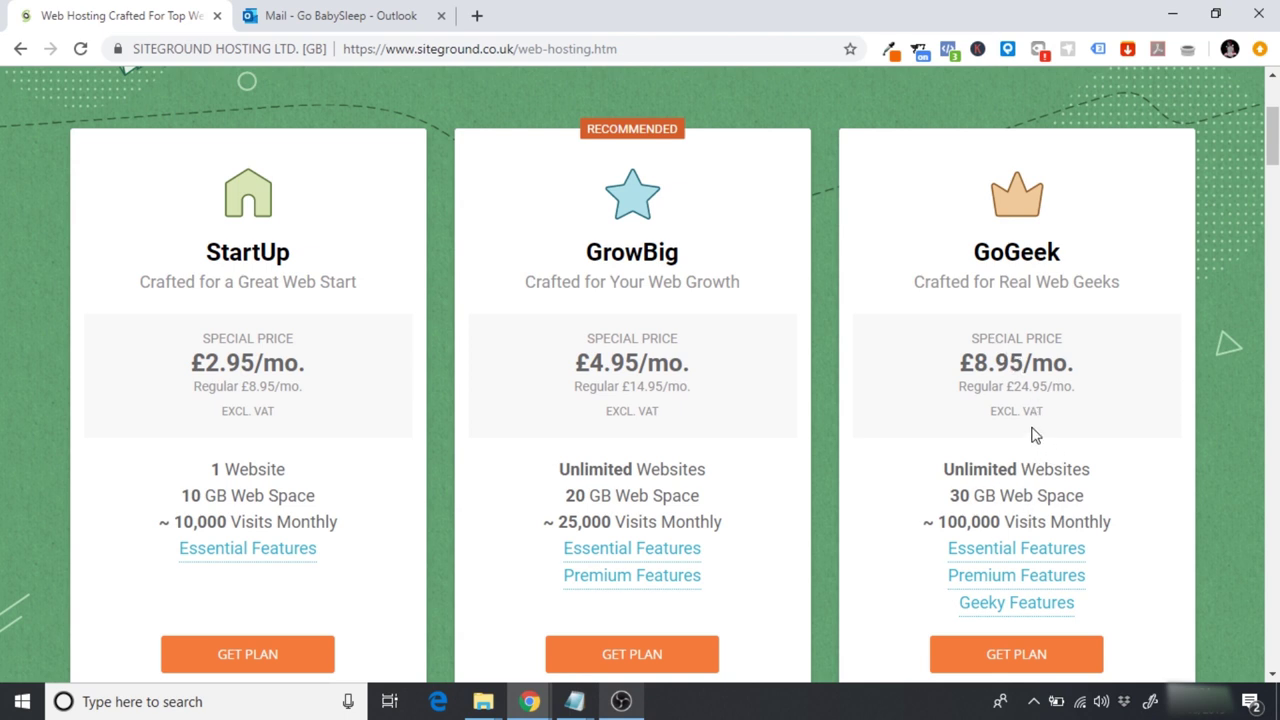
Step: Pick the GrowBig plan at £4.95 per month from SiteGround's hosting pricing cards
{"action": "scroll", "coordinate": [1035, 435], "scroll_direction": "down", "scroll_amount": 1}
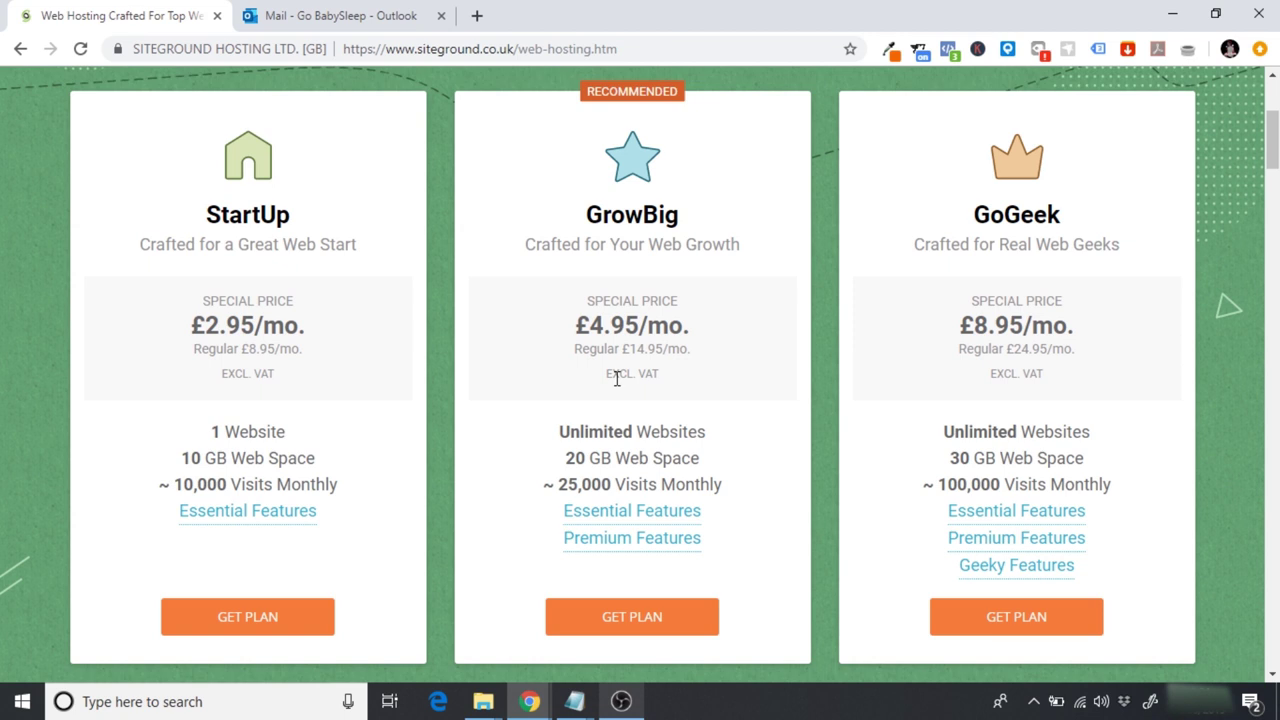
{"action": "left_click", "coordinate": [617, 627]}
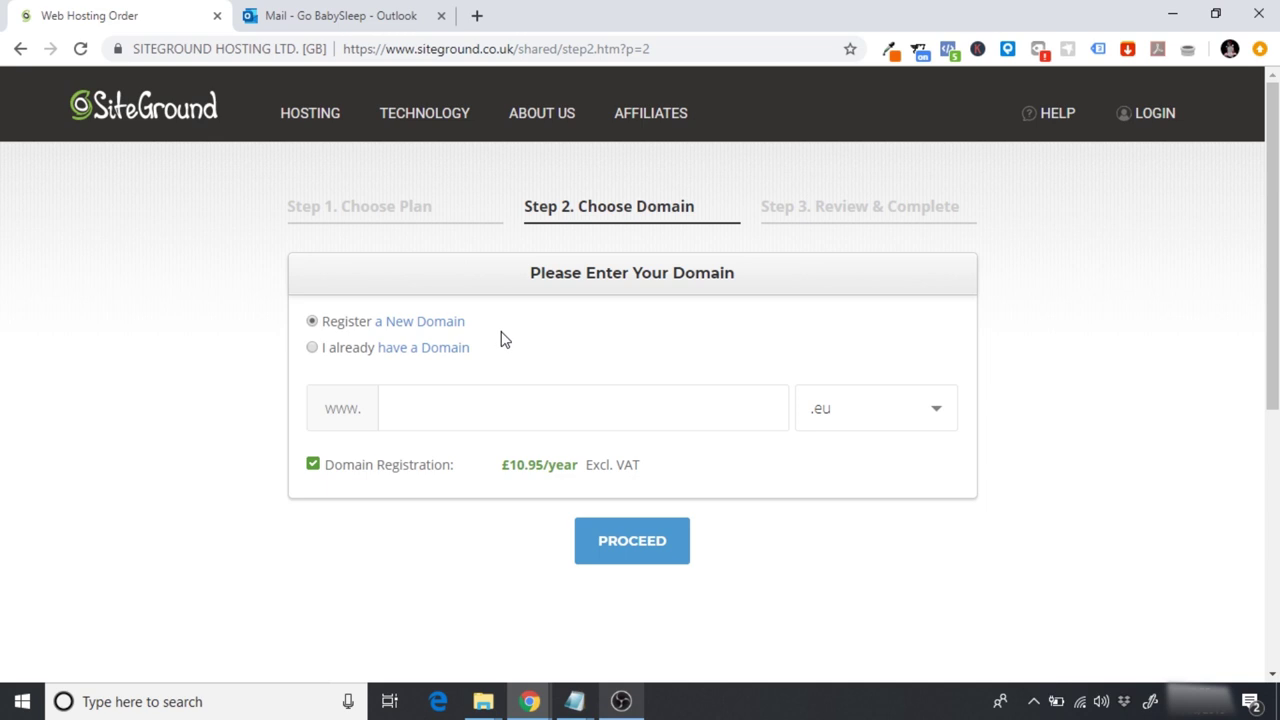
Step: Enter gobabysleep as a new domain with the .com extension and proceed
{"action": "left_click", "coordinate": [846, 423]}
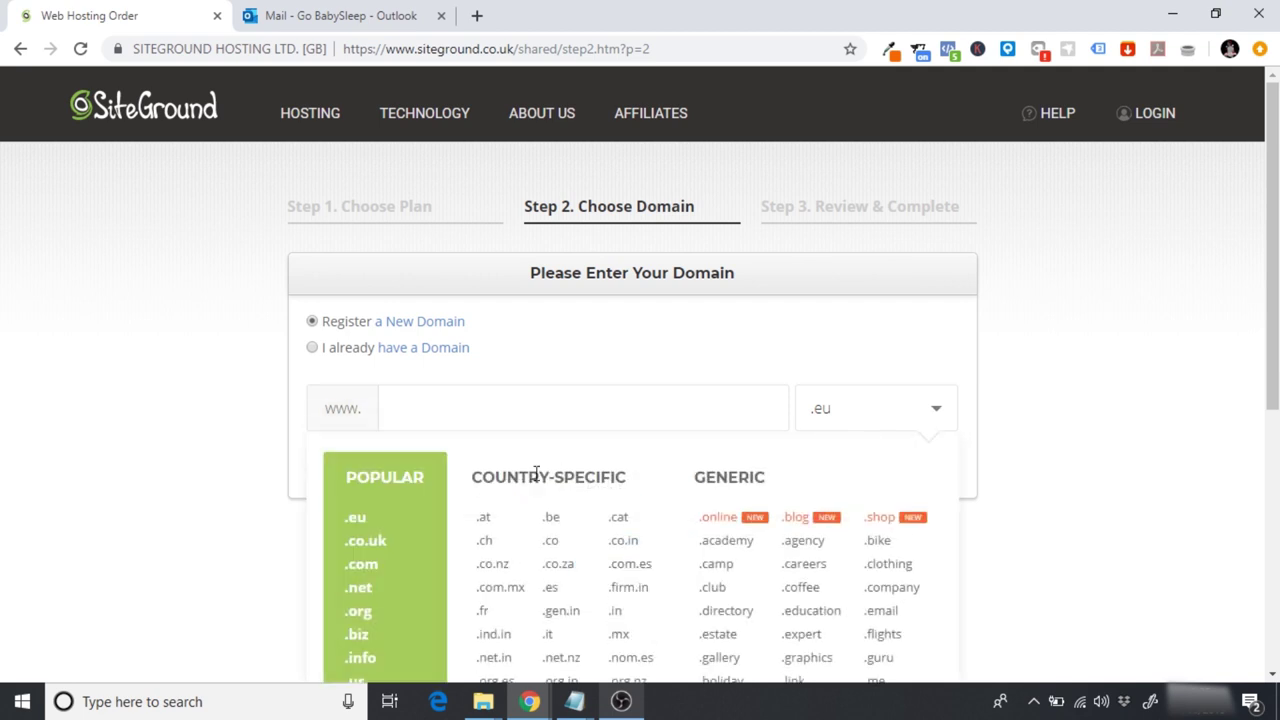
{"action": "left_click", "coordinate": [366, 568]}
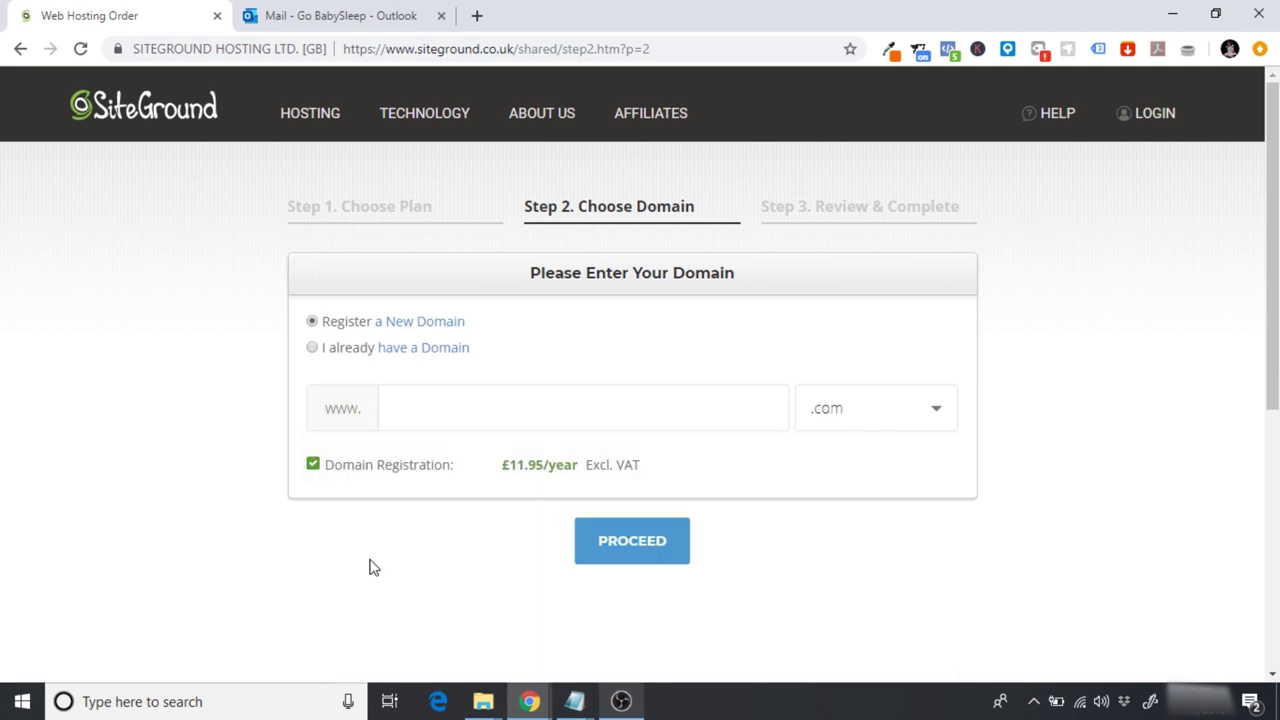
{"action": "type", "text": "gobabysleep"}
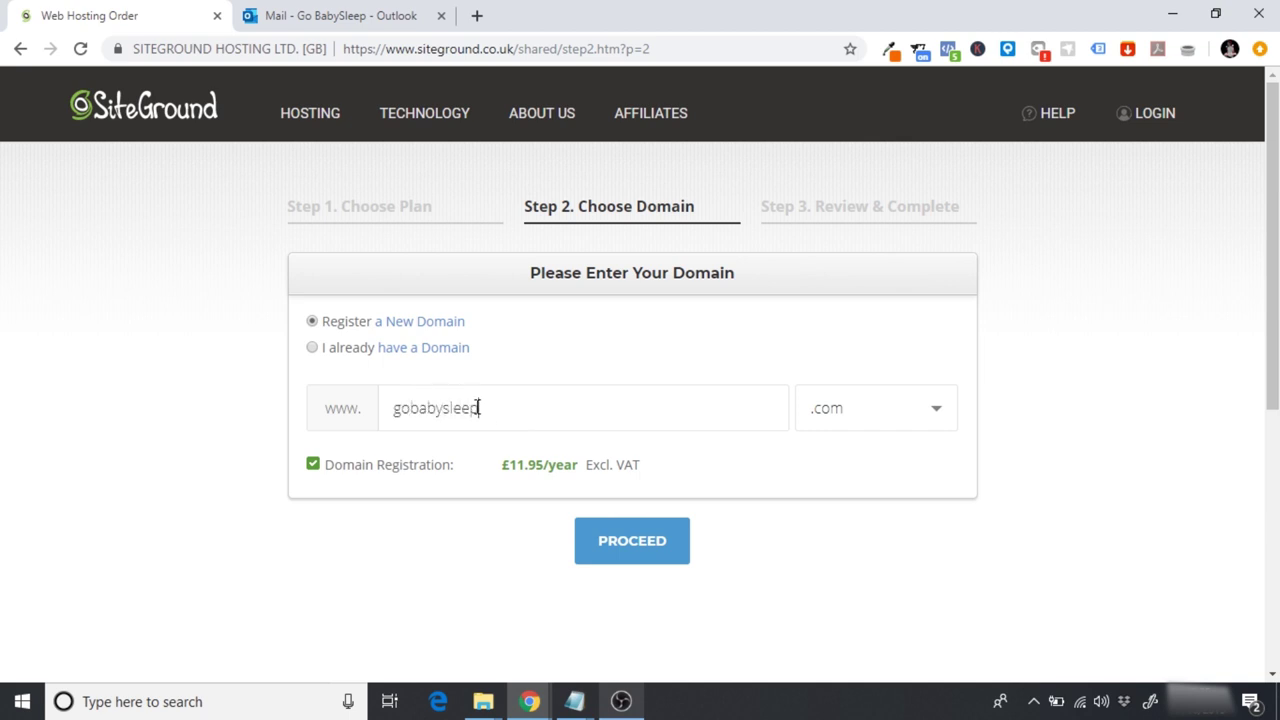
{"action": "left_click", "coordinate": [620, 541]}
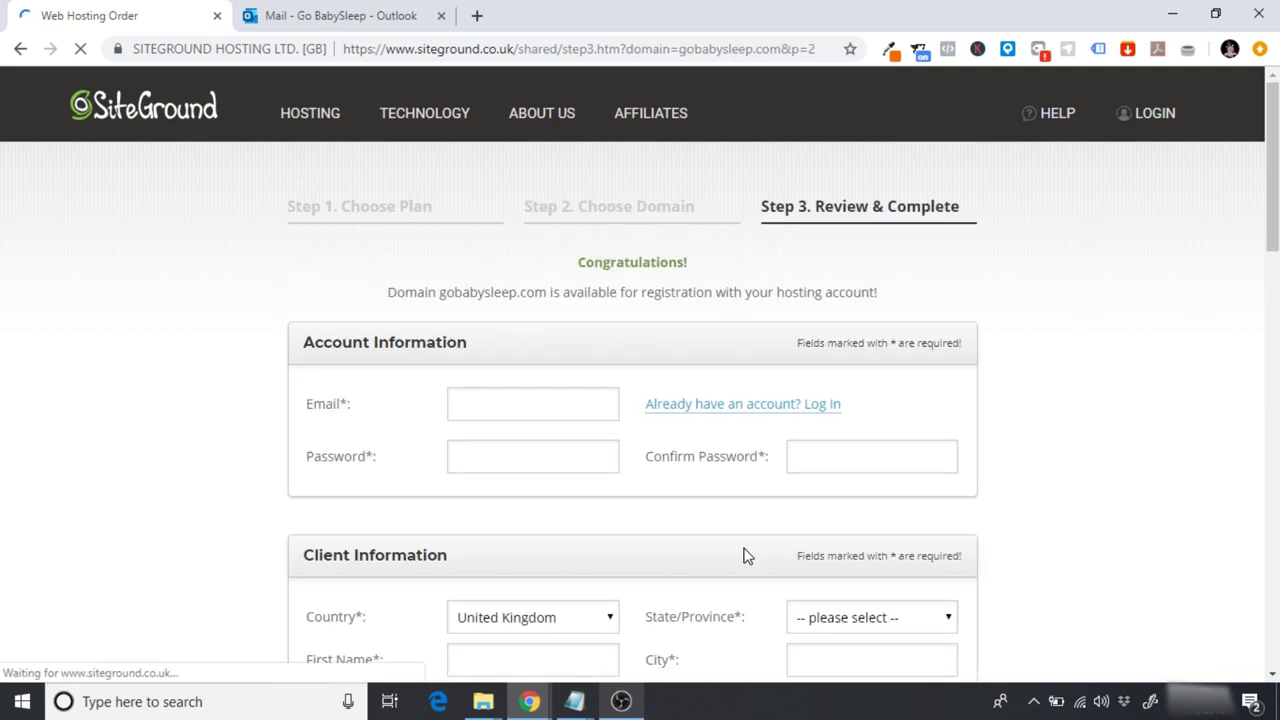
Step: Check the filled account e-mail, password and client details on the Step 3 order form
{"action": "left_click_drag", "start_coordinate": [1273, 150], "coordinate": [1275, 193]}
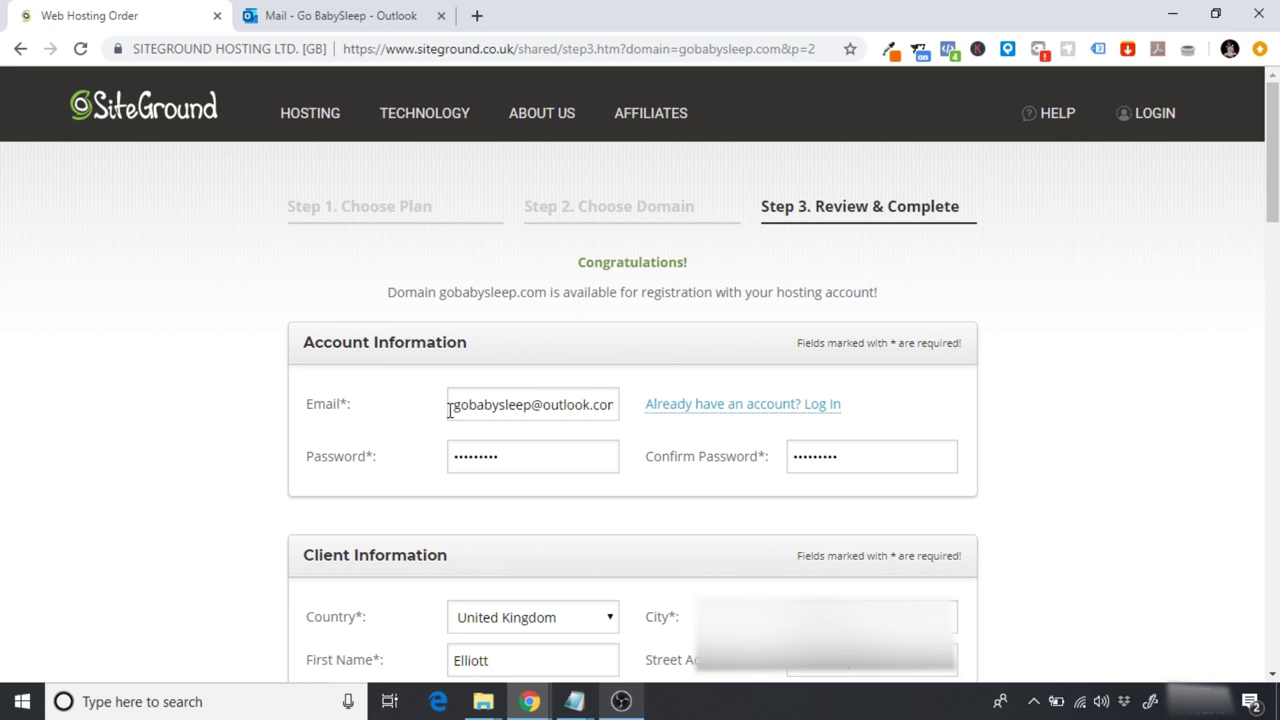
{"action": "left_click_drag", "start_coordinate": [452, 406], "coordinate": [634, 420]}
{"action": "left_click", "coordinate": [571, 385]}
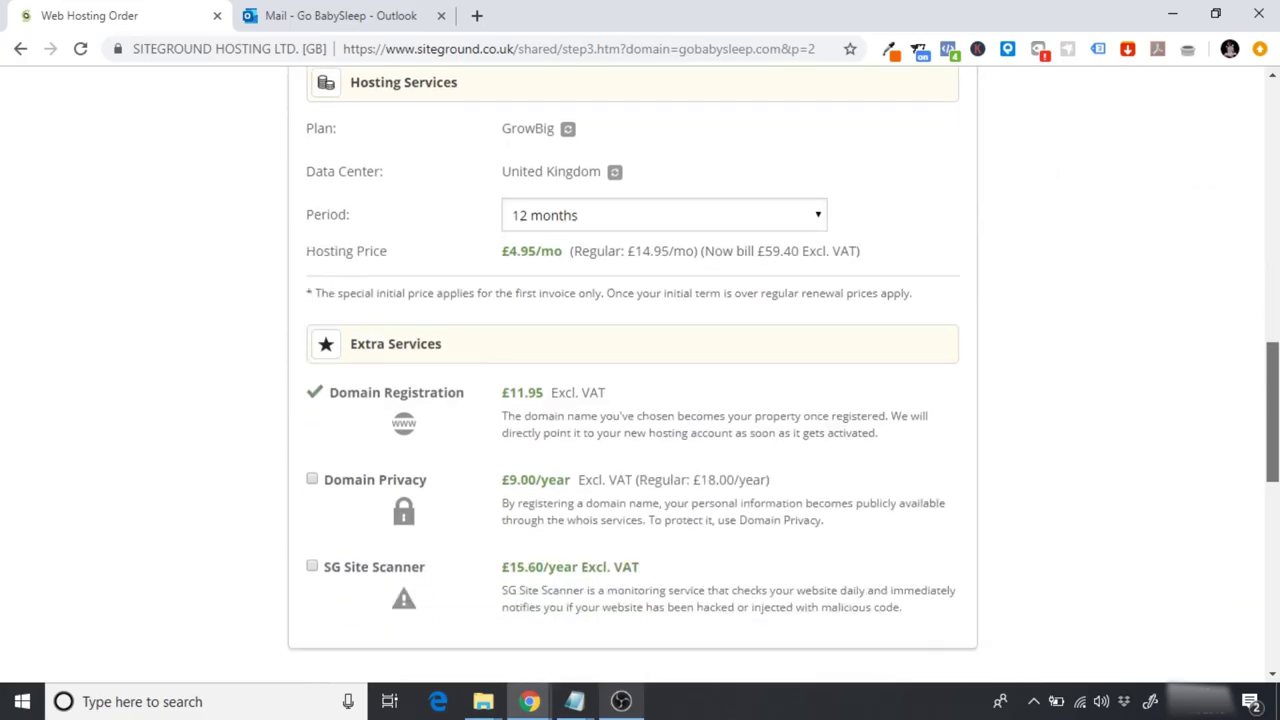
{"action": "scroll", "coordinate": [1276, 415], "scroll_direction": "up", "scroll_amount": 1}
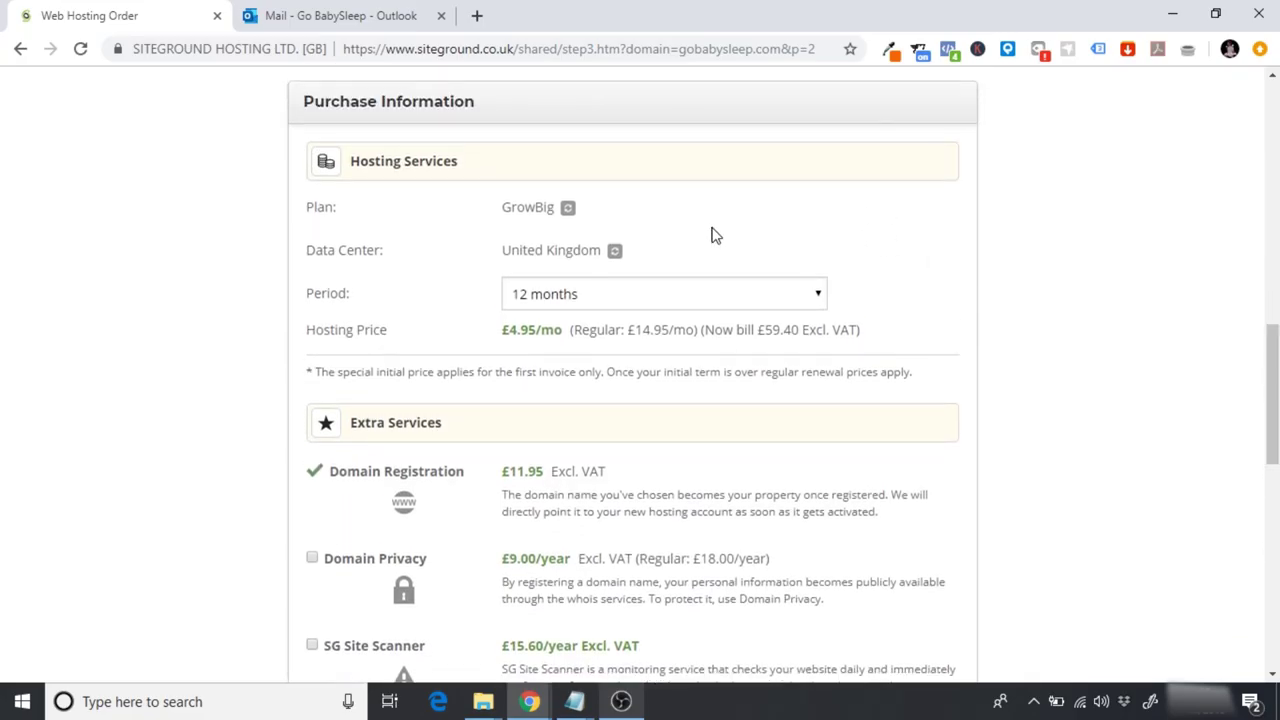
{"action": "left_click", "coordinate": [561, 300]}
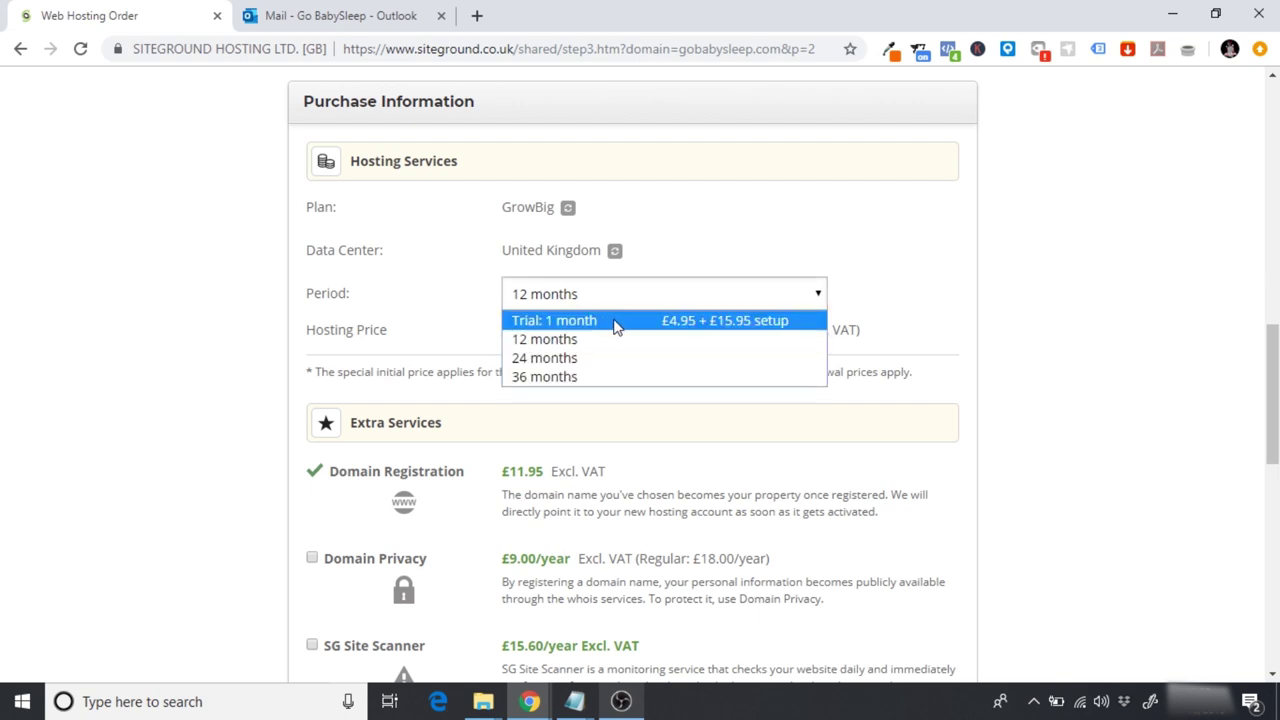
{"action": "left_click", "coordinate": [985, 312]}
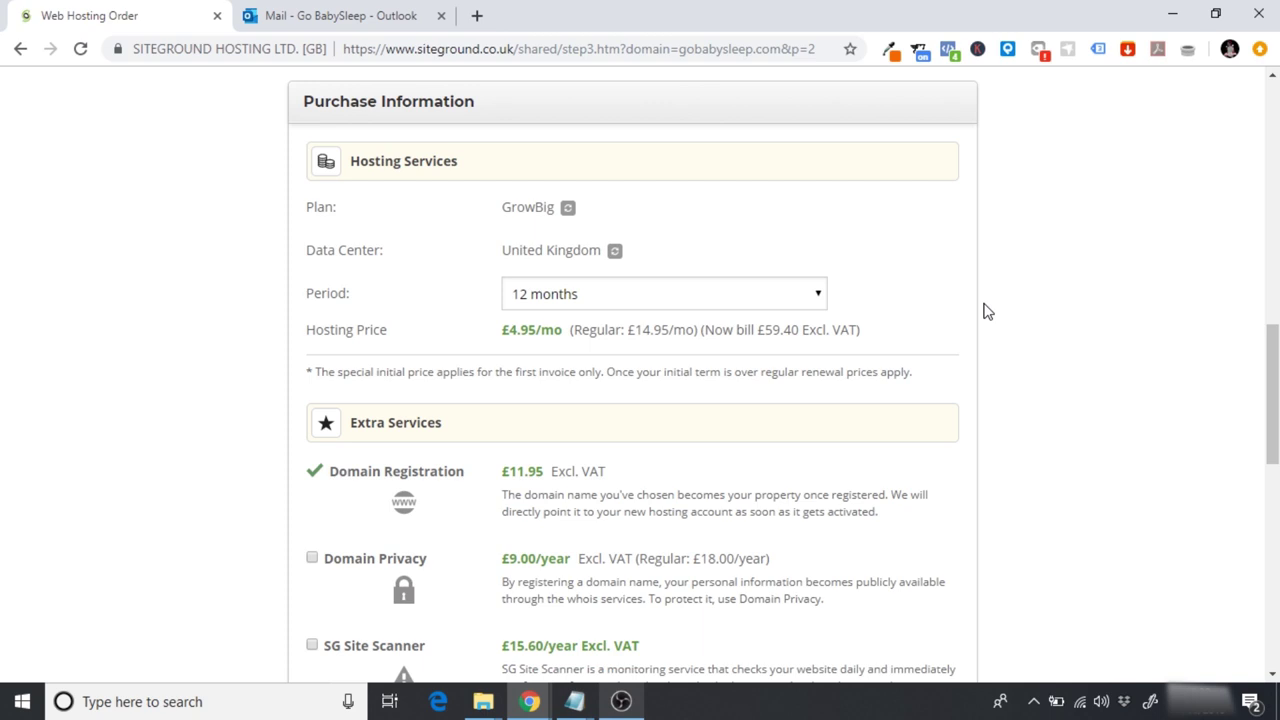
{"action": "scroll", "coordinate": [985, 312], "scroll_direction": "down", "scroll_amount": 3}
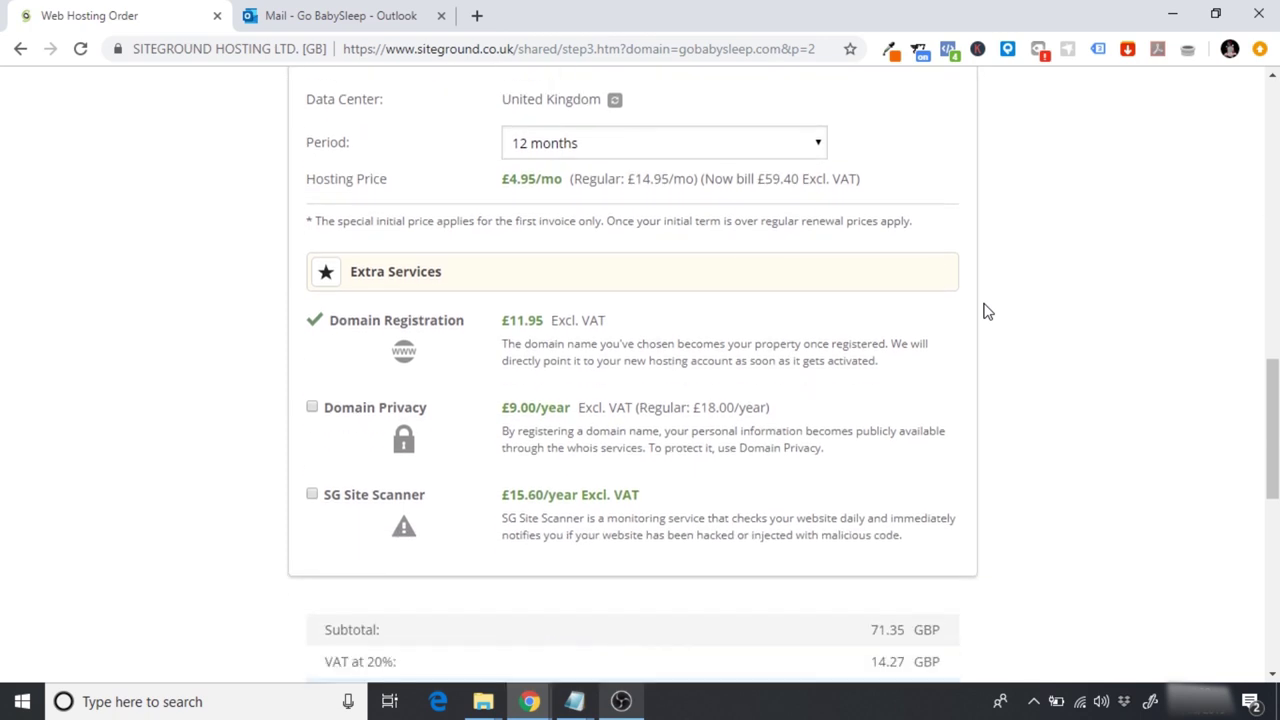
{"action": "scroll", "coordinate": [528, 345], "scroll_direction": "down", "scroll_amount": 1}
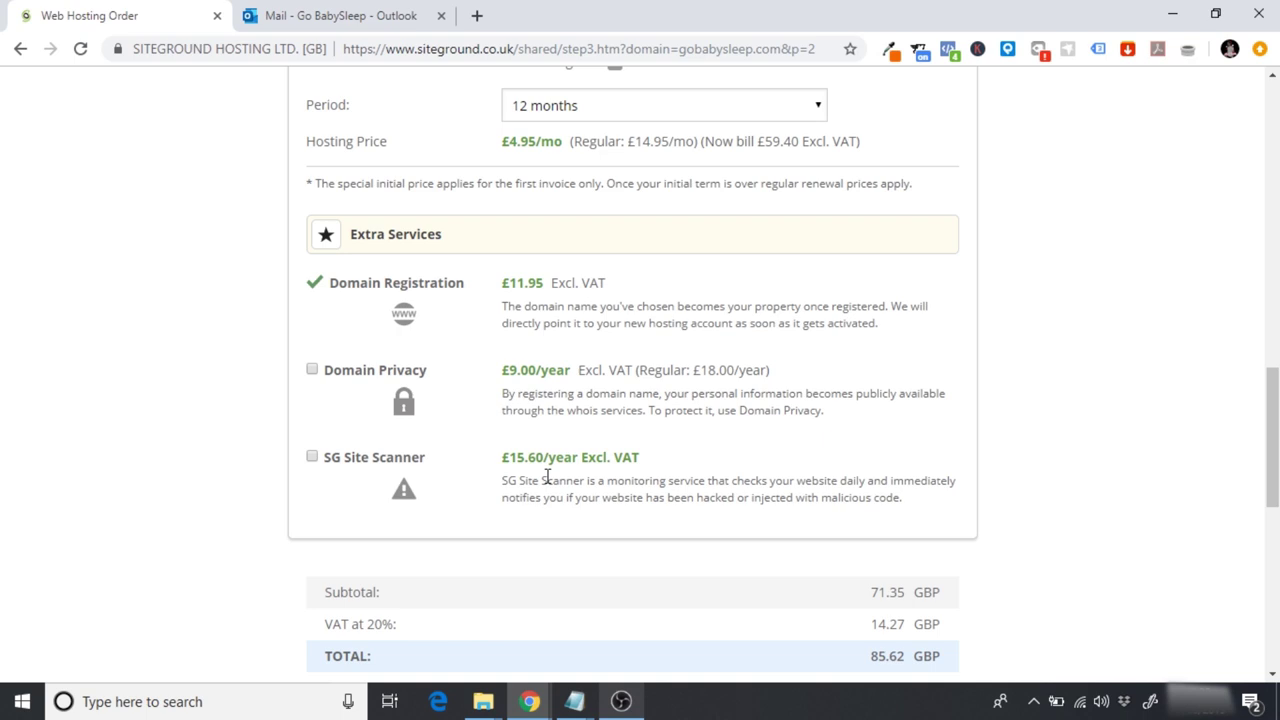
{"action": "scroll", "coordinate": [547, 480], "scroll_direction": "down", "scroll_amount": 3}
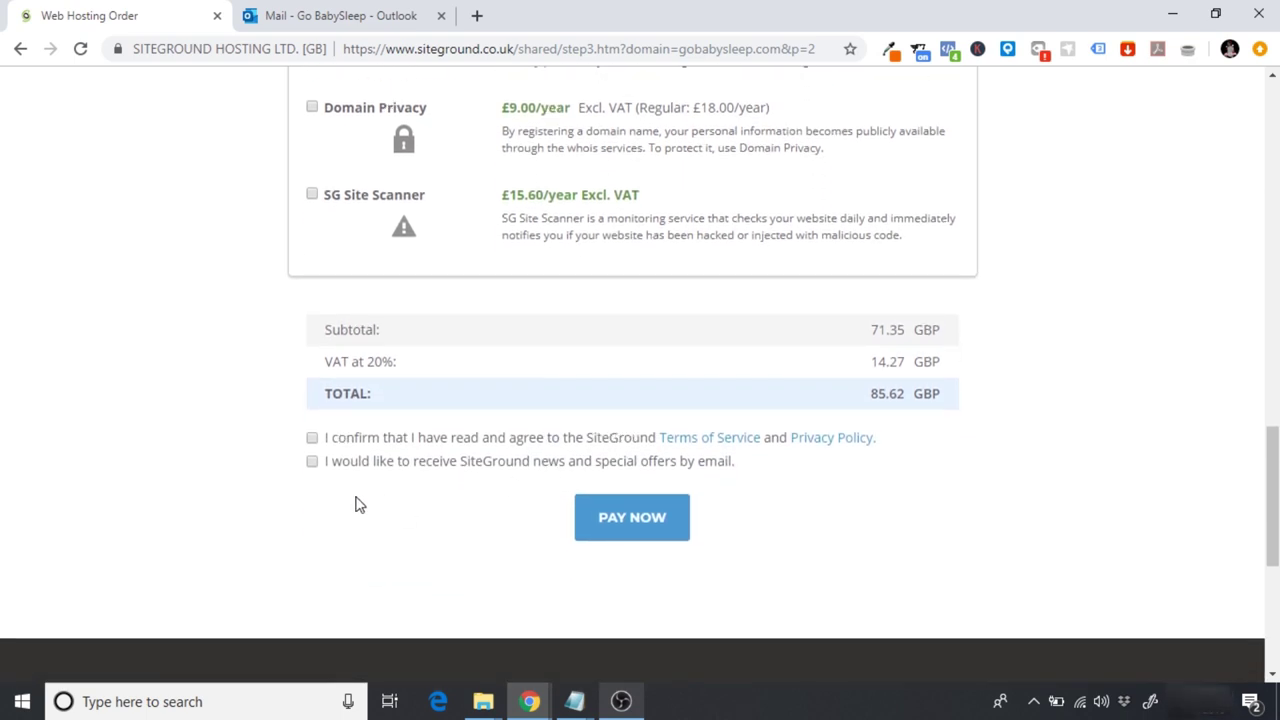
Step: Accept the terms of service, pay for the GrowBig order and continue to the customer area
{"action": "left_click", "coordinate": [312, 438]}
{"action": "left_click", "coordinate": [634, 524]}
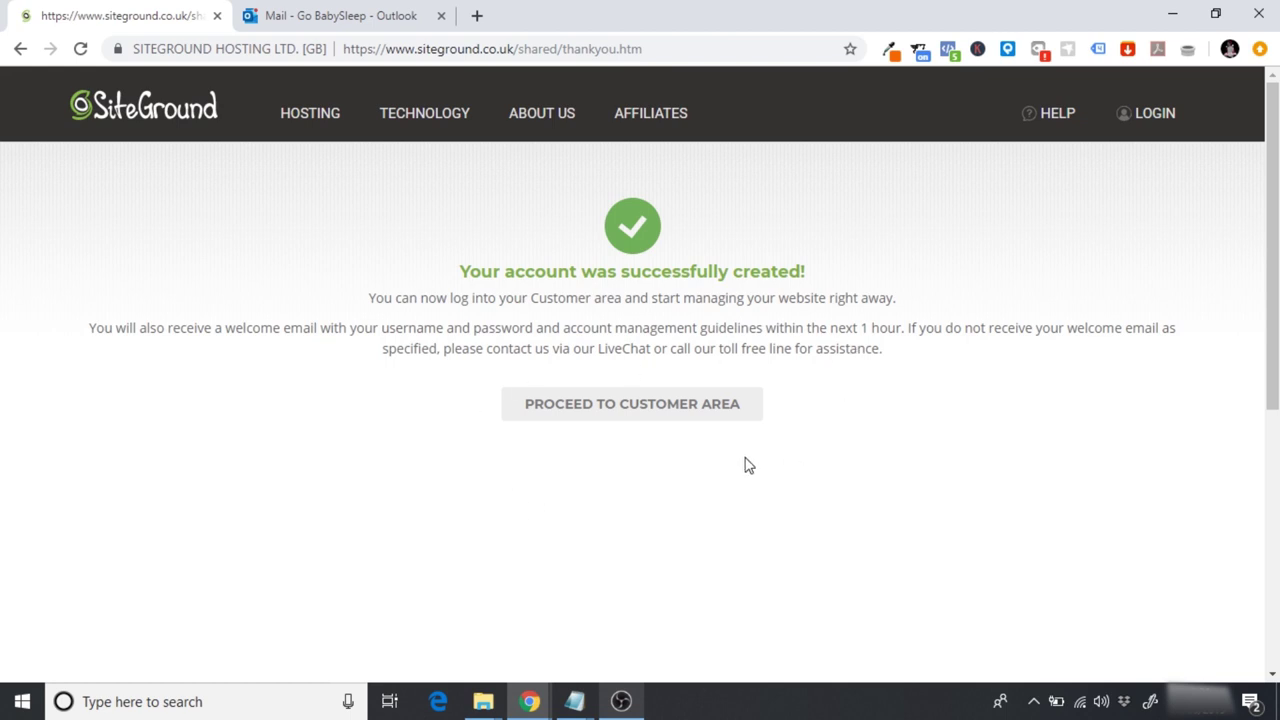
{"action": "left_click", "coordinate": [580, 416]}
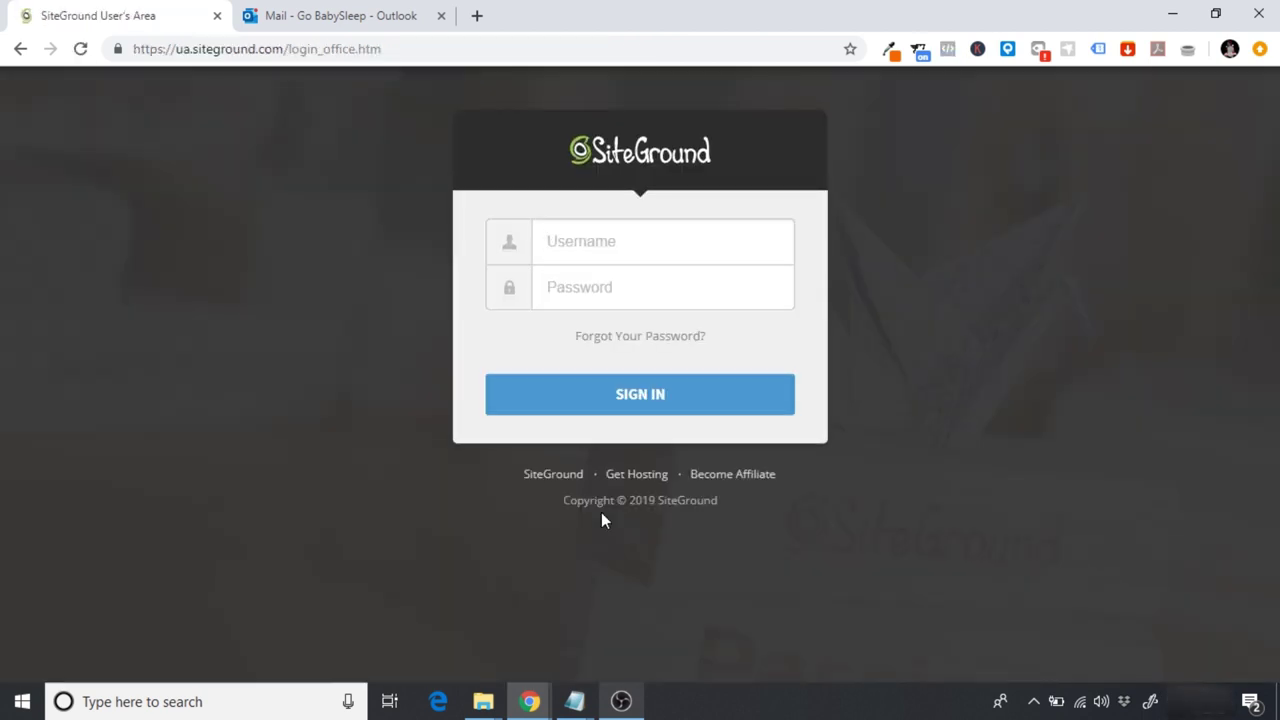
Step: Read the SiteGround Sales Receipt email in Outlook, then sign in to SiteGround with the autofilled credentials
{"action": "left_click", "coordinate": [300, 15]}
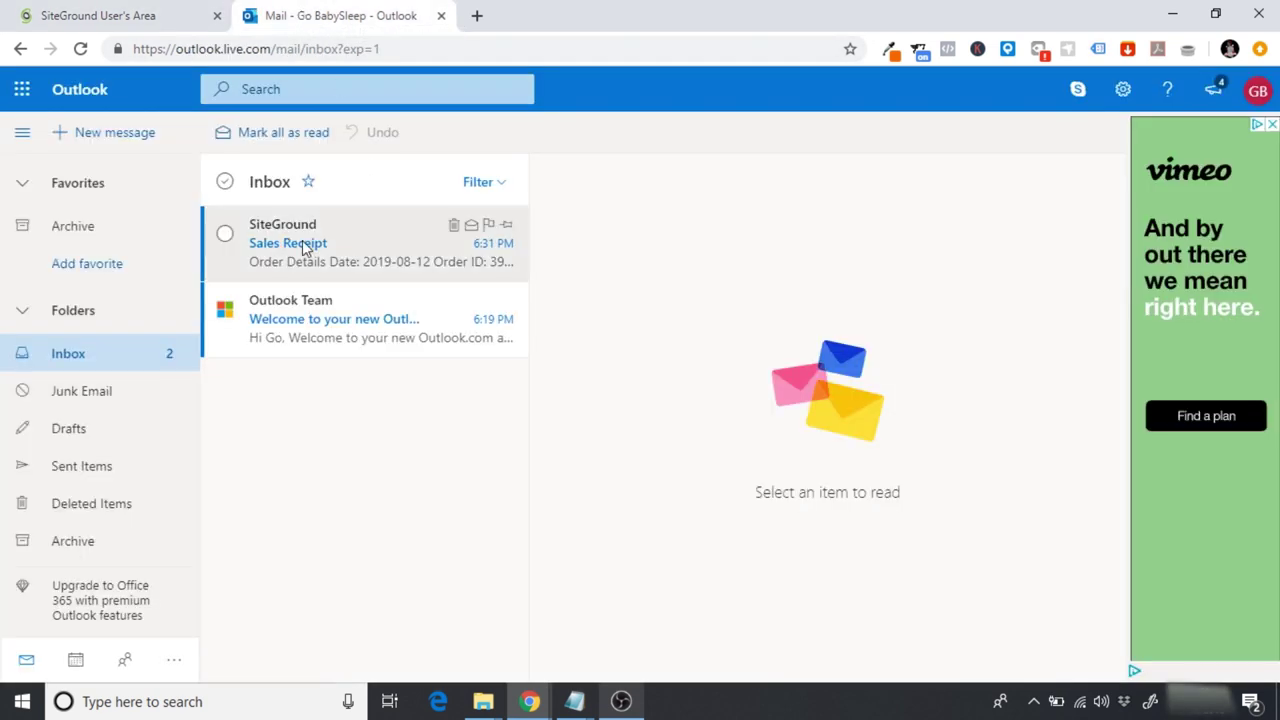
{"action": "left_click", "coordinate": [303, 248]}
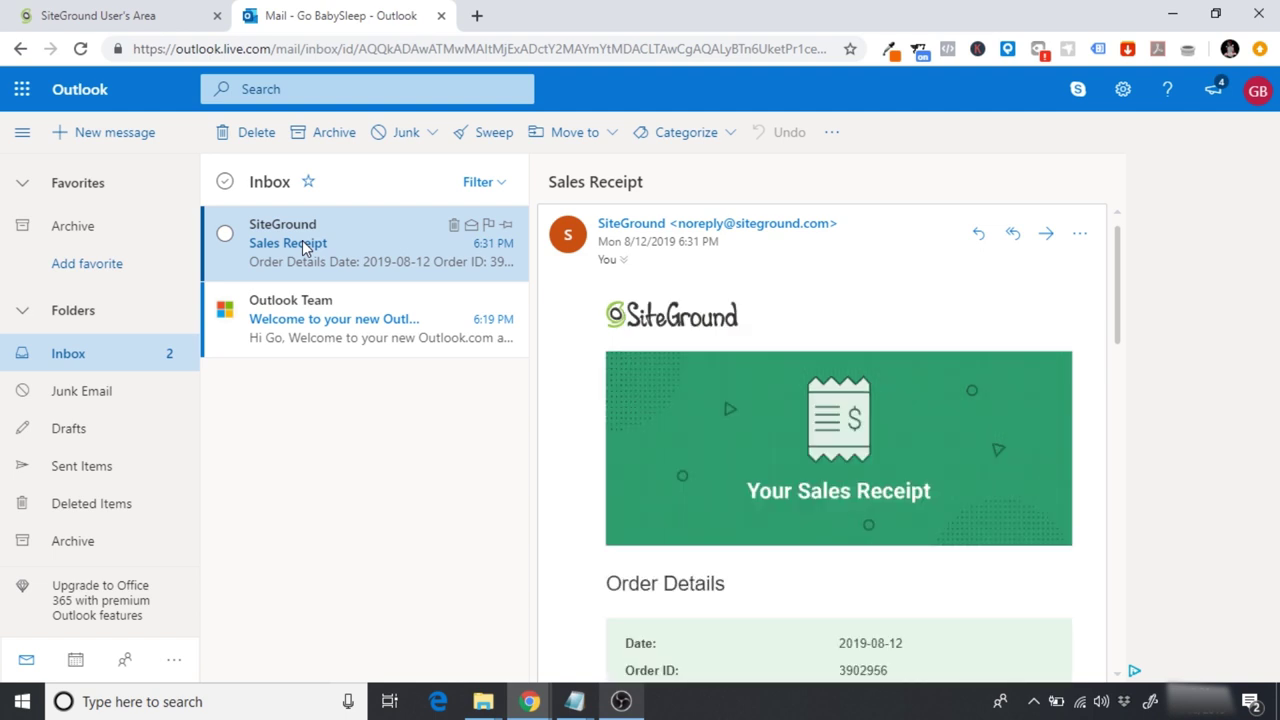
{"action": "left_click", "coordinate": [140, 18]}
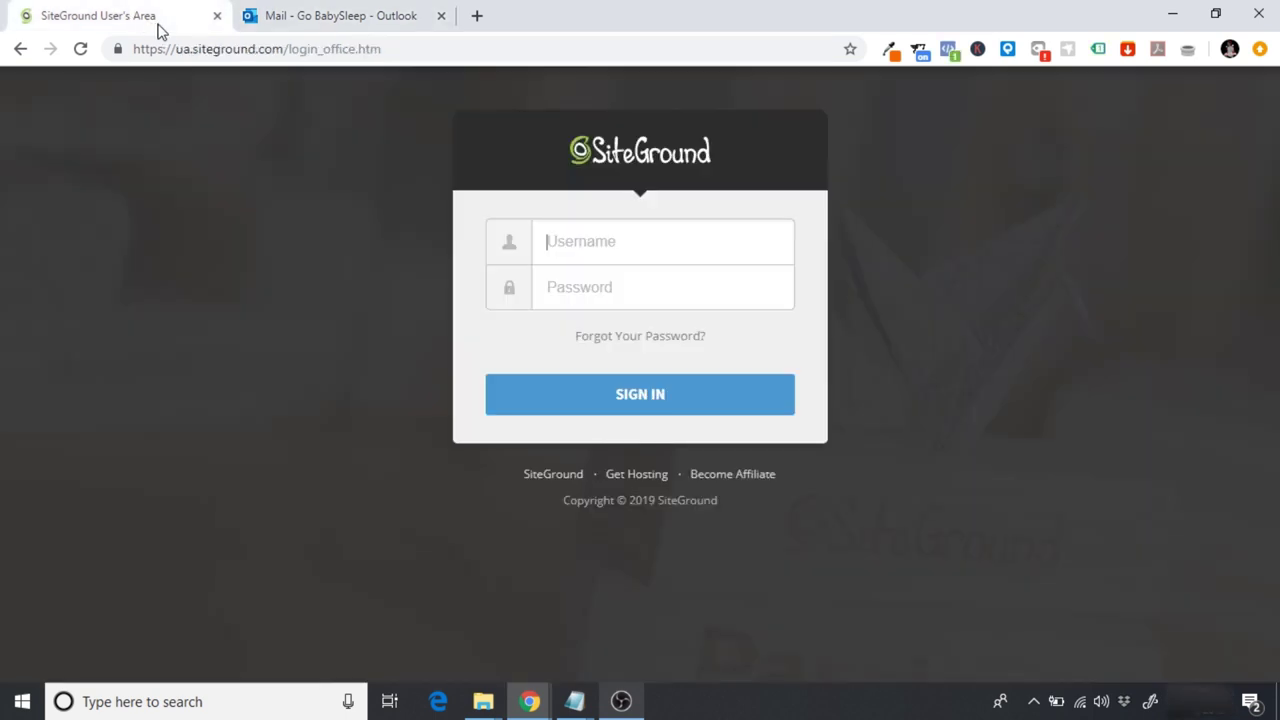
{"action": "left_click", "coordinate": [588, 238]}
{"action": "left_click", "coordinate": [659, 398]}
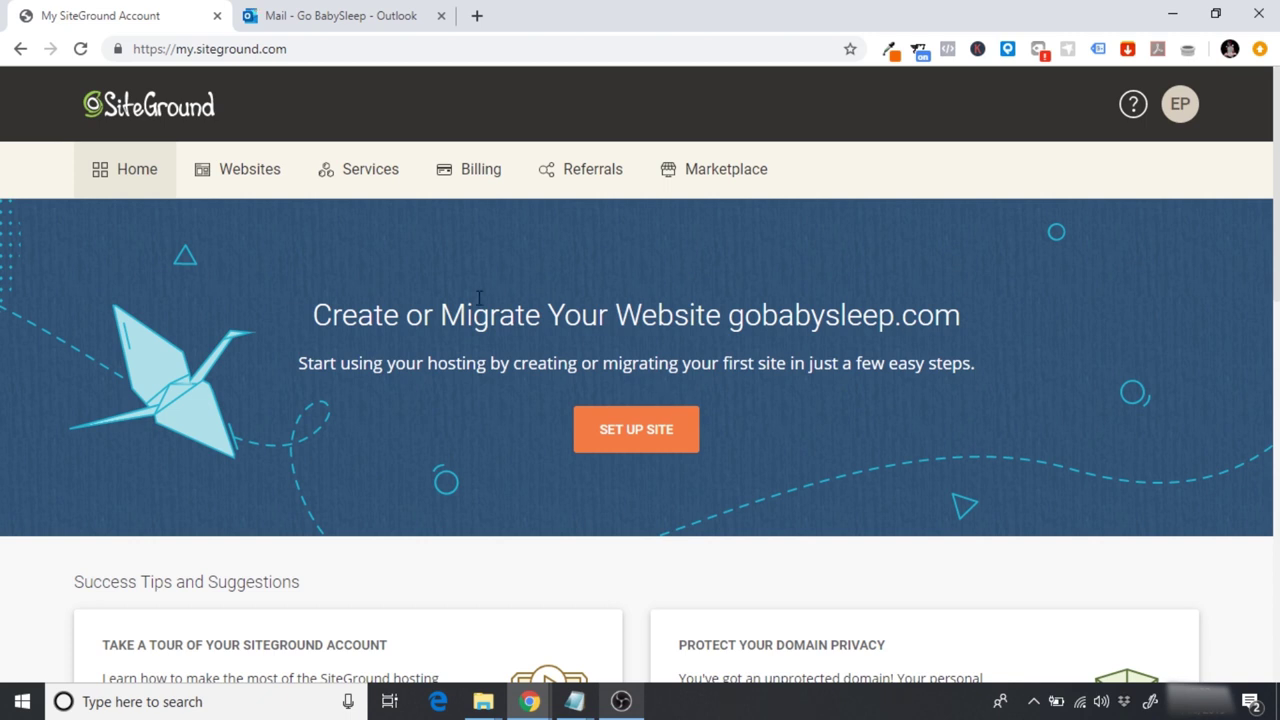
Step: Follow the Junk Email verification link, verify gobabysleep.com's contact information, and close that tab
{"action": "left_click", "coordinate": [287, 12]}
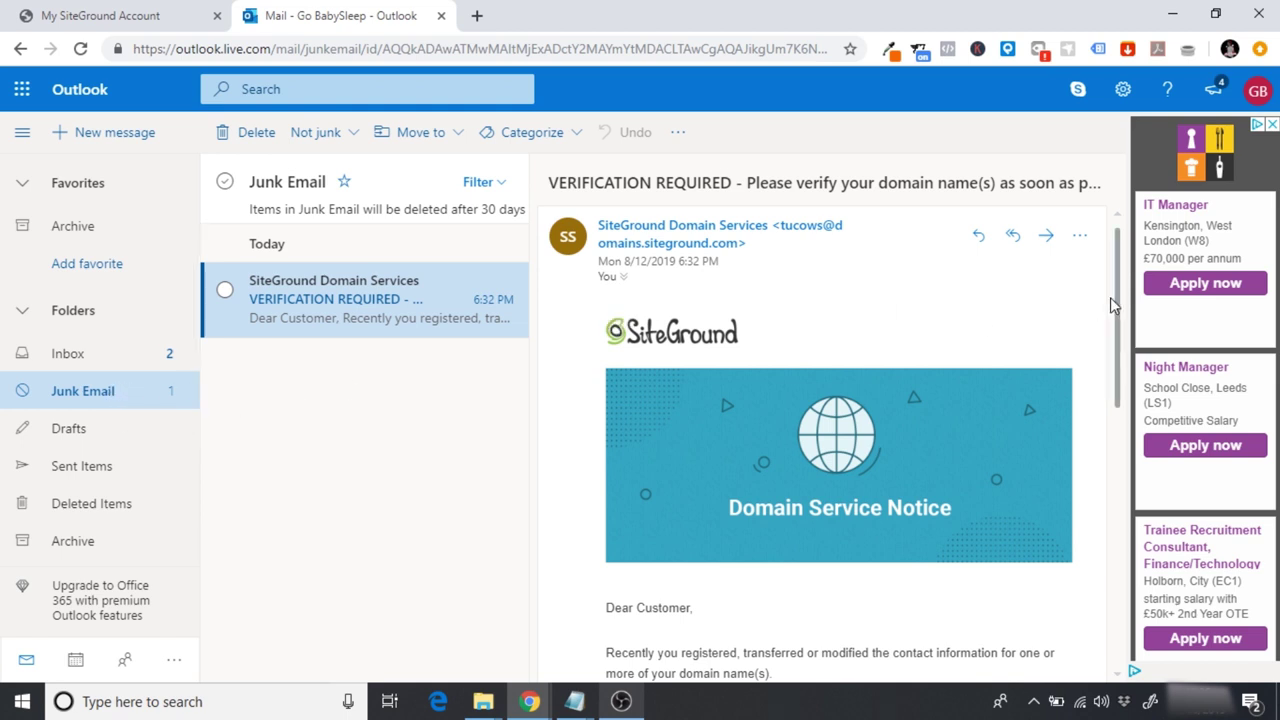
{"action": "left_click_drag", "start_coordinate": [1112, 305], "coordinate": [1121, 407]}
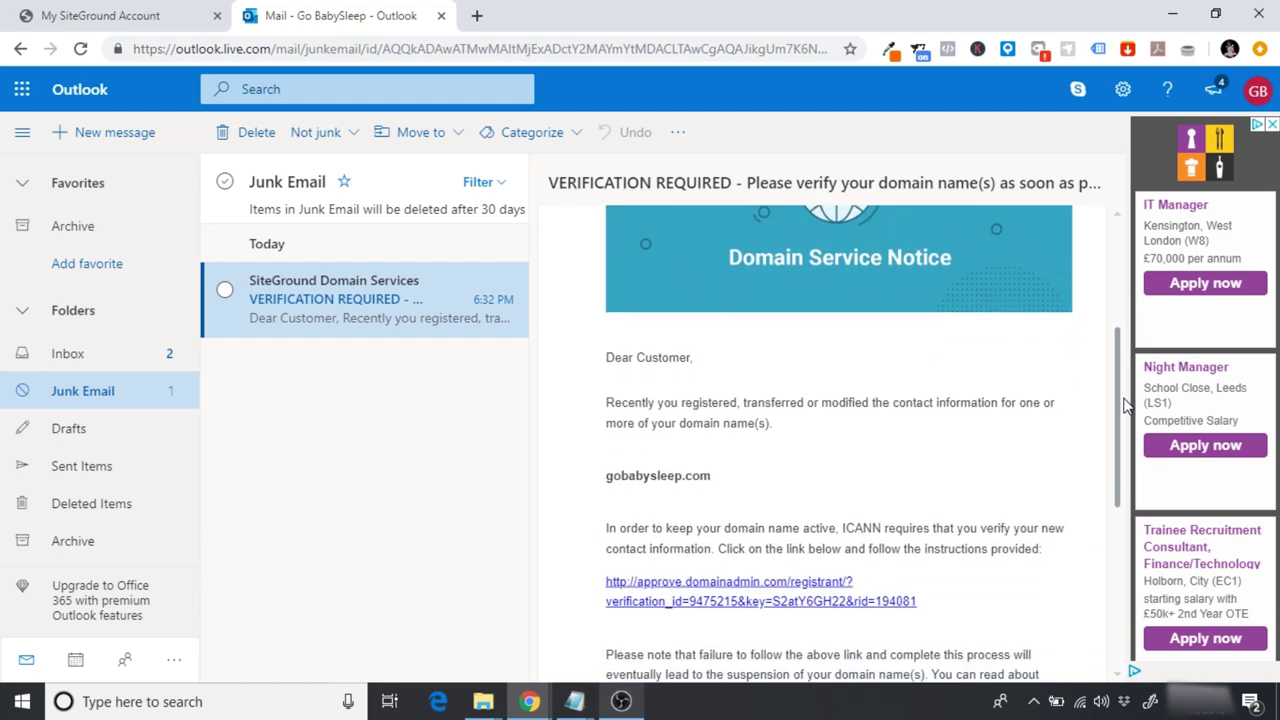
{"action": "left_click", "coordinate": [700, 590]}
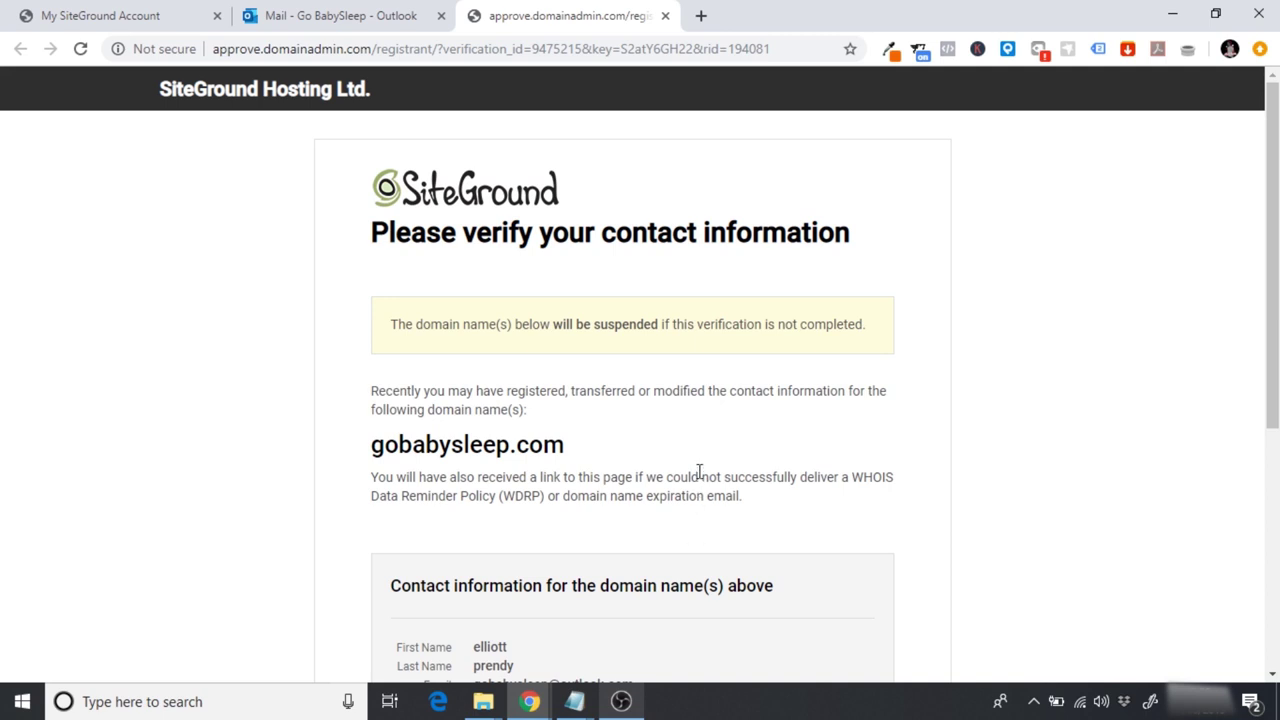
{"action": "scroll", "coordinate": [699, 472], "scroll_direction": "down", "scroll_amount": 1}
{"action": "left_click_drag", "start_coordinate": [1272, 318], "coordinate": [1272, 533]}
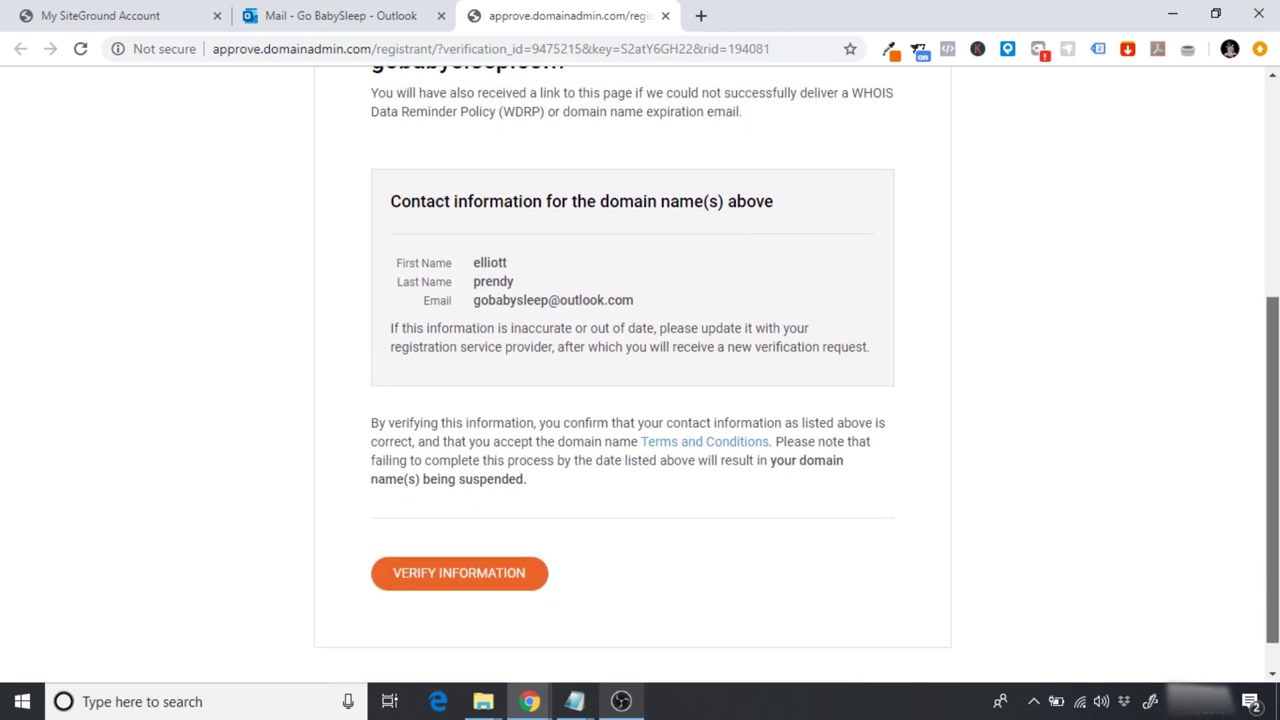
{"action": "left_click", "coordinate": [482, 580]}
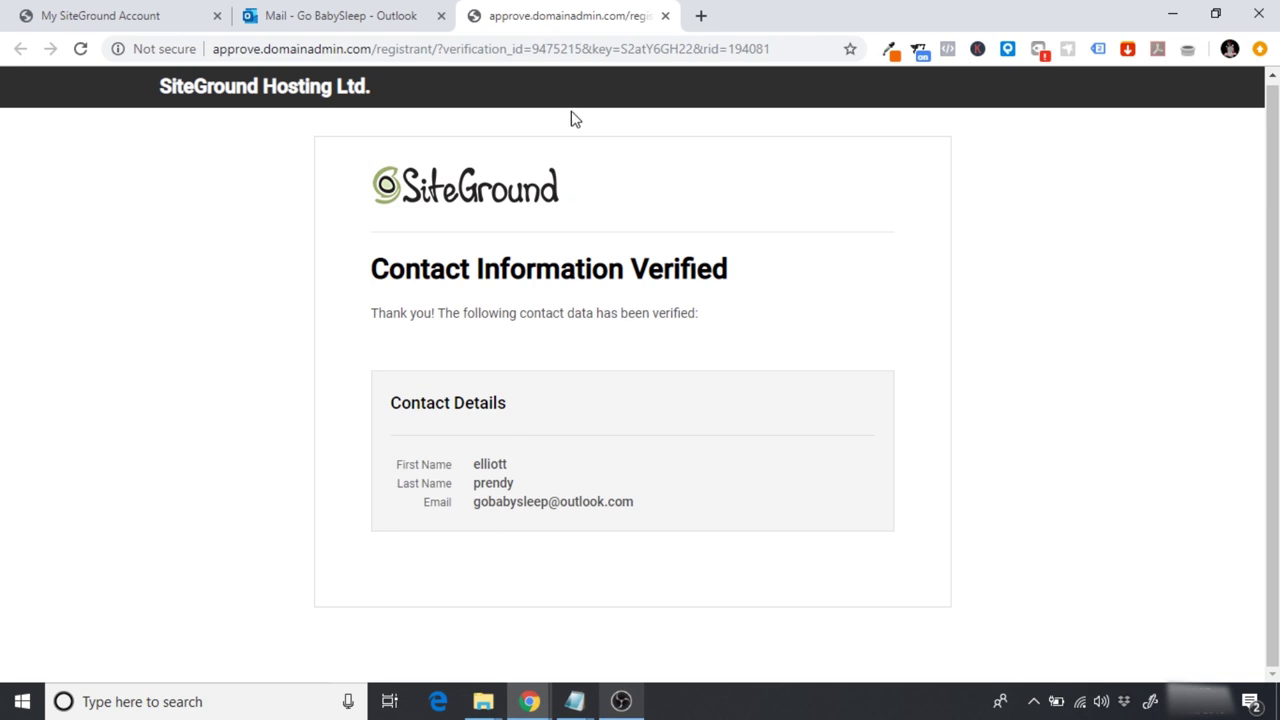
{"action": "left_click", "coordinate": [665, 16]}
Step: Reload the SiteGround account, then browse Marketplace, Hosting Services and the Referral Program page
{"action": "left_click", "coordinate": [163, 8]}
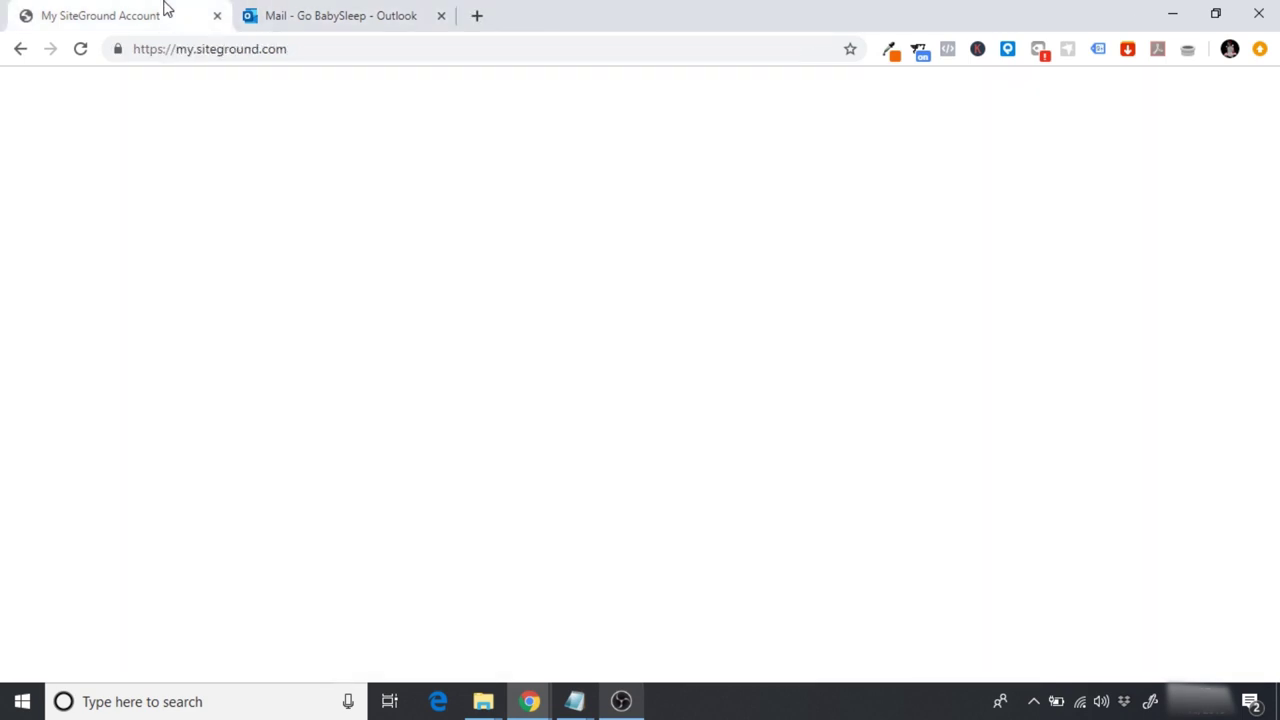
{"action": "left_click", "coordinate": [80, 52]}
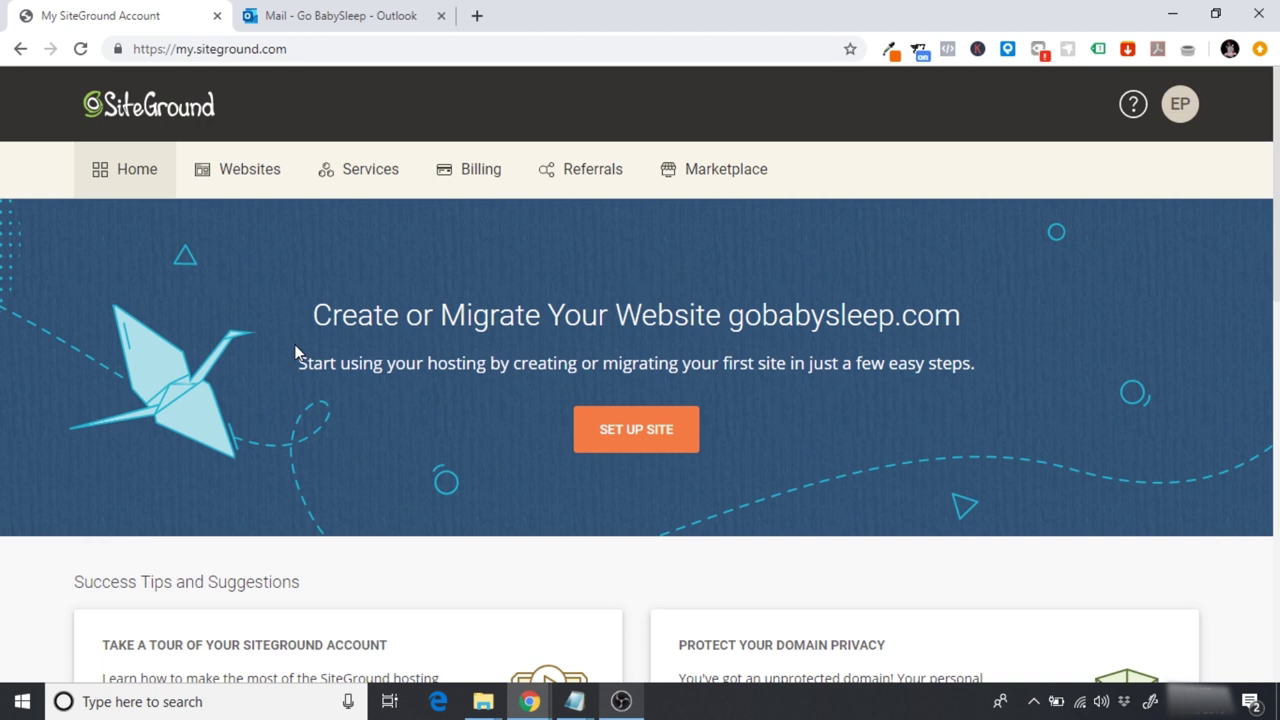
{"action": "left_click", "coordinate": [703, 178]}
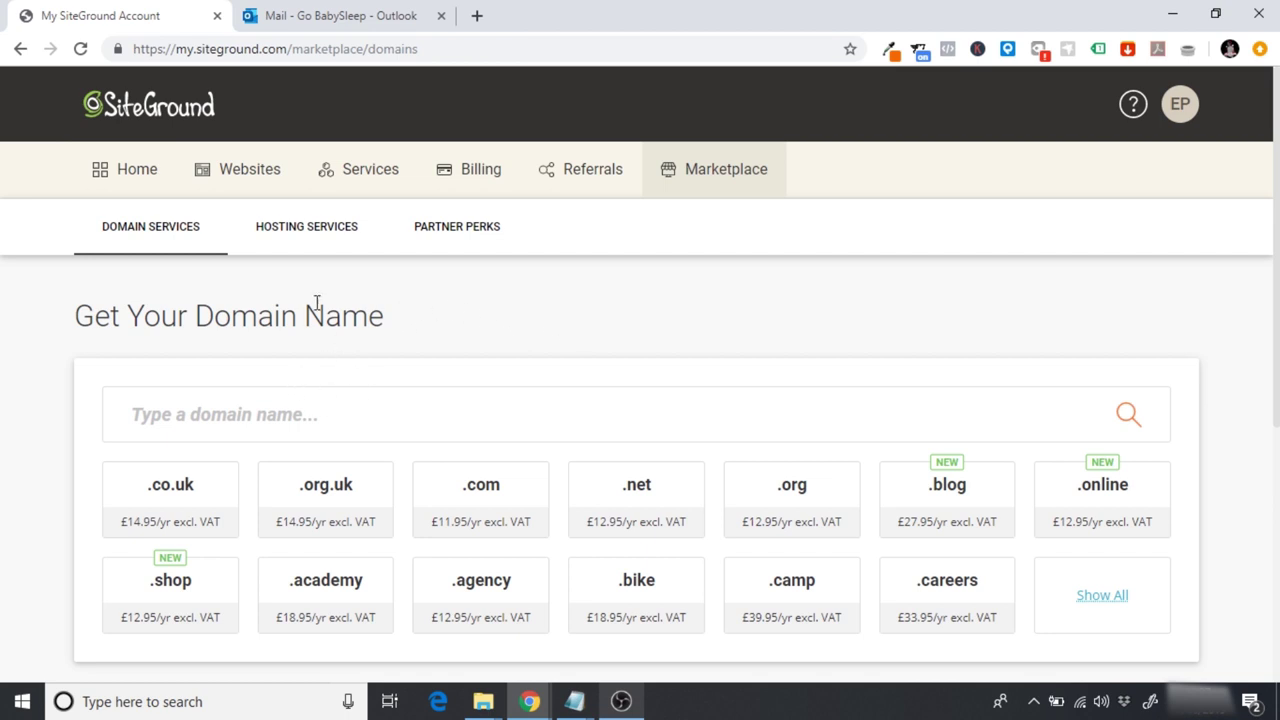
{"action": "left_click", "coordinate": [306, 248]}
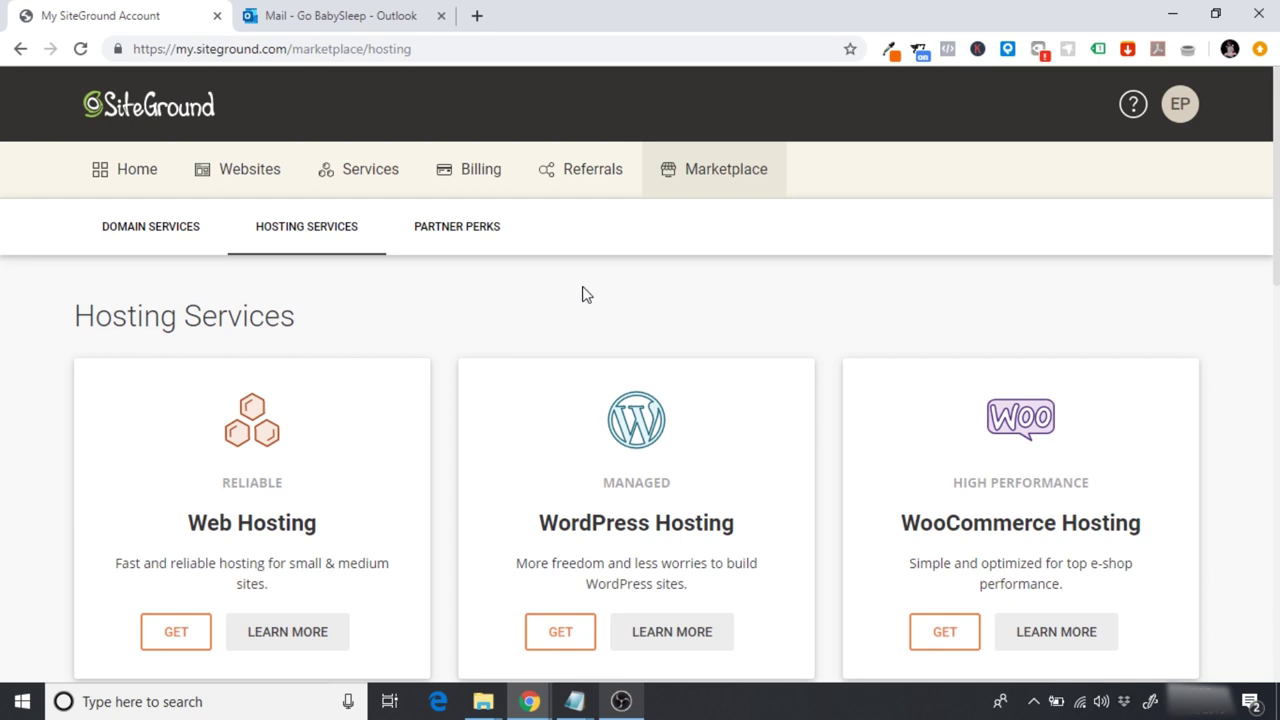
{"action": "left_click", "coordinate": [591, 187]}
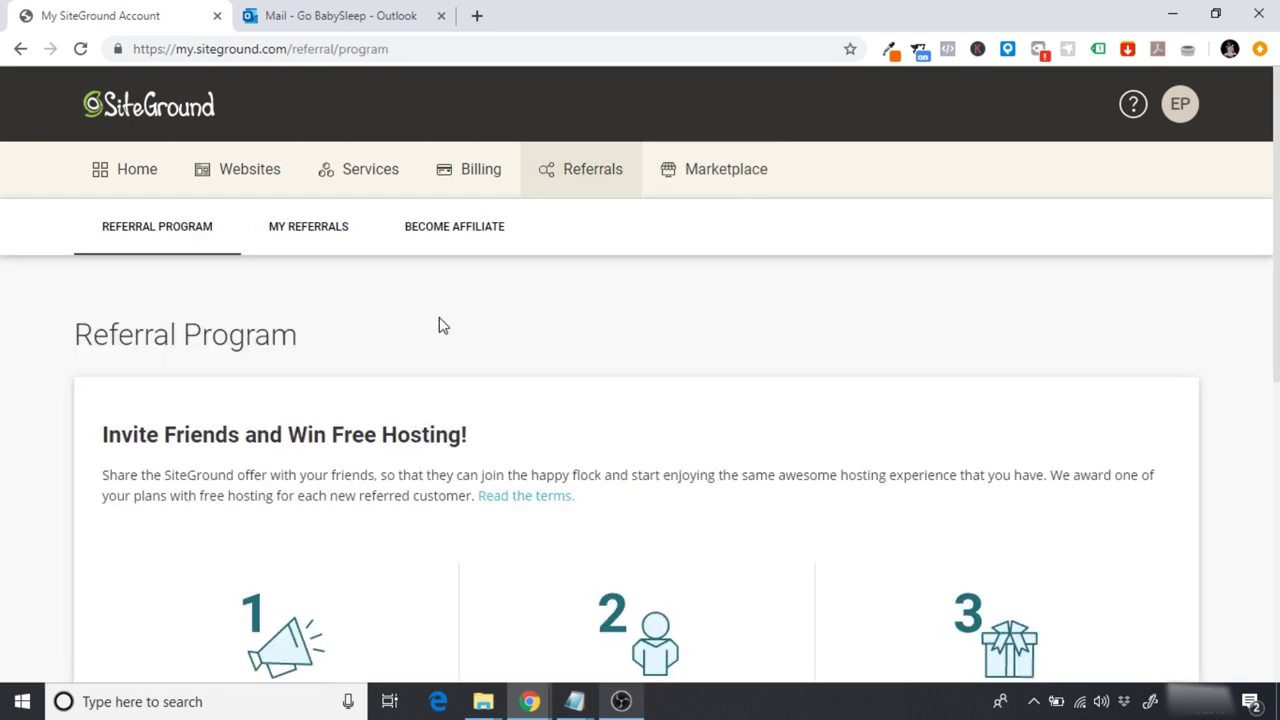
{"action": "scroll", "coordinate": [439, 325], "scroll_direction": "down", "scroll_amount": 2}
{"action": "scroll", "coordinate": [439, 325], "scroll_direction": "up", "scroll_amount": 2}
Step: Browse the Billing, Renewals, Services and Websites pages, then return to the account Home
{"action": "left_click", "coordinate": [474, 184]}
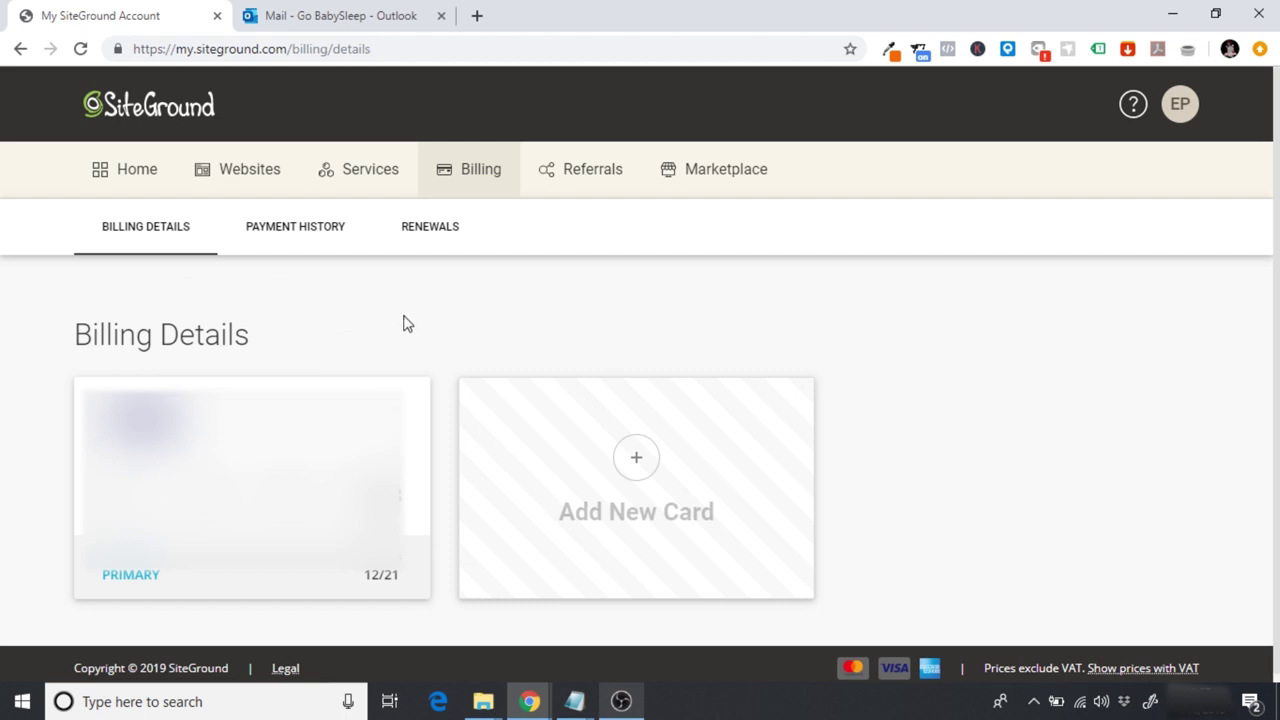
{"action": "left_click", "coordinate": [433, 241]}
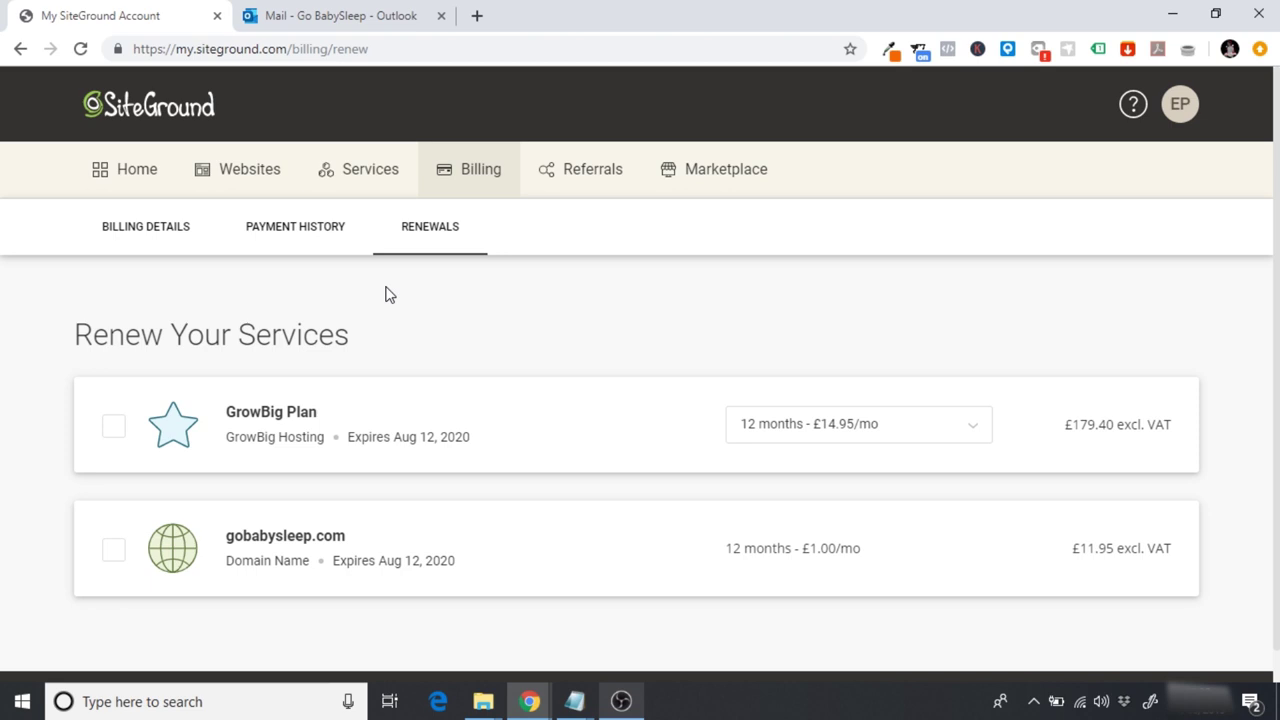
{"action": "left_click", "coordinate": [350, 185]}
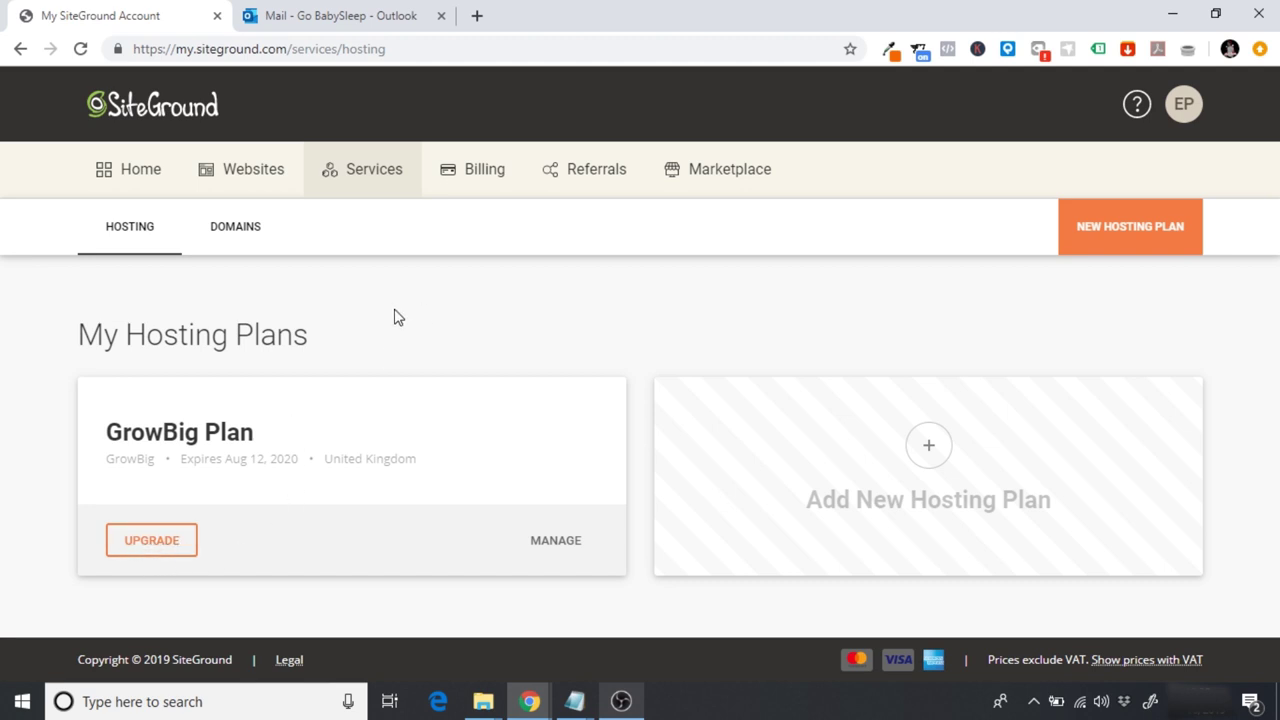
{"action": "left_click", "coordinate": [268, 194]}
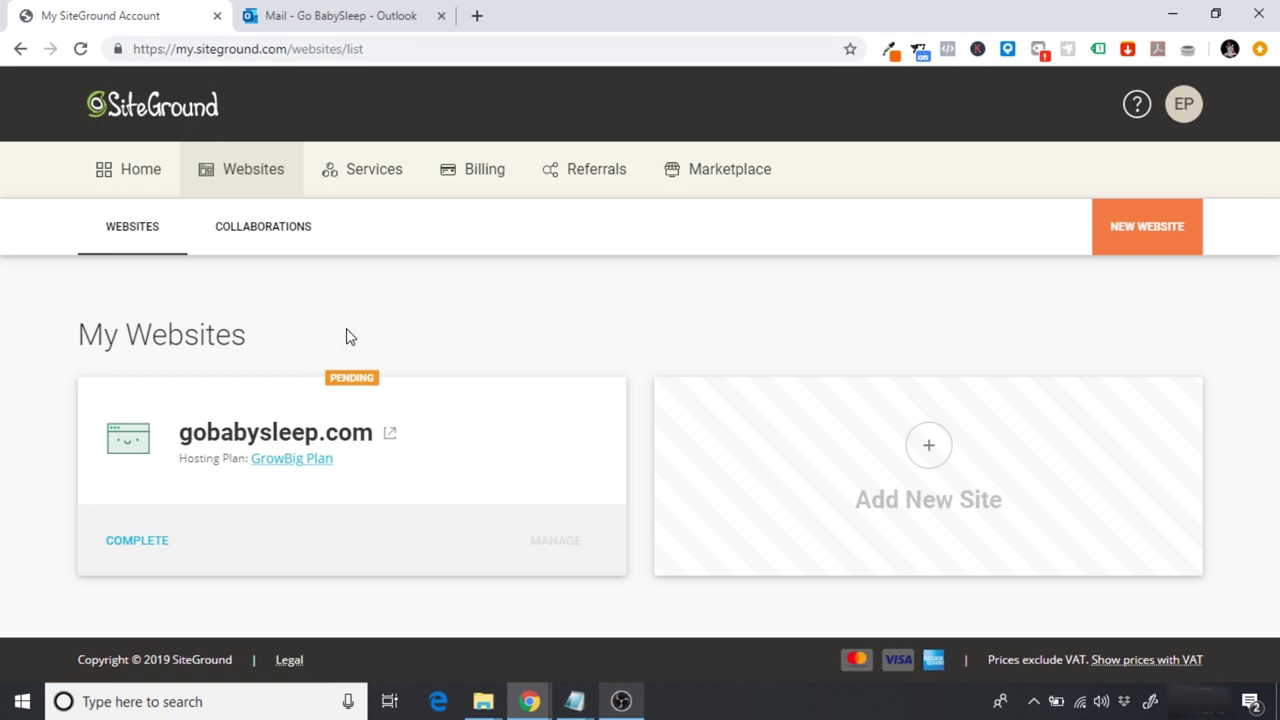
{"action": "left_click", "coordinate": [152, 188]}
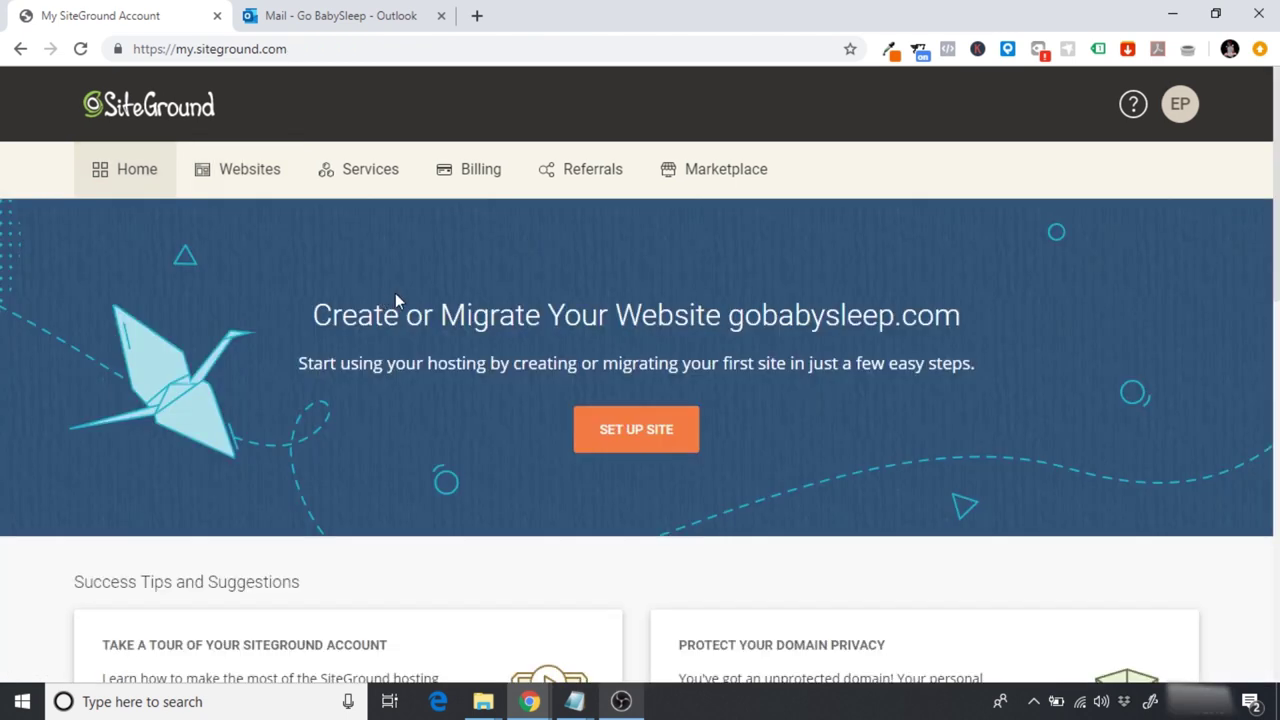
Step: Open the full Help Center from quick help and review the Contact Us helpdesk options
{"action": "left_click", "coordinate": [1135, 112]}
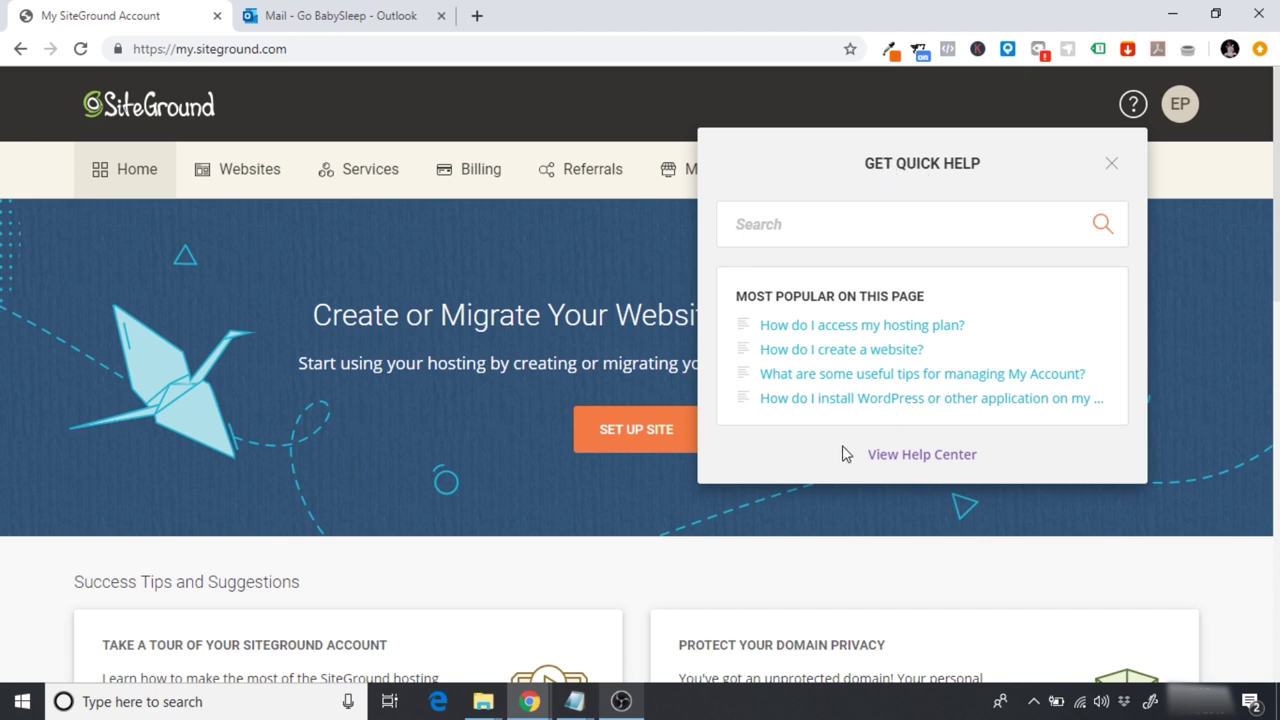
{"action": "left_click", "coordinate": [895, 457]}
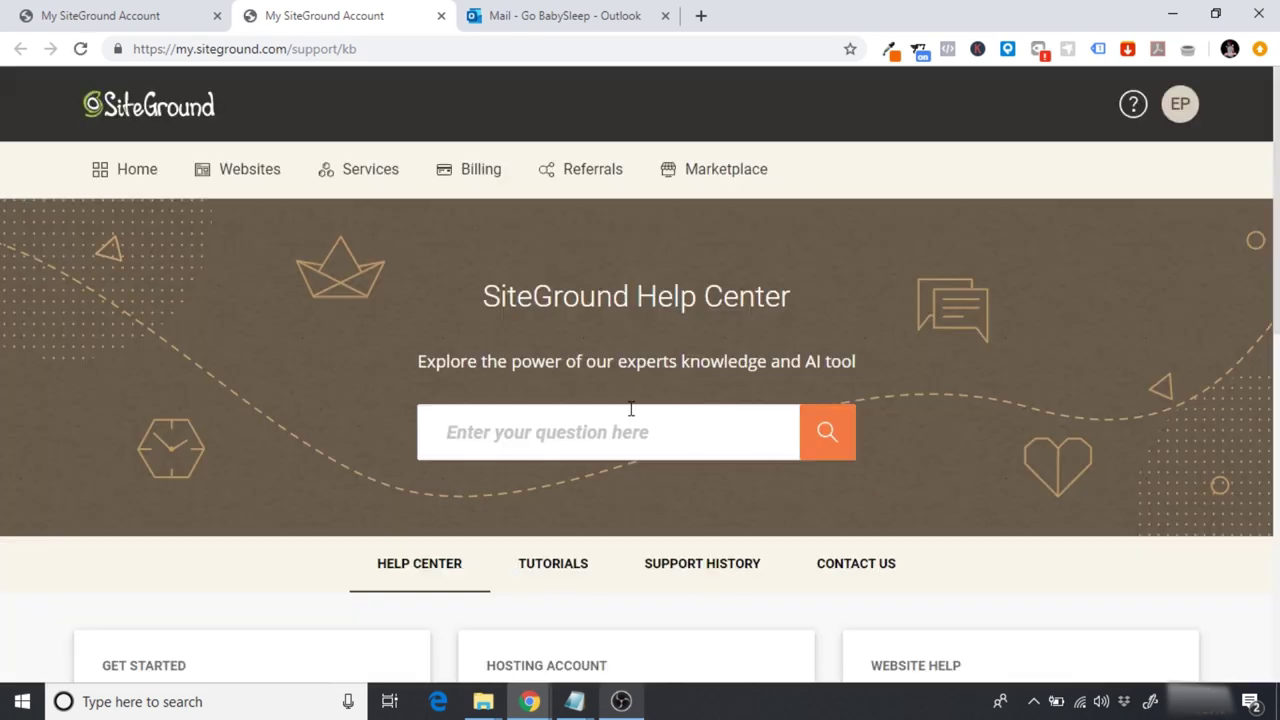
{"action": "left_click", "coordinate": [846, 563]}
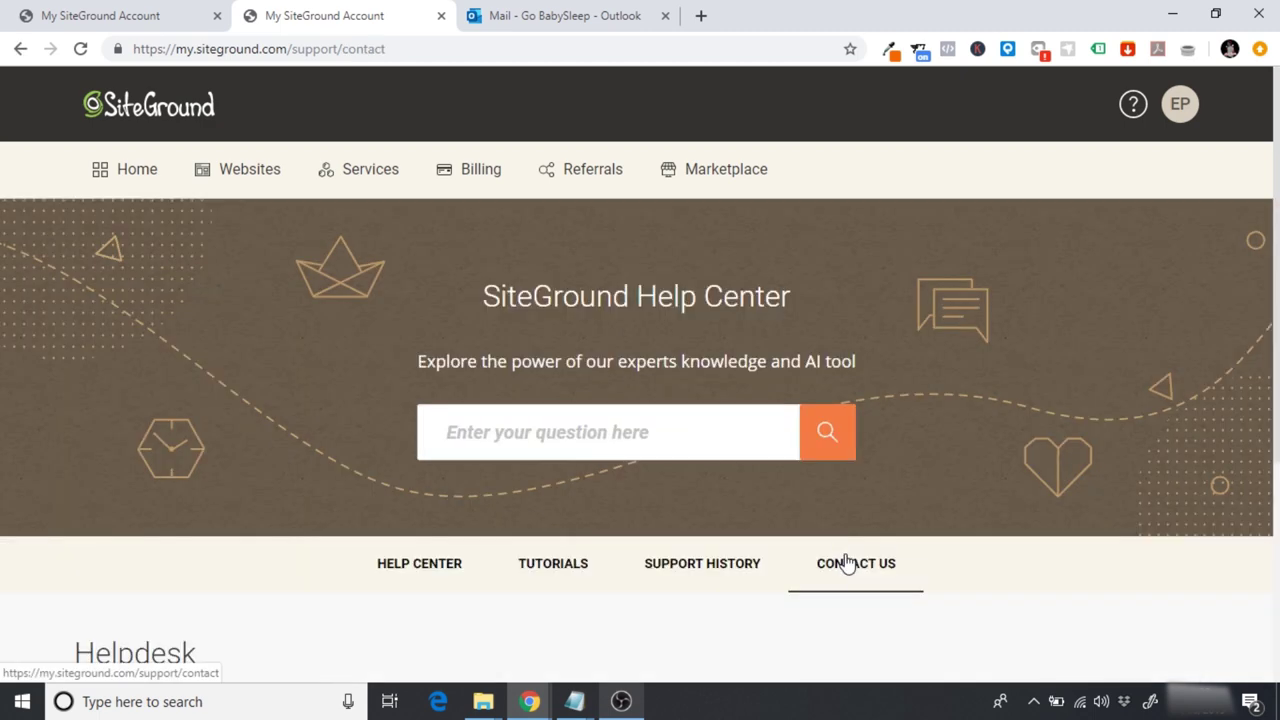
{"action": "scroll", "coordinate": [846, 563], "scroll_direction": "down", "scroll_amount": 4}
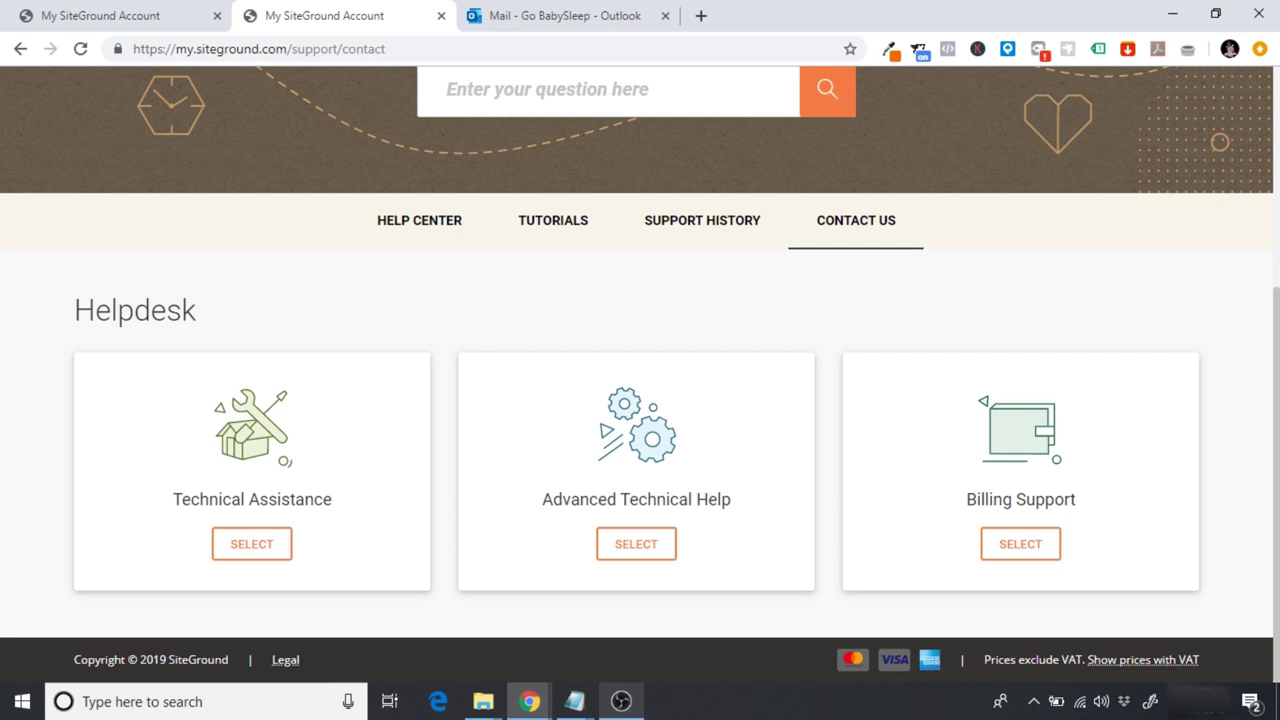
{"action": "scroll", "coordinate": [883, 186], "scroll_direction": "up", "scroll_amount": 3}
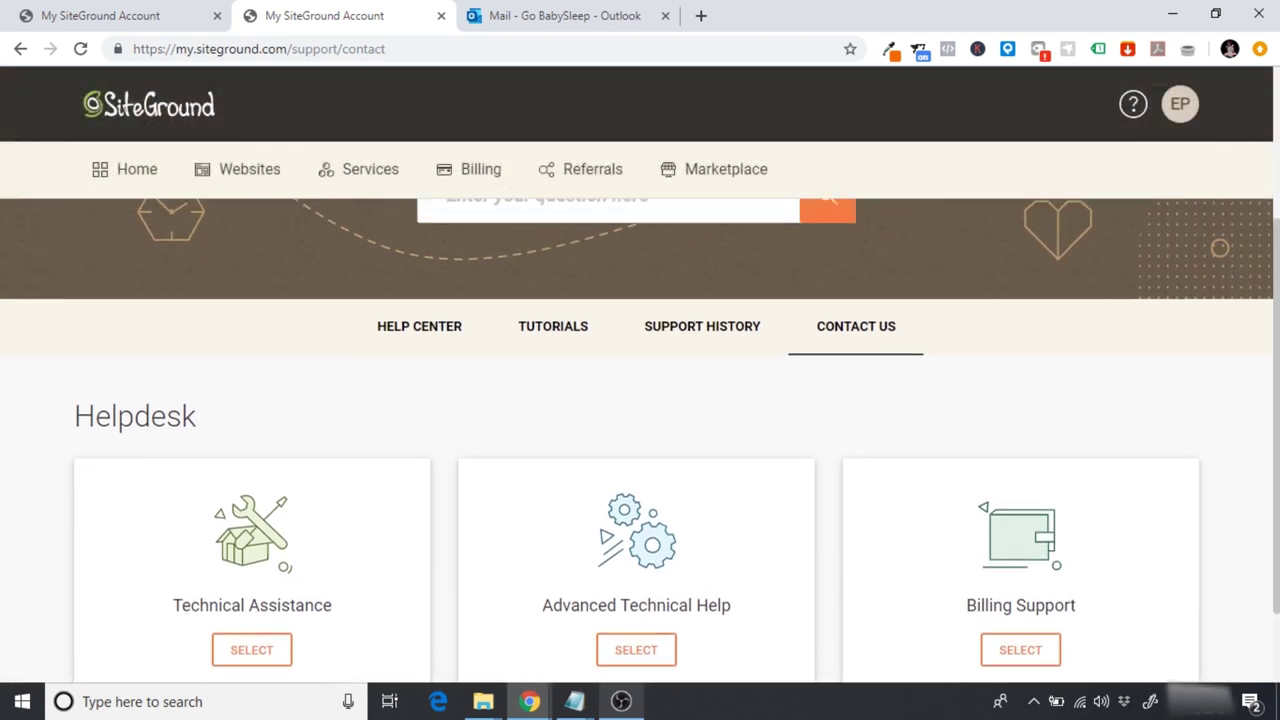
Step: Close the Help Center tab and dismiss the Get Quick Help panel
{"action": "left_click", "coordinate": [441, 16]}
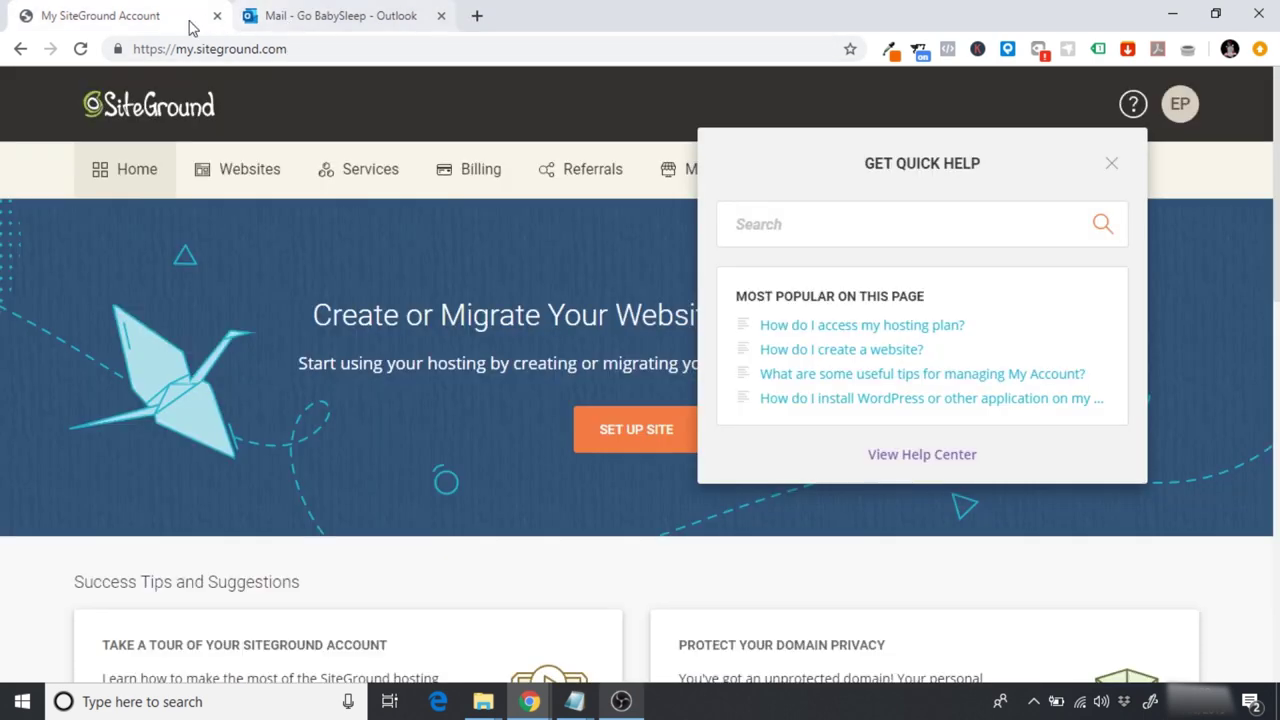
{"action": "left_click", "coordinate": [1134, 104]}
{"action": "left_click", "coordinate": [1132, 117]}
{"action": "left_click", "coordinate": [1111, 165]}
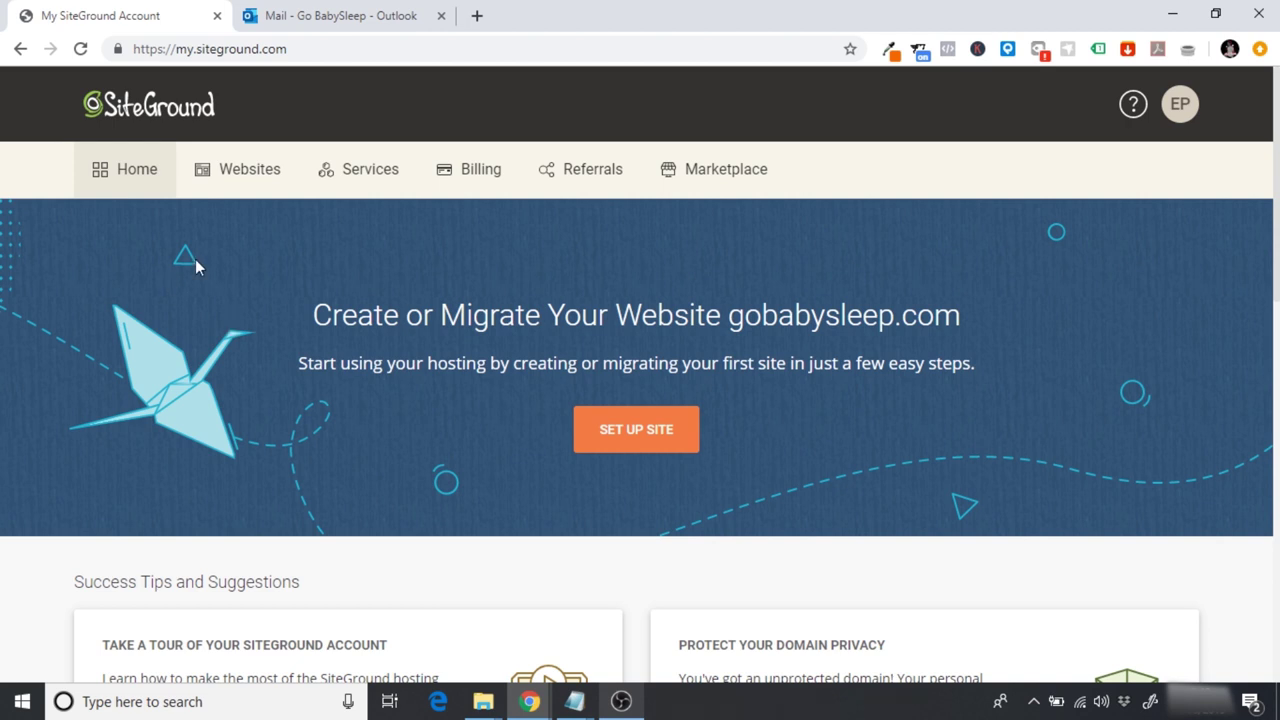
Step: Complete the pending gobabysleep.com site as an empty site and open its Site Tools
{"action": "left_click", "coordinate": [249, 180]}
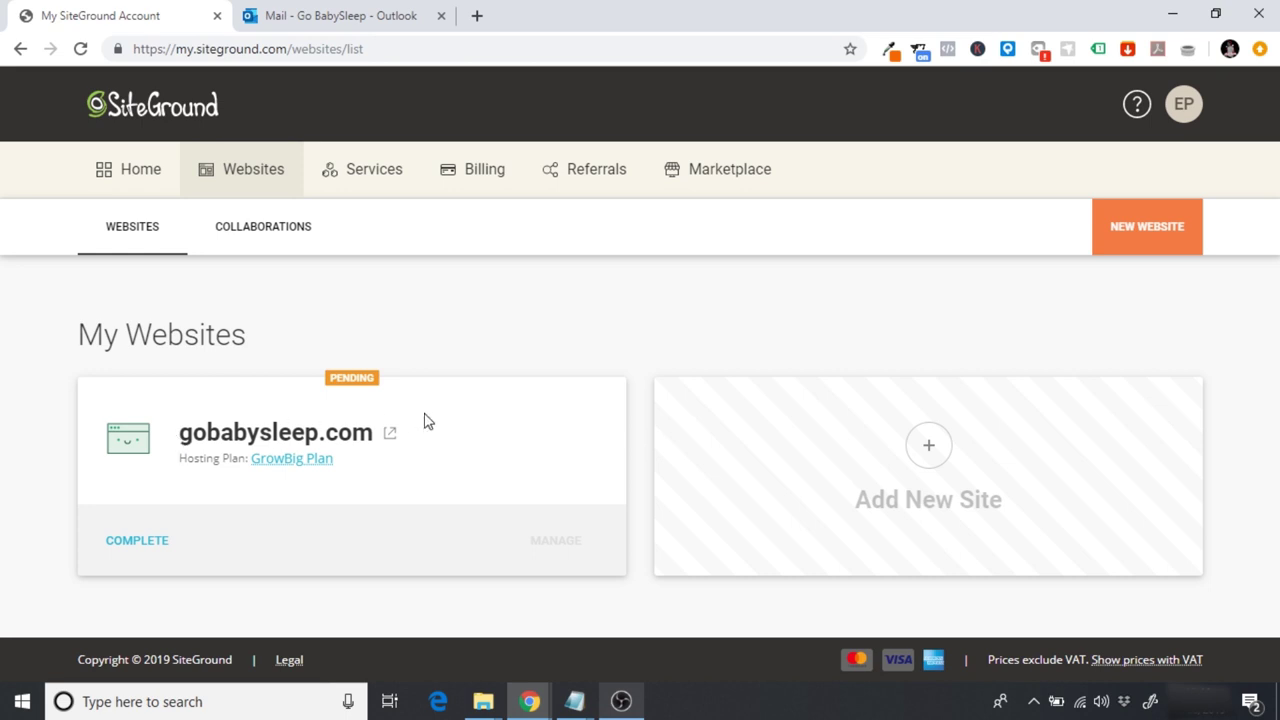
{"action": "left_click", "coordinate": [114, 543]}
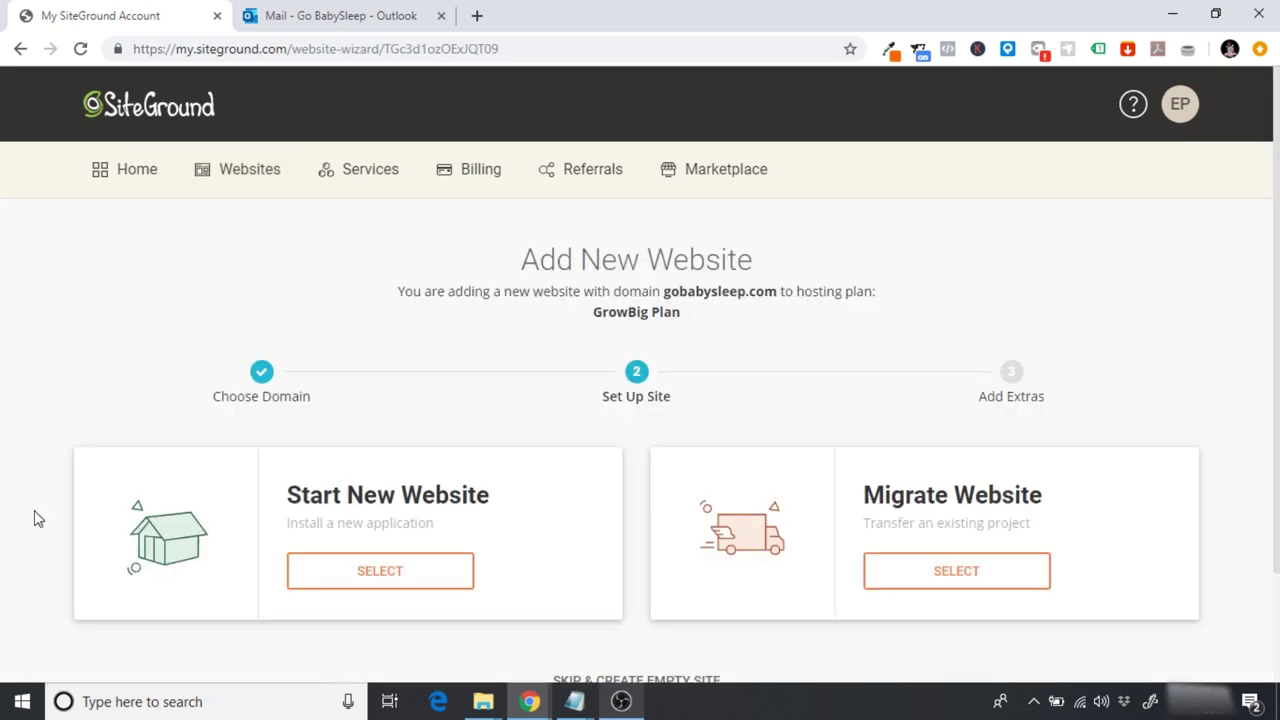
{"action": "scroll", "coordinate": [770, 530], "scroll_direction": "down", "scroll_amount": 2}
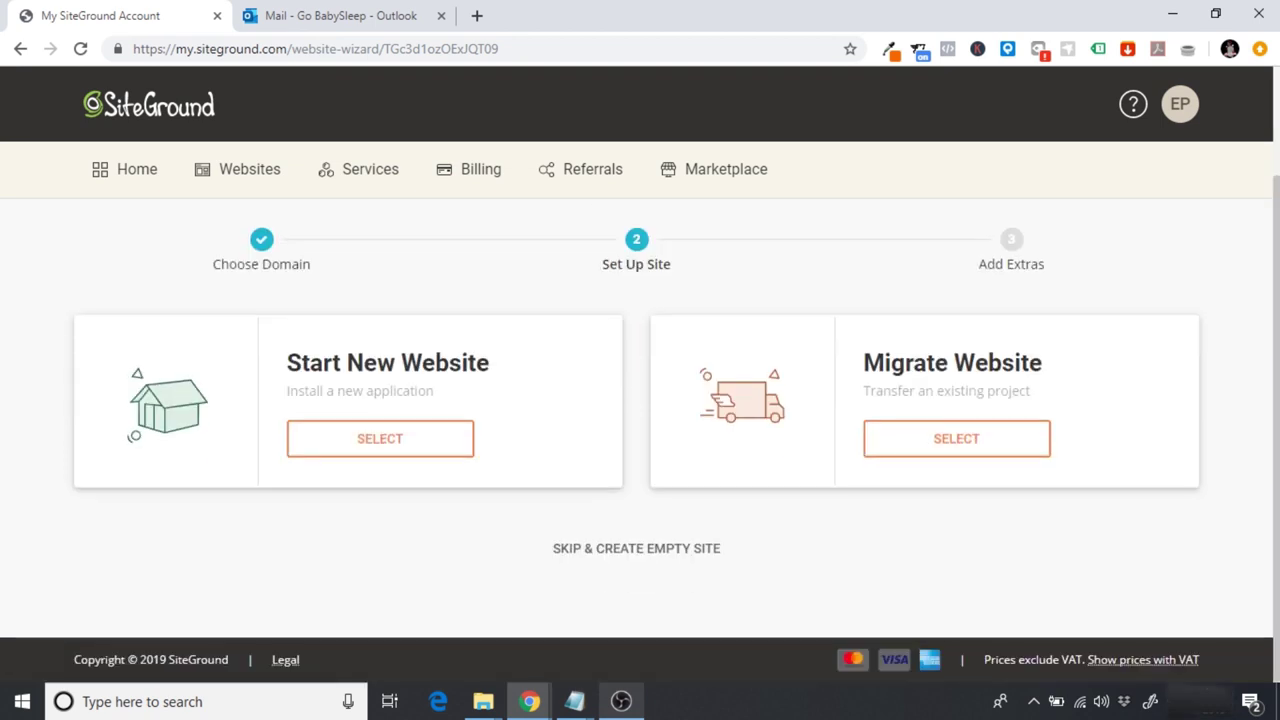
{"action": "left_click", "coordinate": [627, 568]}
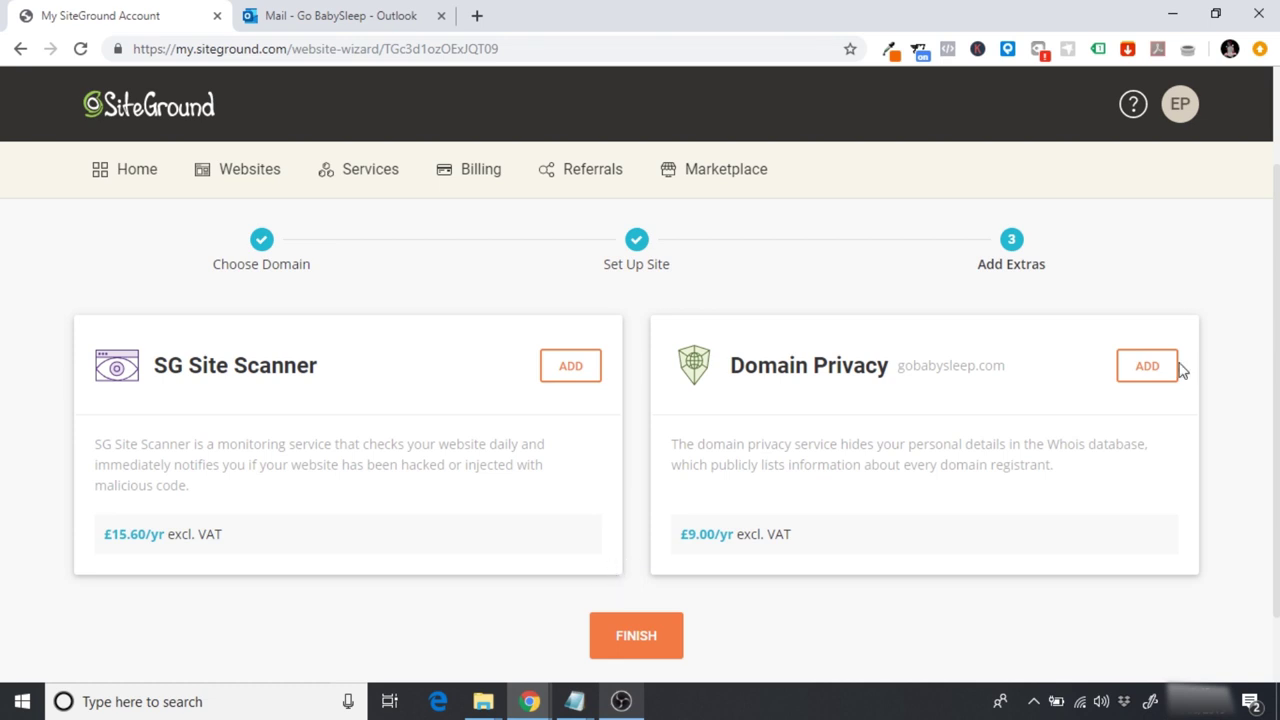
{"action": "left_click", "coordinate": [631, 619]}
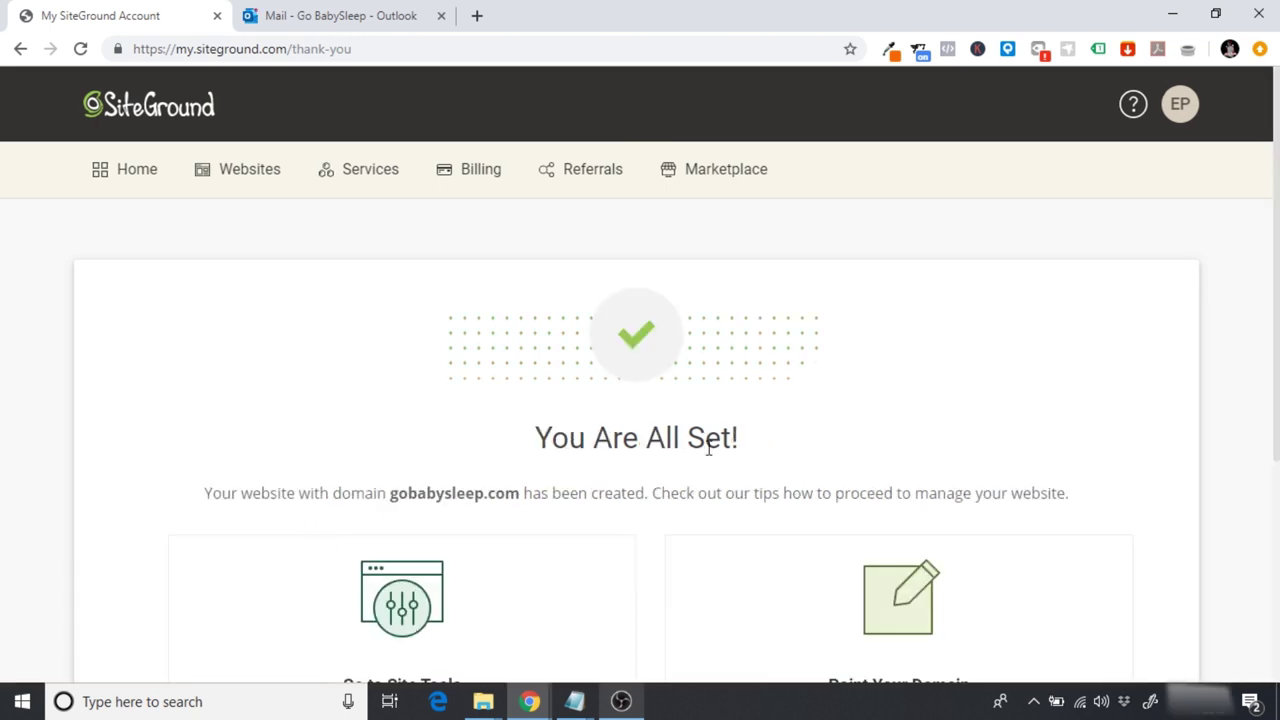
{"action": "scroll", "coordinate": [709, 449], "scroll_direction": "down", "scroll_amount": 3}
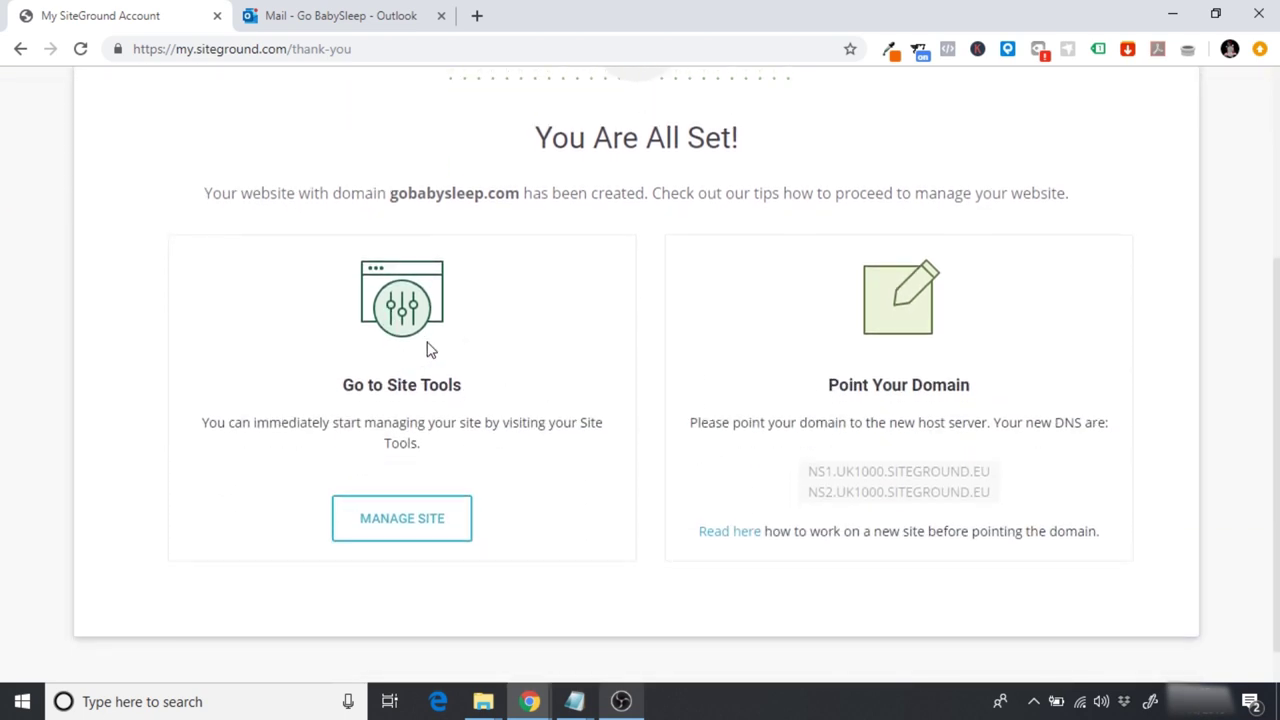
{"action": "left_click", "coordinate": [400, 531]}
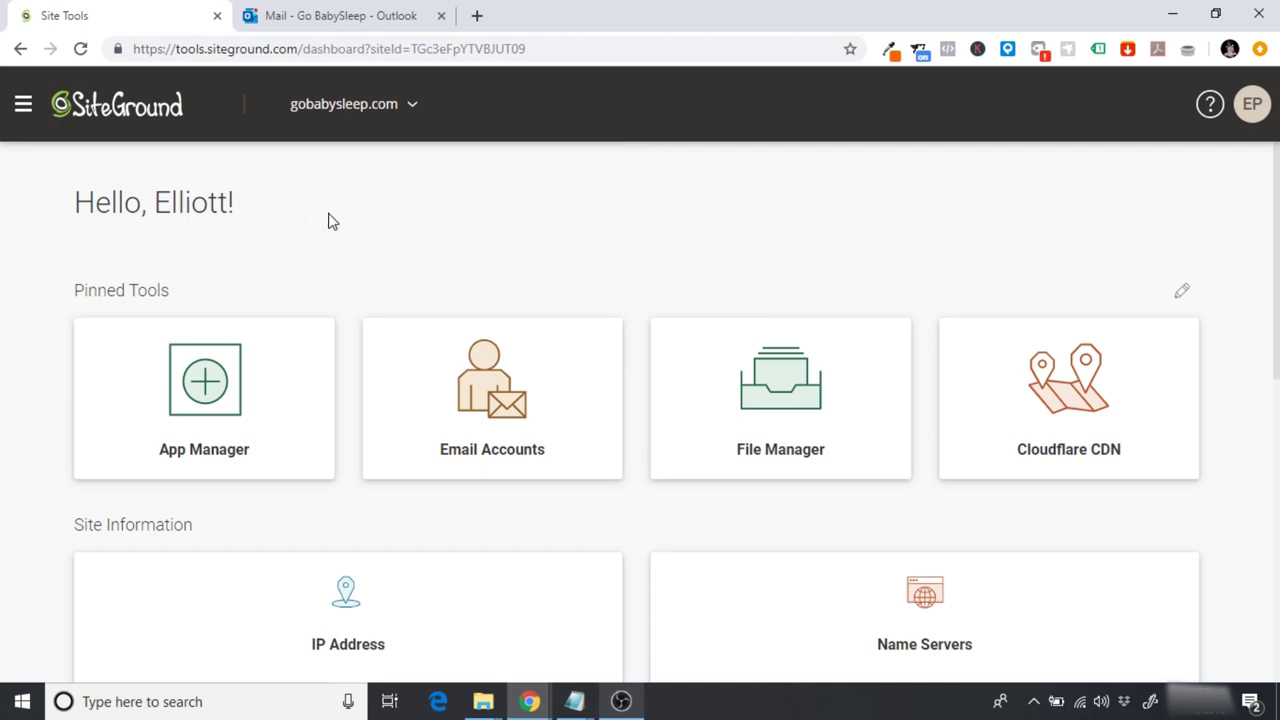
Step: Open the SSL Manager from the Security tools for gobabysleep.com
{"action": "left_click", "coordinate": [22, 107]}
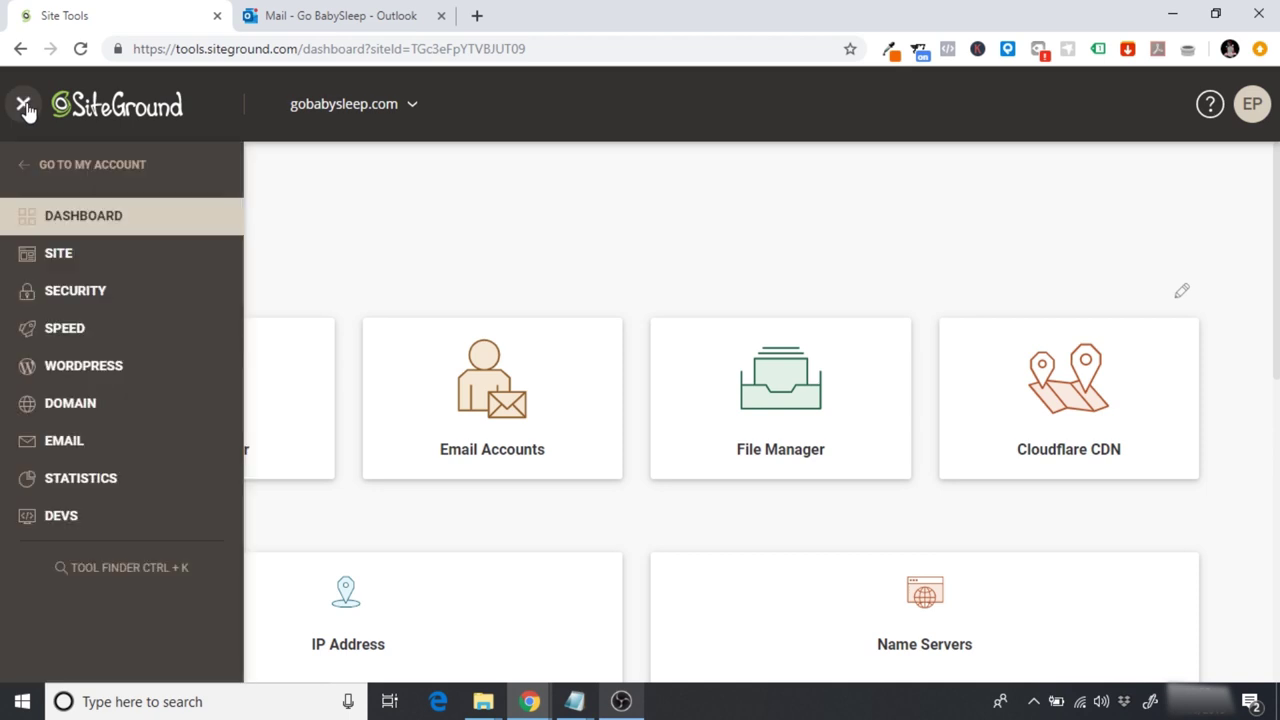
{"action": "left_click", "coordinate": [72, 296]}
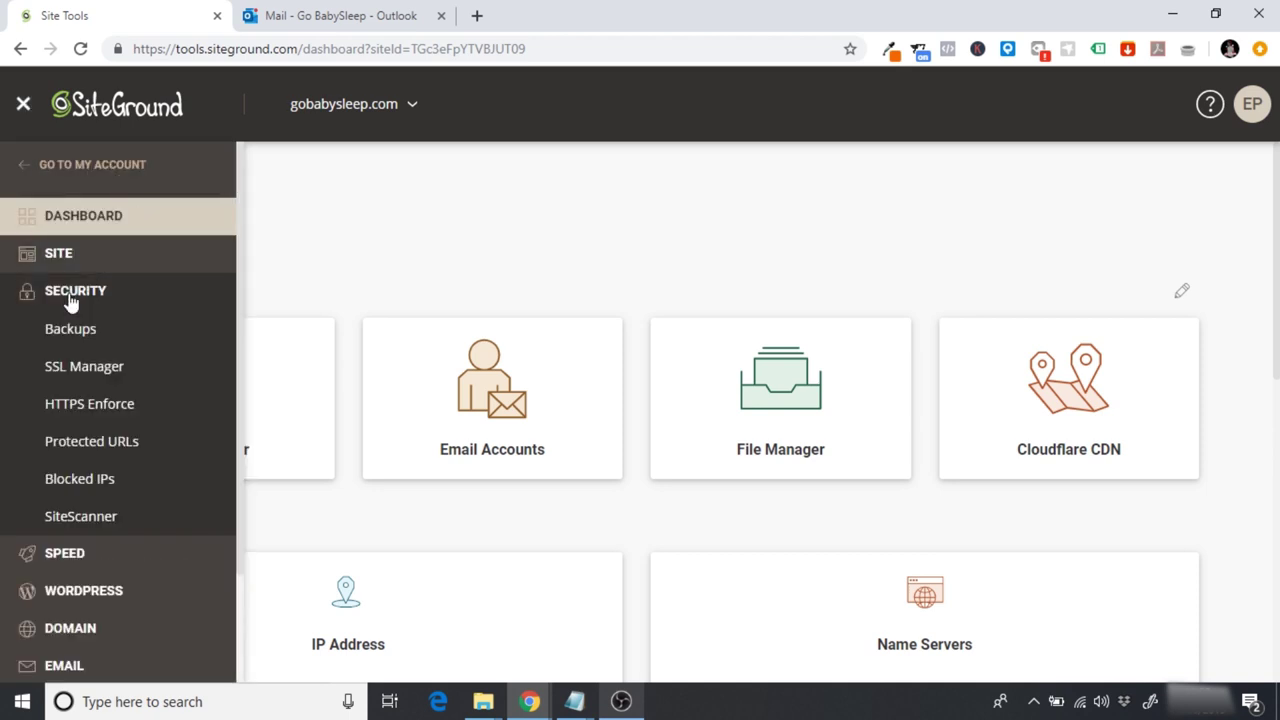
{"action": "left_click", "coordinate": [90, 372]}
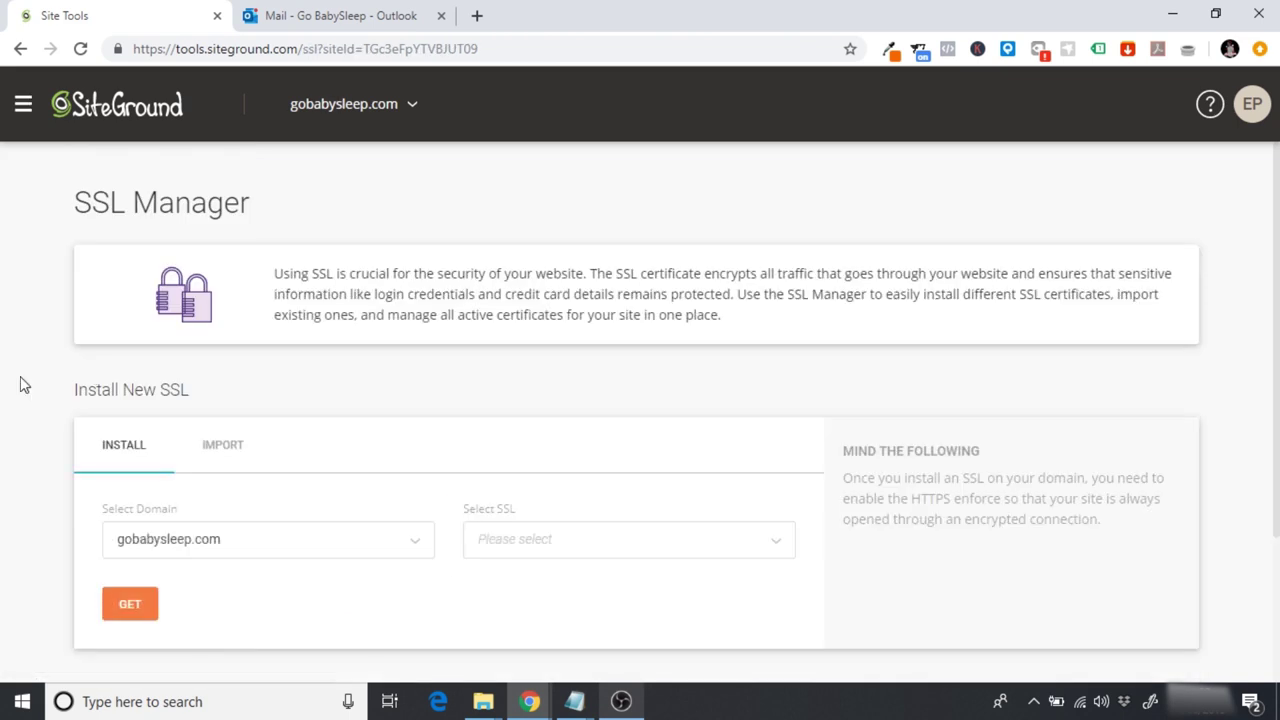
{"action": "scroll", "coordinate": [24, 385], "scroll_direction": "down", "scroll_amount": 1}
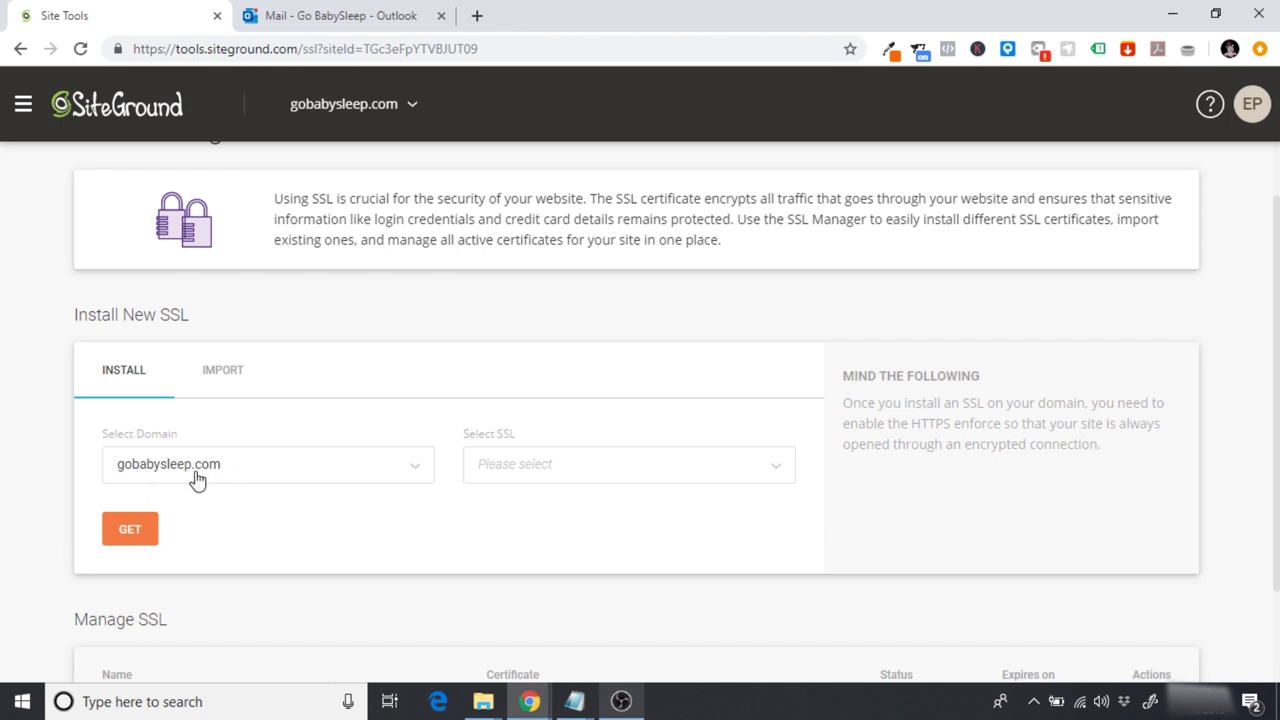
Step: Review the SSL certificate types, then open the actions menu on the gobabysleep.com Let's Encrypt certificate
{"action": "left_click", "coordinate": [542, 467]}
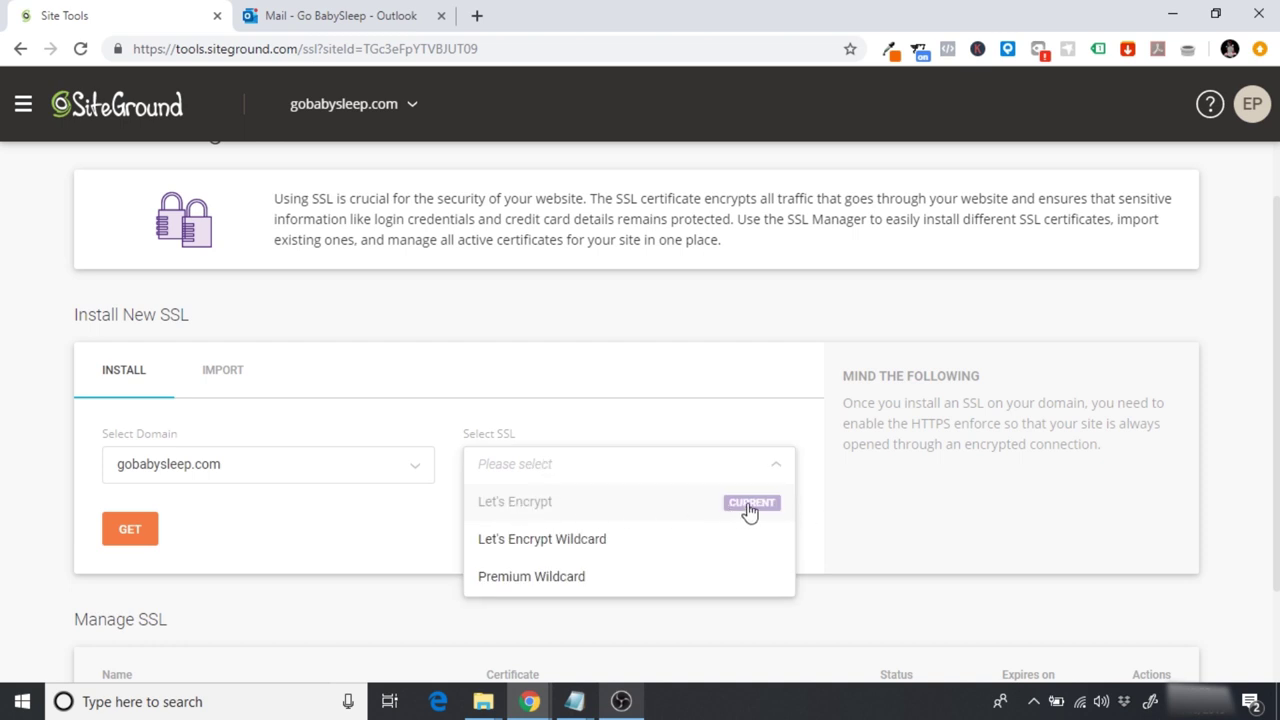
{"action": "left_click", "coordinate": [891, 486]}
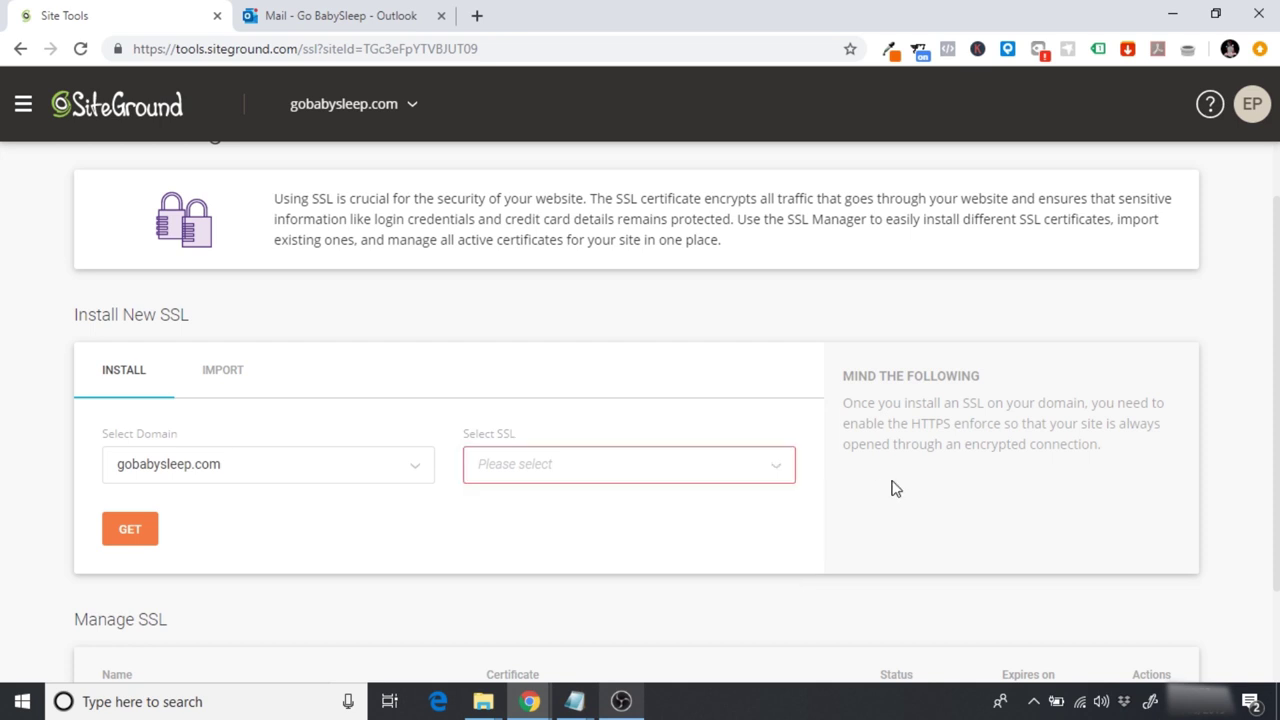
{"action": "scroll", "coordinate": [893, 488], "scroll_direction": "down", "scroll_amount": 2}
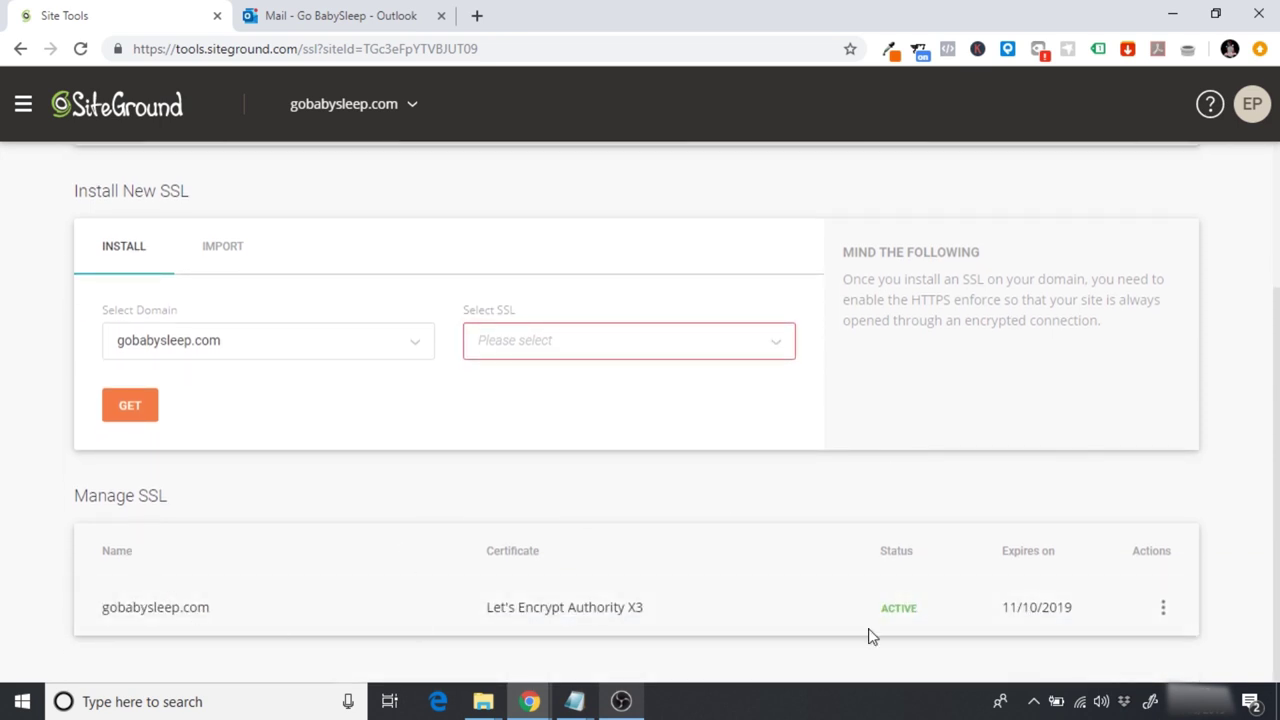
{"action": "left_click", "coordinate": [1162, 608]}
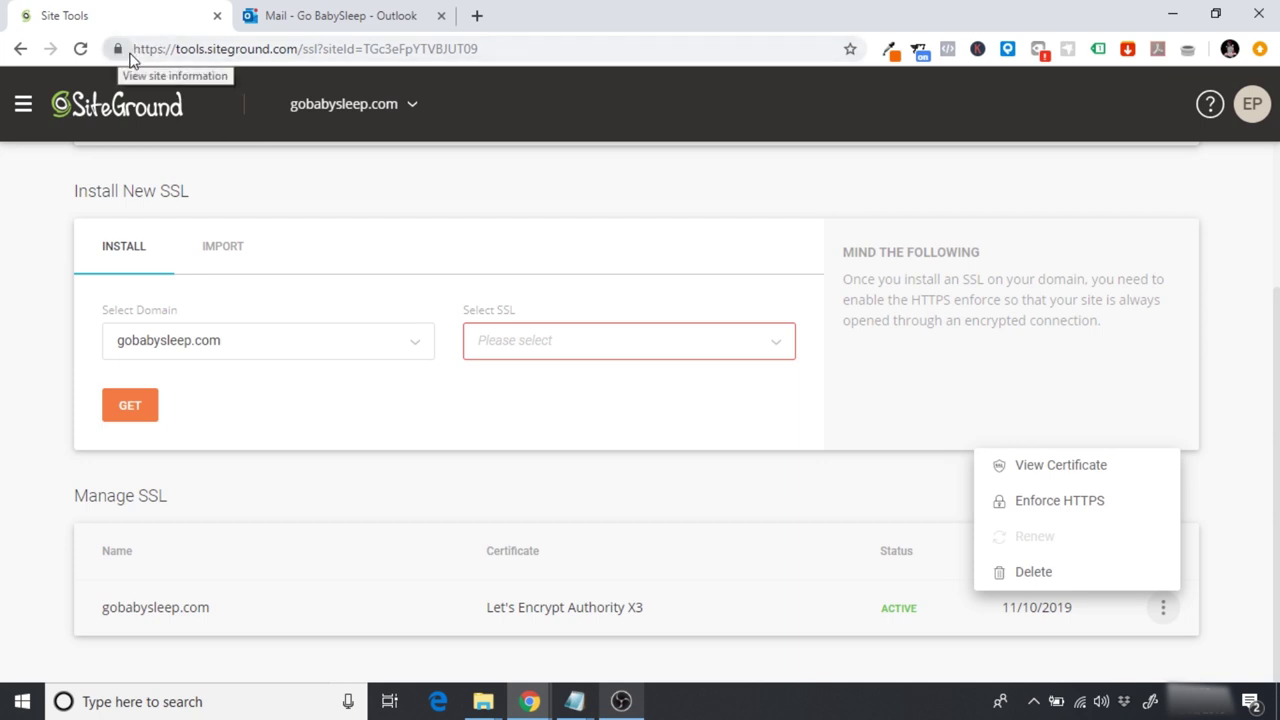
Step: Turn on HTTPS Enforce for gobabysleep.com and return to the Site Tools dashboard
{"action": "left_click", "coordinate": [1046, 503]}
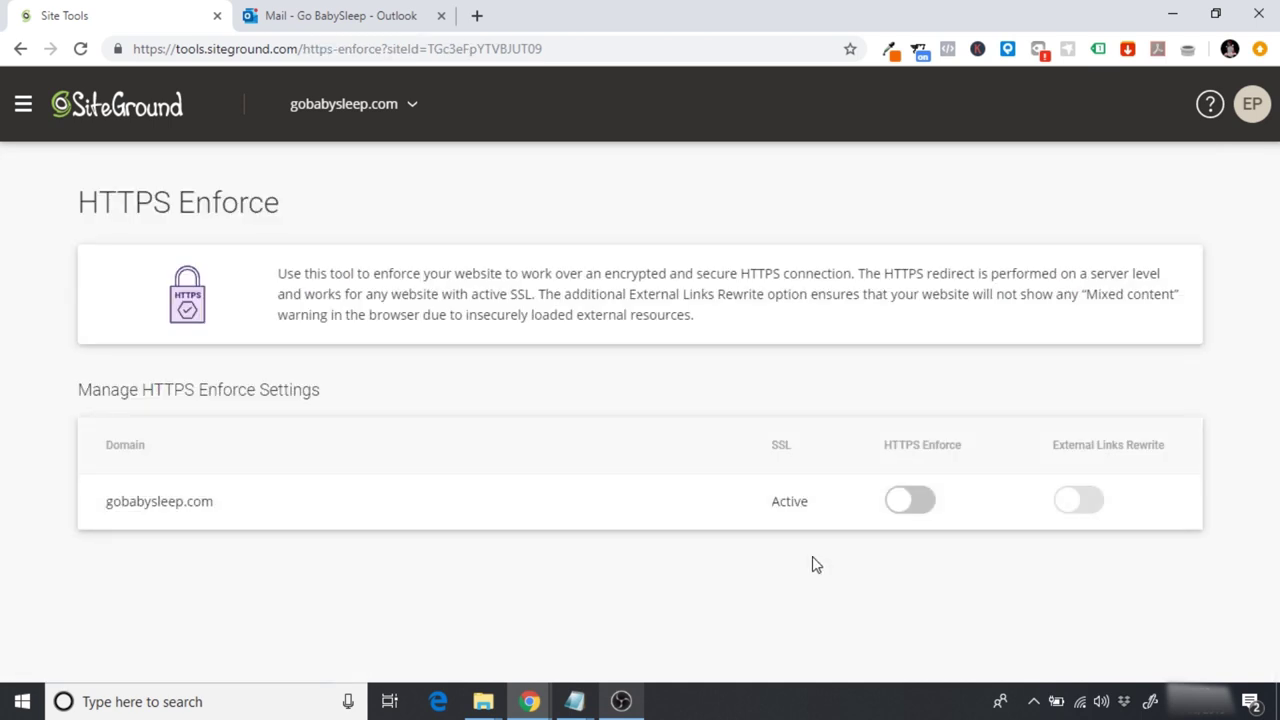
{"action": "left_click", "coordinate": [911, 504]}
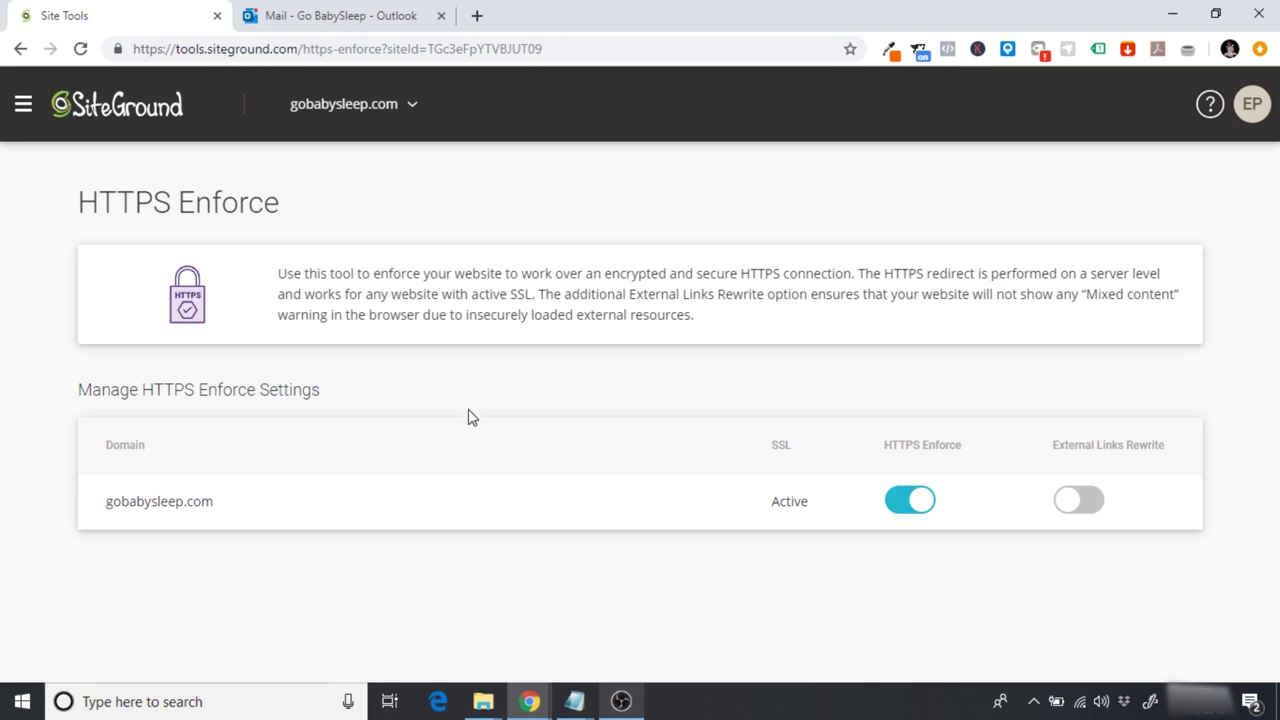
{"action": "left_click", "coordinate": [23, 105]}
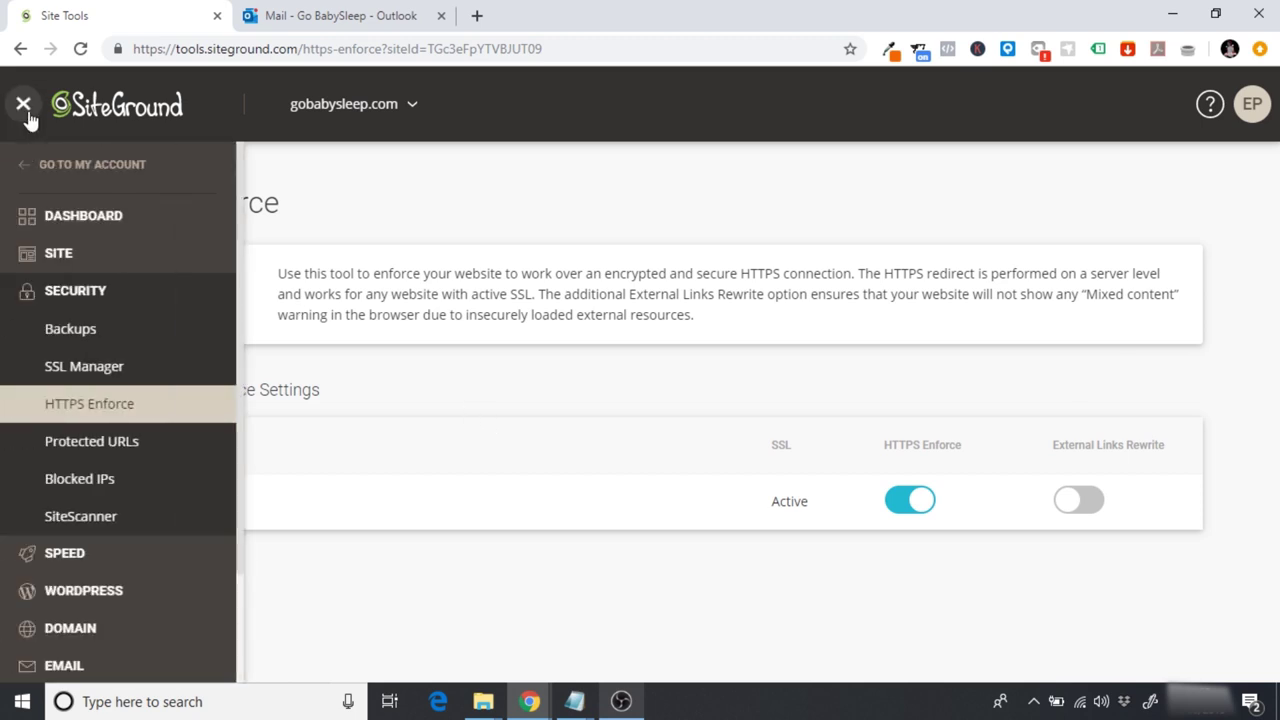
{"action": "left_click", "coordinate": [73, 232]}
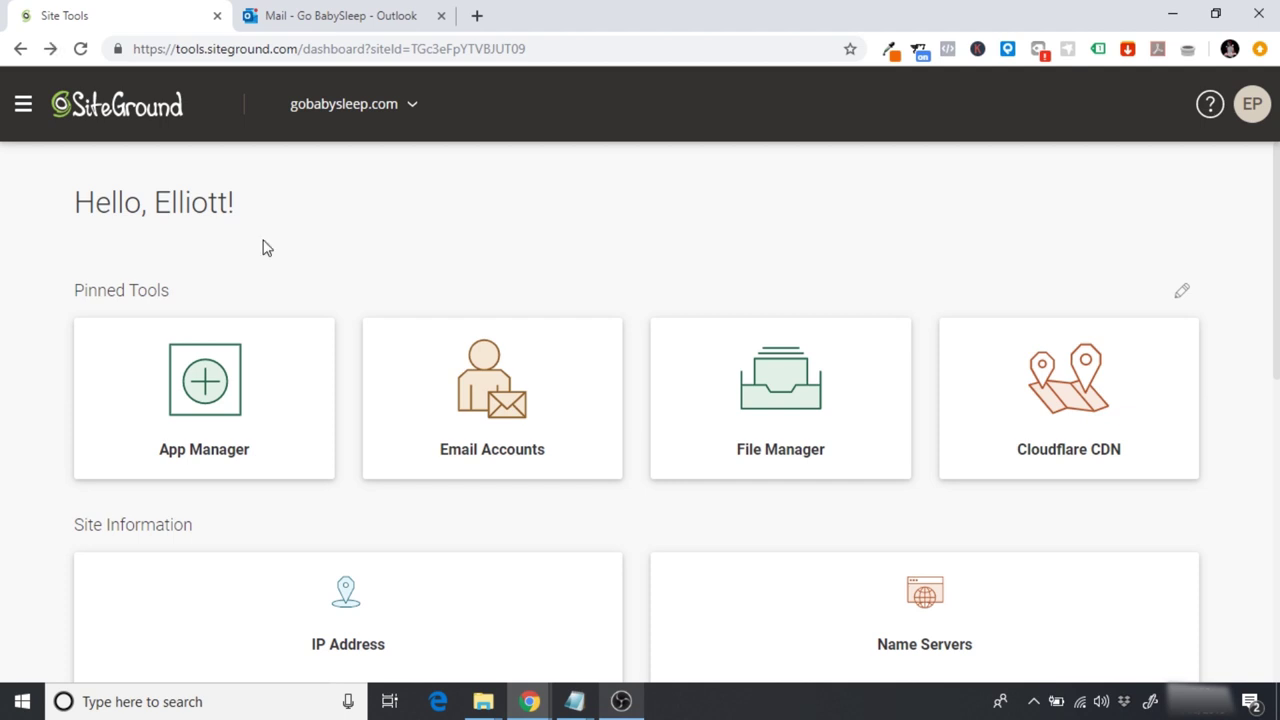
Step: In App Manager, select WordPress + WooCommerce for gobabysleep.com with installation path /
{"action": "left_click", "coordinate": [229, 417]}
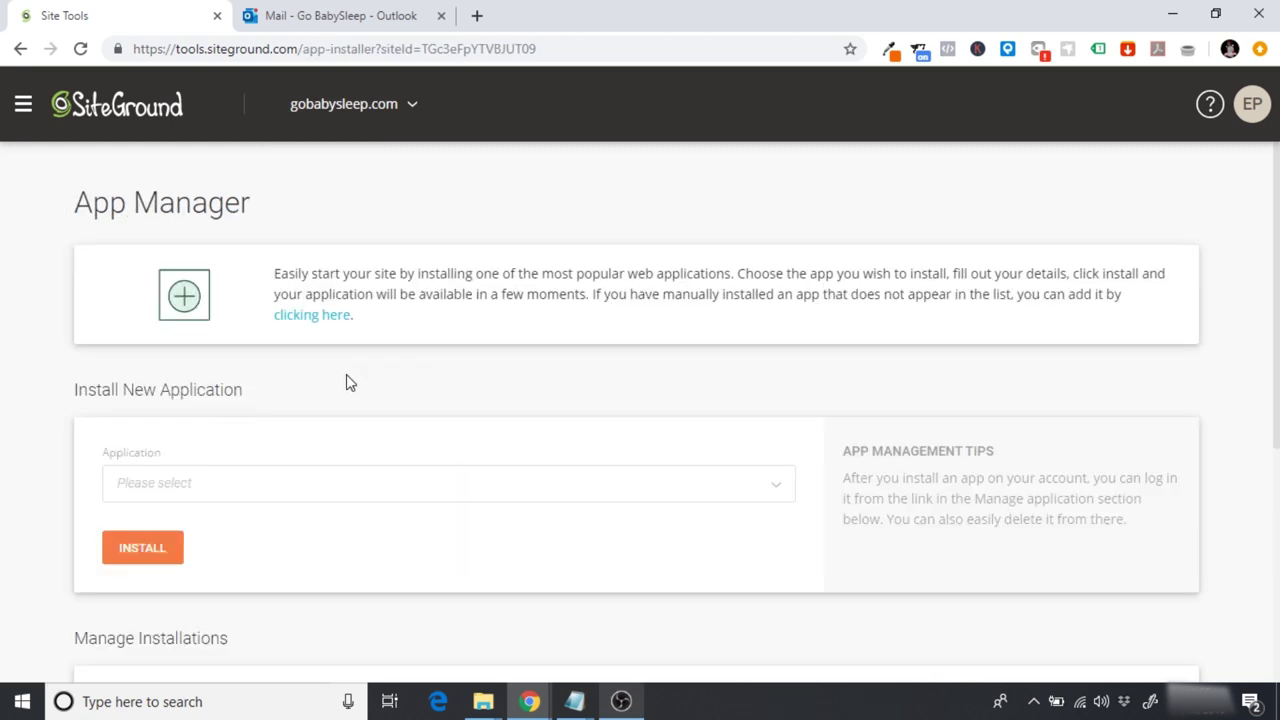
{"action": "left_click", "coordinate": [186, 489]}
{"action": "left_click_drag", "start_coordinate": [791, 517], "coordinate": [794, 535]}
{"action": "scroll", "coordinate": [794, 535], "scroll_direction": "down", "scroll_amount": 2}
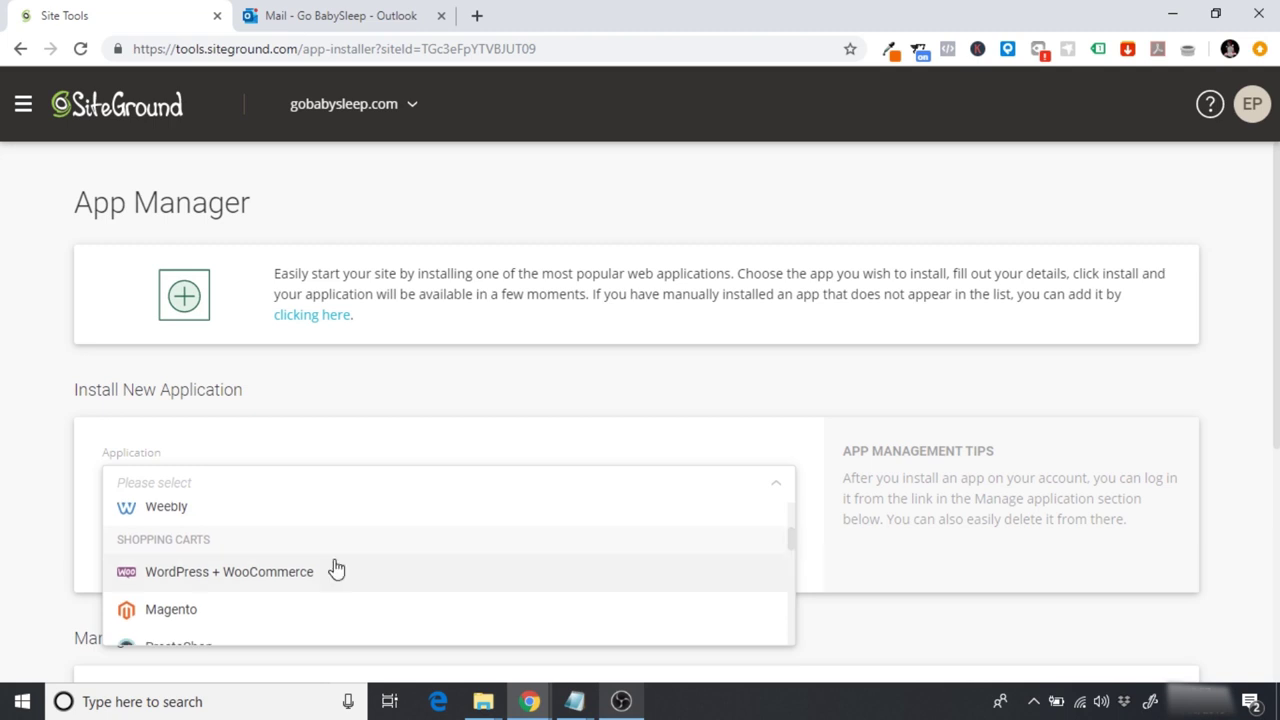
{"action": "left_click", "coordinate": [231, 579]}
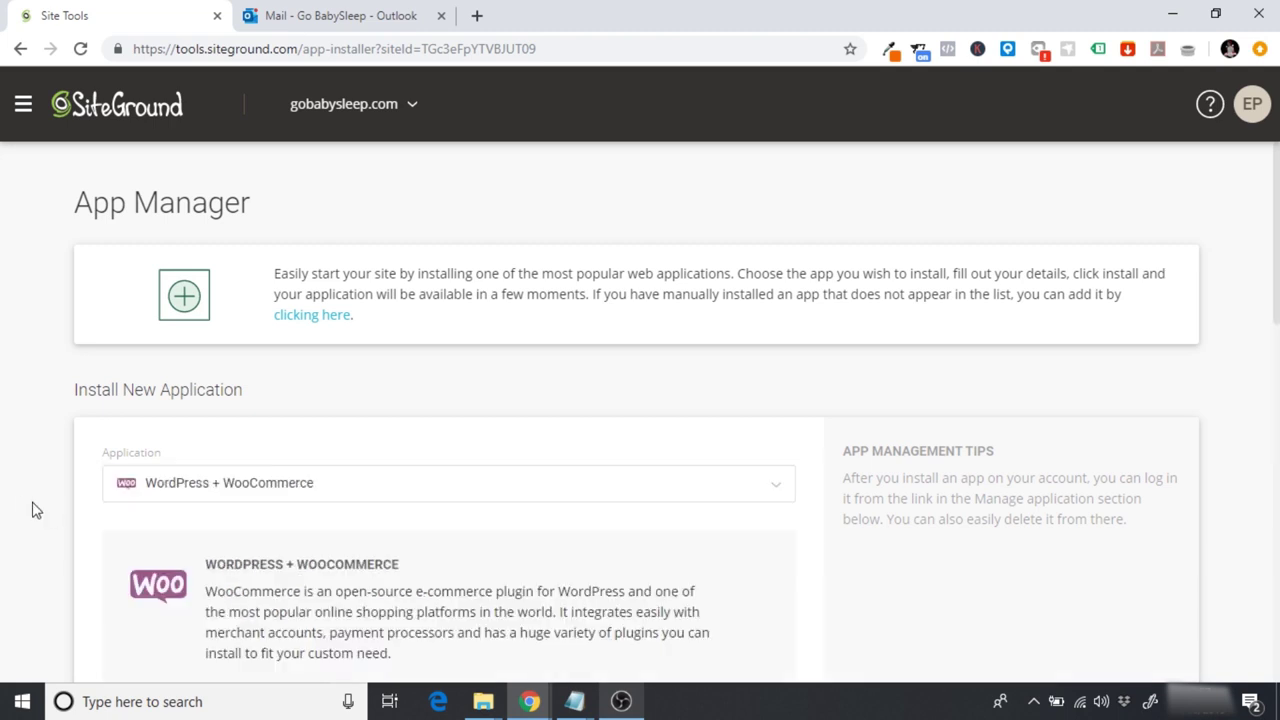
{"action": "scroll", "coordinate": [22, 502], "scroll_direction": "down", "scroll_amount": 4}
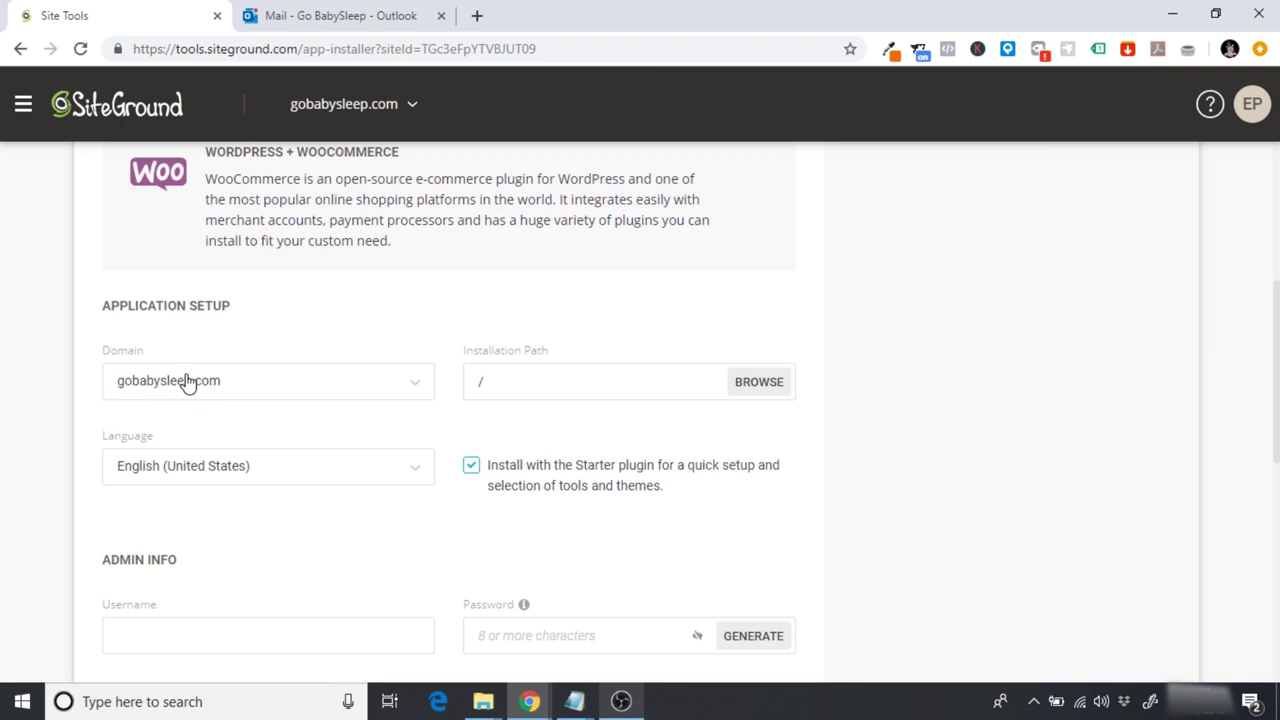
{"action": "left_click", "coordinate": [522, 381]}
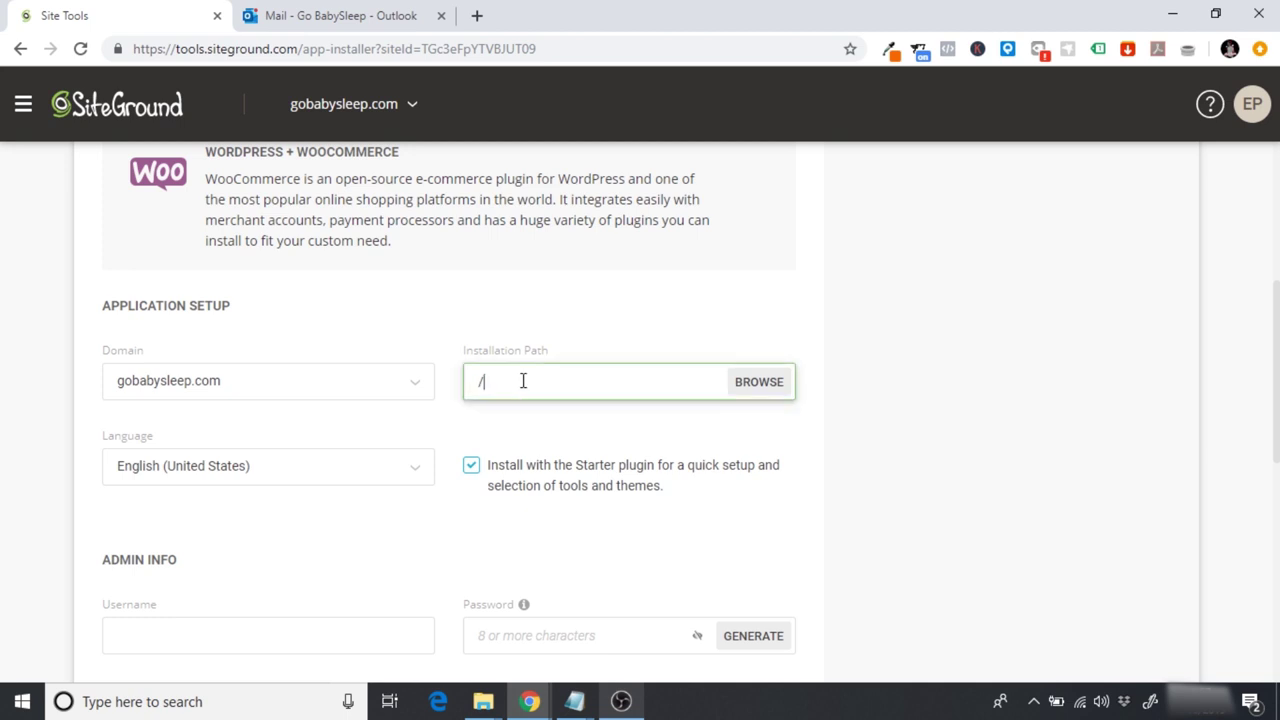
{"action": "scroll", "coordinate": [379, 320], "scroll_direction": "down", "scroll_amount": 1}
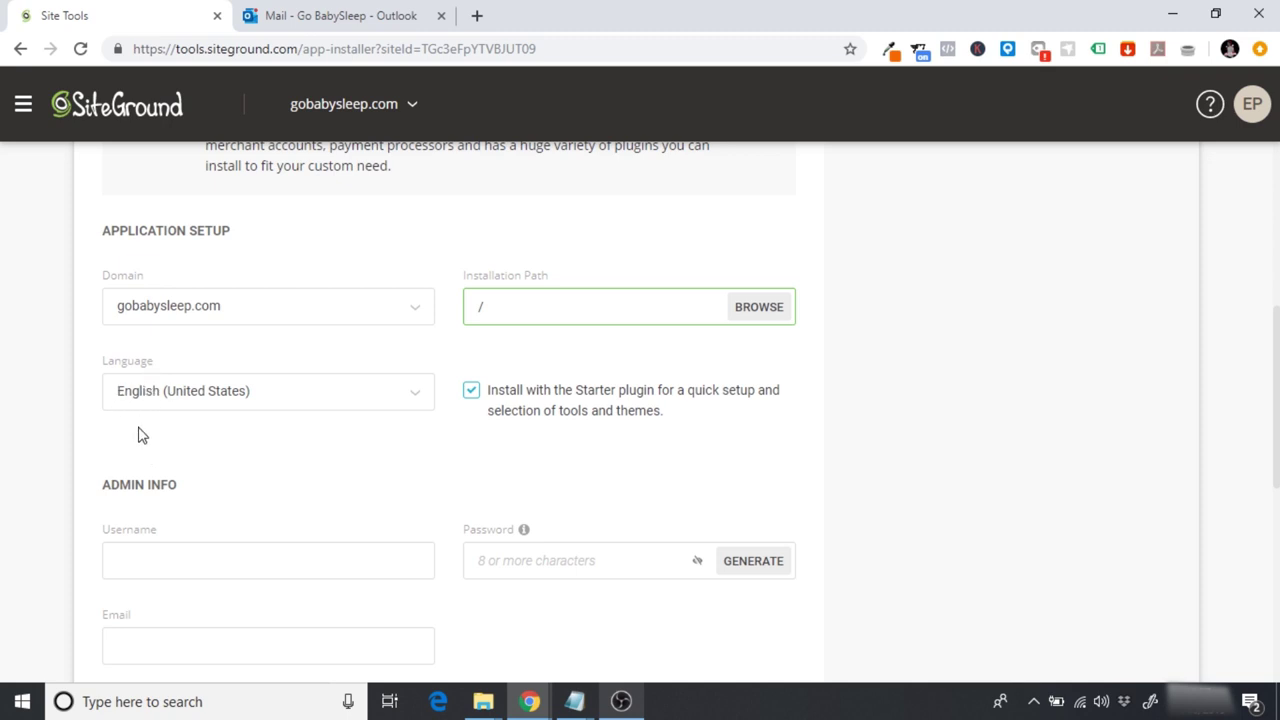
{"action": "scroll", "coordinate": [138, 435], "scroll_direction": "down", "scroll_amount": 2}
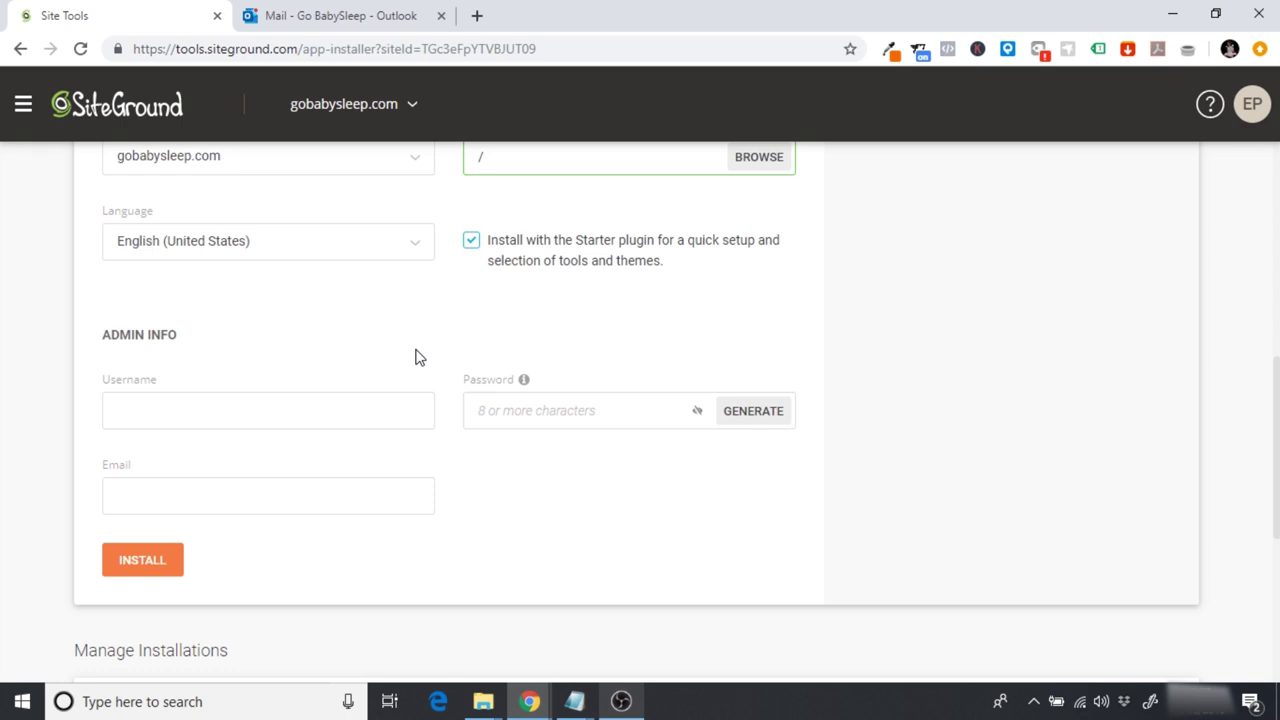
Step: Install WordPress + WooCommerce with an admin username, a generated strong password and the admin e-mail
{"action": "type", "text": "gobabysleep"}
{"action": "key", "text": "Tab"}
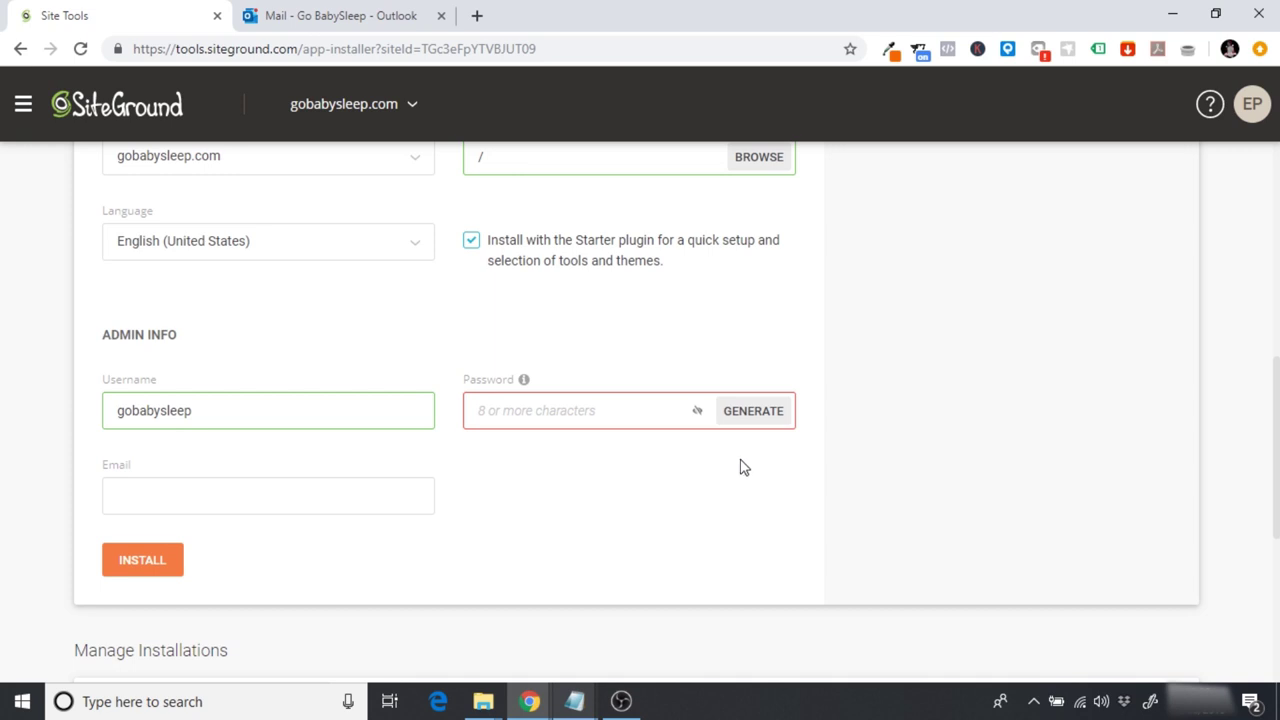
{"action": "left_click", "coordinate": [751, 420]}
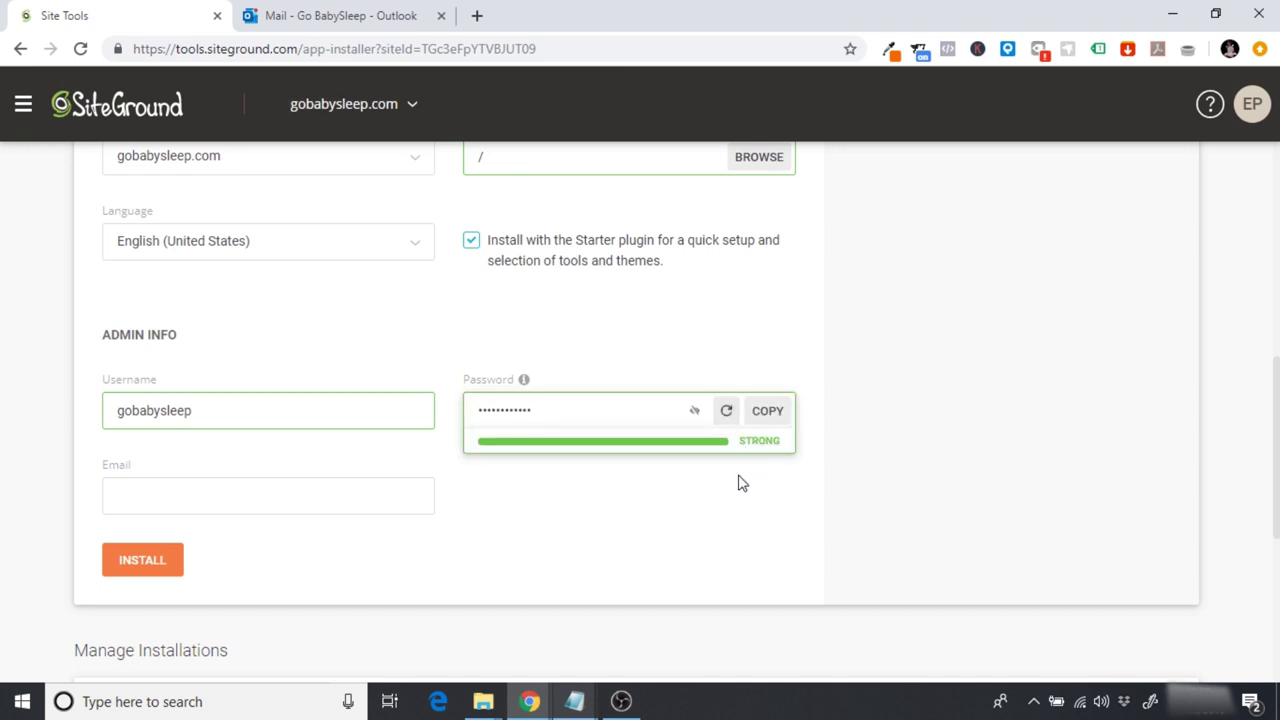
{"action": "left_click", "coordinate": [774, 417]}
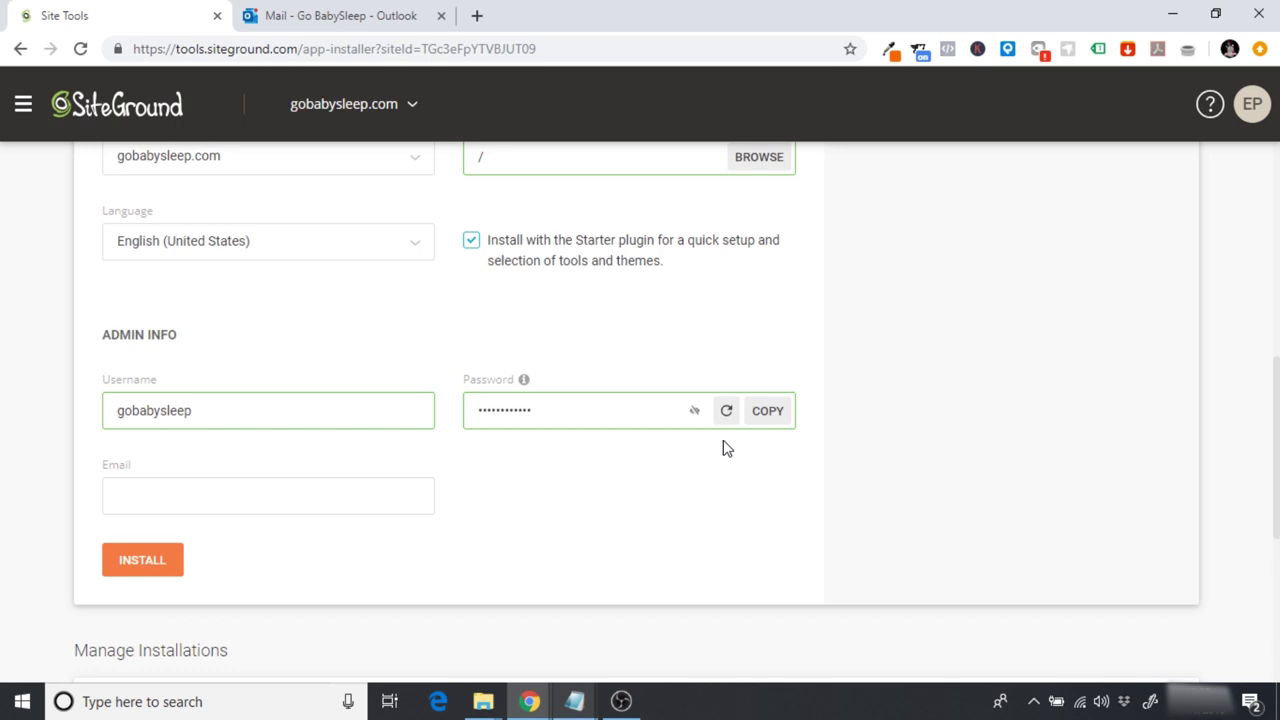
{"action": "key", "text": "ctrl+v"}
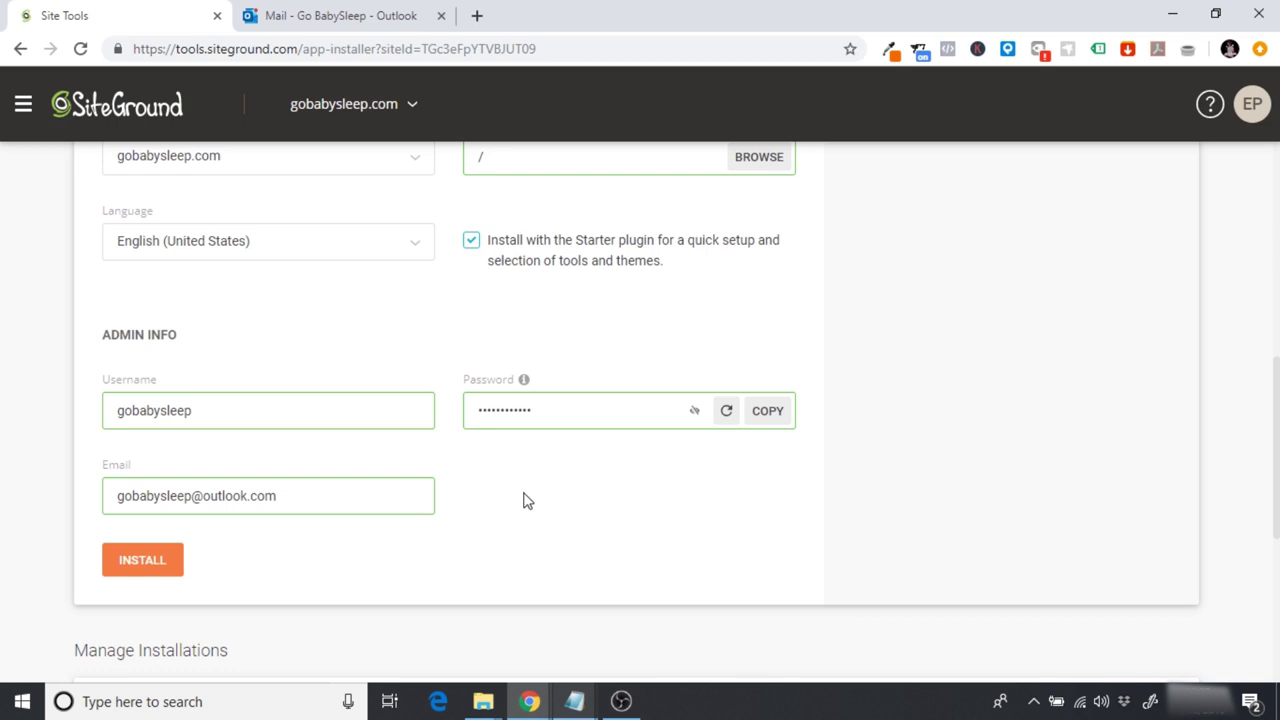
{"action": "left_click", "coordinate": [146, 565]}
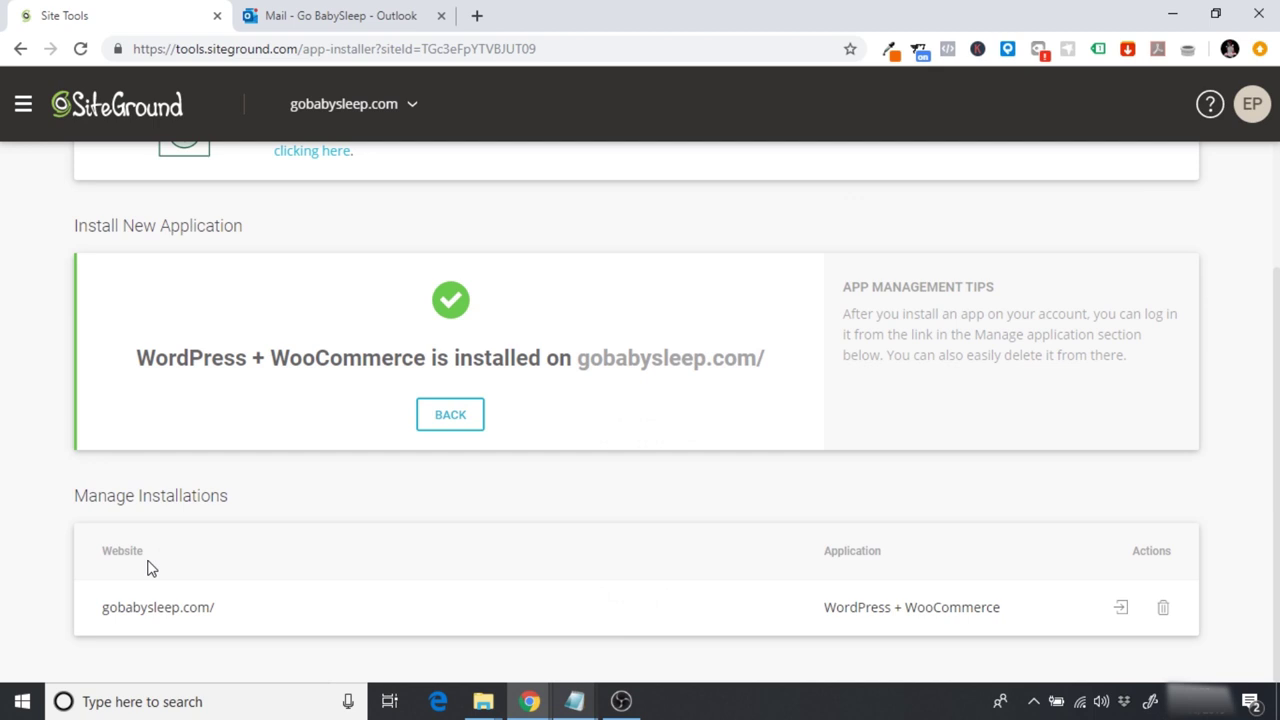
Step: Log in to gobabysleep.com's WordPress admin and exit the WooCommerce Starter wizard
{"action": "scroll", "coordinate": [1217, 388], "scroll_direction": "up", "scroll_amount": 2}
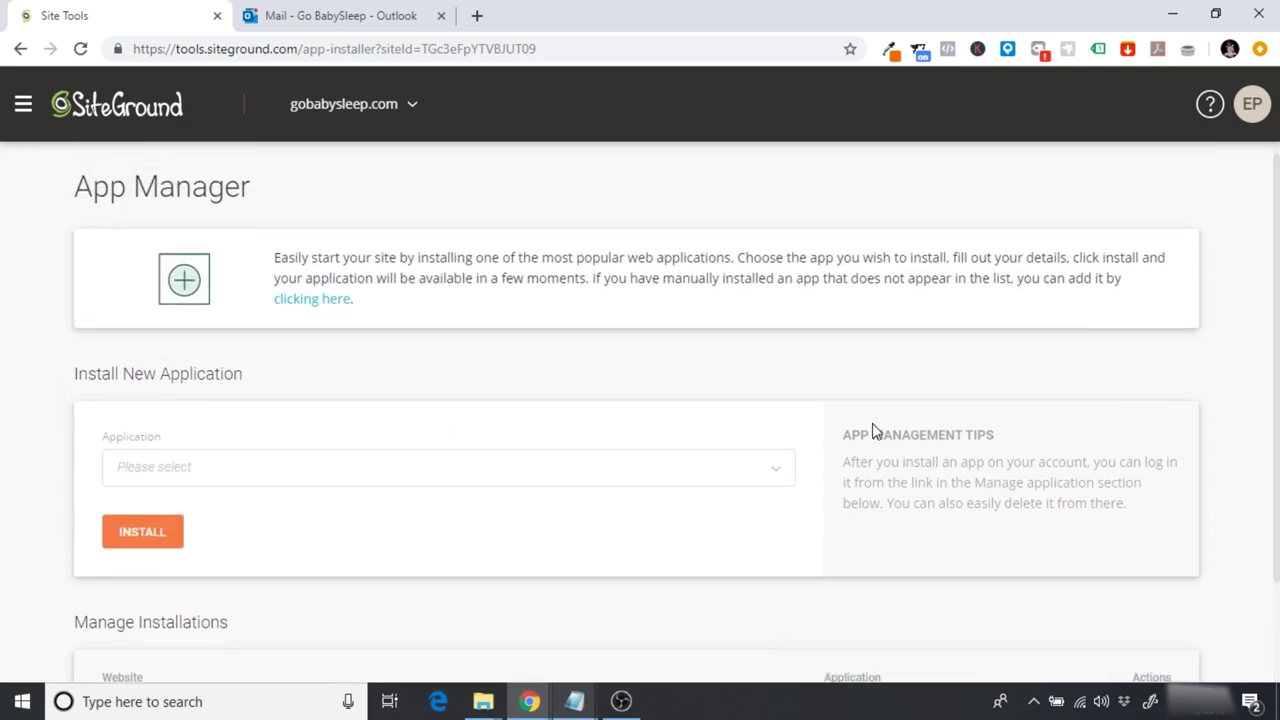
{"action": "scroll", "coordinate": [480, 437], "scroll_direction": "down", "scroll_amount": 2}
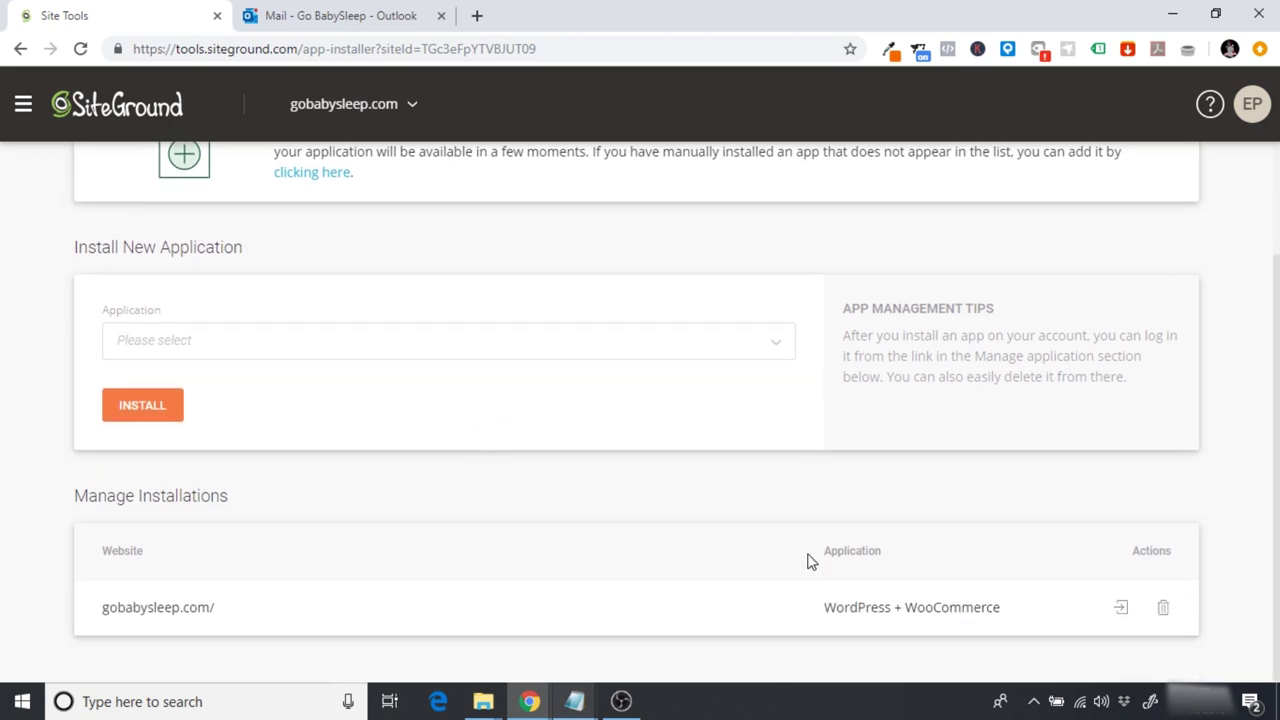
{"action": "left_click", "coordinate": [1121, 612]}
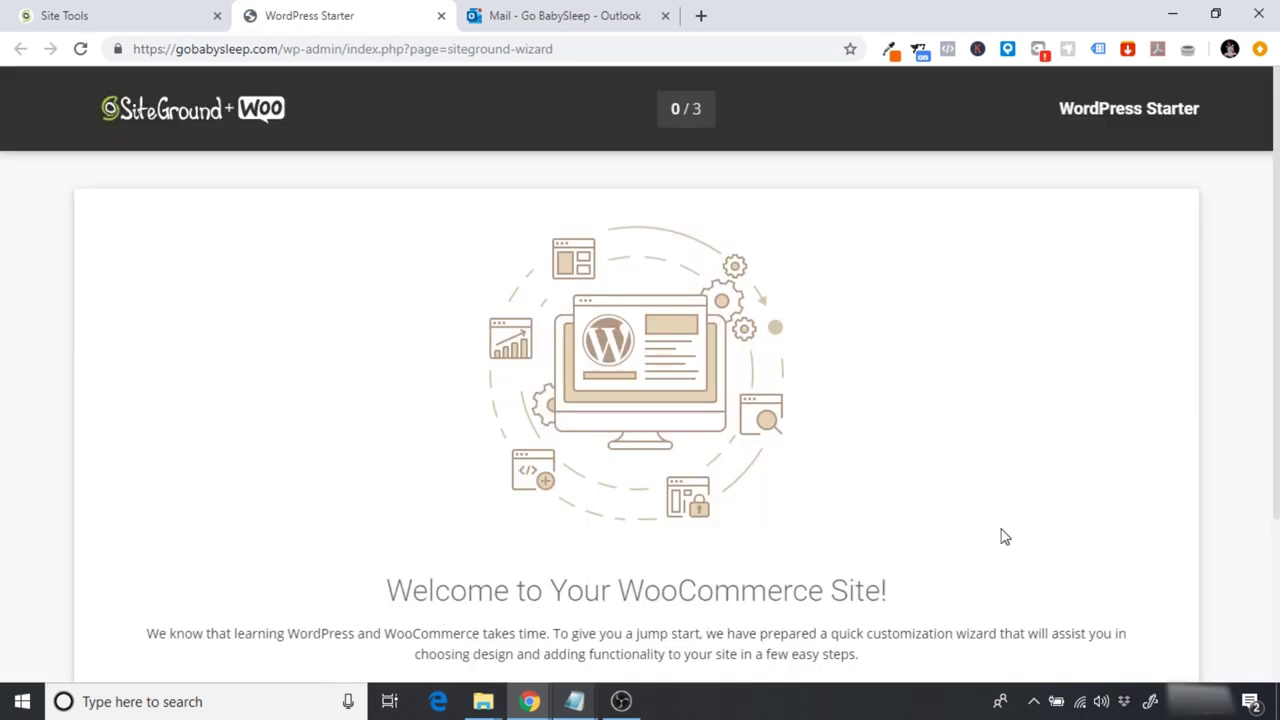
{"action": "scroll", "coordinate": [1249, 303], "scroll_direction": "down", "scroll_amount": 2}
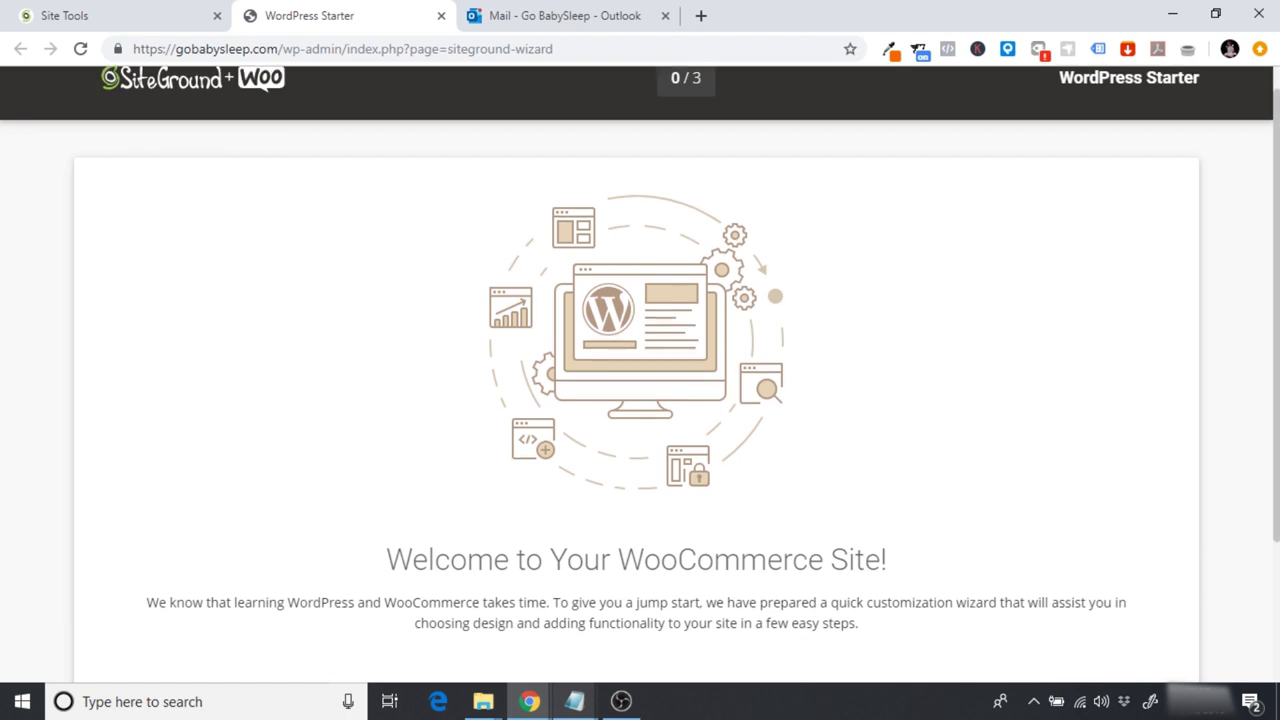
{"action": "scroll", "coordinate": [1276, 465], "scroll_direction": "down", "scroll_amount": 1}
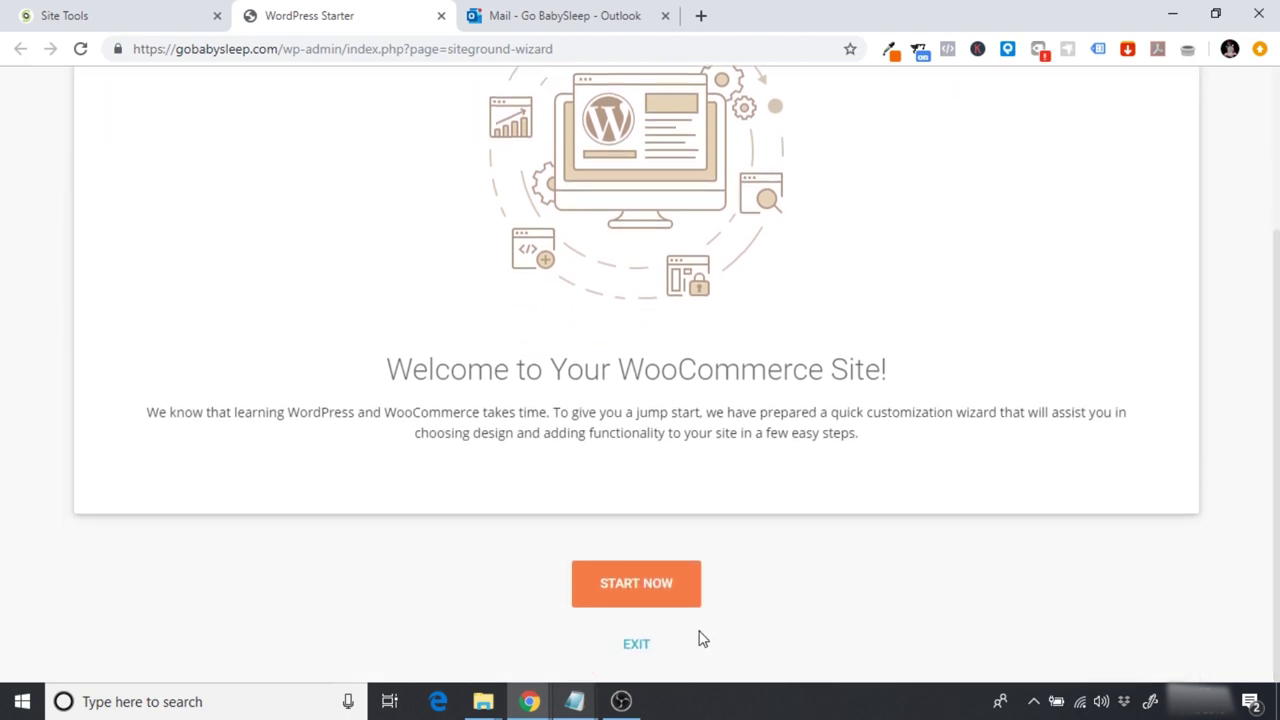
{"action": "left_click", "coordinate": [636, 647]}
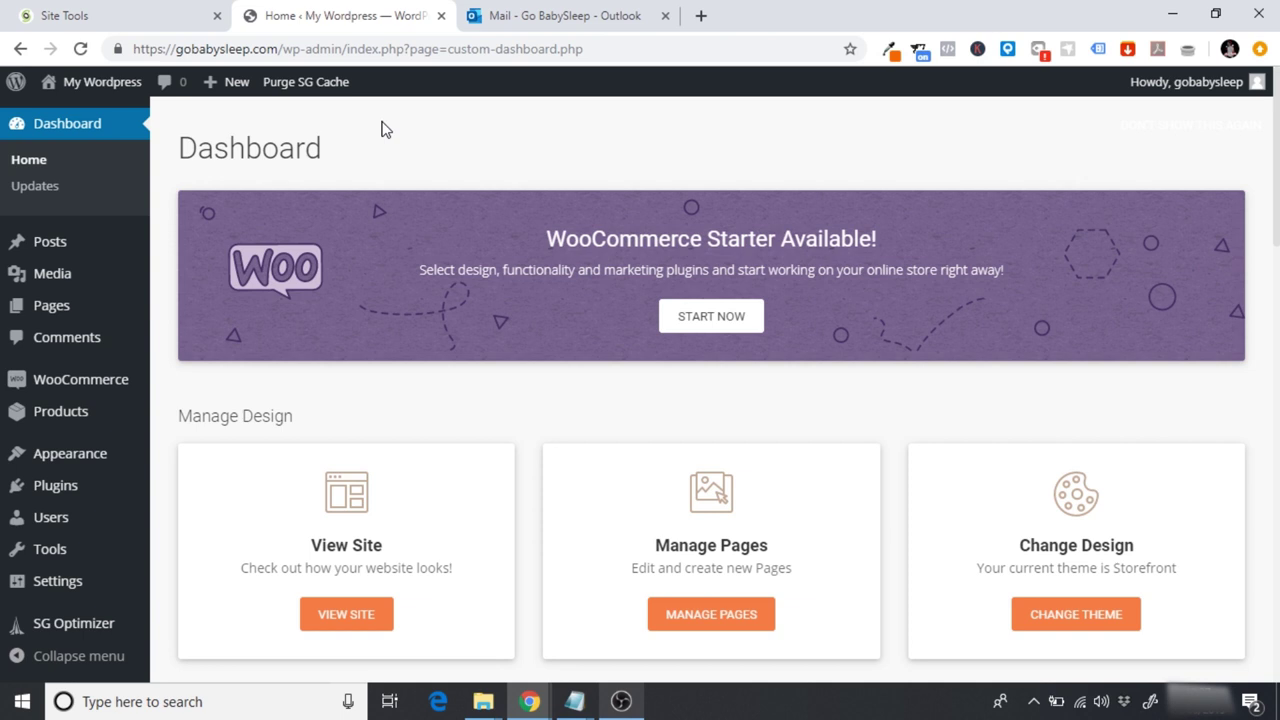
Step: Look over the WordPress Dashboard's sidebar submenus, with Storefront shown as current theme
{"action": "mouse_move", "coordinate": [73, 430]}
{"action": "mouse_move", "coordinate": [48, 240]}
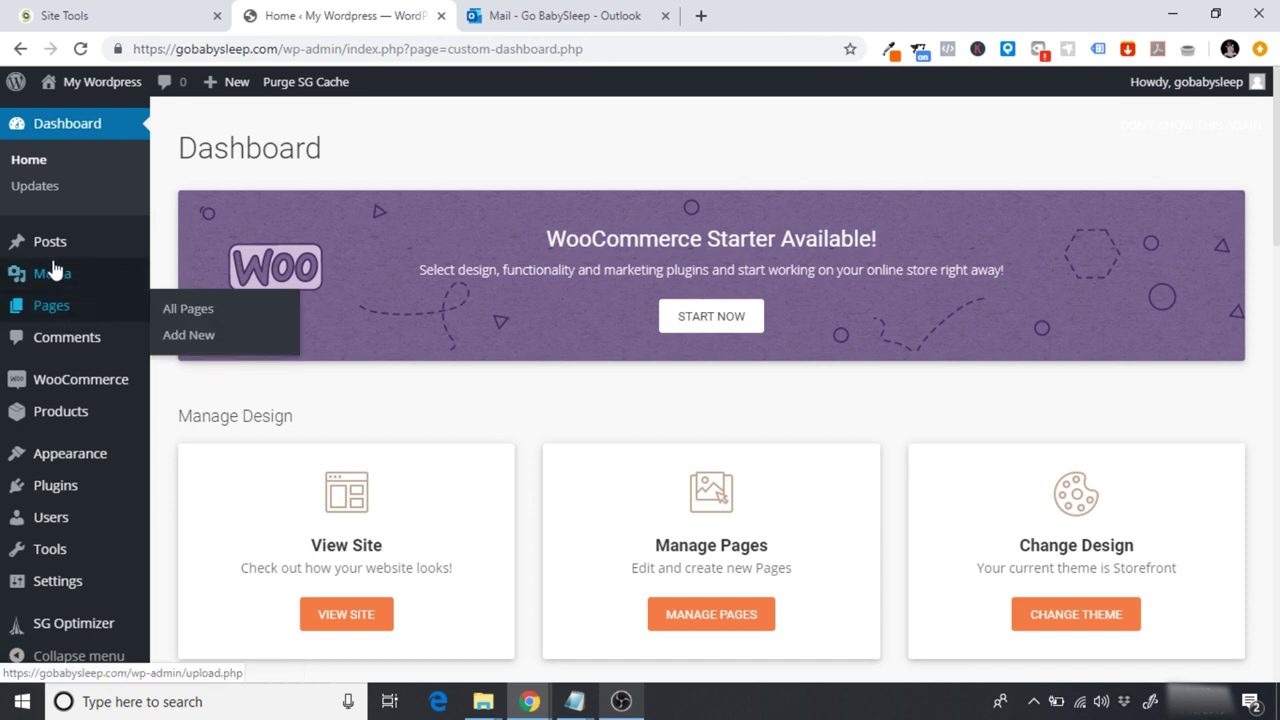
{"action": "mouse_move", "coordinate": [100, 278]}
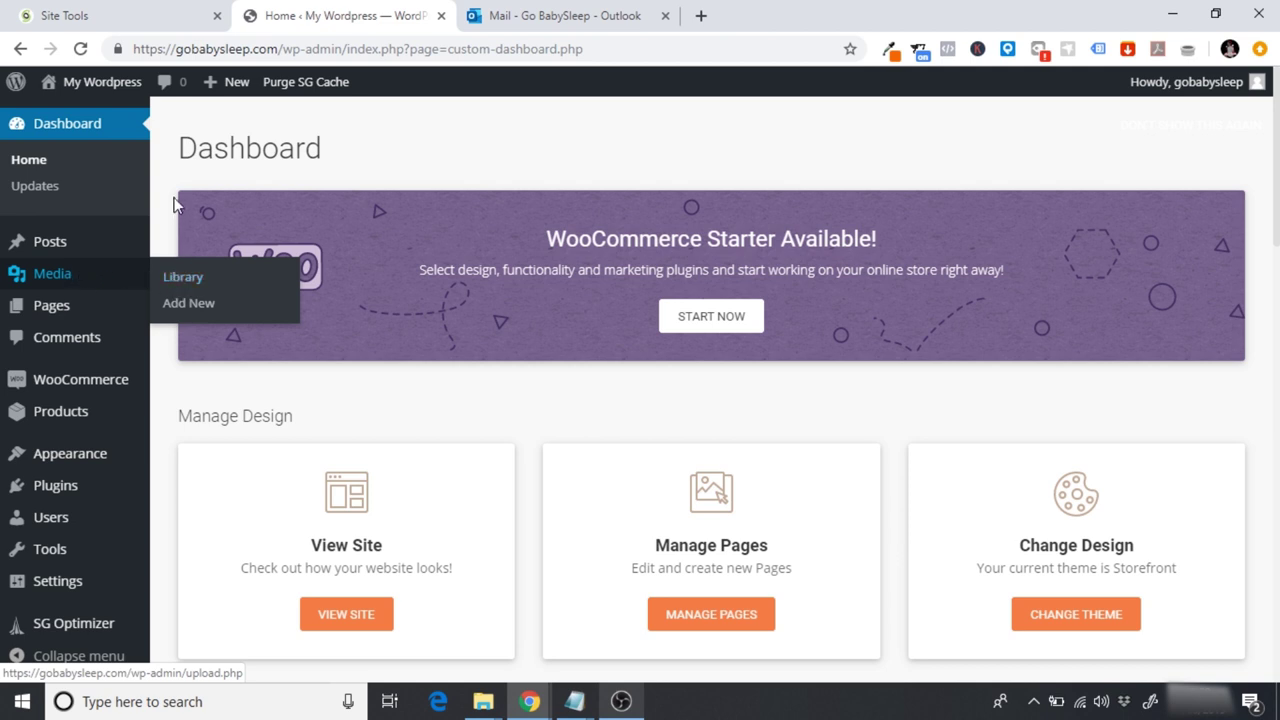
{"action": "mouse_move", "coordinate": [61, 318]}
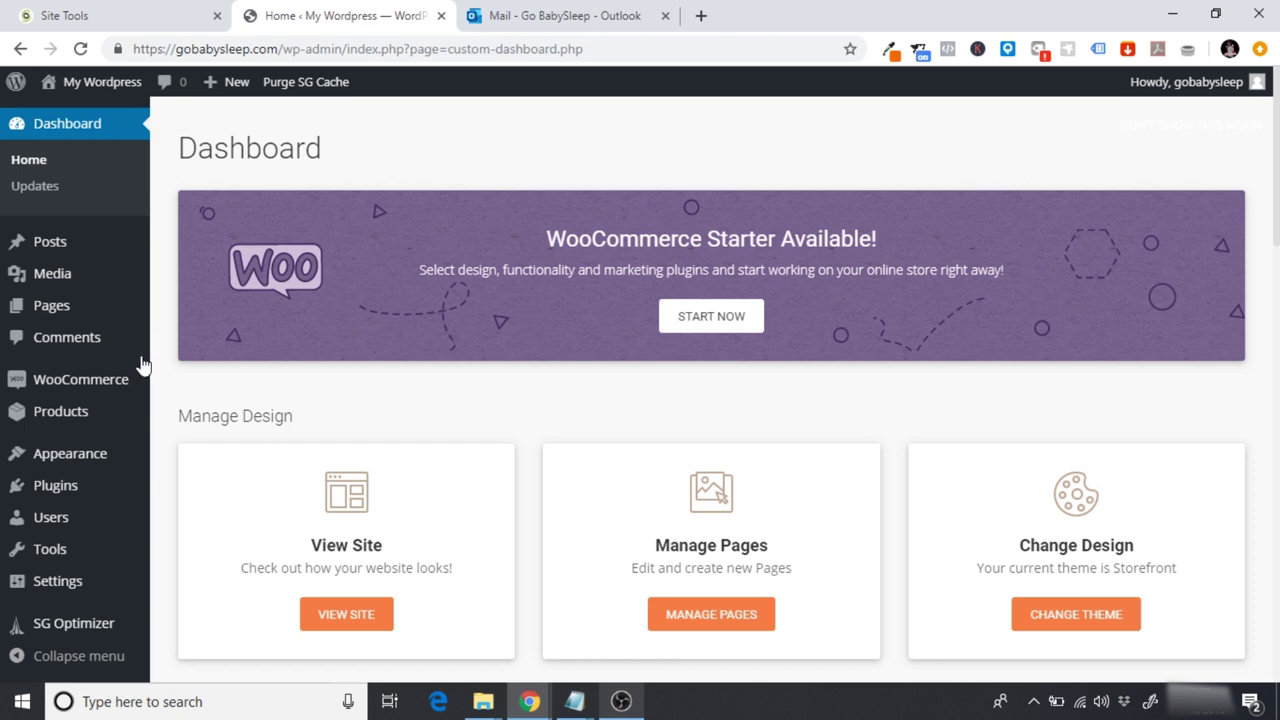
{"action": "mouse_move", "coordinate": [81, 398]}
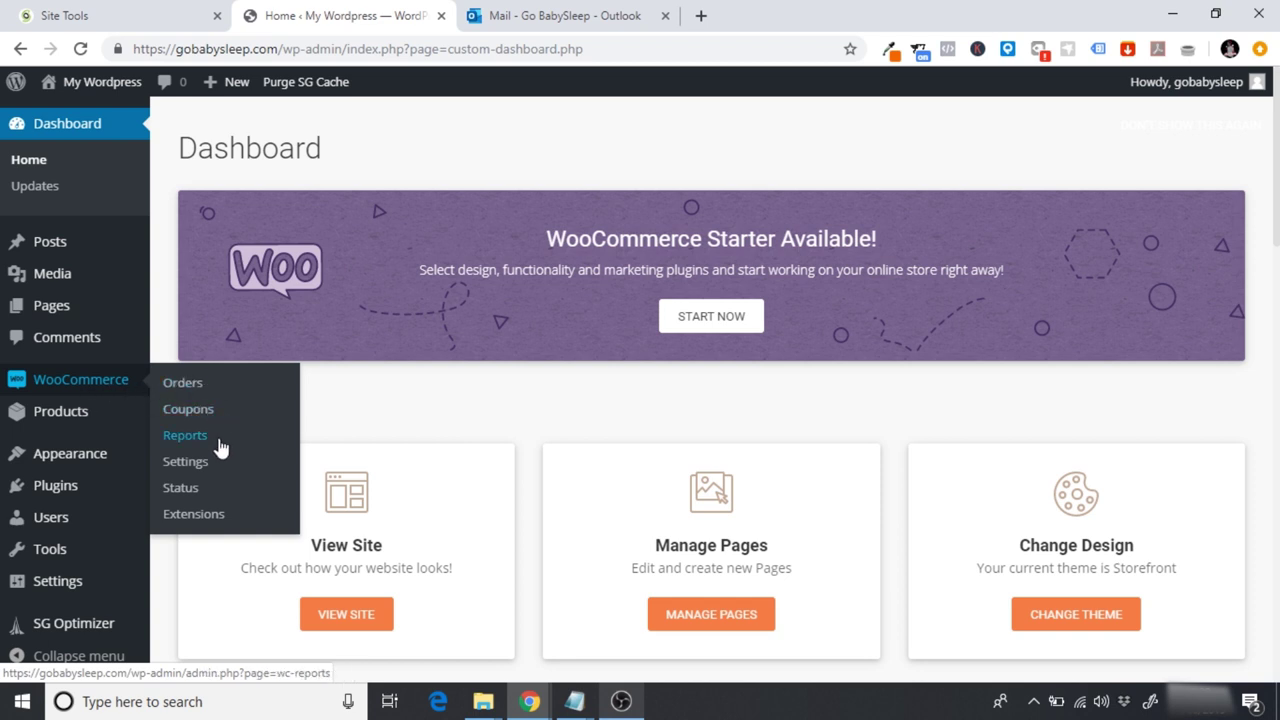
{"action": "mouse_move", "coordinate": [75, 420]}
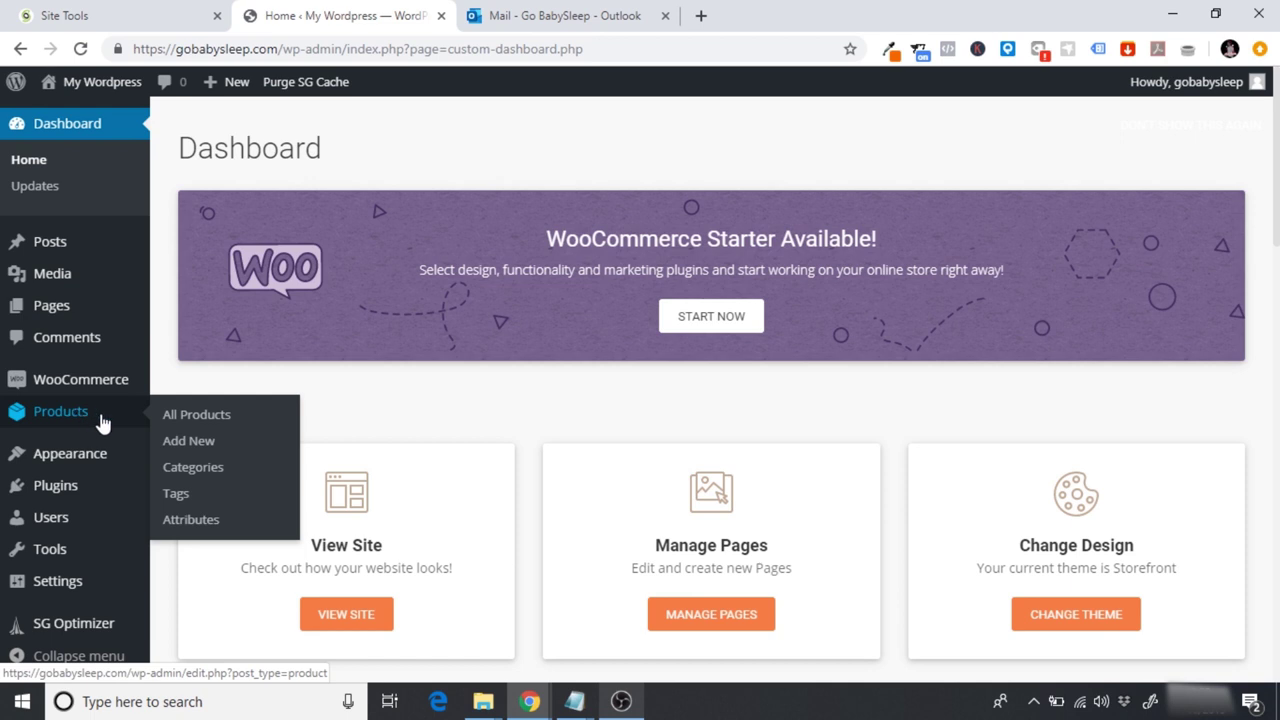
{"action": "mouse_move", "coordinate": [105, 455]}
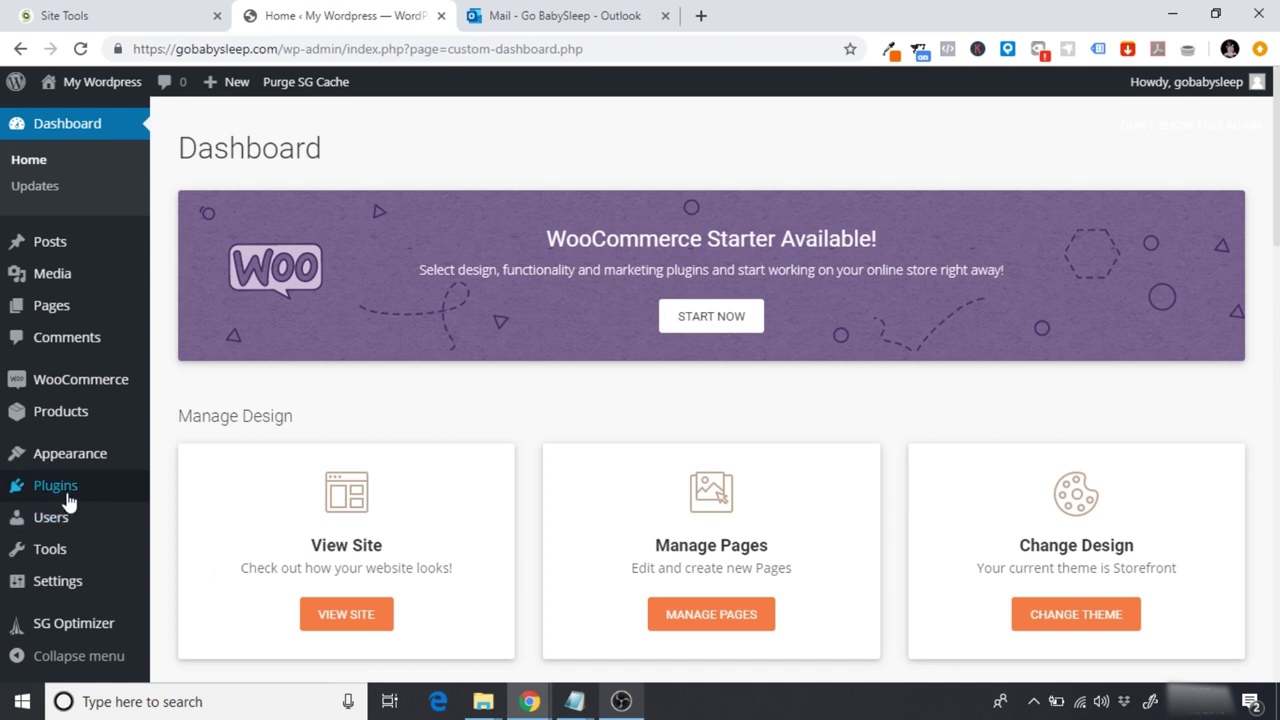
{"action": "mouse_move", "coordinate": [68, 500]}
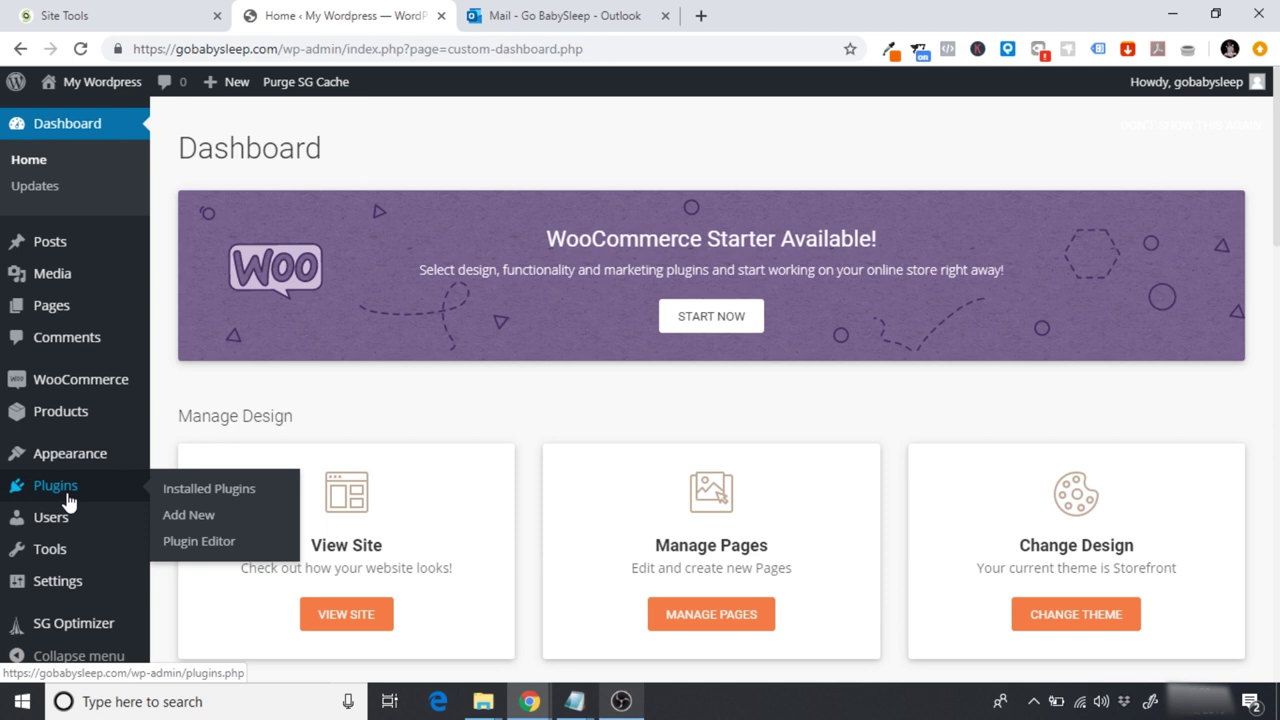
{"action": "mouse_move", "coordinate": [105, 527]}
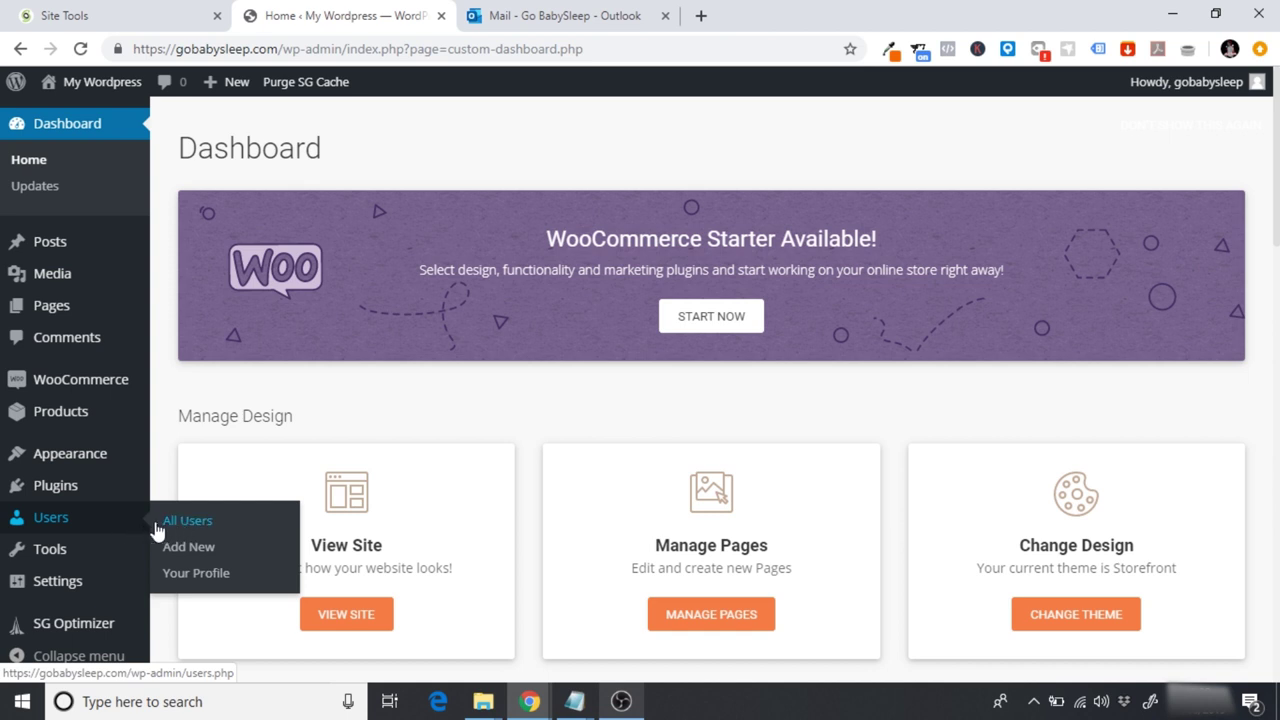
{"action": "mouse_move", "coordinate": [66, 551]}
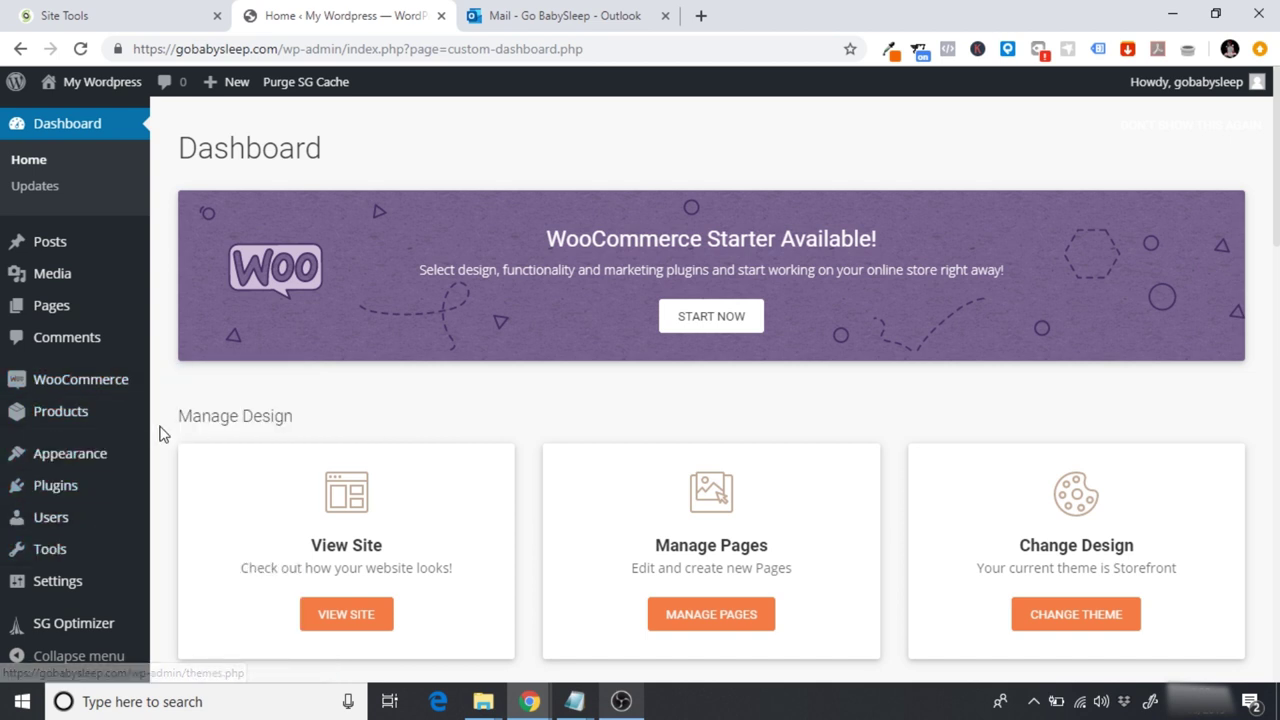
{"action": "scroll", "coordinate": [160, 432], "scroll_direction": "down", "scroll_amount": 2}
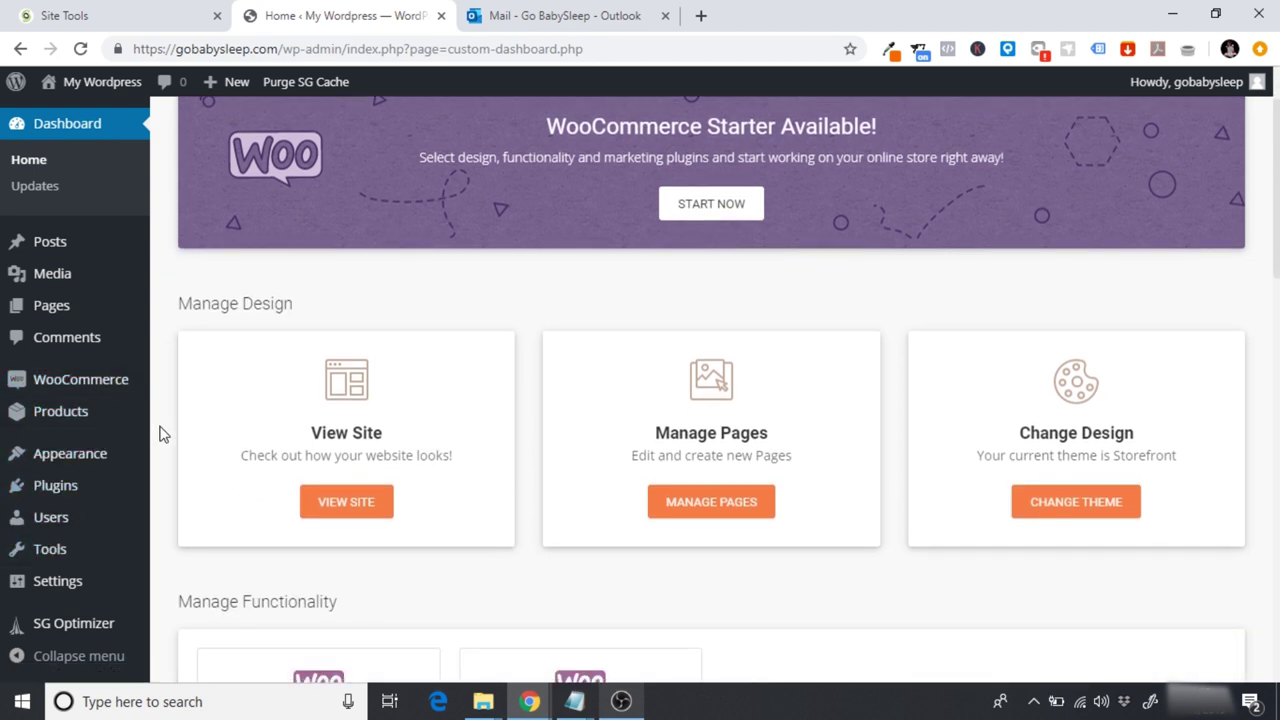
{"action": "mouse_move", "coordinate": [64, 604]}
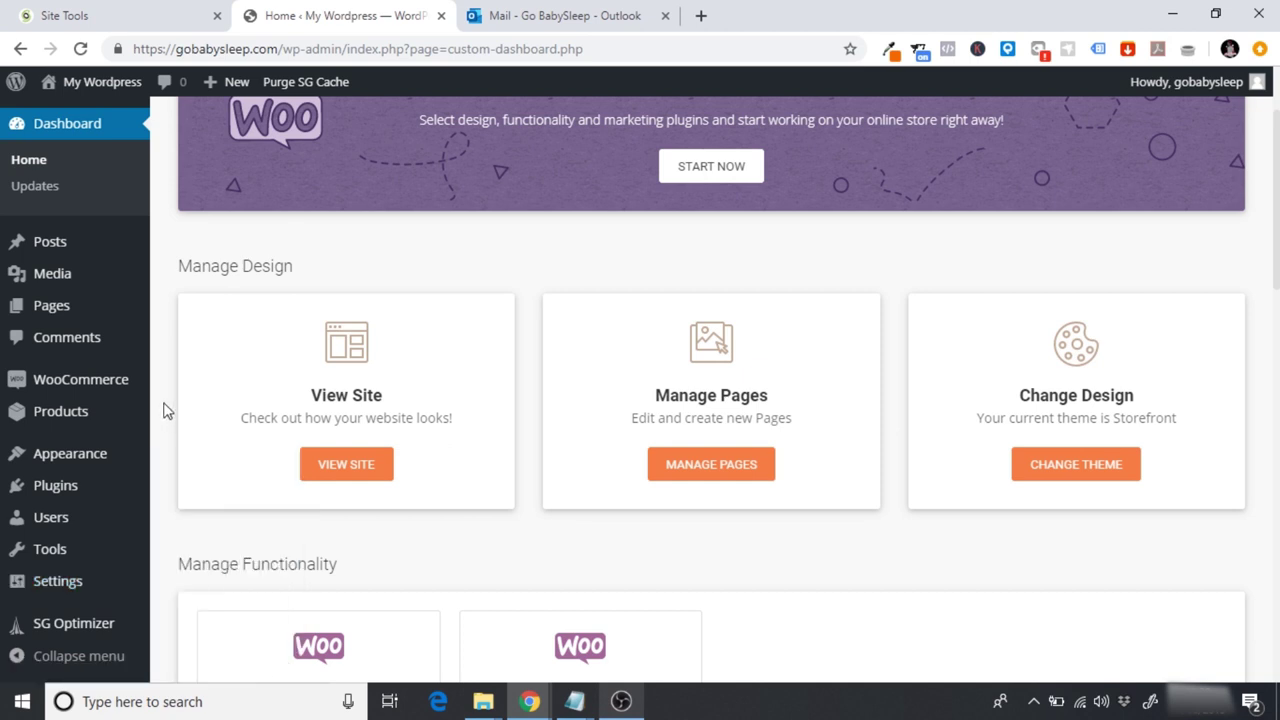
{"action": "scroll", "coordinate": [167, 411], "scroll_direction": "up", "scroll_amount": 2}
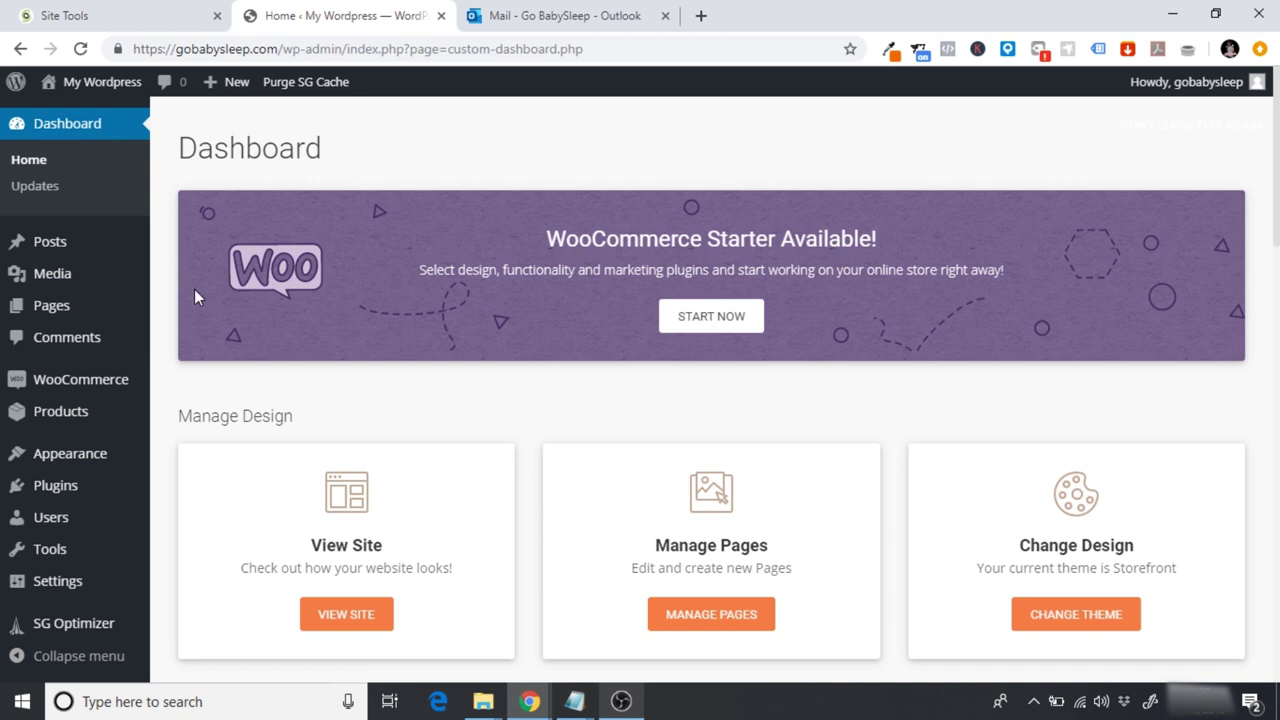
{"action": "right_click", "coordinate": [71, 383]}
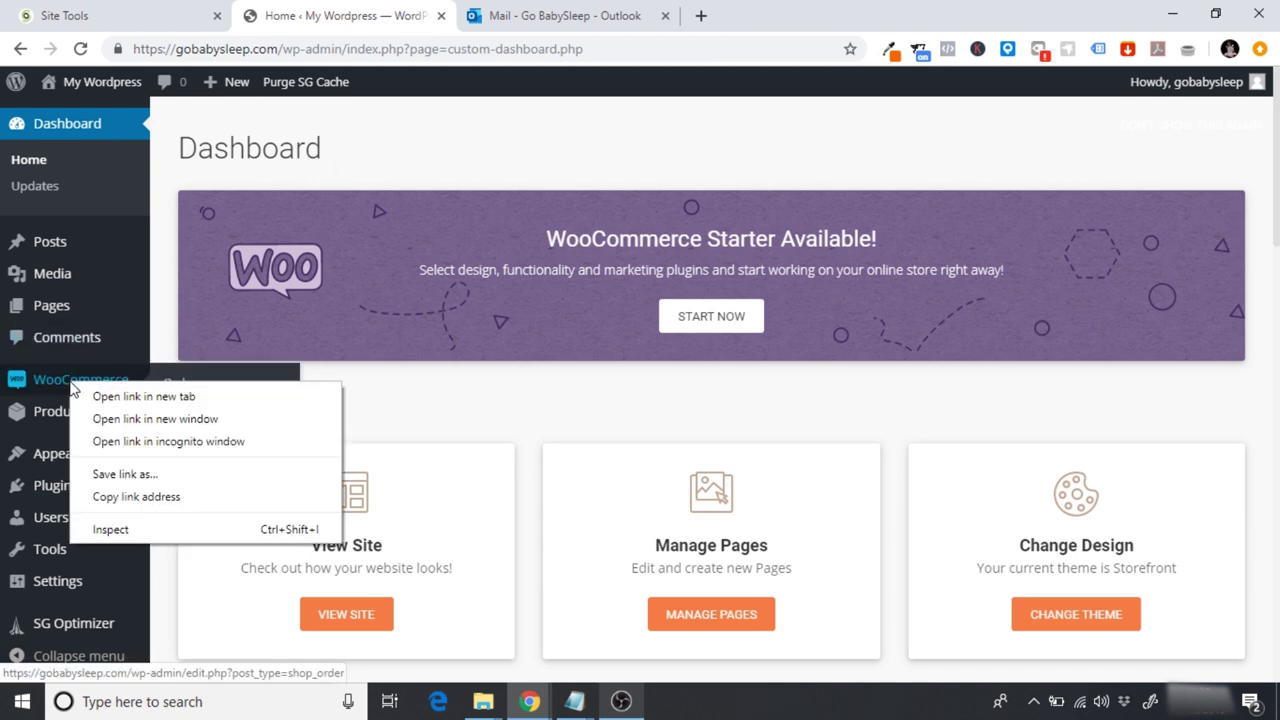
Step: Open WooCommerce Orders in a new tab and launch the WooCommerce setup wizard
{"action": "left_click", "coordinate": [127, 400]}
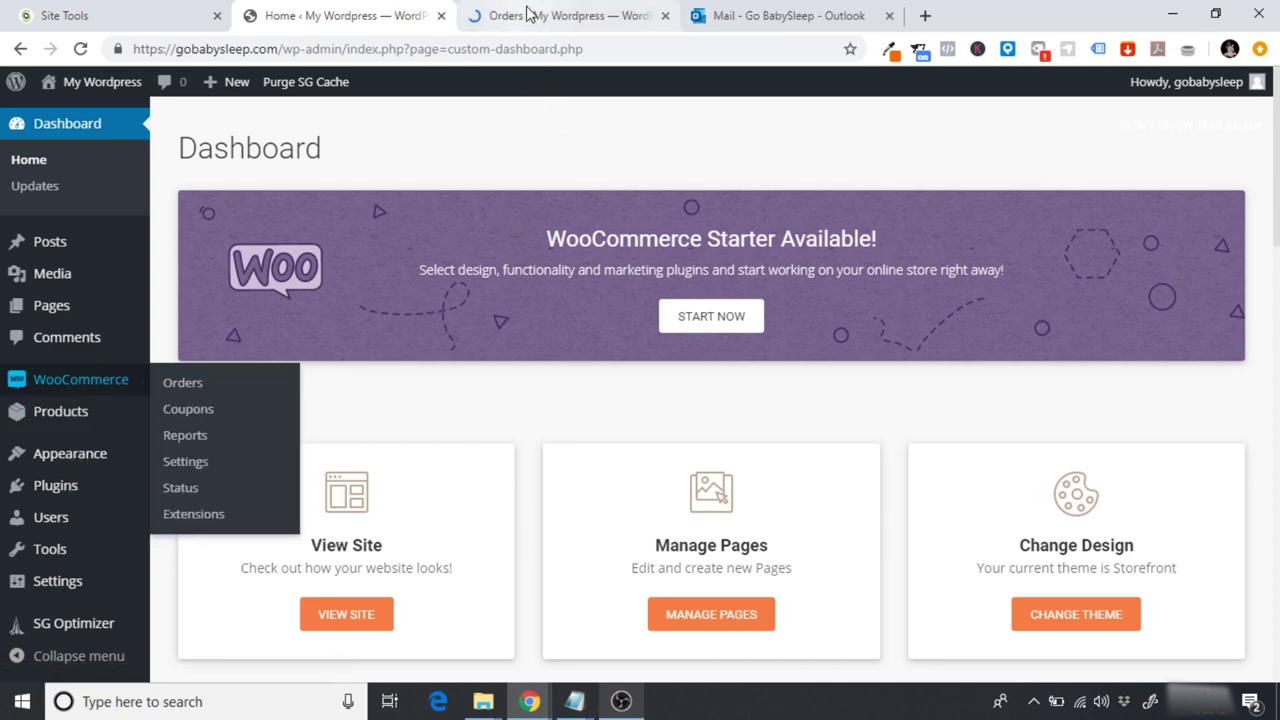
{"action": "left_click", "coordinate": [527, 15]}
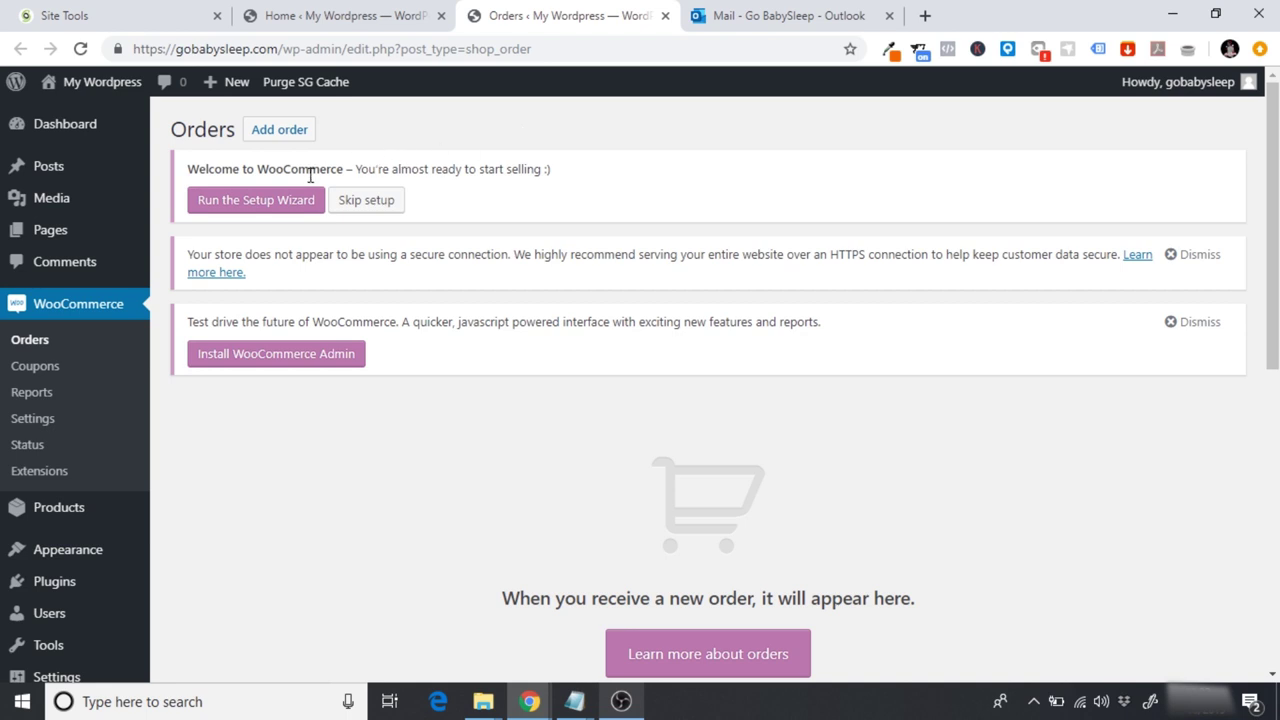
{"action": "left_click", "coordinate": [249, 205]}
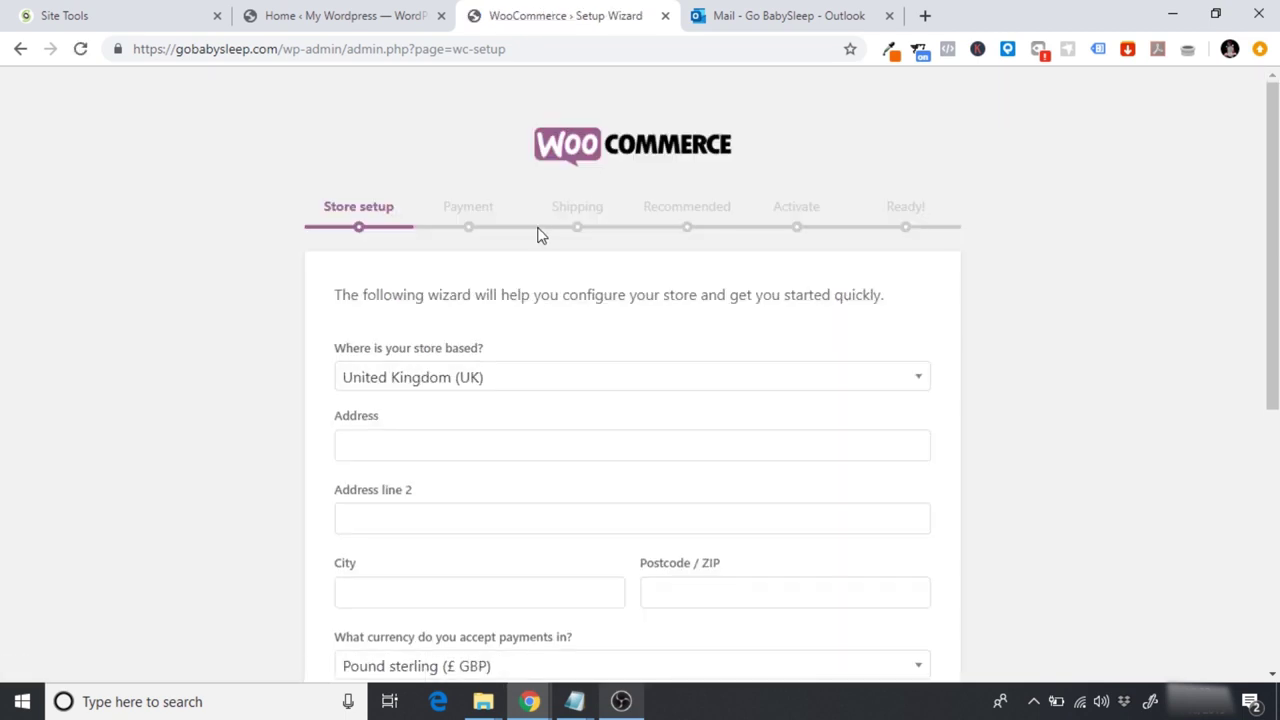
Step: Scroll through the WooCommerce Store setup form to review its address and currency fields
{"action": "scroll", "coordinate": [397, 249], "scroll_direction": "down", "scroll_amount": 2}
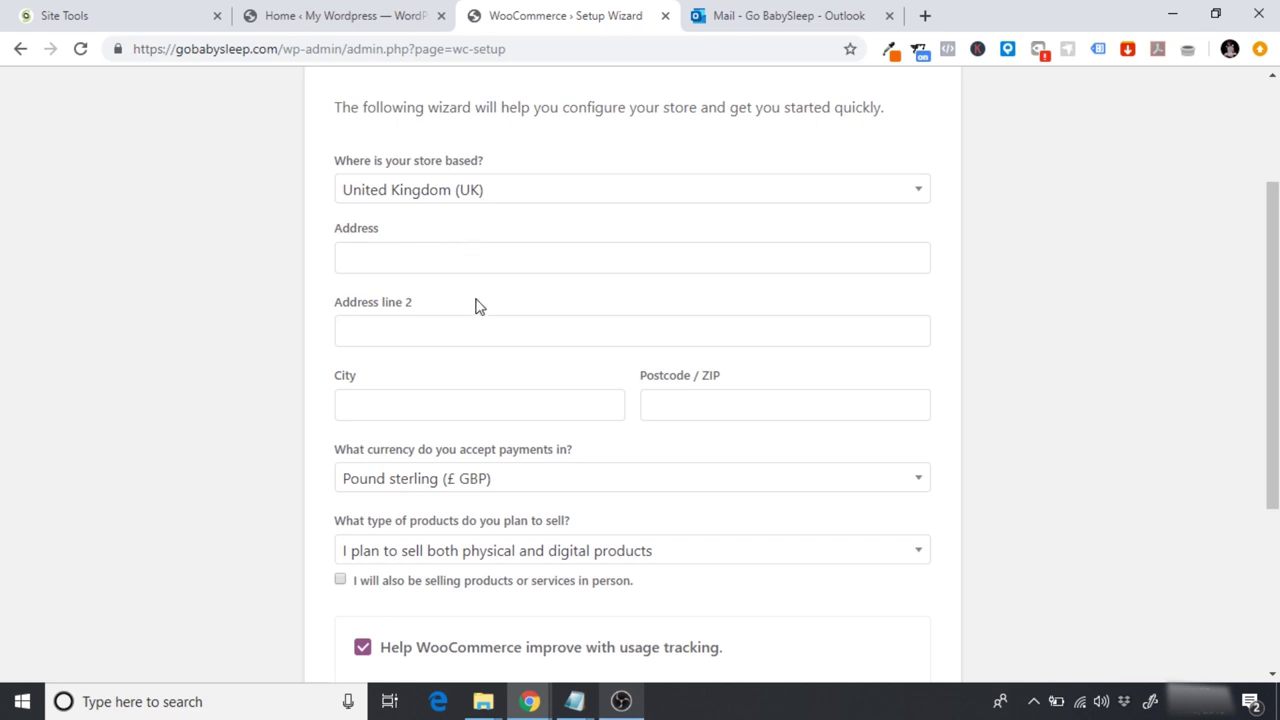
{"action": "scroll", "coordinate": [346, 410], "scroll_direction": "down", "scroll_amount": 1}
{"action": "scroll", "coordinate": [346, 410], "scroll_direction": "up", "scroll_amount": 2}
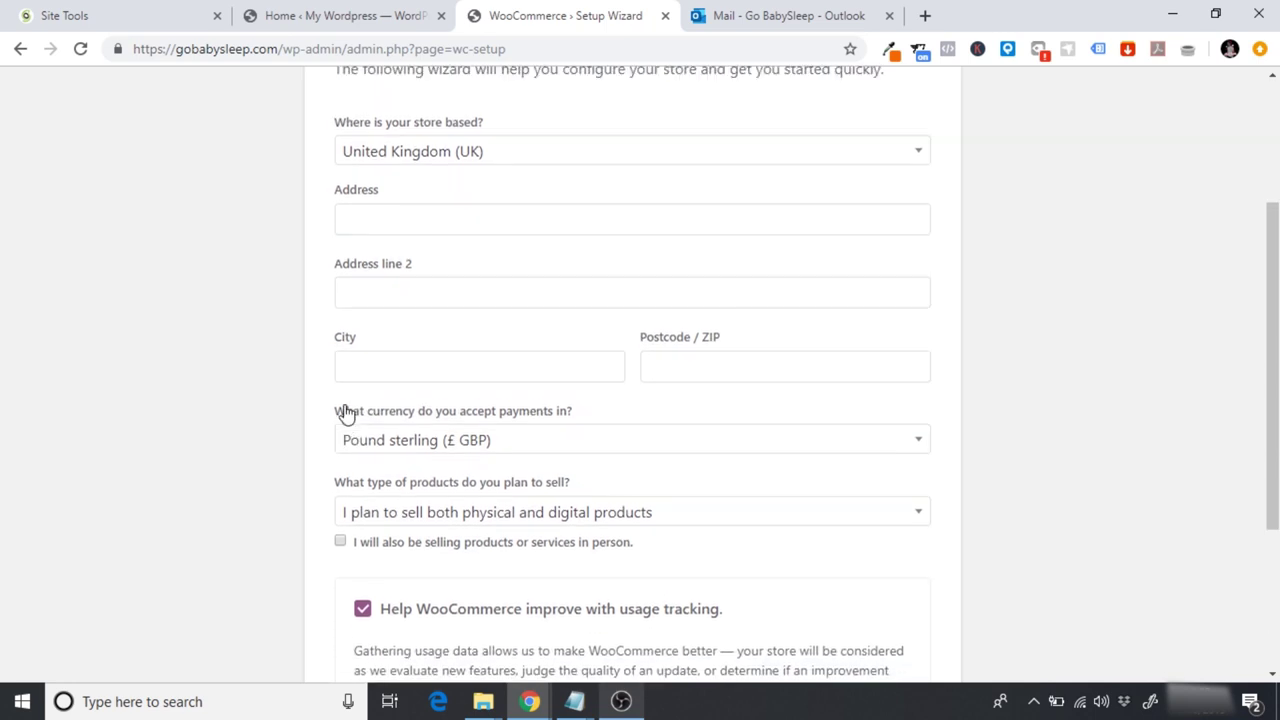
{"action": "scroll", "coordinate": [345, 413], "scroll_direction": "up", "scroll_amount": 1}
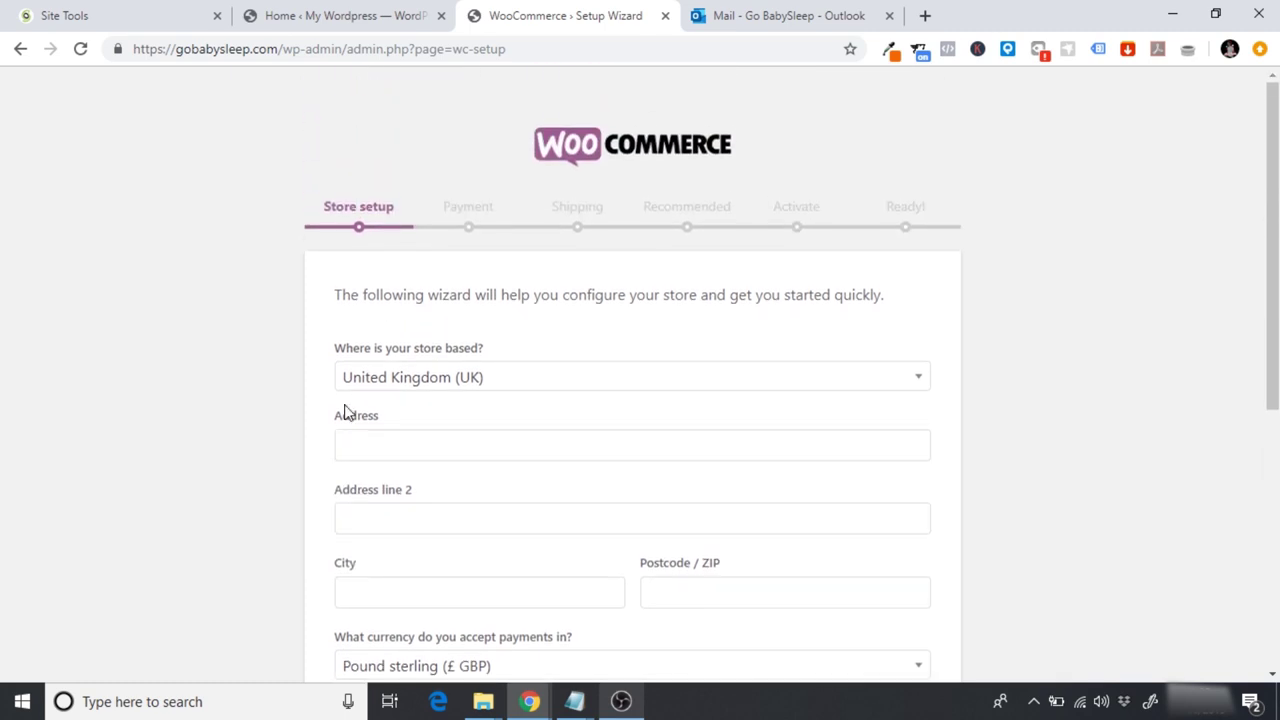
Step: Keep United Kingdom (UK) as the store country
{"action": "left_click", "coordinate": [436, 389]}
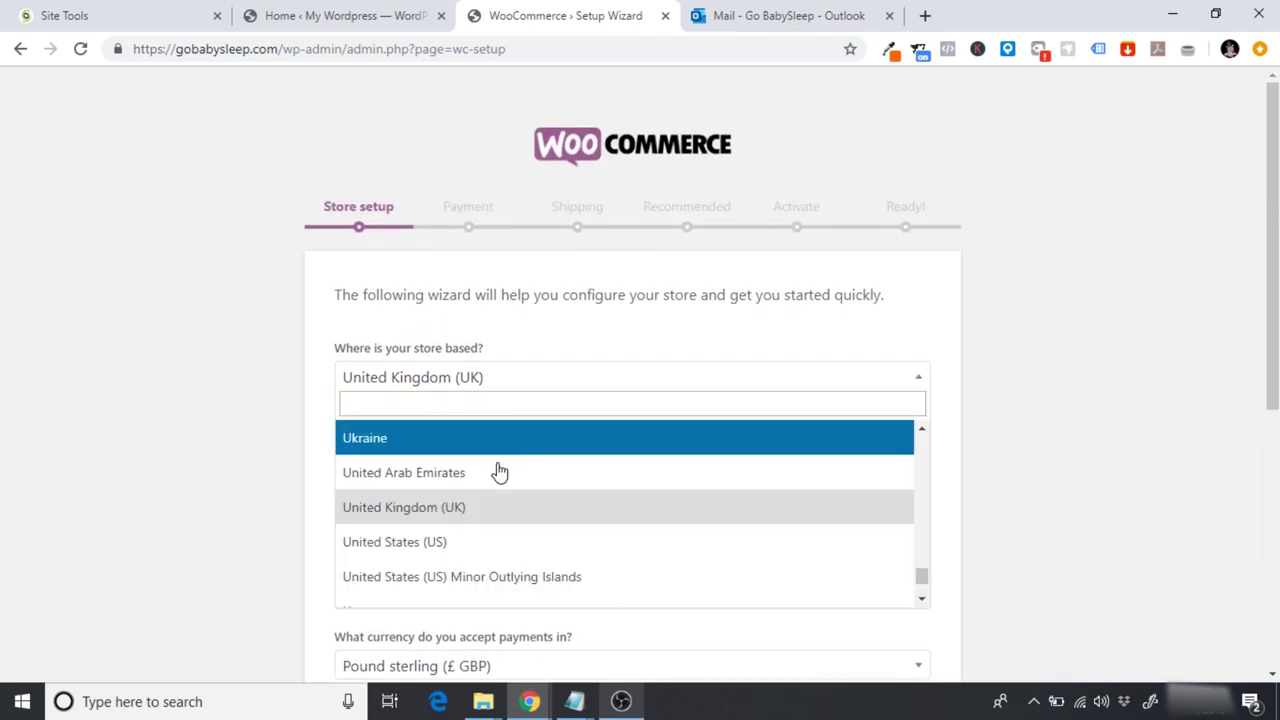
{"action": "left_click", "coordinate": [420, 509]}
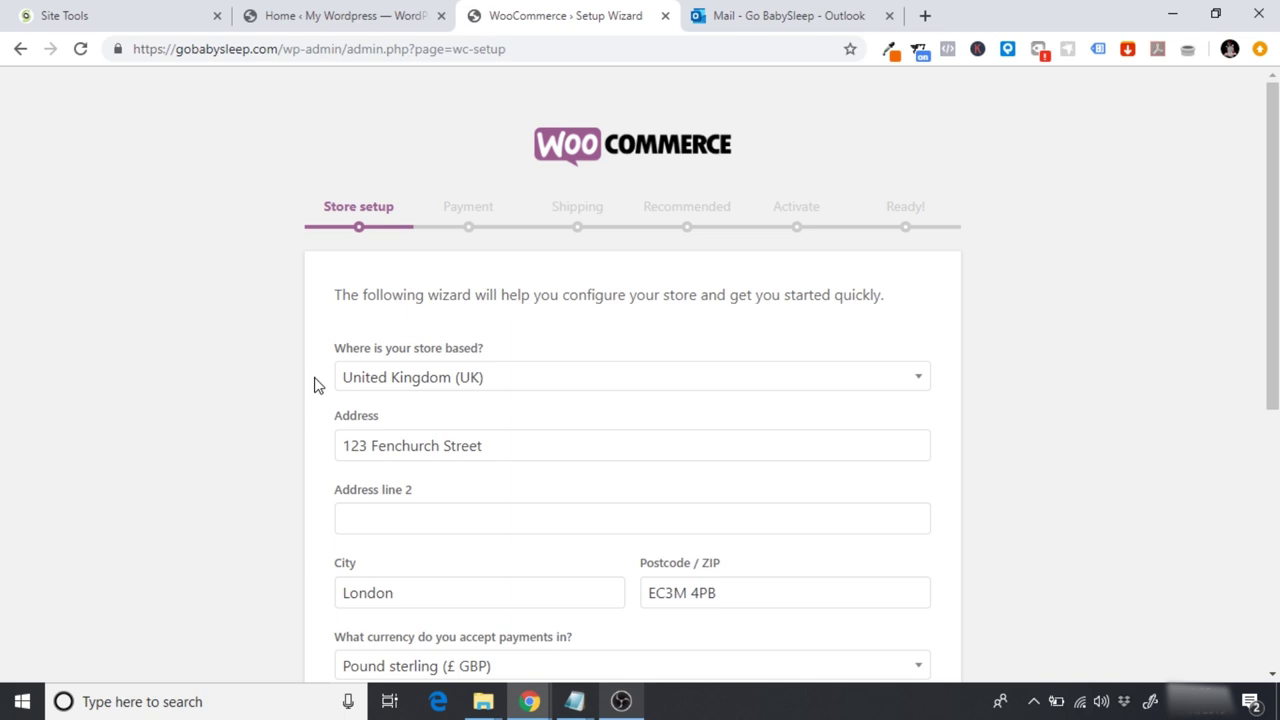
{"action": "scroll", "coordinate": [314, 385], "scroll_direction": "down", "scroll_amount": 3}
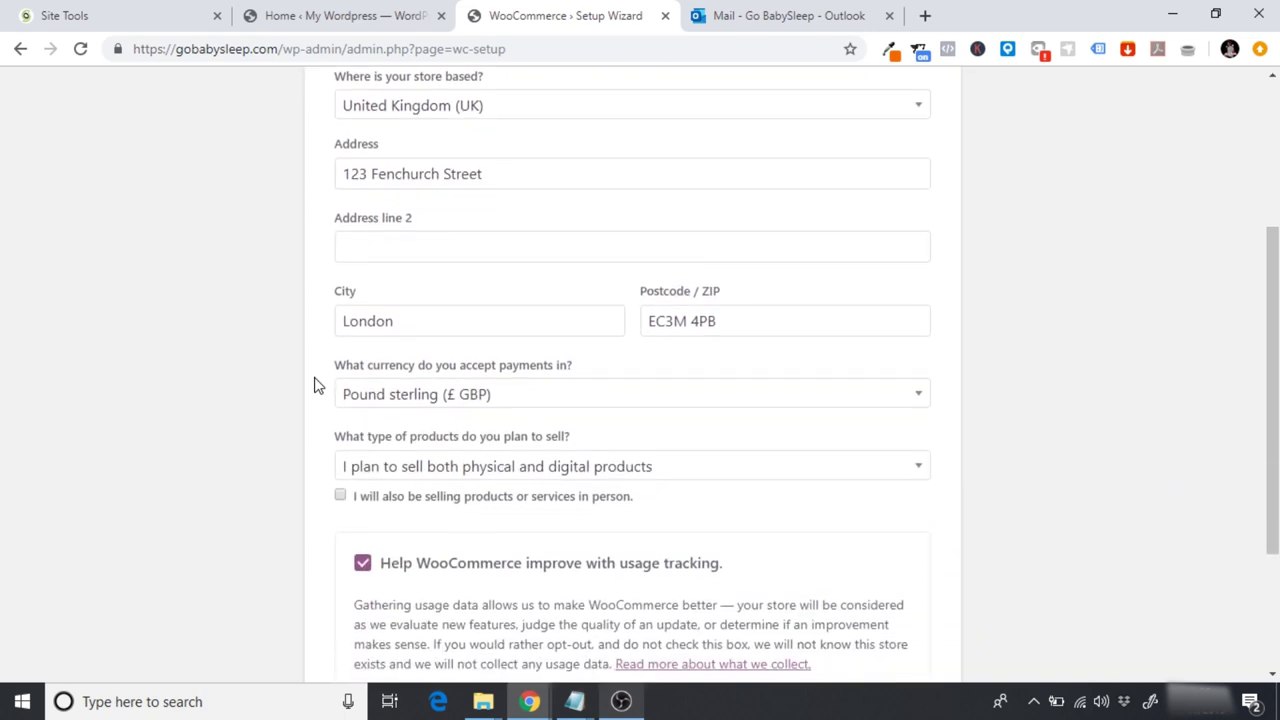
{"action": "scroll", "coordinate": [314, 385], "scroll_direction": "down", "scroll_amount": 1}
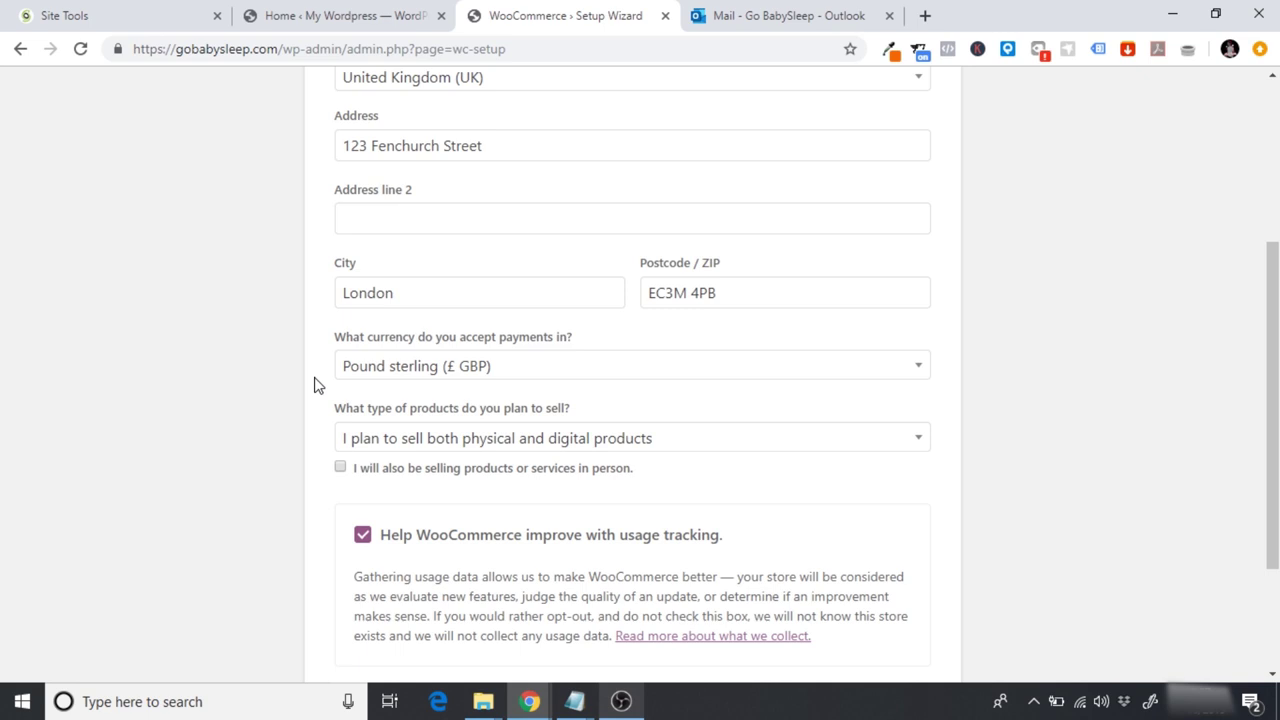
Step: Set the store currency to United States (US) dollar
{"action": "left_click", "coordinate": [368, 382]}
{"action": "type", "text": "usd"}
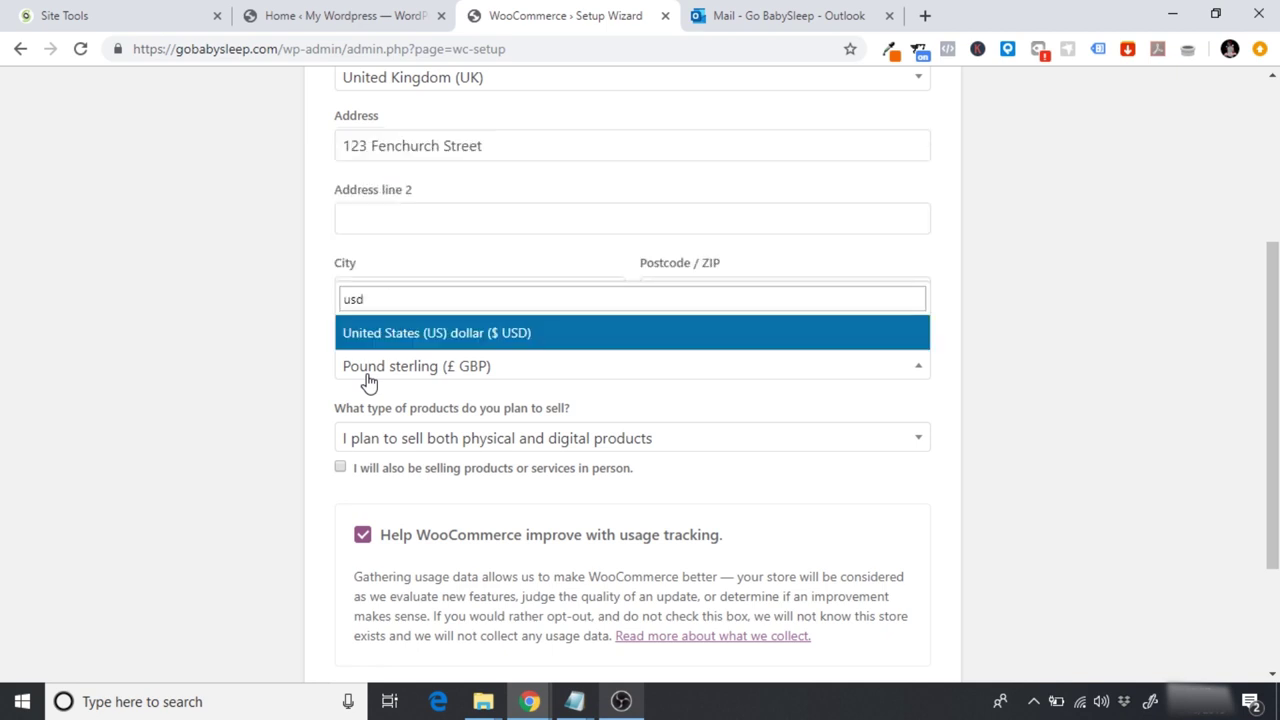
{"action": "left_click", "coordinate": [405, 342]}
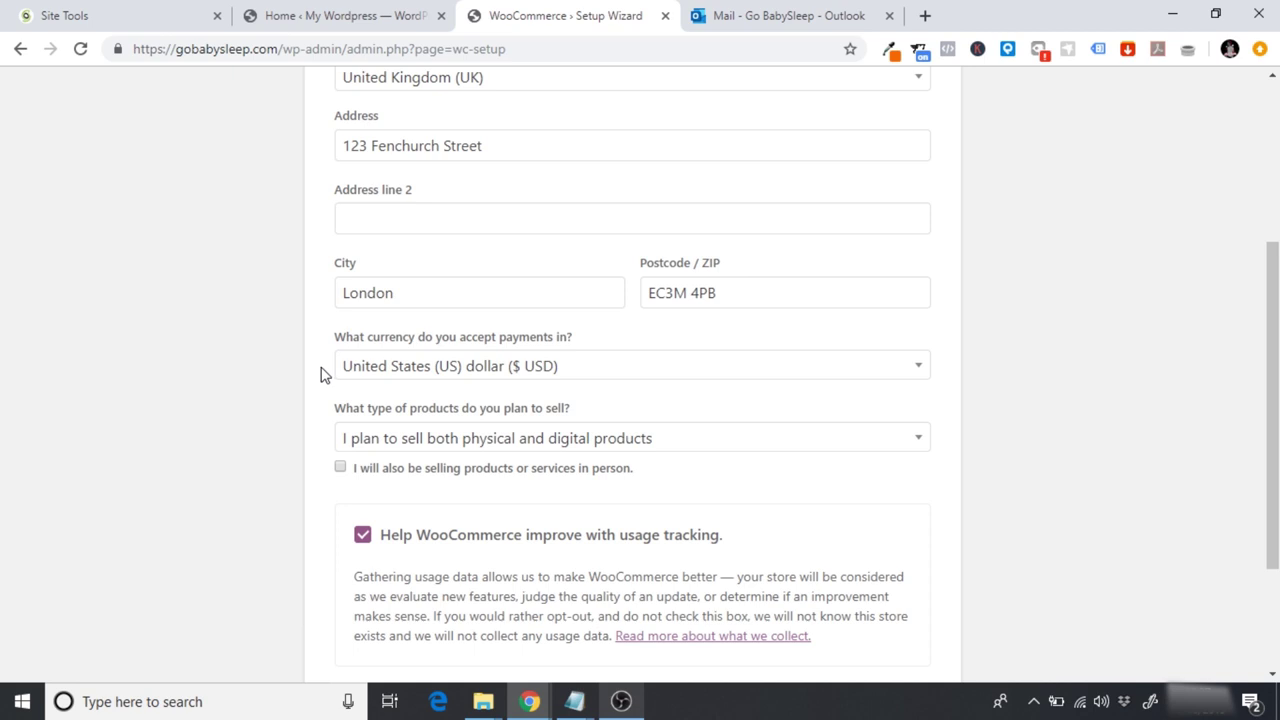
{"action": "left_click", "coordinate": [321, 367]}
{"action": "left_click", "coordinate": [320, 373]}
{"action": "scroll", "coordinate": [322, 371], "scroll_direction": "down", "scroll_amount": 1}
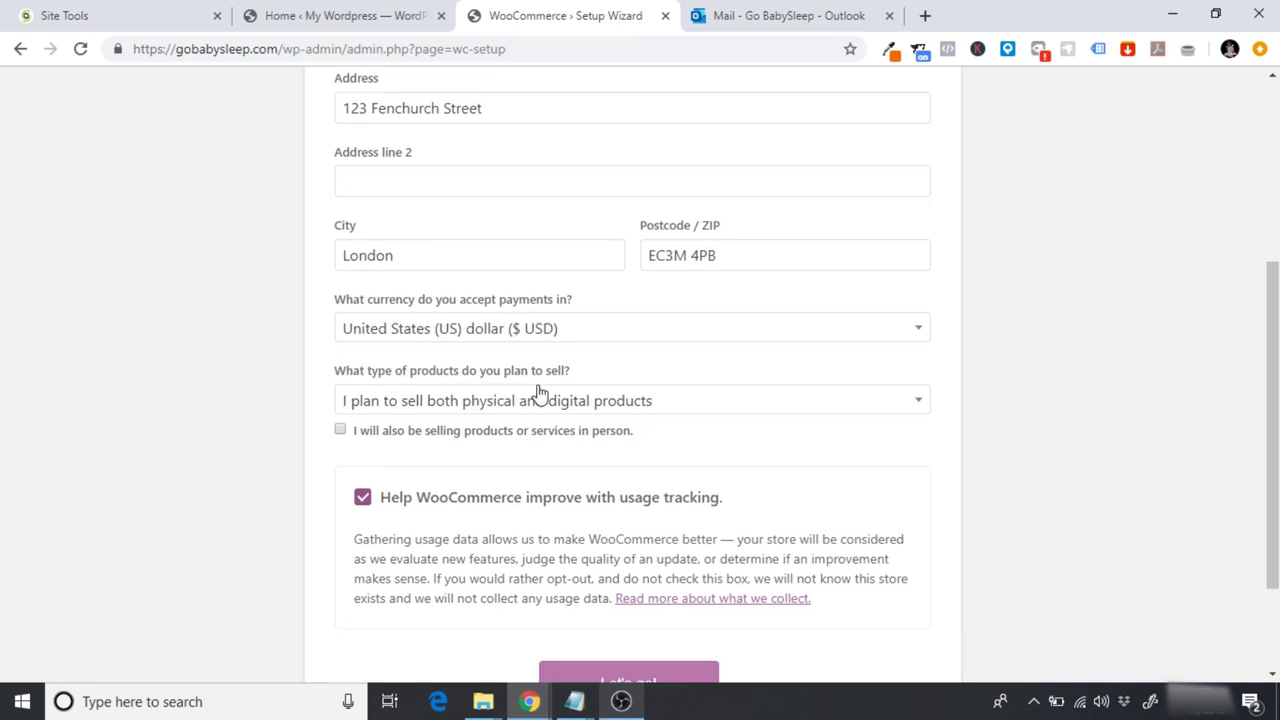
Step: Choose to sell physical products only and submit the store details
{"action": "left_click", "coordinate": [386, 400]}
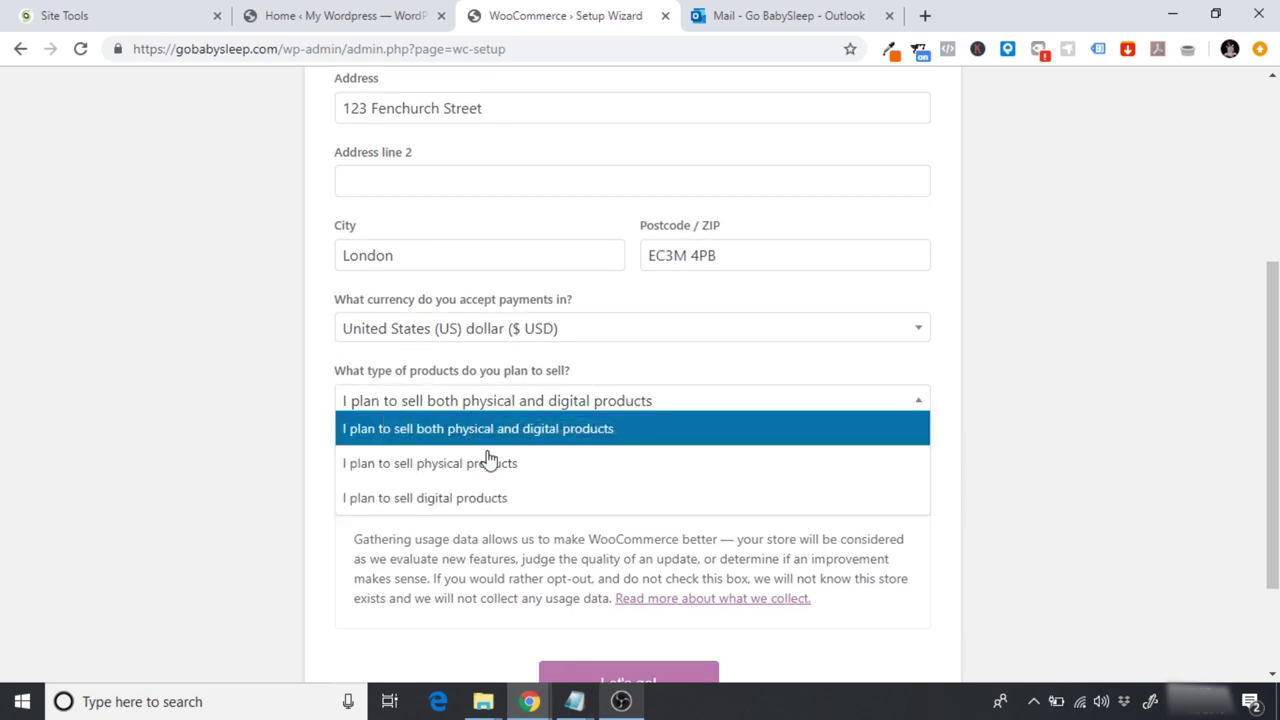
{"action": "left_click", "coordinate": [455, 468]}
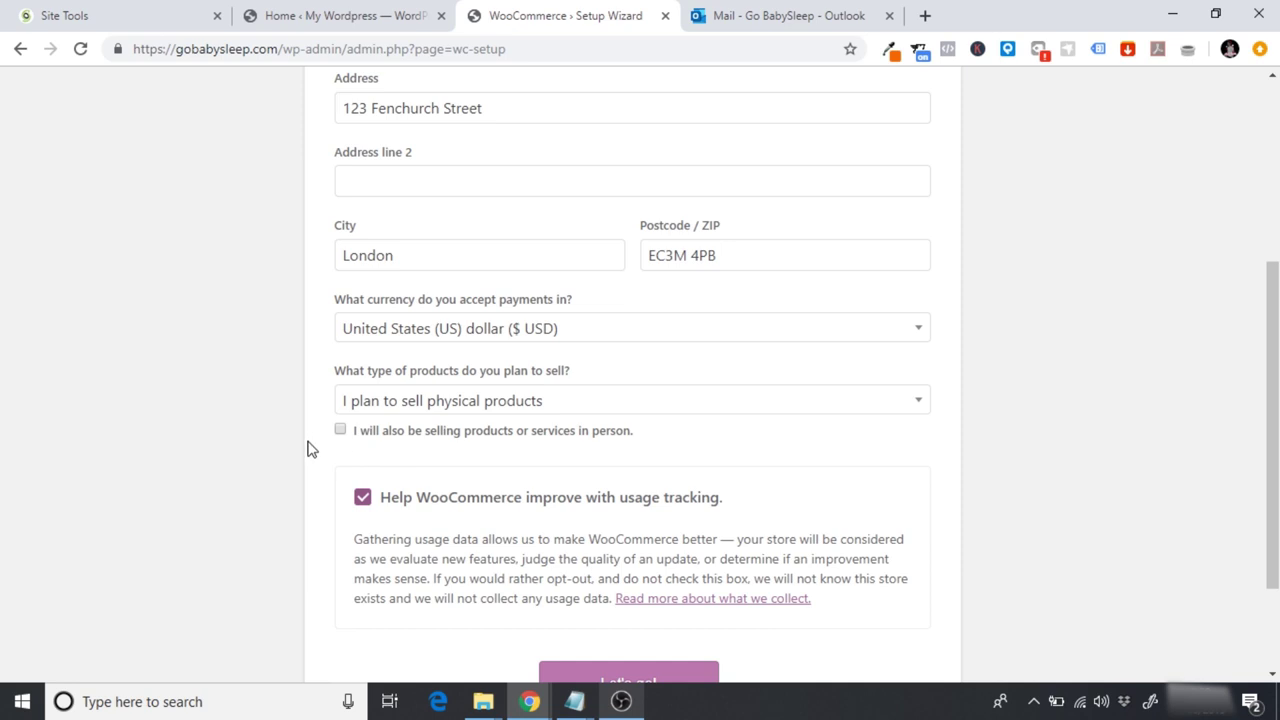
{"action": "scroll", "coordinate": [310, 450], "scroll_direction": "down", "scroll_amount": 1}
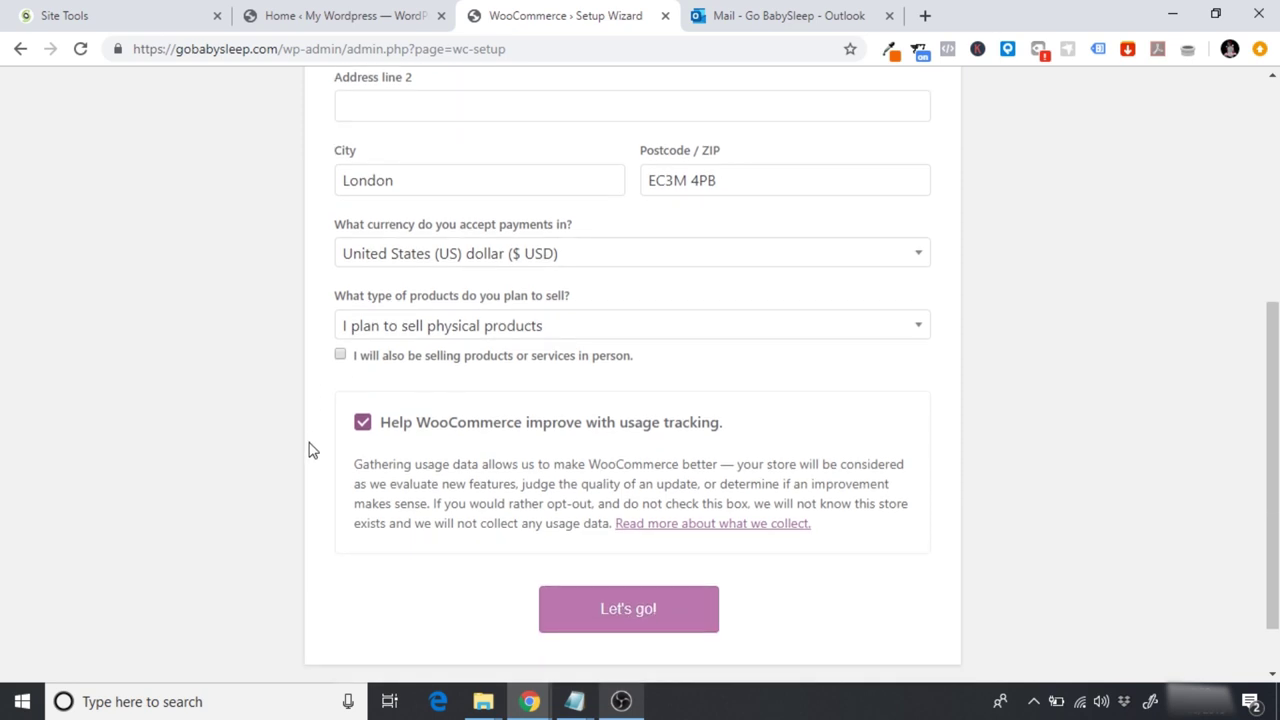
{"action": "left_click", "coordinate": [649, 620]}
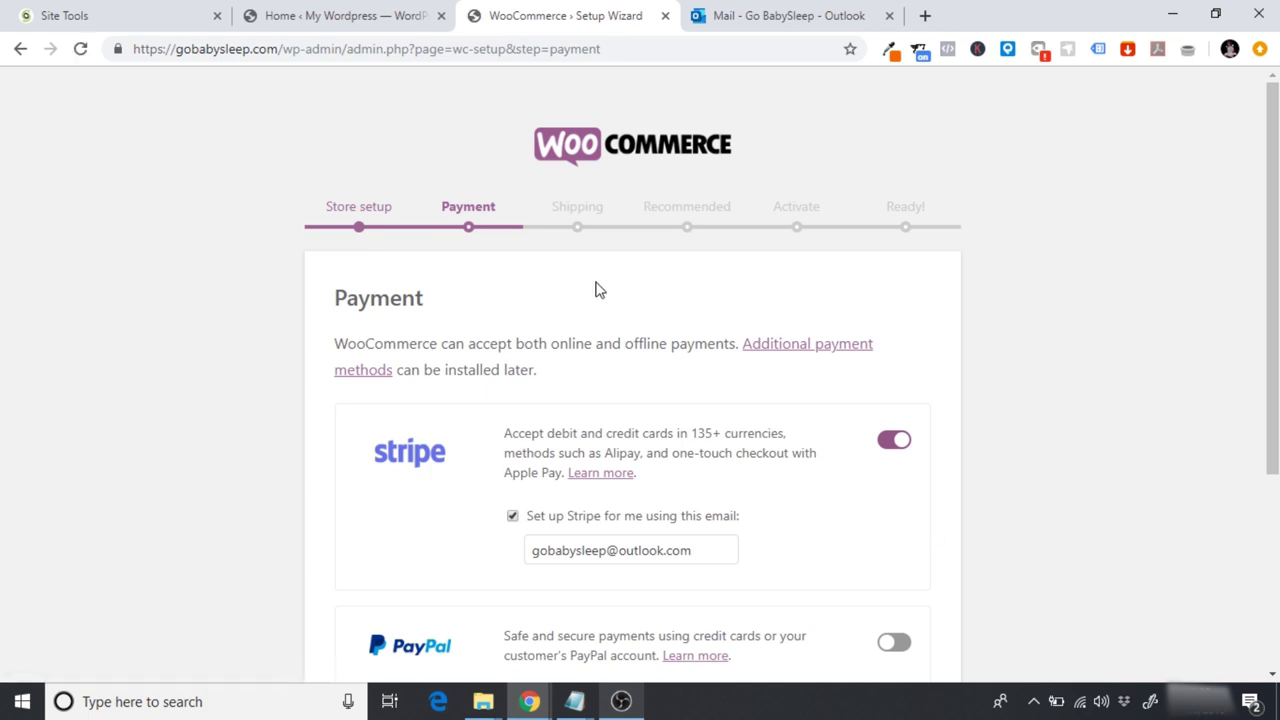
Step: Enable PayPal alongside Stripe, skip automatic account setup for both, and continue to Shipping
{"action": "scroll", "coordinate": [595, 289], "scroll_direction": "down", "scroll_amount": 1}
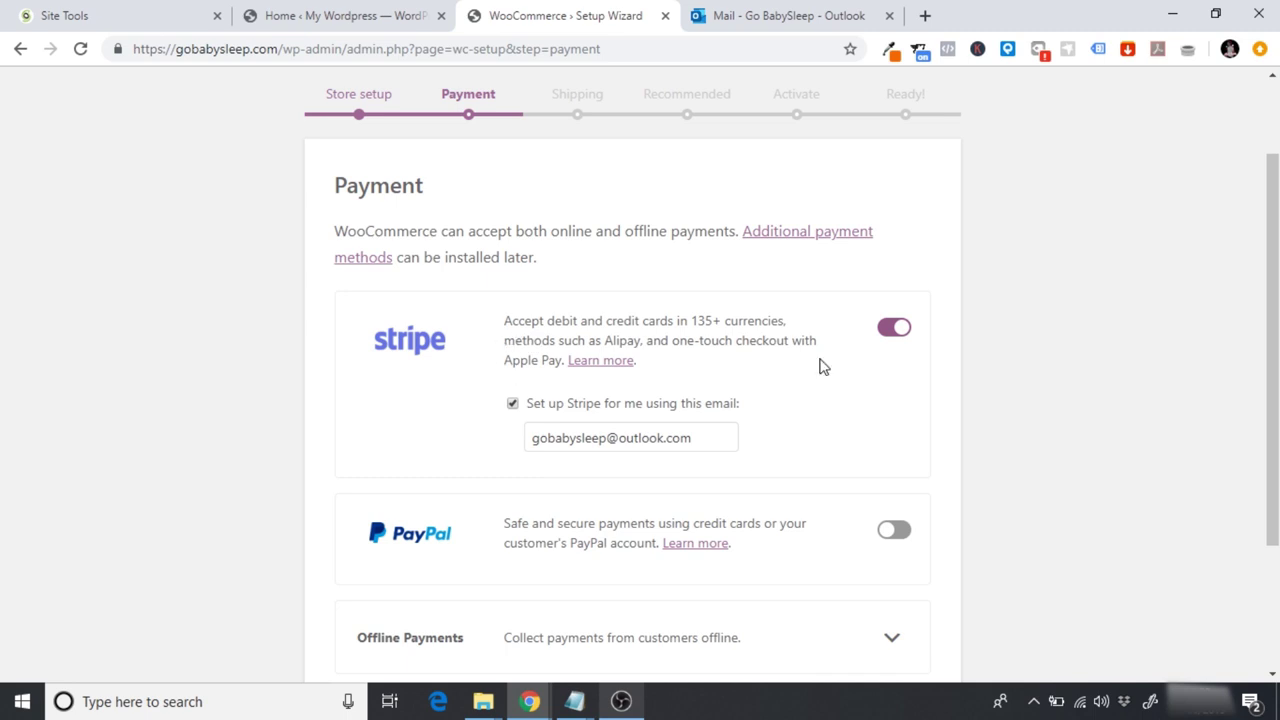
{"action": "scroll", "coordinate": [848, 362], "scroll_direction": "down", "scroll_amount": 1}
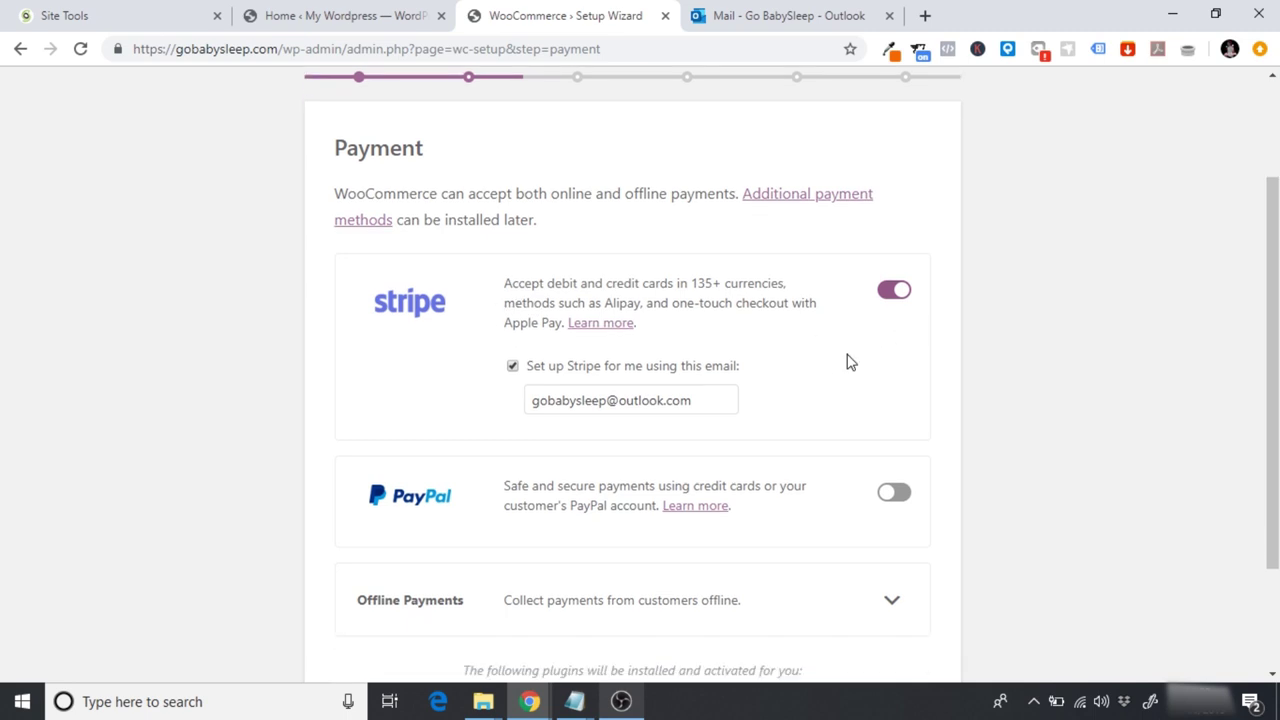
{"action": "left_click", "coordinate": [893, 494]}
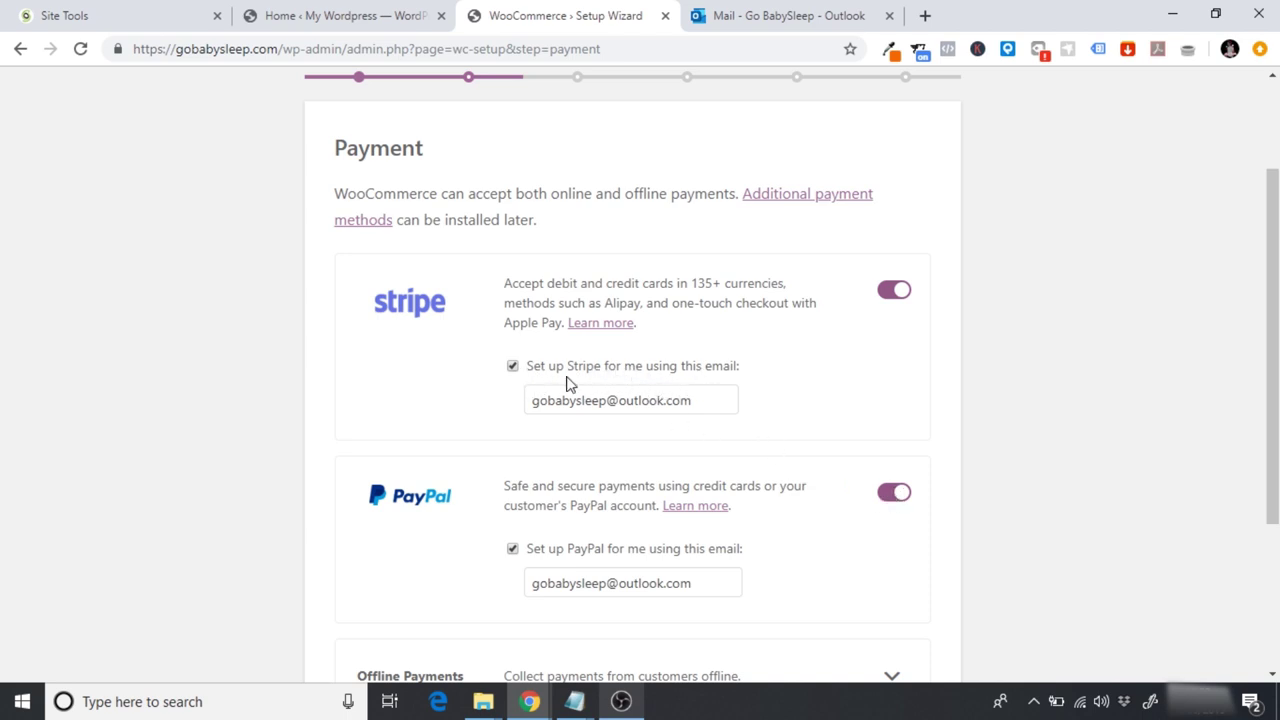
{"action": "left_click", "coordinate": [512, 367]}
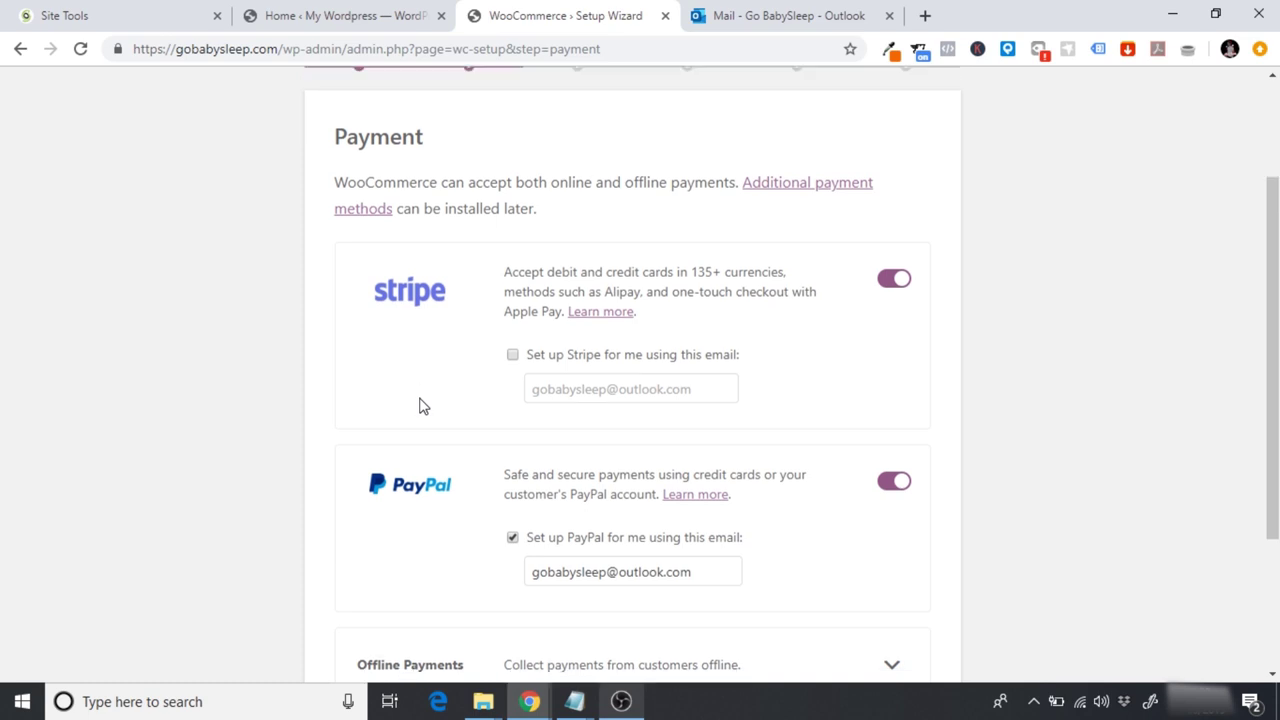
{"action": "scroll", "coordinate": [425, 405], "scroll_direction": "down", "scroll_amount": 1}
{"action": "left_click", "coordinate": [512, 511]}
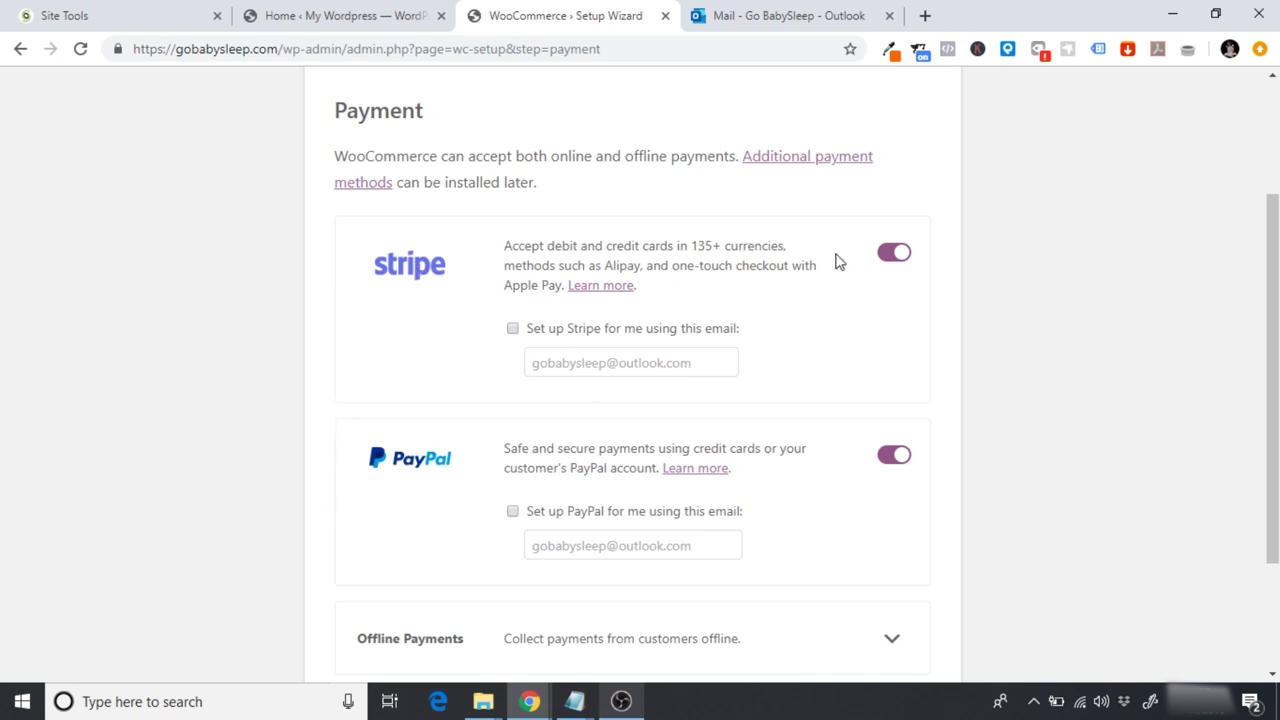
{"action": "left_click", "coordinate": [895, 256]}
{"action": "left_click", "coordinate": [895, 256]}
{"action": "scroll", "coordinate": [322, 377], "scroll_direction": "down", "scroll_amount": 2}
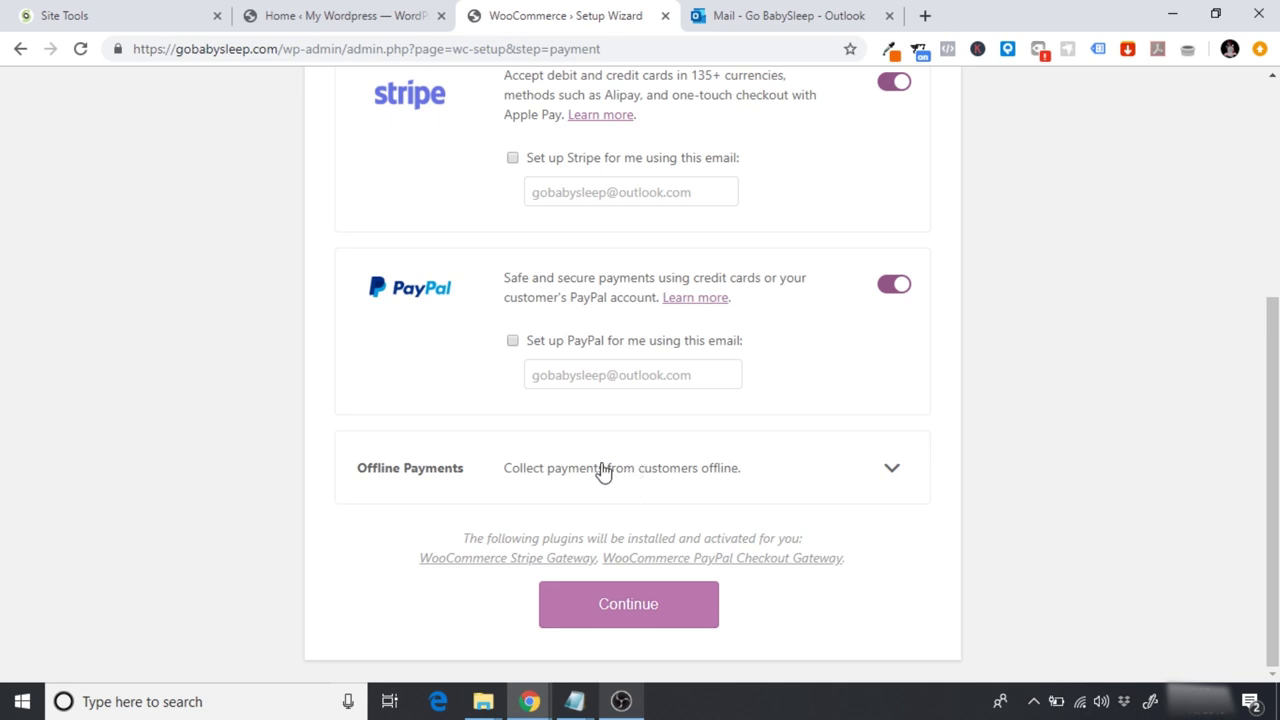
{"action": "left_click", "coordinate": [633, 612]}
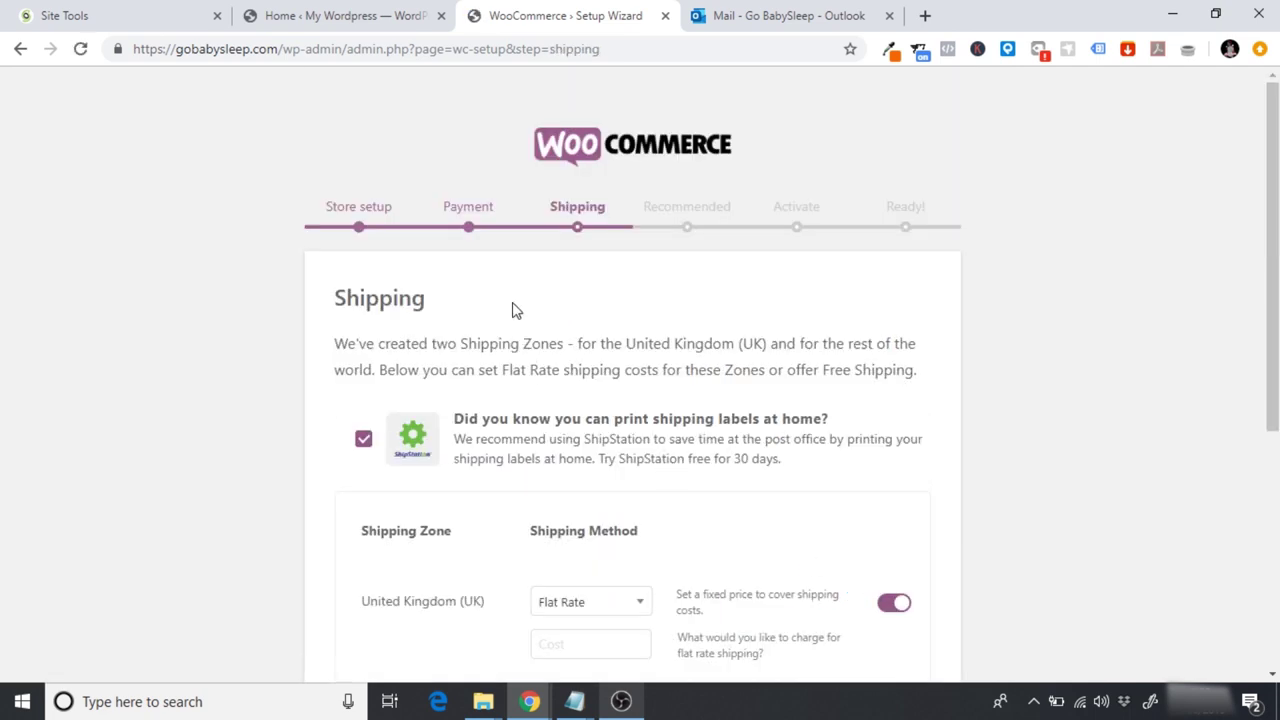
Step: Decline ShipStation and set Free Shipping for the United Kingdom and all other locations
{"action": "scroll", "coordinate": [512, 310], "scroll_direction": "down", "scroll_amount": 2}
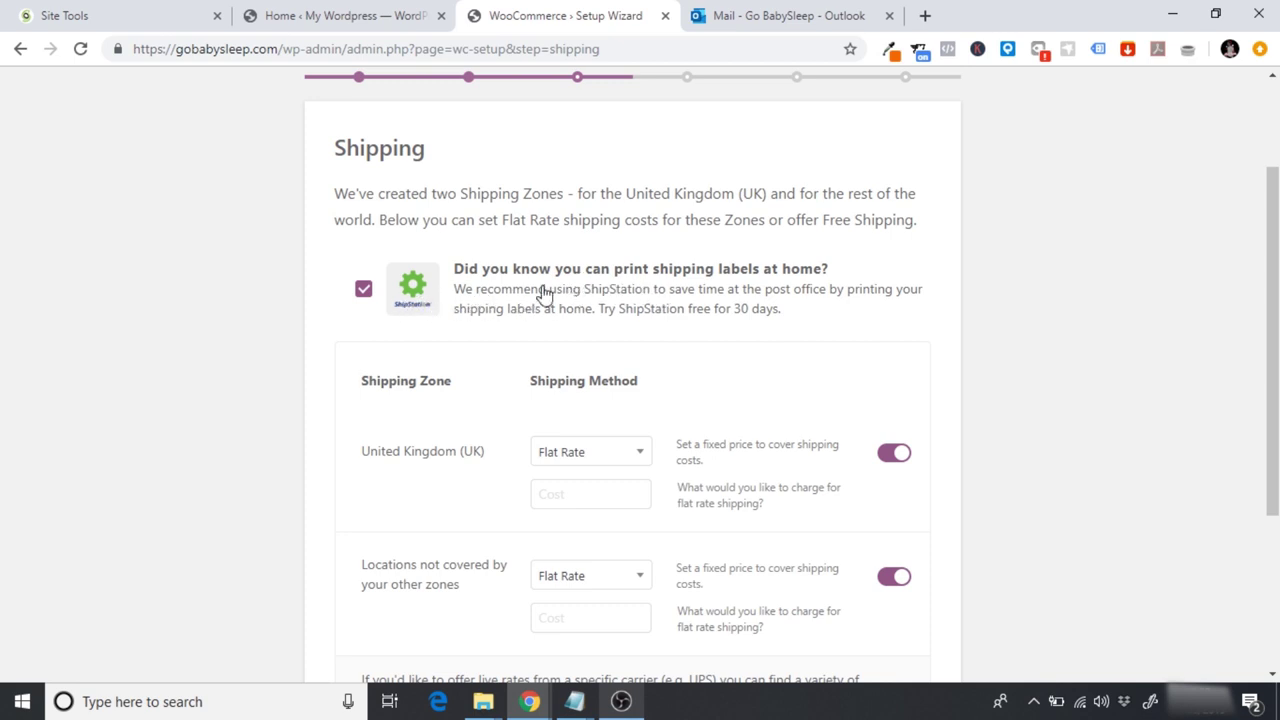
{"action": "left_click", "coordinate": [363, 289]}
{"action": "scroll", "coordinate": [322, 293], "scroll_direction": "down", "scroll_amount": 2}
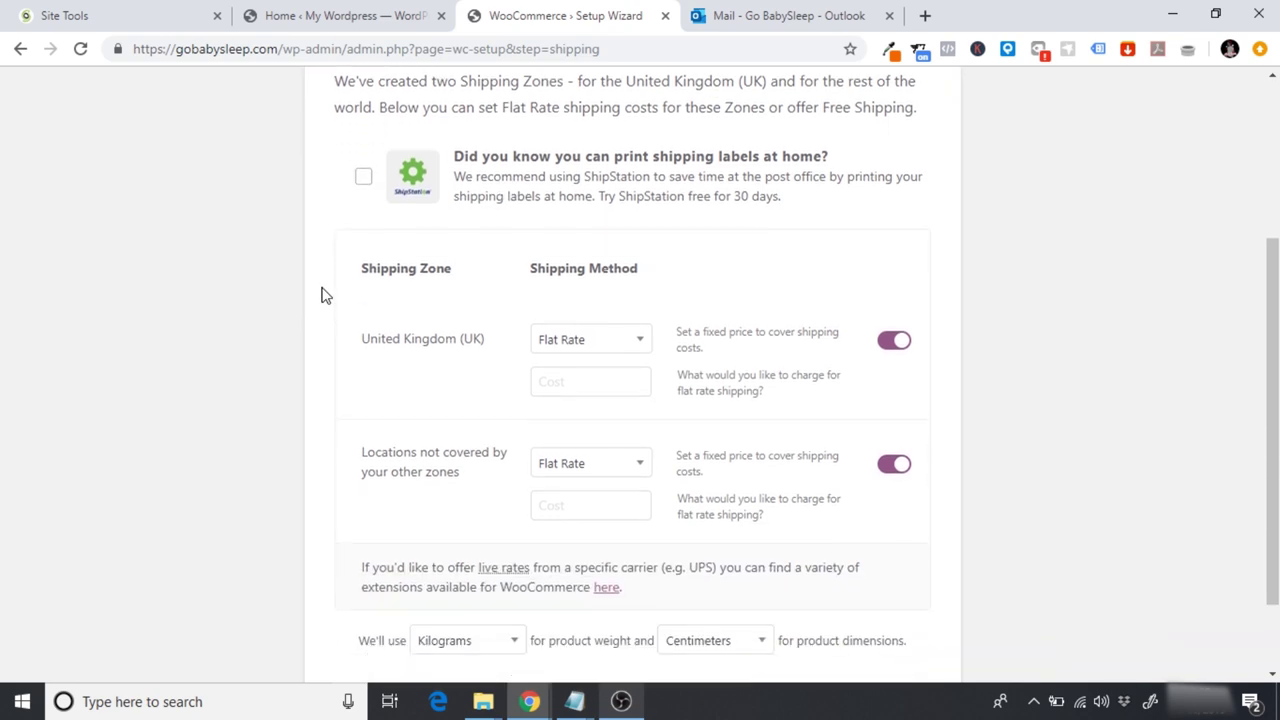
{"action": "left_click", "coordinate": [588, 342]}
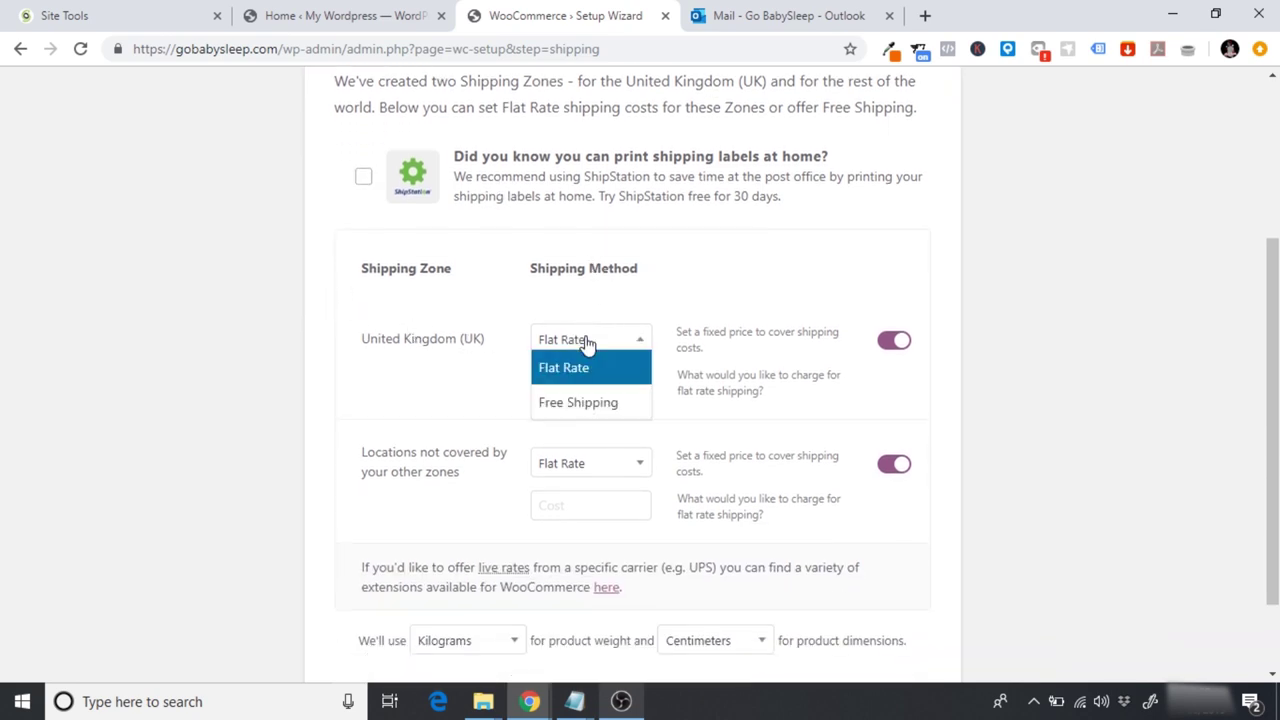
{"action": "left_click", "coordinate": [597, 404]}
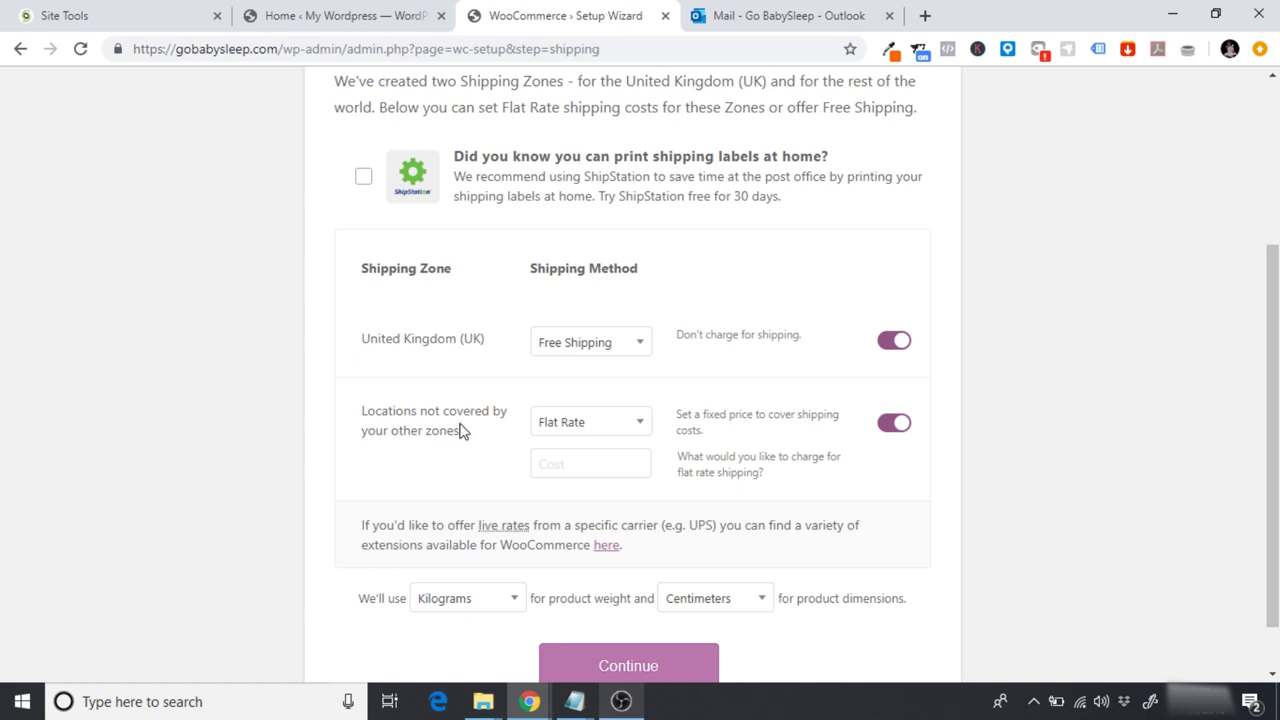
{"action": "left_click", "coordinate": [594, 422]}
{"action": "left_click", "coordinate": [596, 486]}
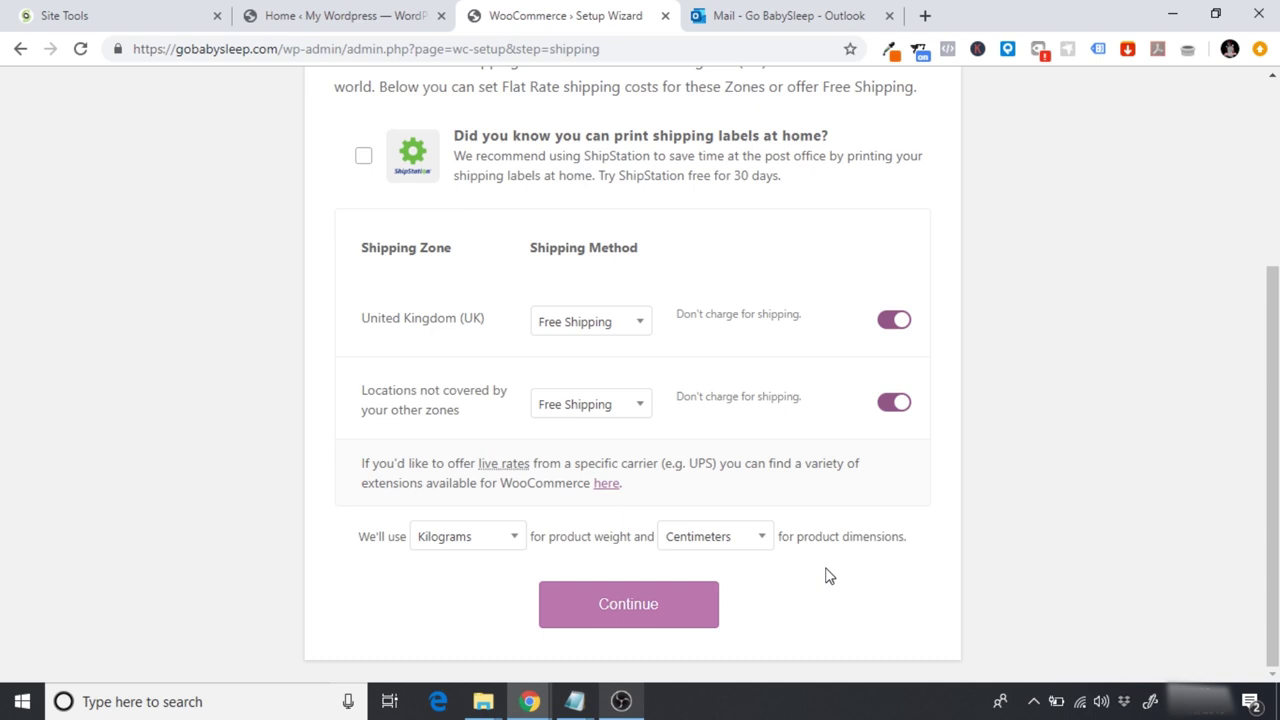
{"action": "left_click", "coordinate": [664, 602]}
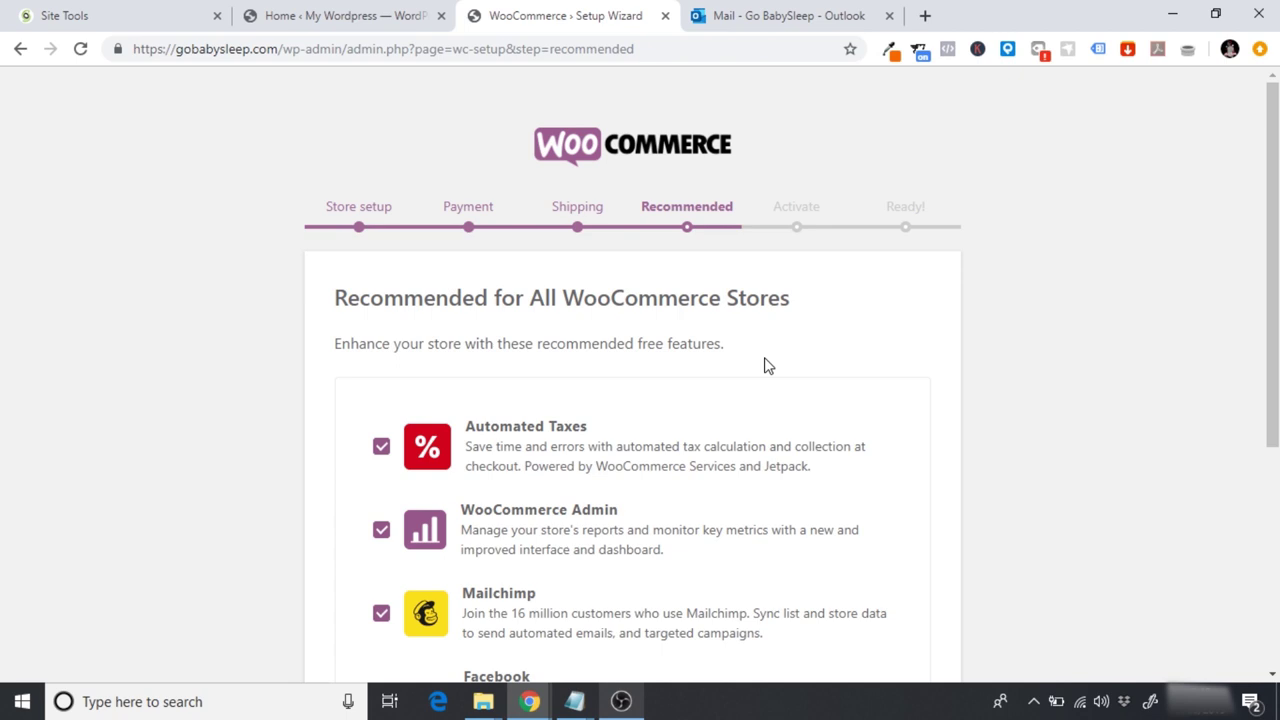
Step: Untick Automated Taxes, WooCommerce Admin, Mailchimp and Facebook, then continue without them
{"action": "scroll", "coordinate": [767, 366], "scroll_direction": "down", "scroll_amount": 2}
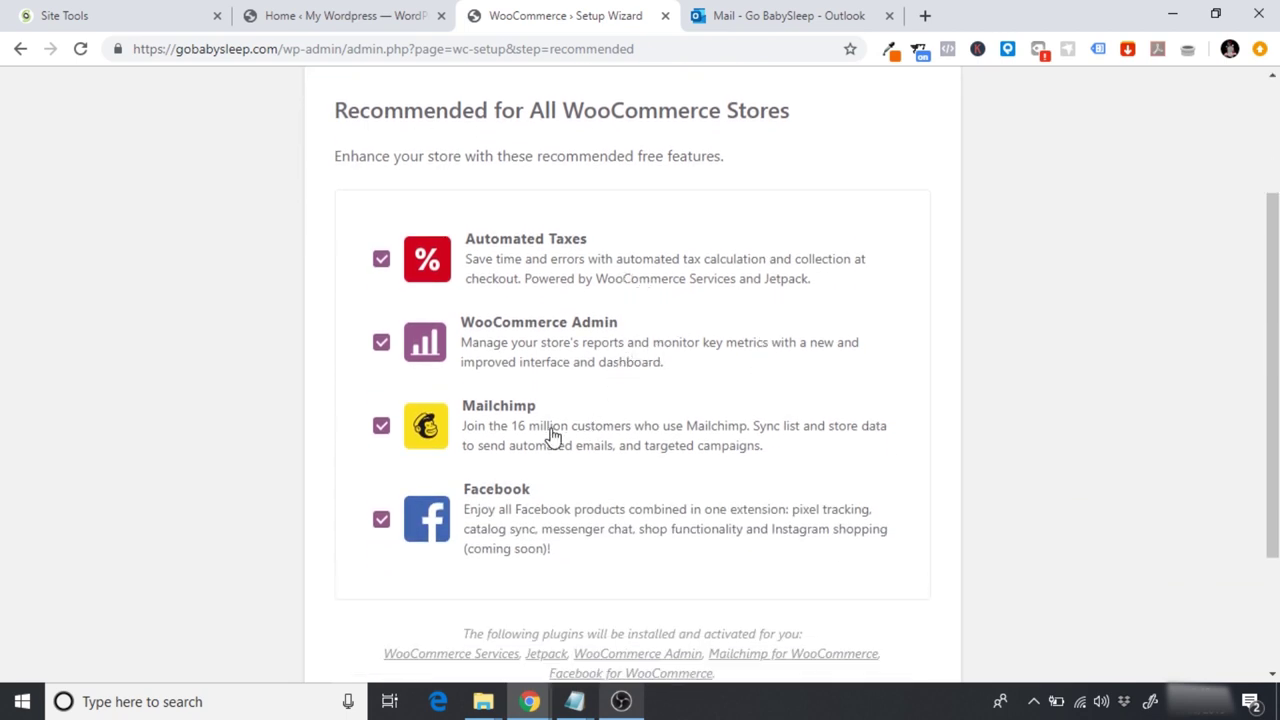
{"action": "left_click", "coordinate": [381, 262]}
{"action": "left_click", "coordinate": [381, 342]}
{"action": "left_click", "coordinate": [381, 426]}
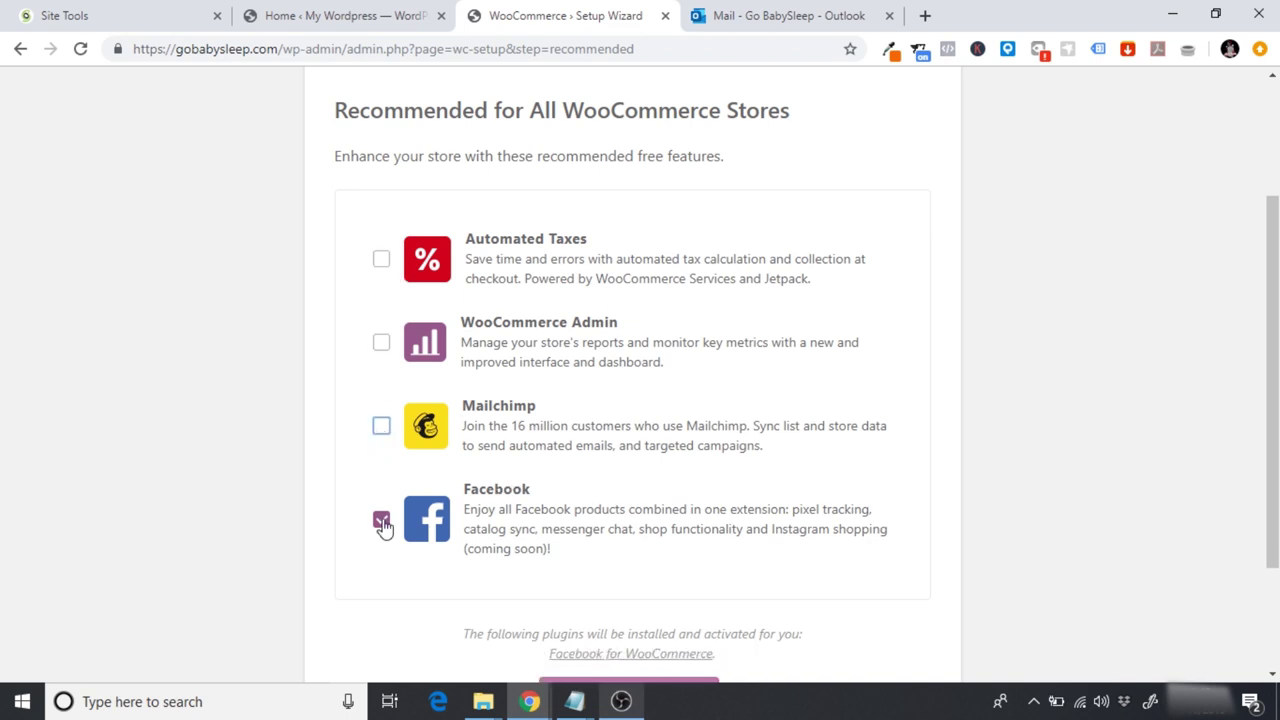
{"action": "left_click", "coordinate": [381, 521]}
{"action": "scroll", "coordinate": [310, 502], "scroll_direction": "down", "scroll_amount": 1}
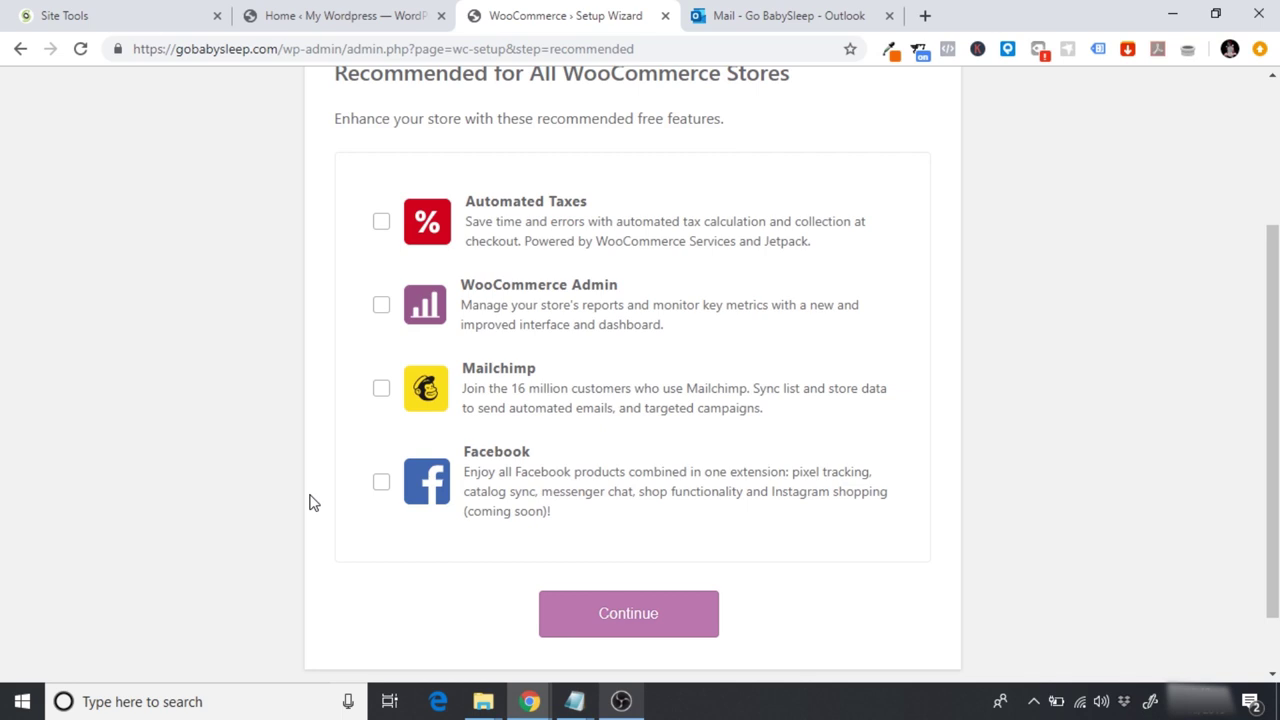
{"action": "scroll", "coordinate": [310, 502], "scroll_direction": "down", "scroll_amount": 1}
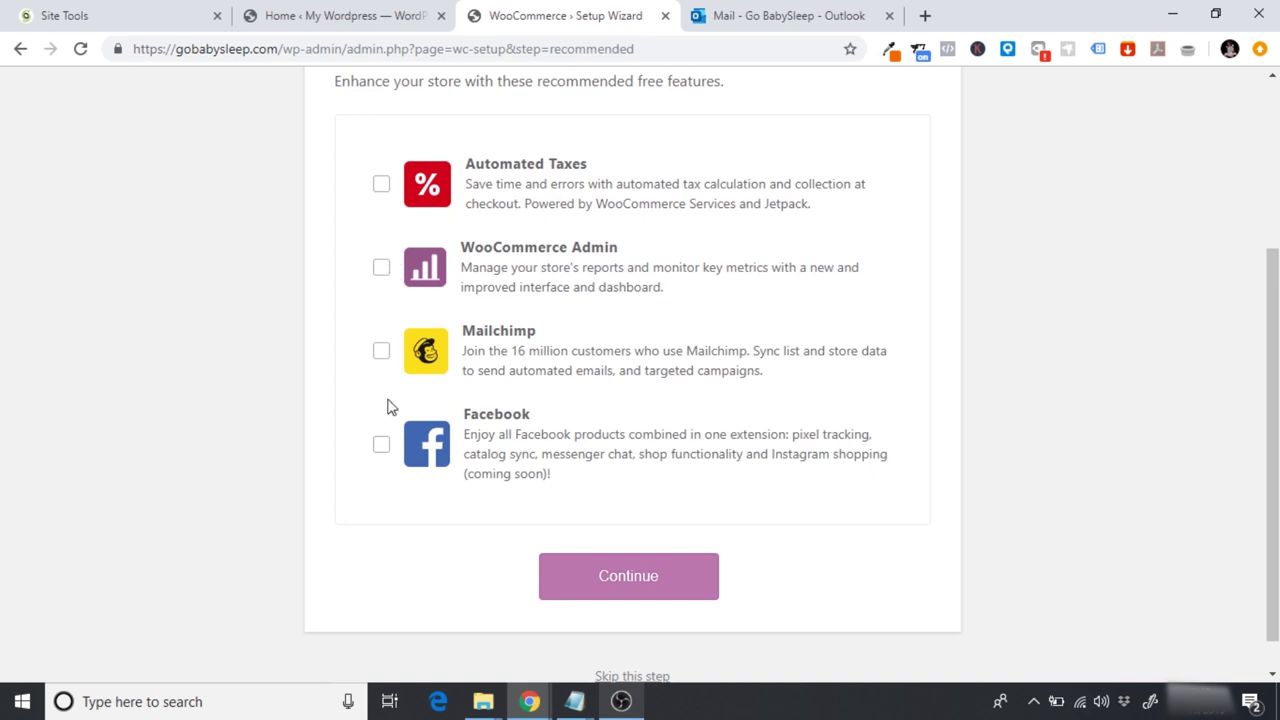
{"action": "scroll", "coordinate": [376, 597], "scroll_direction": "down", "scroll_amount": 1}
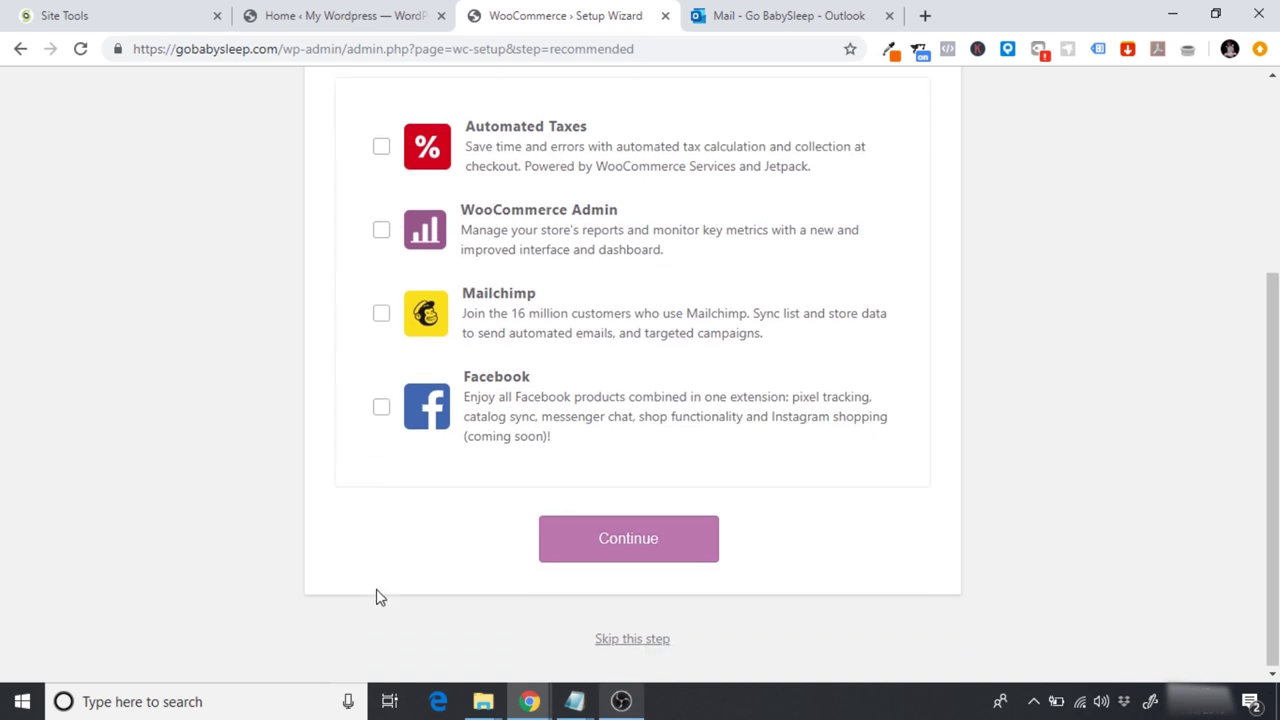
{"action": "left_click", "coordinate": [627, 560]}
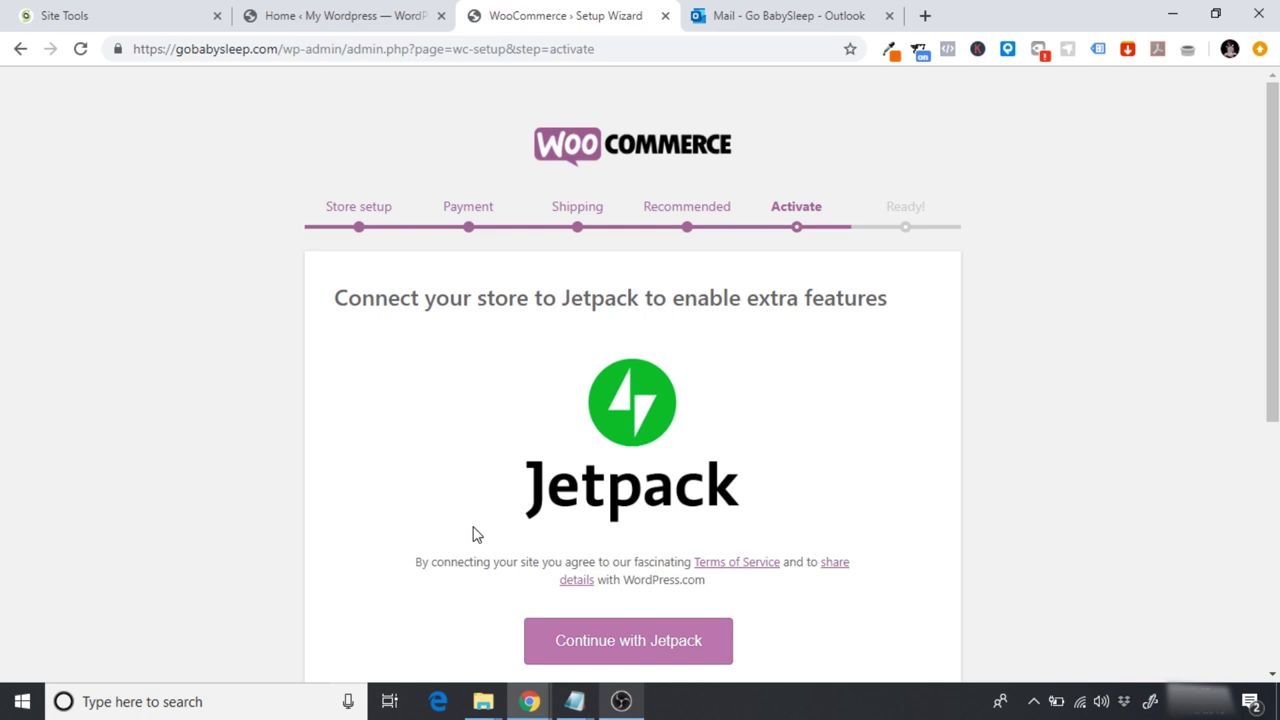
Step: Connect Jetpack by creating a new WordPress.com account with email, username and password
{"action": "scroll", "coordinate": [469, 470], "scroll_direction": "down", "scroll_amount": 2}
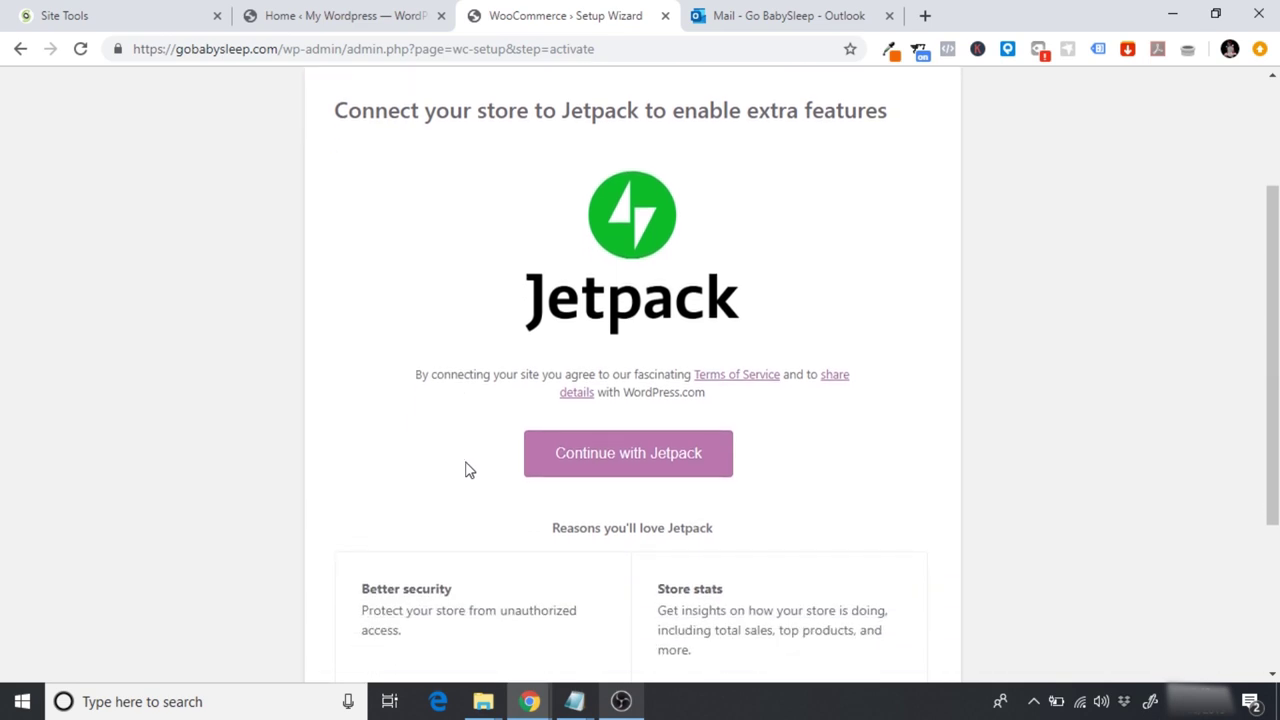
{"action": "scroll", "coordinate": [469, 470], "scroll_direction": "down", "scroll_amount": 2}
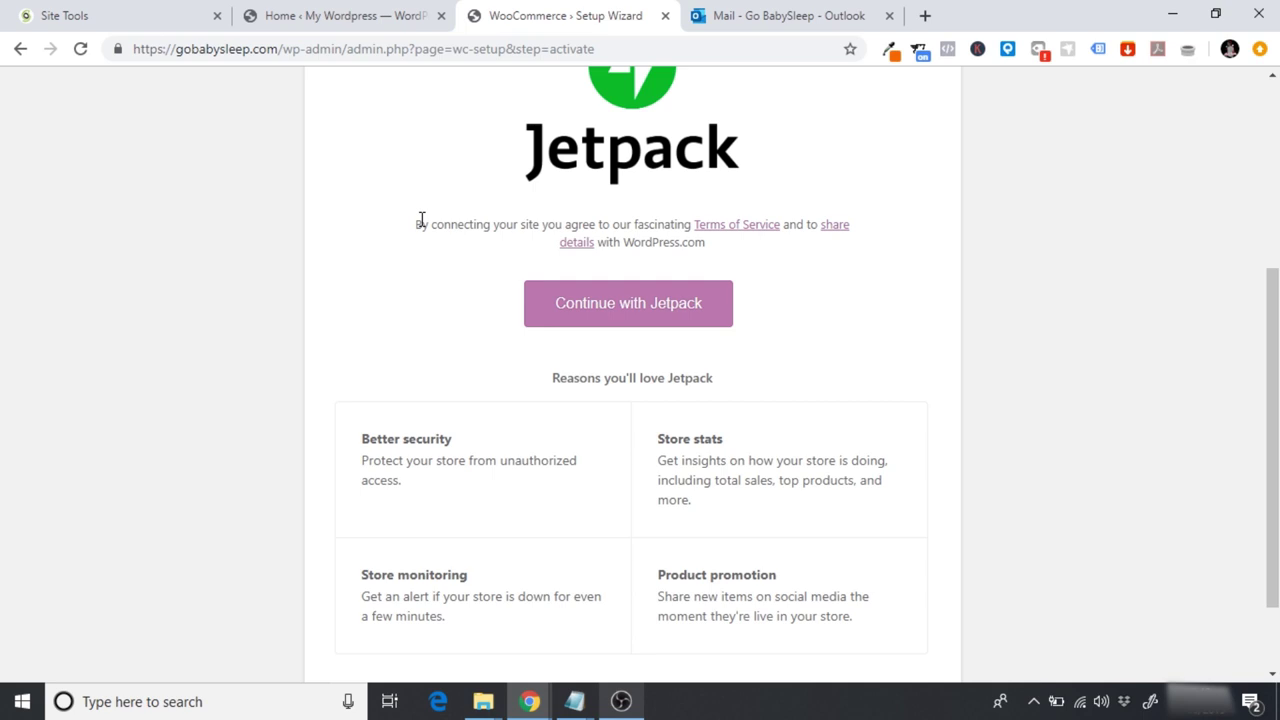
{"action": "left_click", "coordinate": [664, 310]}
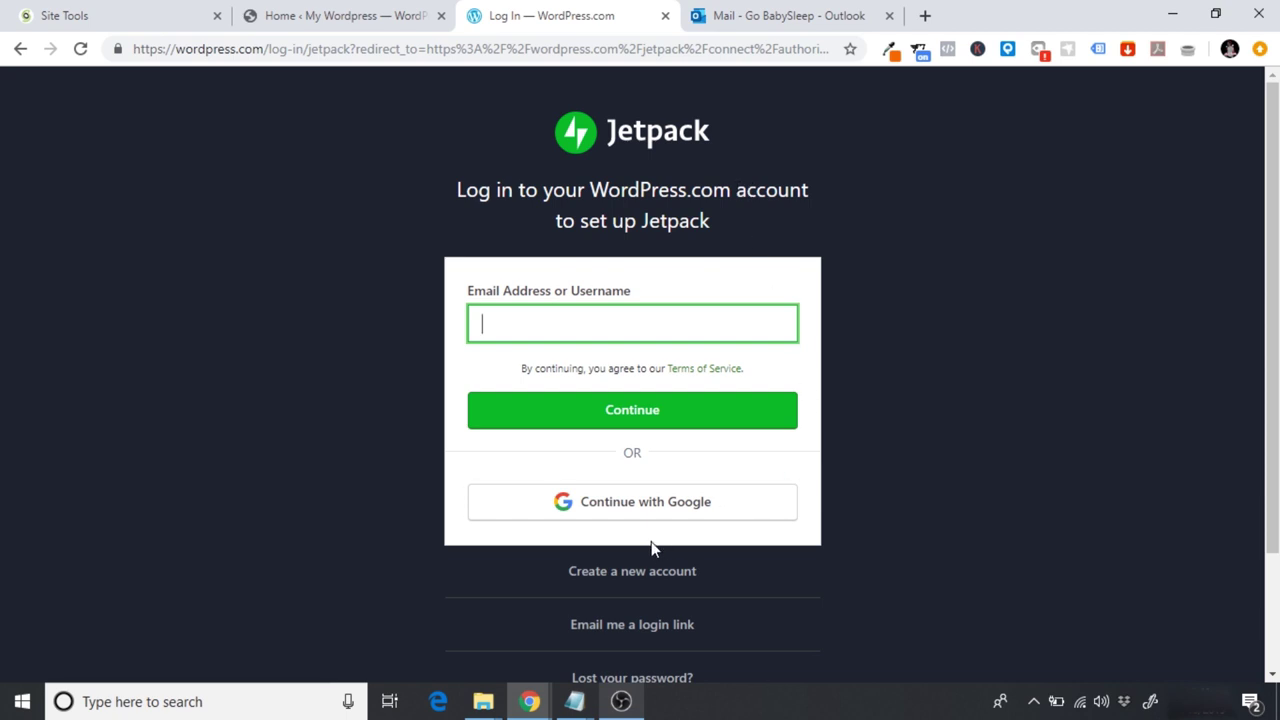
{"action": "left_click", "coordinate": [627, 570]}
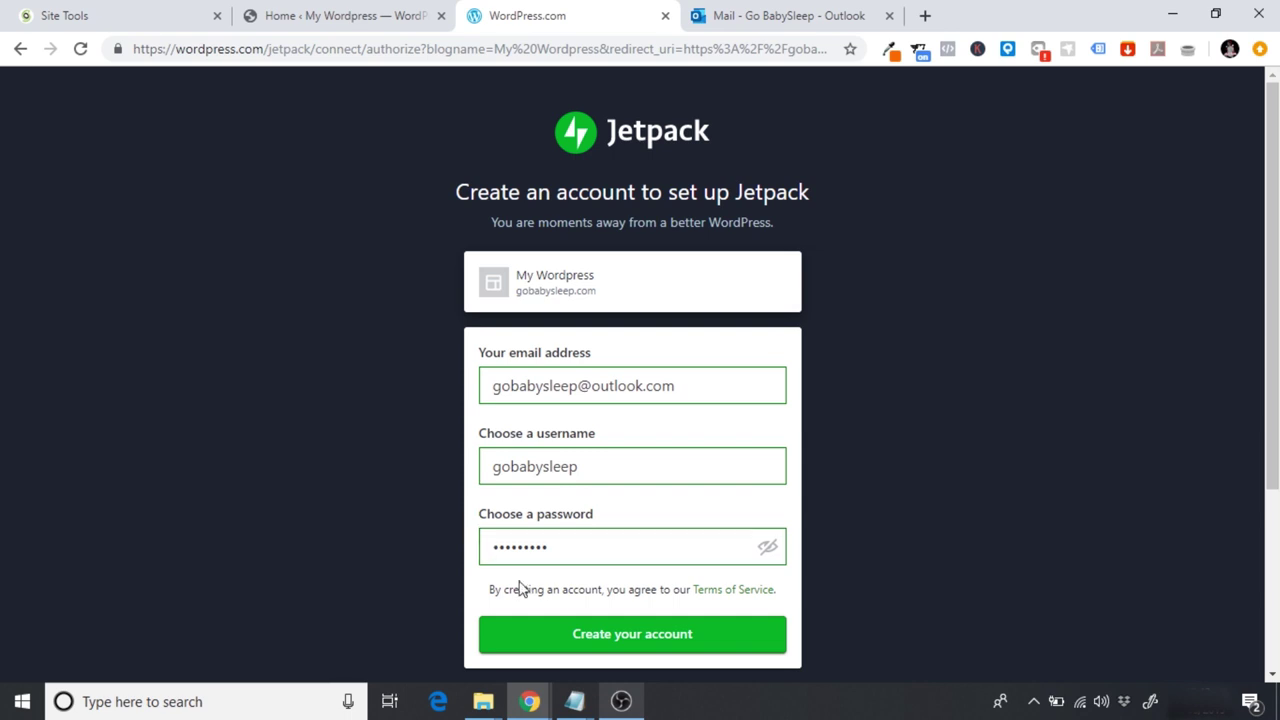
{"action": "left_click", "coordinate": [584, 637]}
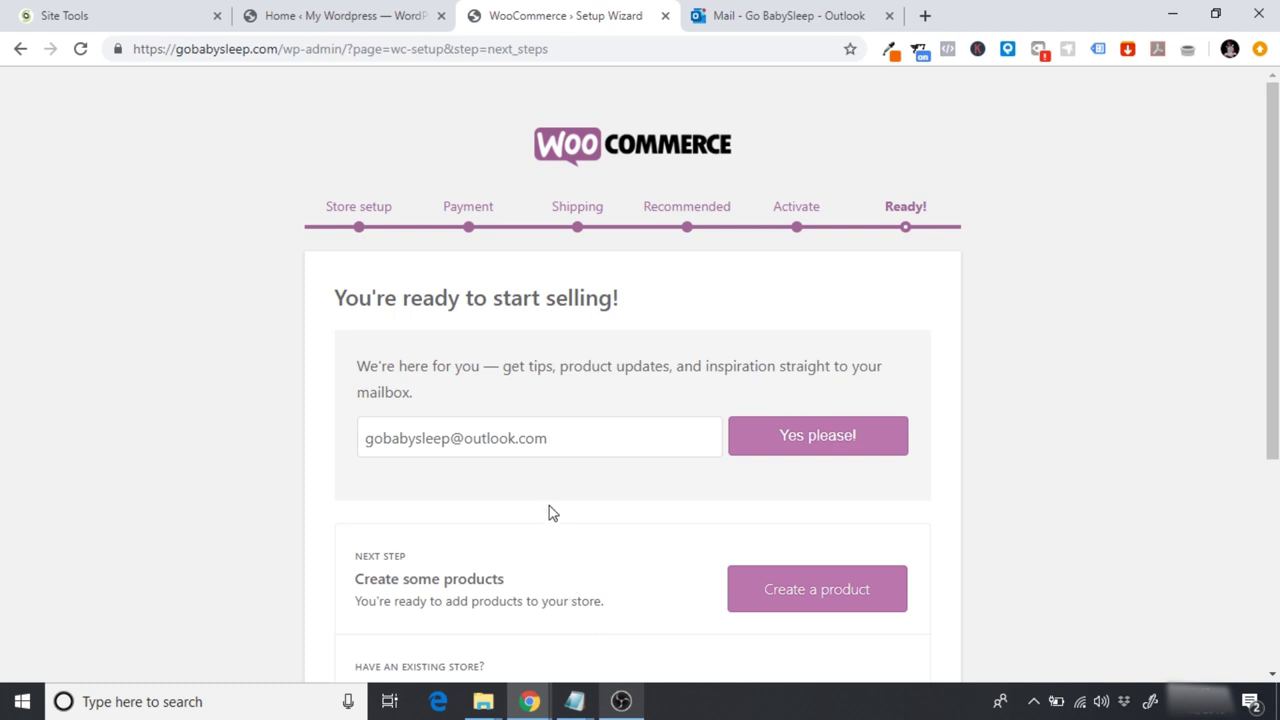
Step: Scroll down the Ready page and leave the wizard via Visit Dashboard
{"action": "scroll", "coordinate": [552, 513], "scroll_direction": "down", "scroll_amount": 1}
{"action": "scroll", "coordinate": [552, 513], "scroll_direction": "down", "scroll_amount": 2}
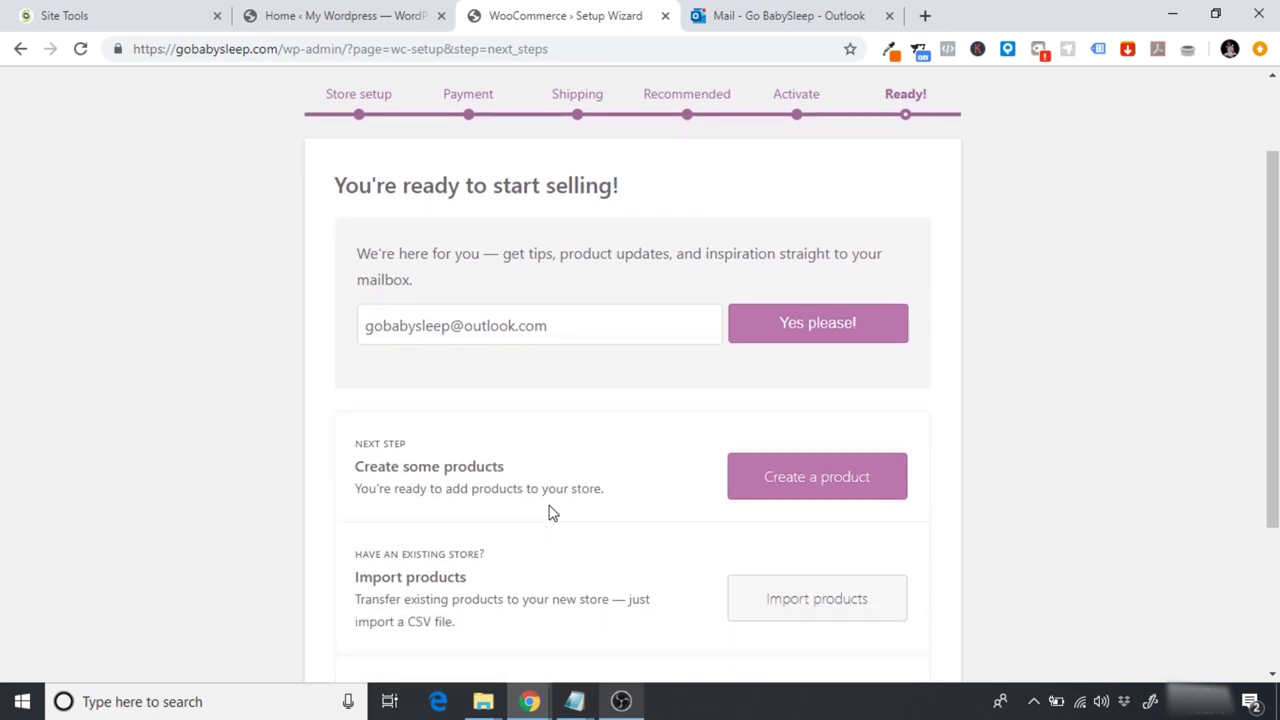
{"action": "scroll", "coordinate": [552, 513], "scroll_direction": "down", "scroll_amount": 2}
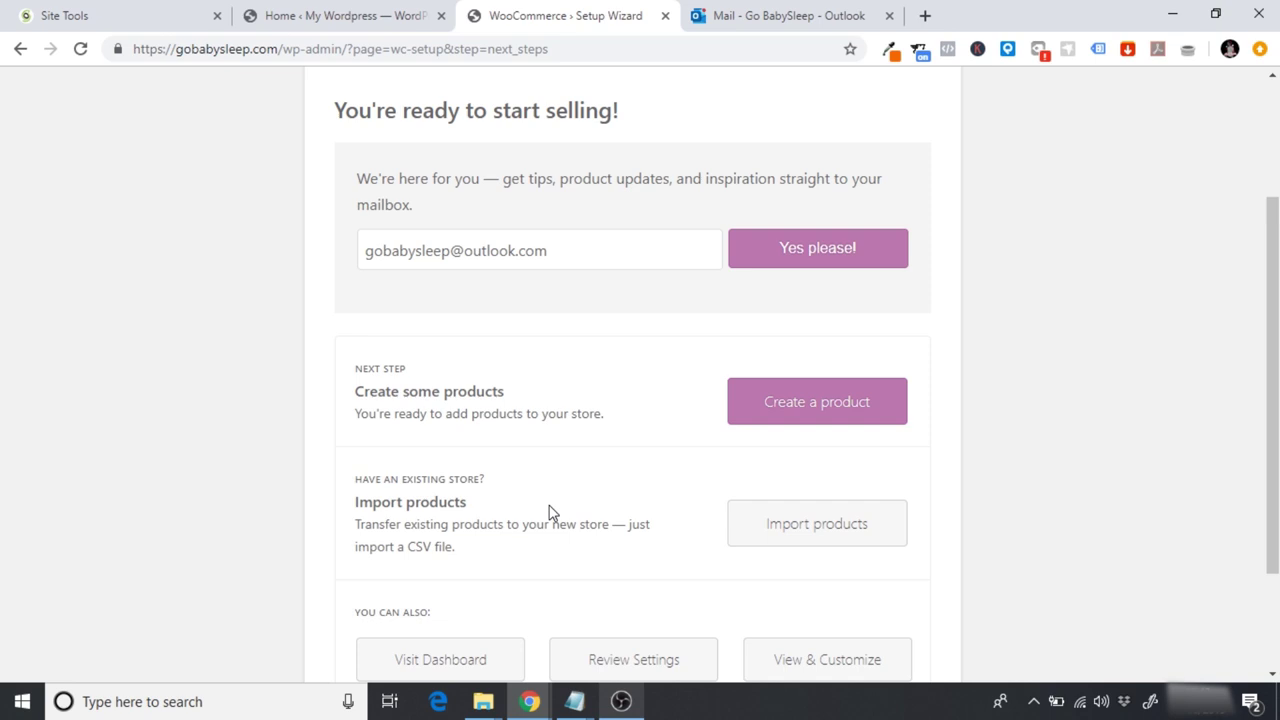
{"action": "scroll", "coordinate": [549, 512], "scroll_direction": "down", "scroll_amount": 3}
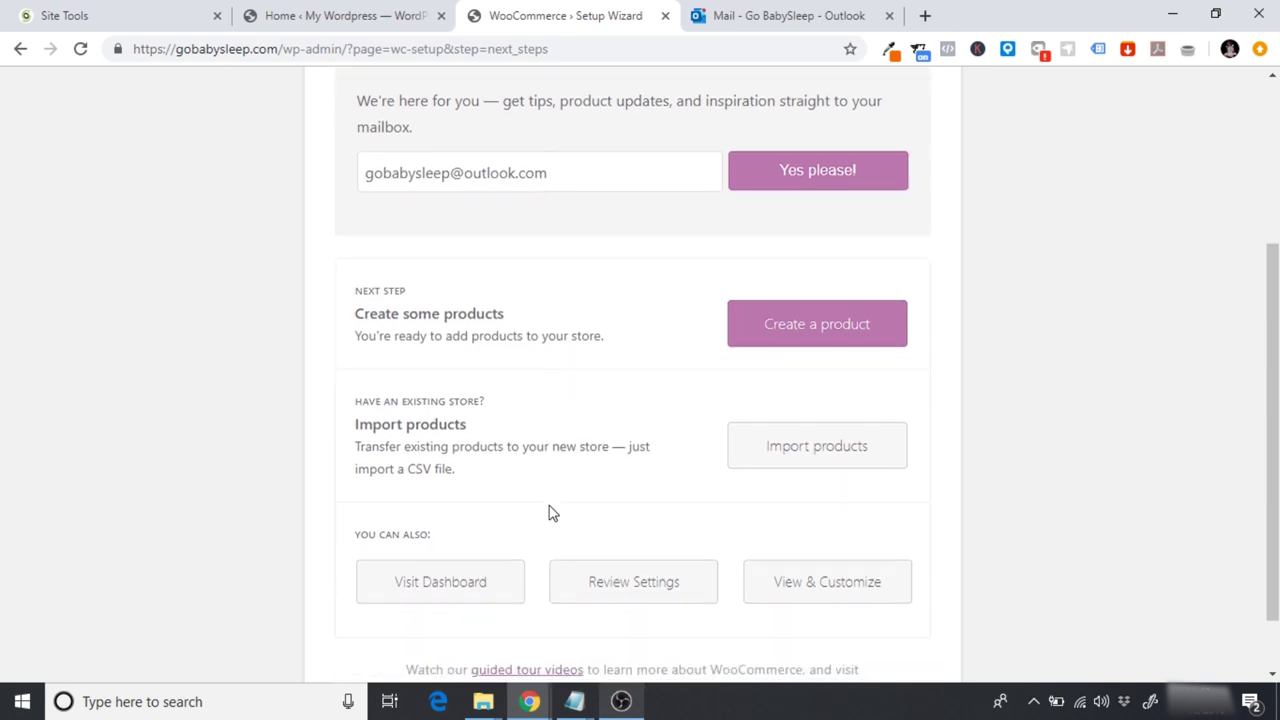
{"action": "left_click", "coordinate": [443, 510]}
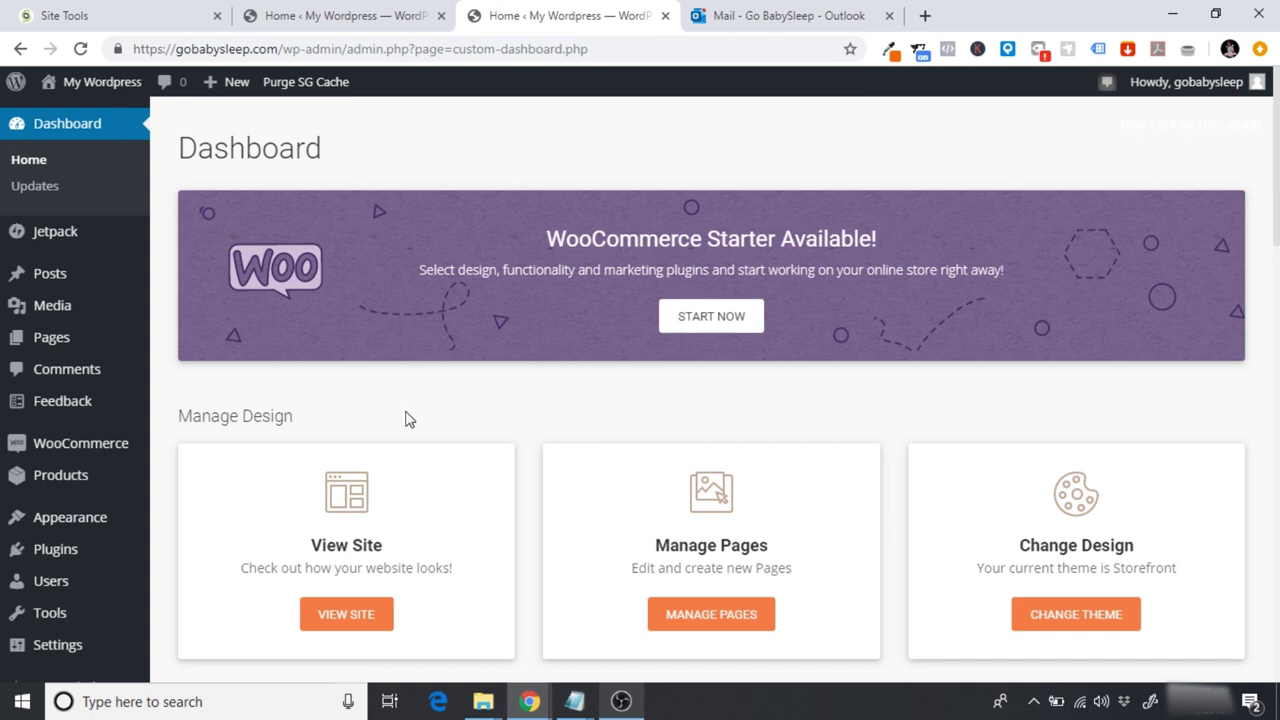
Step: Open the WooCommerce Orders list, then the Jetpack Site Stats page
{"action": "left_click", "coordinate": [107, 451]}
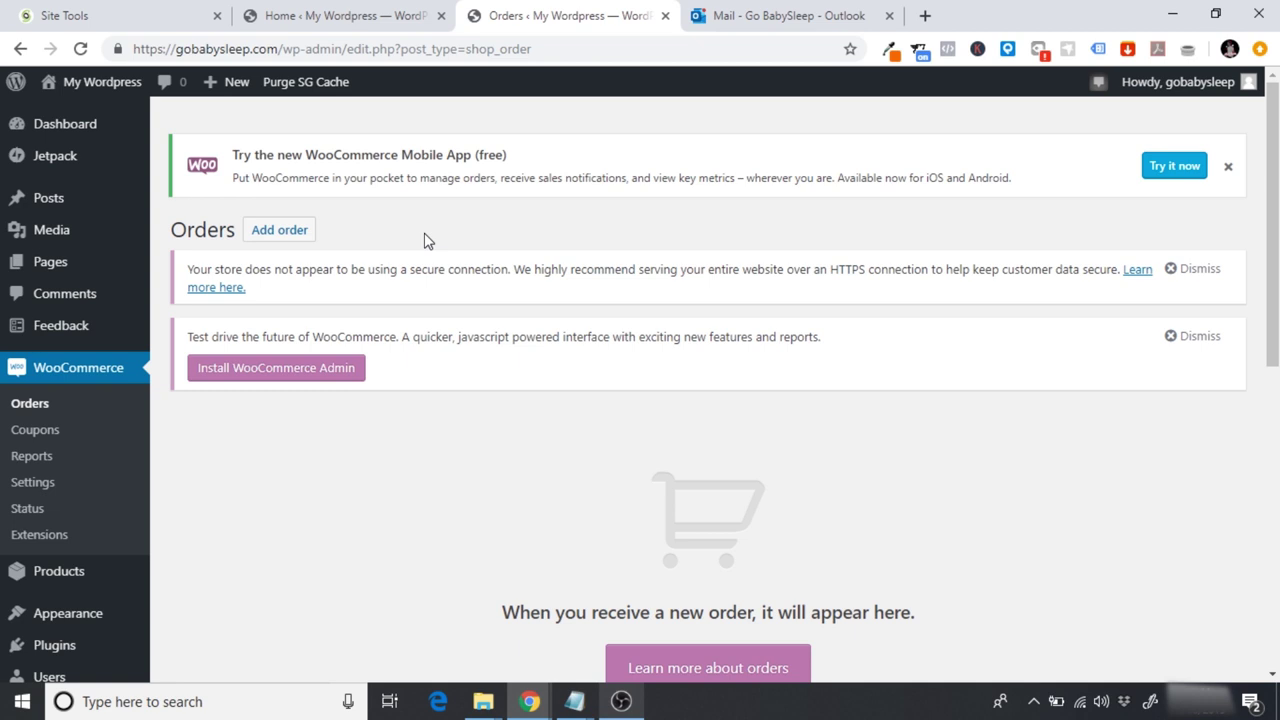
{"action": "mouse_move", "coordinate": [80, 160]}
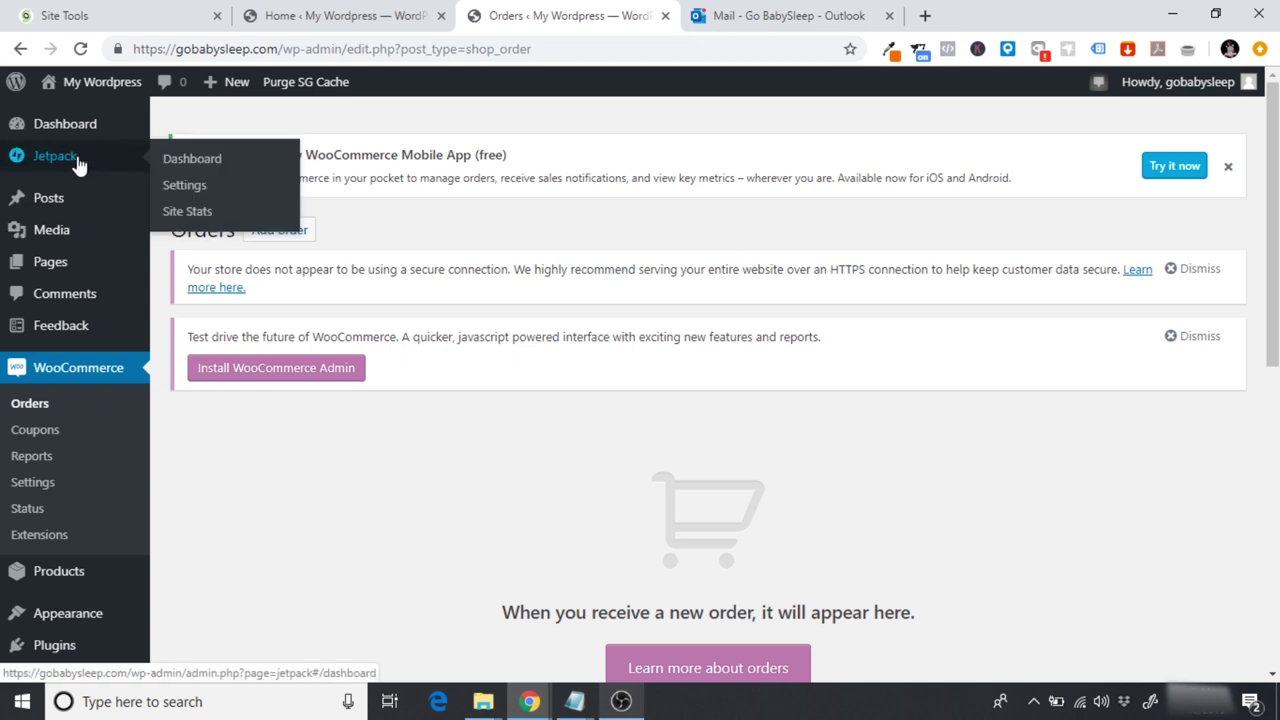
{"action": "left_click", "coordinate": [187, 211]}
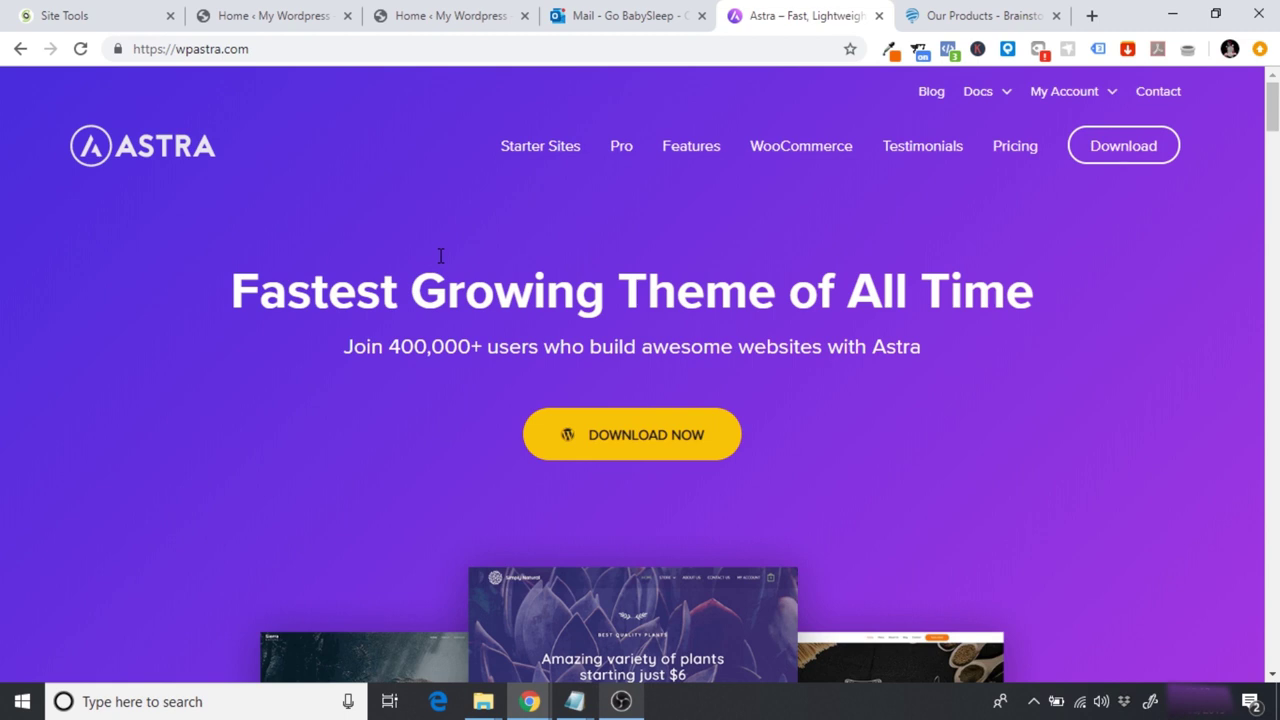
Step: Review Astra's pricing plans and start buying the $59.00 Astra Pro annual license
{"action": "left_click", "coordinate": [1014, 150]}
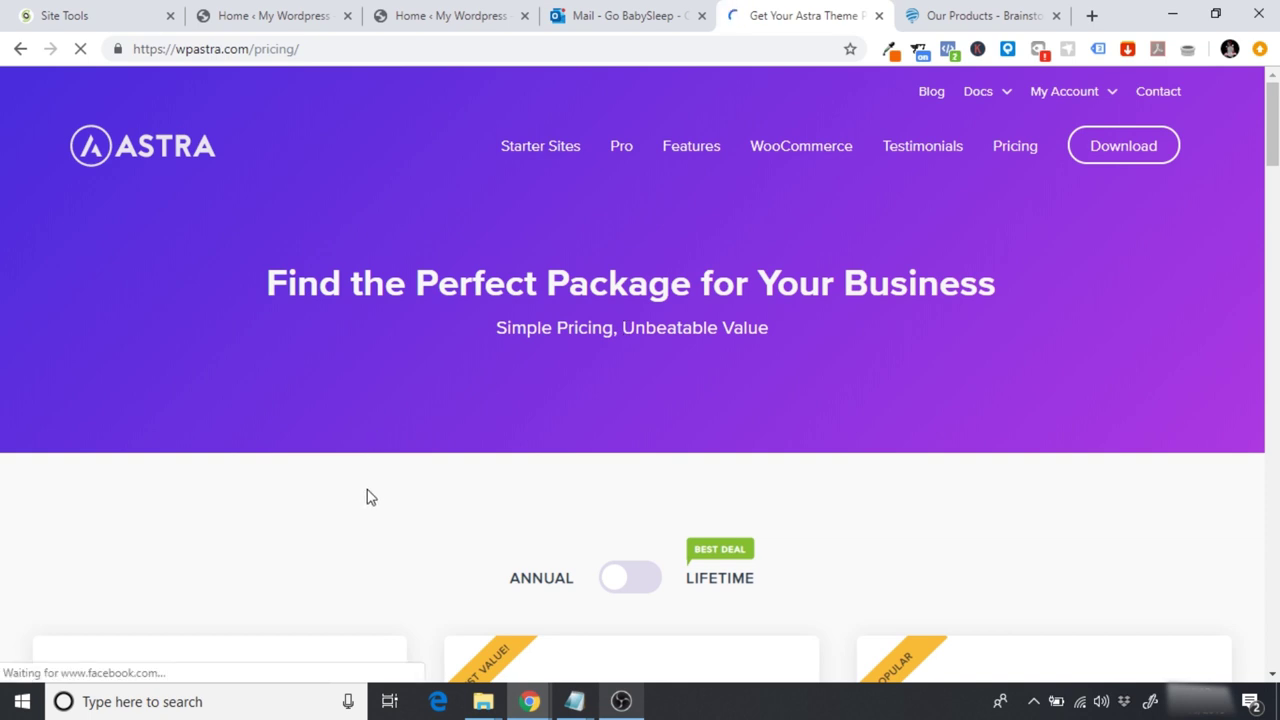
{"action": "scroll", "coordinate": [388, 508], "scroll_direction": "down", "scroll_amount": 2}
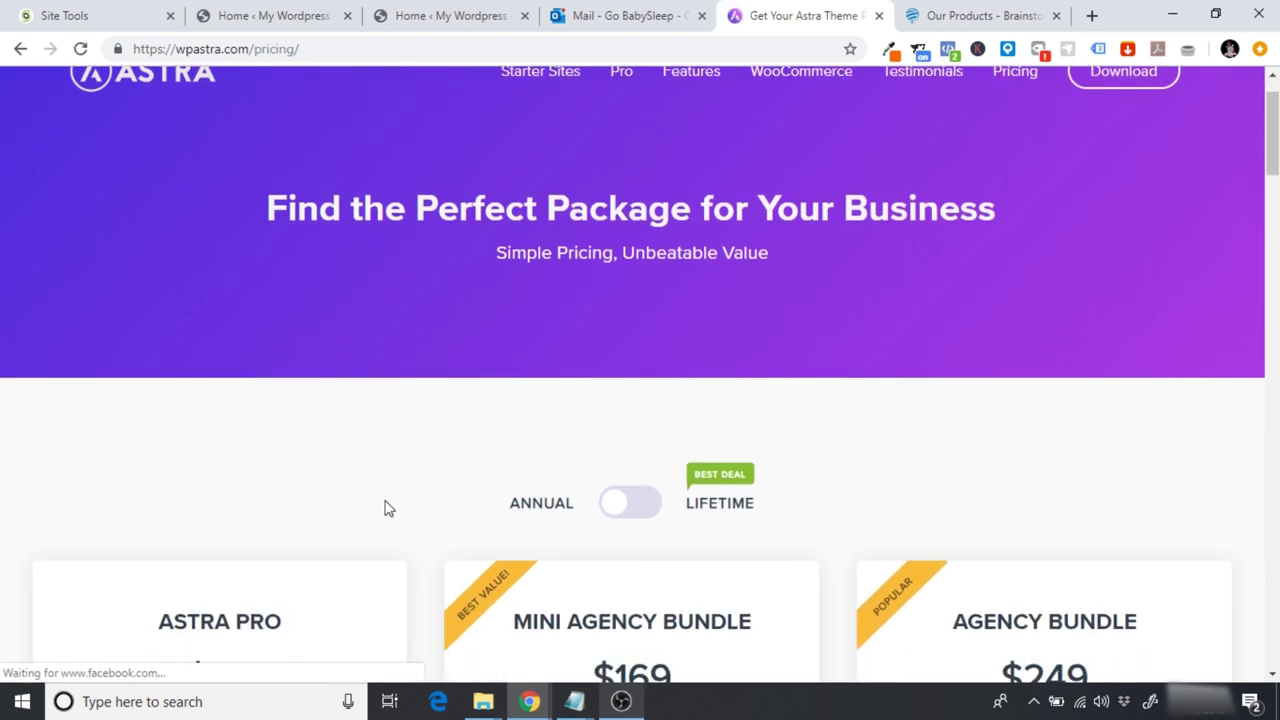
{"action": "scroll", "coordinate": [388, 508], "scroll_direction": "down", "scroll_amount": 1}
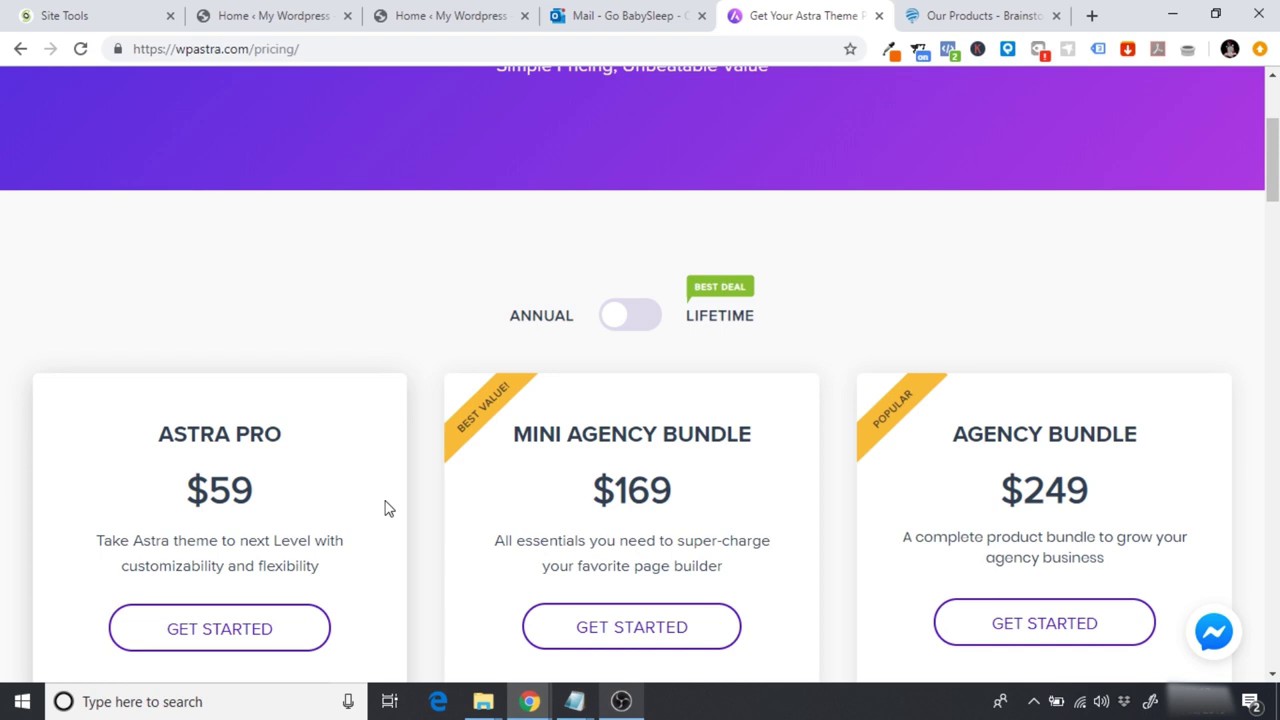
{"action": "scroll", "coordinate": [388, 508], "scroll_direction": "down", "scroll_amount": 3}
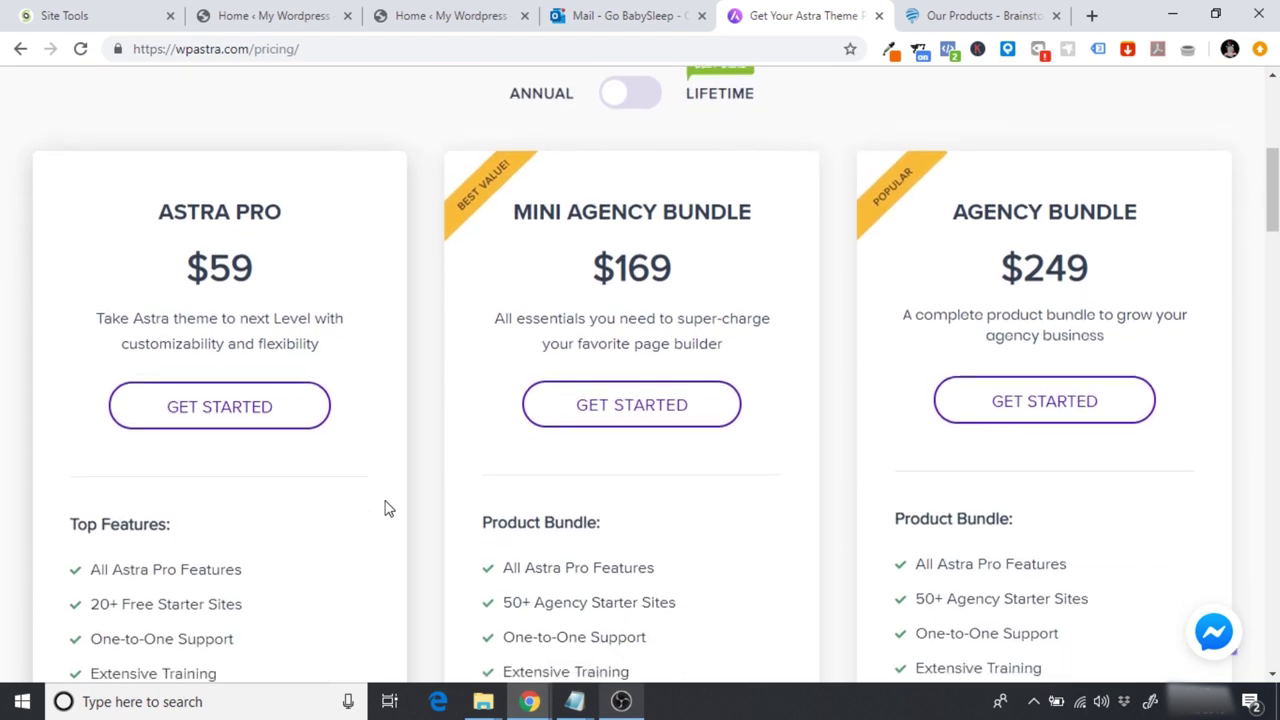
{"action": "mouse_move", "coordinate": [177, 628]}
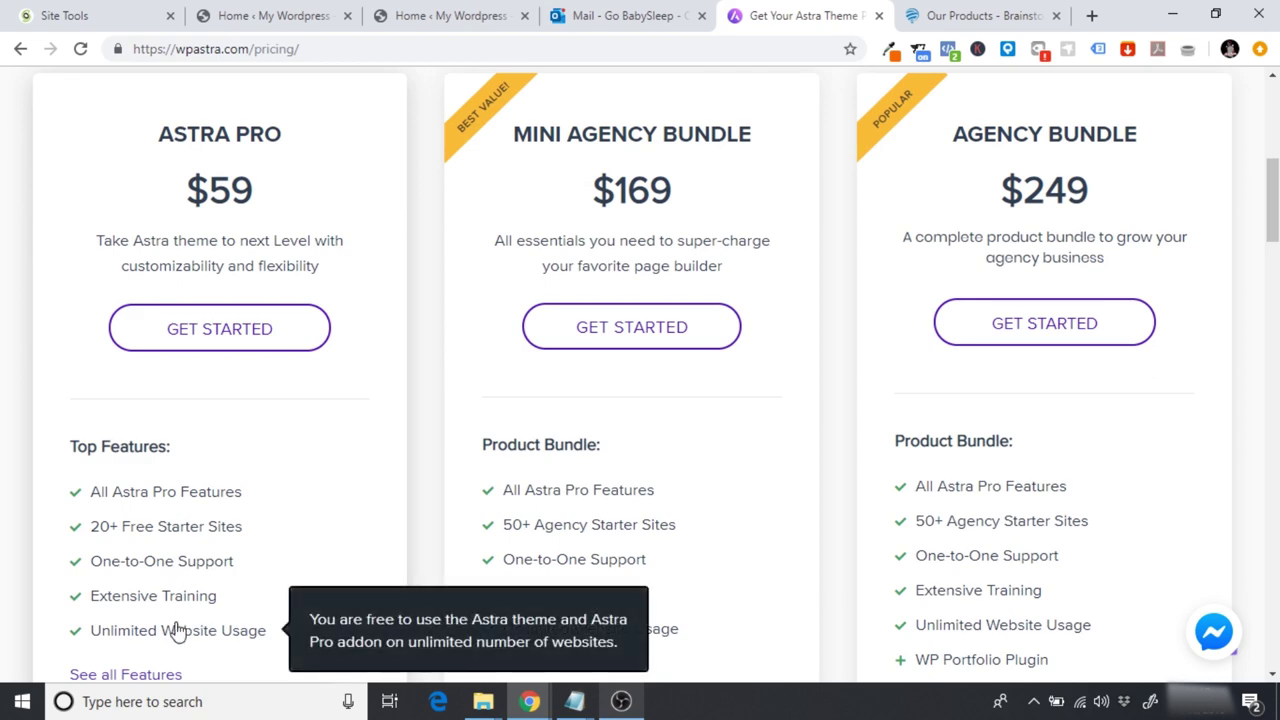
{"action": "mouse_move", "coordinate": [190, 568]}
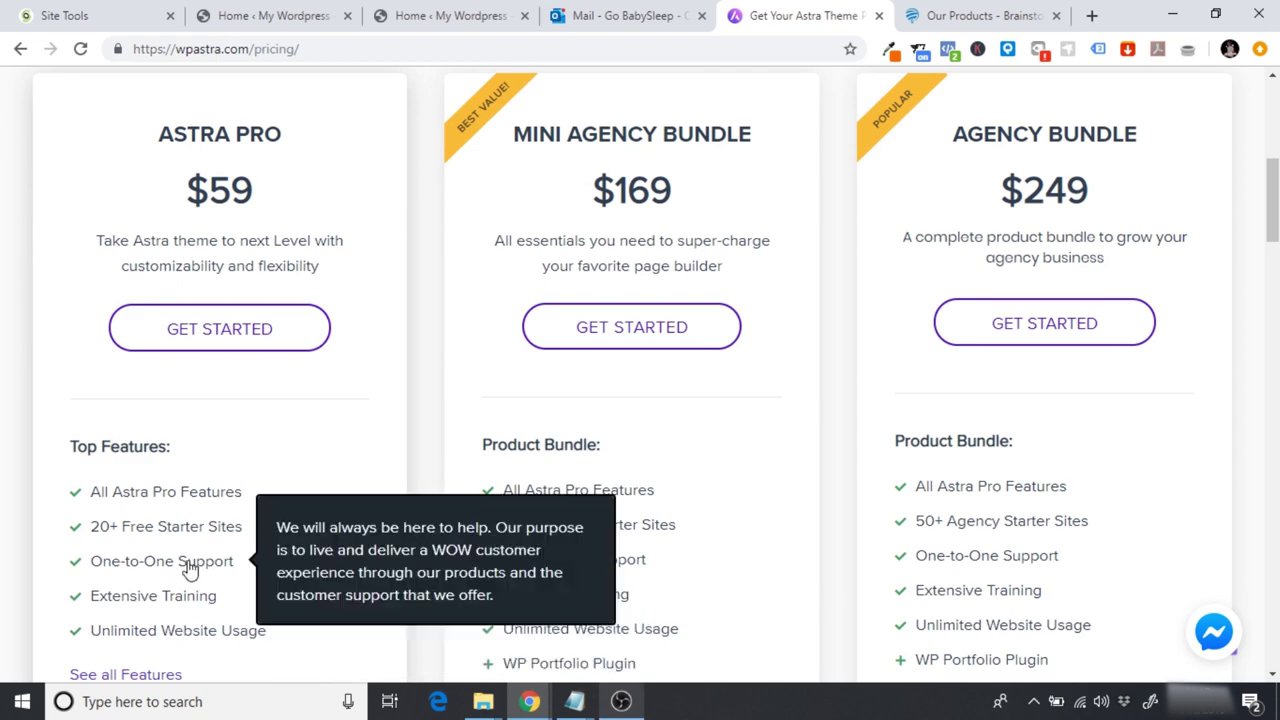
{"action": "mouse_move", "coordinate": [153, 498]}
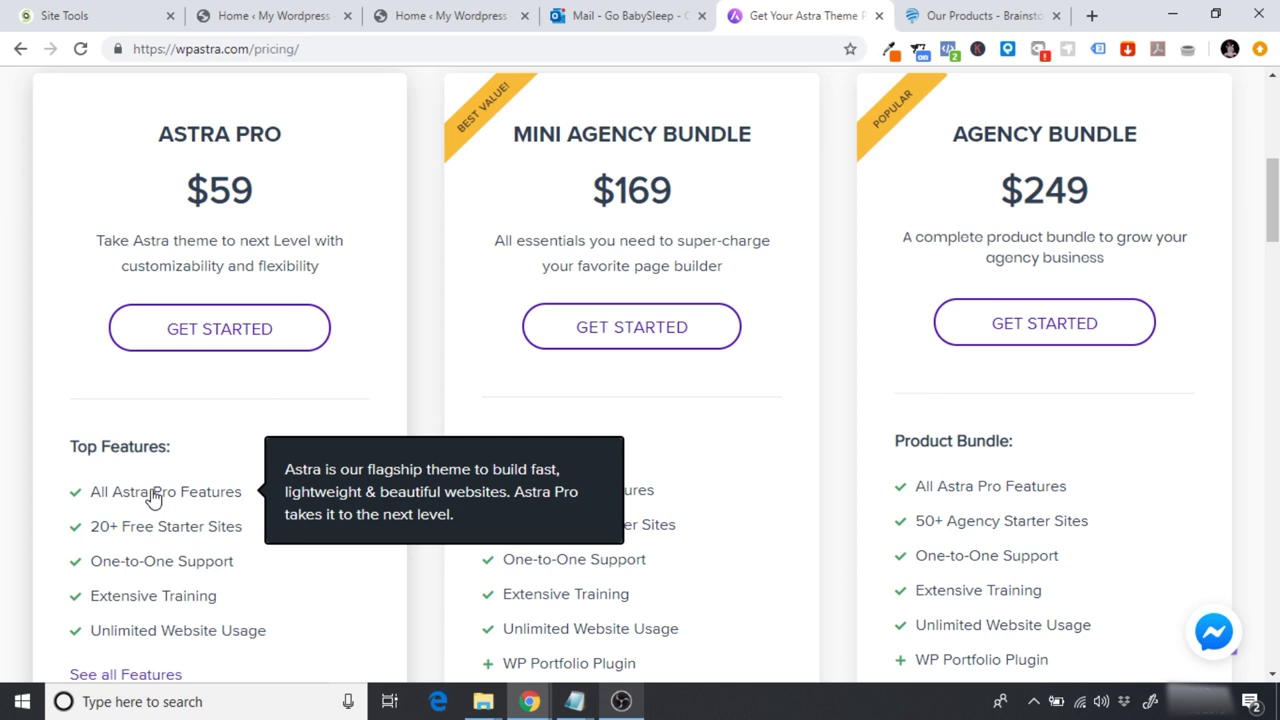
{"action": "left_click", "coordinate": [197, 342]}
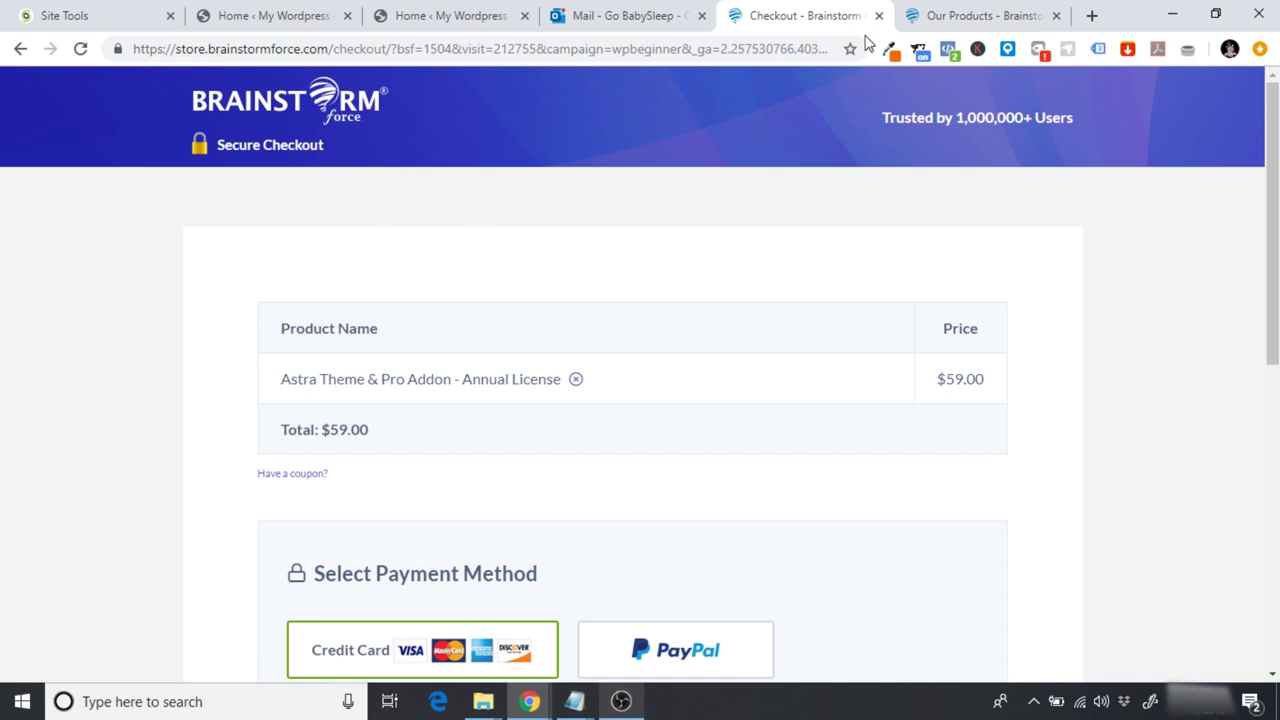
Step: Download astra.1.8.7.zip from the Brainstorm Force account Downloads page, then return to WordPress
{"action": "left_click", "coordinate": [936, 10]}
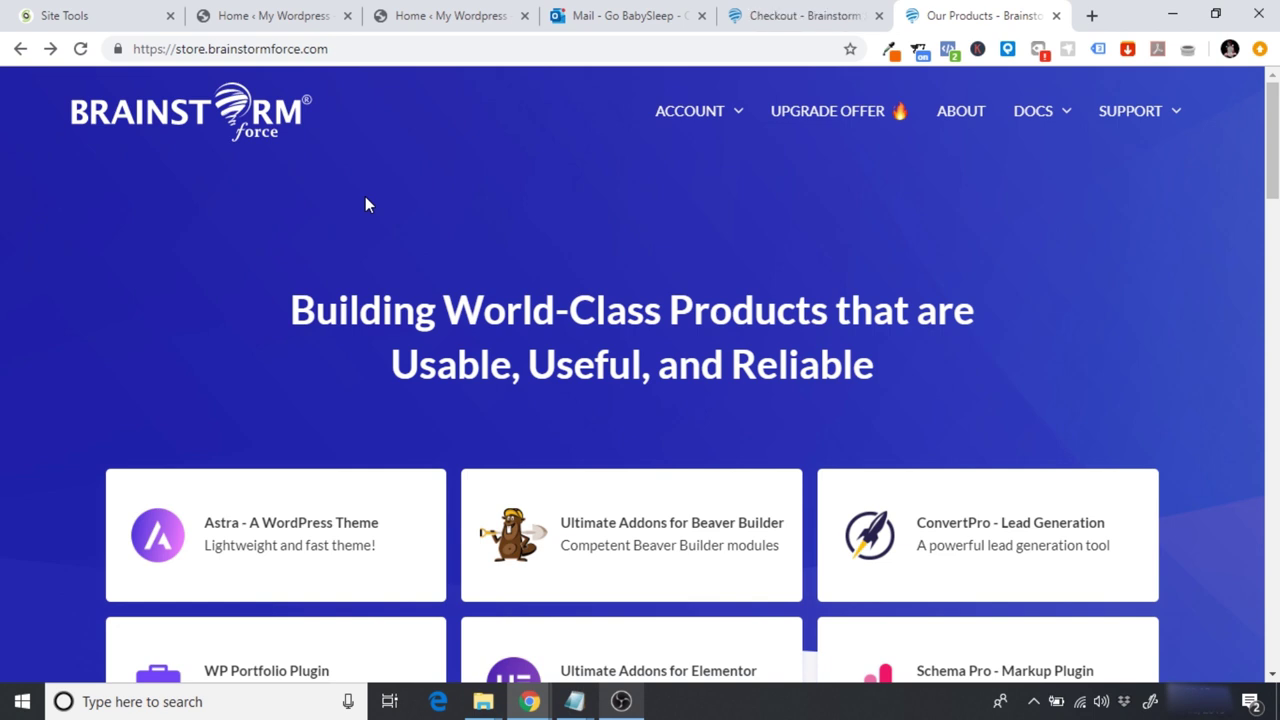
{"action": "mouse_move", "coordinate": [708, 118]}
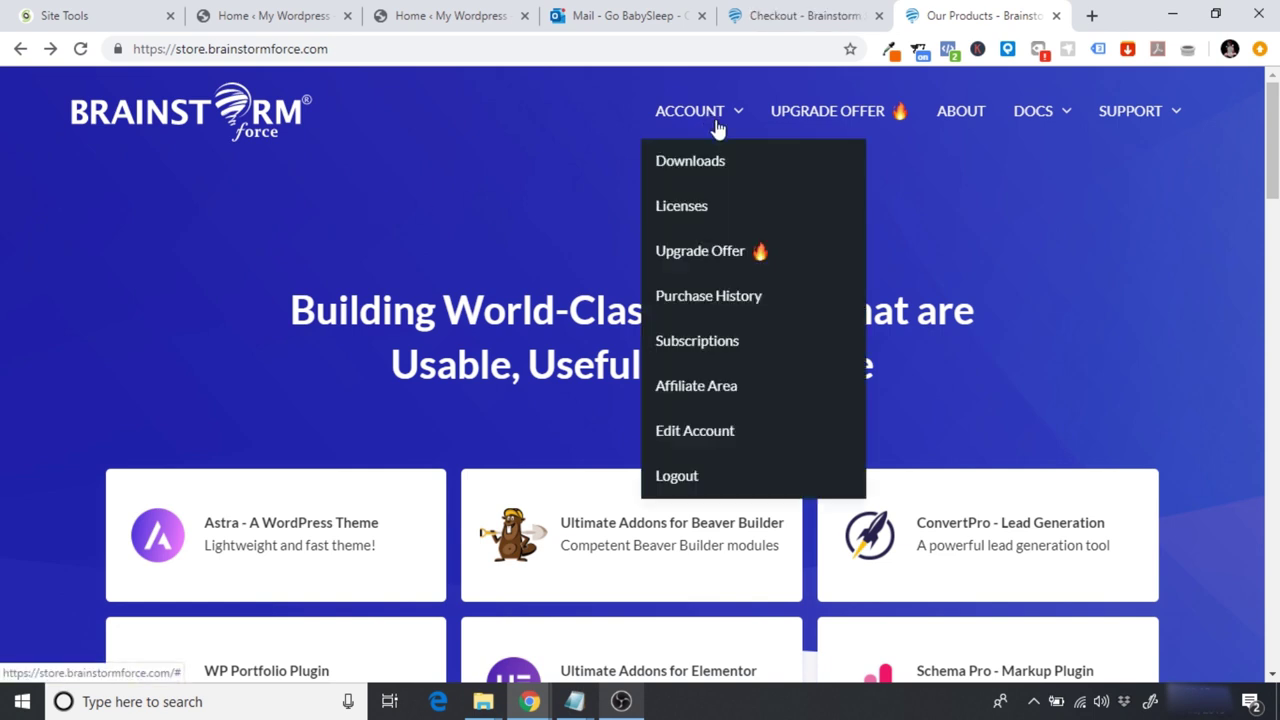
{"action": "left_click", "coordinate": [702, 163]}
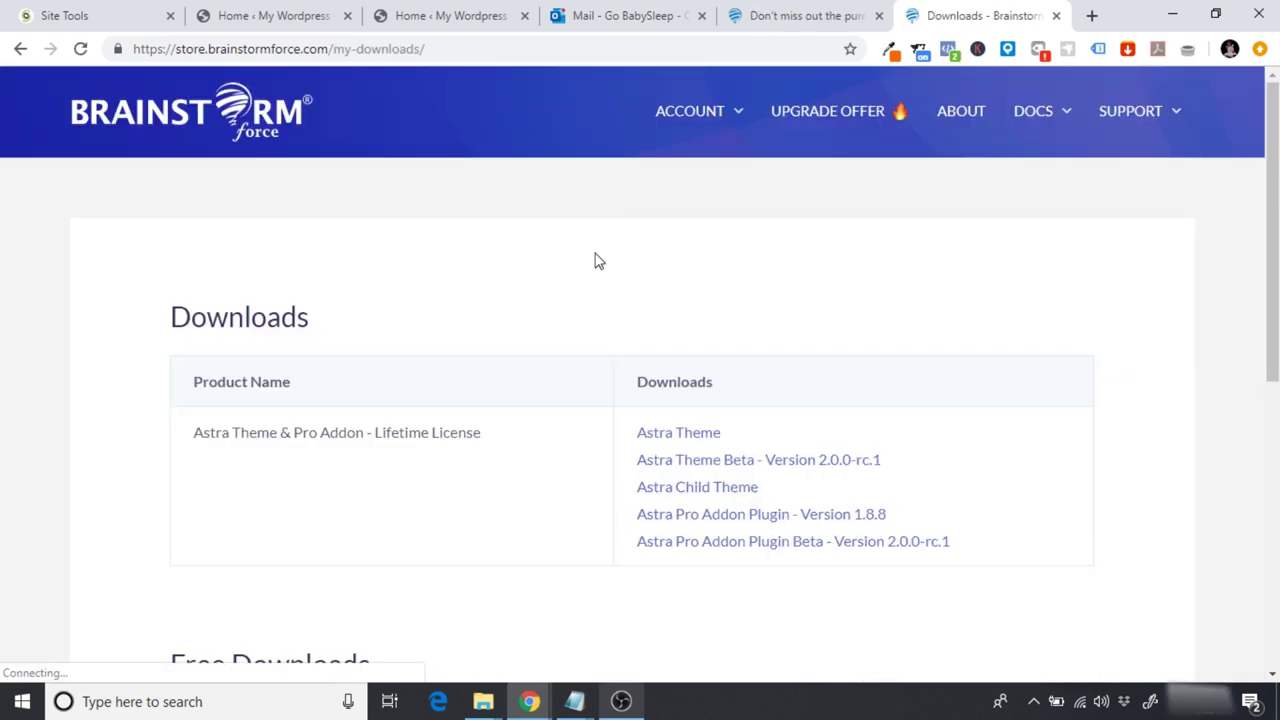
{"action": "left_click", "coordinate": [663, 434]}
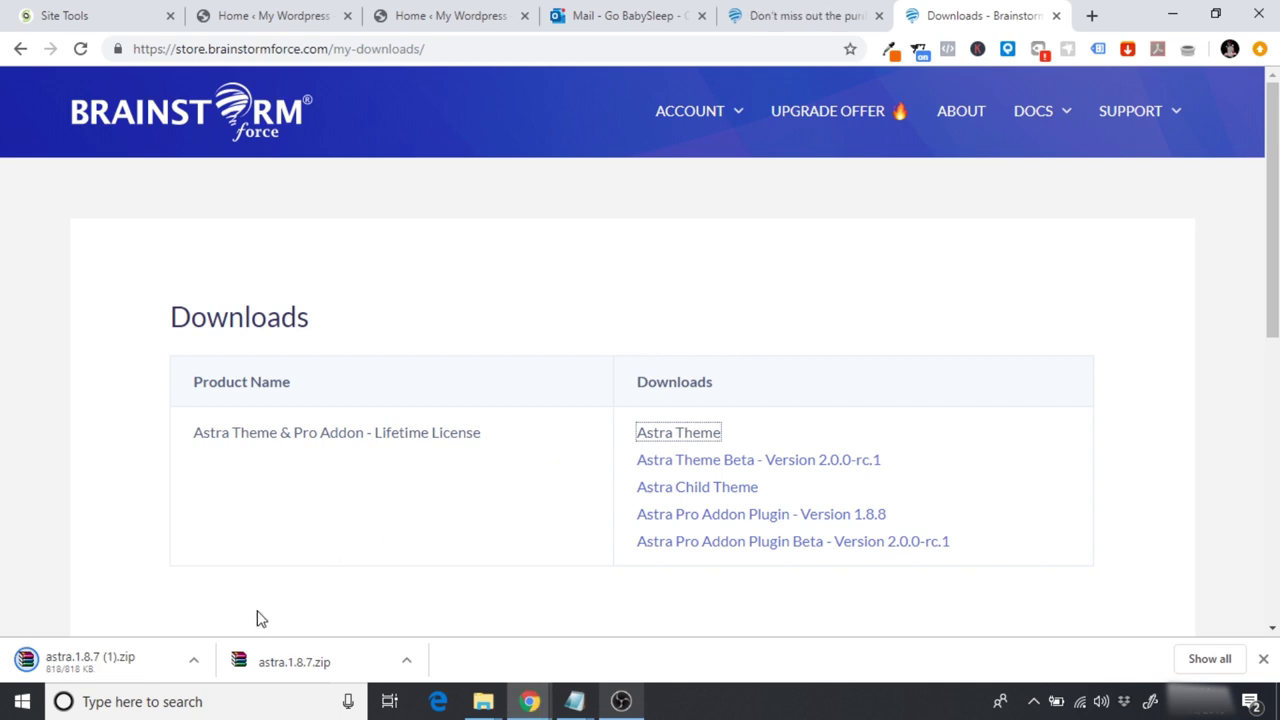
{"action": "left_click", "coordinate": [1263, 659]}
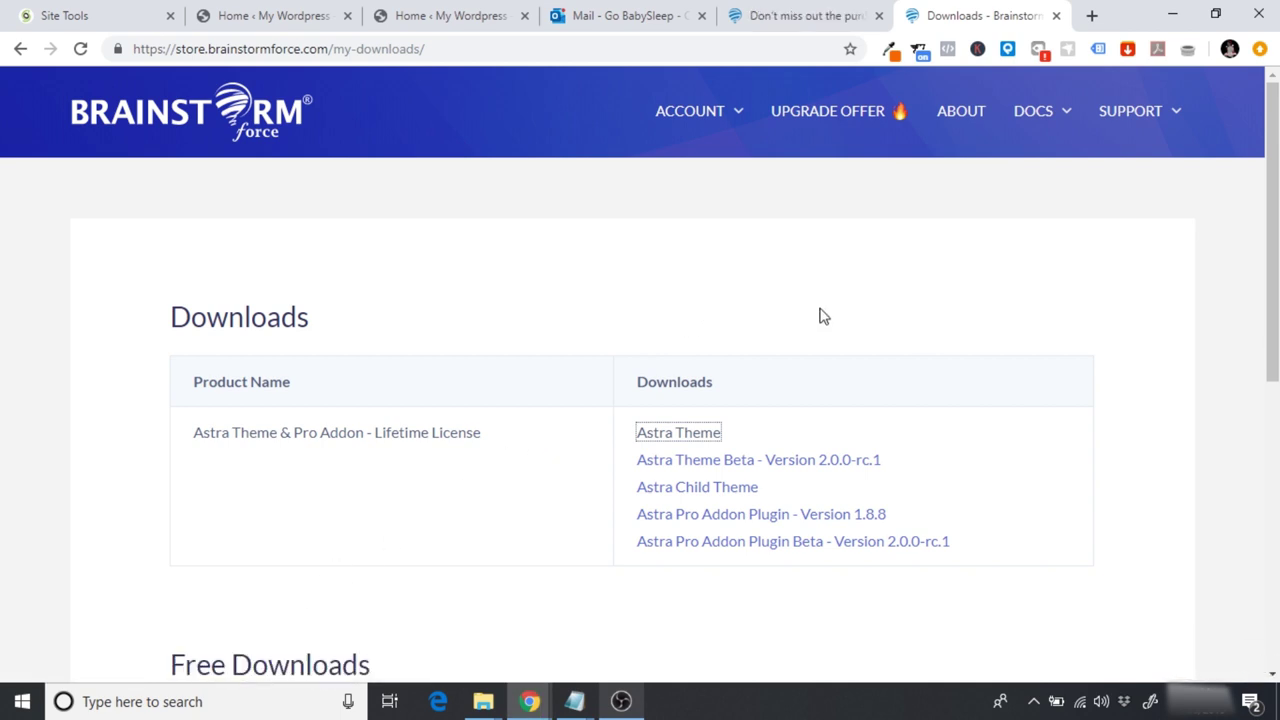
{"action": "left_click", "coordinate": [412, 9]}
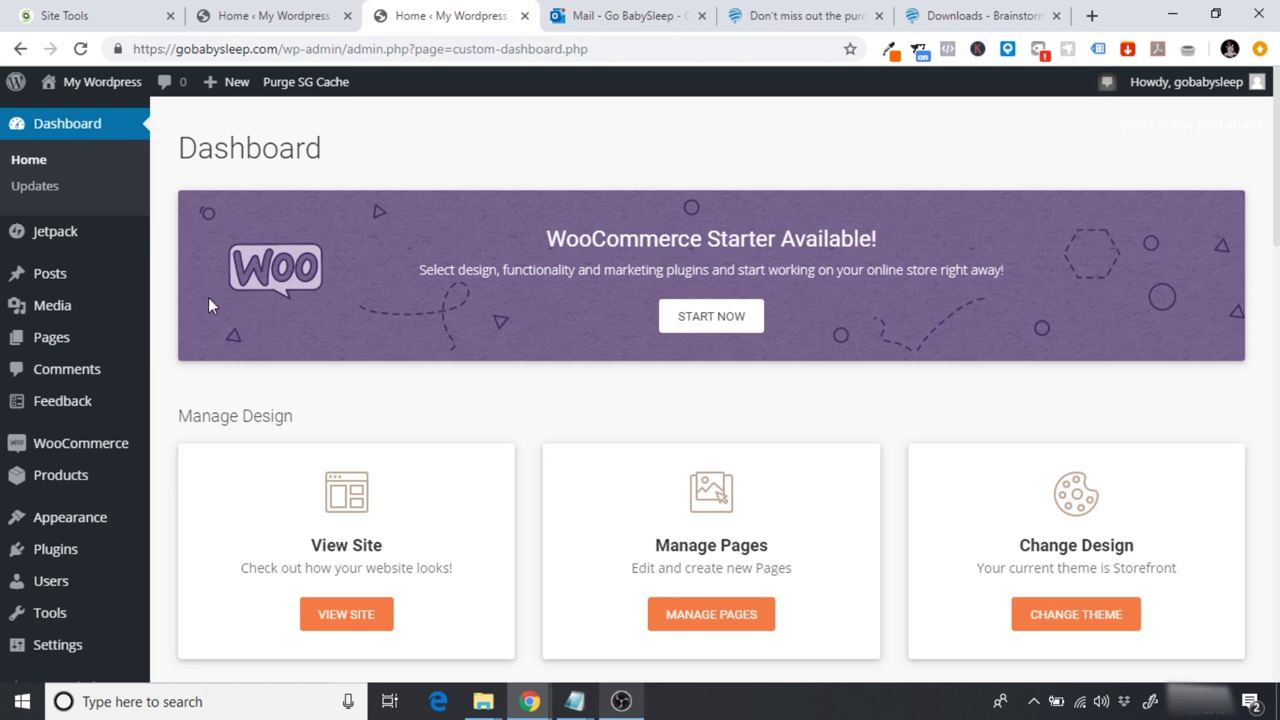
Step: Upload astra.1.8.7.zip as a new theme, install it, and activate Astra
{"action": "mouse_move", "coordinate": [86, 517]}
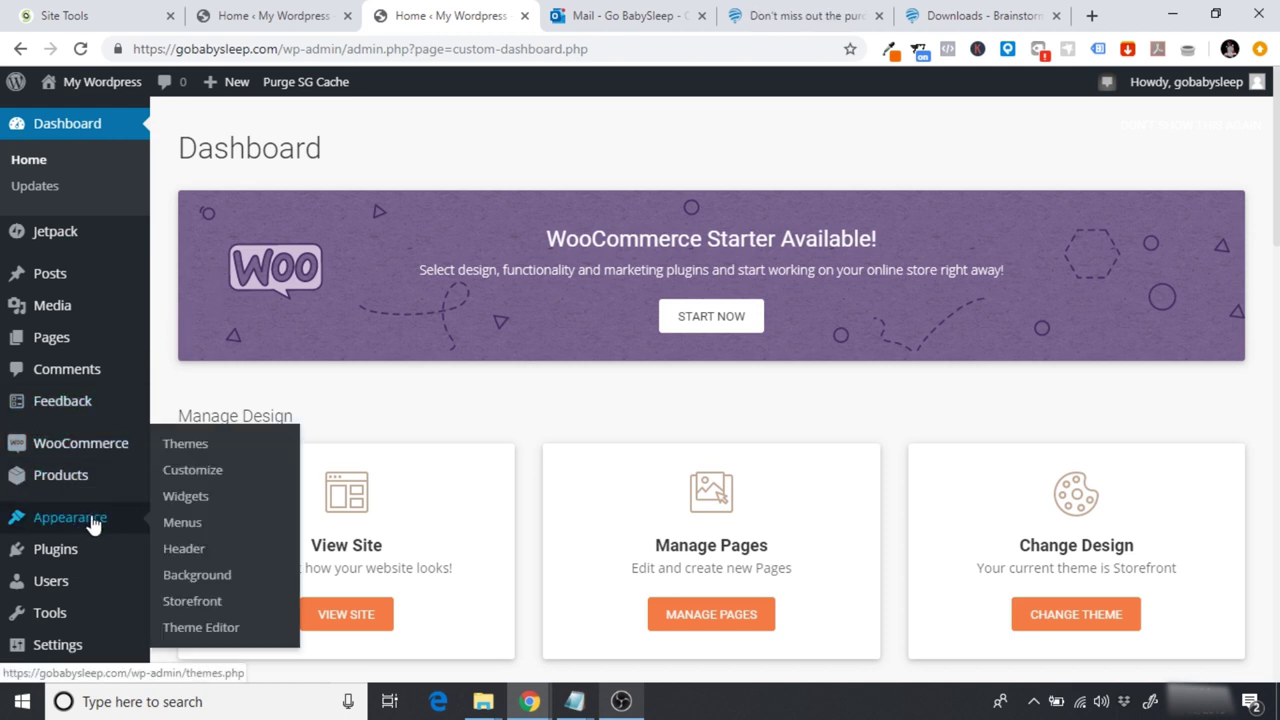
{"action": "left_click", "coordinate": [194, 448]}
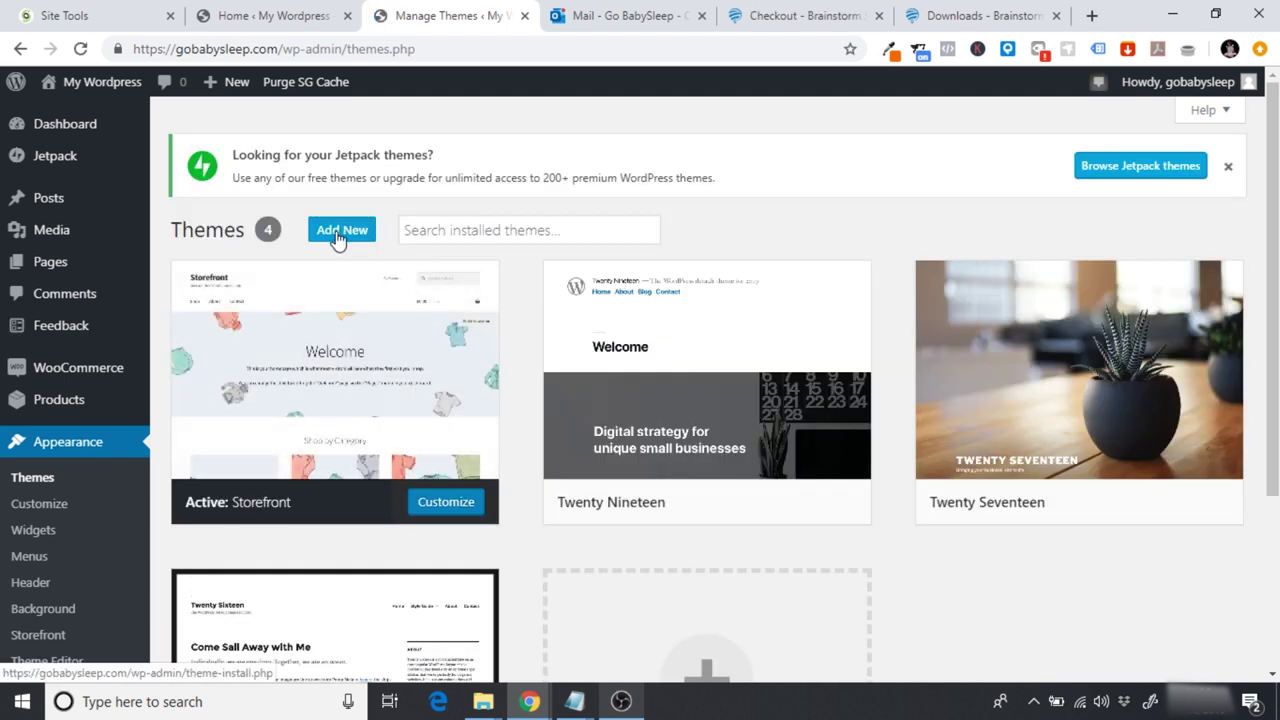
{"action": "left_click", "coordinate": [339, 235]}
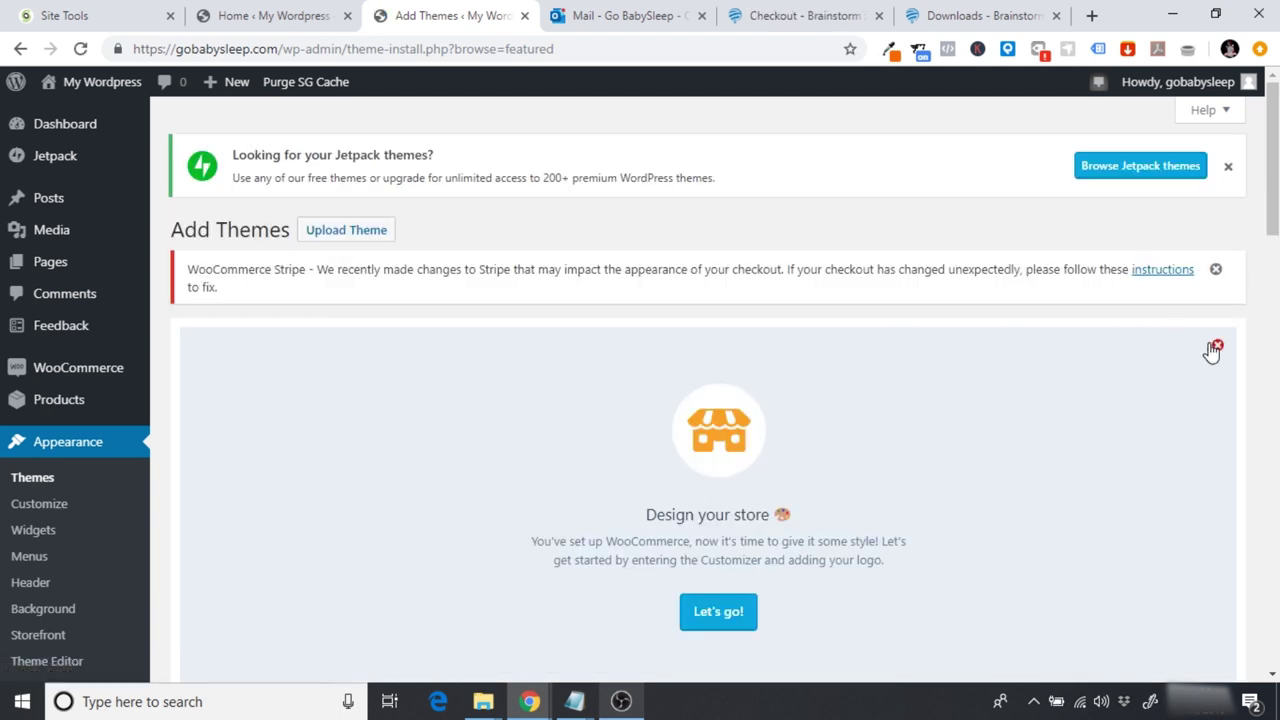
{"action": "left_click", "coordinate": [1215, 346]}
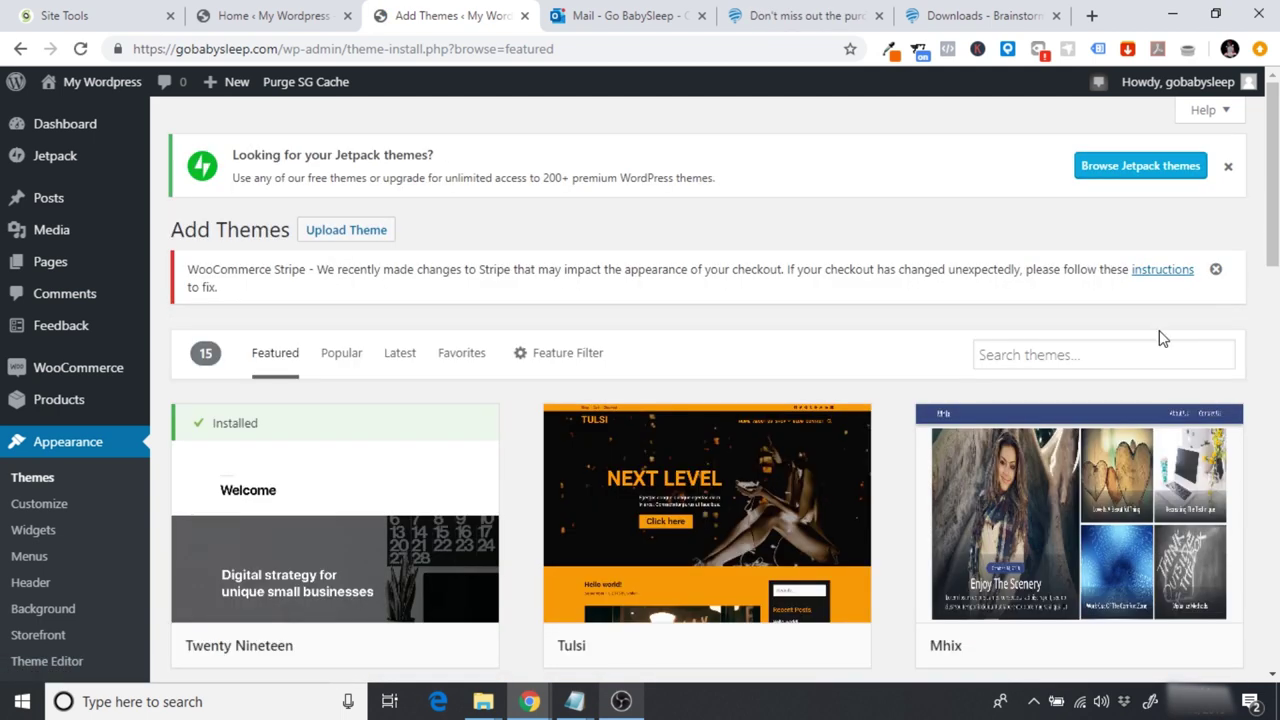
{"action": "left_click", "coordinate": [360, 232]}
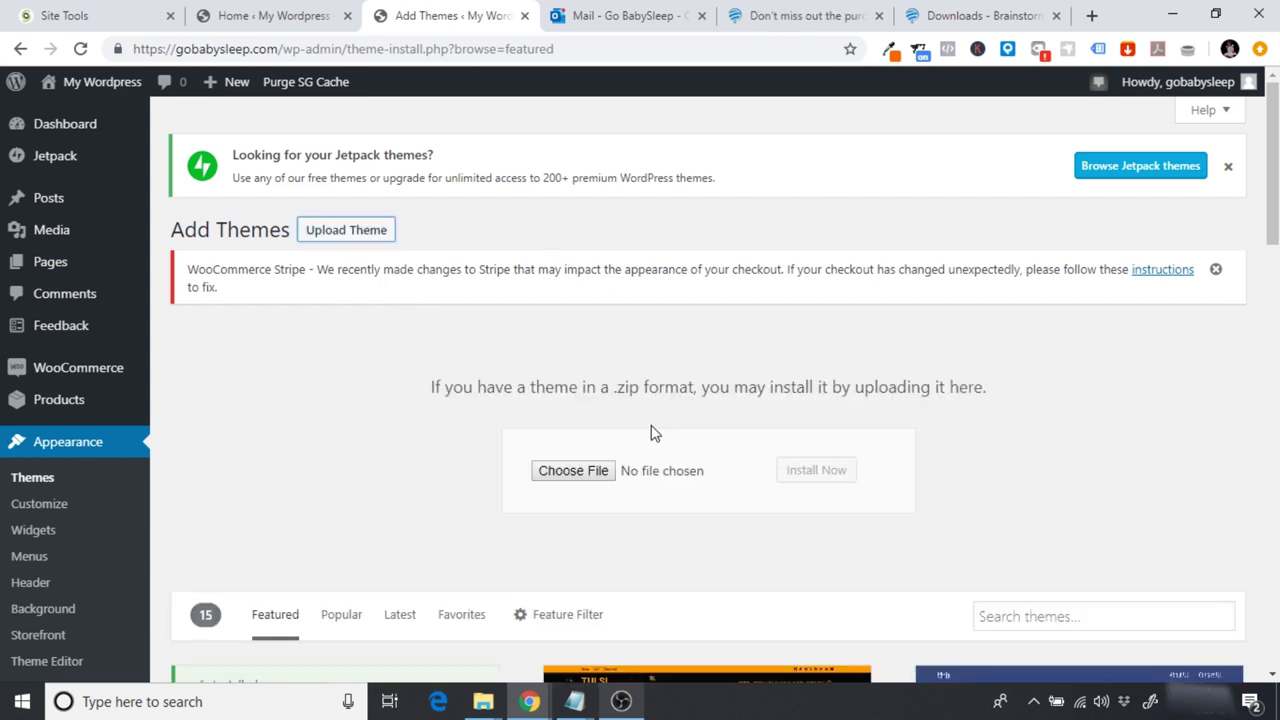
{"action": "left_click", "coordinate": [563, 476]}
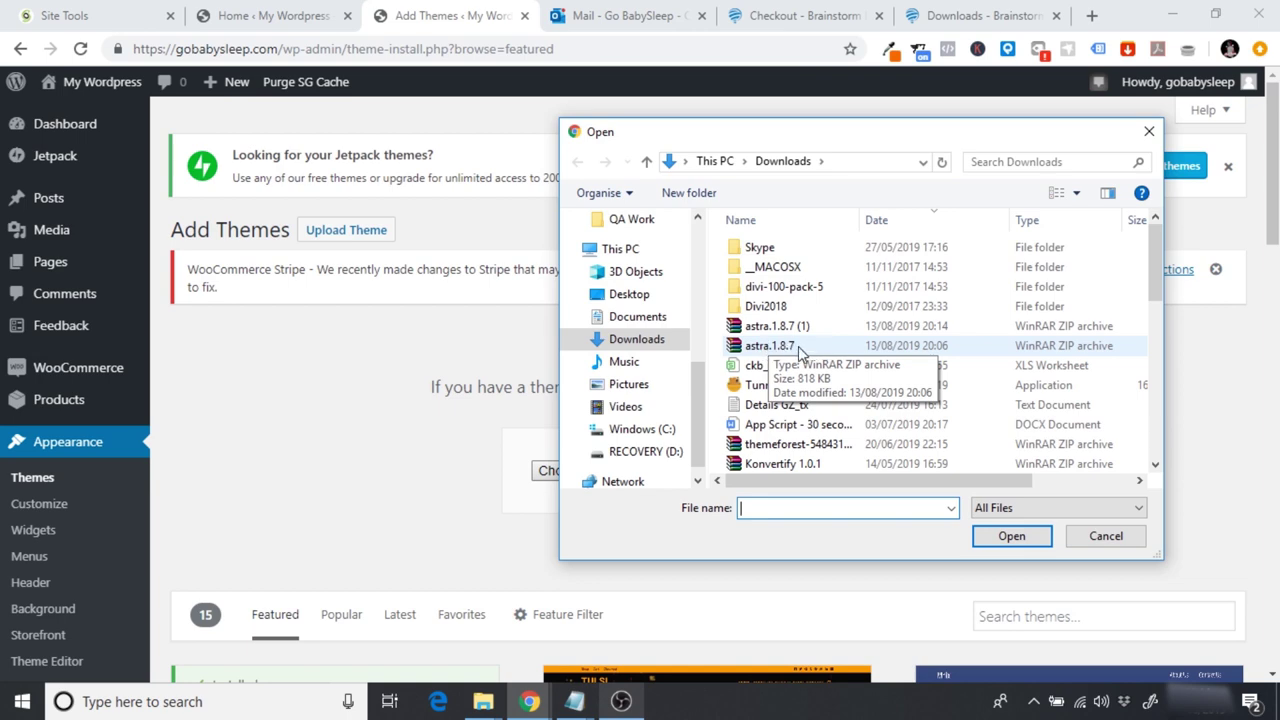
{"action": "left_click", "coordinate": [770, 345]}
{"action": "left_click", "coordinate": [995, 536]}
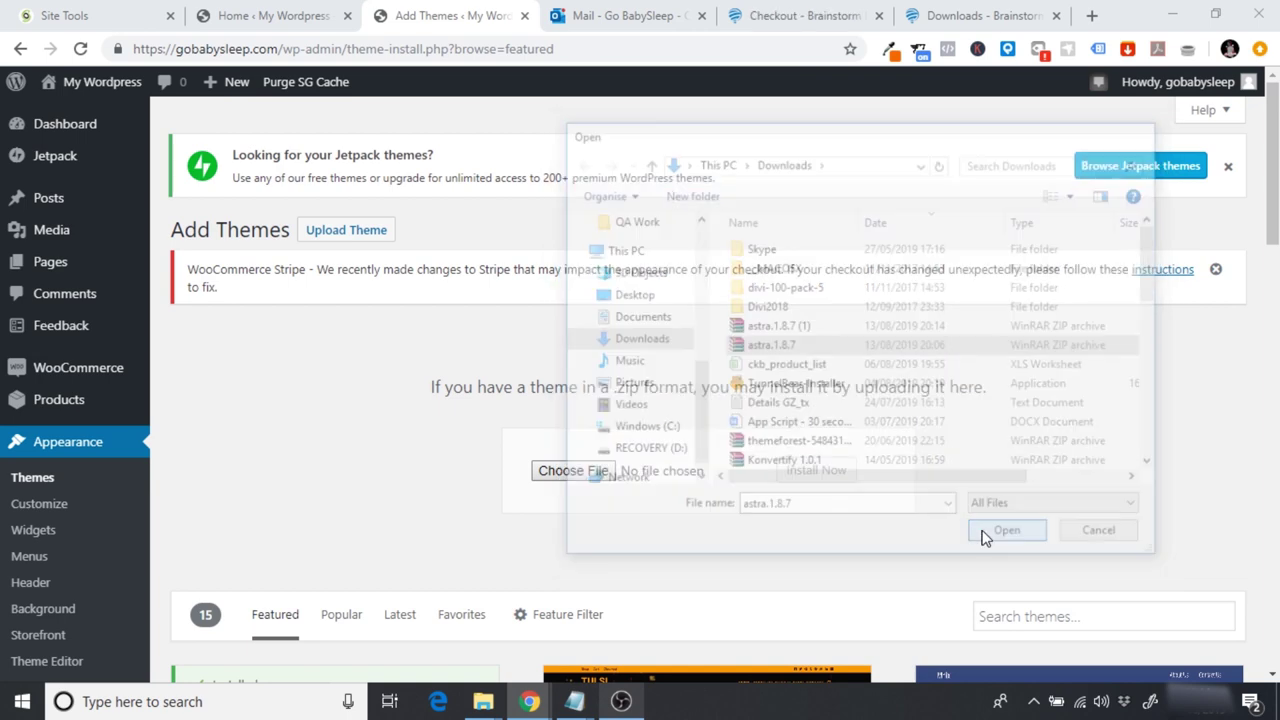
{"action": "left_click", "coordinate": [808, 476]}
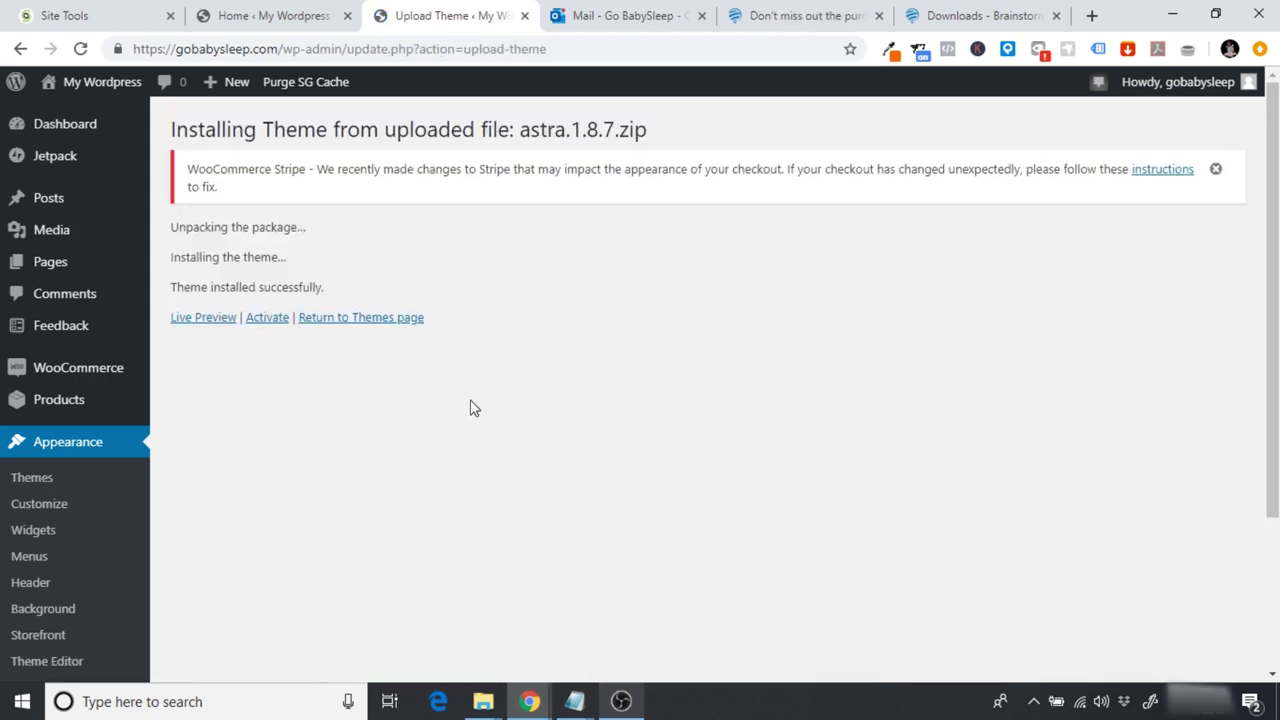
{"action": "left_click", "coordinate": [267, 318]}
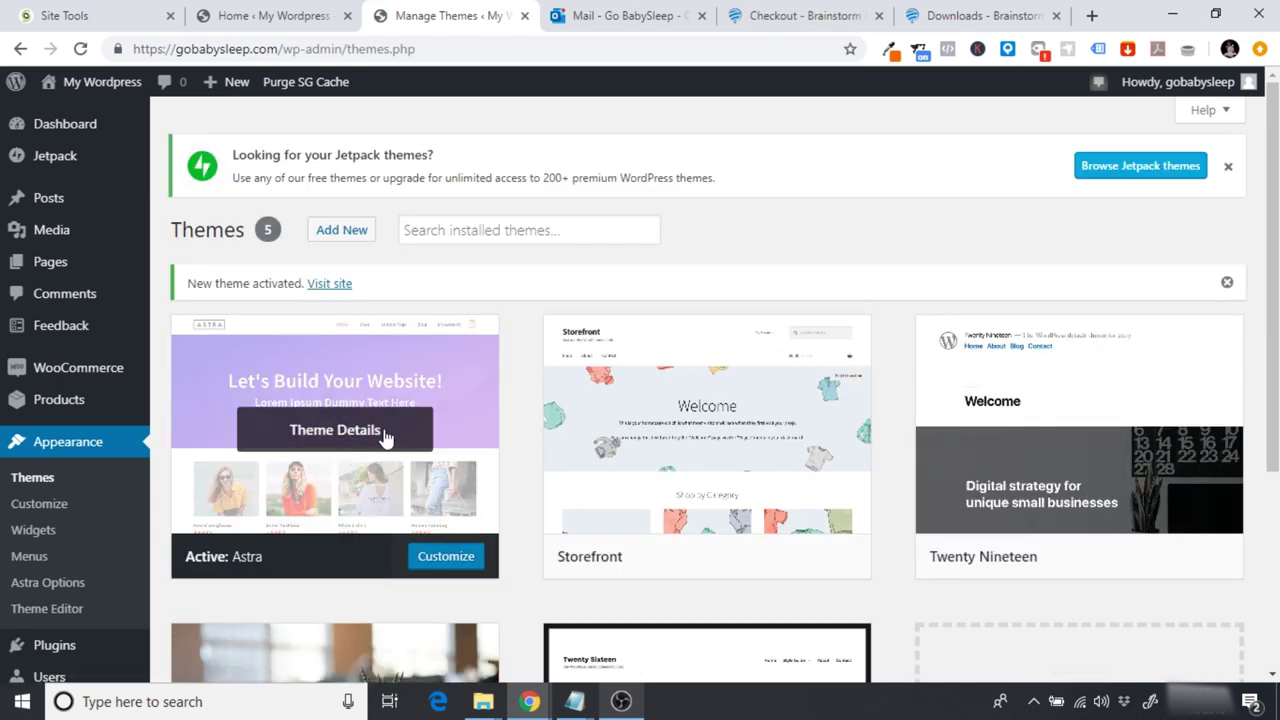
Step: Delete the Storefront theme from its Theme Details panel
{"action": "scroll", "coordinate": [700, 400], "scroll_direction": "down", "scroll_amount": 1}
{"action": "scroll", "coordinate": [640, 384], "scroll_direction": "down", "scroll_amount": 1}
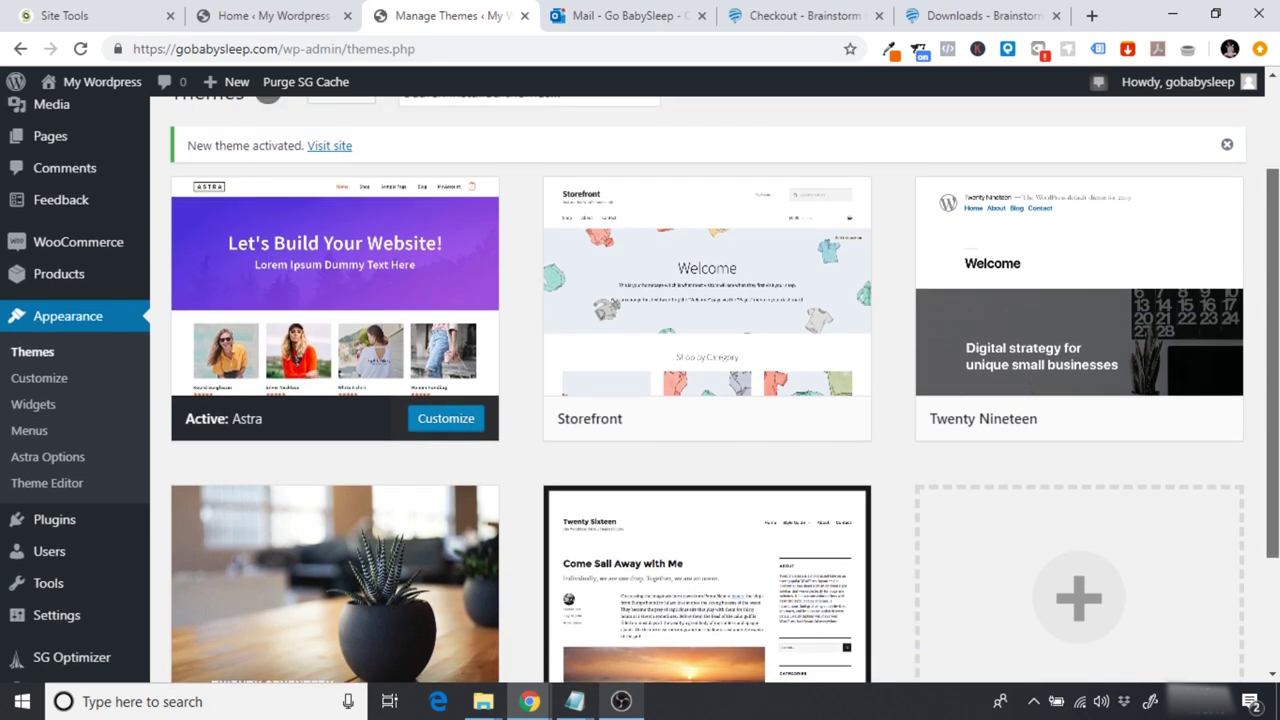
{"action": "scroll", "coordinate": [640, 384], "scroll_direction": "down", "scroll_amount": 2}
{"action": "scroll", "coordinate": [640, 384], "scroll_direction": "up", "scroll_amount": 1}
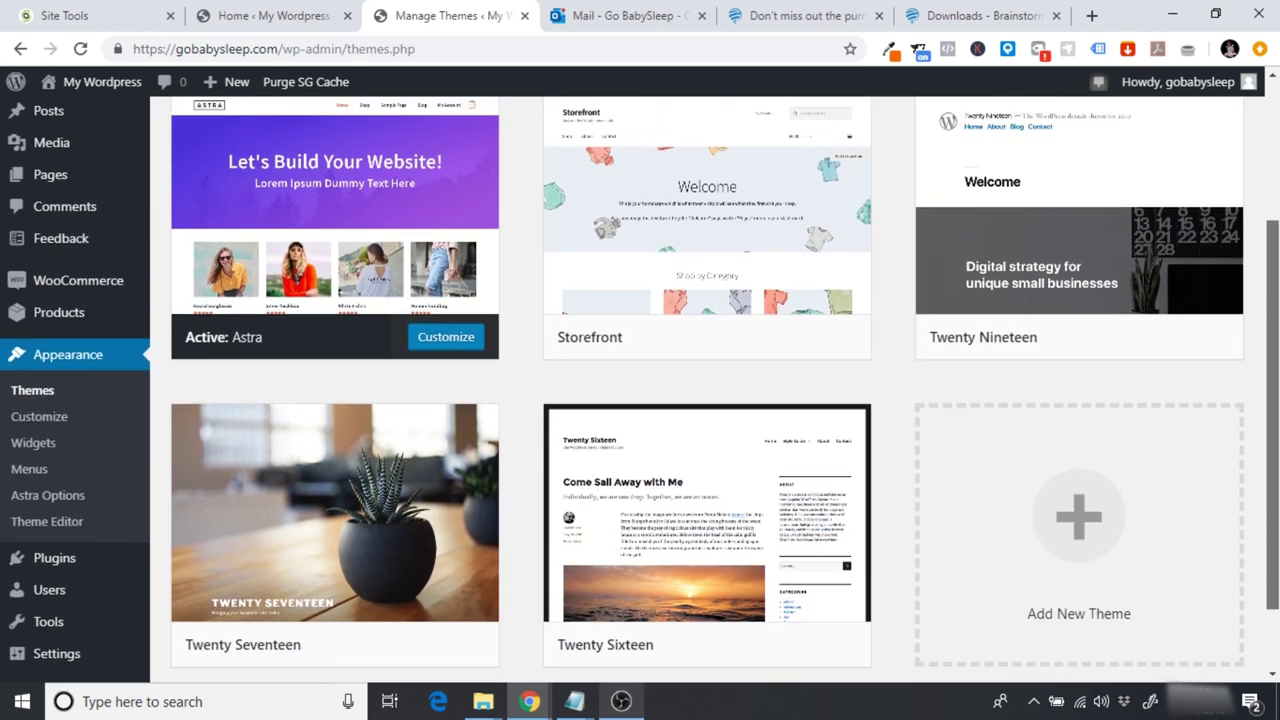
{"action": "scroll", "coordinate": [799, 349], "scroll_direction": "up", "scroll_amount": 2}
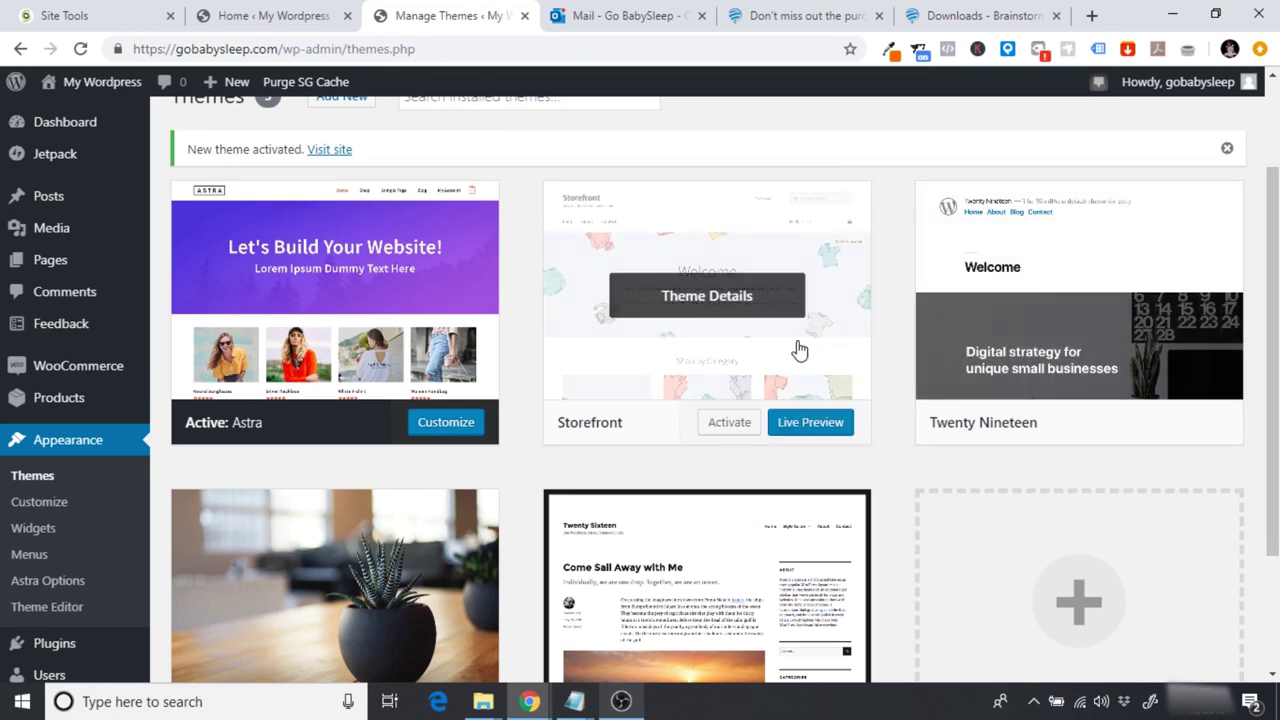
{"action": "left_click", "coordinate": [698, 310]}
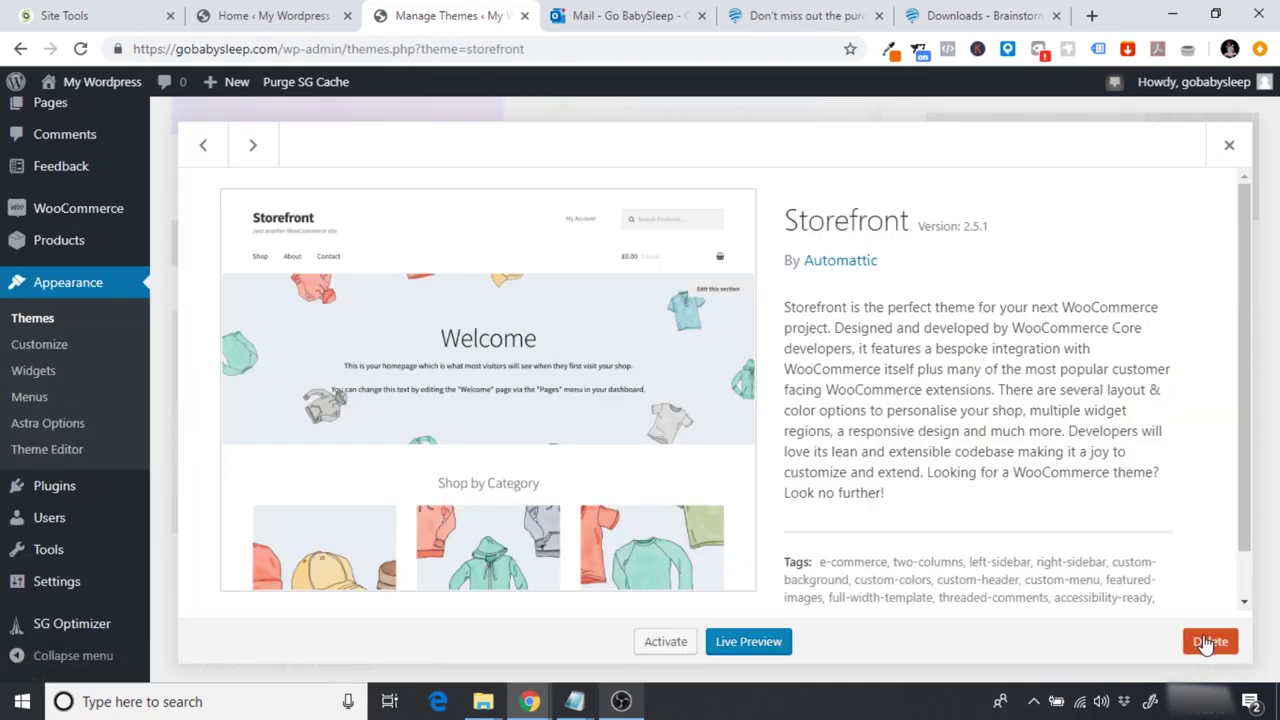
{"action": "left_click", "coordinate": [1209, 641]}
{"action": "left_click", "coordinate": [731, 192]}
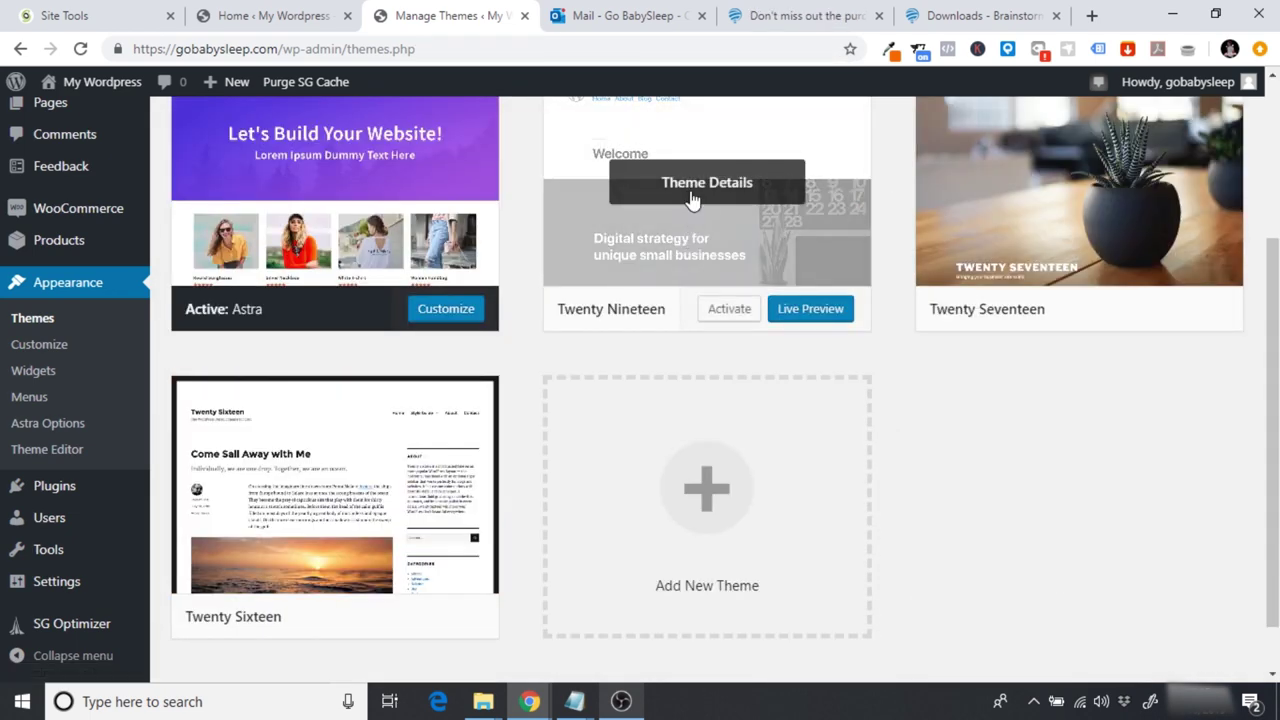
Step: Delete the Twenty Nineteen and Twenty Seventeen themes, then return to the Astra downloads page
{"action": "left_click", "coordinate": [690, 200]}
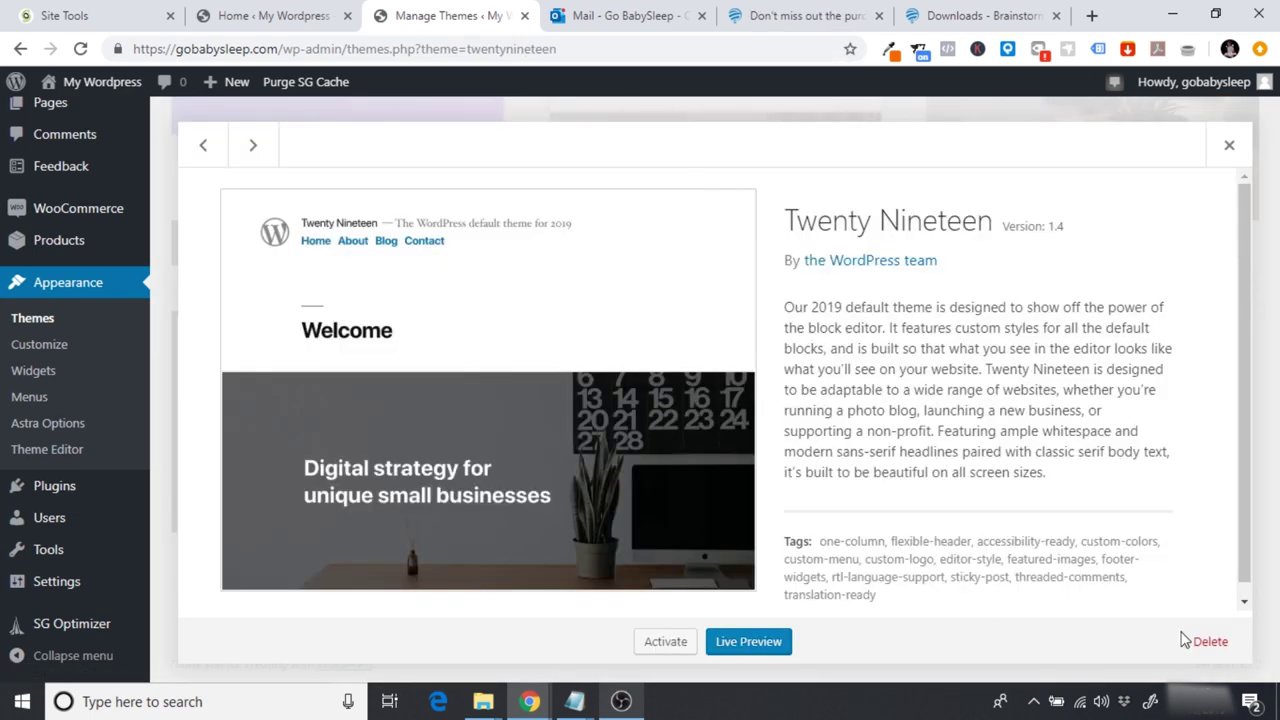
{"action": "left_click", "coordinate": [1207, 641]}
{"action": "left_click", "coordinate": [733, 188]}
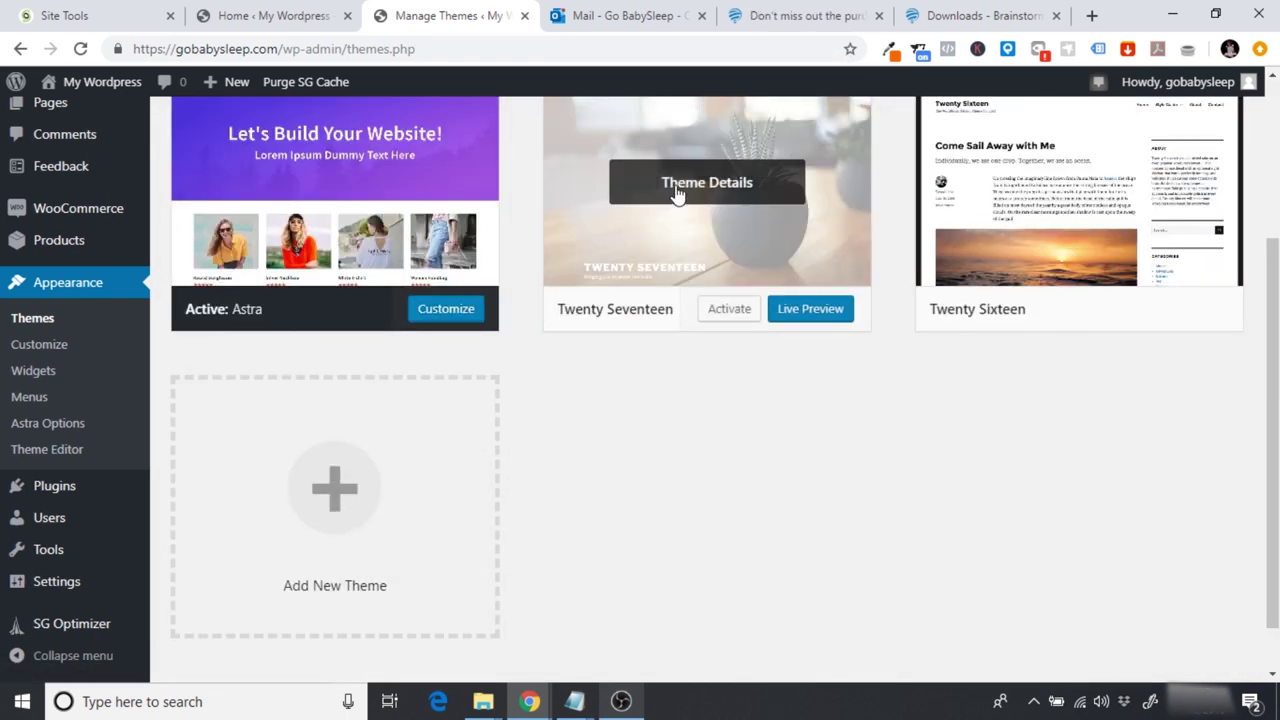
{"action": "left_click", "coordinate": [676, 200]}
{"action": "left_click", "coordinate": [1208, 641]}
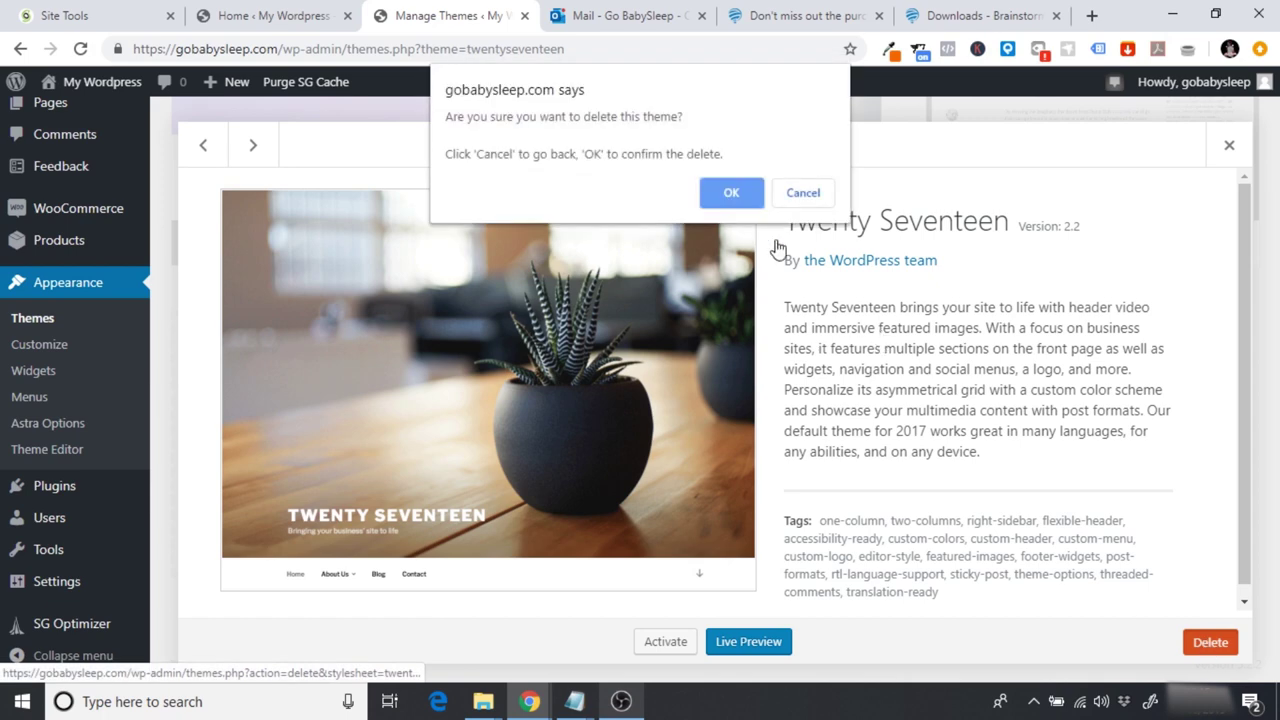
{"action": "left_click", "coordinate": [733, 195]}
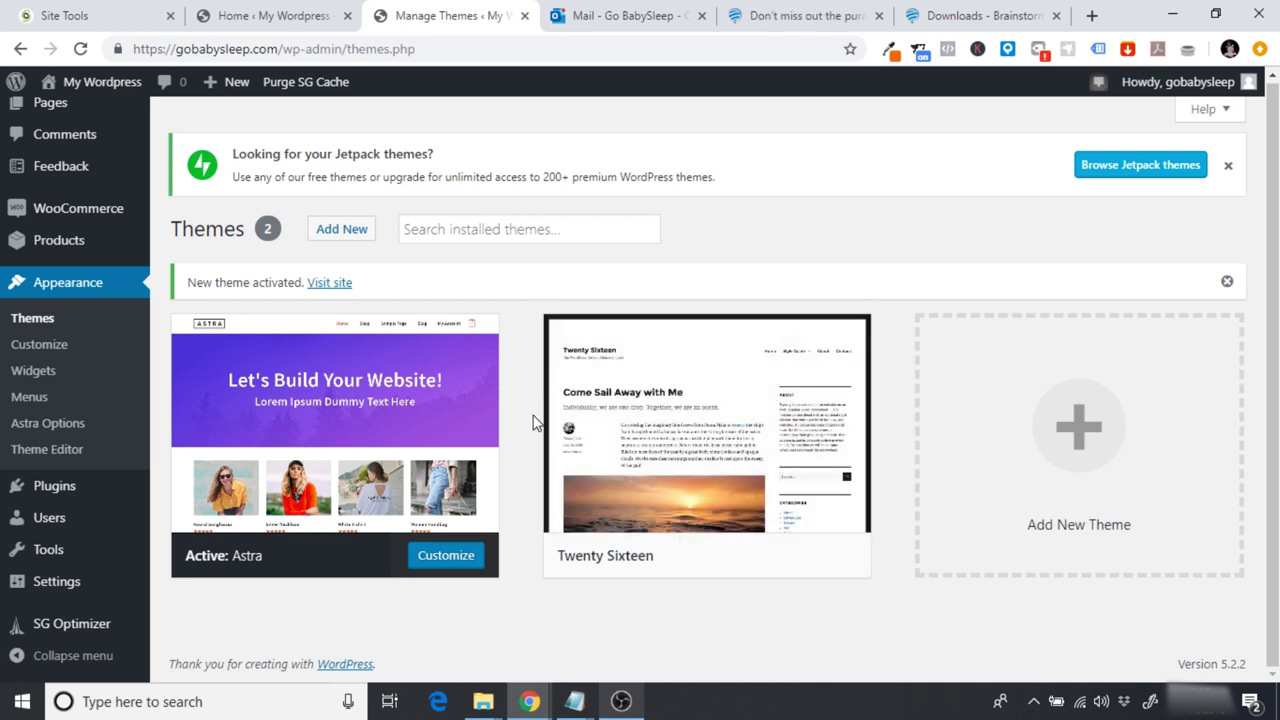
{"action": "left_click", "coordinate": [931, 24]}
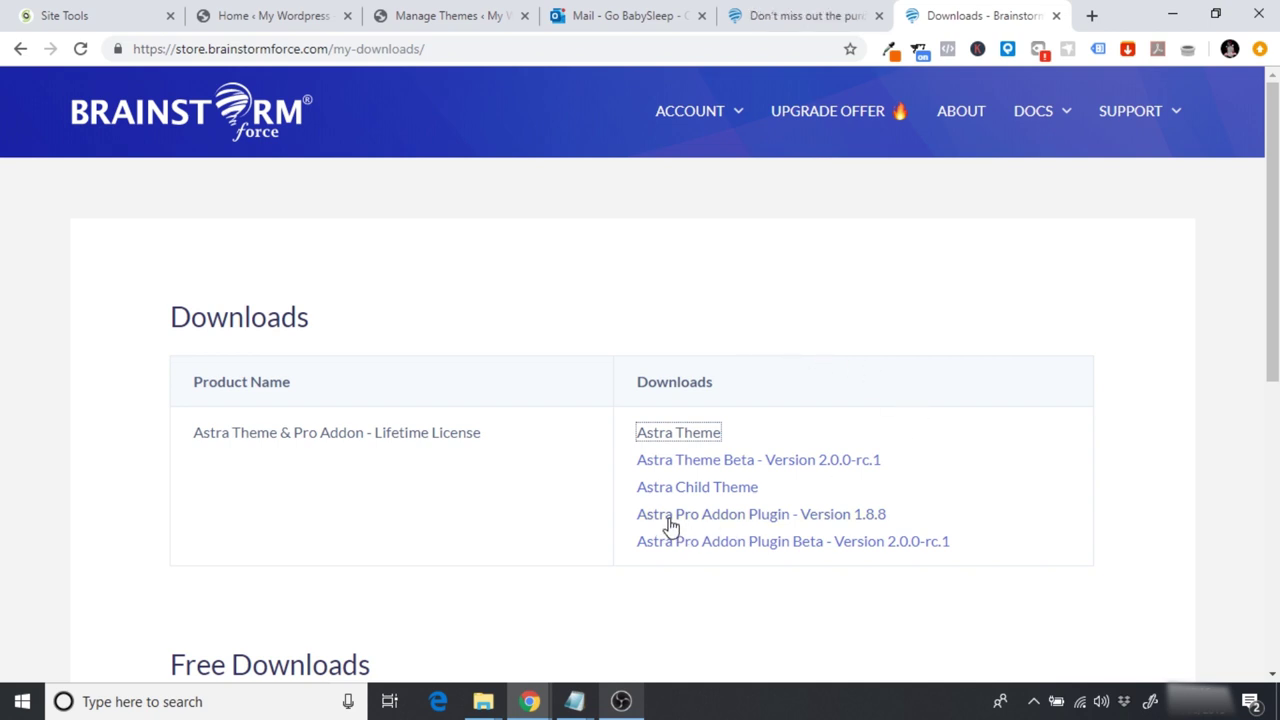
Step: Download the Astra Pro Addon Plugin 1.8.8 zip from the store's Downloads page, then return to the WordPress Themes page
{"action": "left_click", "coordinate": [795, 517]}
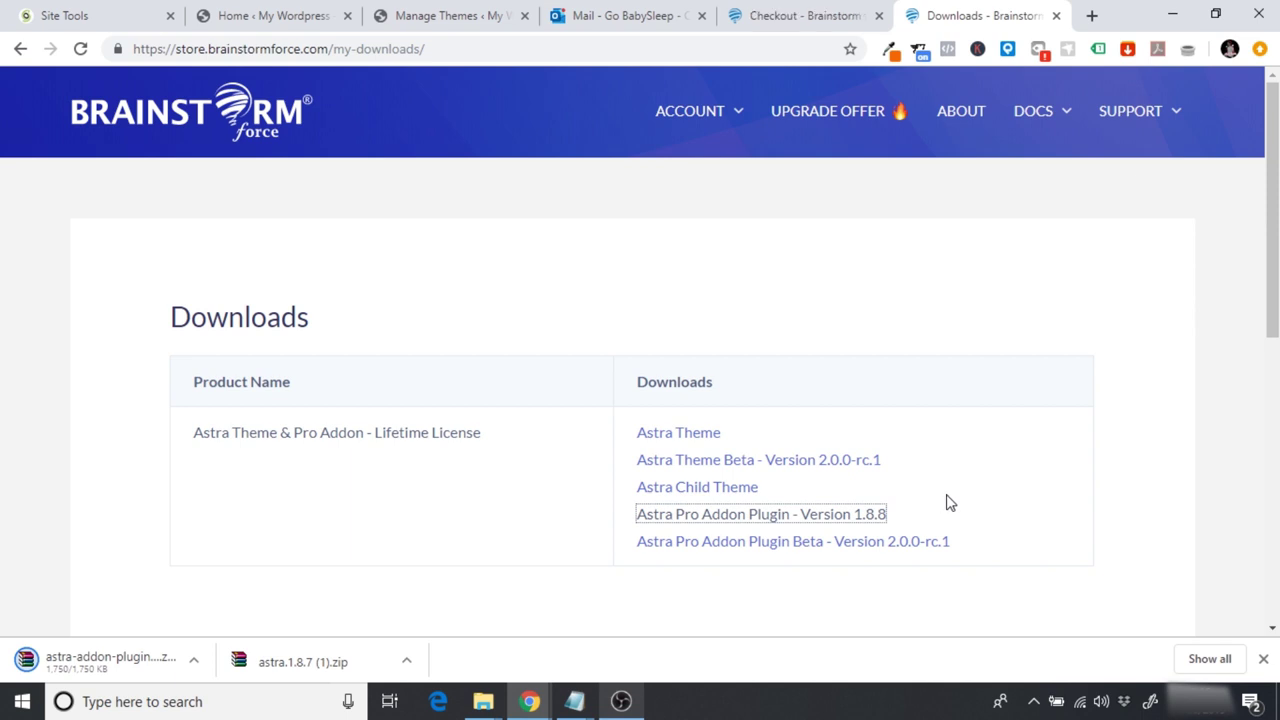
{"action": "left_click", "coordinate": [1264, 664]}
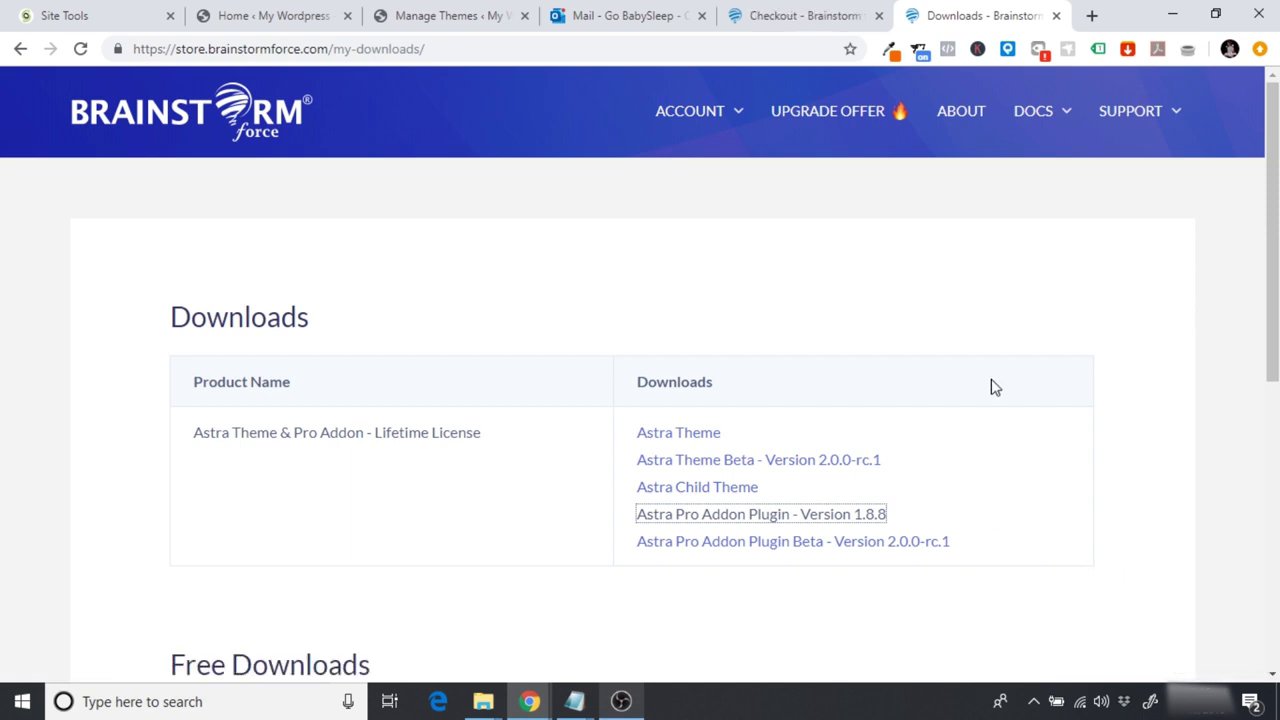
{"action": "left_click", "coordinate": [424, 12]}
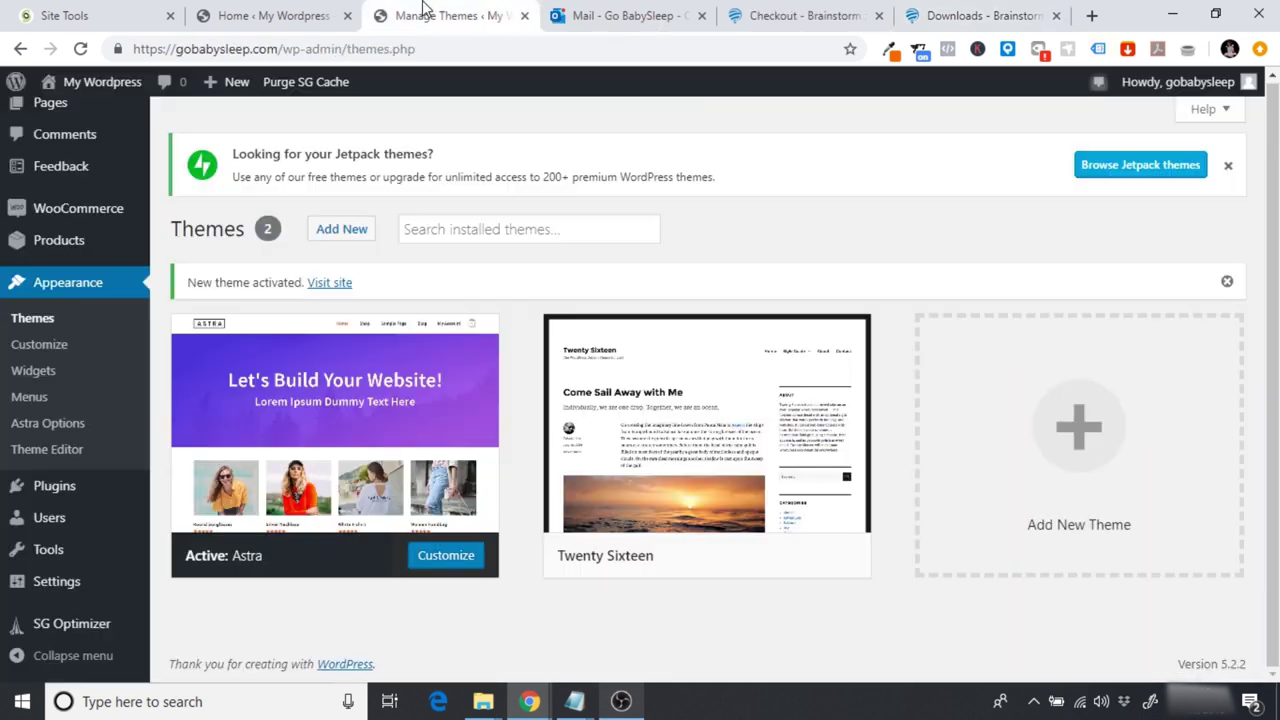
Step: Upload and install astra-addon-plugin-1.8.8.zip as a new WordPress plugin
{"action": "mouse_move", "coordinate": [63, 486]}
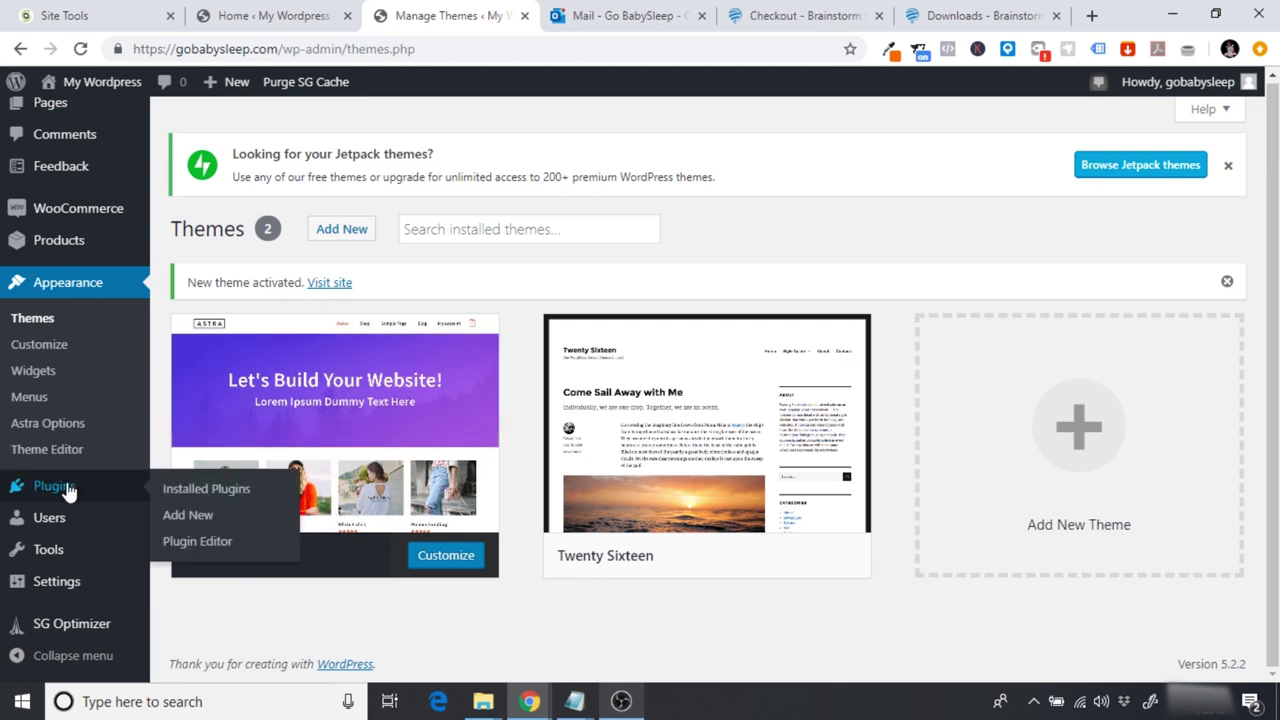
{"action": "left_click", "coordinate": [197, 521]}
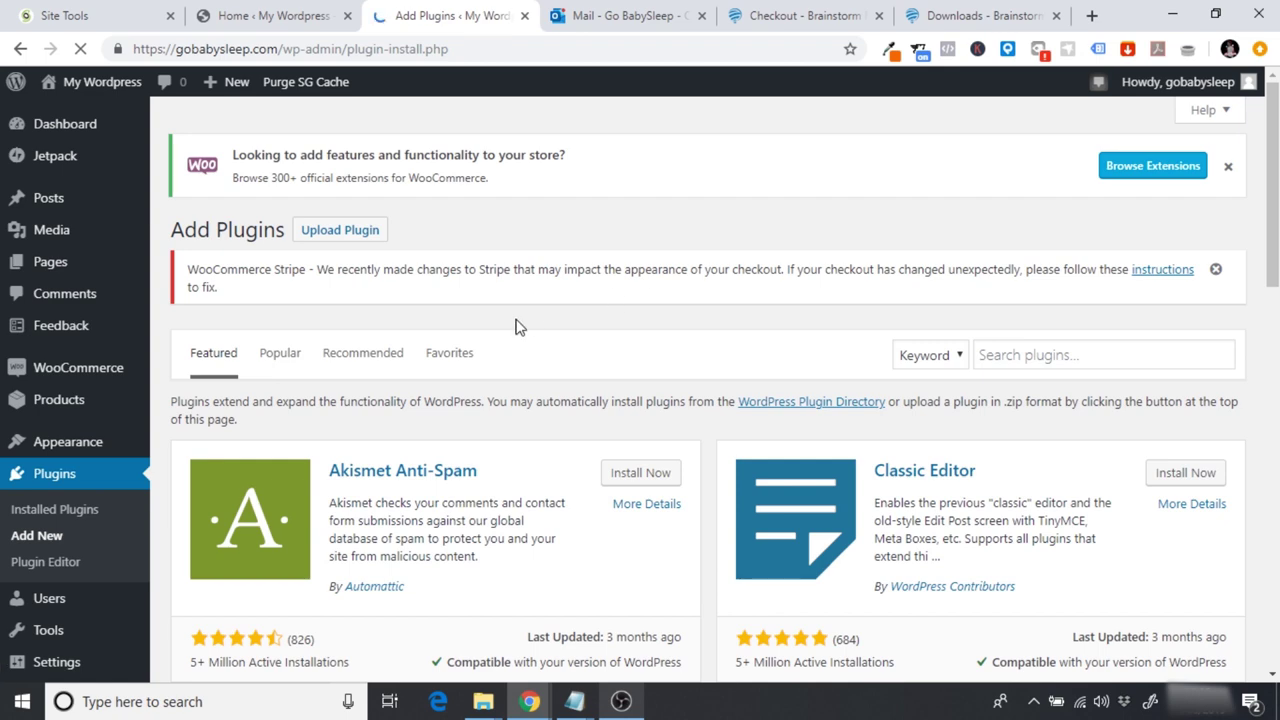
{"action": "left_click", "coordinate": [340, 230]}
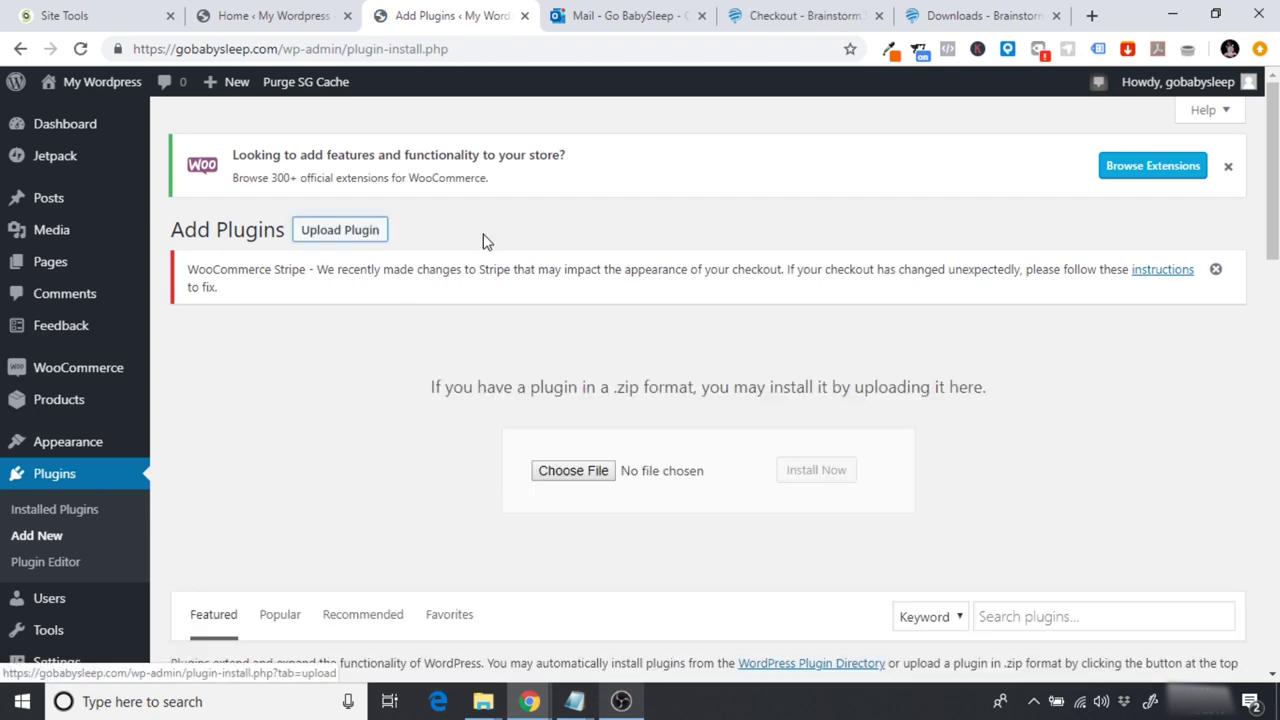
{"action": "left_click", "coordinate": [568, 474]}
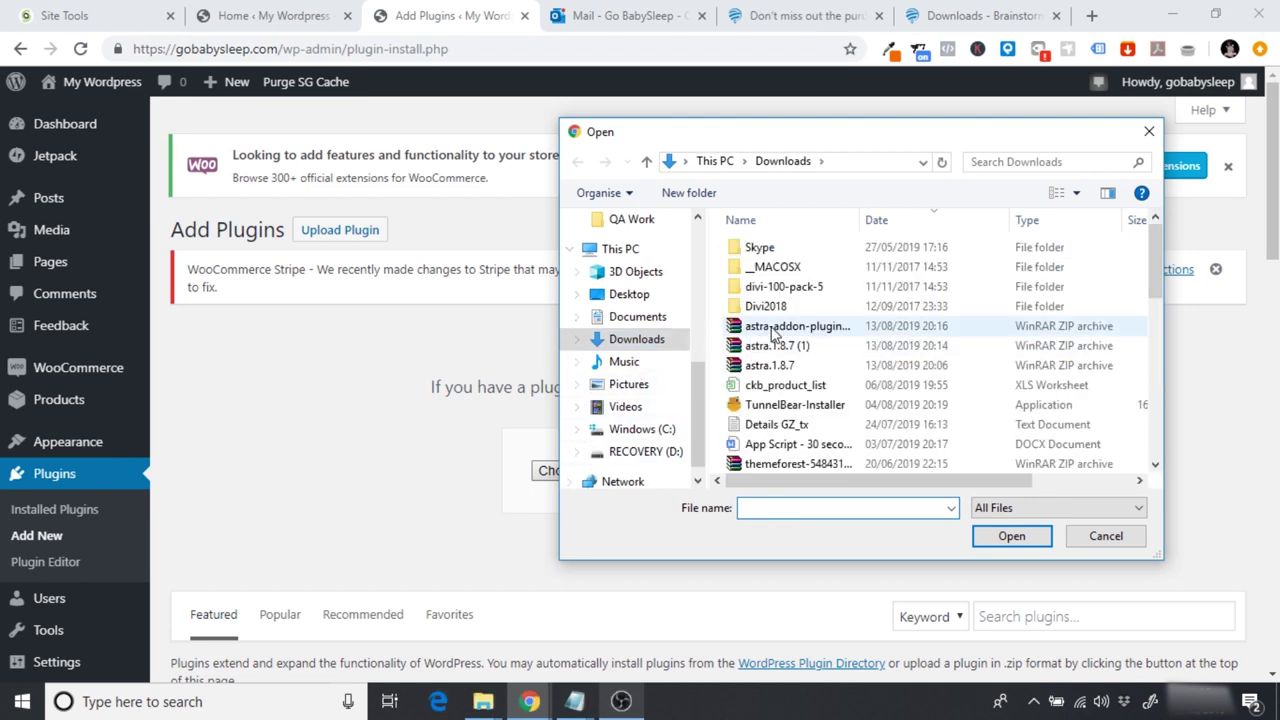
{"action": "left_click", "coordinate": [797, 331]}
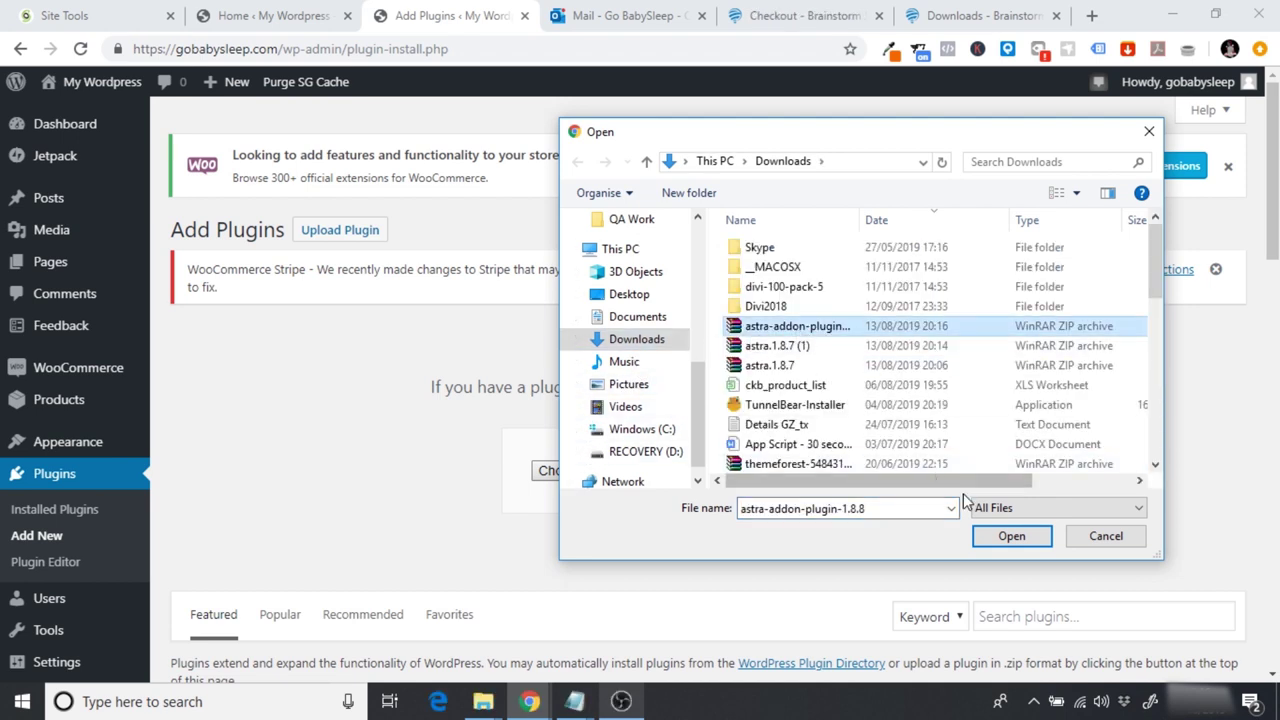
{"action": "left_click", "coordinate": [1008, 537]}
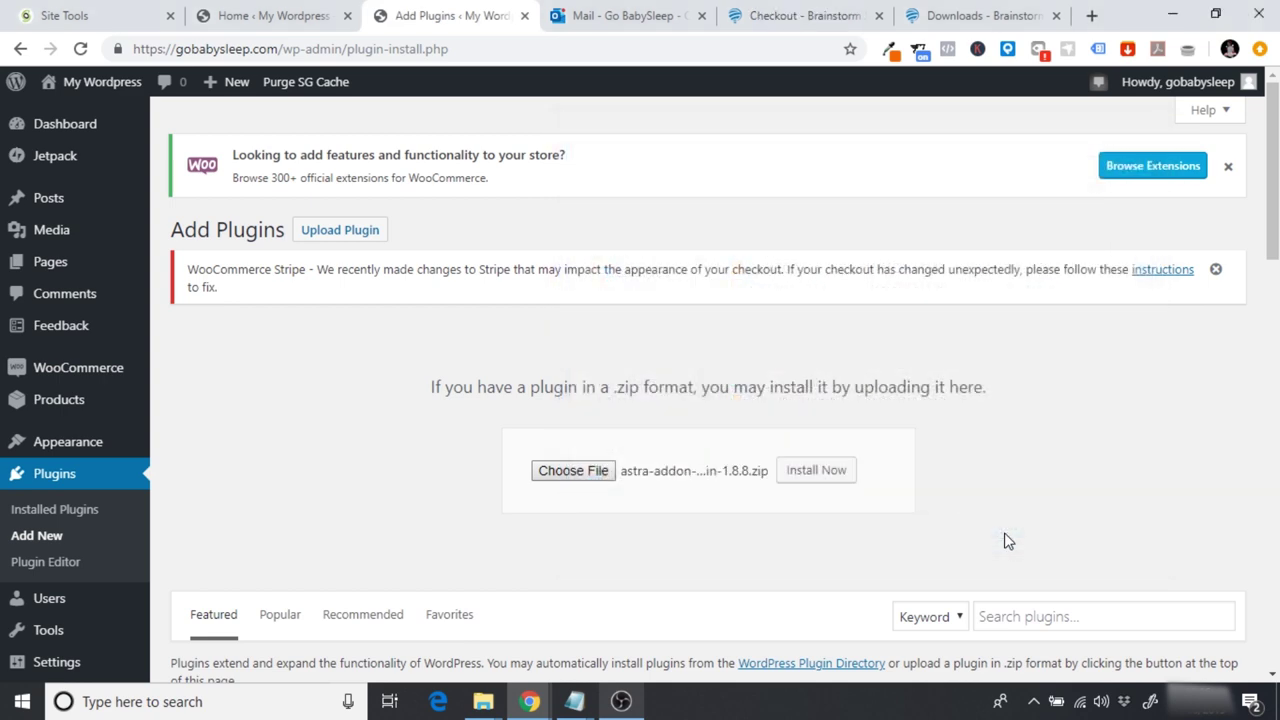
{"action": "left_click", "coordinate": [818, 475]}
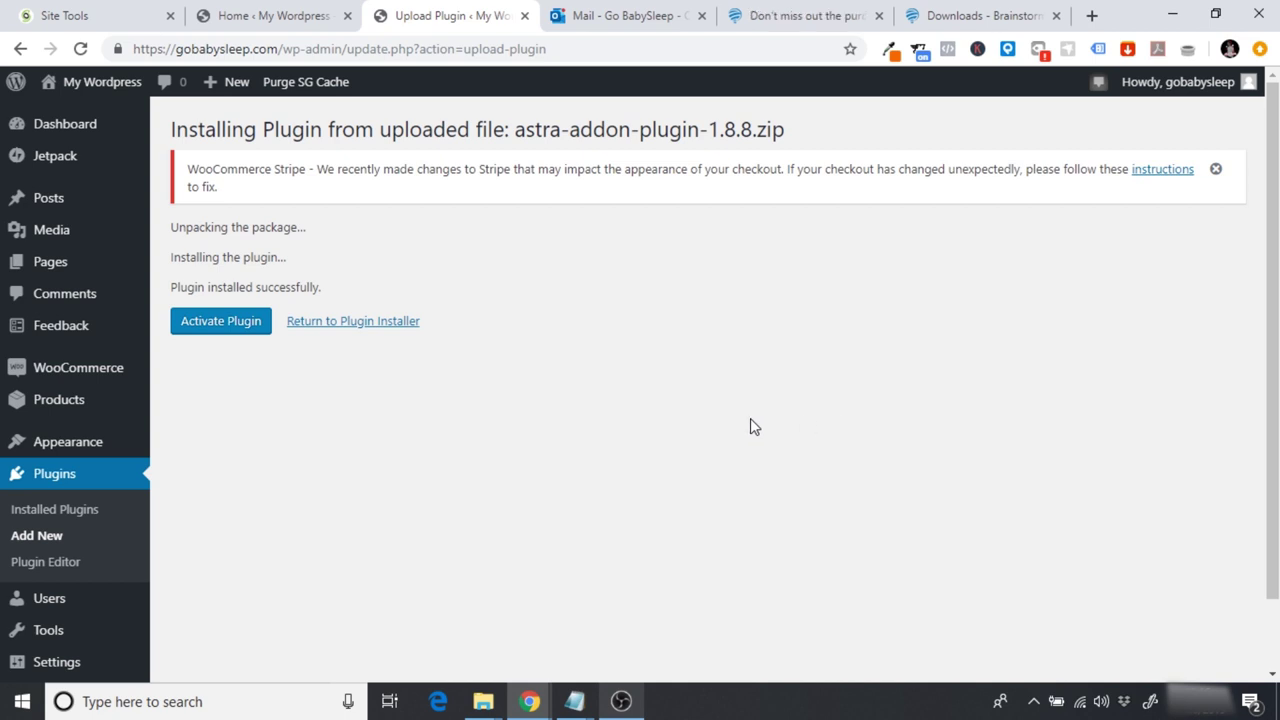
Step: Activate the Astra Pro addon and check its licence status in Astra Options
{"action": "left_click", "coordinate": [250, 331]}
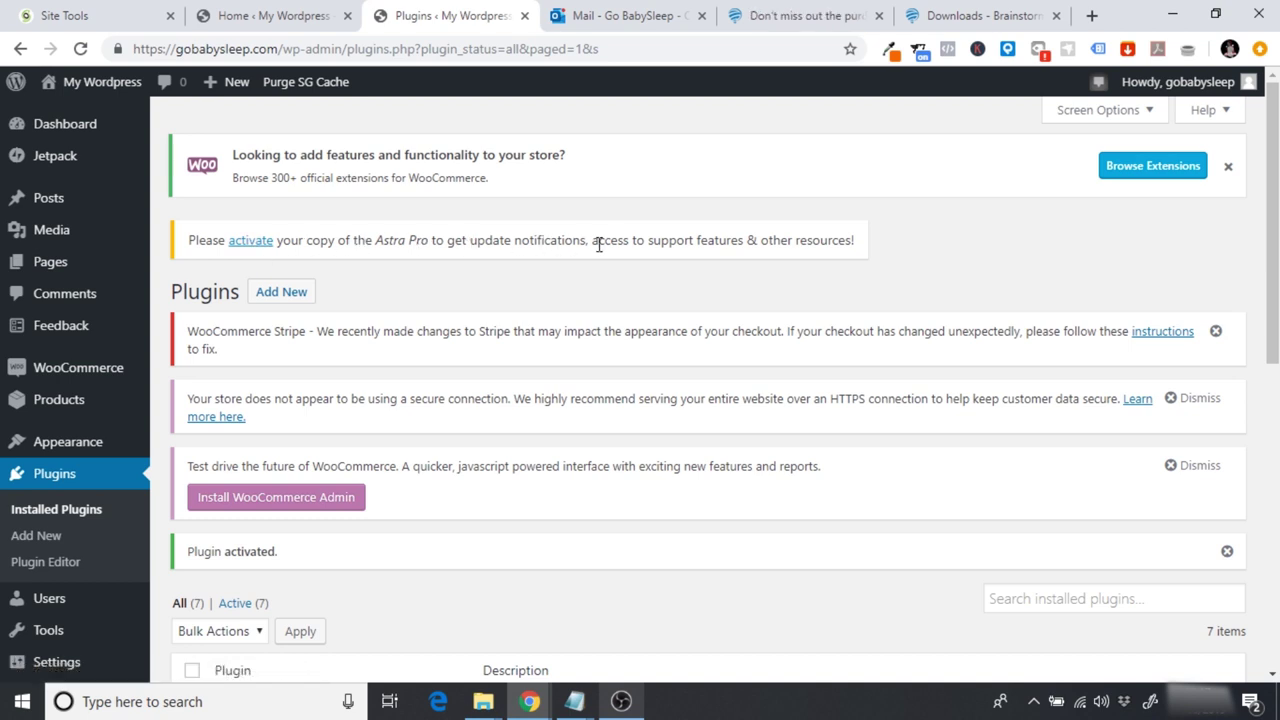
{"action": "left_click", "coordinate": [250, 248]}
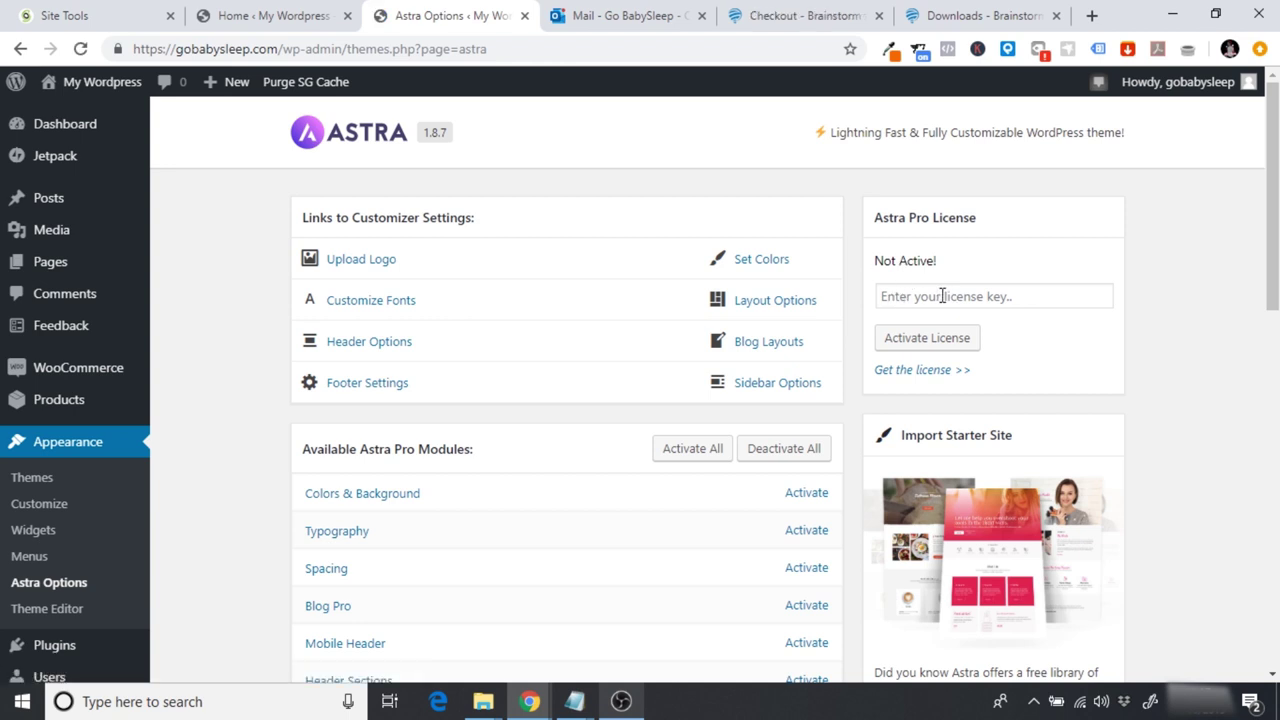
{"action": "left_click", "coordinate": [956, 15]}
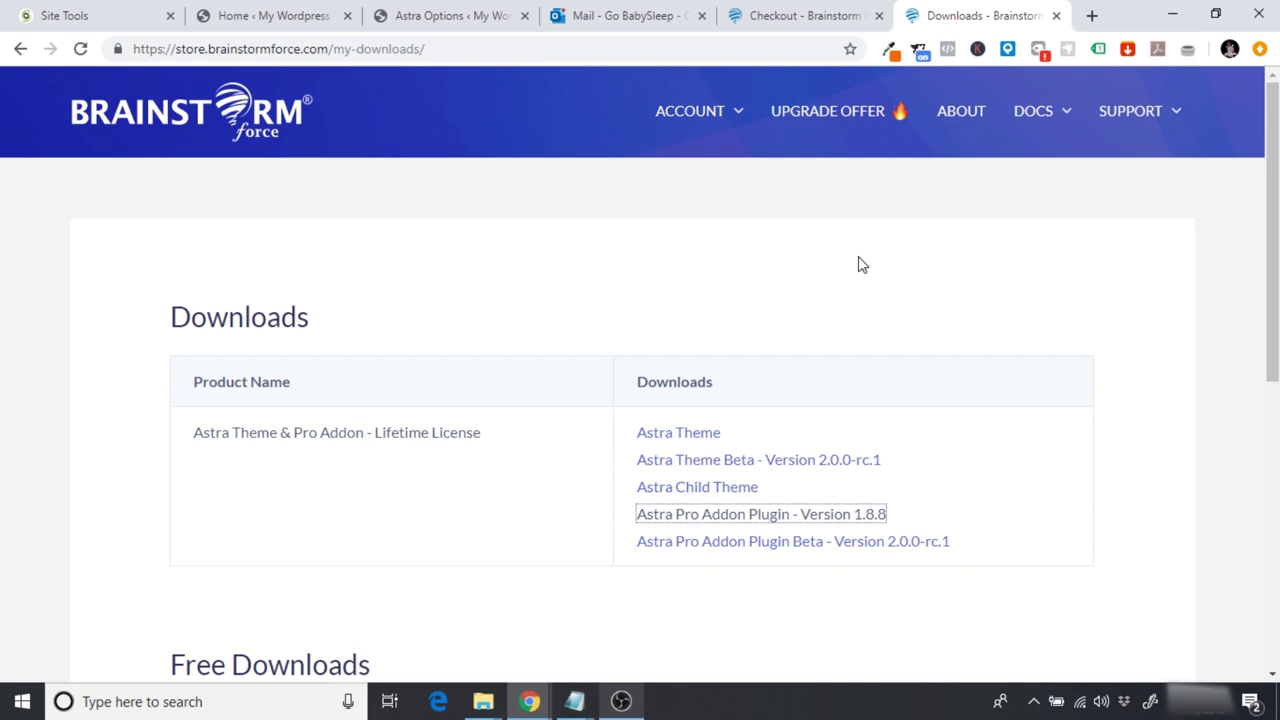
Step: Copy the Astra licence key from the store's Licenses page and return to Astra Options
{"action": "mouse_move", "coordinate": [703, 118]}
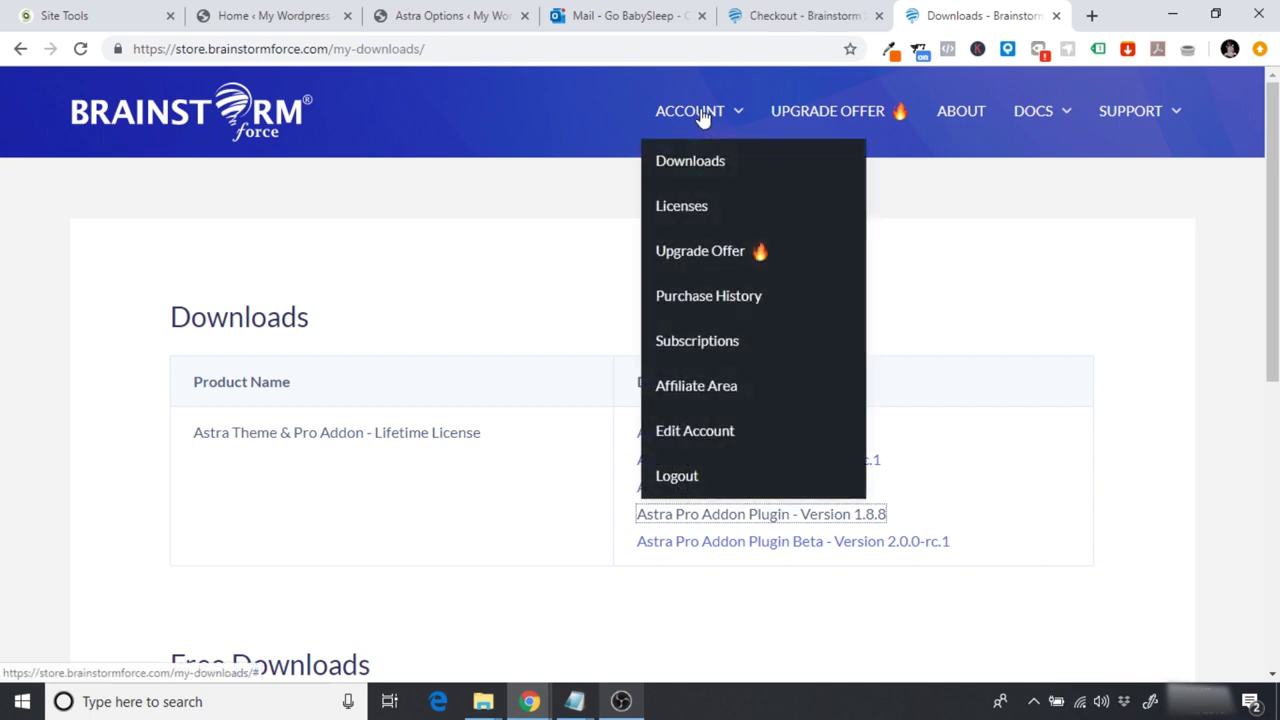
{"action": "left_click", "coordinate": [700, 210]}
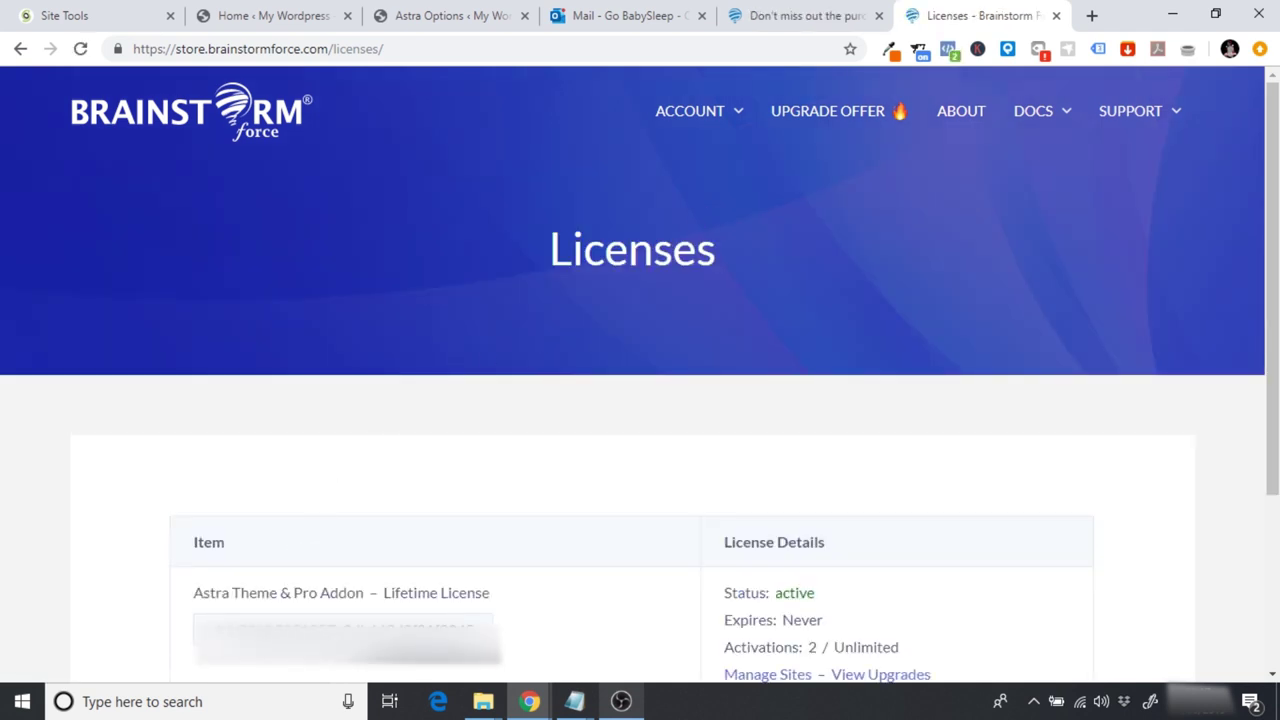
{"action": "right_click", "coordinate": [400, 375]}
{"action": "key", "text": "Escape"}
{"action": "left_click_drag", "start_coordinate": [258, 627], "coordinate": [188, 632]}
{"action": "right_click", "coordinate": [279, 627]}
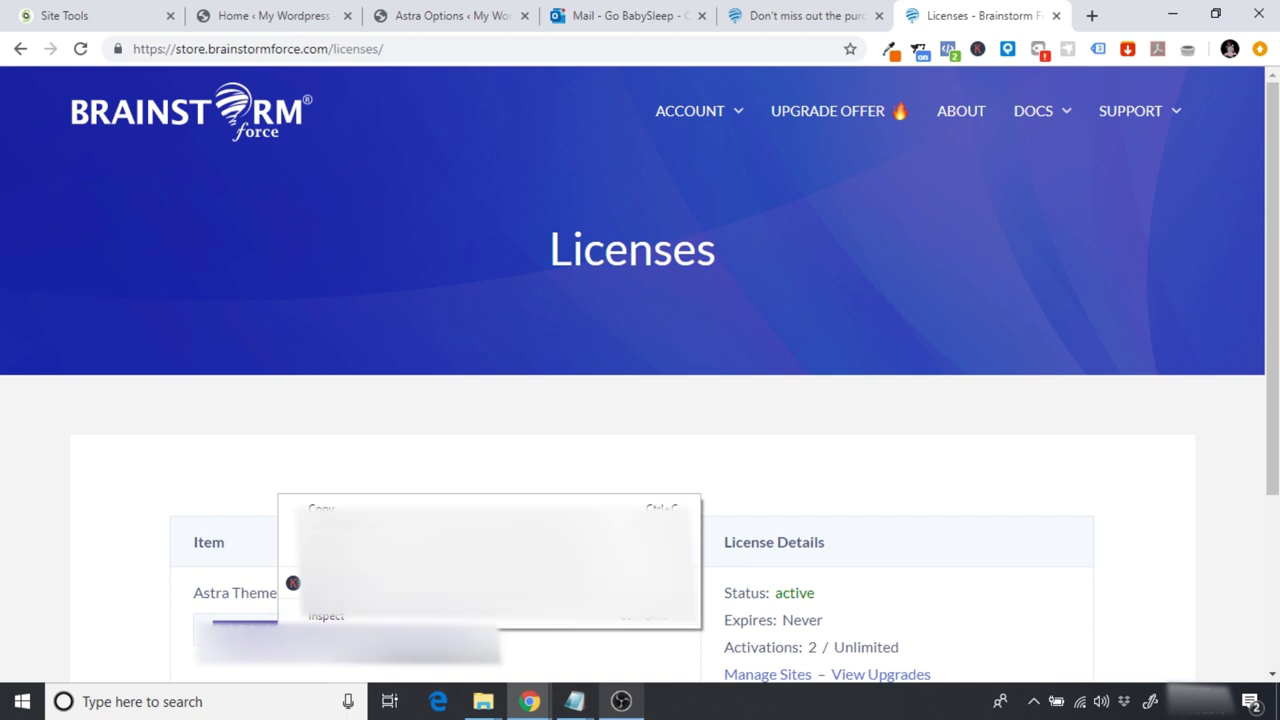
{"action": "left_click", "coordinate": [480, 508]}
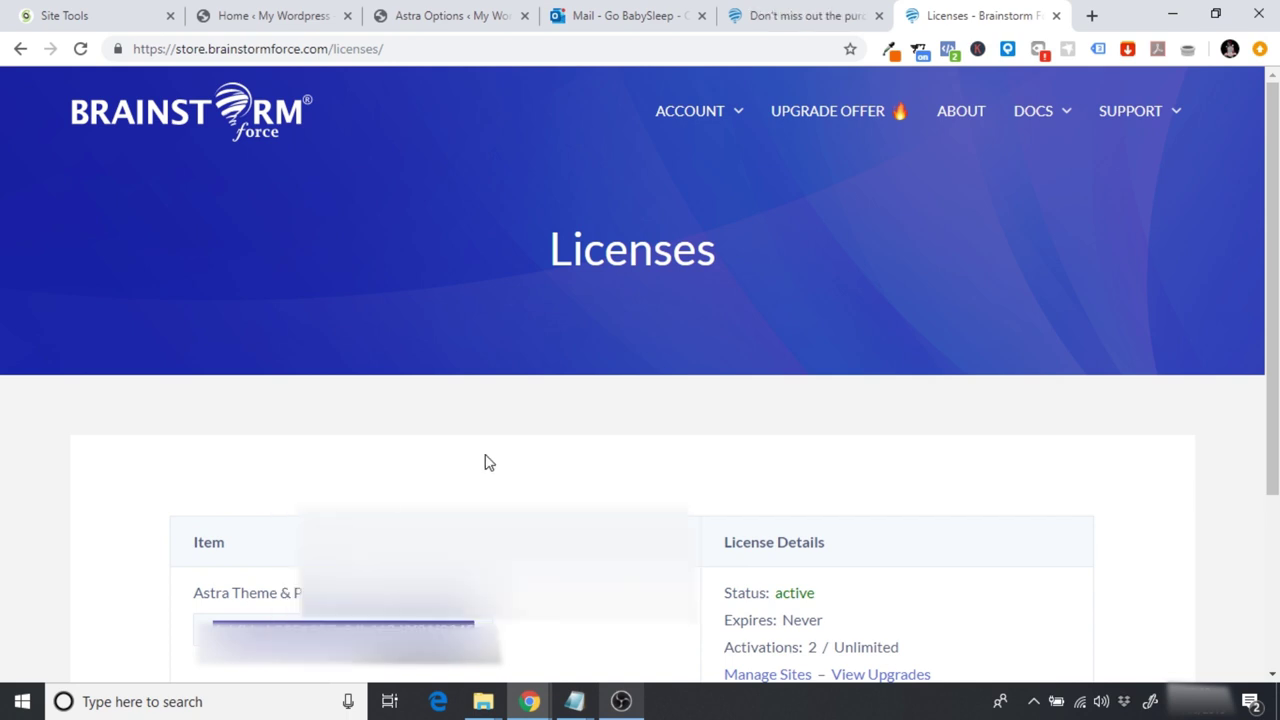
{"action": "left_click", "coordinate": [413, 12]}
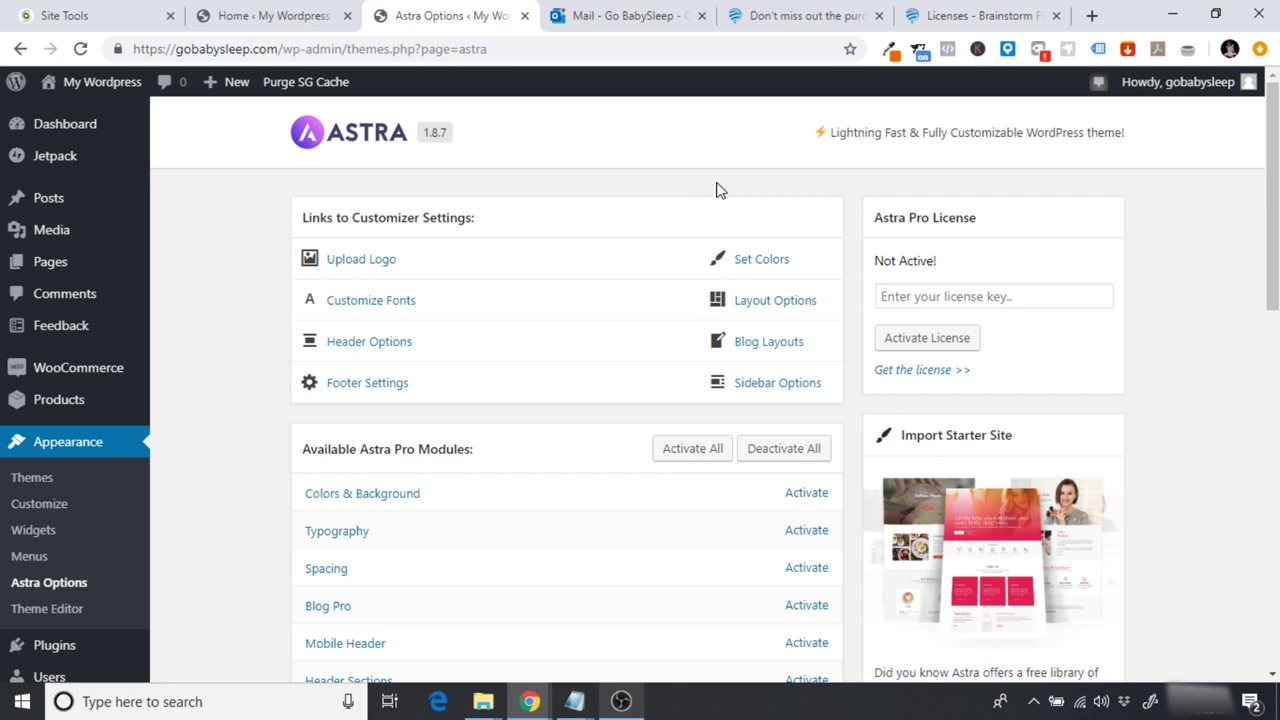
Step: Paste the copied licence key into the Astra Pro licence field and activate it
{"action": "left_click", "coordinate": [934, 297]}
{"action": "key", "text": "ctrl+v"}
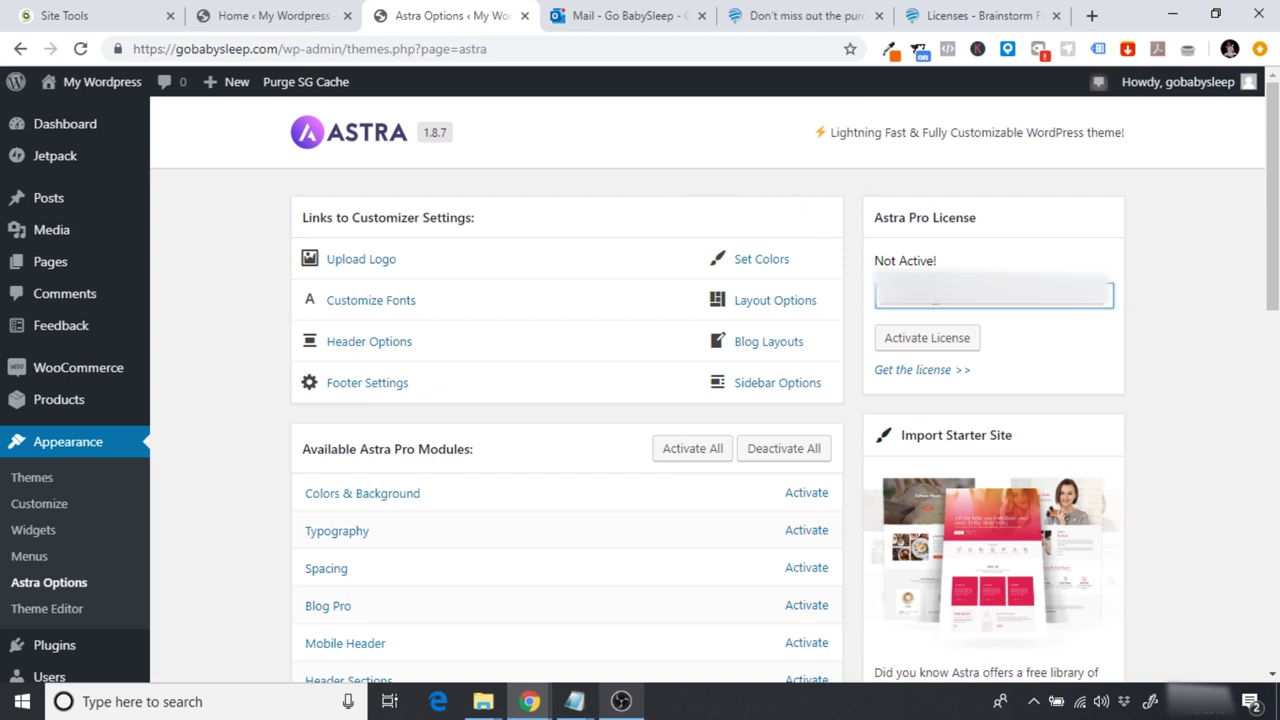
{"action": "left_click", "coordinate": [938, 342]}
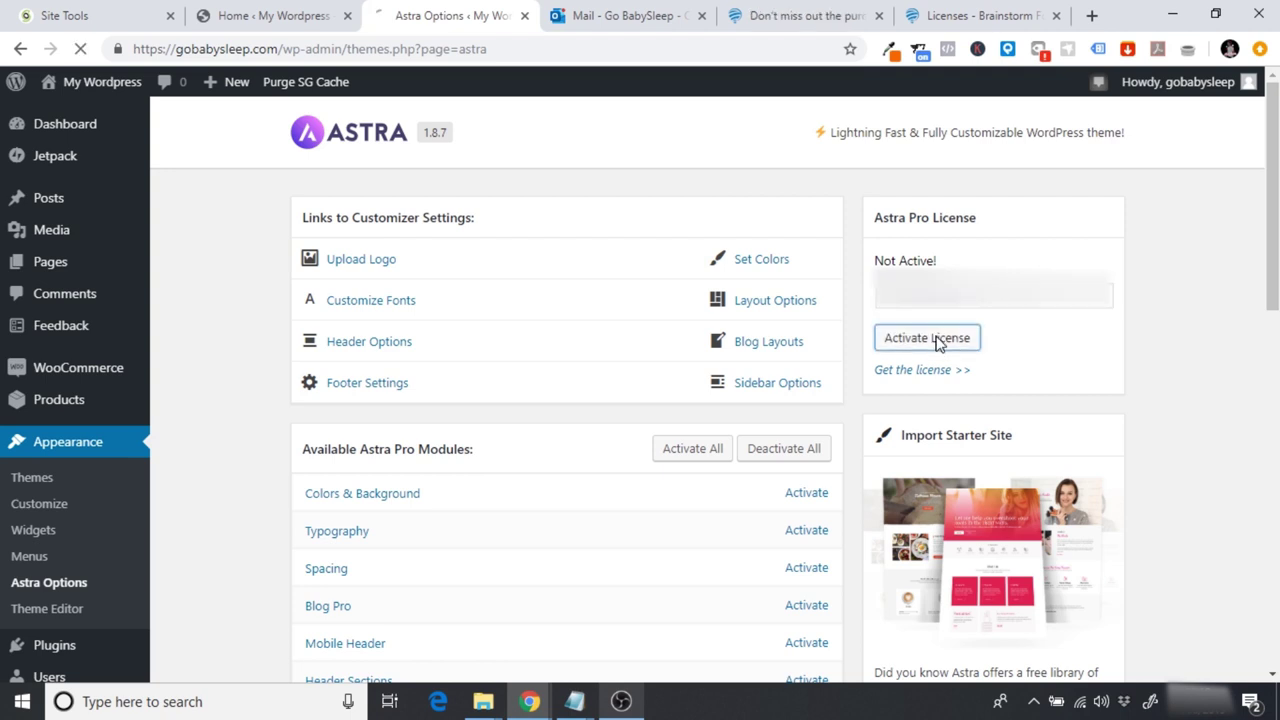
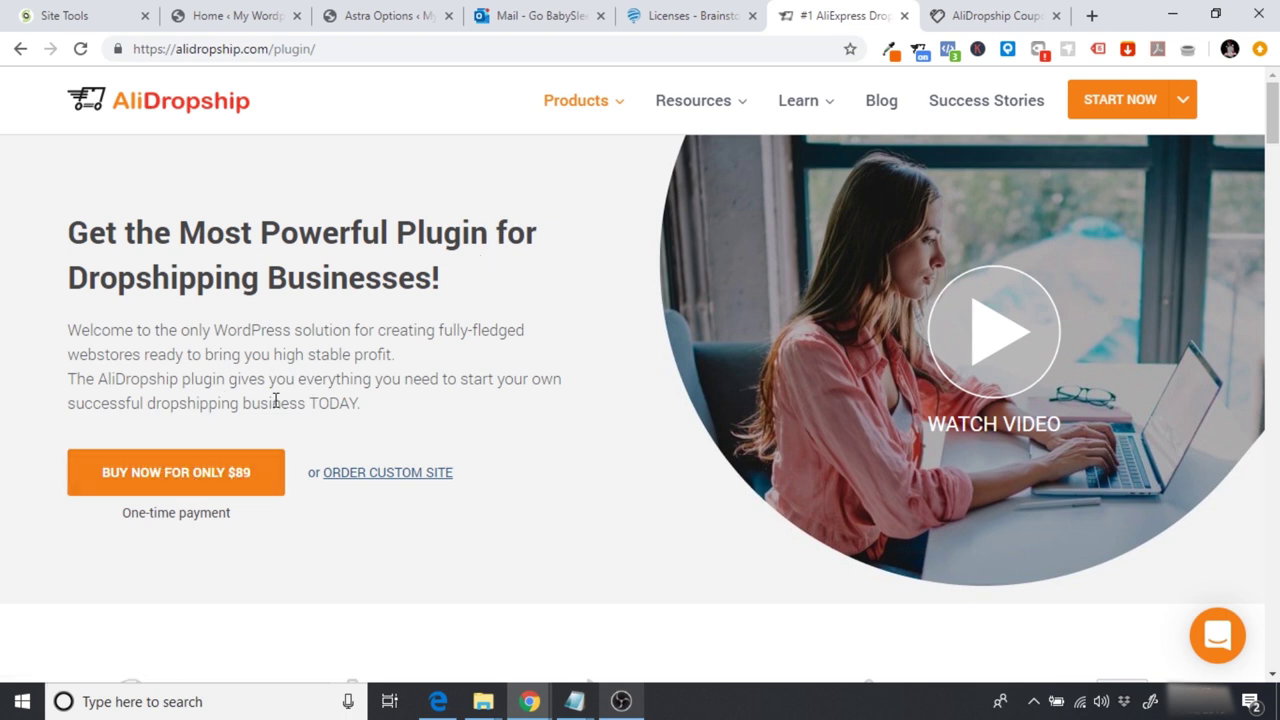
Step: Start the $89 AliDropship plugin purchase, then browse the AliDropship Coupons list of active and expired deals
{"action": "left_click", "coordinate": [148, 483]}
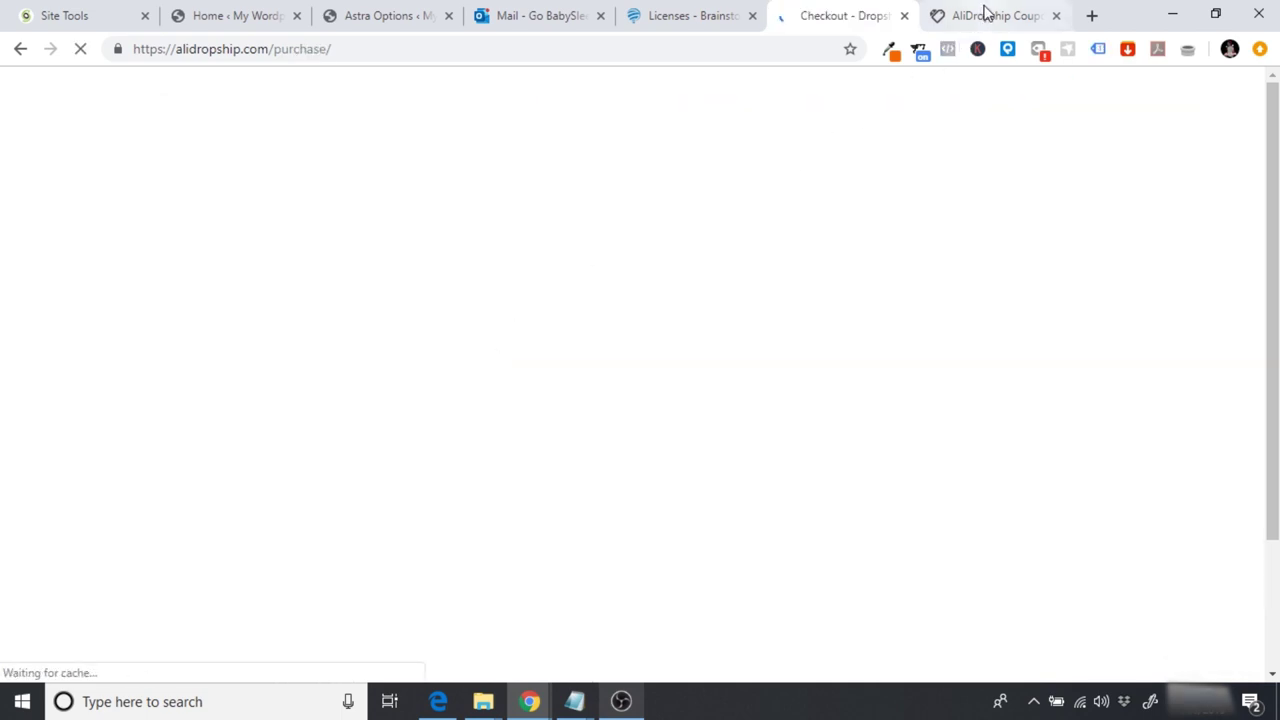
{"action": "left_click", "coordinate": [986, 12]}
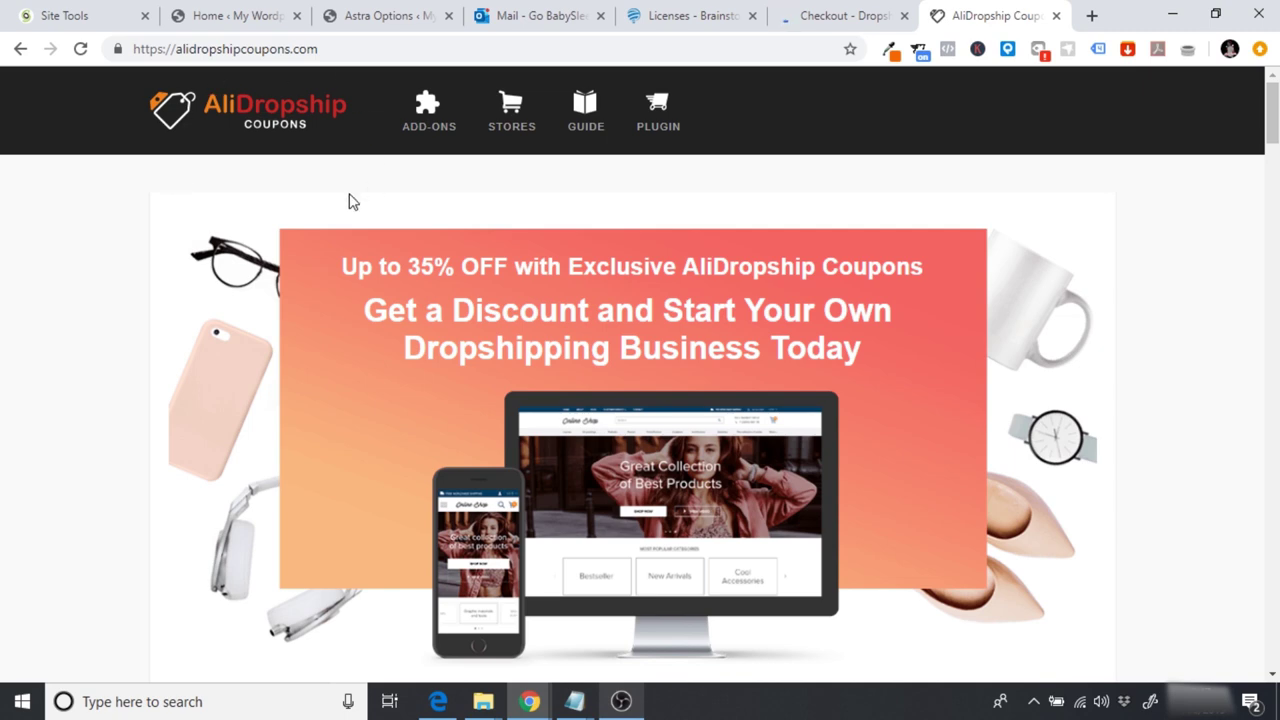
{"action": "scroll", "coordinate": [349, 200], "scroll_direction": "down", "scroll_amount": 2}
{"action": "scroll", "coordinate": [349, 195], "scroll_direction": "down", "scroll_amount": 4}
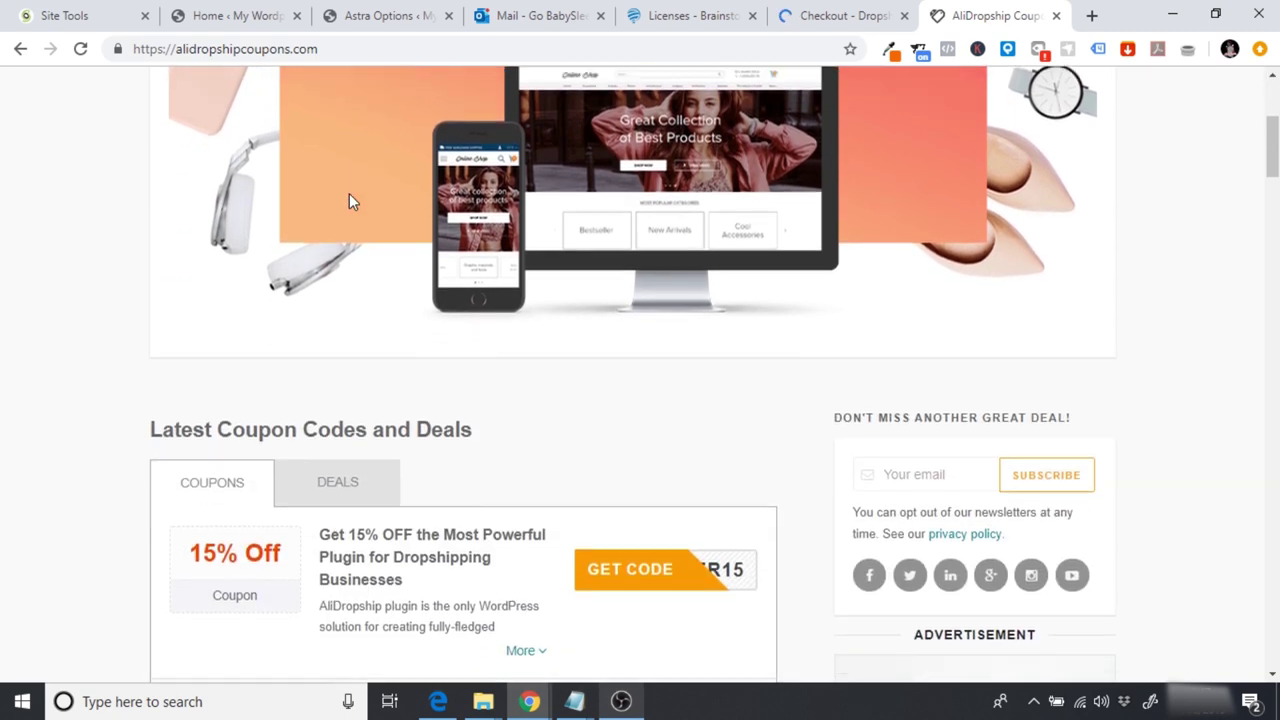
{"action": "scroll", "coordinate": [349, 200], "scroll_direction": "down", "scroll_amount": 3}
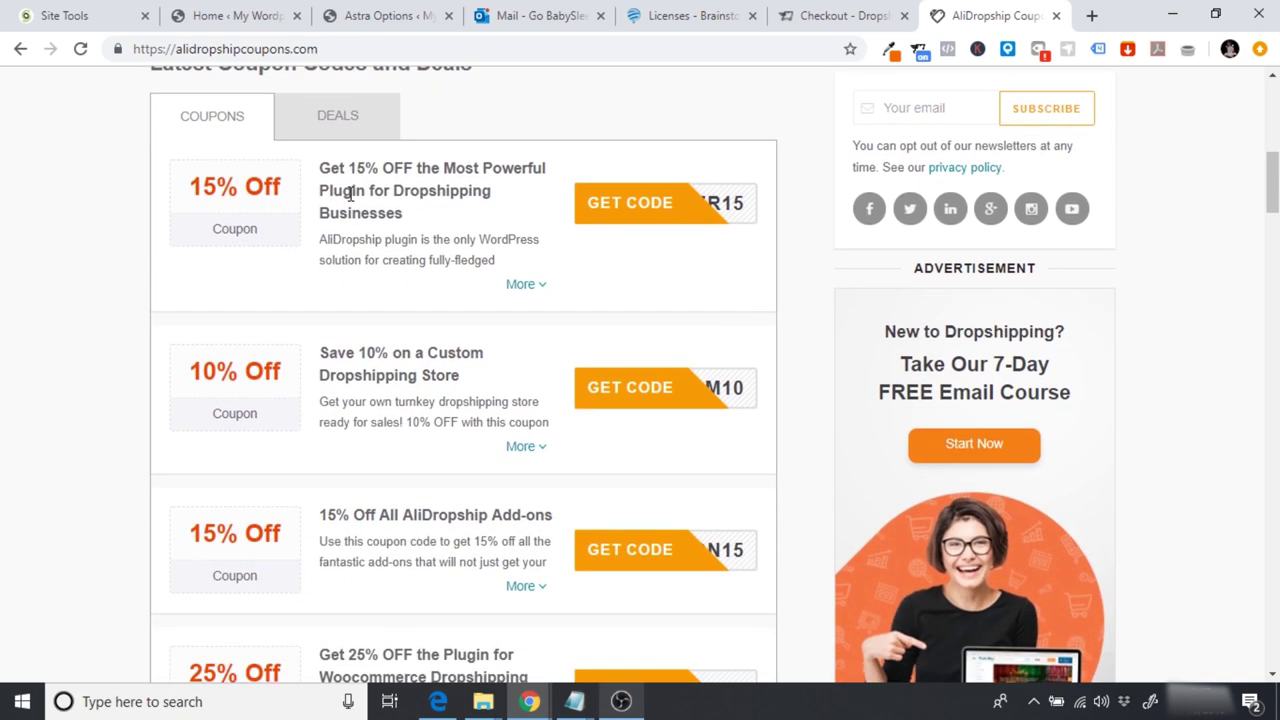
{"action": "scroll", "coordinate": [350, 198], "scroll_direction": "down", "scroll_amount": 1}
{"action": "scroll", "coordinate": [350, 198], "scroll_direction": "up", "scroll_amount": 1}
{"action": "scroll", "coordinate": [349, 195], "scroll_direction": "up", "scroll_amount": 1}
{"action": "scroll", "coordinate": [349, 195], "scroll_direction": "down", "scroll_amount": 2}
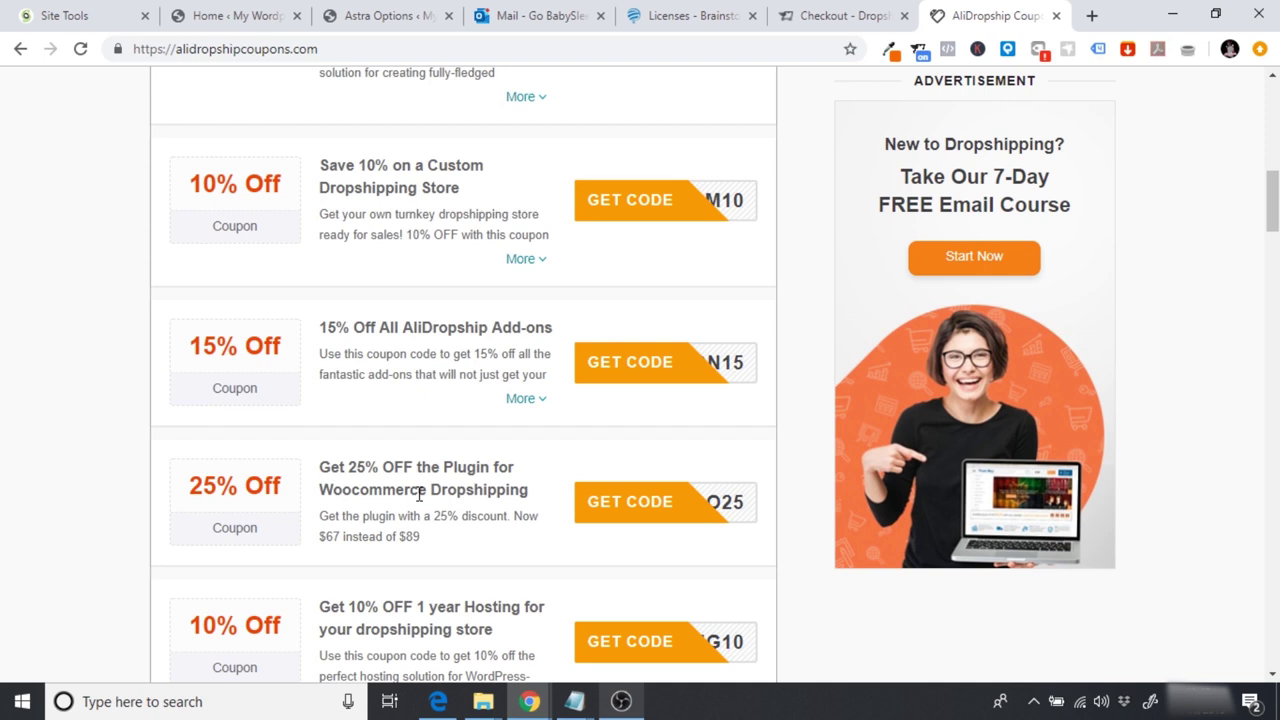
{"action": "scroll", "coordinate": [374, 322], "scroll_direction": "down", "scroll_amount": 2}
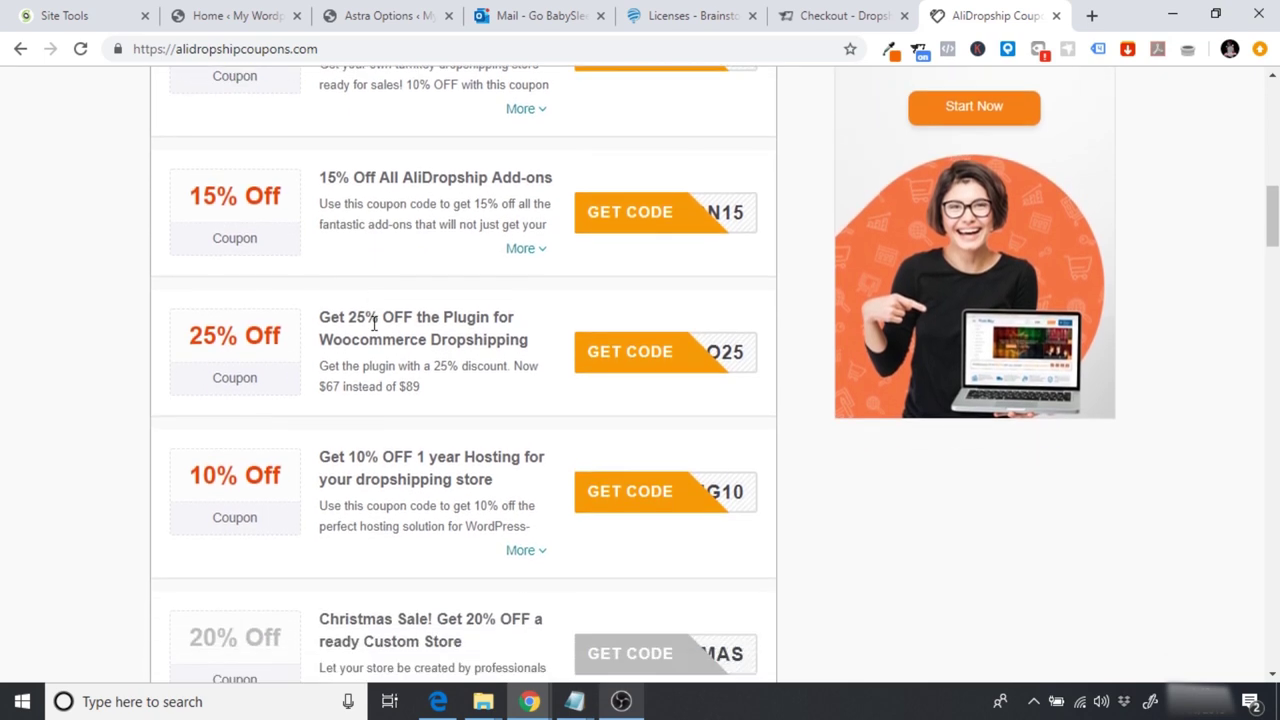
{"action": "scroll", "coordinate": [374, 322], "scroll_direction": "down", "scroll_amount": 8}
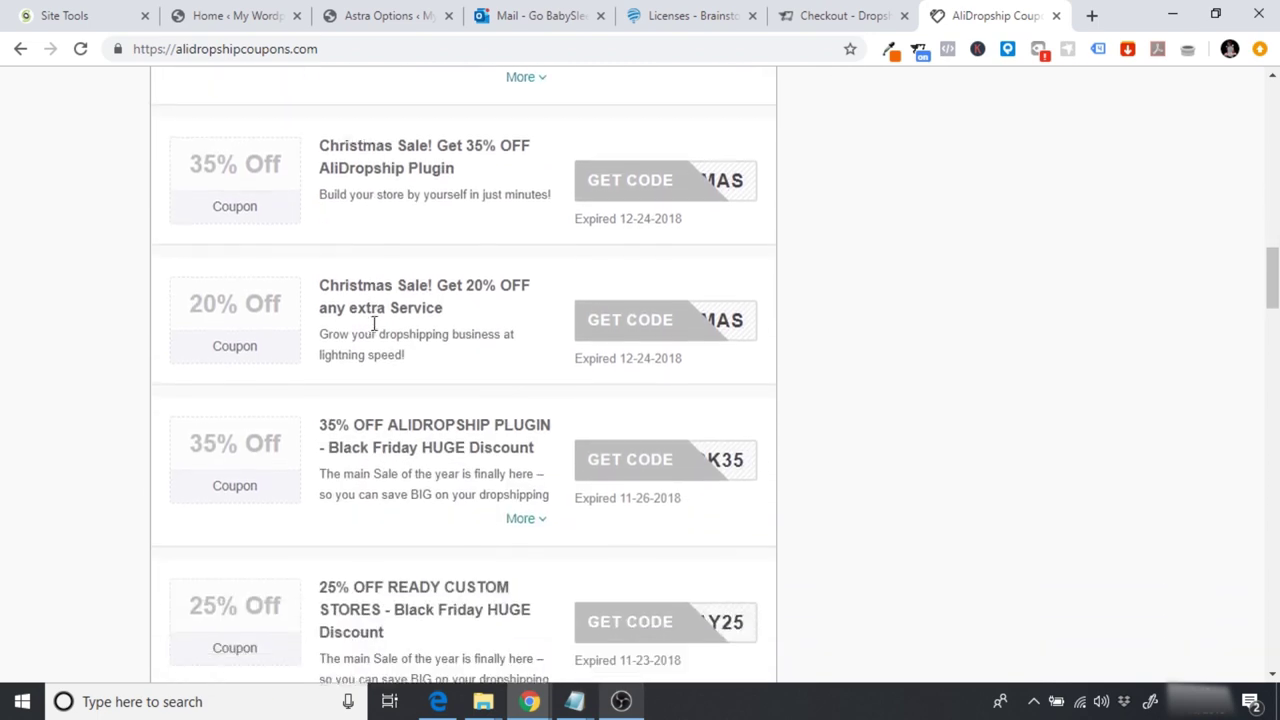
{"action": "scroll", "coordinate": [374, 330], "scroll_direction": "down", "scroll_amount": 5}
{"action": "scroll", "coordinate": [374, 330], "scroll_direction": "up", "scroll_amount": 9}
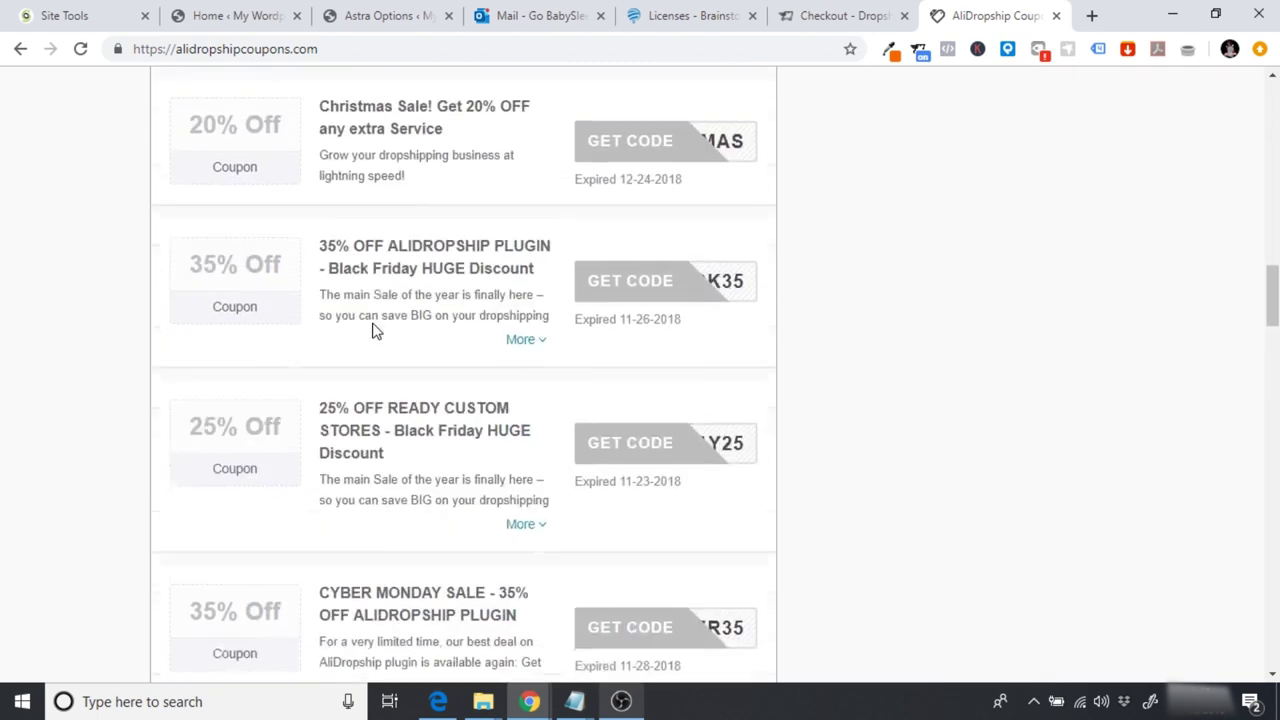
{"action": "scroll", "coordinate": [374, 330], "scroll_direction": "up", "scroll_amount": 3}
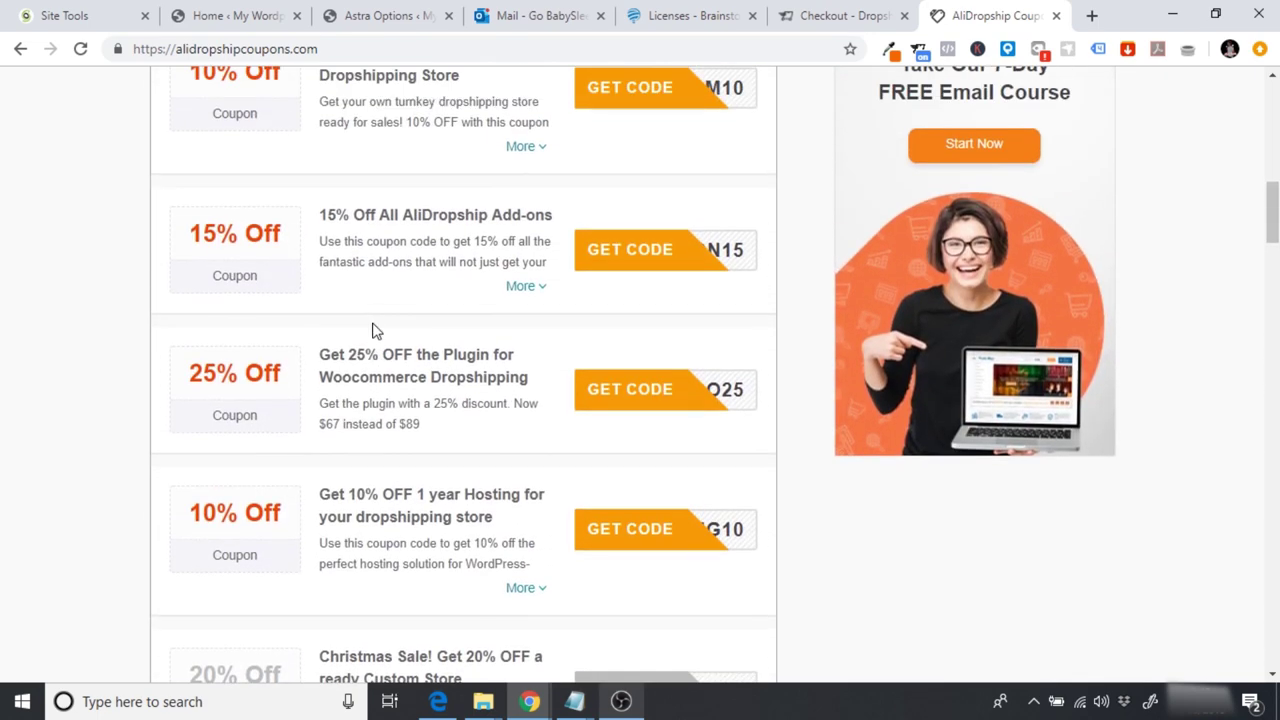
Step: Open the 25% off coupon in a new tab and copy its woo25 code
{"action": "right_click", "coordinate": [637, 398]}
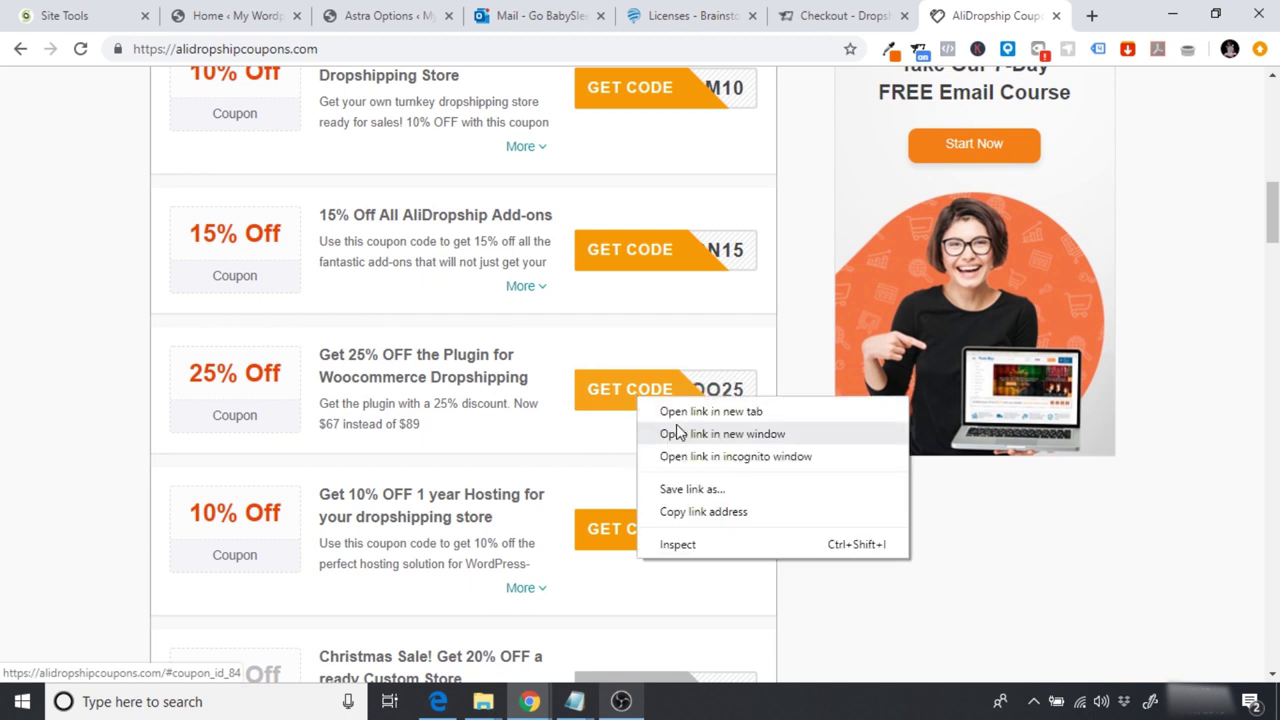
{"action": "left_click", "coordinate": [723, 413]}
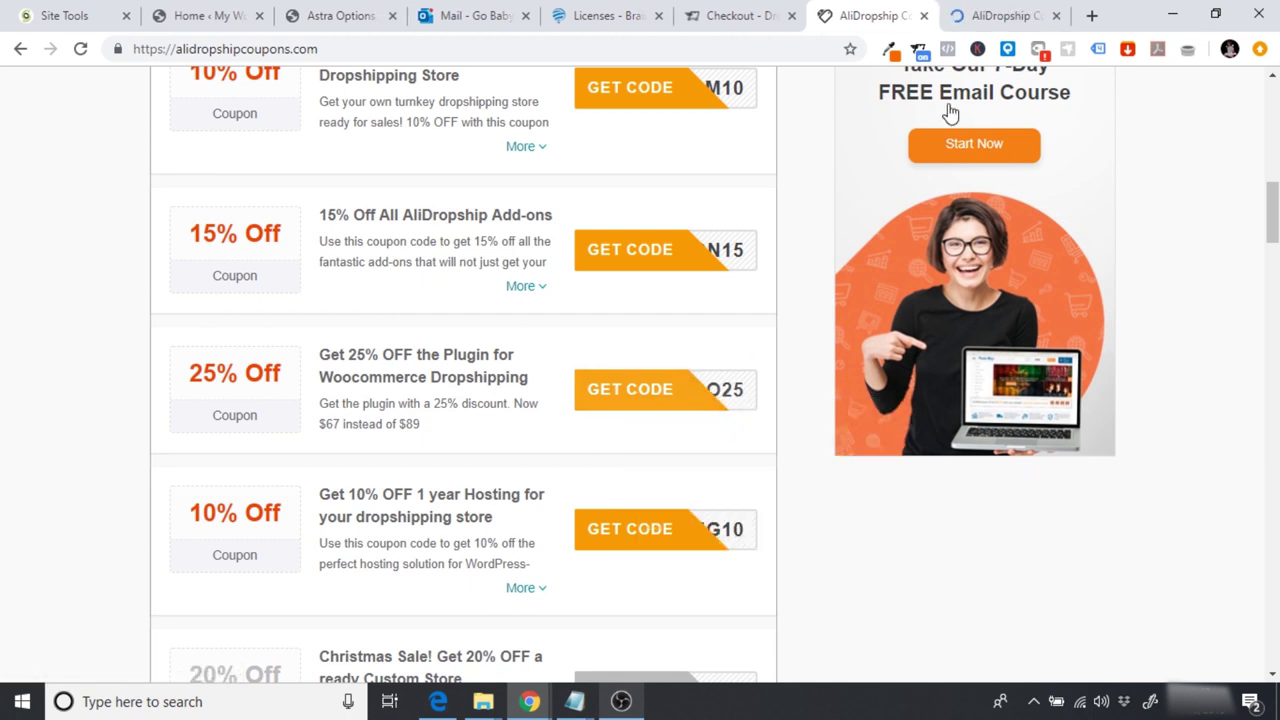
{"action": "left_click", "coordinate": [980, 12]}
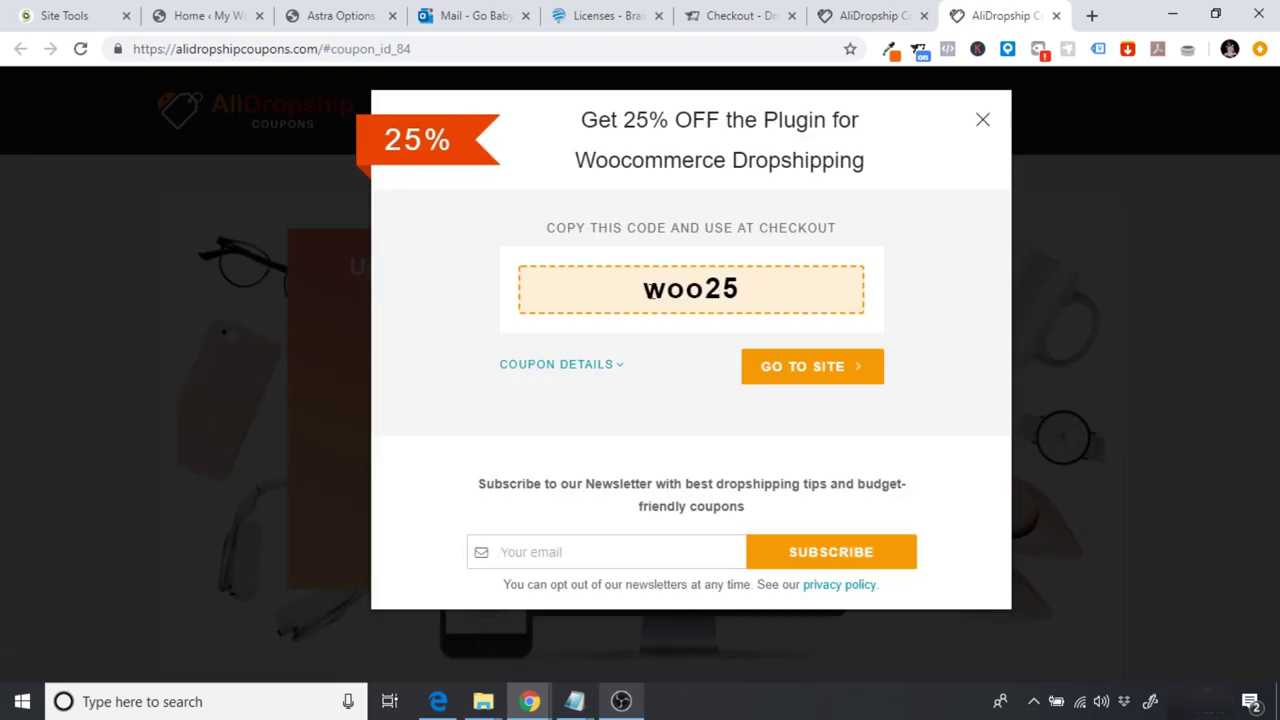
{"action": "left_click_drag", "start_coordinate": [645, 290], "coordinate": [748, 295]}
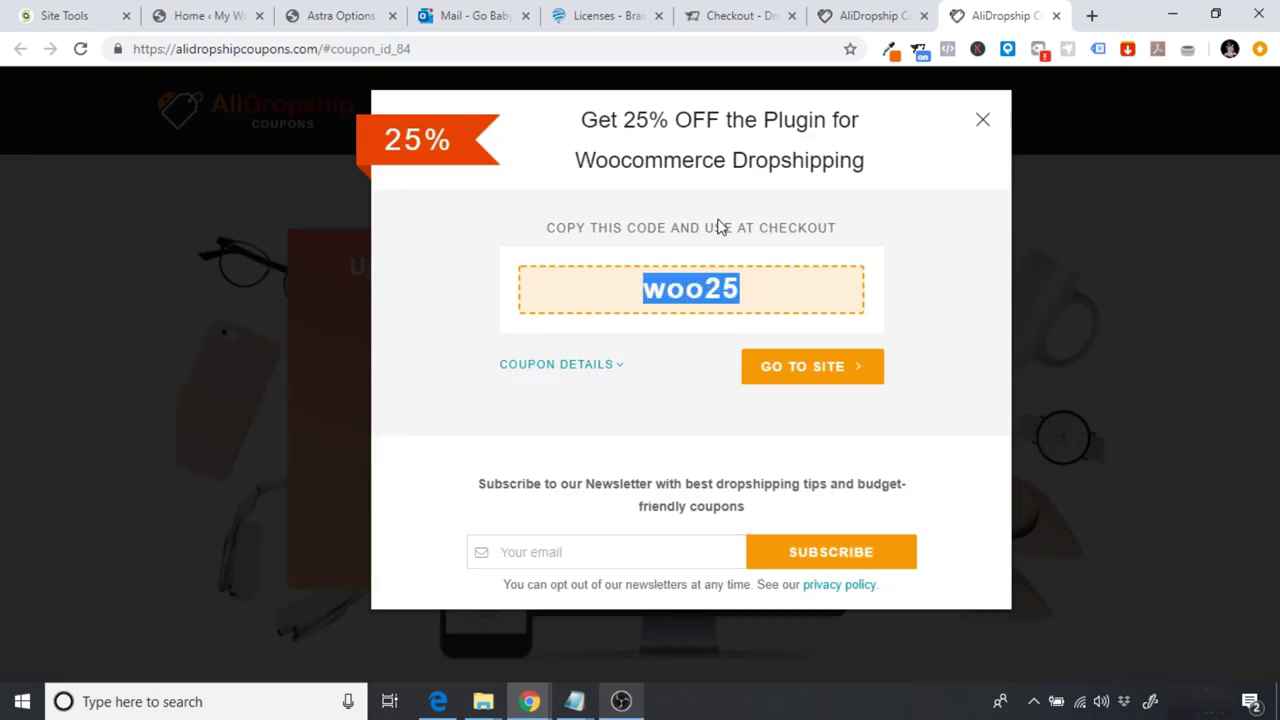
Step: Paste WOO25 into the checkout coupon field and apply it
{"action": "left_click", "coordinate": [727, 12]}
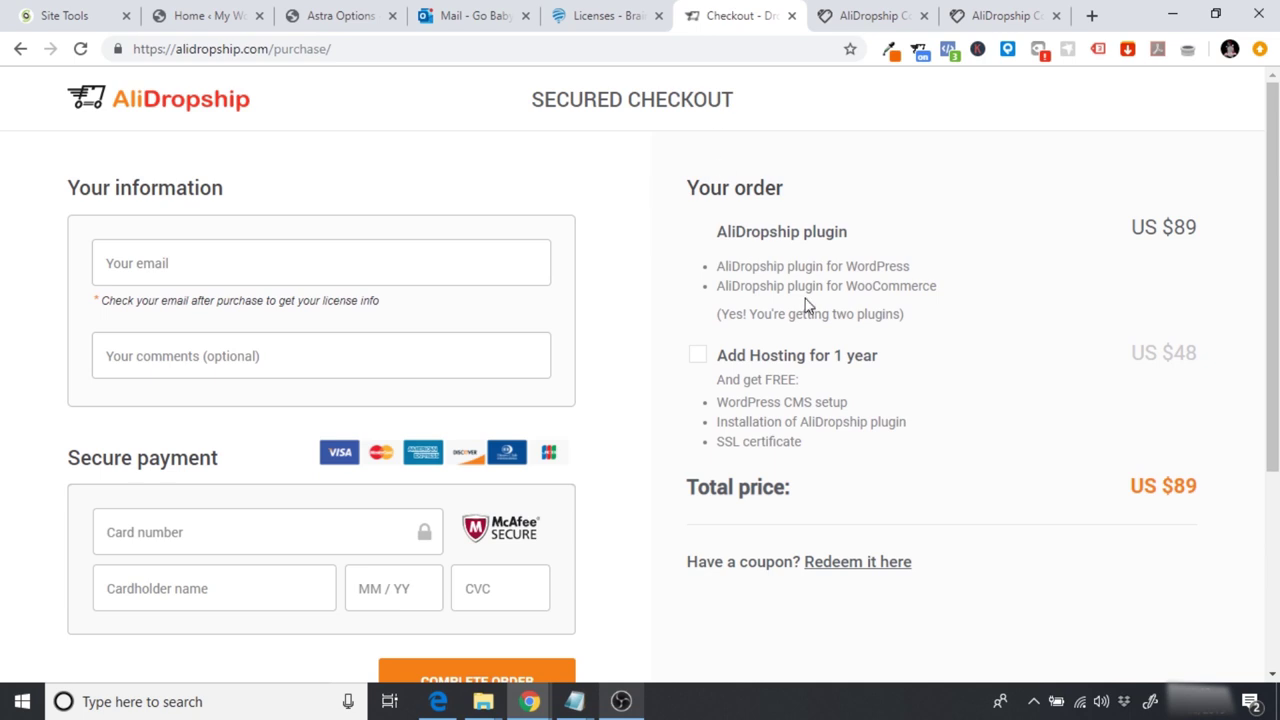
{"action": "scroll", "coordinate": [1012, 456], "scroll_direction": "down", "scroll_amount": 2}
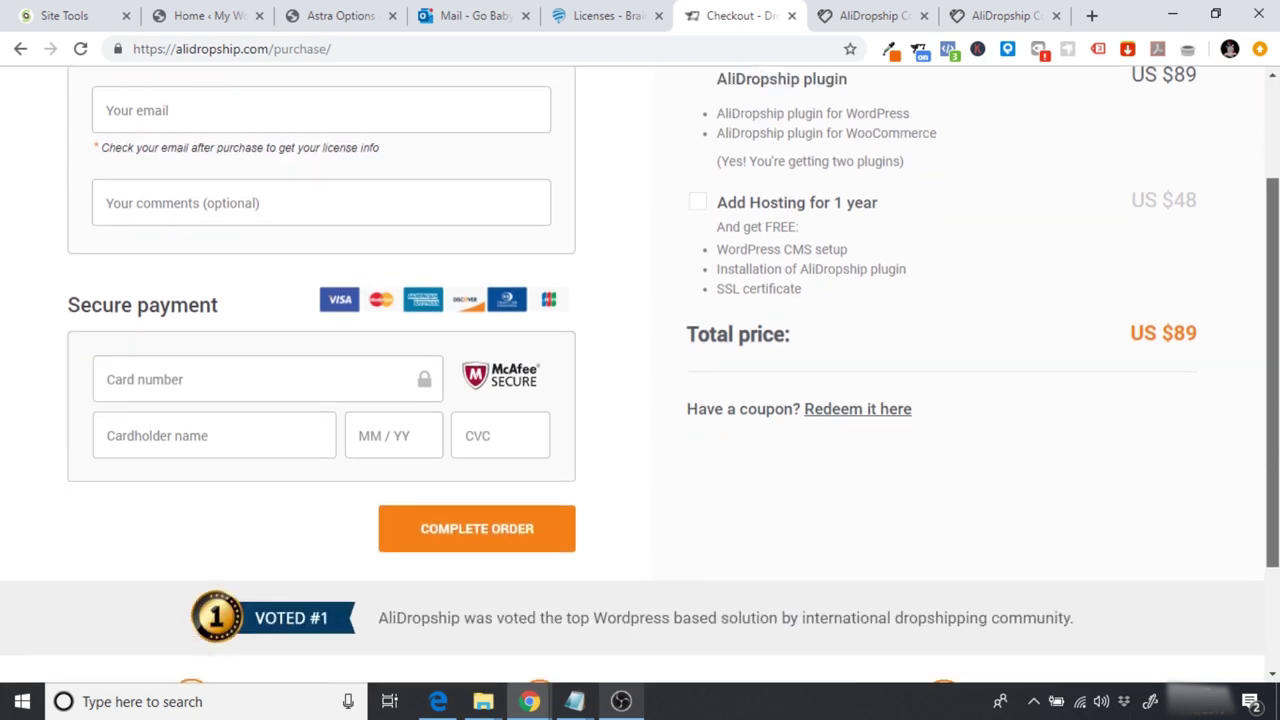
{"action": "left_click", "coordinate": [848, 412]}
{"action": "left_click", "coordinate": [765, 467]}
{"action": "type", "text": "WOO25"}
{"action": "left_click", "coordinate": [1118, 488]}
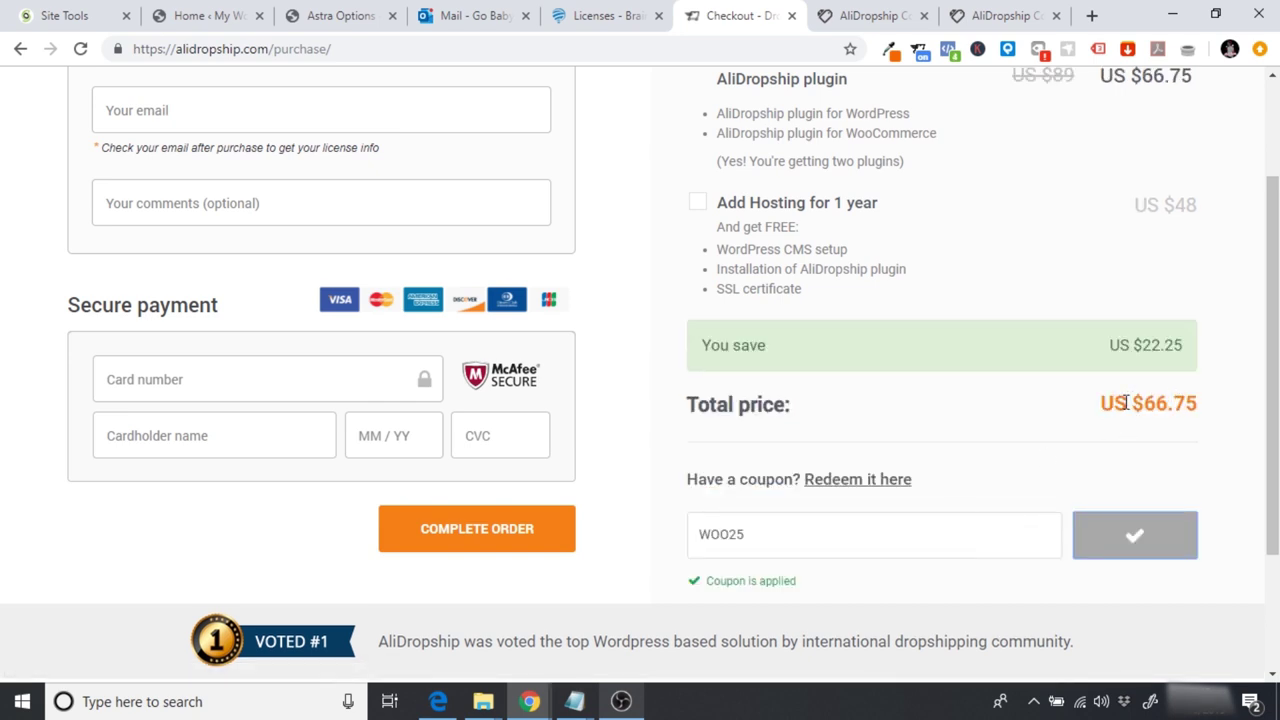
Step: Cross-check the coupon tabs and return to checkout showing the US $66.75 total
{"action": "scroll", "coordinate": [1117, 367], "scroll_direction": "up", "scroll_amount": 3}
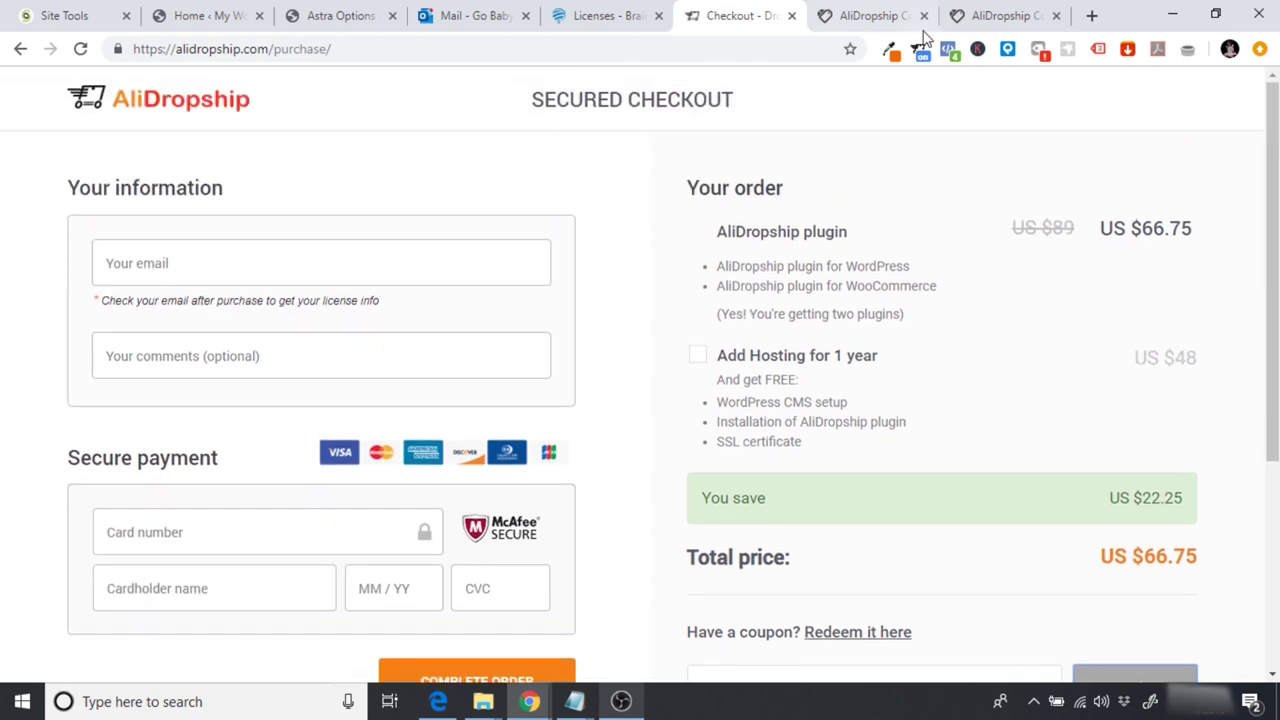
{"action": "left_click", "coordinate": [866, 12]}
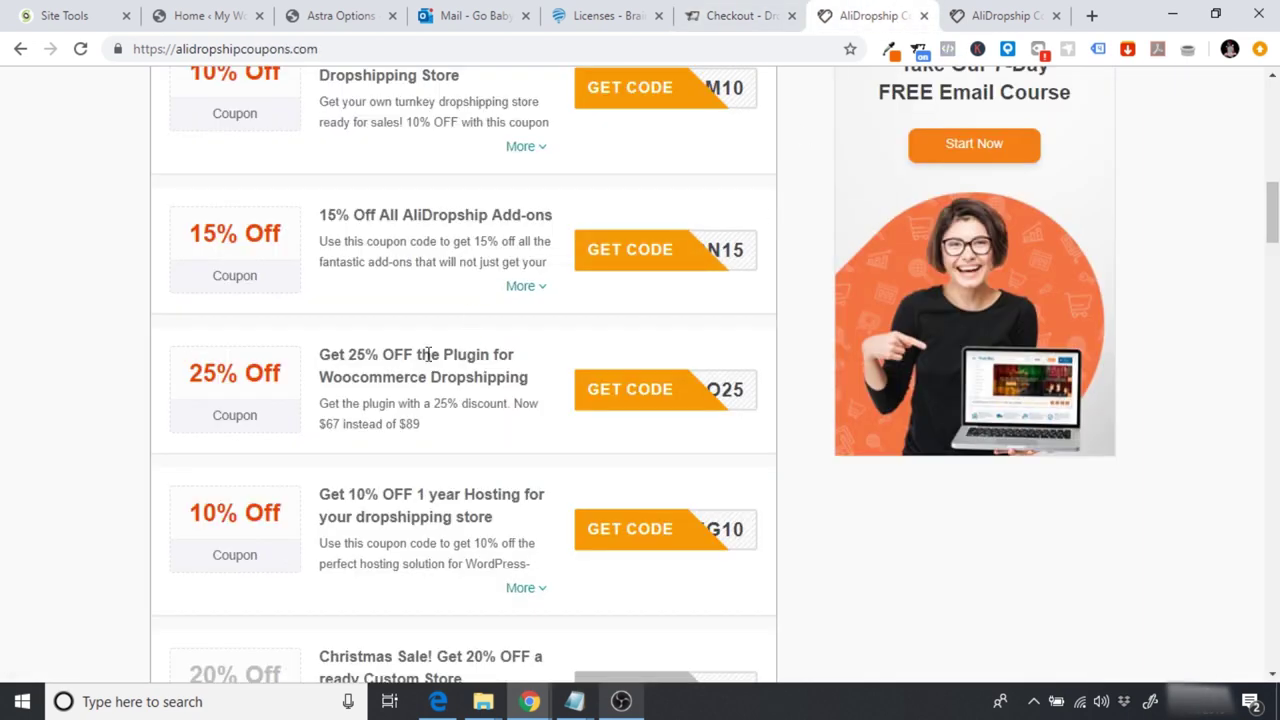
{"action": "left_click", "coordinate": [1003, 12]}
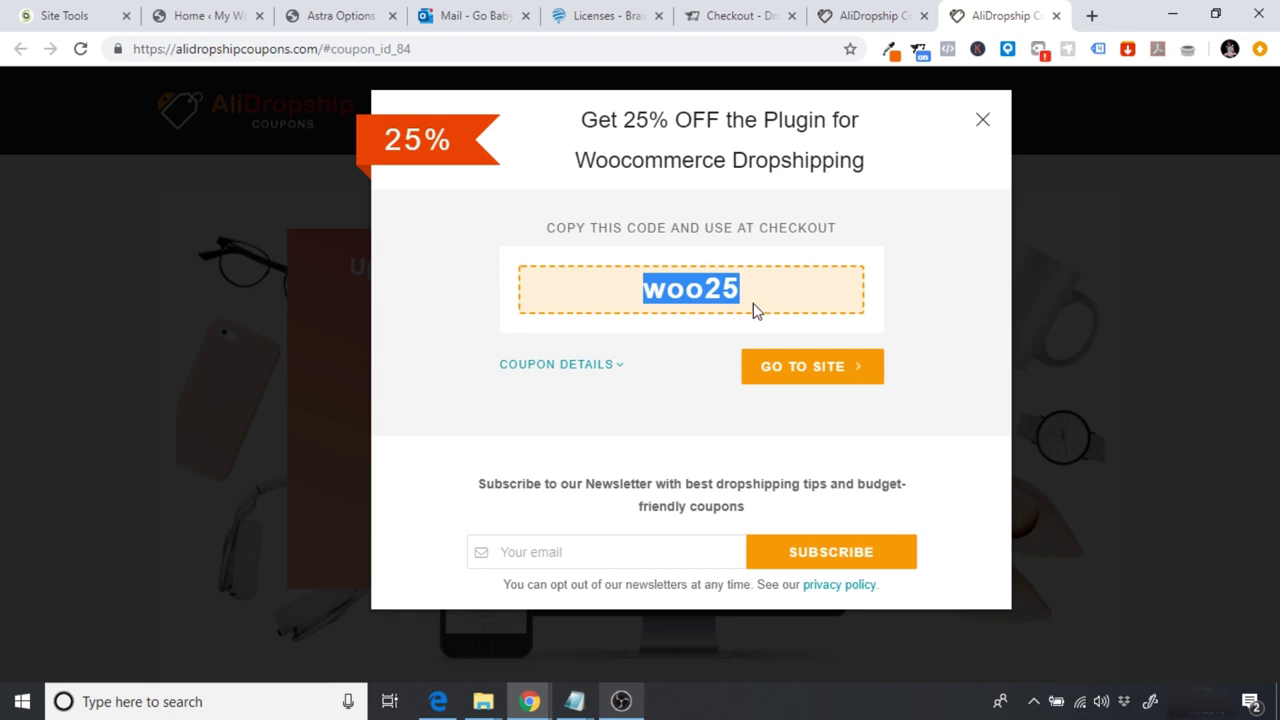
{"action": "left_click", "coordinate": [738, 14]}
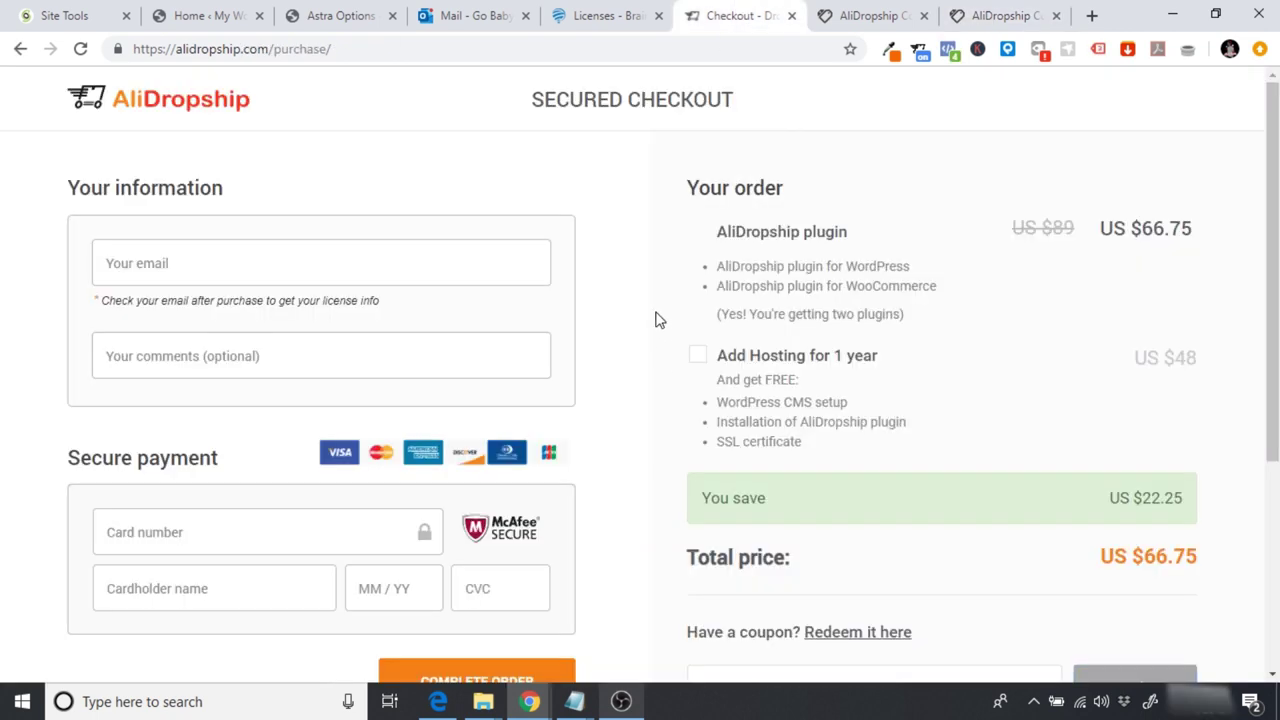
{"action": "scroll", "coordinate": [655, 319], "scroll_direction": "down", "scroll_amount": 3}
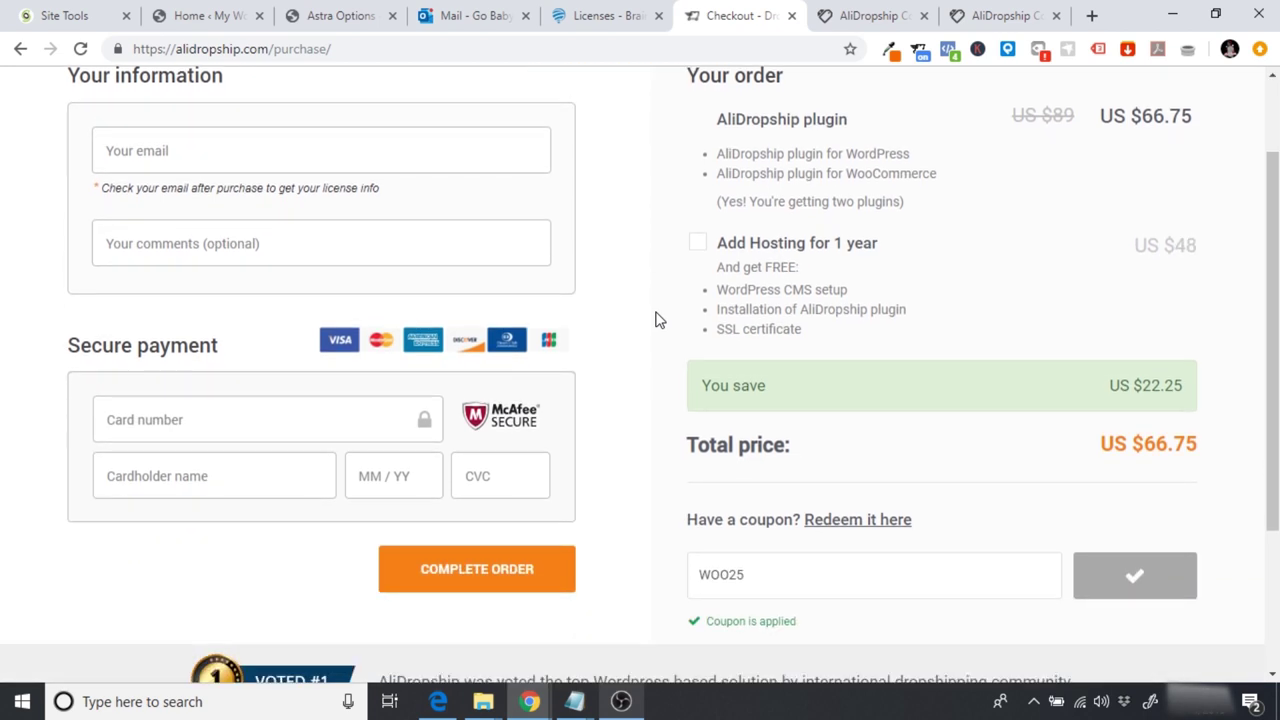
{"action": "scroll", "coordinate": [655, 319], "scroll_direction": "up", "scroll_amount": 3}
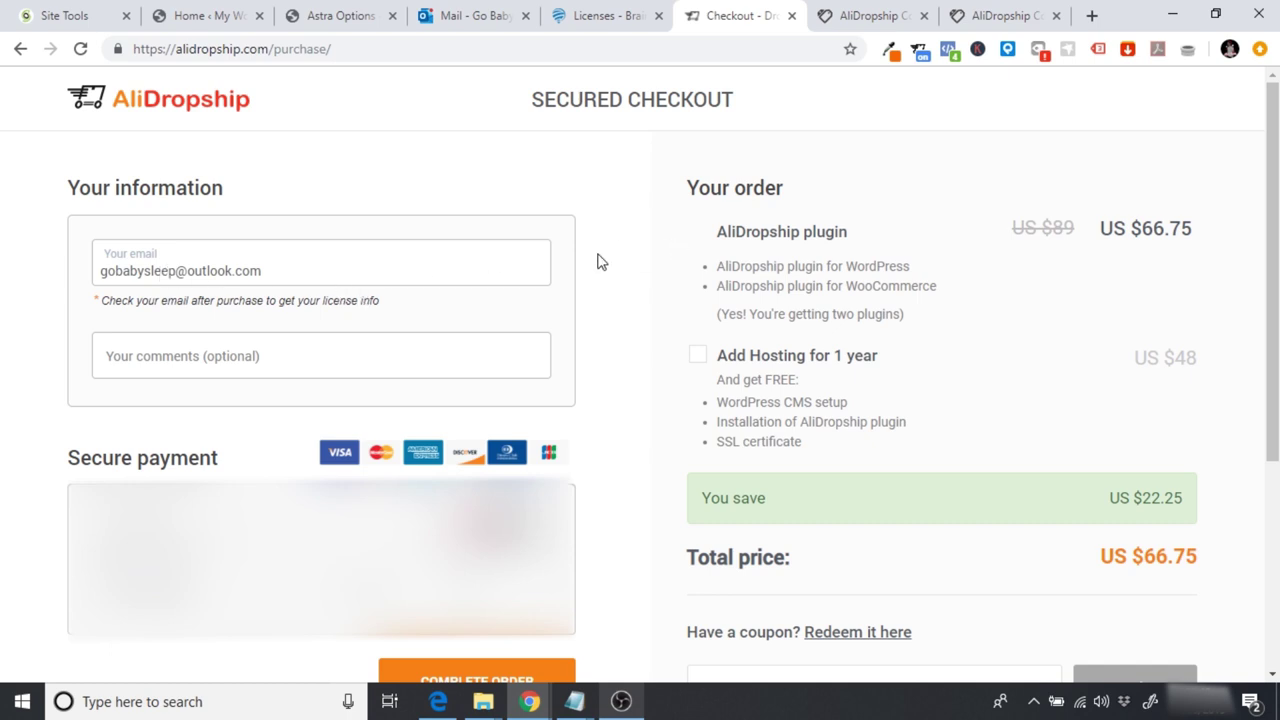
Step: Complete the AliDropship plugin order and skip the add-on upsell offers
{"action": "left_click", "coordinate": [471, 676]}
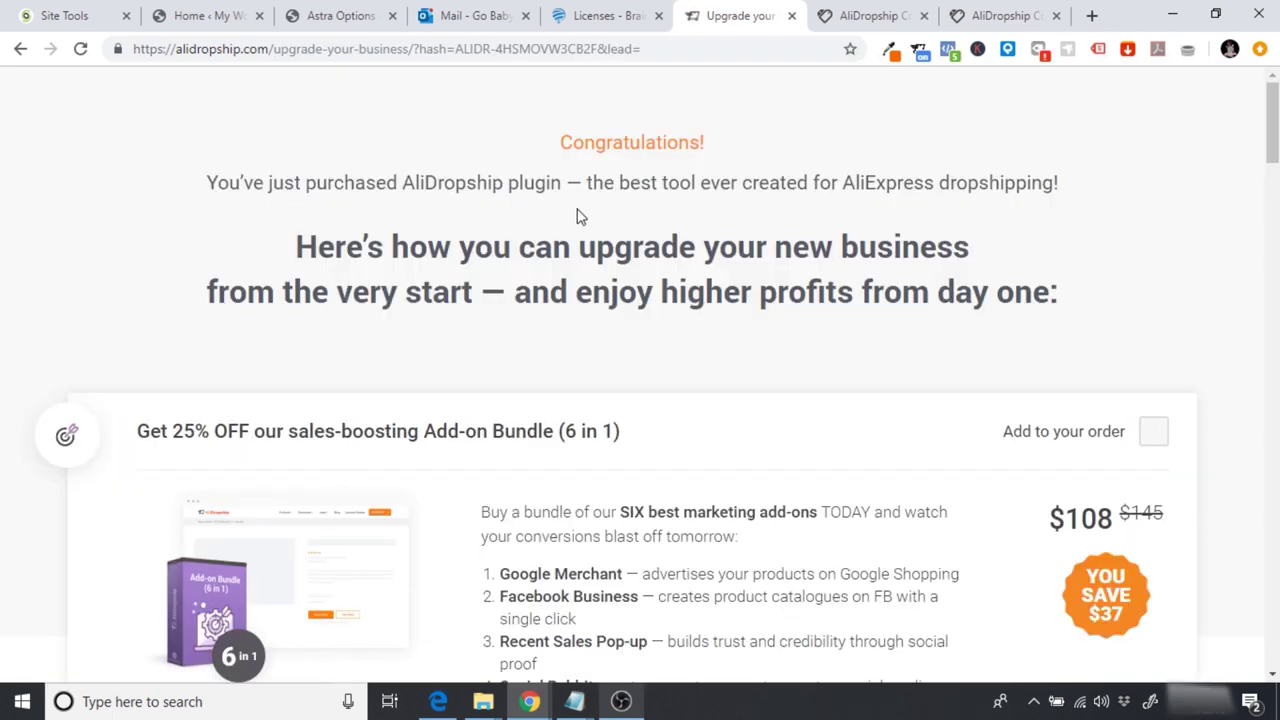
{"action": "left_click_drag", "start_coordinate": [1272, 120], "coordinate": [1272, 548]}
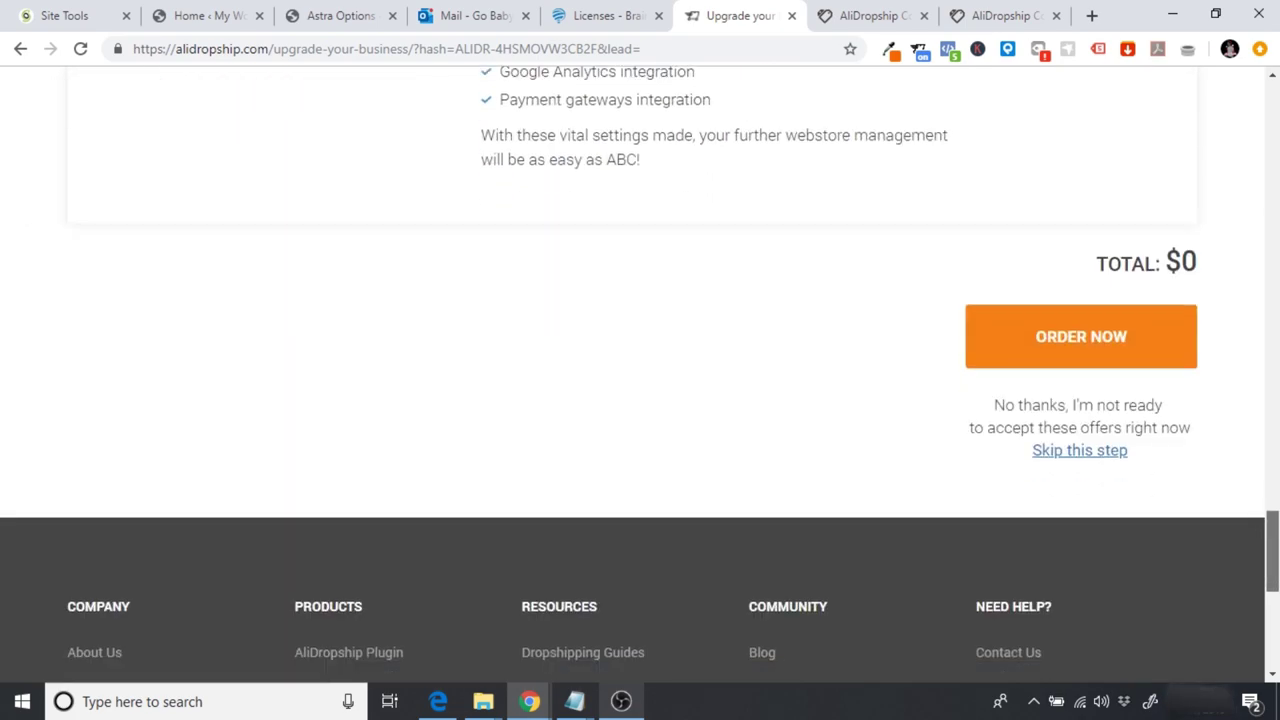
{"action": "left_click", "coordinate": [1079, 453]}
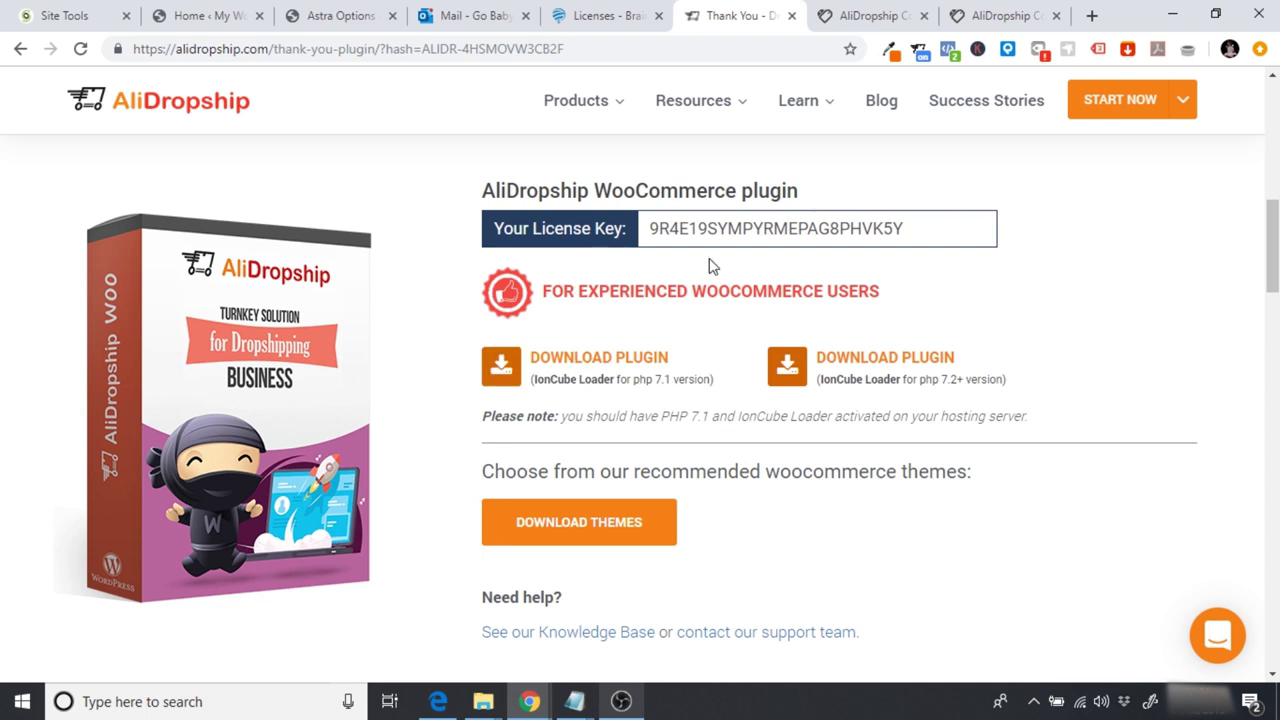
Step: Download the PHP 7.1 plugin build alidswoo_ion71.zip and return to the WordPress tab
{"action": "left_click", "coordinate": [606, 368]}
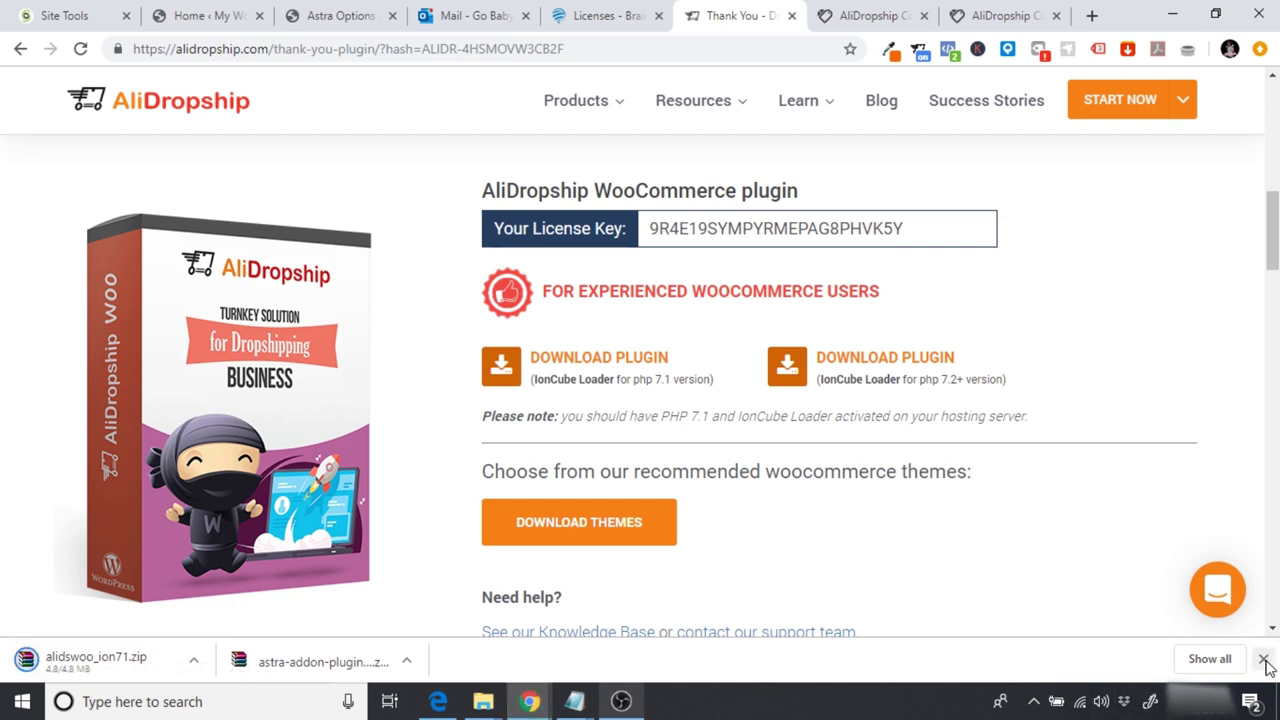
{"action": "left_click", "coordinate": [1264, 661]}
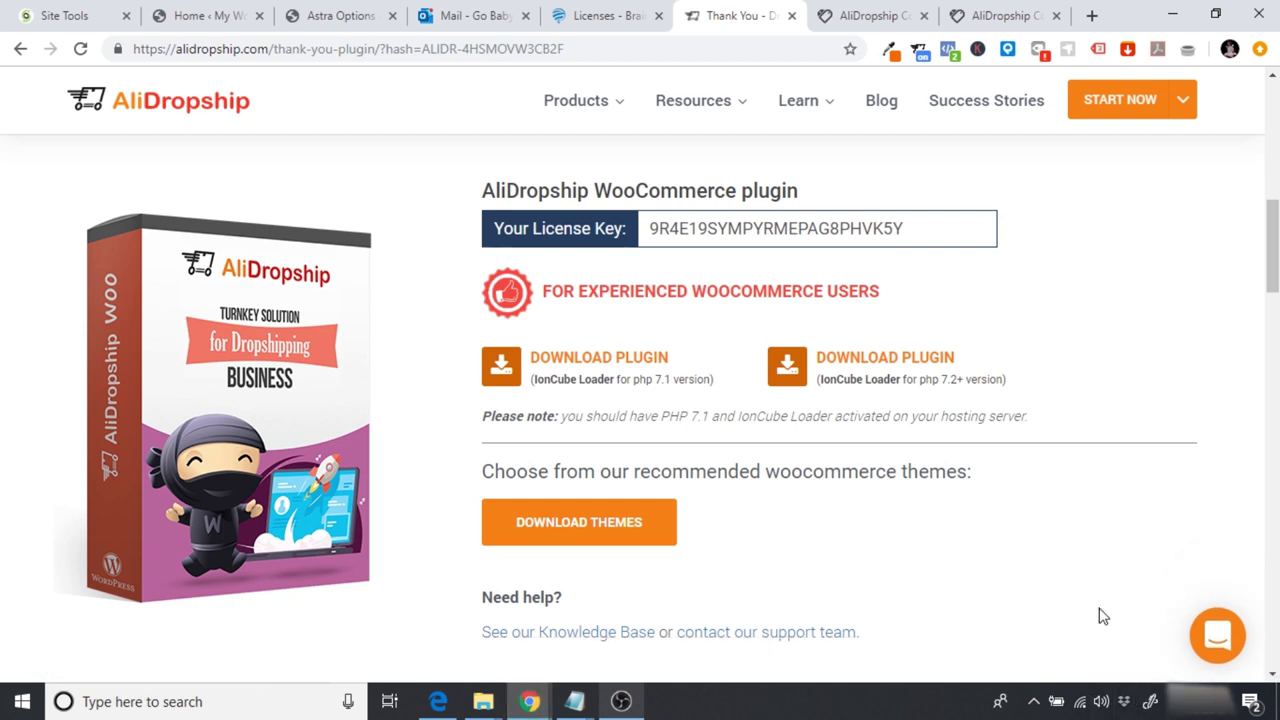
{"action": "left_click", "coordinate": [333, 16]}
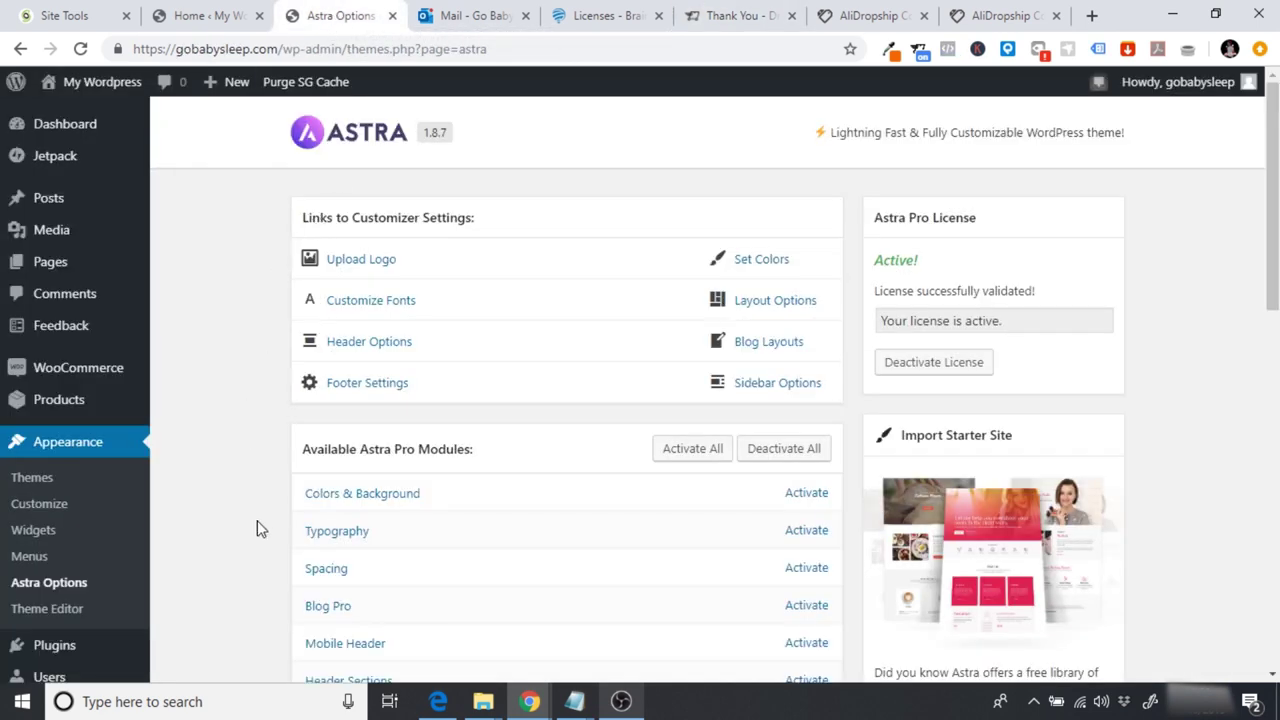
Step: Upload alidswoo_ion71.zip through Add Plugins, install it and activate AliDropship Woo
{"action": "mouse_move", "coordinate": [22, 660]}
{"action": "left_click", "coordinate": [195, 603]}
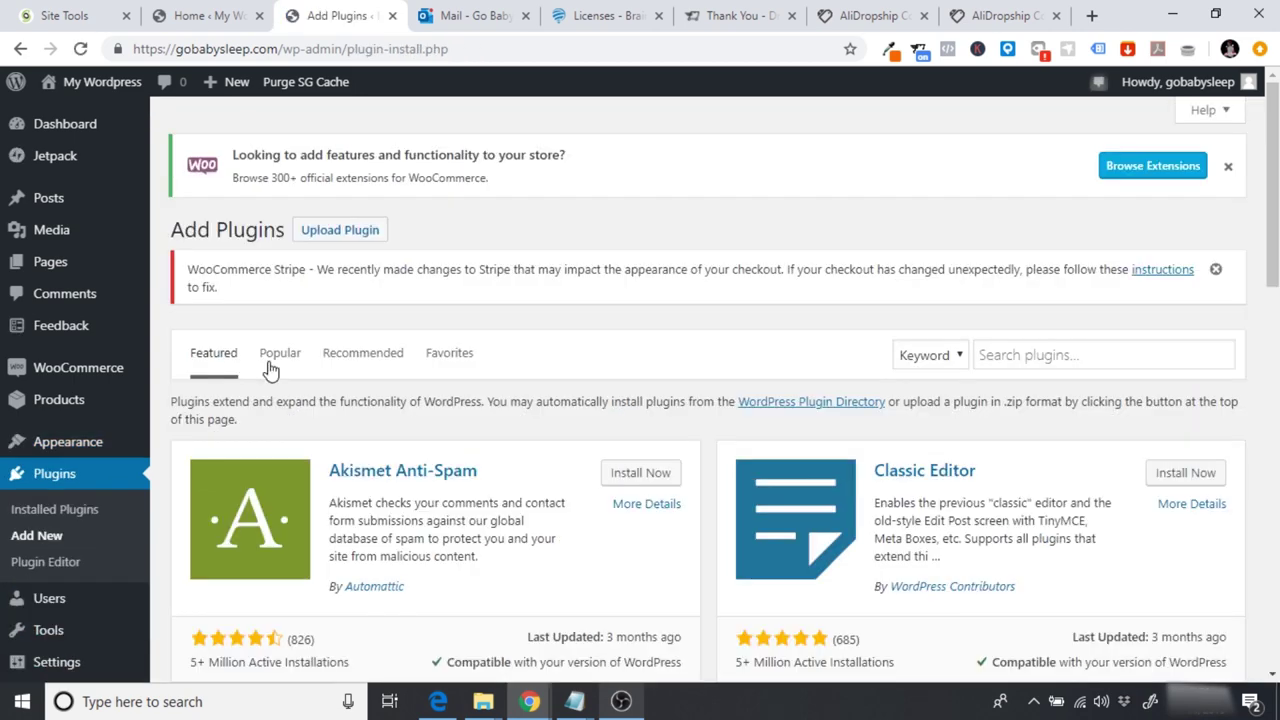
{"action": "left_click", "coordinate": [333, 243]}
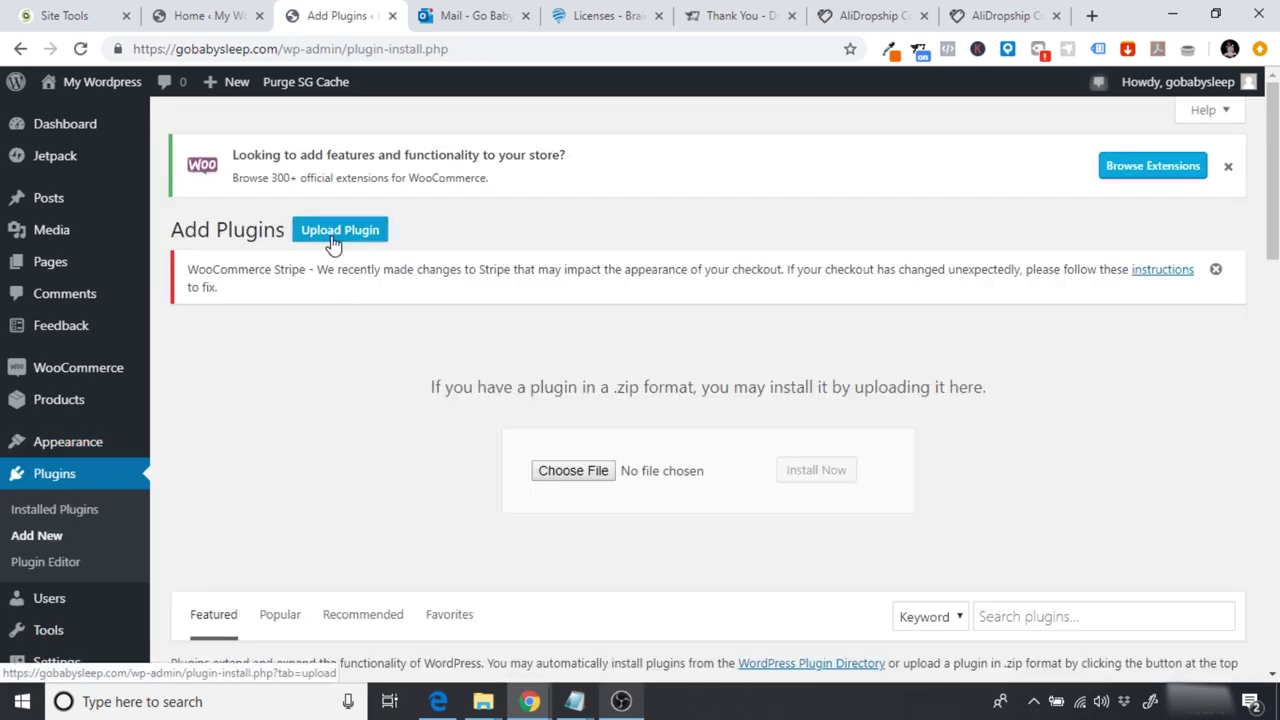
{"action": "left_click", "coordinate": [590, 470]}
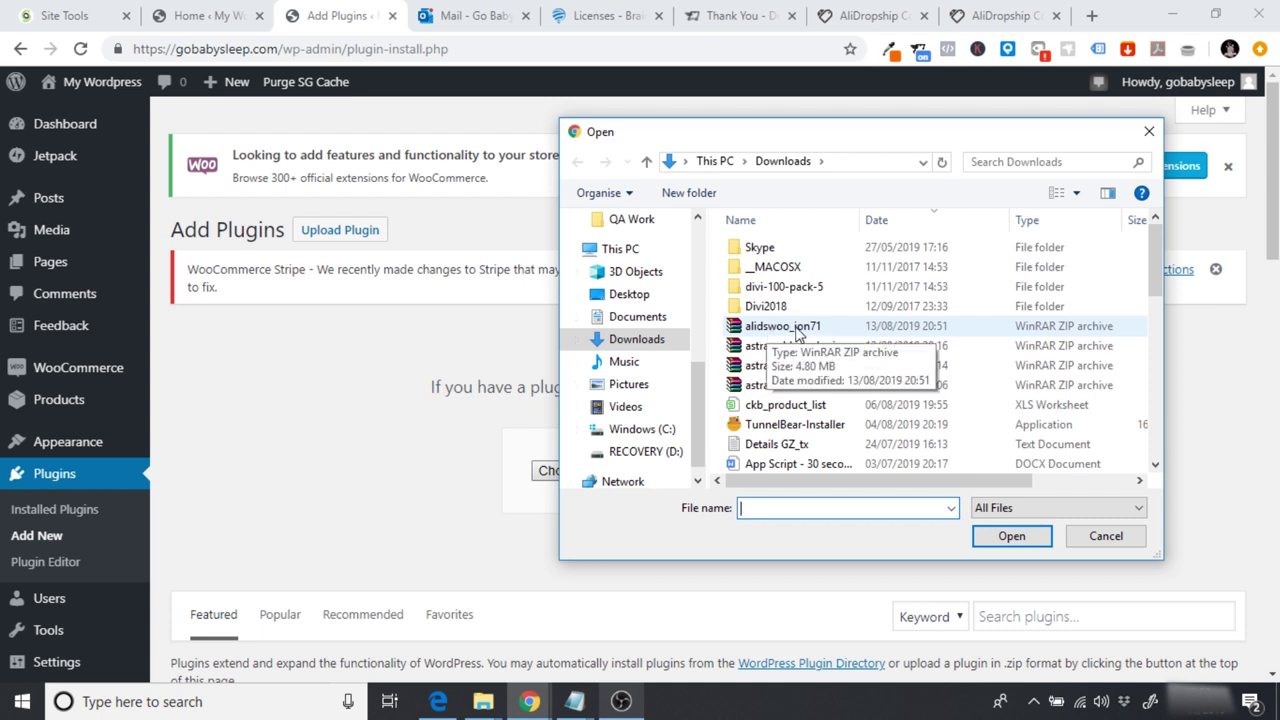
{"action": "left_click", "coordinate": [805, 332]}
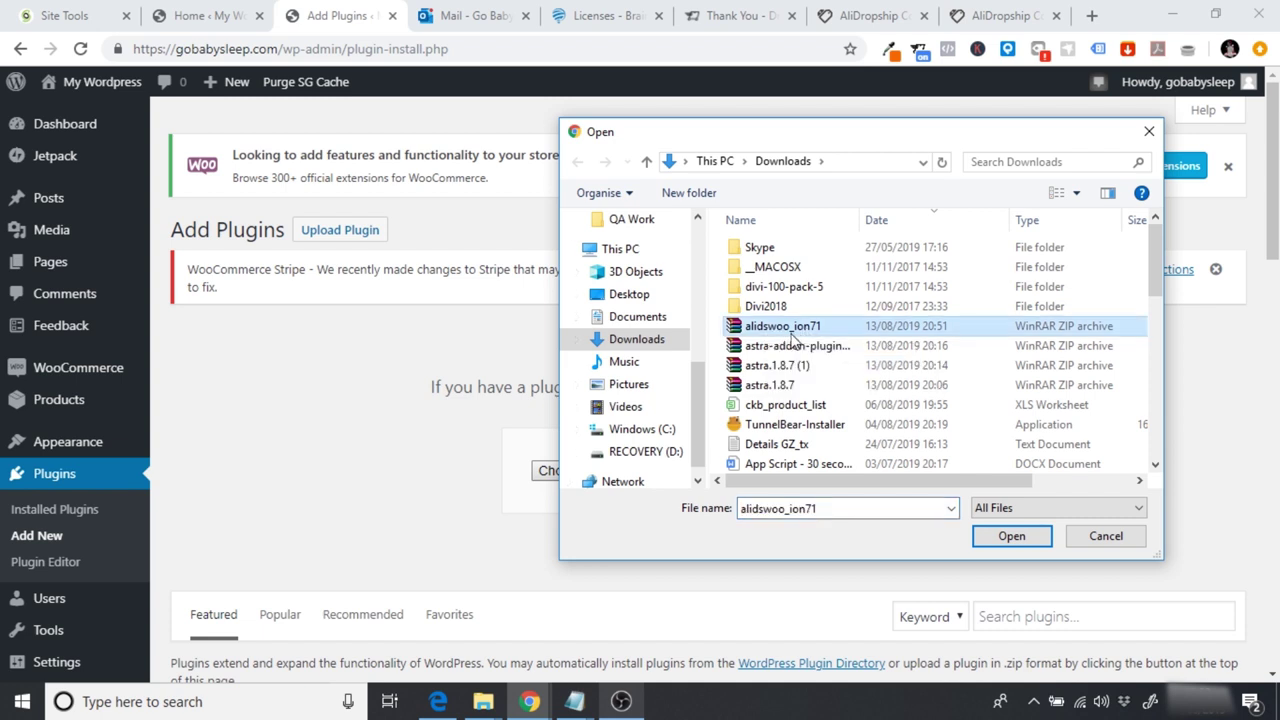
{"action": "left_click", "coordinate": [985, 536]}
{"action": "left_click", "coordinate": [822, 474]}
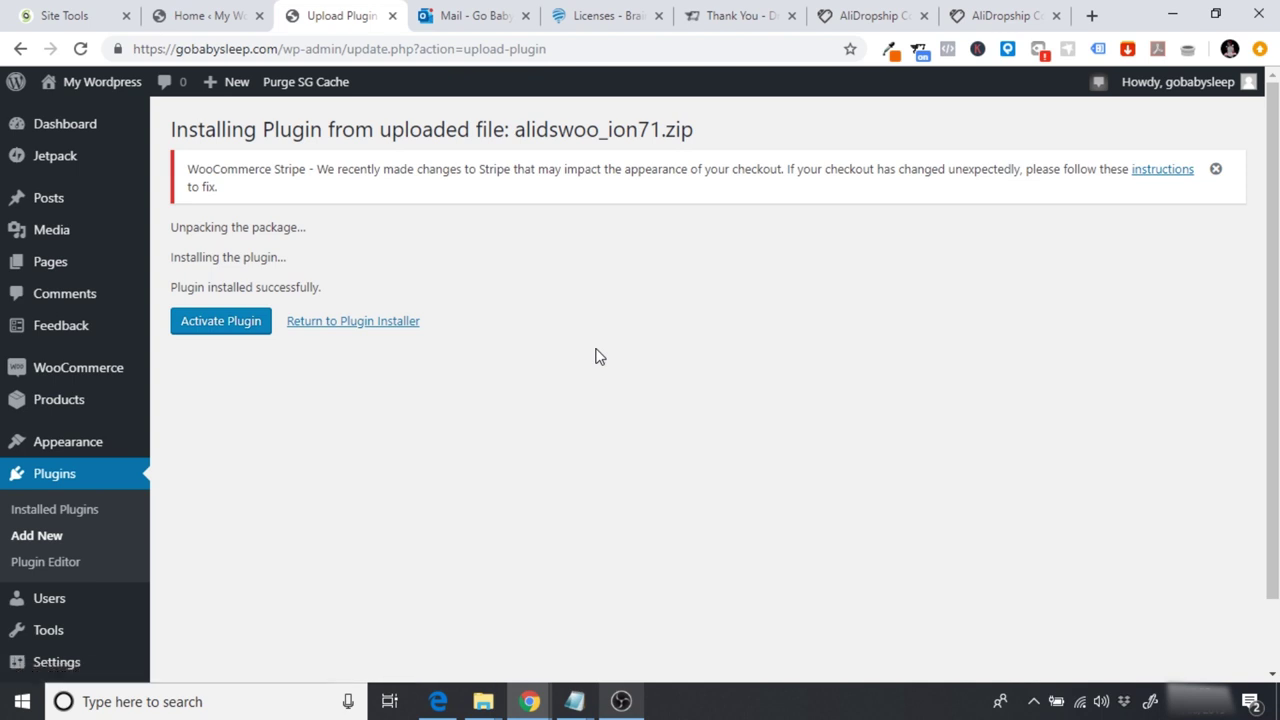
{"action": "left_click", "coordinate": [229, 320]}
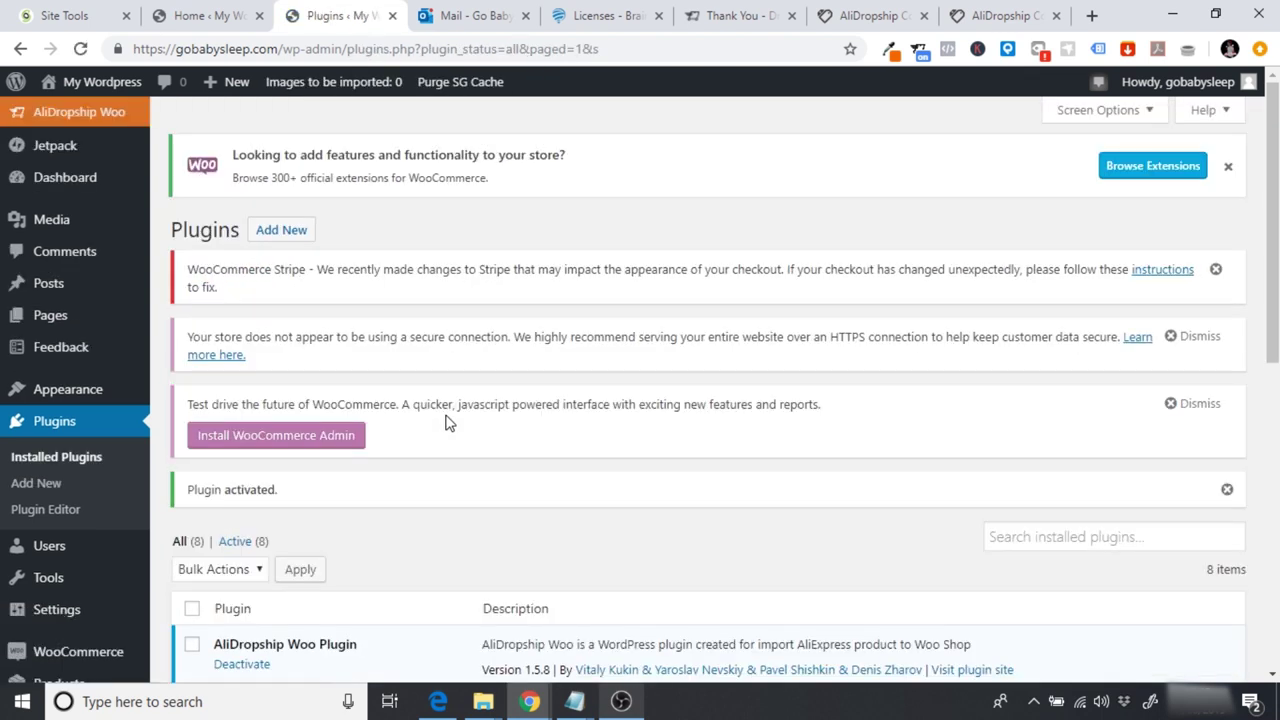
Step: Copy the purchased license key into AliDropship Woo > License and activate it
{"action": "left_click", "coordinate": [88, 115]}
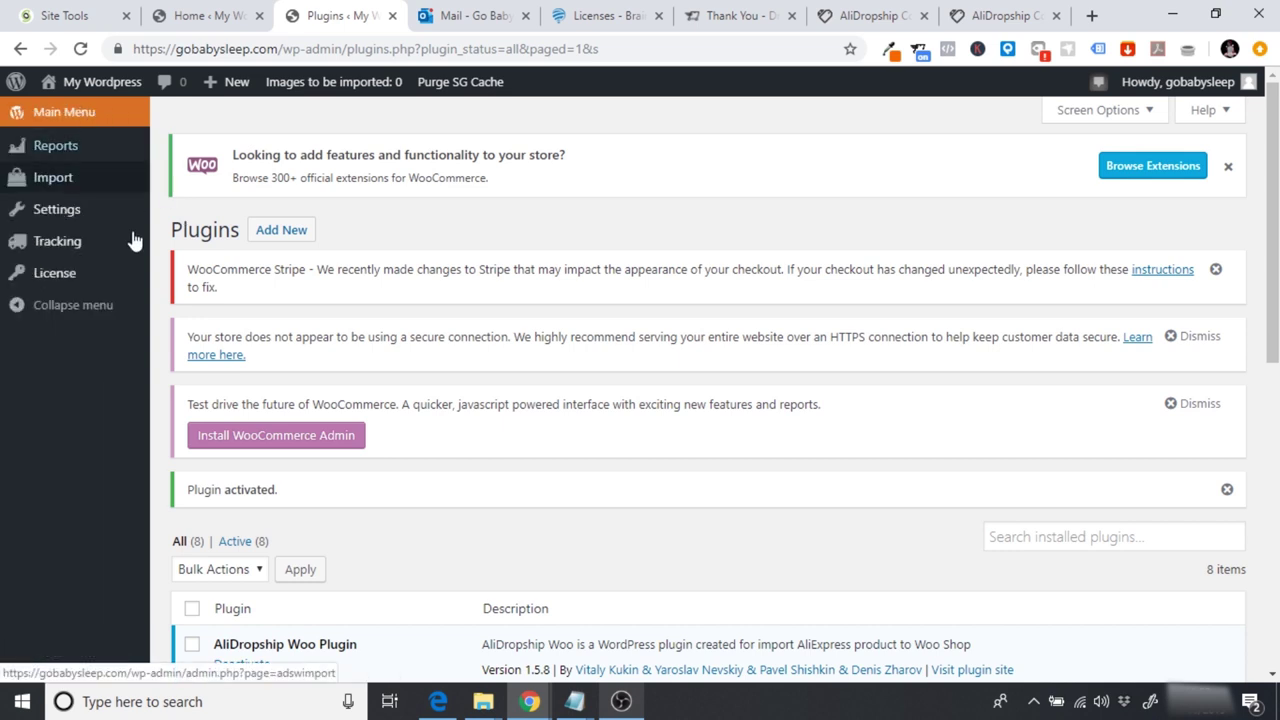
{"action": "left_click", "coordinate": [58, 276]}
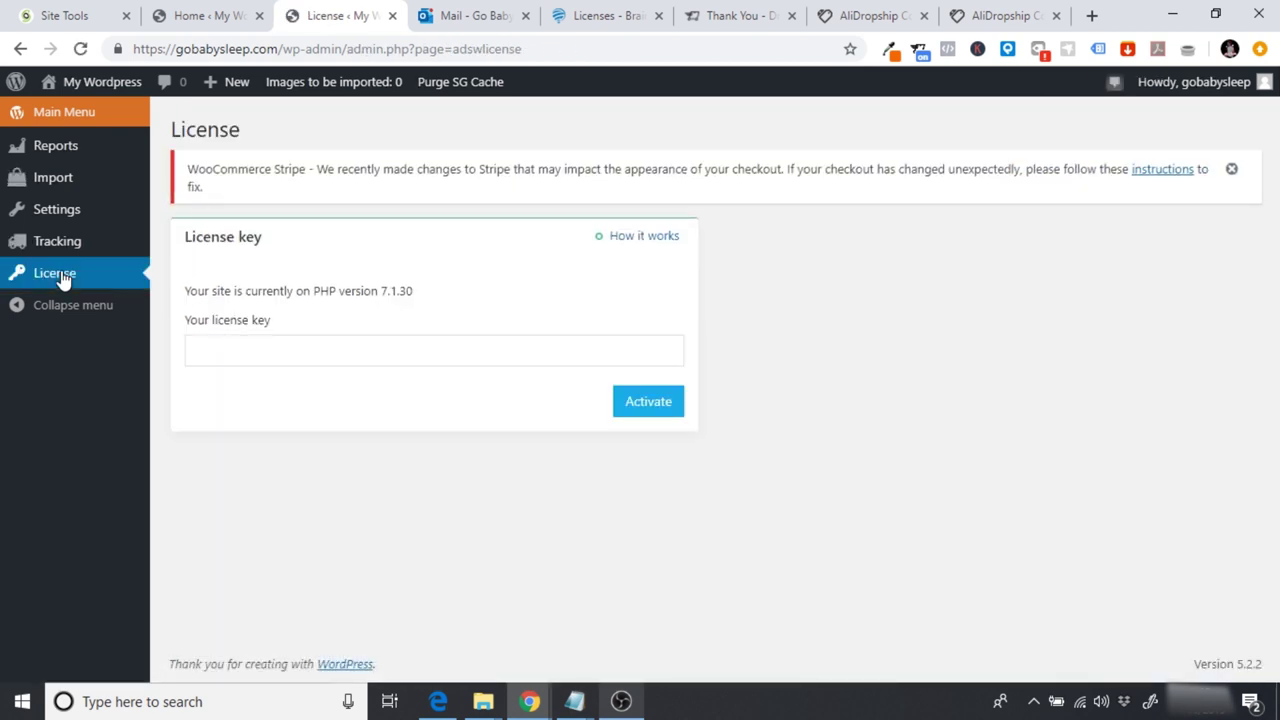
{"action": "left_click", "coordinate": [730, 12]}
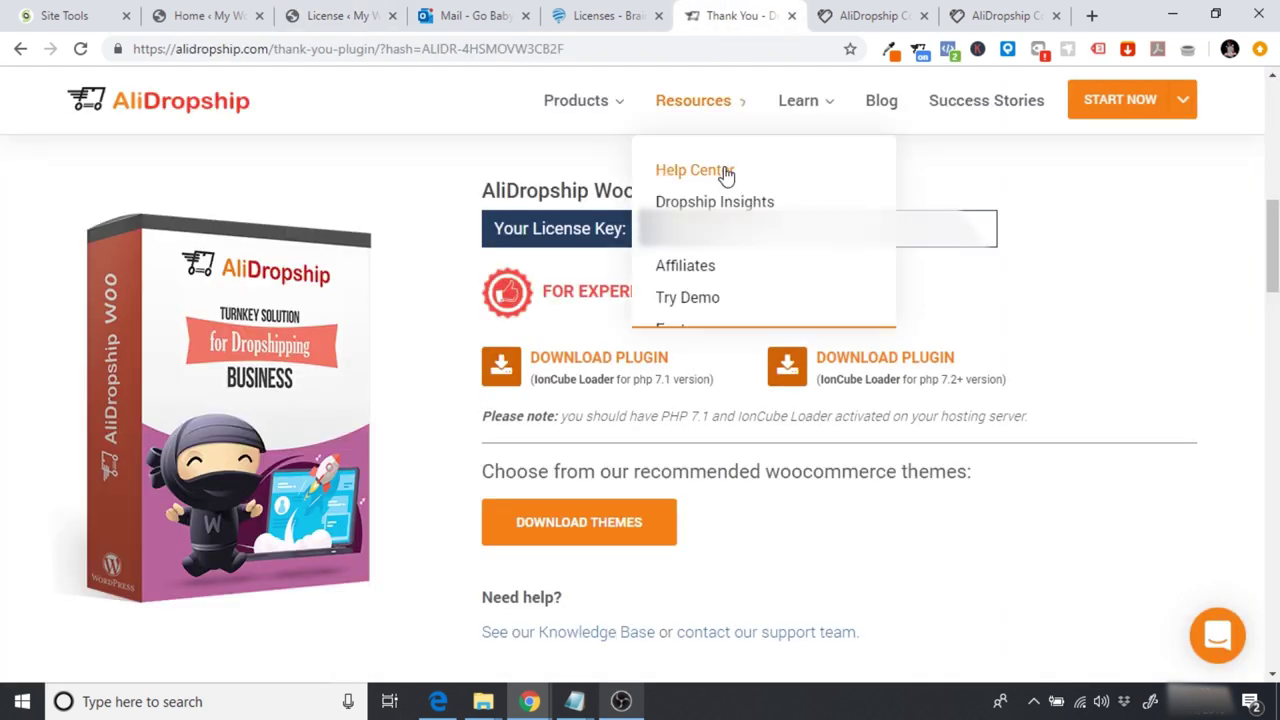
{"action": "double_click", "coordinate": [800, 228]}
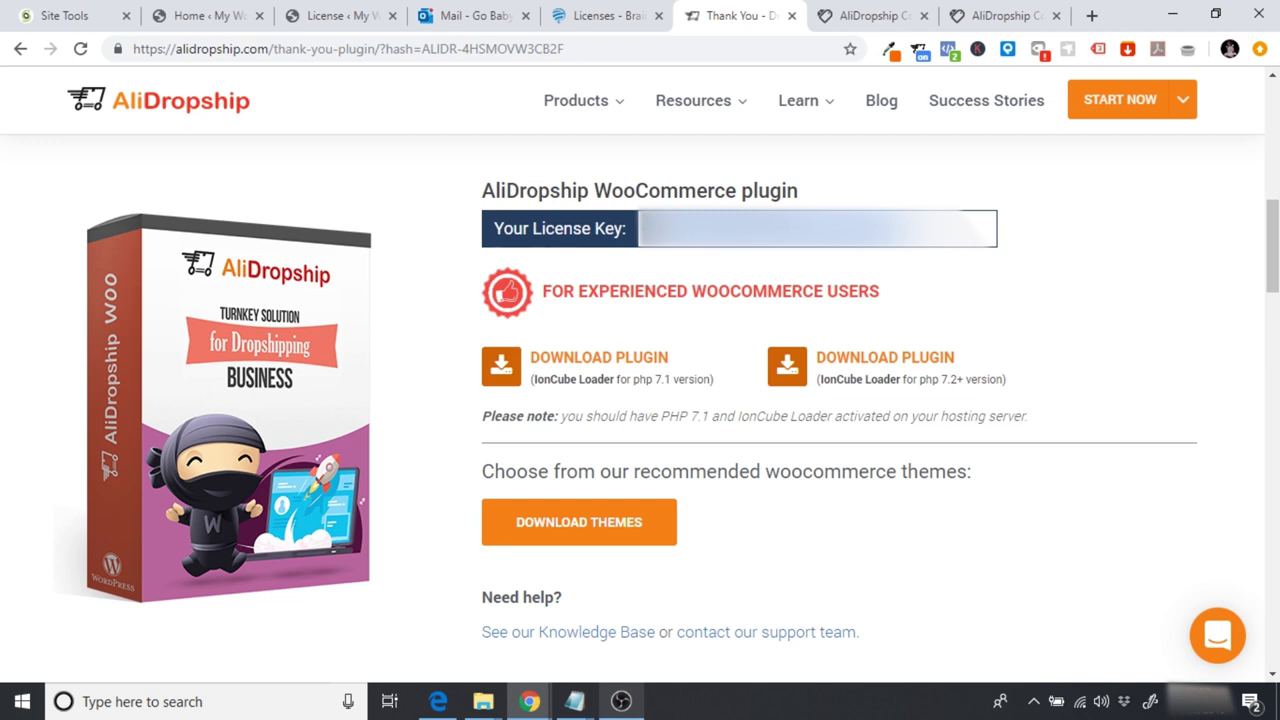
{"action": "left_click", "coordinate": [320, 18]}
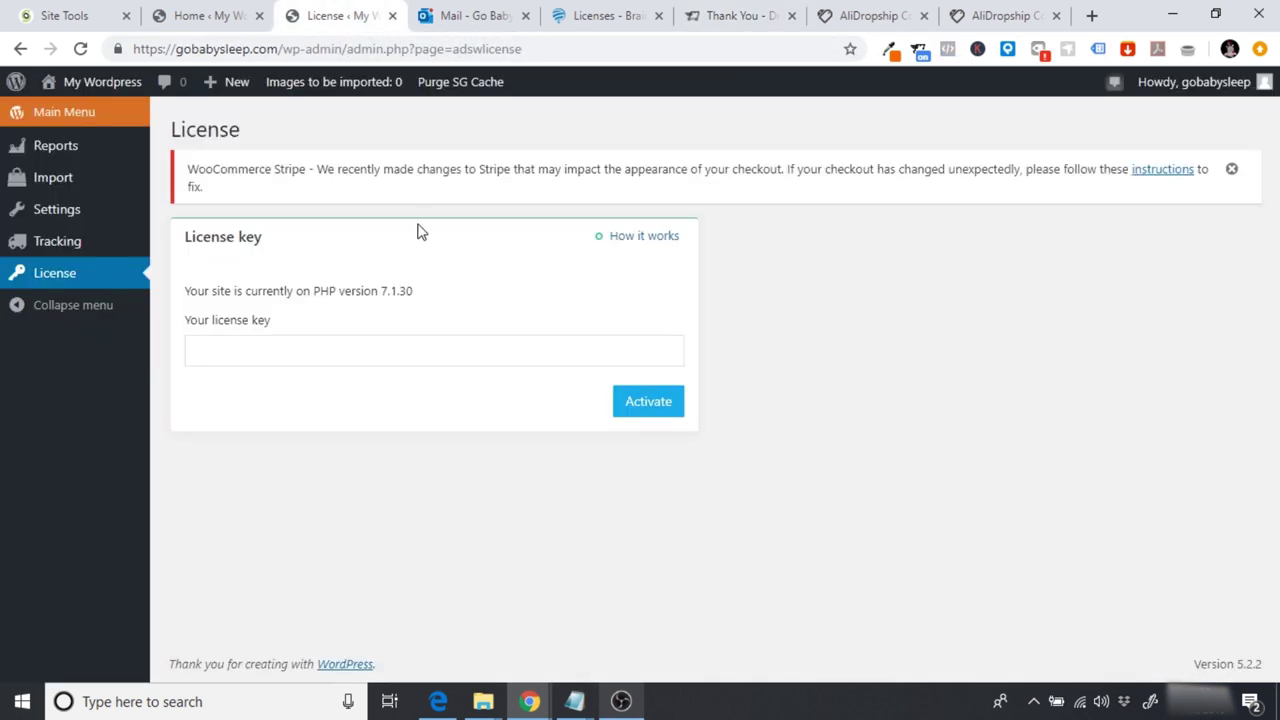
{"action": "left_click", "coordinate": [272, 345]}
{"action": "key", "text": "ctrl+v"}
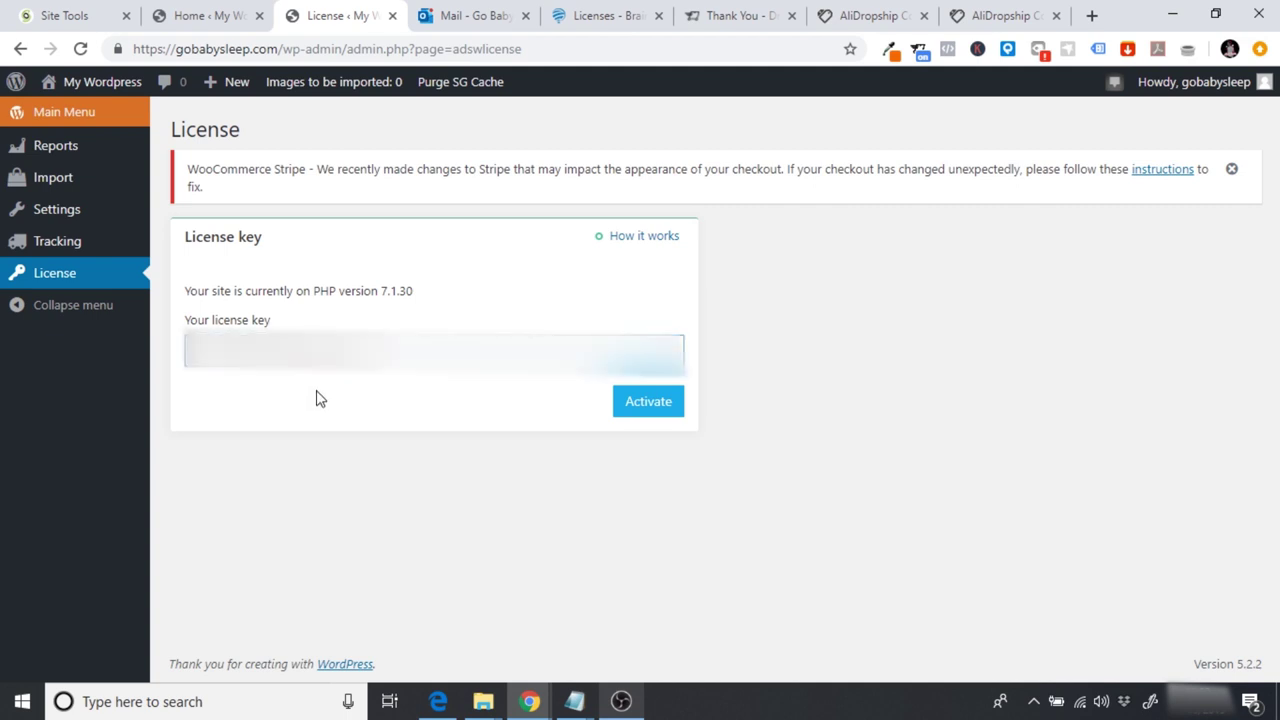
{"action": "left_click", "coordinate": [650, 402]}
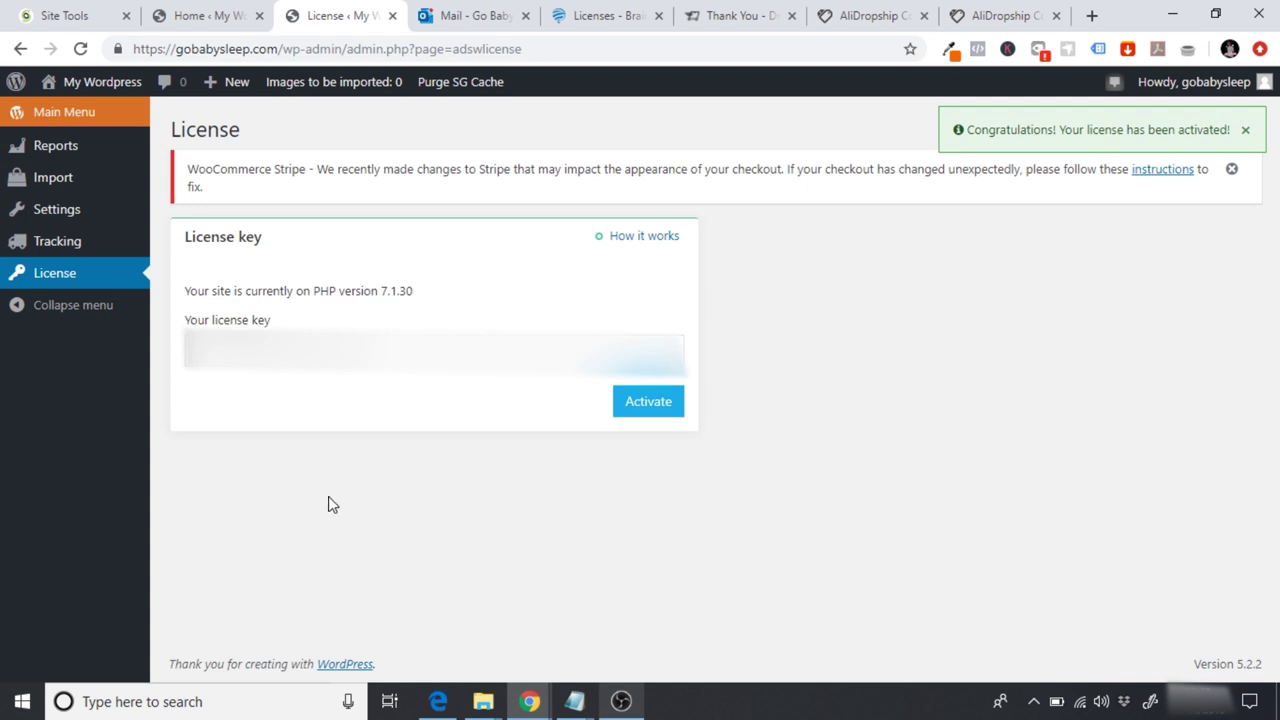
{"action": "left_click", "coordinate": [54, 112]}
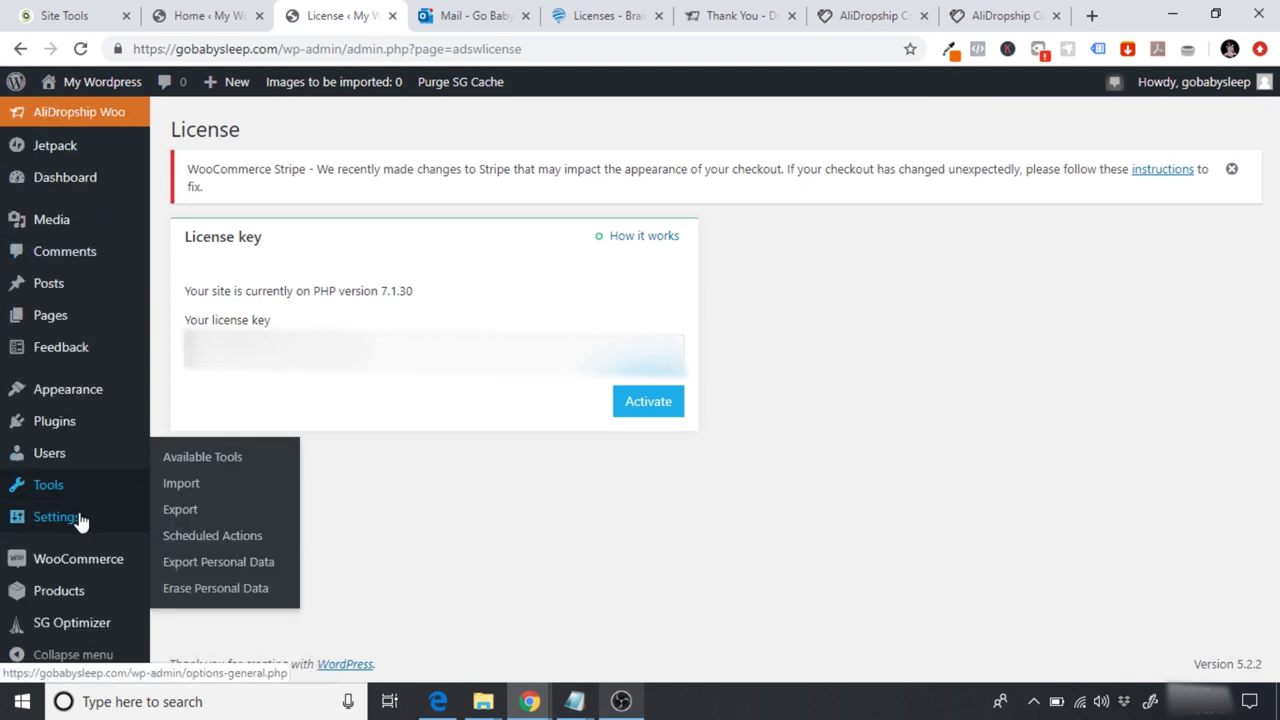
Step: Change the WordPress Address and Site Address from http to https and save General Settings
{"action": "mouse_move", "coordinate": [80, 517]}
{"action": "left_click", "coordinate": [180, 431]}
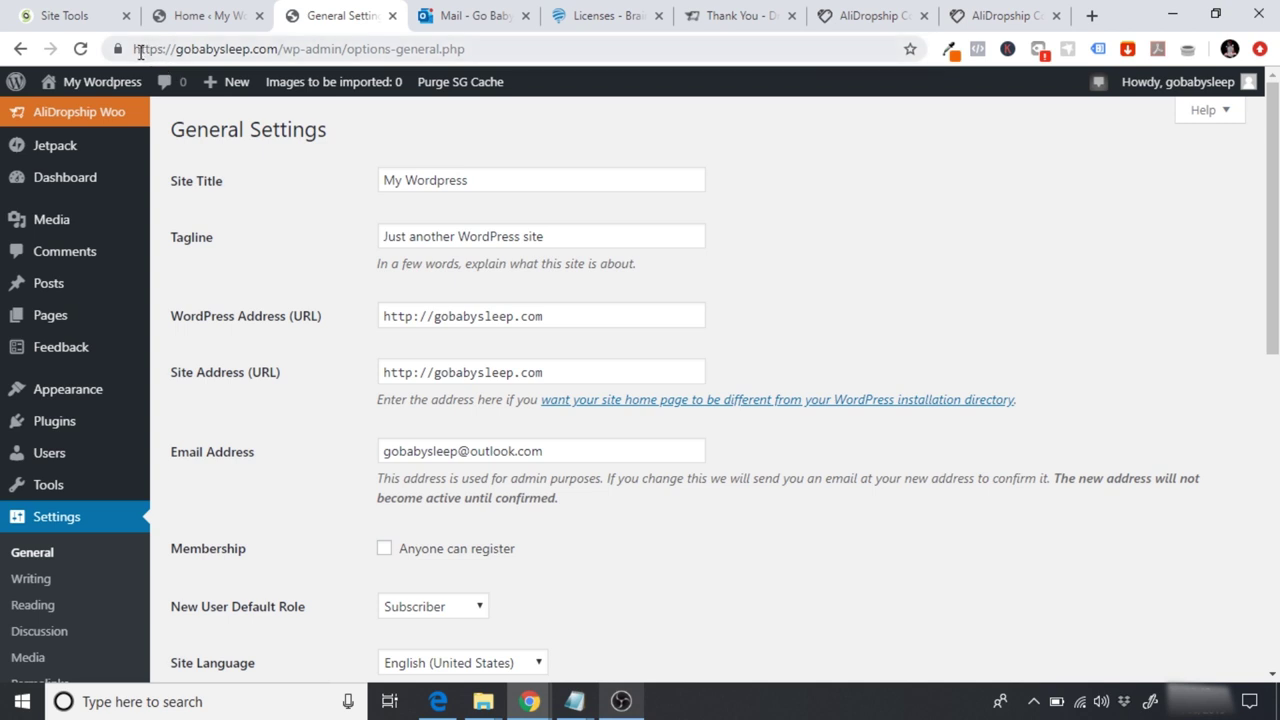
{"action": "left_click", "coordinate": [413, 319]}
{"action": "type", "text": "s"}
{"action": "left_click", "coordinate": [415, 370]}
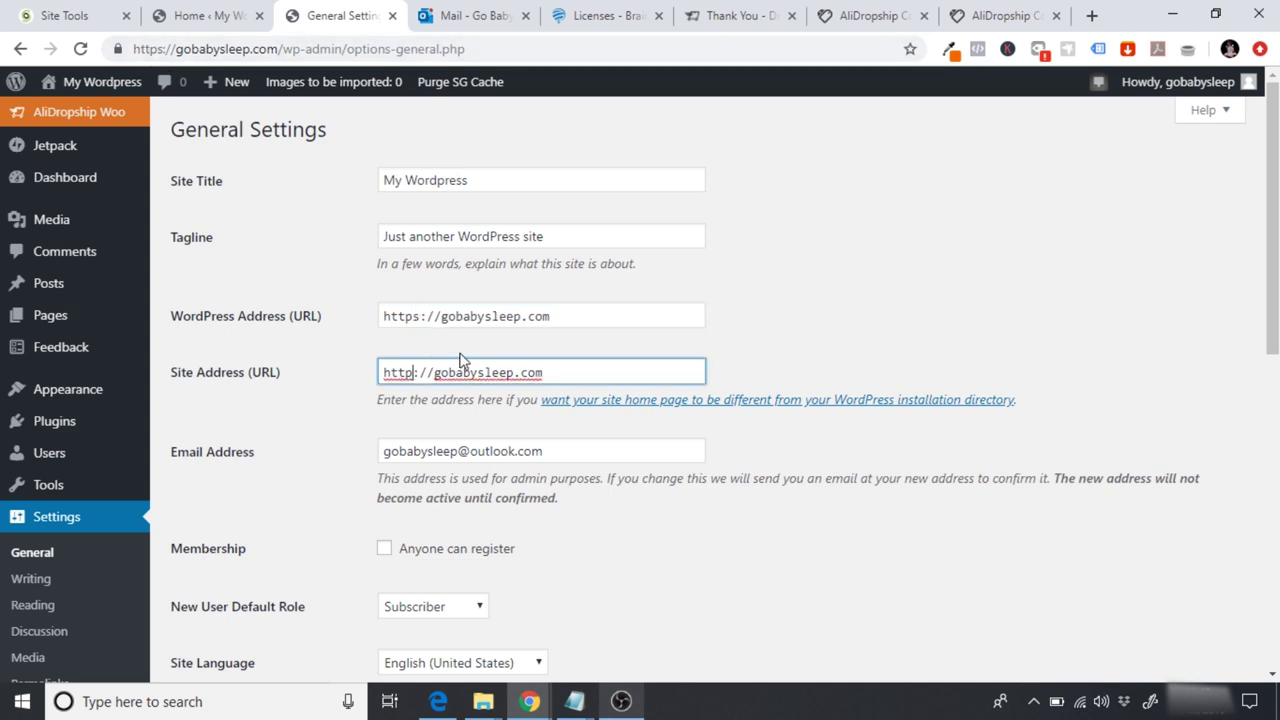
{"action": "type", "text": "s"}
{"action": "left_click", "coordinate": [778, 339]}
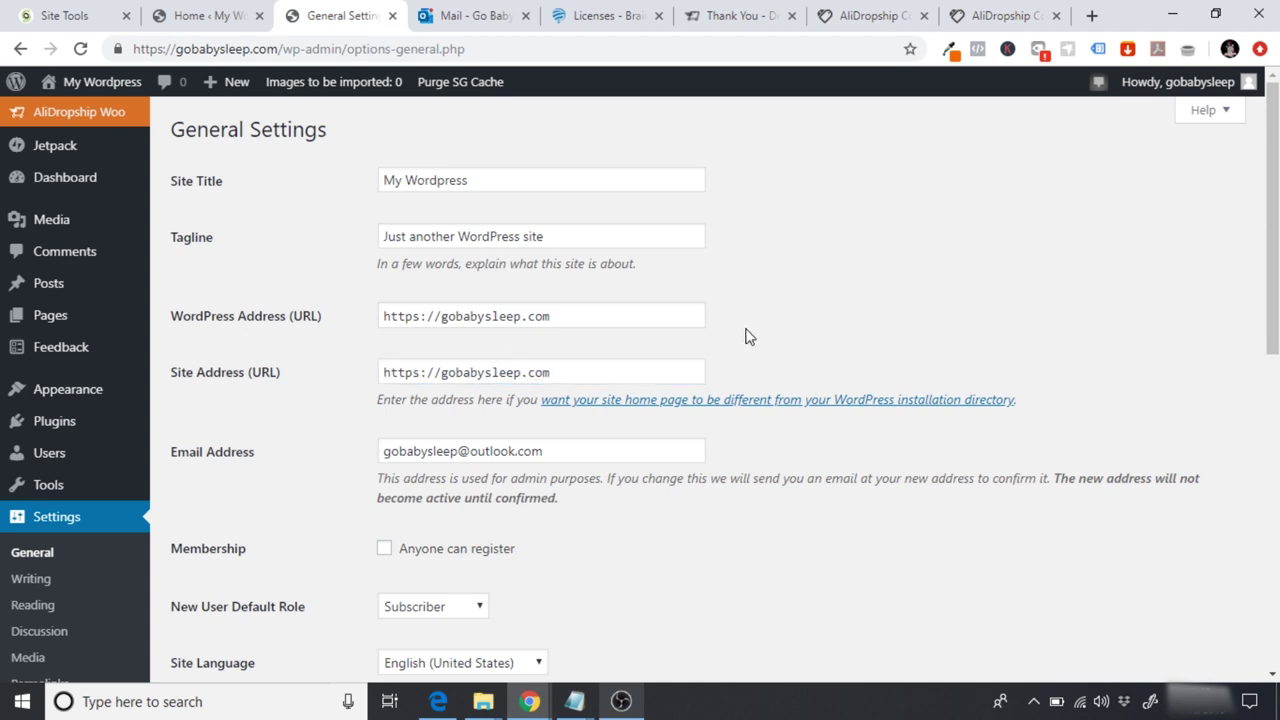
{"action": "left_click_drag", "start_coordinate": [581, 324], "coordinate": [350, 342]}
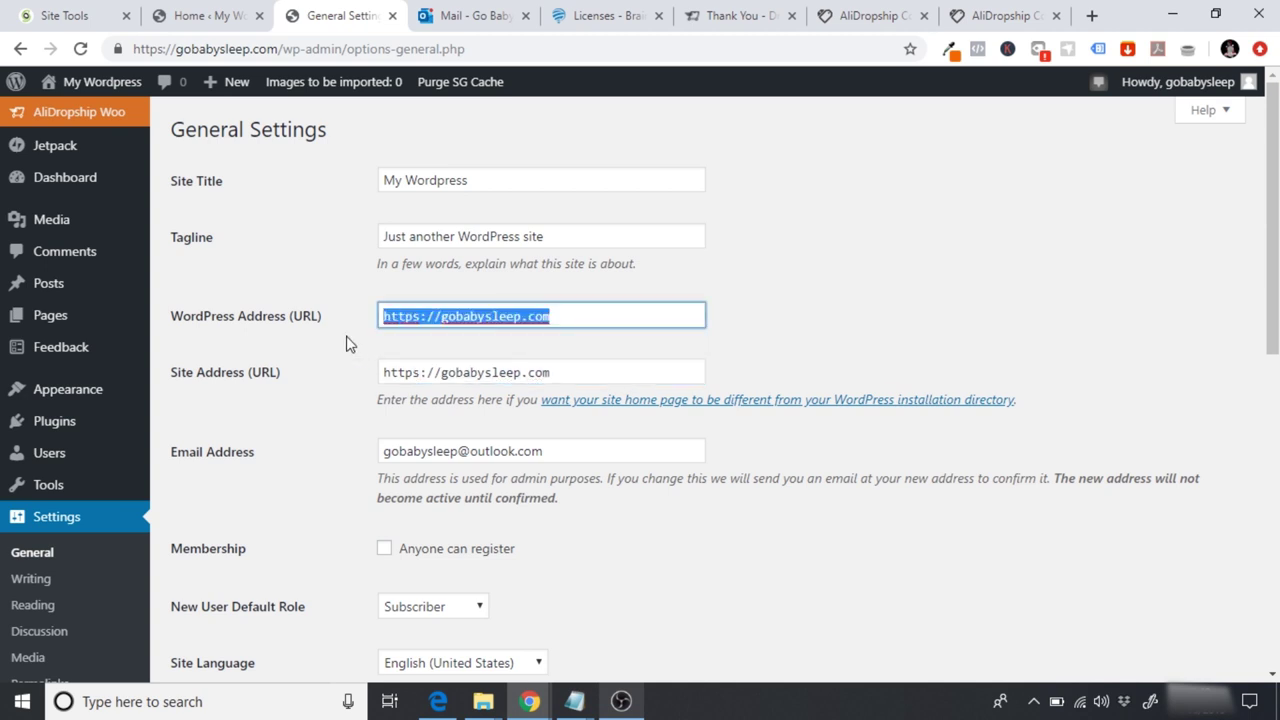
{"action": "left_click", "coordinate": [896, 299]}
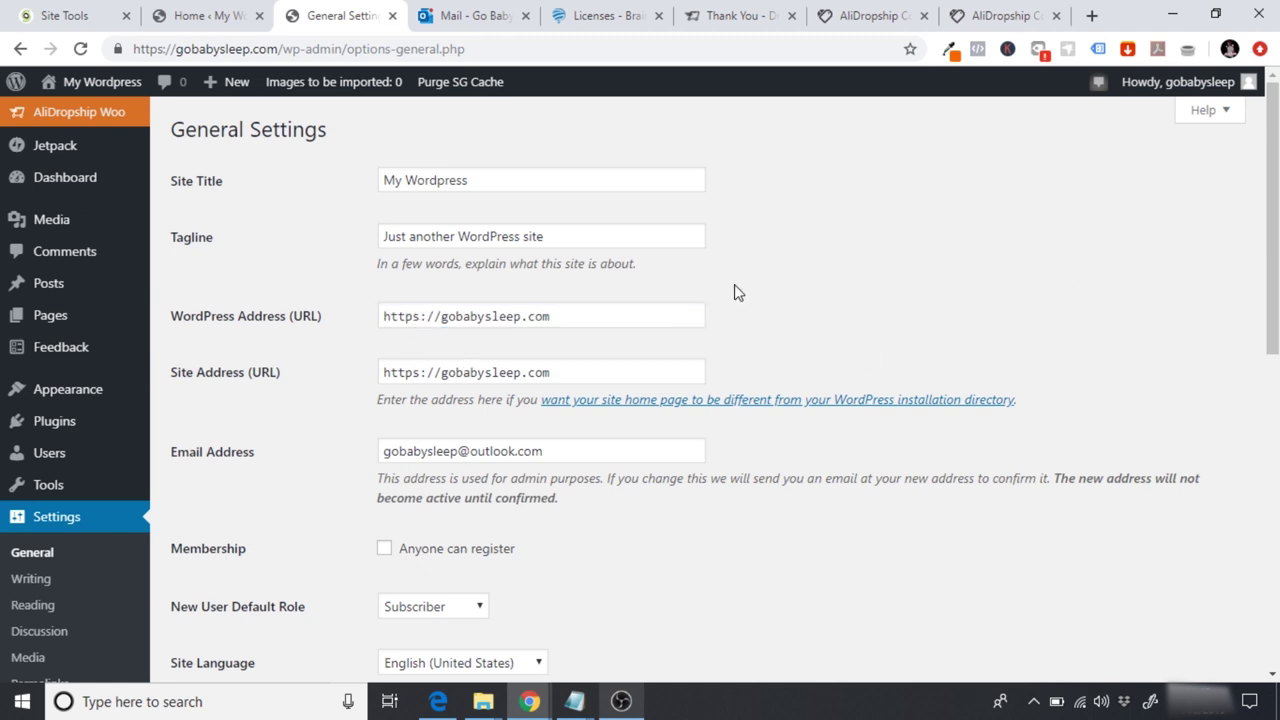
{"action": "left_click_drag", "start_coordinate": [1262, 191], "coordinate": [1268, 523]}
{"action": "left_click", "coordinate": [246, 598]}
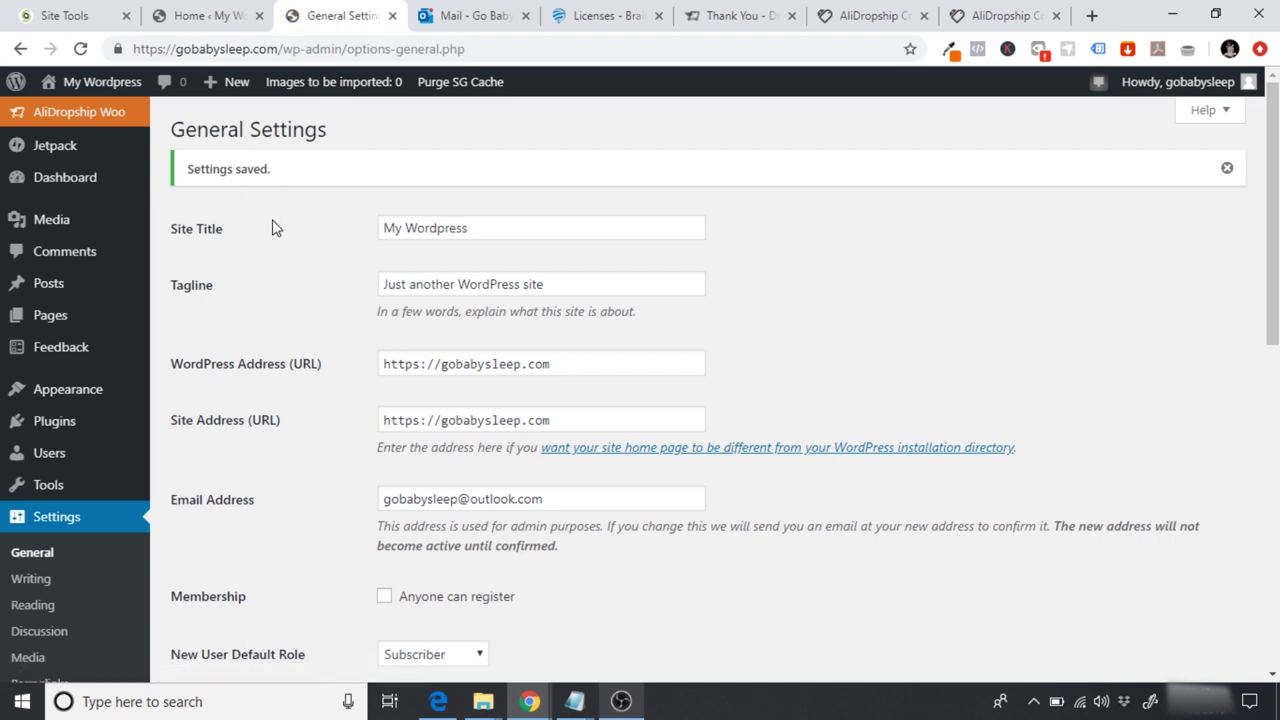
{"action": "left_click", "coordinate": [42, 118]}
Step: Reactivate the AliDropship license, then review General settings' Order Fulfilment and 17Track tracking options
{"action": "left_click", "coordinate": [52, 273]}
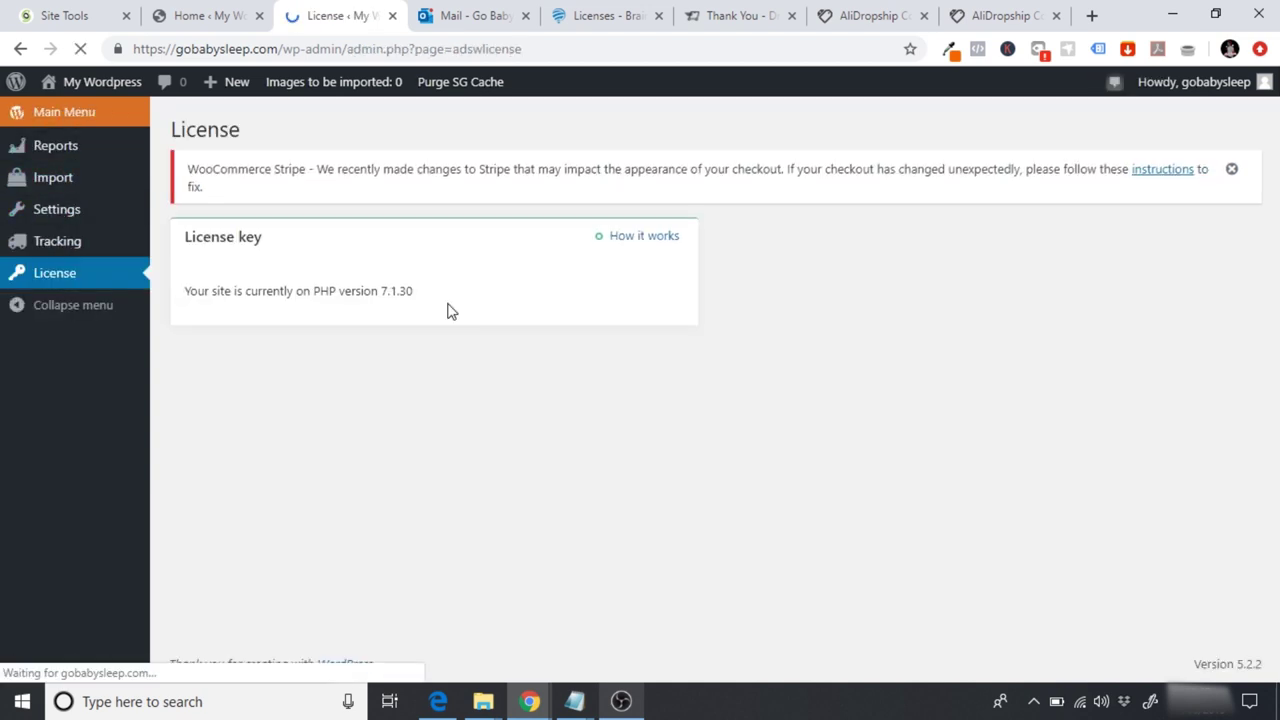
{"action": "left_click", "coordinate": [636, 404]}
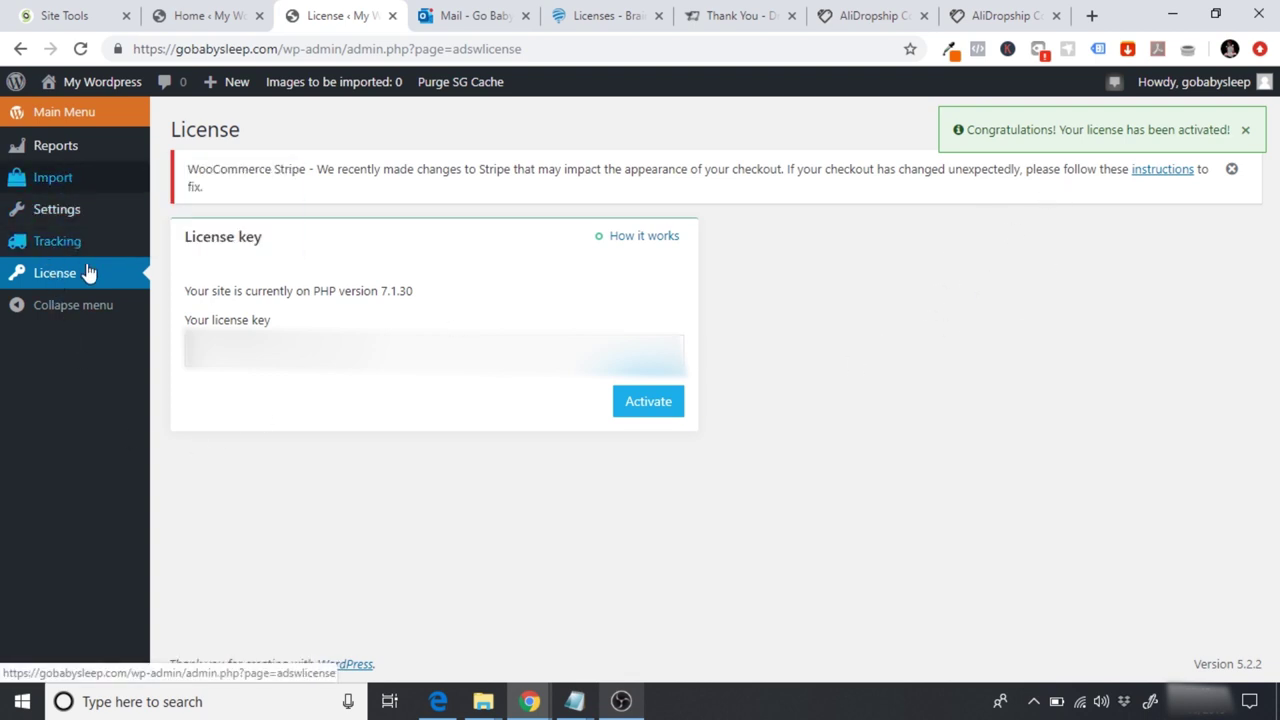
{"action": "mouse_move", "coordinate": [103, 190]}
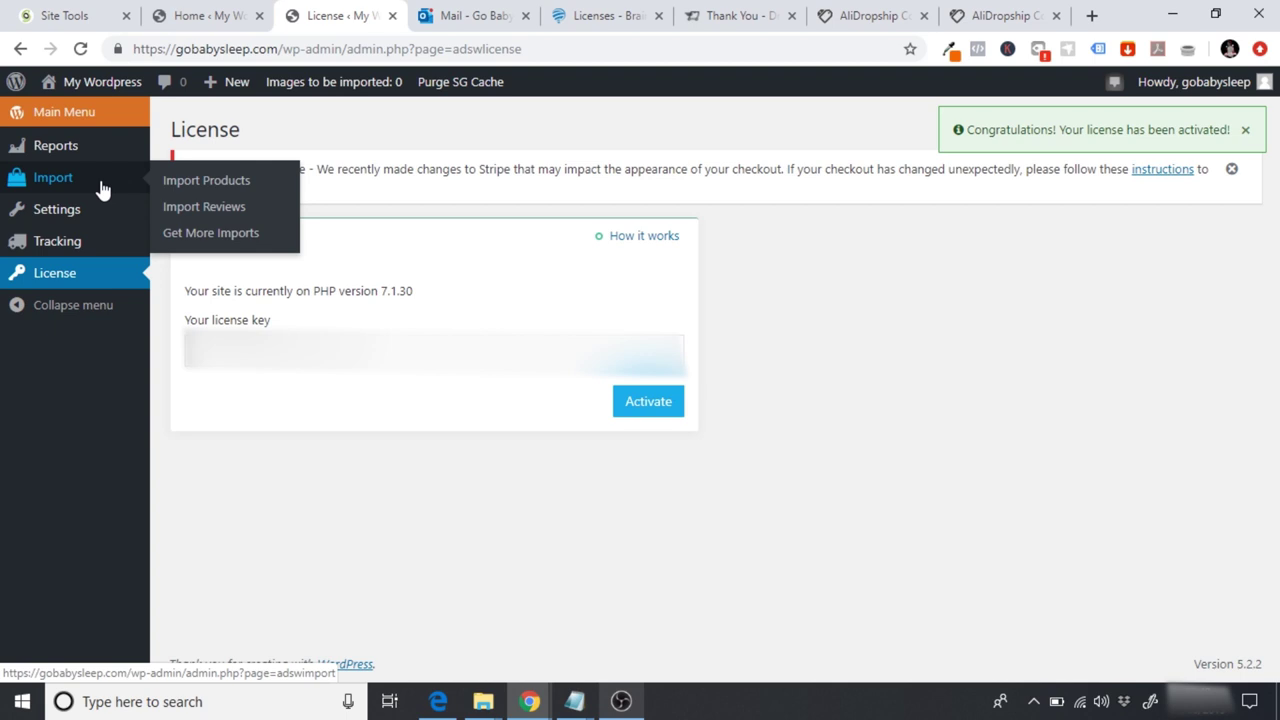
{"action": "mouse_move", "coordinate": [63, 211]}
{"action": "left_click", "coordinate": [172, 213]}
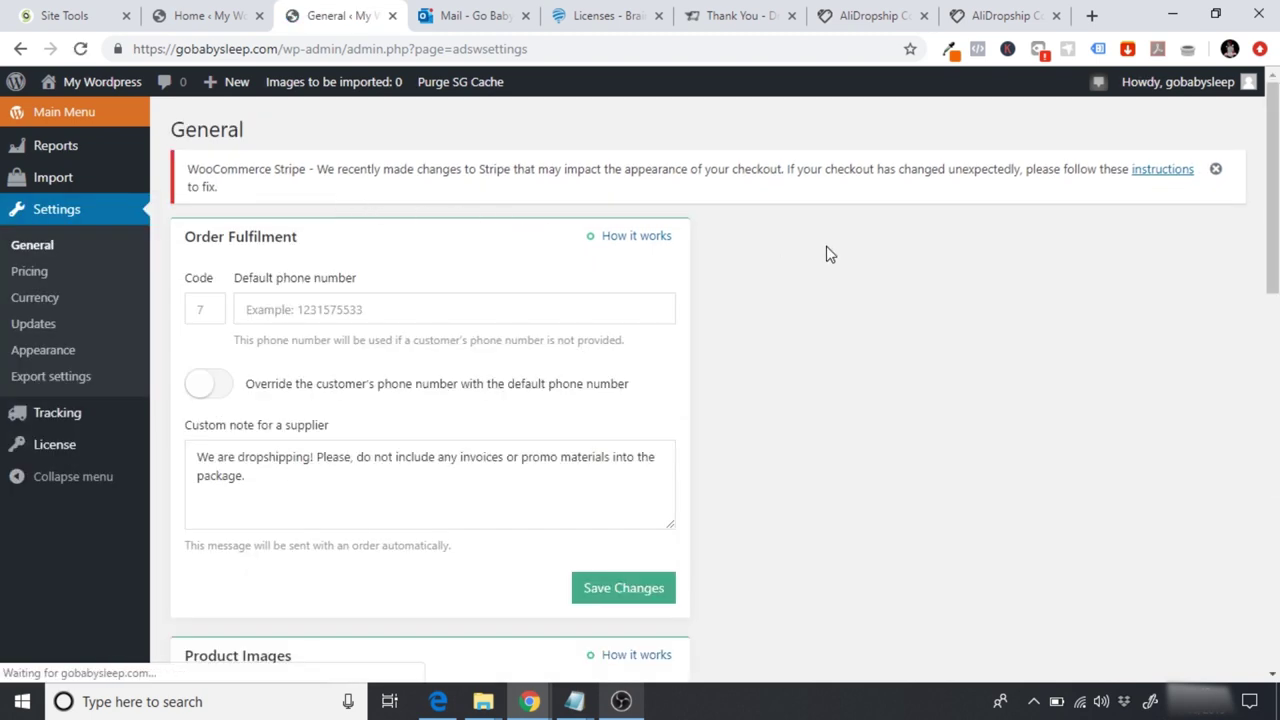
{"action": "scroll", "coordinate": [829, 251], "scroll_direction": "down", "scroll_amount": 1}
{"action": "scroll", "coordinate": [1262, 142], "scroll_direction": "down", "scroll_amount": 7}
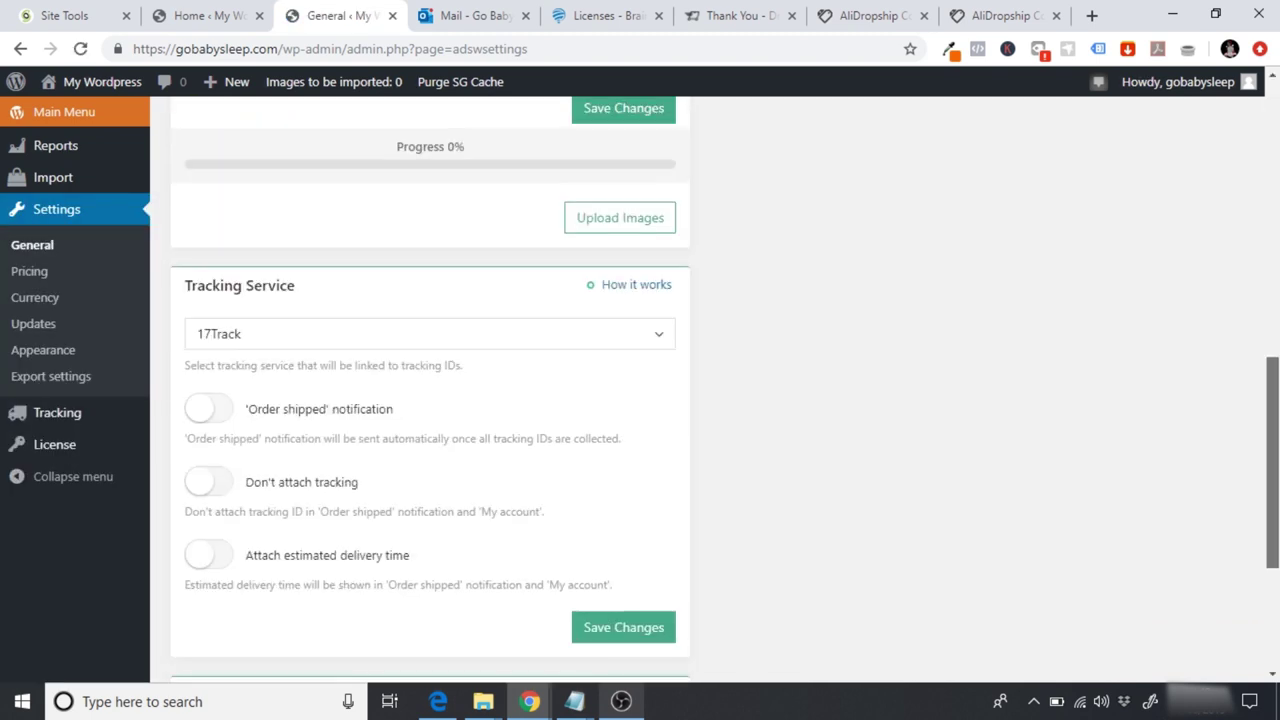
{"action": "scroll", "coordinate": [1262, 142], "scroll_direction": "up", "scroll_amount": 8}
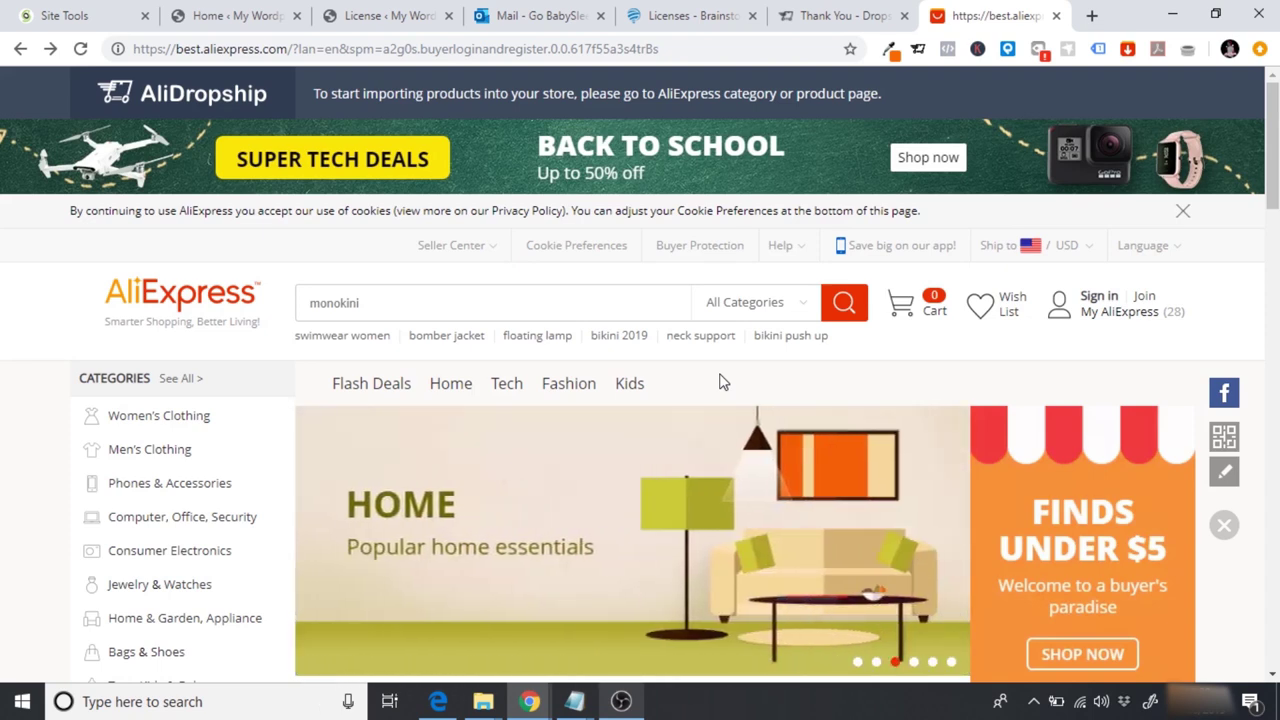
Step: Register a new AliExpress account and continue to the US $2.00 new-user coupon page
{"action": "left_click", "coordinate": [1143, 298]}
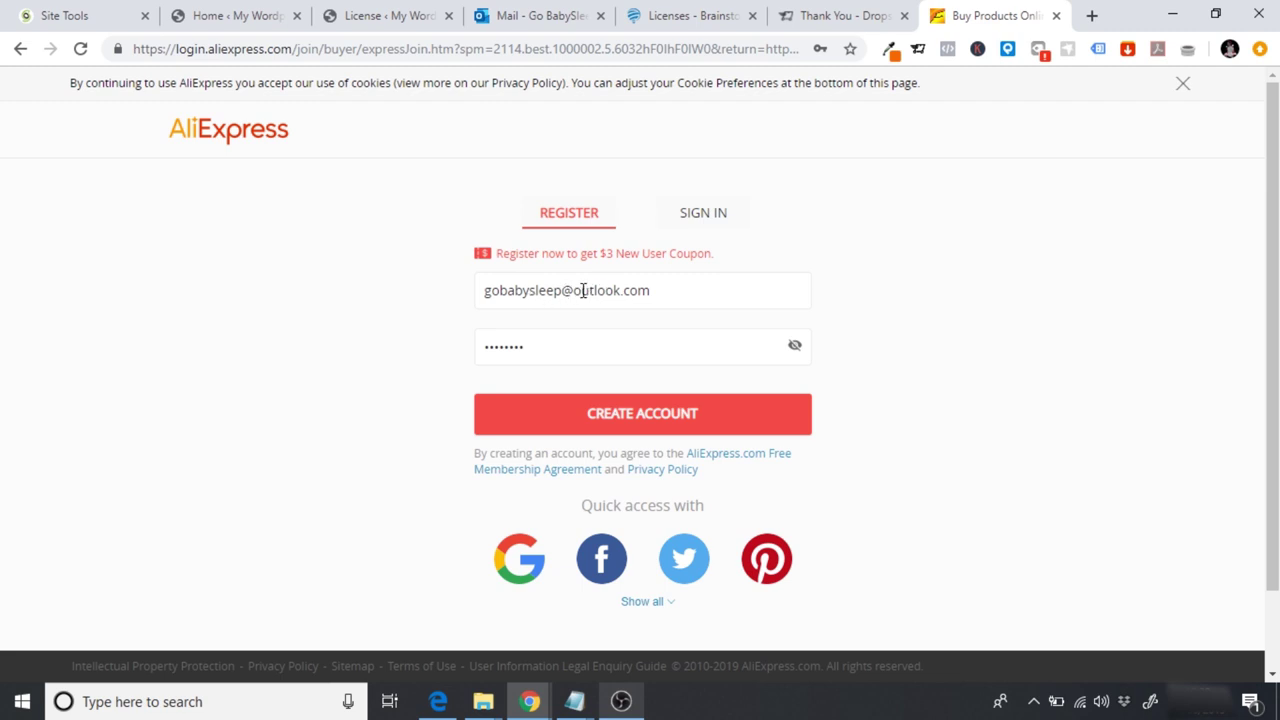
{"action": "left_click", "coordinate": [670, 426]}
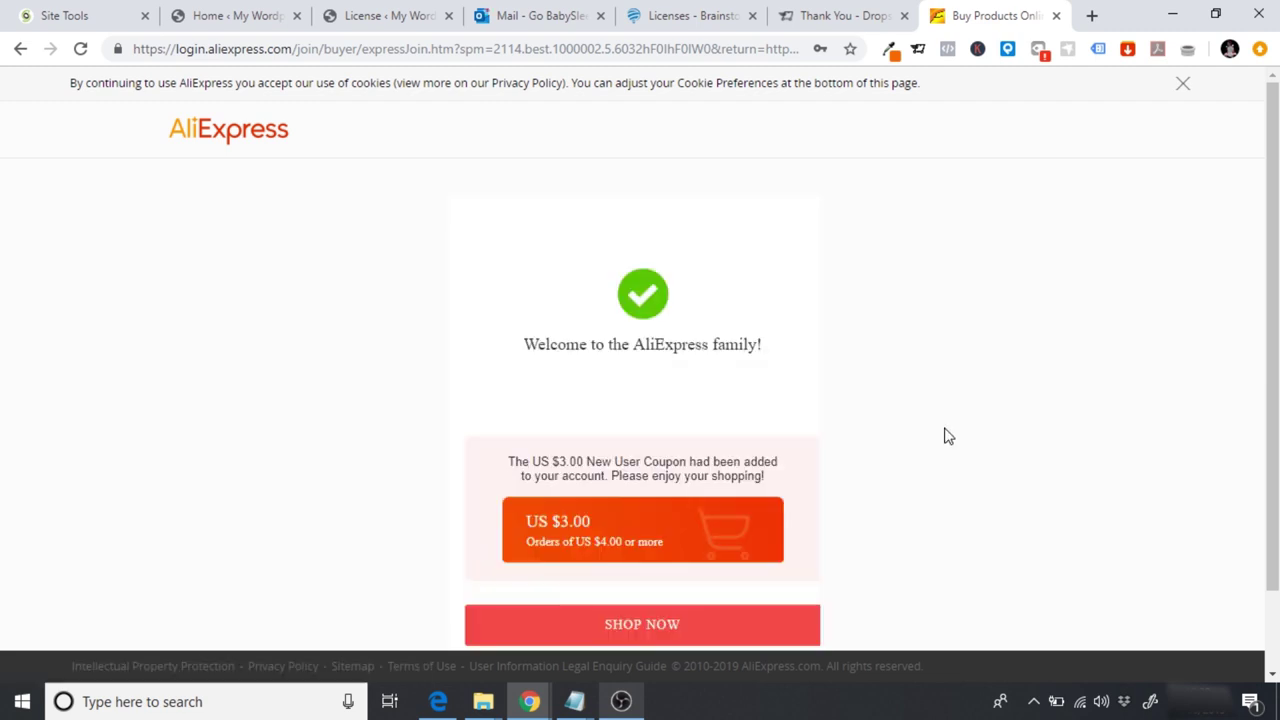
{"action": "scroll", "coordinate": [1270, 350], "scroll_direction": "down", "scroll_amount": 1}
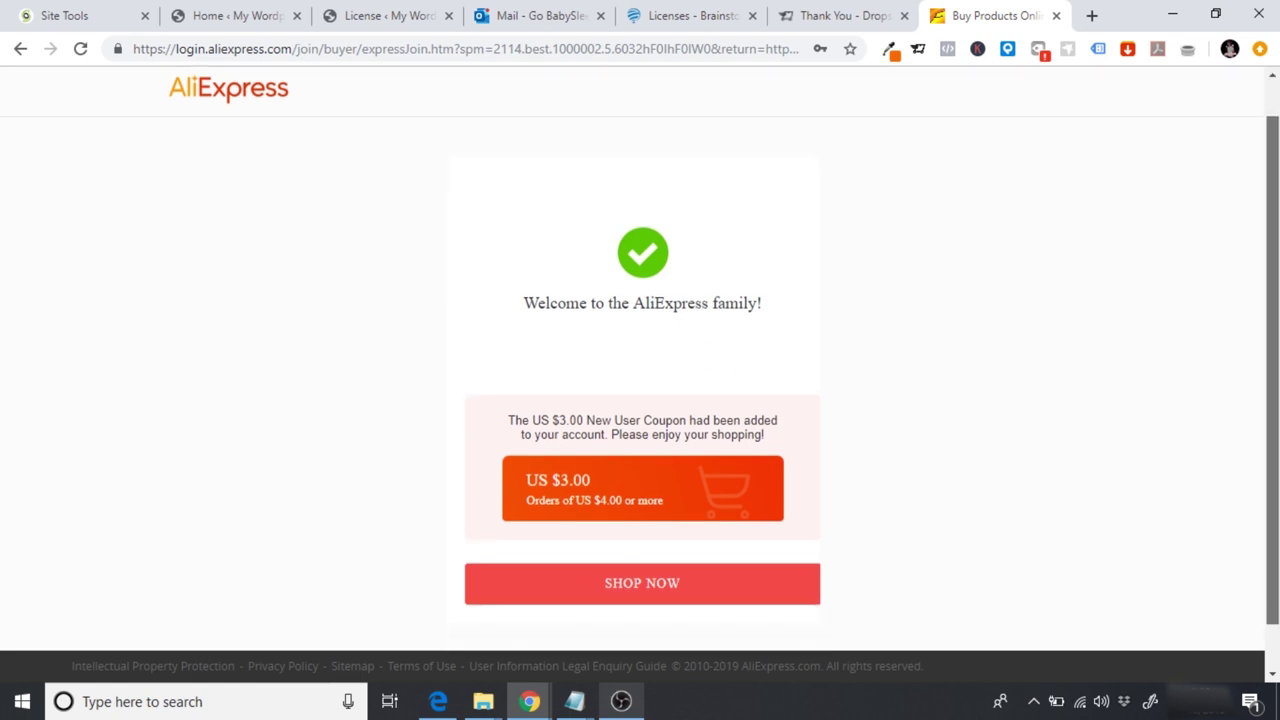
{"action": "left_click", "coordinate": [643, 598]}
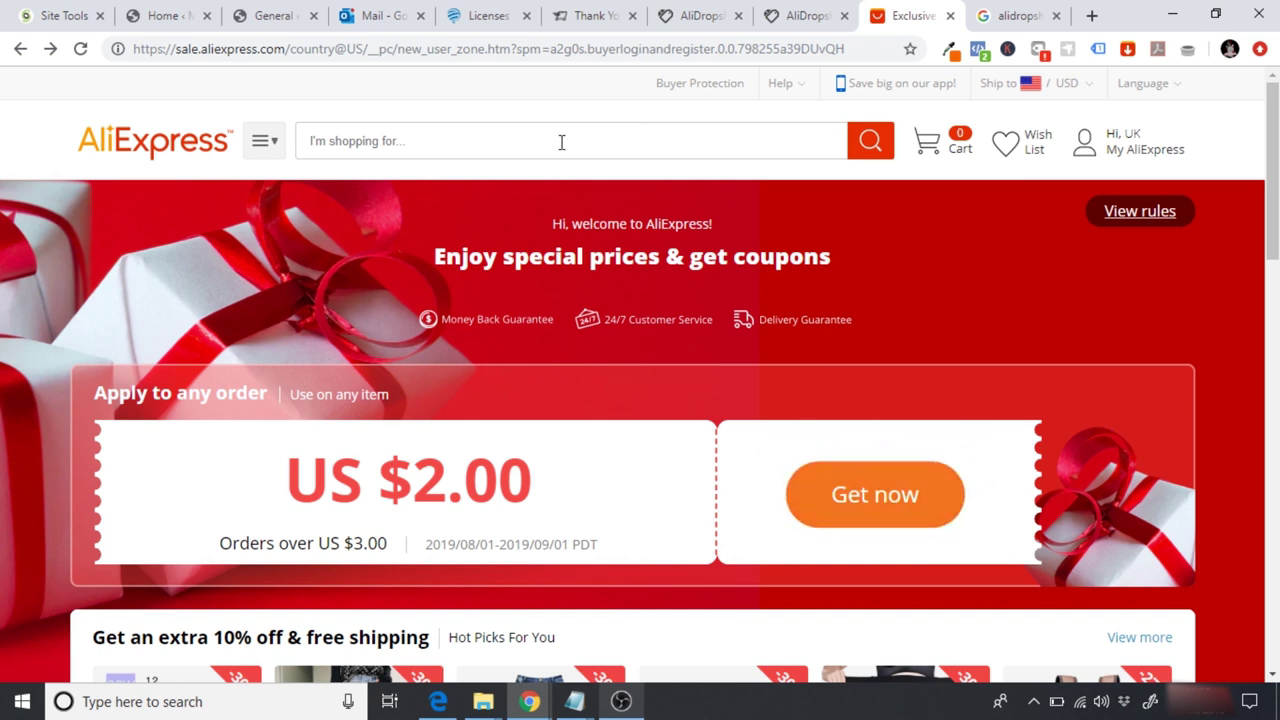
Step: Search AliExpress for 'white noise machine' and open Workingman Store's US $16.59 sound machine
{"action": "type", "text": "white "}
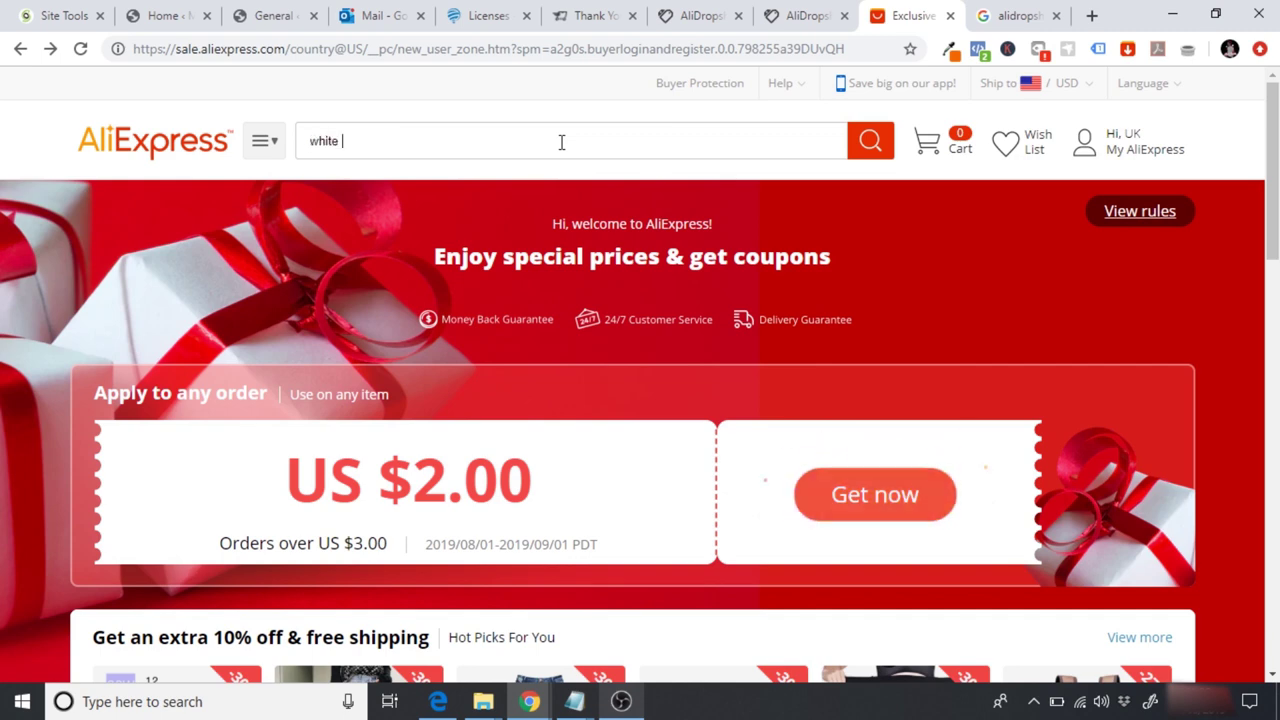
{"action": "type", "text": "nooise"}
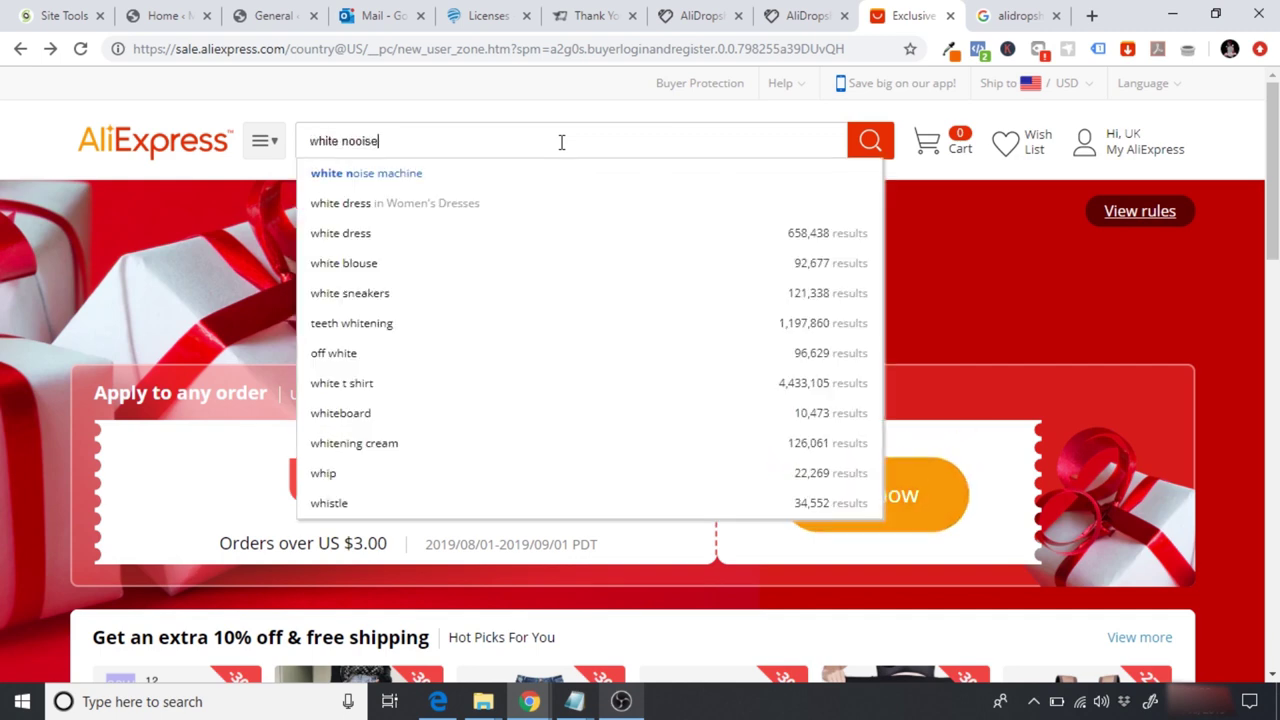
{"action": "left_click", "coordinate": [433, 180]}
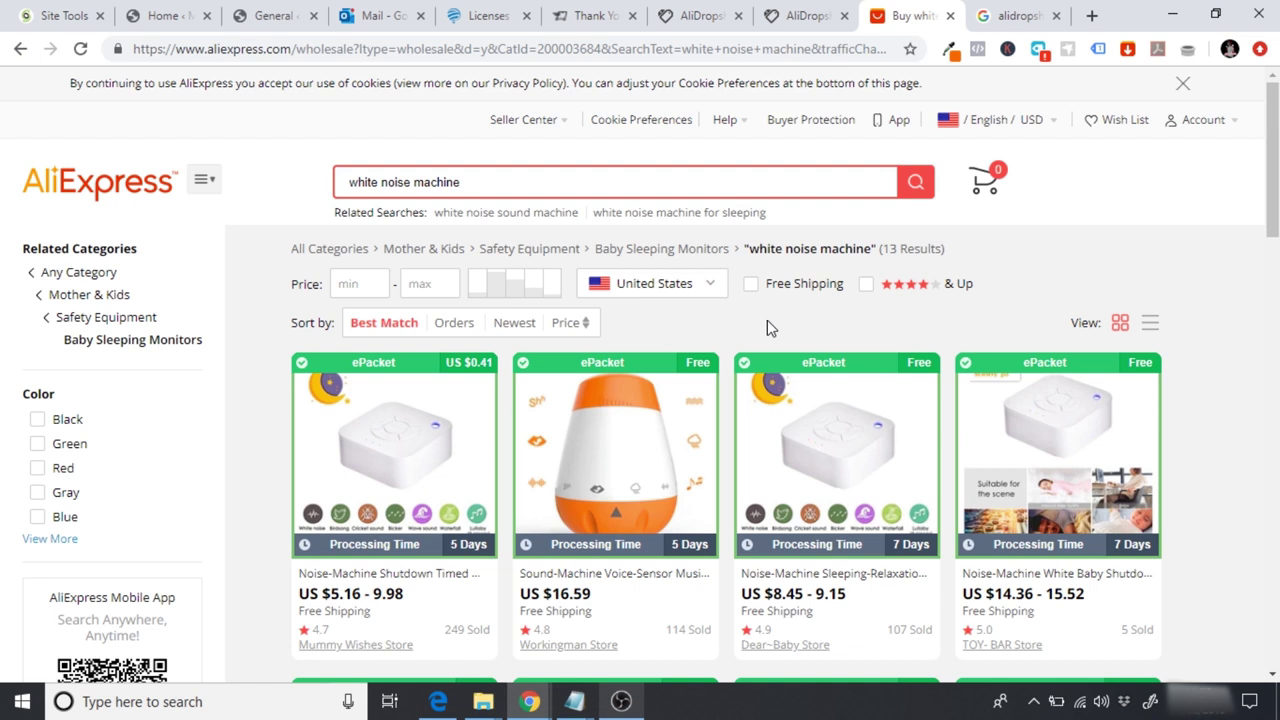
{"action": "left_click", "coordinate": [611, 470]}
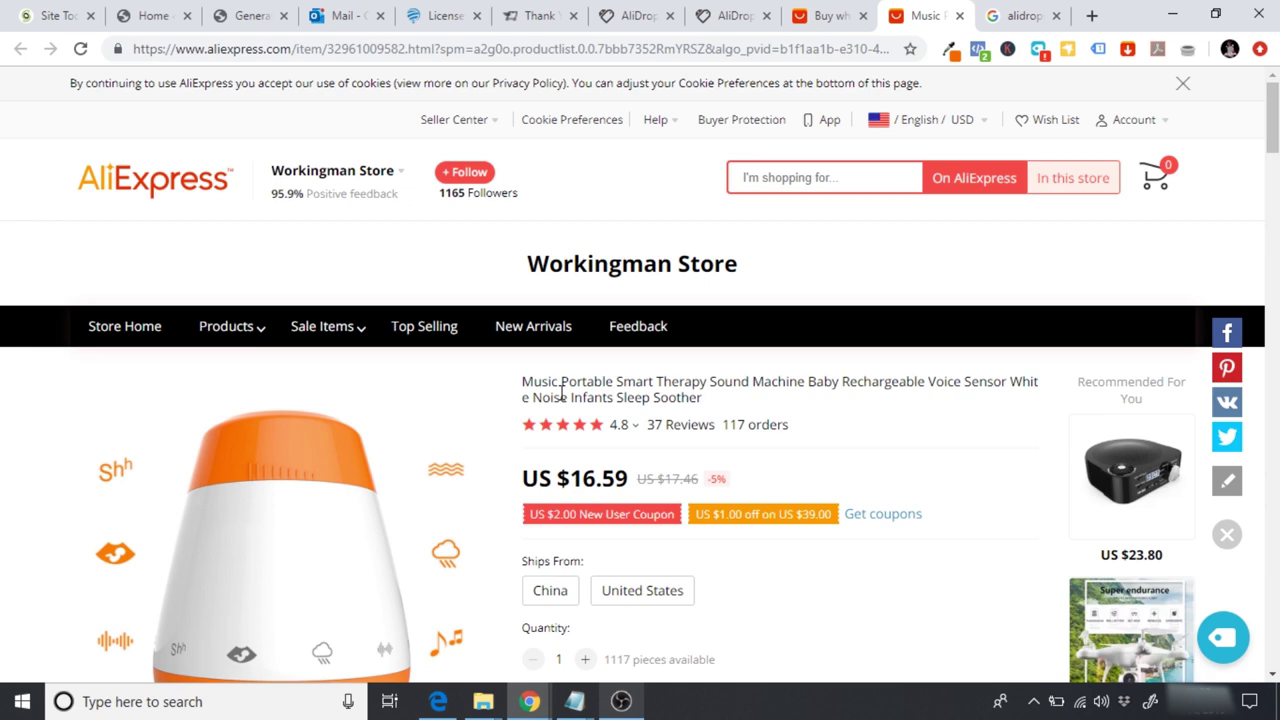
Step: Add the AliDropship extension to Chrome from its Web Store listing
{"action": "left_click", "coordinate": [1022, 12]}
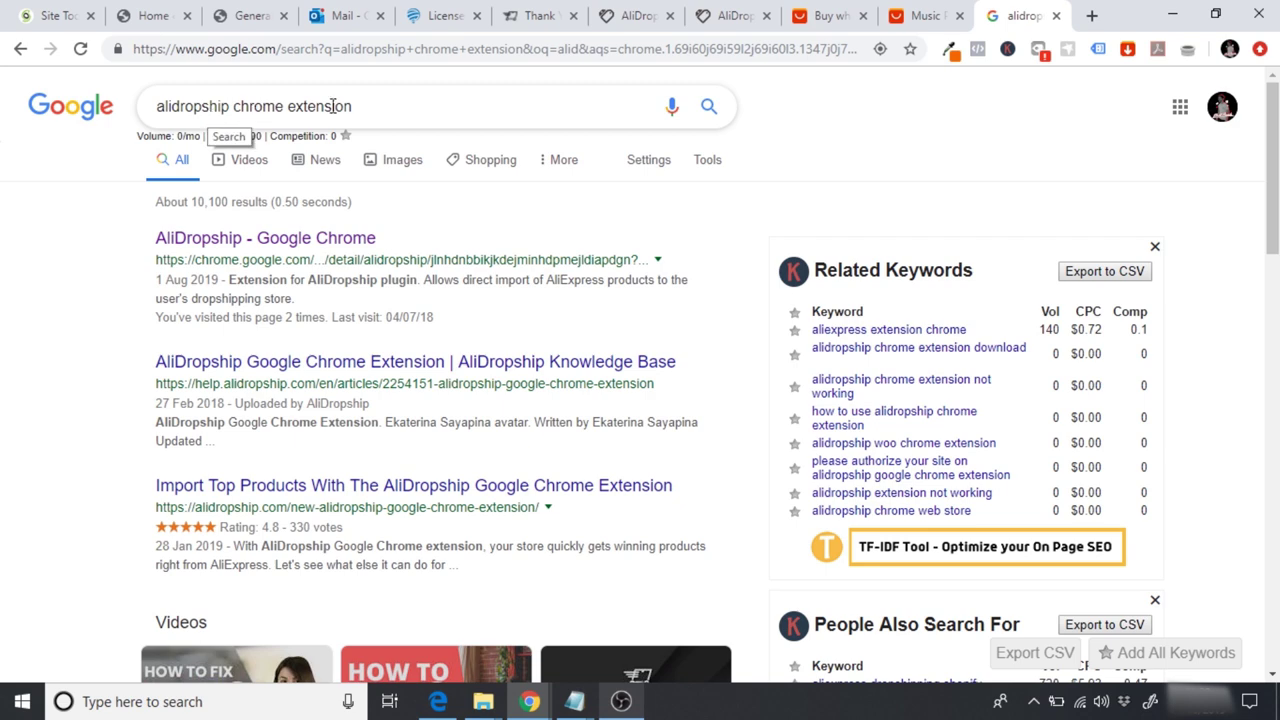
{"action": "left_click", "coordinate": [258, 240]}
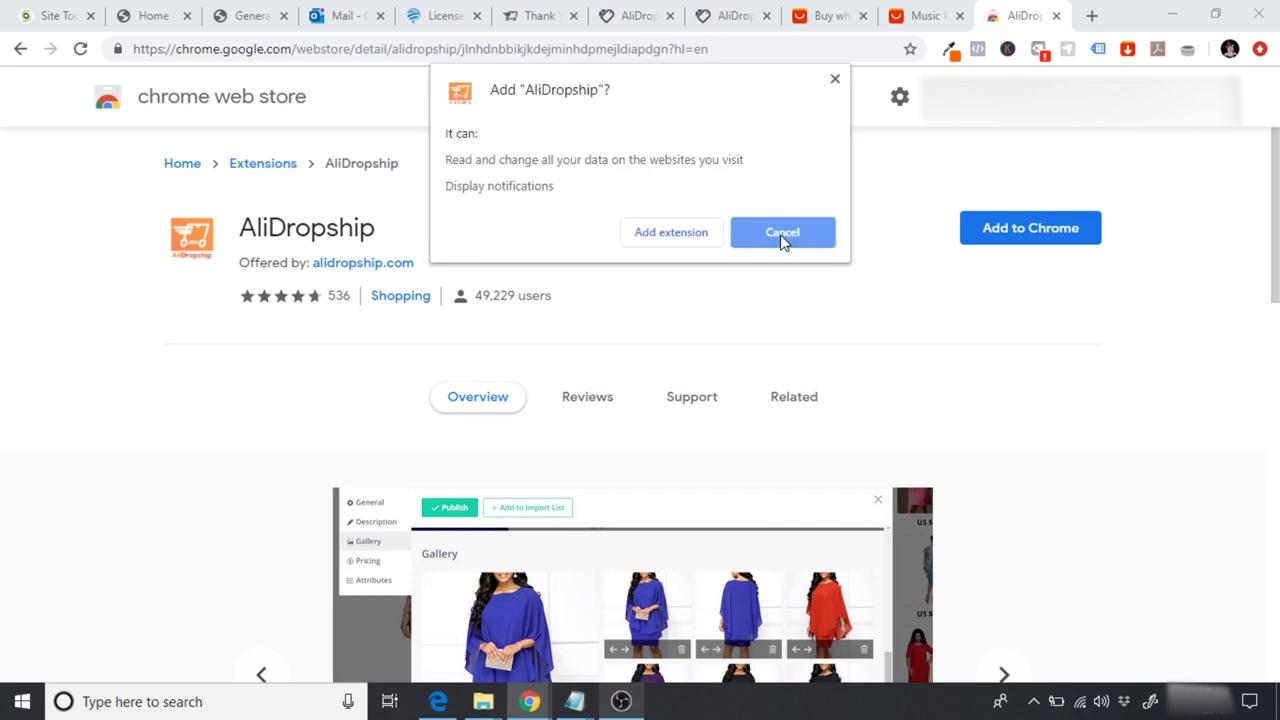
{"action": "left_click", "coordinate": [664, 240]}
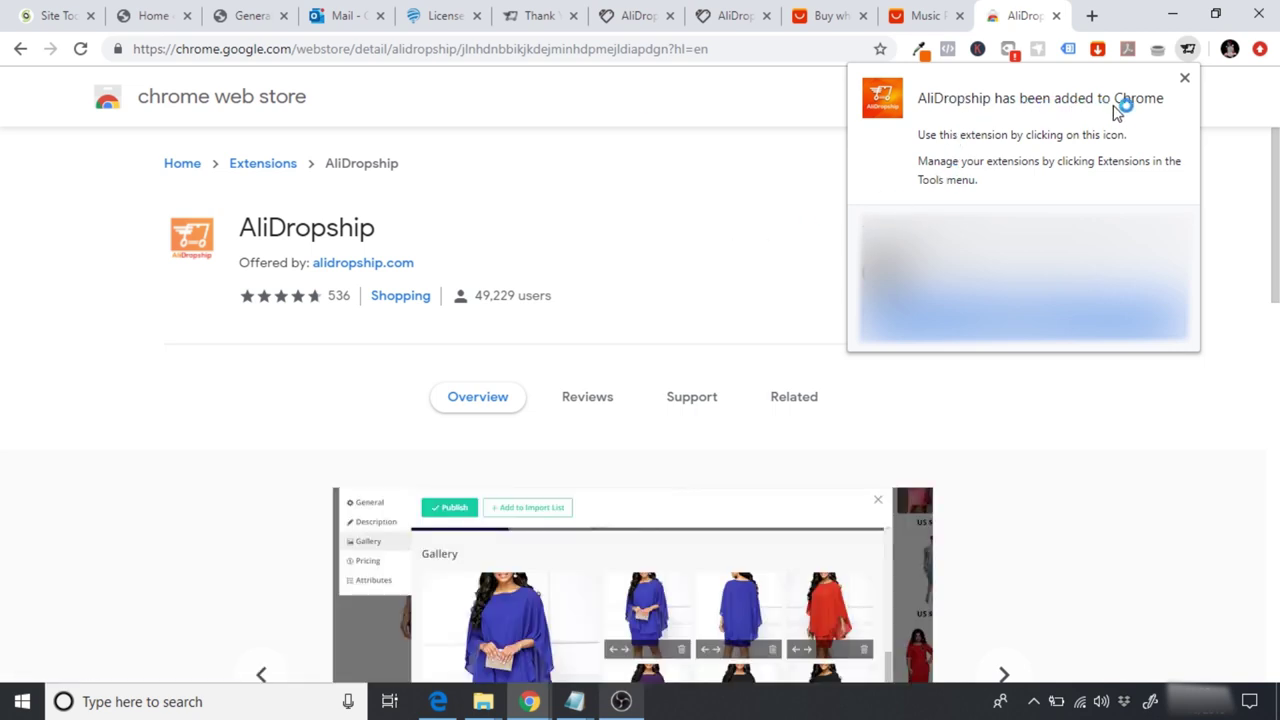
{"action": "left_click", "coordinate": [1185, 79]}
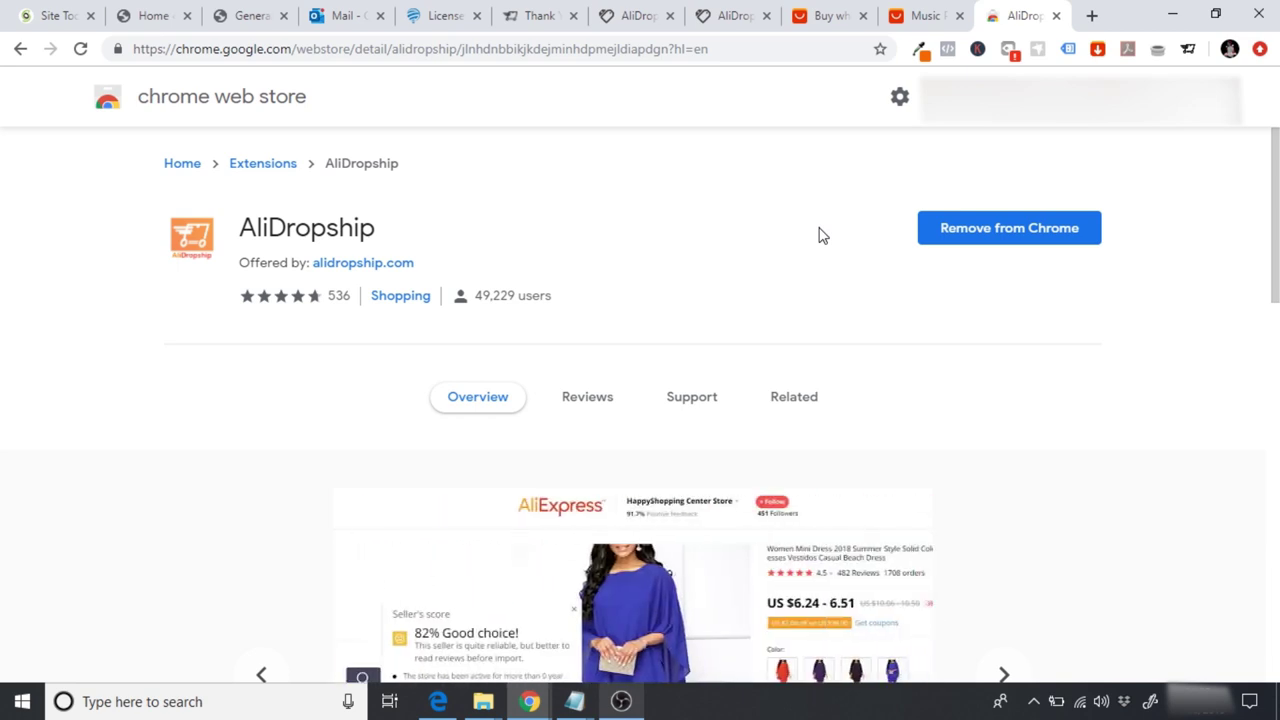
{"action": "left_click", "coordinate": [918, 12]}
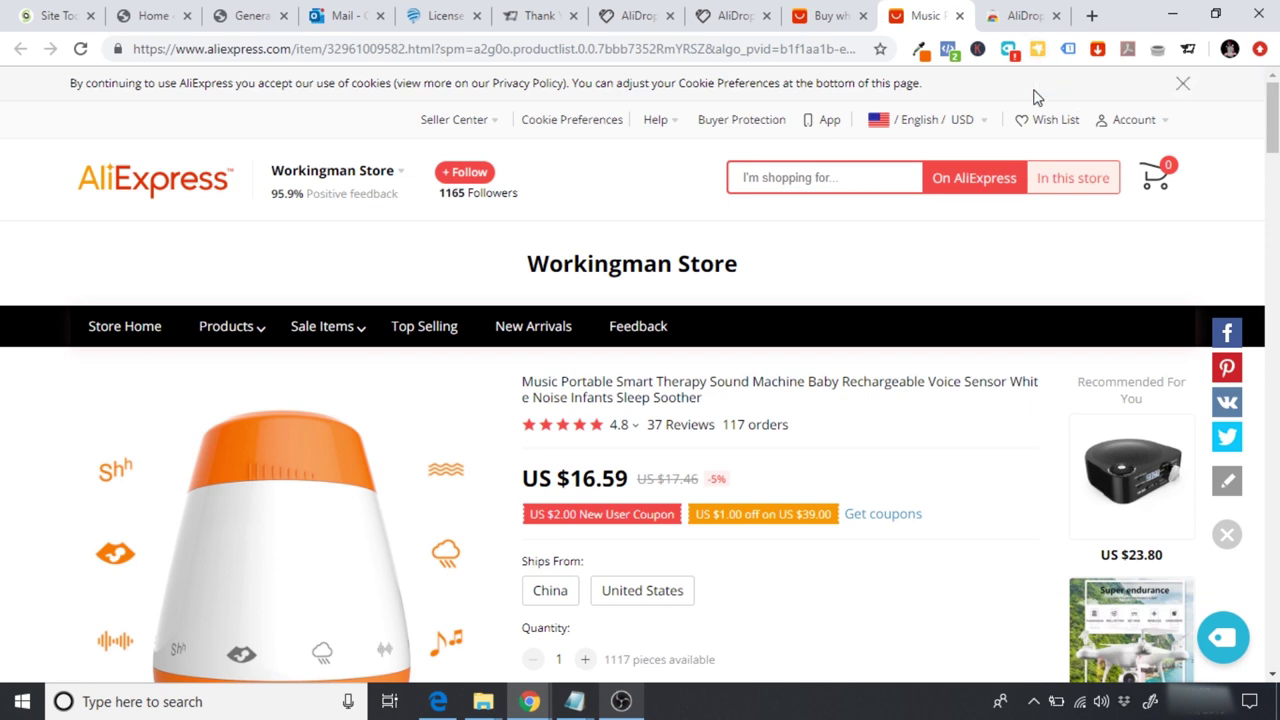
Step: Copy the store's domain from the WordPress settings page address for the AliDropship extension
{"action": "left_click", "coordinate": [1190, 52]}
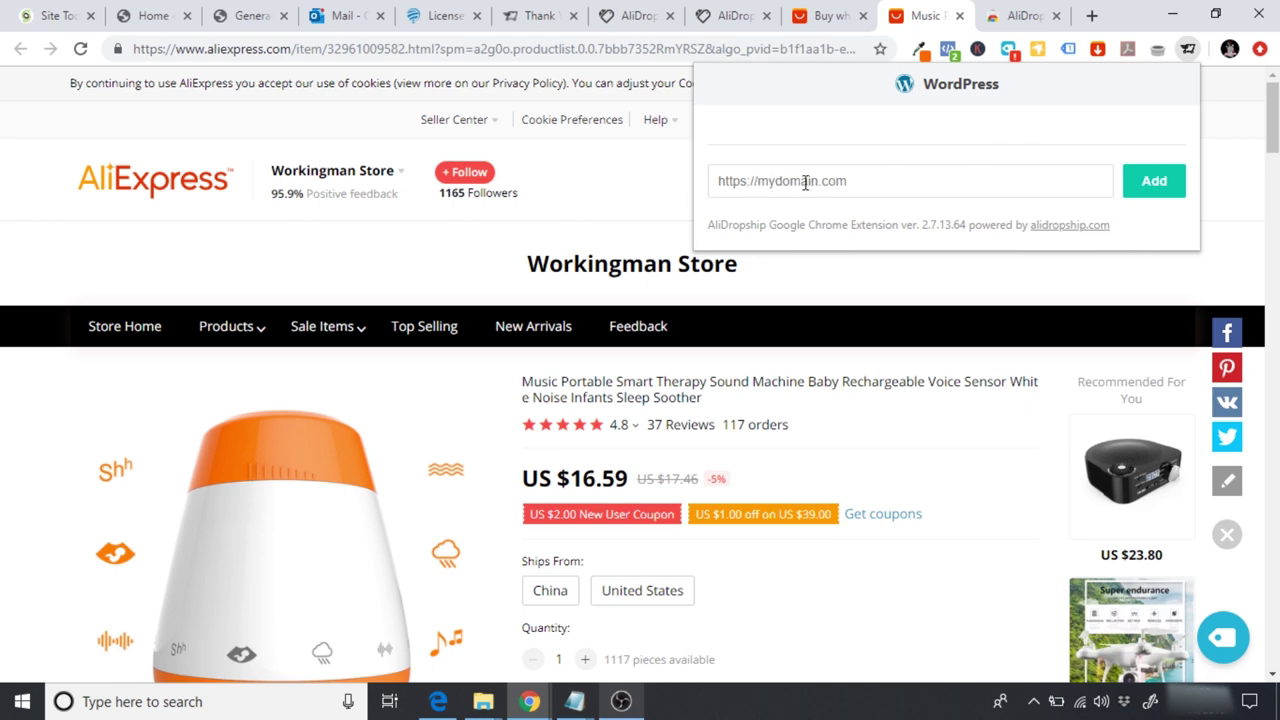
{"action": "left_click", "coordinate": [228, 18]}
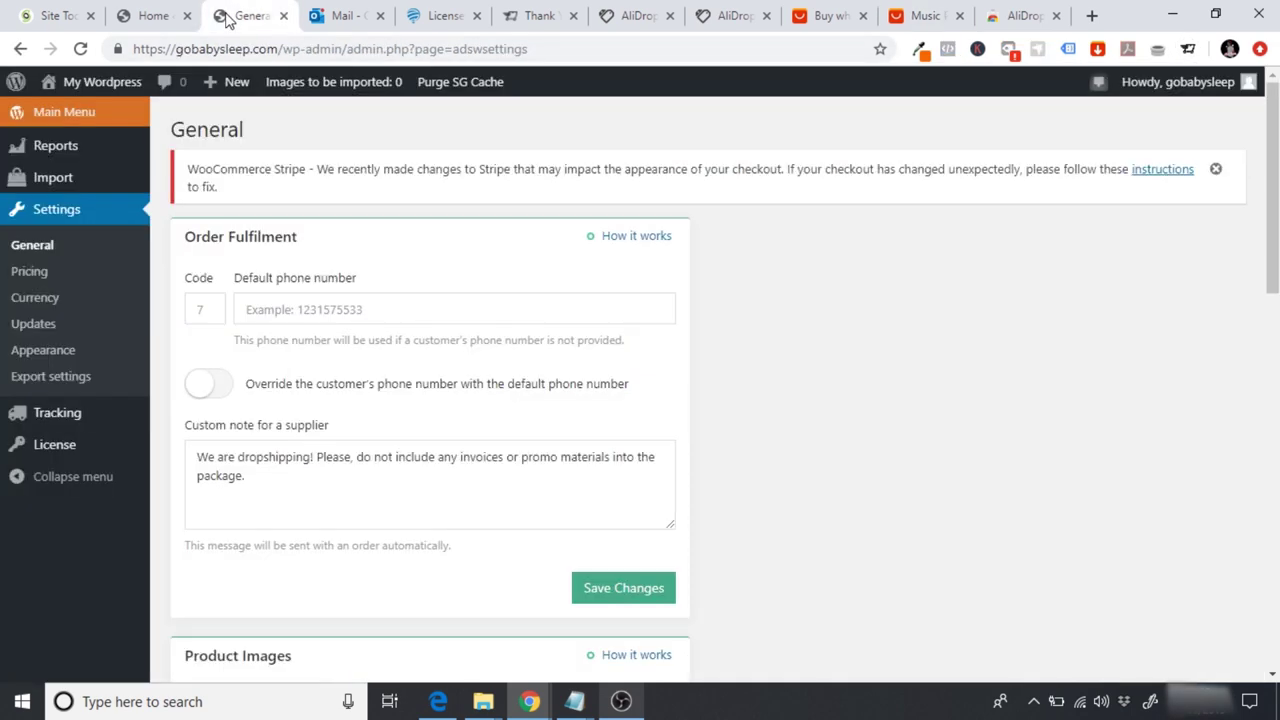
{"action": "left_click", "coordinate": [197, 52]}
{"action": "left_click_drag", "start_coordinate": [280, 48], "coordinate": [255, 57]}
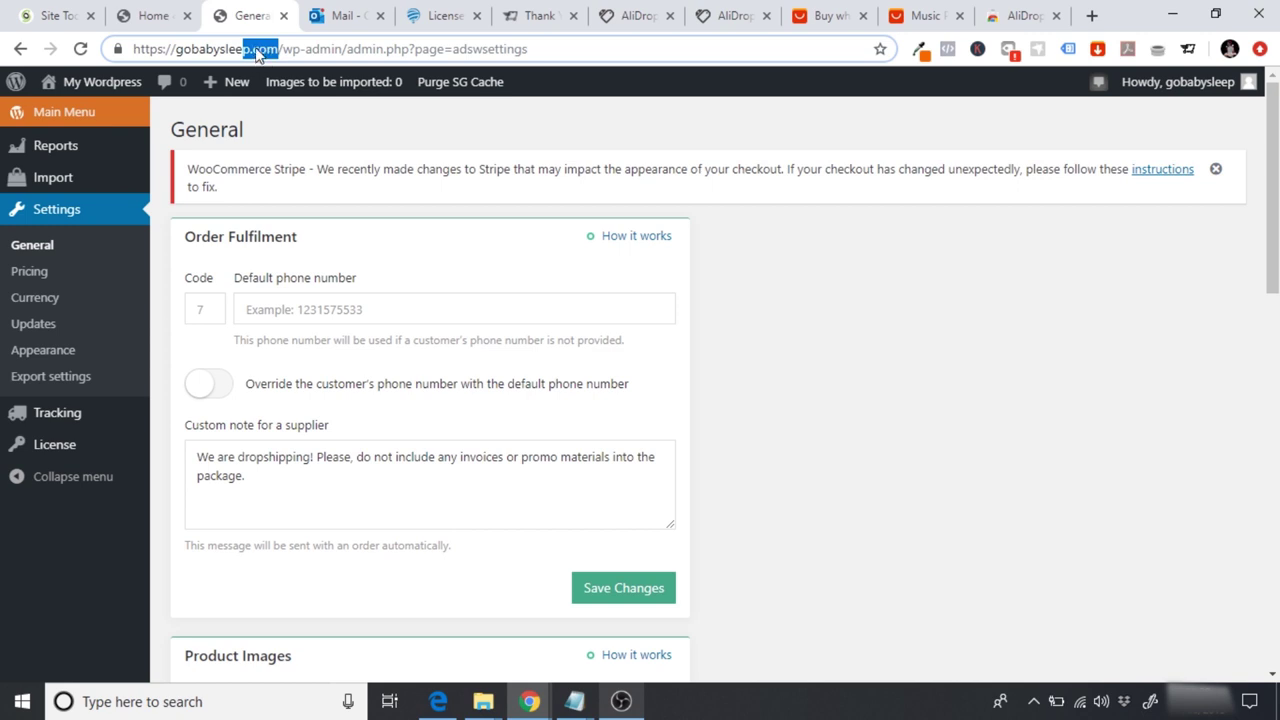
{"action": "left_click_drag", "start_coordinate": [280, 48], "coordinate": [118, 56]}
{"action": "key", "text": "ctrl+c"}
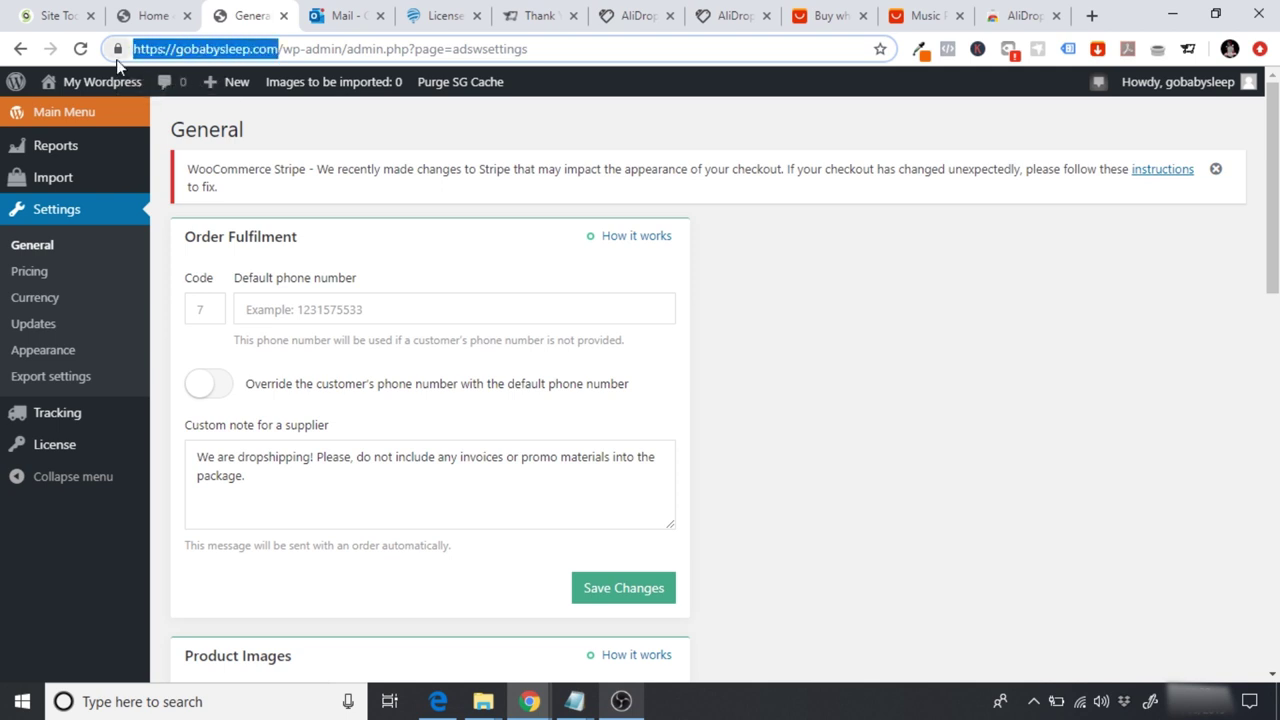
Step: Add gobabysleep.com to the AliDropship extension and log in to that site
{"action": "left_click", "coordinate": [914, 15]}
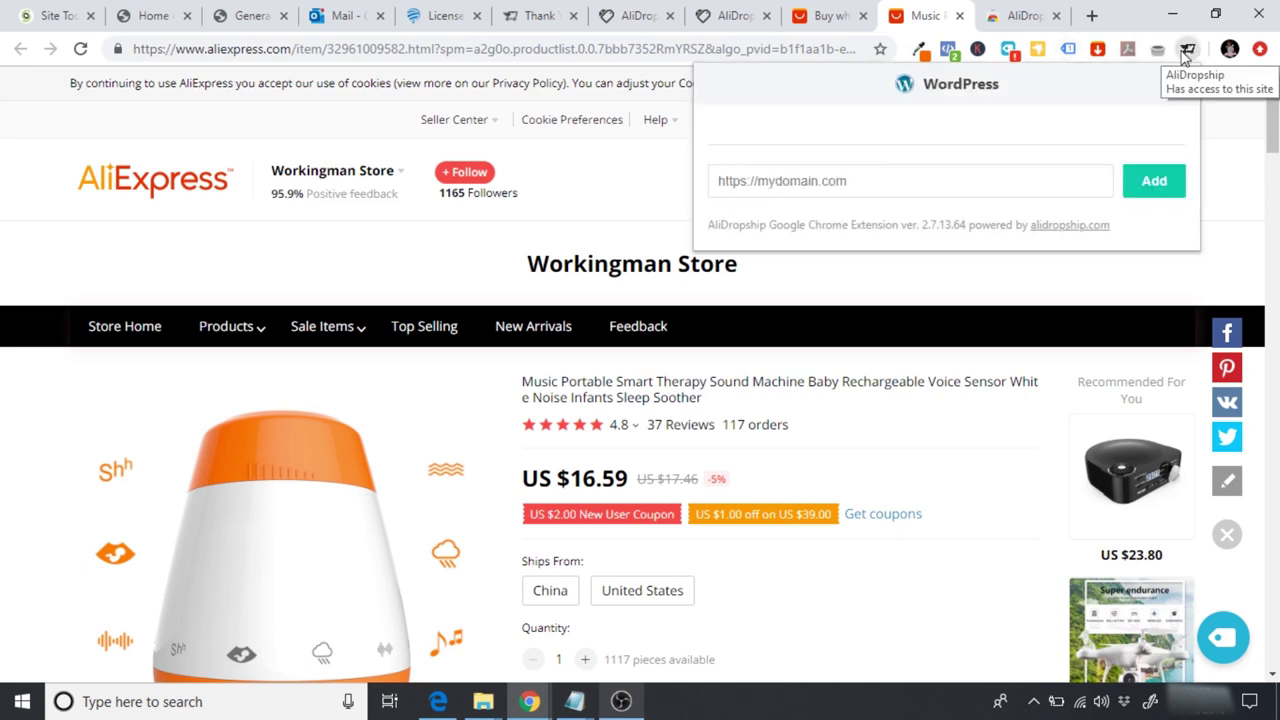
{"action": "left_click", "coordinate": [863, 186]}
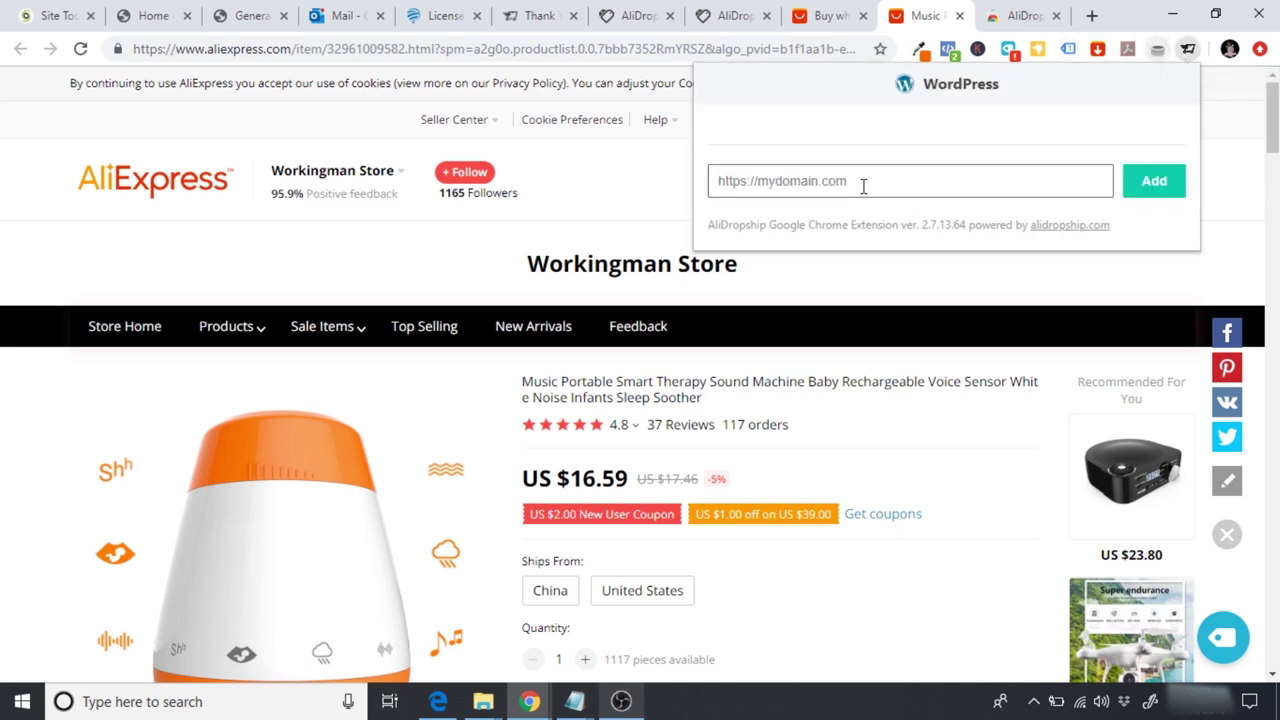
{"action": "key", "text": "ctrl+v"}
{"action": "left_click", "coordinate": [1158, 190]}
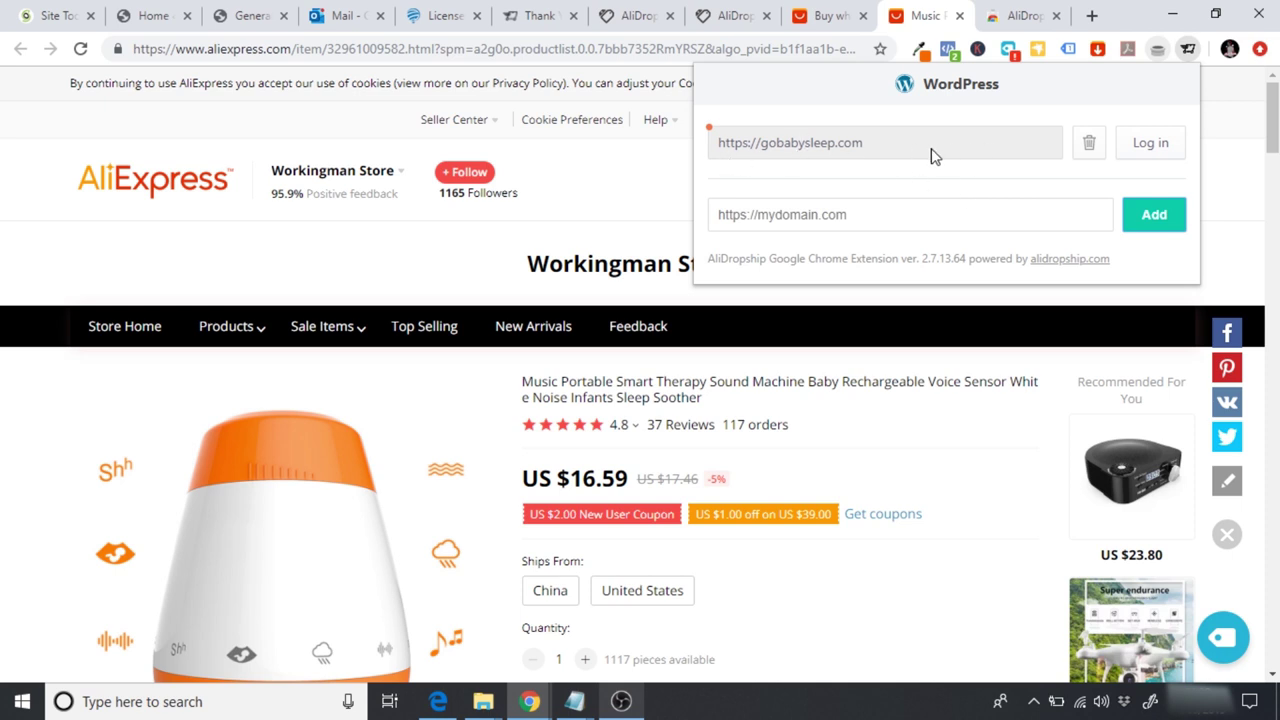
{"action": "left_click", "coordinate": [1158, 143]}
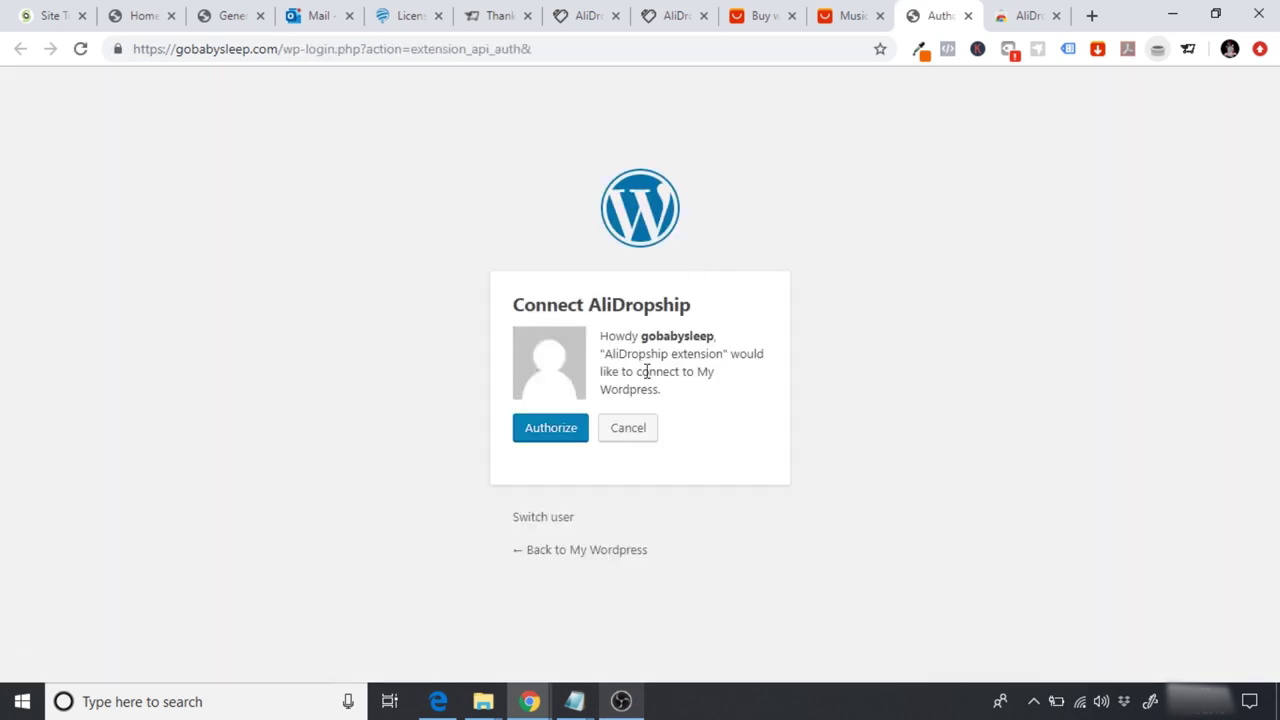
Step: Authorize the AliDropship connection and reload the AliExpress sound machine page
{"action": "left_click", "coordinate": [540, 440]}
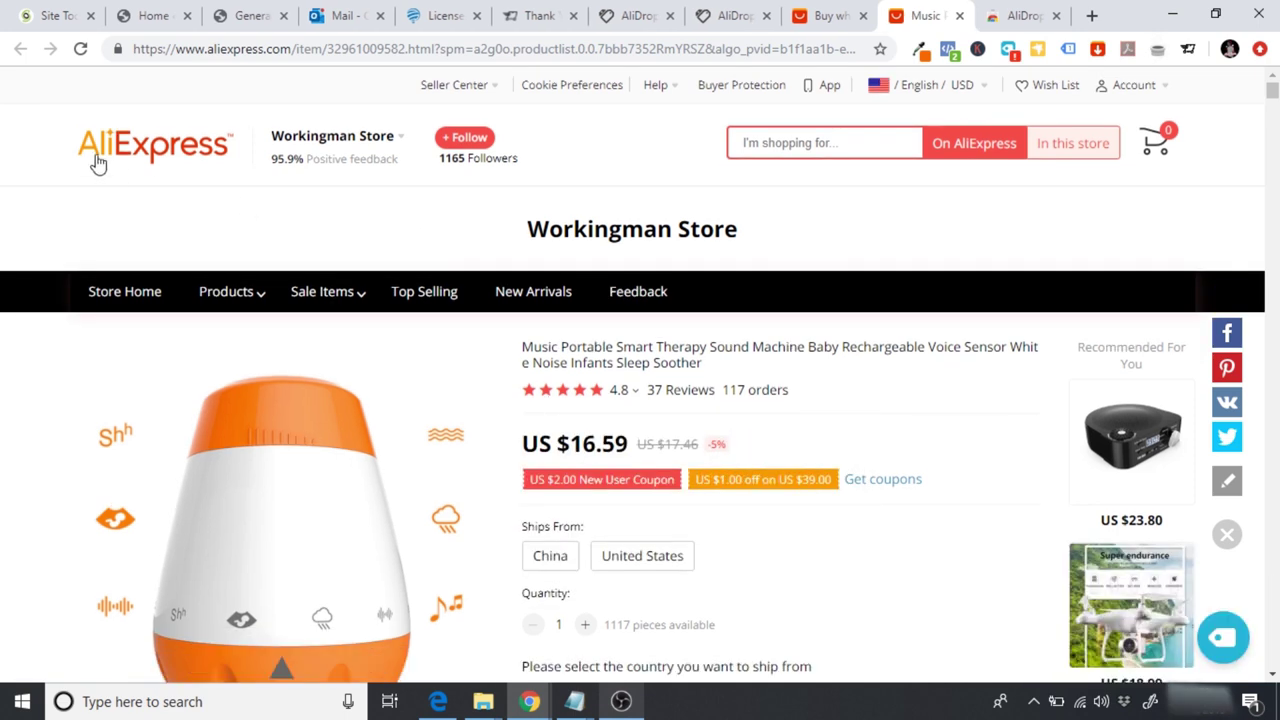
{"action": "left_click", "coordinate": [84, 54]}
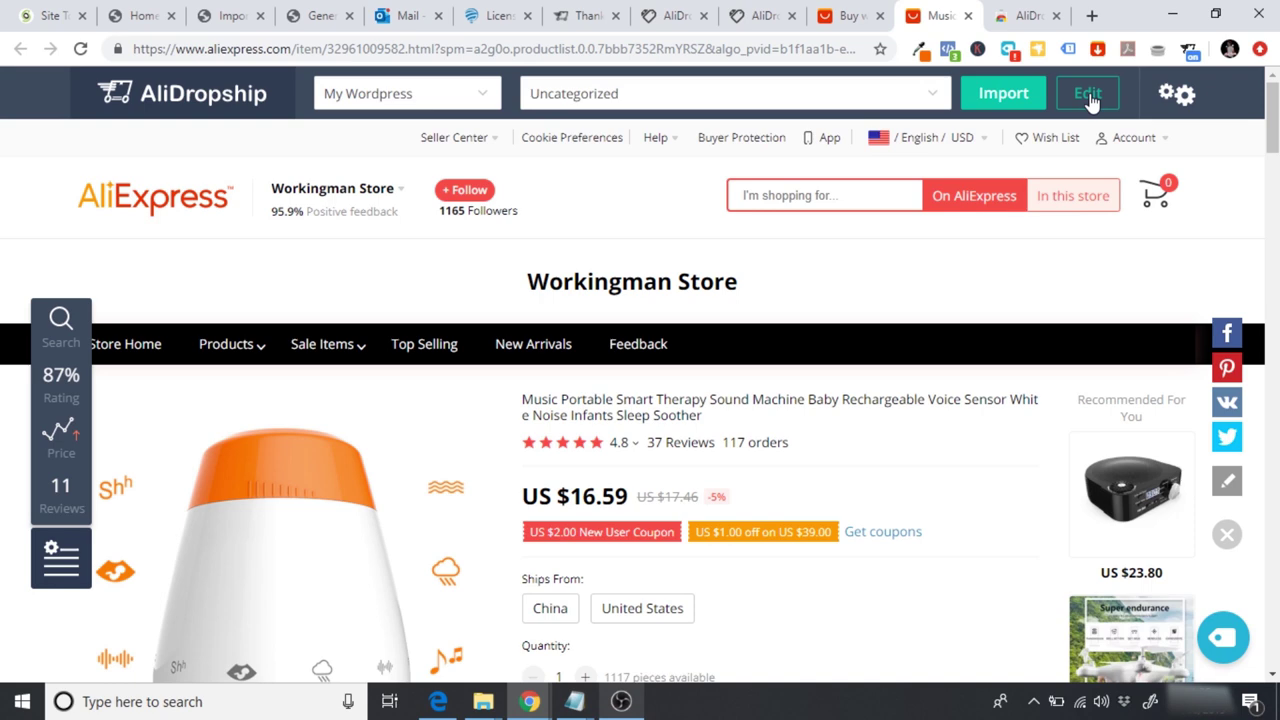
Step: Open the AliDropship editor for the sound machine and review Description, Pricing and Attributes
{"action": "left_click", "coordinate": [1088, 94]}
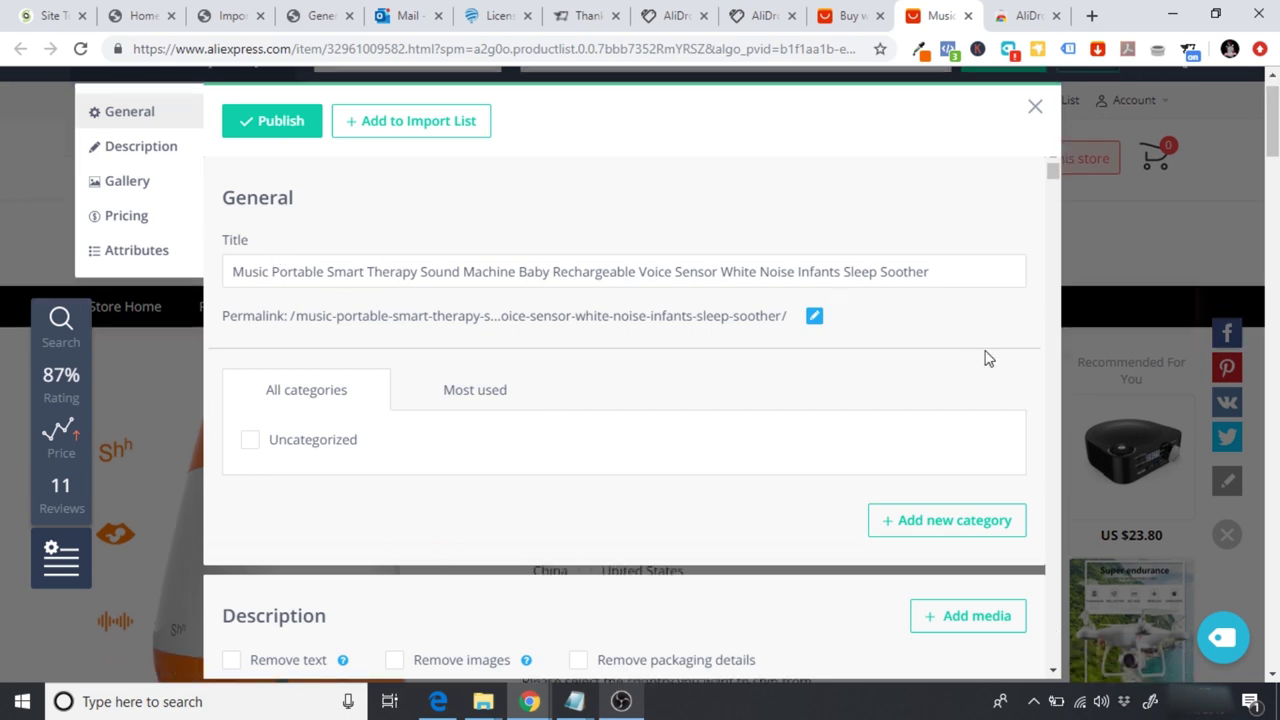
{"action": "left_click_drag", "start_coordinate": [1049, 176], "coordinate": [1034, 667]}
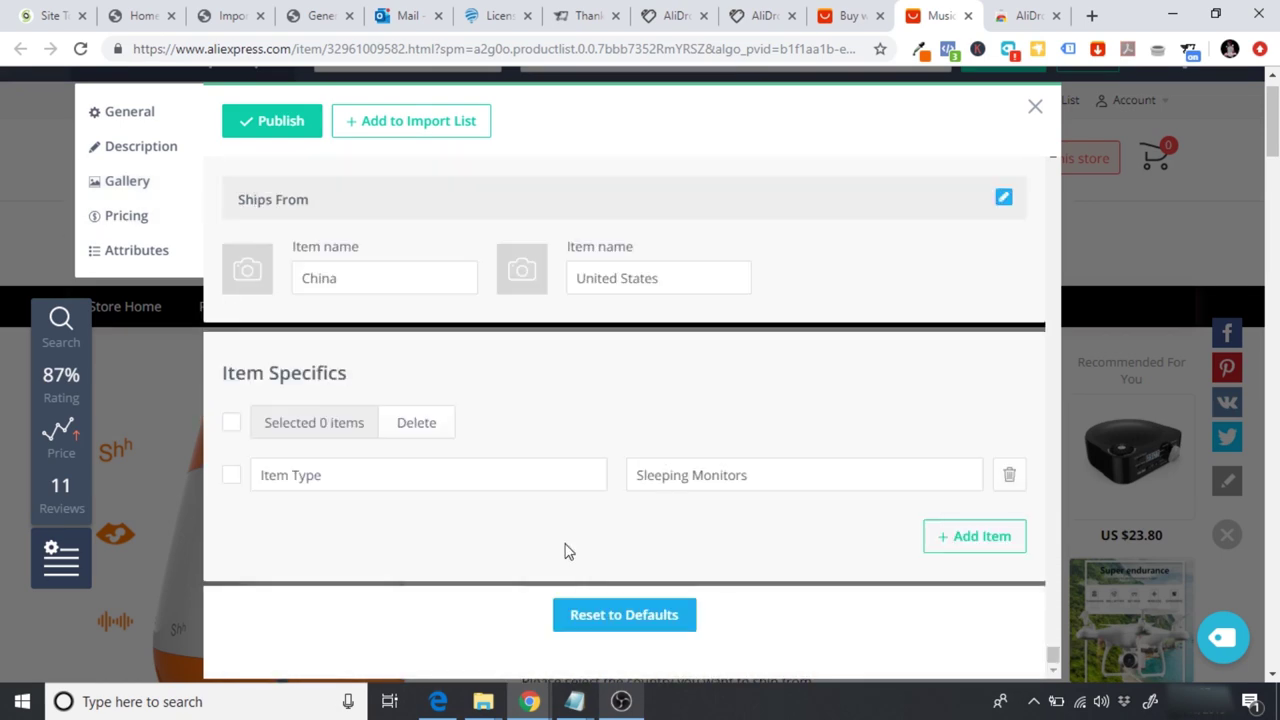
{"action": "scroll", "coordinate": [617, 493], "scroll_direction": "up", "scroll_amount": 3}
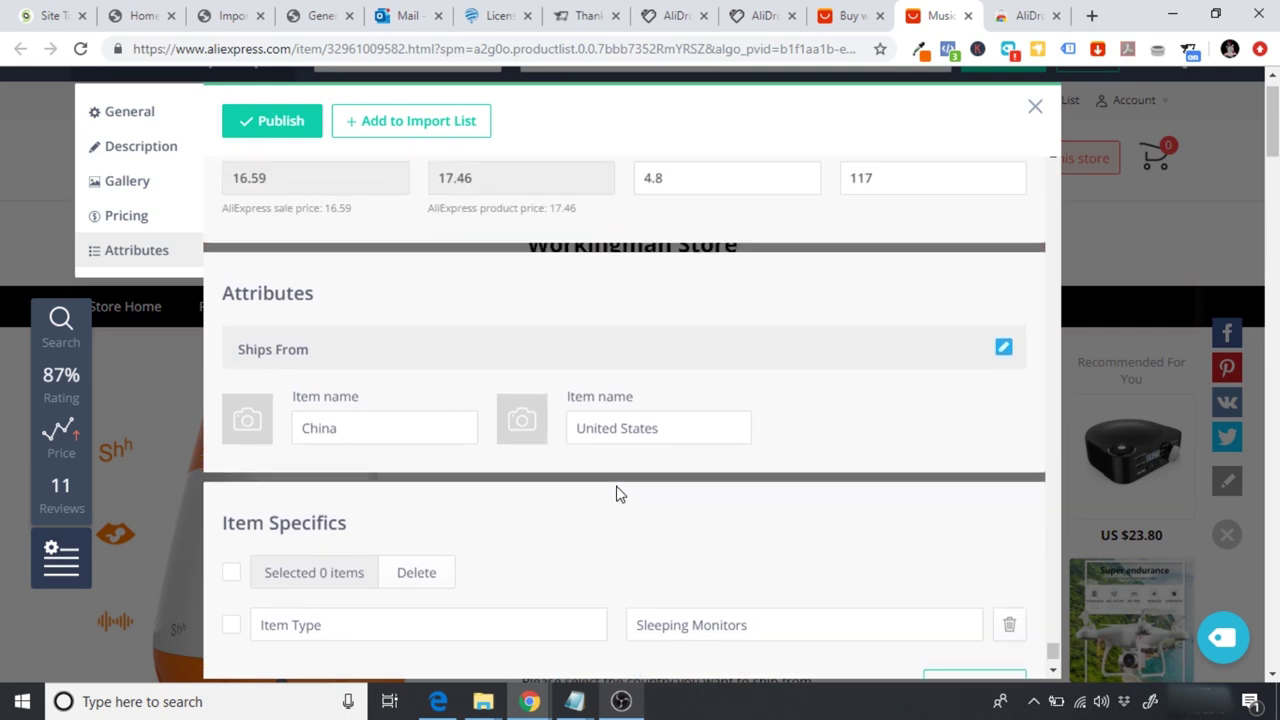
{"action": "scroll", "coordinate": [483, 407], "scroll_direction": "up", "scroll_amount": 4}
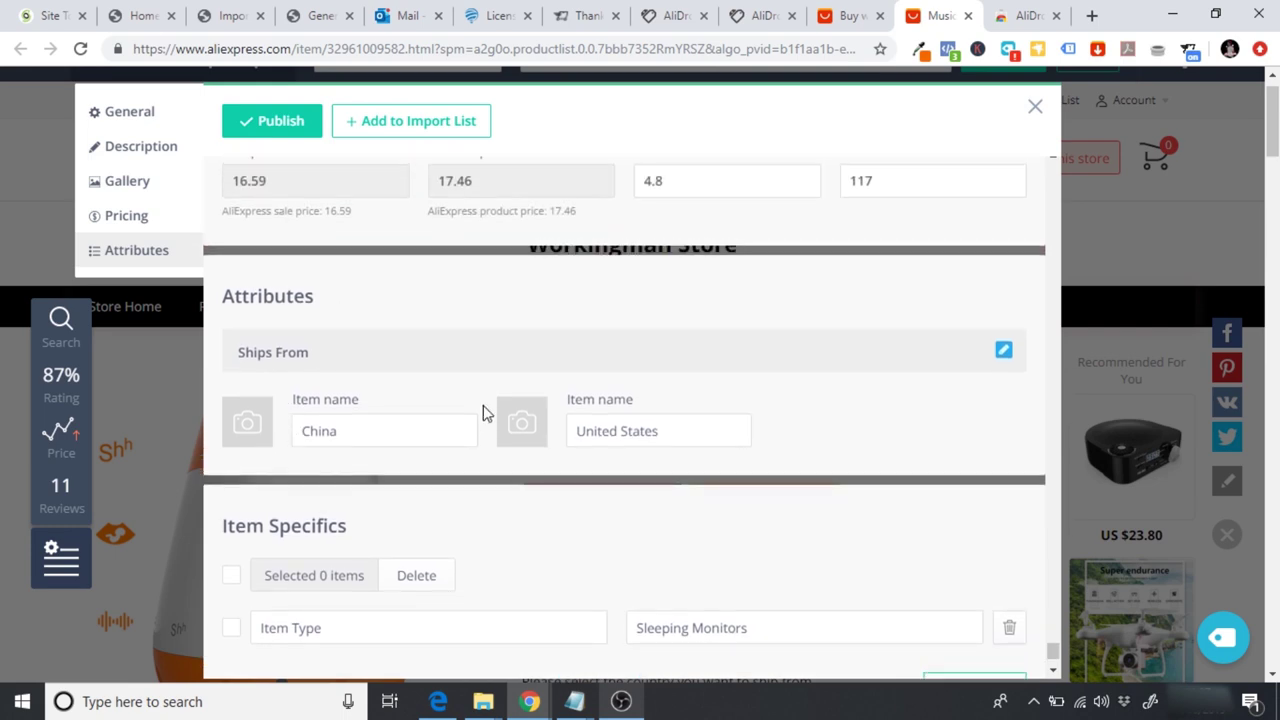
{"action": "scroll", "coordinate": [483, 405], "scroll_direction": "down", "scroll_amount": 5}
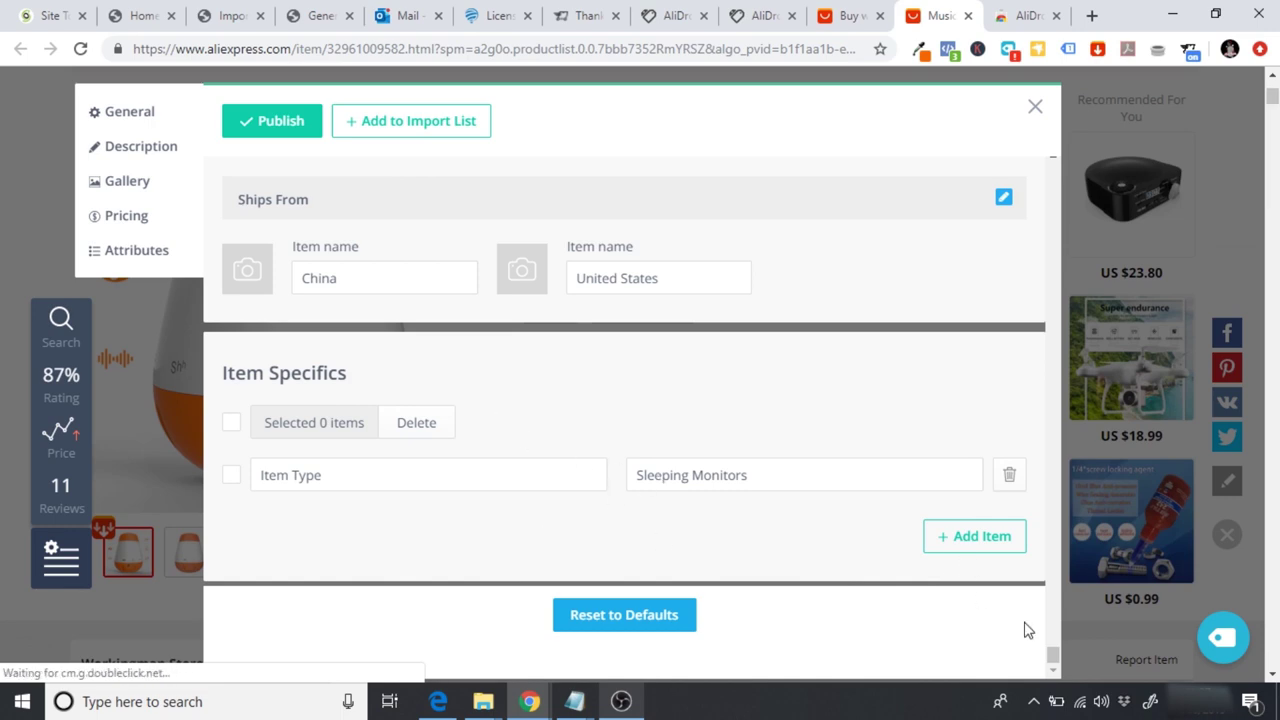
{"action": "left_click_drag", "start_coordinate": [1052, 655], "coordinate": [1051, 166]}
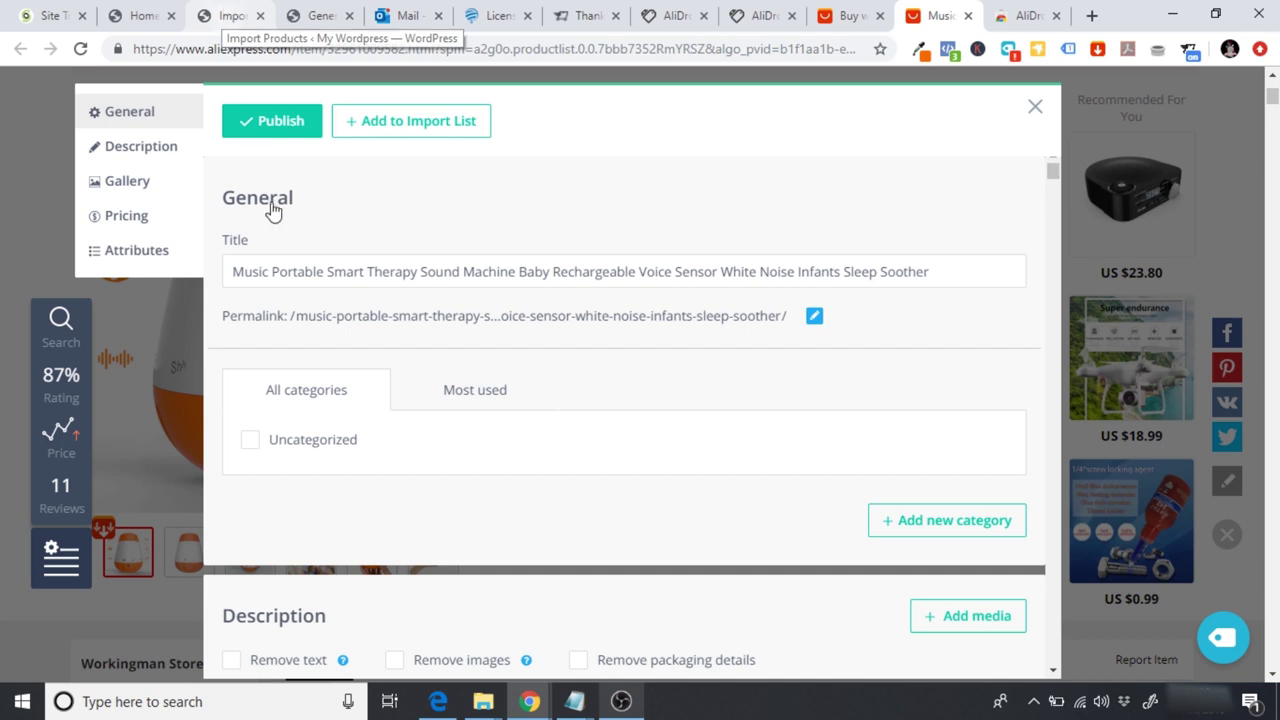
{"action": "left_click_drag", "start_coordinate": [230, 271], "coordinate": [960, 237]}
{"action": "left_click", "coordinate": [628, 284]}
{"action": "left_click_drag", "start_coordinate": [228, 271], "coordinate": [943, 300]}
{"action": "type", "text": "Go"}
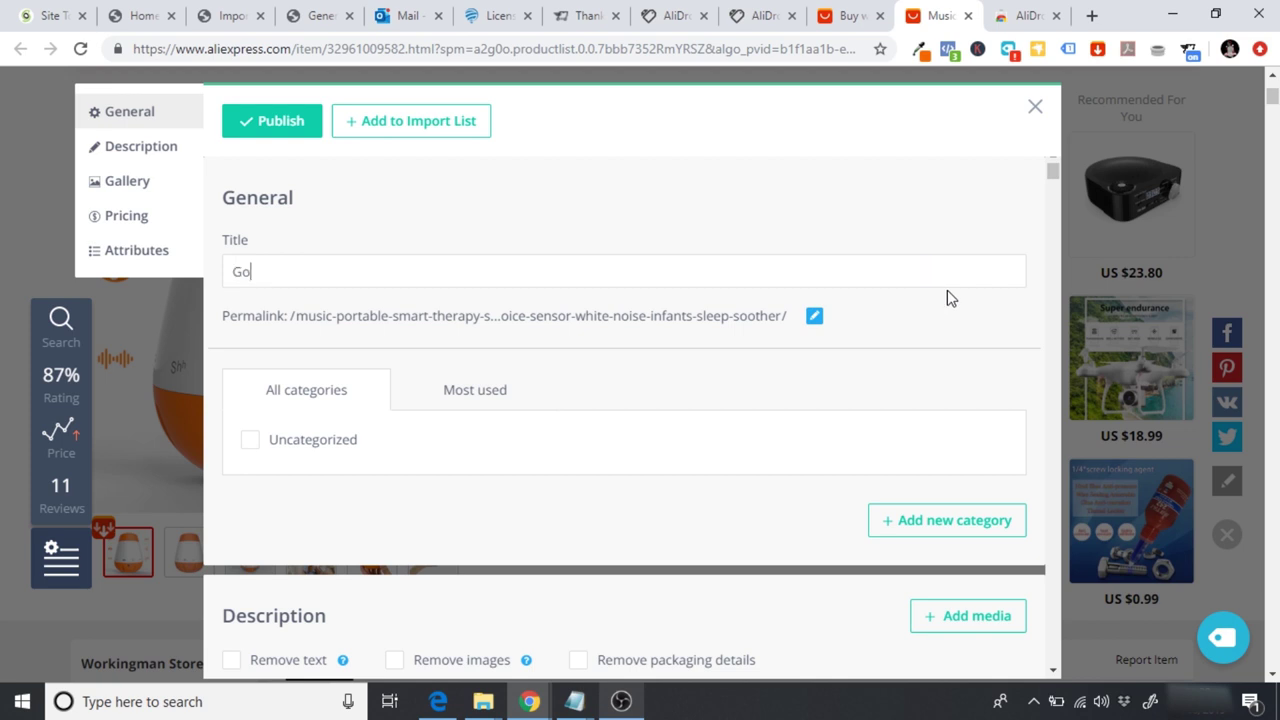
{"action": "type", "text": "BabySleep - W"}
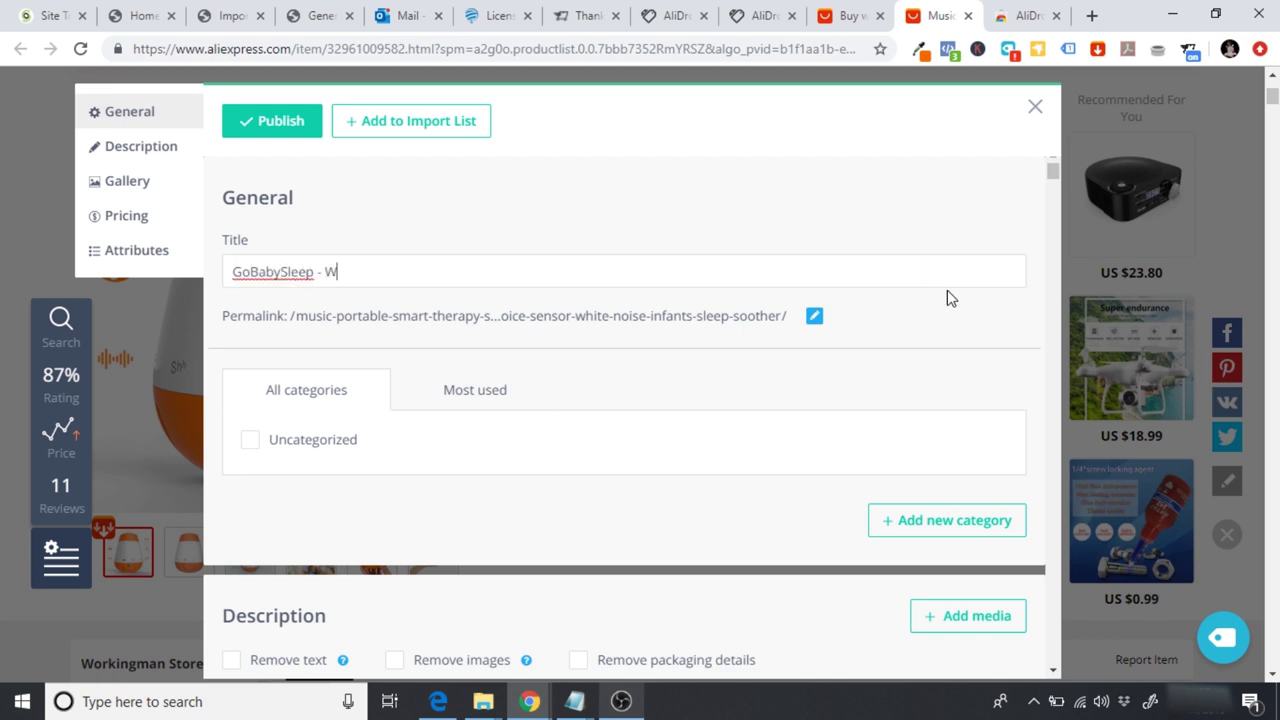
{"action": "key", "text": "BackSpace"}
{"action": "type", "text": "The Ultimate White Noise"}
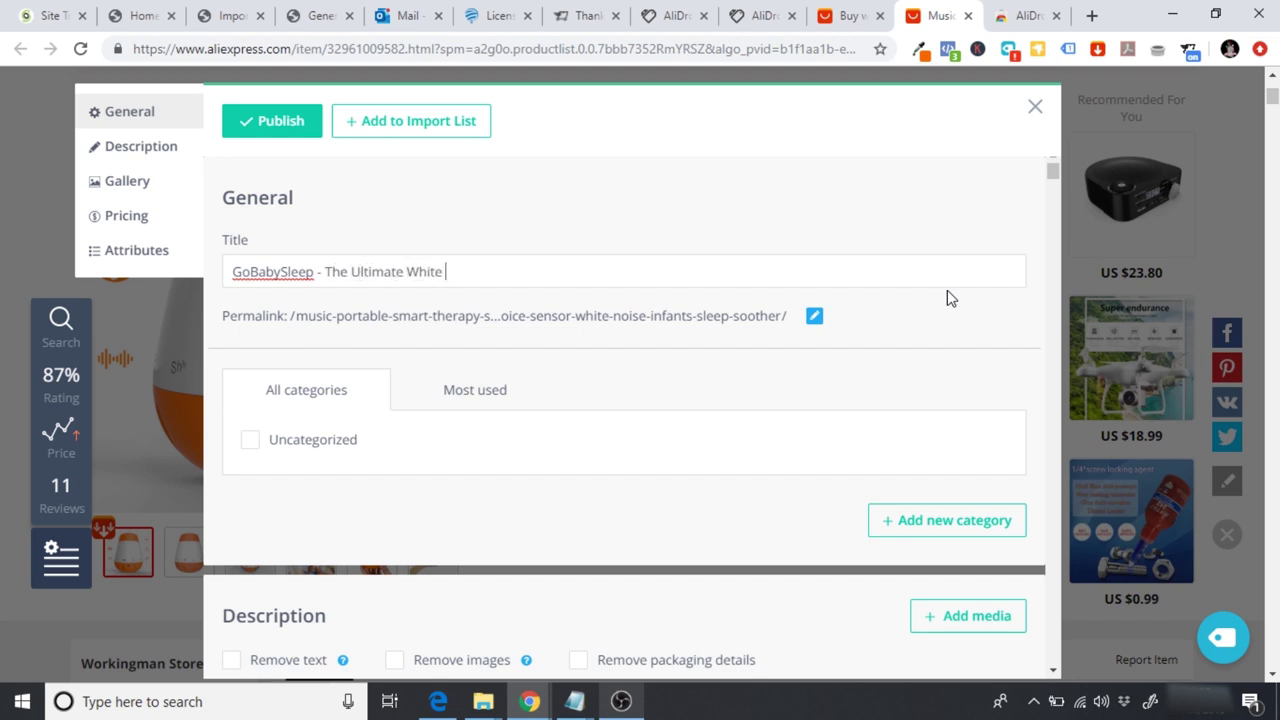
{"action": "key", "text": "BackSpace"}
{"action": "key", "text": "BackSpace"}
{"action": "key", "text": "BackSpace"}
{"action": "key", "text": "BackSpace"}
{"action": "key", "text": "BackSpace"}
{"action": "key", "text": "BackSpace"}
{"action": "type", "text": "Noise Machine"}
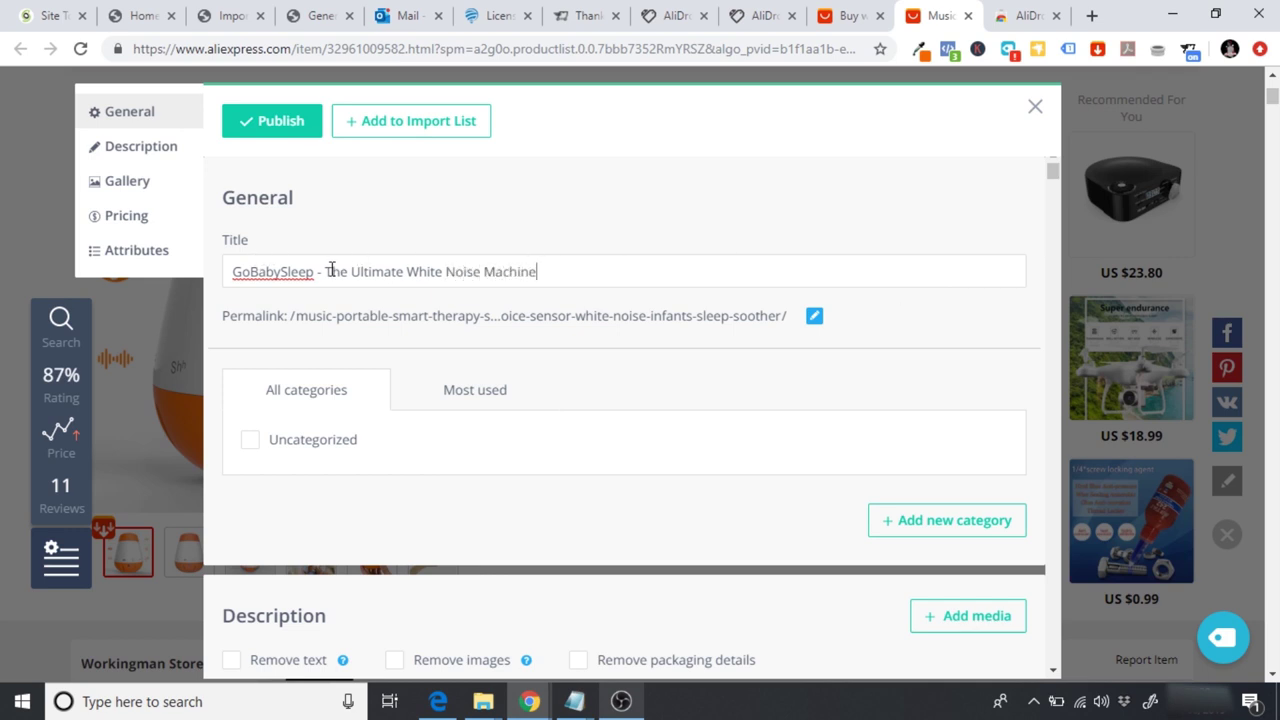
{"action": "left_click_drag", "start_coordinate": [325, 271], "coordinate": [583, 274]}
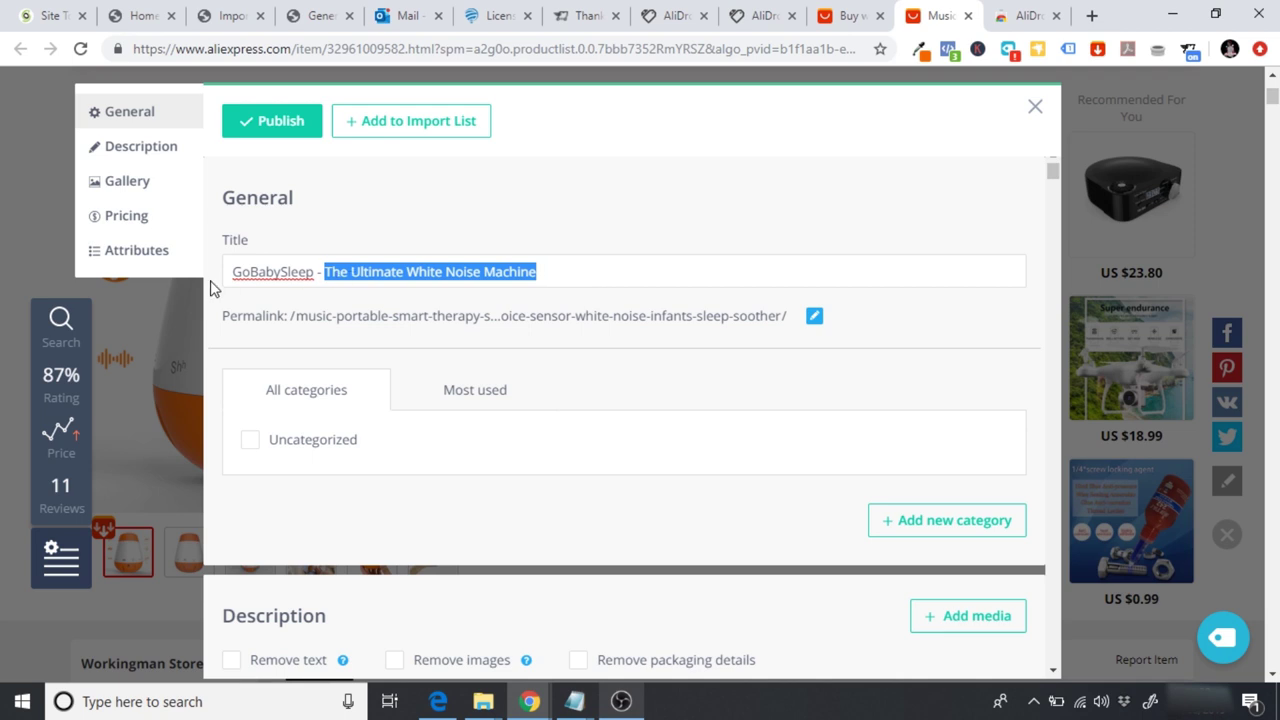
{"action": "left_click_drag", "start_coordinate": [232, 271], "coordinate": [546, 272]}
{"action": "left_click", "coordinate": [372, 270]}
{"action": "left_click_drag", "start_coordinate": [331, 271], "coordinate": [549, 266]}
Step: Replace the long permalink slug with the pasted title trimmed to GoBabySleep and save it
{"action": "left_click", "coordinate": [814, 316]}
{"action": "left_click_drag", "start_coordinate": [551, 274], "coordinate": [325, 272]}
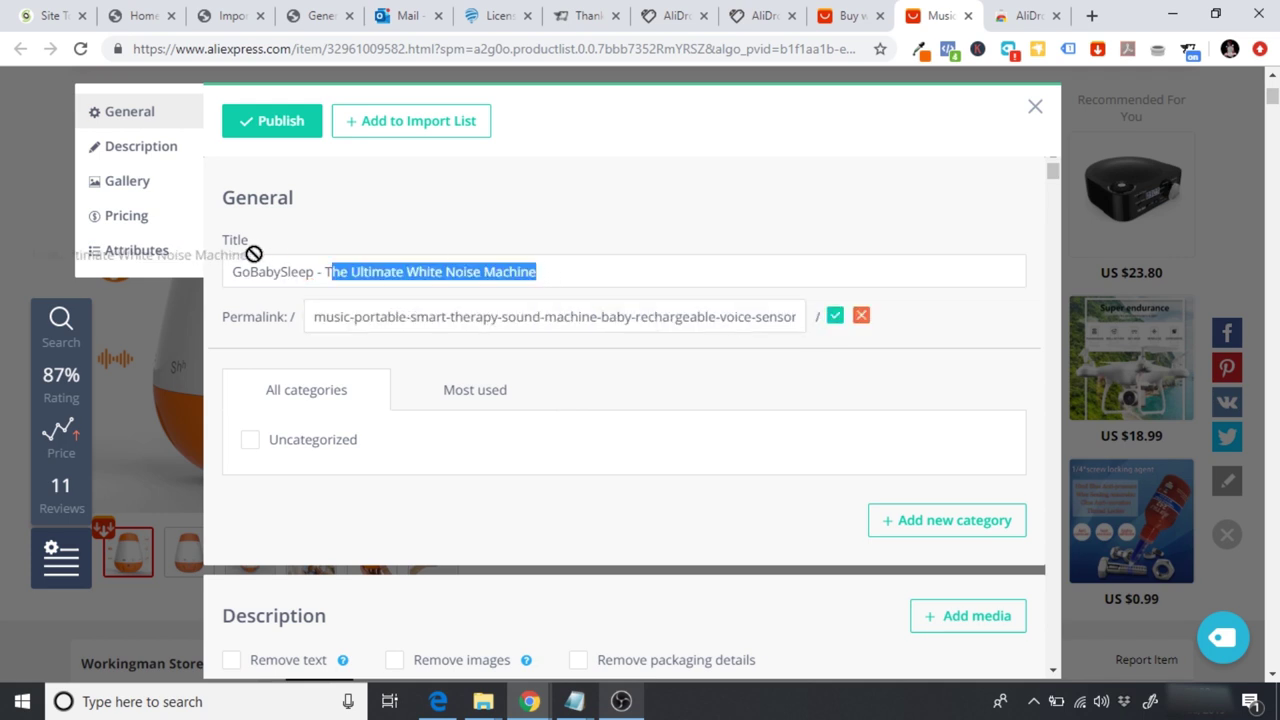
{"action": "left_click", "coordinate": [526, 265]}
{"action": "left_click_drag", "start_coordinate": [570, 266], "coordinate": [267, 285]}
{"action": "key", "text": "ctrl+c"}
{"action": "left_click_drag", "start_coordinate": [316, 316], "coordinate": [860, 314]}
{"action": "key", "text": "BackSpace"}
{"action": "key", "text": "ctrl+v"}
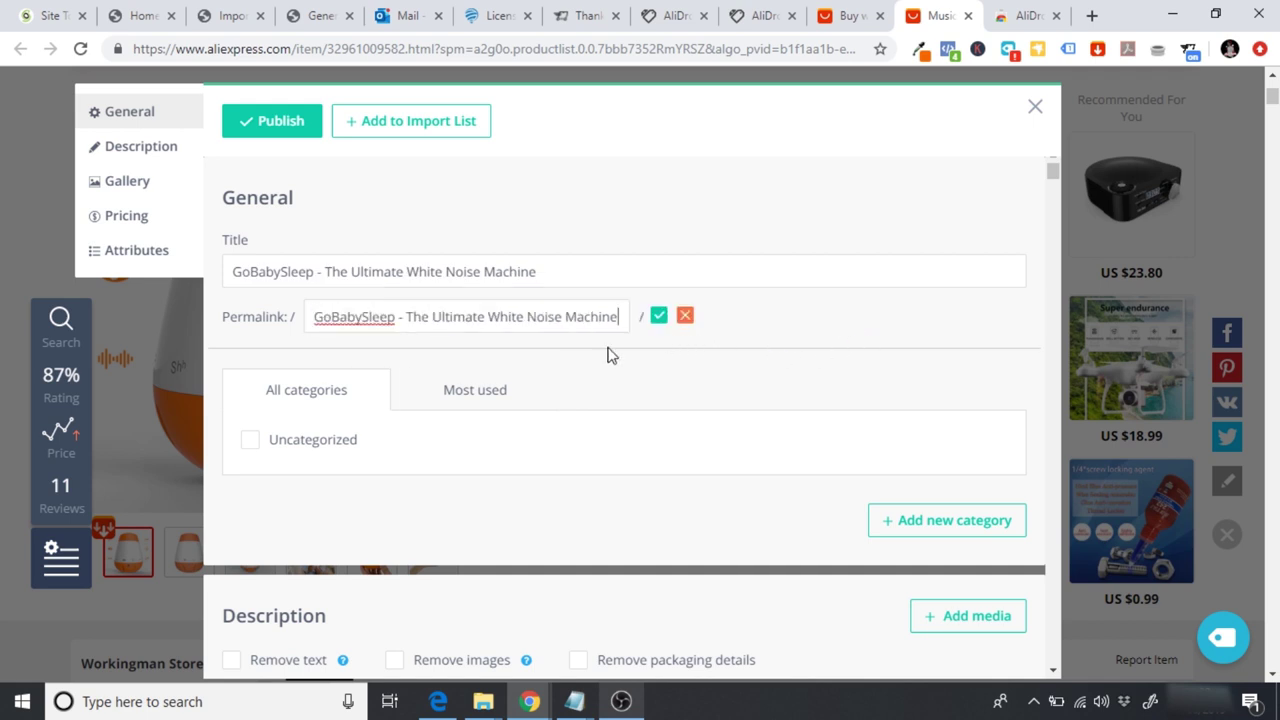
{"action": "key", "text": "BackSpace"}
{"action": "key", "text": "BackSpace"}
{"action": "key", "text": "BackSpace"}
{"action": "key", "text": "BackSpace"}
{"action": "key", "text": "BackSpace"}
{"action": "key", "text": "BackSpace"}
{"action": "key", "text": "BackSpace"}
{"action": "key", "text": "BackSpace"}
{"action": "key", "text": "BackSpace"}
{"action": "key", "text": "BackSpace"}
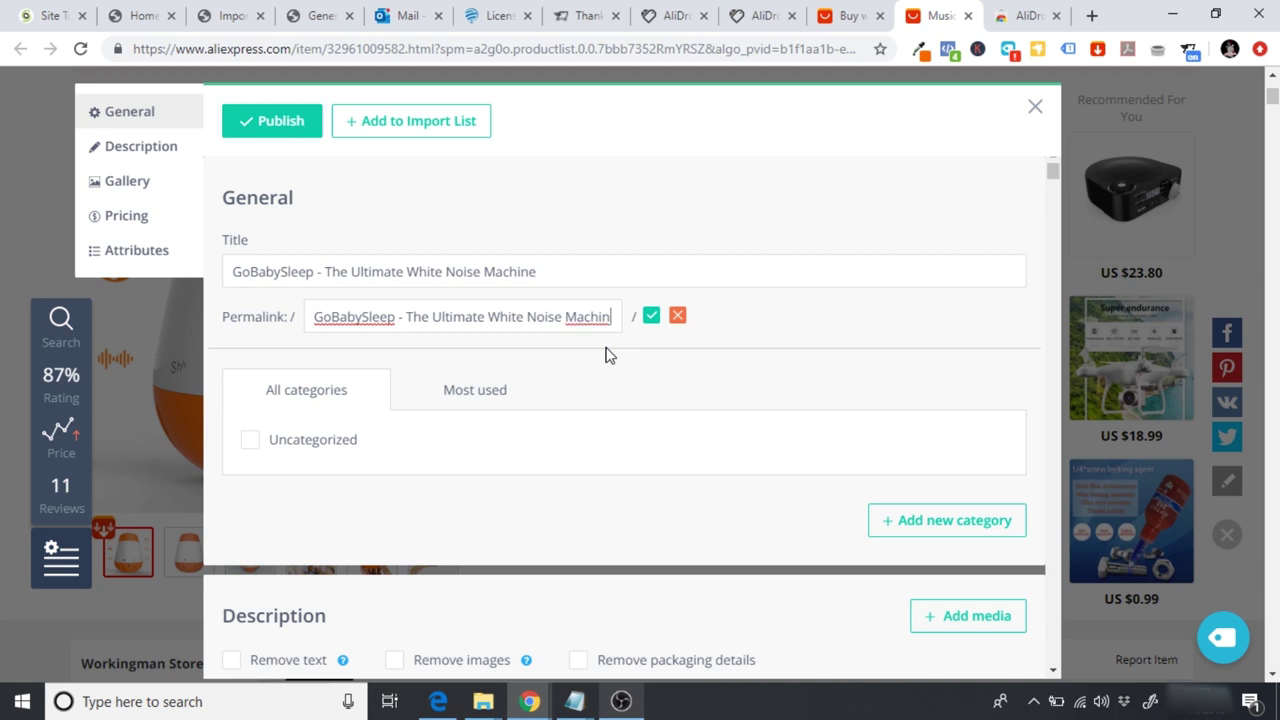
{"action": "key", "text": "BackSpace"}
{"action": "key", "text": "BackSpace"}
{"action": "key", "text": "BackSpace"}
{"action": "key", "text": "BackSpace"}
{"action": "key", "text": "BackSpace"}
{"action": "key", "text": "BackSpace"}
{"action": "key", "text": "BackSpace"}
{"action": "key", "text": "BackSpace"}
{"action": "key", "text": "BackSpace"}
{"action": "key", "text": "BackSpace"}
{"action": "key", "text": "BackSpace"}
{"action": "key", "text": "BackSpace"}
{"action": "key", "text": "BackSpace"}
{"action": "key", "text": "BackSpace"}
{"action": "key", "text": "BackSpace"}
{"action": "key", "text": "BackSpace"}
{"action": "key", "text": "BackSpace"}
{"action": "key", "text": "BackSpace"}
{"action": "key", "text": "BackSpace"}
{"action": "key", "text": "BackSpace"}
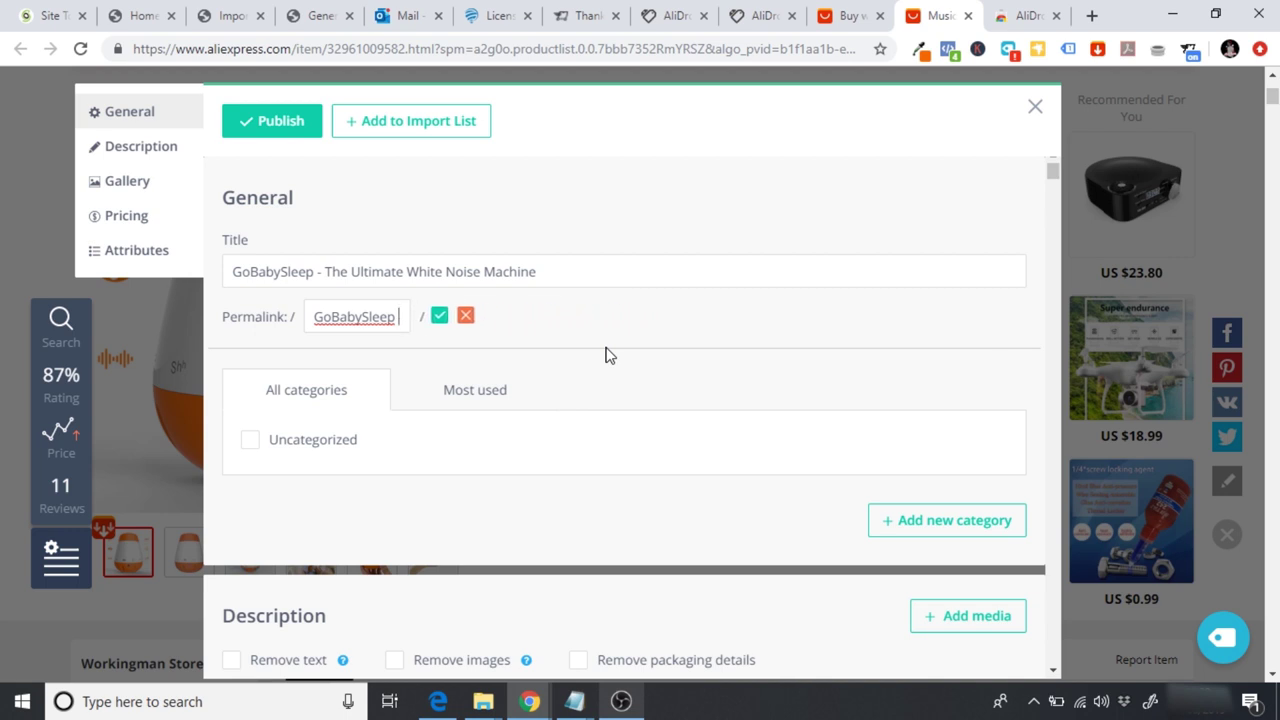
{"action": "left_click", "coordinate": [440, 316]}
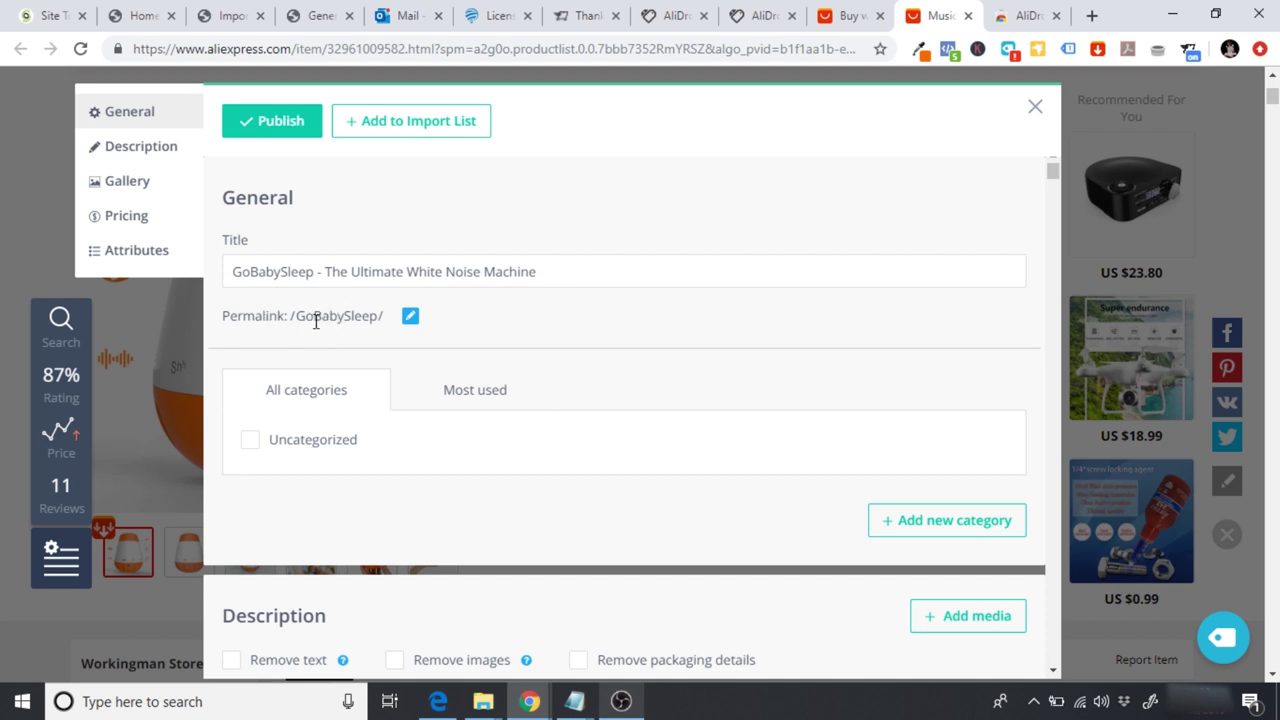
Step: Highlight the saved /GoBabySleep/ permalink to confirm it
{"action": "left_click_drag", "start_coordinate": [298, 317], "coordinate": [366, 320]}
{"action": "left_click", "coordinate": [366, 320]}
{"action": "left_click_drag", "start_coordinate": [298, 317], "coordinate": [382, 317]}
{"action": "left_click", "coordinate": [538, 330]}
Step: Tick Remove text, Remove images and Remove packaging details in the Description section
{"action": "scroll", "coordinate": [540, 330], "scroll_direction": "down", "scroll_amount": 1}
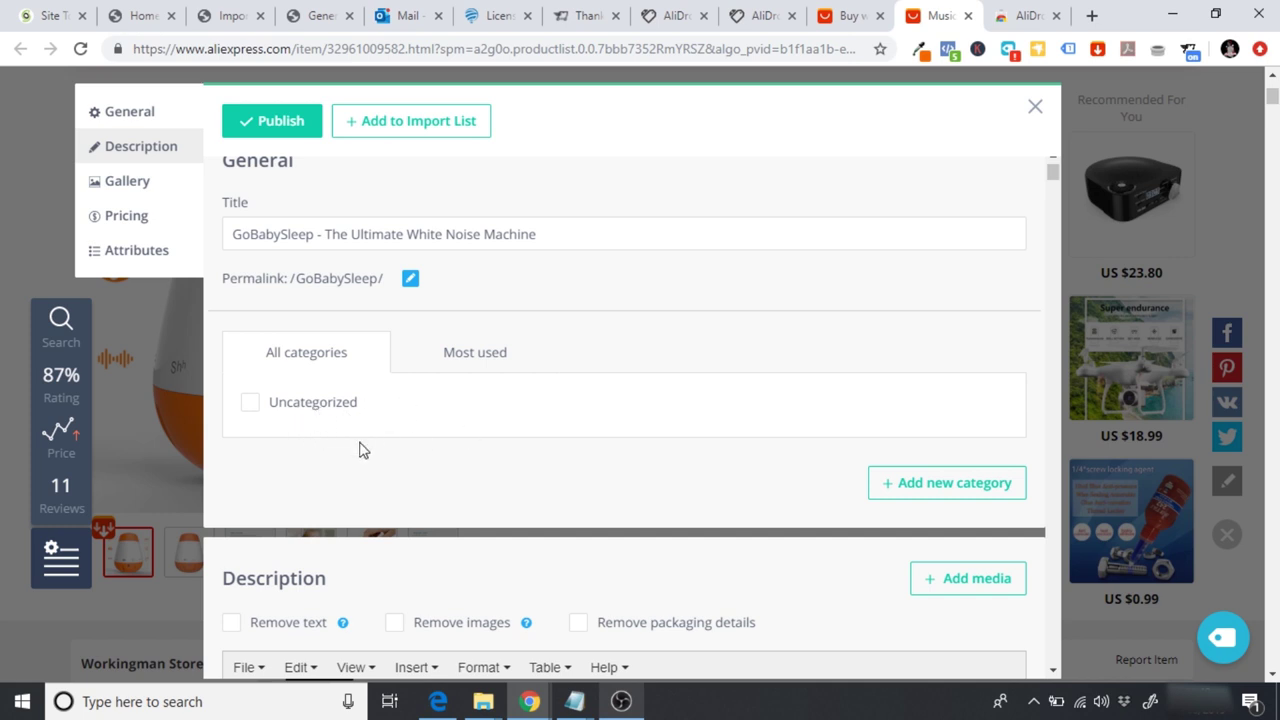
{"action": "scroll", "coordinate": [360, 450], "scroll_direction": "down", "scroll_amount": 2}
{"action": "scroll", "coordinate": [360, 450], "scroll_direction": "down", "scroll_amount": 5}
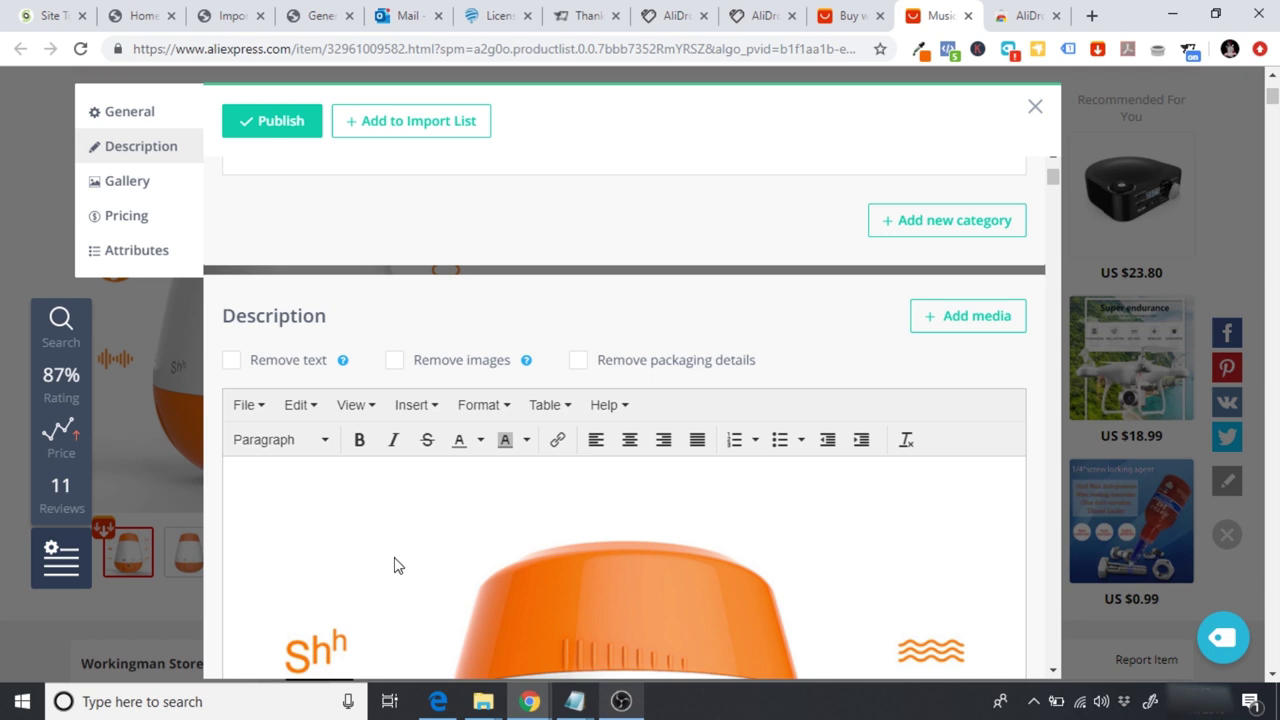
{"action": "left_click", "coordinate": [231, 362]}
{"action": "left_click", "coordinate": [394, 362]}
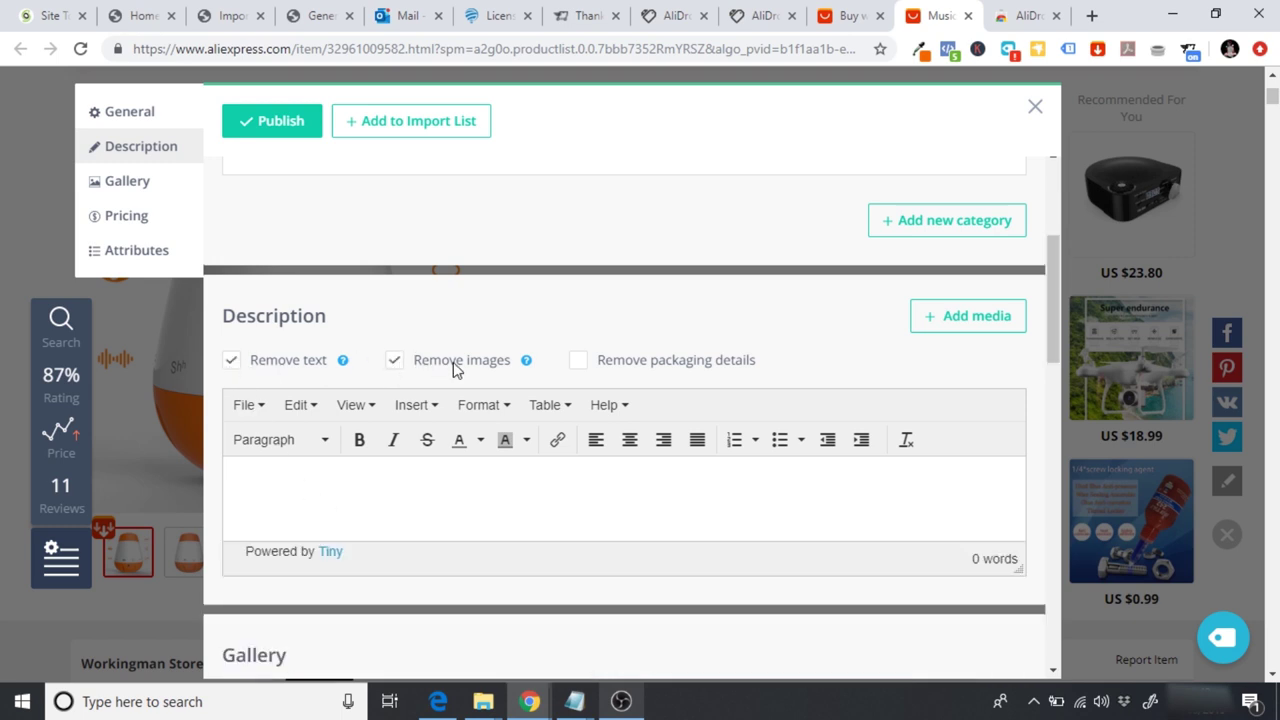
{"action": "left_click", "coordinate": [580, 364]}
{"action": "left_click_drag", "start_coordinate": [1052, 269], "coordinate": [1054, 274]}
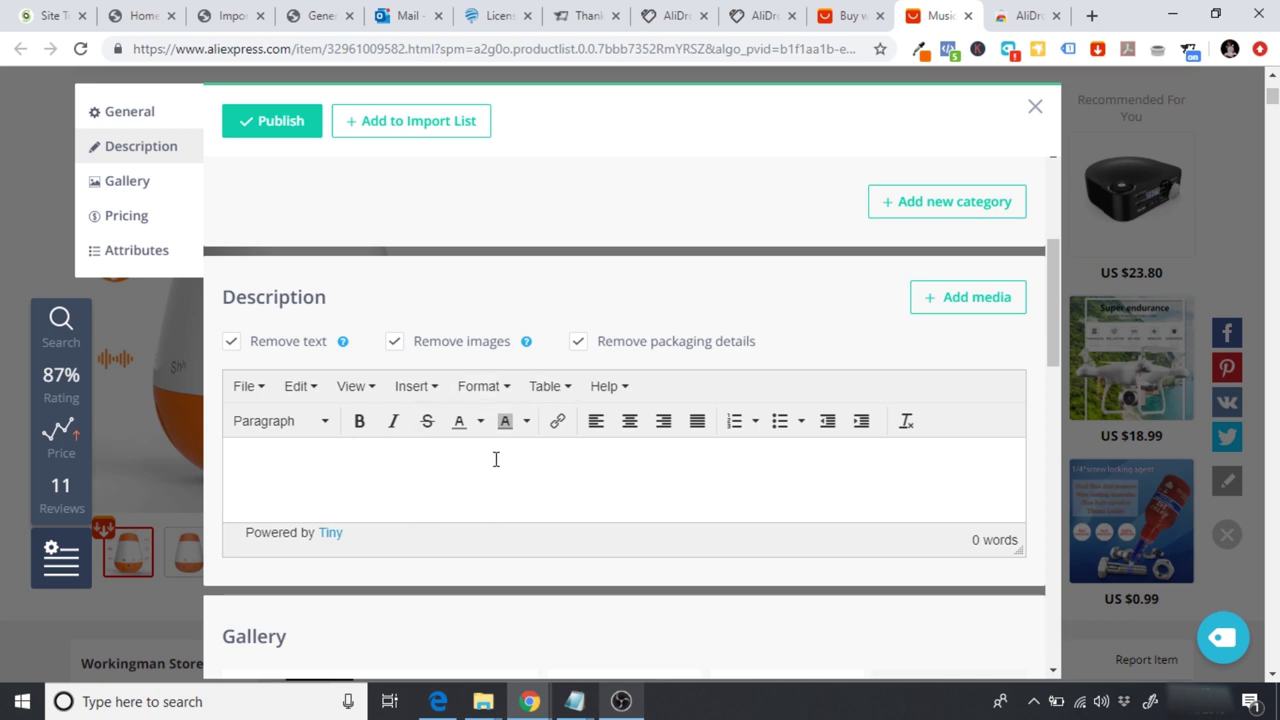
{"action": "left_click_drag", "start_coordinate": [1051, 297], "coordinate": [1063, 386]}
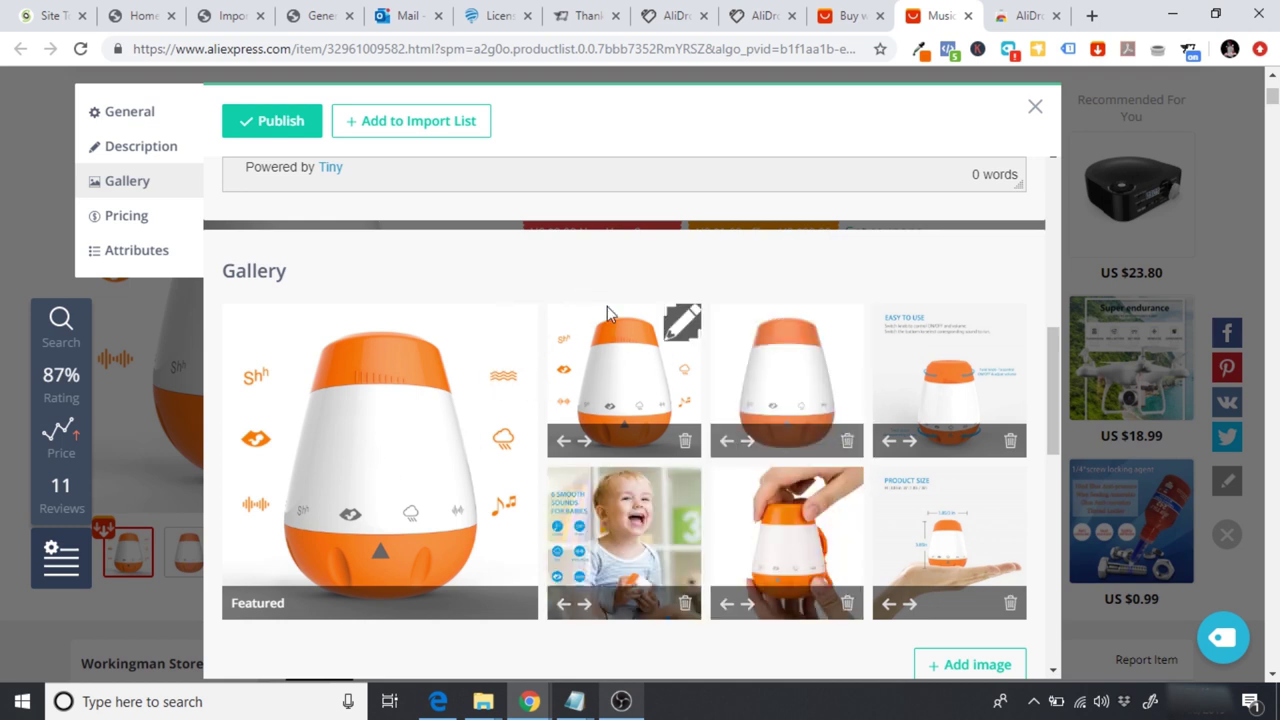
{"action": "left_click_drag", "start_coordinate": [1051, 354], "coordinate": [1057, 476]}
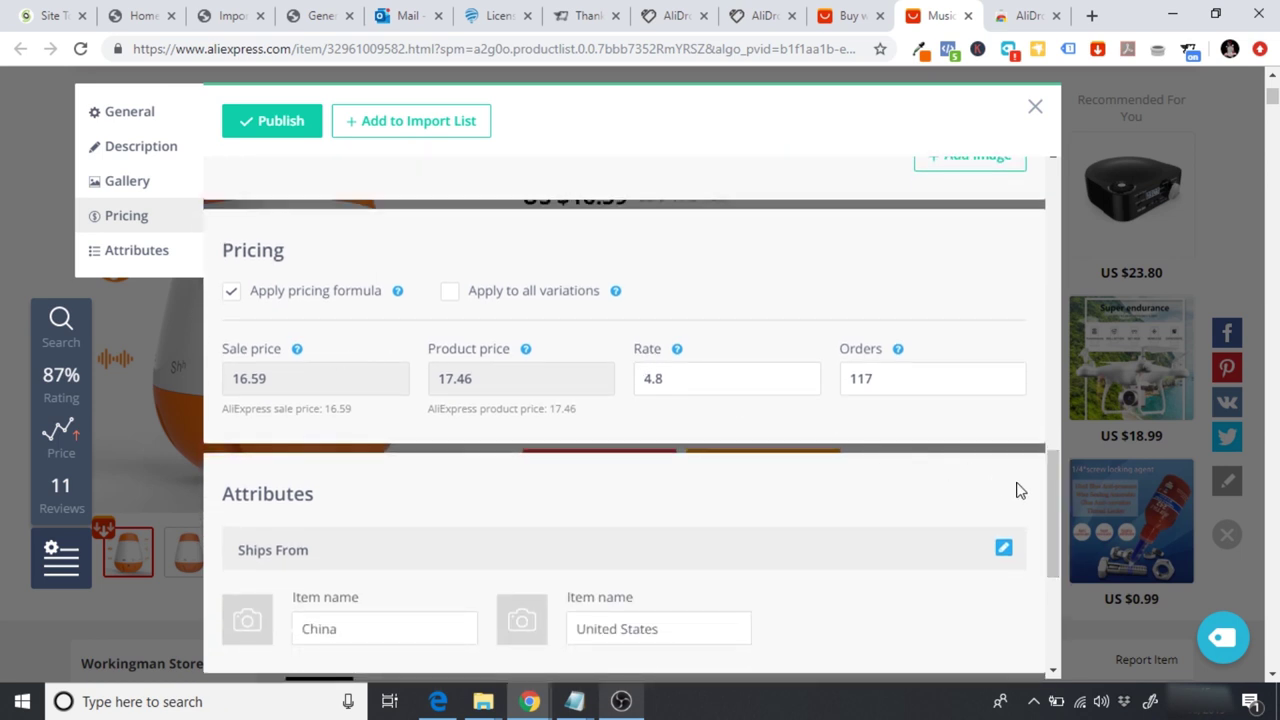
{"action": "left_click_drag", "start_coordinate": [1050, 485], "coordinate": [1055, 521]}
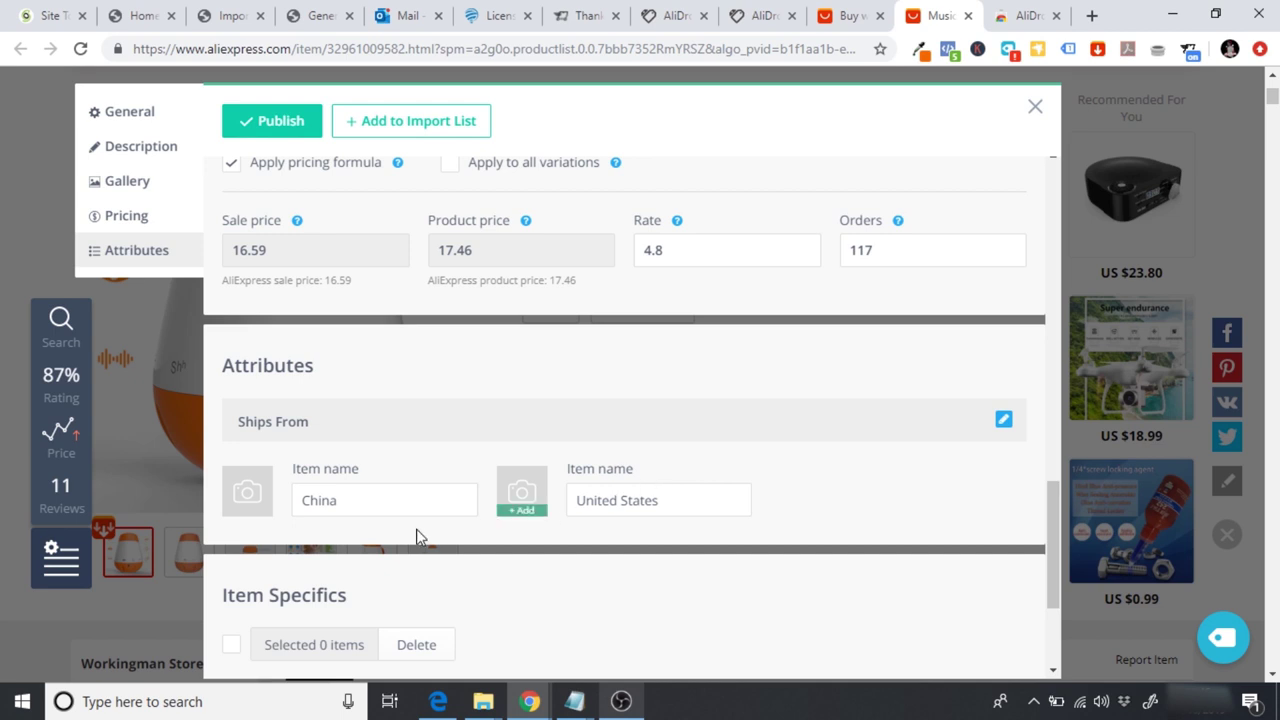
Step: Delete China and United States from the two Ships From item name fields
{"action": "mouse_move", "coordinate": [257, 505]}
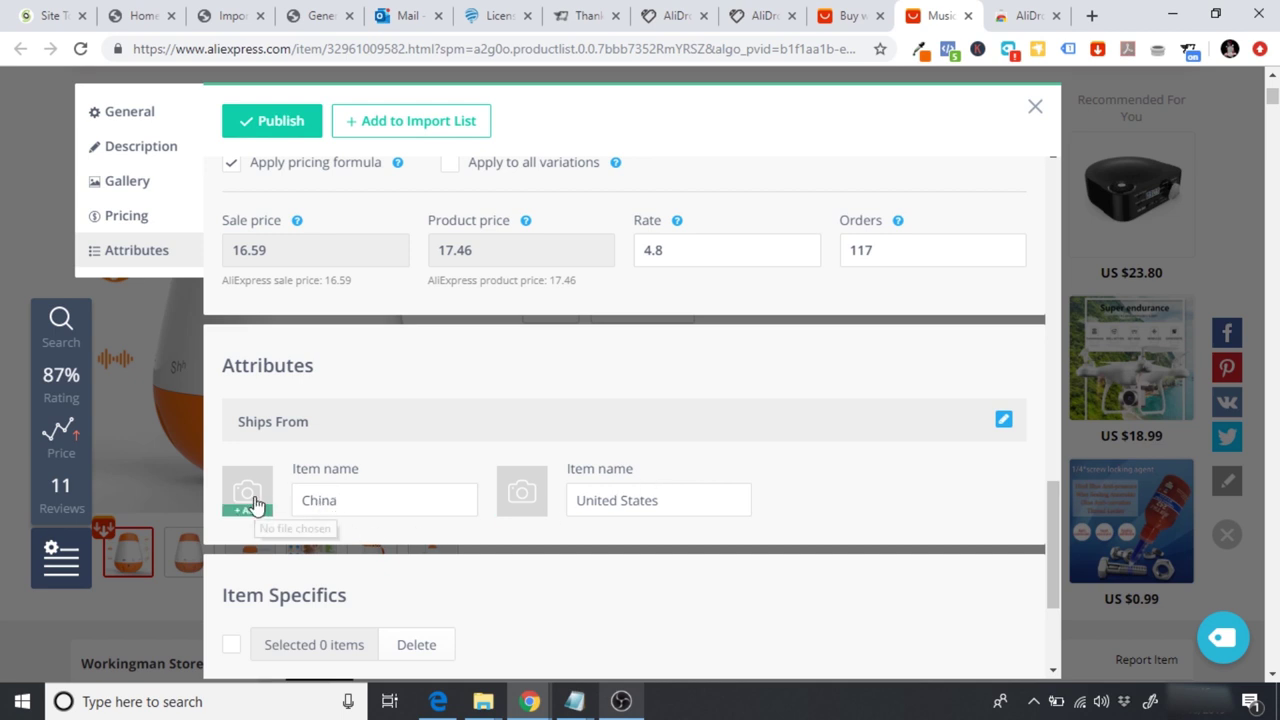
{"action": "left_click", "coordinate": [1005, 422]}
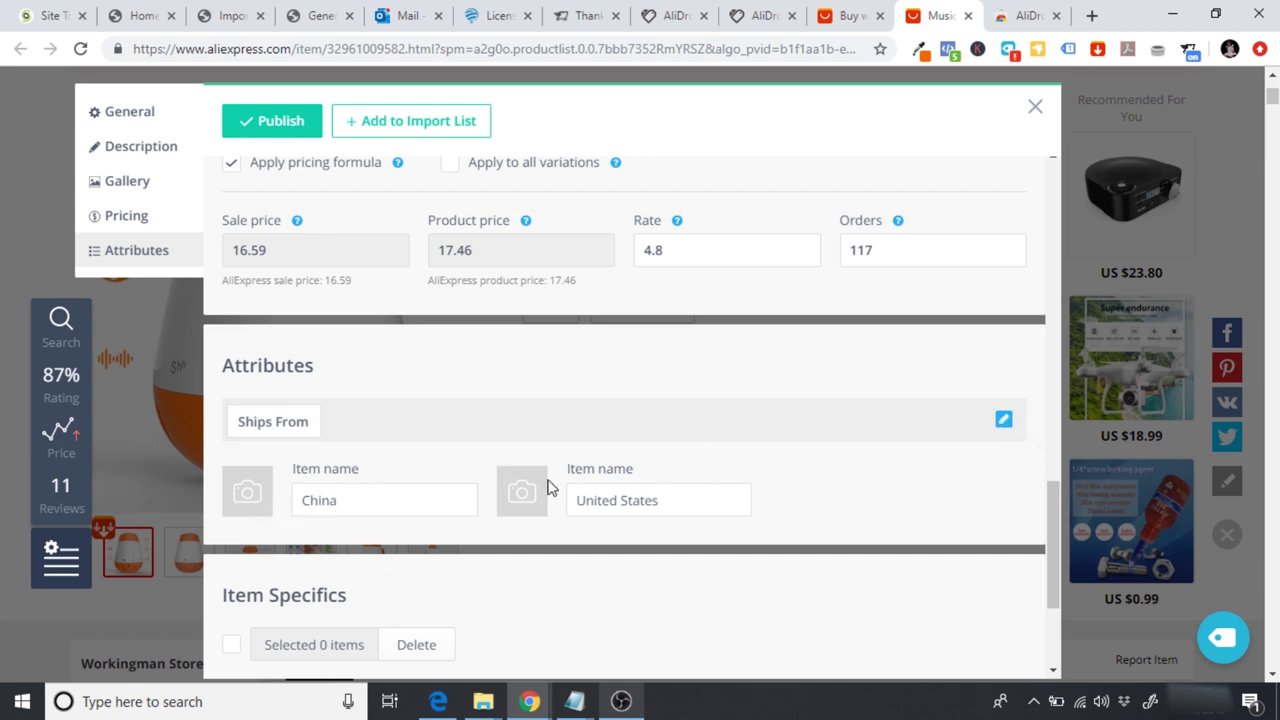
{"action": "left_click", "coordinate": [304, 499]}
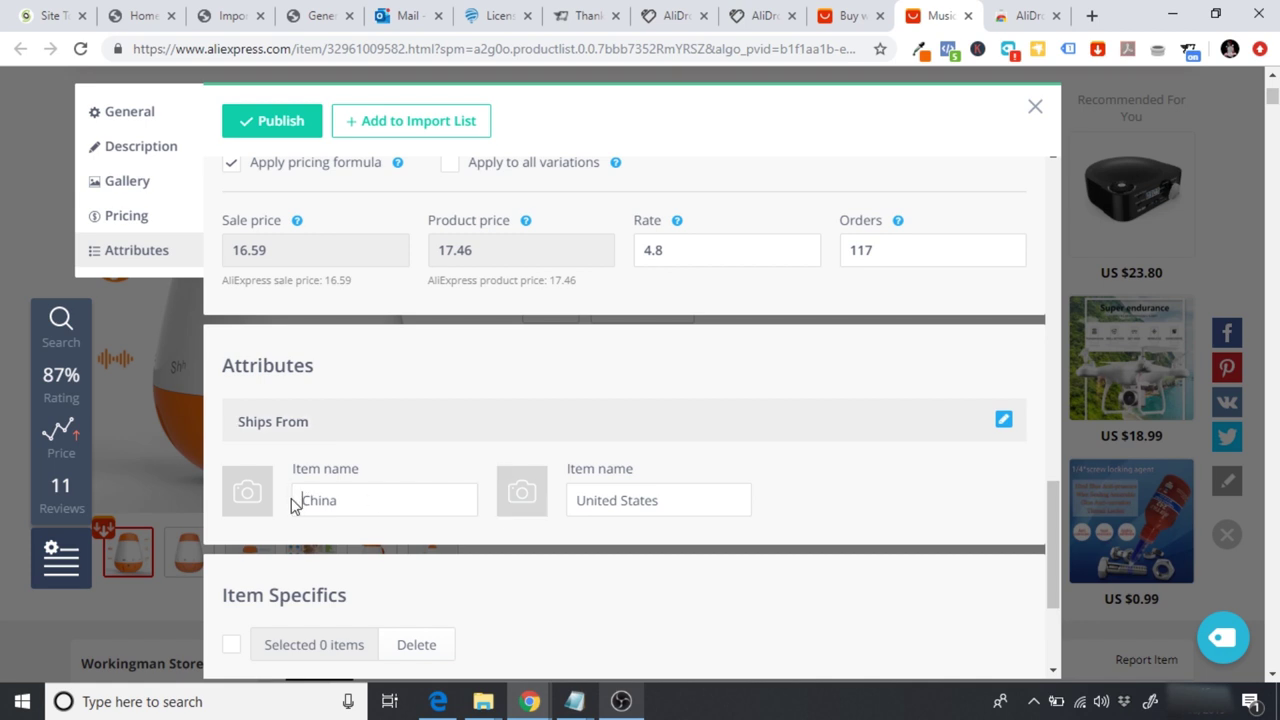
{"action": "double_click", "coordinate": [296, 500]}
{"action": "key", "text": "BackSpace"}
{"action": "left_click_drag", "start_coordinate": [662, 497], "coordinate": [477, 495]}
{"action": "key", "text": "BackSpace"}
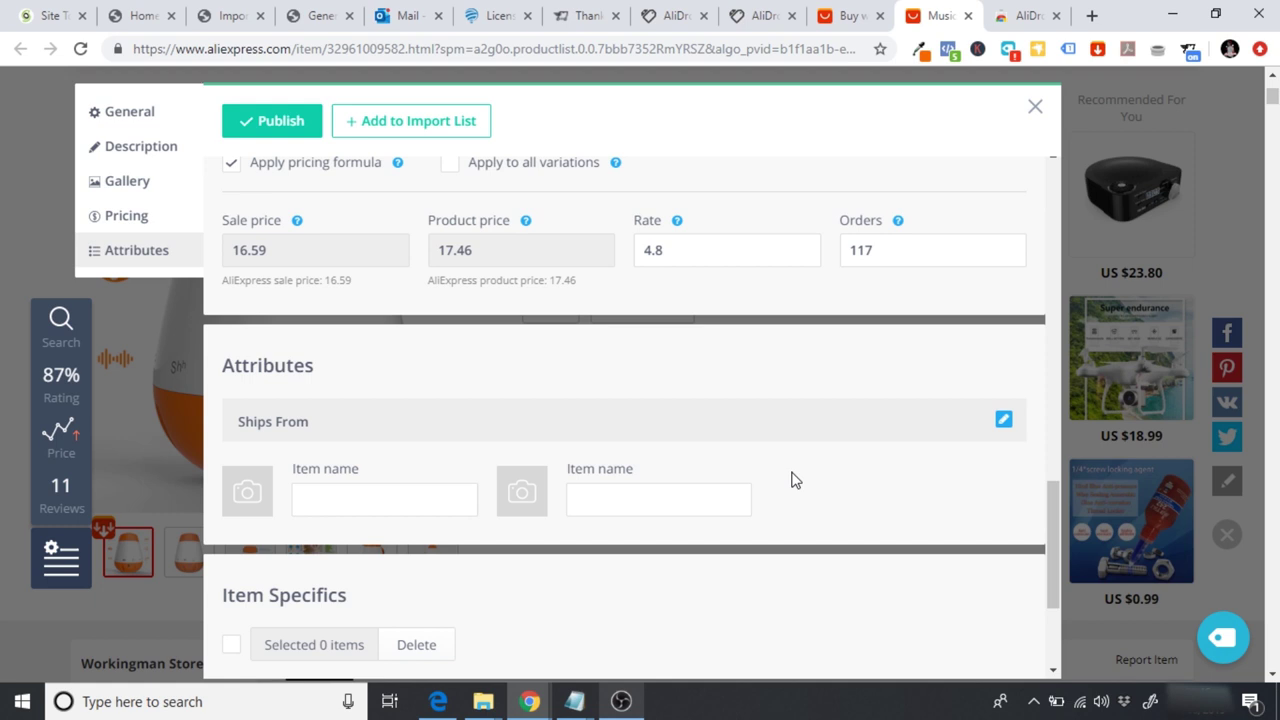
Step: Turn off the pricing formula, apply to all variations, and set product price to 37.99
{"action": "left_click_drag", "start_coordinate": [1049, 520], "coordinate": [1049, 492]}
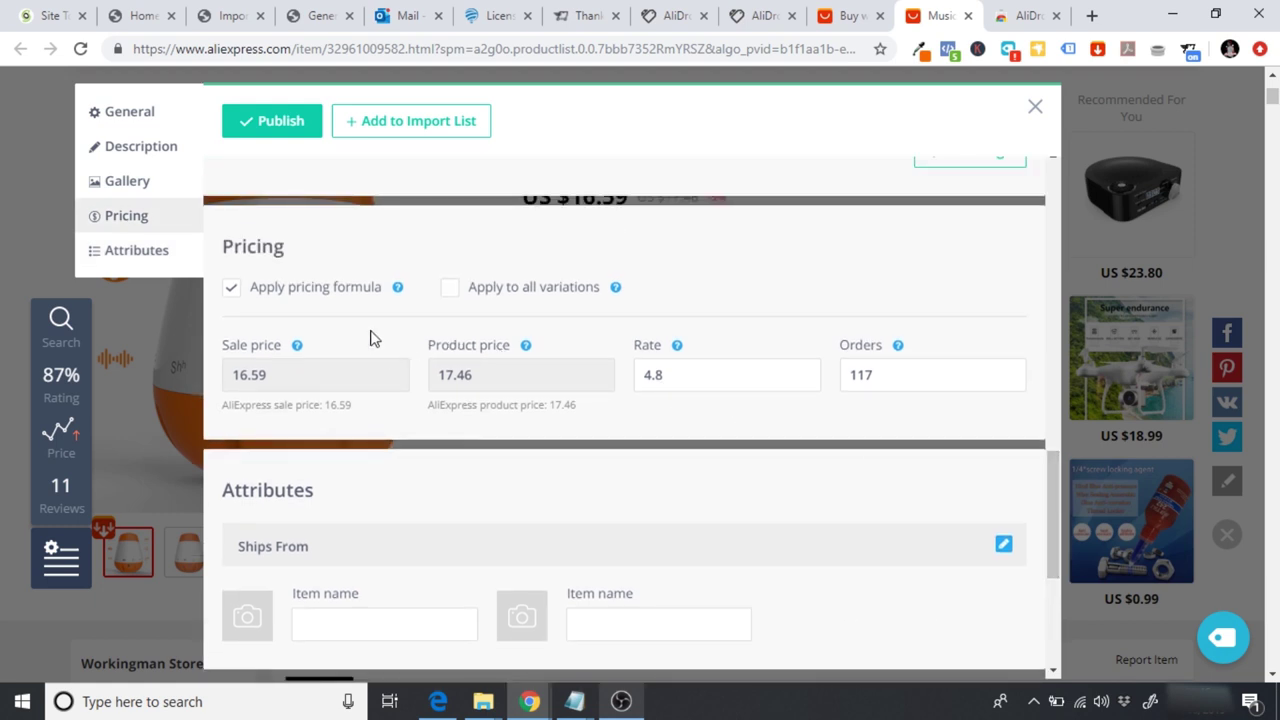
{"action": "left_click", "coordinate": [232, 288]}
{"action": "left_click", "coordinate": [449, 288]}
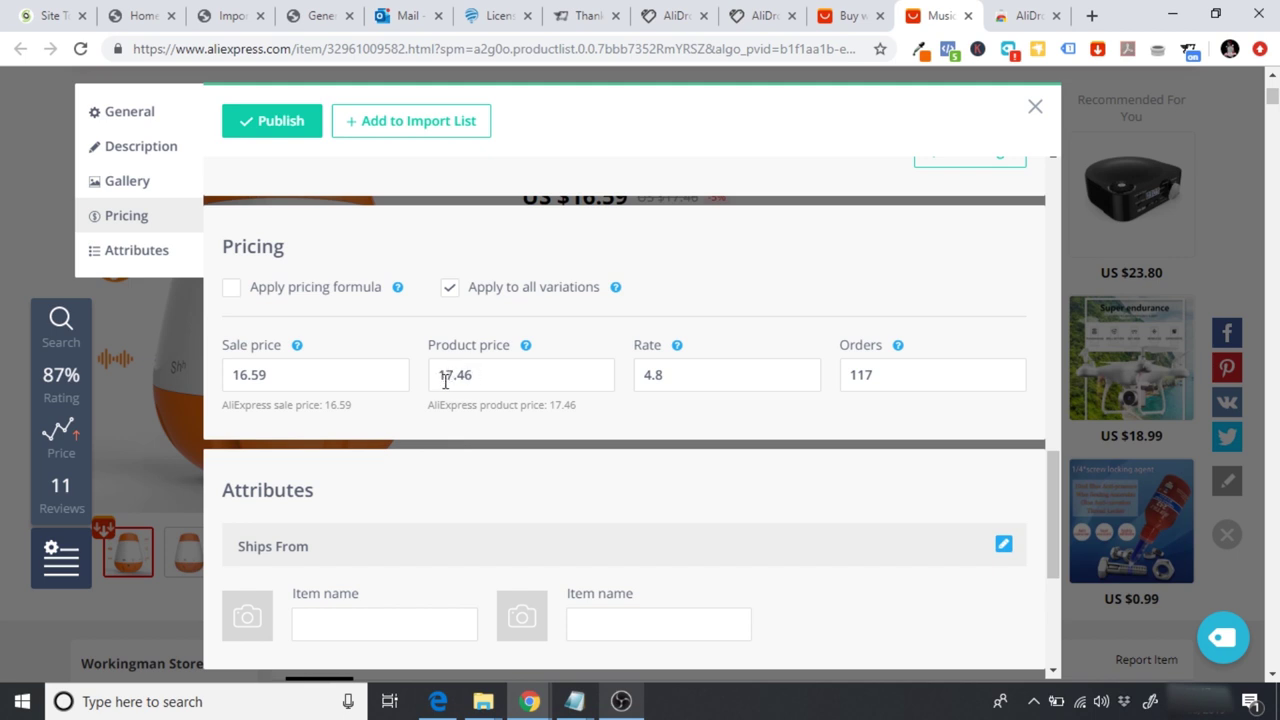
{"action": "left_click", "coordinate": [448, 378]}
{"action": "key", "text": "BackSpace"}
{"action": "key", "text": "BackSpace"}
{"action": "type", "text": "37"}
{"action": "key", "text": "End"}
{"action": "key", "text": "BackSpace"}
{"action": "key", "text": "BackSpace"}
{"action": "type", "text": "99"}
Step: Clear the 16.59 sale price, leaving the product price at 37.99
{"action": "left_click", "coordinate": [279, 373]}
{"action": "double_click", "coordinate": [309, 372]}
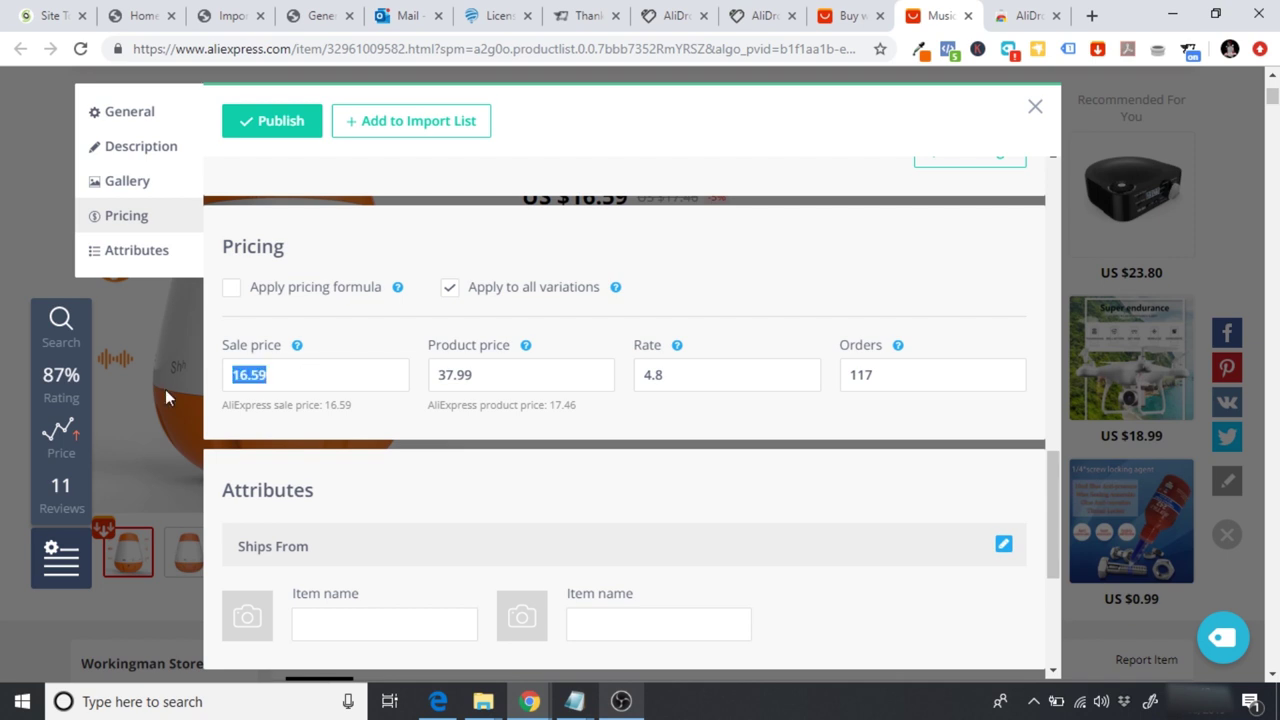
{"action": "key", "text": "BackSpace"}
{"action": "left_click_drag", "start_coordinate": [483, 380], "coordinate": [432, 381]}
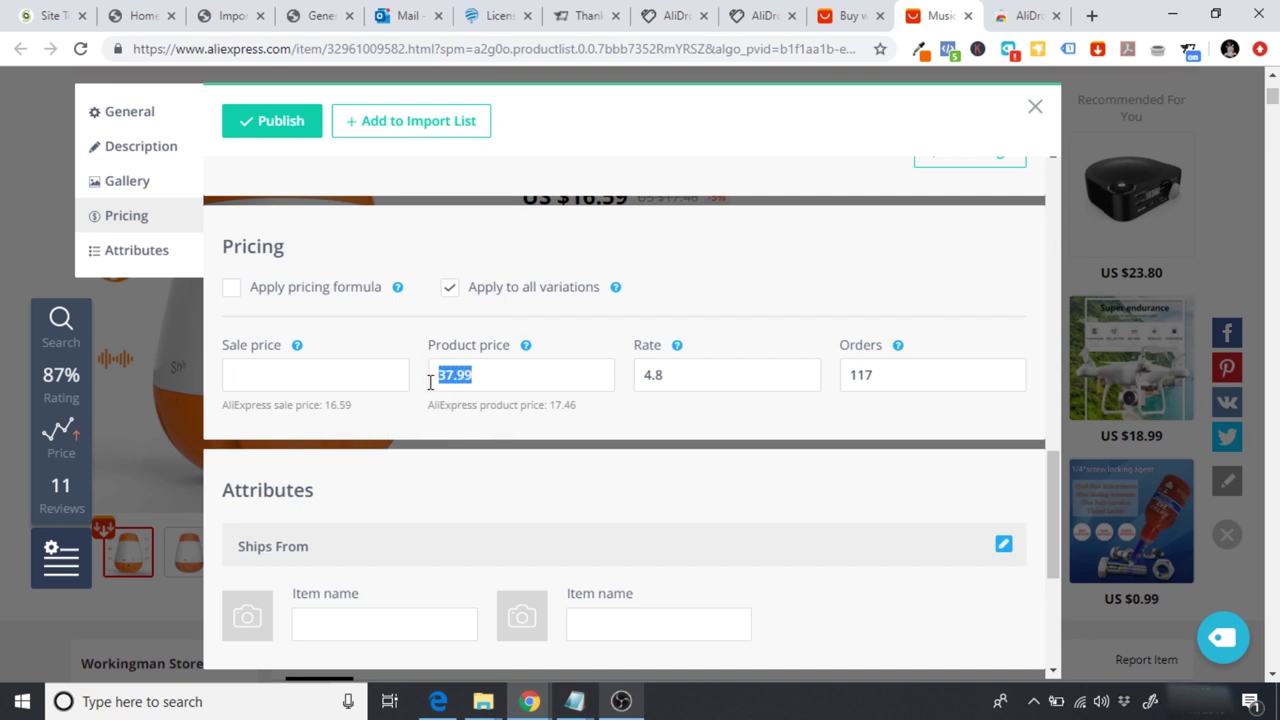
{"action": "key", "text": "Right"}
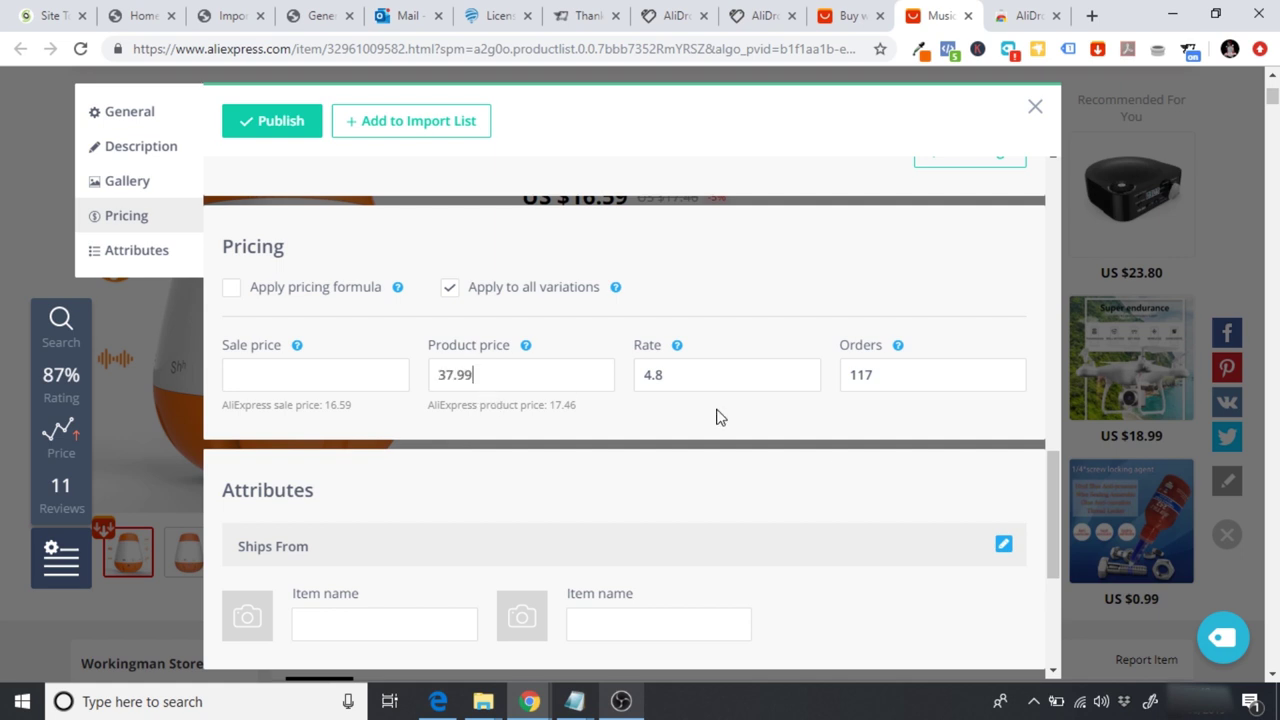
{"action": "left_click_drag", "start_coordinate": [1054, 518], "coordinate": [1063, 607]}
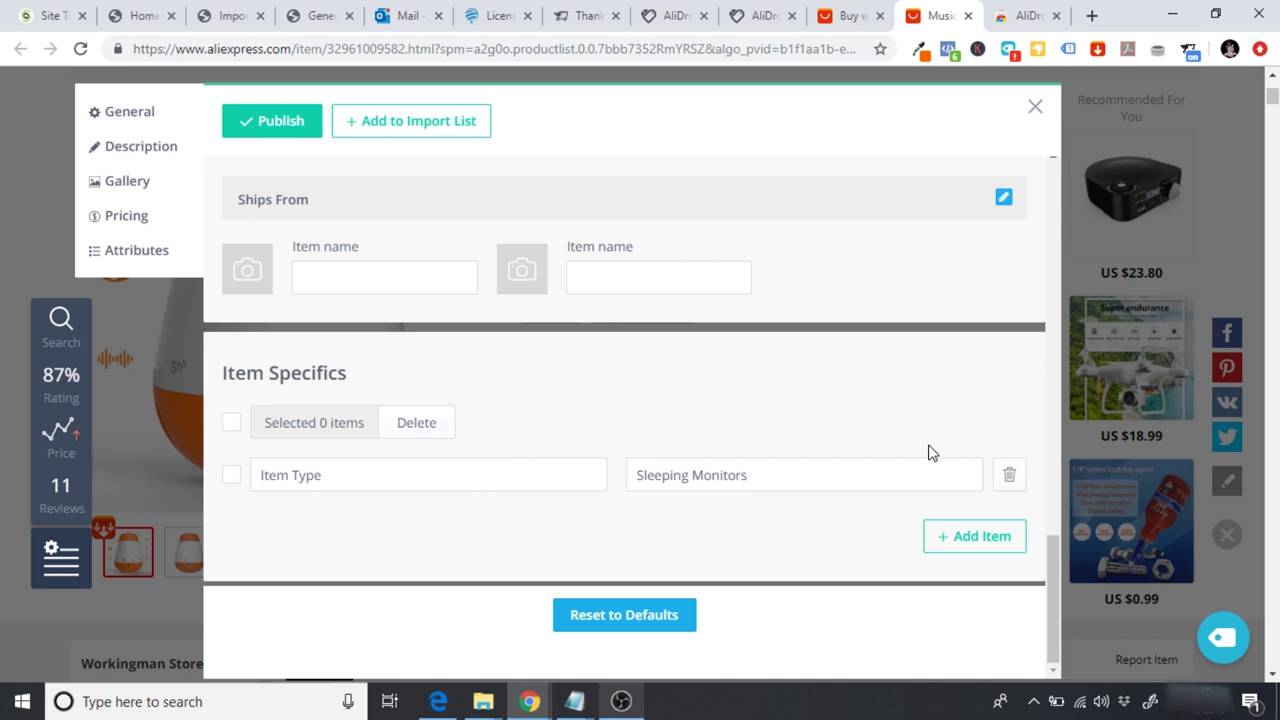
Step: Delete the Item Type Sleeping Monitors row and add the product to the import list
{"action": "left_click", "coordinate": [1011, 477]}
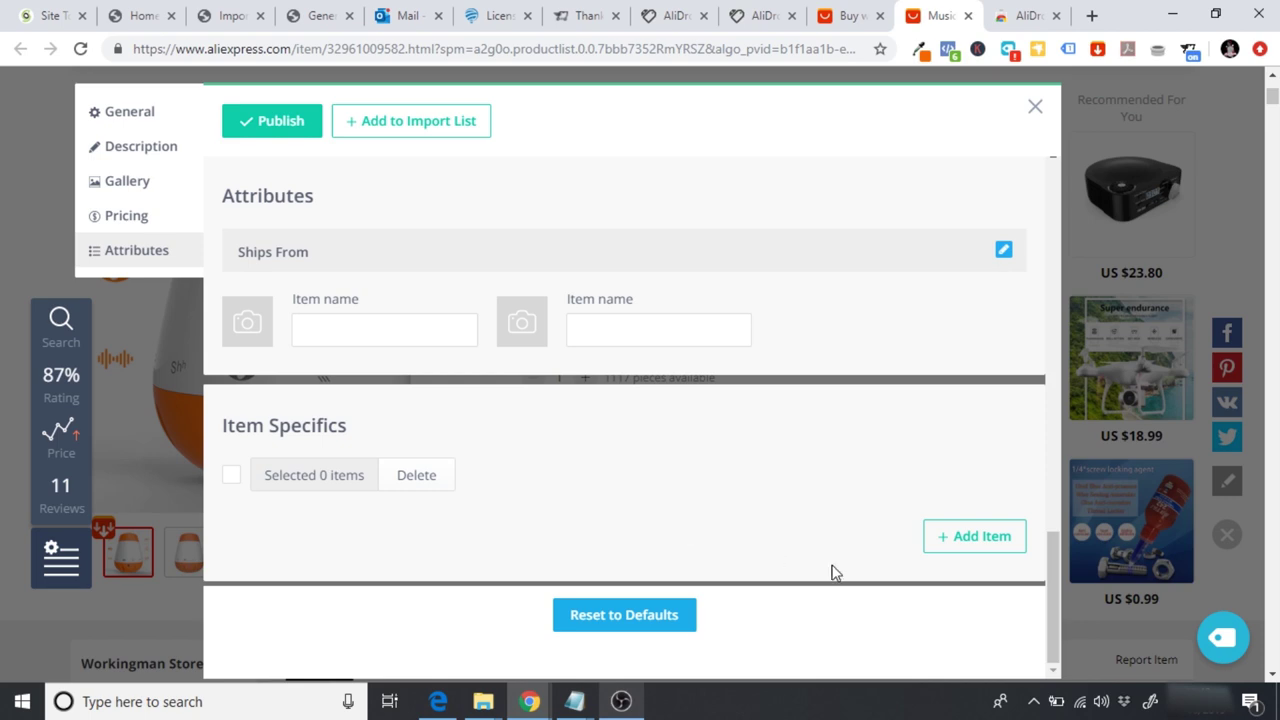
{"action": "left_click_drag", "start_coordinate": [1051, 574], "coordinate": [1026, 191]}
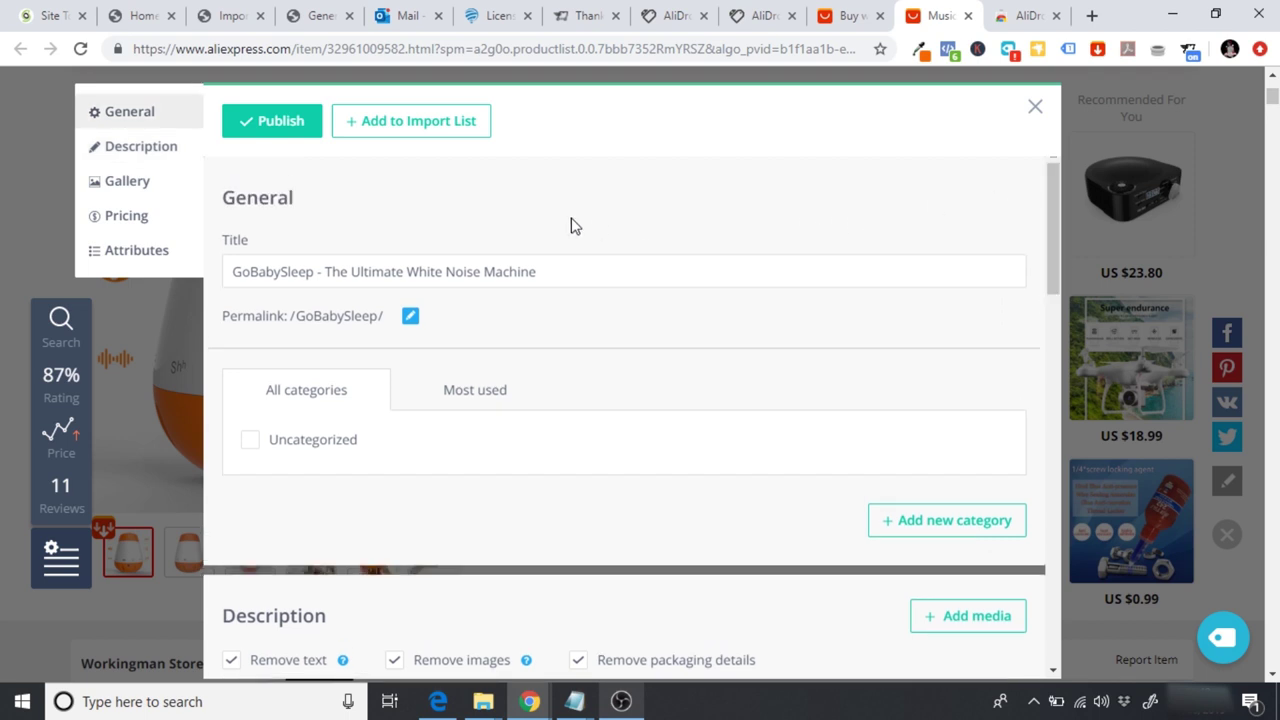
{"action": "left_click", "coordinate": [416, 128]}
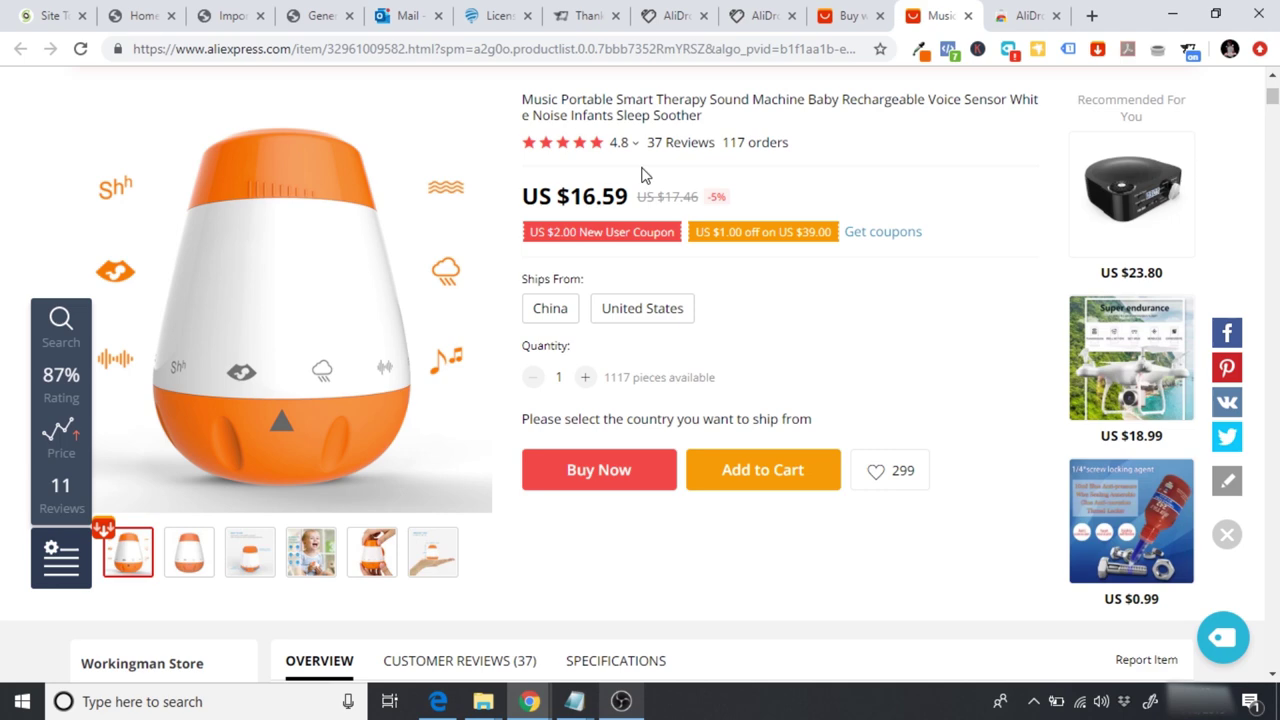
Step: In WordPress, open AliDropship Import Products and go to the Import List
{"action": "left_click", "coordinate": [306, 24]}
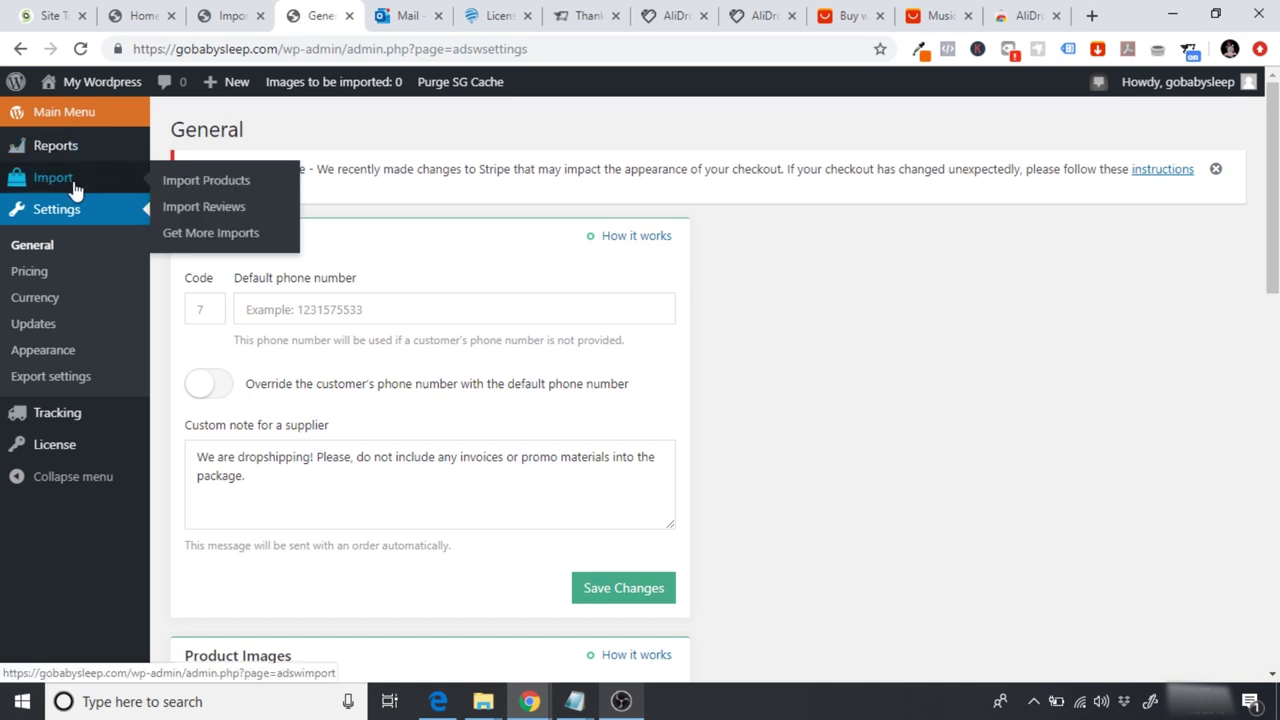
{"action": "left_click", "coordinate": [60, 118]}
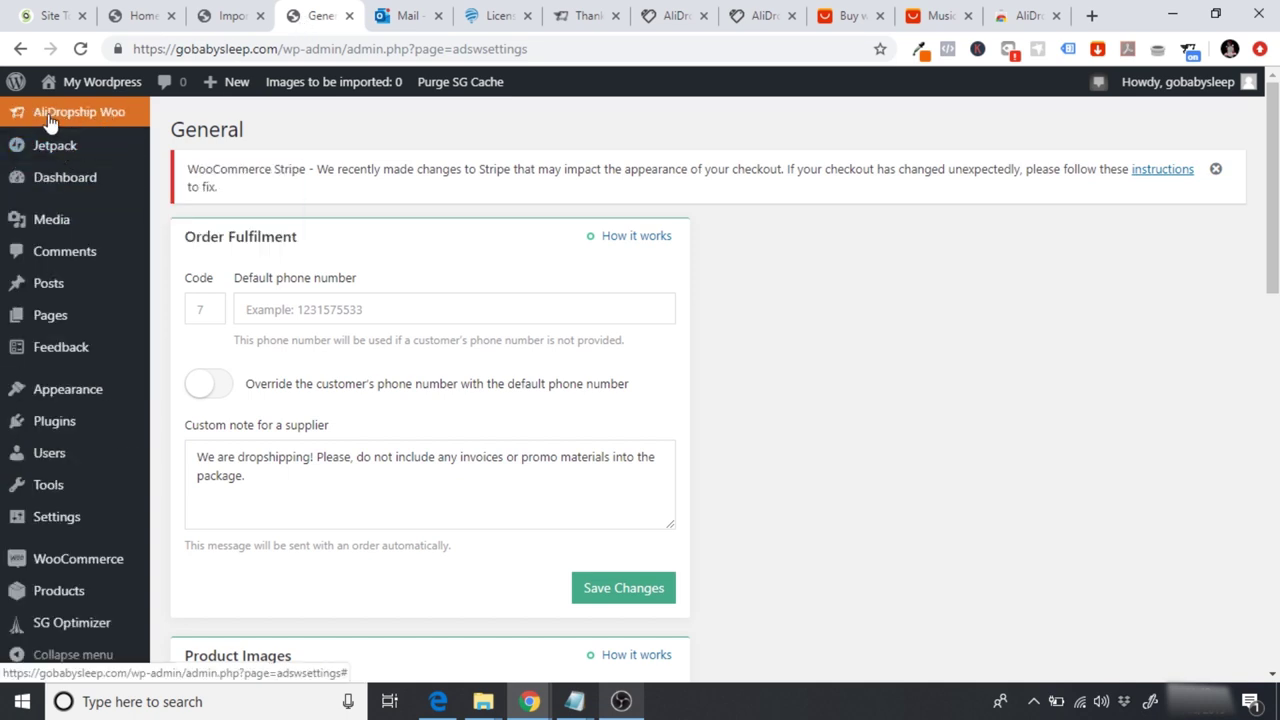
{"action": "left_click", "coordinate": [84, 114]}
{"action": "mouse_move", "coordinate": [58, 186]}
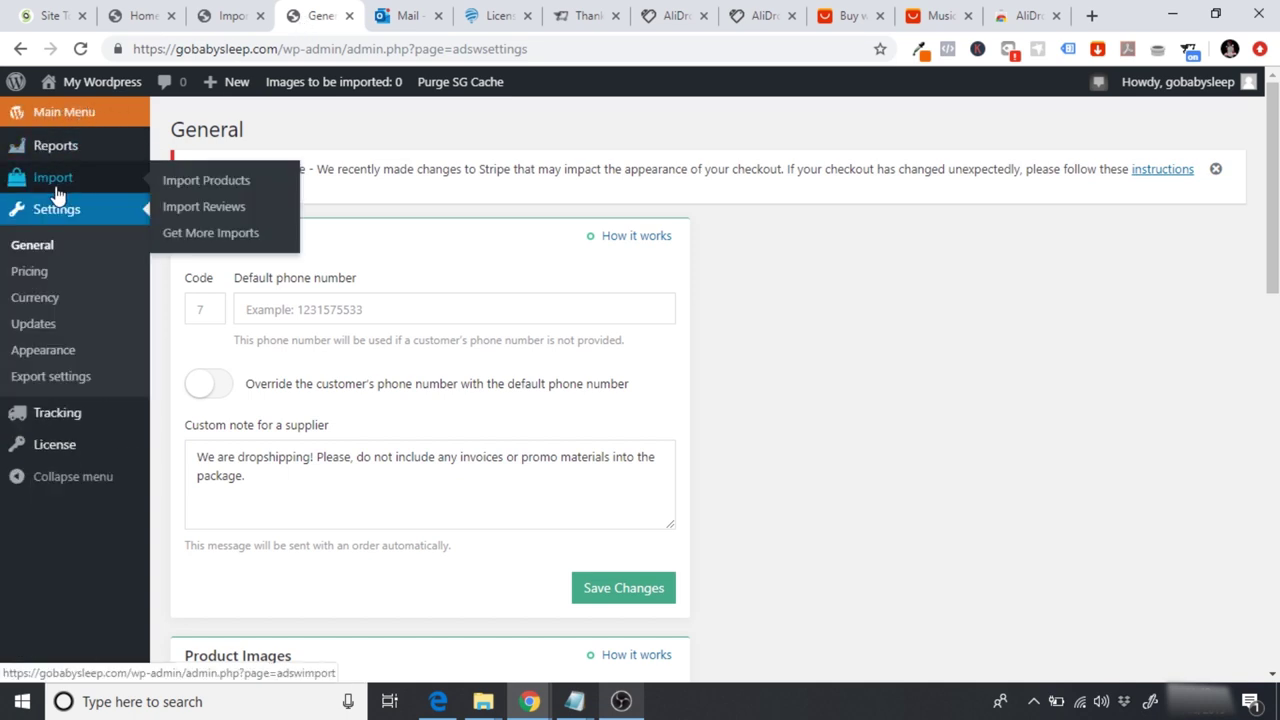
{"action": "left_click", "coordinate": [185, 186]}
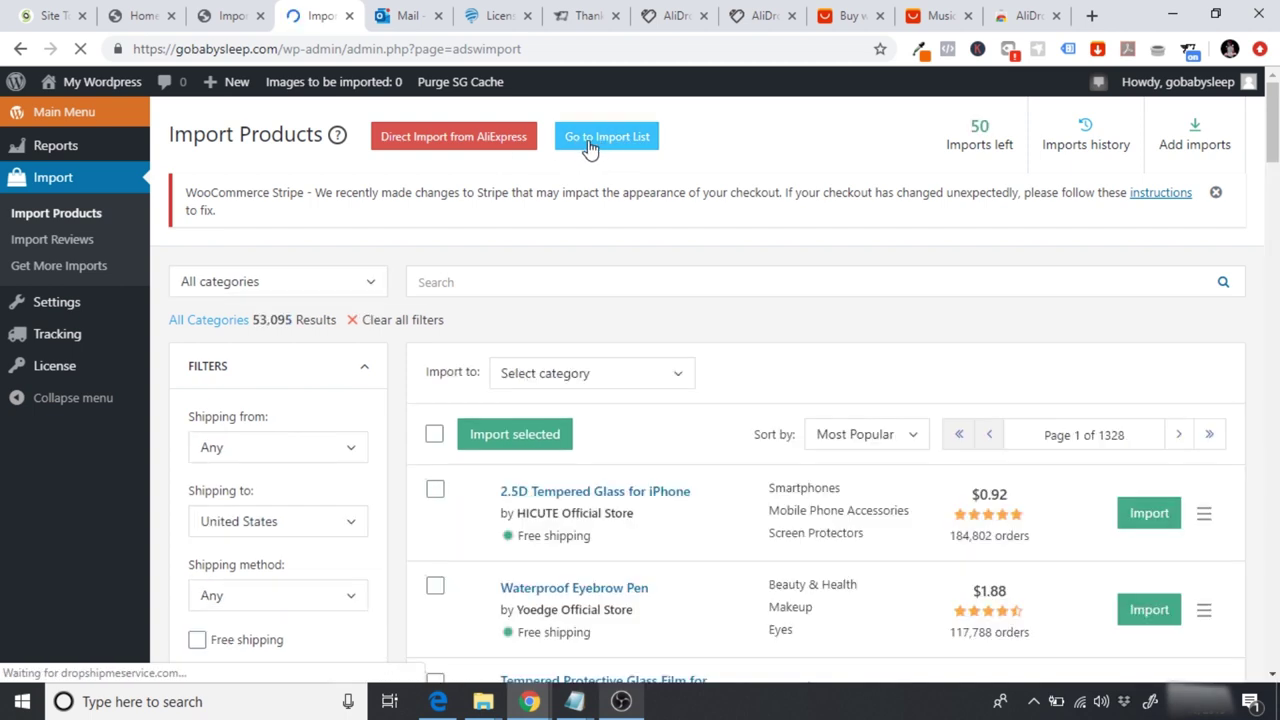
{"action": "left_click", "coordinate": [591, 145]}
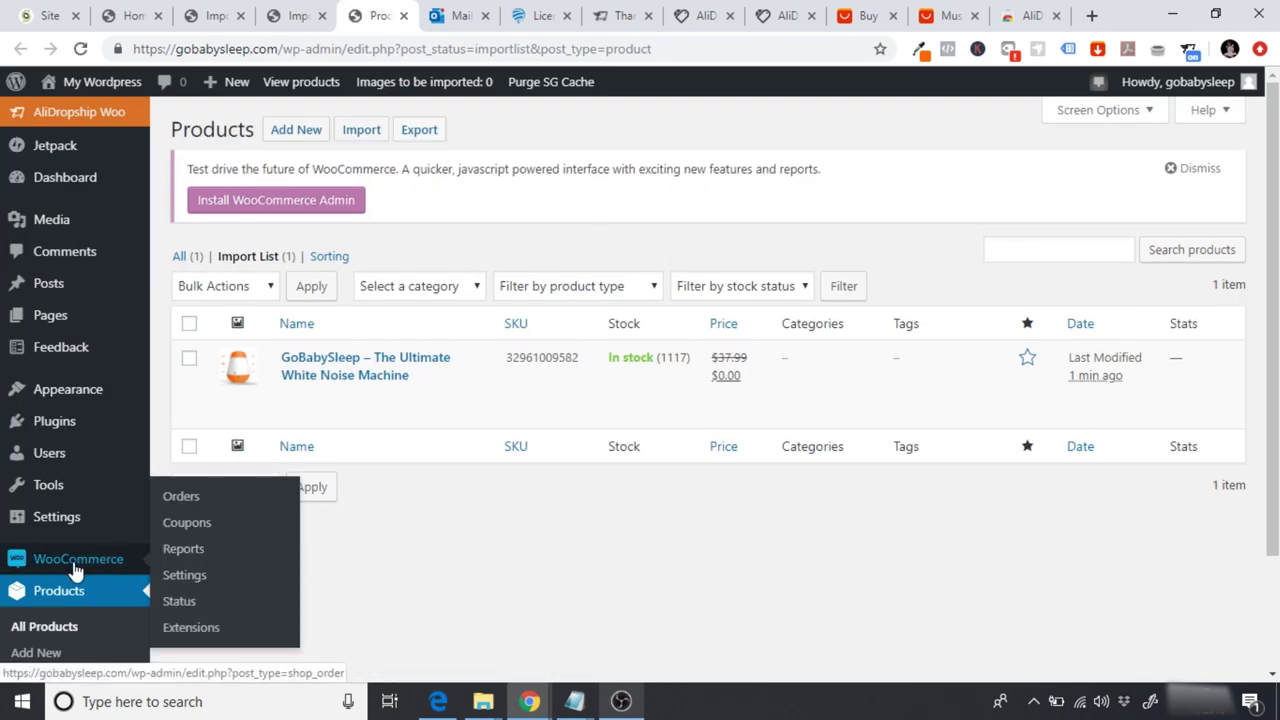
Step: Check the GoBabySleep row's $0.00 sale price and open the product for editing
{"action": "mouse_move", "coordinate": [448, 350]}
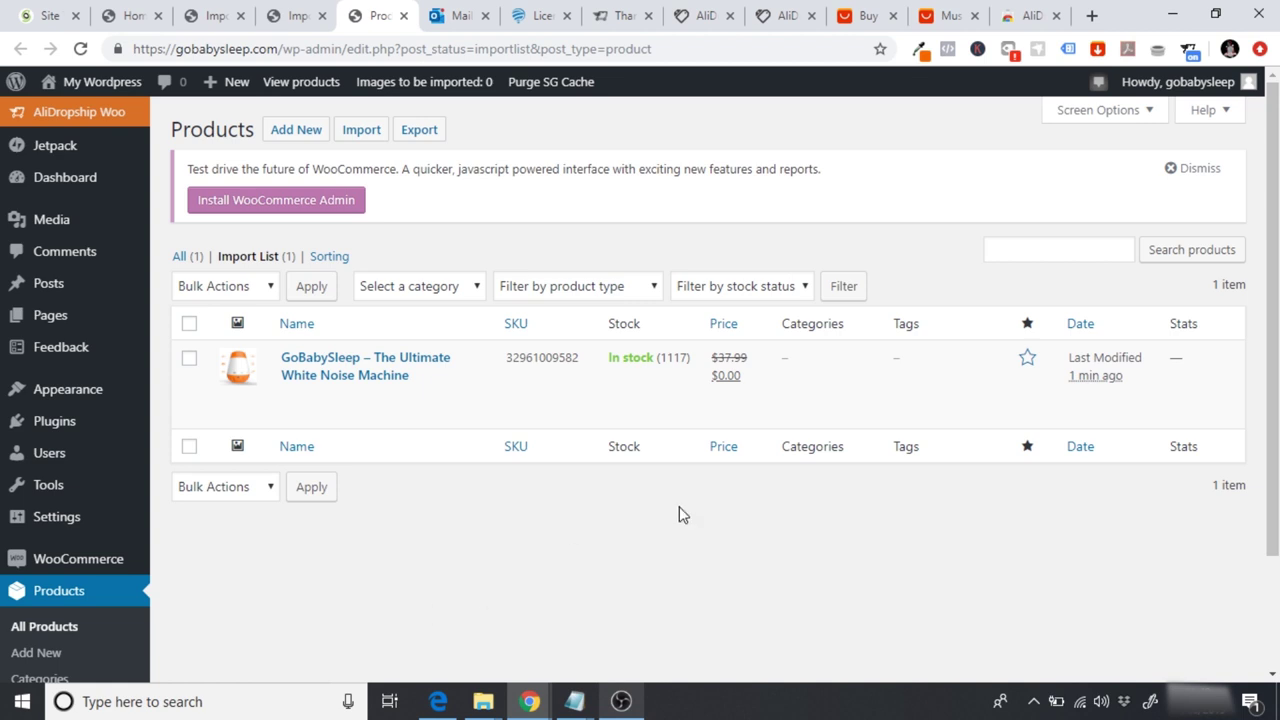
{"action": "mouse_move", "coordinate": [740, 412]}
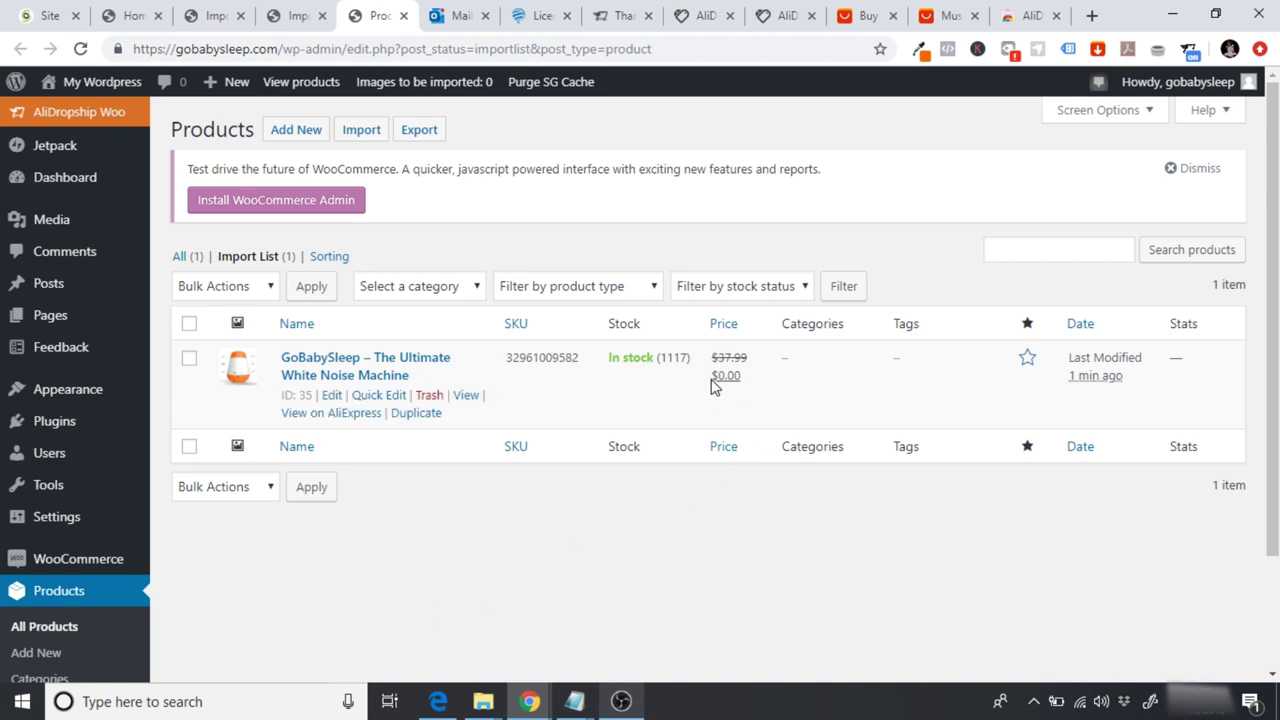
{"action": "left_click_drag", "start_coordinate": [712, 375], "coordinate": [751, 378]}
{"action": "left_click", "coordinate": [751, 378]}
{"action": "left_click", "coordinate": [331, 396]}
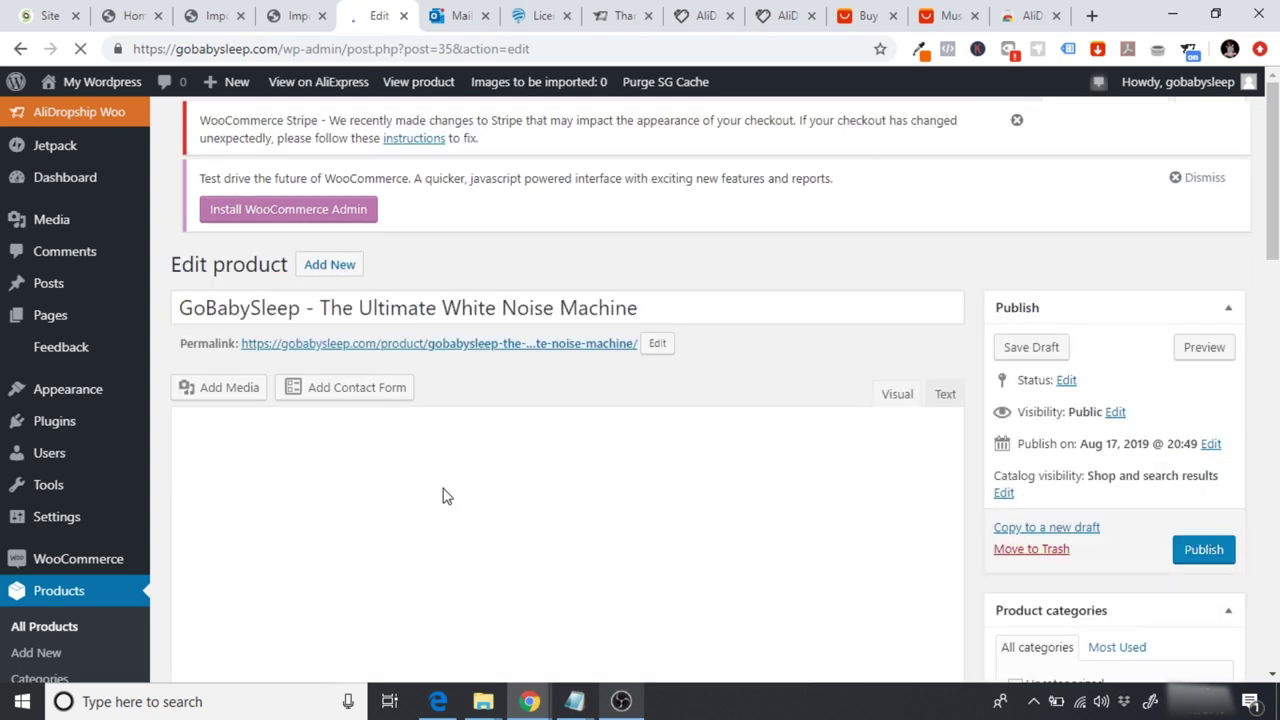
Step: Scroll the GoBabySleep edit page down to the Product data box
{"action": "left_click_drag", "start_coordinate": [1273, 175], "coordinate": [1273, 317]}
{"action": "left_click", "coordinate": [245, 280]}
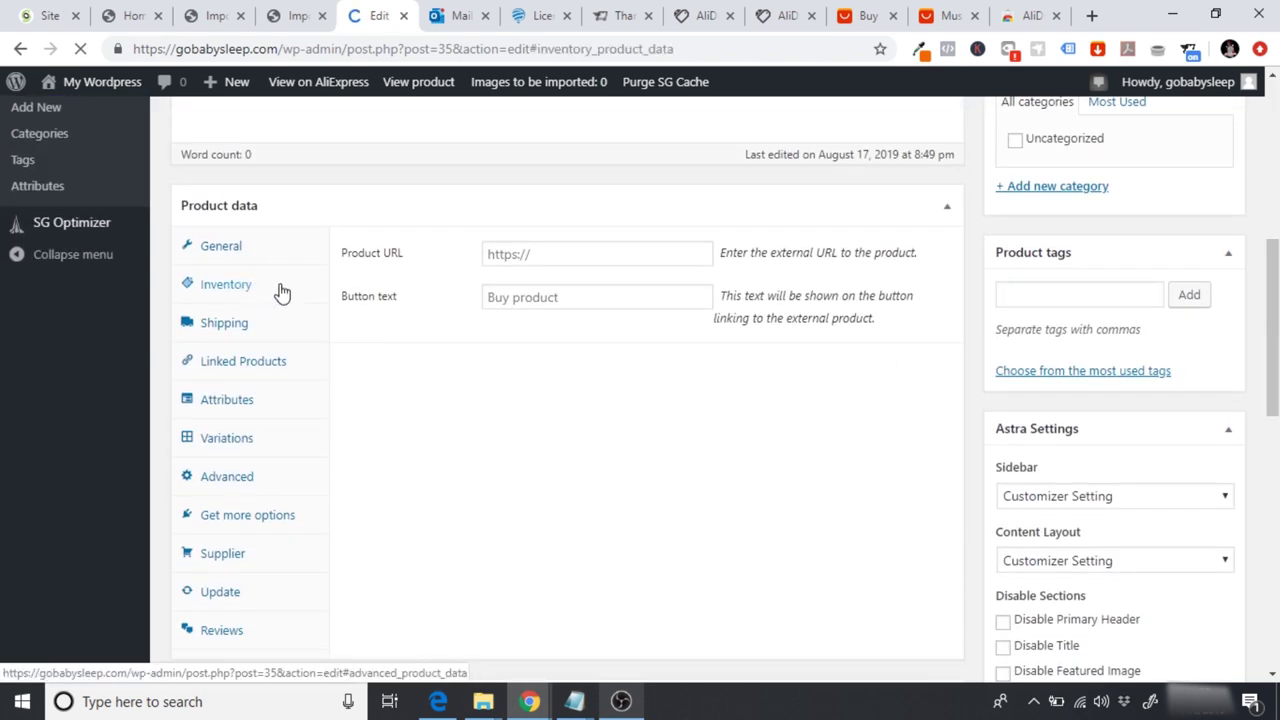
{"action": "left_click", "coordinate": [281, 291]}
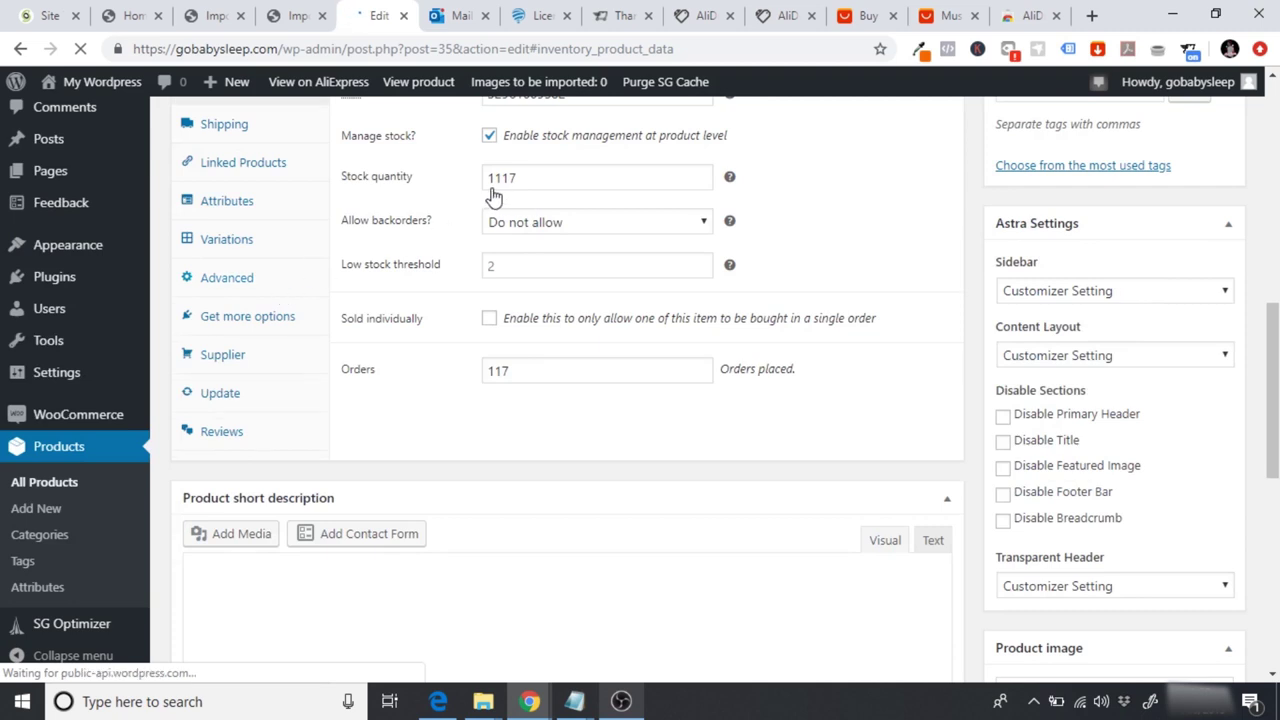
{"action": "scroll", "coordinate": [997, 214], "scroll_direction": "down", "scroll_amount": 5}
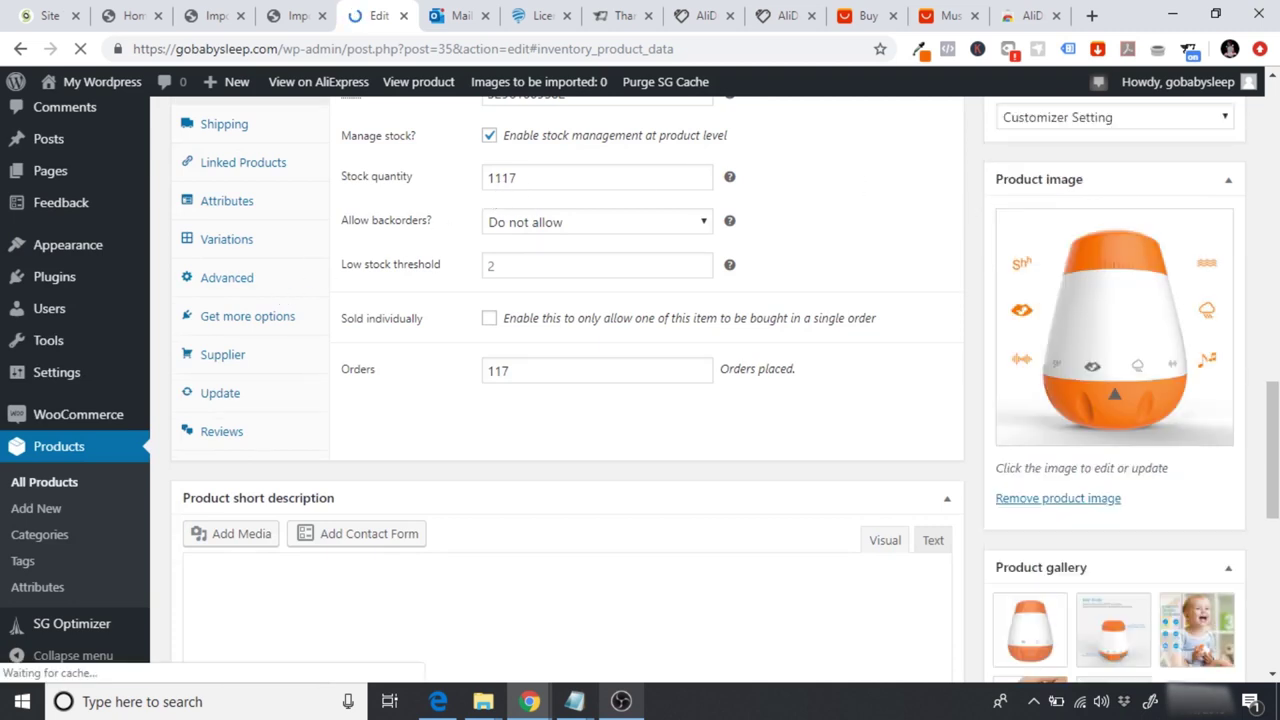
{"action": "scroll", "coordinate": [975, 400], "scroll_direction": "up", "scroll_amount": 3}
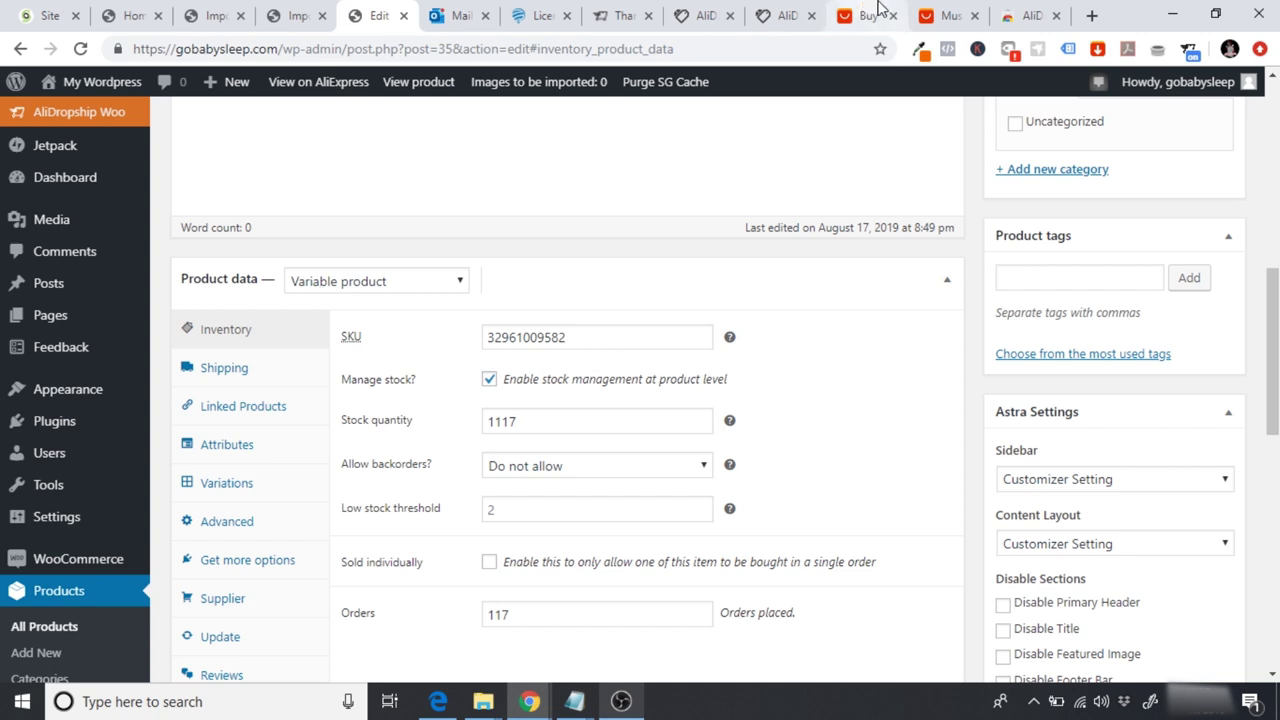
Step: On AliExpress, change Ships From from China to United States: 199 pieces, US $2.63 shipping
{"action": "left_click", "coordinate": [948, 15]}
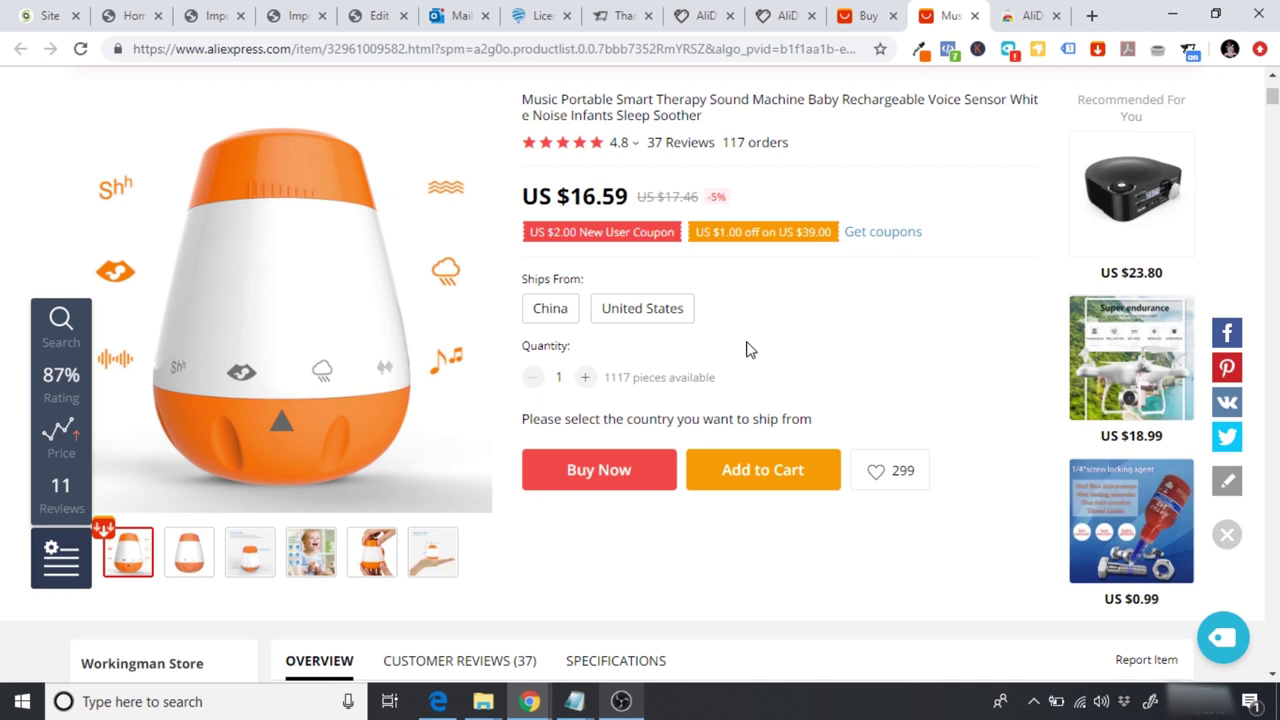
{"action": "left_click", "coordinate": [550, 318]}
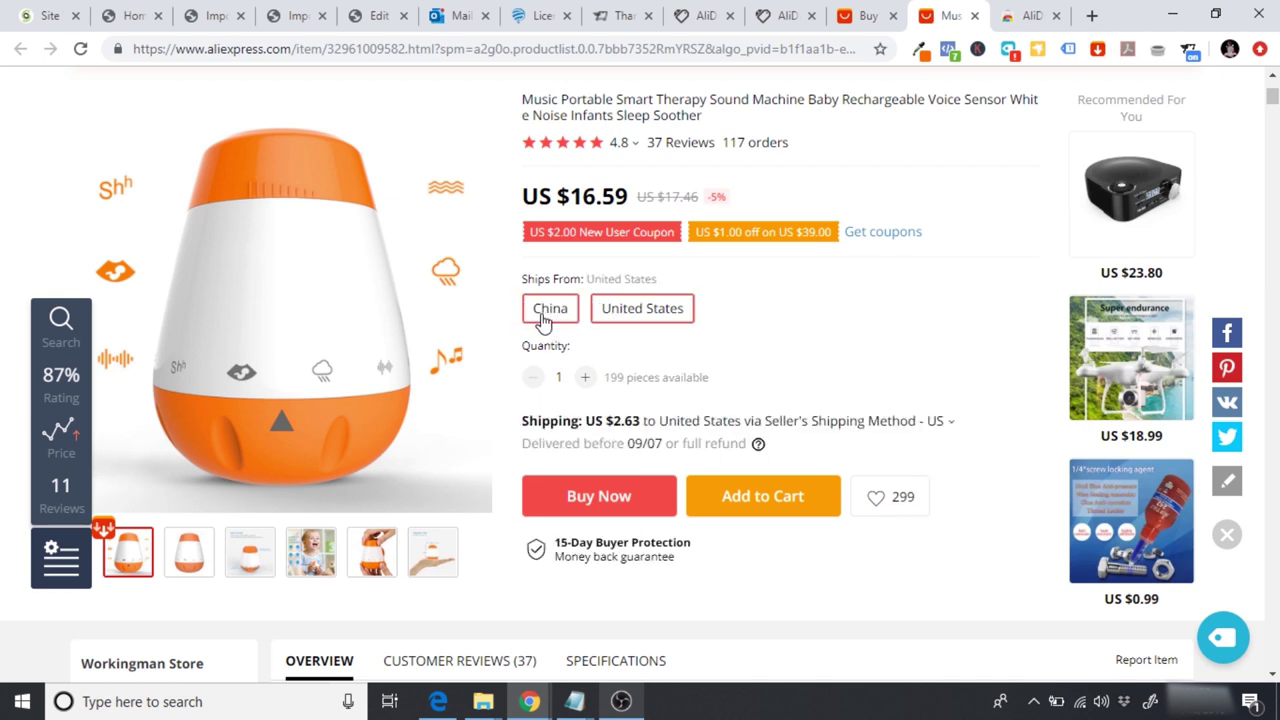
{"action": "left_click", "coordinate": [638, 318]}
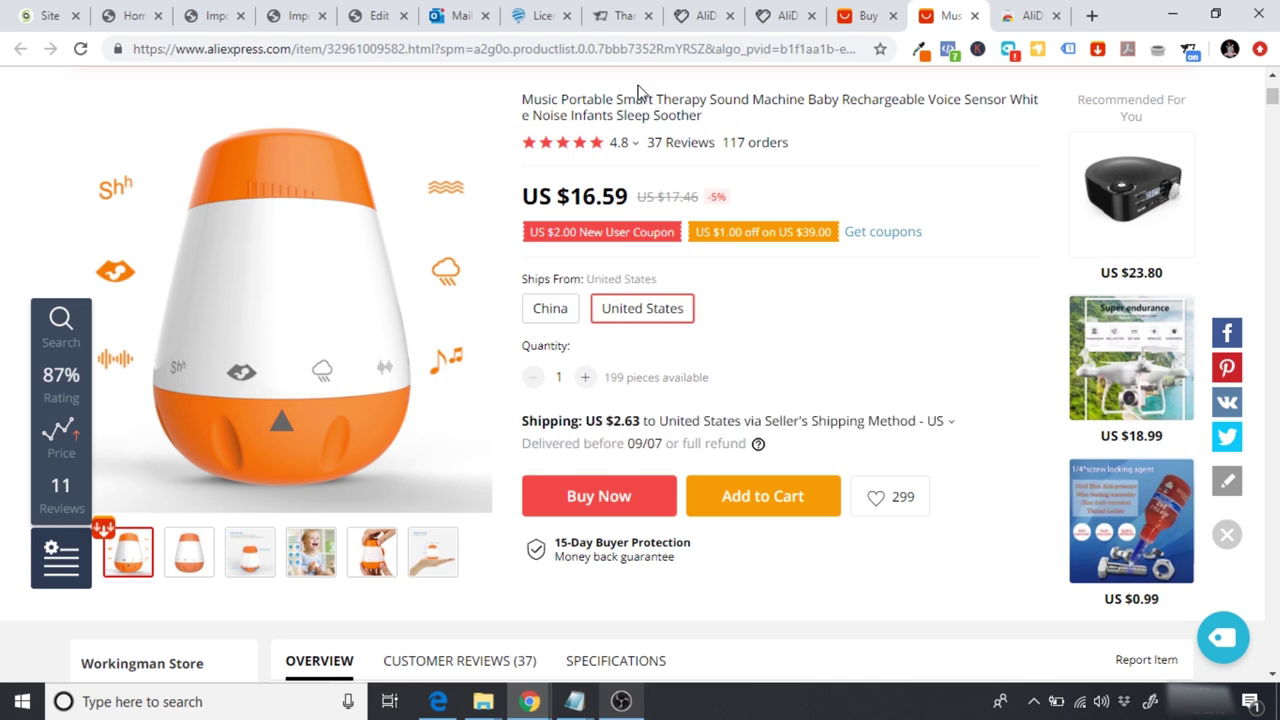
Step: Compare the WordPress product type options, leaving the type unchanged, against the AliExpress page
{"action": "left_click", "coordinate": [372, 16]}
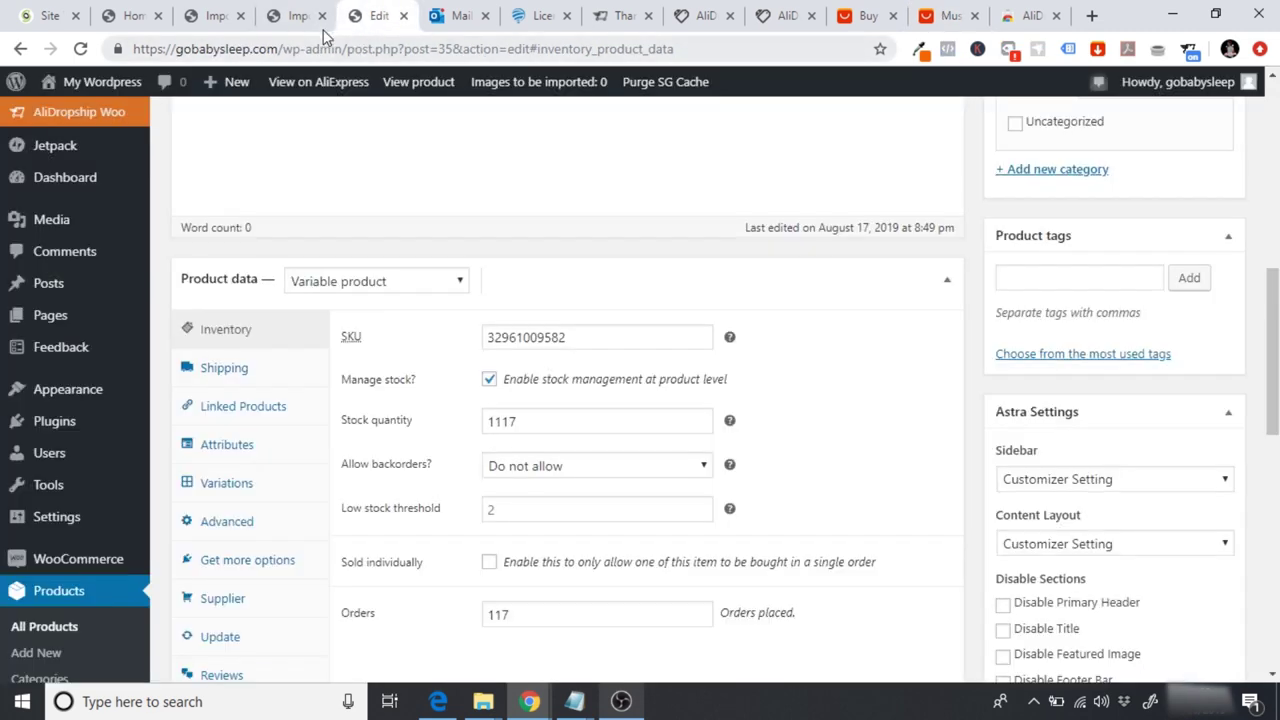
{"action": "left_click", "coordinate": [336, 287]}
{"action": "left_click", "coordinate": [336, 284]}
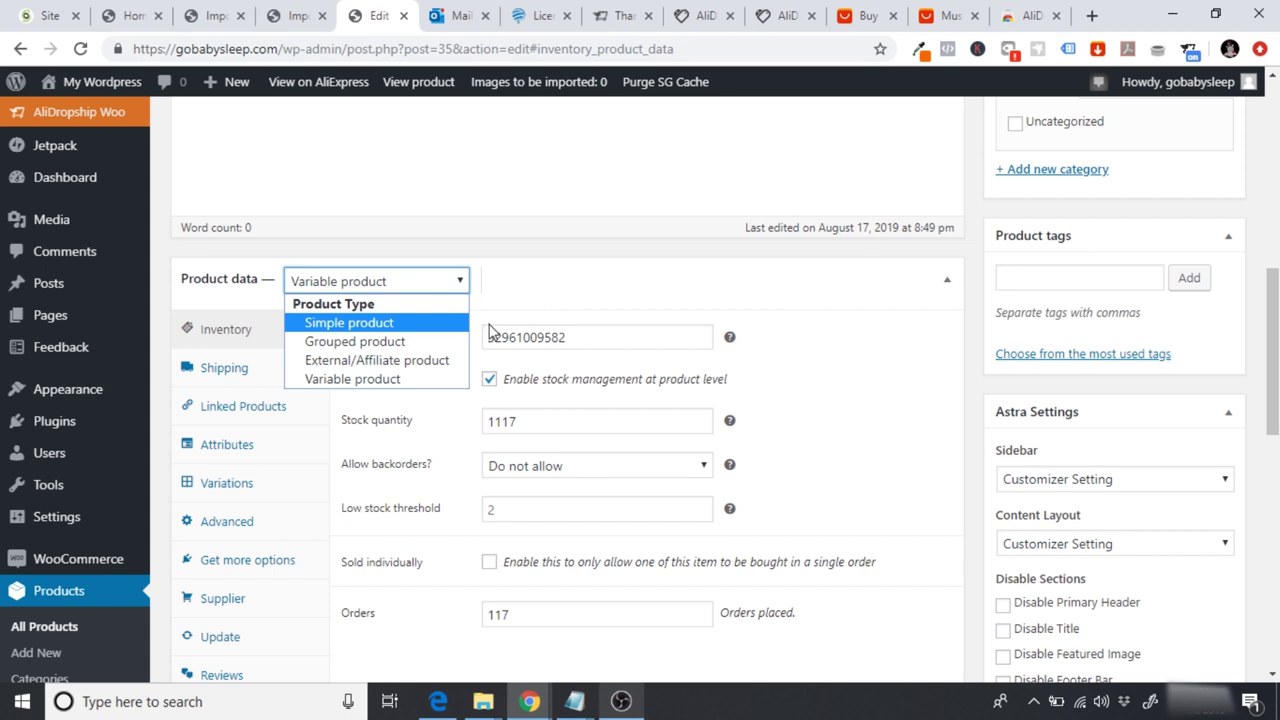
{"action": "left_click", "coordinate": [822, 360]}
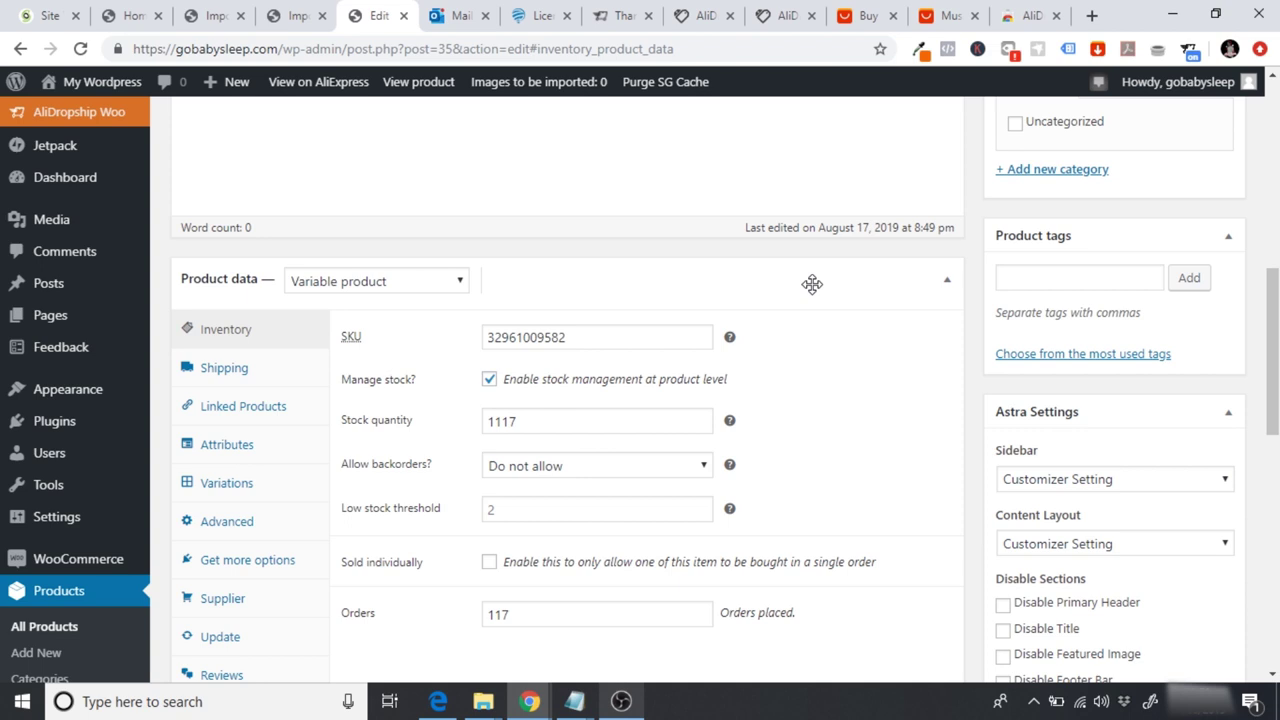
{"action": "left_click", "coordinate": [943, 16]}
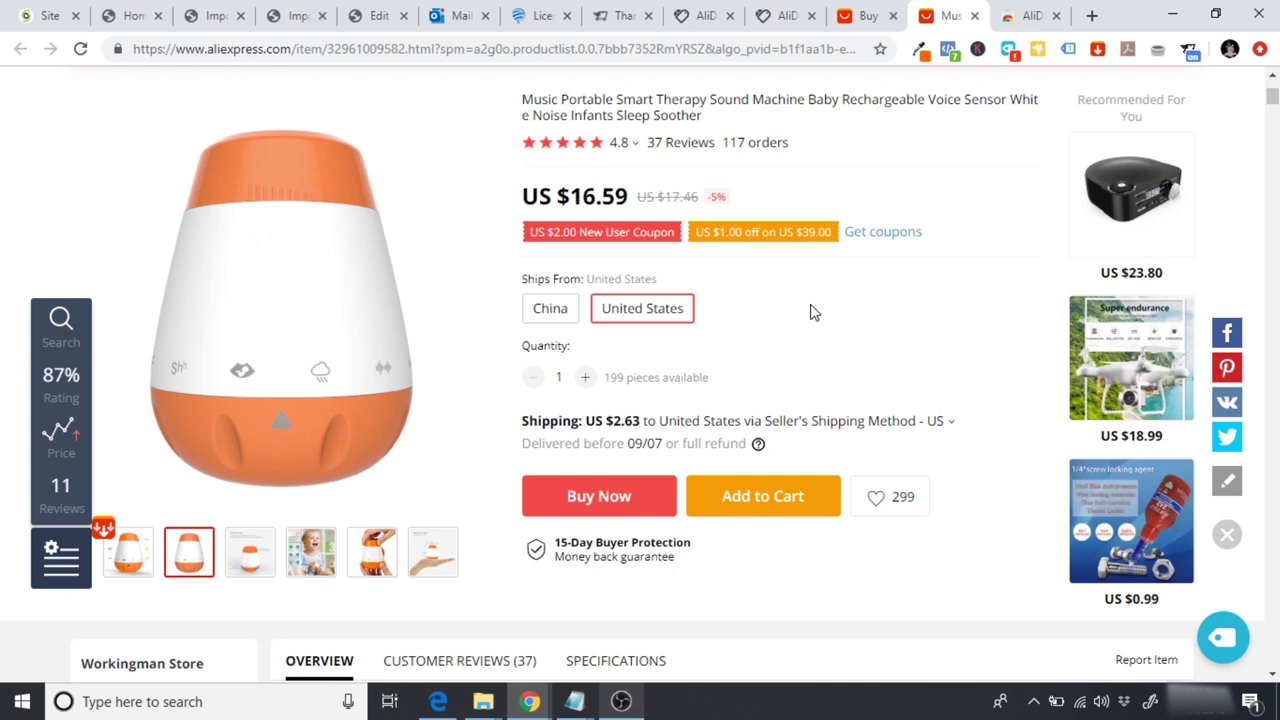
{"action": "left_click", "coordinate": [375, 20]}
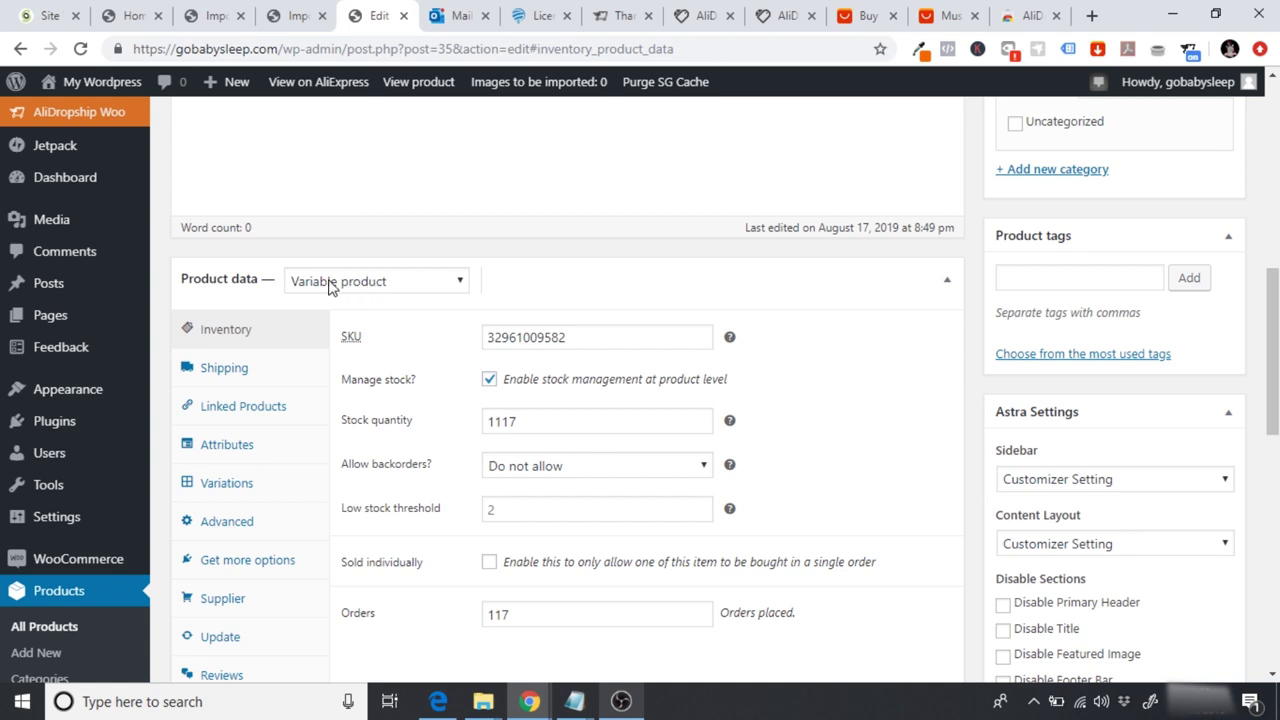
Step: Expand variation #37 (37.99, 199 in stock), check its ship-from options, then collapse it
{"action": "left_click", "coordinate": [227, 482]}
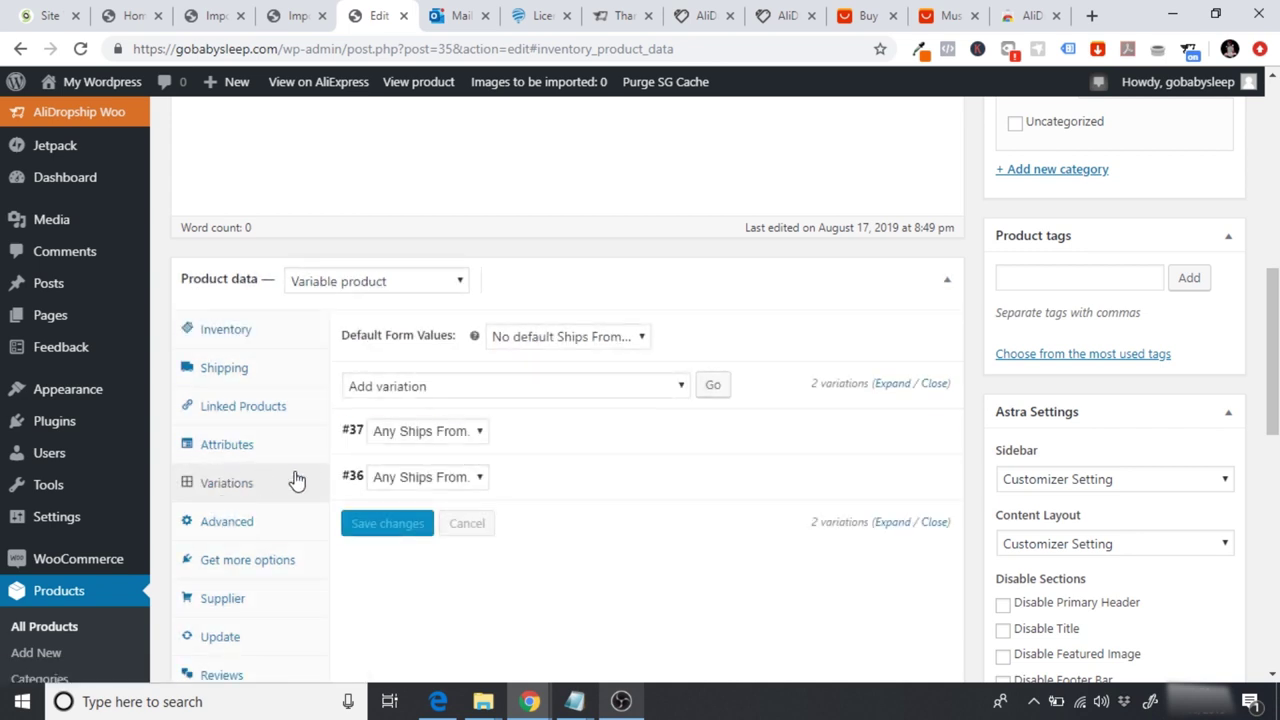
{"action": "left_click", "coordinate": [711, 433]}
{"action": "scroll", "coordinate": [700, 420], "scroll_direction": "down", "scroll_amount": 2}
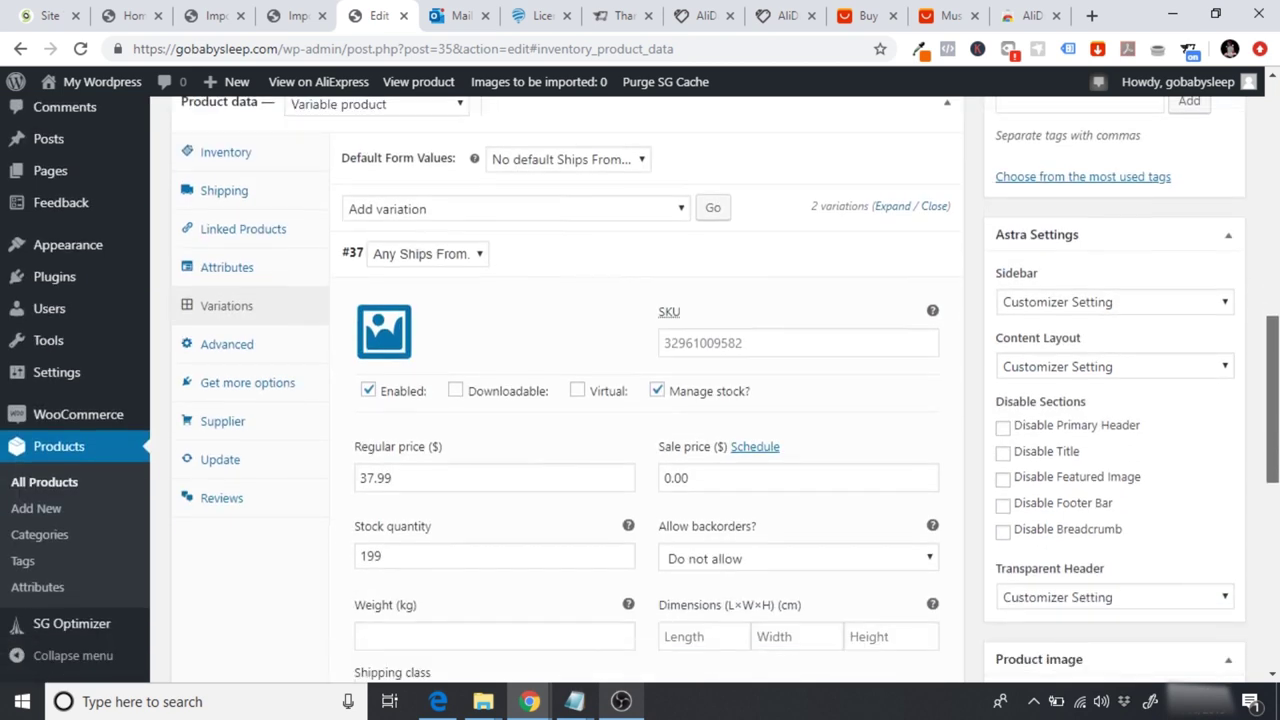
{"action": "left_click", "coordinate": [432, 233]}
{"action": "left_click", "coordinate": [436, 250]}
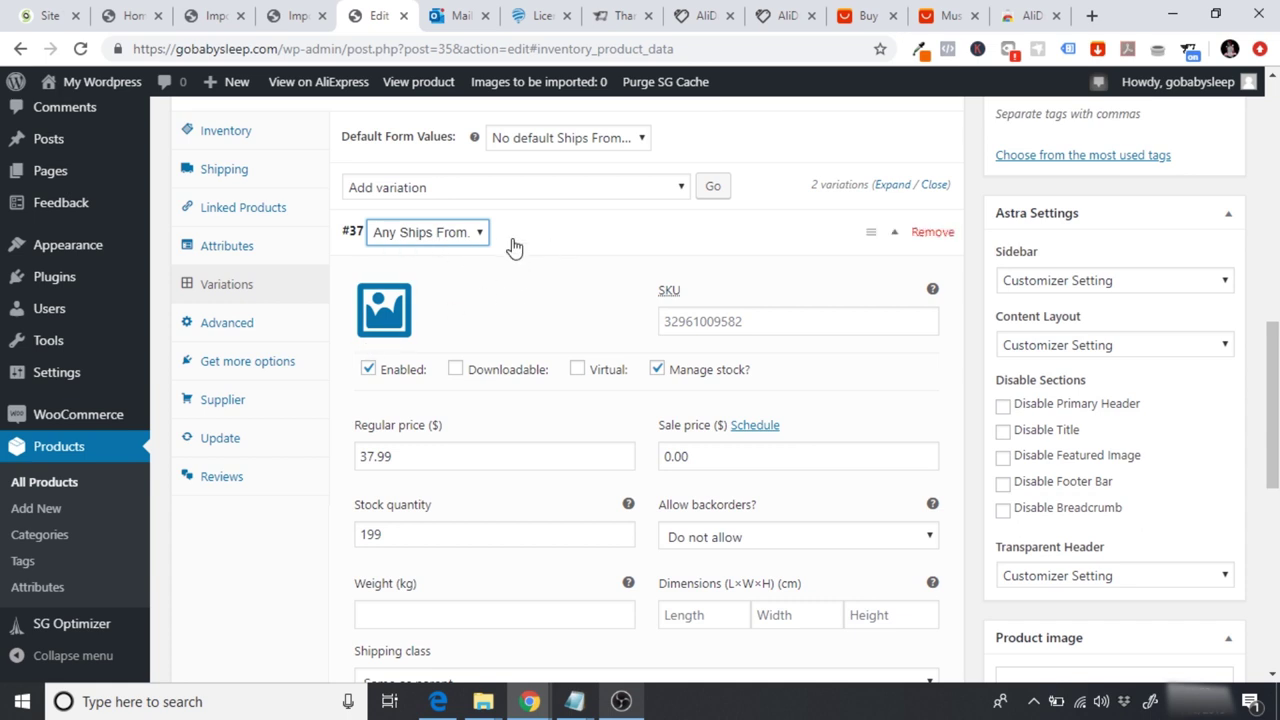
{"action": "left_click", "coordinate": [514, 249]}
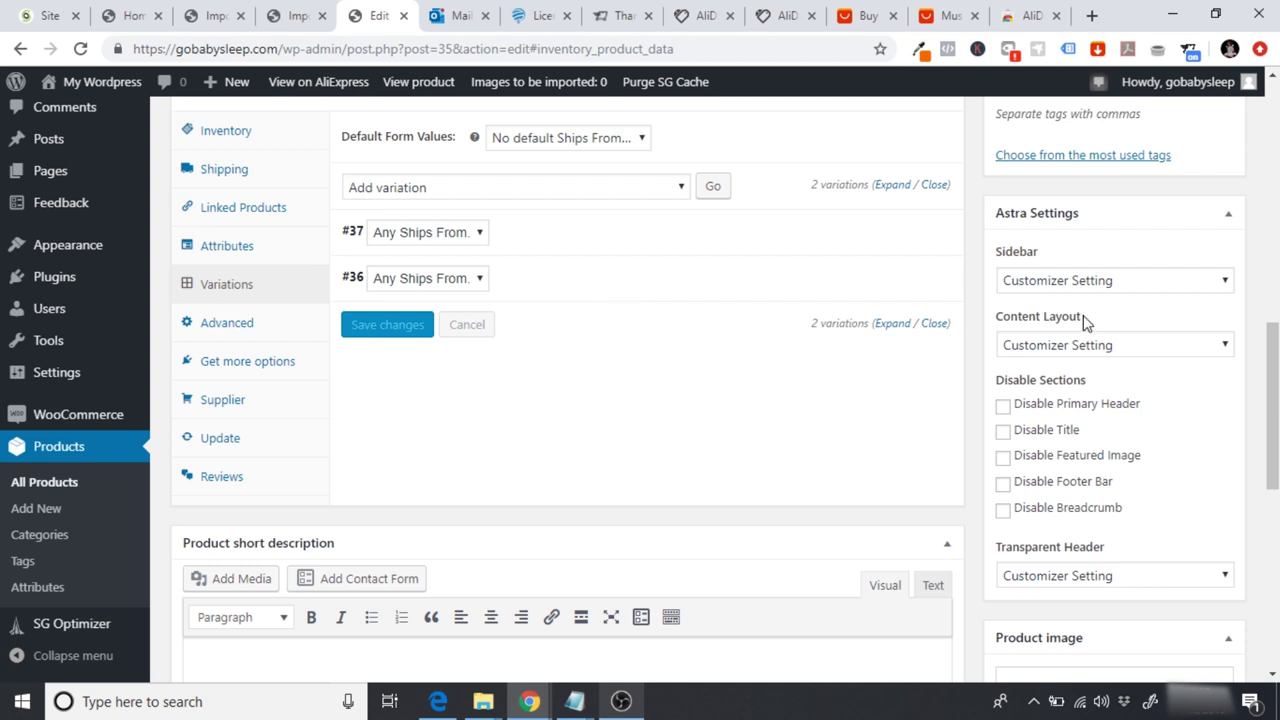
{"action": "scroll", "coordinate": [1083, 323], "scroll_direction": "up", "scroll_amount": 3}
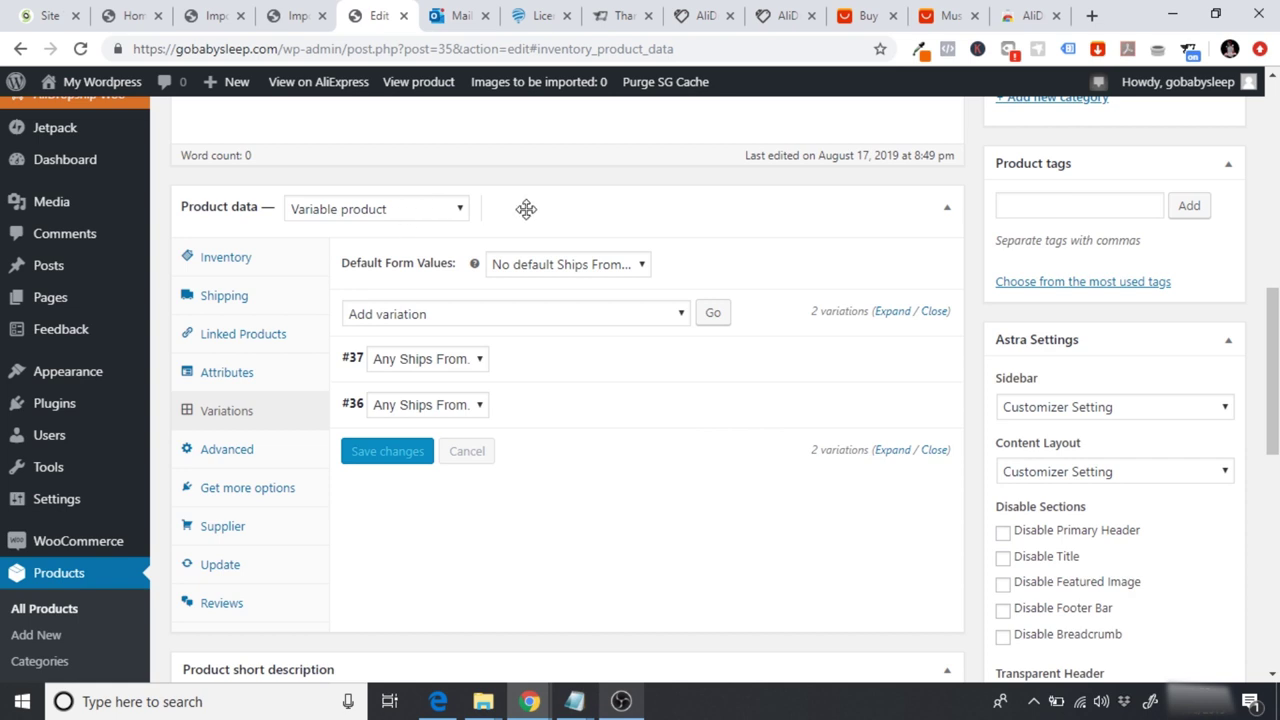
Step: Briefly try Simple product with a price, then revert to Variable product and show its variations
{"action": "left_click", "coordinate": [414, 212]}
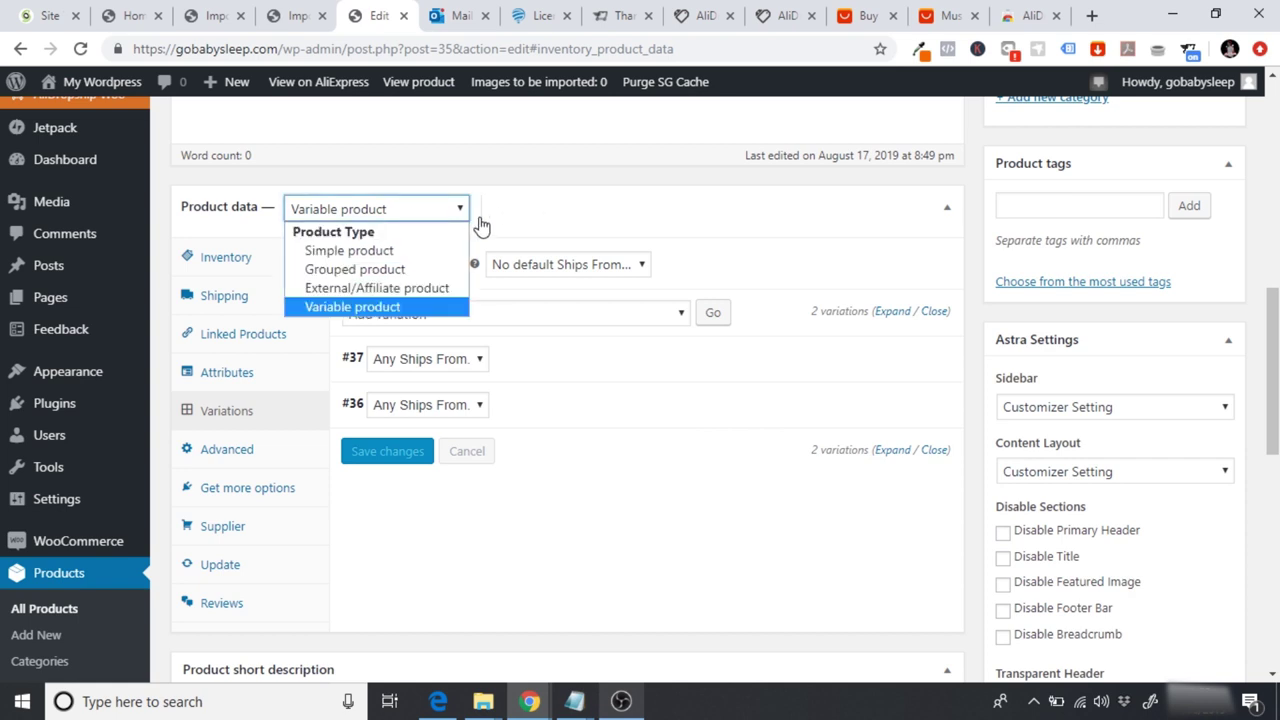
{"action": "left_click", "coordinate": [372, 252]}
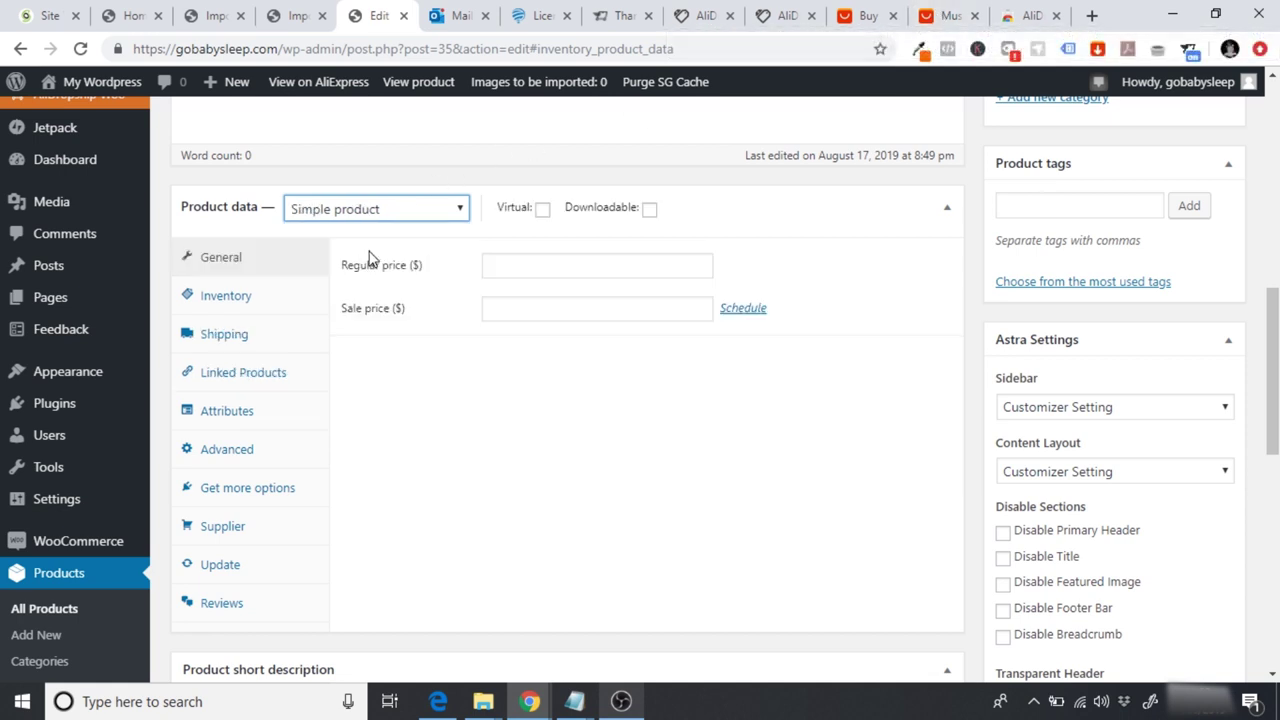
{"action": "left_click", "coordinate": [535, 263]}
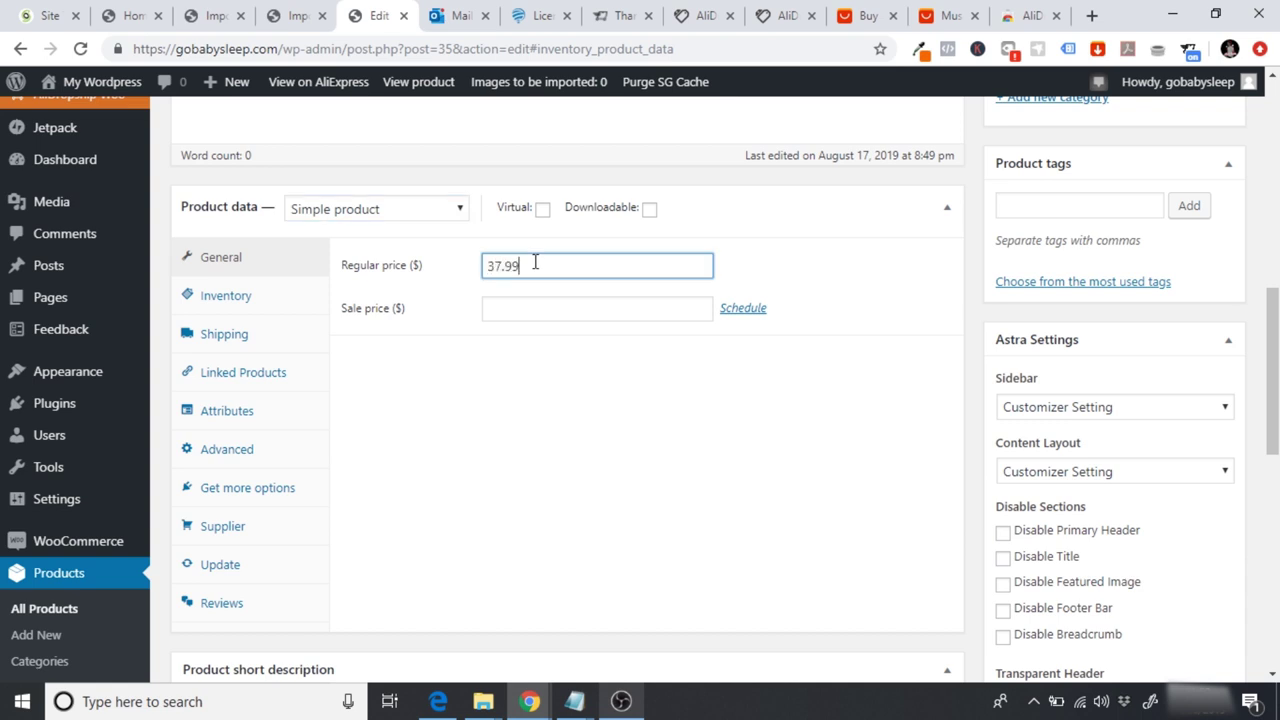
{"action": "type", "text": "3"}
{"action": "left_click", "coordinate": [440, 212]}
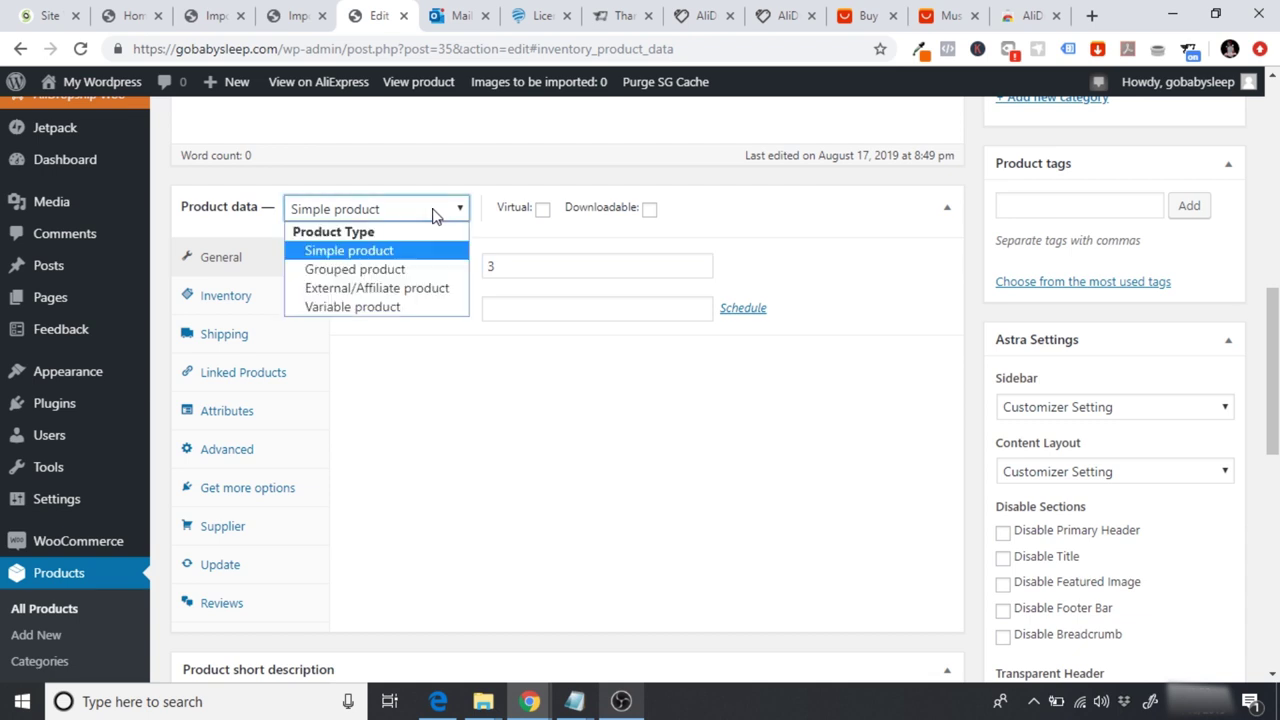
{"action": "left_click", "coordinate": [373, 318]}
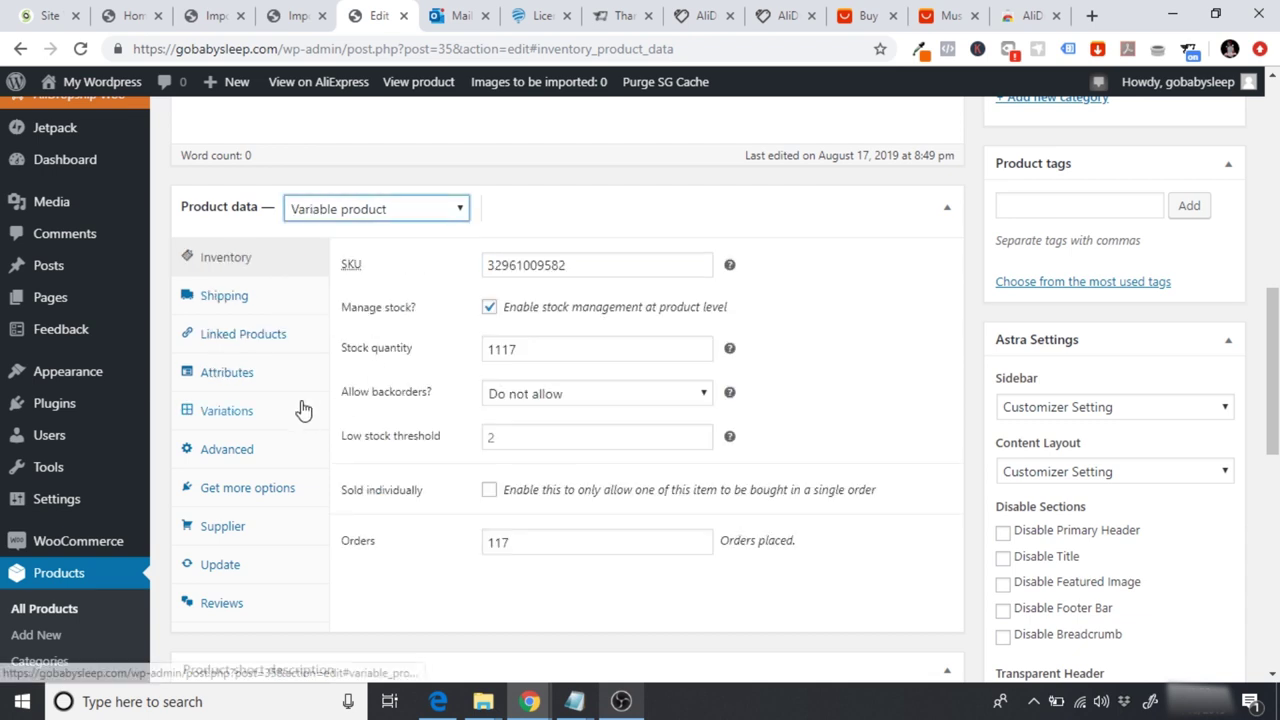
{"action": "left_click", "coordinate": [238, 418]}
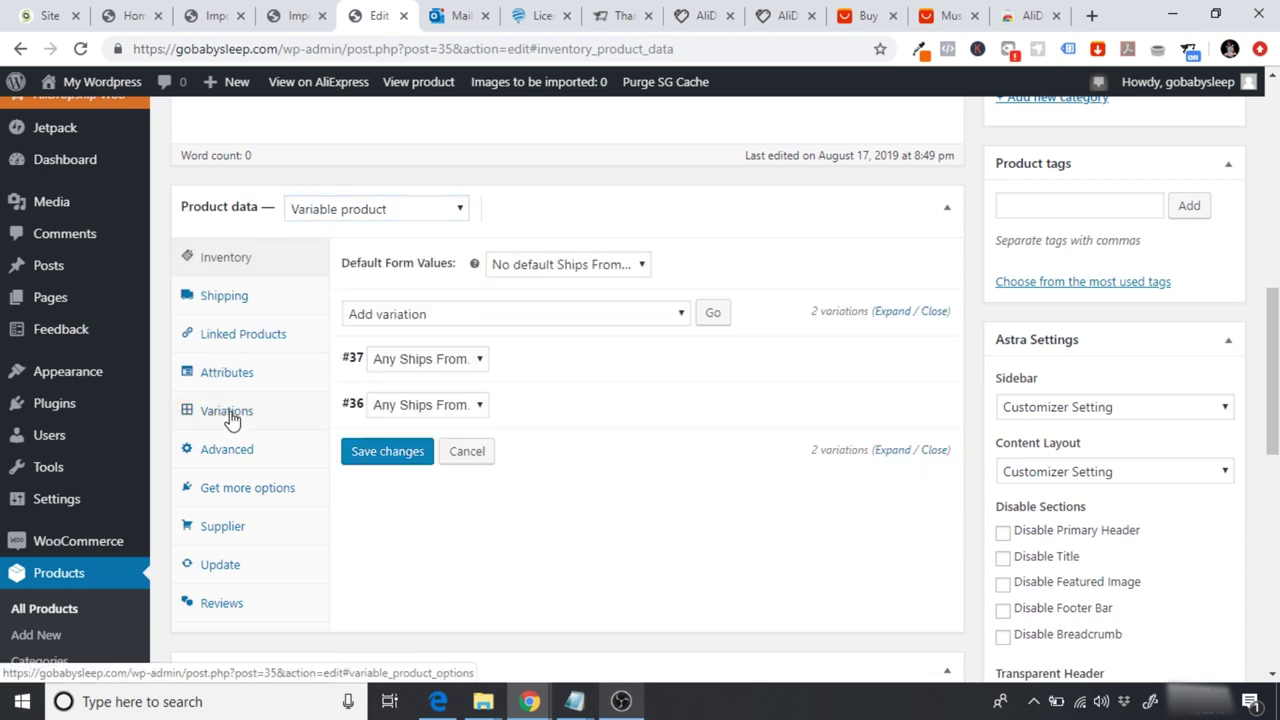
Step: Clear variation #37's 0.00 sale price
{"action": "left_click", "coordinate": [609, 362]}
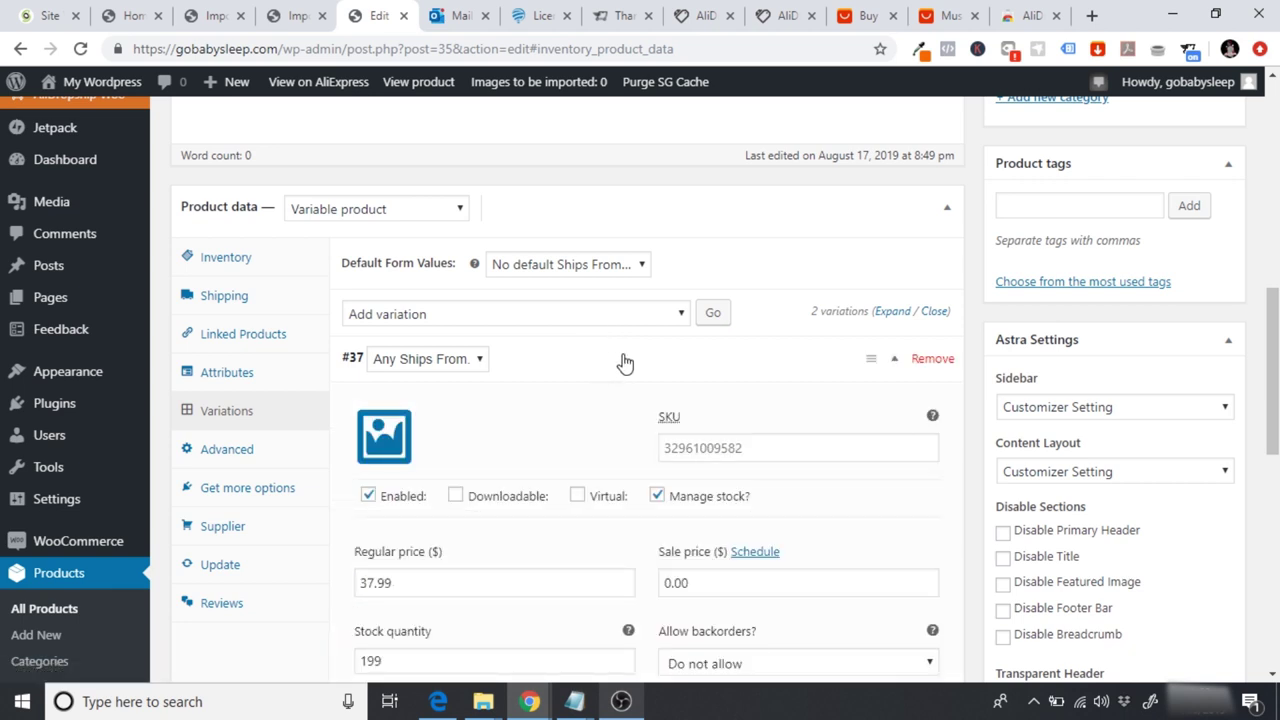
{"action": "scroll", "coordinate": [620, 443], "scroll_direction": "down", "scroll_amount": 2}
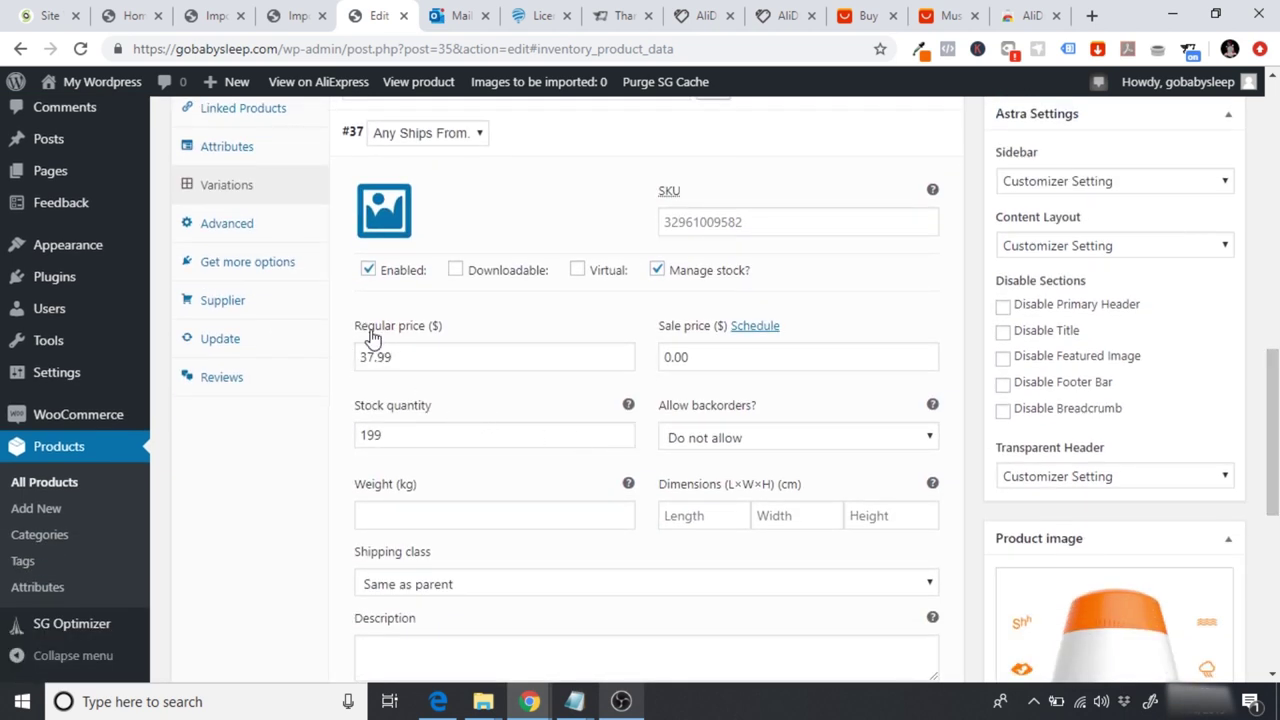
{"action": "left_click_drag", "start_coordinate": [708, 357], "coordinate": [631, 356]}
{"action": "key", "text": "BackSpace"}
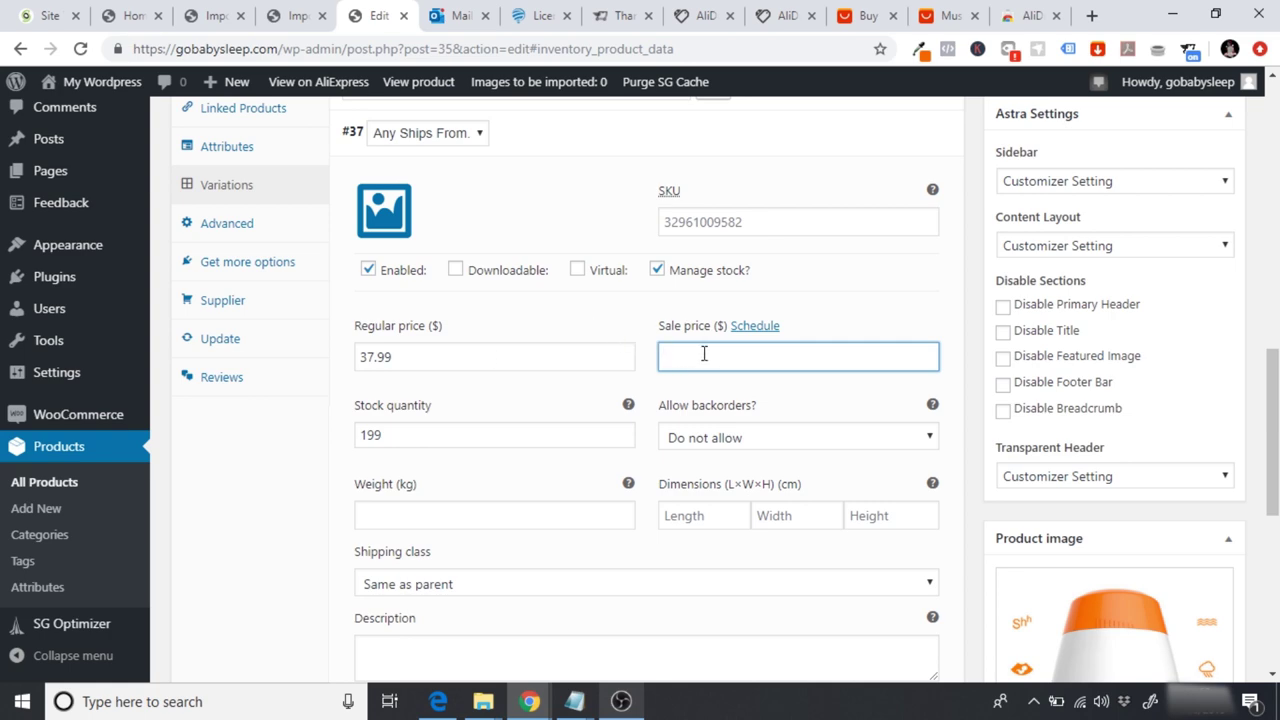
{"action": "scroll", "coordinate": [757, 388], "scroll_direction": "down", "scroll_amount": 3}
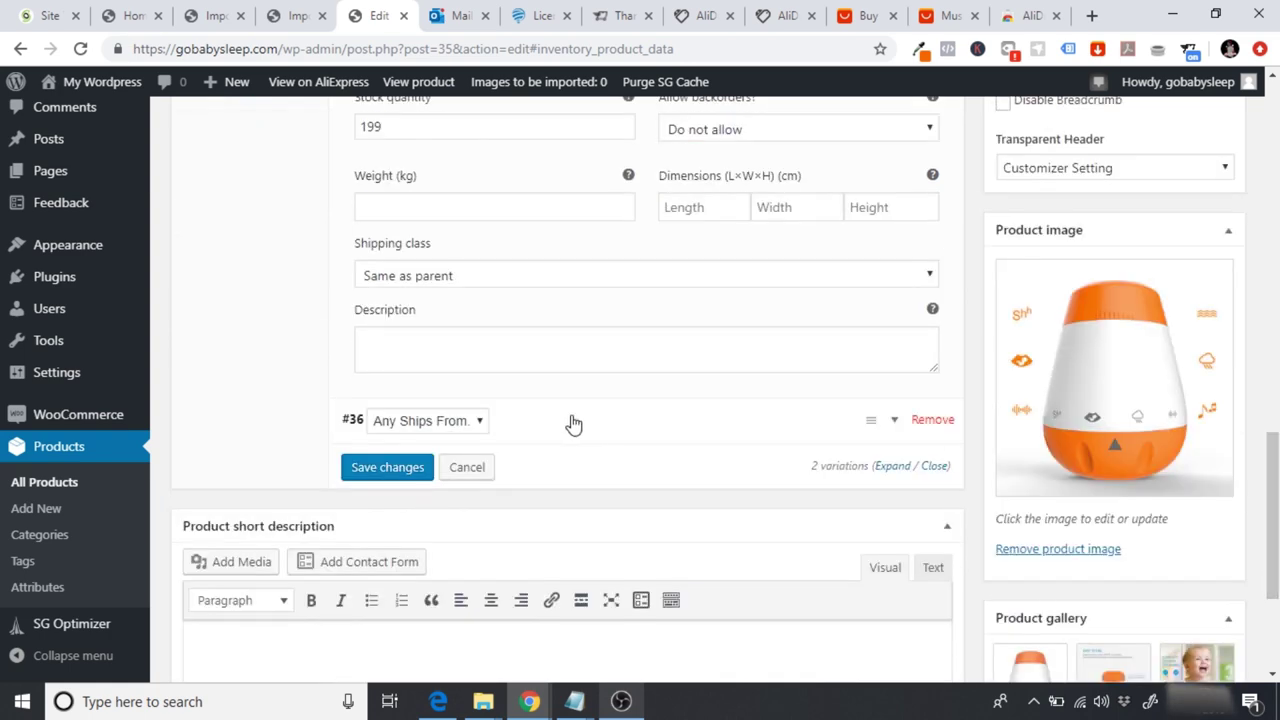
{"action": "left_click_drag", "start_coordinate": [1270, 417], "coordinate": [1265, 300]}
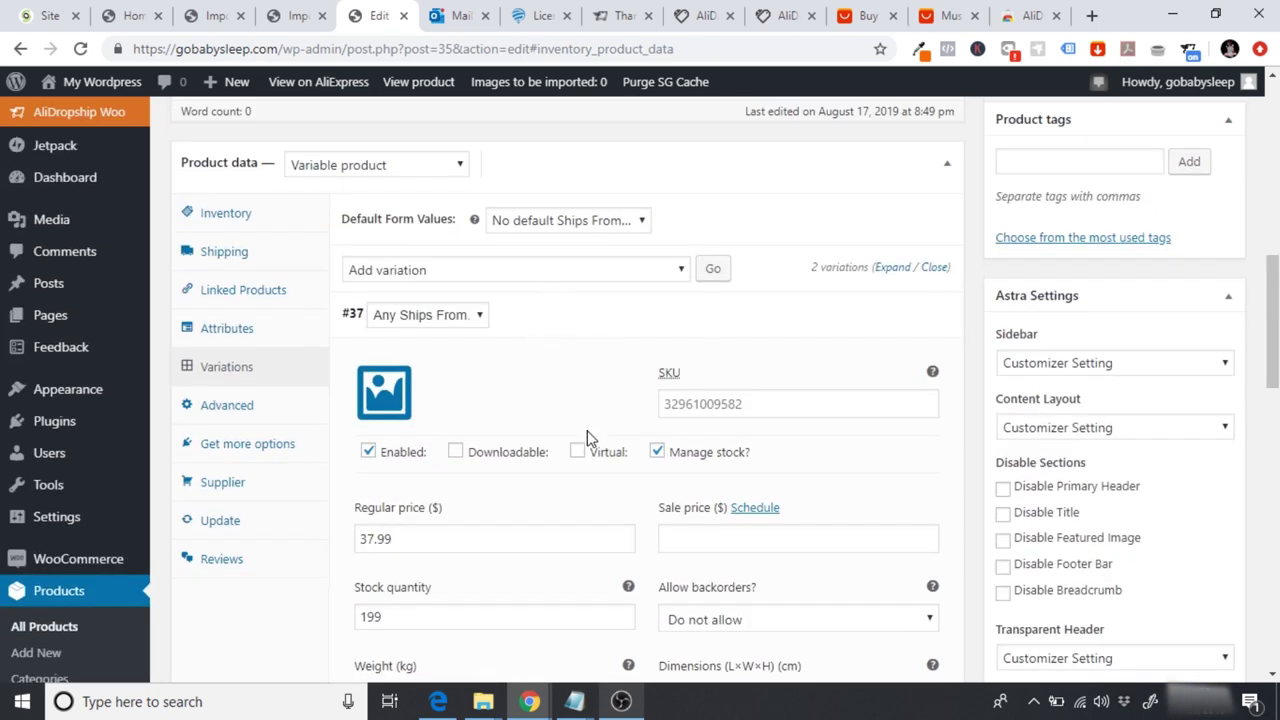
{"action": "left_click", "coordinate": [664, 539]}
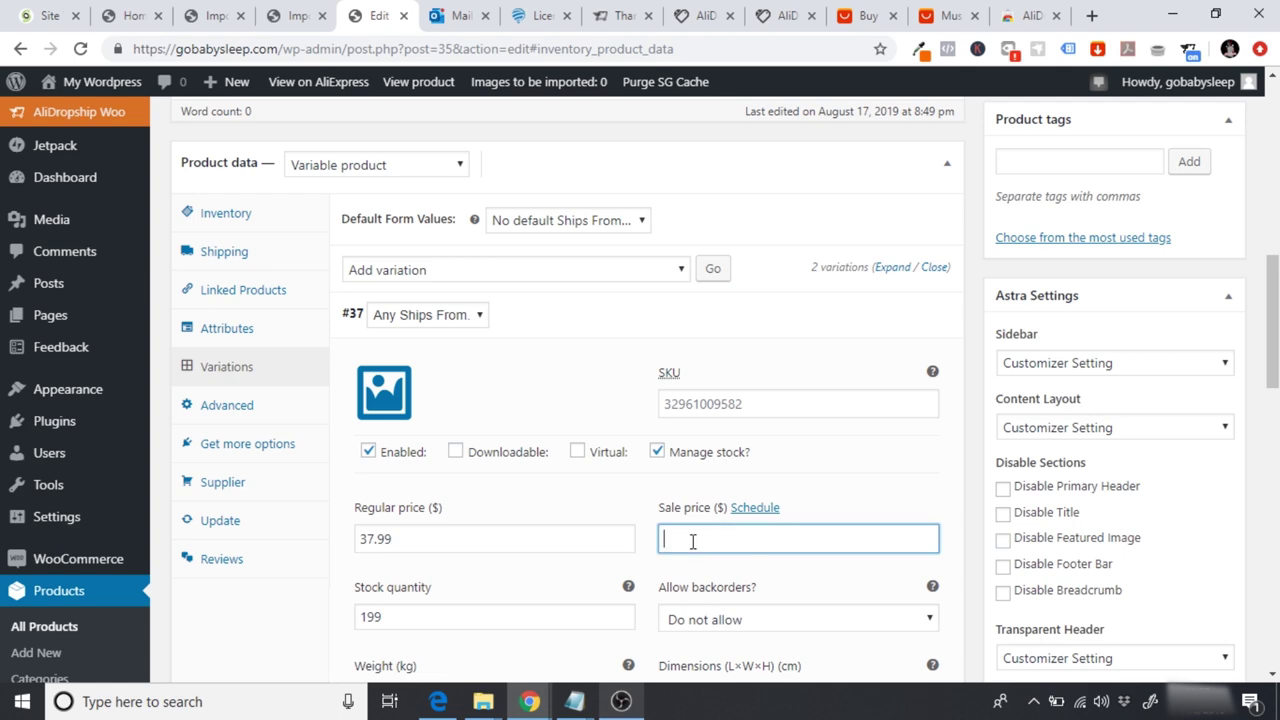
{"action": "left_click_drag", "start_coordinate": [1274, 342], "coordinate": [1276, 359]}
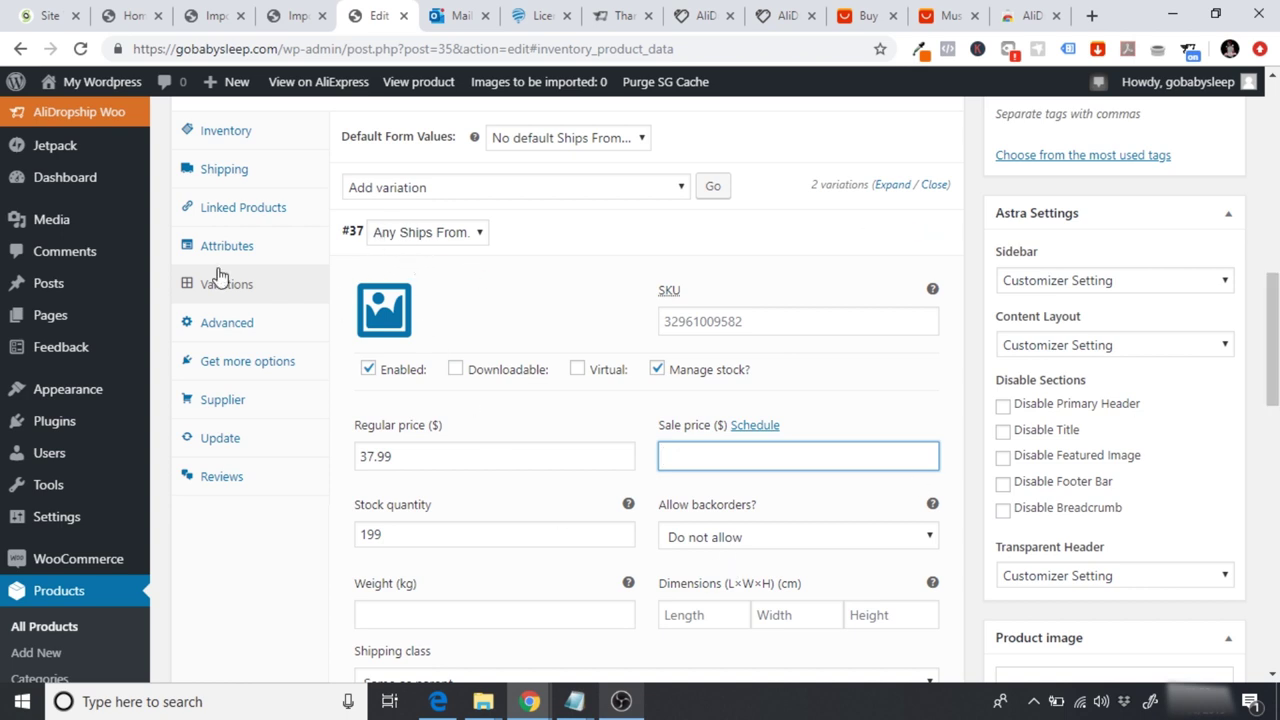
Step: Change variation #37's regular price from 37.99 to 38.99
{"action": "left_click", "coordinate": [436, 457]}
{"action": "left_click_drag", "start_coordinate": [388, 457], "coordinate": [361, 459]}
{"action": "left_click", "coordinate": [364, 457]}
{"action": "type", "text": "8"}
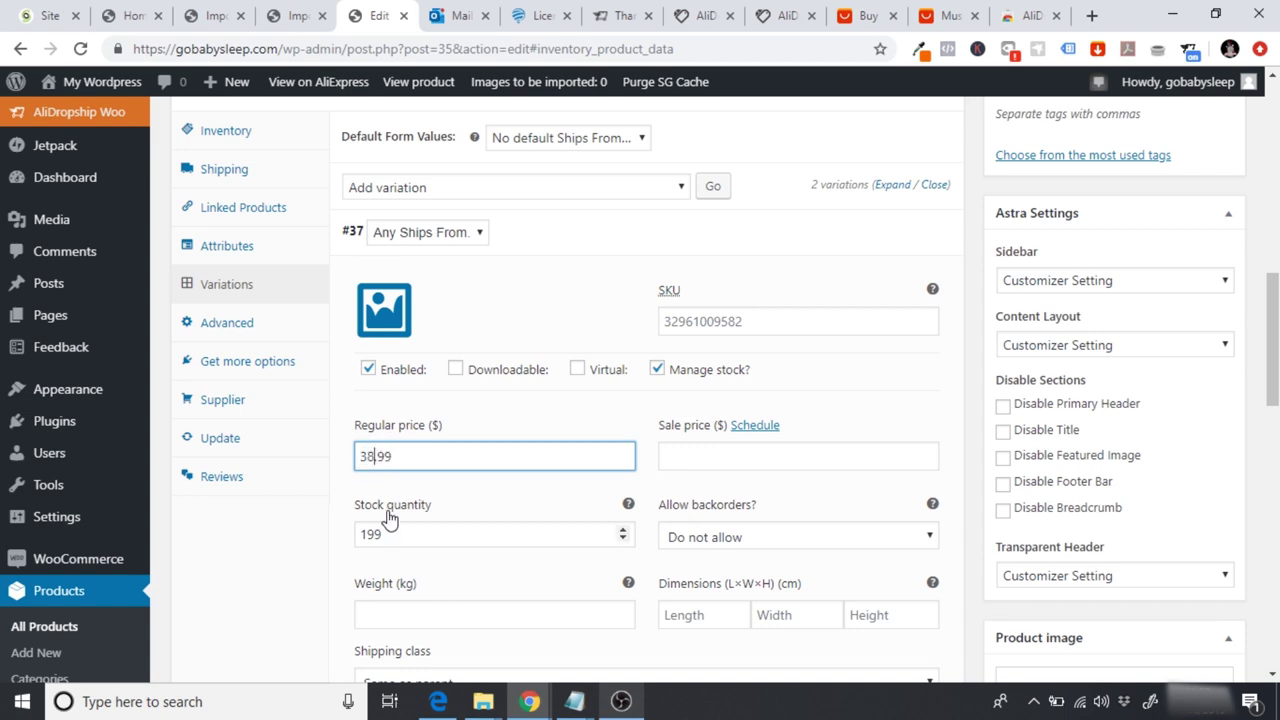
Step: Empty variation #36's sale price
{"action": "left_click_drag", "start_coordinate": [1273, 340], "coordinate": [1273, 465]}
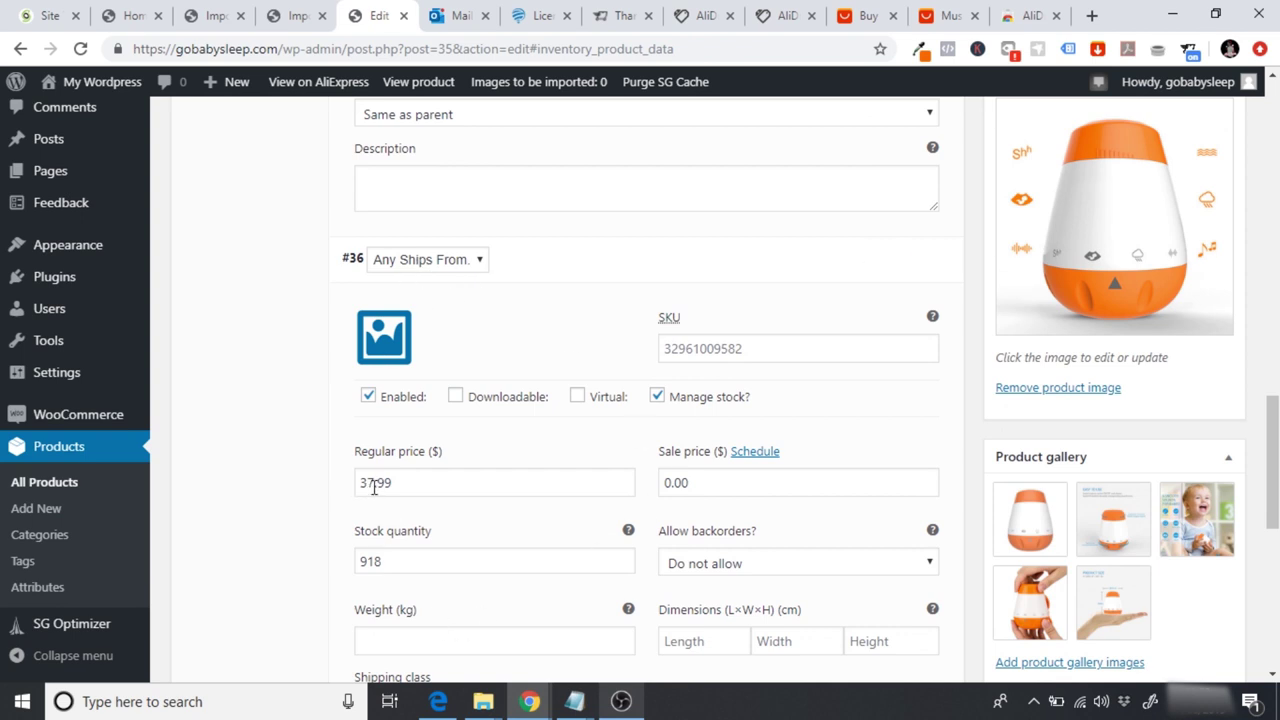
{"action": "left_click", "coordinate": [700, 483]}
{"action": "key", "text": "BackSpace"}
{"action": "key", "text": "BackSpace"}
{"action": "key", "text": "BackSpace"}
{"action": "key", "text": "BackSpace"}
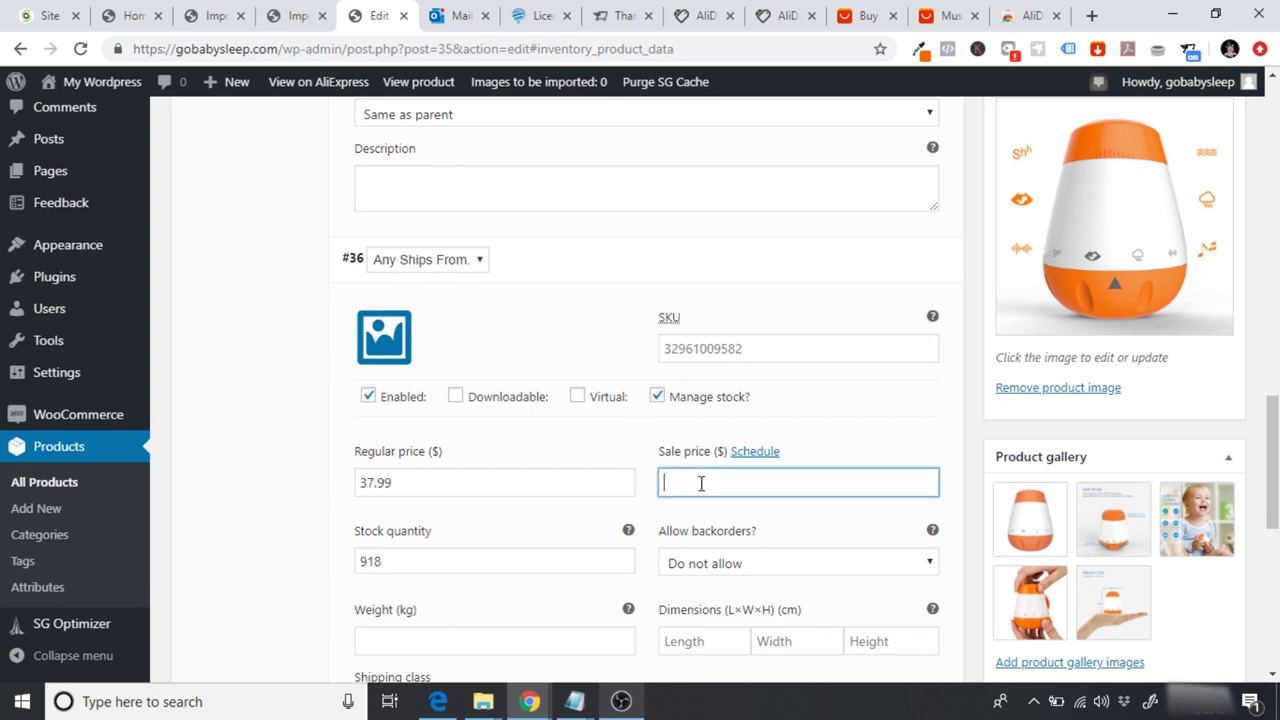
{"action": "left_click", "coordinate": [277, 428]}
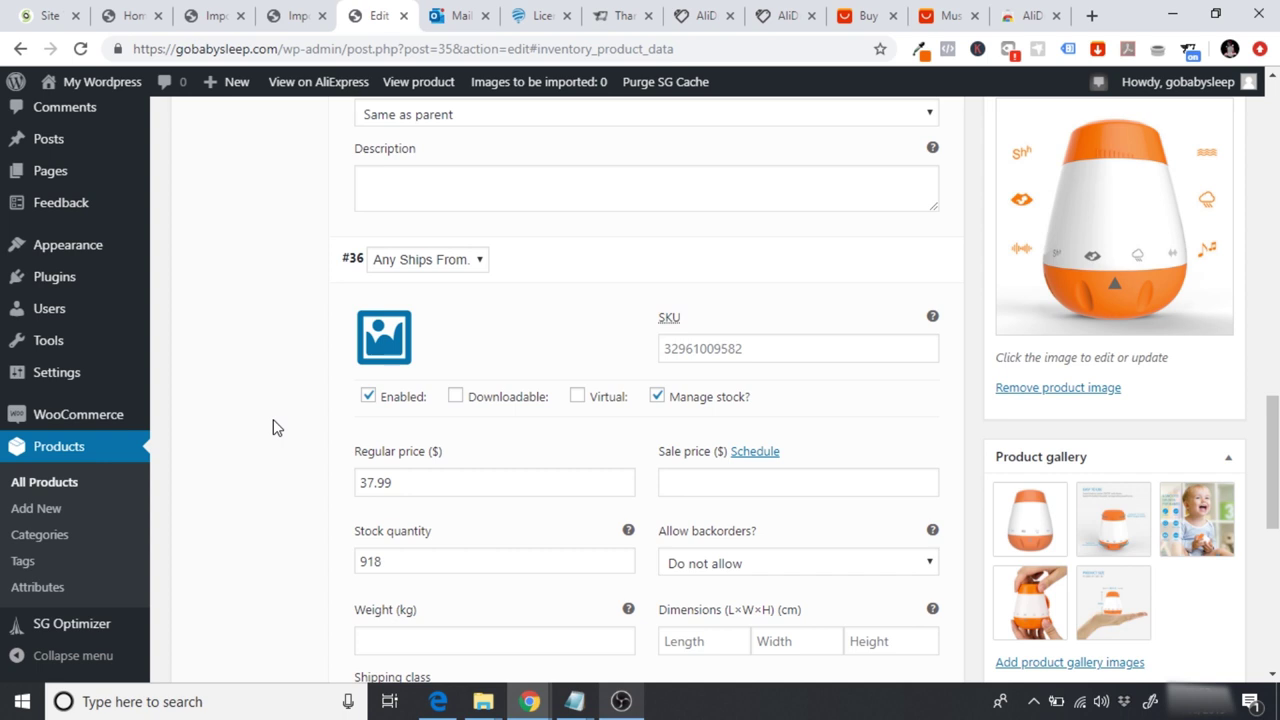
{"action": "scroll", "coordinate": [274, 421], "scroll_direction": "down", "scroll_amount": 3}
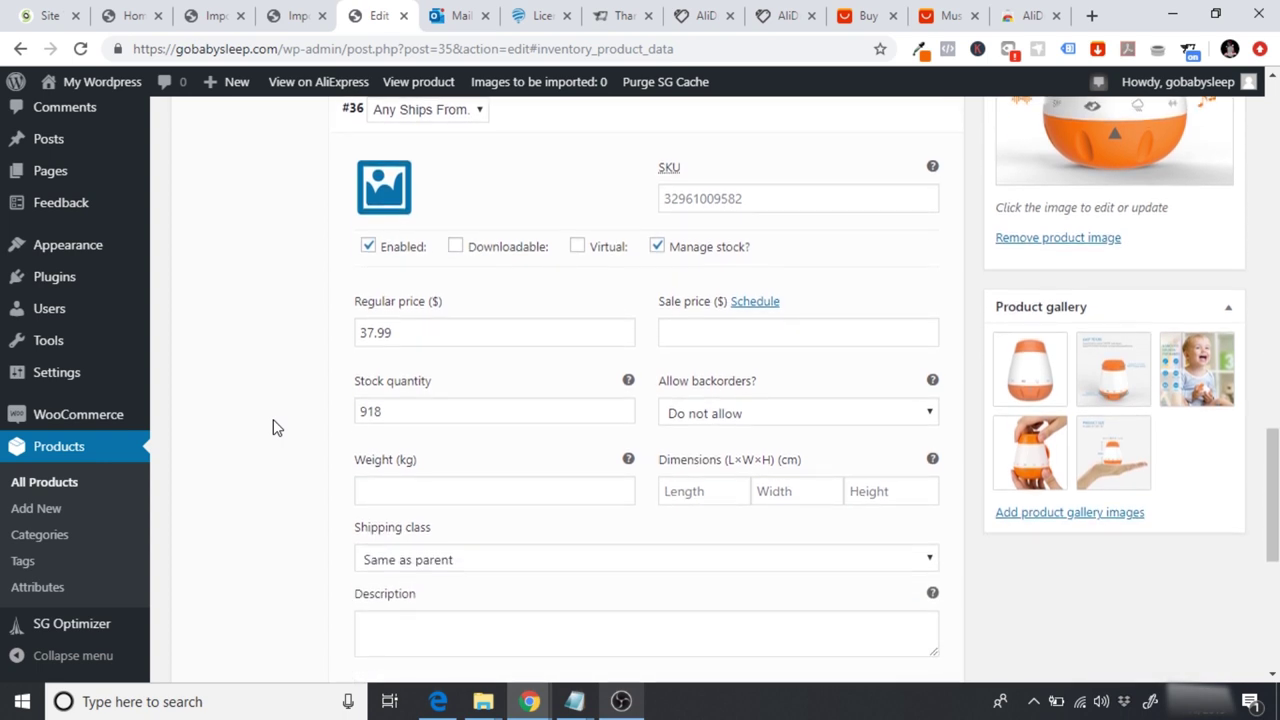
{"action": "scroll", "coordinate": [277, 428], "scroll_direction": "up", "scroll_amount": 4}
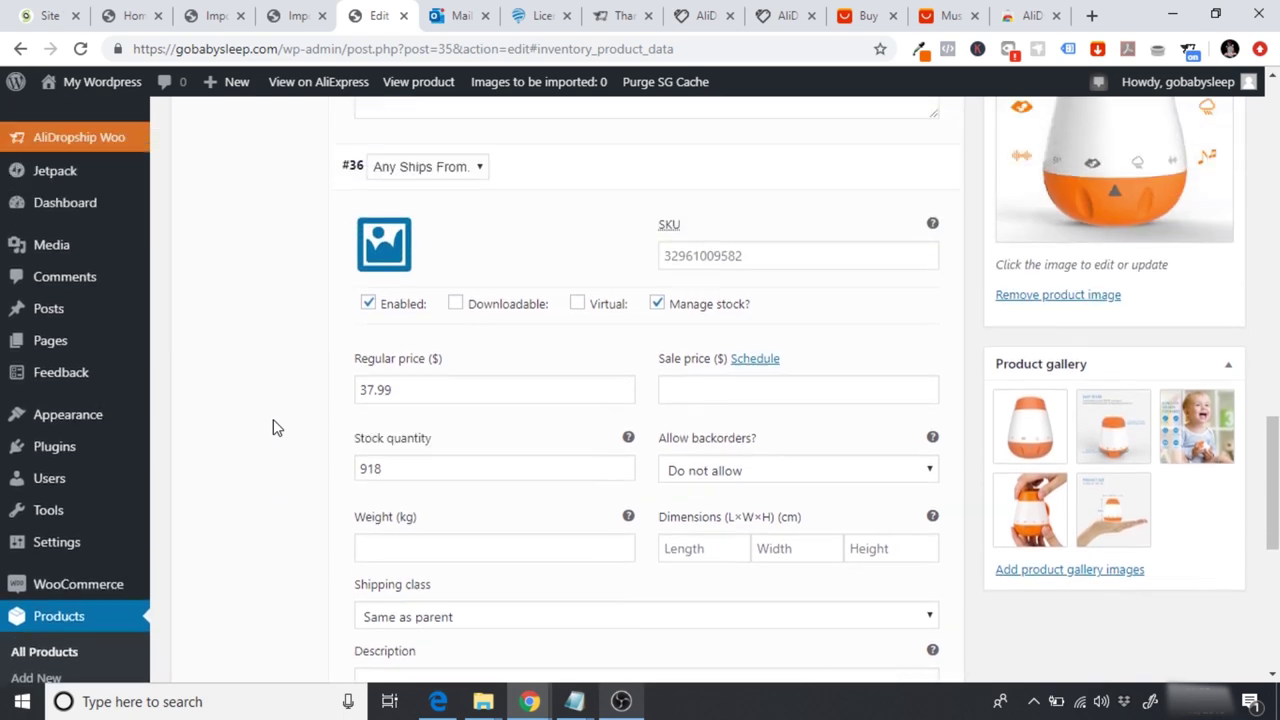
{"action": "scroll", "coordinate": [274, 421], "scroll_direction": "up", "scroll_amount": 2}
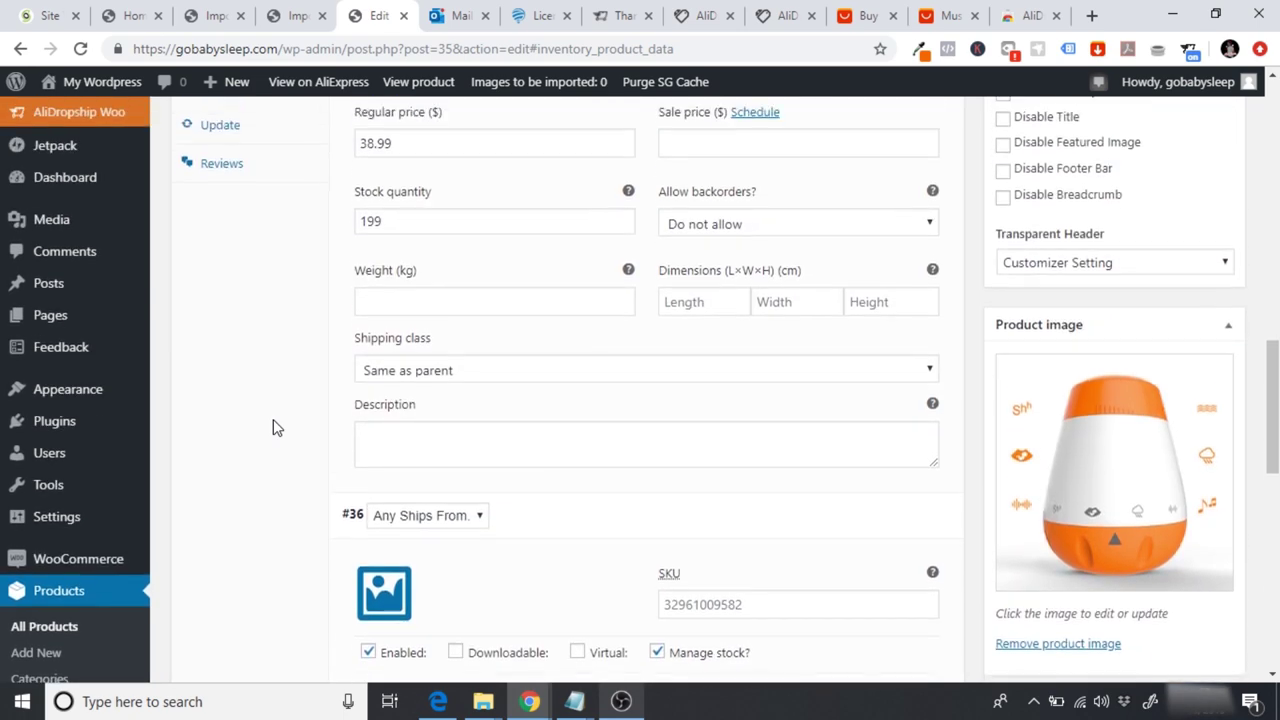
{"action": "scroll", "coordinate": [277, 427], "scroll_direction": "up", "scroll_amount": 1}
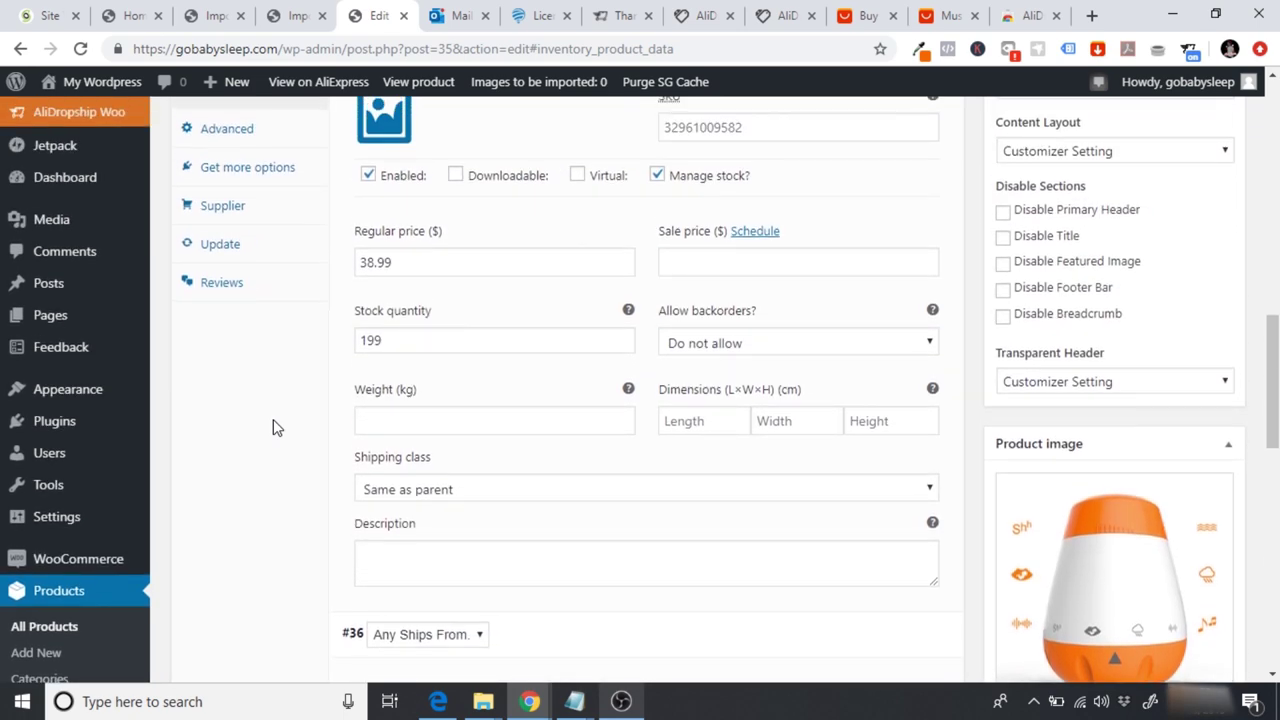
{"action": "scroll", "coordinate": [273, 419], "scroll_direction": "up", "scroll_amount": 2}
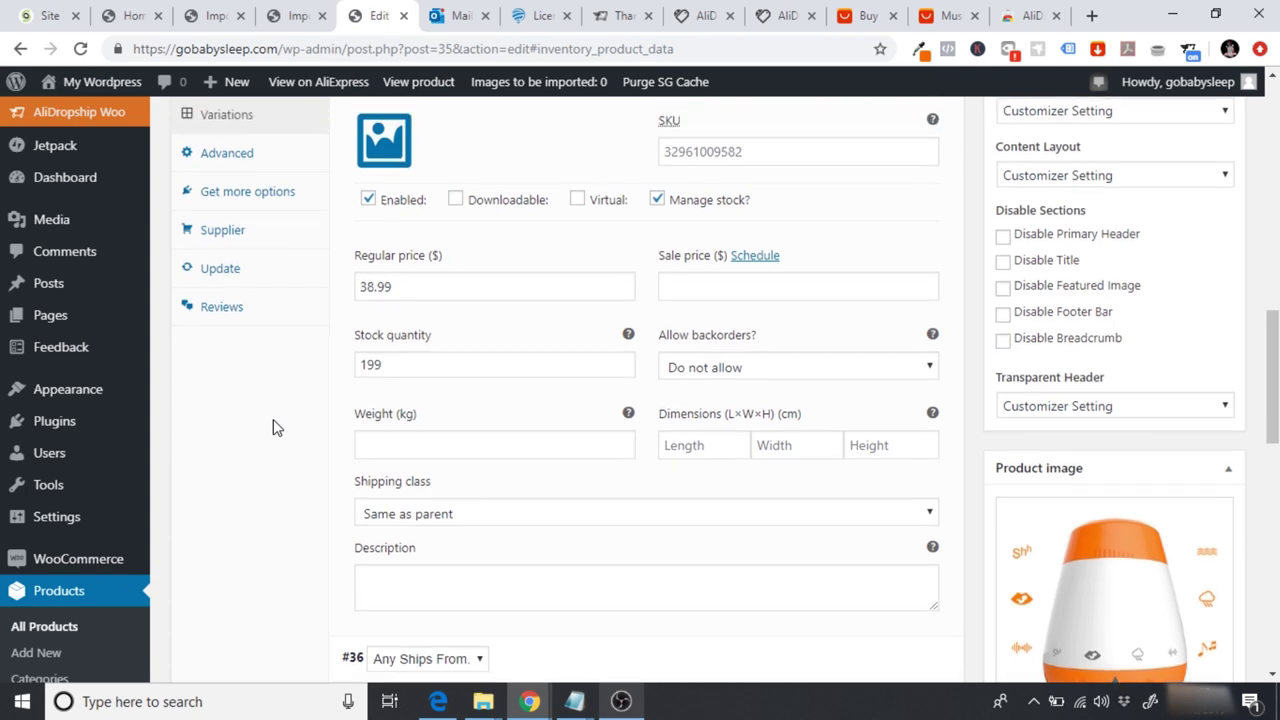
{"action": "scroll", "coordinate": [275, 429], "scroll_direction": "up", "scroll_amount": 2}
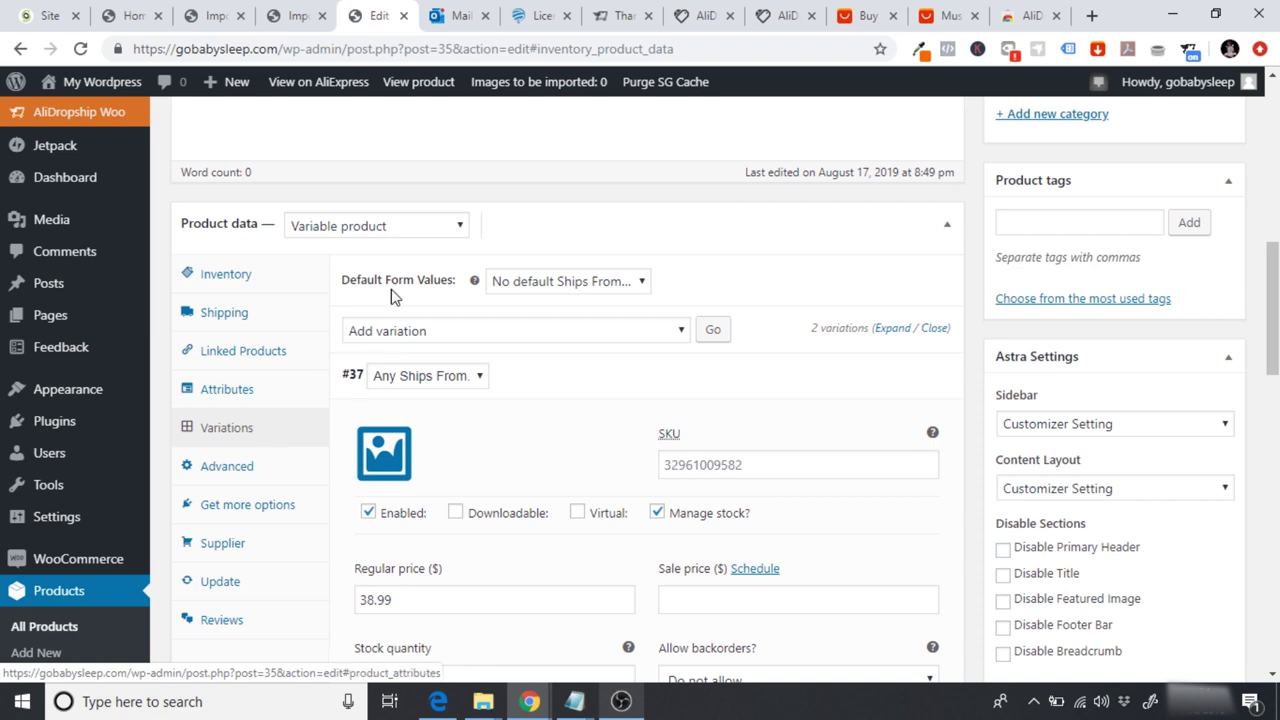
Step: Make the product a Simple product with regular price 37.99
{"action": "left_click", "coordinate": [340, 228]}
{"action": "left_click", "coordinate": [395, 267]}
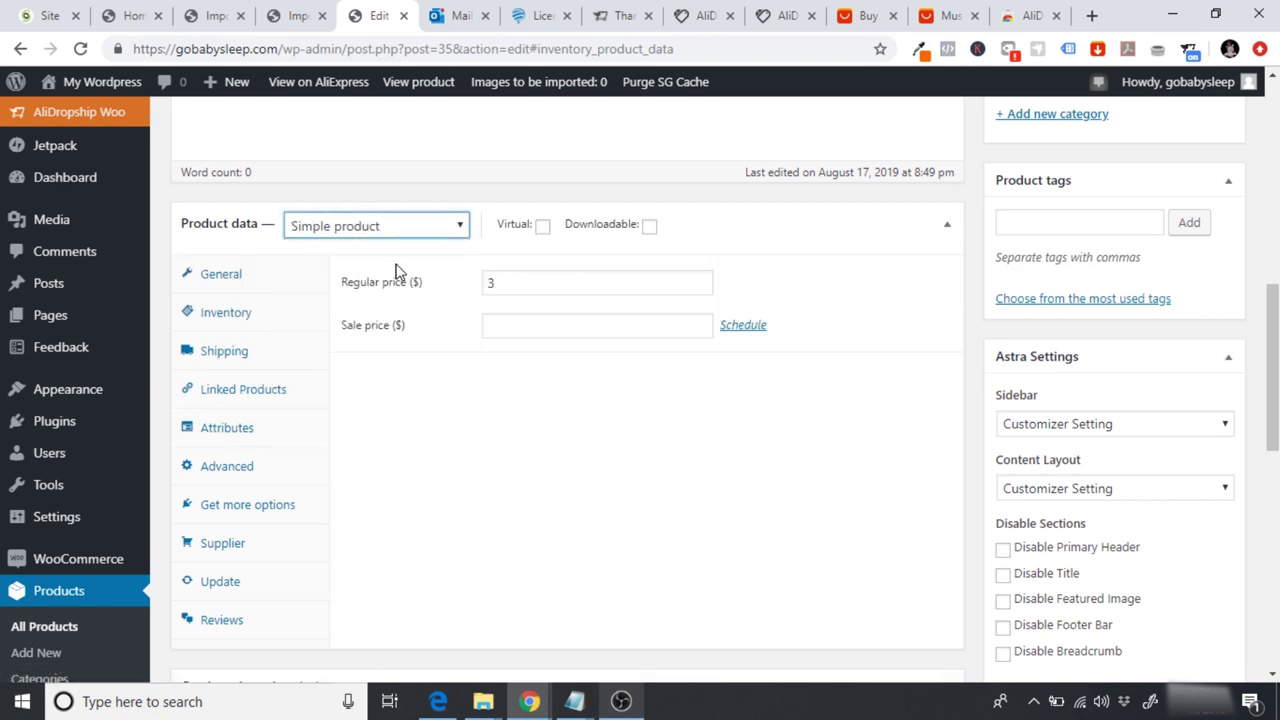
{"action": "left_click", "coordinate": [515, 280]}
{"action": "type", "text": "37.99"}
{"action": "left_click", "coordinate": [645, 508]}
Step: Publish the GoBabySleep white noise machine product
{"action": "left_click_drag", "start_coordinate": [1274, 390], "coordinate": [1272, 280]}
{"action": "left_click", "coordinate": [1196, 320]}
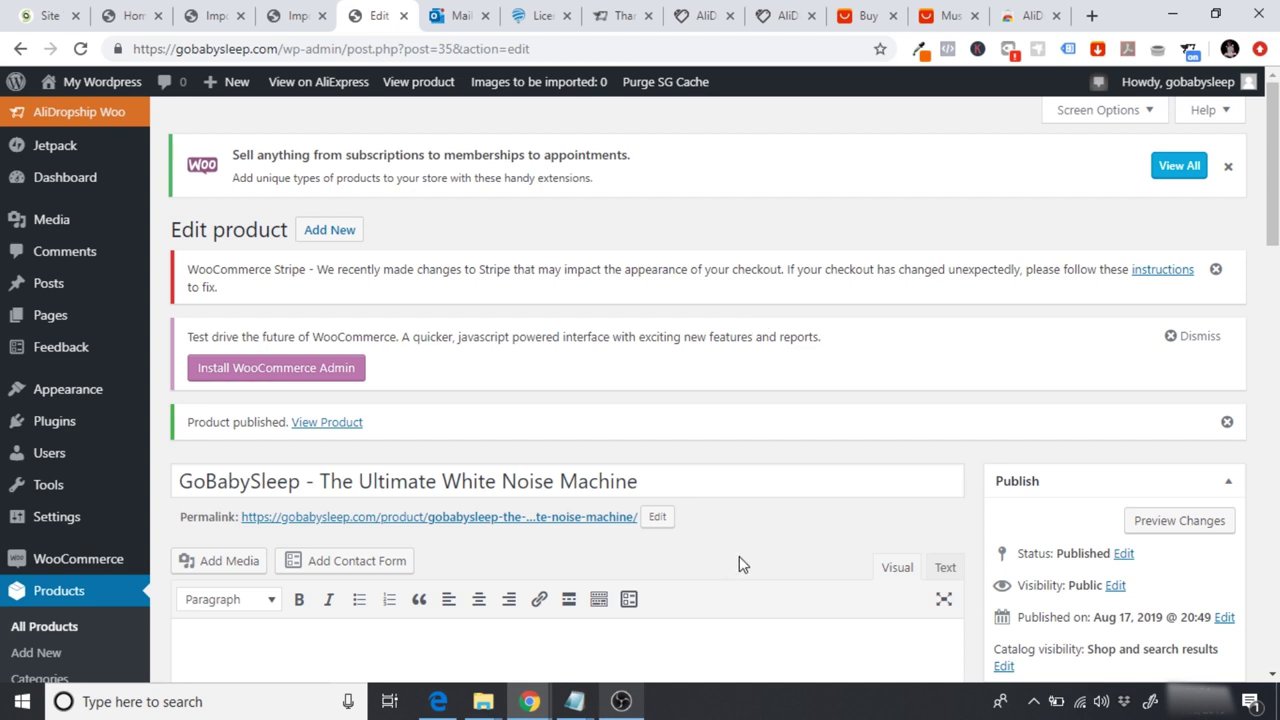
{"action": "scroll", "coordinate": [739, 556], "scroll_direction": "down", "scroll_amount": 2}
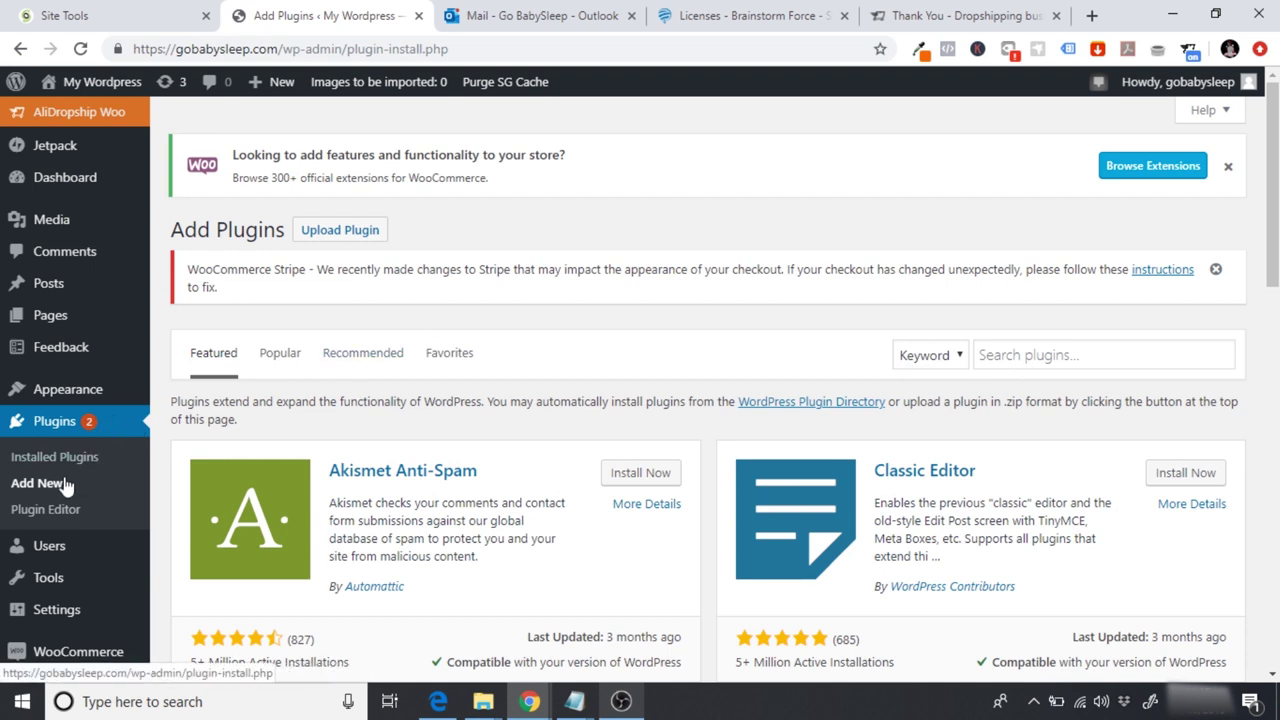
Step: Search plugins for 'cartflows', then install and activate Funnel Builder by CartFlows
{"action": "left_click", "coordinate": [1021, 346]}
{"action": "type", "text": "cartflows"}
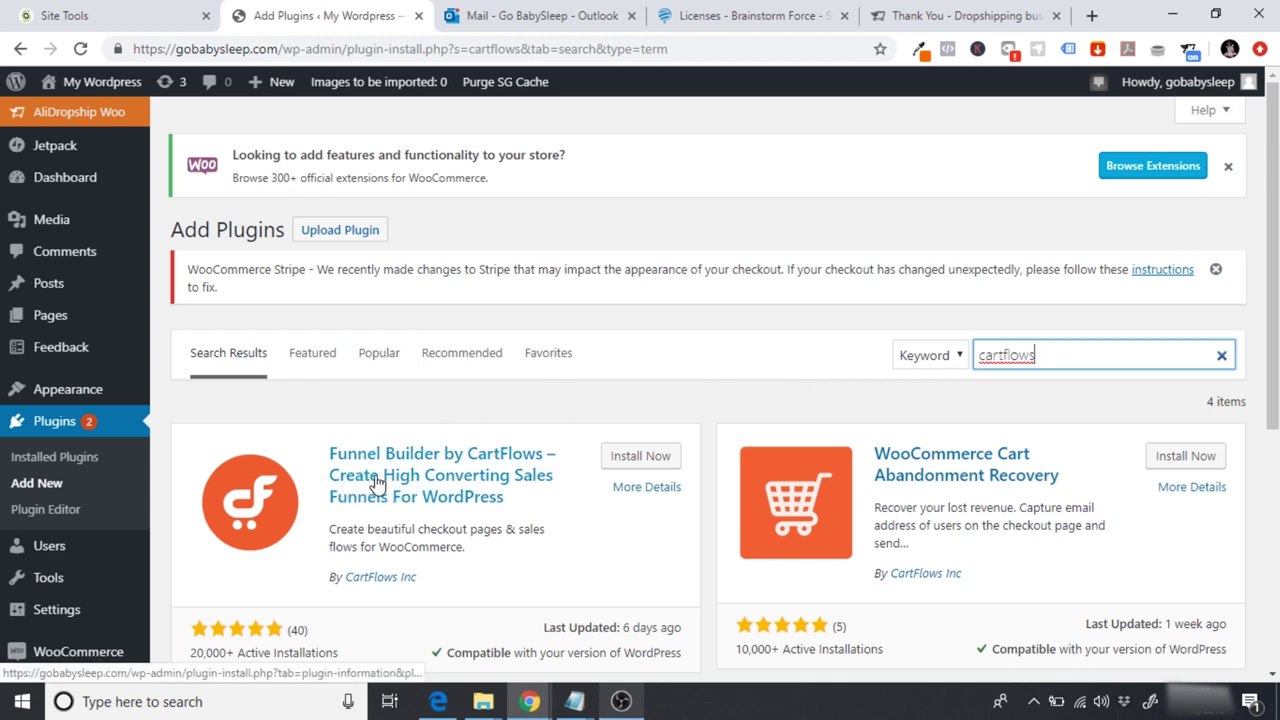
{"action": "left_click", "coordinate": [630, 460]}
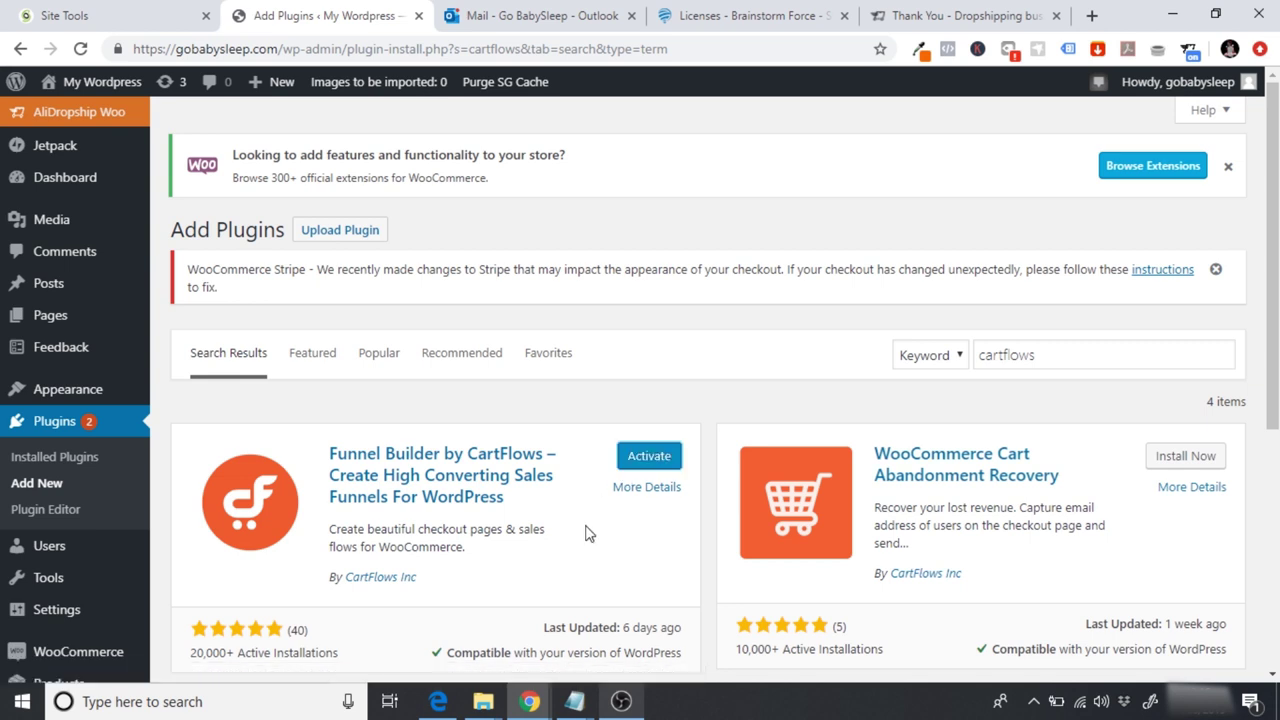
{"action": "left_click", "coordinate": [656, 458]}
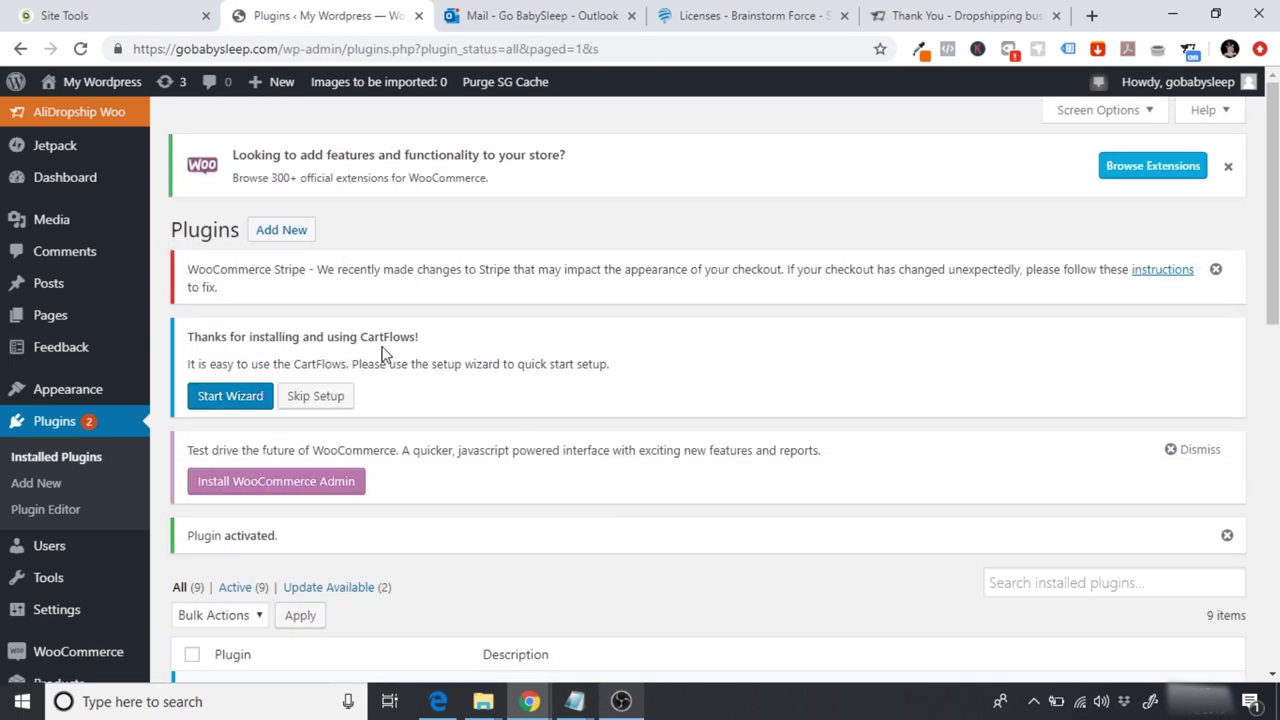
Step: Start the CartFlows setup wizard and keep Elementor as the page builder
{"action": "left_click", "coordinate": [222, 404]}
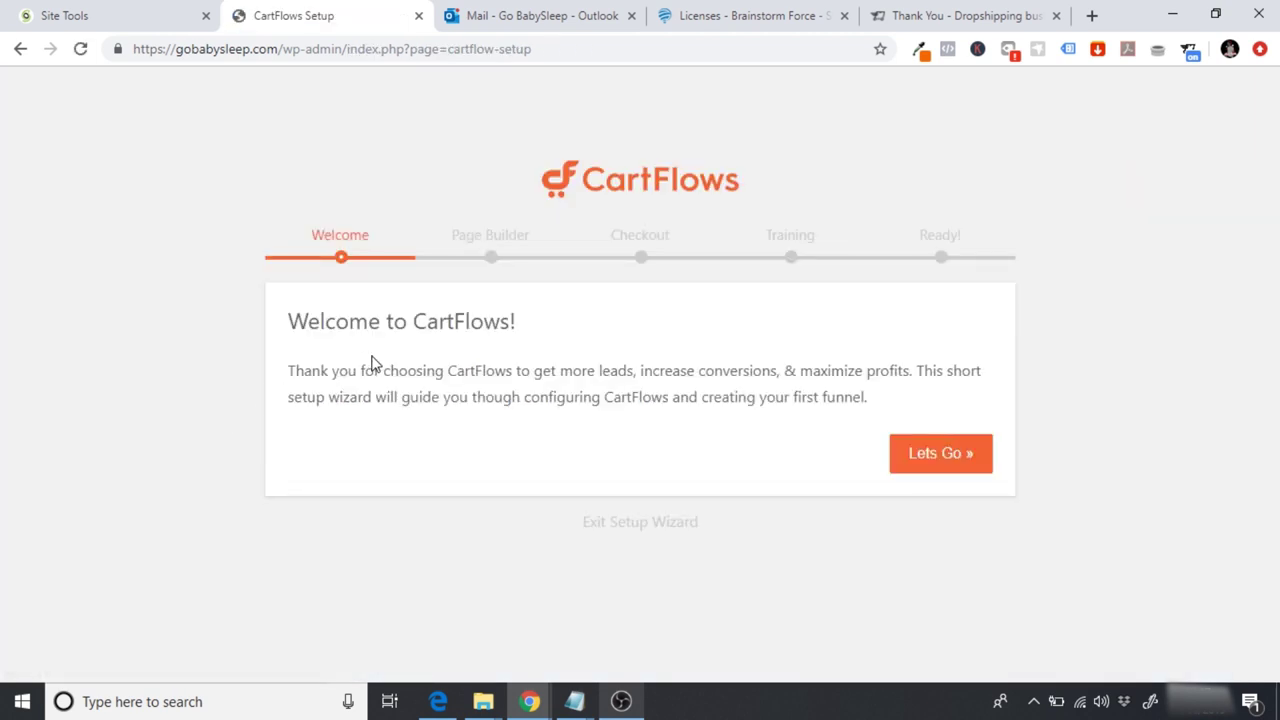
{"action": "left_click", "coordinate": [923, 458]}
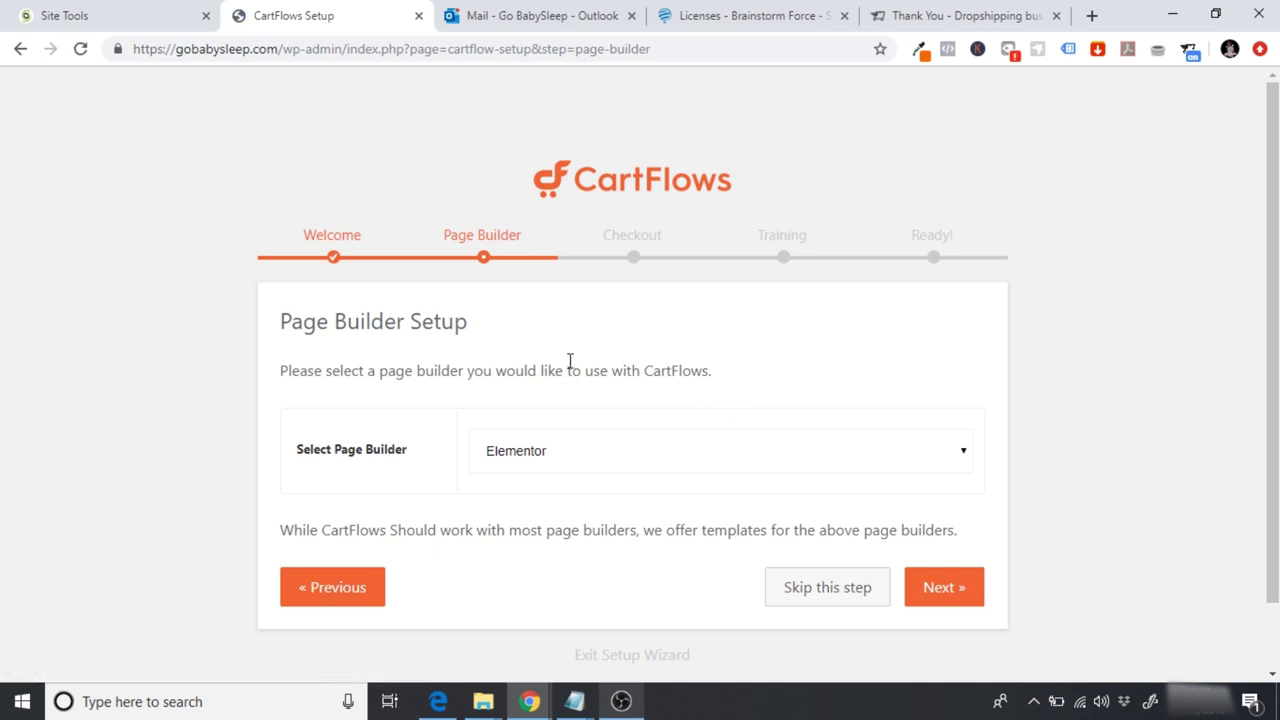
{"action": "left_click", "coordinate": [575, 458]}
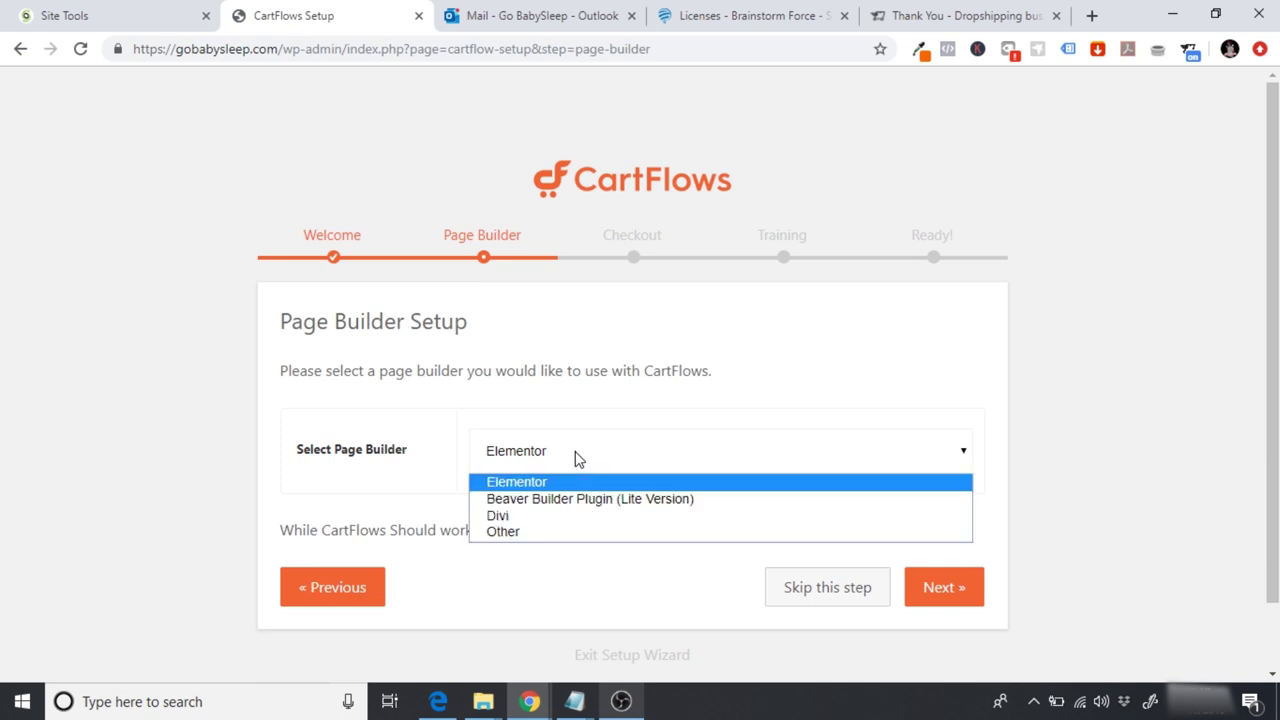
{"action": "left_click", "coordinate": [570, 481]}
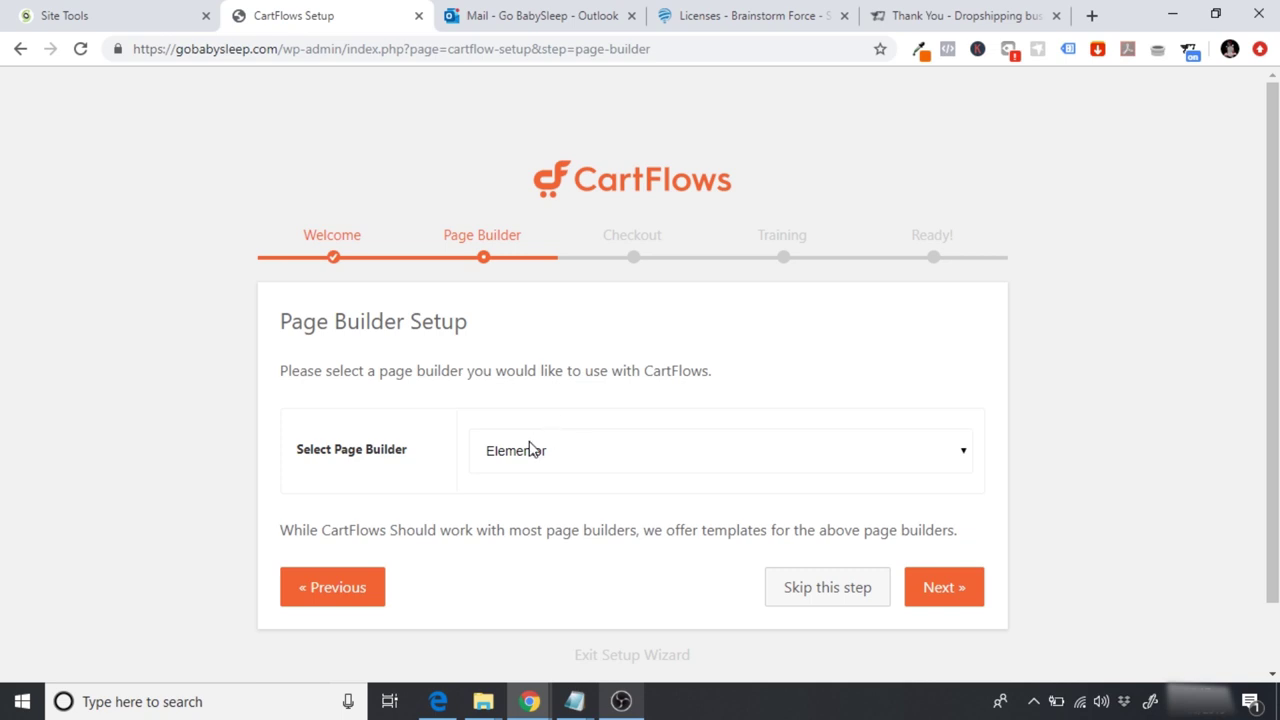
{"action": "left_click", "coordinate": [936, 592]}
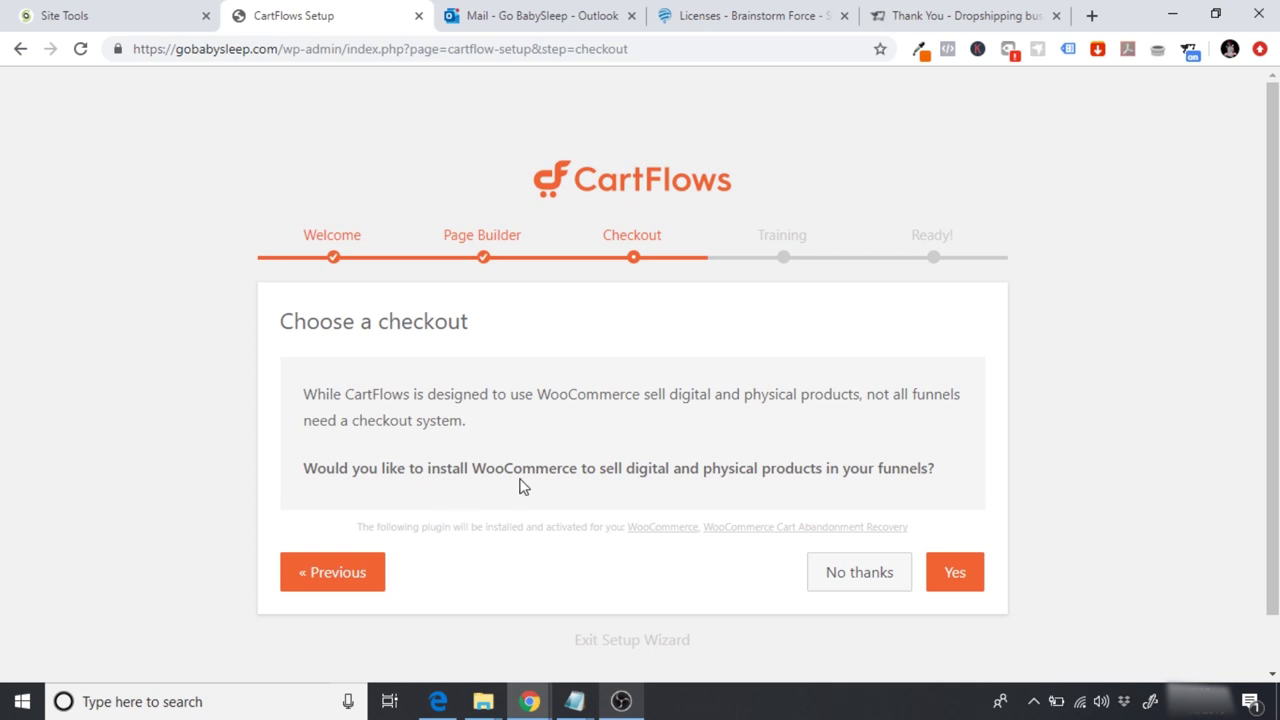
Step: Skip the WooCommerce install, decline the training offer, and choose Create a flow
{"action": "left_click", "coordinate": [854, 577]}
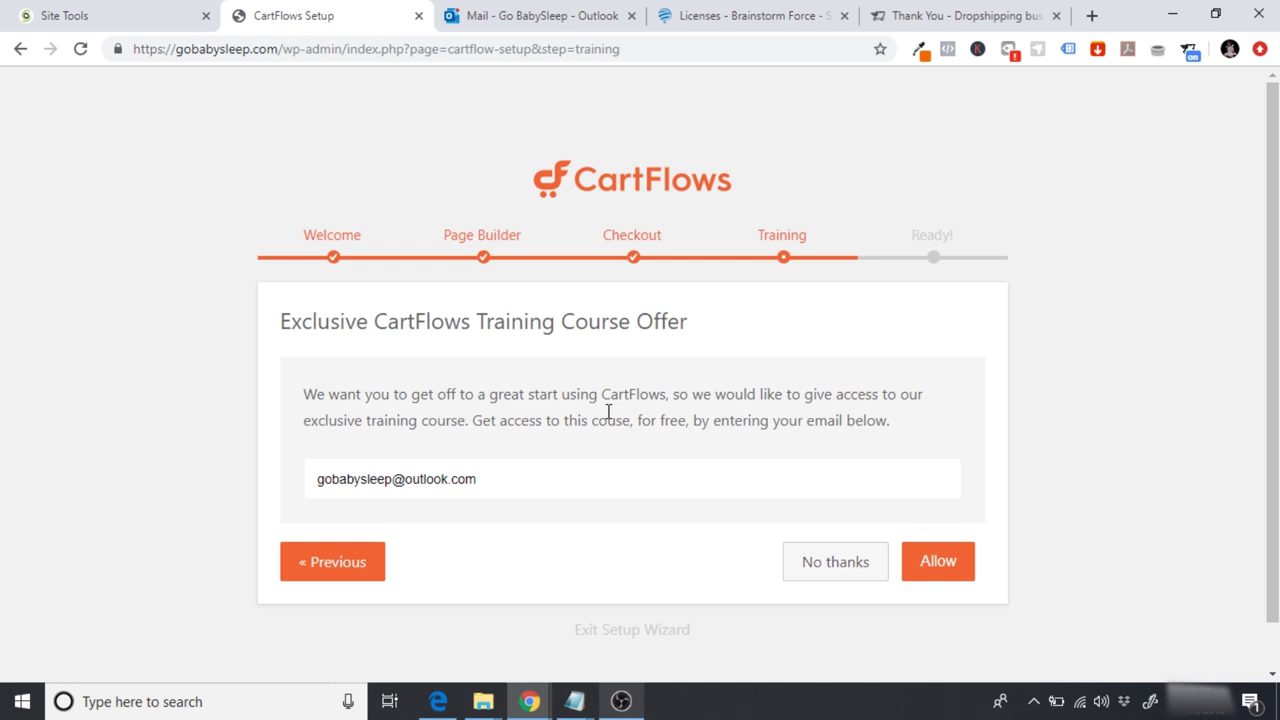
{"action": "left_click", "coordinate": [836, 561]}
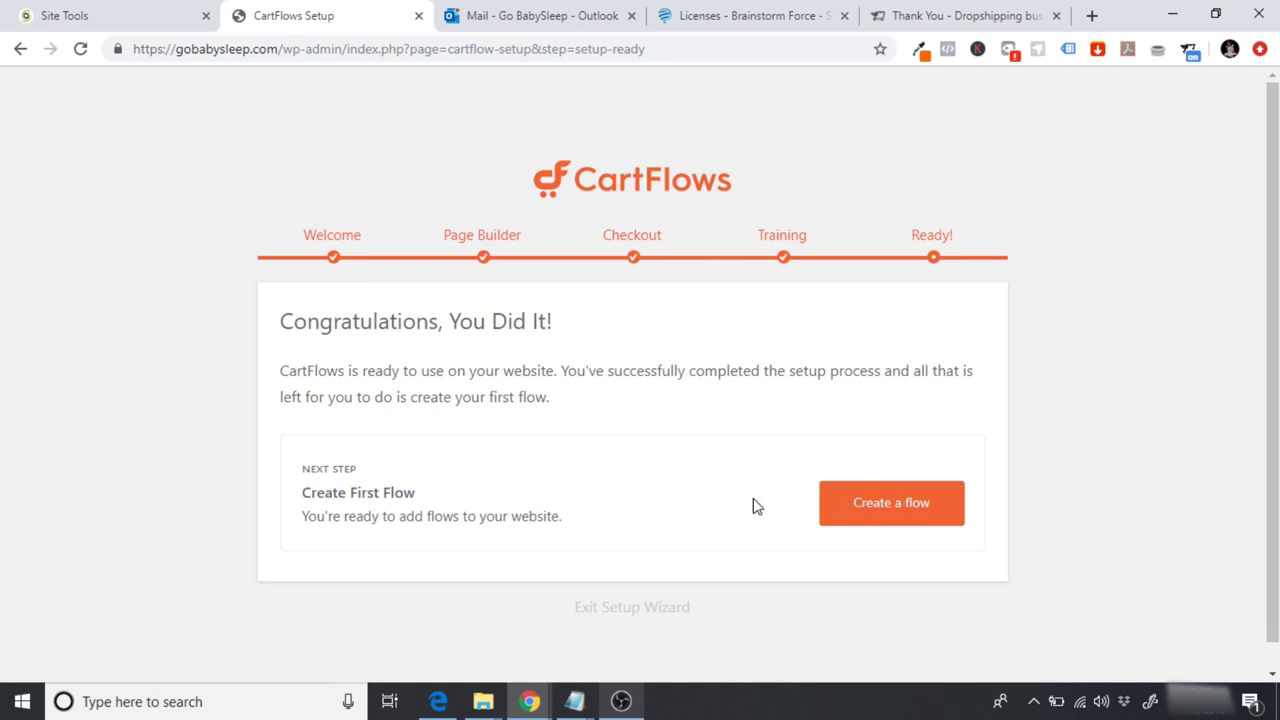
{"action": "left_click", "coordinate": [857, 515]}
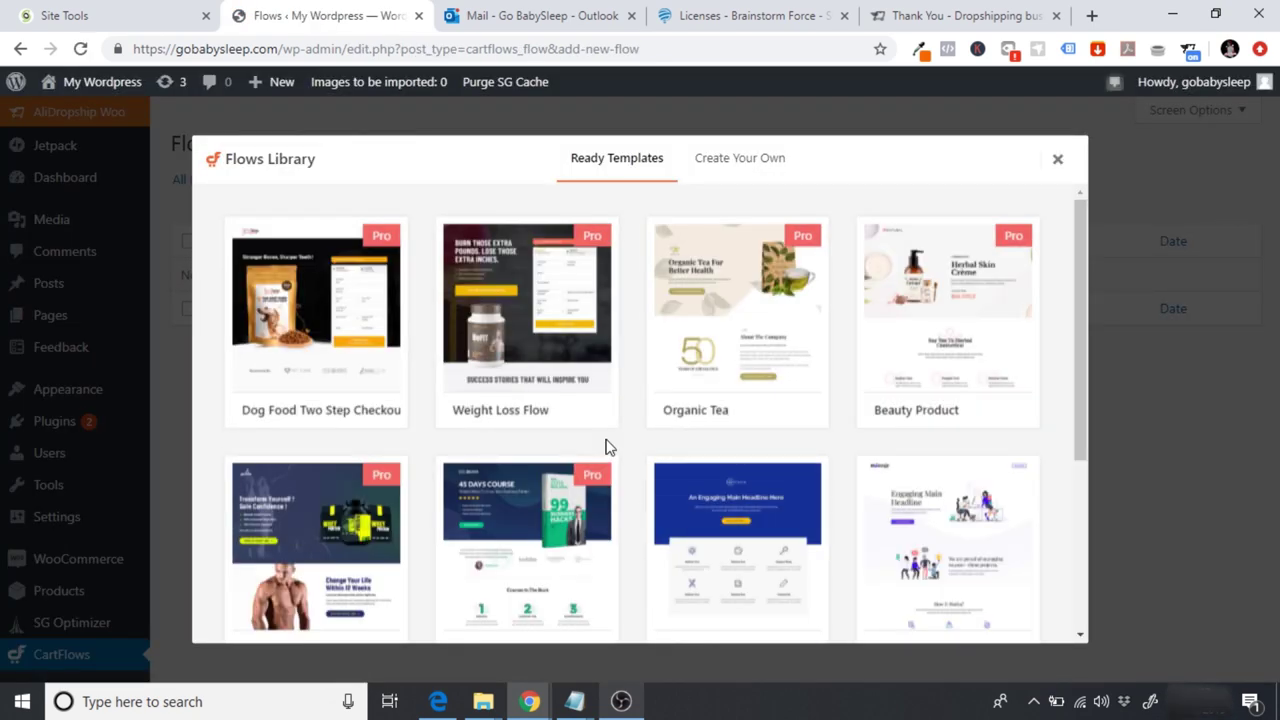
Step: Browse the Flows Library templates and choose Get Pro on the Weight Loss Flow card
{"action": "mouse_move", "coordinate": [477, 420]}
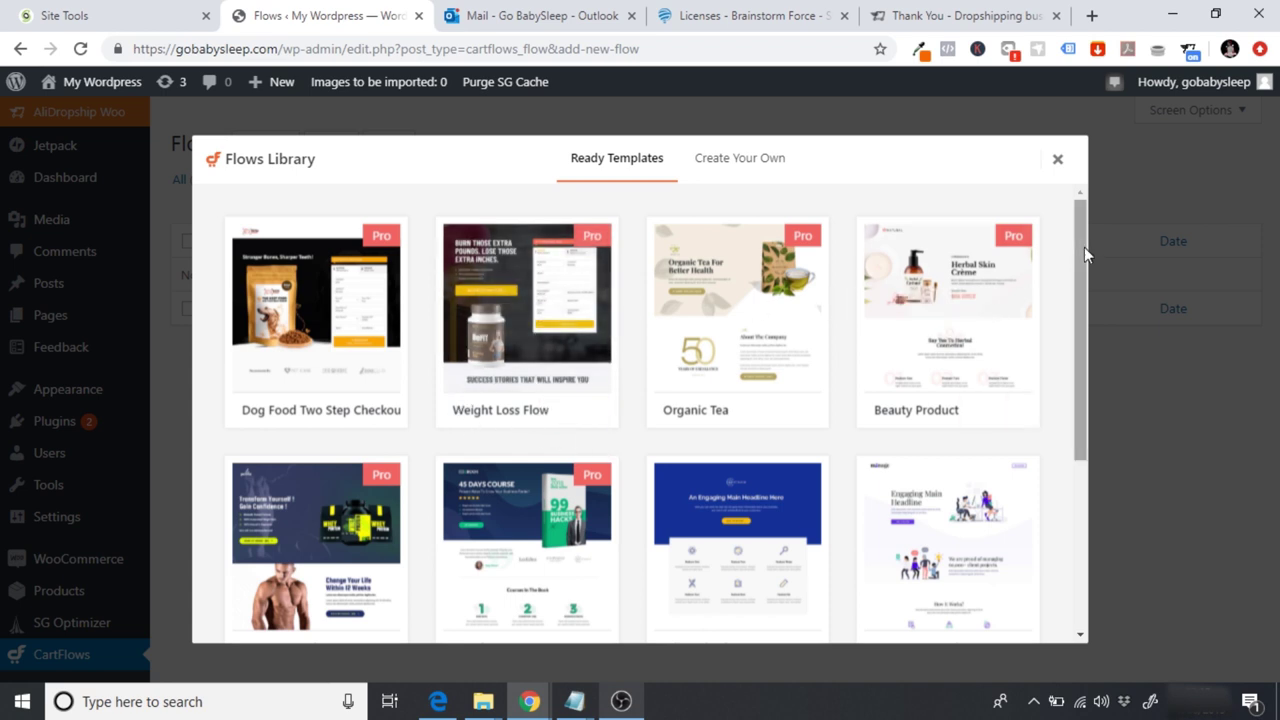
{"action": "scroll", "coordinate": [1072, 402], "scroll_direction": "down", "scroll_amount": 3}
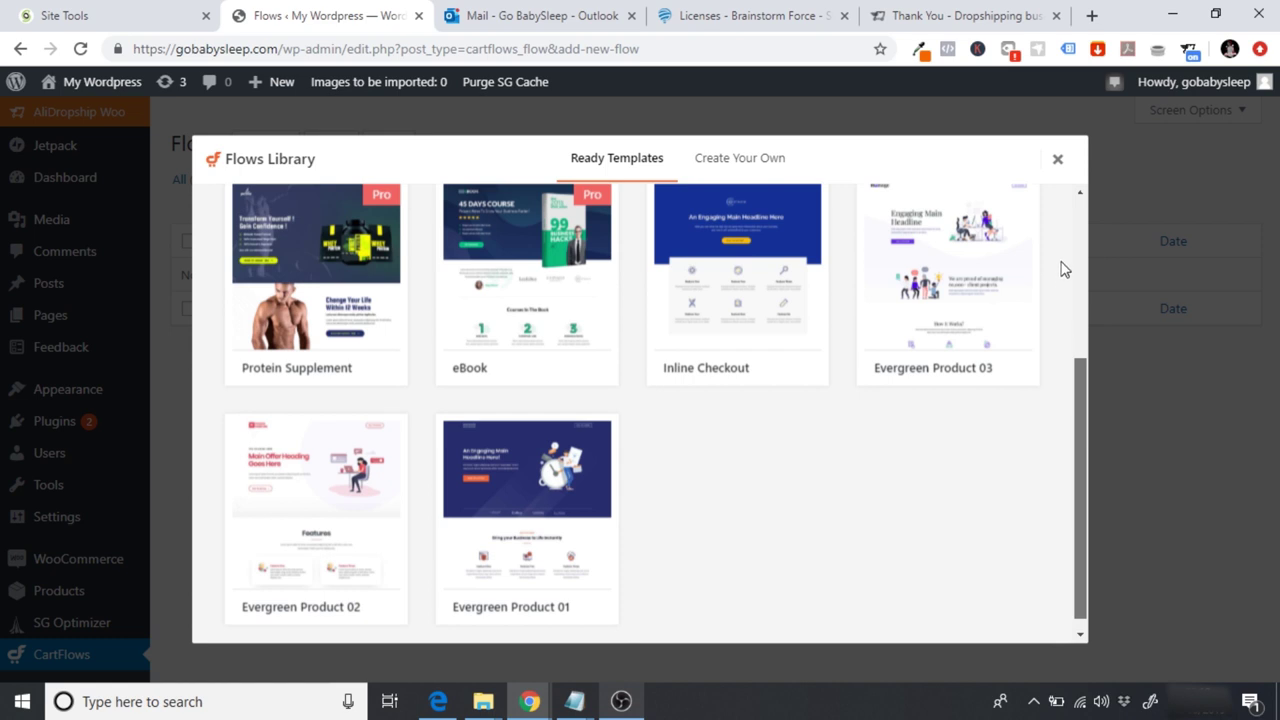
{"action": "scroll", "coordinate": [1063, 264], "scroll_direction": "up", "scroll_amount": 3}
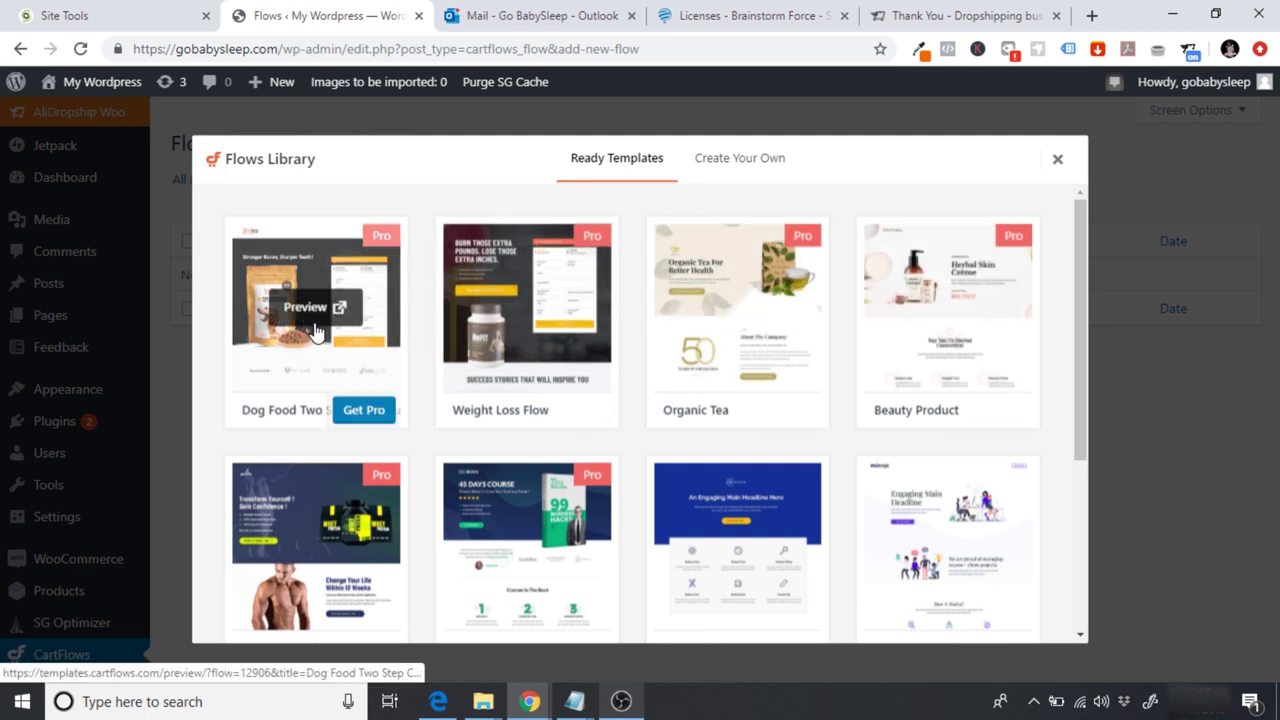
{"action": "left_click_drag", "start_coordinate": [1079, 254], "coordinate": [1074, 229]}
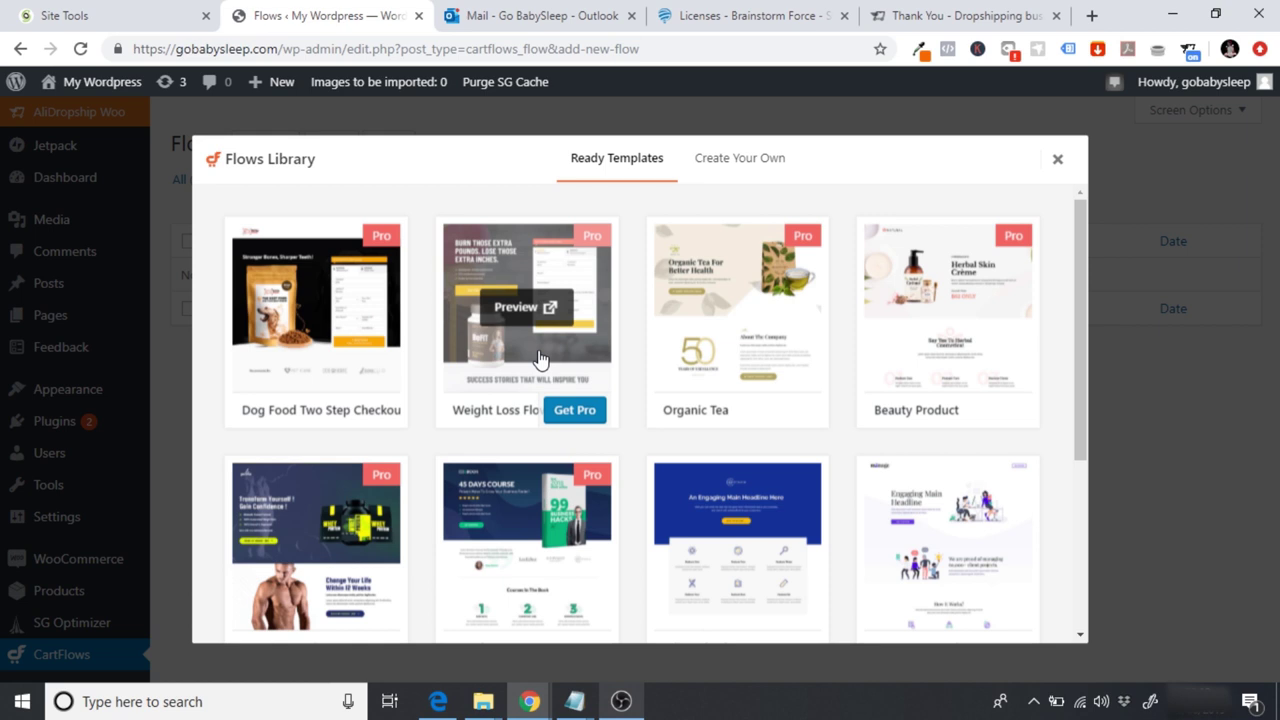
{"action": "left_click", "coordinate": [588, 419]}
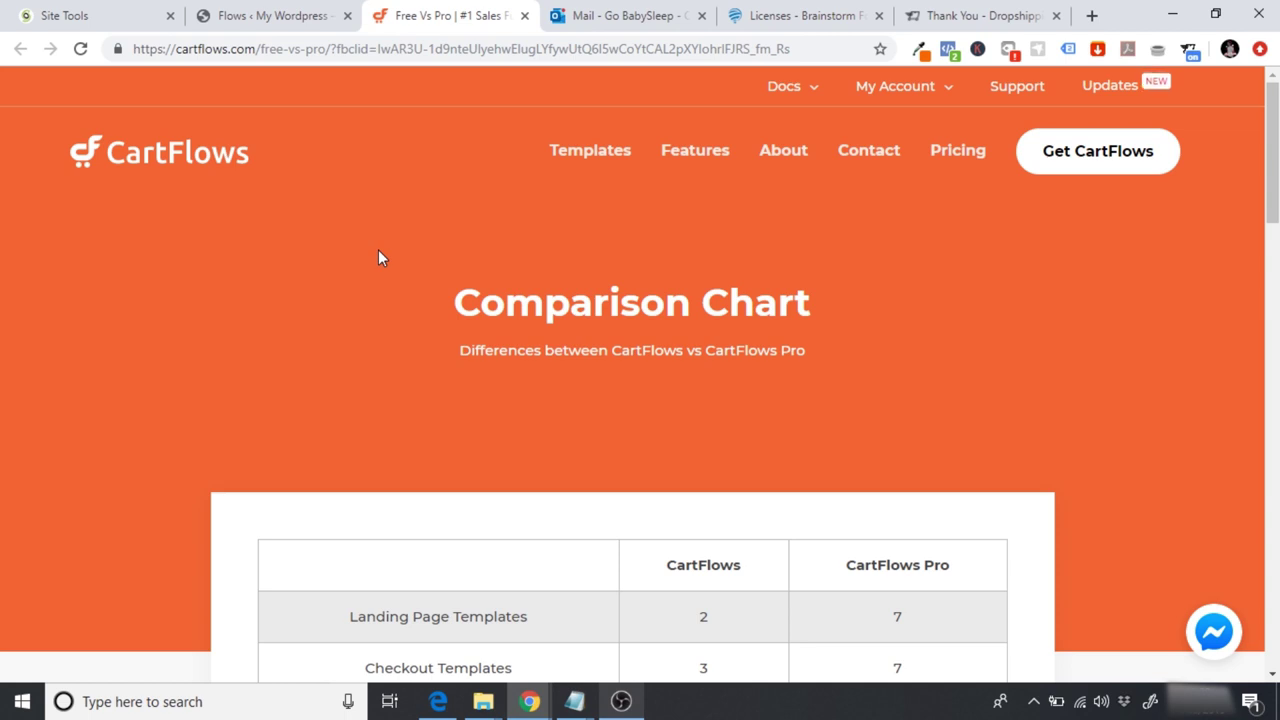
Step: Read the Free vs Pro rows (free: 0 upsell templates, no order bumps), then return to Flows
{"action": "scroll", "coordinate": [378, 251], "scroll_direction": "down", "scroll_amount": 1}
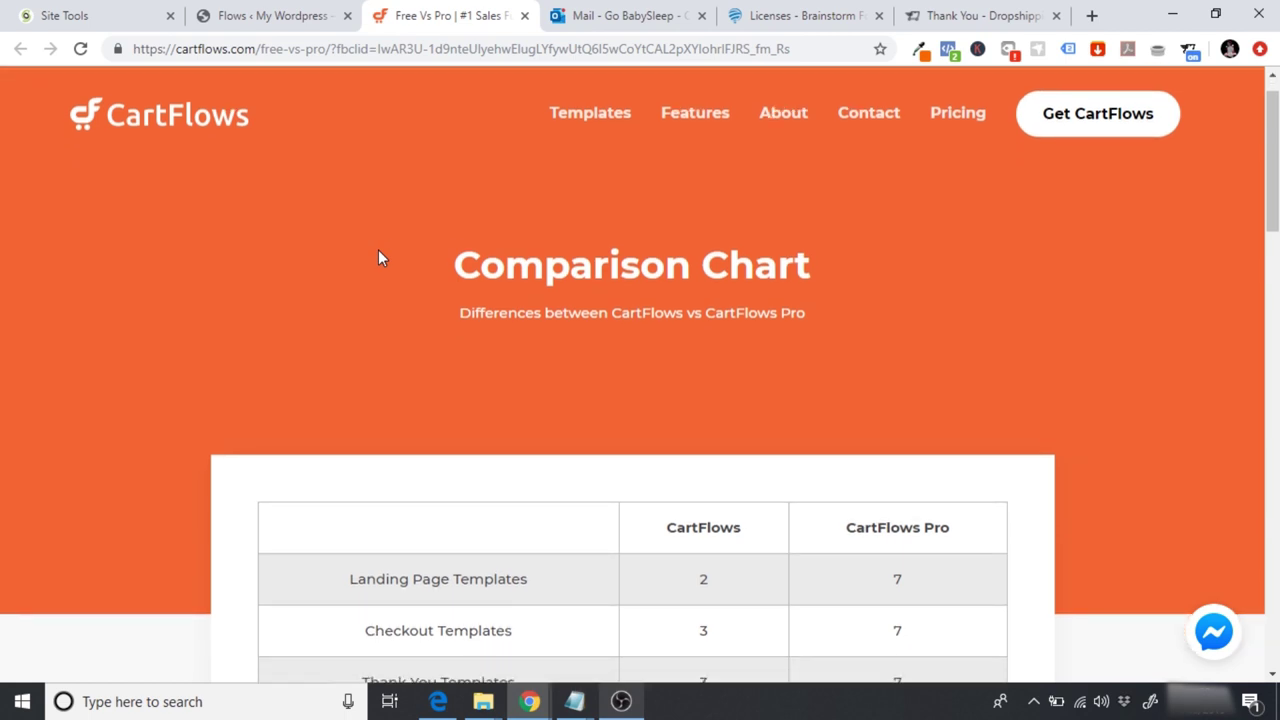
{"action": "scroll", "coordinate": [378, 258], "scroll_direction": "down", "scroll_amount": 1}
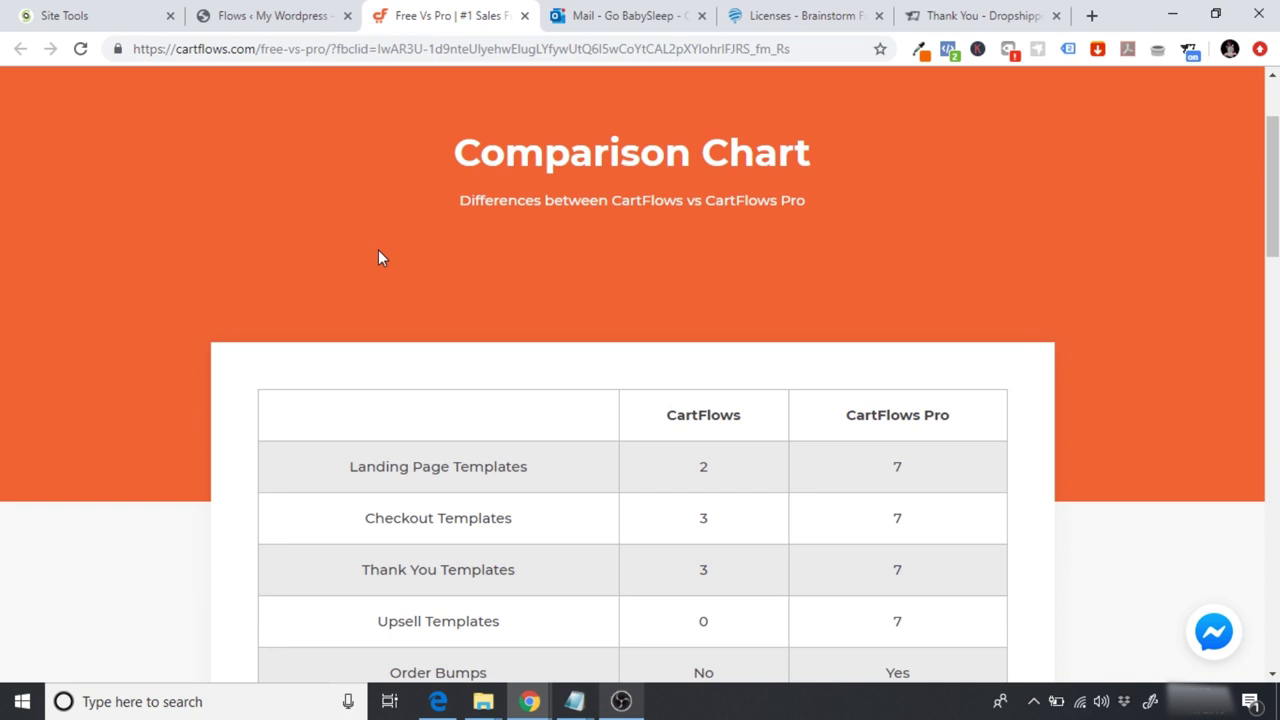
{"action": "scroll", "coordinate": [378, 258], "scroll_direction": "down", "scroll_amount": 1}
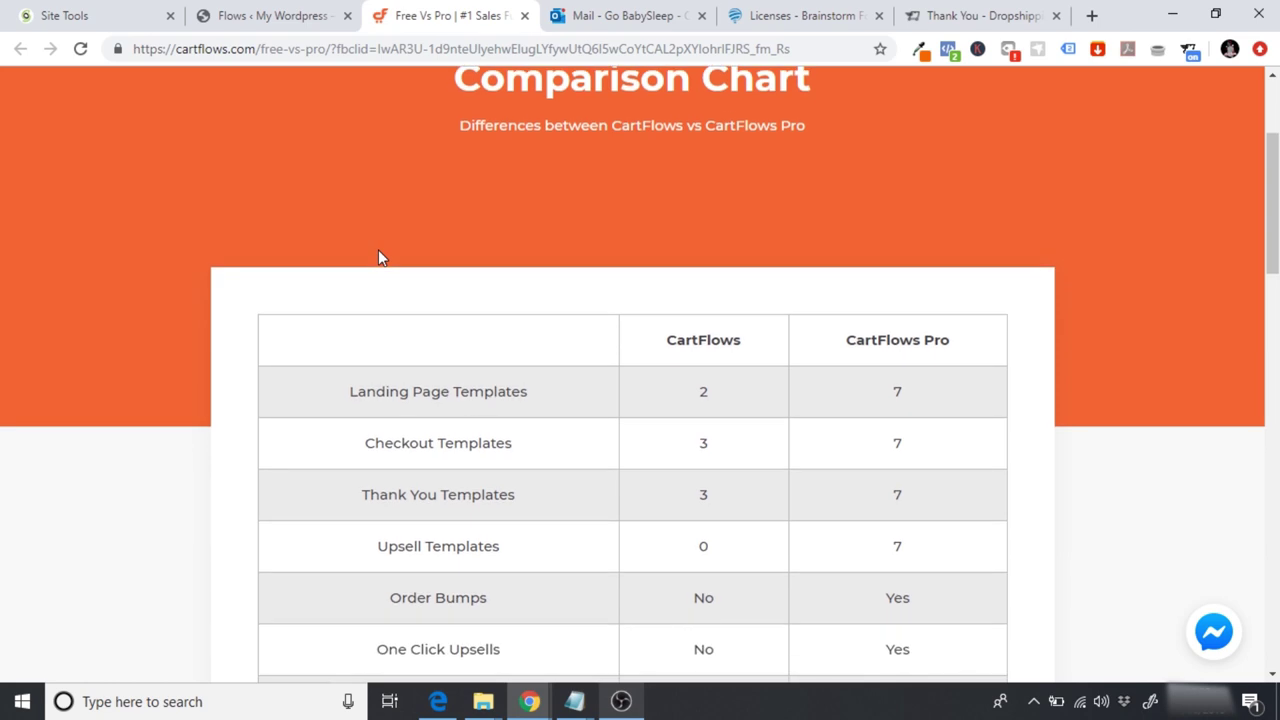
{"action": "scroll", "coordinate": [378, 258], "scroll_direction": "down", "scroll_amount": 1}
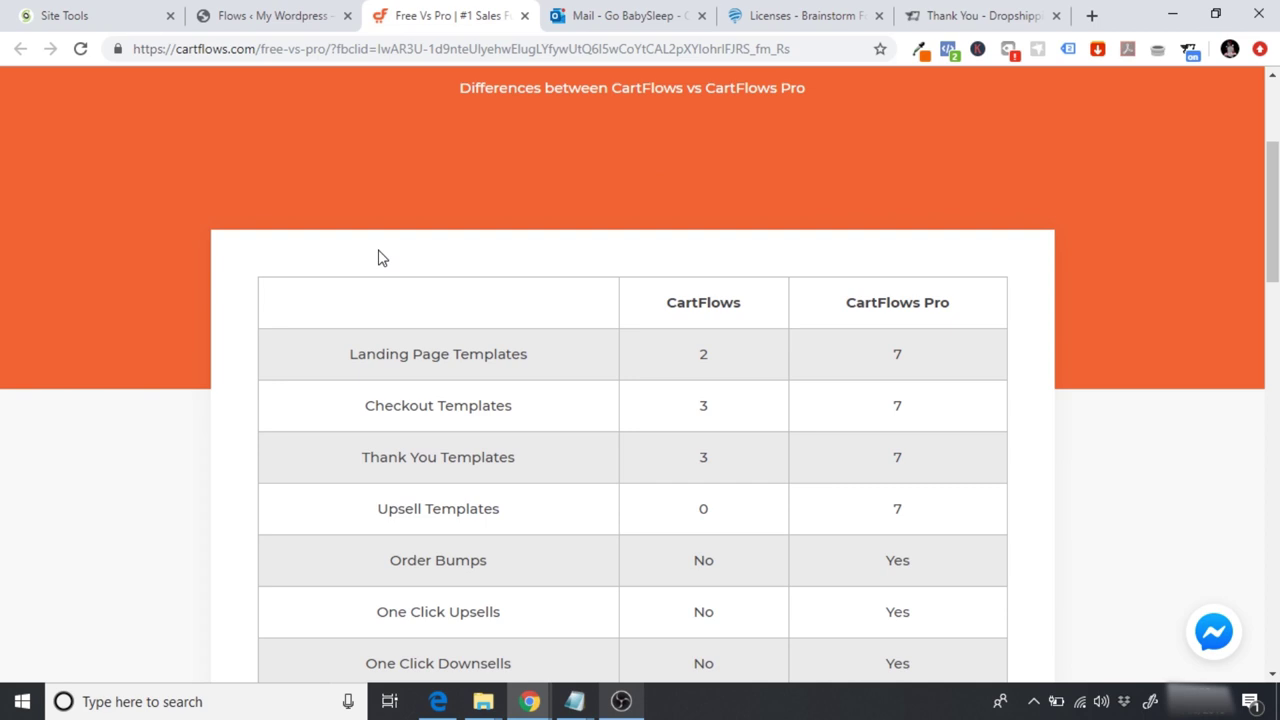
{"action": "scroll", "coordinate": [378, 258], "scroll_direction": "down", "scroll_amount": 1}
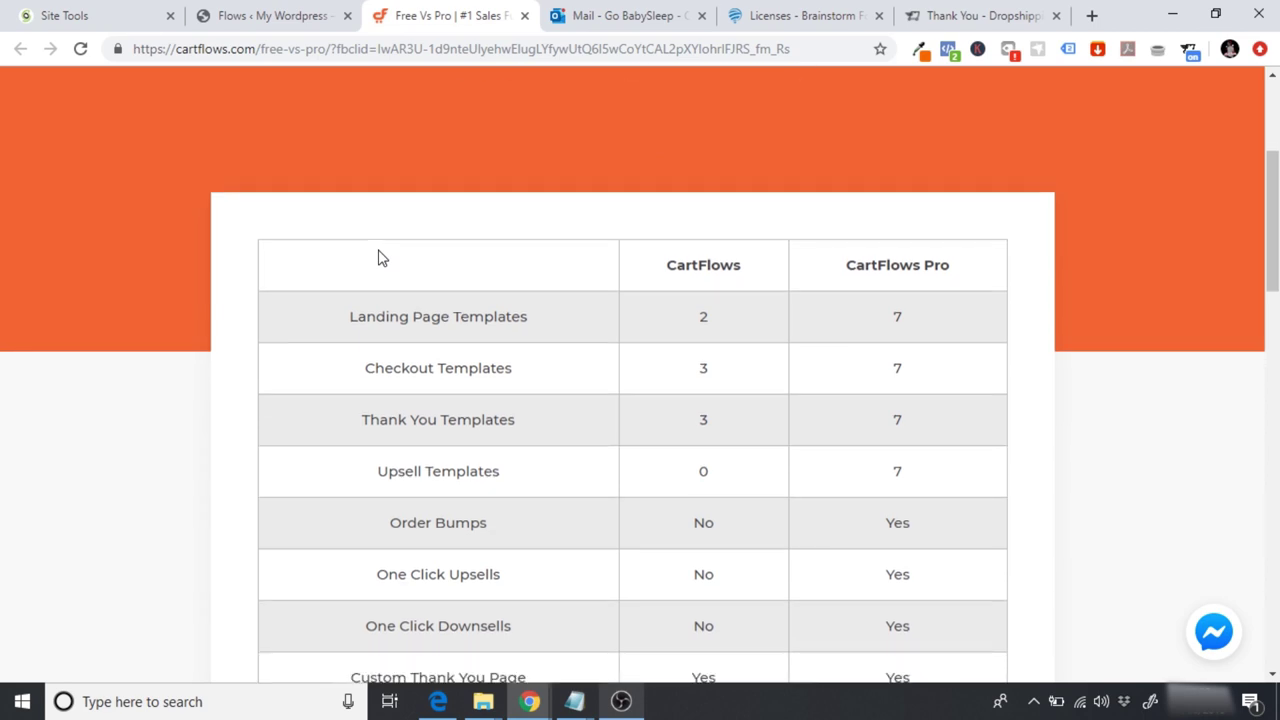
{"action": "scroll", "coordinate": [378, 258], "scroll_direction": "down", "scroll_amount": 1}
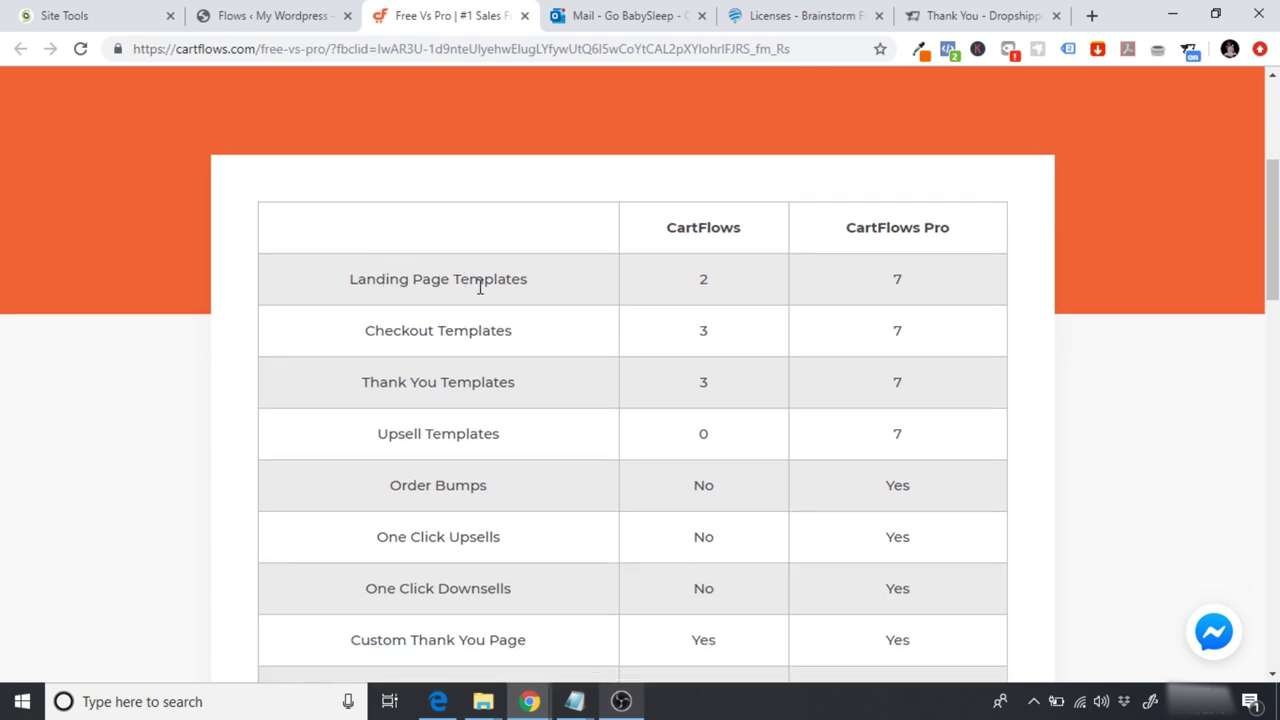
{"action": "left_click", "coordinate": [263, 12]}
Step: Scroll the Flows Library grid and open the Organic Tea flow template's preview
{"action": "left_click_drag", "start_coordinate": [1083, 374], "coordinate": [1086, 520]}
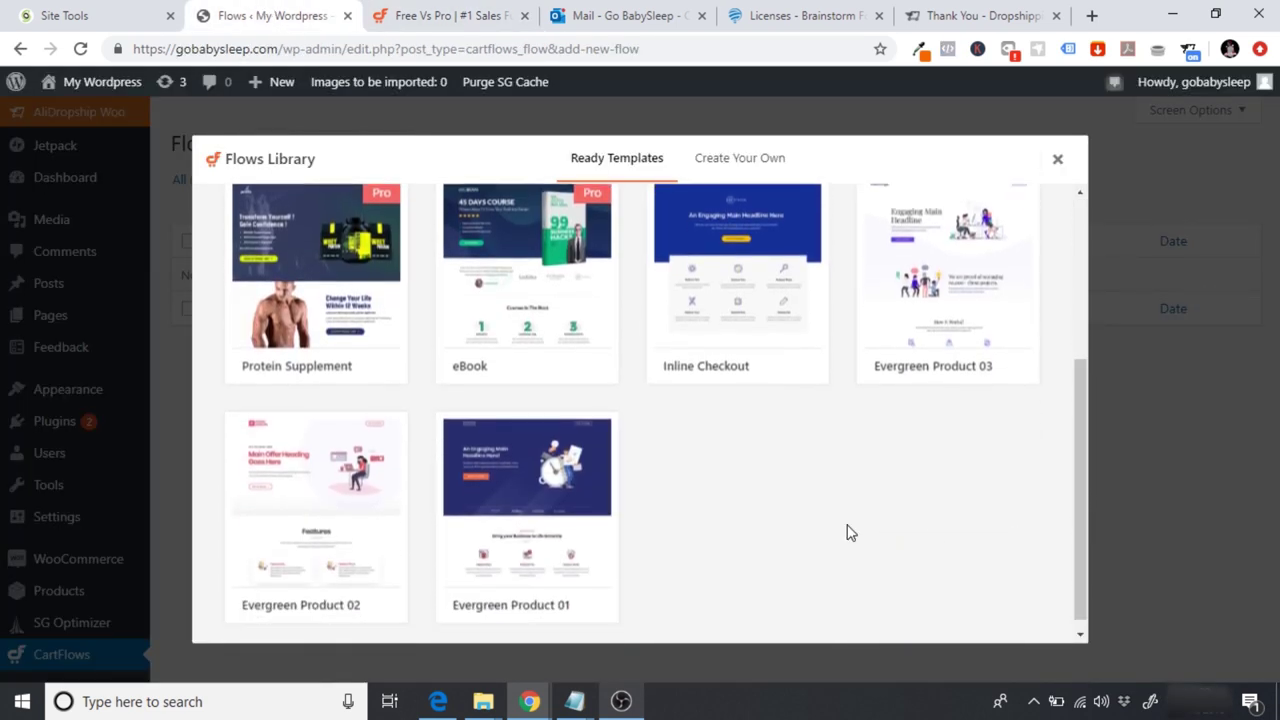
{"action": "mouse_move", "coordinate": [937, 318]}
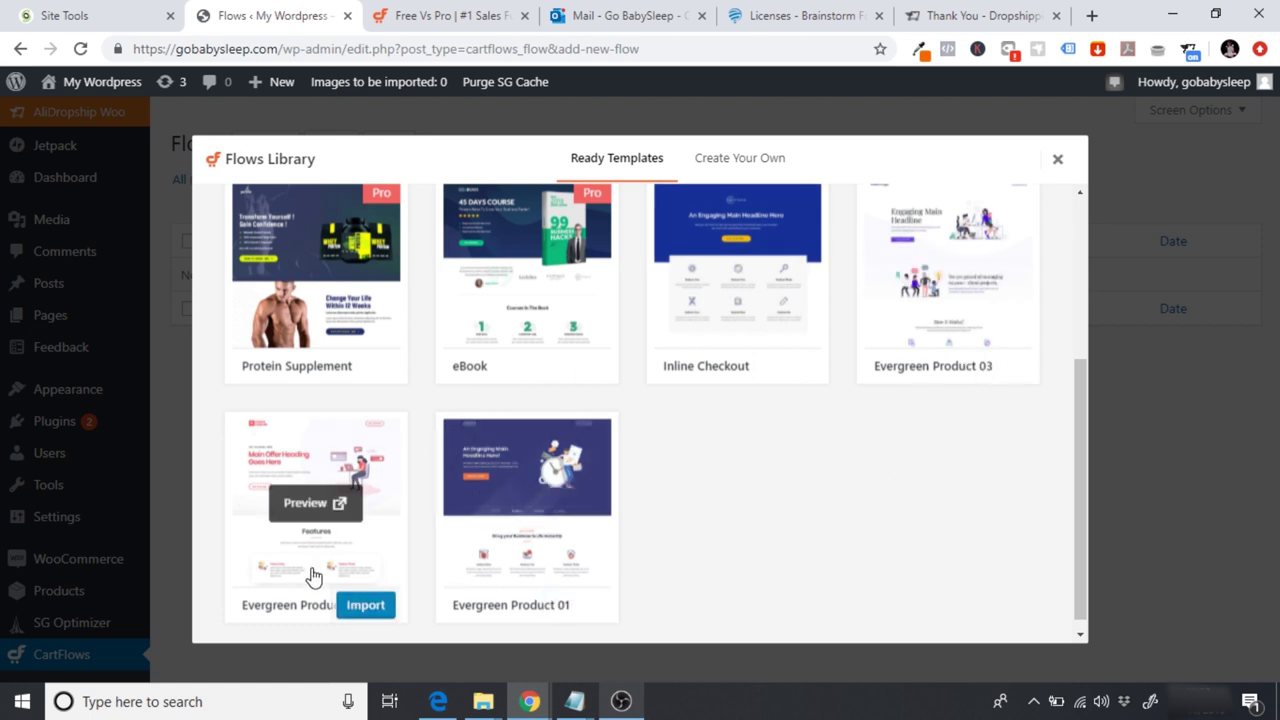
{"action": "left_click_drag", "start_coordinate": [1077, 487], "coordinate": [1060, 332]}
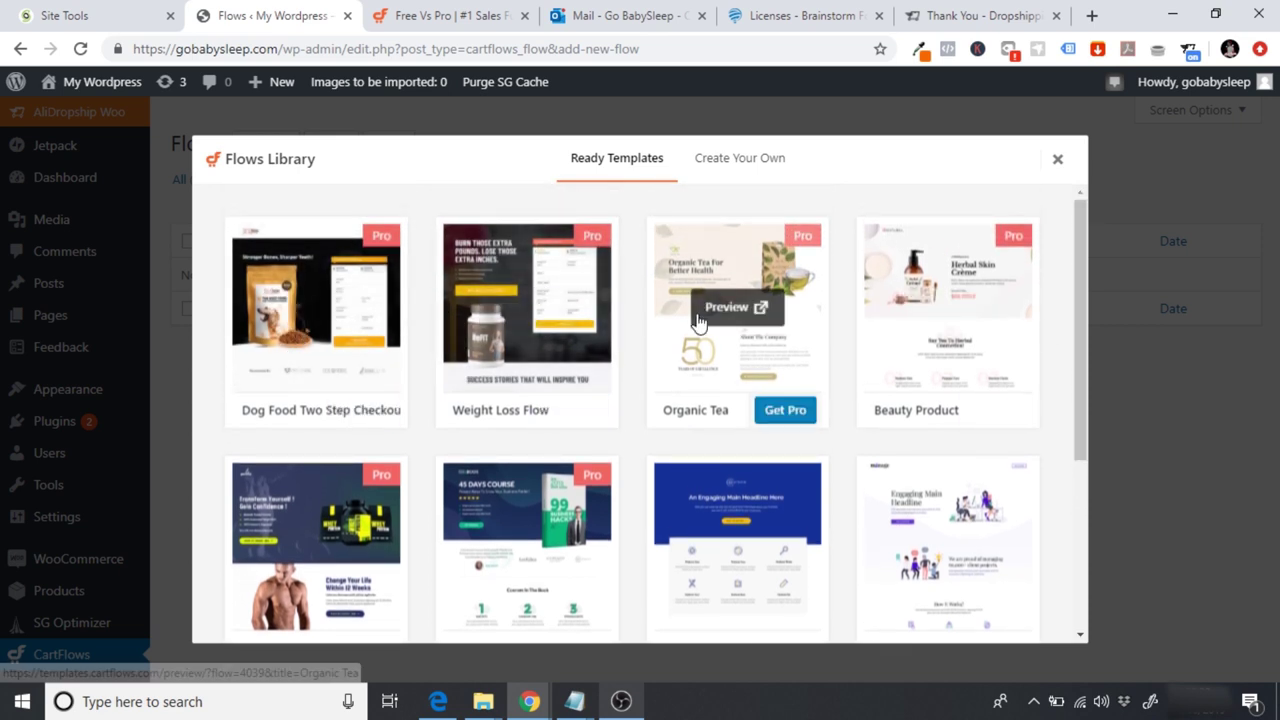
{"action": "left_click", "coordinate": [733, 309]}
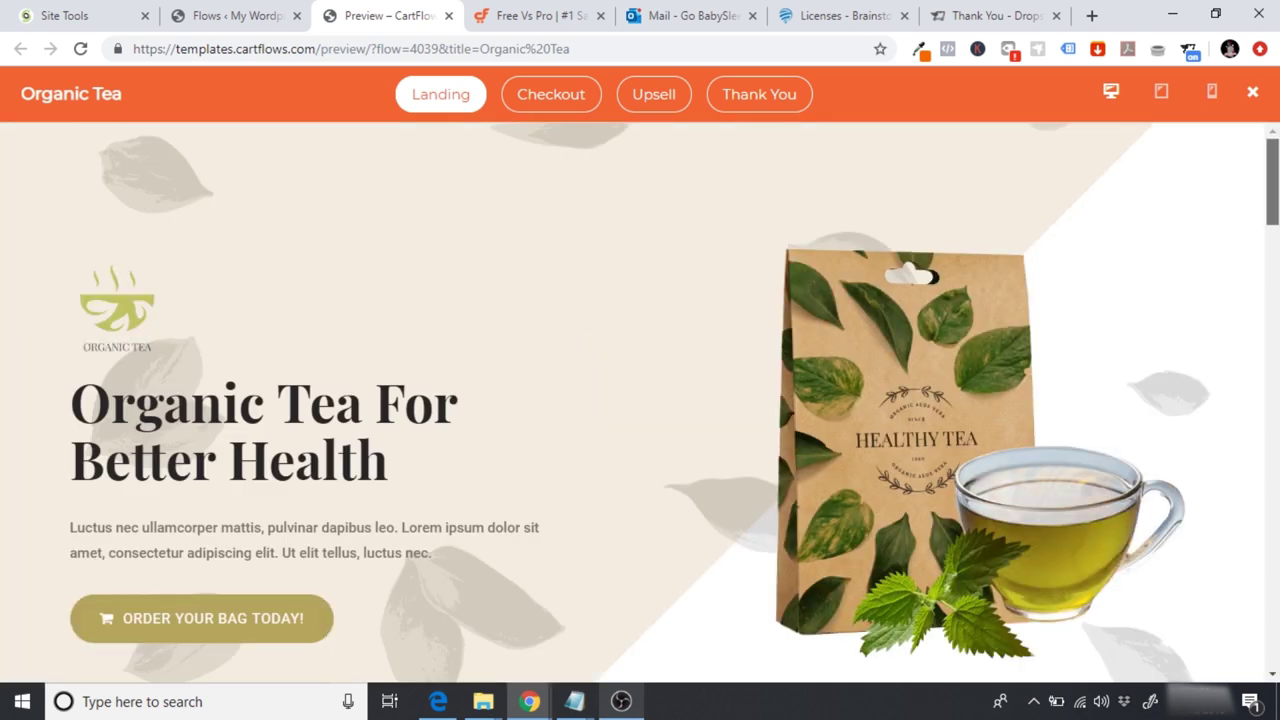
Step: Scroll through the Organic Tea landing page preview
{"action": "scroll", "coordinate": [640, 400], "scroll_direction": "down", "scroll_amount": 2}
{"action": "scroll", "coordinate": [640, 400], "scroll_direction": "down", "scroll_amount": 10}
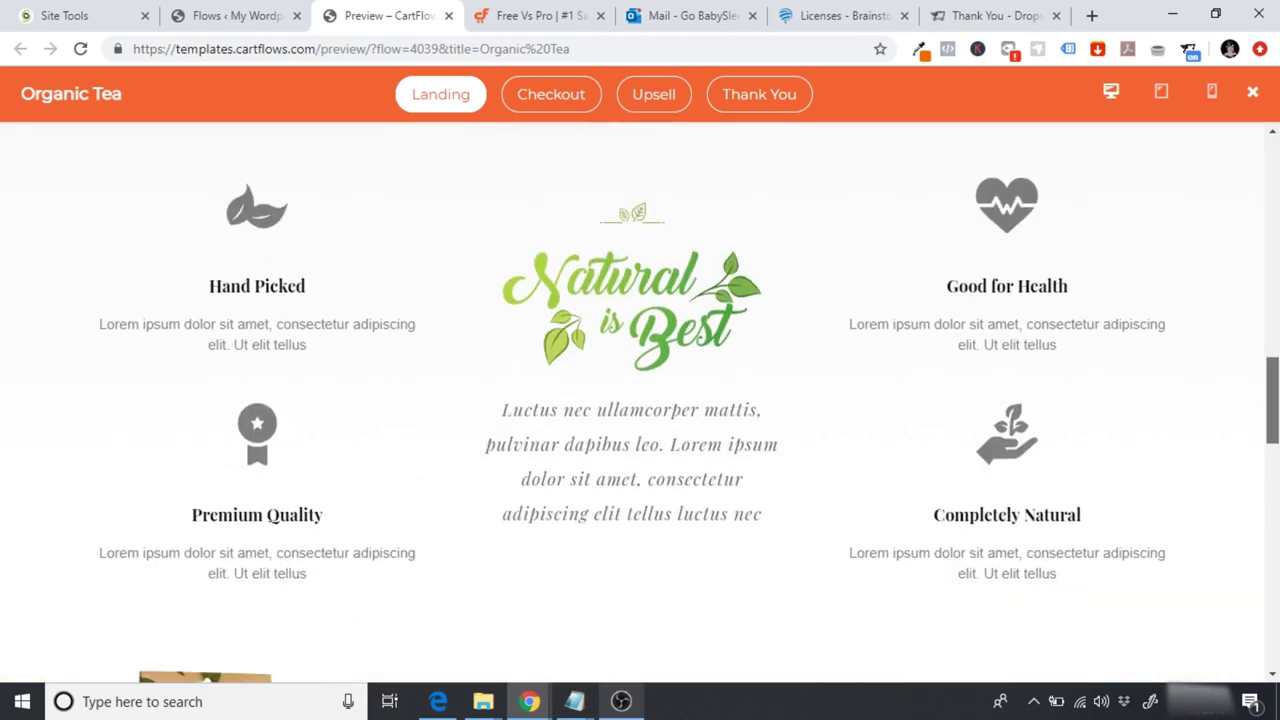
{"action": "mouse_move", "coordinate": [1273, 377]}
{"action": "left_mouse_down"}
{"action": "mouse_move", "coordinate": [1273, 640]}
{"action": "mouse_move", "coordinate": [1270, 140]}
{"action": "left_mouse_up"}
{"action": "left_click_drag", "start_coordinate": [1269, 204], "coordinate": [1260, 128]}
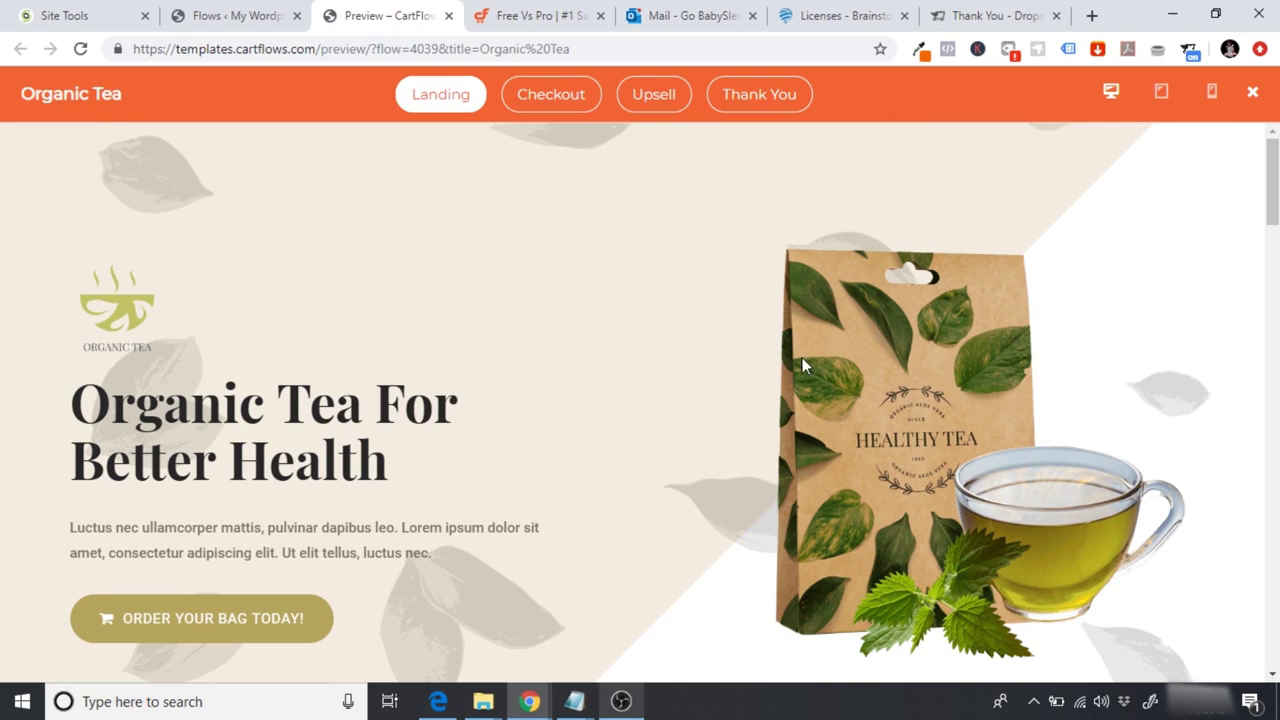
Step: Return to the Flows library and preview the Evergreen Product 01 template
{"action": "left_click", "coordinate": [216, 14]}
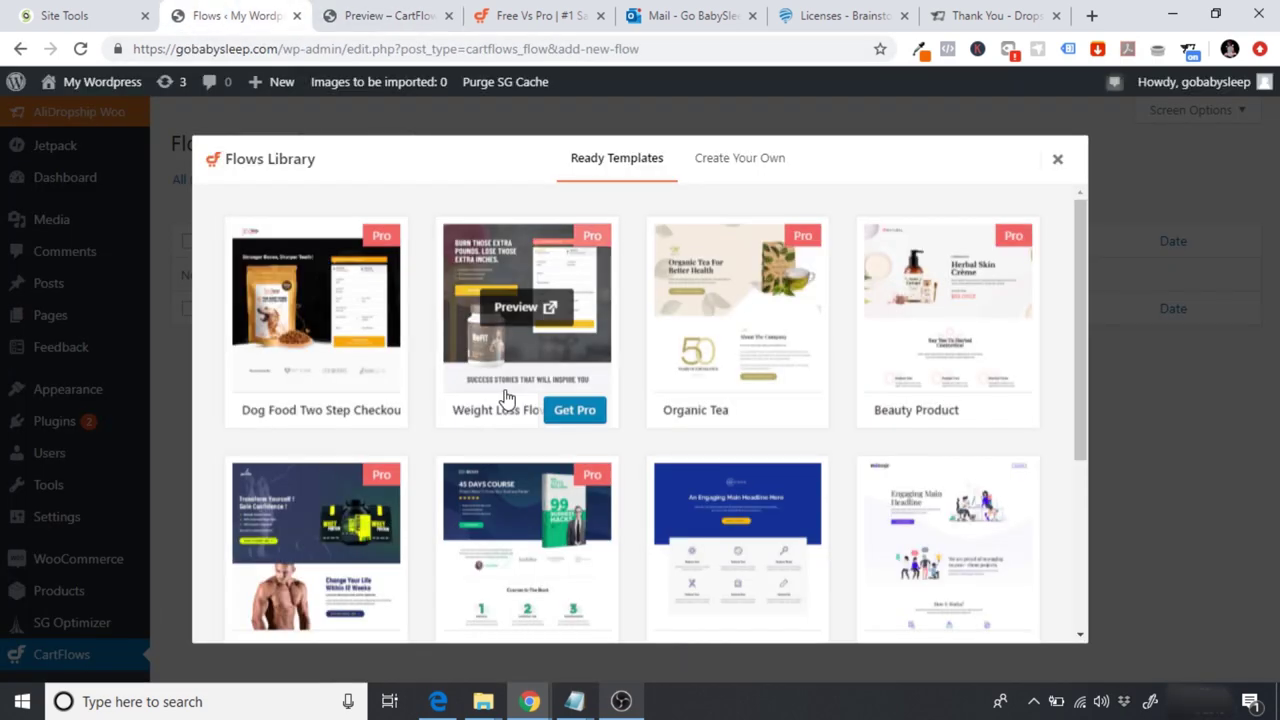
{"action": "left_click_drag", "start_coordinate": [1082, 297], "coordinate": [1043, 457]}
{"action": "left_click", "coordinate": [536, 544]}
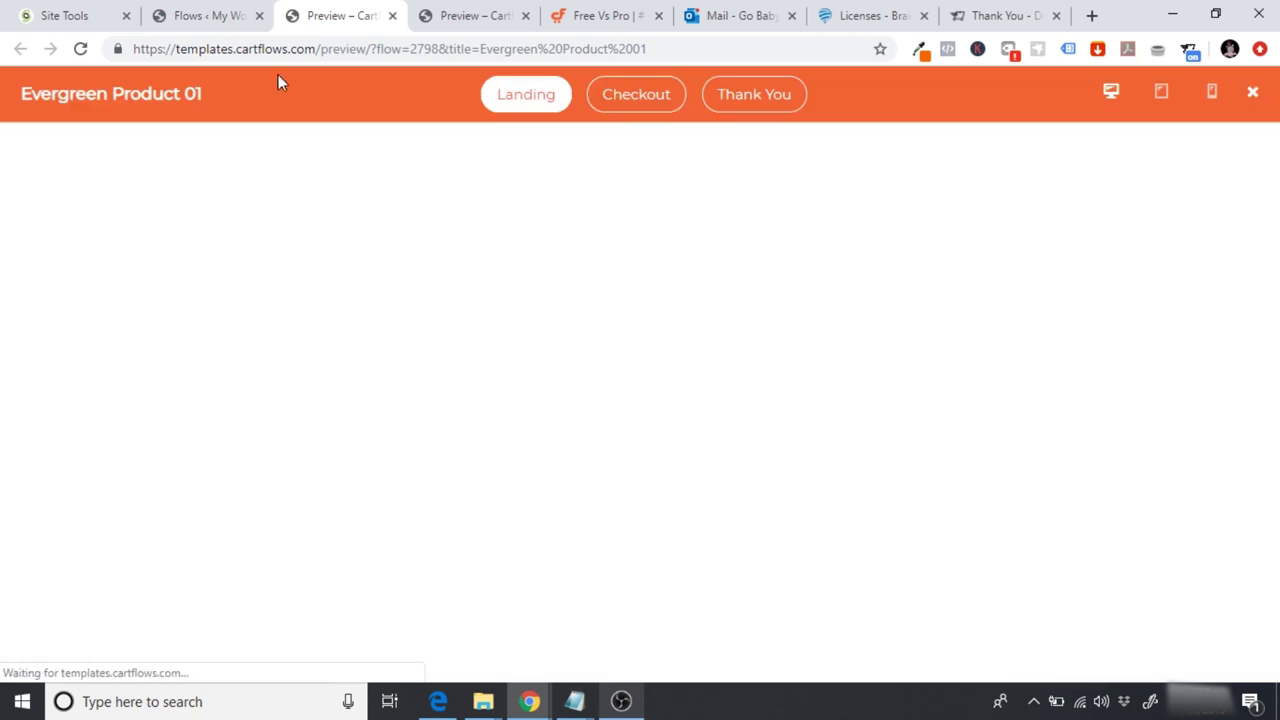
Step: Switch between the Organic Tea and Evergreen Product 01 previews to compare them
{"action": "left_click", "coordinate": [168, 10]}
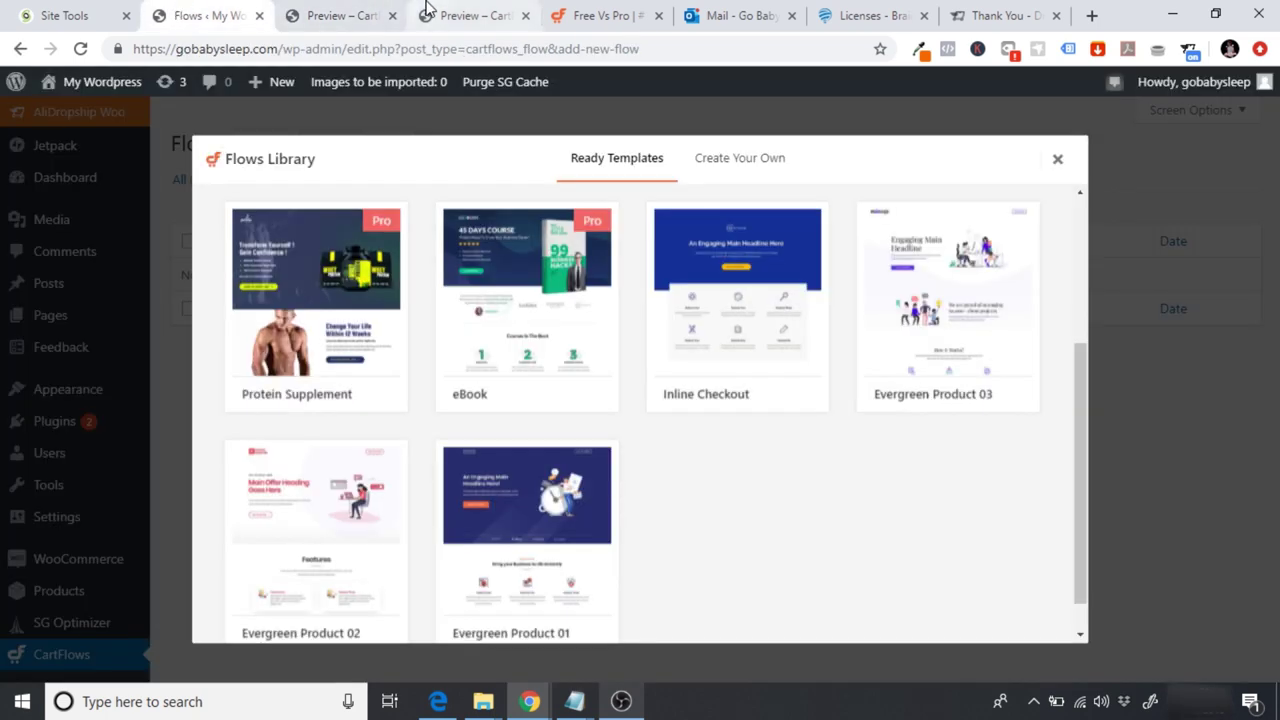
{"action": "left_click", "coordinate": [446, 10]}
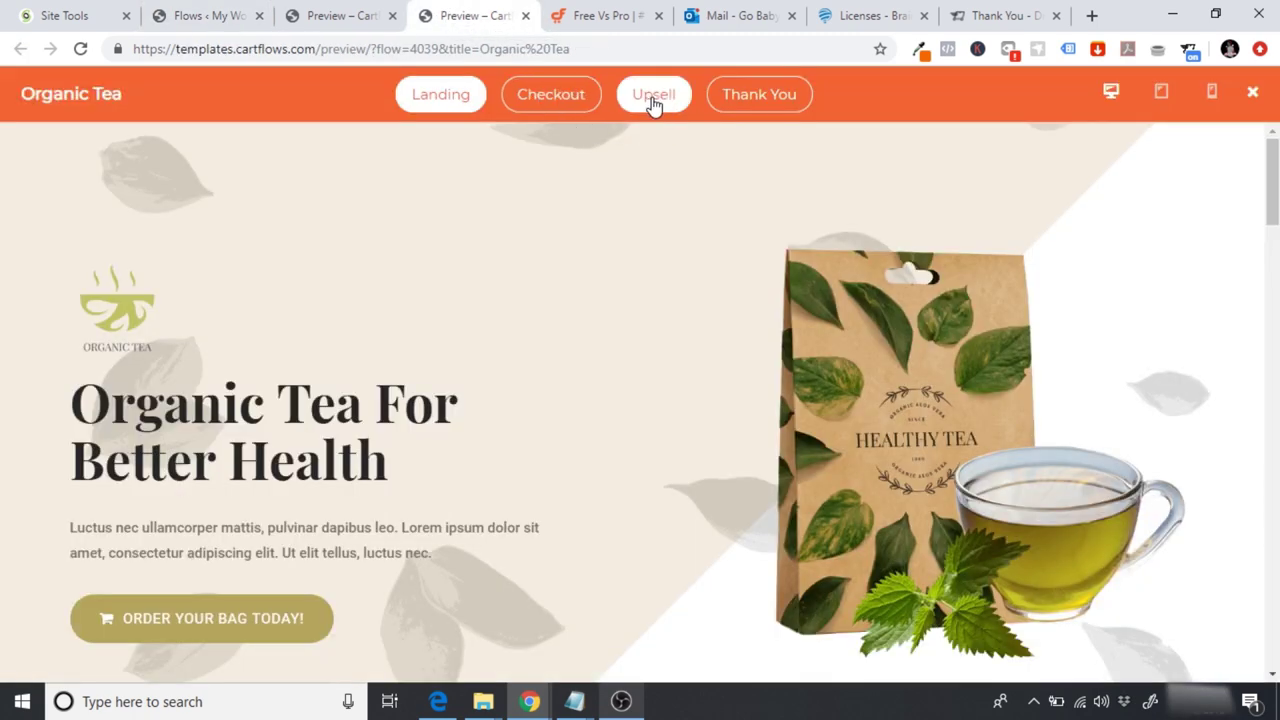
{"action": "left_click", "coordinate": [340, 15]}
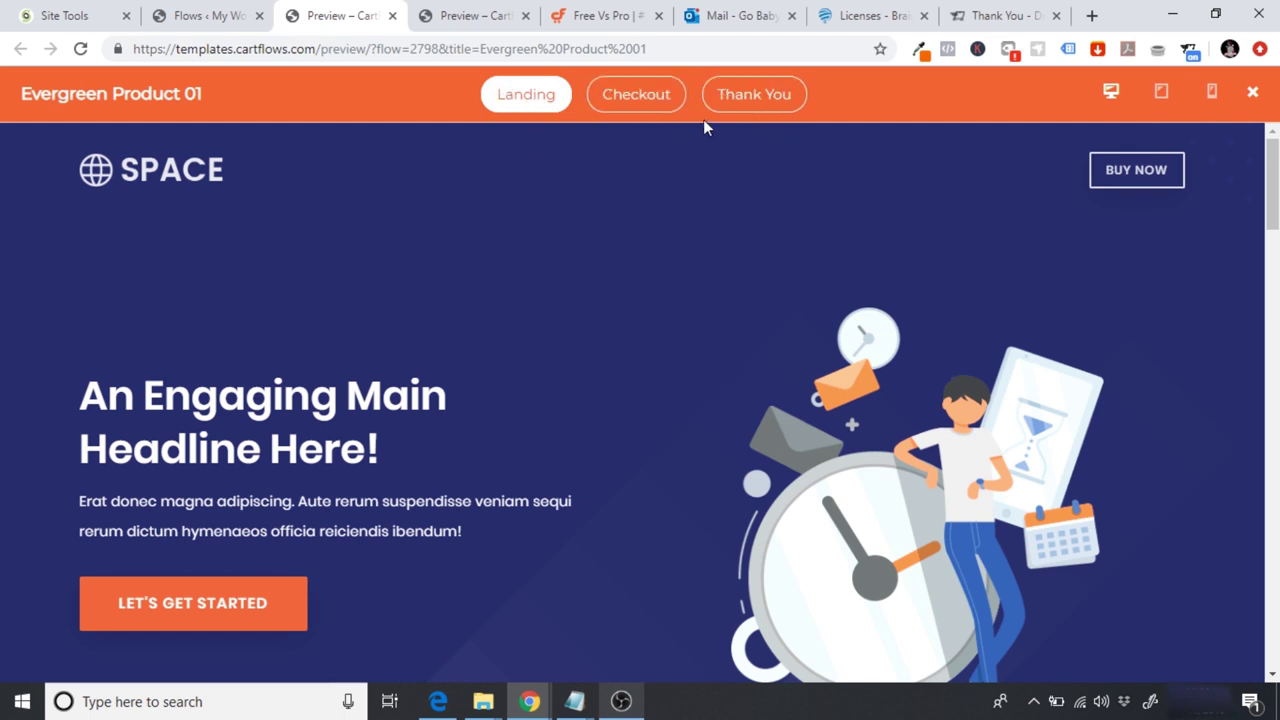
{"action": "left_click_drag", "start_coordinate": [1271, 185], "coordinate": [1272, 170]}
Step: Return to the Free vs Pro chart and scroll down to the One Column Checkout row
{"action": "left_click", "coordinate": [579, 12]}
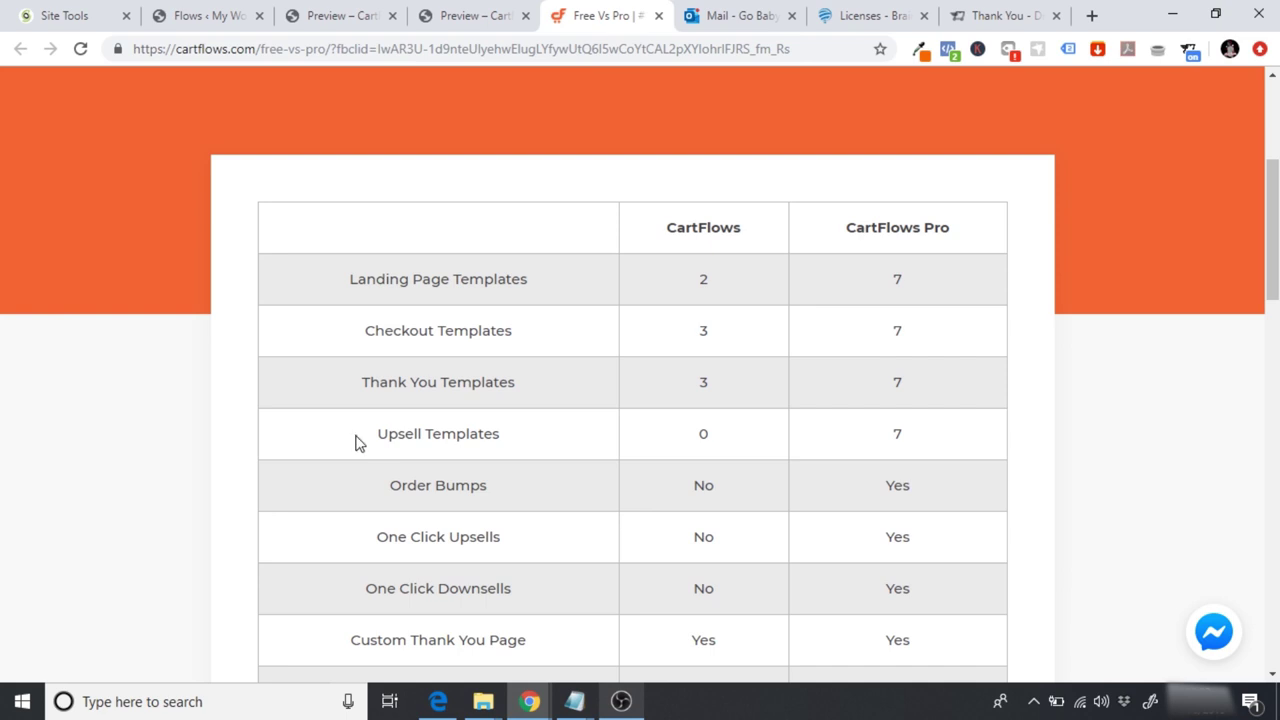
{"action": "scroll", "coordinate": [357, 443], "scroll_direction": "down", "scroll_amount": 2}
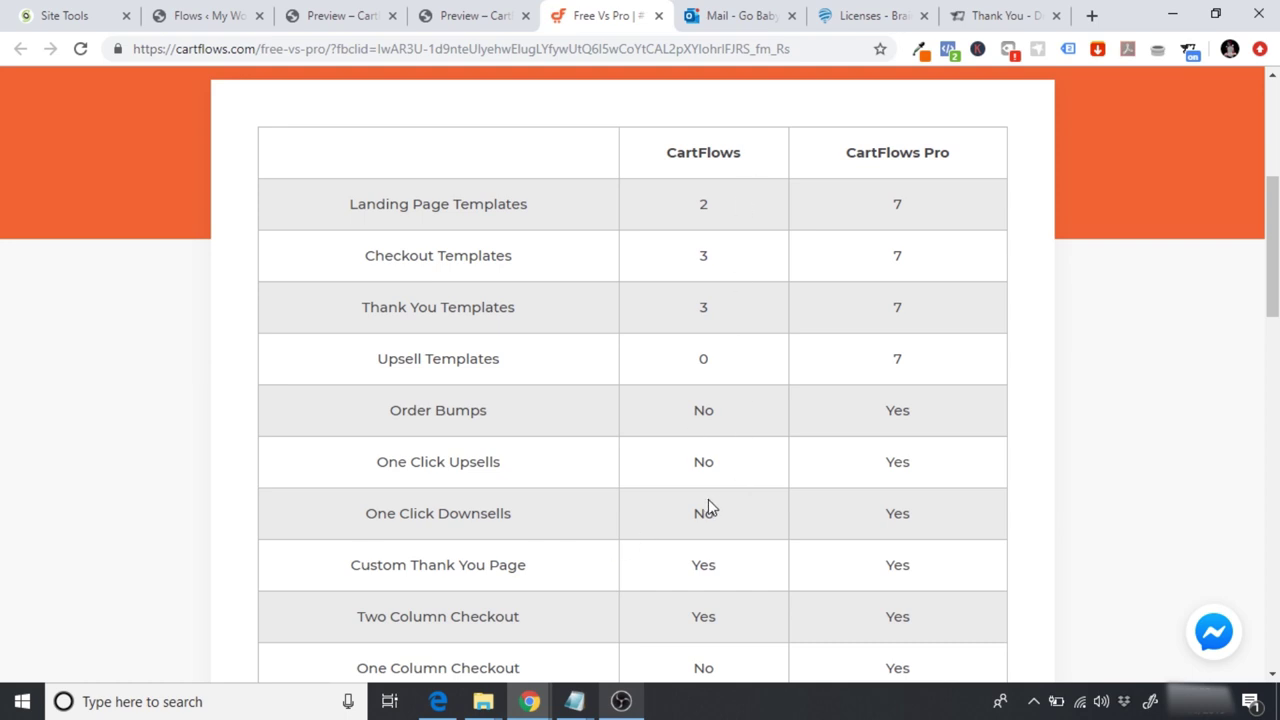
Step: Review the Free vs Pro comparison table and go to the CartFlows Pro pricing page
{"action": "left_click_drag", "start_coordinate": [1272, 250], "coordinate": [1272, 328]}
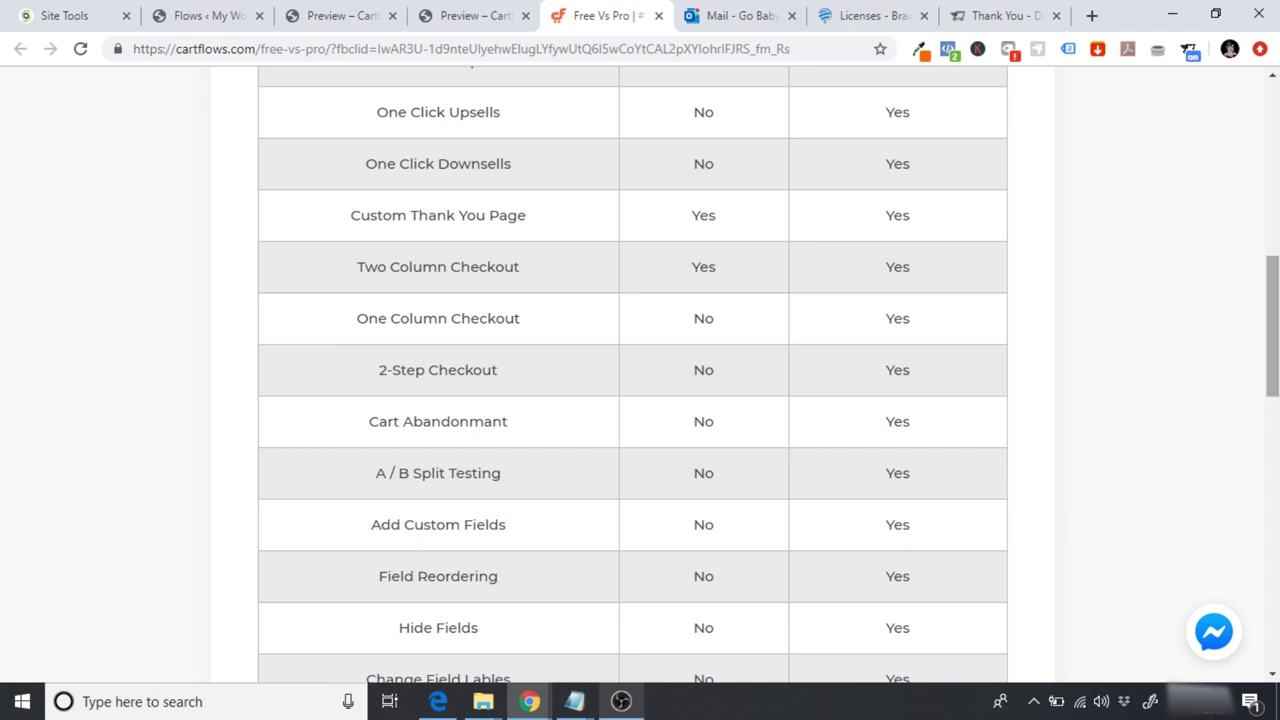
{"action": "scroll", "coordinate": [1273, 400], "scroll_direction": "down", "scroll_amount": 2}
{"action": "left_click_drag", "start_coordinate": [1276, 405], "coordinate": [1276, 420]}
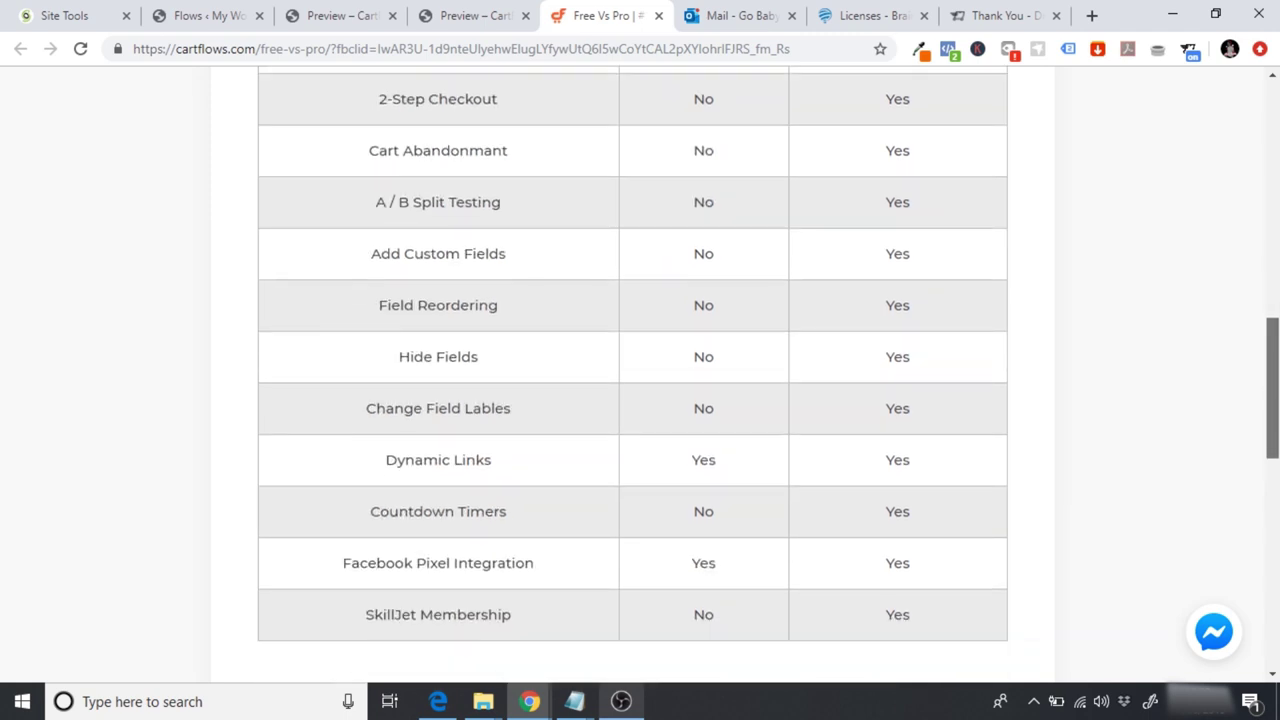
{"action": "scroll", "coordinate": [1273, 420], "scroll_direction": "down", "scroll_amount": 3}
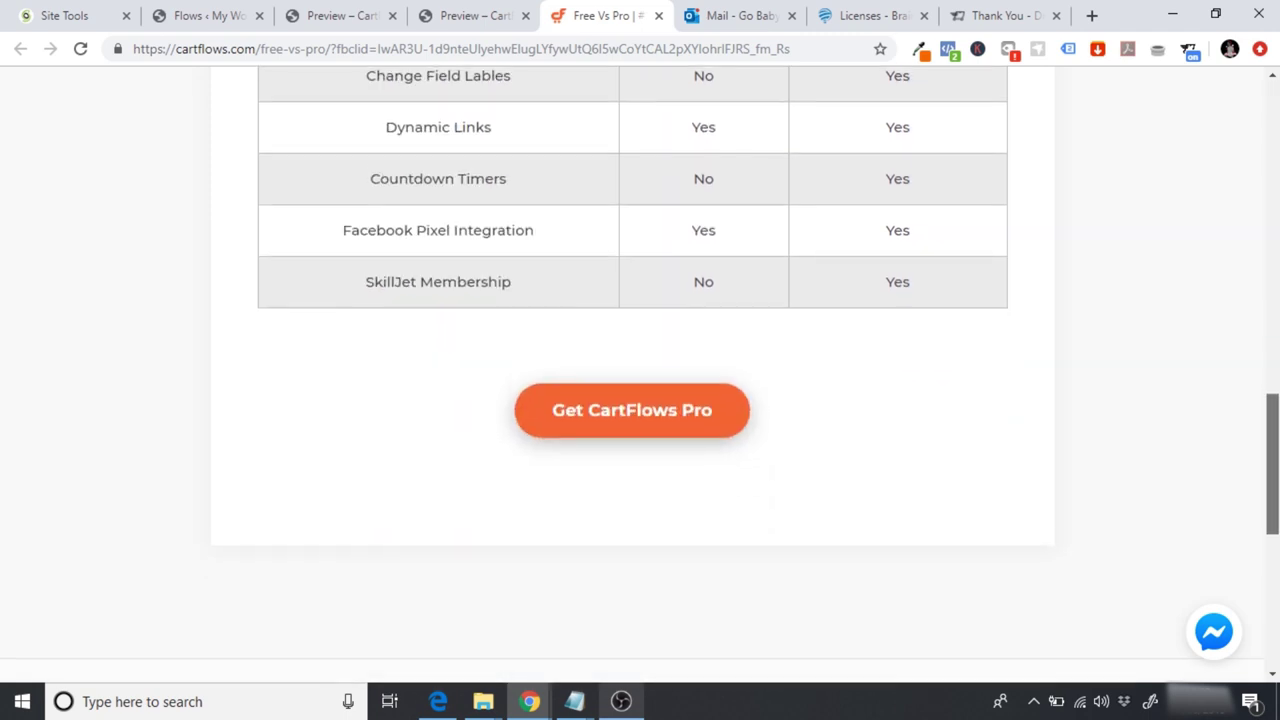
{"action": "left_click", "coordinate": [641, 400]}
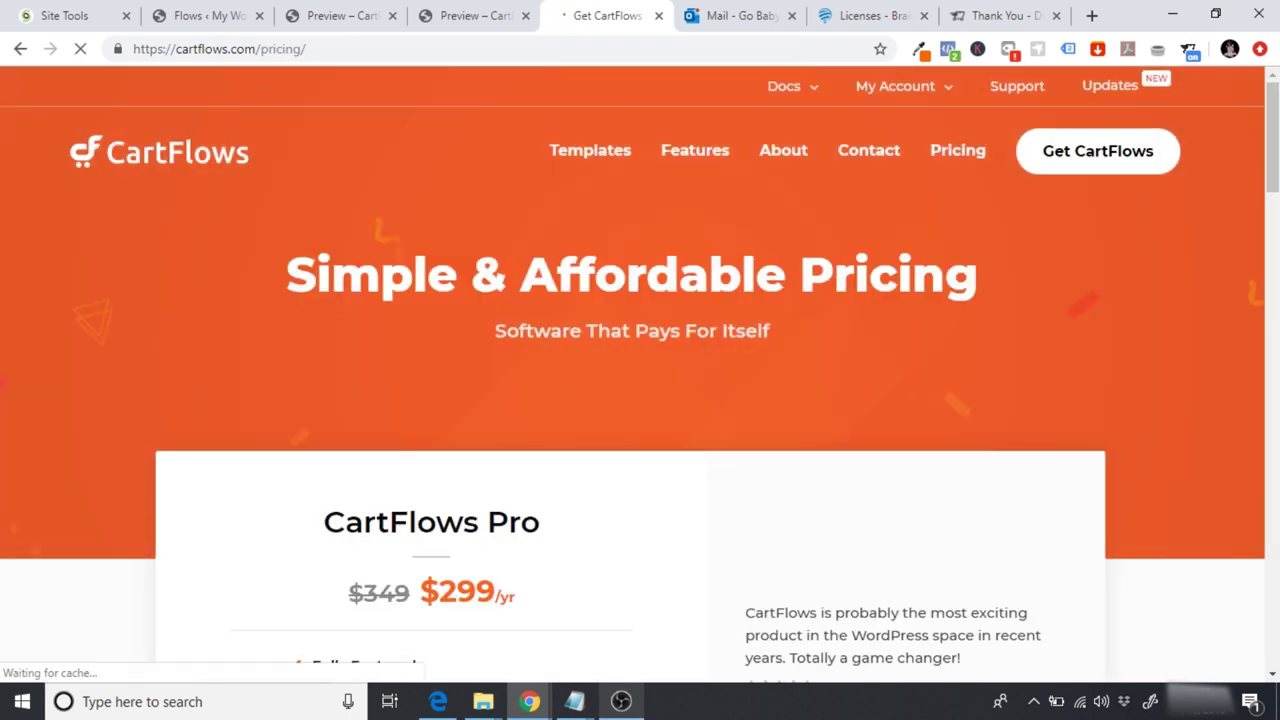
Step: Scroll the pricing page, showing Pro at $299/yr and the FAQ, then back up
{"action": "scroll", "coordinate": [1200, 291], "scroll_direction": "down", "scroll_amount": 1}
{"action": "scroll", "coordinate": [1203, 291], "scroll_direction": "down", "scroll_amount": 2}
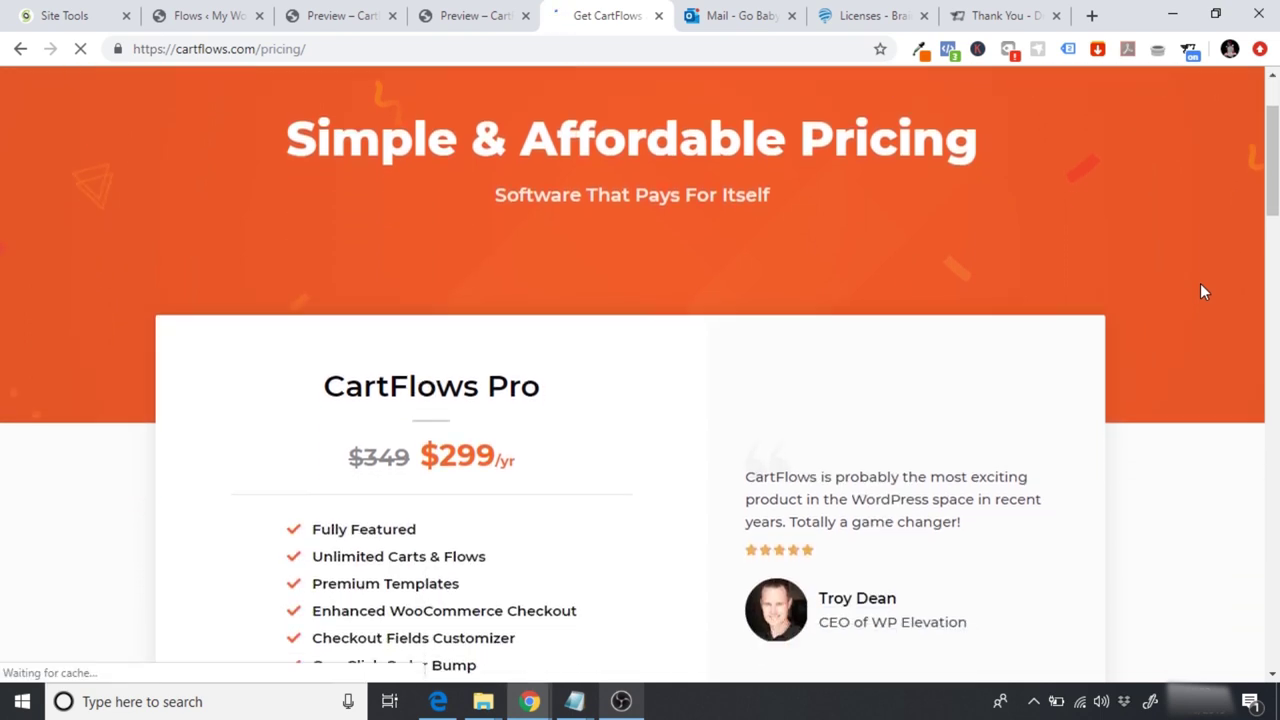
{"action": "scroll", "coordinate": [1203, 291], "scroll_direction": "down", "scroll_amount": 3}
{"action": "scroll", "coordinate": [1203, 291], "scroll_direction": "down", "scroll_amount": 1}
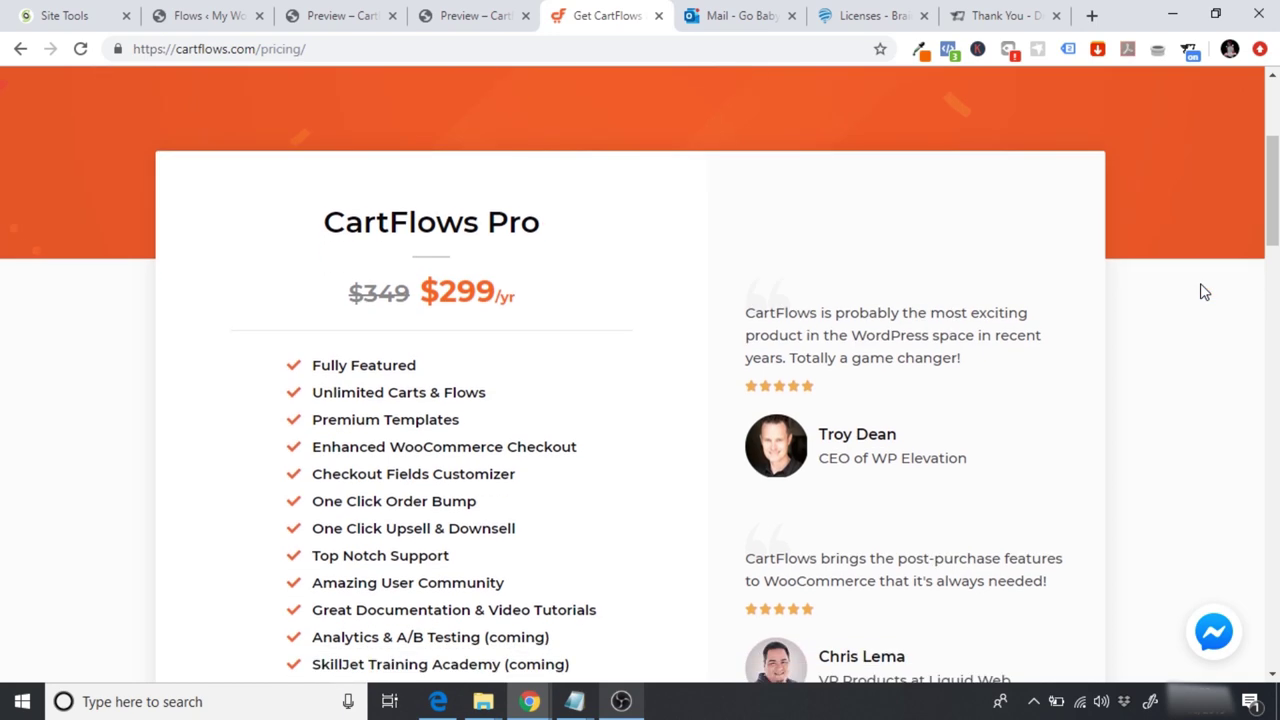
{"action": "scroll", "coordinate": [1204, 291], "scroll_direction": "down", "scroll_amount": 2}
{"action": "scroll", "coordinate": [1204, 291], "scroll_direction": "down", "scroll_amount": 7}
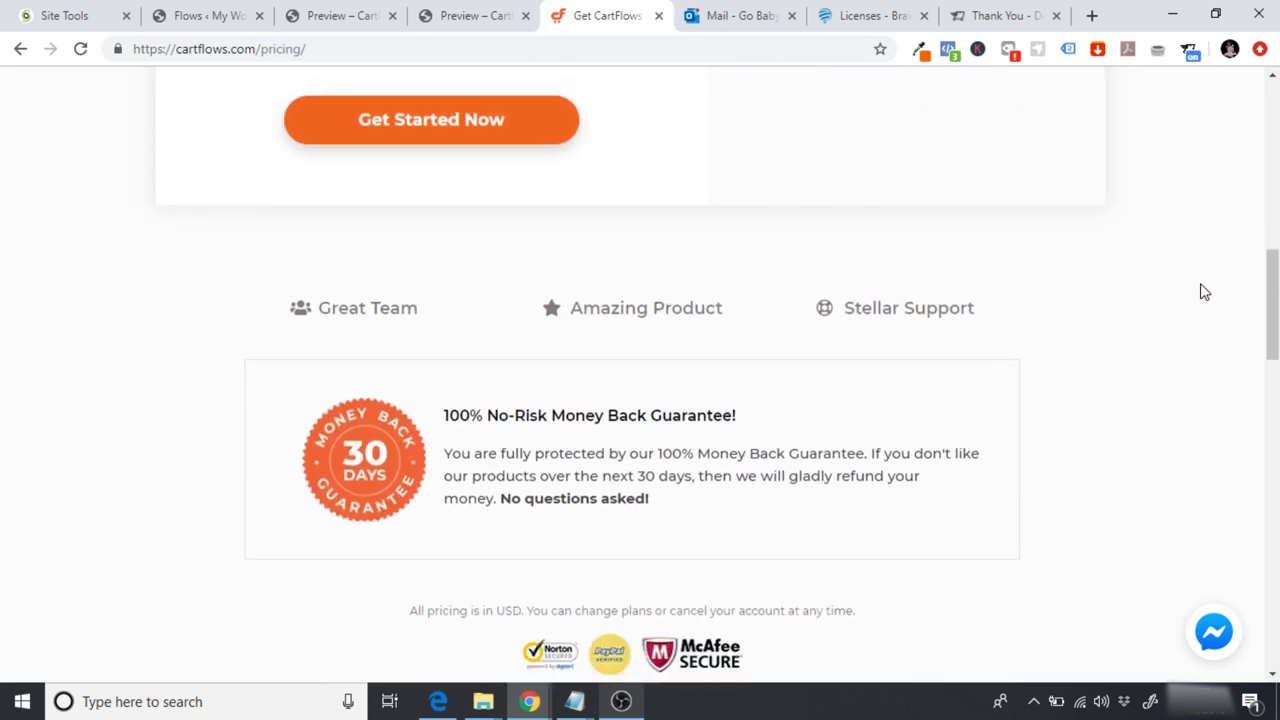
{"action": "scroll", "coordinate": [1204, 291], "scroll_direction": "down", "scroll_amount": 6}
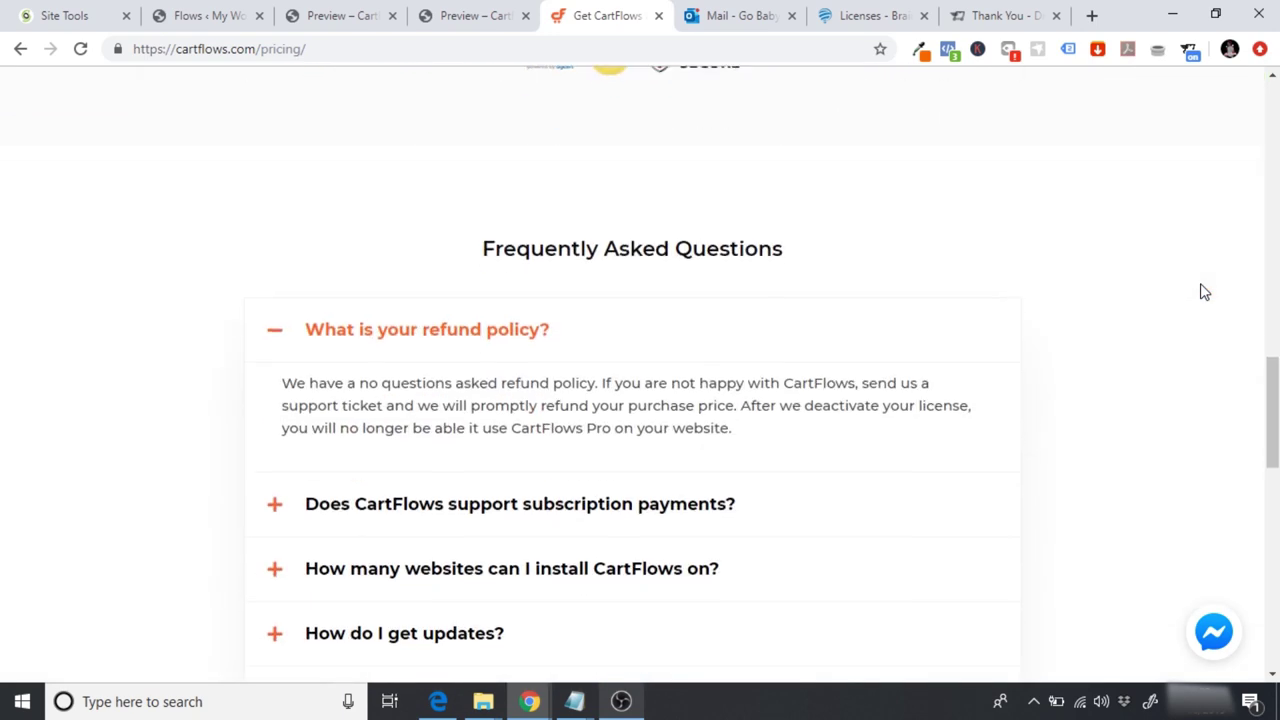
{"action": "scroll", "coordinate": [1204, 291], "scroll_direction": "down", "scroll_amount": 5}
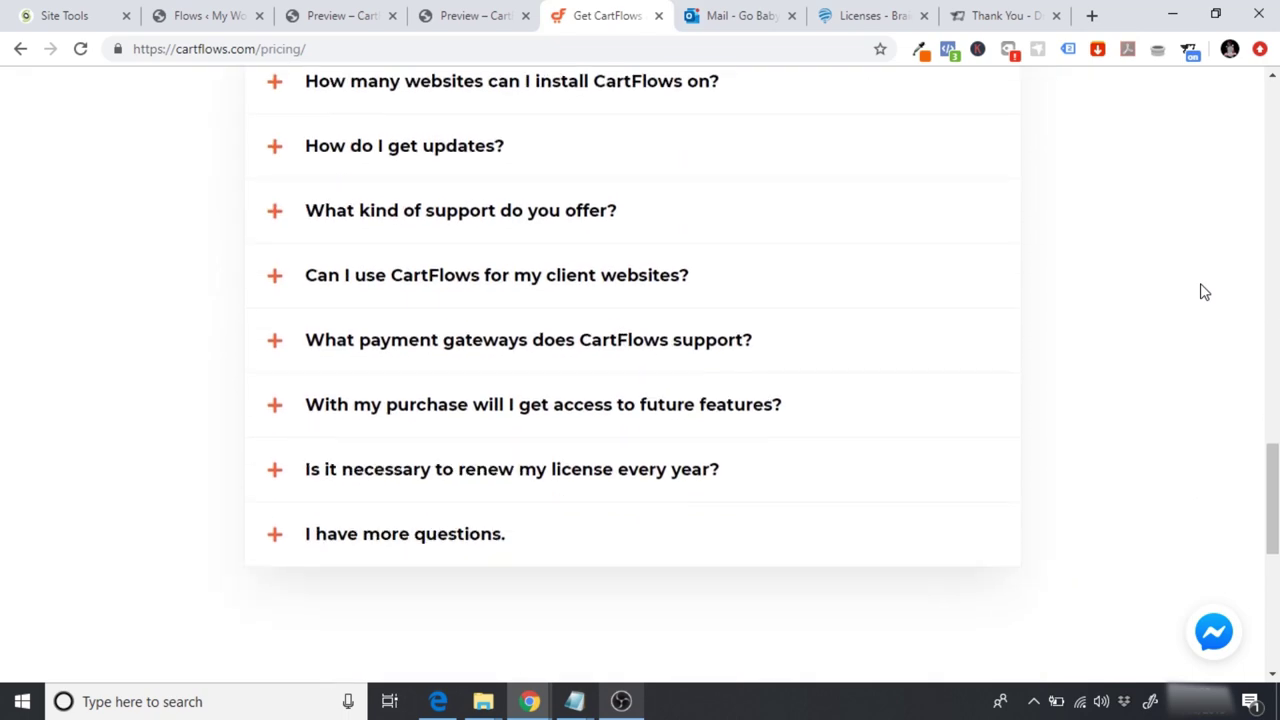
{"action": "scroll", "coordinate": [1204, 291], "scroll_direction": "up", "scroll_amount": 20}
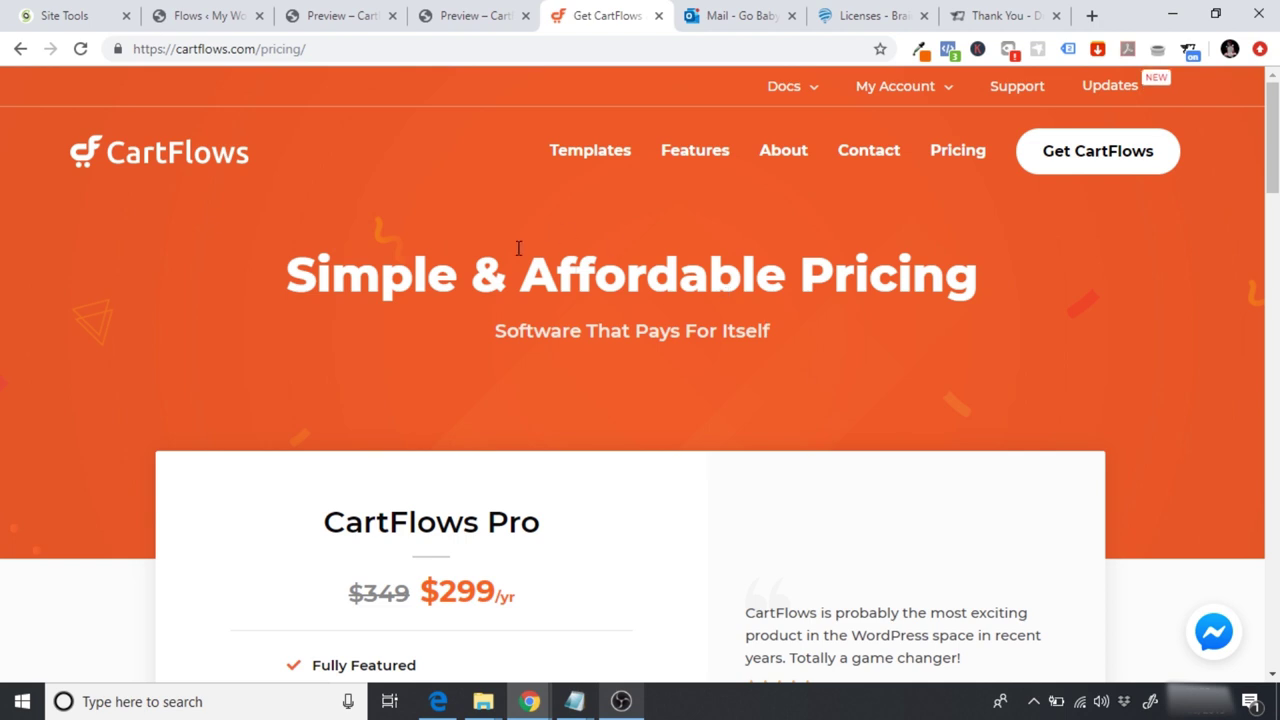
Step: Close the pricing page and the leftover template preview tabs
{"action": "left_click", "coordinate": [659, 18]}
{"action": "left_click", "coordinate": [524, 17]}
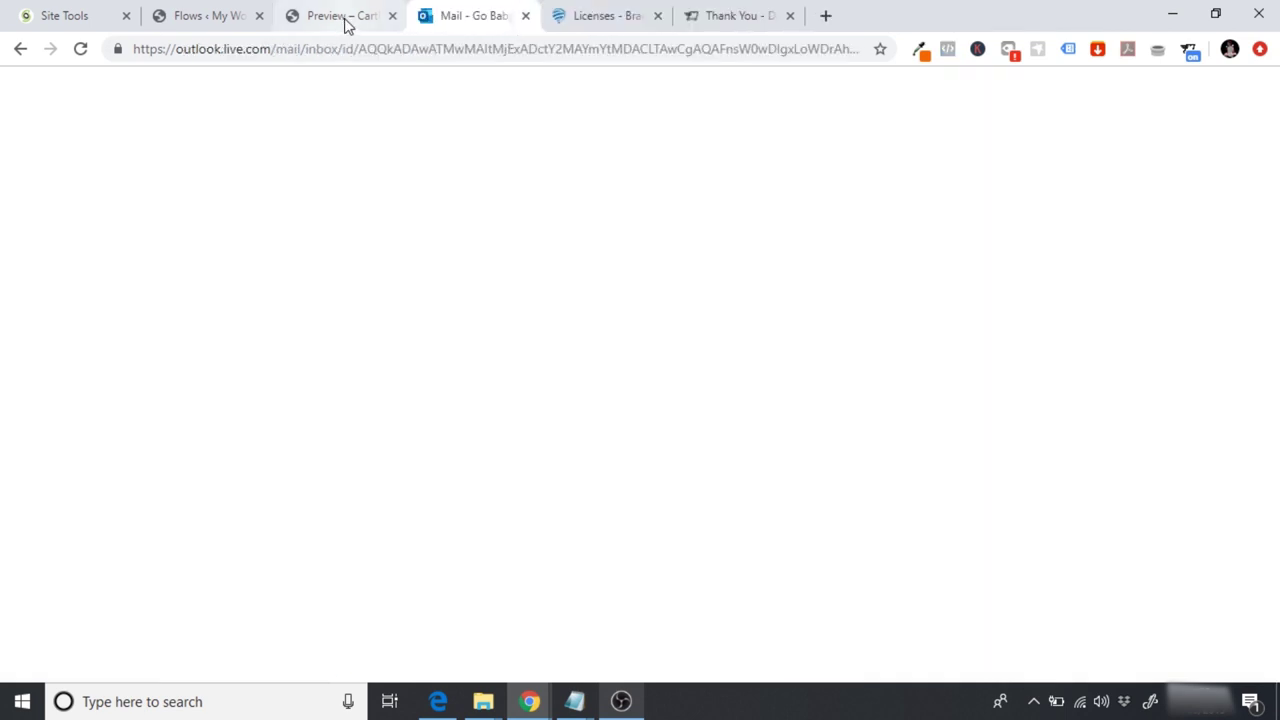
{"action": "left_click", "coordinate": [392, 22]}
Step: Import the Evergreen Product 01 template from the Flows Library as a new flow
{"action": "left_click", "coordinate": [240, 20]}
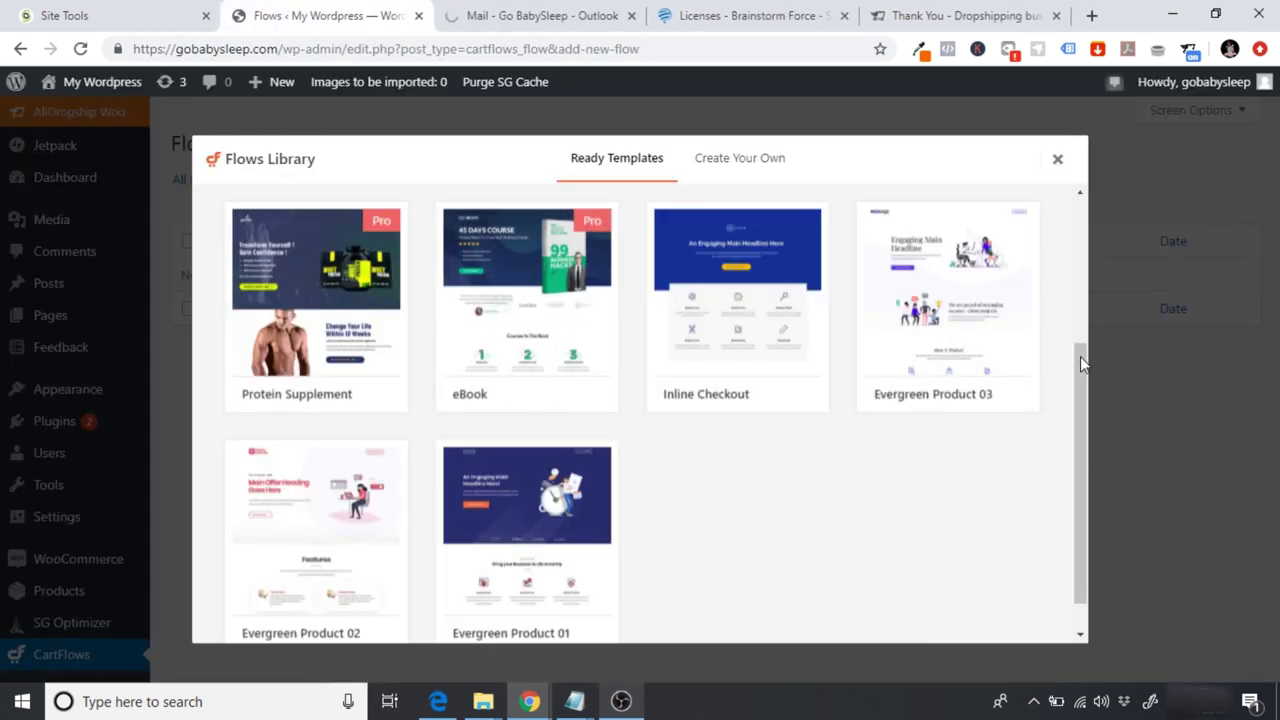
{"action": "scroll", "coordinate": [1080, 356], "scroll_direction": "up", "scroll_amount": 3}
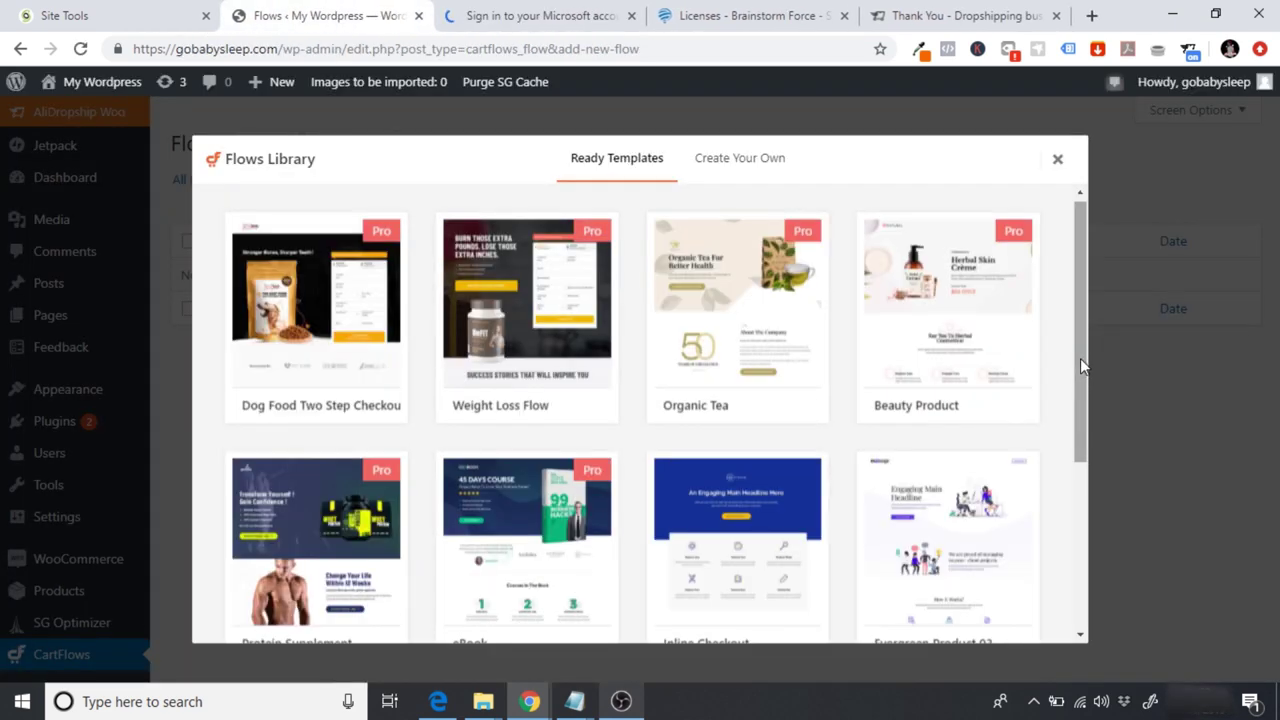
{"action": "left_click_drag", "start_coordinate": [1080, 359], "coordinate": [1073, 560]}
{"action": "mouse_move", "coordinate": [540, 490]}
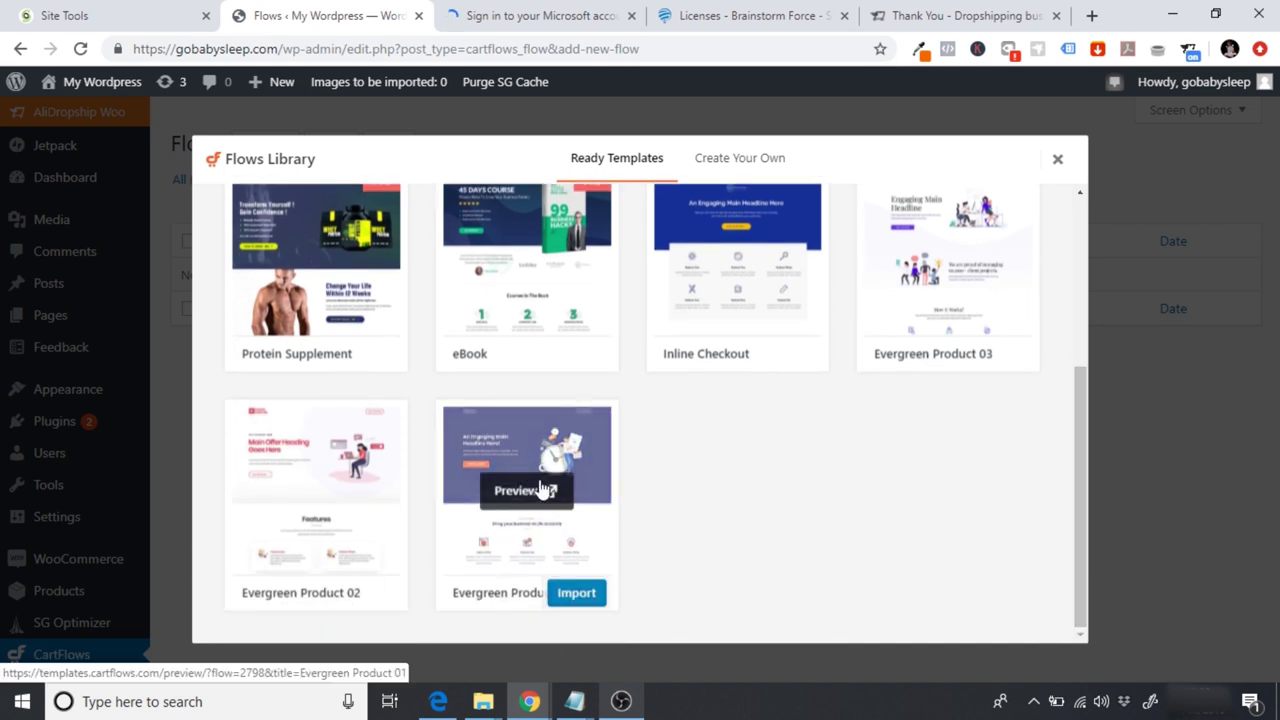
{"action": "left_click", "coordinate": [576, 593]}
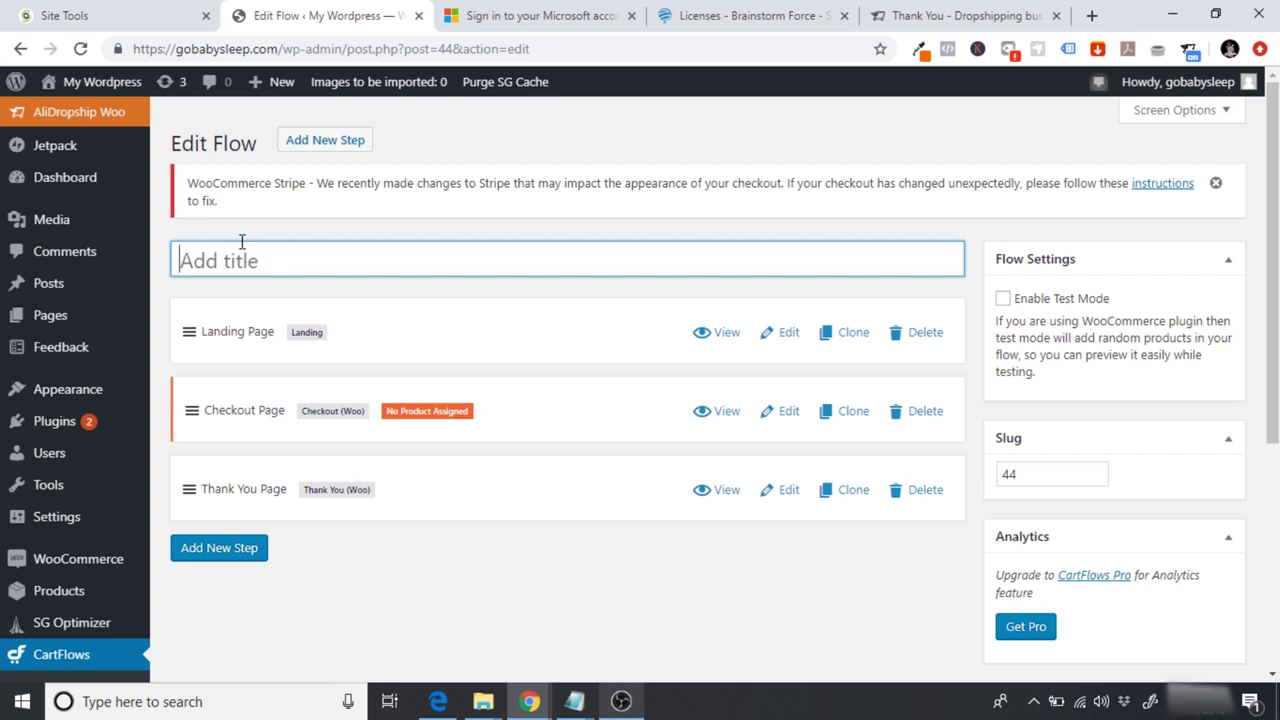
Step: Title the new flow 'Main Funnel' and save it with Update
{"action": "type", "text": "Main"}
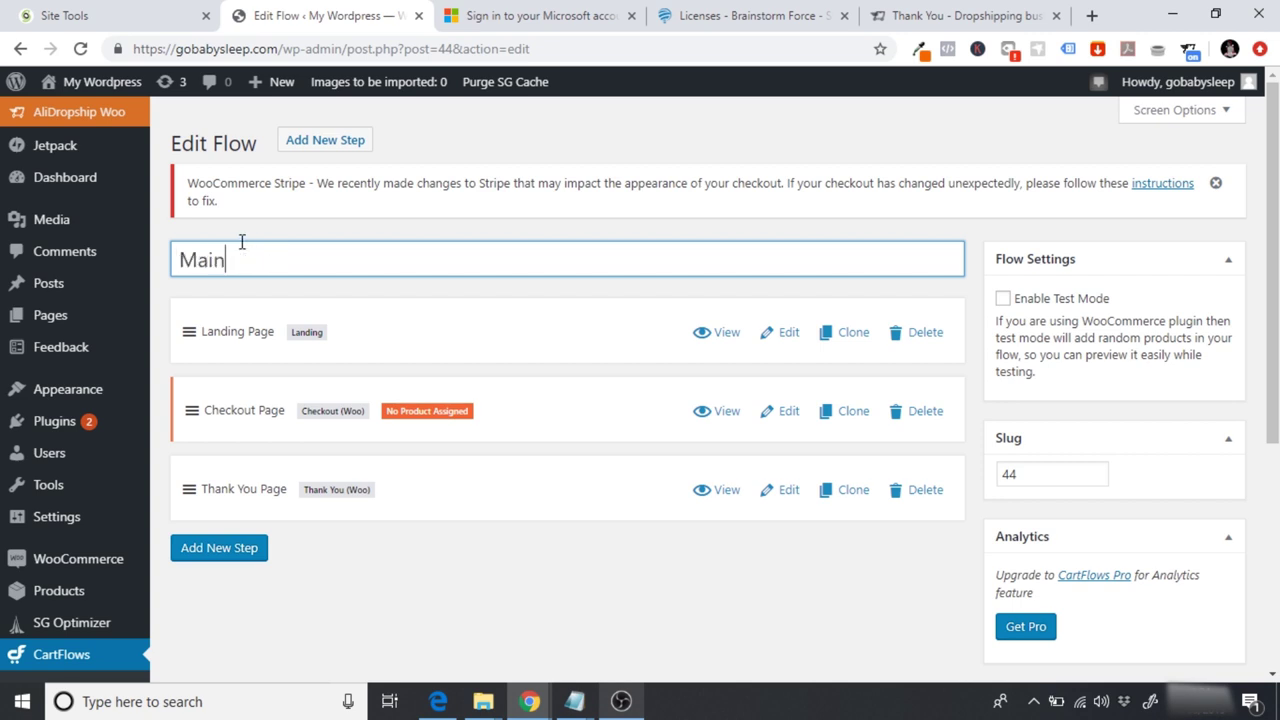
{"action": "type", "text": " Funnel"}
{"action": "left_click", "coordinate": [548, 592]}
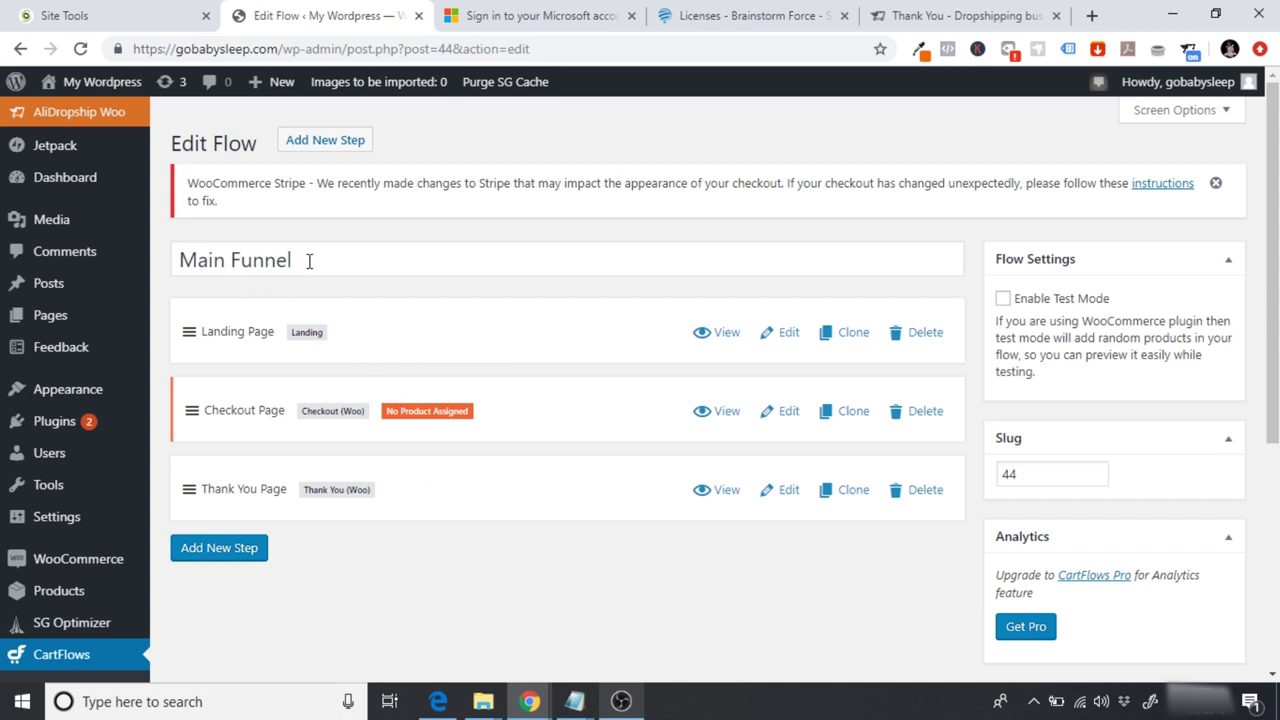
{"action": "left_click_drag", "start_coordinate": [309, 260], "coordinate": [169, 275]}
{"action": "left_click", "coordinate": [253, 263]}
{"action": "scroll", "coordinate": [1273, 300], "scroll_direction": "down", "scroll_amount": 5}
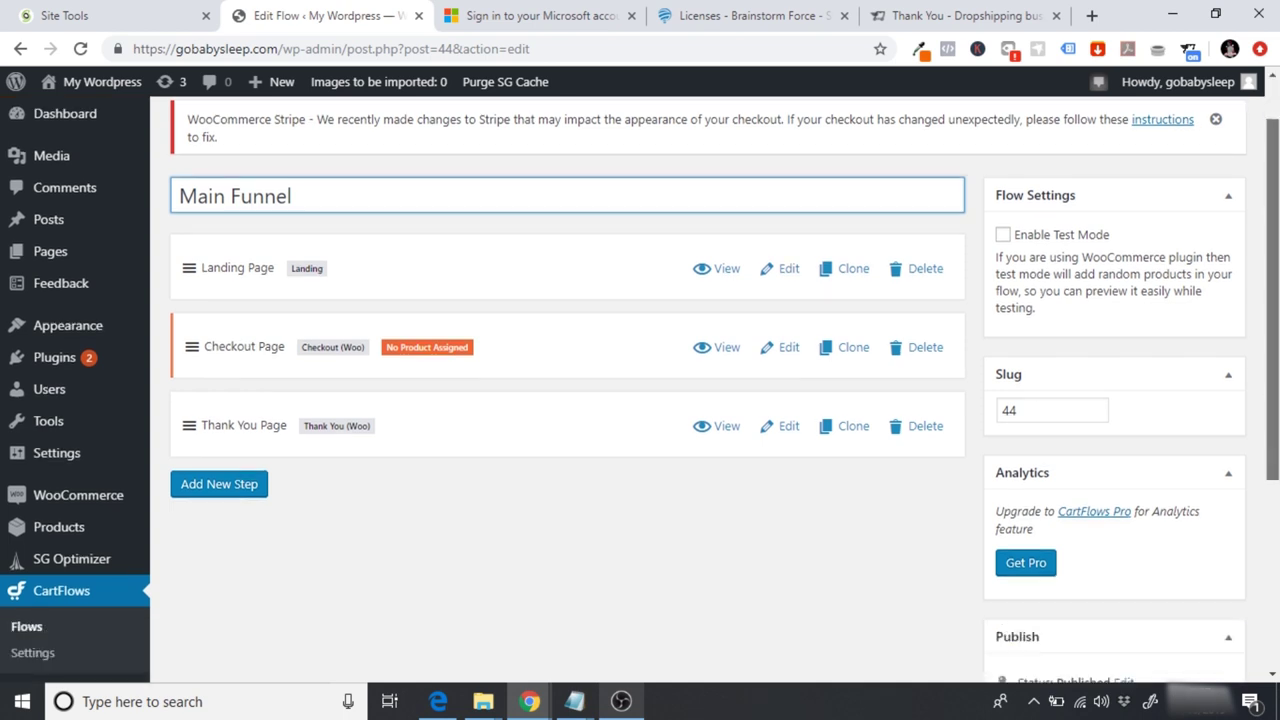
{"action": "left_click", "coordinate": [1200, 472]}
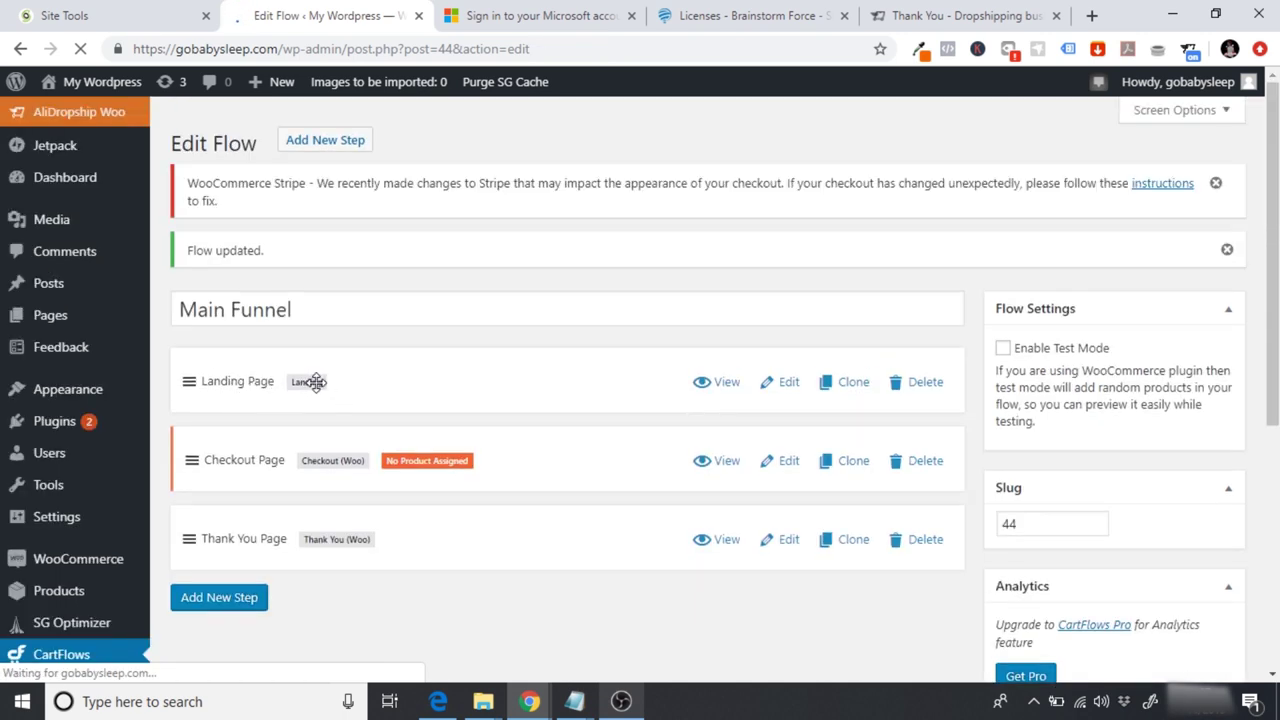
Step: Rename the Landing Page step to 'Home' with permalink slug 'home' and save it
{"action": "left_click", "coordinate": [788, 383]}
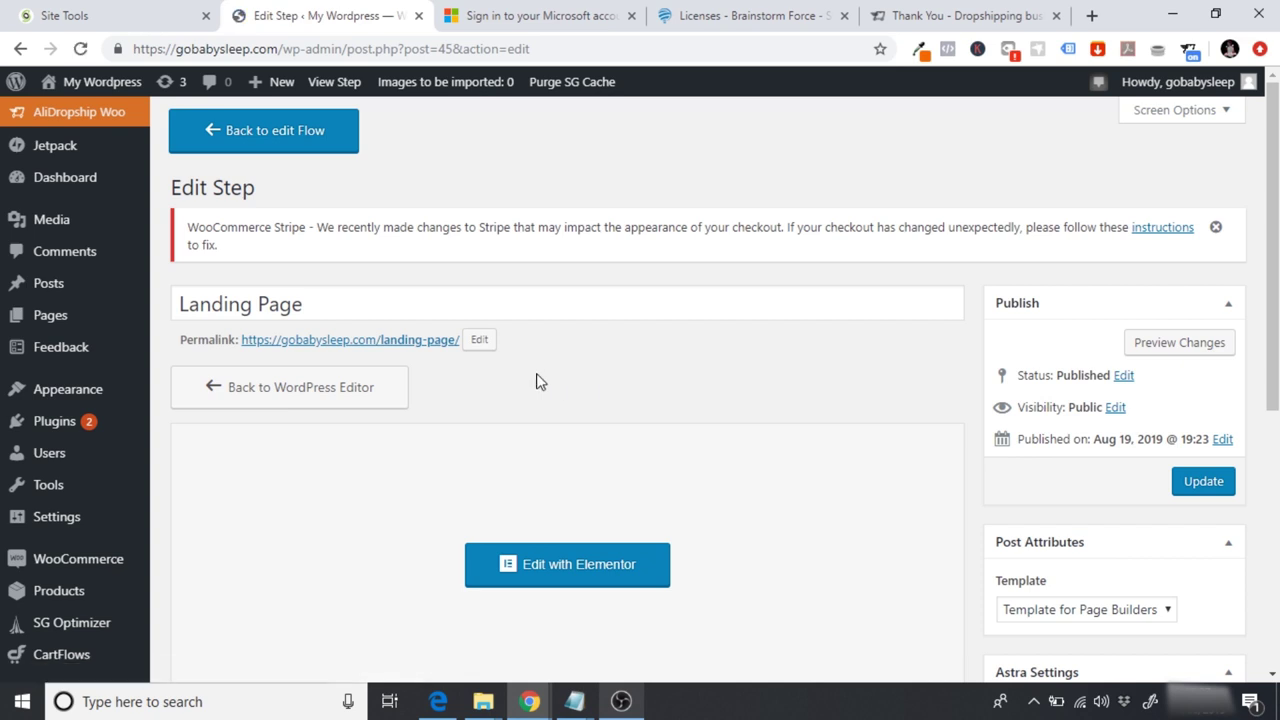
{"action": "left_click", "coordinate": [480, 343]}
{"action": "left_click_drag", "start_coordinate": [460, 341], "coordinate": [268, 358]}
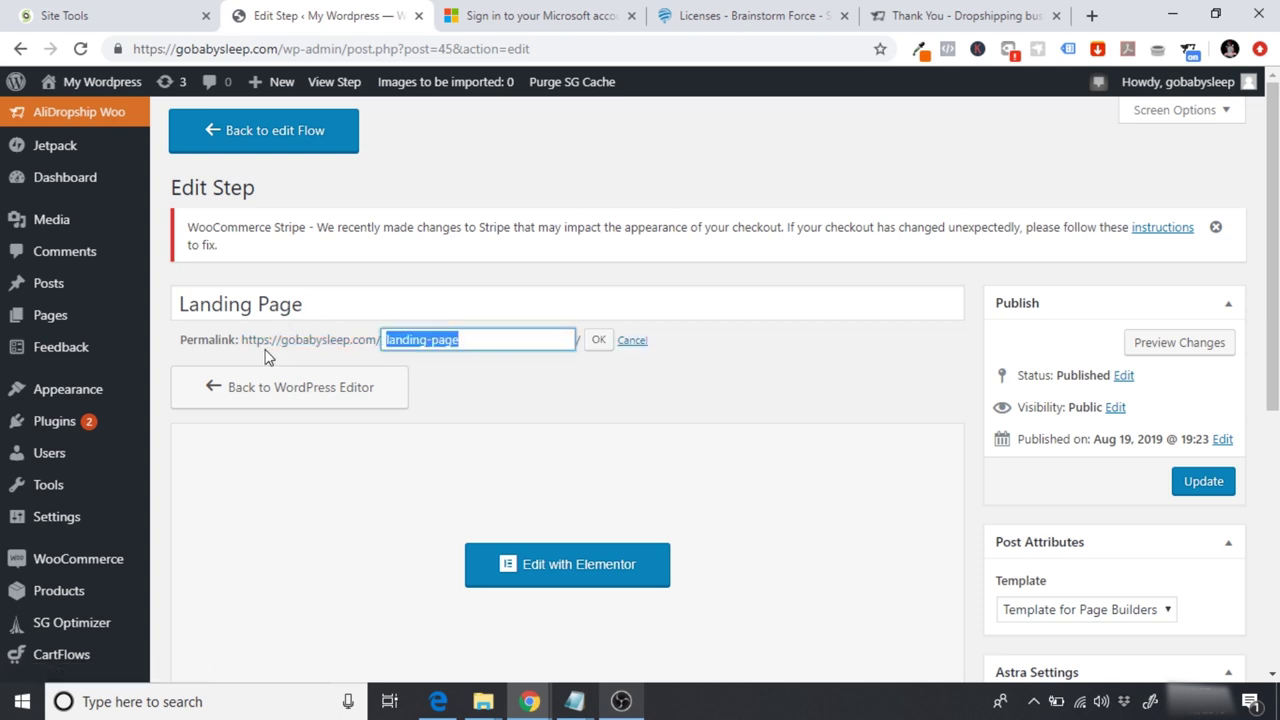
{"action": "type", "text": "home"}
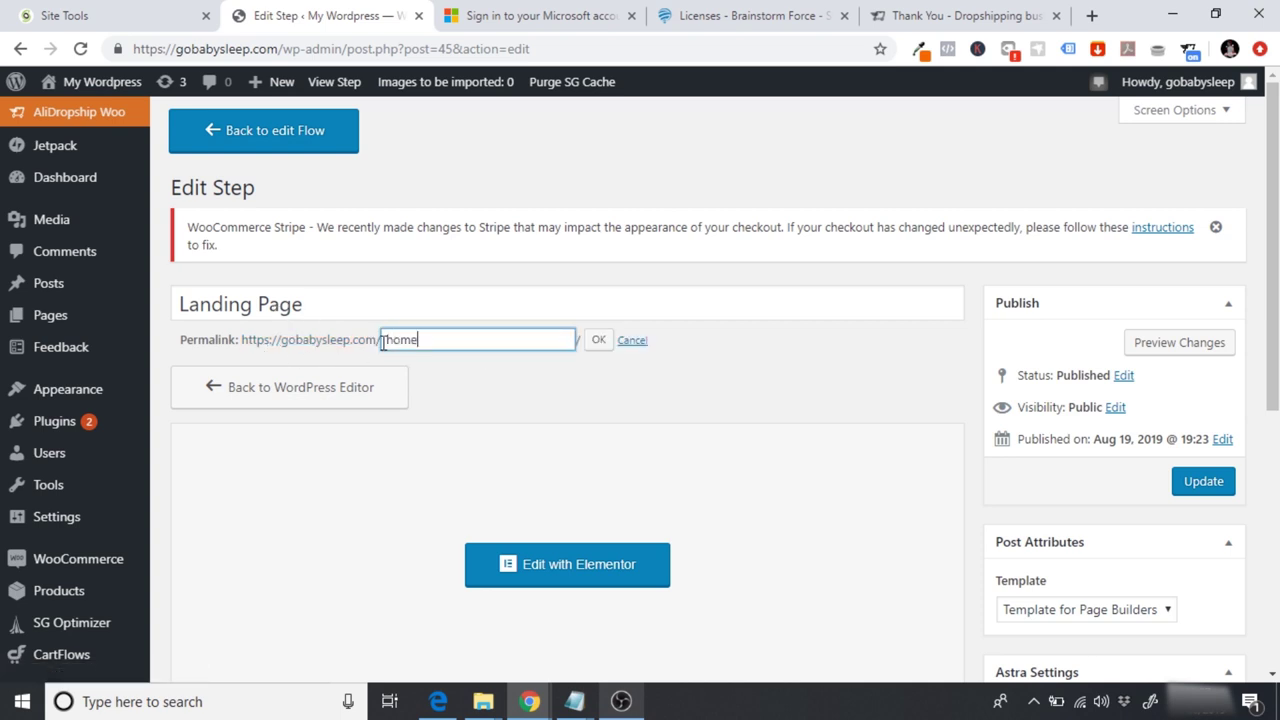
{"action": "left_click", "coordinate": [605, 341]}
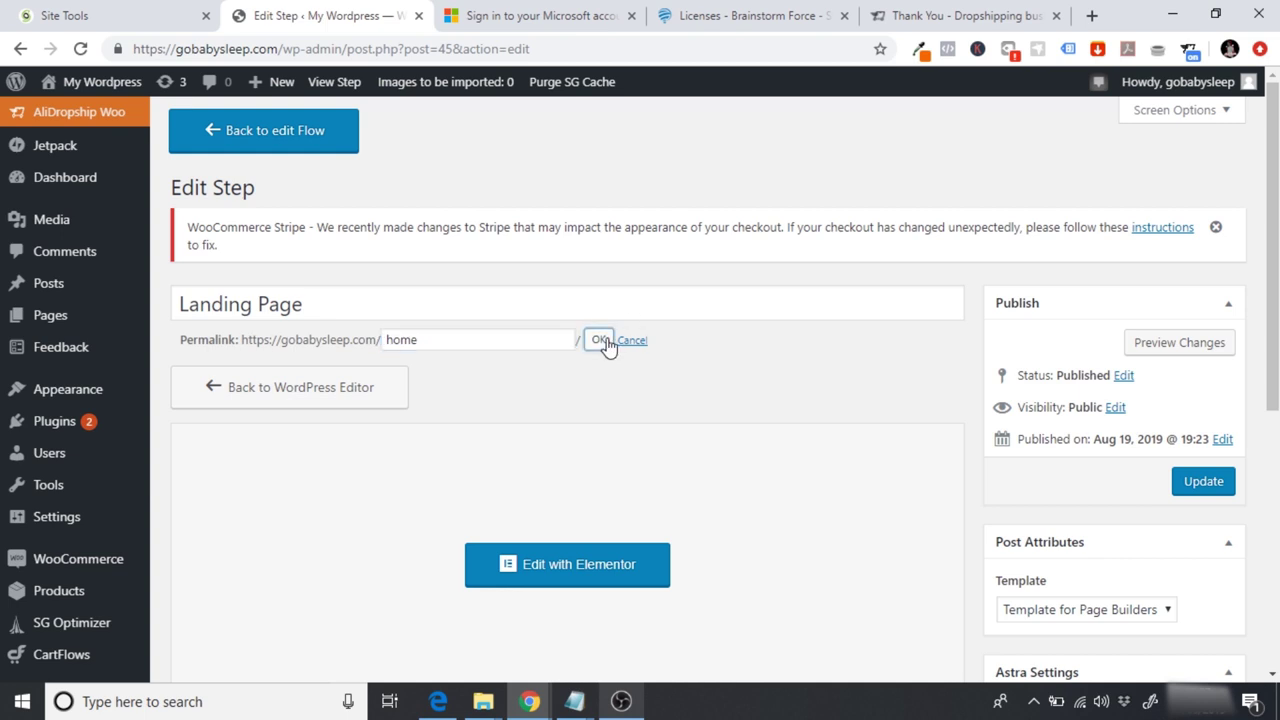
{"action": "triple_click", "coordinate": [370, 310]}
{"action": "mouse_move", "coordinate": [62, 318]}
{"action": "type", "text": "Home"}
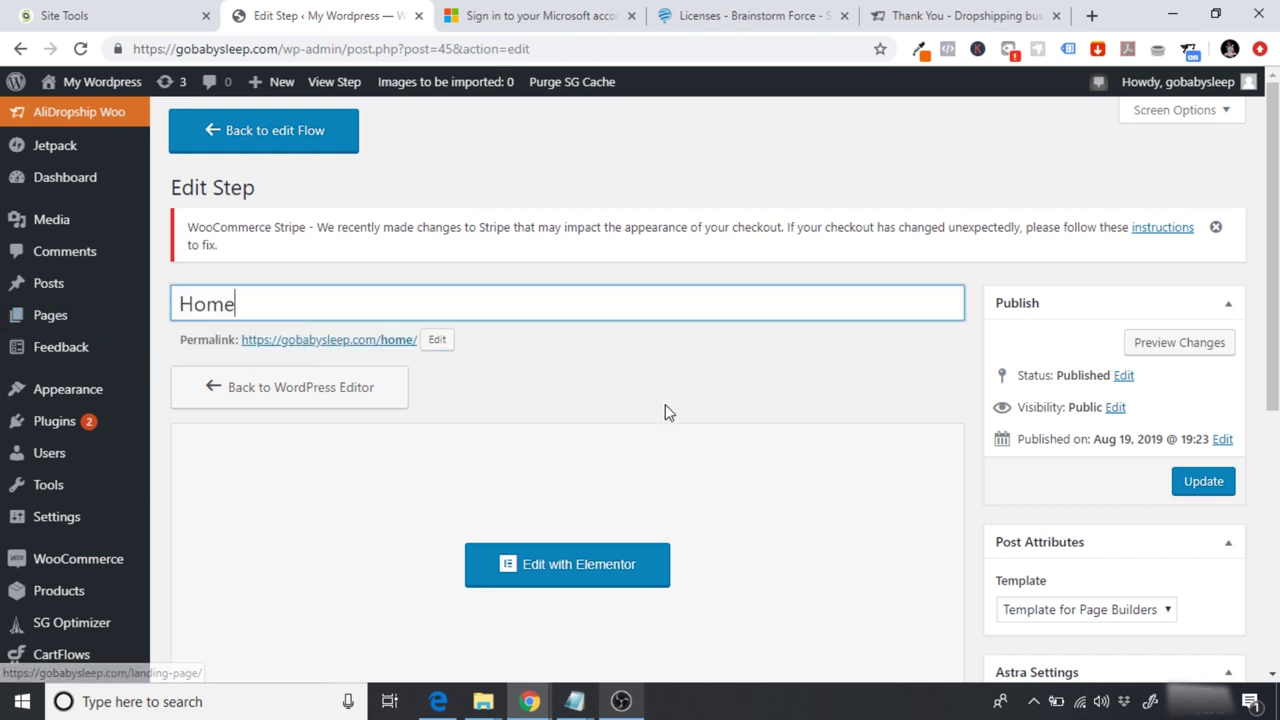
{"action": "left_click", "coordinate": [665, 405]}
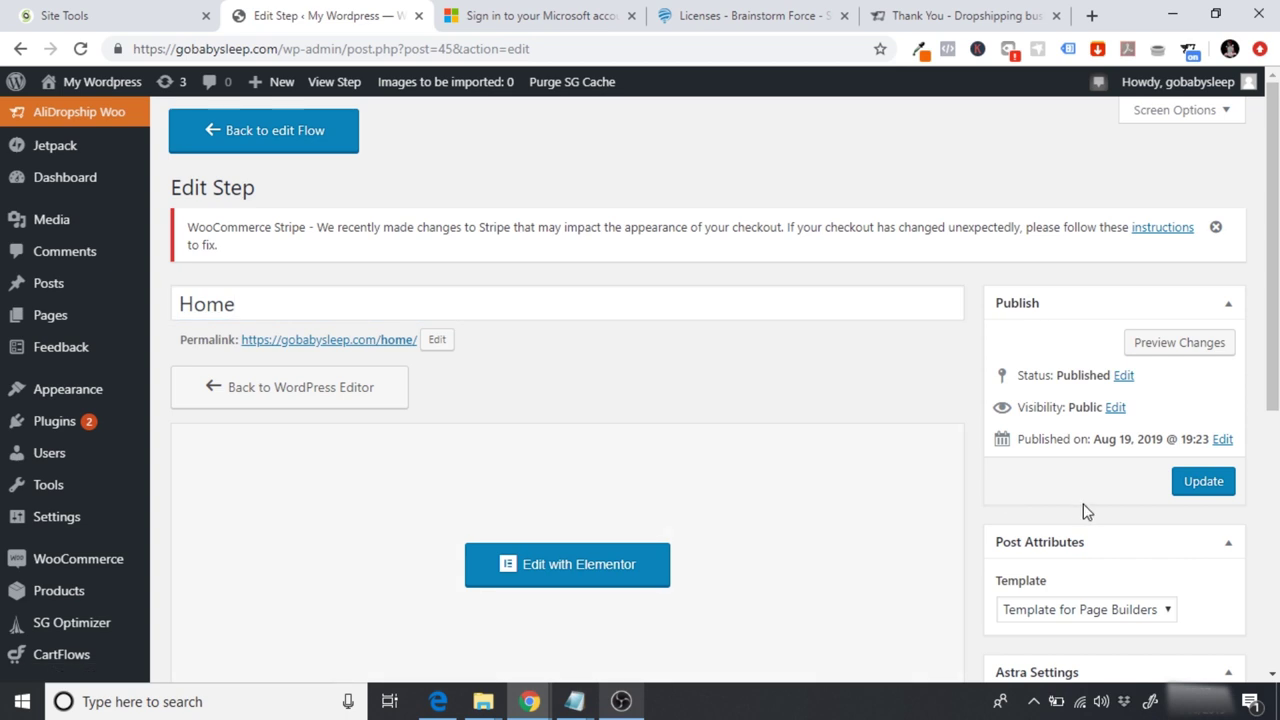
{"action": "left_click", "coordinate": [1203, 481]}
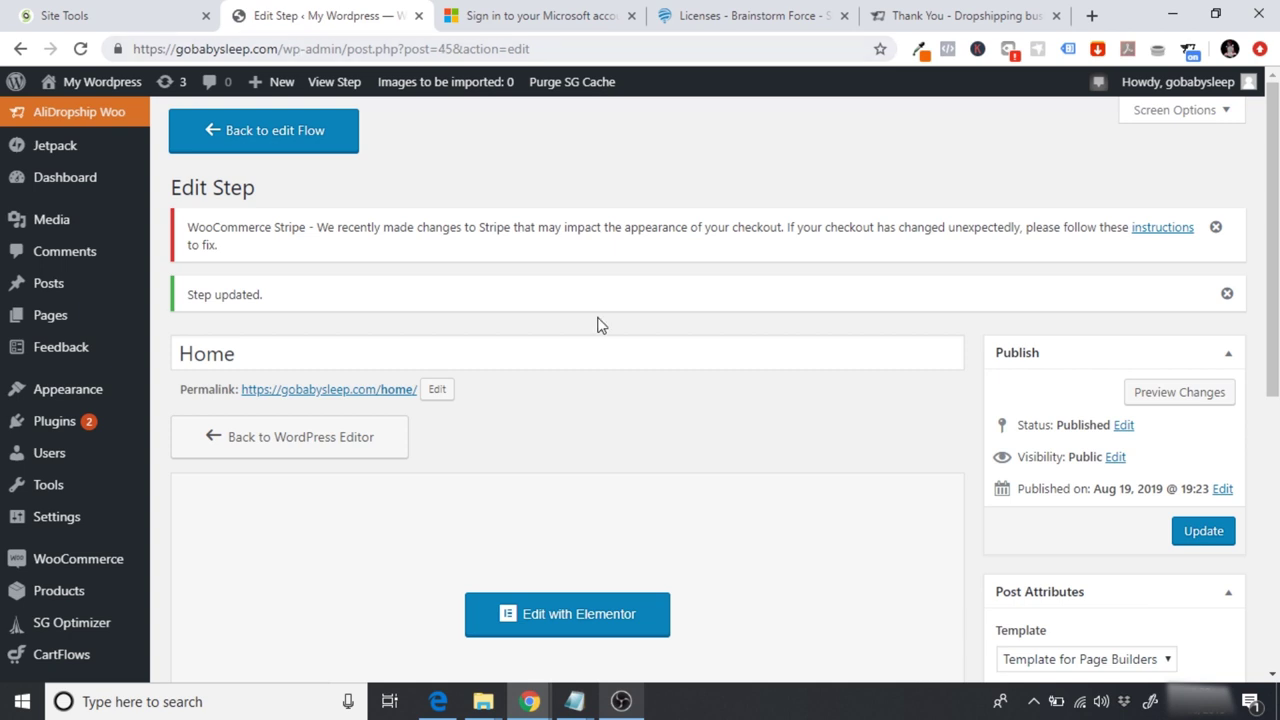
Step: Check the page template list without changing it, then preview the Home page
{"action": "scroll", "coordinate": [1270, 375], "scroll_direction": "down", "scroll_amount": 3}
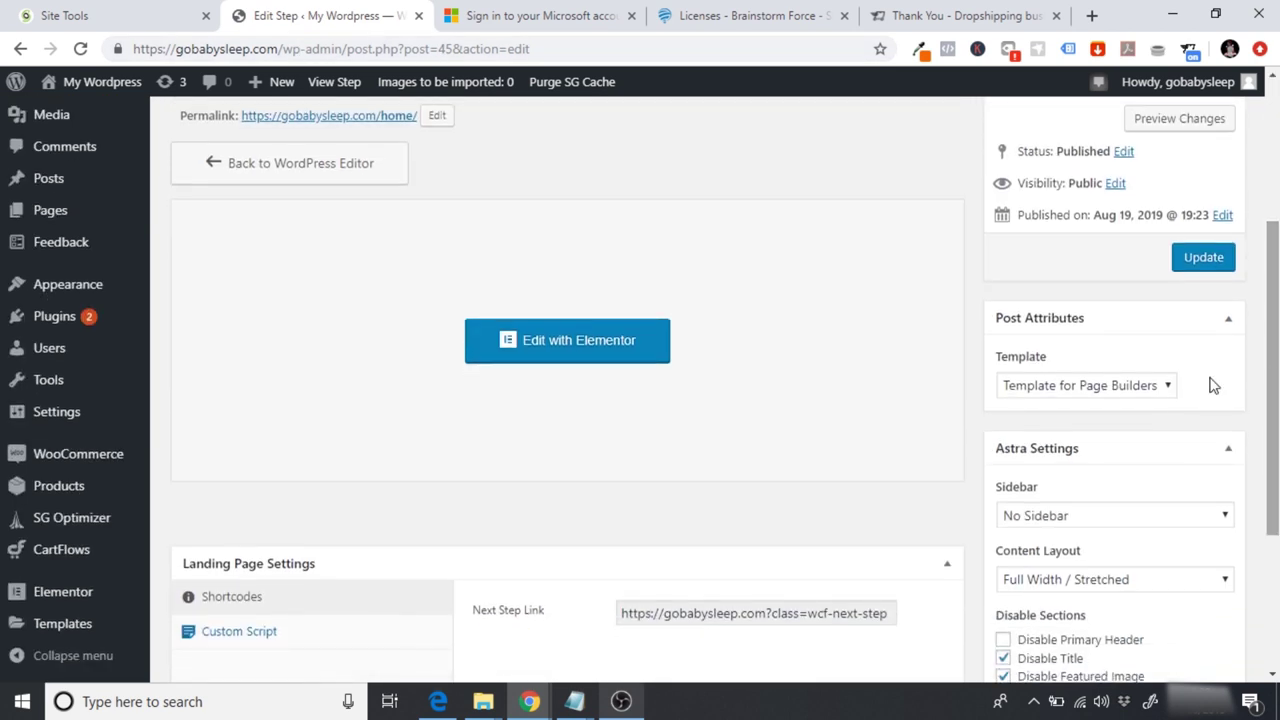
{"action": "left_click", "coordinate": [1080, 390]}
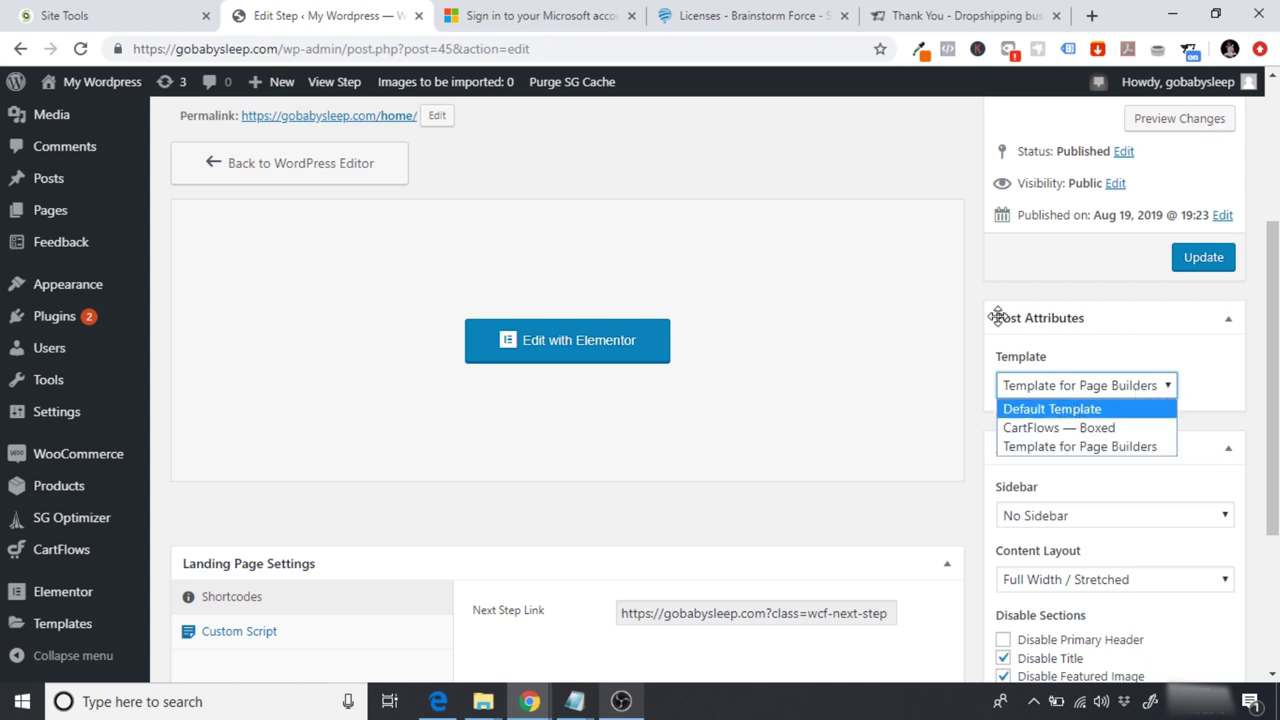
{"action": "left_click", "coordinate": [970, 300]}
{"action": "left_click", "coordinate": [1176, 131]}
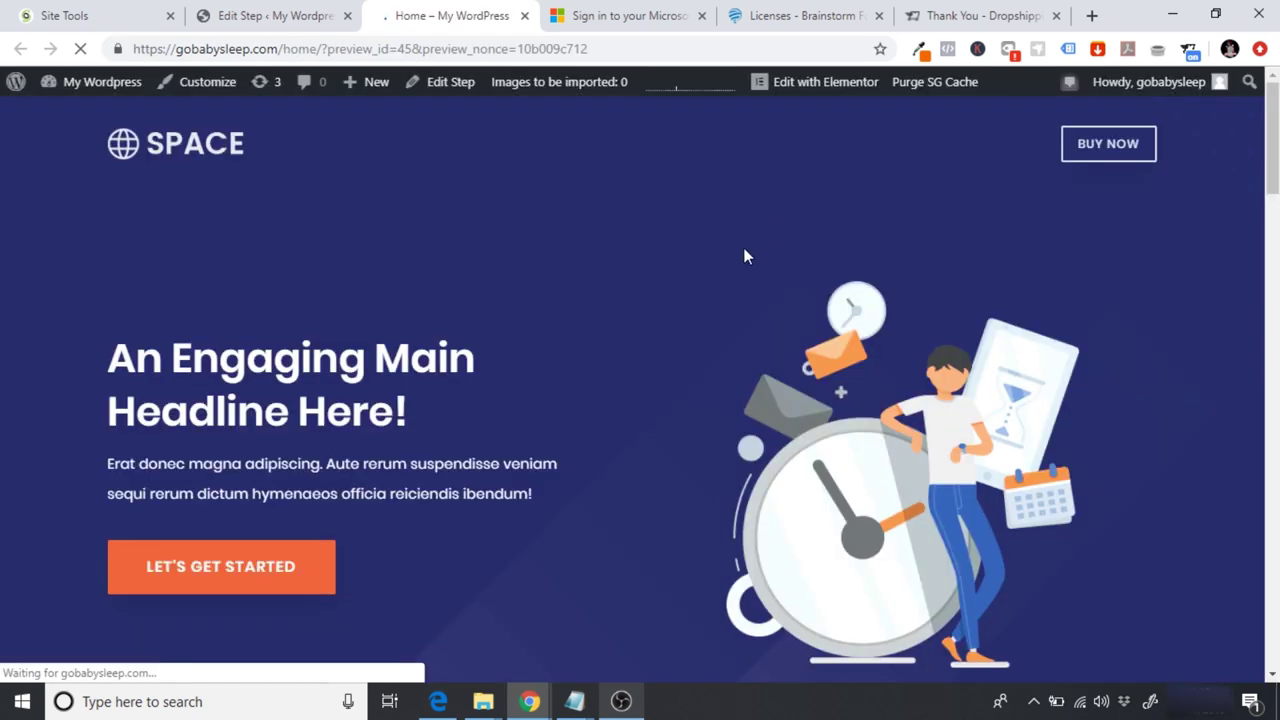
Step: Close the preview, set the Home step's template to Default Template, and update
{"action": "left_click_drag", "start_coordinate": [1273, 150], "coordinate": [1273, 153]}
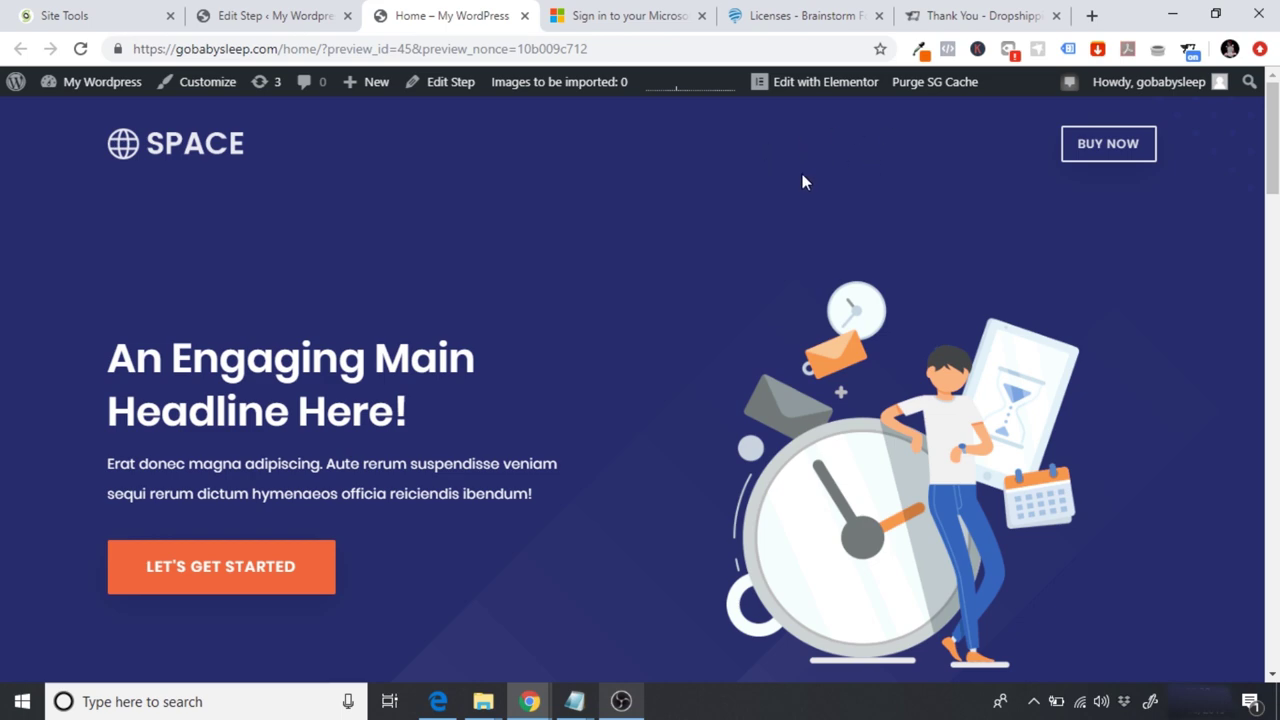
{"action": "left_click_drag", "start_coordinate": [1272, 140], "coordinate": [1272, 140]}
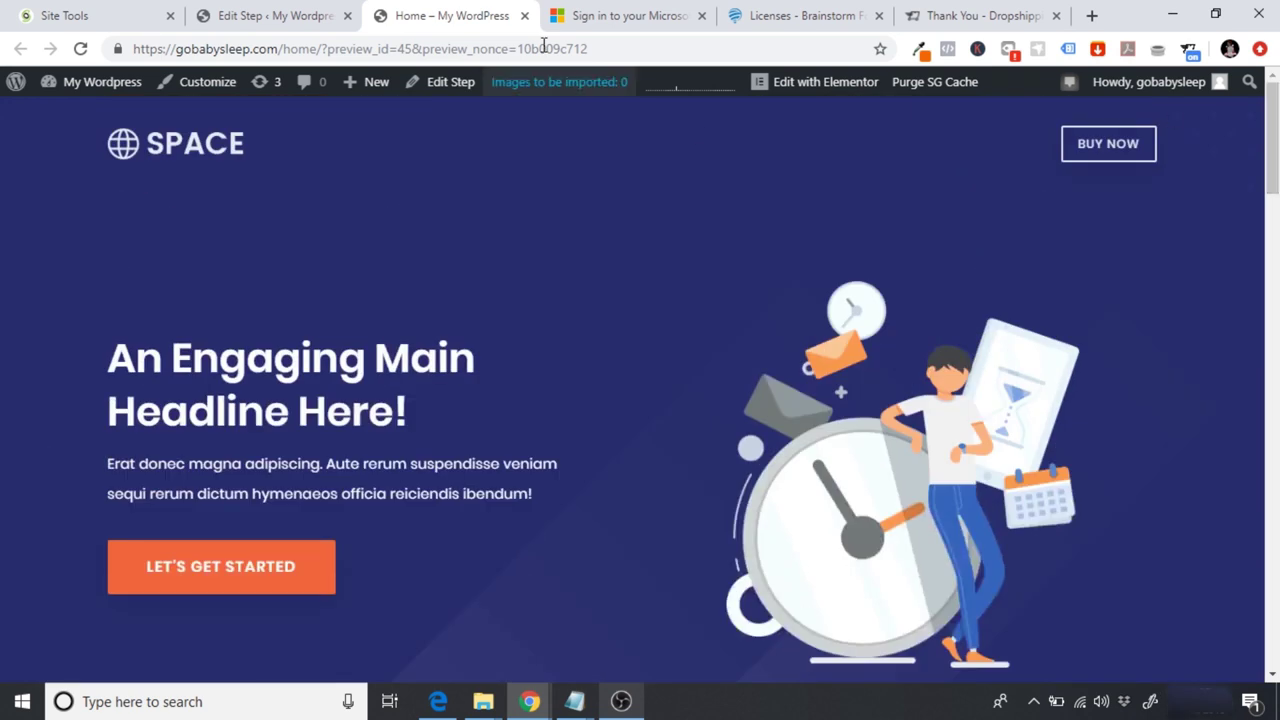
{"action": "left_click", "coordinate": [525, 16]}
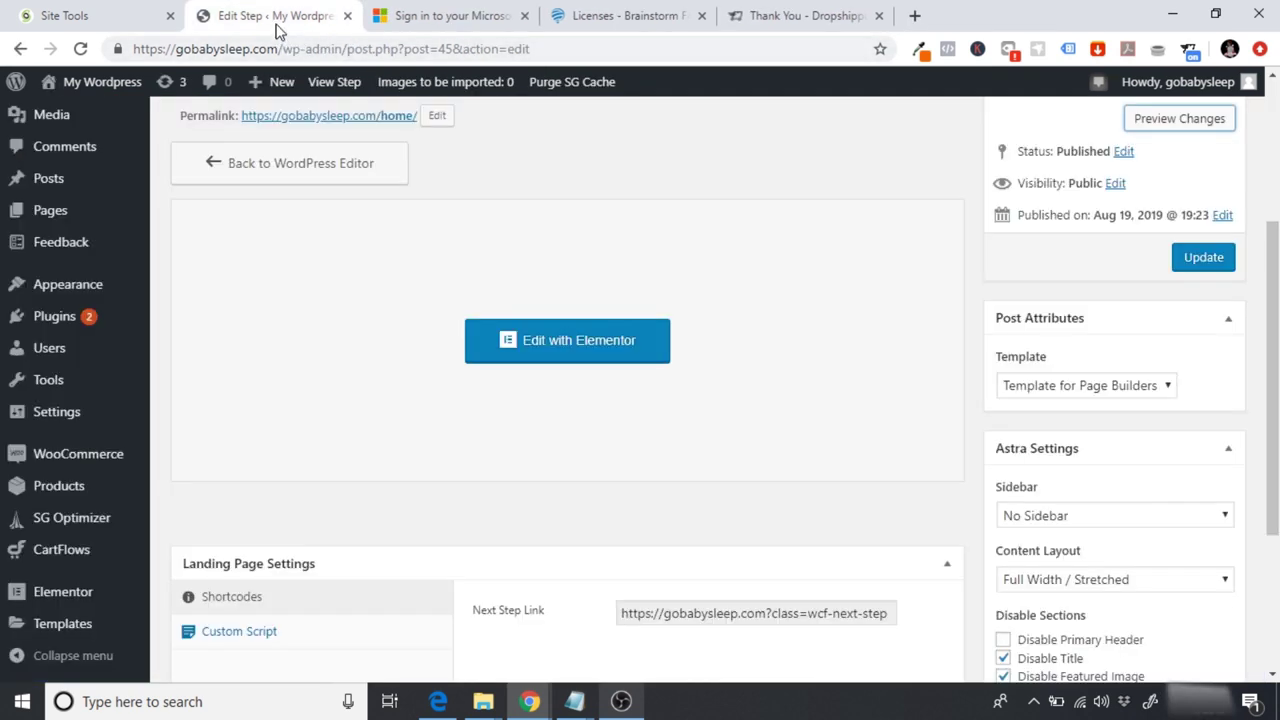
{"action": "left_click", "coordinate": [1103, 388]}
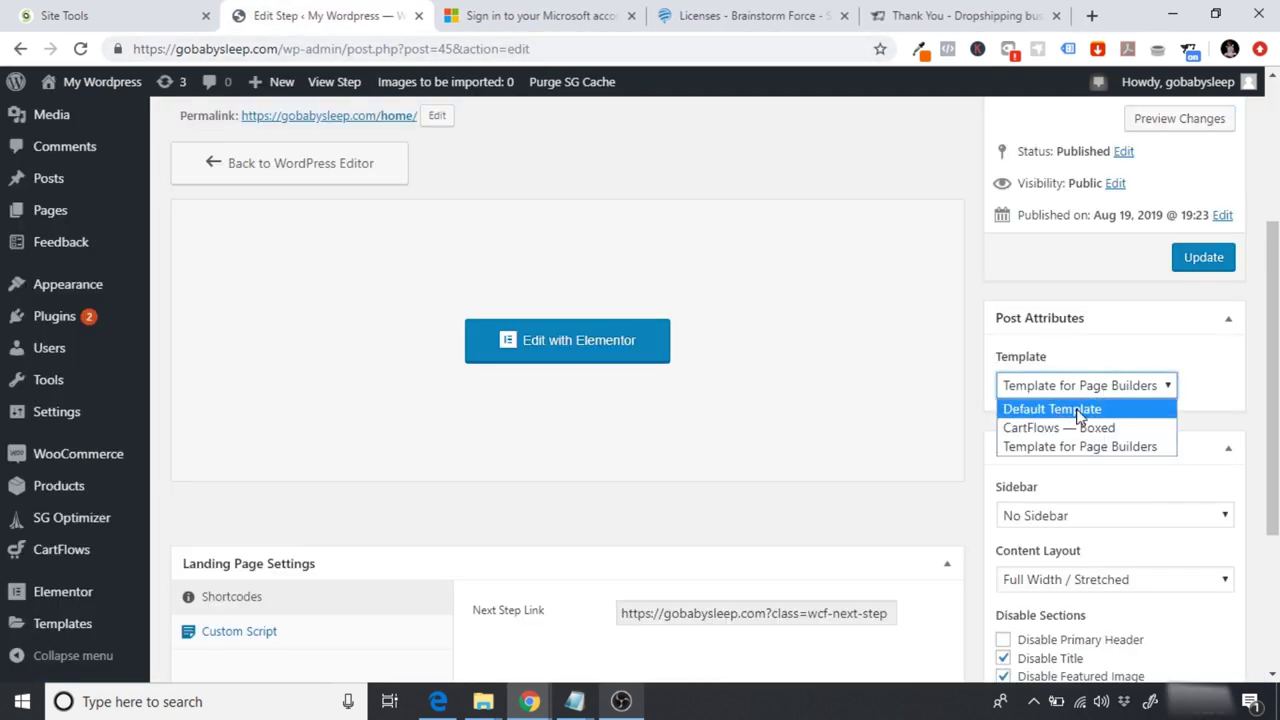
{"action": "left_click", "coordinate": [1080, 410]}
{"action": "left_click", "coordinate": [1201, 256]}
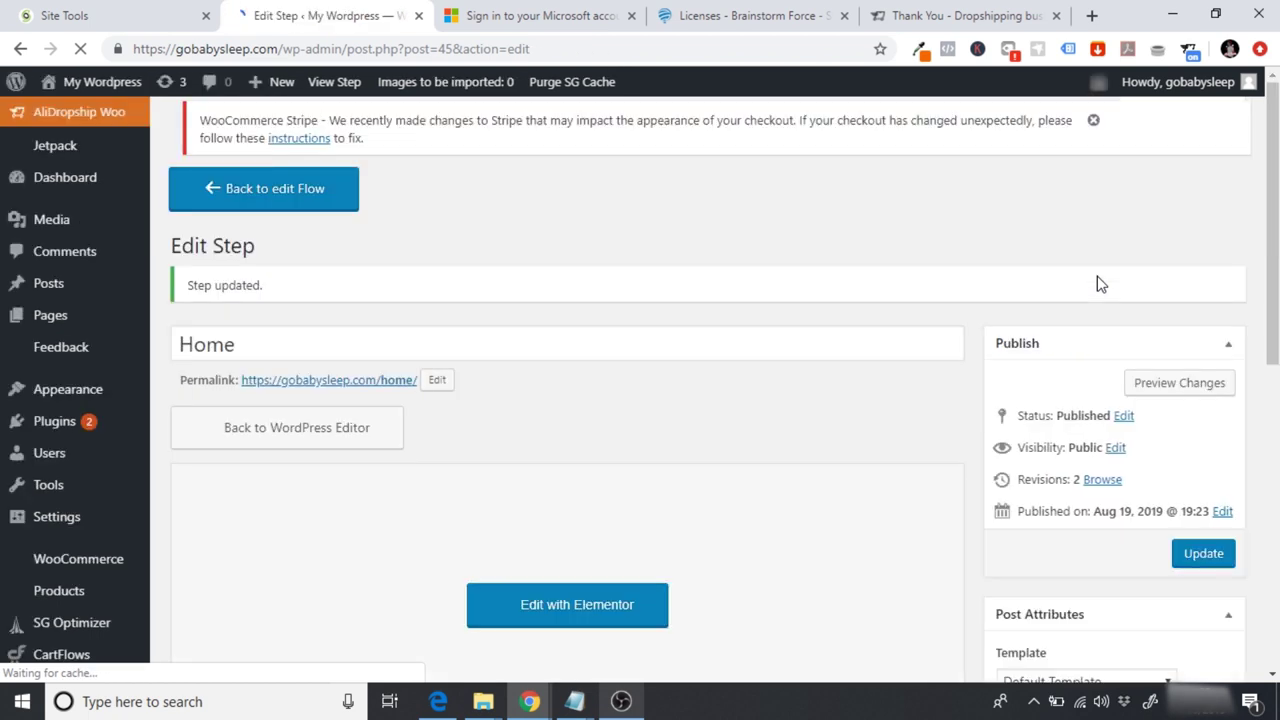
{"action": "left_click", "coordinate": [1164, 399]}
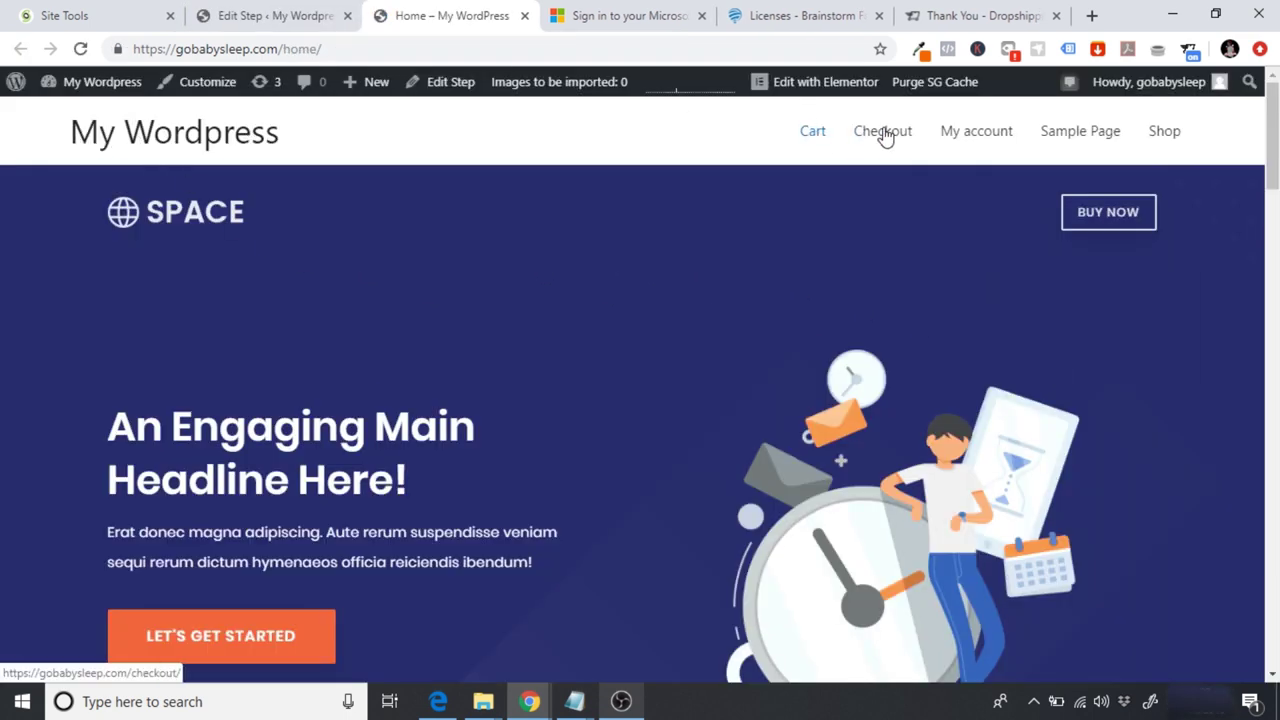
{"action": "key", "text": "End"}
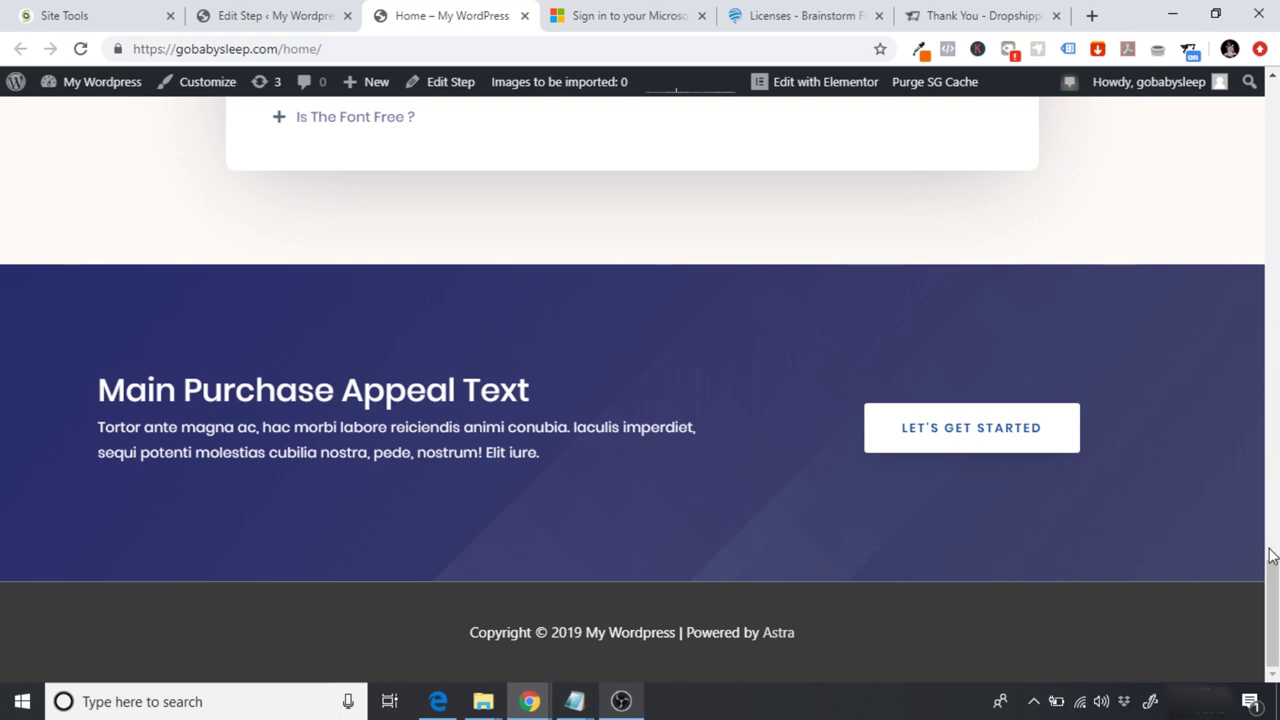
{"action": "left_click_drag", "start_coordinate": [1272, 612], "coordinate": [1276, 62]}
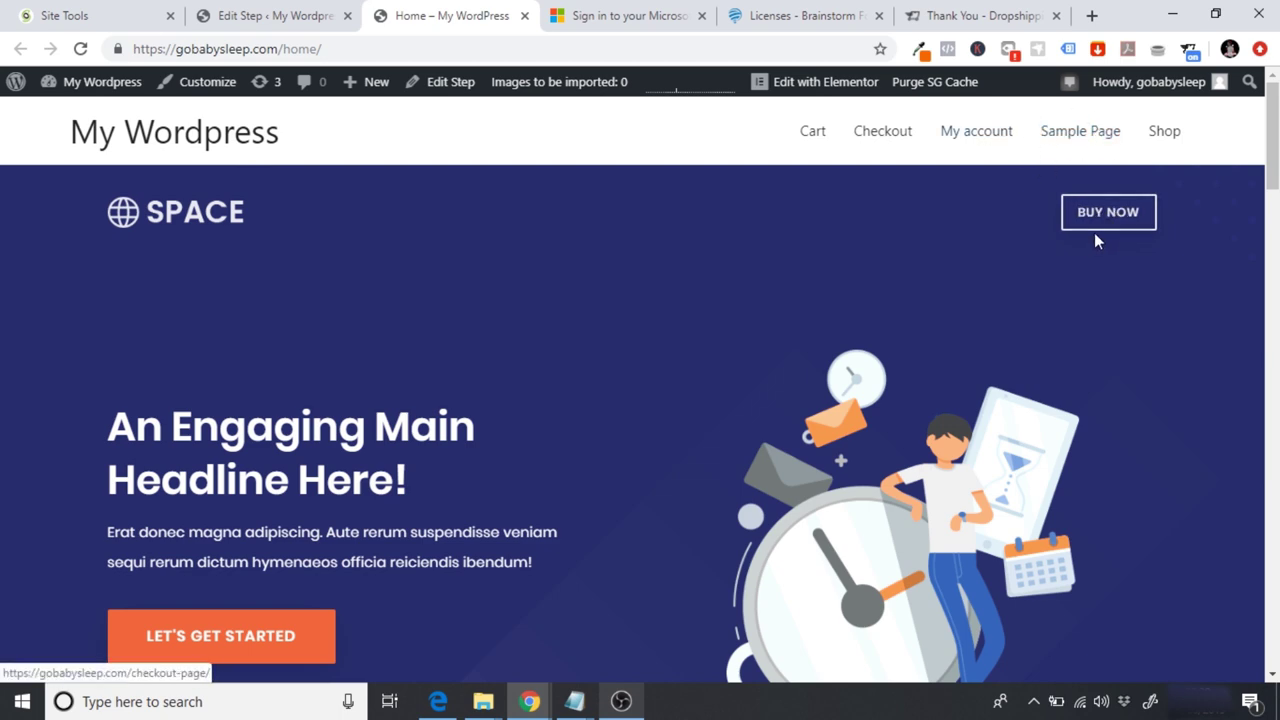
{"action": "scroll", "coordinate": [1250, 190], "scroll_direction": "down", "scroll_amount": 7}
{"action": "scroll", "coordinate": [640, 390], "scroll_direction": "down", "scroll_amount": 15}
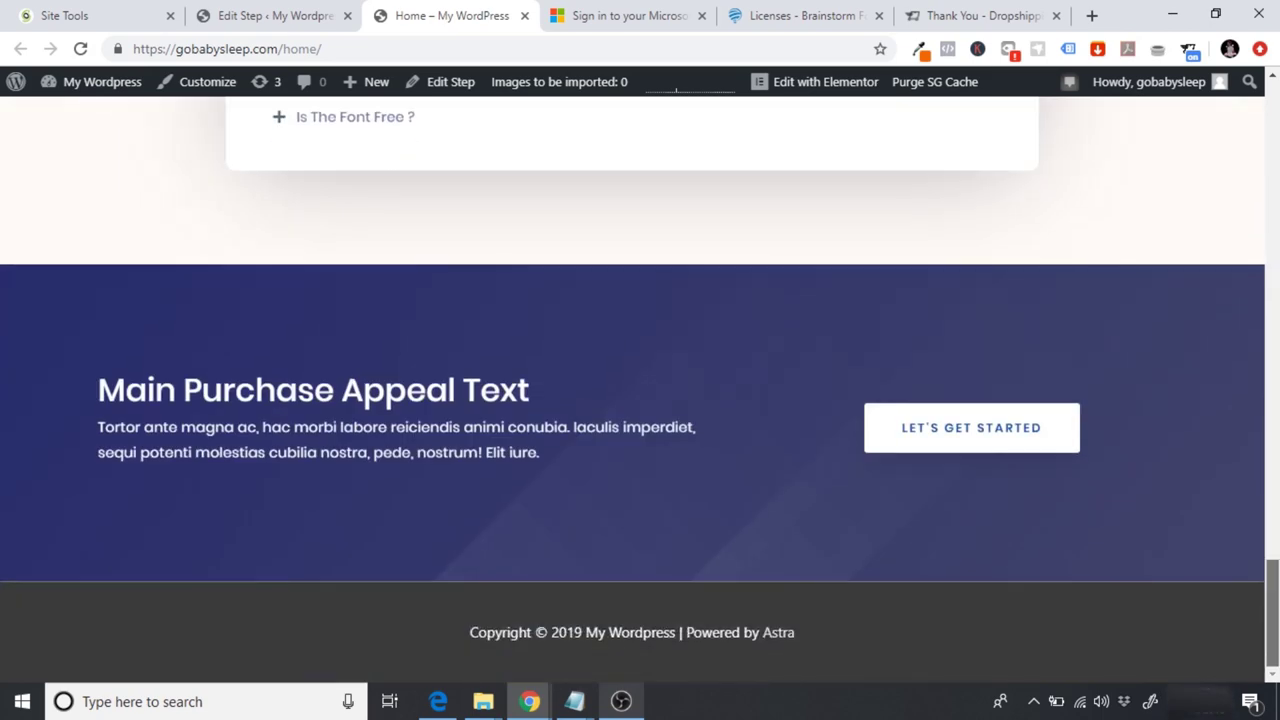
{"action": "scroll", "coordinate": [640, 390], "scroll_direction": "up", "scroll_amount": 13}
{"action": "scroll", "coordinate": [640, 390], "scroll_direction": "up", "scroll_amount": 8}
{"action": "scroll", "coordinate": [640, 390], "scroll_direction": "down", "scroll_amount": 3}
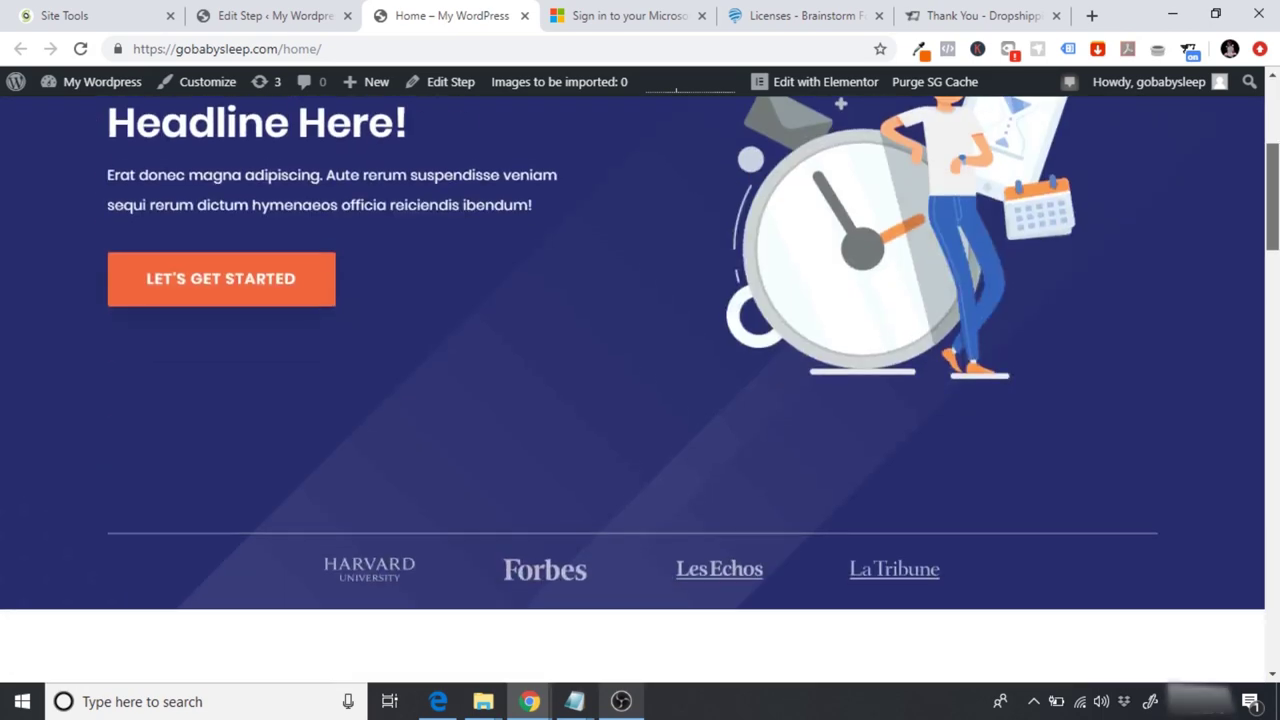
{"action": "scroll", "coordinate": [640, 390], "scroll_direction": "up", "scroll_amount": 3}
{"action": "scroll", "coordinate": [640, 390], "scroll_direction": "up", "scroll_amount": 1}
{"action": "scroll", "coordinate": [640, 390], "scroll_direction": "down", "scroll_amount": 2}
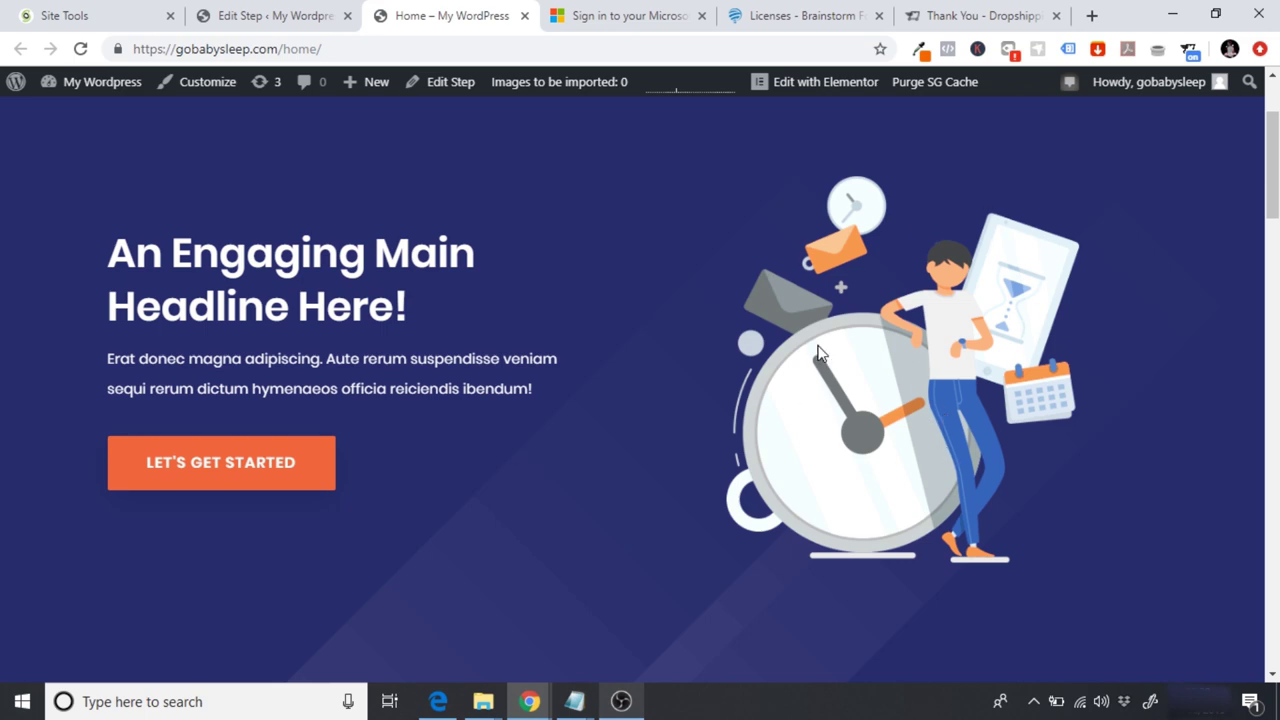
{"action": "scroll", "coordinate": [818, 352], "scroll_direction": "down", "scroll_amount": 8}
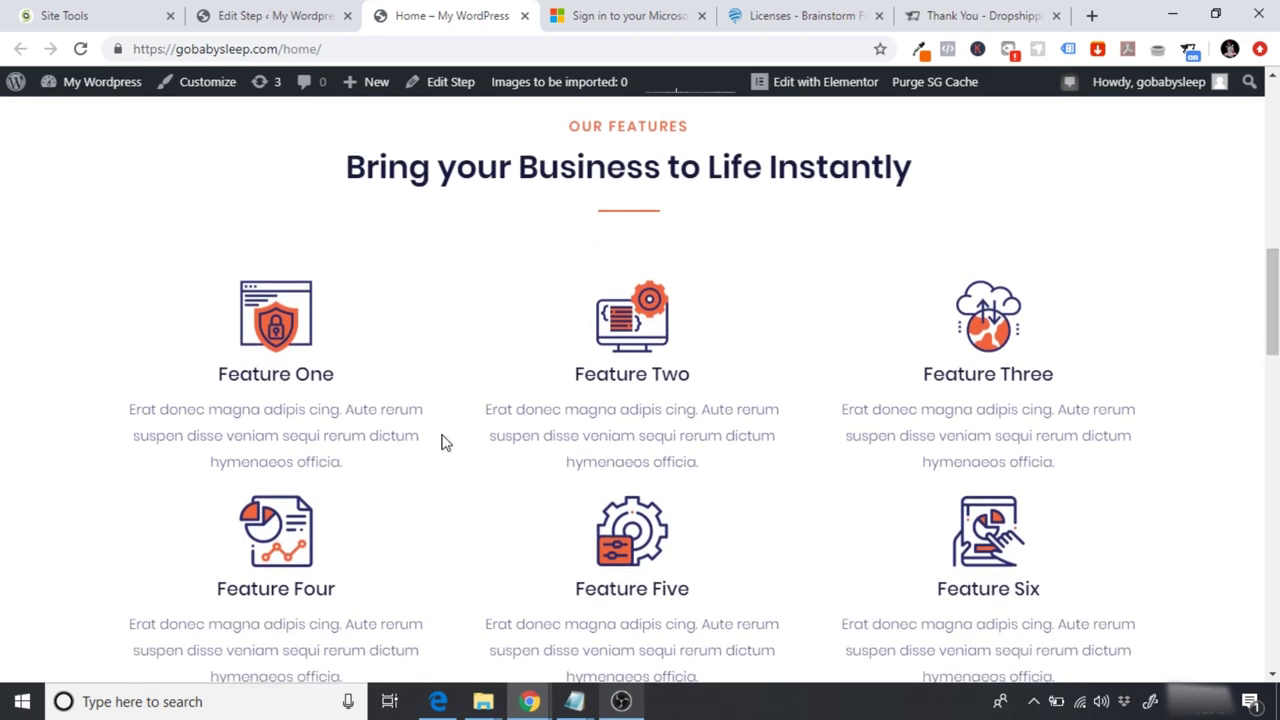
{"action": "left_click_drag", "start_coordinate": [1272, 300], "coordinate": [1272, 546]}
{"action": "scroll", "coordinate": [687, 513], "scroll_direction": "down", "scroll_amount": 4}
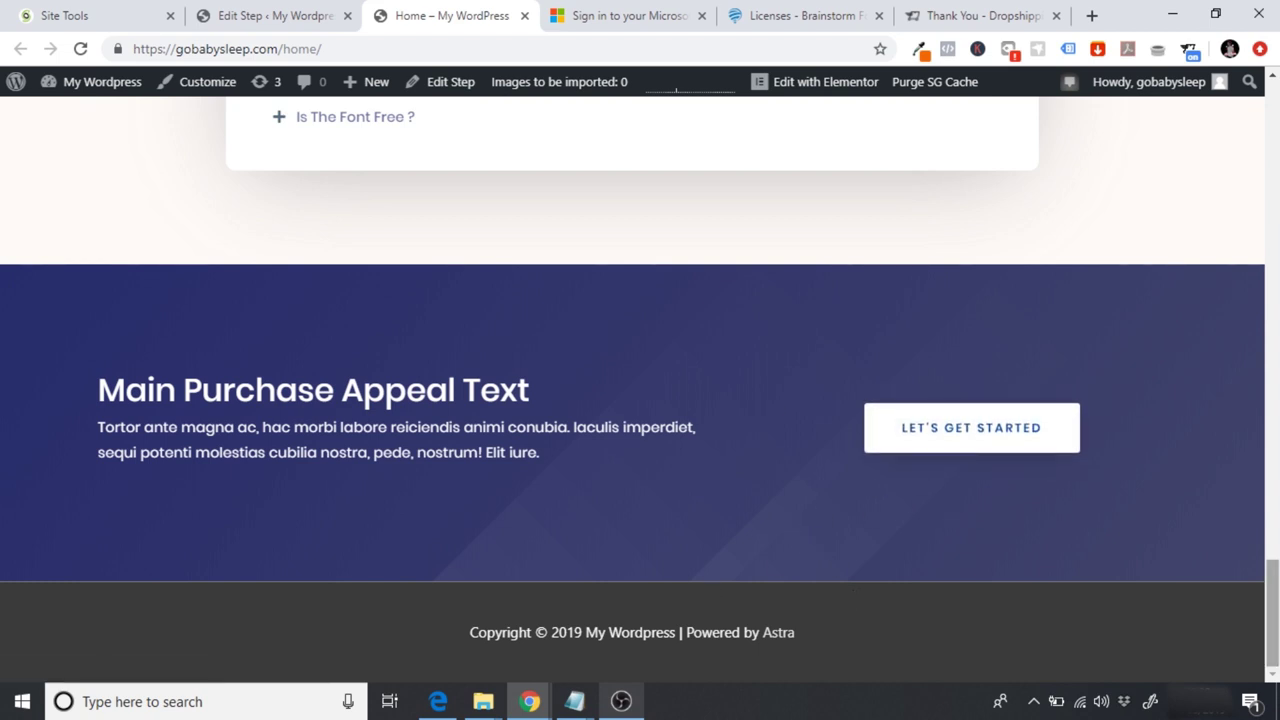
{"action": "left_click_drag", "start_coordinate": [1273, 612], "coordinate": [1273, 140]}
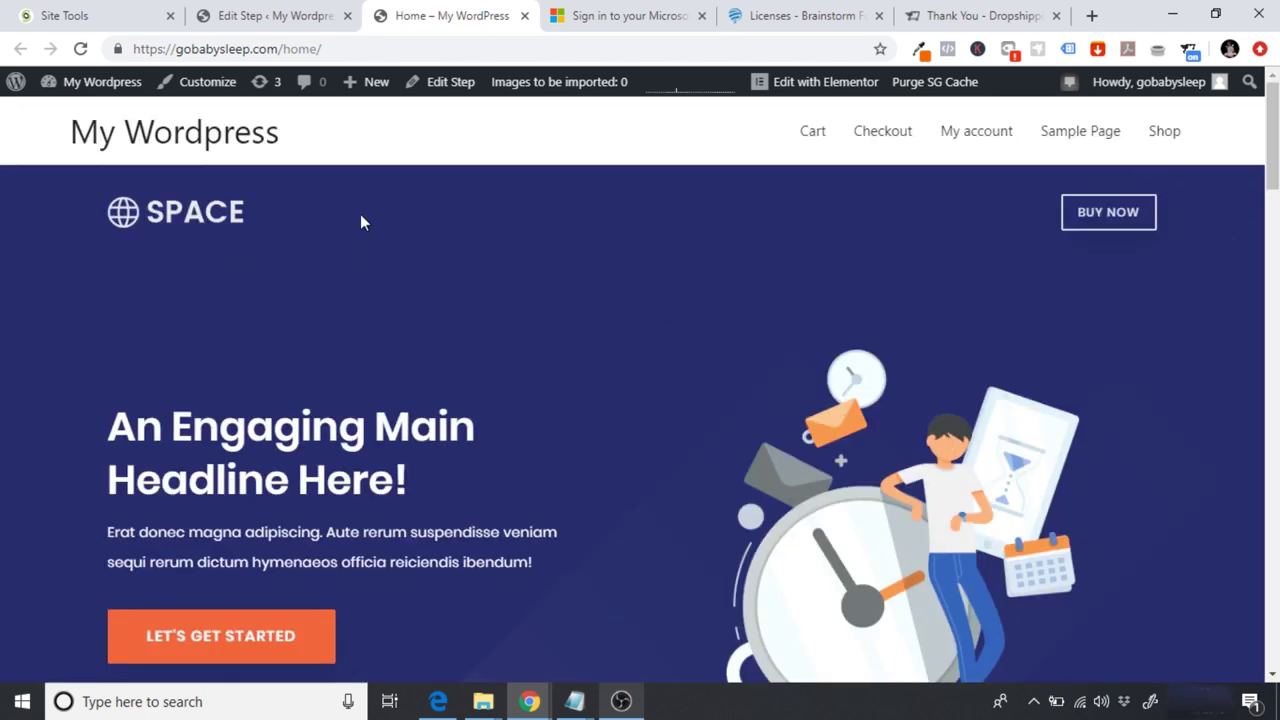
{"action": "left_click", "coordinate": [524, 16]}
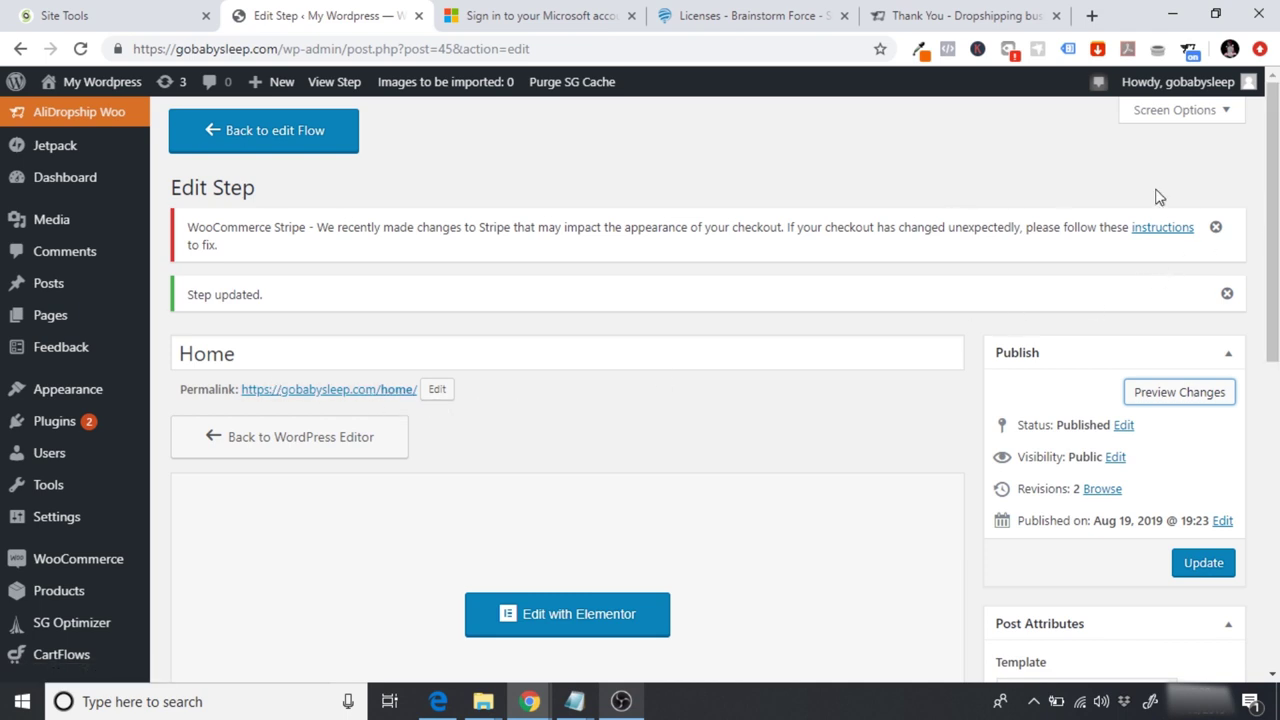
{"action": "scroll", "coordinate": [663, 386], "scroll_direction": "down", "scroll_amount": 3}
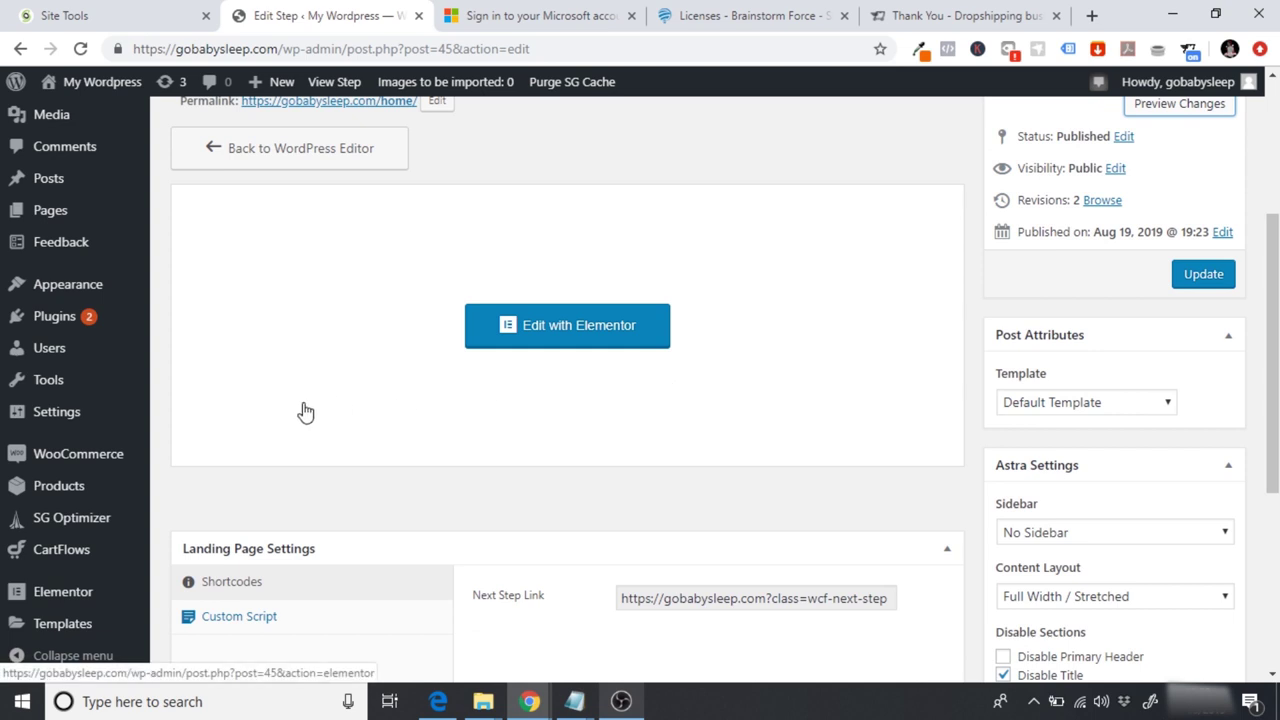
{"action": "mouse_move", "coordinate": [64, 425]}
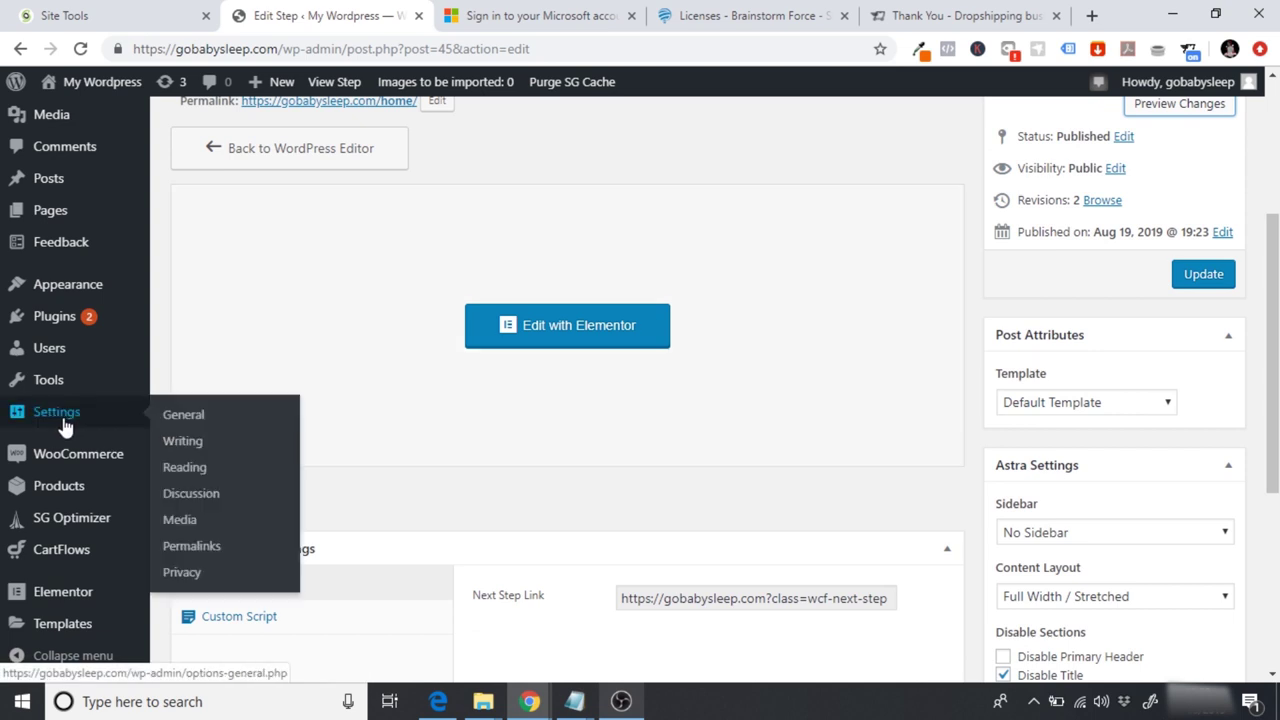
Step: In Reading Settings, make Home ( #45 - CartFlows ) the static homepage and save
{"action": "left_click", "coordinate": [184, 468]}
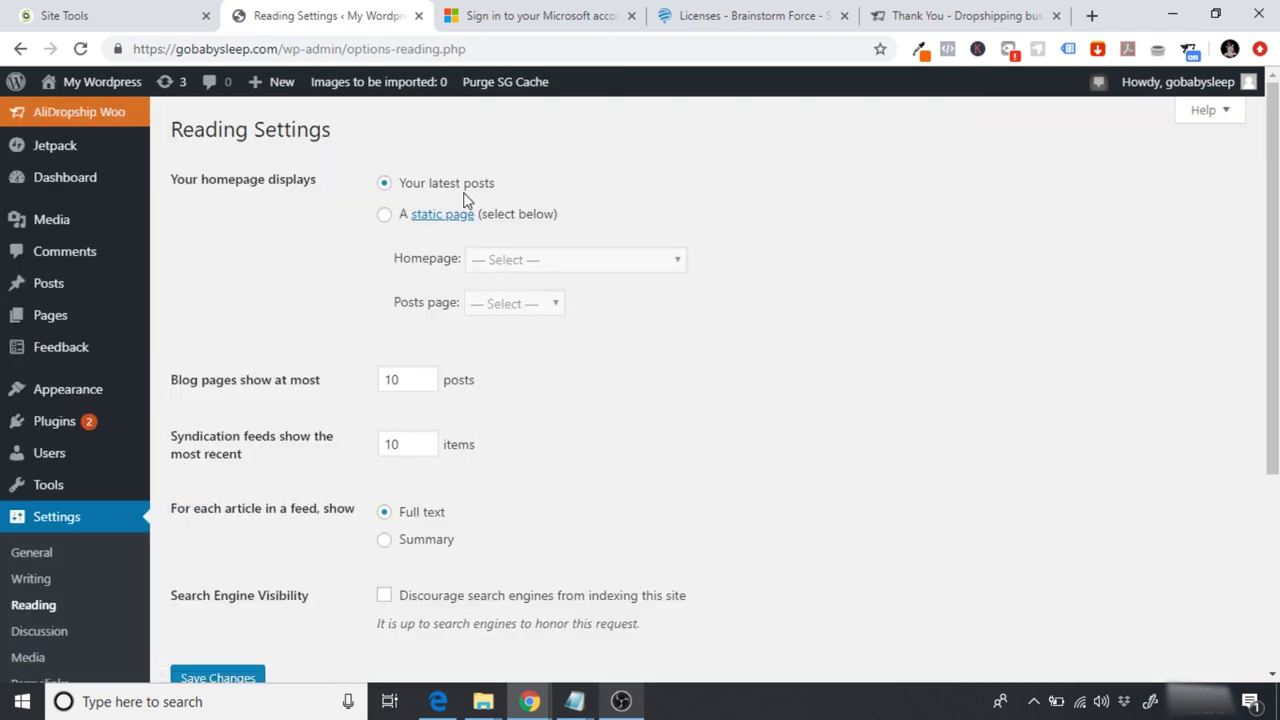
{"action": "left_click", "coordinate": [383, 218]}
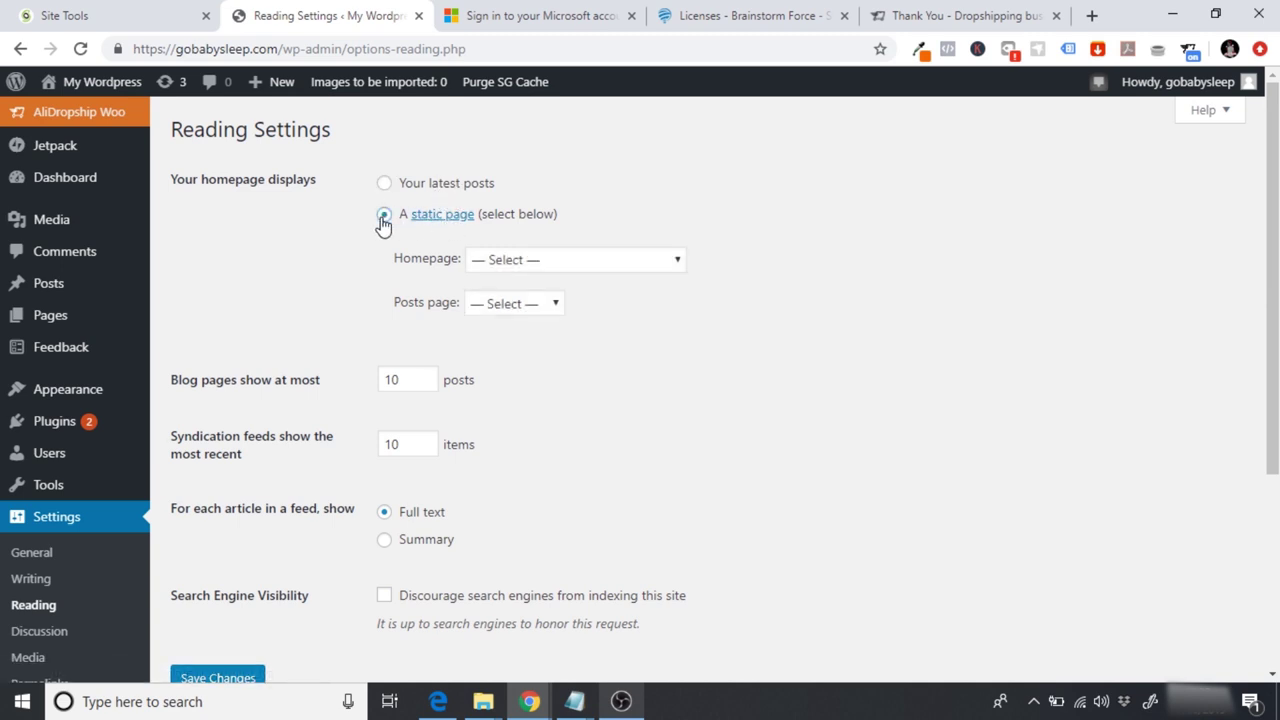
{"action": "left_click", "coordinate": [520, 262]}
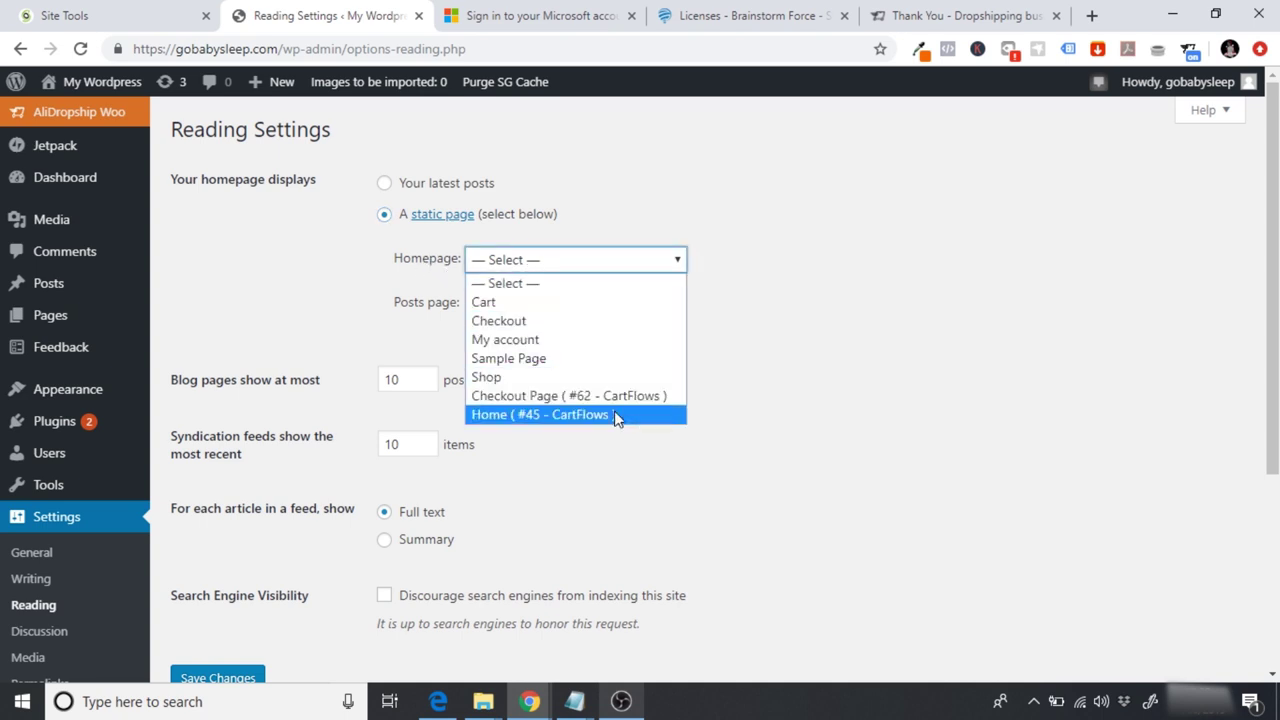
{"action": "left_click", "coordinate": [515, 418]}
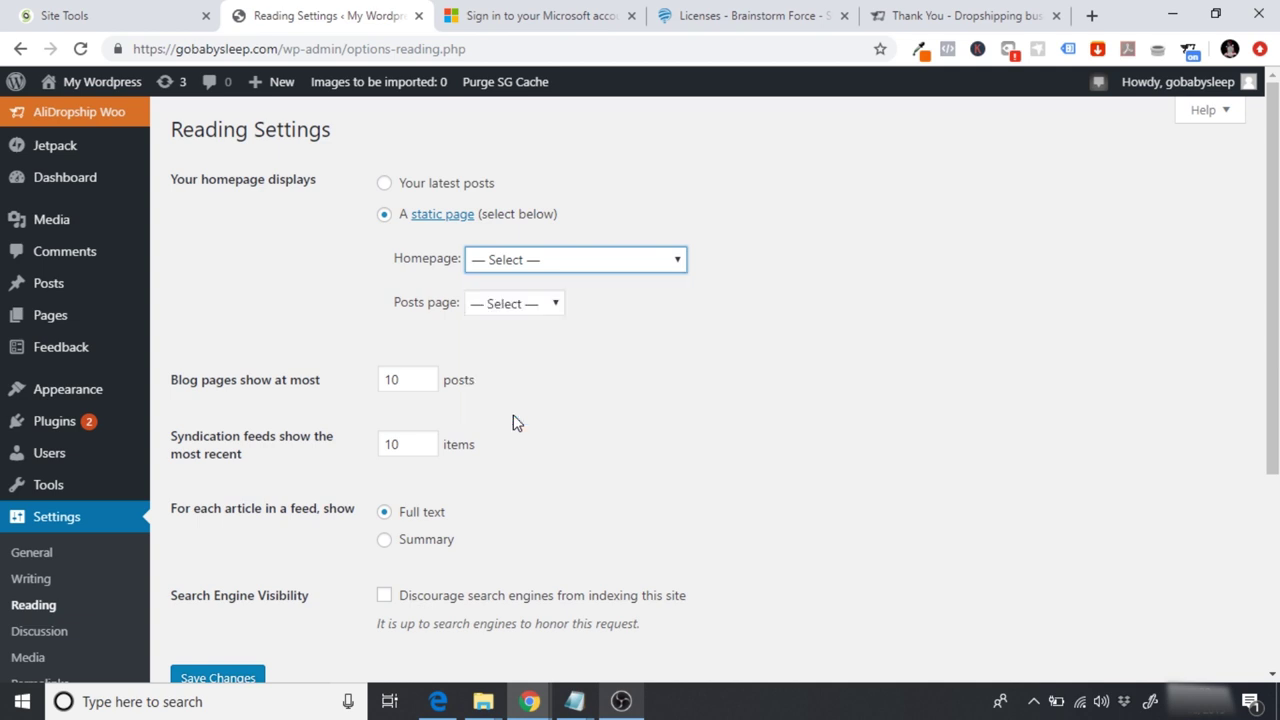
{"action": "scroll", "coordinate": [1234, 410], "scroll_direction": "down", "scroll_amount": 3}
{"action": "left_click", "coordinate": [218, 534]}
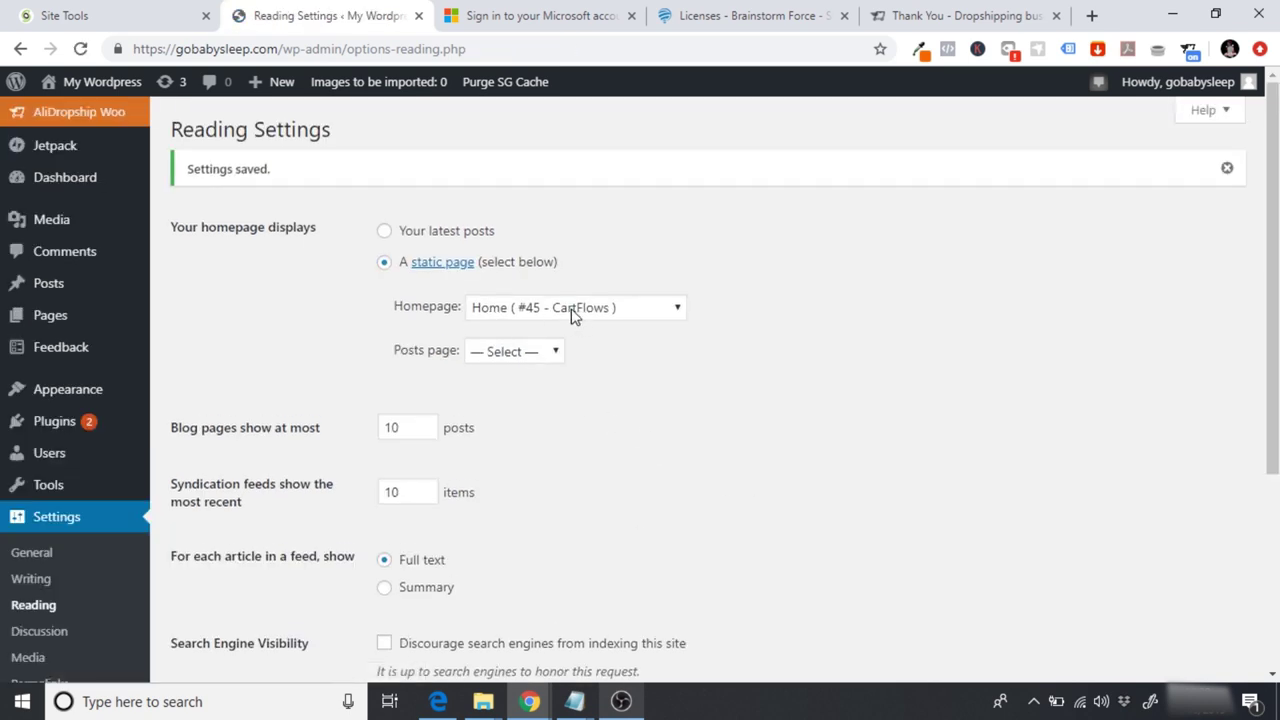
{"action": "left_click", "coordinate": [87, 90]}
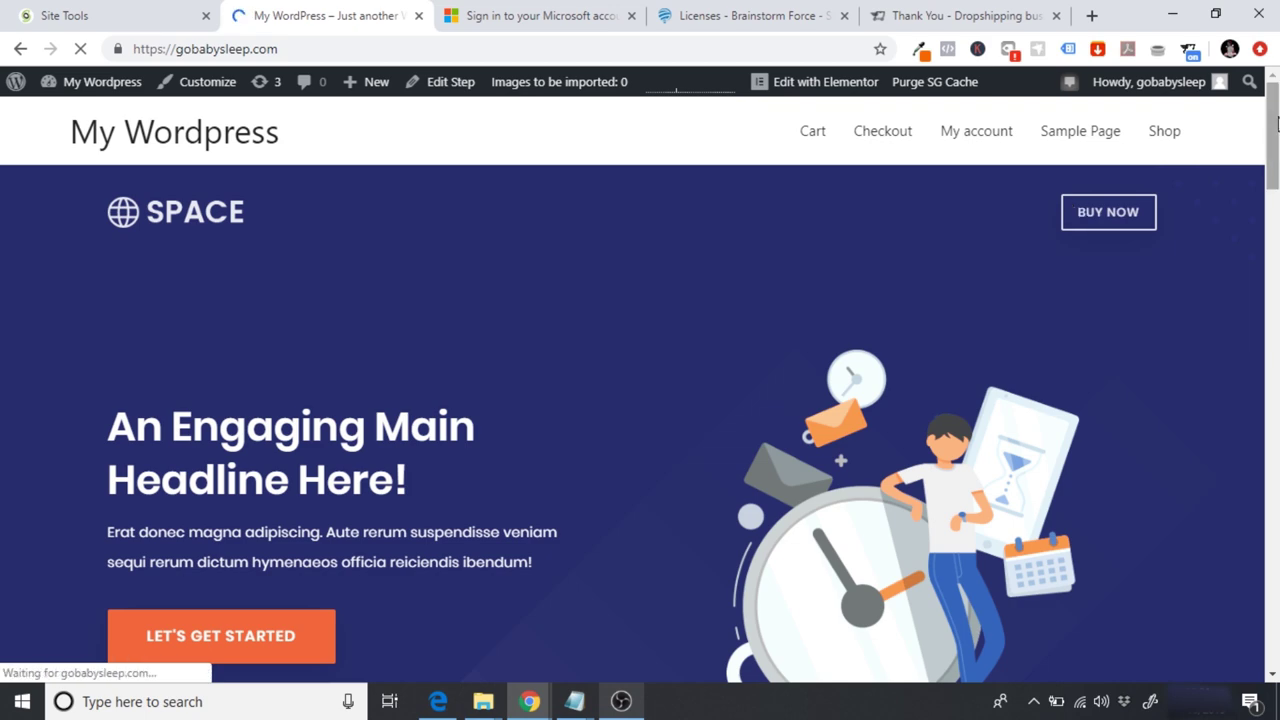
Step: Look over the front page showing the Home landing page, then return to the Dashboard
{"action": "scroll", "coordinate": [640, 400], "scroll_direction": "down", "scroll_amount": 15}
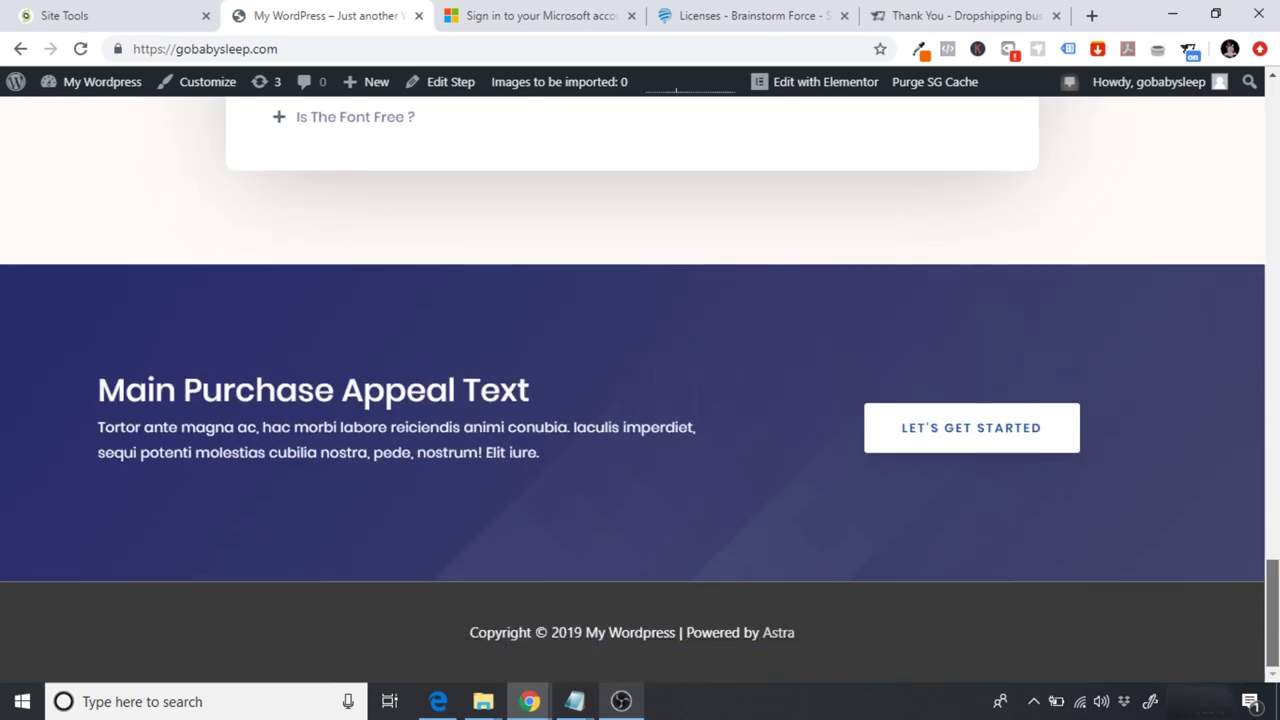
{"action": "key", "text": "Home"}
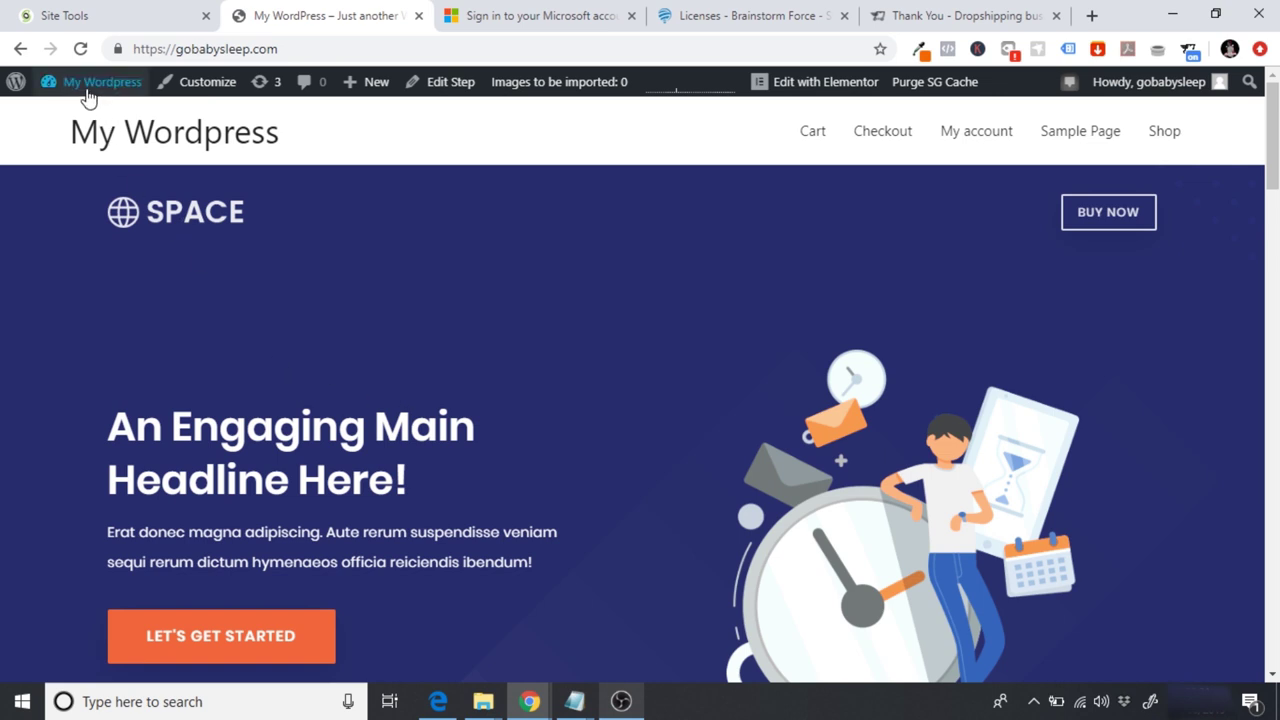
{"action": "mouse_move", "coordinate": [85, 90]}
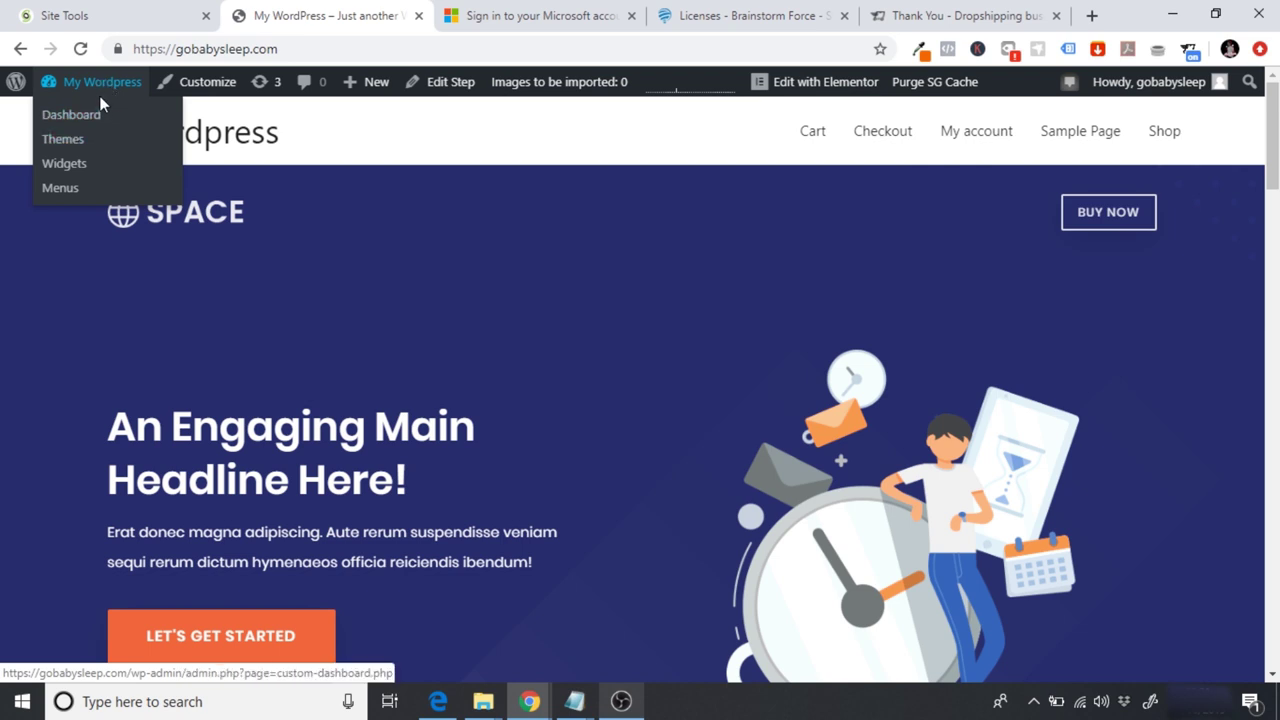
{"action": "left_click", "coordinate": [90, 84]}
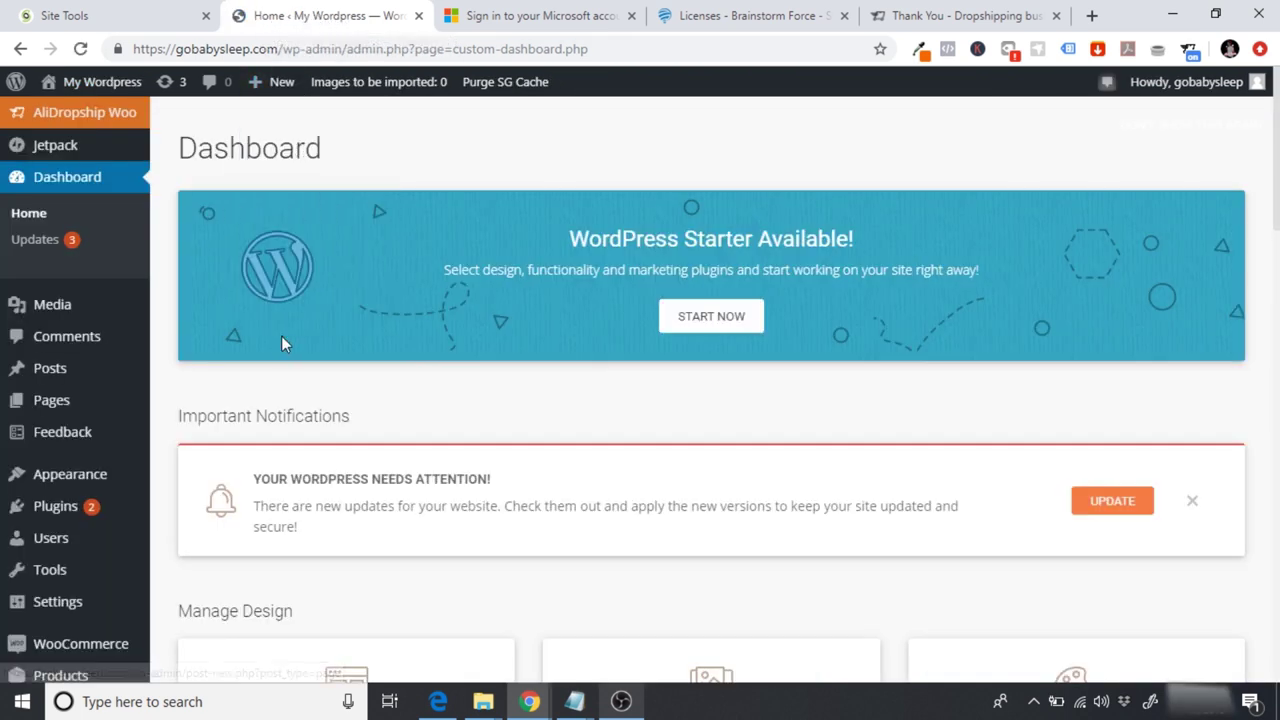
{"action": "scroll", "coordinate": [151, 457], "scroll_direction": "down", "scroll_amount": 3}
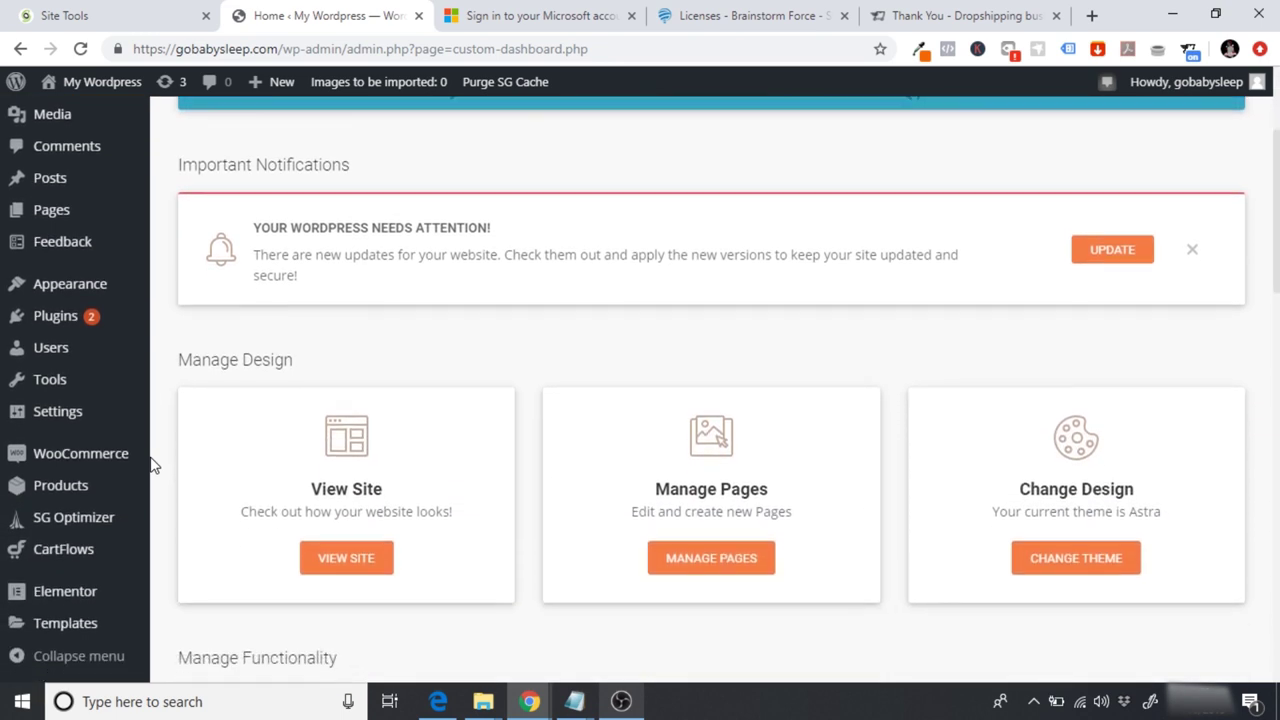
Step: Change the Site Title in General Settings to 'GoBabySleep'
{"action": "mouse_move", "coordinate": [109, 422]}
{"action": "left_click", "coordinate": [191, 426]}
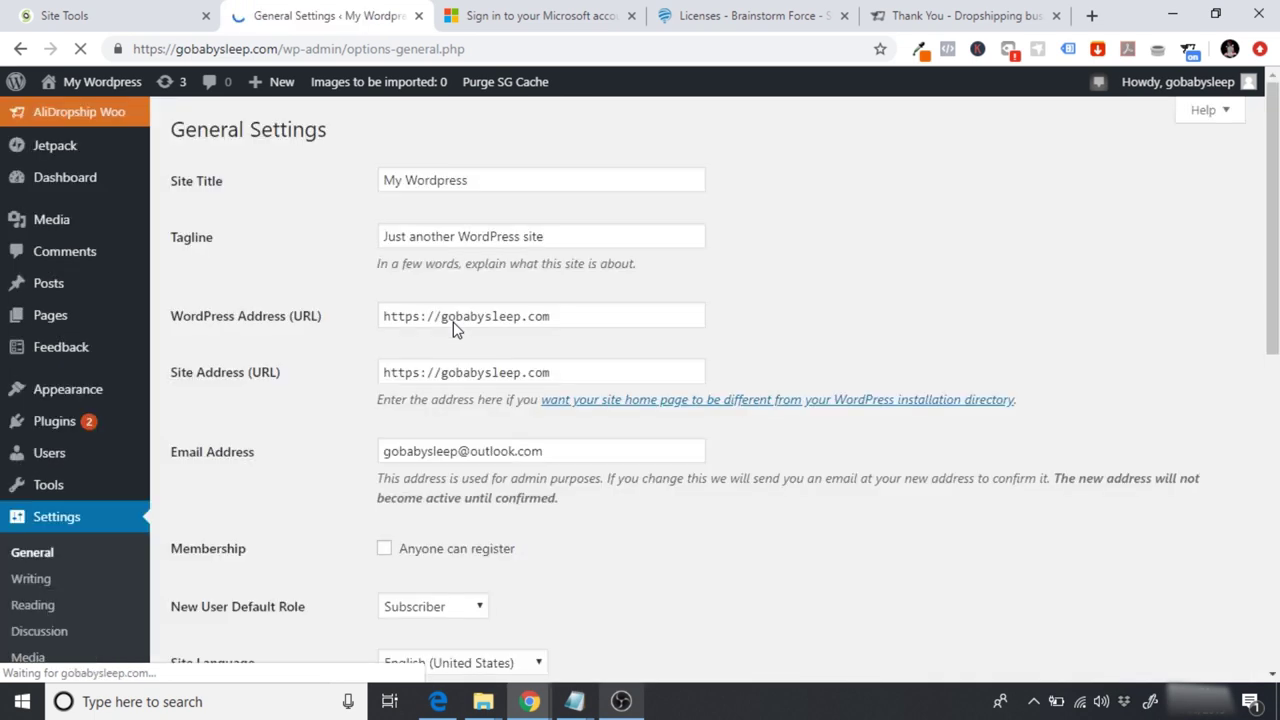
{"action": "left_click_drag", "start_coordinate": [494, 180], "coordinate": [241, 186]}
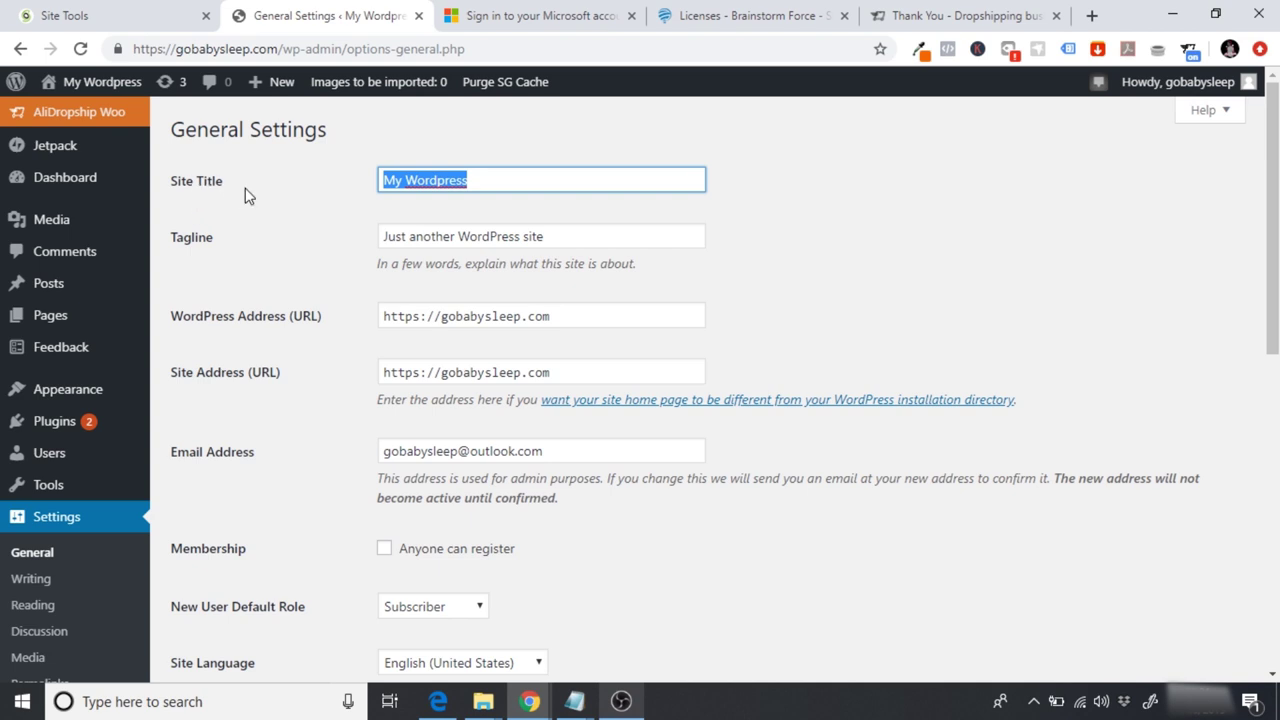
{"action": "type", "text": "GoBabby"}
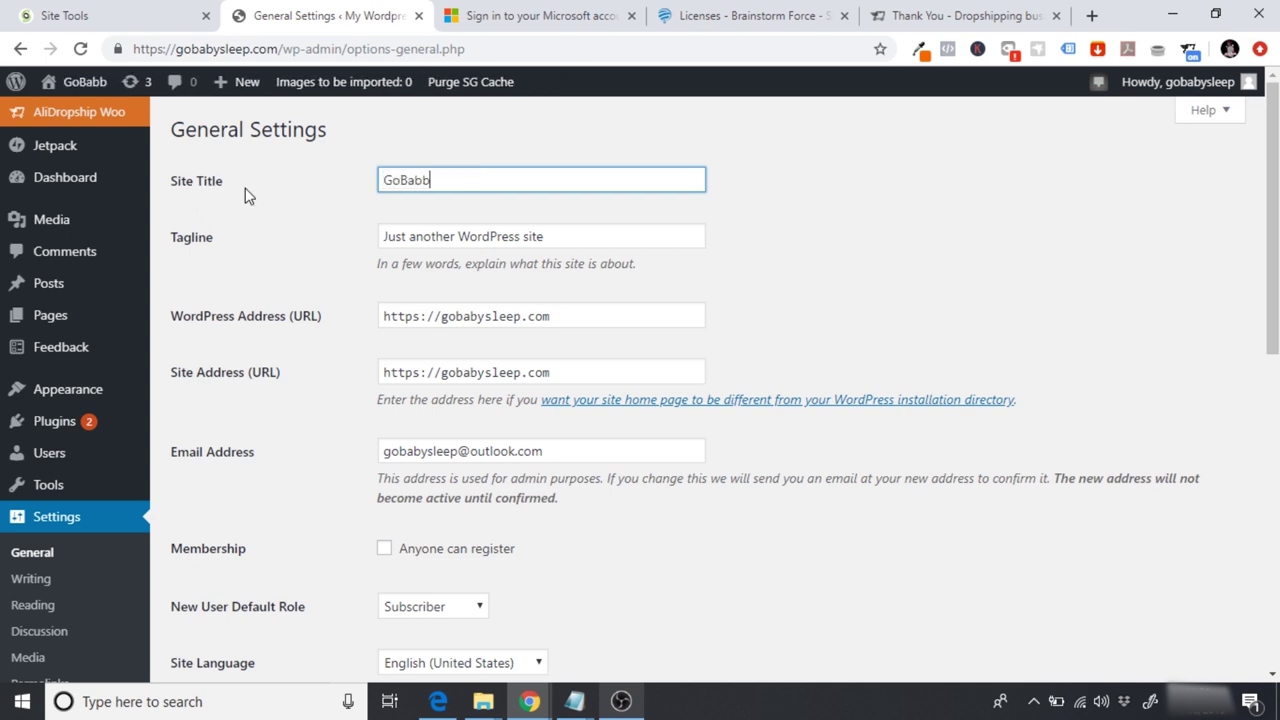
{"action": "key", "text": "BackSpace"}
{"action": "key", "text": "BackSpace"}
{"action": "type", "text": "ySleep"}
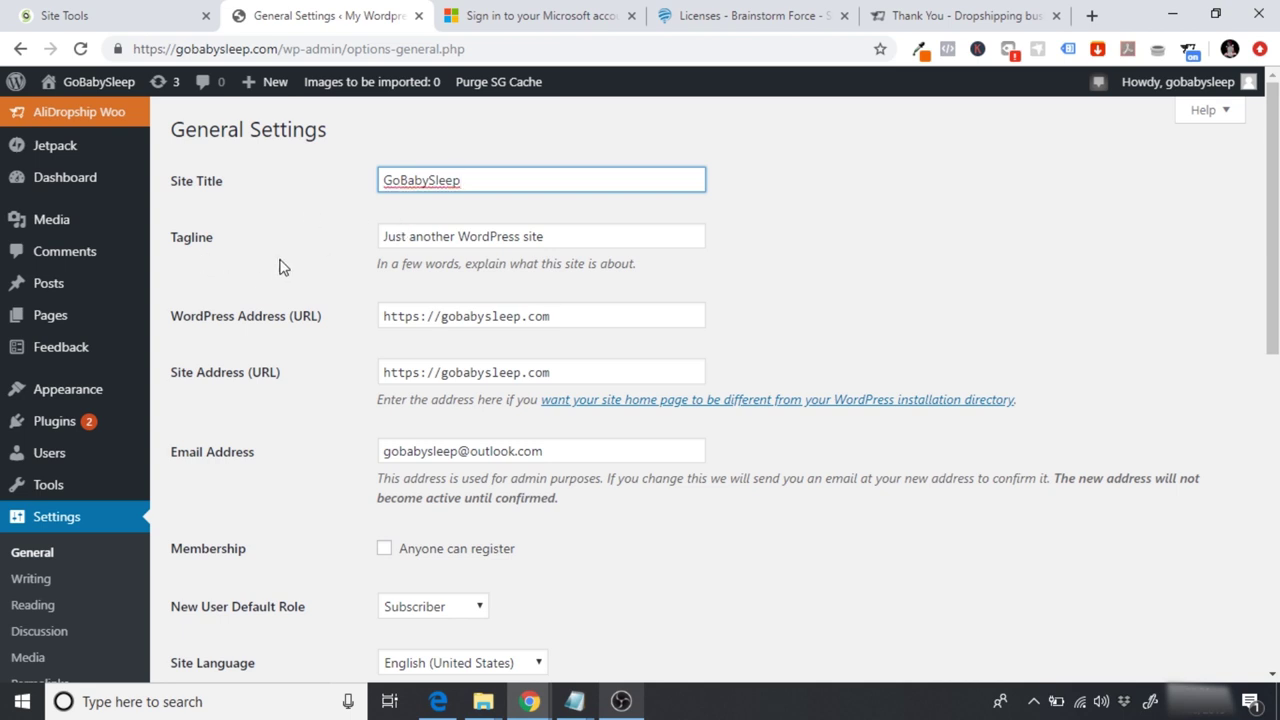
{"action": "key", "text": "Tab"}
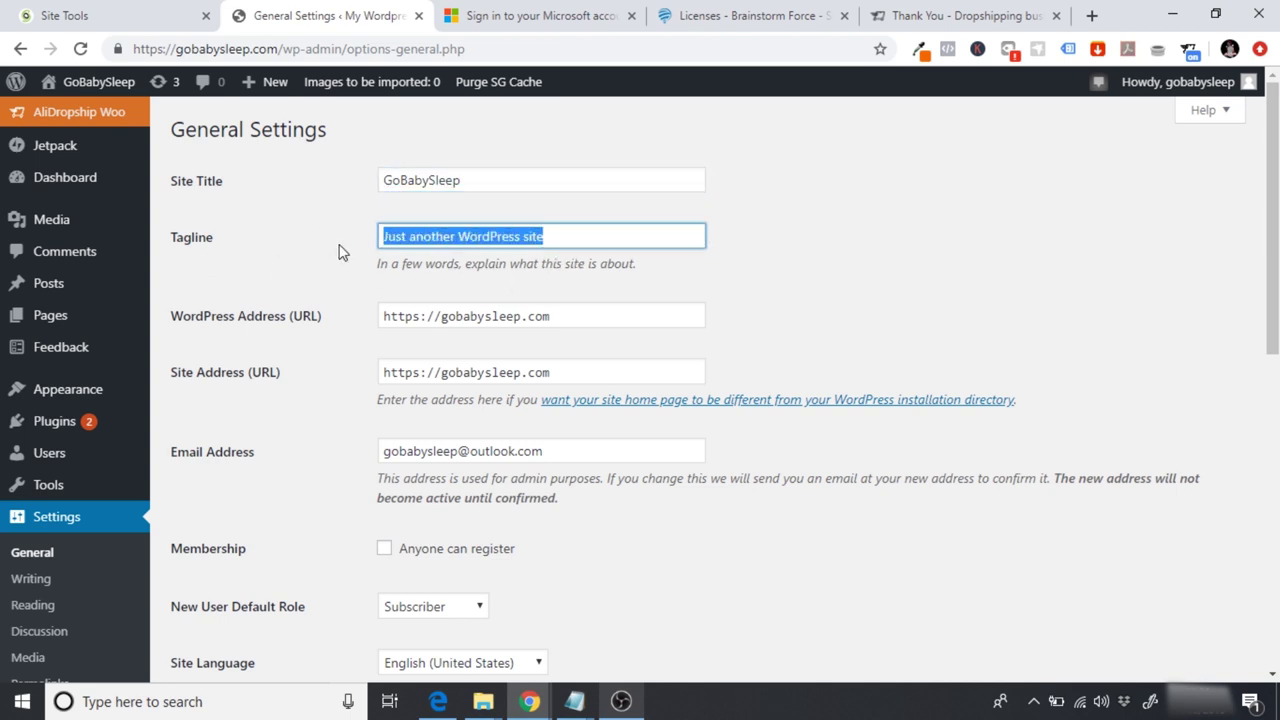
Step: Enter the tagline 'The Ultimate White Noise Machine' and save the general settings
{"action": "type", "text": "The Ultimate White Noise"}
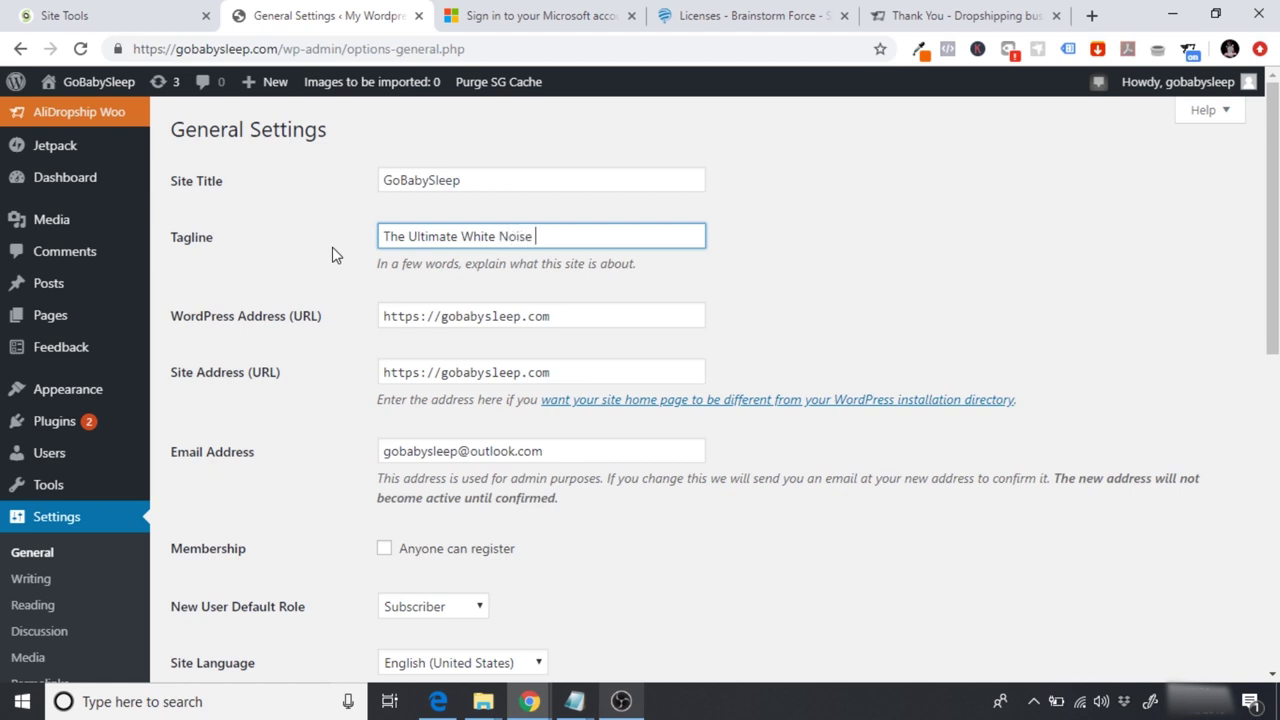
{"action": "type", "text": "achine"}
{"action": "left_click_drag", "start_coordinate": [458, 175], "coordinate": [374, 177]}
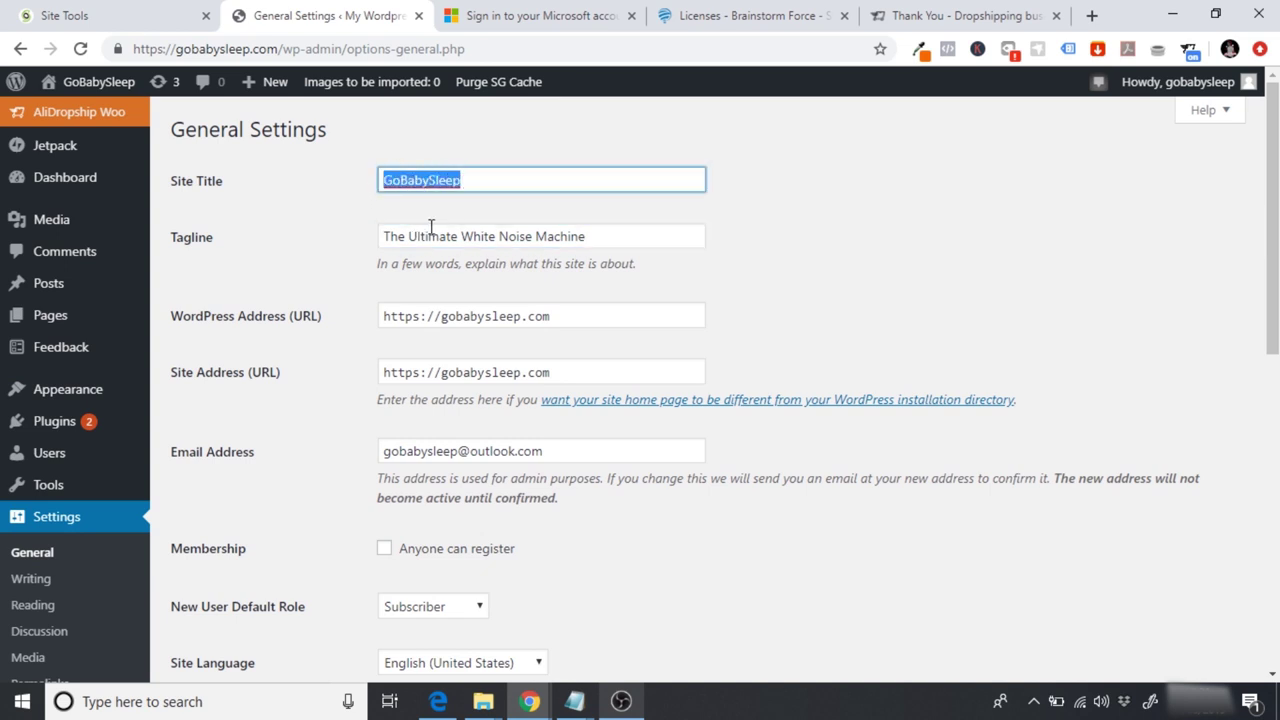
{"action": "left_click_drag", "start_coordinate": [466, 236], "coordinate": [643, 240]}
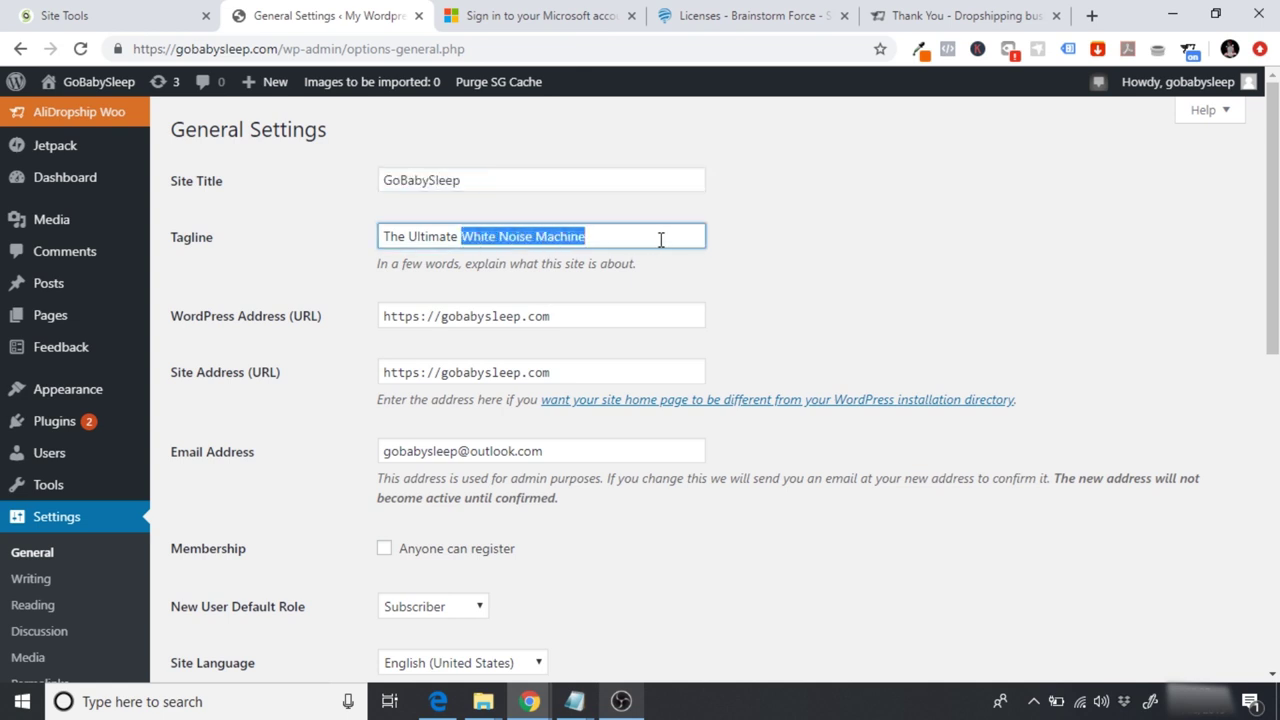
{"action": "left_click", "coordinate": [677, 240]}
{"action": "scroll", "coordinate": [946, 203], "scroll_direction": "down", "scroll_amount": 2}
{"action": "scroll", "coordinate": [457, 588], "scroll_direction": "down", "scroll_amount": 5}
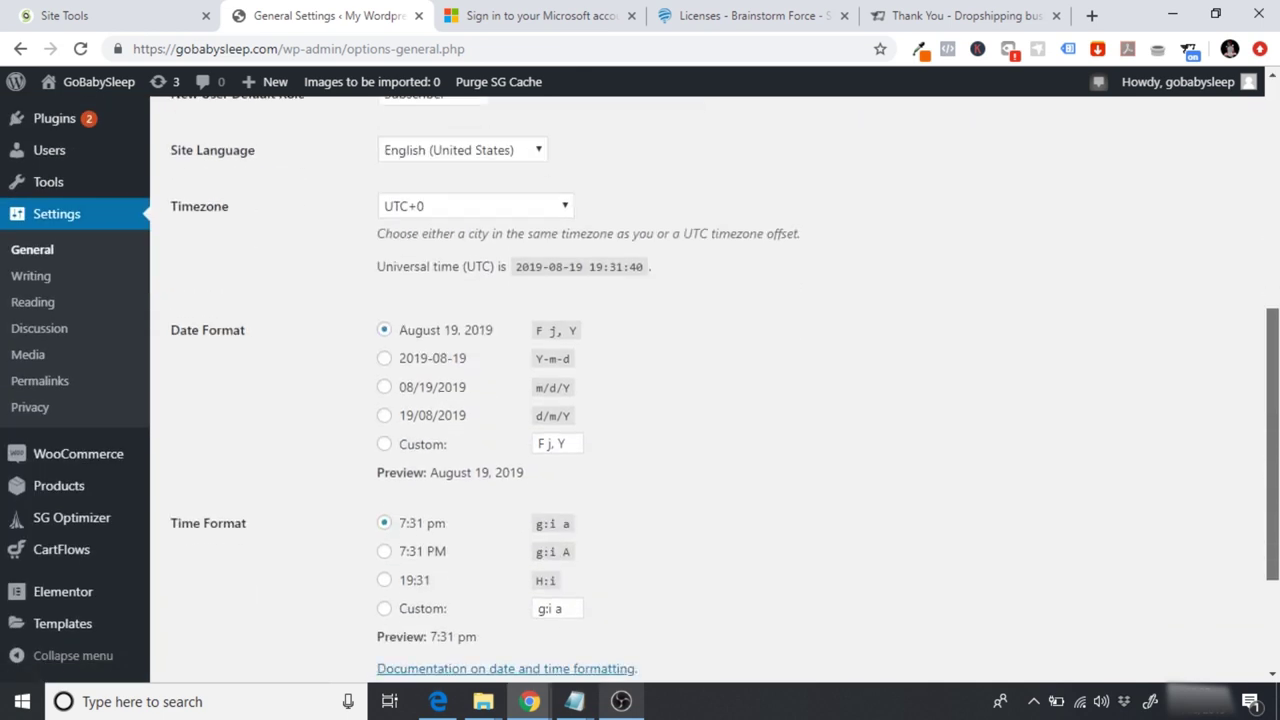
{"action": "left_click", "coordinate": [218, 672]}
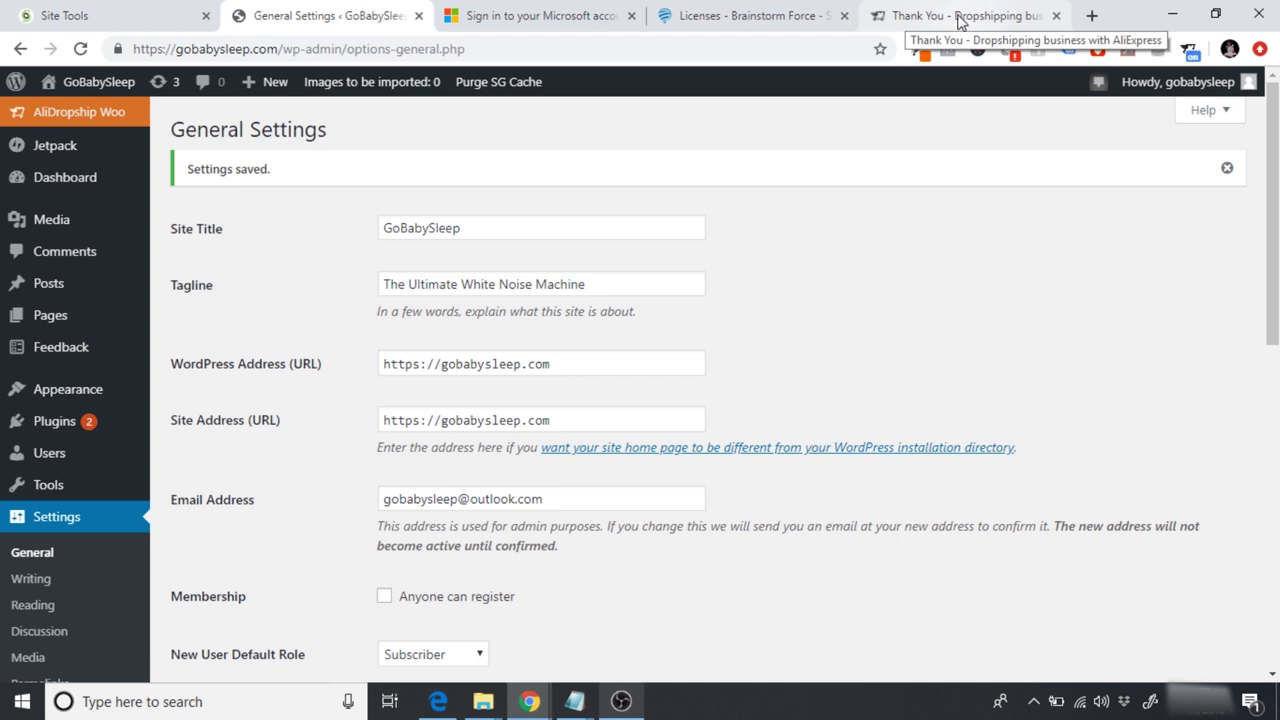
Step: Check the AliDropship tab, then view the live GoBabySleep front page from General Settings
{"action": "left_click", "coordinate": [957, 19]}
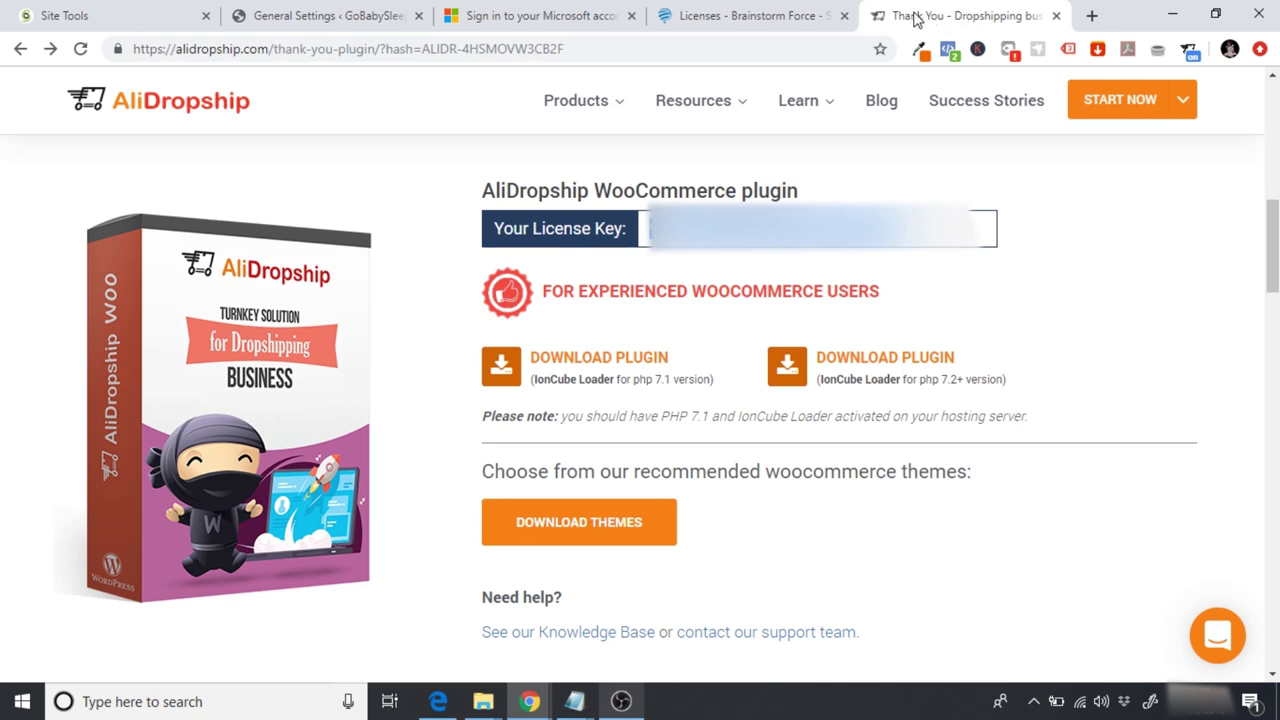
{"action": "left_click", "coordinate": [320, 14]}
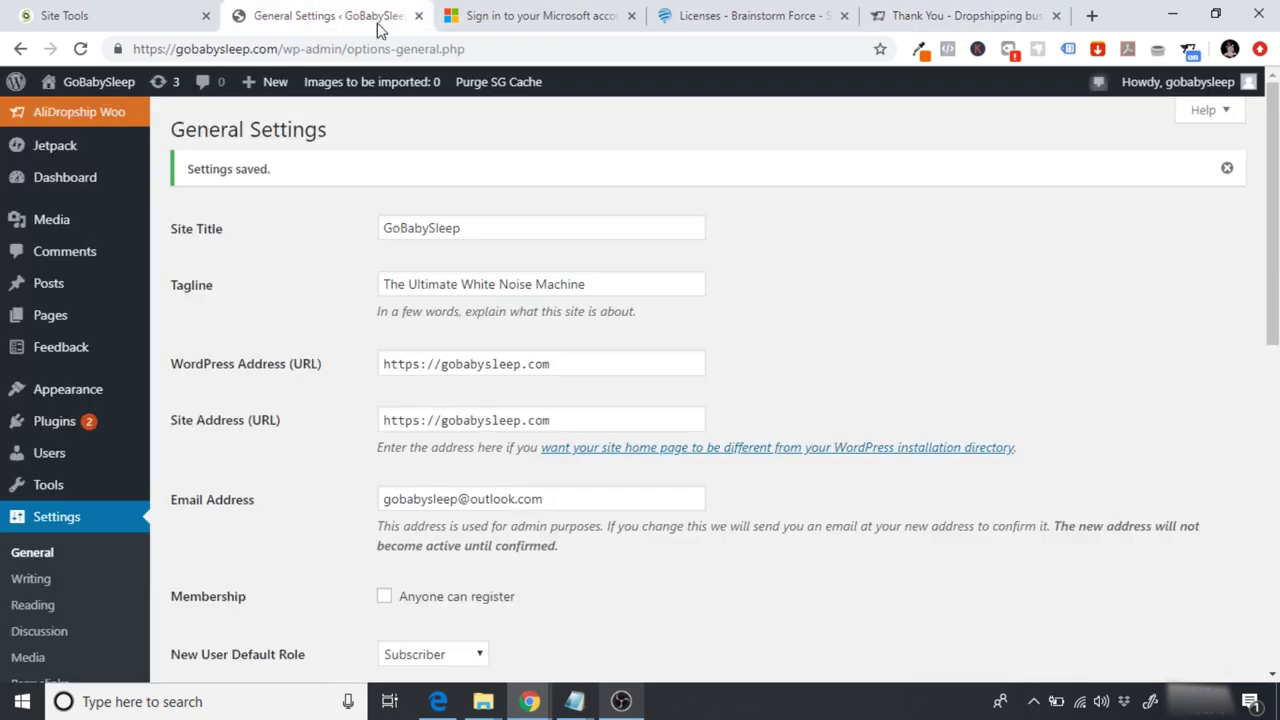
{"action": "left_click", "coordinate": [111, 88]}
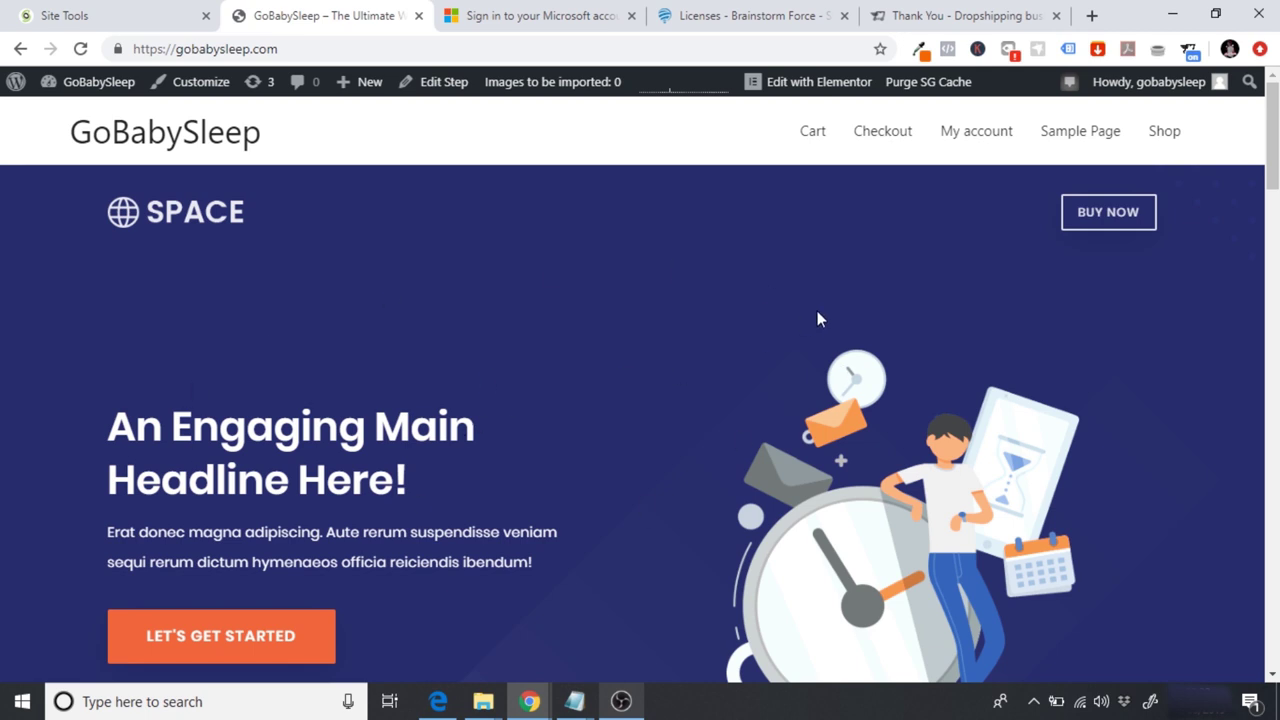
{"action": "left_click", "coordinate": [815, 81]}
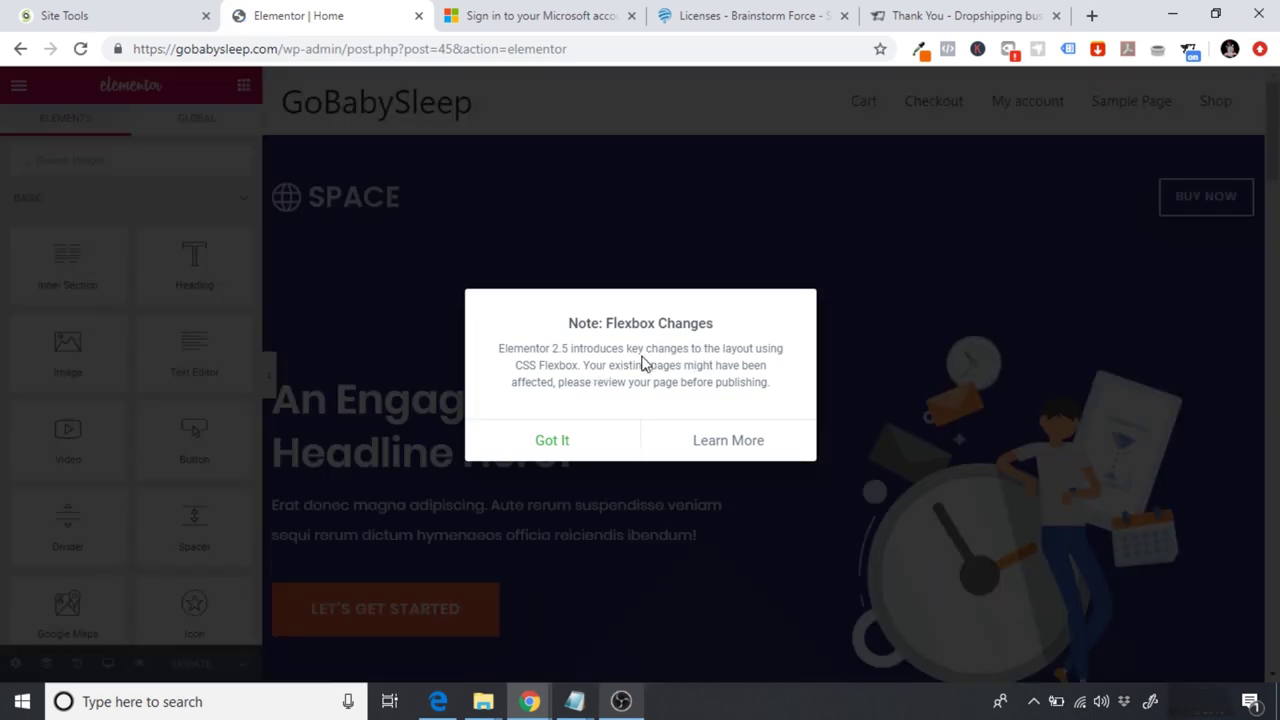
Step: Dismiss the Elementor Flexbox note and delete the inner section holding SPACE and BUY NOW
{"action": "left_click", "coordinate": [560, 437]}
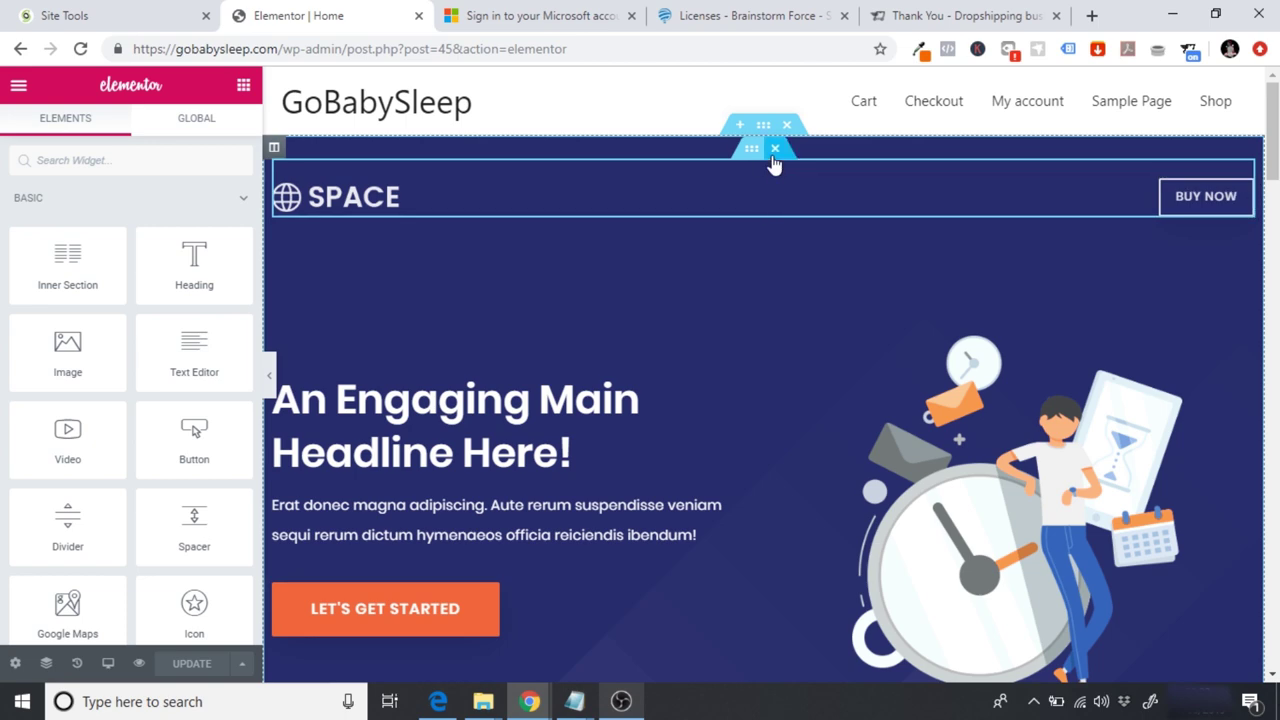
{"action": "left_click", "coordinate": [774, 152]}
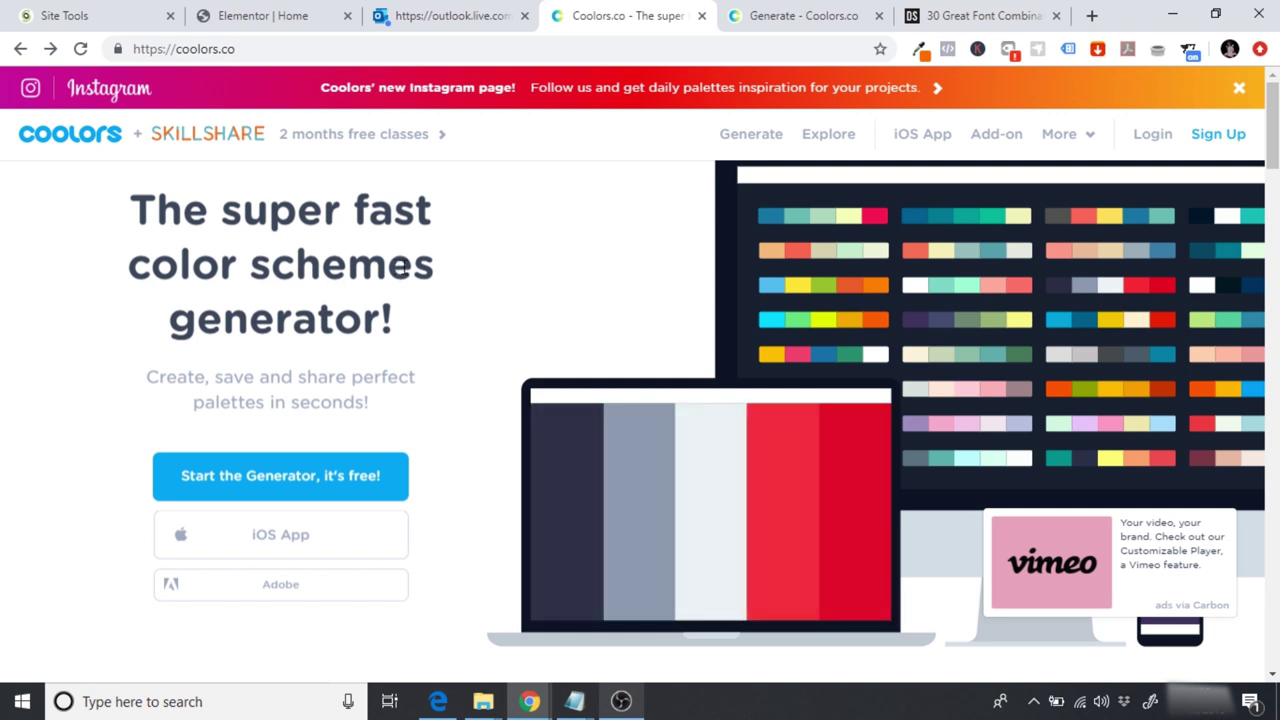
Step: Start the Coolors generator and cycle through a series of fresh palettes
{"action": "left_click", "coordinate": [236, 485]}
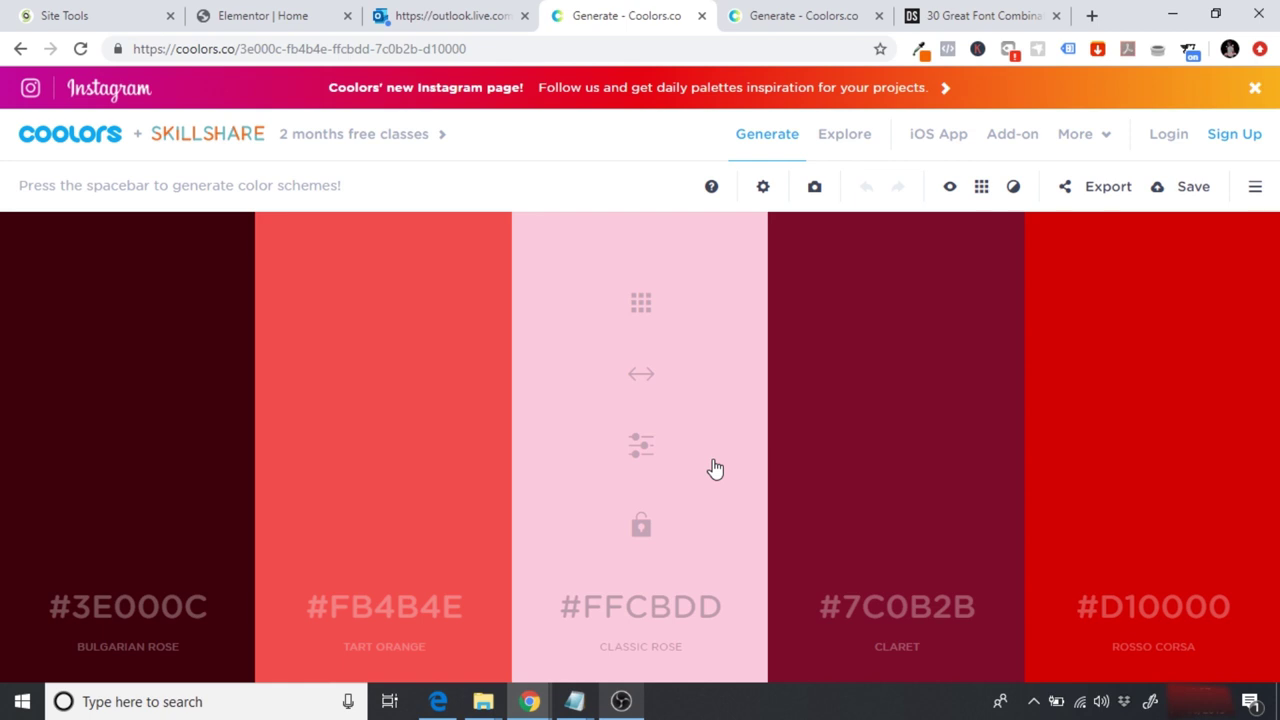
{"action": "key", "text": "space"}
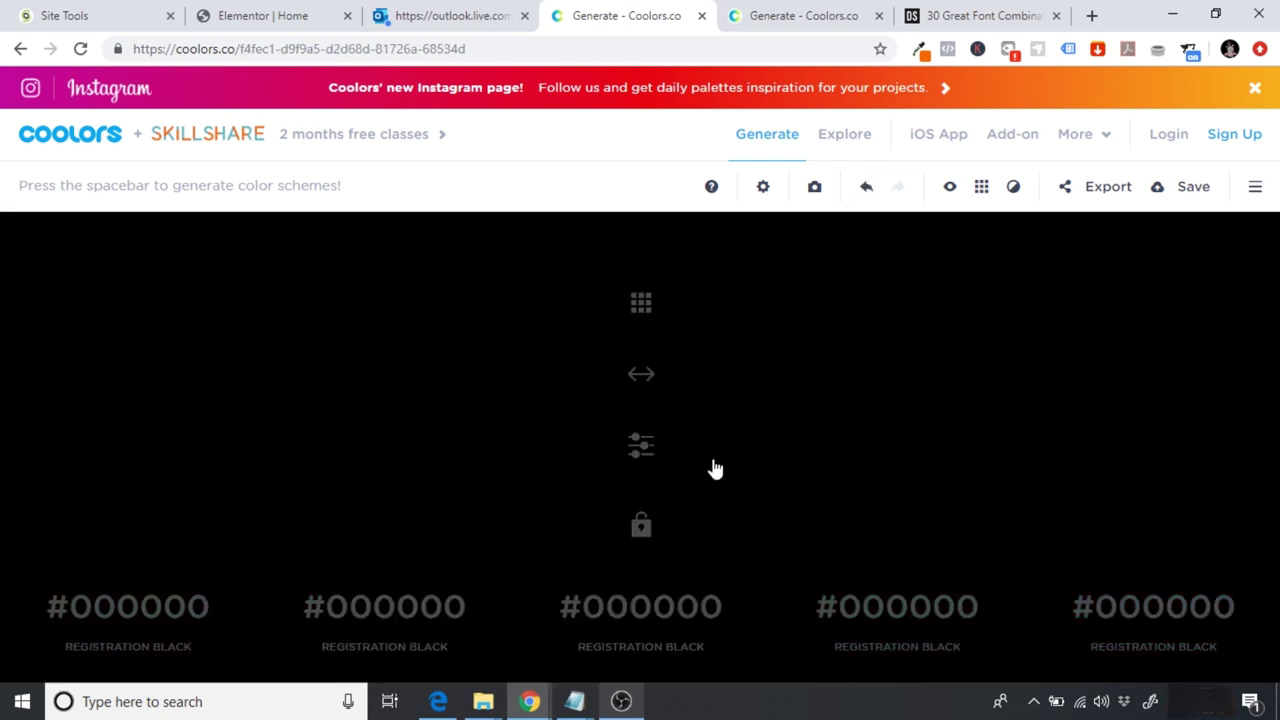
{"action": "key", "text": "space"}
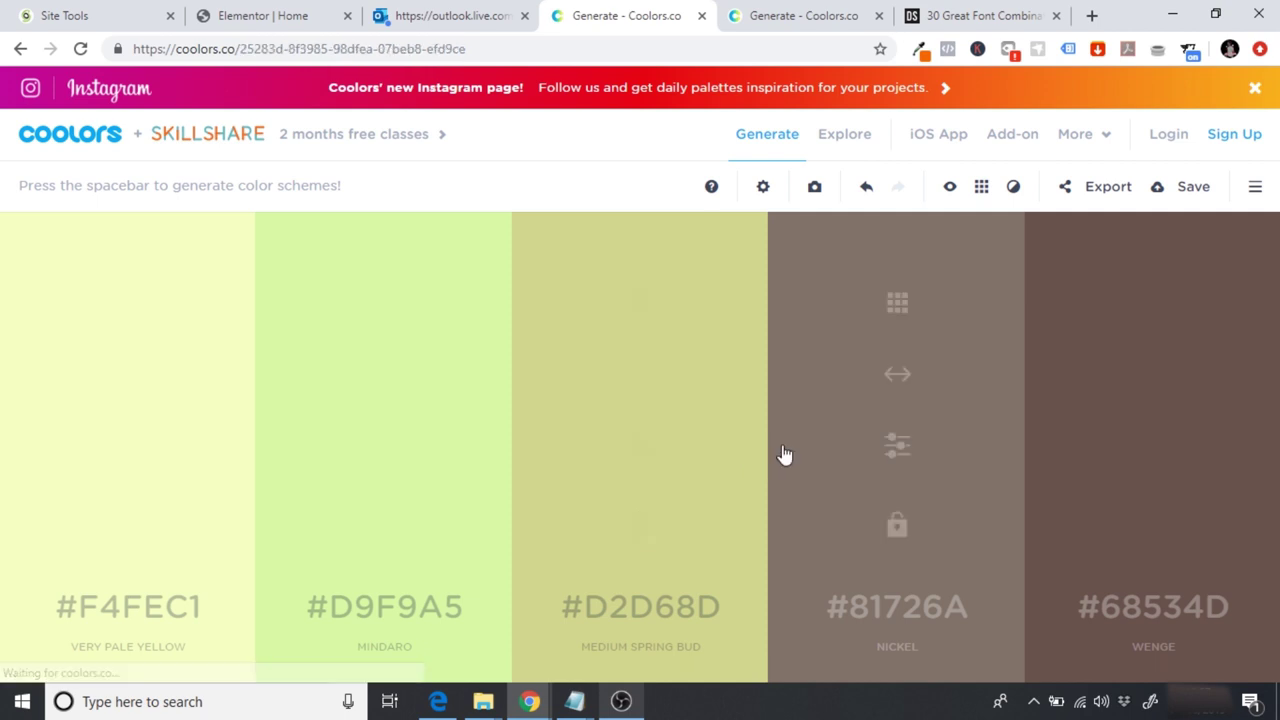
{"action": "key", "text": "space"}
{"action": "key", "text": "space"}
{"action": "key", "text": "space"}
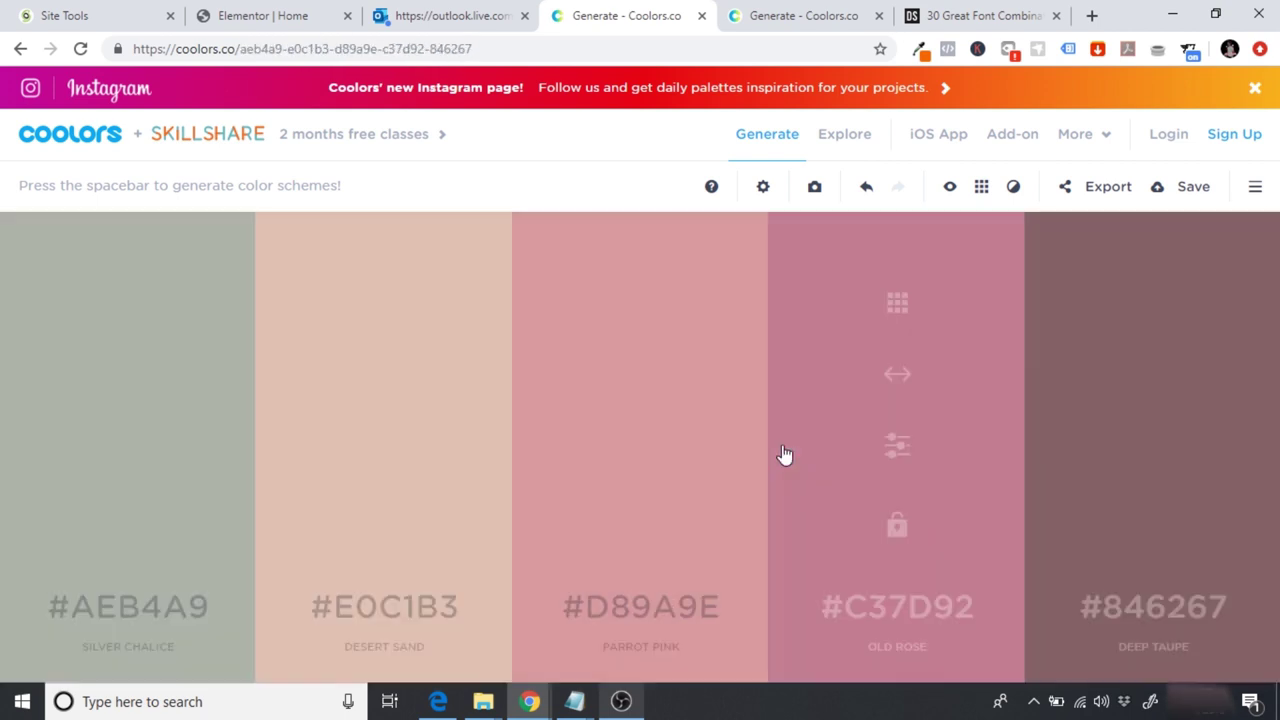
{"action": "key", "text": "space"}
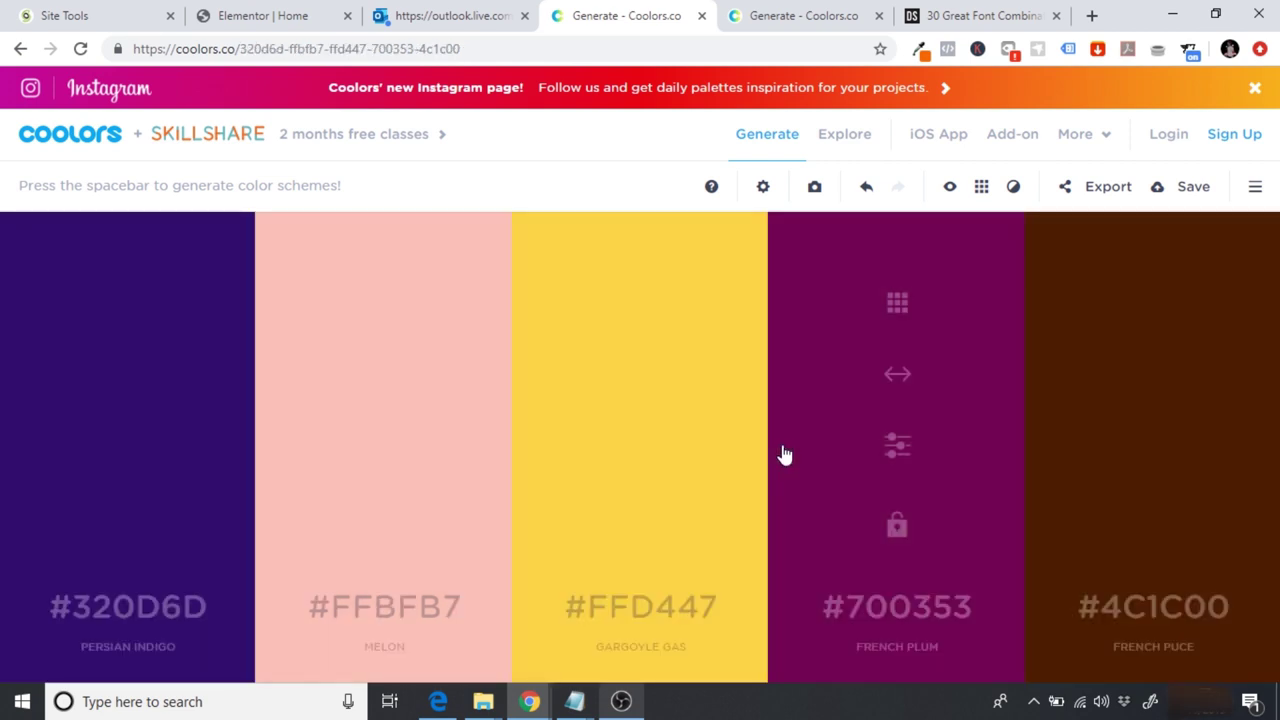
{"action": "key", "text": "space"}
{"action": "key", "text": "space"}
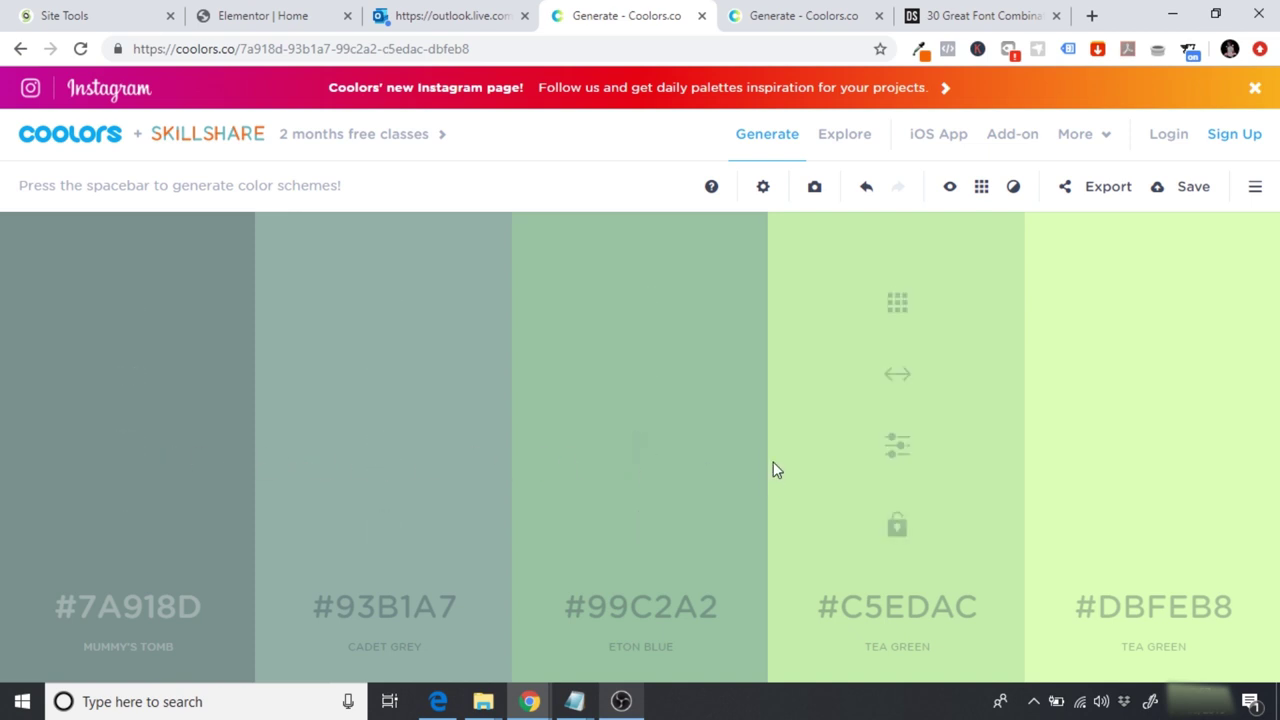
{"action": "key", "text": "space"}
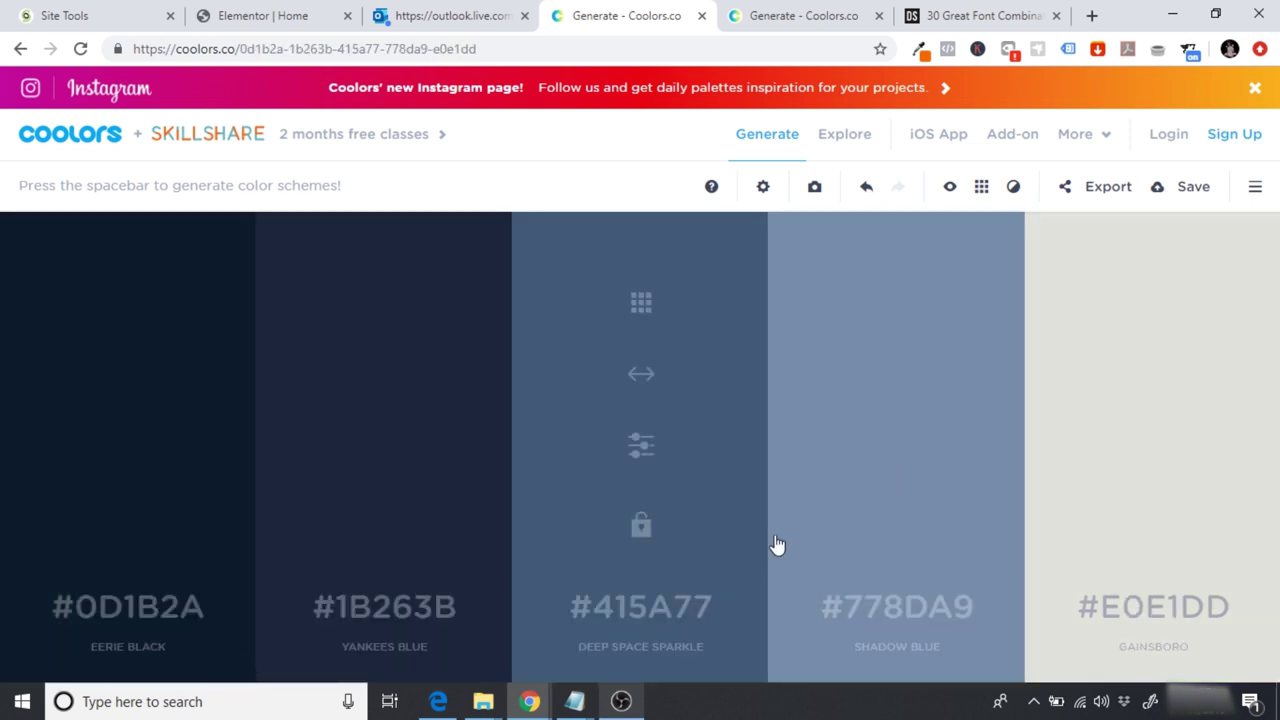
{"action": "key", "text": "space"}
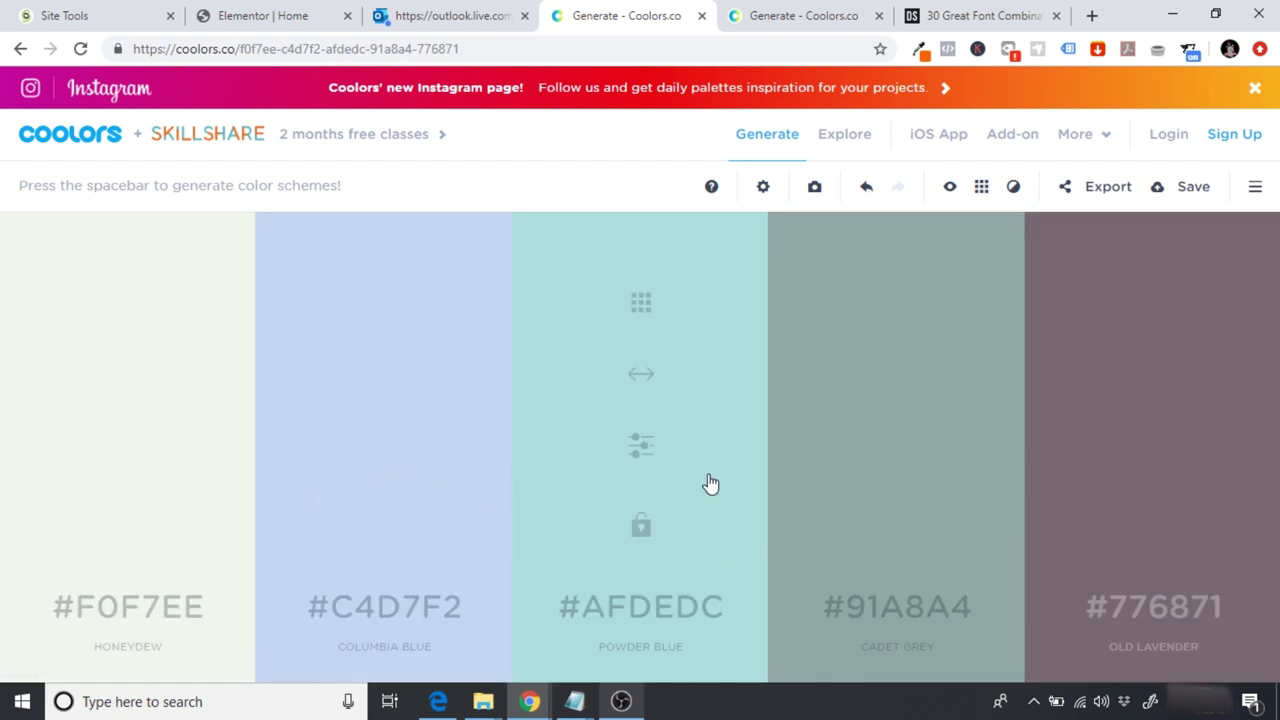
{"action": "key", "text": "space"}
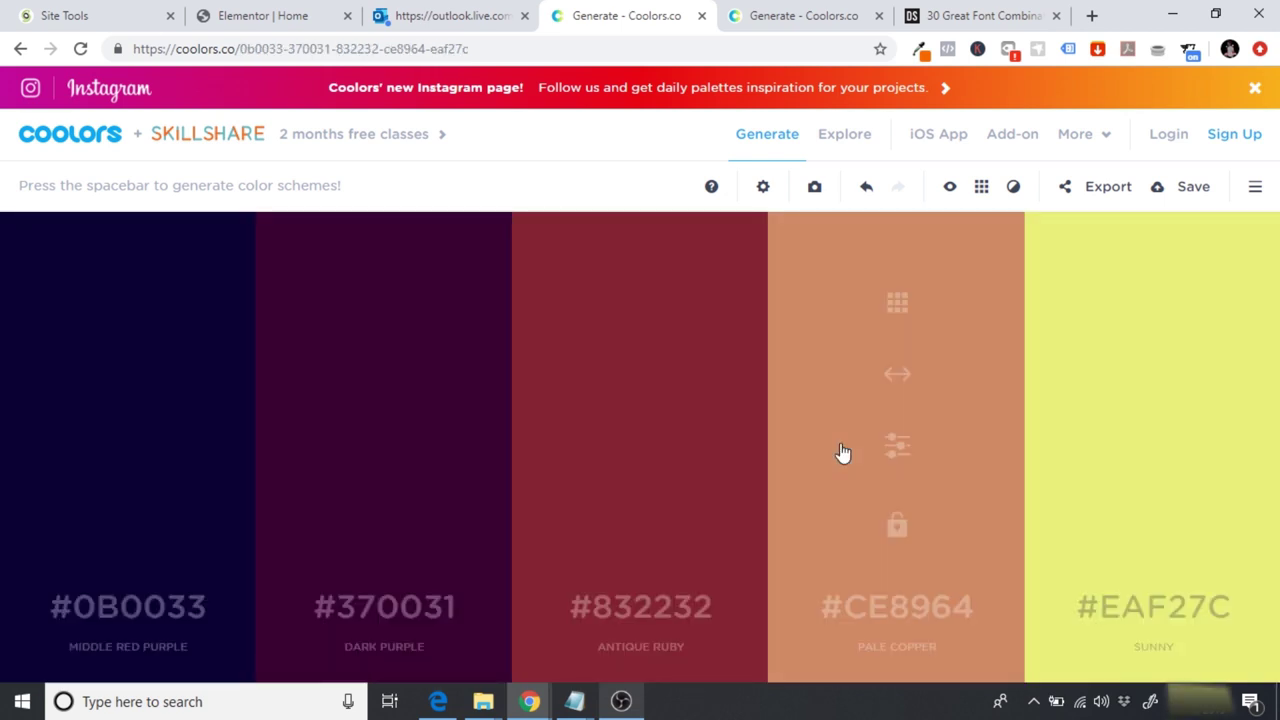
{"action": "key", "text": "space"}
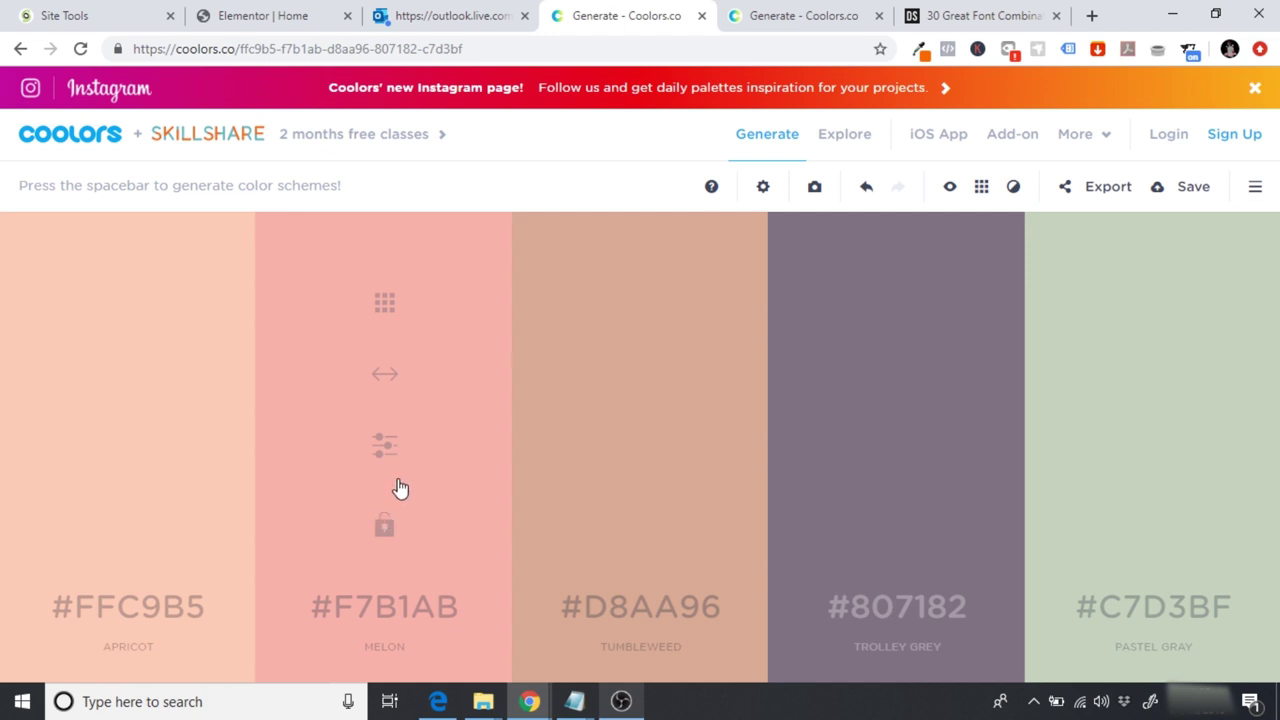
Step: Compare the orange #FF6700 and teal blue #33658A palette against the Elementor Home page
{"action": "left_click", "coordinate": [822, 12]}
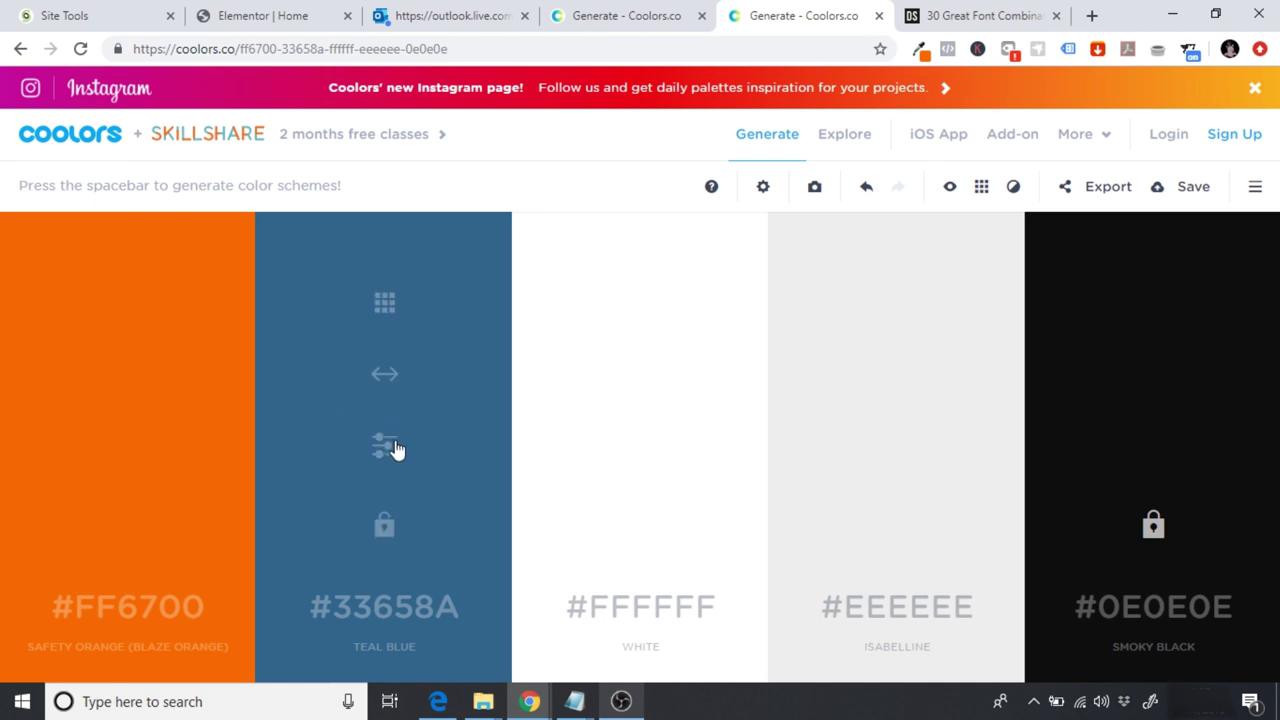
{"action": "left_click", "coordinate": [253, 25]}
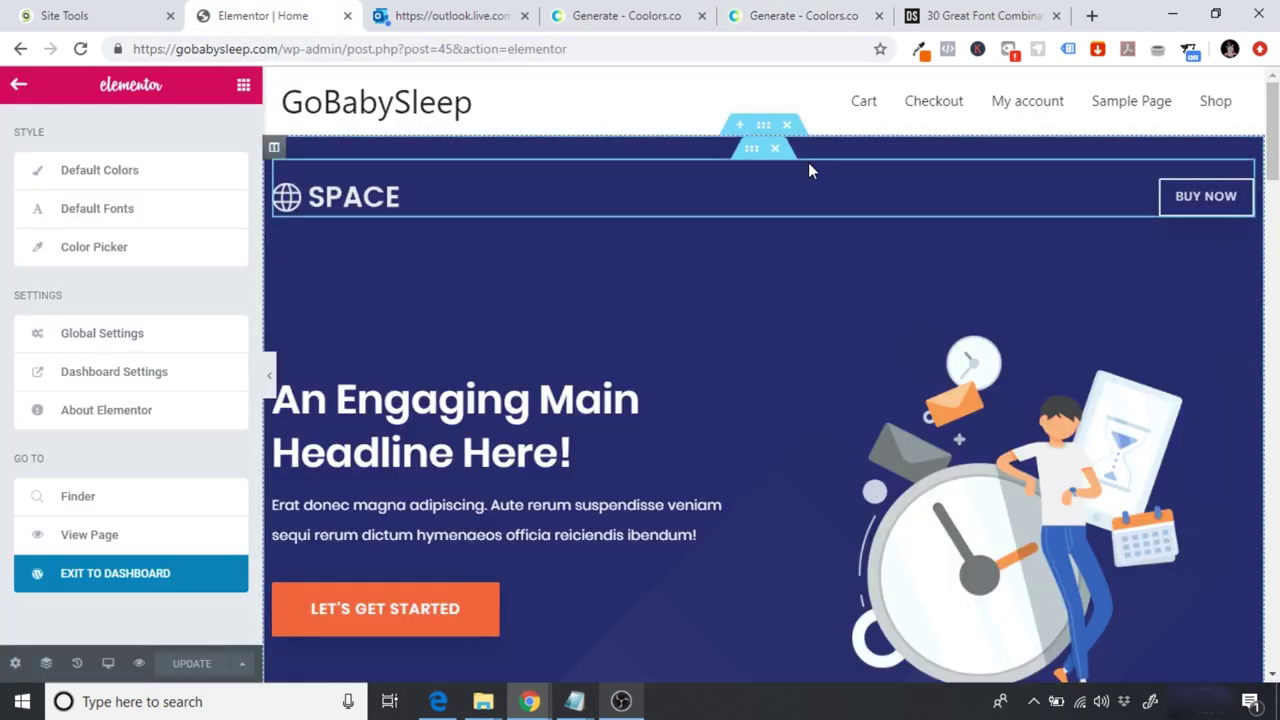
{"action": "left_click", "coordinate": [770, 17]}
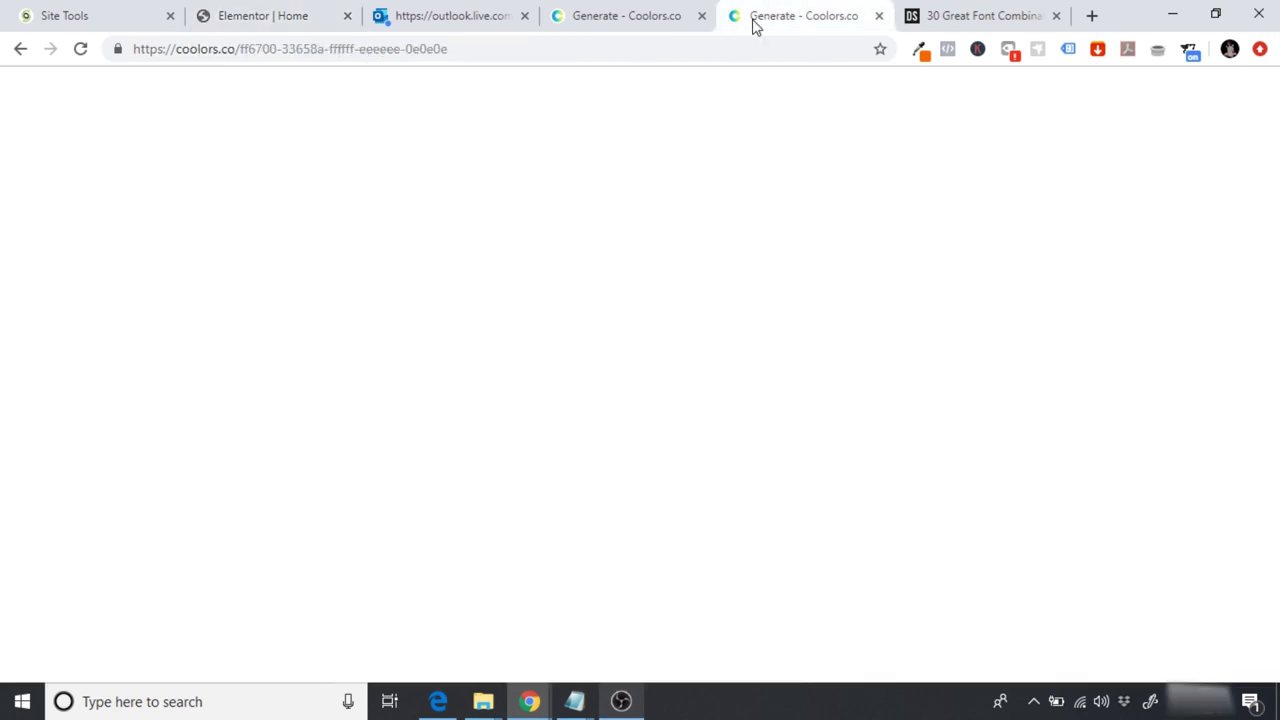
{"action": "left_click", "coordinate": [294, 15]}
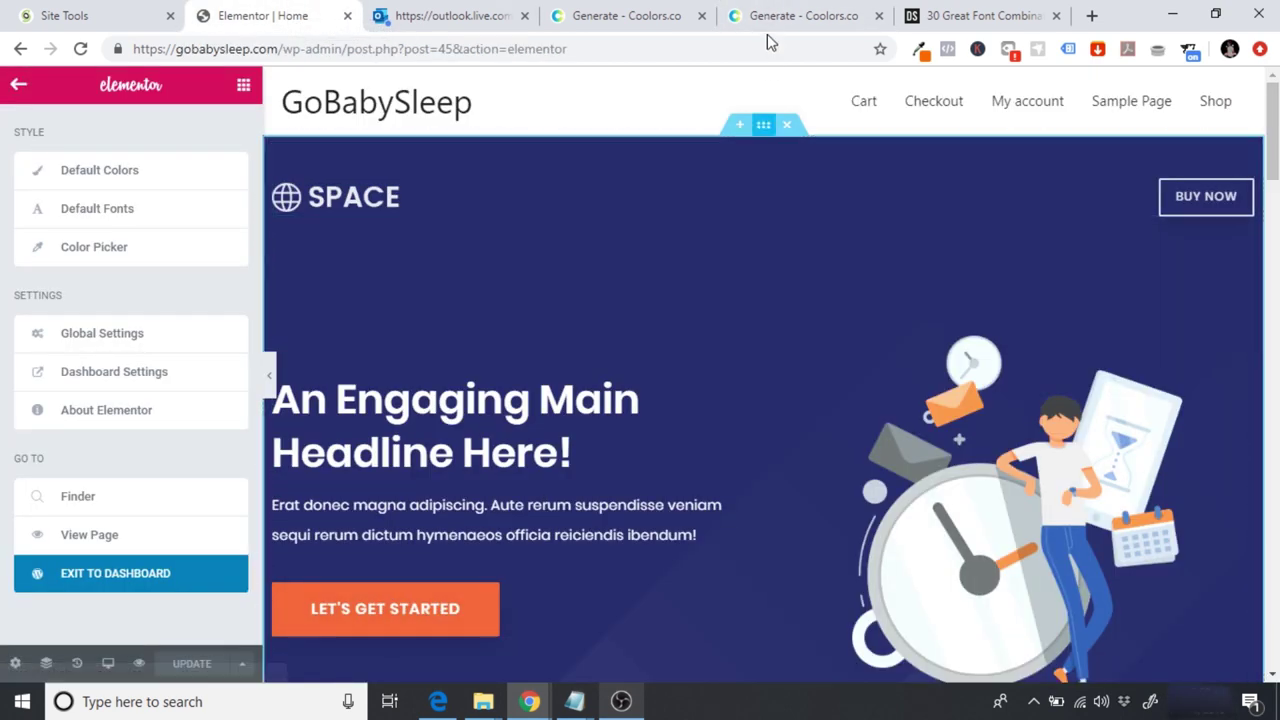
Step: Scroll the Home page down to its Features section, then view the orange and teal blue palette
{"action": "left_click", "coordinate": [652, 12]}
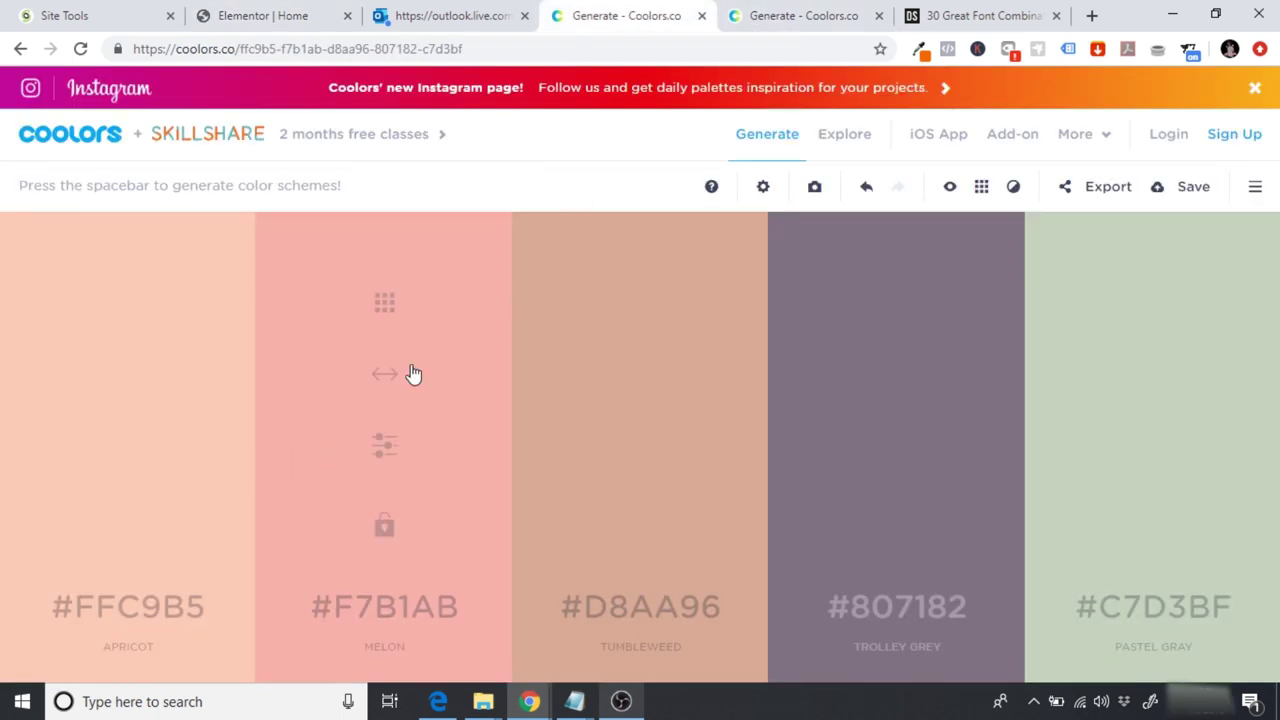
{"action": "left_click", "coordinate": [284, 10]}
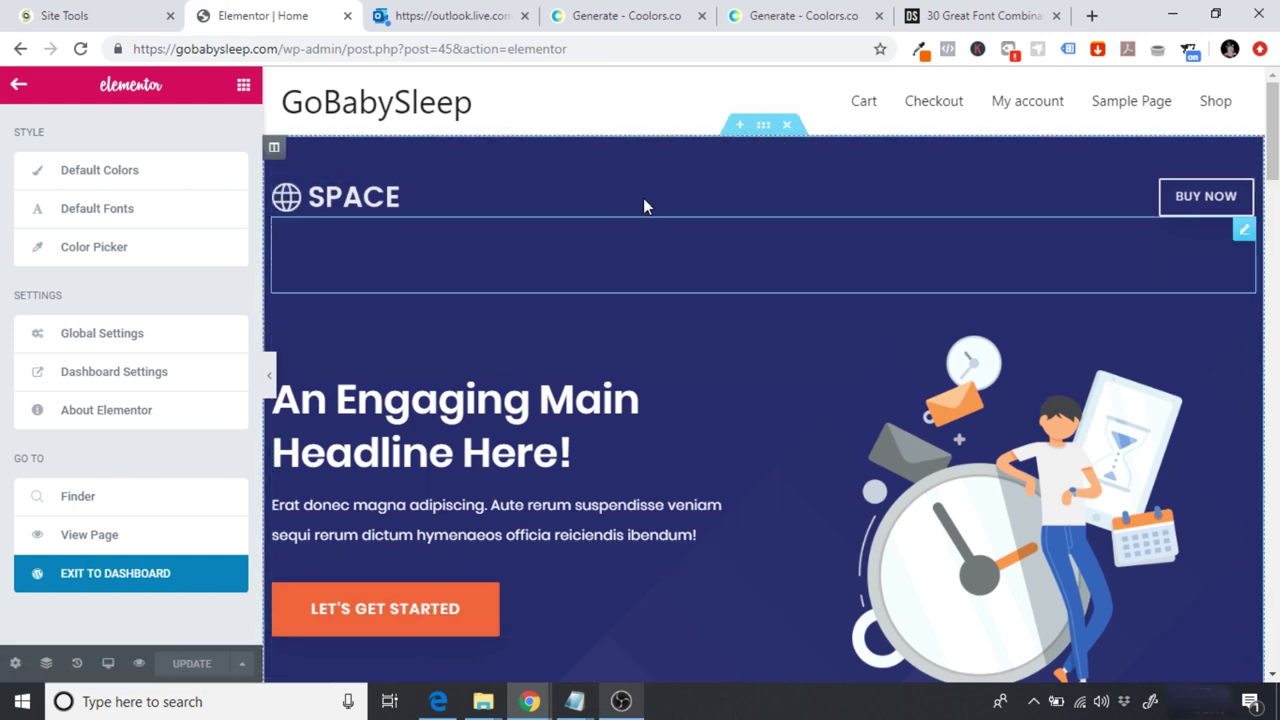
{"action": "left_click_drag", "start_coordinate": [1273, 145], "coordinate": [1275, 316]}
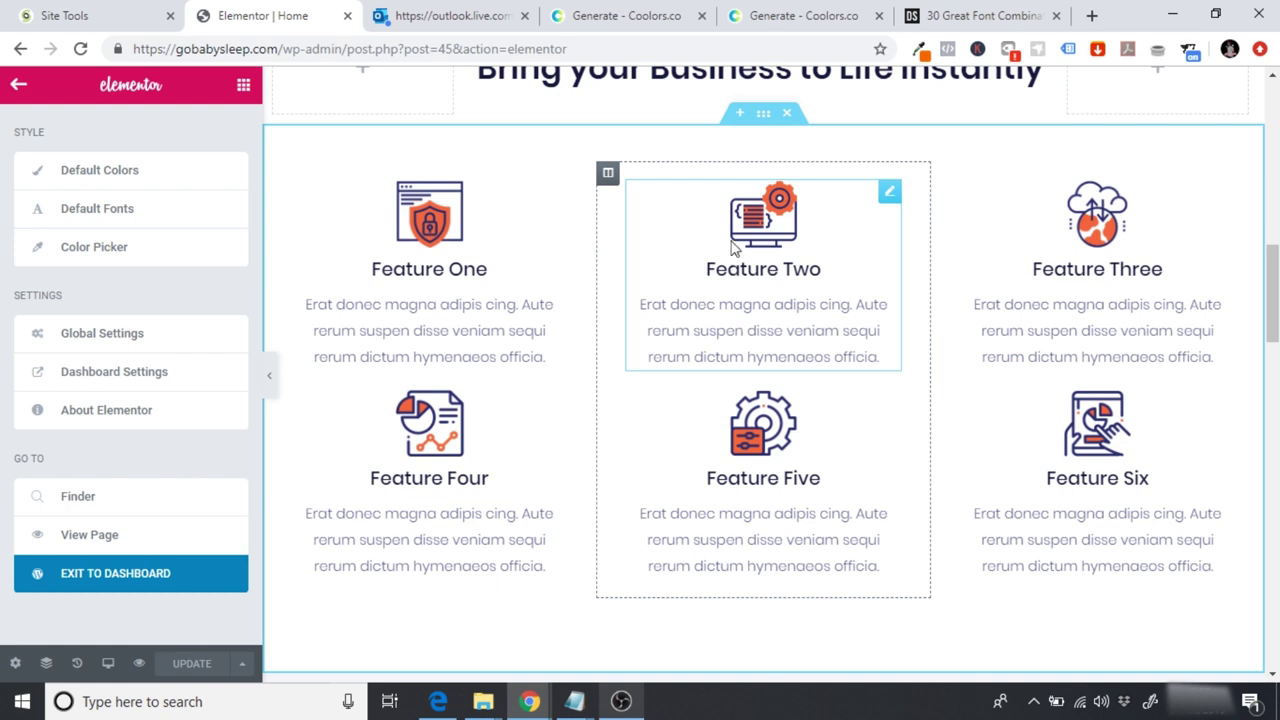
{"action": "left_click", "coordinate": [828, 12]}
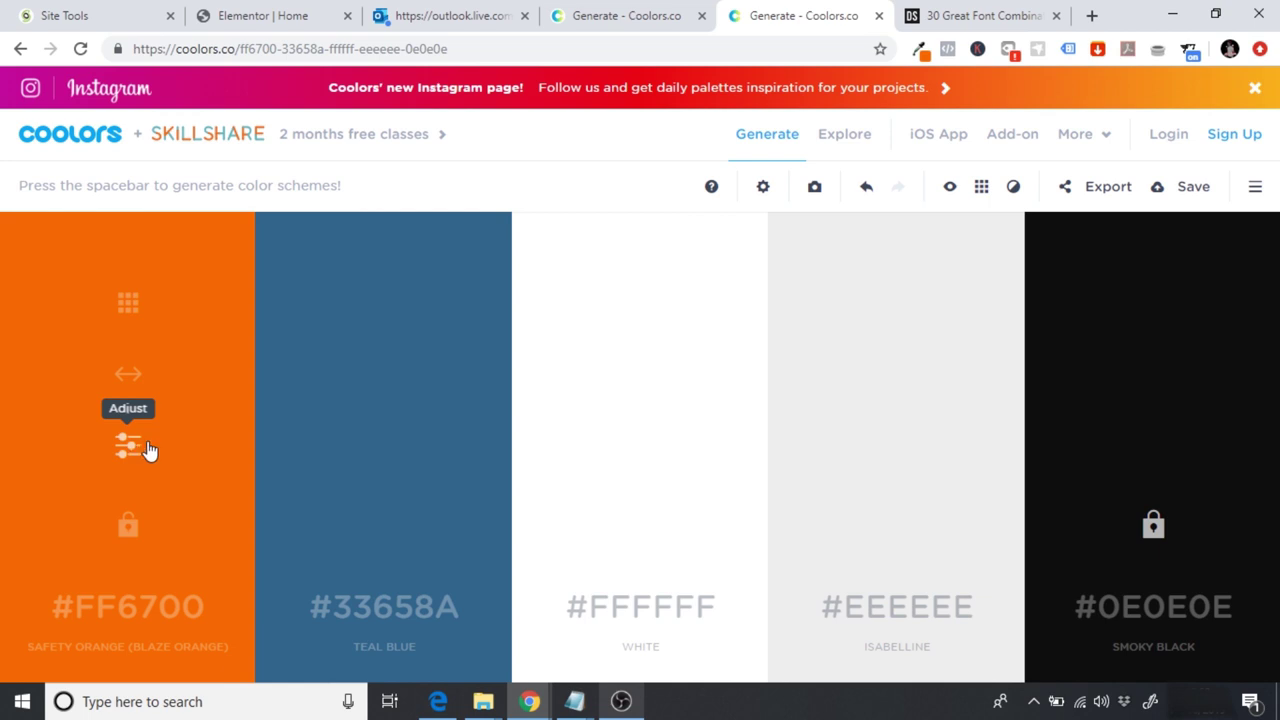
Step: Generate new palettes in the other Coolors tab and lock the Royal Blue and Coral Red colours
{"action": "left_click", "coordinate": [600, 8]}
{"action": "mouse_move", "coordinate": [575, 529]}
{"action": "key", "text": "space"}
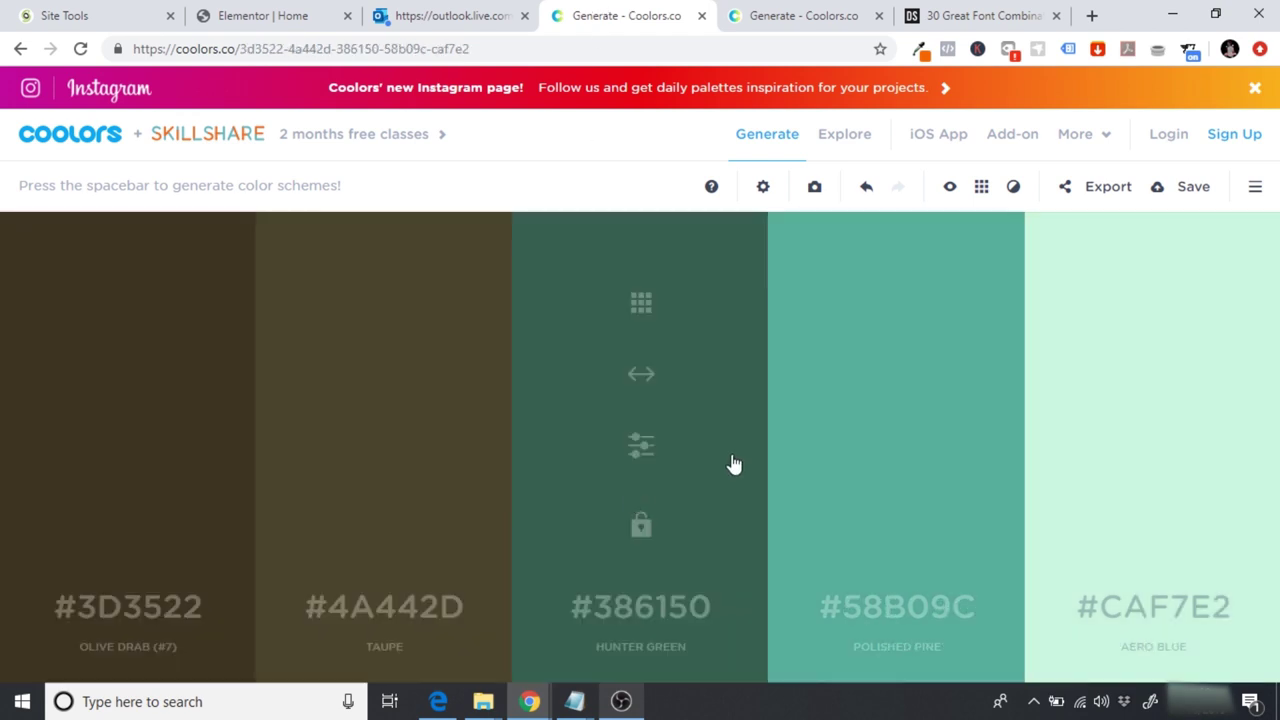
{"action": "key", "text": "space"}
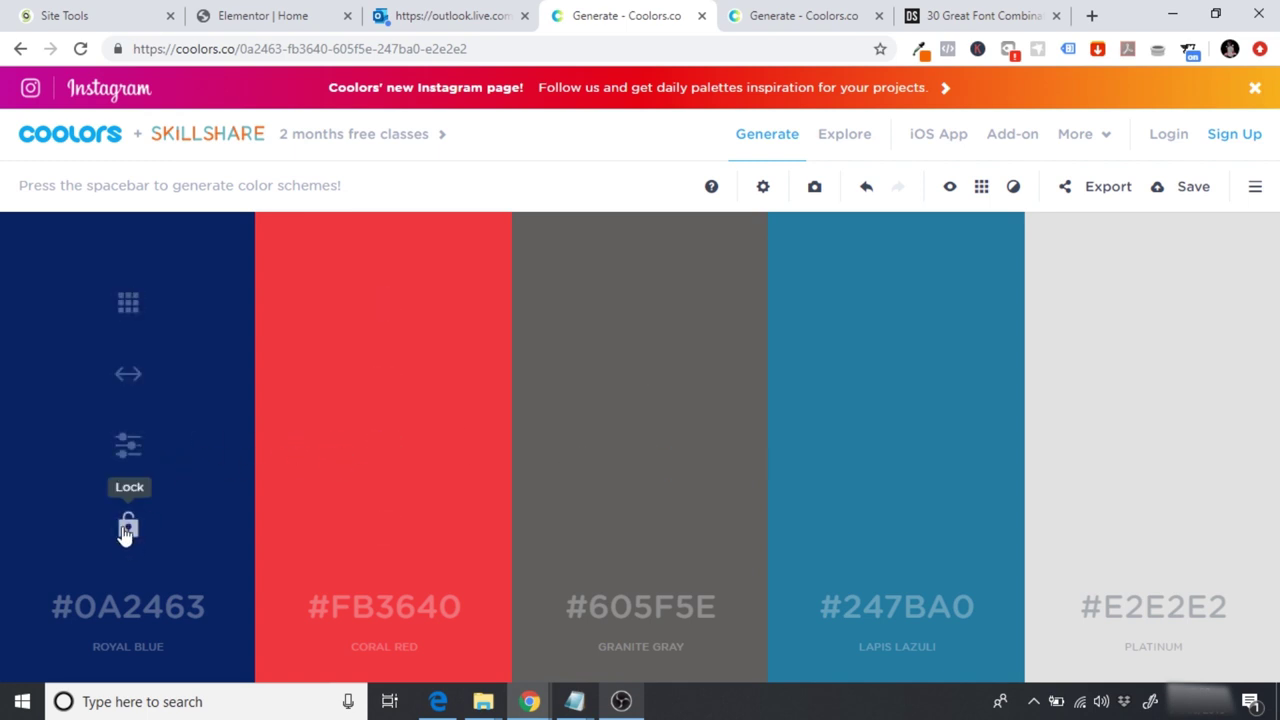
{"action": "left_click", "coordinate": [128, 528]}
{"action": "left_click", "coordinate": [386, 527]}
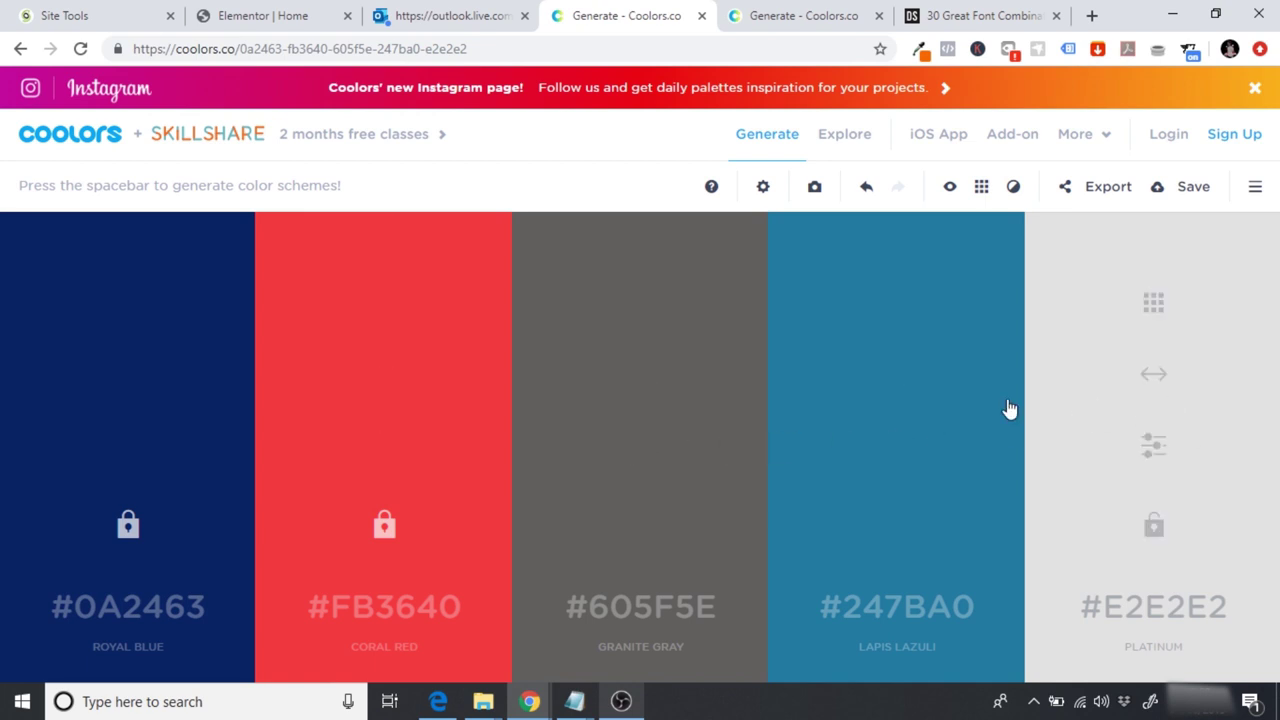
Step: Compare the orange, teal and smoky black palette with the GoBabySleep page being edited
{"action": "left_click", "coordinate": [763, 11]}
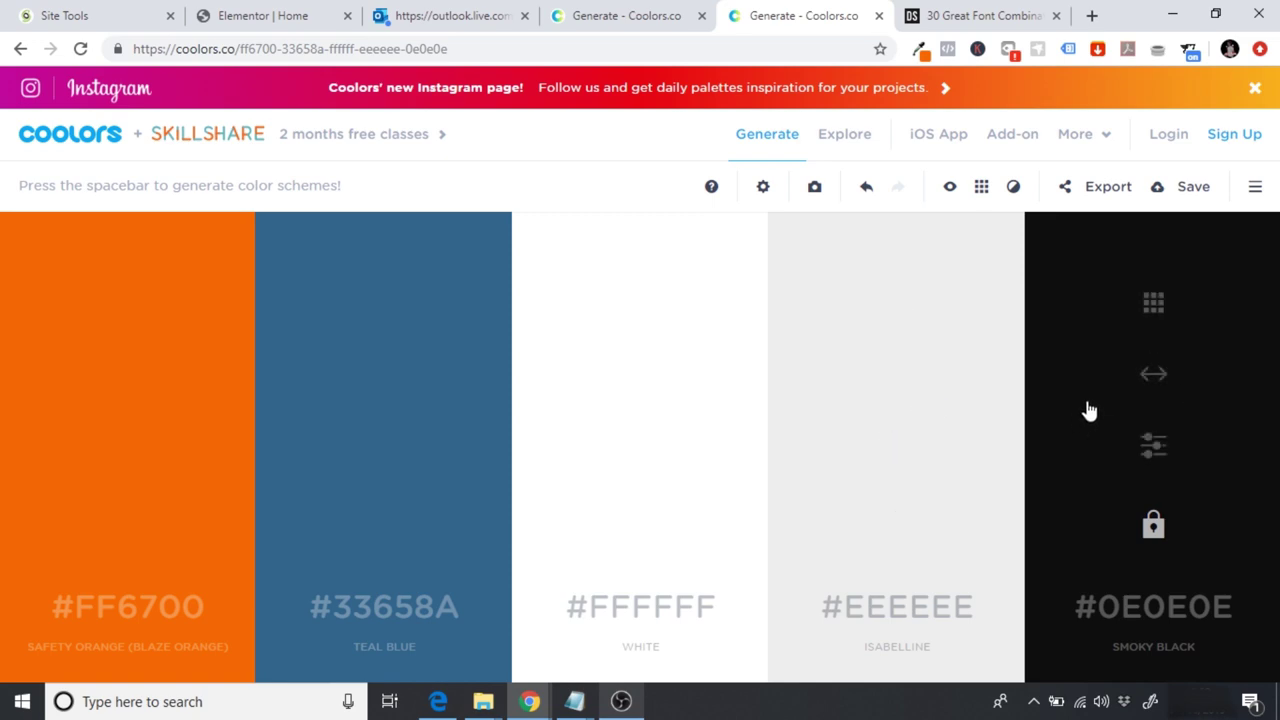
{"action": "left_click", "coordinate": [267, 12]}
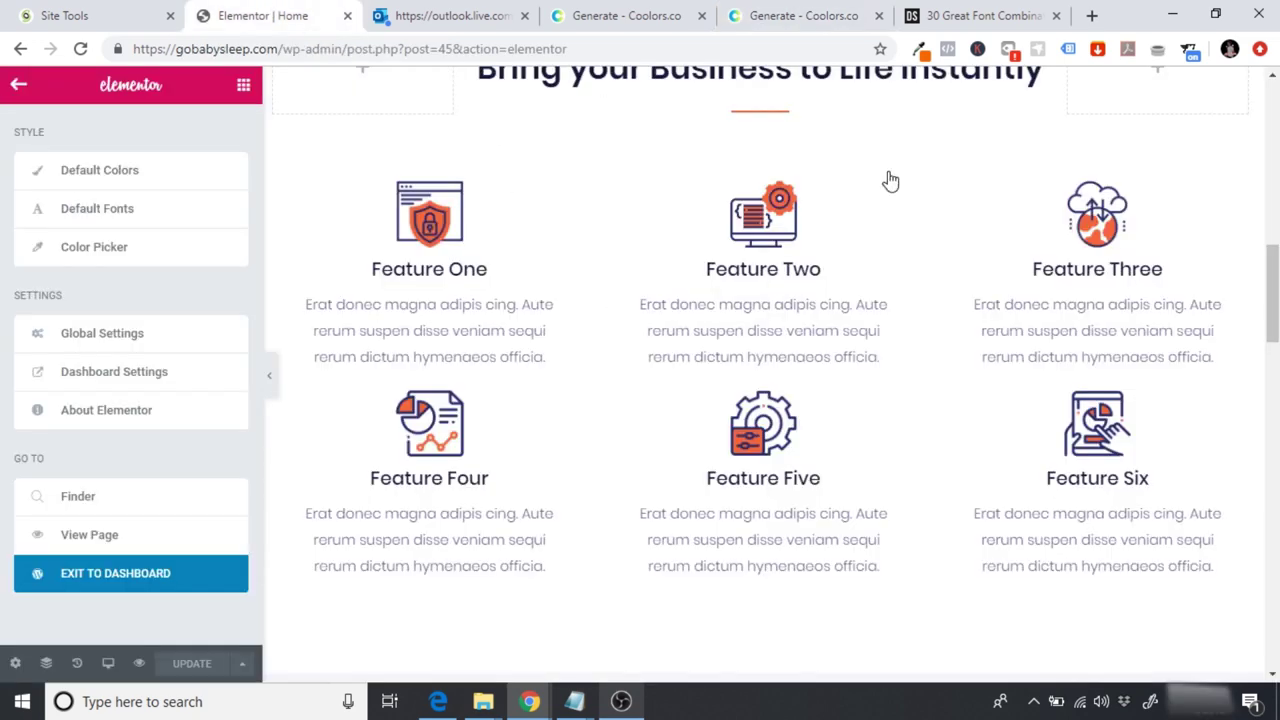
{"action": "left_click_drag", "start_coordinate": [1273, 270], "coordinate": [1274, 120]}
{"action": "left_click", "coordinate": [818, 8]}
{"action": "mouse_move", "coordinate": [370, 427]}
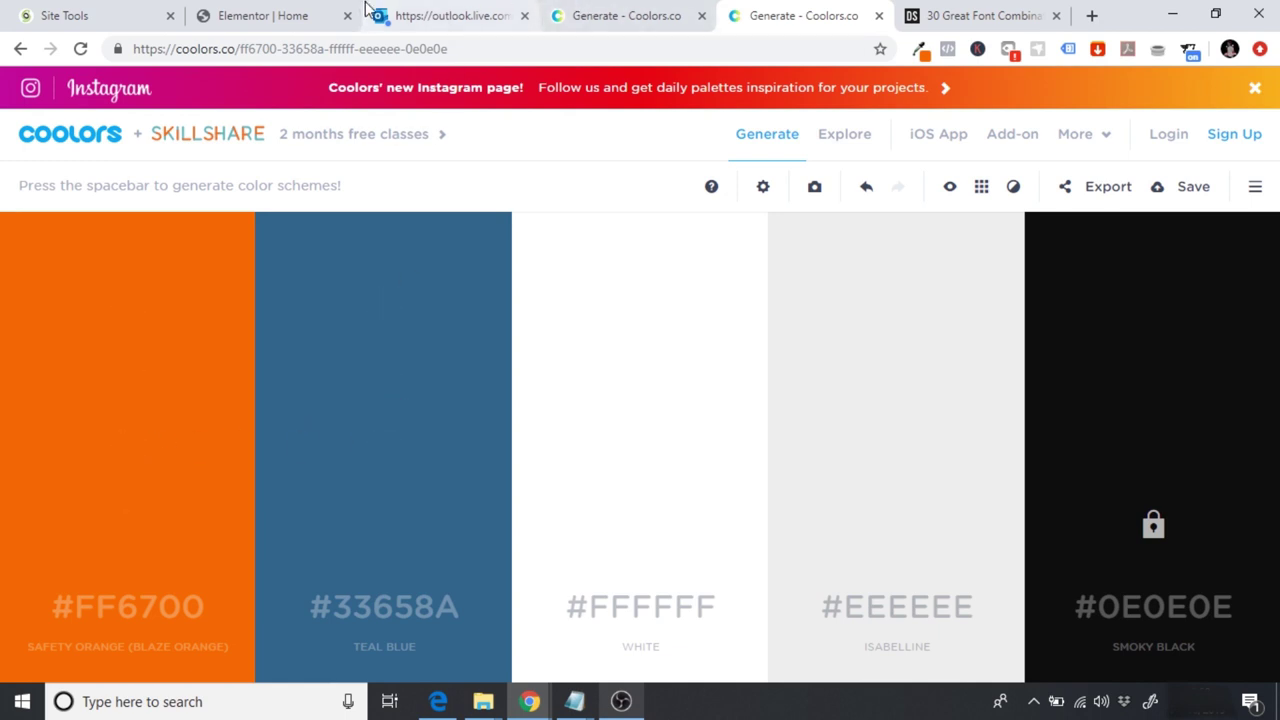
Step: Scroll through the GoBabySleep Home page, then view the royal blue and coral red palette
{"action": "left_click", "coordinate": [296, 10]}
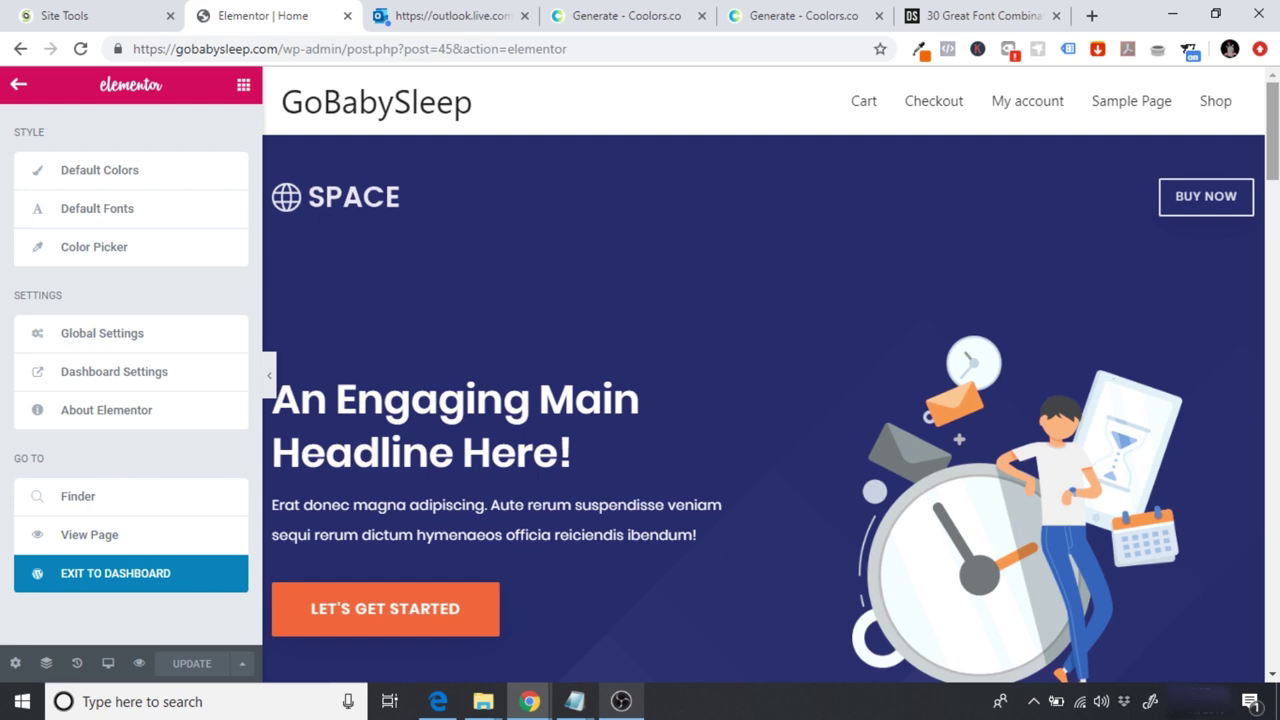
{"action": "scroll", "coordinate": [763, 370], "scroll_direction": "down", "scroll_amount": 5}
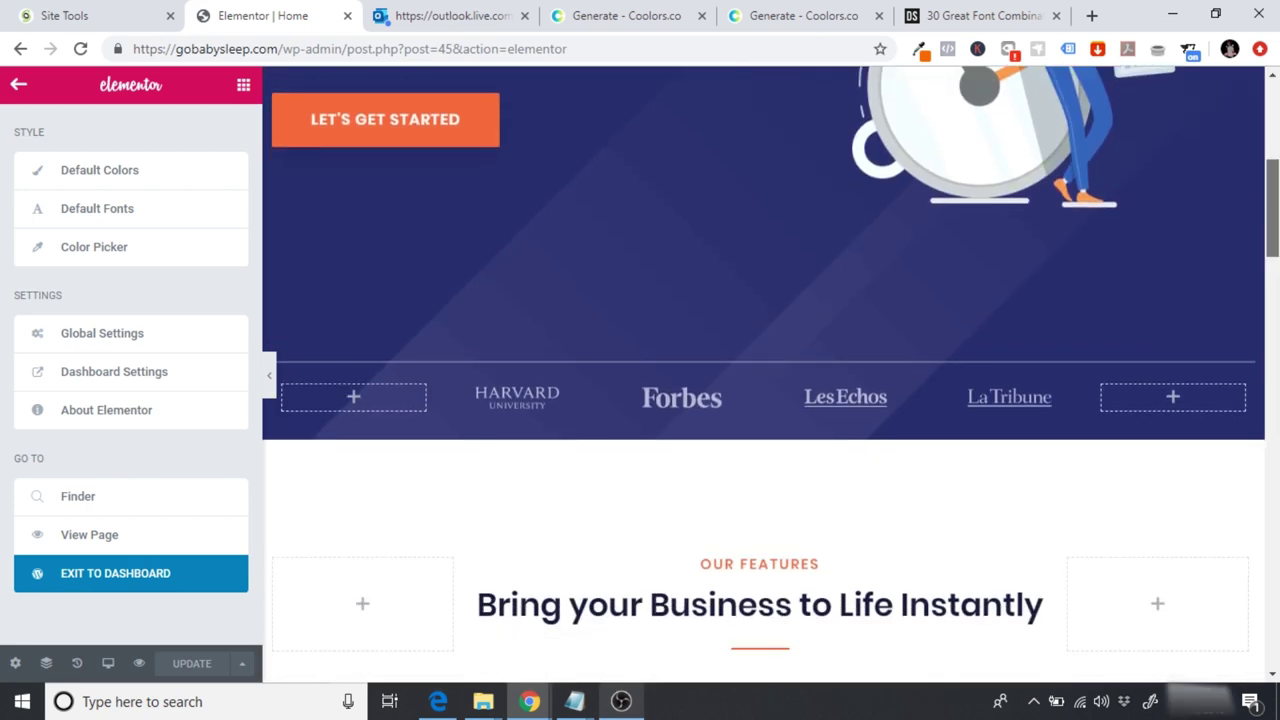
{"action": "scroll", "coordinate": [763, 370], "scroll_direction": "down", "scroll_amount": 4}
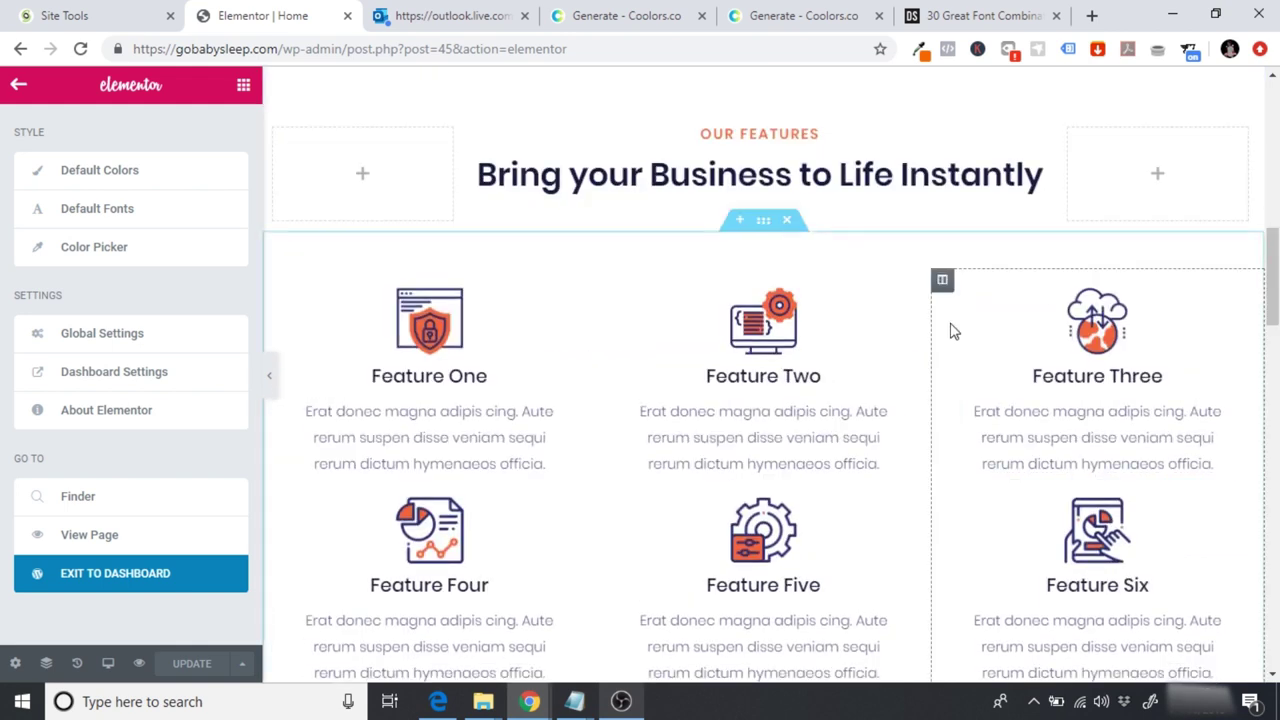
{"action": "left_click_drag", "start_coordinate": [1275, 270], "coordinate": [1275, 130]}
{"action": "left_click", "coordinate": [640, 16]}
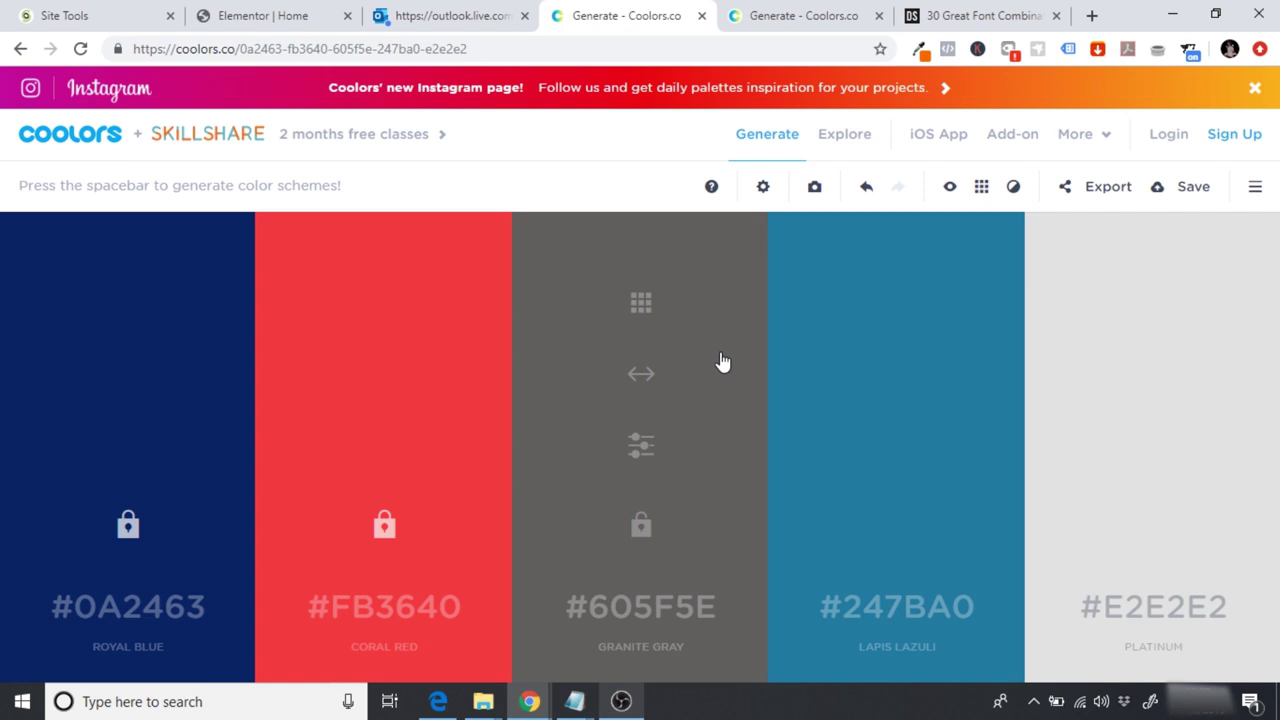
Step: Open the 30 Great Font Combinations article and scroll to League Spartan with Libre Baskerville
{"action": "left_click", "coordinate": [975, 15]}
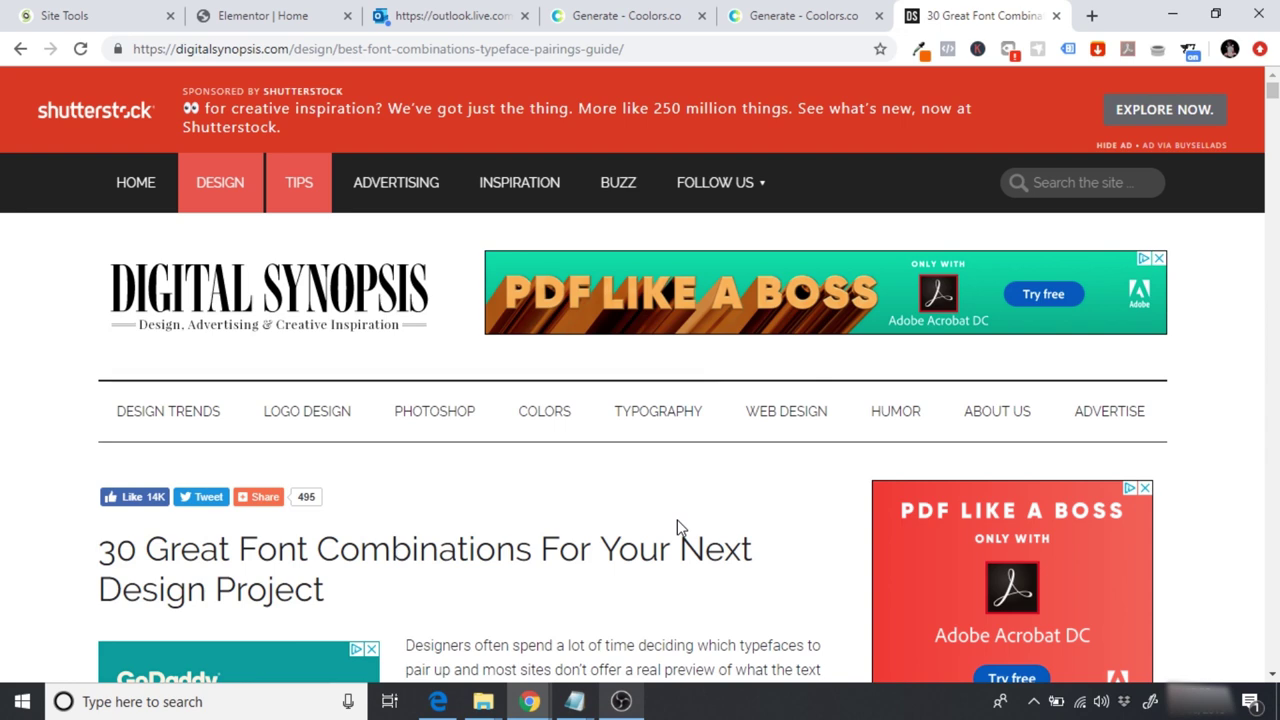
{"action": "scroll", "coordinate": [677, 522], "scroll_direction": "down", "scroll_amount": 3}
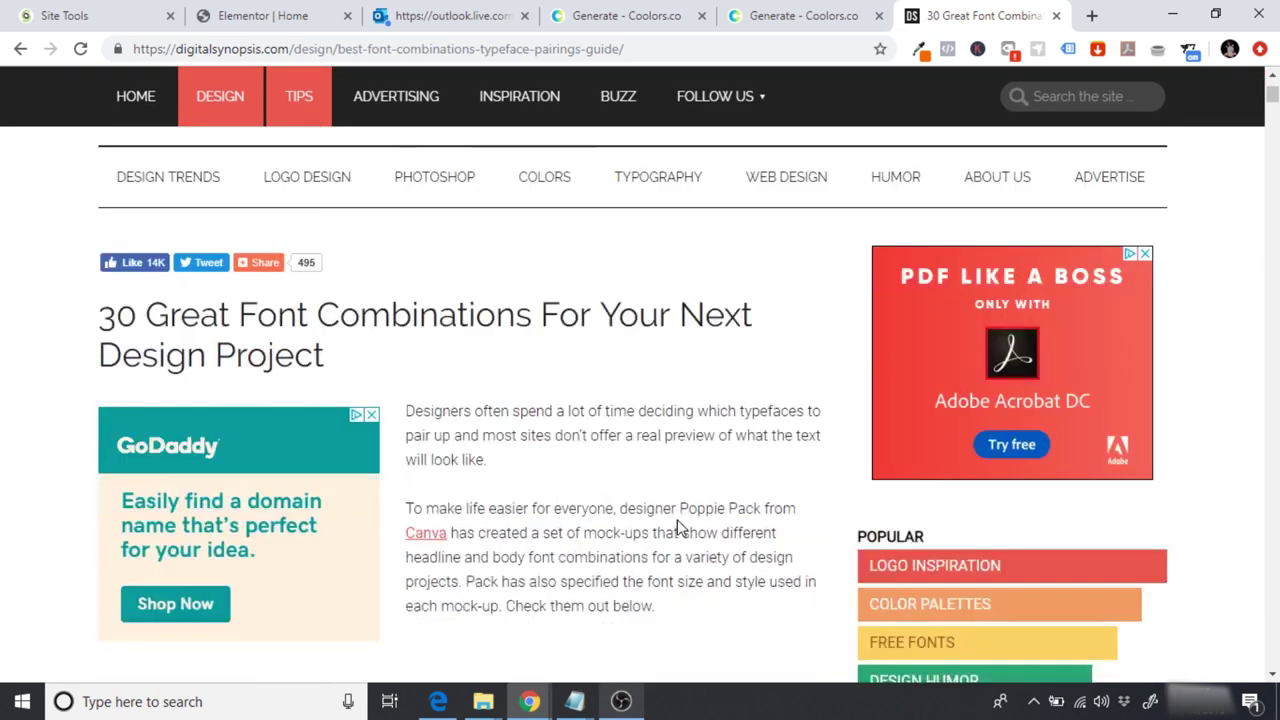
{"action": "scroll", "coordinate": [678, 527], "scroll_direction": "down", "scroll_amount": 1}
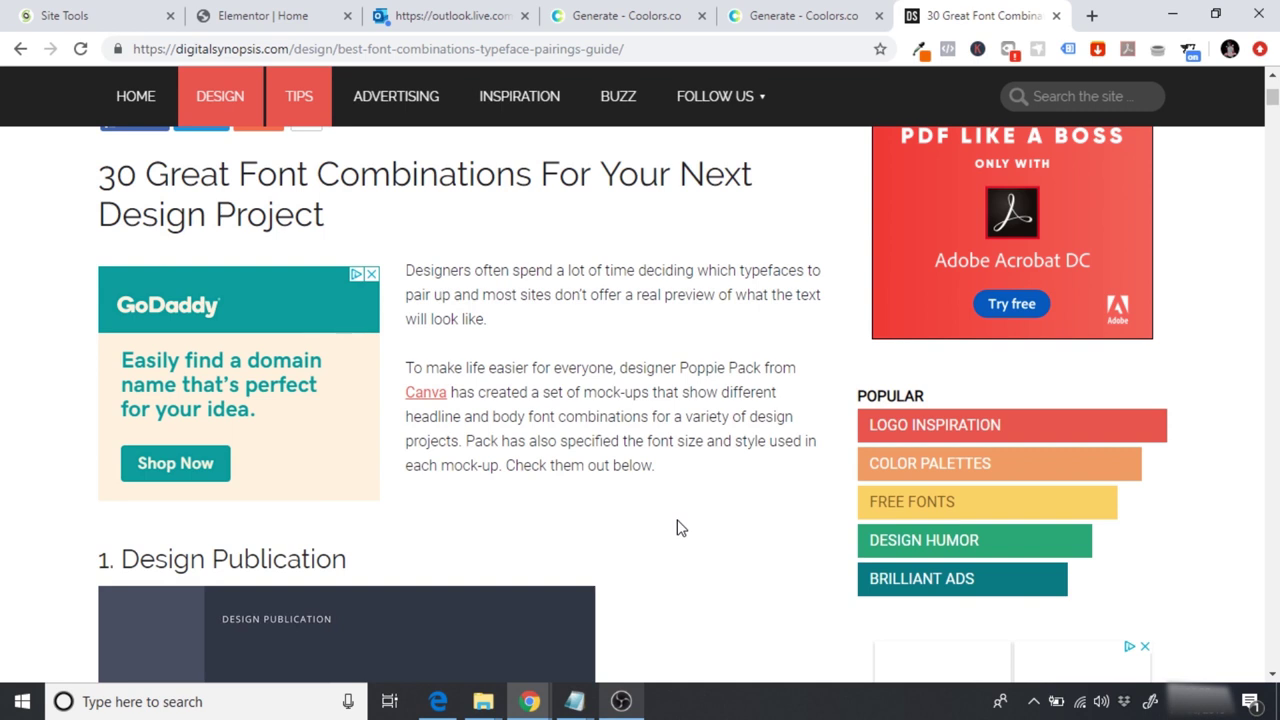
{"action": "scroll", "coordinate": [677, 527], "scroll_direction": "down", "scroll_amount": 3}
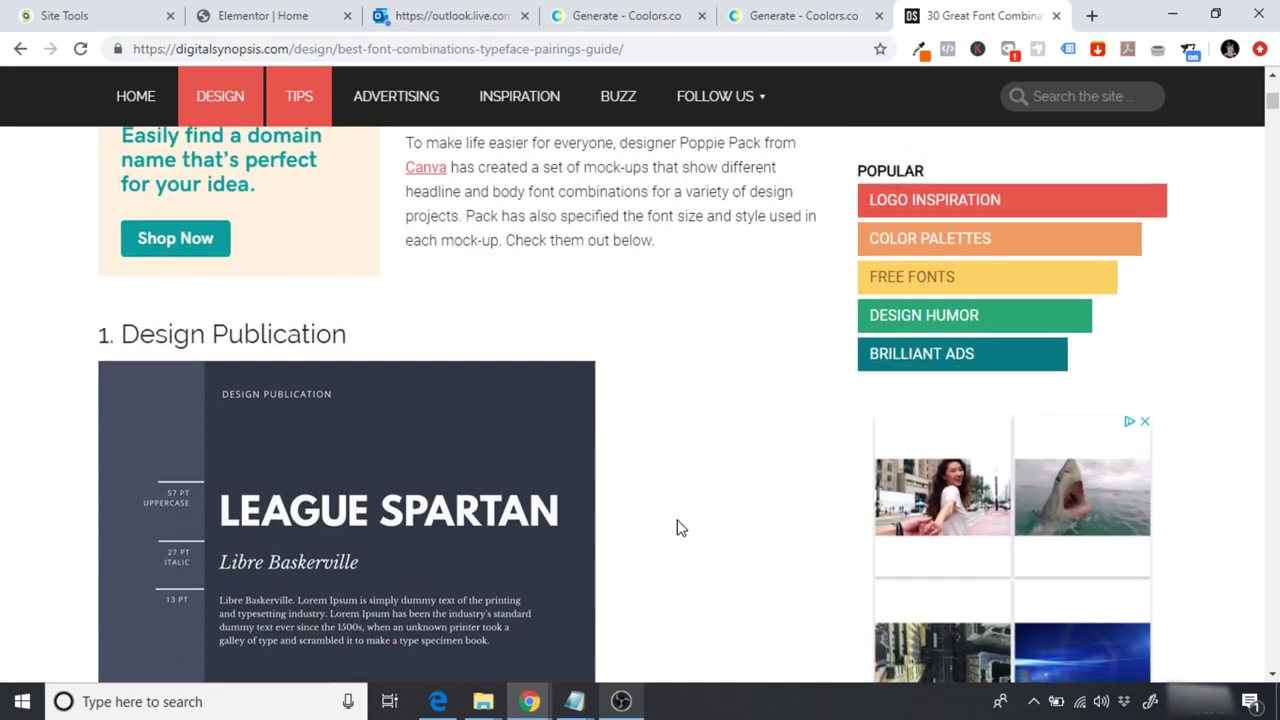
{"action": "scroll", "coordinate": [677, 527], "scroll_direction": "up", "scroll_amount": 2}
{"action": "scroll", "coordinate": [677, 527], "scroll_direction": "up", "scroll_amount": 5}
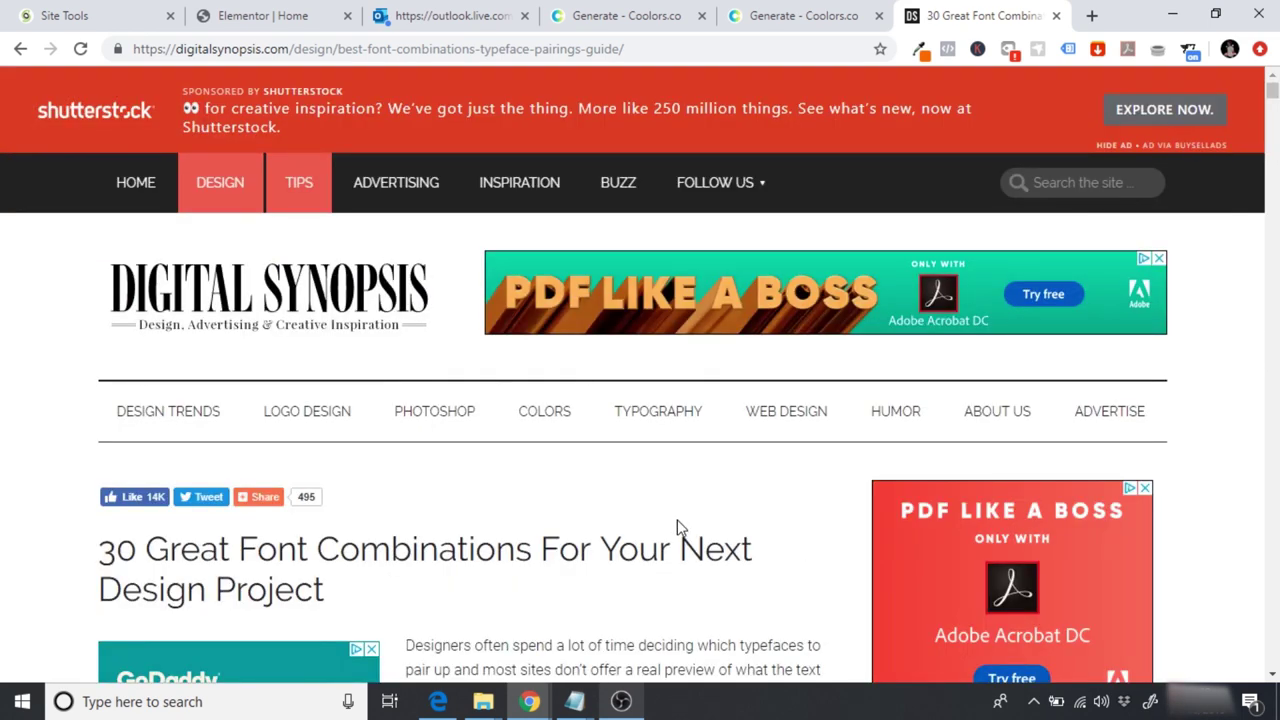
{"action": "scroll", "coordinate": [677, 527], "scroll_direction": "down", "scroll_amount": 1}
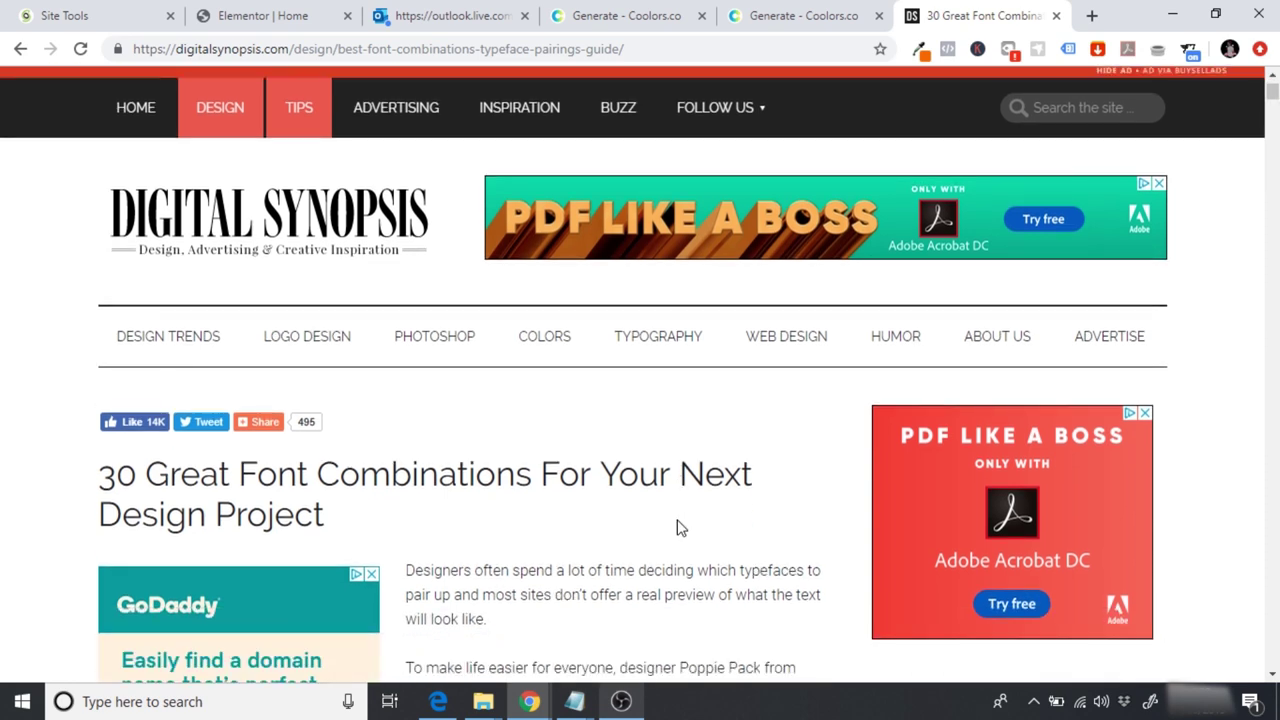
{"action": "scroll", "coordinate": [677, 527], "scroll_direction": "down", "scroll_amount": 5}
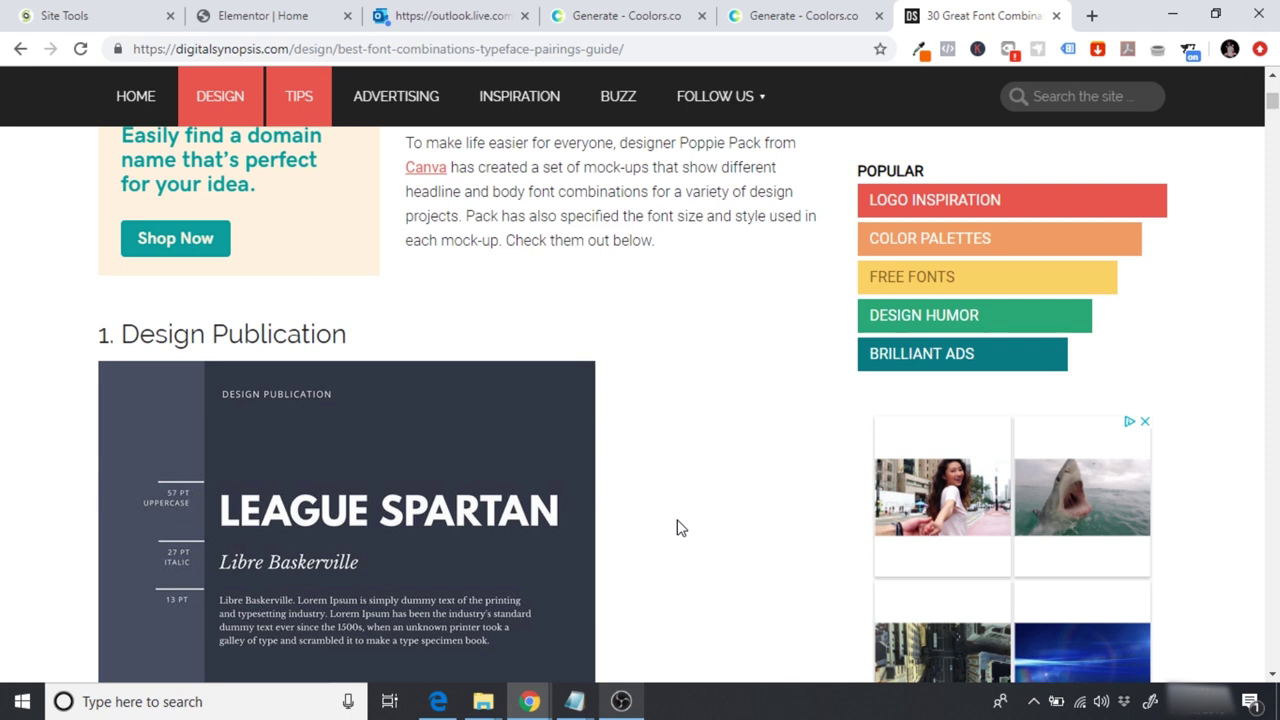
Step: Browse the font pairings past Cinzel and Quattrocento to 16. Form and Function, glancing at the saved palette
{"action": "scroll", "coordinate": [677, 527], "scroll_direction": "down", "scroll_amount": 1}
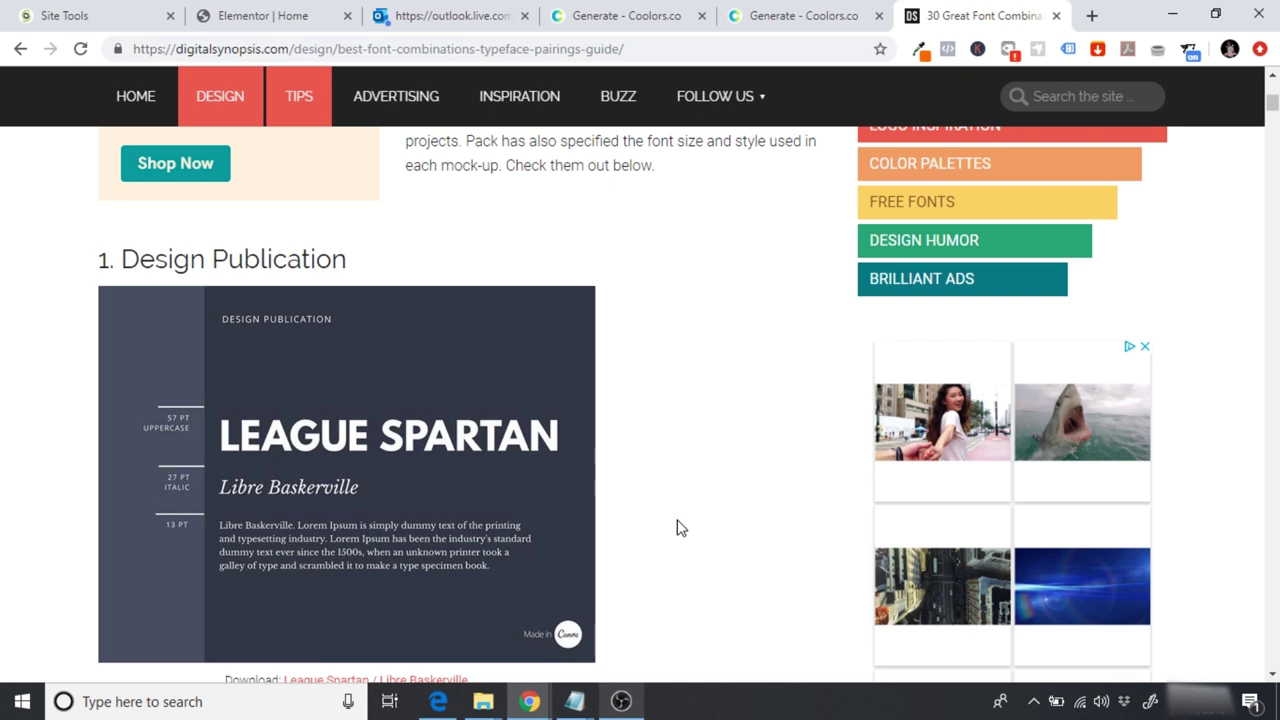
{"action": "scroll", "coordinate": [677, 527], "scroll_direction": "down", "scroll_amount": 8}
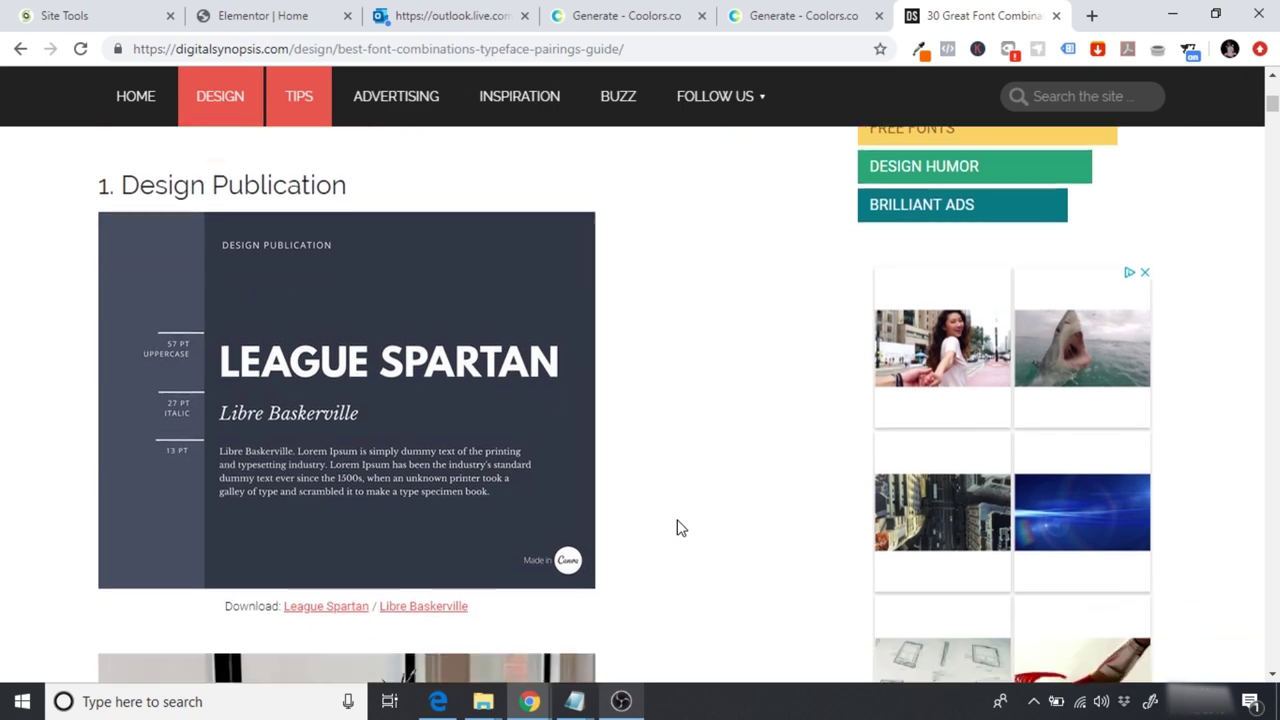
{"action": "scroll", "coordinate": [677, 527], "scroll_direction": "down", "scroll_amount": 4}
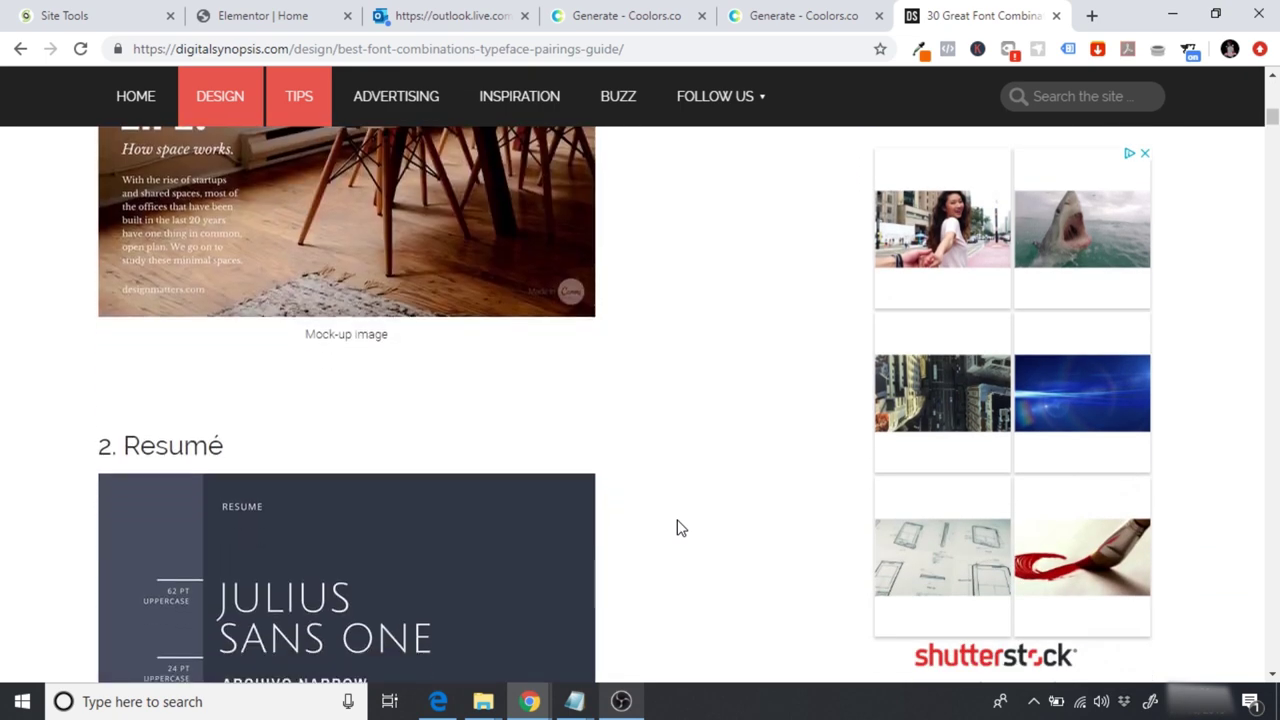
{"action": "scroll", "coordinate": [677, 527], "scroll_direction": "down", "scroll_amount": 10}
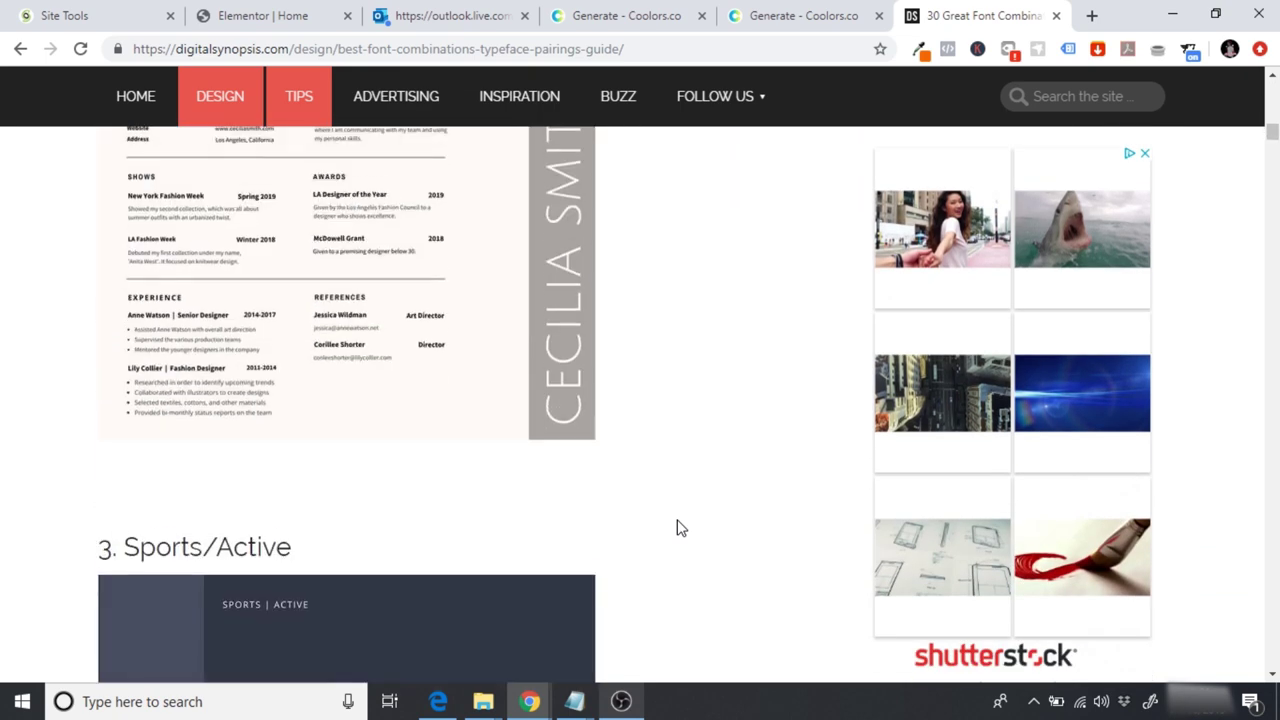
{"action": "scroll", "coordinate": [677, 527], "scroll_direction": "up", "scroll_amount": 1}
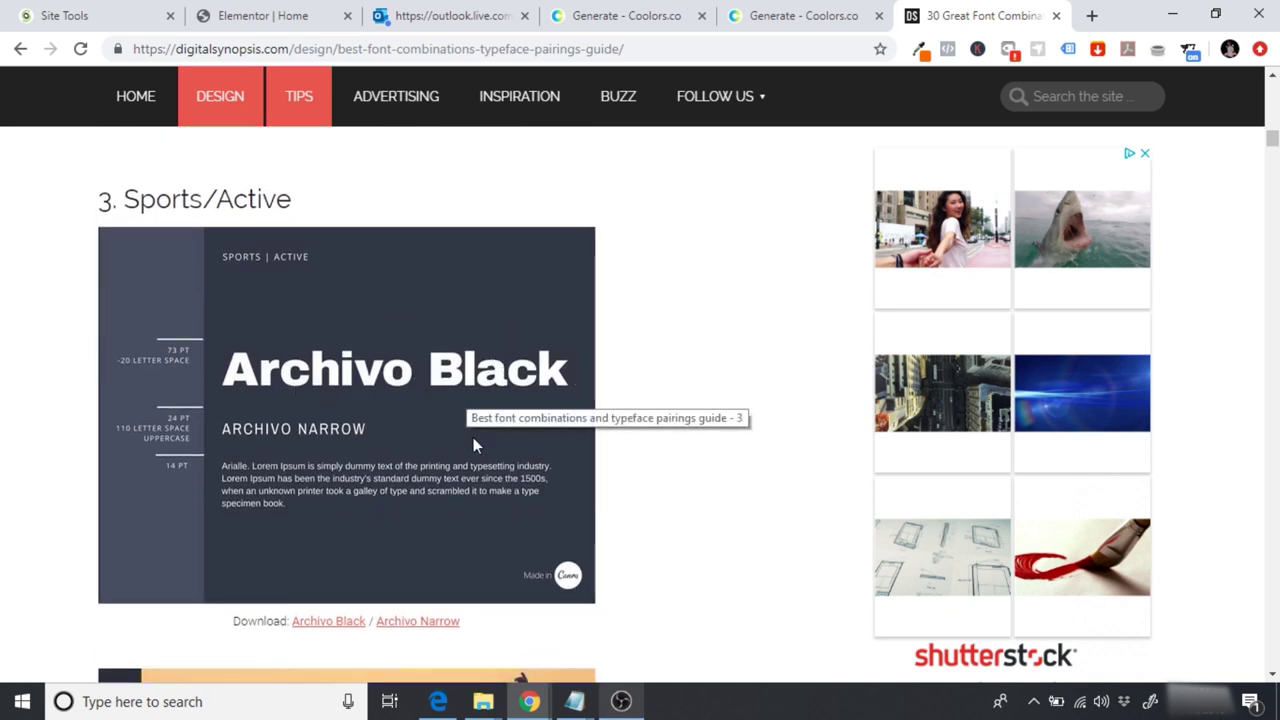
{"action": "scroll", "coordinate": [473, 440], "scroll_direction": "down", "scroll_amount": 1}
{"action": "scroll", "coordinate": [473, 445], "scroll_direction": "down", "scroll_amount": 8}
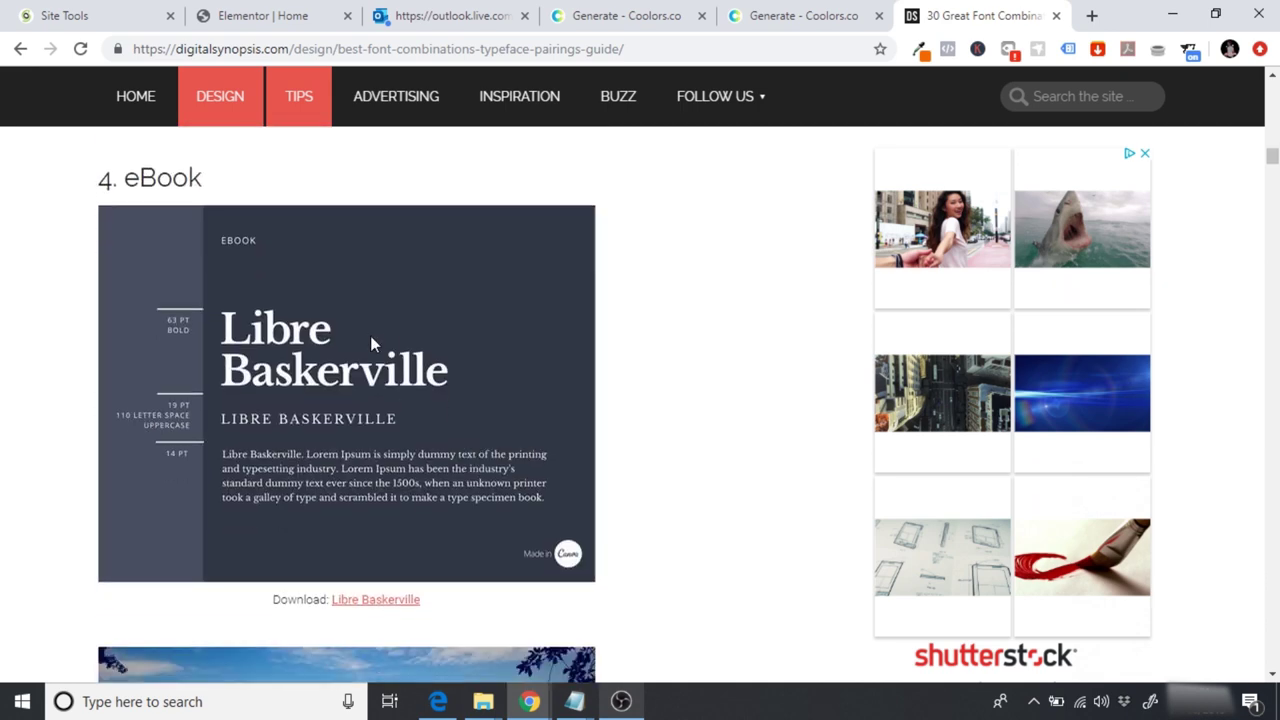
{"action": "scroll", "coordinate": [368, 400], "scroll_direction": "down", "scroll_amount": 1}
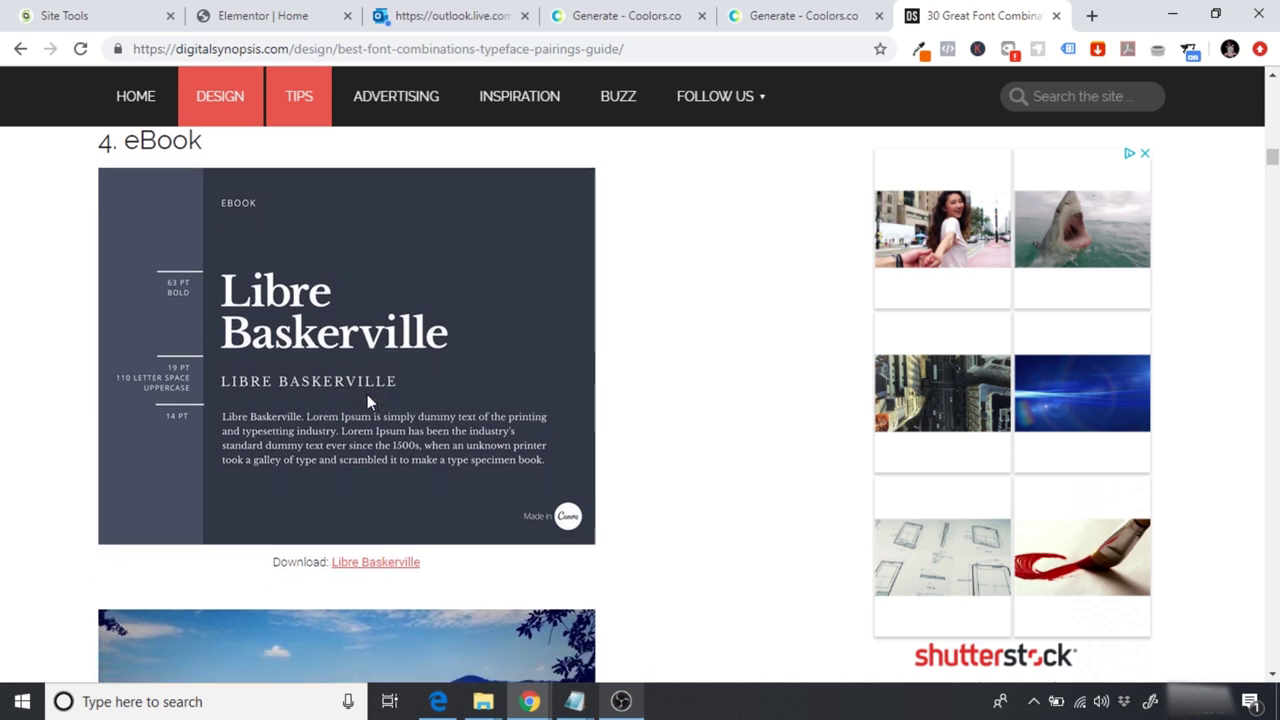
{"action": "scroll", "coordinate": [368, 400], "scroll_direction": "down", "scroll_amount": 1}
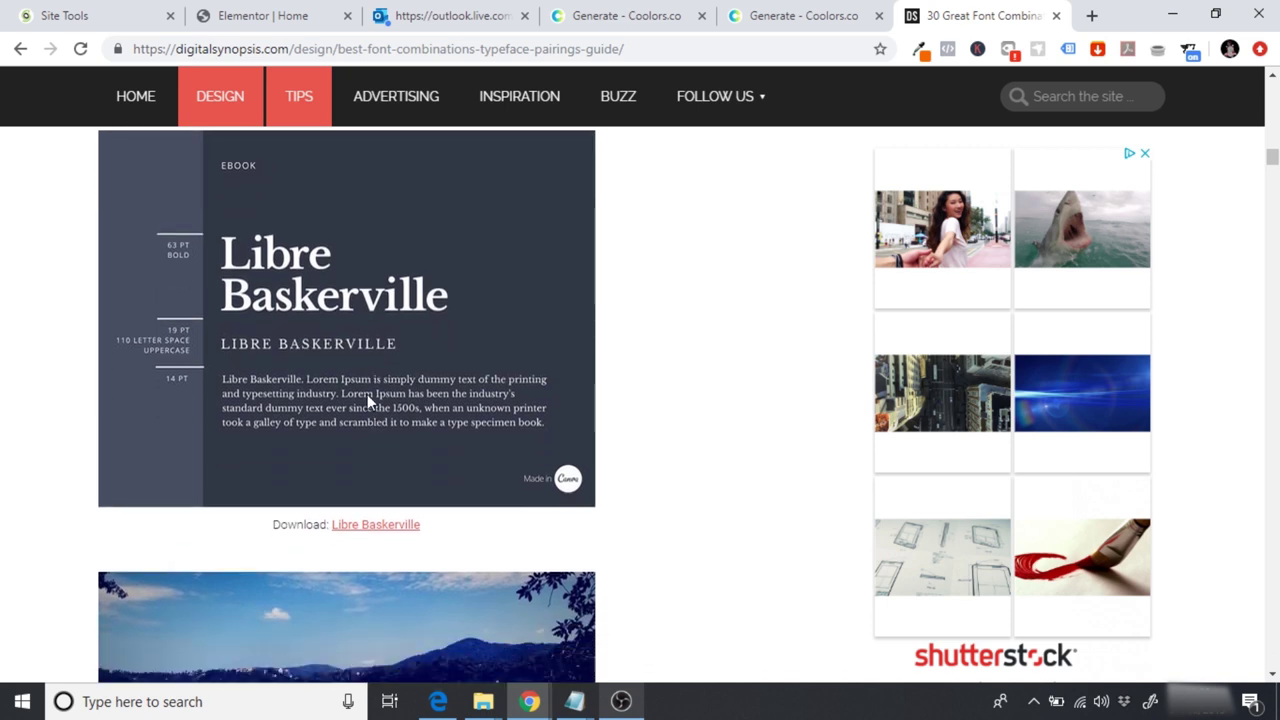
{"action": "scroll", "coordinate": [367, 394], "scroll_direction": "down", "scroll_amount": 7}
{"action": "scroll", "coordinate": [367, 396], "scroll_direction": "down", "scroll_amount": 1}
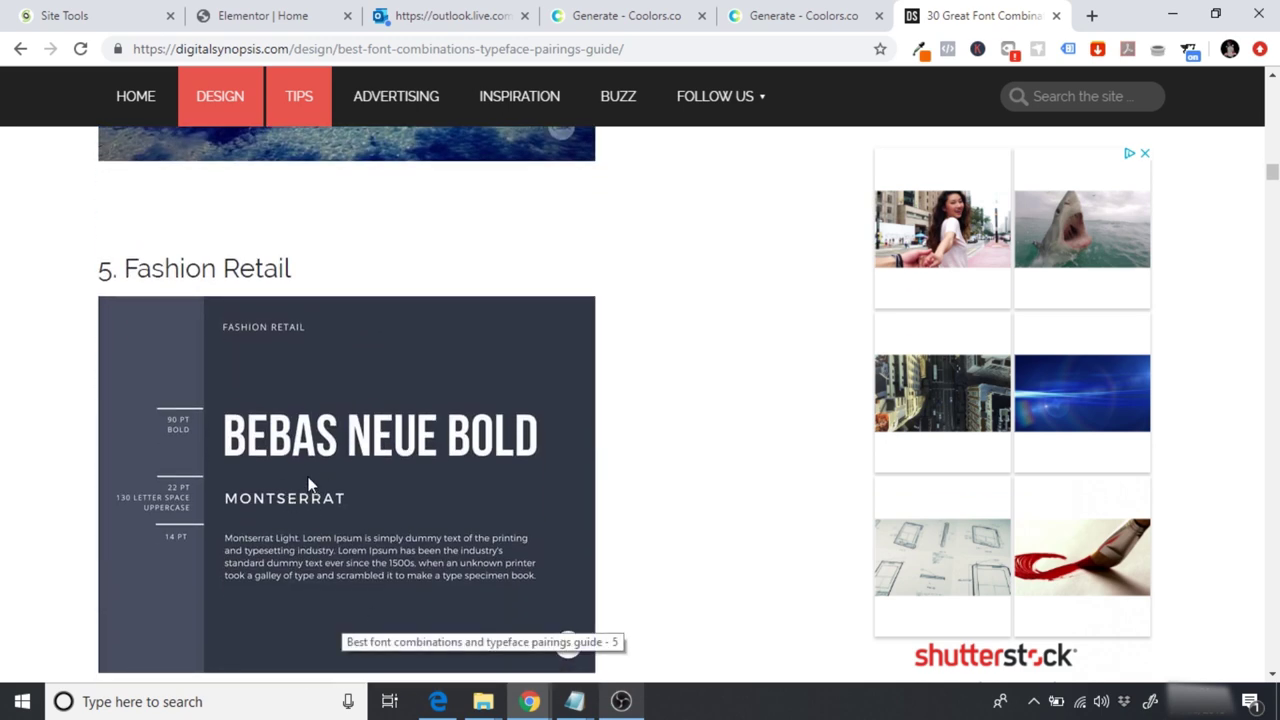
{"action": "scroll", "coordinate": [222, 548], "scroll_direction": "down", "scroll_amount": 1}
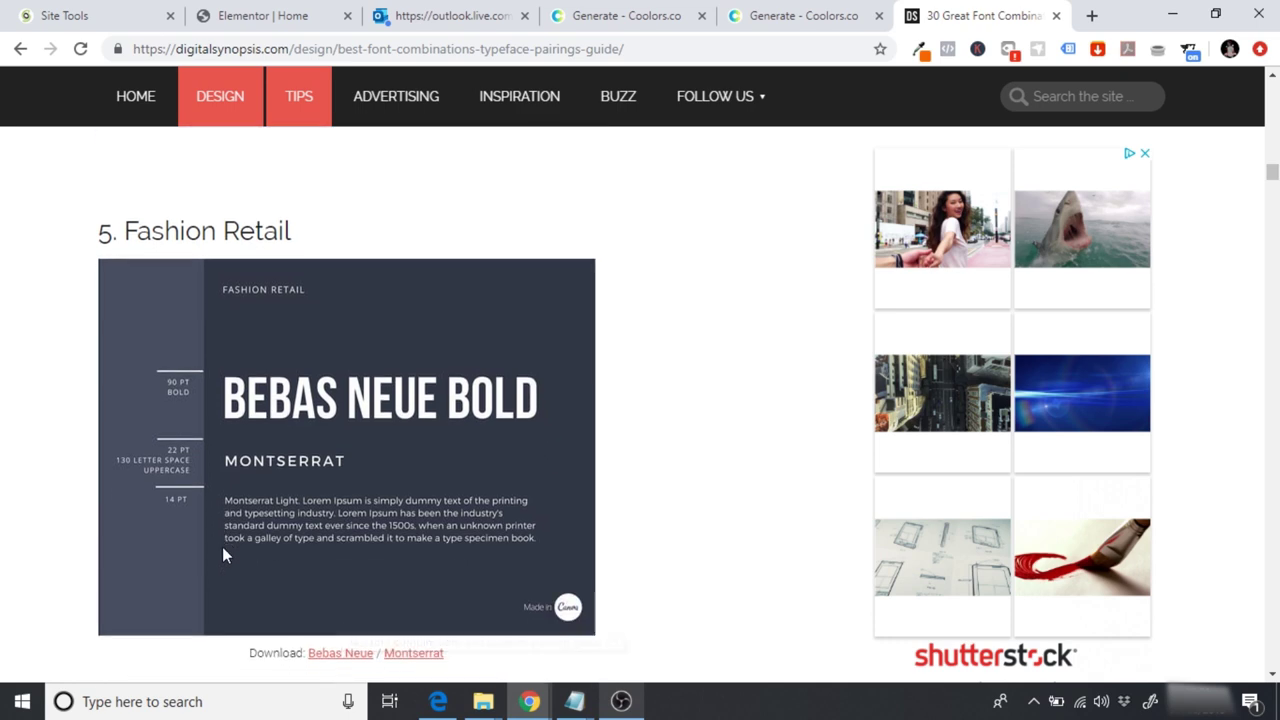
{"action": "scroll", "coordinate": [325, 422], "scroll_direction": "down", "scroll_amount": 3}
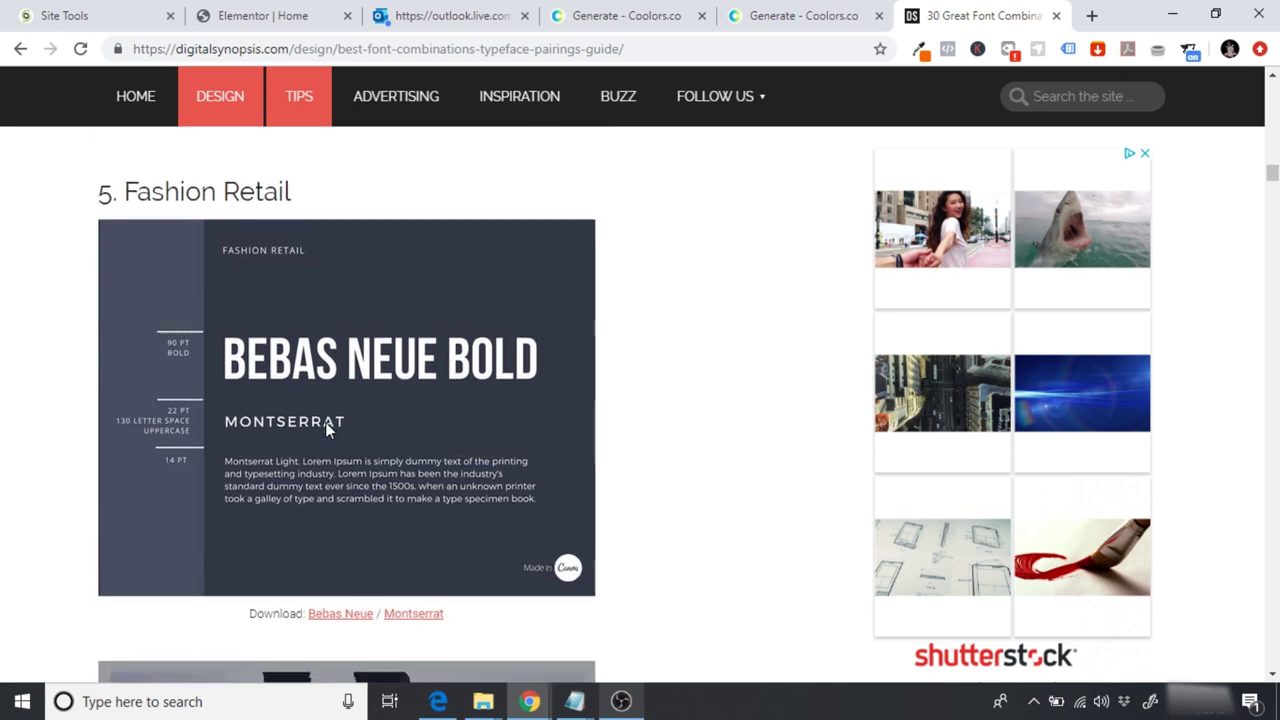
{"action": "scroll", "coordinate": [325, 422], "scroll_direction": "down", "scroll_amount": 8}
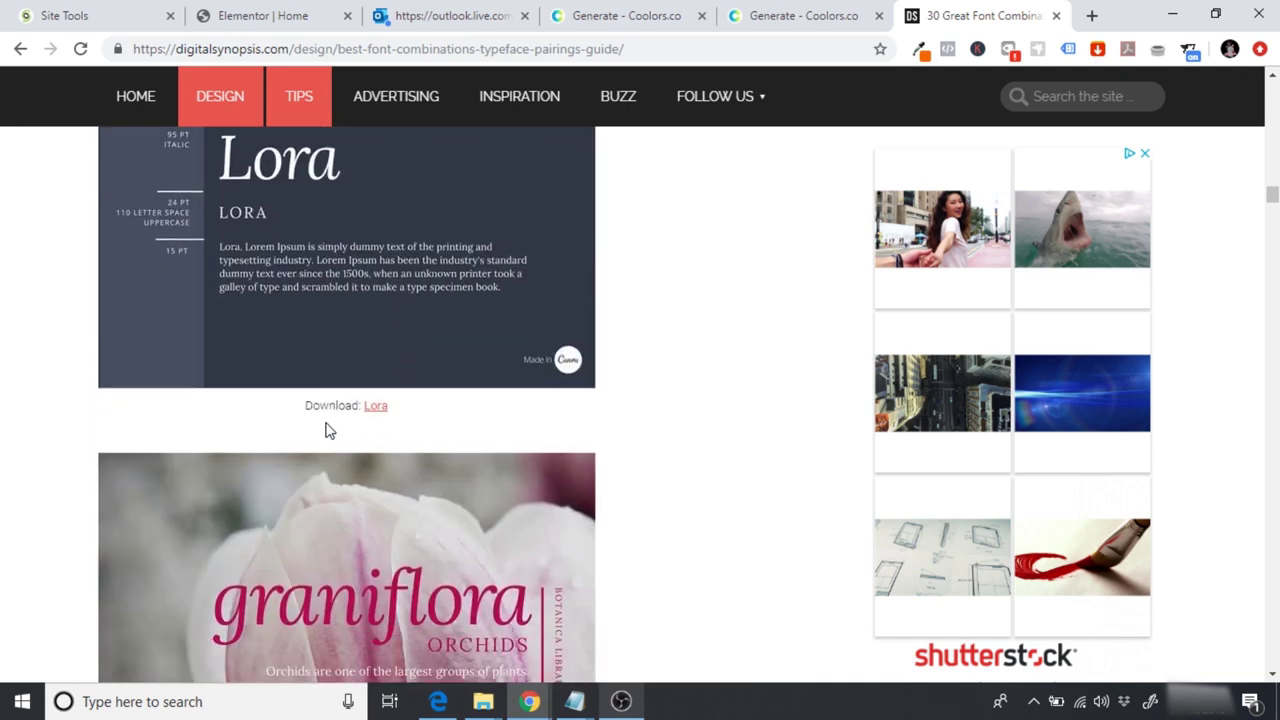
{"action": "scroll", "coordinate": [325, 423], "scroll_direction": "up", "scroll_amount": 1}
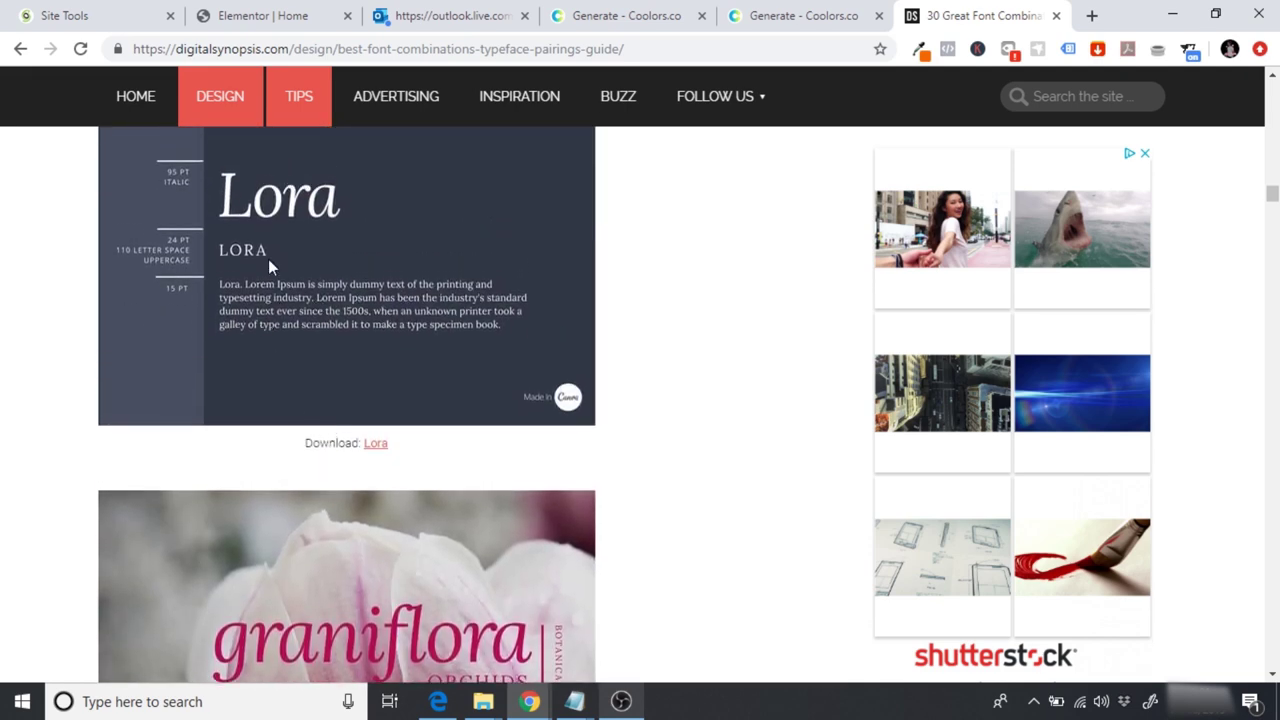
{"action": "scroll", "coordinate": [315, 245], "scroll_direction": "down", "scroll_amount": 3}
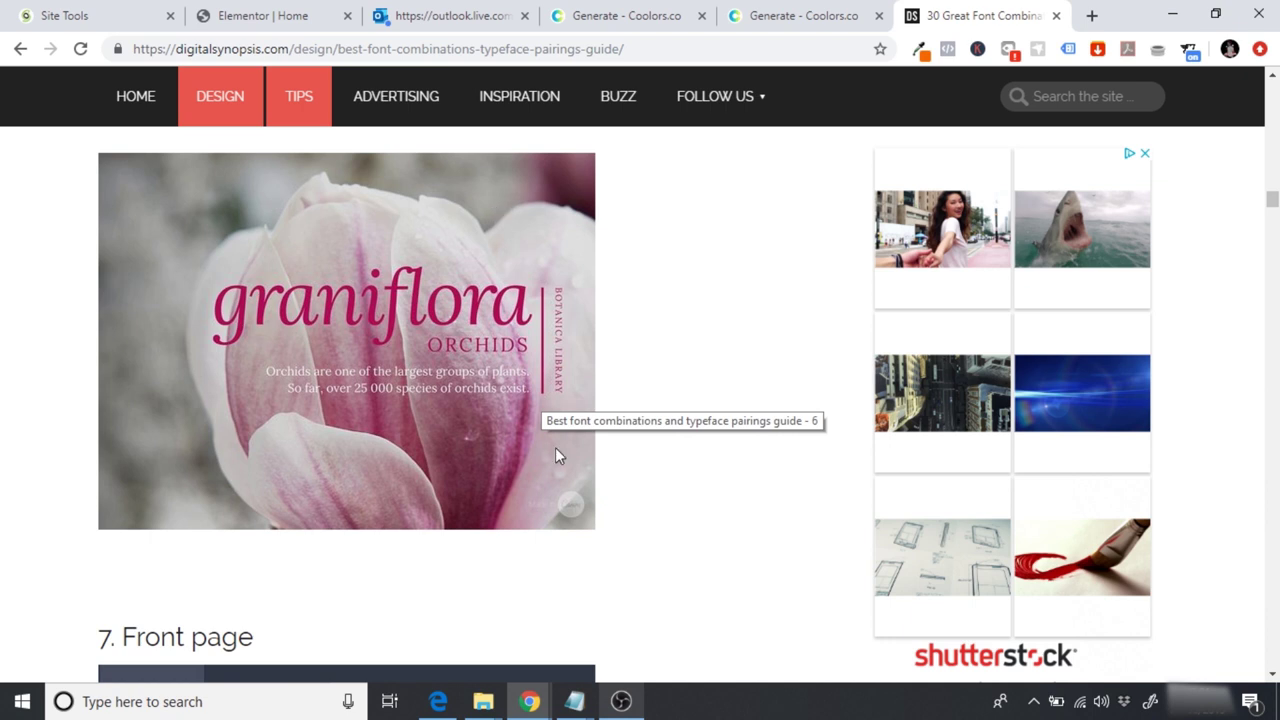
{"action": "scroll", "coordinate": [557, 456], "scroll_direction": "down", "scroll_amount": 3}
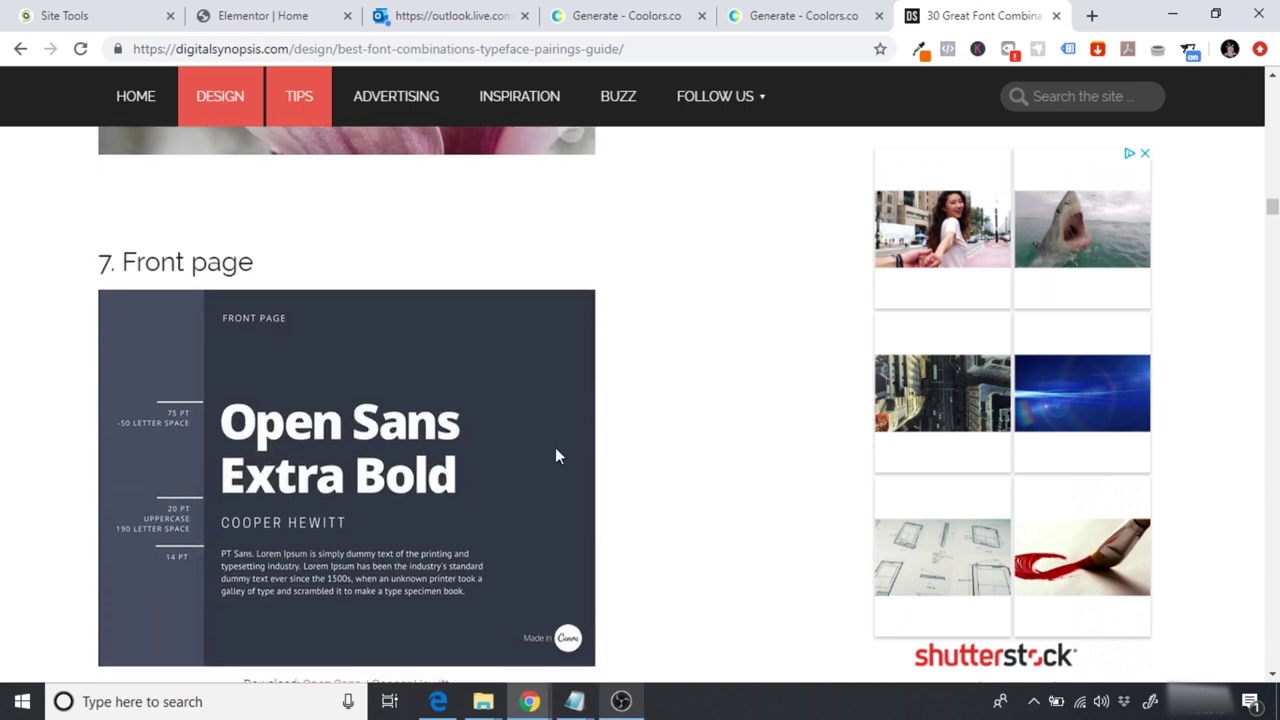
{"action": "scroll", "coordinate": [557, 456], "scroll_direction": "down", "scroll_amount": 1}
{"action": "scroll", "coordinate": [339, 366], "scroll_direction": "down", "scroll_amount": 1}
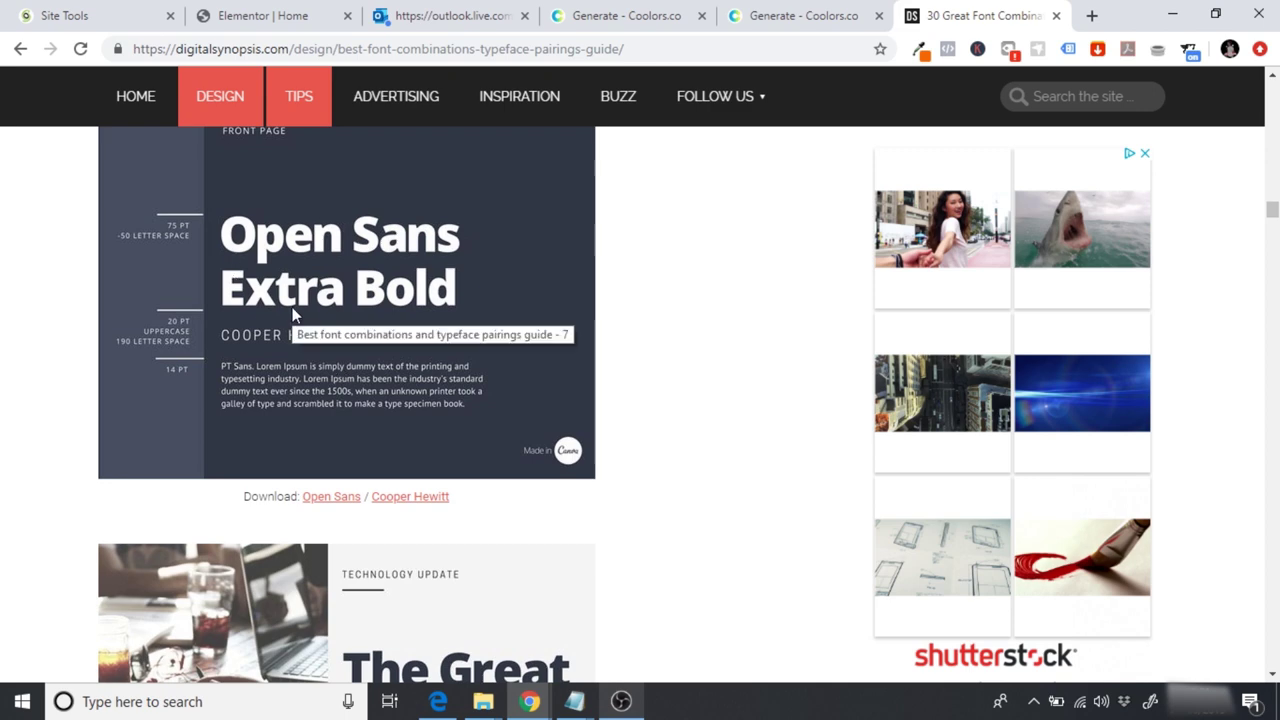
{"action": "scroll", "coordinate": [293, 313], "scroll_direction": "down", "scroll_amount": 7}
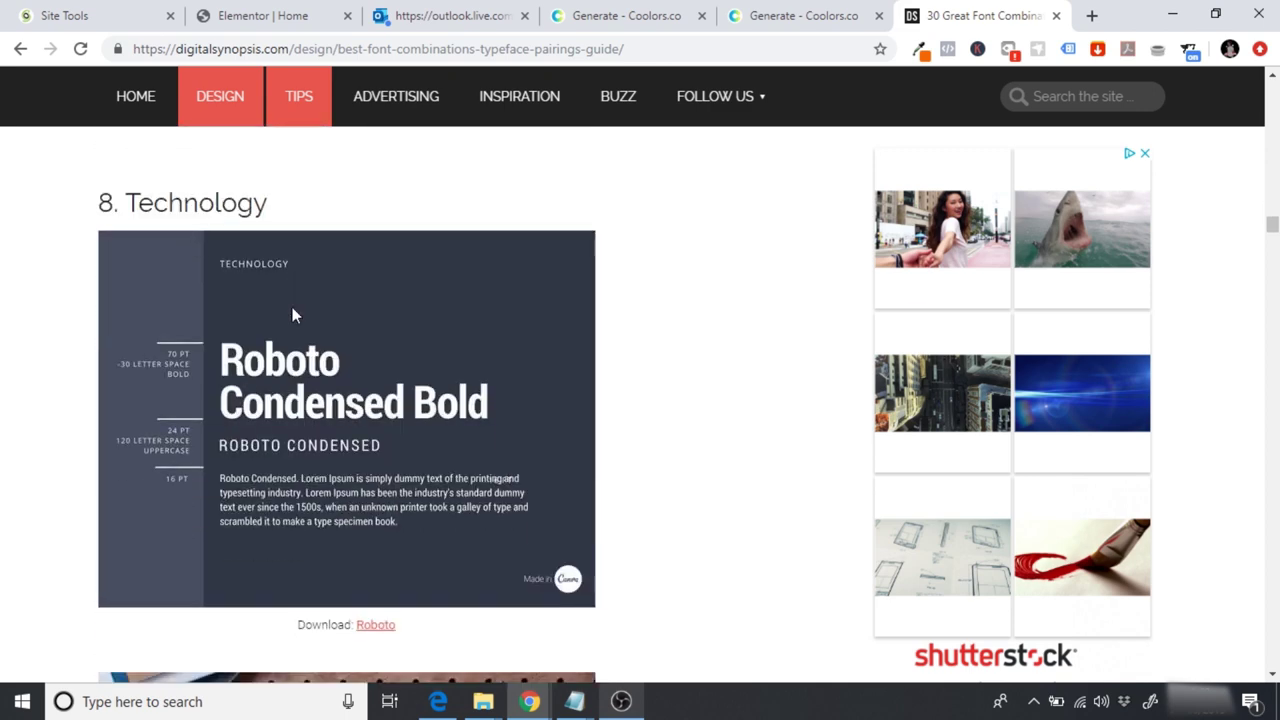
{"action": "scroll", "coordinate": [292, 314], "scroll_direction": "down", "scroll_amount": 3}
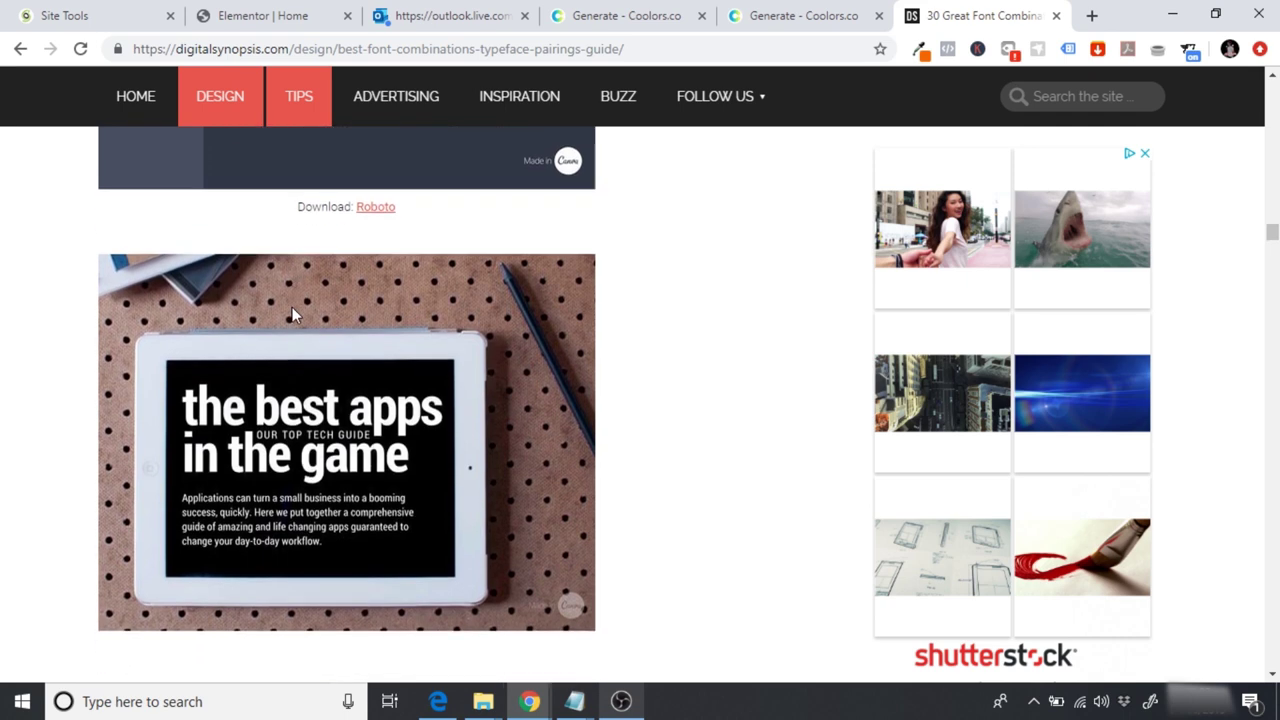
{"action": "scroll", "coordinate": [293, 314], "scroll_direction": "down", "scroll_amount": 4}
{"action": "scroll", "coordinate": [293, 314], "scroll_direction": "down", "scroll_amount": 2}
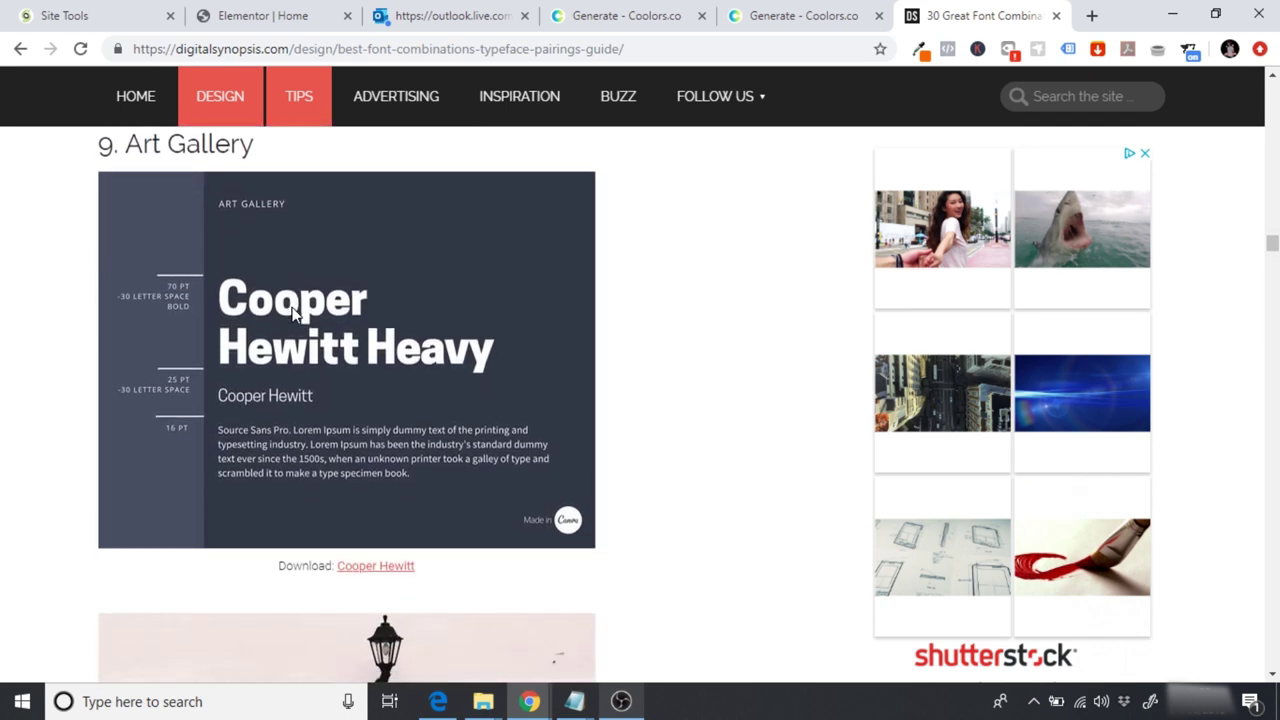
{"action": "scroll", "coordinate": [293, 312], "scroll_direction": "down", "scroll_amount": 6}
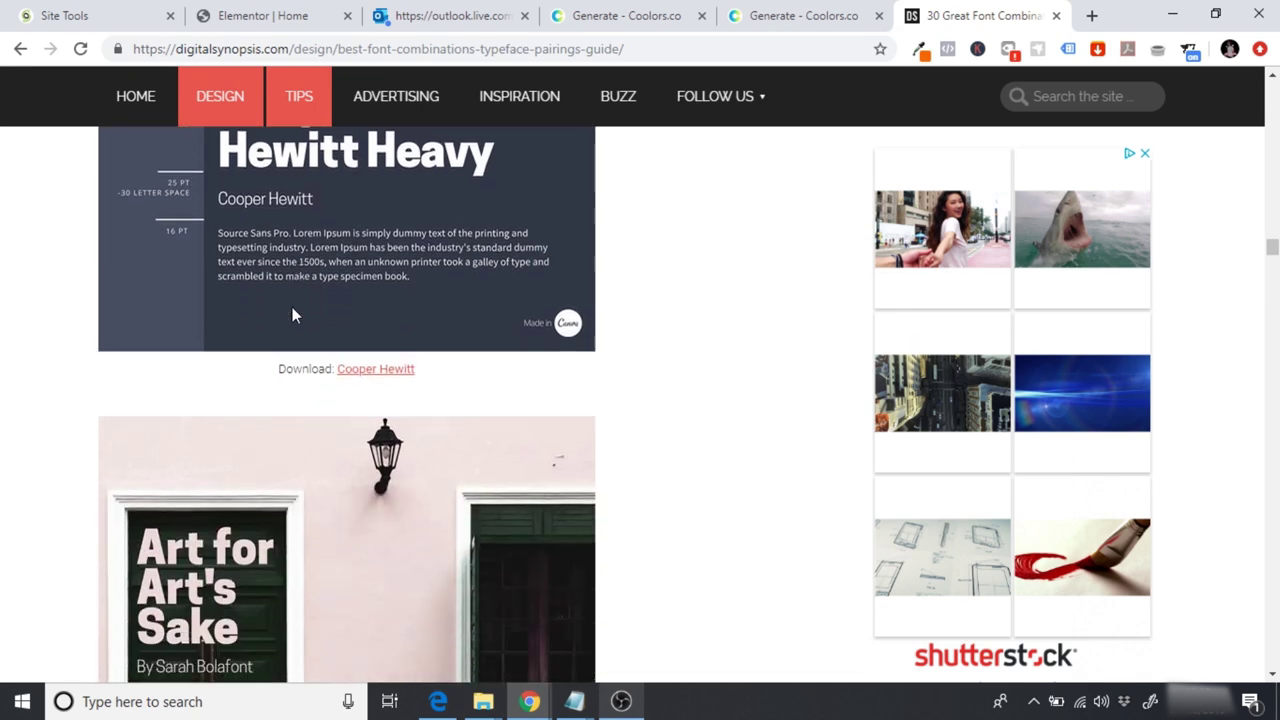
{"action": "scroll", "coordinate": [293, 314], "scroll_direction": "down", "scroll_amount": 6}
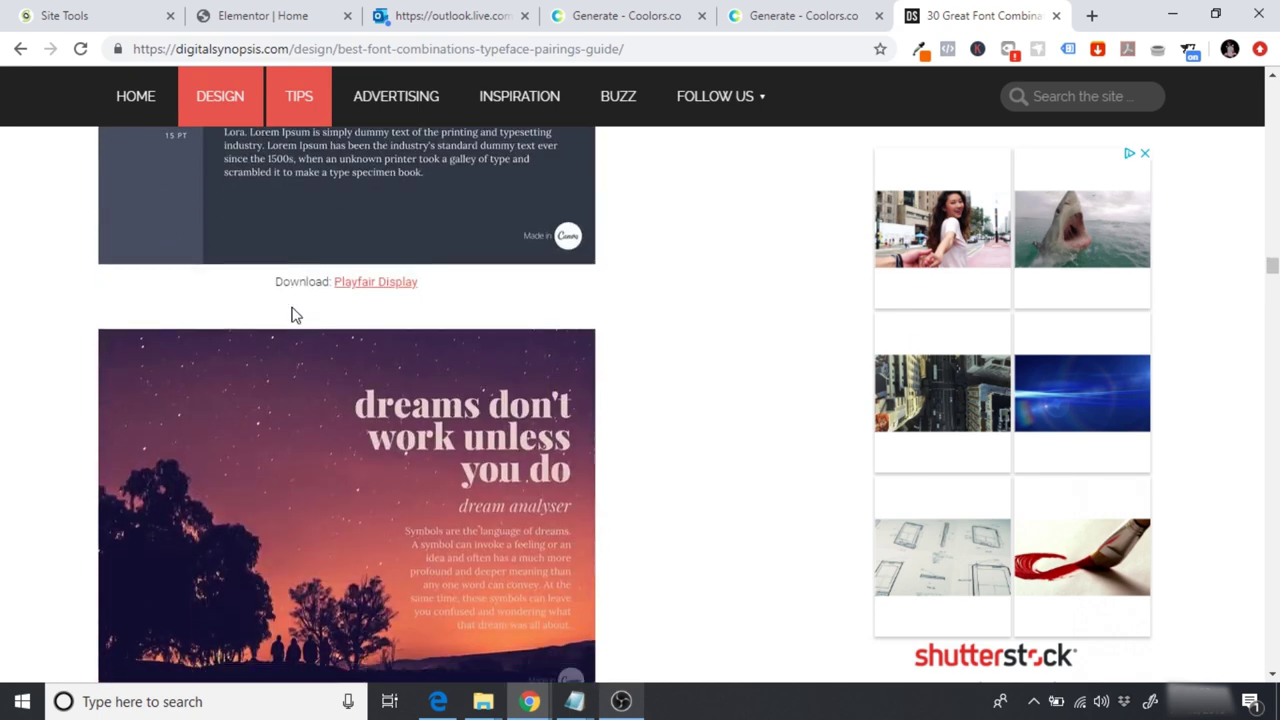
{"action": "scroll", "coordinate": [293, 312], "scroll_direction": "down", "scroll_amount": 5}
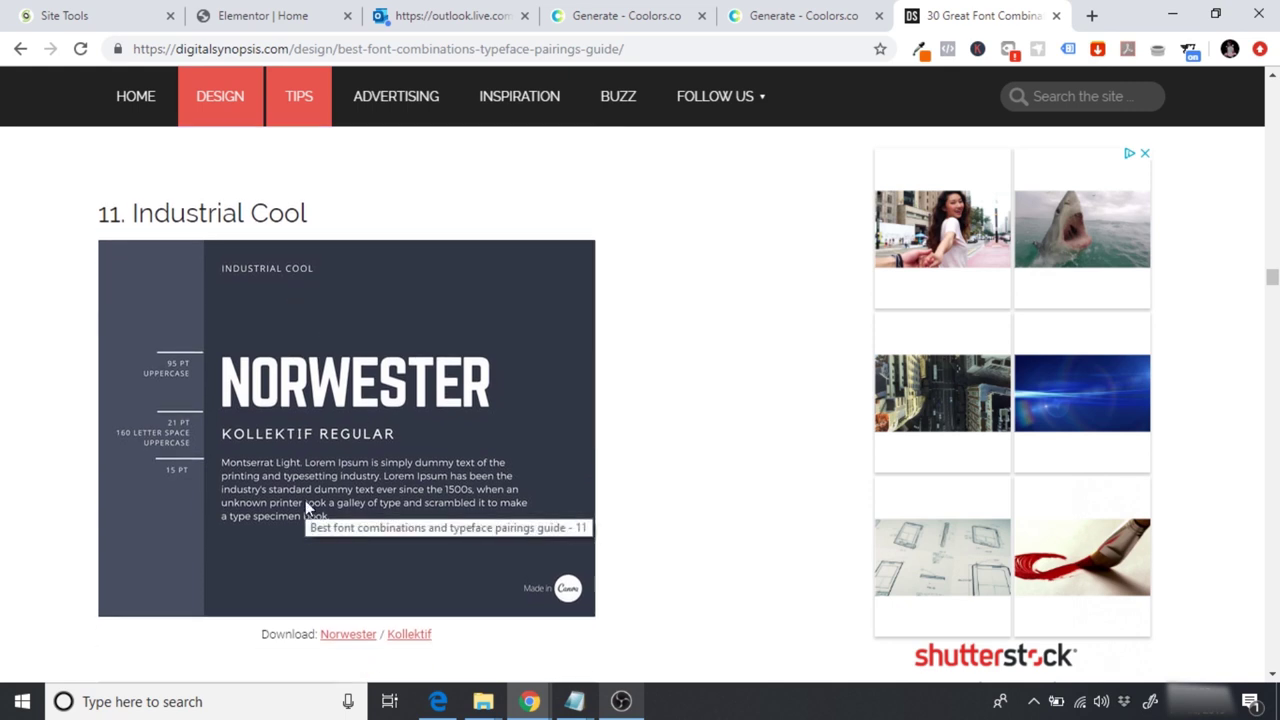
{"action": "scroll", "coordinate": [305, 500], "scroll_direction": "down", "scroll_amount": 1}
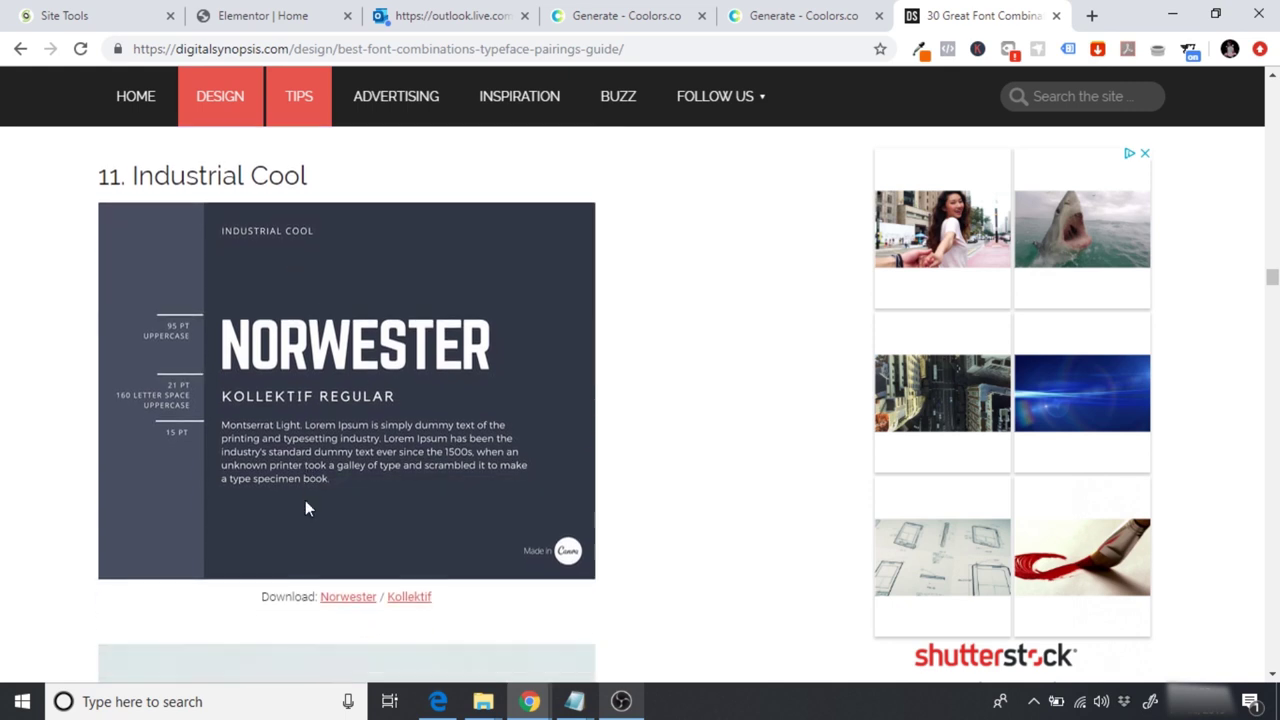
{"action": "scroll", "coordinate": [306, 508], "scroll_direction": "down", "scroll_amount": 5}
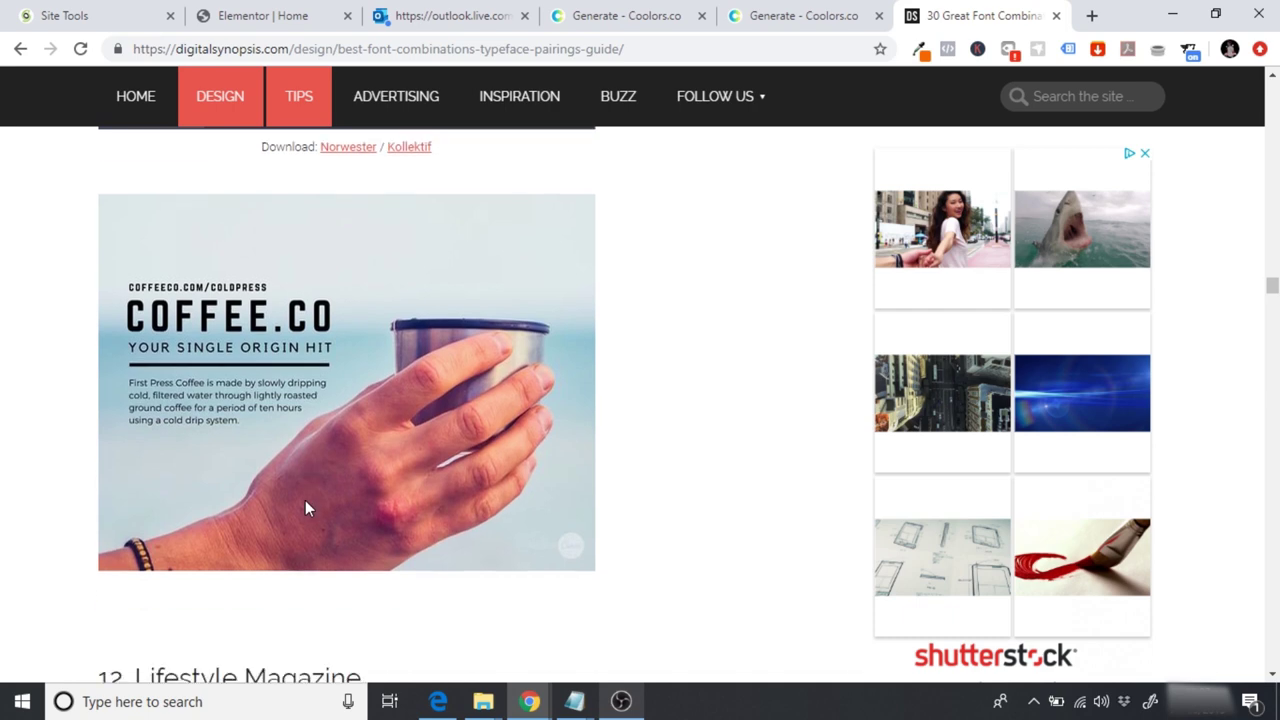
{"action": "scroll", "coordinate": [307, 508], "scroll_direction": "down", "scroll_amount": 4}
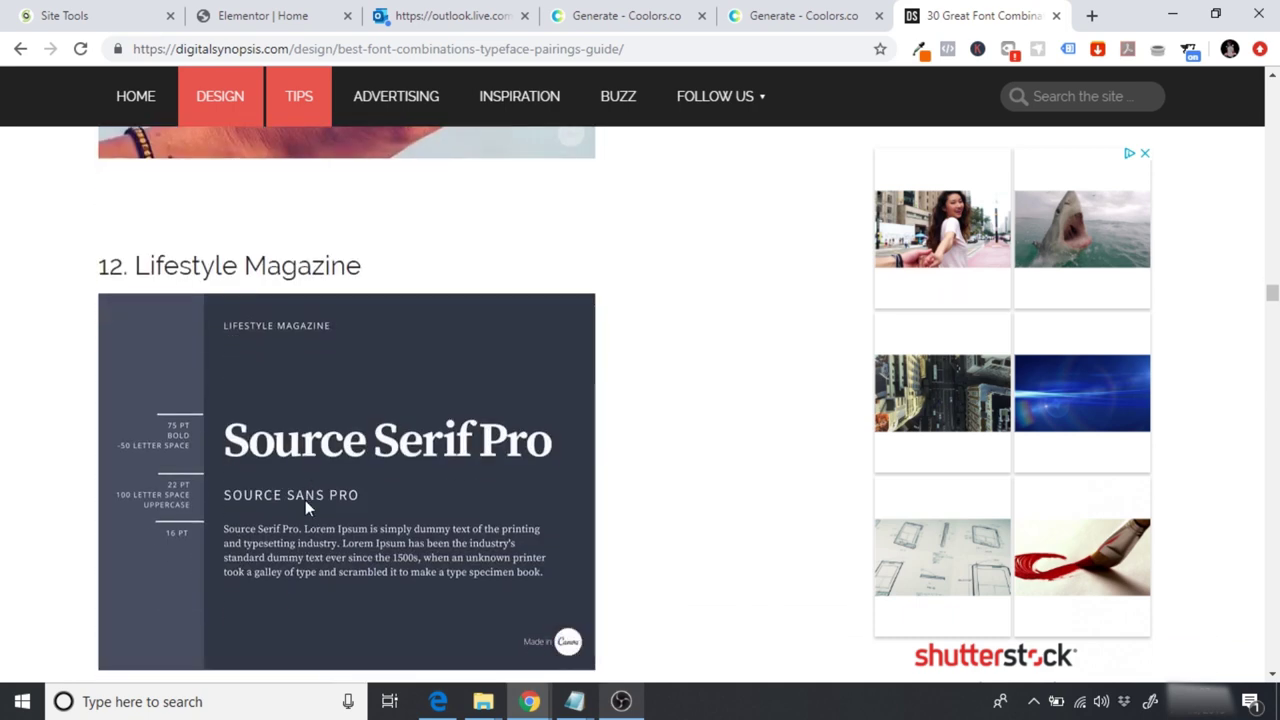
{"action": "scroll", "coordinate": [306, 505], "scroll_direction": "down", "scroll_amount": 4}
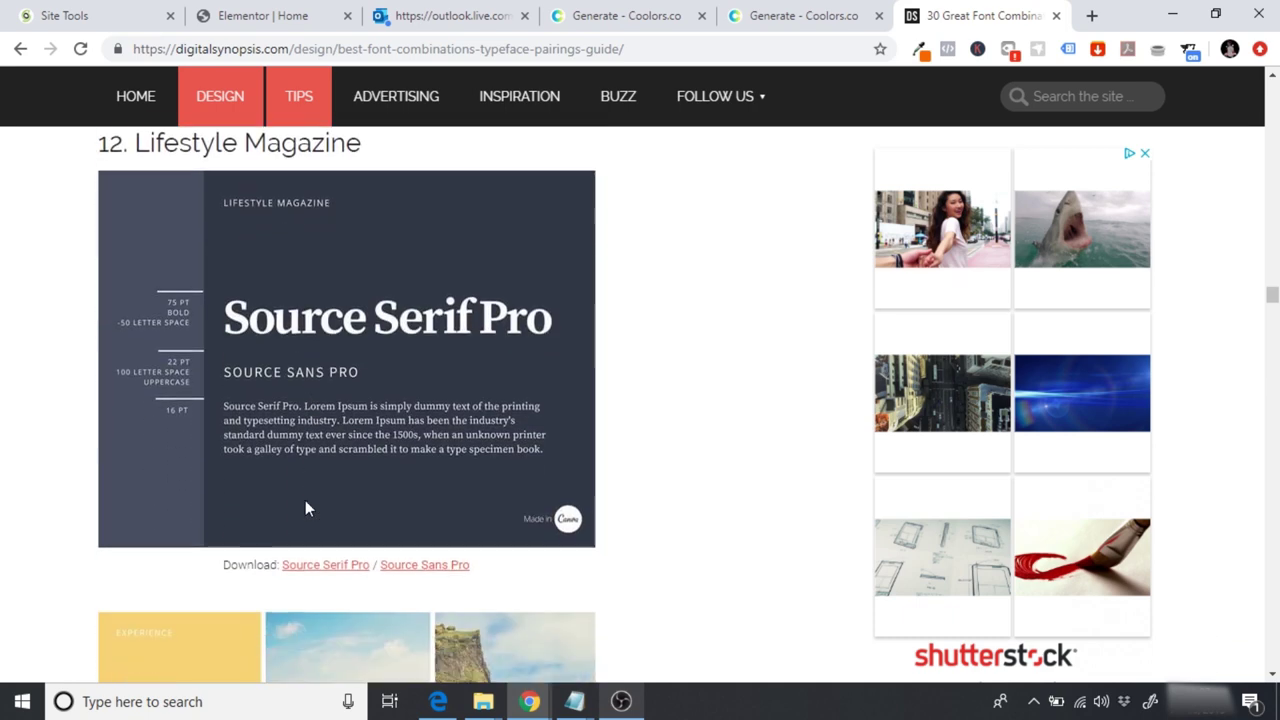
{"action": "scroll", "coordinate": [306, 508], "scroll_direction": "down", "scroll_amount": 5}
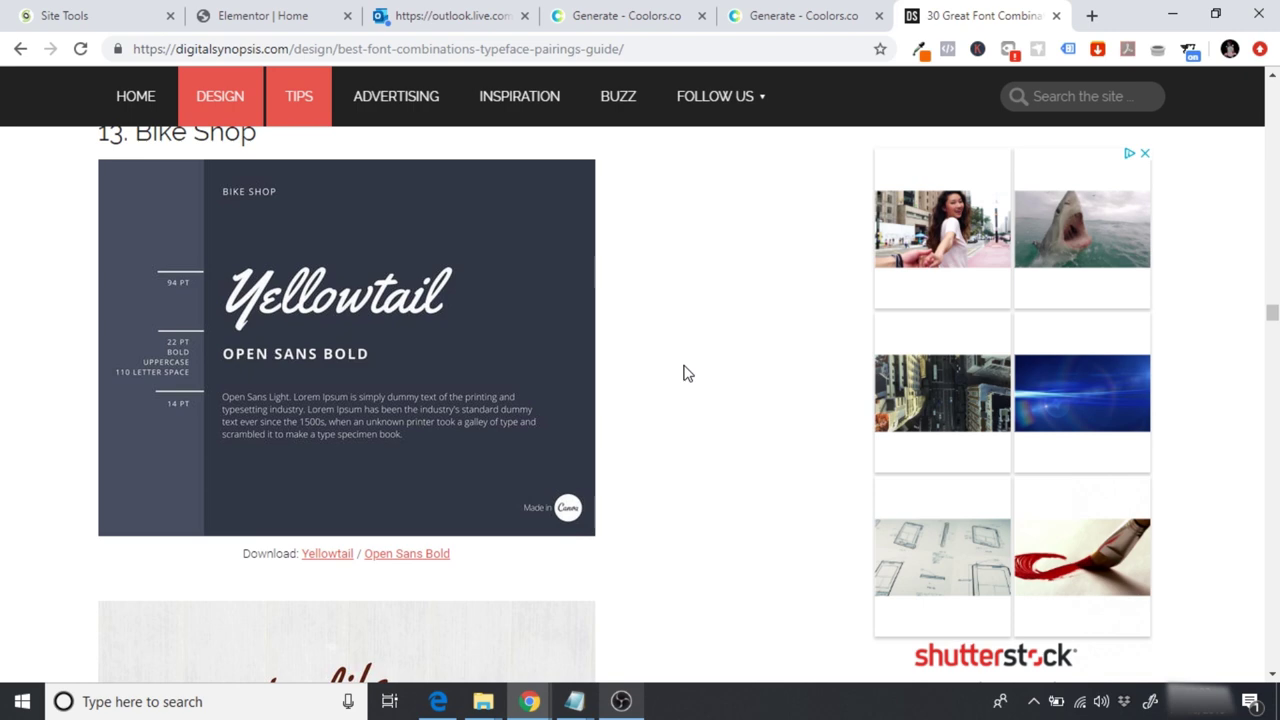
{"action": "scroll", "coordinate": [687, 373], "scroll_direction": "down", "scroll_amount": 5}
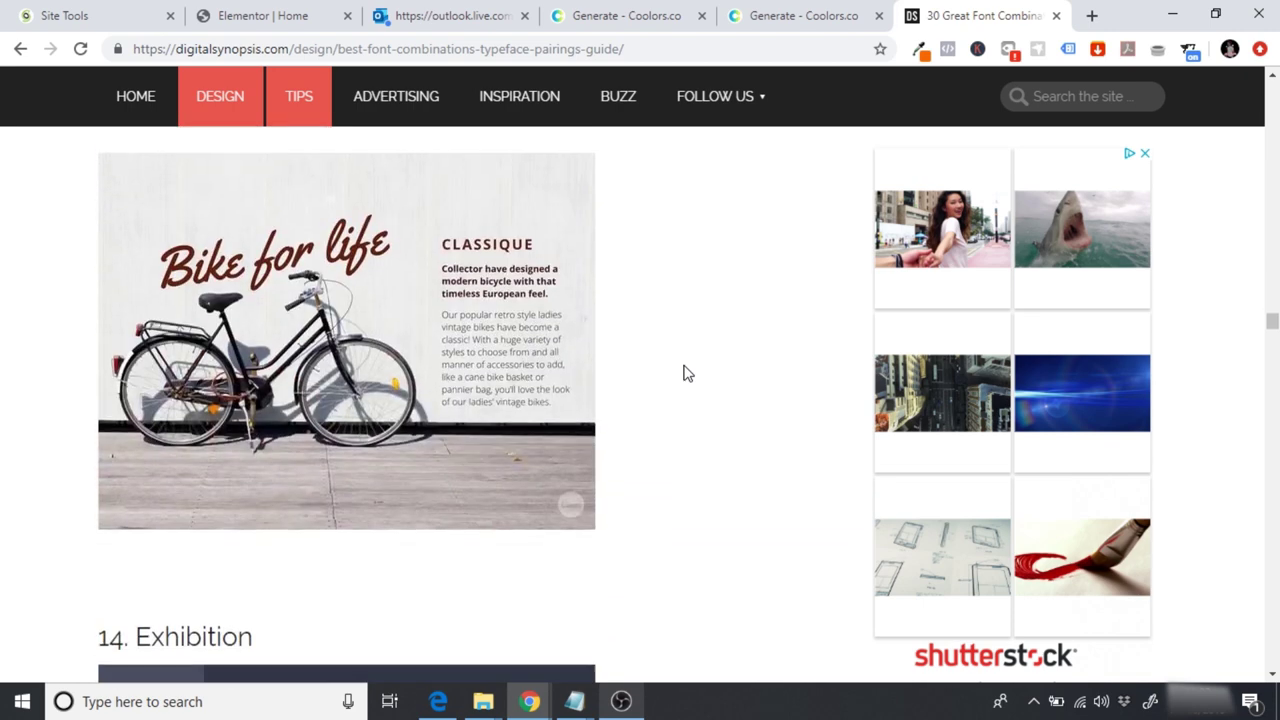
{"action": "scroll", "coordinate": [687, 373], "scroll_direction": "up", "scroll_amount": 1}
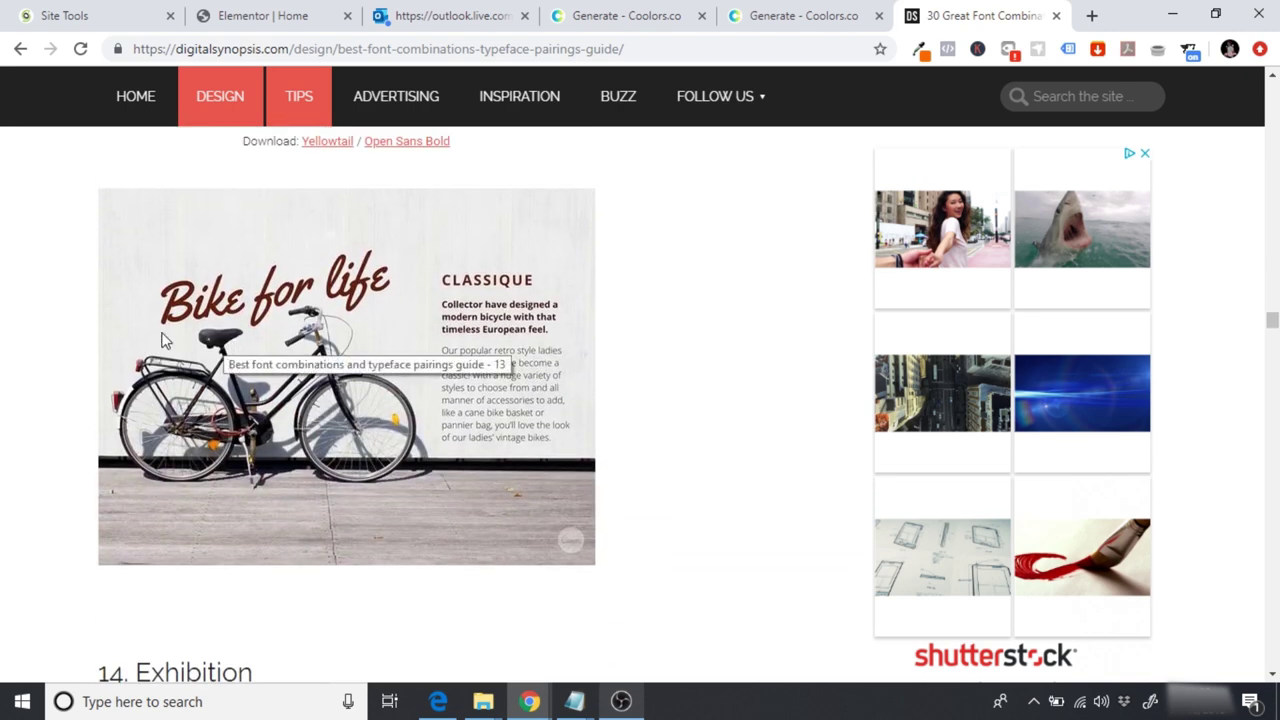
{"action": "scroll", "coordinate": [343, 278], "scroll_direction": "up", "scroll_amount": 3}
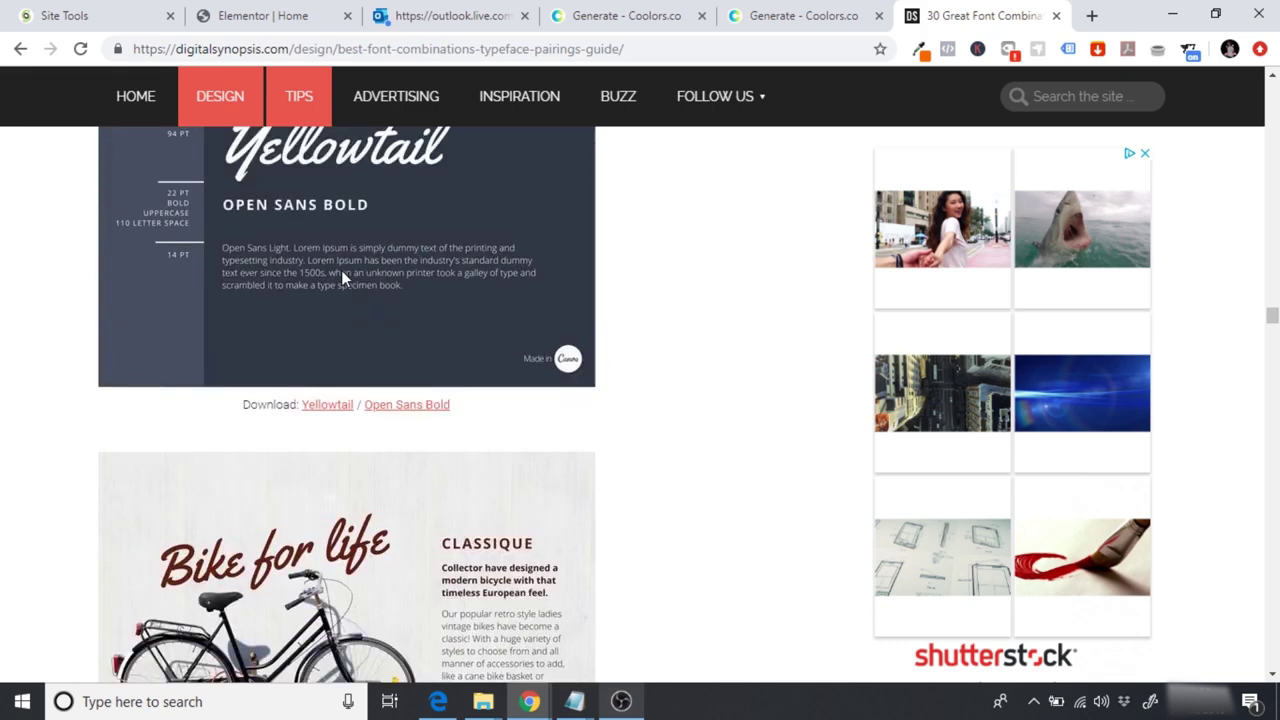
{"action": "scroll", "coordinate": [343, 278], "scroll_direction": "up", "scroll_amount": 1}
{"action": "scroll", "coordinate": [226, 296], "scroll_direction": "down", "scroll_amount": 8}
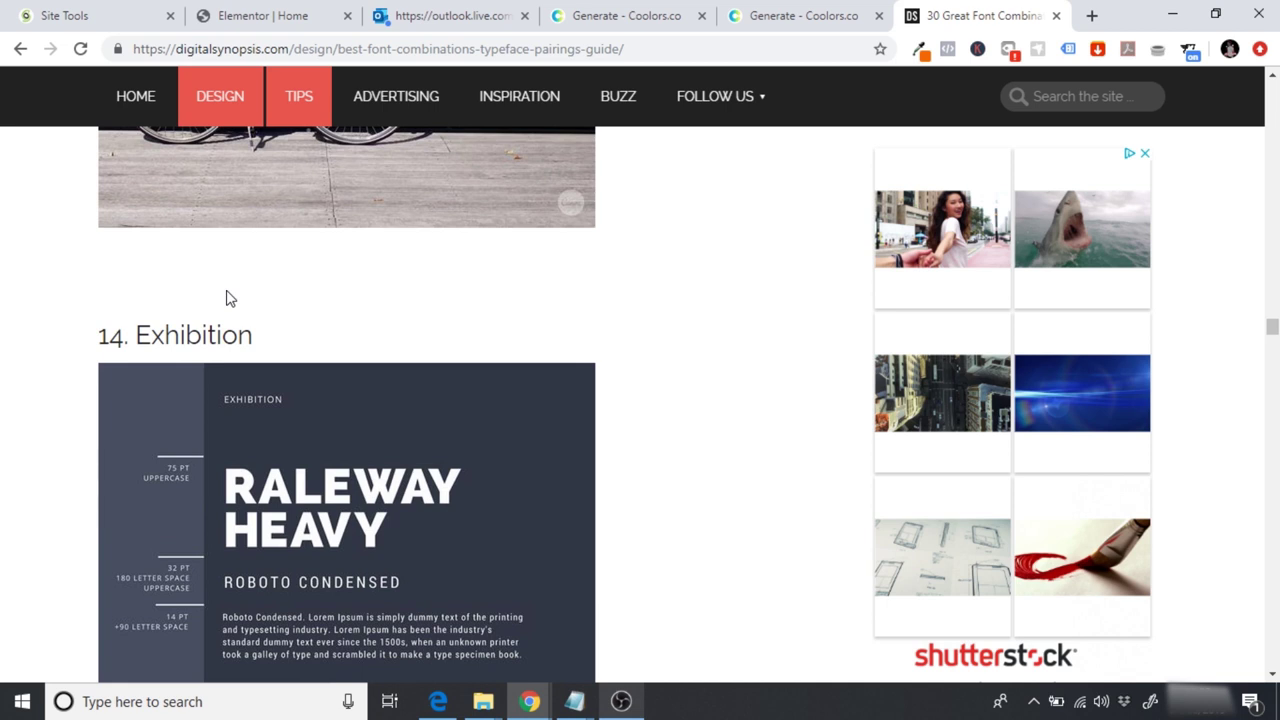
{"action": "scroll", "coordinate": [226, 297], "scroll_direction": "down", "scroll_amount": 3}
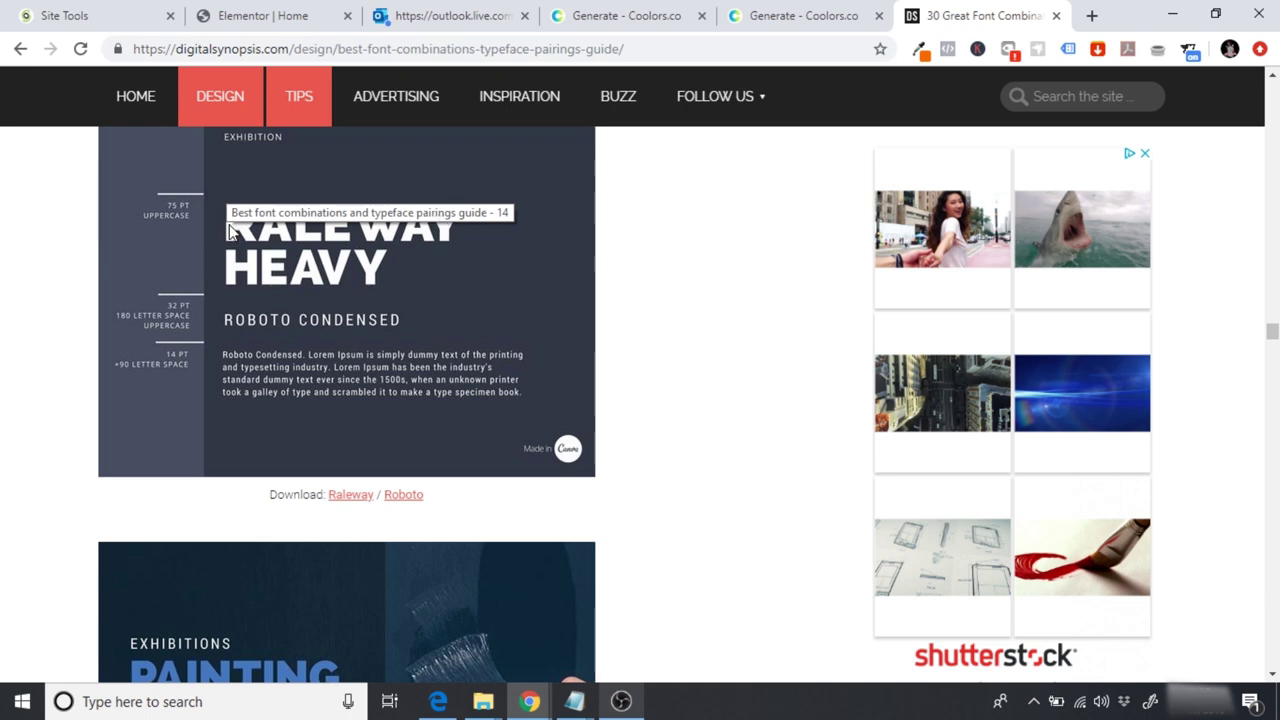
{"action": "scroll", "coordinate": [389, 367], "scroll_direction": "down", "scroll_amount": 5}
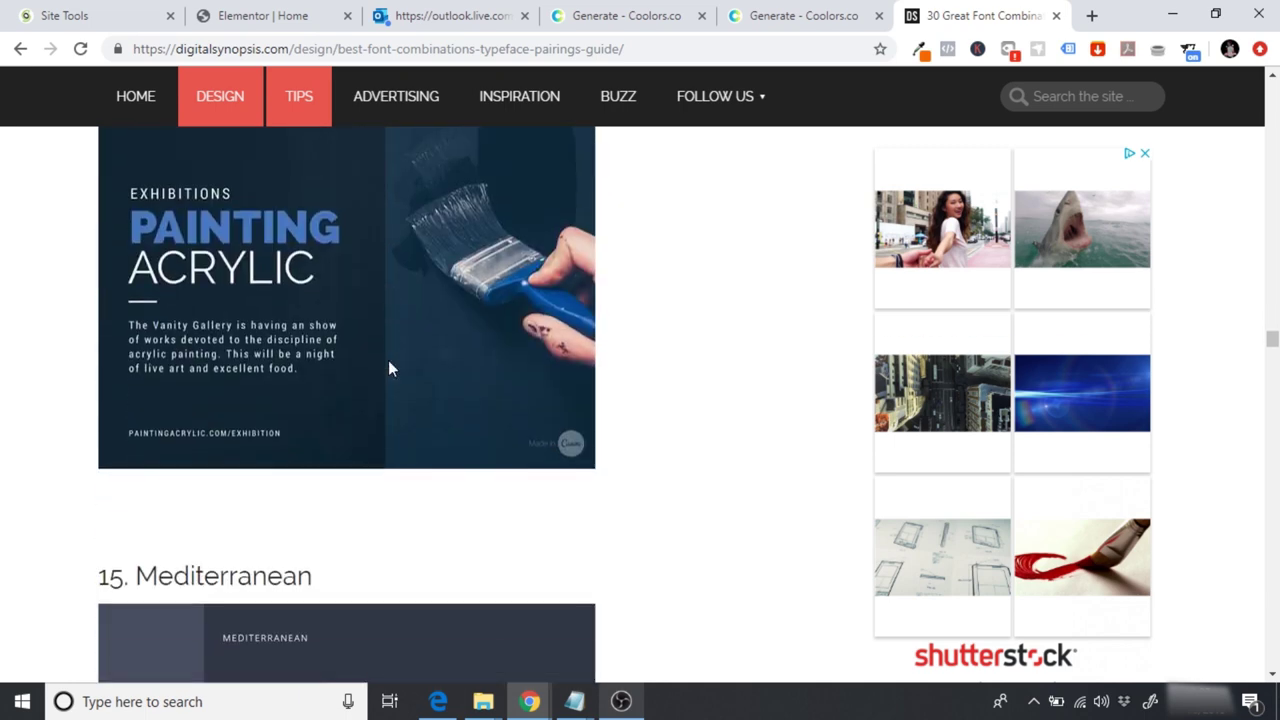
{"action": "scroll", "coordinate": [389, 368], "scroll_direction": "down", "scroll_amount": 7}
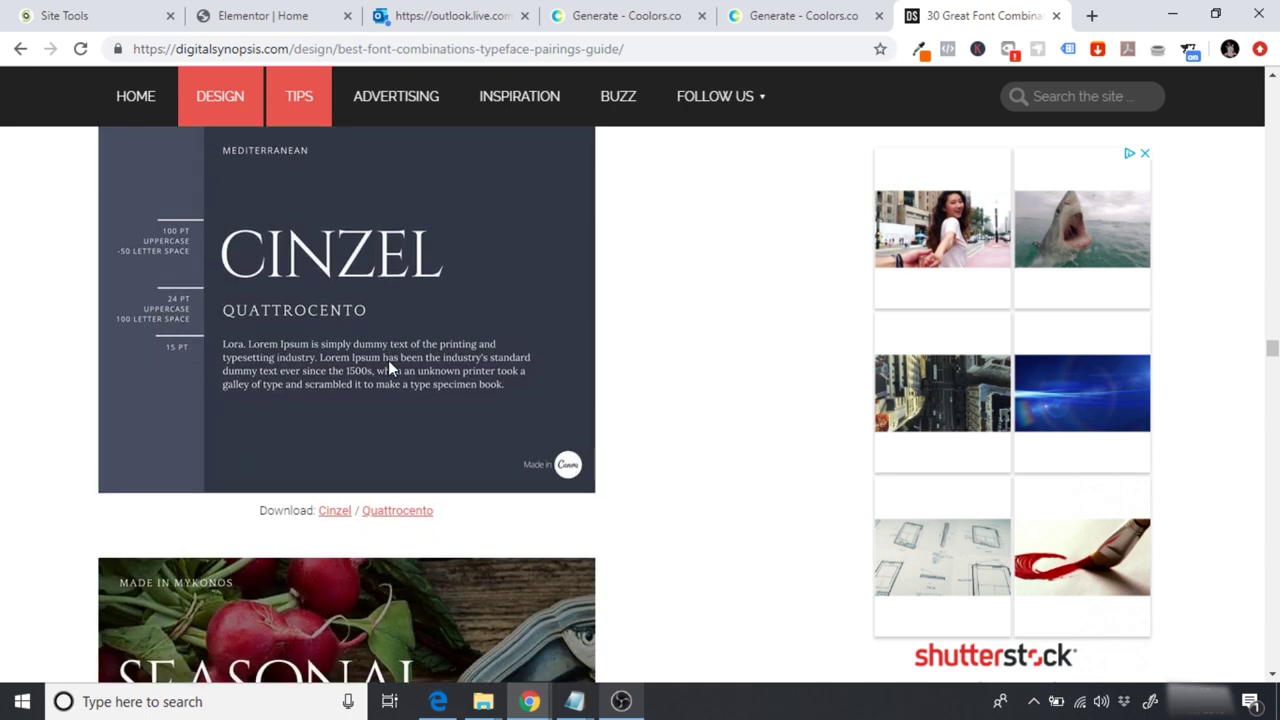
{"action": "scroll", "coordinate": [390, 368], "scroll_direction": "down", "scroll_amount": 2}
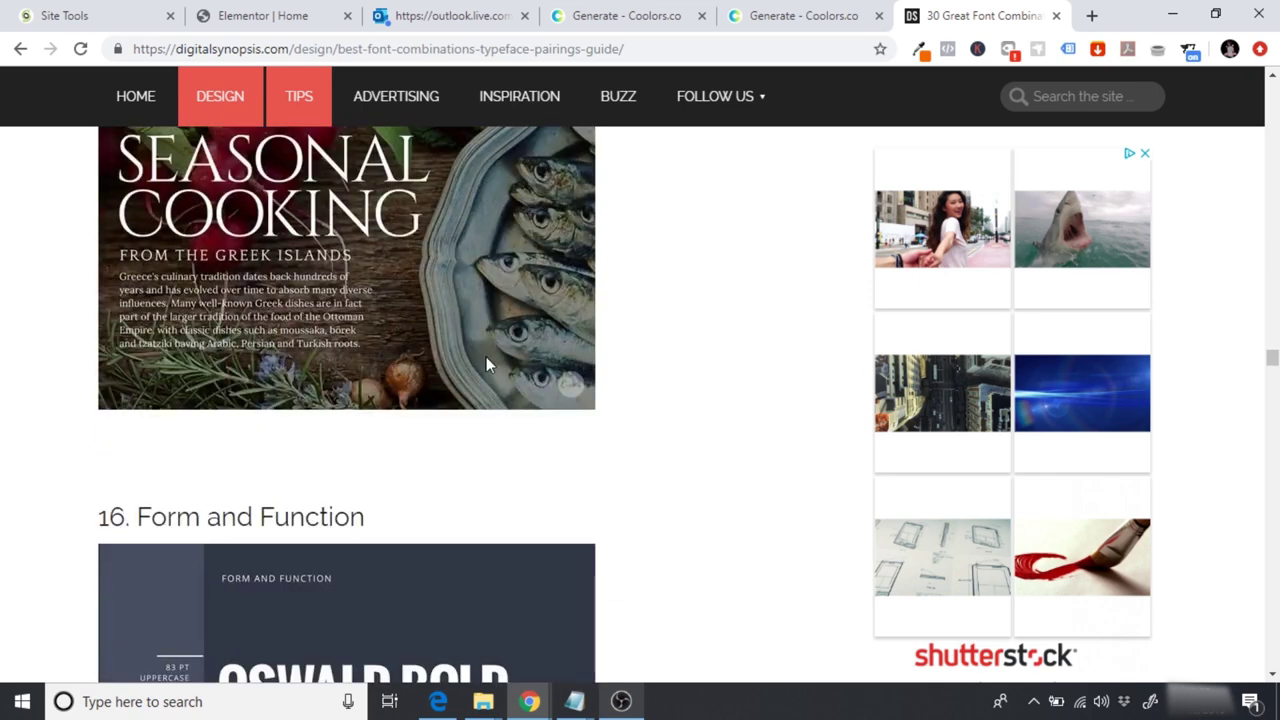
{"action": "left_click", "coordinate": [606, 14]}
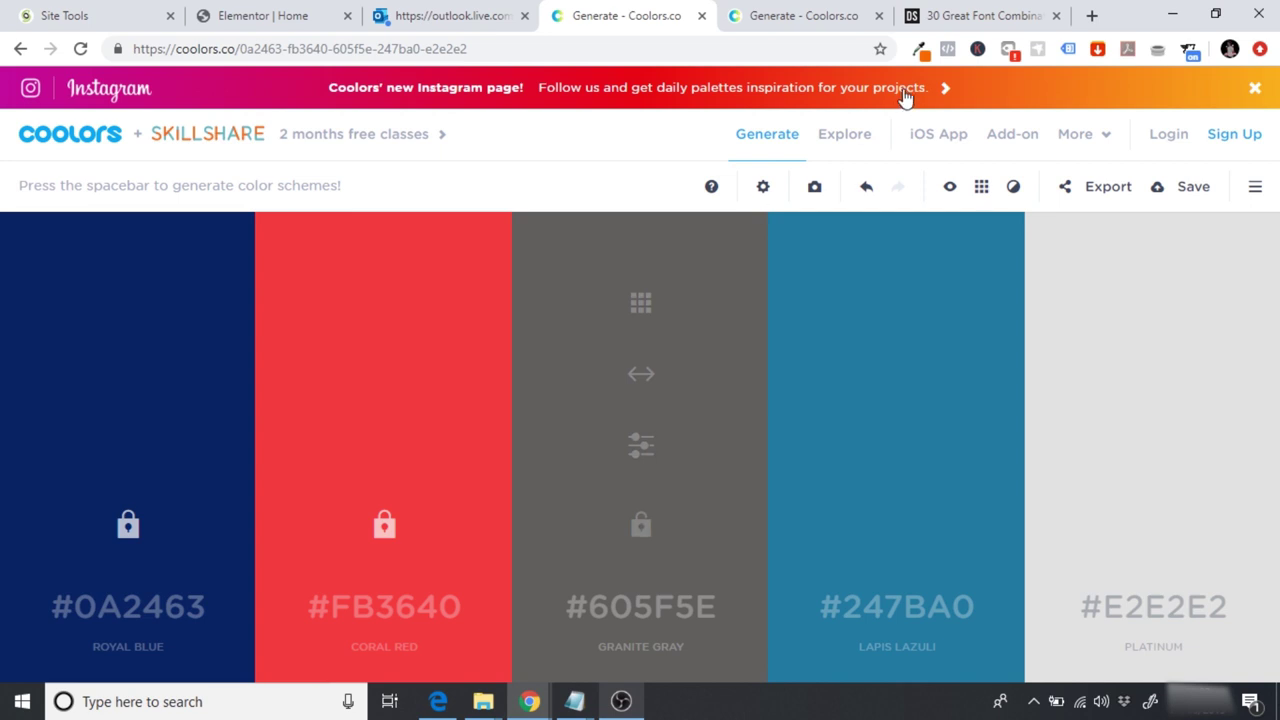
{"action": "left_click", "coordinate": [948, 10]}
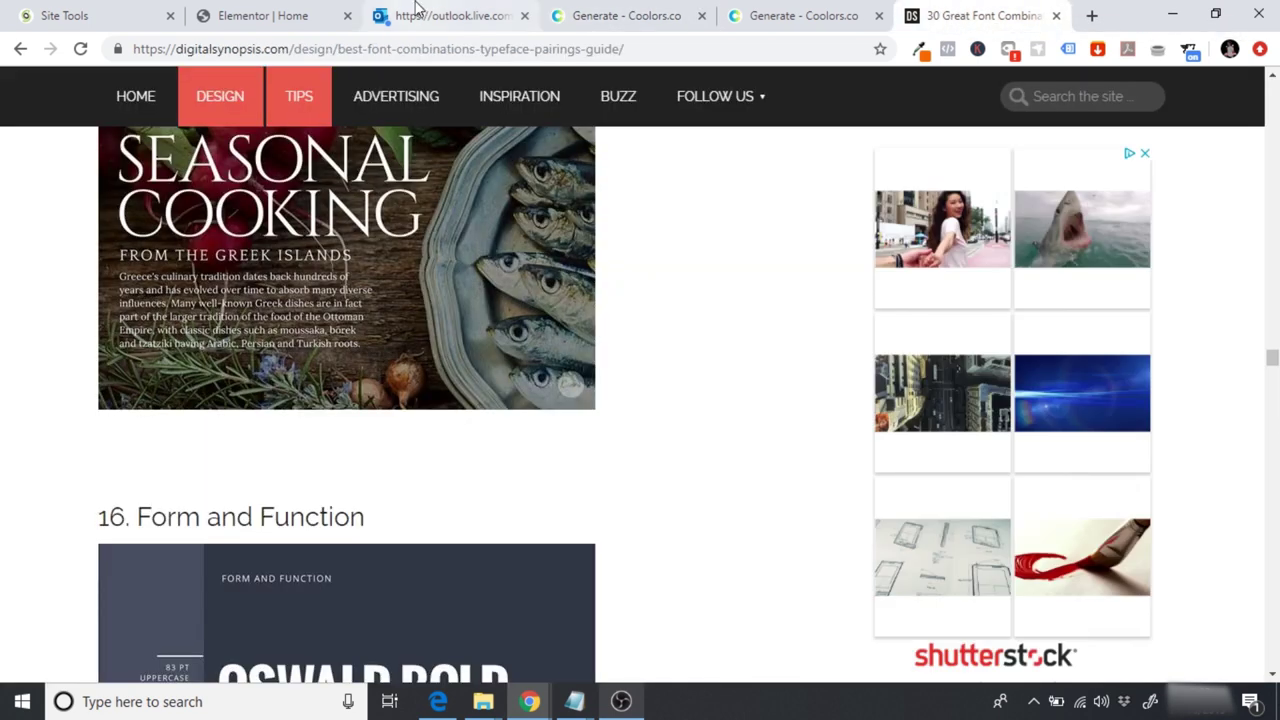
Step: Delete the SPACE logo inner section and the spacer above the hero headline
{"action": "left_click", "coordinate": [251, 10]}
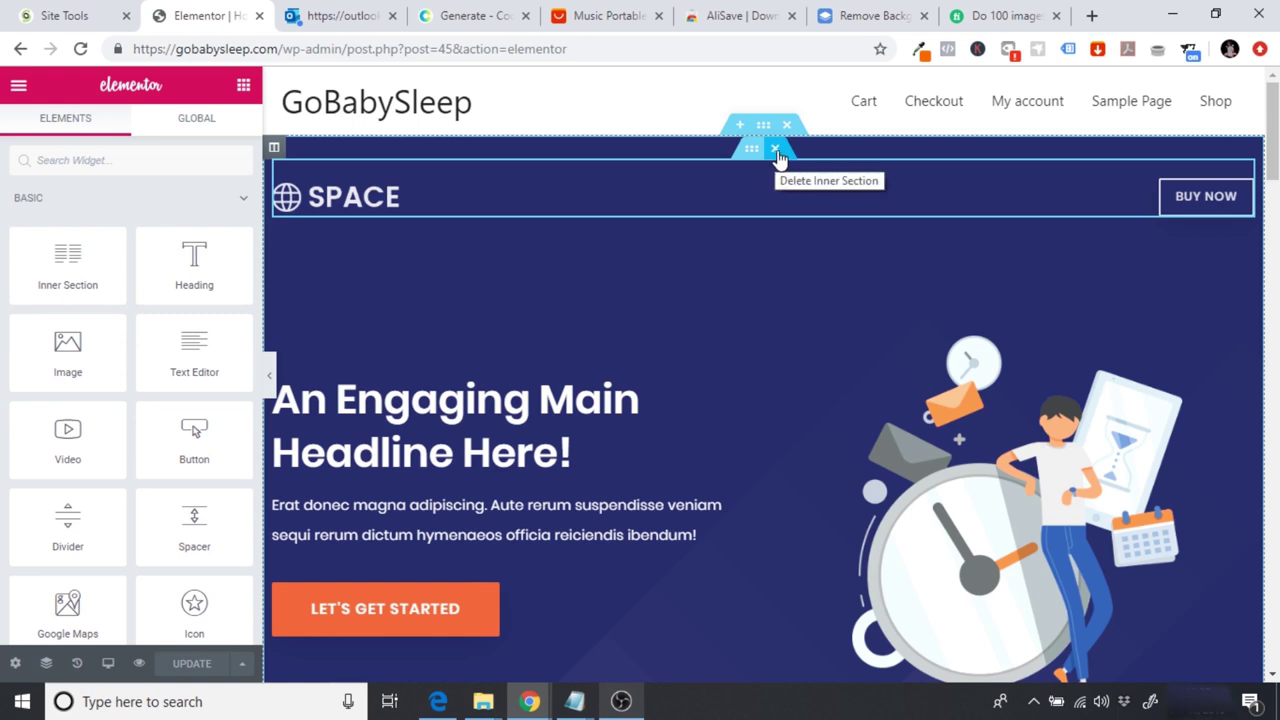
{"action": "left_click", "coordinate": [777, 150]}
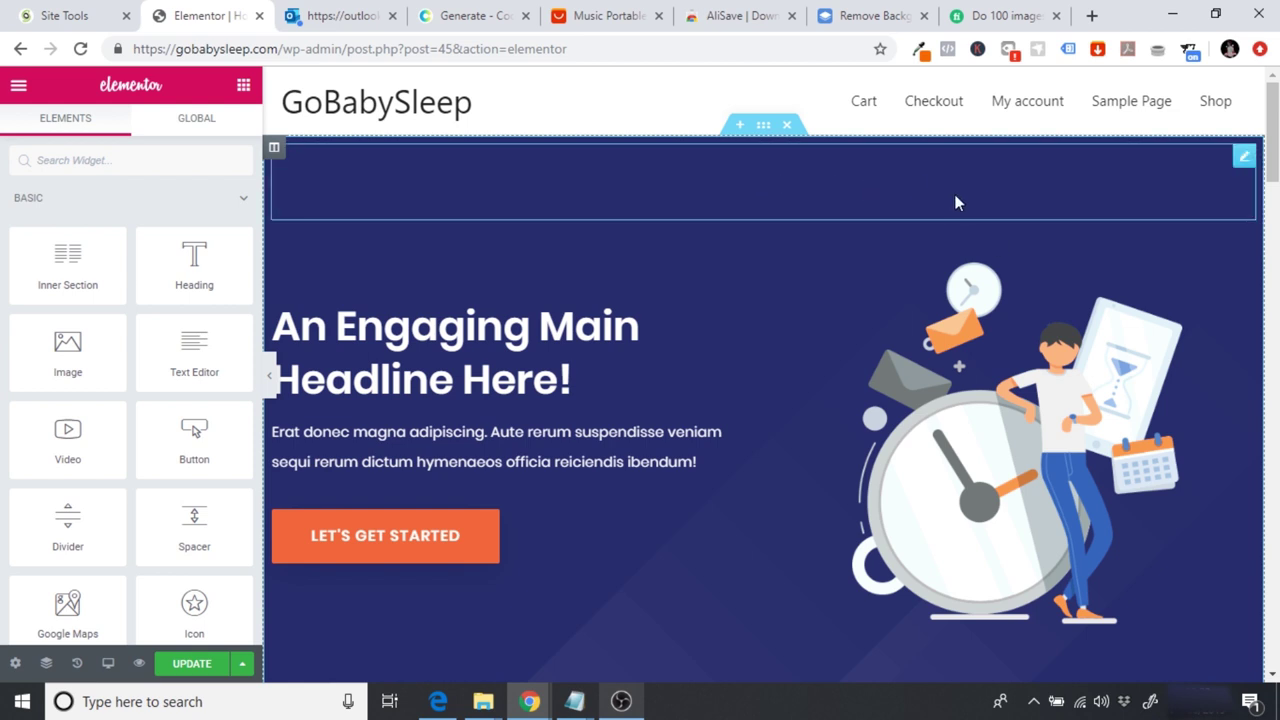
{"action": "right_click", "coordinate": [1243, 174]}
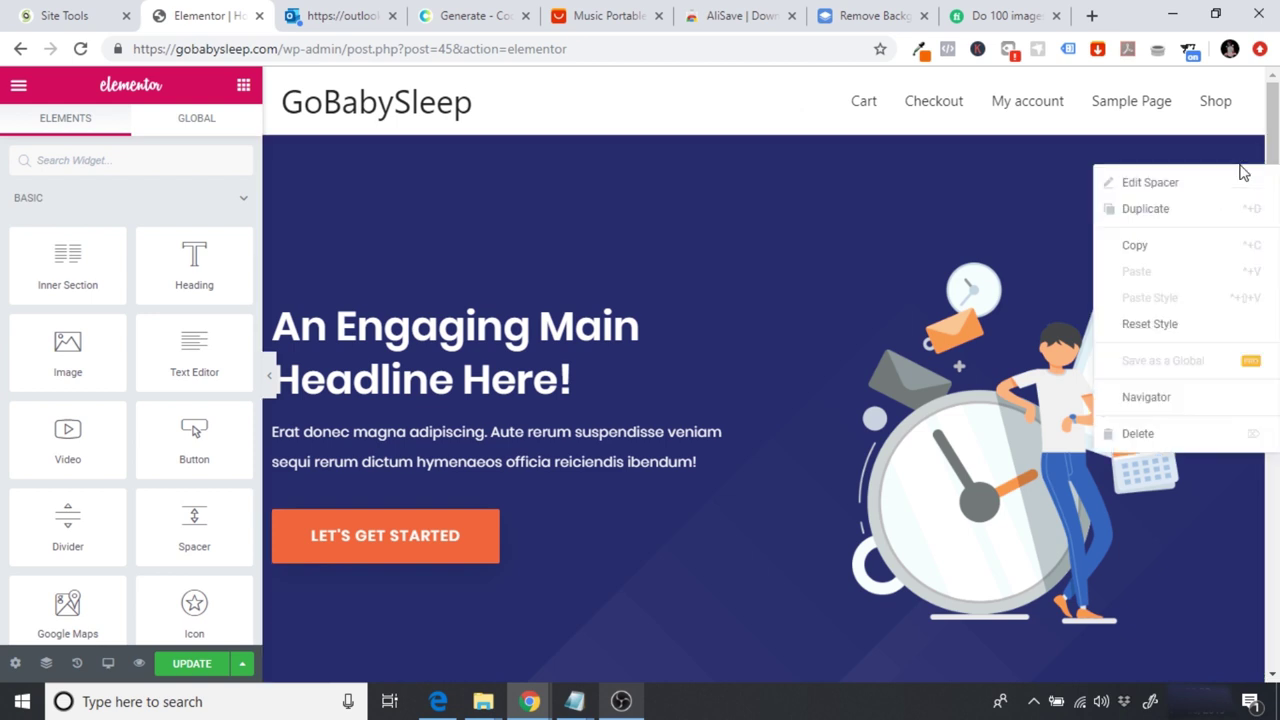
{"action": "left_click", "coordinate": [1149, 432]}
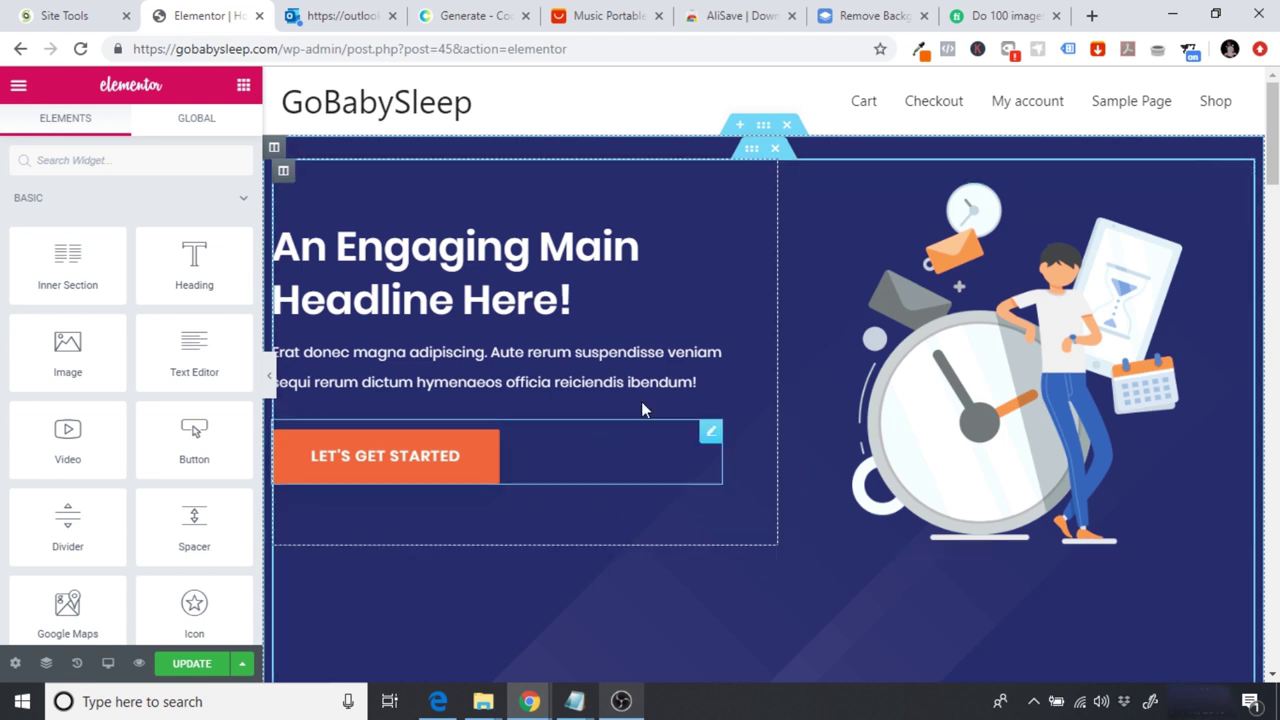
Step: Insert a new section above the hero using the two-column structure
{"action": "left_click", "coordinate": [737, 127]}
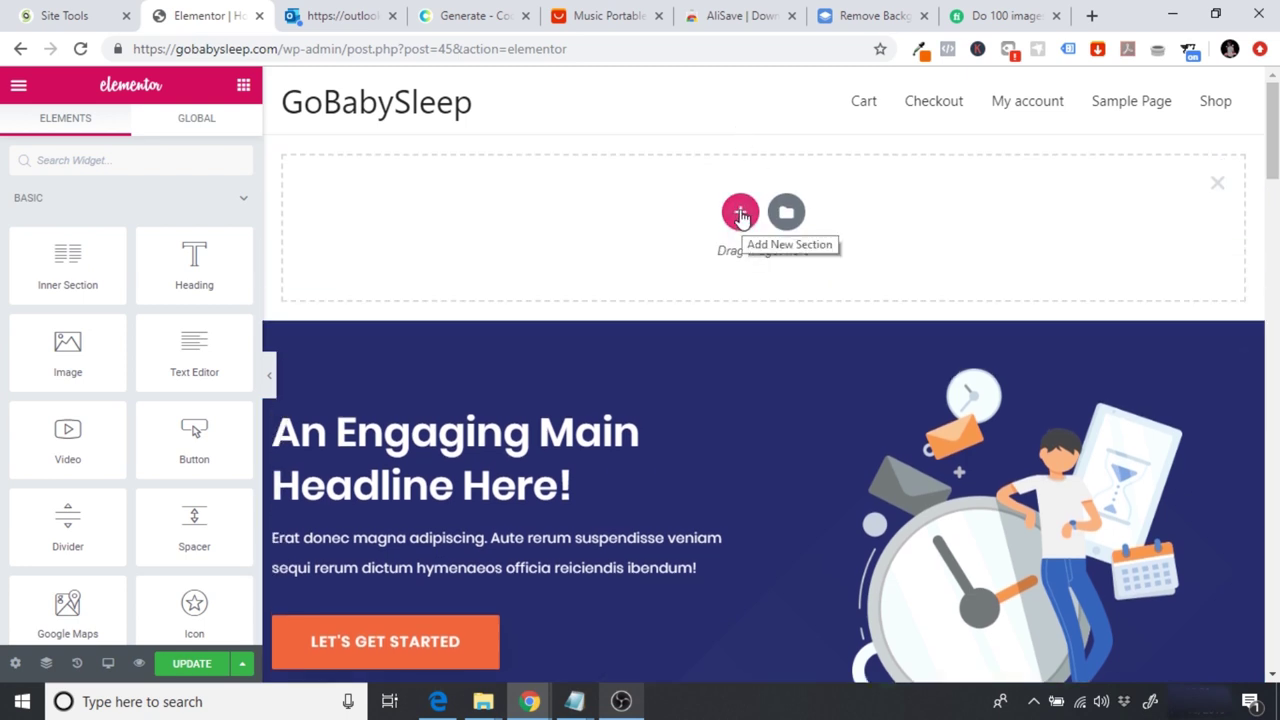
{"action": "left_click", "coordinate": [740, 213]}
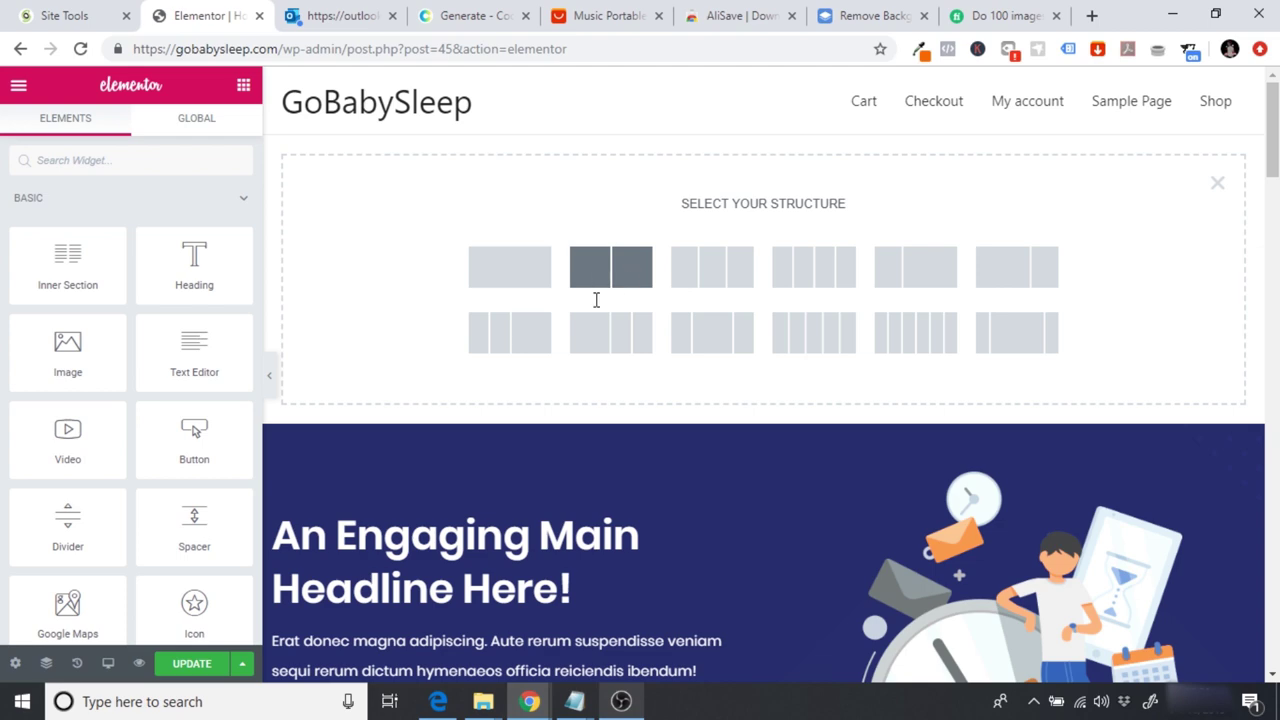
{"action": "left_click", "coordinate": [593, 262]}
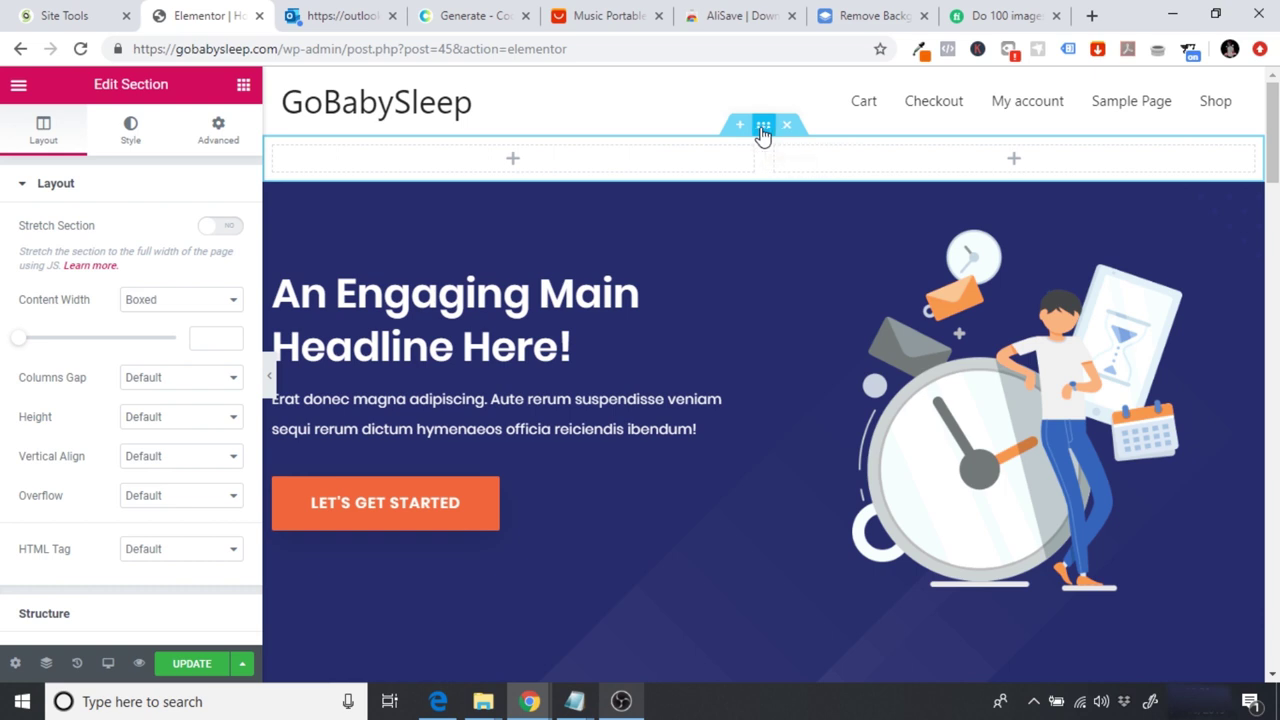
Step: Copy teal 33658A from the Coolors palette and paste it as the section's classic background colour
{"action": "left_click", "coordinate": [131, 137]}
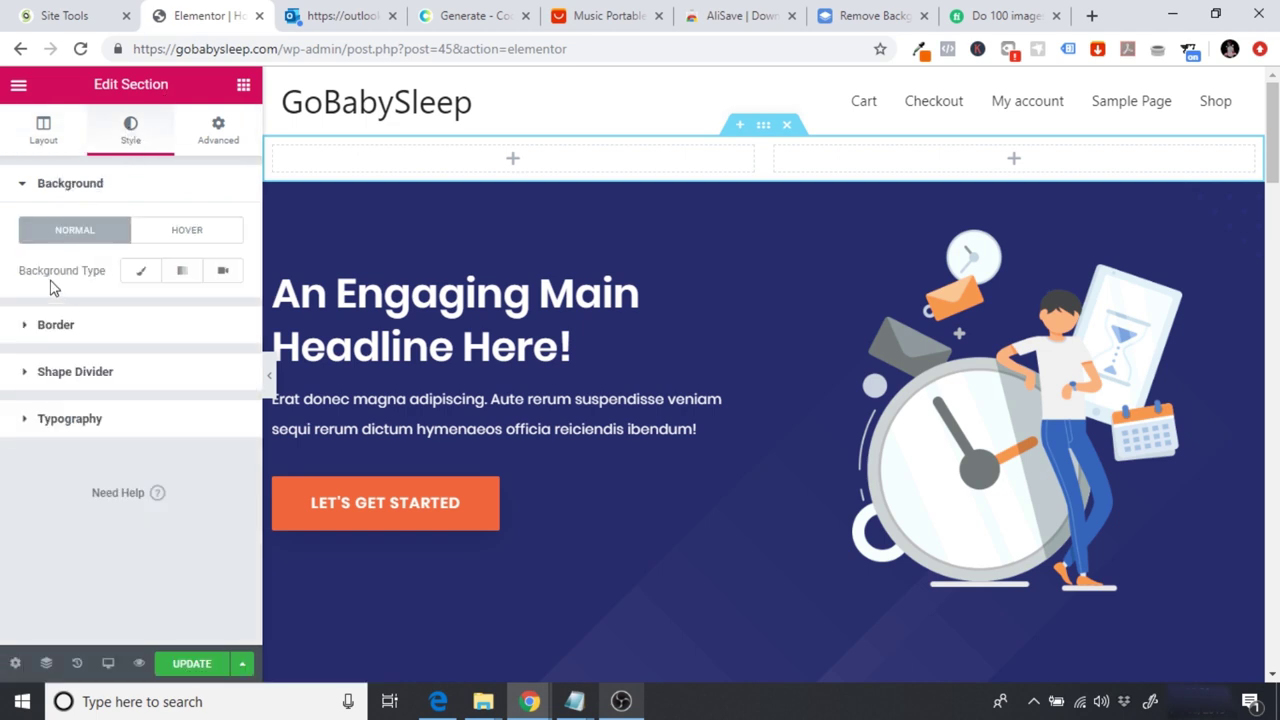
{"action": "left_click", "coordinate": [141, 274]}
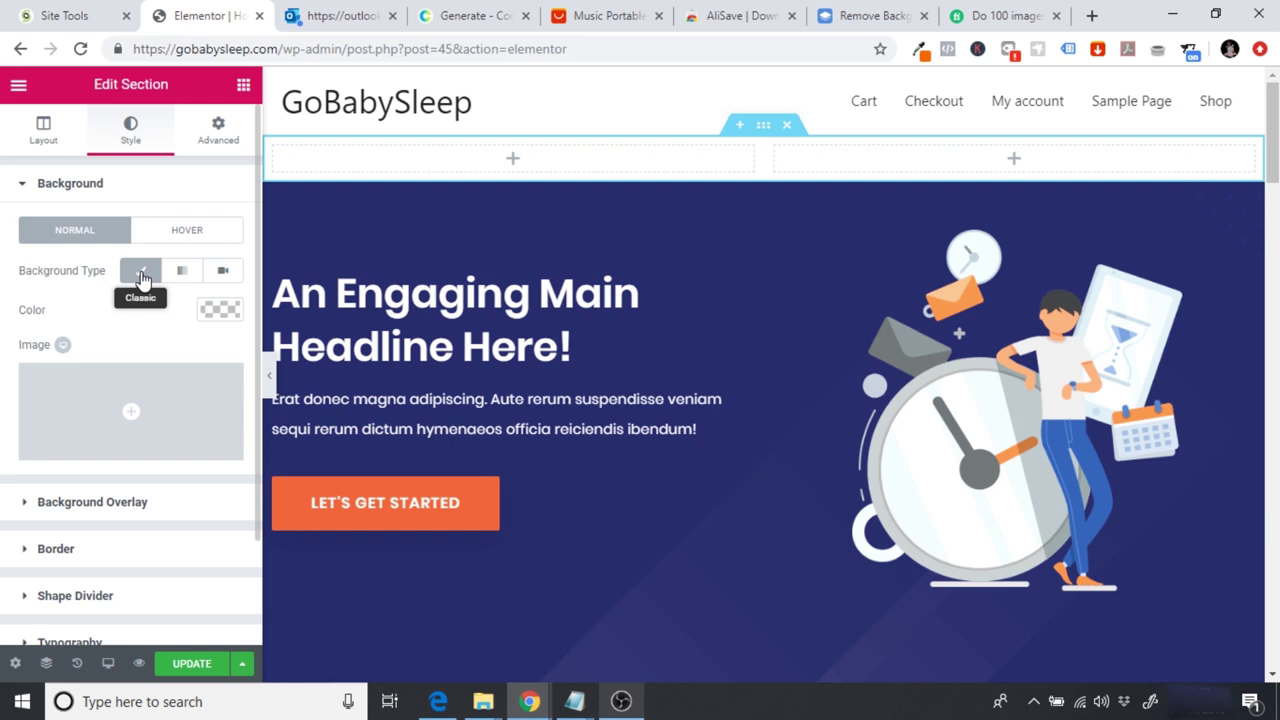
{"action": "left_click", "coordinate": [463, 14]}
{"action": "left_click", "coordinate": [388, 606]}
{"action": "mouse_move", "coordinate": [380, 523]}
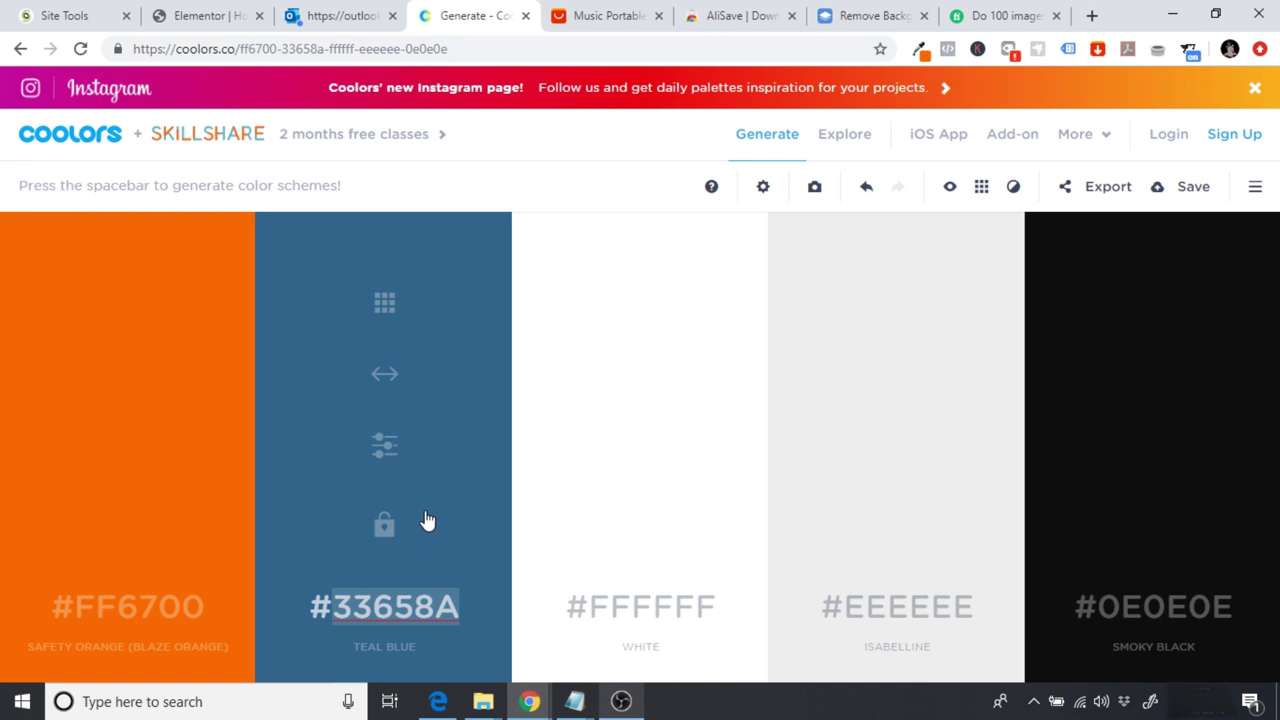
{"action": "left_click", "coordinate": [210, 15]}
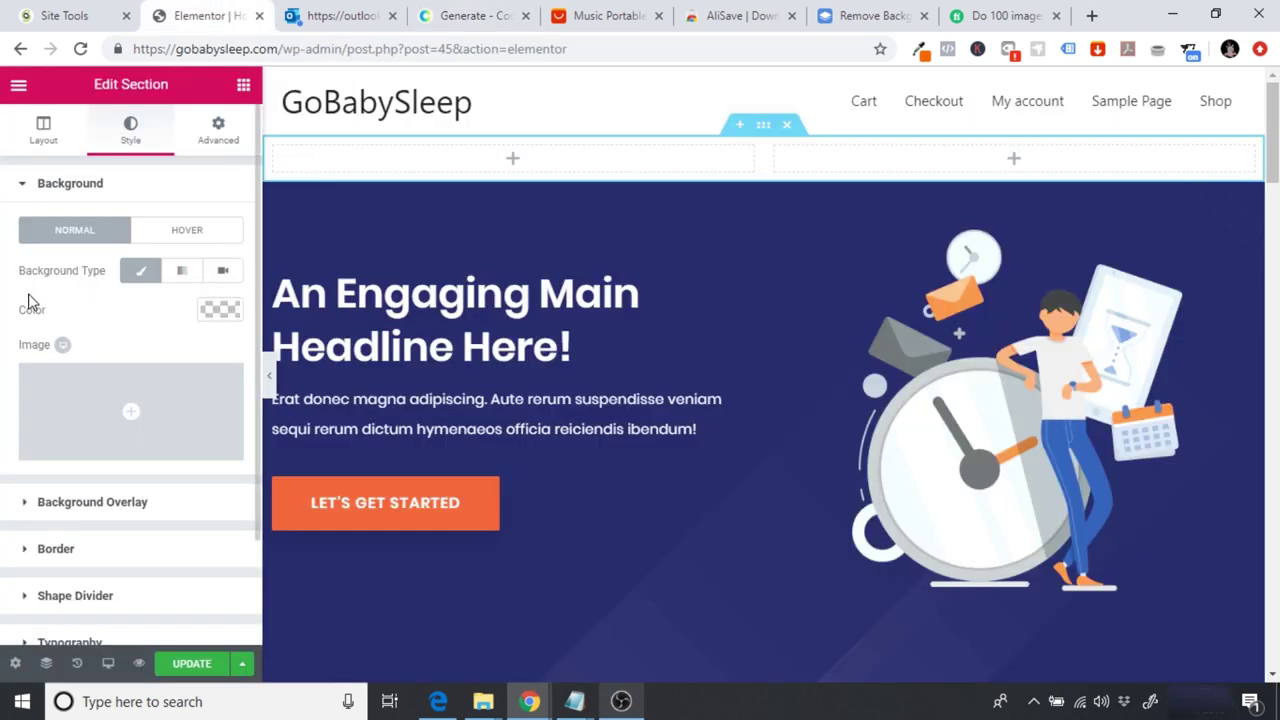
{"action": "left_click", "coordinate": [222, 312]}
{"action": "left_click", "coordinate": [69, 311]}
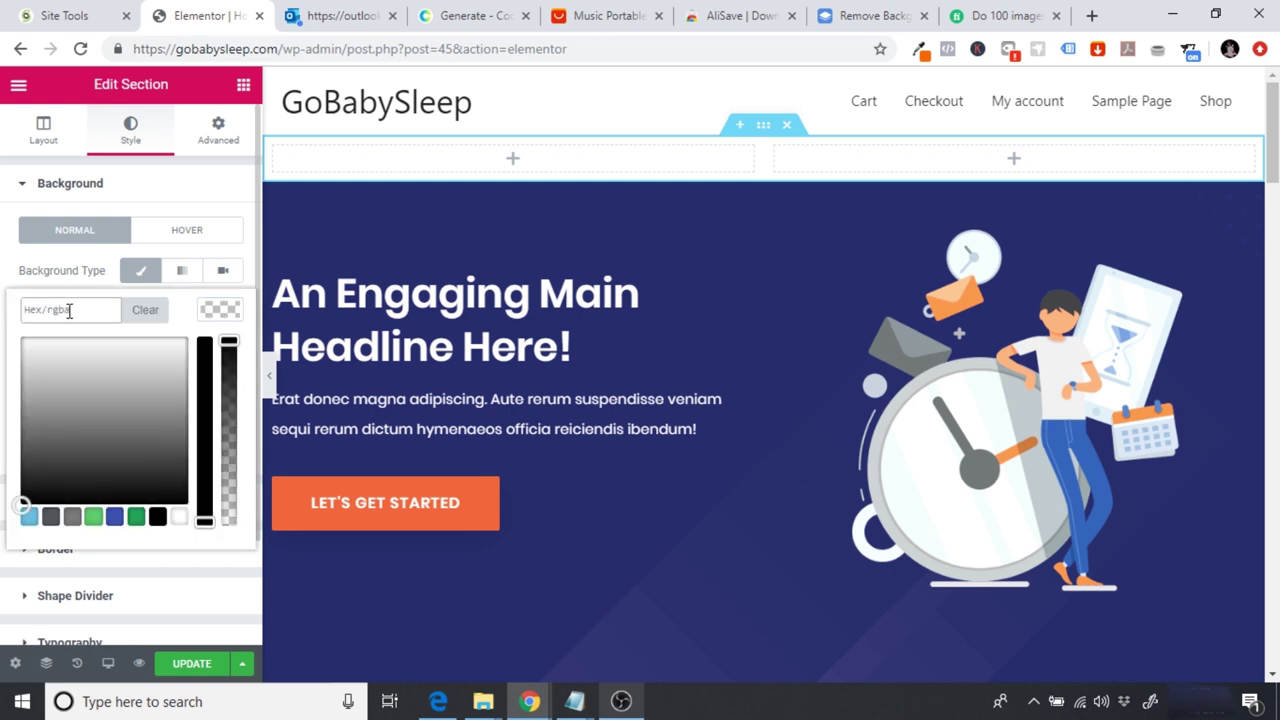
{"action": "type", "text": "#33658a"}
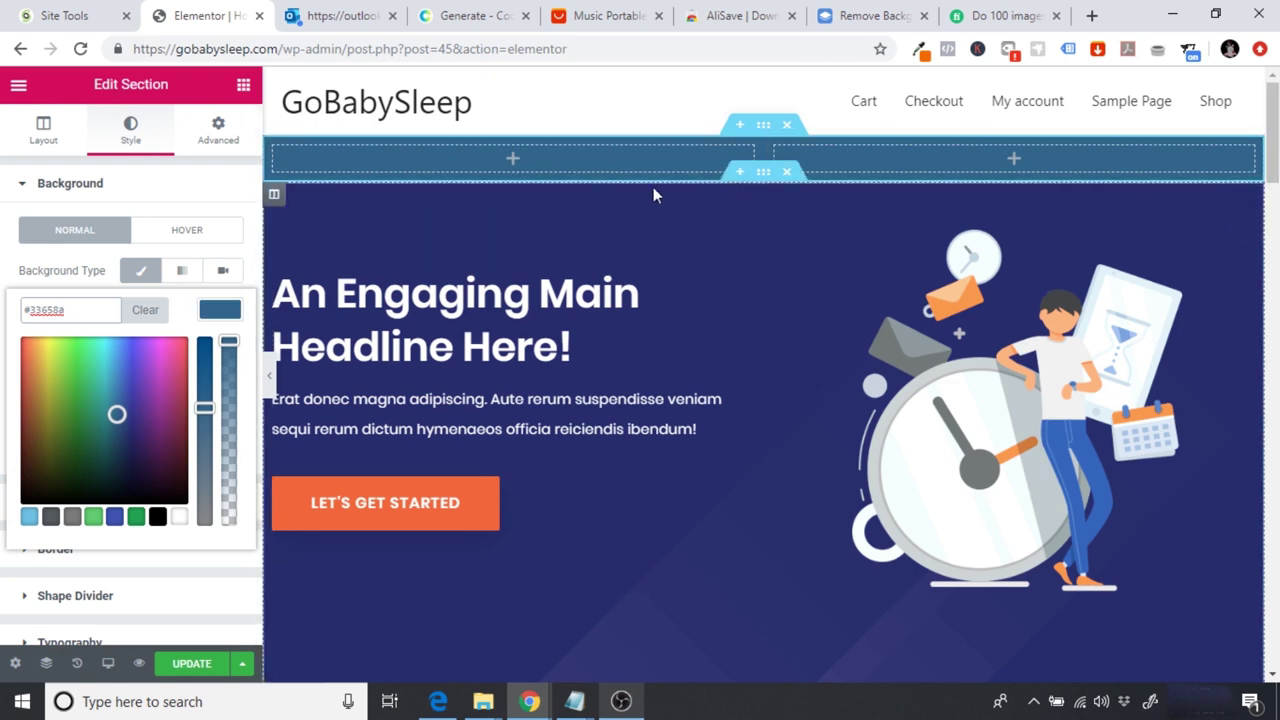
{"action": "left_click", "coordinate": [252, 258]}
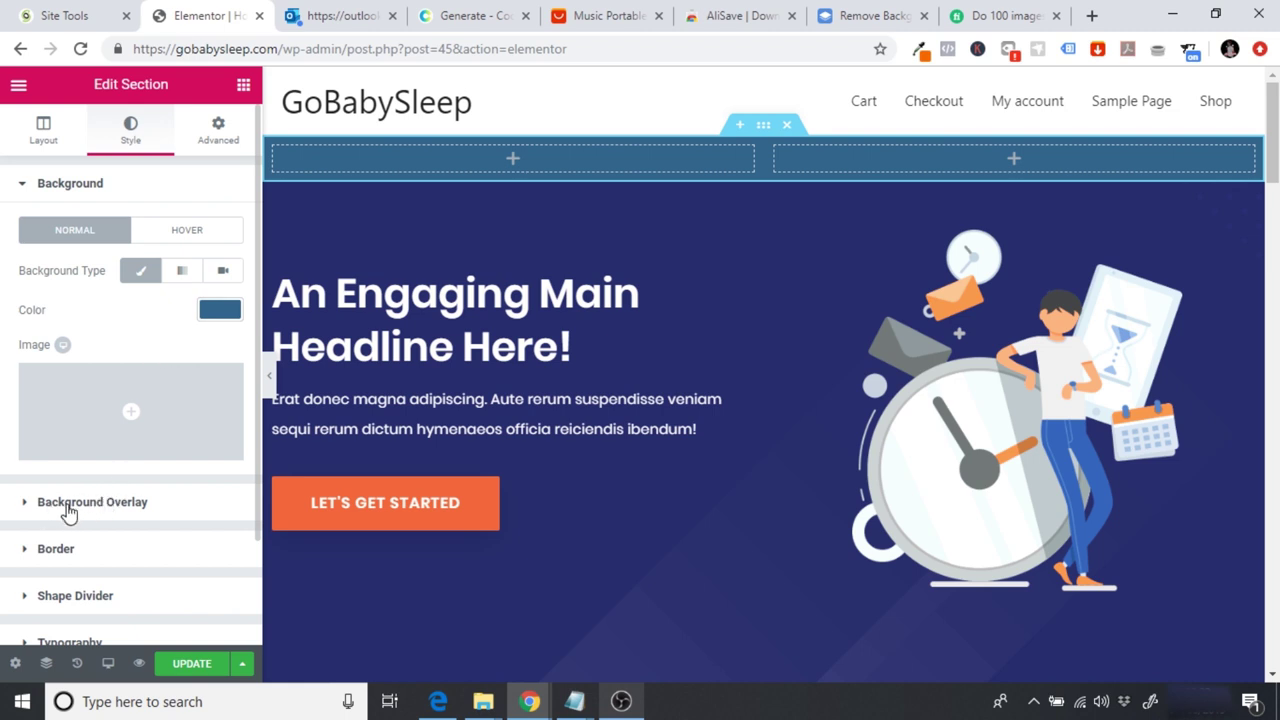
Step: Expand the section's Background Overlay settings and look through its options
{"action": "left_click", "coordinate": [68, 510]}
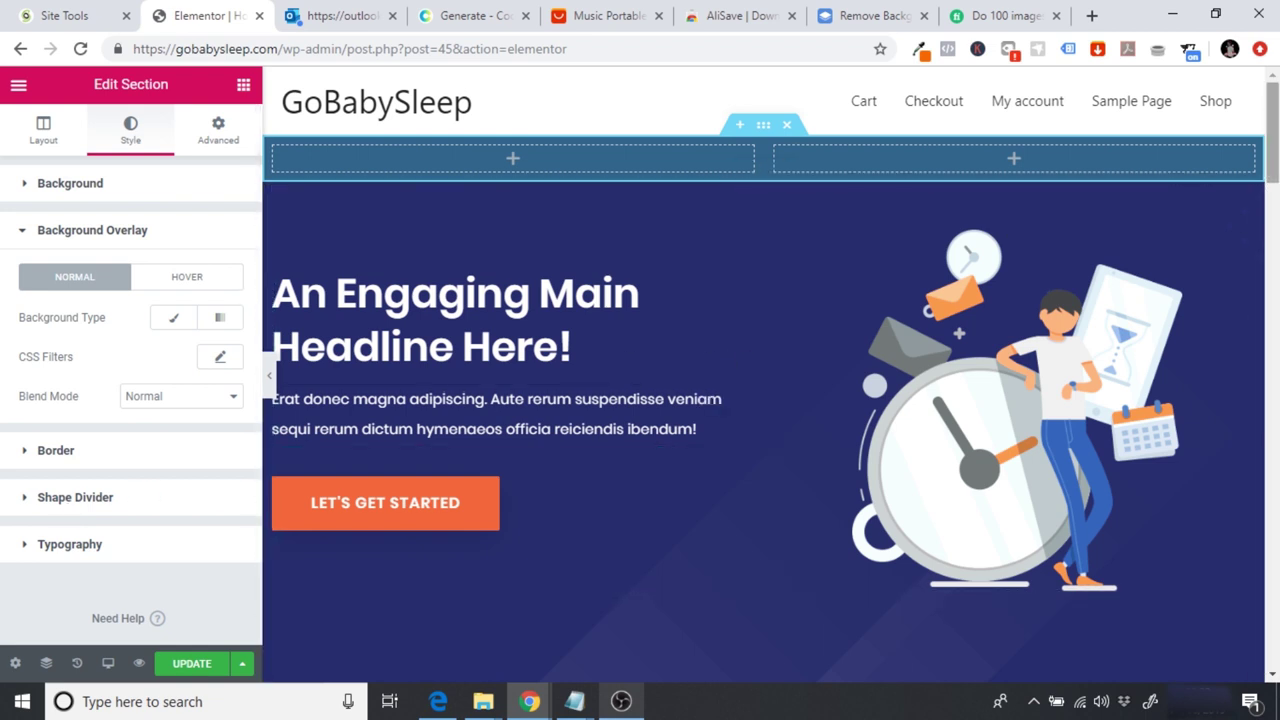
{"action": "scroll", "coordinate": [1000, 400], "scroll_direction": "down", "scroll_amount": 1}
{"action": "scroll", "coordinate": [755, 419], "scroll_direction": "down", "scroll_amount": 1}
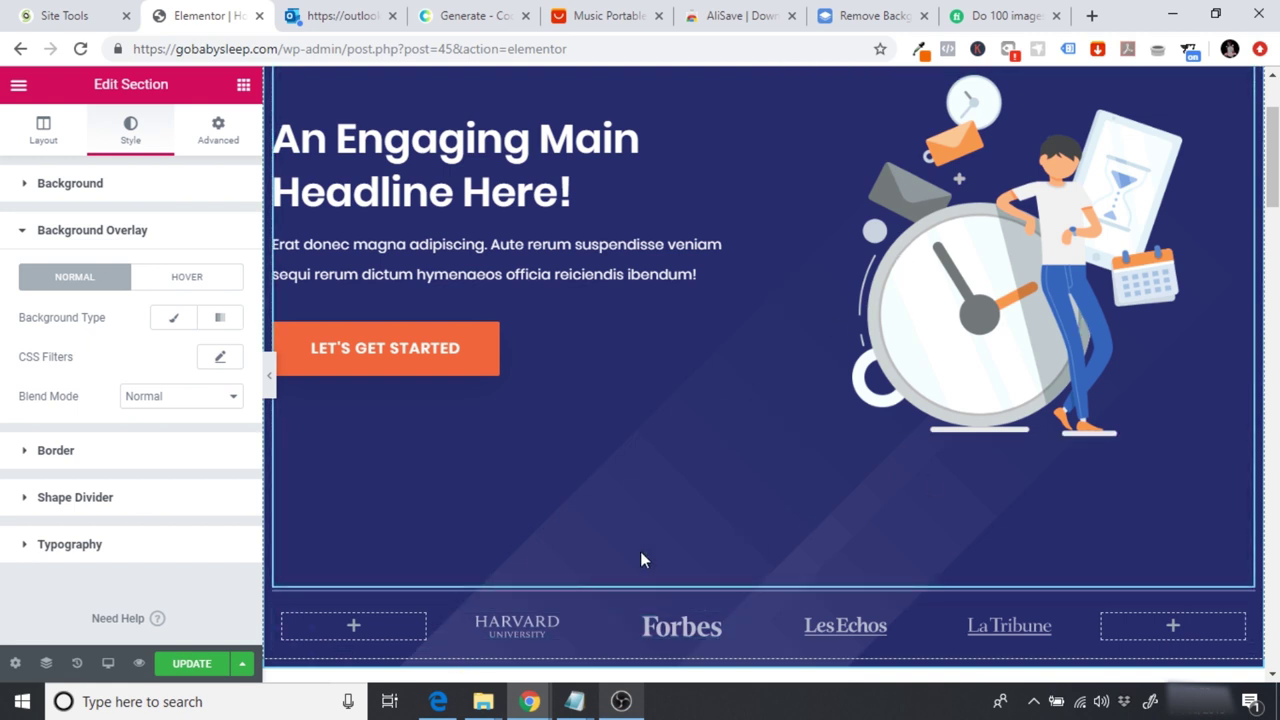
{"action": "scroll", "coordinate": [842, 518], "scroll_direction": "up", "scroll_amount": 3}
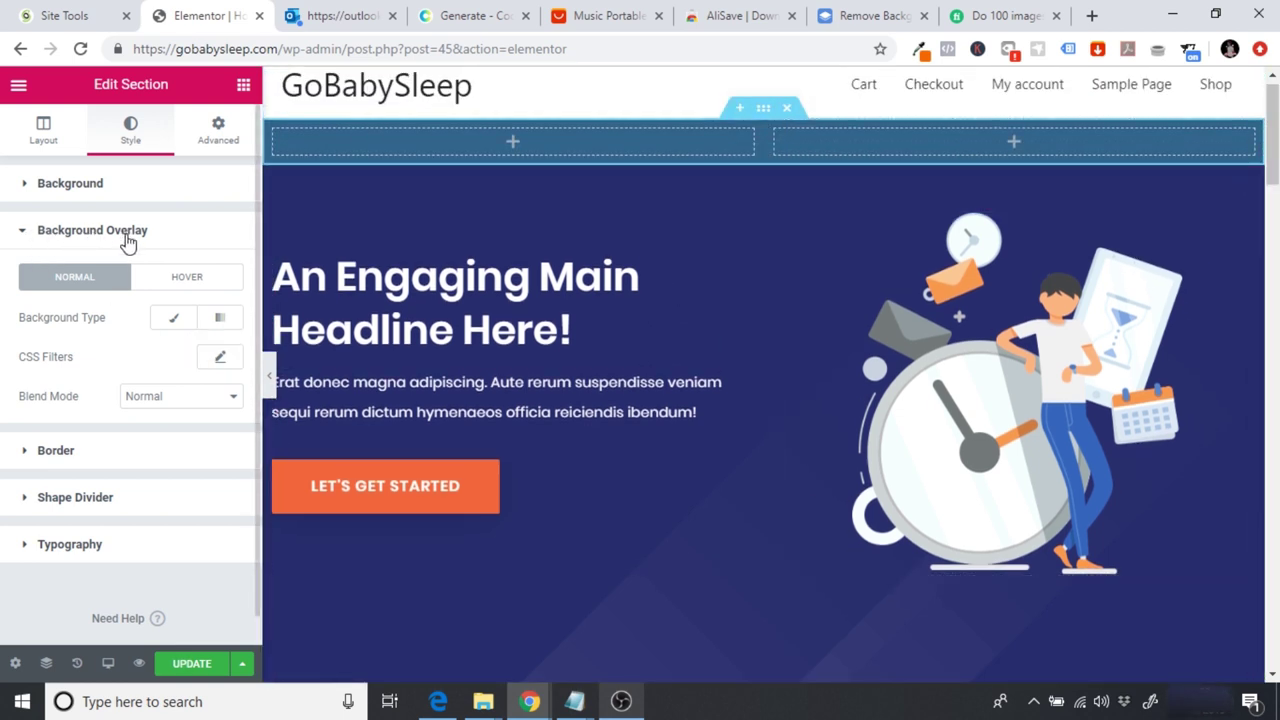
Step: Make the section overlay Classic and select overlay-graphic2-free-img.png in the Media Library
{"action": "left_click", "coordinate": [174, 321]}
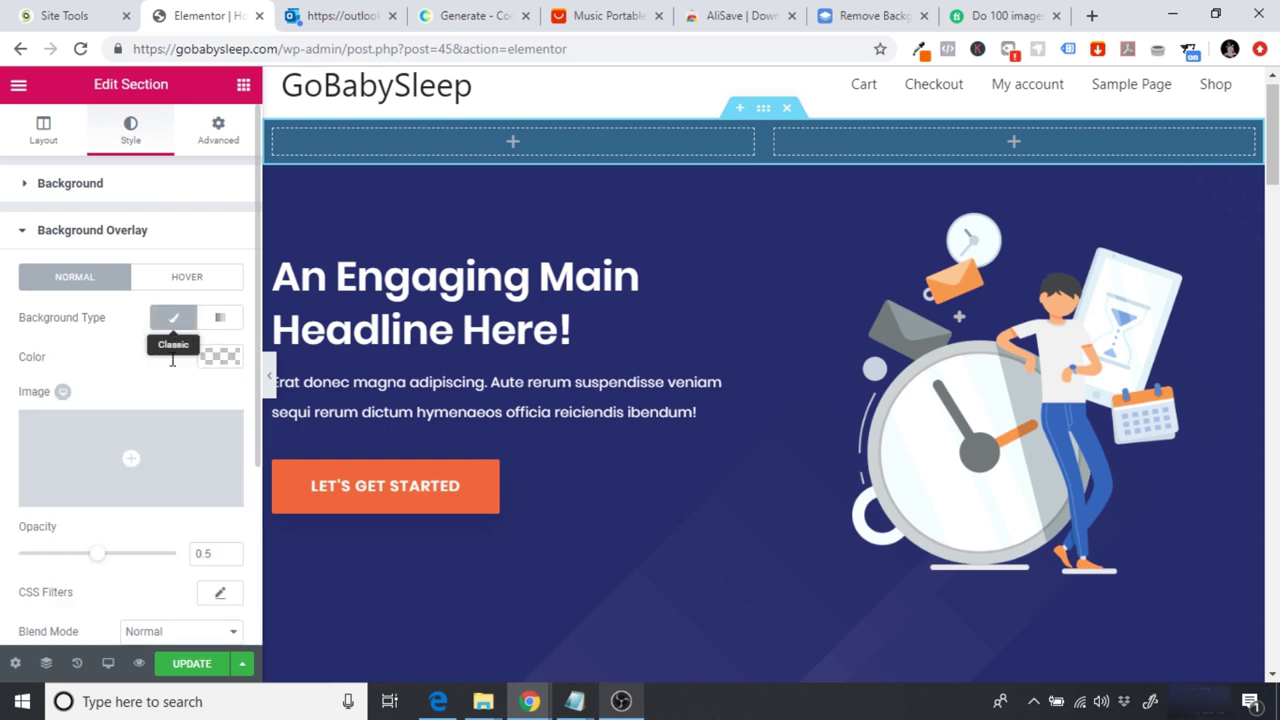
{"action": "left_click", "coordinate": [105, 457]}
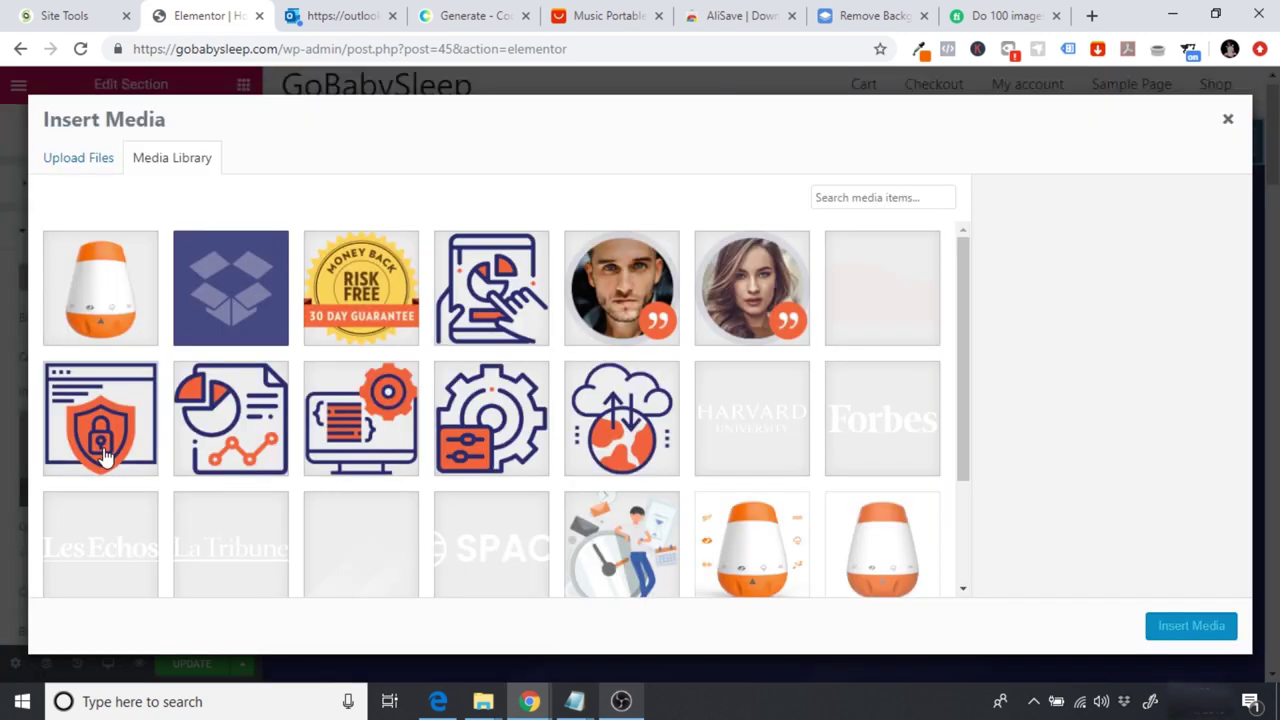
{"action": "left_click", "coordinate": [72, 158]}
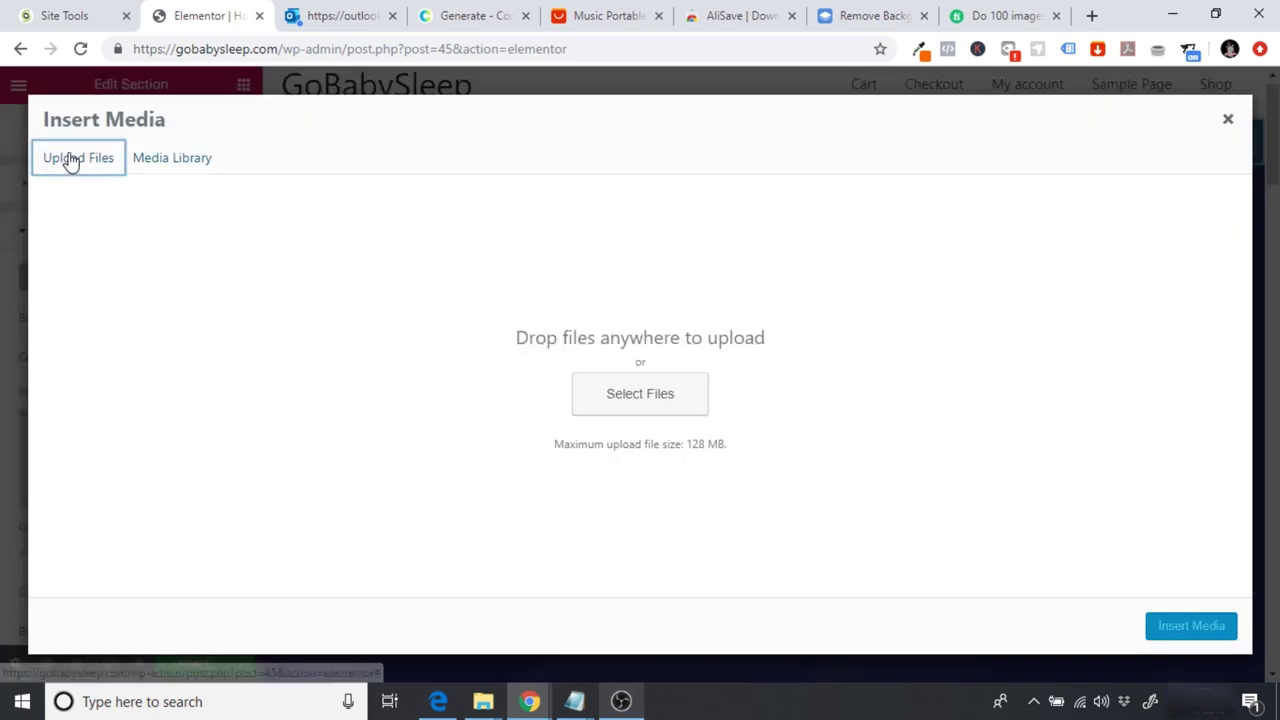
{"action": "left_click", "coordinate": [171, 162]}
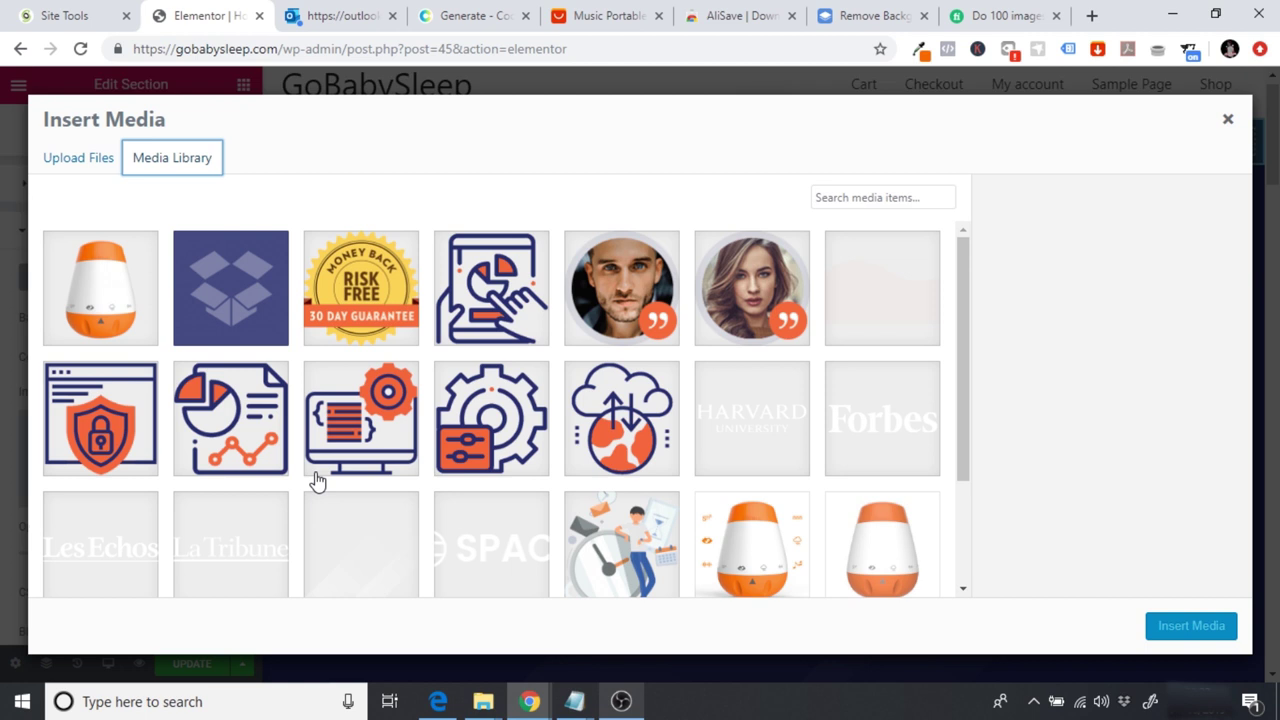
{"action": "left_click", "coordinate": [968, 284]}
{"action": "left_click_drag", "start_coordinate": [968, 284], "coordinate": [880, 294]}
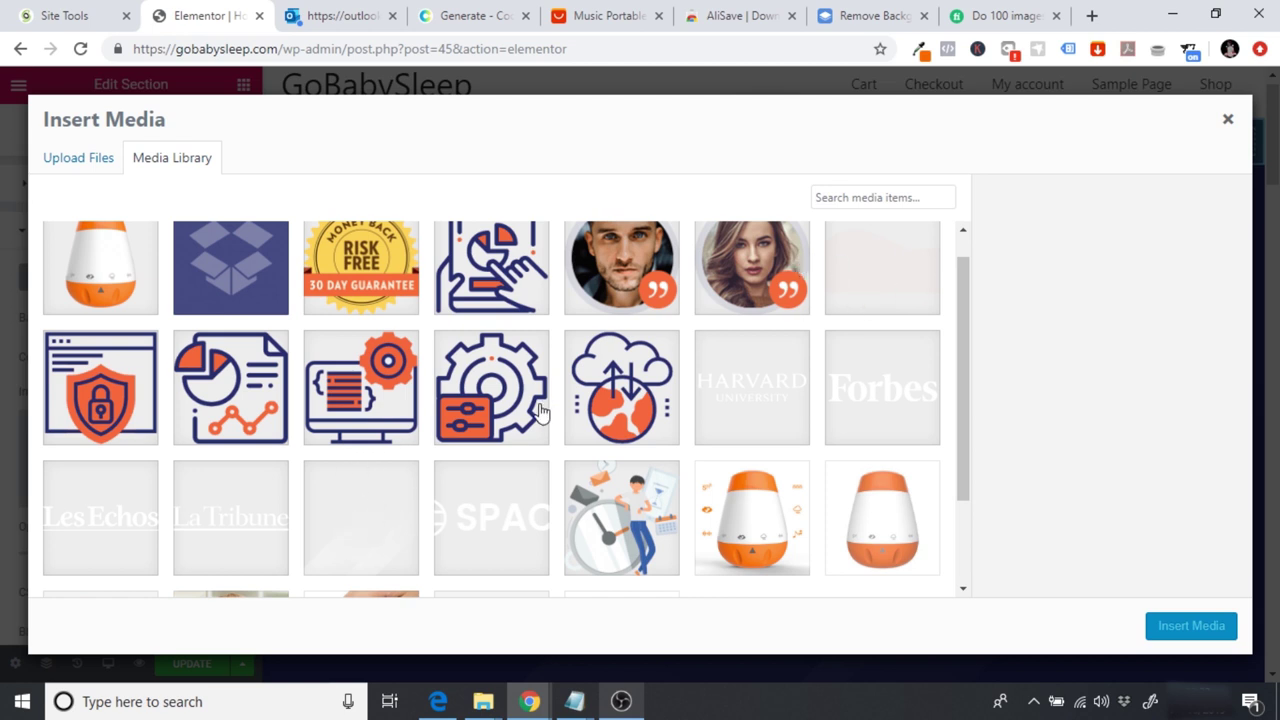
{"action": "left_click", "coordinate": [343, 512]}
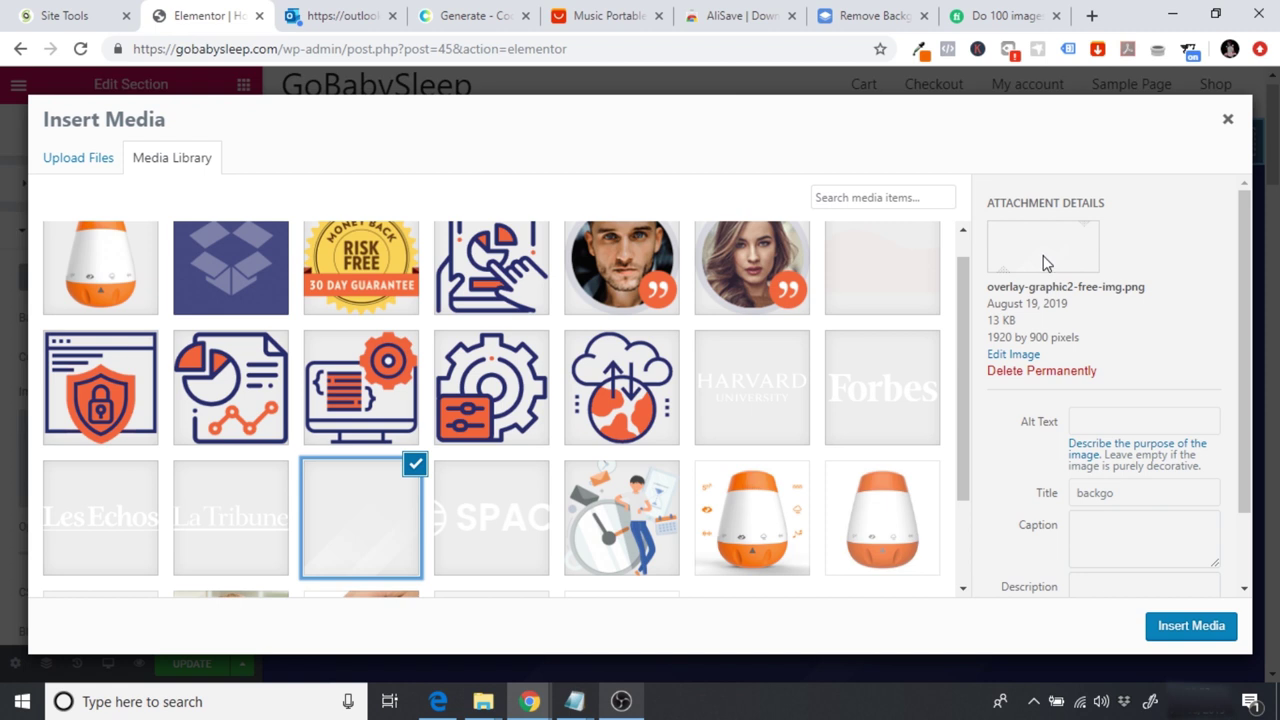
Step: Retitle the overlay image 'Banner Overlay' and insert it as the section's background overlay
{"action": "left_click", "coordinate": [1097, 425]}
{"action": "double_click", "coordinate": [1140, 497]}
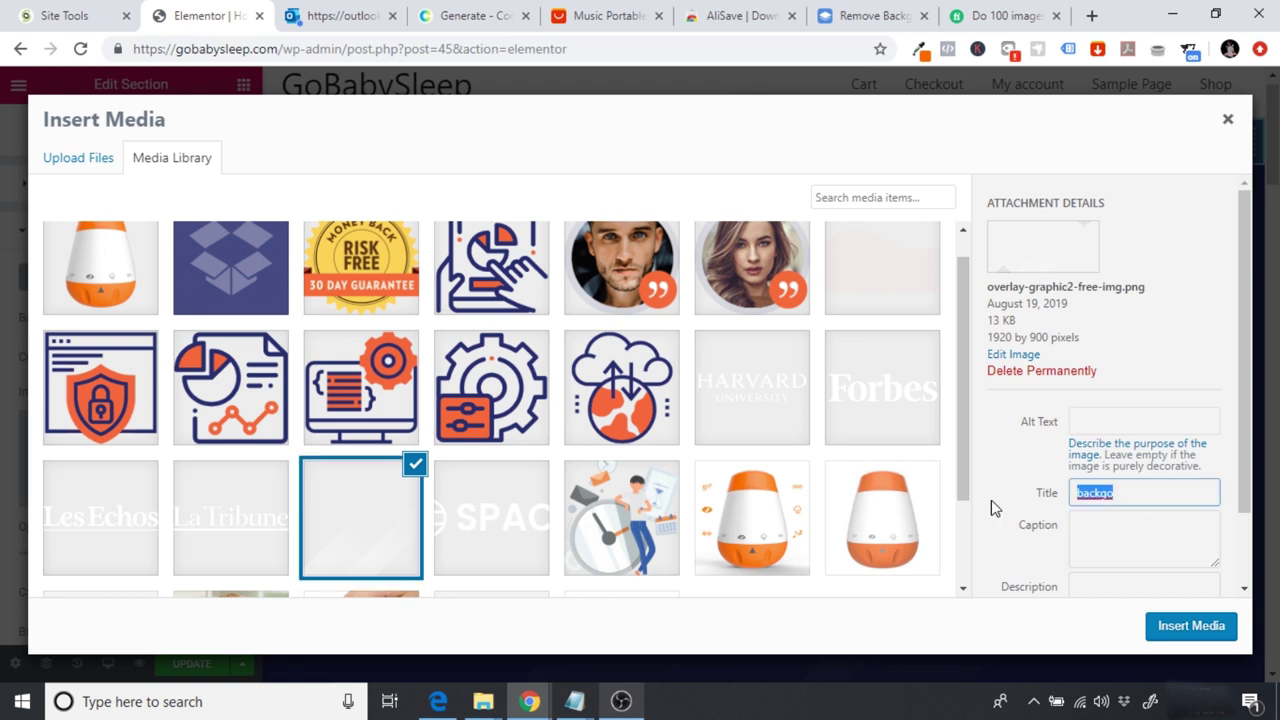
{"action": "type", "text": "backg"}
{"action": "key", "text": "BackSpace"}
{"action": "key", "text": "BackSpace"}
{"action": "key", "text": "BackSpace"}
{"action": "key", "text": "BackSpace"}
{"action": "key", "text": "BackSpace"}
{"action": "type", "text": "Banner Overal"}
{"action": "key", "text": "BackSpace"}
{"action": "key", "text": "BackSpace"}
{"action": "type", "text": "lay"}
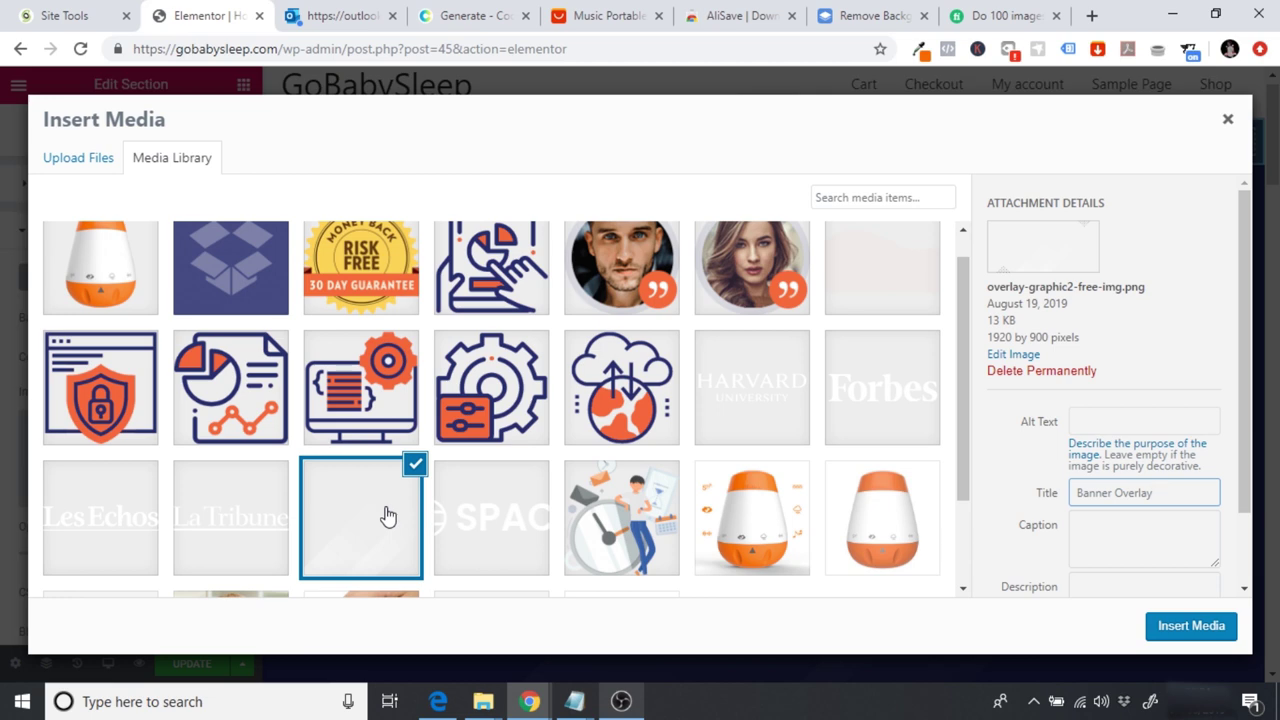
{"action": "left_click", "coordinate": [1188, 626]}
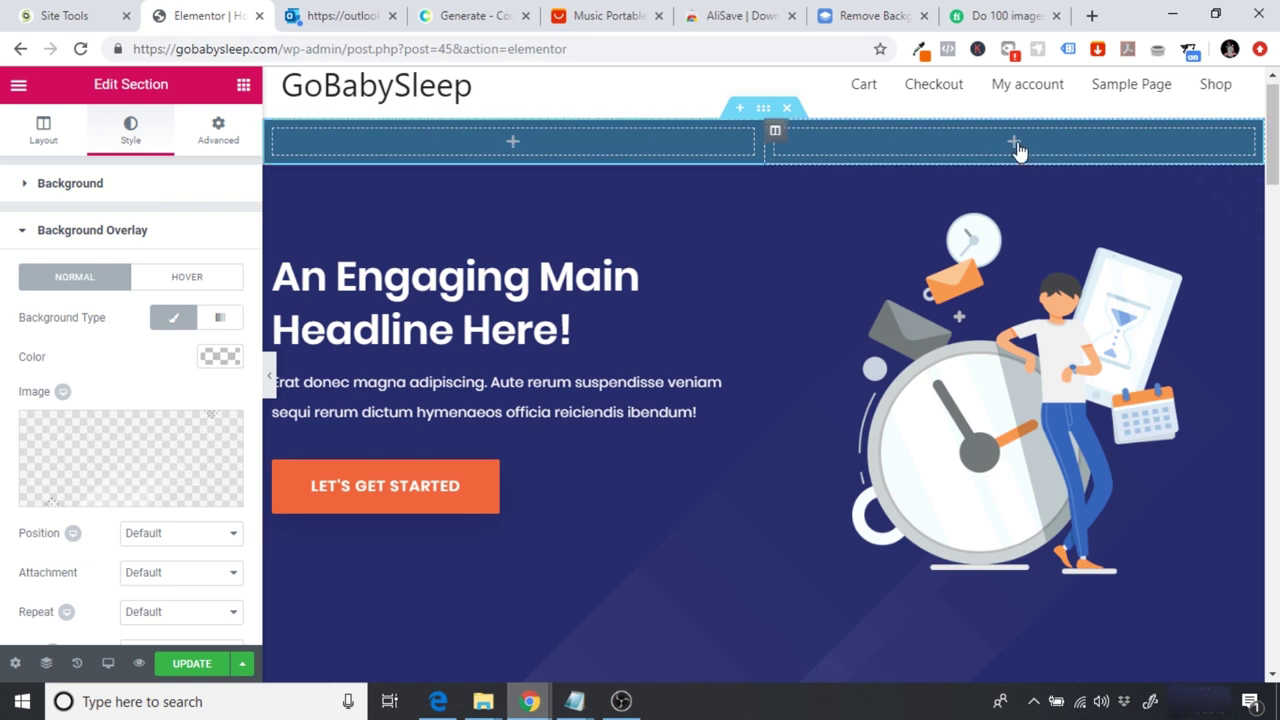
Step: Drag an Image widget from the Elements panel into the top section's left column
{"action": "left_click", "coordinate": [511, 148]}
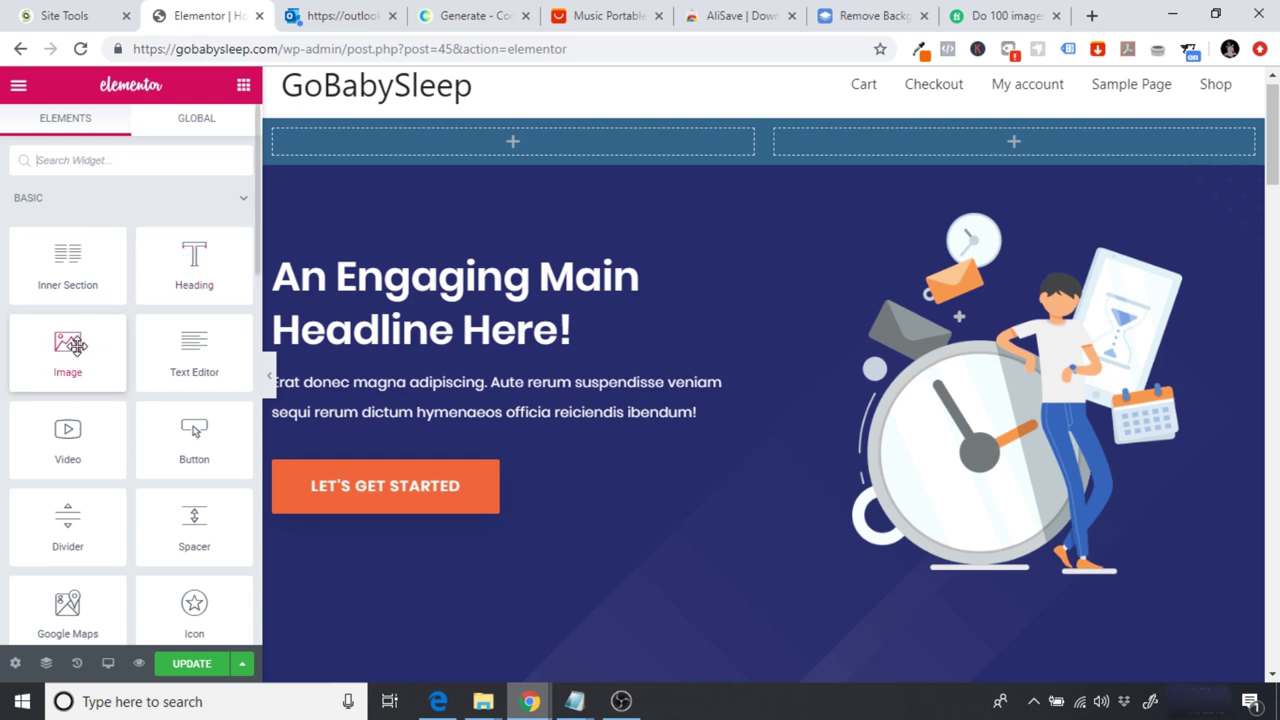
{"action": "left_click_drag", "start_coordinate": [66, 355], "coordinate": [516, 141]}
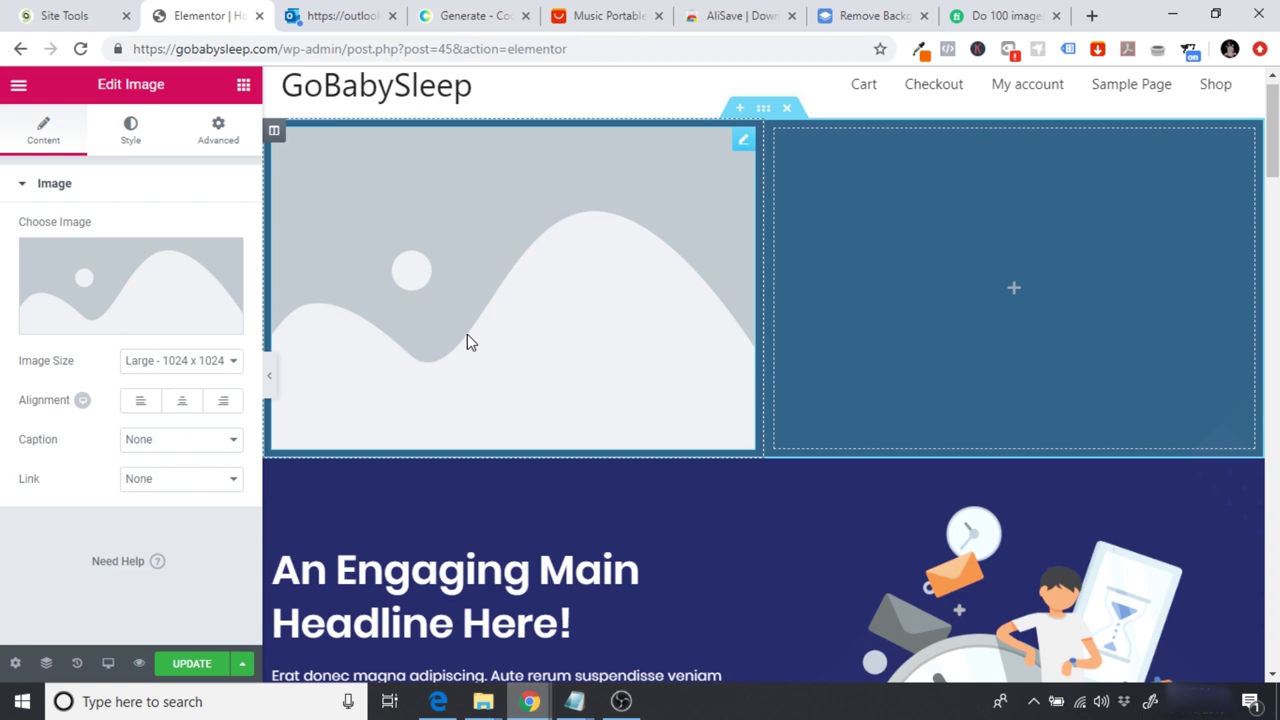
{"action": "left_click", "coordinate": [587, 10]}
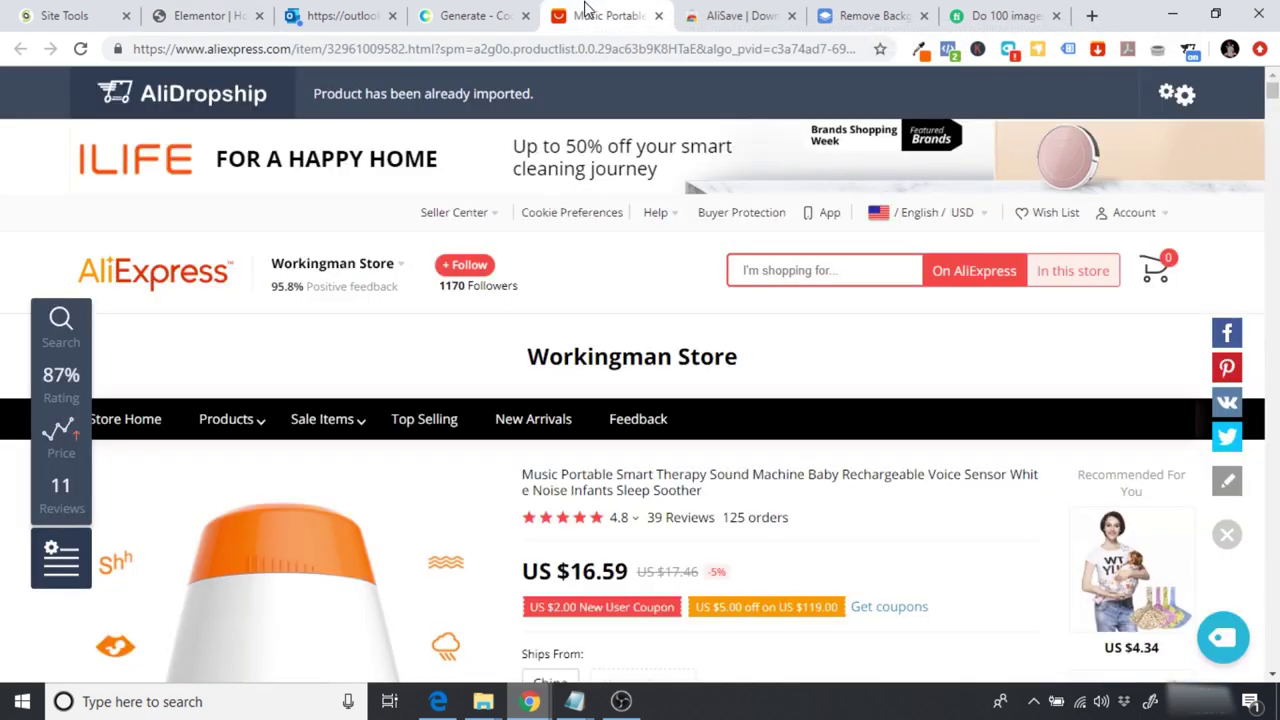
{"action": "scroll", "coordinate": [828, 373], "scroll_direction": "down", "scroll_amount": 2}
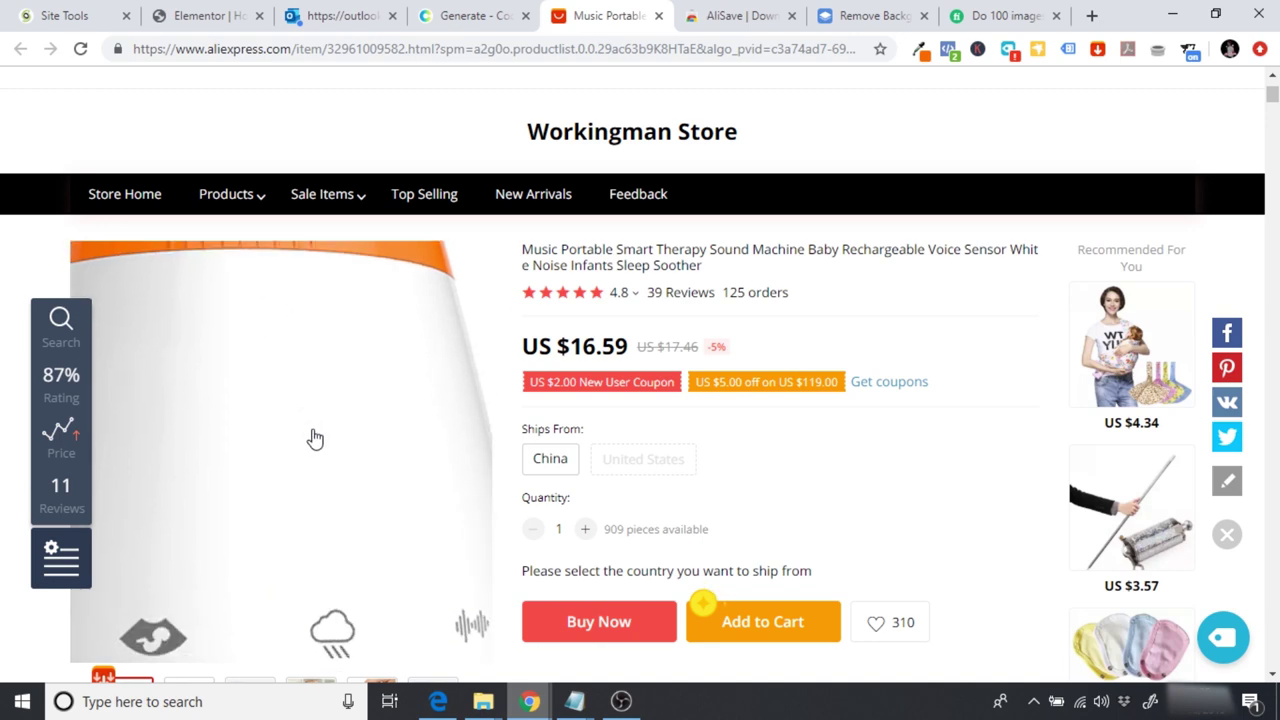
{"action": "left_click", "coordinate": [197, 10]}
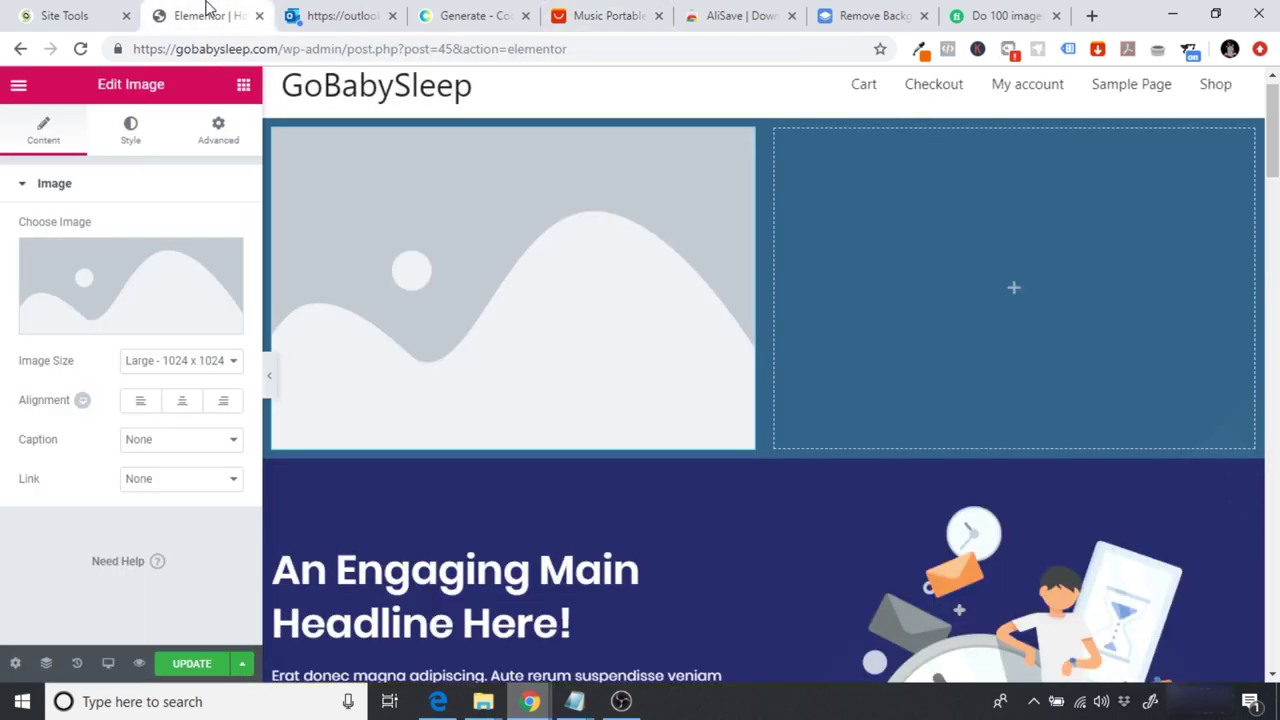
{"action": "left_click", "coordinate": [75, 287]}
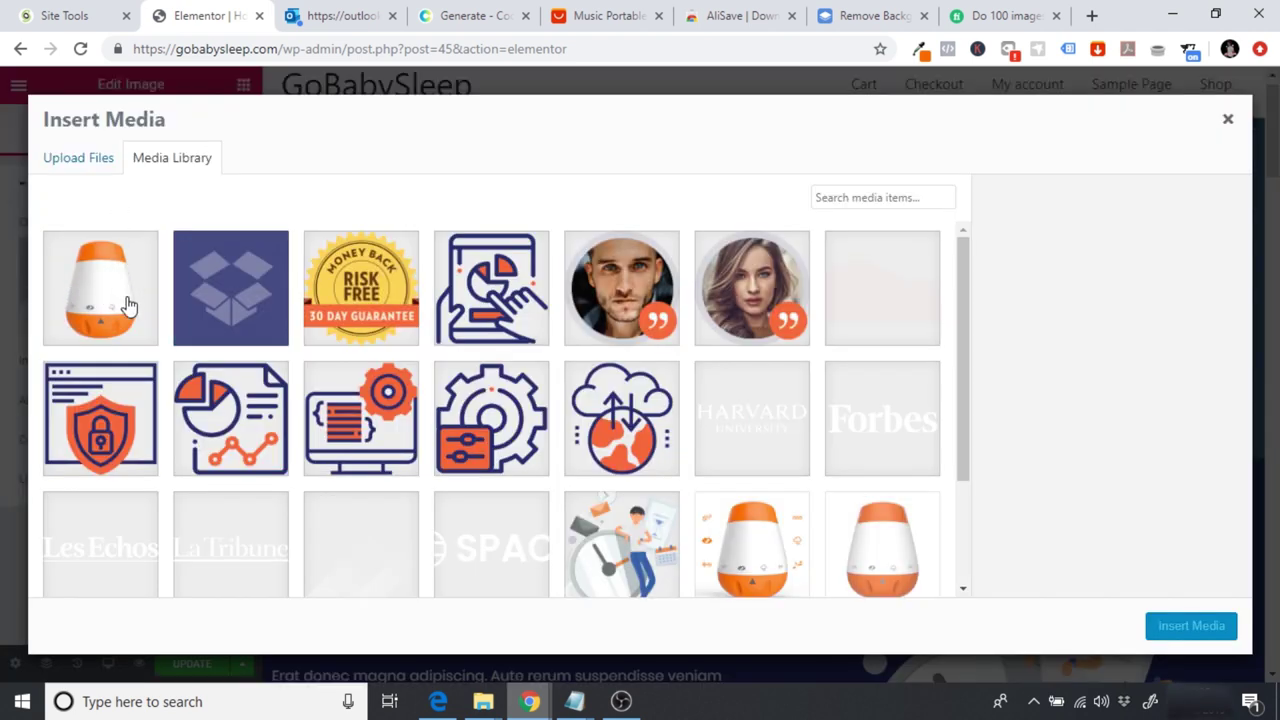
Step: Select White-Noise-Machine.png, give it alt text 'GoBabySleep - The Ultimate White Noise…', and copy that into its title
{"action": "left_click", "coordinate": [86, 288]}
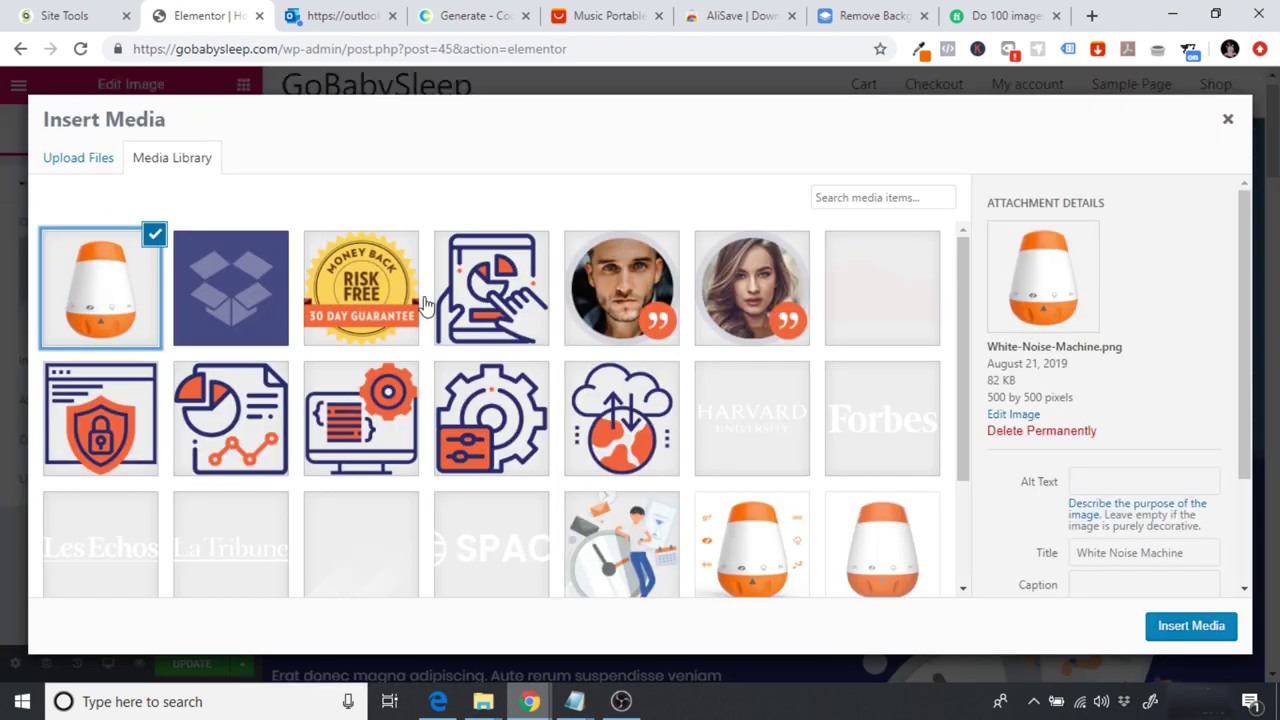
{"action": "left_click", "coordinate": [1156, 479]}
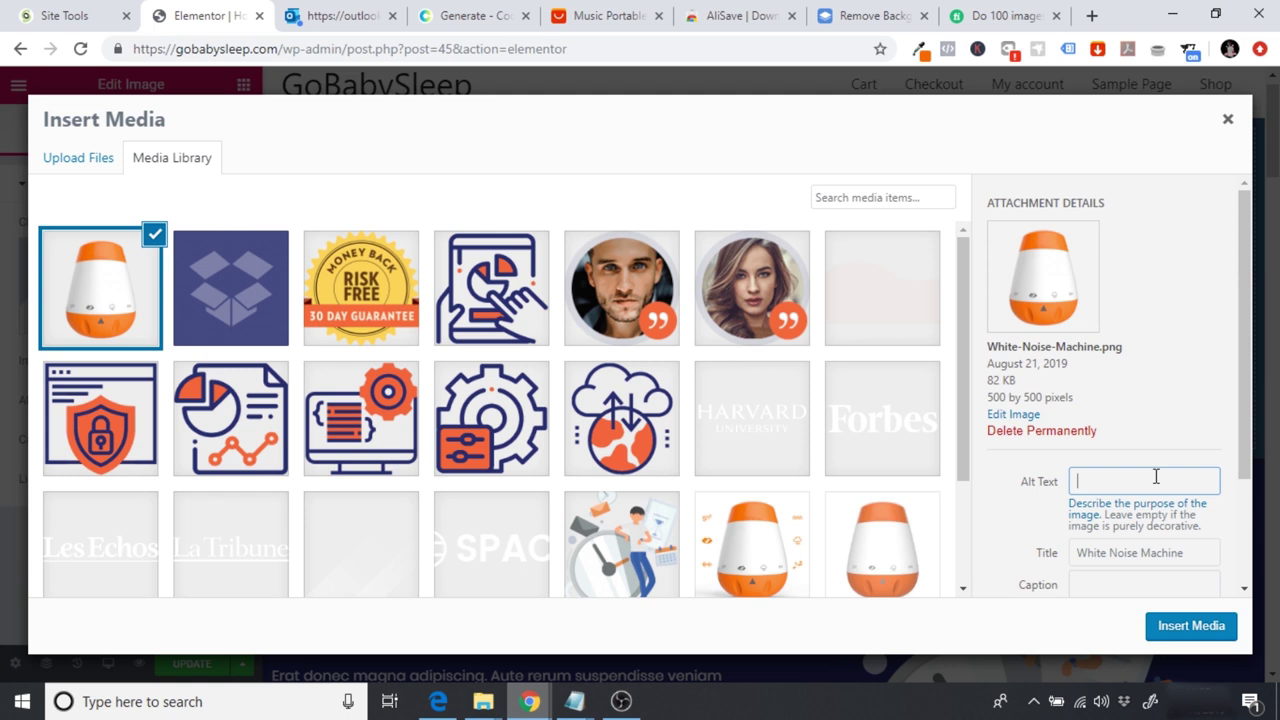
{"action": "type", "text": "Go"}
{"action": "type", "text": "BabySleep"}
{"action": "type", "text": " -"}
{"action": "type", "text": " The Ultimate White Bo"}
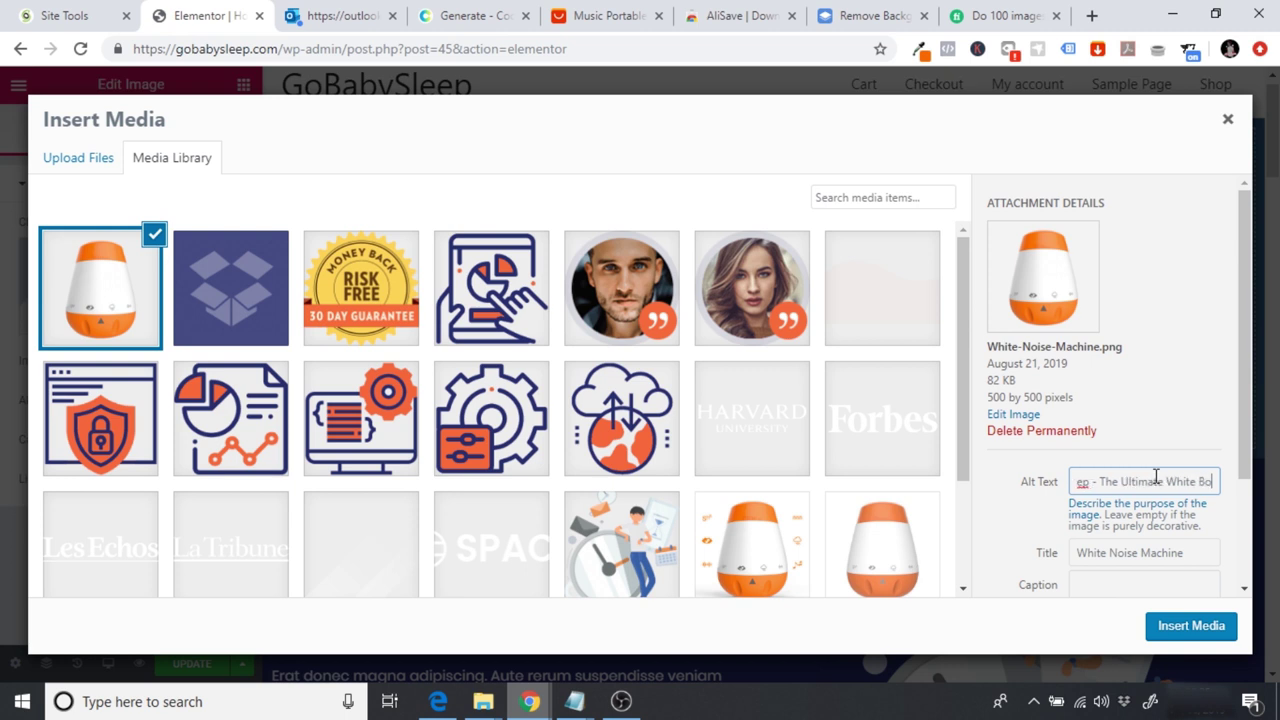
{"action": "key", "text": "BackSpace"}
{"action": "type", "text": "N"}
{"action": "type", "text": "oise Ma"}
{"action": "key", "text": "ctrl+a"}
{"action": "key", "text": "ctrl+c"}
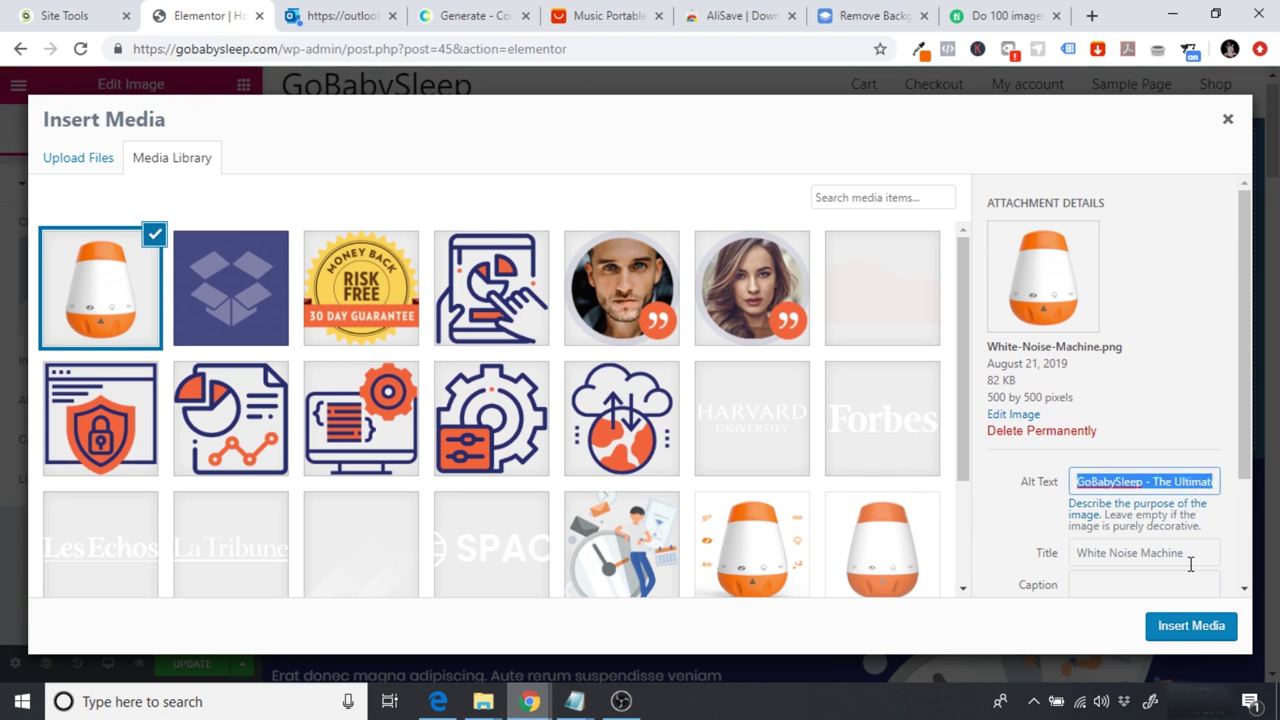
{"action": "triple_click", "coordinate": [1110, 553]}
{"action": "key", "text": "ctrl+v"}
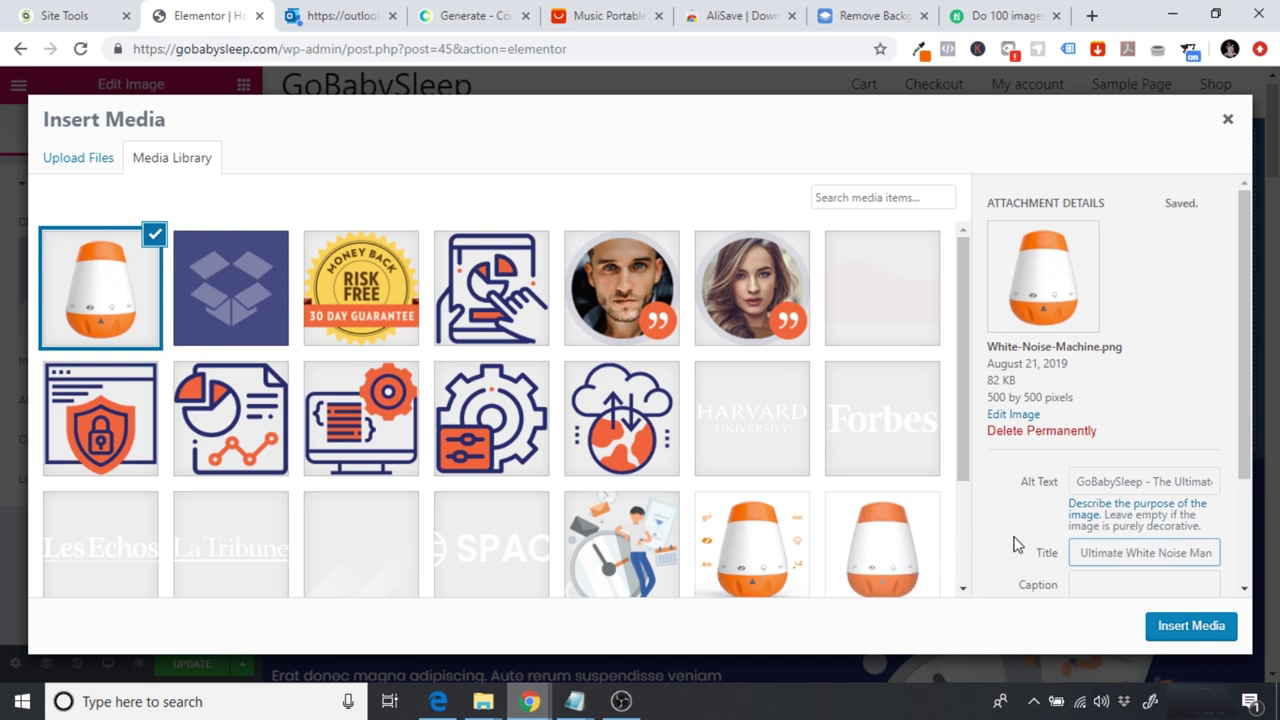
{"action": "left_click", "coordinate": [1015, 525]}
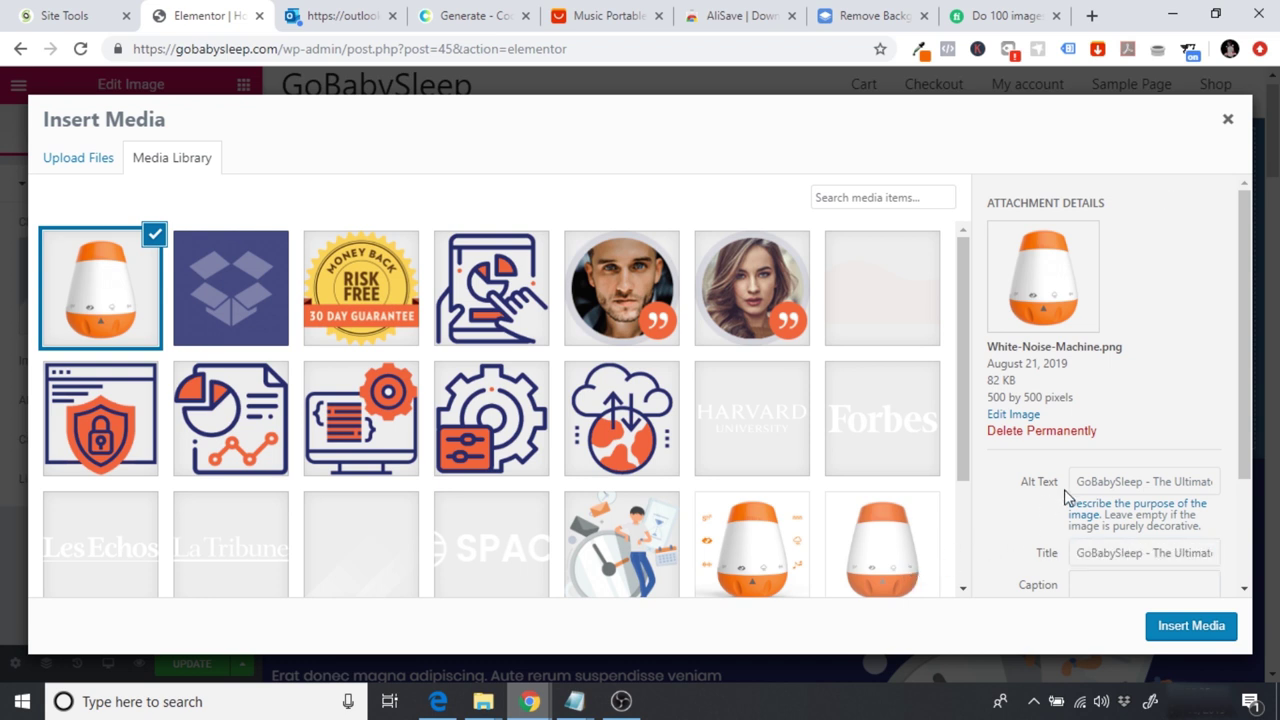
Step: Review the 'GoBabySleep' alt text, then insert the white-noise machine image into the left column
{"action": "left_click_drag", "start_coordinate": [1077, 481], "coordinate": [1143, 484]}
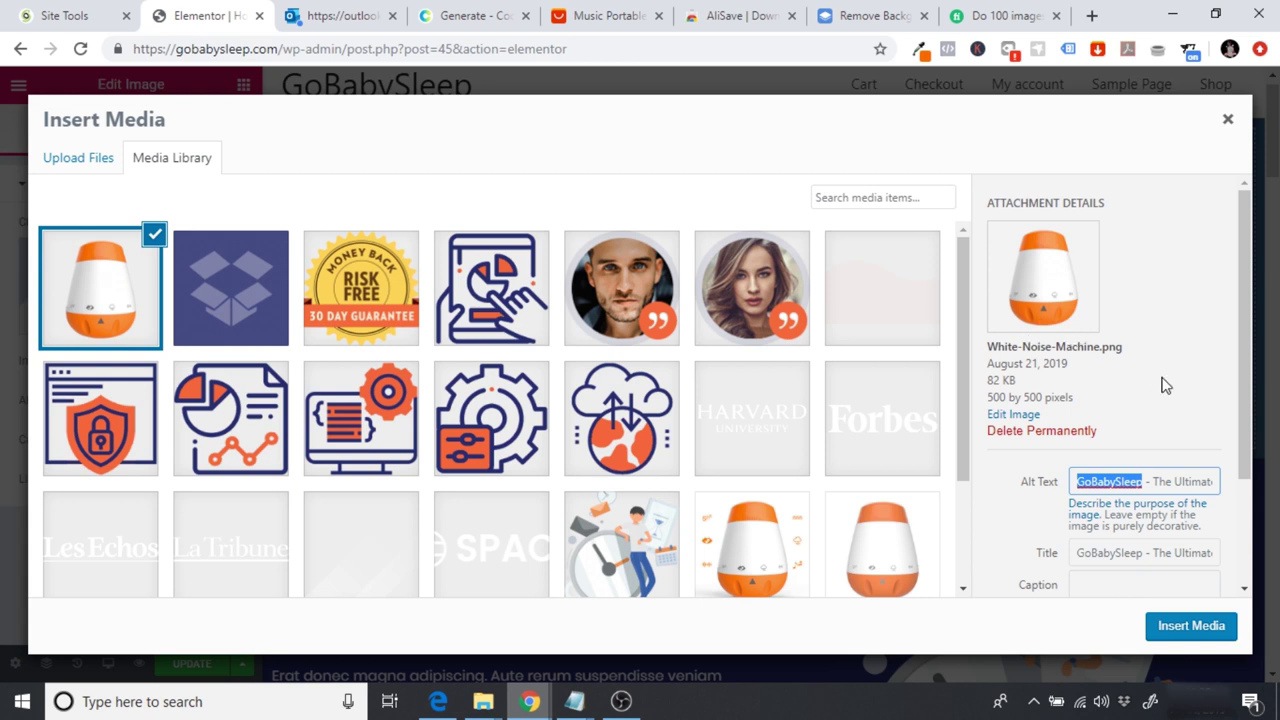
{"action": "left_click", "coordinate": [1095, 478]}
{"action": "left_click_drag", "start_coordinate": [1076, 481], "coordinate": [1147, 485]}
{"action": "left_click", "coordinate": [1079, 482]}
{"action": "left_click_drag", "start_coordinate": [1079, 482], "coordinate": [1145, 485]}
{"action": "left_click", "coordinate": [1095, 483]}
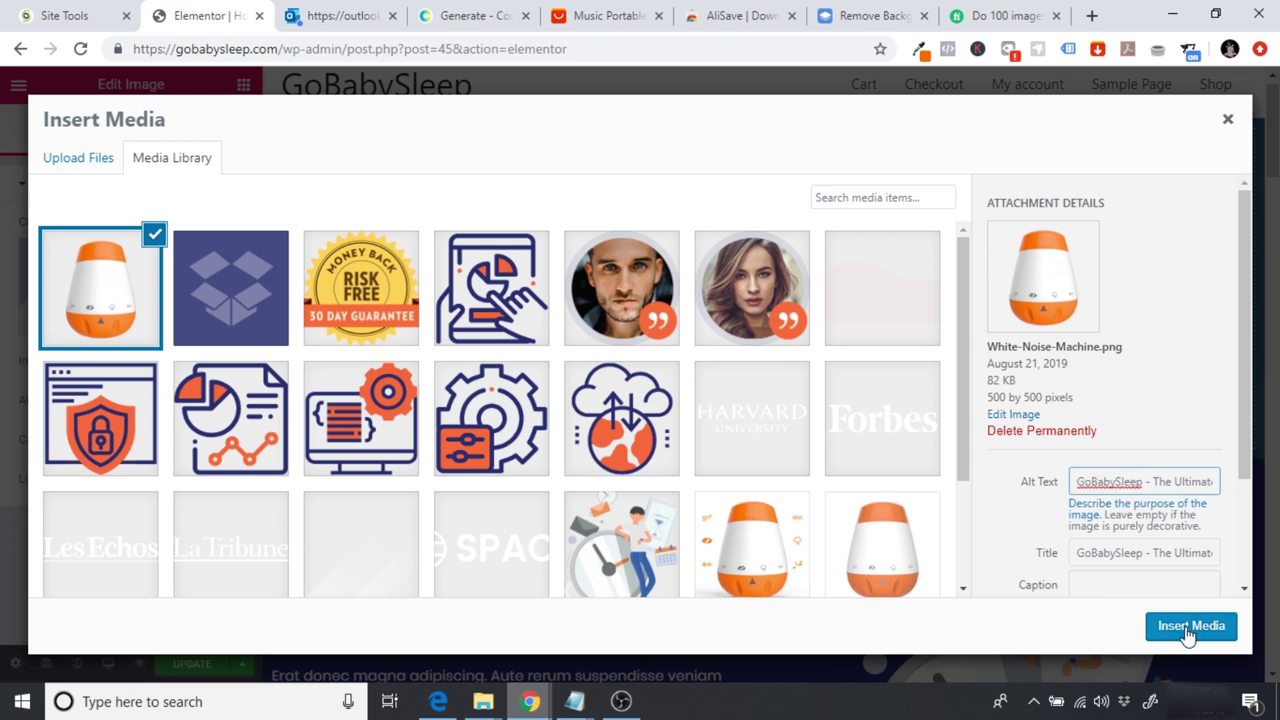
{"action": "left_click", "coordinate": [1187, 627]}
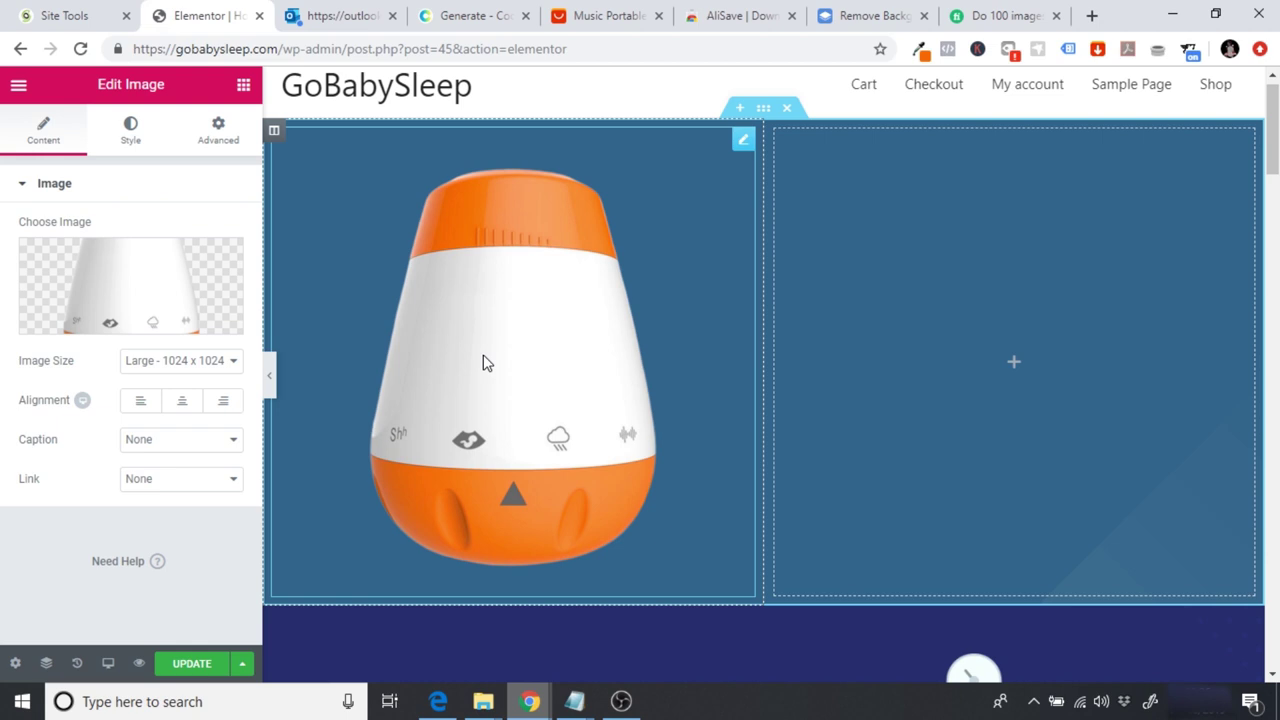
Step: Check the Elementor page briefly, then return to the AliExpress sound machine listing (US $16.59)
{"action": "left_click", "coordinate": [614, 12]}
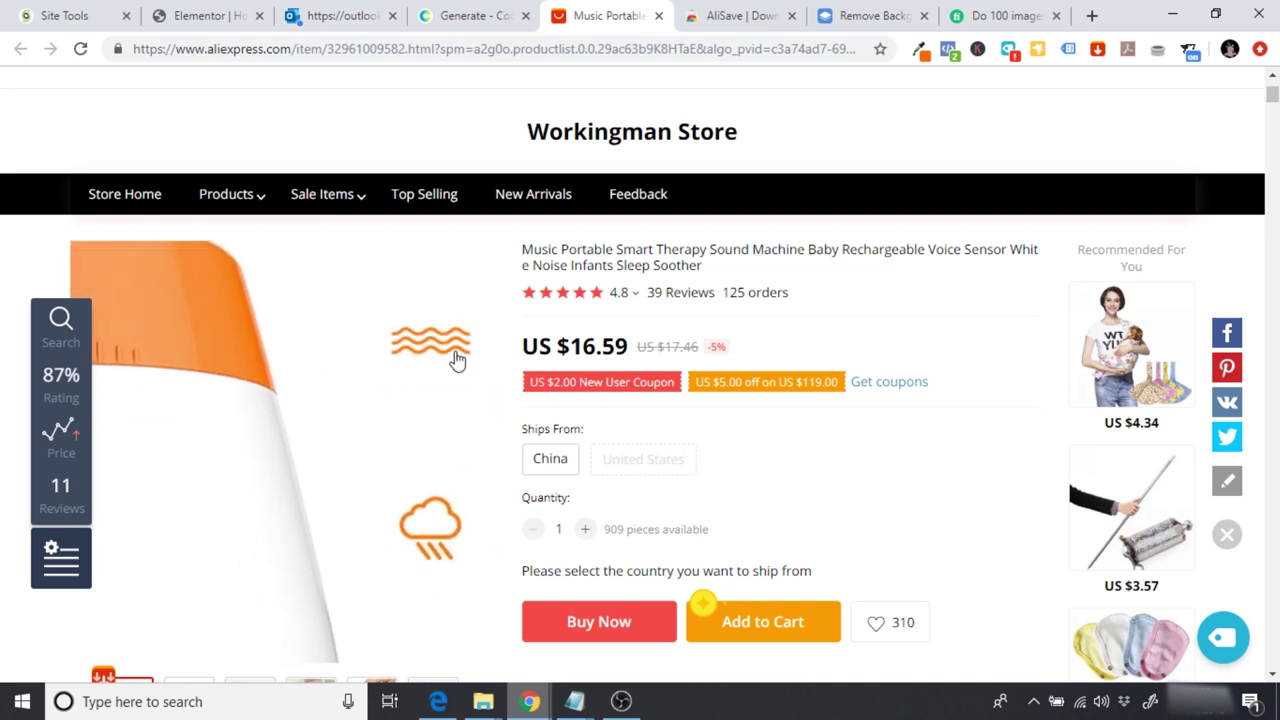
{"action": "left_click", "coordinate": [185, 11]}
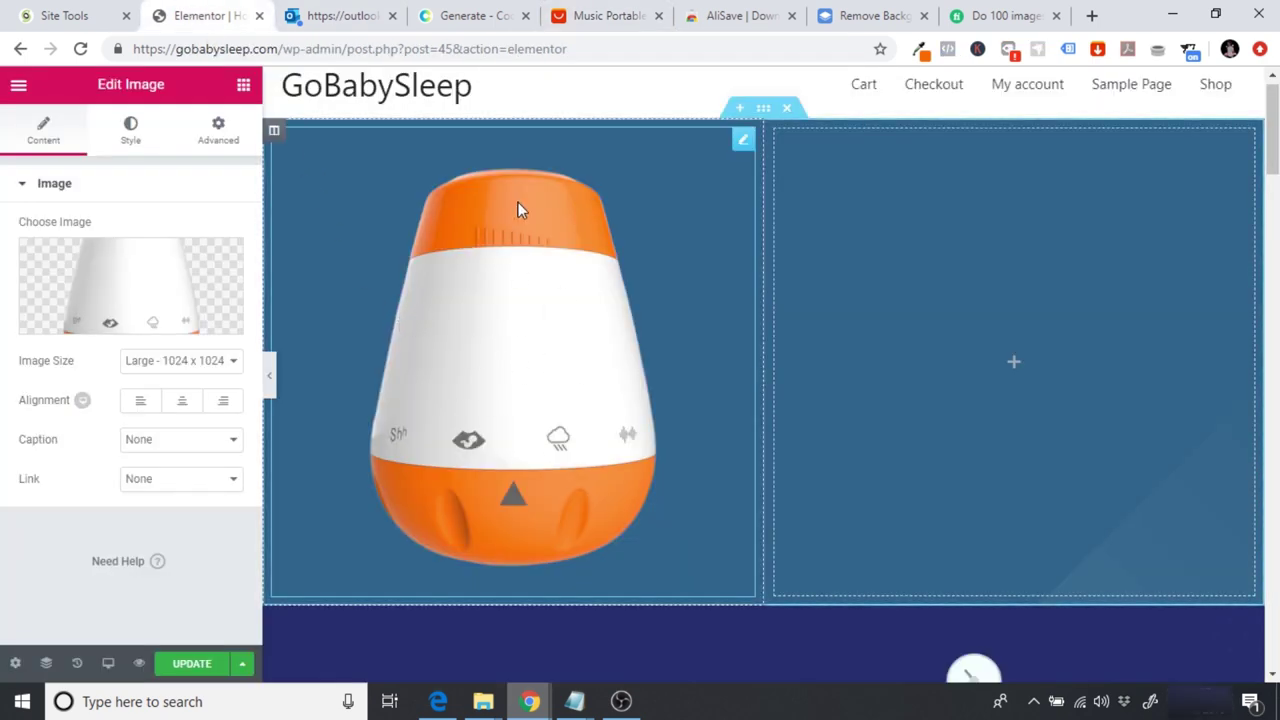
{"action": "left_click", "coordinate": [603, 12]}
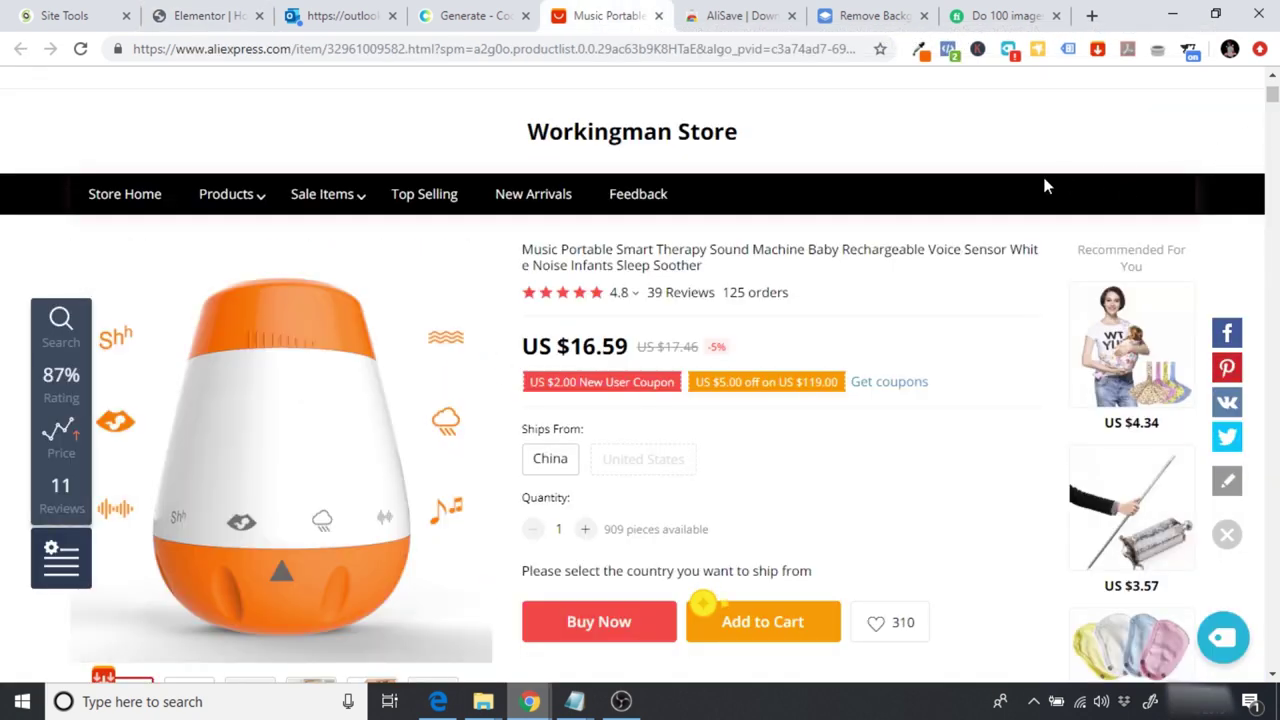
Step: Look at the AliSave extension's Chrome Web Store page, then return to the AliExpress listing
{"action": "scroll", "coordinate": [1045, 186], "scroll_direction": "down", "scroll_amount": 2}
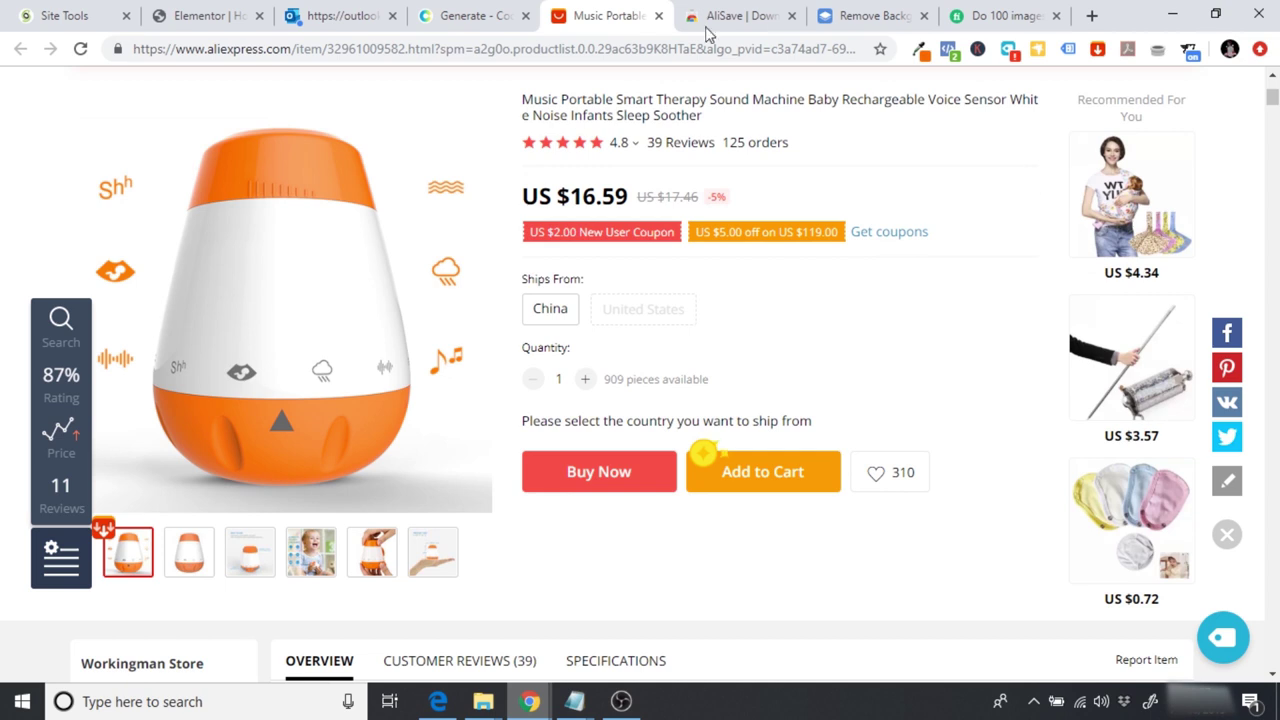
{"action": "left_click", "coordinate": [690, 12]}
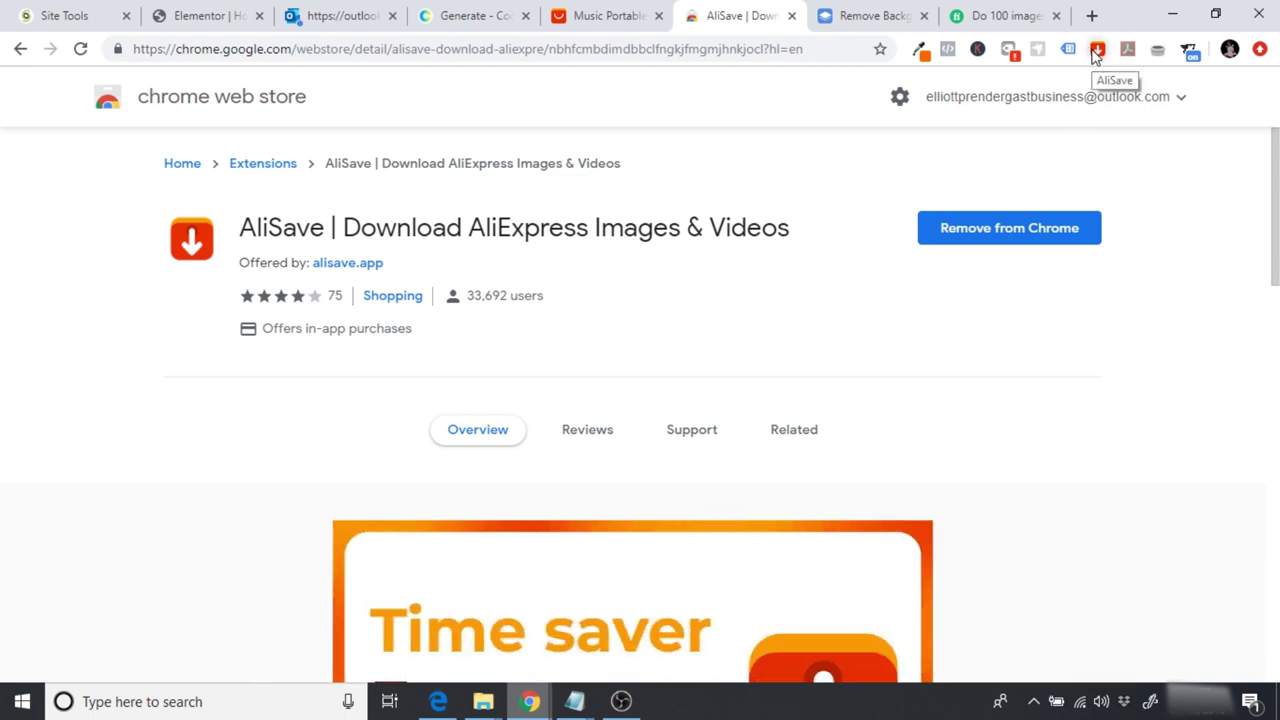
{"action": "left_click", "coordinate": [598, 16]}
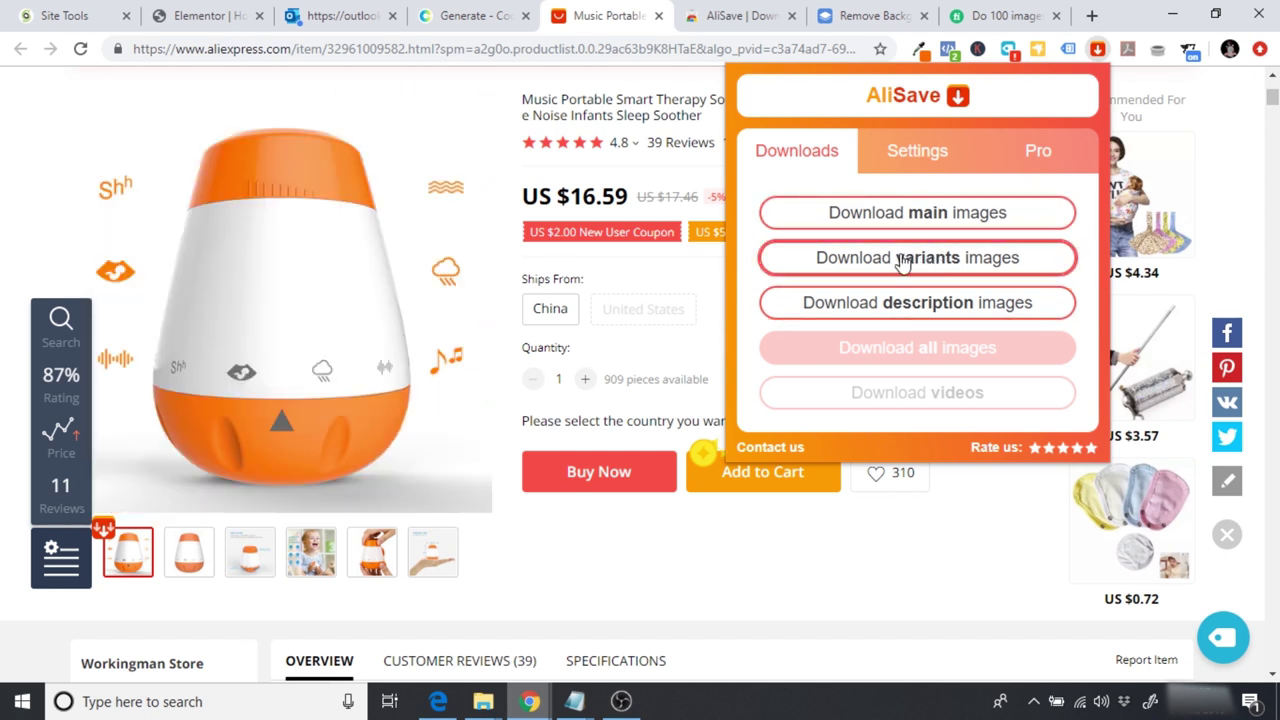
Step: Set Ships From to China and preview the product photos in the AliSave download options
{"action": "left_click", "coordinate": [545, 318]}
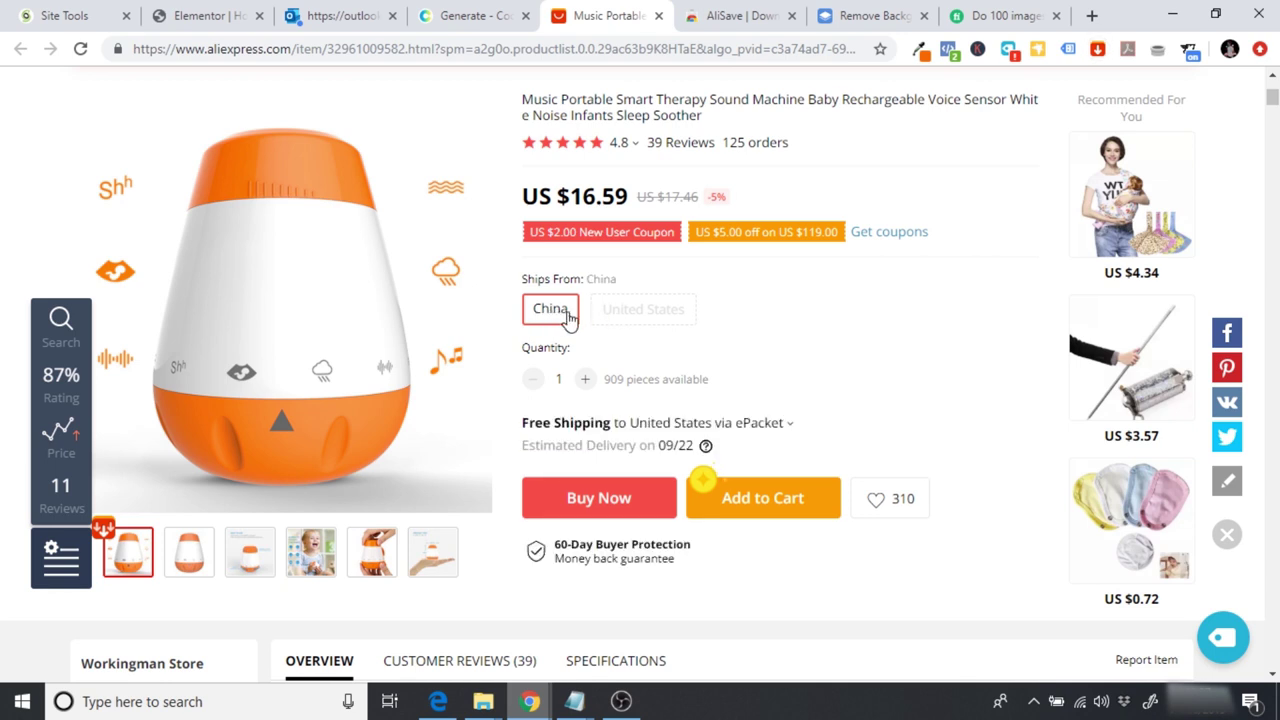
{"action": "left_click", "coordinate": [1097, 50]}
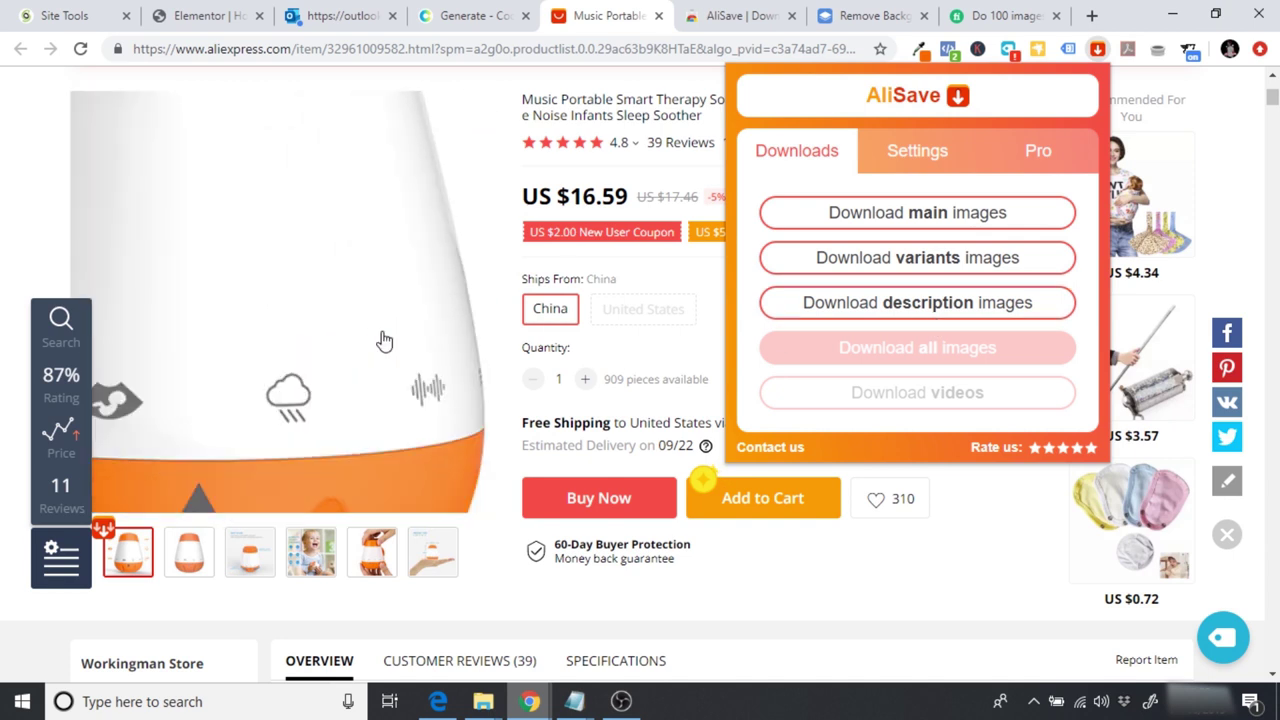
{"action": "left_click", "coordinate": [376, 553]}
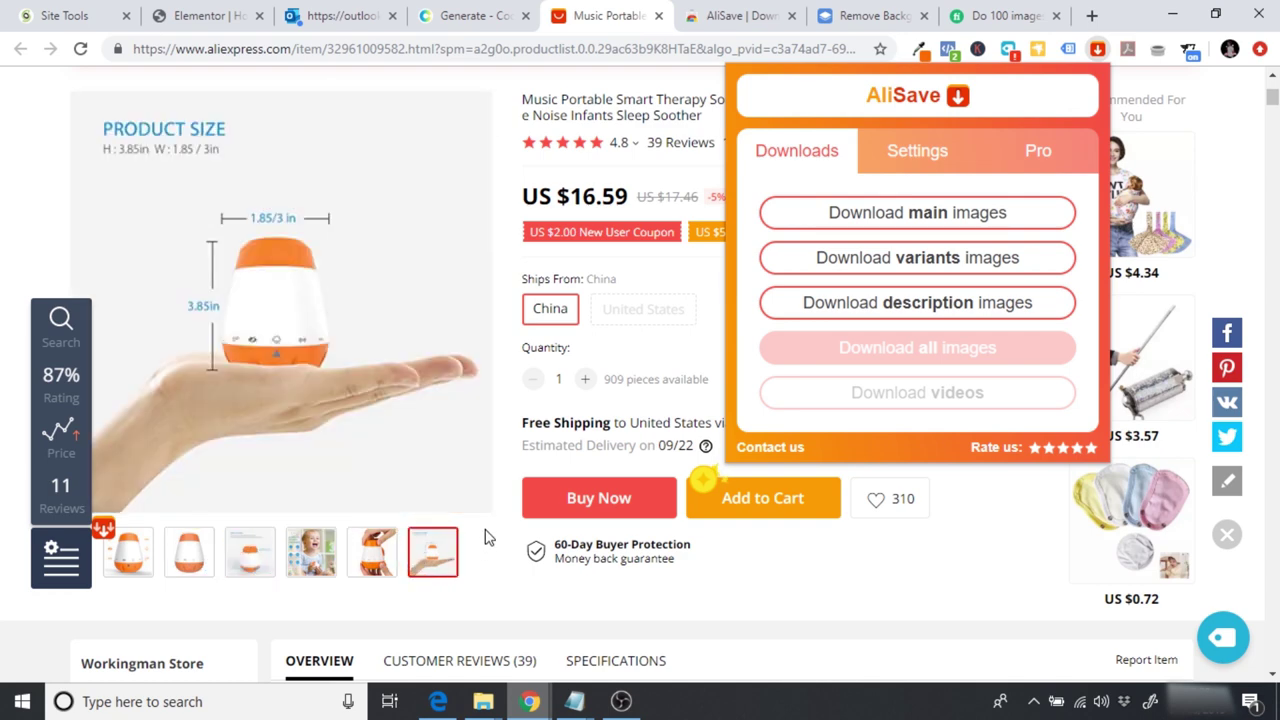
{"action": "left_click", "coordinate": [617, 449]}
Step: Scroll through the listing's description images, reopening and closing the AliSave download options
{"action": "scroll", "coordinate": [617, 449], "scroll_direction": "down", "scroll_amount": 10}
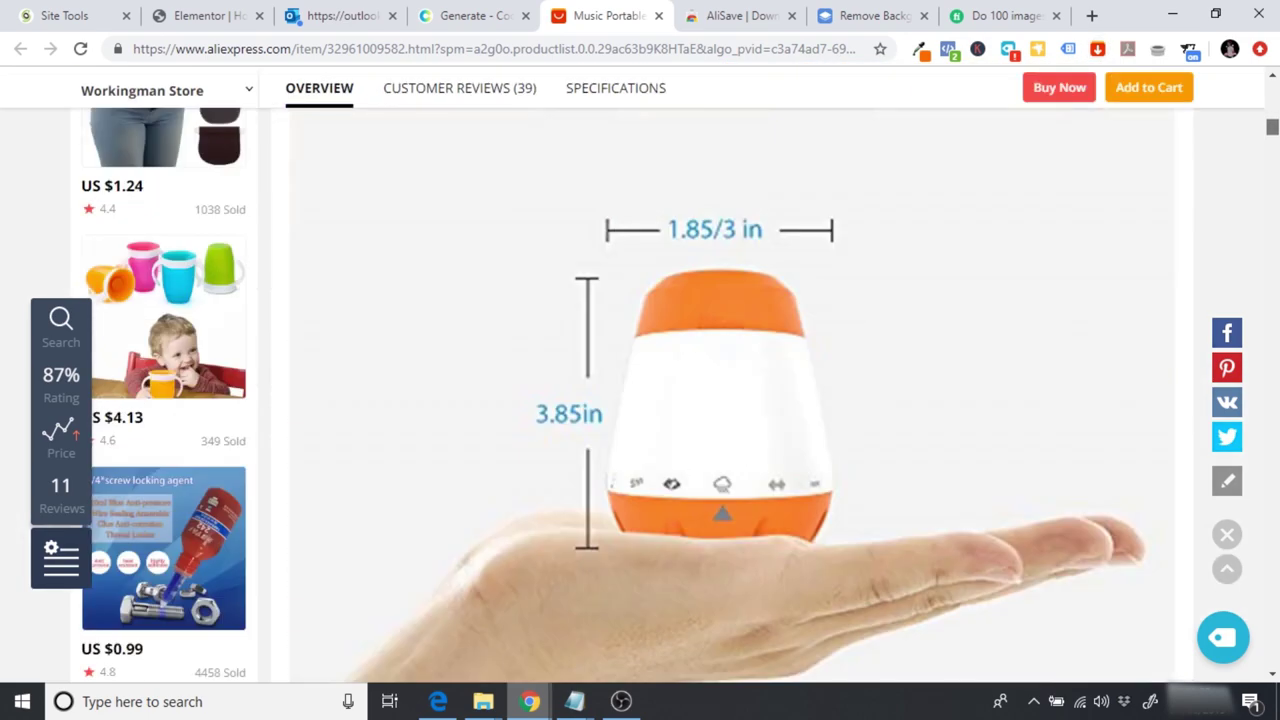
{"action": "scroll", "coordinate": [617, 449], "scroll_direction": "down", "scroll_amount": 15}
{"action": "scroll", "coordinate": [732, 395], "scroll_direction": "down", "scroll_amount": 15}
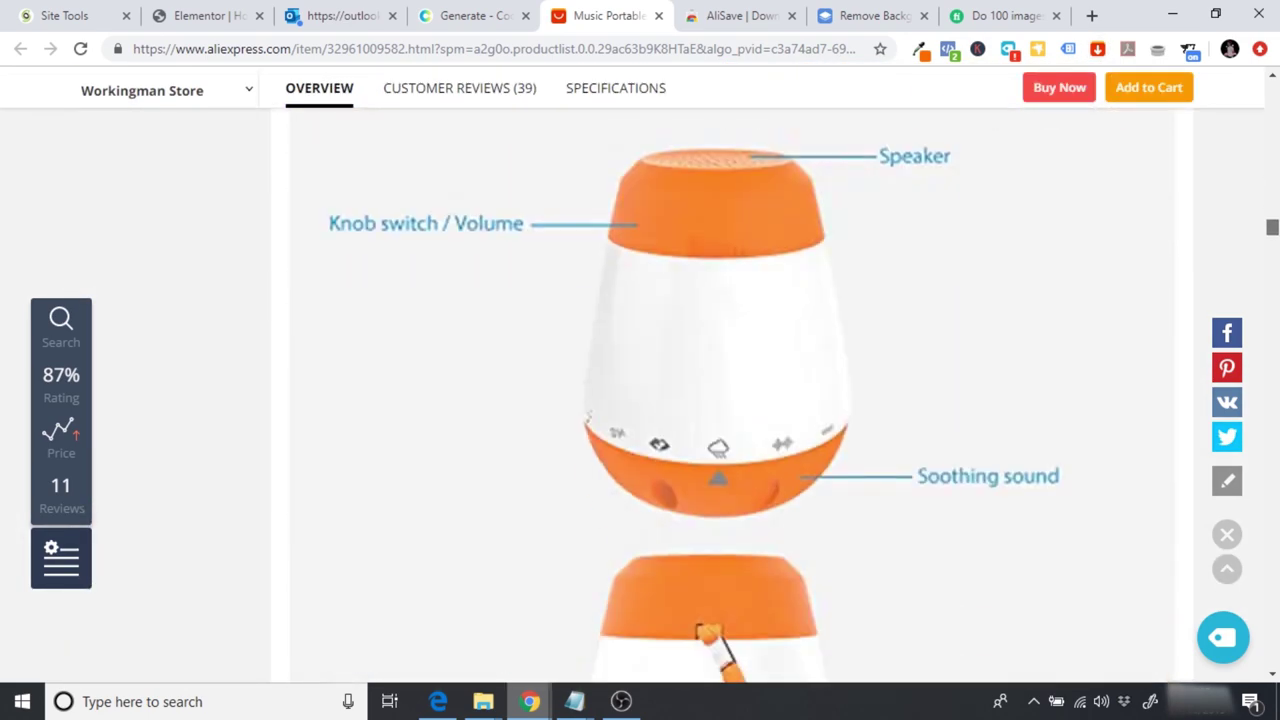
{"action": "scroll", "coordinate": [732, 395], "scroll_direction": "down", "scroll_amount": 15}
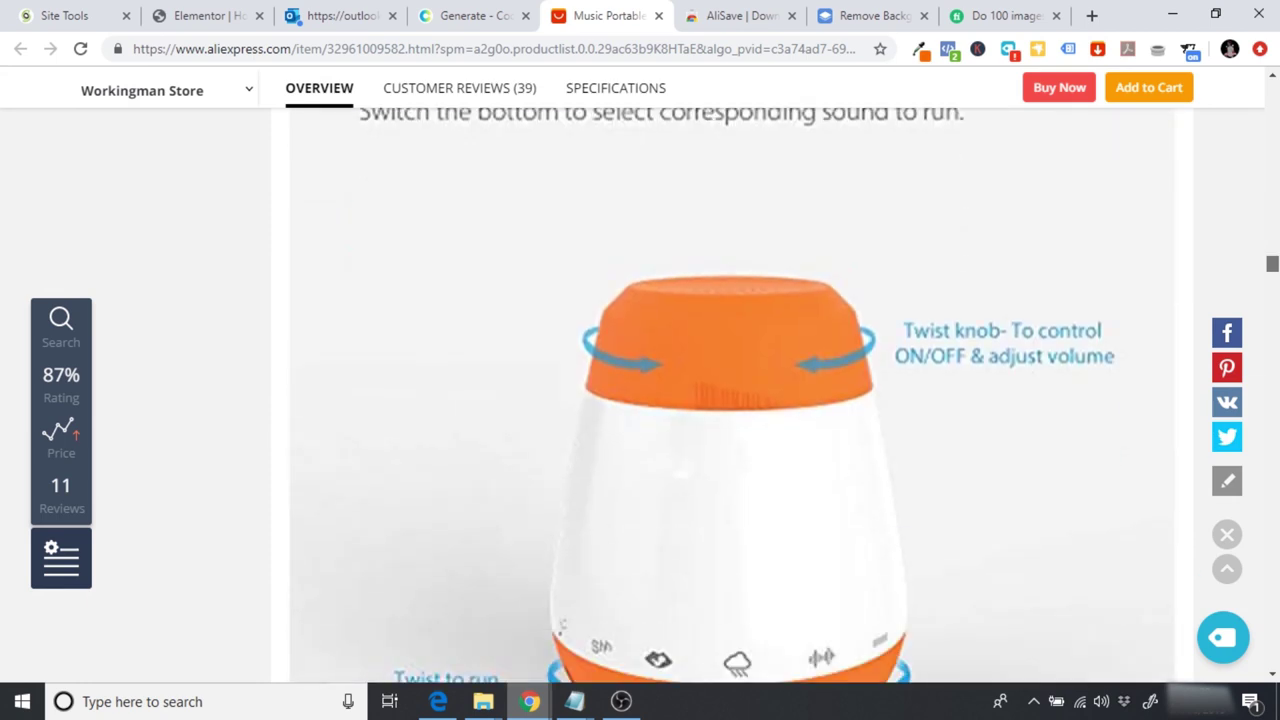
{"action": "scroll", "coordinate": [732, 395], "scroll_direction": "down", "scroll_amount": 8}
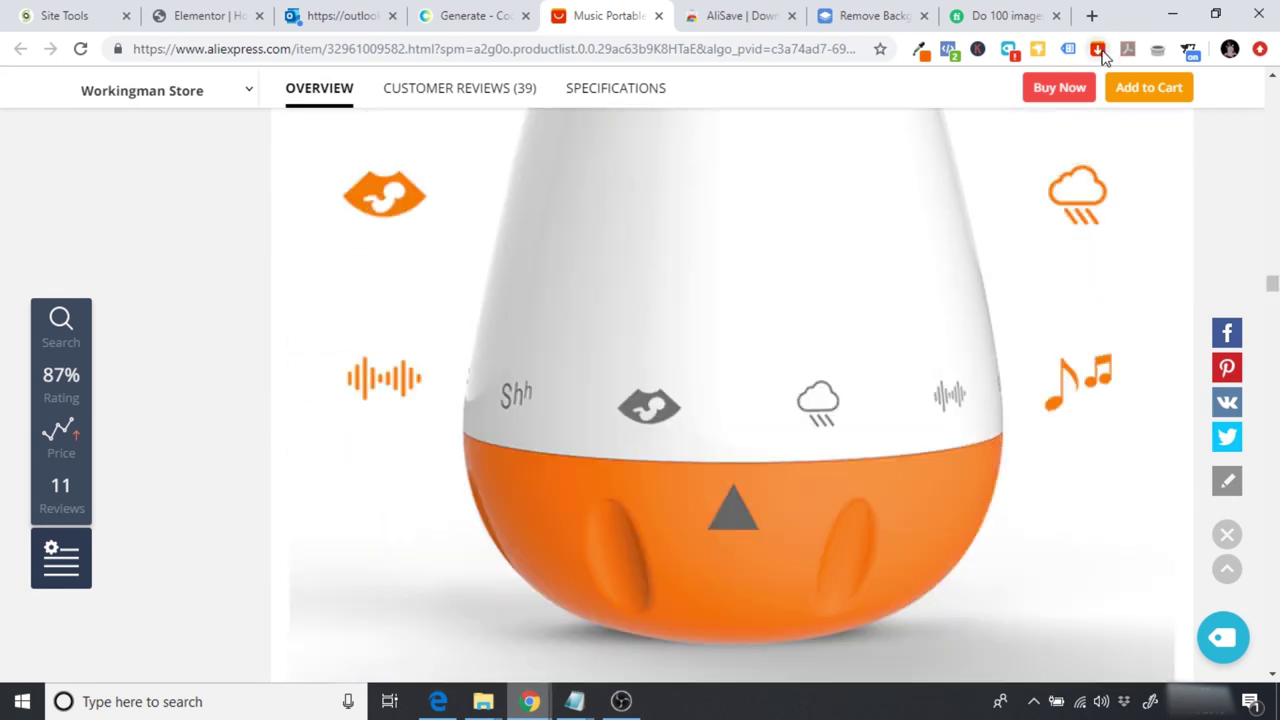
{"action": "left_click", "coordinate": [1099, 50]}
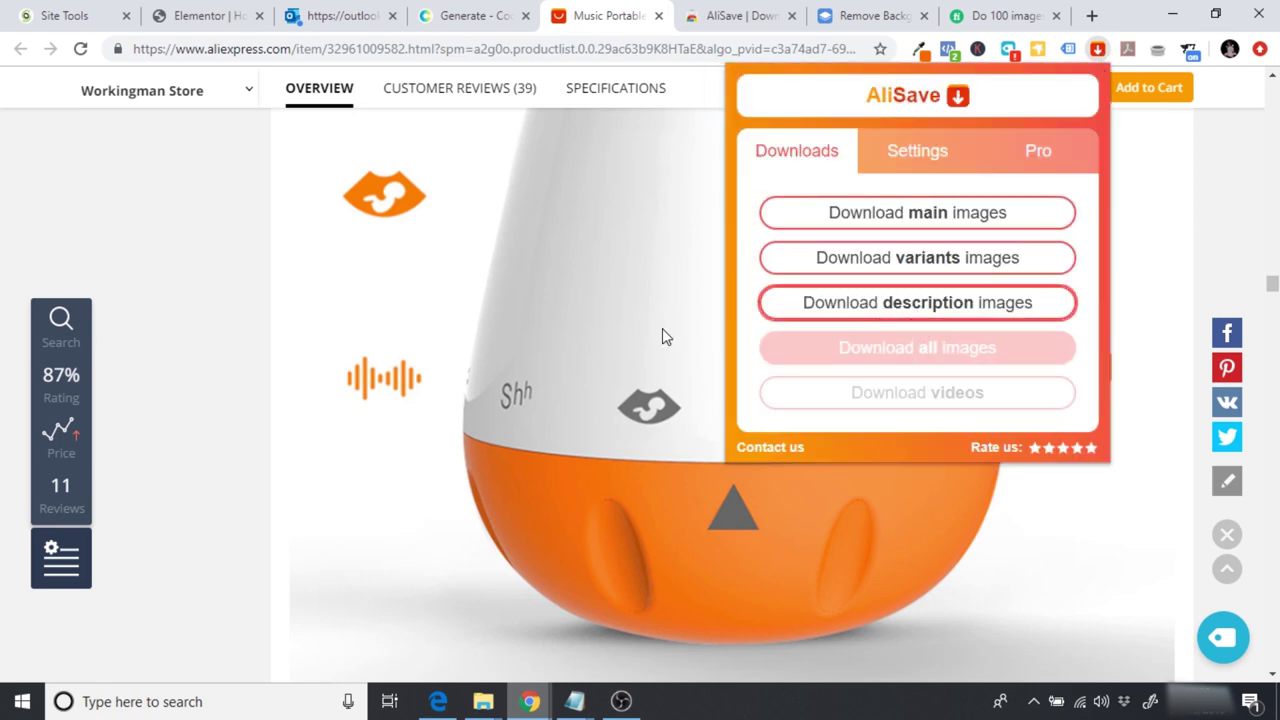
{"action": "left_click", "coordinate": [480, 379]}
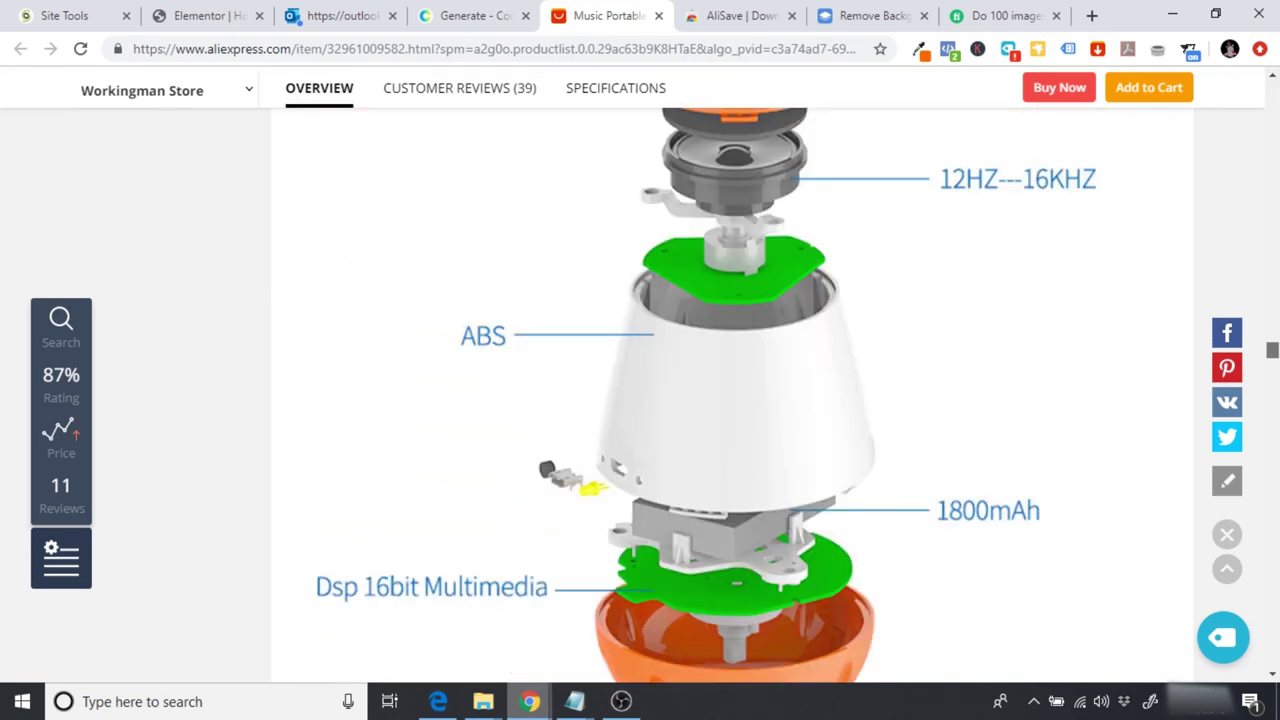
{"action": "scroll", "coordinate": [1276, 250], "scroll_direction": "down", "scroll_amount": 15}
{"action": "scroll", "coordinate": [1276, 250], "scroll_direction": "up", "scroll_amount": 20}
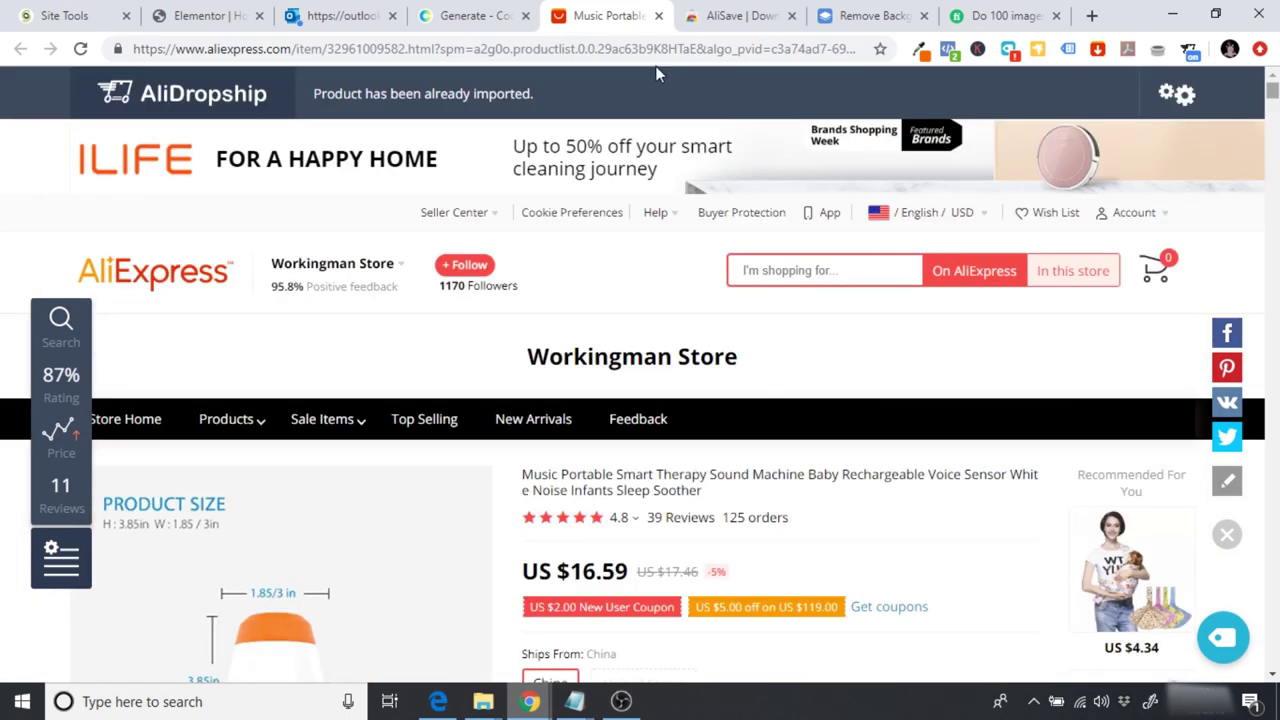
Step: Check the page editor and the remove.bg site, then return to the AliExpress listing
{"action": "left_click", "coordinate": [192, 12]}
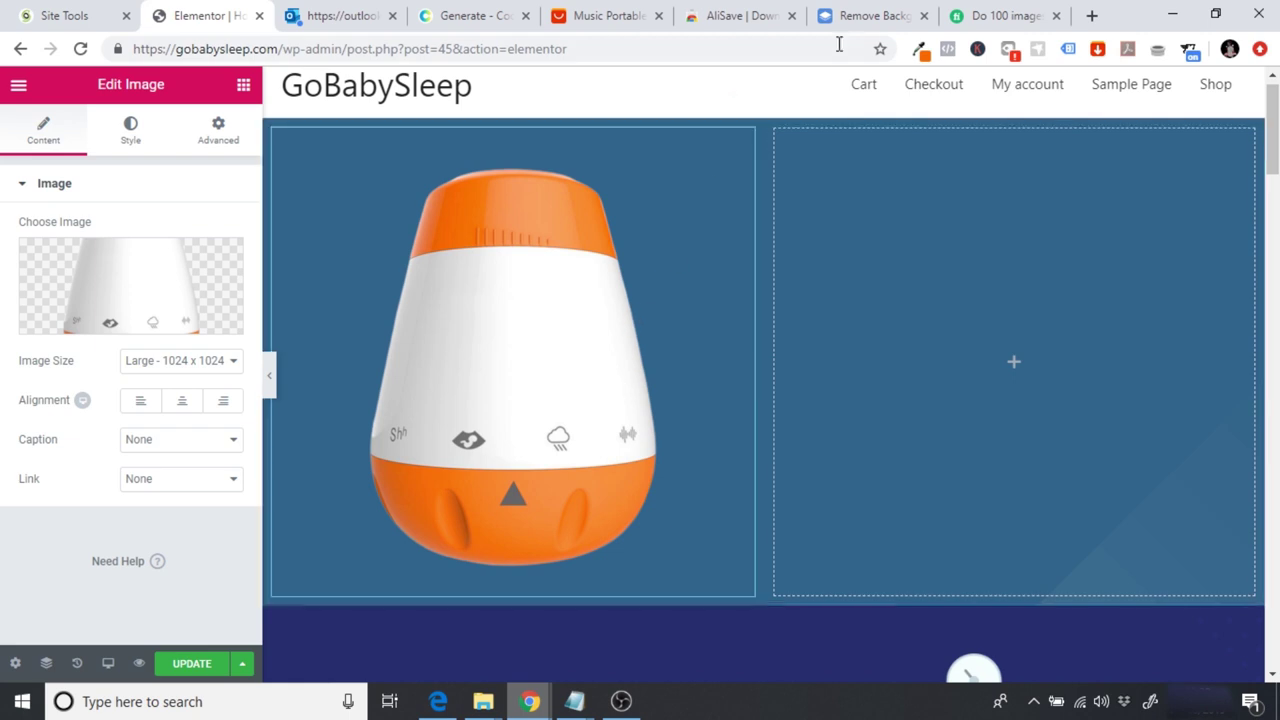
{"action": "left_click", "coordinate": [851, 16]}
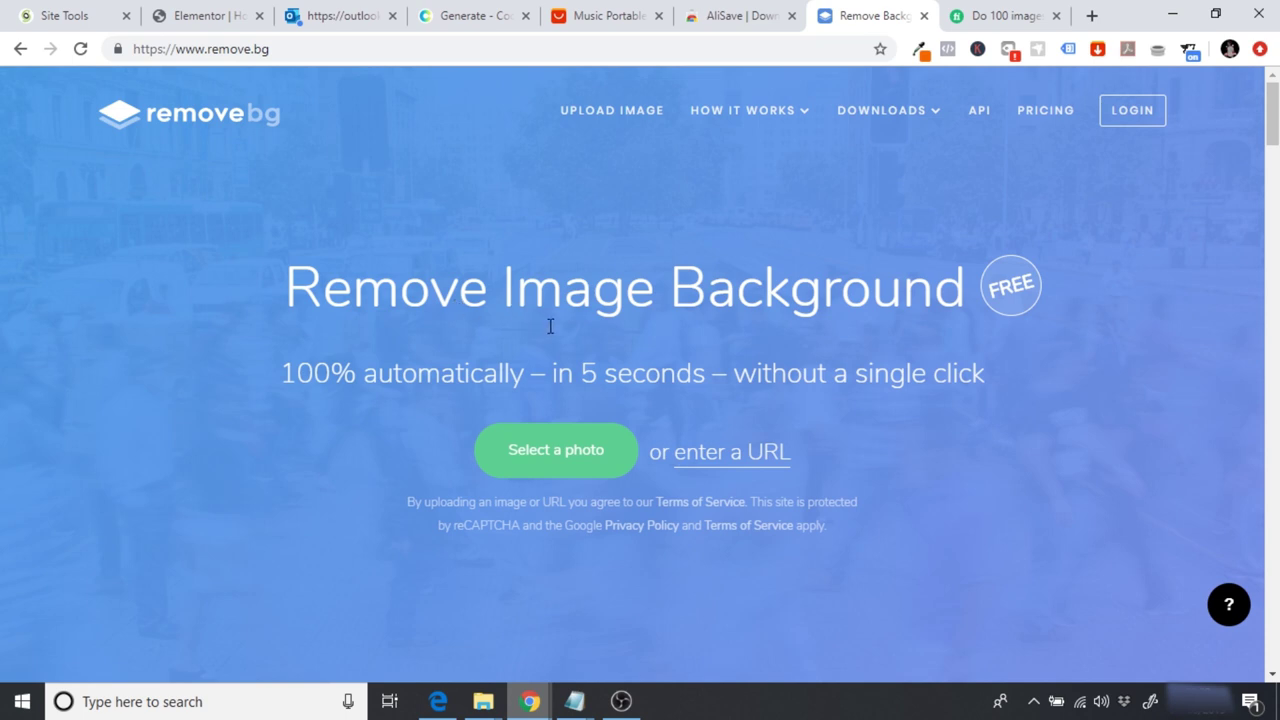
{"action": "left_click", "coordinate": [594, 14]}
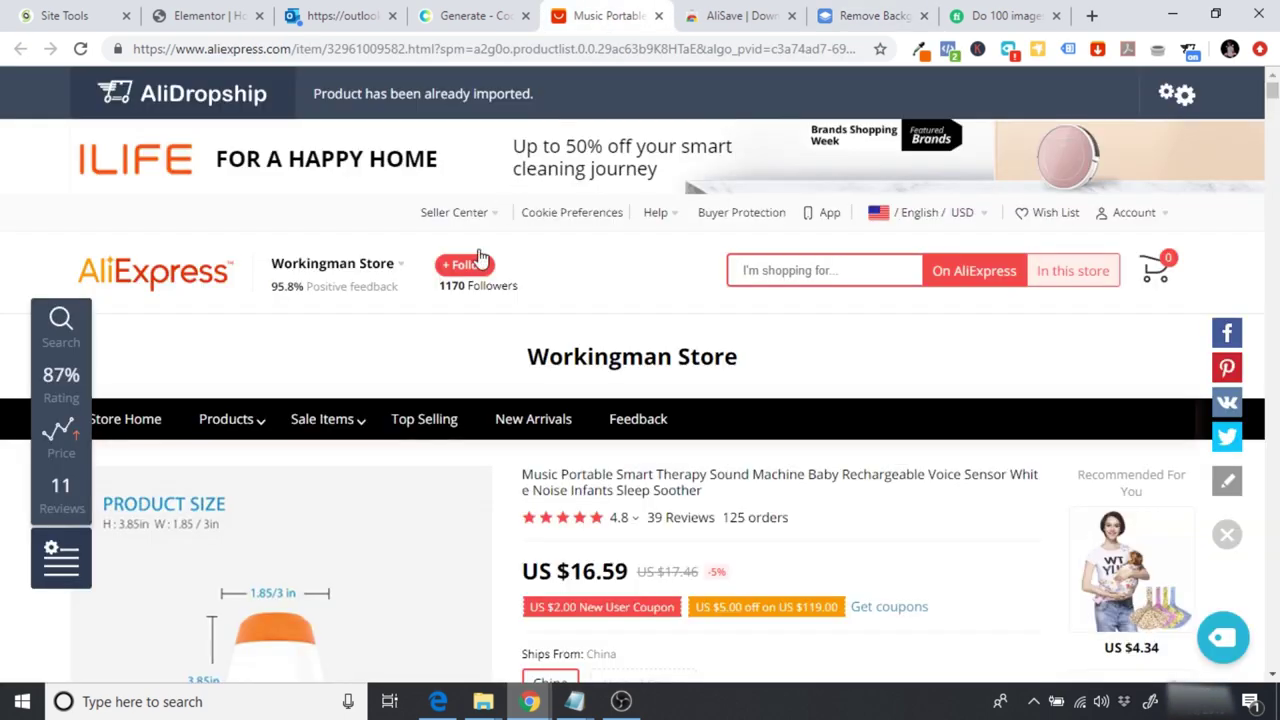
{"action": "scroll", "coordinate": [486, 406], "scroll_direction": "down", "scroll_amount": 7}
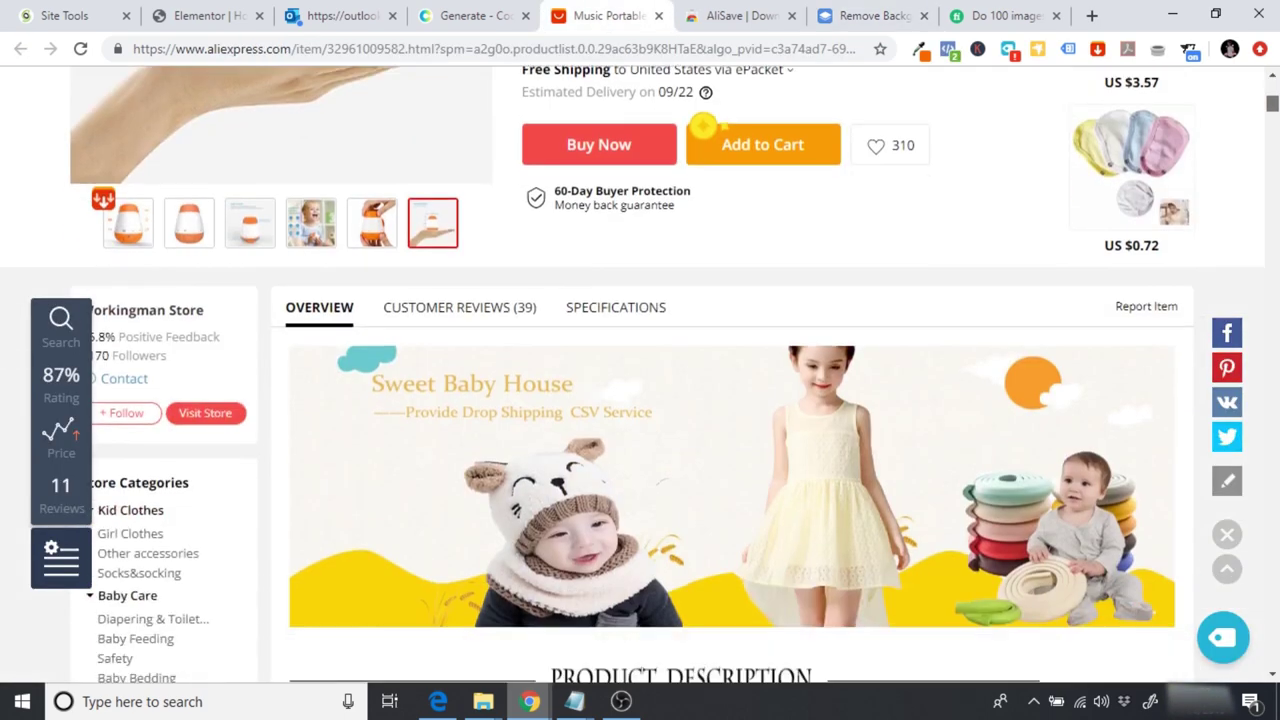
{"action": "scroll", "coordinate": [486, 406], "scroll_direction": "up", "scroll_amount": 3}
Step: Upload product photo 2_HTB1IGlaXND1gK0jSZFyq6AiOVXaK from Website Images to remove.bg
{"action": "mouse_move", "coordinate": [135, 520]}
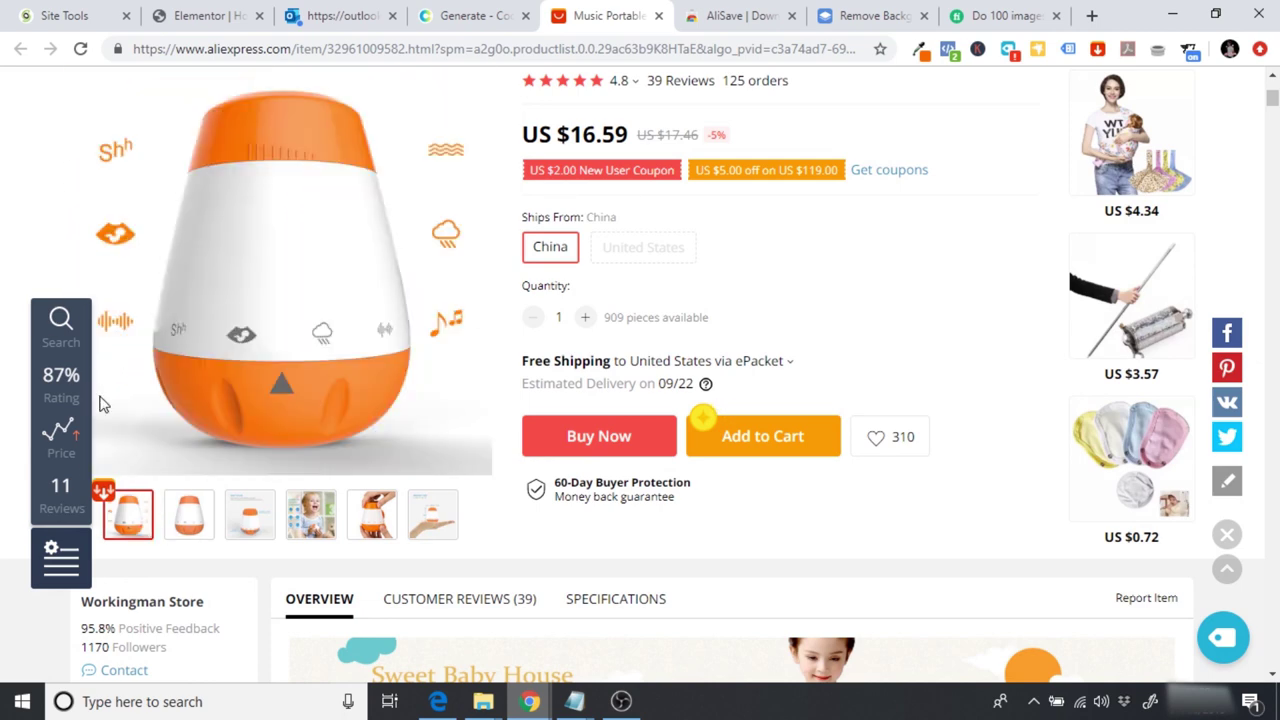
{"action": "mouse_move", "coordinate": [303, 512]}
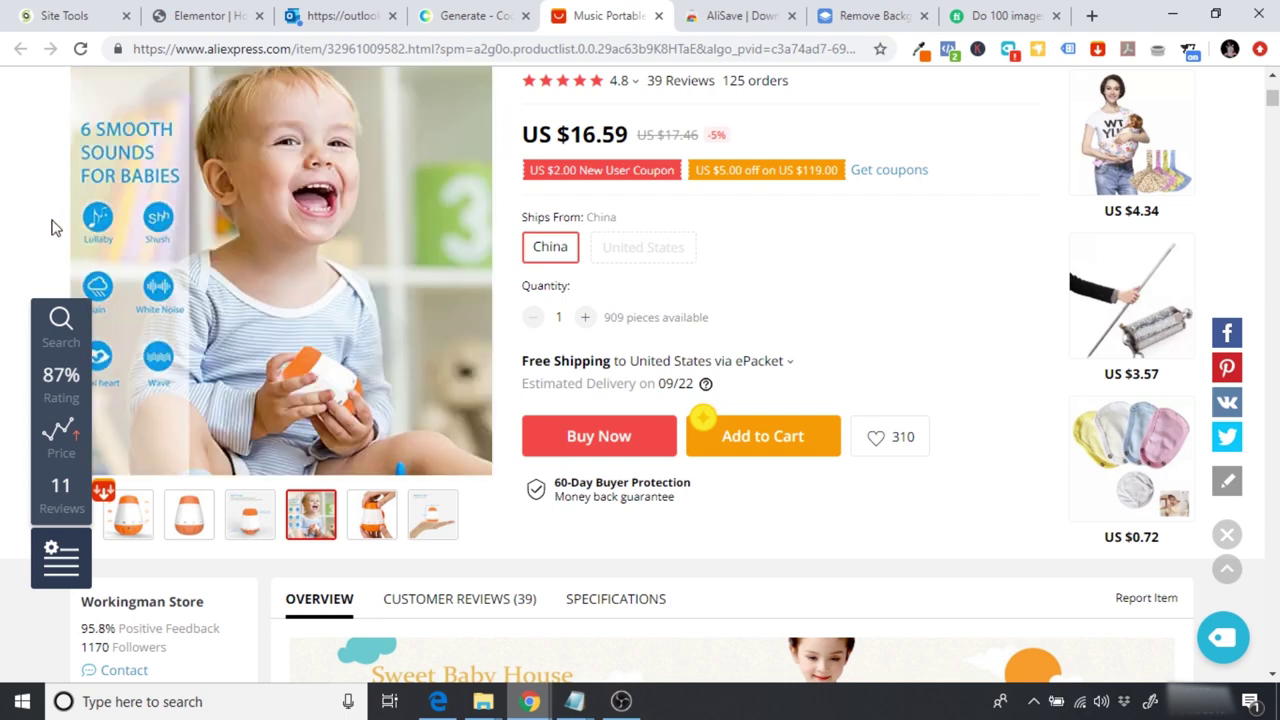
{"action": "left_click", "coordinate": [866, 13]}
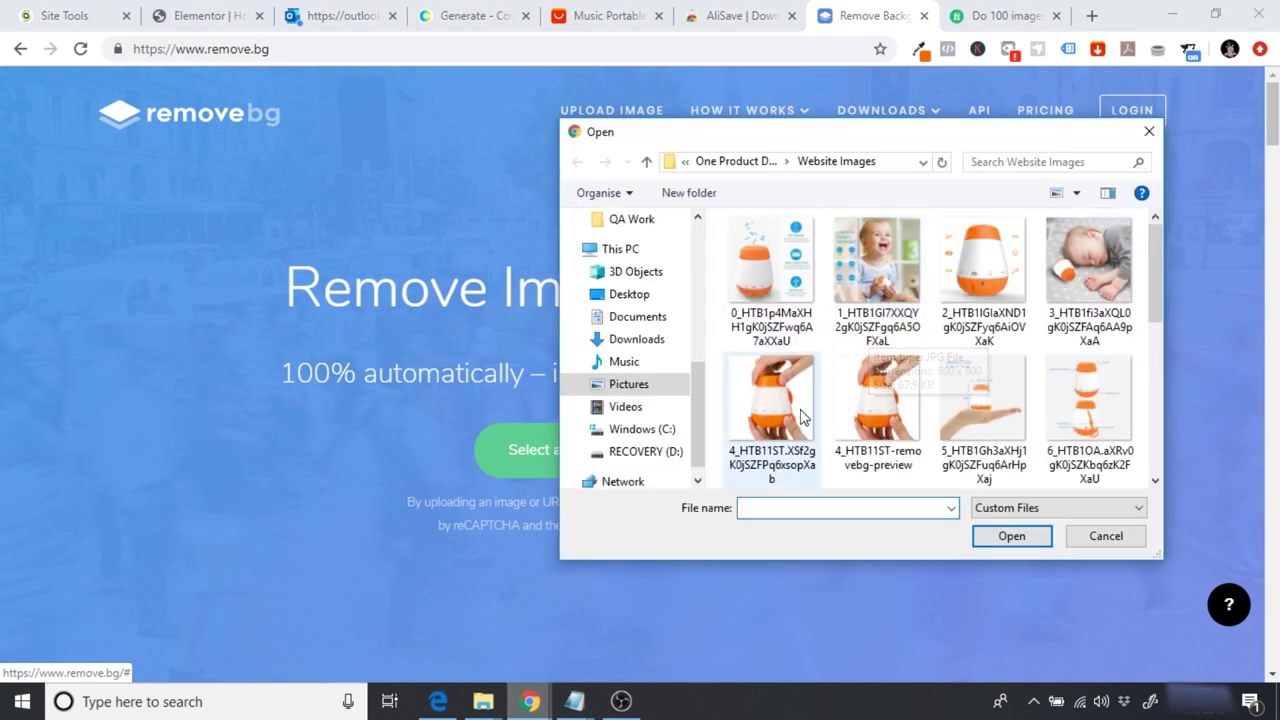
{"action": "left_click", "coordinate": [982, 278]}
{"action": "left_click", "coordinate": [1012, 537]}
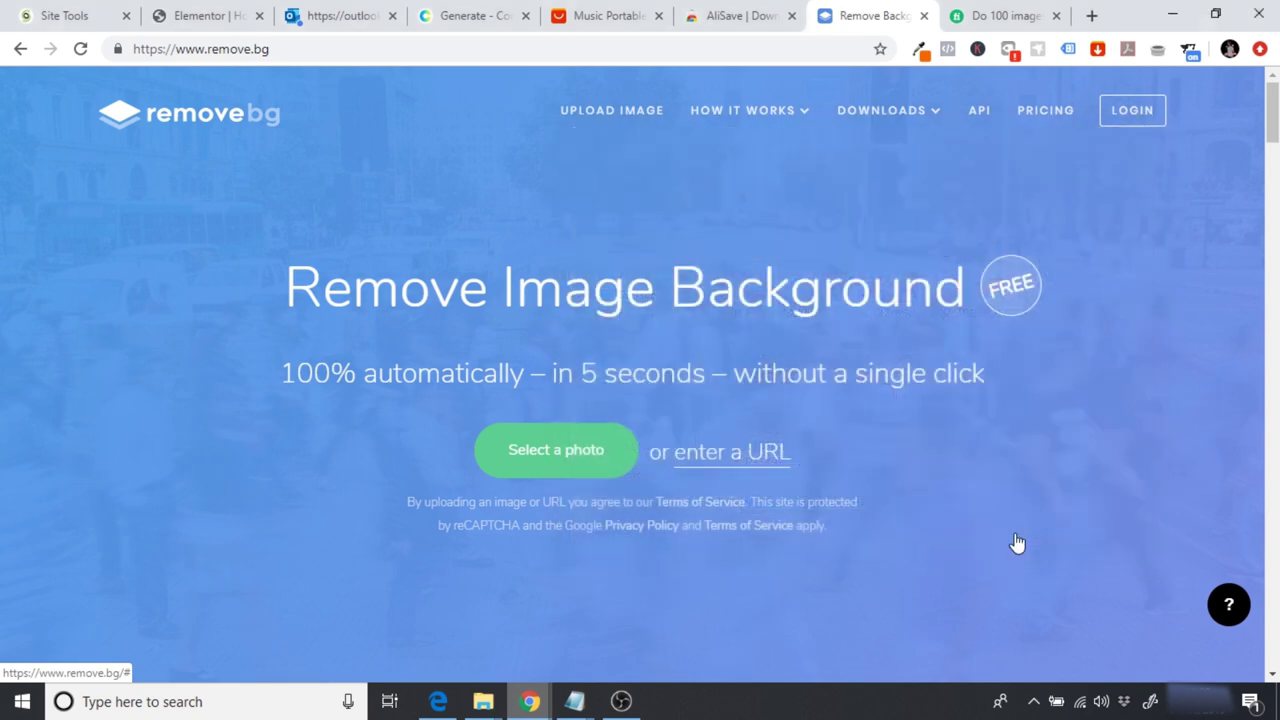
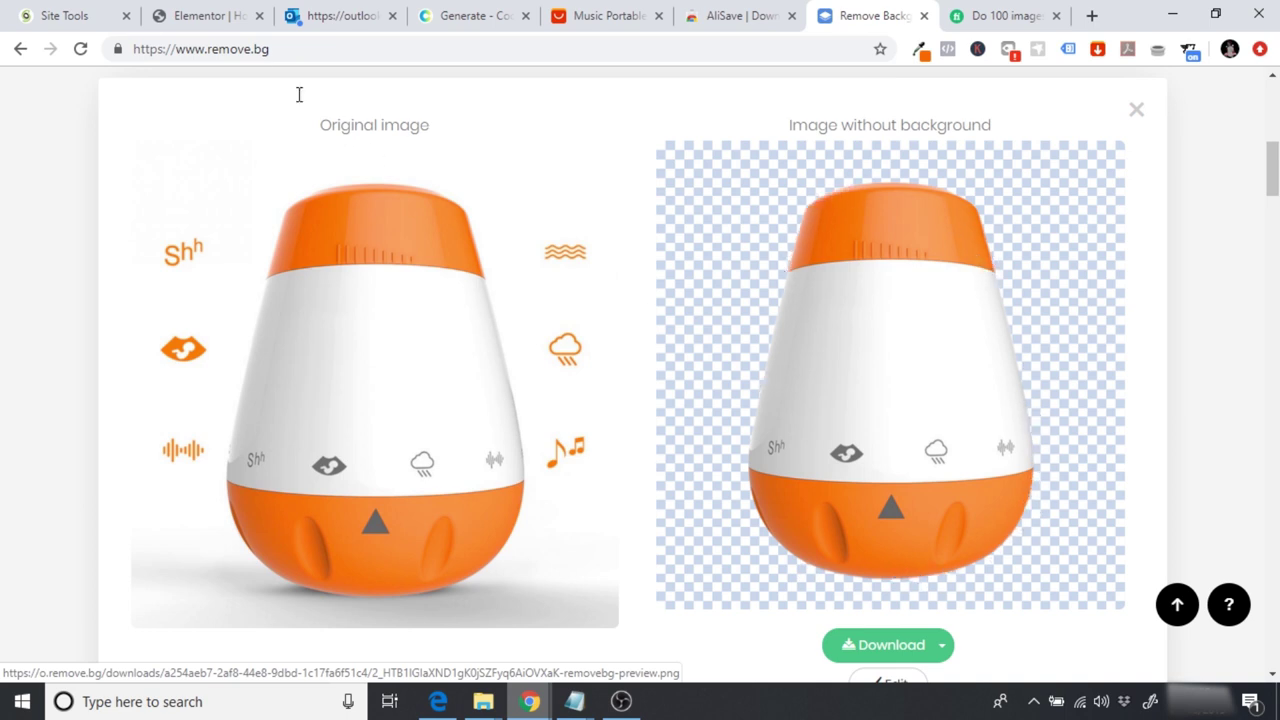
Step: Compare the Elementor page with the remove.bg cut-out, ending on the Fiverr background-removal gig
{"action": "left_click", "coordinate": [222, 17]}
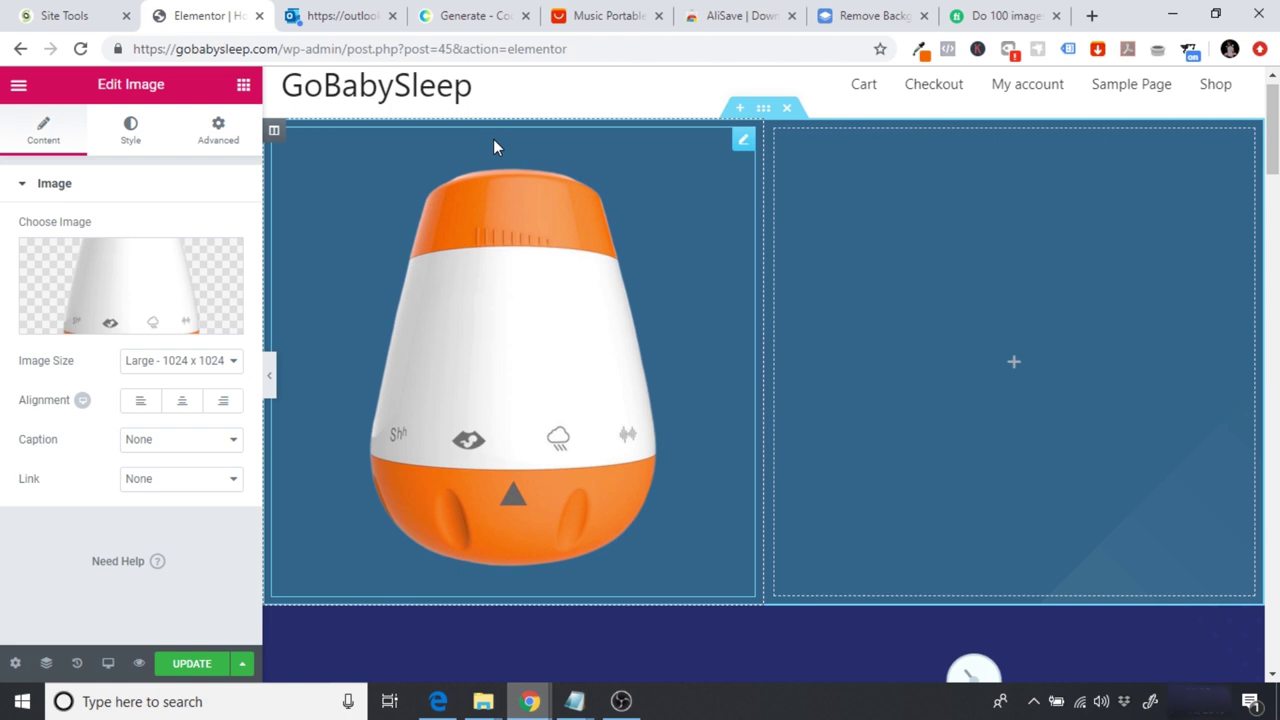
{"action": "left_click", "coordinate": [860, 16]}
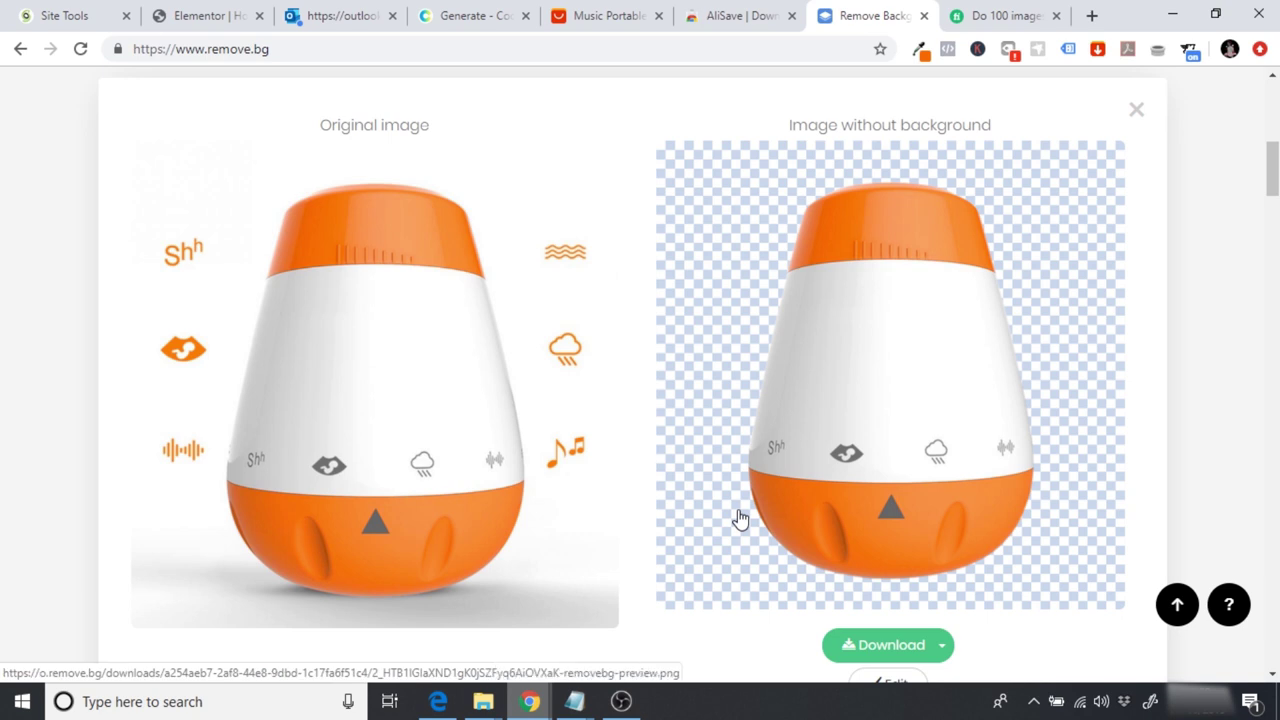
{"action": "left_click", "coordinate": [1005, 15]}
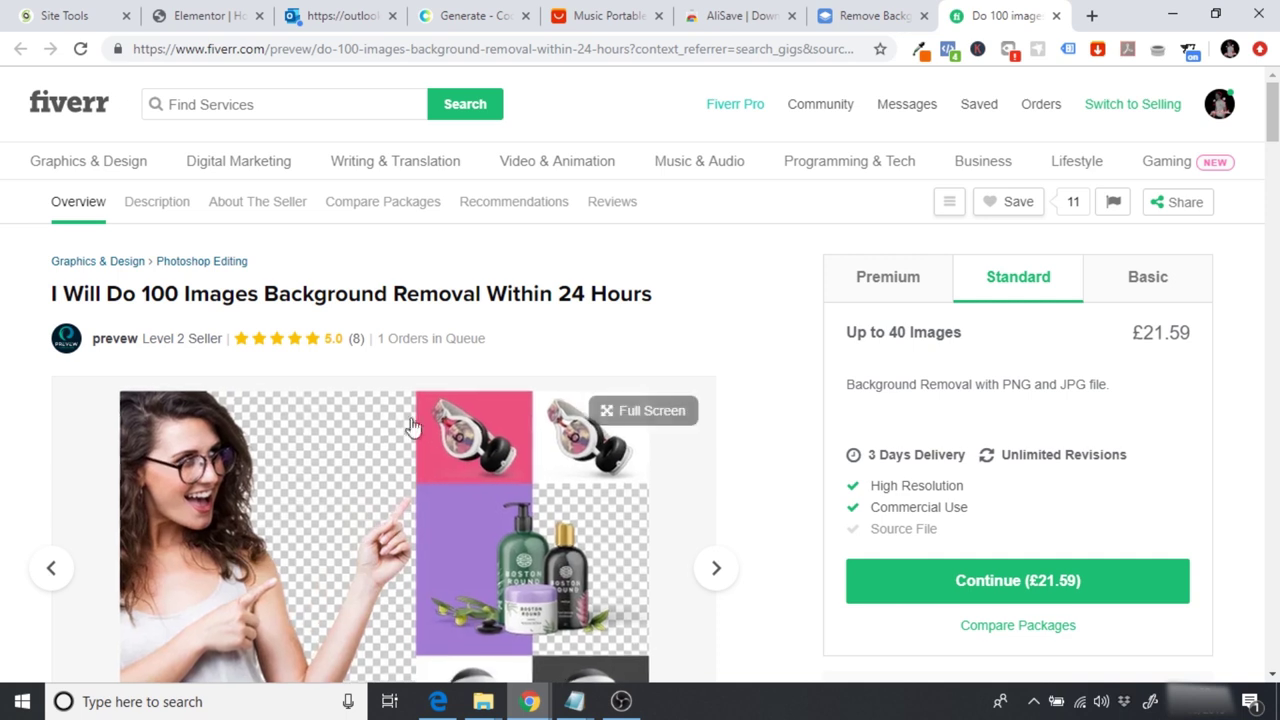
Step: View the gig's Basic package of up to 10 images for £8.64
{"action": "left_click_drag", "start_coordinate": [1133, 333], "coordinate": [1190, 331]}
{"action": "left_click", "coordinate": [1166, 333]}
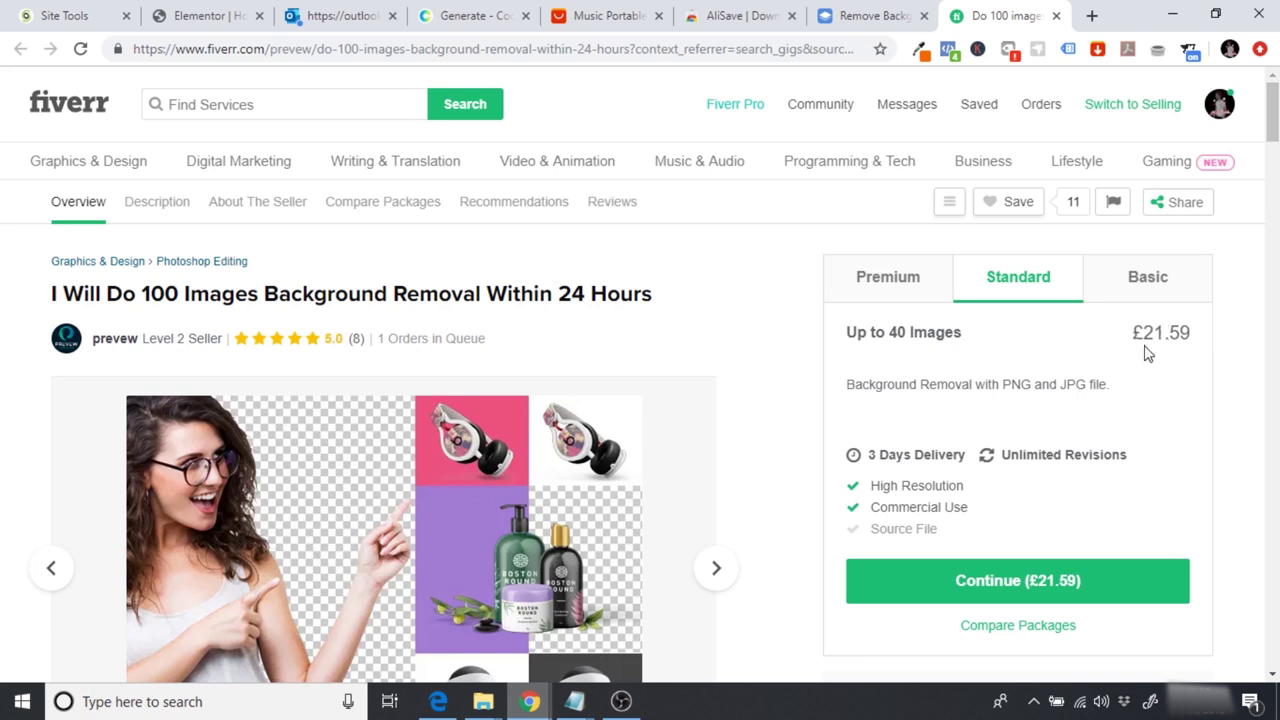
{"action": "left_click", "coordinate": [1137, 300]}
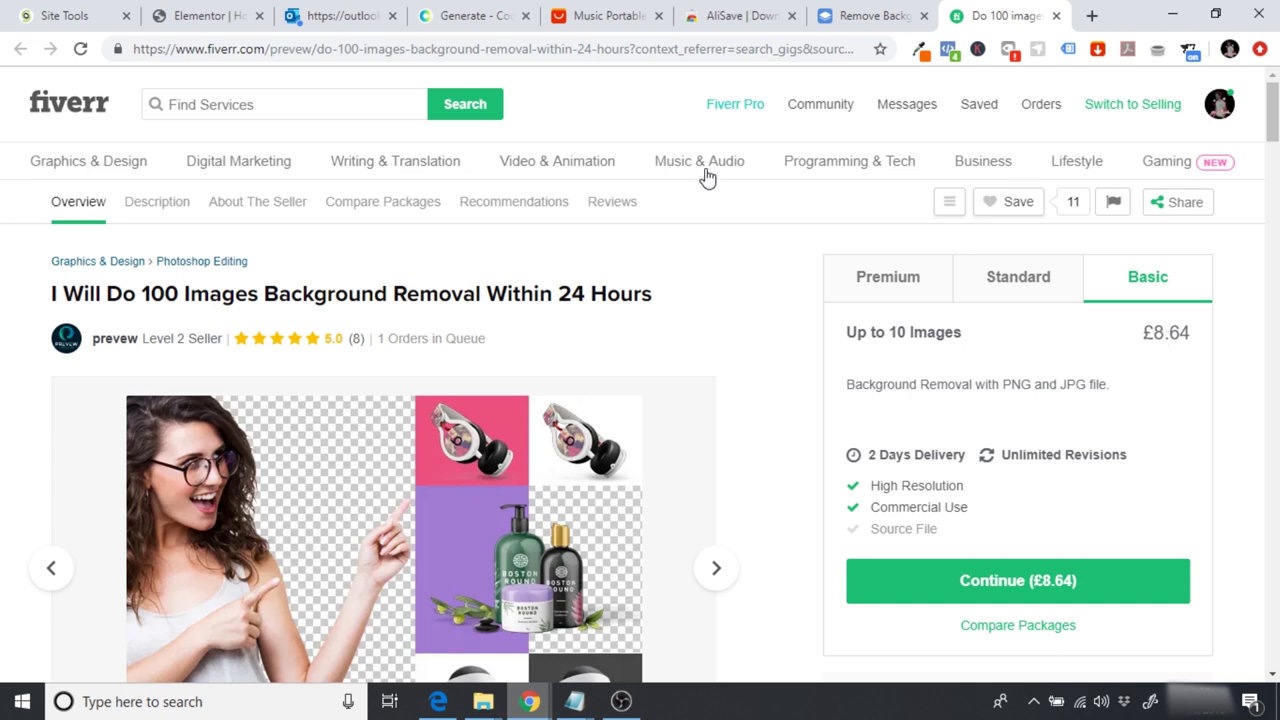
Step: Flip through the AliExpress, Fiverr and remove.bg tabs, returning to the GoBabySleep editor
{"action": "left_click", "coordinate": [581, 10]}
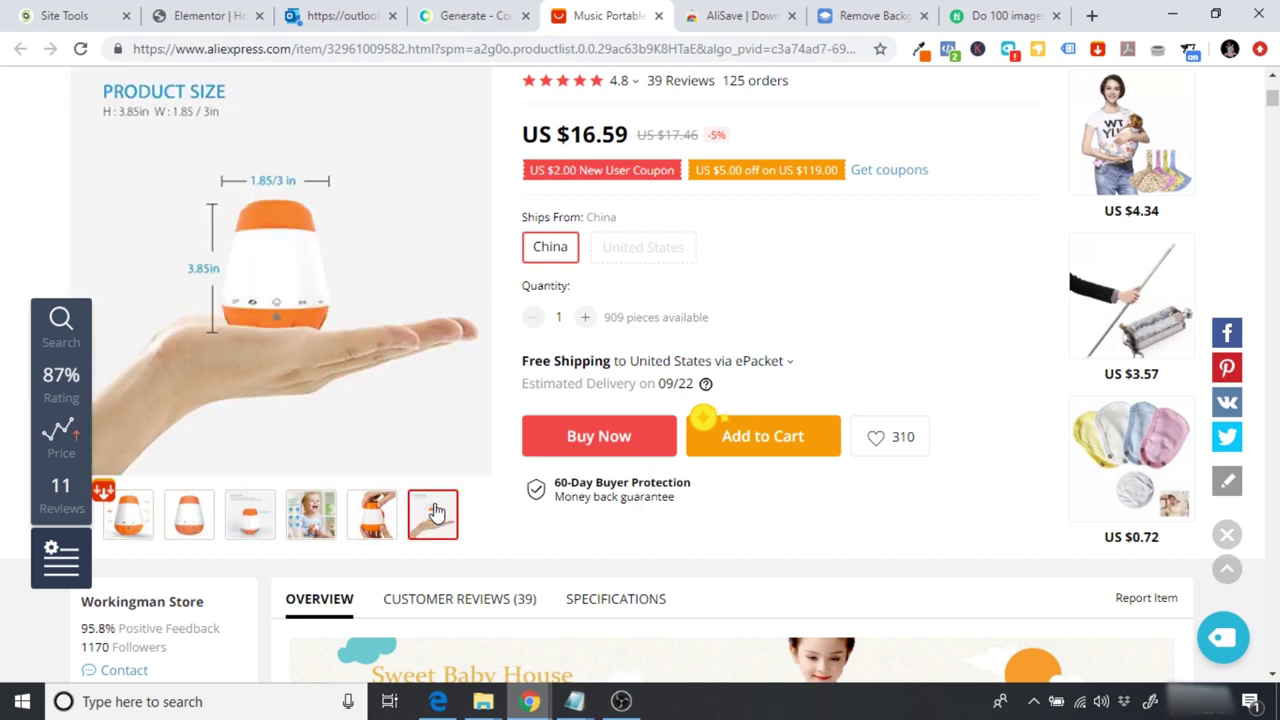
{"action": "left_click", "coordinate": [999, 16]}
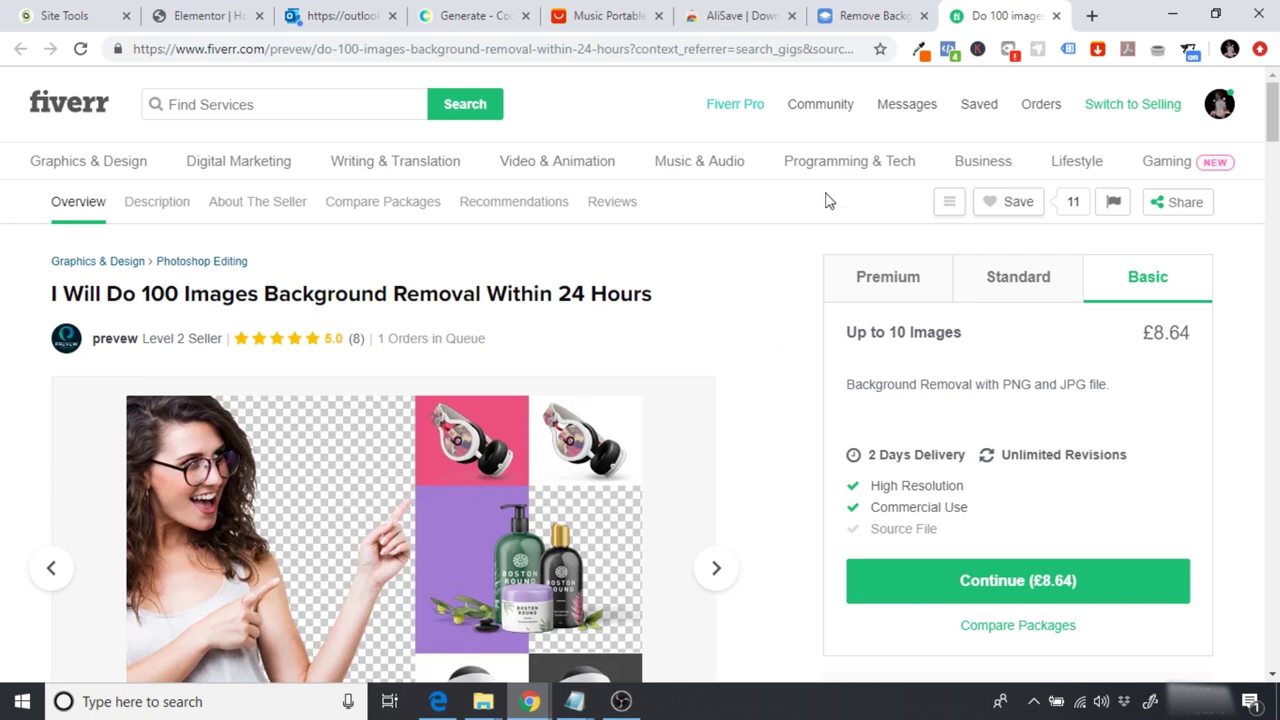
{"action": "left_click", "coordinate": [870, 10]}
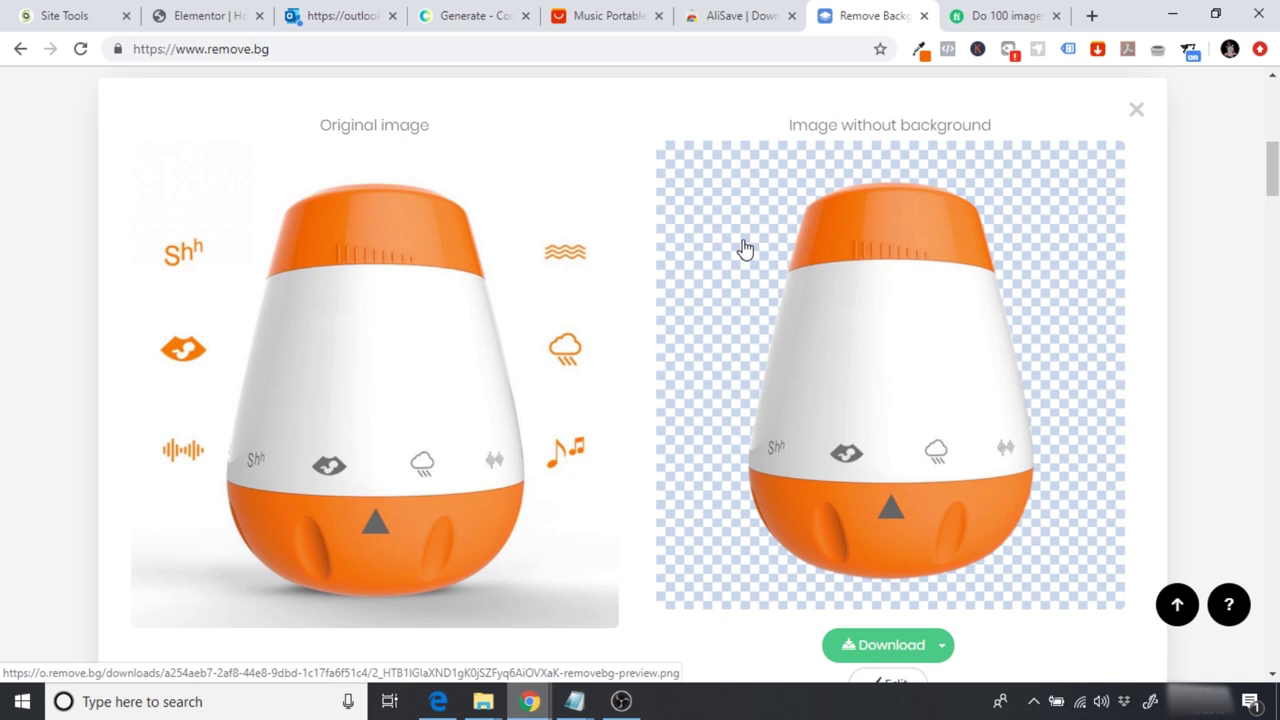
{"action": "left_click", "coordinate": [975, 12]}
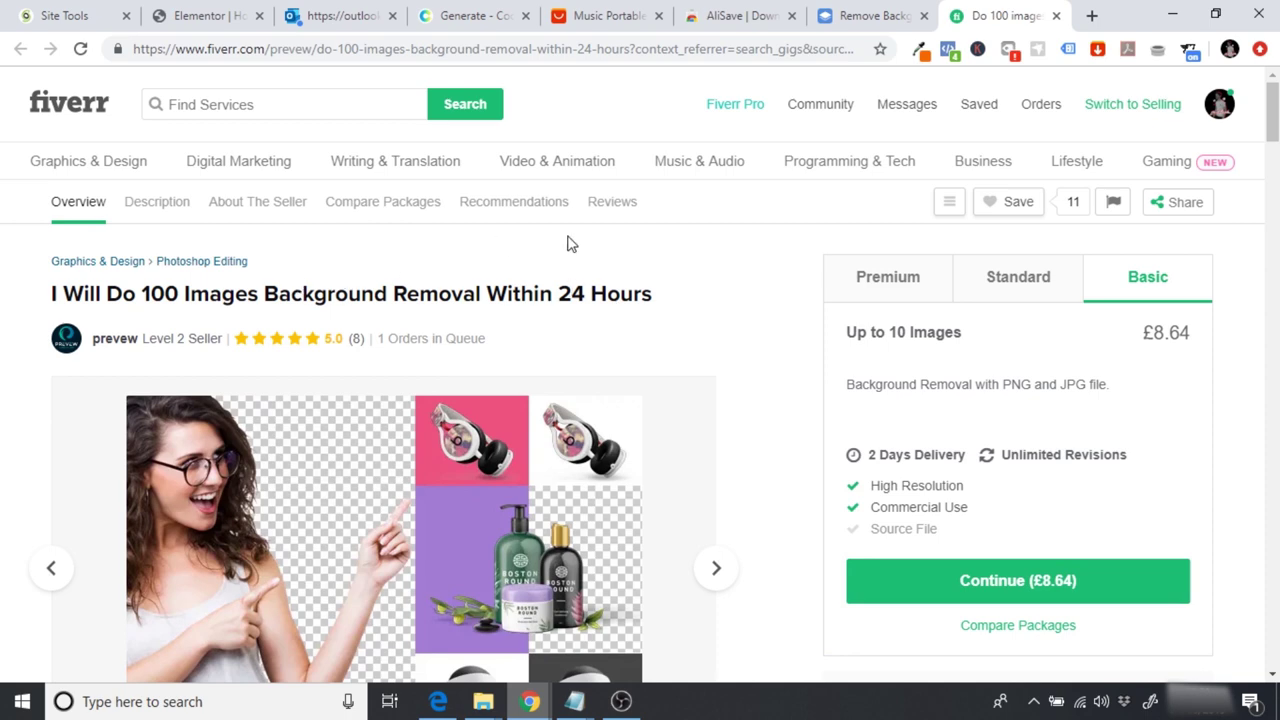
{"action": "left_click", "coordinate": [610, 14]}
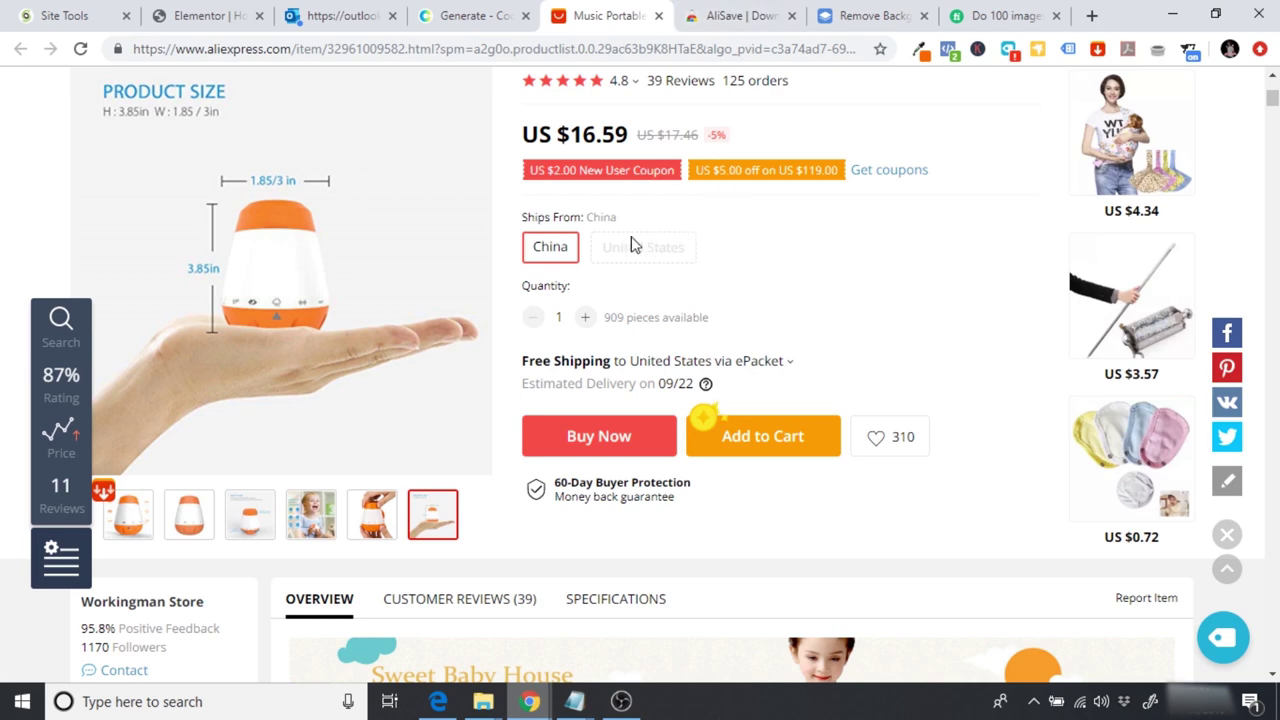
{"action": "left_click", "coordinate": [210, 20]}
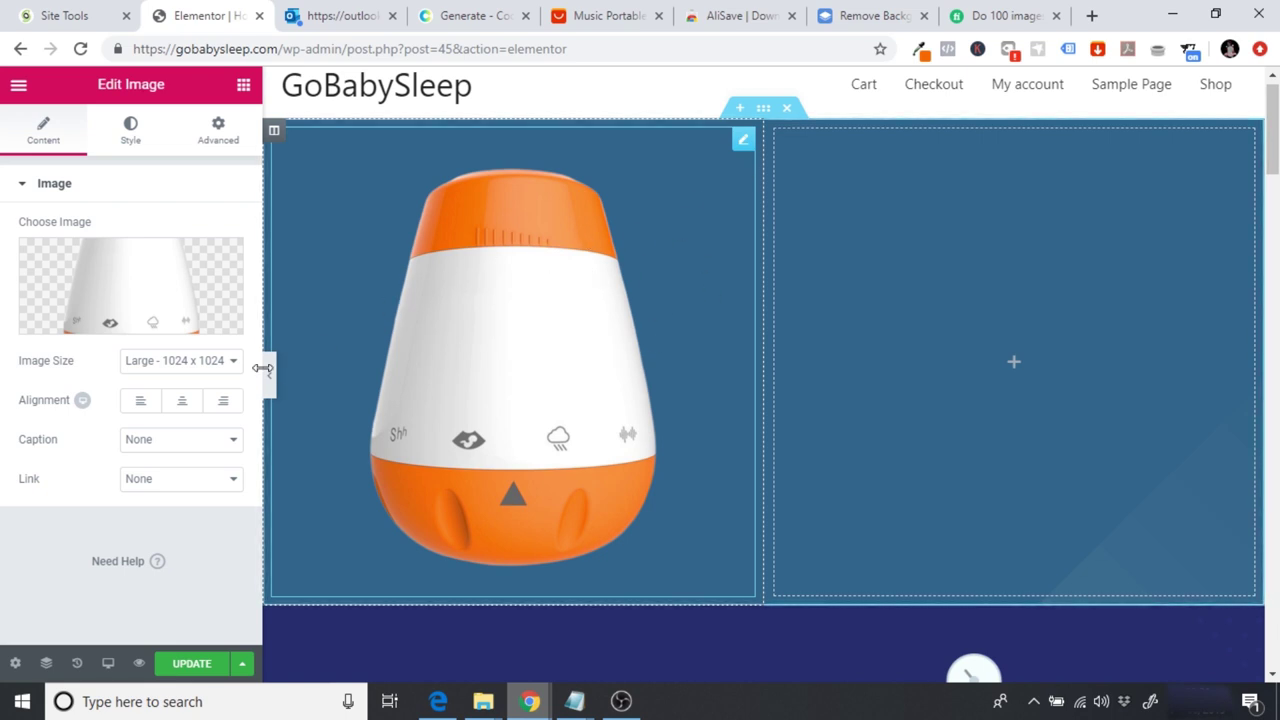
Step: Delete the device image and place a new Image widget in the left column
{"action": "right_click", "coordinate": [740, 160]}
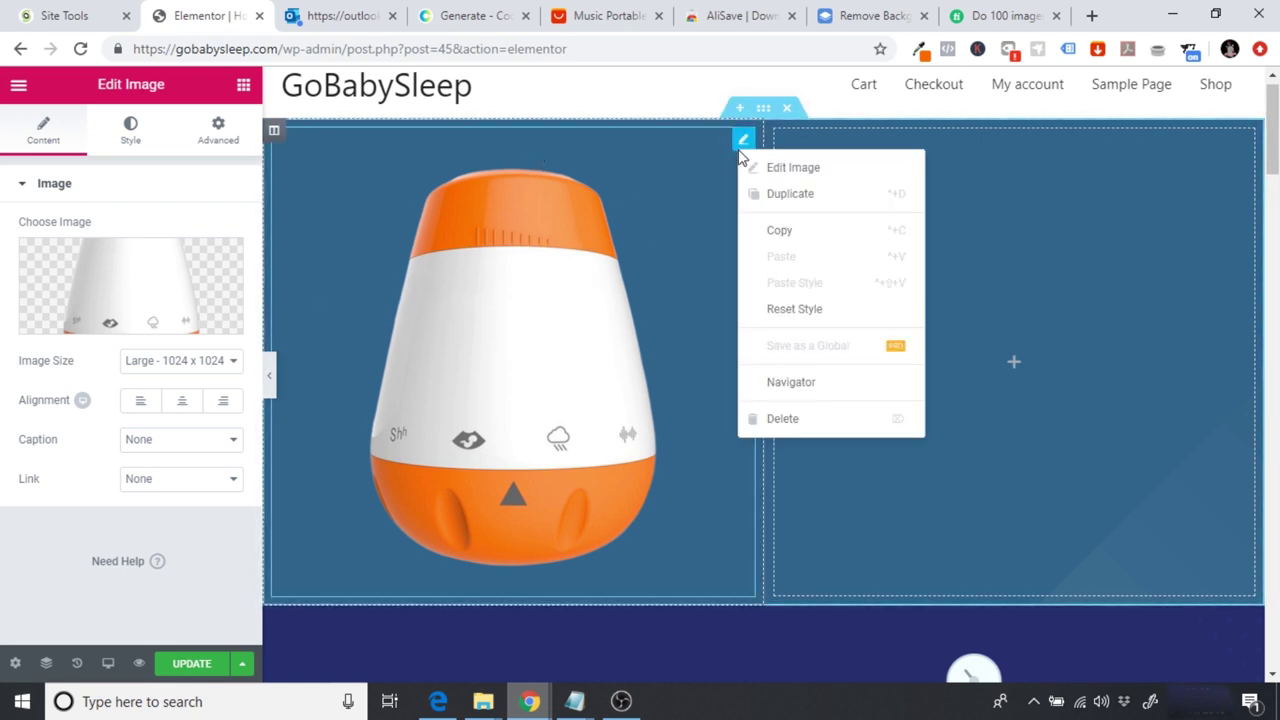
{"action": "left_click", "coordinate": [802, 411]}
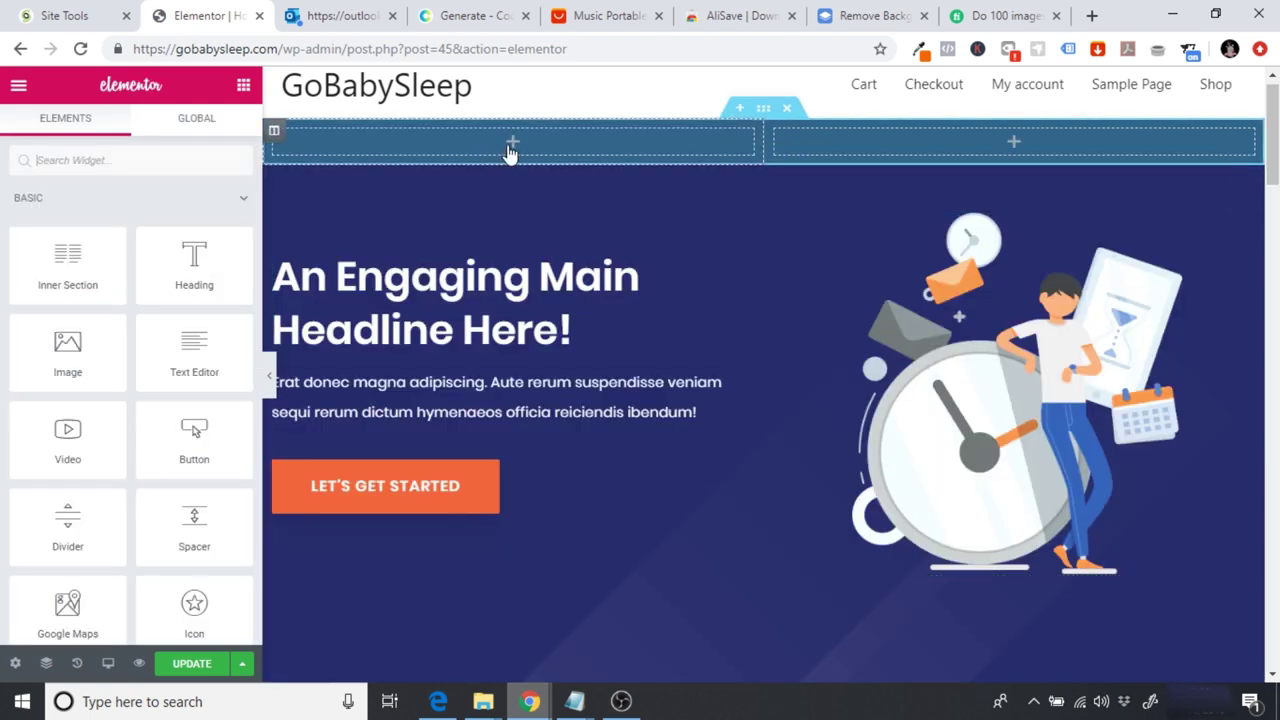
{"action": "left_click_drag", "start_coordinate": [67, 357], "coordinate": [522, 145]}
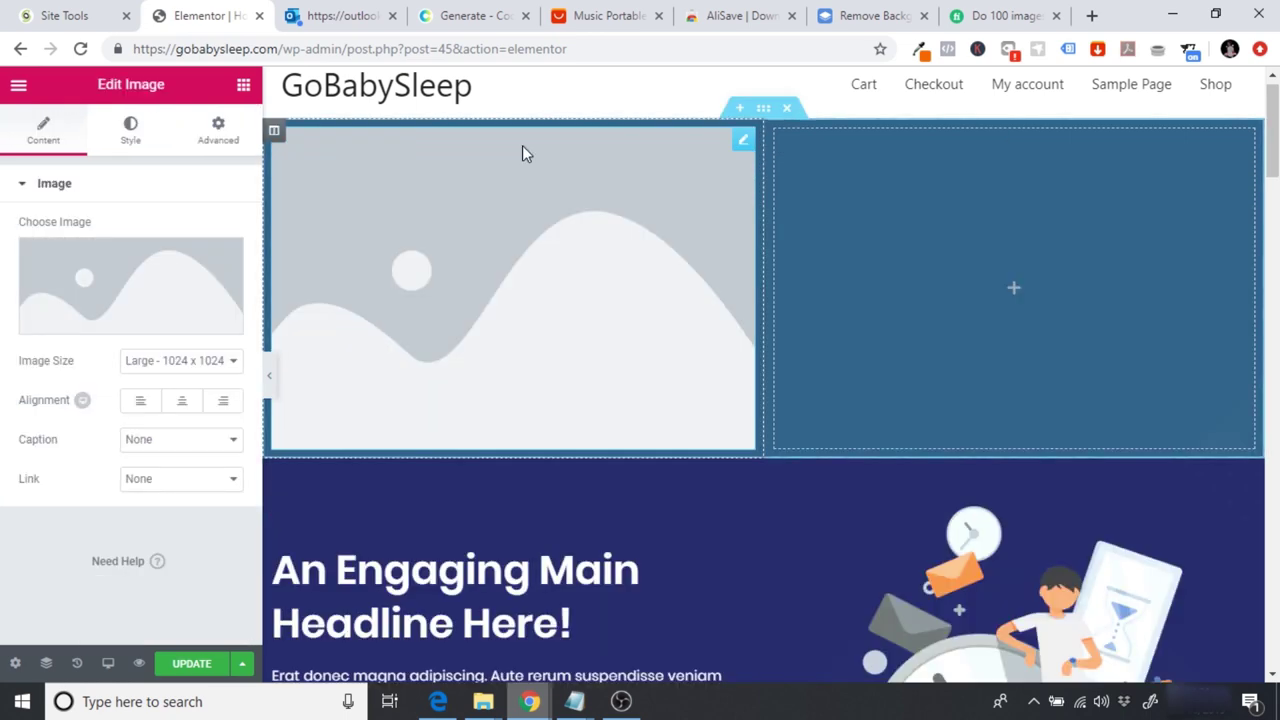
Step: Try uploading the image file, then insert the existing White-Noise-Machine.png from the Media Library
{"action": "left_click", "coordinate": [100, 317]}
{"action": "left_click", "coordinate": [82, 166]}
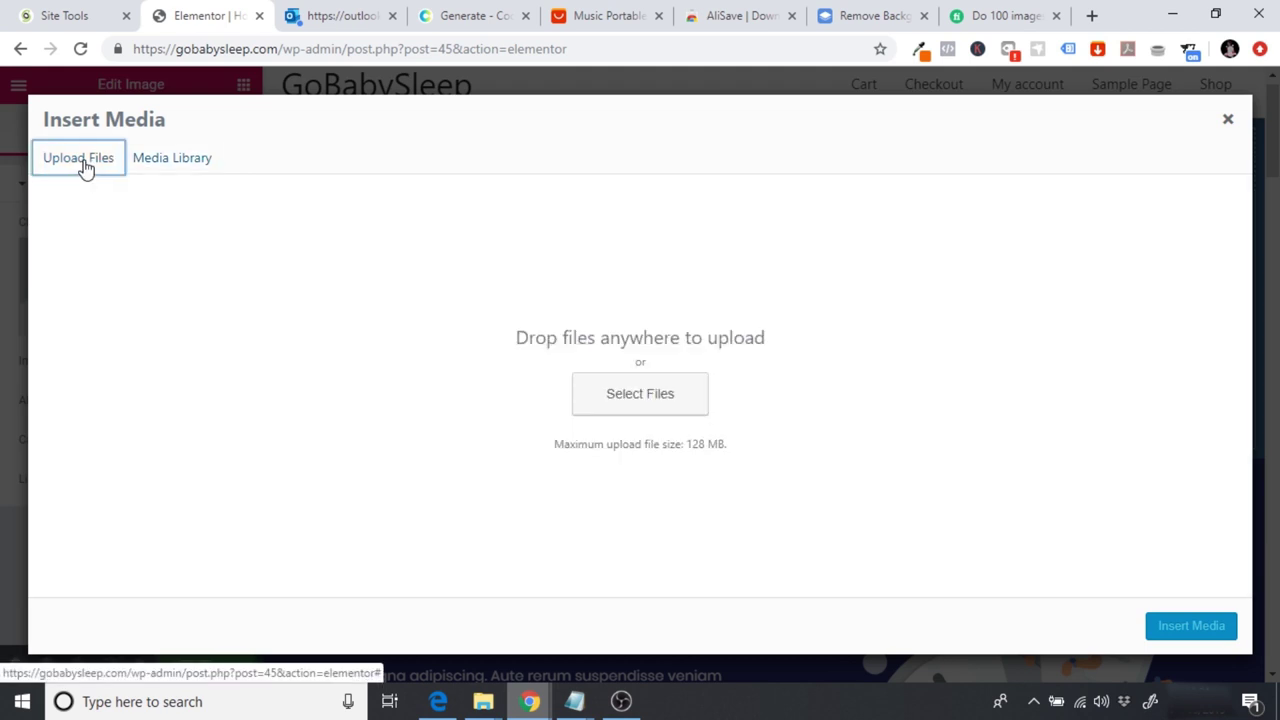
{"action": "left_click", "coordinate": [655, 397]}
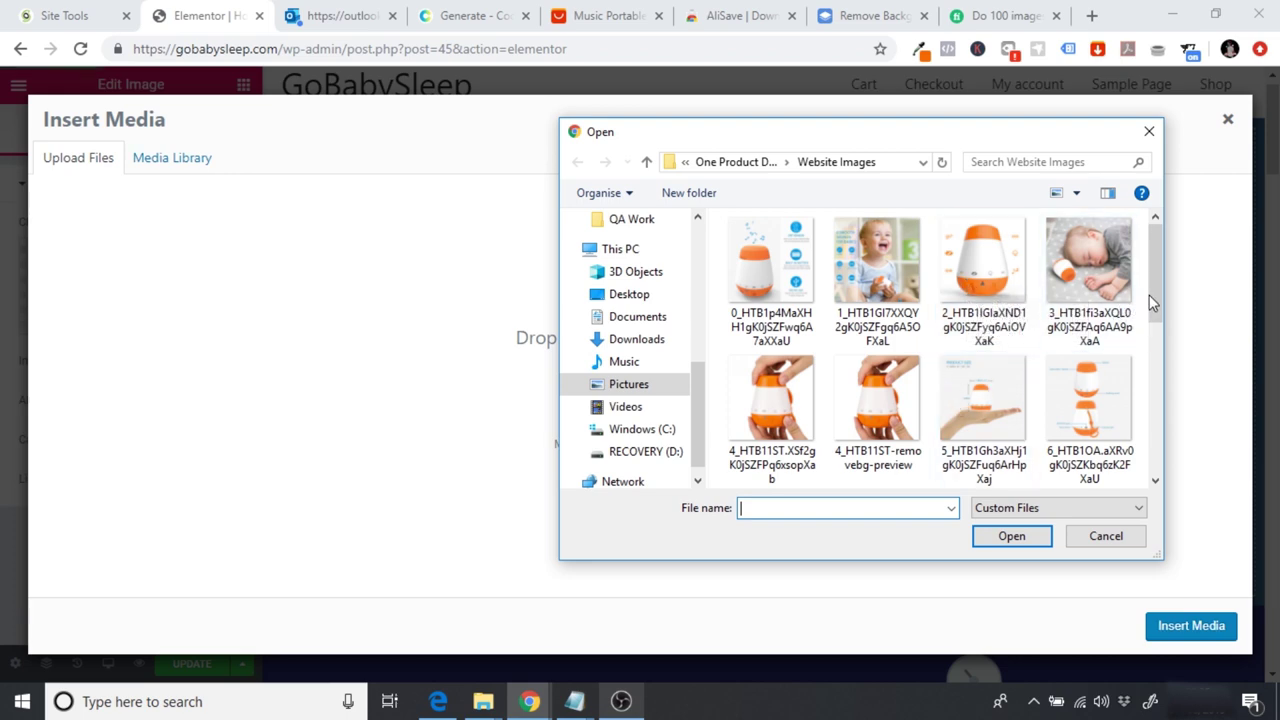
{"action": "left_click_drag", "start_coordinate": [1151, 293], "coordinate": [1168, 440]}
{"action": "left_click", "coordinate": [983, 405]}
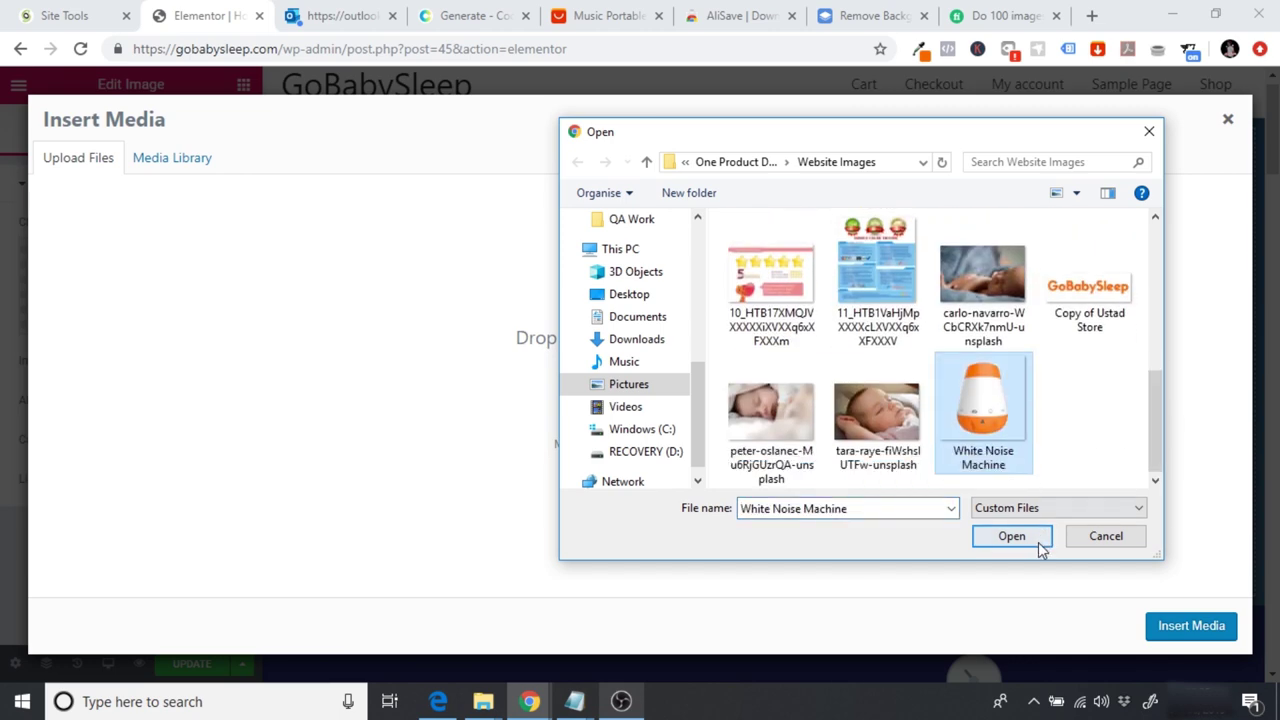
{"action": "left_click", "coordinate": [1012, 536]}
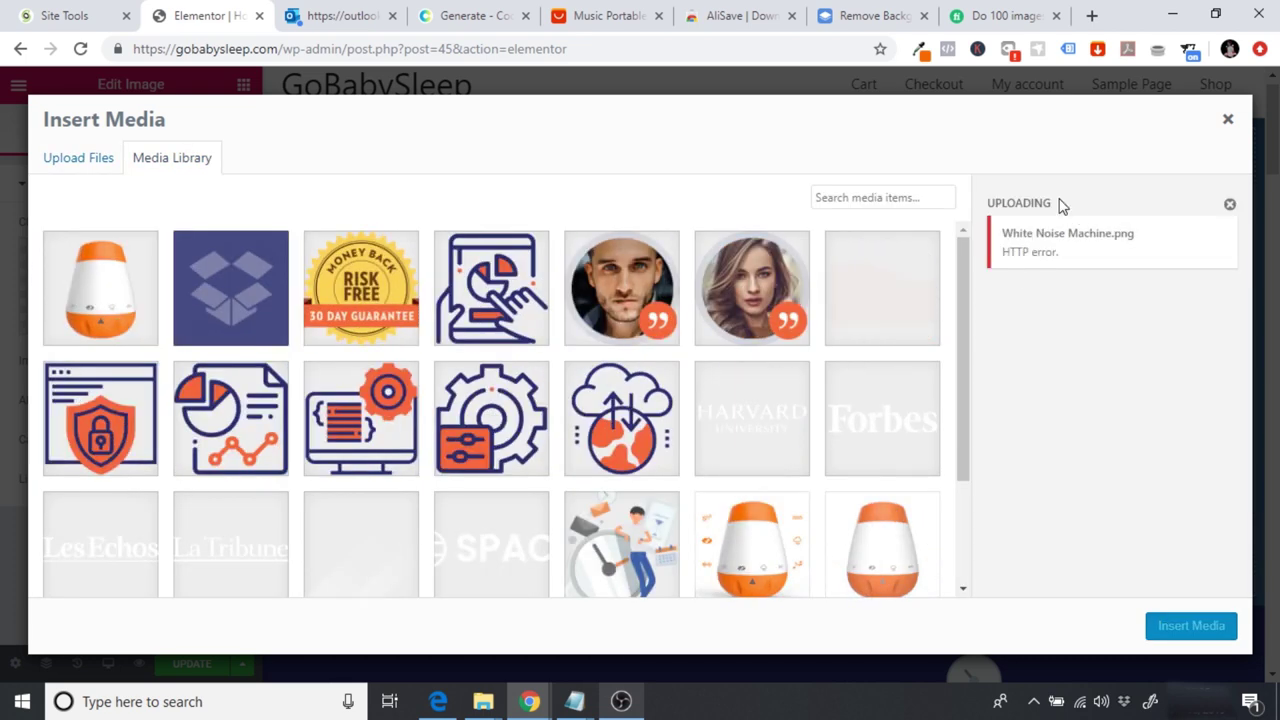
{"action": "left_click", "coordinate": [111, 302]}
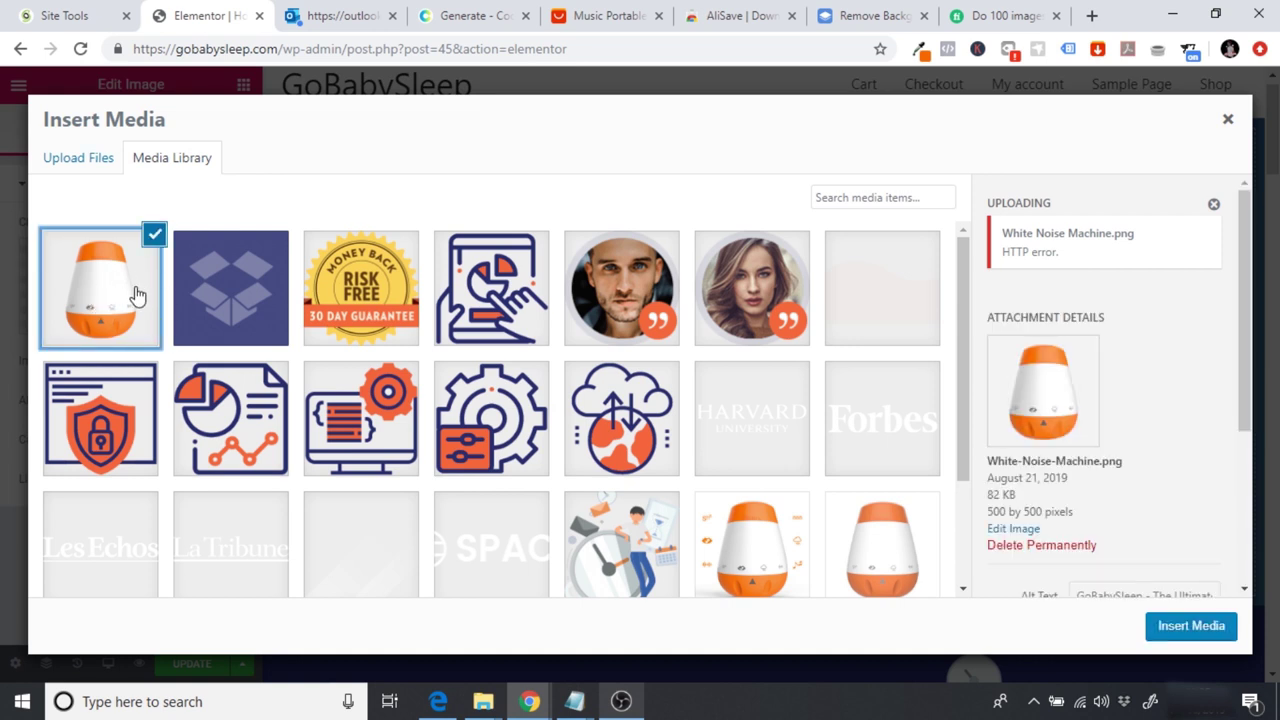
{"action": "left_click", "coordinate": [1186, 627]}
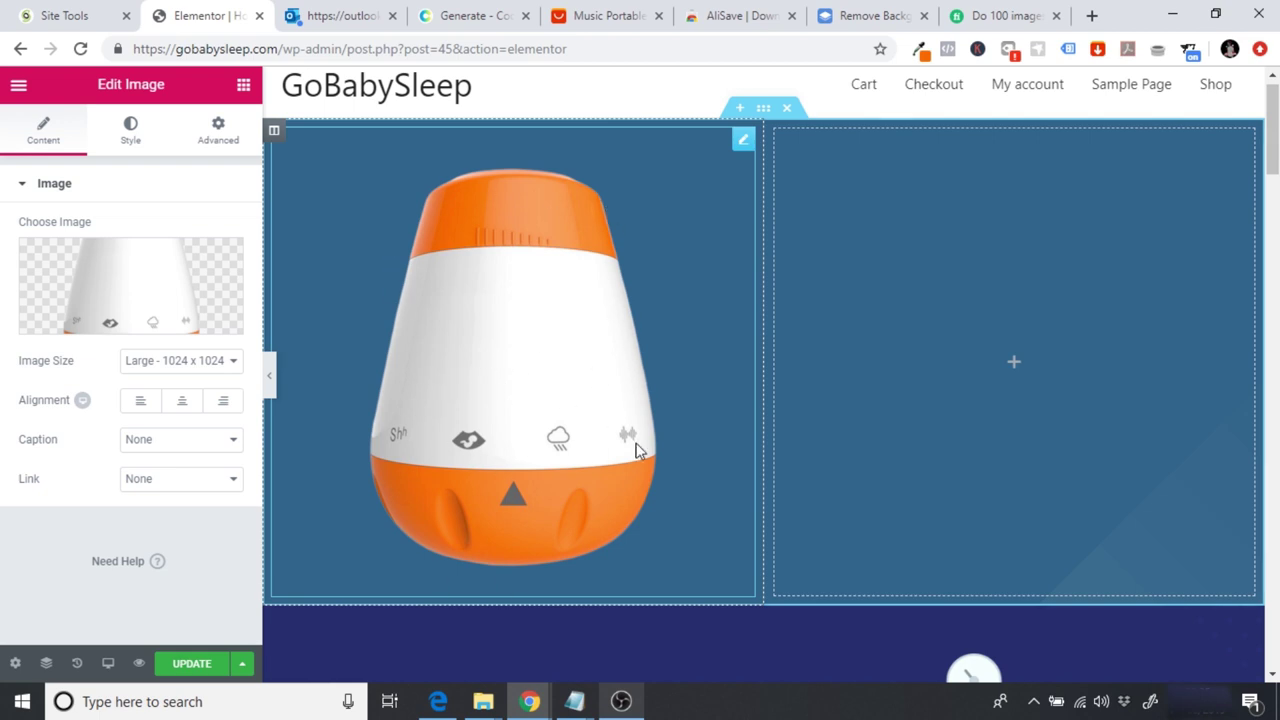
Step: Drop a Heading widget with placeholder text into the empty right column beside the device image
{"action": "scroll", "coordinate": [827, 393], "scroll_direction": "down", "scroll_amount": 5}
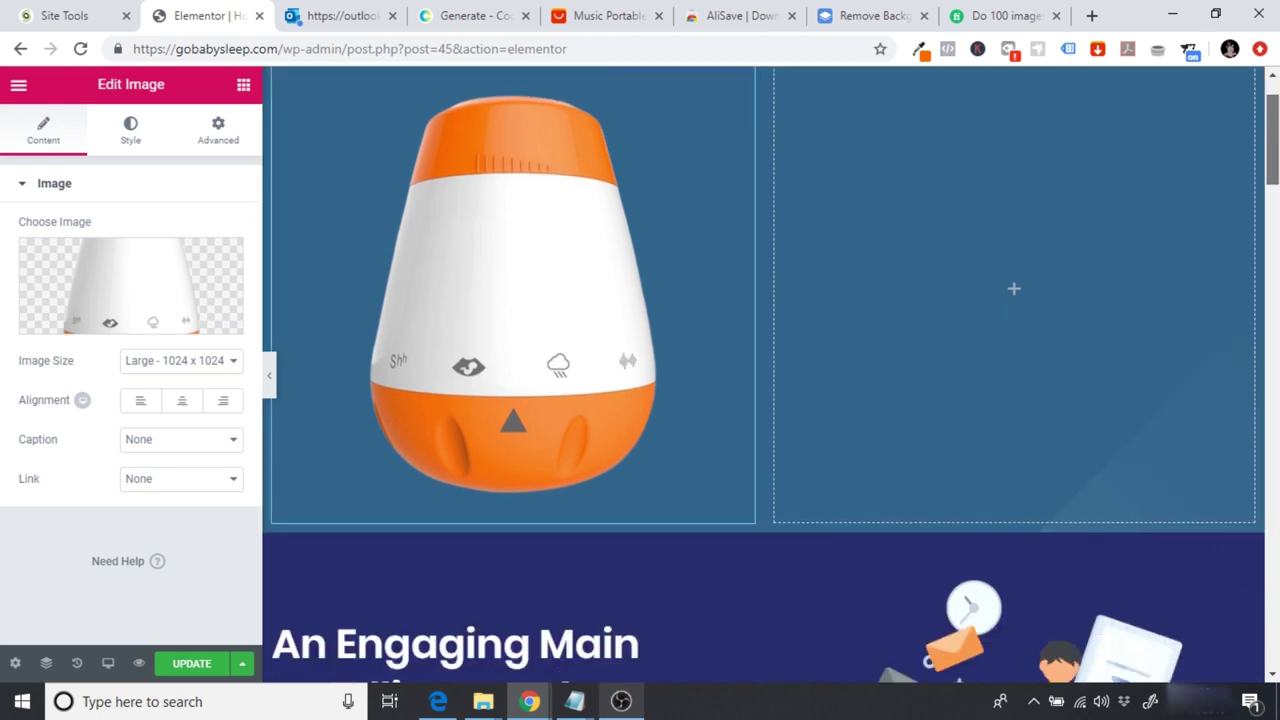
{"action": "scroll", "coordinate": [345, 300], "scroll_direction": "up", "scroll_amount": 1}
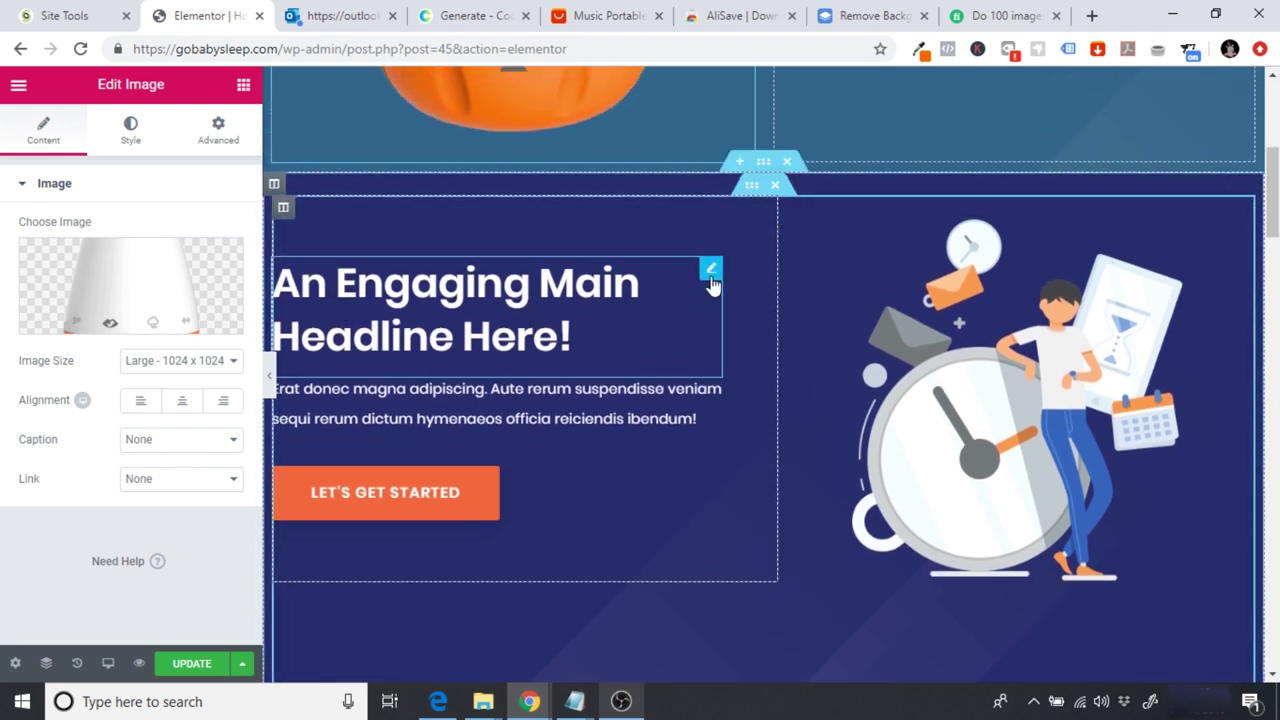
{"action": "right_click", "coordinate": [710, 280]}
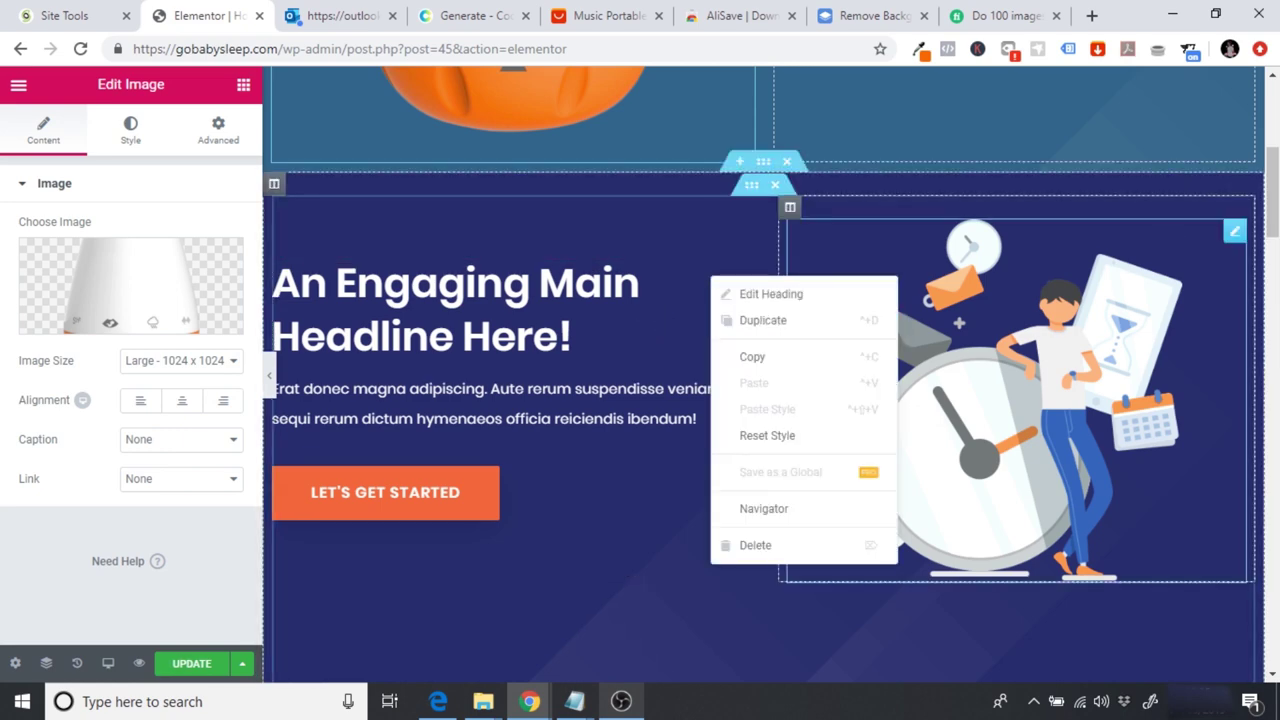
{"action": "scroll", "coordinate": [1166, 280], "scroll_direction": "up", "scroll_amount": 5}
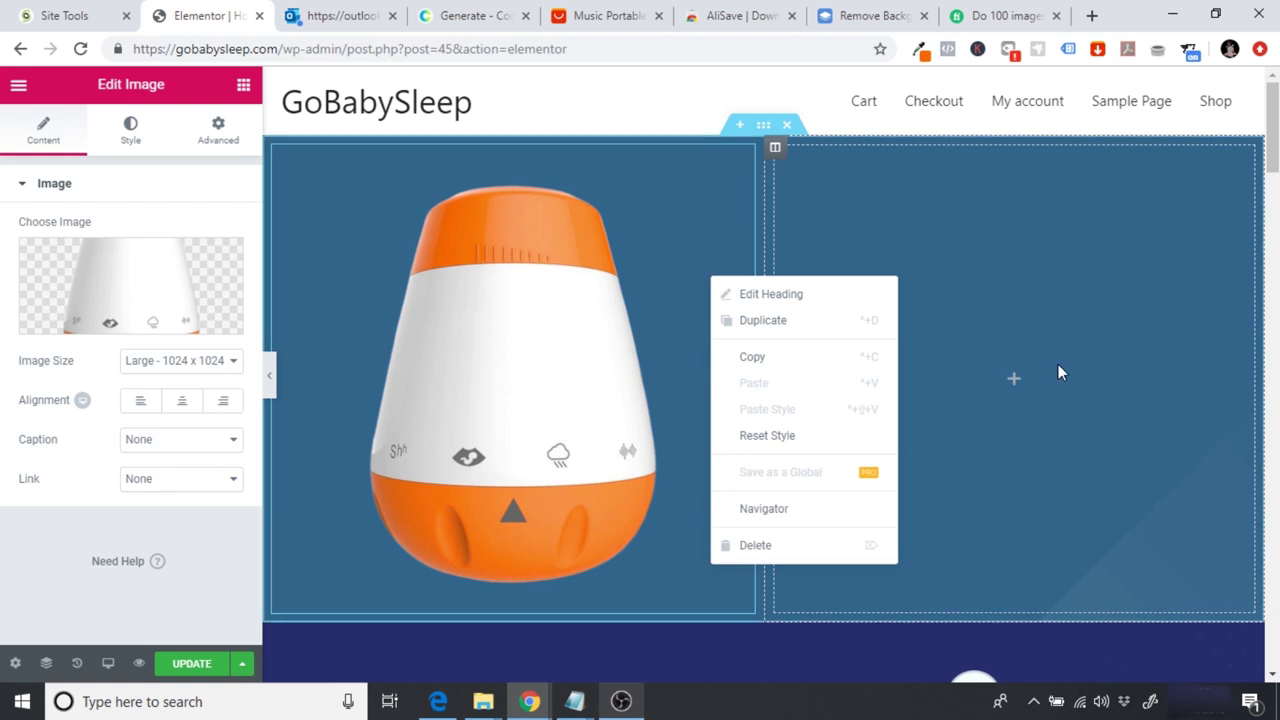
{"action": "left_click", "coordinate": [1016, 380]}
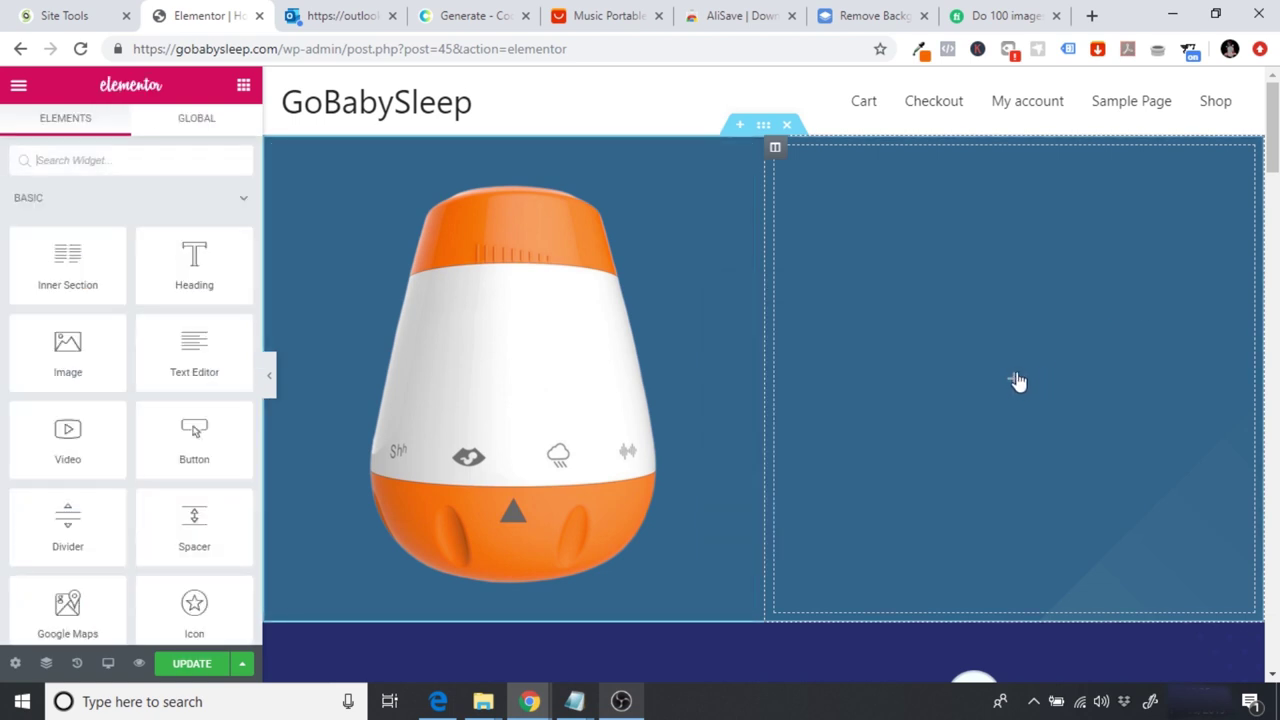
{"action": "left_click_drag", "start_coordinate": [192, 262], "coordinate": [1020, 376]}
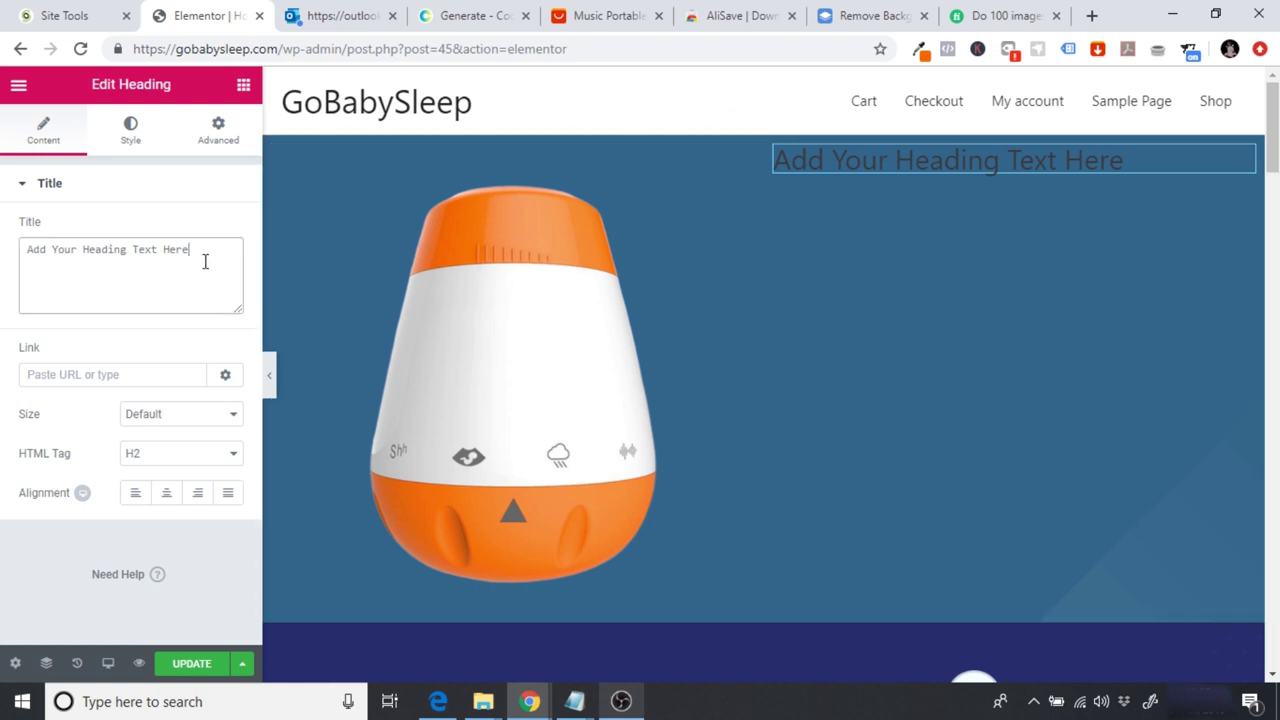
Step: Replace the placeholder heading with 'No more sleepless night...zzzzzzz'
{"action": "left_click_drag", "start_coordinate": [205, 262], "coordinate": [3, 303]}
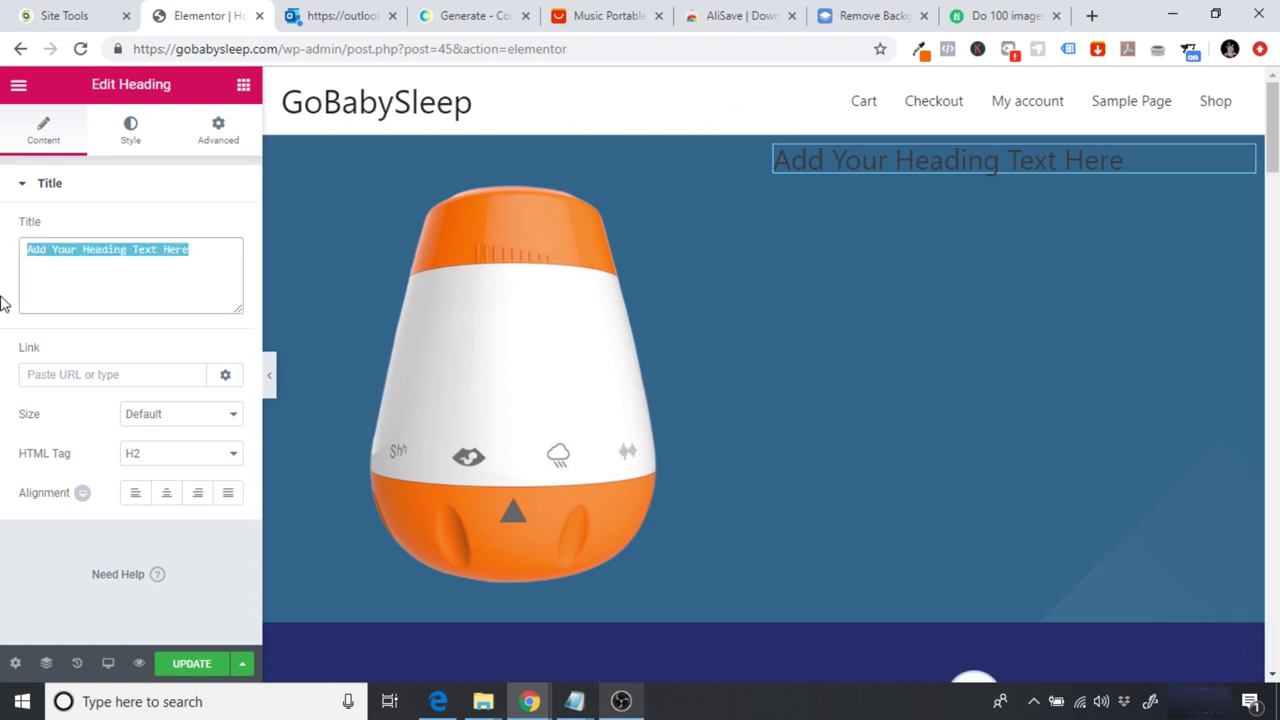
{"action": "type", "text": "No more"}
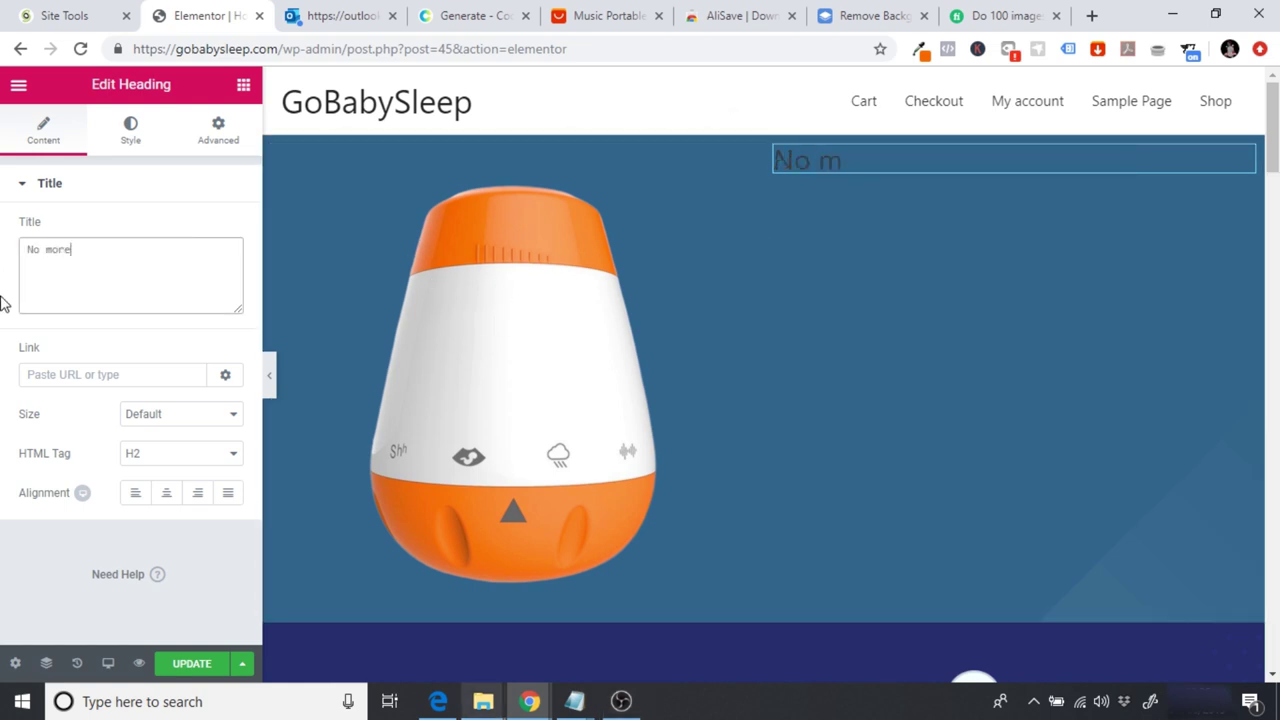
{"action": "type", "text": " sleepless "}
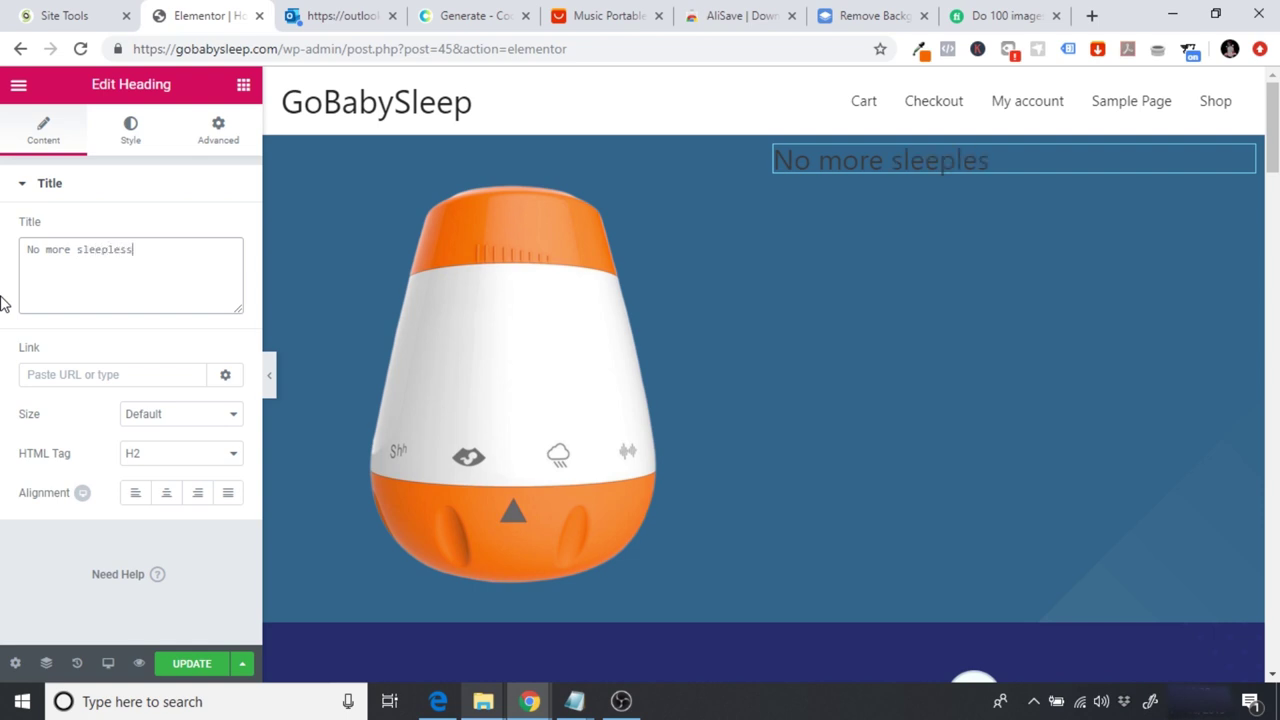
{"action": "type", "text": "night.....z"}
{"action": "key", "text": "BackSpace"}
{"action": "type", "text": ".zzzzzzz"}
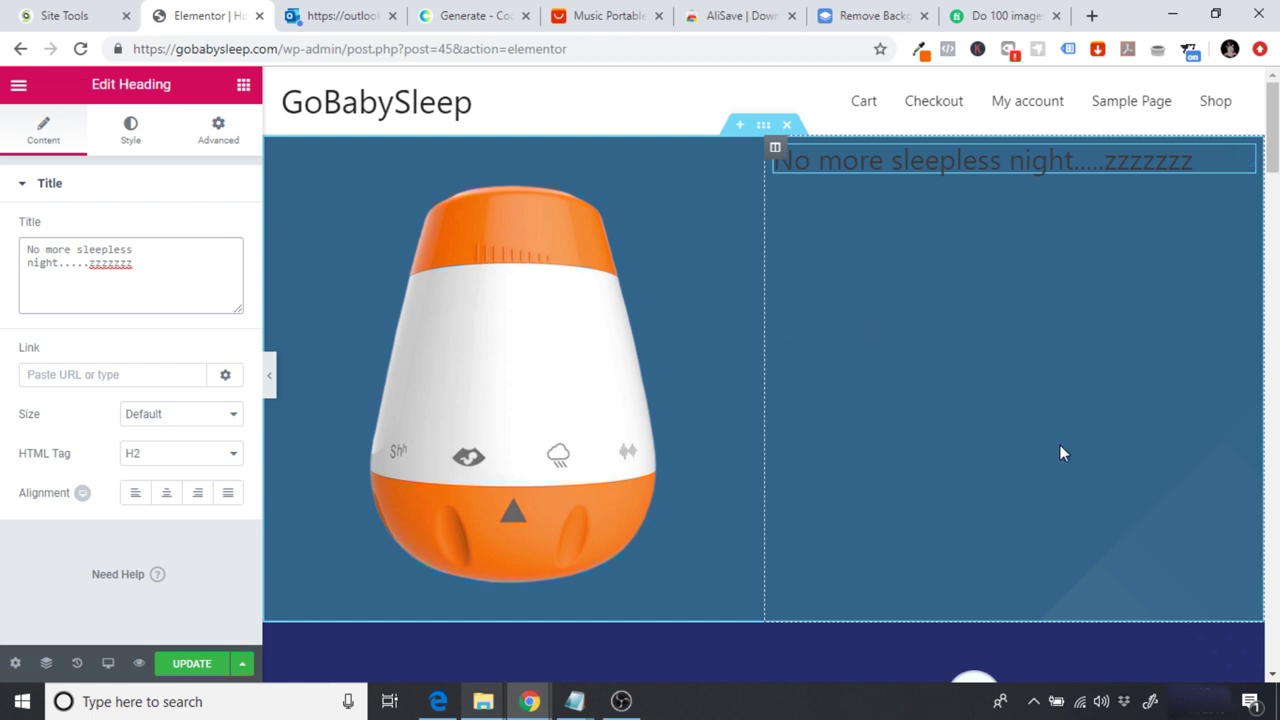
{"action": "scroll", "coordinate": [1060, 451], "scroll_direction": "down", "scroll_amount": 10}
{"action": "scroll", "coordinate": [770, 376], "scroll_direction": "up", "scroll_amount": 10}
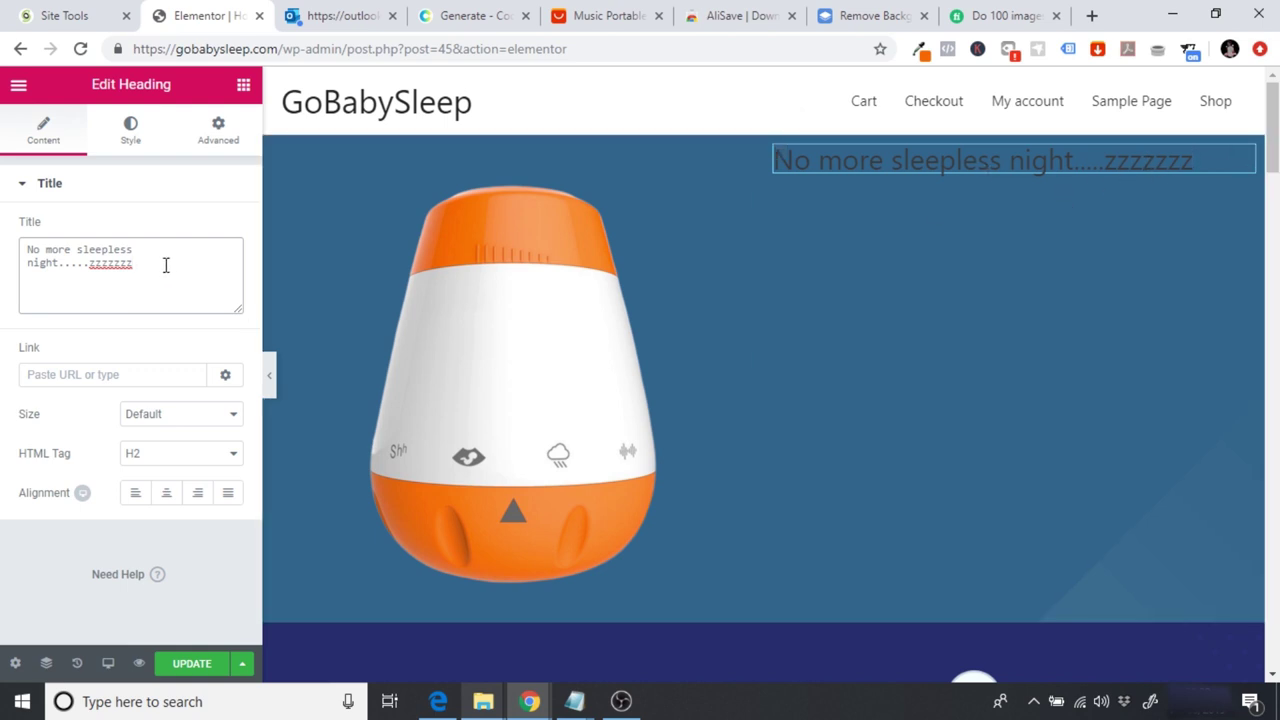
Step: Try the title 'The easy way to create protein pancakes', then restore 'No more sleepless night...zzzzzz'
{"action": "left_click_drag", "start_coordinate": [170, 265], "coordinate": [3, 208]}
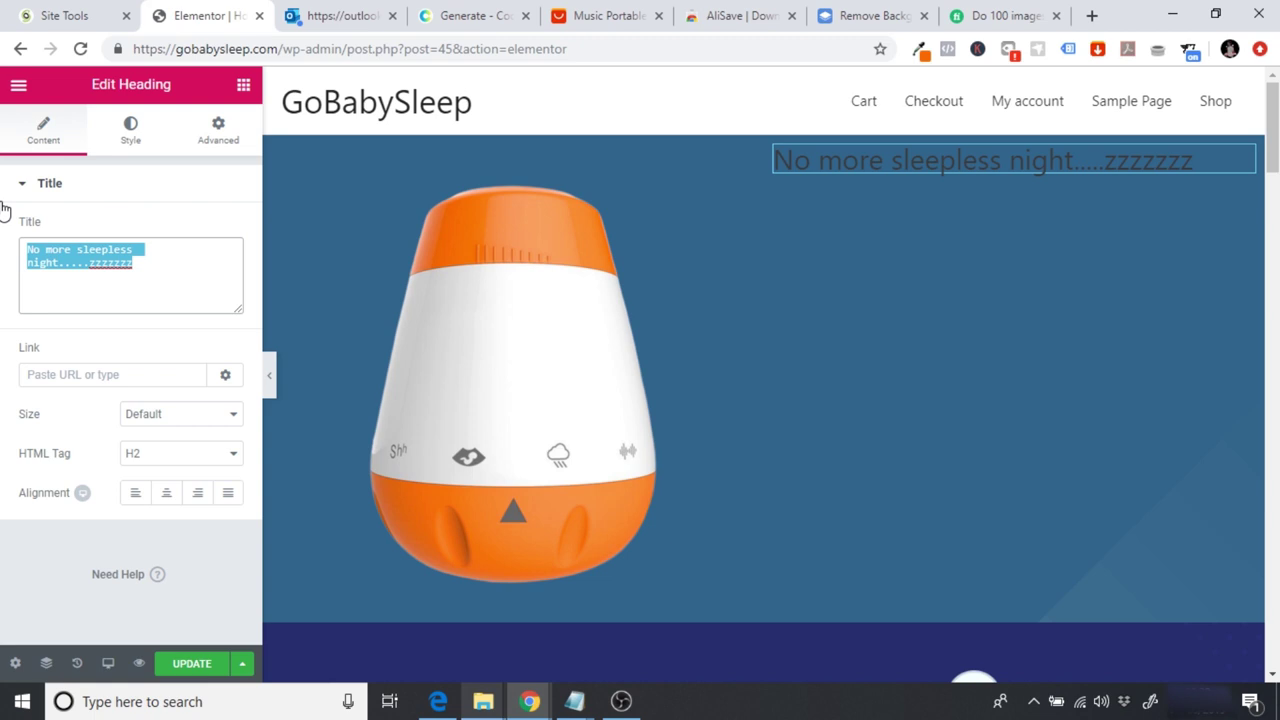
{"action": "type", "text": "T"}
{"action": "key", "text": "BackSpace"}
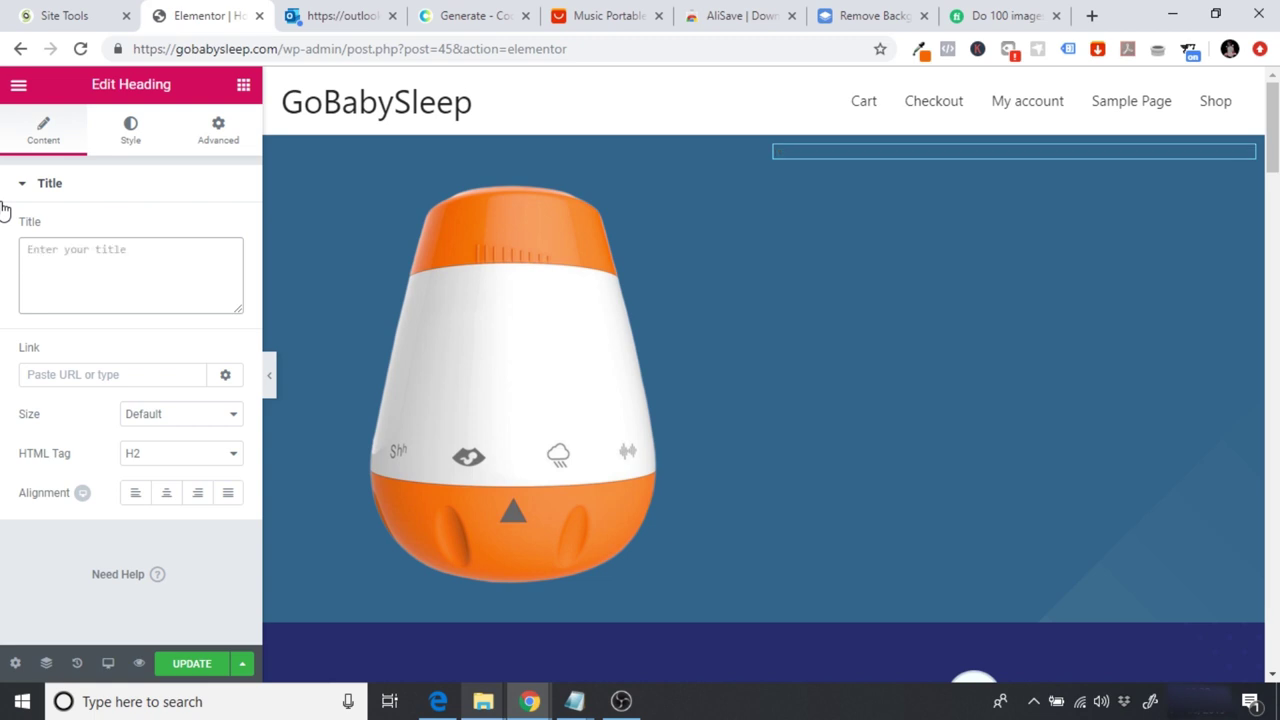
{"action": "type", "text": "The easty"}
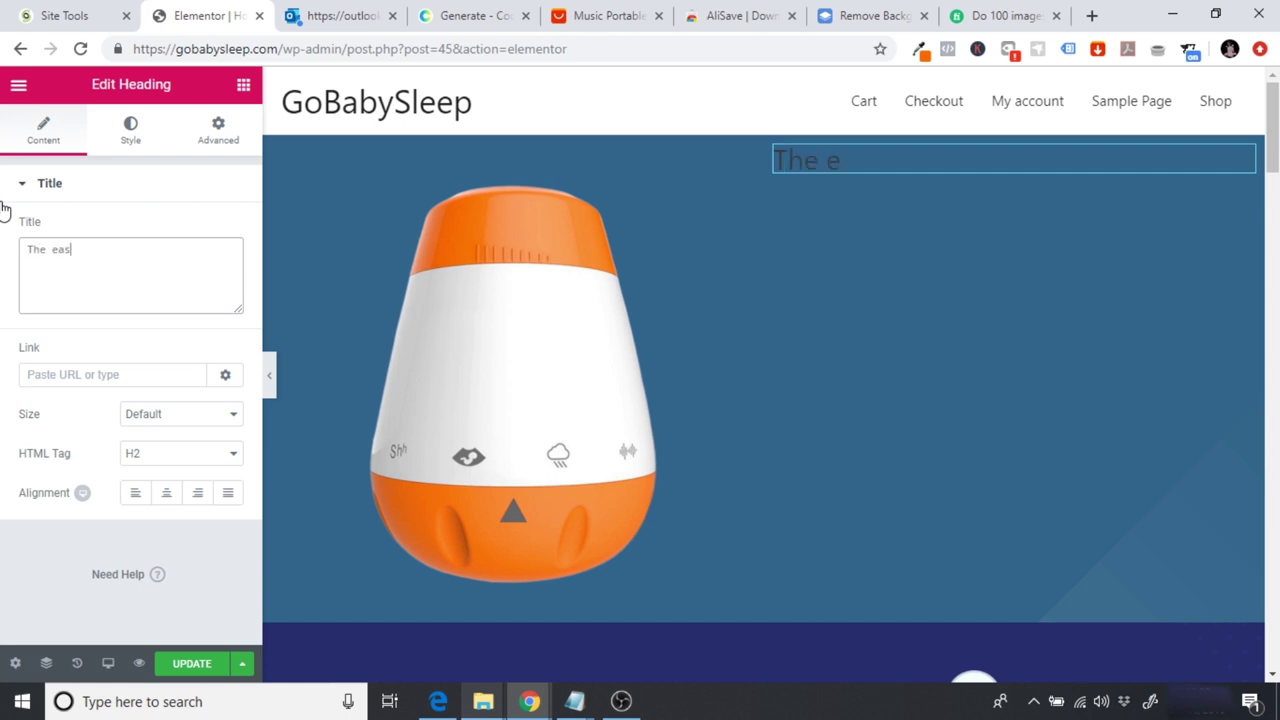
{"action": "key", "text": "BackSpace"}
{"action": "key", "text": "BackSpace"}
{"action": "type", "text": "y way you"}
{"action": "key", "text": "BackSpace"}
{"action": "key", "text": "BackSpace"}
{"action": "key", "text": "BackSpace"}
{"action": "type", "text": "to creat"}
{"action": "key", "text": "BackSpace"}
{"action": "type", "text": "reate protein pancakes!"}
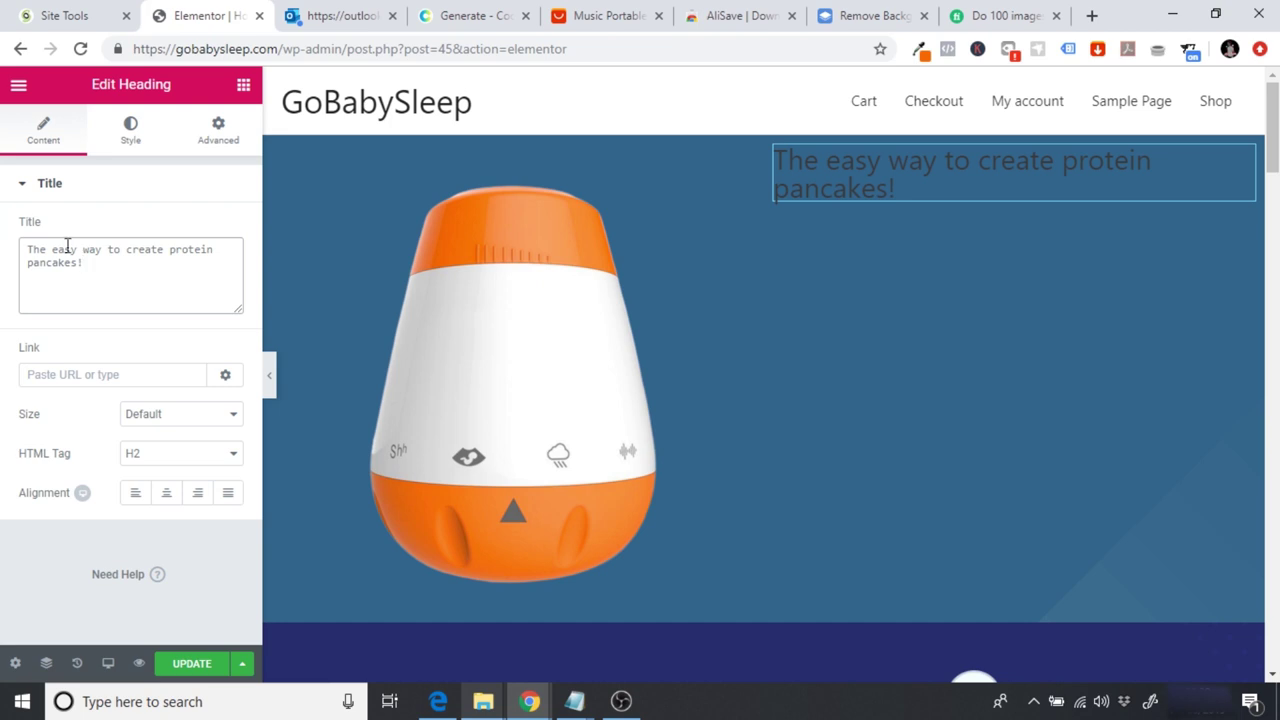
{"action": "left_click_drag", "start_coordinate": [104, 272], "coordinate": [3, 232]}
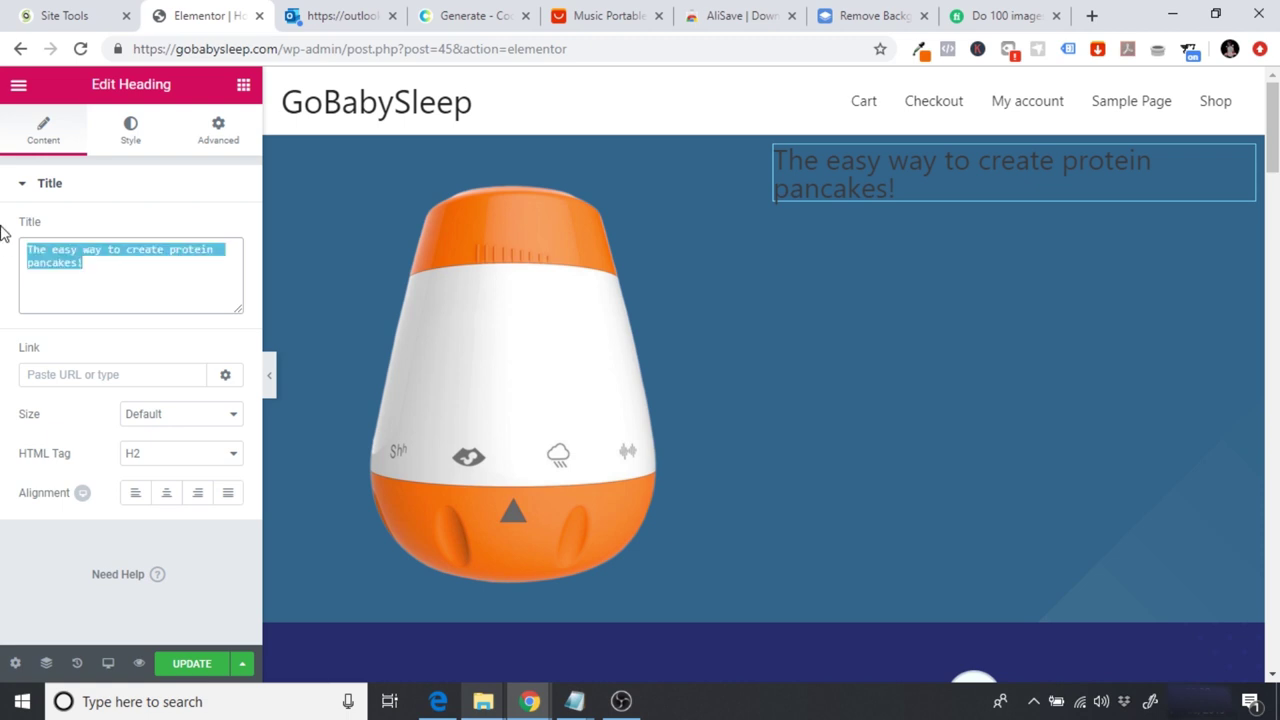
{"action": "type", "text": "No more sleep!ess night...zzzzzzz"}
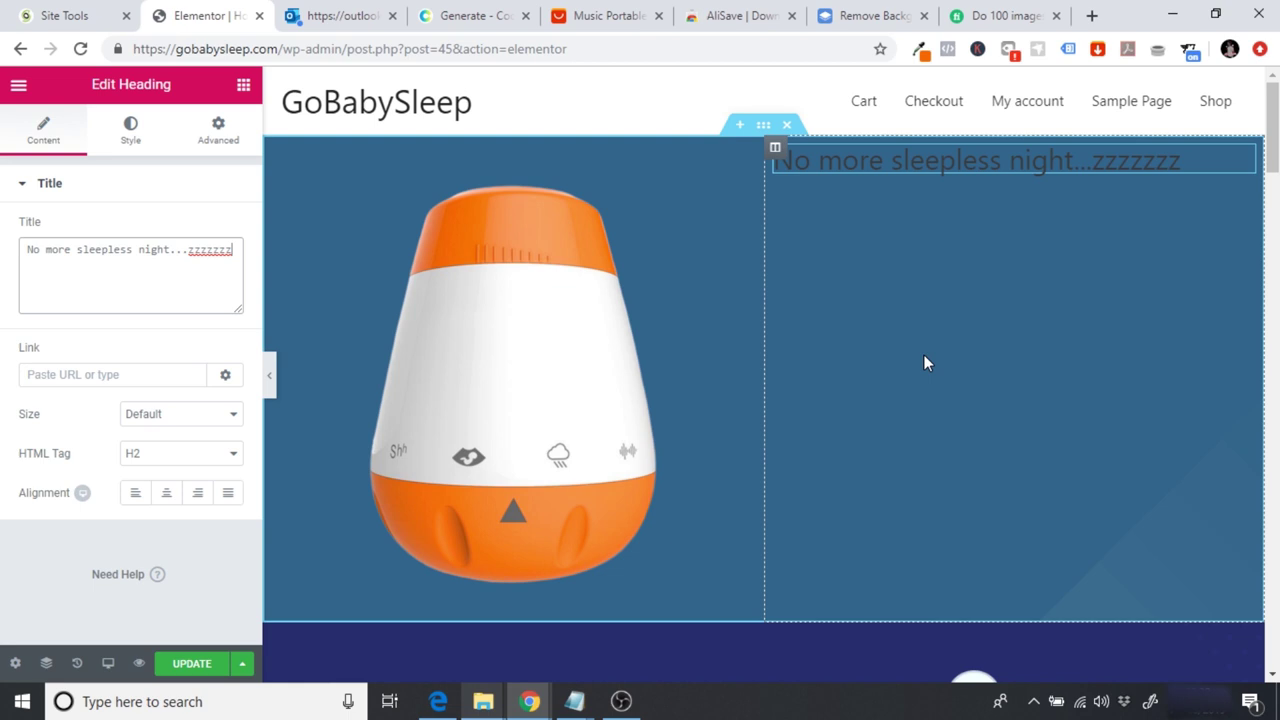
{"action": "left_click_drag", "start_coordinate": [1273, 109], "coordinate": [1276, 207]}
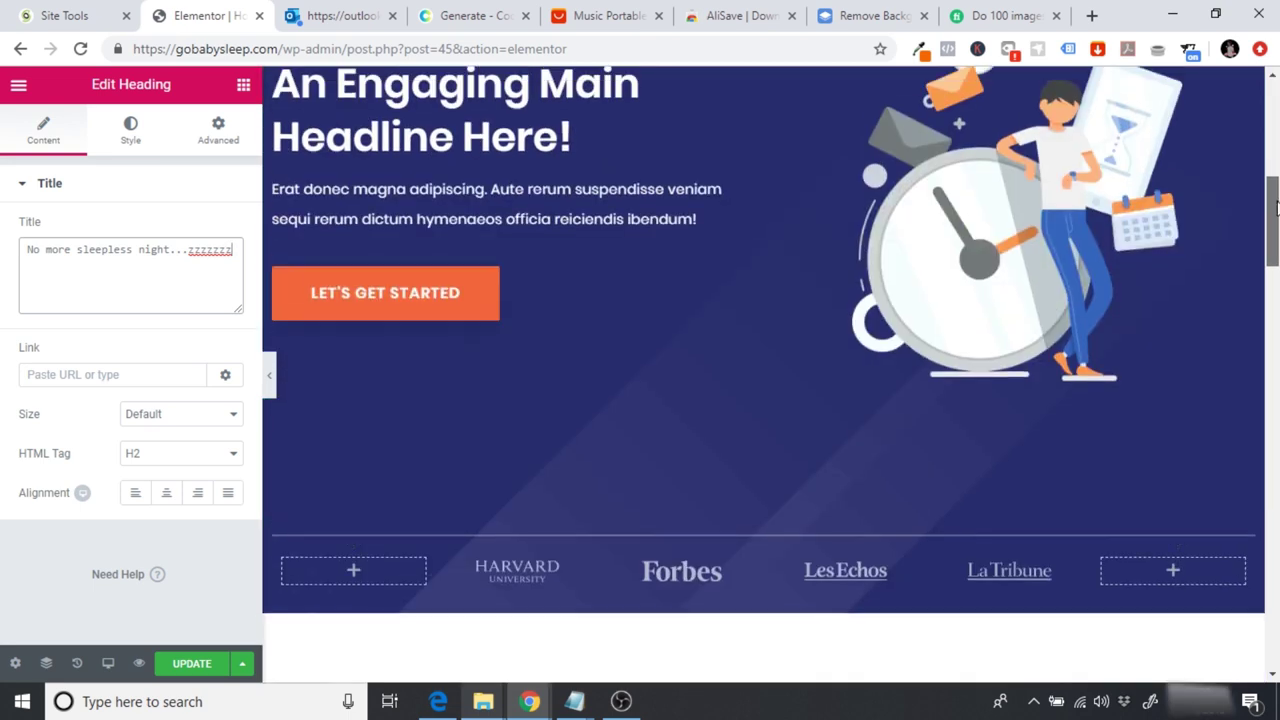
{"action": "scroll", "coordinate": [1276, 207], "scroll_direction": "up", "scroll_amount": 2}
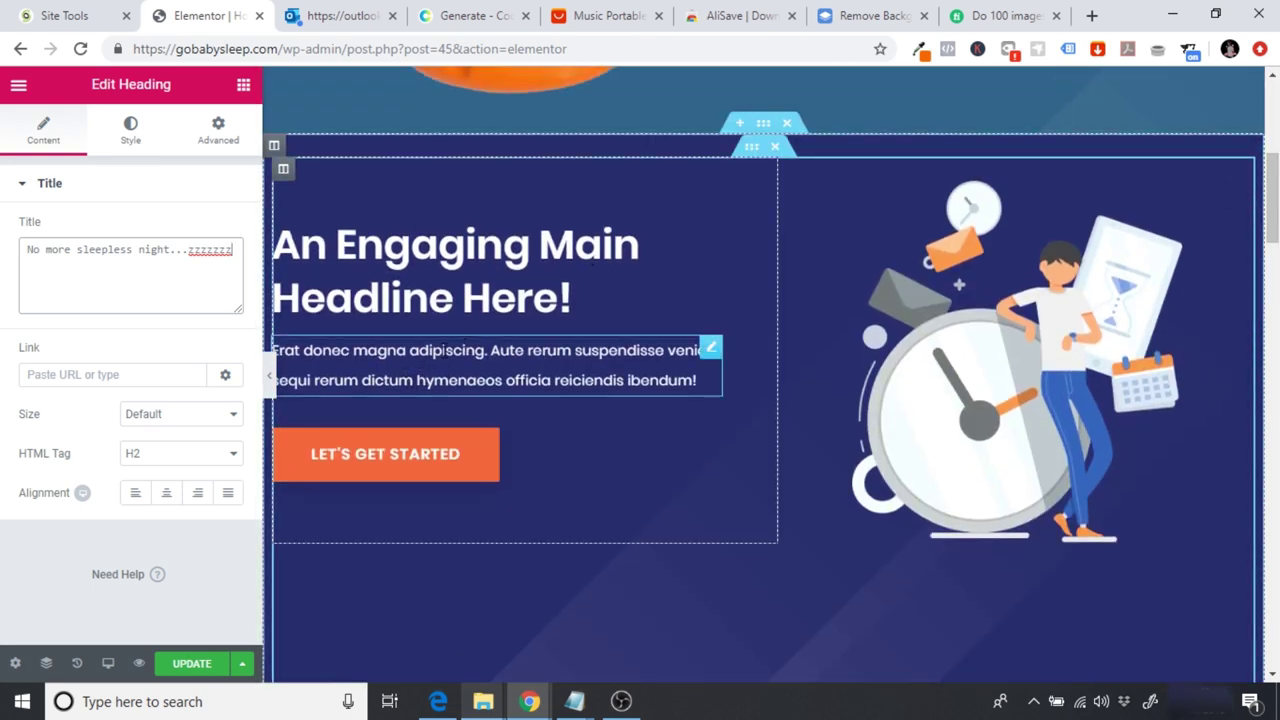
{"action": "left_click", "coordinate": [490, 285]}
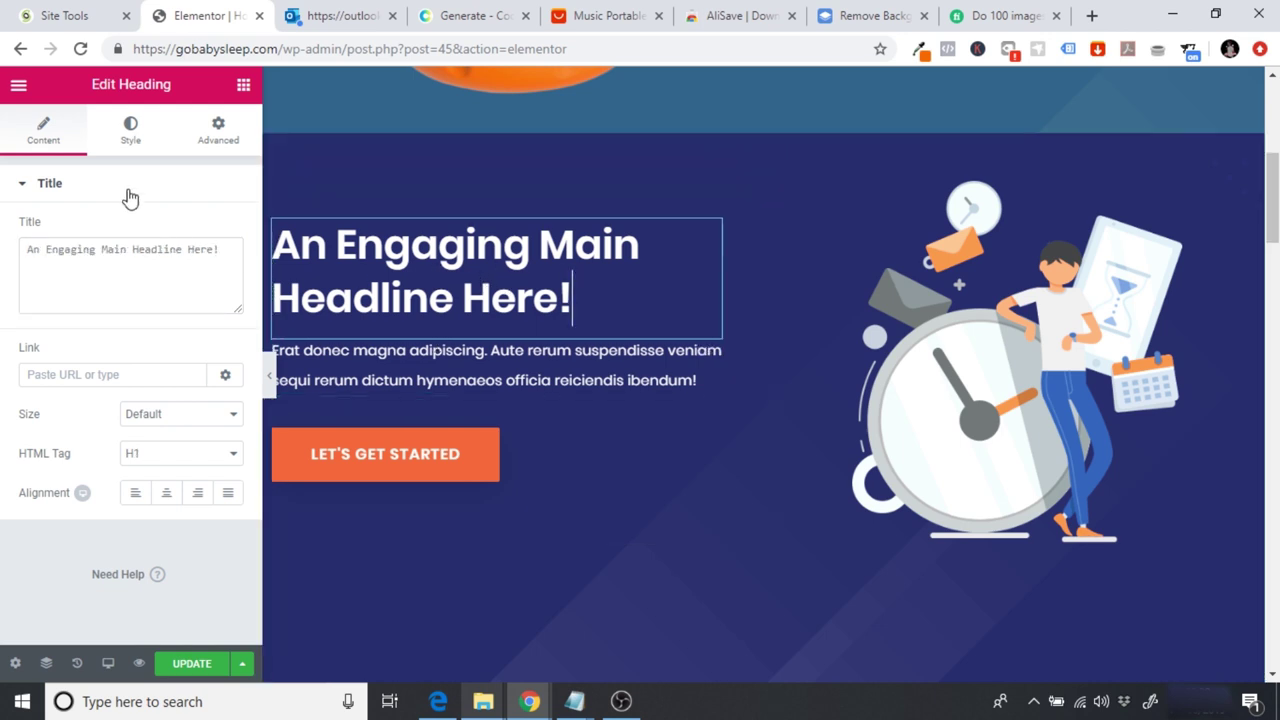
{"action": "left_click", "coordinate": [135, 136]}
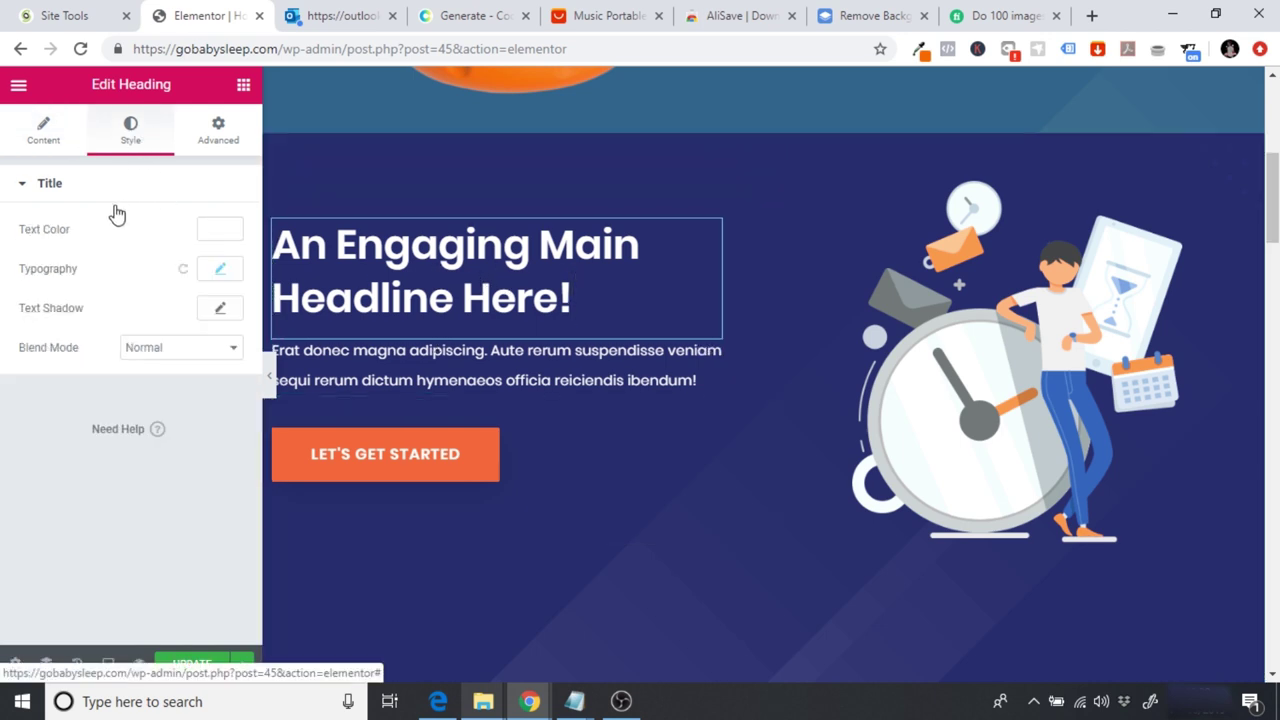
{"action": "left_click", "coordinate": [222, 272]}
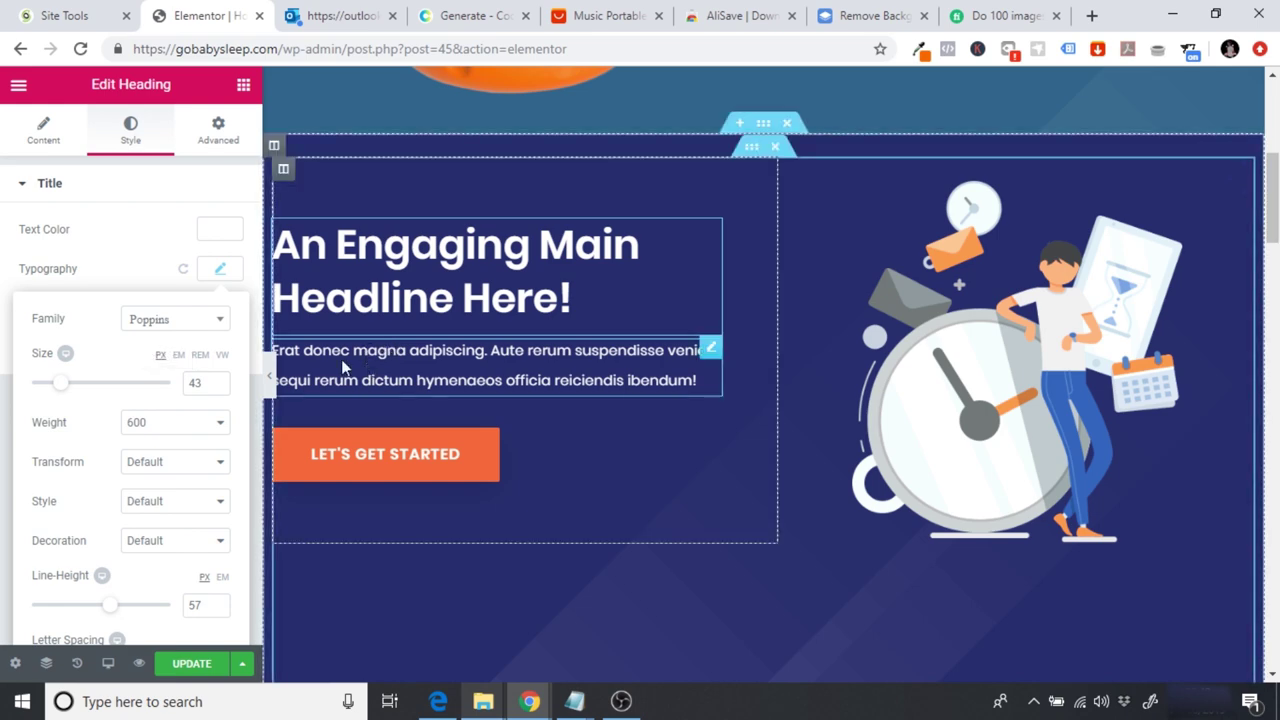
{"action": "left_click_drag", "start_coordinate": [1276, 222], "coordinate": [1275, 197]}
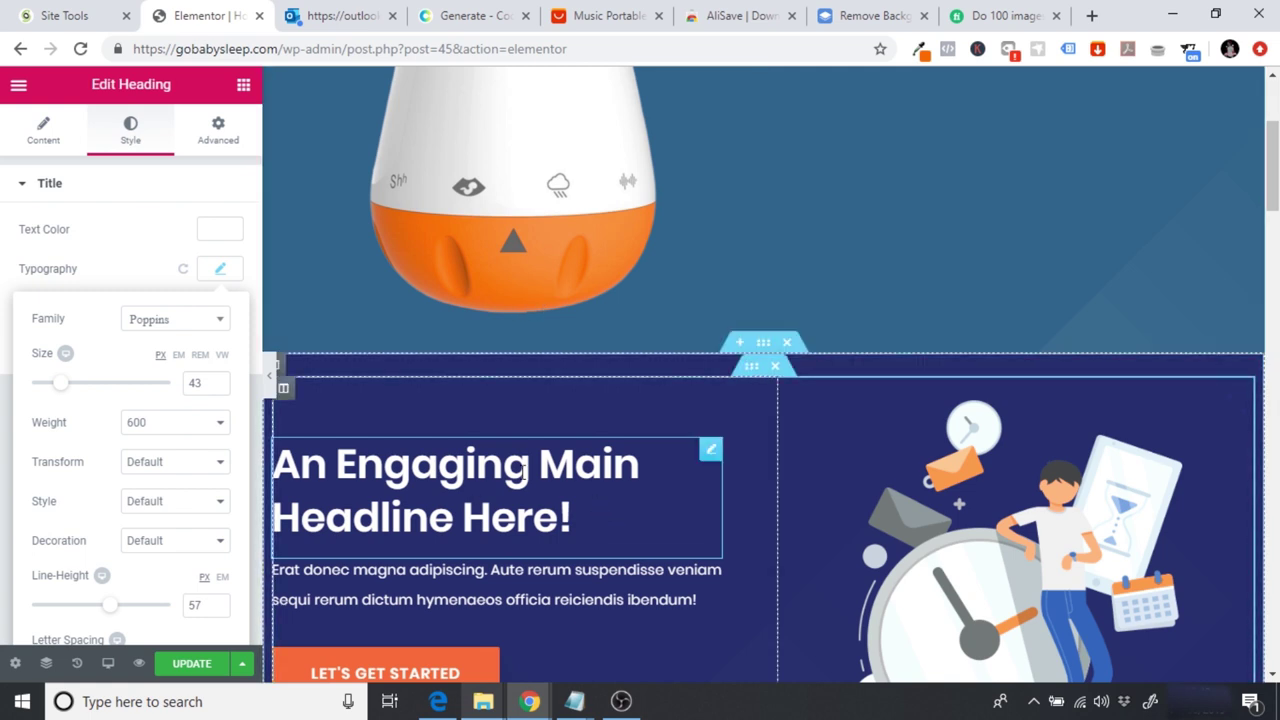
{"action": "left_click_drag", "start_coordinate": [1275, 166], "coordinate": [1275, 128]}
Step: Set the hero heading's typography to Poppins at weight 600
{"action": "left_click", "coordinate": [938, 160]}
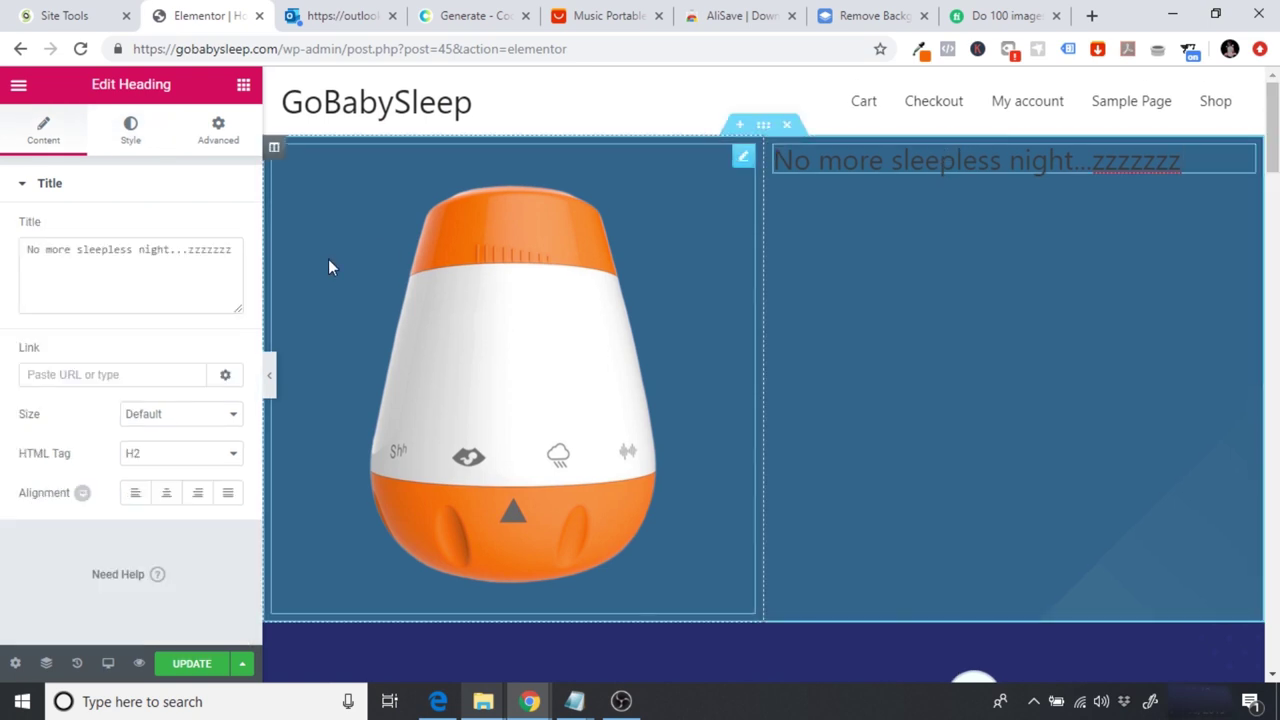
{"action": "left_click", "coordinate": [131, 133]}
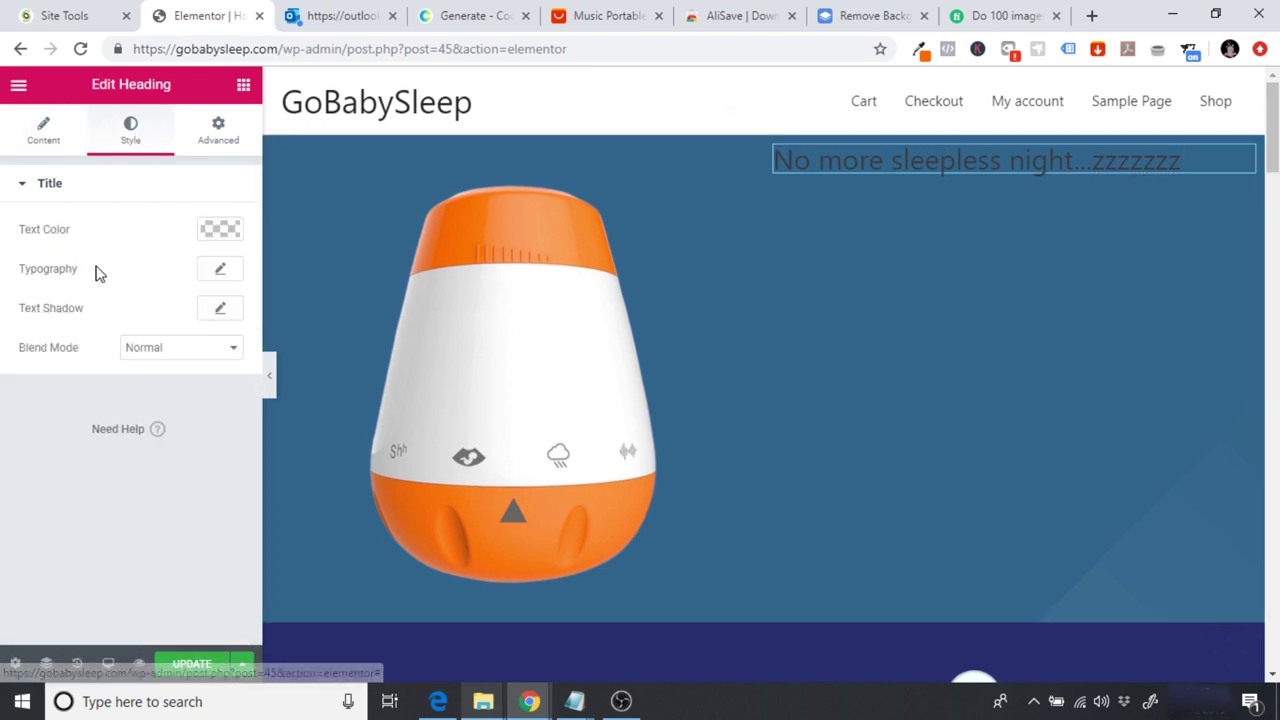
{"action": "left_click", "coordinate": [225, 269]}
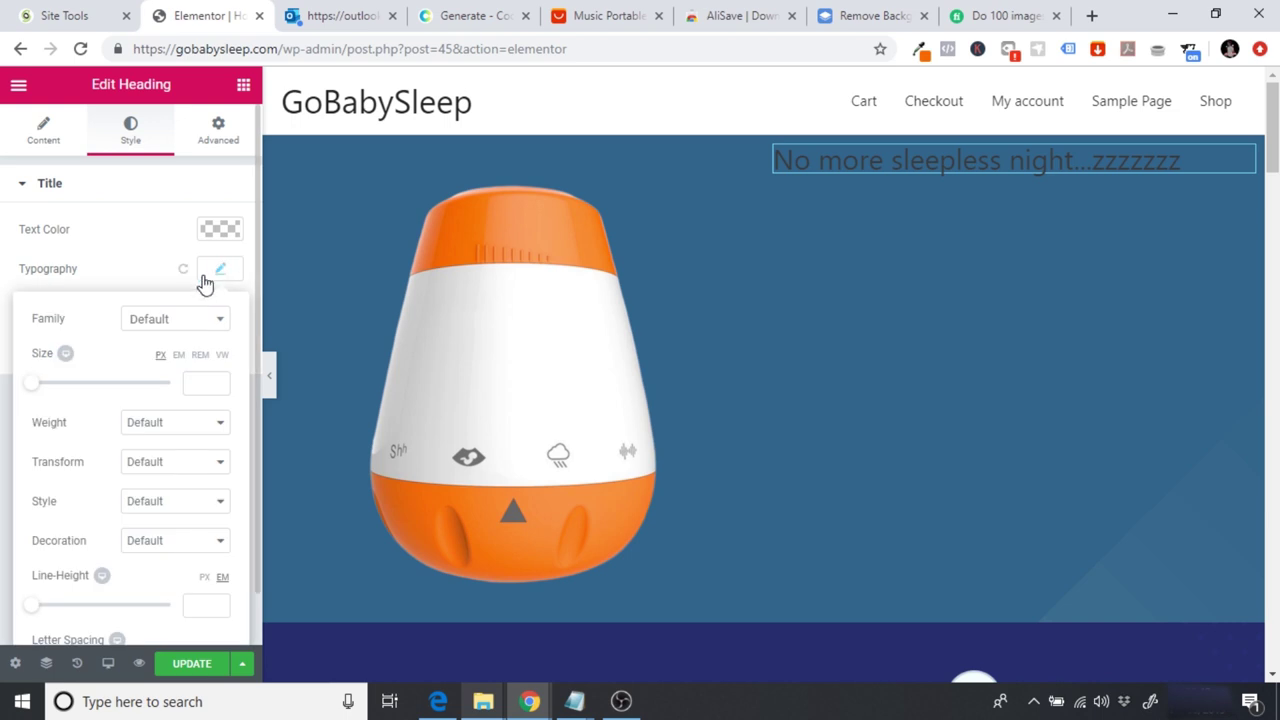
{"action": "left_click", "coordinate": [171, 322]}
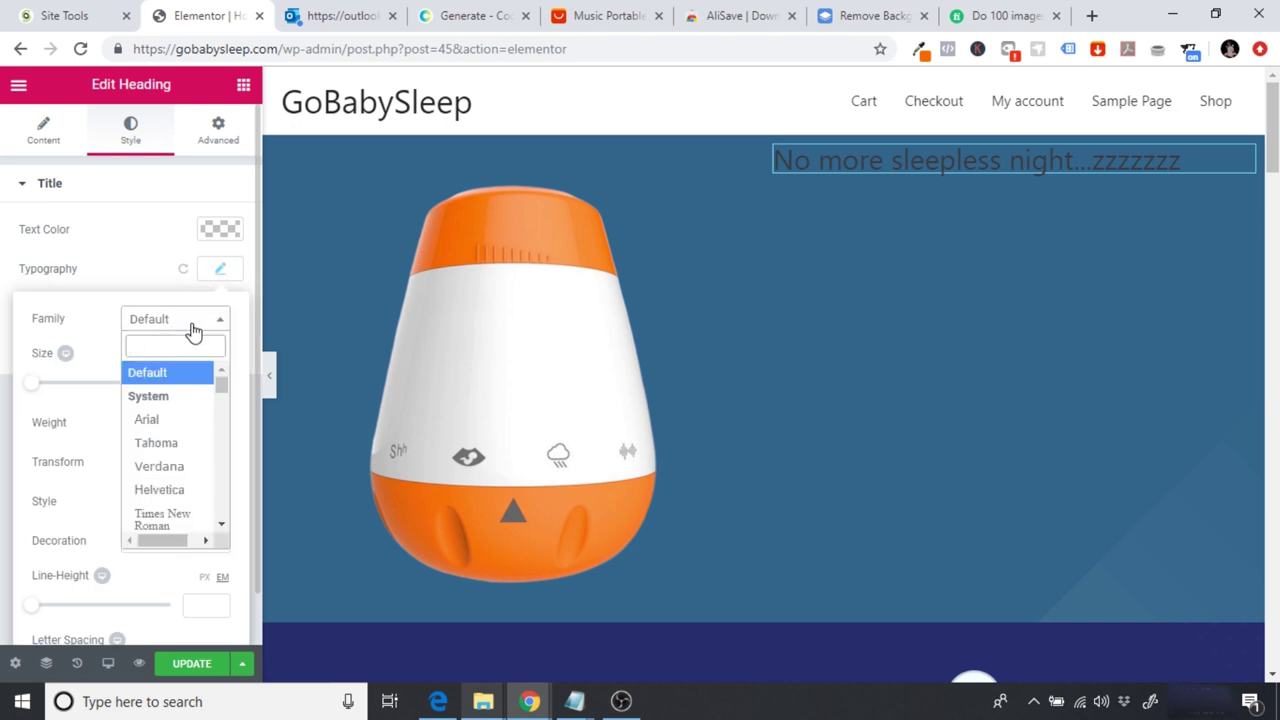
{"action": "type", "text": "popp"}
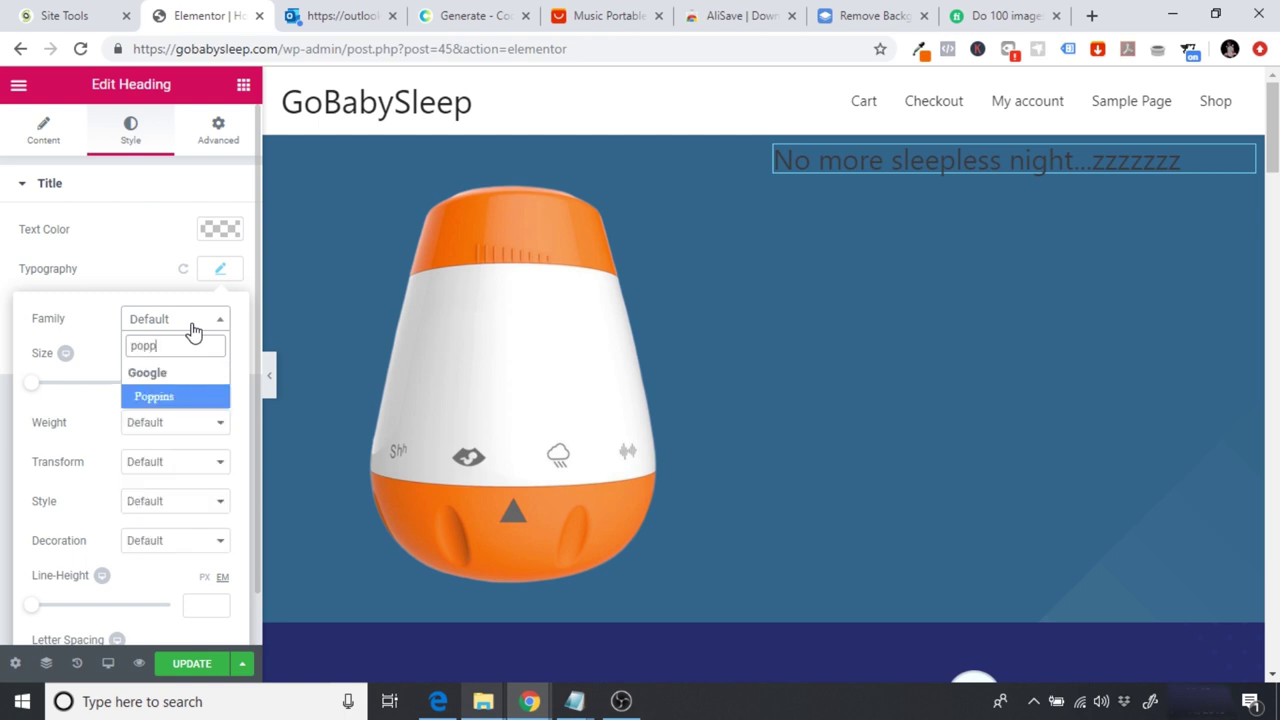
{"action": "left_click", "coordinate": [163, 398]}
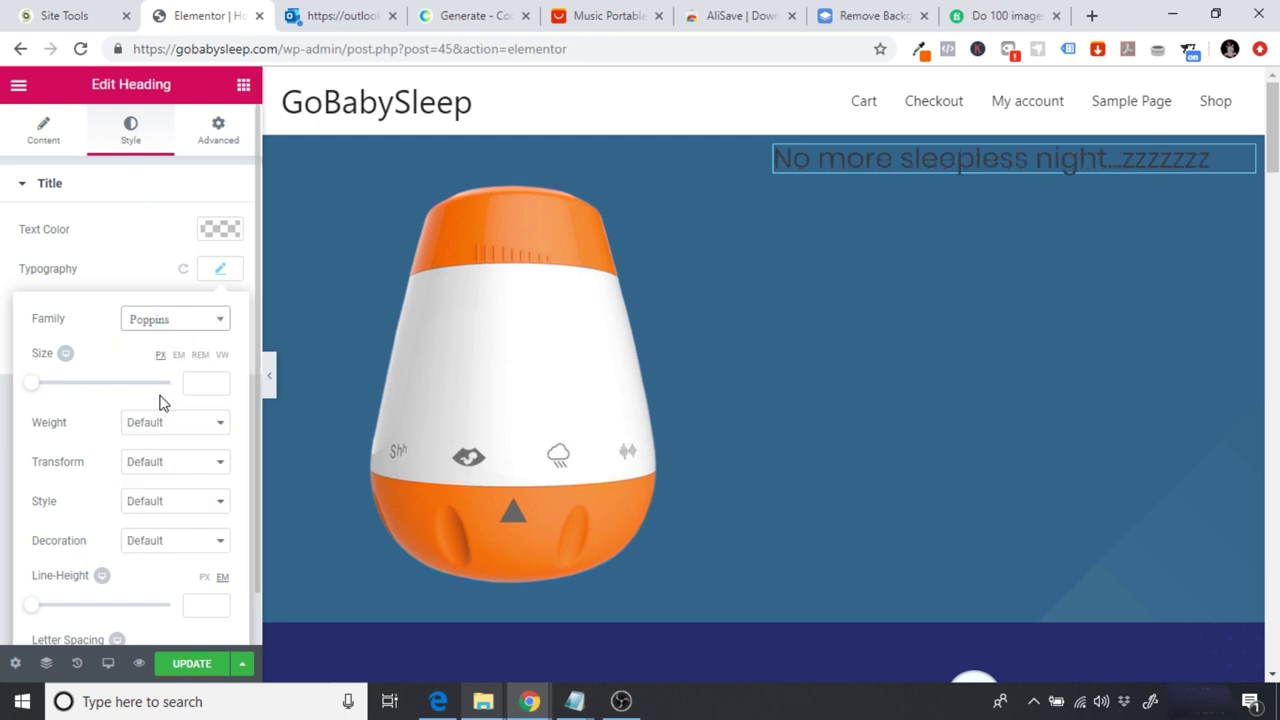
{"action": "left_click", "coordinate": [168, 440]}
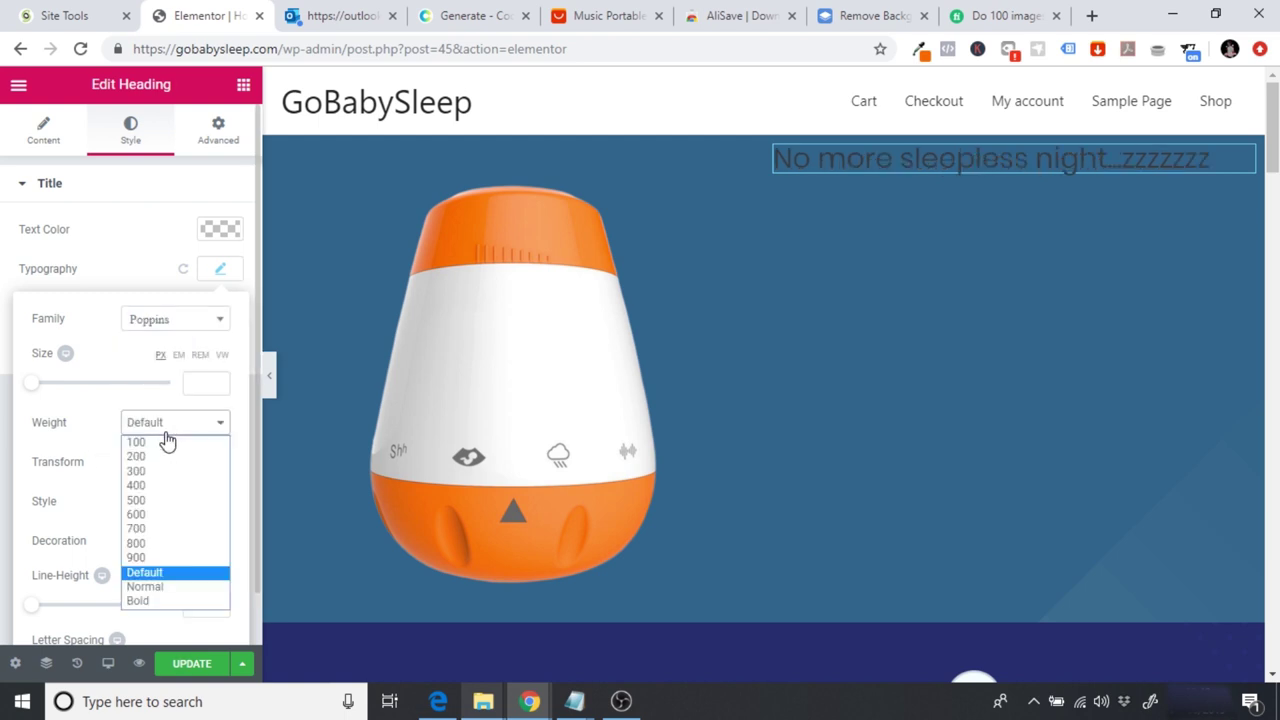
{"action": "left_click", "coordinate": [160, 529]}
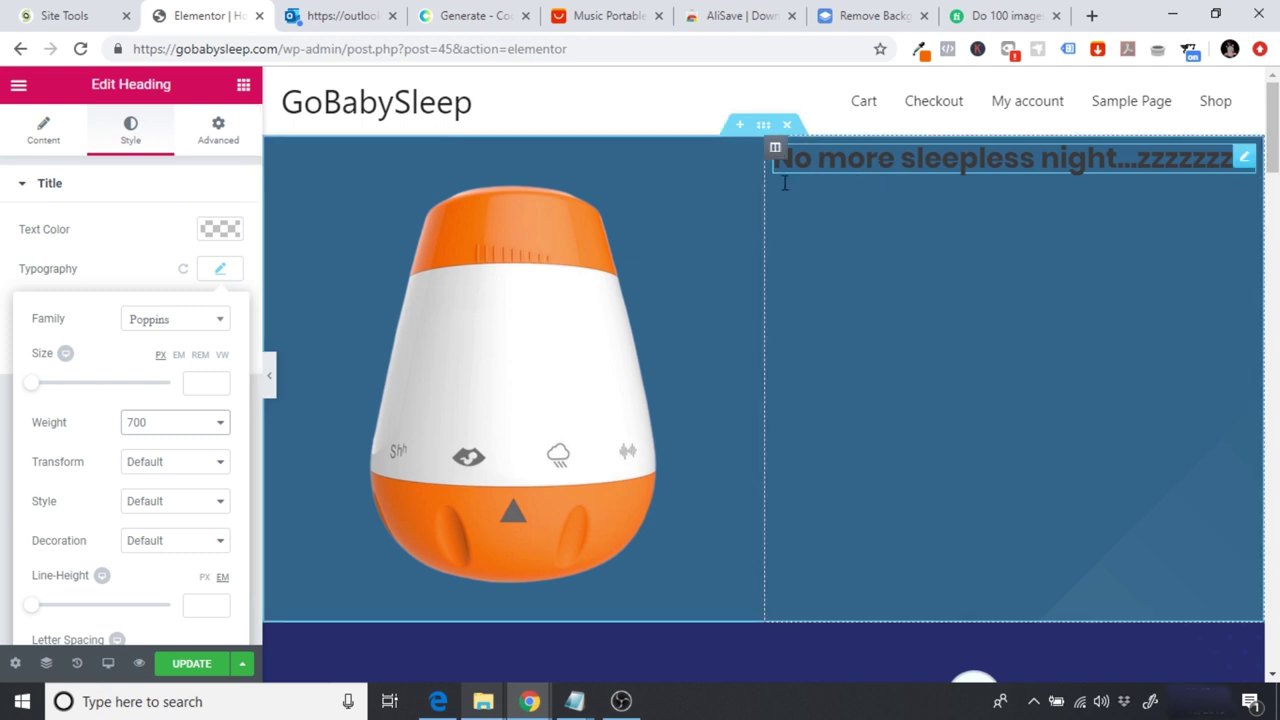
{"action": "left_click", "coordinate": [212, 431]}
{"action": "left_click", "coordinate": [176, 442]}
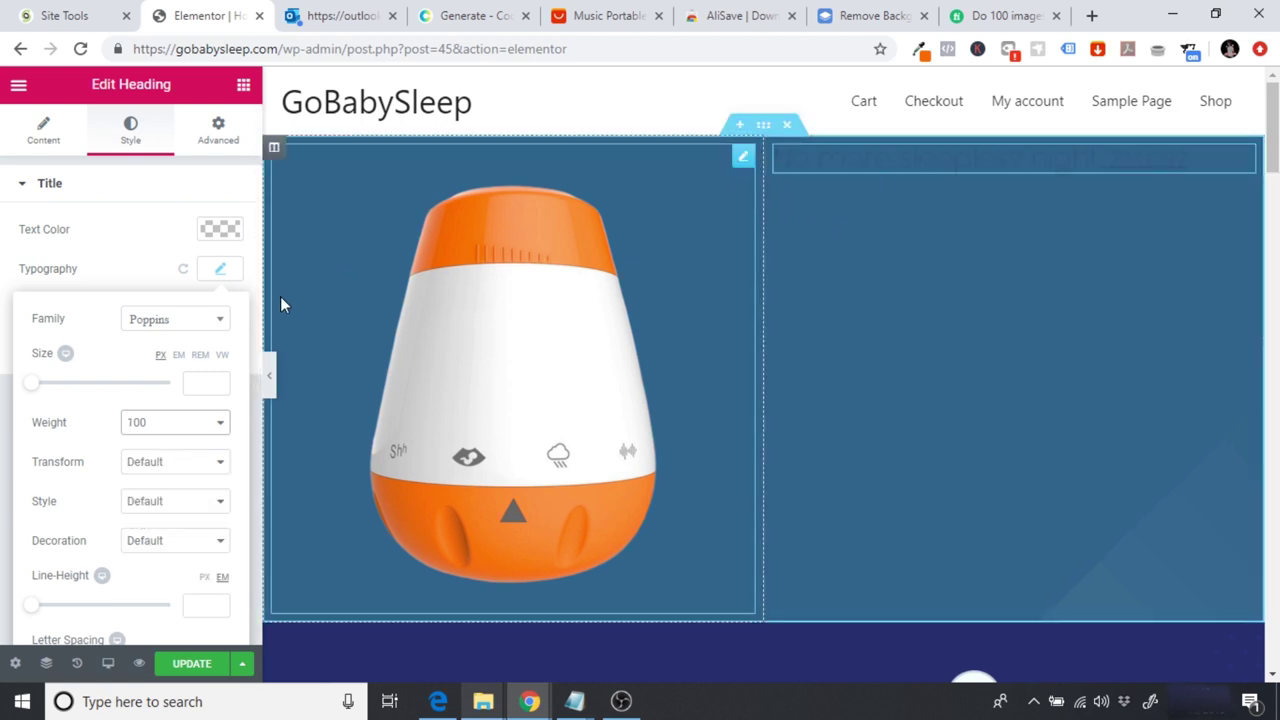
{"action": "left_click", "coordinate": [142, 430]}
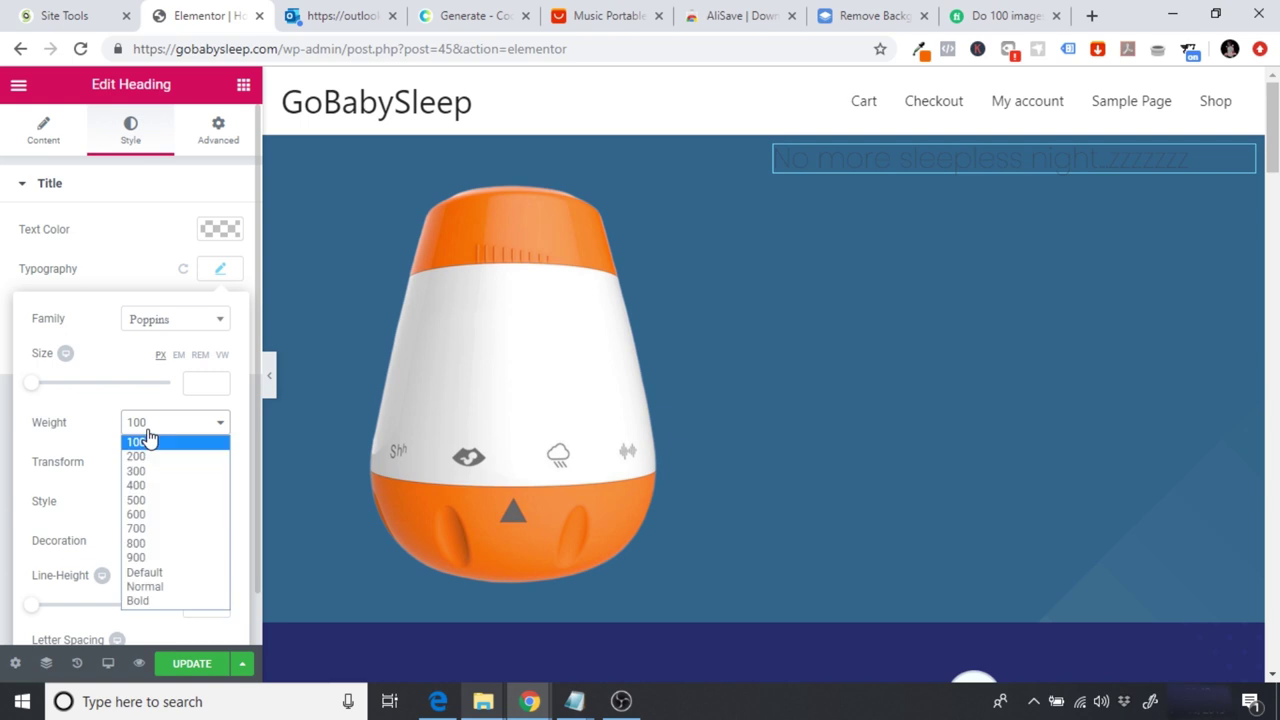
{"action": "left_click", "coordinate": [185, 513]}
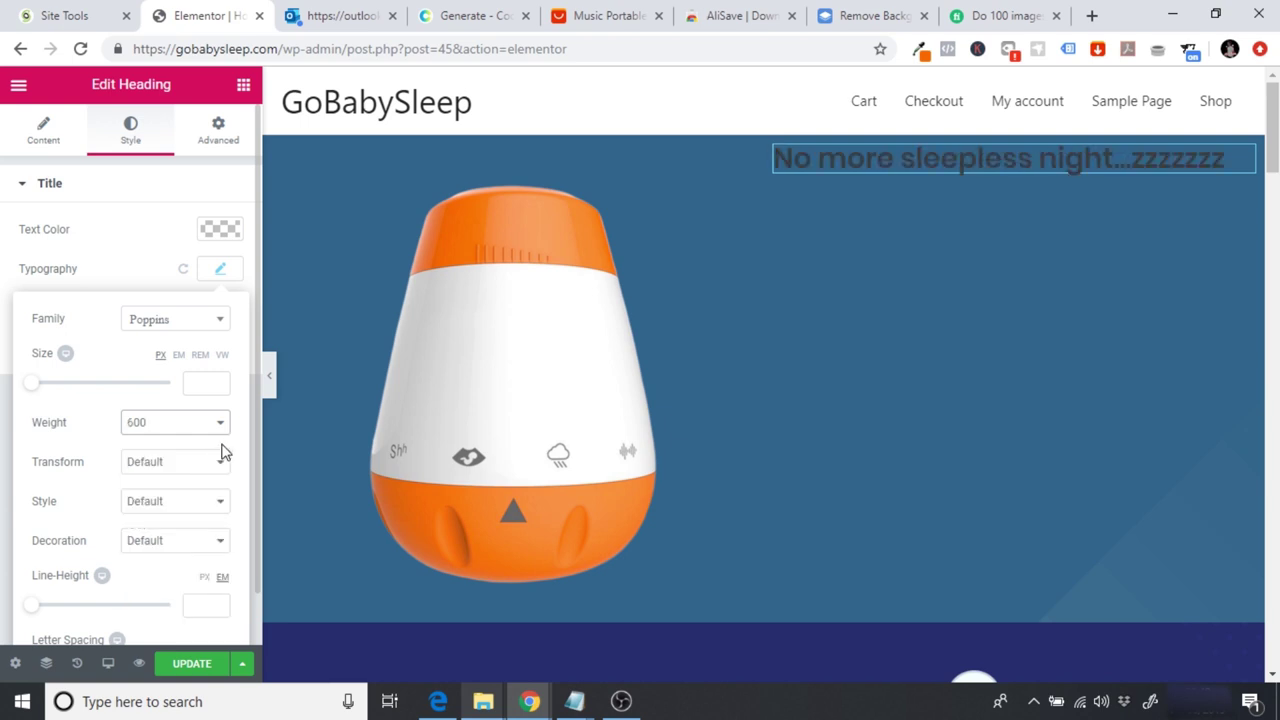
Step: Set the heading font size to 50 px after trying 20, 80 and 60
{"action": "left_click", "coordinate": [207, 386]}
{"action": "type", "text": "20"}
{"action": "key", "text": "BackSpace"}
{"action": "key", "text": "BackSpace"}
{"action": "type", "text": "80"}
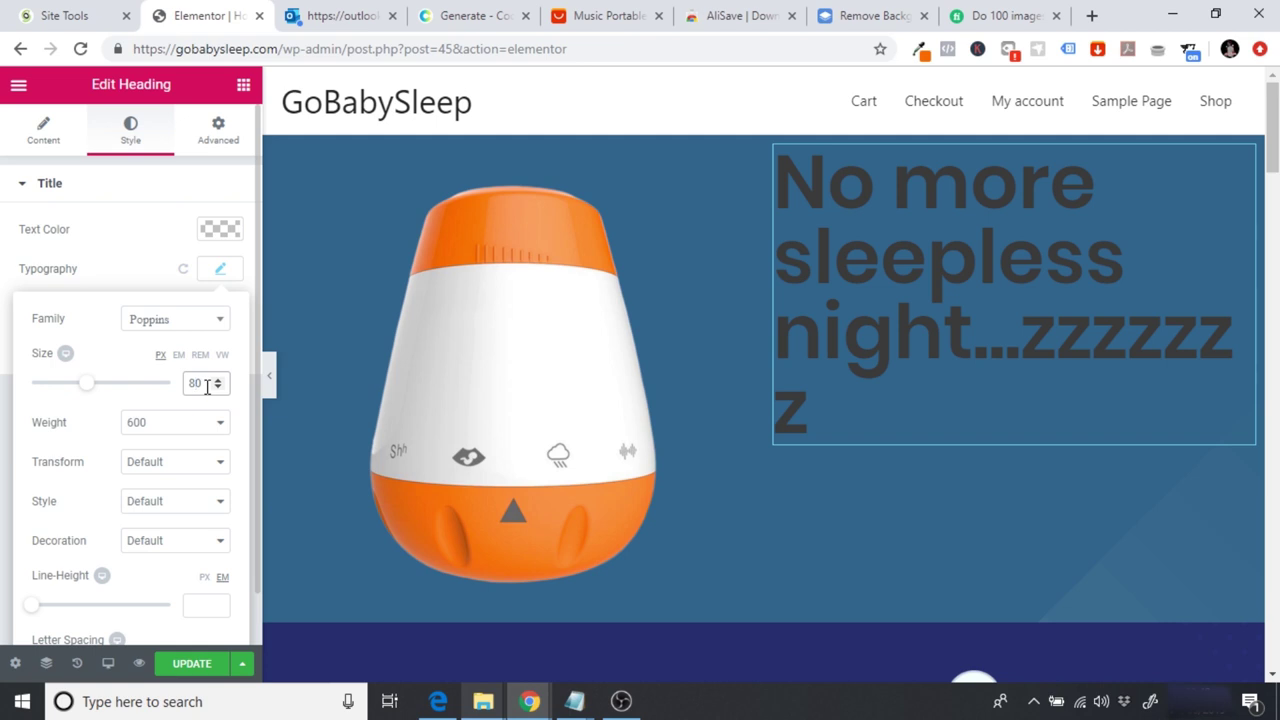
{"action": "key", "text": "BackSpace"}
{"action": "key", "text": "BackSpace"}
{"action": "type", "text": "60"}
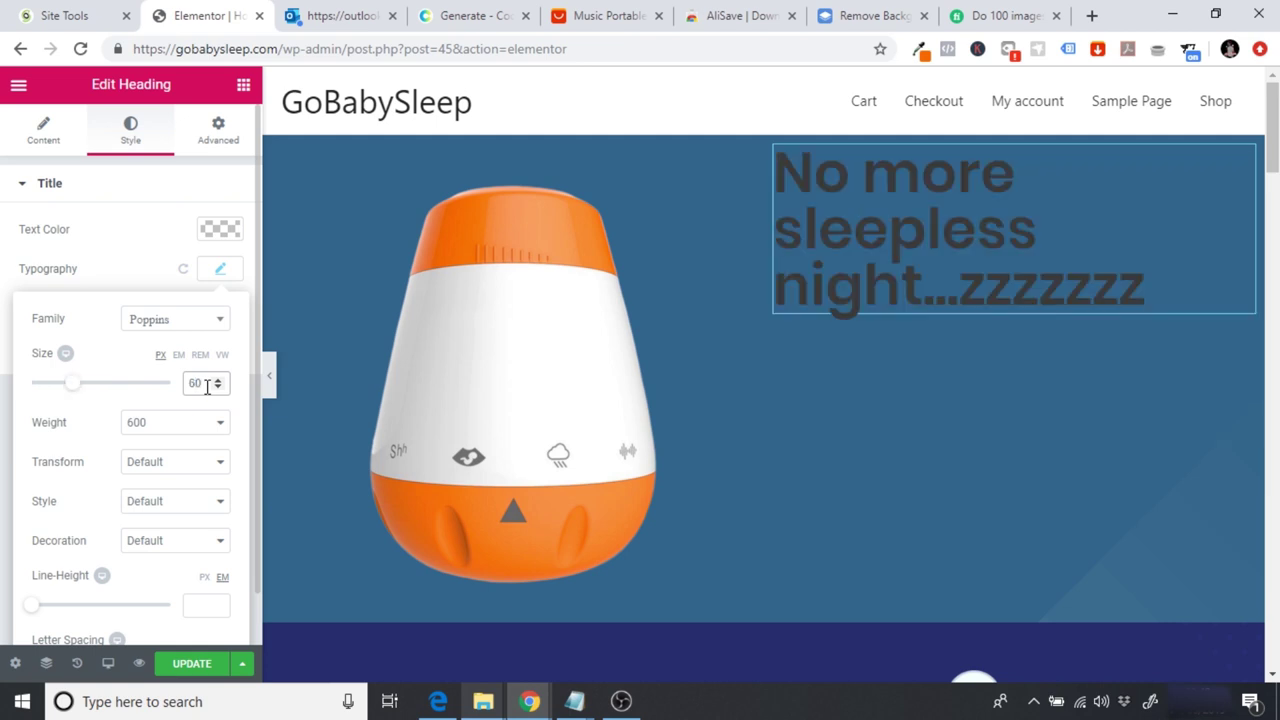
{"action": "key", "text": "BackSpace"}
{"action": "key", "text": "BackSpace"}
{"action": "type", "text": "50"}
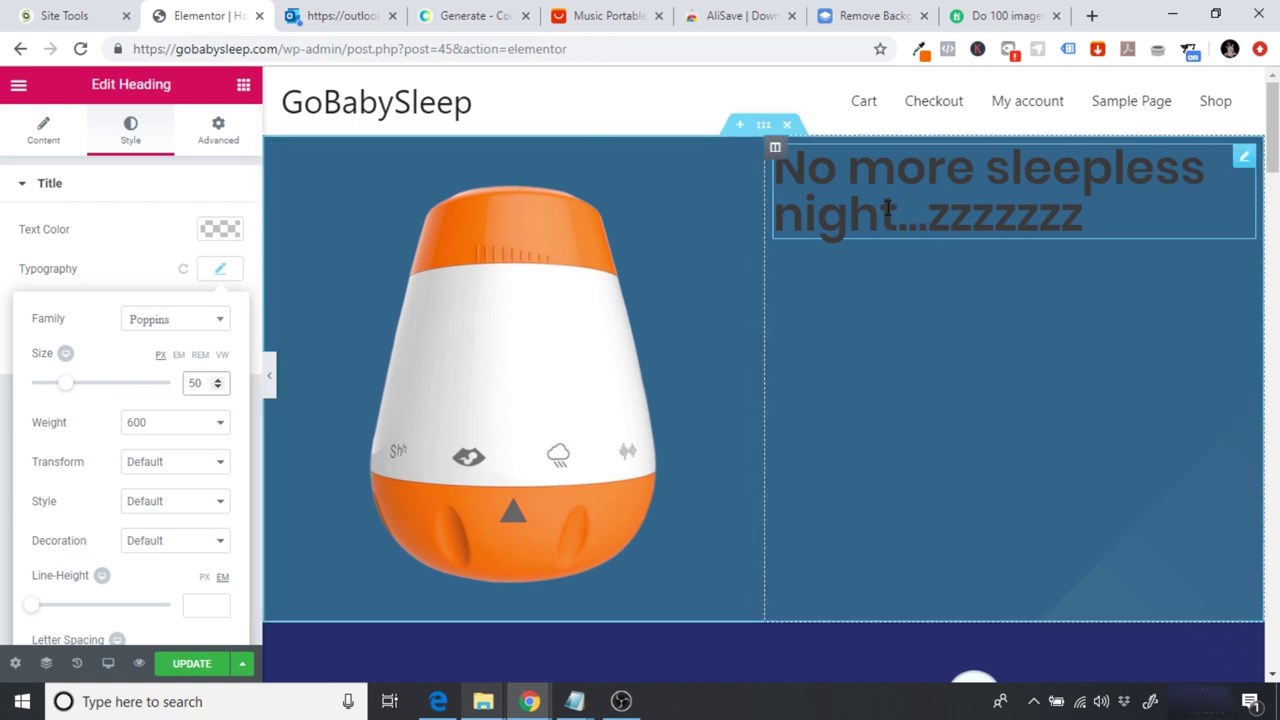
{"action": "left_click", "coordinate": [207, 235]}
Step: Make the hero heading text white using the white colour preset
{"action": "left_click", "coordinate": [179, 437]}
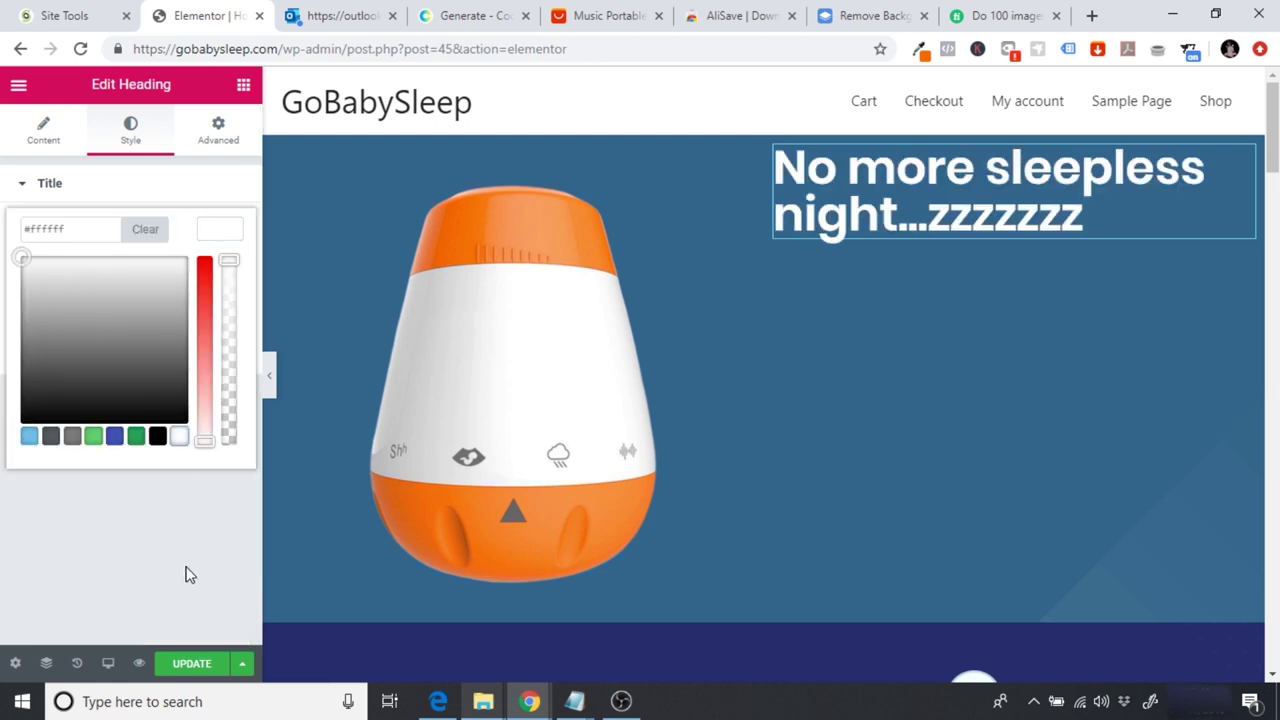
{"action": "left_click", "coordinate": [190, 575]}
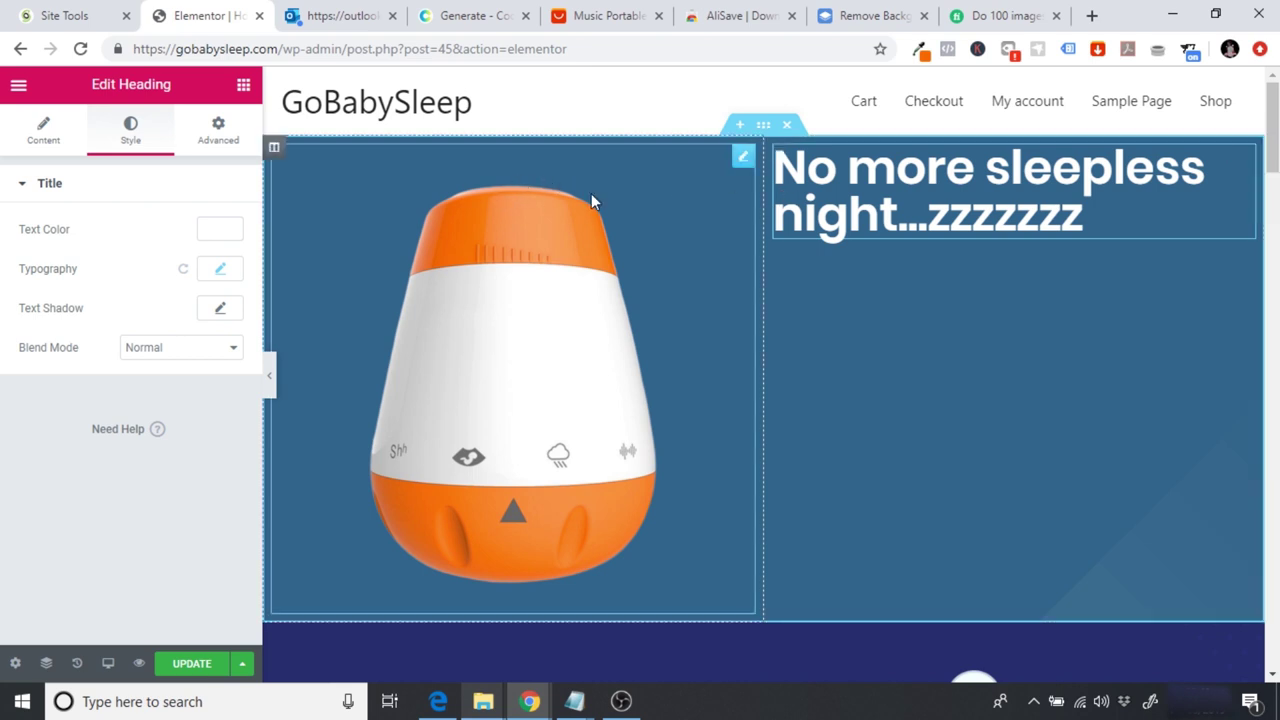
{"action": "left_click", "coordinate": [244, 86]}
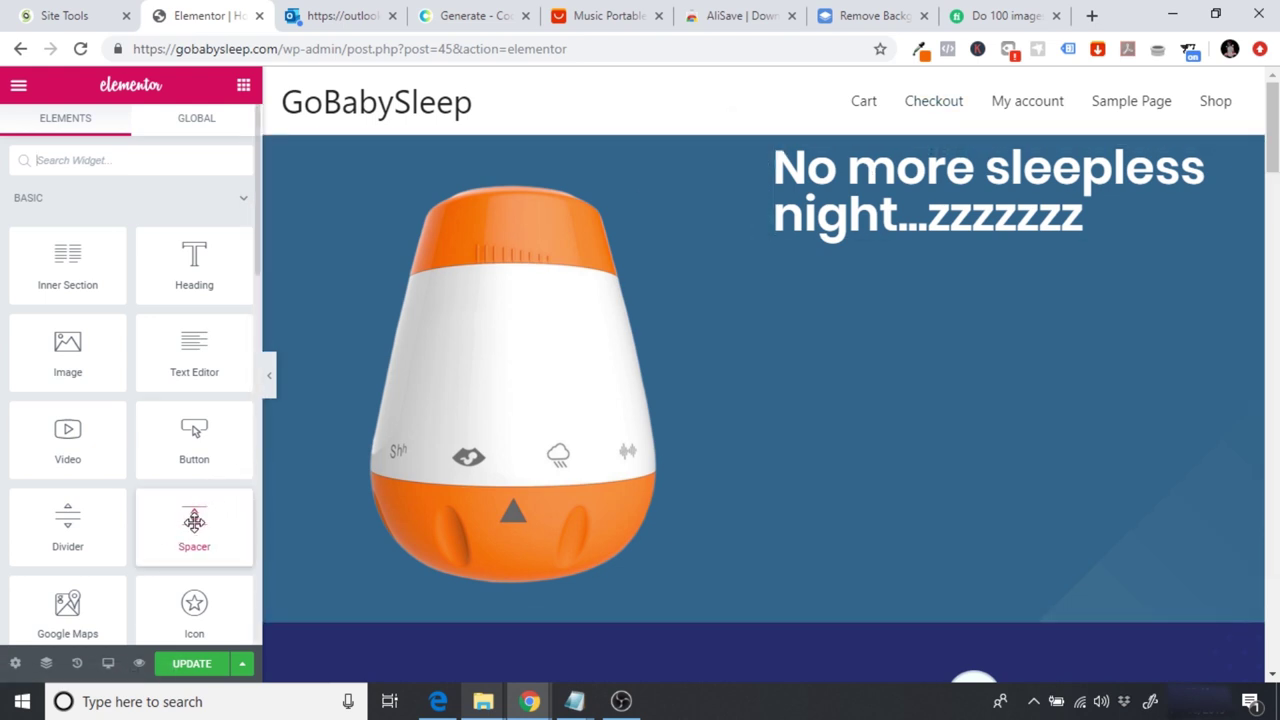
Step: Add a 40 px spacer above the hero heading and preview the page
{"action": "left_click_drag", "start_coordinate": [200, 518], "coordinate": [1005, 144]}
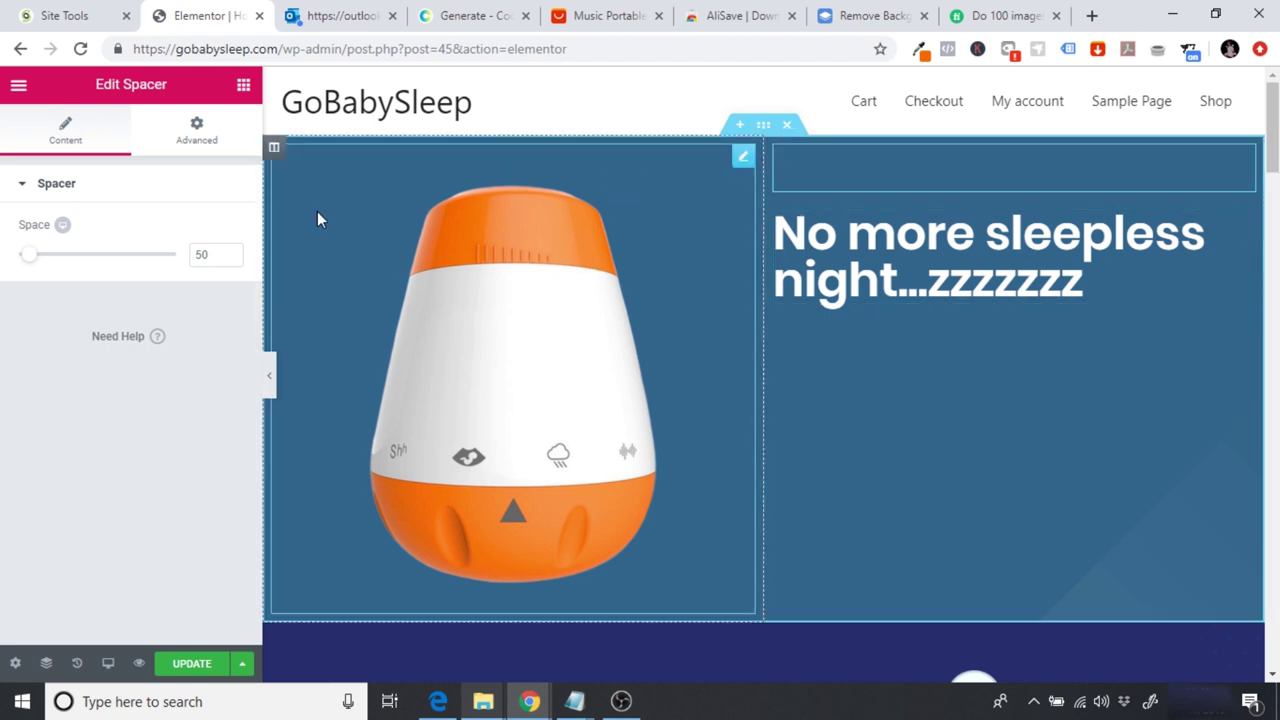
{"action": "double_click", "coordinate": [203, 255]}
{"action": "type", "text": "40"}
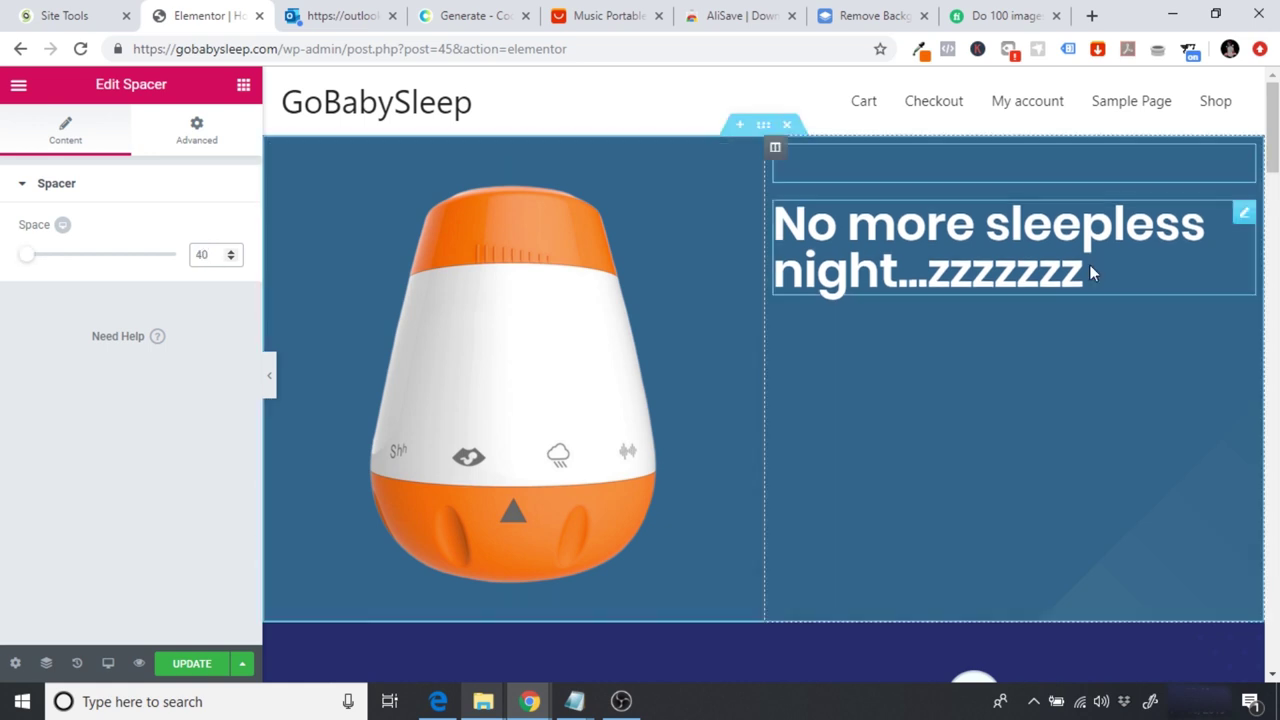
{"action": "left_click", "coordinate": [270, 380]}
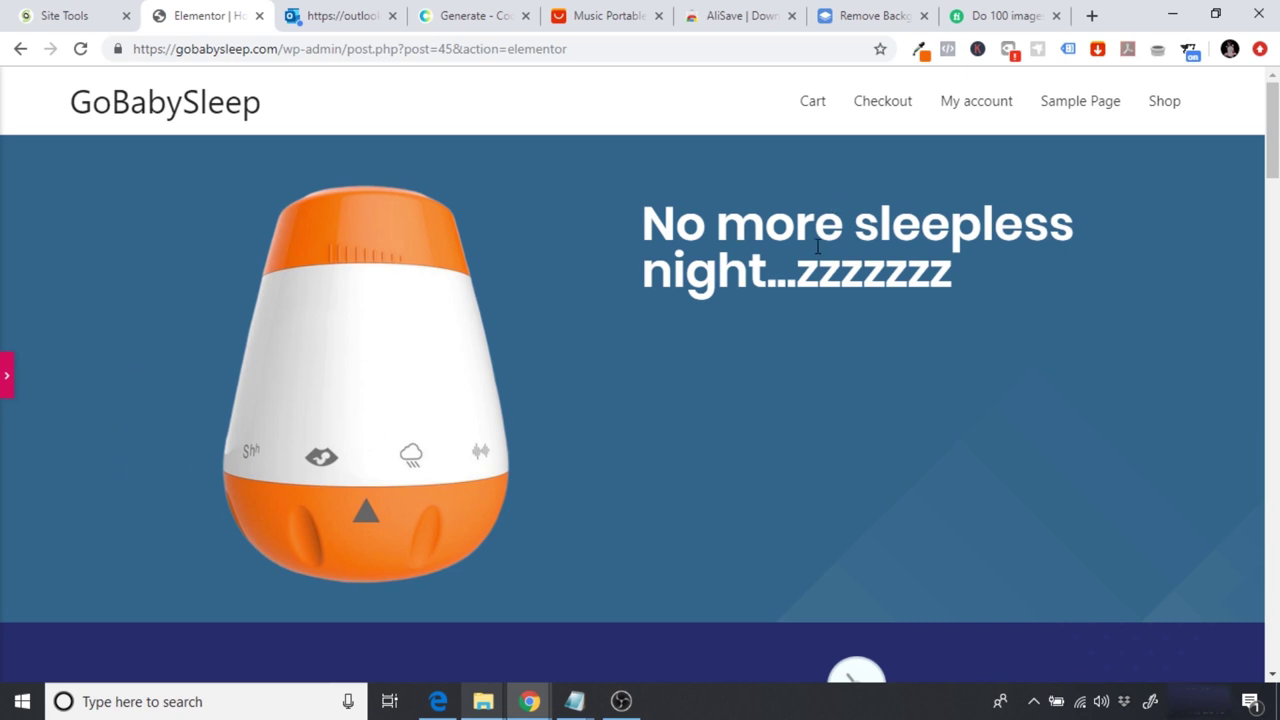
{"action": "left_click", "coordinate": [5, 378]}
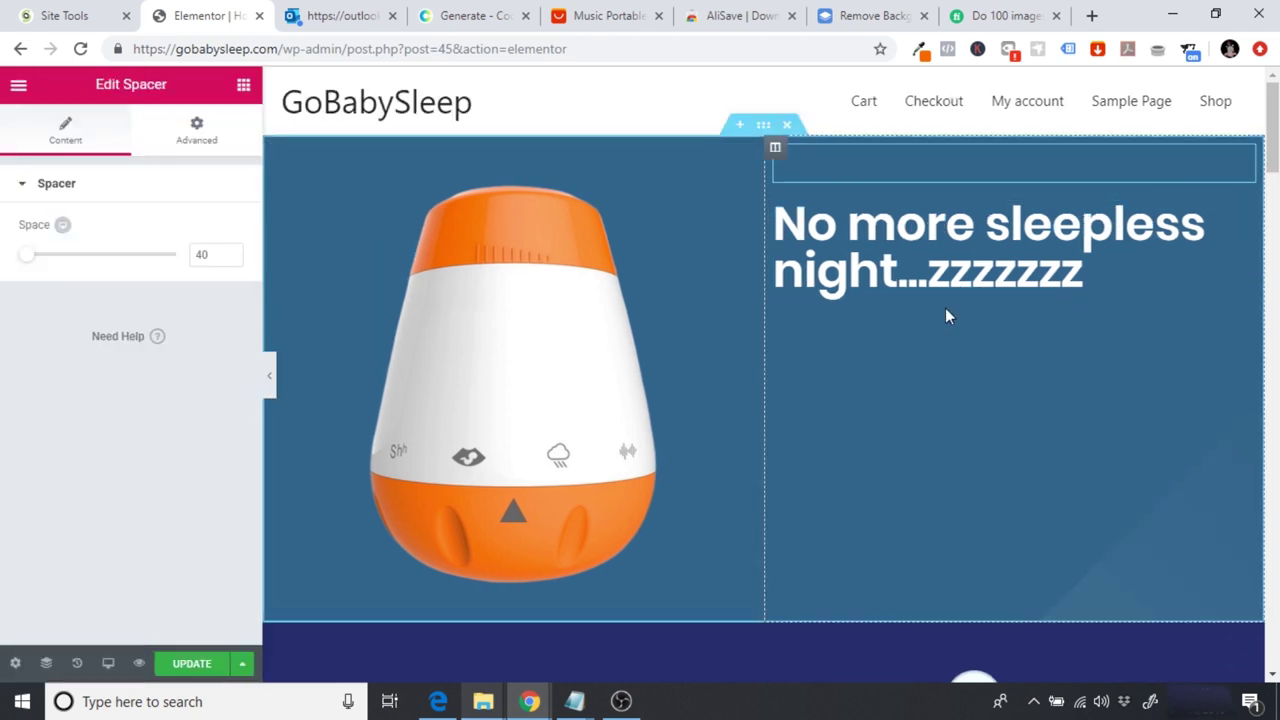
{"action": "left_click", "coordinate": [244, 85]}
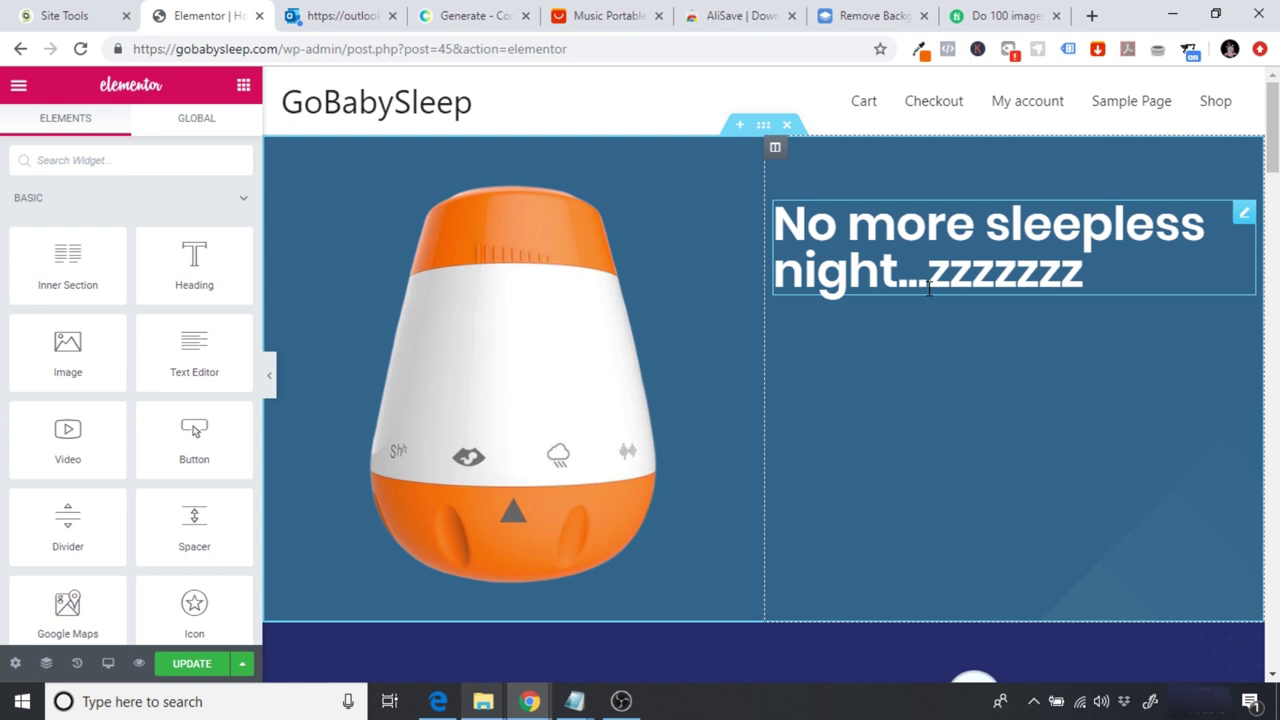
Step: Add a Text Editor paragraph below the headline and make its text white
{"action": "left_click_drag", "start_coordinate": [194, 352], "coordinate": [195, 365]}
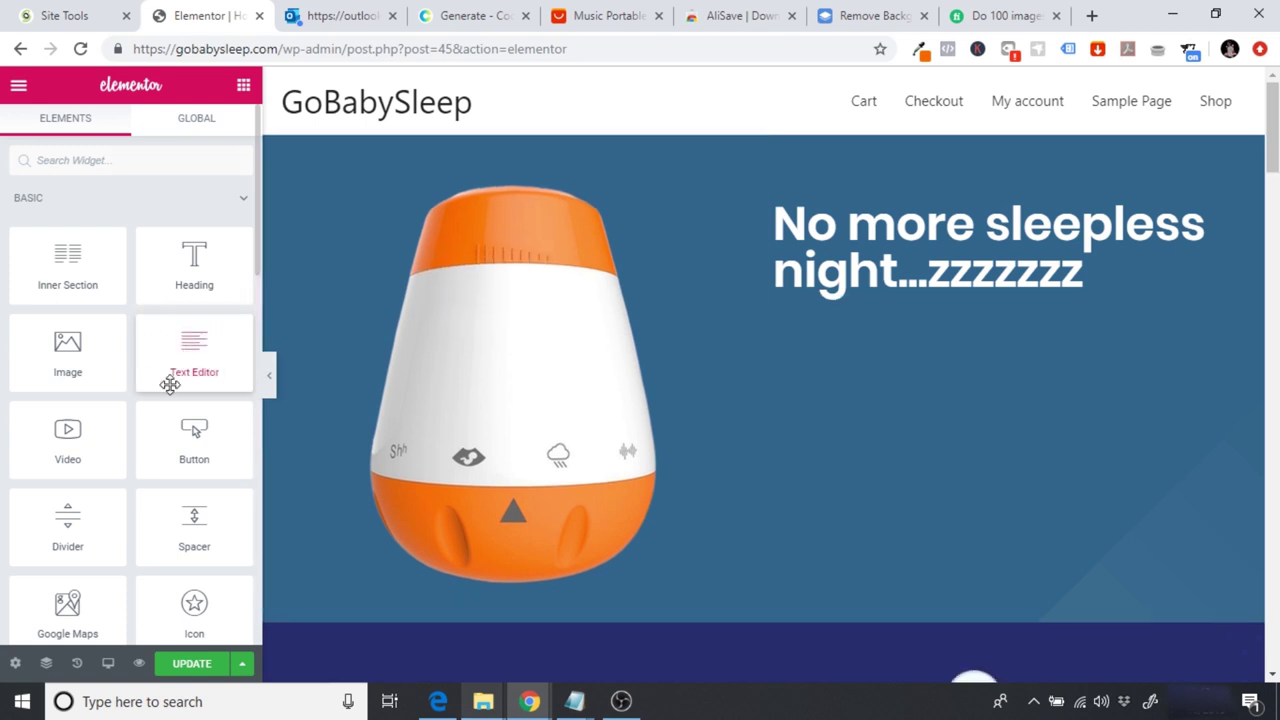
{"action": "left_click_drag", "start_coordinate": [194, 346], "coordinate": [952, 306]}
{"action": "left_click_drag", "start_coordinate": [952, 296], "coordinate": [952, 298]}
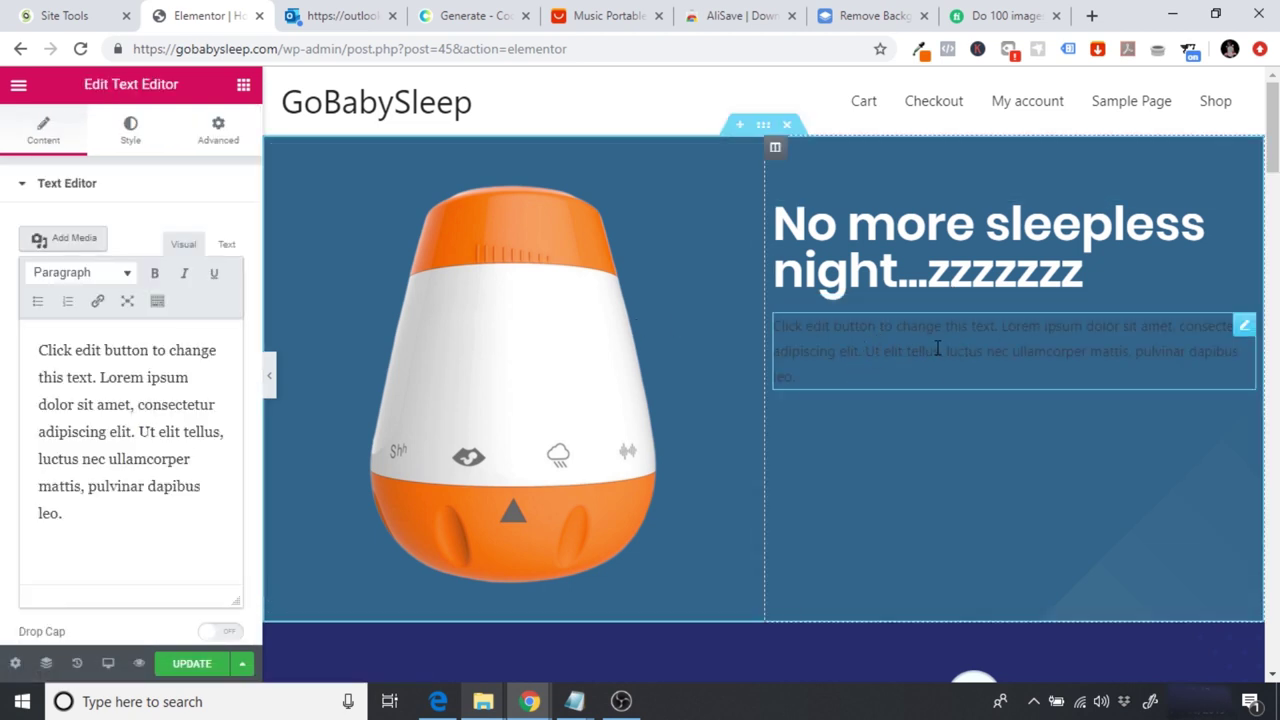
{"action": "left_click", "coordinate": [129, 136]}
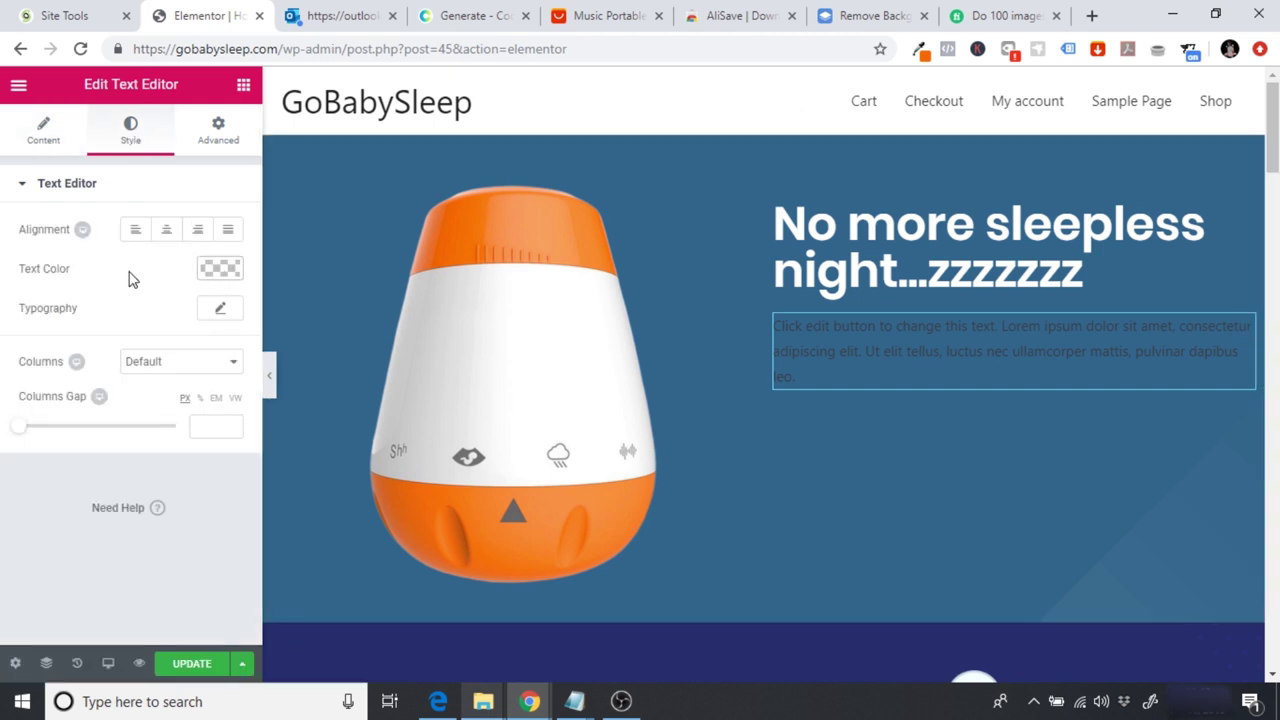
{"action": "left_click", "coordinate": [220, 268]}
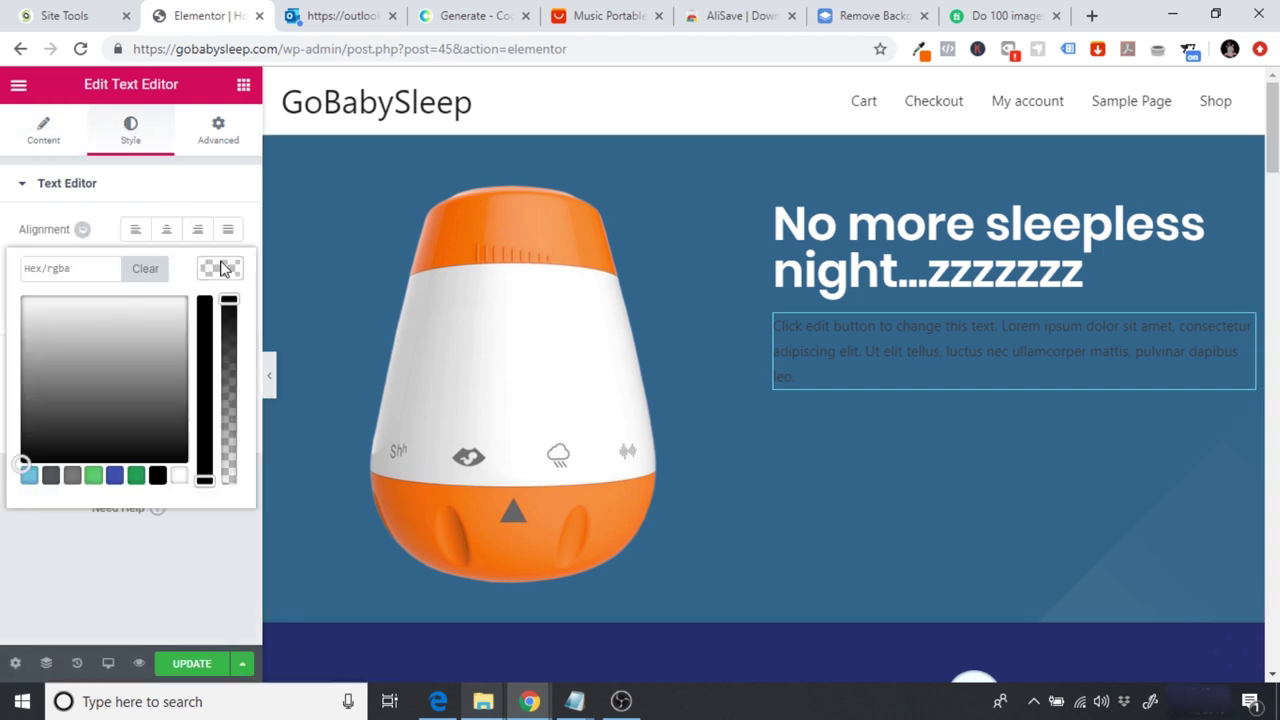
{"action": "left_click", "coordinate": [181, 475]}
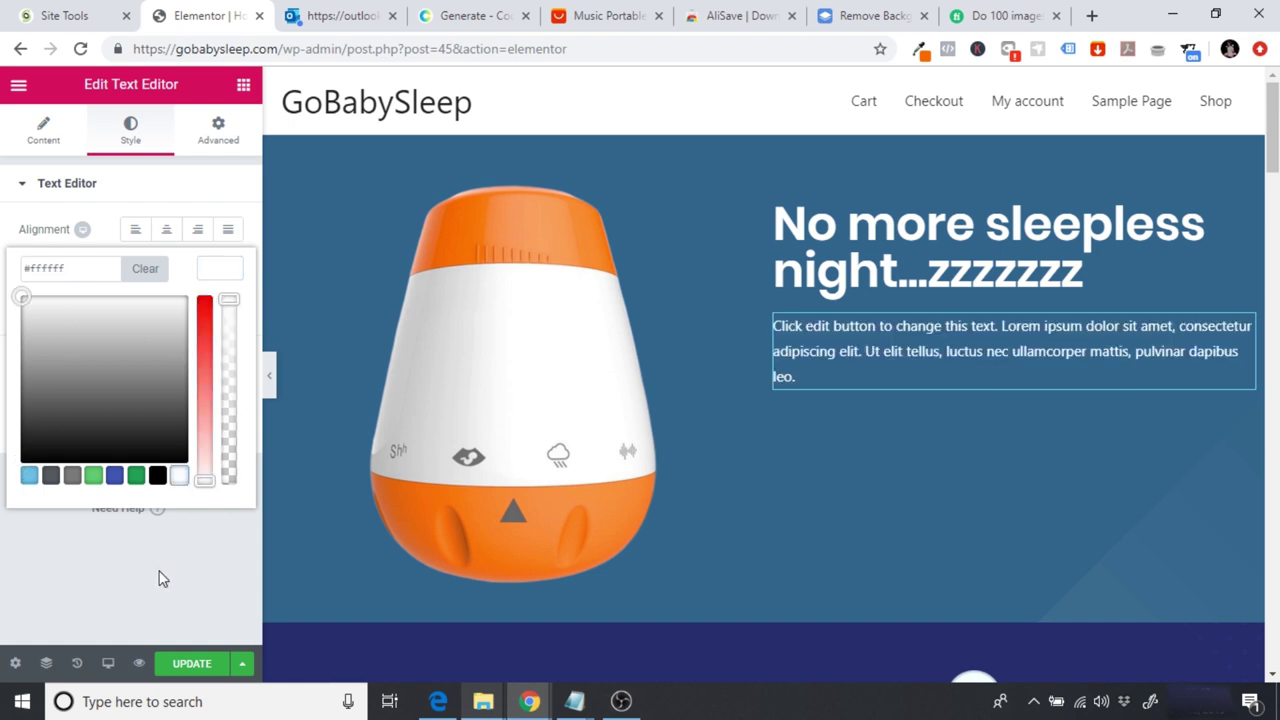
{"action": "left_click", "coordinate": [163, 580]}
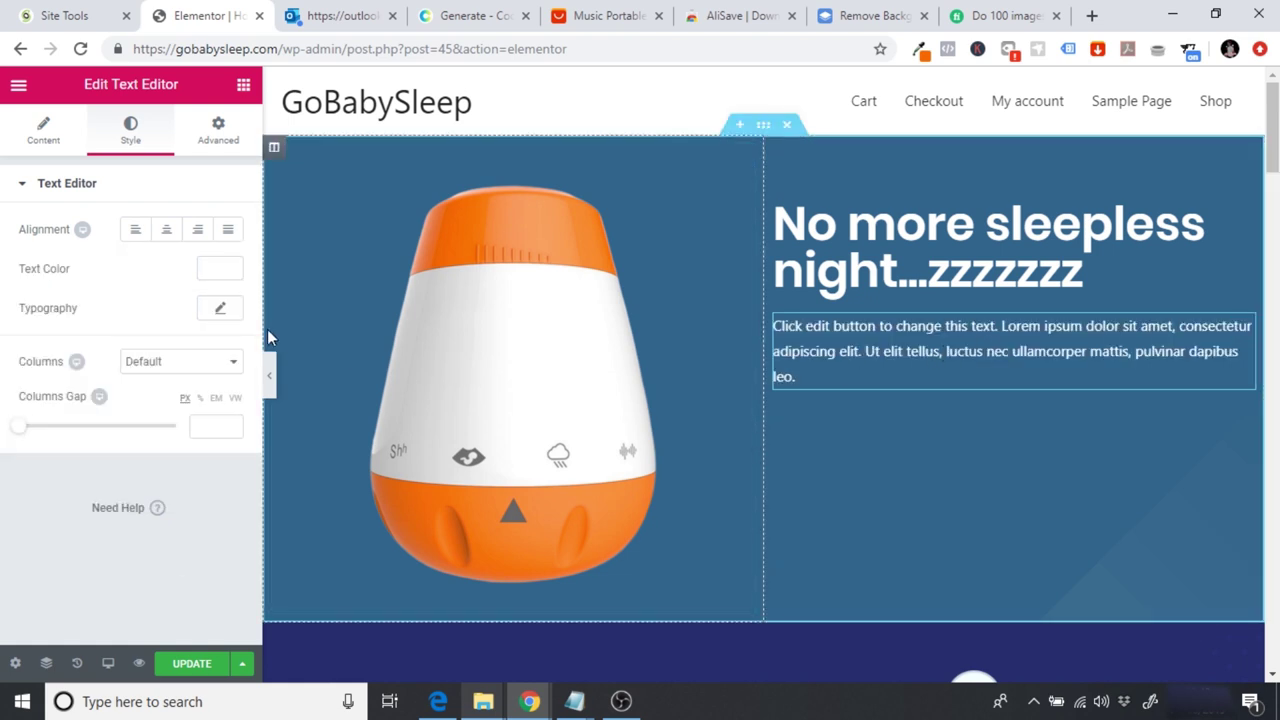
Step: Set the paragraph's typography to Poppins at weight 300
{"action": "left_click", "coordinate": [222, 309]}
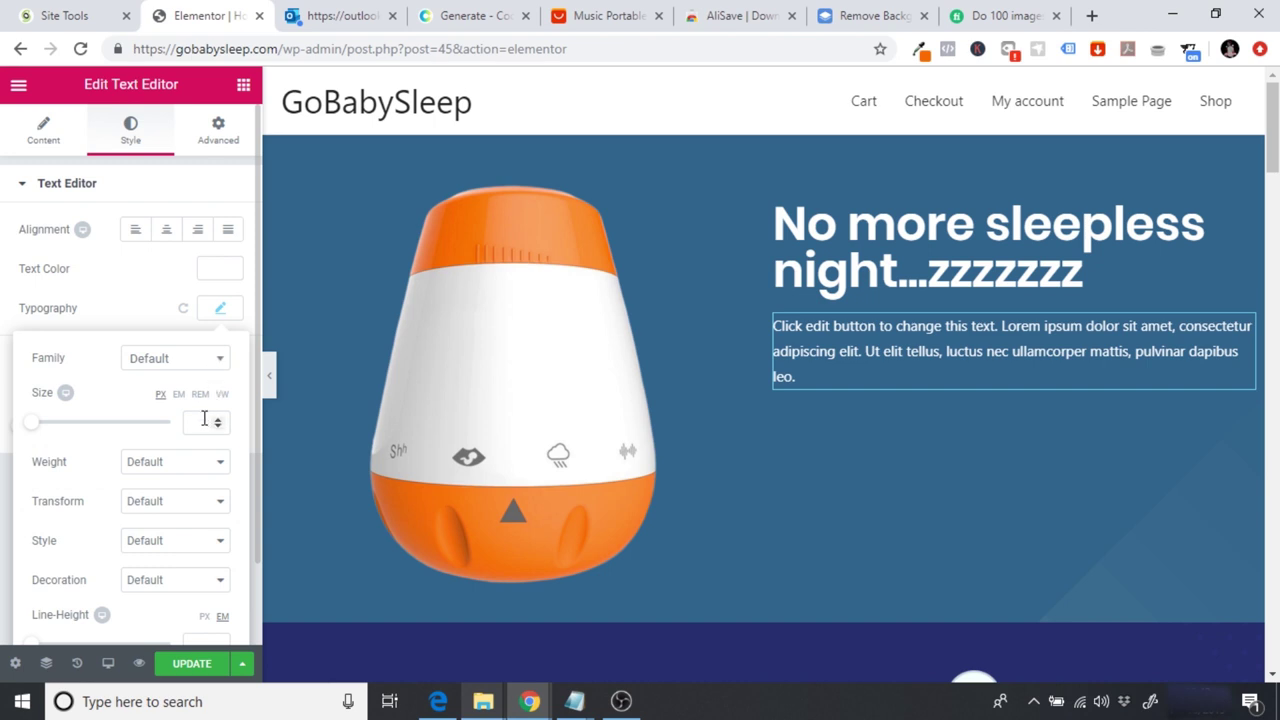
{"action": "left_click", "coordinate": [167, 360]}
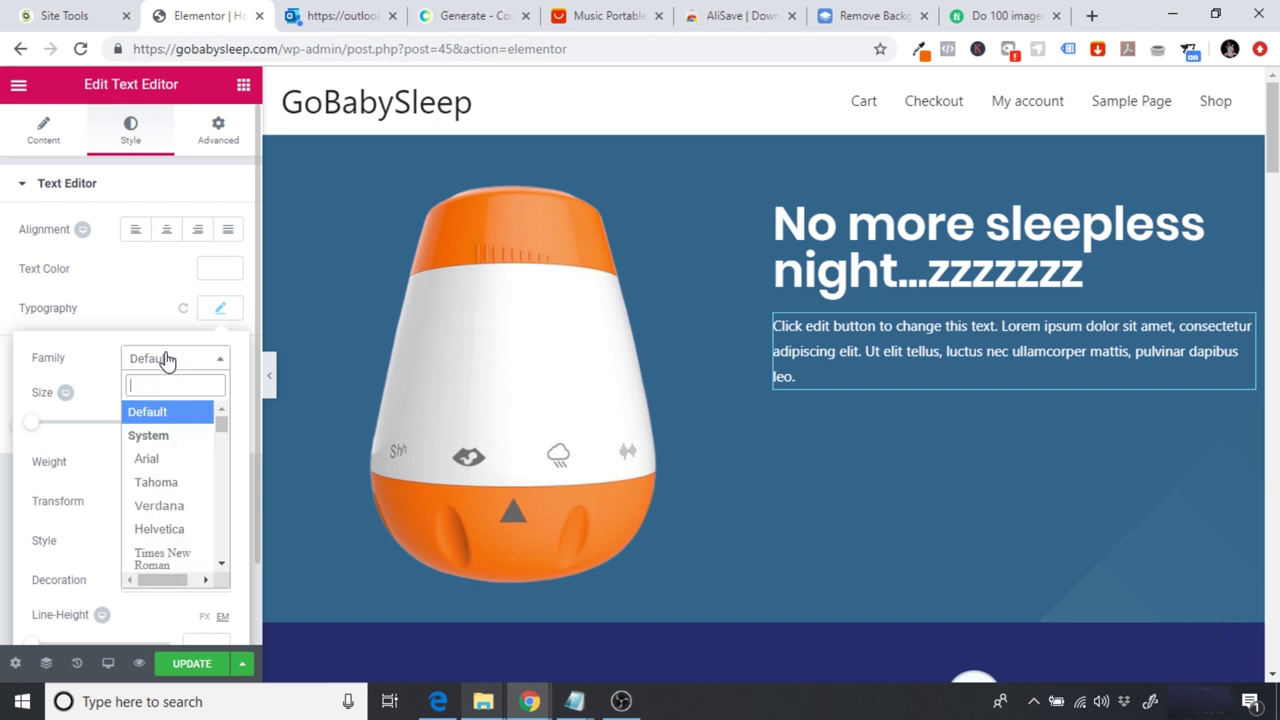
{"action": "type", "text": "popp"}
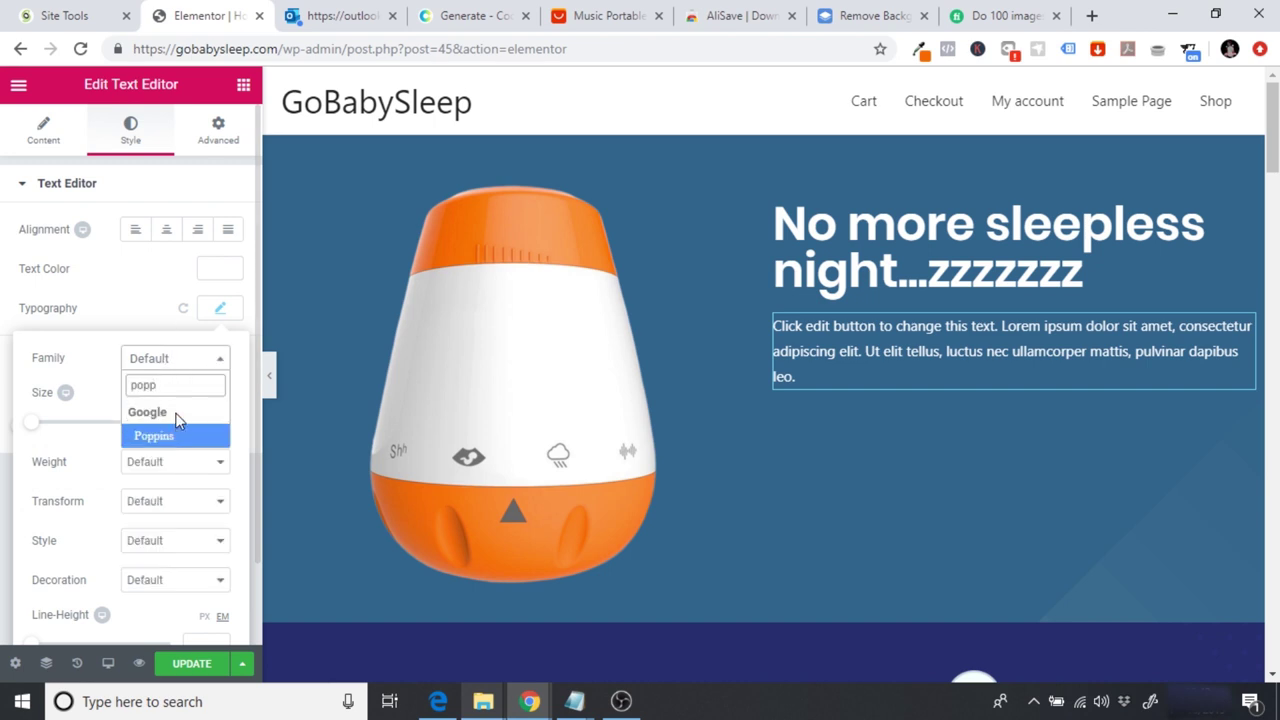
{"action": "left_click", "coordinate": [172, 435]}
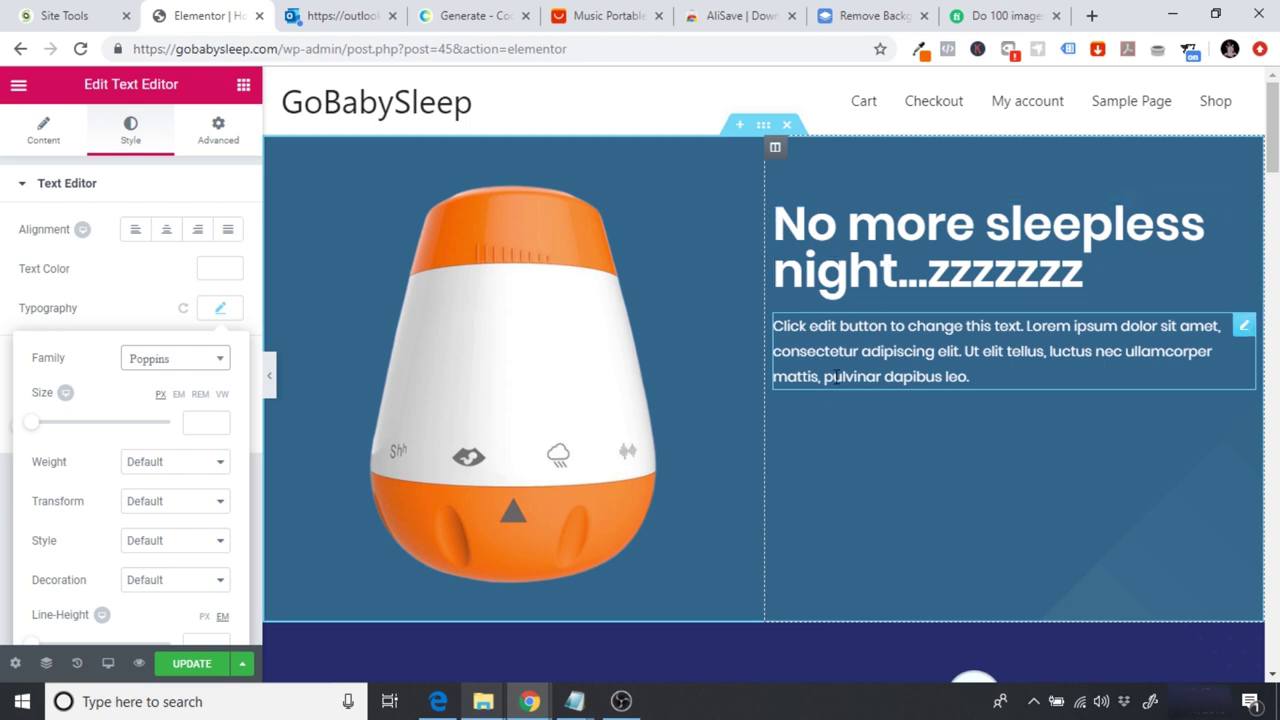
{"action": "left_click", "coordinate": [179, 466]}
{"action": "left_click", "coordinate": [167, 511]}
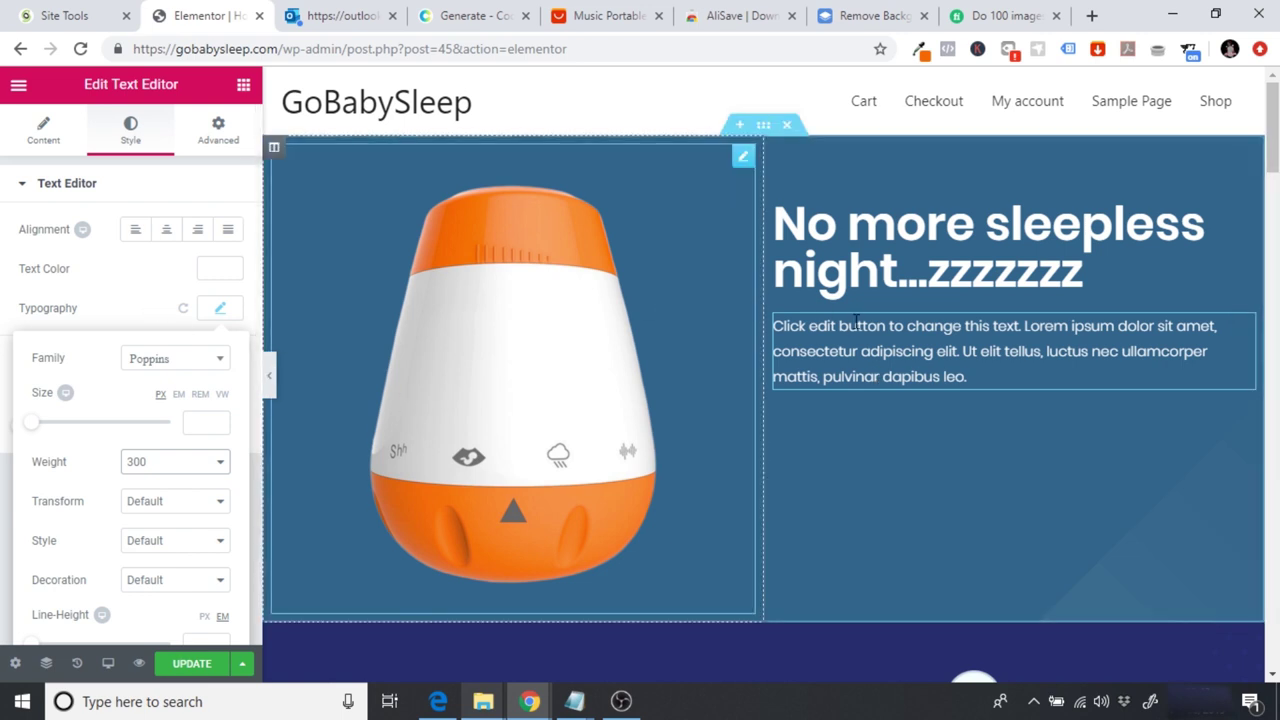
{"action": "left_click", "coordinate": [40, 122]}
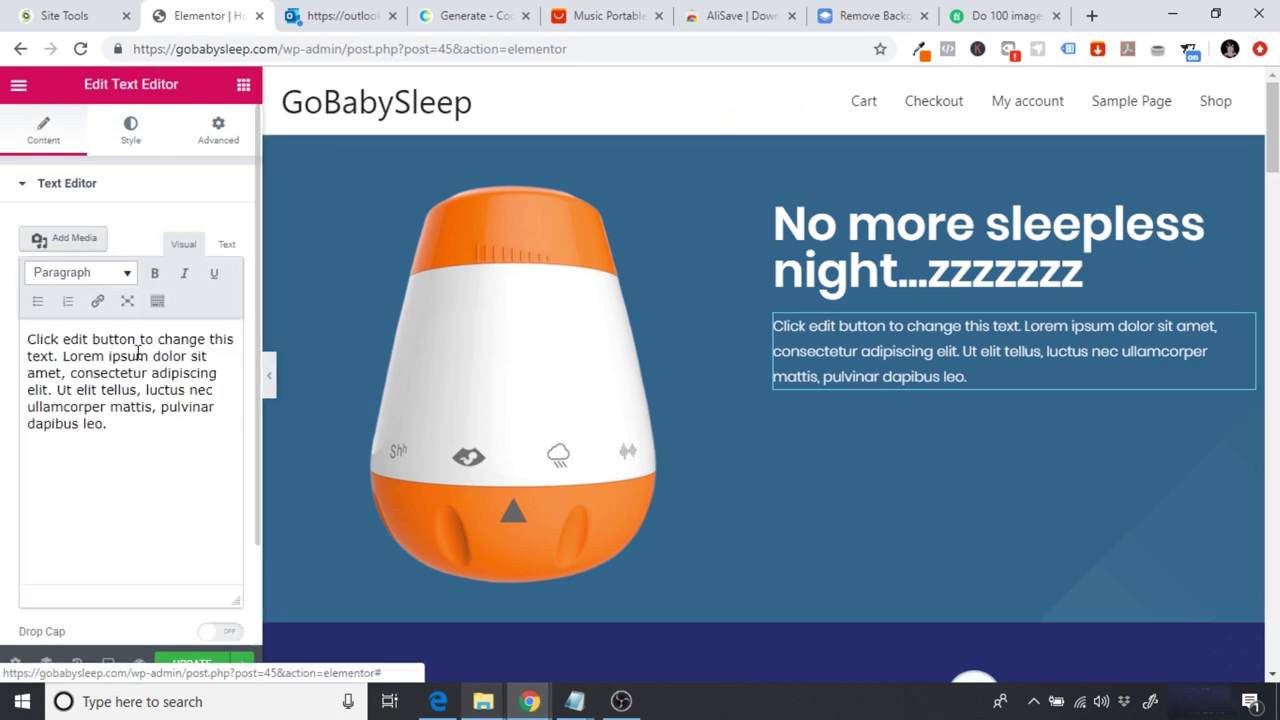
Step: Replace the placeholder paragraph with 'GoBabySleep is the ultimate white noise machine...great nights sleep'
{"action": "left_click_drag", "start_coordinate": [75, 525], "coordinate": [14, 341]}
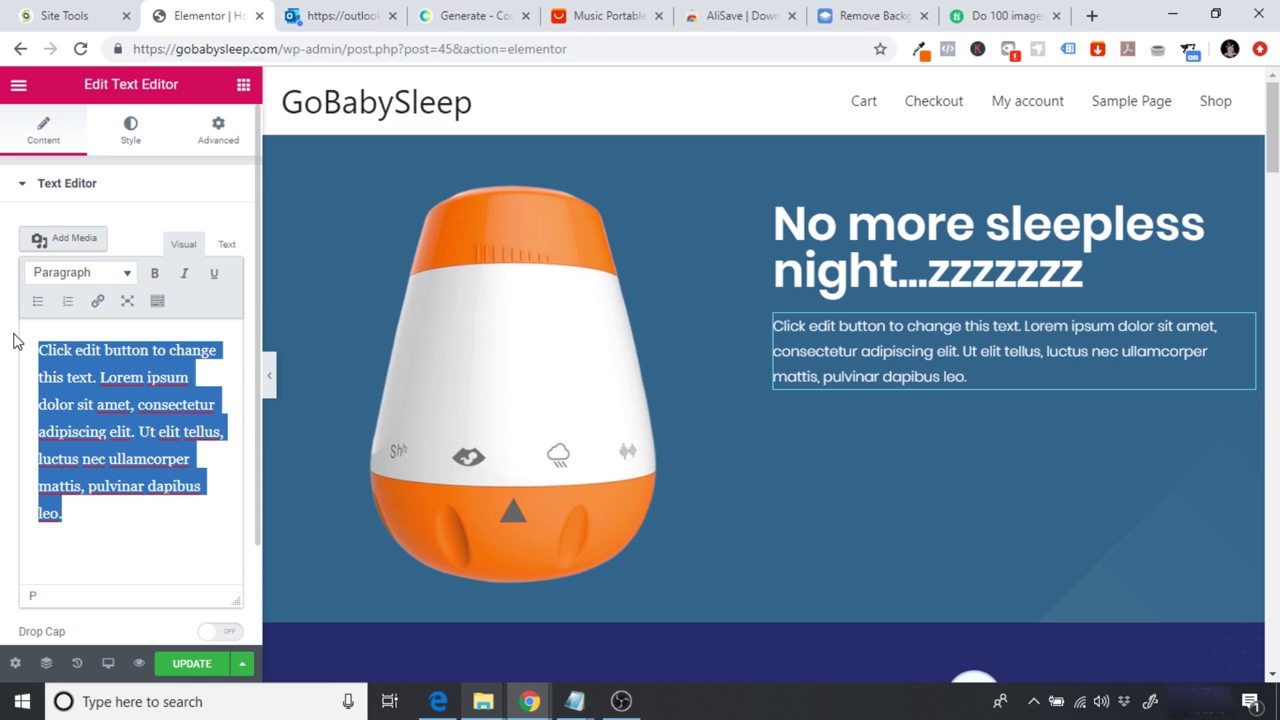
{"action": "type", "text": "Gog"}
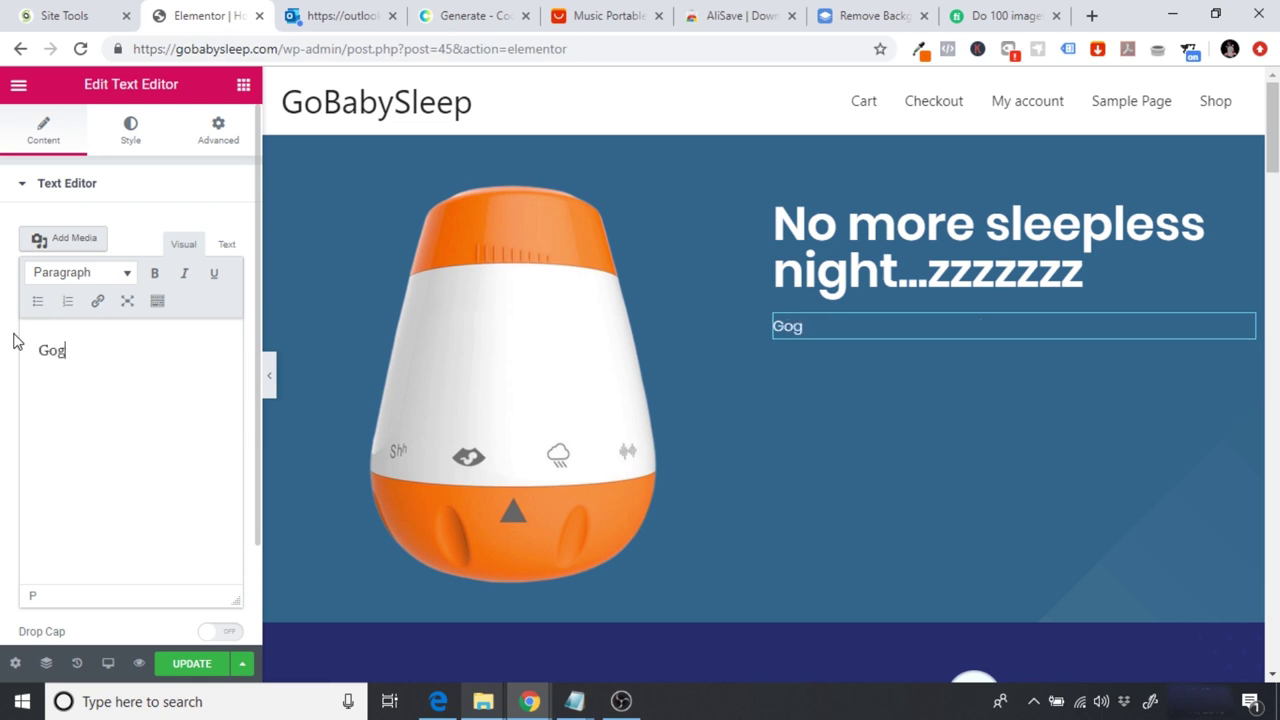
{"action": "key", "text": "BackSpace"}
{"action": "type", "text": "BabySleep is th"}
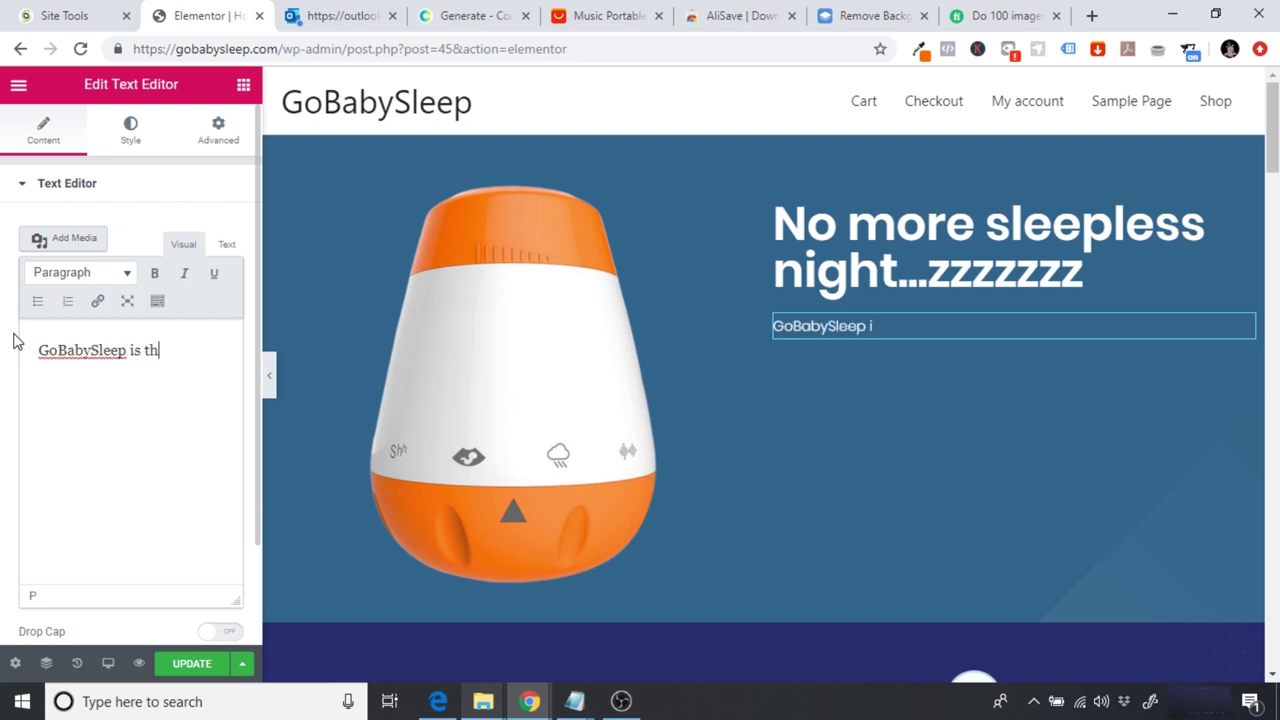
{"action": "type", "text": "e ultimate "}
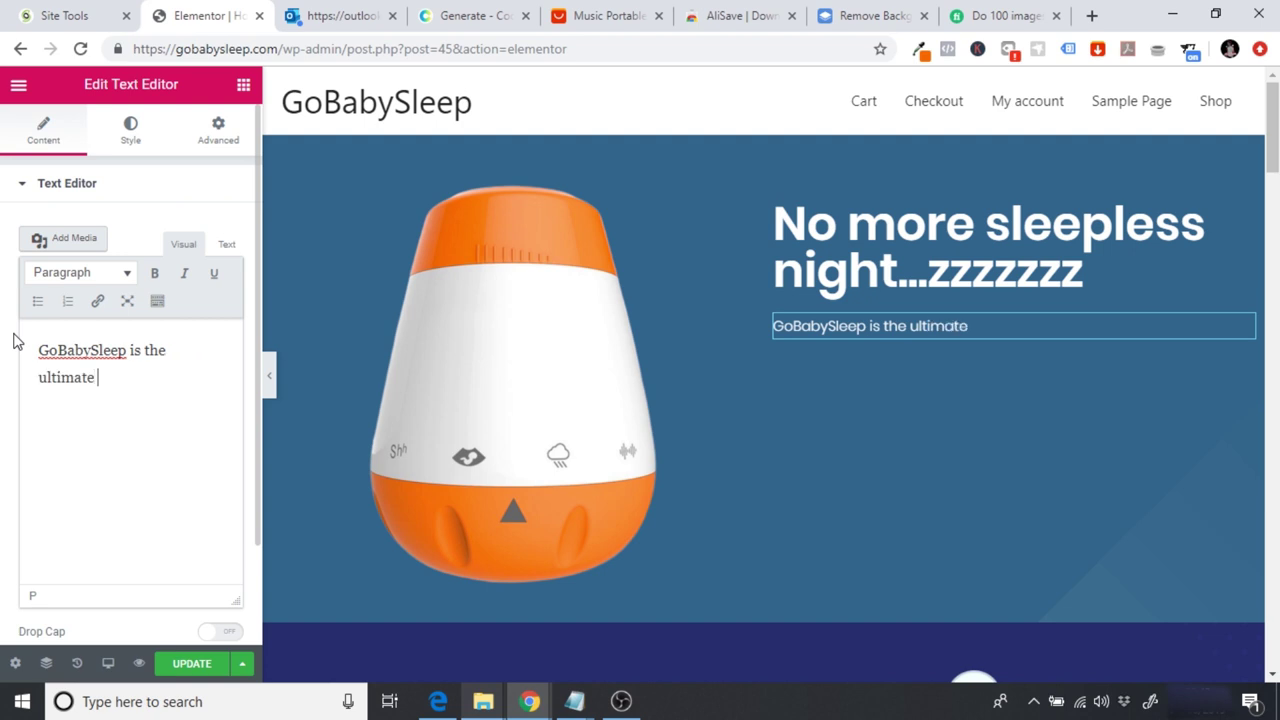
{"action": "type", "text": "whitenoise m"}
{"action": "key", "text": "BackSpace"}
{"action": "key", "text": "BackSpace"}
{"action": "key", "text": "BackSpace"}
{"action": "key", "text": "BackSpace"}
{"action": "key", "text": "BackSpace"}
{"action": "key", "text": "BackSpace"}
{"action": "key", "text": "BackSpace"}
{"action": "type", "text": "noise machine to "}
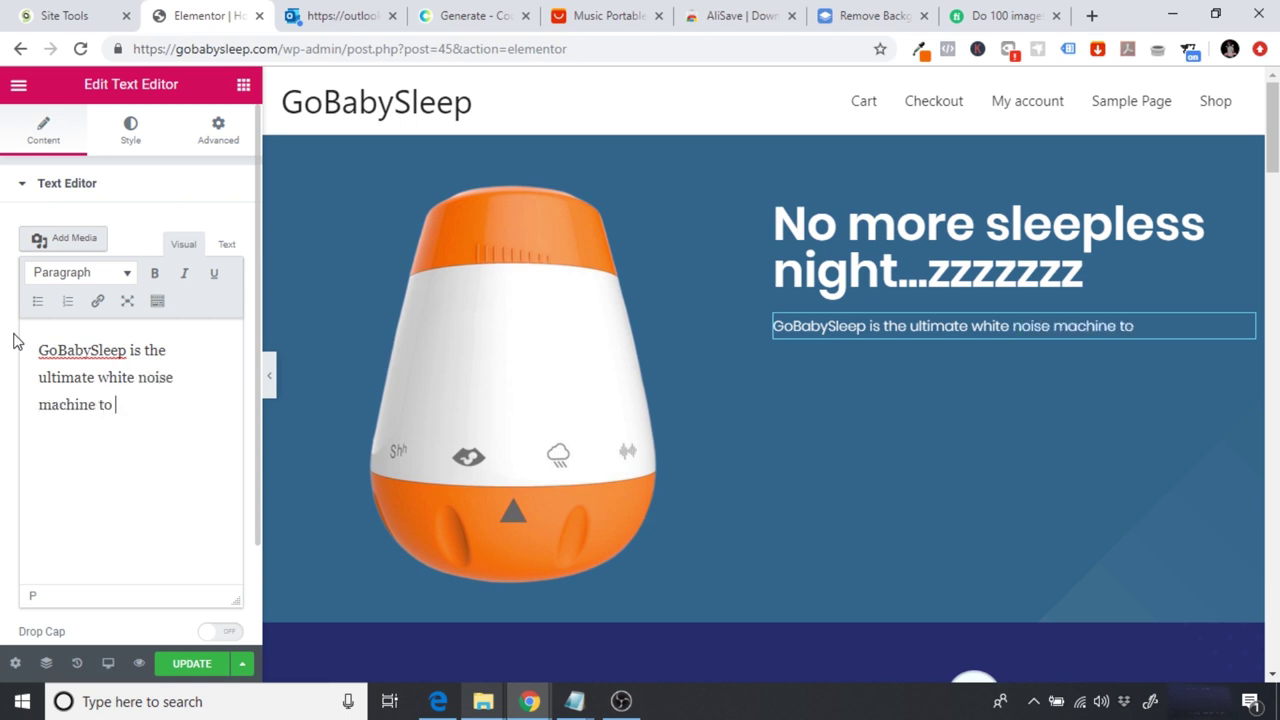
{"action": "type", "text": "help your"}
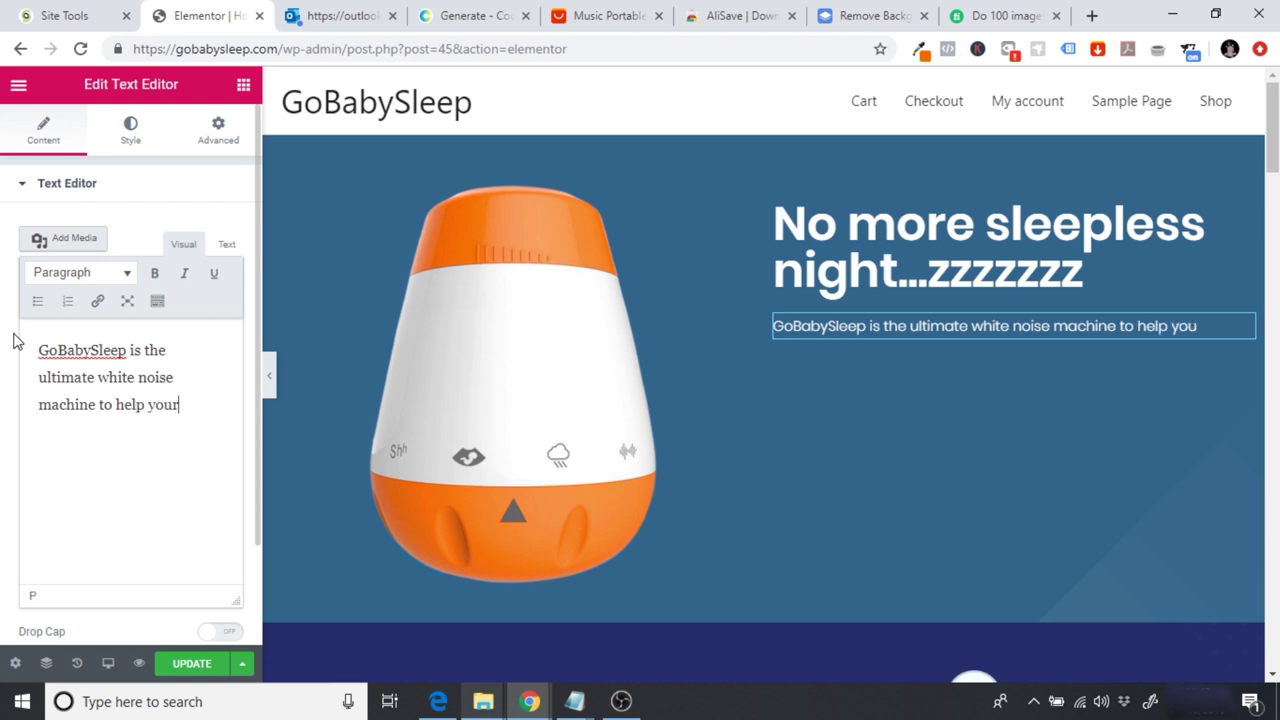
{"action": "type", "text": " chidlre"}
{"action": "key", "text": "BackSpace"}
{"action": "key", "text": "BackSpace"}
{"action": "key", "text": "BackSpace"}
{"action": "key", "text": "BackSpace"}
{"action": "key", "text": "BackSpace"}
{"action": "key", "text": "BackSpace"}
{"action": "type", "text": "new born"}
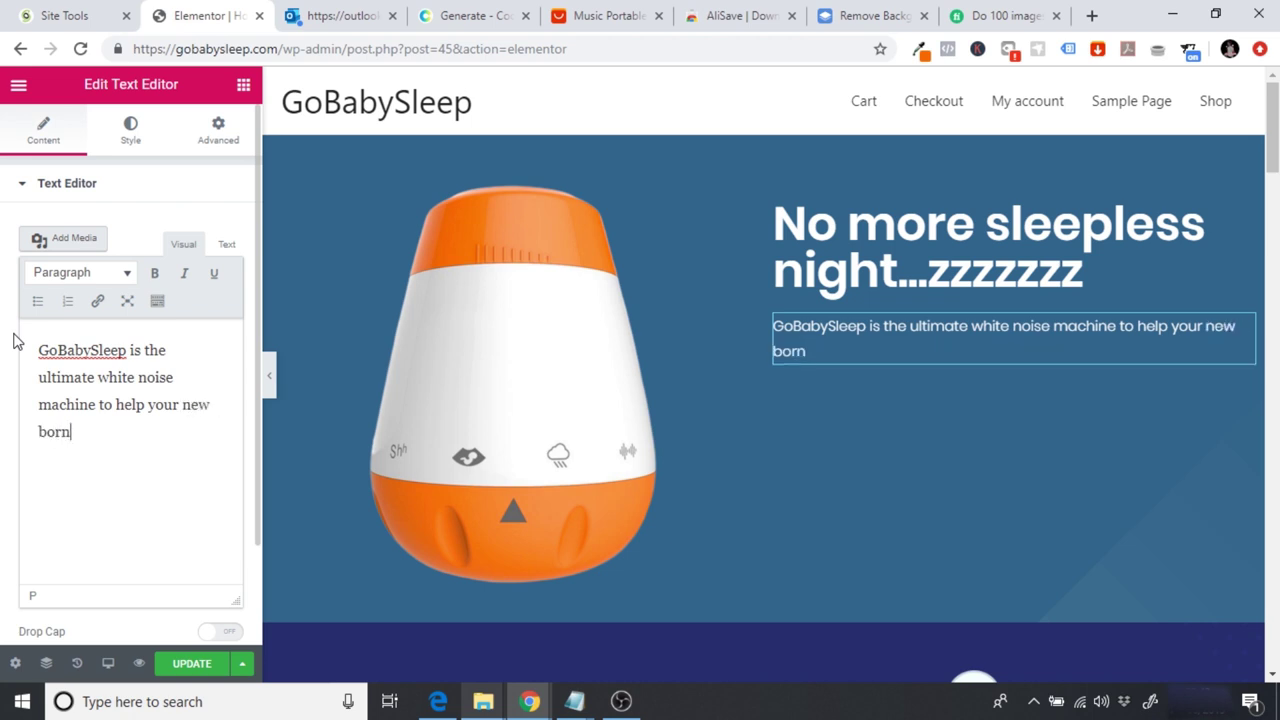
{"action": "type", "text": " & infant "}
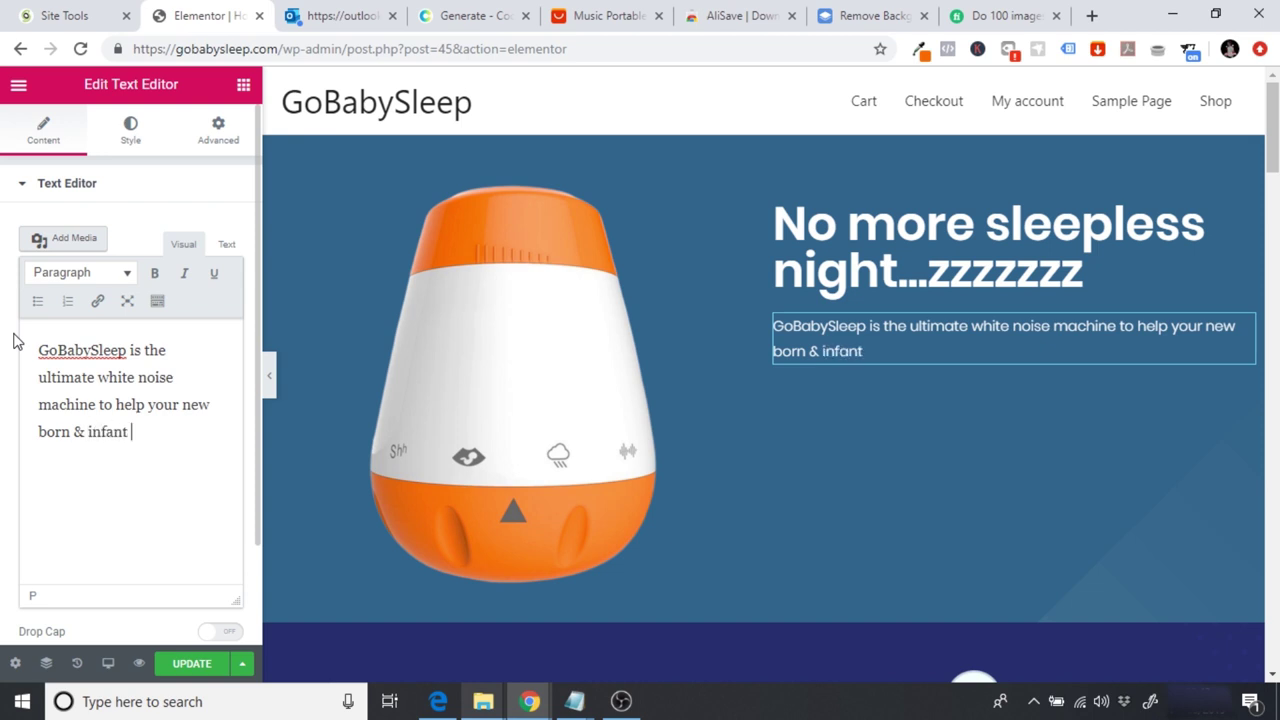
{"action": "type", "text": "childr"}
{"action": "key", "text": "BackSpace"}
{"action": "key", "text": "BackSpace"}
{"action": "type", "text": "ldren get a great "}
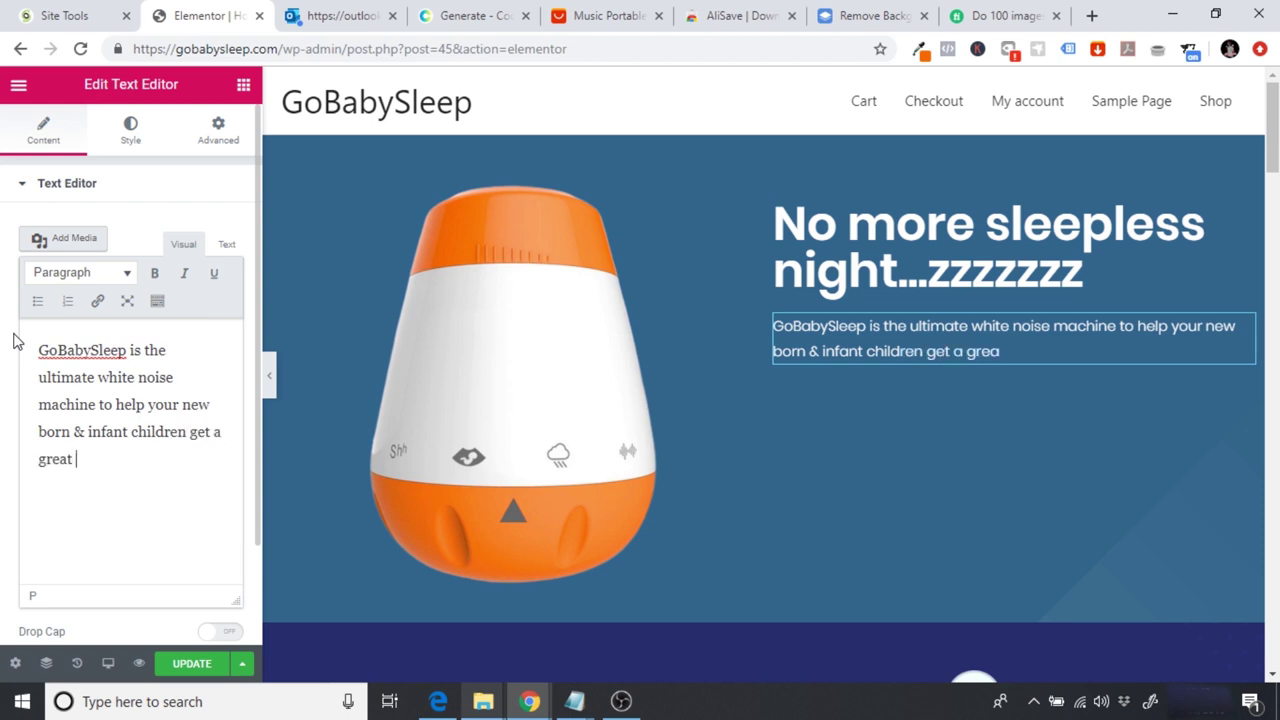
{"action": "type", "text": "nights sleep."}
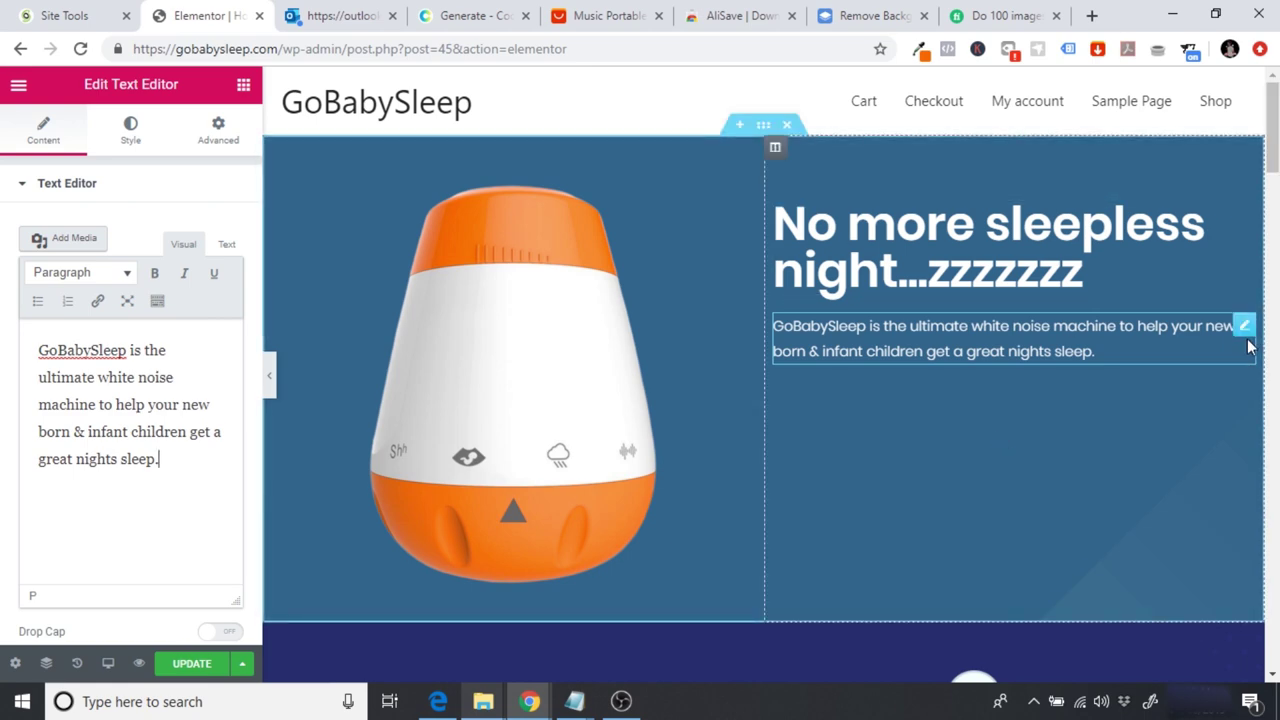
{"action": "scroll", "coordinate": [1248, 345], "scroll_direction": "down", "scroll_amount": 7}
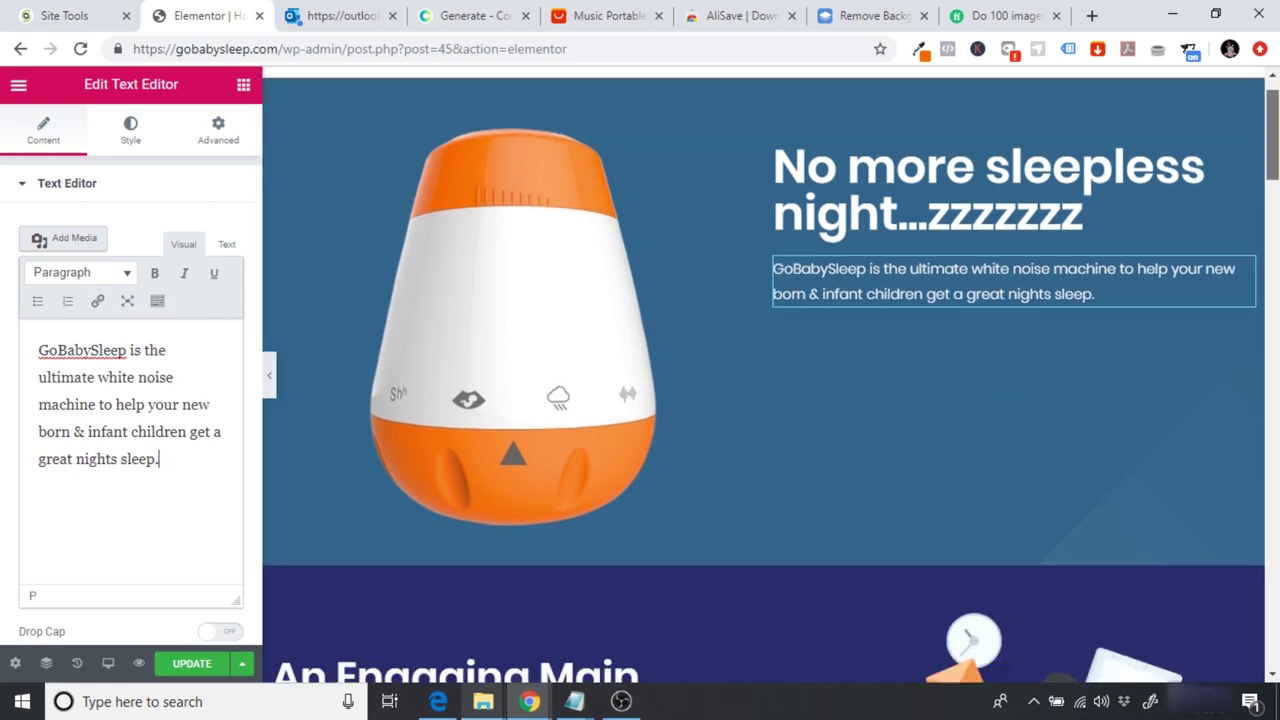
{"action": "scroll", "coordinate": [764, 370], "scroll_direction": "down", "scroll_amount": 3}
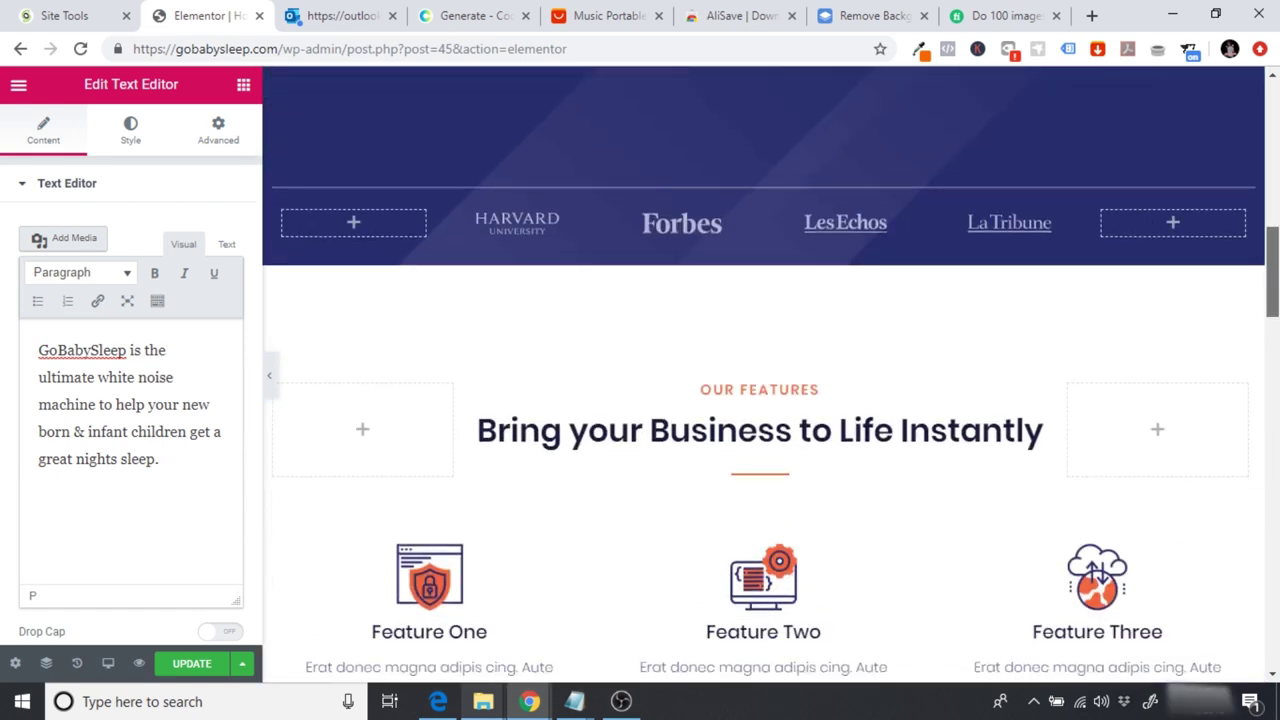
{"action": "left_click_drag", "start_coordinate": [1273, 270], "coordinate": [1275, 118]}
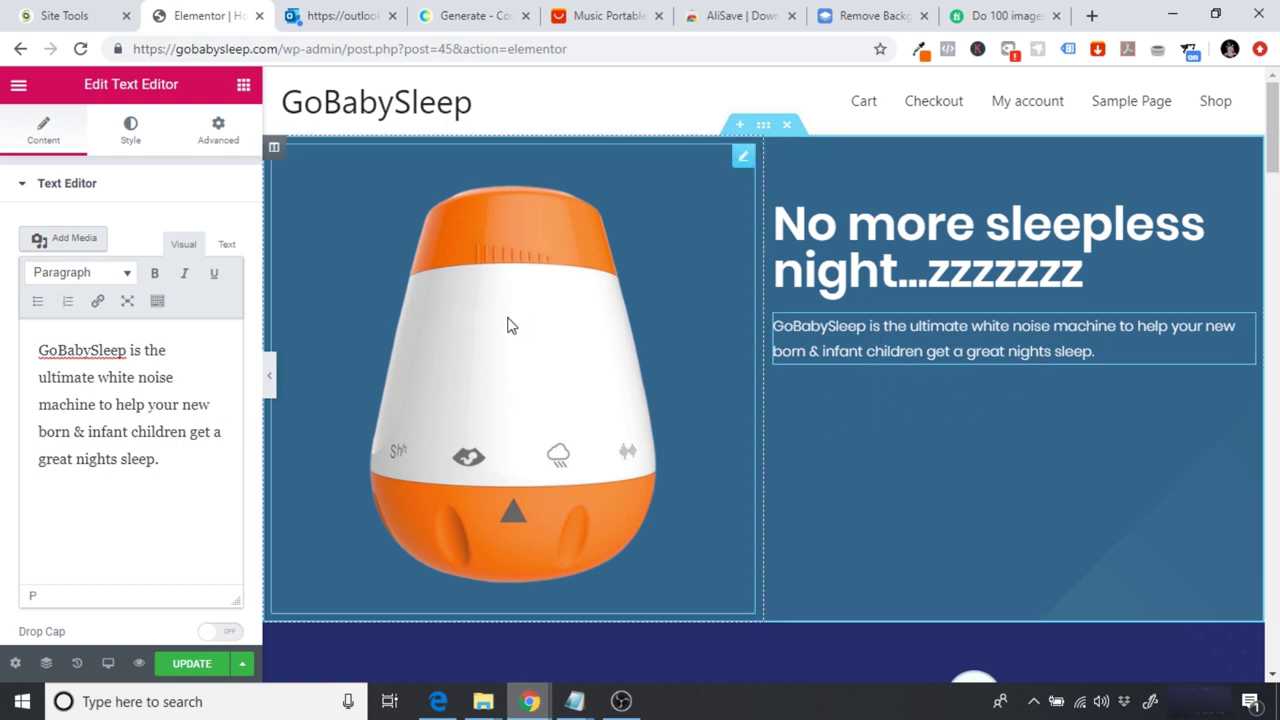
Step: Add a two-column inner section below the GoBabySleep paragraph and return to the widgets list
{"action": "left_click", "coordinate": [244, 86]}
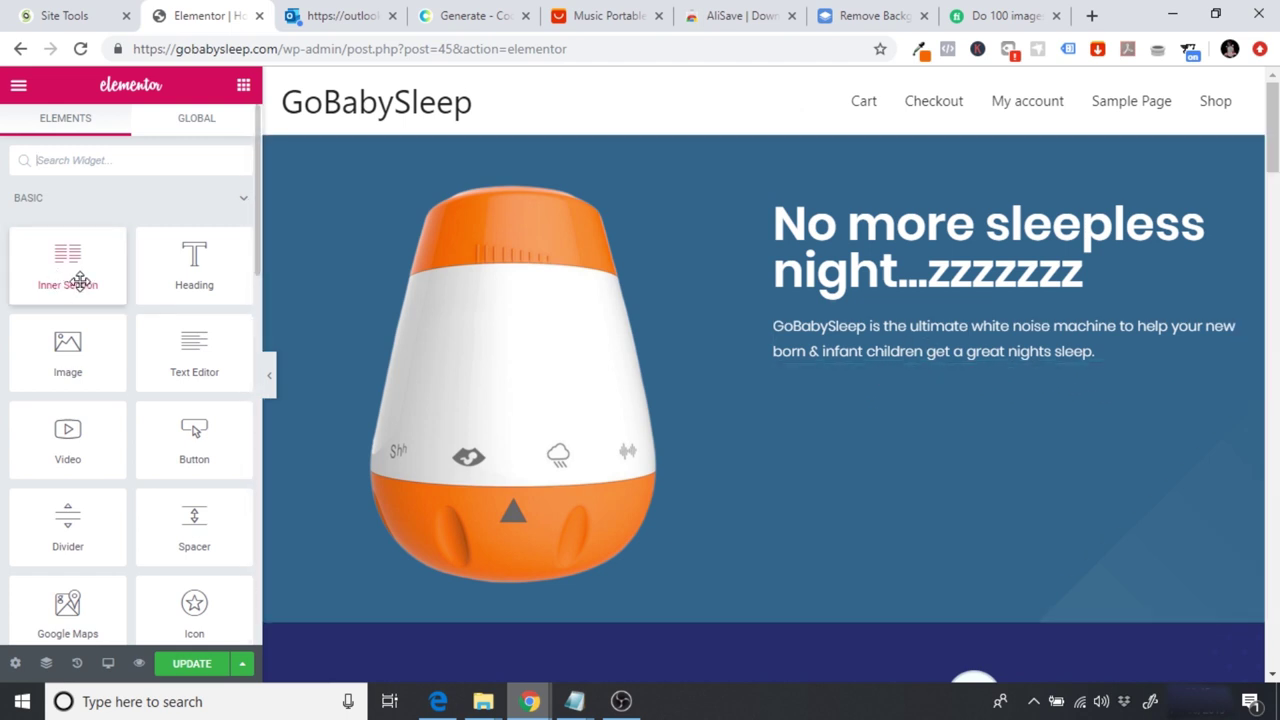
{"action": "left_click_drag", "start_coordinate": [80, 282], "coordinate": [989, 377]}
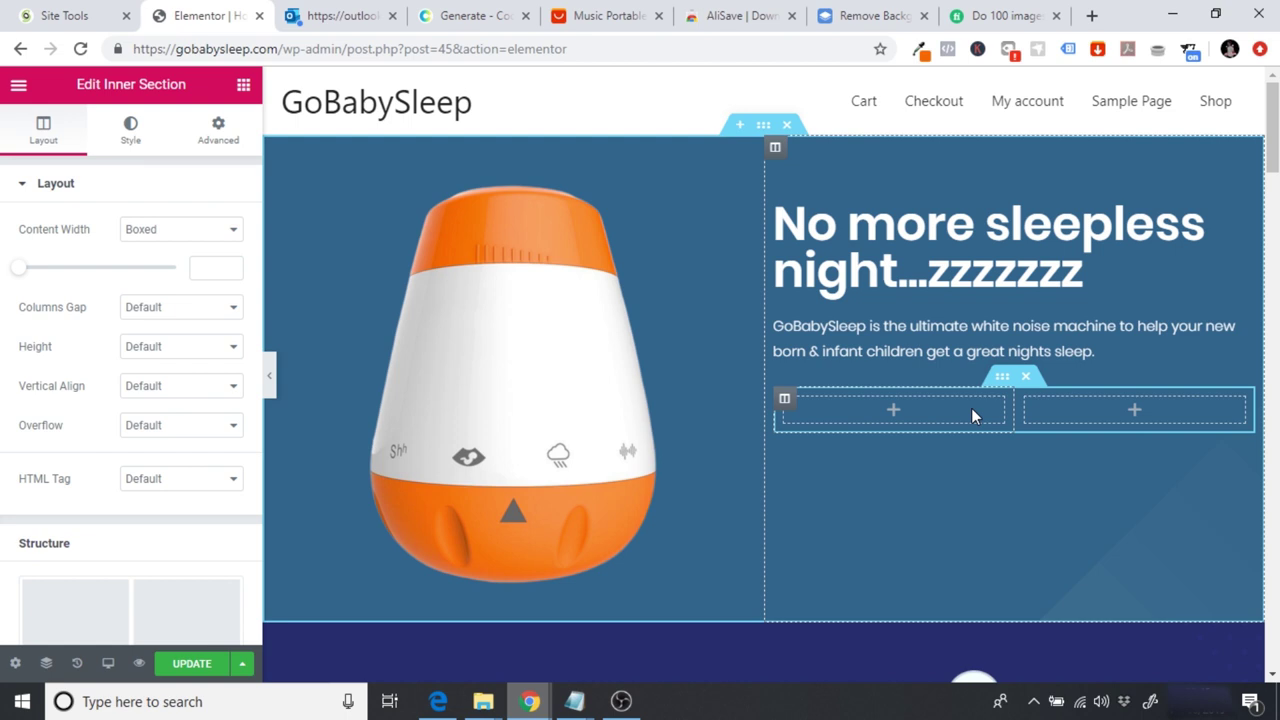
{"action": "left_click", "coordinate": [243, 87]}
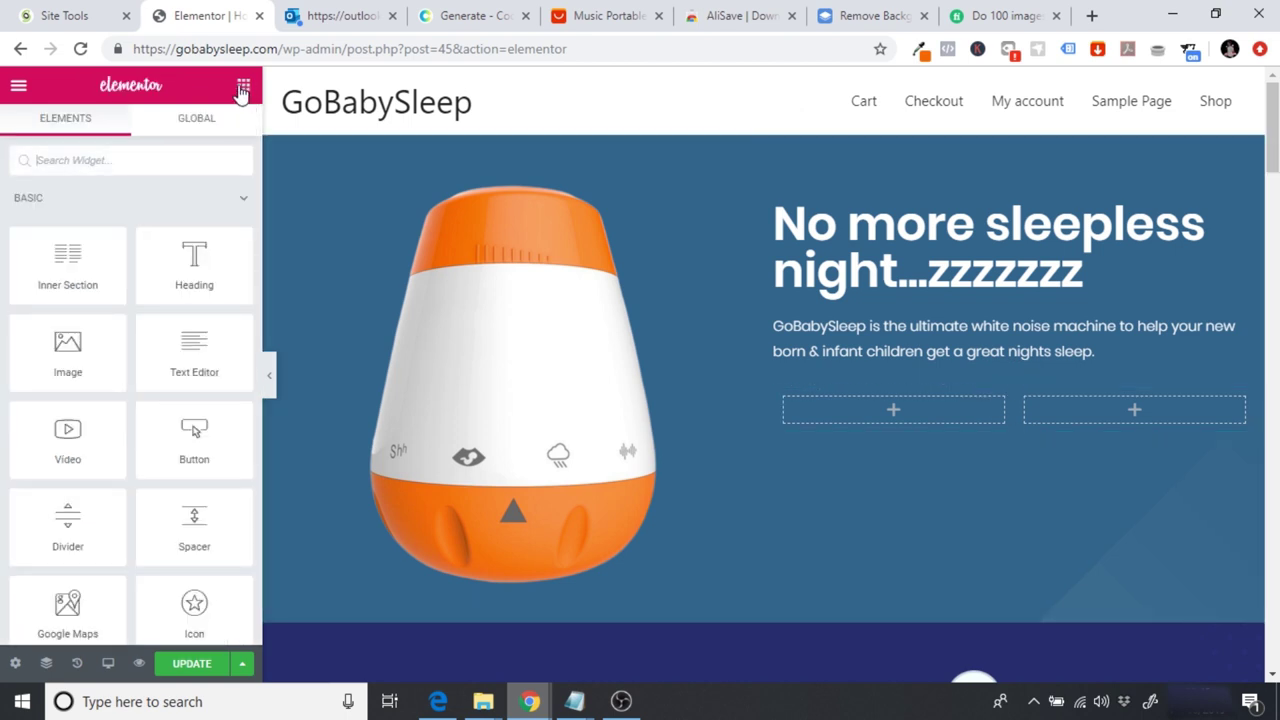
Step: Place a full-width BUY NOW button in the left inner column and read the page's orange as #ff6700
{"action": "left_click_drag", "start_coordinate": [175, 449], "coordinate": [895, 406]}
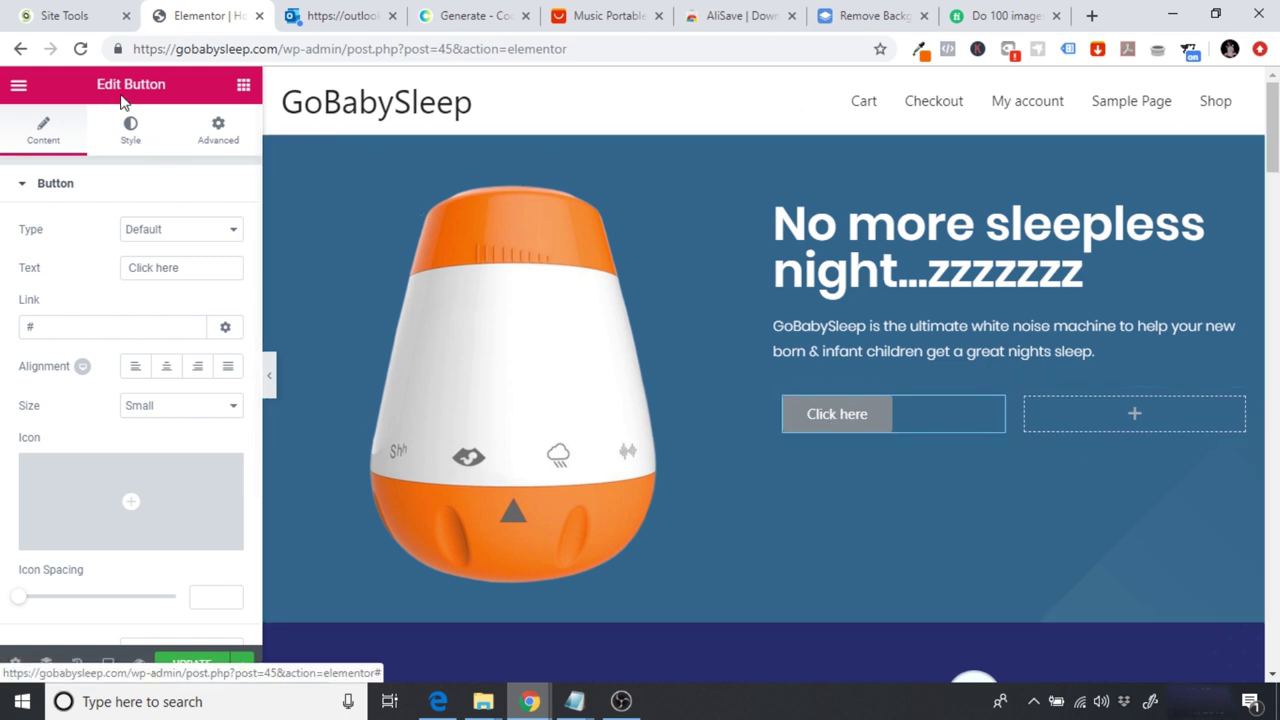
{"action": "left_click", "coordinate": [228, 367]}
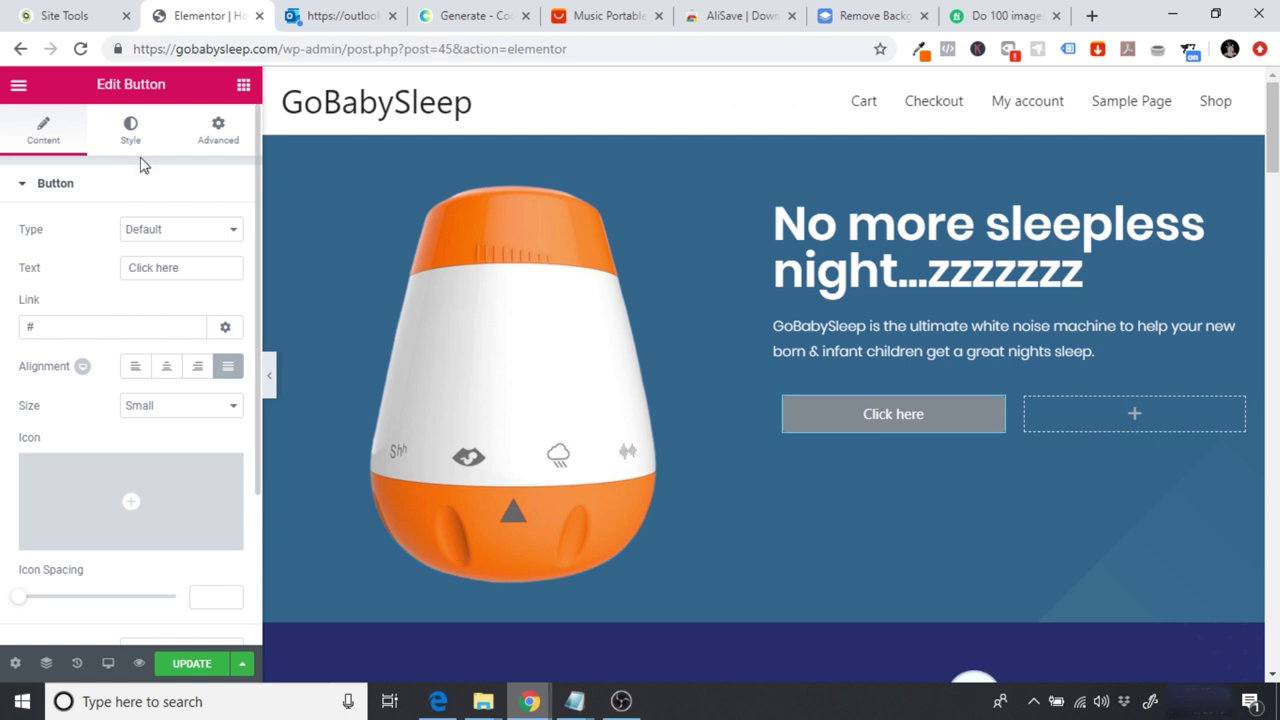
{"action": "left_click_drag", "start_coordinate": [197, 269], "coordinate": [100, 276]}
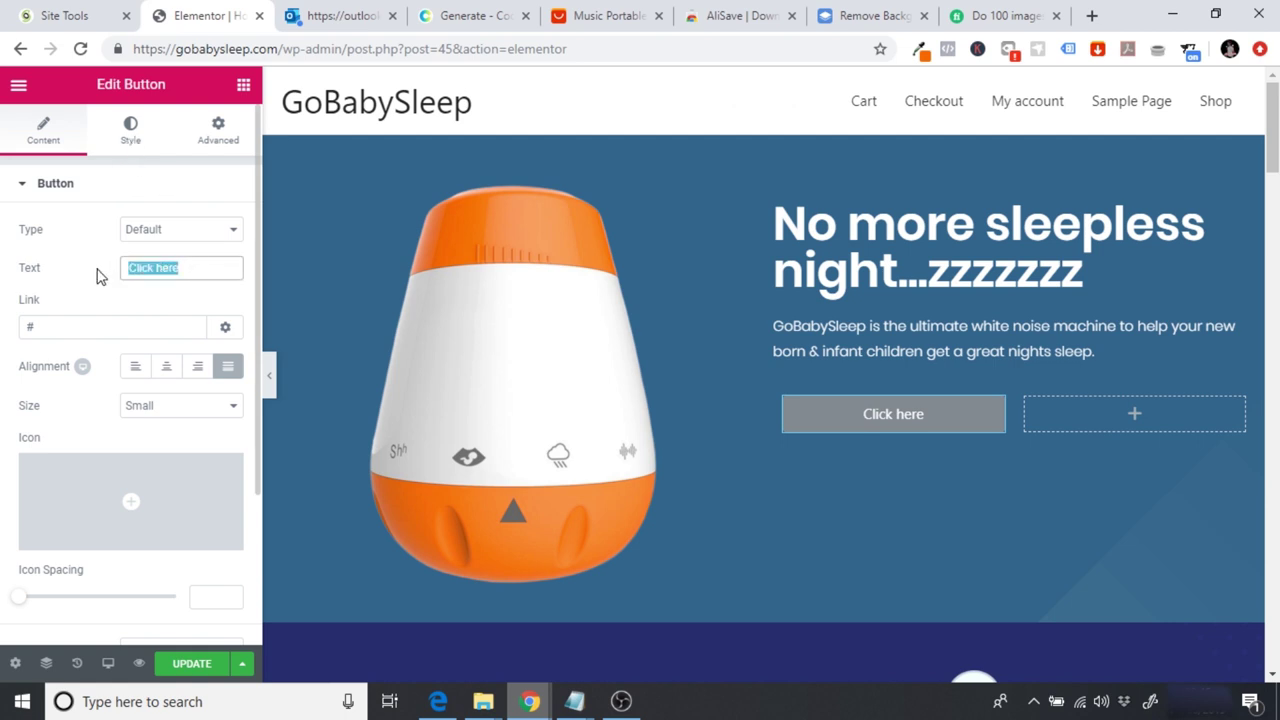
{"action": "type", "text": "BUY NOW"}
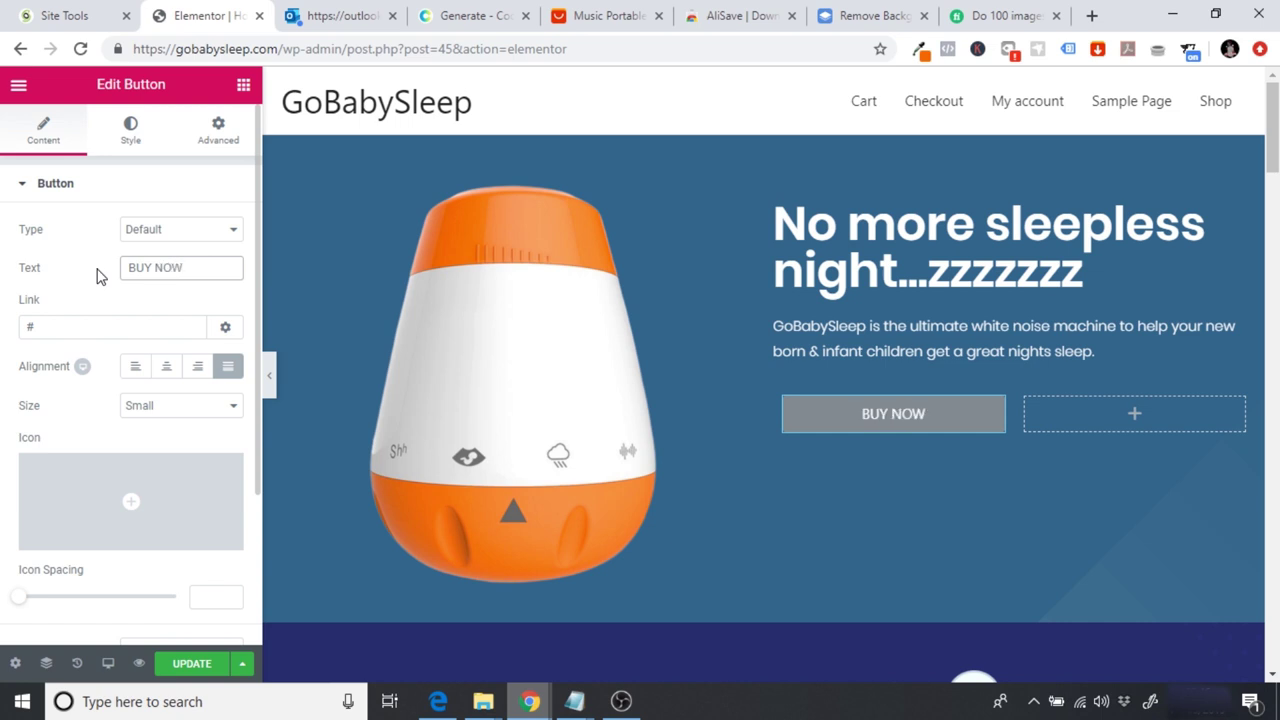
{"action": "left_click", "coordinate": [920, 52]}
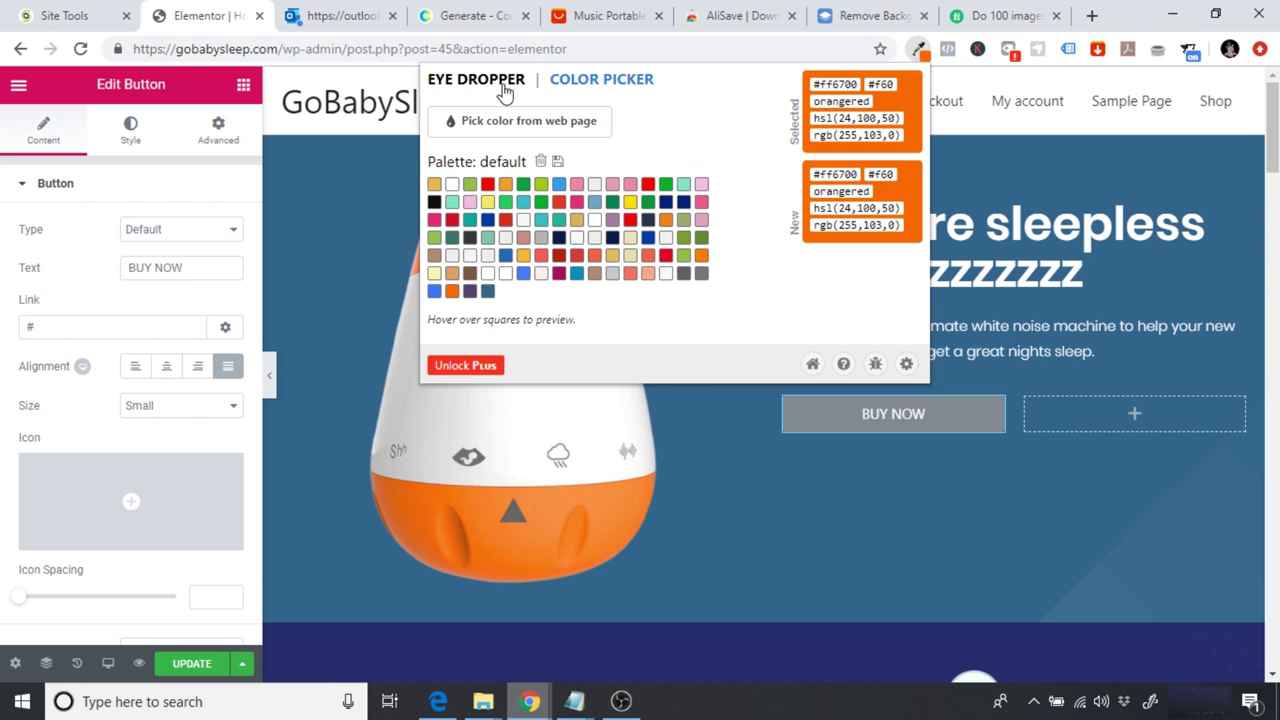
Step: Copy the Safety Orange hex code FF6700 from the Coolors palette
{"action": "left_click", "coordinate": [466, 6]}
{"action": "left_click", "coordinate": [466, 6]}
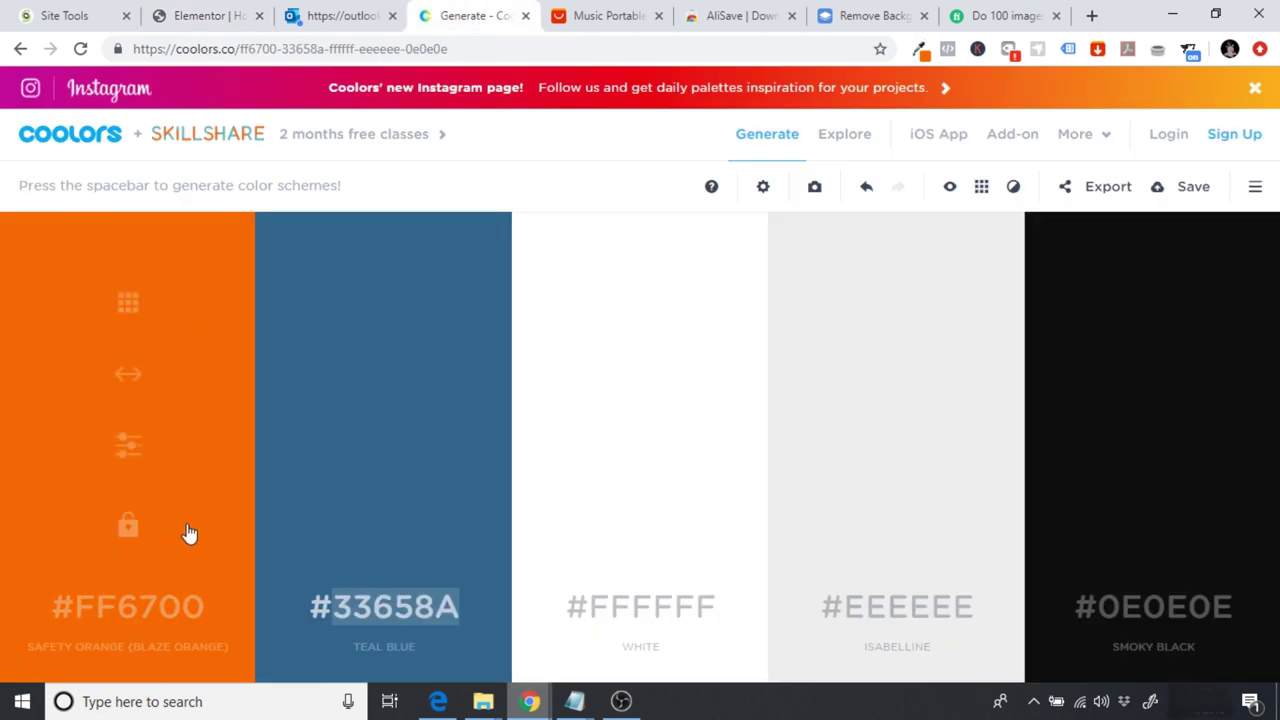
{"action": "left_click", "coordinate": [139, 614]}
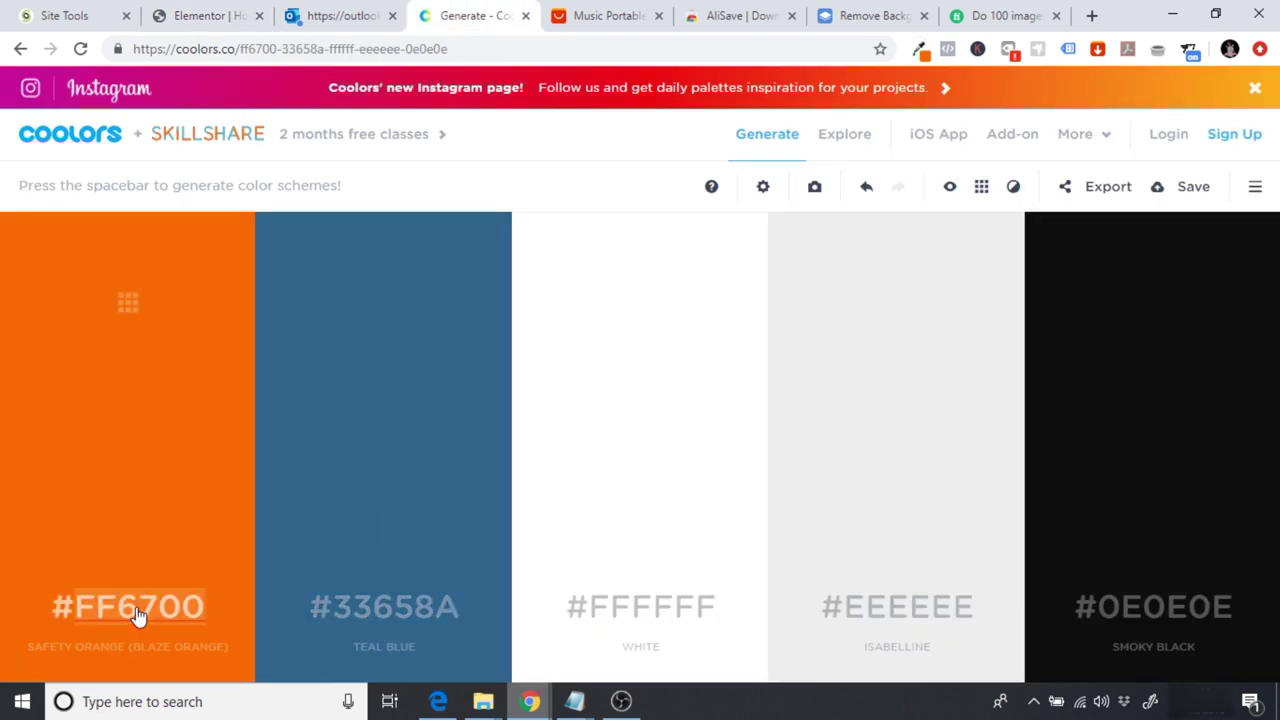
{"action": "left_click", "coordinate": [217, 12]}
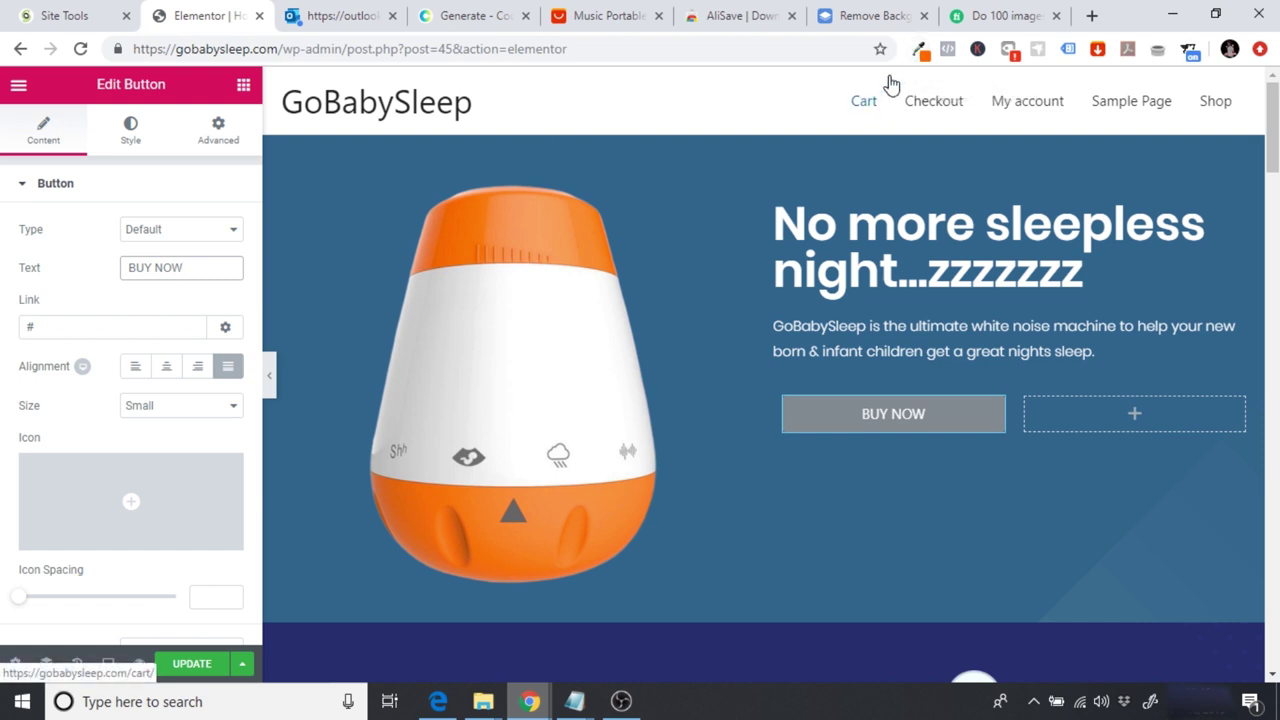
Step: Style the BUY NOW button with Poppins typography and white text
{"action": "left_click", "coordinate": [131, 140]}
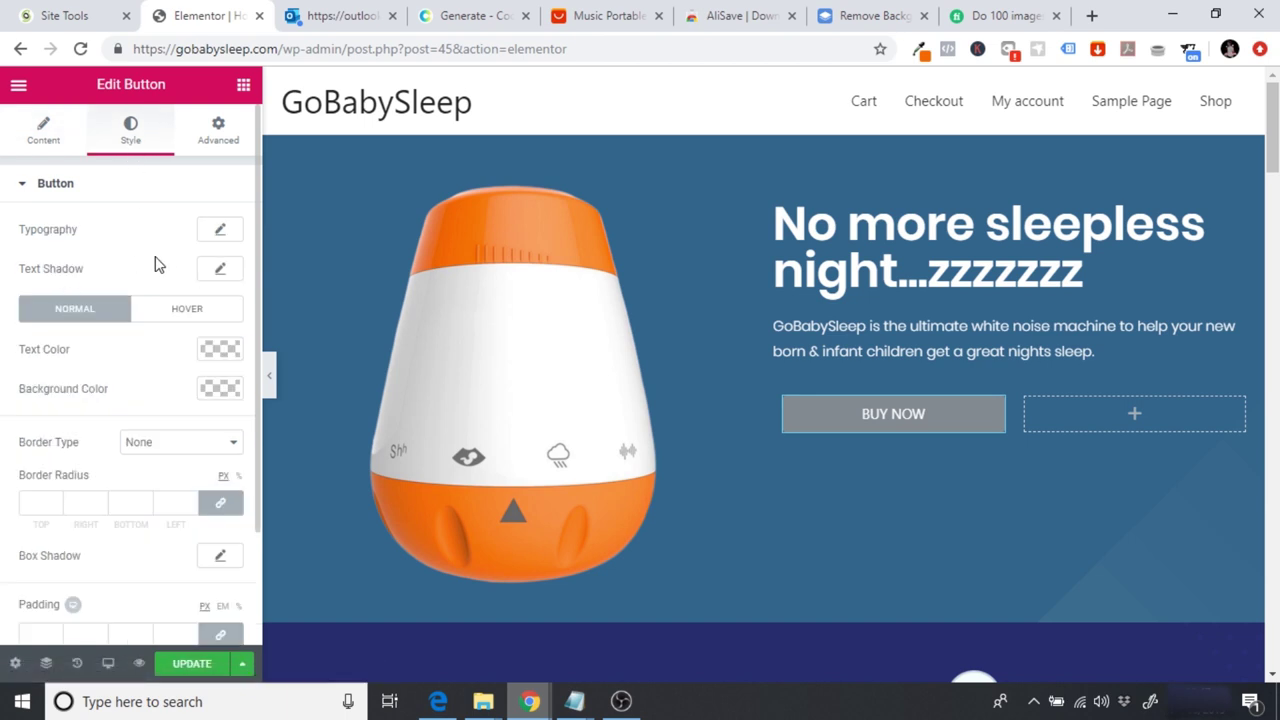
{"action": "left_click", "coordinate": [216, 233]}
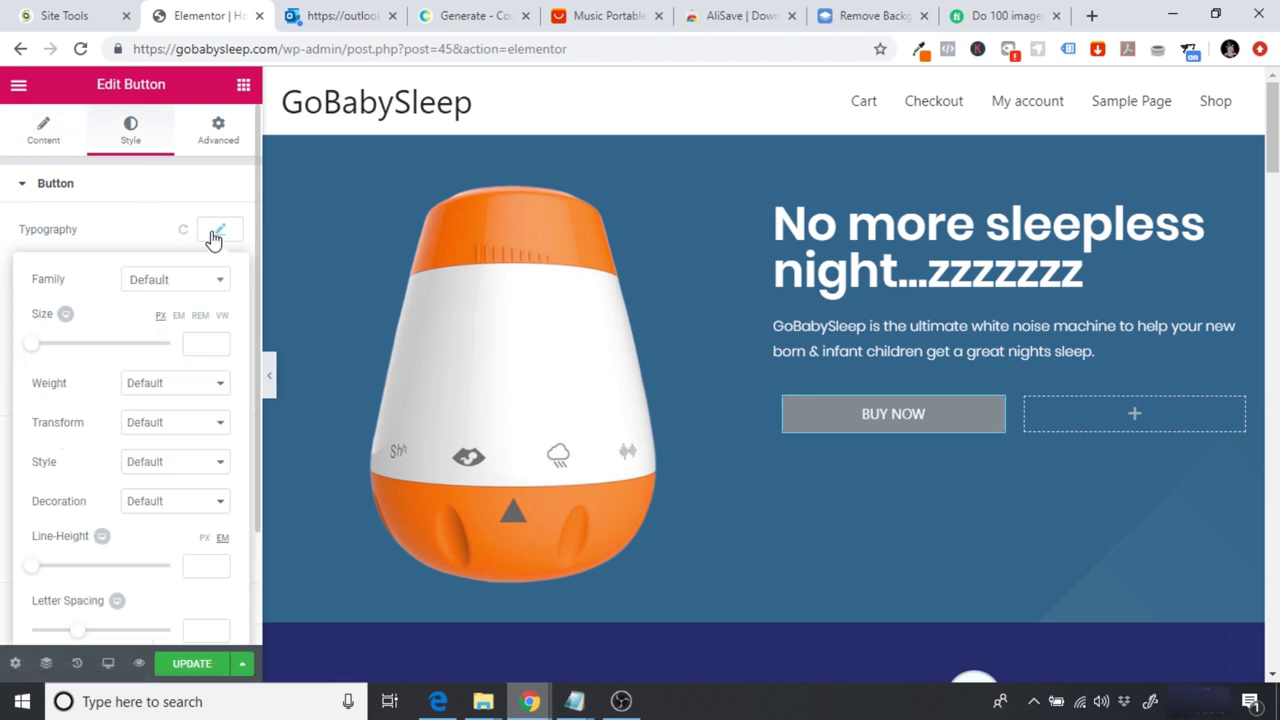
{"action": "left_click", "coordinate": [172, 287]}
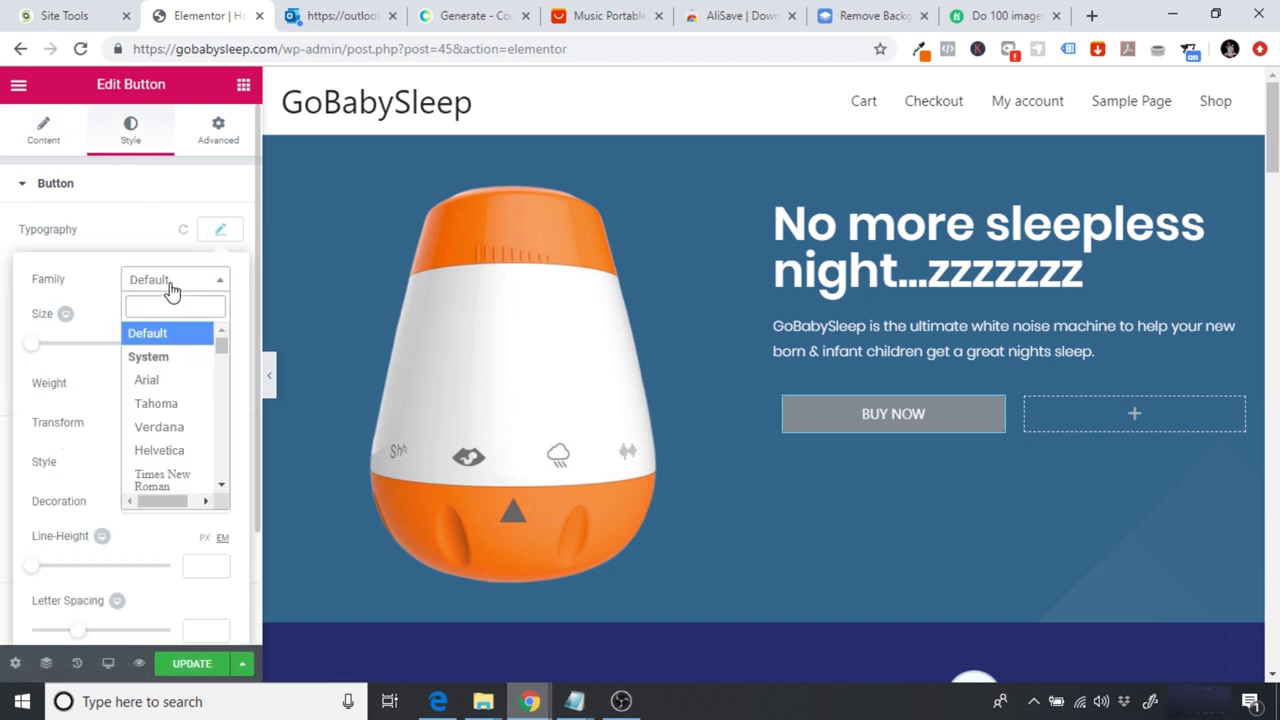
{"action": "type", "text": "pop"}
{"action": "left_click", "coordinate": [163, 358]}
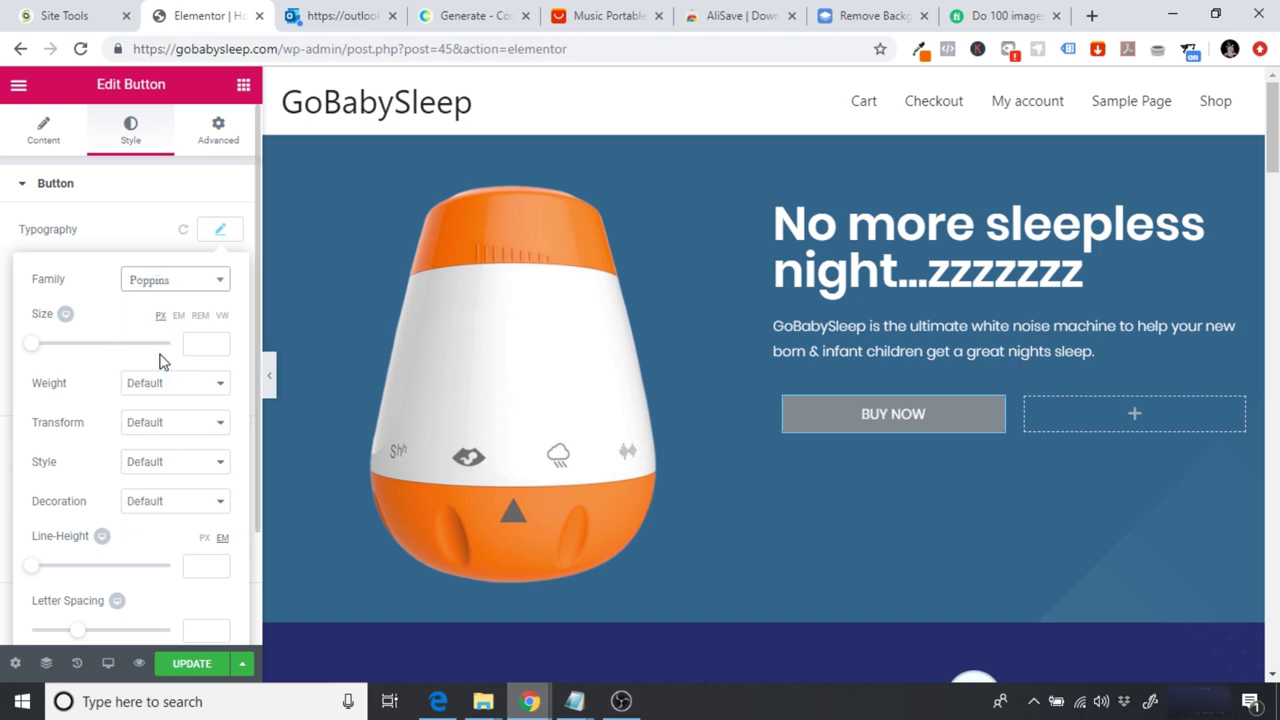
{"action": "left_click", "coordinate": [123, 229]}
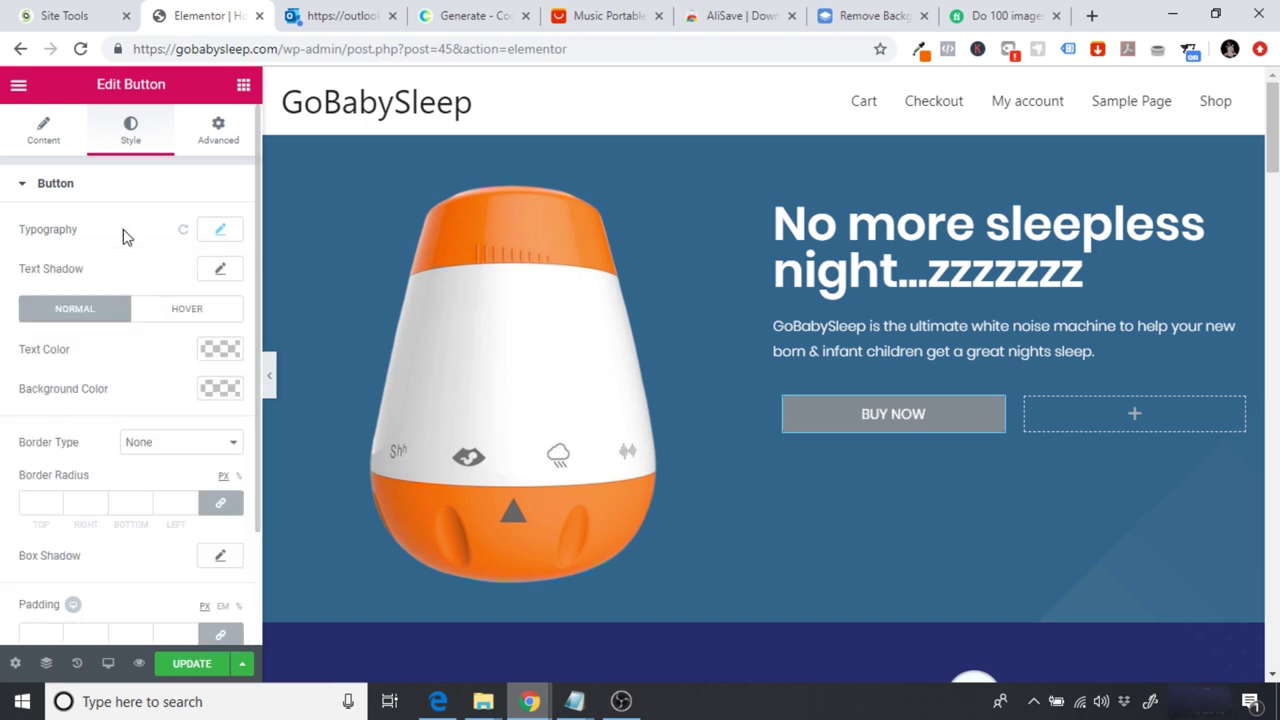
{"action": "left_click", "coordinate": [218, 352]}
{"action": "left_click", "coordinate": [180, 557]}
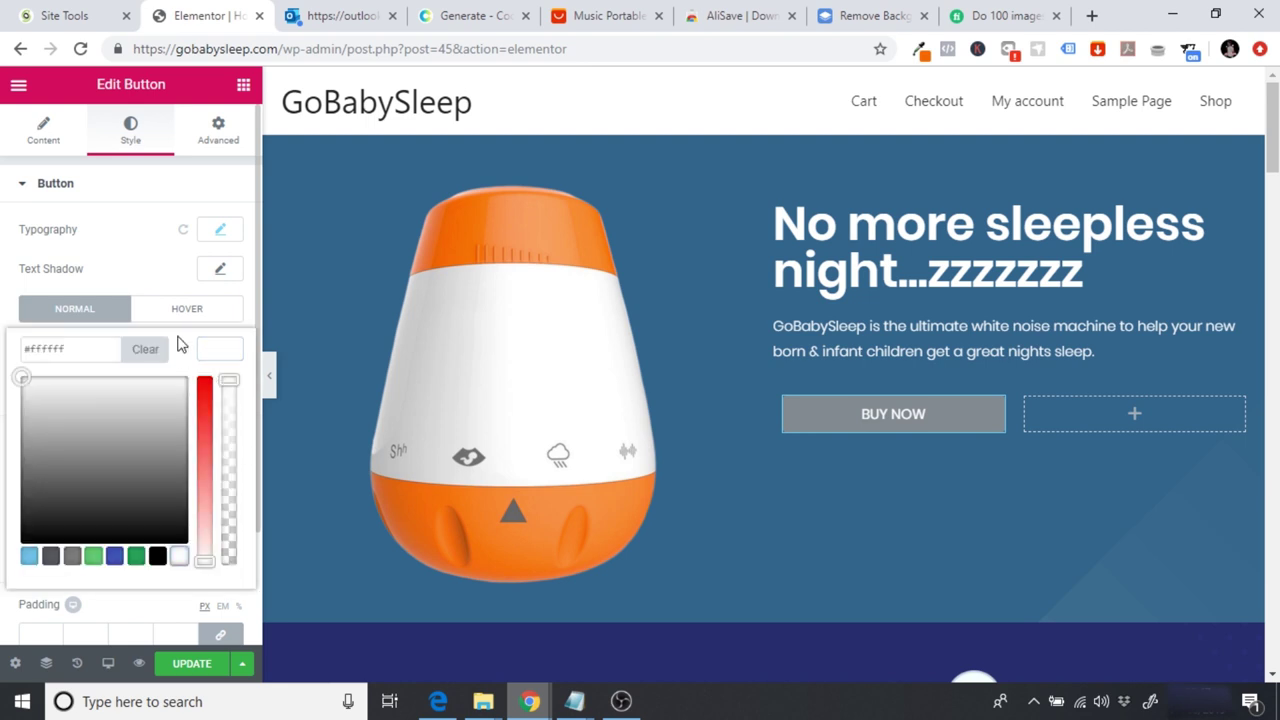
{"action": "left_click", "coordinate": [164, 266]}
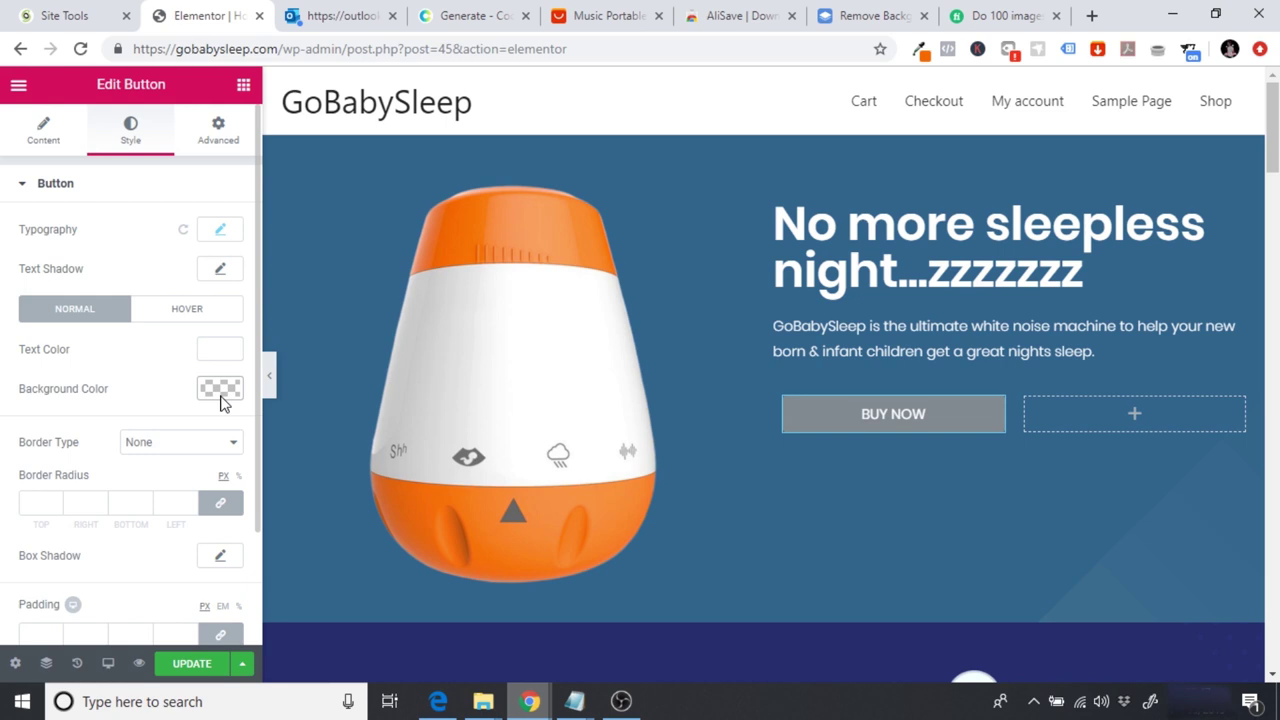
Step: Paste #ff6700 as the button's background colour and preview the result
{"action": "left_click", "coordinate": [462, 12]}
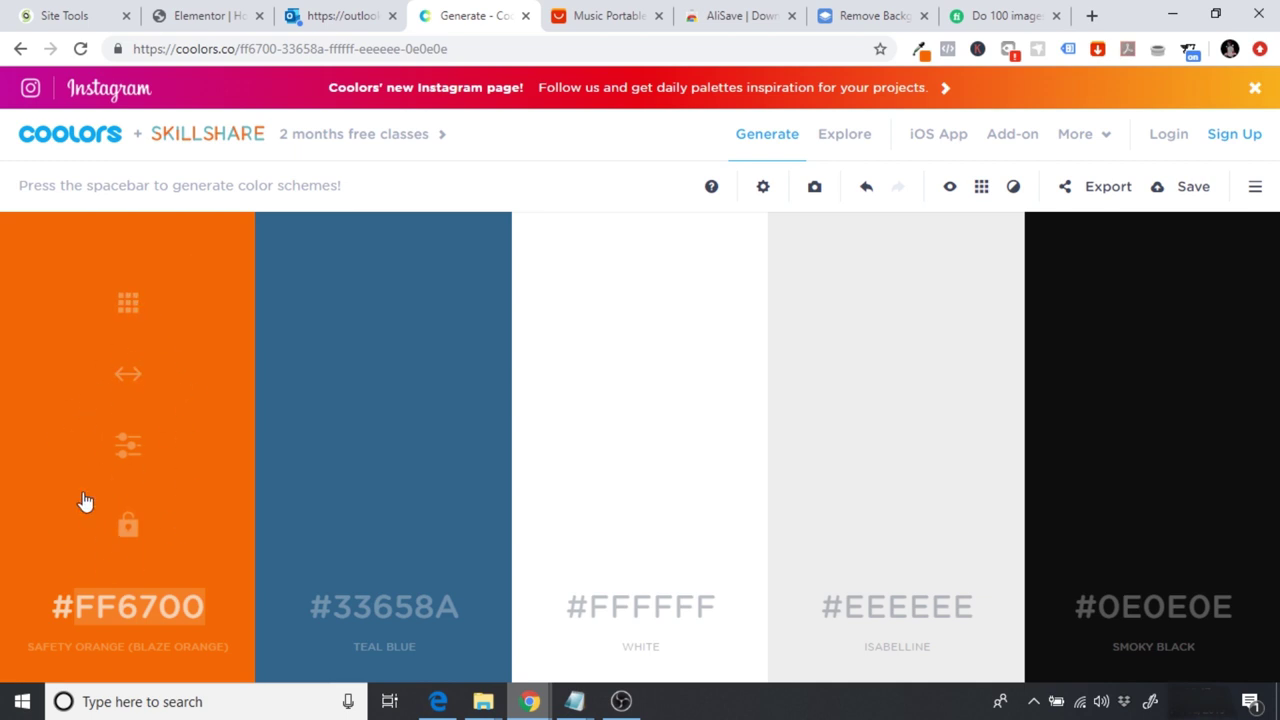
{"action": "left_click", "coordinate": [197, 16]}
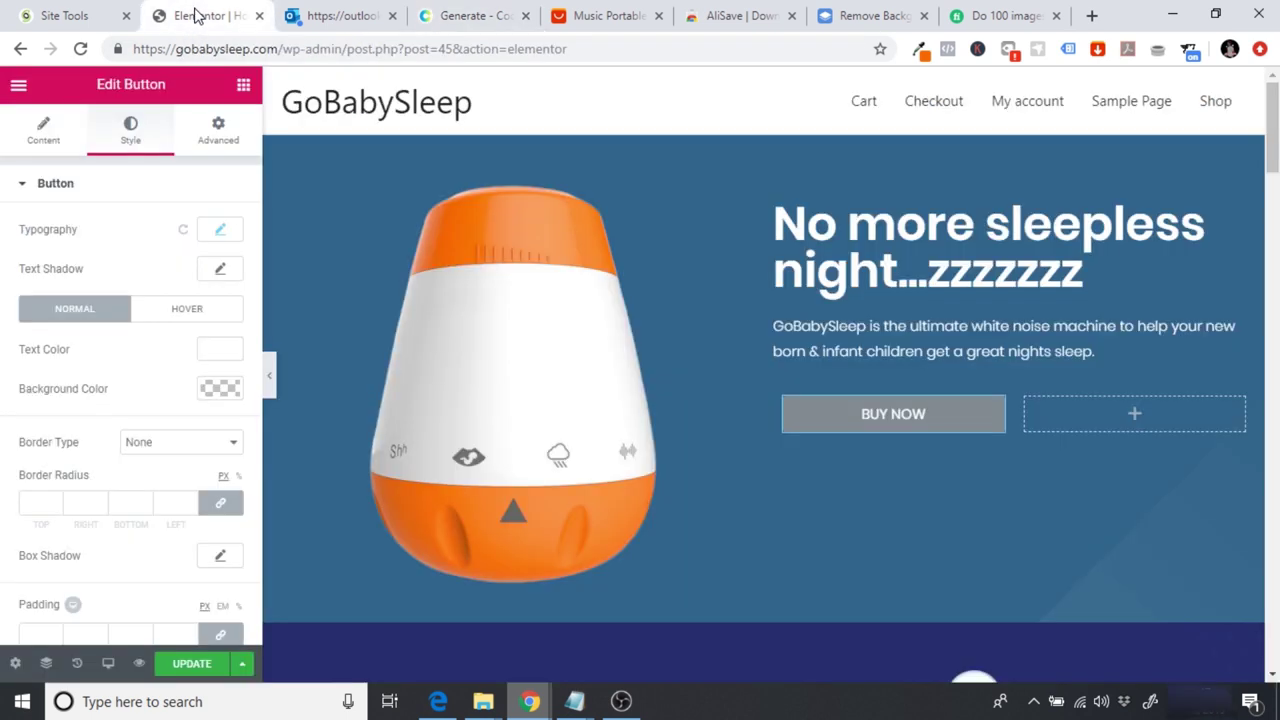
{"action": "left_click", "coordinate": [240, 392]}
{"action": "left_click", "coordinate": [78, 390]}
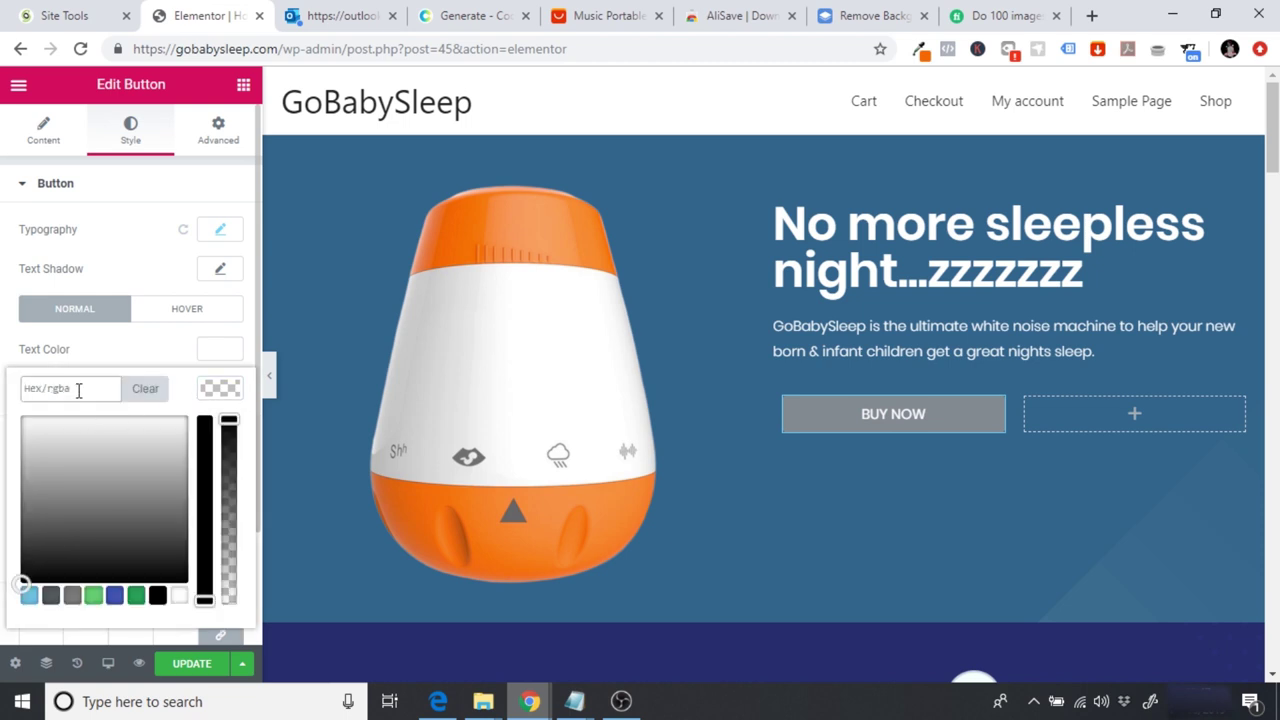
{"action": "type", "text": "#ff6700"}
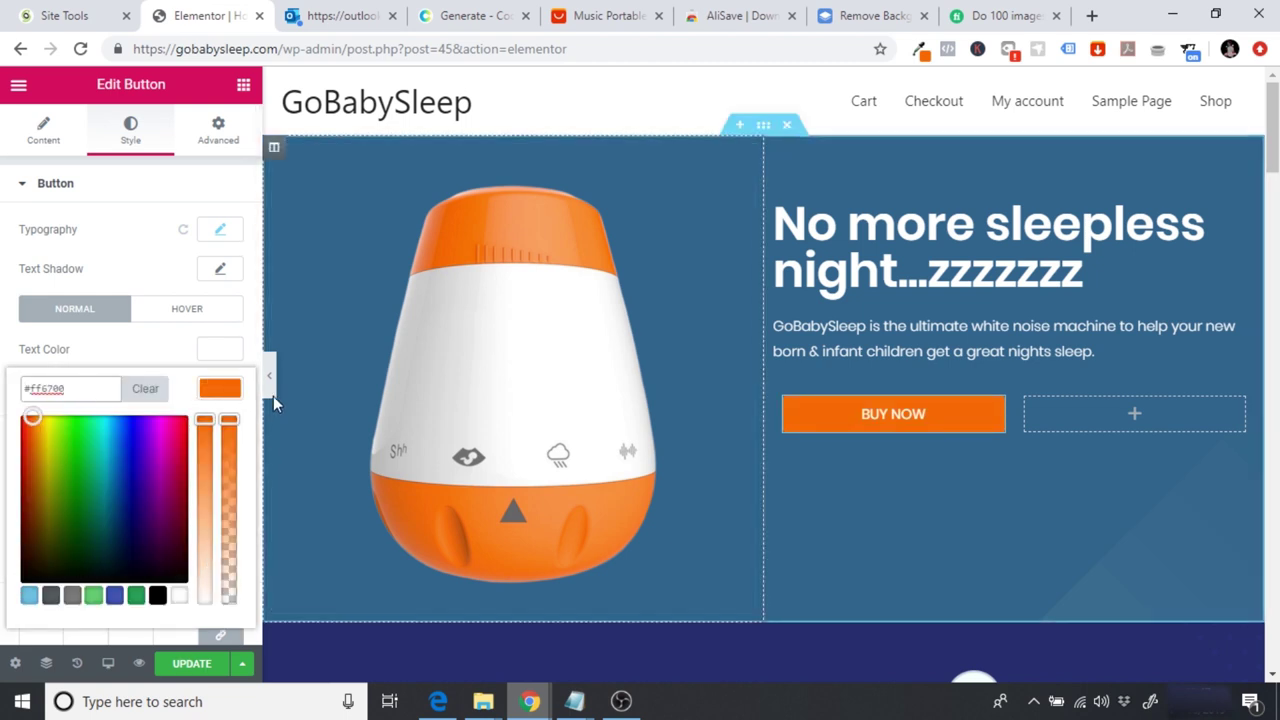
{"action": "left_click", "coordinate": [270, 377]}
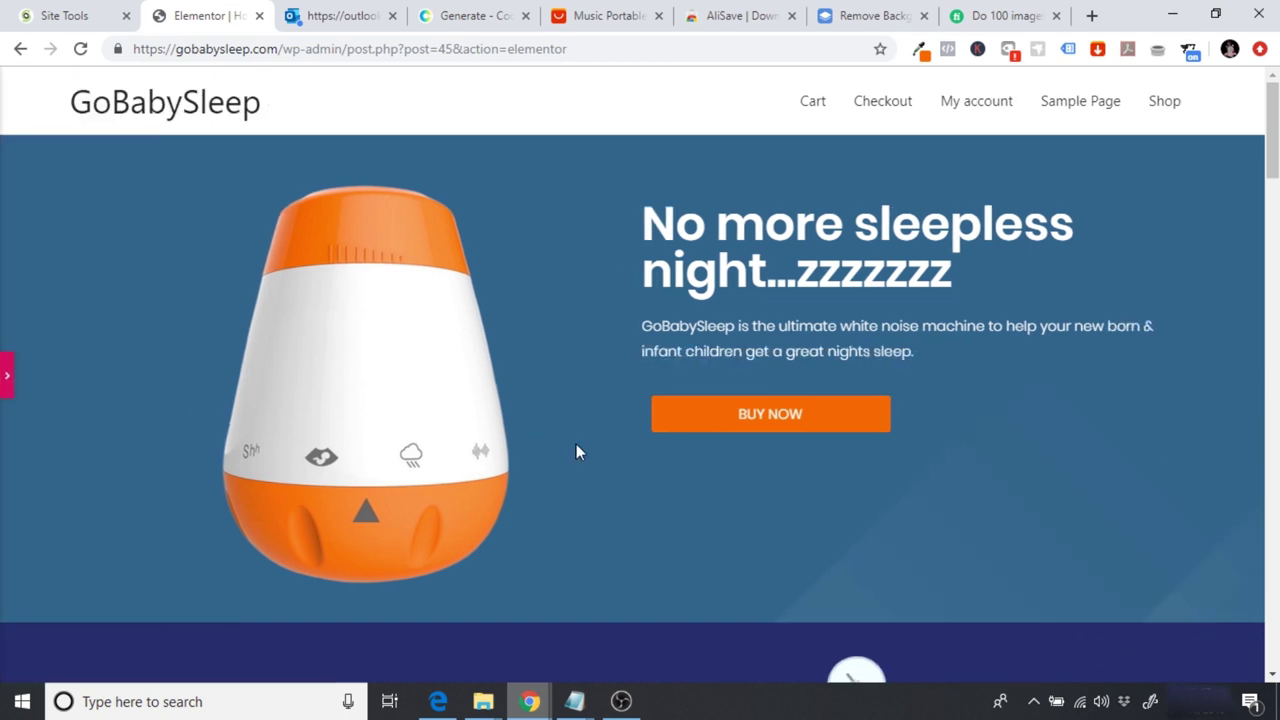
{"action": "left_click", "coordinate": [4, 378]}
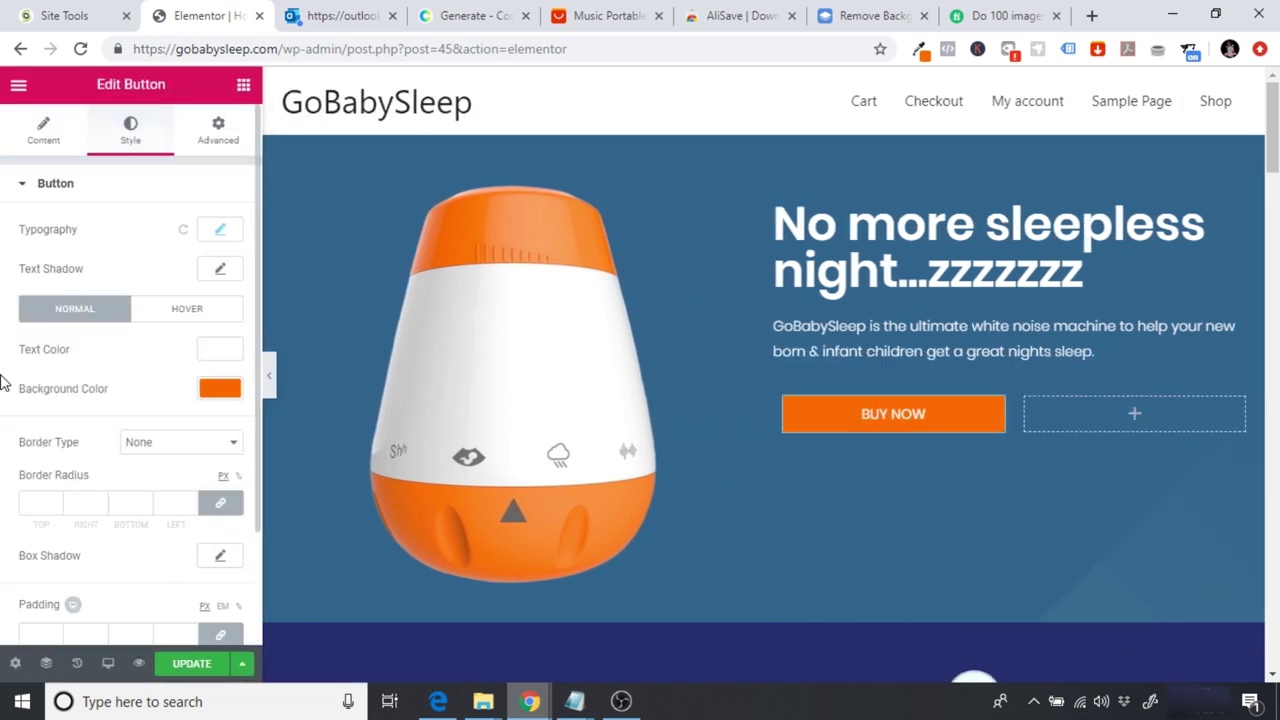
{"action": "left_click", "coordinate": [40, 127]}
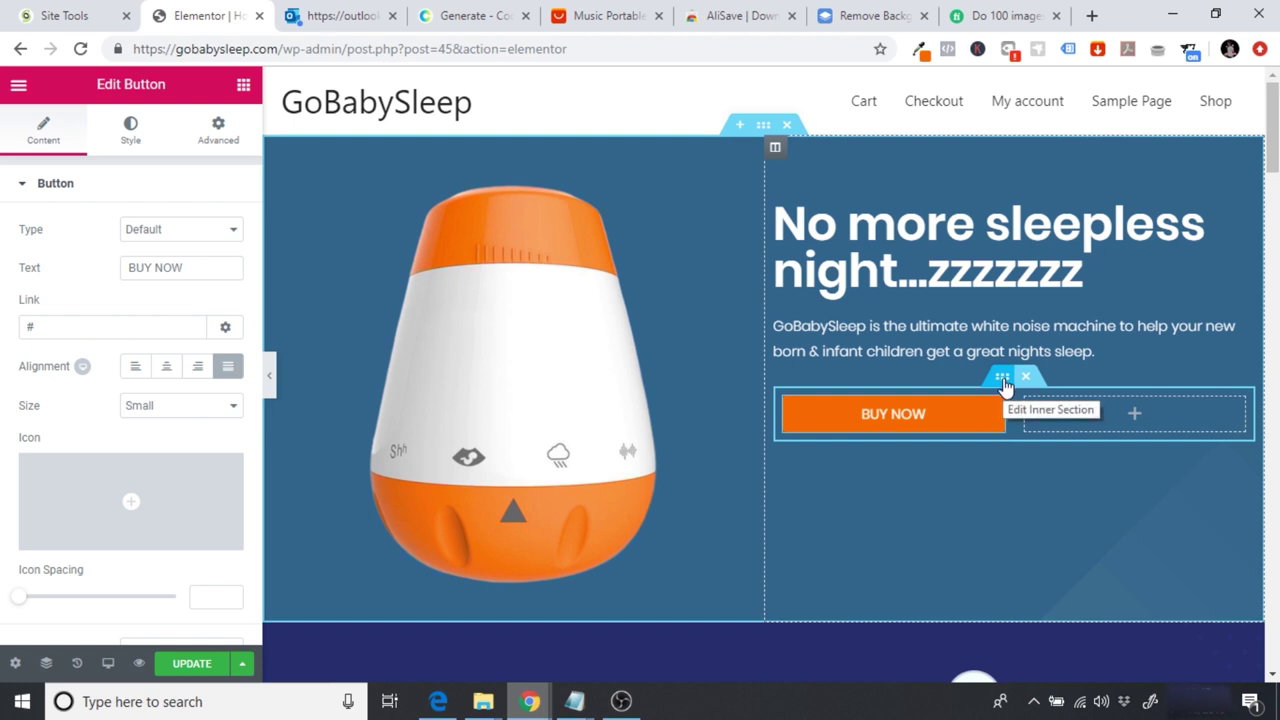
Step: Make the inner section Full Width with No Gap between its columns
{"action": "left_click", "coordinate": [1003, 378]}
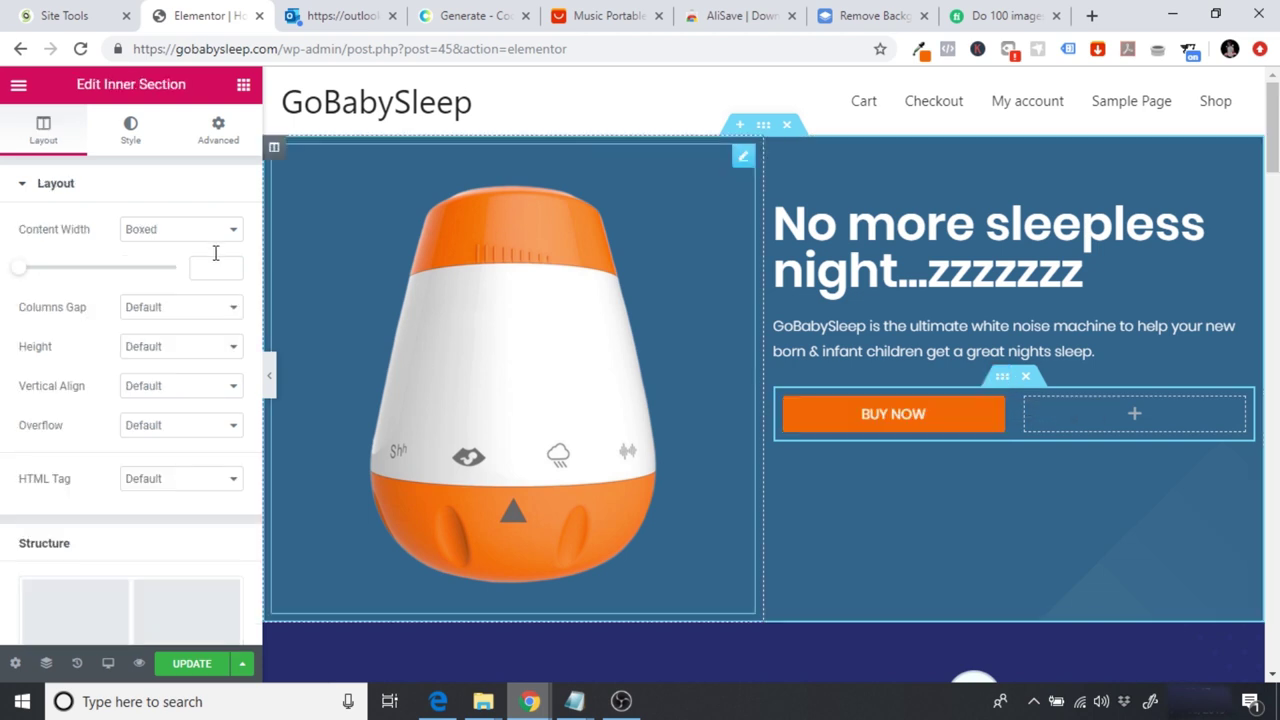
{"action": "left_click", "coordinate": [200, 242]}
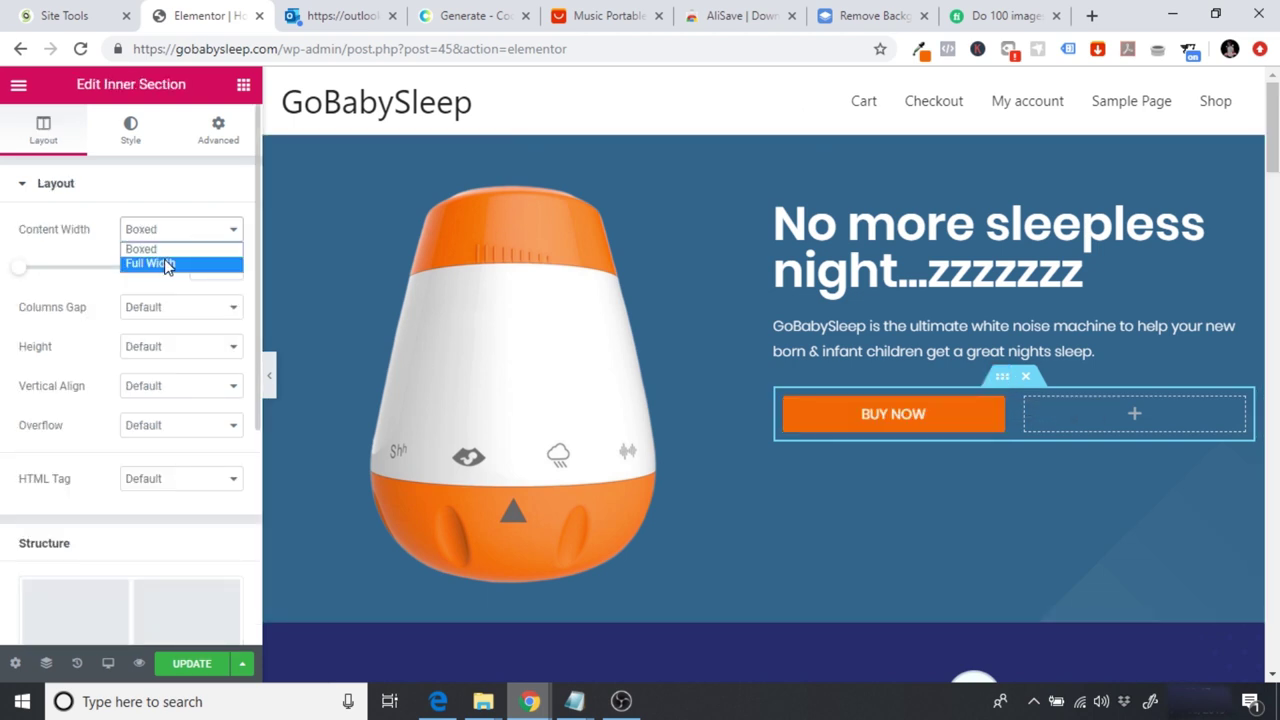
{"action": "left_click", "coordinate": [166, 260]}
{"action": "left_click", "coordinate": [193, 270]}
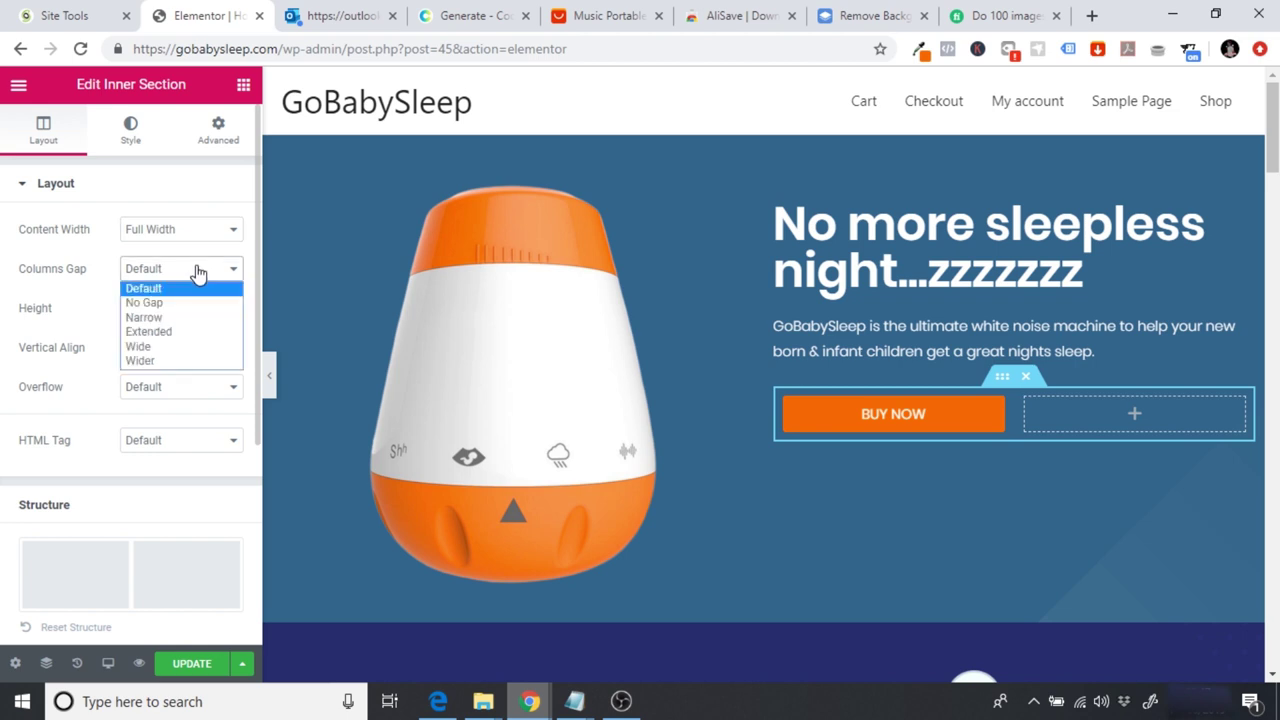
{"action": "left_click", "coordinate": [175, 277]}
{"action": "left_click", "coordinate": [175, 278]}
{"action": "key", "text": "Escape"}
{"action": "left_click", "coordinate": [172, 310]}
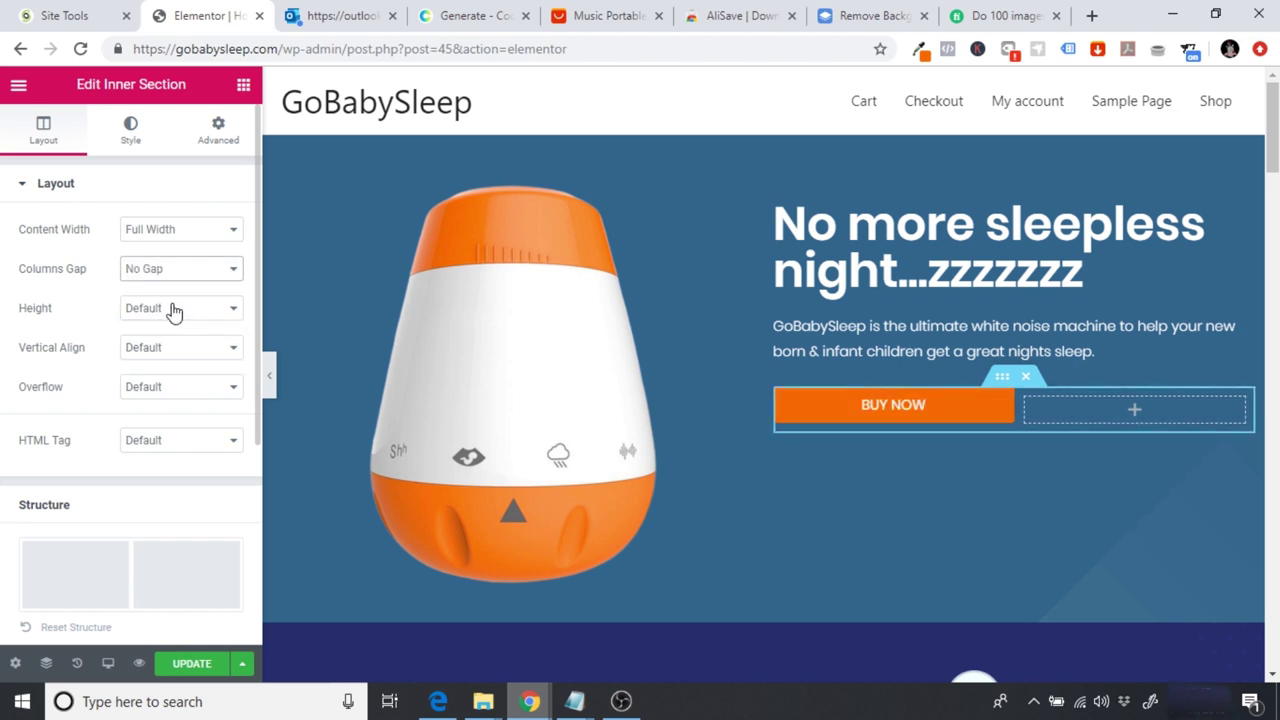
{"action": "left_click", "coordinate": [270, 380]}
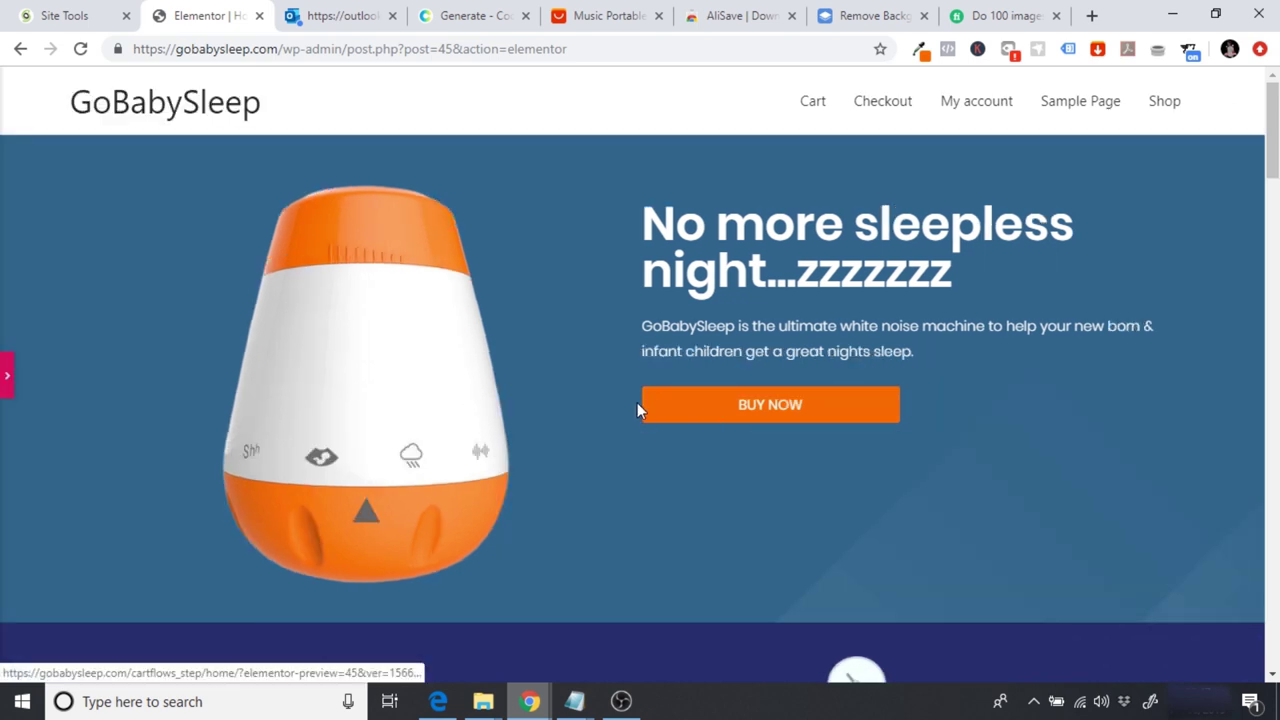
{"action": "left_click", "coordinate": [3, 372]}
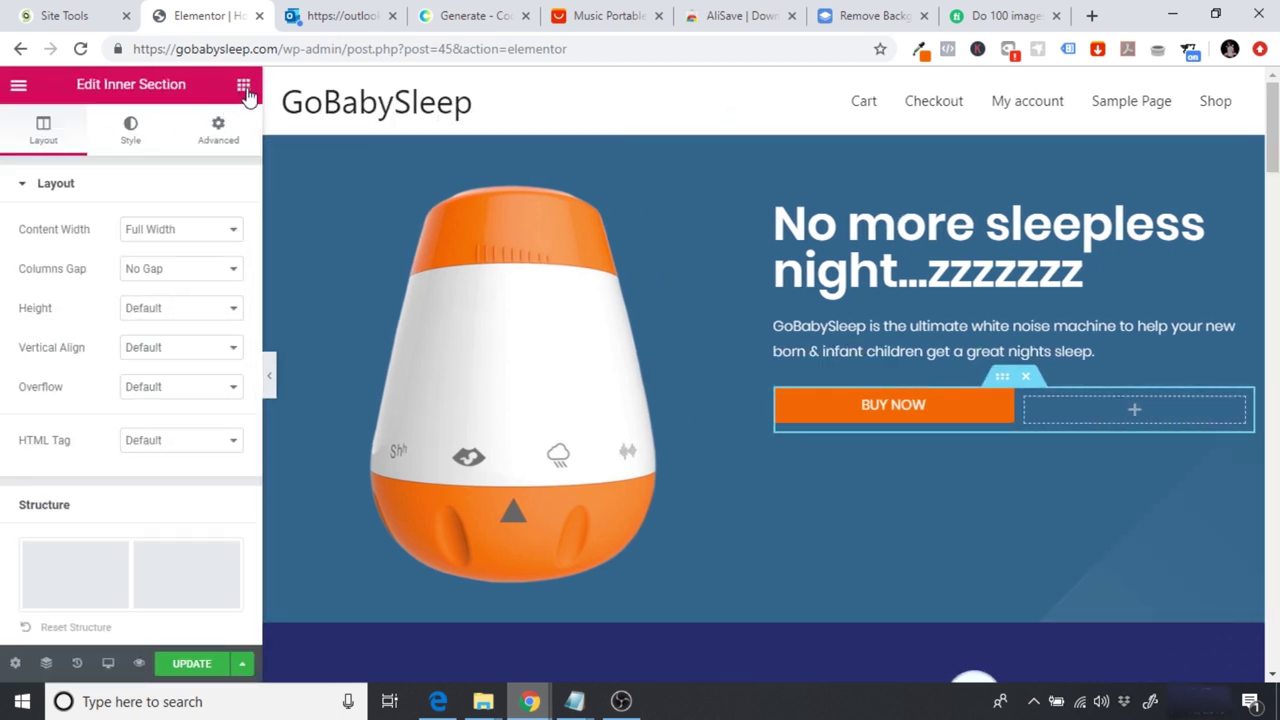
{"action": "left_click", "coordinate": [245, 88]}
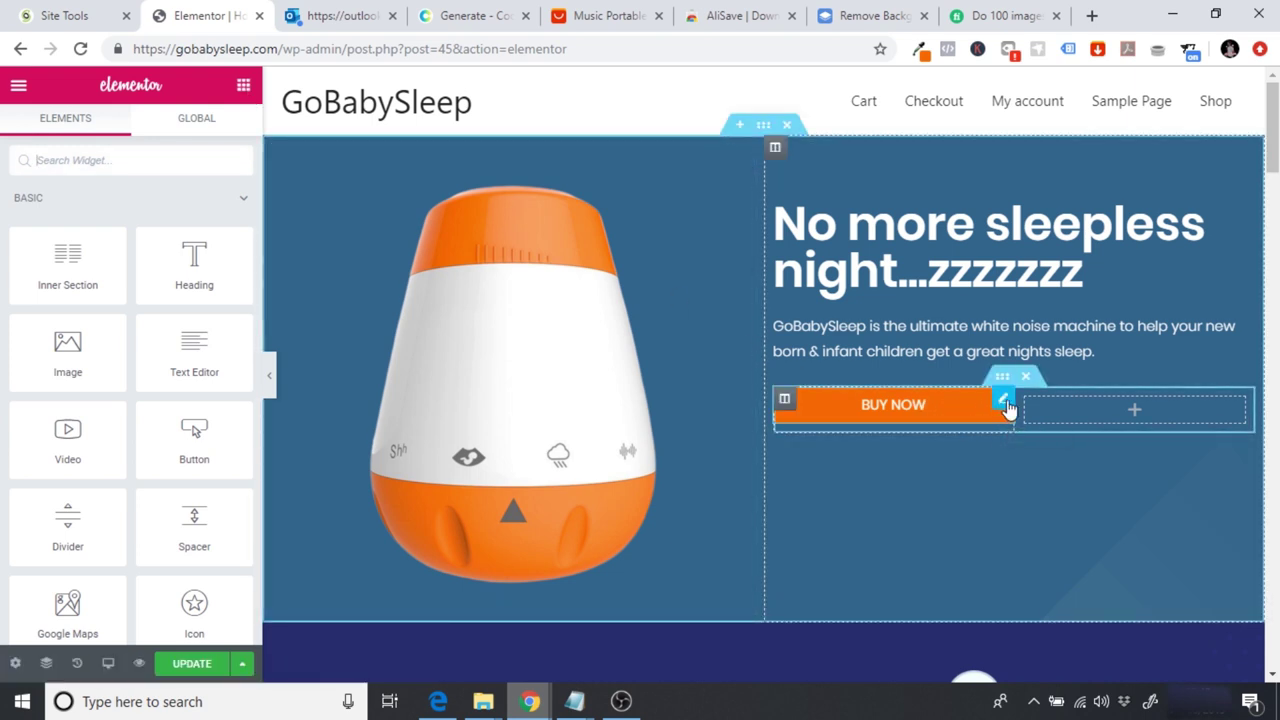
Step: Duplicate the BUY NOW button and move the copy into the empty right column
{"action": "right_click", "coordinate": [1007, 401]}
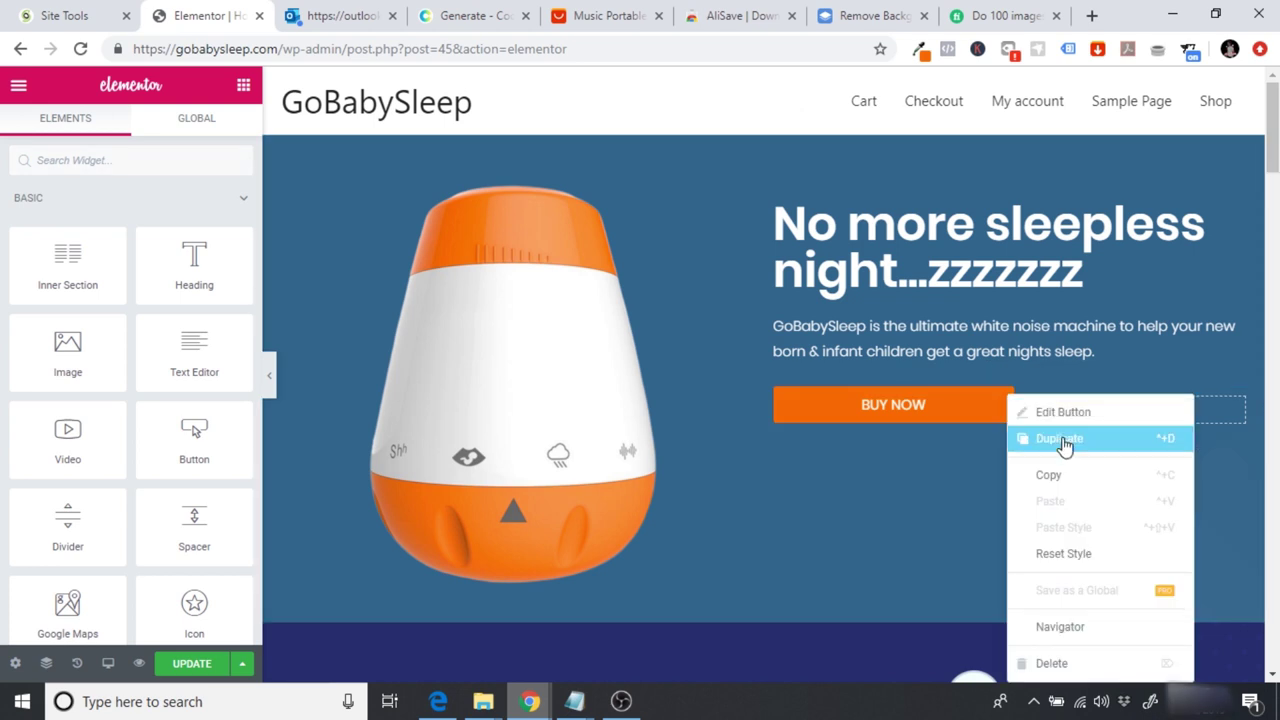
{"action": "left_click", "coordinate": [1062, 440]}
{"action": "left_click_drag", "start_coordinate": [1002, 459], "coordinate": [1117, 431]}
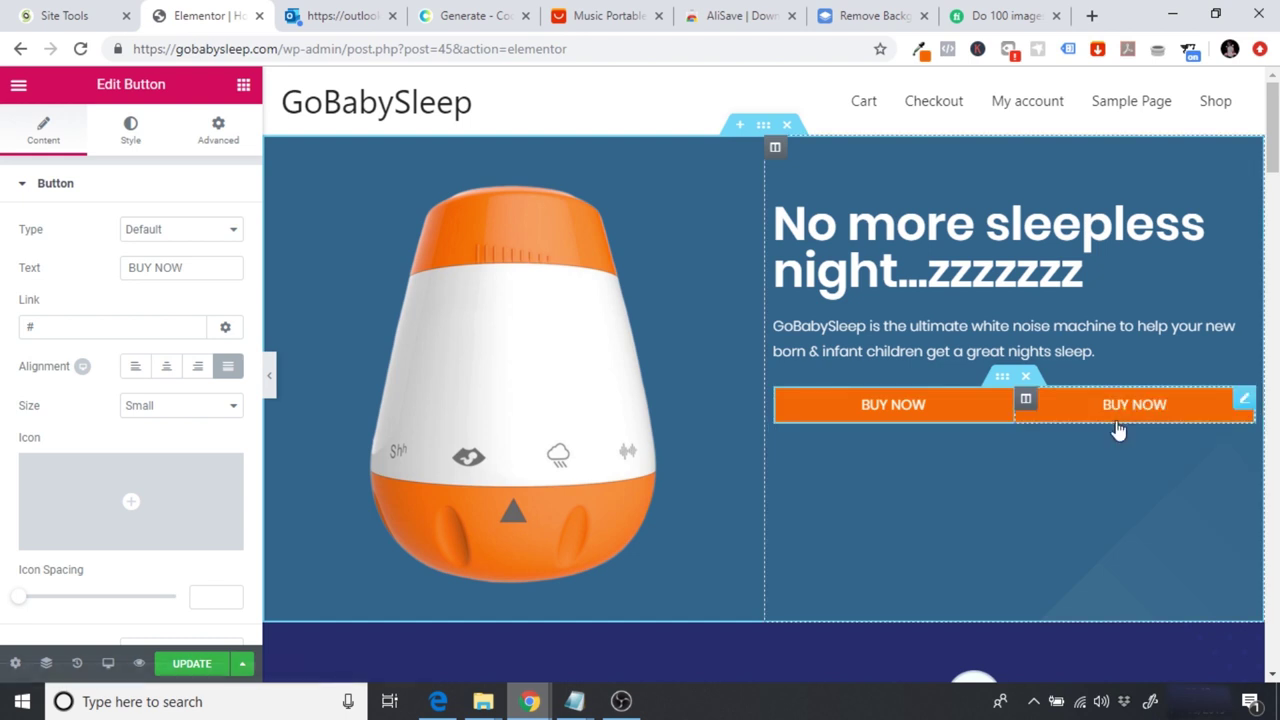
{"action": "left_click", "coordinate": [269, 376]}
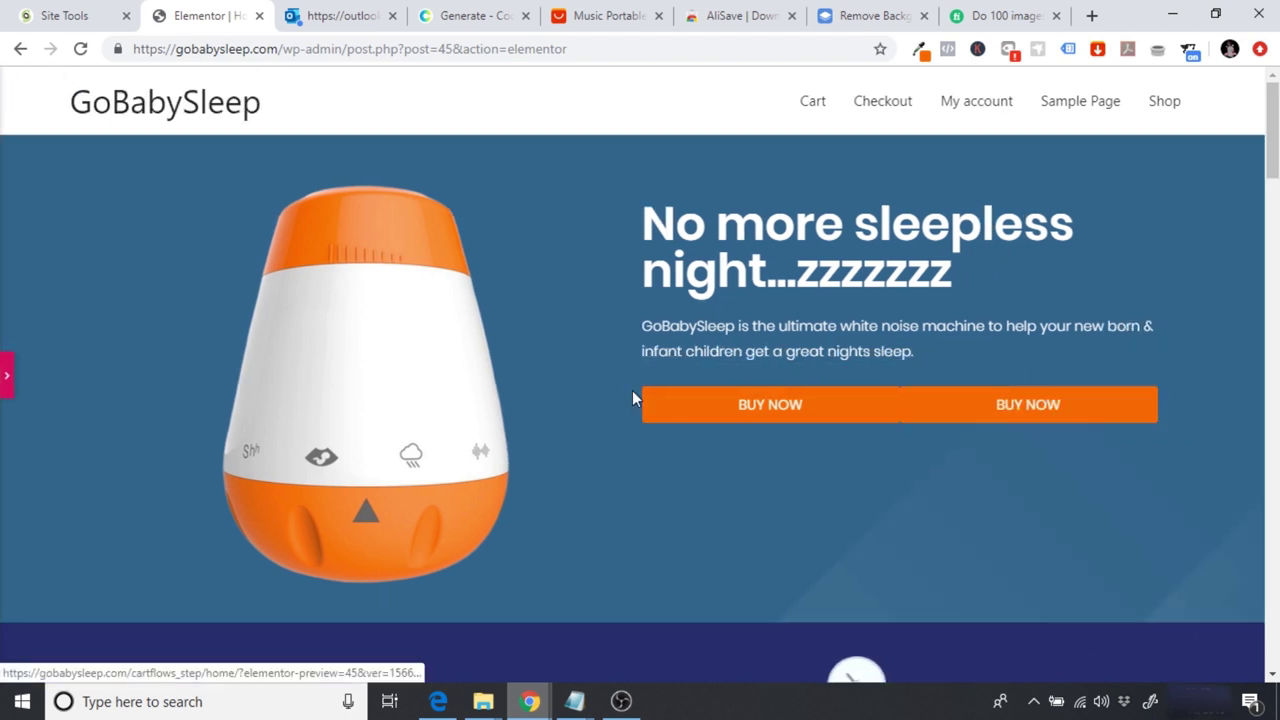
{"action": "left_click", "coordinate": [7, 381]}
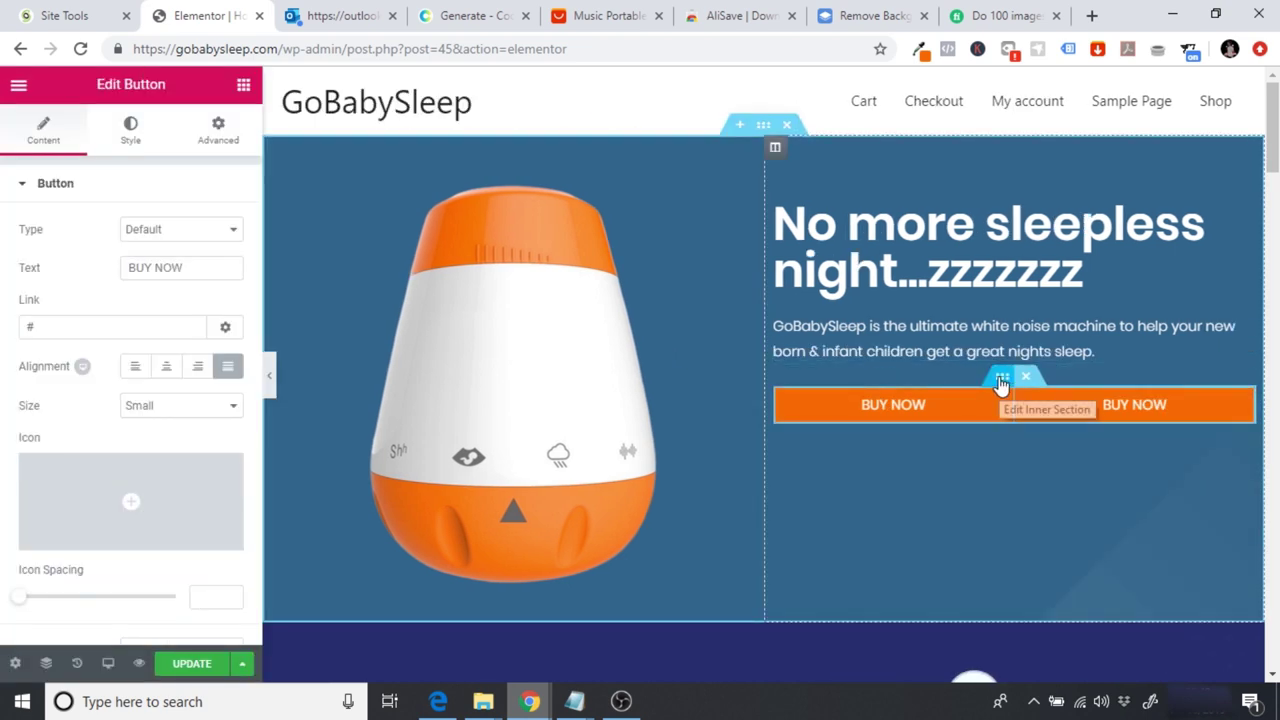
{"action": "left_click", "coordinate": [1001, 380]}
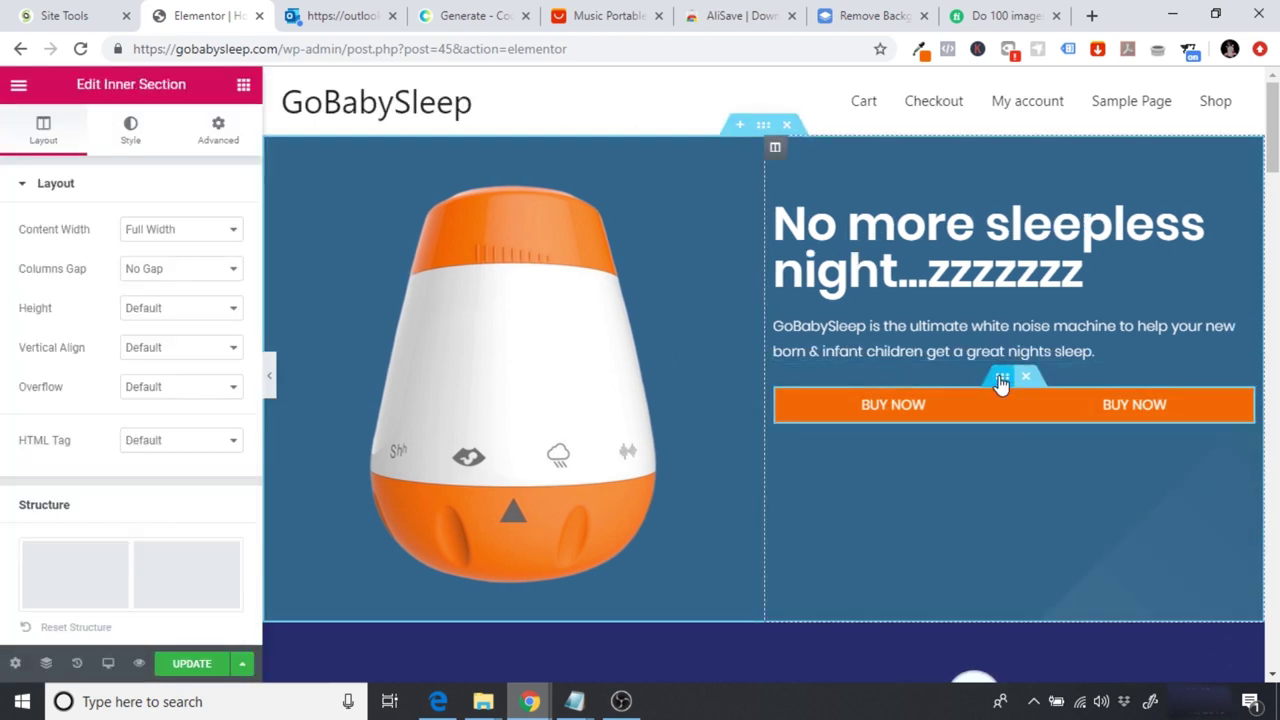
Step: Set the inner section's column gap to Narrow and preview the two buttons
{"action": "left_click", "coordinate": [208, 270]}
{"action": "left_click", "coordinate": [196, 317]}
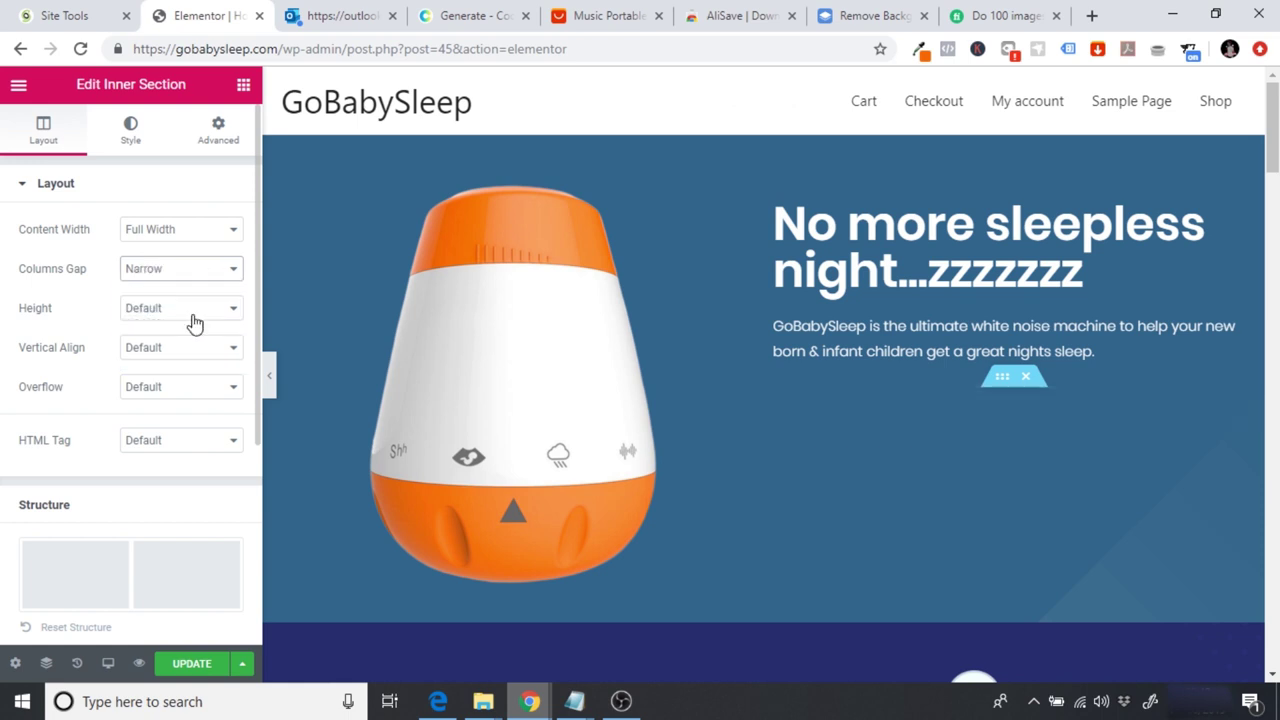
{"action": "left_click", "coordinate": [270, 379]}
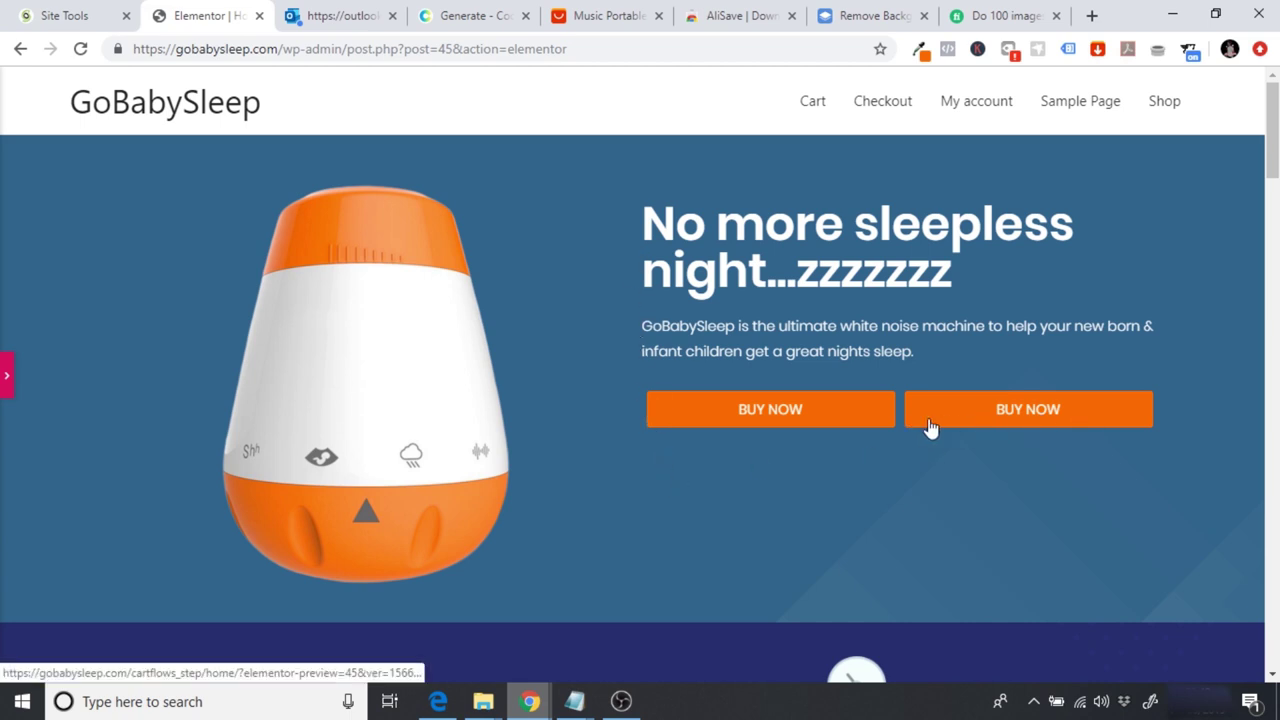
{"action": "left_click", "coordinate": [6, 376]}
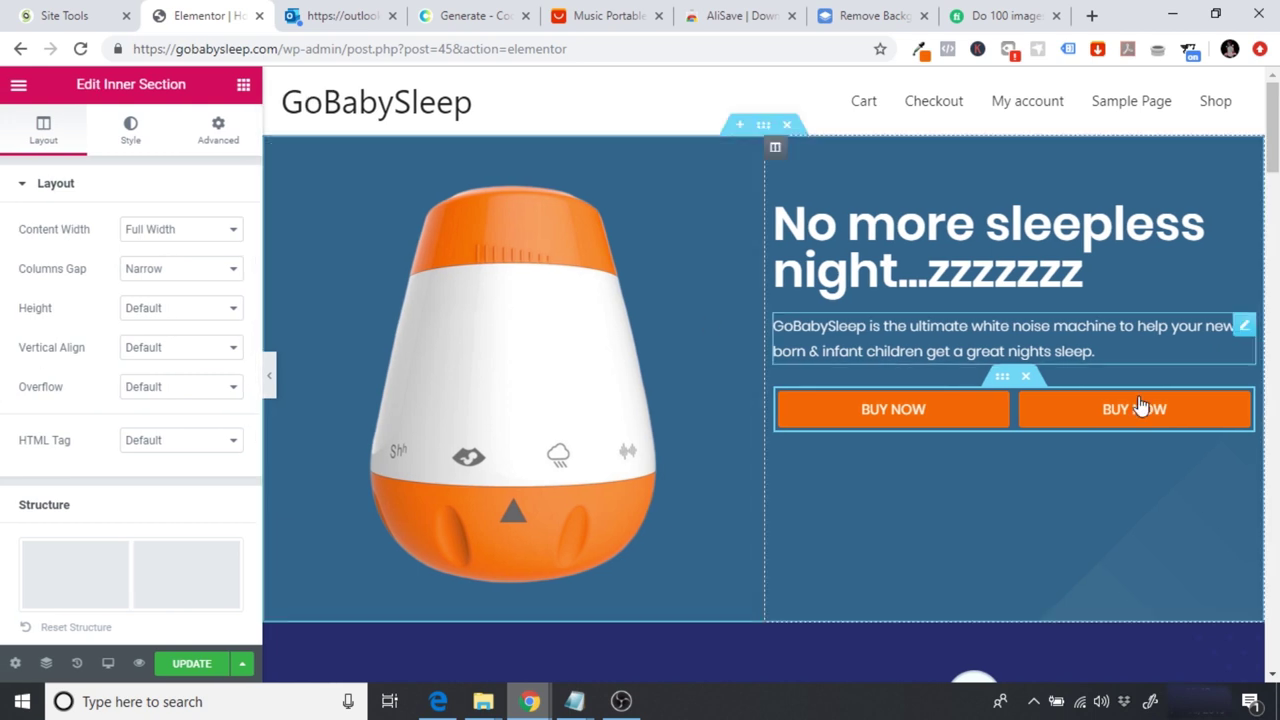
Step: Relabel the second button from BUY NOW to WATCH VIDEO
{"action": "left_click", "coordinate": [1185, 412]}
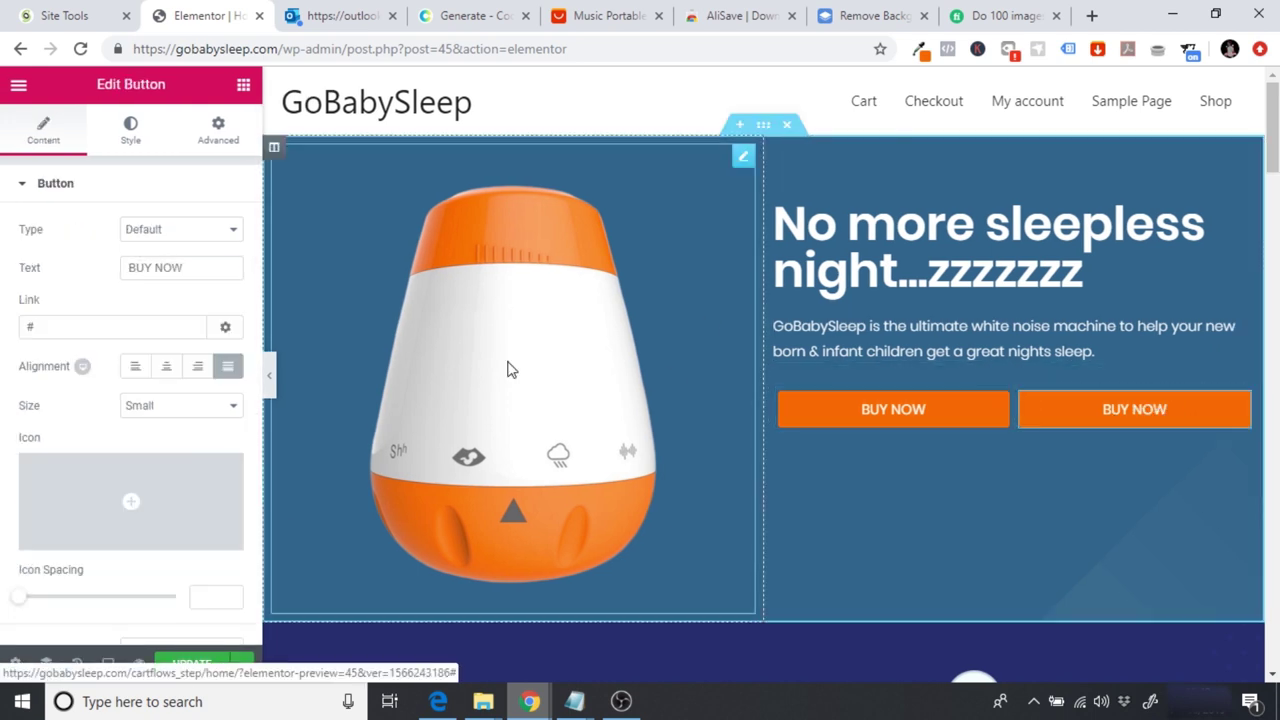
{"action": "left_click_drag", "start_coordinate": [182, 268], "coordinate": [8, 289]}
{"action": "type", "text": "WATCH "}
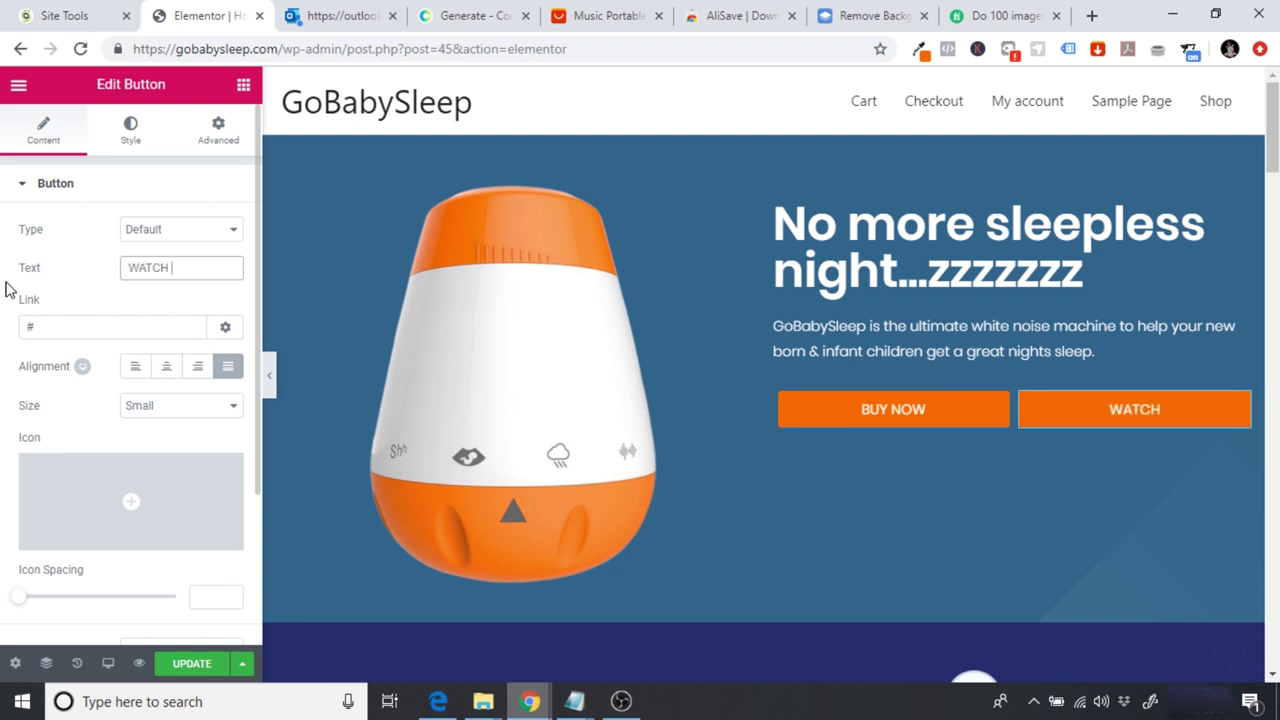
{"action": "type", "text": "VIDEO"}
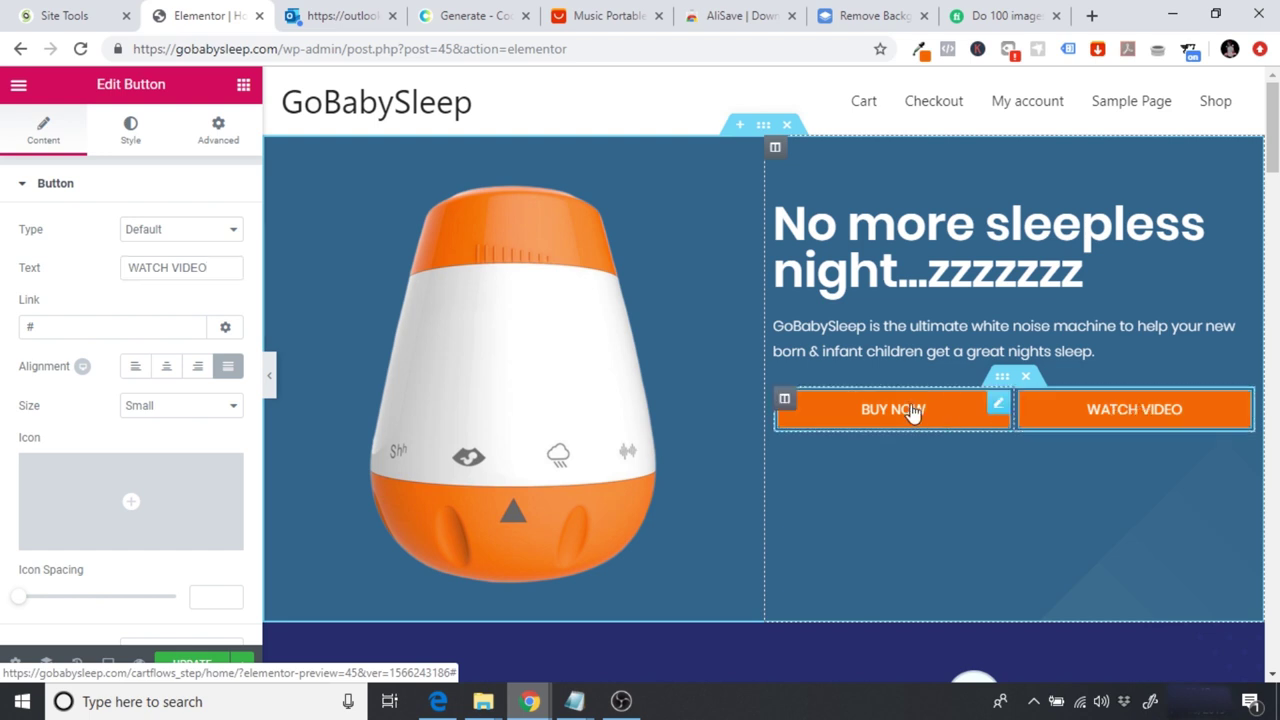
Step: Give the WATCH VIDEO button a white background and paste teal #33658A as its text colour
{"action": "left_click", "coordinate": [126, 145]}
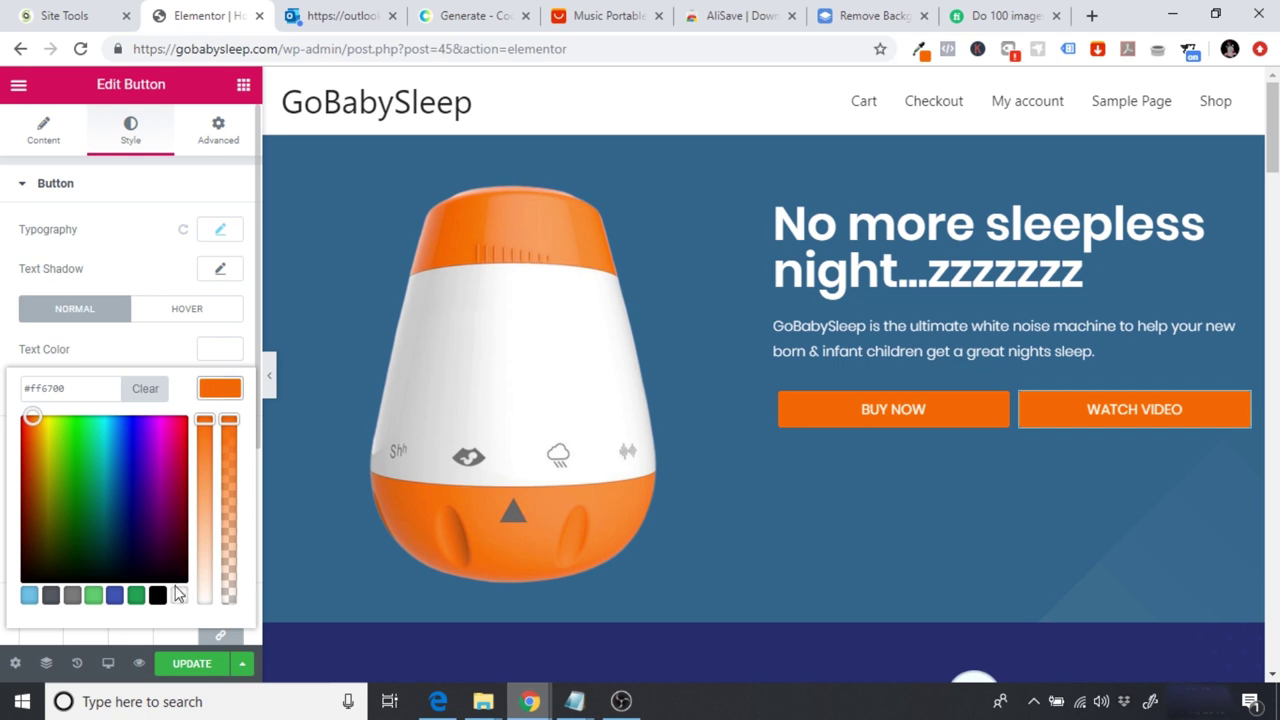
{"action": "left_click", "coordinate": [177, 592]}
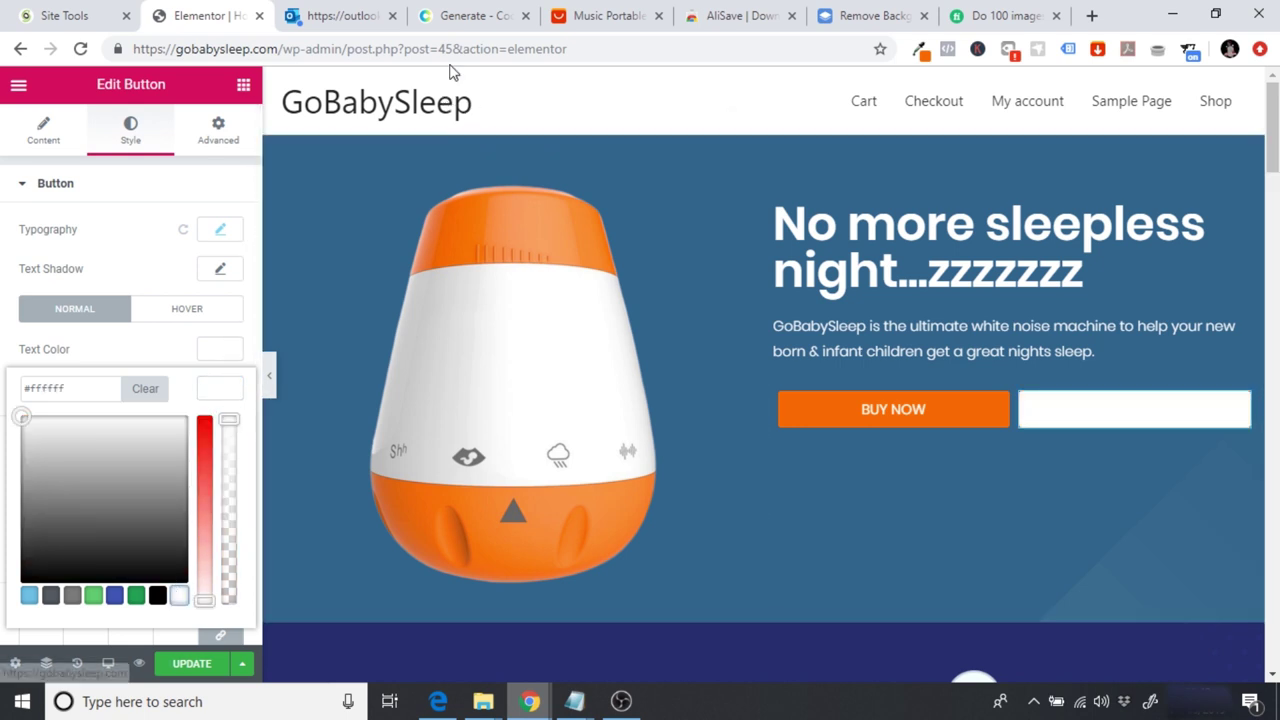
{"action": "left_click", "coordinate": [465, 18]}
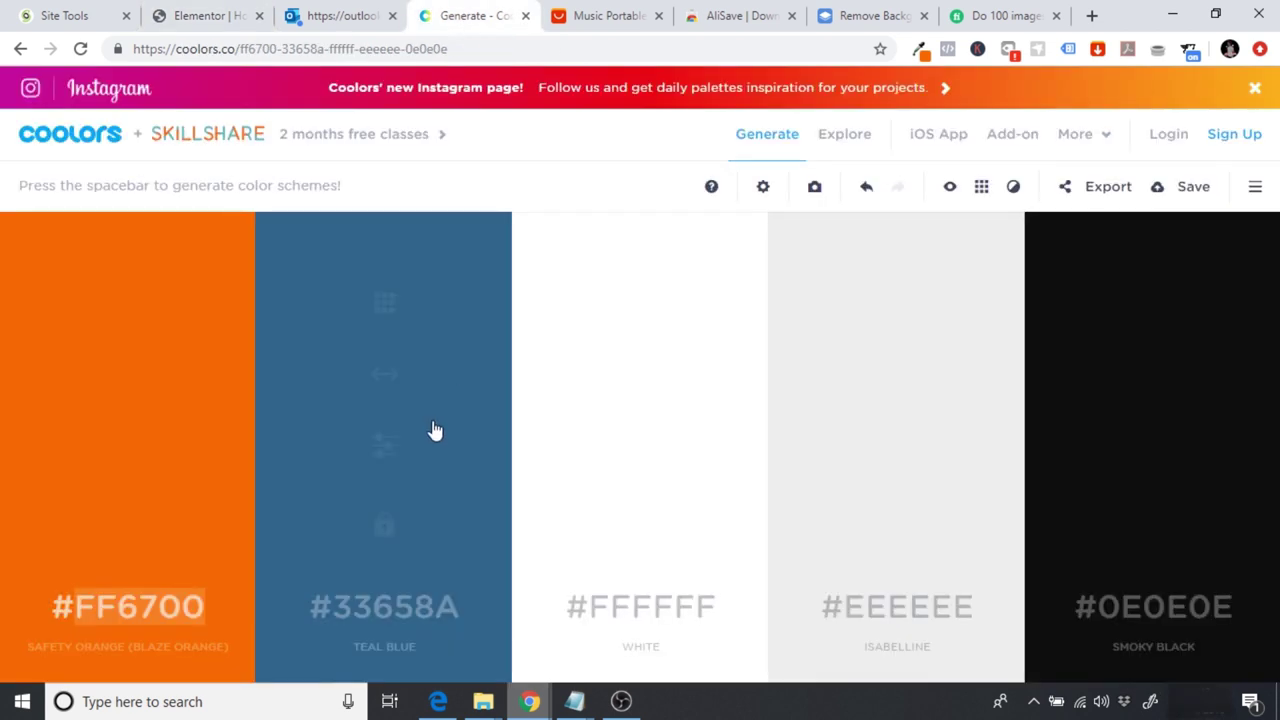
{"action": "left_click", "coordinate": [380, 610]}
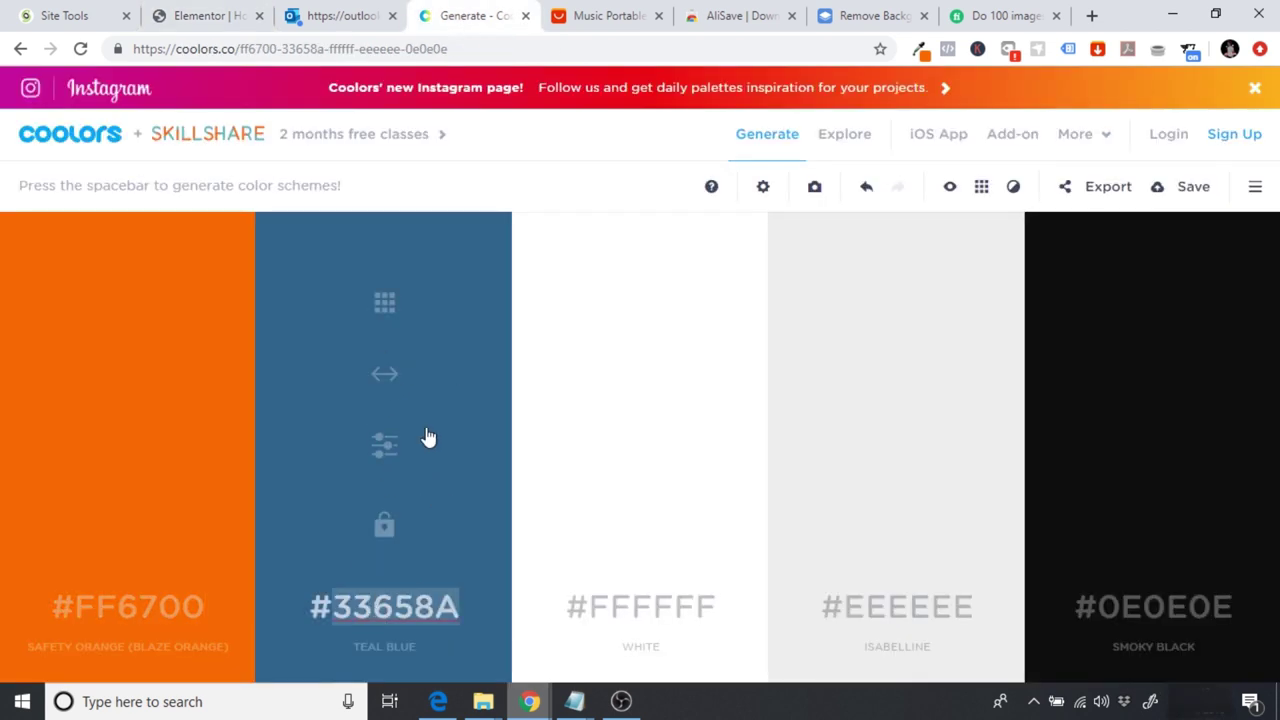
{"action": "left_click", "coordinate": [193, 12]}
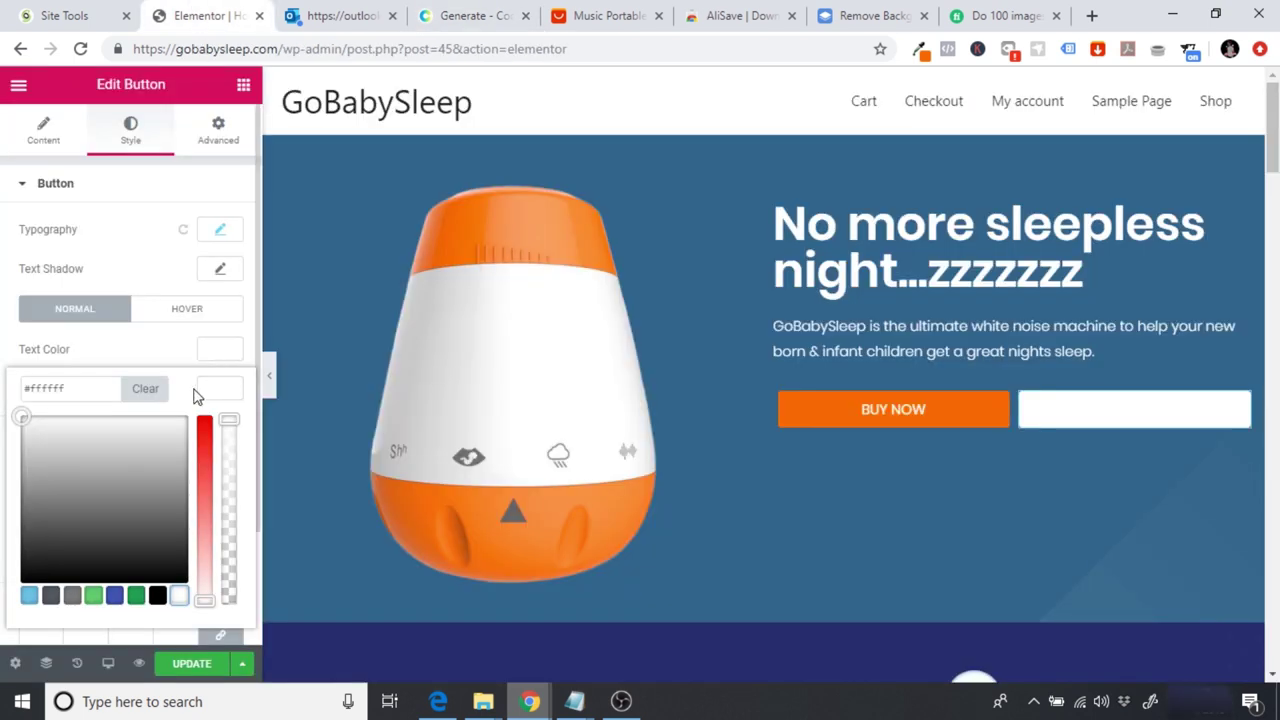
{"action": "left_click", "coordinate": [219, 350]}
{"action": "left_click", "coordinate": [88, 354]}
{"action": "left_click", "coordinate": [147, 272]}
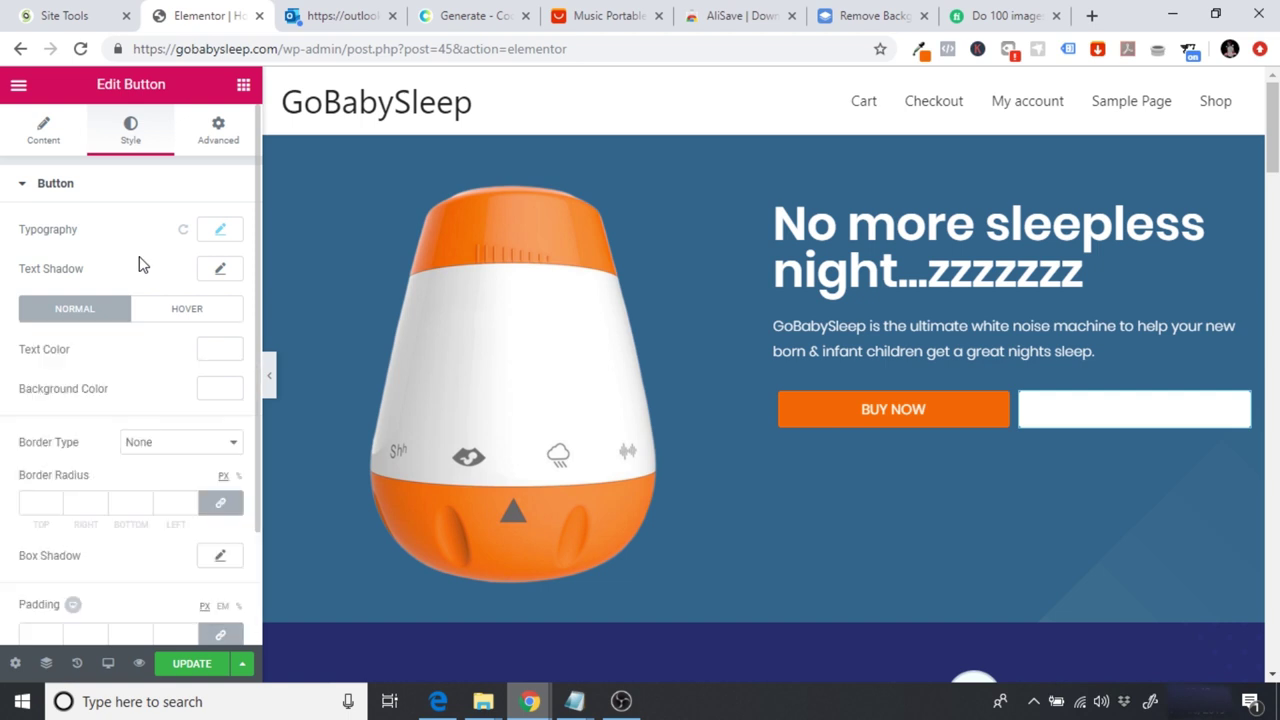
{"action": "left_click", "coordinate": [219, 350]}
{"action": "left_click_drag", "start_coordinate": [86, 357], "coordinate": [43, 356]}
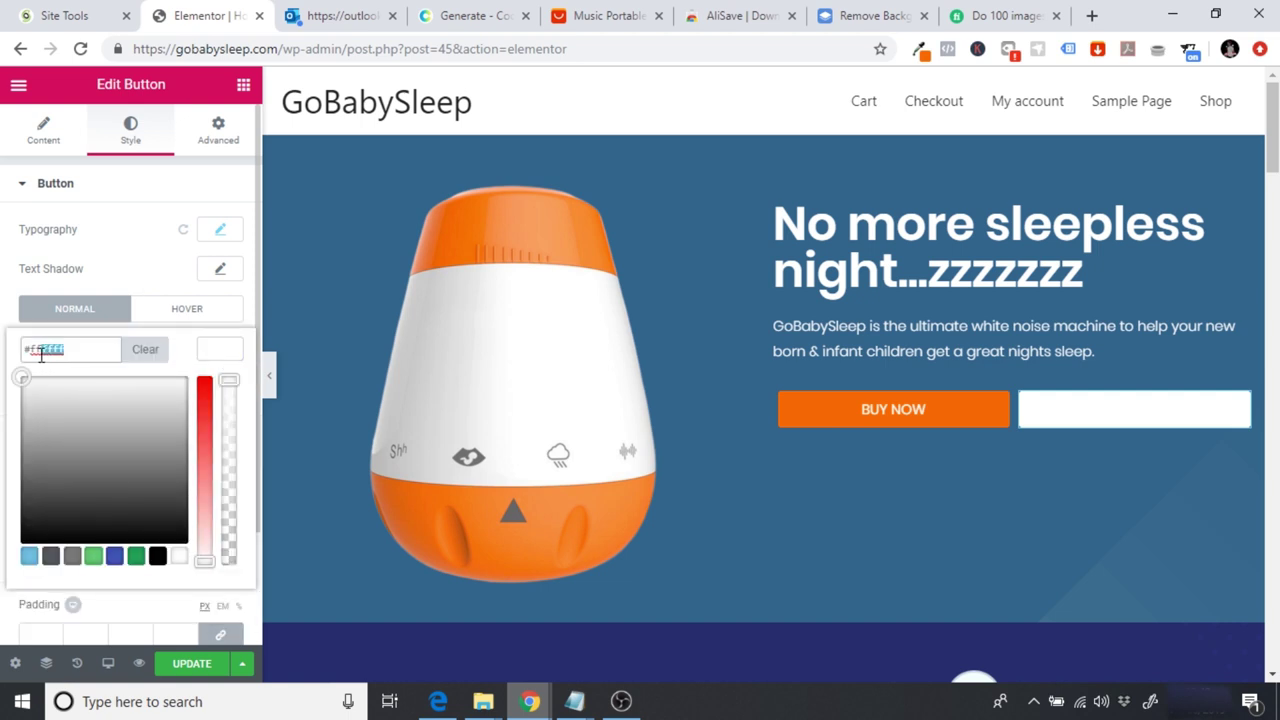
{"action": "type", "text": "#33658a"}
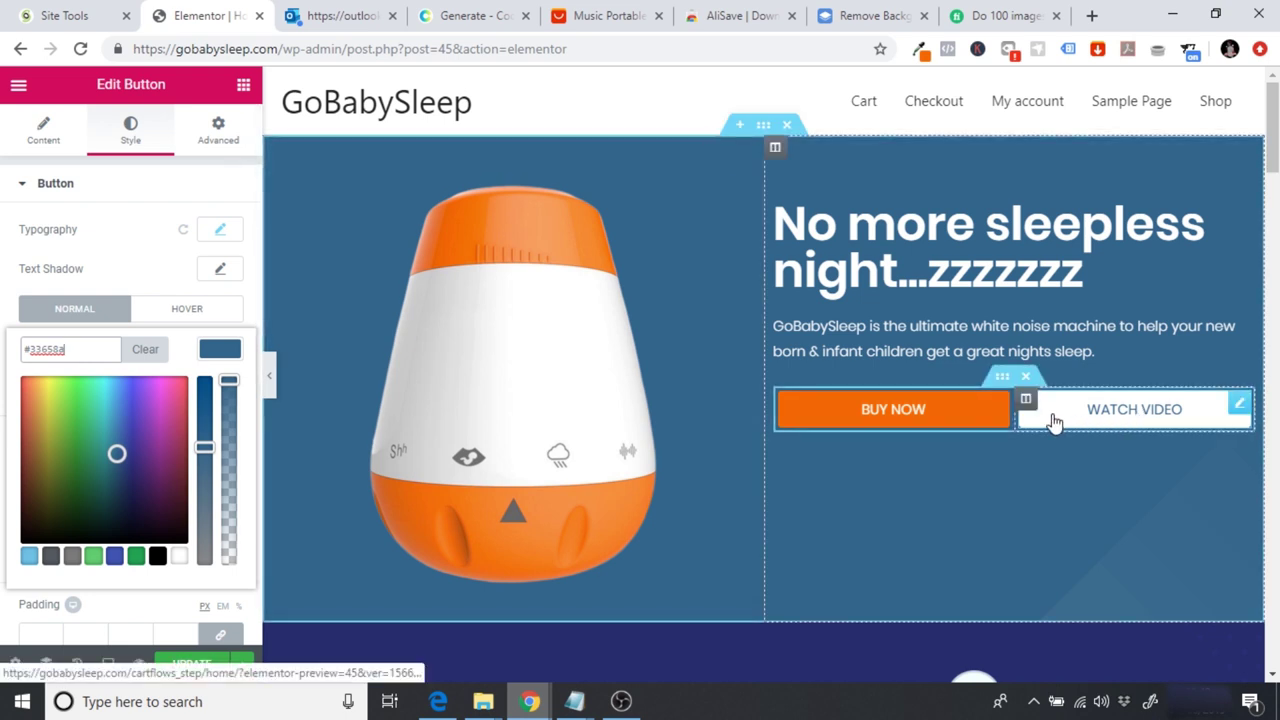
Step: Change the button's text colour to near-black #0e0e0e from Coolors and preview the page
{"action": "left_click", "coordinate": [452, 8]}
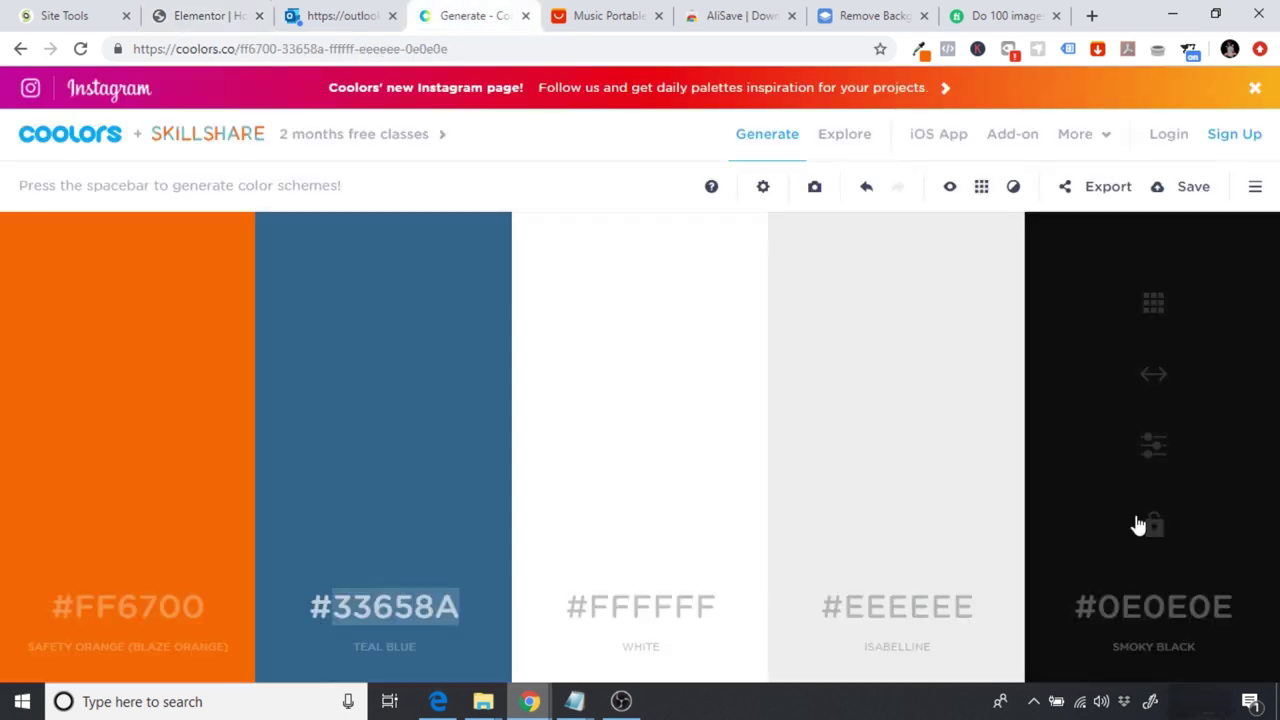
{"action": "double_click", "coordinate": [1177, 615]}
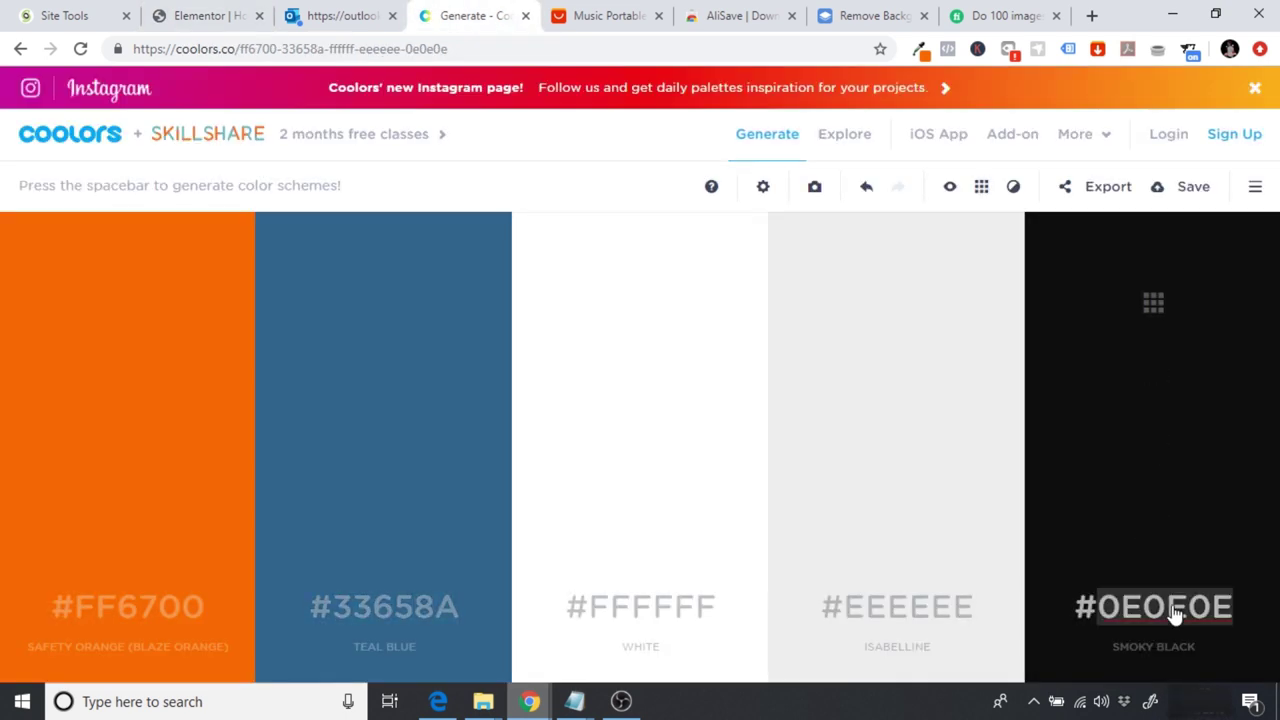
{"action": "left_click", "coordinate": [228, 12]}
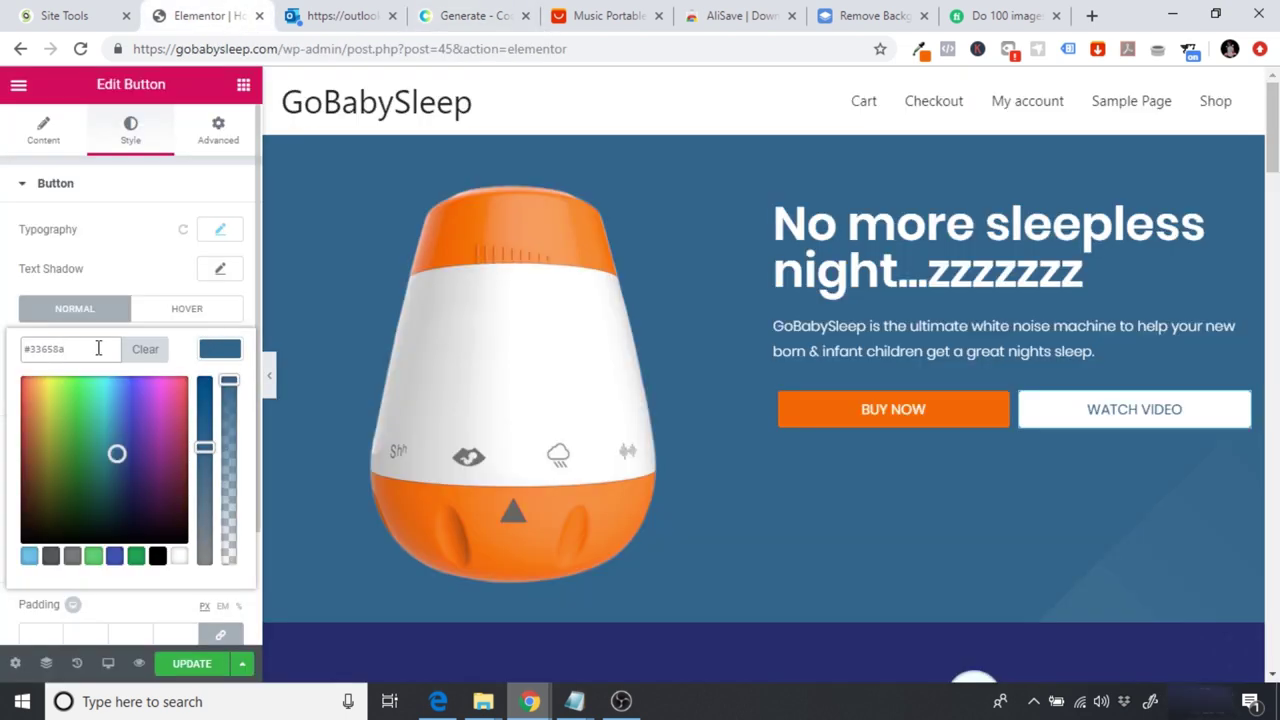
{"action": "left_click", "coordinate": [2, 372]}
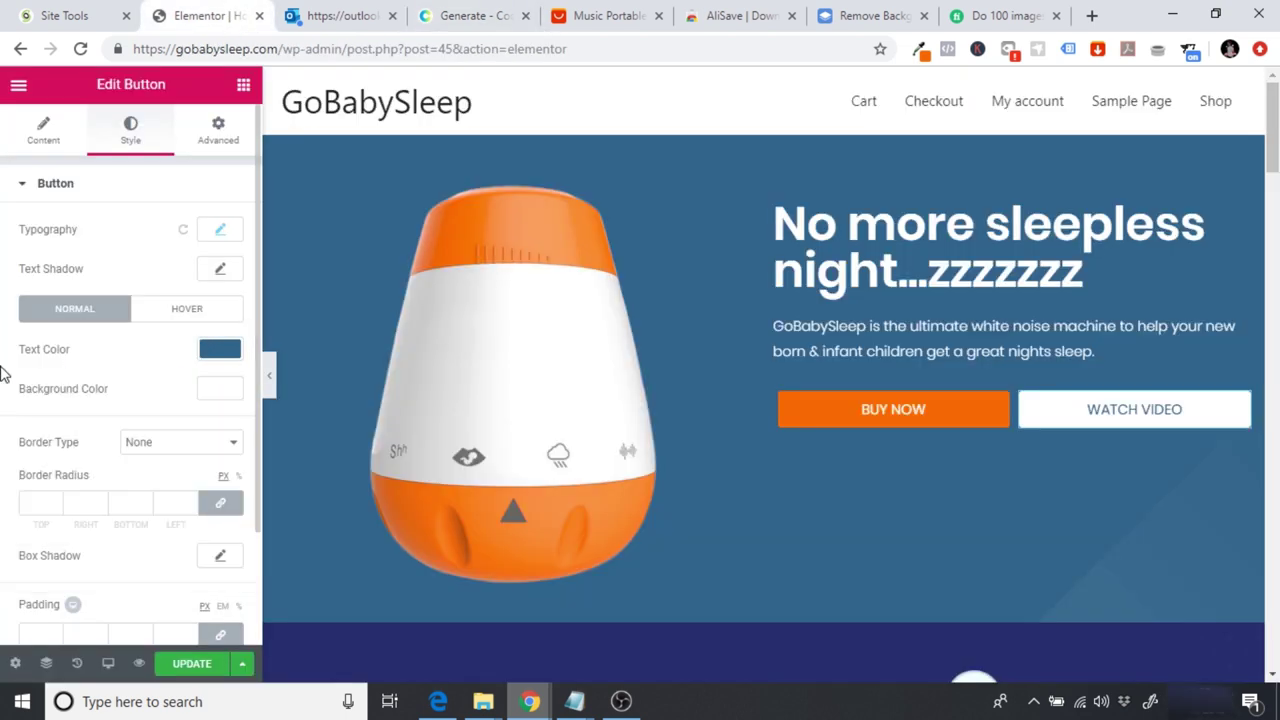
{"action": "left_click", "coordinate": [219, 350]}
{"action": "left_click_drag", "start_coordinate": [77, 354], "coordinate": [9, 357]}
{"action": "type", "text": "#0e0e0d"}
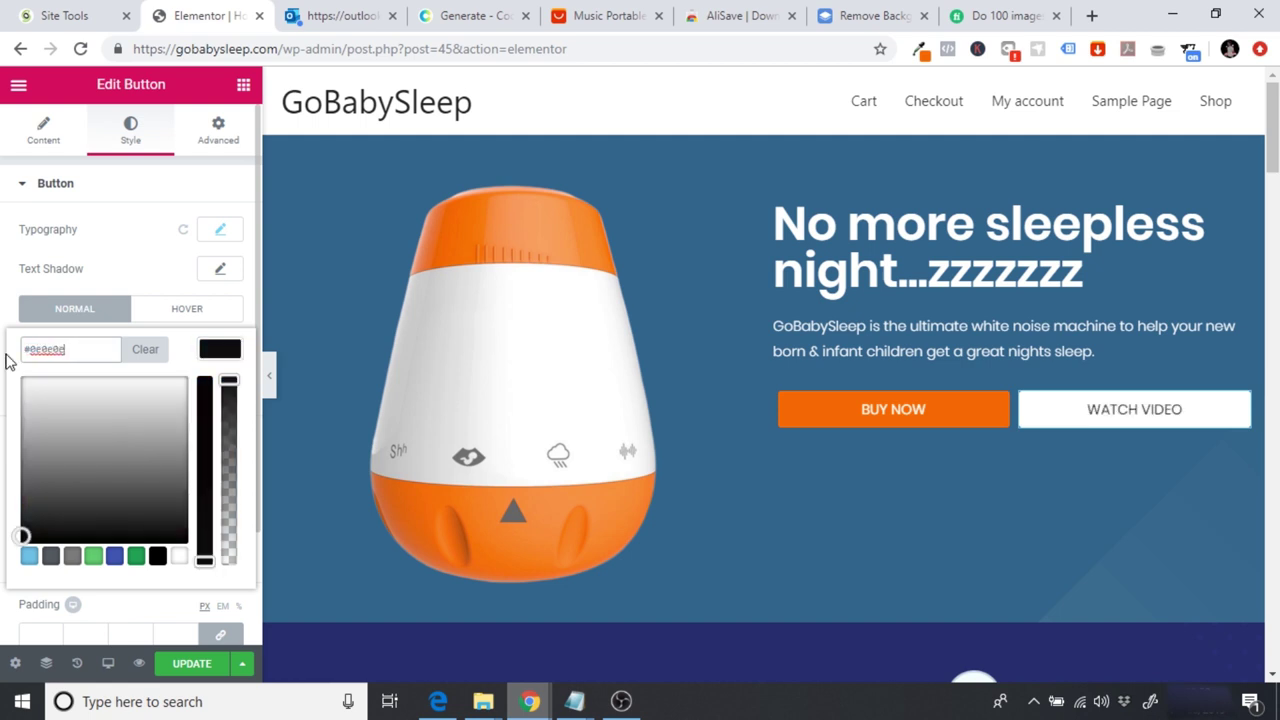
{"action": "left_click", "coordinate": [270, 380]}
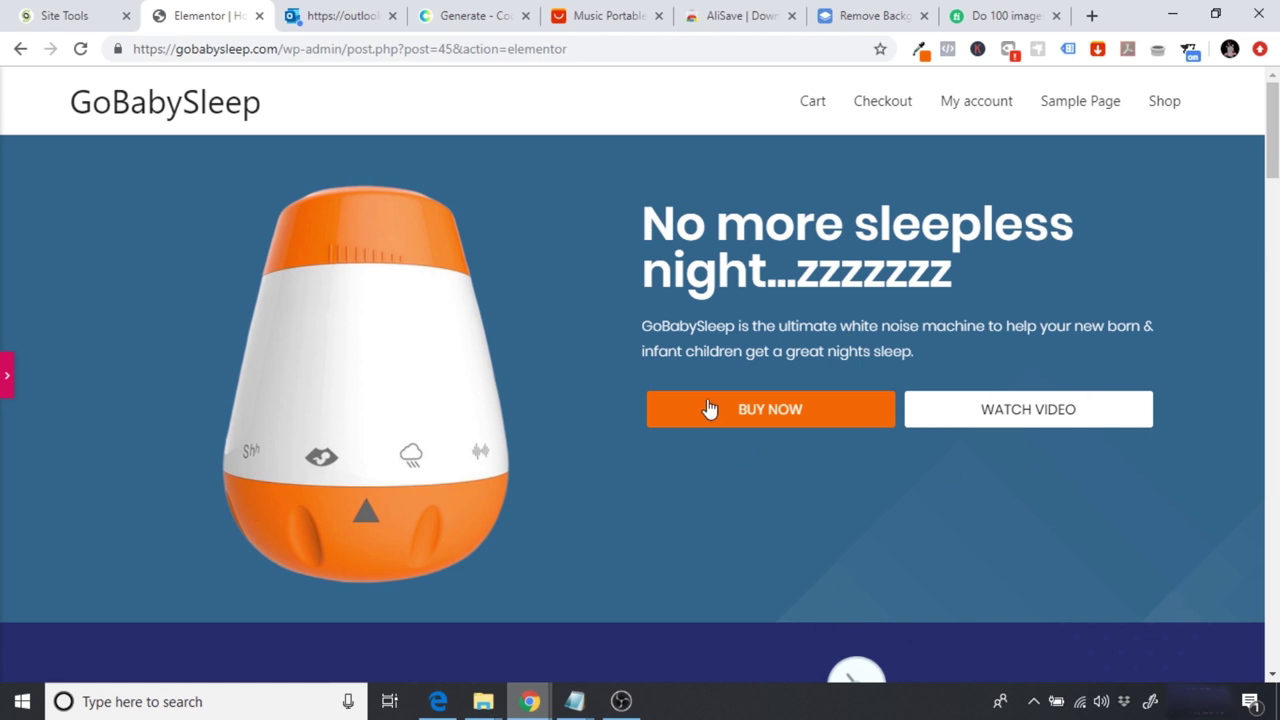
Step: Highlight the hero heading and paragraph while discussing them, then restore the editing panel
{"action": "left_click_drag", "start_coordinate": [640, 235], "coordinate": [1065, 248]}
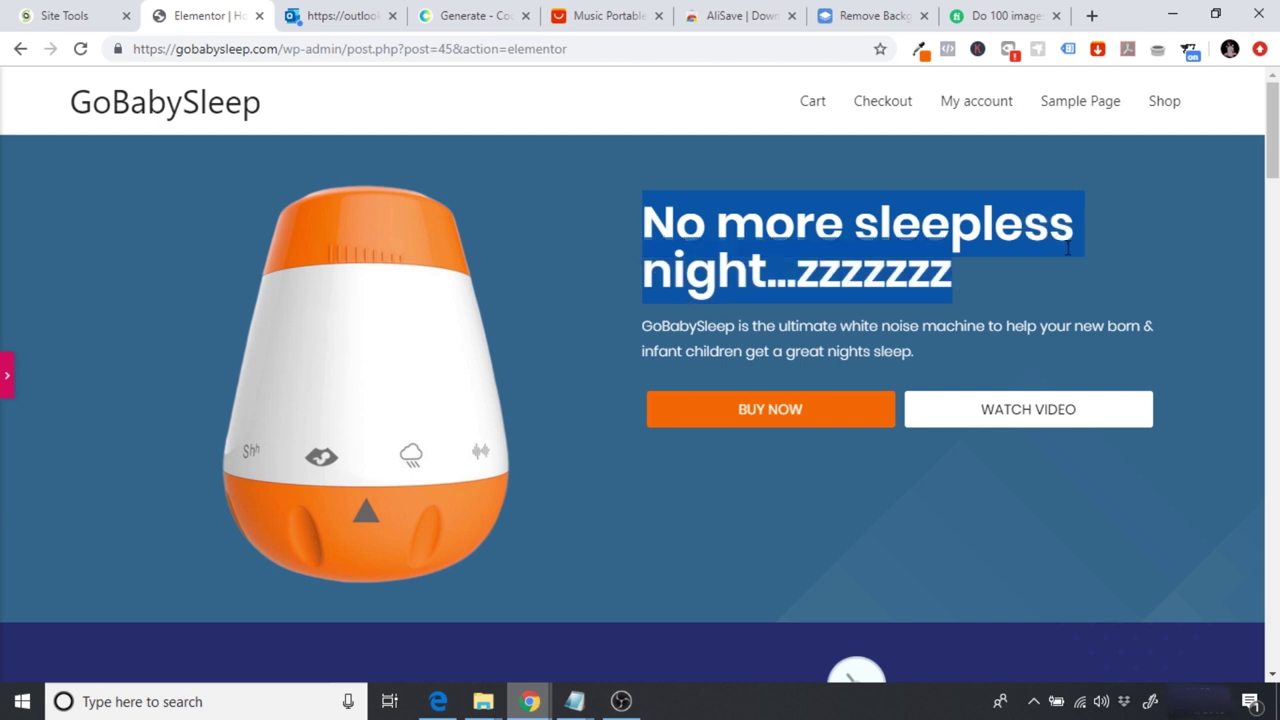
{"action": "left_click", "coordinate": [670, 336]}
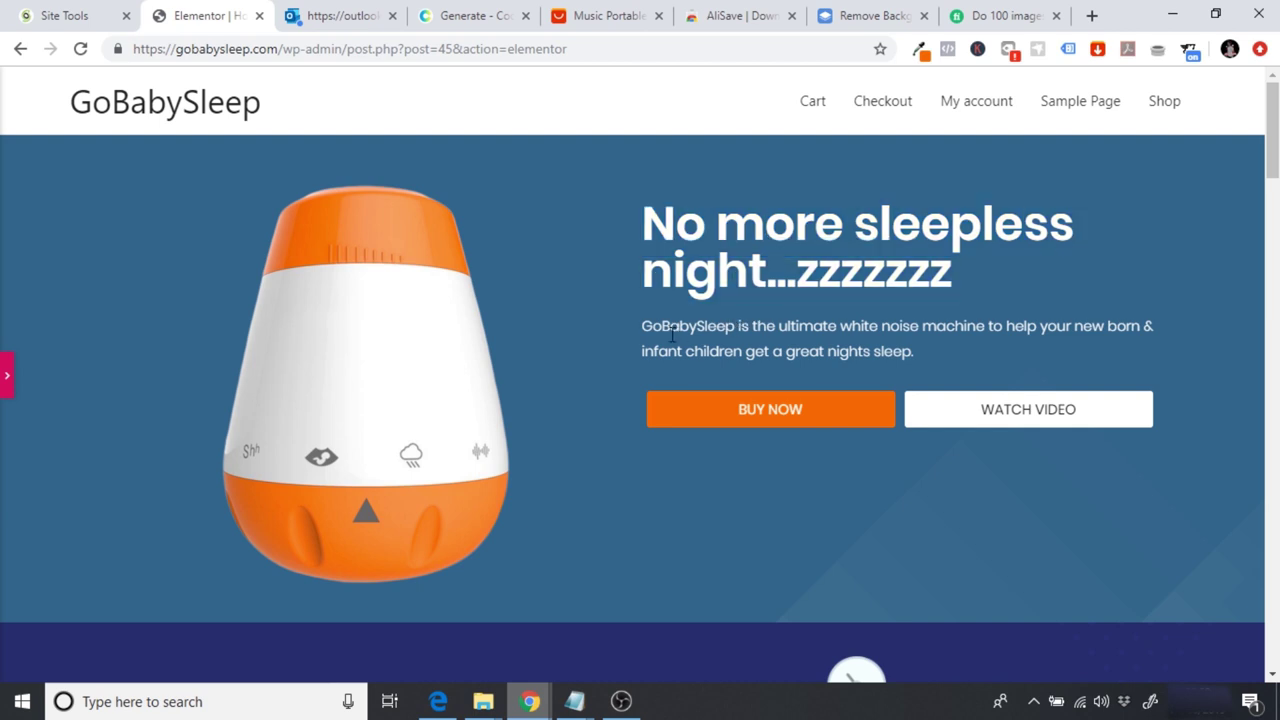
{"action": "left_click_drag", "start_coordinate": [639, 328], "coordinate": [997, 355]}
{"action": "left_click", "coordinate": [949, 354]}
{"action": "left_click_drag", "start_coordinate": [966, 369], "coordinate": [724, 325]}
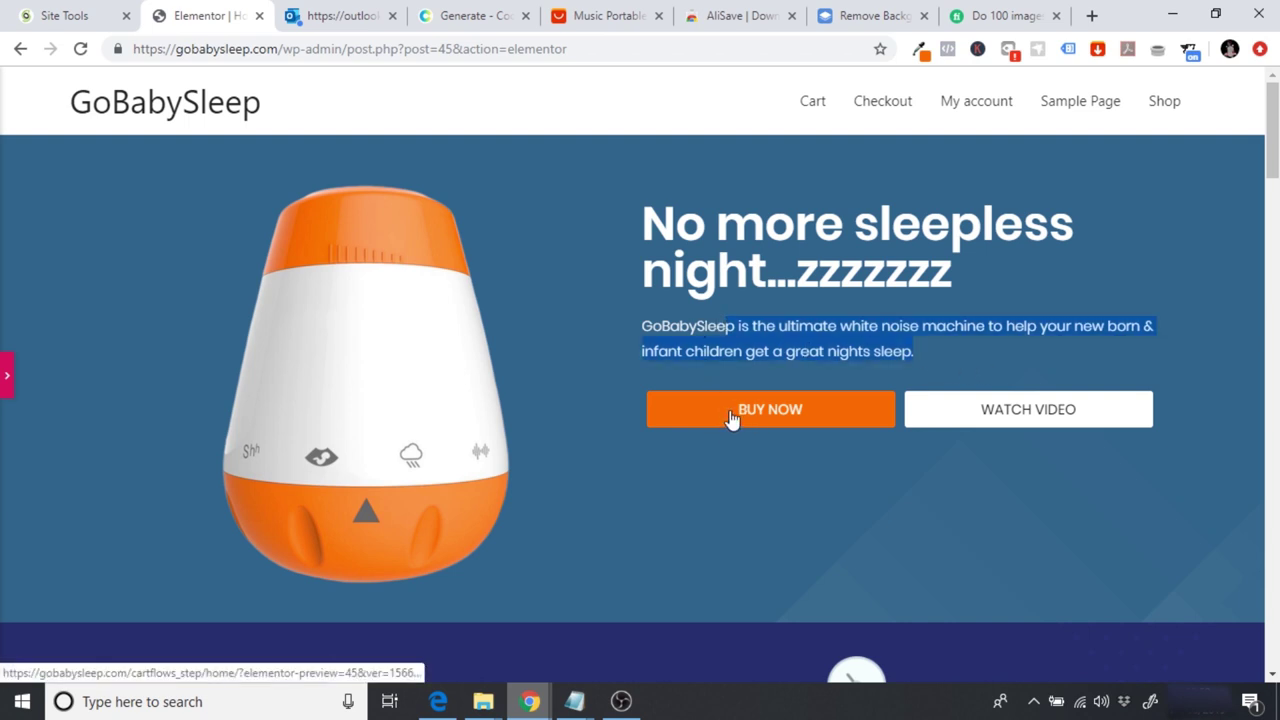
{"action": "left_click", "coordinate": [735, 511]}
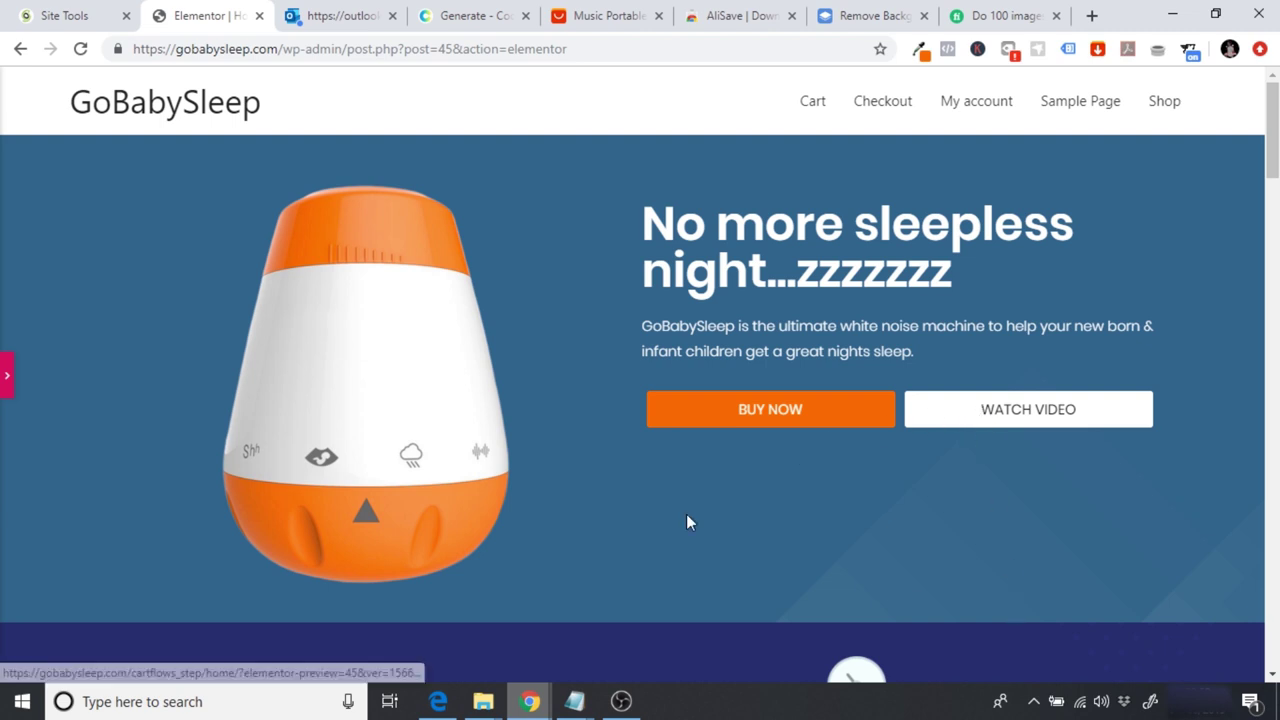
{"action": "left_click", "coordinate": [4, 384]}
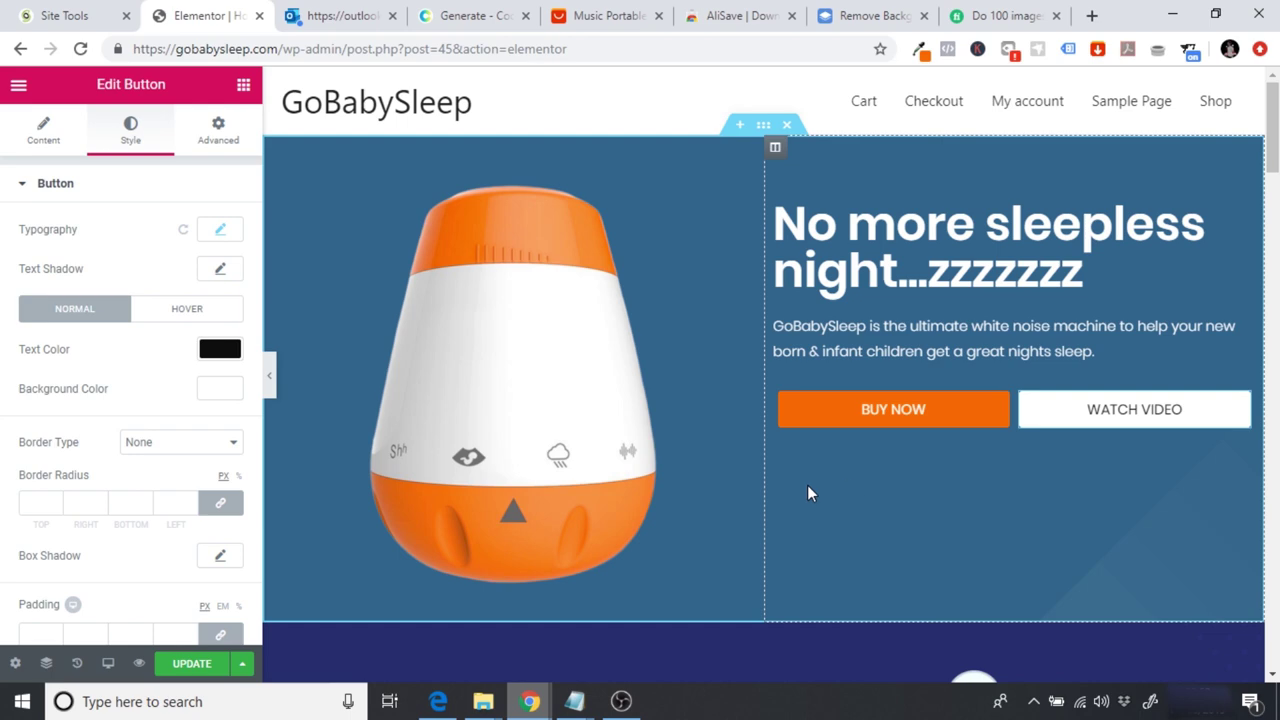
Step: Delete the 'An Engaging Main Headline Here!' section so Our Features follows the hero
{"action": "scroll", "coordinate": [770, 375], "scroll_direction": "down", "scroll_amount": 6}
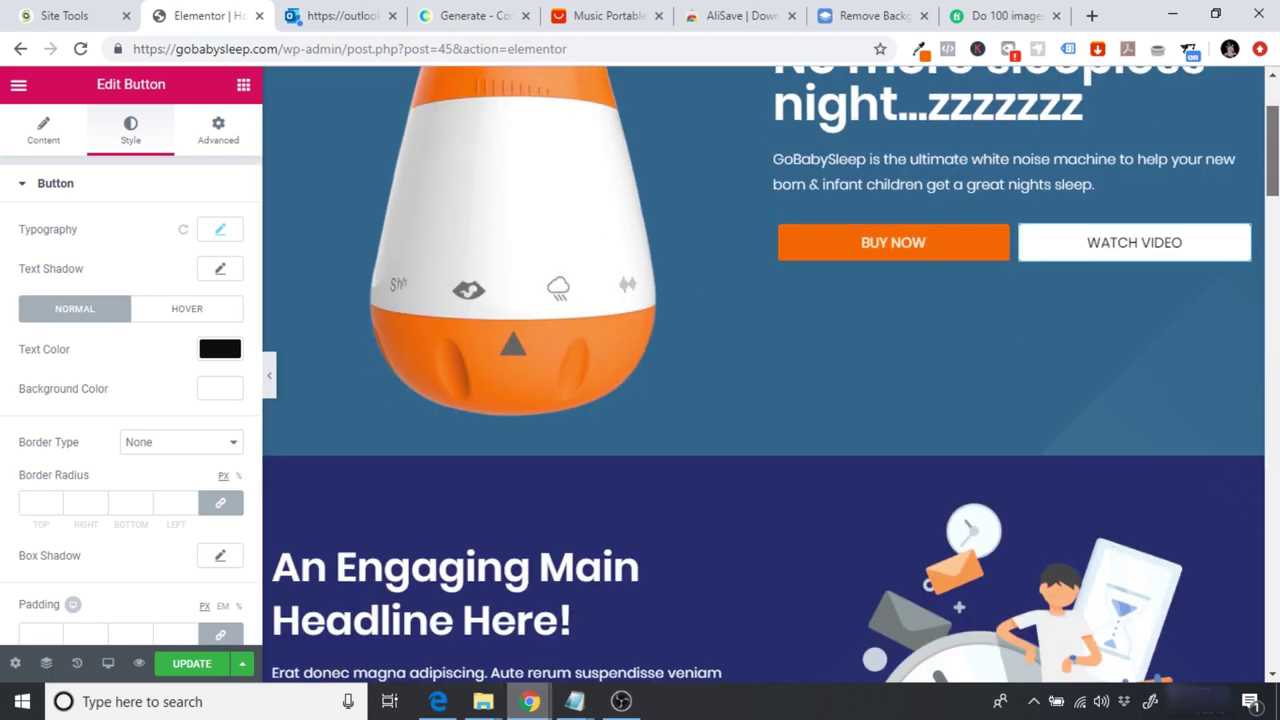
{"action": "scroll", "coordinate": [854, 286], "scroll_direction": "up", "scroll_amount": 2}
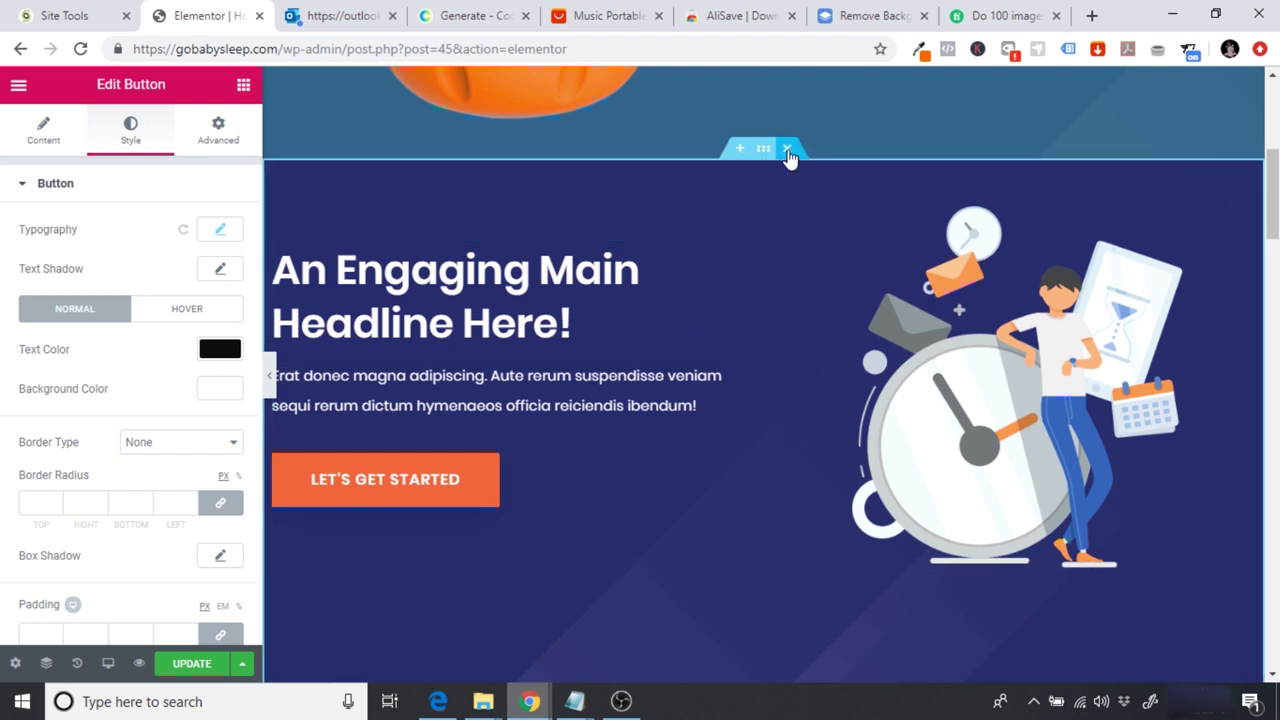
{"action": "left_click", "coordinate": [788, 150]}
Step: Open the hero section's Style settings with its background overlay options
{"action": "left_click_drag", "start_coordinate": [1274, 245], "coordinate": [1275, 161]}
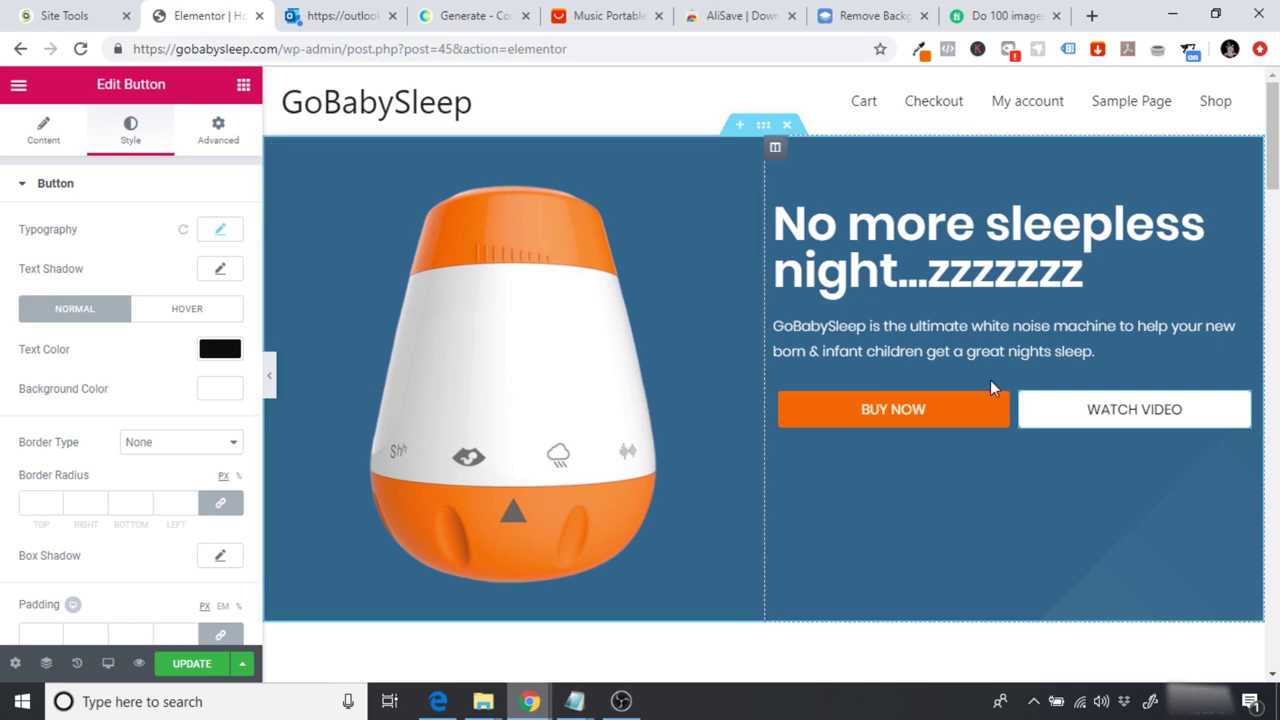
{"action": "left_click_drag", "start_coordinate": [1273, 140], "coordinate": [1273, 220]}
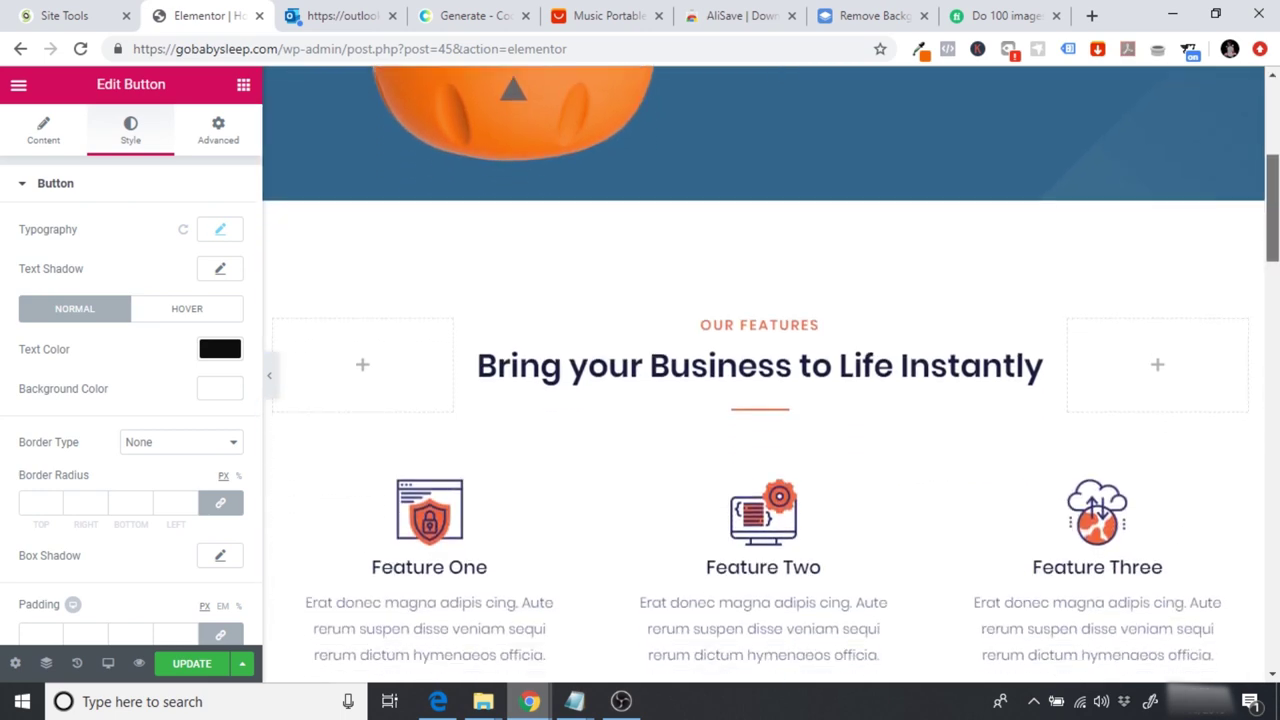
{"action": "scroll", "coordinate": [918, 561], "scroll_direction": "up", "scroll_amount": 5}
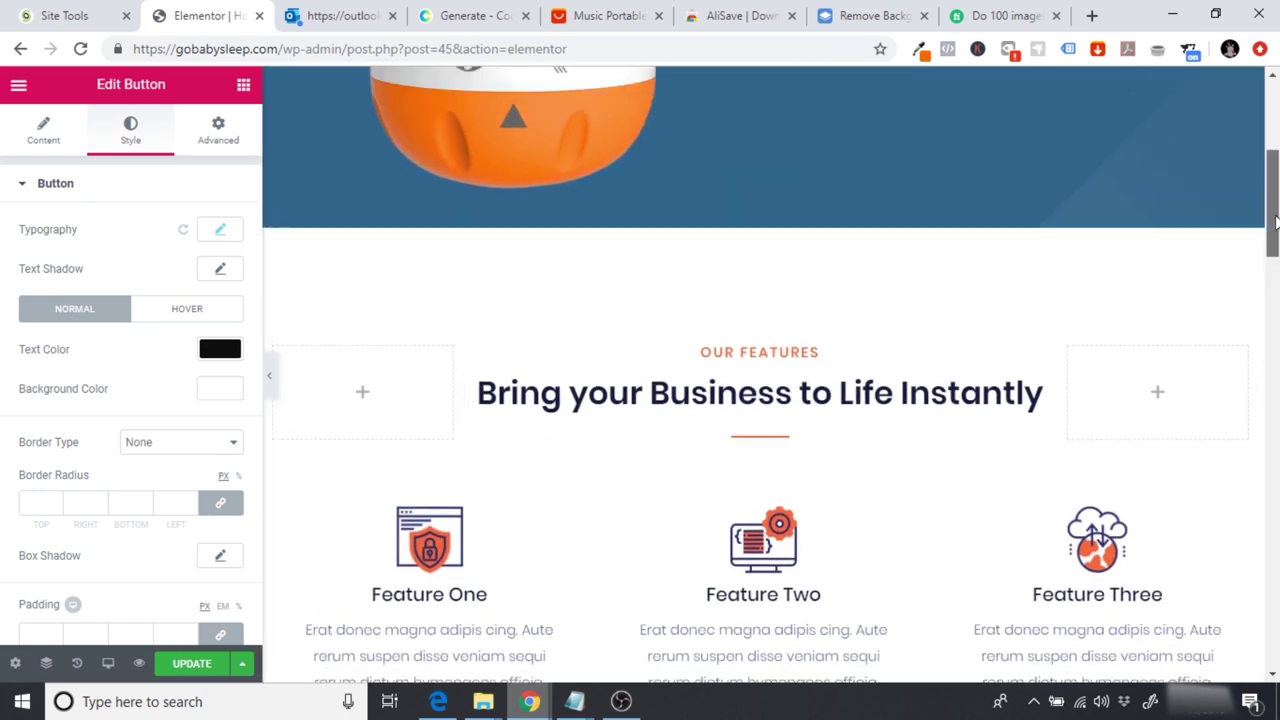
{"action": "left_click", "coordinate": [763, 124]}
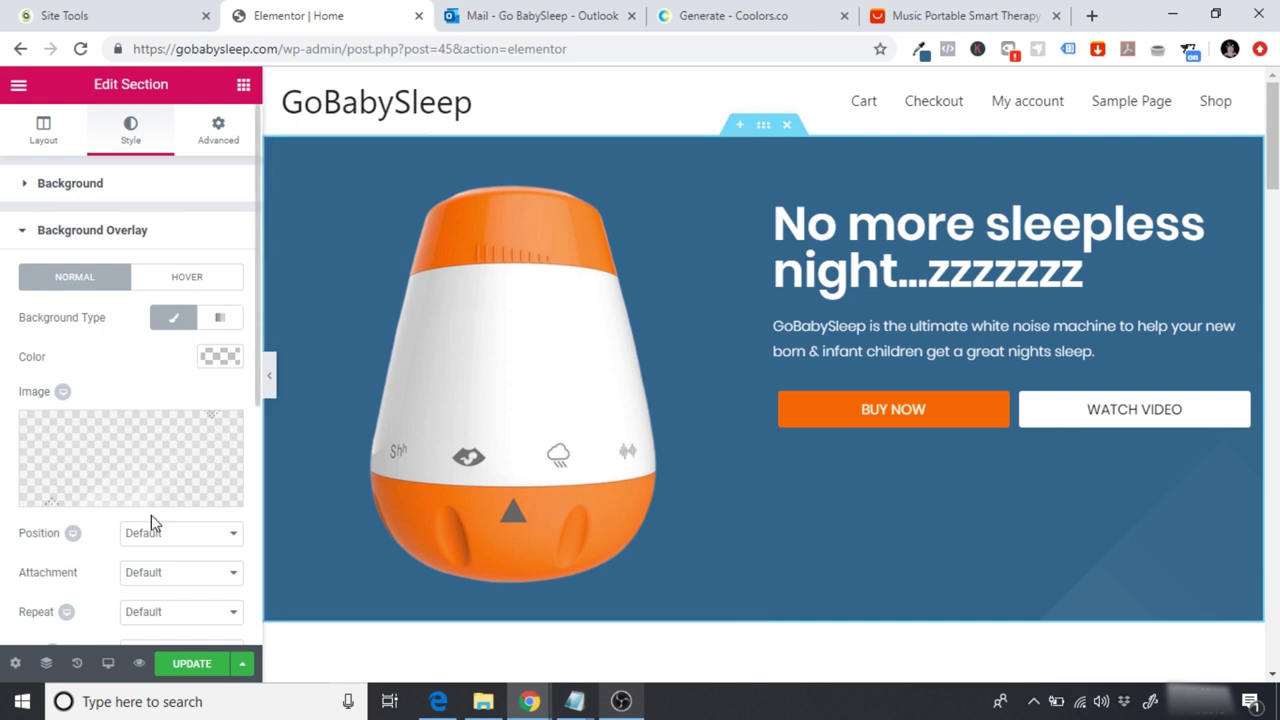
Step: Set the hero's background overlay position to Center Center
{"action": "left_click", "coordinate": [62, 236]}
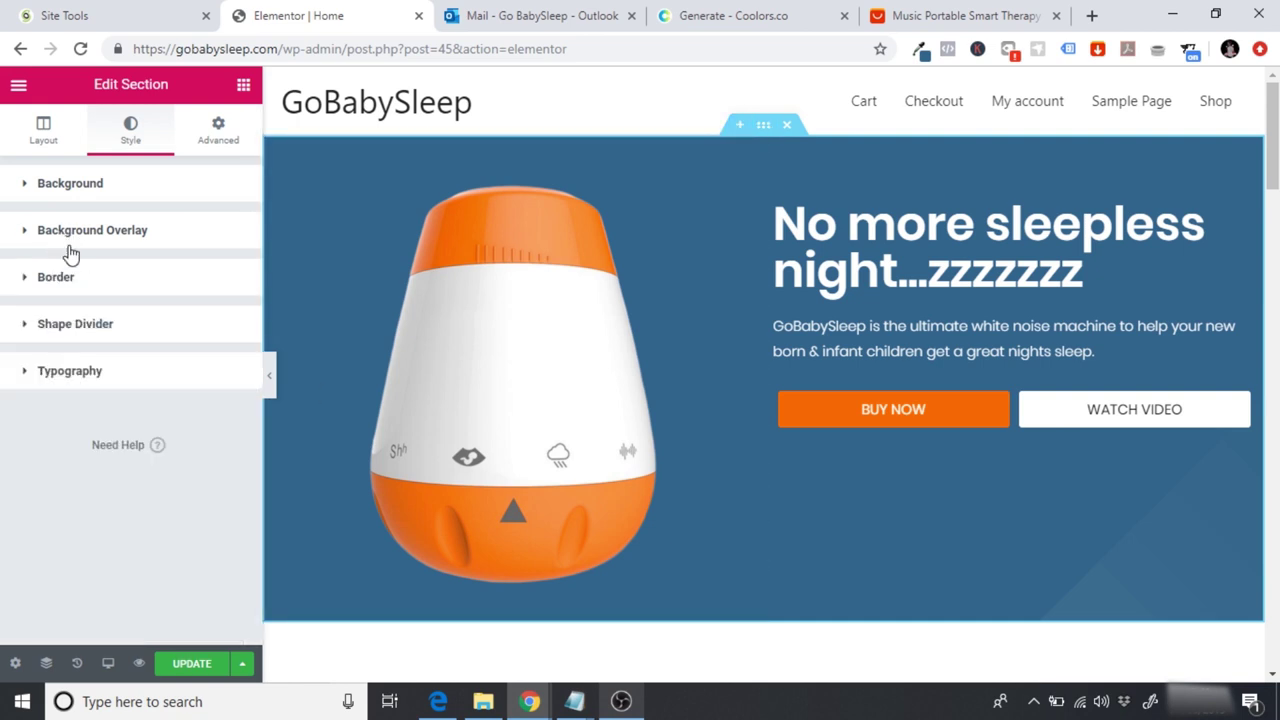
{"action": "left_click", "coordinate": [62, 238]}
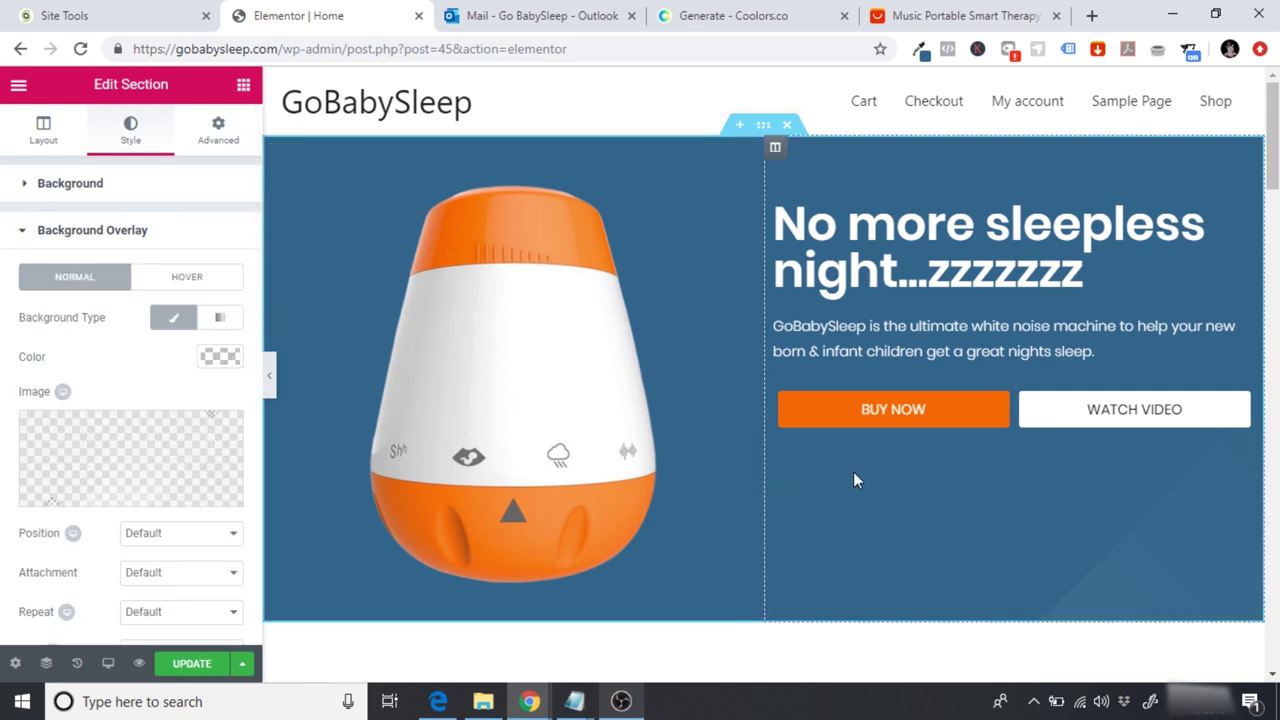
{"action": "scroll", "coordinate": [253, 320], "scroll_direction": "down", "scroll_amount": 1}
{"action": "scroll", "coordinate": [252, 345], "scroll_direction": "down", "scroll_amount": 2}
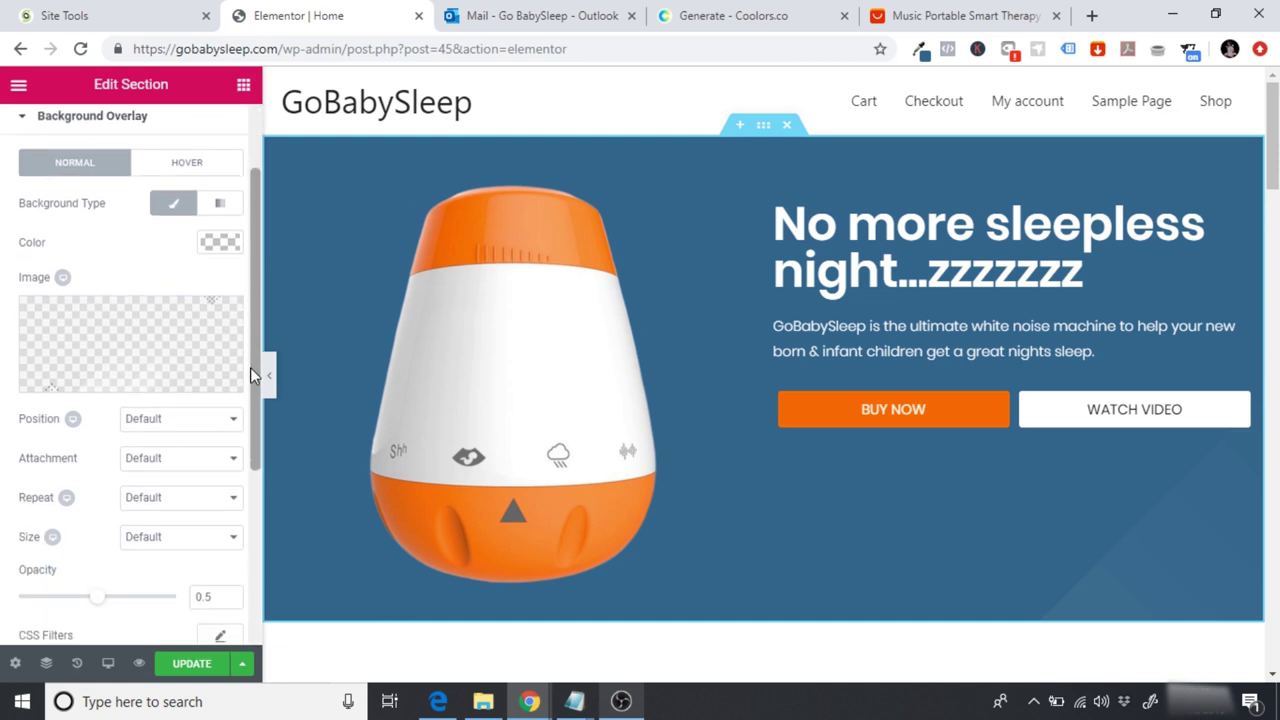
{"action": "left_click", "coordinate": [160, 421]}
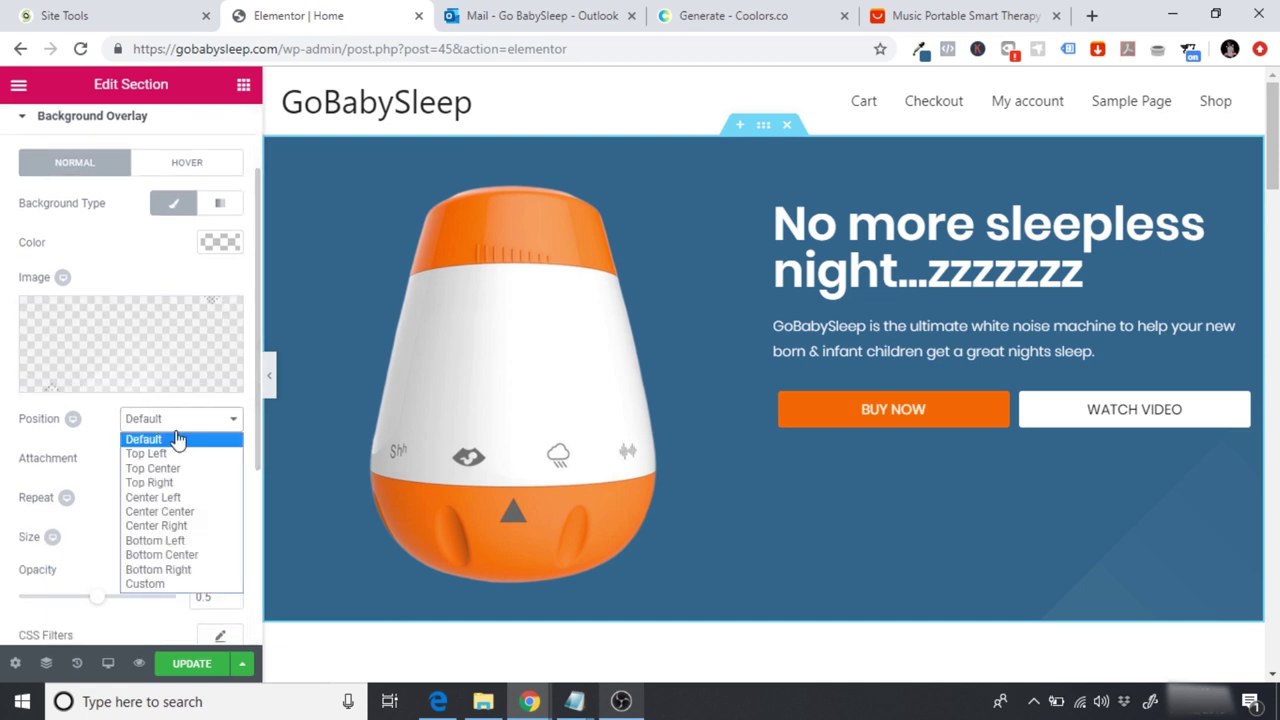
{"action": "left_click", "coordinate": [188, 512]}
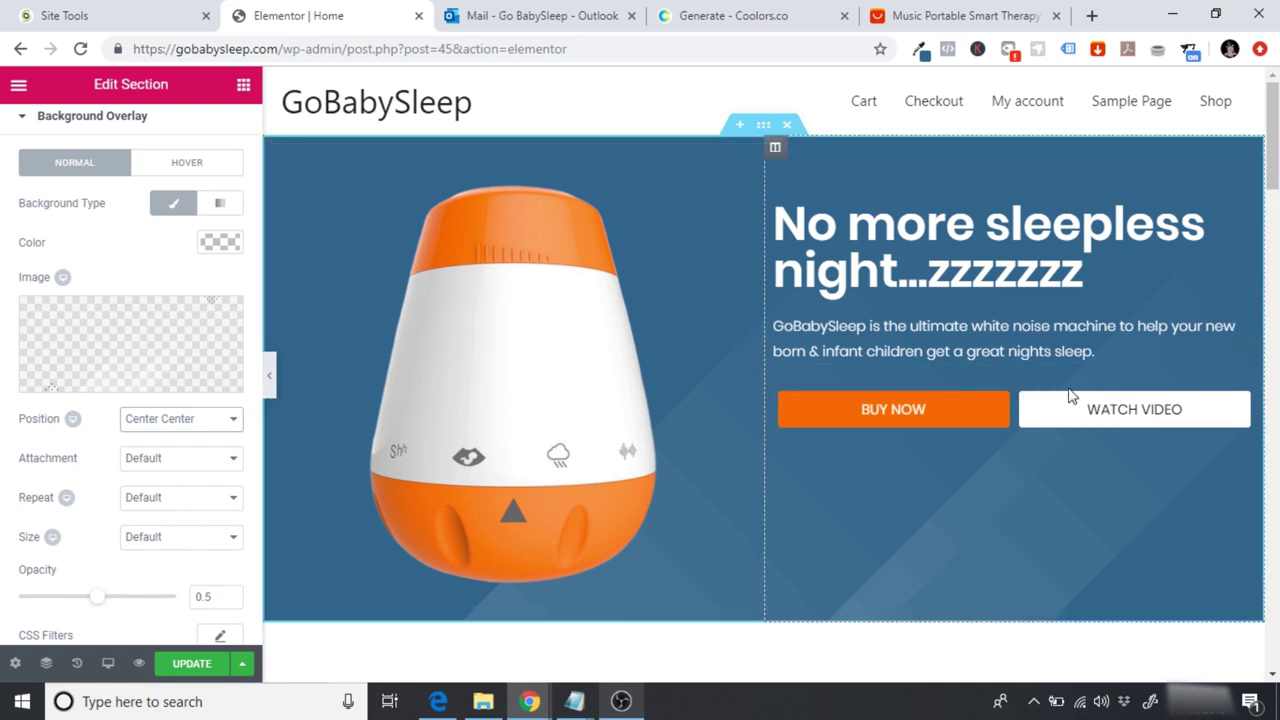
Step: Try Top Center and Bottom Center for the overlay position, then return to Center Center
{"action": "left_click", "coordinate": [155, 420]}
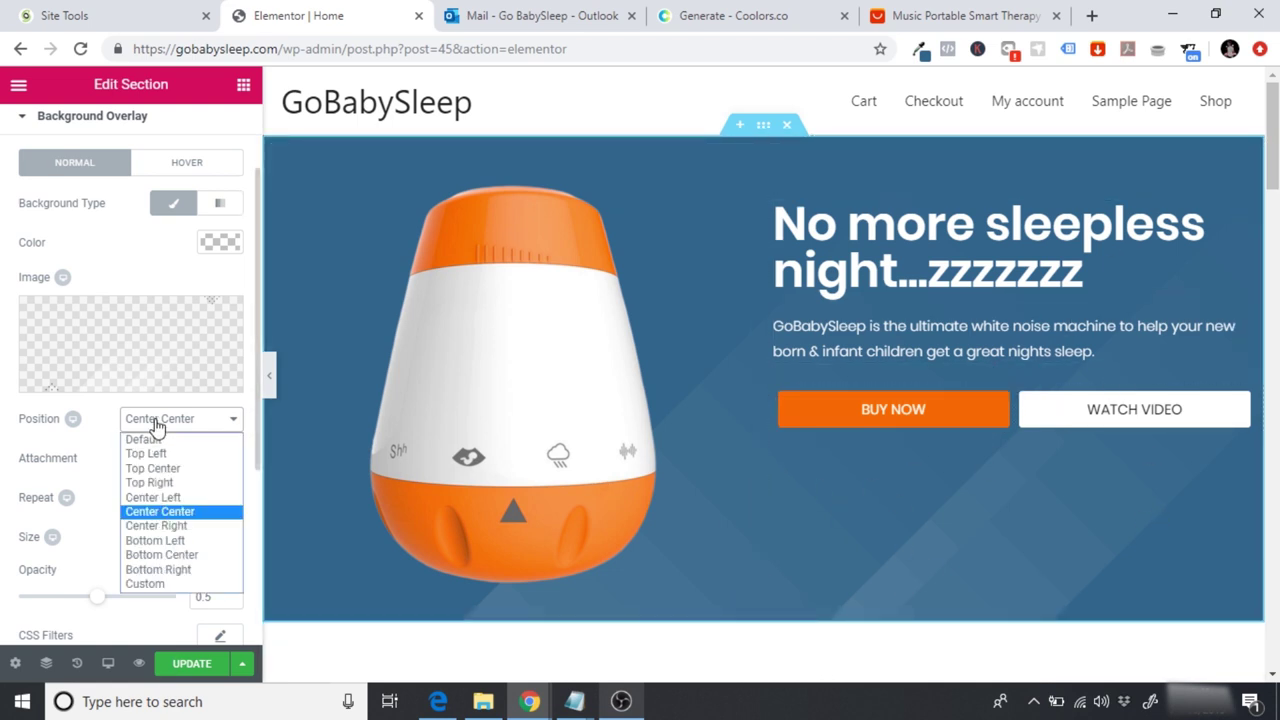
{"action": "left_click", "coordinate": [178, 467]}
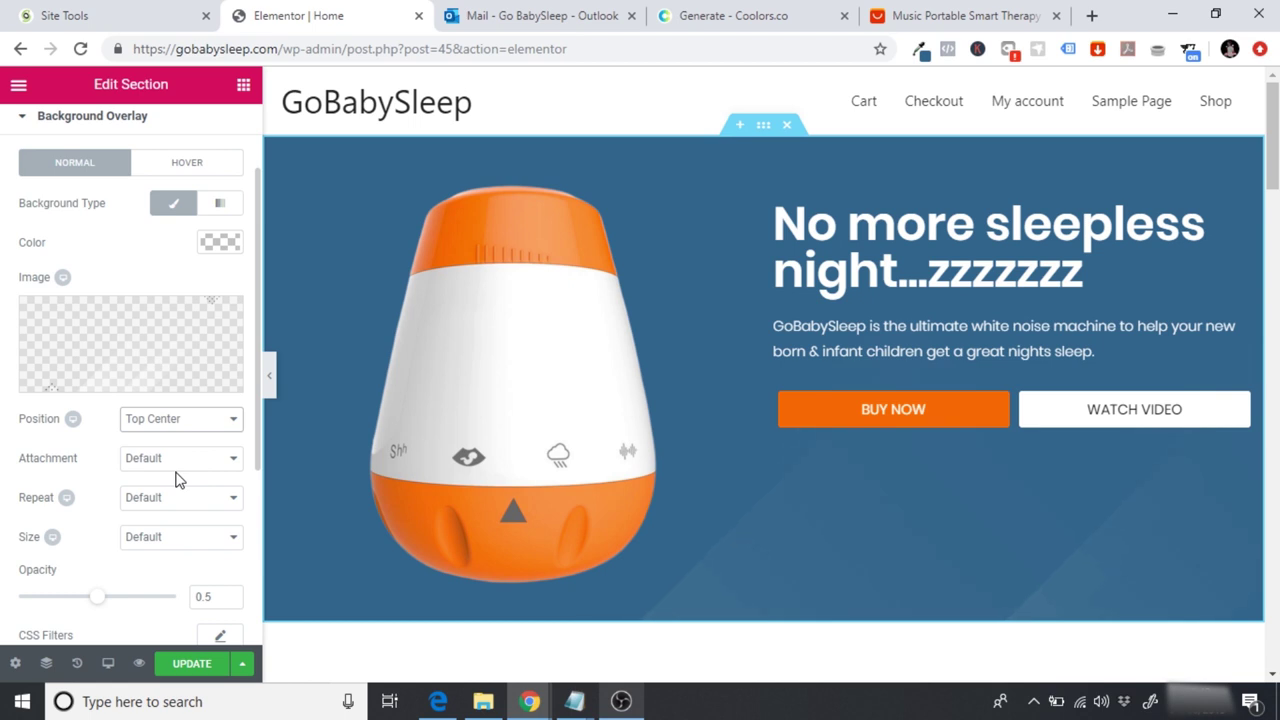
{"action": "left_click", "coordinate": [180, 428]}
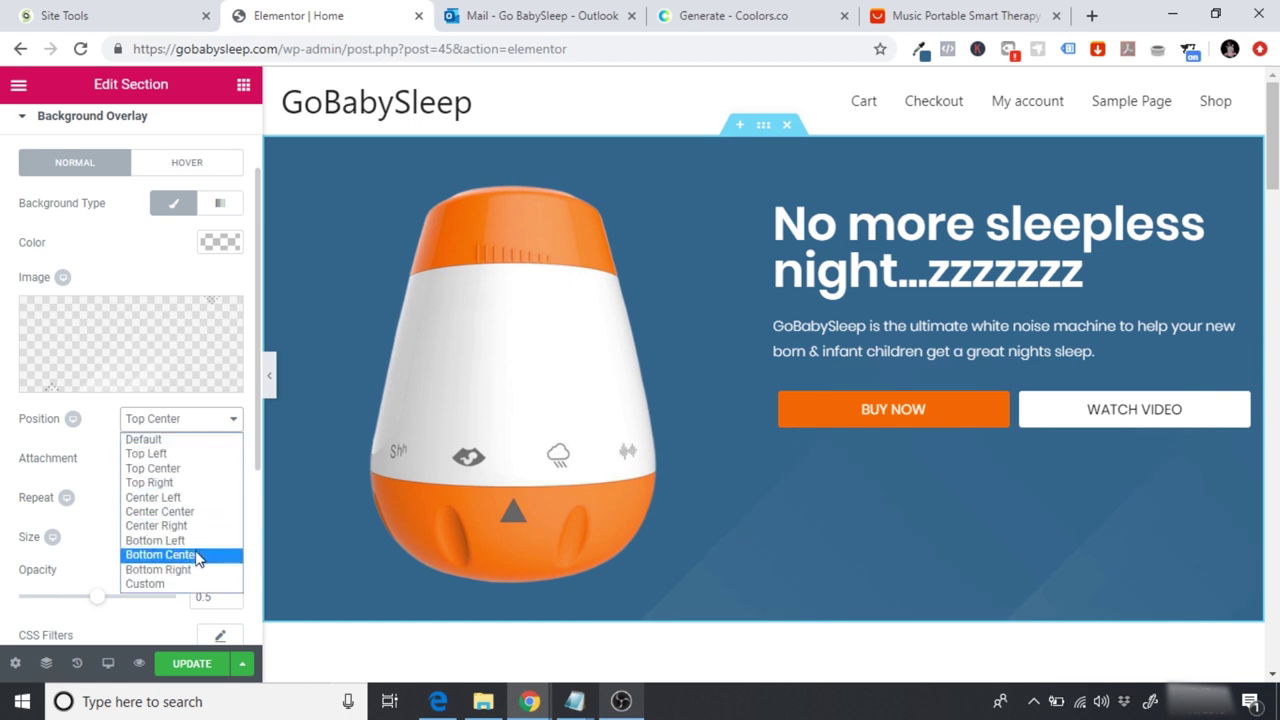
{"action": "left_click", "coordinate": [197, 558]}
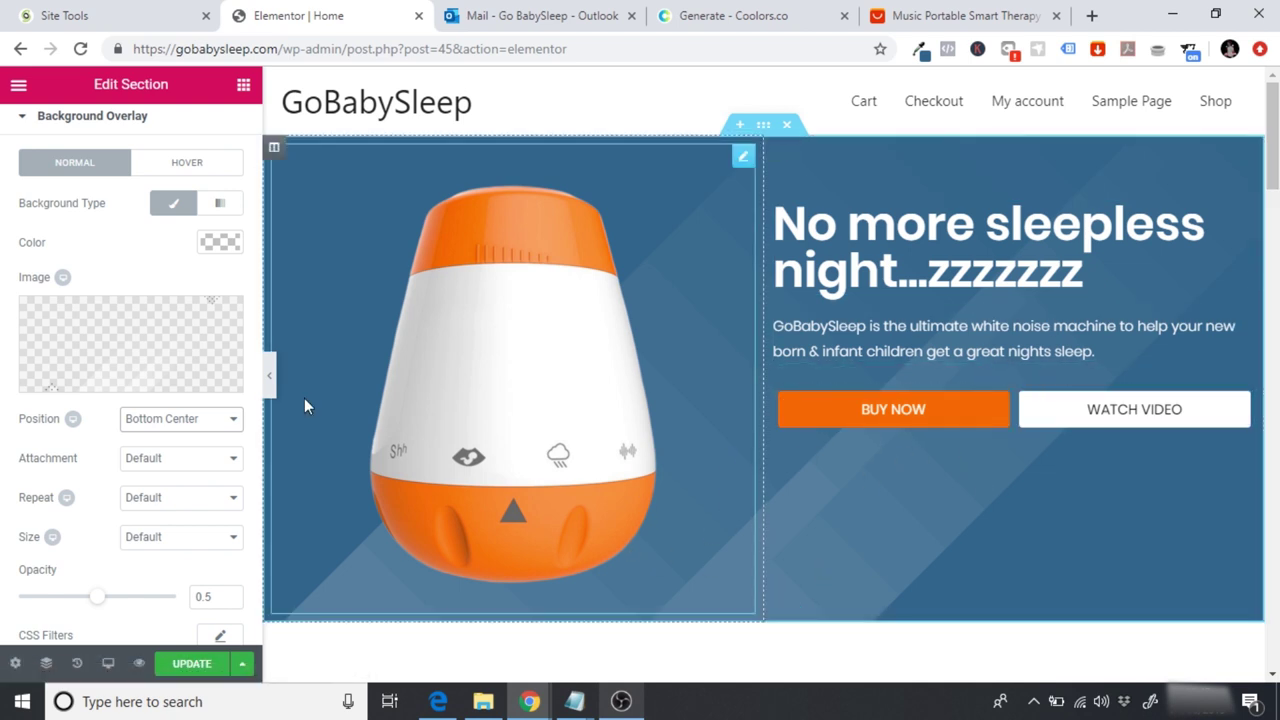
{"action": "left_click", "coordinate": [180, 420]}
{"action": "left_click", "coordinate": [160, 511]}
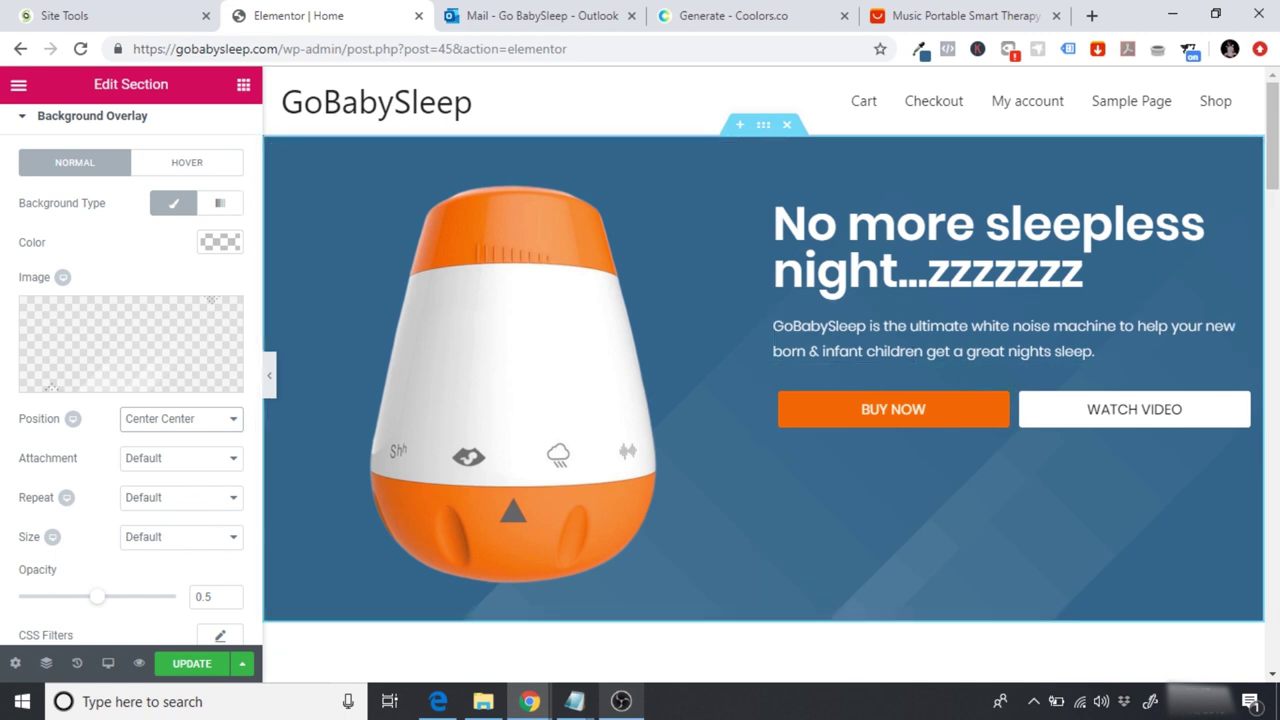
{"action": "scroll", "coordinate": [1273, 140], "scroll_direction": "down", "scroll_amount": 3}
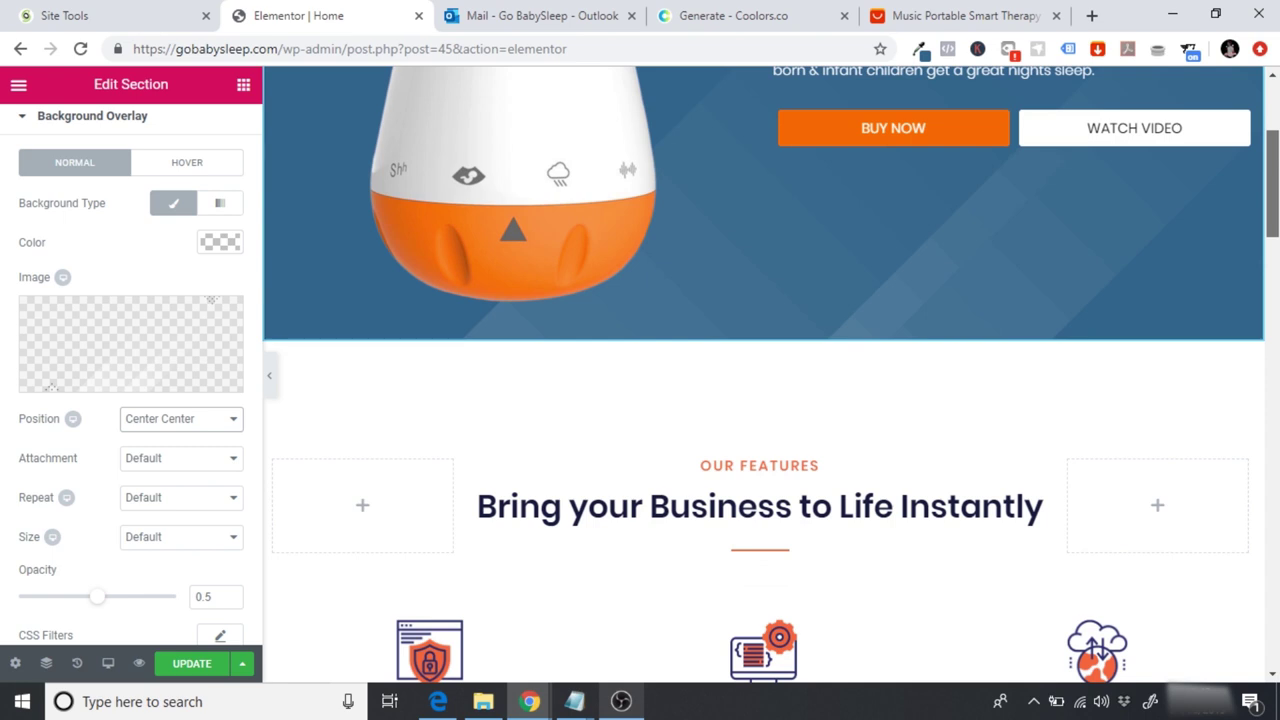
{"action": "scroll", "coordinate": [770, 375], "scroll_direction": "down", "scroll_amount": 2}
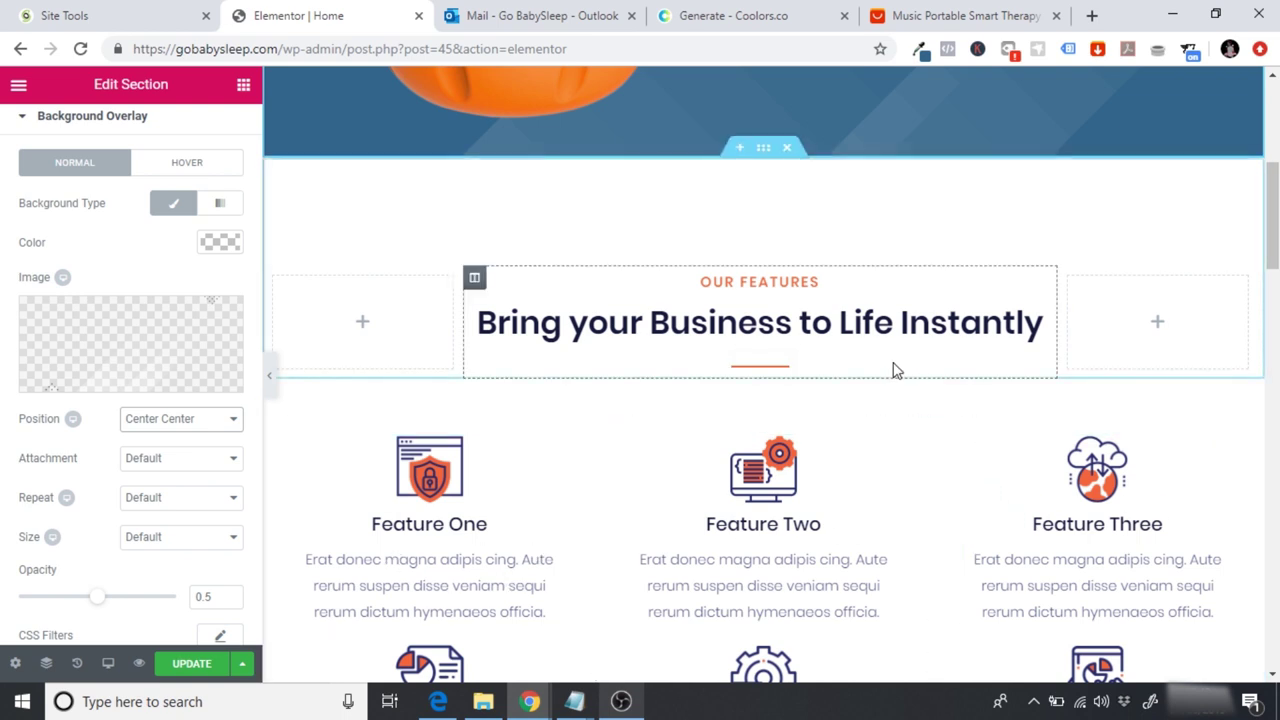
Step: Insert a three-equal-column section between the Our Features heading and the feature grid
{"action": "left_click", "coordinate": [737, 372]}
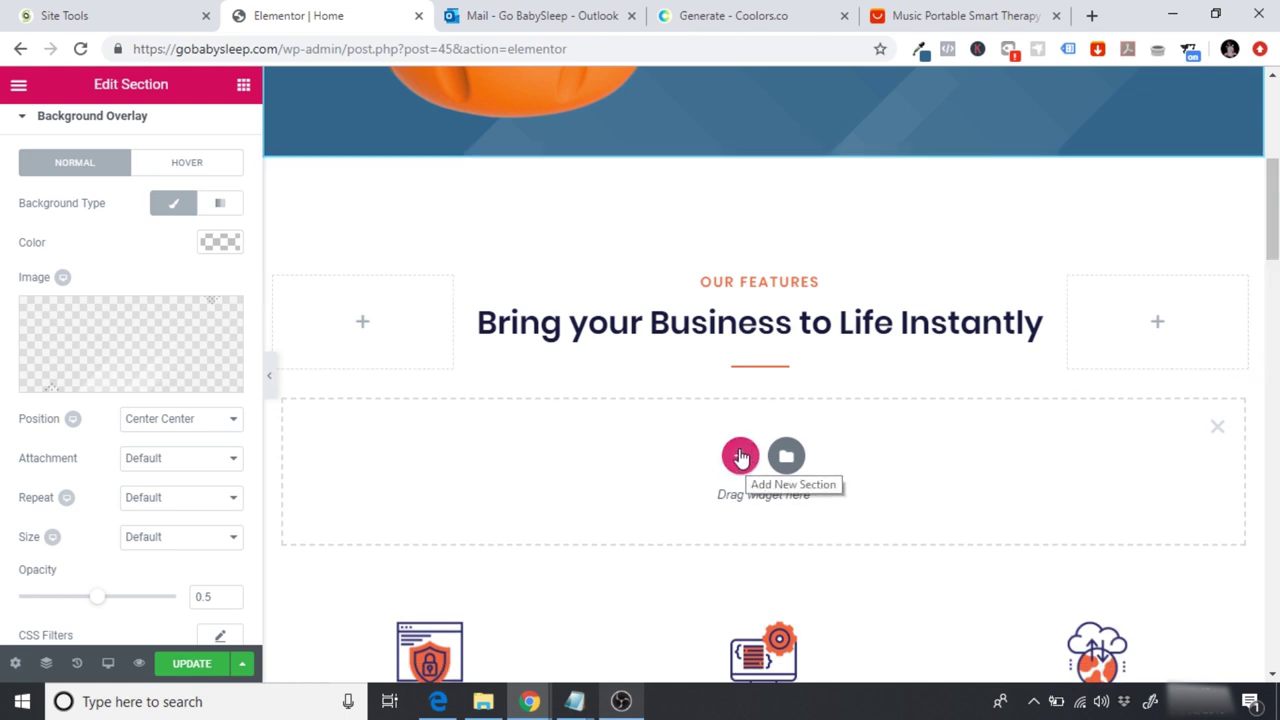
{"action": "left_click", "coordinate": [740, 456]}
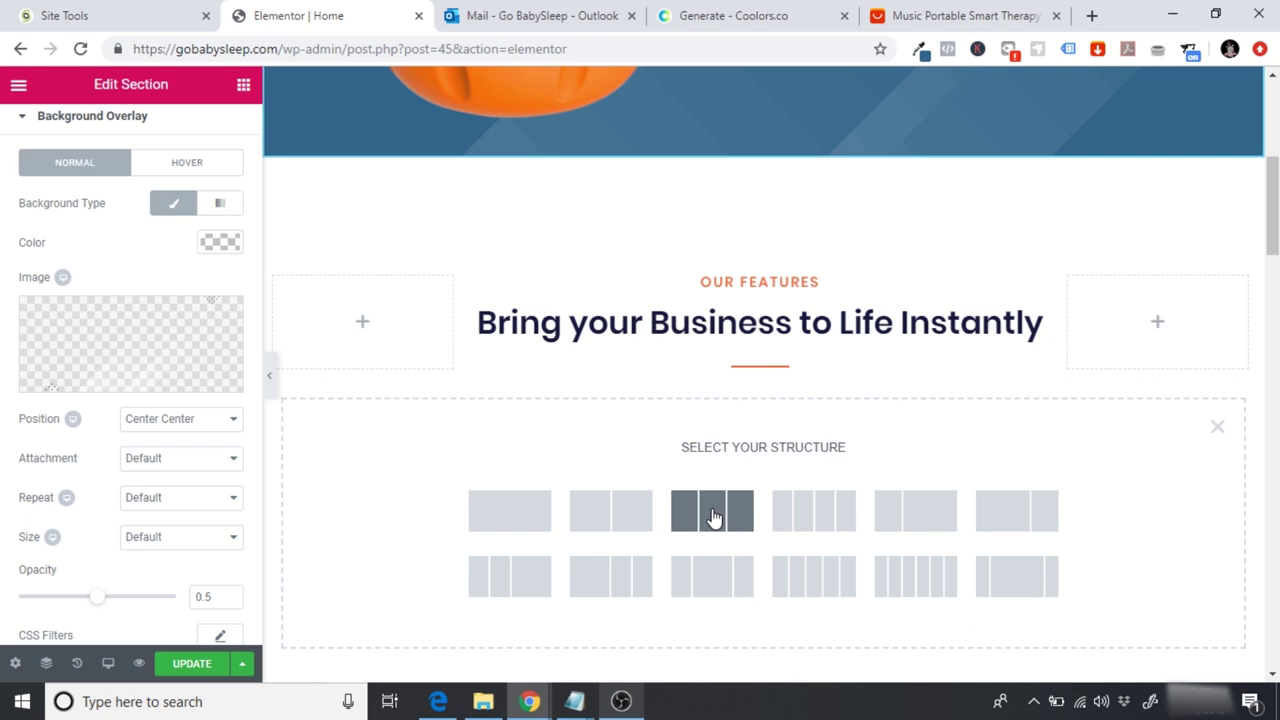
{"action": "left_click", "coordinate": [713, 516]}
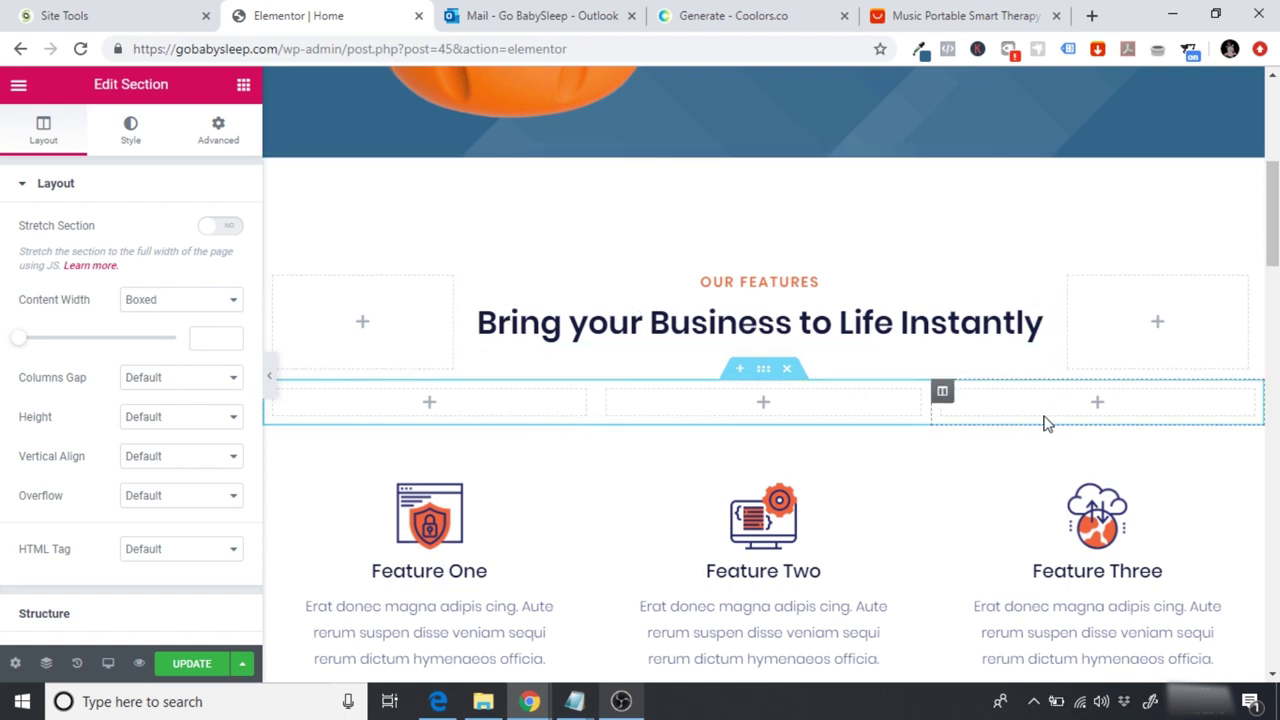
{"action": "scroll", "coordinate": [1000, 380], "scroll_direction": "down", "scroll_amount": 3}
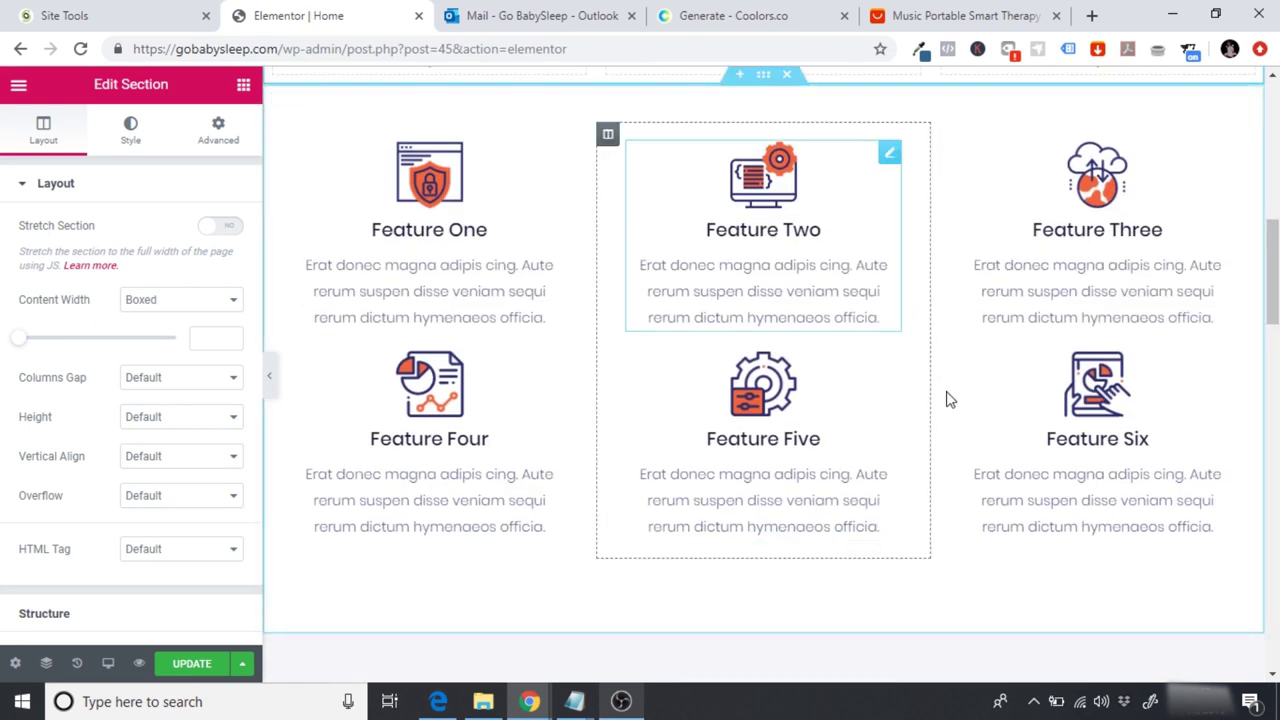
{"action": "scroll", "coordinate": [663, 385], "scroll_direction": "up", "scroll_amount": 3}
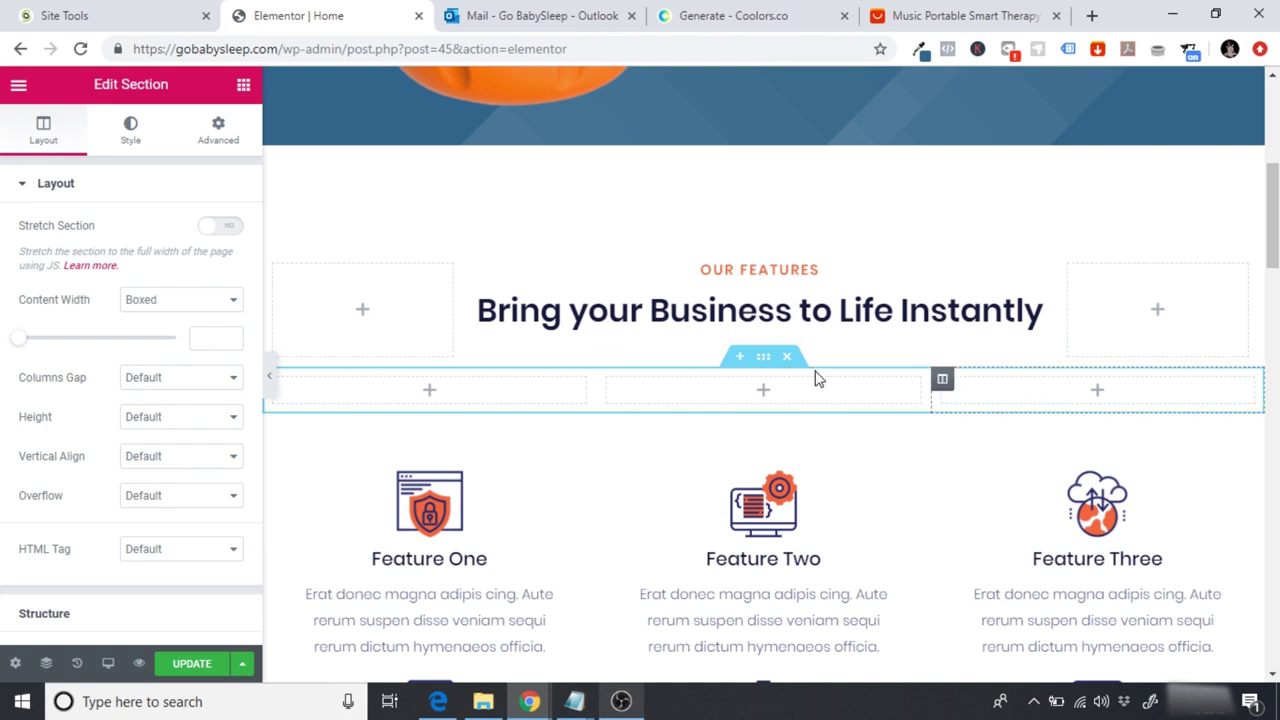
Step: Search the widgets for 'icon' and drag an Icon Box into the first new column
{"action": "left_click", "coordinate": [244, 86]}
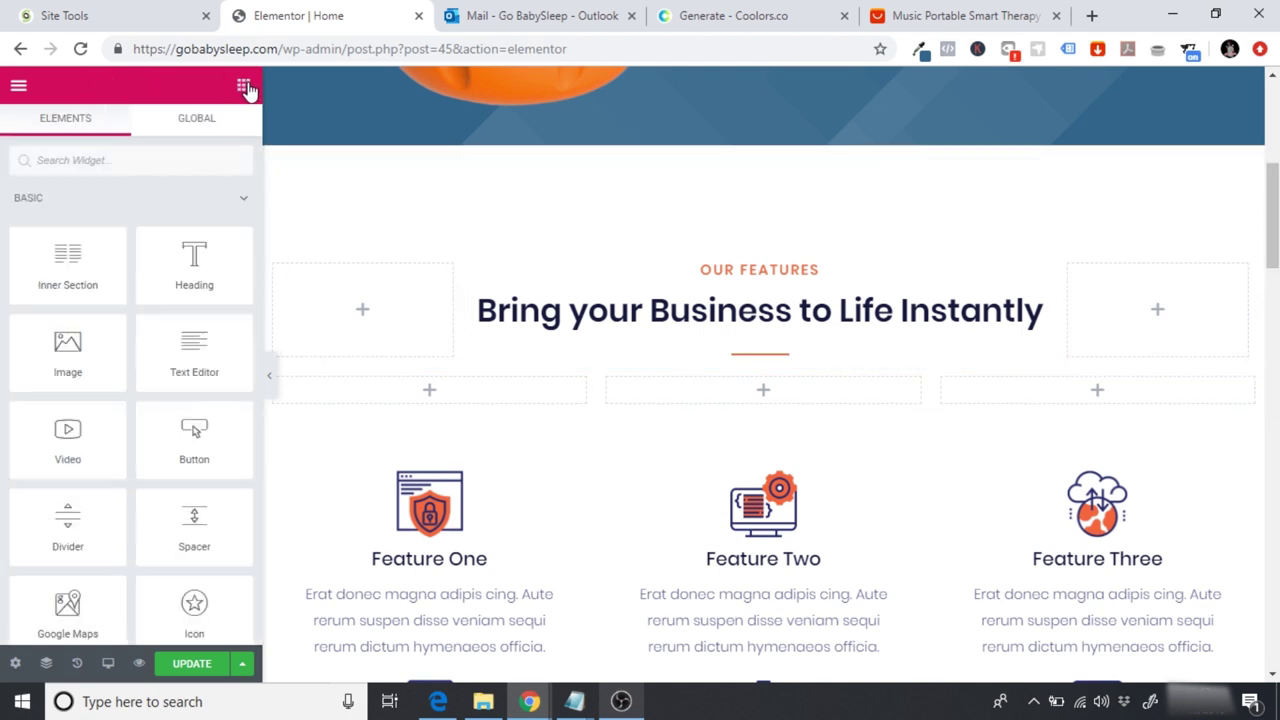
{"action": "left_click", "coordinate": [116, 160]}
{"action": "type", "text": "icon"}
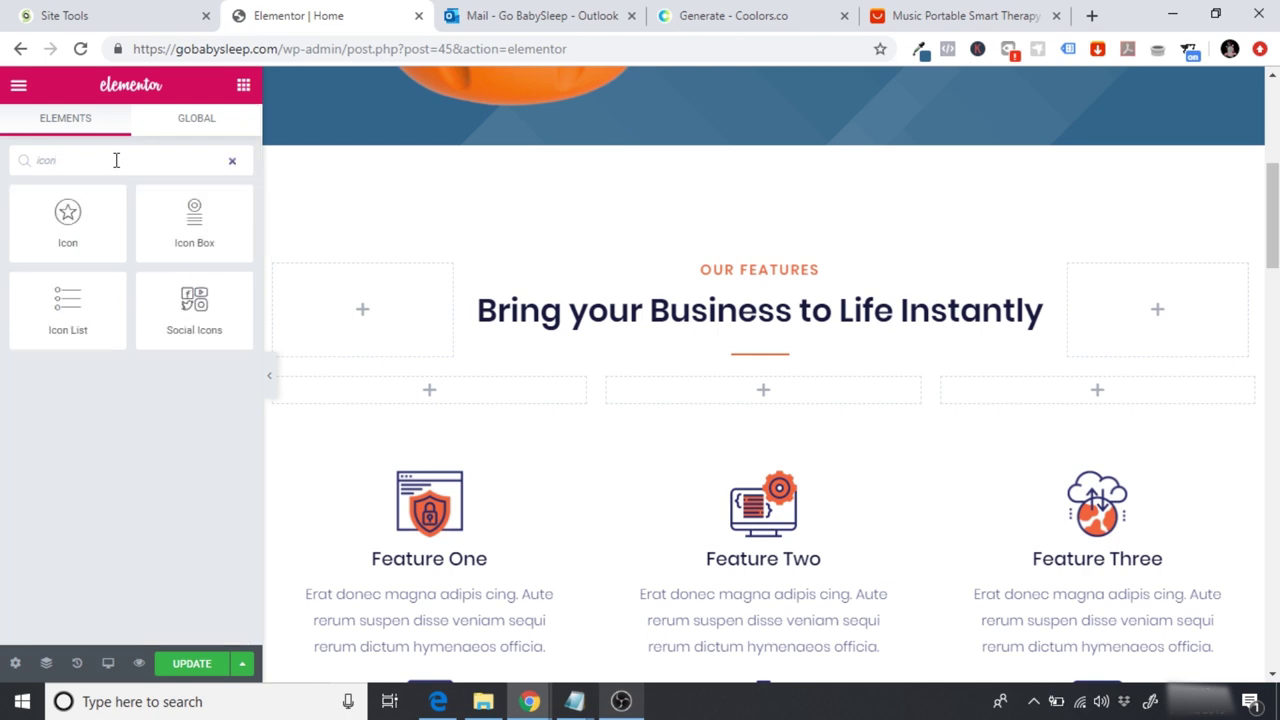
{"action": "left_click_drag", "start_coordinate": [199, 231], "coordinate": [431, 400]}
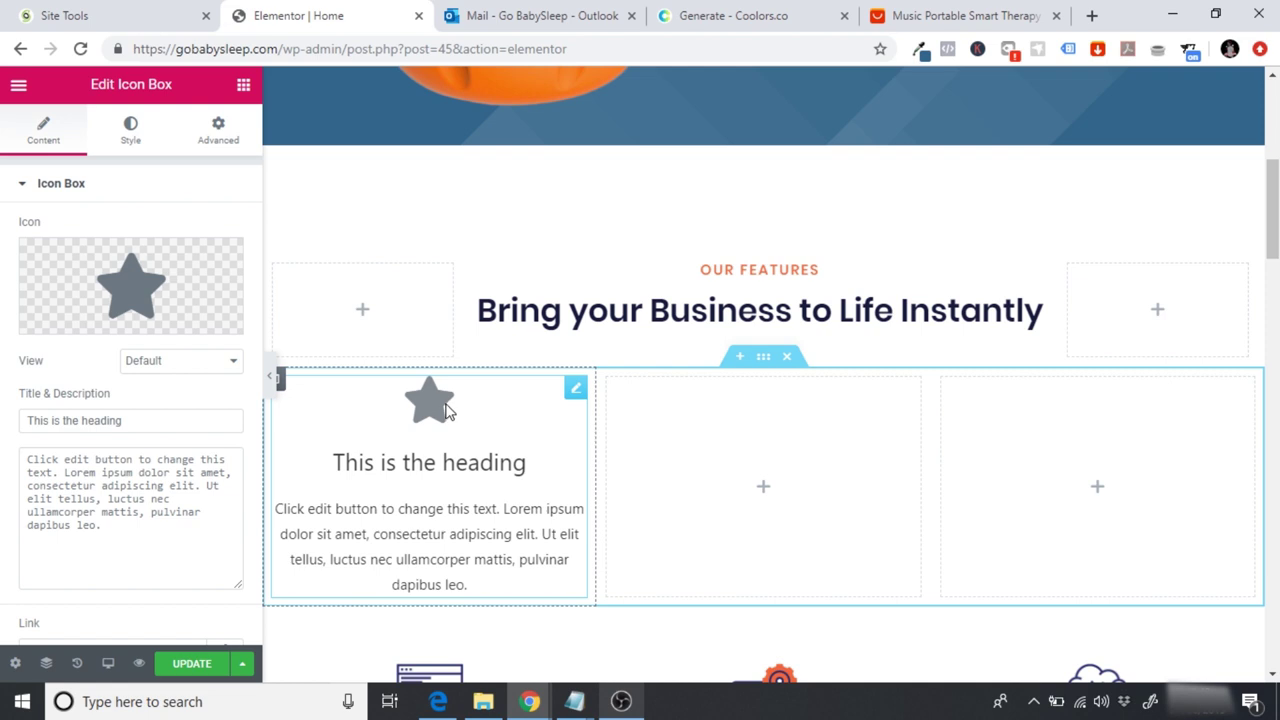
Step: Open the Icon Box's Icon Library, then switch to the AliExpress product page
{"action": "mouse_move", "coordinate": [100, 285]}
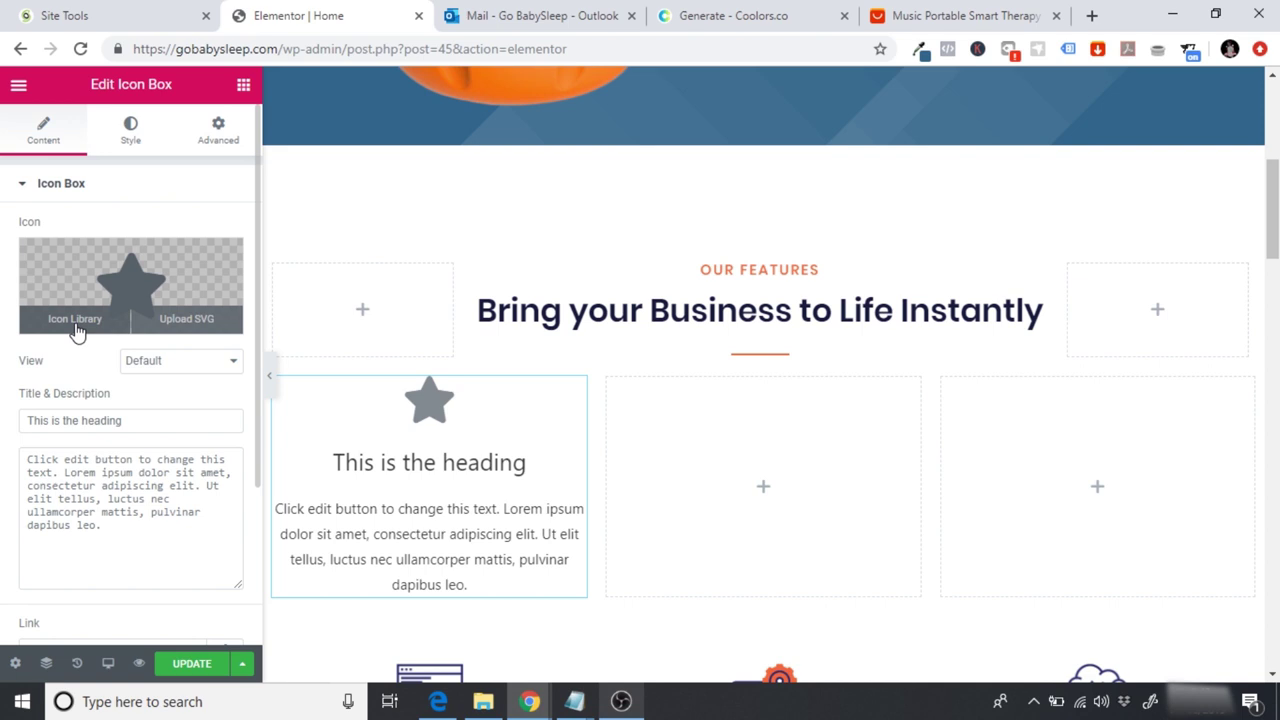
{"action": "left_click", "coordinate": [75, 319]}
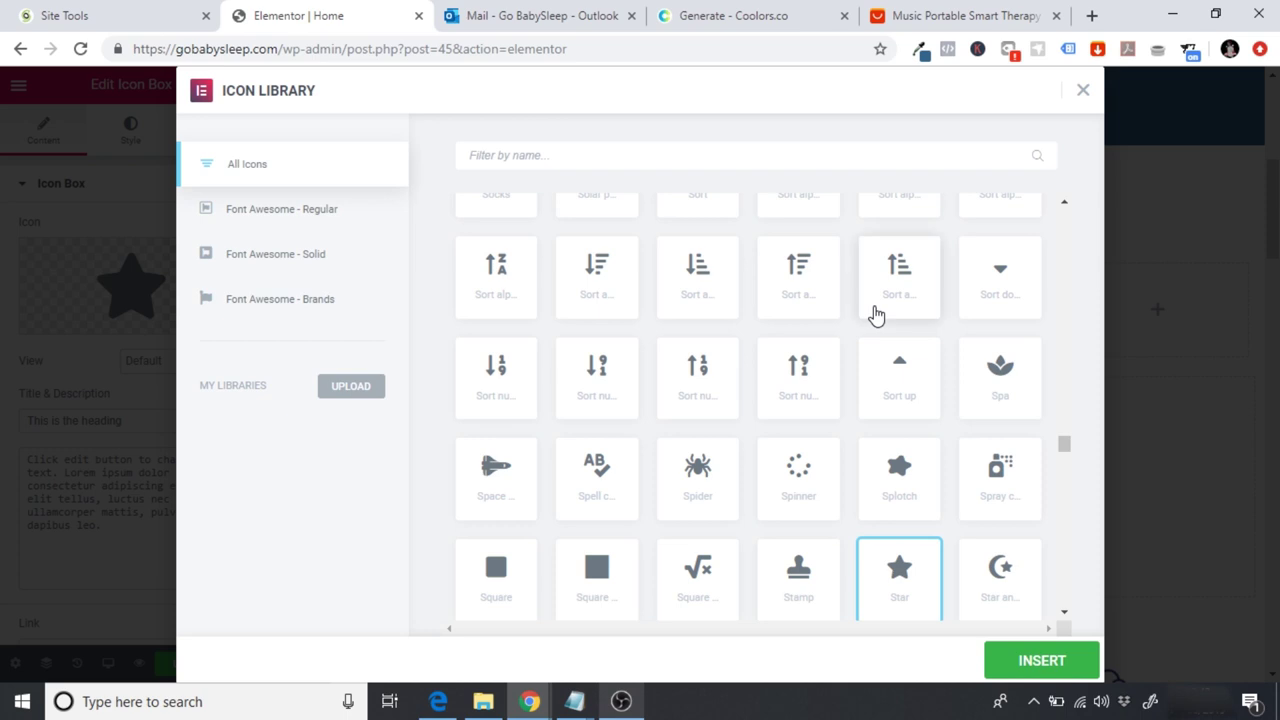
{"action": "left_click", "coordinate": [980, 14]}
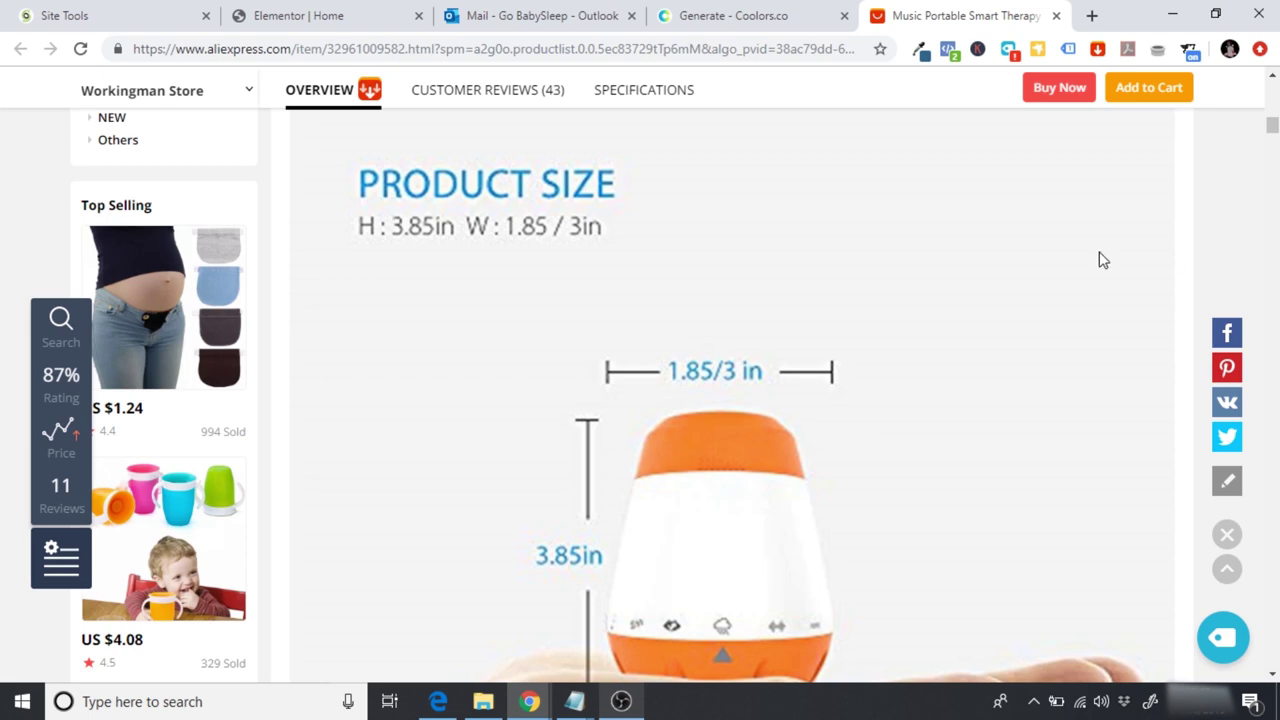
Step: Highlight the rechargeable 1800mAh battery feature in the AliExpress description, then return to Elementor
{"action": "scroll", "coordinate": [1099, 260], "scroll_direction": "up", "scroll_amount": 10}
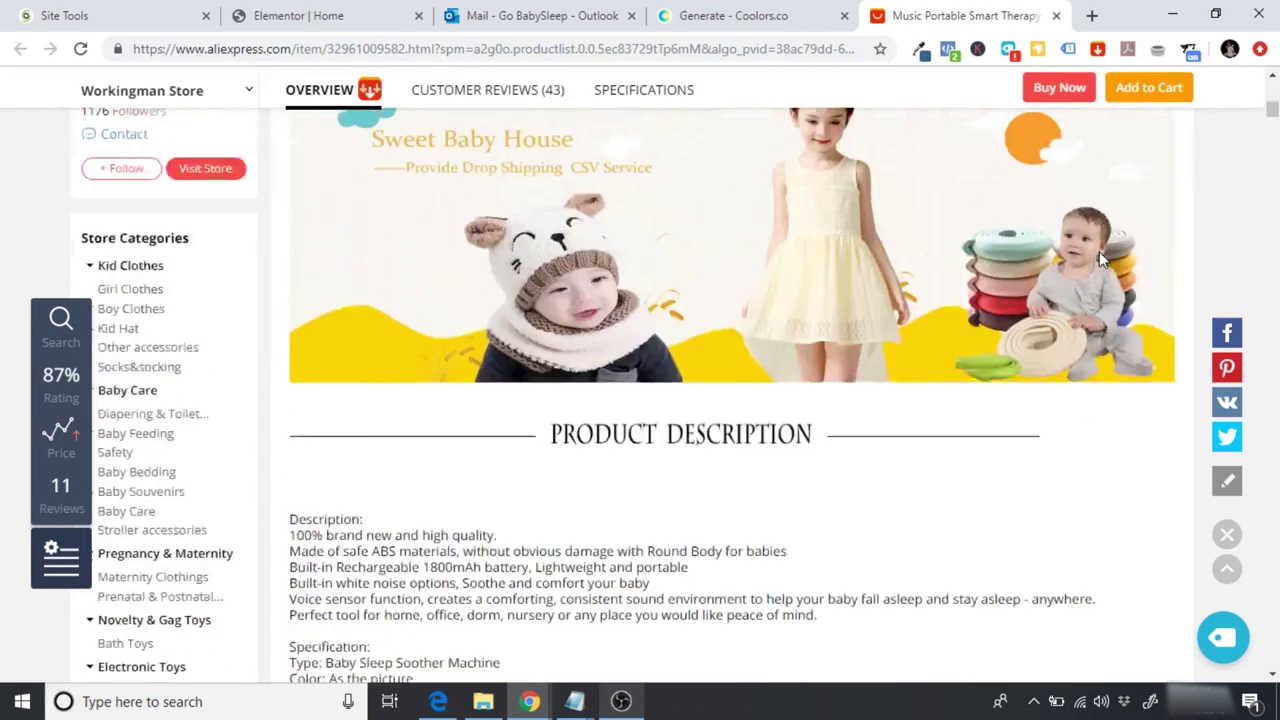
{"action": "scroll", "coordinate": [1101, 260], "scroll_direction": "down", "scroll_amount": 3}
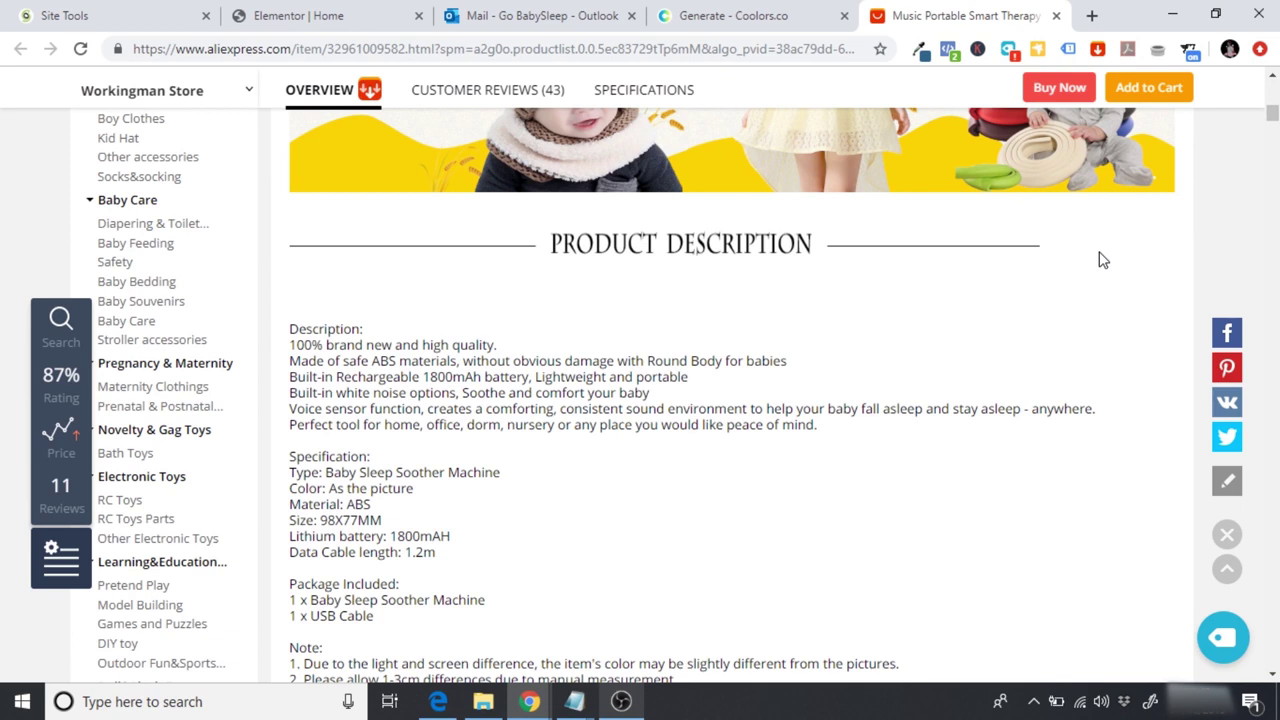
{"action": "scroll", "coordinate": [1099, 260], "scroll_direction": "down", "scroll_amount": 1}
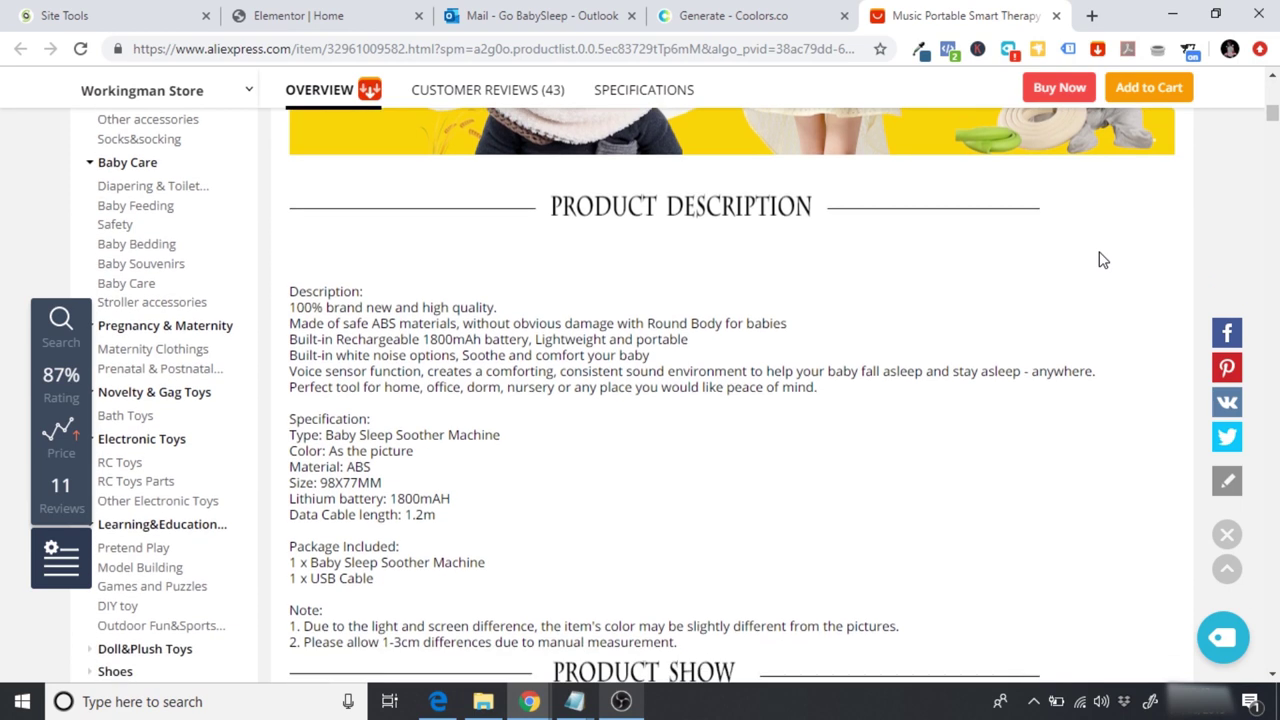
{"action": "scroll", "coordinate": [1099, 260], "scroll_direction": "down", "scroll_amount": 1}
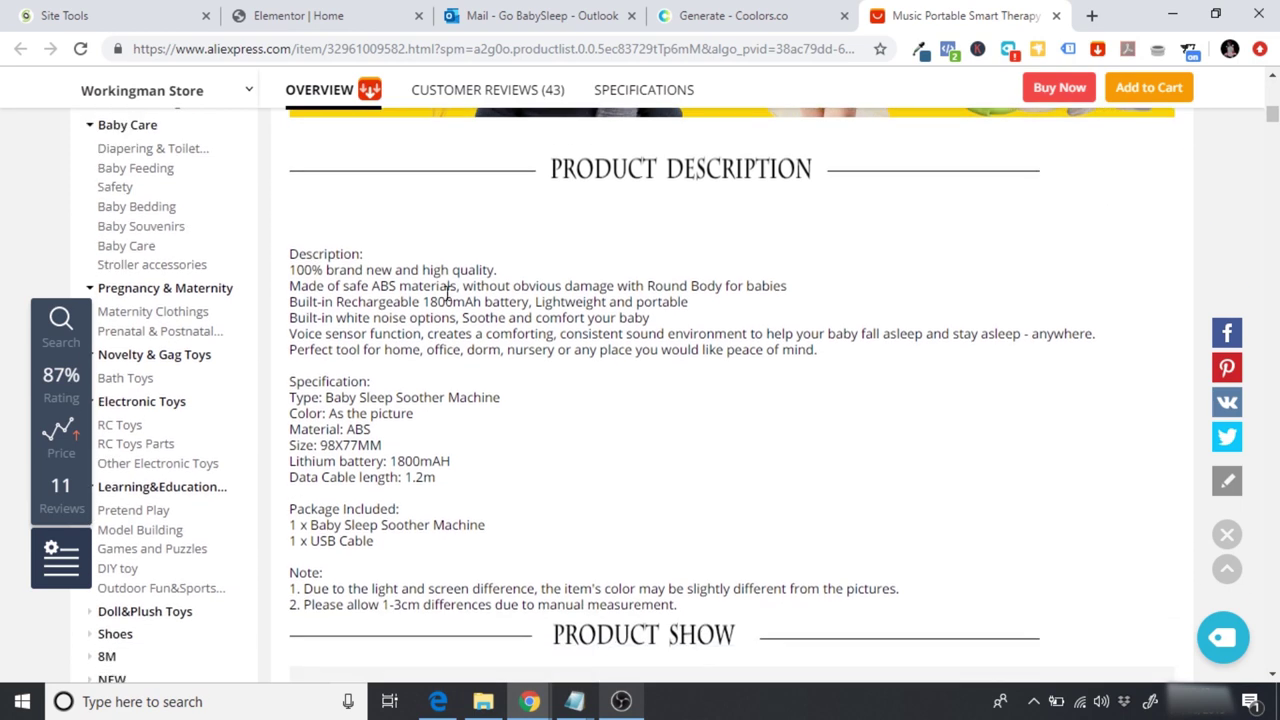
{"action": "left_click_drag", "start_coordinate": [298, 302], "coordinate": [667, 302]}
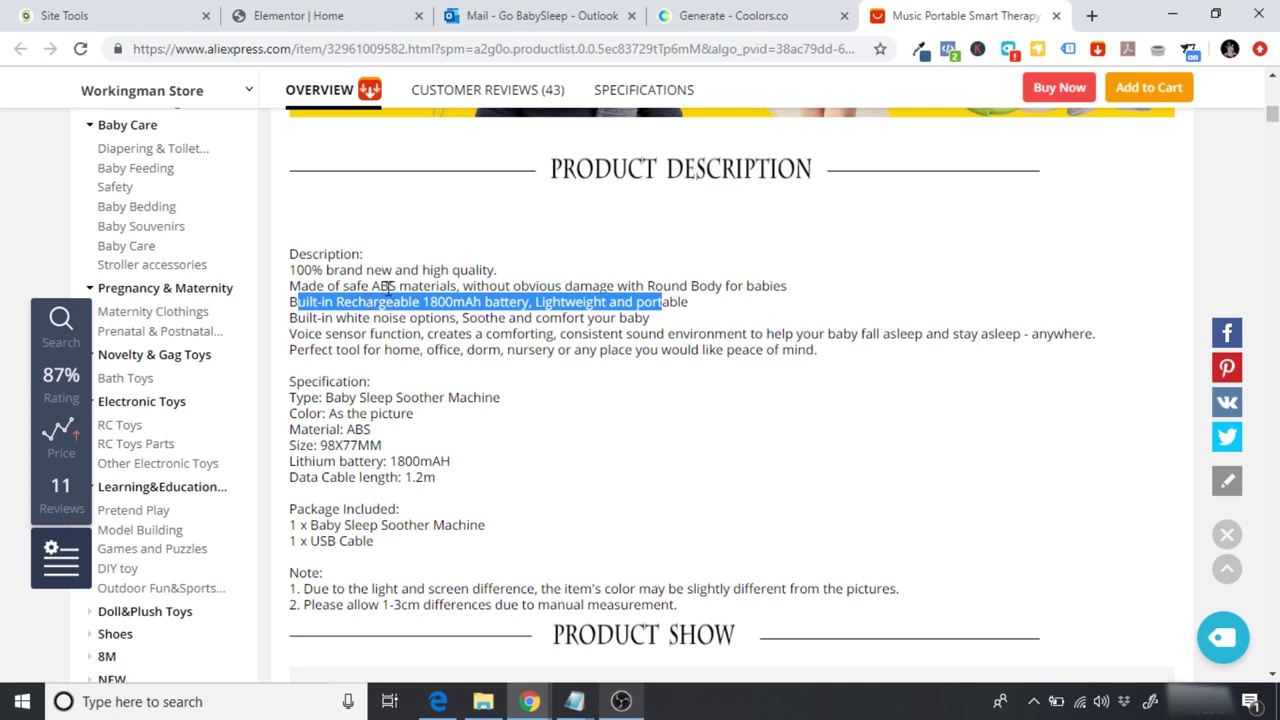
{"action": "left_click", "coordinate": [285, 12]}
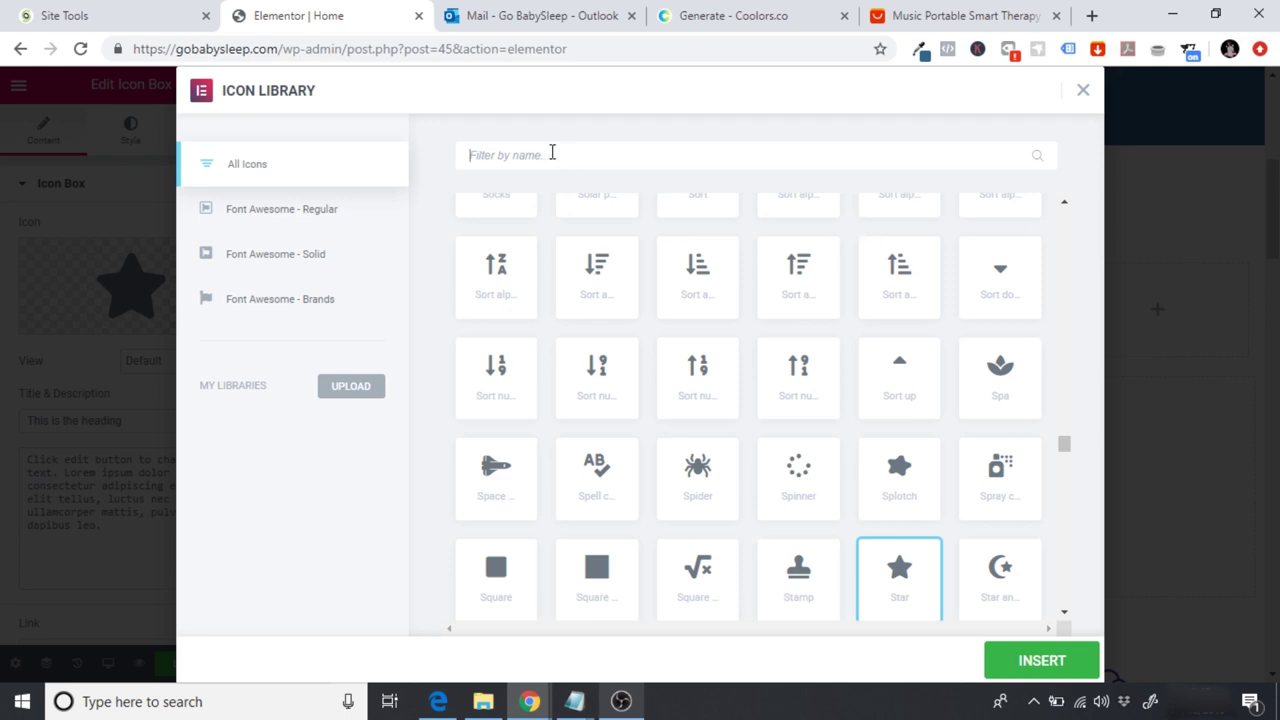
Step: Search the Icon Library for 'batte' and insert a battery icon into the box
{"action": "type", "text": "batter"}
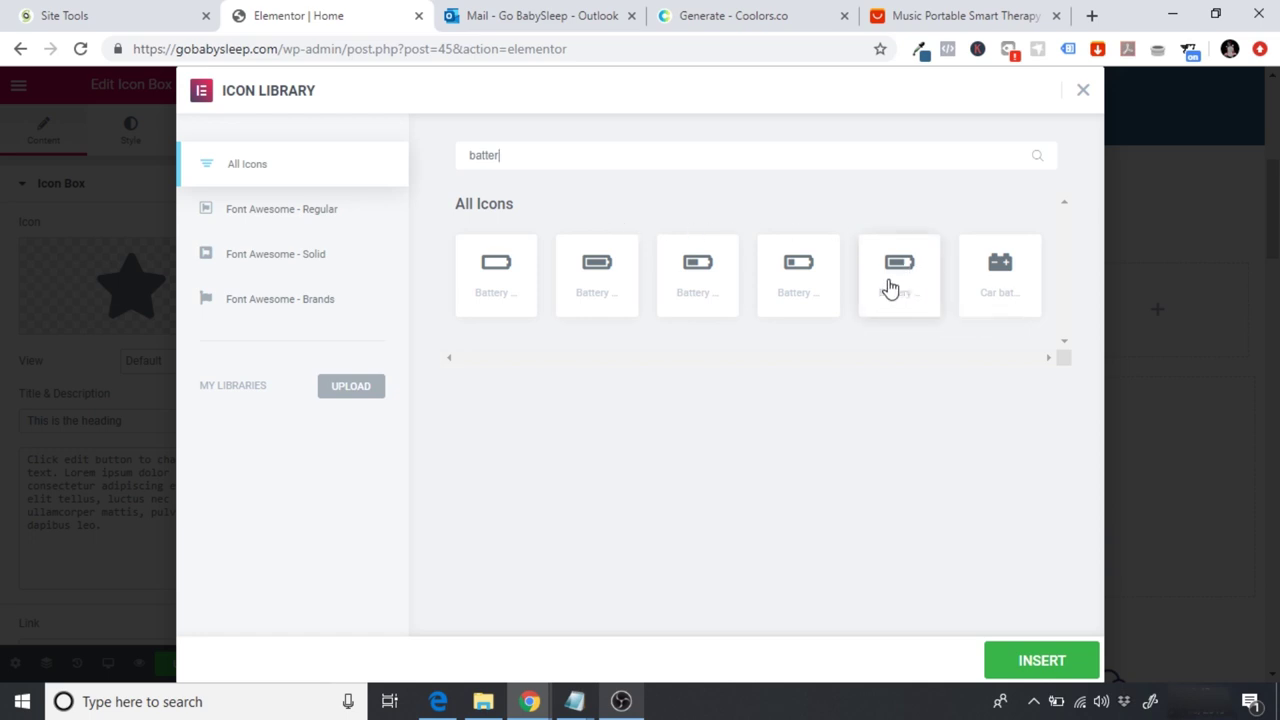
{"action": "left_click", "coordinate": [892, 288]}
{"action": "left_click", "coordinate": [1066, 670]}
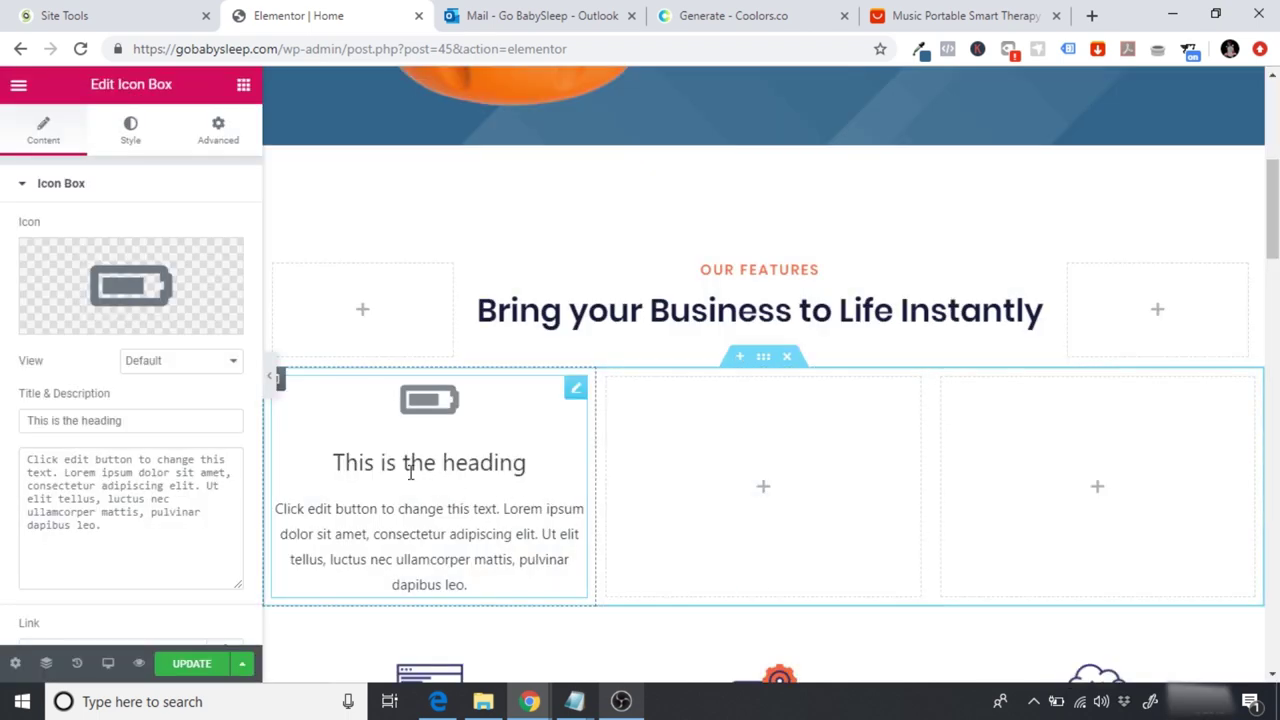
Step: Change the icon box title to 'Rechargable Battery' and select the placeholder description
{"action": "left_click_drag", "start_coordinate": [180, 424], "coordinate": [3, 440]}
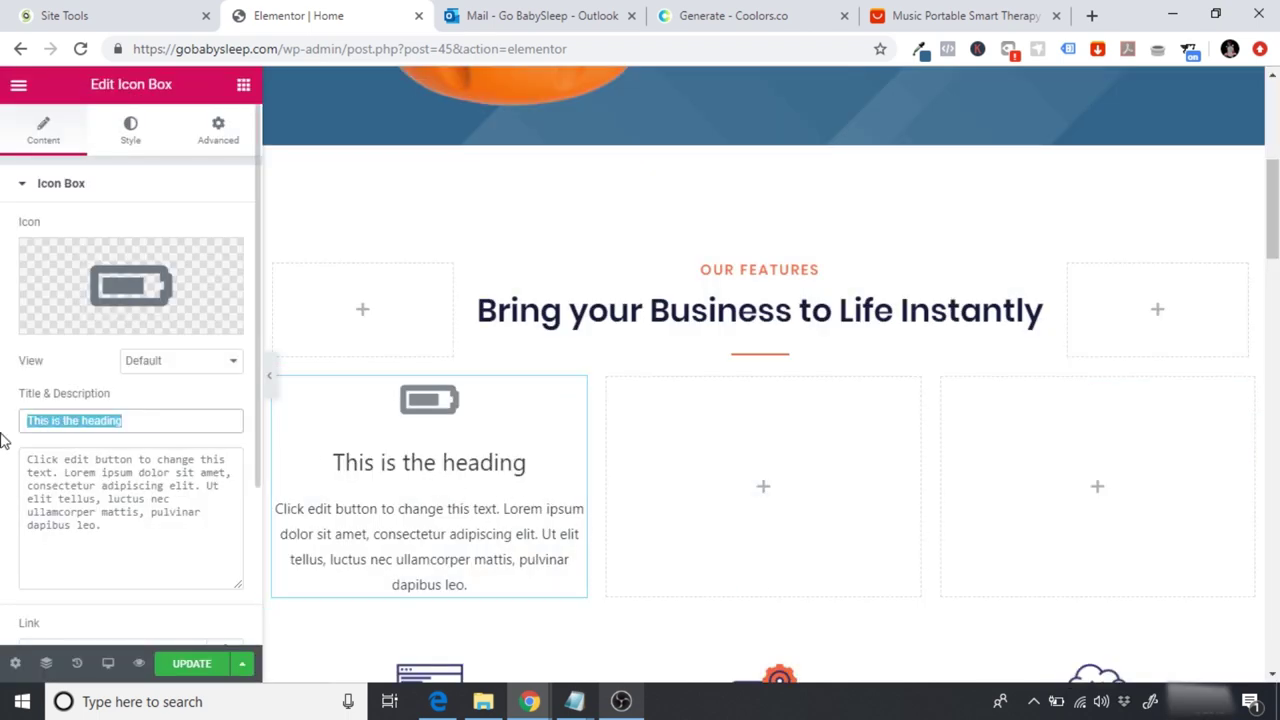
{"action": "type", "text": "Re"}
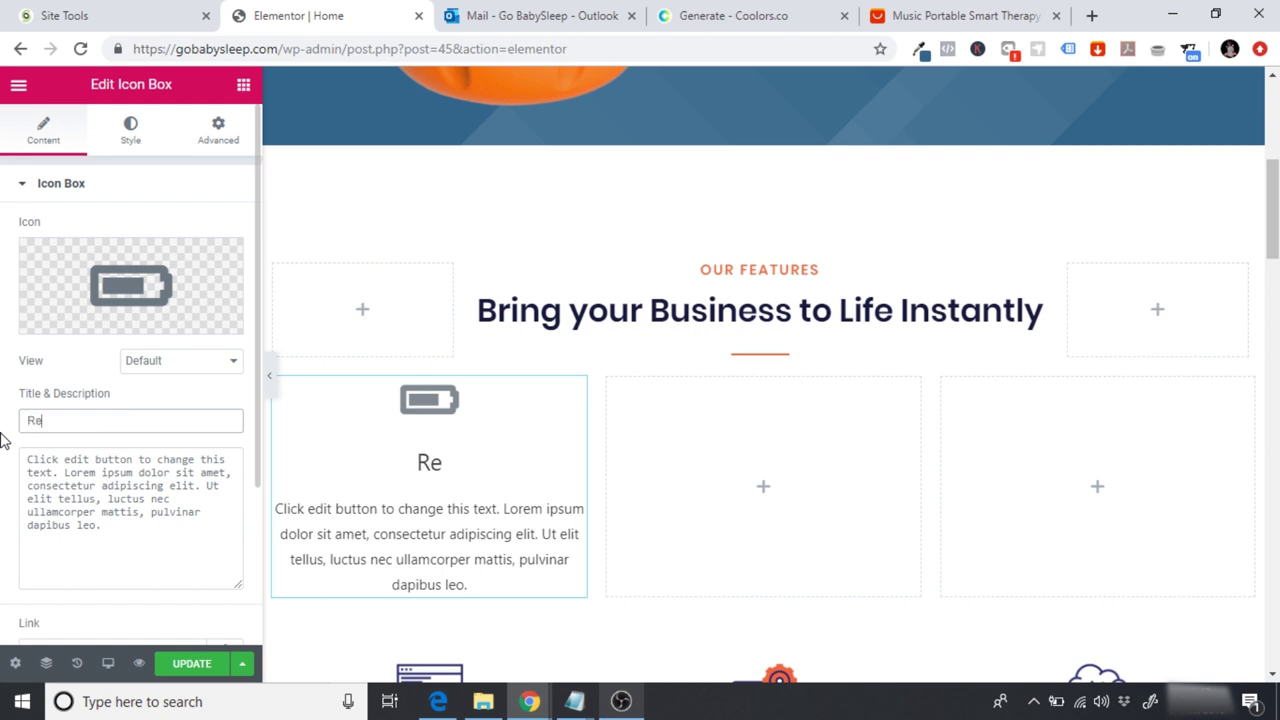
{"action": "type", "text": "charga"}
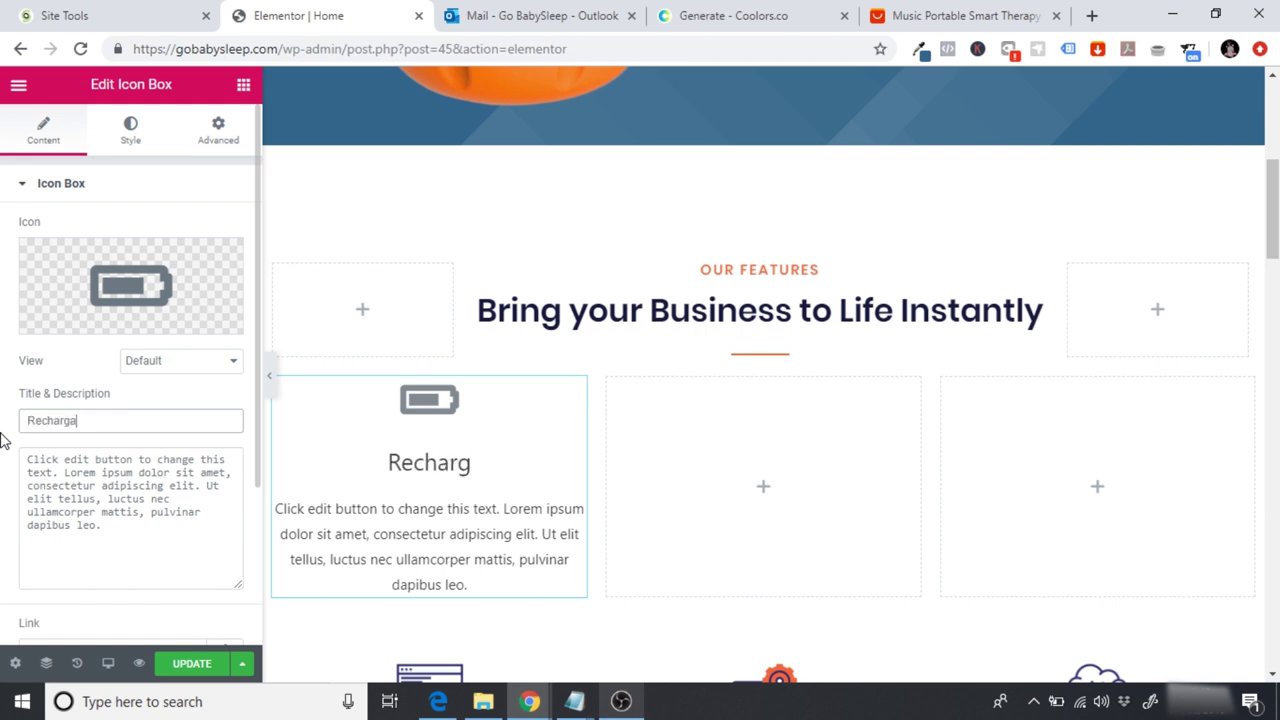
{"action": "type", "text": "ble Battery"}
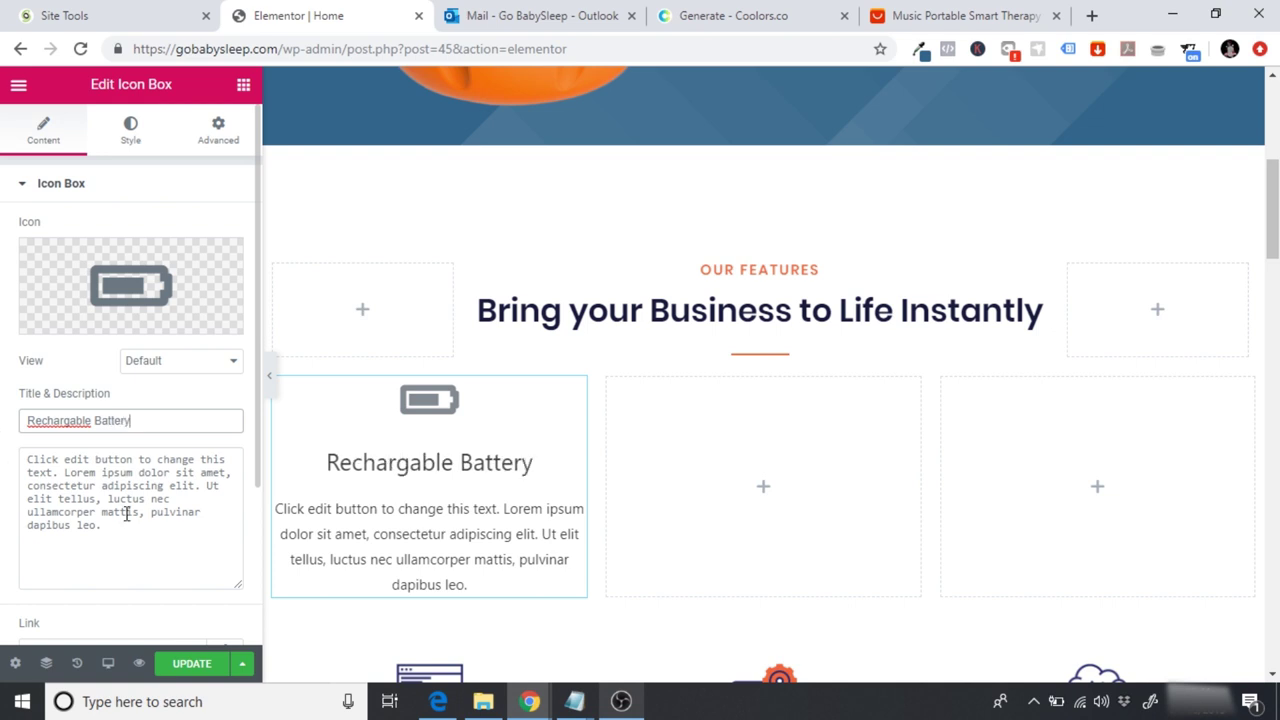
{"action": "left_click_drag", "start_coordinate": [125, 530], "coordinate": [24, 455]}
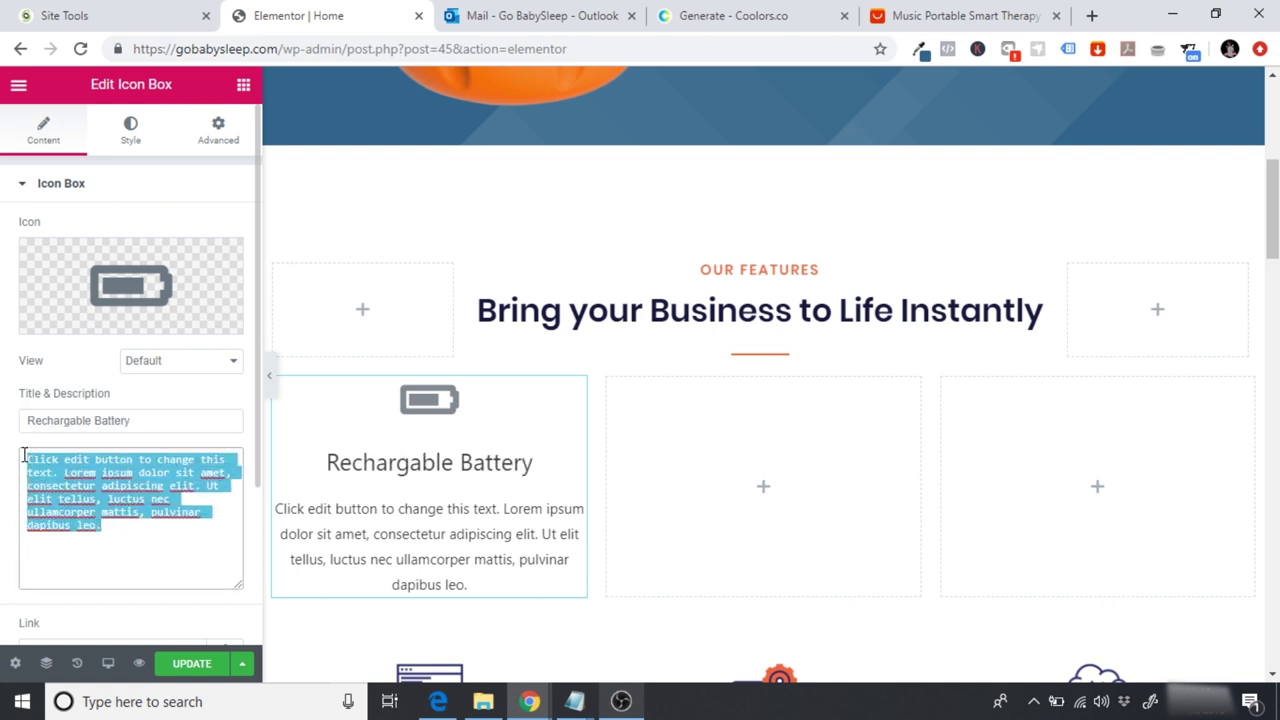
Step: Write the description: GoBabySleep's rechargeable battery means never worrying about constantly replacing batteries
{"action": "type", "text": "A"}
{"action": "key", "text": "BackSpace"}
{"action": "type", "text": "GoBb"}
{"action": "key", "text": "BackSpace"}
{"action": "type", "text": "abySleep comes with a rechargable"}
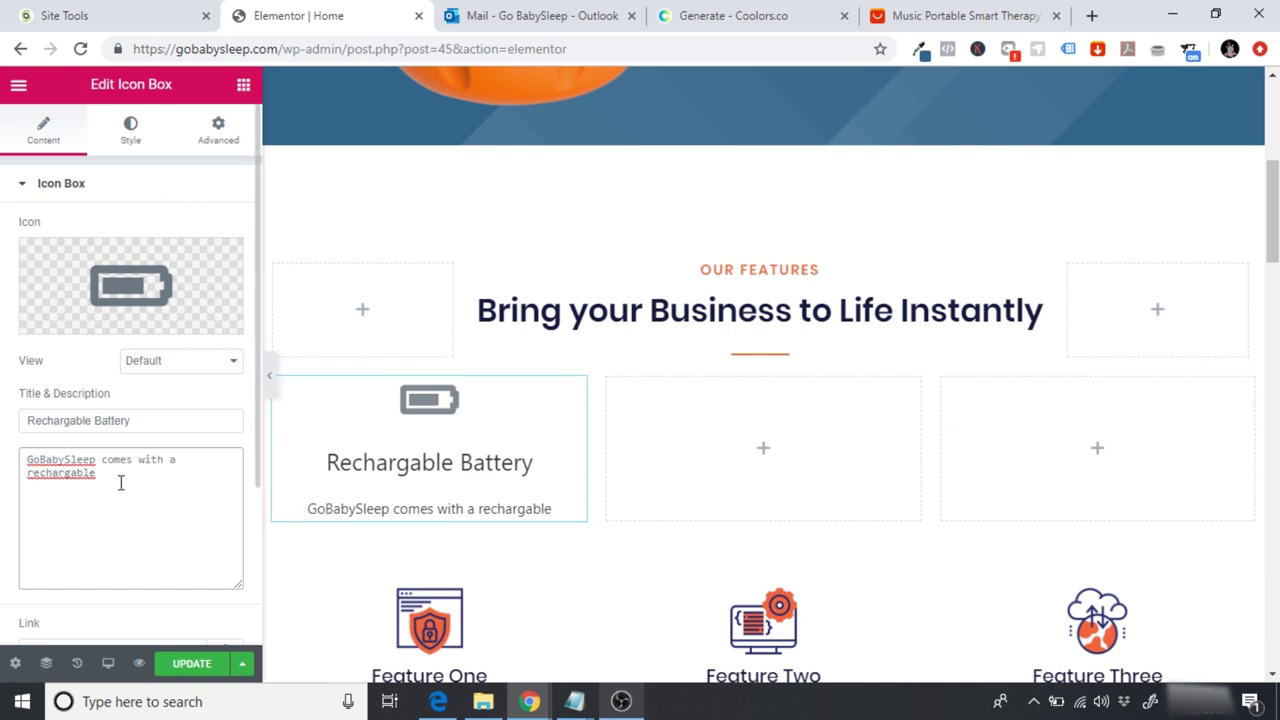
{"action": "type", "text": "so you never "}
{"action": "type", "text": "have t "}
{"action": "type", "text": "want"}
{"action": "key", "text": "BackSpace"}
{"action": "key", "text": "BackSpace"}
{"action": "key", "text": "BackSpace"}
{"action": "key", "text": "BackSpace"}
{"action": "key", "text": "BackSpace"}
{"action": "type", "text": "o worry "}
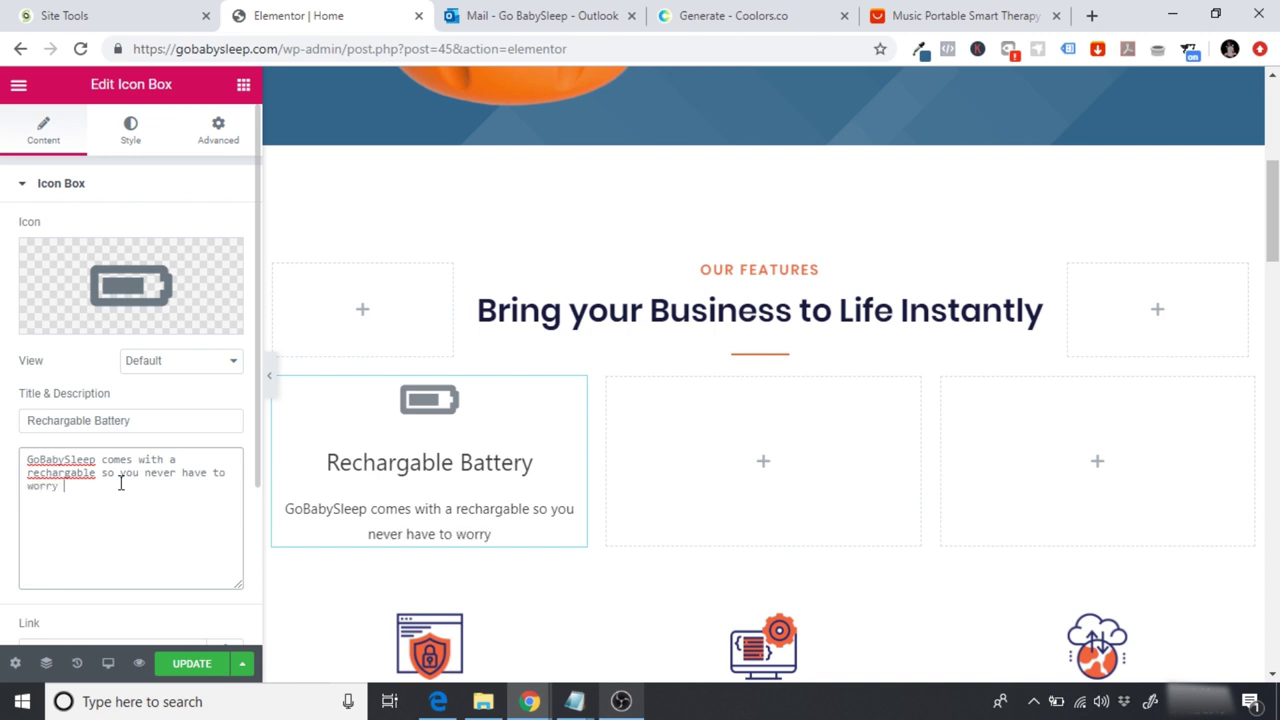
{"action": "type", "text": "about replac"}
{"action": "key", "text": "BackSpace"}
{"action": "key", "text": "BackSpace"}
{"action": "key", "text": "BackSpace"}
{"action": "key", "text": "BackSpace"}
{"action": "key", "text": "BackSpace"}
{"action": "key", "text": "BackSpace"}
{"action": "type", "text": "co"}
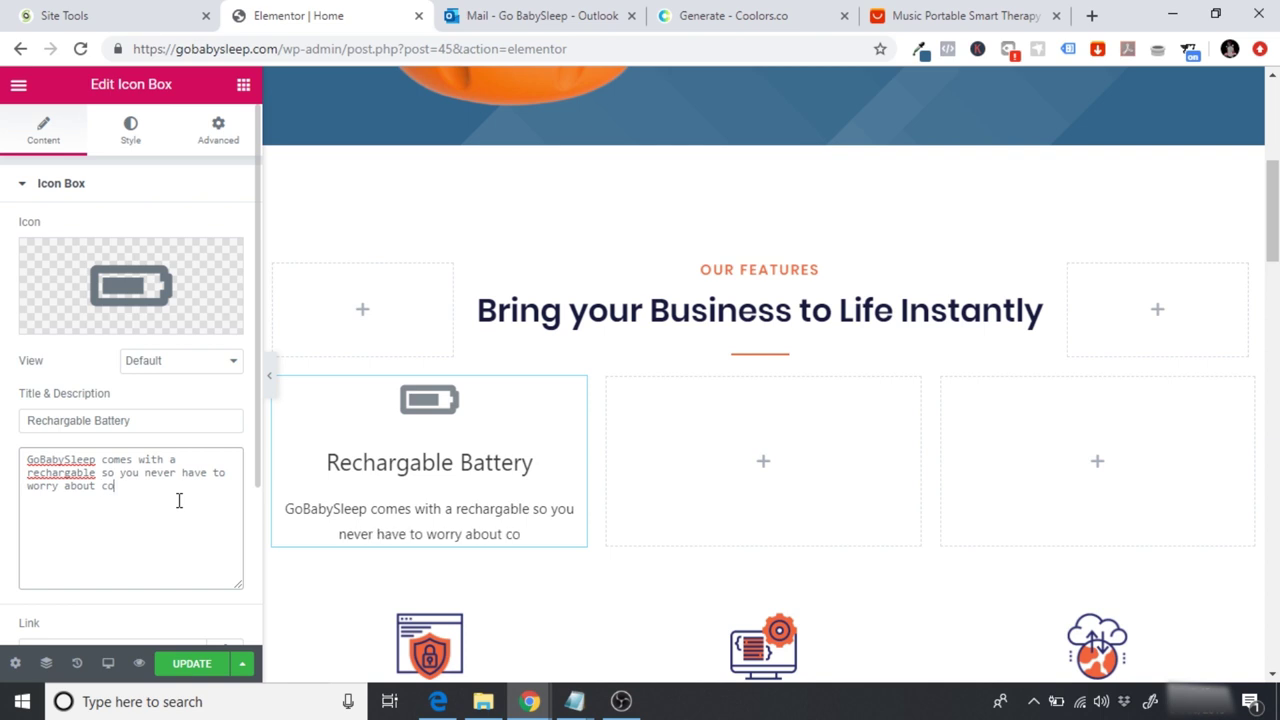
{"action": "type", "text": "nstantly repl"}
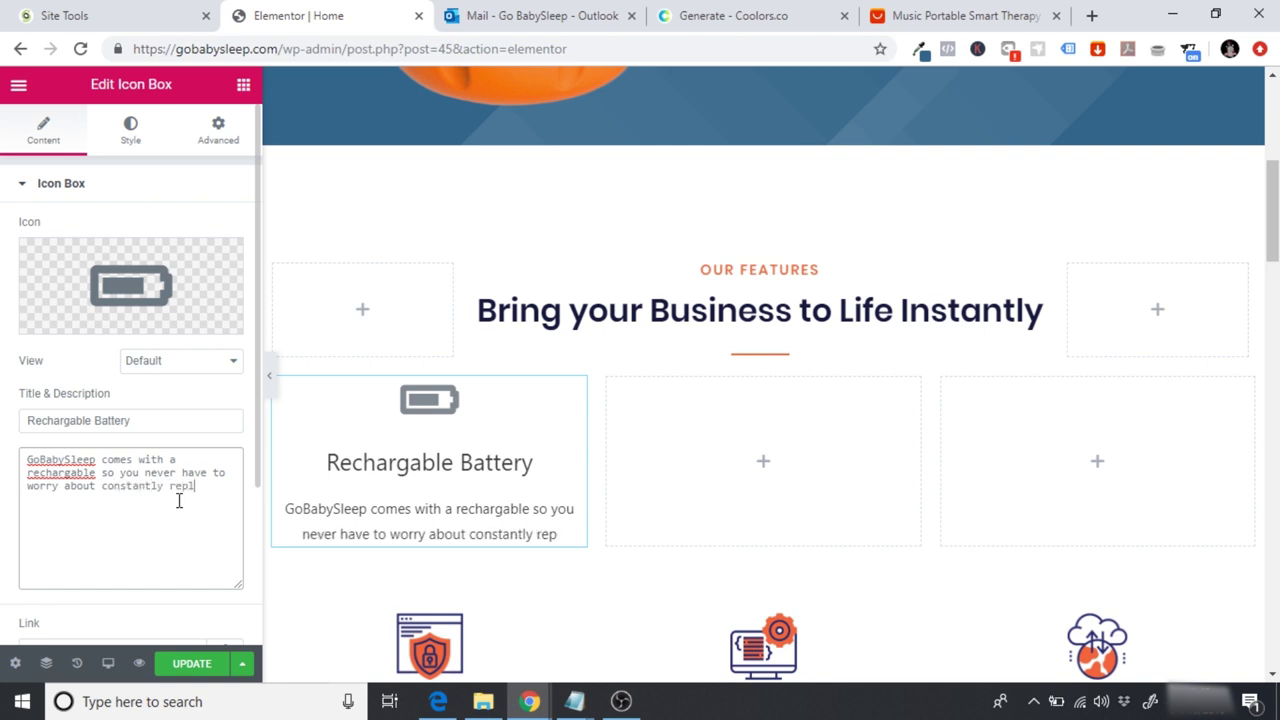
{"action": "type", "text": "acing batter"}
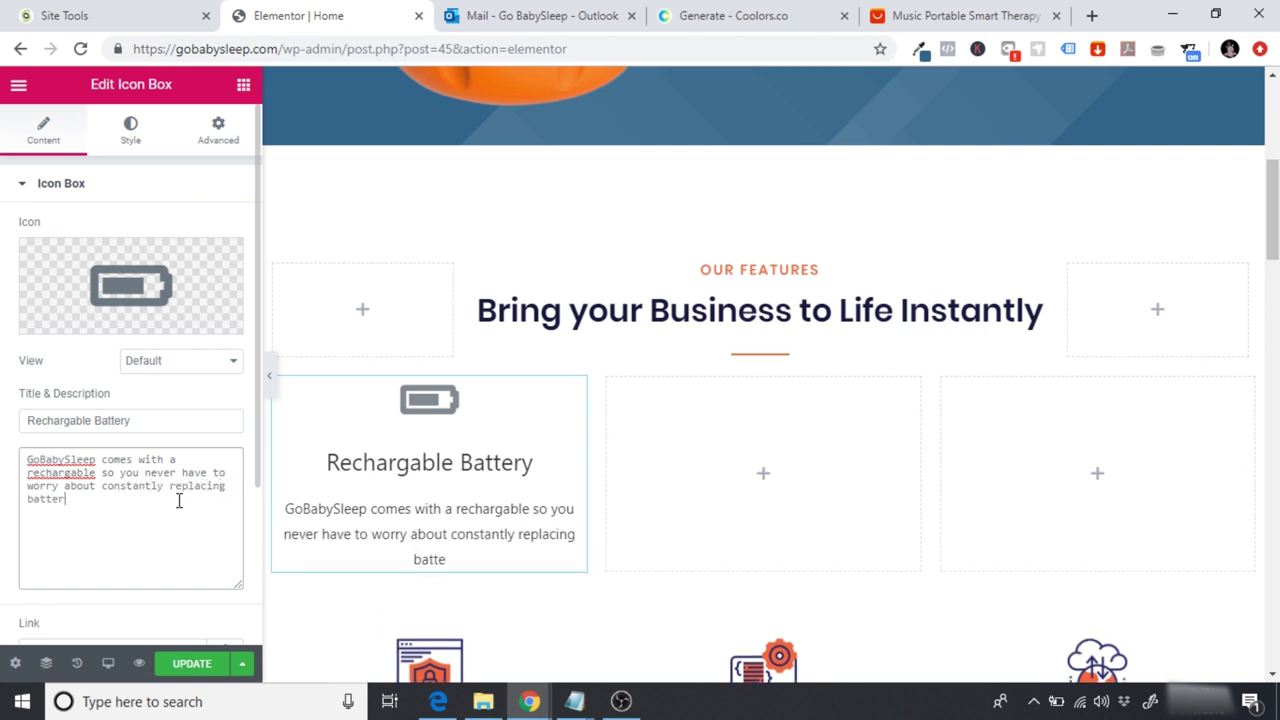
{"action": "type", "text": "ies."}
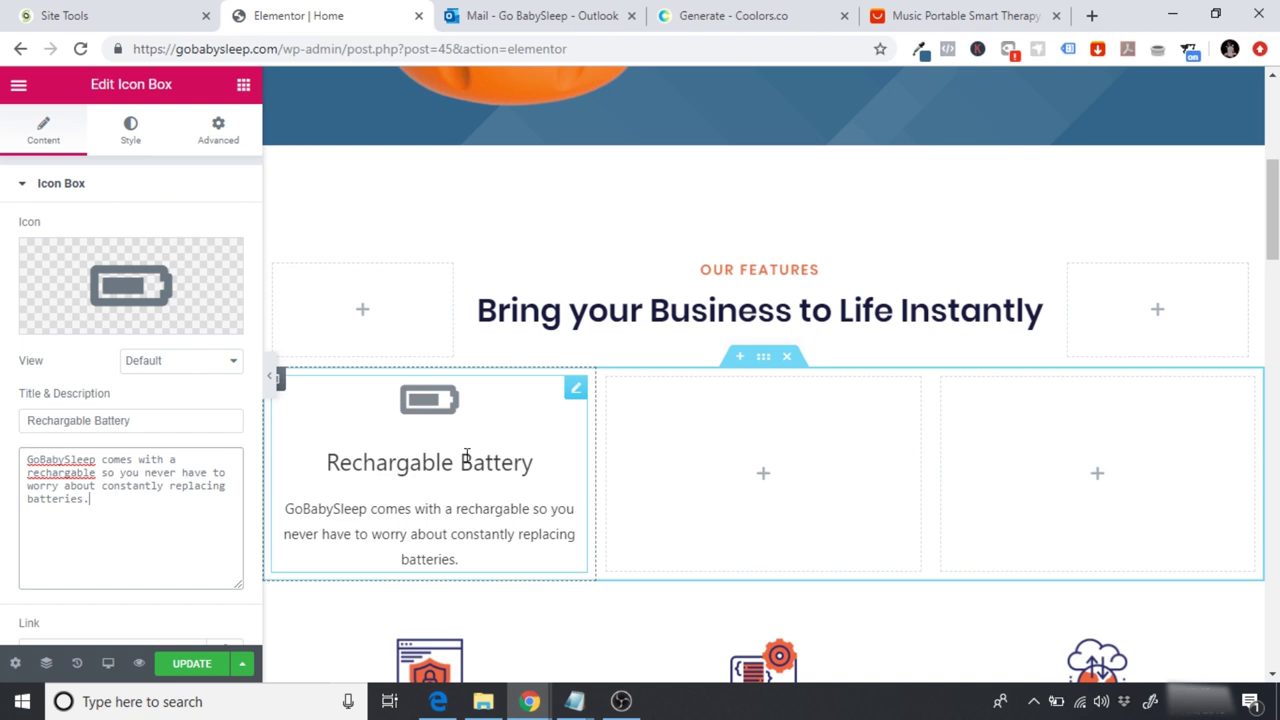
{"action": "left_click", "coordinate": [946, 12]}
{"action": "left_click", "coordinate": [450, 336]}
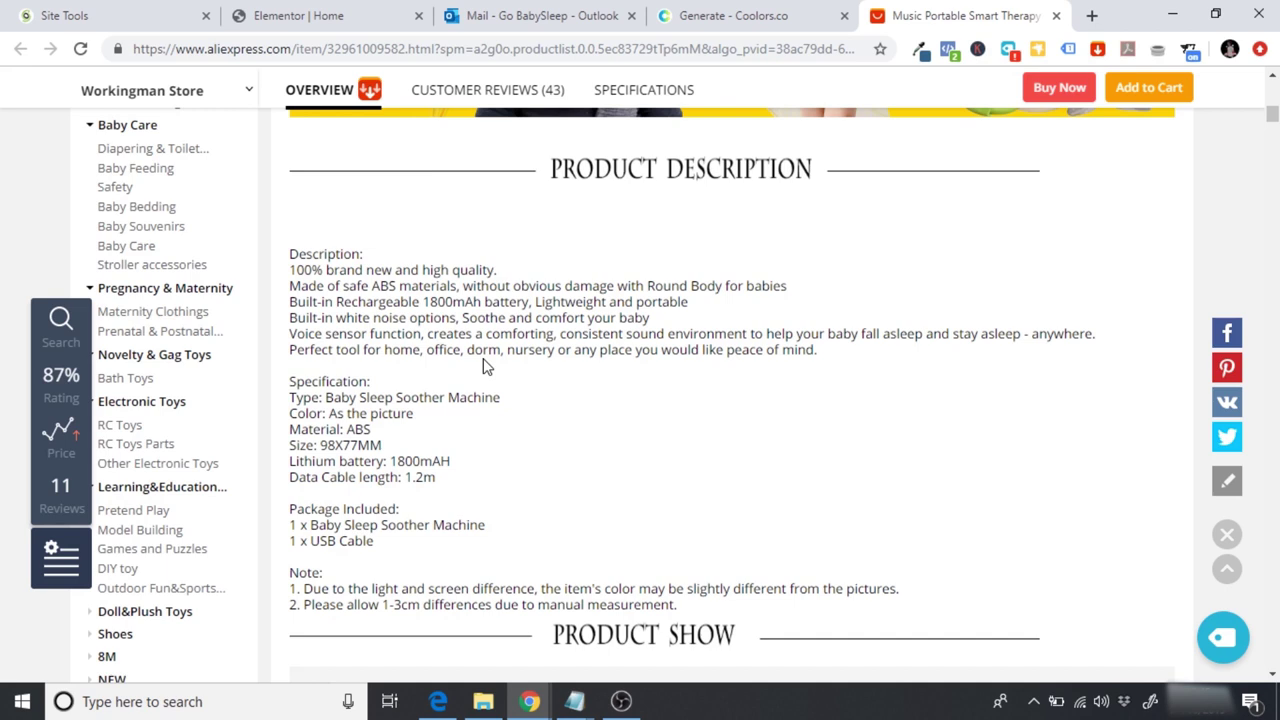
Step: Color the battery icon orange by pasting #ff6700 copied from Coolors
{"action": "left_click", "coordinate": [290, 14]}
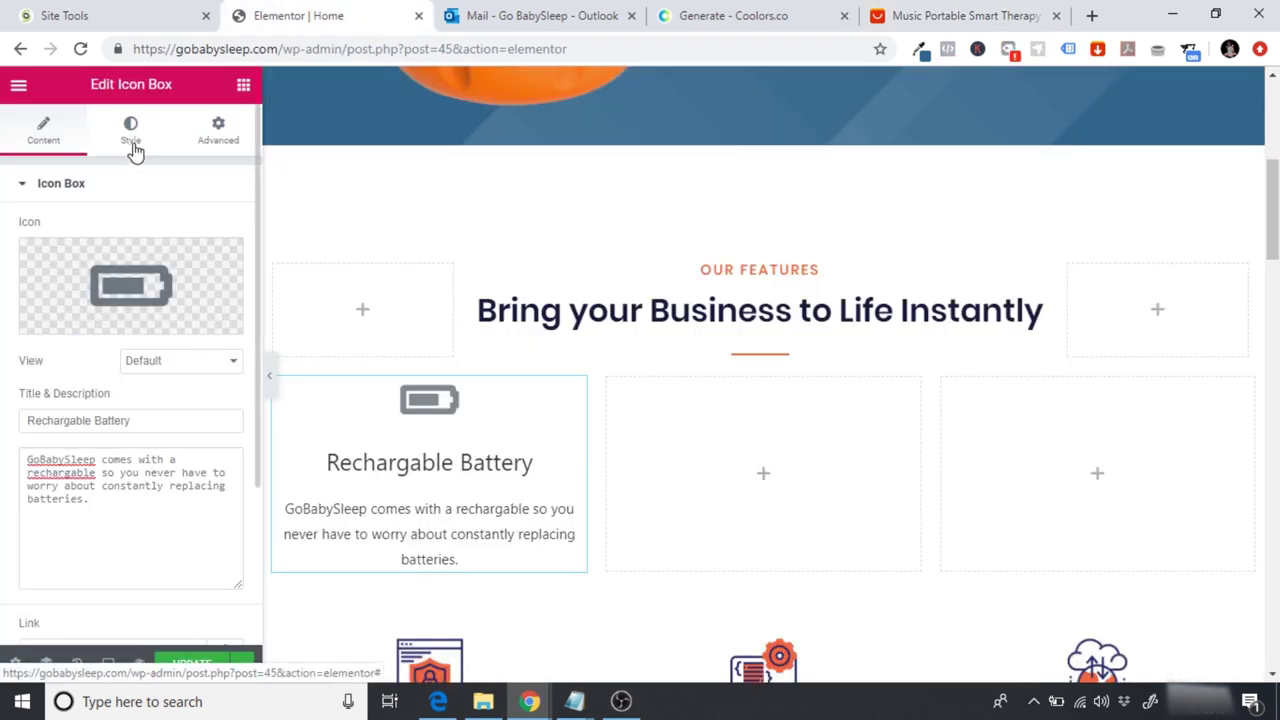
{"action": "left_click", "coordinate": [132, 140]}
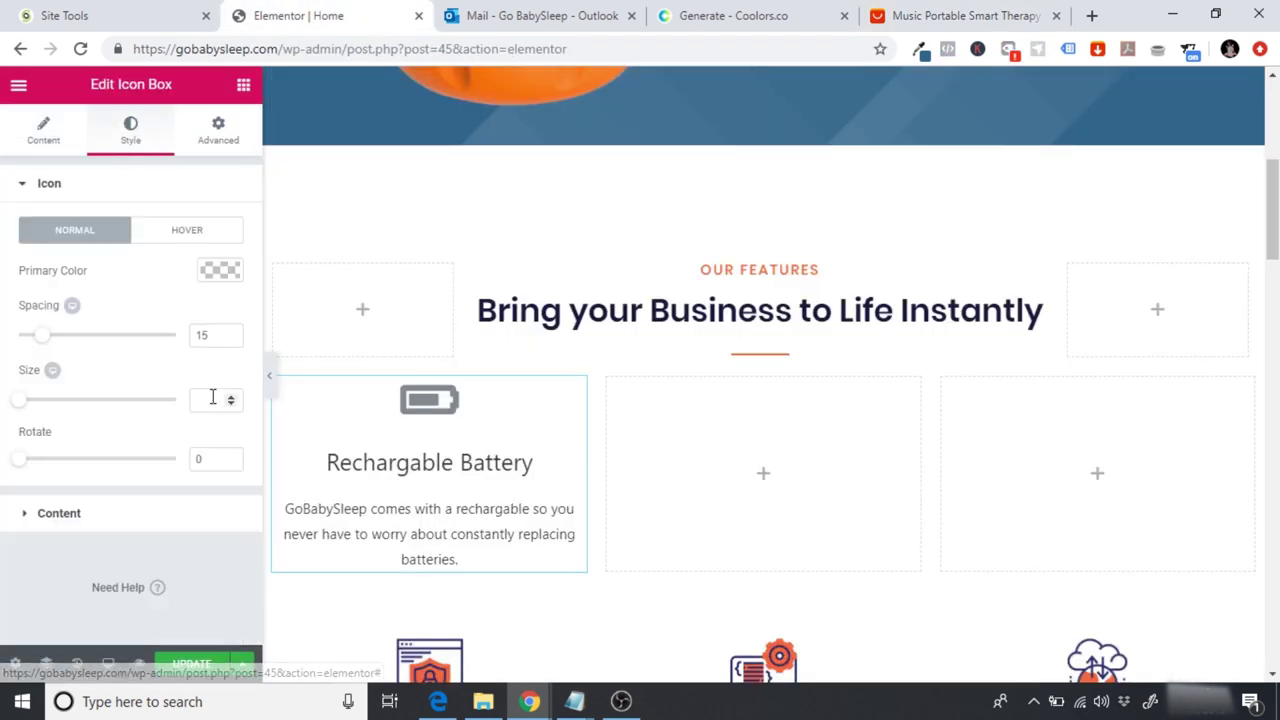
{"action": "left_click", "coordinate": [220, 272]}
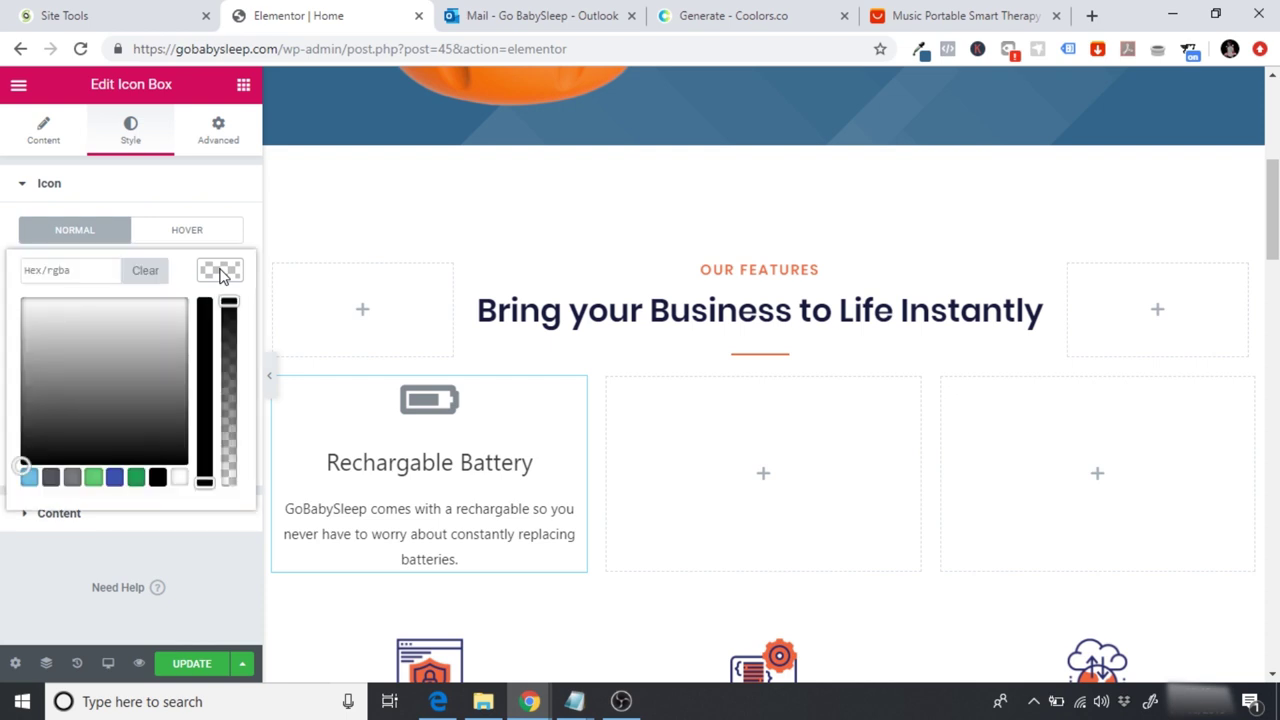
{"action": "left_click", "coordinate": [714, 15]}
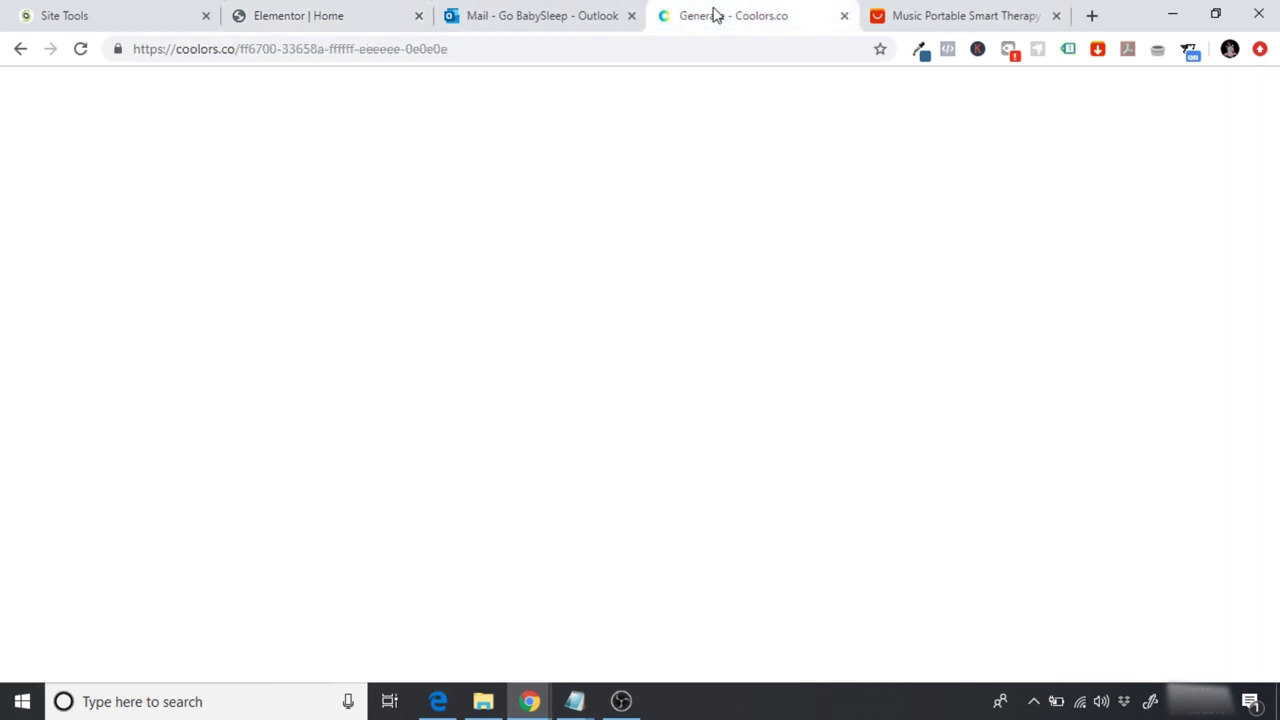
{"action": "left_click", "coordinate": [128, 612]}
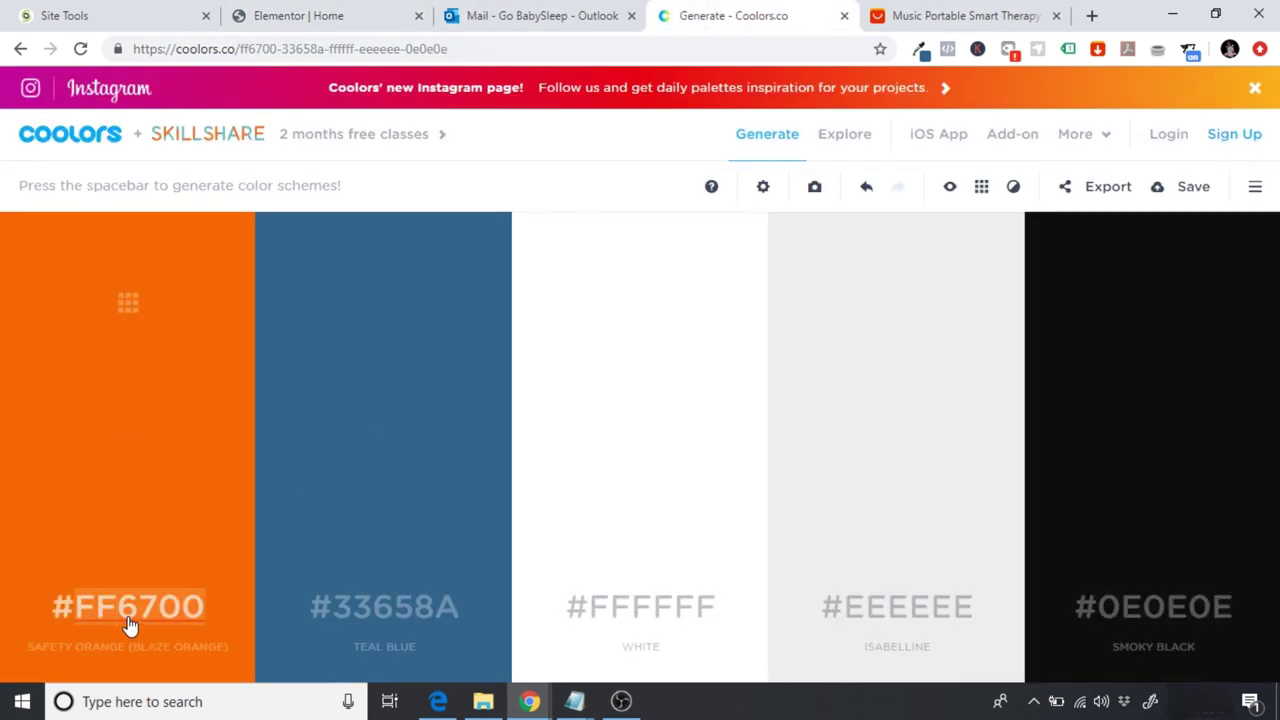
{"action": "left_click", "coordinate": [285, 14]}
{"action": "left_click", "coordinate": [78, 272]}
{"action": "type", "text": "#ff6700"}
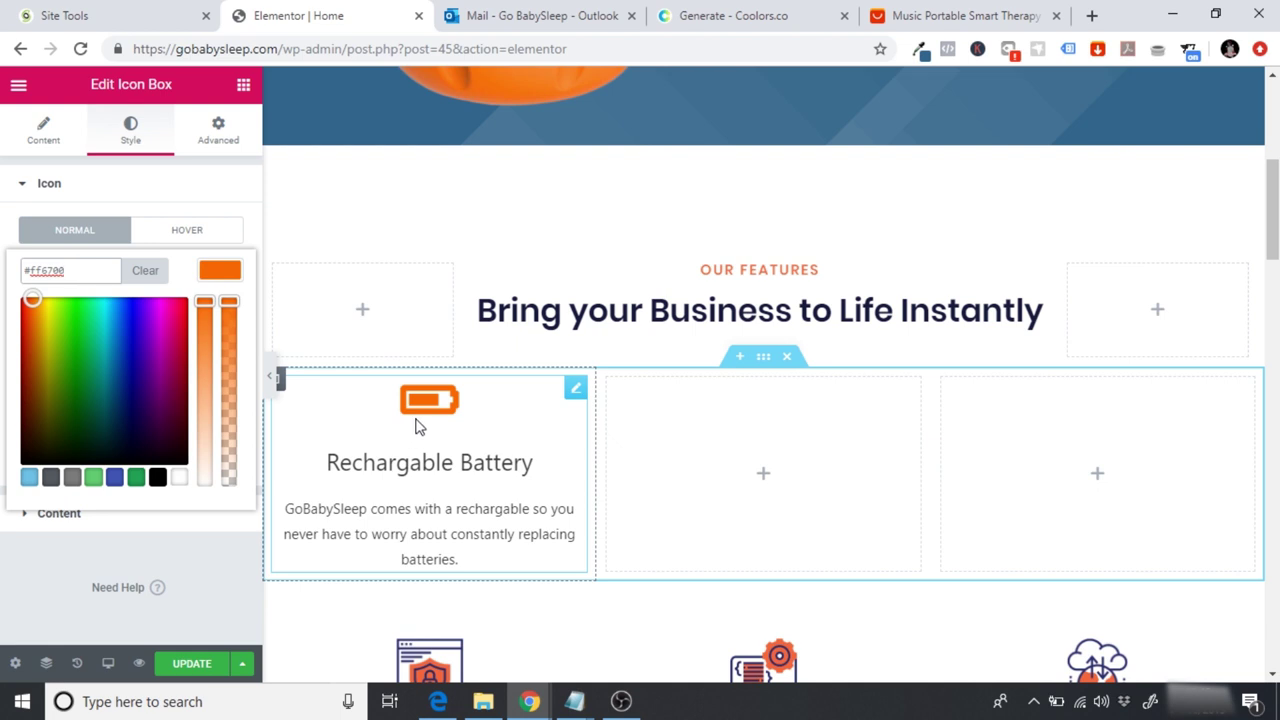
{"action": "left_click", "coordinate": [177, 198]}
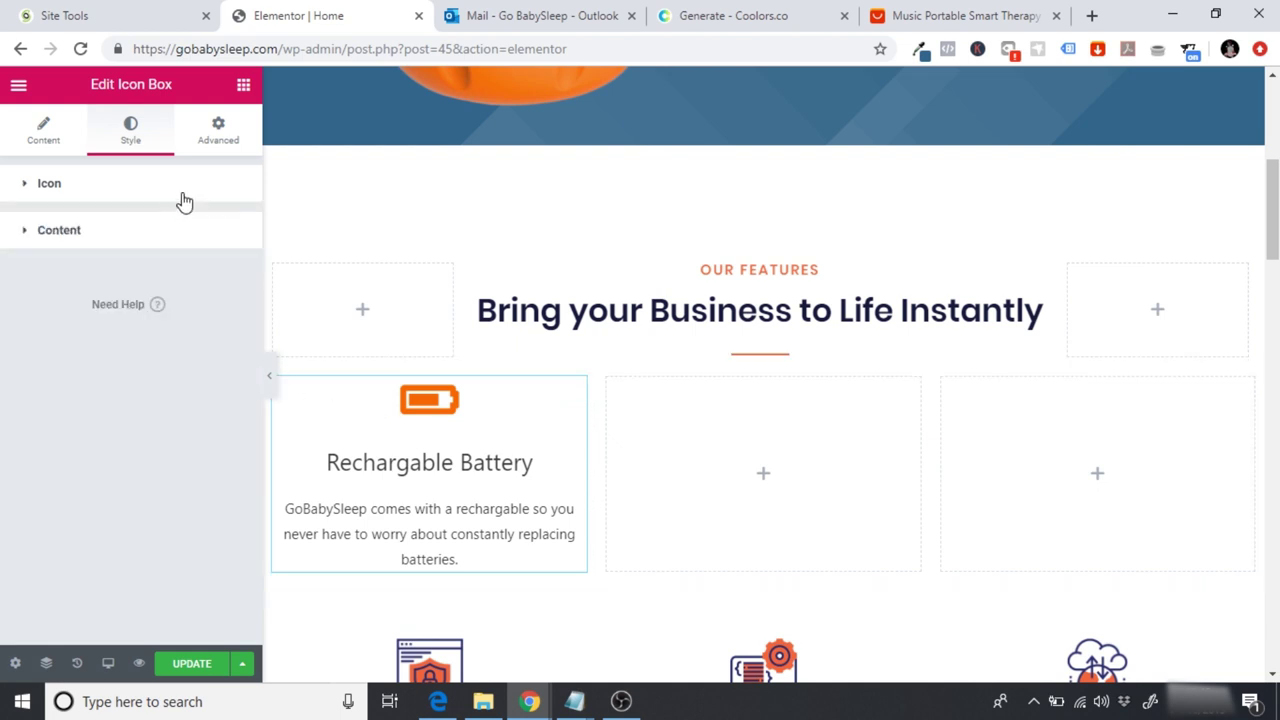
Step: Set the icon box title typography to the Poppins font family
{"action": "left_click", "coordinate": [150, 200]}
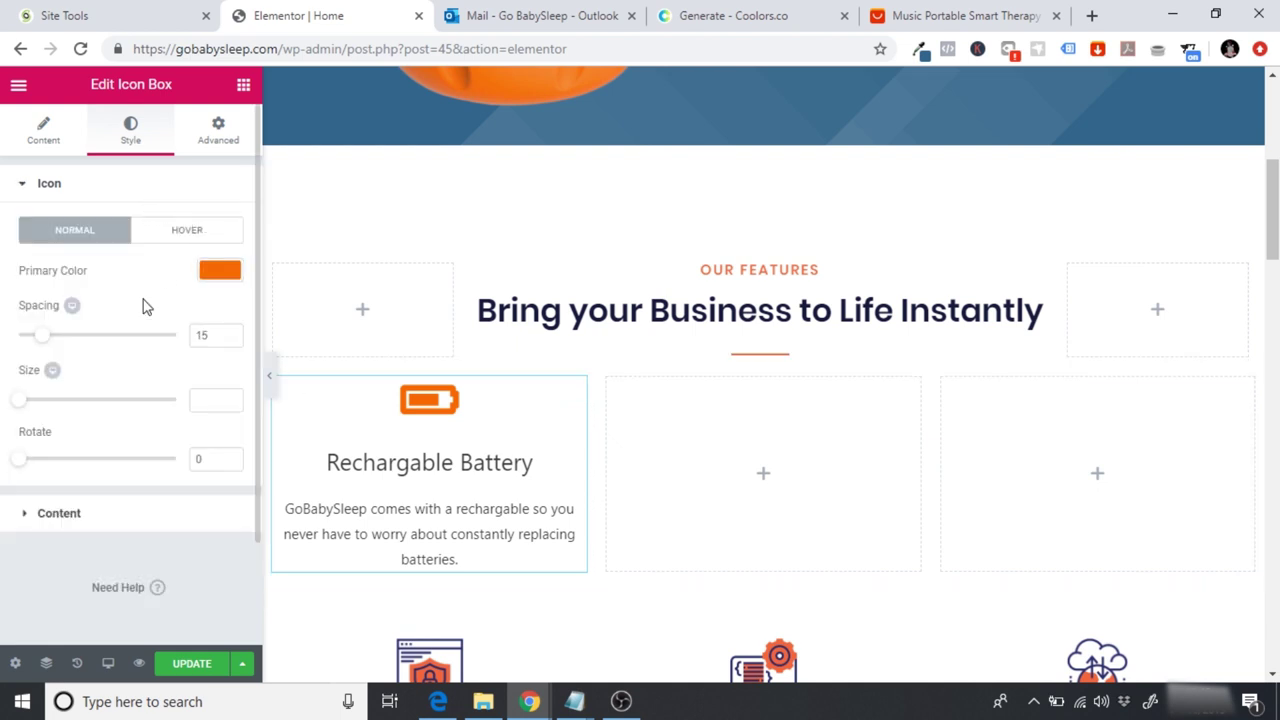
{"action": "left_click", "coordinate": [80, 522]}
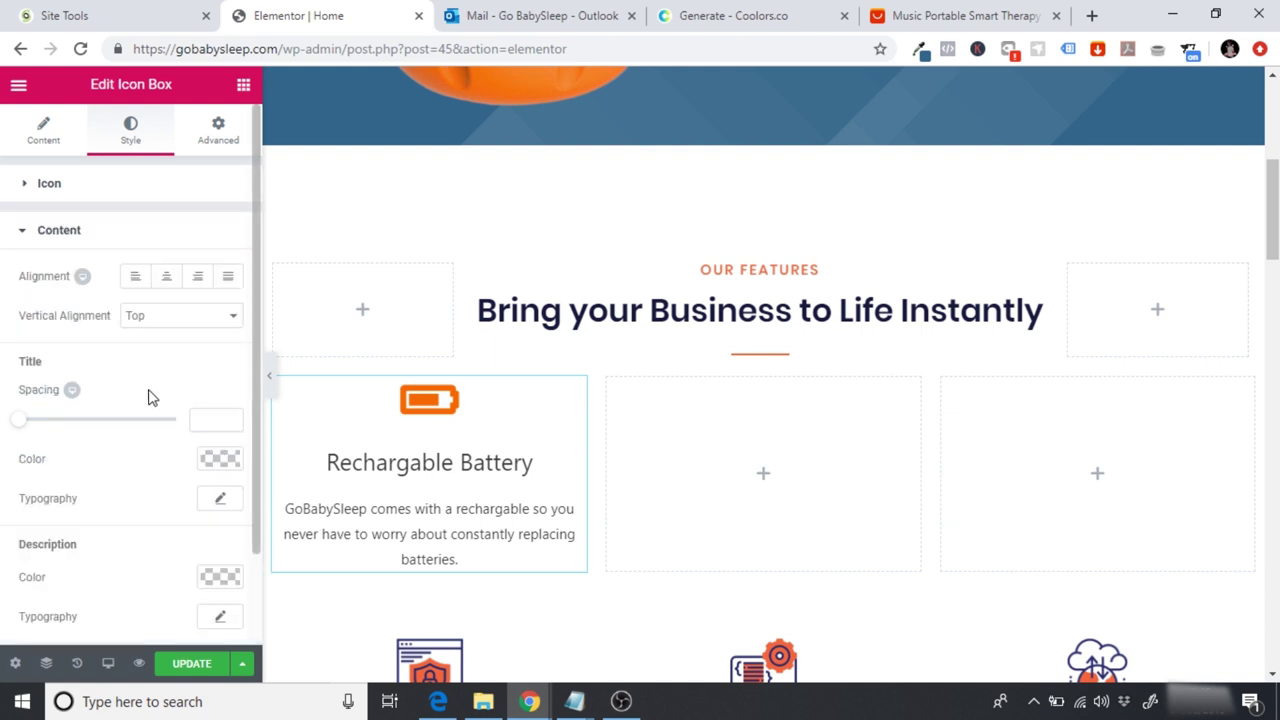
{"action": "left_click", "coordinate": [216, 498]}
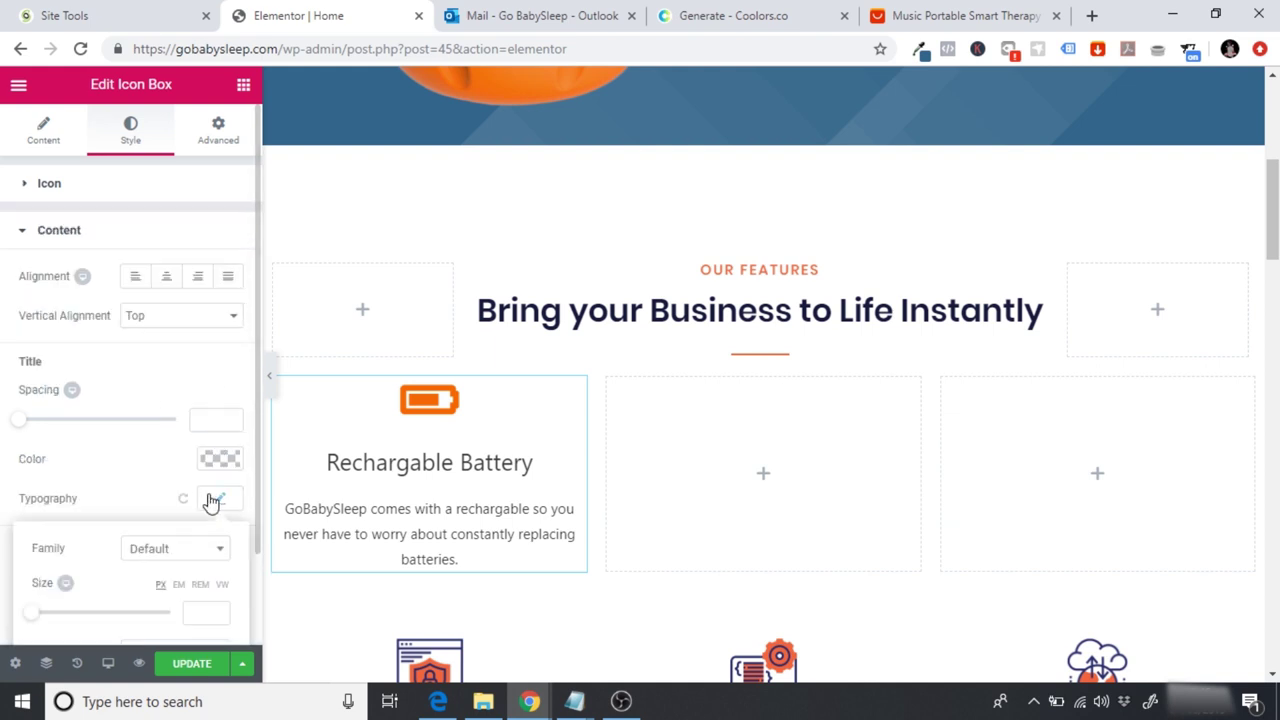
{"action": "left_click", "coordinate": [181, 548]}
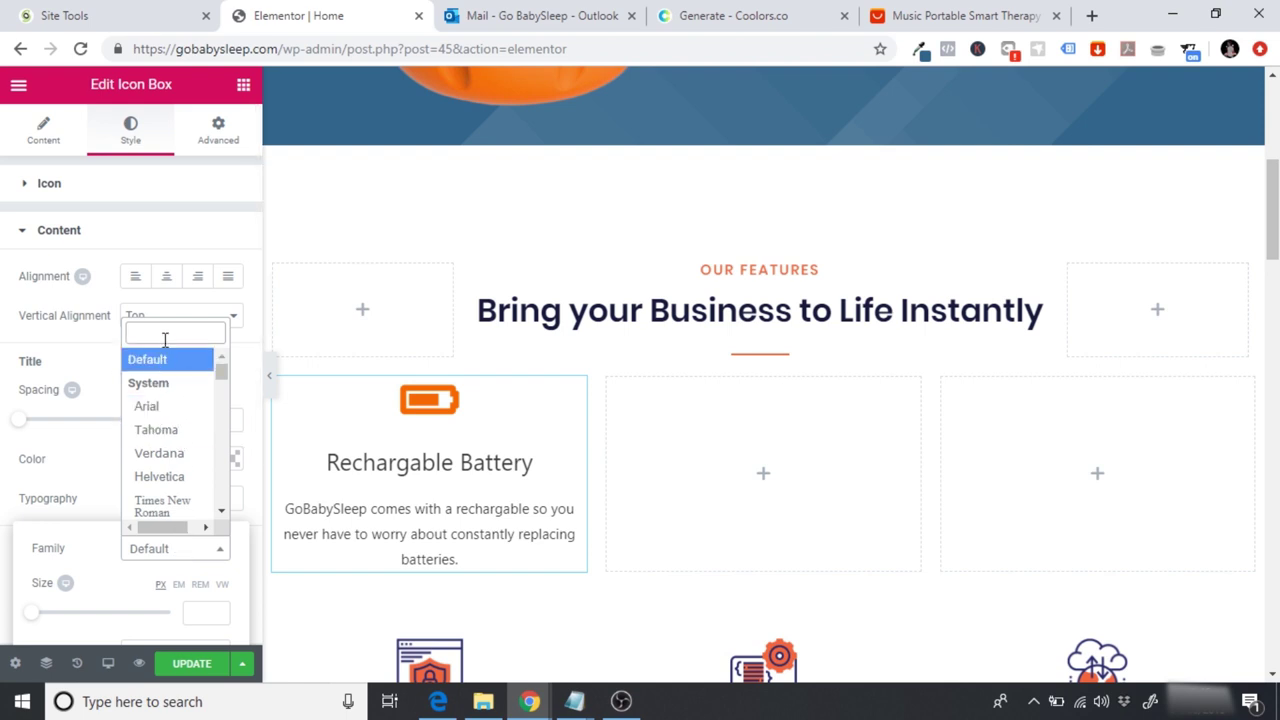
{"action": "type", "text": "pop"}
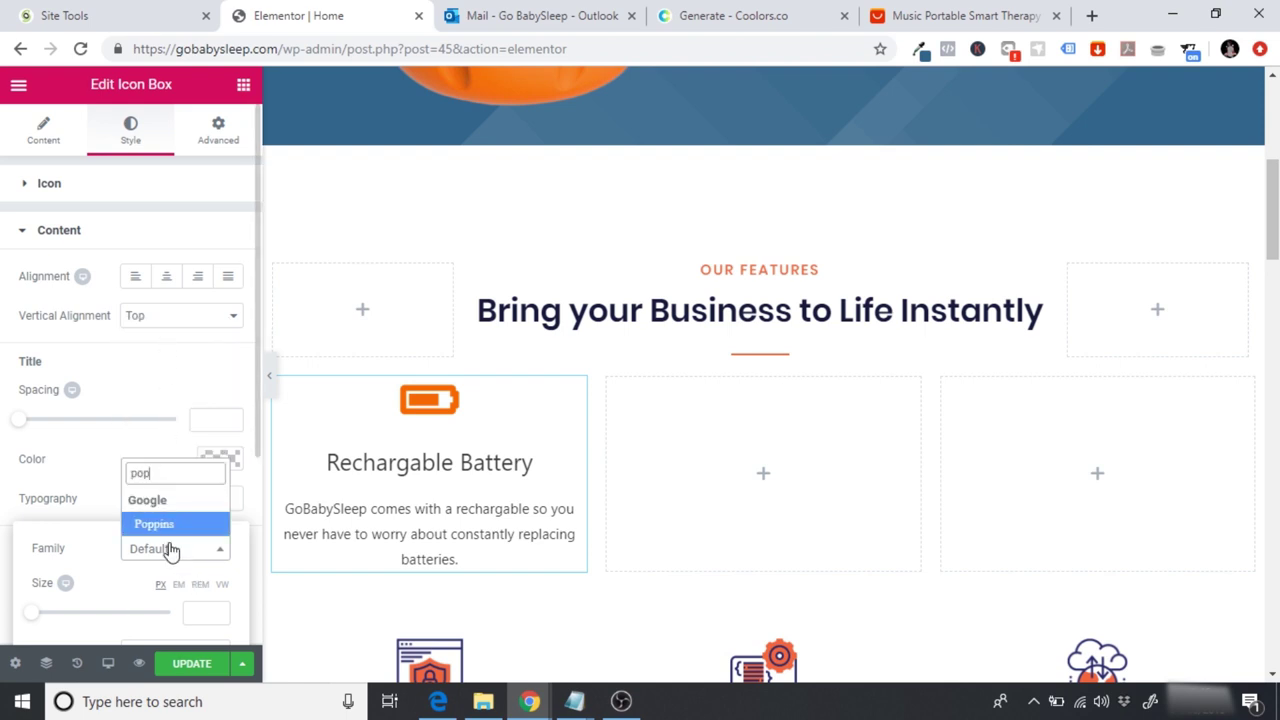
{"action": "left_click", "coordinate": [163, 528]}
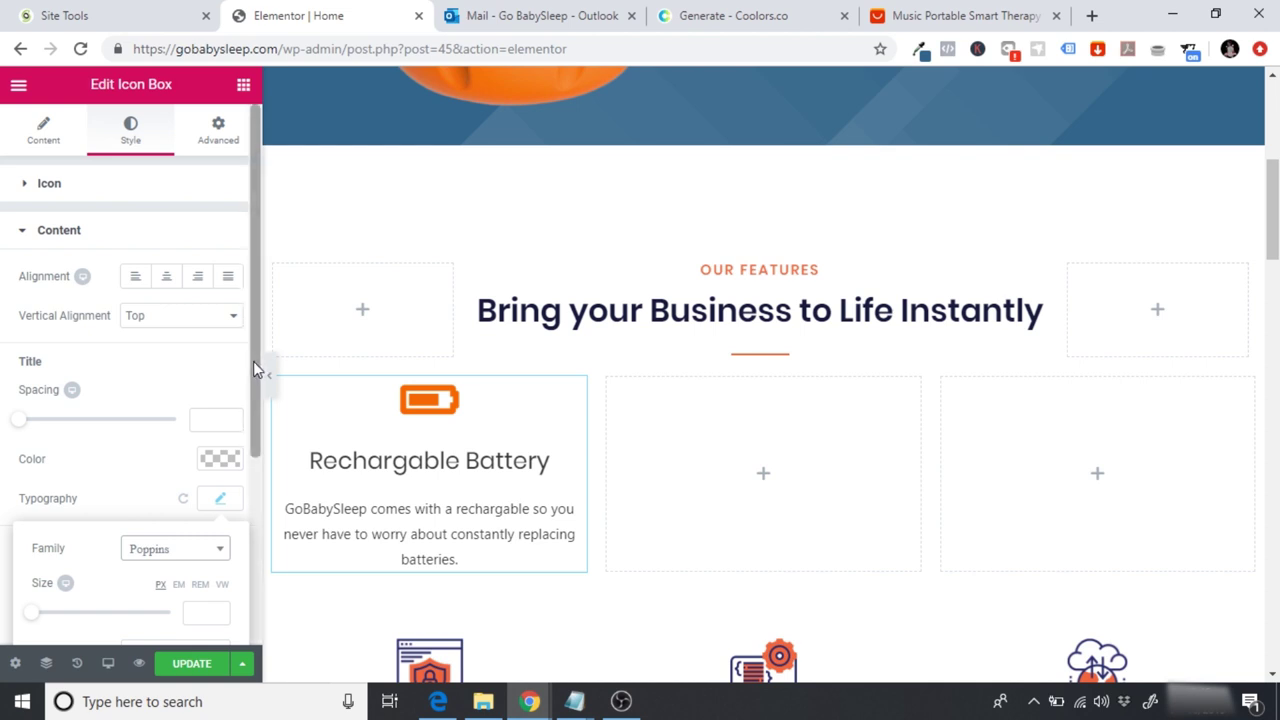
{"action": "left_click_drag", "start_coordinate": [253, 361], "coordinate": [252, 389]}
{"action": "scroll", "coordinate": [240, 500], "scroll_direction": "down", "scroll_amount": 2}
{"action": "left_click", "coordinate": [123, 283]}
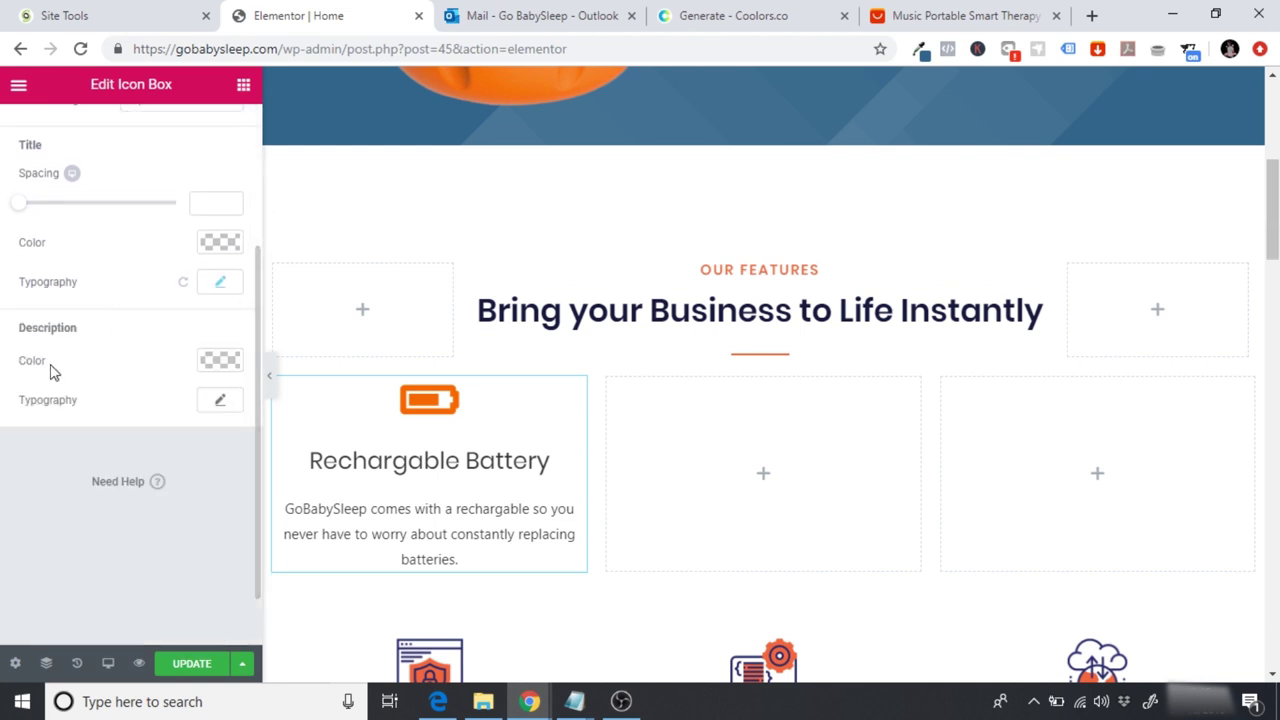
Step: Set the description typography to Poppins as well
{"action": "left_click", "coordinate": [204, 404]}
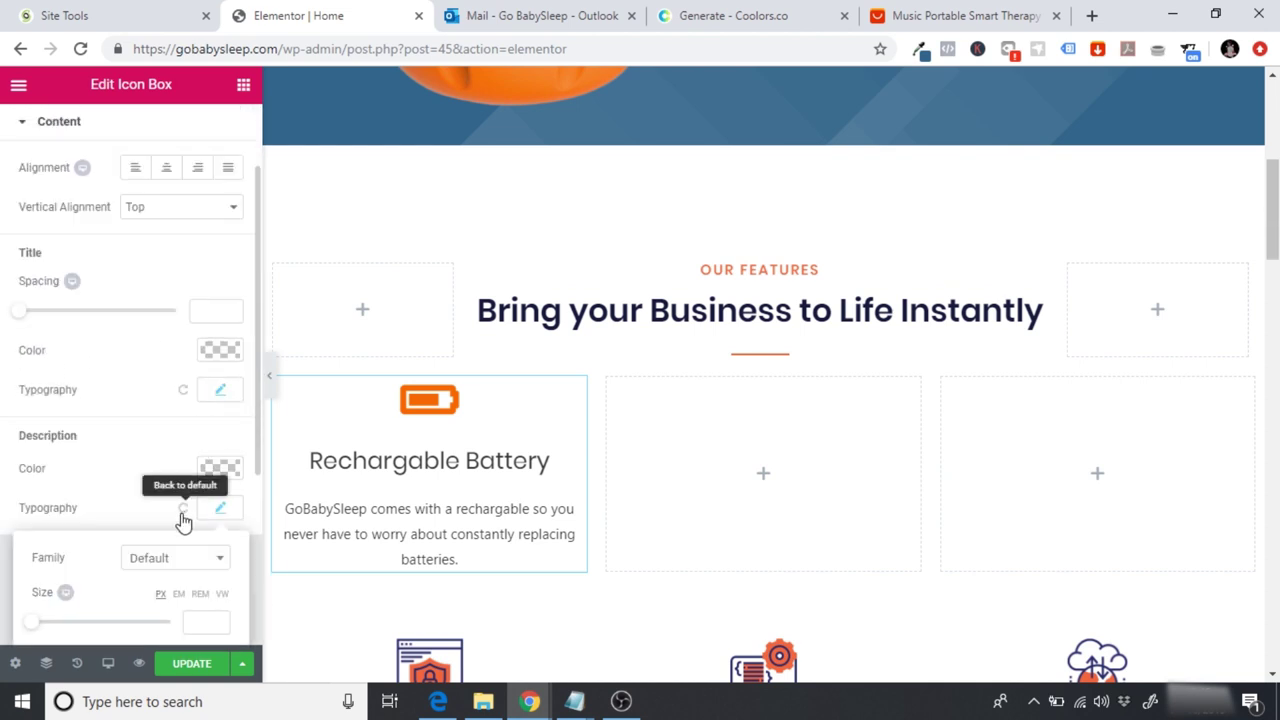
{"action": "left_click", "coordinate": [166, 570]}
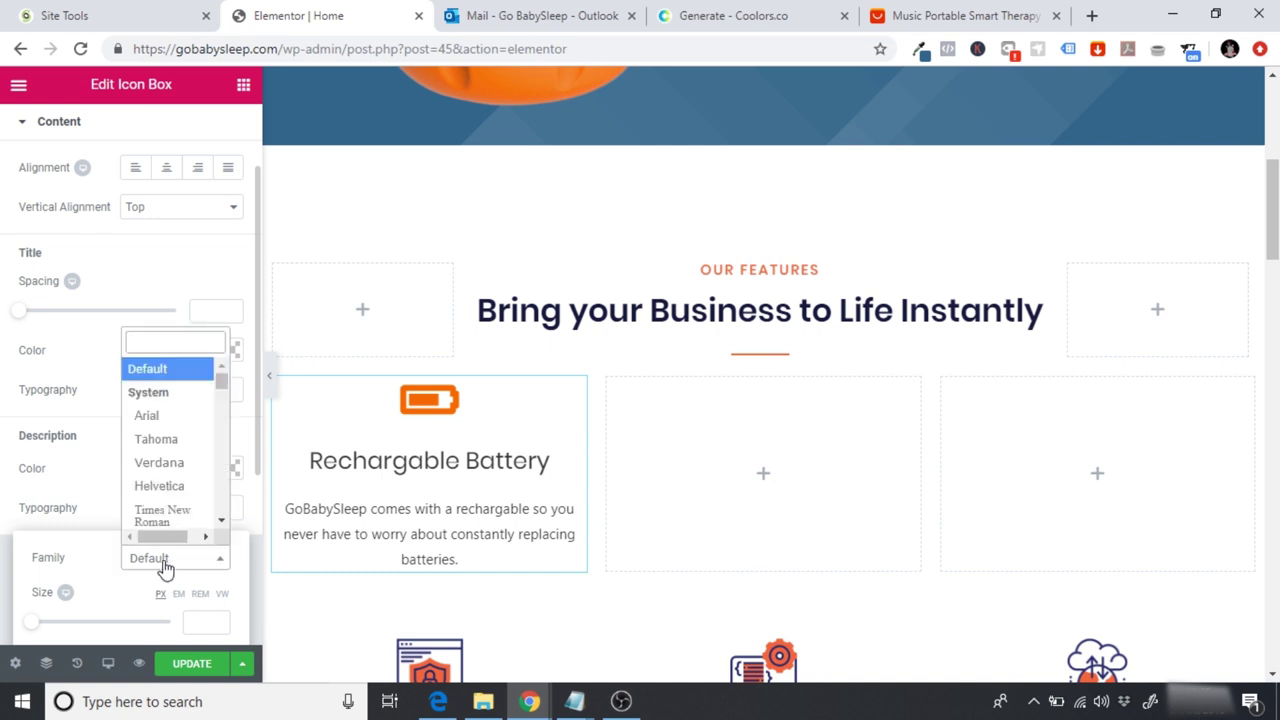
{"action": "type", "text": "pop"}
{"action": "left_click", "coordinate": [152, 533]}
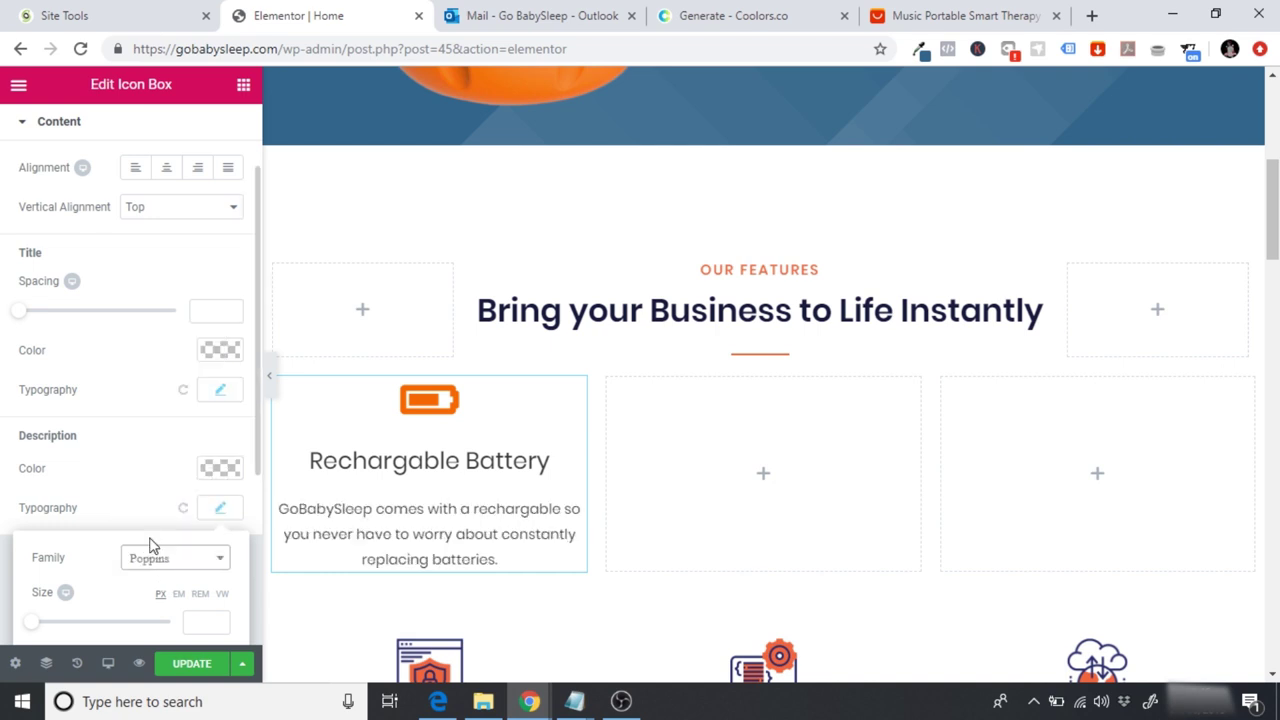
{"action": "left_click", "coordinate": [434, 491]}
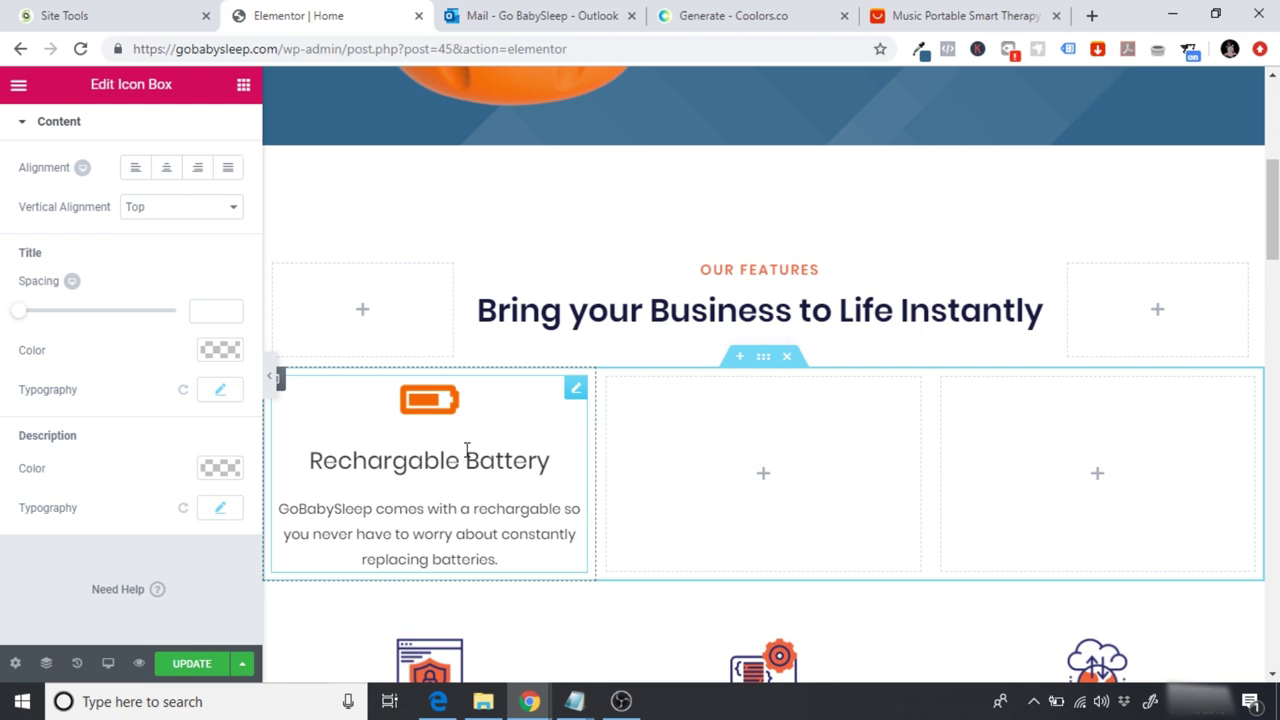
Step: Duplicate the battery icon box into the middle and right columns
{"action": "right_click", "coordinate": [572, 405]}
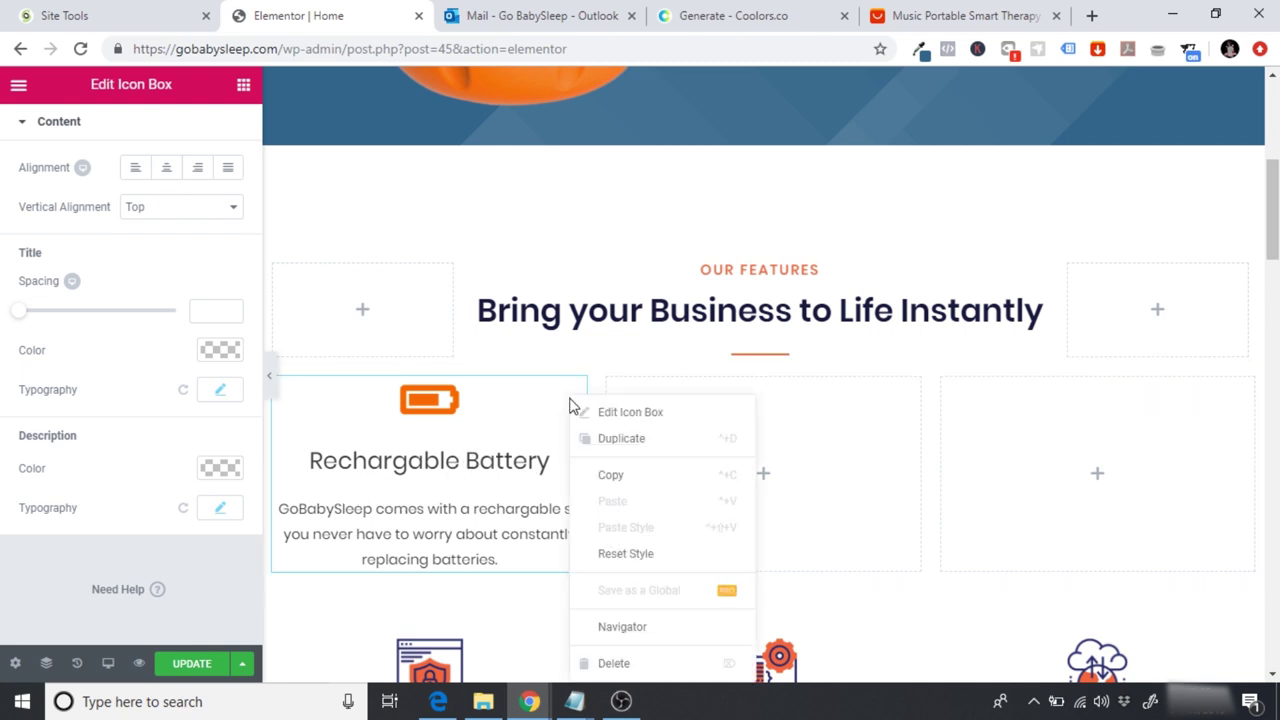
{"action": "left_click", "coordinate": [622, 440]}
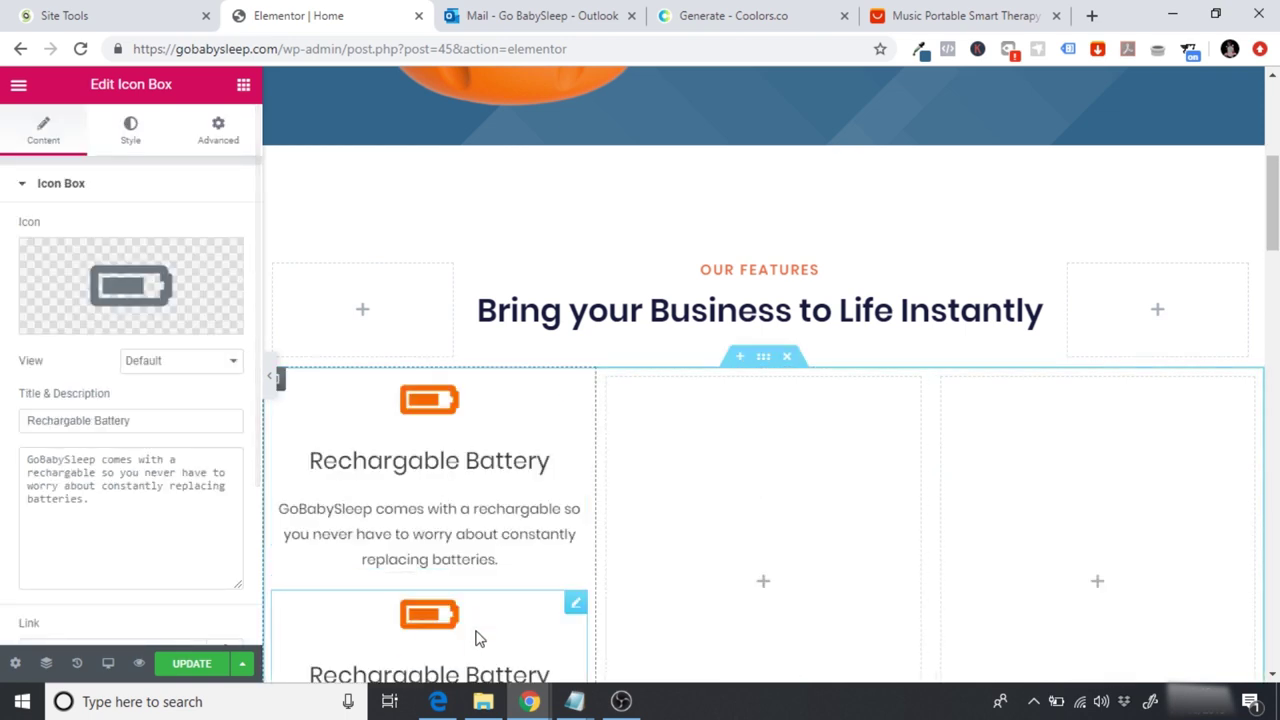
{"action": "left_click_drag", "start_coordinate": [575, 605], "coordinate": [807, 417]}
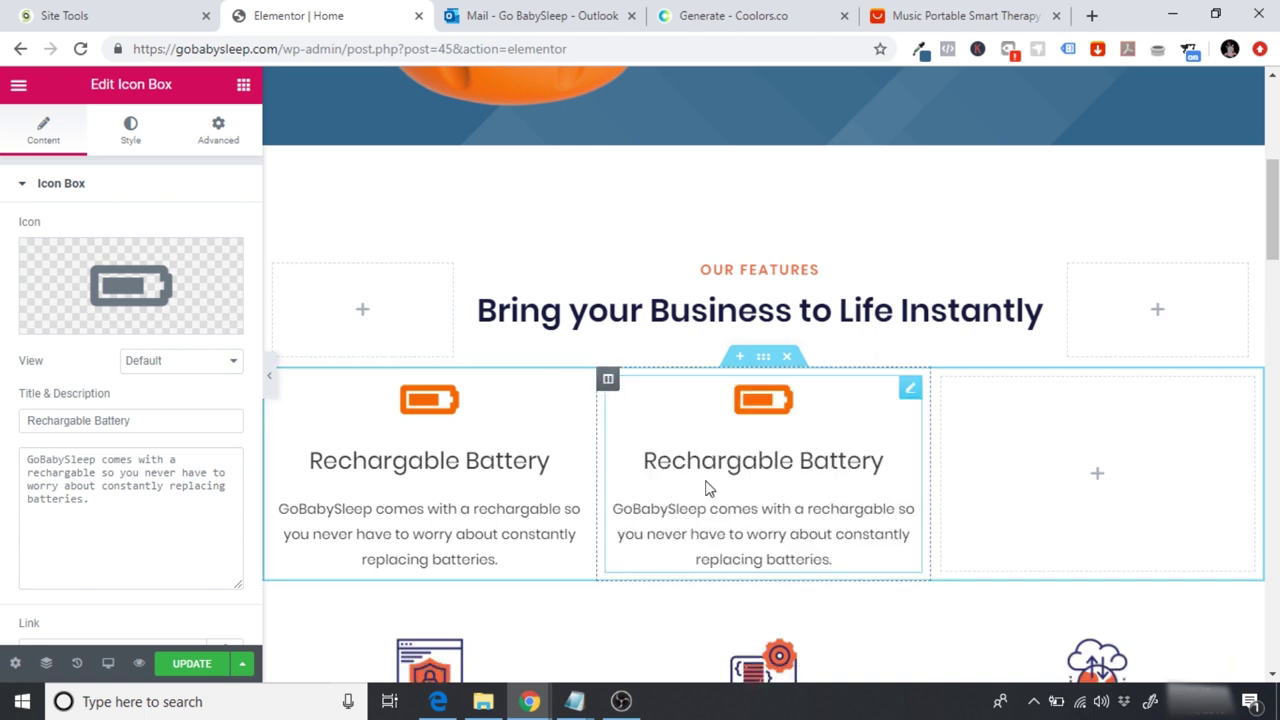
{"action": "right_click", "coordinate": [912, 393]}
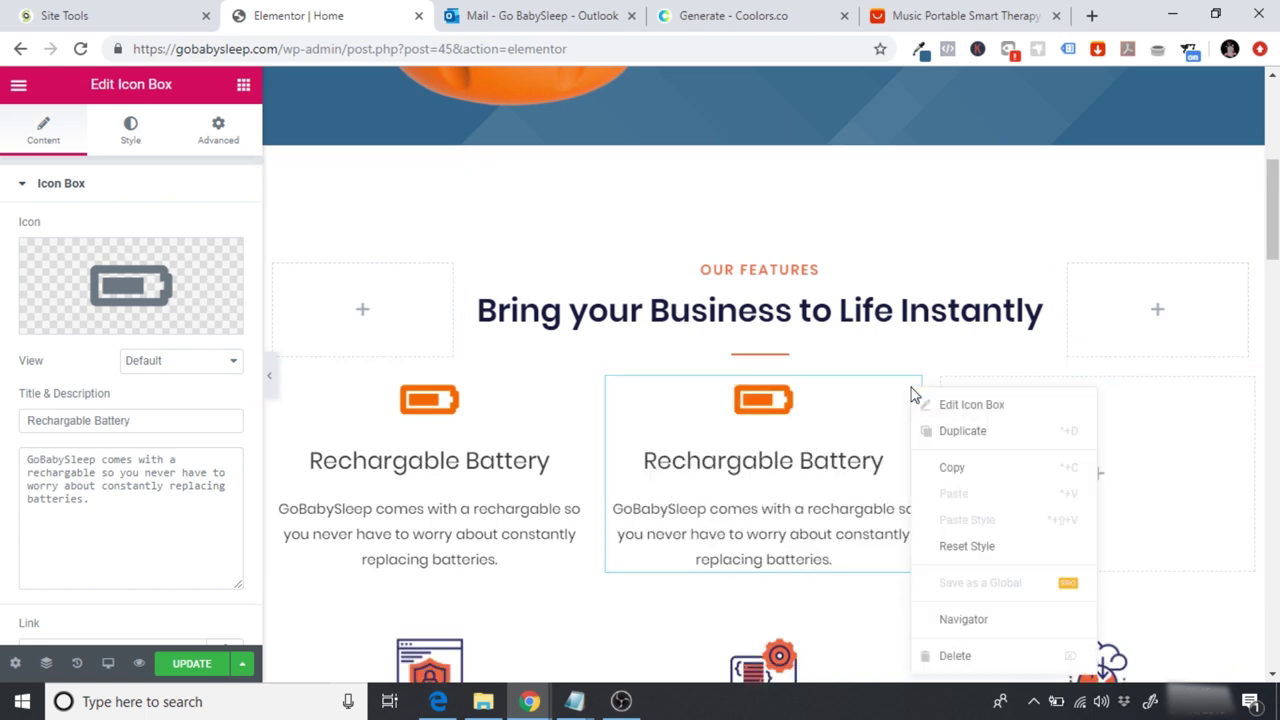
{"action": "left_click", "coordinate": [951, 431]}
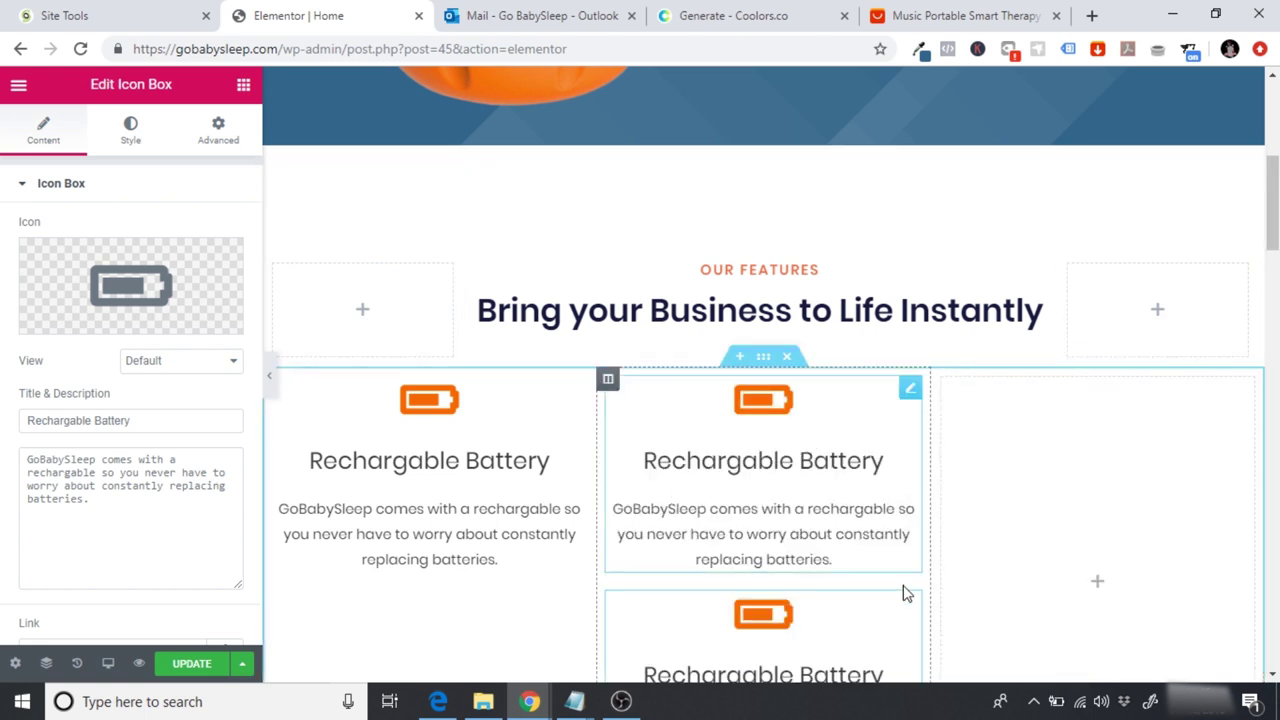
{"action": "left_click_drag", "start_coordinate": [910, 606], "coordinate": [1134, 418]}
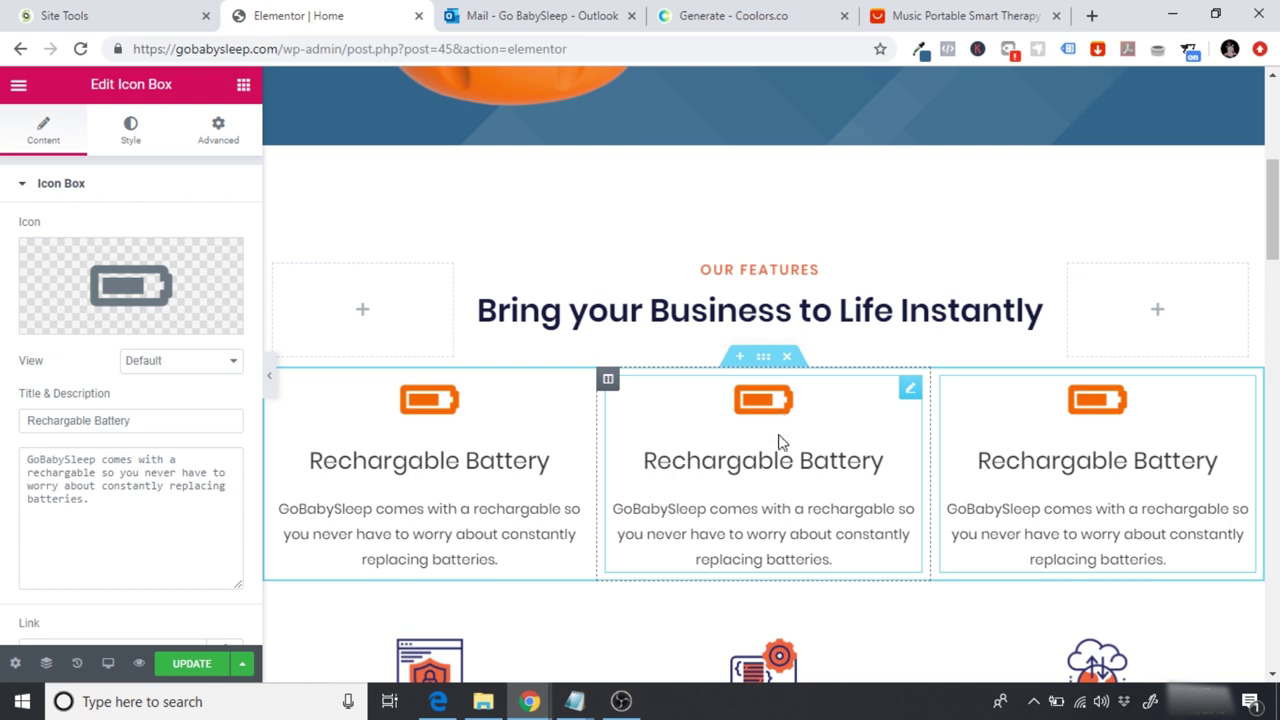
Step: Open the middle feature box's Edit Icon Box settings
{"action": "left_click", "coordinate": [753, 462]}
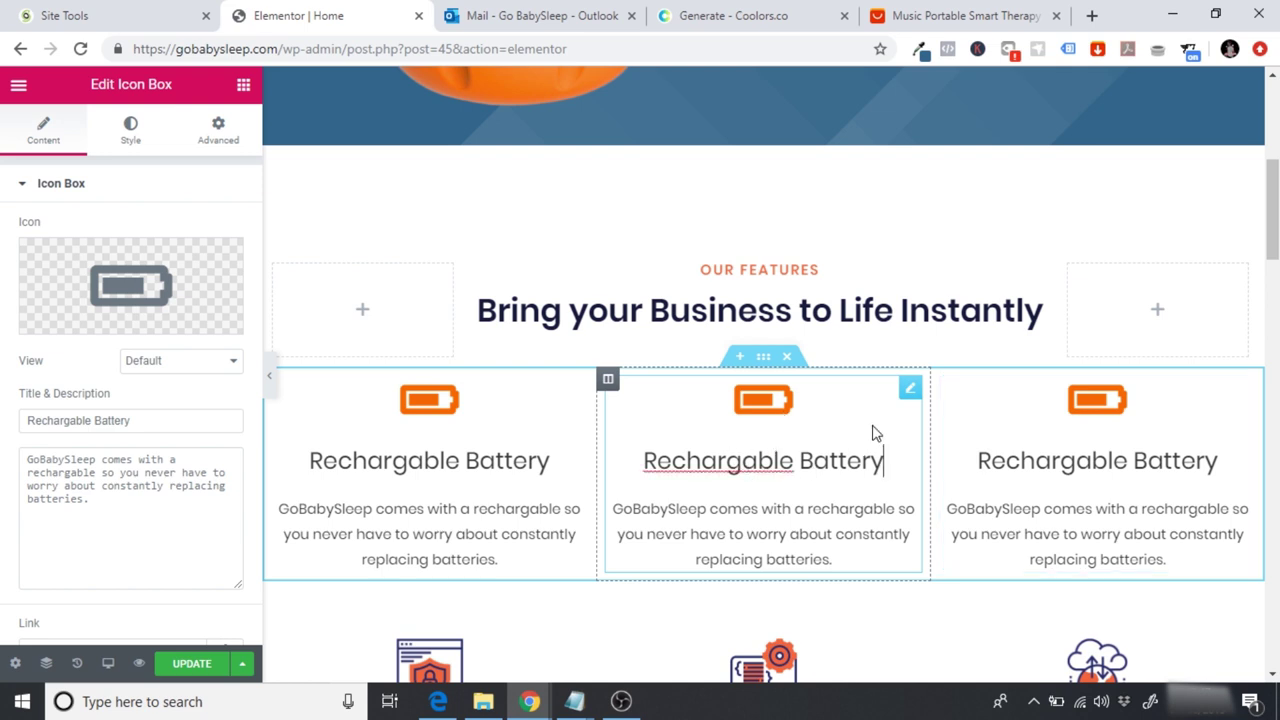
{"action": "left_click", "coordinate": [905, 400]}
{"action": "mouse_move", "coordinate": [86, 320]}
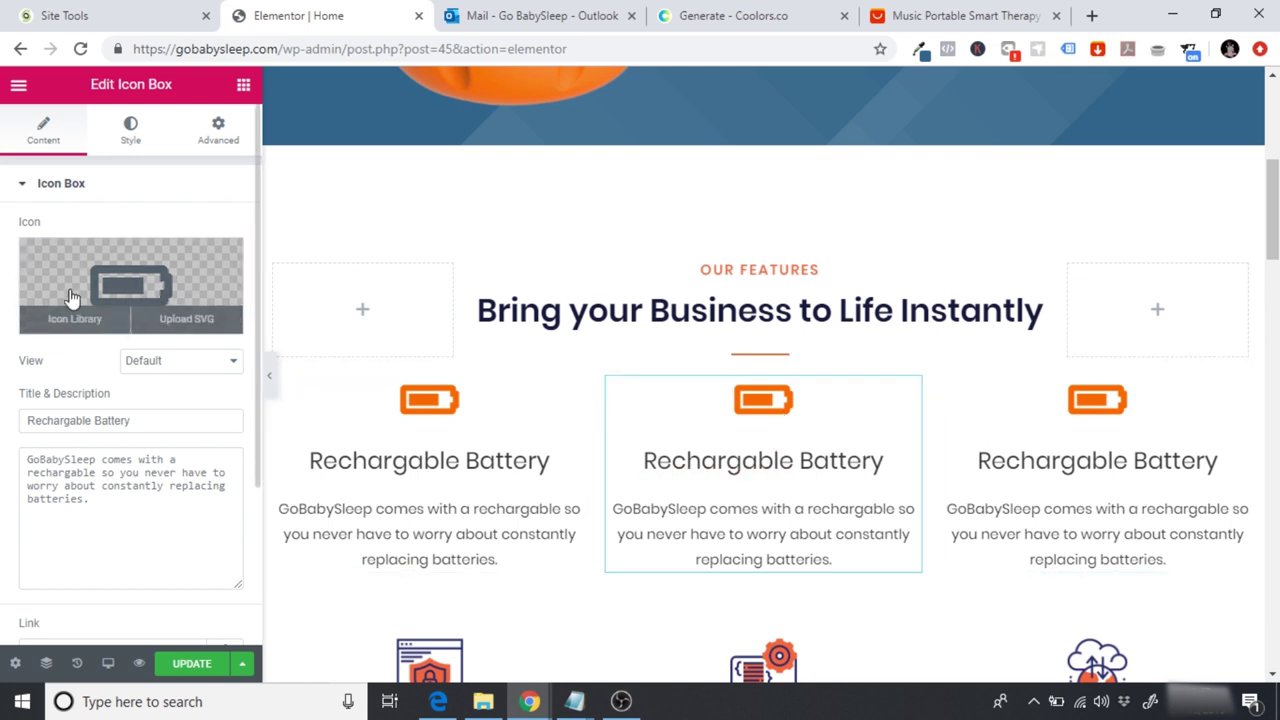
Step: Check the 'Soothe and comfort your' phrase on AliExpress, then insert the Baby icon into the middle box
{"action": "left_click", "coordinate": [886, 12]}
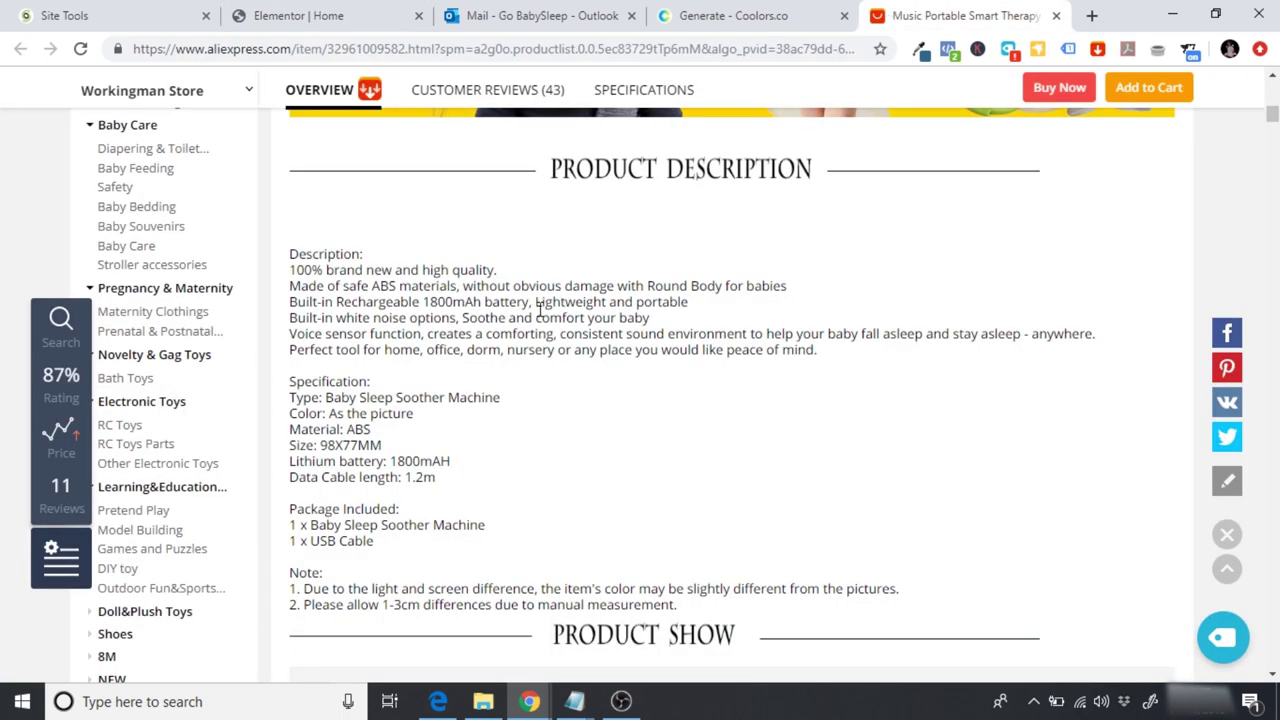
{"action": "left_click_drag", "start_coordinate": [465, 320], "coordinate": [620, 322]}
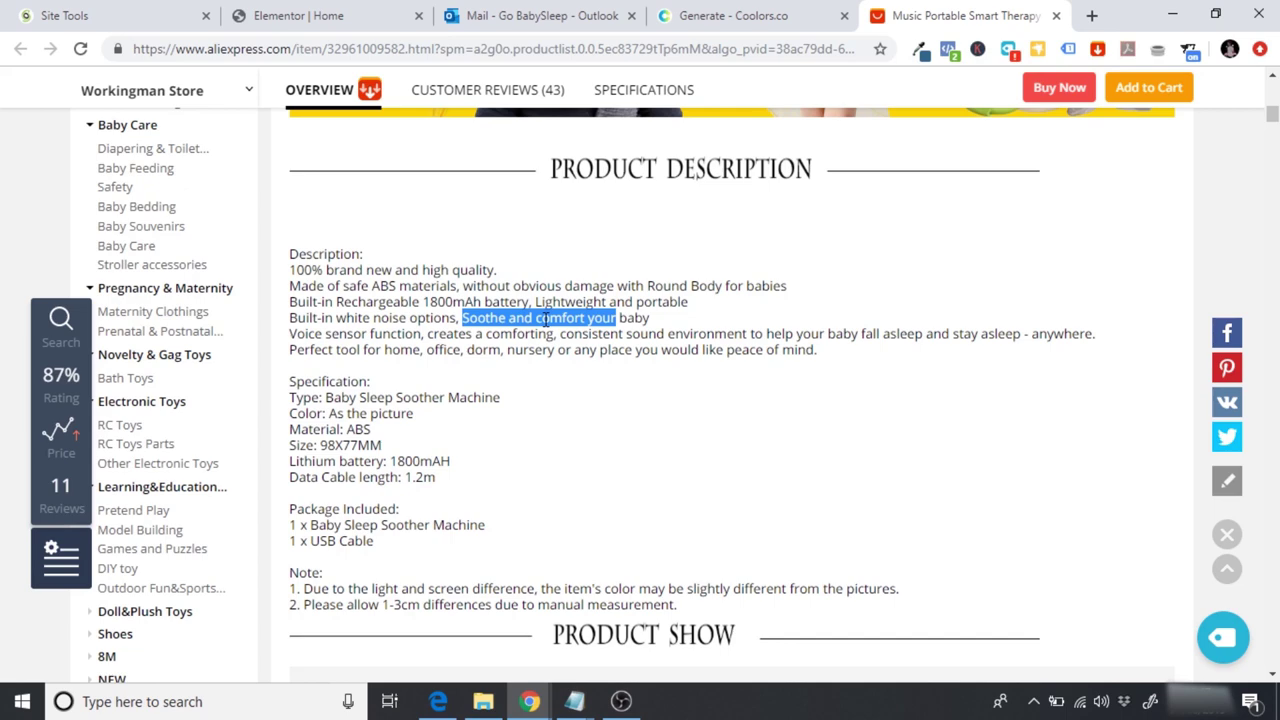
{"action": "left_click", "coordinate": [307, 10]}
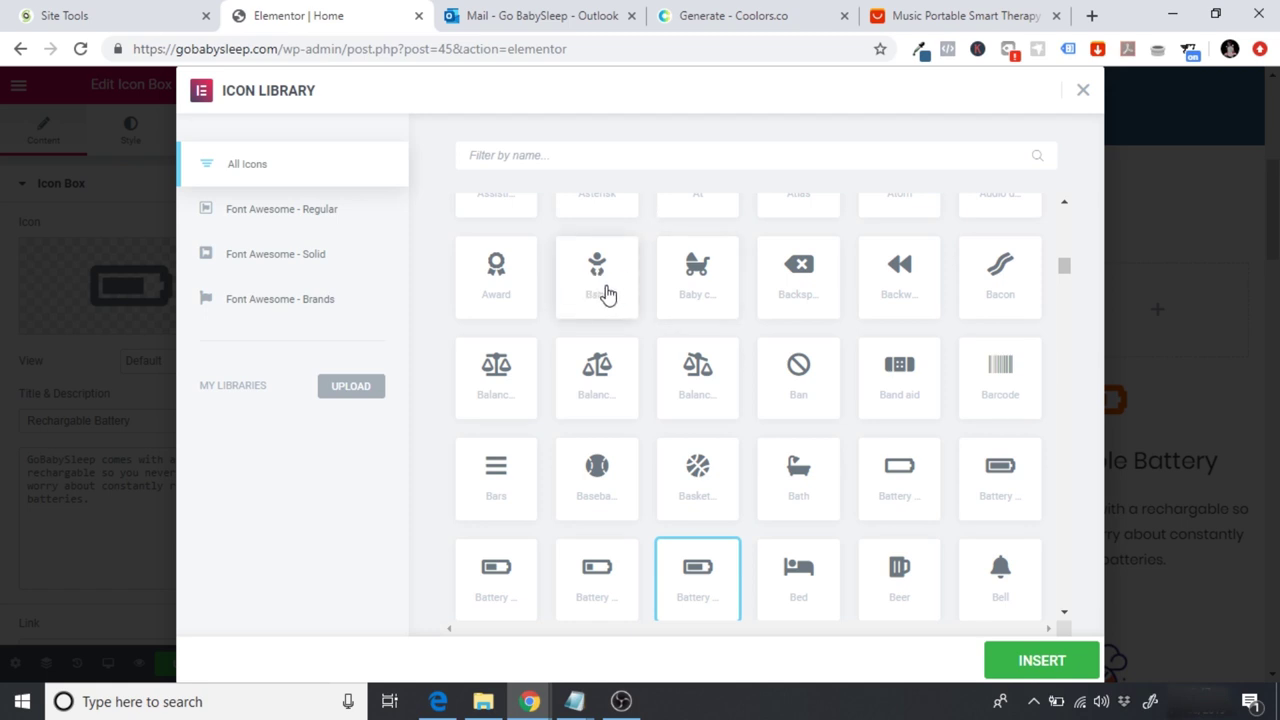
{"action": "left_click", "coordinate": [614, 277]}
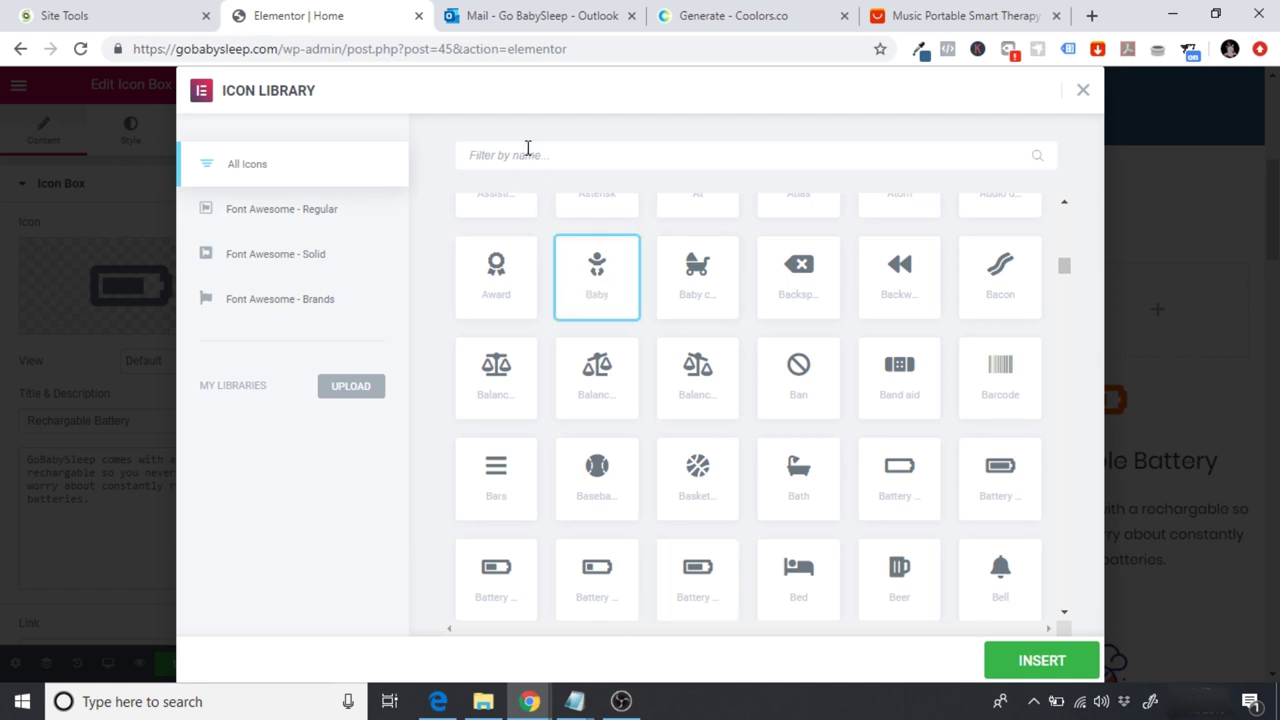
{"action": "left_click", "coordinate": [1078, 667]}
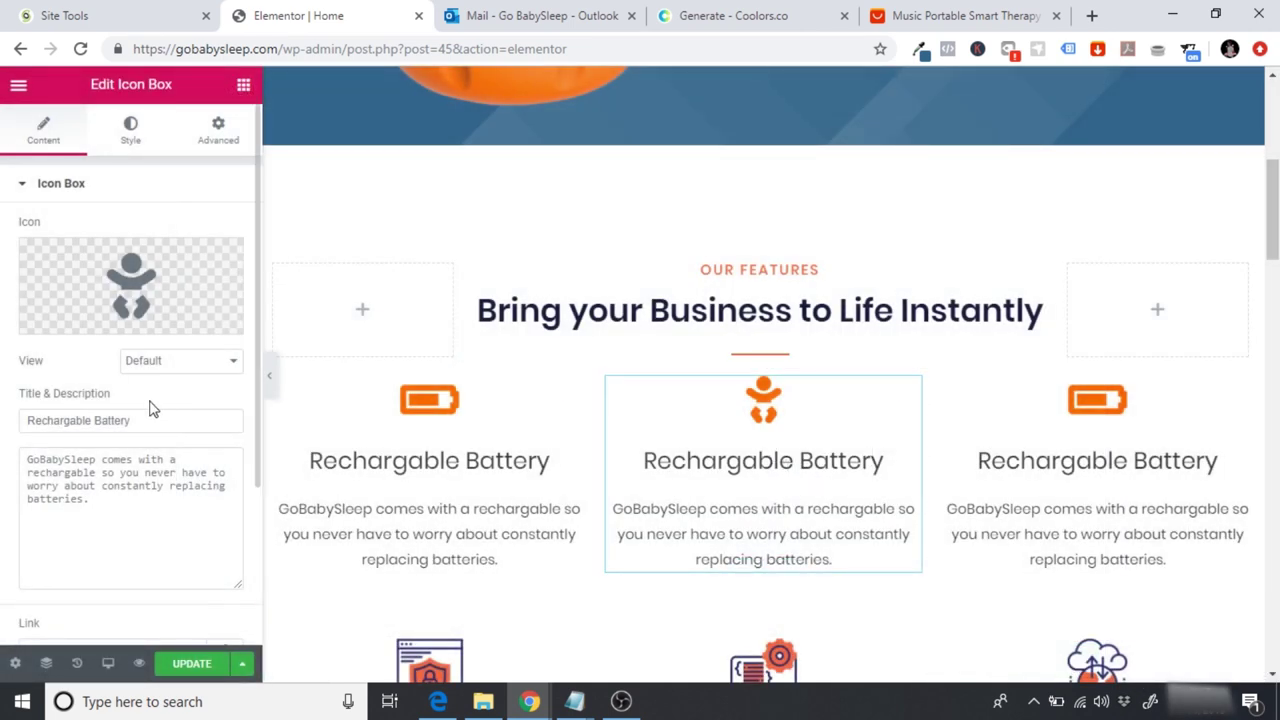
Step: Retitle the middle box 'Soothes & Comforts' and start its description: 'White noise is soothing for babies and infants as it'
{"action": "left_click_drag", "start_coordinate": [146, 425], "coordinate": [5, 433]}
{"action": "type", "text": "So"}
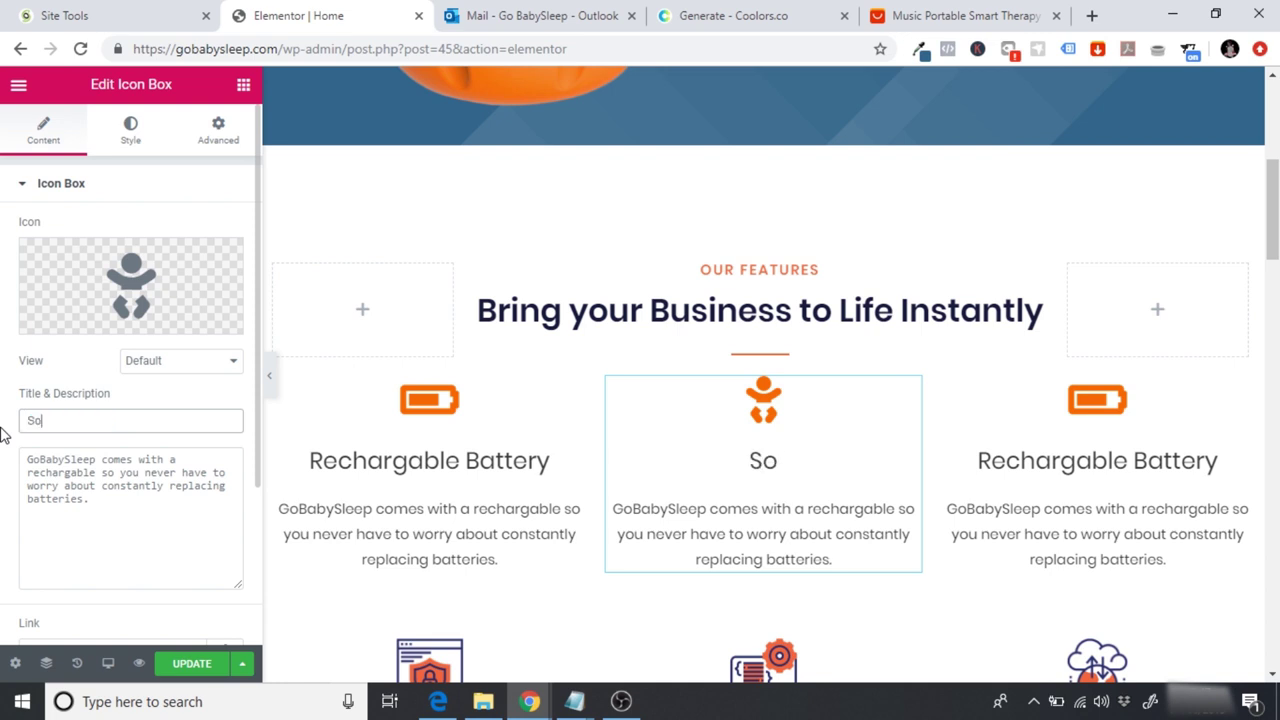
{"action": "type", "text": "othes & Comforts"}
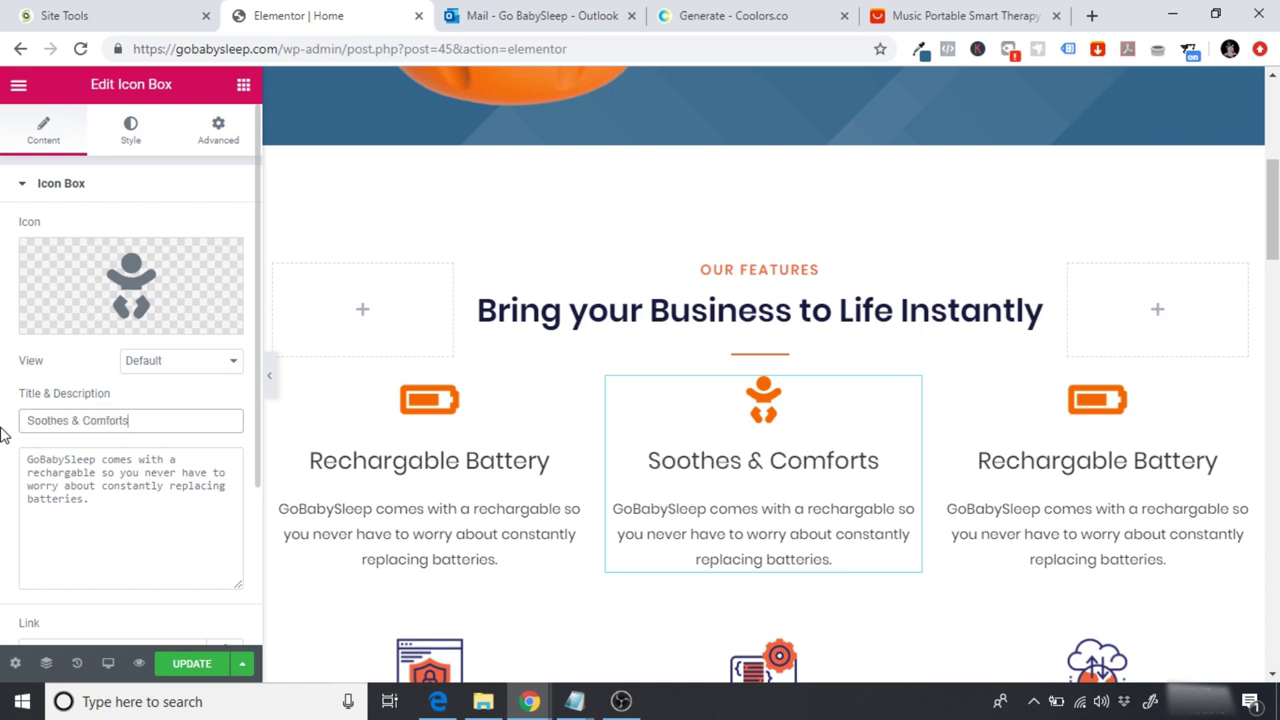
{"action": "left_click_drag", "start_coordinate": [126, 523], "coordinate": [3, 440]}
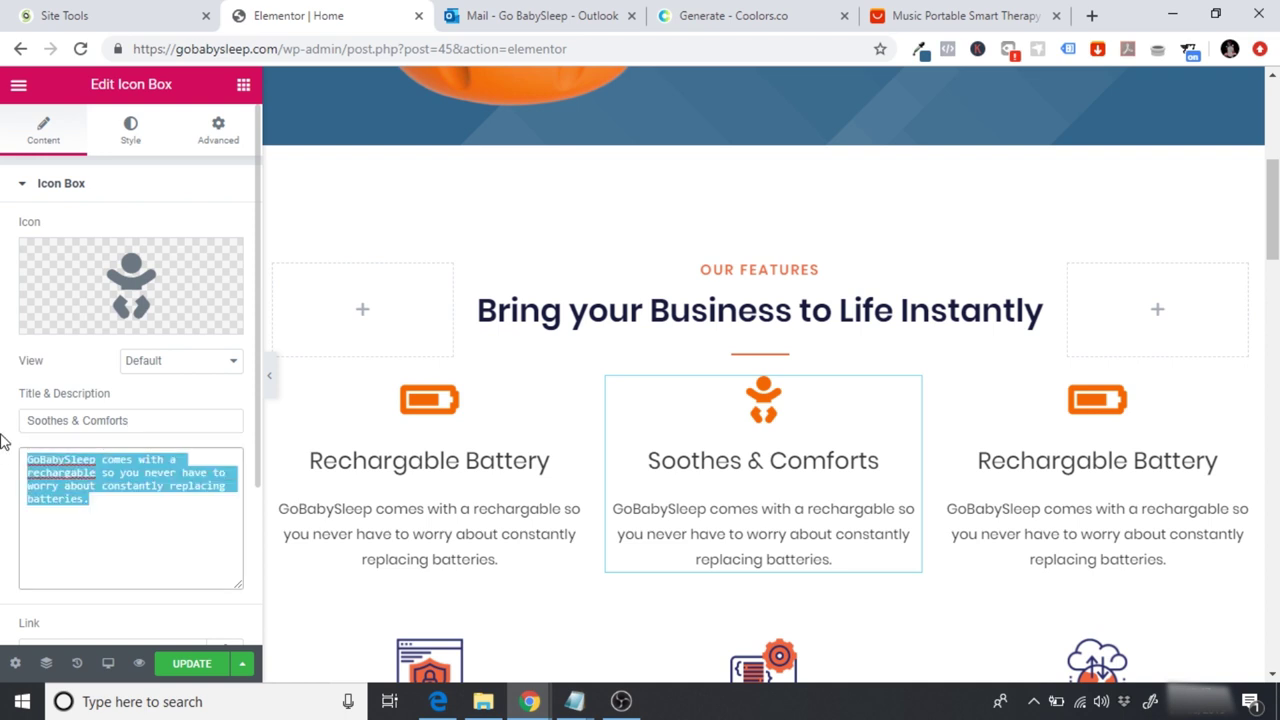
{"action": "type", "text": "White "}
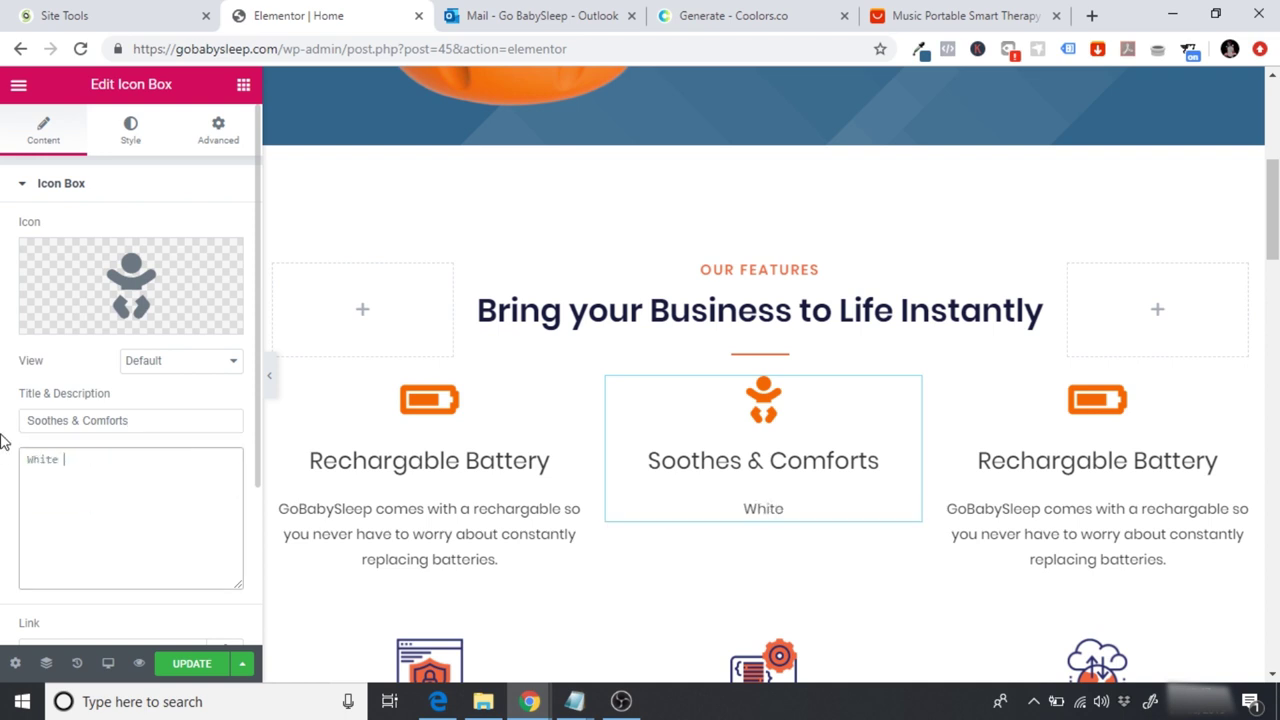
{"action": "type", "text": "noise is "}
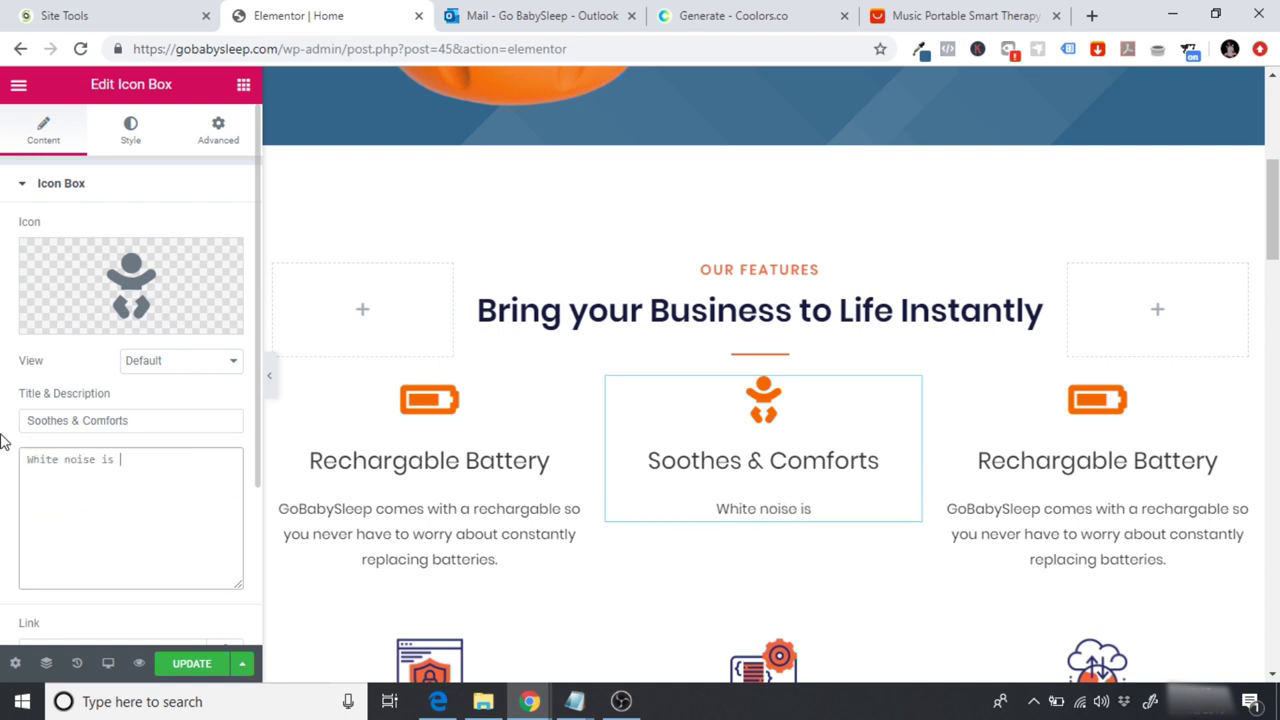
{"action": "type", "text": "sothing"}
{"action": "key", "text": "BackSpace"}
{"action": "key", "text": "BackSpace"}
{"action": "key", "text": "BackSpace"}
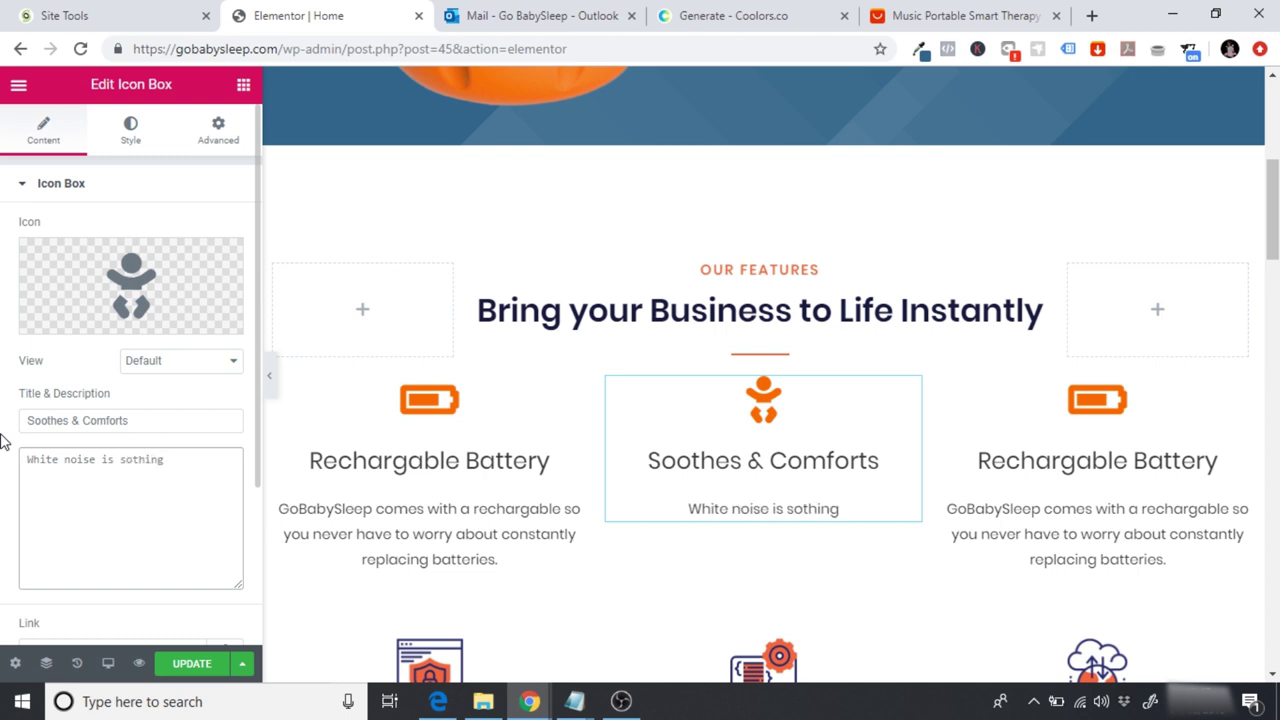
{"action": "key", "text": "BackSpace"}
{"action": "key", "text": "BackSpace"}
{"action": "type", "text": "oti"}
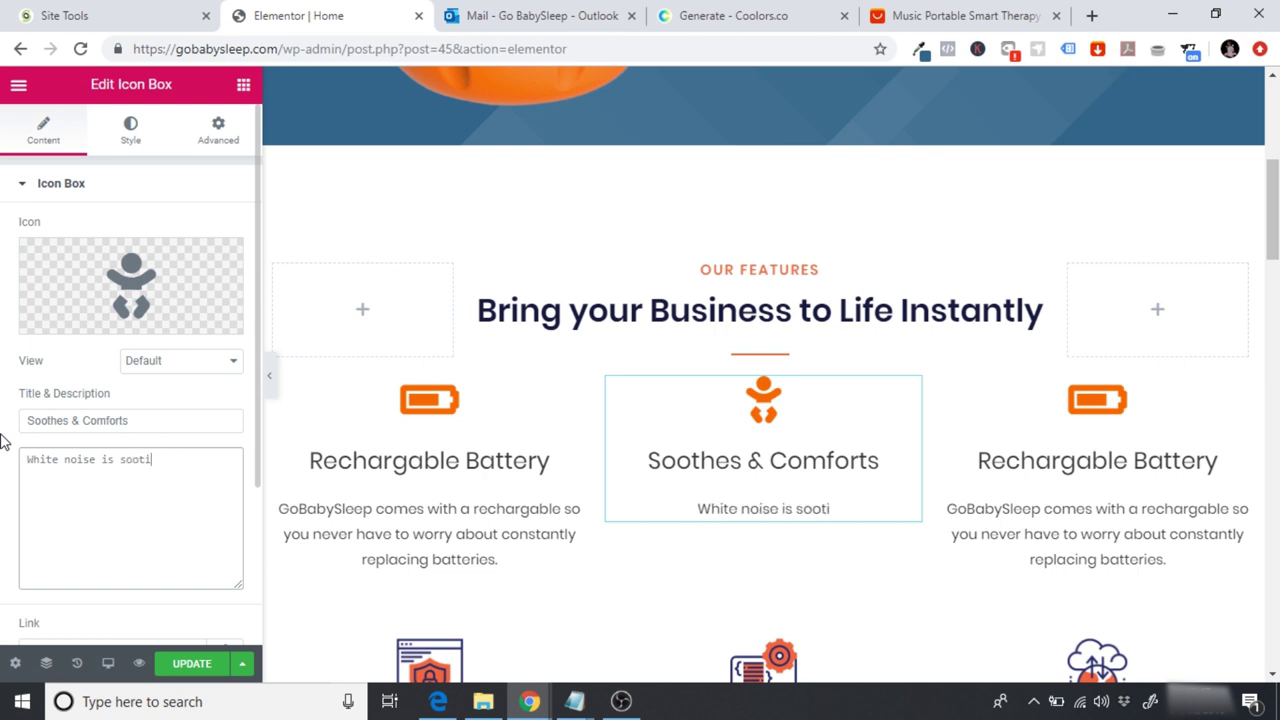
{"action": "key", "text": "BackSpace"}
{"action": "type", "text": "hing for "}
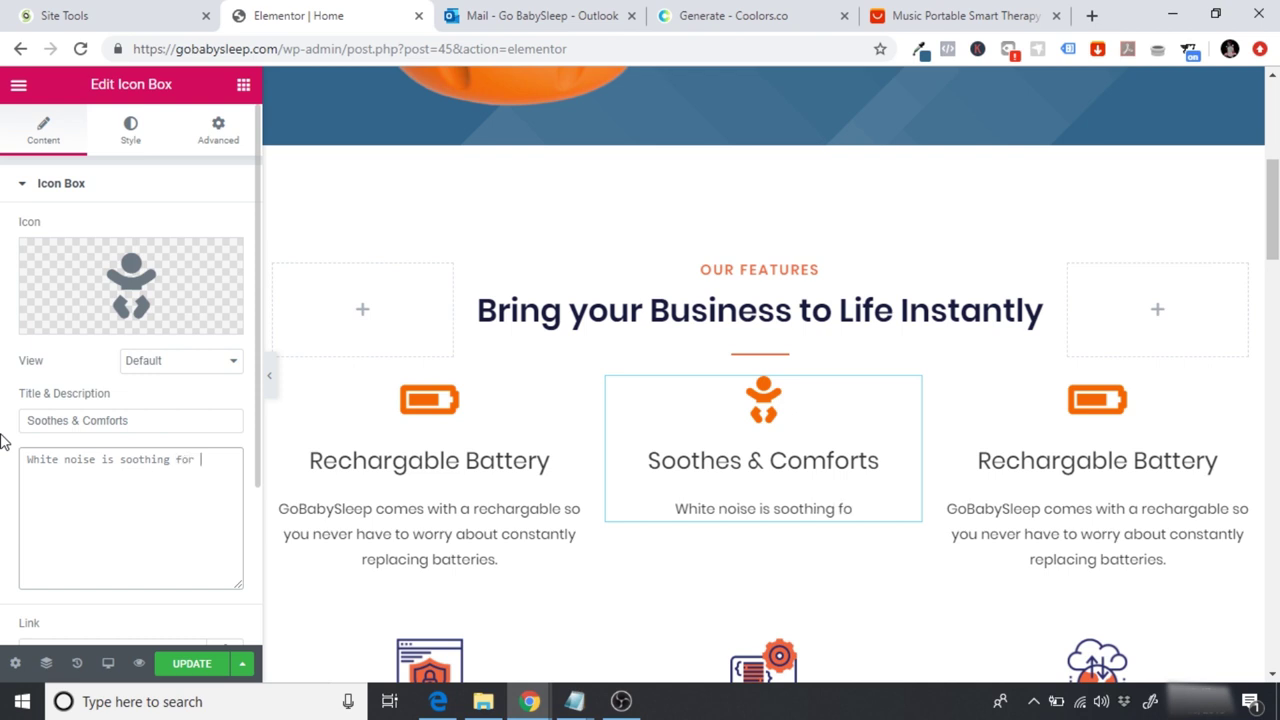
{"action": "type", "text": "babies and infa"}
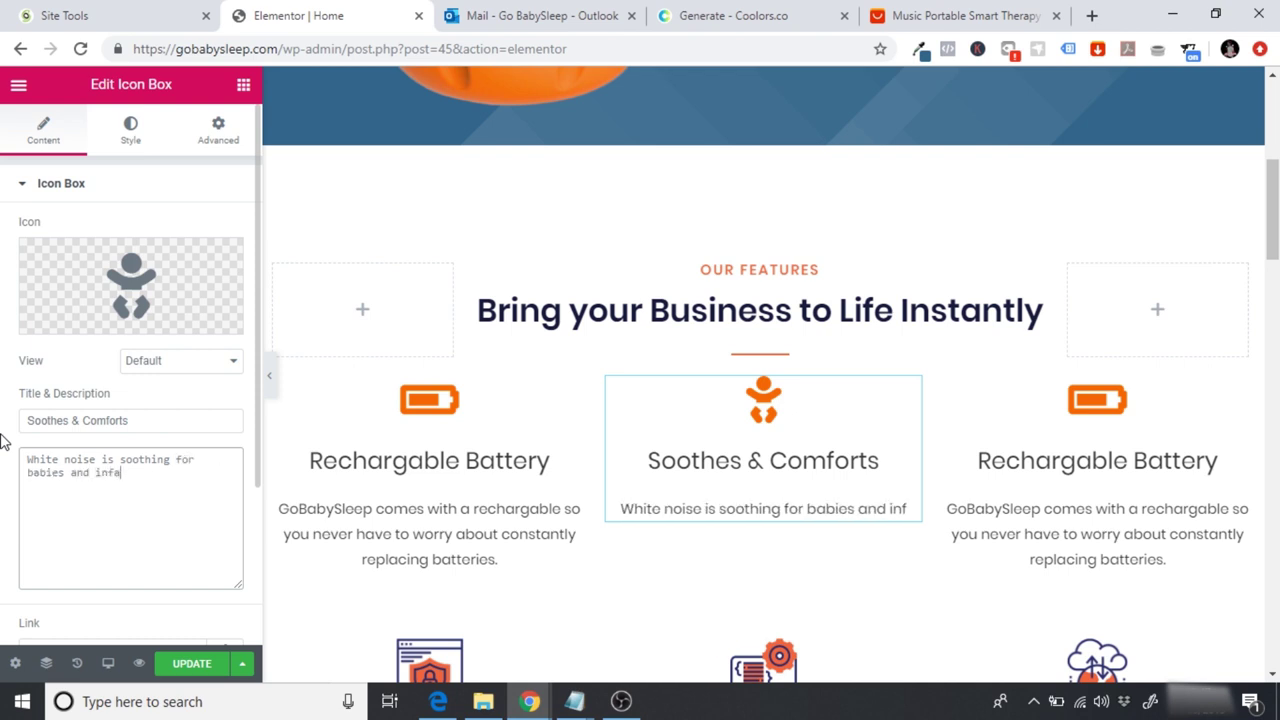
{"action": "type", "text": "nts as it d"}
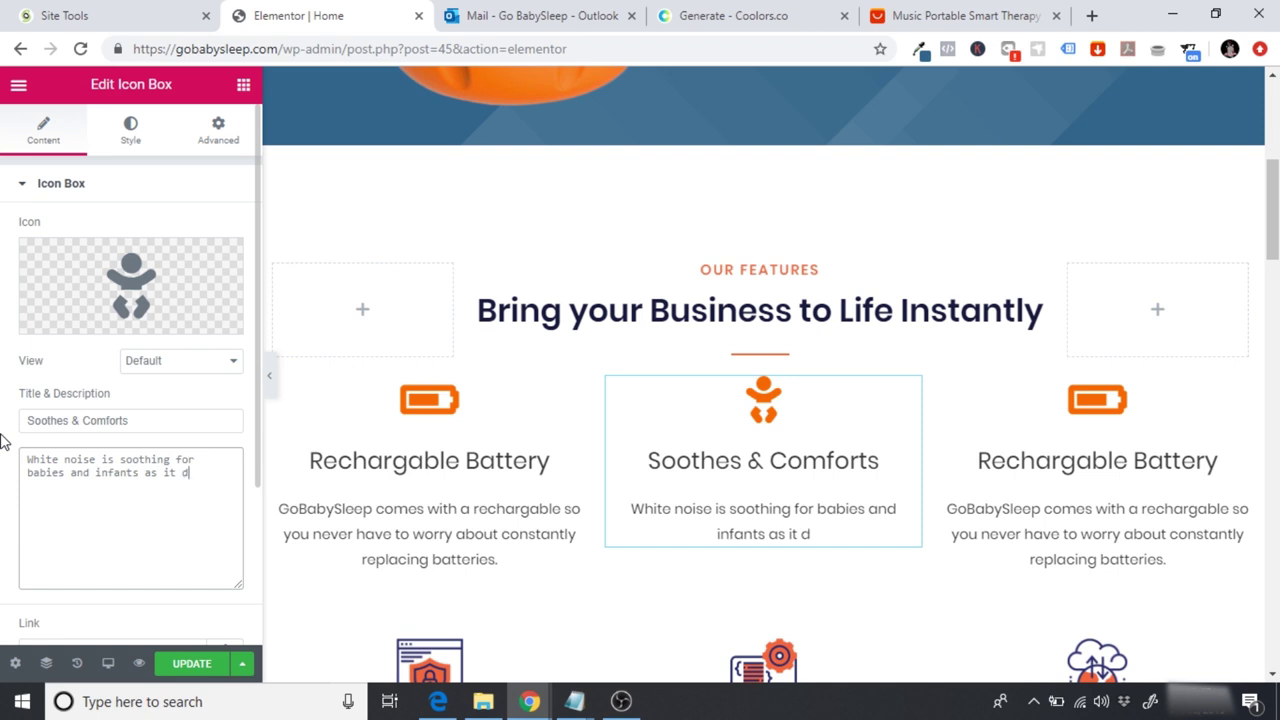
Step: Continue the description on the page with 'masks external sounds and reminds of their time in the womb'
{"action": "left_click", "coordinate": [823, 535]}
{"action": "key", "text": "BackSpace"}
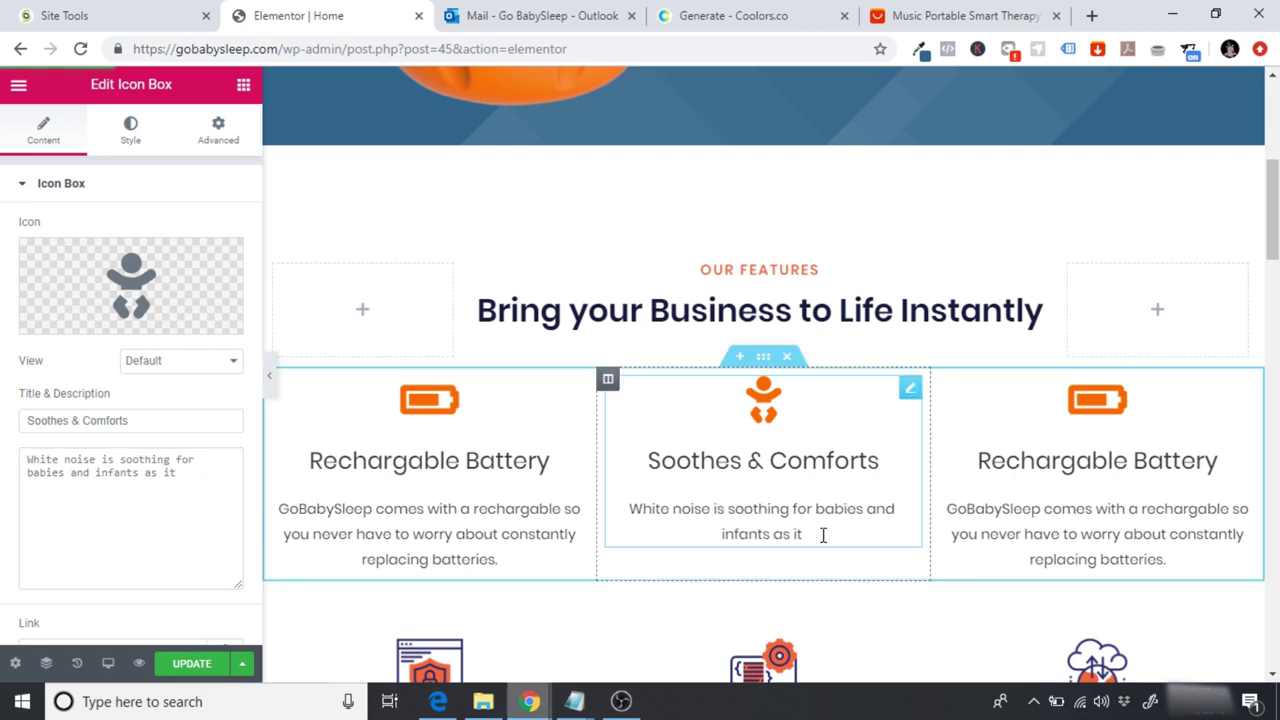
{"action": "type", "text": "masks"}
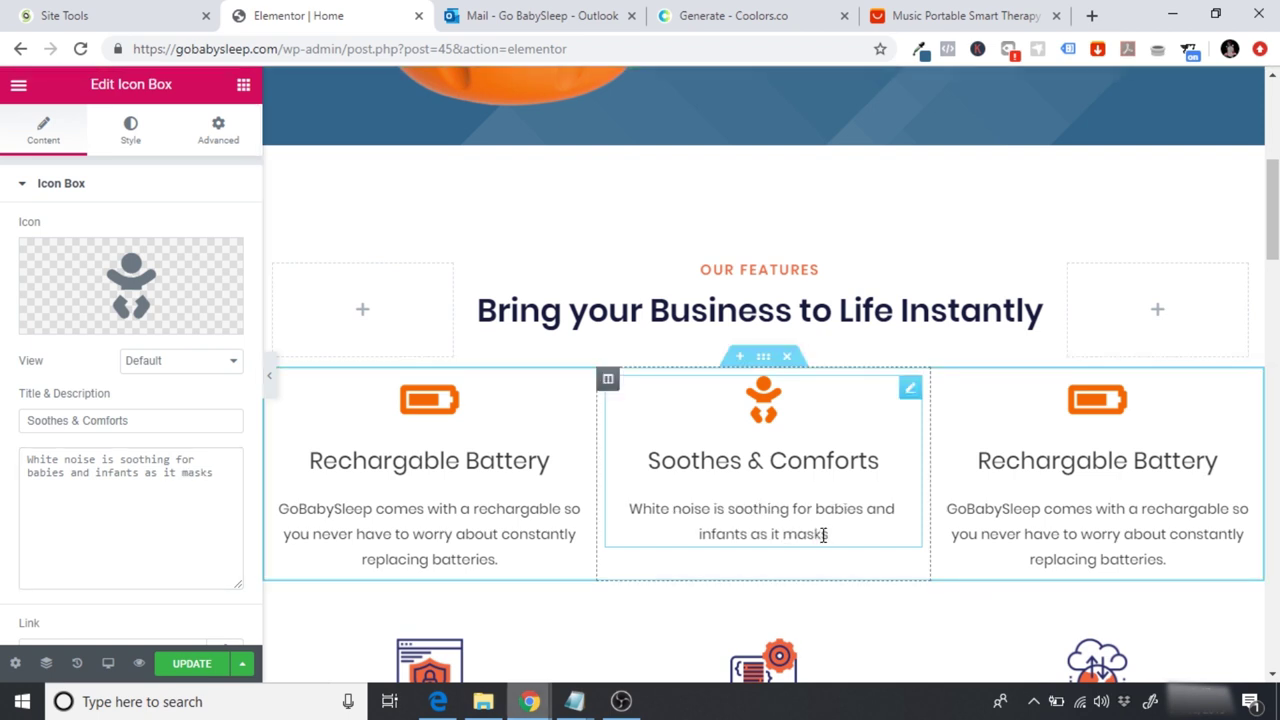
{"action": "type", "text": " exten"}
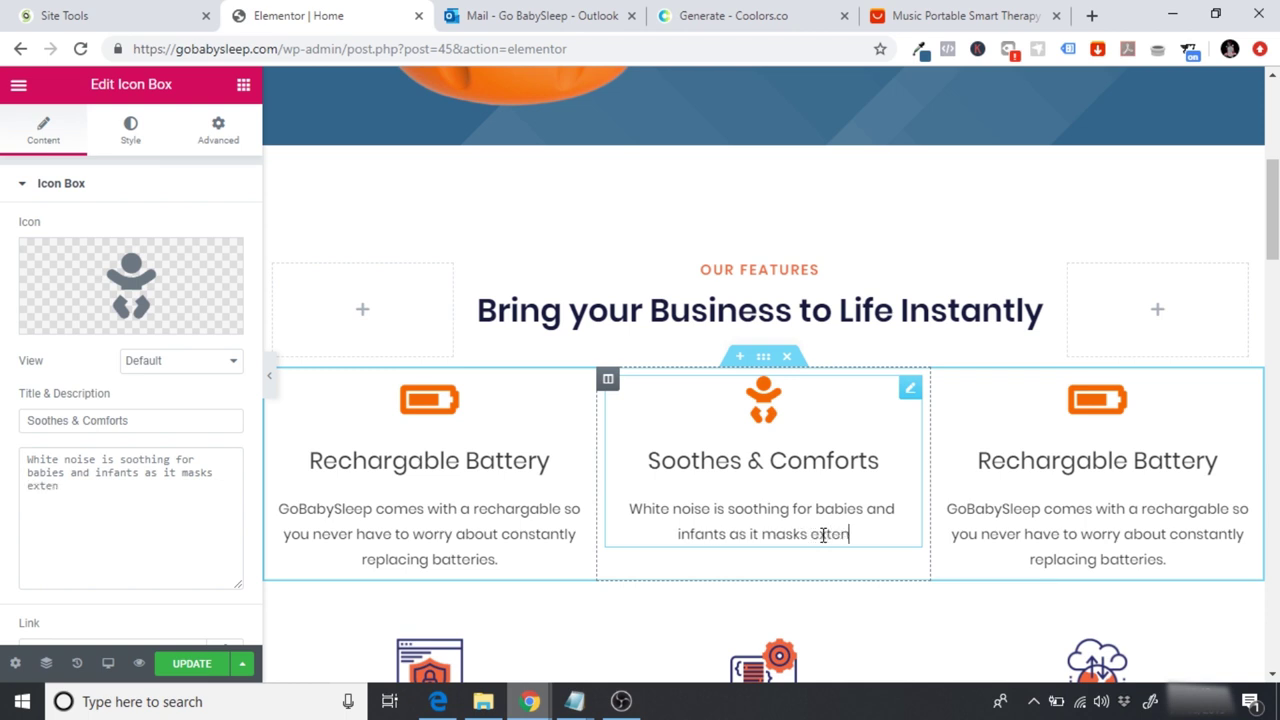
{"action": "key", "text": "BackSpace"}
{"action": "type", "text": "rna"}
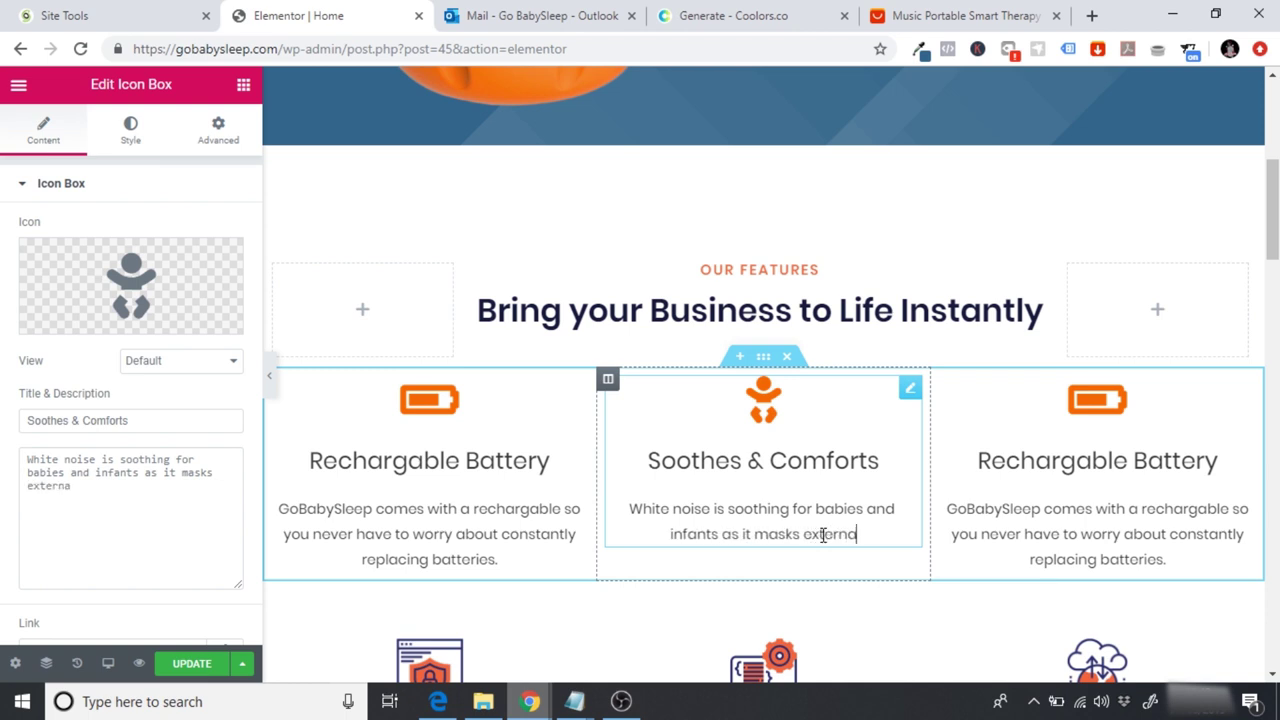
{"action": "type", "text": "l sounds an"}
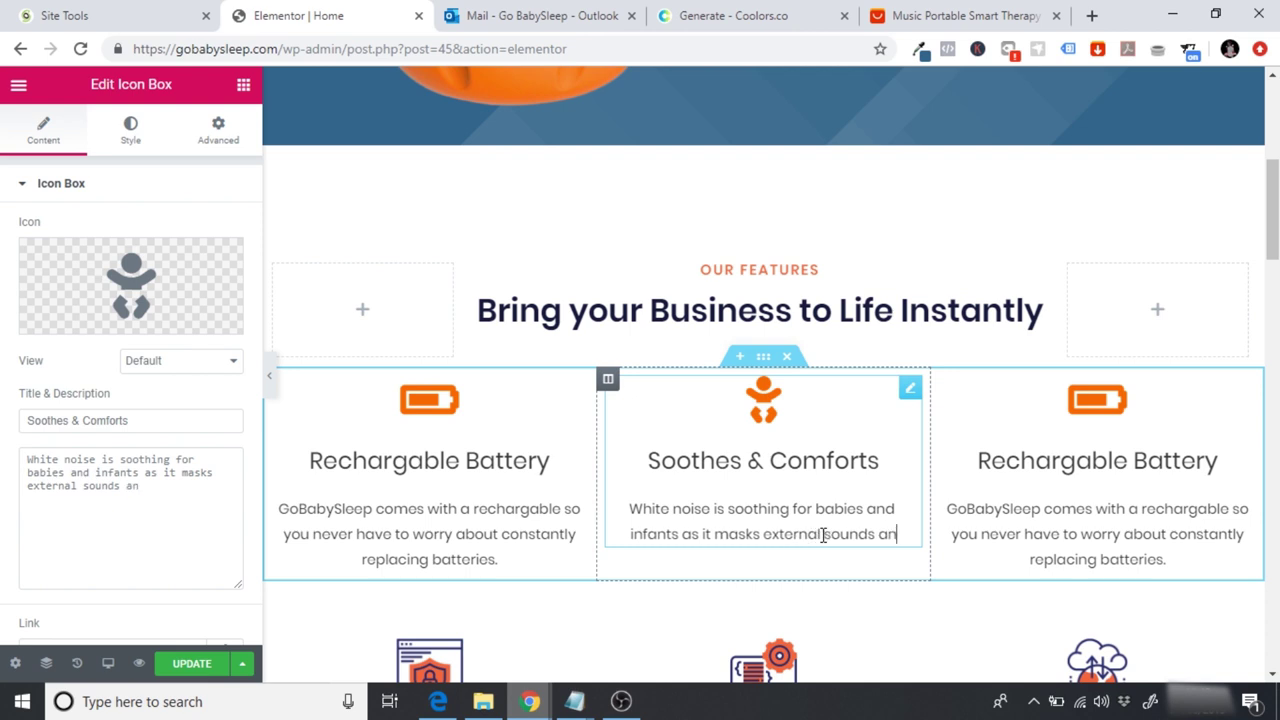
{"action": "type", "text": "d reminds of "}
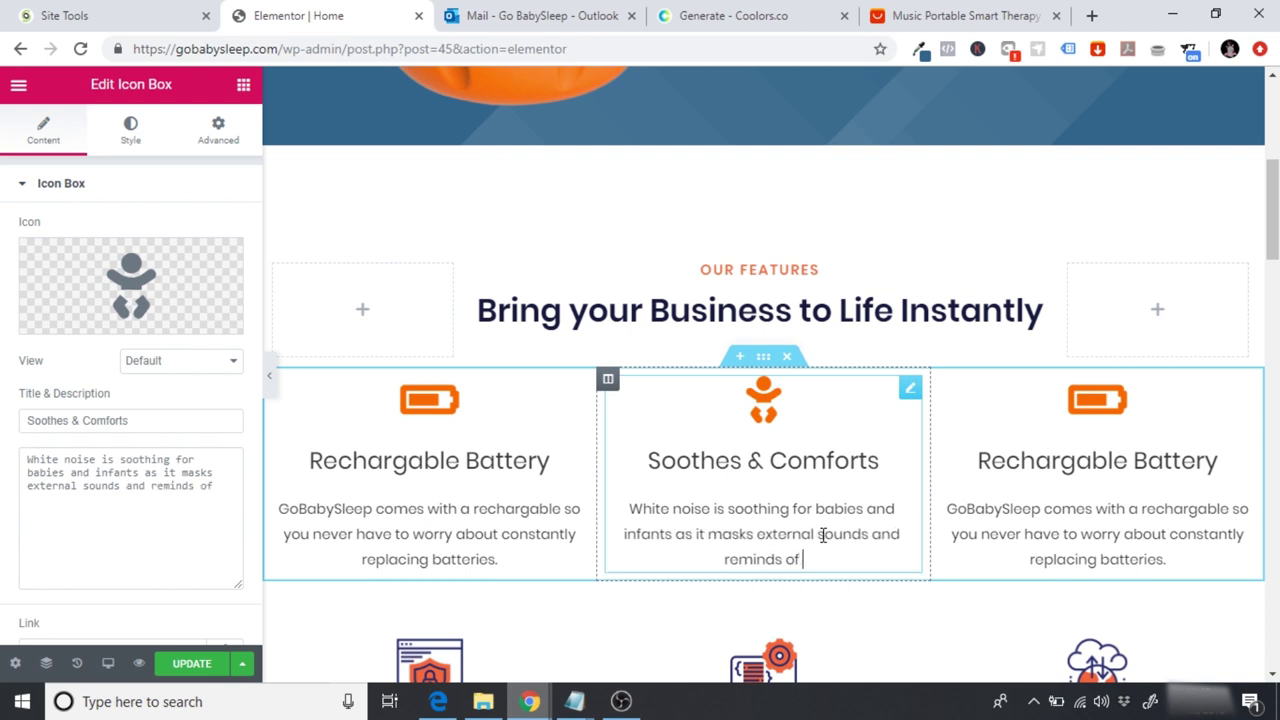
{"action": "type", "text": "ther"}
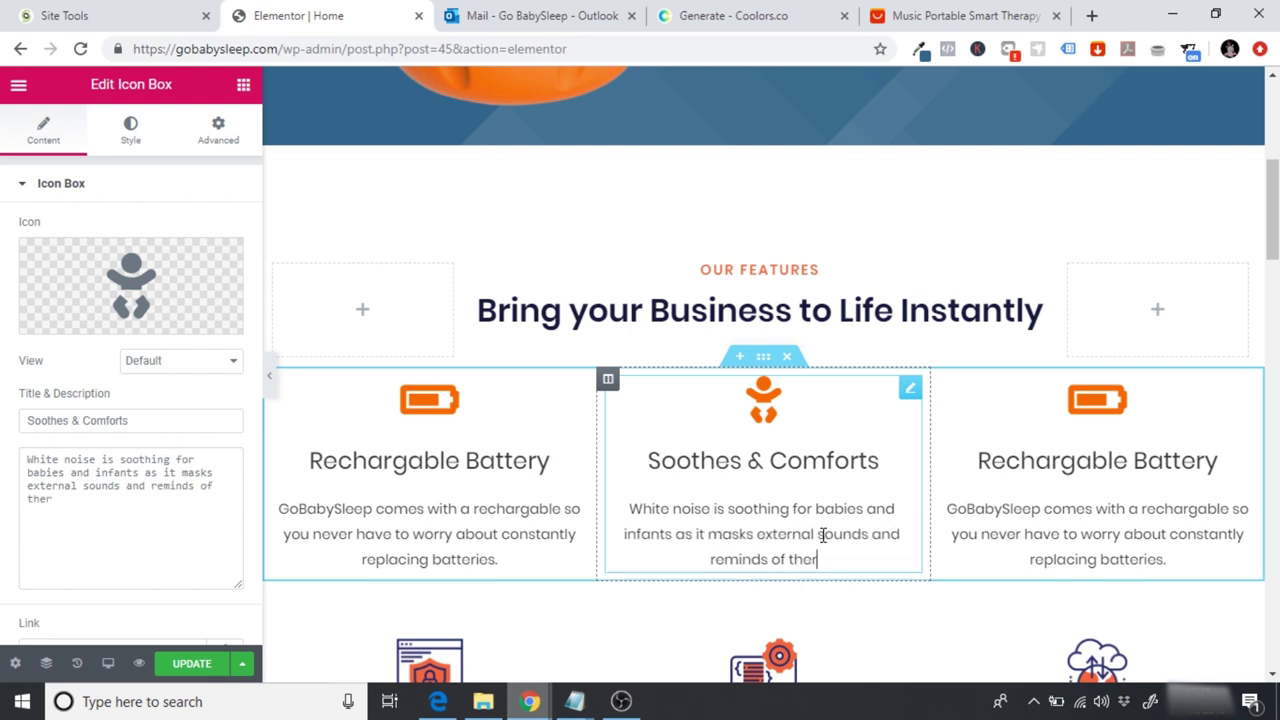
{"action": "key", "text": "BackSpace"}
{"action": "type", "text": "ir time in "}
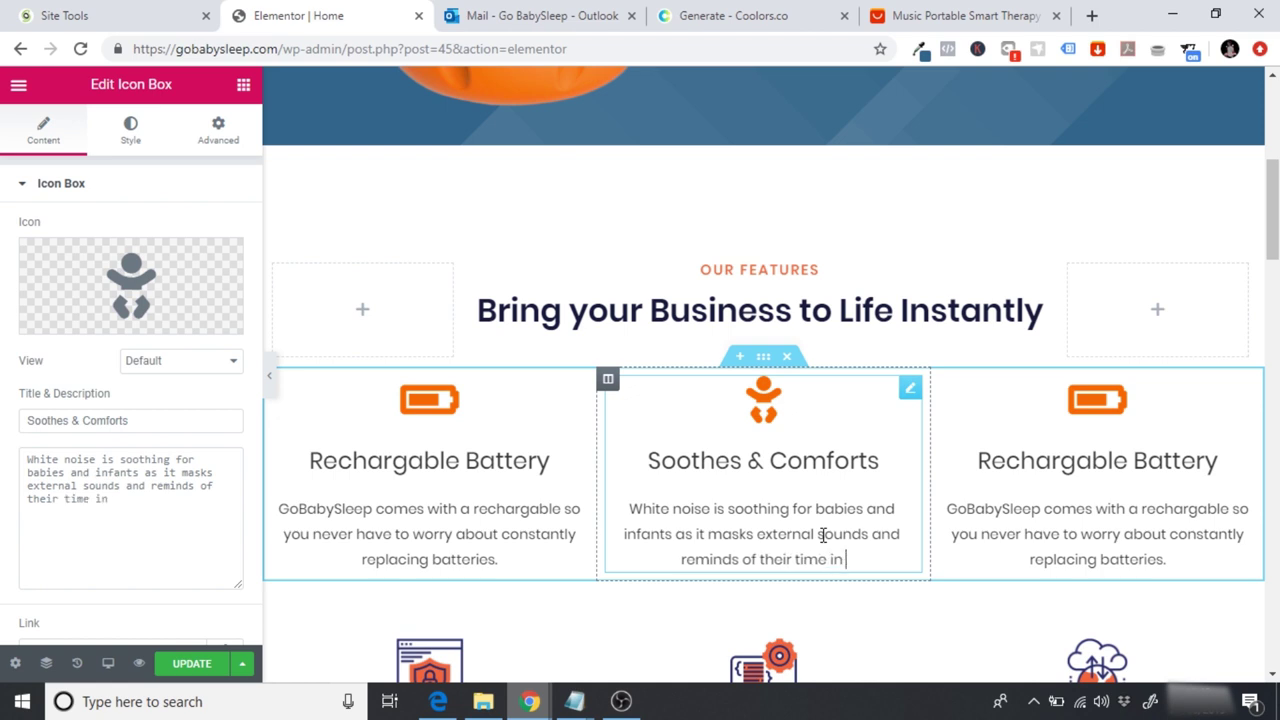
{"action": "type", "text": "the womb."}
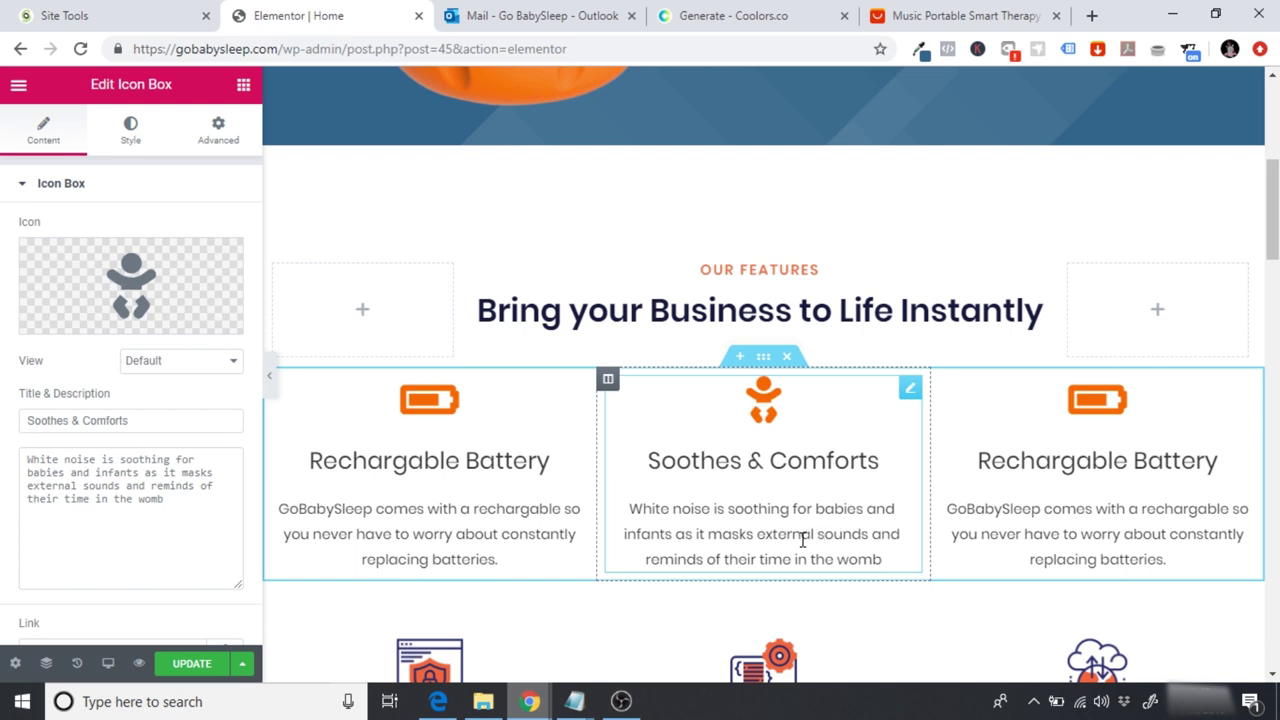
Step: End the Soothes & Comforts description with a full stop after 'womb'
{"action": "type", "text": "."}
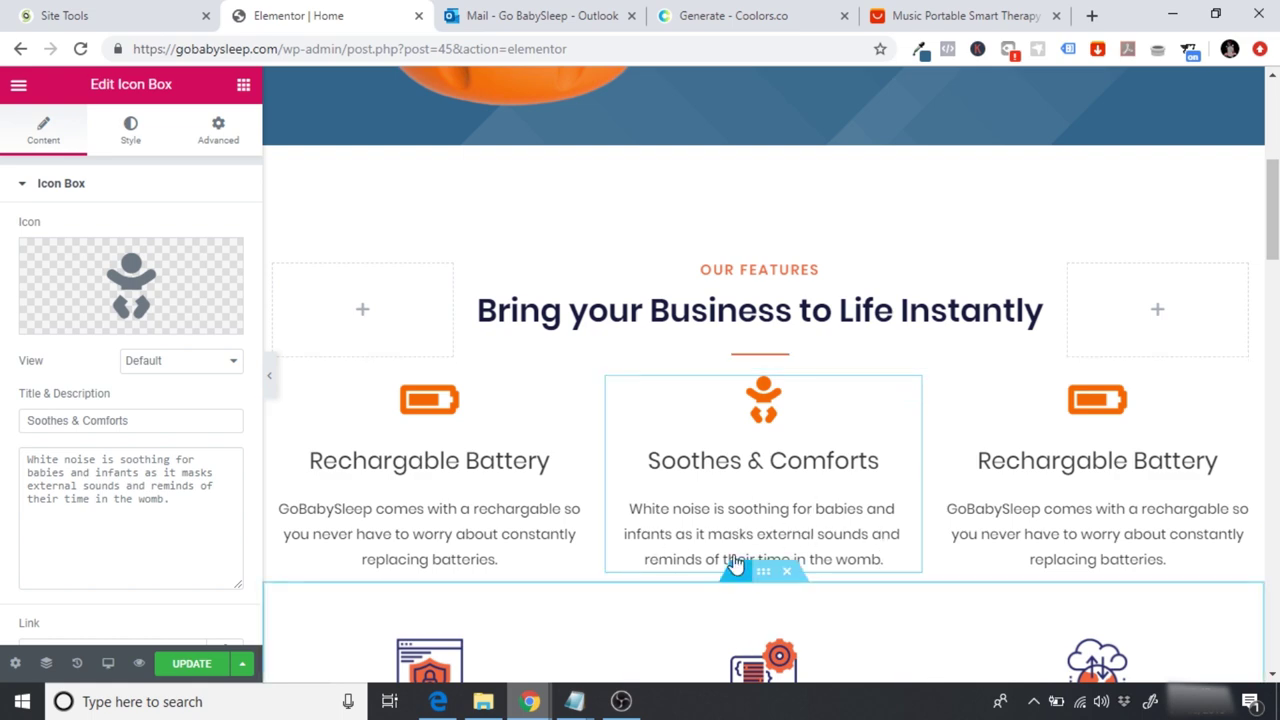
{"action": "scroll", "coordinate": [1273, 210], "scroll_direction": "up", "scroll_amount": 4}
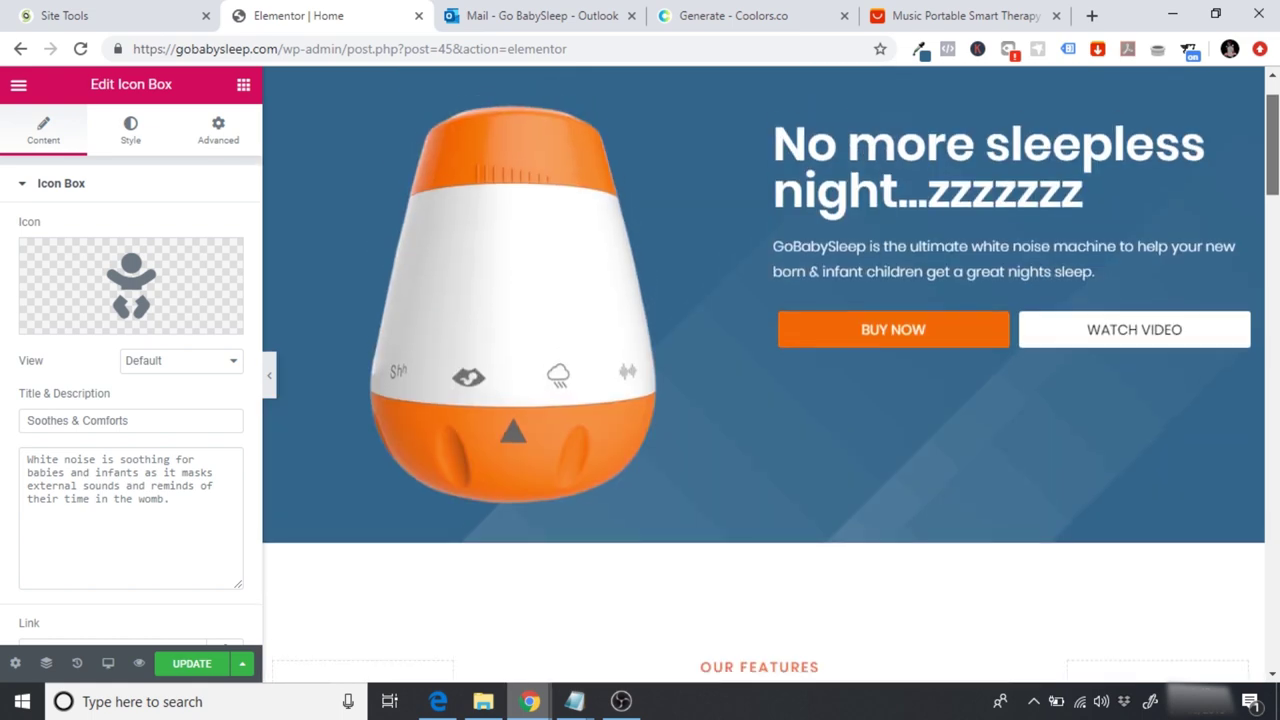
{"action": "scroll", "coordinate": [1275, 235], "scroll_direction": "down", "scroll_amount": 6}
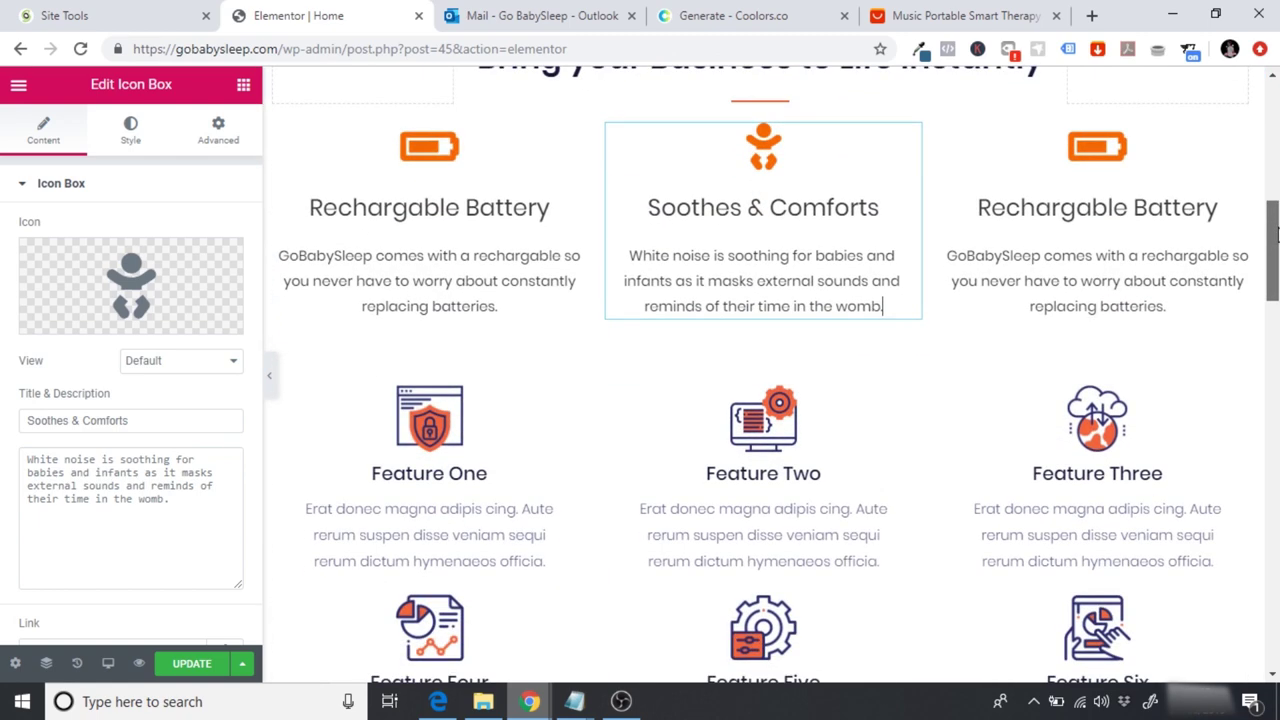
{"action": "left_click_drag", "start_coordinate": [1276, 232], "coordinate": [1276, 190]}
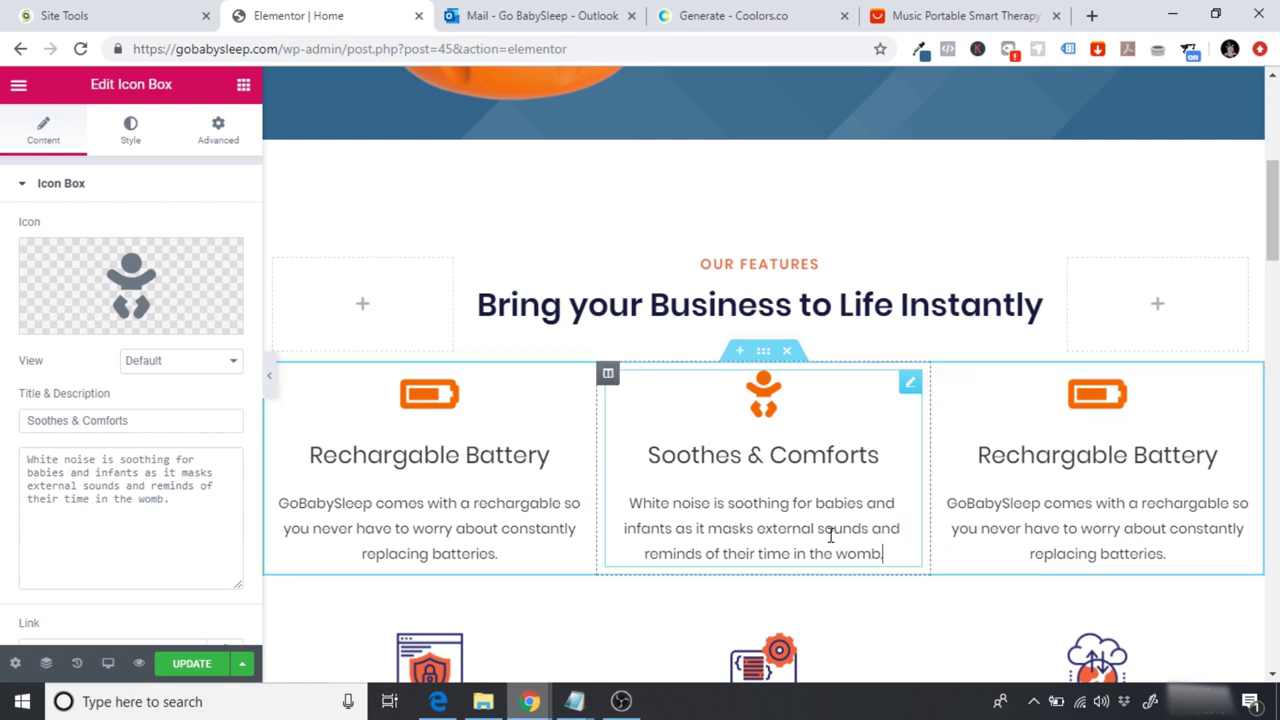
{"action": "scroll", "coordinate": [1277, 297], "scroll_direction": "down", "scroll_amount": 1}
{"action": "left_click_drag", "start_coordinate": [1277, 297], "coordinate": [1271, 268]}
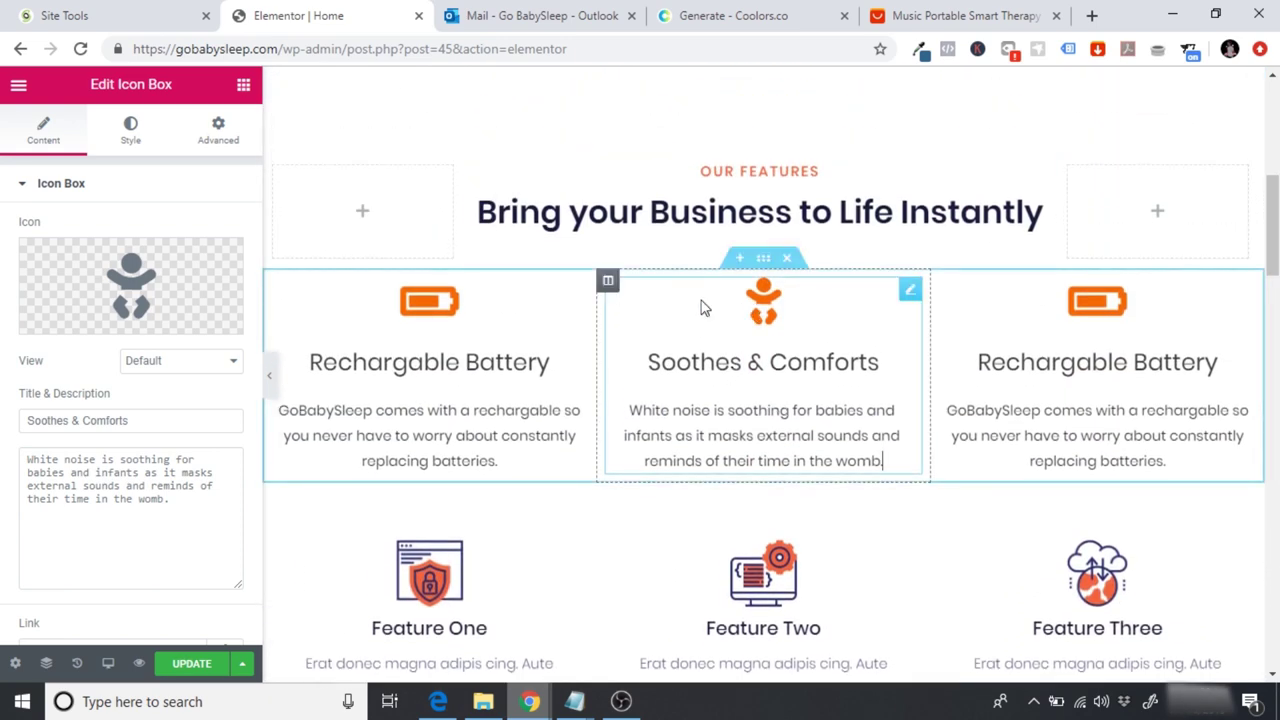
{"action": "mouse_move", "coordinate": [155, 288]}
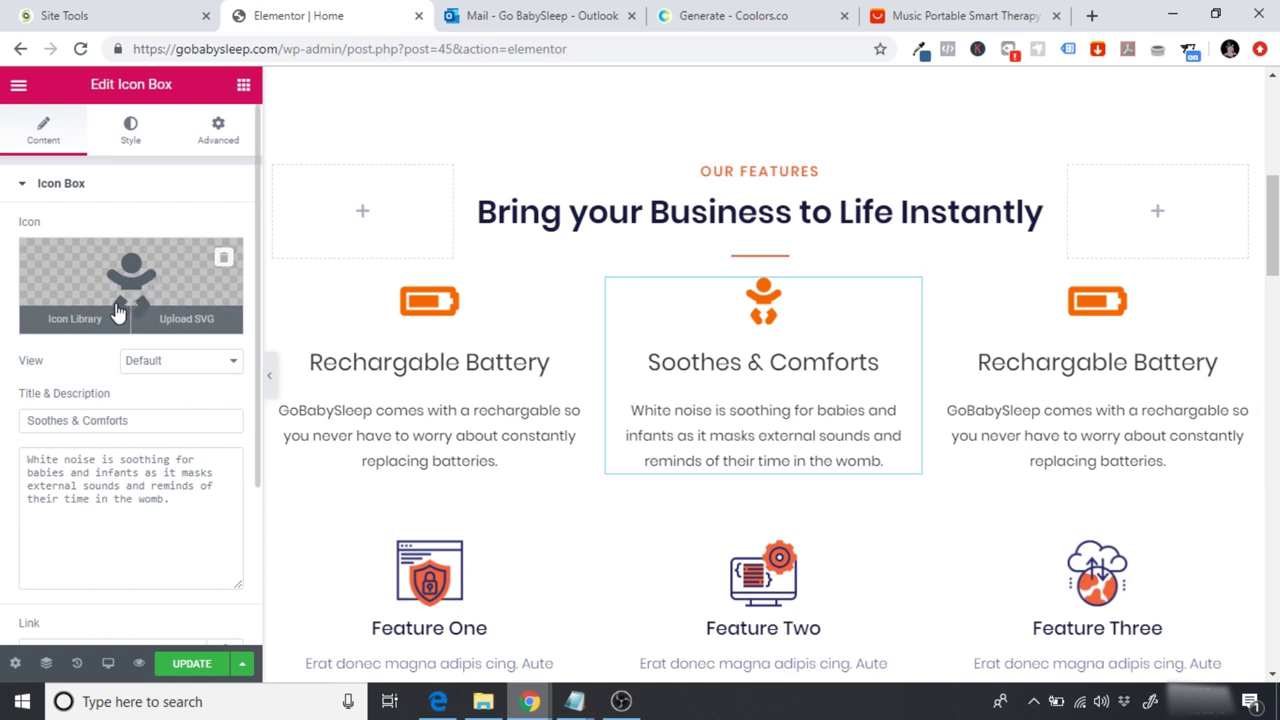
Step: Browse the icon library for a speaker icon, trying 'speaker' and 'sound' searches
{"action": "left_click", "coordinate": [117, 312]}
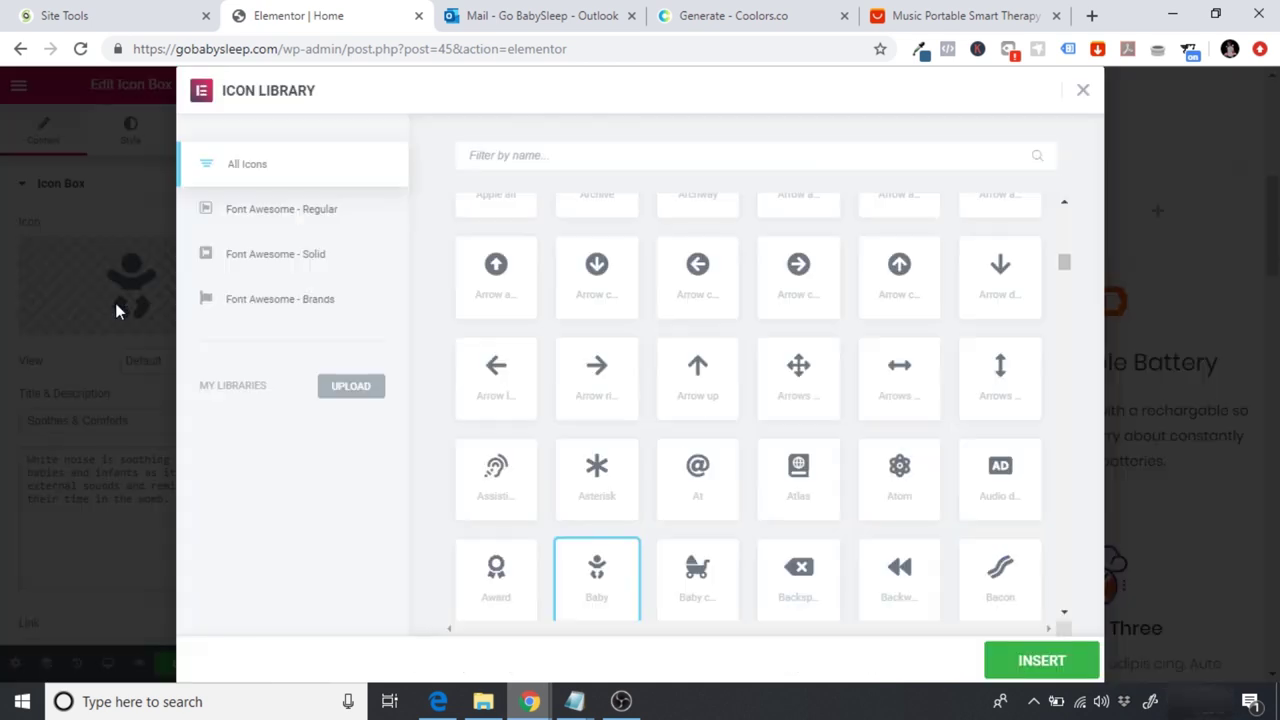
{"action": "left_click", "coordinate": [550, 155]}
{"action": "type", "text": "speaker"}
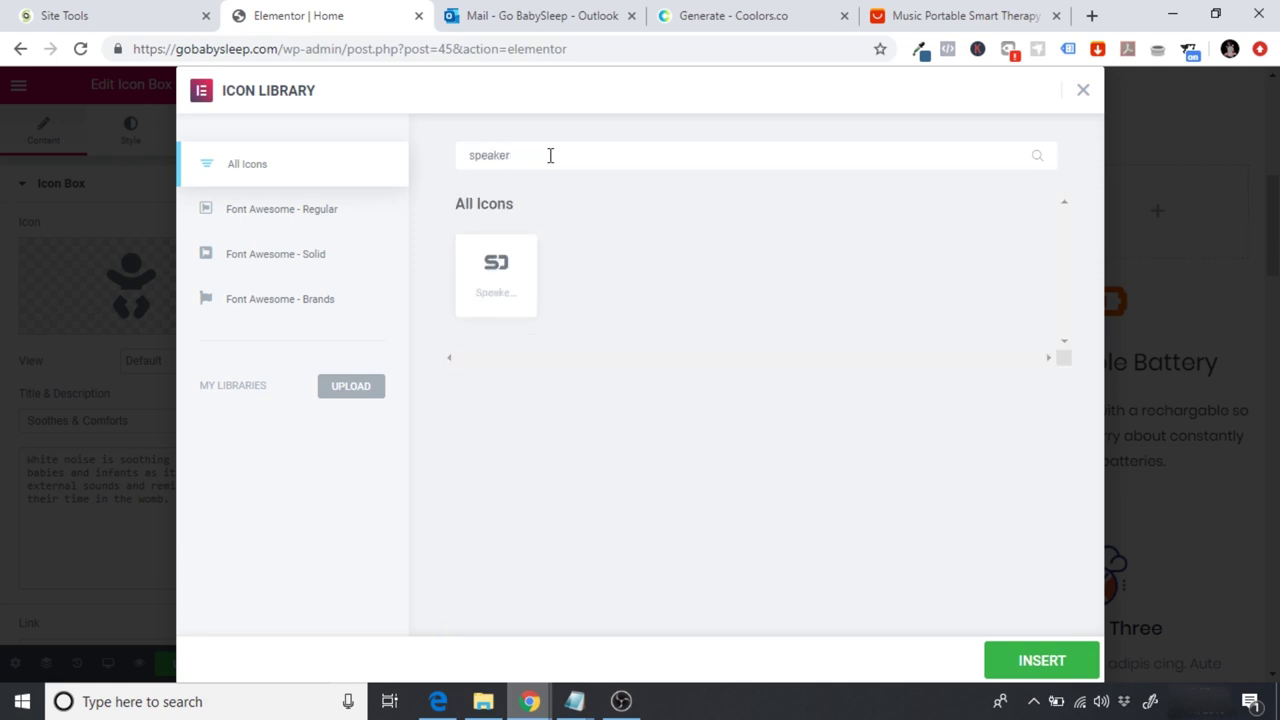
{"action": "key", "text": "BackSpace"}
{"action": "key", "text": "BackSpace"}
{"action": "key", "text": "BackSpace"}
{"action": "key", "text": "BackSpace"}
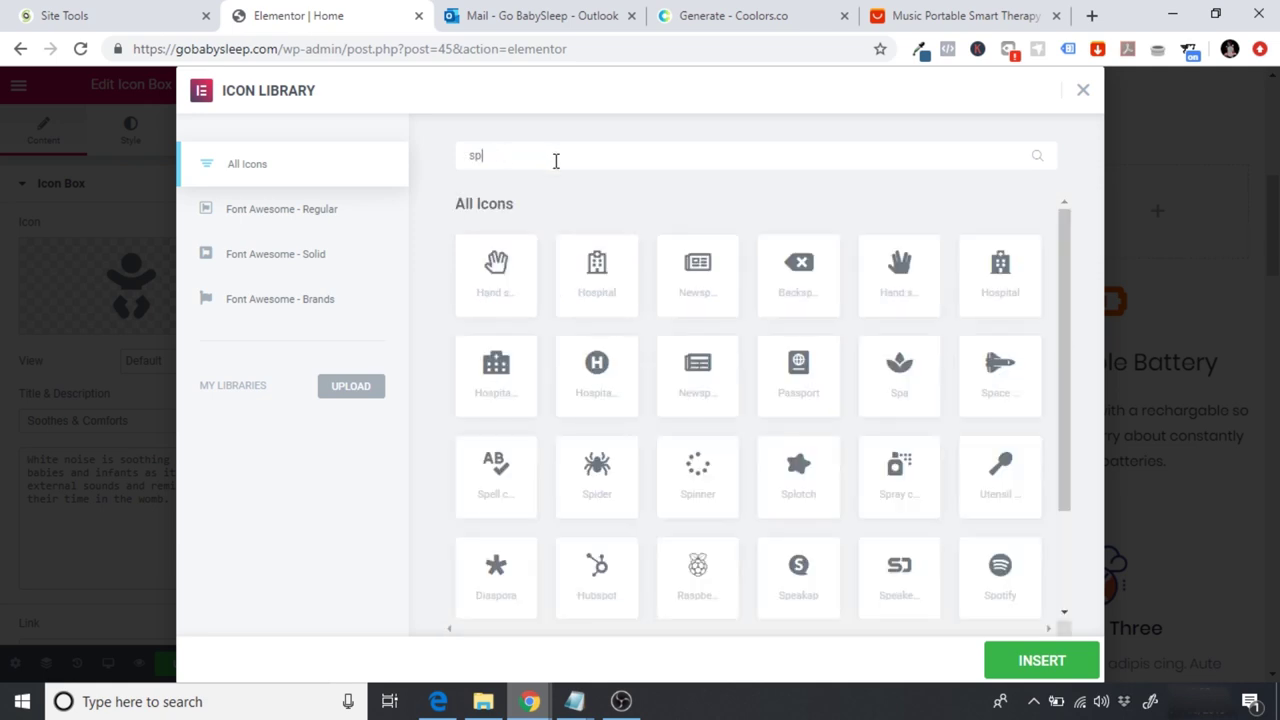
{"action": "key", "text": "BackSpace"}
{"action": "type", "text": "ound"}
{"action": "key", "text": "BackSpace"}
{"action": "key", "text": "BackSpace"}
{"action": "key", "text": "BackSpace"}
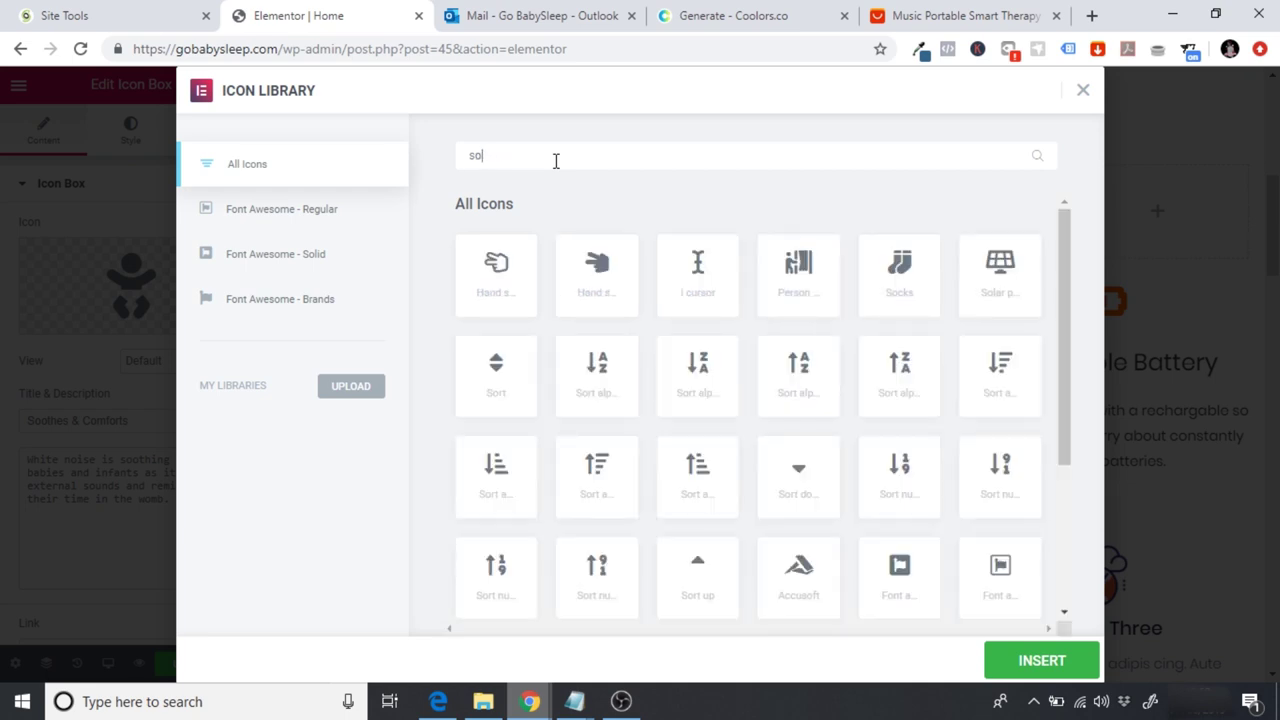
{"action": "key", "text": "BackSpace"}
{"action": "key", "text": "BackSpace"}
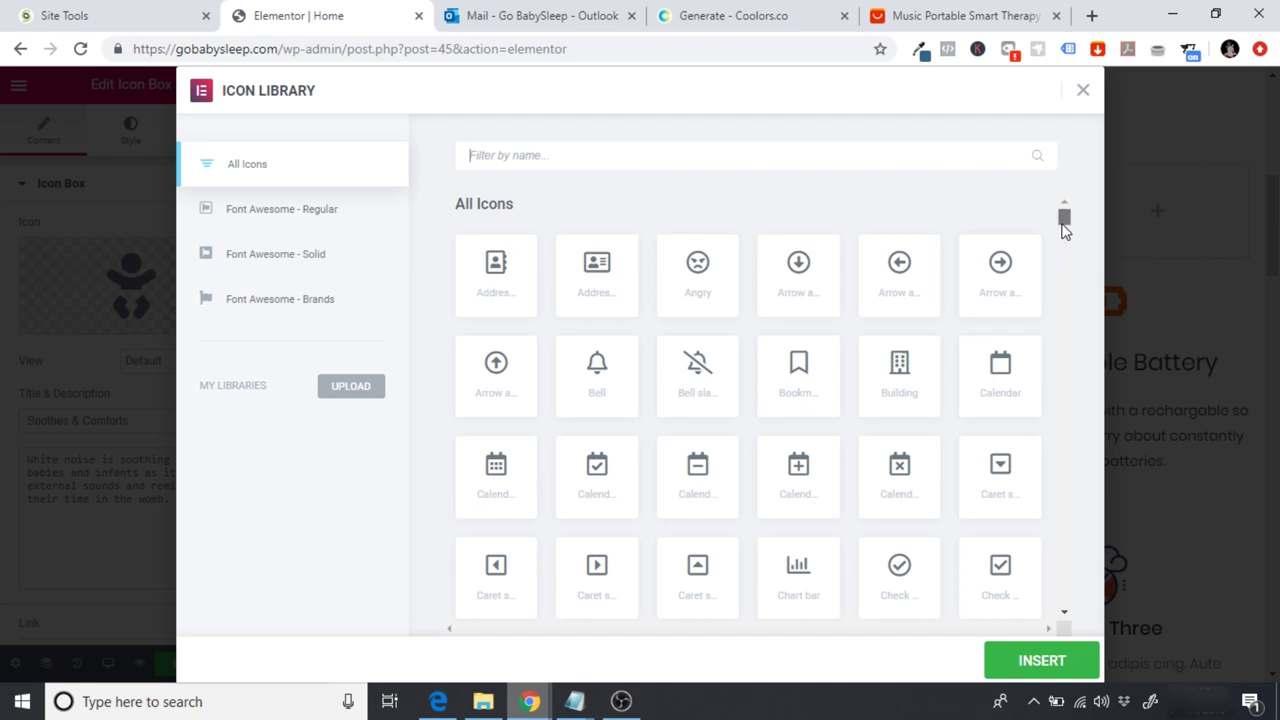
{"action": "left_click_drag", "start_coordinate": [1064, 220], "coordinate": [1065, 232]}
{"action": "scroll", "coordinate": [1065, 232], "scroll_direction": "down", "scroll_amount": 1}
{"action": "scroll", "coordinate": [1066, 235], "scroll_direction": "down", "scroll_amount": 1}
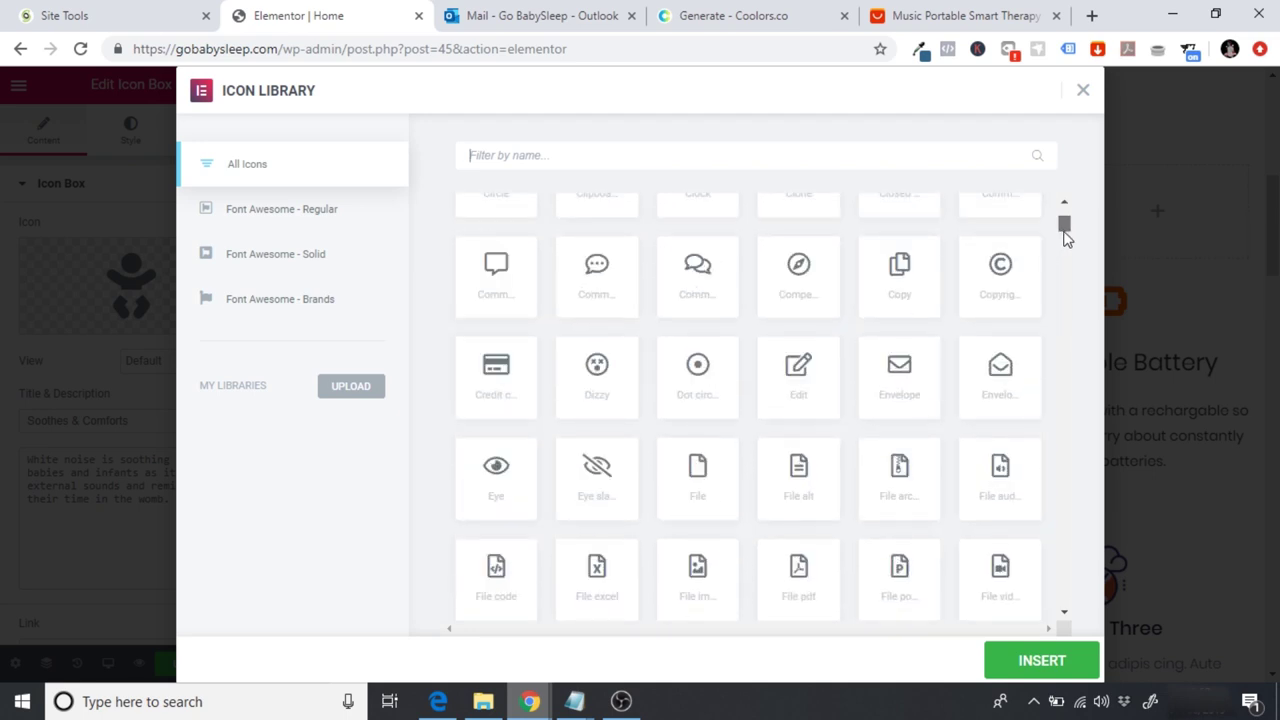
{"action": "scroll", "coordinate": [1066, 236], "scroll_direction": "down", "scroll_amount": 6}
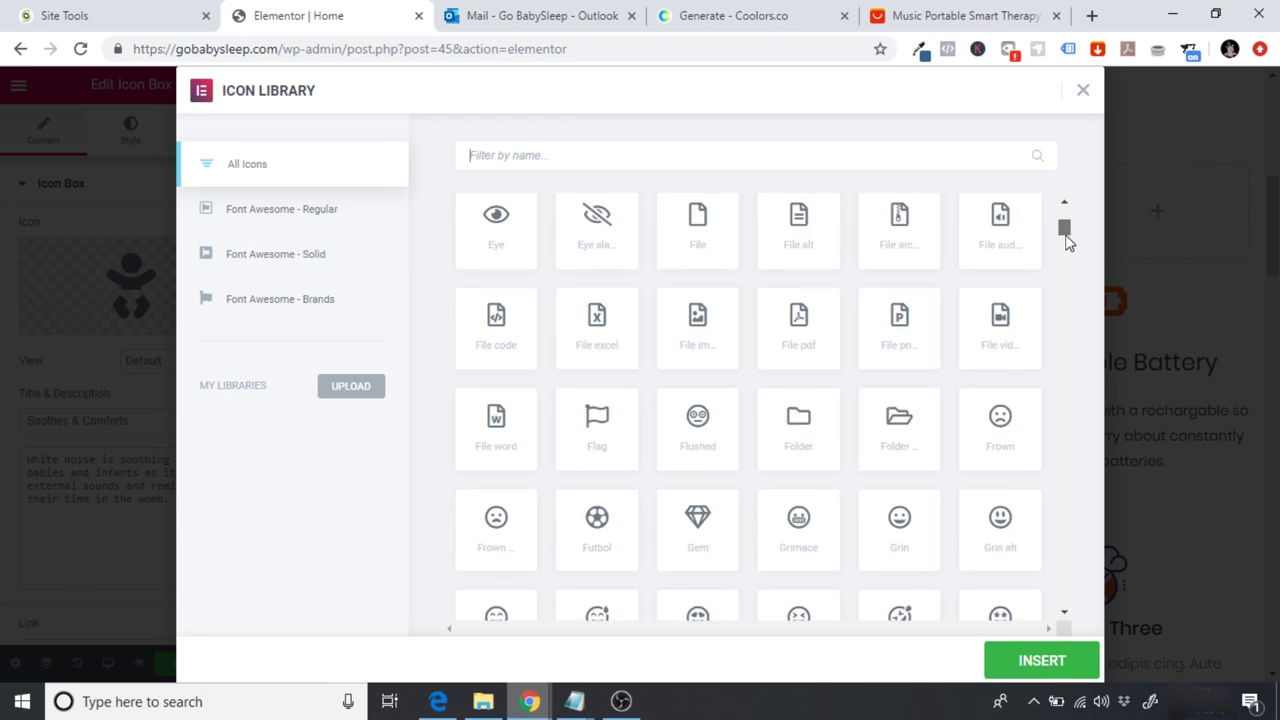
{"action": "scroll", "coordinate": [1068, 247], "scroll_direction": "down", "scroll_amount": 4}
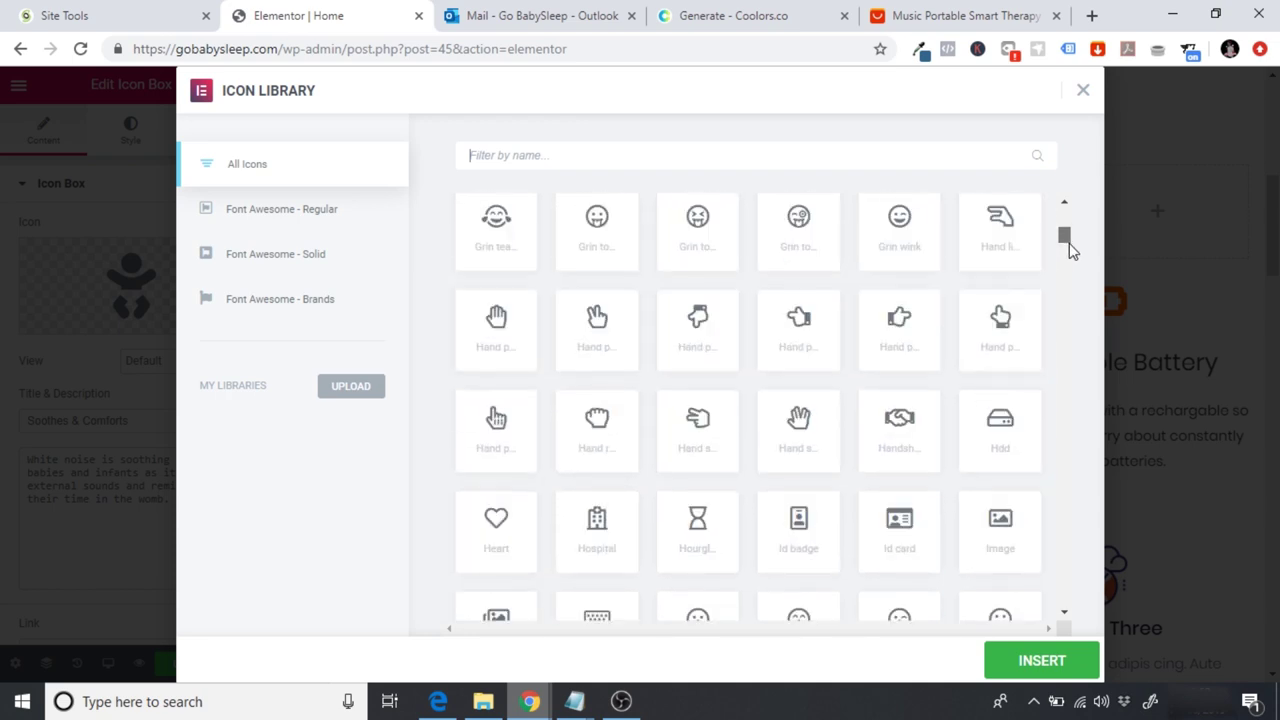
{"action": "scroll", "coordinate": [1069, 252], "scroll_direction": "down", "scroll_amount": 6}
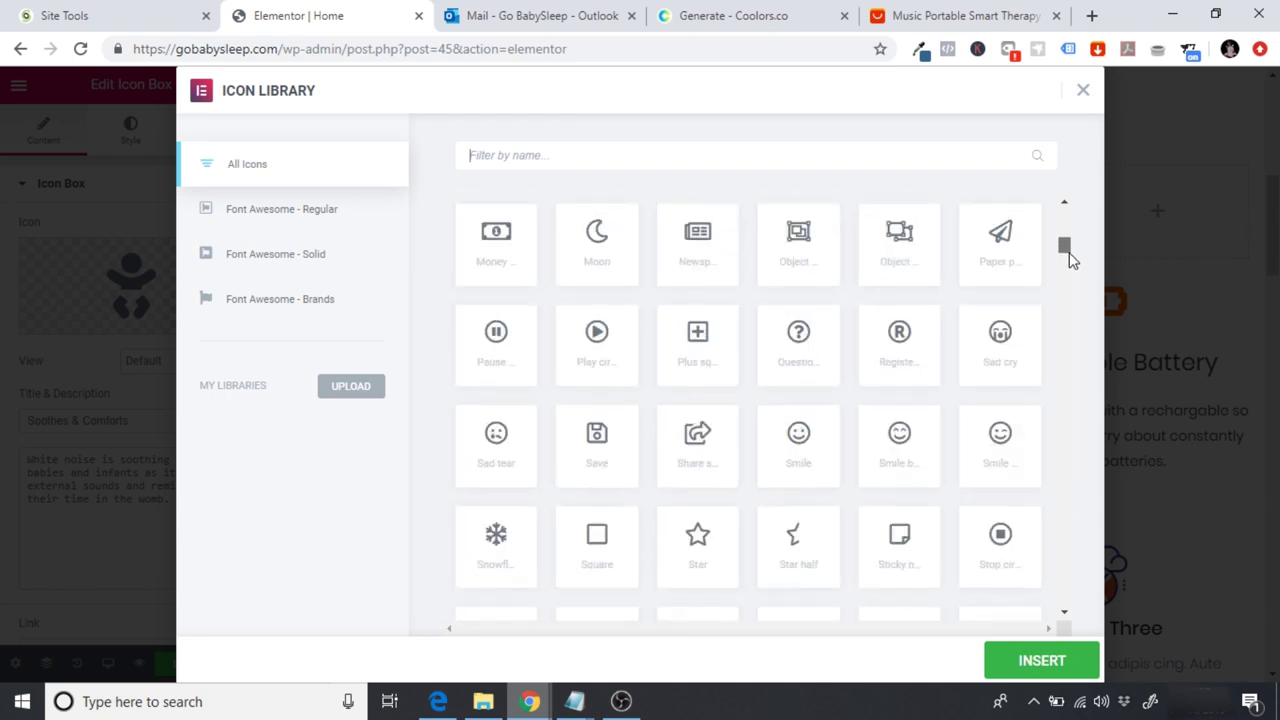
{"action": "scroll", "coordinate": [1070, 255], "scroll_direction": "down", "scroll_amount": 7}
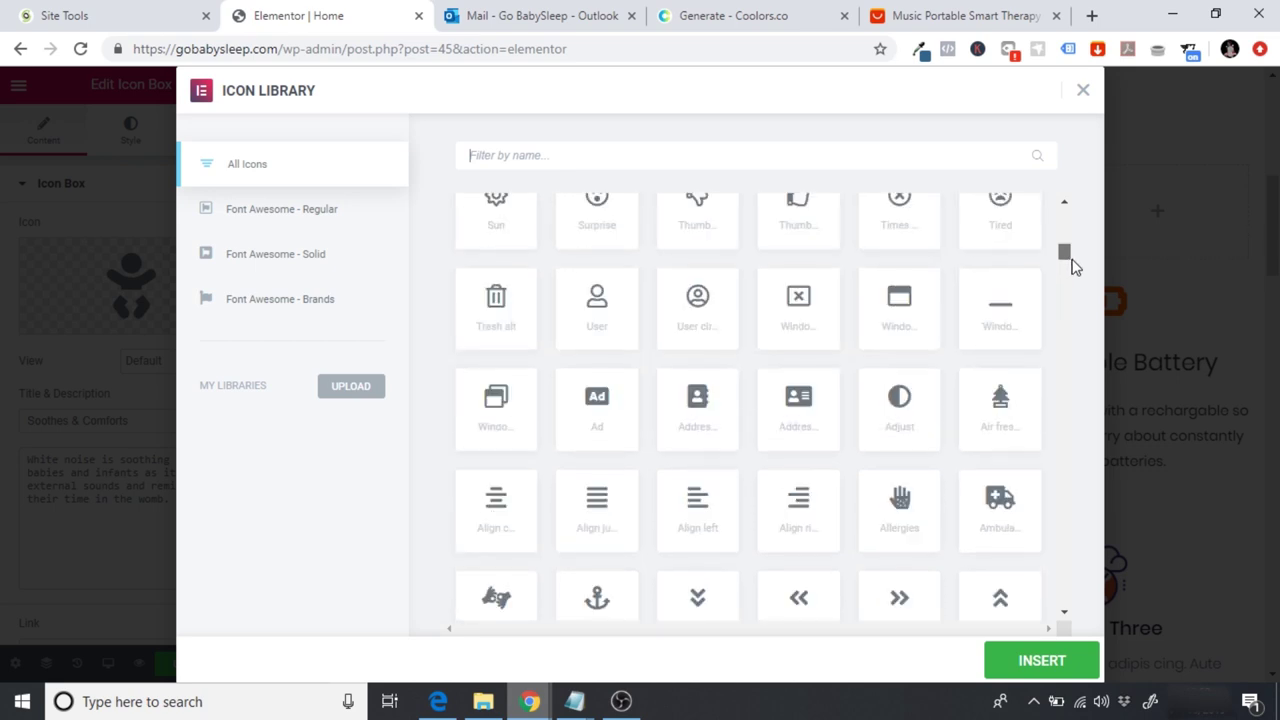
{"action": "scroll", "coordinate": [1078, 272], "scroll_direction": "down", "scroll_amount": 7}
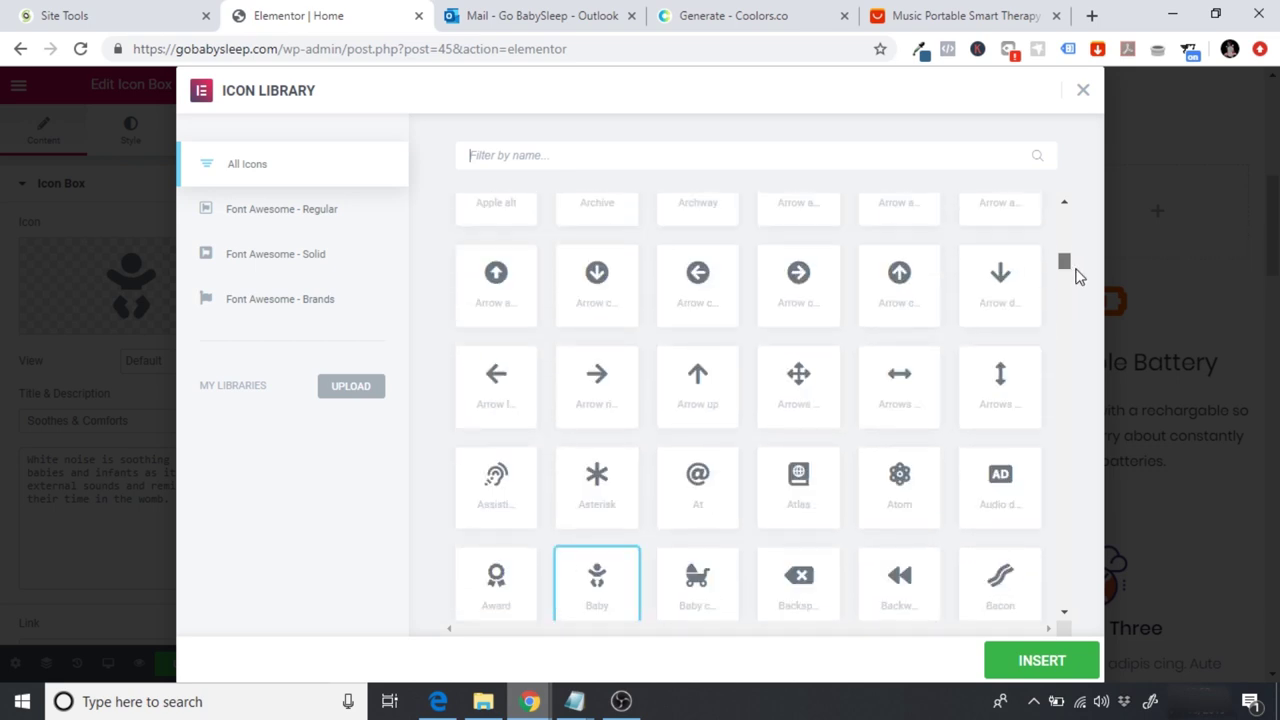
Step: Filter icons by 'vol' and insert the volume speaker icon into Soothes & Comforts
{"action": "left_click", "coordinate": [489, 156]}
{"action": "type", "text": "vol"}
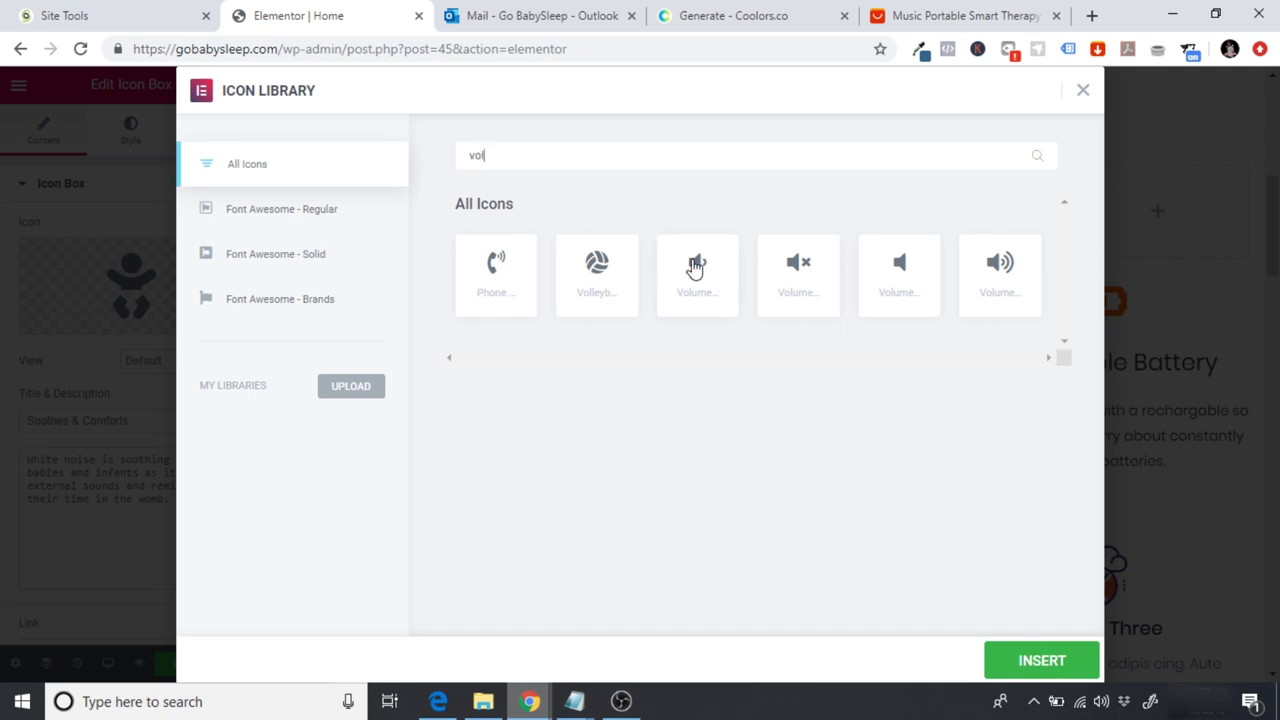
{"action": "left_click", "coordinate": [708, 306]}
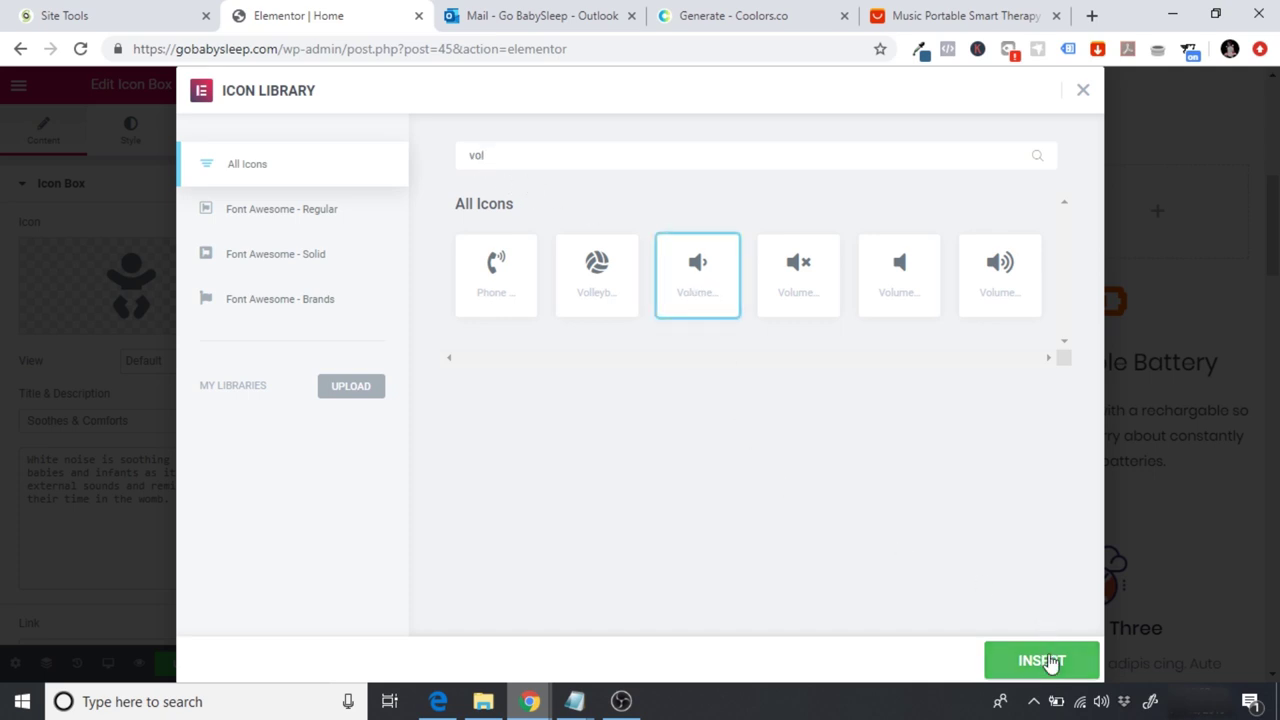
{"action": "left_click", "coordinate": [1051, 663]}
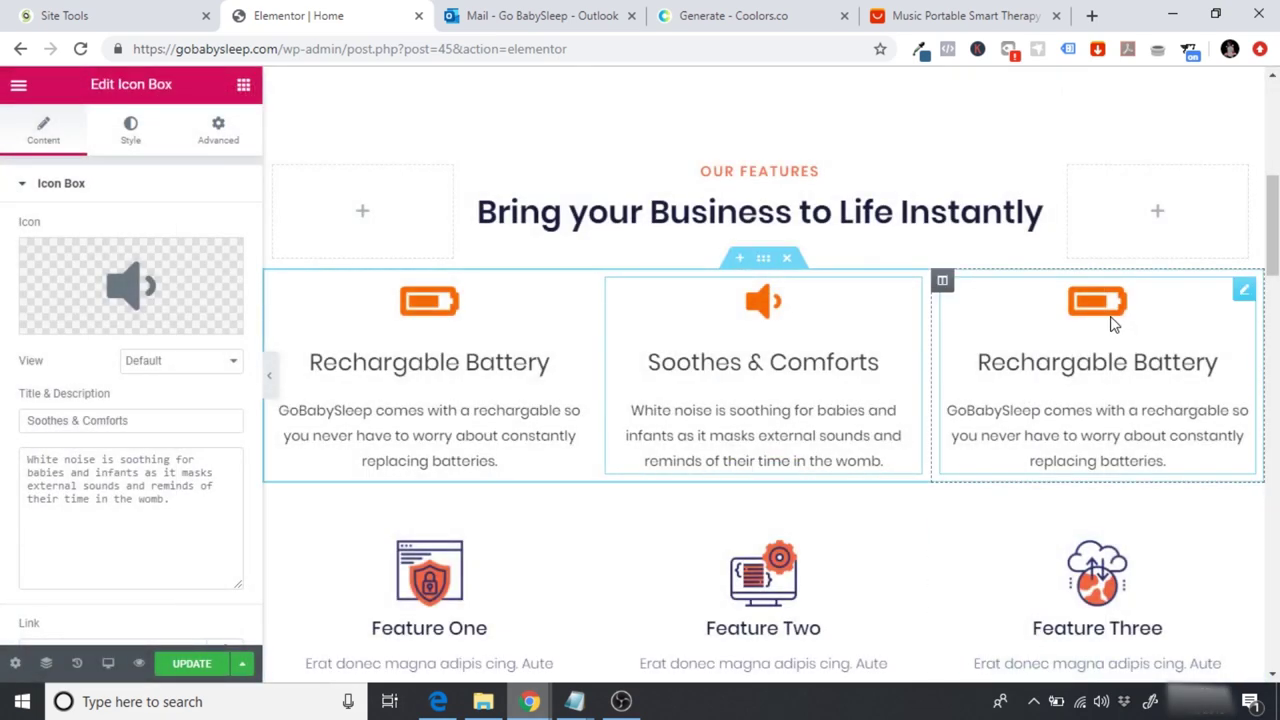
{"action": "left_click", "coordinate": [1098, 328]}
Step: Look up the 'Made of safe ABS materials' phrase in the AliExpress product description
{"action": "mouse_move", "coordinate": [160, 318]}
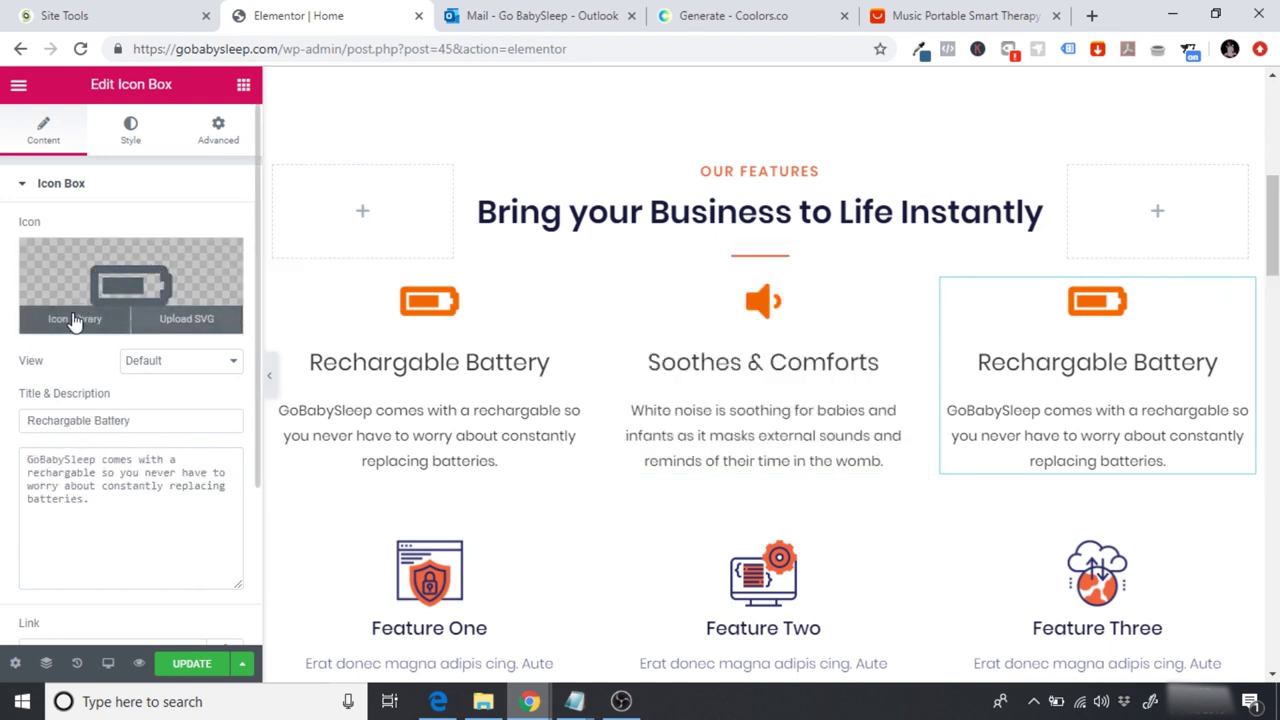
{"action": "left_click", "coordinate": [943, 15]}
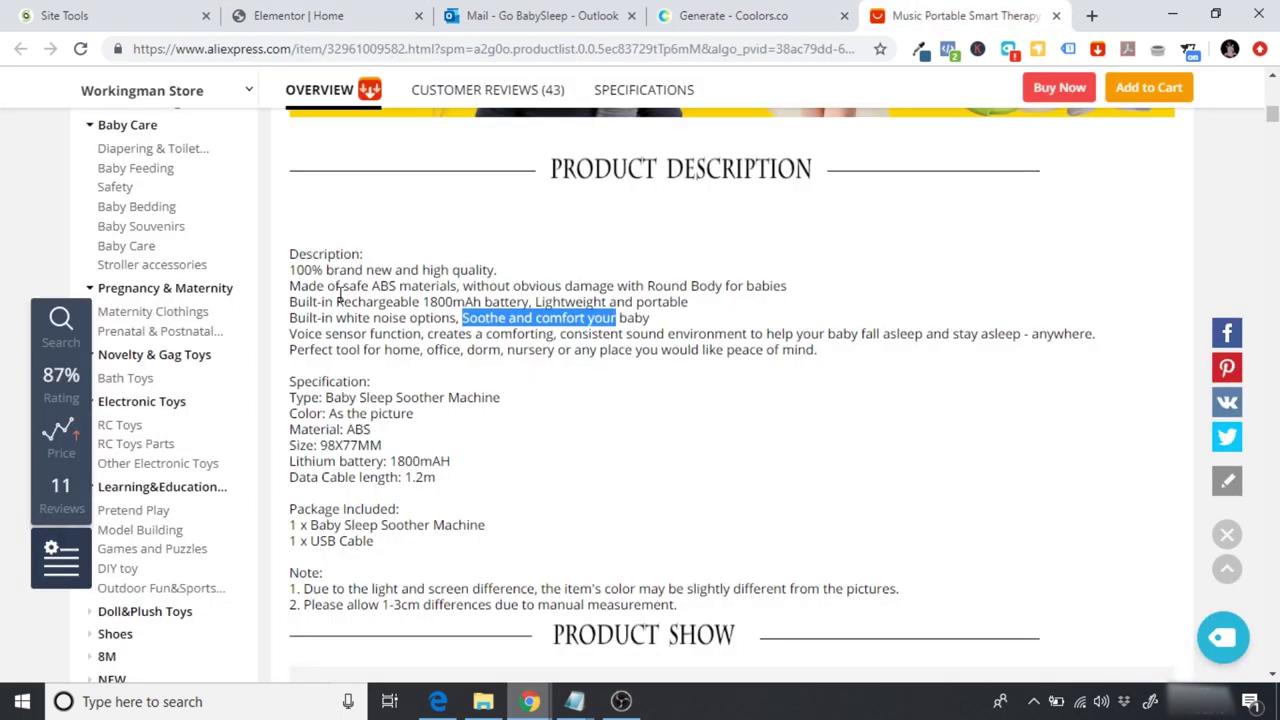
{"action": "left_click_drag", "start_coordinate": [290, 287], "coordinate": [458, 285]}
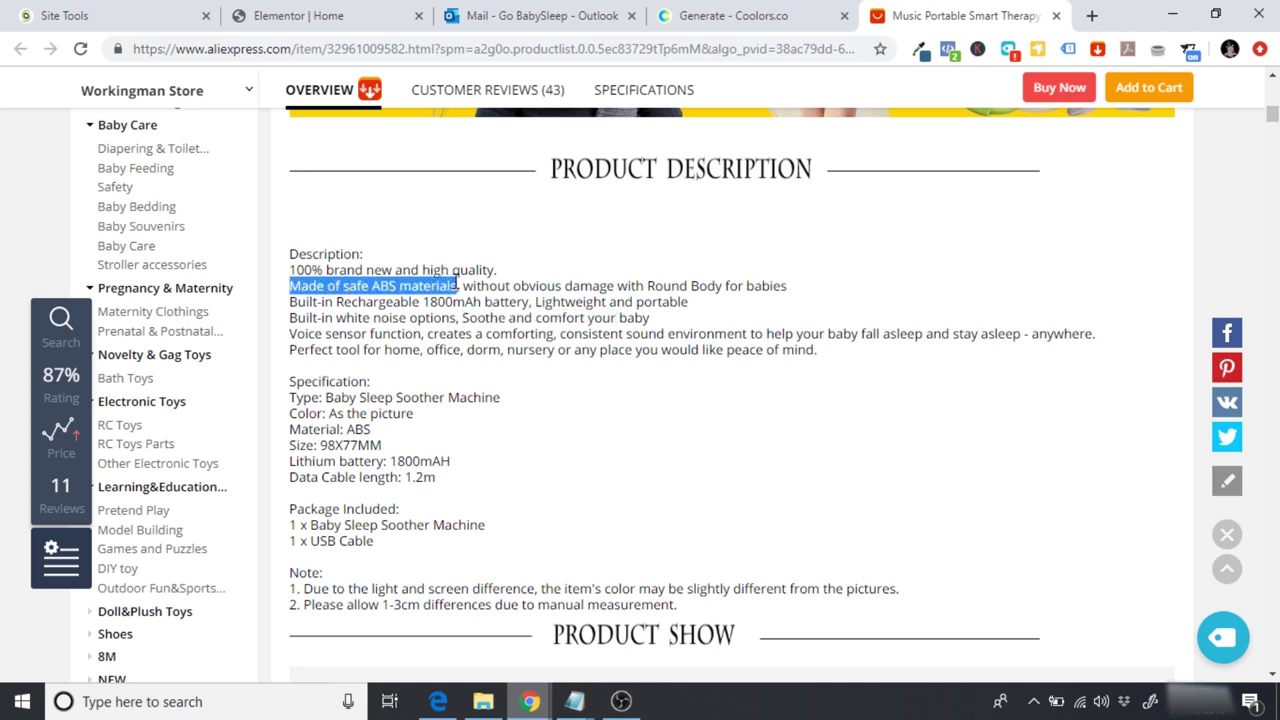
{"action": "left_click_drag", "start_coordinate": [458, 285], "coordinate": [456, 281]}
{"action": "left_click", "coordinate": [345, 14]}
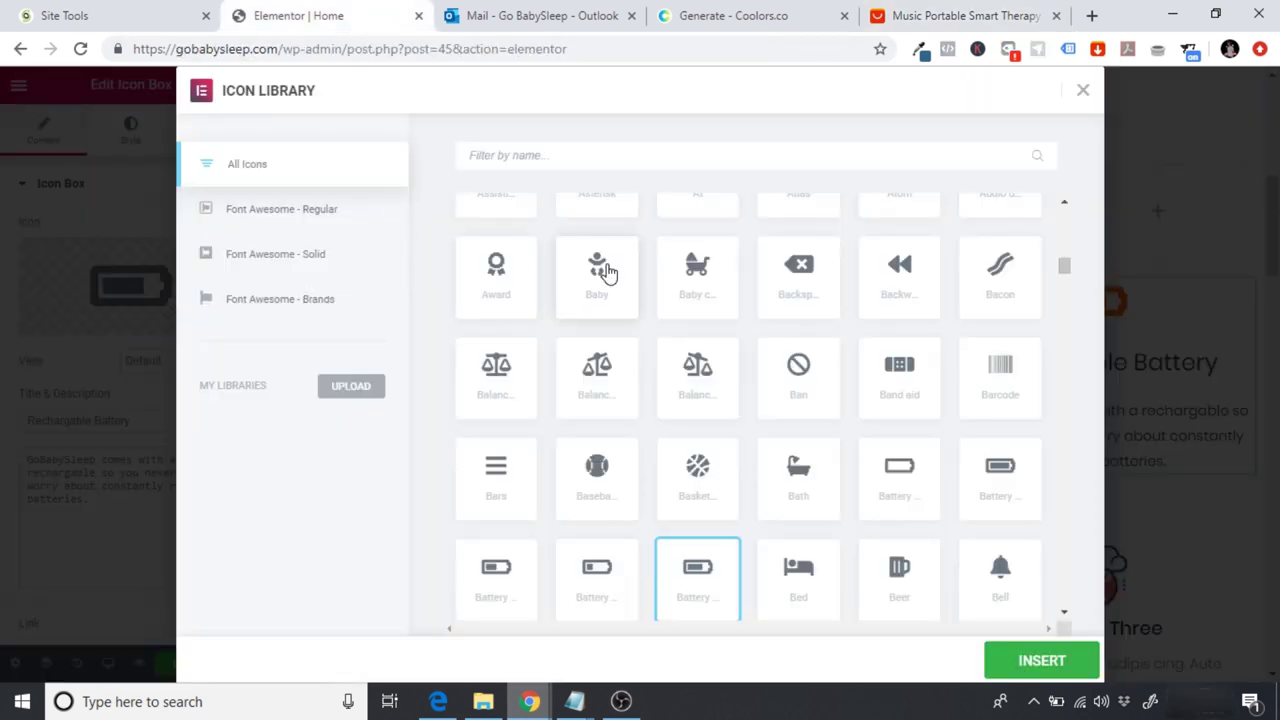
Step: Give the third feature box the Baby icon and the title 'Safe for babies'
{"action": "left_click", "coordinate": [605, 298]}
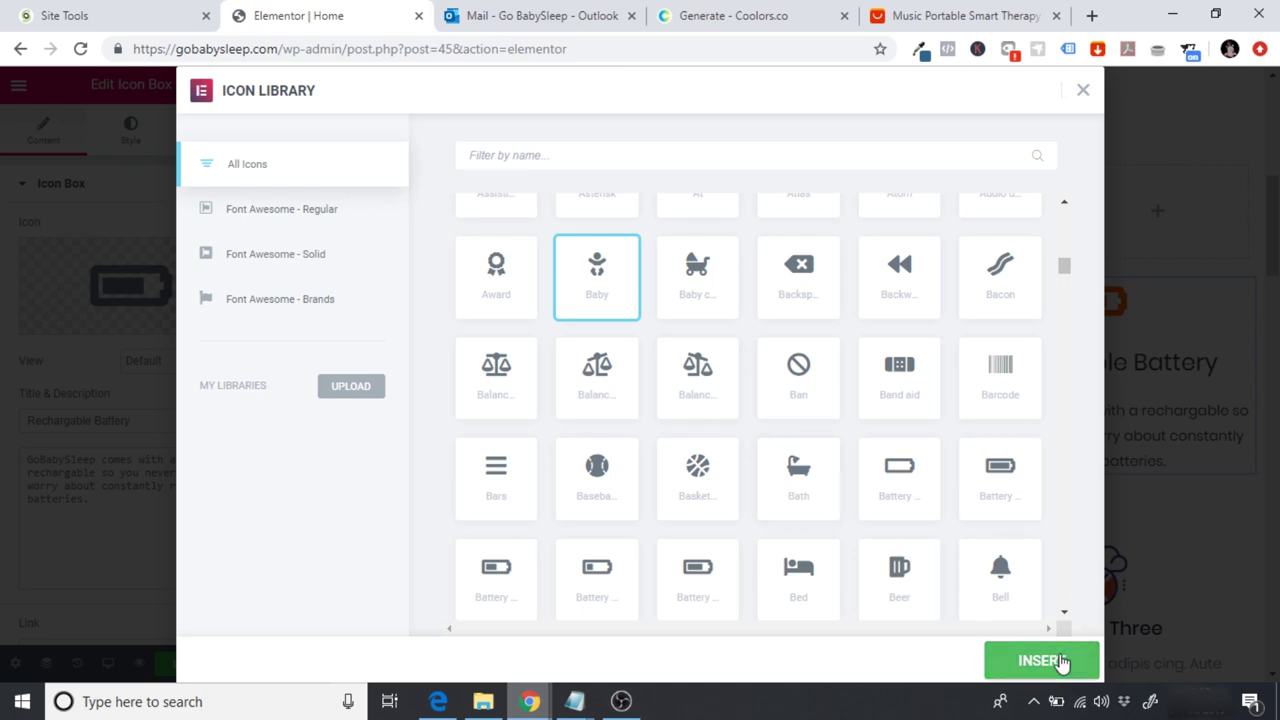
{"action": "left_click", "coordinate": [1063, 662]}
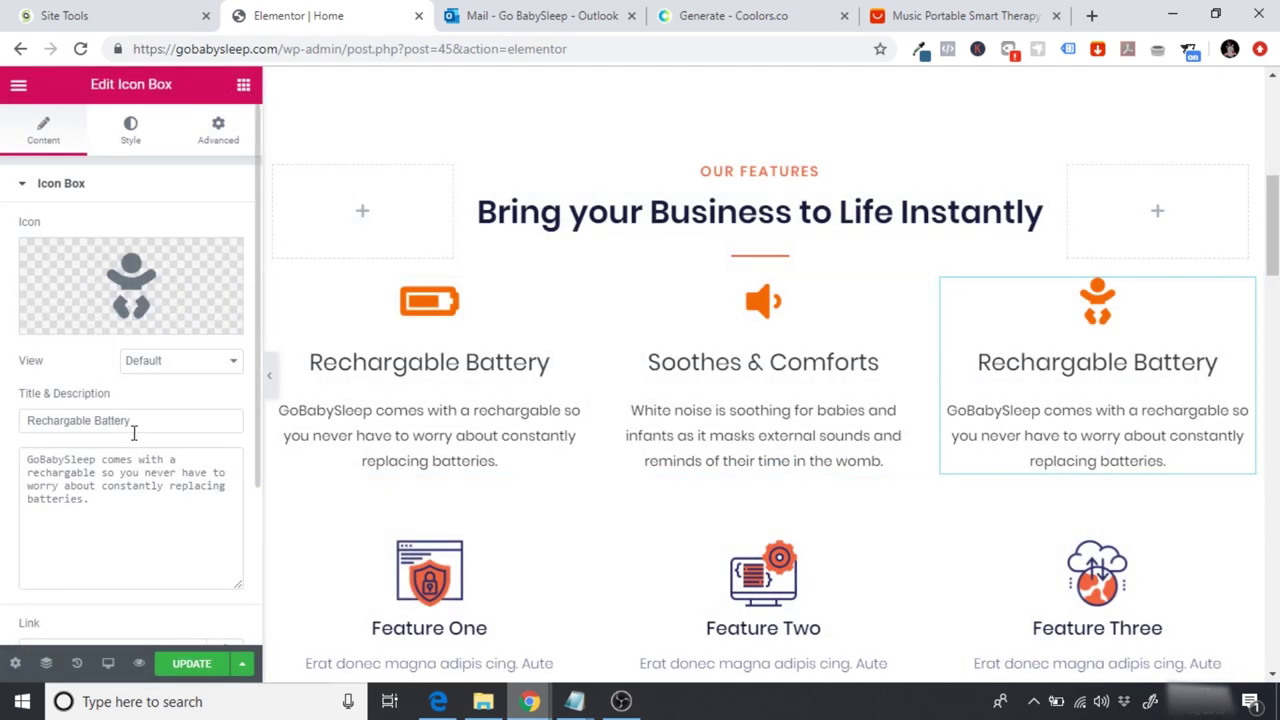
{"action": "left_click_drag", "start_coordinate": [129, 428], "coordinate": [9, 414]}
{"action": "type", "text": "SA"}
{"action": "key", "text": "BackSpace"}
{"action": "type", "text": "afe"}
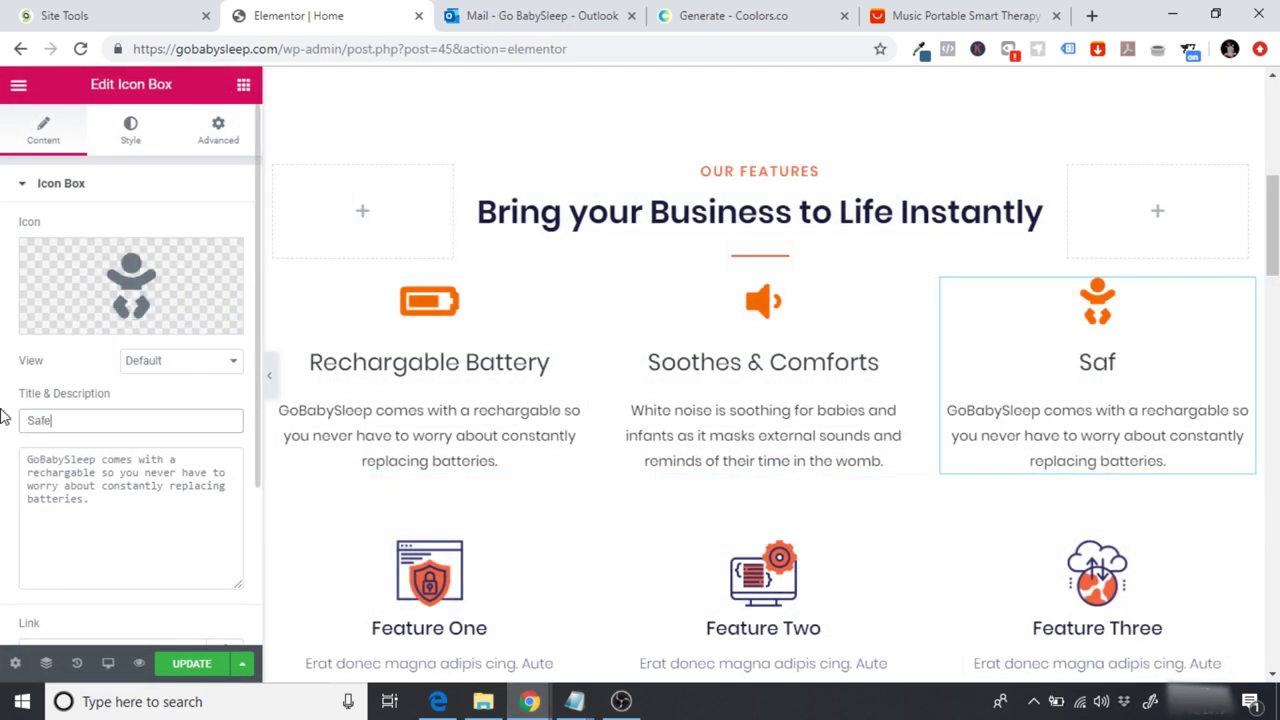
{"action": "type", "text": " for babies"}
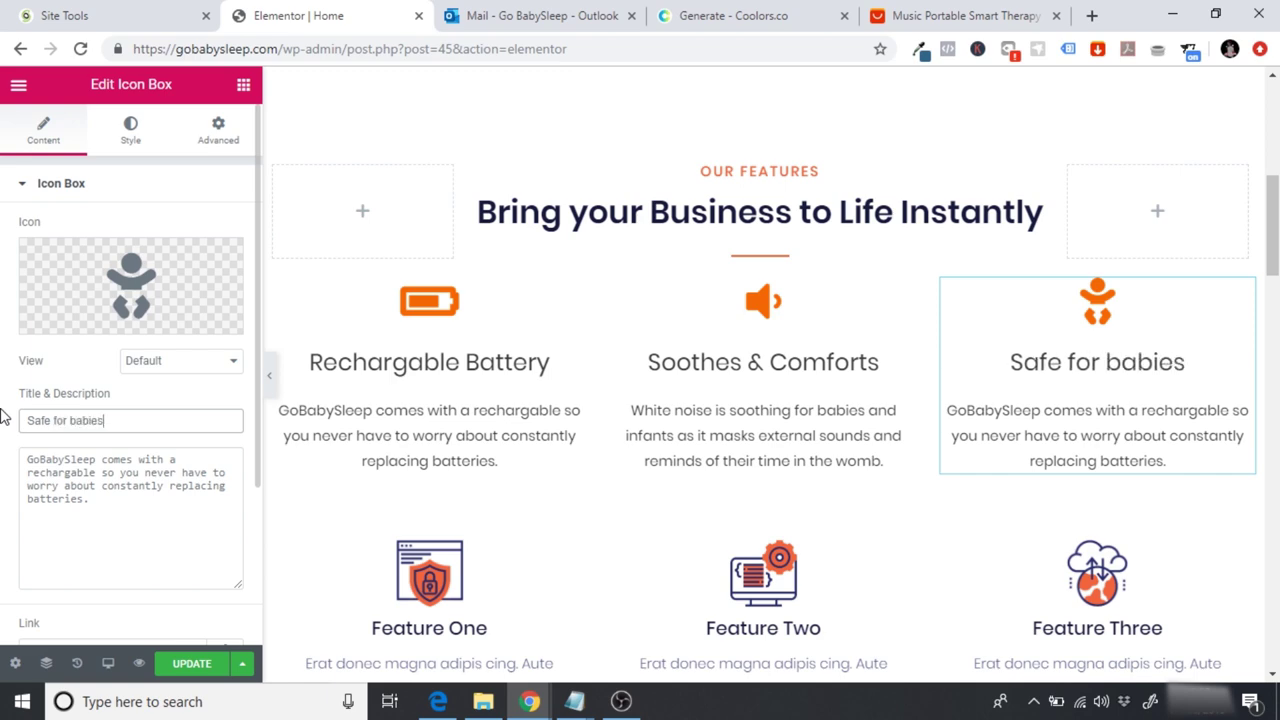
{"action": "left_click", "coordinate": [948, 15]}
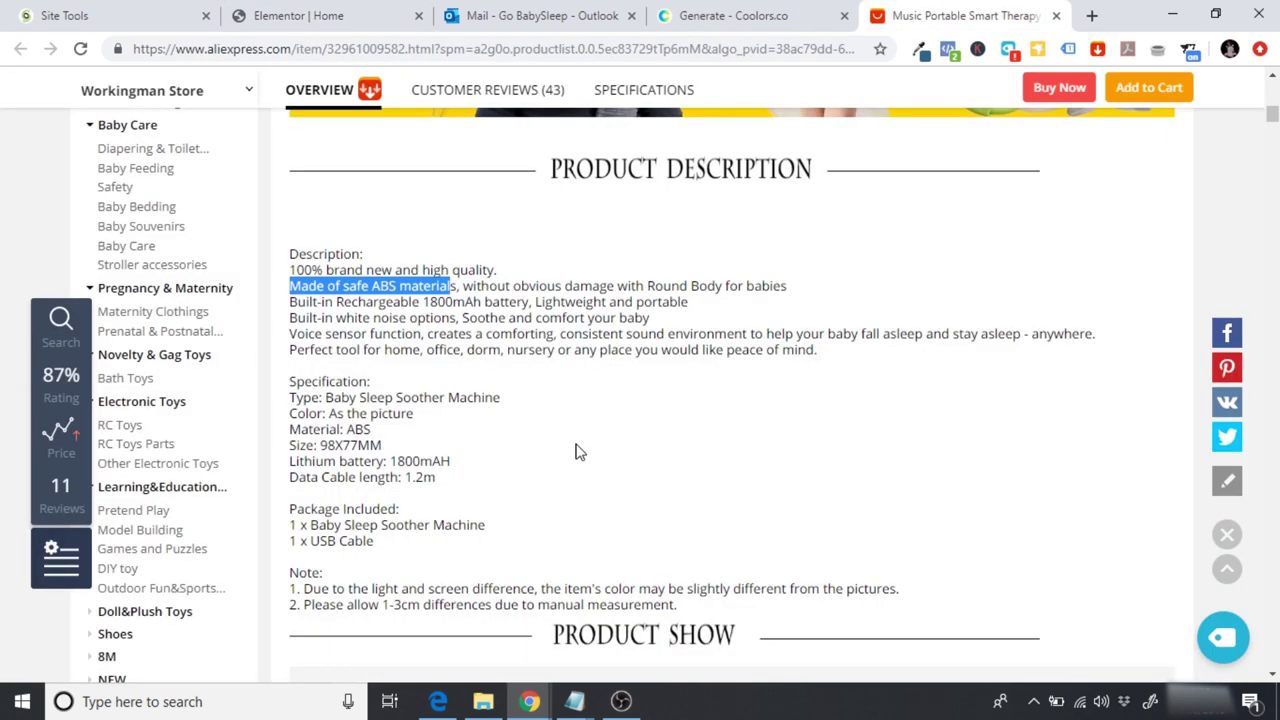
Step: Highlight the 'Made of safe ABS materials' safety wording in the AliExpress description
{"action": "left_click", "coordinate": [310, 295]}
{"action": "left_click_drag", "start_coordinate": [289, 286], "coordinate": [602, 287]}
{"action": "left_click", "coordinate": [548, 287]}
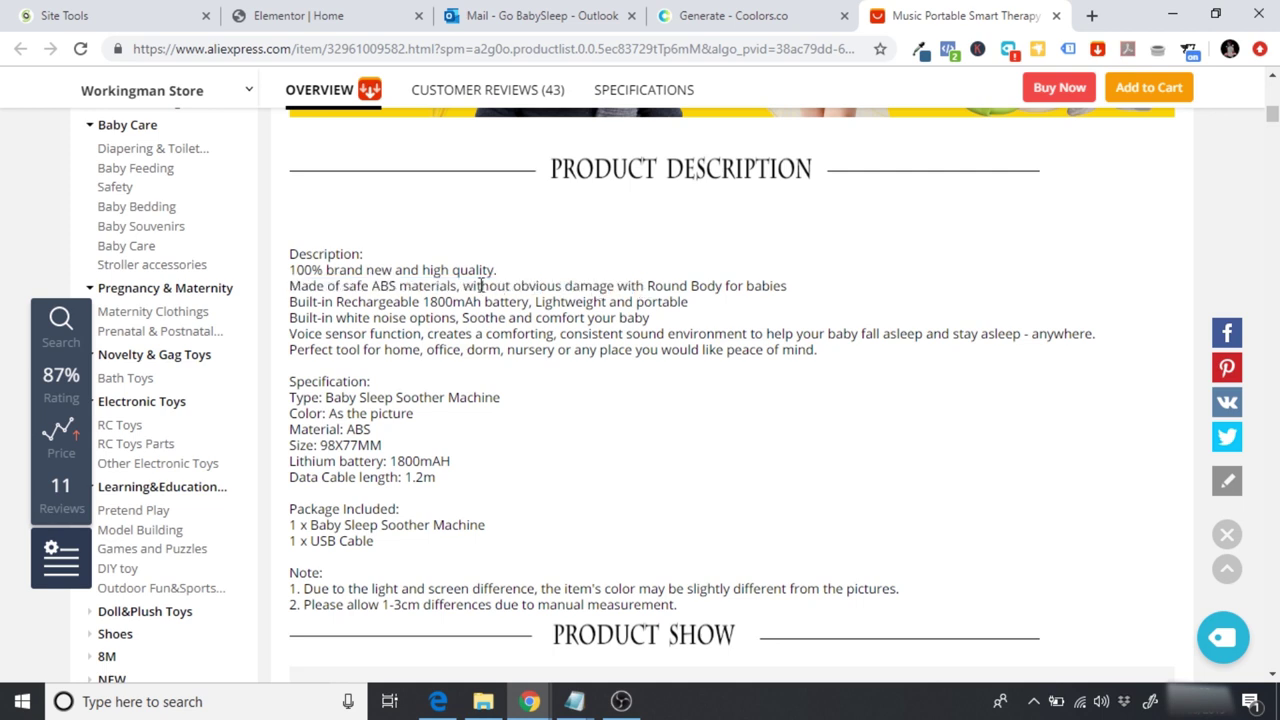
{"action": "left_click_drag", "start_coordinate": [461, 286], "coordinate": [797, 289]}
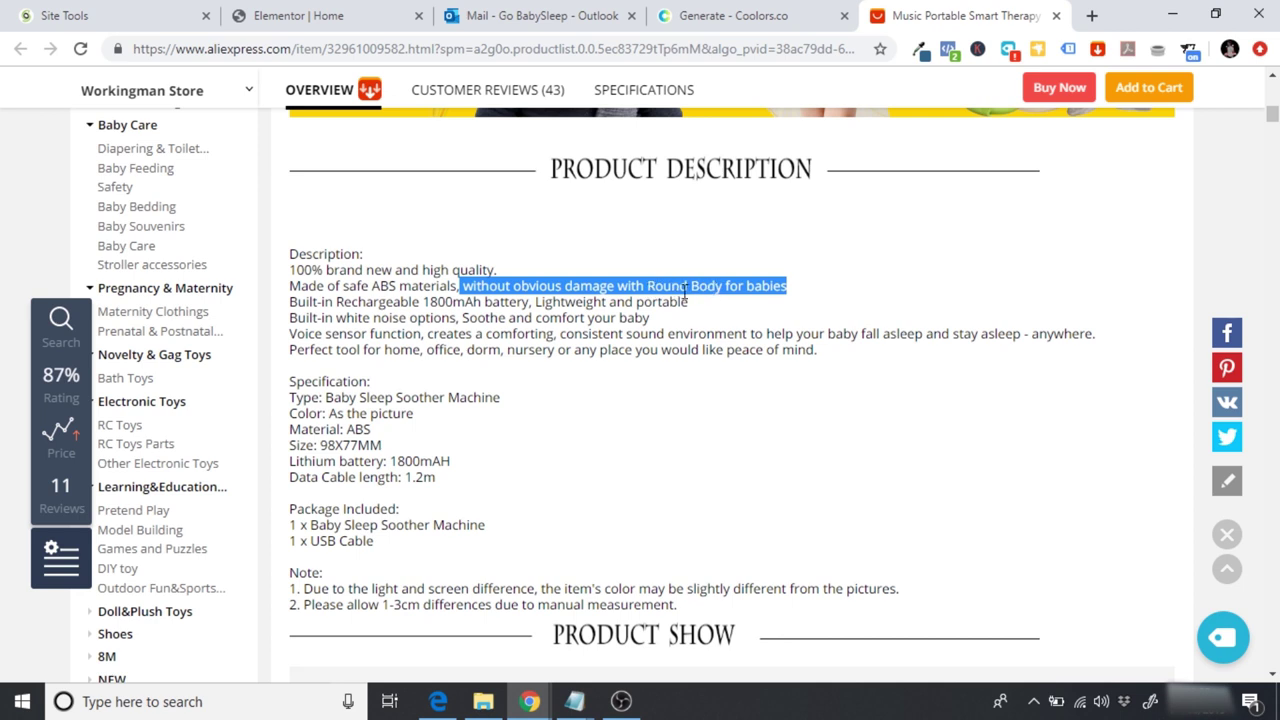
{"action": "left_click", "coordinate": [685, 287]}
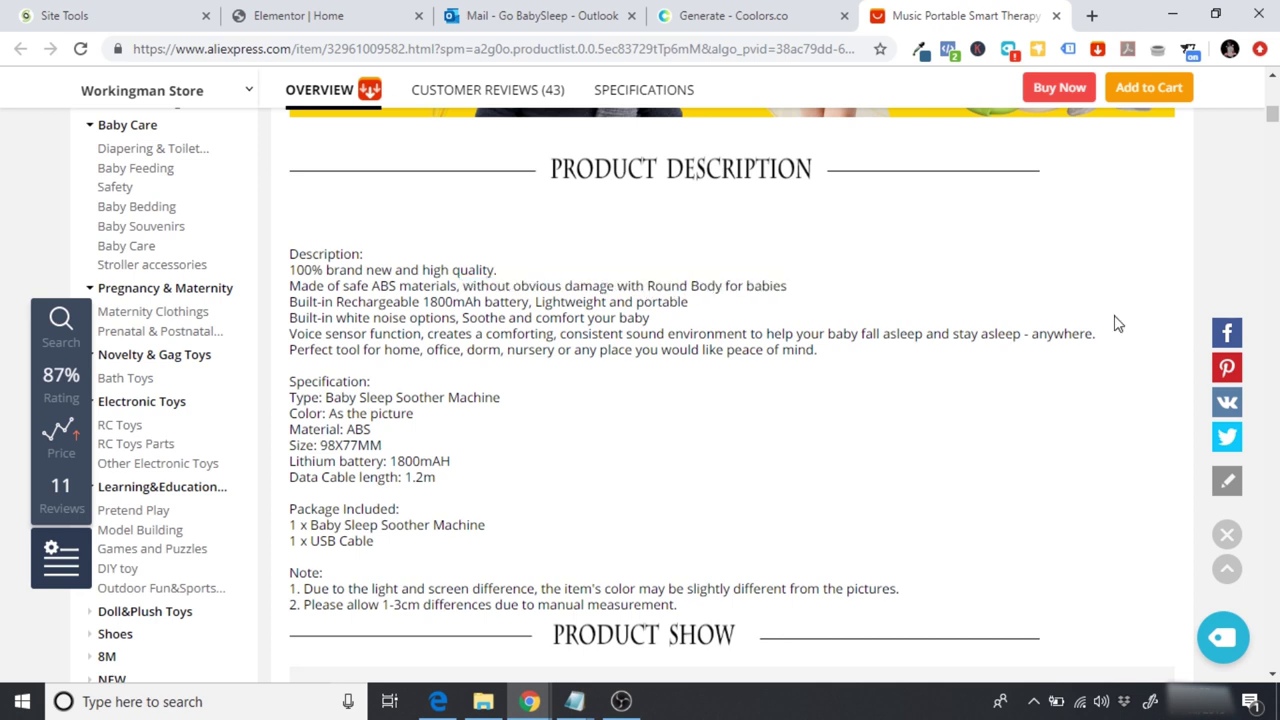
{"action": "scroll", "coordinate": [470, 465], "scroll_direction": "up", "scroll_amount": 15}
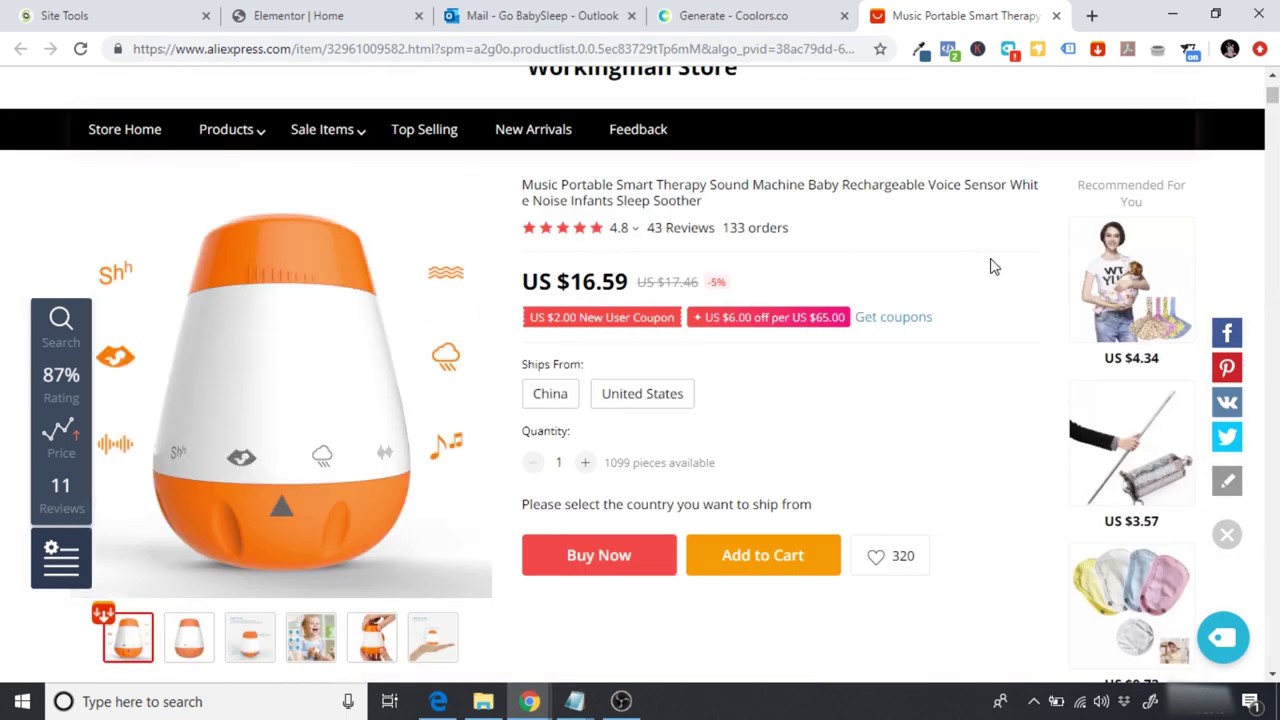
{"action": "left_click_drag", "start_coordinate": [1272, 95], "coordinate": [1272, 112]}
{"action": "left_click", "coordinate": [392, 12]}
Step: Rewrite the Safe for babies text: machines made from safe ABS materials, designed with children's safety in mind
{"action": "left_click_drag", "start_coordinate": [149, 503], "coordinate": [5, 448]}
{"action": "type", "text": "A"}
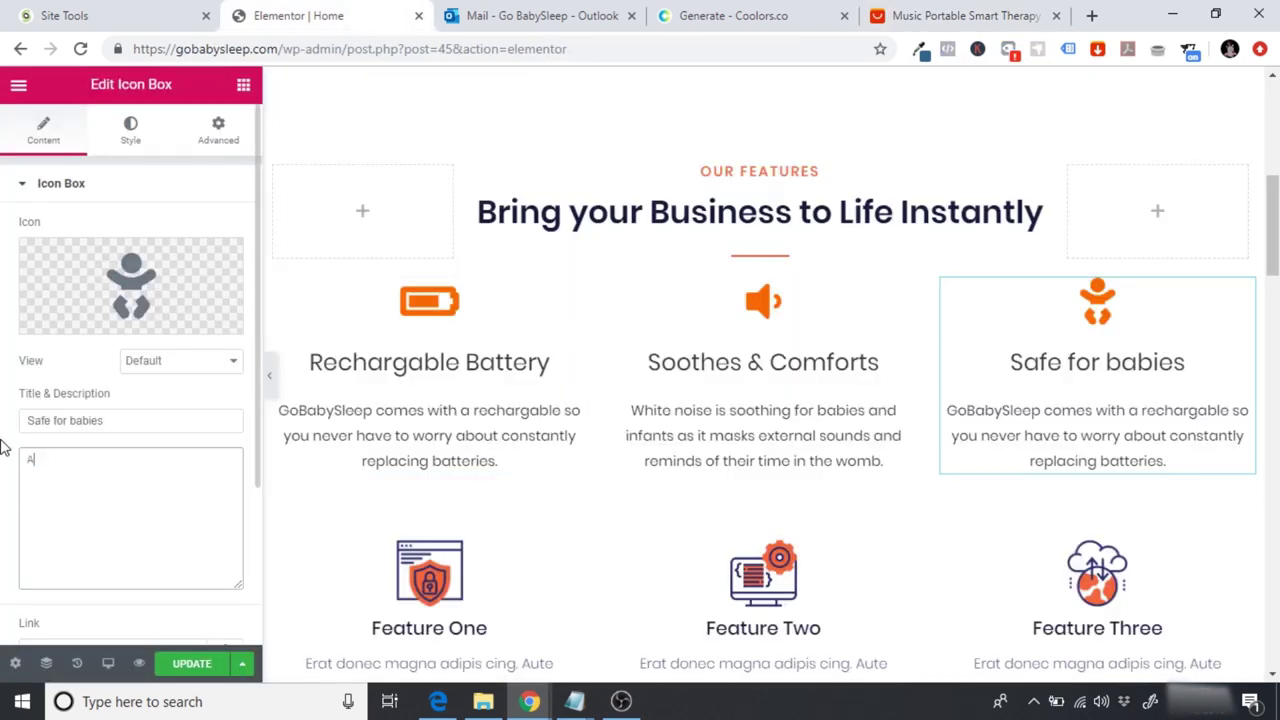
{"action": "type", "text": "ll of our white "}
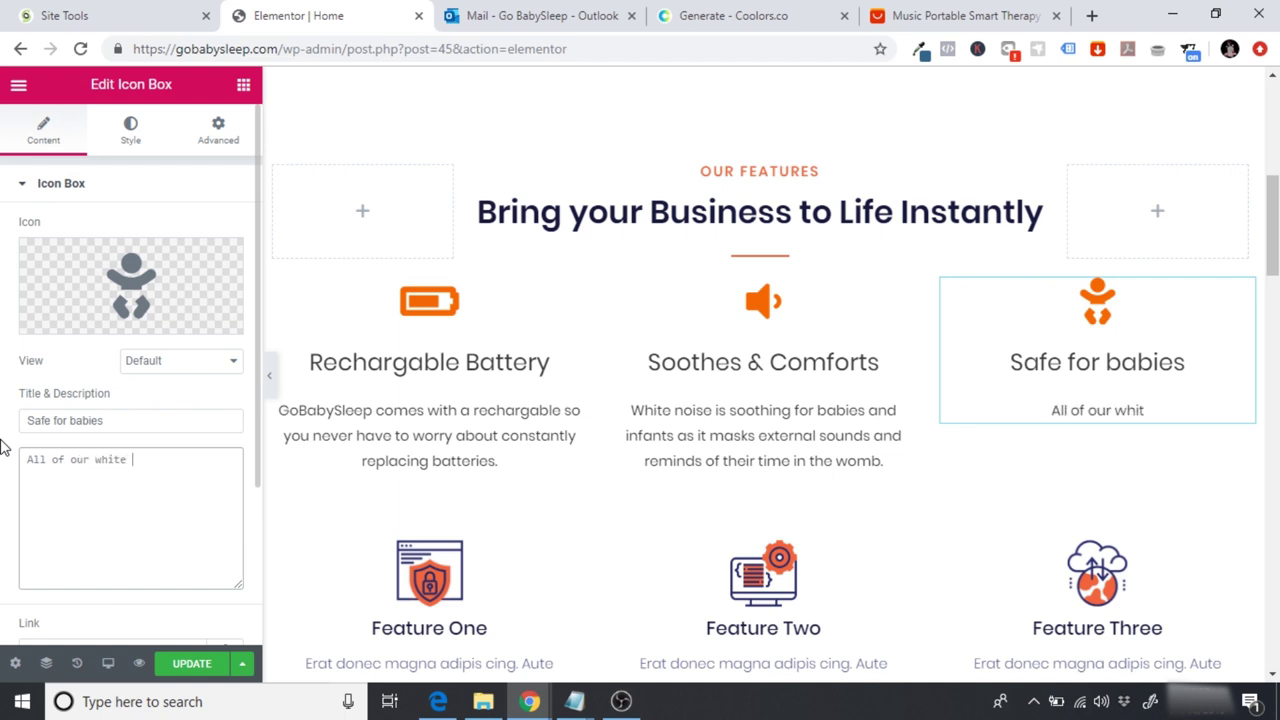
{"action": "type", "text": "noise machi"}
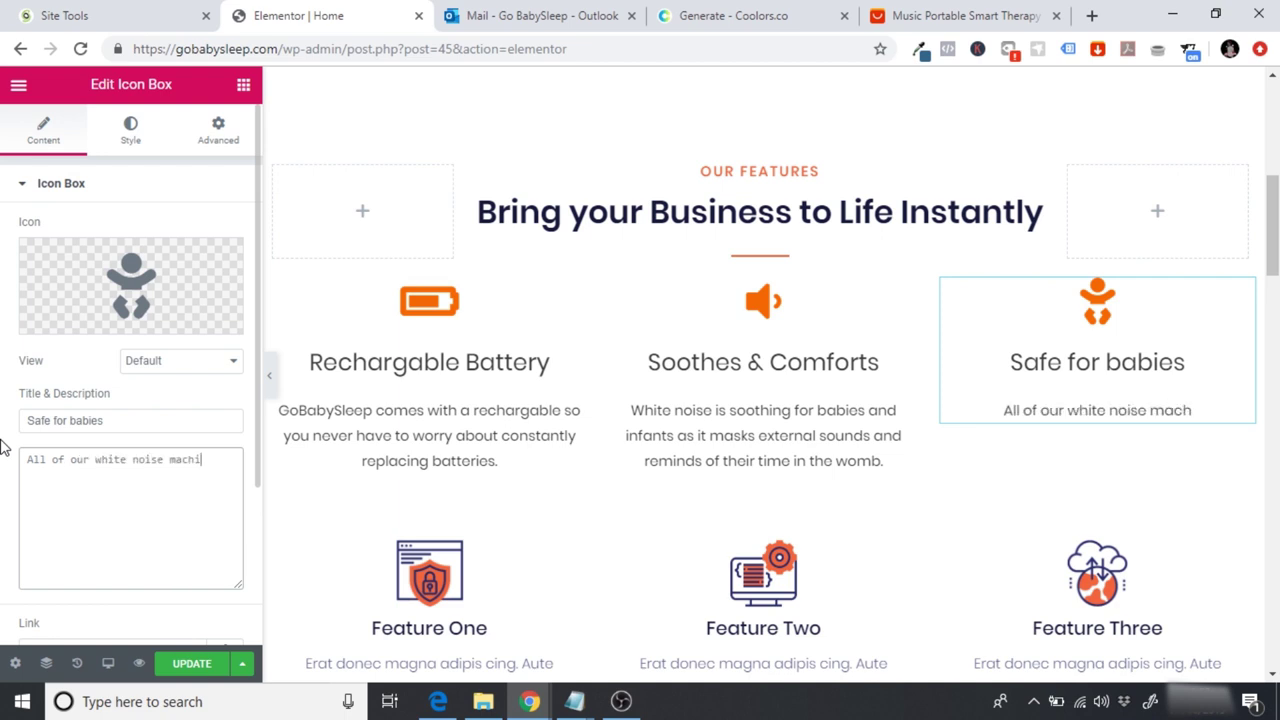
{"action": "type", "text": "nes are "}
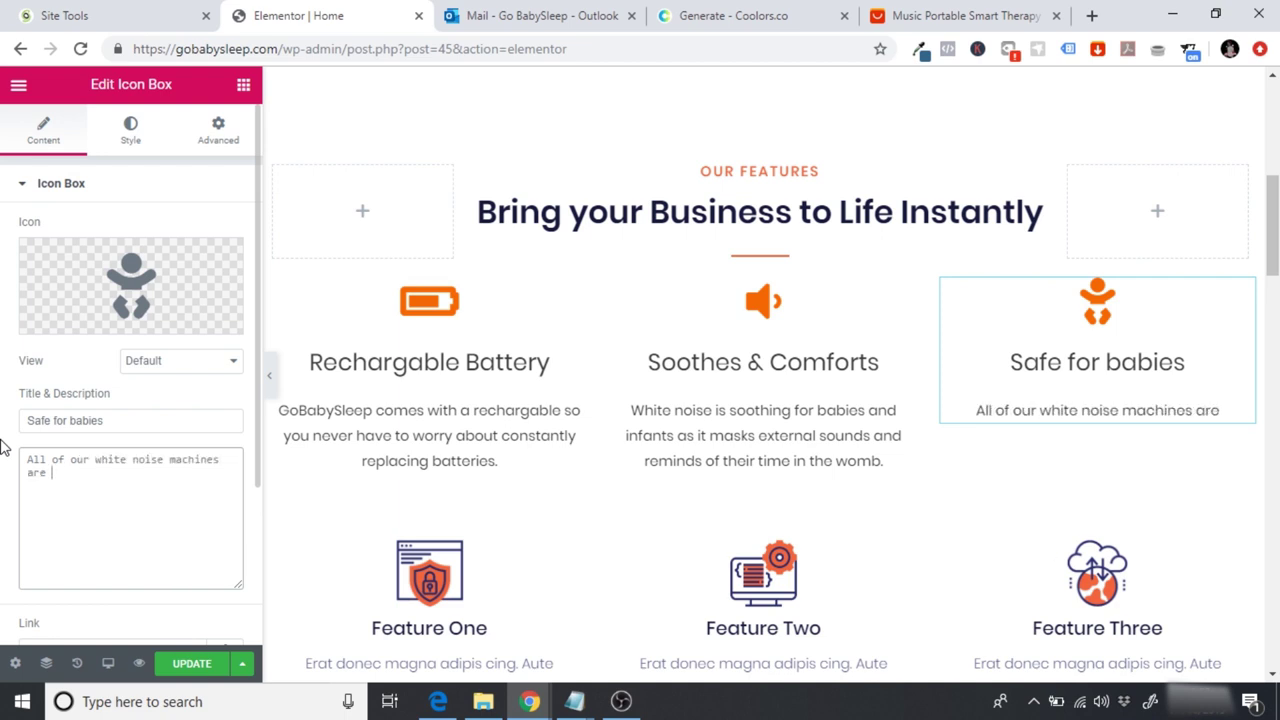
{"action": "type", "text": "made from safe ABS m"}
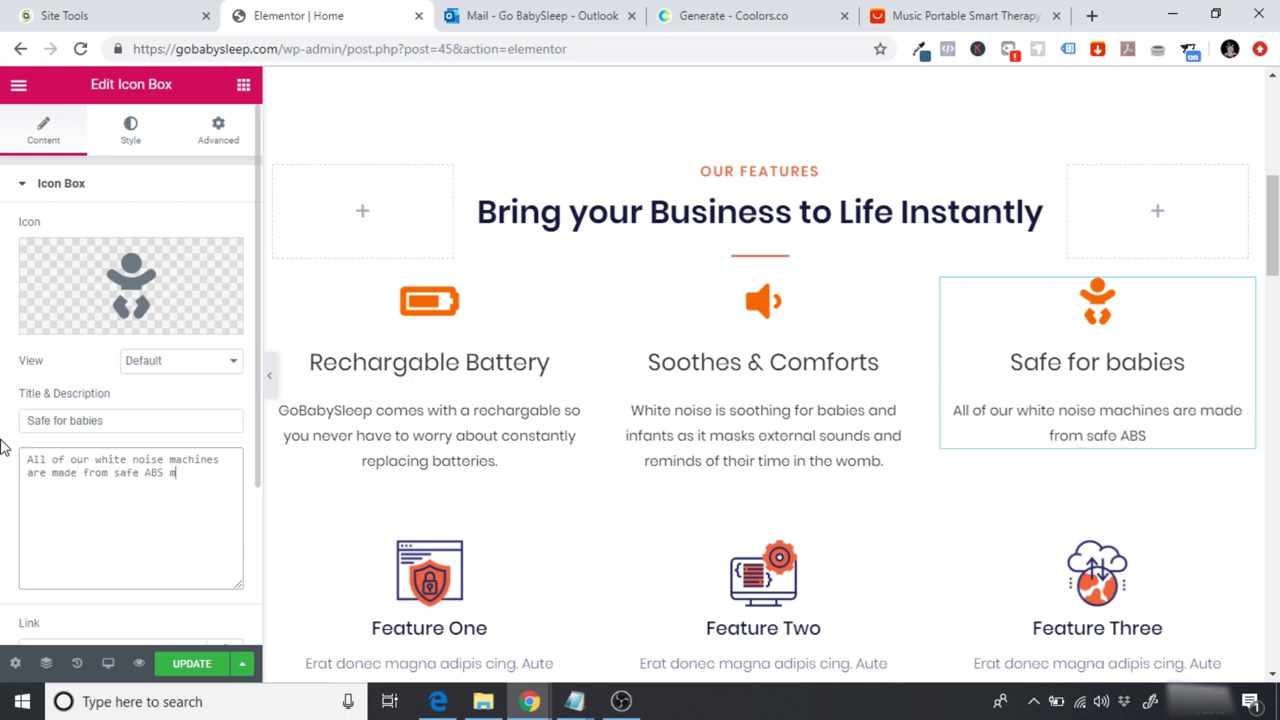
{"action": "type", "text": "aterials and "}
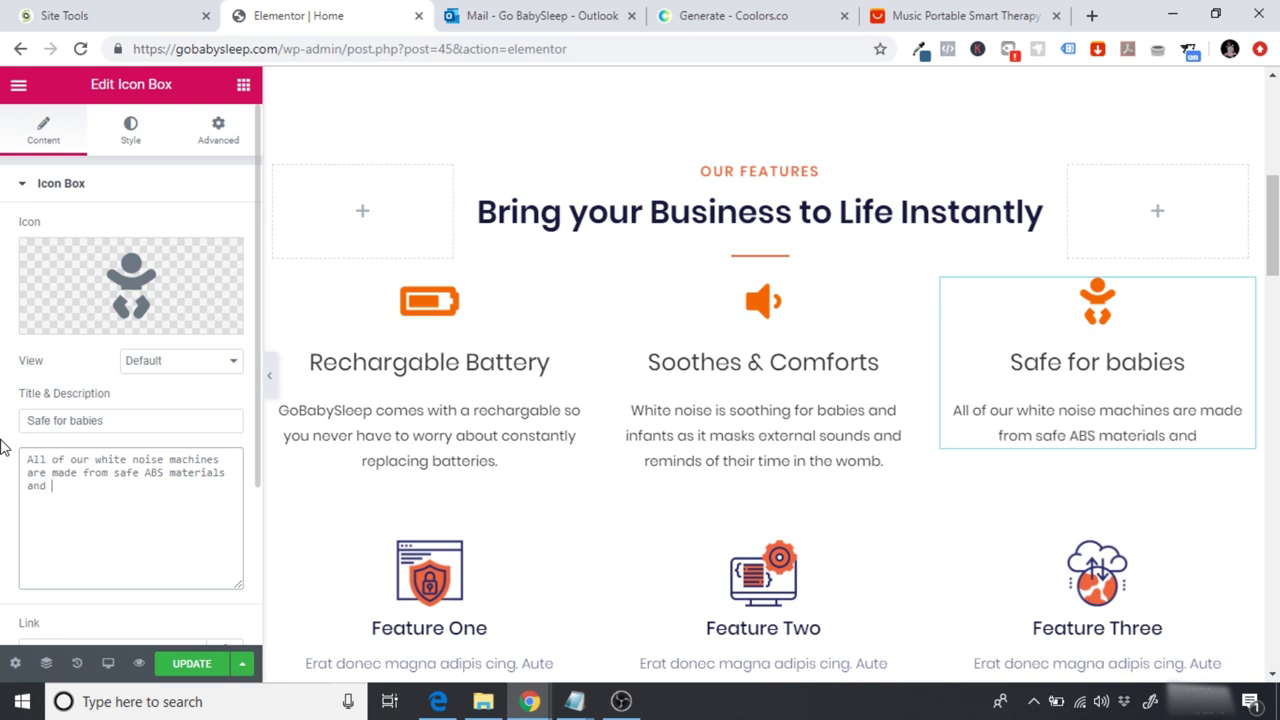
{"action": "type", "text": "with a design"}
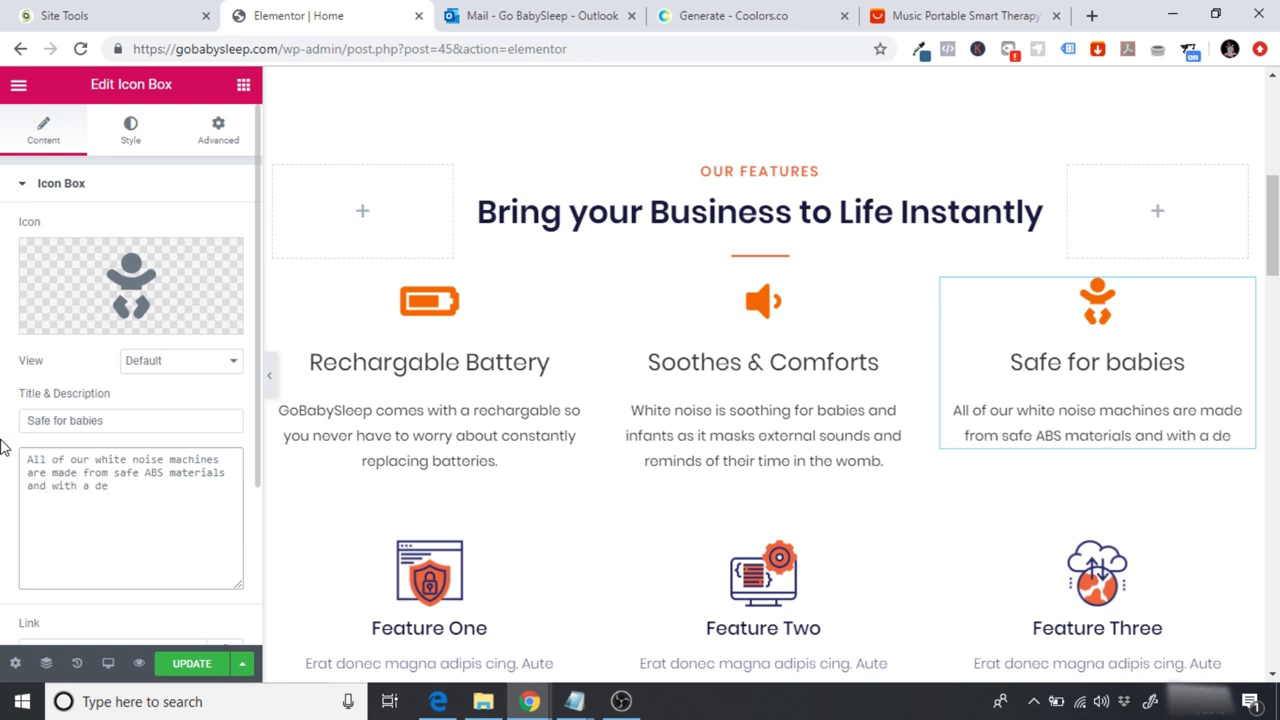
{"action": "key", "text": "BackSpace"}
{"action": "key", "text": "BackSpace"}
{"action": "key", "text": "BackSpace"}
{"action": "key", "text": "BackSpace"}
{"action": "key", "text": "BackSpace"}
{"action": "key", "text": "BackSpace"}
{"action": "key", "text": "BackSpace"}
{"action": "key", "text": "BackSpace"}
{"action": "key", "text": "BackSpace"}
{"action": "key", "text": "BackSpace"}
{"action": "key", "text": "BackSpace"}
{"action": "key", "text": "BackSpace"}
{"action": "key", "text": "BackSpace"}
{"action": "key", "text": "BackSpace"}
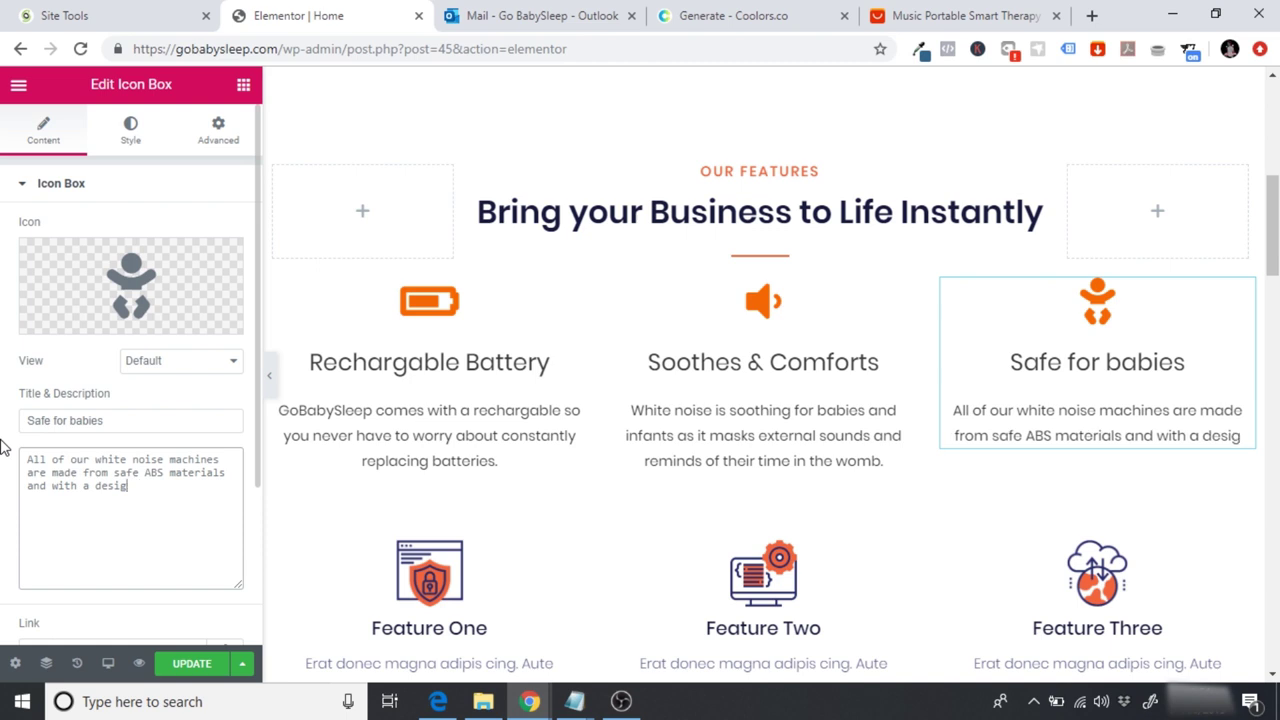
{"action": "type", "text": "d designed with chii"}
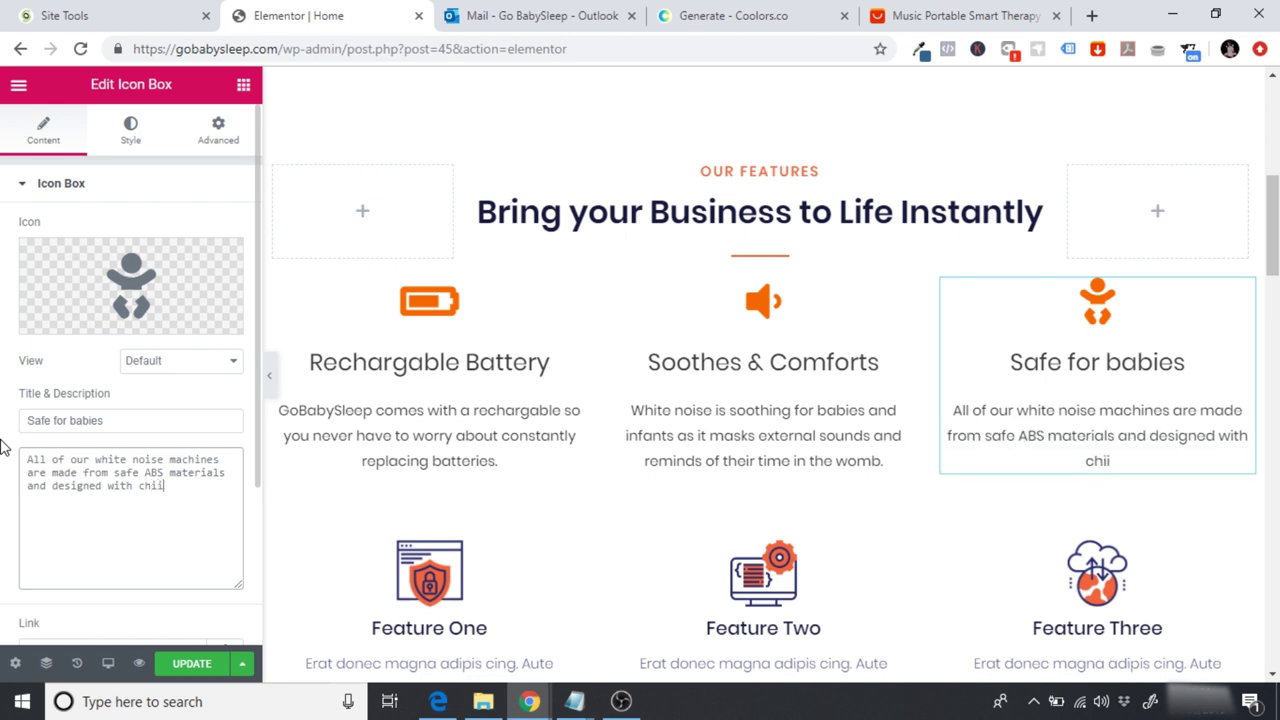
{"action": "key", "text": "BackSpace"}
{"action": "type", "text": "ld"}
{"action": "type", "text": "rens safety in mind."}
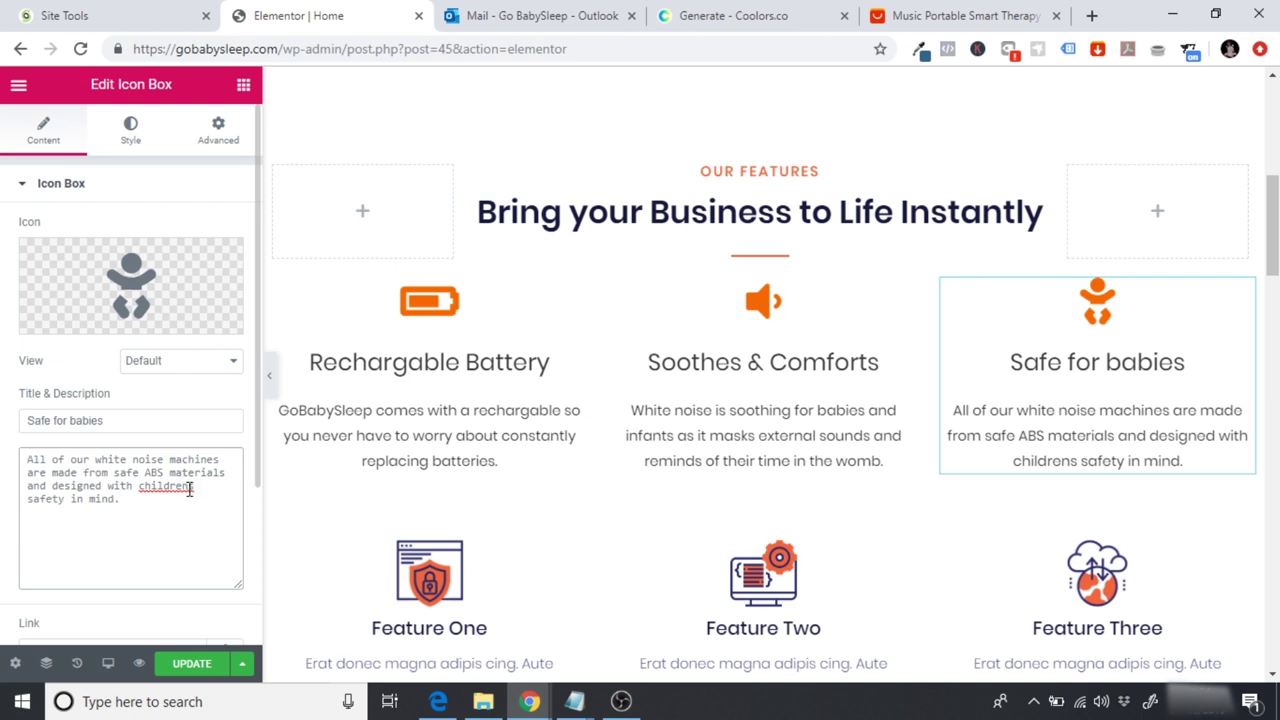
{"action": "type", "text": "'"}
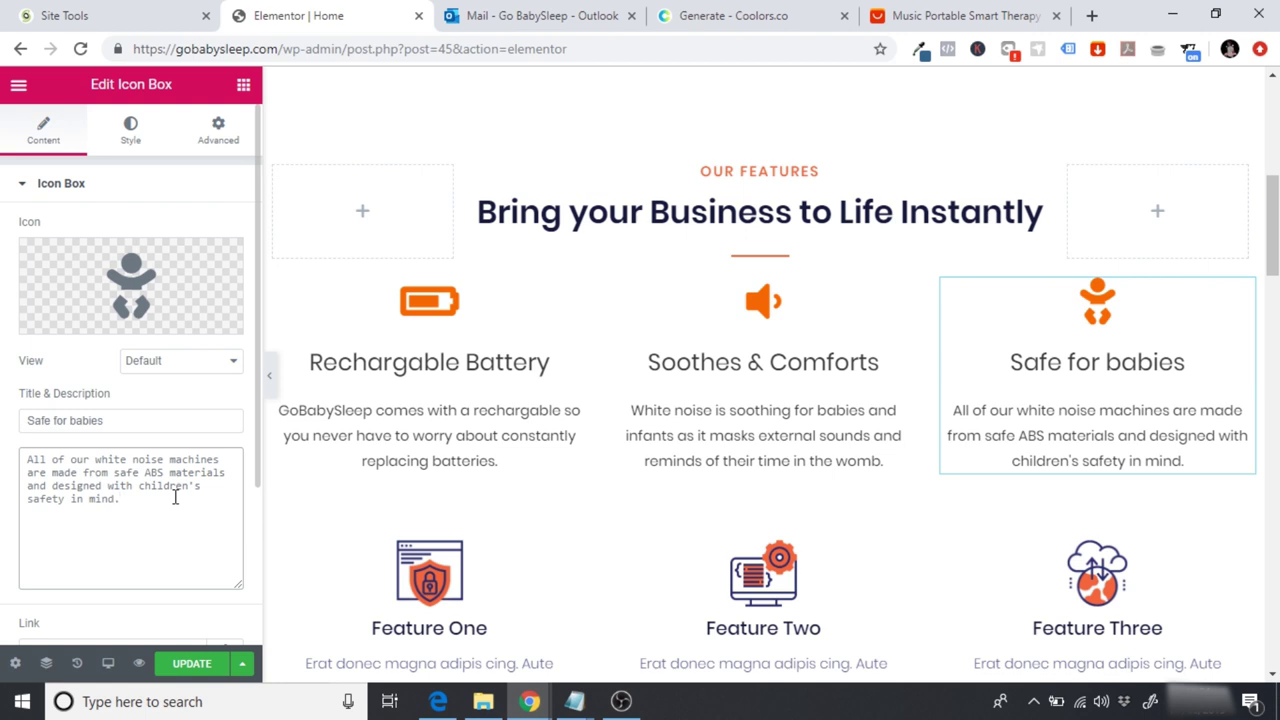
{"action": "left_click_drag", "start_coordinate": [1274, 250], "coordinate": [1274, 230]}
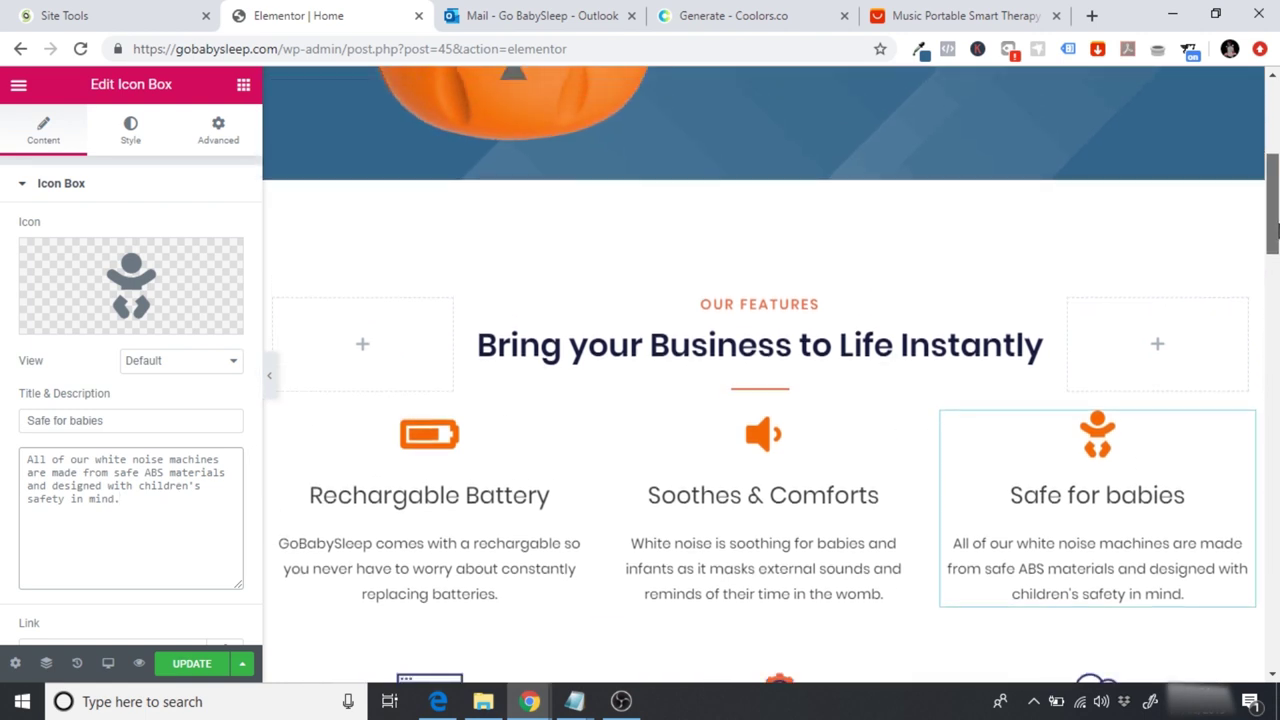
{"action": "left_click", "coordinate": [738, 305]}
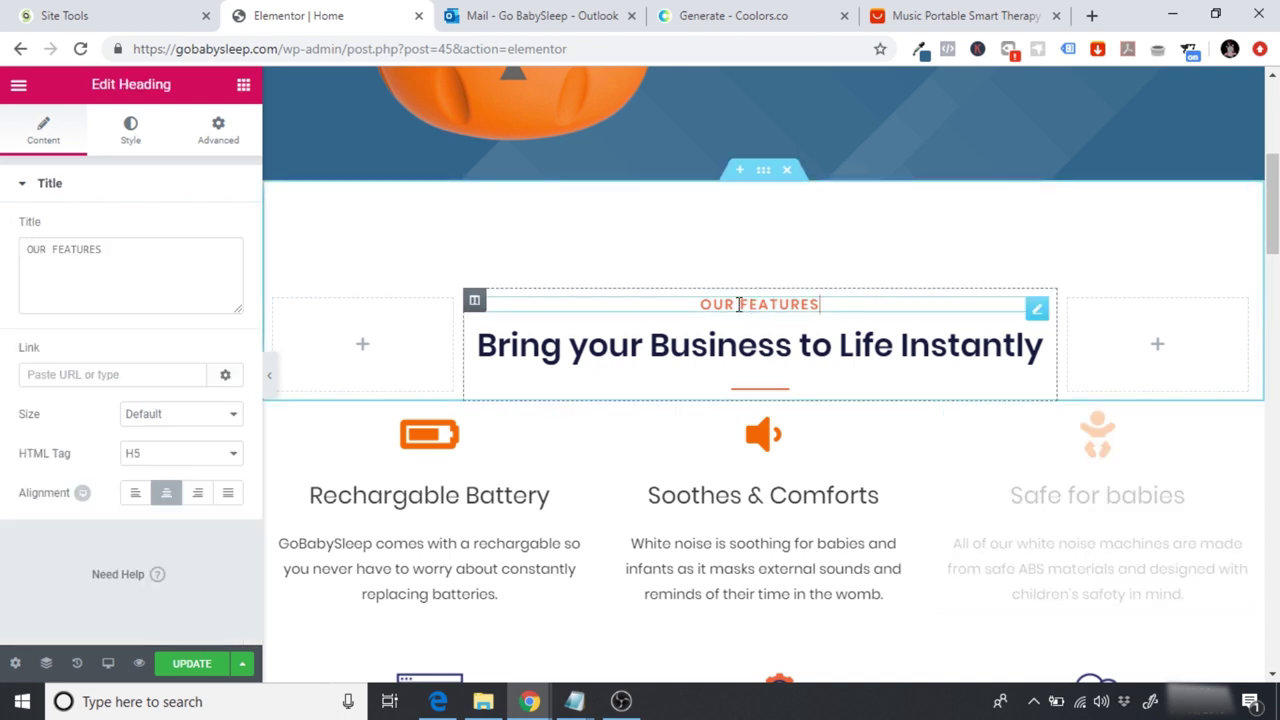
Step: Change the OUR FEATURES text colour from #f1653c to #ff6700 copied from Coolors
{"action": "left_click", "coordinate": [135, 145]}
{"action": "left_click", "coordinate": [227, 232]}
{"action": "left_click", "coordinate": [222, 232]}
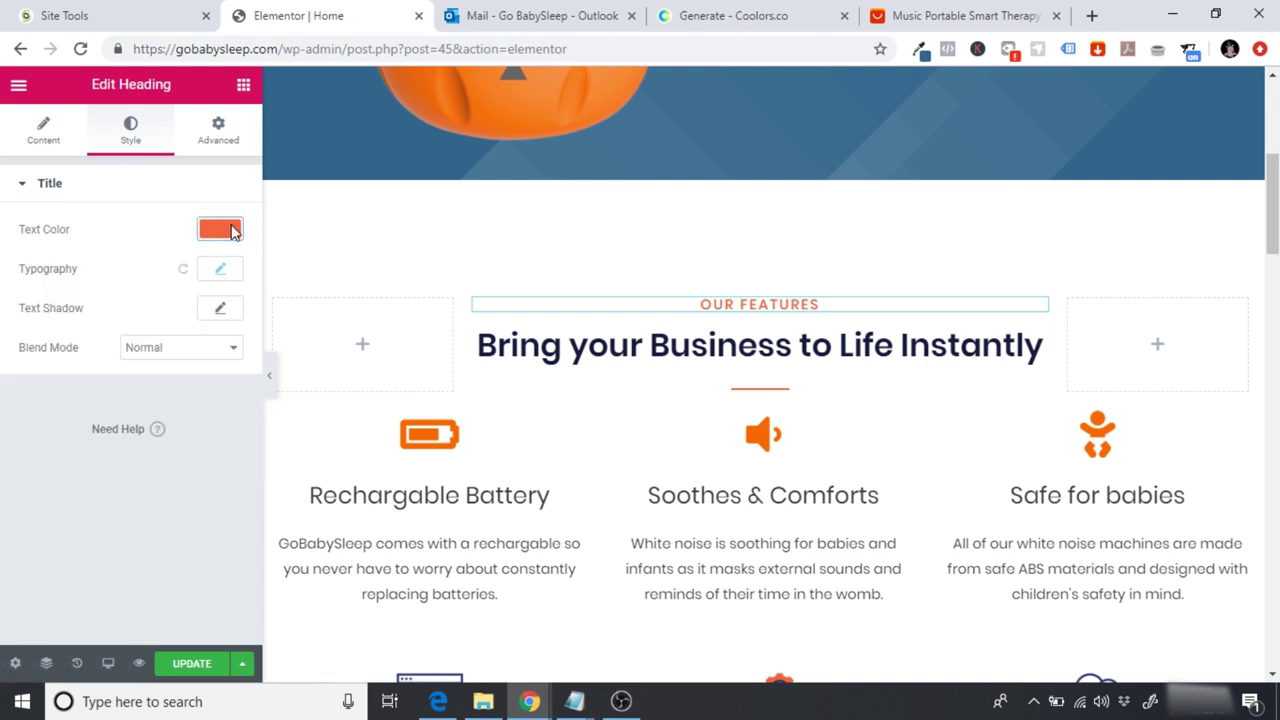
{"action": "left_click", "coordinate": [232, 232]}
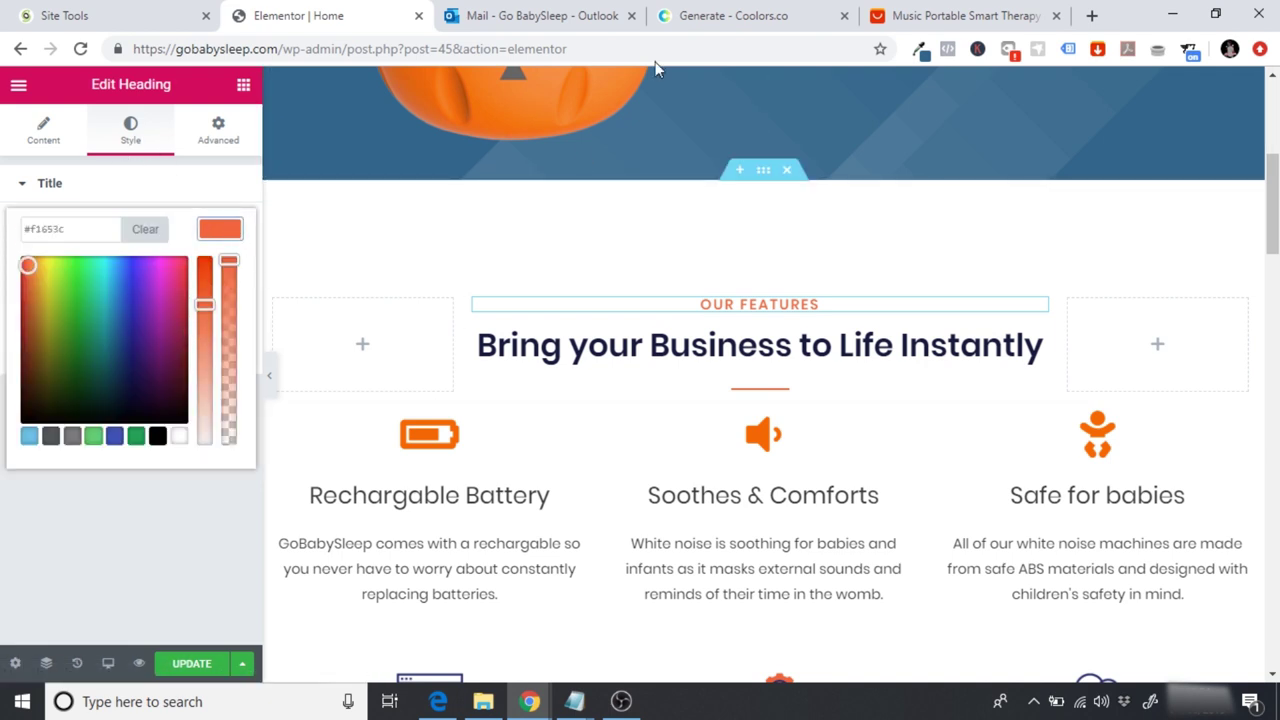
{"action": "left_click", "coordinate": [722, 12]}
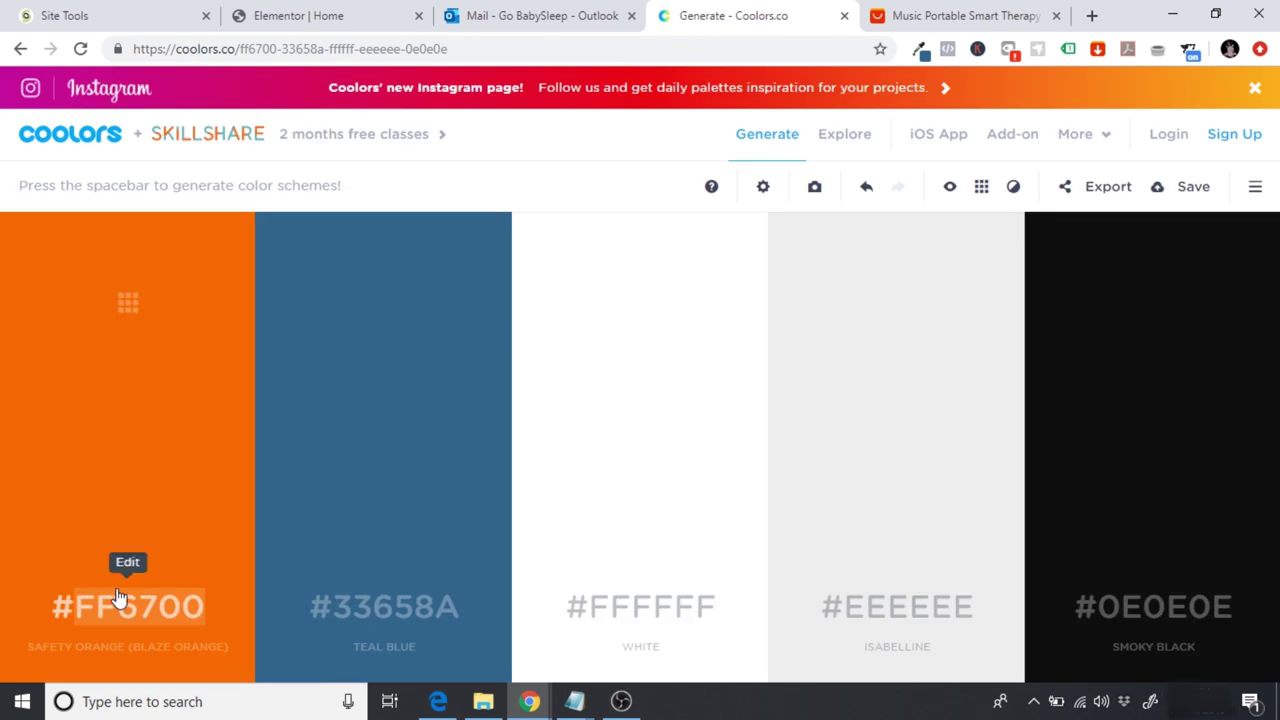
{"action": "left_click", "coordinate": [287, 12]}
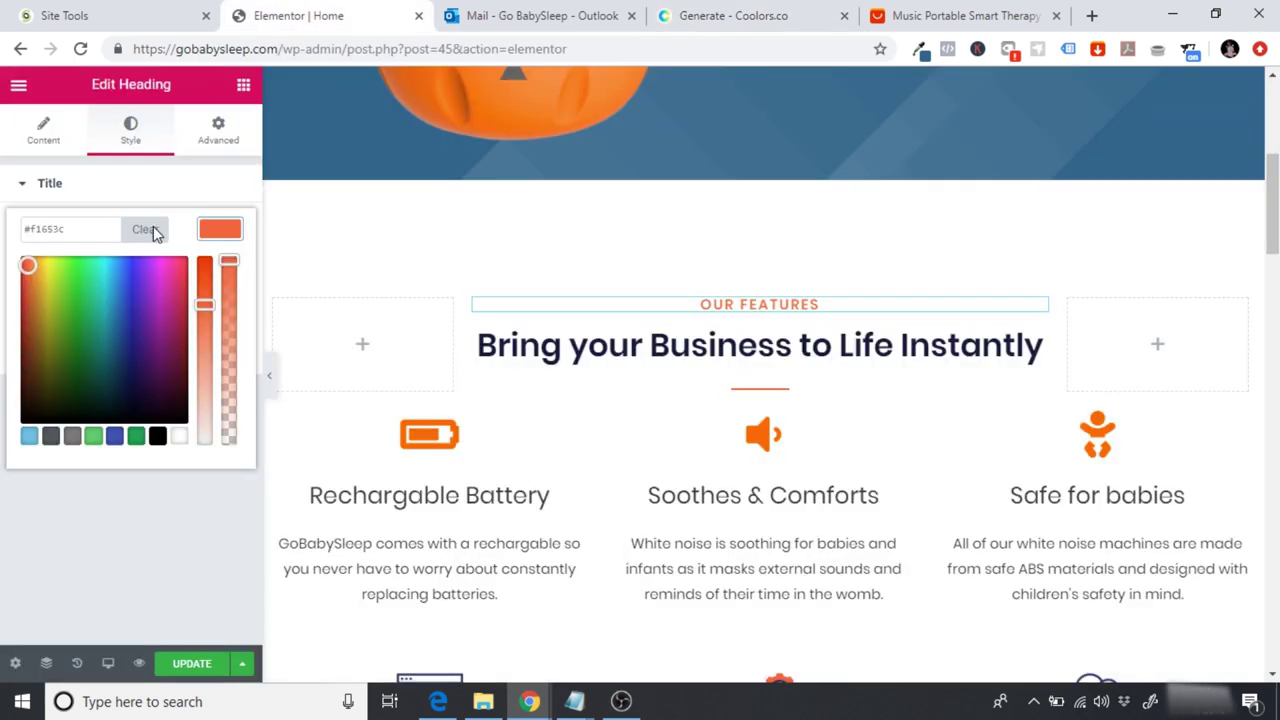
{"action": "left_click", "coordinate": [150, 230]}
{"action": "left_click", "coordinate": [86, 233]}
{"action": "type", "text": "#ff6700"}
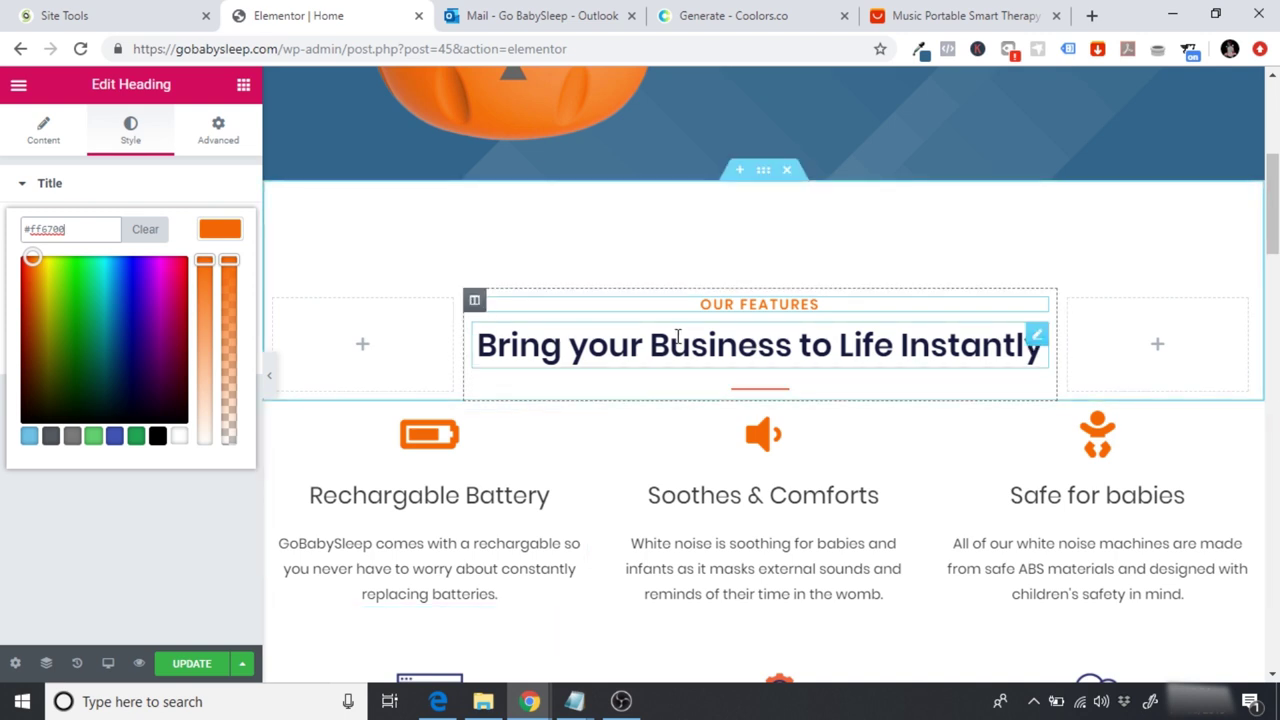
{"action": "left_click", "coordinate": [563, 345]}
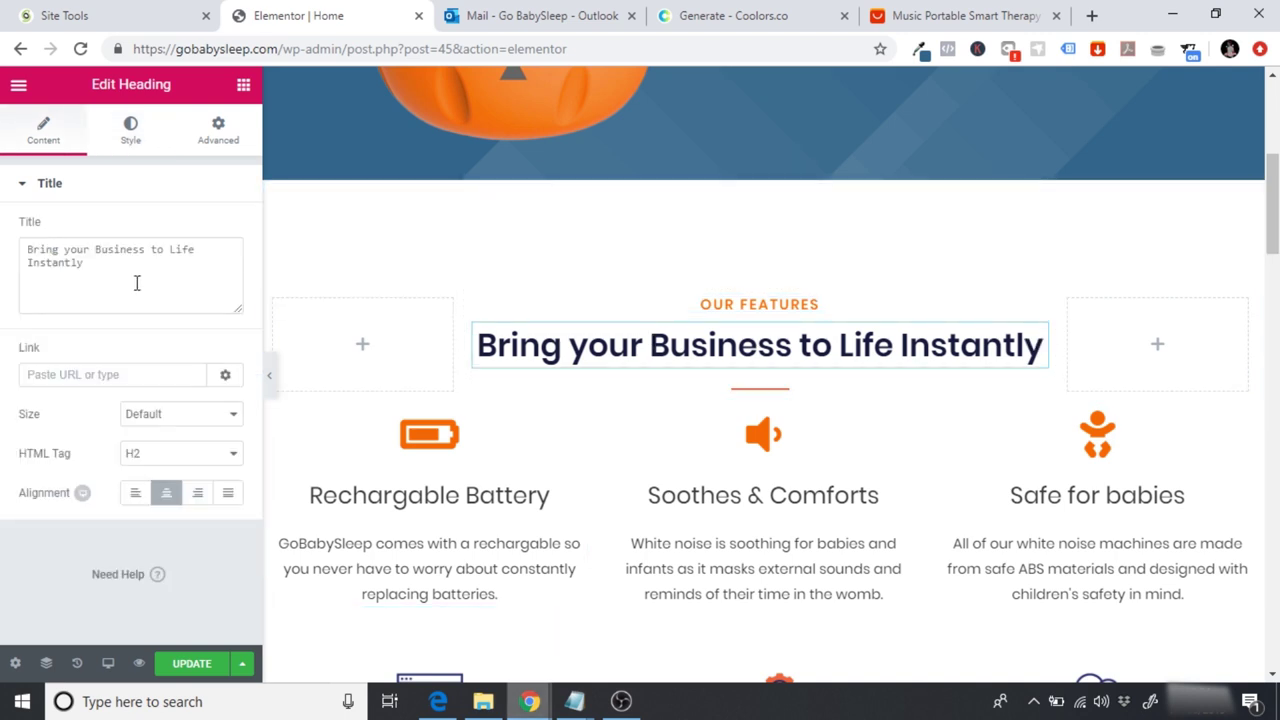
Step: Replace 'Bring your Business to Life Instantly' with the title 'Sleep is essential for babies'
{"action": "left_click_drag", "start_coordinate": [141, 285], "coordinate": [10, 252]}
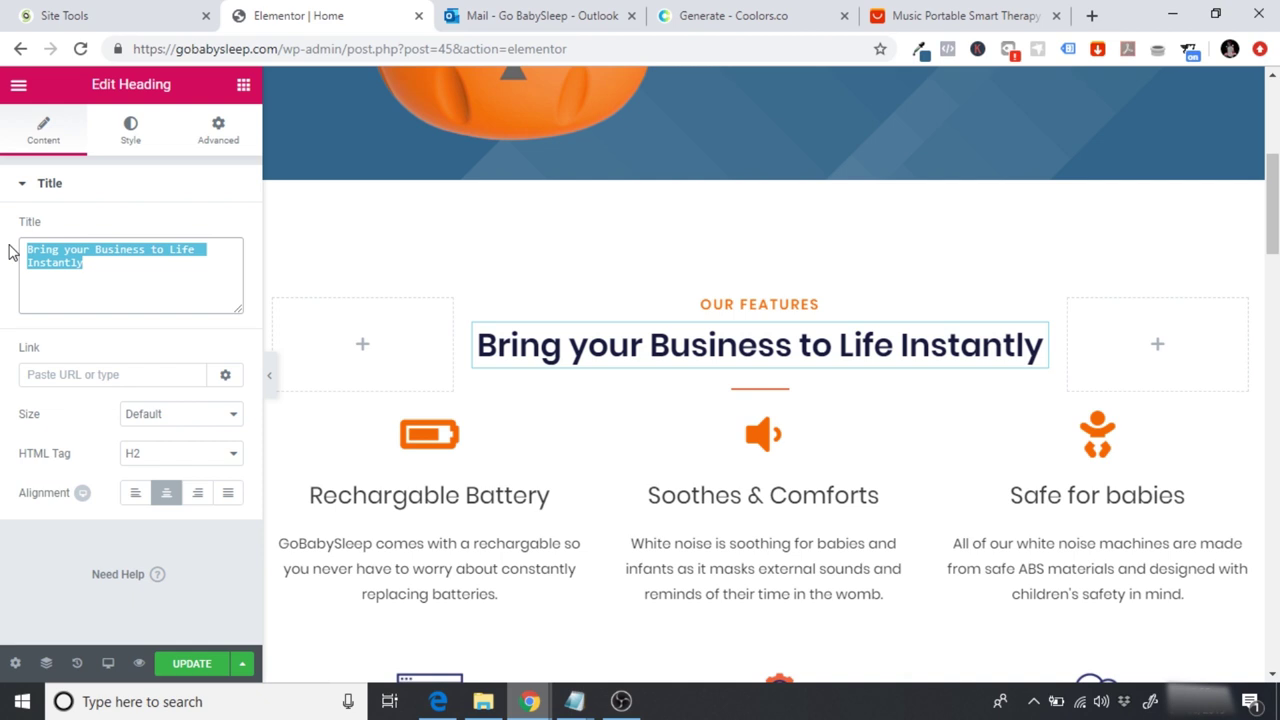
{"action": "type", "text": "See"}
{"action": "key", "text": "BackSpace"}
{"action": "key", "text": "BackSpace"}
{"action": "type", "text": "leep is "}
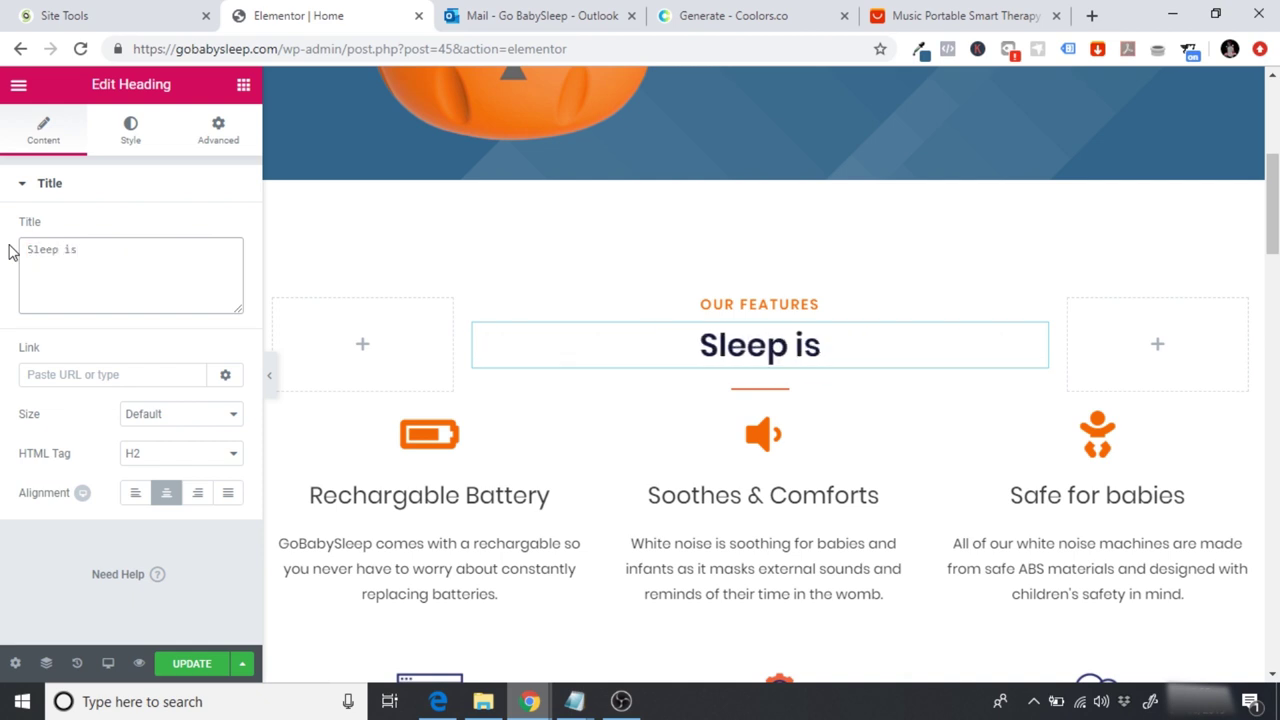
{"action": "type", "text": "essnetia"}
{"action": "key", "text": "BackSpace"}
{"action": "key", "text": "BackSpace"}
{"action": "key", "text": "BackSpace"}
{"action": "key", "text": "BackSpace"}
{"action": "key", "text": "BackSpace"}
{"action": "type", "text": "en"}
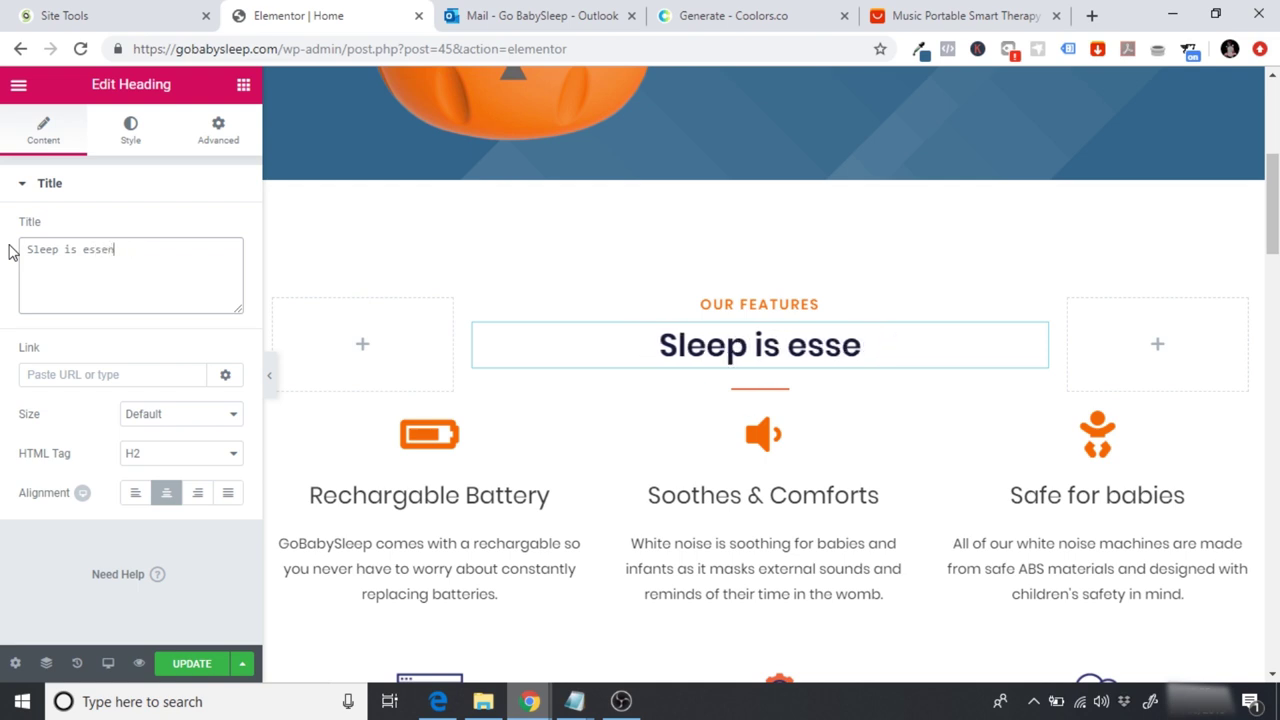
{"action": "type", "text": "tial for babies"}
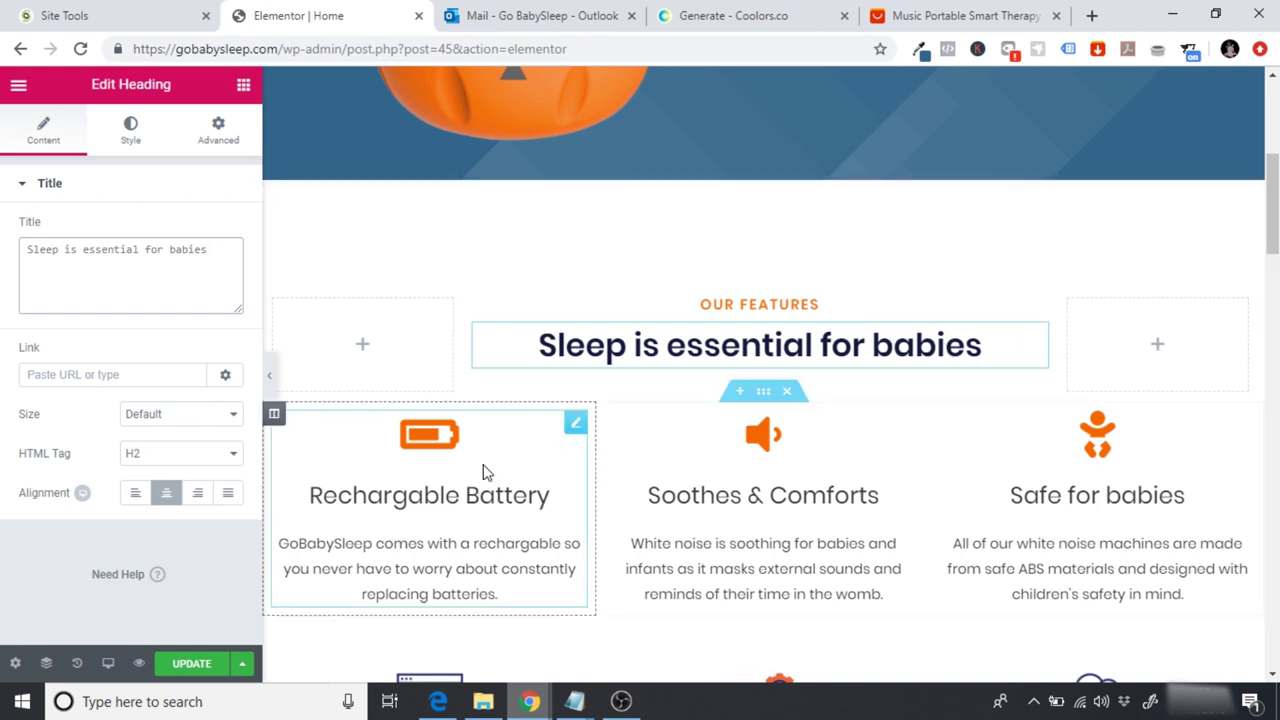
{"action": "left_click_drag", "start_coordinate": [1273, 184], "coordinate": [1275, 237]}
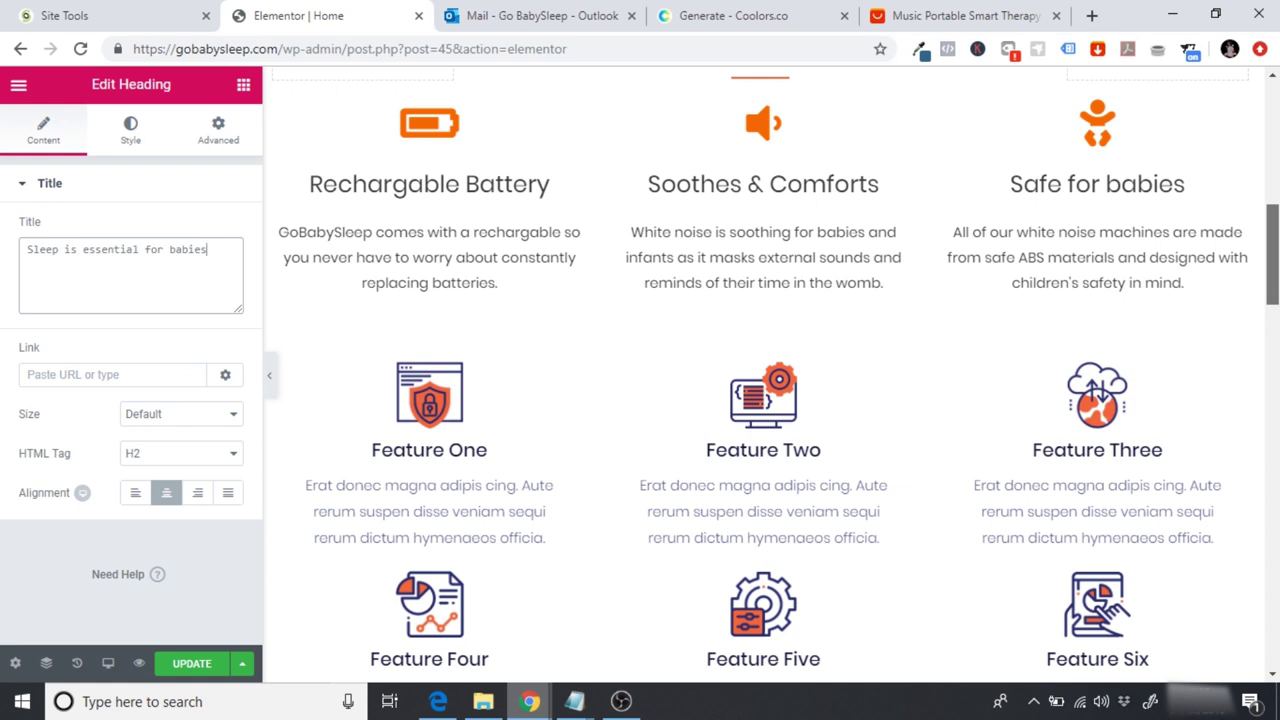
{"action": "scroll", "coordinate": [770, 300], "scroll_direction": "up", "scroll_amount": 3}
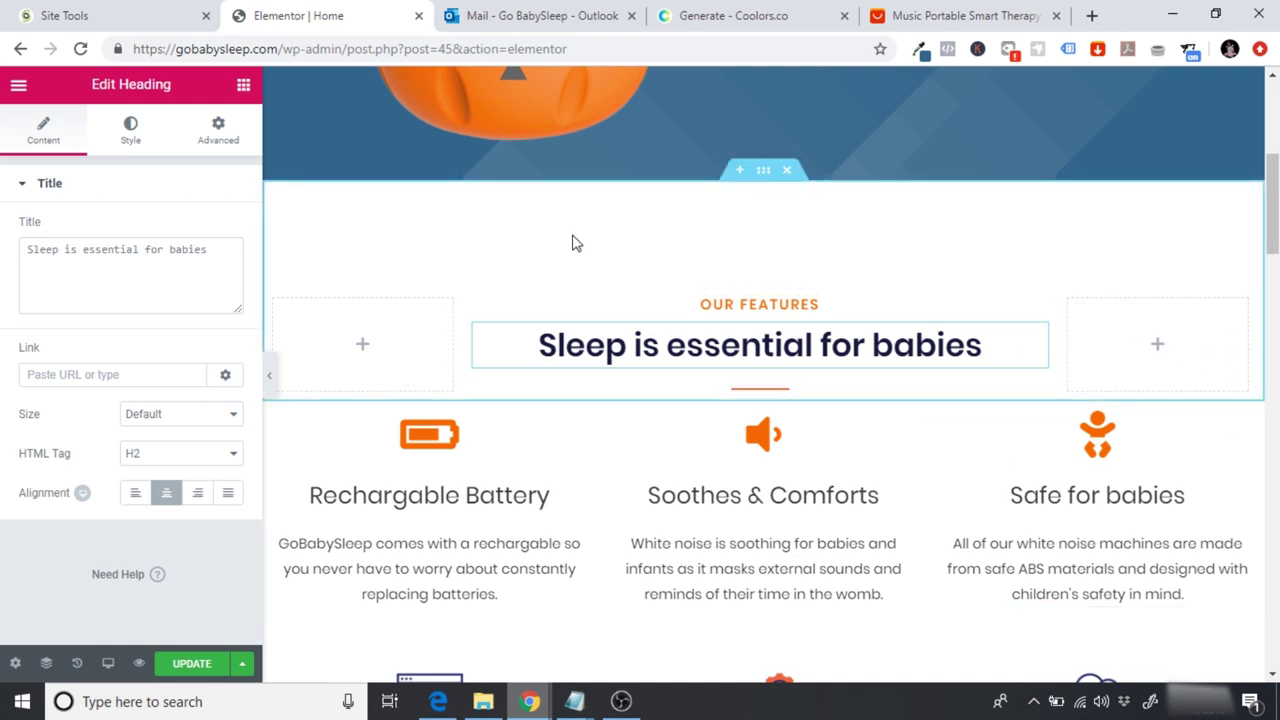
Step: Change the features section's top padding from 115 to 40
{"action": "left_click", "coordinate": [765, 175]}
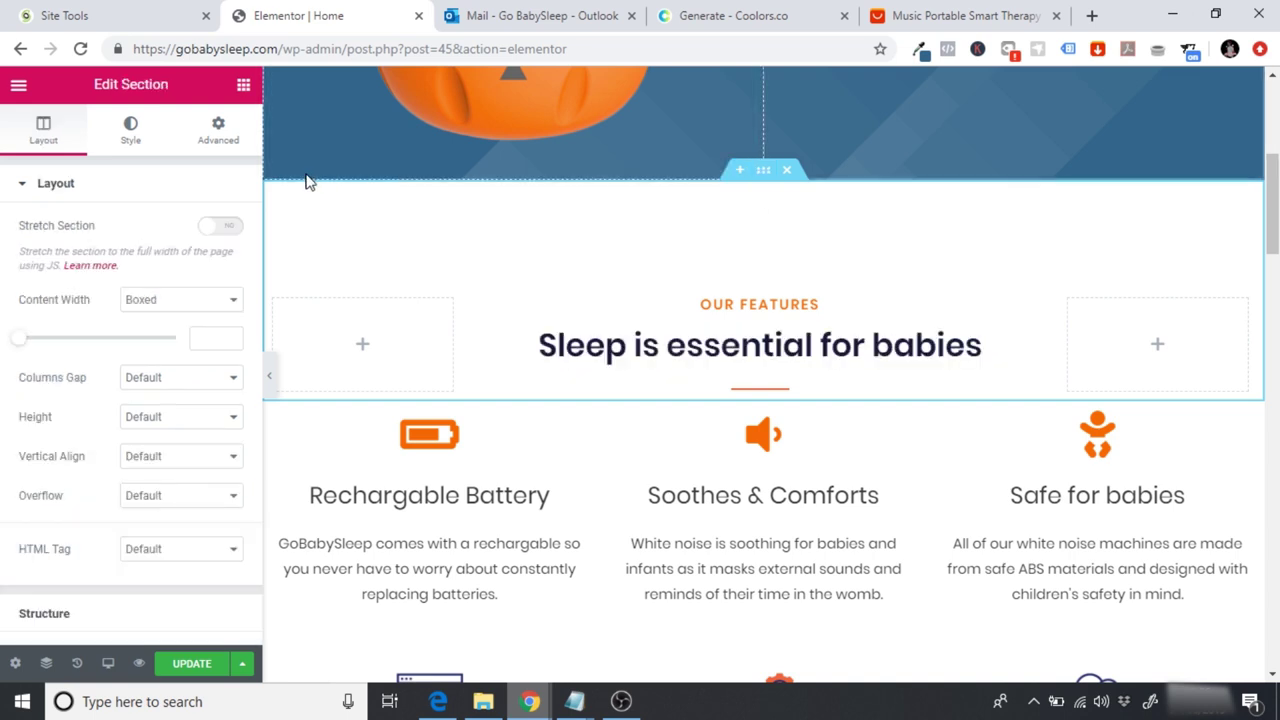
{"action": "left_click", "coordinate": [218, 135]}
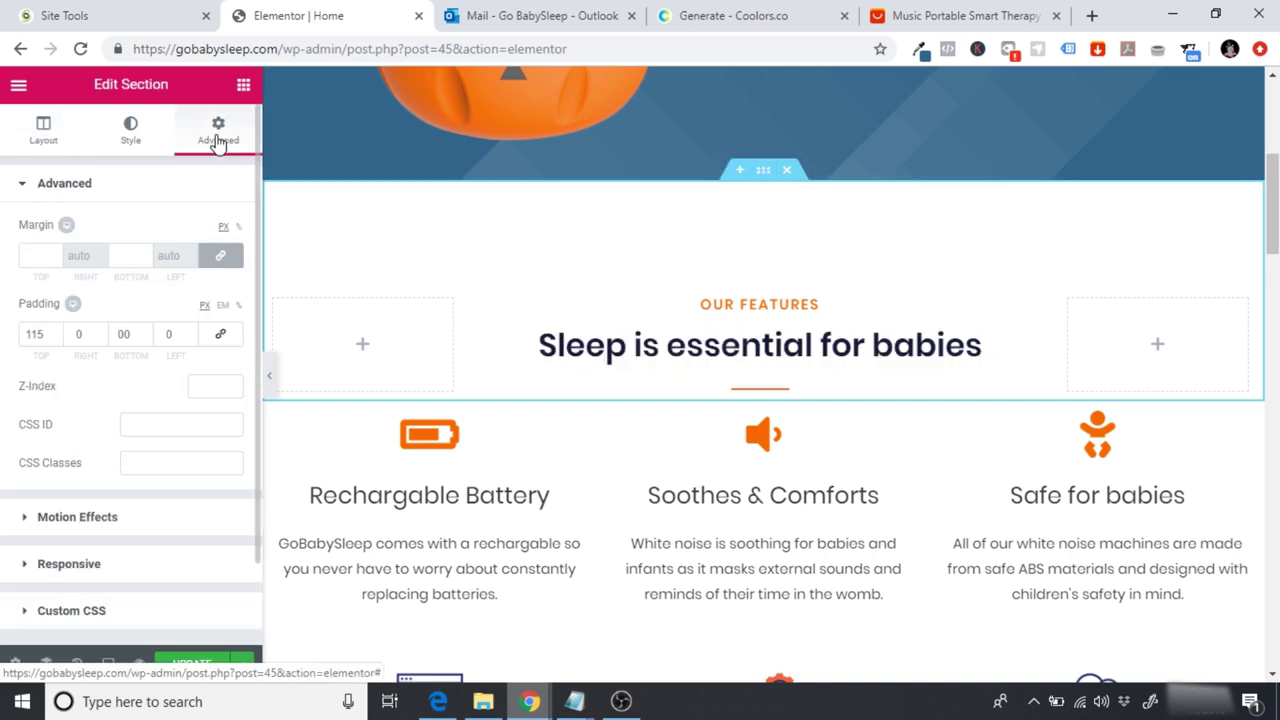
{"action": "left_click", "coordinate": [43, 336]}
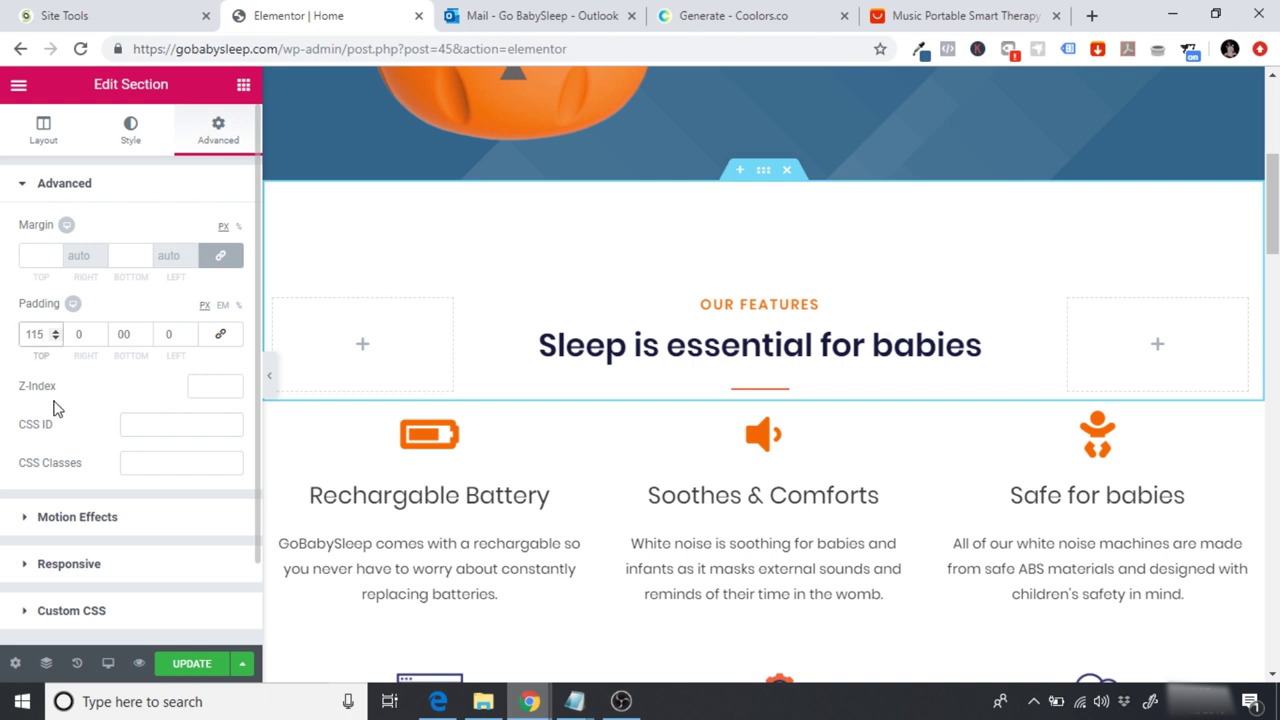
{"action": "key", "text": "BackSpace"}
{"action": "key", "text": "BackSpace"}
{"action": "key", "text": "BackSpace"}
{"action": "type", "text": "050"}
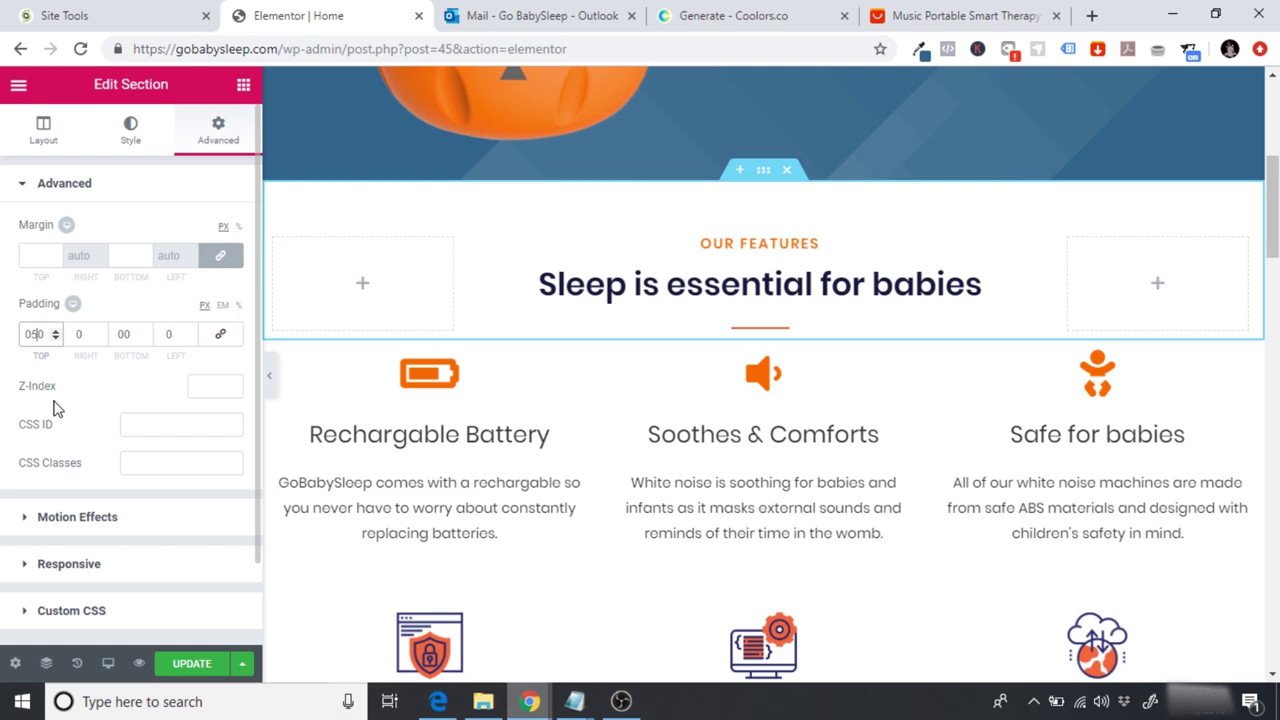
{"action": "key", "text": "BackSpace"}
{"action": "key", "text": "BackSpace"}
{"action": "type", "text": "40"}
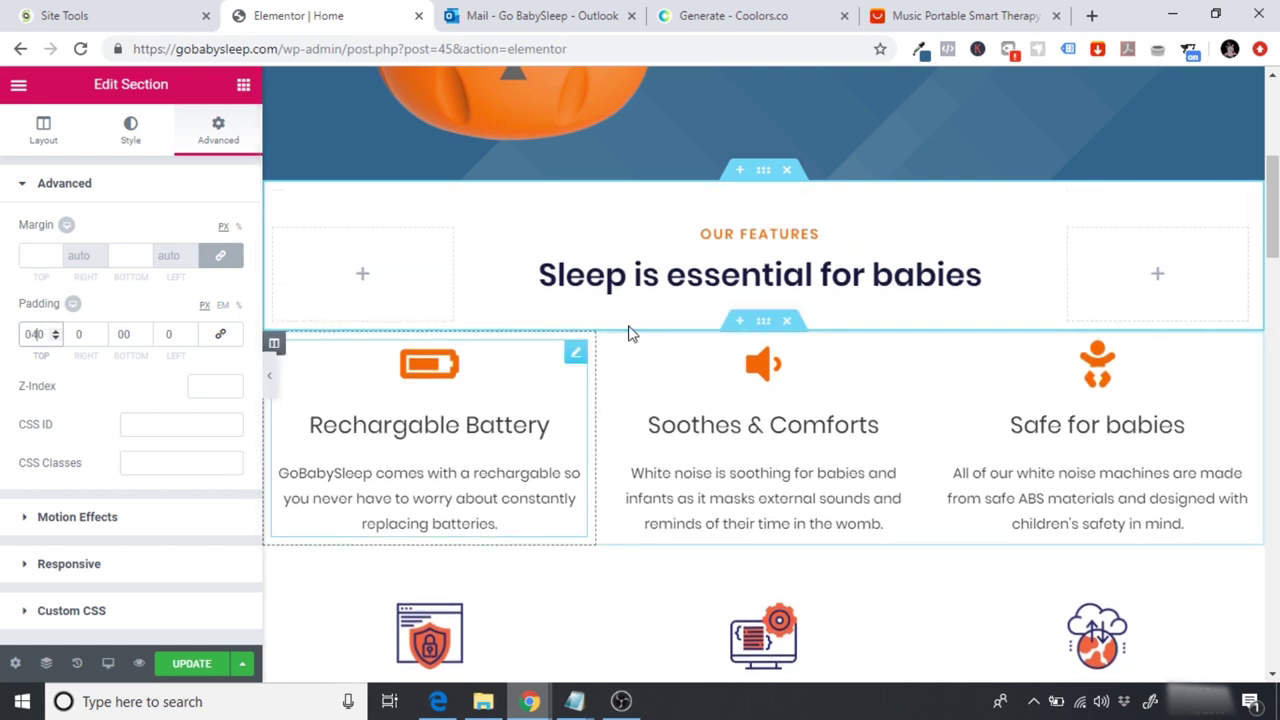
{"action": "scroll", "coordinate": [331, 400], "scroll_direction": "up", "scroll_amount": 5}
{"action": "scroll", "coordinate": [848, 323], "scroll_direction": "down", "scroll_amount": 7}
{"action": "scroll", "coordinate": [848, 323], "scroll_direction": "up", "scroll_amount": 4}
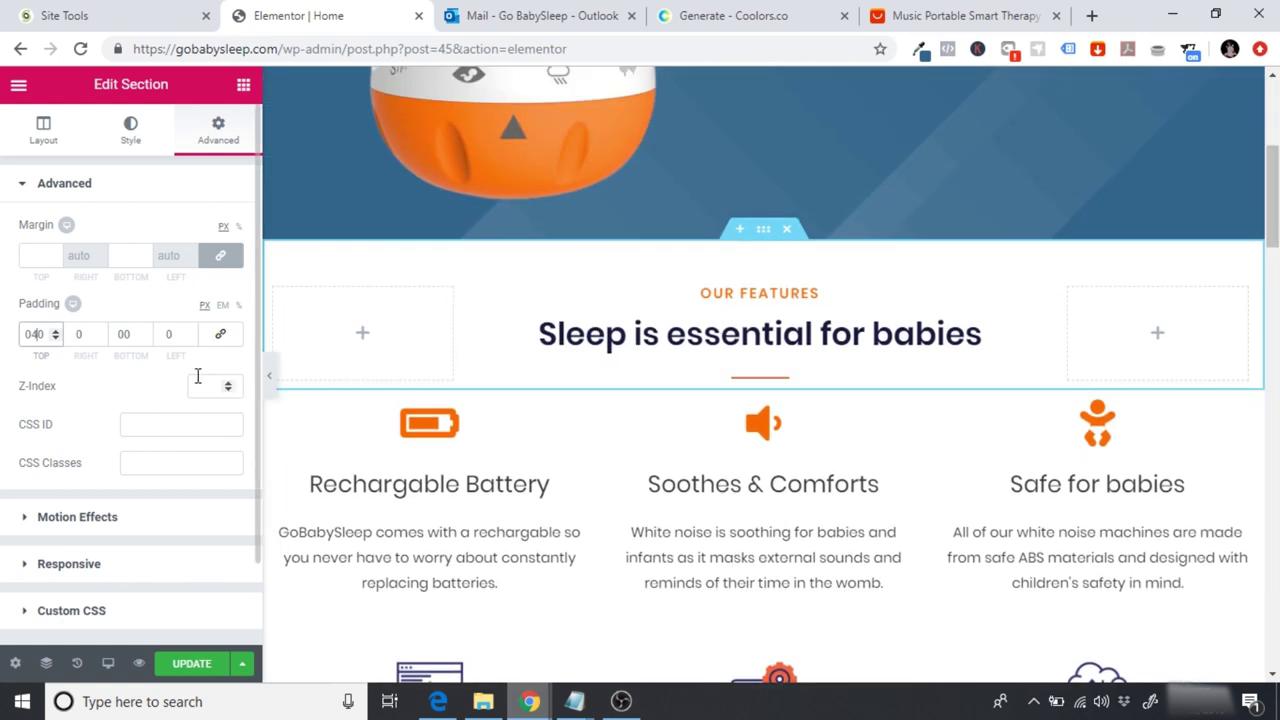
{"action": "left_click_drag", "start_coordinate": [1270, 205], "coordinate": [1272, 305]}
{"action": "scroll", "coordinate": [760, 360], "scroll_direction": "up", "scroll_amount": 2}
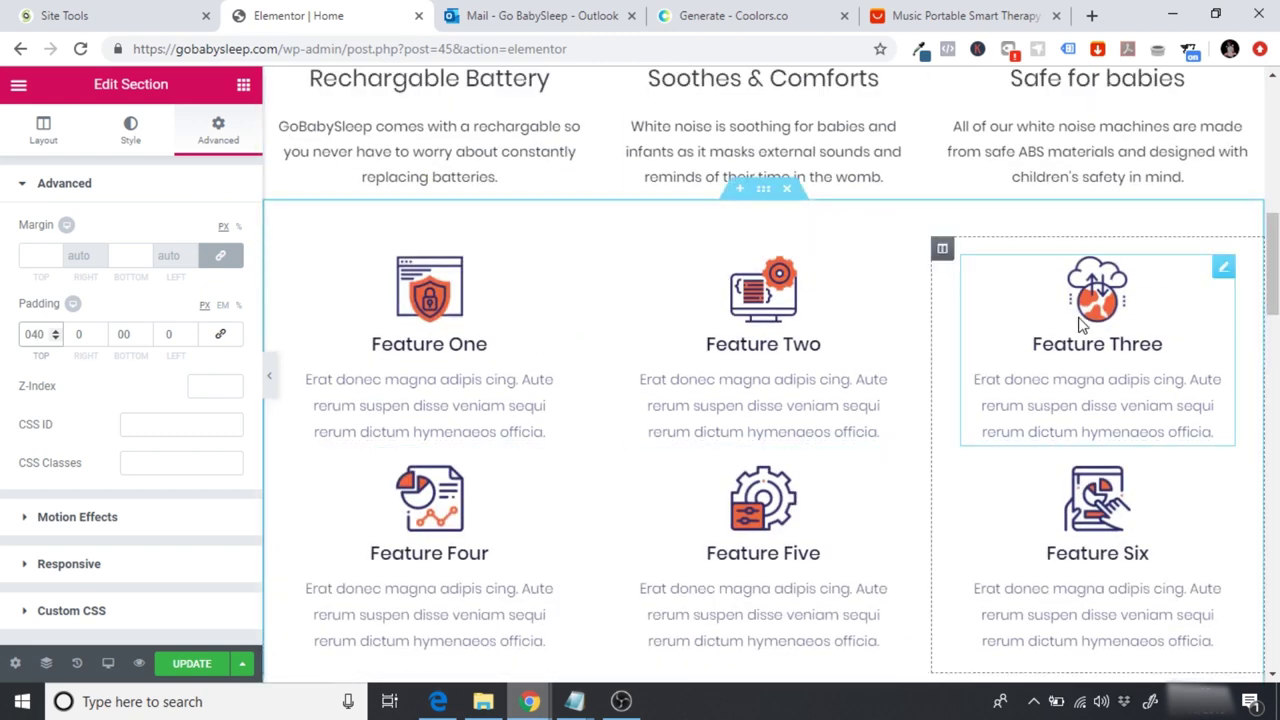
Step: Delete the placeholder Feature One–Six section
{"action": "left_click", "coordinate": [785, 190]}
{"action": "scroll", "coordinate": [785, 193], "scroll_direction": "up", "scroll_amount": 4}
{"action": "scroll", "coordinate": [1188, 463], "scroll_direction": "up", "scroll_amount": 4}
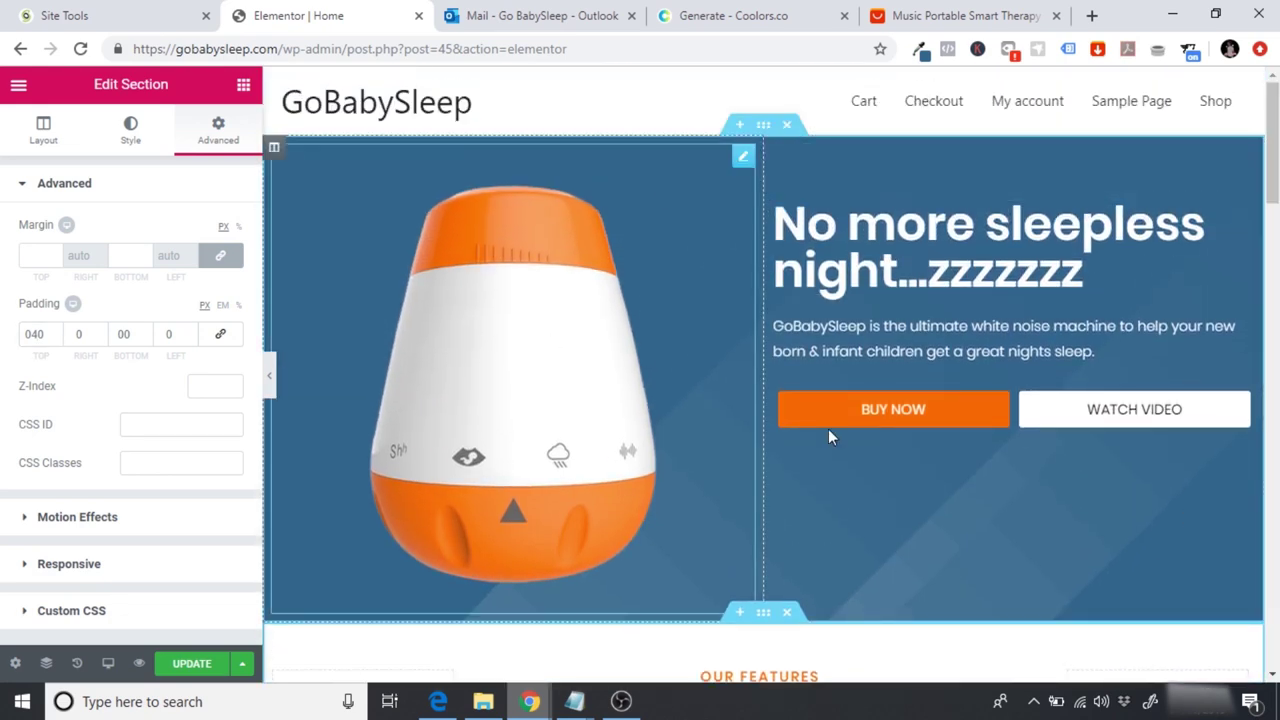
{"action": "scroll", "coordinate": [638, 508], "scroll_direction": "down", "scroll_amount": 5}
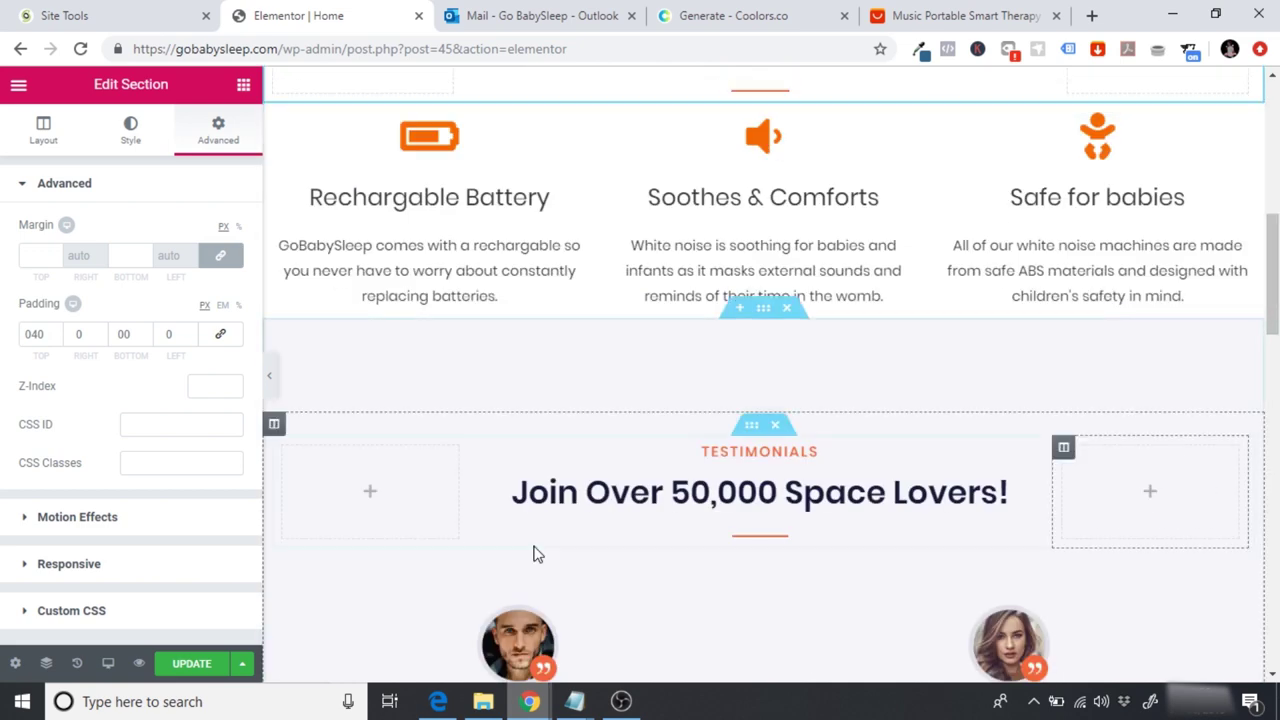
{"action": "scroll", "coordinate": [1111, 360], "scroll_direction": "up", "scroll_amount": 6}
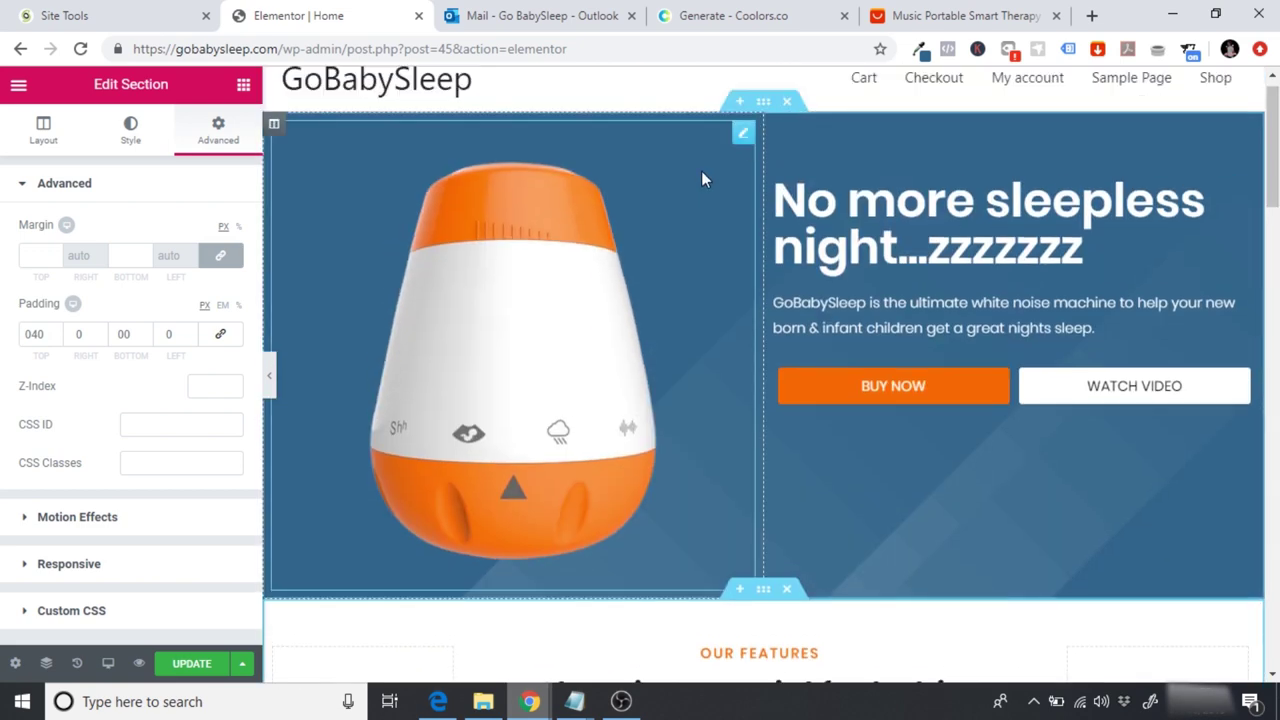
Step: Duplicate the hero section and move the copy below the features block
{"action": "right_click", "coordinate": [762, 108]}
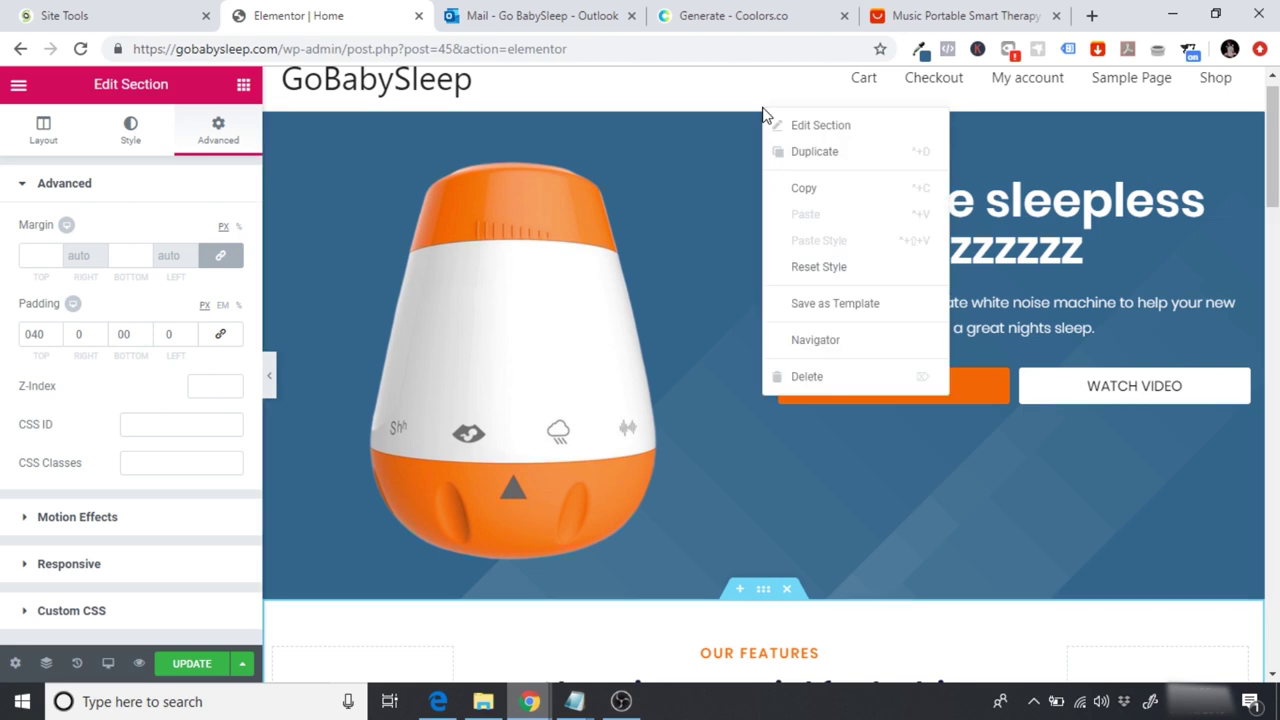
{"action": "left_click", "coordinate": [826, 154]}
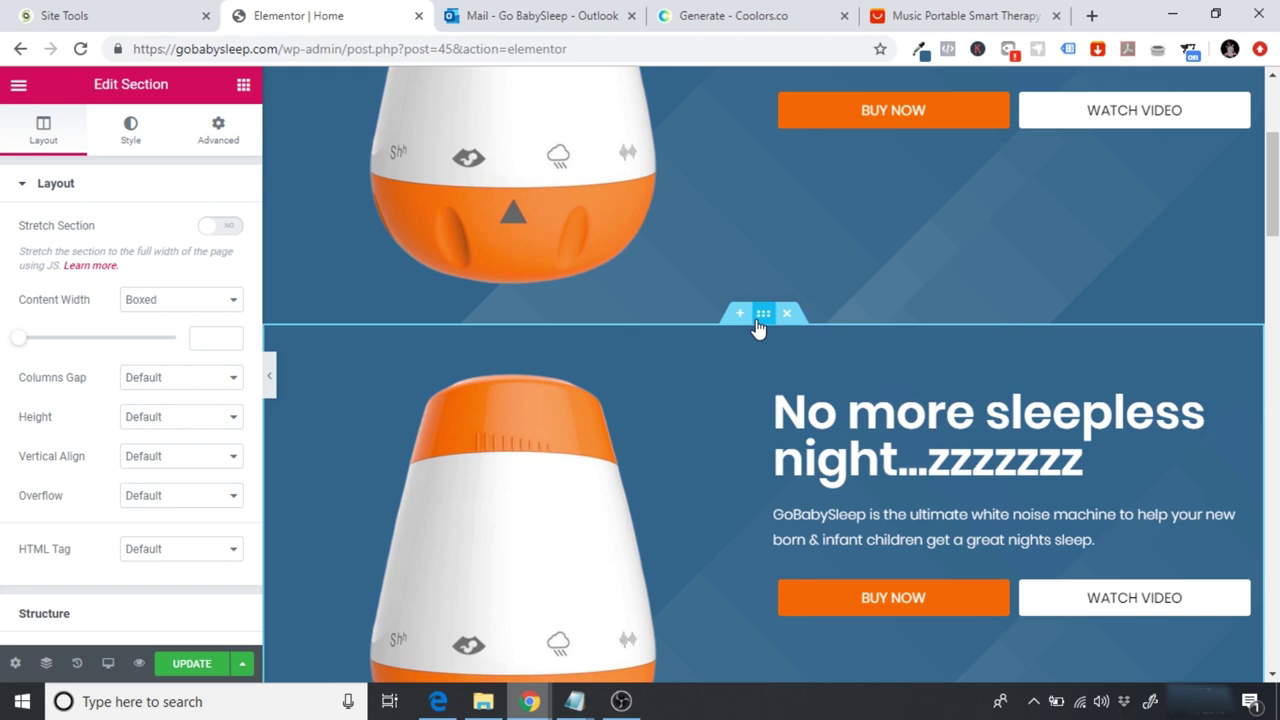
{"action": "left_click_drag", "start_coordinate": [758, 328], "coordinate": [758, 564]}
{"action": "scroll", "coordinate": [760, 500], "scroll_direction": "down", "scroll_amount": 3}
{"action": "scroll", "coordinate": [763, 375], "scroll_direction": "down", "scroll_amount": 2}
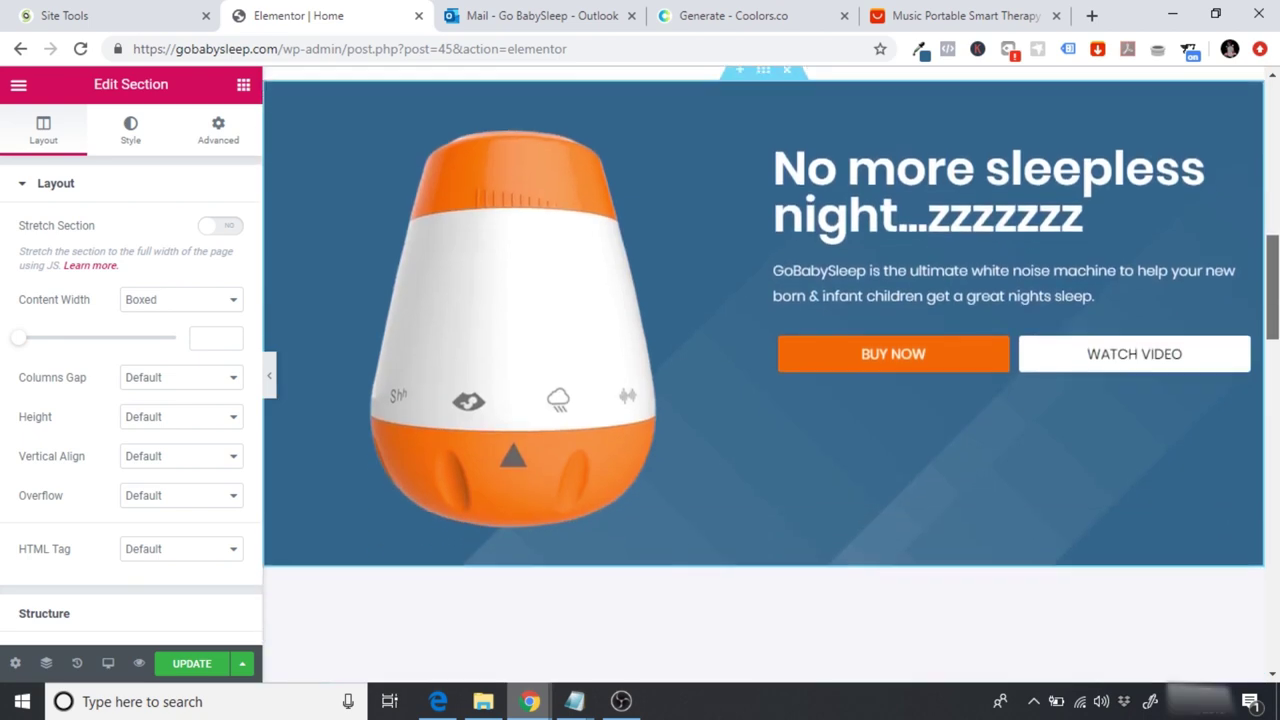
{"action": "scroll", "coordinate": [763, 375], "scroll_direction": "up", "scroll_amount": 1}
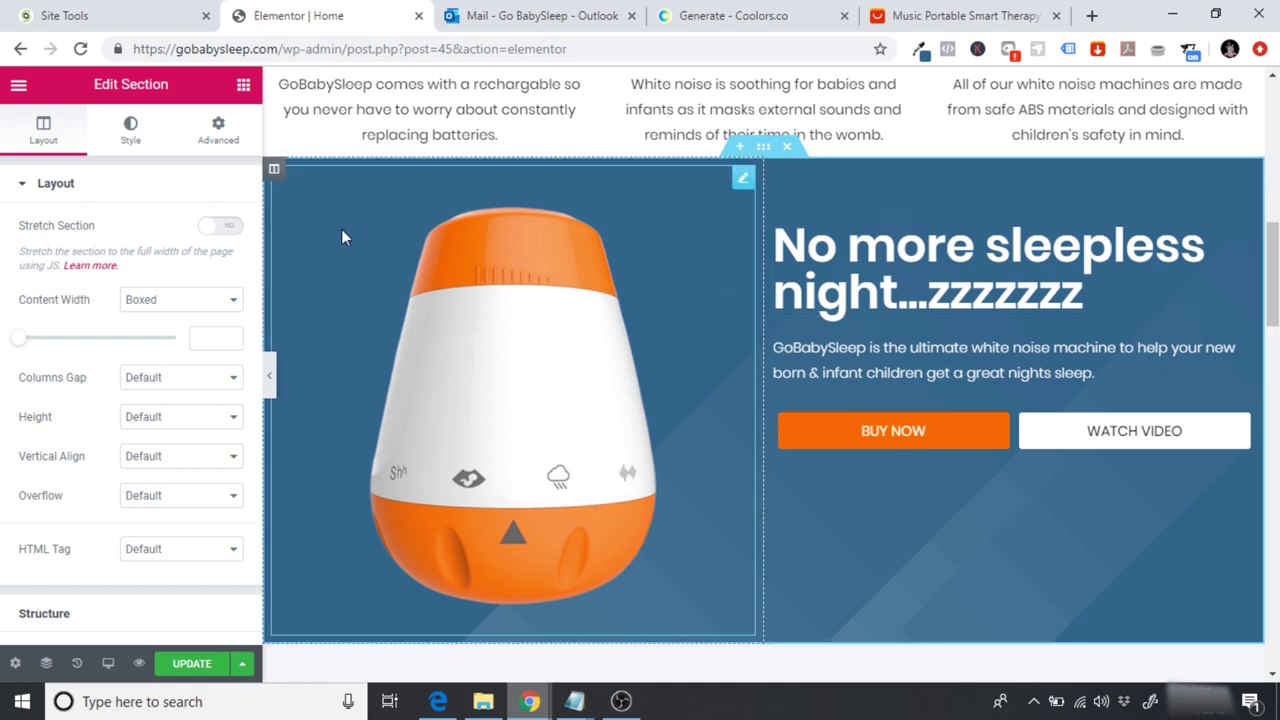
Step: Move the copy's product image column to the right of the text
{"action": "left_click_drag", "start_coordinate": [274, 169], "coordinate": [940, 231]}
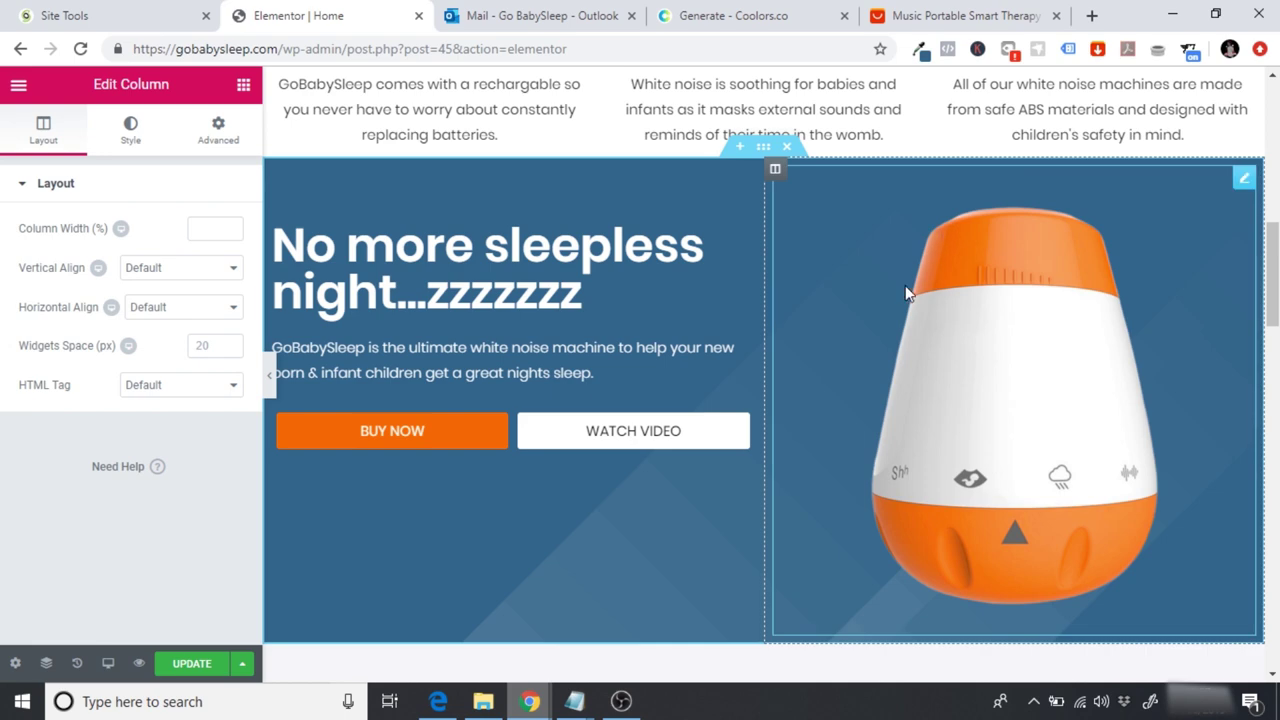
{"action": "scroll", "coordinate": [1277, 265], "scroll_direction": "up", "scroll_amount": 6}
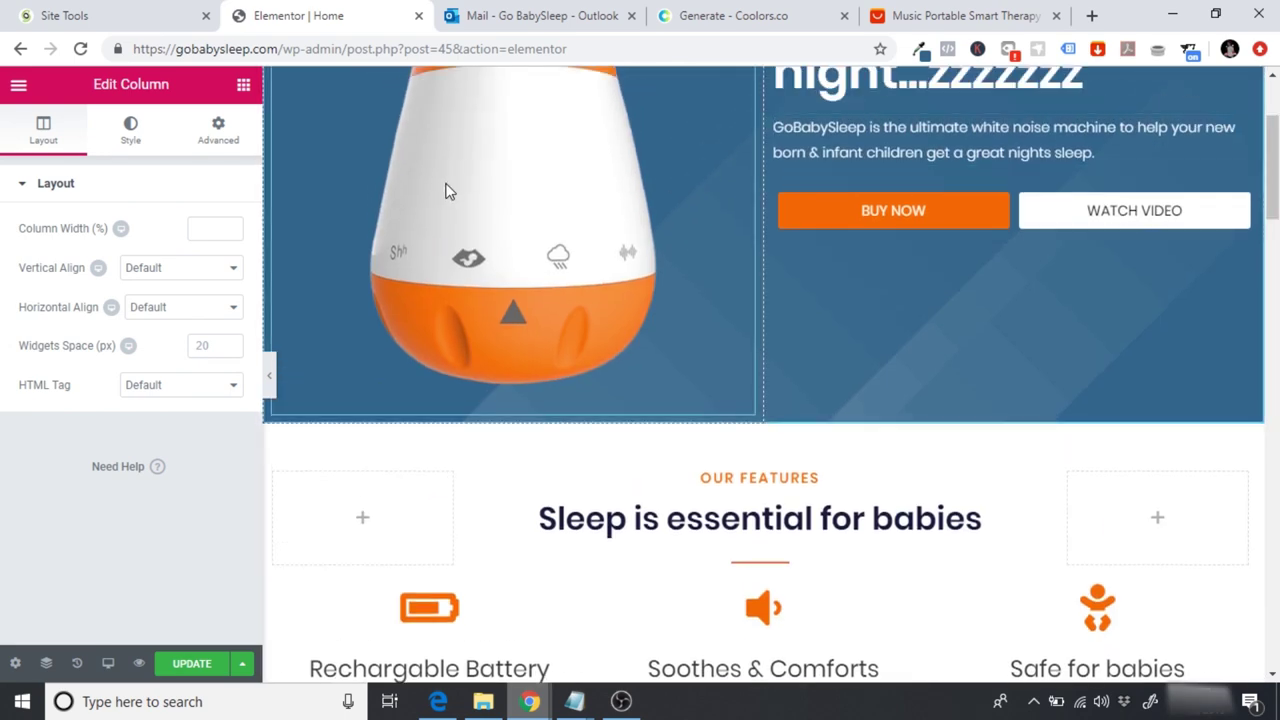
{"action": "scroll", "coordinate": [1272, 200], "scroll_direction": "down", "scroll_amount": 3}
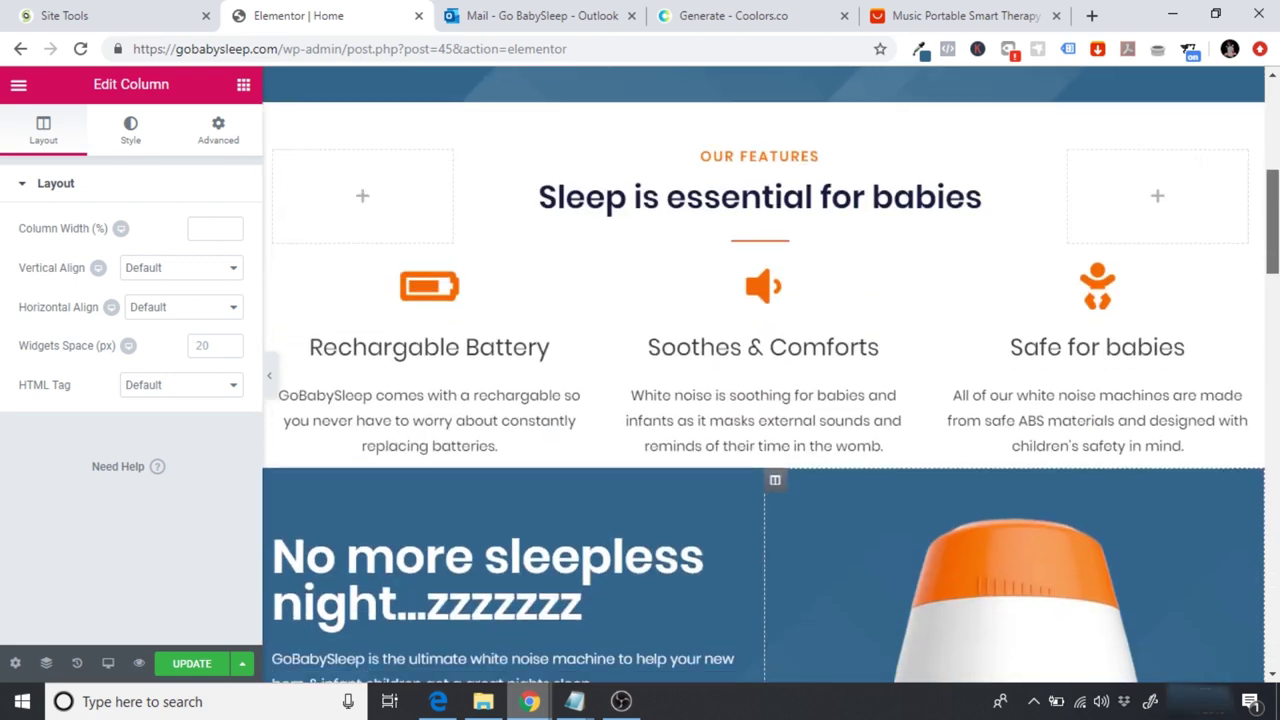
{"action": "scroll", "coordinate": [749, 420], "scroll_direction": "down", "scroll_amount": 2}
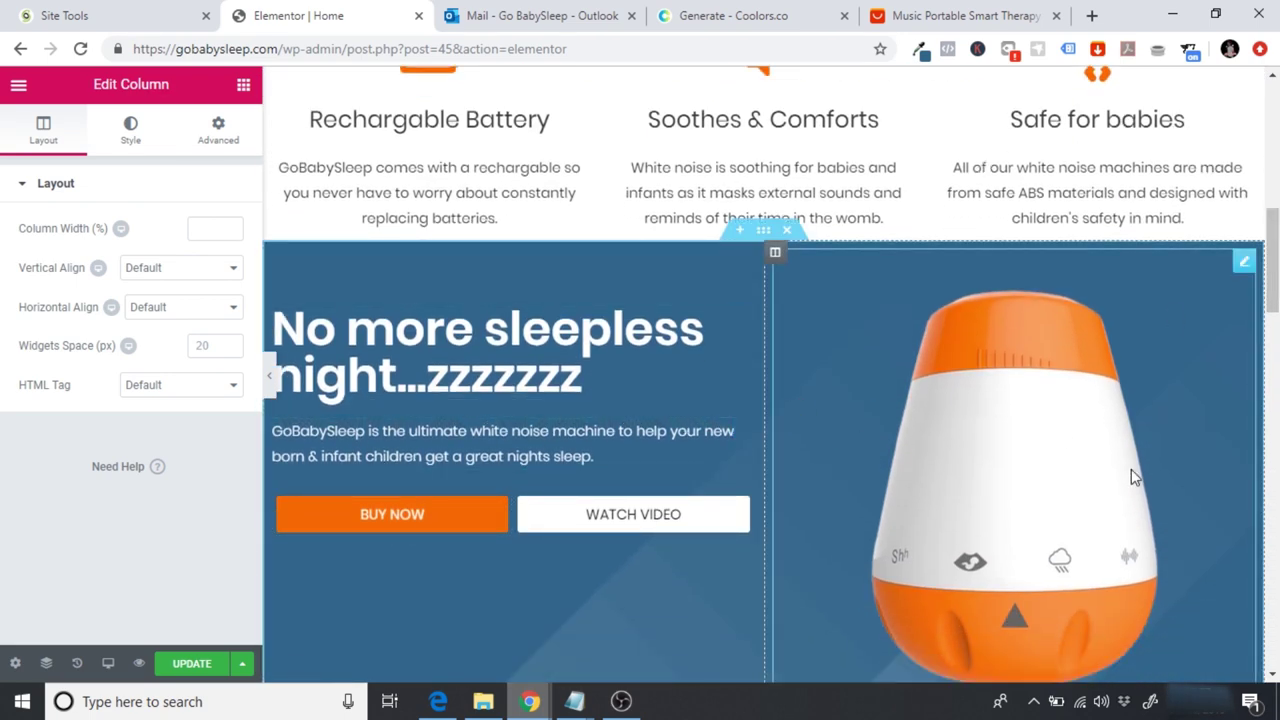
Step: Add a Spacer below the features texts and change its height from 50 to 40
{"action": "left_click", "coordinate": [243, 88]}
{"action": "left_click_drag", "start_coordinate": [192, 528], "coordinate": [736, 228]}
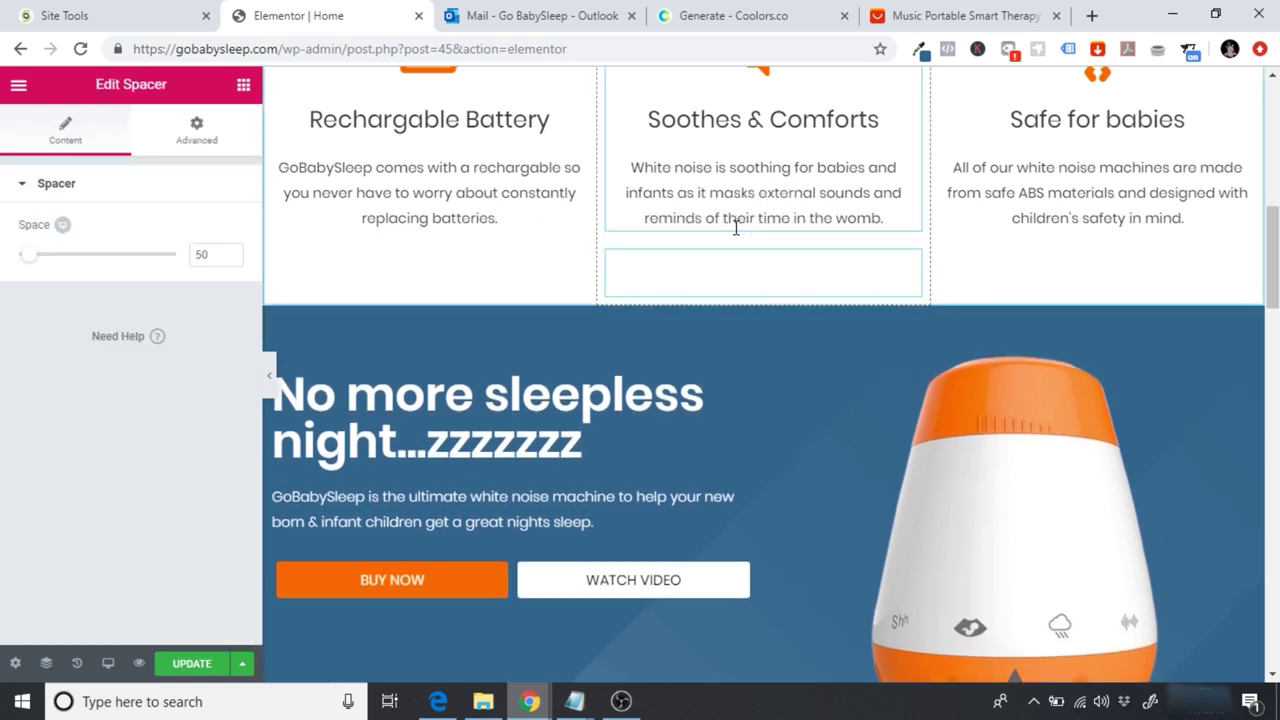
{"action": "left_click", "coordinate": [201, 254]}
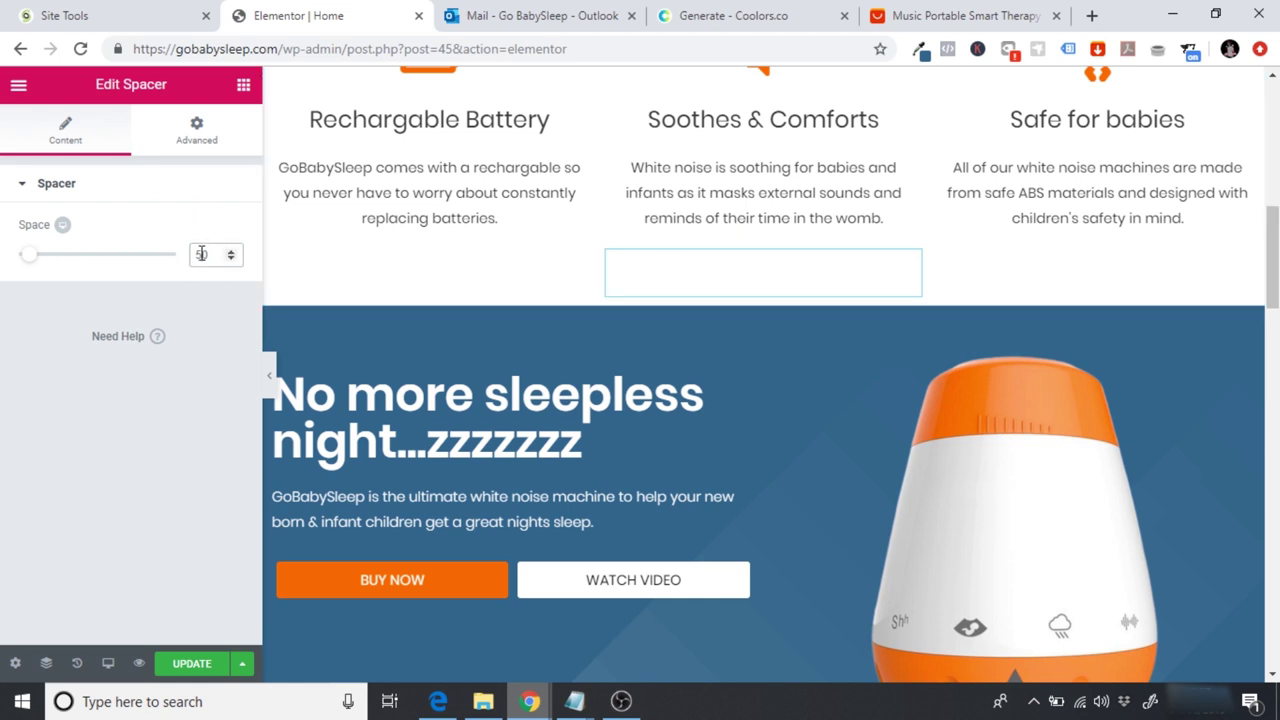
{"action": "key", "text": "BackSpace"}
{"action": "key", "text": "BackSpace"}
{"action": "type", "text": "40"}
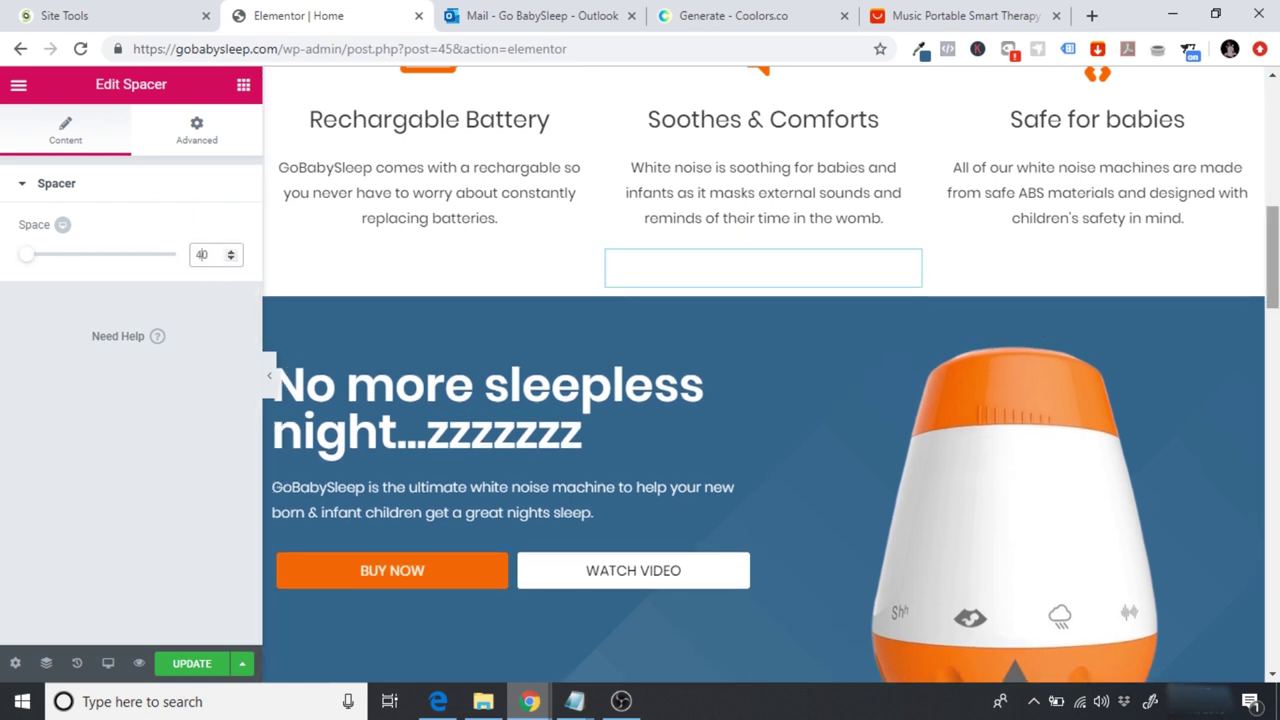
Step: Preview the page with the editor panel hidden, then restore the panel
{"action": "scroll", "coordinate": [300, 400], "scroll_direction": "up", "scroll_amount": 2}
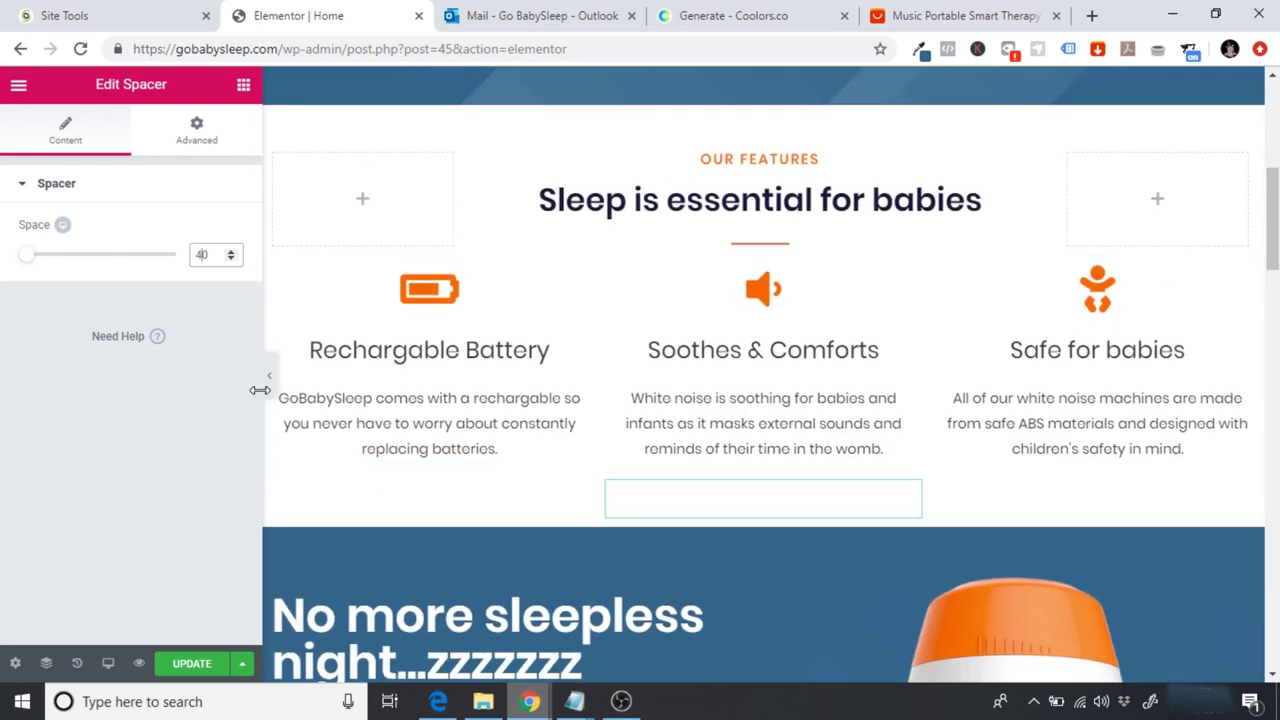
{"action": "left_click", "coordinate": [270, 394]}
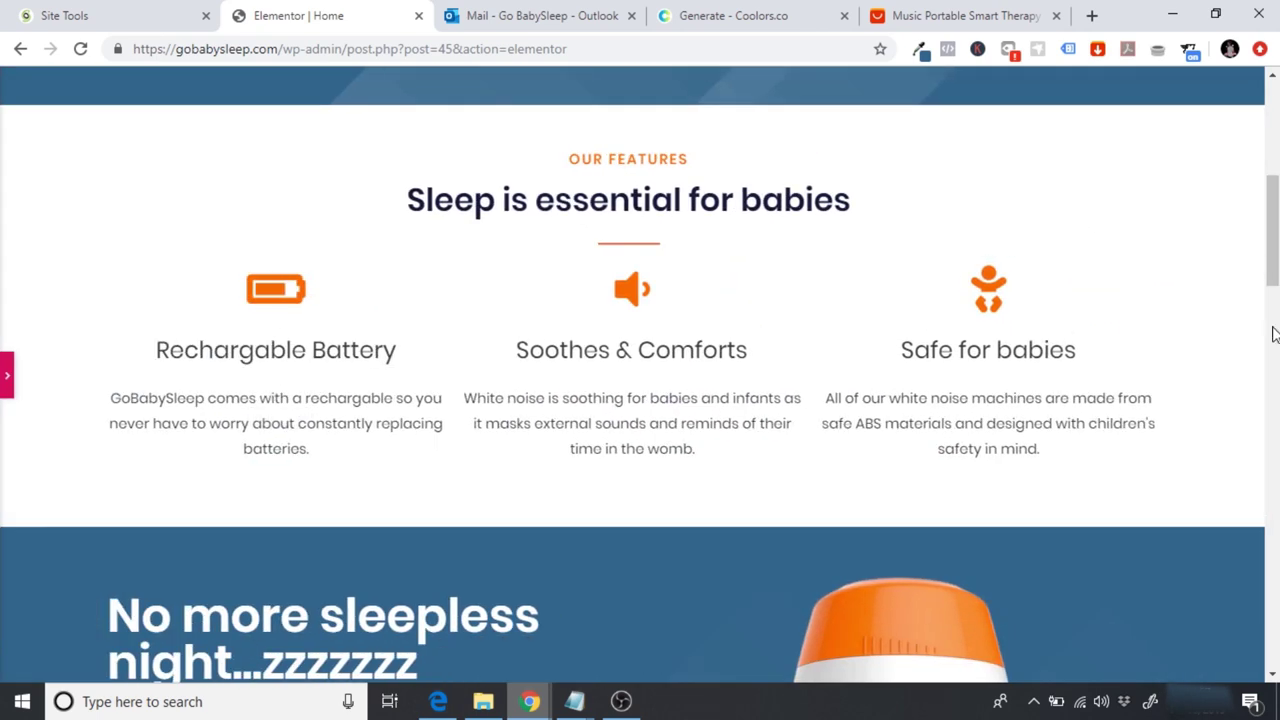
{"action": "scroll", "coordinate": [1254, 333], "scroll_direction": "down", "scroll_amount": 3}
{"action": "scroll", "coordinate": [1254, 333], "scroll_direction": "up", "scroll_amount": 1}
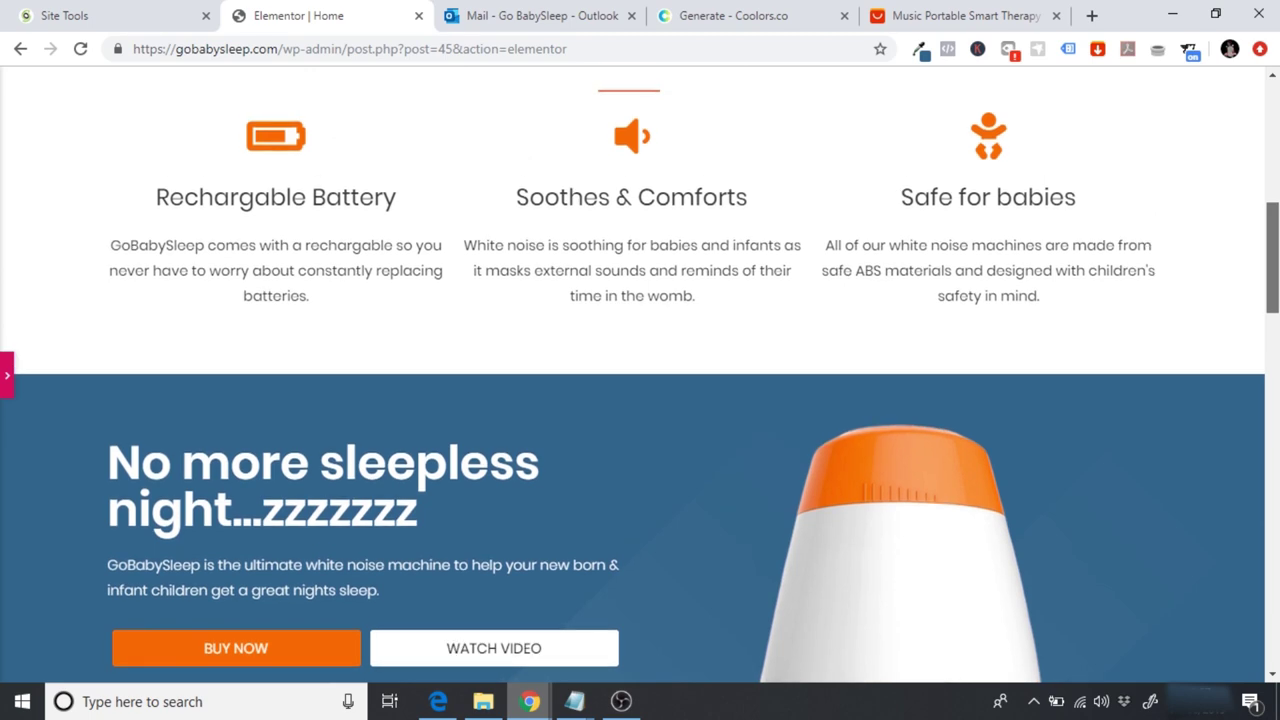
{"action": "scroll", "coordinate": [640, 375], "scroll_direction": "up", "scroll_amount": 4}
{"action": "scroll", "coordinate": [640, 375], "scroll_direction": "down", "scroll_amount": 3}
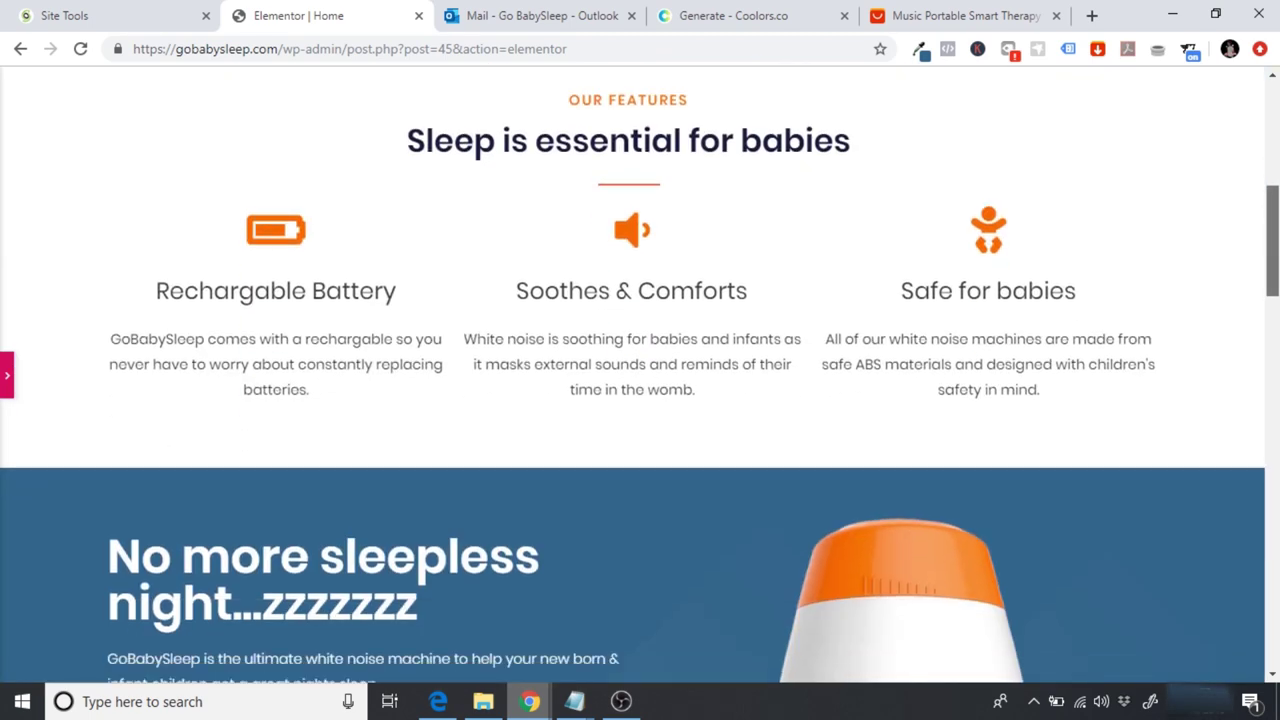
{"action": "scroll", "coordinate": [640, 375], "scroll_direction": "down", "scroll_amount": 4}
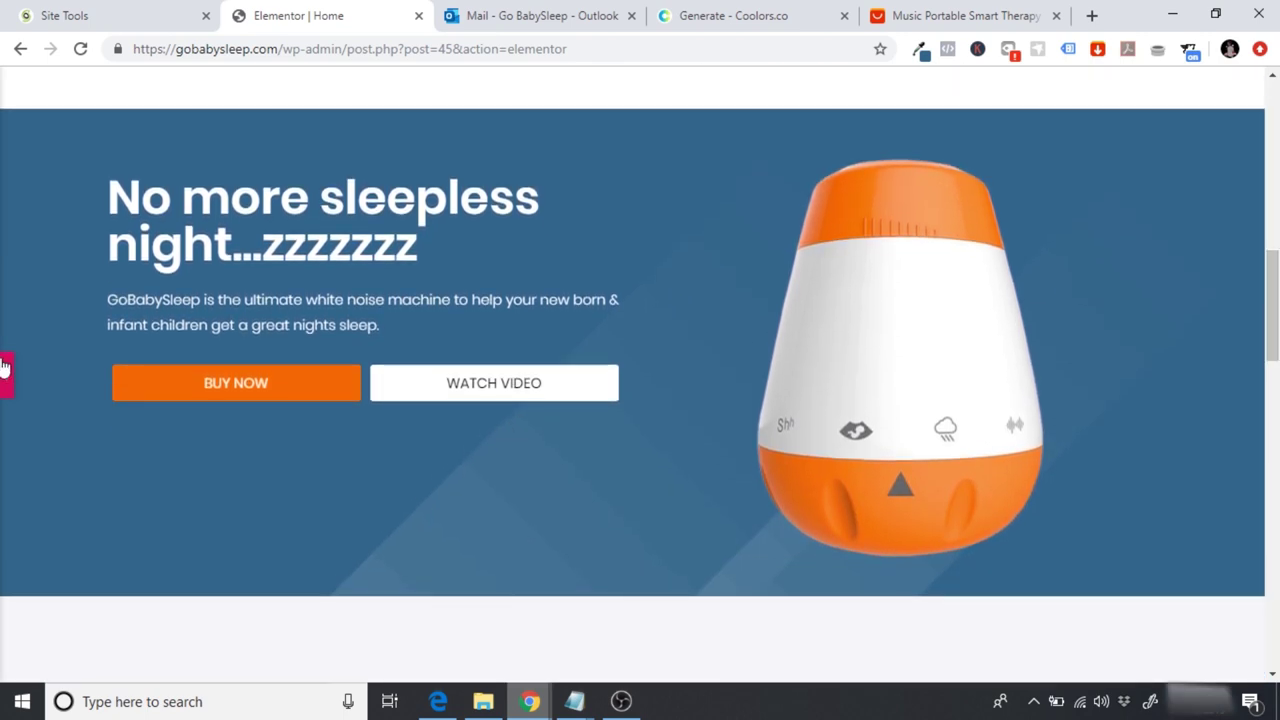
{"action": "left_click", "coordinate": [4, 370]}
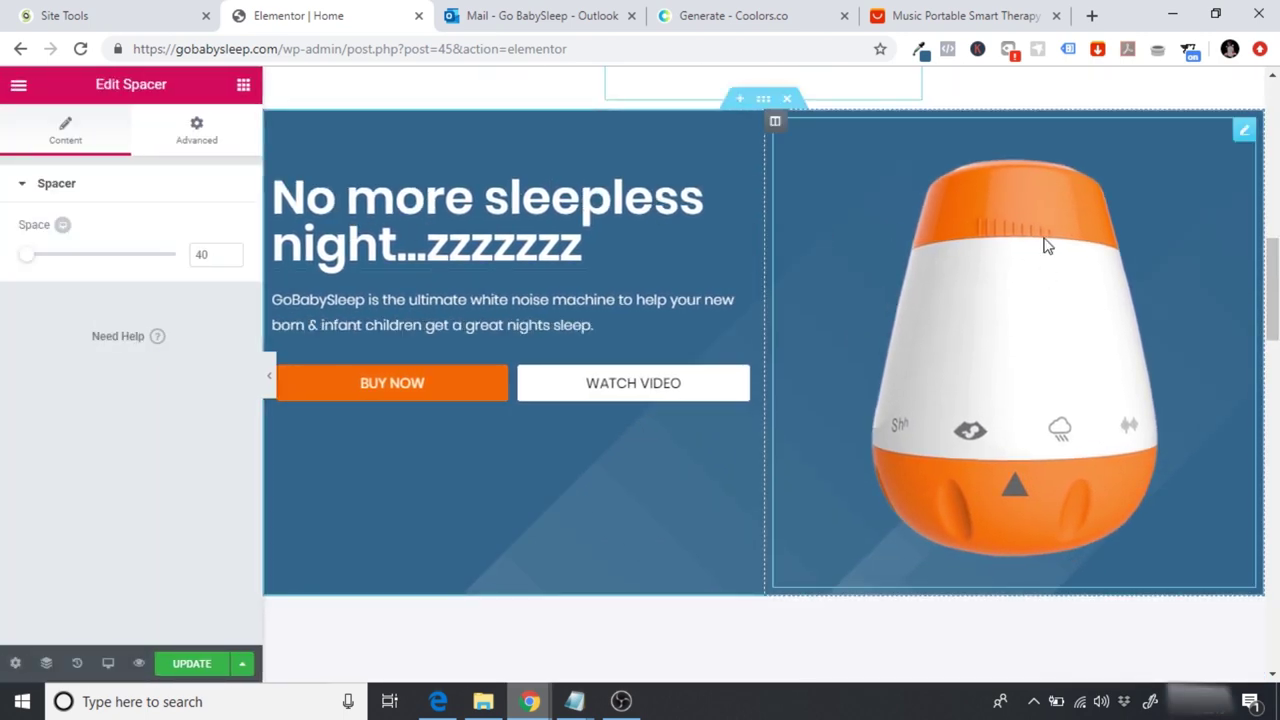
Step: Pick GoBabySleep-Banner.png from the media library and set its alt text to 'GoBabySleep - White Noise Machine For Babies'
{"action": "left_click", "coordinate": [1146, 252]}
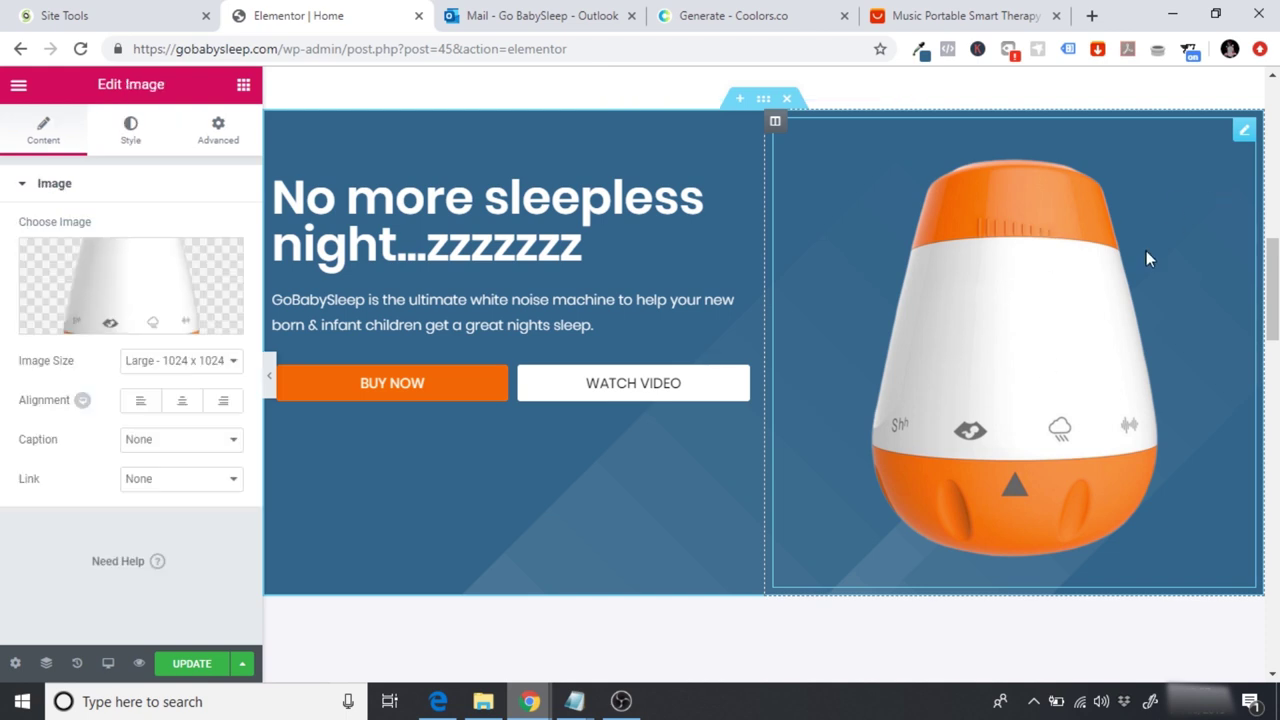
{"action": "left_click", "coordinate": [113, 319]}
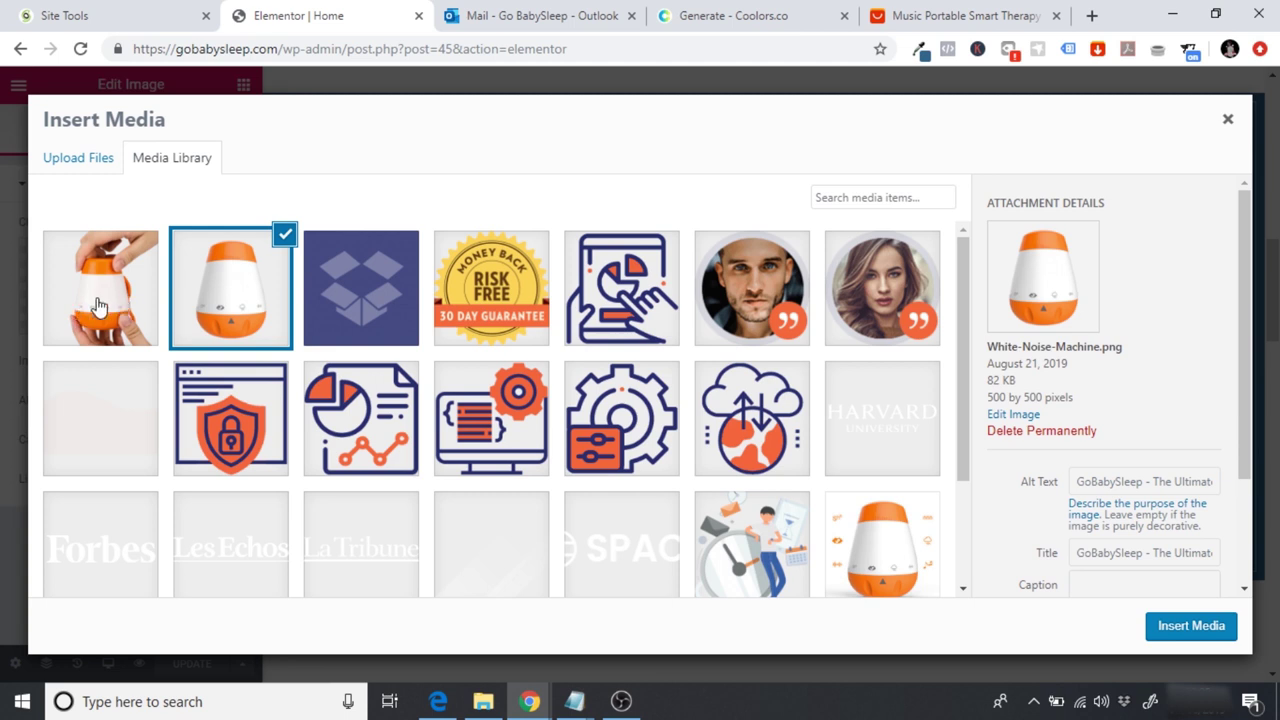
{"action": "left_click", "coordinate": [99, 305]}
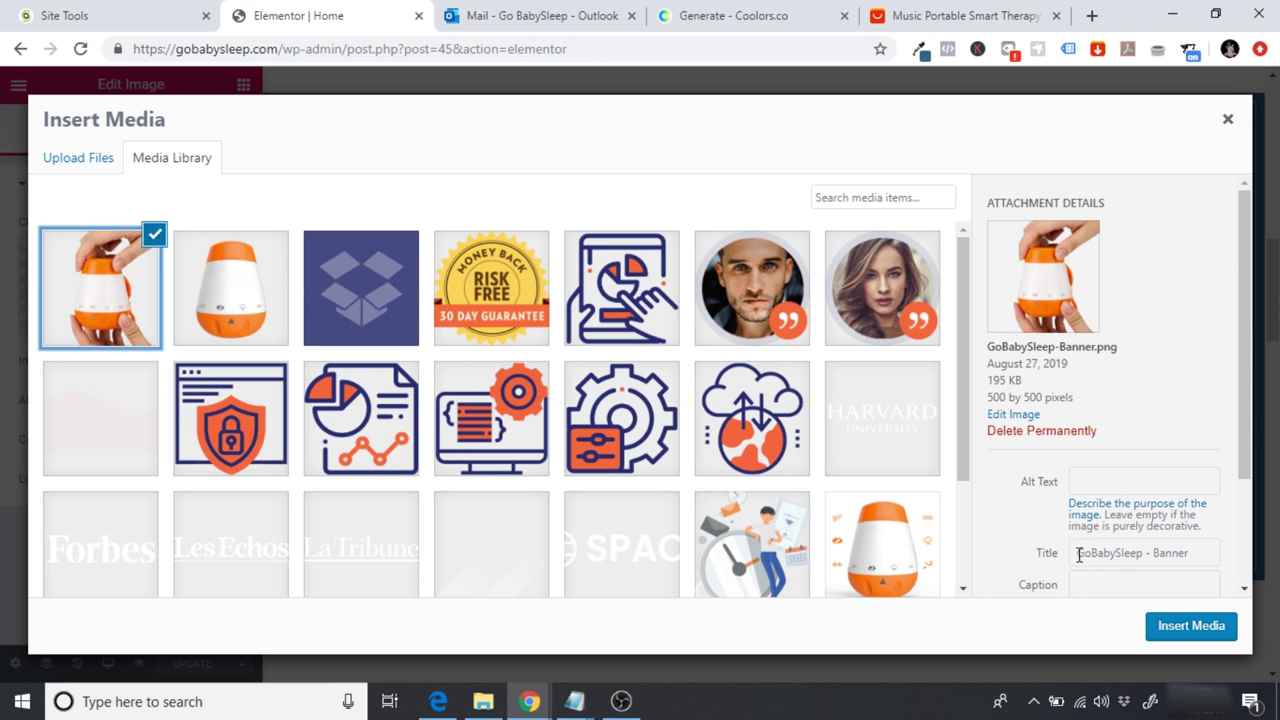
{"action": "left_click_drag", "start_coordinate": [1076, 557], "coordinate": [1141, 557]}
{"action": "key", "text": "ctrl+c"}
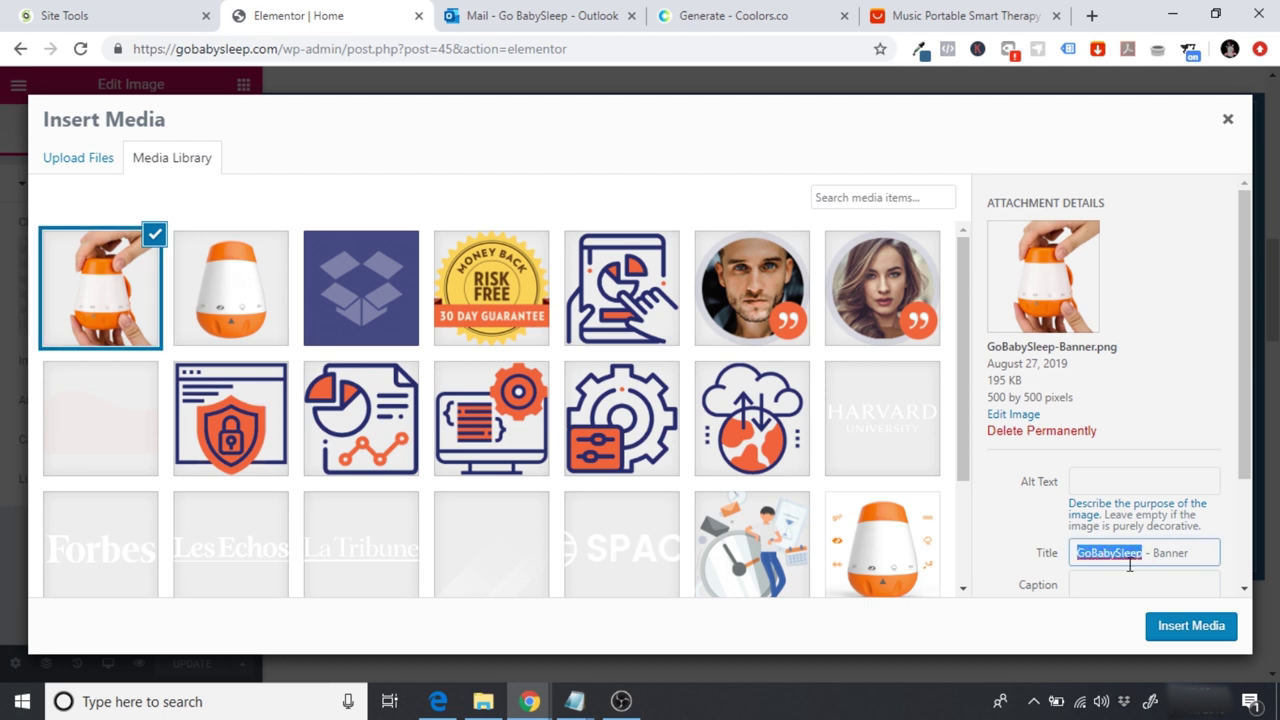
{"action": "left_click", "coordinate": [1094, 484]}
{"action": "key", "text": "ctrl+v"}
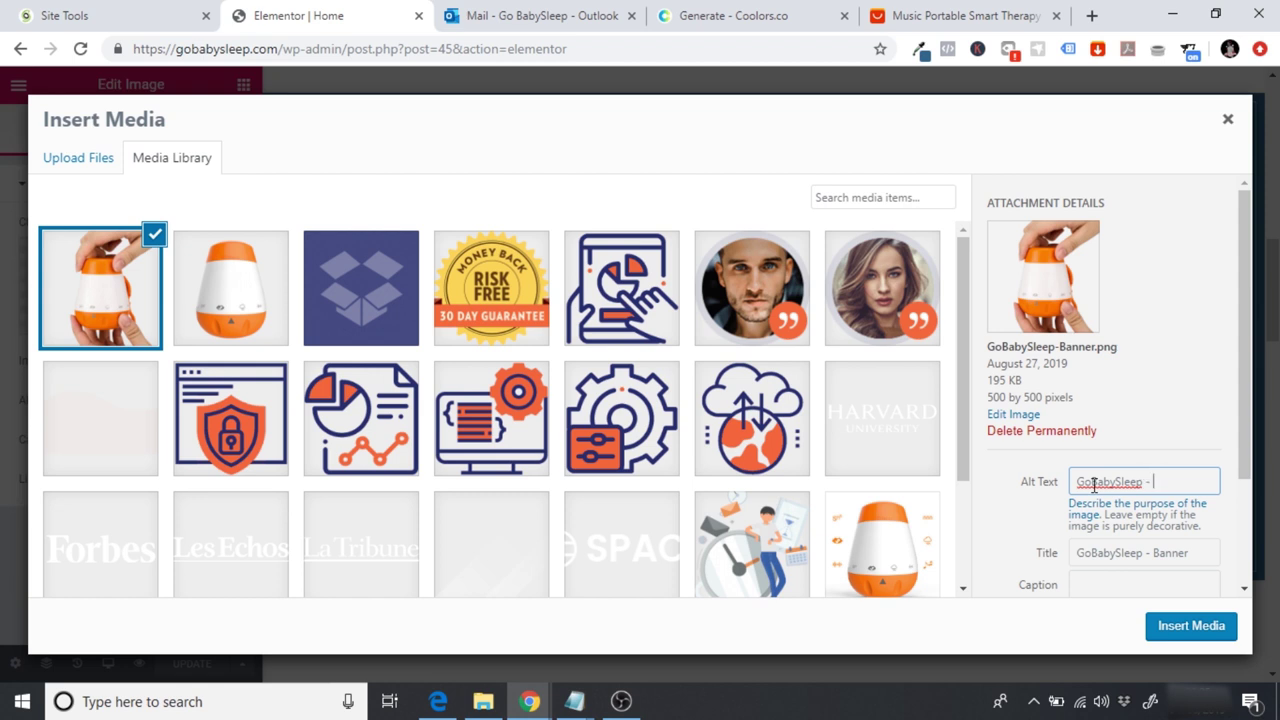
{"action": "type", "text": "- White Noise Machine F"}
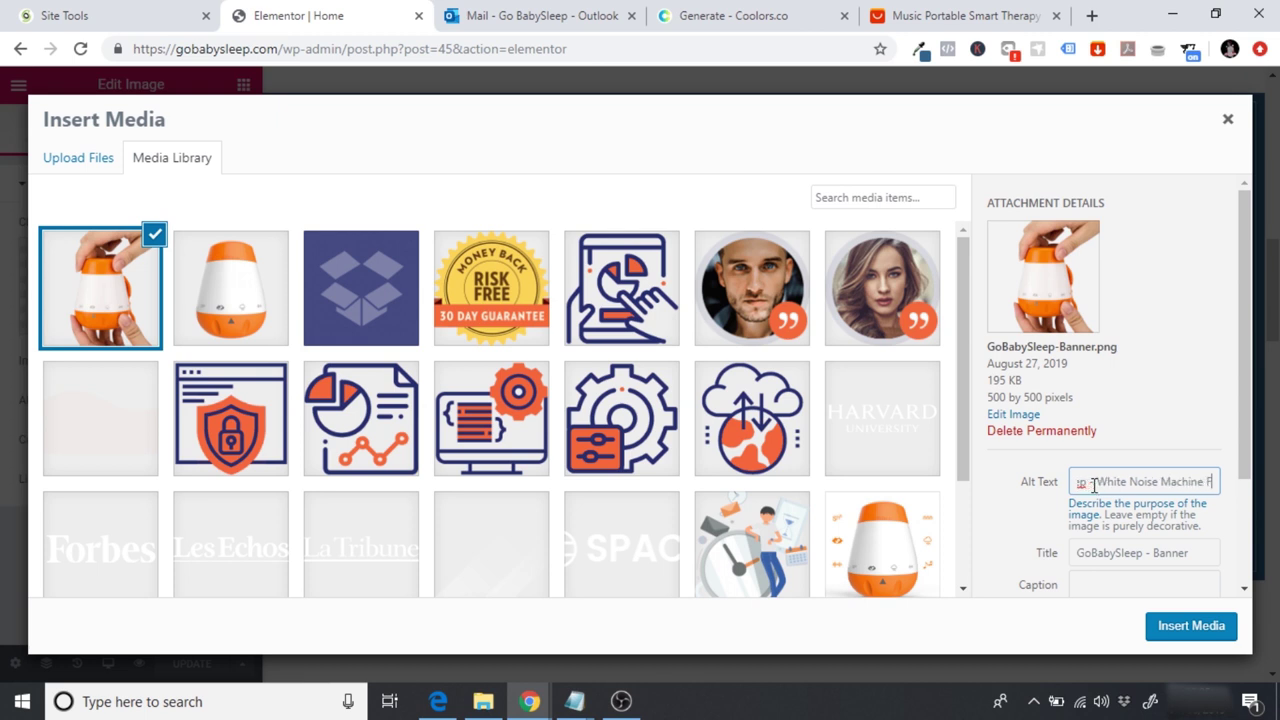
{"action": "type", "text": "or Babies"}
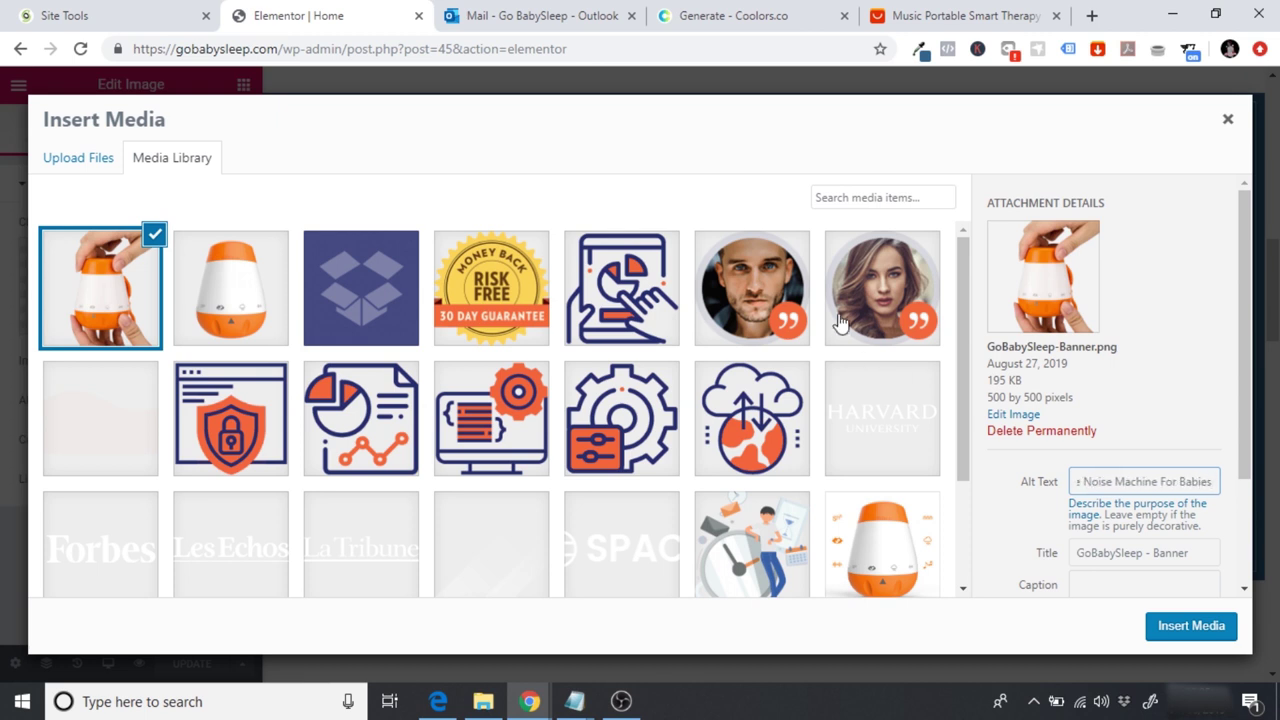
Step: Copy the banner's alt text into its Title field
{"action": "left_click", "coordinate": [229, 300]}
{"action": "triple_click", "coordinate": [1148, 482]}
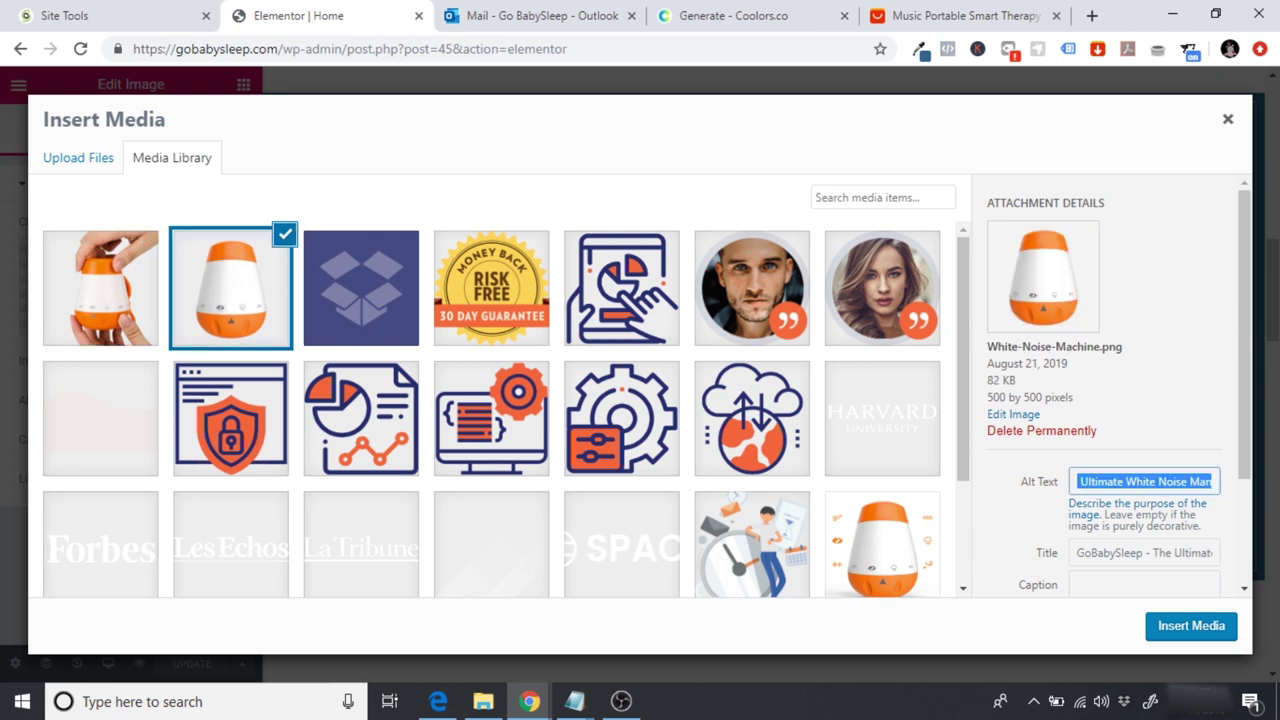
{"action": "left_click", "coordinate": [82, 290]}
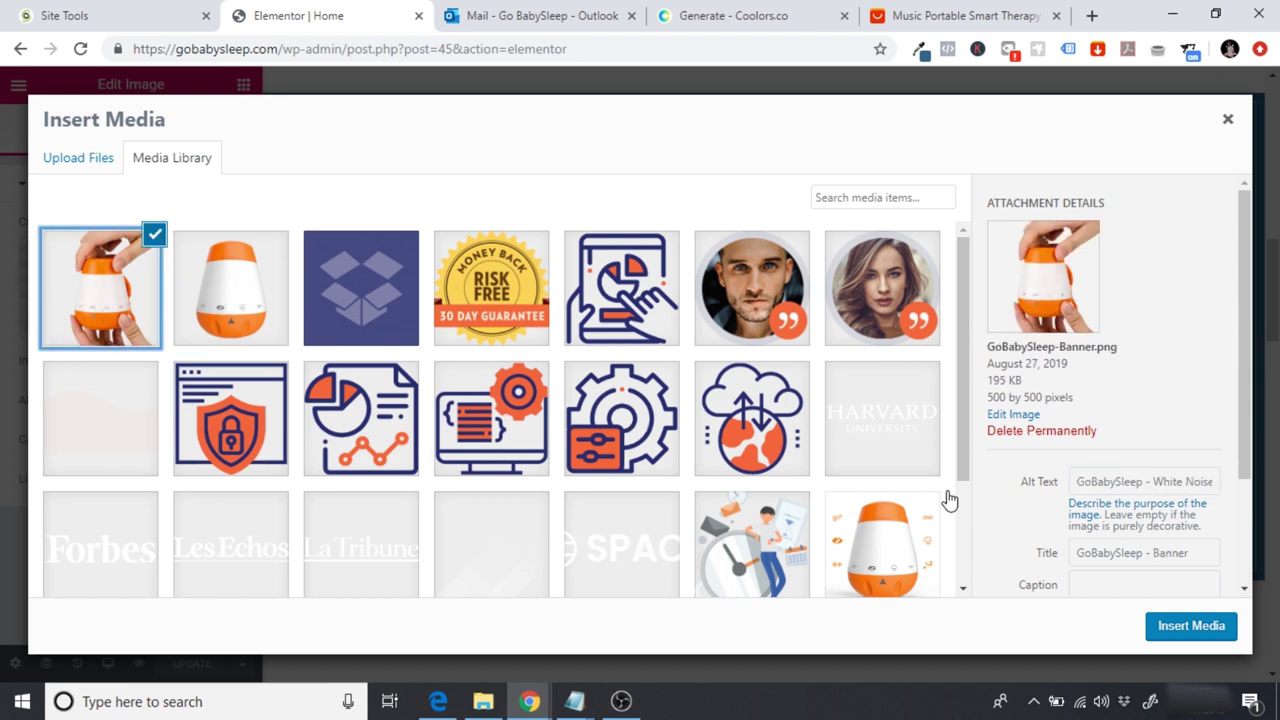
{"action": "triple_click", "coordinate": [1145, 481]}
{"action": "left_click", "coordinate": [1120, 481]}
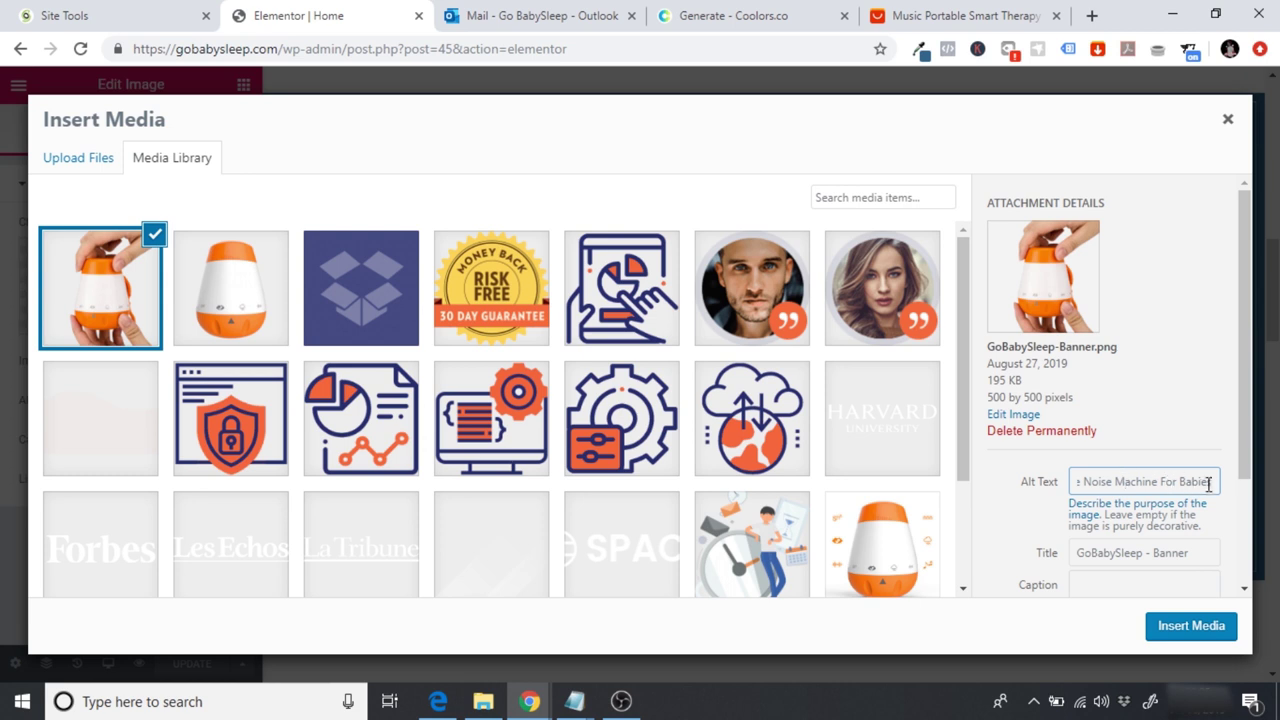
{"action": "left_click_drag", "start_coordinate": [1210, 482], "coordinate": [987, 500]}
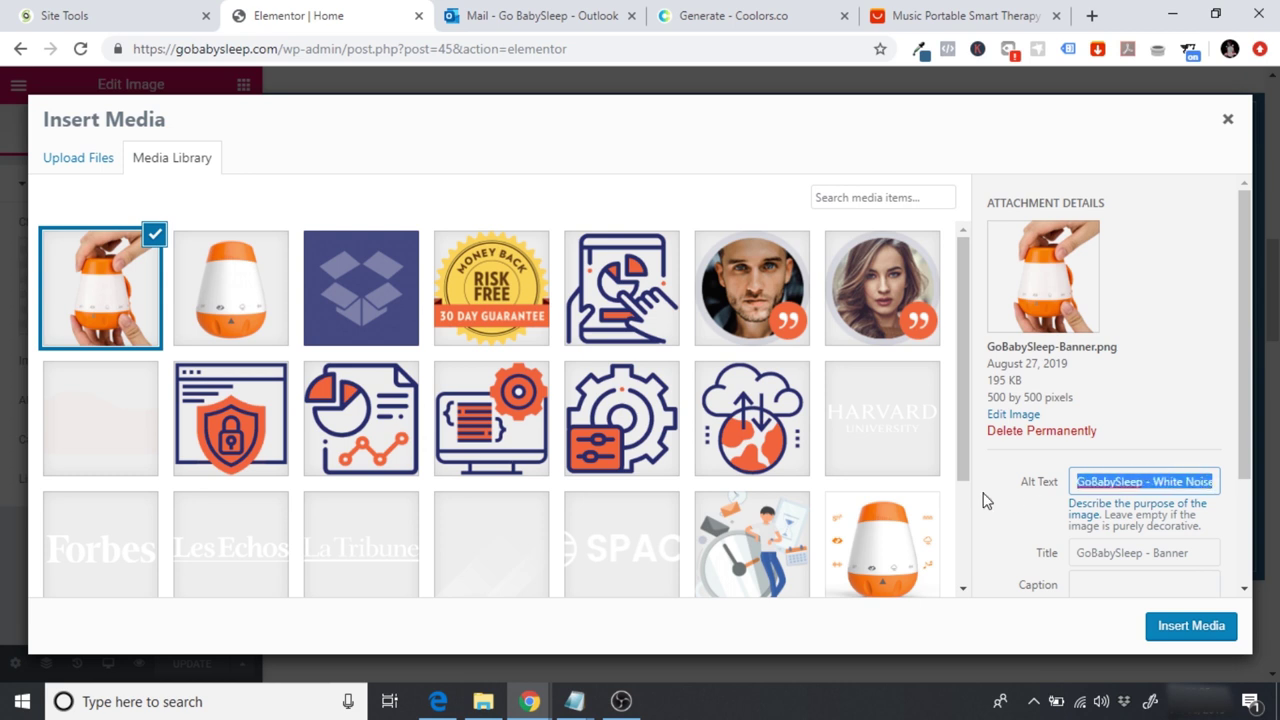
{"action": "left_click_drag", "start_coordinate": [1205, 552], "coordinate": [966, 557]}
{"action": "key", "text": "ctrl+v"}
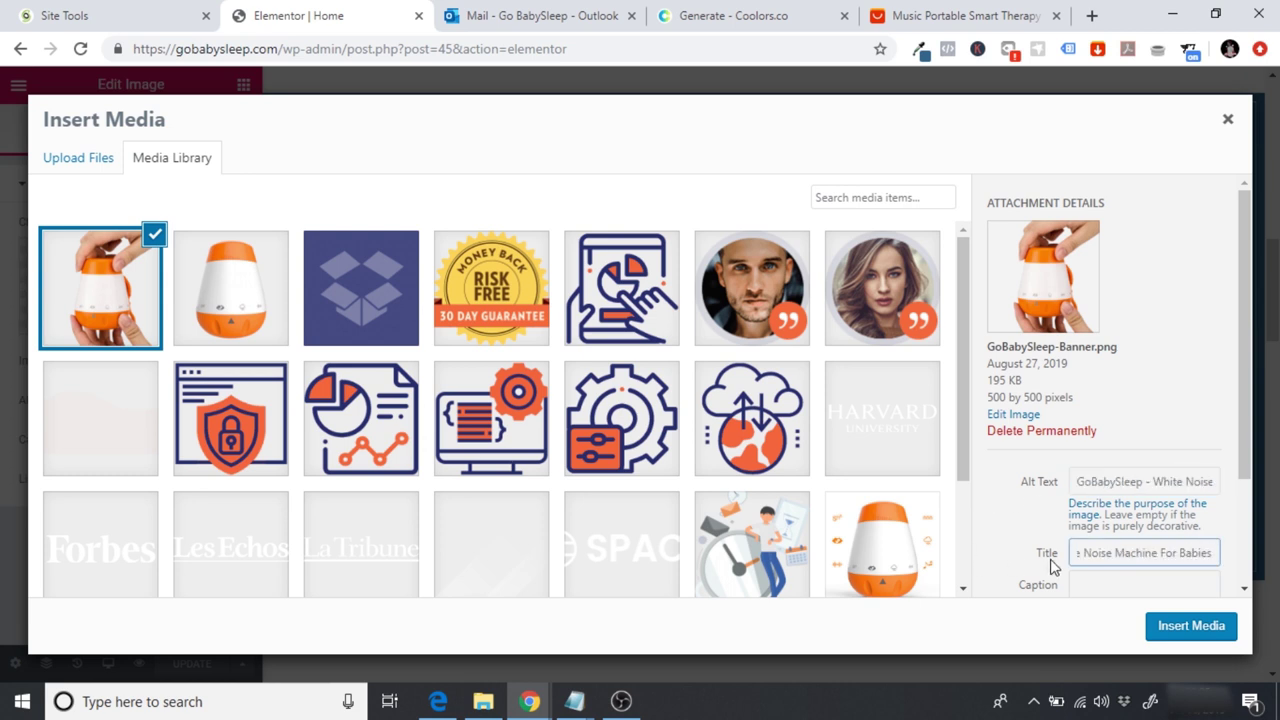
{"action": "left_click_drag", "start_coordinate": [1176, 556], "coordinate": [995, 574]}
{"action": "left_click", "coordinate": [1113, 547]}
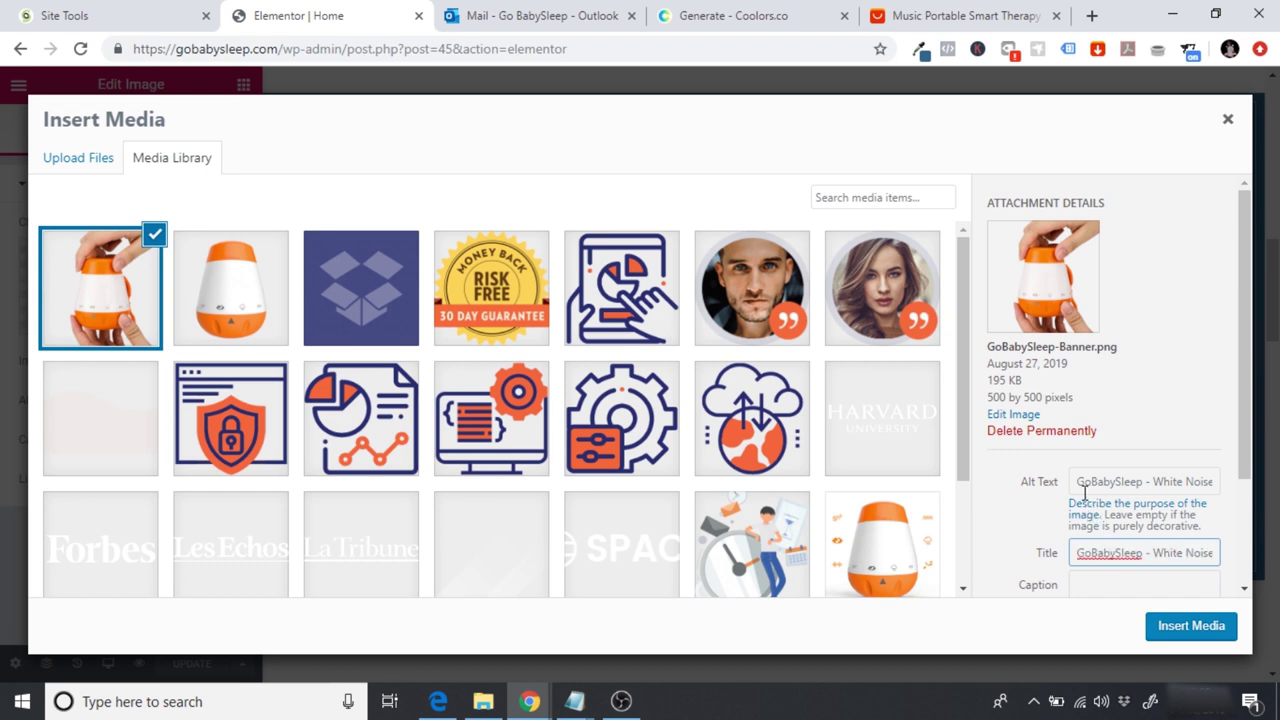
Step: Check the banner's alt text and insert the image into the hero image widget
{"action": "left_click_drag", "start_coordinate": [1076, 483], "coordinate": [1142, 486]}
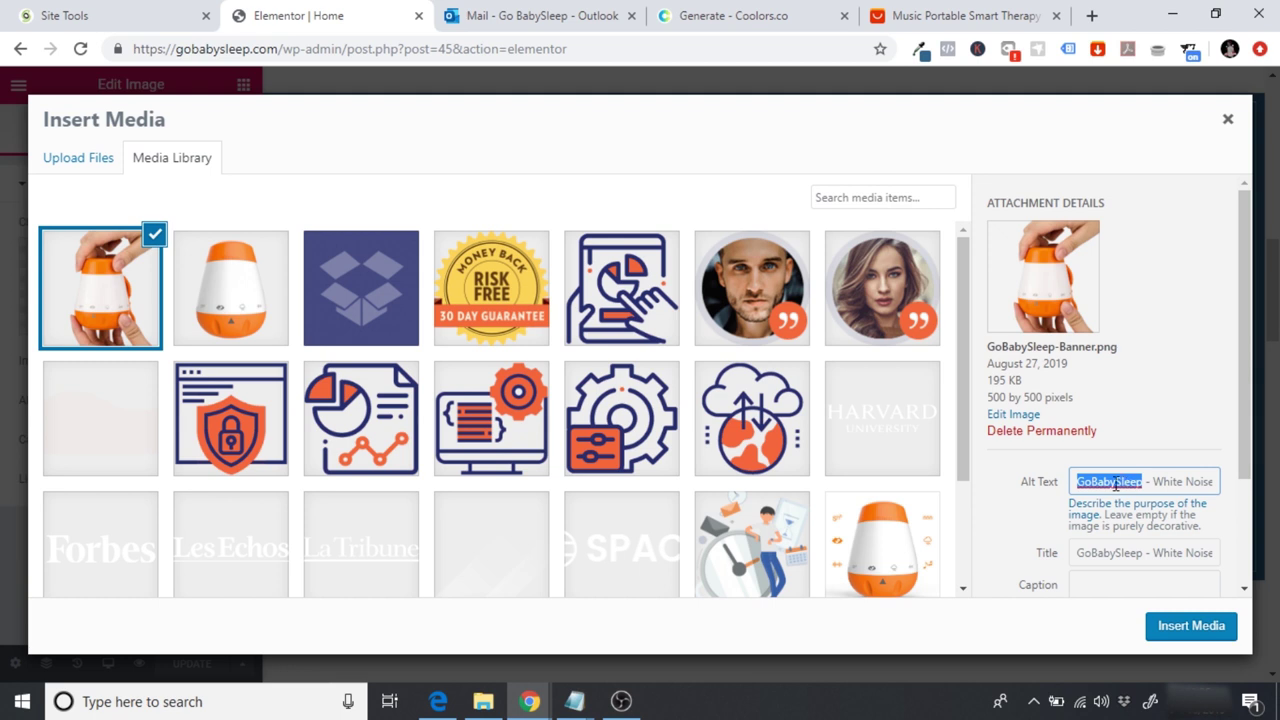
{"action": "left_click", "coordinate": [1082, 483]}
{"action": "left_click_drag", "start_coordinate": [1076, 482], "coordinate": [1231, 486]}
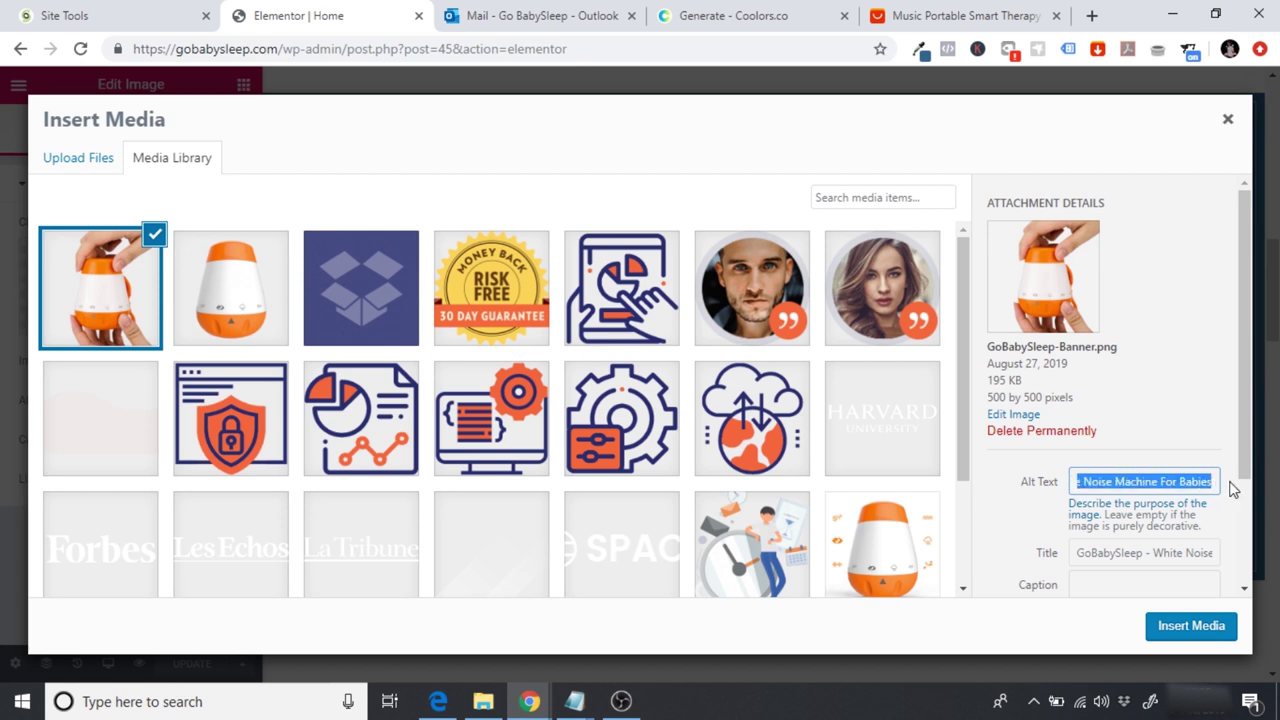
{"action": "left_click", "coordinate": [1081, 485]}
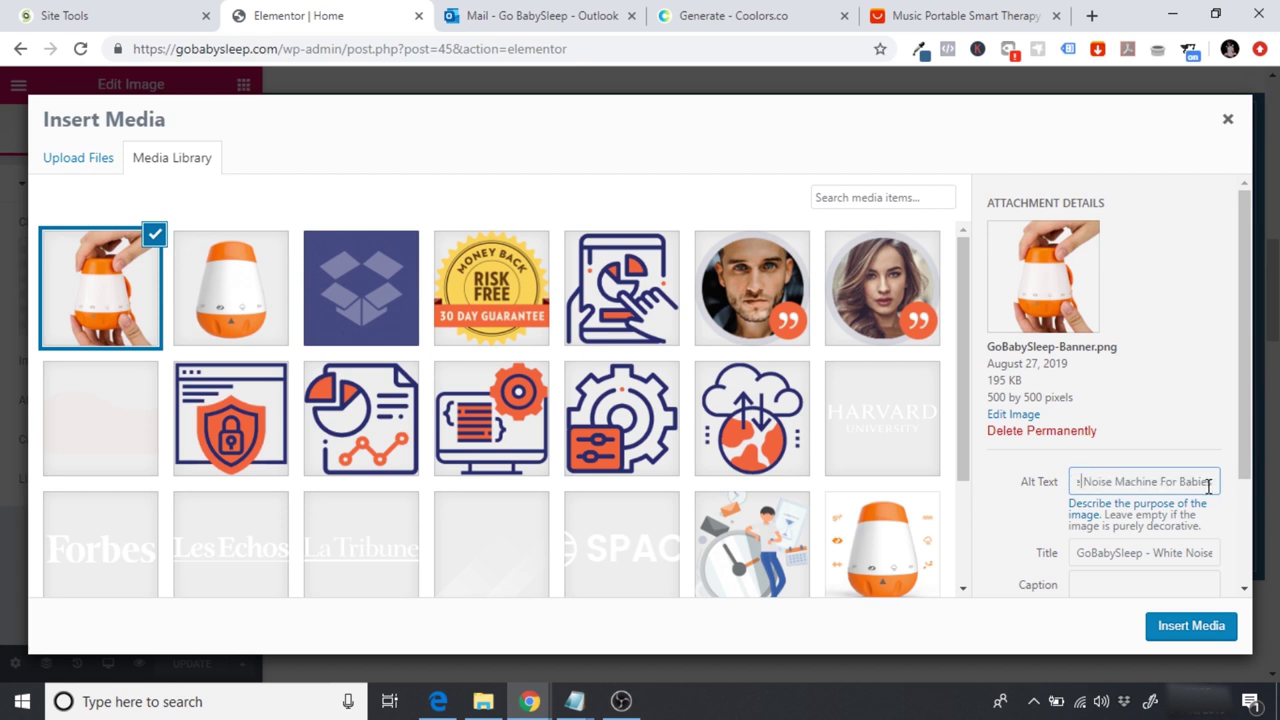
{"action": "left_click_drag", "start_coordinate": [1214, 484], "coordinate": [1034, 477]}
{"action": "left_click", "coordinate": [1105, 482]}
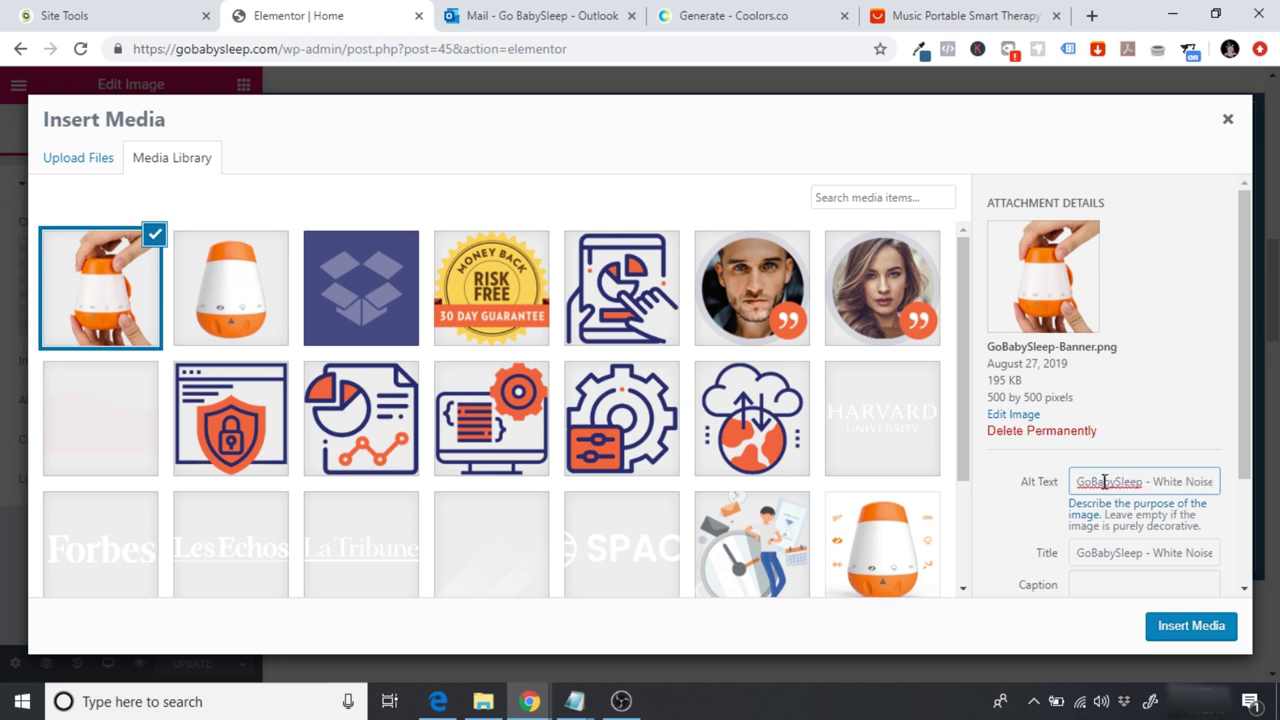
{"action": "left_click_drag", "start_coordinate": [1155, 484], "coordinate": [1030, 492]}
{"action": "left_click", "coordinate": [1080, 487]}
{"action": "left_click_drag", "start_coordinate": [1081, 484], "coordinate": [1145, 487]}
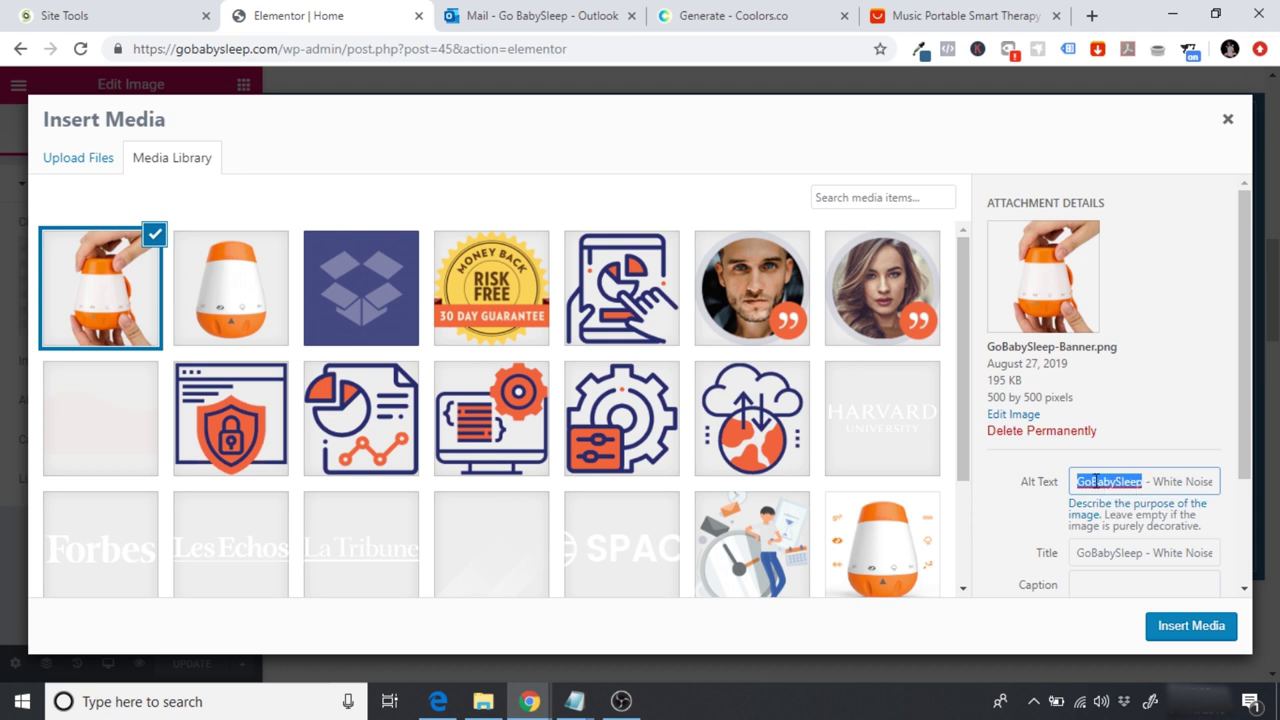
{"action": "left_click", "coordinate": [1095, 481]}
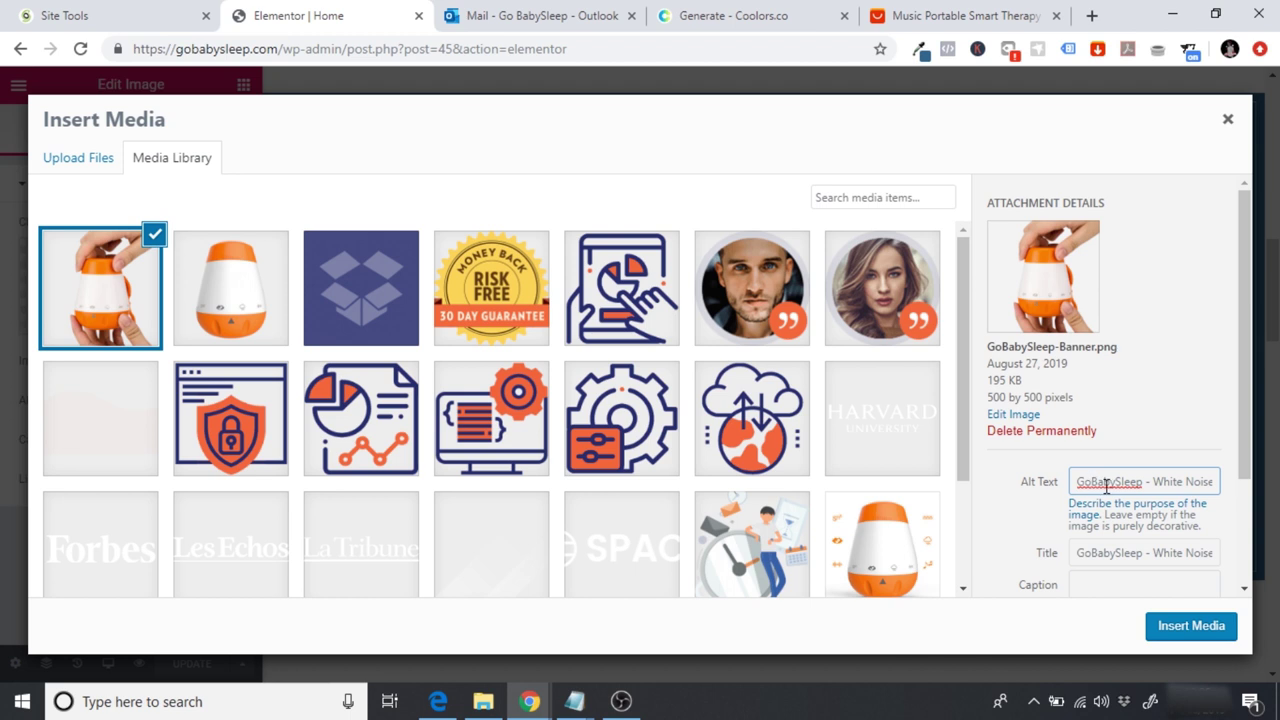
{"action": "left_click", "coordinate": [1186, 640]}
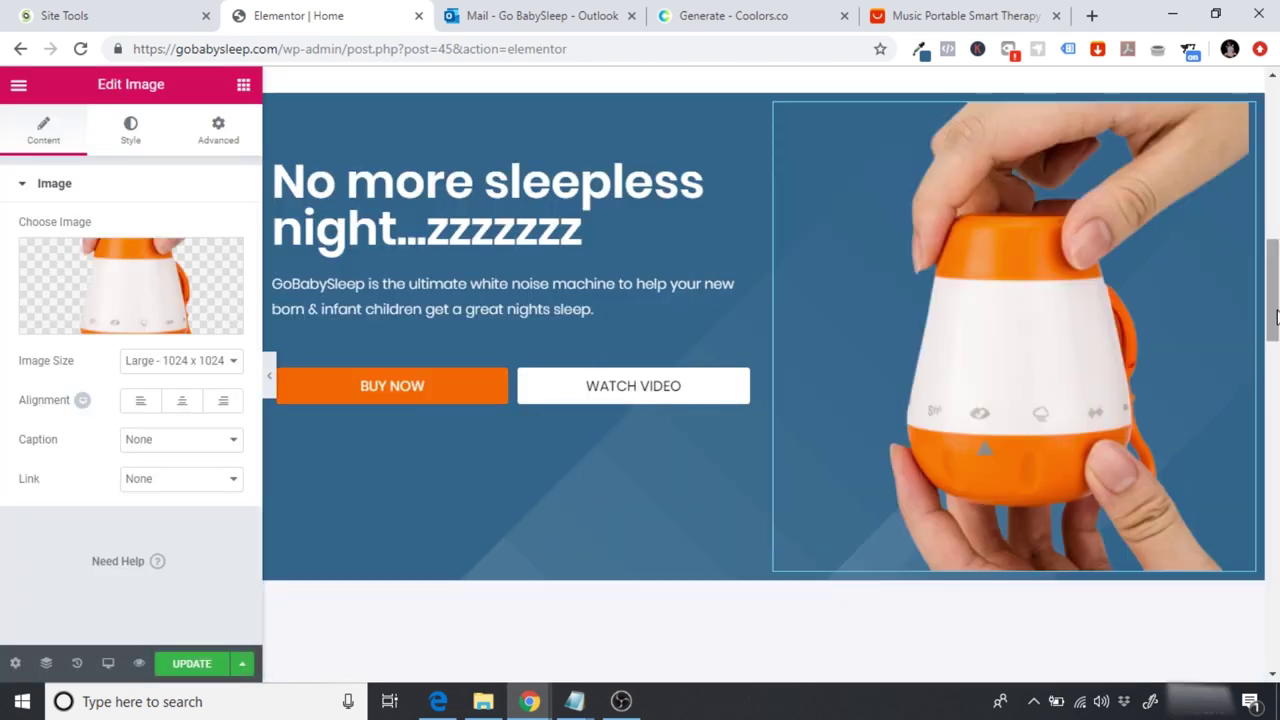
Step: Give the copied hero section Full Width content width and No Gap columns, then preview it
{"action": "scroll", "coordinate": [1276, 298], "scroll_direction": "up", "scroll_amount": 1}
{"action": "scroll", "coordinate": [1276, 298], "scroll_direction": "down", "scroll_amount": 1}
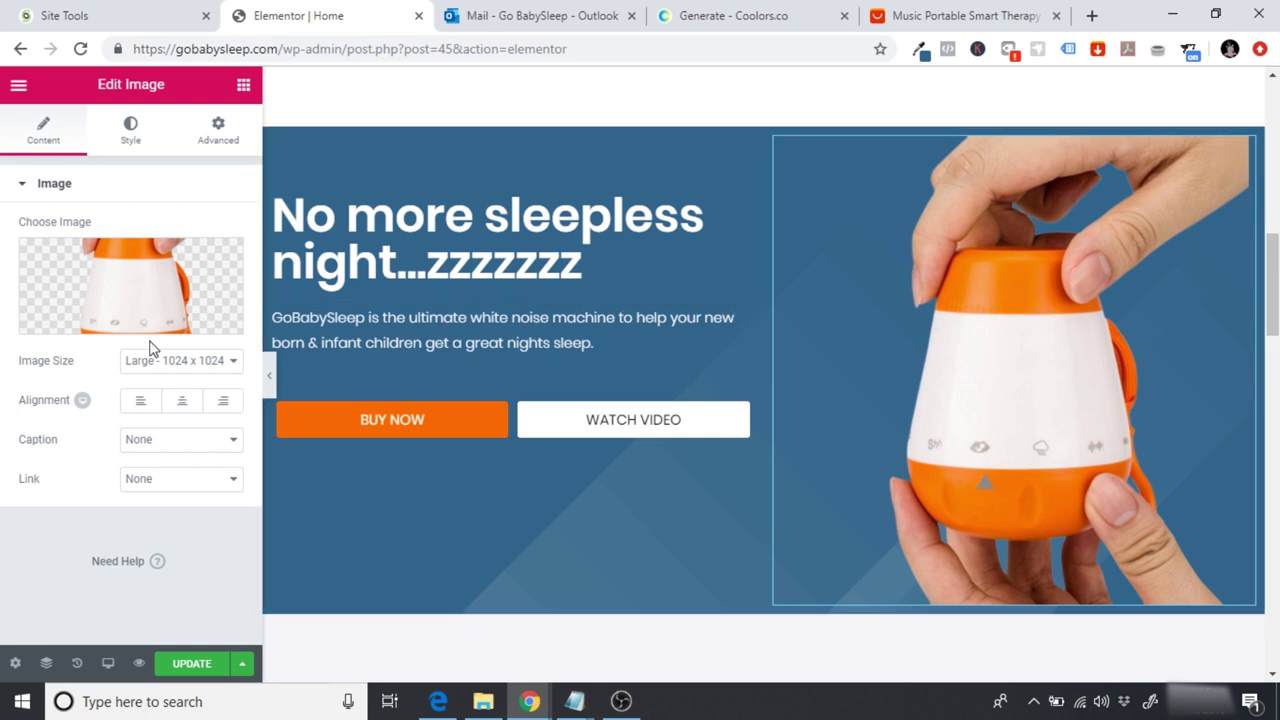
{"action": "left_click", "coordinate": [98, 148]}
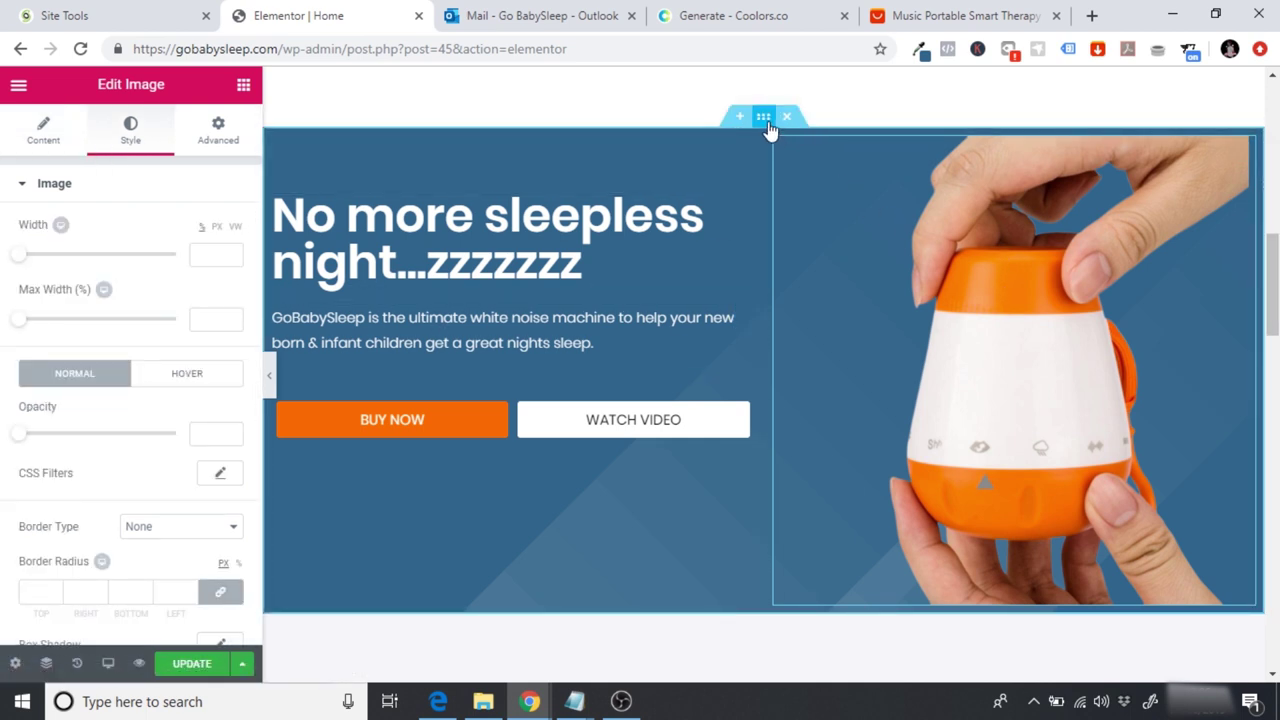
{"action": "left_click", "coordinate": [765, 128]}
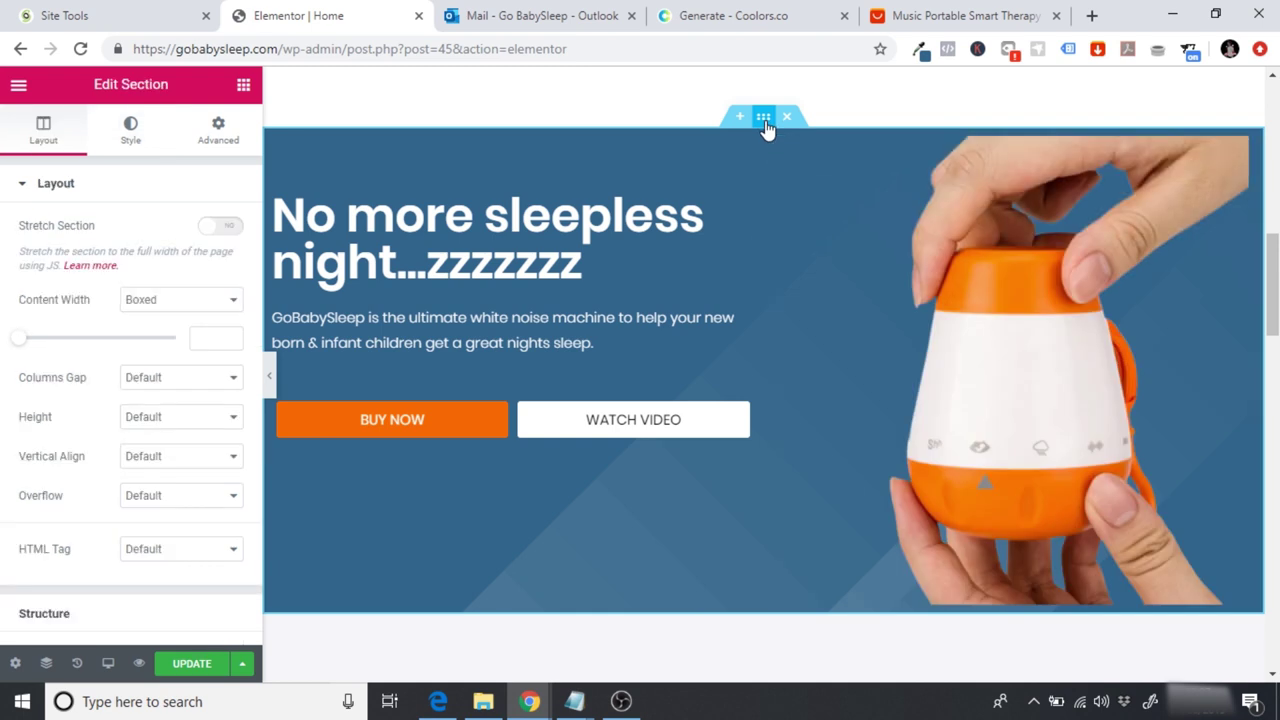
{"action": "left_click", "coordinate": [166, 302]}
{"action": "left_click", "coordinate": [150, 333]}
{"action": "left_click", "coordinate": [195, 342]}
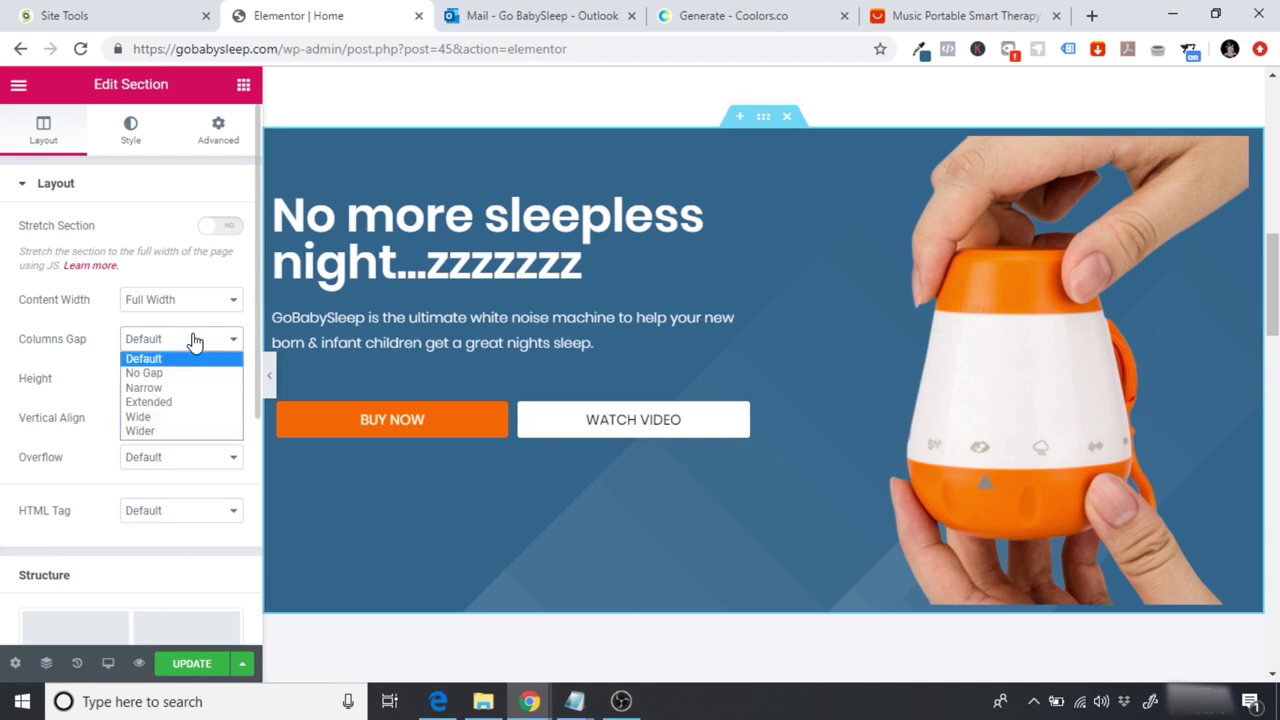
{"action": "left_click", "coordinate": [195, 372]}
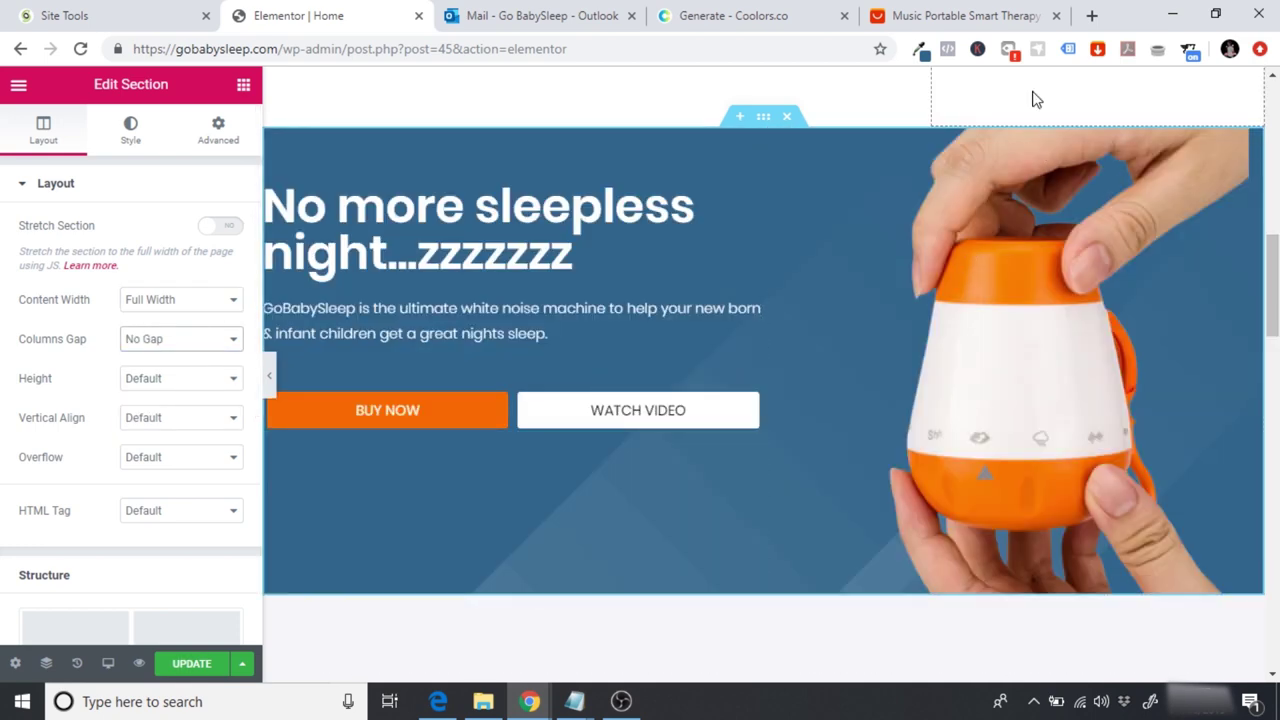
{"action": "left_click", "coordinate": [271, 377]}
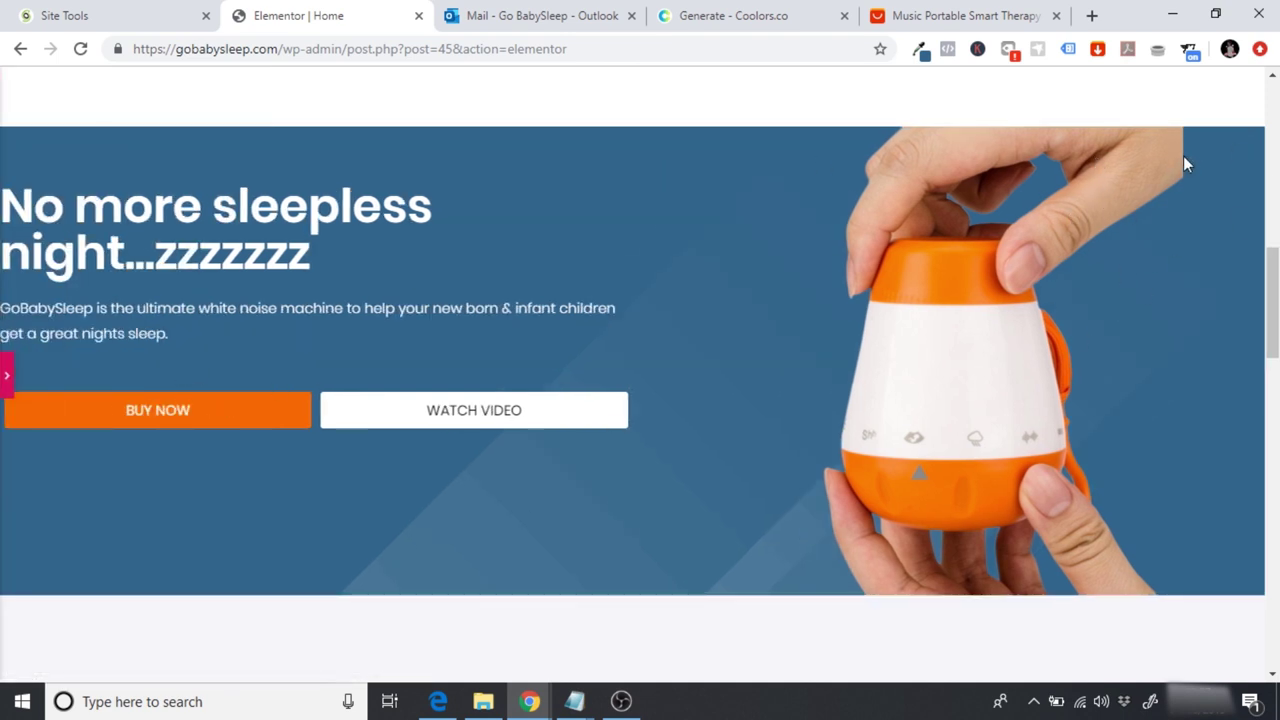
{"action": "left_click", "coordinate": [5, 390]}
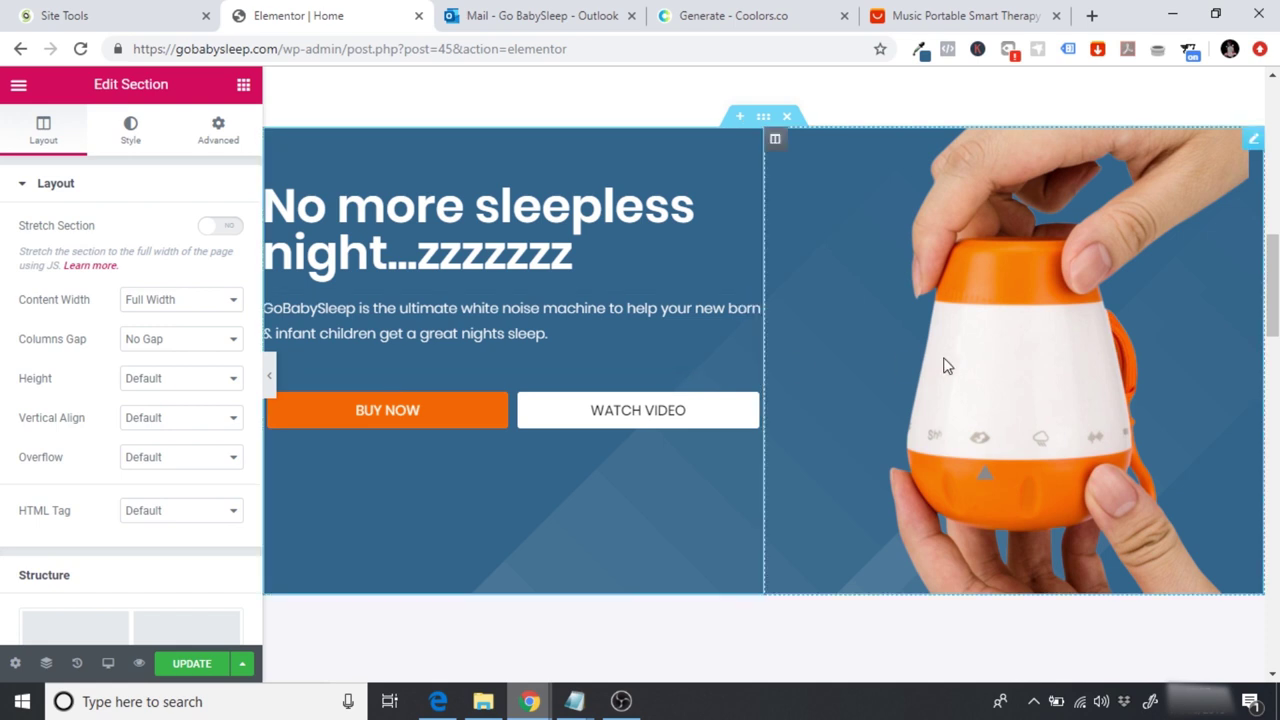
Step: Align the hero product image to the right and preview the page
{"action": "left_click", "coordinate": [1077, 309]}
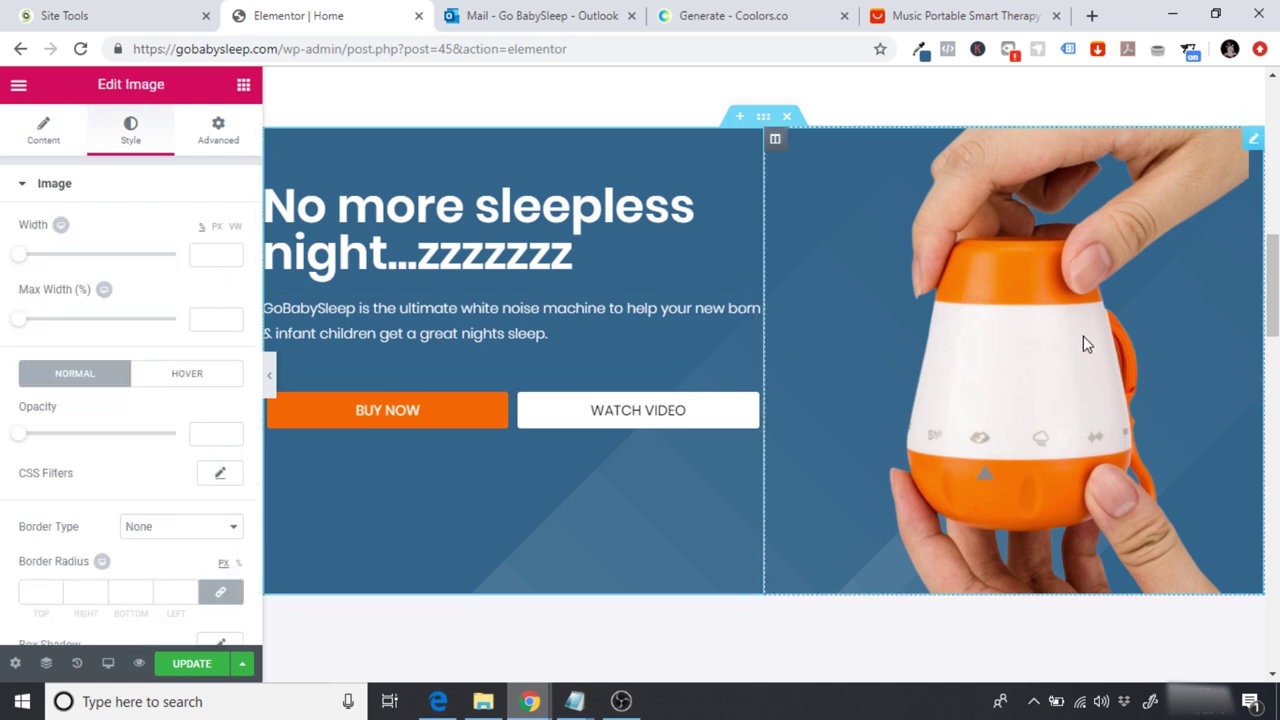
{"action": "left_click", "coordinate": [50, 135]}
{"action": "left_click", "coordinate": [231, 406]}
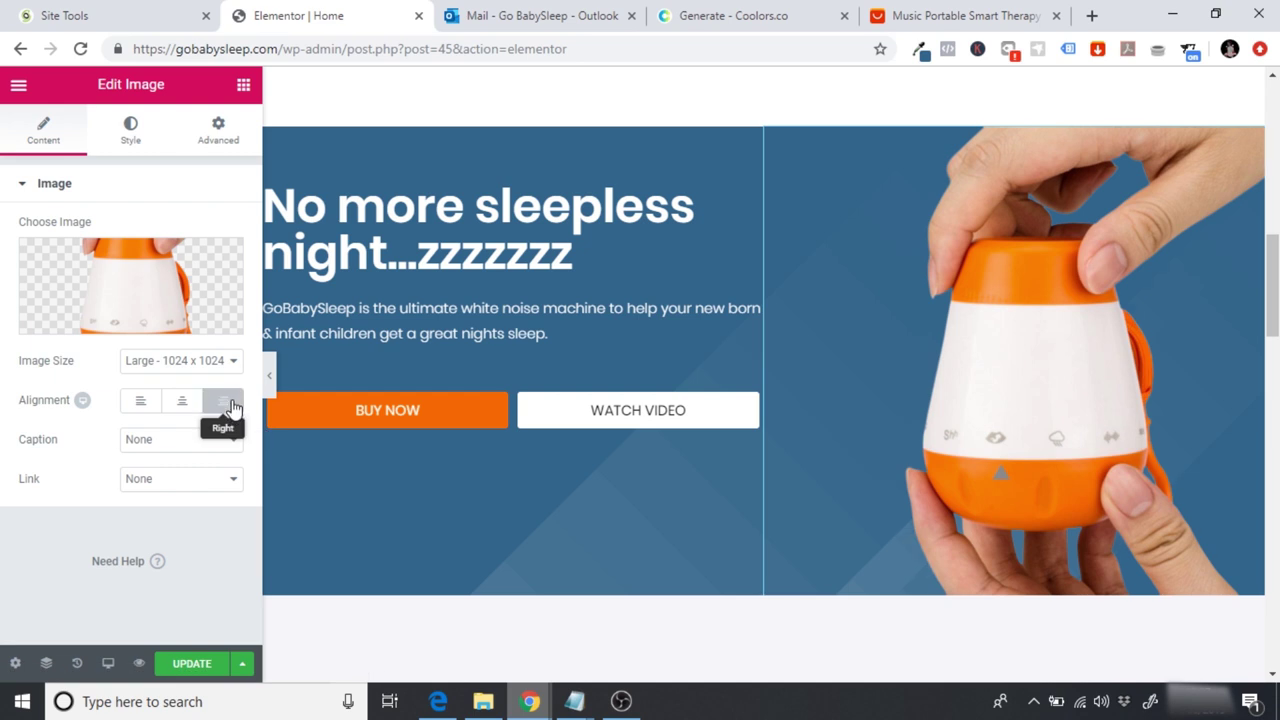
{"action": "left_click", "coordinate": [266, 378]}
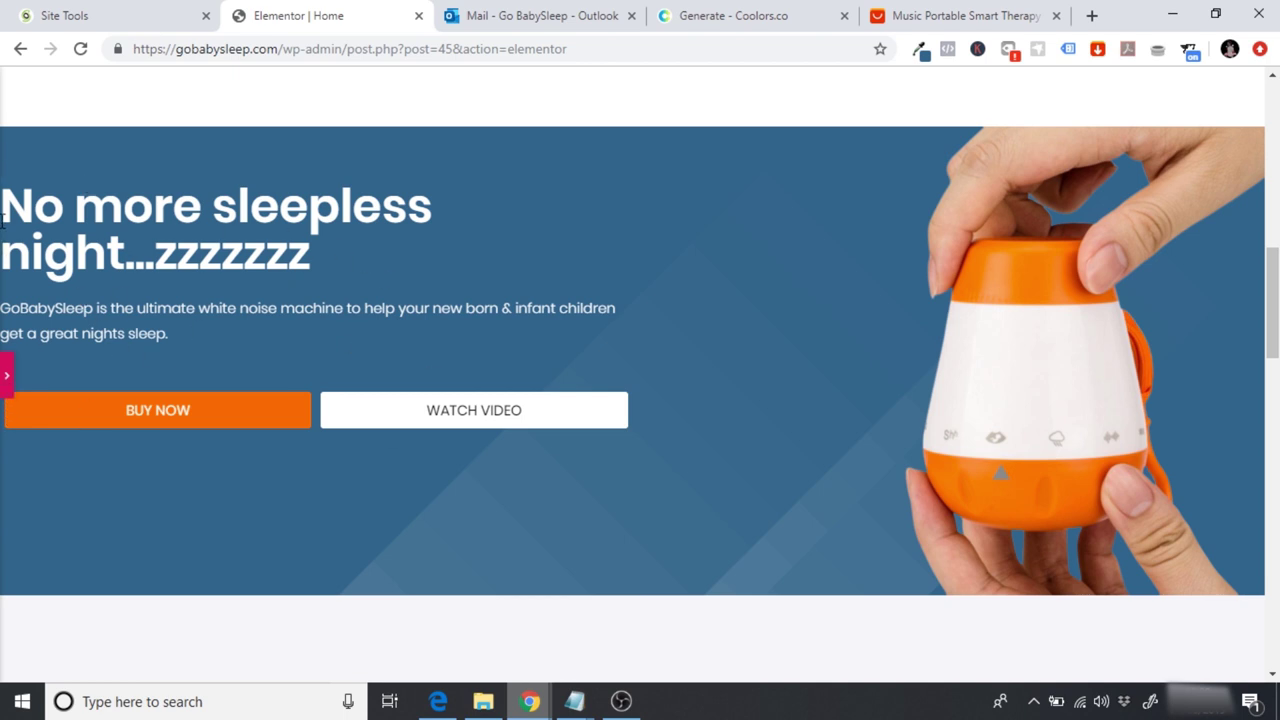
{"action": "left_click", "coordinate": [6, 376]}
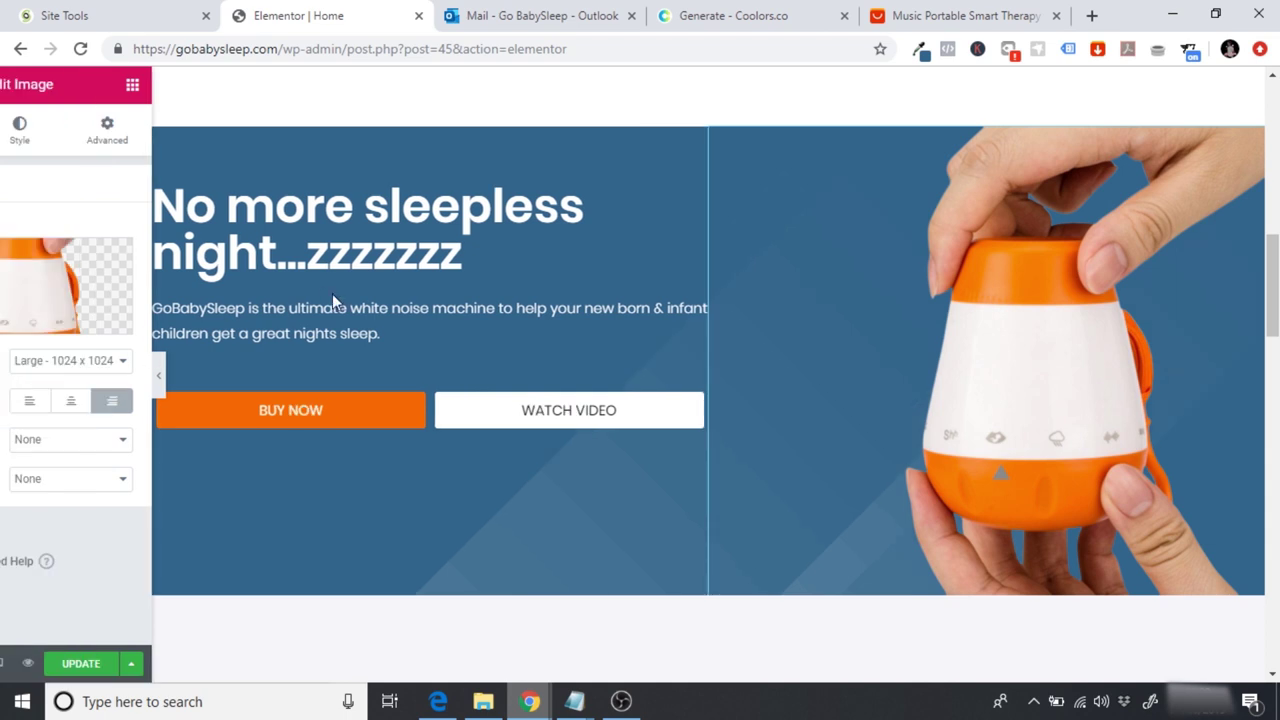
Step: Centre-align the hero heading and the GoBabySleep paragraph beneath it
{"action": "left_click", "coordinate": [476, 238]}
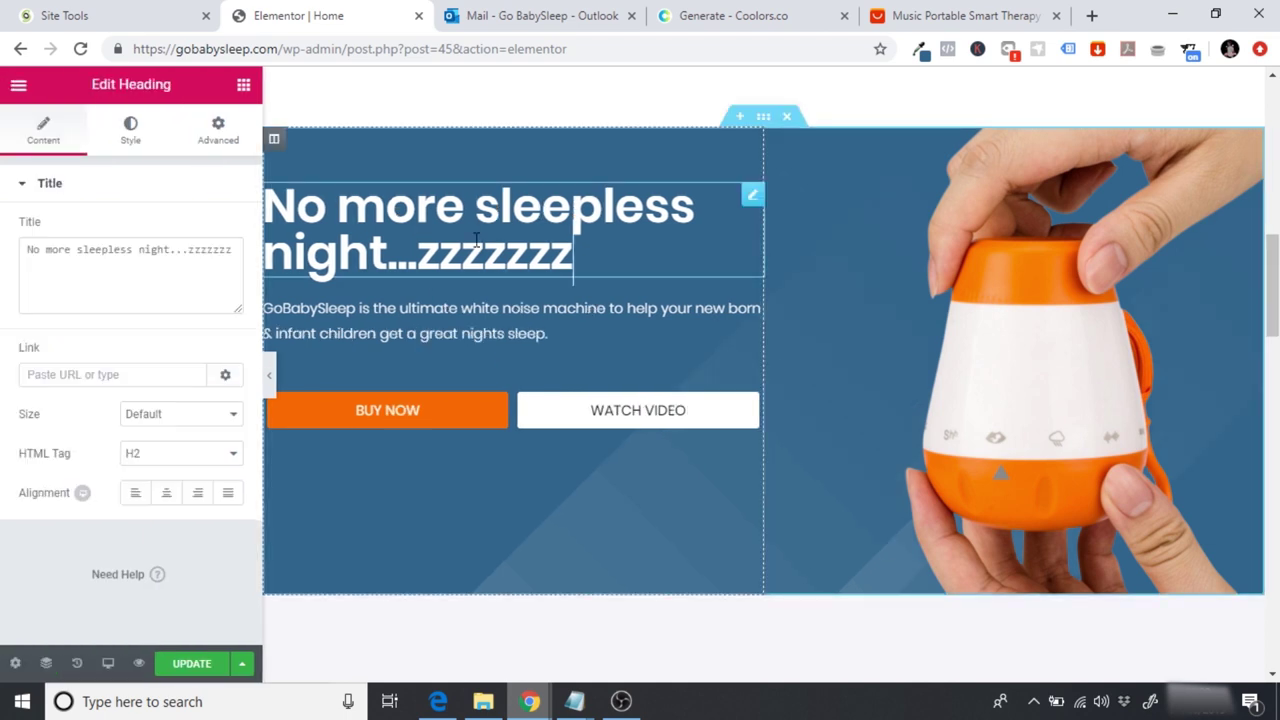
{"action": "left_click", "coordinate": [166, 492]}
{"action": "left_click", "coordinate": [455, 312]}
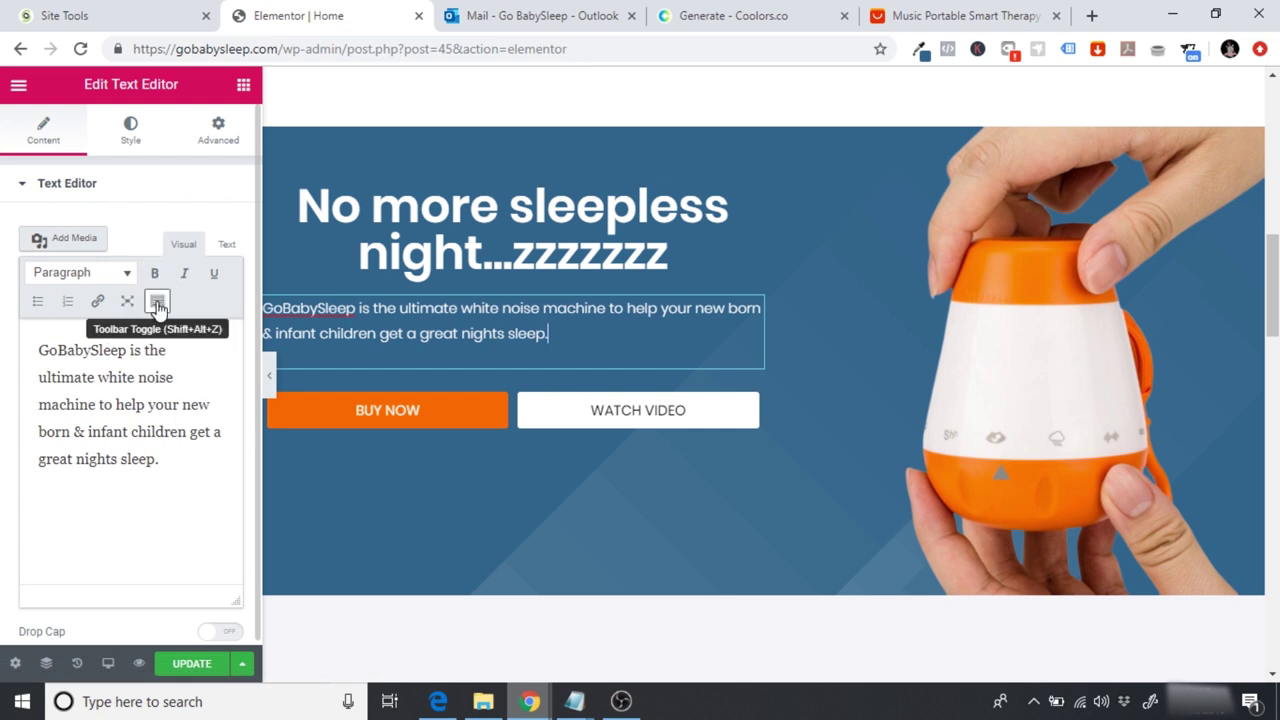
{"action": "left_click", "coordinate": [122, 128]}
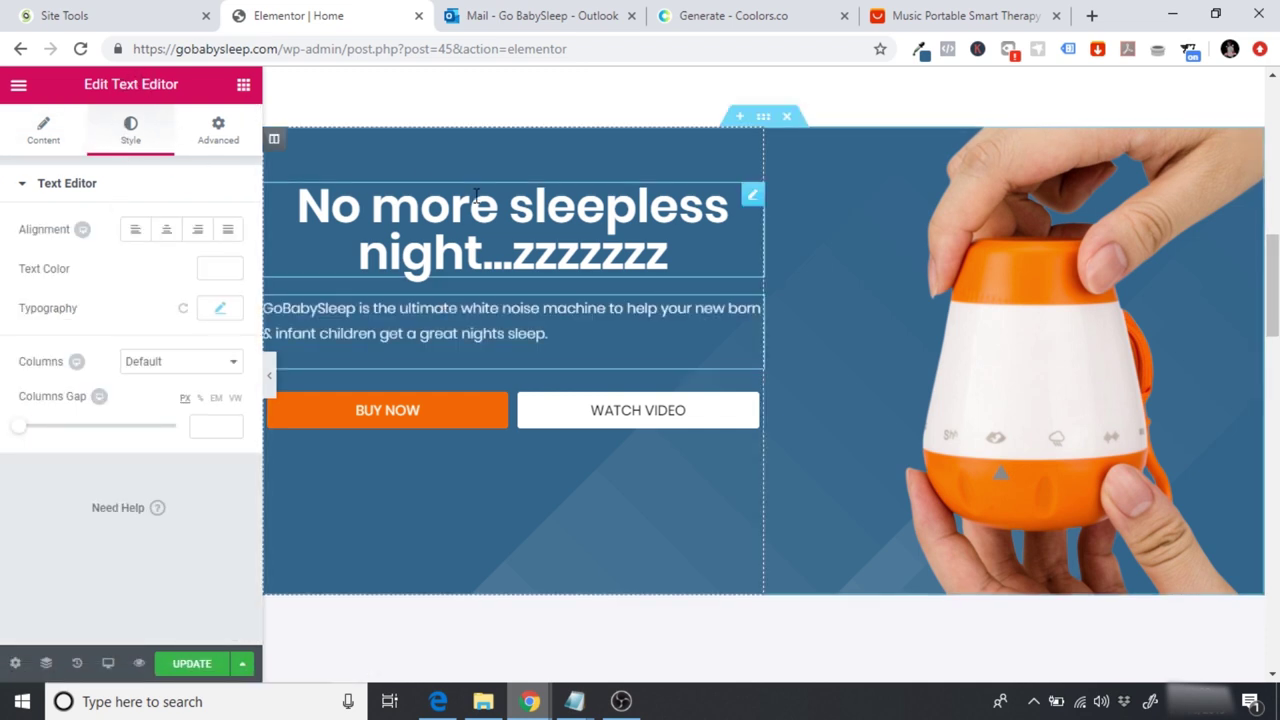
{"action": "left_click", "coordinate": [460, 225]}
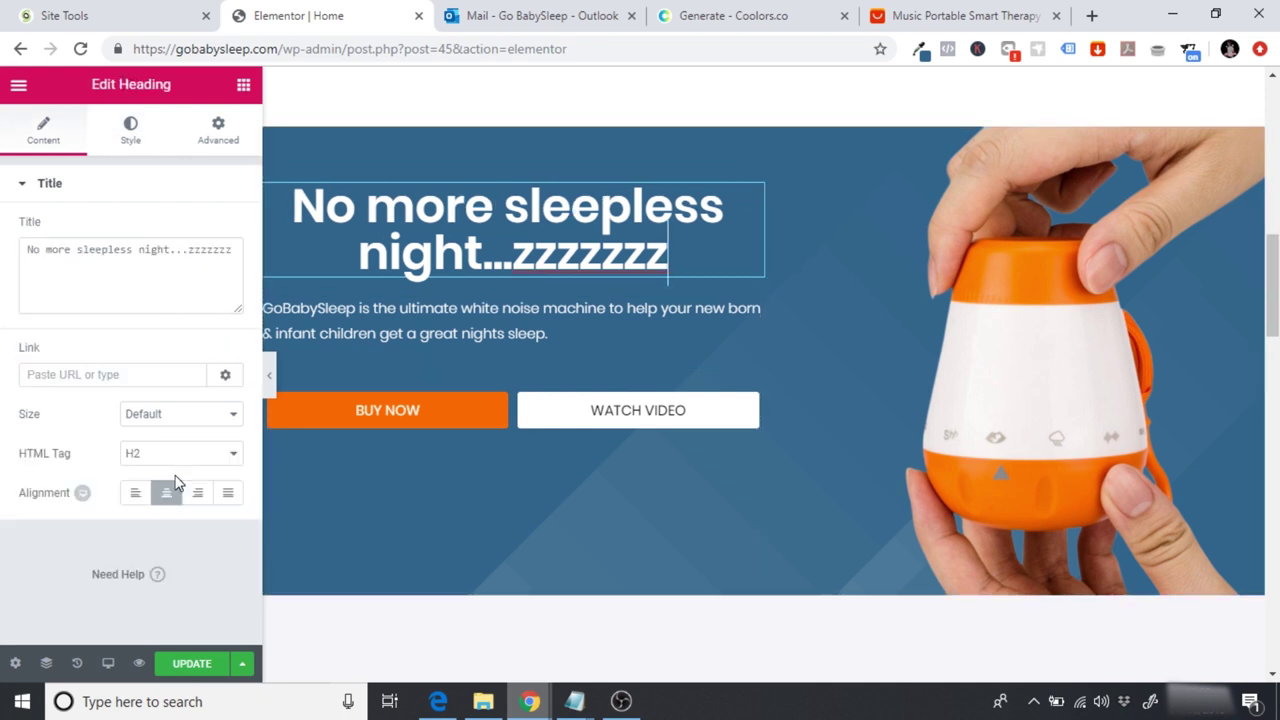
{"action": "left_click", "coordinate": [424, 314]}
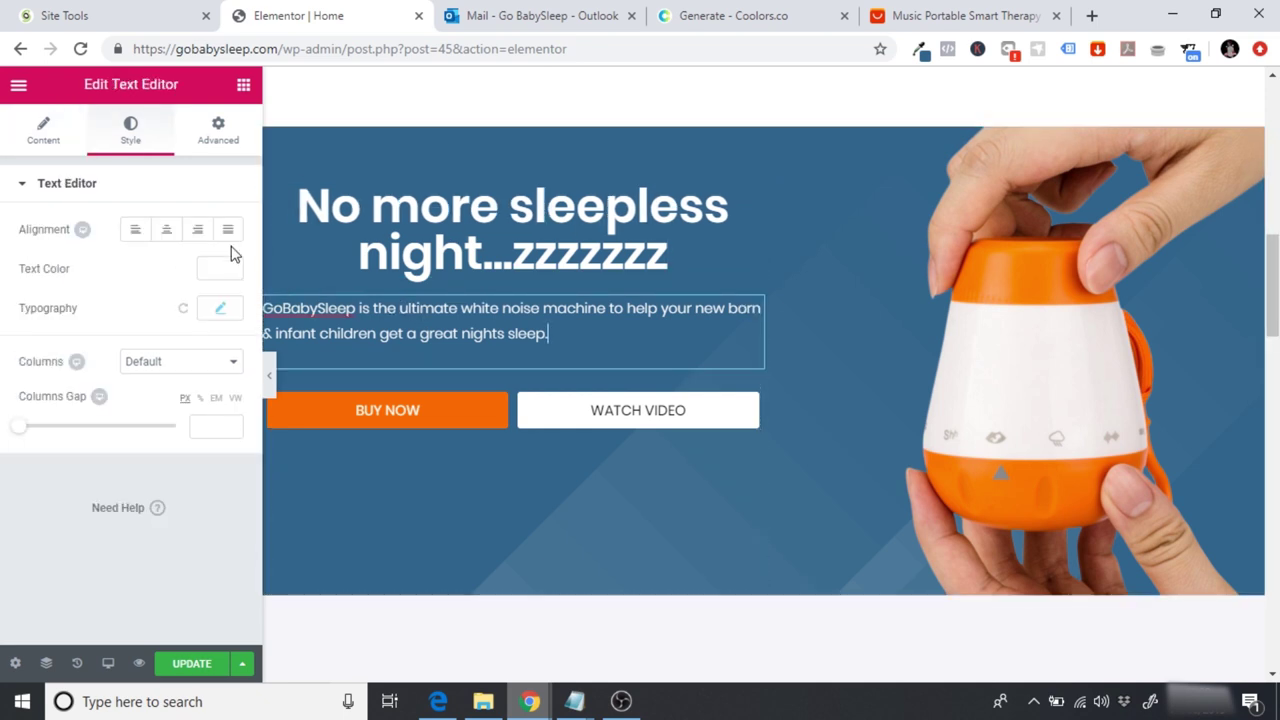
{"action": "left_click", "coordinate": [166, 229]}
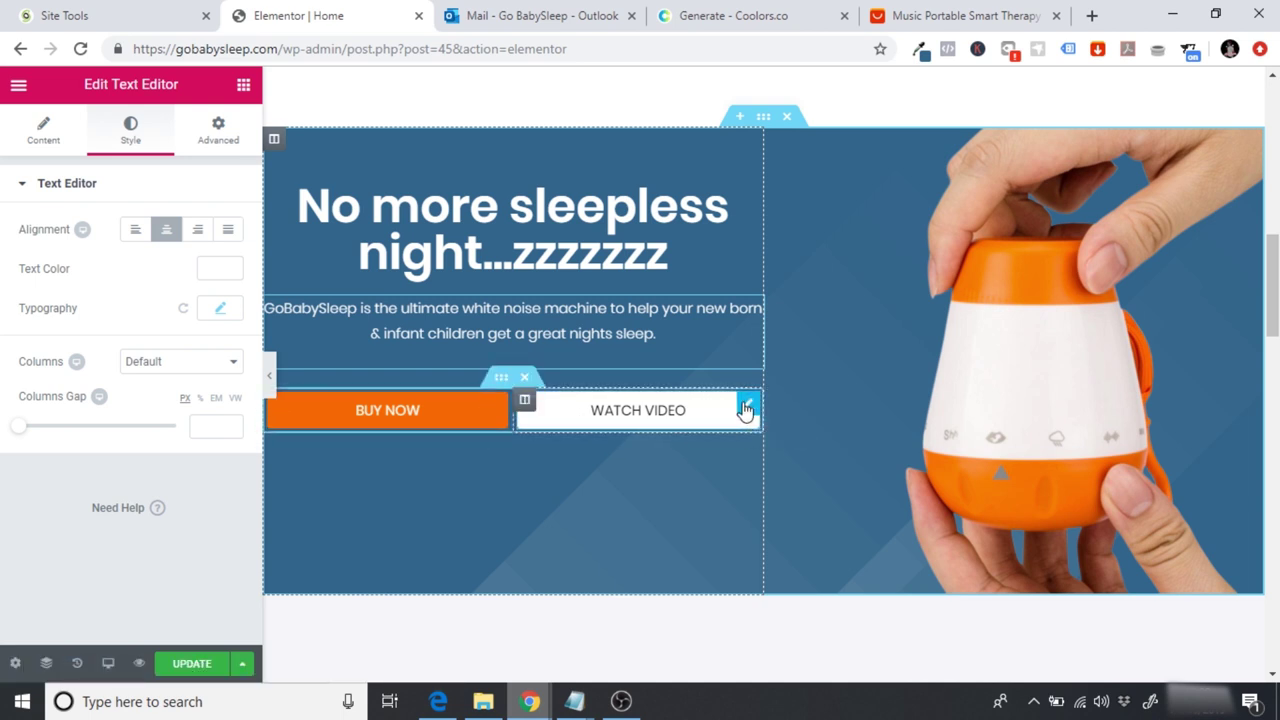
Step: Delete the WATCH VIDEO button and its now-empty column
{"action": "left_click", "coordinate": [745, 407]}
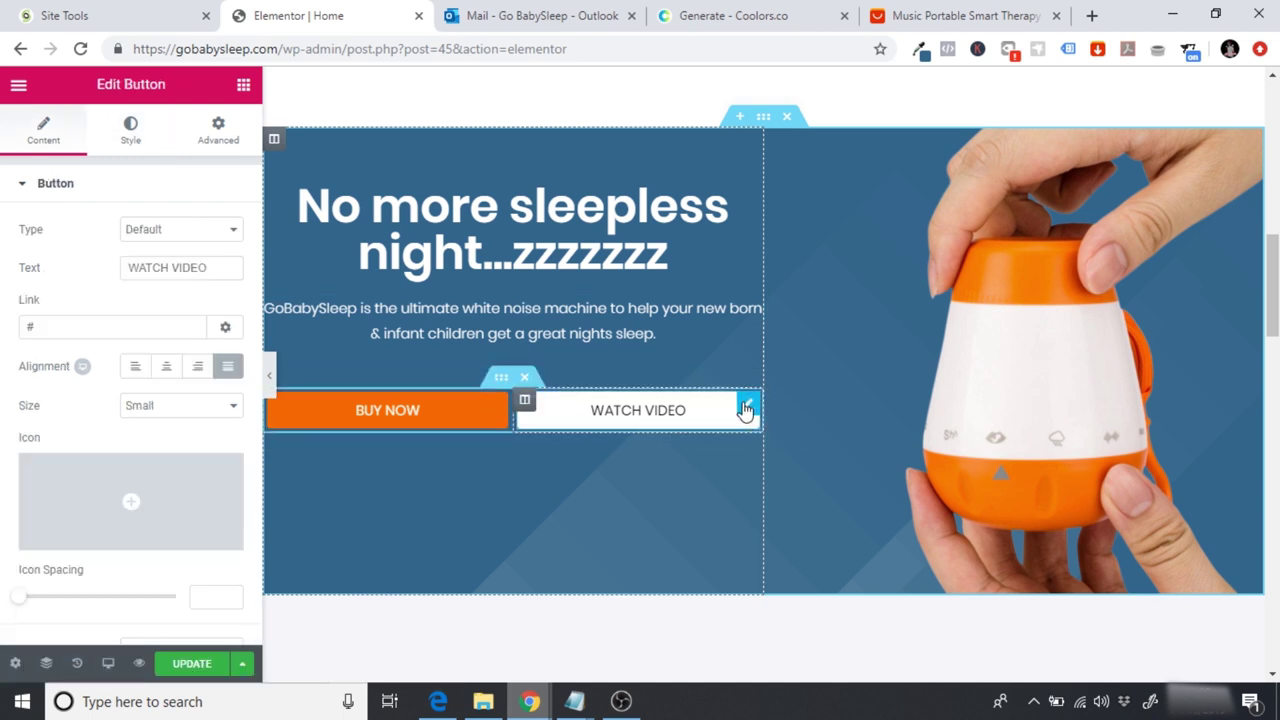
{"action": "right_click", "coordinate": [745, 409]}
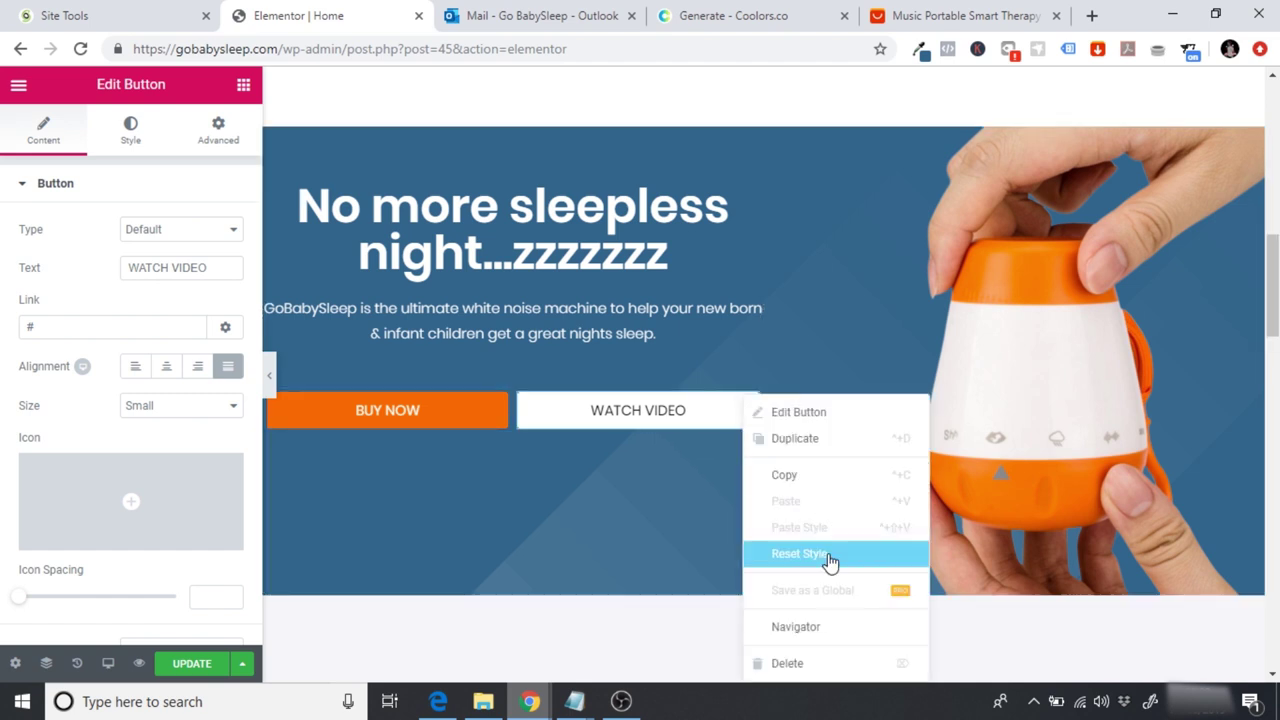
{"action": "key", "text": "Delete"}
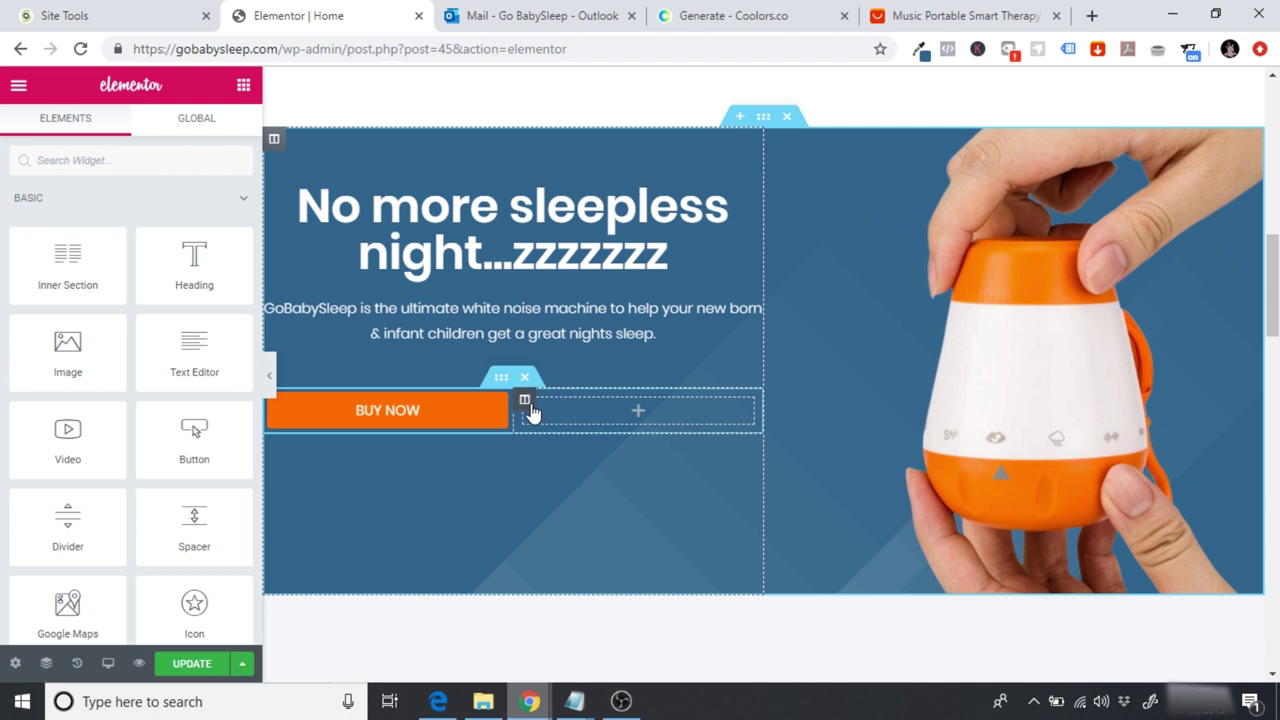
{"action": "right_click", "coordinate": [524, 400]}
{"action": "left_click", "coordinate": [598, 664]}
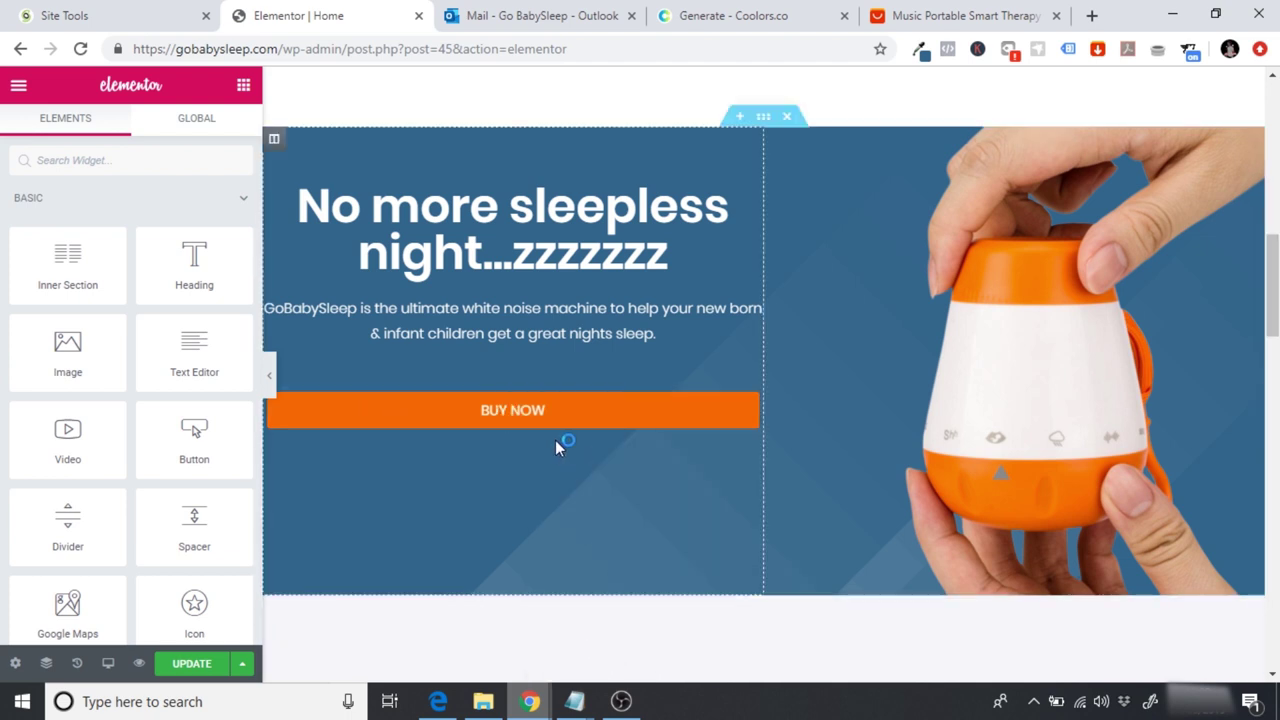
Step: Centre the BUY NOW button, make it Medium size, and preview the hero
{"action": "left_click", "coordinate": [600, 418]}
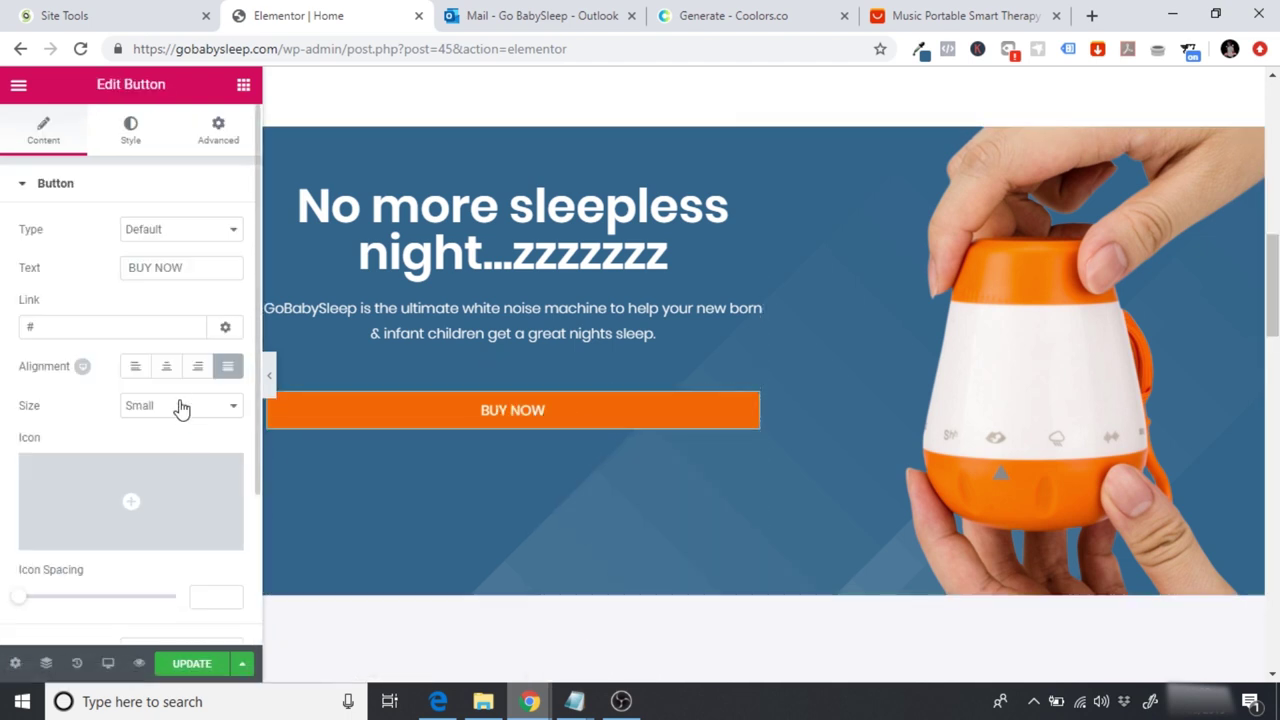
{"action": "left_click", "coordinate": [166, 368]}
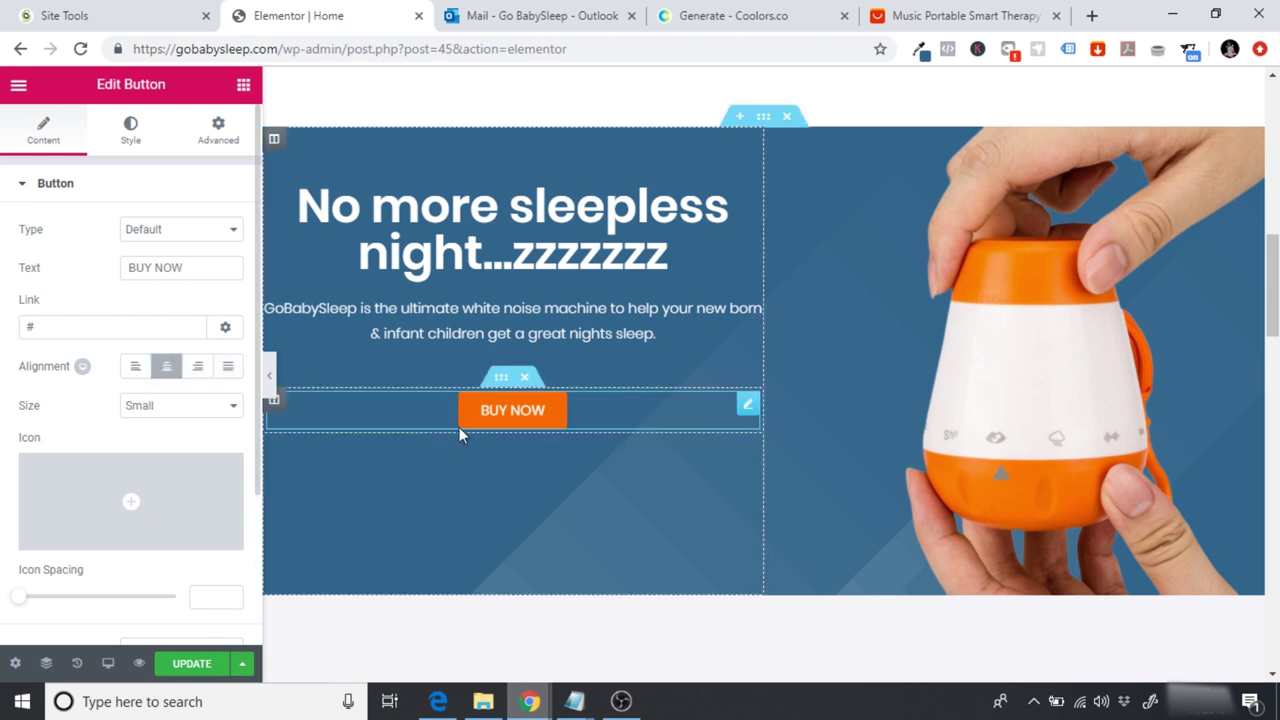
{"action": "left_click", "coordinate": [228, 366]}
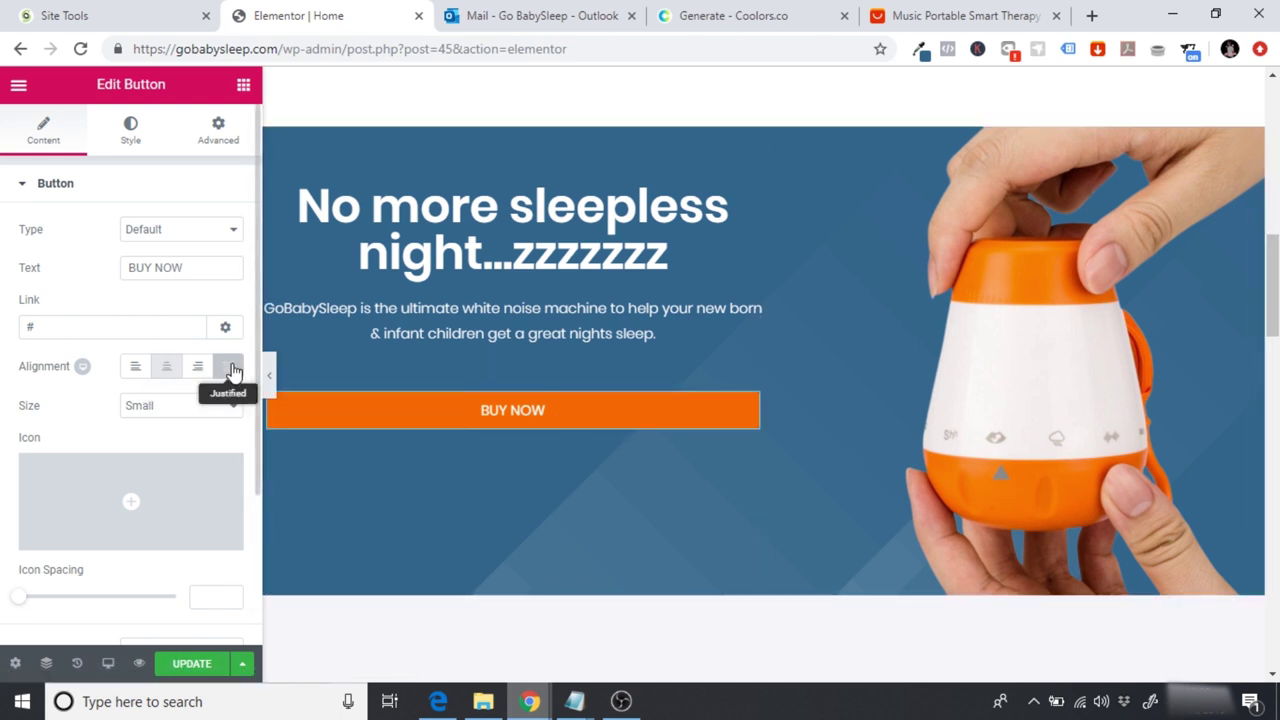
{"action": "left_click", "coordinate": [166, 367]}
{"action": "left_click", "coordinate": [179, 405]}
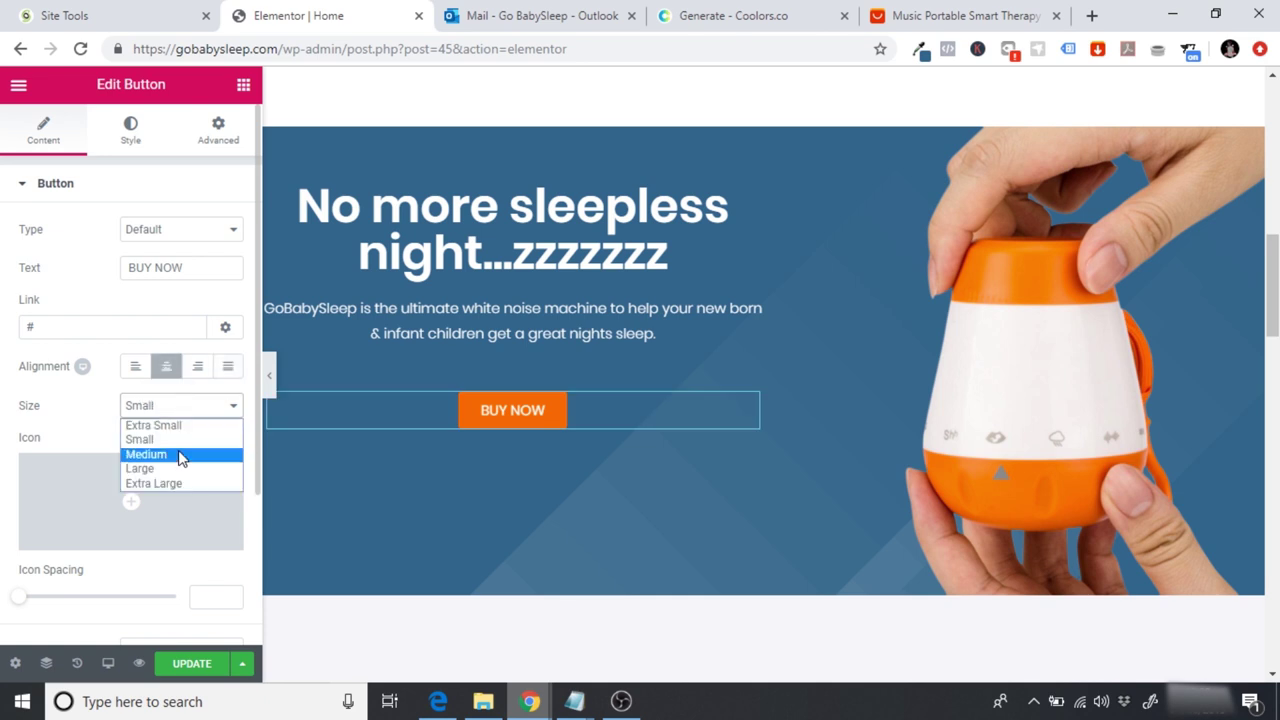
{"action": "left_click", "coordinate": [180, 454]}
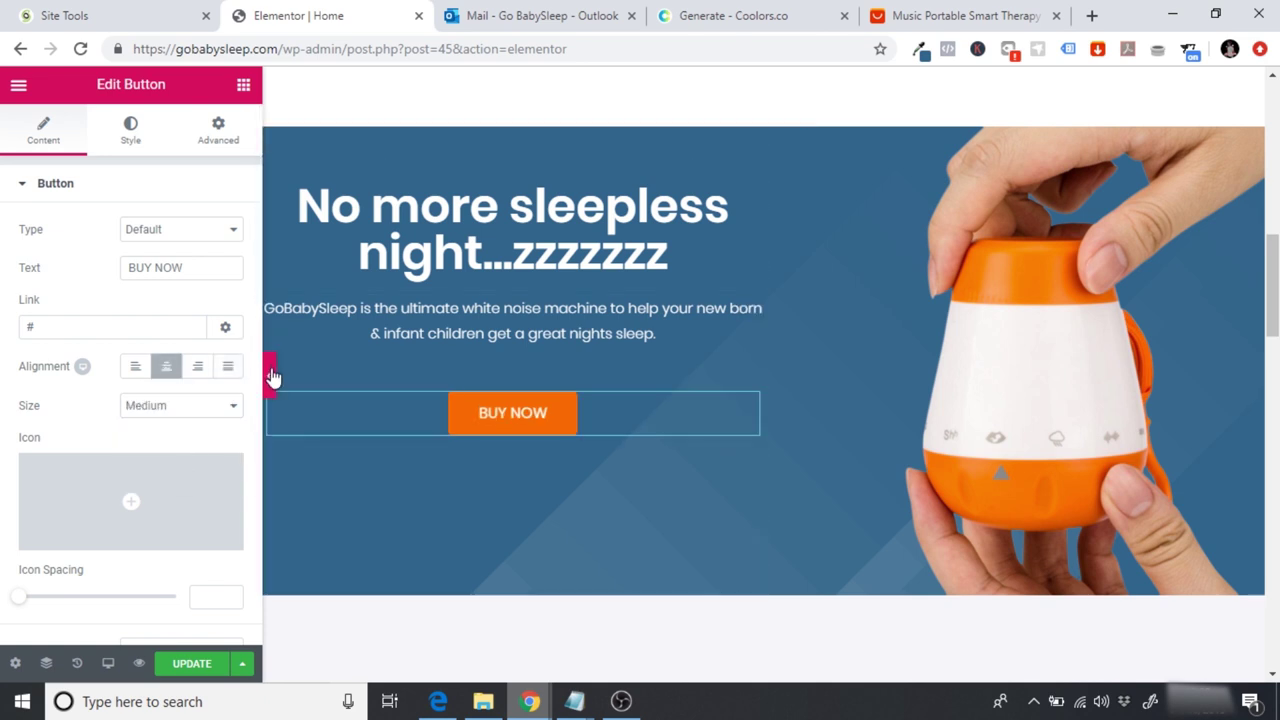
{"action": "left_click", "coordinate": [270, 372]}
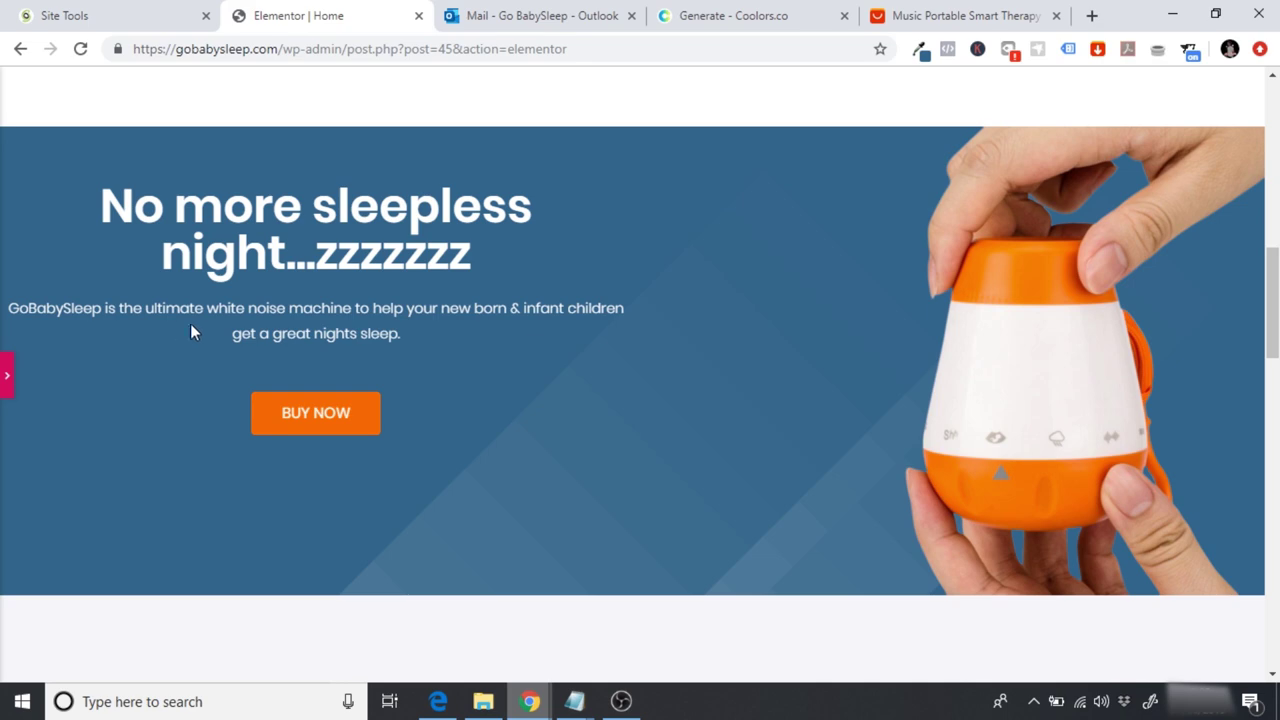
{"action": "left_click_drag", "start_coordinate": [1273, 293], "coordinate": [1273, 294]}
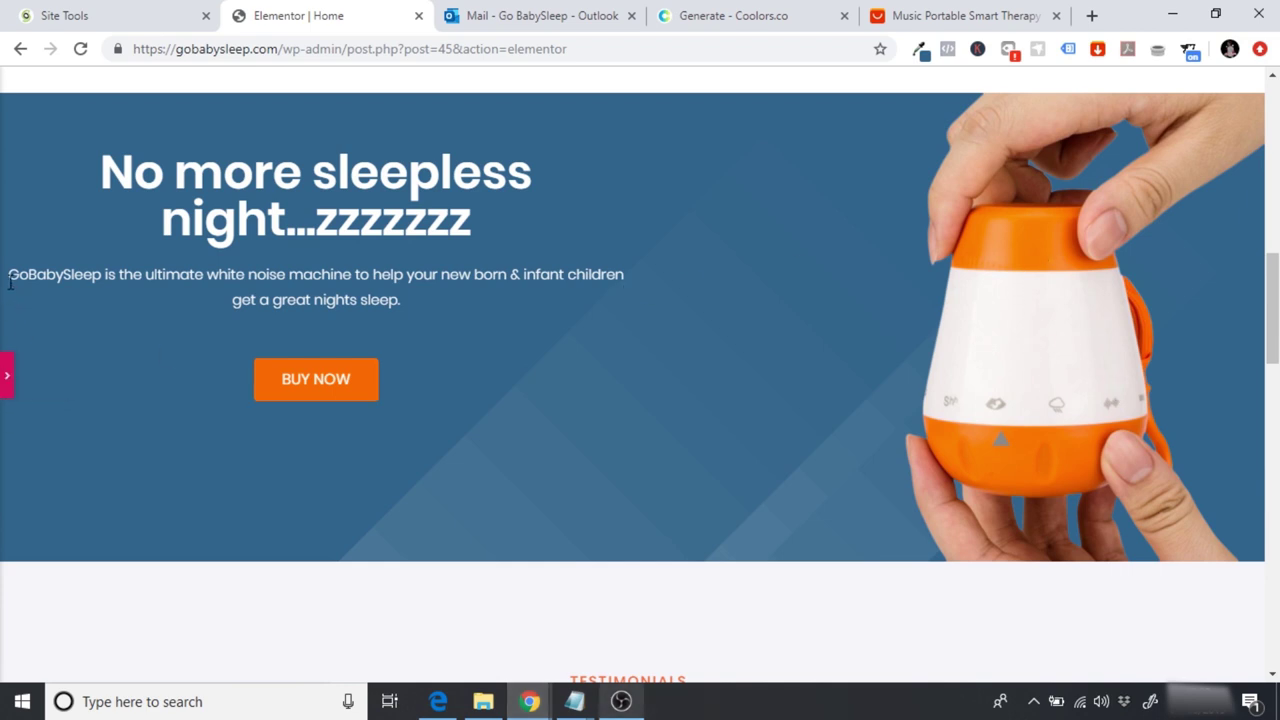
{"action": "left_click_drag", "start_coordinate": [14, 278], "coordinate": [556, 270]}
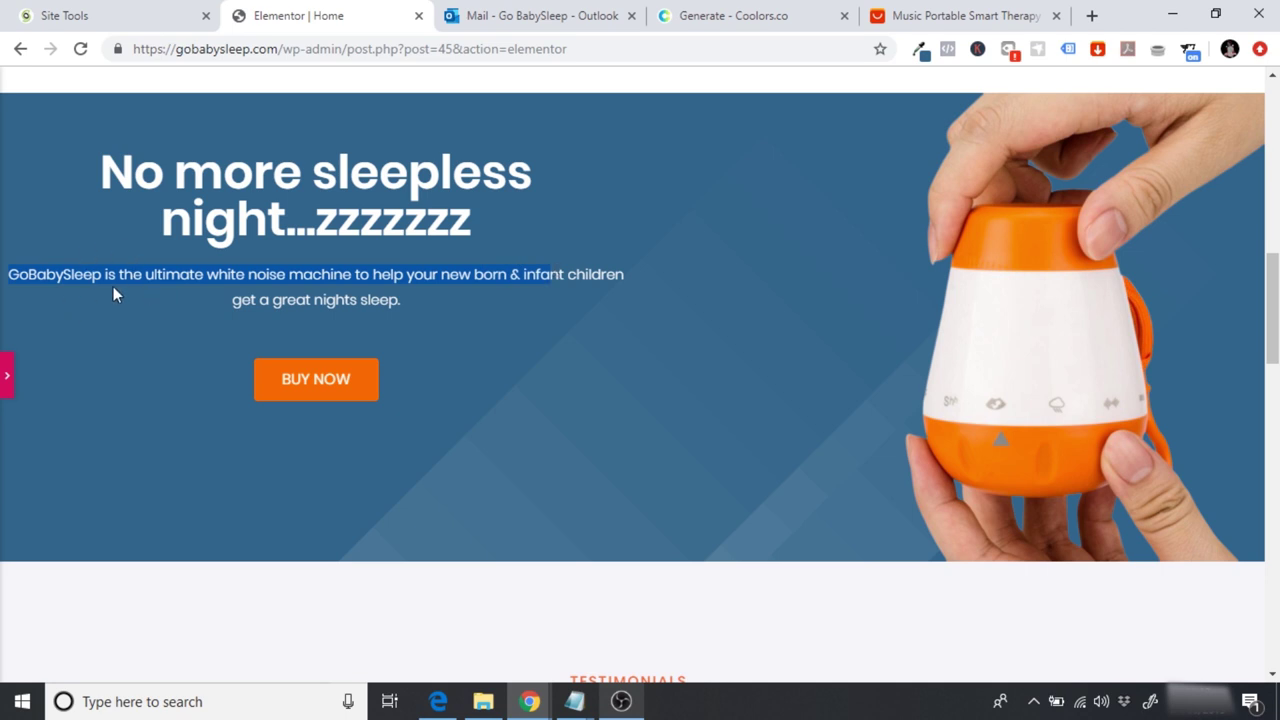
{"action": "left_click", "coordinate": [5, 378]}
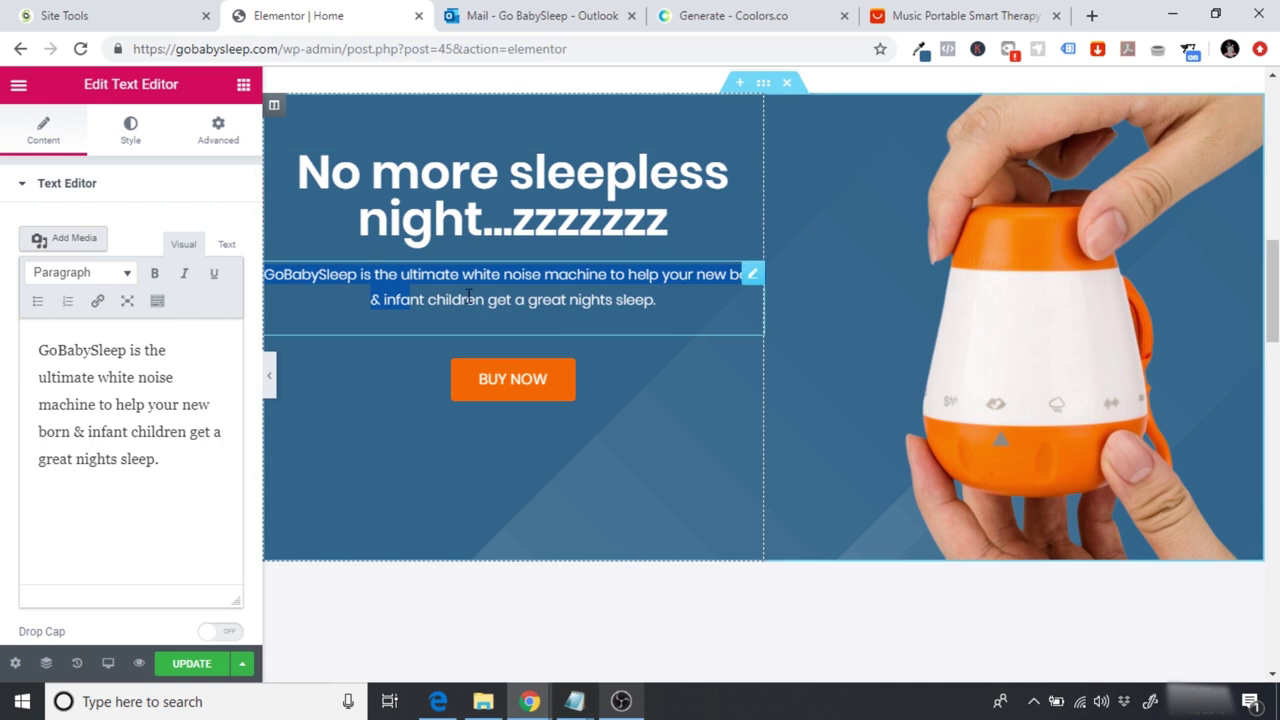
Step: Try 20 and 40 px top padding on the hero paragraph, then reset padding to 0
{"action": "left_click", "coordinate": [458, 292]}
{"action": "left_click", "coordinate": [214, 135]}
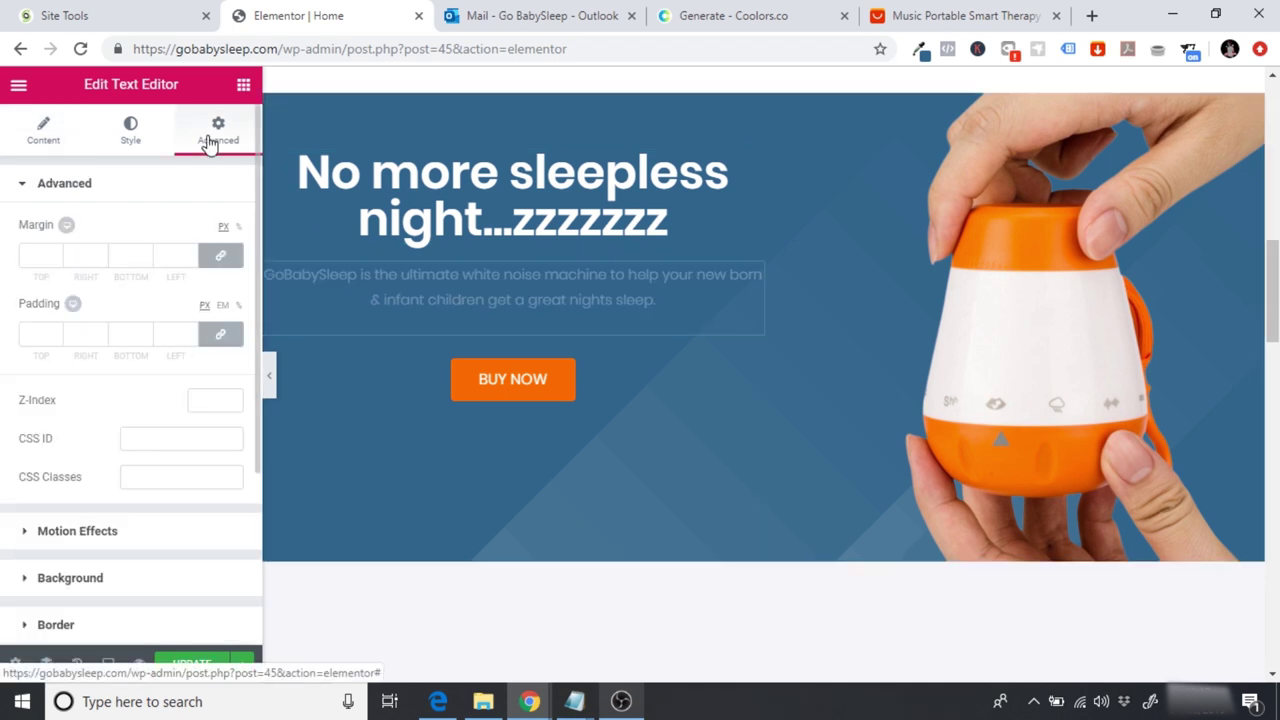
{"action": "left_click", "coordinate": [36, 340]}
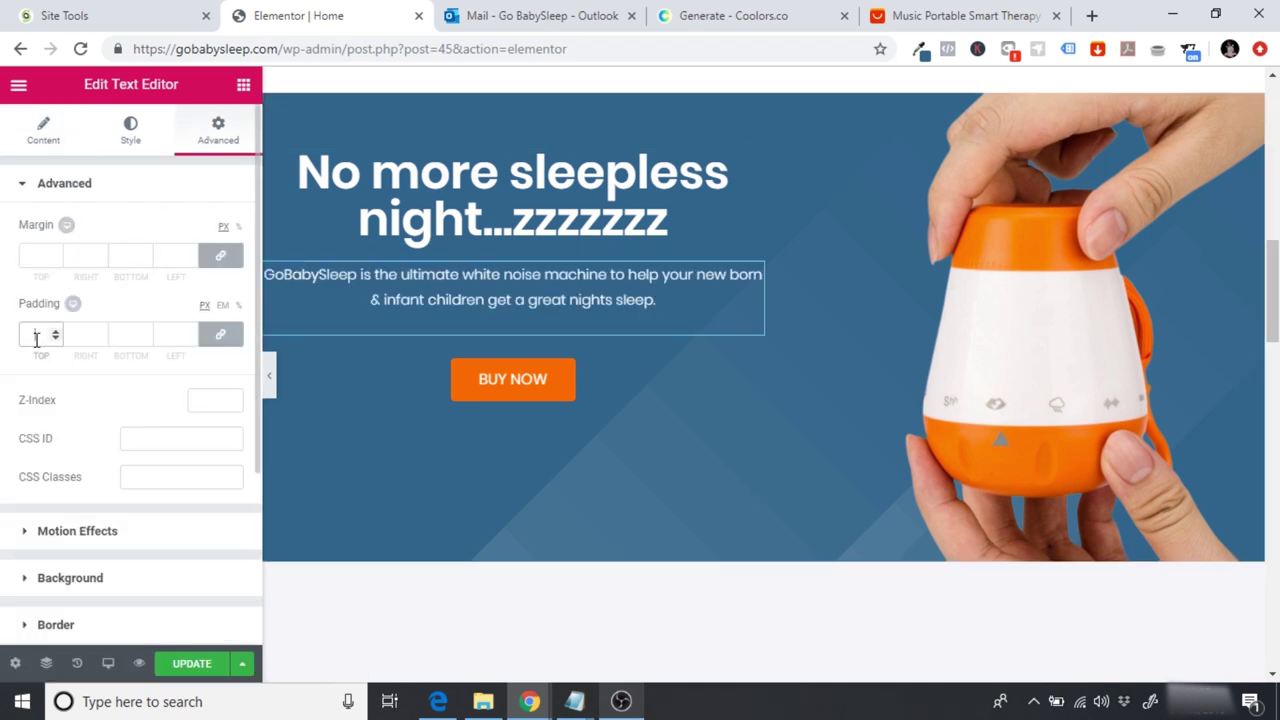
{"action": "type", "text": "20"}
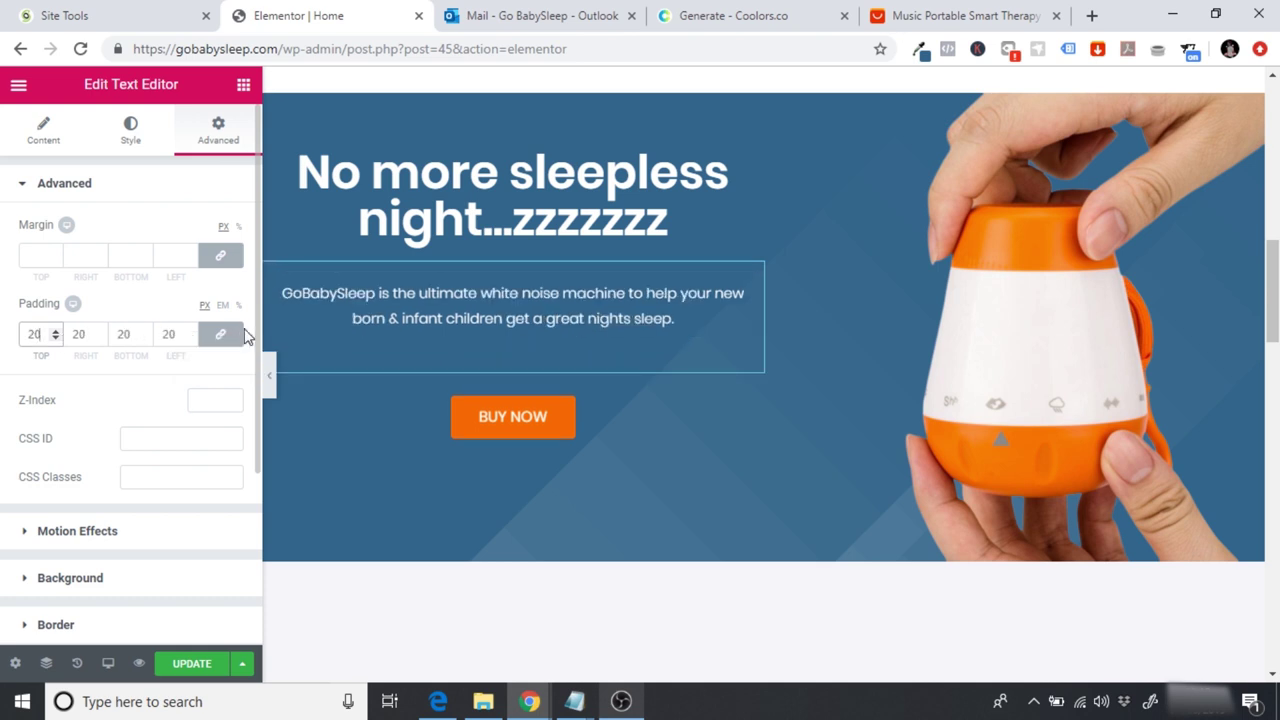
{"action": "left_click", "coordinate": [270, 375]}
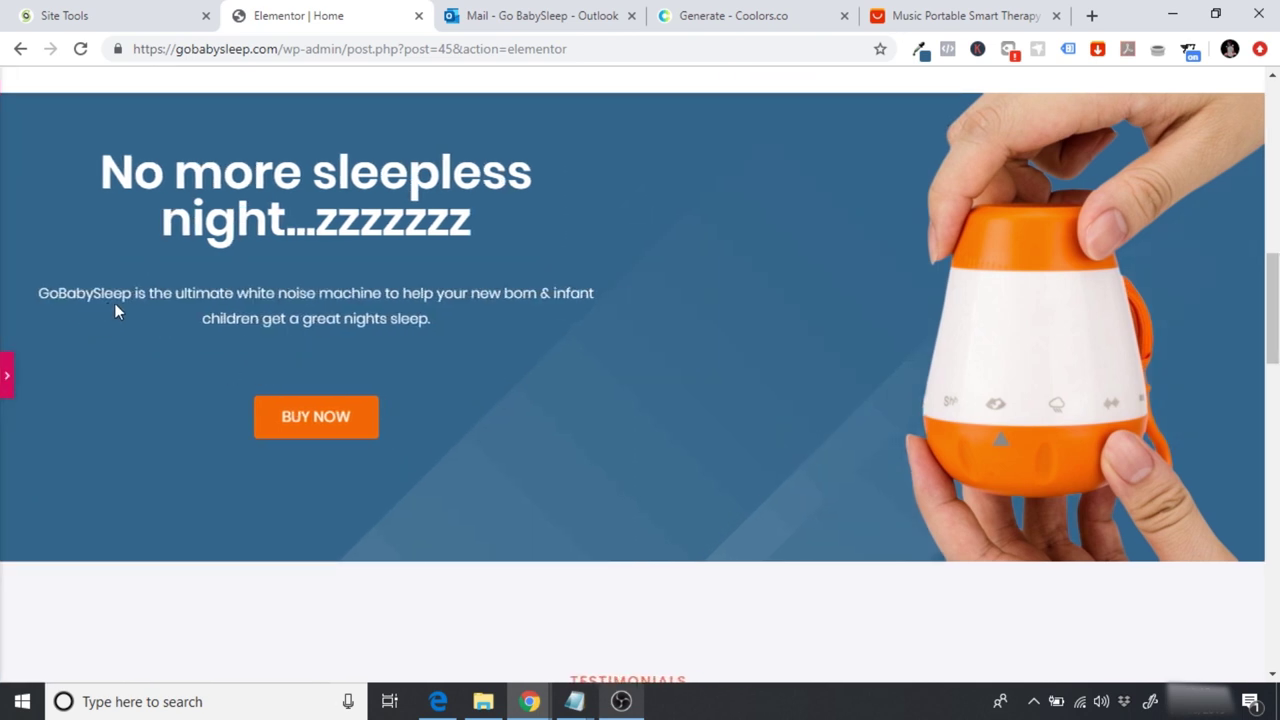
{"action": "left_click", "coordinate": [7, 375]}
{"action": "left_click", "coordinate": [38, 336]}
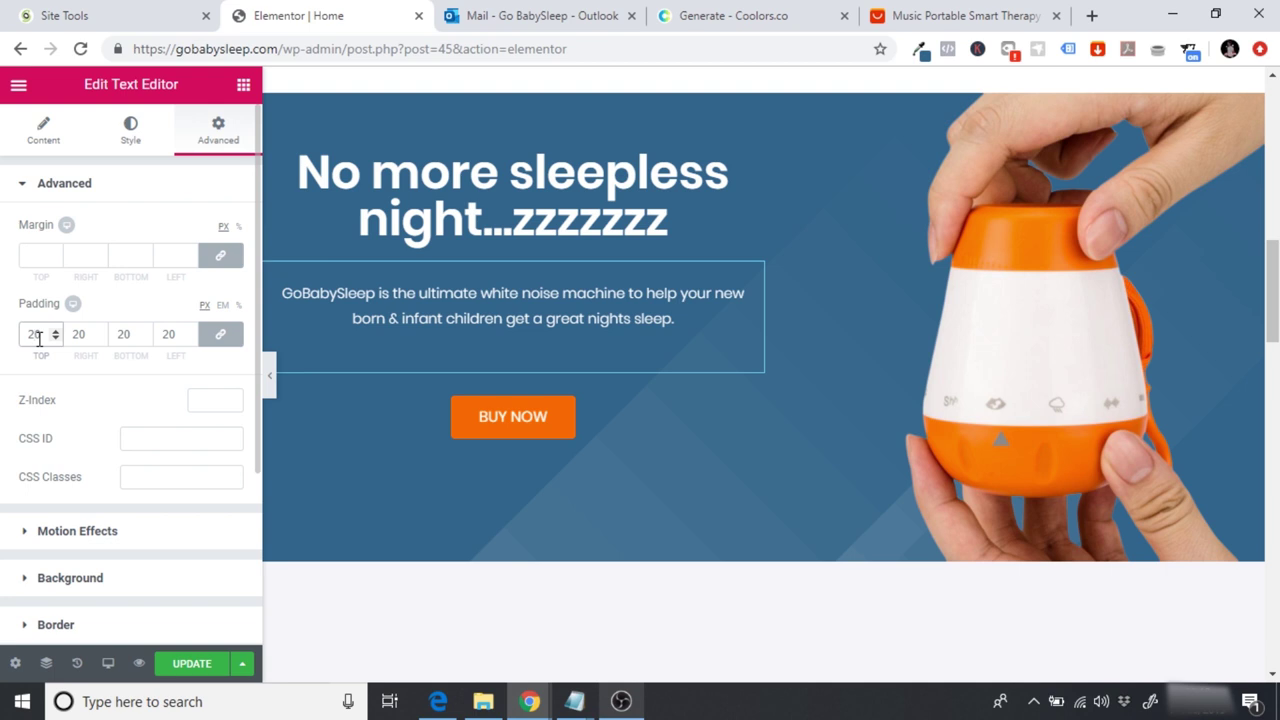
{"action": "type", "text": "40"}
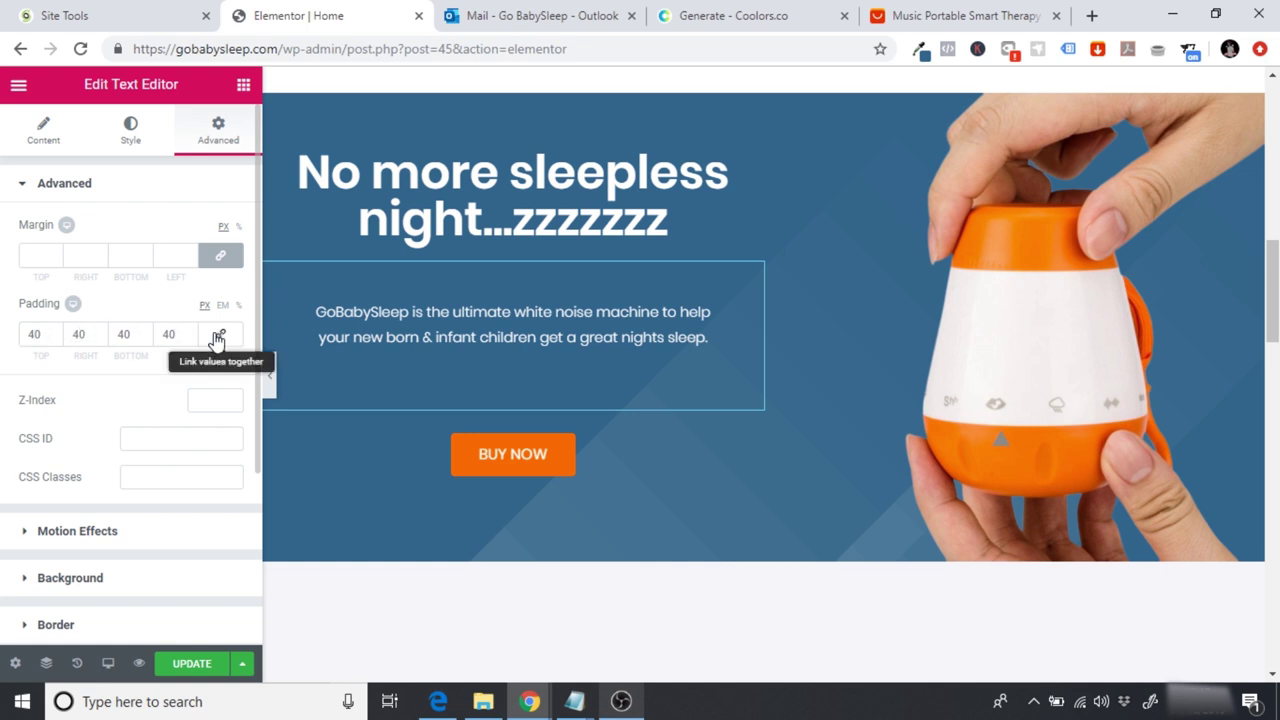
{"action": "left_click", "coordinate": [39, 336]}
{"action": "key", "text": "BackSpace"}
{"action": "key", "text": "BackSpace"}
{"action": "type", "text": "0"}
Step: Unlink the padding sides and set left and right padding to 40 px
{"action": "left_click", "coordinate": [220, 334]}
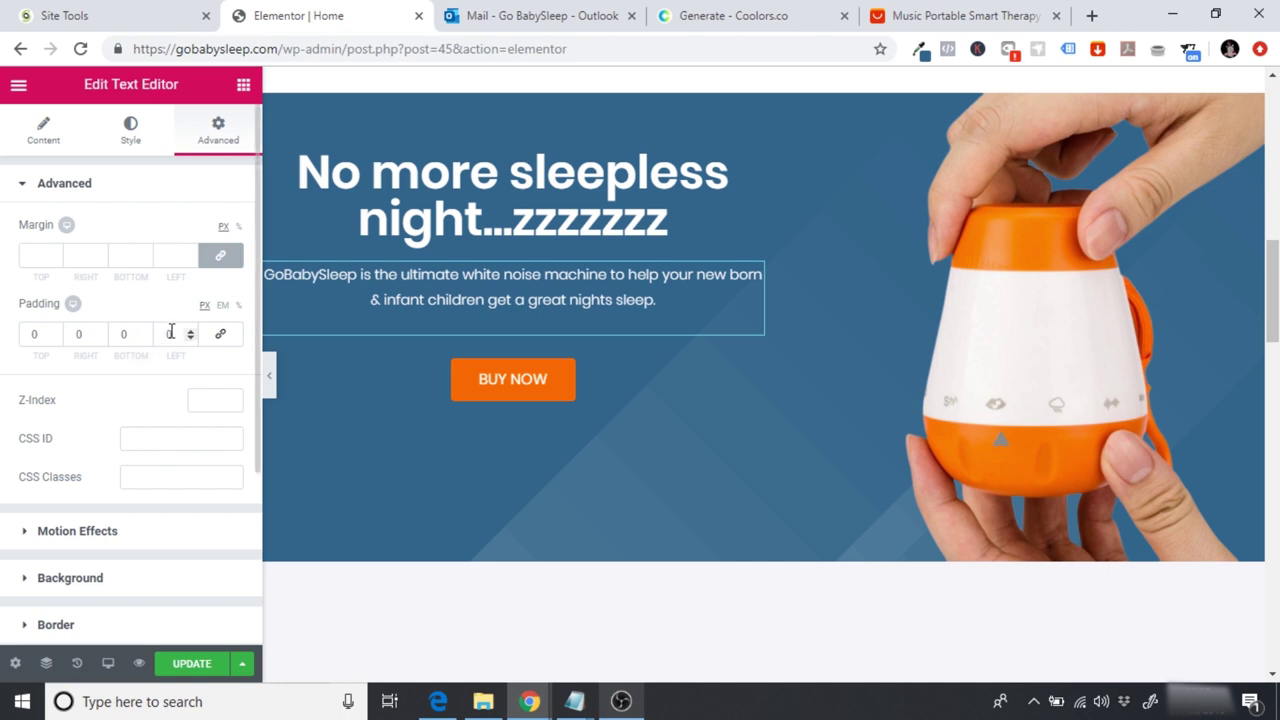
{"action": "left_click", "coordinate": [174, 333]}
{"action": "type", "text": "40"}
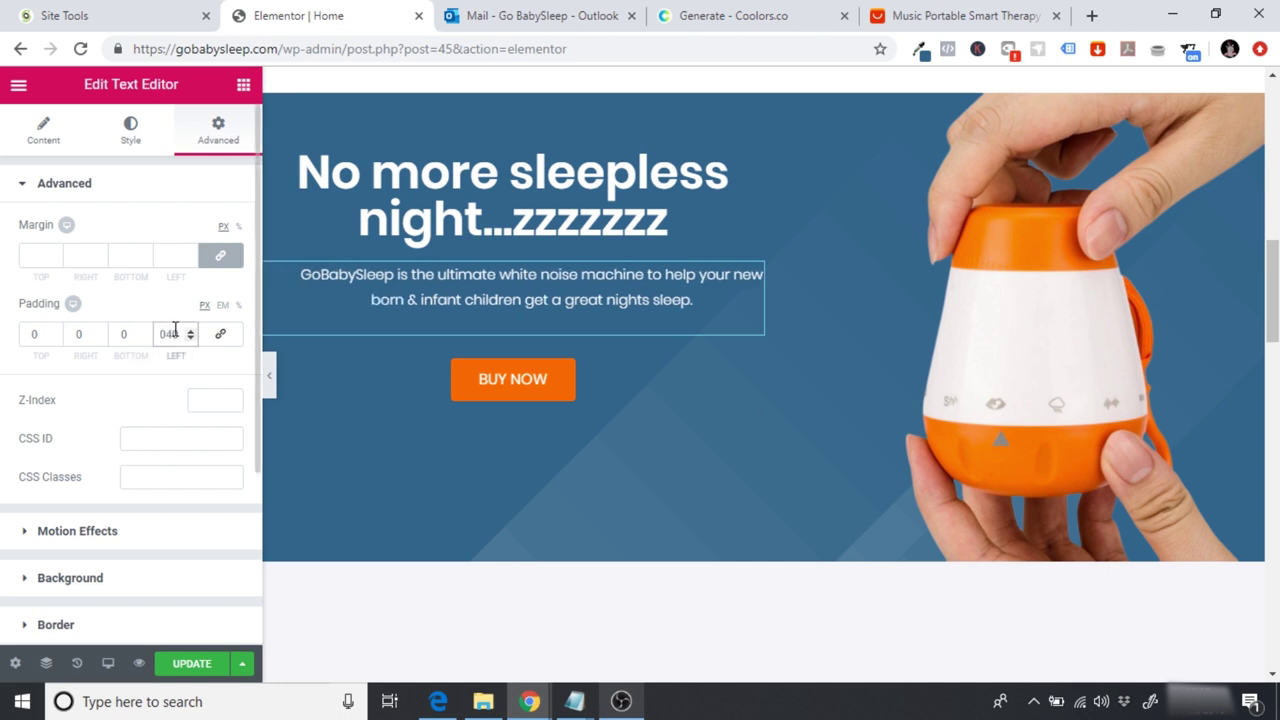
{"action": "left_click", "coordinate": [90, 336]}
{"action": "type", "text": "40"}
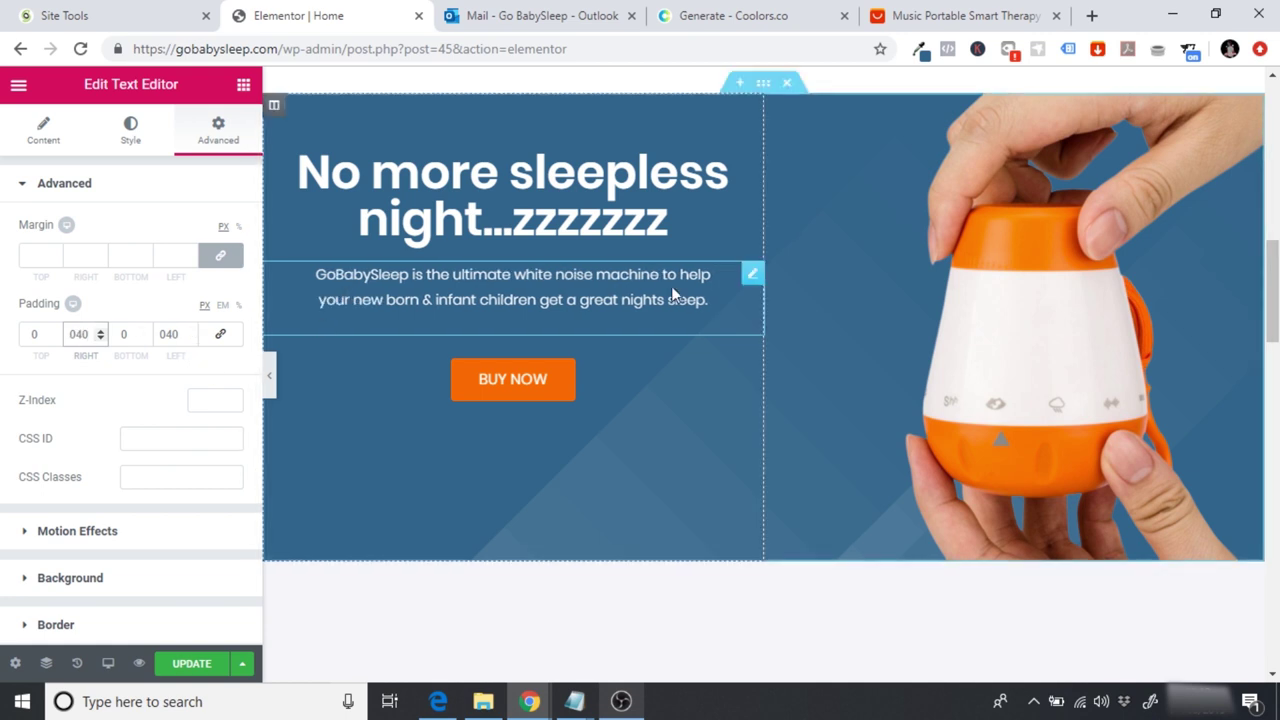
Step: Raise the paragraph's left and right padding to 60 px and preview it
{"action": "left_click", "coordinate": [268, 370]}
{"action": "left_click", "coordinate": [7, 377]}
{"action": "left_click", "coordinate": [82, 334]}
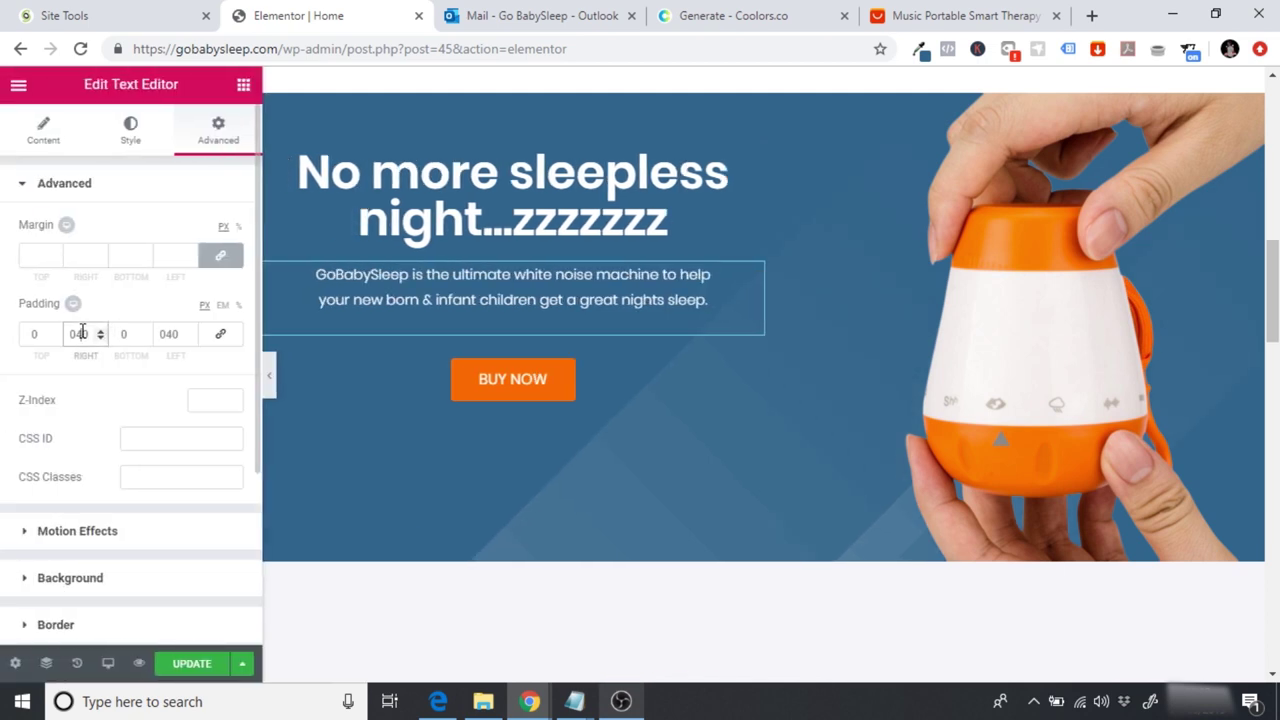
{"action": "key", "text": "BackSpace"}
{"action": "type", "text": "6"}
{"action": "left_click", "coordinate": [172, 335]}
{"action": "key", "text": "BackSpace"}
{"action": "type", "text": "6"}
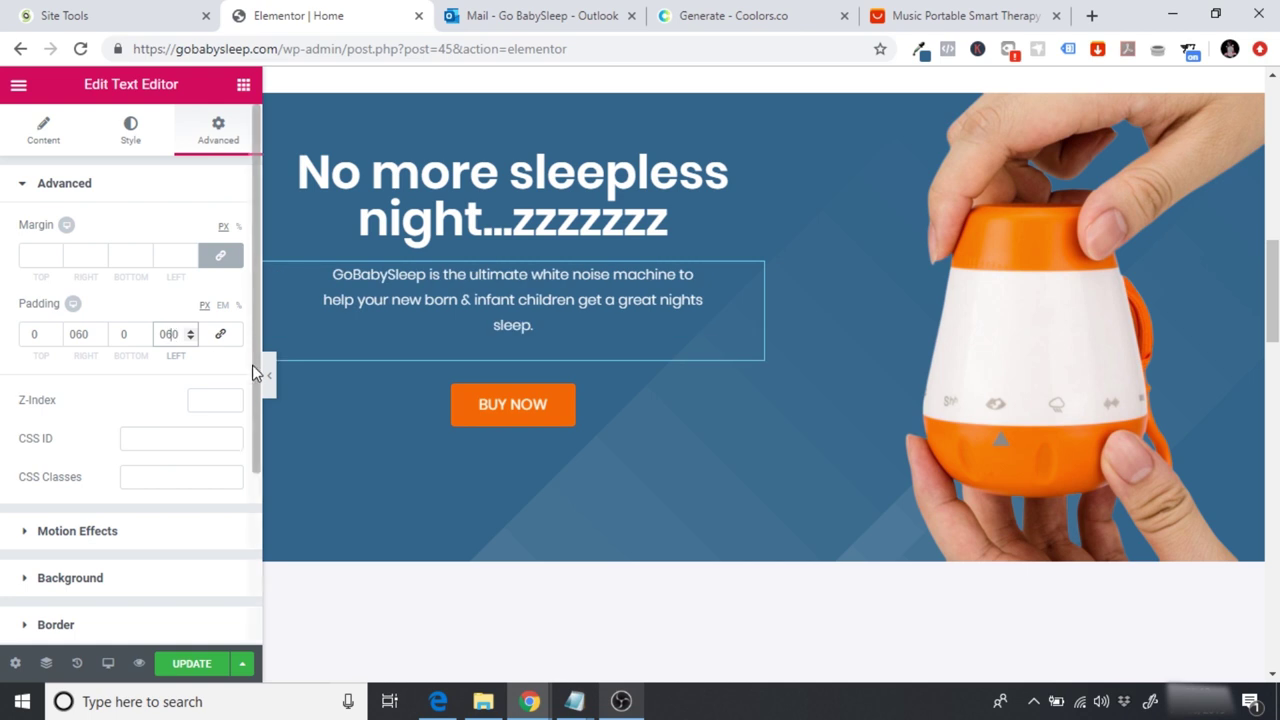
{"action": "left_click", "coordinate": [269, 377]}
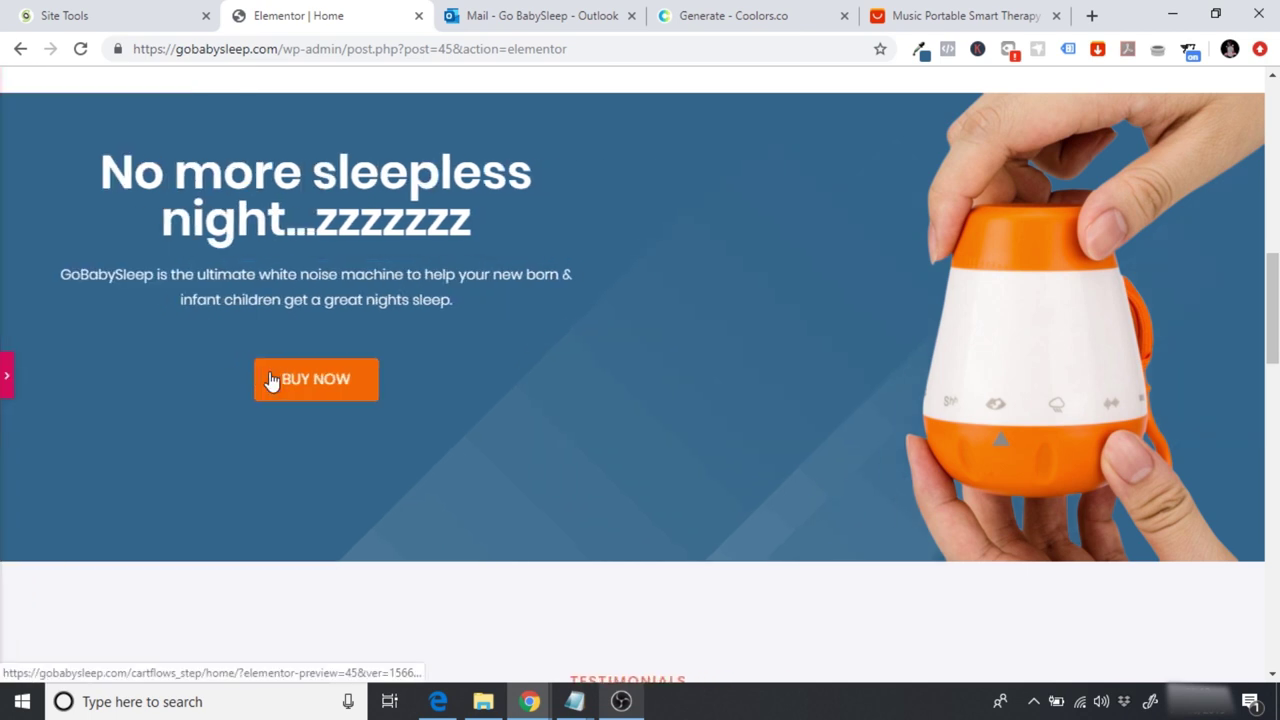
Step: Replace the second section's heading with 'Natural remedies combined with sciene', checking the AliExpress description
{"action": "left_click_drag", "start_coordinate": [1273, 265], "coordinate": [1272, 251]}
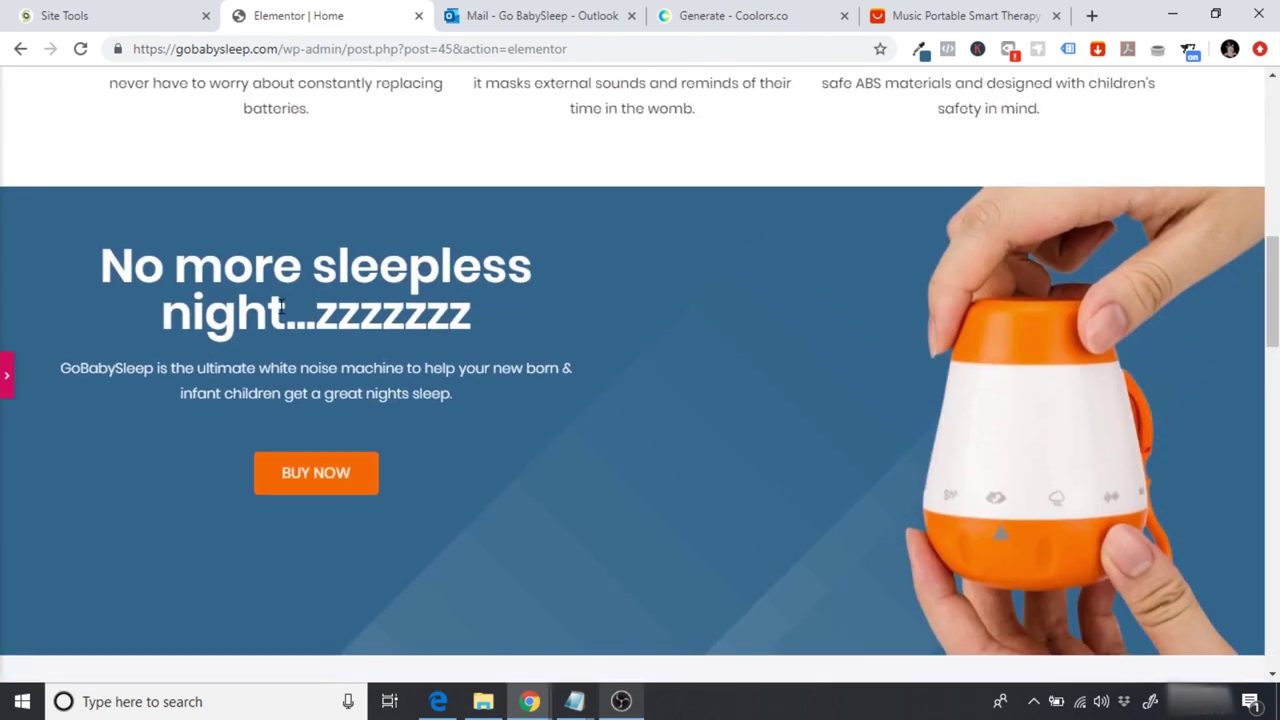
{"action": "left_click", "coordinate": [5, 378]}
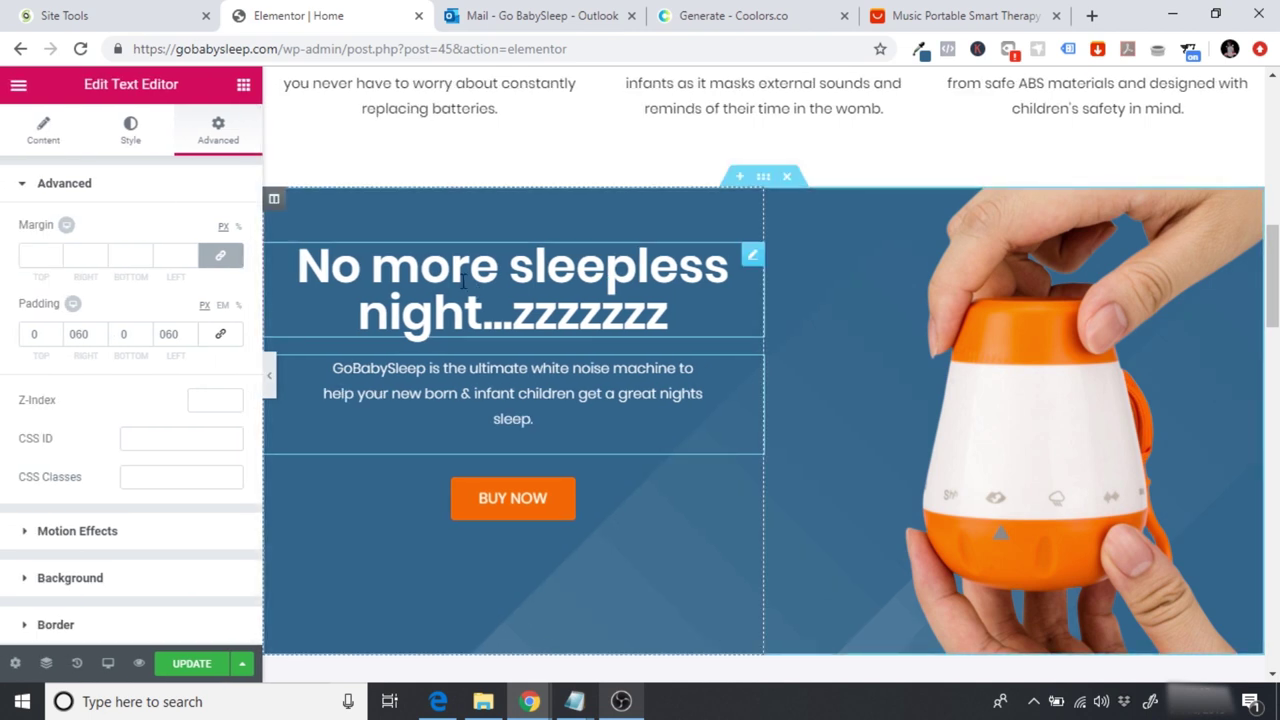
{"action": "left_click", "coordinate": [463, 283]}
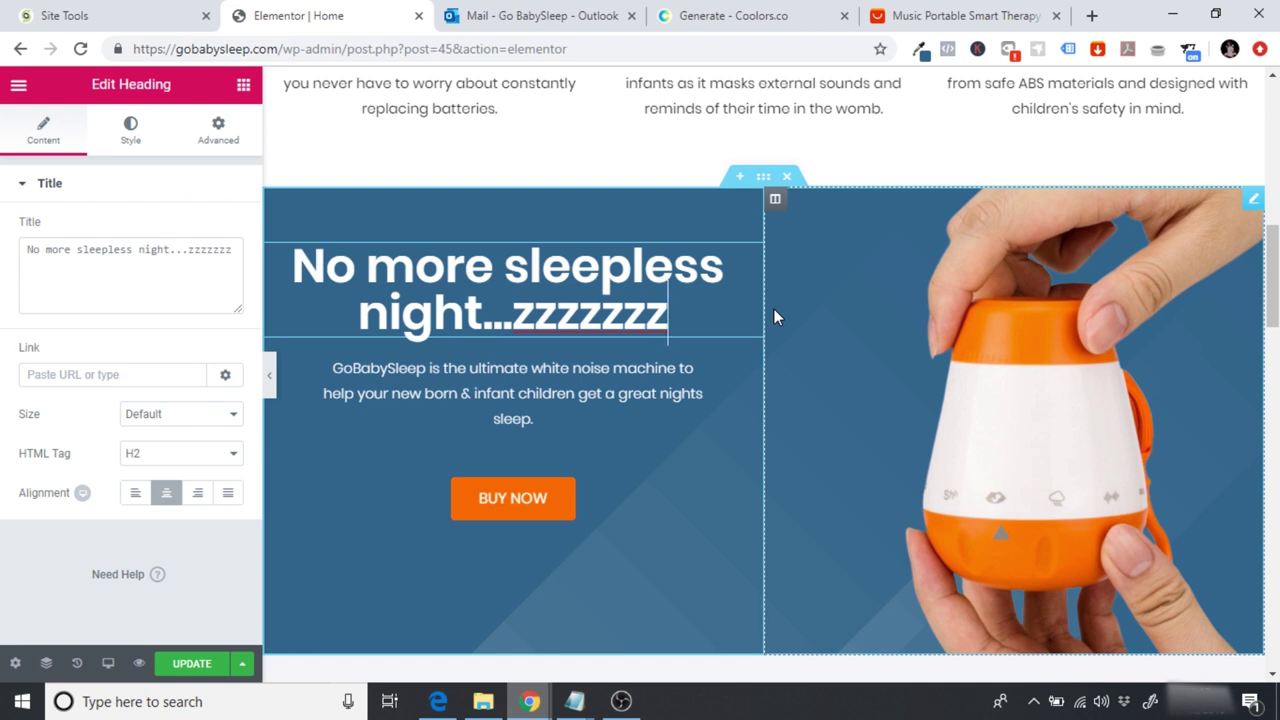
{"action": "scroll", "coordinate": [703, 278], "scroll_direction": "up", "scroll_amount": 3}
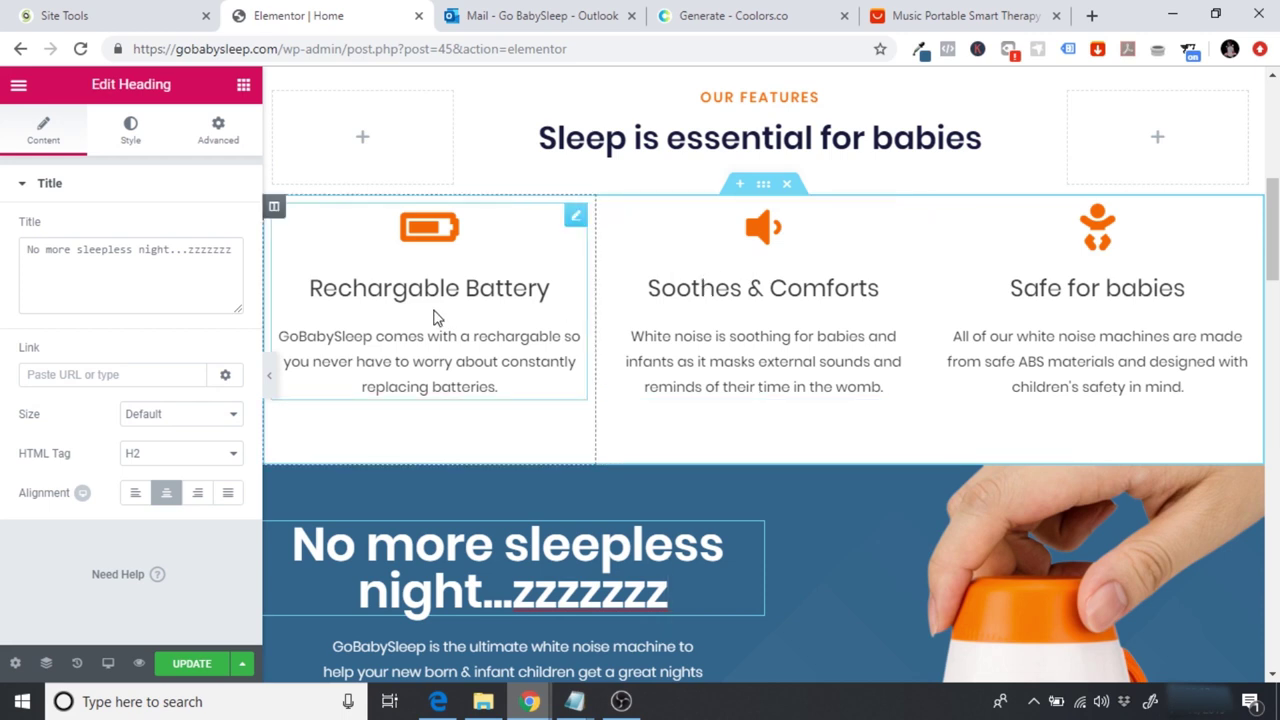
{"action": "left_click_drag", "start_coordinate": [1273, 235], "coordinate": [1275, 285]}
{"action": "left_click_drag", "start_coordinate": [668, 285], "coordinate": [292, 235]}
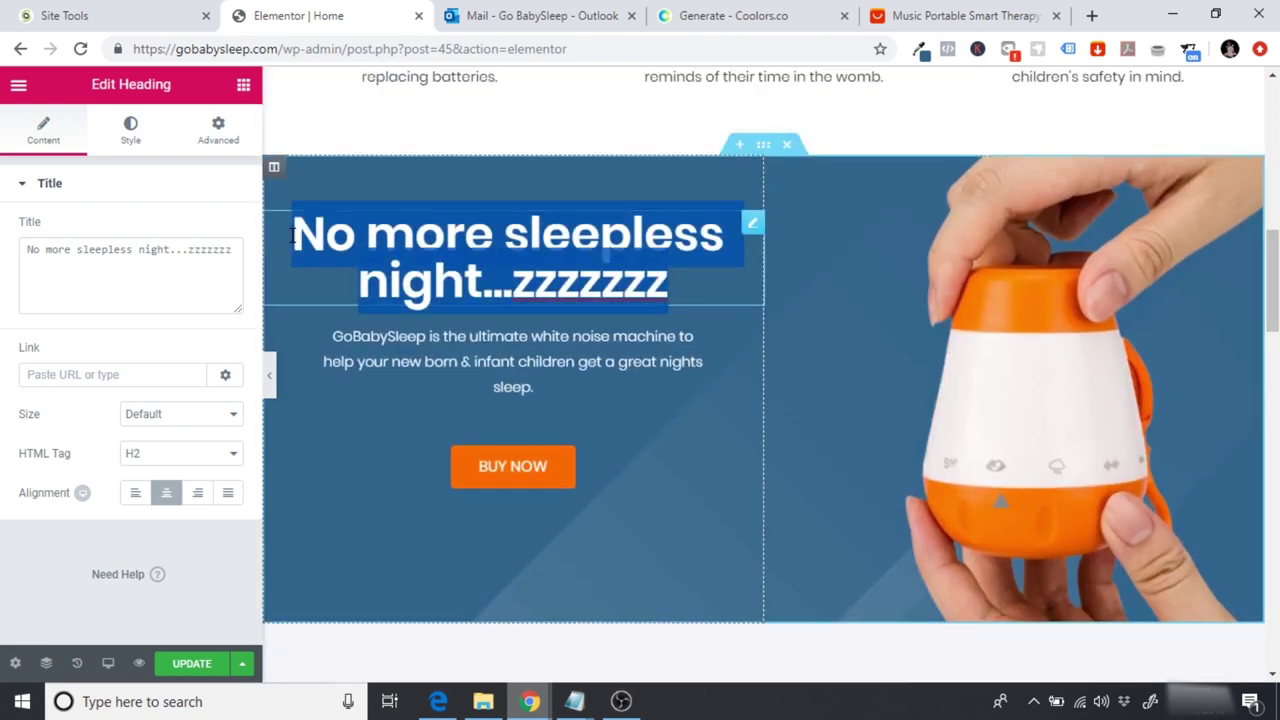
{"action": "type", "text": "Natural reme"}
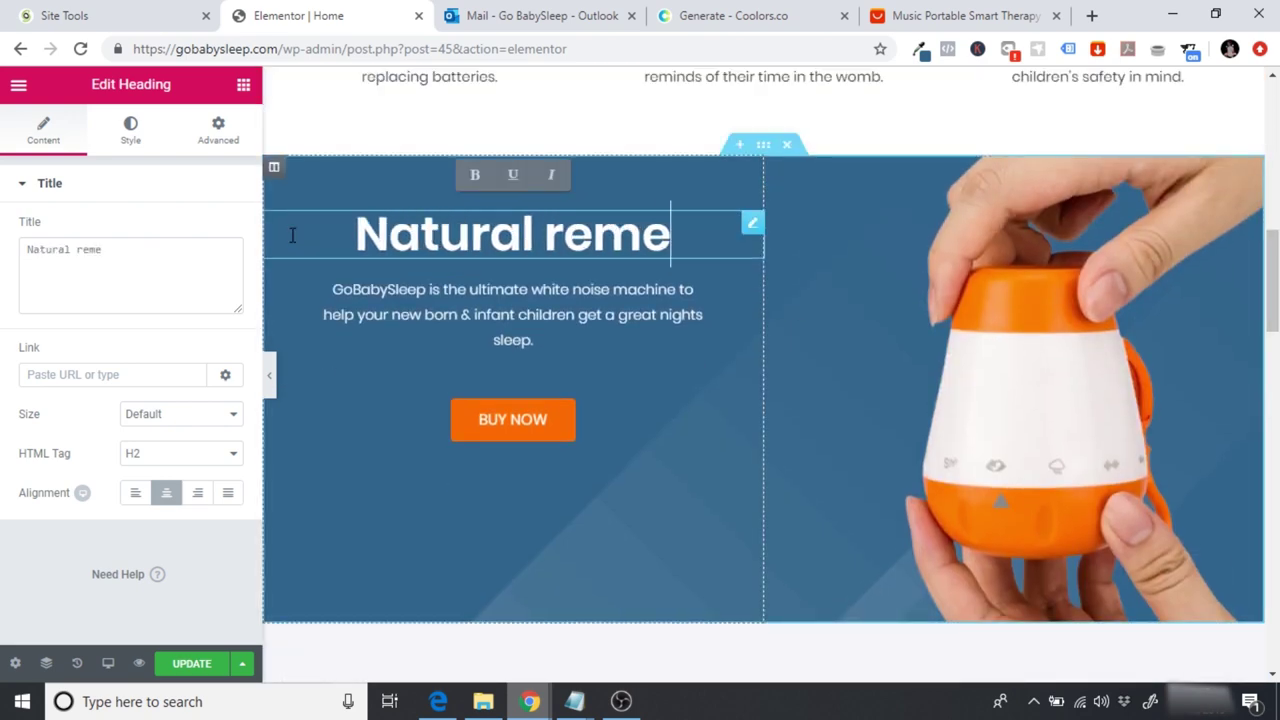
{"action": "type", "text": "dies combined wit"}
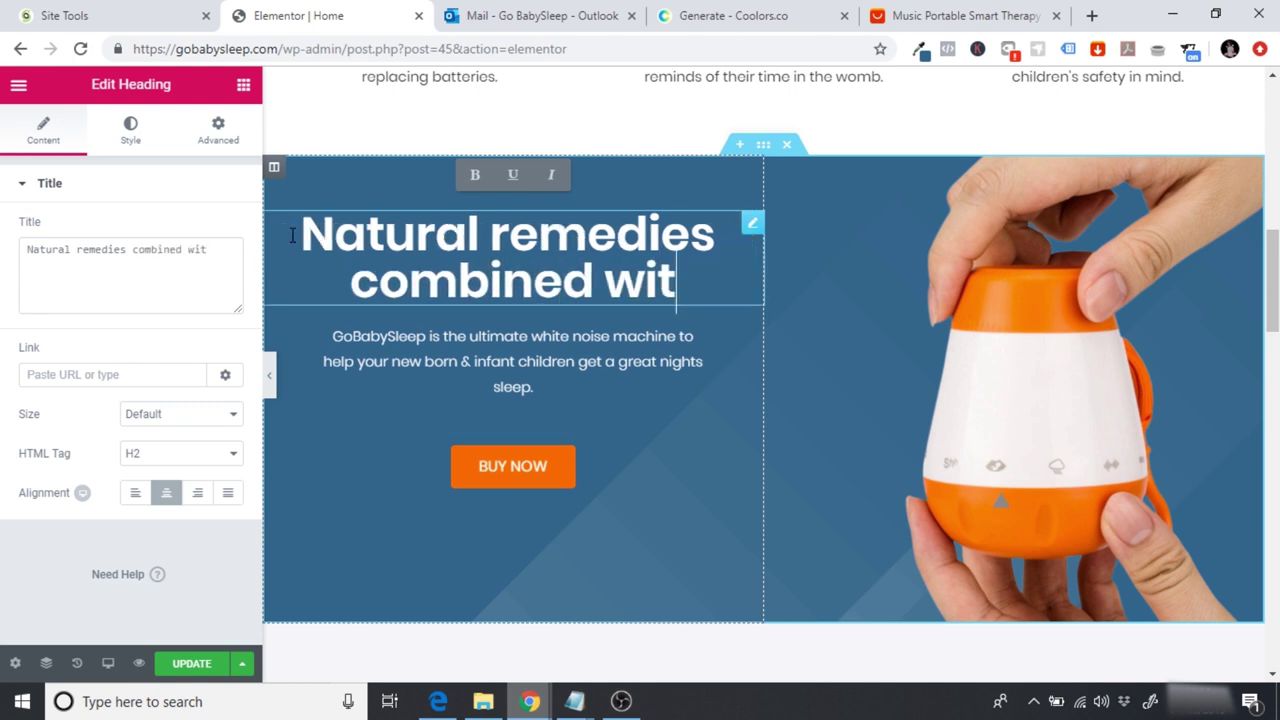
{"action": "type", "text": "h sciene"}
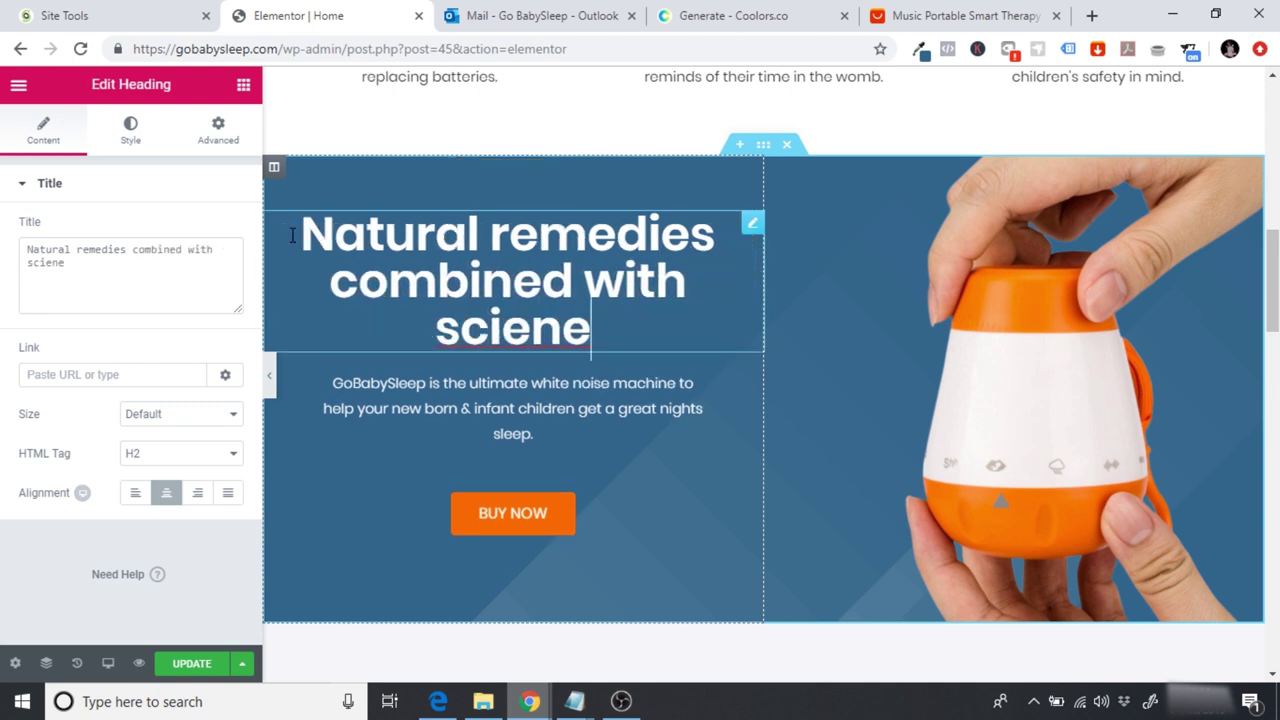
{"action": "left_click", "coordinate": [958, 13]}
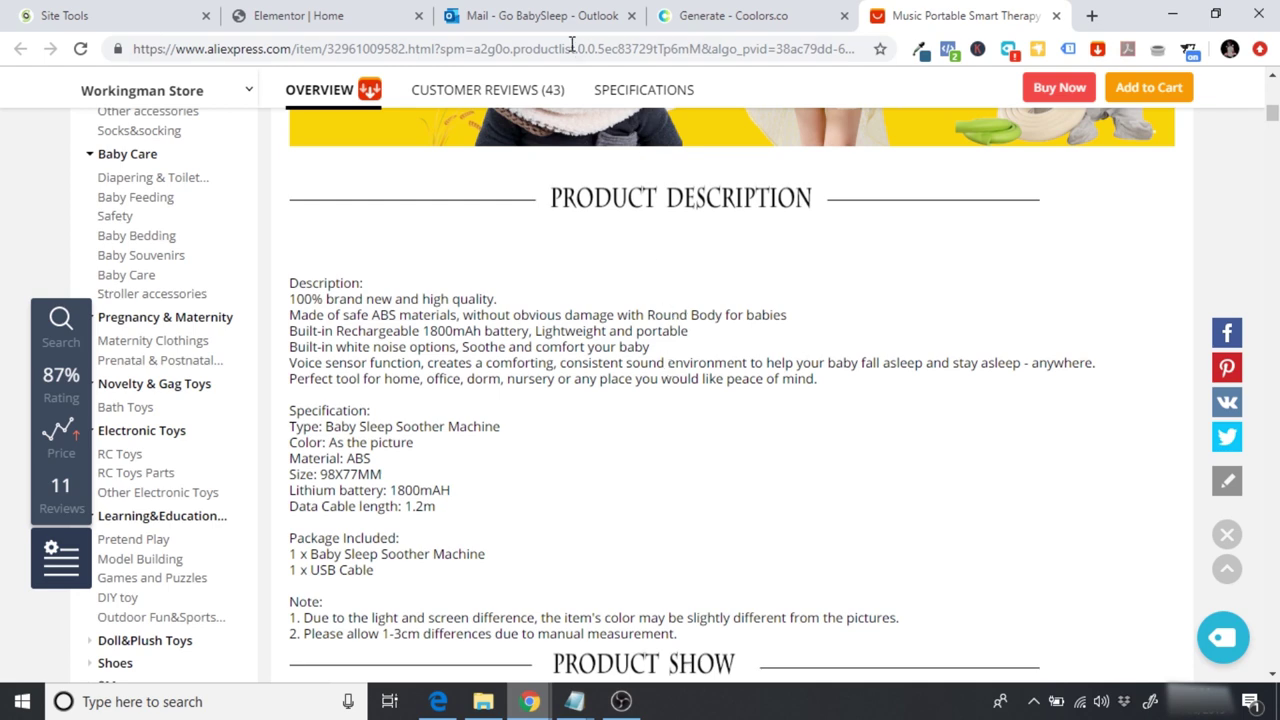
{"action": "left_click", "coordinate": [305, 16]}
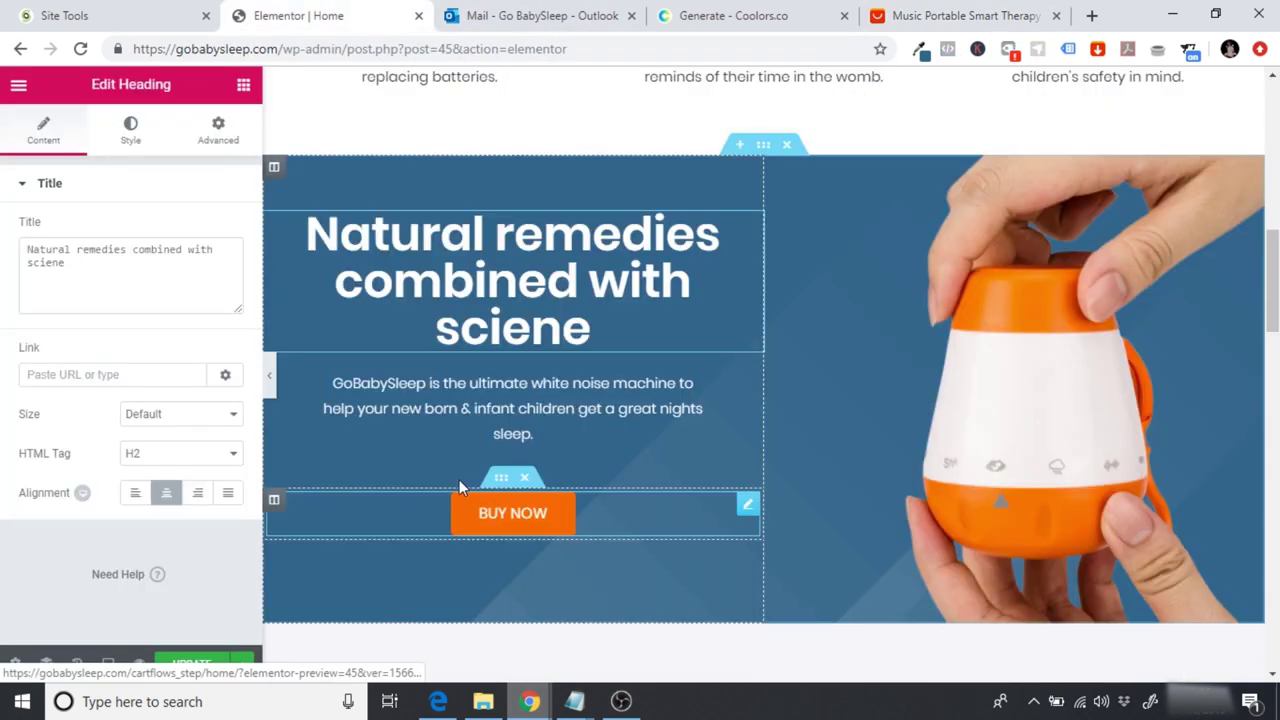
Step: Paste the white noise soothing description over the paragraph text in the Text Editor
{"action": "left_click", "coordinate": [560, 434]}
{"action": "left_click_drag", "start_coordinate": [564, 437], "coordinate": [322, 384]}
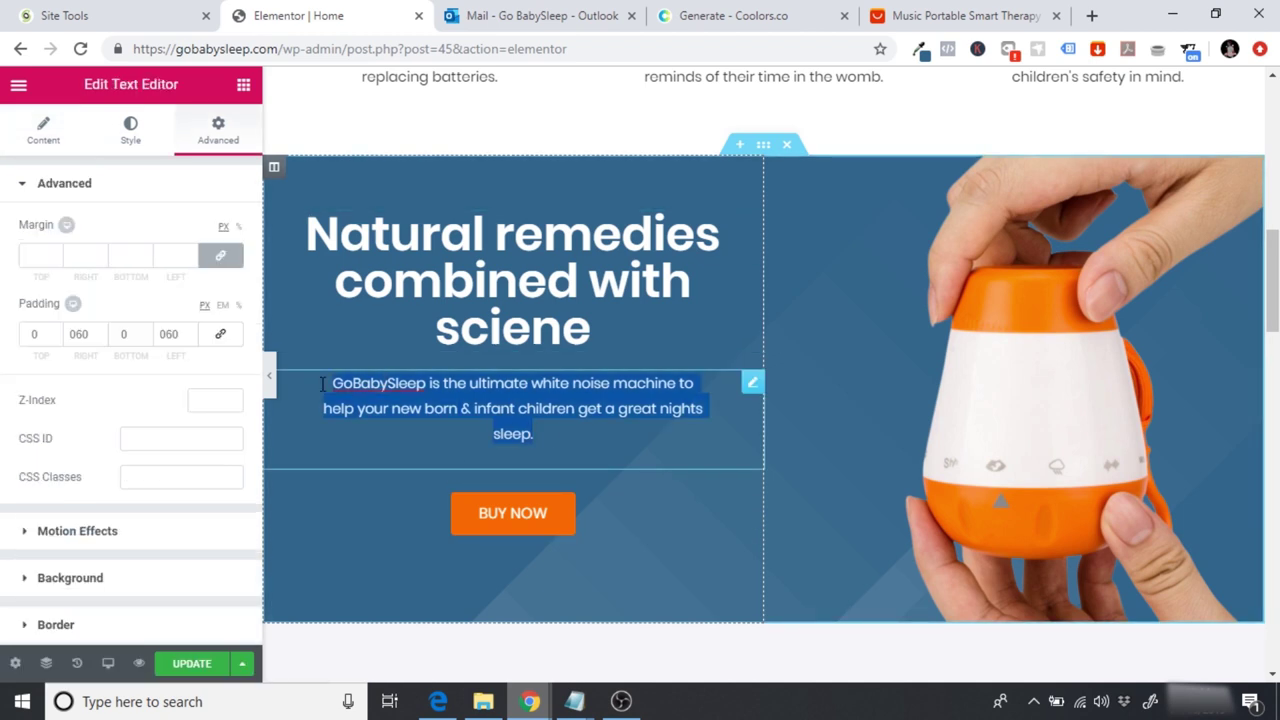
{"action": "left_click", "coordinate": [539, 411]}
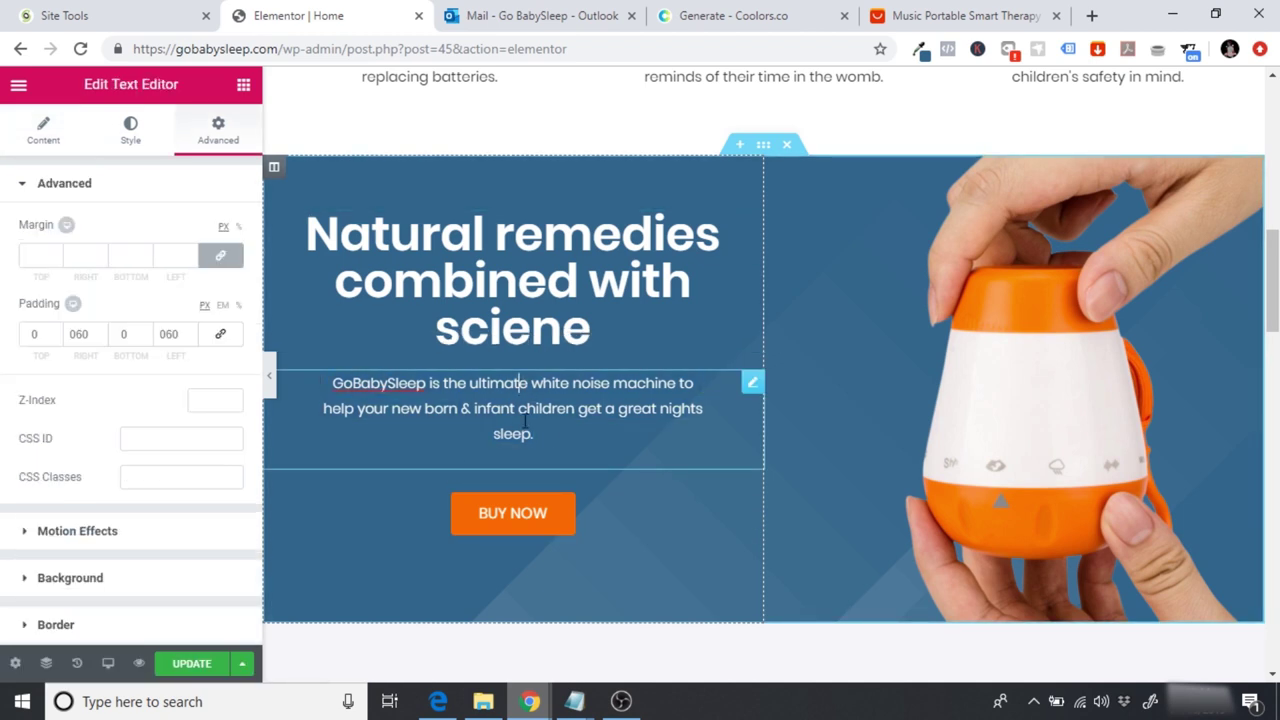
{"action": "left_click", "coordinate": [30, 125]}
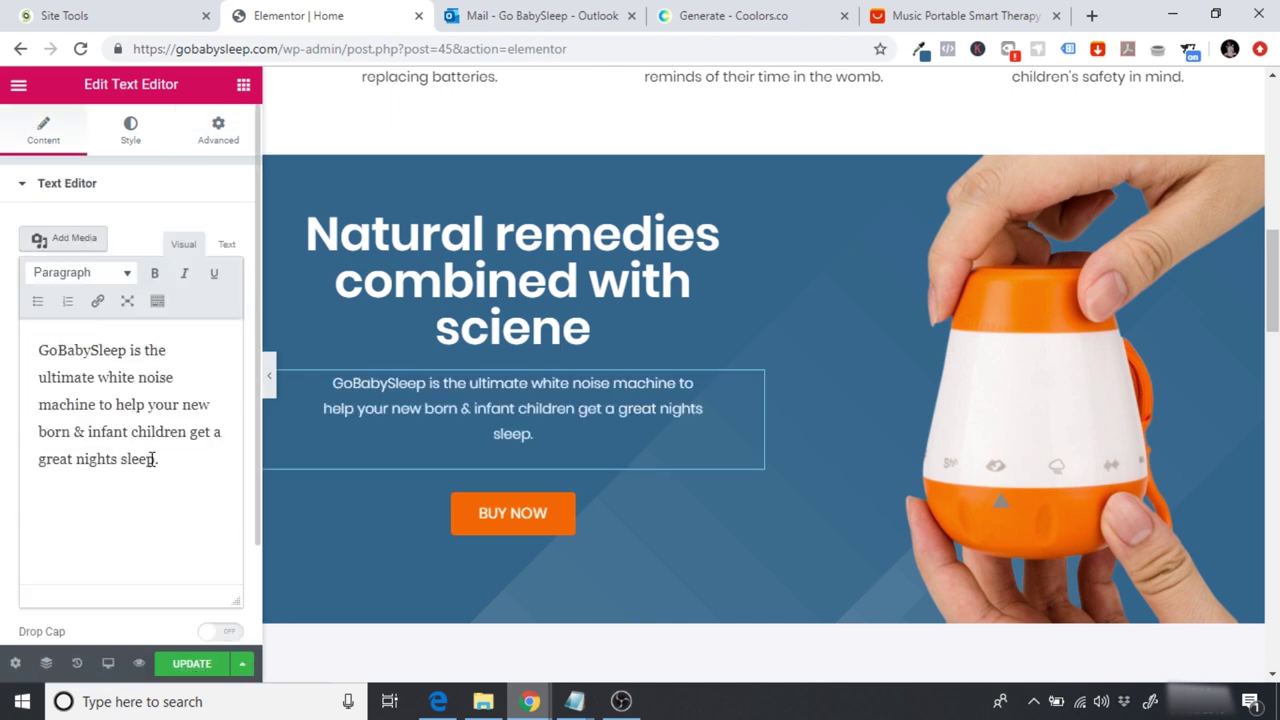
{"action": "left_click_drag", "start_coordinate": [156, 459], "coordinate": [52, 378]}
{"action": "left_click_drag", "start_coordinate": [222, 467], "coordinate": [2, 310]}
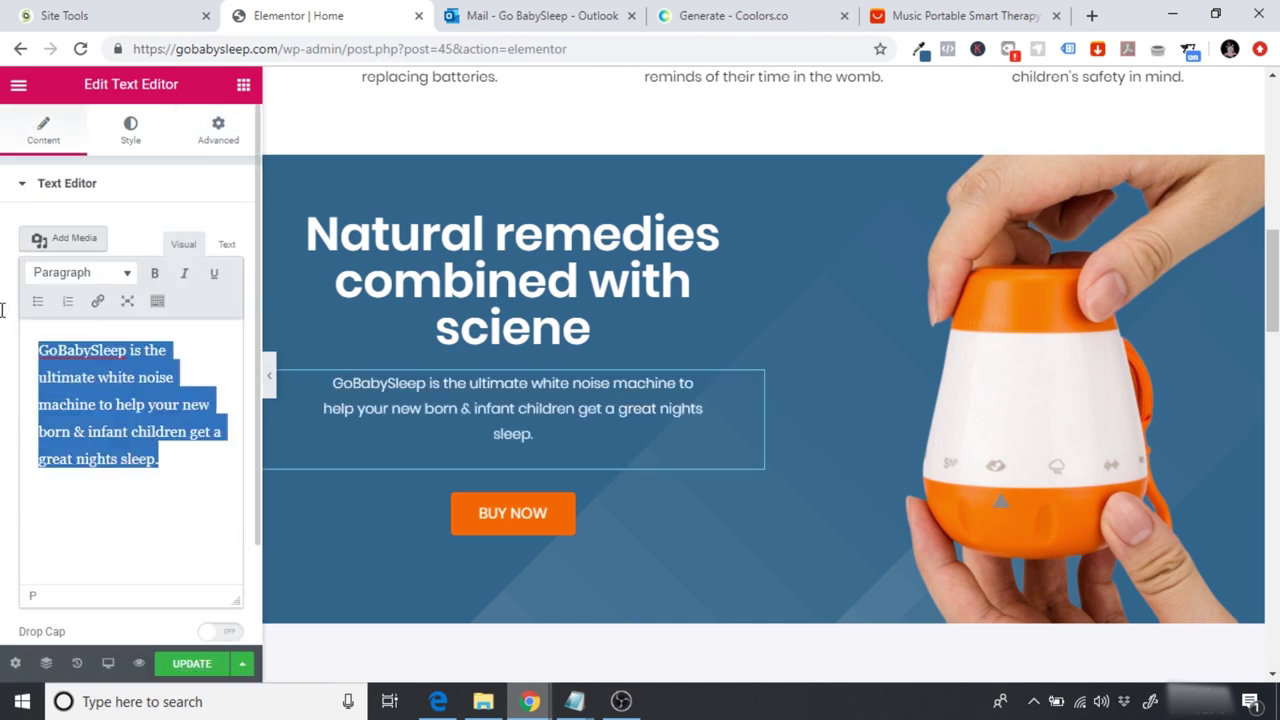
{"action": "type", "text": "White noise has a soothing effect on babies and helps them sleep better by masking other sounds. Babies associate white noise with warmth, comfort and security."}
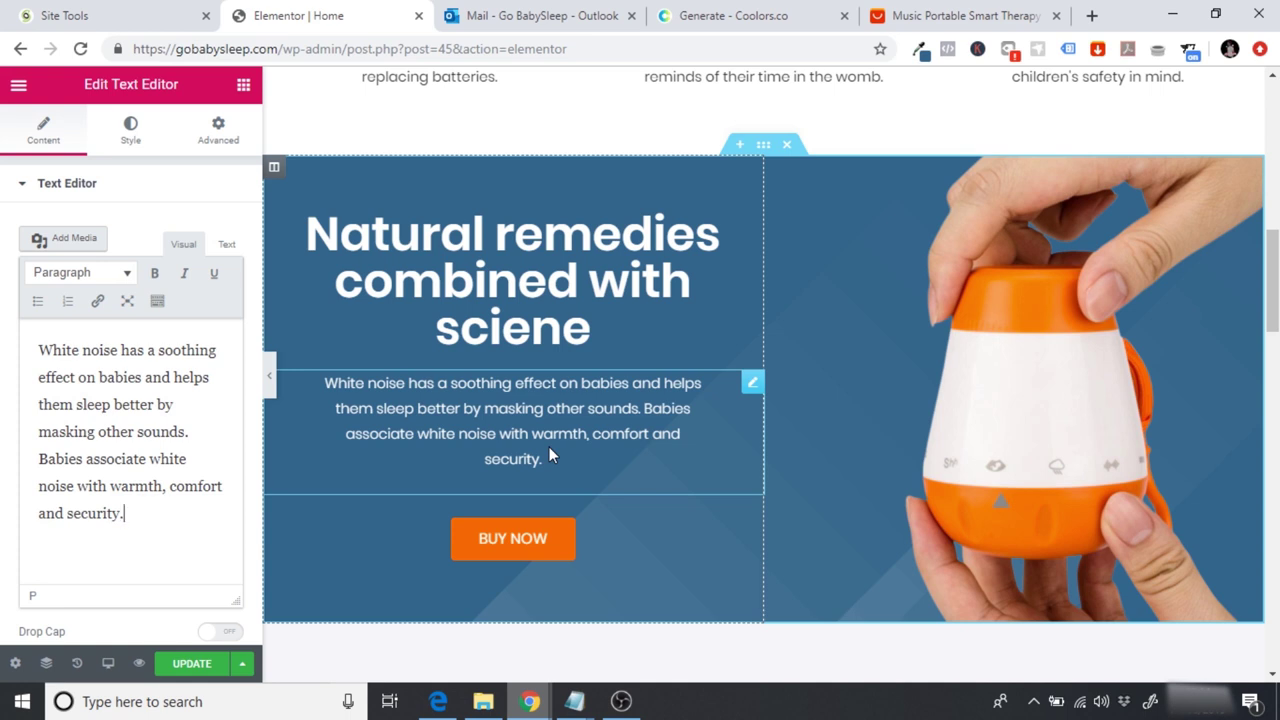
{"action": "left_click", "coordinate": [1008, 15]}
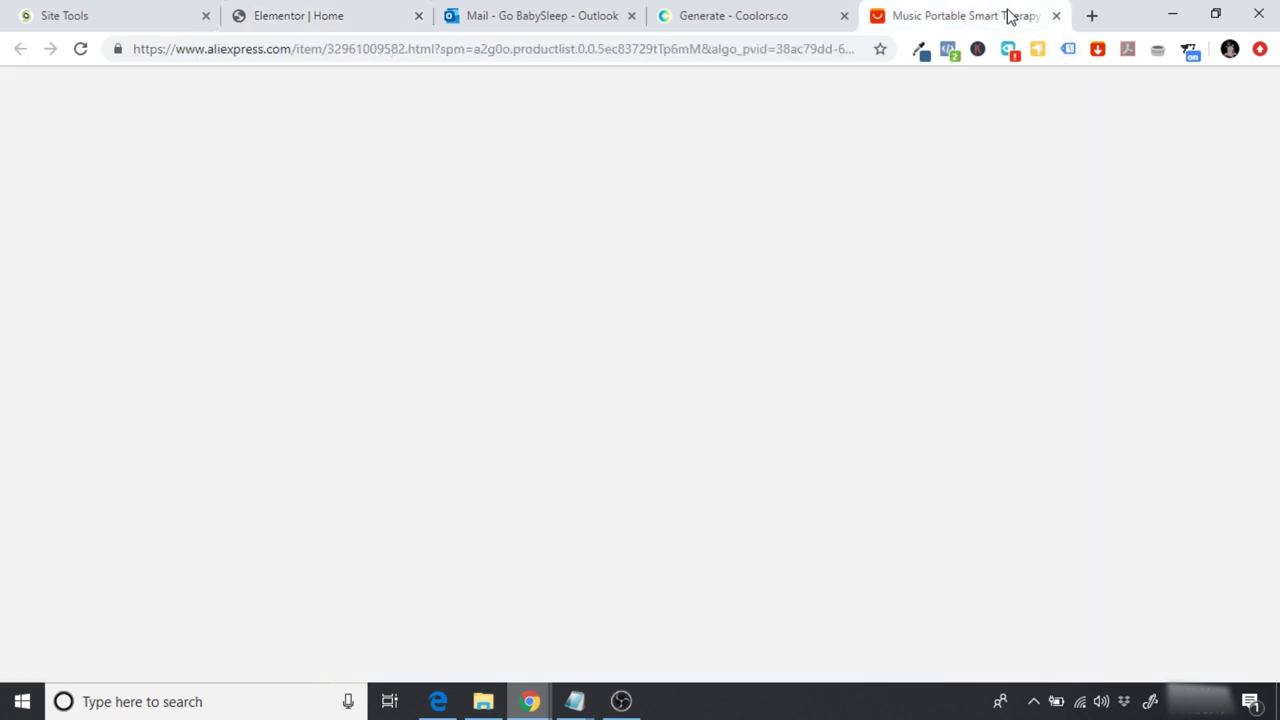
{"action": "left_click_drag", "start_coordinate": [1273, 116], "coordinate": [1273, 205]}
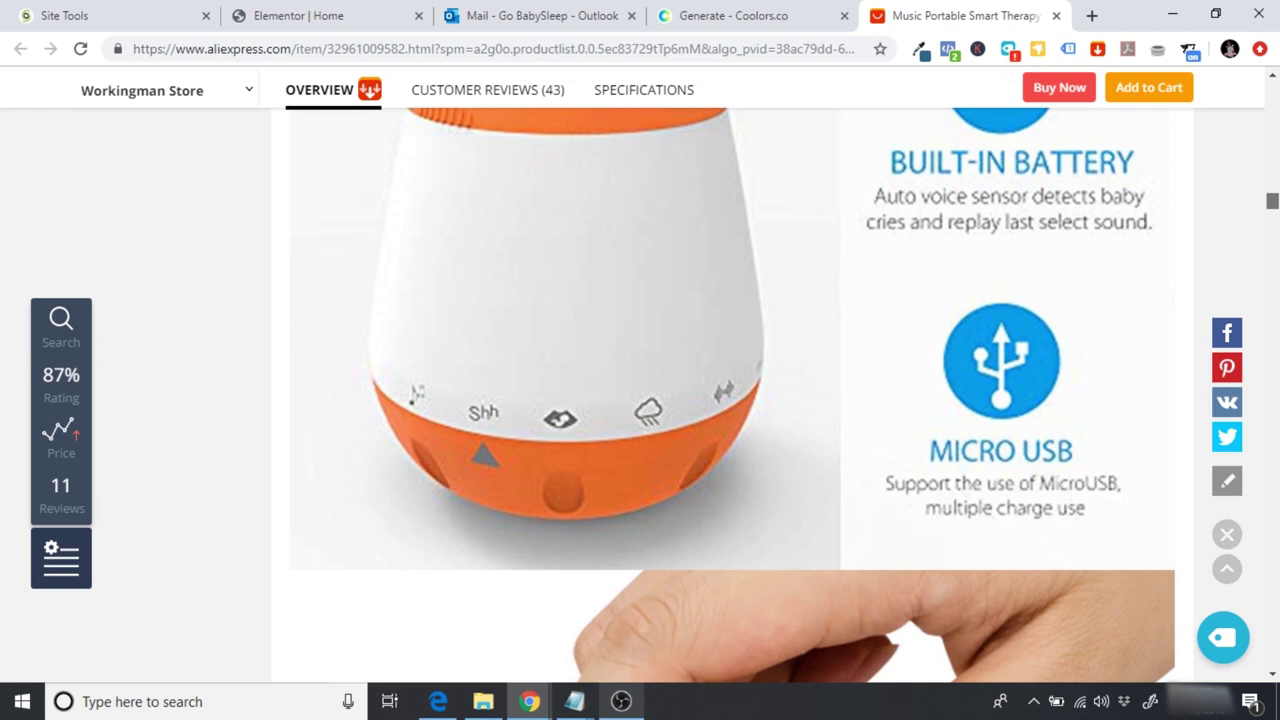
{"action": "scroll", "coordinate": [733, 395], "scroll_direction": "down", "scroll_amount": 5}
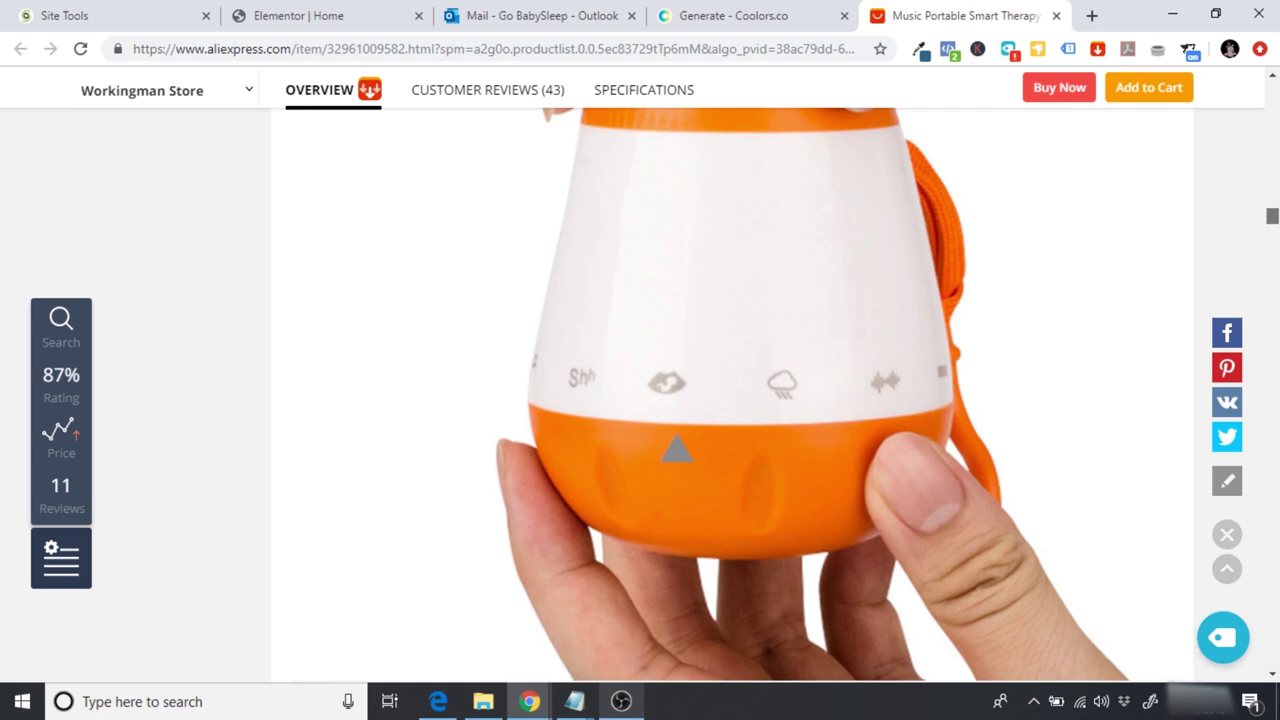
{"action": "left_click_drag", "start_coordinate": [1272, 216], "coordinate": [1272, 121]}
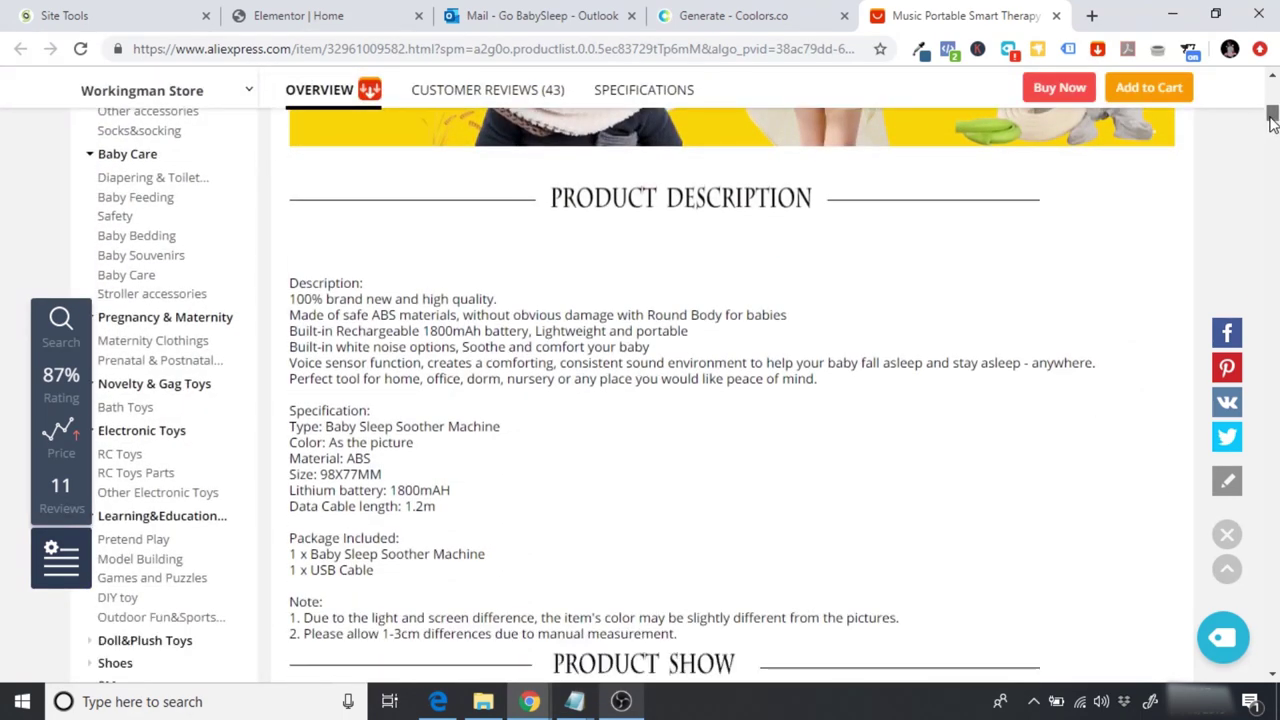
{"action": "left_click", "coordinate": [372, 8]}
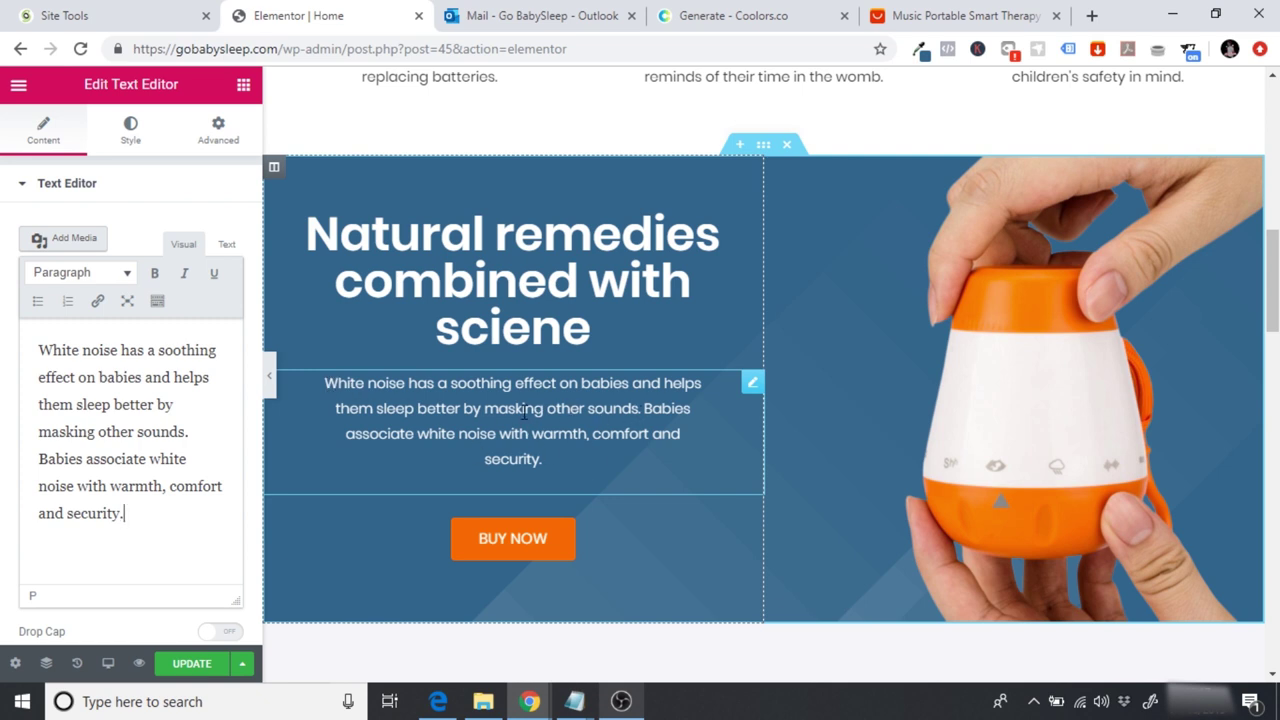
{"action": "left_click", "coordinate": [269, 376]}
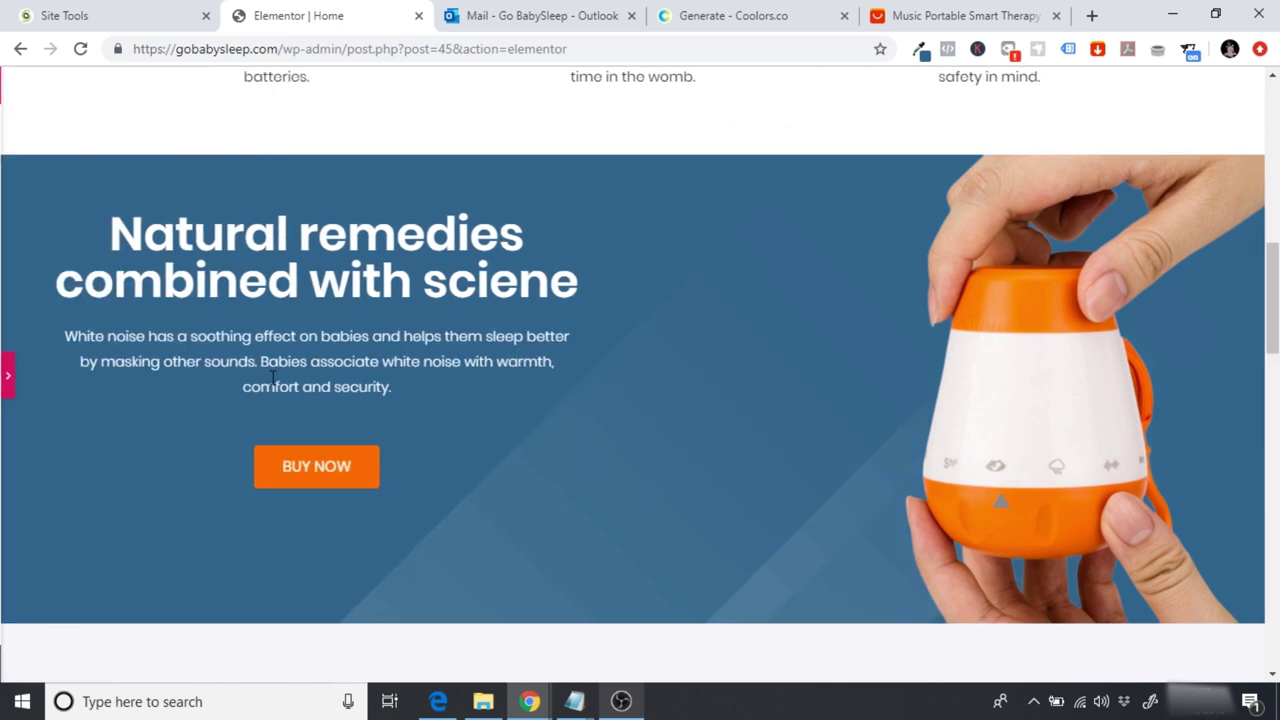
{"action": "left_click_drag", "start_coordinate": [1275, 268], "coordinate": [1275, 110]}
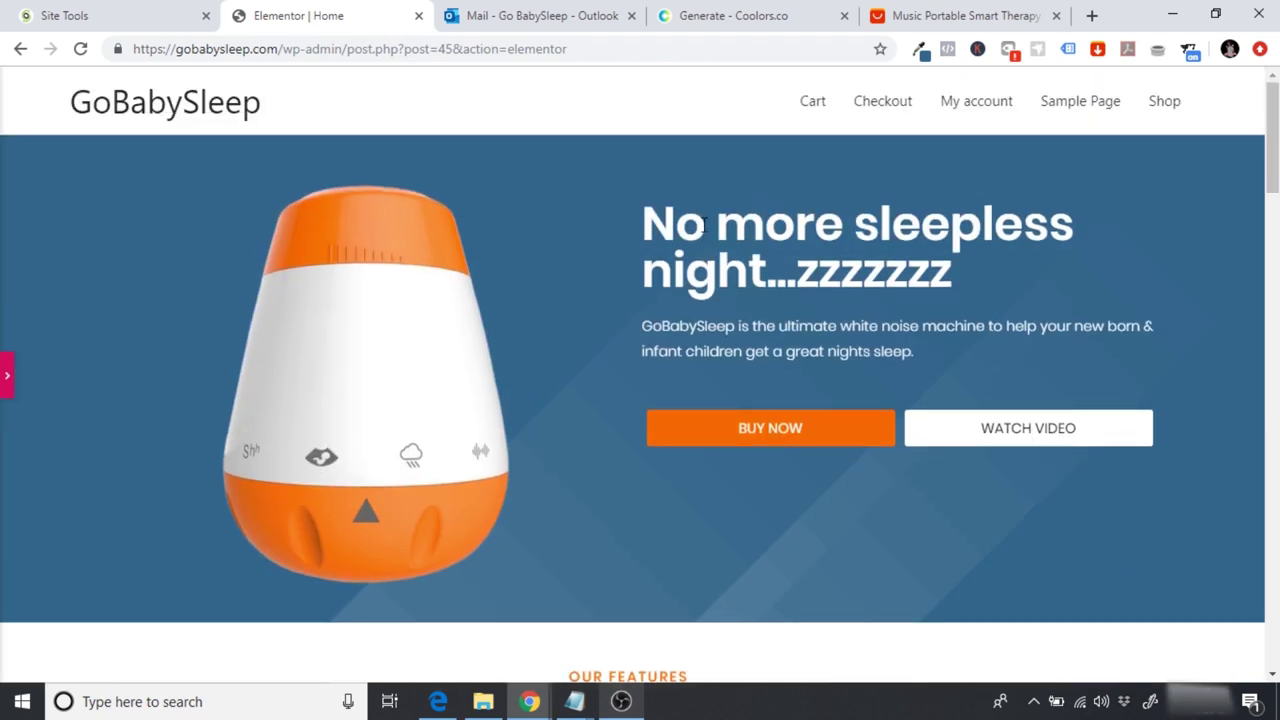
{"action": "left_click_drag", "start_coordinate": [657, 228], "coordinate": [1078, 272]}
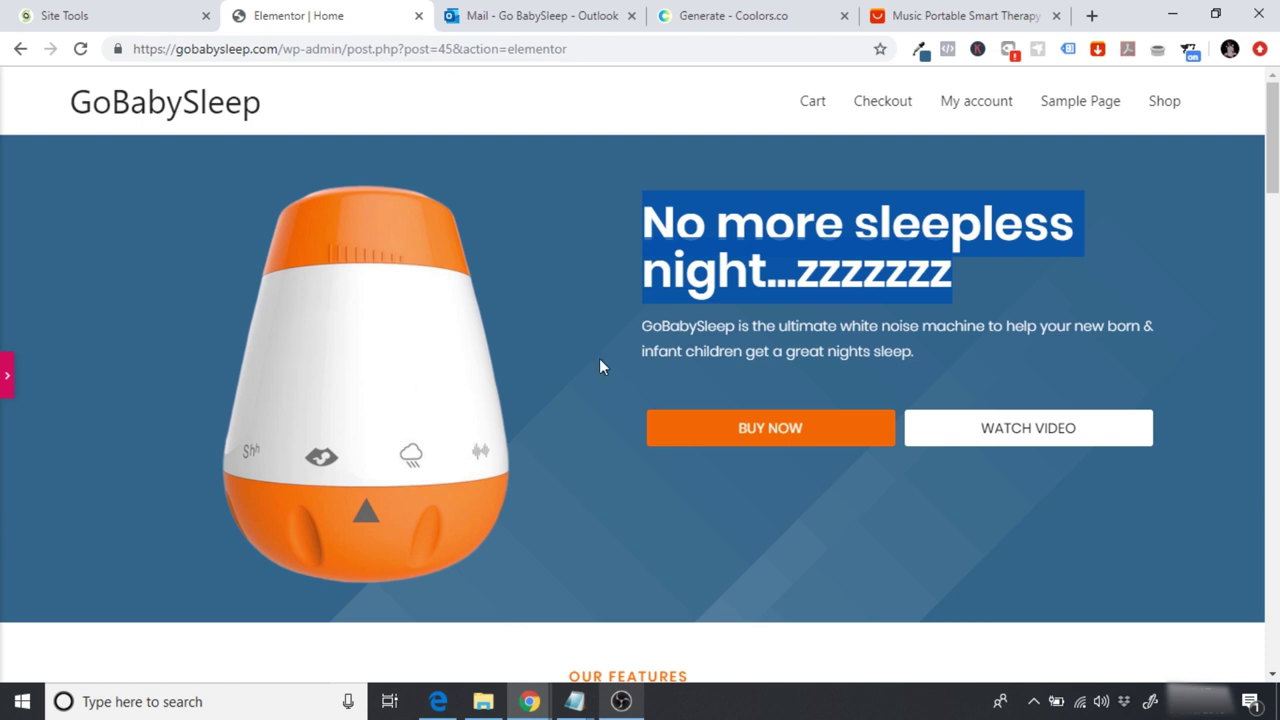
{"action": "left_click_drag", "start_coordinate": [662, 330], "coordinate": [1090, 363]}
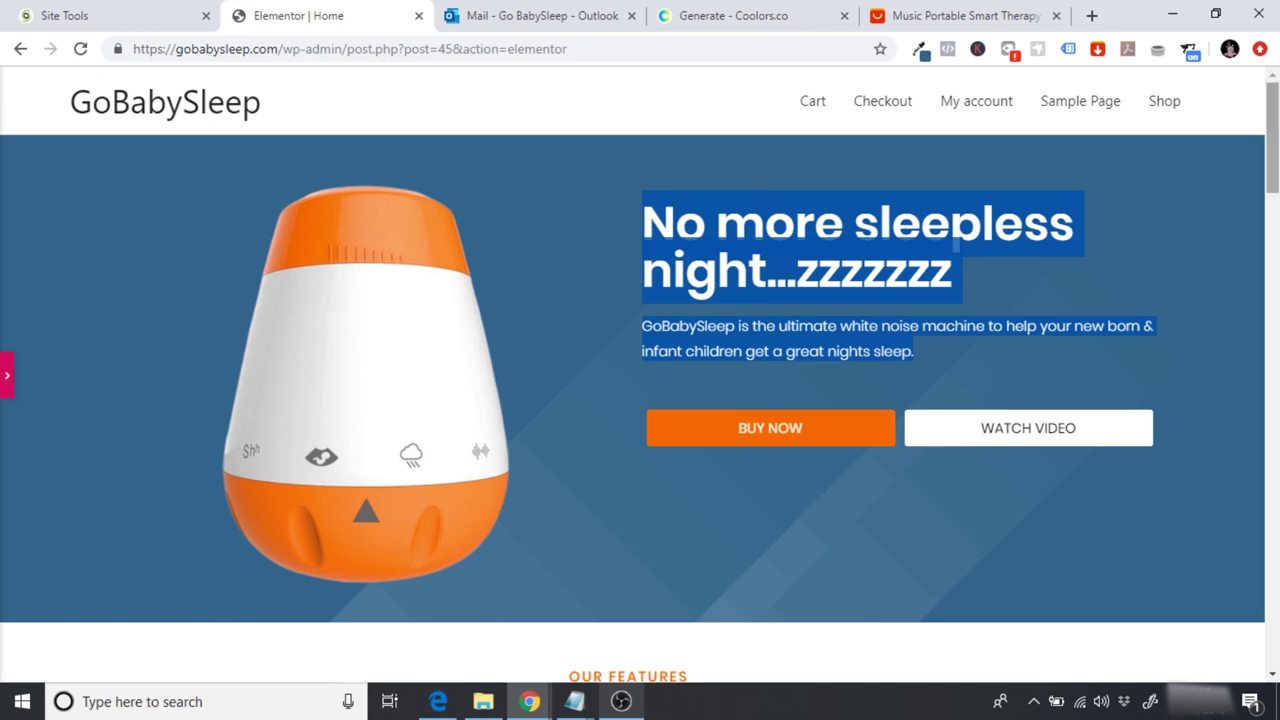
{"action": "scroll", "coordinate": [993, 438], "scroll_direction": "down", "scroll_amount": 3}
{"action": "scroll", "coordinate": [723, 343], "scroll_direction": "down", "scroll_amount": 3}
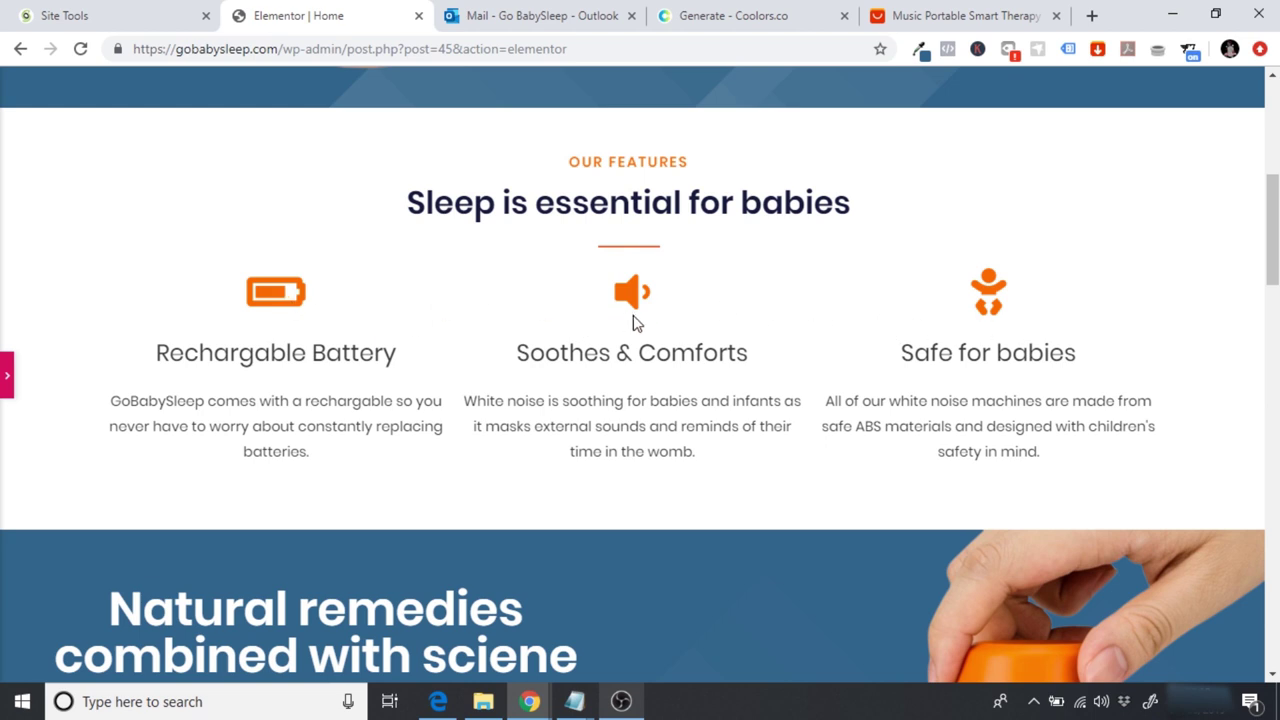
{"action": "scroll", "coordinate": [787, 365], "scroll_direction": "down", "scroll_amount": 4}
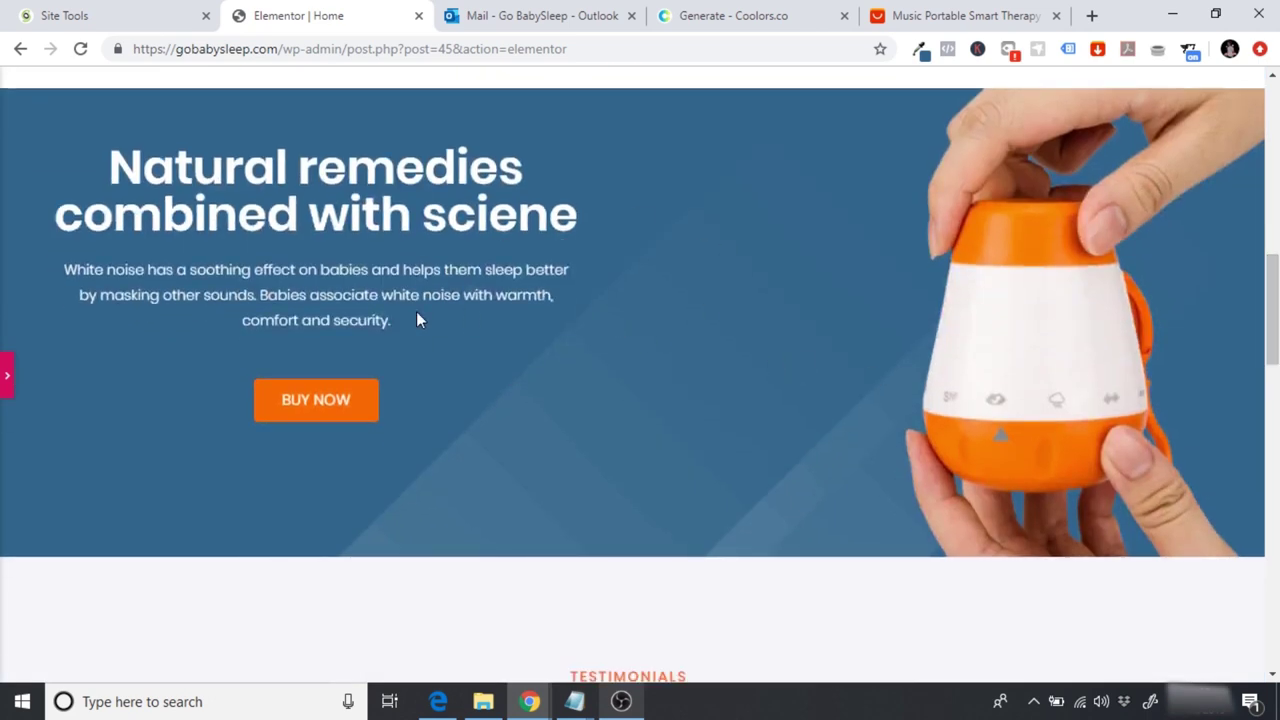
{"action": "left_click_drag", "start_coordinate": [1273, 350], "coordinate": [1274, 338]}
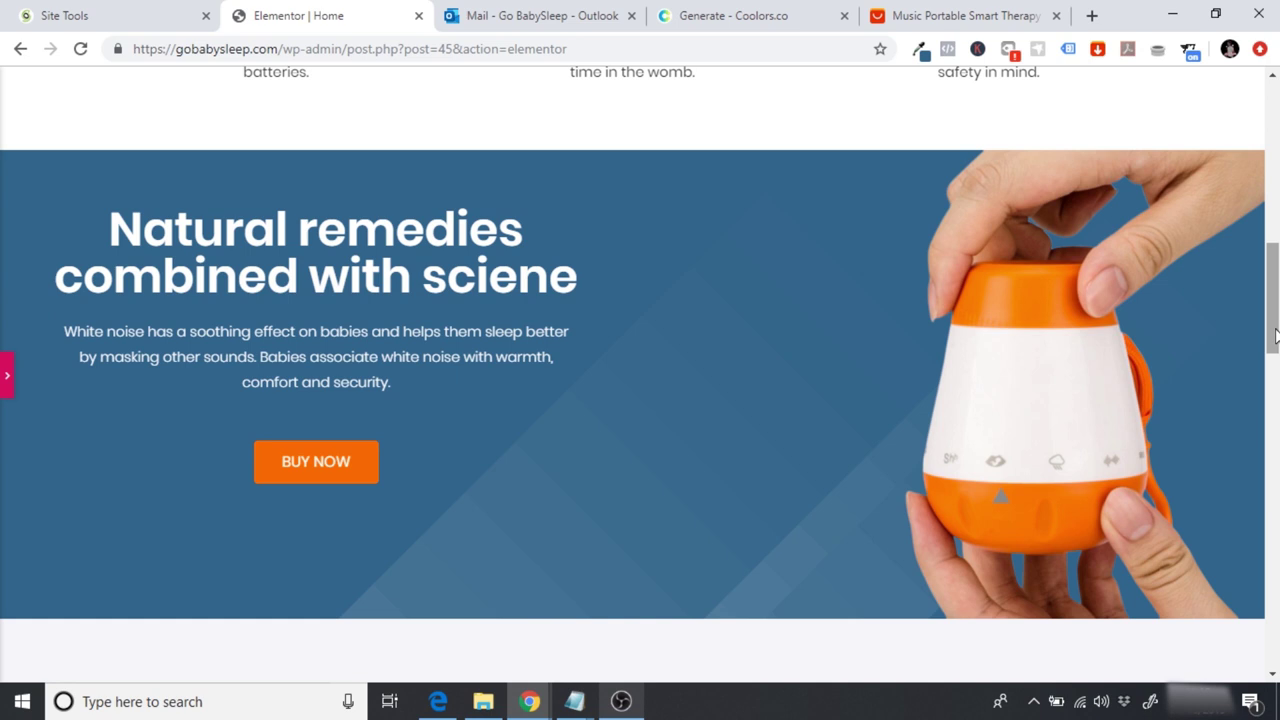
{"action": "left_click", "coordinate": [4, 372]}
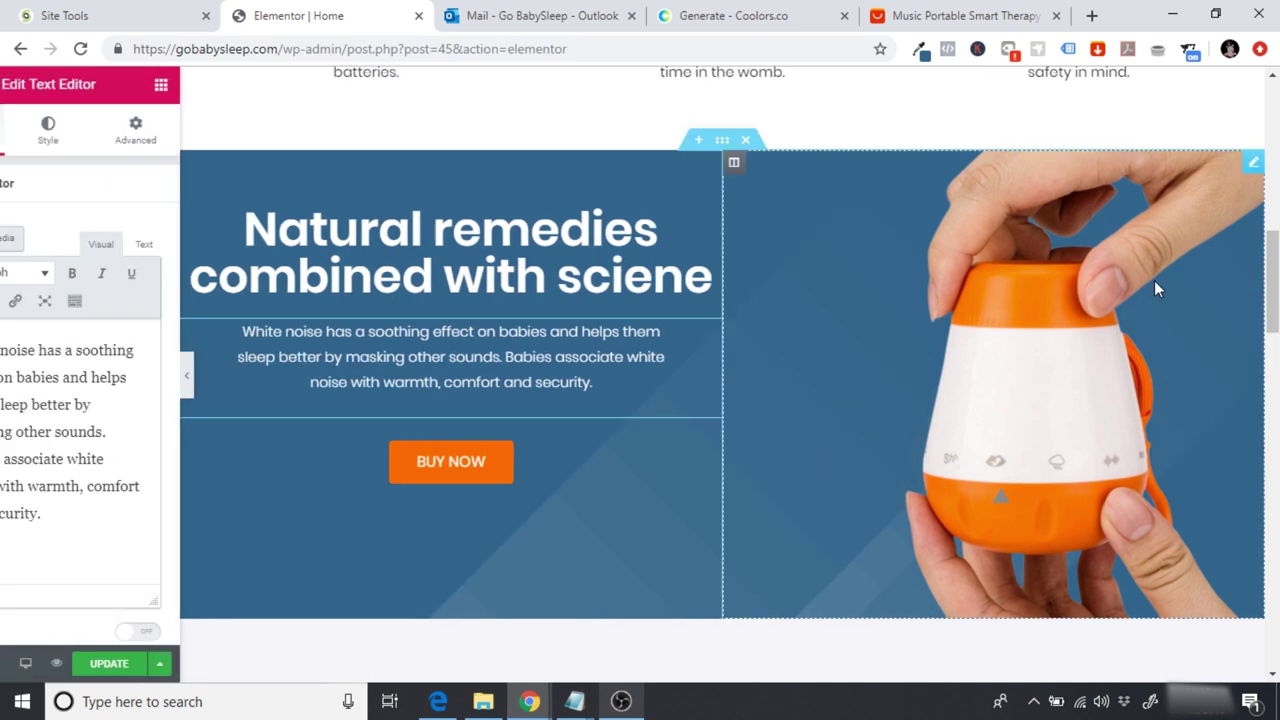
Step: Give the hero product image the Grow hover animation
{"action": "scroll", "coordinate": [979, 289], "scroll_direction": "up", "scroll_amount": 8}
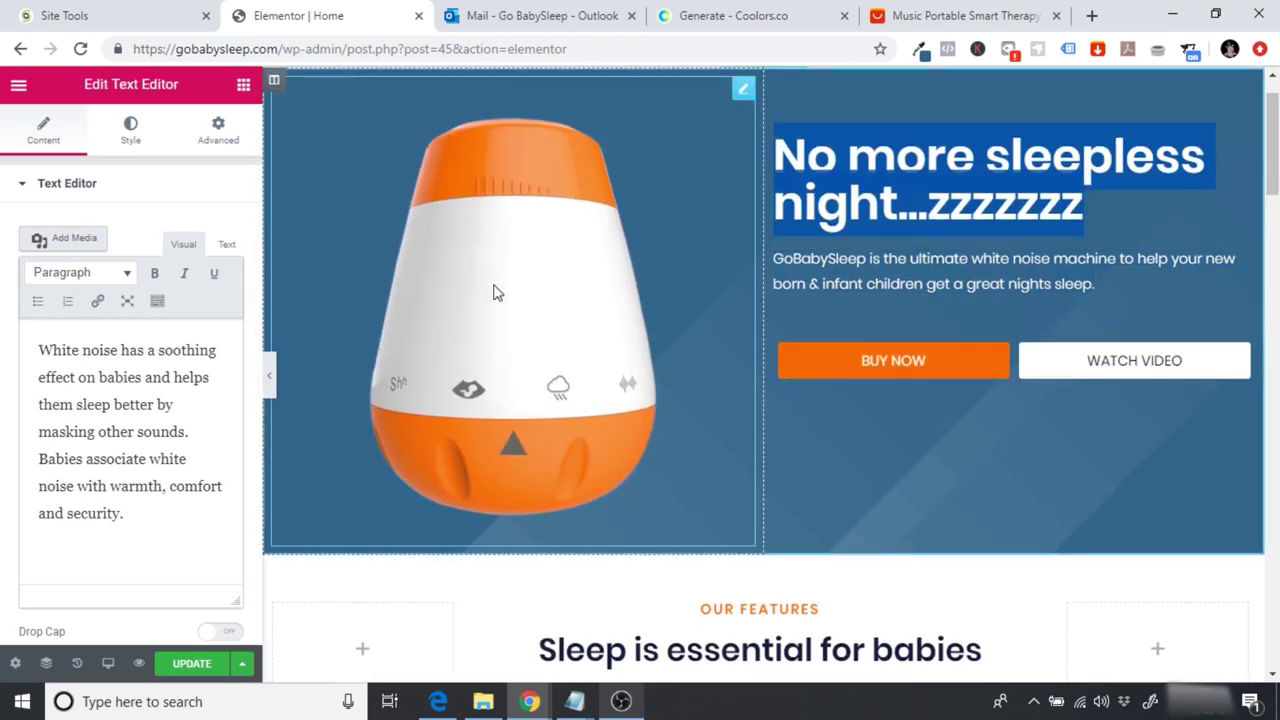
{"action": "left_click", "coordinate": [523, 306]}
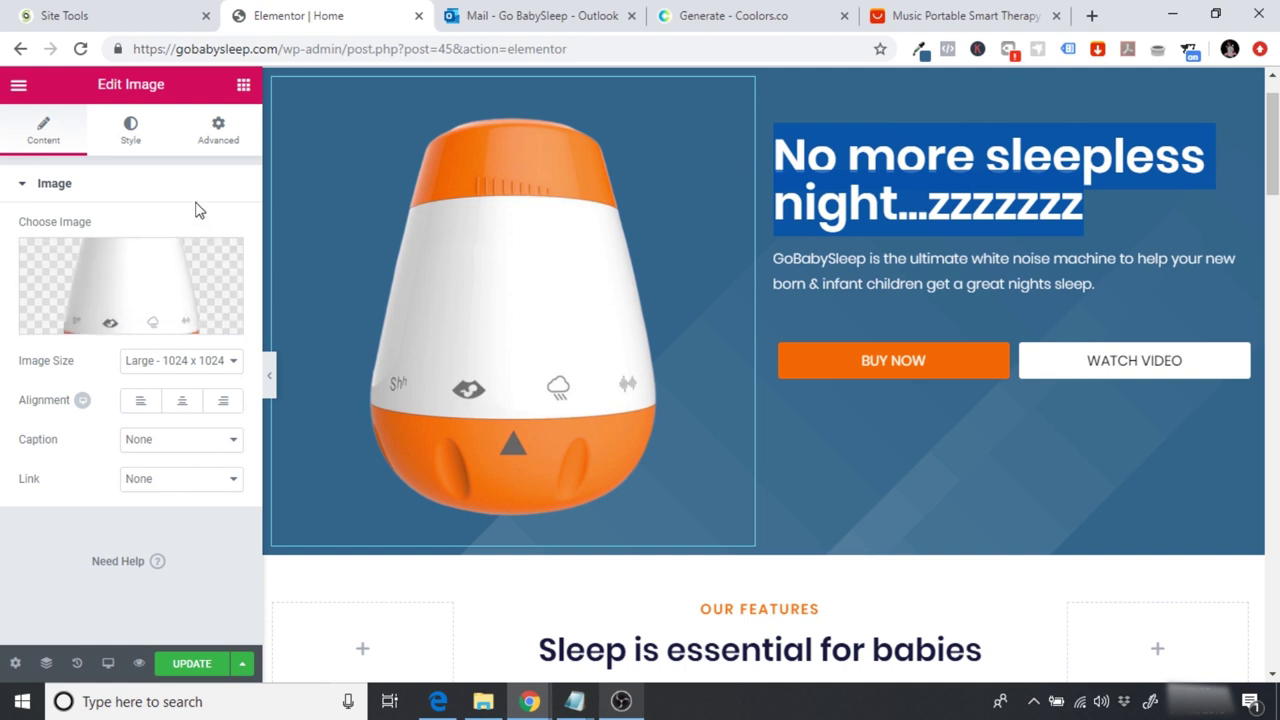
{"action": "left_click", "coordinate": [134, 124]}
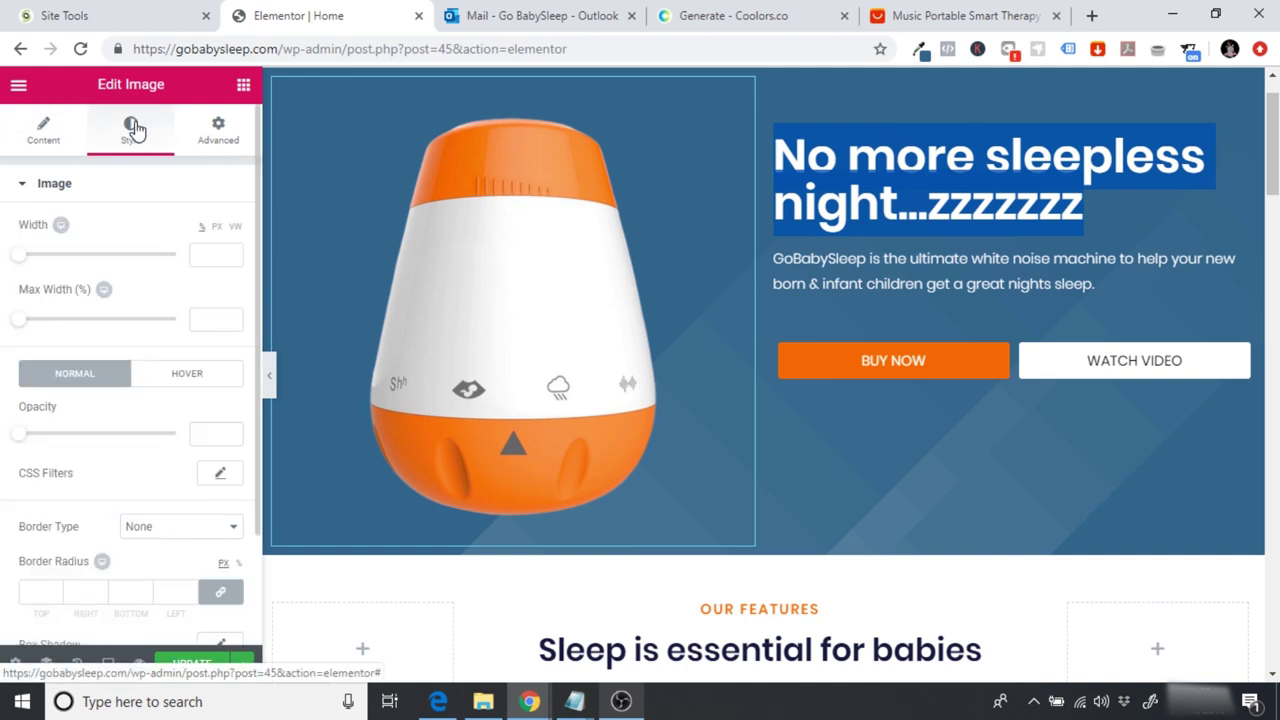
{"action": "left_click", "coordinate": [180, 373]}
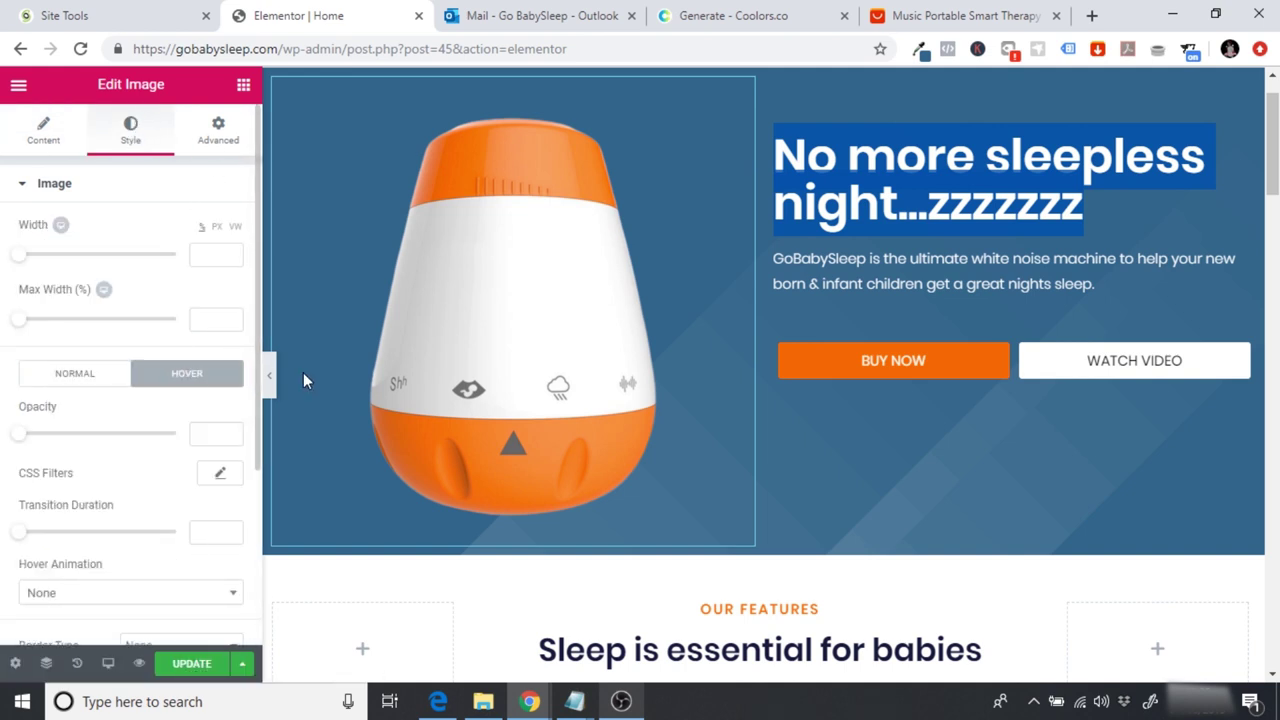
{"action": "scroll", "coordinate": [245, 414], "scroll_direction": "down", "scroll_amount": 1}
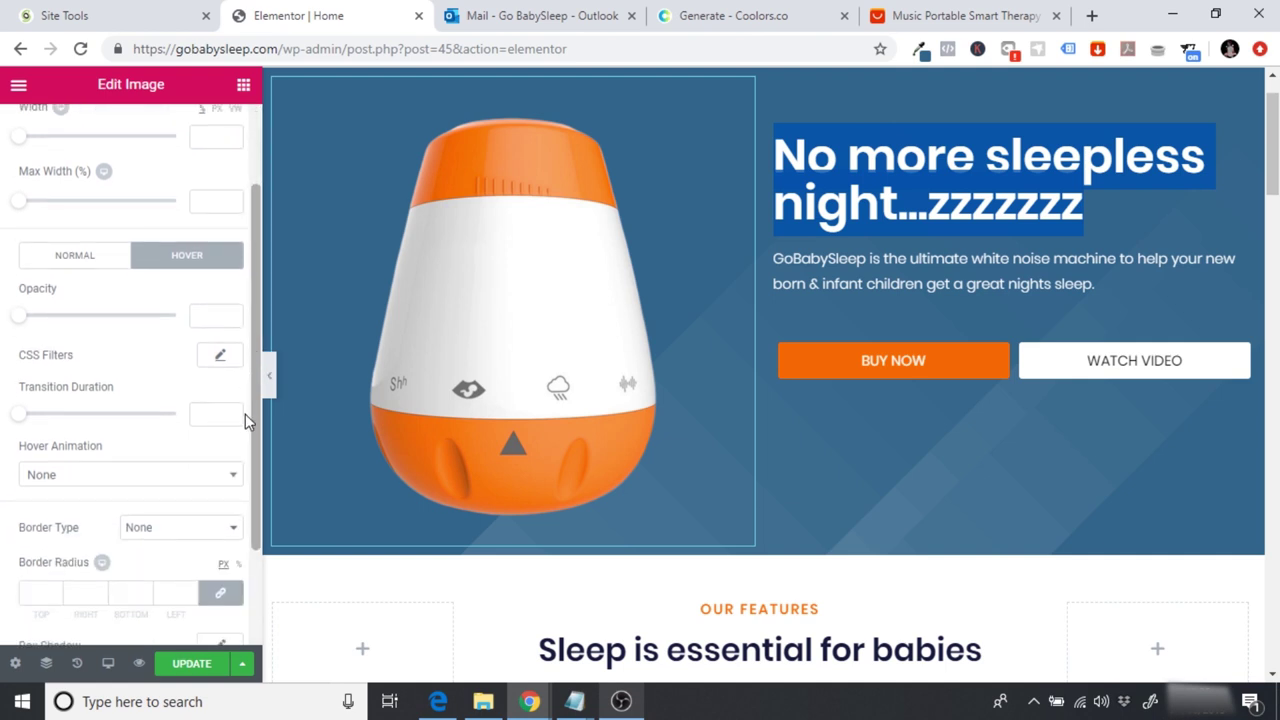
{"action": "left_click", "coordinate": [63, 478]}
{"action": "left_click", "coordinate": [30, 288]}
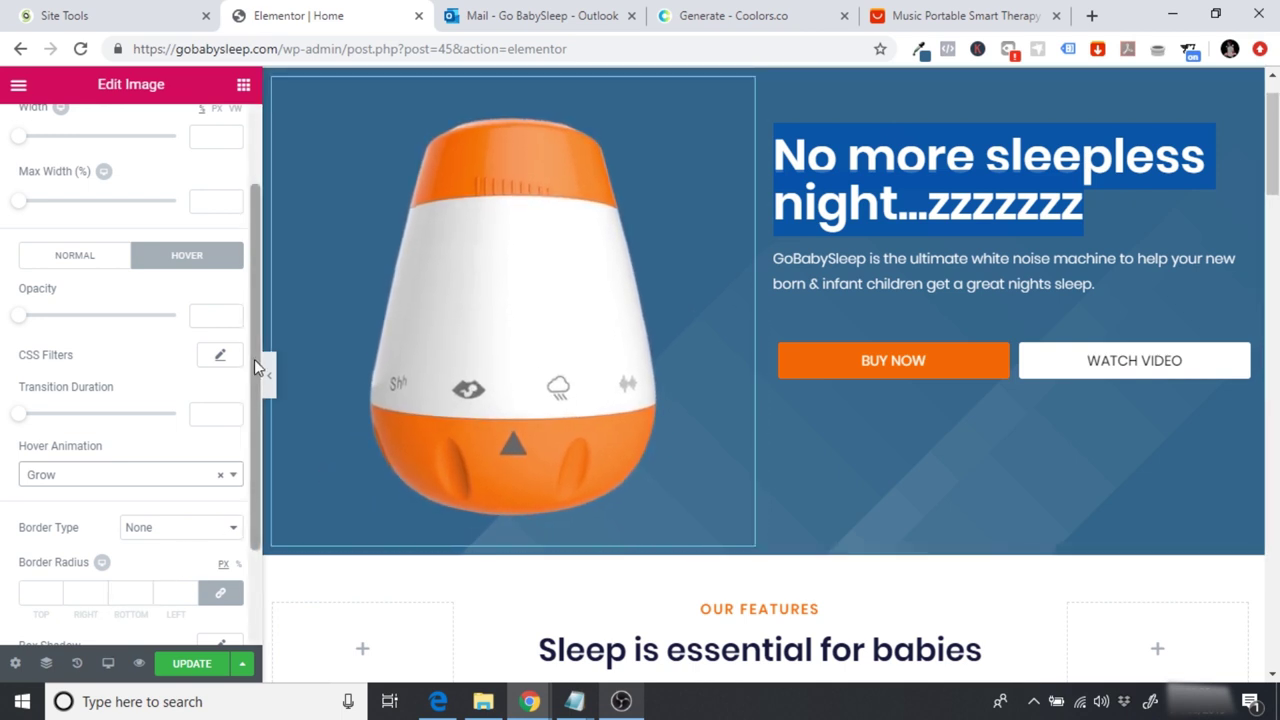
{"action": "scroll", "coordinate": [253, 280], "scroll_direction": "up", "scroll_amount": 2}
Step: Set the image's Motion Effects entrance animation to Slide In Left and preview the page
{"action": "left_click", "coordinate": [218, 130]}
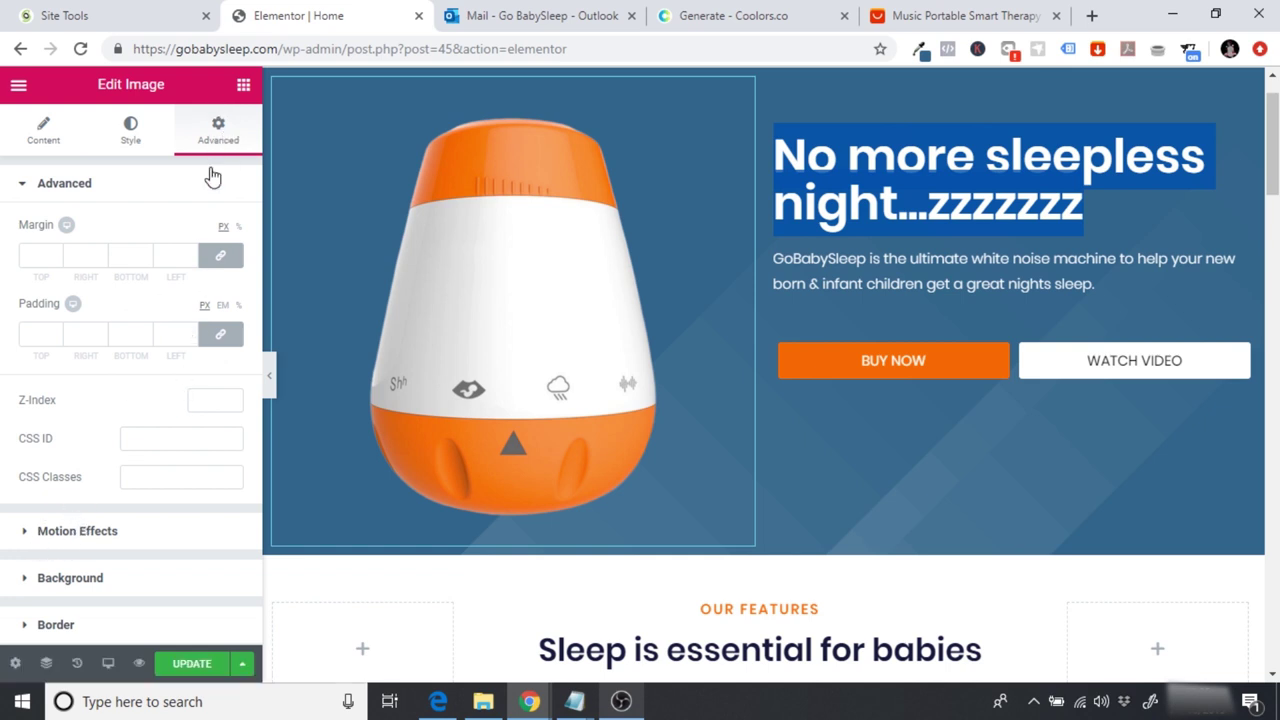
{"action": "left_click", "coordinate": [70, 533]}
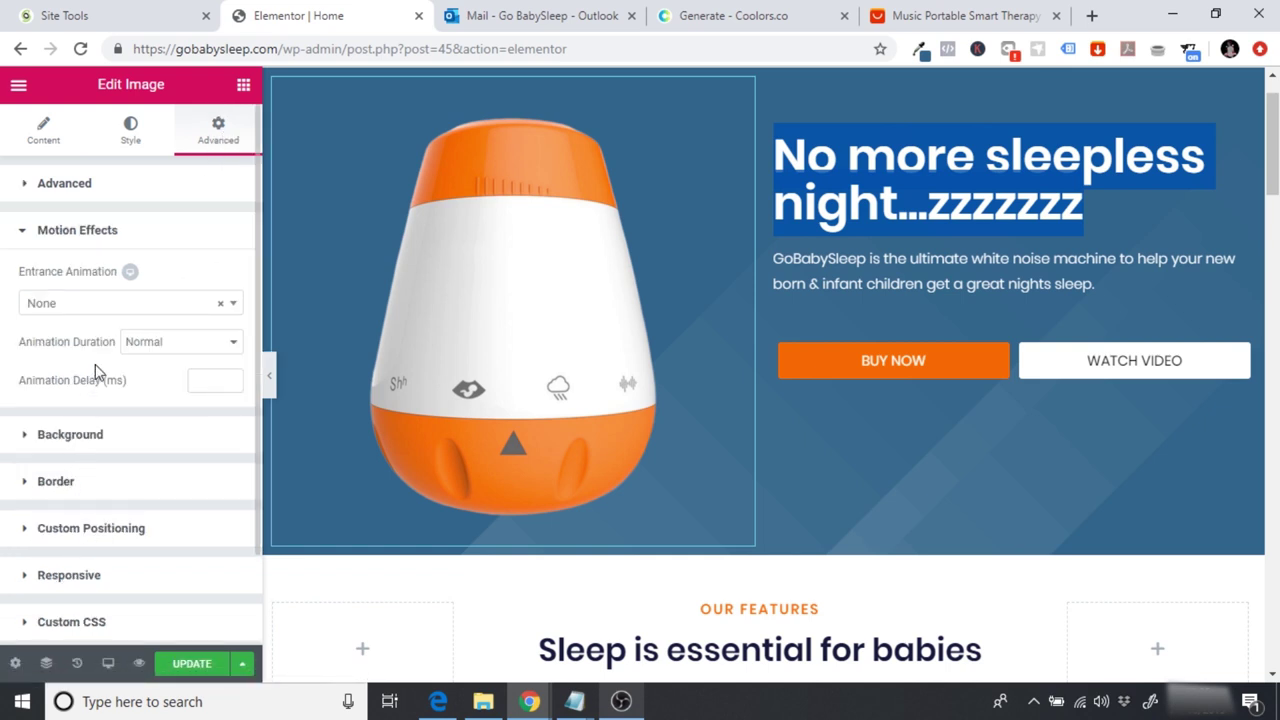
{"action": "left_click", "coordinate": [235, 318]}
{"action": "left_click_drag", "start_coordinate": [233, 368], "coordinate": [233, 428]}
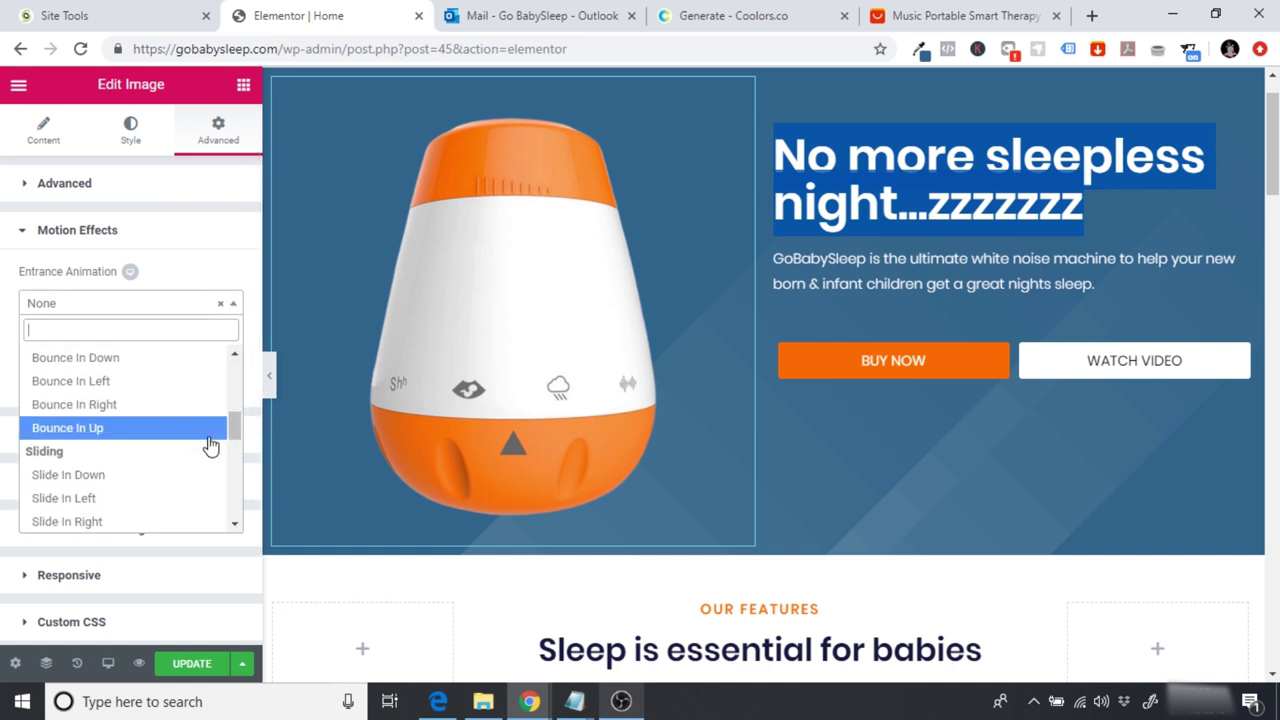
{"action": "left_click", "coordinate": [145, 498]}
{"action": "left_click_drag", "start_coordinate": [140, 500], "coordinate": [265, 374]}
{"action": "left_click", "coordinate": [266, 374]}
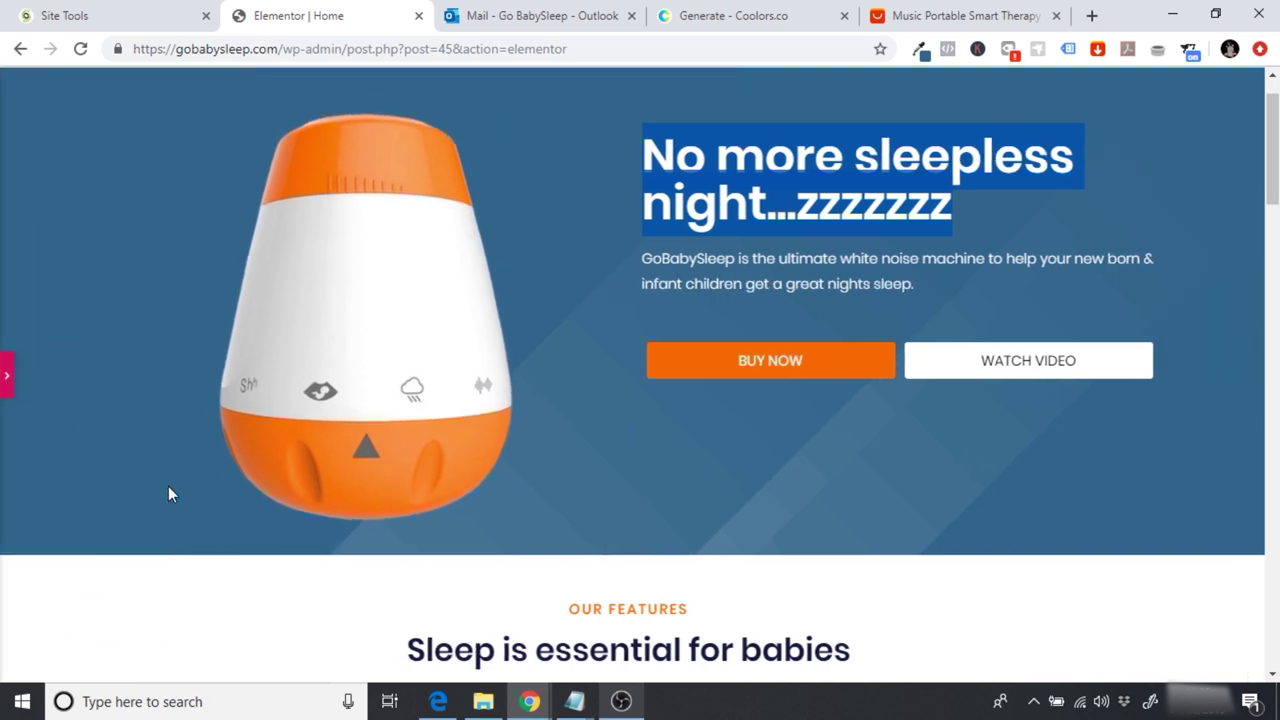
{"action": "left_click", "coordinate": [886, 448]}
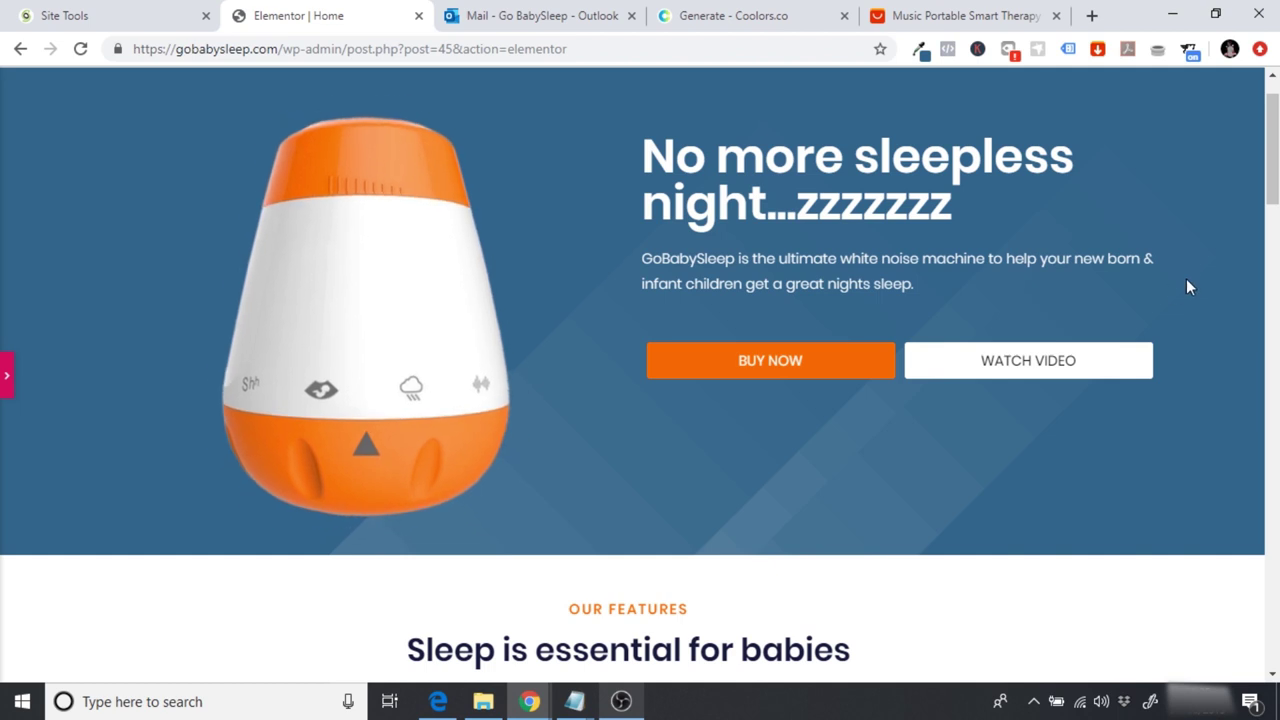
{"action": "scroll", "coordinate": [1174, 292], "scroll_direction": "up", "scroll_amount": 1}
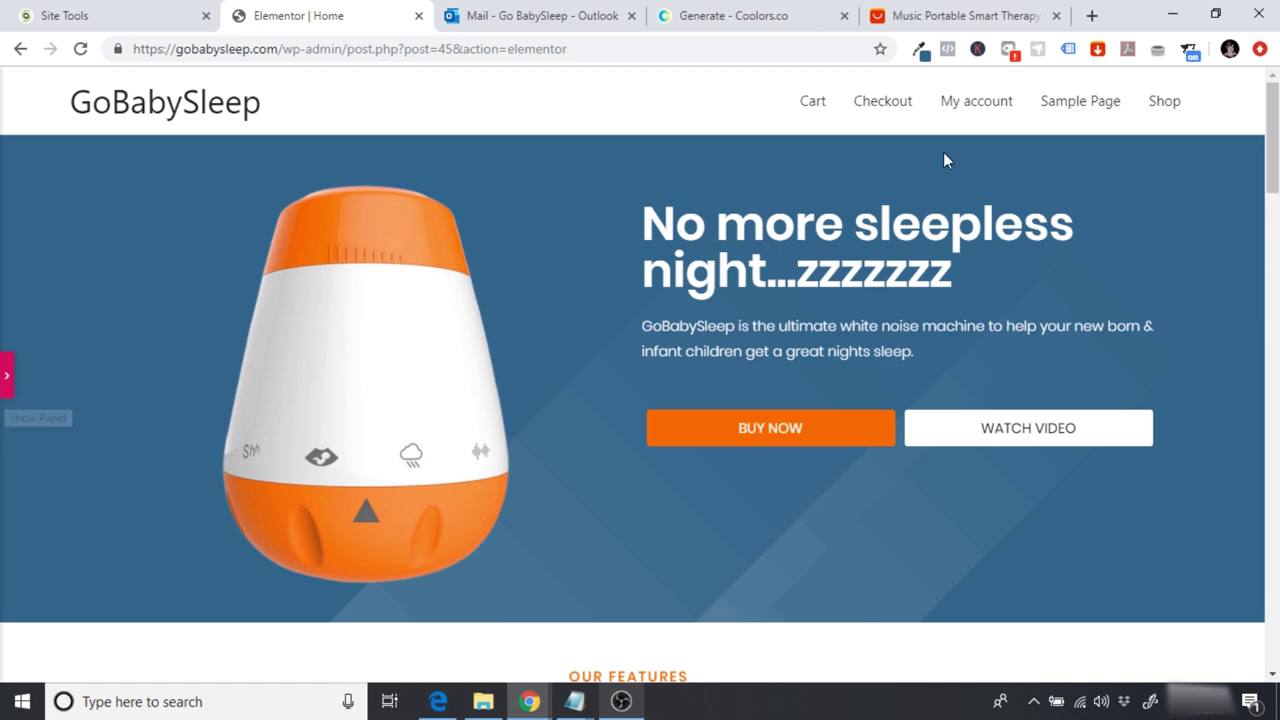
{"action": "scroll", "coordinate": [1271, 140], "scroll_direction": "down", "scroll_amount": 8}
{"action": "scroll", "coordinate": [1210, 356], "scroll_direction": "down", "scroll_amount": 2}
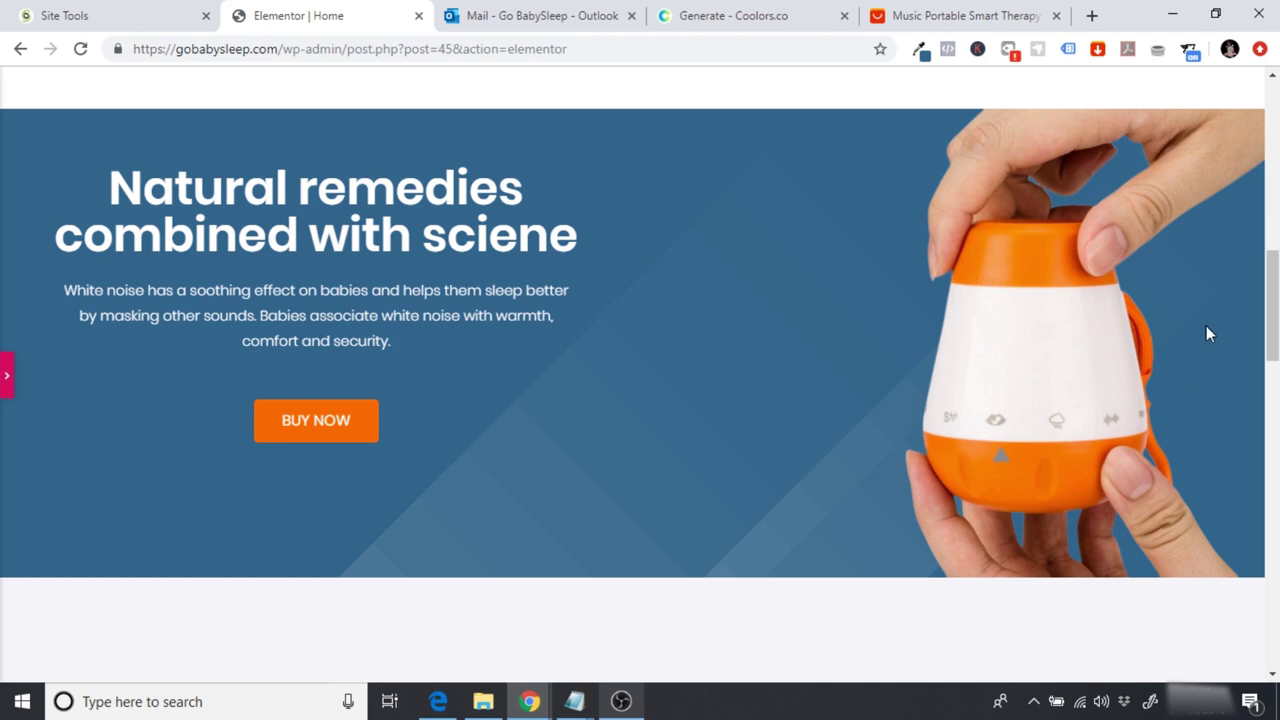
{"action": "scroll", "coordinate": [1272, 310], "scroll_direction": "down", "scroll_amount": 3}
Step: Scroll through the page preview and reopen the Elementor editor panel
{"action": "scroll", "coordinate": [640, 370], "scroll_direction": "down", "scroll_amount": 9}
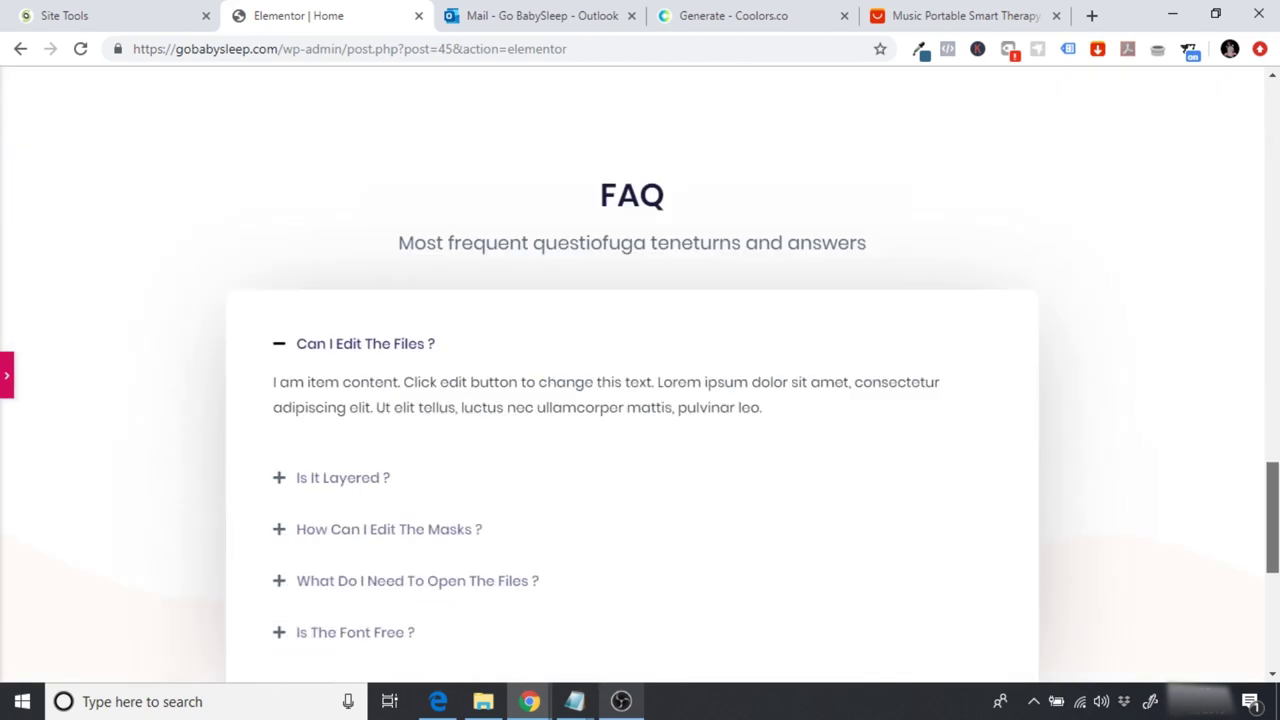
{"action": "left_click_drag", "start_coordinate": [1272, 518], "coordinate": [1273, 398]}
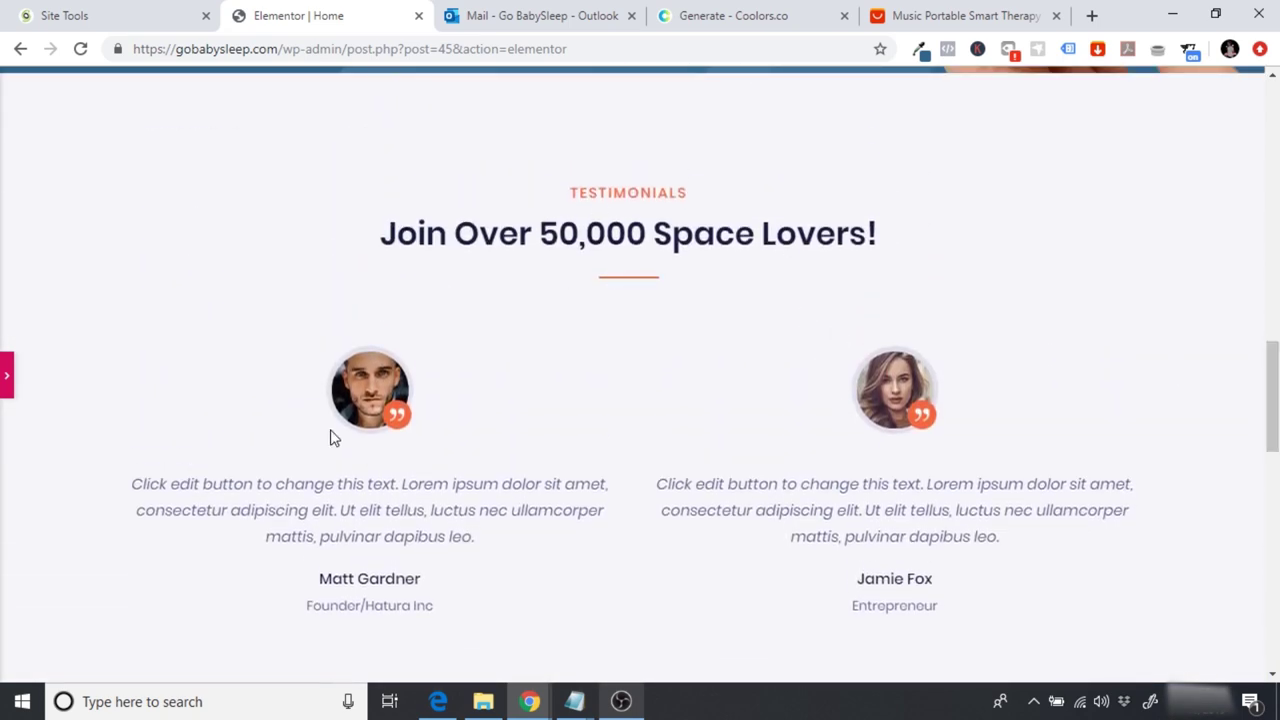
{"action": "scroll", "coordinate": [903, 408], "scroll_direction": "up", "scroll_amount": 1}
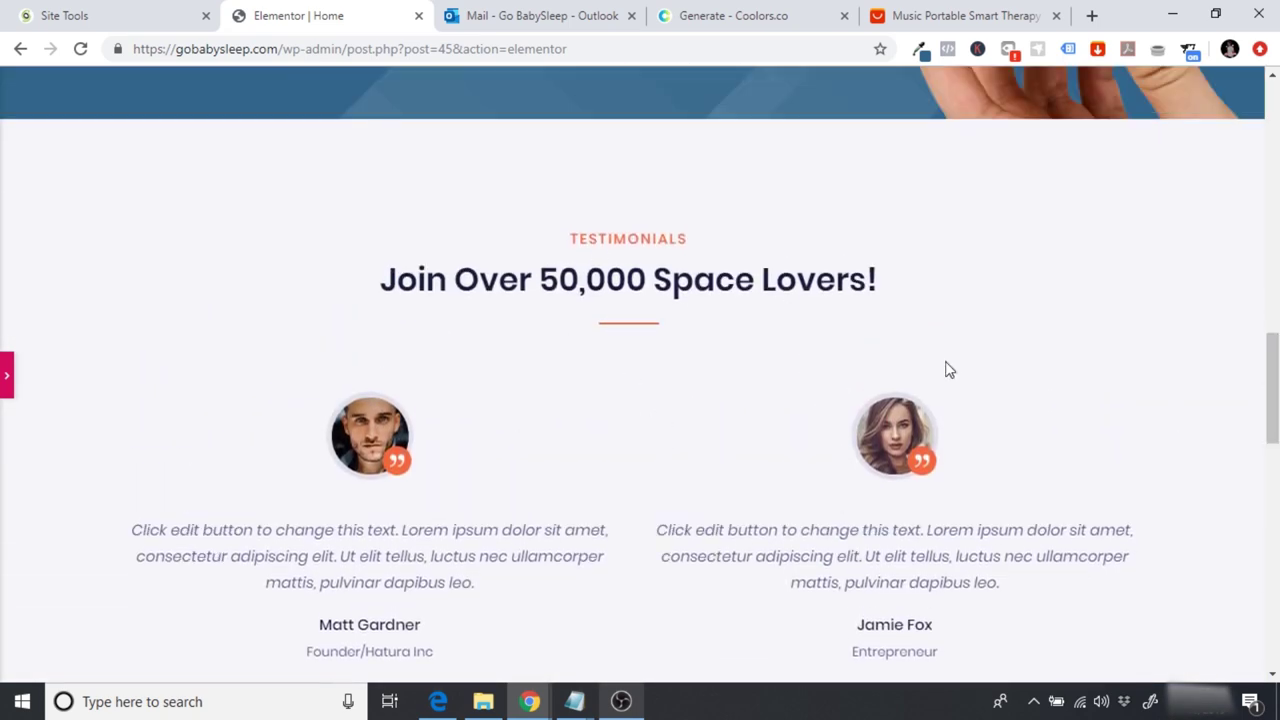
{"action": "left_click_drag", "start_coordinate": [1273, 388], "coordinate": [1272, 433]}
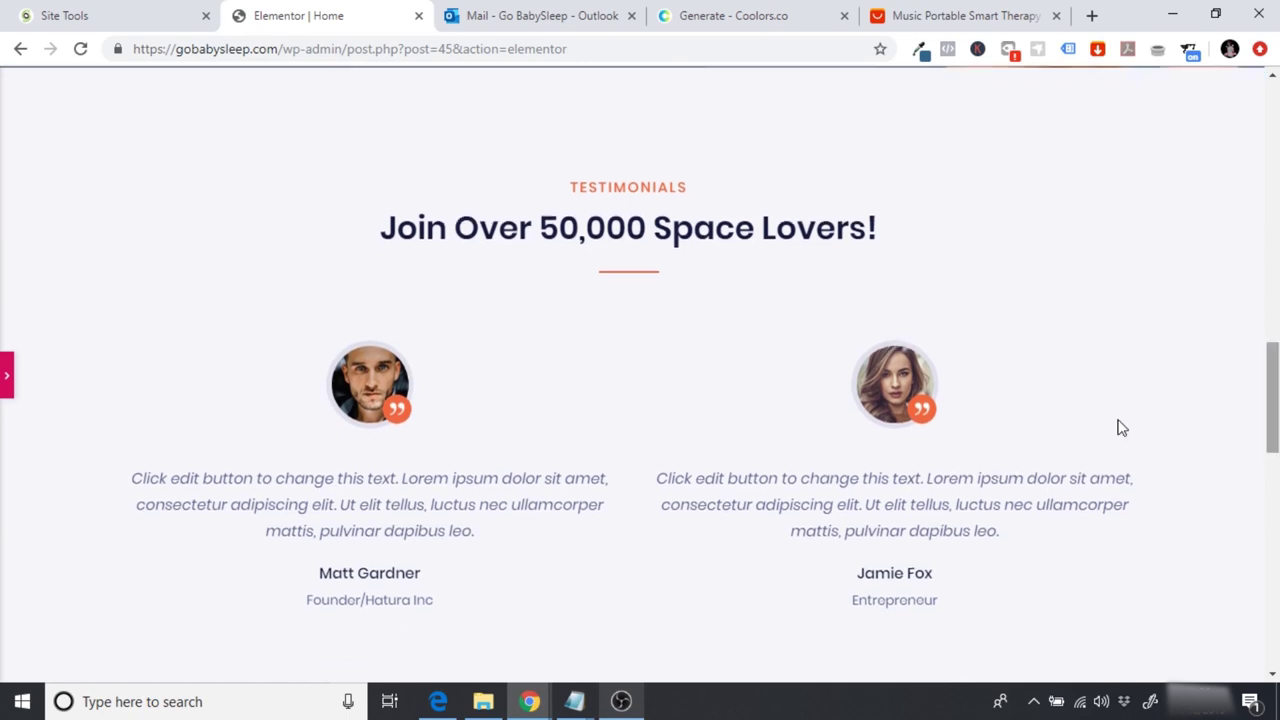
{"action": "left_click", "coordinate": [5, 378]}
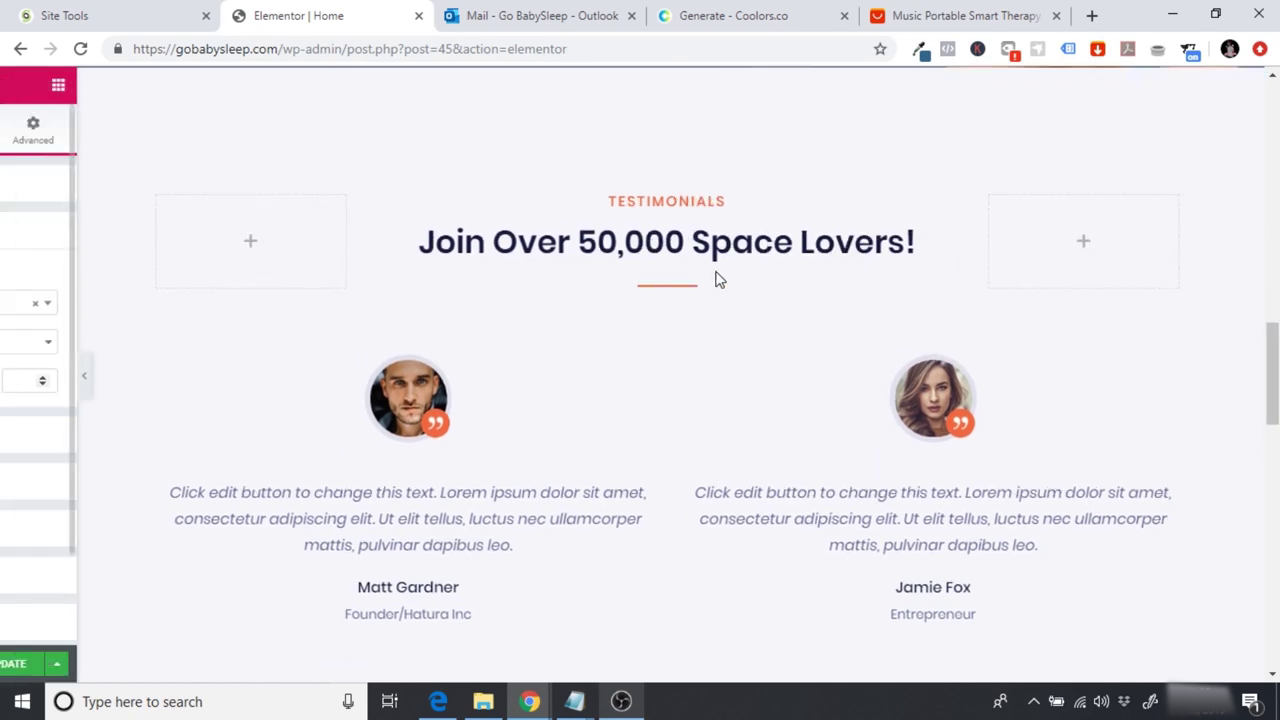
{"action": "left_click_drag", "start_coordinate": [1272, 440], "coordinate": [1274, 438]}
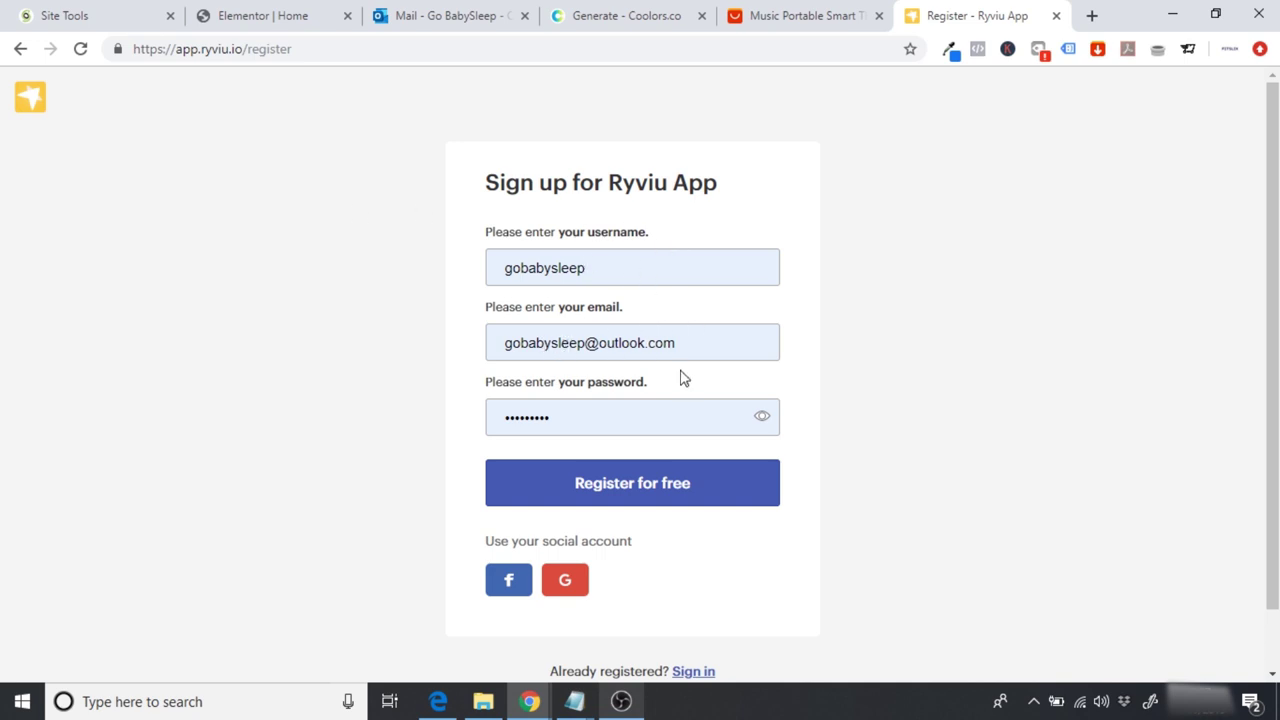
Step: Register the free Ryviu account, dismiss the CSV Live Editor announcement, and browse the Start Guide
{"action": "left_click", "coordinate": [680, 483]}
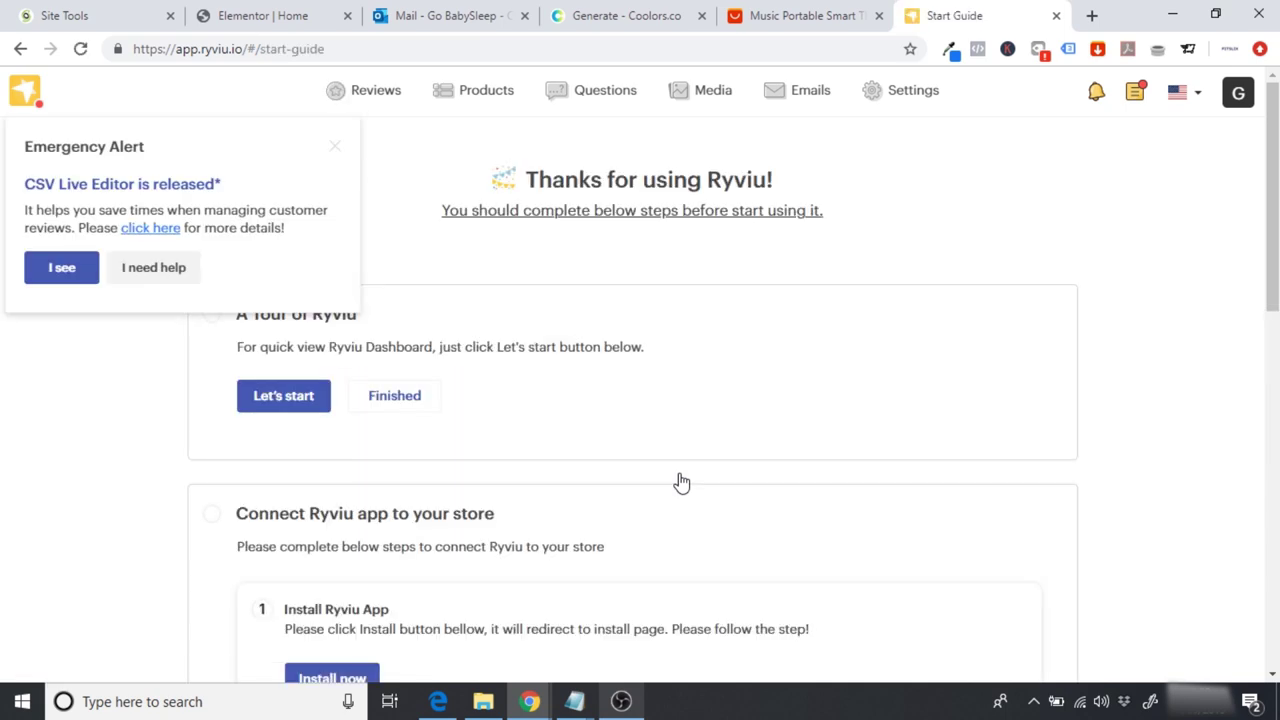
{"action": "left_click", "coordinate": [334, 158]}
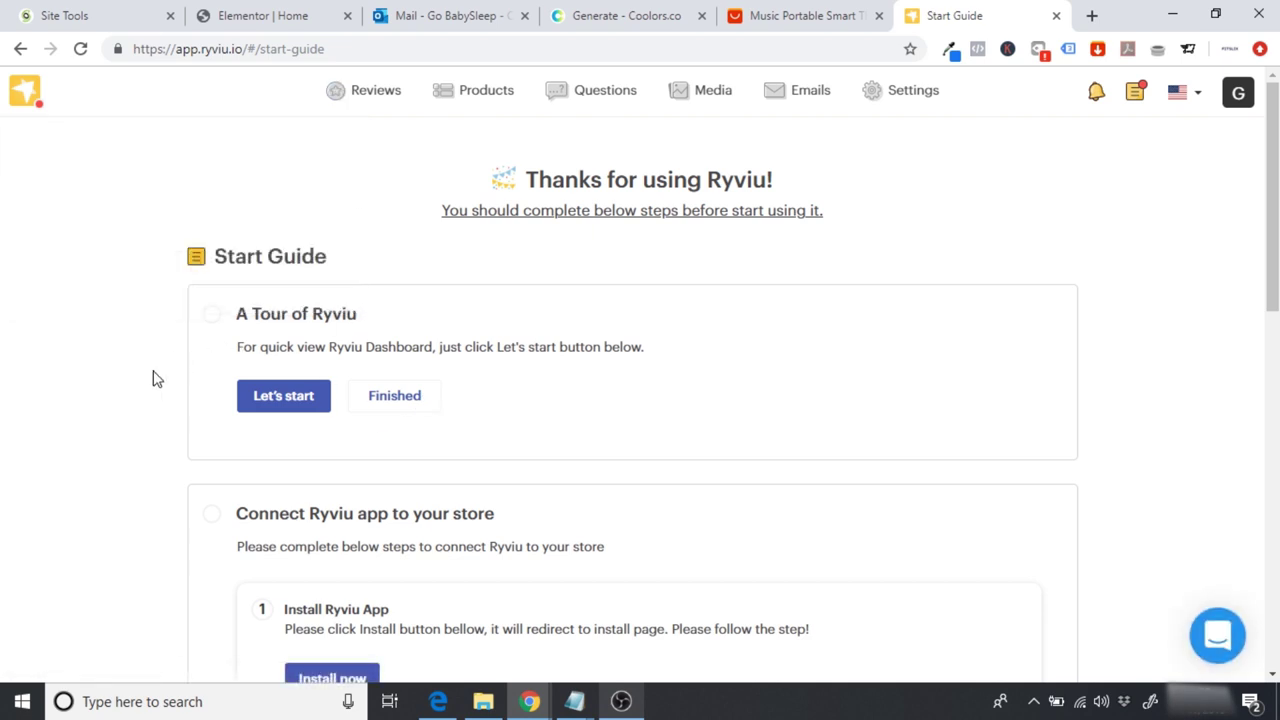
{"action": "scroll", "coordinate": [155, 378], "scroll_direction": "down", "scroll_amount": 2}
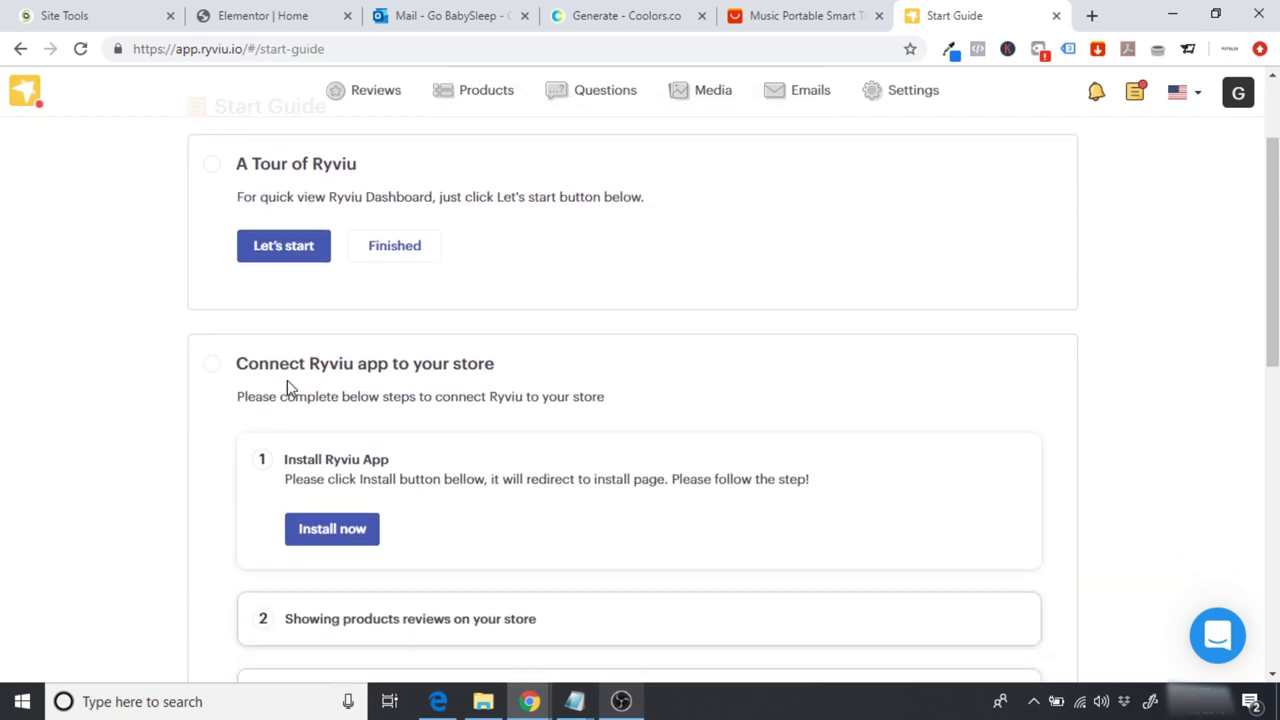
{"action": "scroll", "coordinate": [287, 382], "scroll_direction": "down", "scroll_amount": 3}
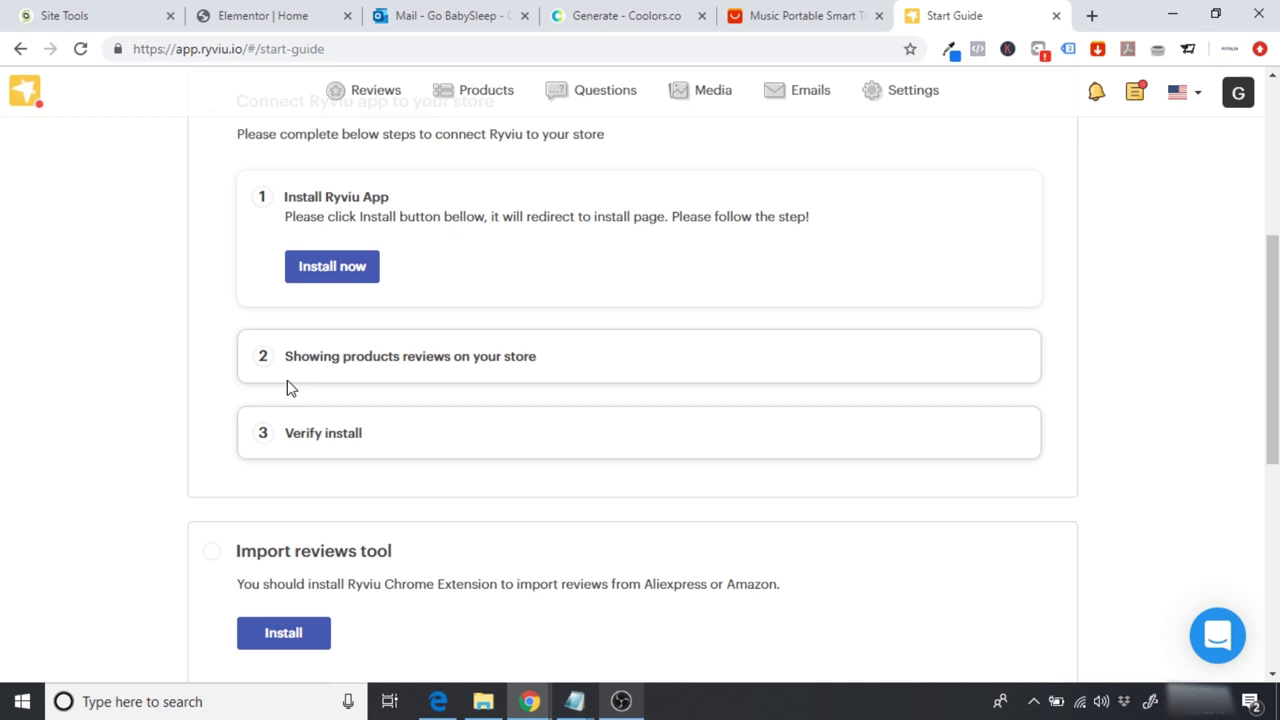
{"action": "scroll", "coordinate": [287, 388], "scroll_direction": "down", "scroll_amount": 3}
{"action": "scroll", "coordinate": [287, 388], "scroll_direction": "up", "scroll_amount": 1}
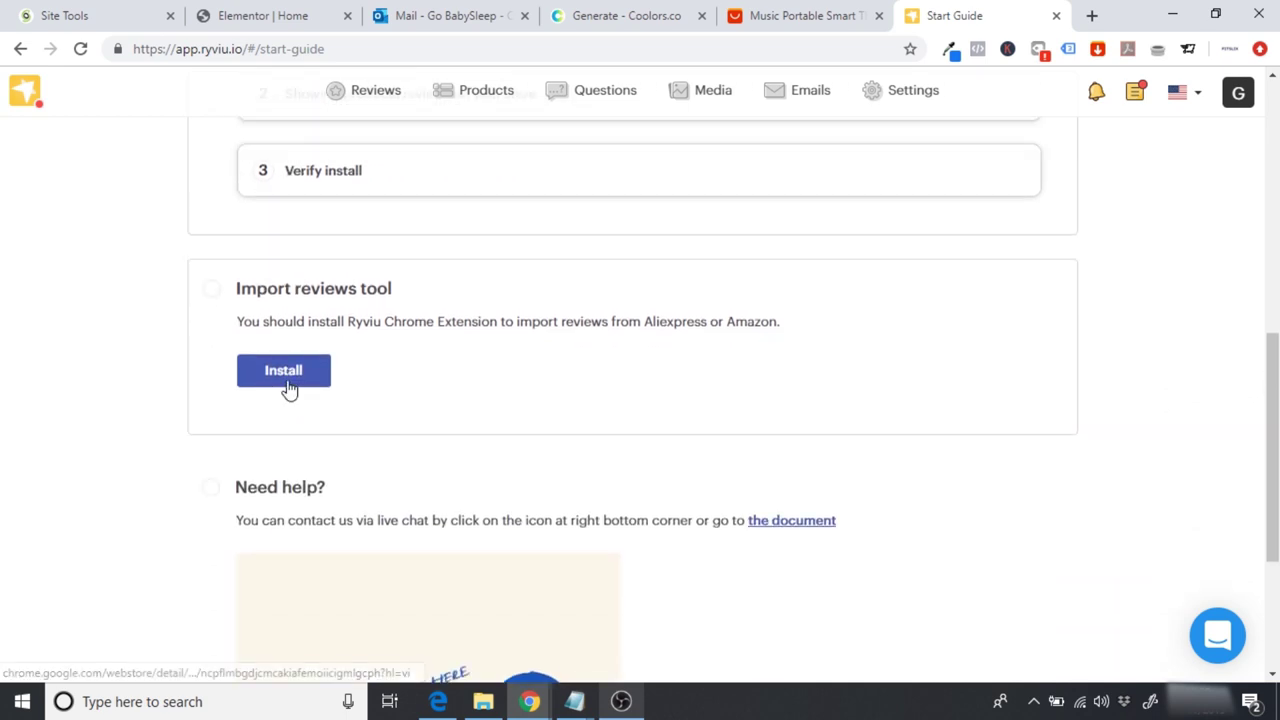
{"action": "scroll", "coordinate": [287, 388], "scroll_direction": "up", "scroll_amount": 6}
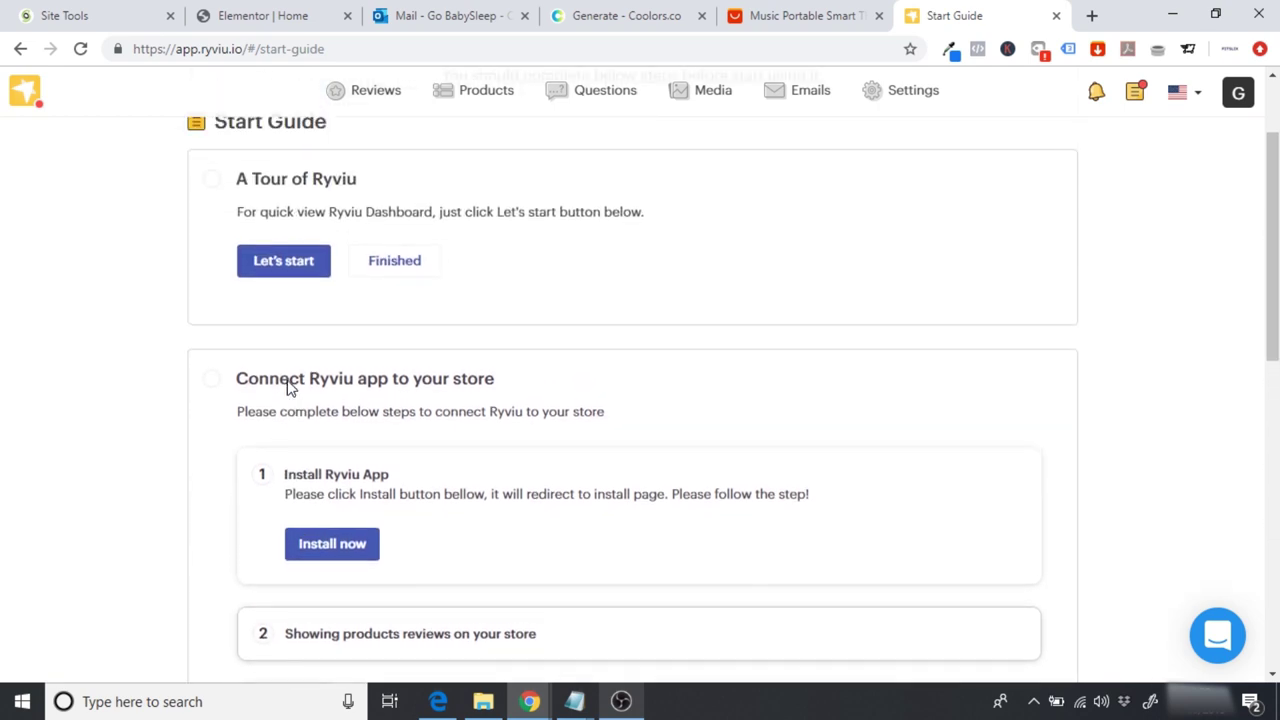
{"action": "scroll", "coordinate": [287, 380], "scroll_direction": "up", "scroll_amount": 1}
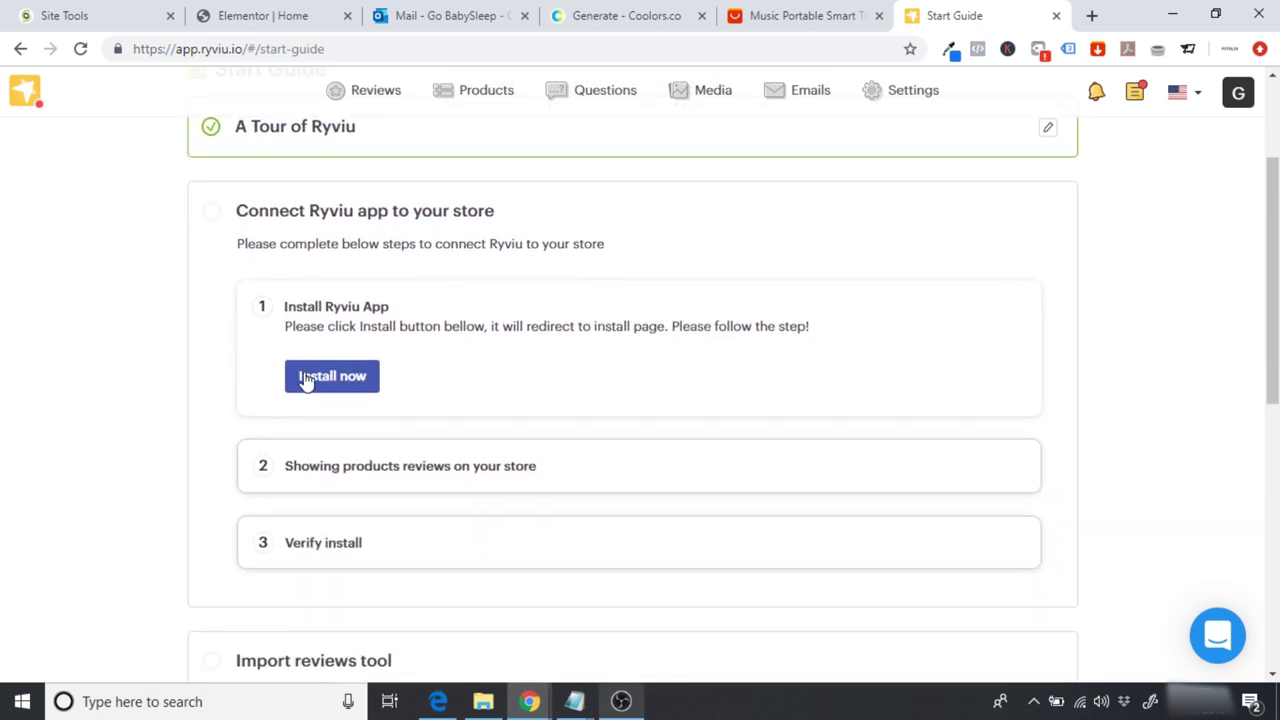
Step: Start installing Ryviu on the store and choose Woocommerce as the platform
{"action": "left_click", "coordinate": [325, 380]}
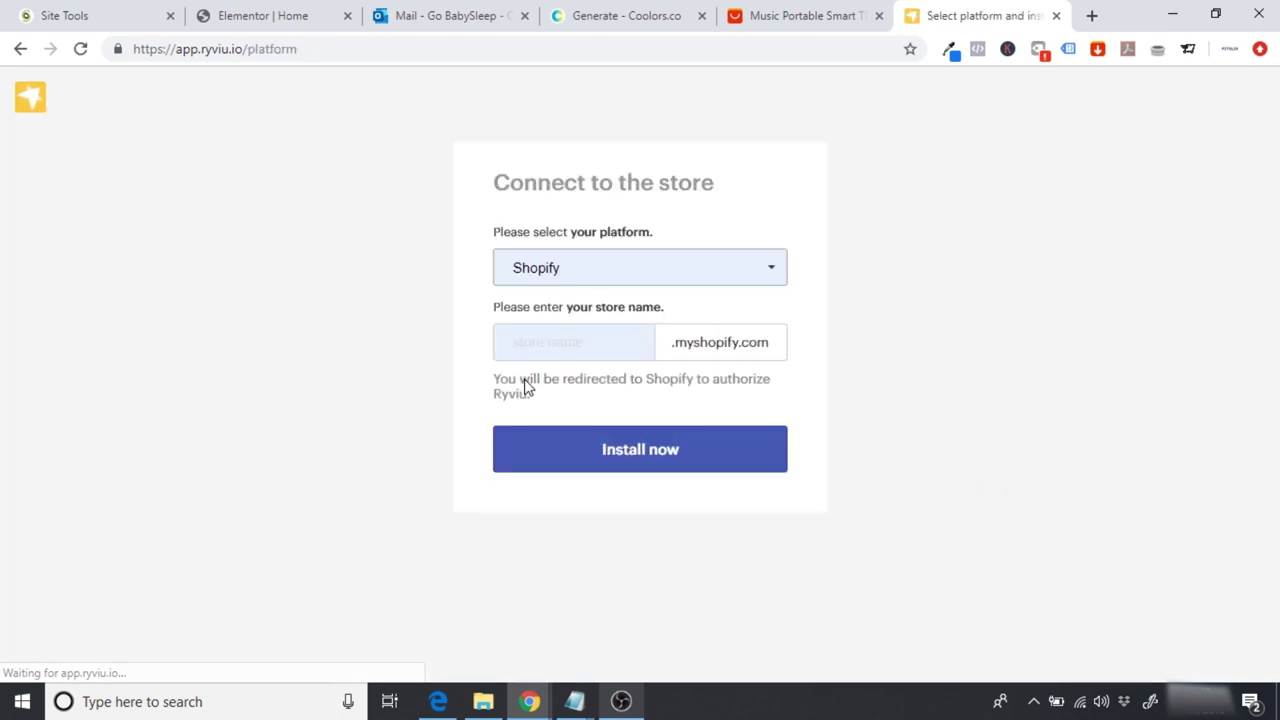
{"action": "left_click", "coordinate": [664, 272]}
{"action": "left_click", "coordinate": [570, 313]}
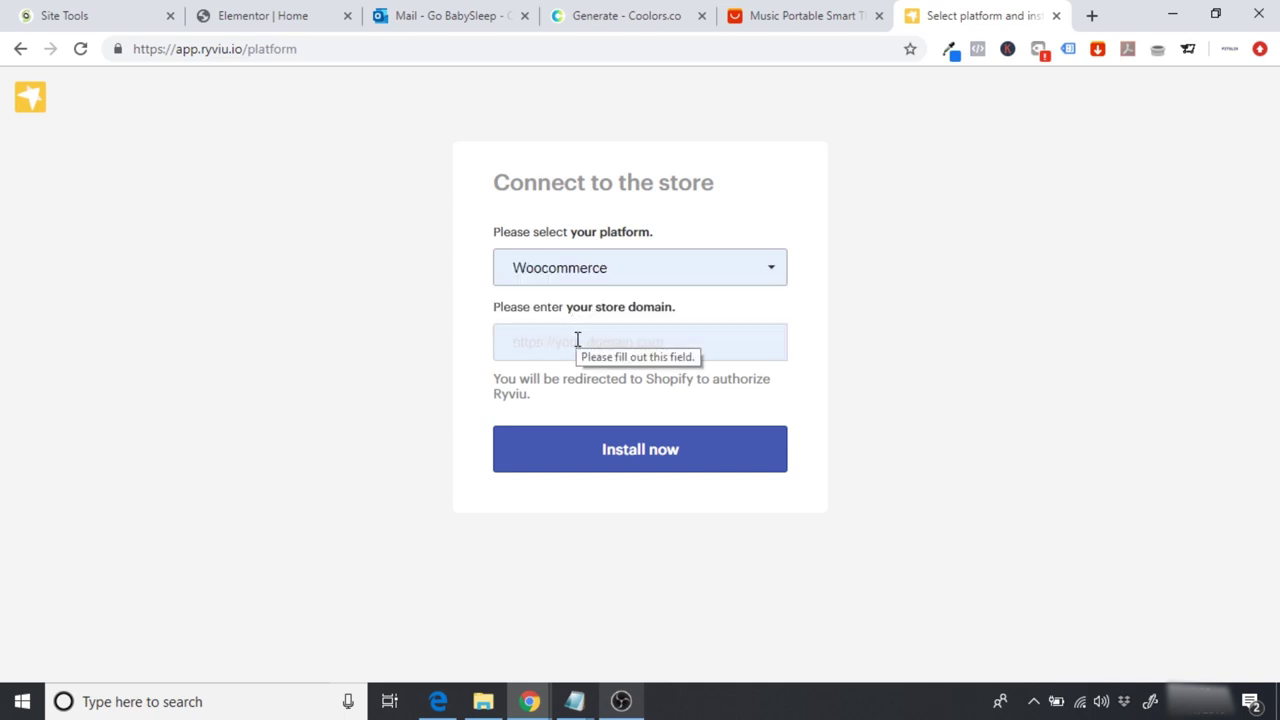
{"action": "left_click", "coordinate": [291, 16]}
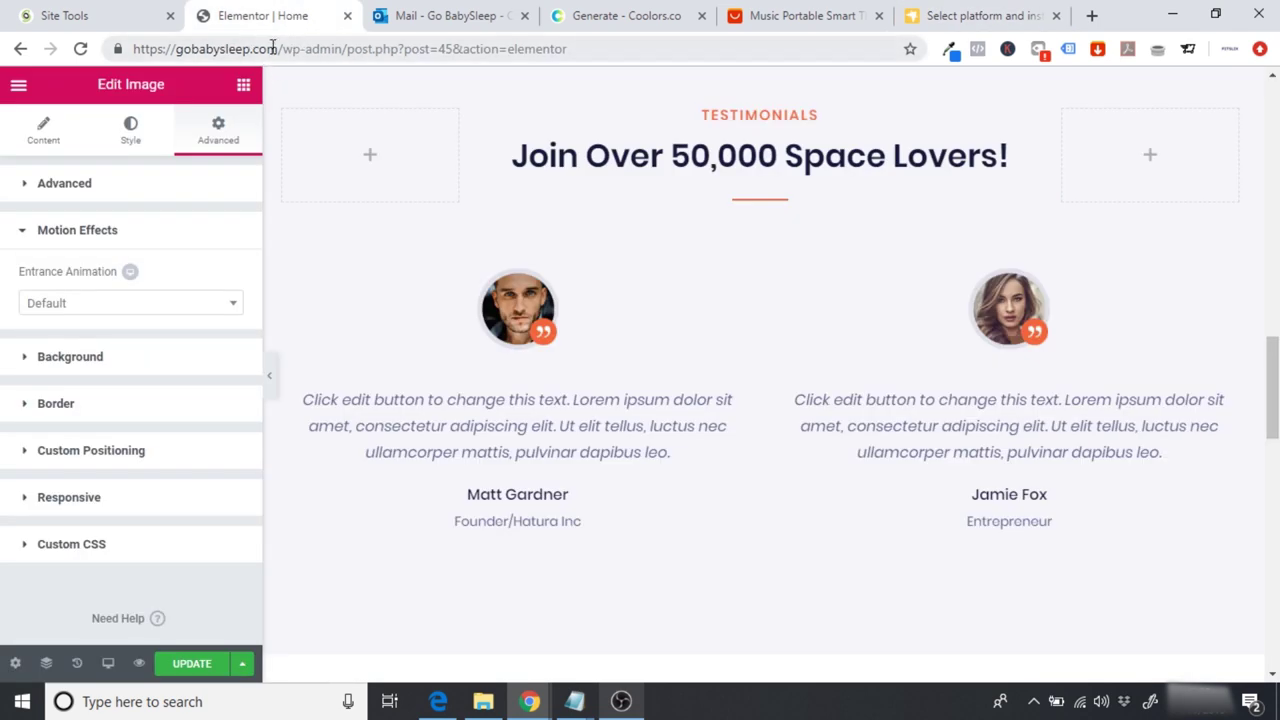
{"action": "left_click_drag", "start_coordinate": [278, 48], "coordinate": [110, 45]}
{"action": "key", "text": "ctrl+c"}
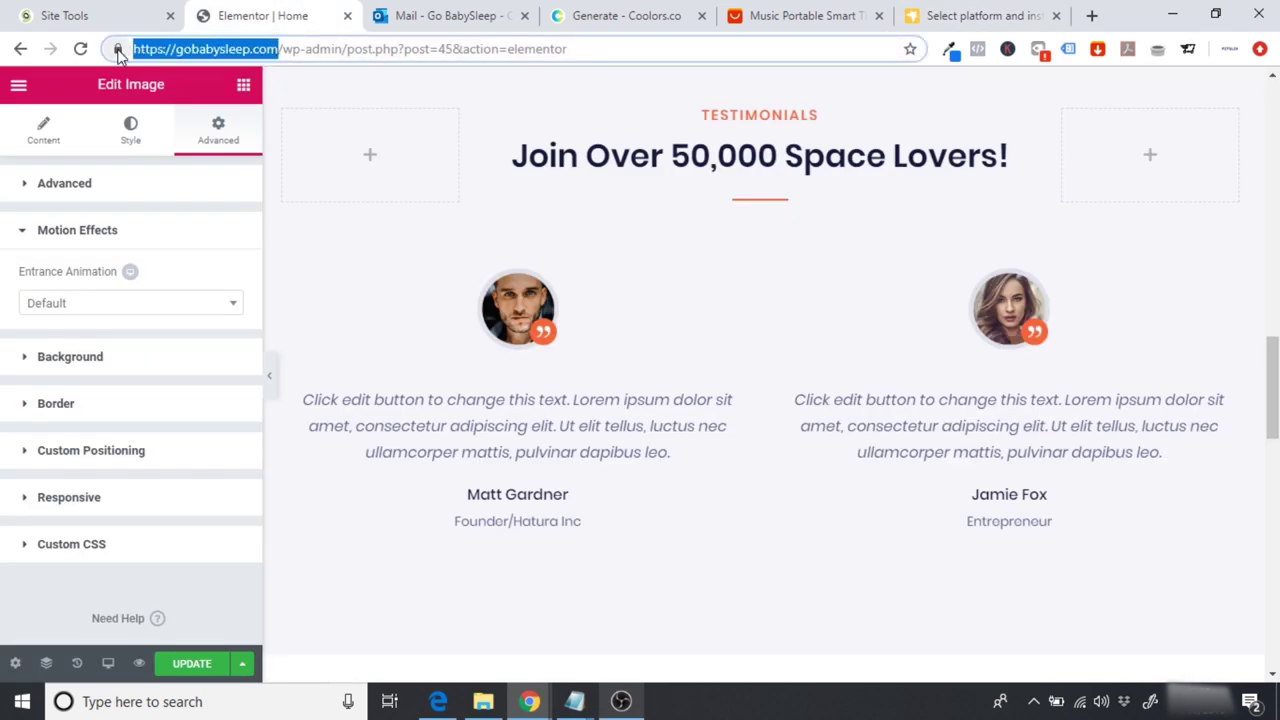
{"action": "left_click", "coordinate": [955, 12]}
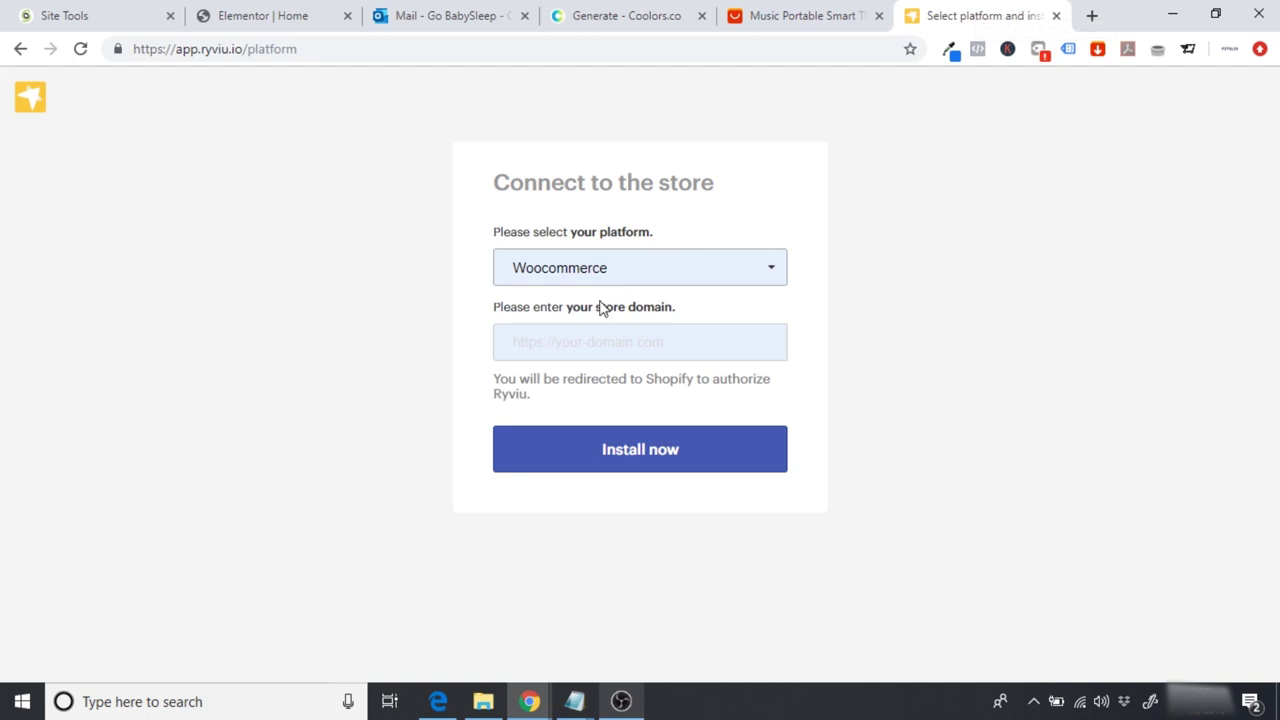
{"action": "left_click", "coordinate": [568, 333]}
{"action": "key", "text": "ctrl+v"}
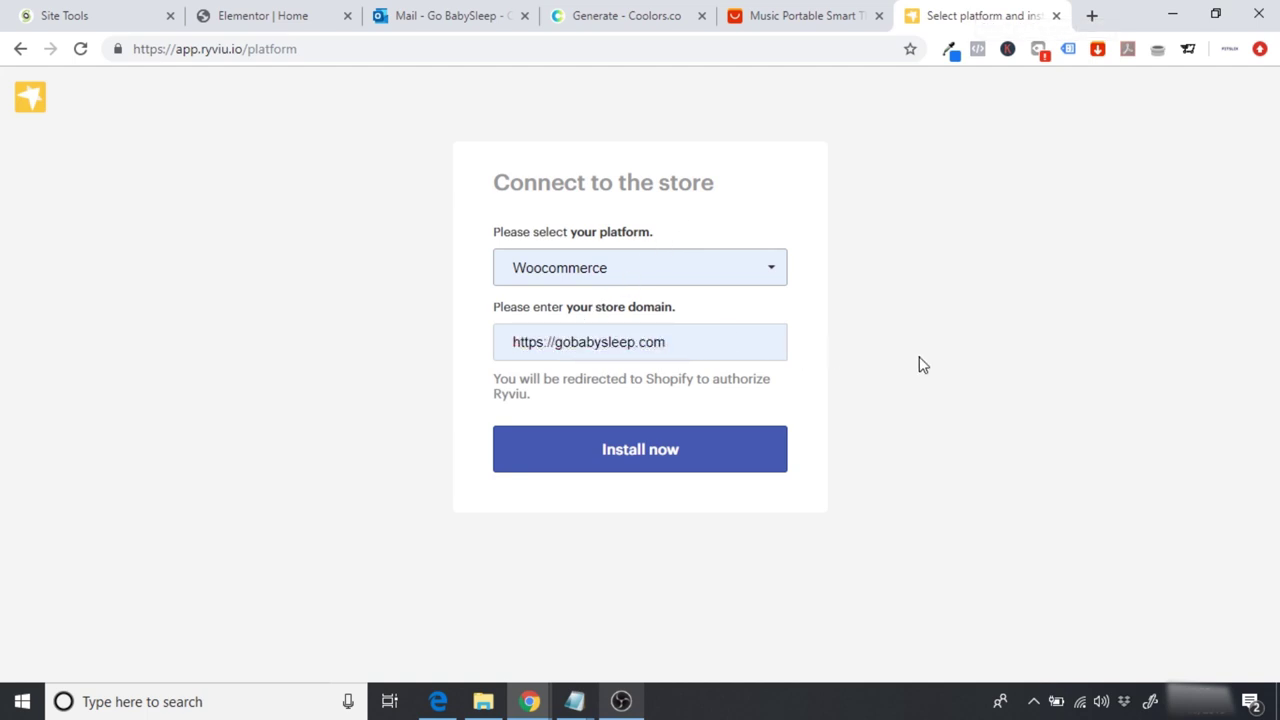
{"action": "type", "text": "/"}
{"action": "key", "text": "BackSpace"}
{"action": "left_click", "coordinate": [720, 466]}
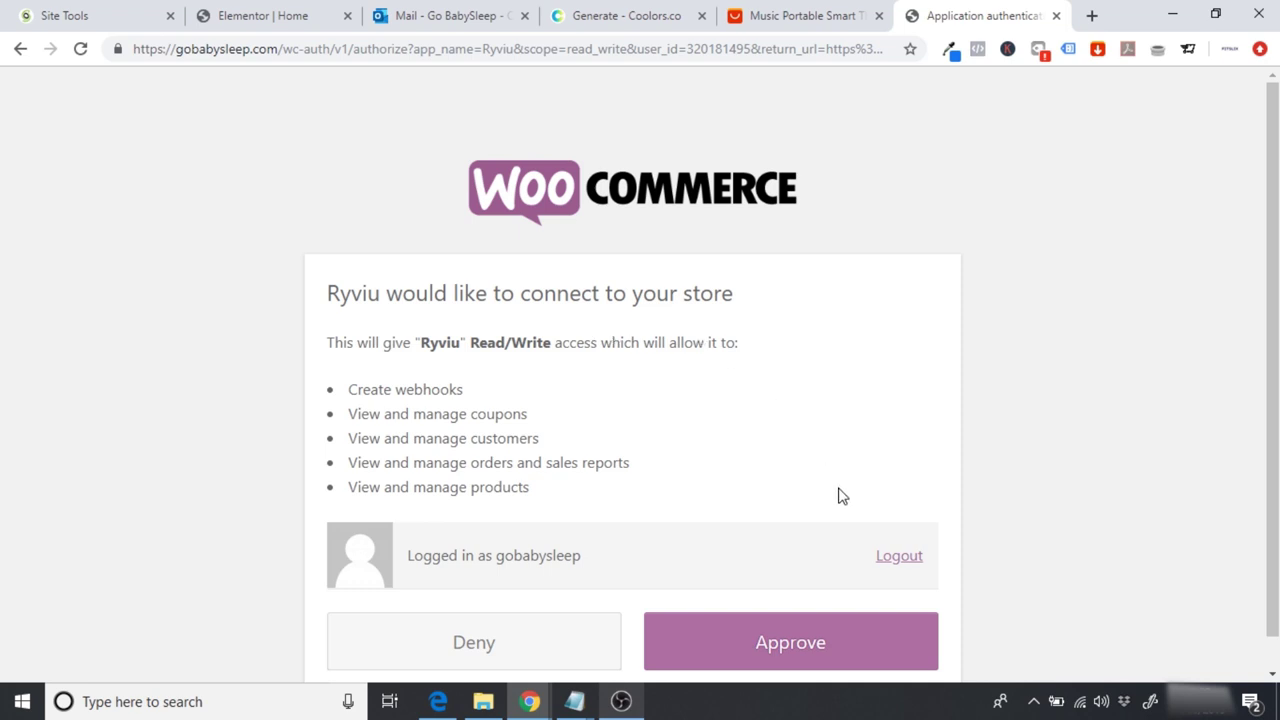
Step: Approve Ryviu's read/write access in WooCommerce and return to the Ryviu dashboard
{"action": "left_click", "coordinate": [797, 648]}
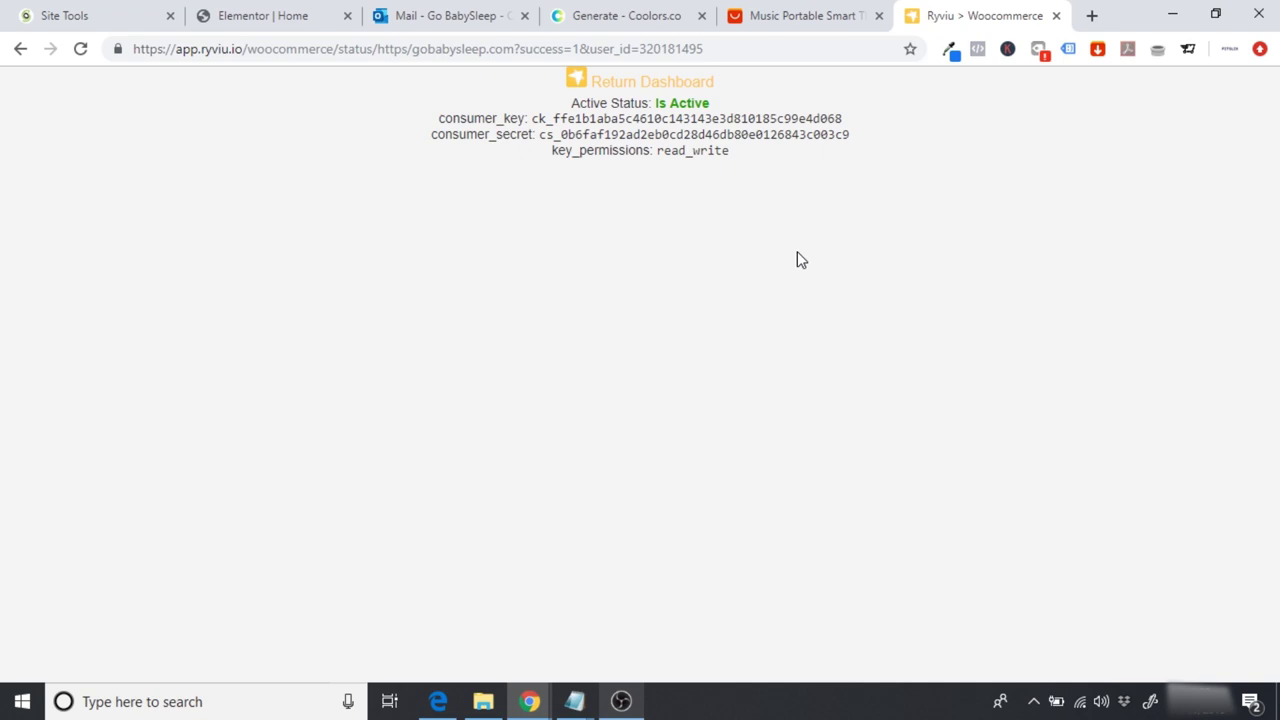
{"action": "left_click", "coordinate": [628, 89]}
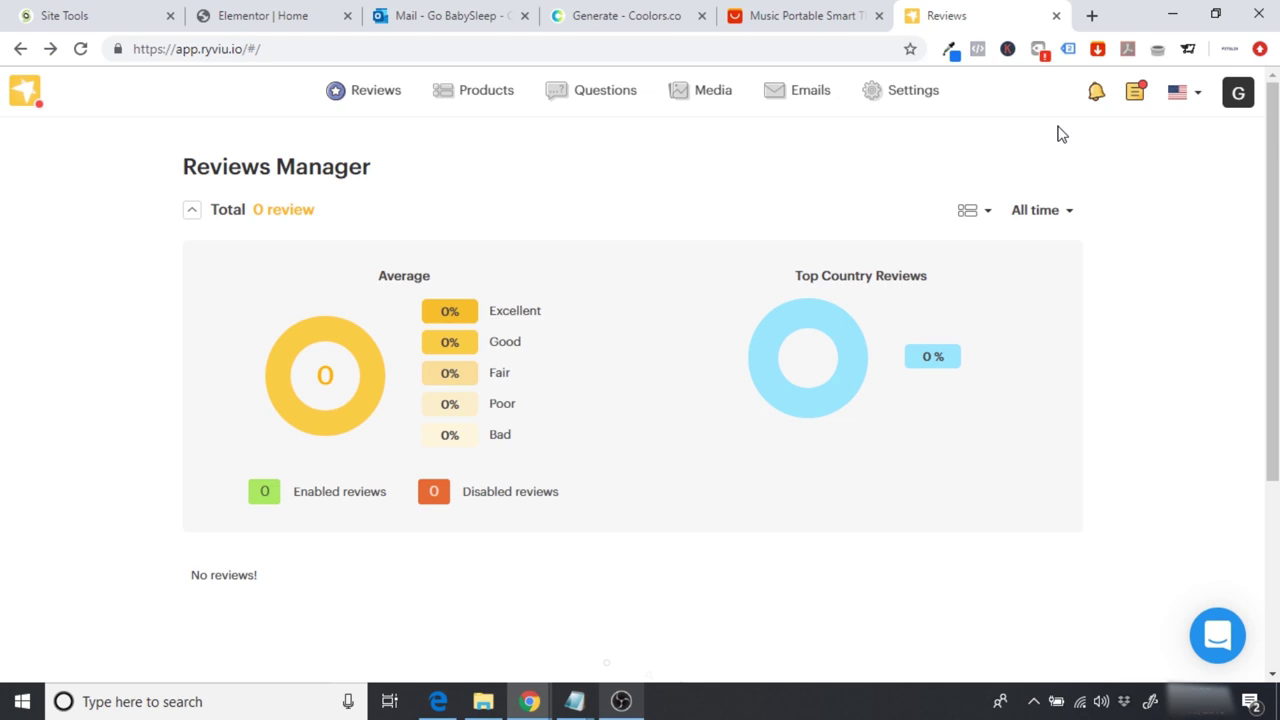
Step: Go to the account's Billing page and start upgrading from the Free plan
{"action": "left_click", "coordinate": [1232, 104]}
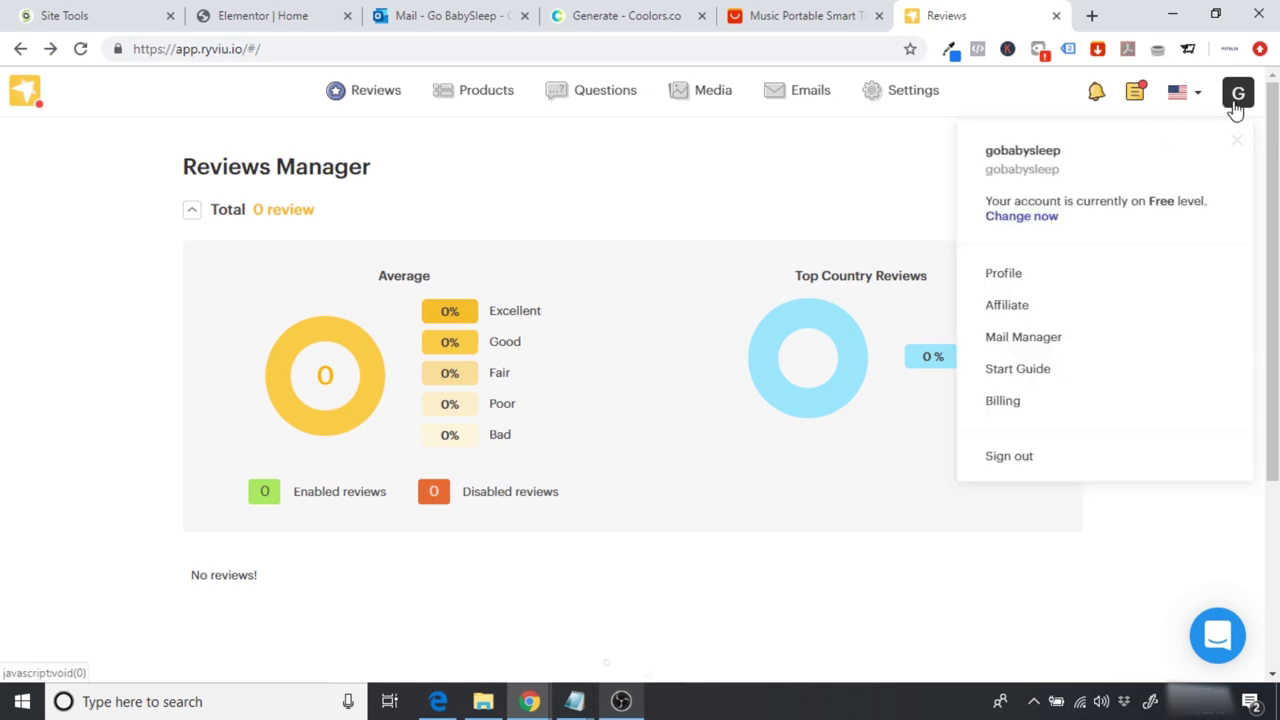
{"action": "left_click", "coordinate": [1002, 400]}
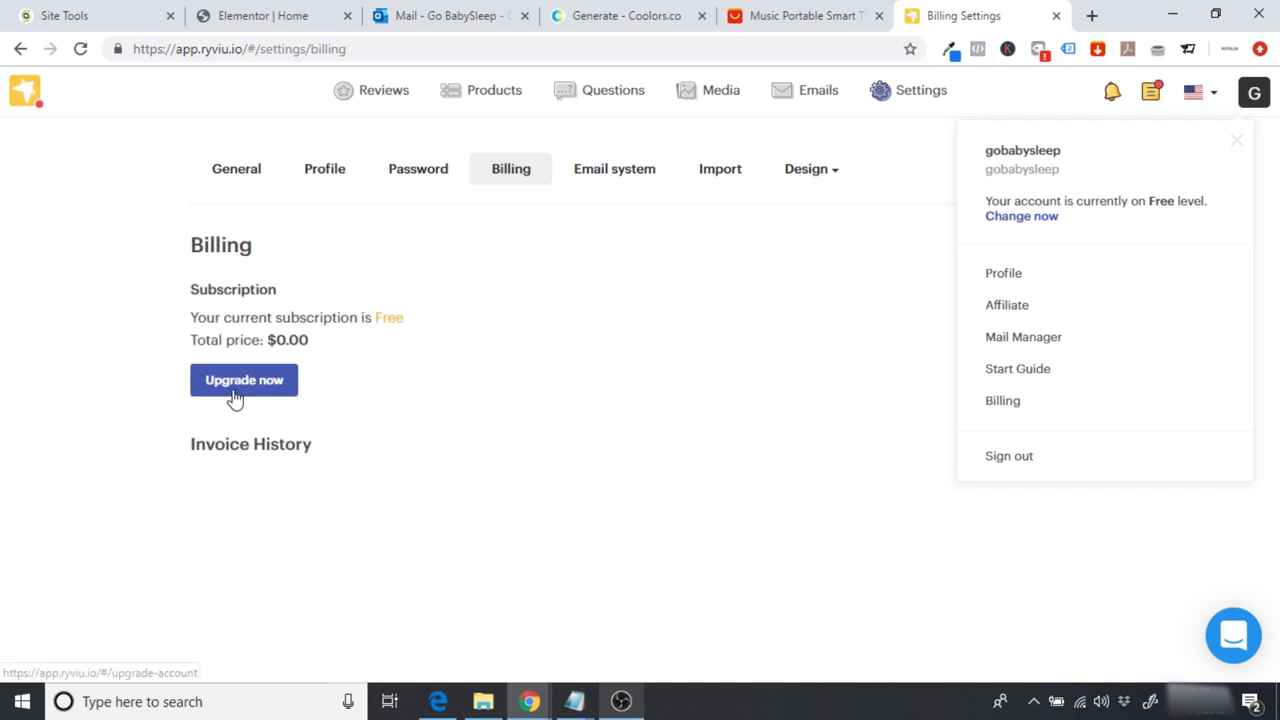
{"action": "left_click", "coordinate": [234, 390]}
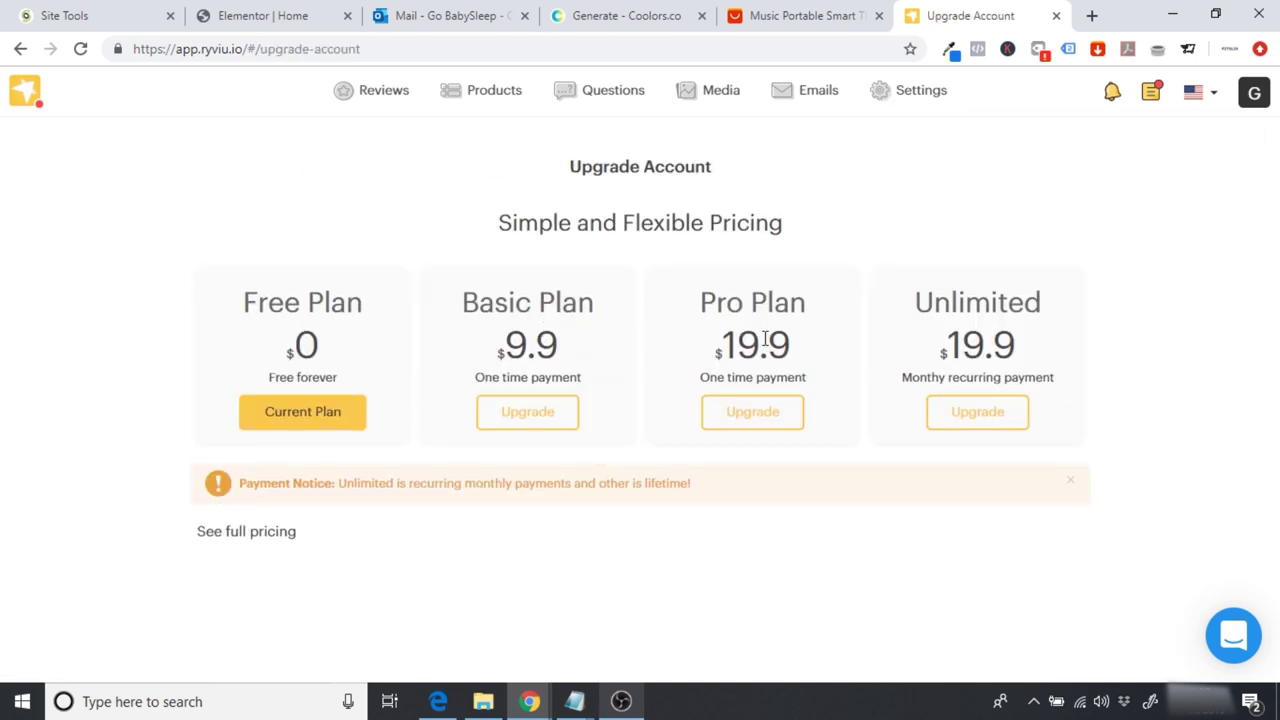
Step: Review the full pricing comparison for Free, Basic, Pro and Unlimited, then close it
{"action": "left_click", "coordinate": [223, 535]}
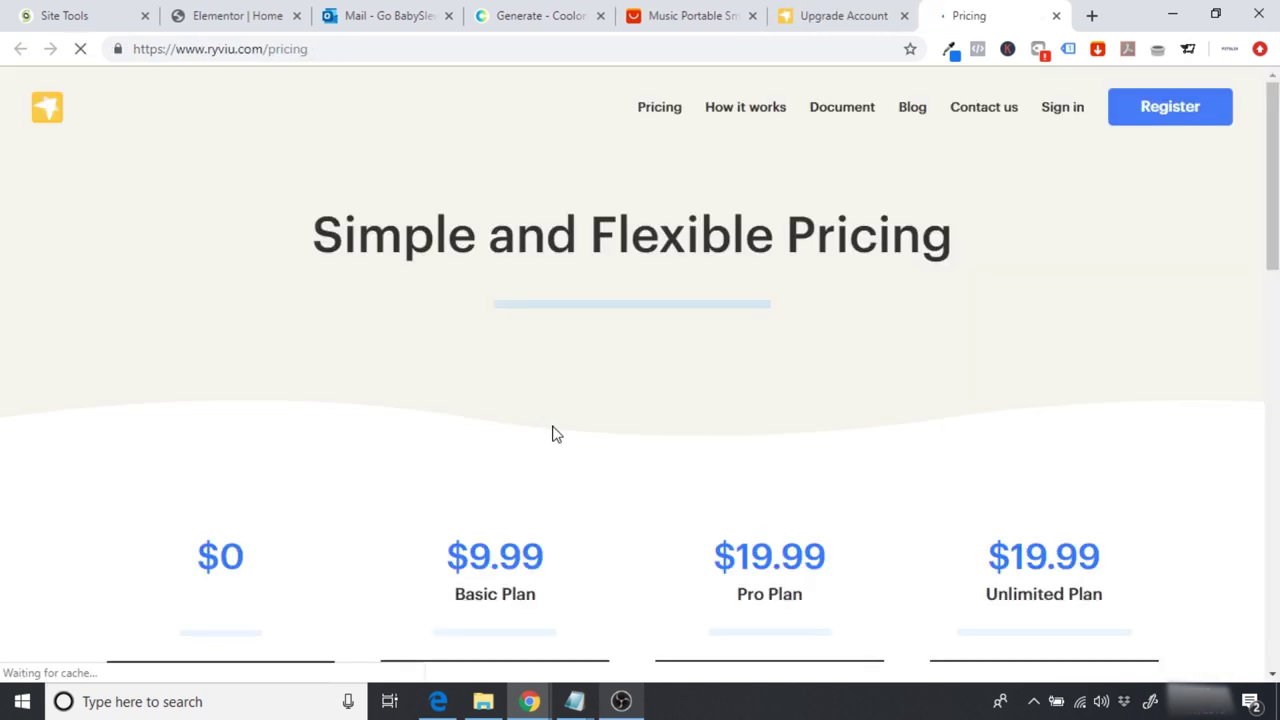
{"action": "scroll", "coordinate": [556, 434], "scroll_direction": "down", "scroll_amount": 1}
{"action": "scroll", "coordinate": [556, 434], "scroll_direction": "down", "scroll_amount": 2}
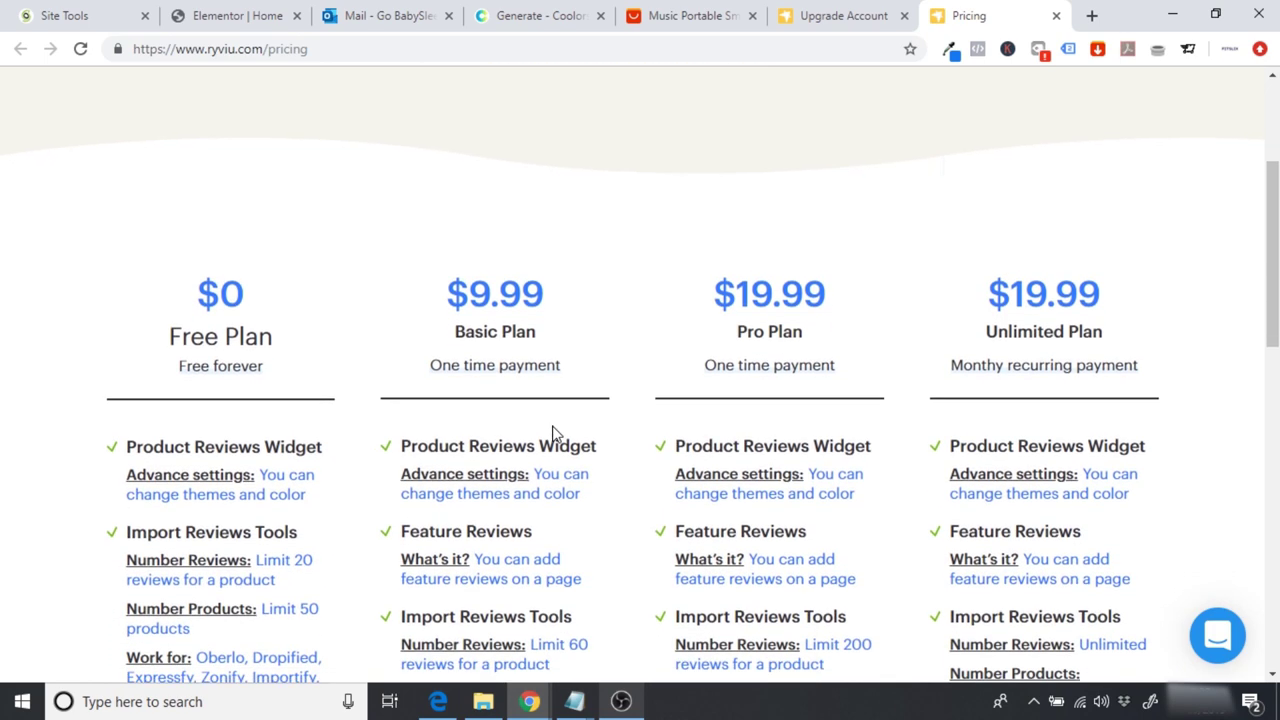
{"action": "scroll", "coordinate": [500, 340], "scroll_direction": "down", "scroll_amount": 1}
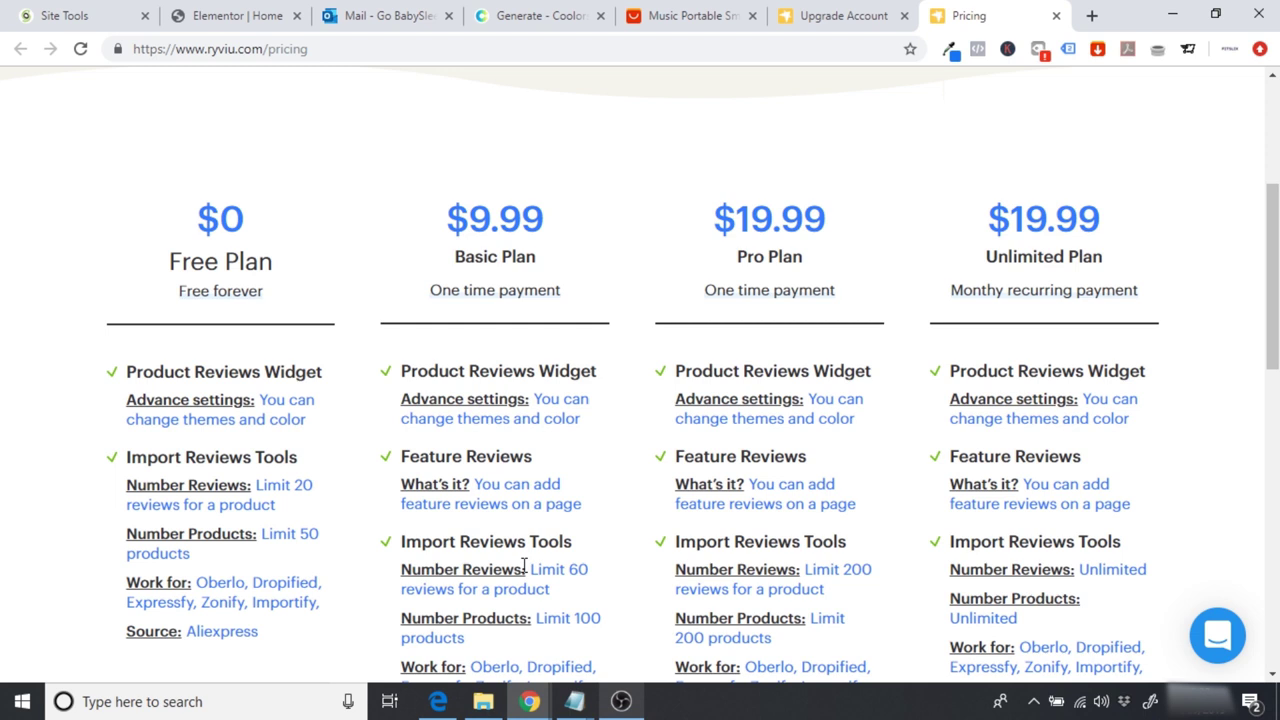
{"action": "mouse_move", "coordinate": [562, 570]}
{"action": "scroll", "coordinate": [616, 340], "scroll_direction": "up", "scroll_amount": 1}
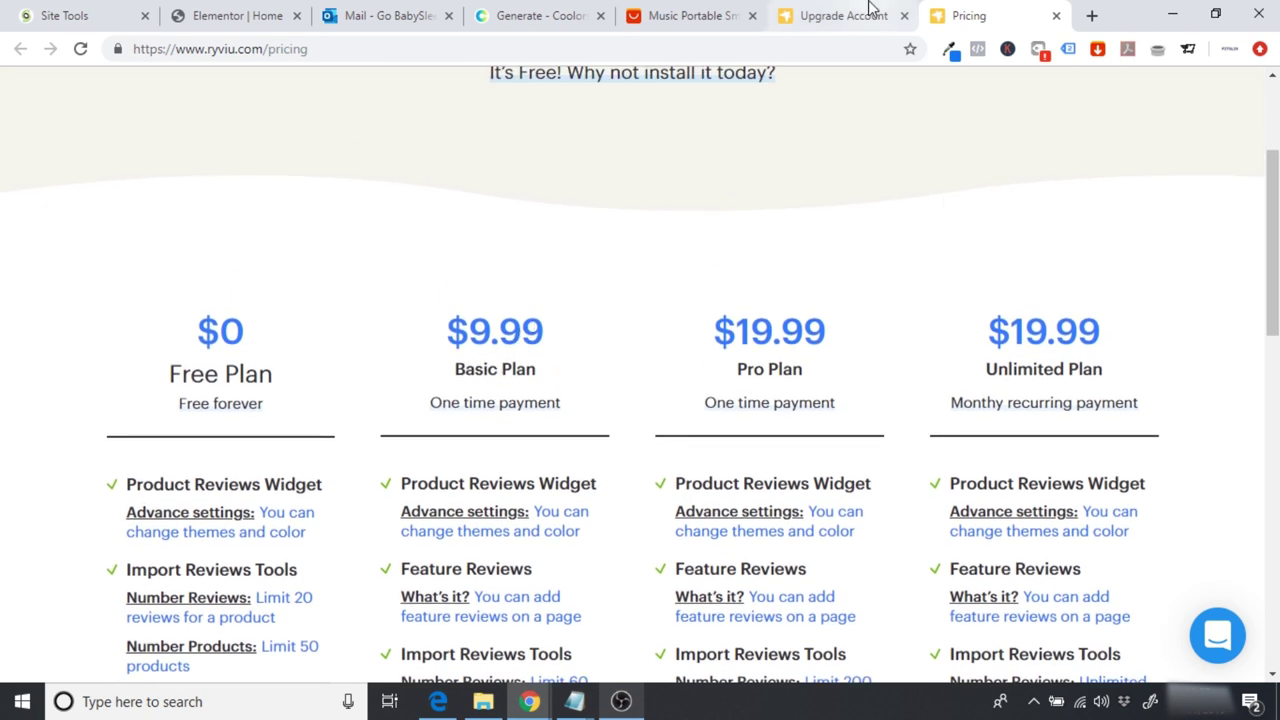
{"action": "left_click", "coordinate": [1059, 17]}
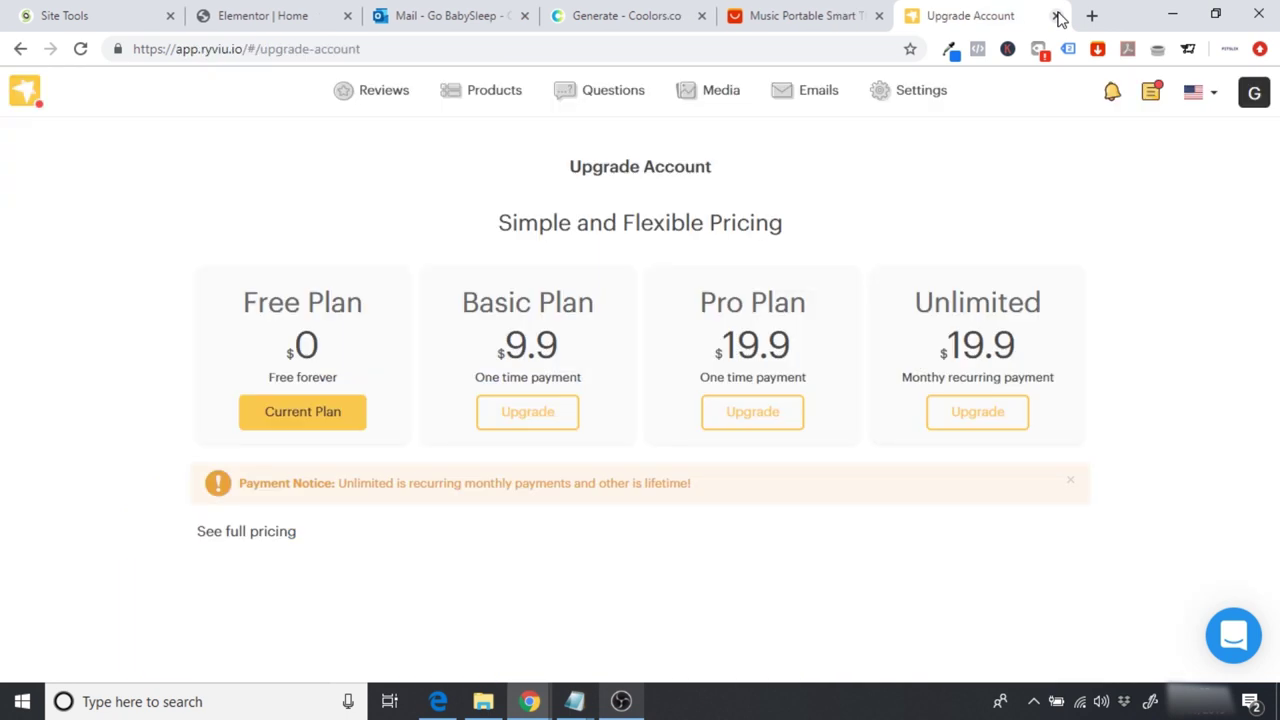
Step: Upgrade to the Basic Plan by paying $9.90 through PayPal
{"action": "left_click", "coordinate": [520, 422]}
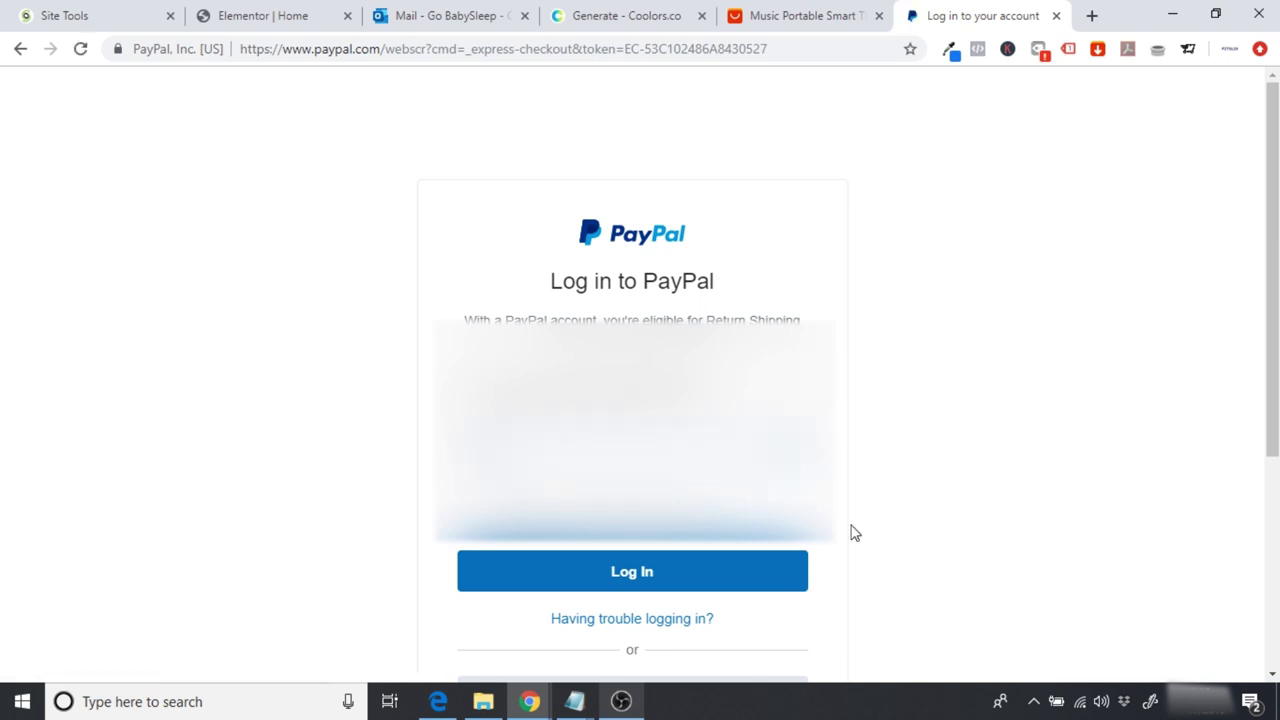
{"action": "left_click", "coordinate": [771, 566]}
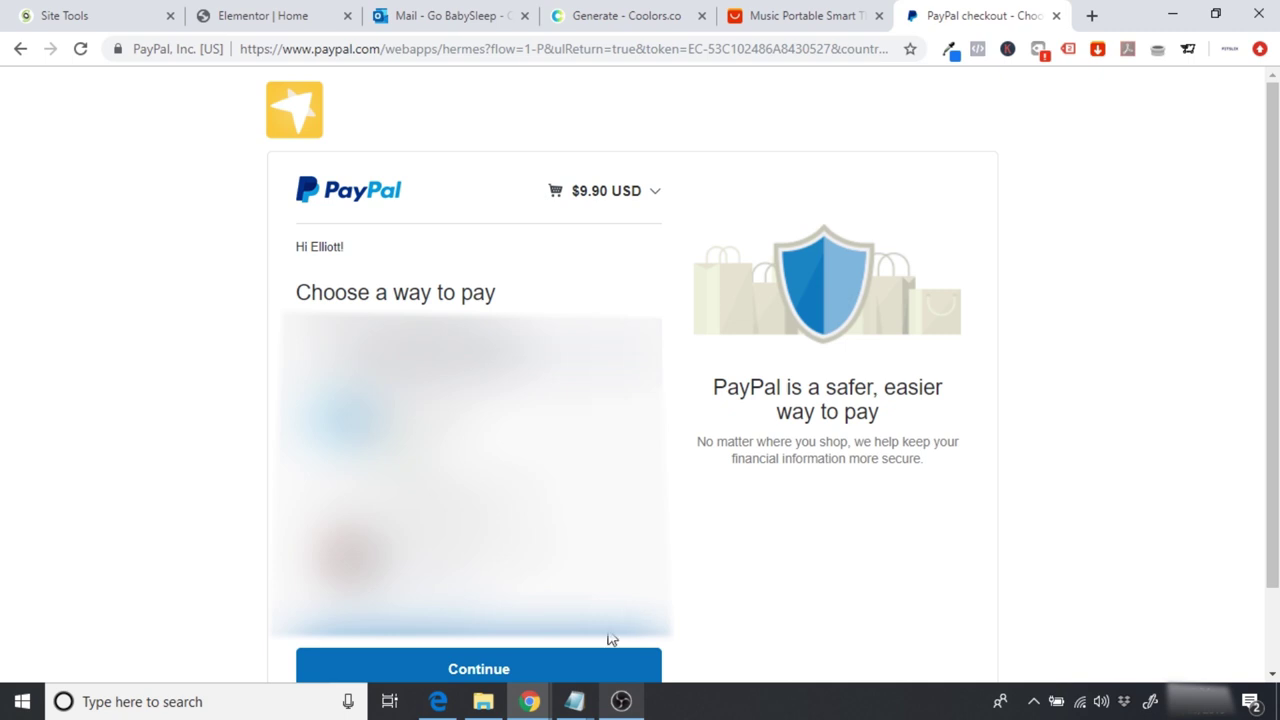
{"action": "left_click", "coordinate": [539, 670]}
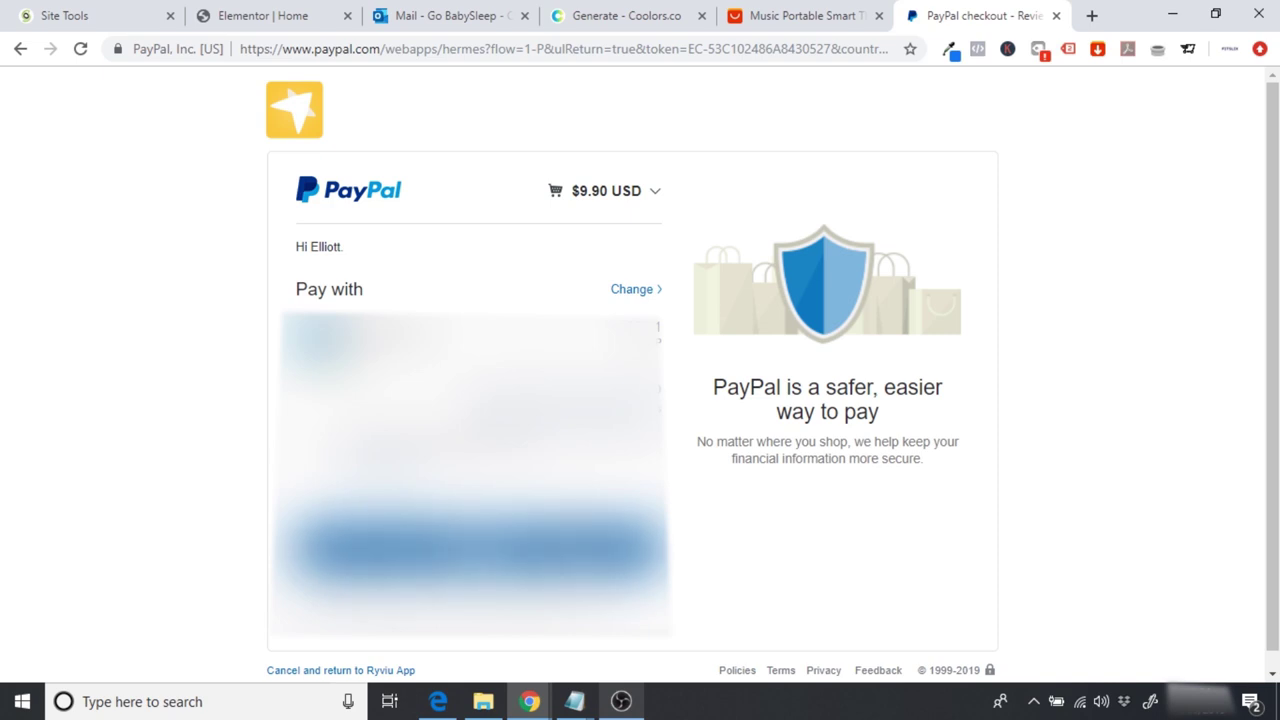
{"action": "left_click", "coordinate": [475, 548]}
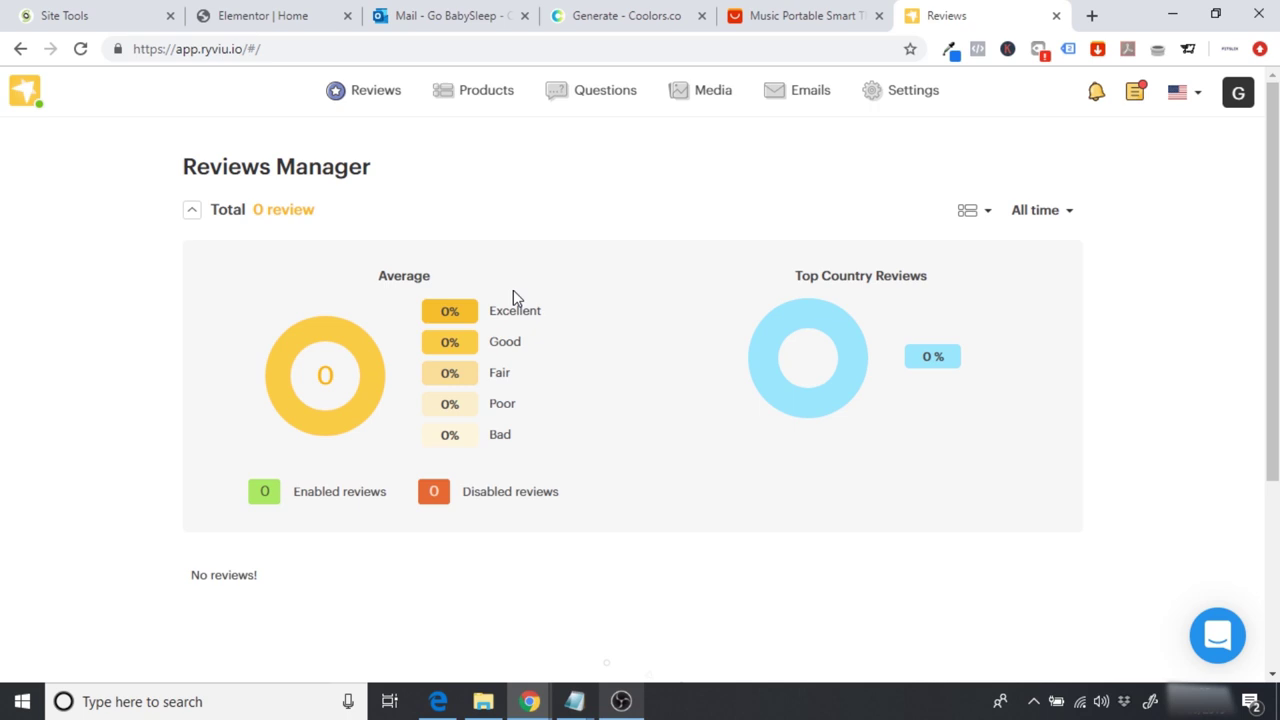
{"action": "left_click", "coordinate": [1091, 15]}
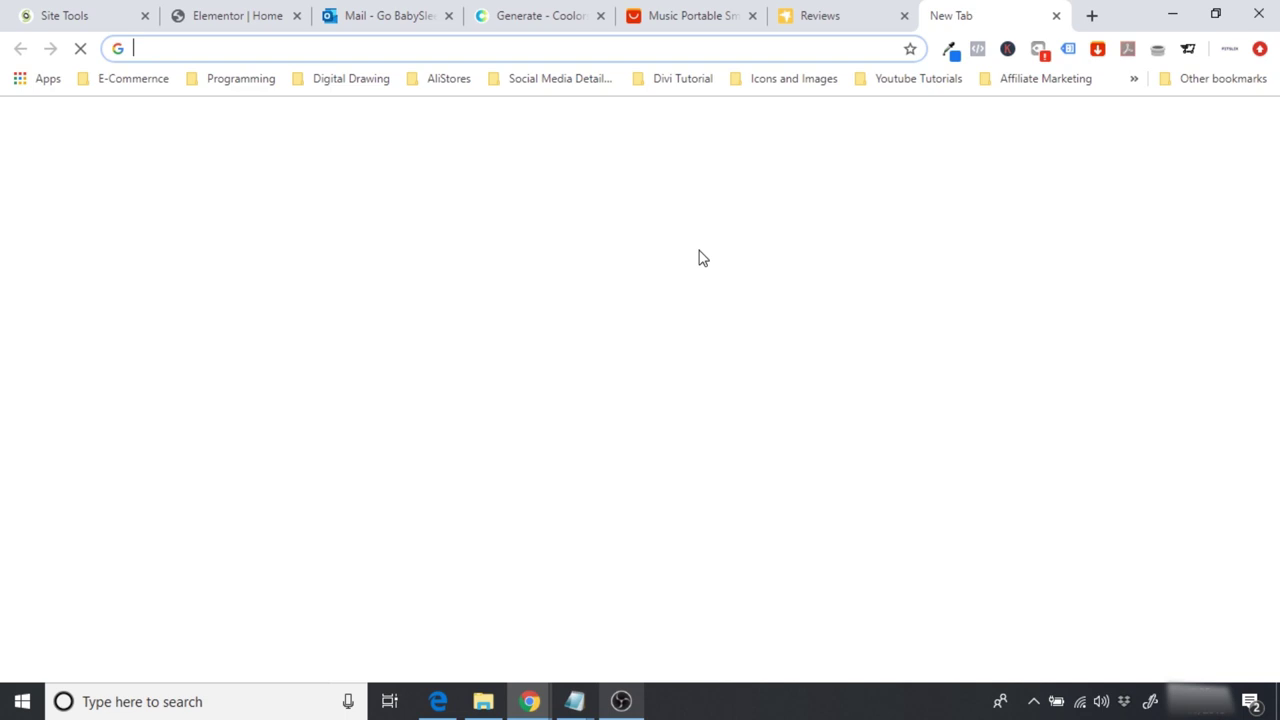
Step: Search 'ryviu chrome extension' and reach the extension's Web Store listing via Ryviu's install guide
{"action": "type", "text": "ryvi"}
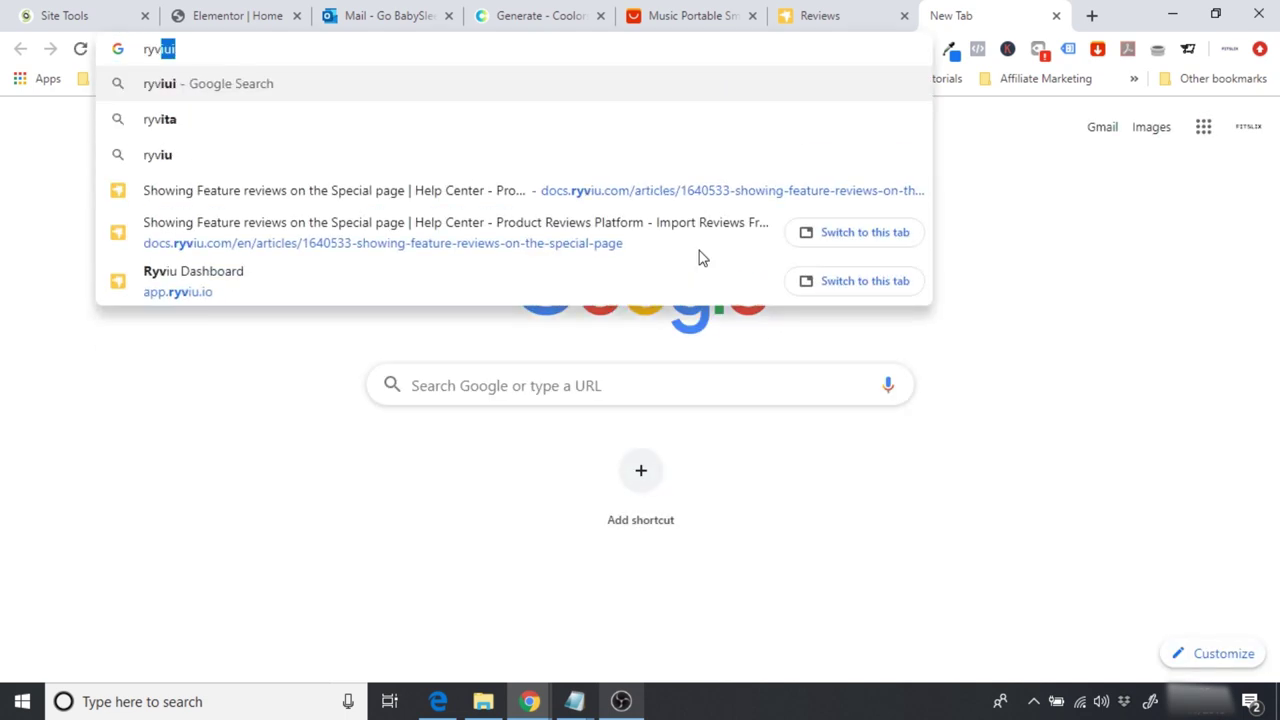
{"action": "key", "text": "BackSpace"}
{"action": "key", "text": "BackSpace"}
{"action": "type", "text": "0"}
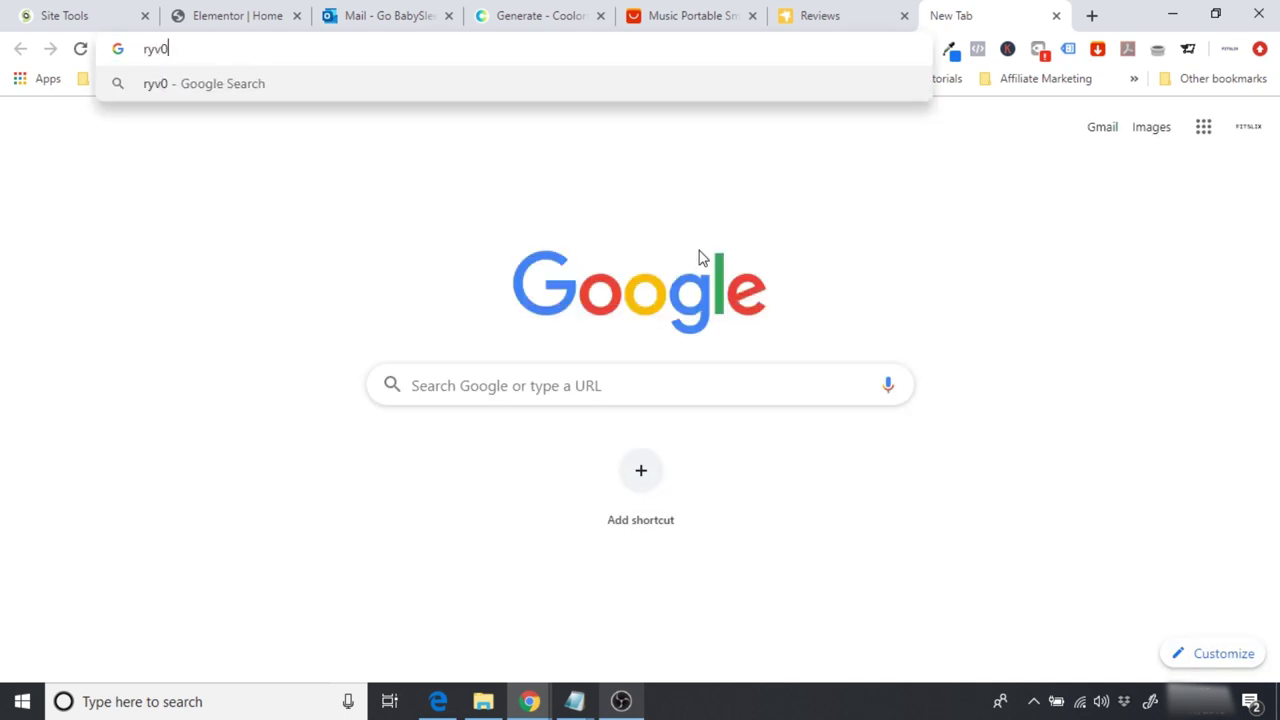
{"action": "key", "text": "BackSpace"}
{"action": "type", "text": "iu co"}
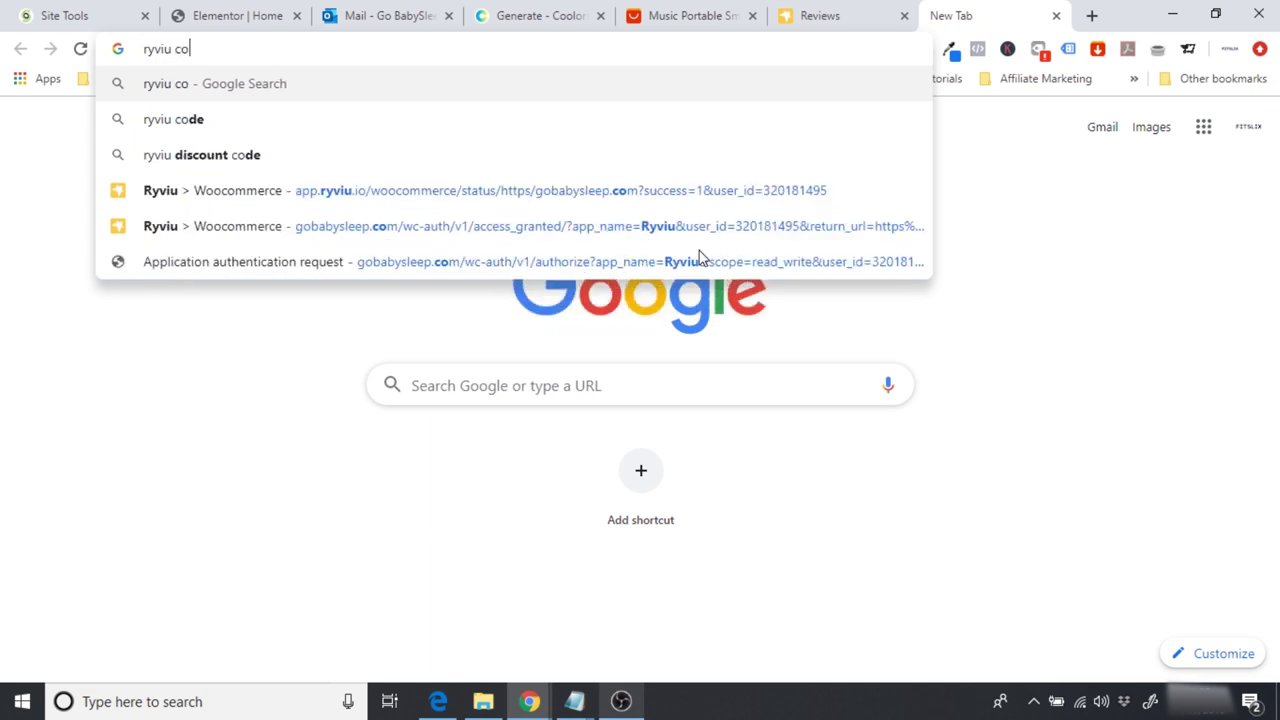
{"action": "key", "text": "BackSpace"}
{"action": "key", "text": "Down"}
{"action": "key", "text": "Return"}
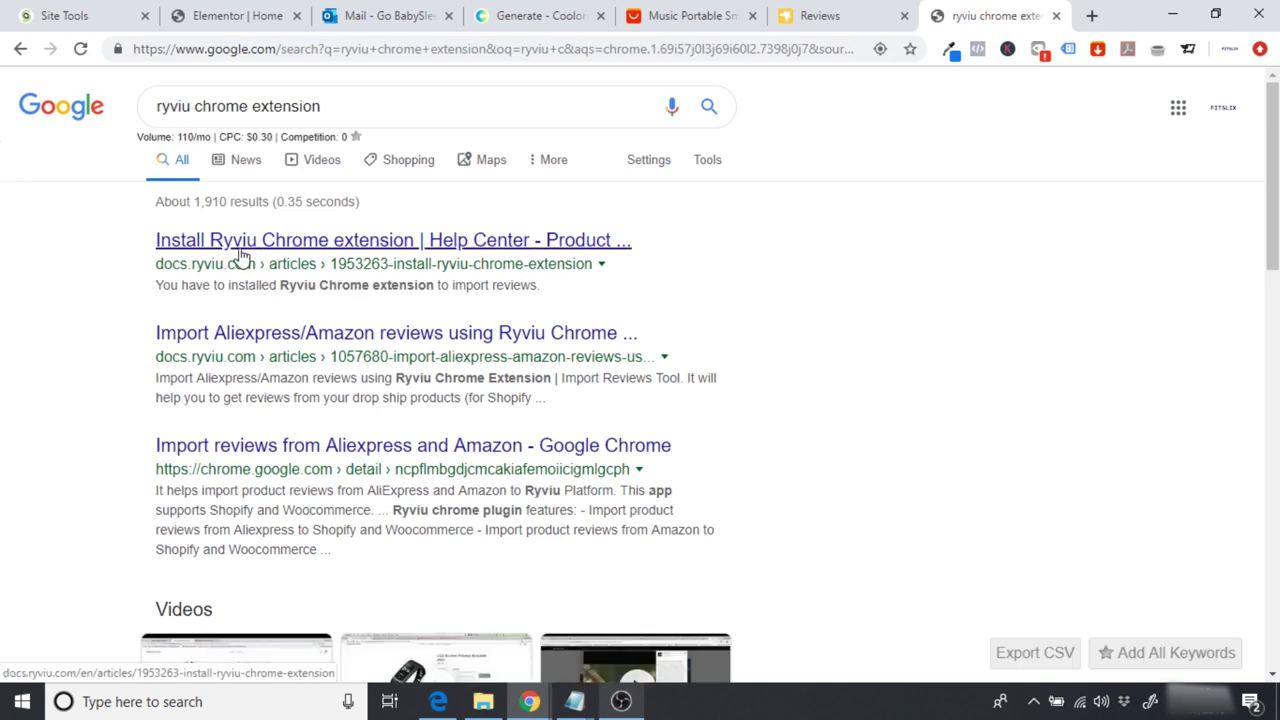
{"action": "left_click", "coordinate": [231, 247]}
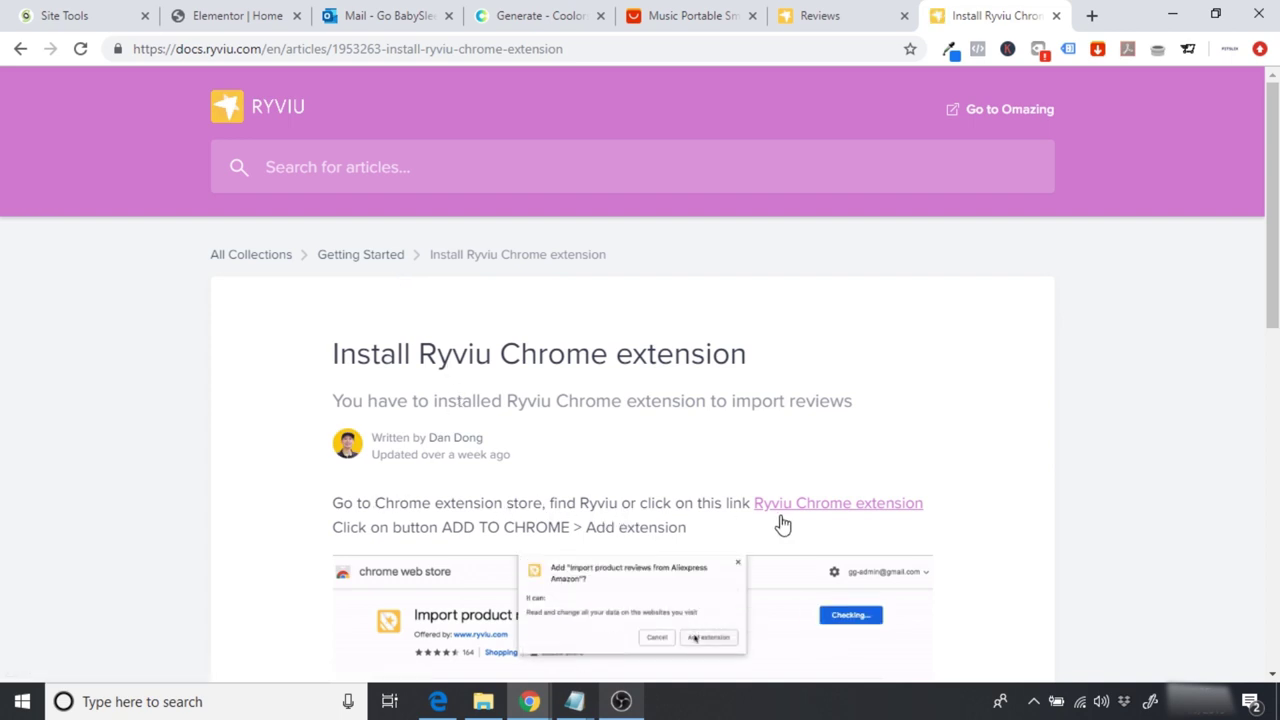
{"action": "left_click", "coordinate": [823, 504]}
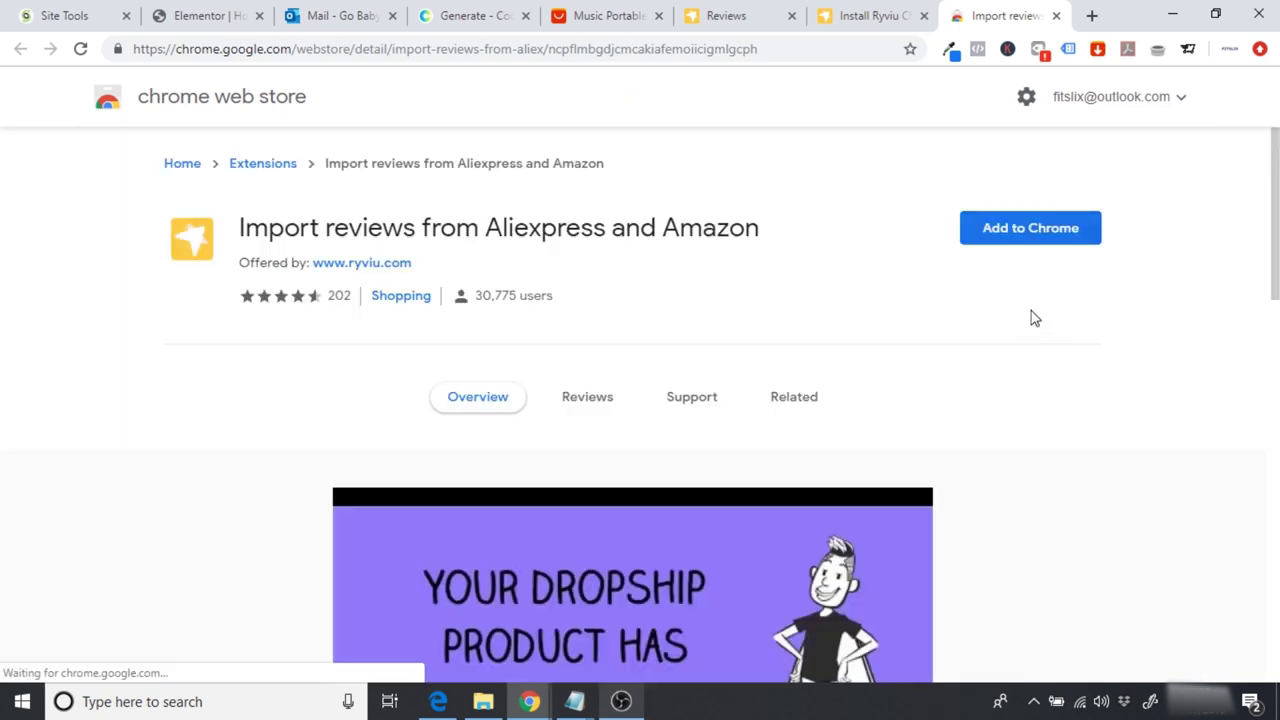
Step: Add the Import reviews from Aliexpress and Amazon extension to Chrome
{"action": "left_click", "coordinate": [1026, 238]}
{"action": "left_click", "coordinate": [1005, 240]}
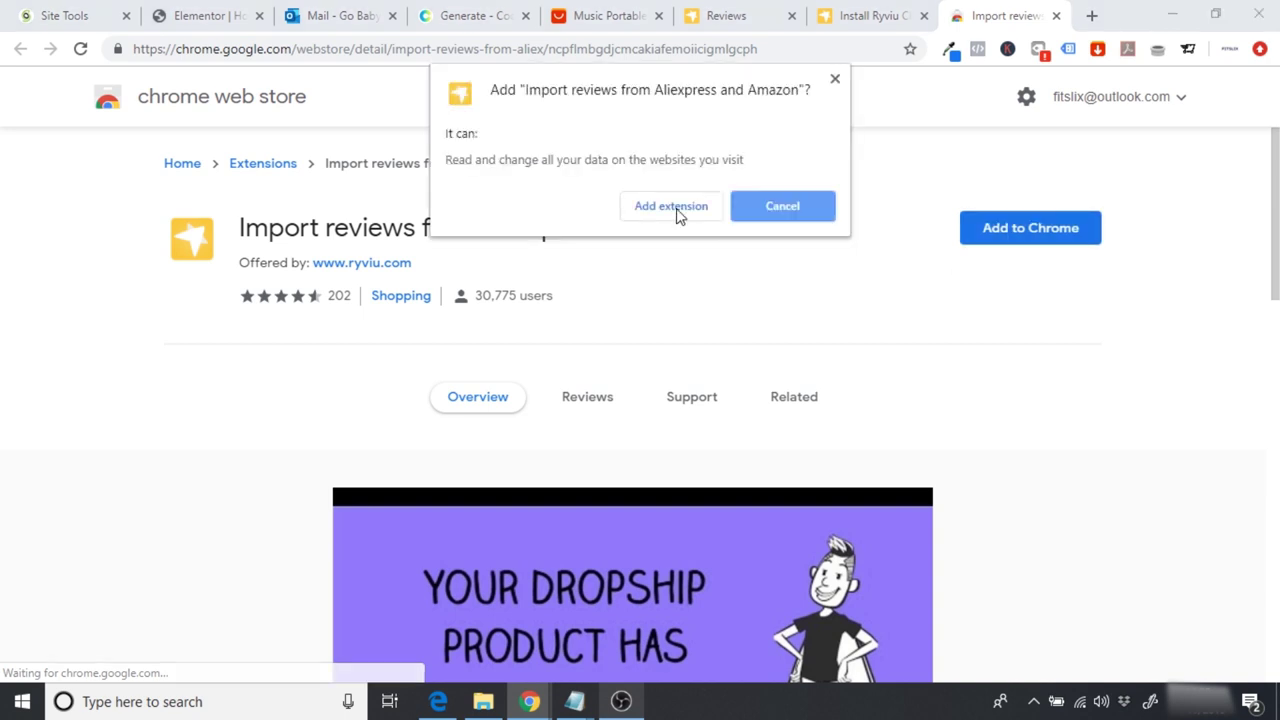
{"action": "left_click", "coordinate": [684, 208]}
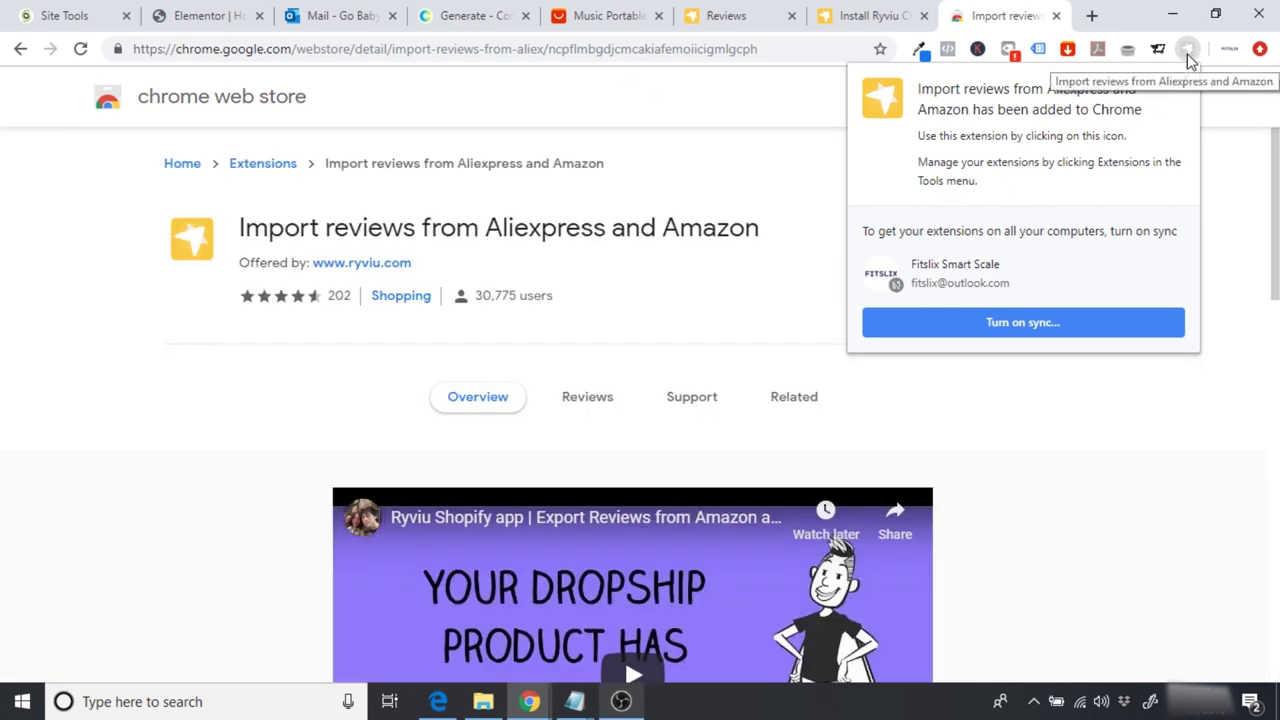
{"action": "left_click", "coordinate": [1184, 86]}
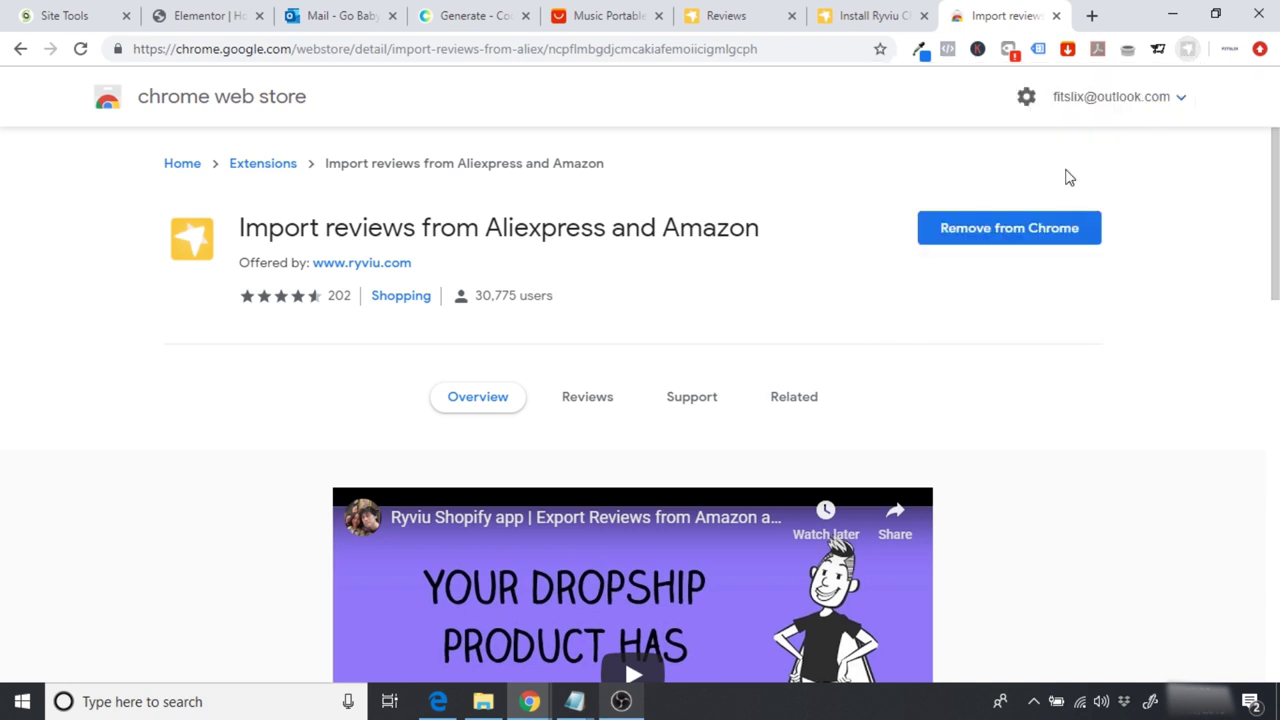
Step: Close the Web Store and help article tabs and return to the AliExpress product page
{"action": "left_click", "coordinate": [1056, 16]}
{"action": "left_click", "coordinate": [1056, 16]}
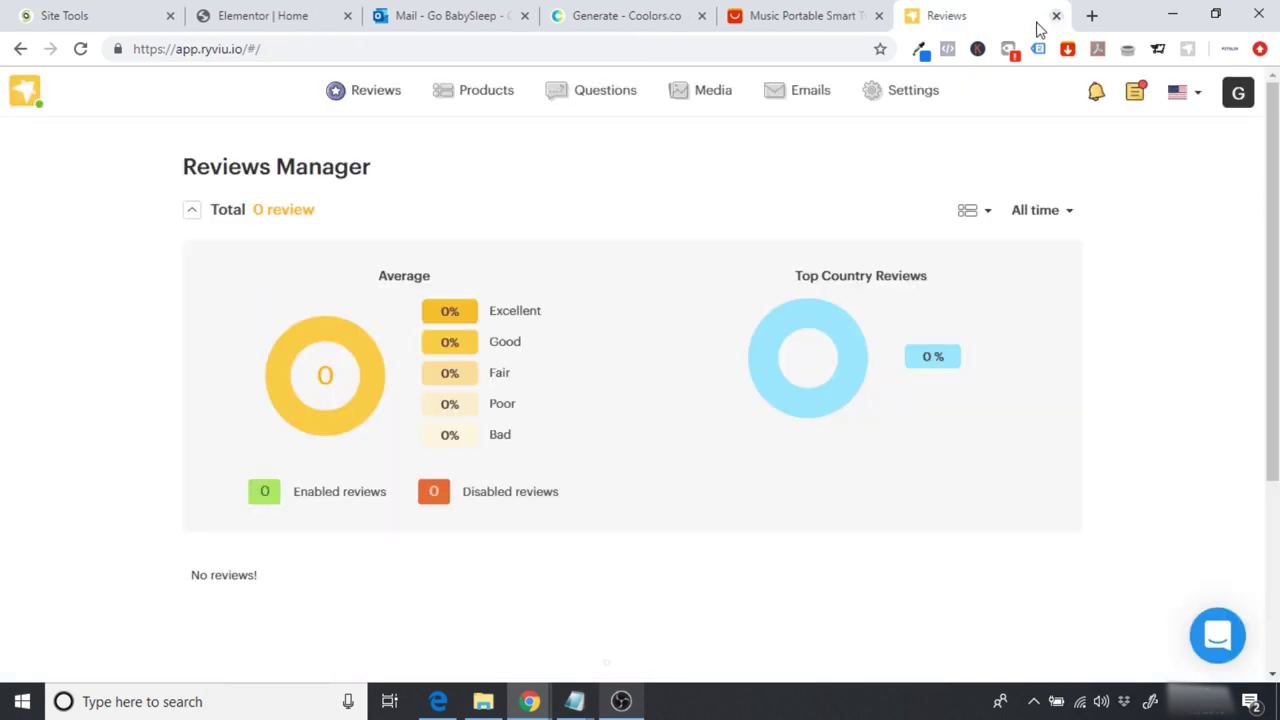
{"action": "left_click", "coordinate": [808, 14]}
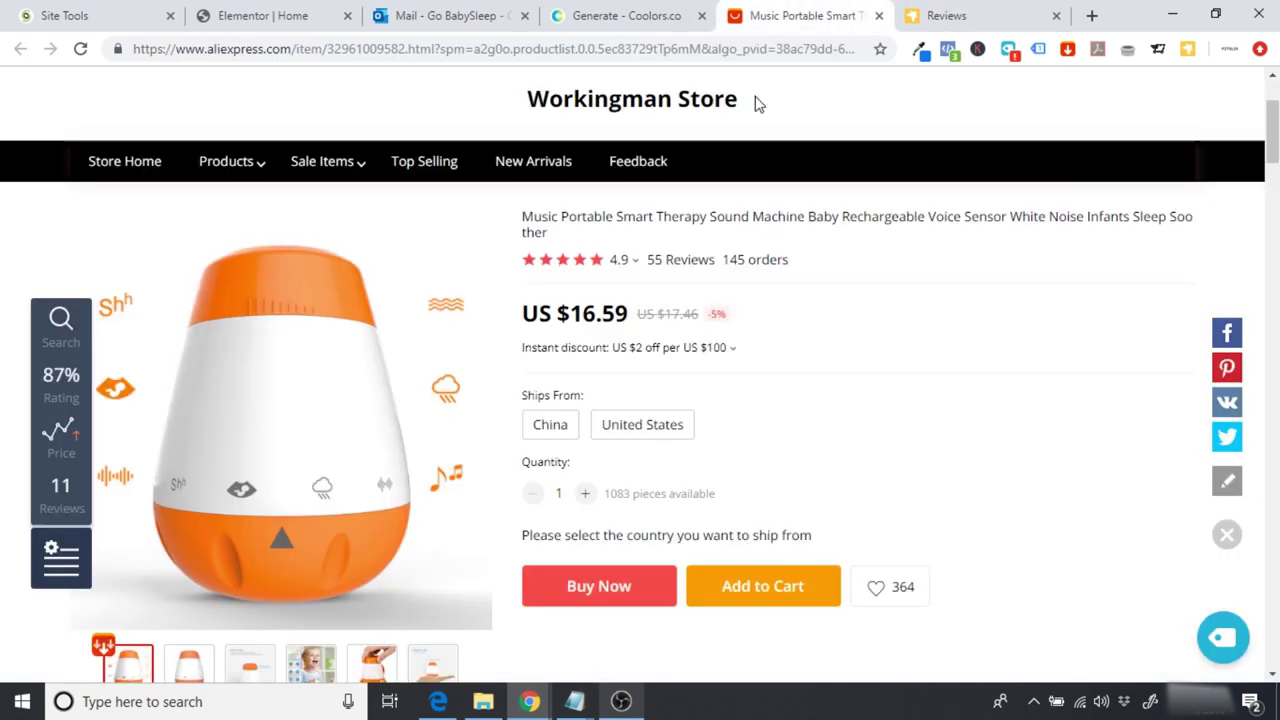
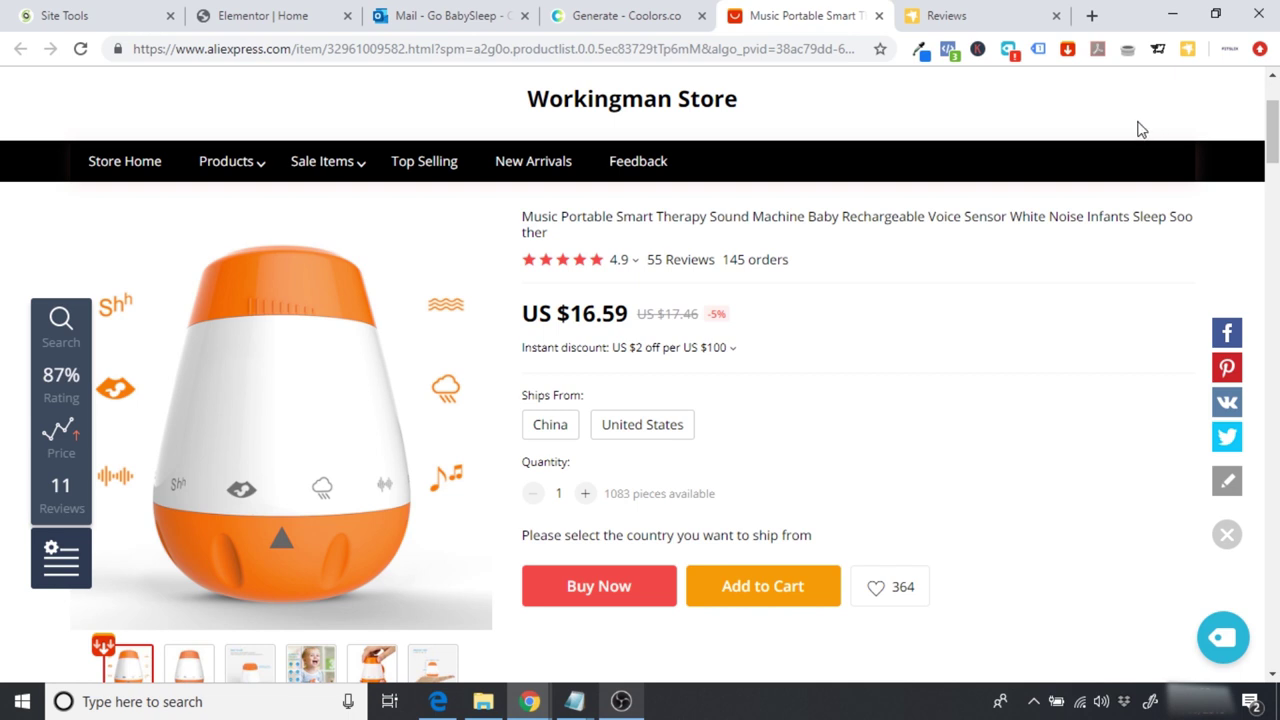
Step: Open the Ryviu extension popup, then go to the Elementor Home tab with the GoBabySleep page
{"action": "left_click", "coordinate": [1187, 50]}
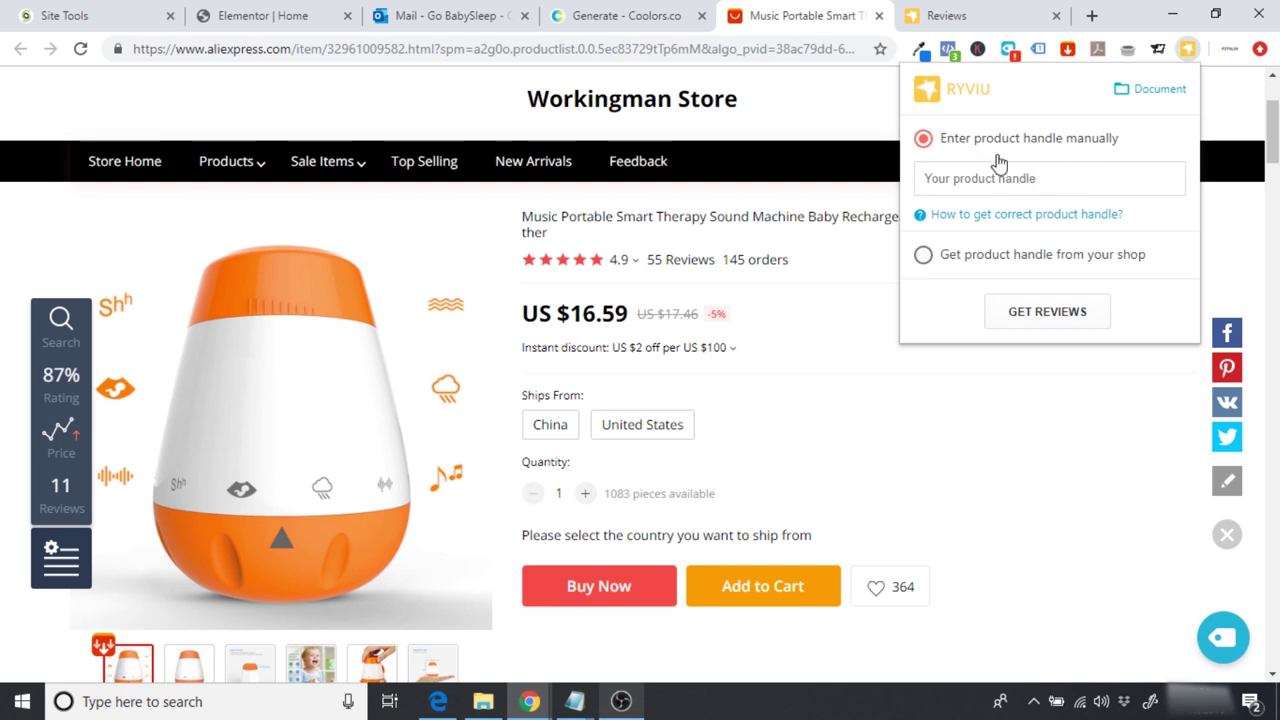
{"action": "left_click", "coordinate": [252, 15]}
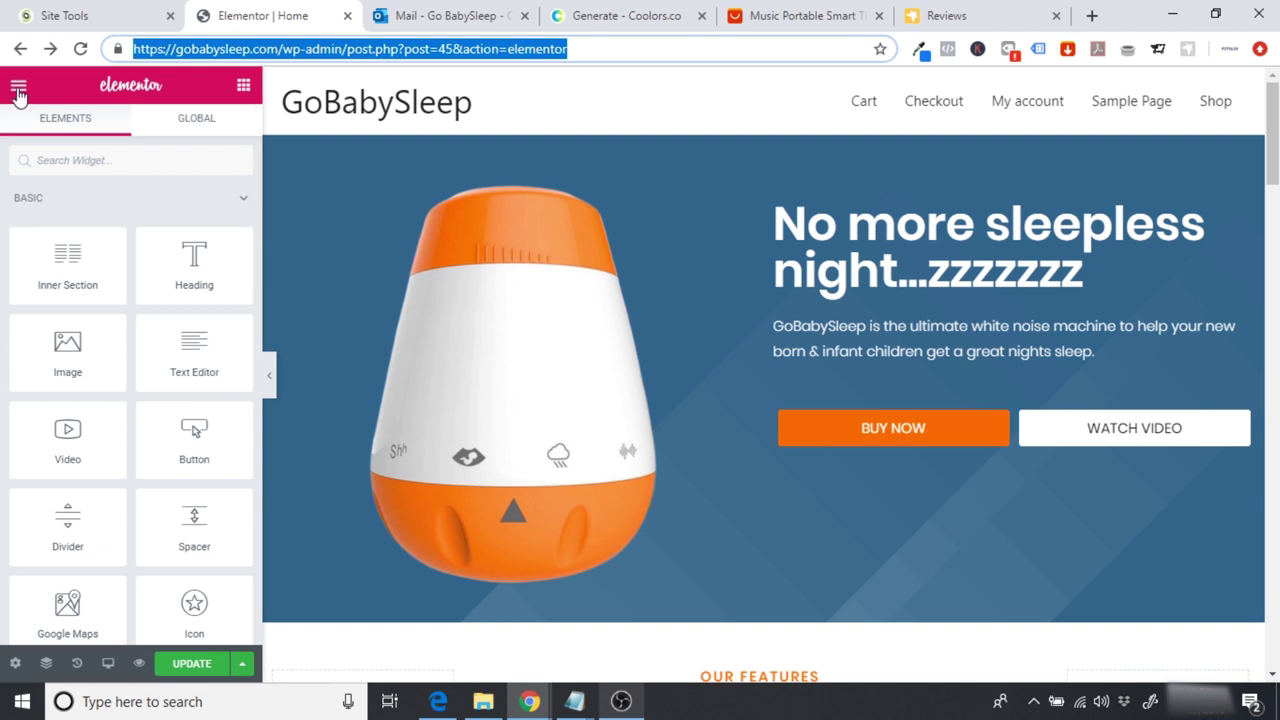
Step: Exit Elementor to the dashboard, view the White Noise Machine product live, and select its URL
{"action": "left_click", "coordinate": [17, 86]}
{"action": "left_click", "coordinate": [87, 588]}
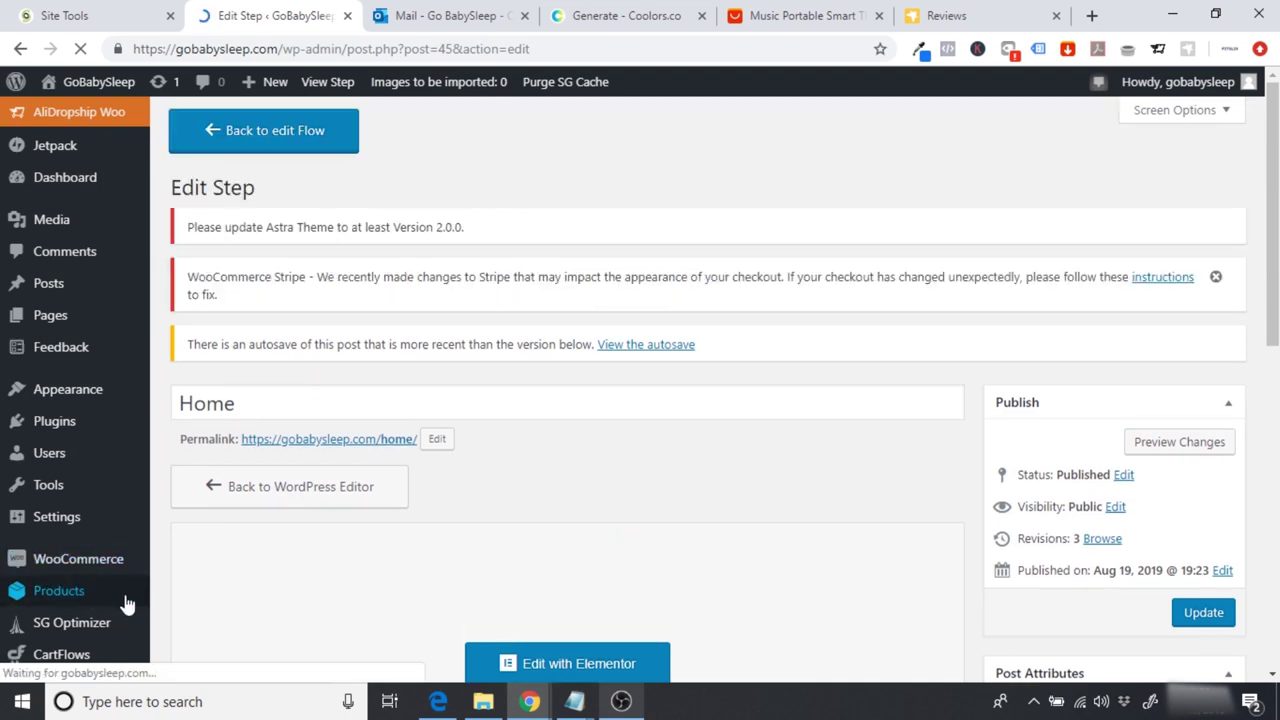
{"action": "mouse_move", "coordinate": [89, 605]}
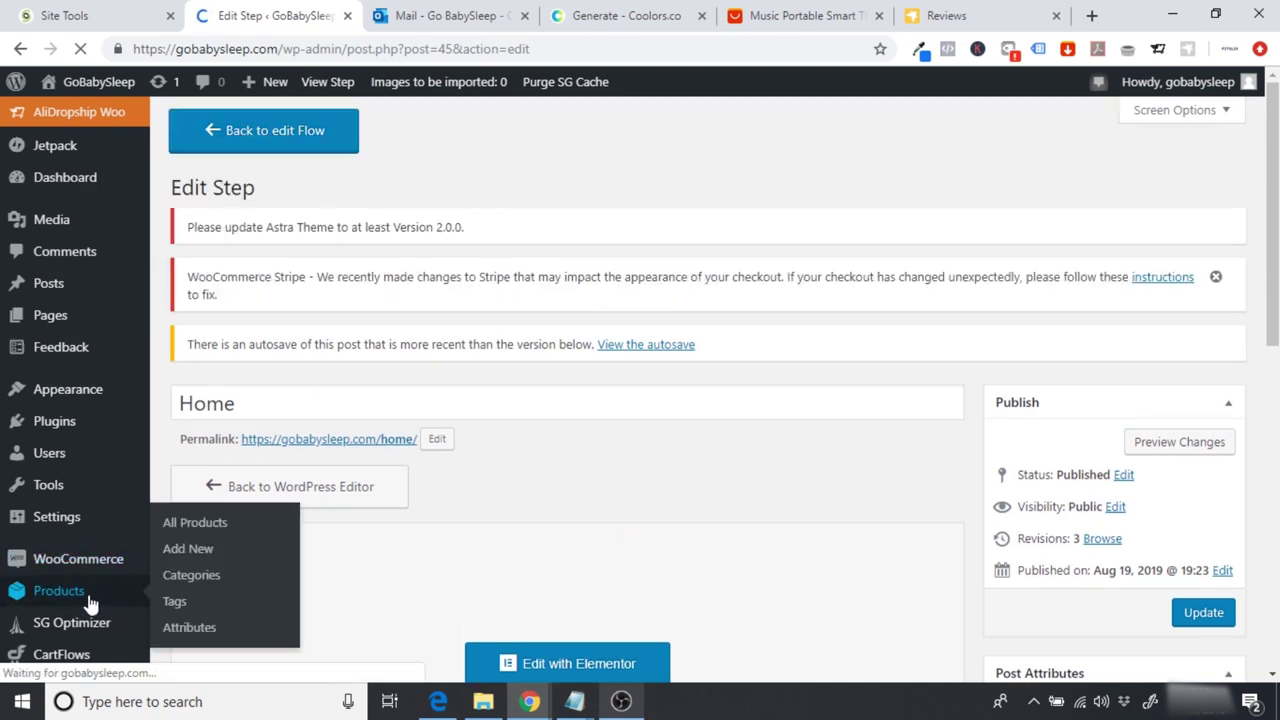
{"action": "left_click", "coordinate": [184, 528]}
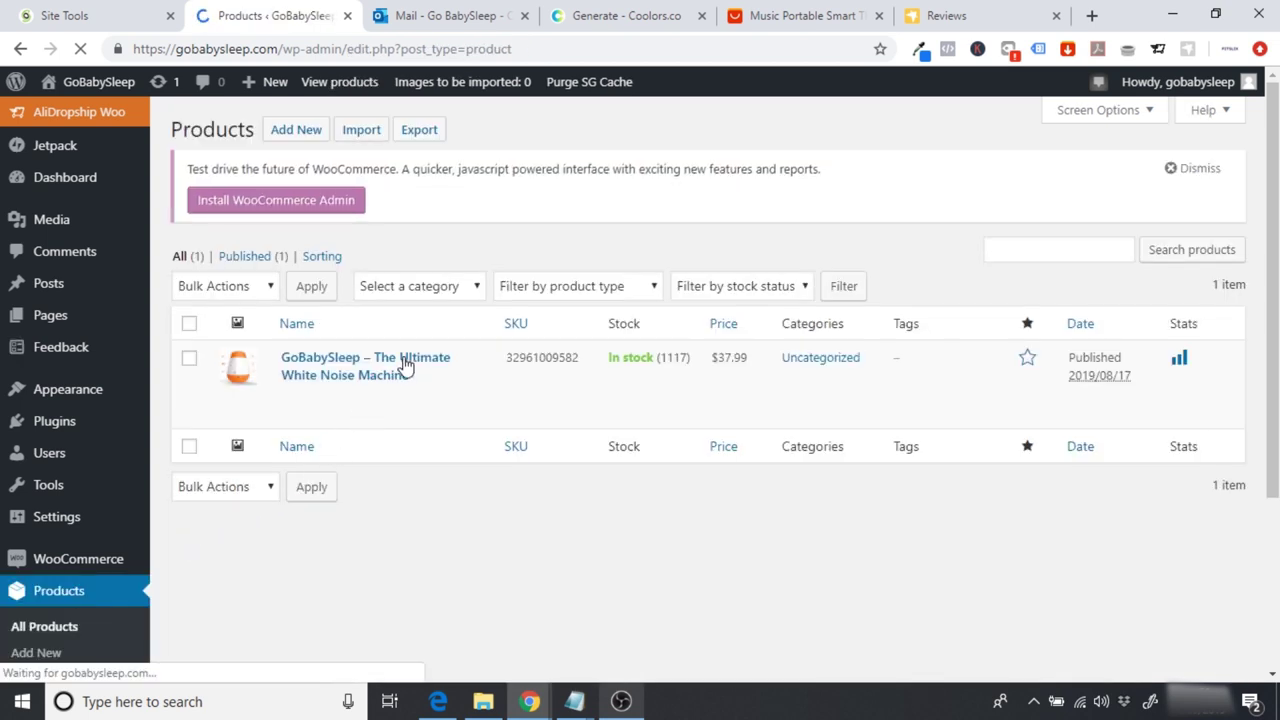
{"action": "mouse_move", "coordinate": [420, 415]}
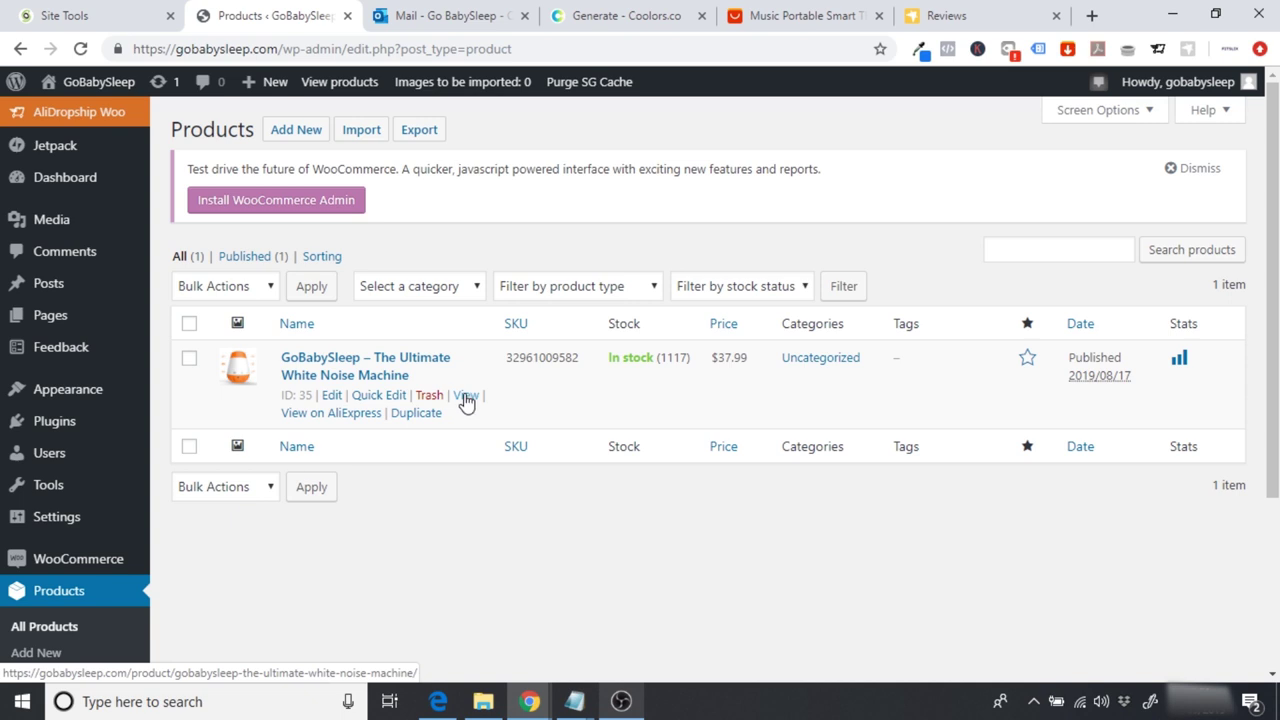
{"action": "left_click", "coordinate": [466, 397]}
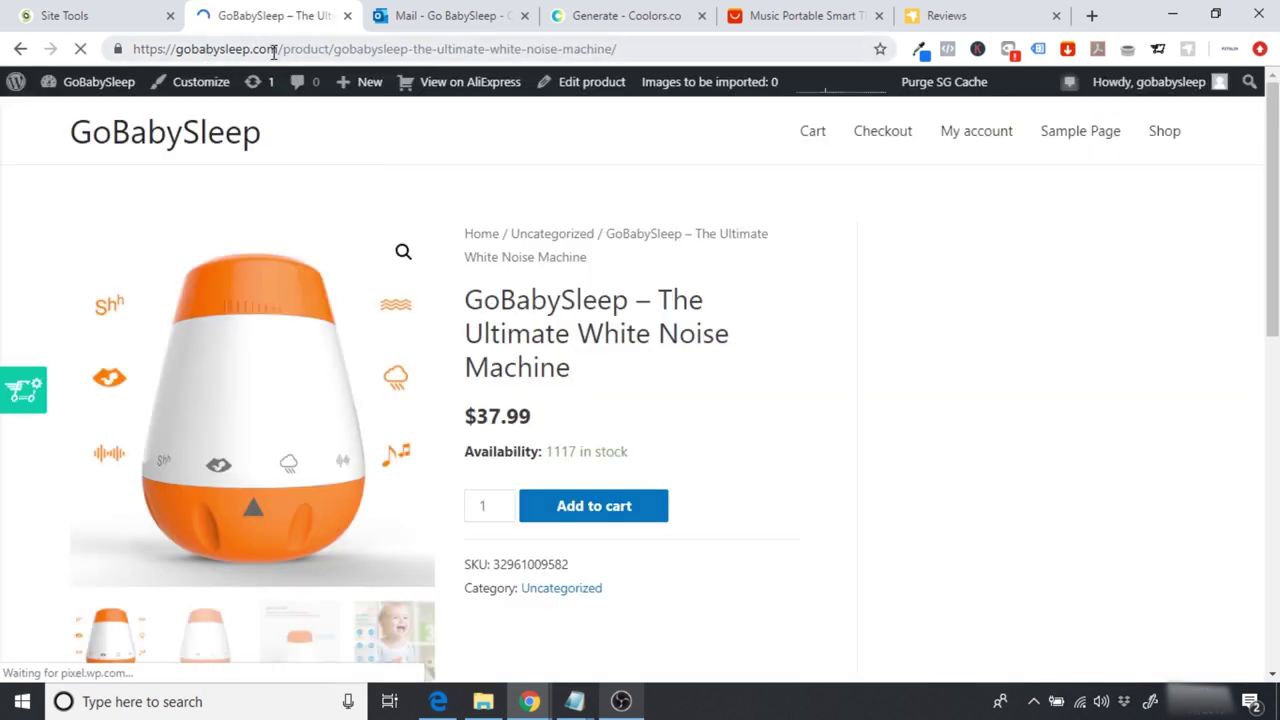
{"action": "left_click", "coordinate": [203, 50]}
{"action": "key", "text": "ctrl+c"}
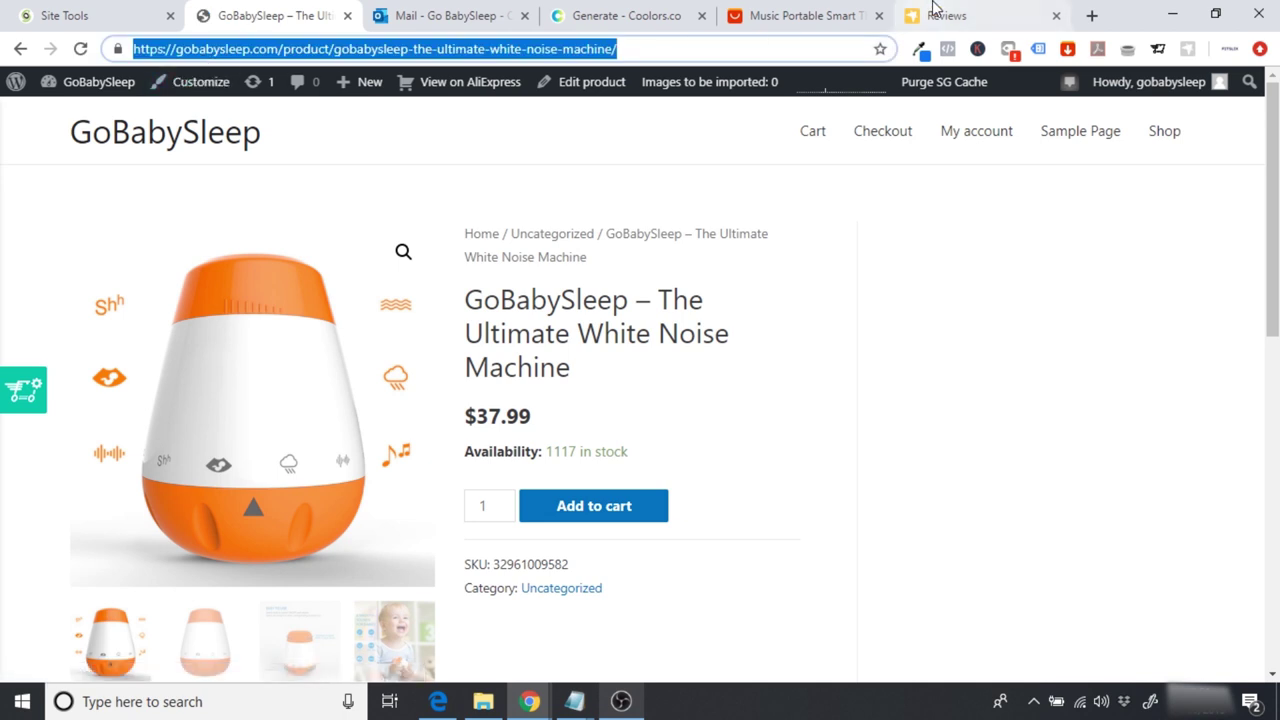
Step: Paste the product URL as handle in Ryviu on AliExpress, export the reviews, and open them for editing
{"action": "left_click", "coordinate": [798, 12]}
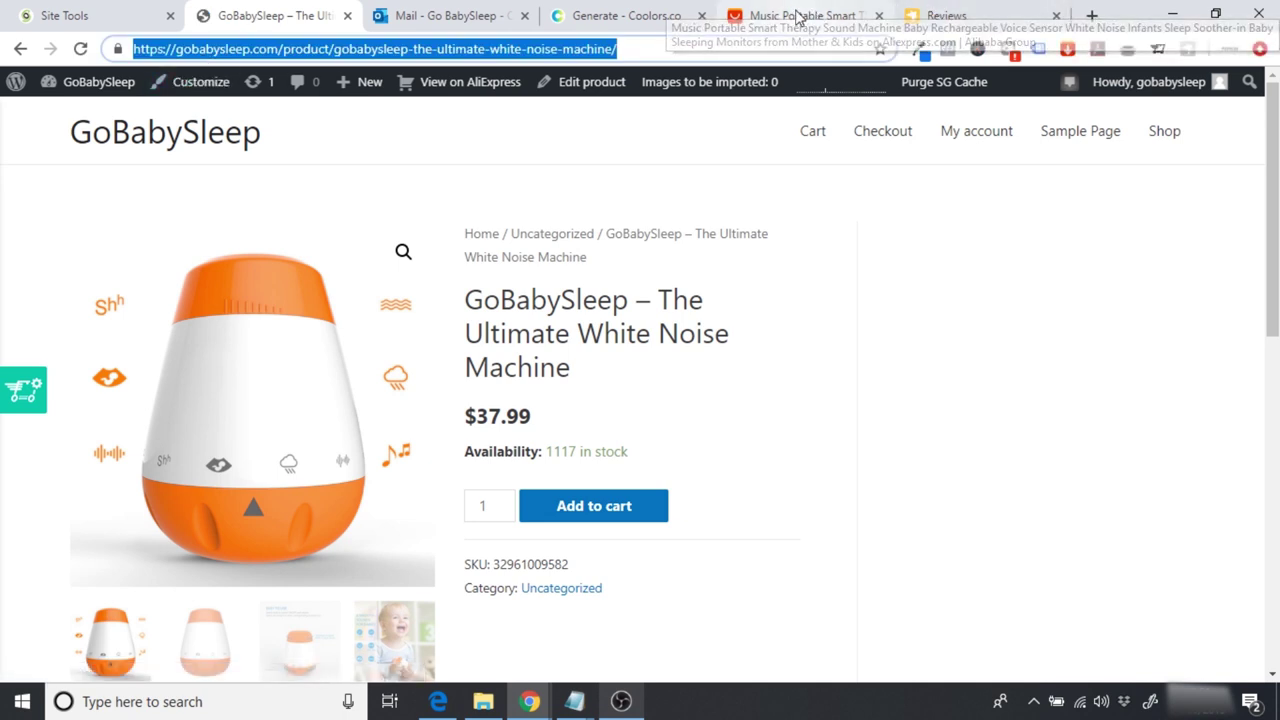
{"action": "left_click", "coordinate": [1187, 48]}
{"action": "left_click", "coordinate": [980, 178]}
{"action": "key", "text": "ctrl+v"}
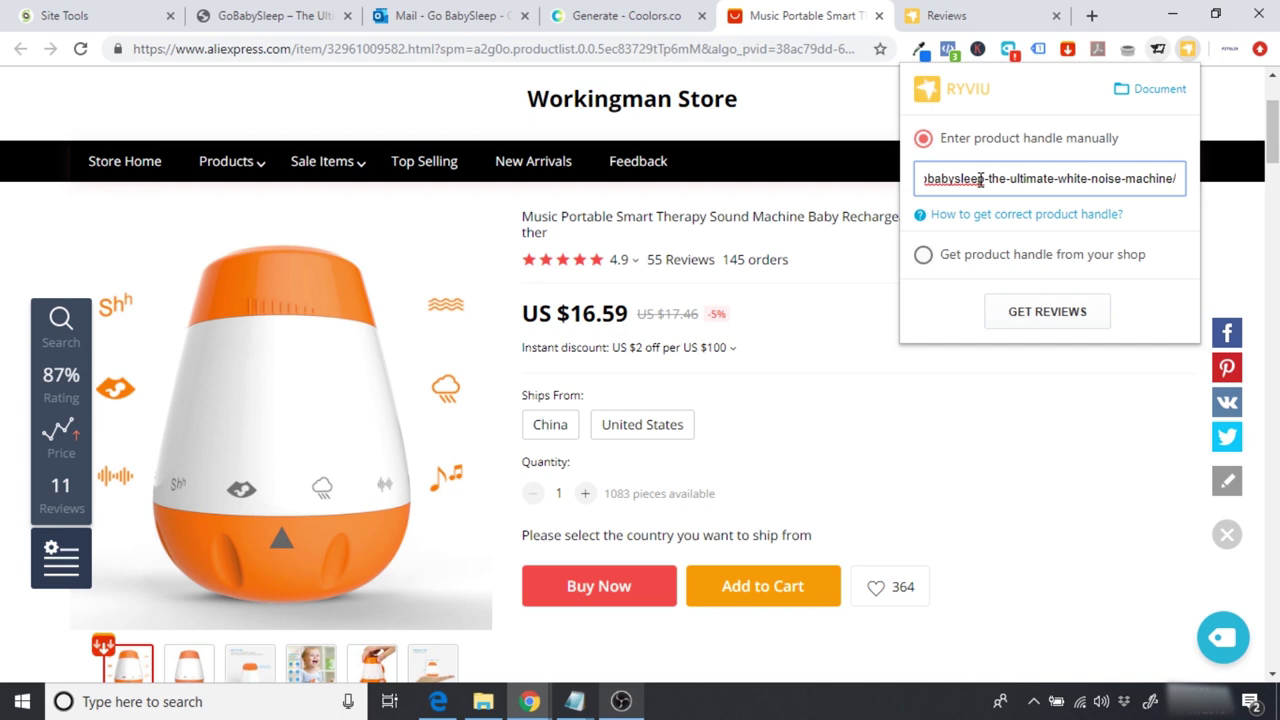
{"action": "left_click", "coordinate": [958, 316]}
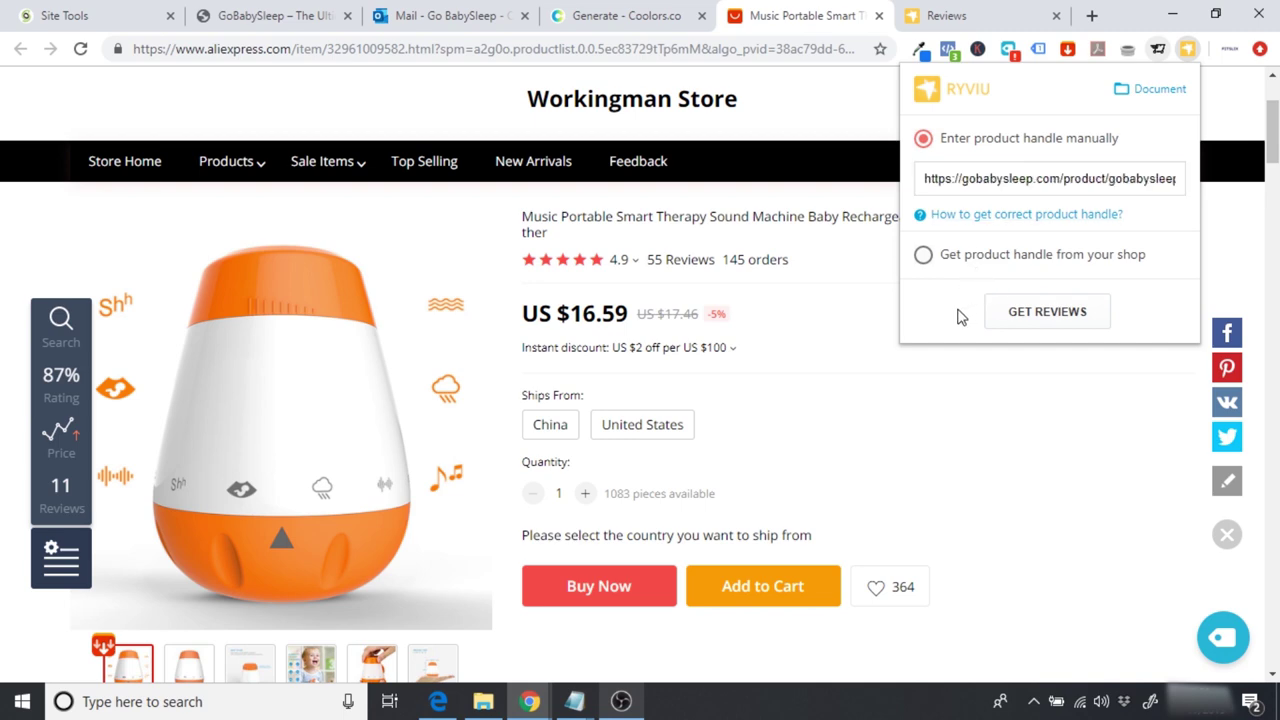
{"action": "left_click", "coordinate": [1045, 313]}
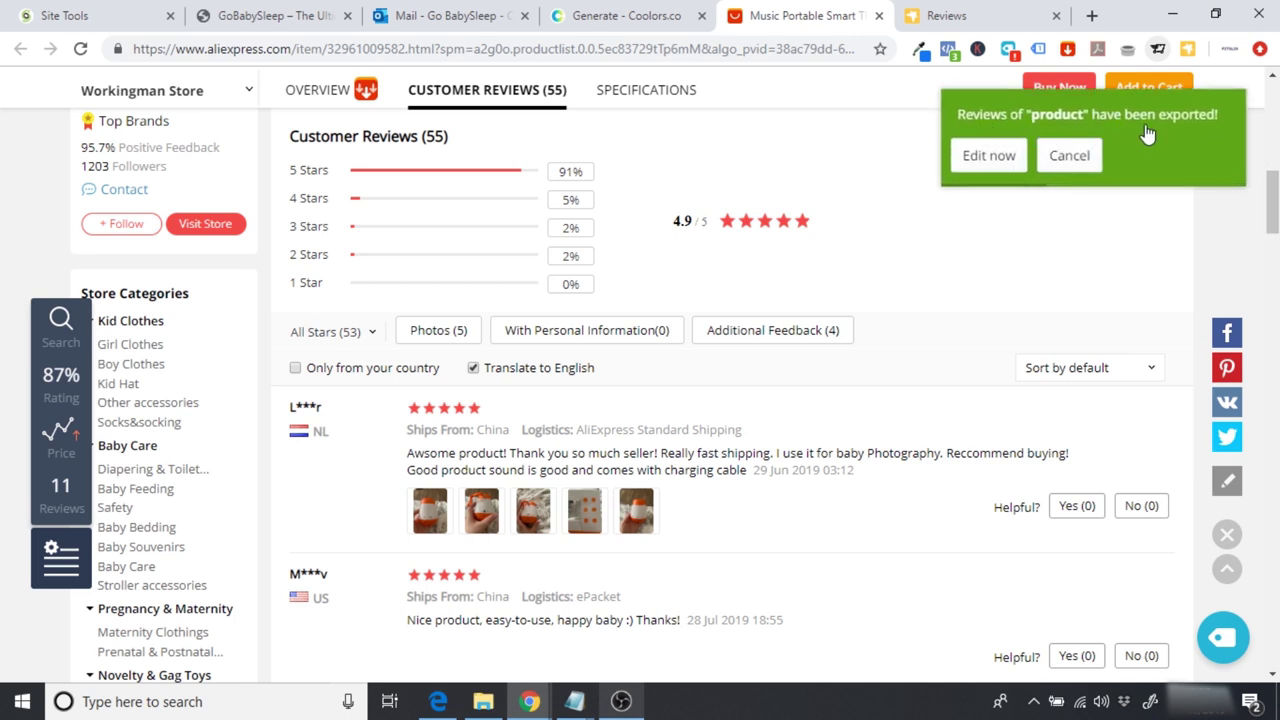
{"action": "left_click", "coordinate": [990, 157]}
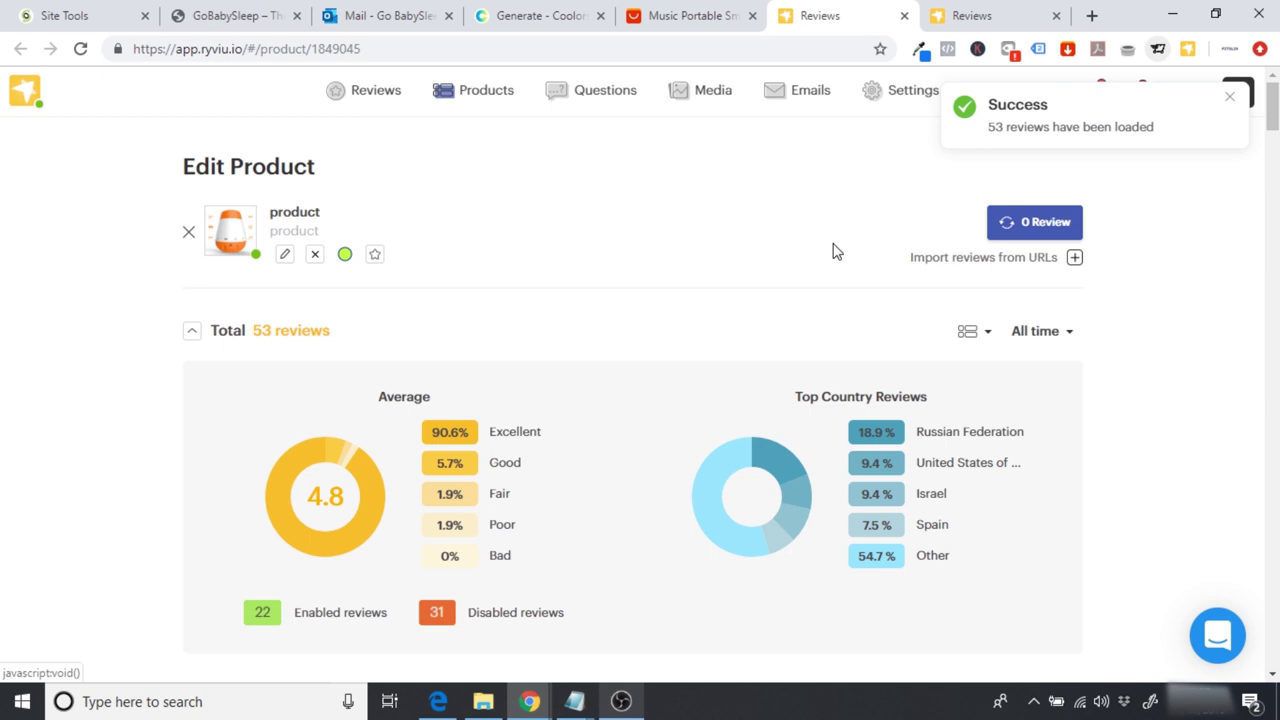
{"action": "scroll", "coordinate": [836, 251], "scroll_direction": "down", "scroll_amount": 3}
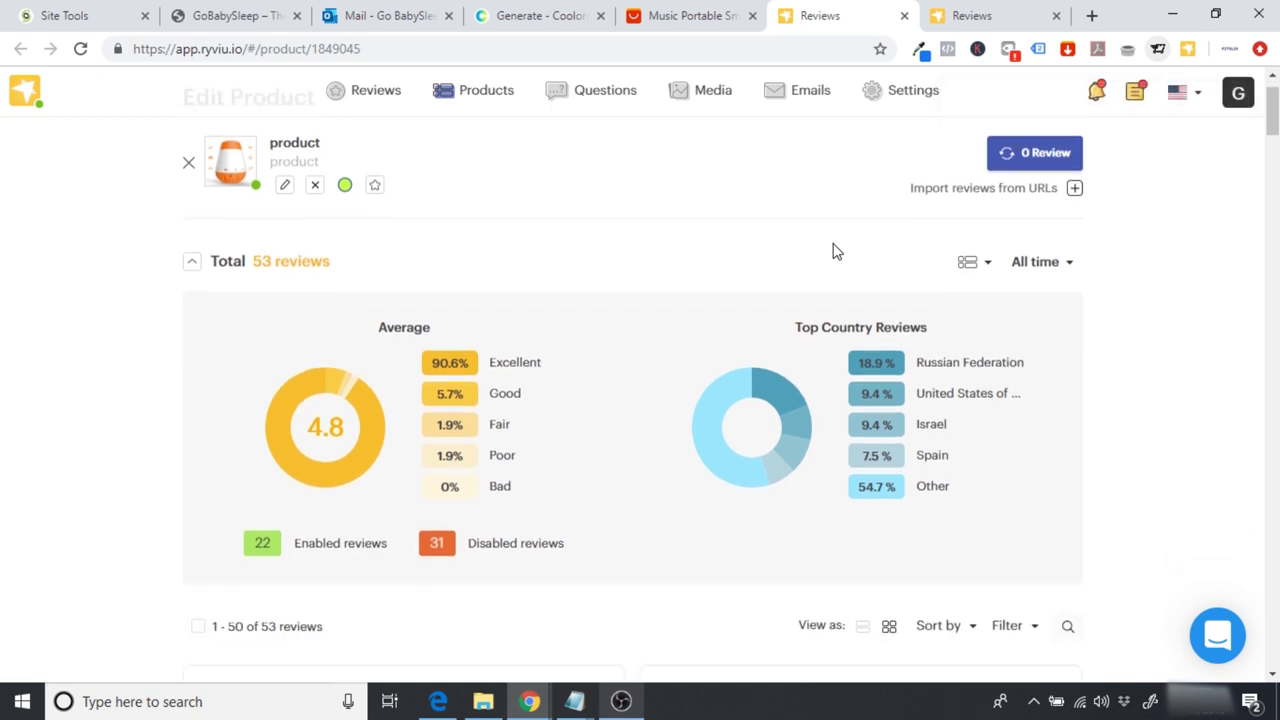
{"action": "scroll", "coordinate": [835, 250], "scroll_direction": "down", "scroll_amount": 2}
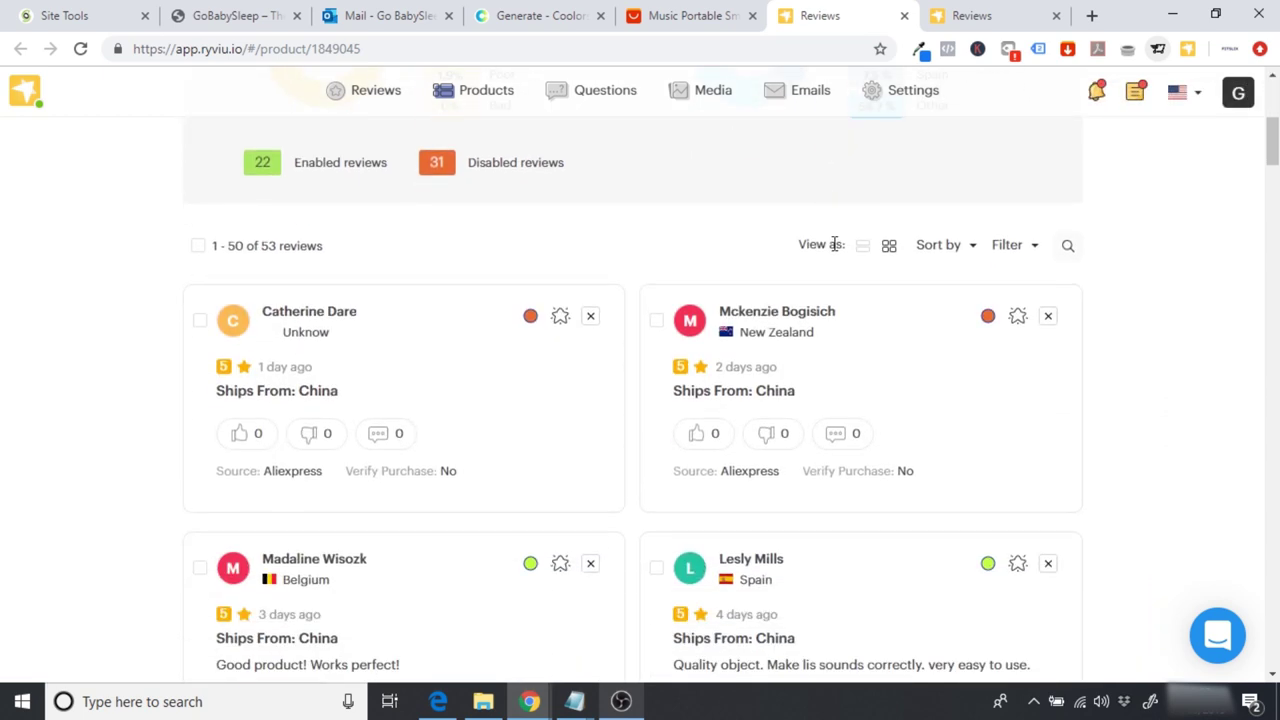
{"action": "scroll", "coordinate": [834, 244], "scroll_direction": "down", "scroll_amount": 2}
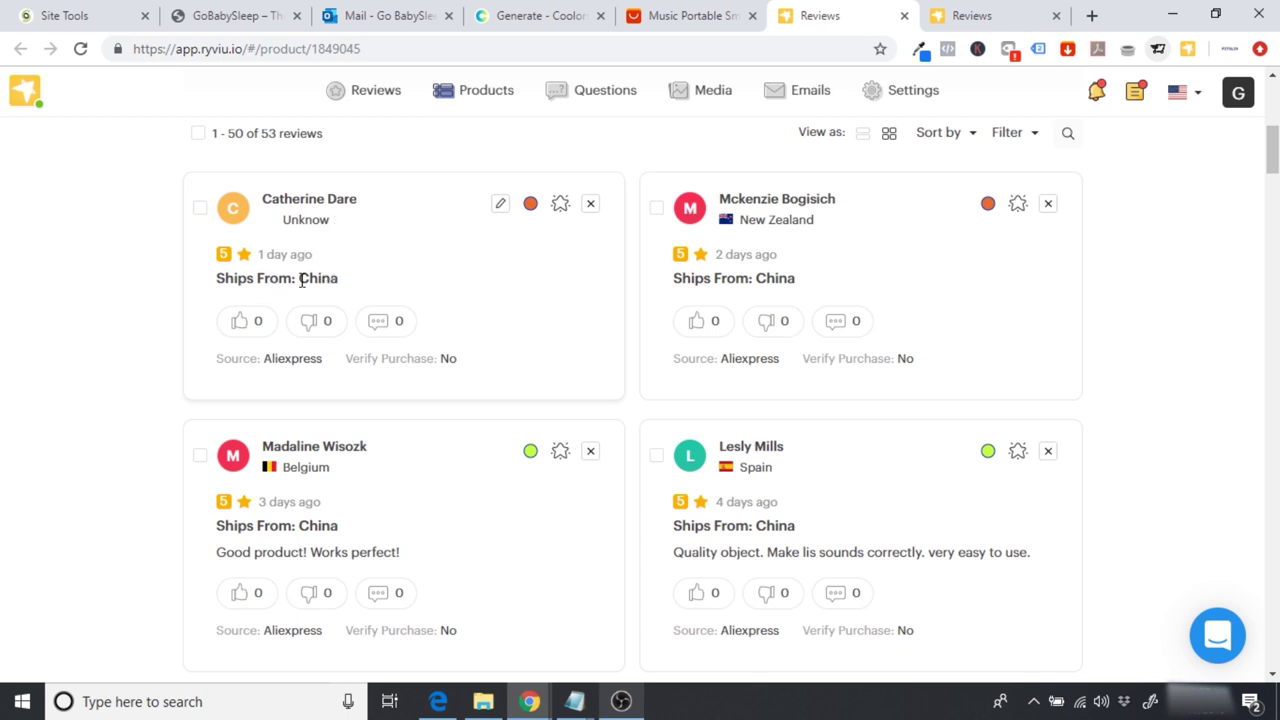
{"action": "scroll", "coordinate": [750, 300], "scroll_direction": "down", "scroll_amount": 1}
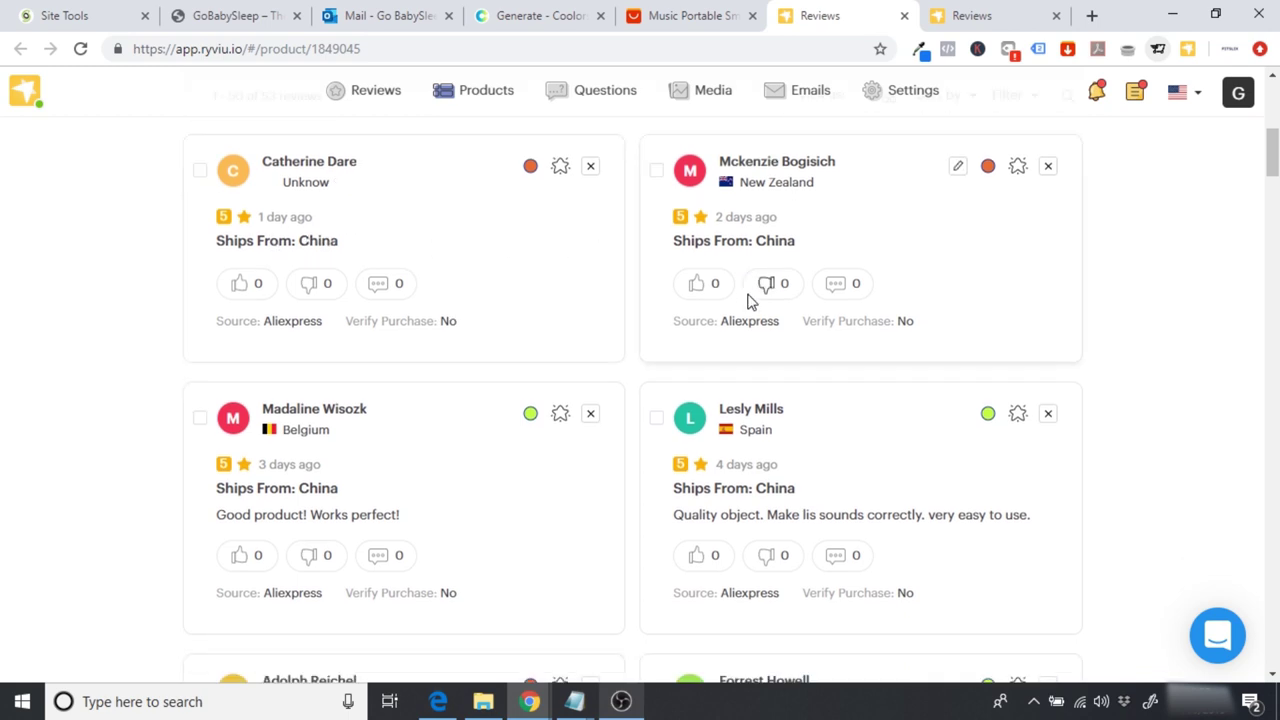
{"action": "scroll", "coordinate": [750, 300], "scroll_direction": "down", "scroll_amount": 7}
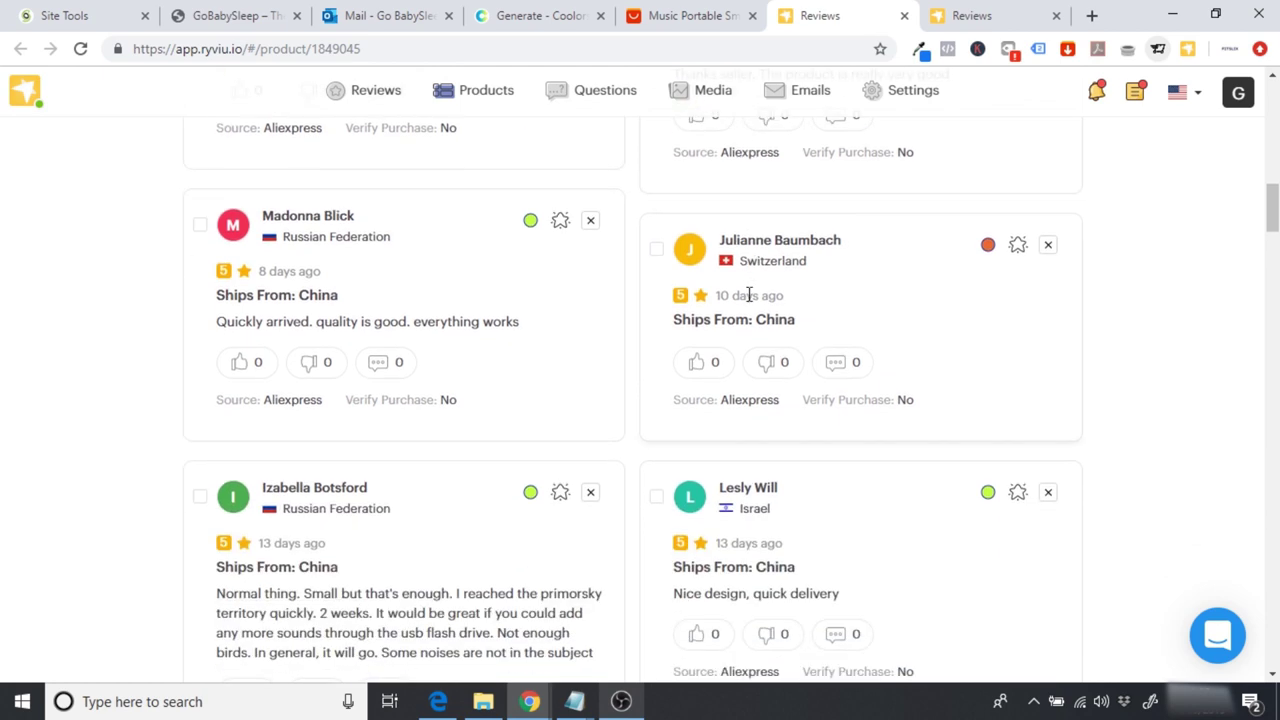
{"action": "scroll", "coordinate": [750, 300], "scroll_direction": "down", "scroll_amount": 1}
{"action": "scroll", "coordinate": [750, 300], "scroll_direction": "down", "scroll_amount": 7}
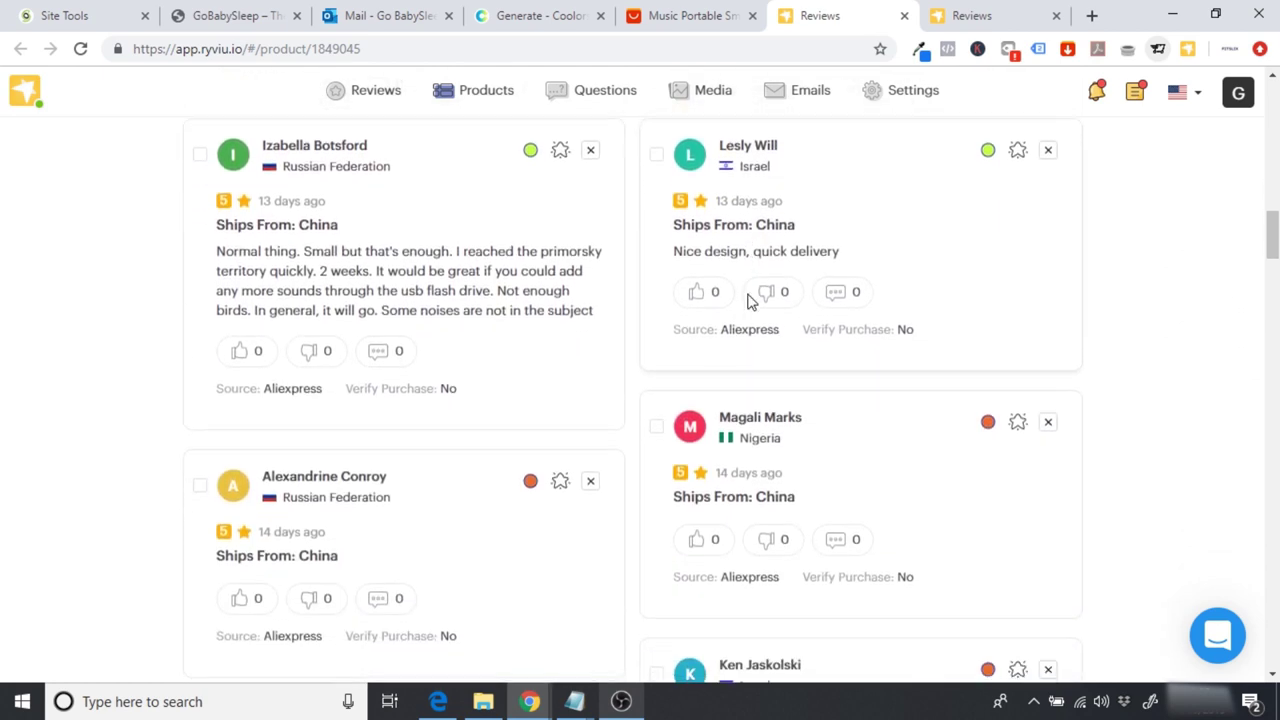
{"action": "scroll", "coordinate": [748, 297], "scroll_direction": "up", "scroll_amount": 1}
{"action": "scroll", "coordinate": [750, 295], "scroll_direction": "down", "scroll_amount": 1}
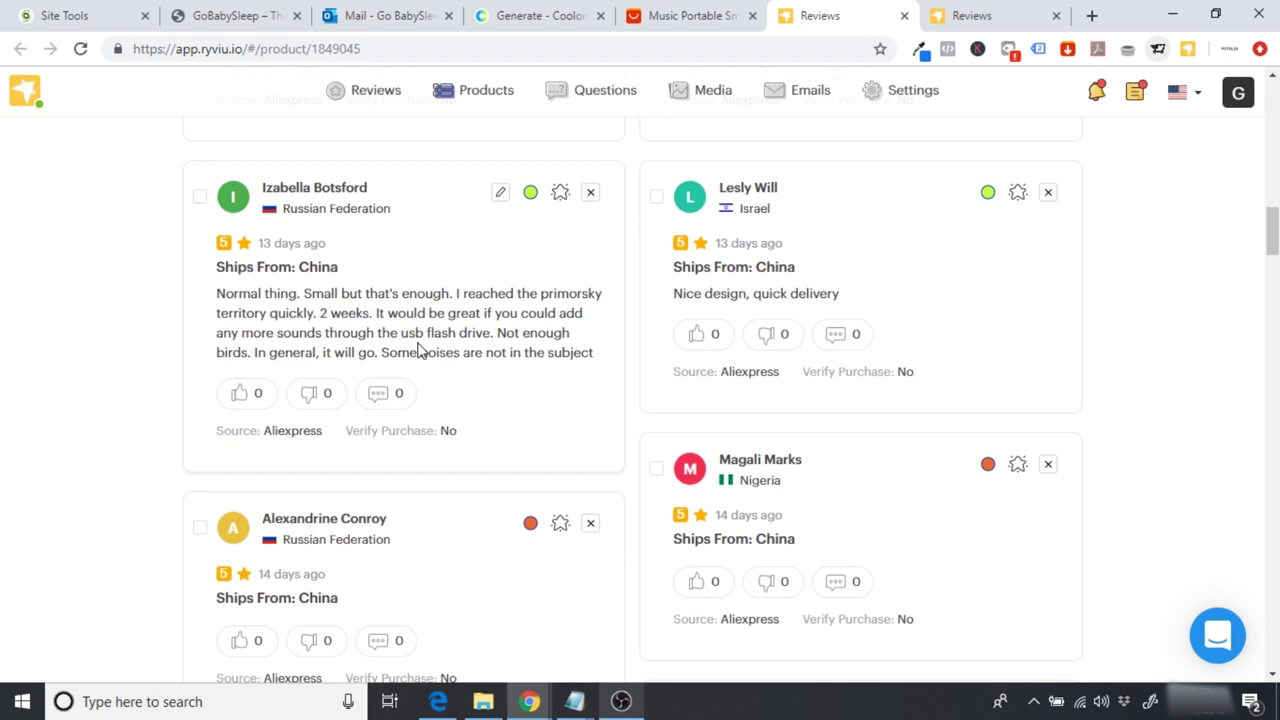
{"action": "scroll", "coordinate": [420, 350], "scroll_direction": "down", "scroll_amount": 1}
{"action": "scroll", "coordinate": [420, 350], "scroll_direction": "down", "scroll_amount": 4}
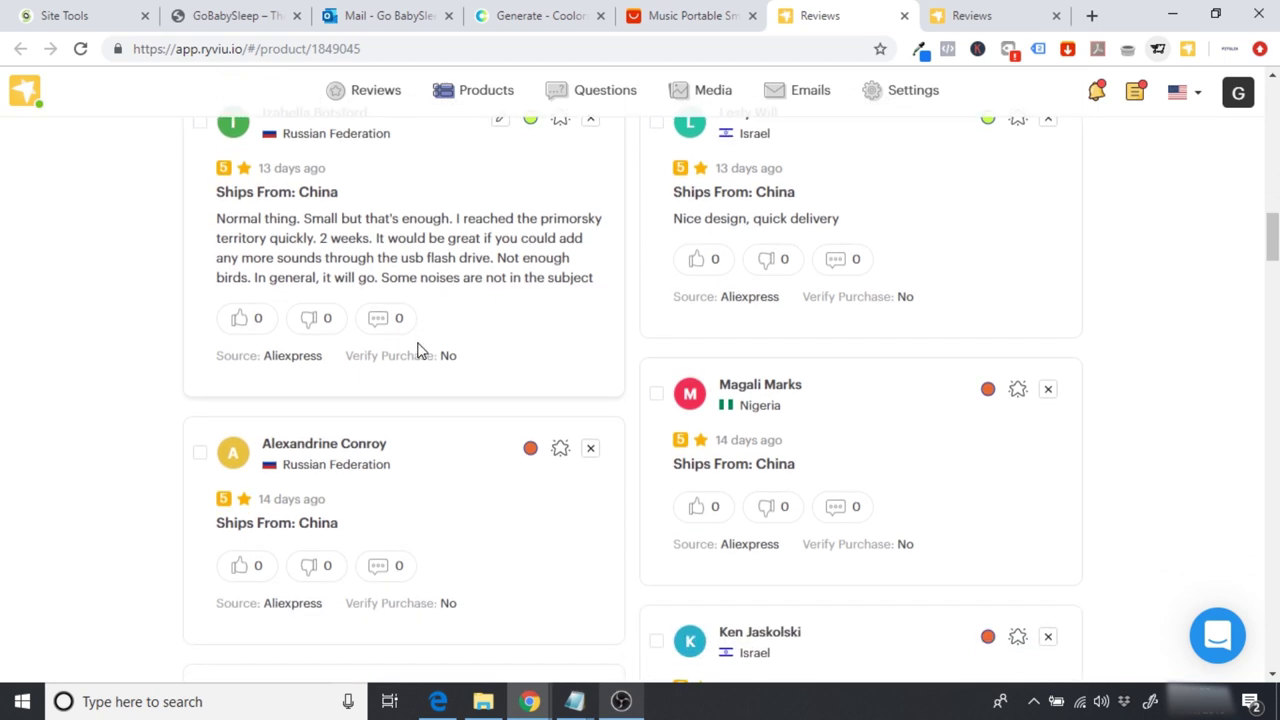
{"action": "scroll", "coordinate": [420, 350], "scroll_direction": "down", "scroll_amount": 2}
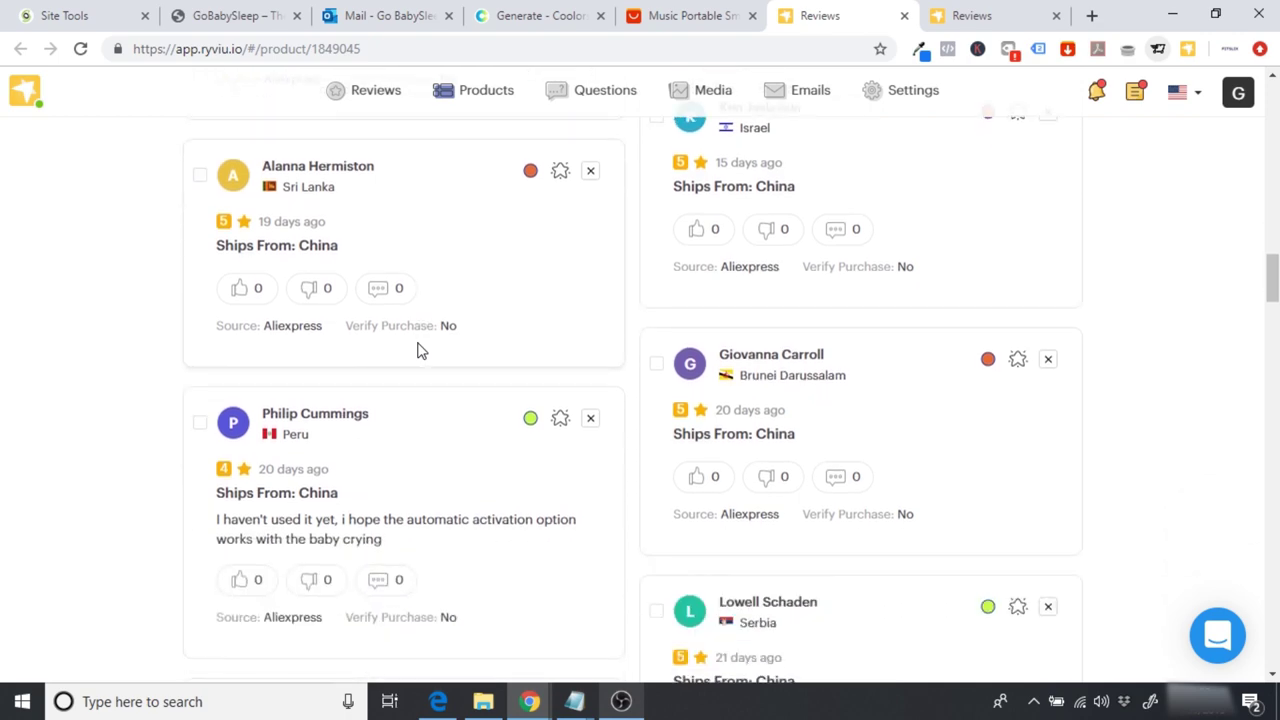
{"action": "scroll", "coordinate": [800, 458], "scroll_direction": "down", "scroll_amount": 1}
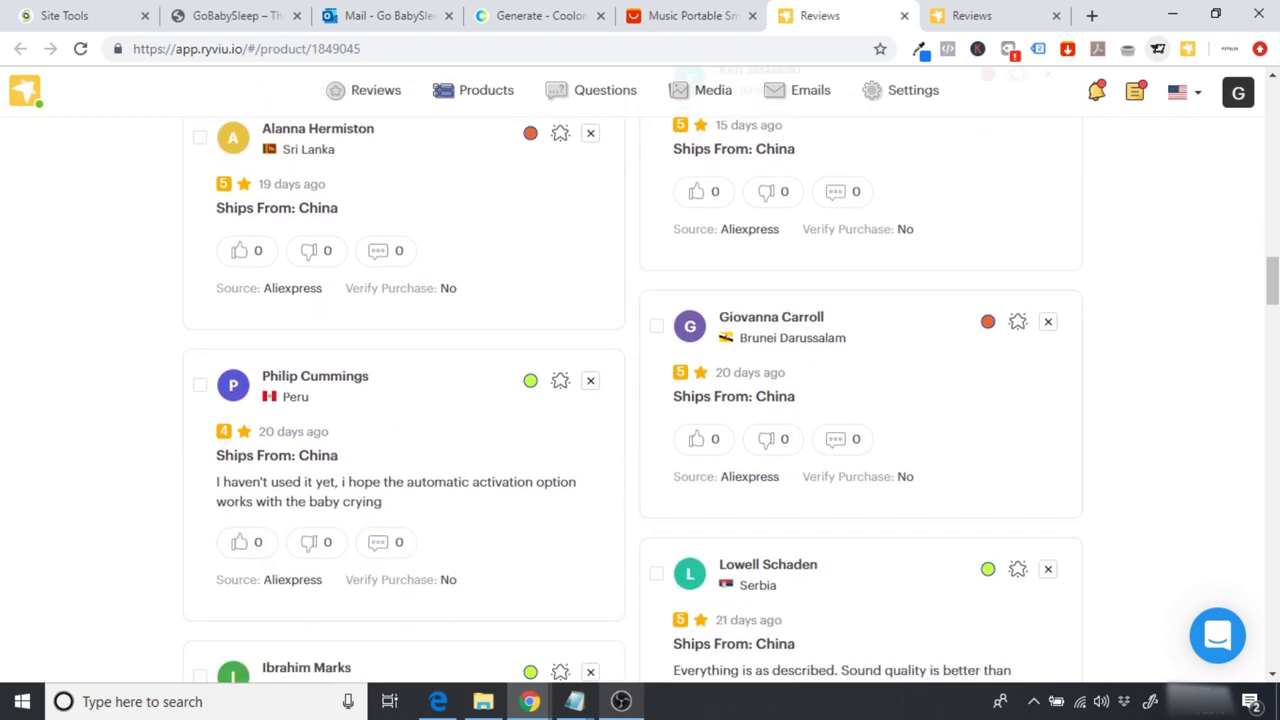
{"action": "scroll", "coordinate": [800, 458], "scroll_direction": "down", "scroll_amount": 9}
{"action": "scroll", "coordinate": [640, 390], "scroll_direction": "down", "scroll_amount": 15}
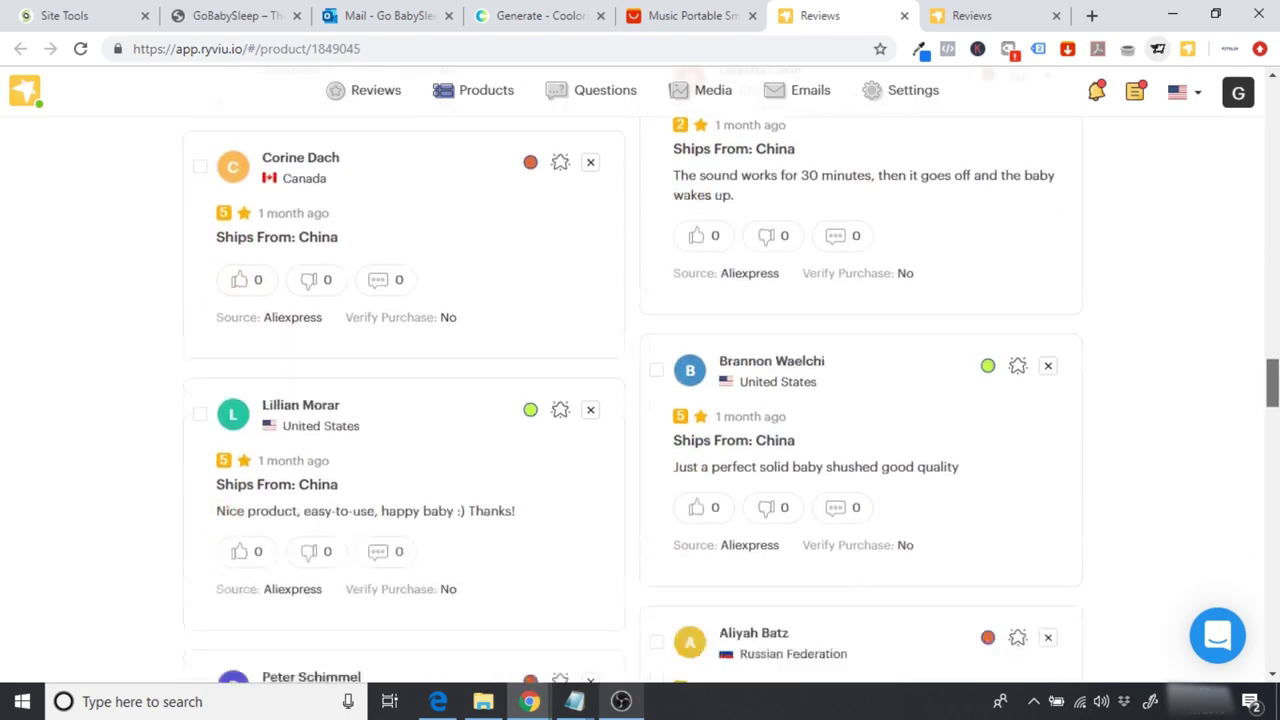
{"action": "scroll", "coordinate": [200, 272], "scroll_direction": "up", "scroll_amount": 5}
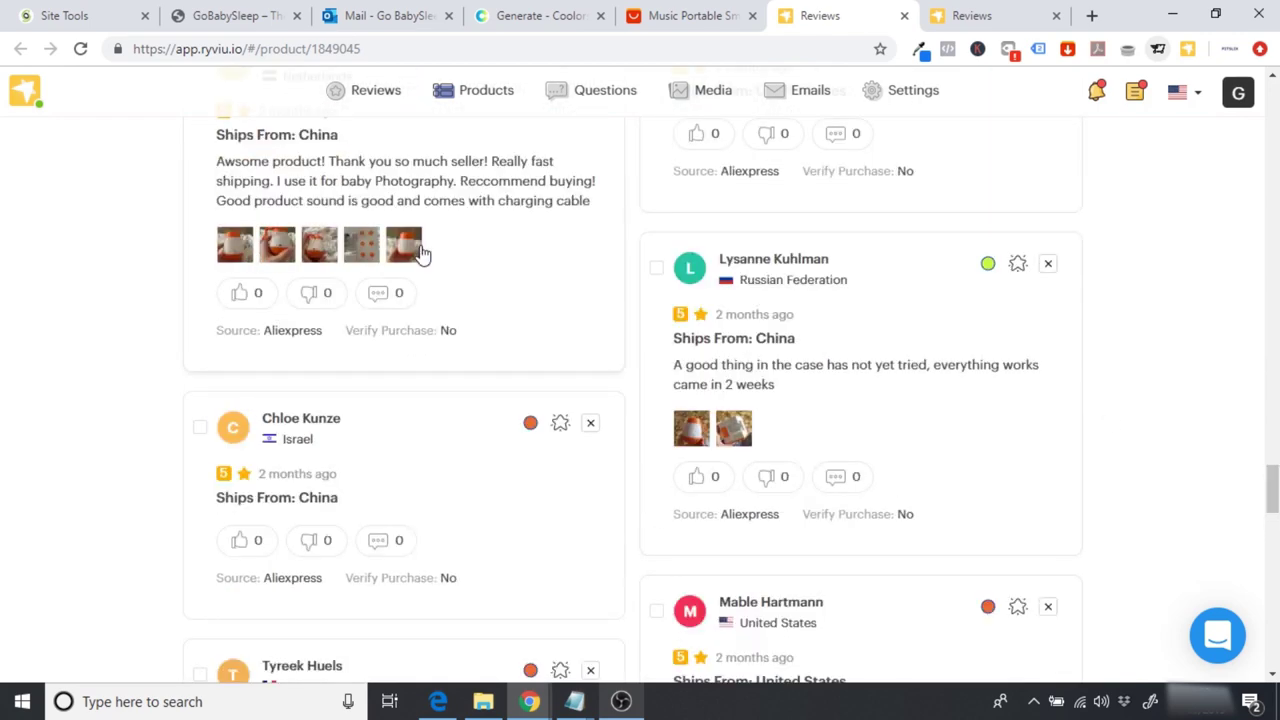
{"action": "left_click_drag", "start_coordinate": [1272, 490], "coordinate": [1272, 126]}
{"action": "scroll", "coordinate": [805, 381], "scroll_direction": "down", "scroll_amount": 1}
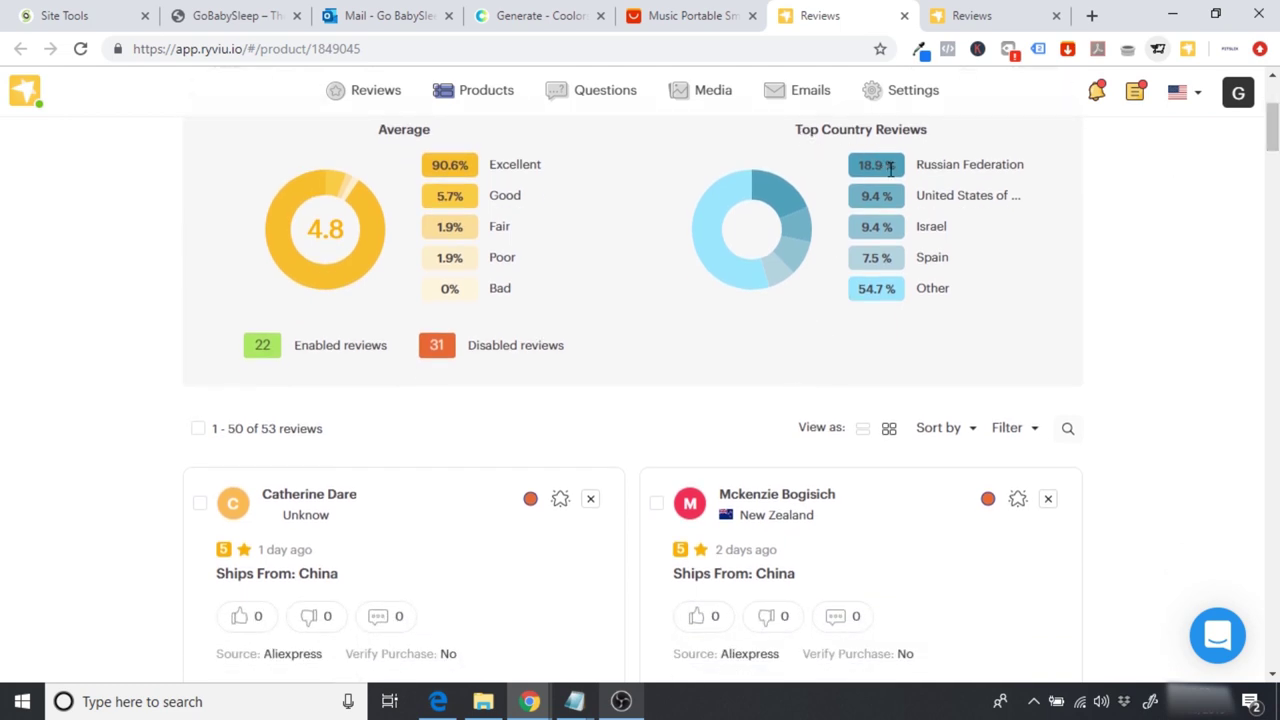
{"action": "scroll", "coordinate": [878, 314], "scroll_direction": "up", "scroll_amount": 1}
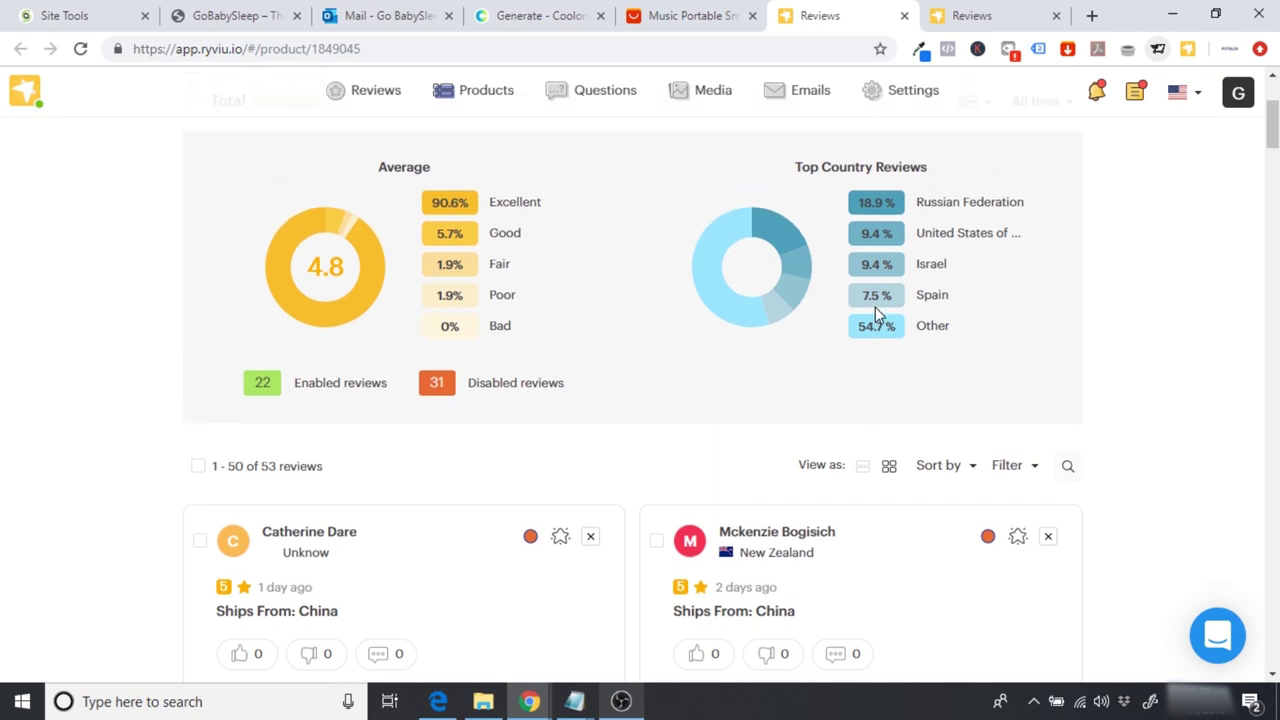
{"action": "scroll", "coordinate": [875, 310], "scroll_direction": "up", "scroll_amount": 2}
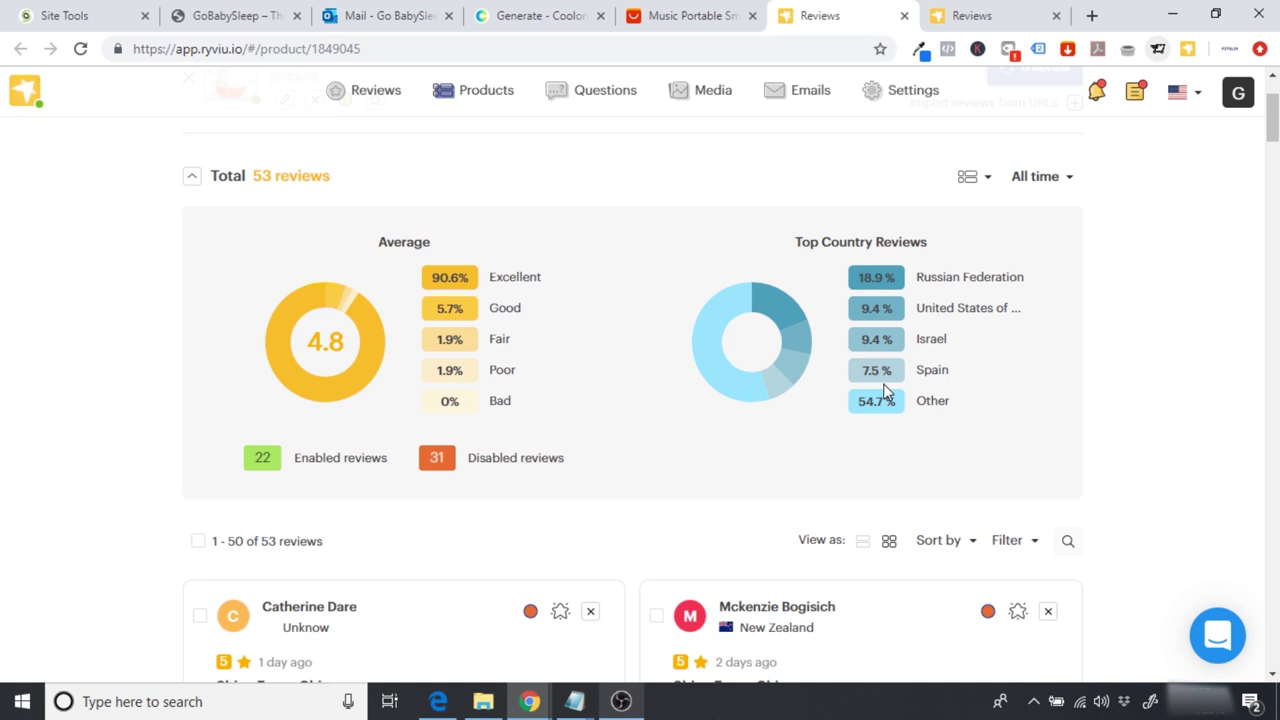
{"action": "scroll", "coordinate": [883, 393], "scroll_direction": "down", "scroll_amount": 3}
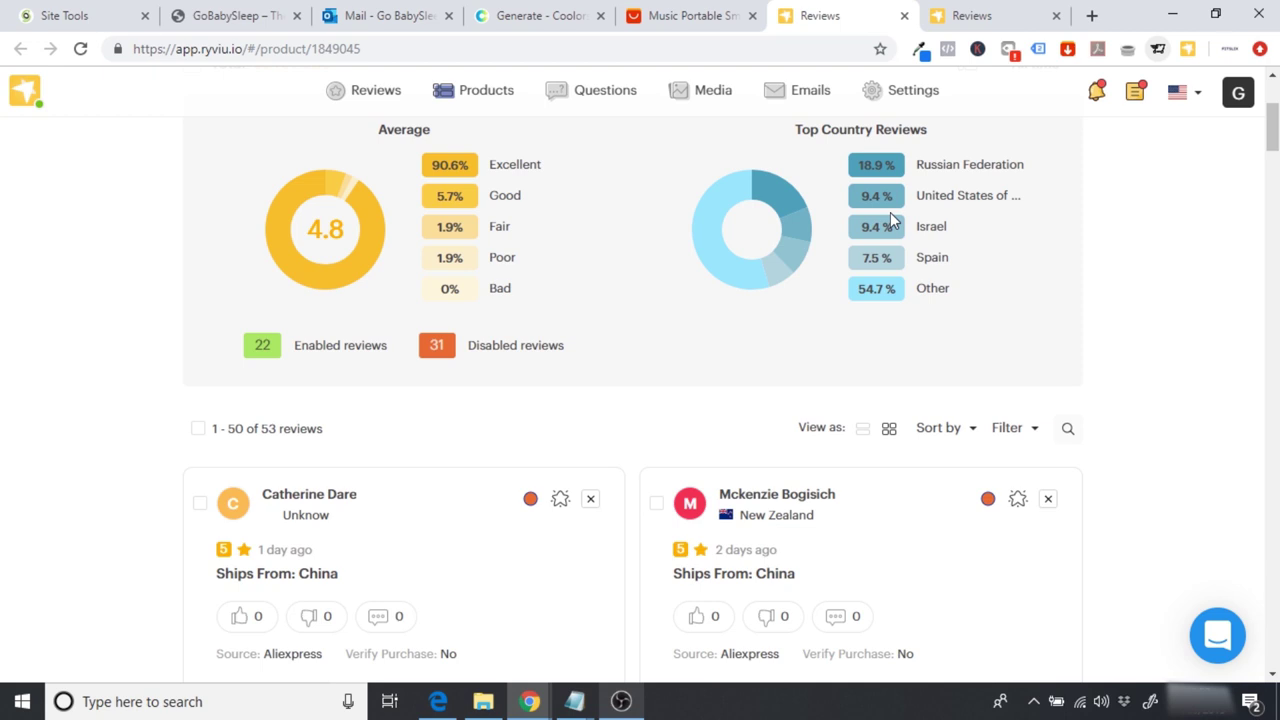
{"action": "scroll", "coordinate": [890, 212], "scroll_direction": "up", "scroll_amount": 1}
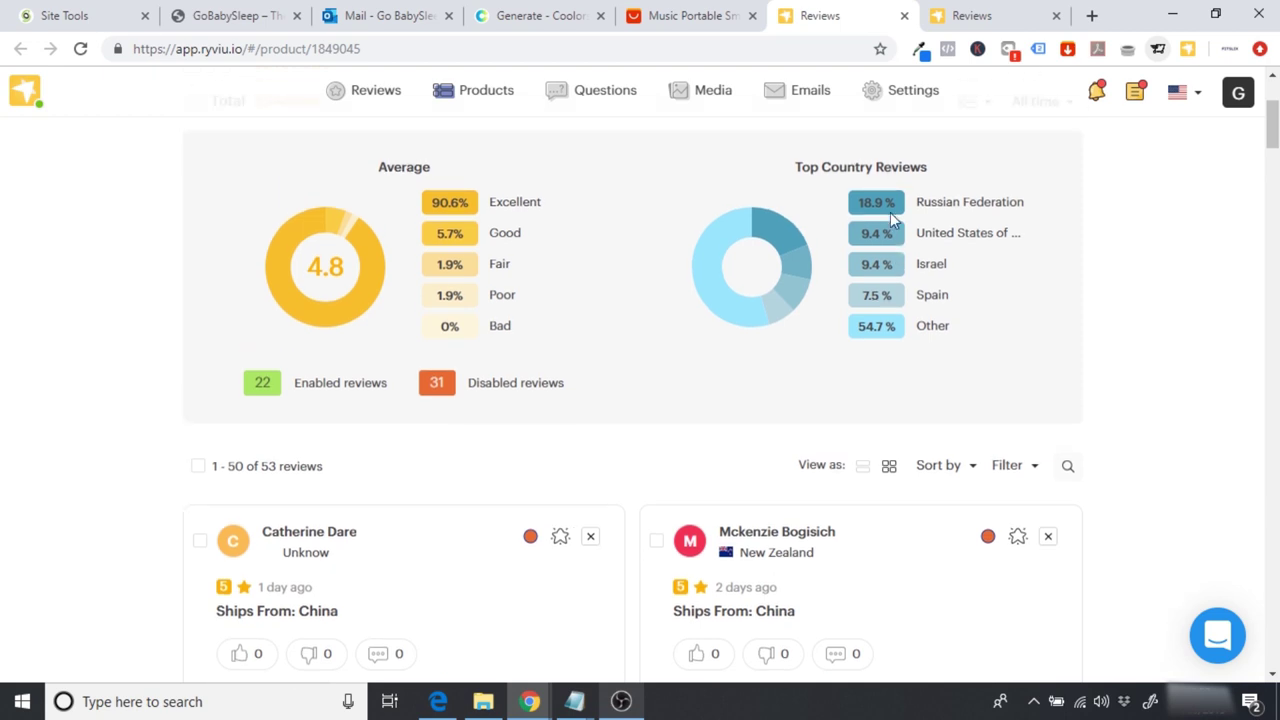
{"action": "scroll", "coordinate": [891, 216], "scroll_direction": "up", "scroll_amount": 1}
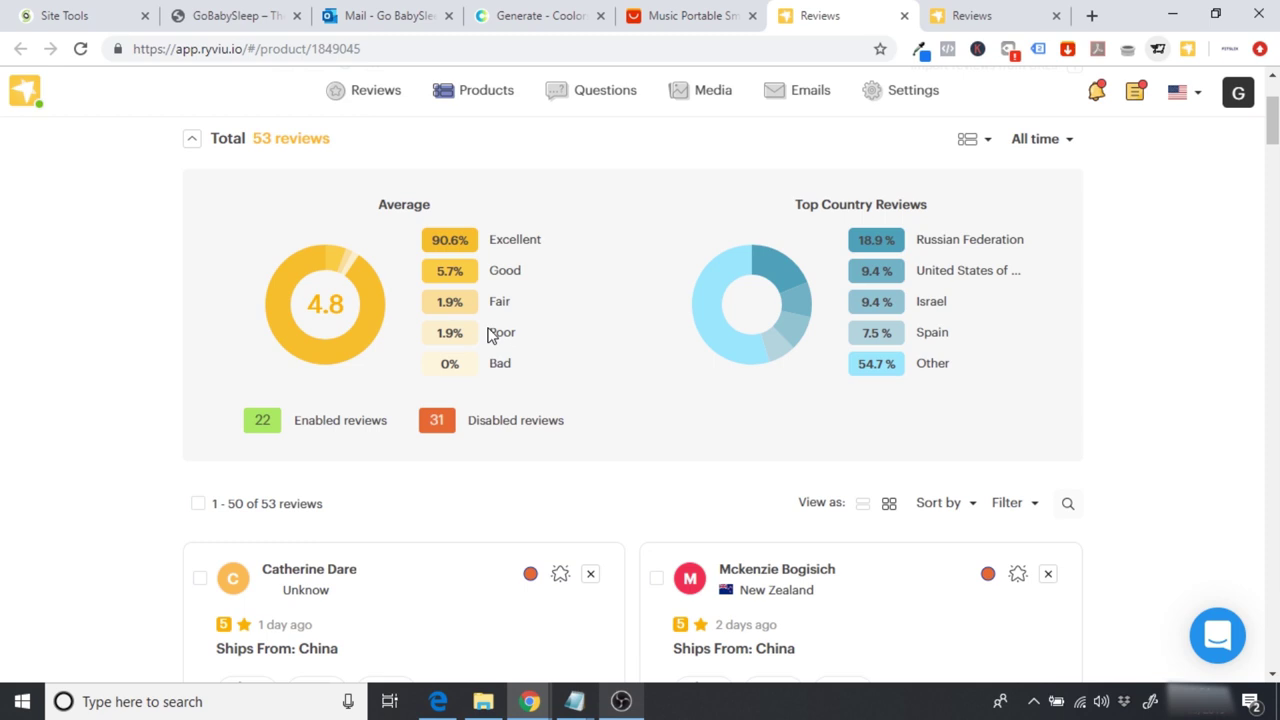
{"action": "scroll", "coordinate": [491, 335], "scroll_direction": "down", "scroll_amount": 2}
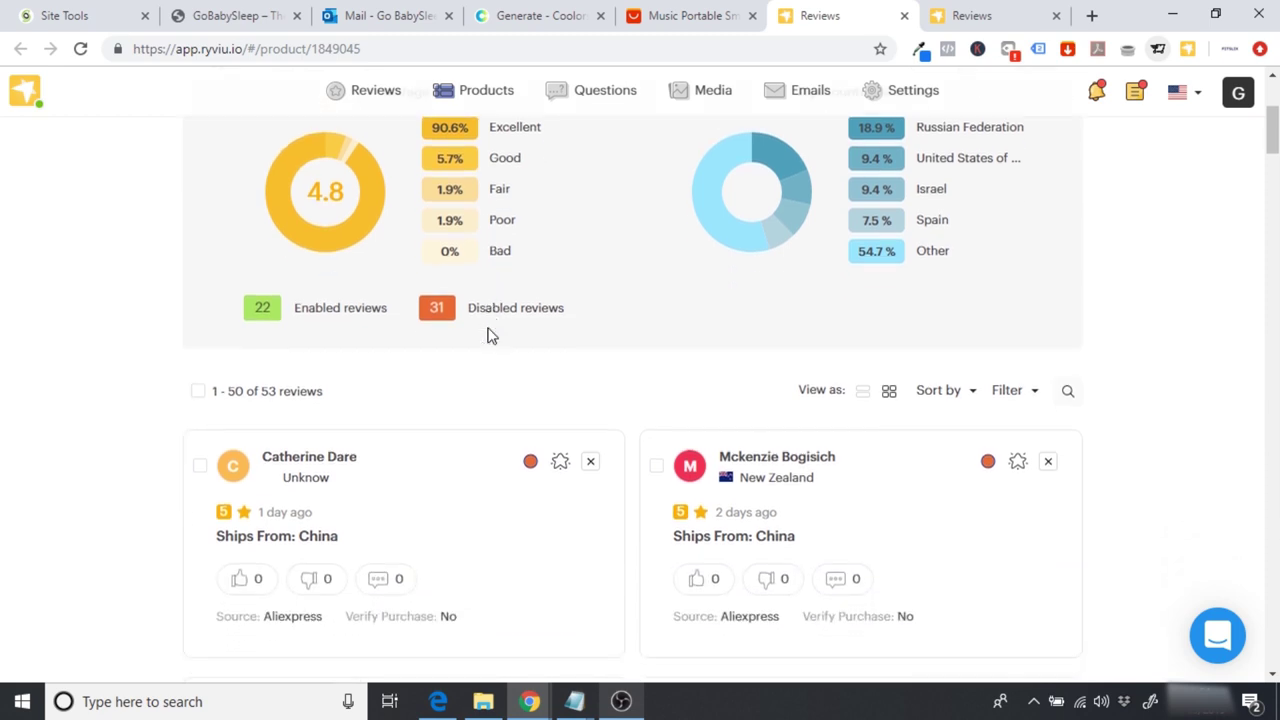
{"action": "scroll", "coordinate": [491, 335], "scroll_direction": "down", "scroll_amount": 1}
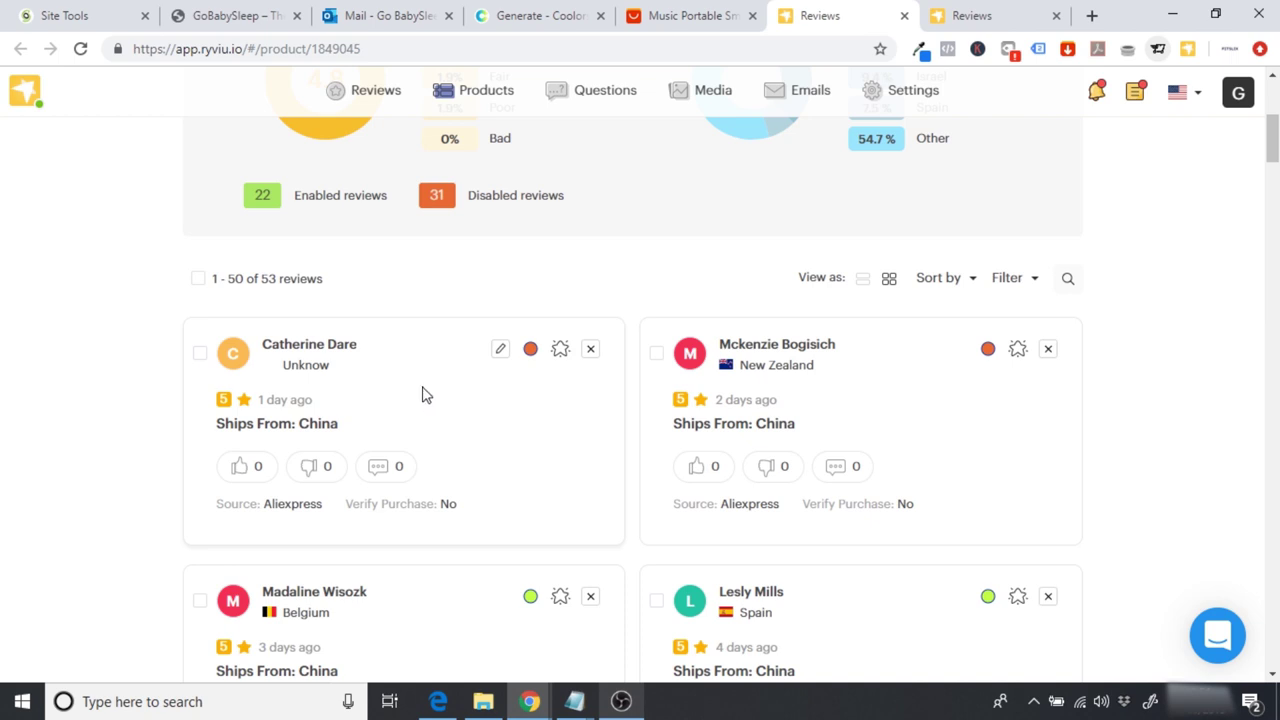
Step: Retitle the first review 'Really improved my babies sleep!'
{"action": "left_click", "coordinate": [501, 352]}
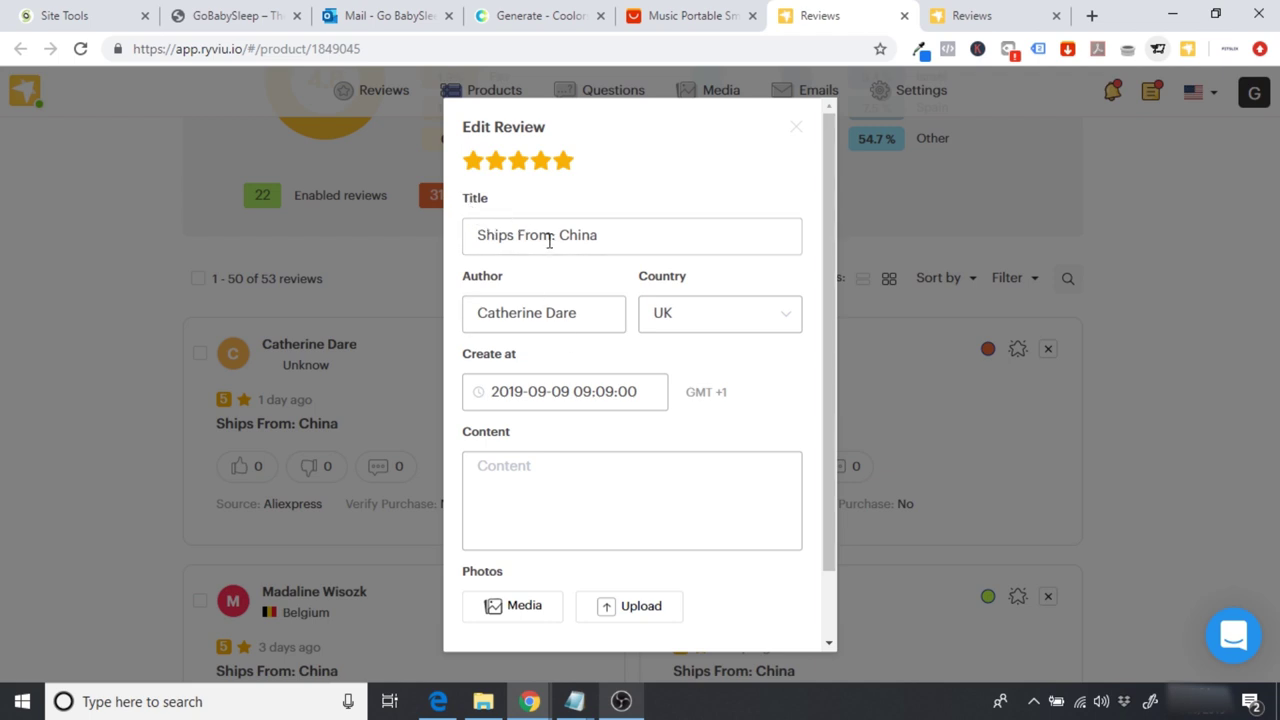
{"action": "left_click_drag", "start_coordinate": [620, 240], "coordinate": [353, 259]}
{"action": "left_click", "coordinate": [353, 259]}
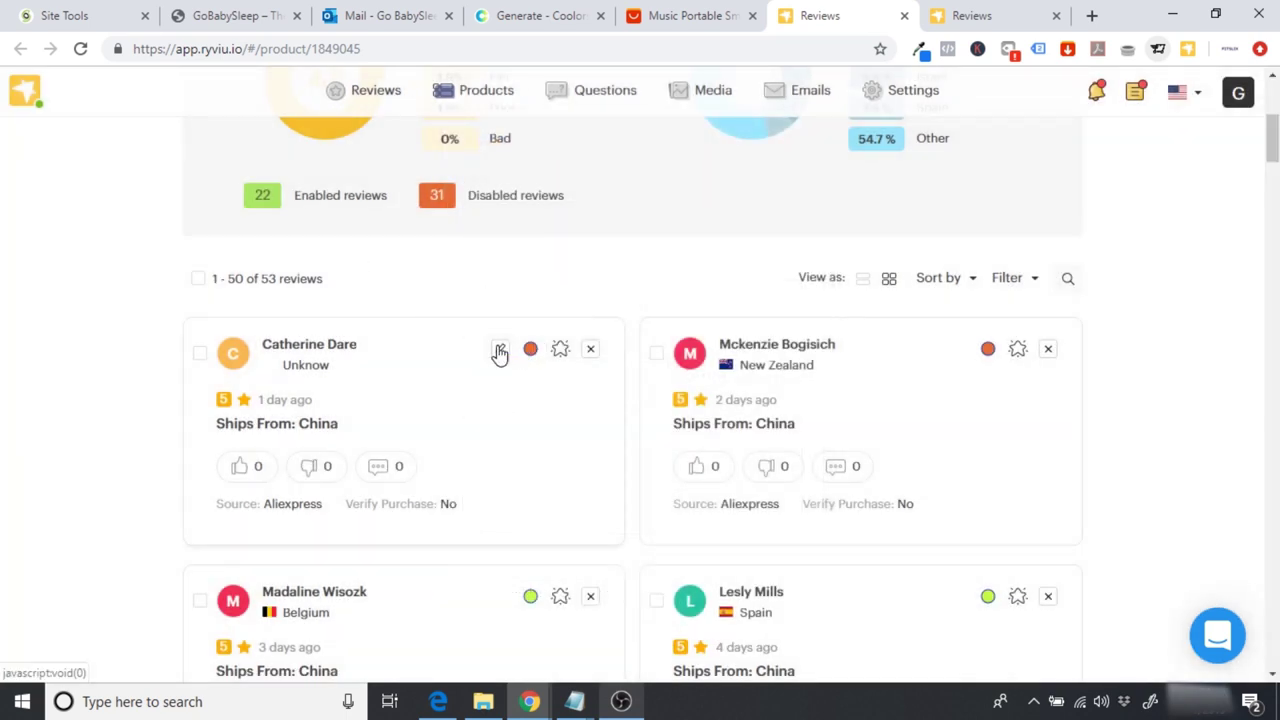
{"action": "left_click", "coordinate": [498, 350]}
{"action": "left_click_drag", "start_coordinate": [605, 238], "coordinate": [512, 240]}
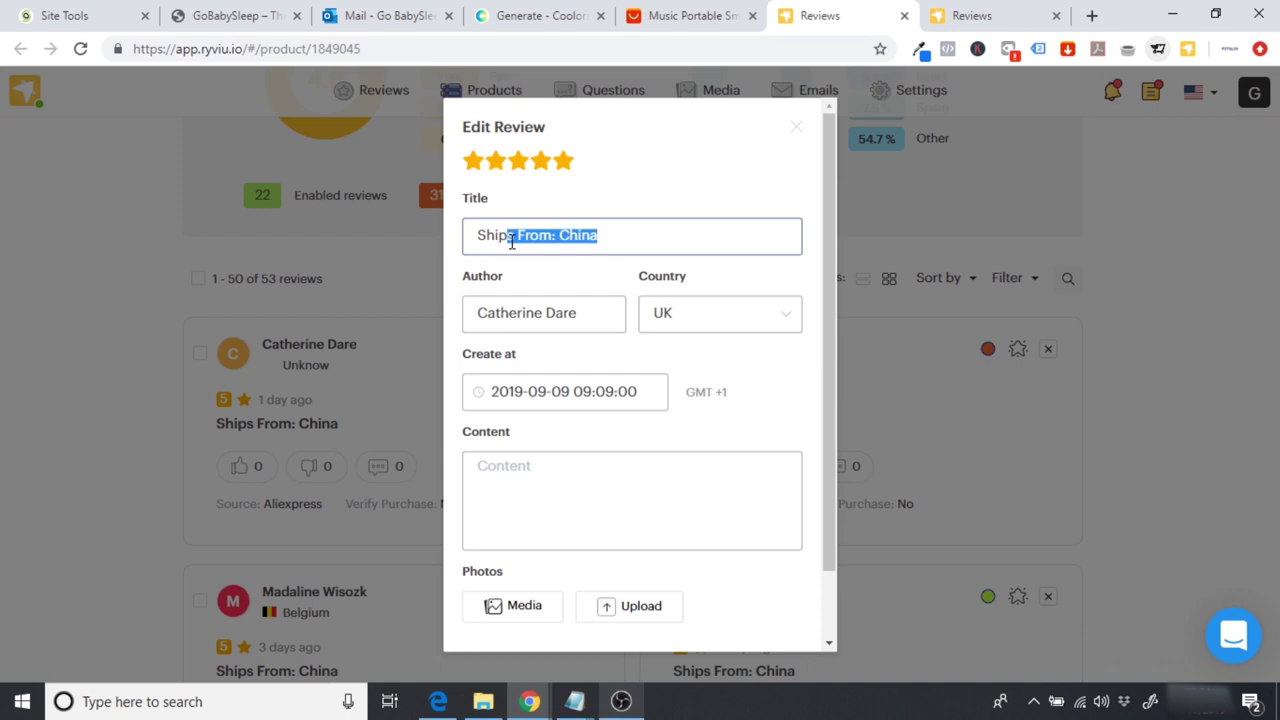
{"action": "key", "text": "BackSpace"}
{"action": "key", "text": "BackSpace"}
{"action": "key", "text": "BackSpace"}
{"action": "key", "text": "BackSpace"}
{"action": "key", "text": "BackSpace"}
{"action": "key", "text": "BackSpace"}
{"action": "type", "text": "Real"}
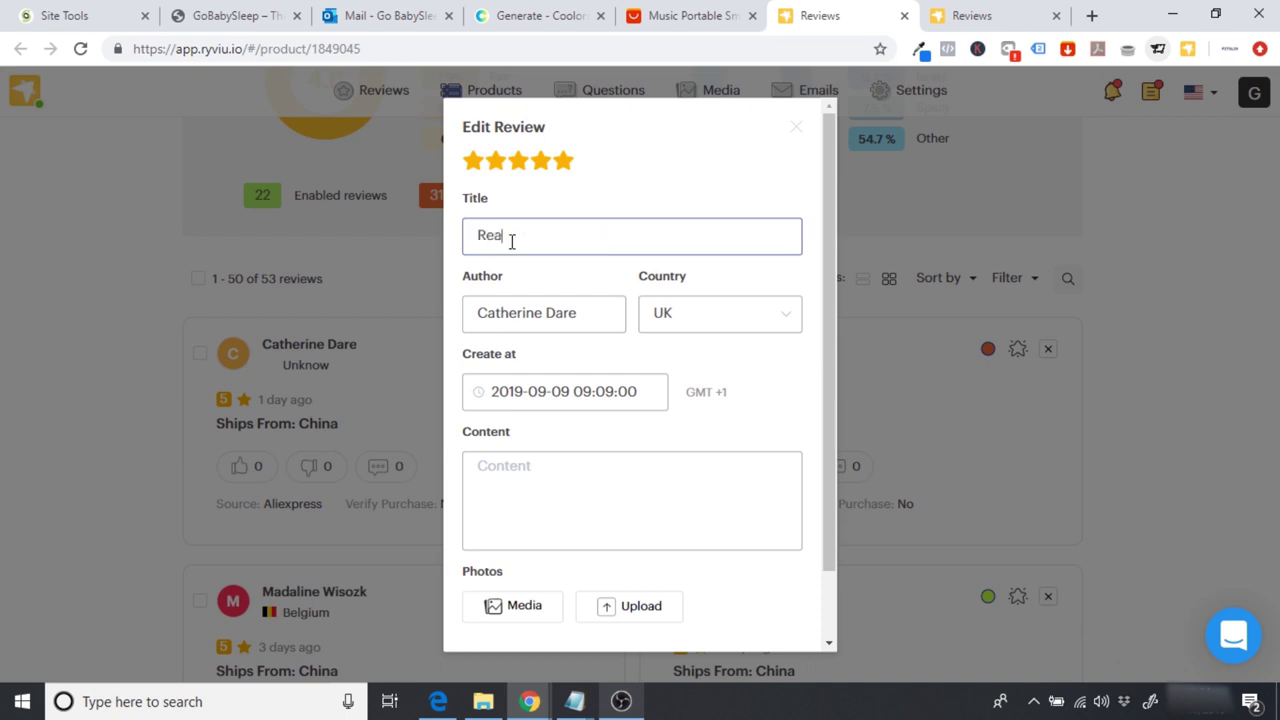
{"action": "type", "text": "ly "}
{"action": "type", "text": "imrpov"}
{"action": "type", "text": "ed"}
{"action": "key", "text": "BackSpace"}
{"action": "key", "text": "BackSpace"}
{"action": "key", "text": "BackSpace"}
{"action": "key", "text": "BackSpace"}
{"action": "key", "text": "BackSpace"}
{"action": "key", "text": "BackSpace"}
{"action": "type", "text": "proved my babies"}
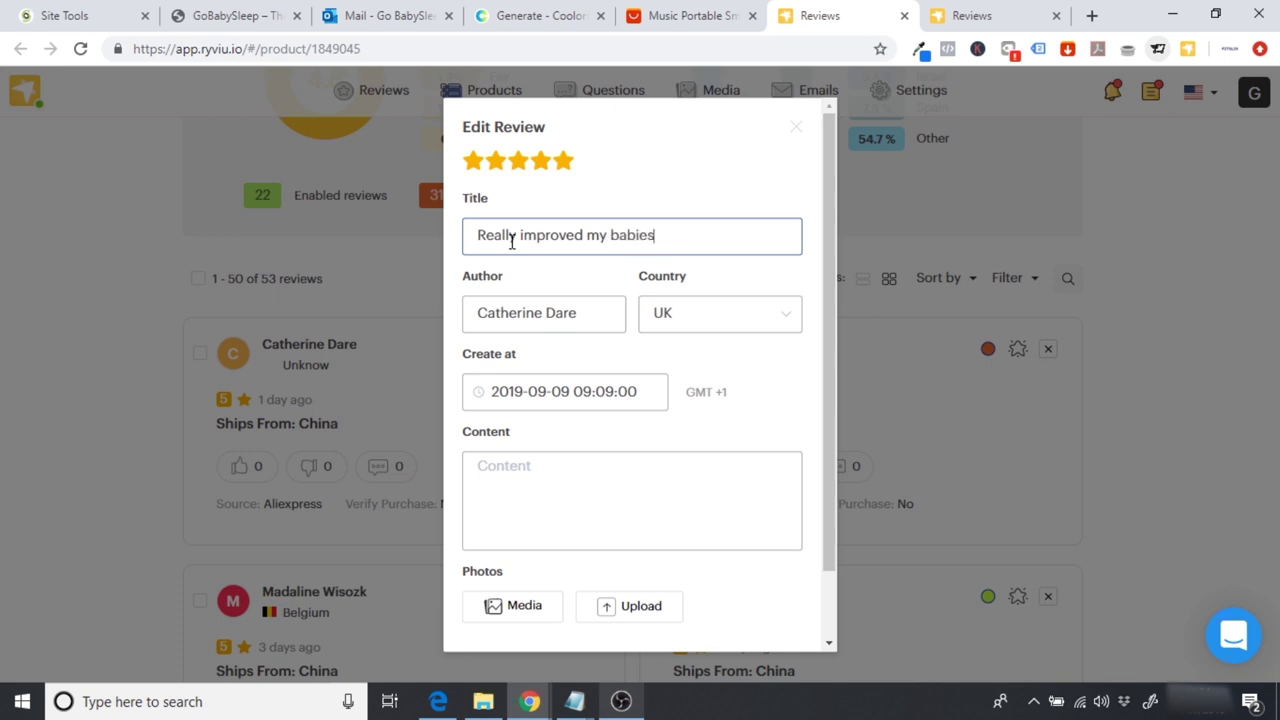
{"action": "type", "text": " sleep!"}
Step: Write content saying a 7 month old has slept much better after 2 weeks of use
{"action": "left_click", "coordinate": [551, 491]}
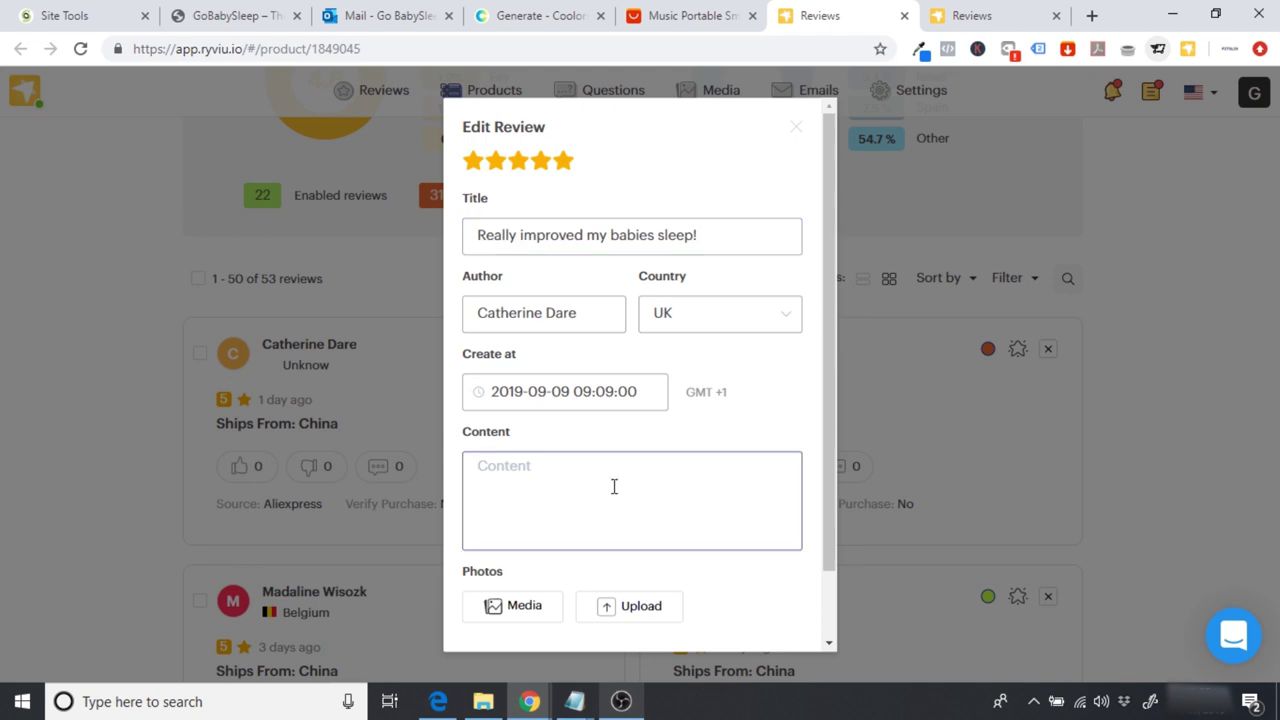
{"action": "type", "text": "I used the product wi"}
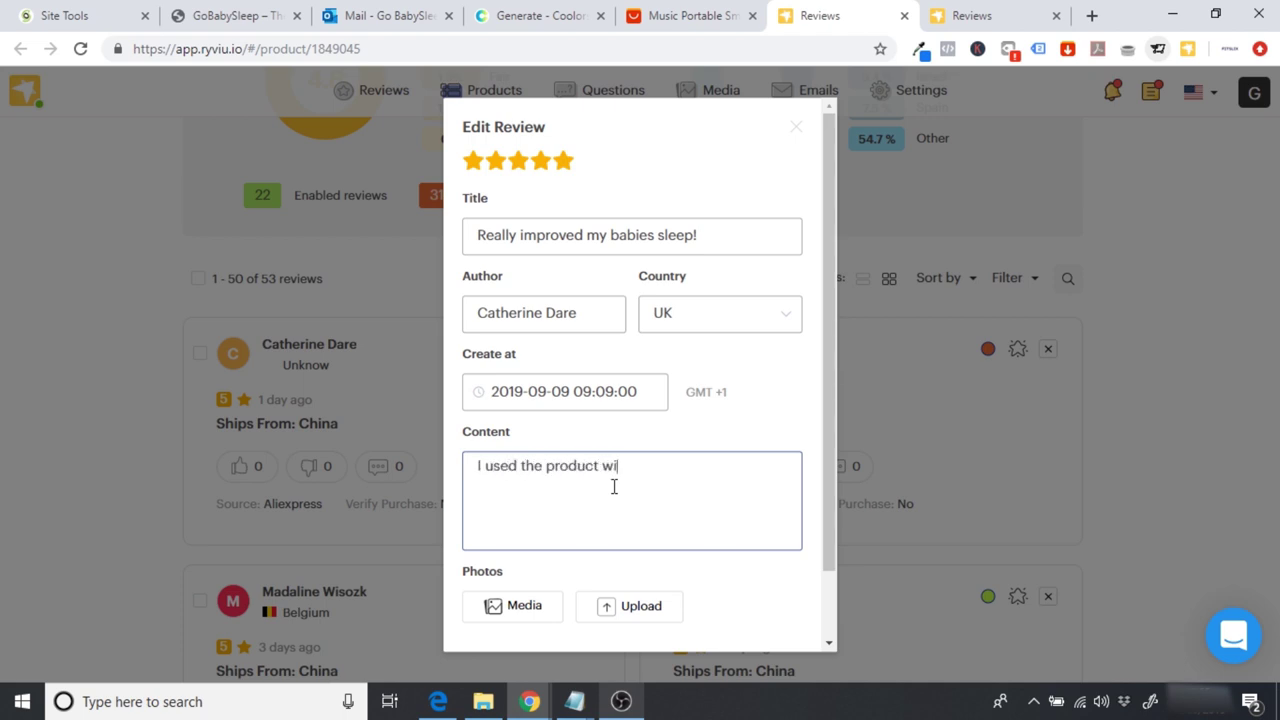
{"action": "type", "text": "th my 7 month old"}
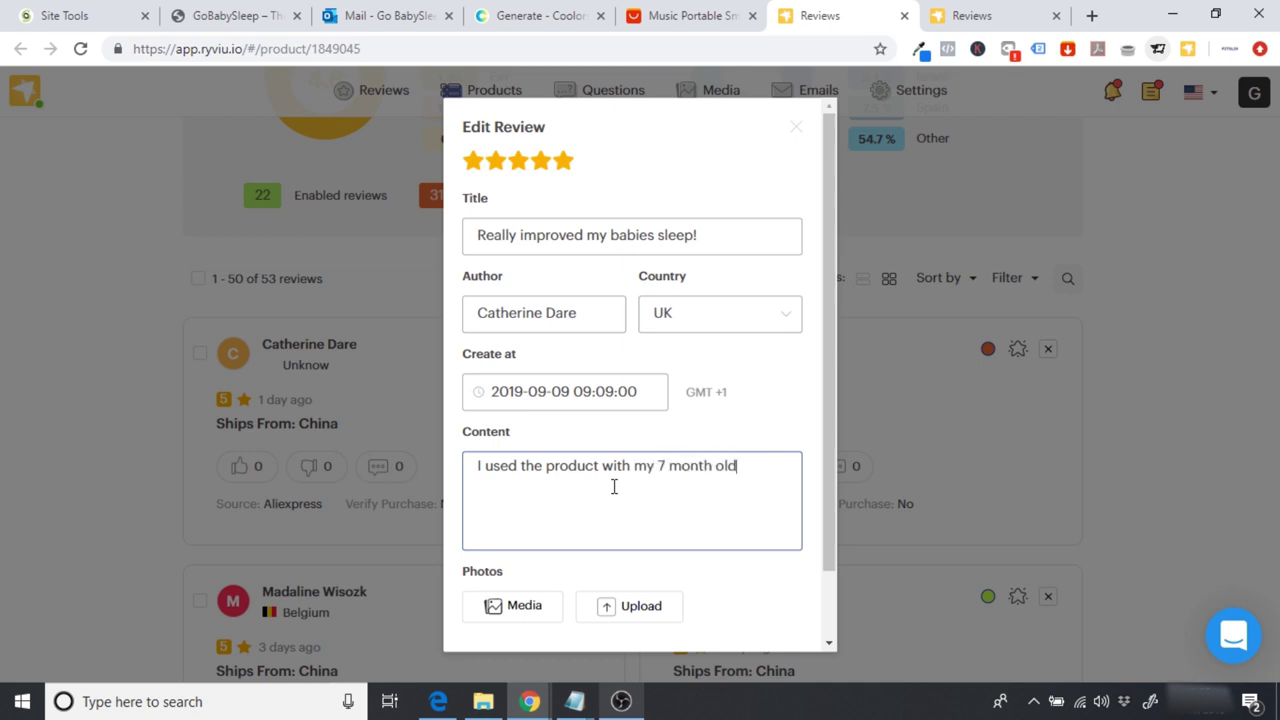
{"action": "type", "text": " for 2 weeks and "}
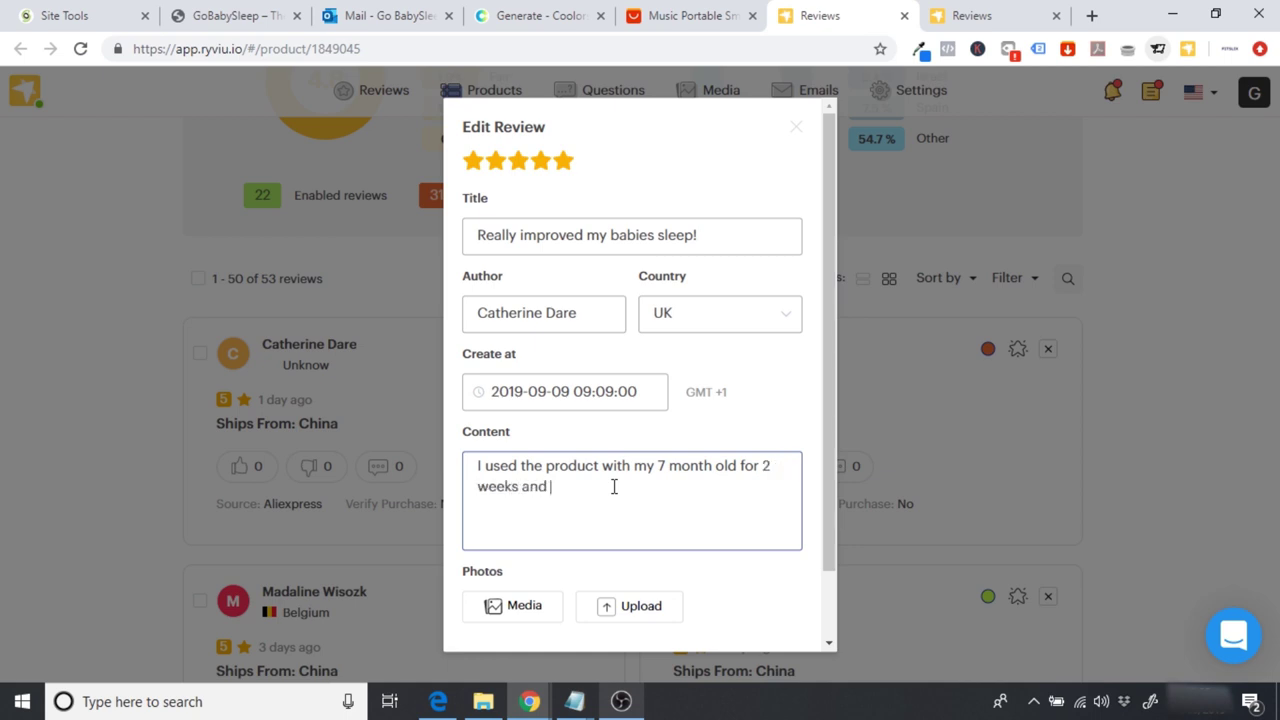
{"action": "type", "text": "he has been sleeping so m"}
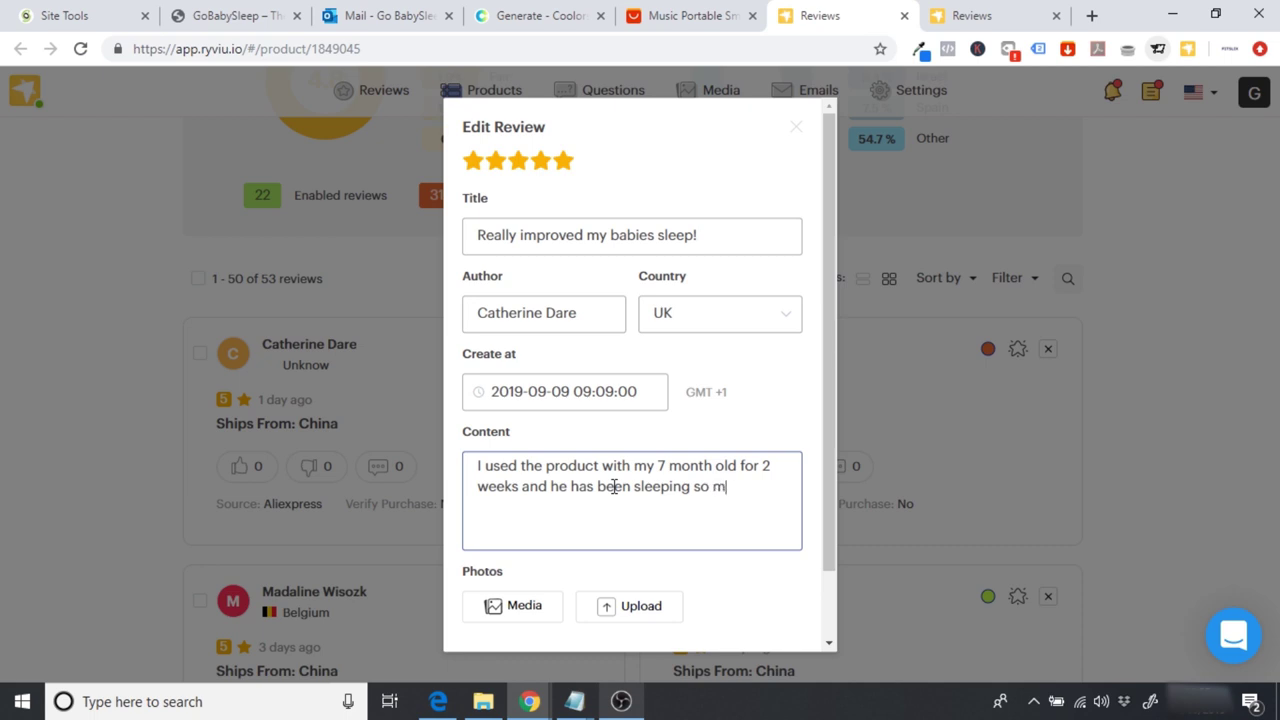
{"action": "type", "text": "uch better, really impressed!"}
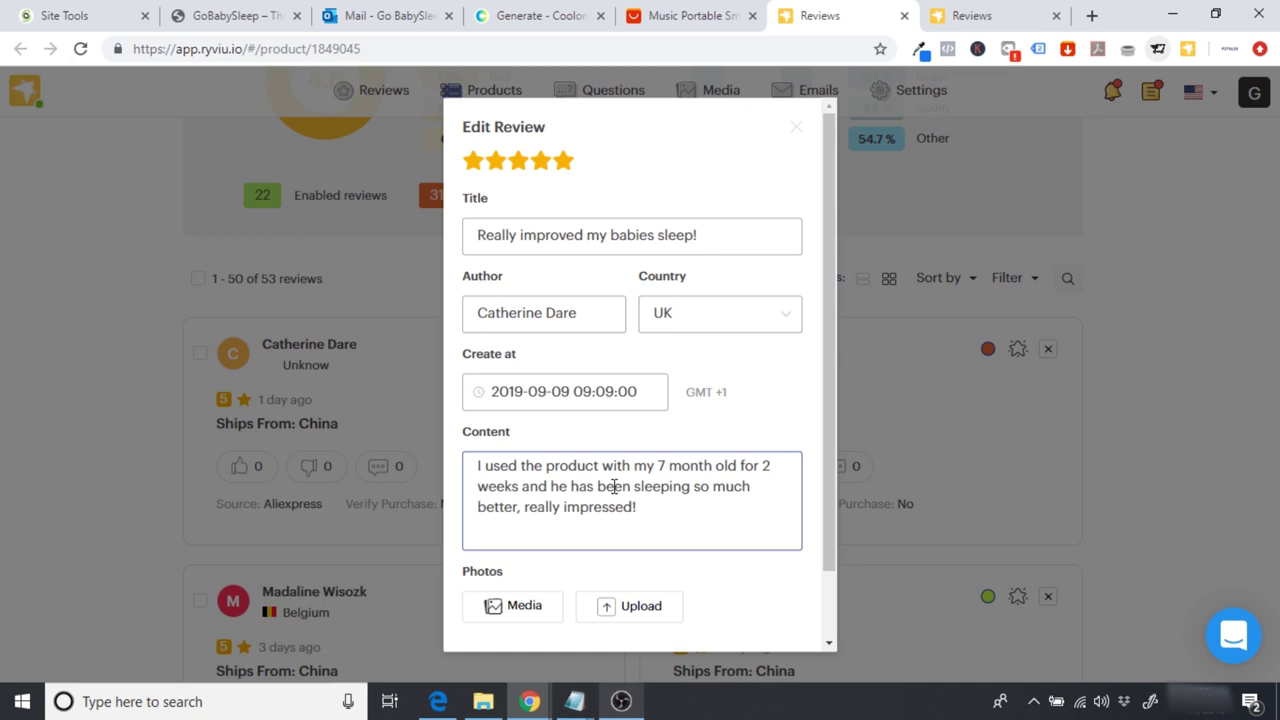
{"action": "left_click_drag", "start_coordinate": [828, 408], "coordinate": [829, 476]}
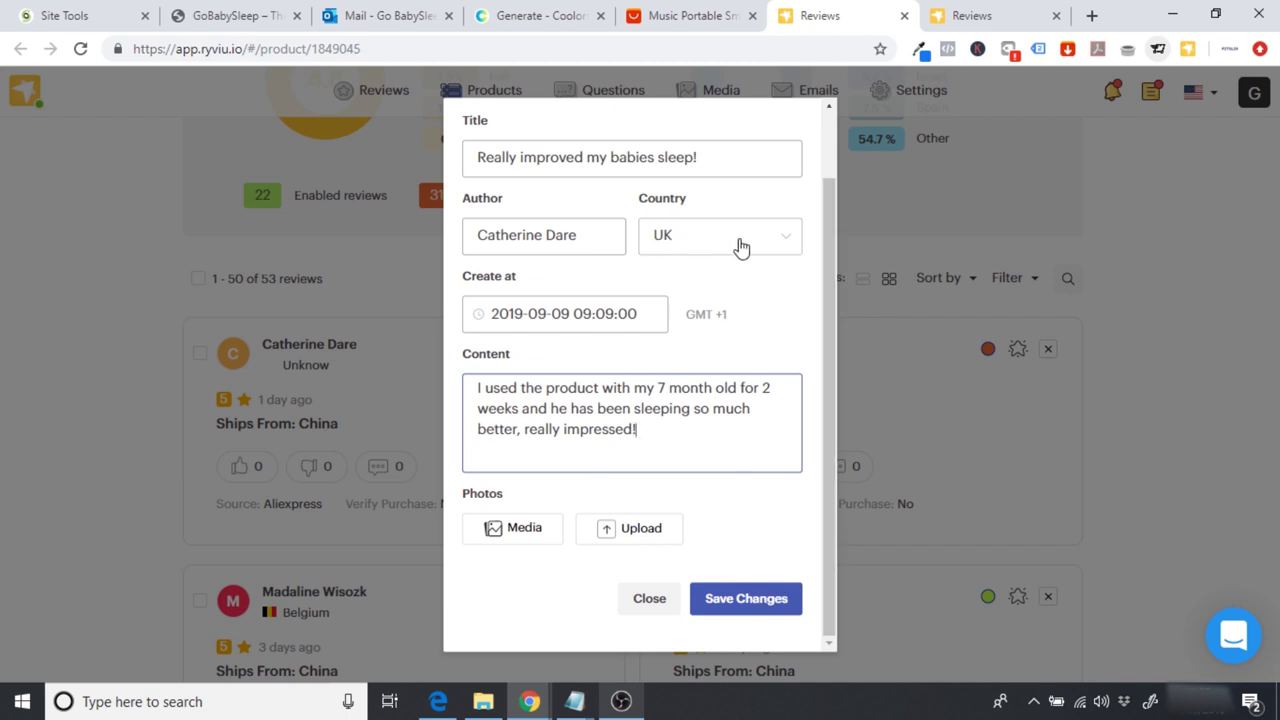
Step: Keep the review's country as UK and save the edited review
{"action": "left_click", "coordinate": [742, 247]}
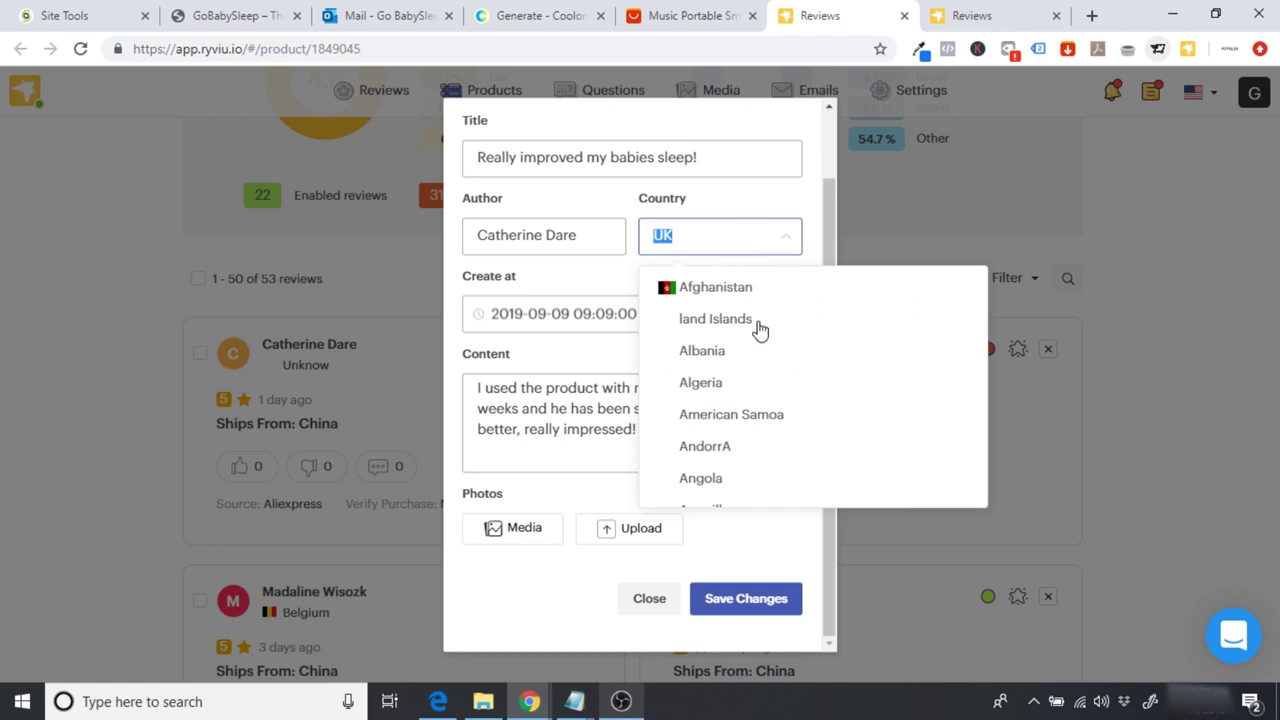
{"action": "left_click", "coordinate": [607, 206]}
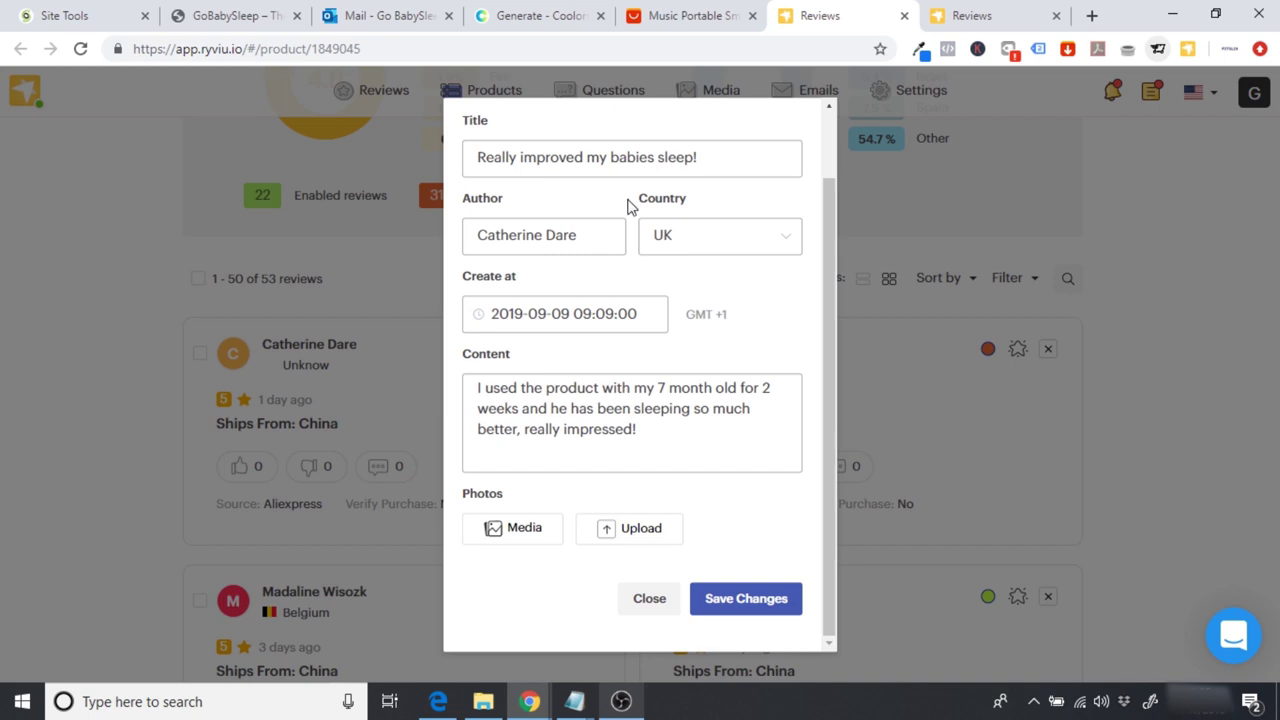
{"action": "left_click", "coordinate": [738, 603]}
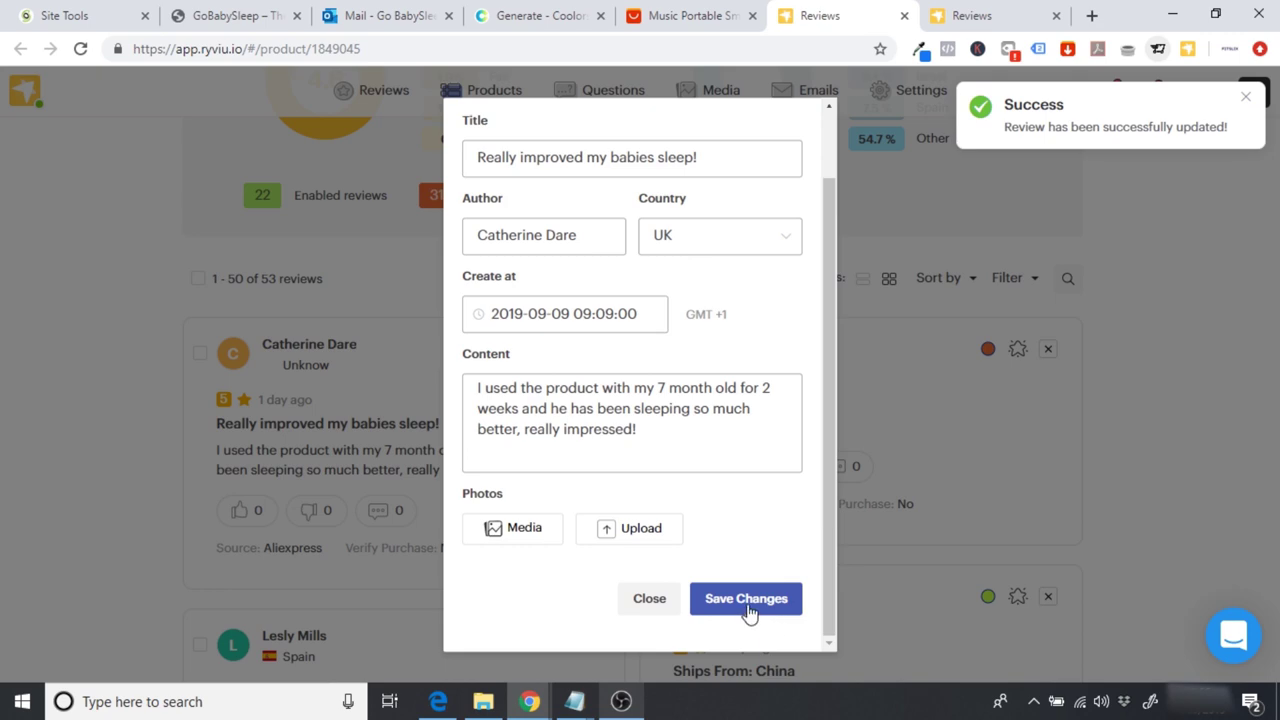
{"action": "left_click", "coordinate": [748, 605]}
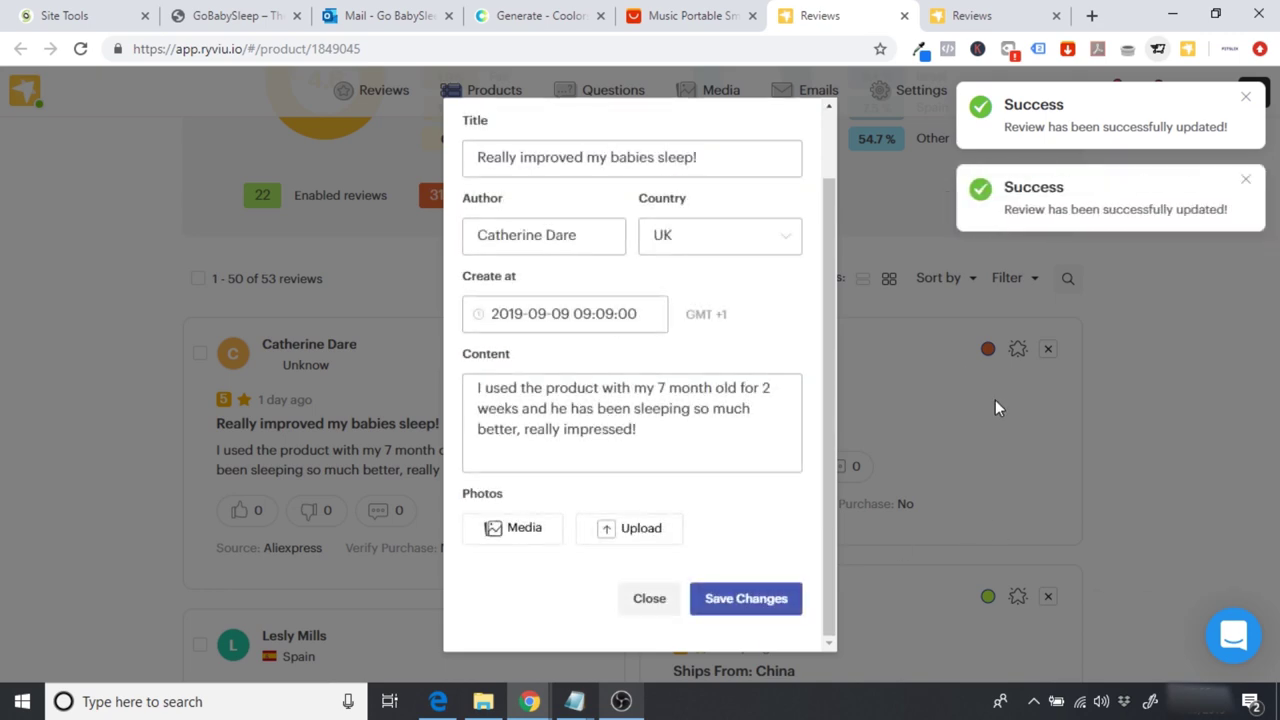
{"action": "left_click", "coordinate": [876, 420]}
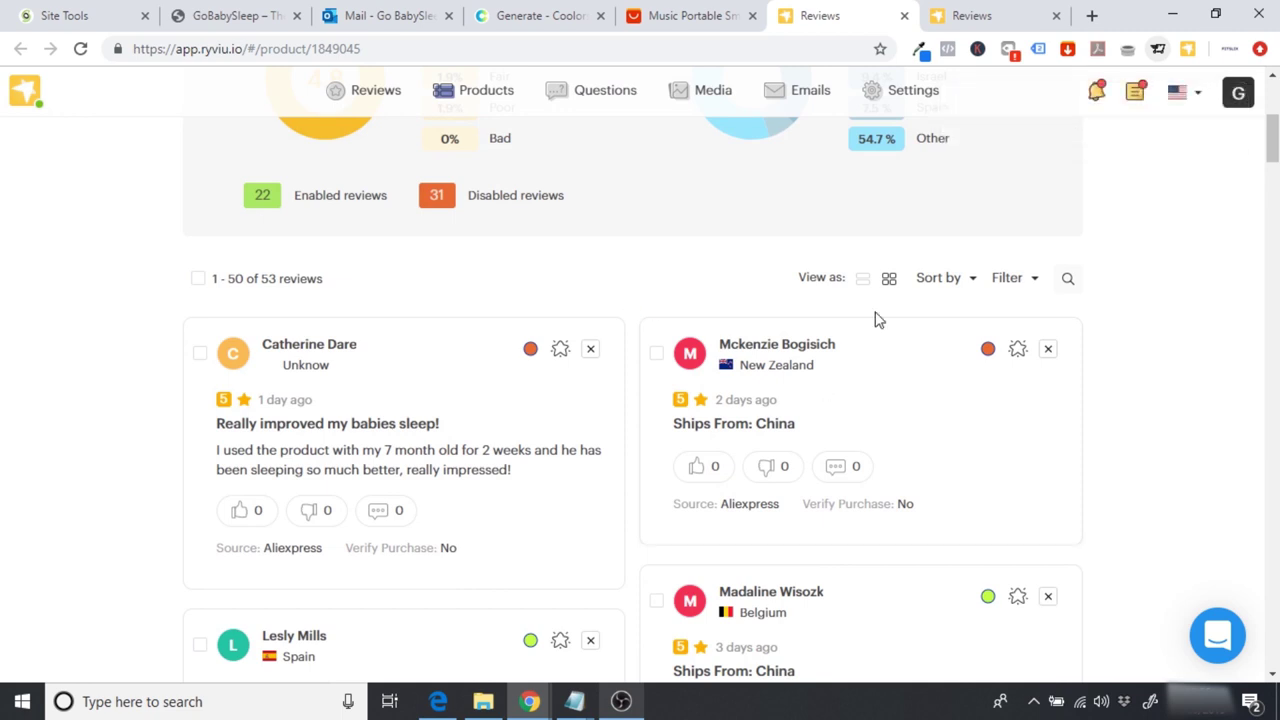
{"action": "scroll", "coordinate": [1176, 388], "scroll_direction": "up", "scroll_amount": 4}
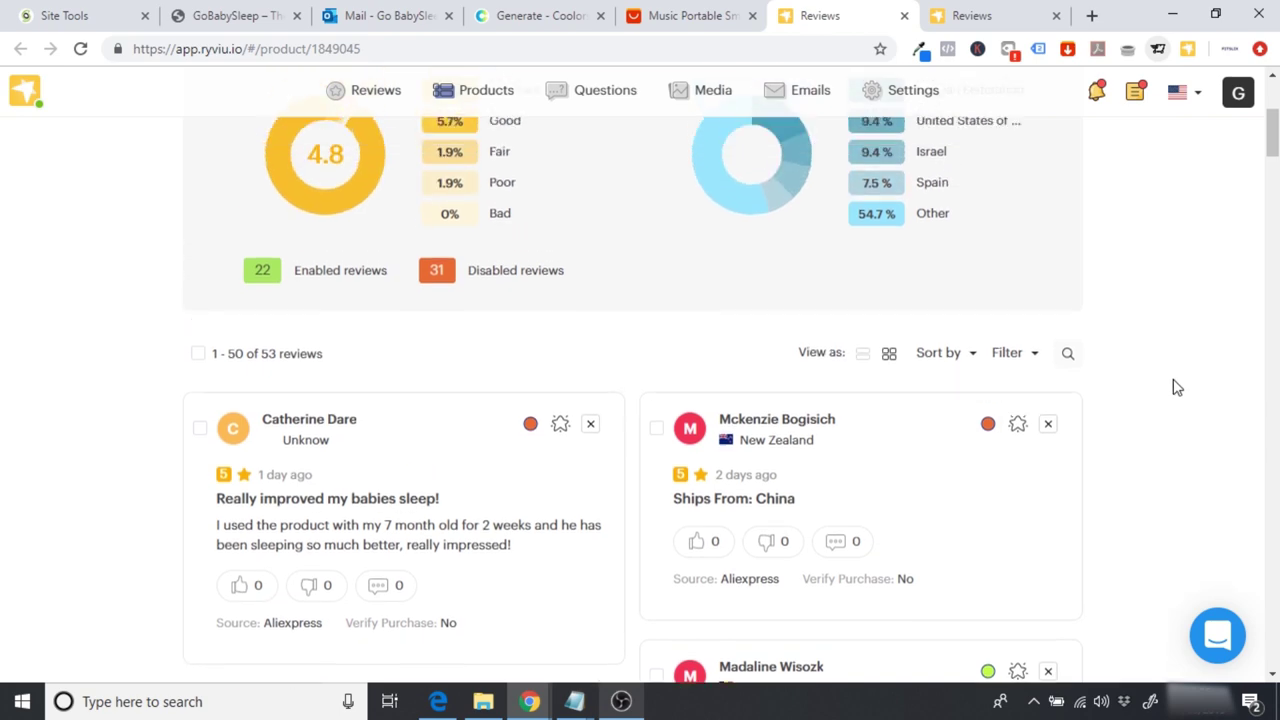
{"action": "scroll", "coordinate": [1176, 388], "scroll_direction": "down", "scroll_amount": 8}
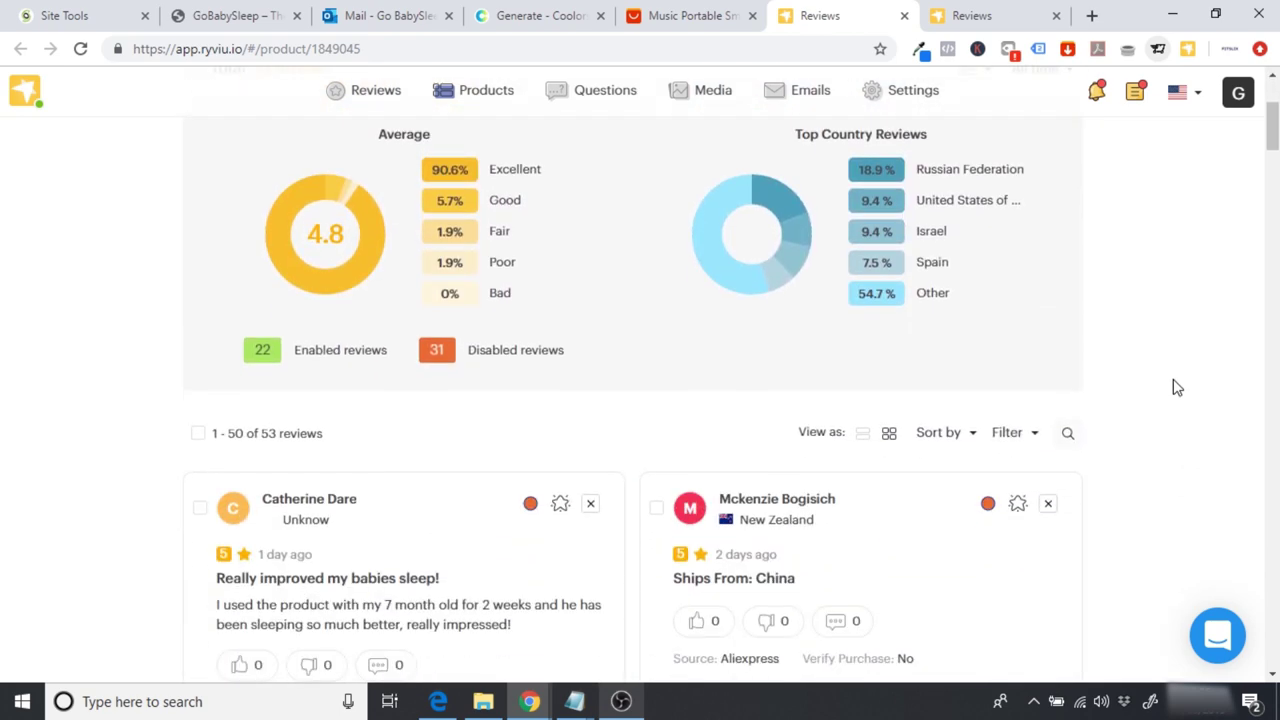
{"action": "scroll", "coordinate": [1176, 388], "scroll_direction": "up", "scroll_amount": 5}
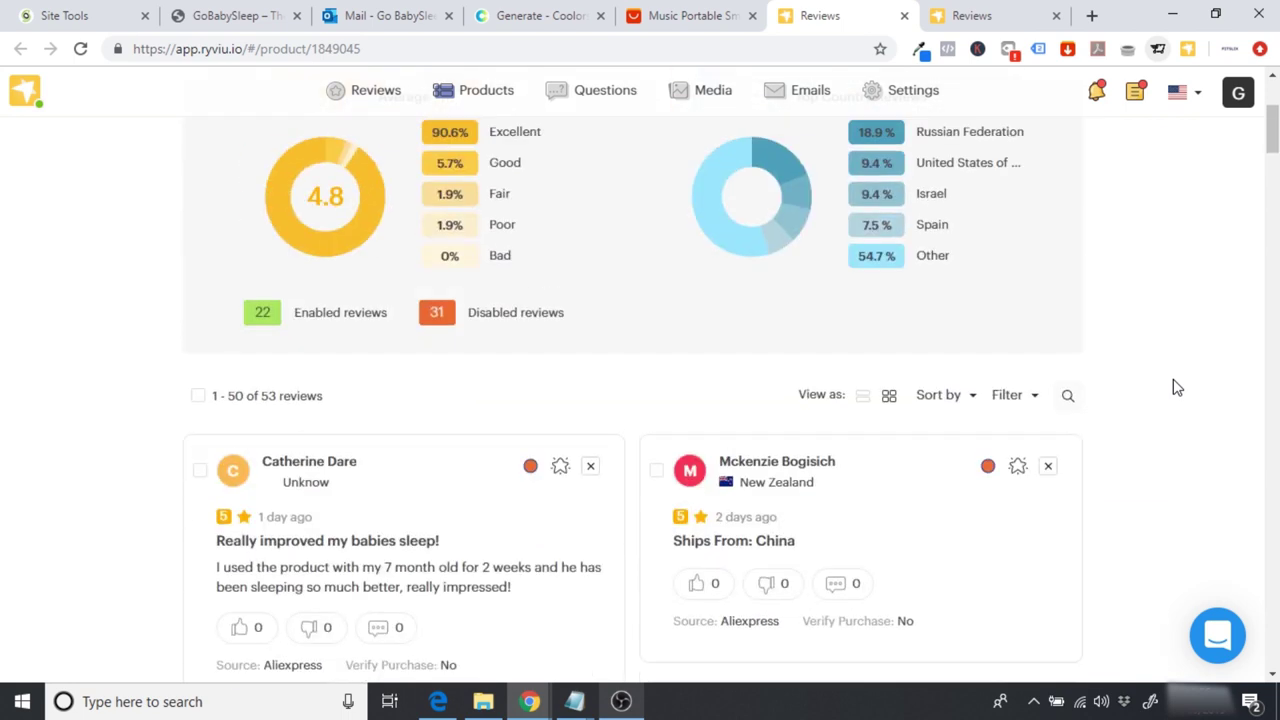
{"action": "scroll", "coordinate": [1176, 388], "scroll_direction": "down", "scroll_amount": 1}
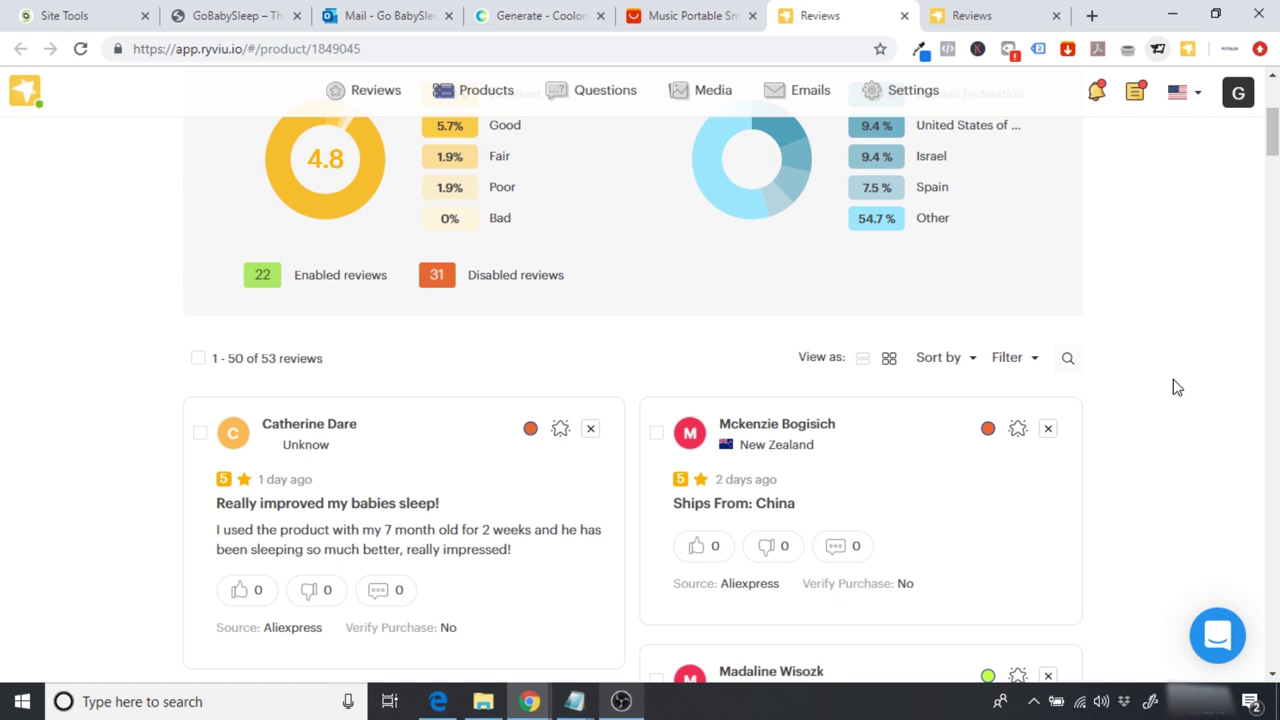
{"action": "scroll", "coordinate": [1176, 388], "scroll_direction": "down", "scroll_amount": 2}
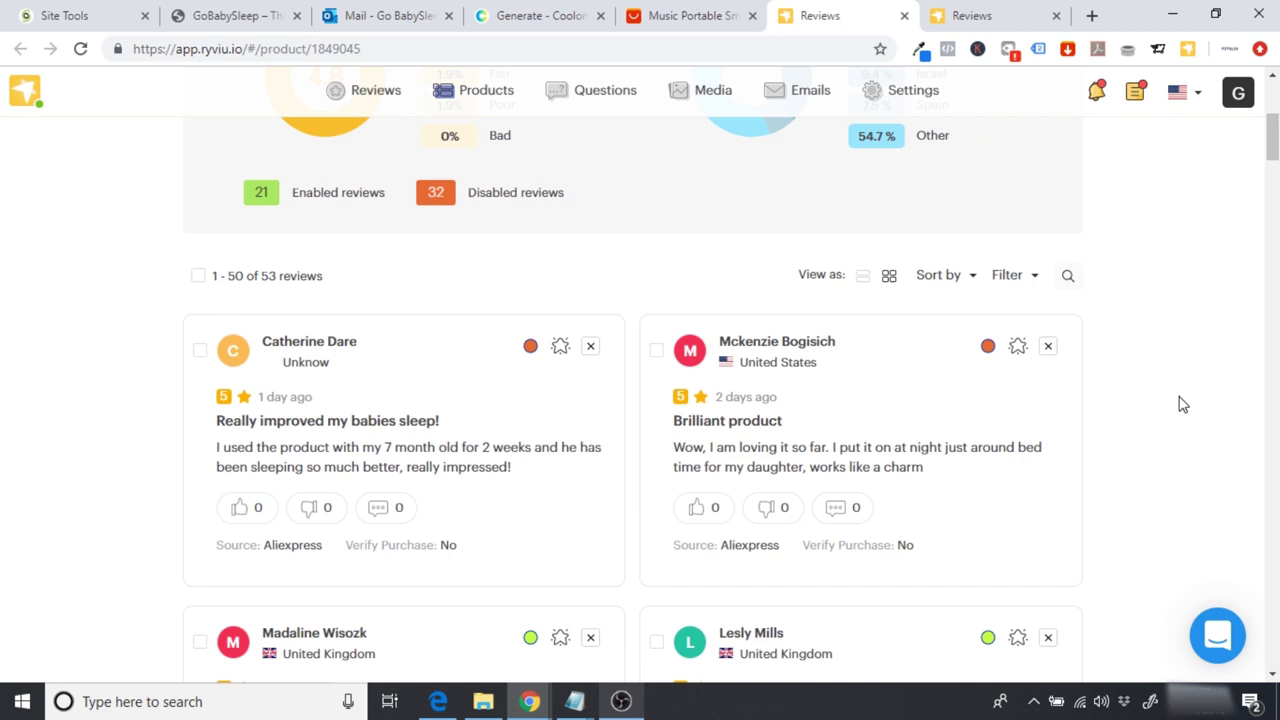
{"action": "scroll", "coordinate": [1182, 404], "scroll_direction": "down", "scroll_amount": 1}
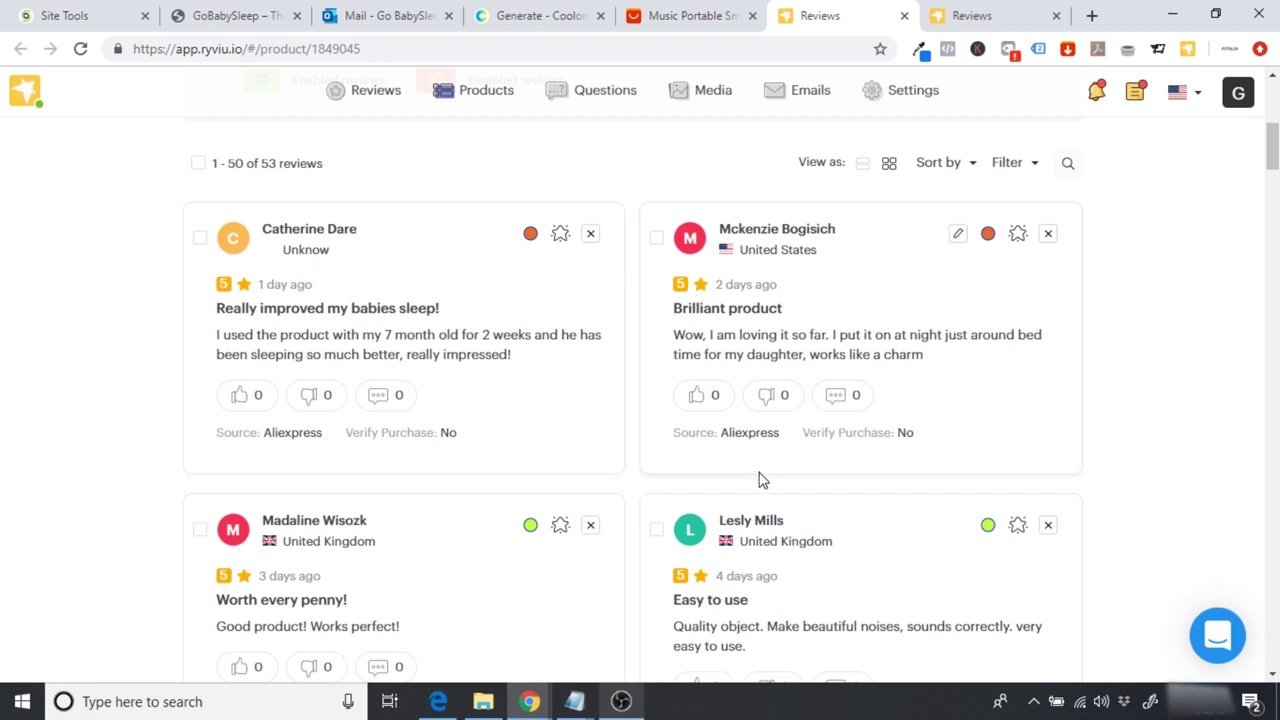
{"action": "scroll", "coordinate": [758, 480], "scroll_direction": "down", "scroll_amount": 4}
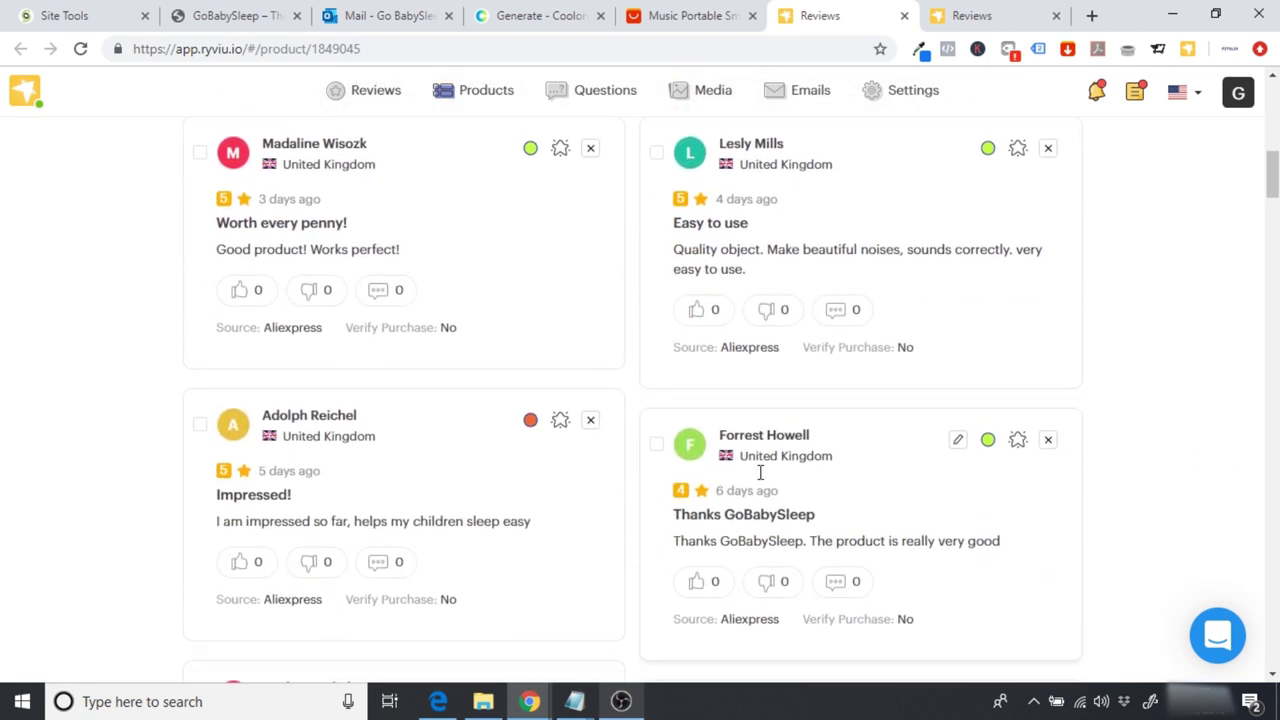
{"action": "scroll", "coordinate": [760, 476], "scroll_direction": "down", "scroll_amount": 2}
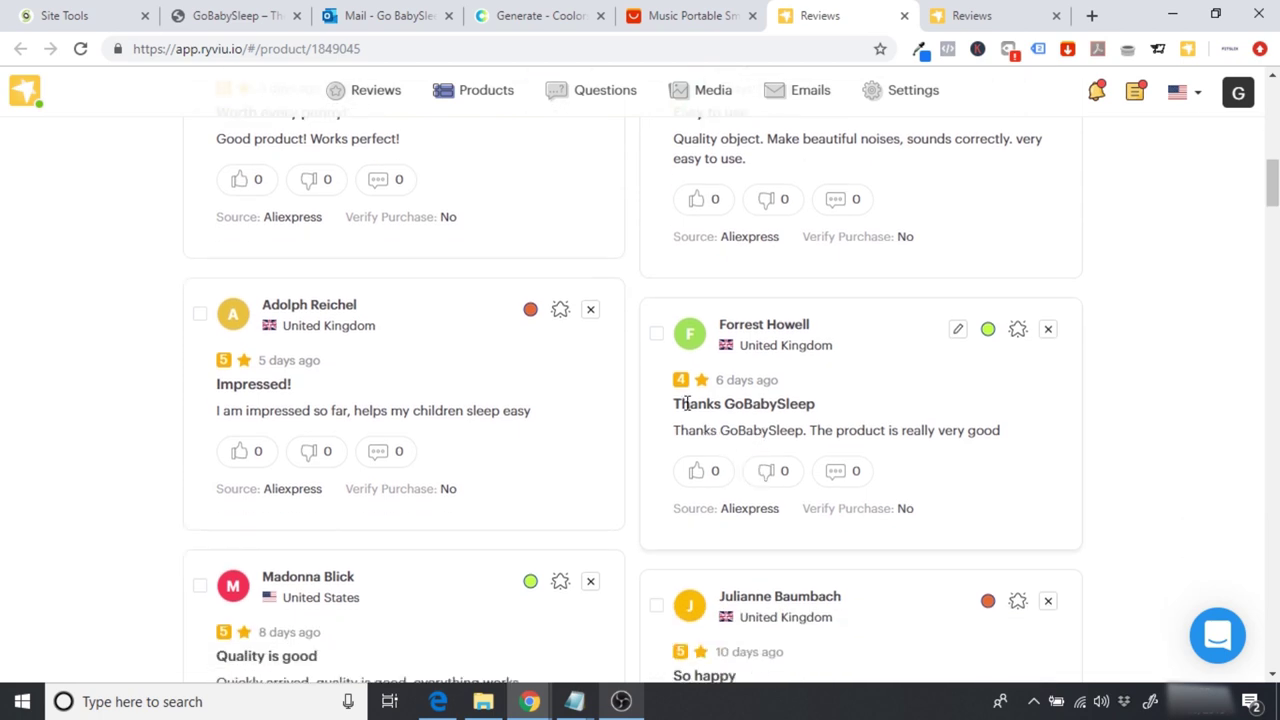
{"action": "scroll", "coordinate": [683, 392], "scroll_direction": "down", "scroll_amount": 5}
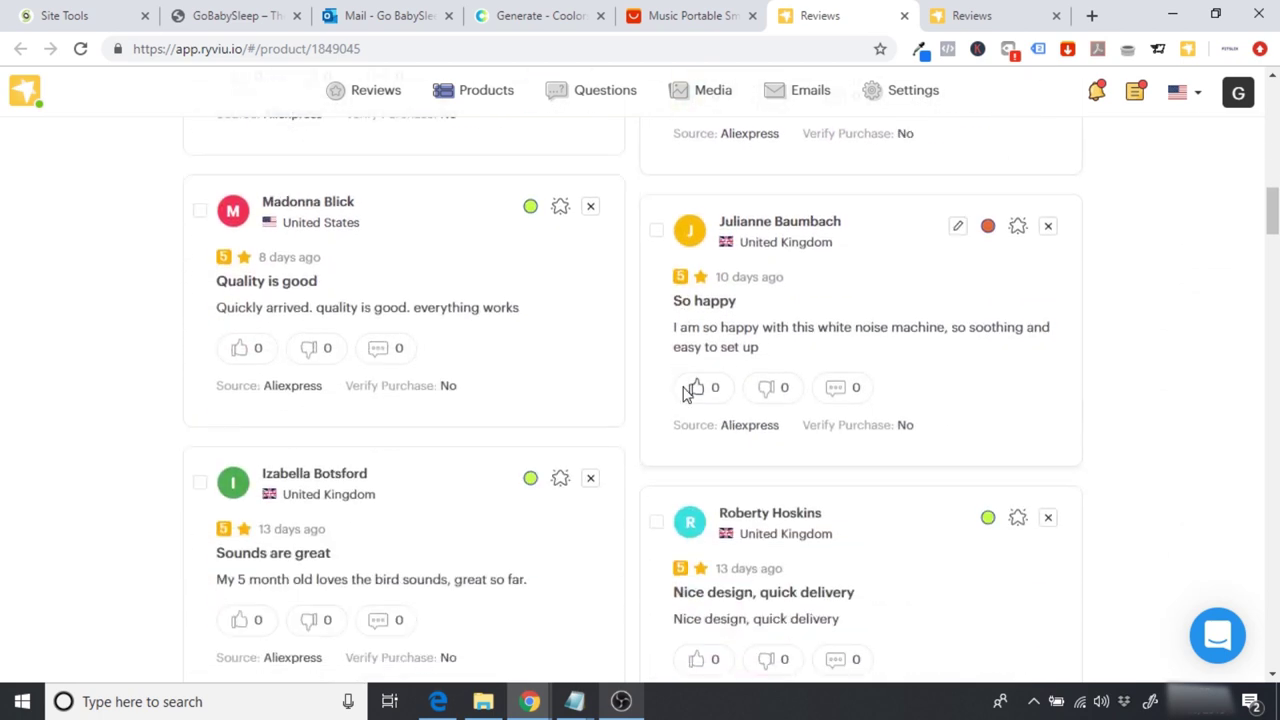
{"action": "scroll", "coordinate": [684, 390], "scroll_direction": "down", "scroll_amount": 5}
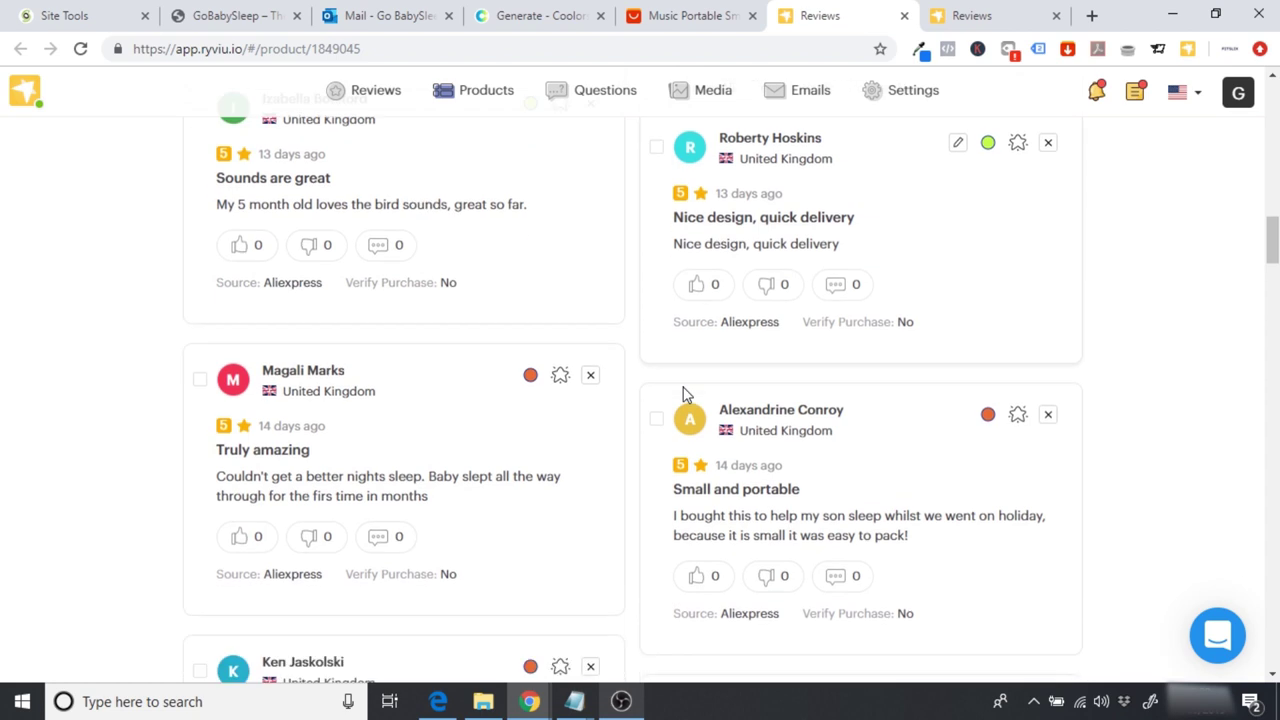
{"action": "scroll", "coordinate": [684, 393], "scroll_direction": "down", "scroll_amount": 5}
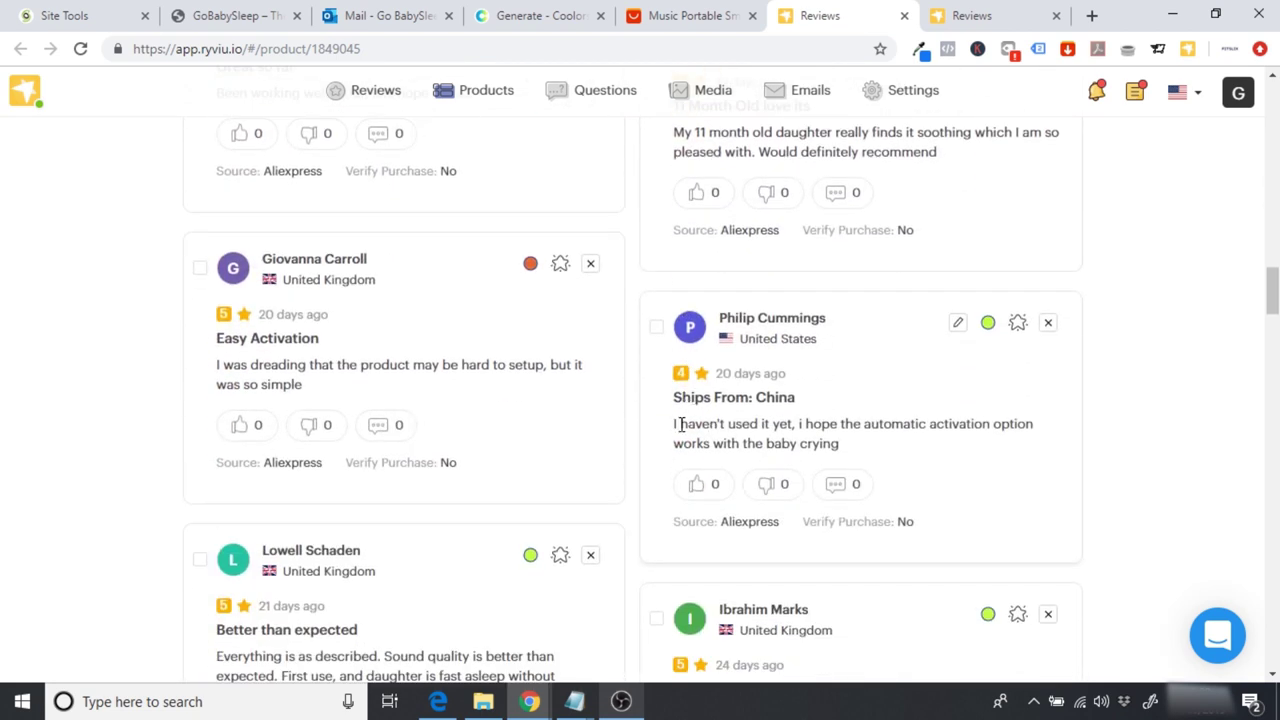
{"action": "scroll", "coordinate": [948, 415], "scroll_direction": "down", "scroll_amount": 4}
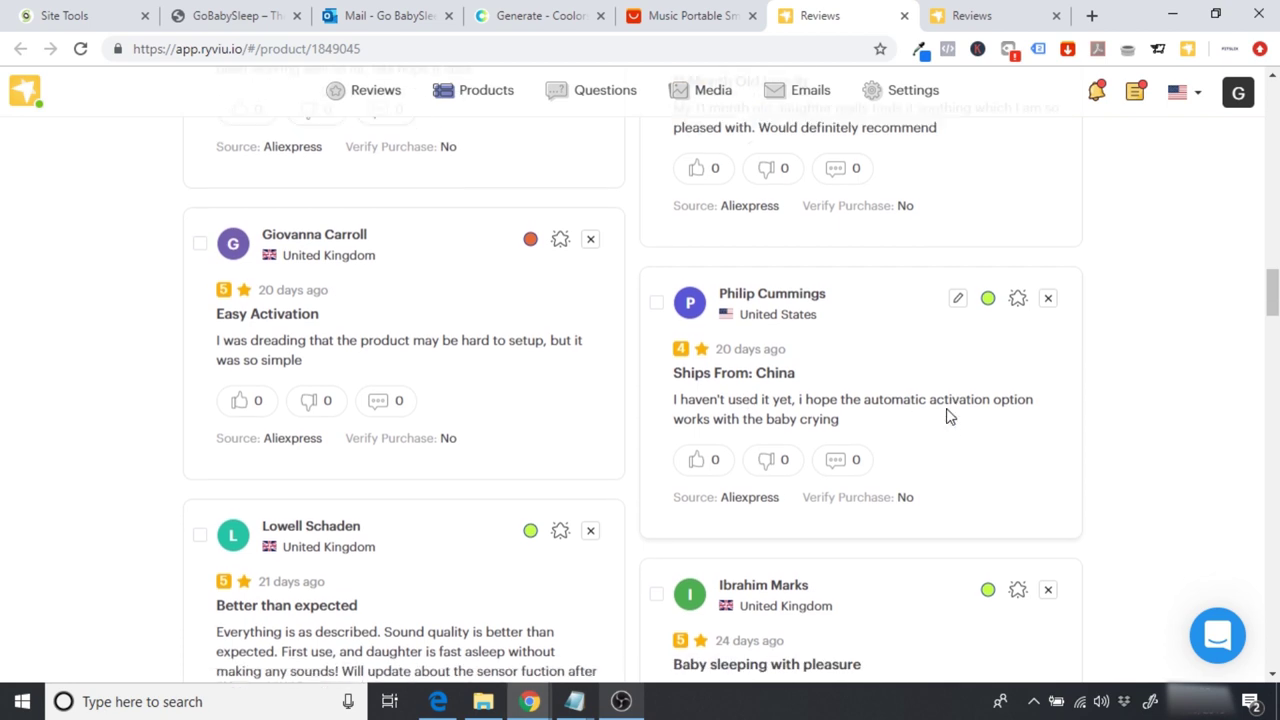
{"action": "scroll", "coordinate": [948, 415], "scroll_direction": "down", "scroll_amount": 1}
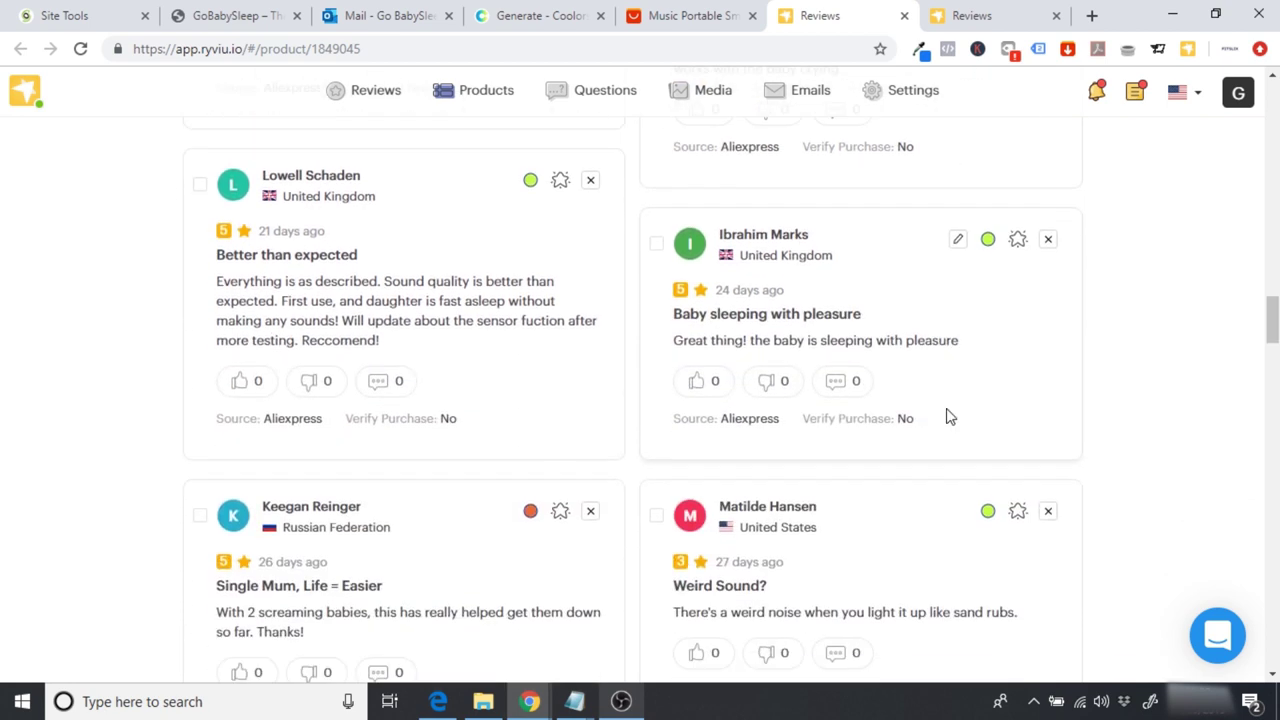
{"action": "scroll", "coordinate": [727, 568], "scroll_direction": "up", "scroll_amount": 15}
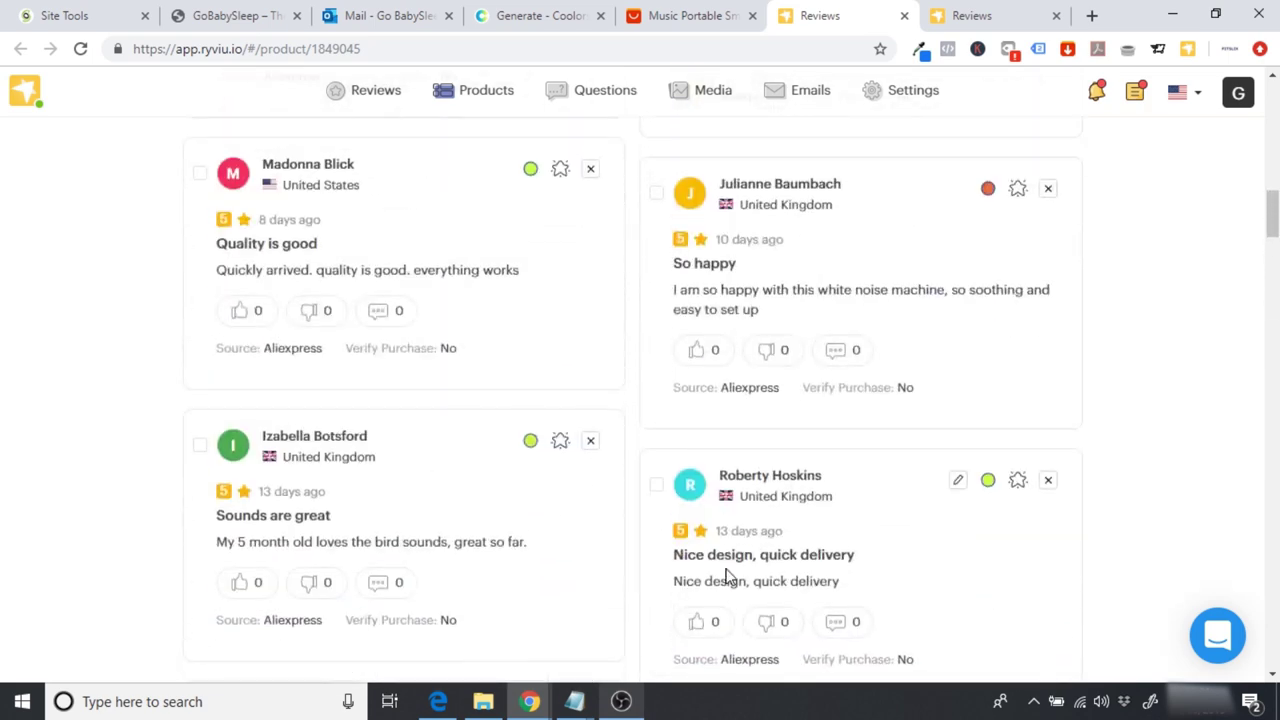
{"action": "scroll", "coordinate": [727, 577], "scroll_direction": "up", "scroll_amount": 8}
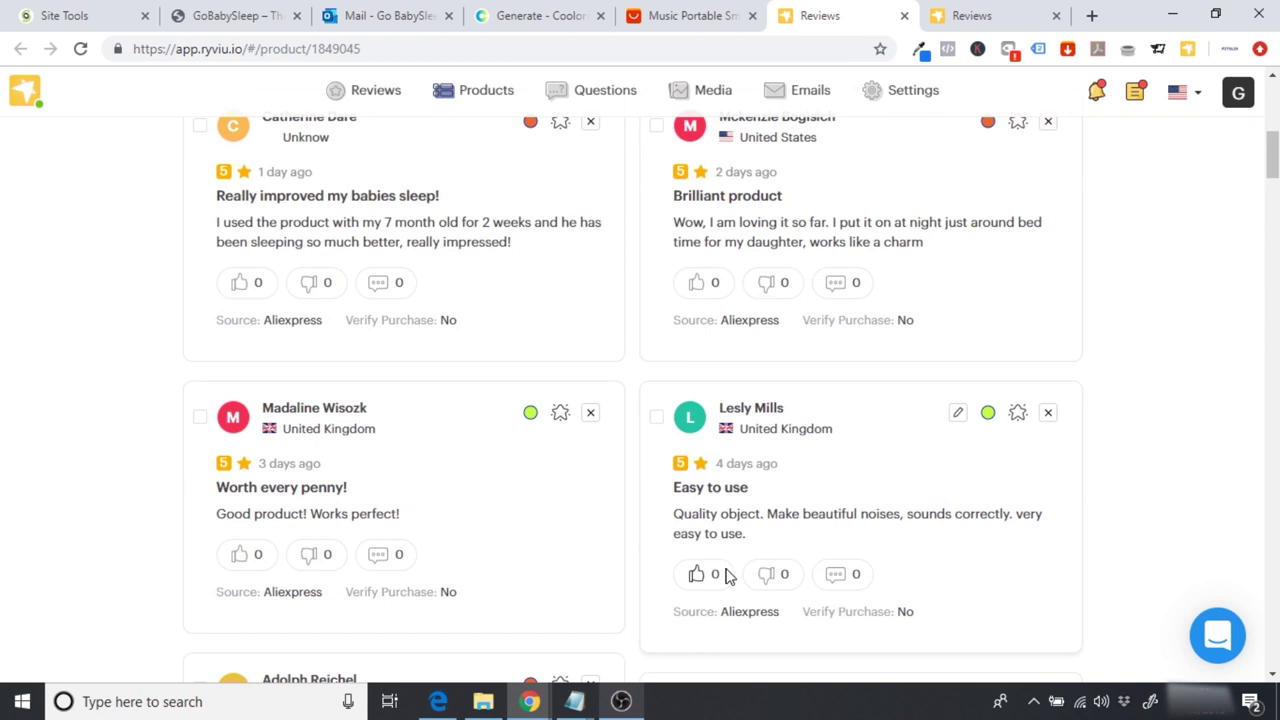
{"action": "scroll", "coordinate": [727, 577], "scroll_direction": "up", "scroll_amount": 4}
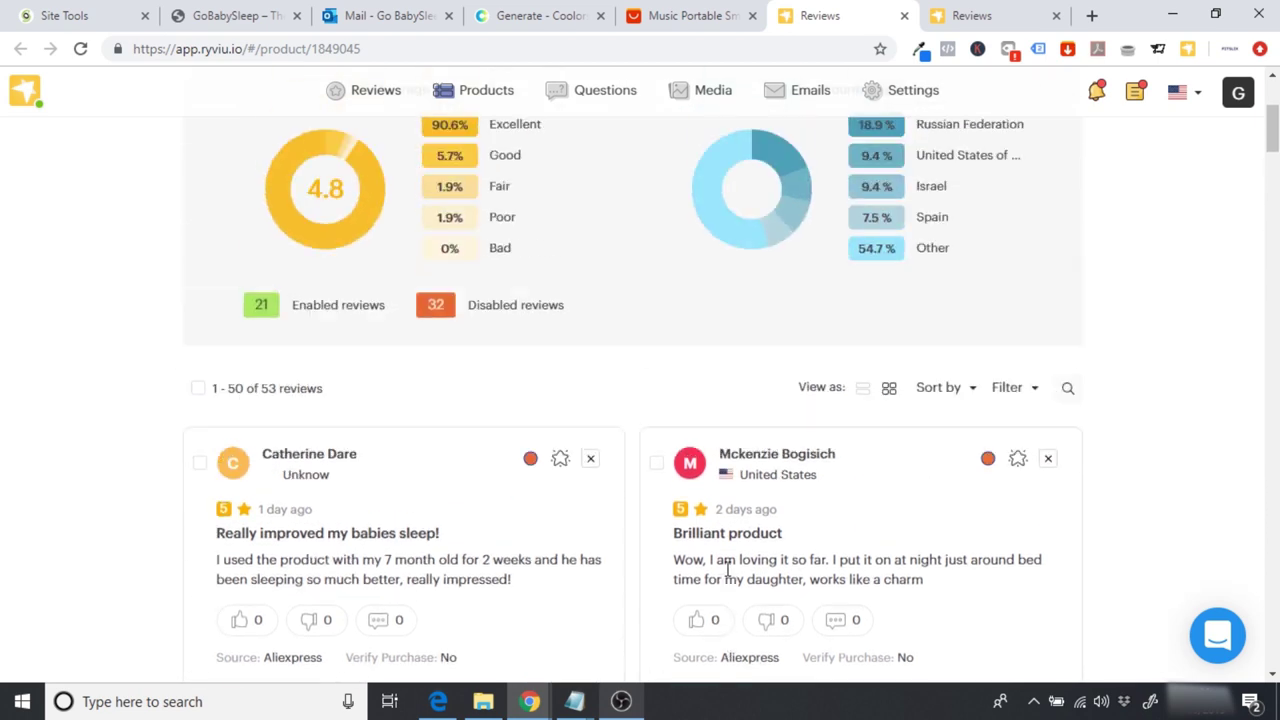
{"action": "scroll", "coordinate": [727, 577], "scroll_direction": "up", "scroll_amount": 1}
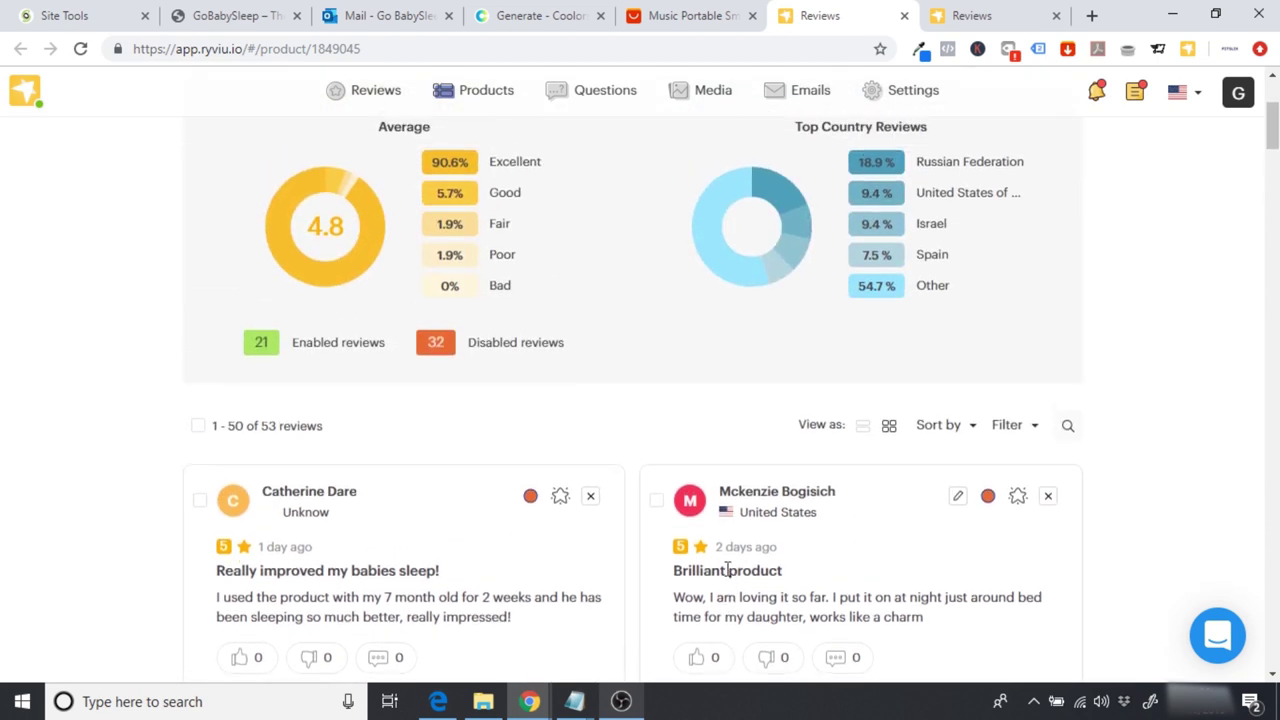
{"action": "scroll", "coordinate": [727, 570], "scroll_direction": "down", "scroll_amount": 1}
{"action": "scroll", "coordinate": [727, 570], "scroll_direction": "up", "scroll_amount": 1}
{"action": "scroll", "coordinate": [882, 169], "scroll_direction": "down", "scroll_amount": 3}
{"action": "scroll", "coordinate": [882, 176], "scroll_direction": "down", "scroll_amount": 2}
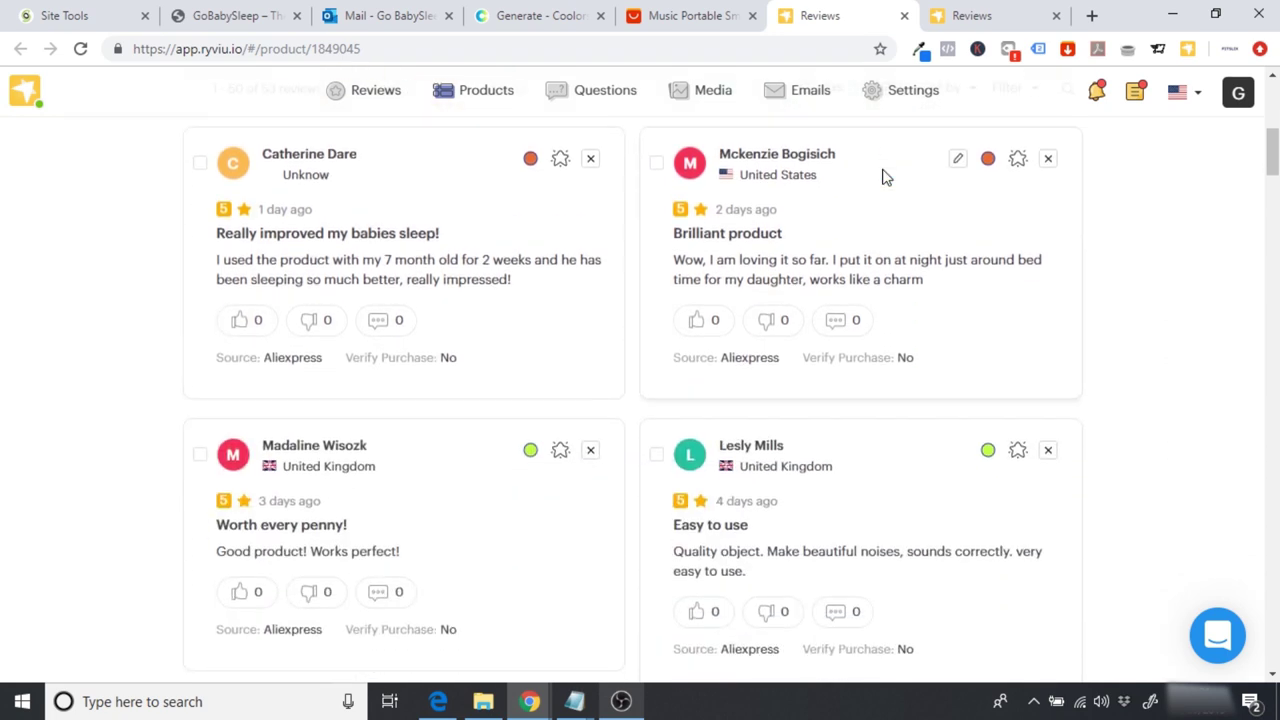
{"action": "scroll", "coordinate": [880, 177], "scroll_direction": "up", "scroll_amount": 1}
{"action": "scroll", "coordinate": [805, 207], "scroll_direction": "down", "scroll_amount": 6}
{"action": "scroll", "coordinate": [805, 207], "scroll_direction": "down", "scroll_amount": 4}
{"action": "scroll", "coordinate": [805, 207], "scroll_direction": "up", "scroll_amount": 10}
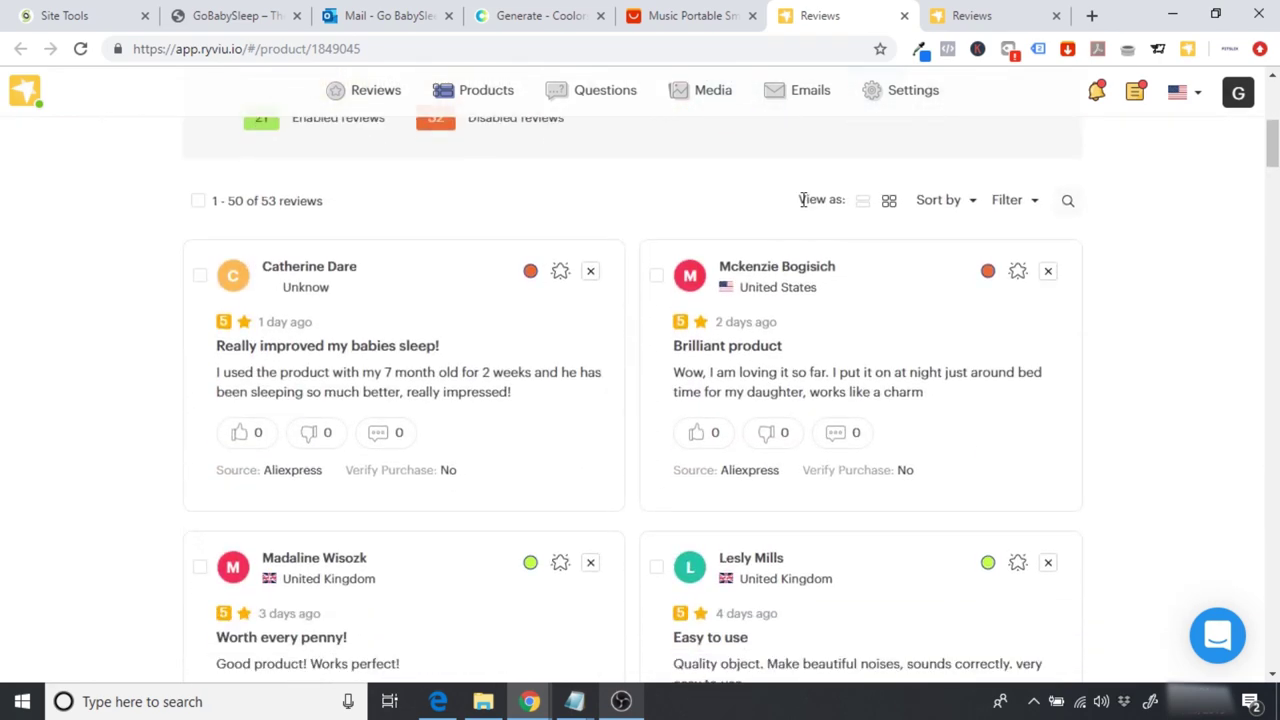
Step: Enable the 'Really improved my babies sleep!', 'Brilliant product' and 'Impressed!' reviews
{"action": "left_click", "coordinate": [530, 271]}
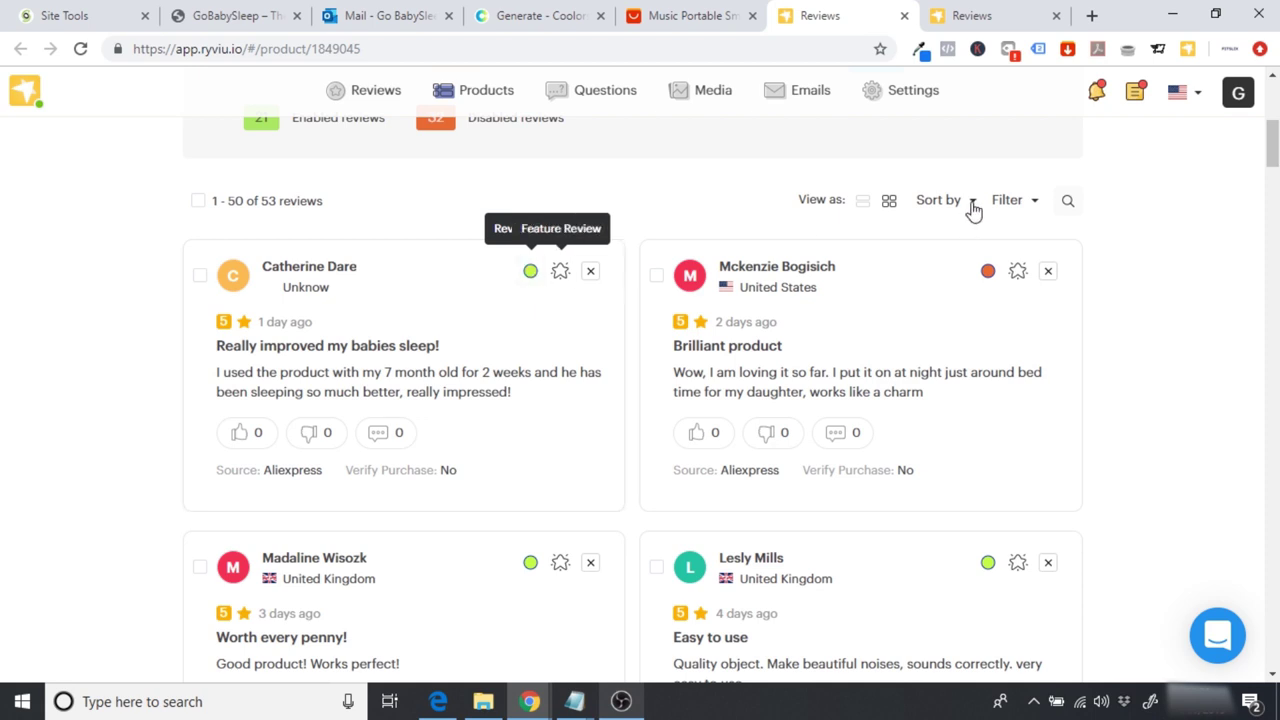
{"action": "left_click", "coordinate": [988, 271]}
{"action": "scroll", "coordinate": [995, 275], "scroll_direction": "down", "scroll_amount": 1}
{"action": "scroll", "coordinate": [990, 273], "scroll_direction": "down", "scroll_amount": 4}
{"action": "left_click", "coordinate": [531, 468]}
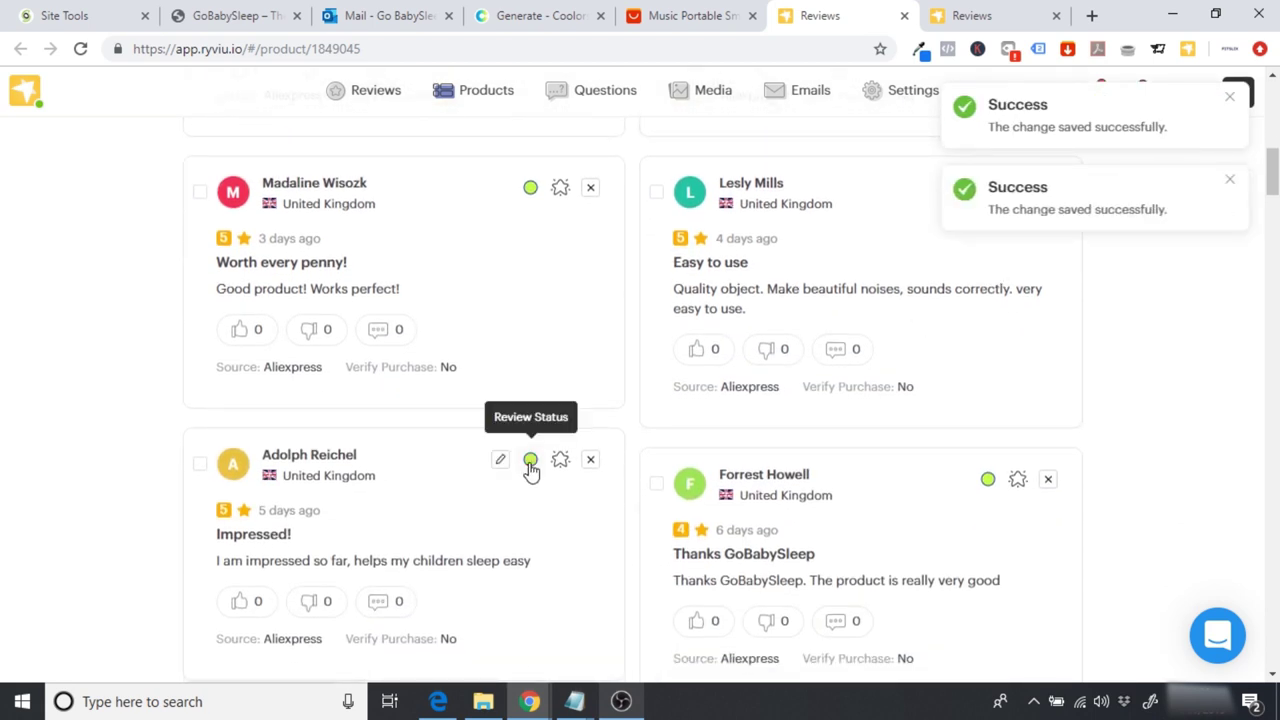
{"action": "scroll", "coordinate": [530, 470], "scroll_direction": "down", "scroll_amount": 3}
{"action": "scroll", "coordinate": [530, 470], "scroll_direction": "down", "scroll_amount": 1}
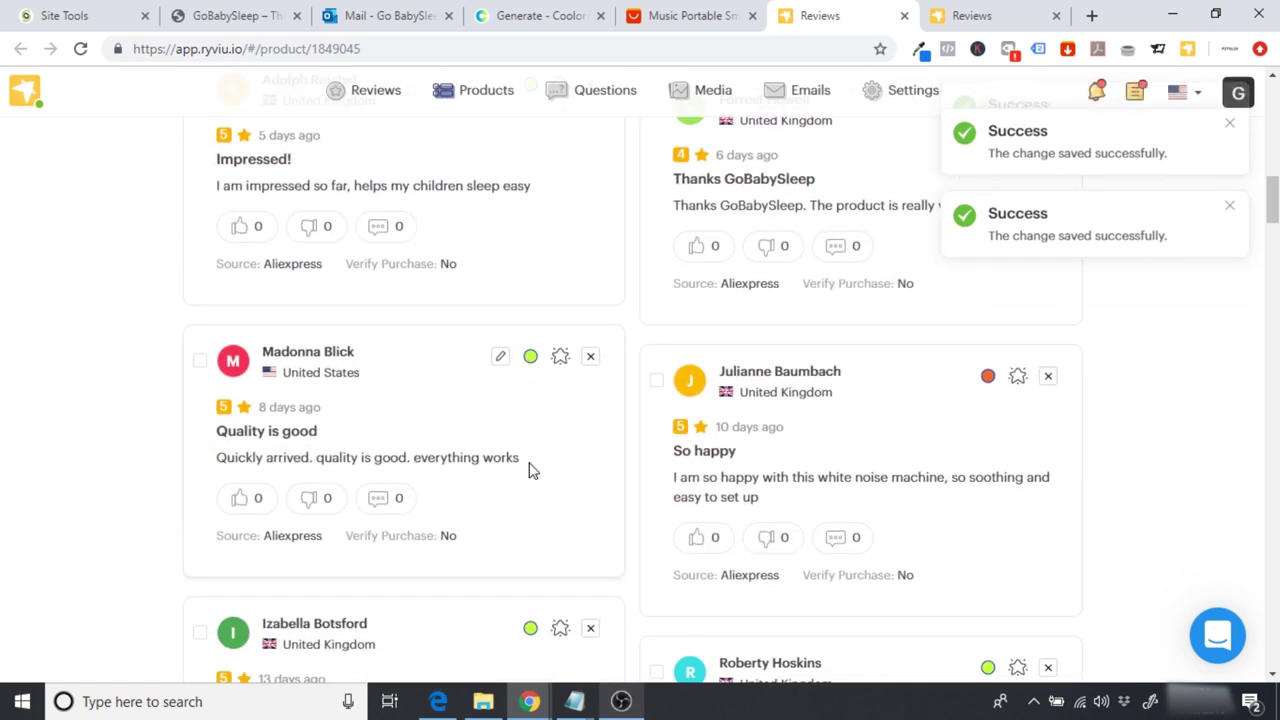
Step: Enable the 'So happy', 'Small and portable' and 'Truly amazing' reviews
{"action": "left_click", "coordinate": [988, 339]}
{"action": "scroll", "coordinate": [993, 347], "scroll_direction": "down", "scroll_amount": 4}
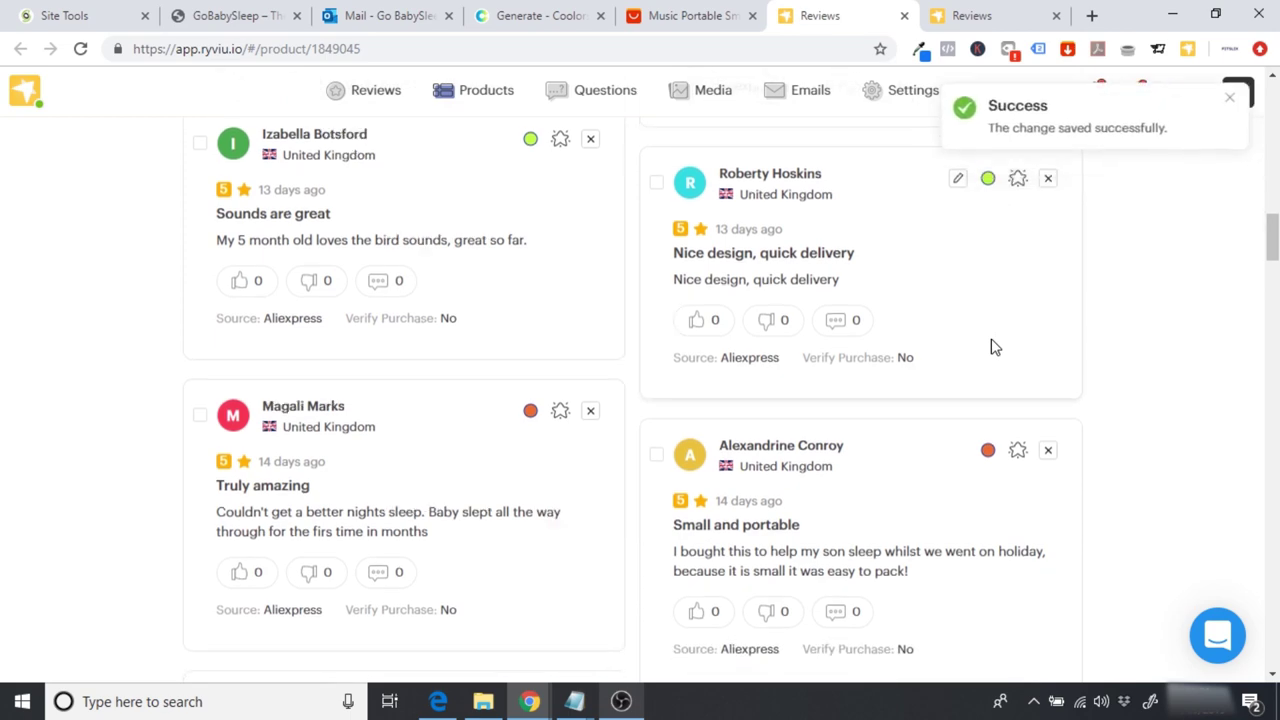
{"action": "scroll", "coordinate": [991, 346], "scroll_direction": "down", "scroll_amount": 2}
{"action": "left_click", "coordinate": [989, 303]}
{"action": "left_click", "coordinate": [530, 263]}
{"action": "scroll", "coordinate": [530, 270], "scroll_direction": "down", "scroll_amount": 3}
{"action": "scroll", "coordinate": [530, 270], "scroll_direction": "down", "scroll_amount": 7}
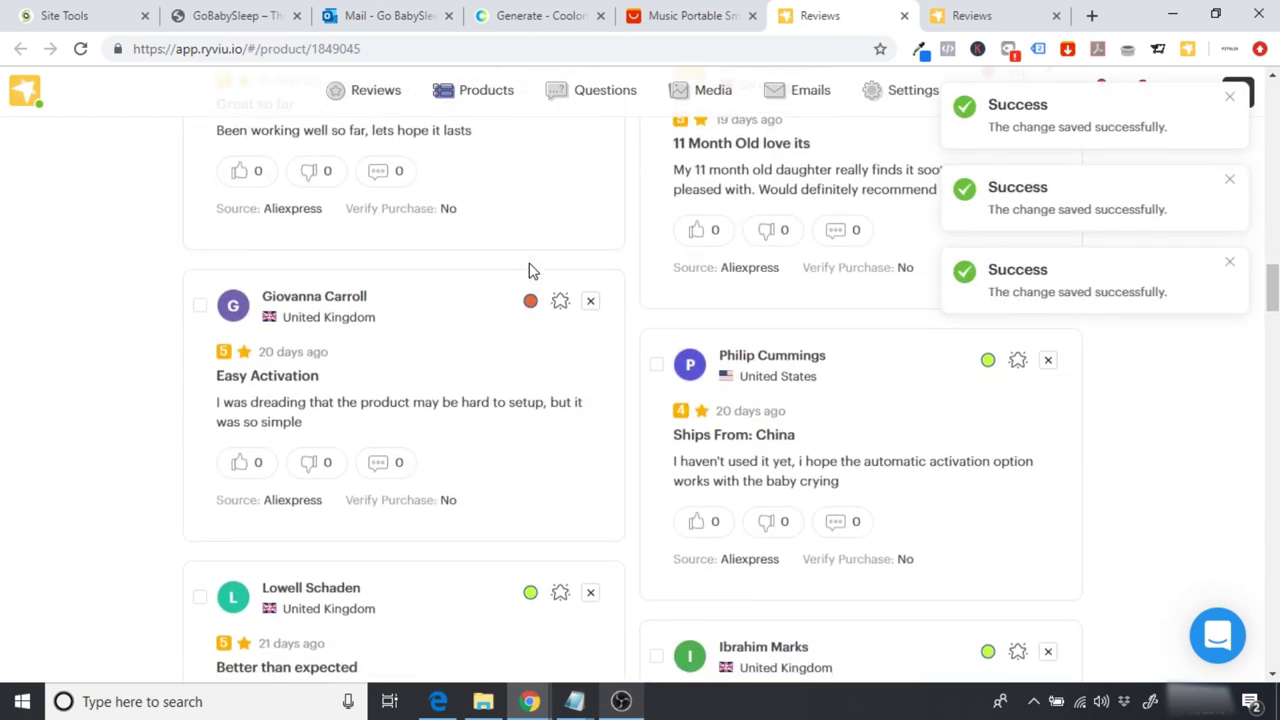
{"action": "scroll", "coordinate": [530, 271], "scroll_direction": "down", "scroll_amount": 1}
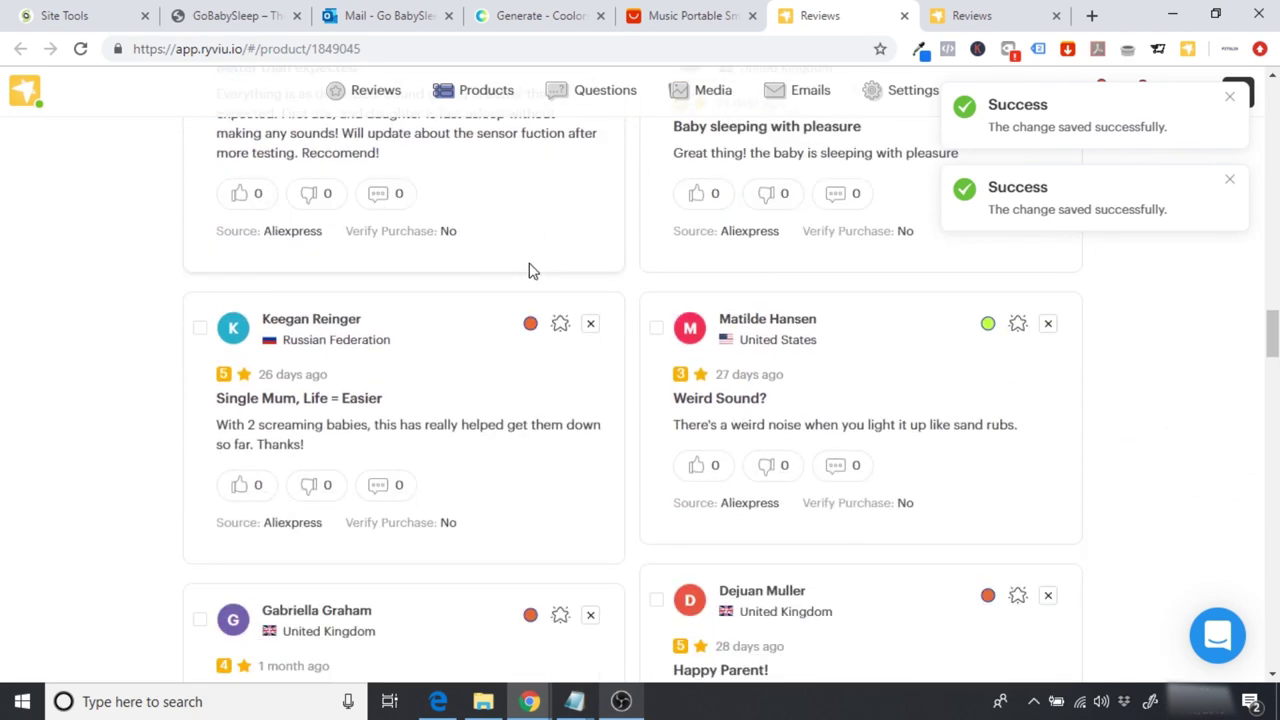
{"action": "scroll", "coordinate": [530, 270], "scroll_direction": "down", "scroll_amount": 6}
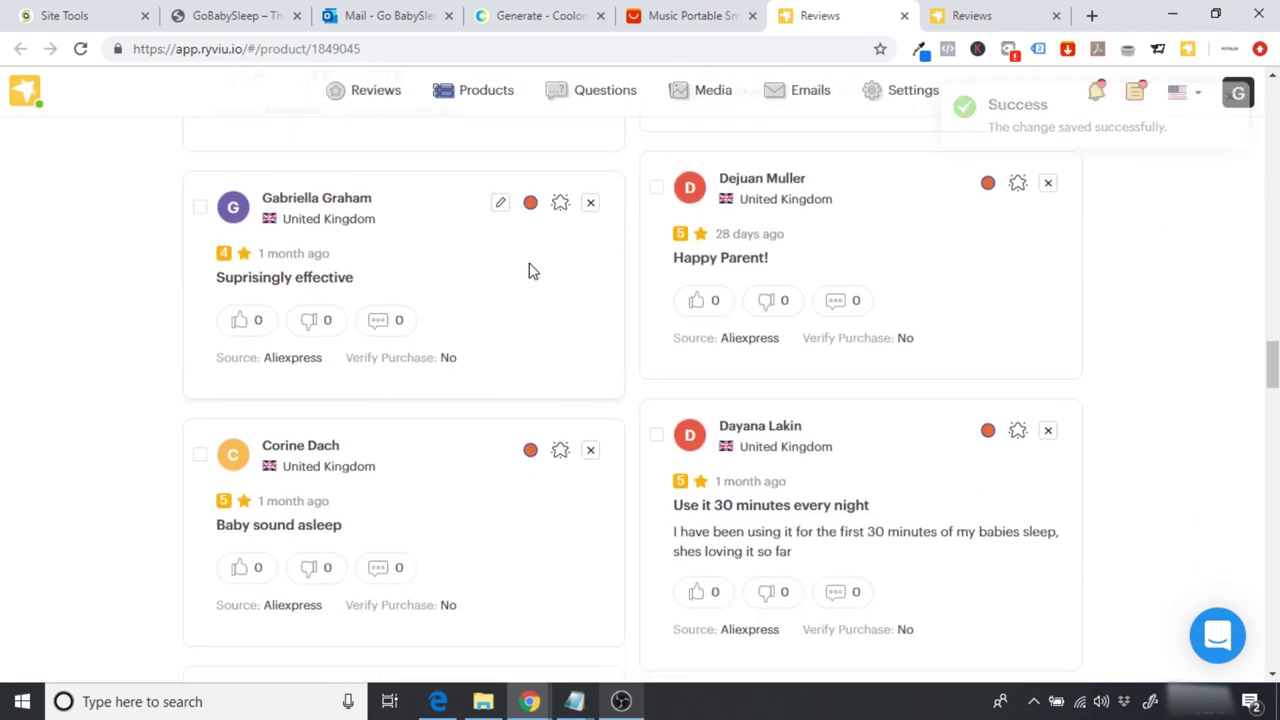
{"action": "scroll", "coordinate": [530, 270], "scroll_direction": "down", "scroll_amount": 10}
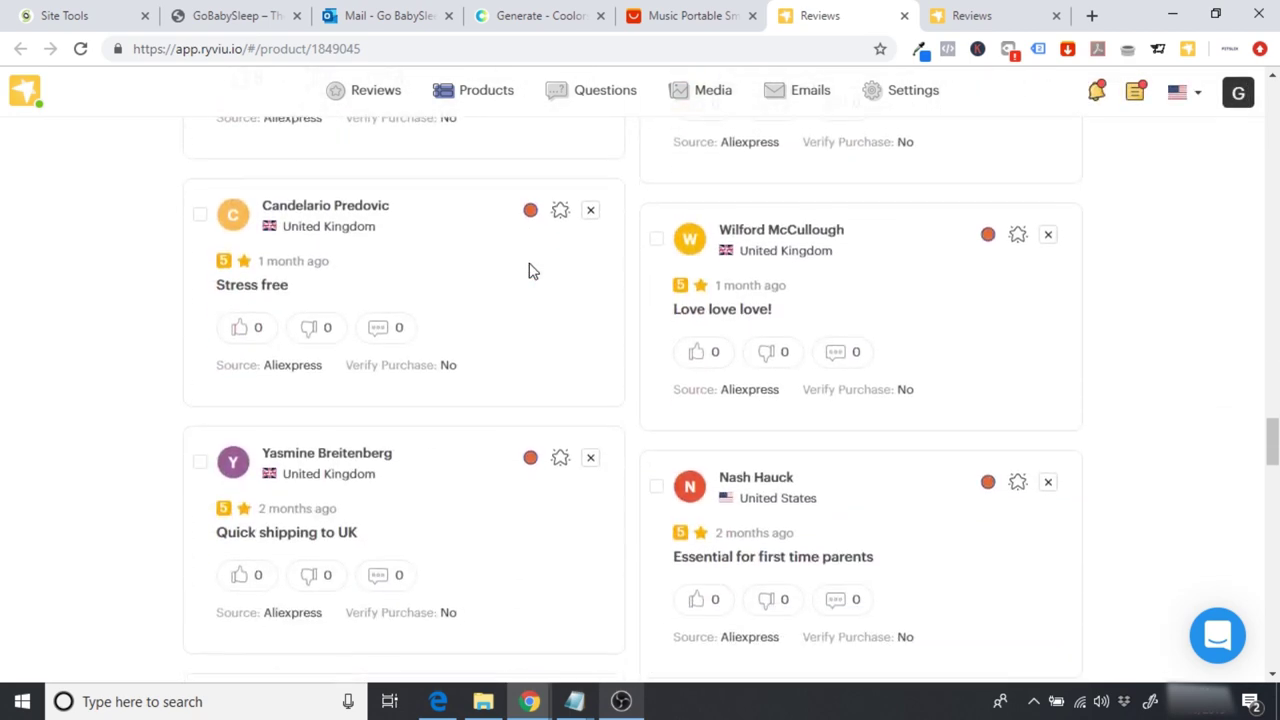
{"action": "scroll", "coordinate": [530, 271], "scroll_direction": "down", "scroll_amount": 6}
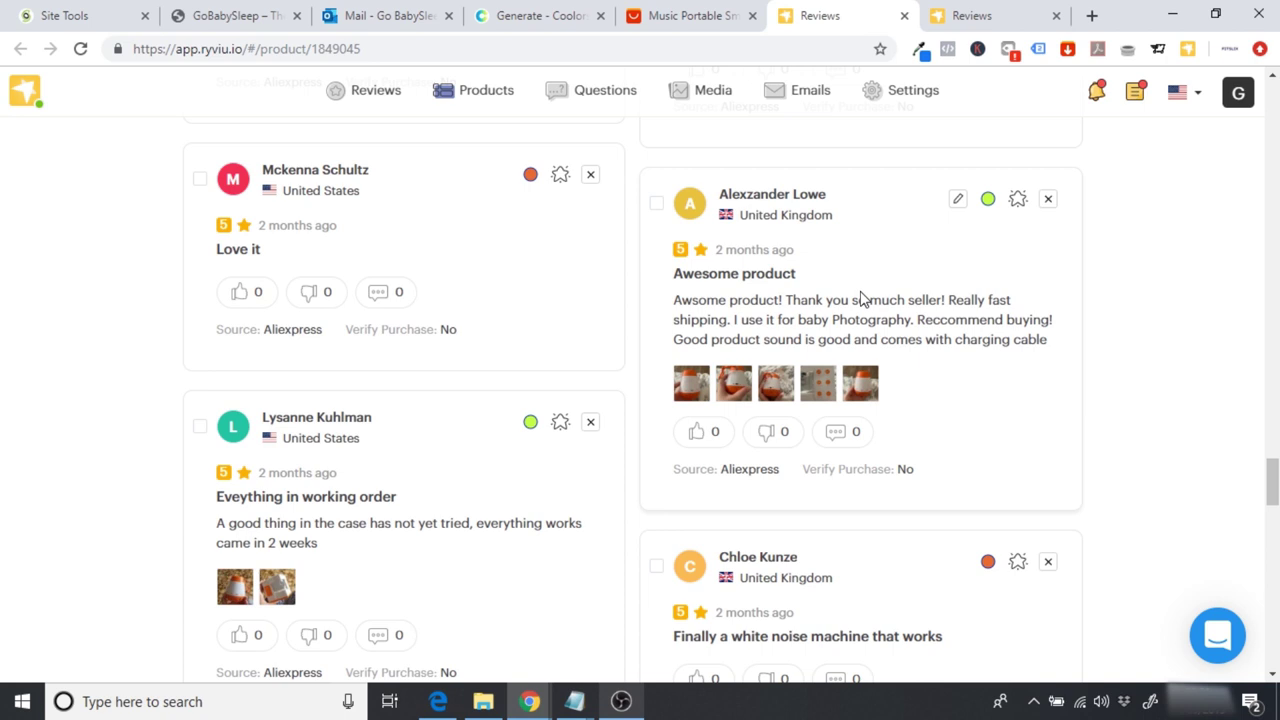
Step: Mark the 'Awesome product', 'Eveything in working order', 'USB Charge!' and 'Rain noise, white noise' reviews as featured
{"action": "left_click", "coordinate": [1018, 199]}
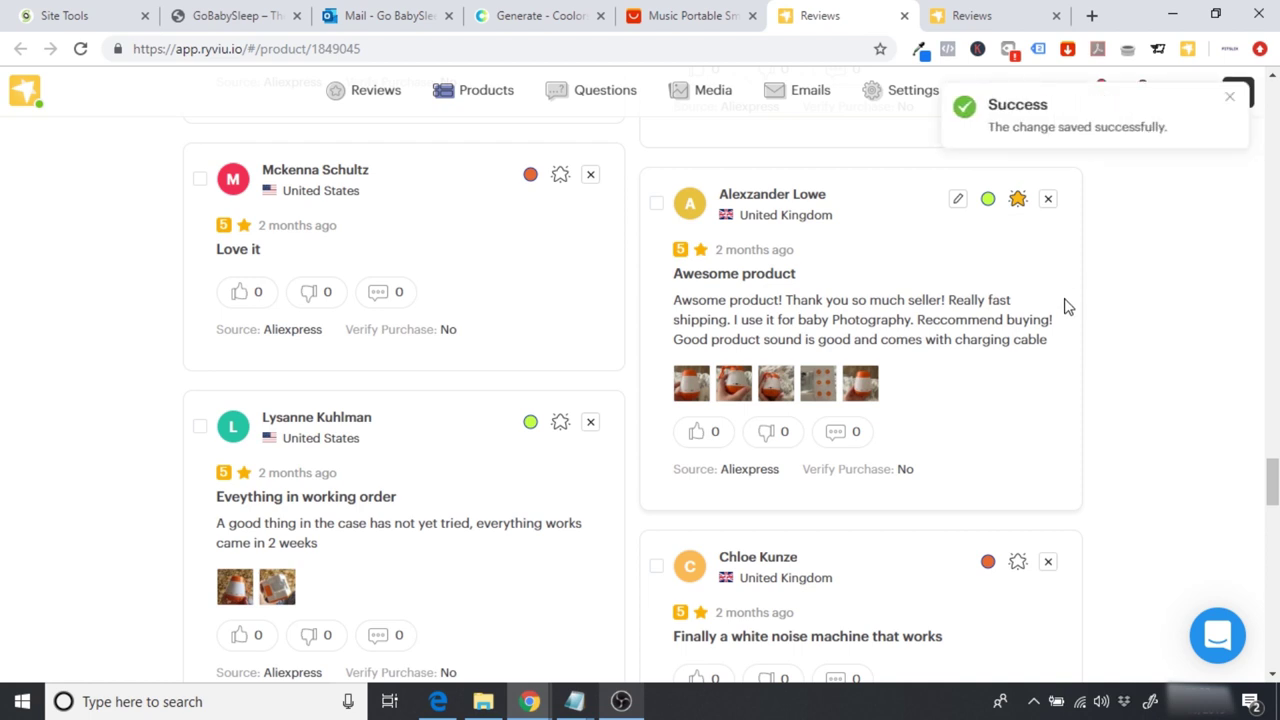
{"action": "scroll", "coordinate": [1066, 306], "scroll_direction": "down", "scroll_amount": 1}
{"action": "left_click", "coordinate": [557, 397]}
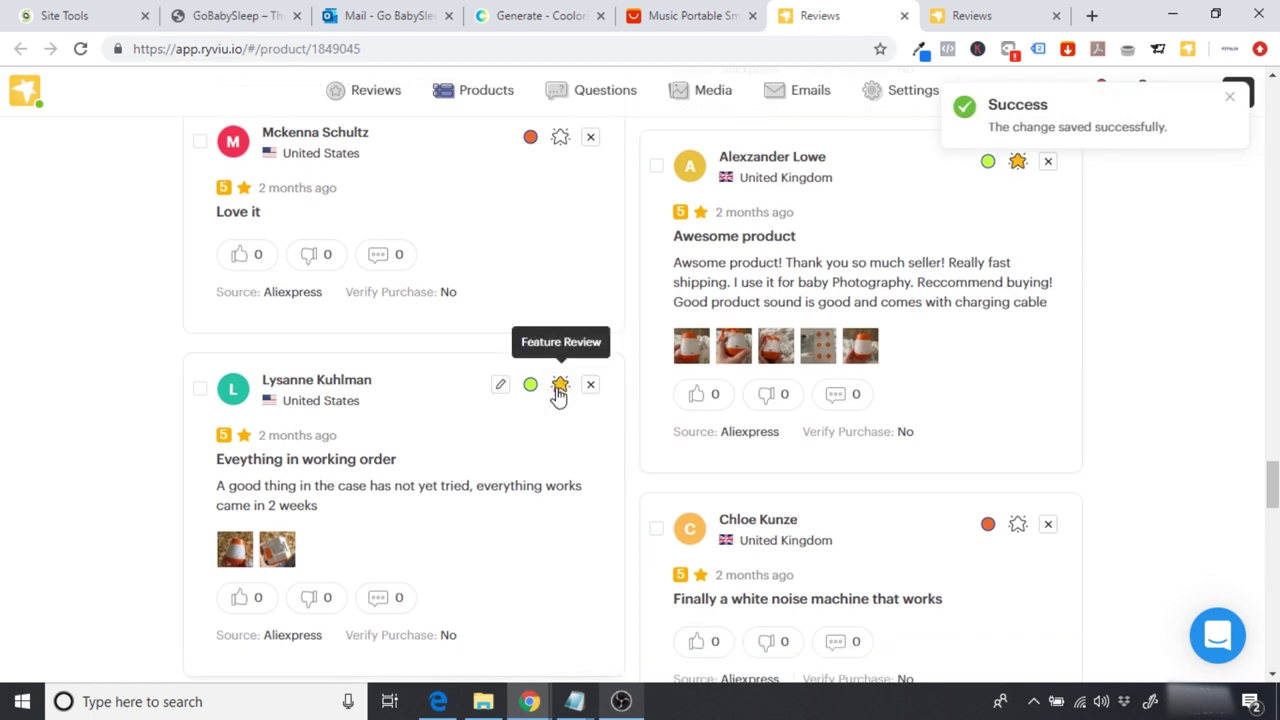
{"action": "scroll", "coordinate": [517, 480], "scroll_direction": "down", "scroll_amount": 3}
{"action": "scroll", "coordinate": [517, 482], "scroll_direction": "down", "scroll_amount": 8}
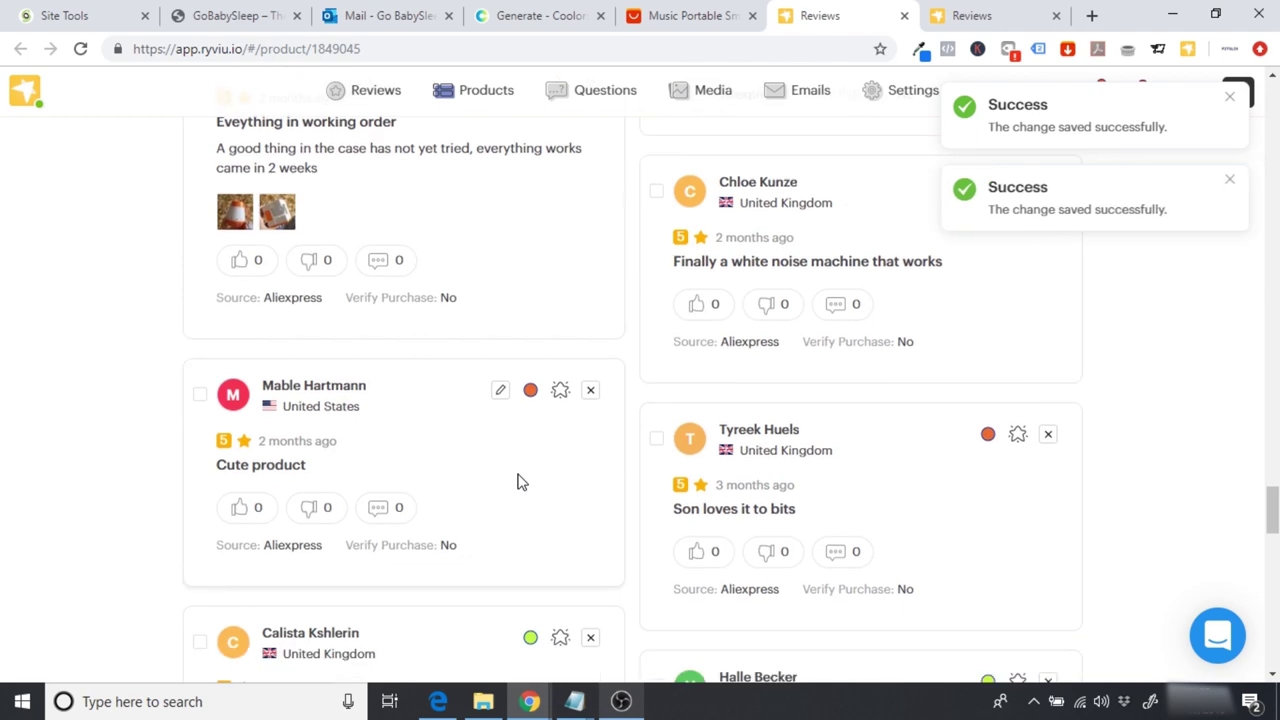
{"action": "scroll", "coordinate": [517, 480], "scroll_direction": "up", "scroll_amount": 4}
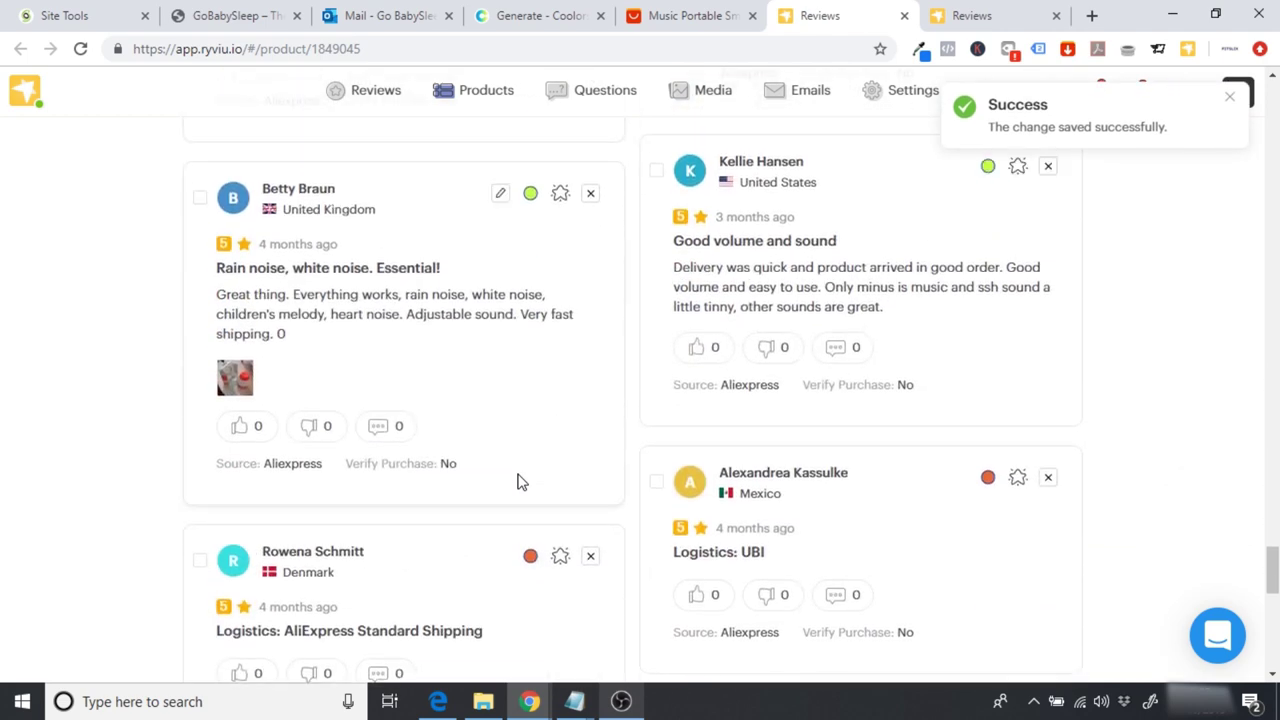
{"action": "left_click", "coordinate": [560, 189]}
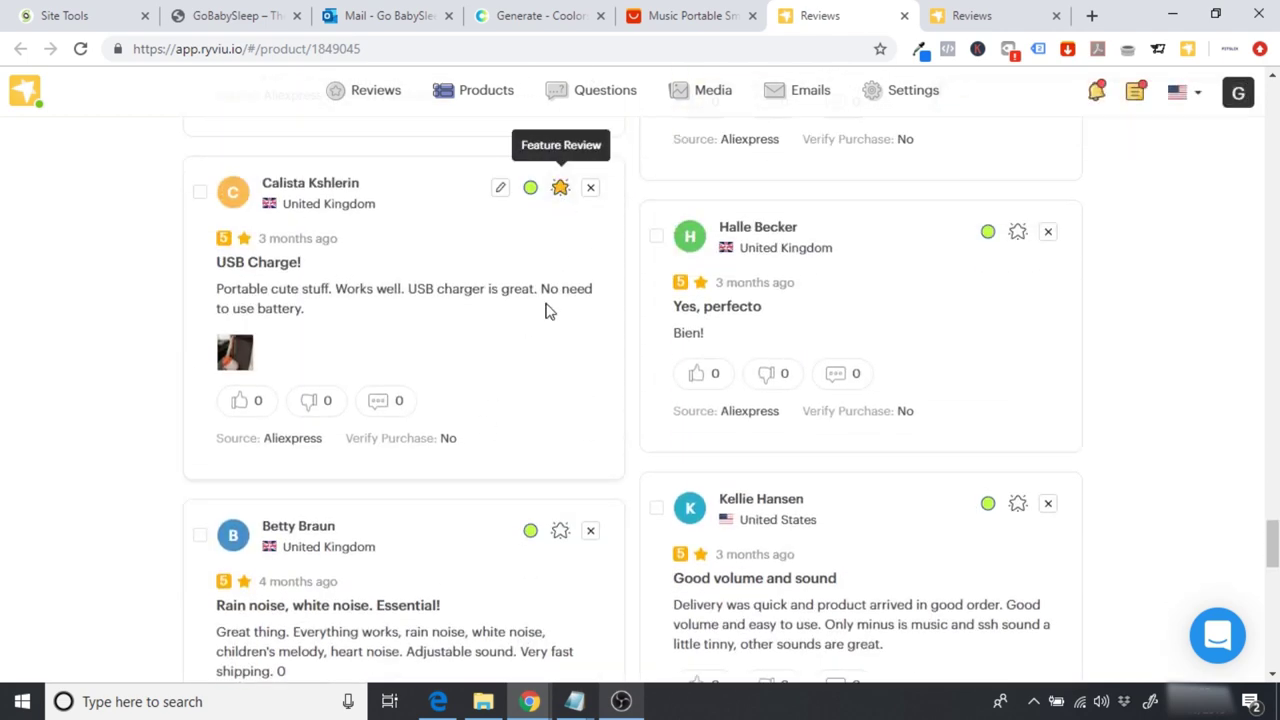
{"action": "scroll", "coordinate": [546, 309], "scroll_direction": "down", "scroll_amount": 5}
{"action": "scroll", "coordinate": [546, 311], "scroll_direction": "up", "scroll_amount": 1}
{"action": "left_click", "coordinate": [563, 153]}
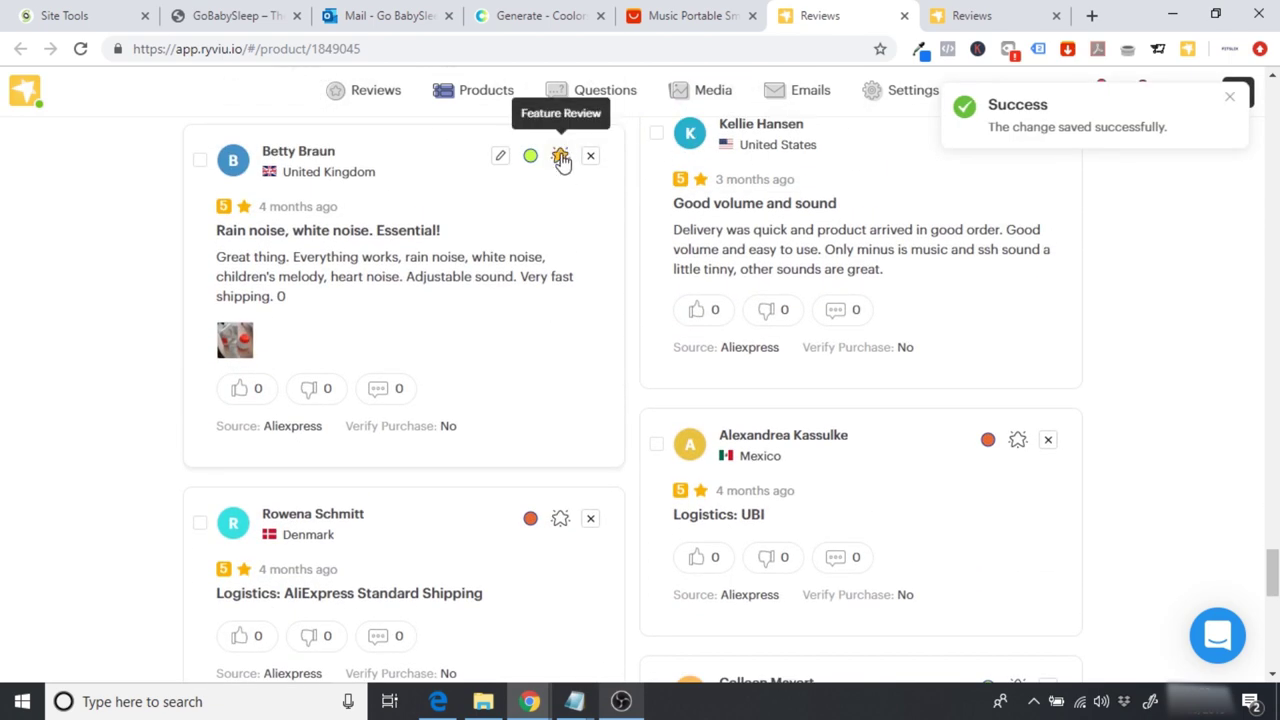
Step: Switch the Israel and Chile reviews from enabled to disabled
{"action": "scroll", "coordinate": [543, 280], "scroll_direction": "down", "scroll_amount": 5}
{"action": "scroll", "coordinate": [543, 286], "scroll_direction": "down", "scroll_amount": 5}
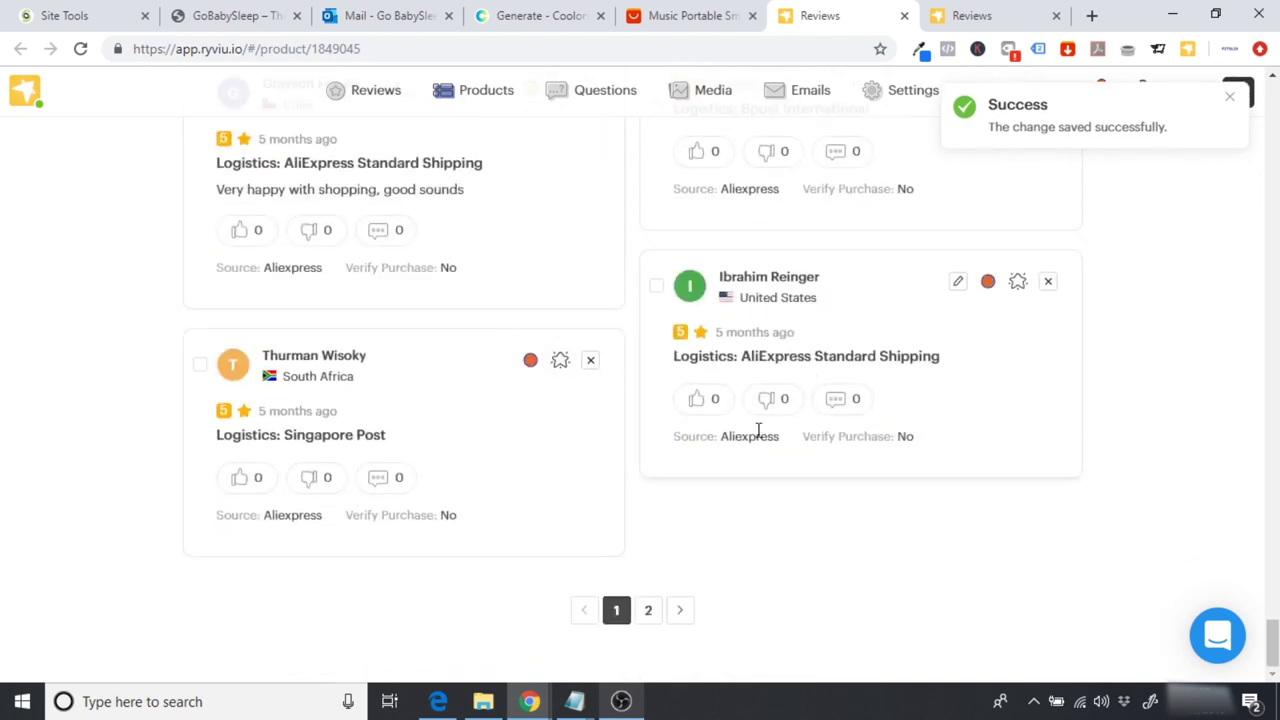
{"action": "scroll", "coordinate": [757, 437], "scroll_direction": "up", "scroll_amount": 5}
{"action": "scroll", "coordinate": [757, 437], "scroll_direction": "up", "scroll_amount": 5}
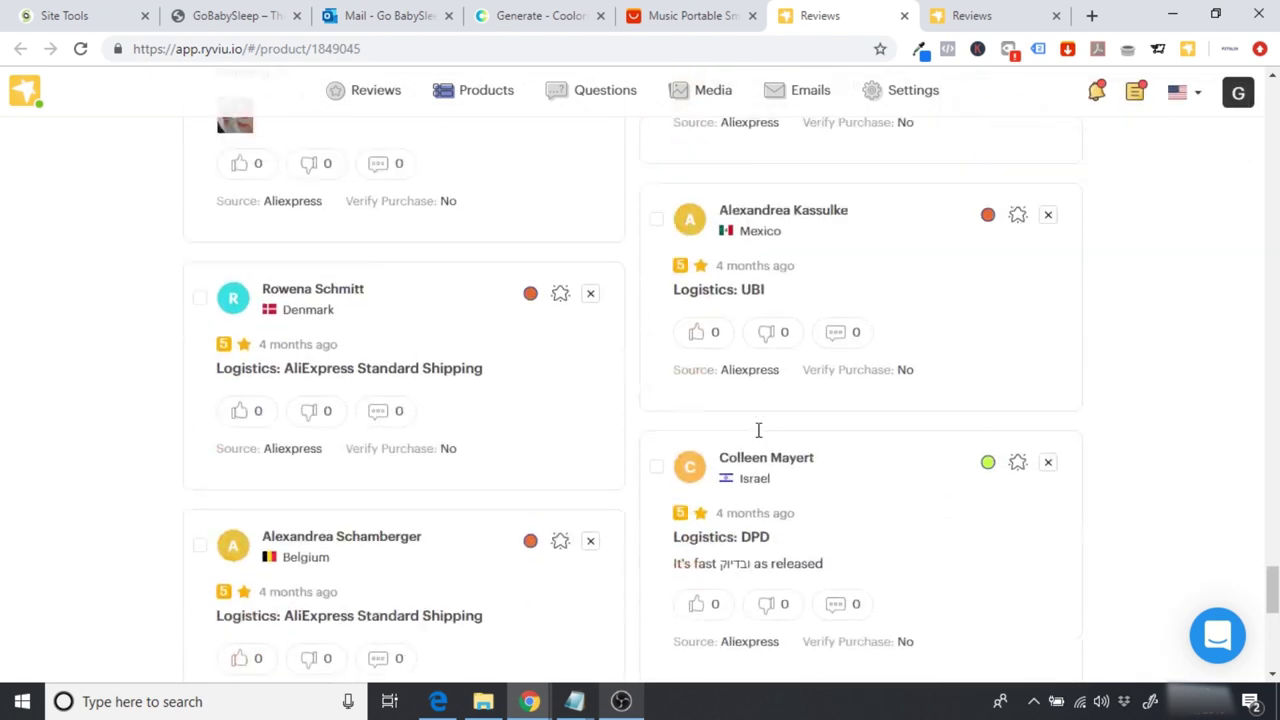
{"action": "scroll", "coordinate": [760, 430], "scroll_direction": "down", "scroll_amount": 1}
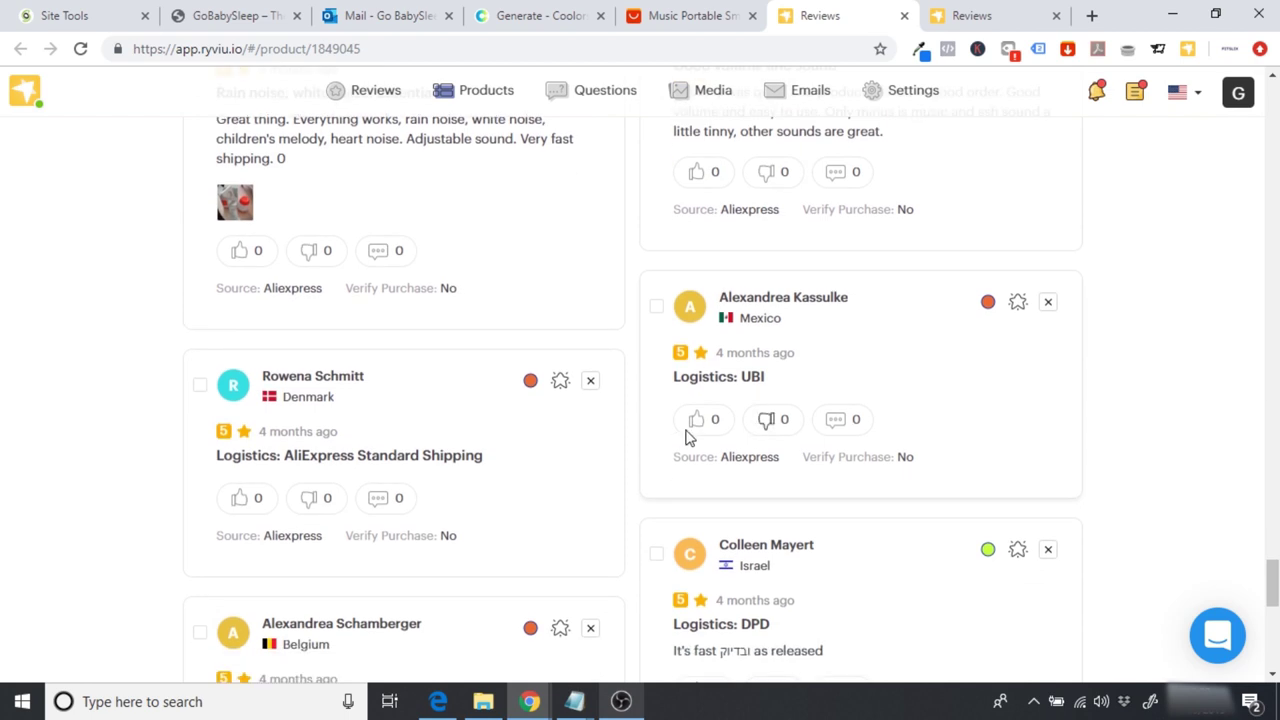
{"action": "scroll", "coordinate": [674, 372], "scroll_direction": "down", "scroll_amount": 2}
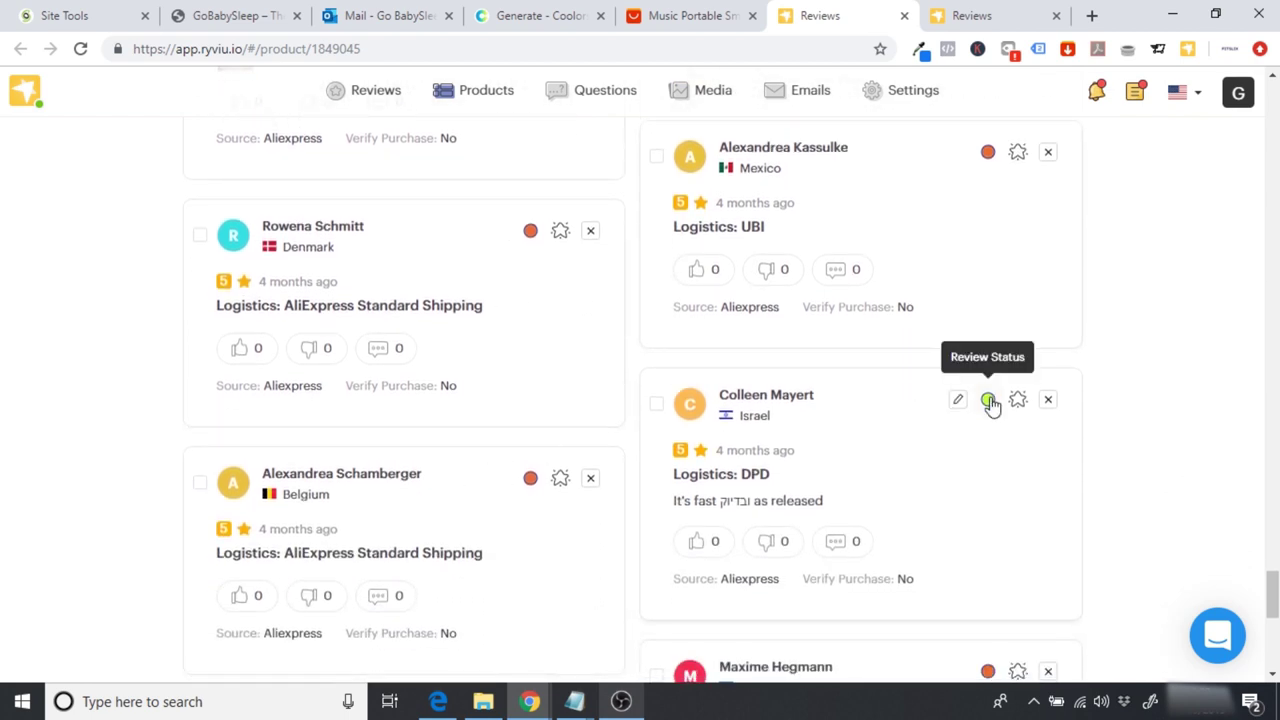
{"action": "left_click", "coordinate": [989, 400]}
{"action": "scroll", "coordinate": [991, 404], "scroll_direction": "down", "scroll_amount": 1}
{"action": "scroll", "coordinate": [993, 404], "scroll_direction": "down", "scroll_amount": 3}
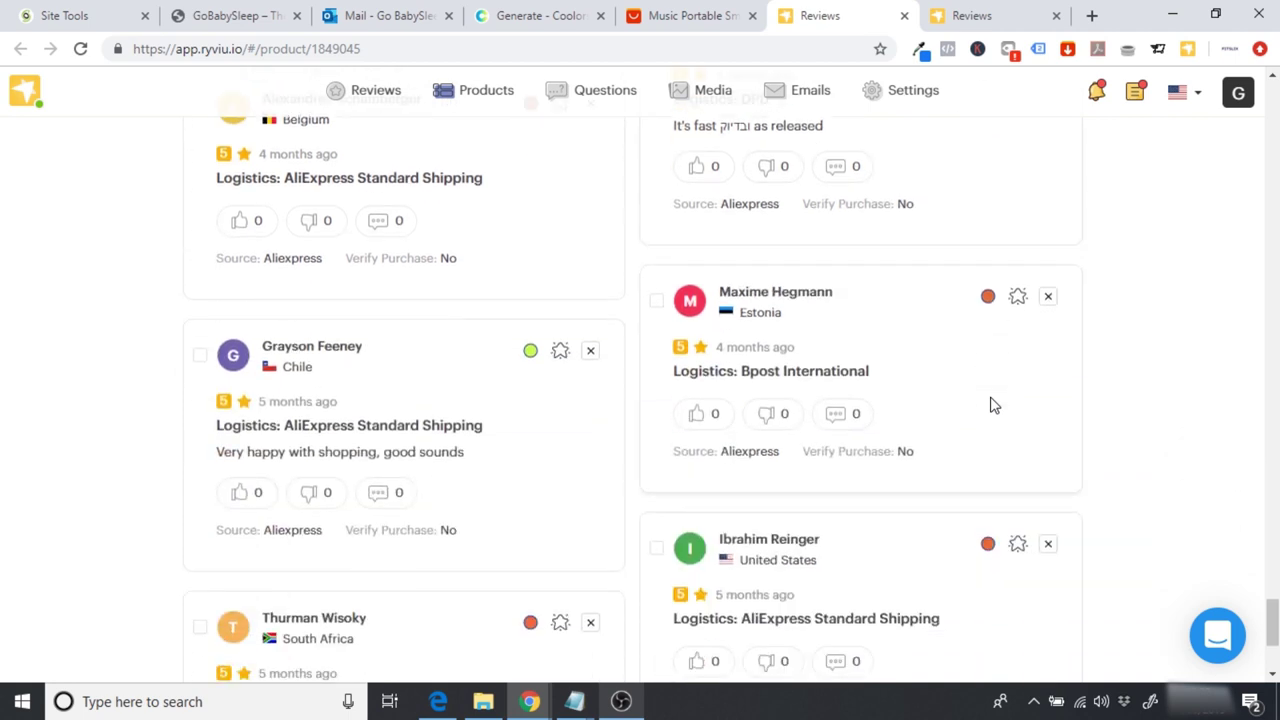
{"action": "left_click", "coordinate": [530, 350]}
{"action": "scroll", "coordinate": [578, 581], "scroll_direction": "down", "scroll_amount": 2}
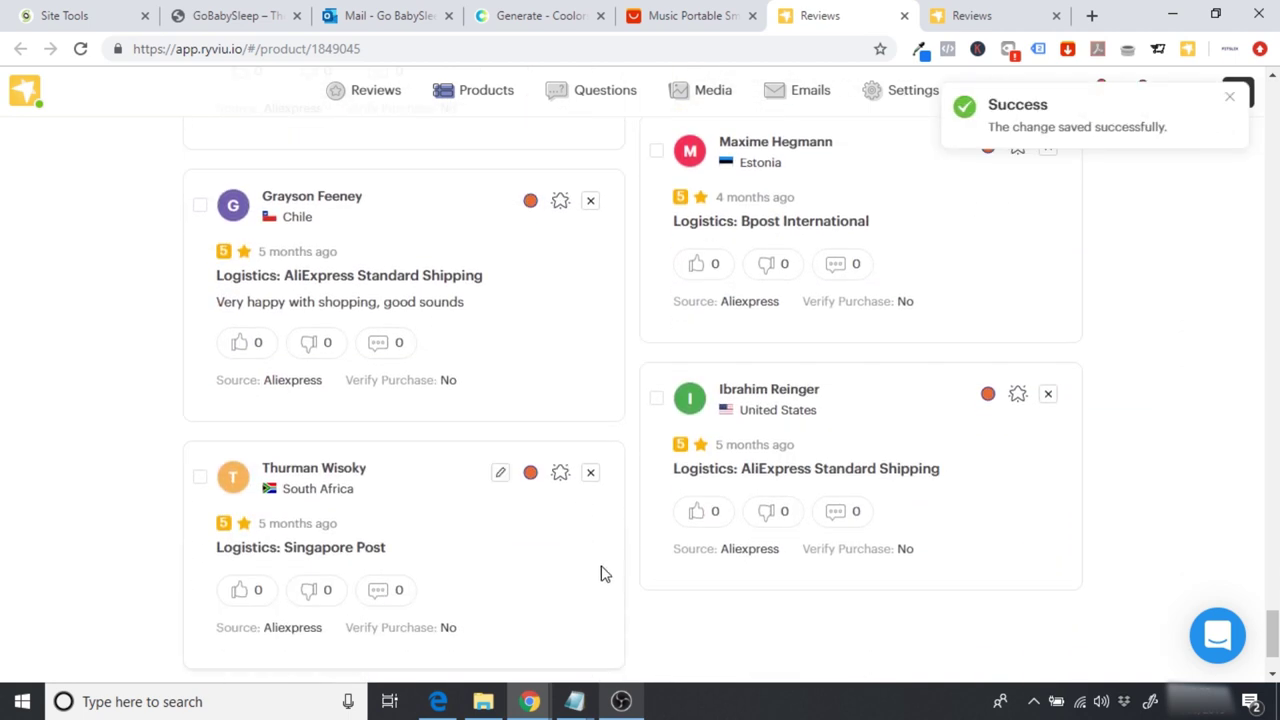
{"action": "left_click_drag", "start_coordinate": [1273, 640], "coordinate": [1275, 580]}
Step: Give the Mexico UBI review a five-star rating and save it
{"action": "mouse_move", "coordinate": [986, 468]}
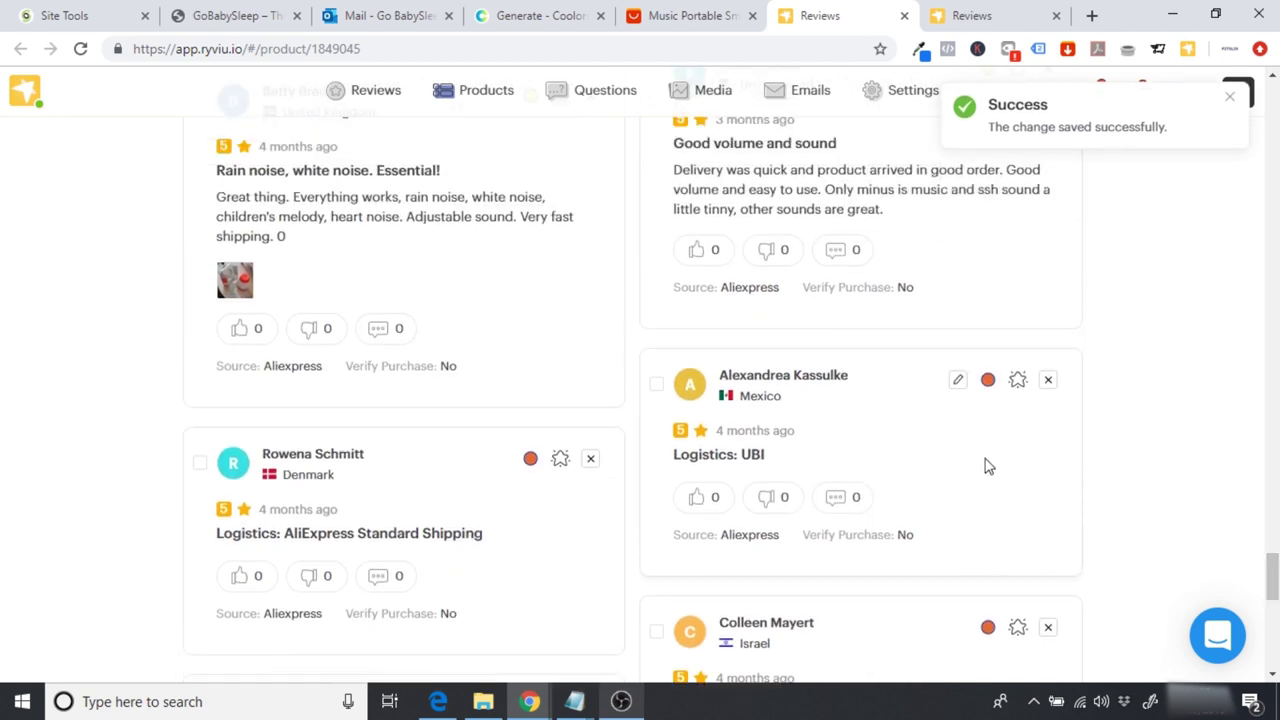
{"action": "left_click", "coordinate": [958, 382]}
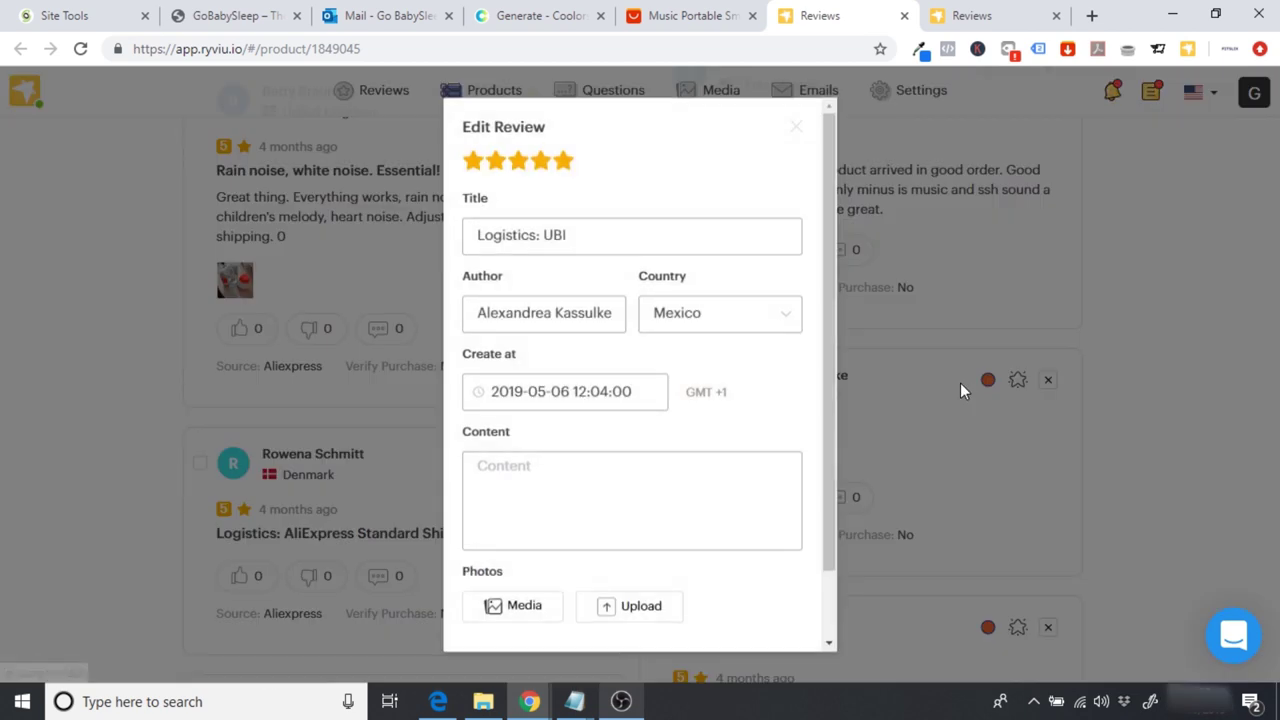
{"action": "left_click", "coordinate": [517, 162]}
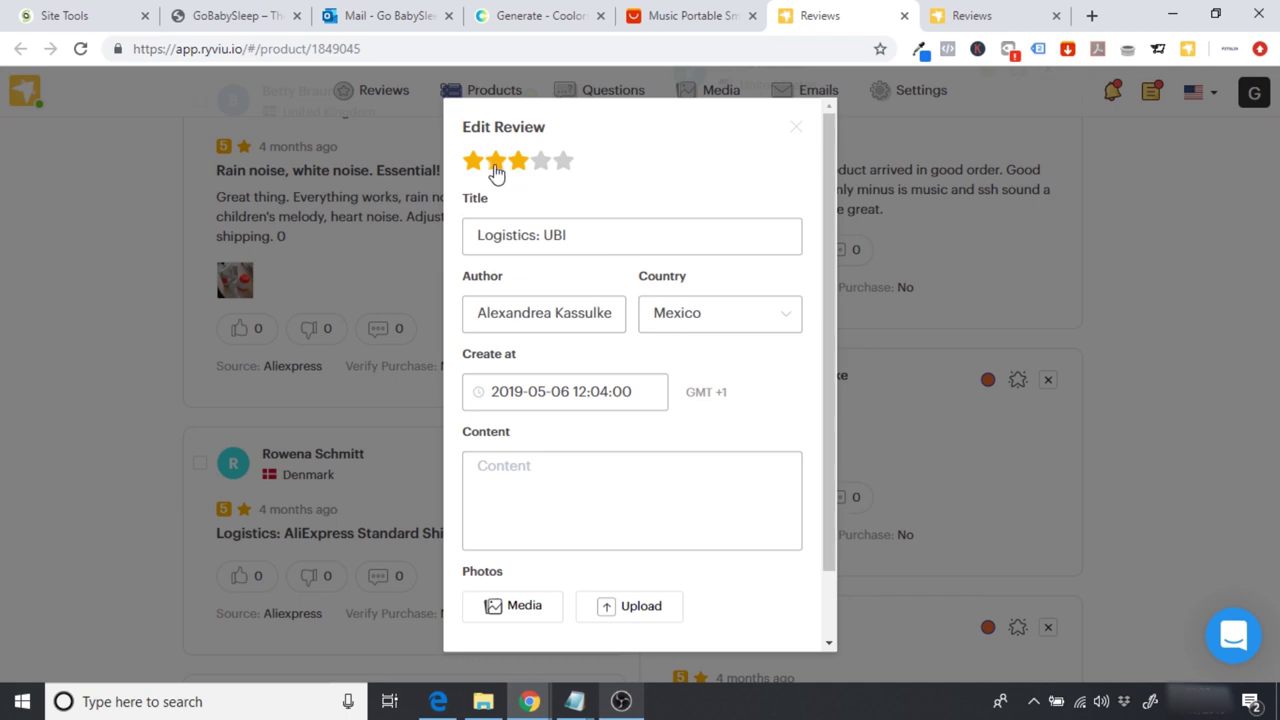
{"action": "left_click", "coordinate": [566, 166]}
{"action": "left_click_drag", "start_coordinate": [829, 266], "coordinate": [827, 355]}
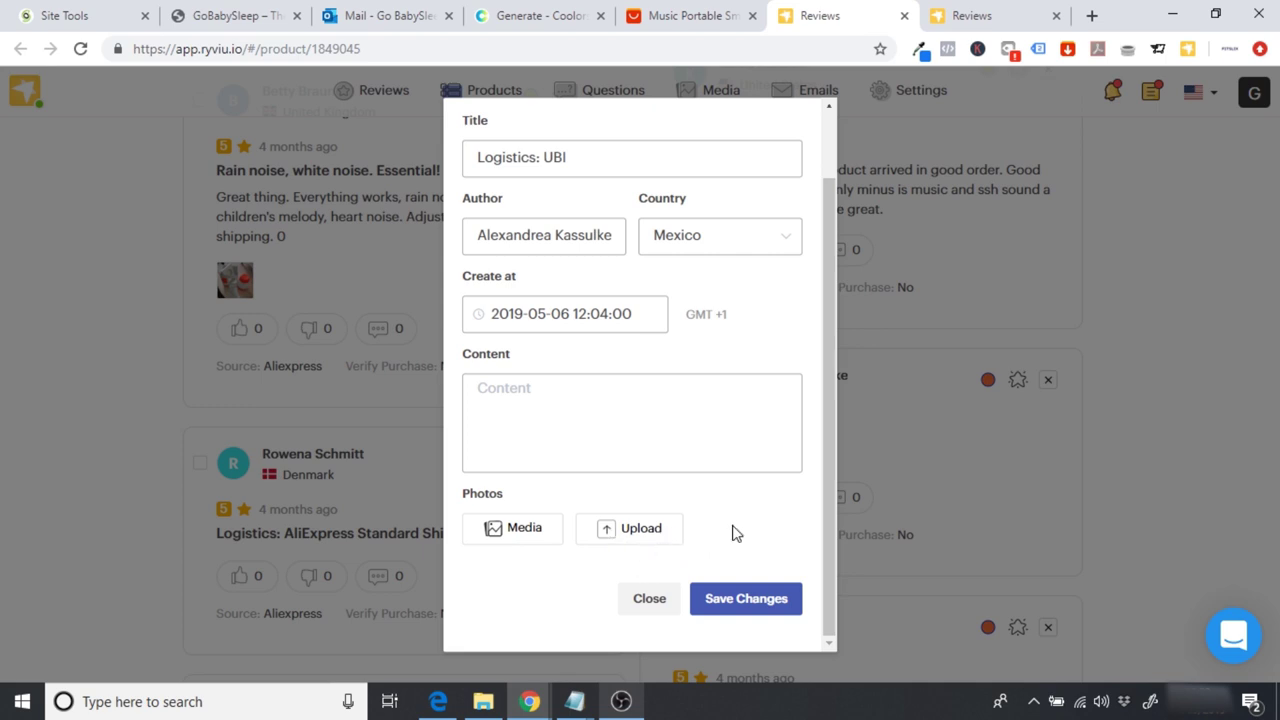
{"action": "left_click", "coordinate": [751, 600]}
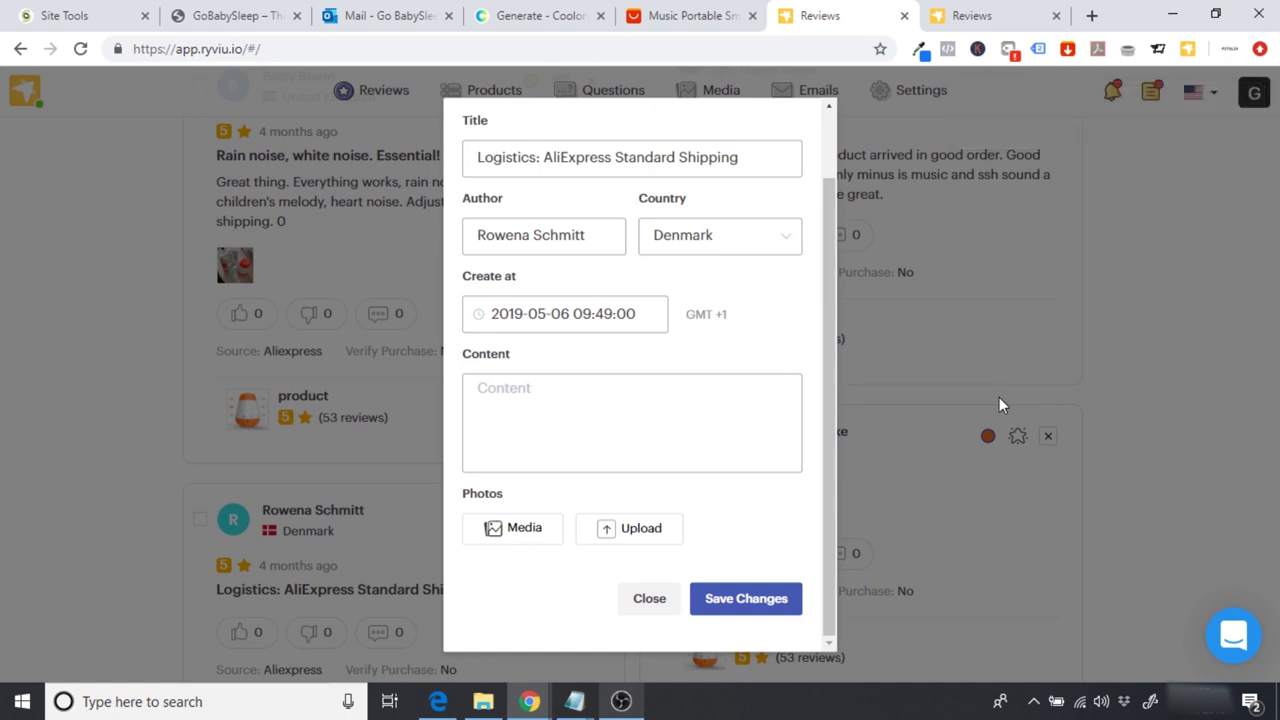
{"action": "left_click", "coordinate": [999, 399]}
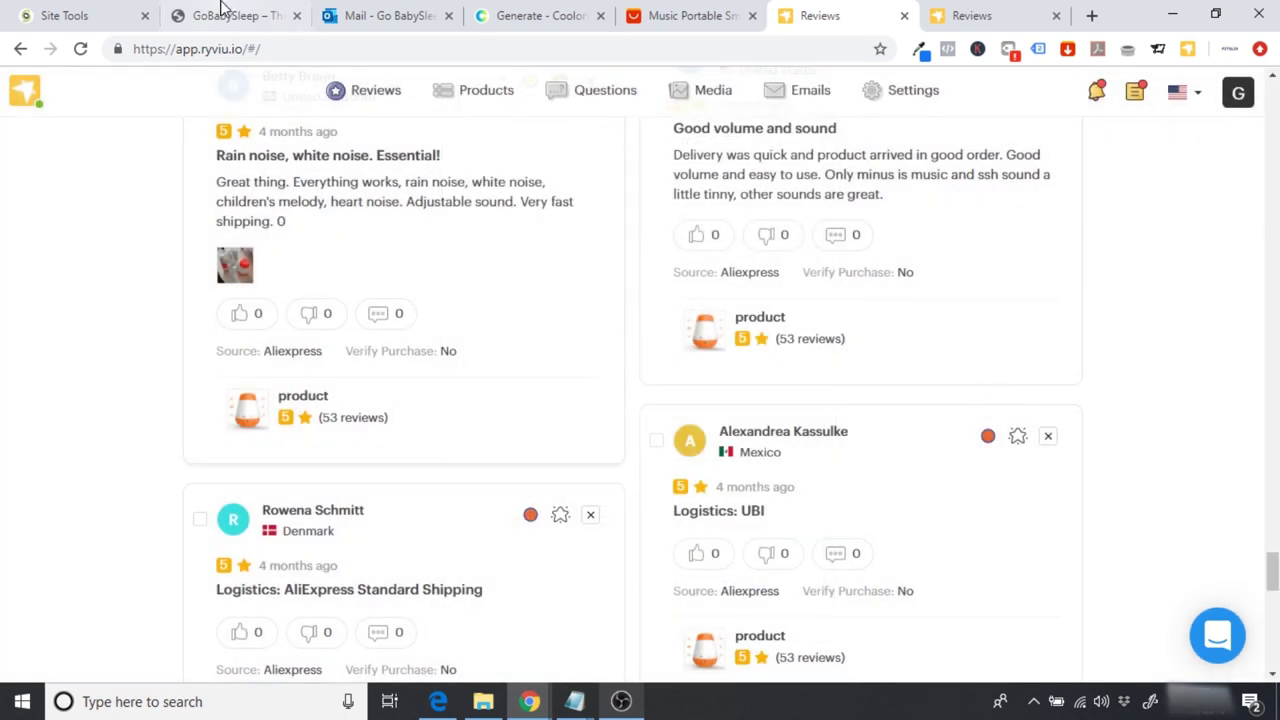
{"action": "left_click", "coordinate": [222, 10]}
Step: Install and activate the Ryviu plugin from a Plugins > Add New search for 'ryviu'
{"action": "mouse_move", "coordinate": [99, 88]}
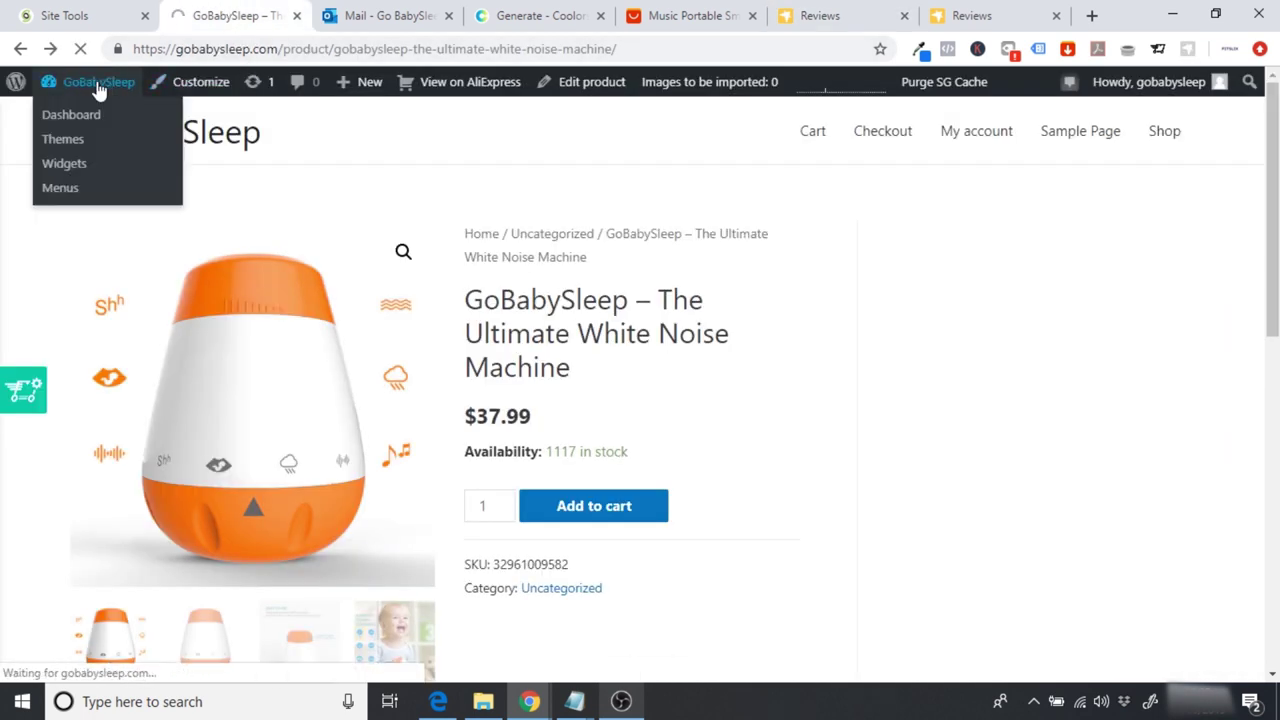
{"action": "left_click", "coordinate": [99, 88]}
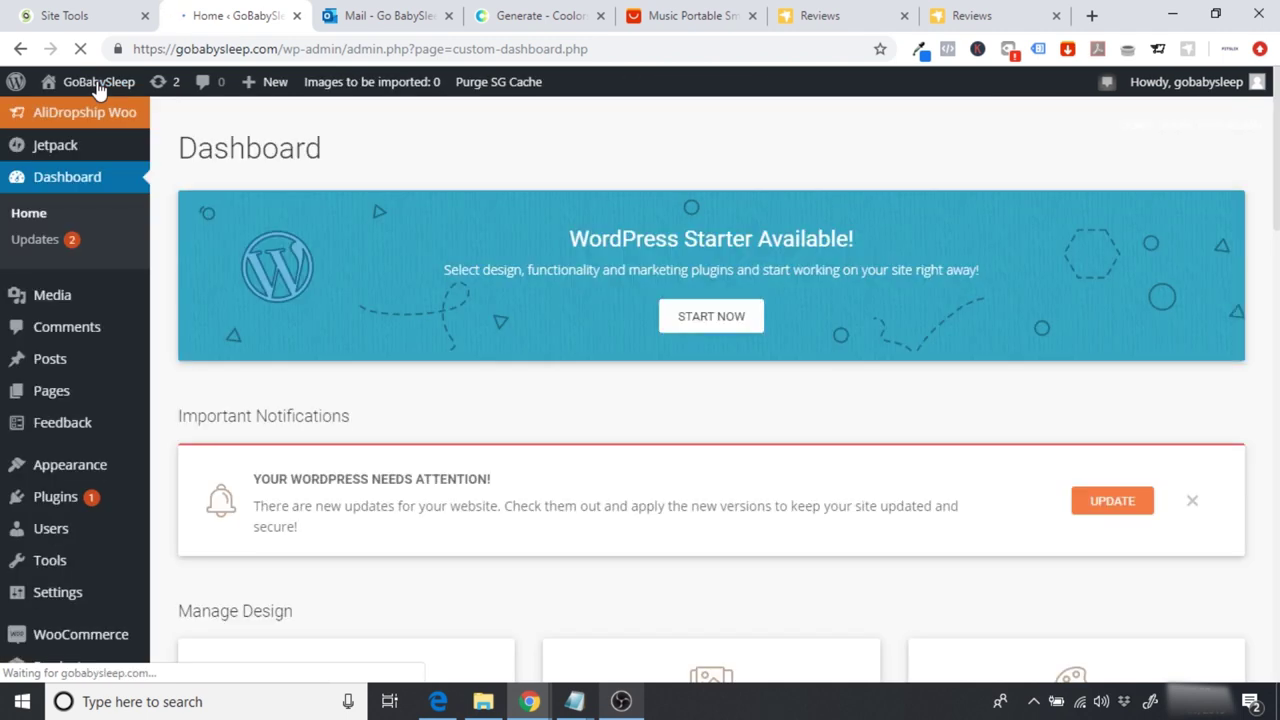
{"action": "mouse_move", "coordinate": [86, 510]}
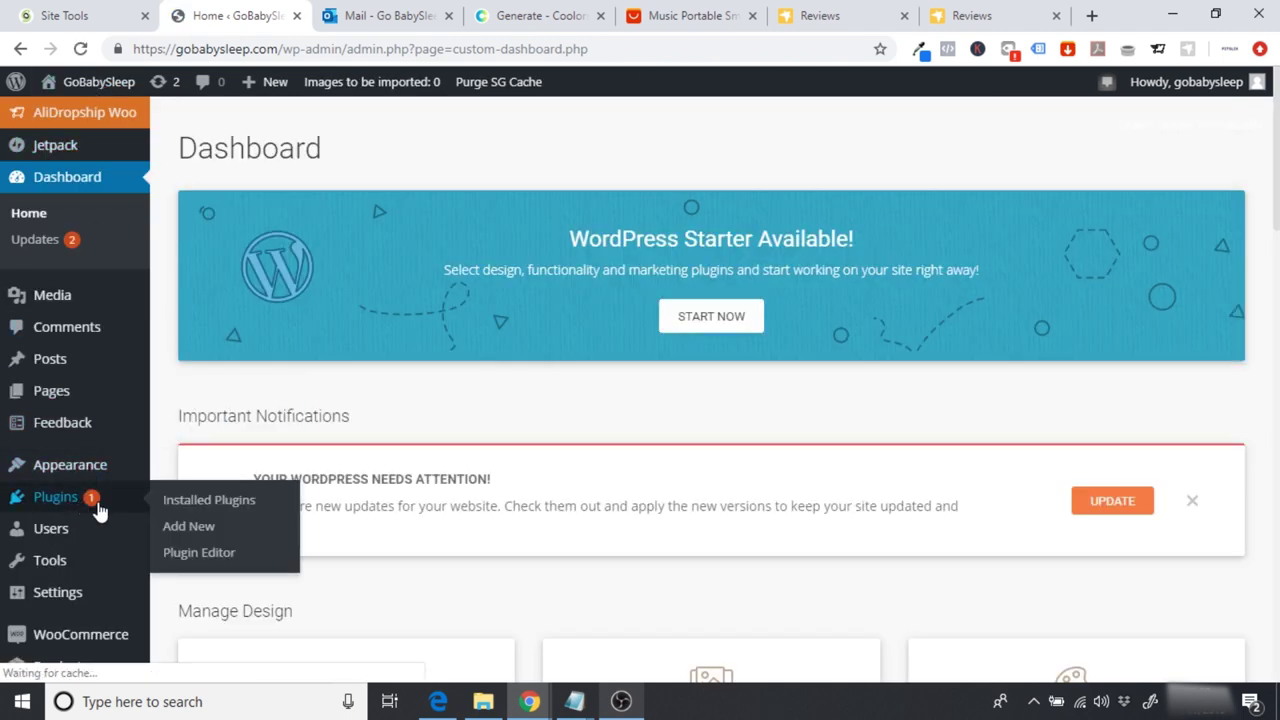
{"action": "left_click", "coordinate": [205, 535]}
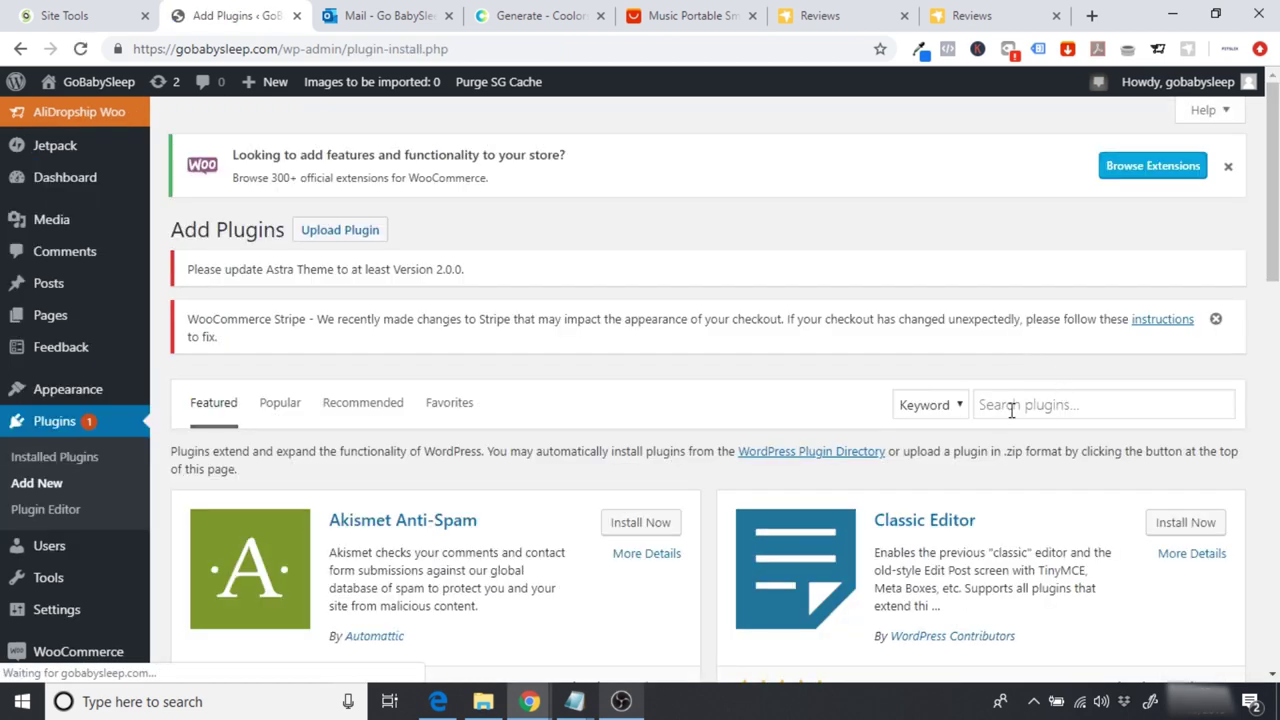
{"action": "left_click", "coordinate": [1011, 410]}
{"action": "type", "text": "ryviu"}
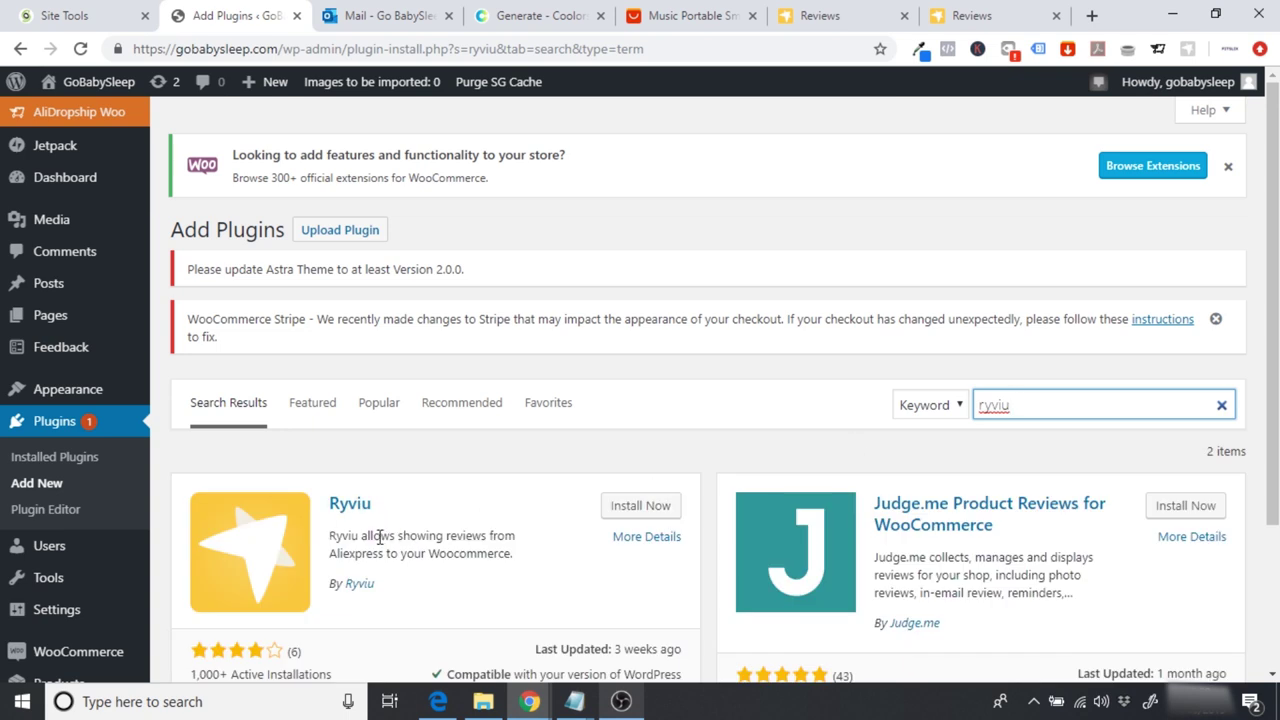
{"action": "left_click", "coordinate": [645, 507]}
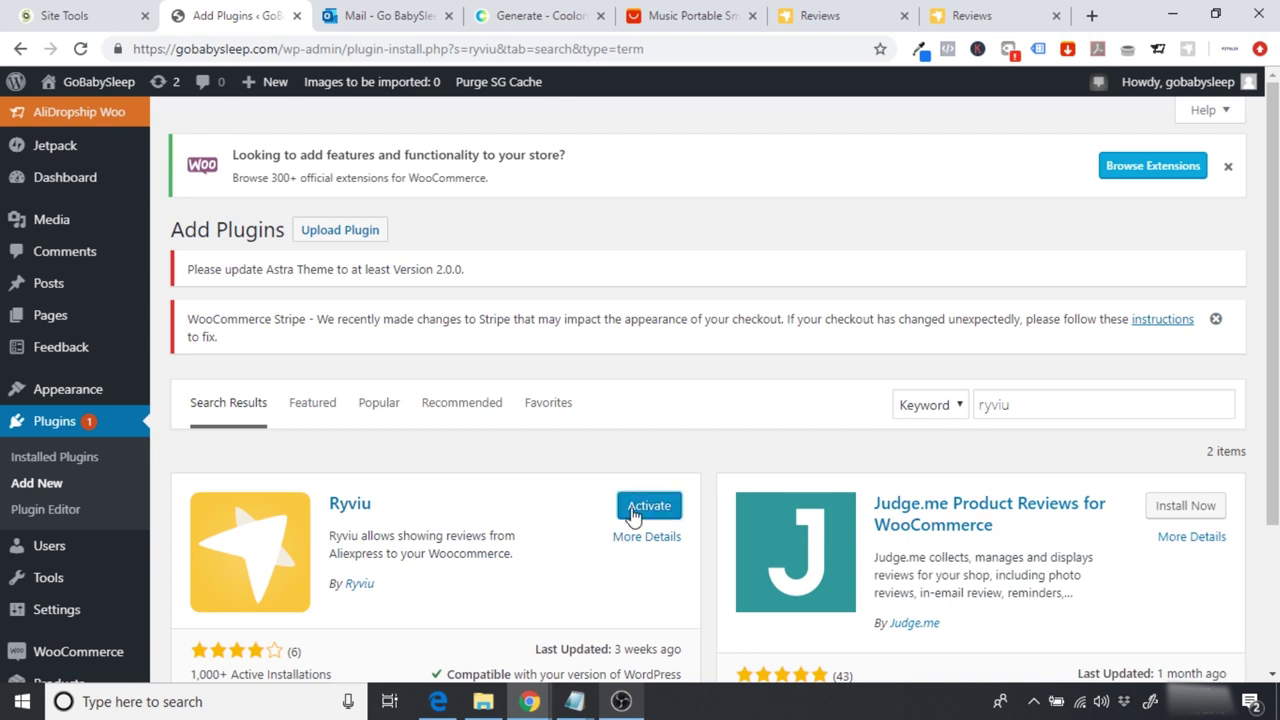
{"action": "left_click", "coordinate": [634, 512]}
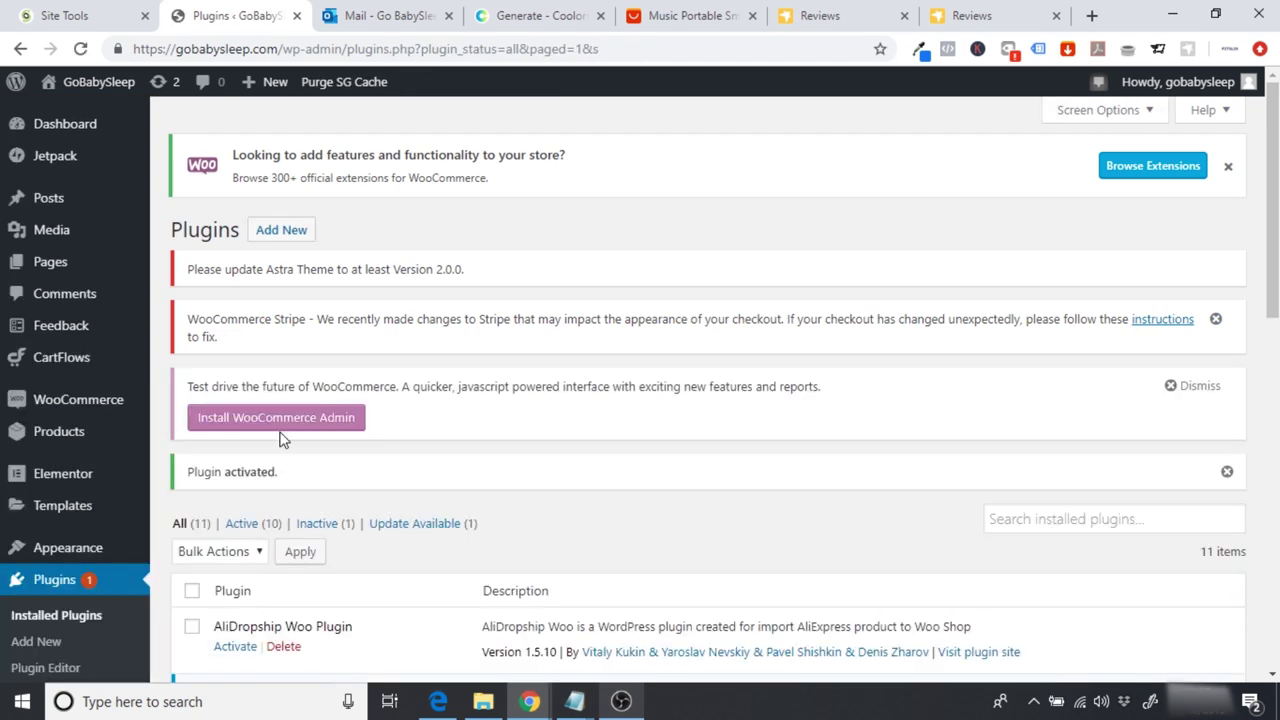
Step: Check the Ryviu settings for review-tab title and star-rating placement, then visit the live site
{"action": "scroll", "coordinate": [280, 440], "scroll_direction": "down", "scroll_amount": 3}
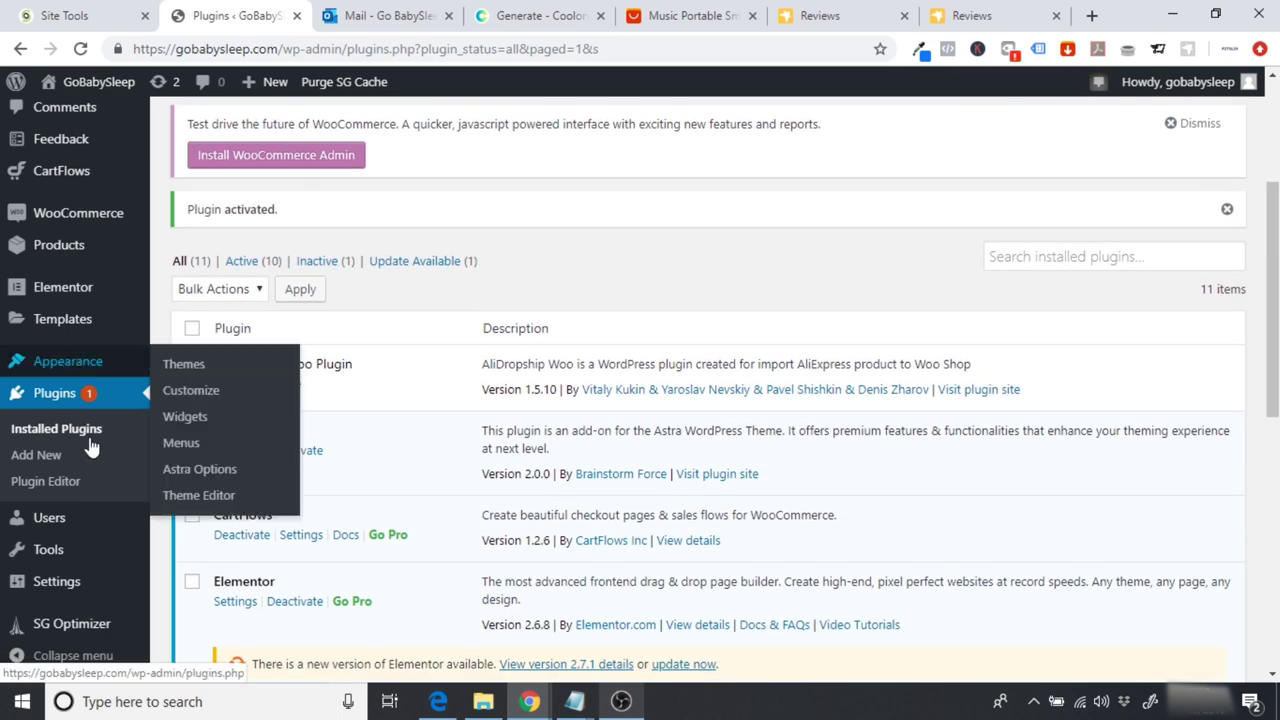
{"action": "scroll", "coordinate": [92, 470], "scroll_direction": "down", "scroll_amount": 1}
{"action": "mouse_move", "coordinate": [92, 582]}
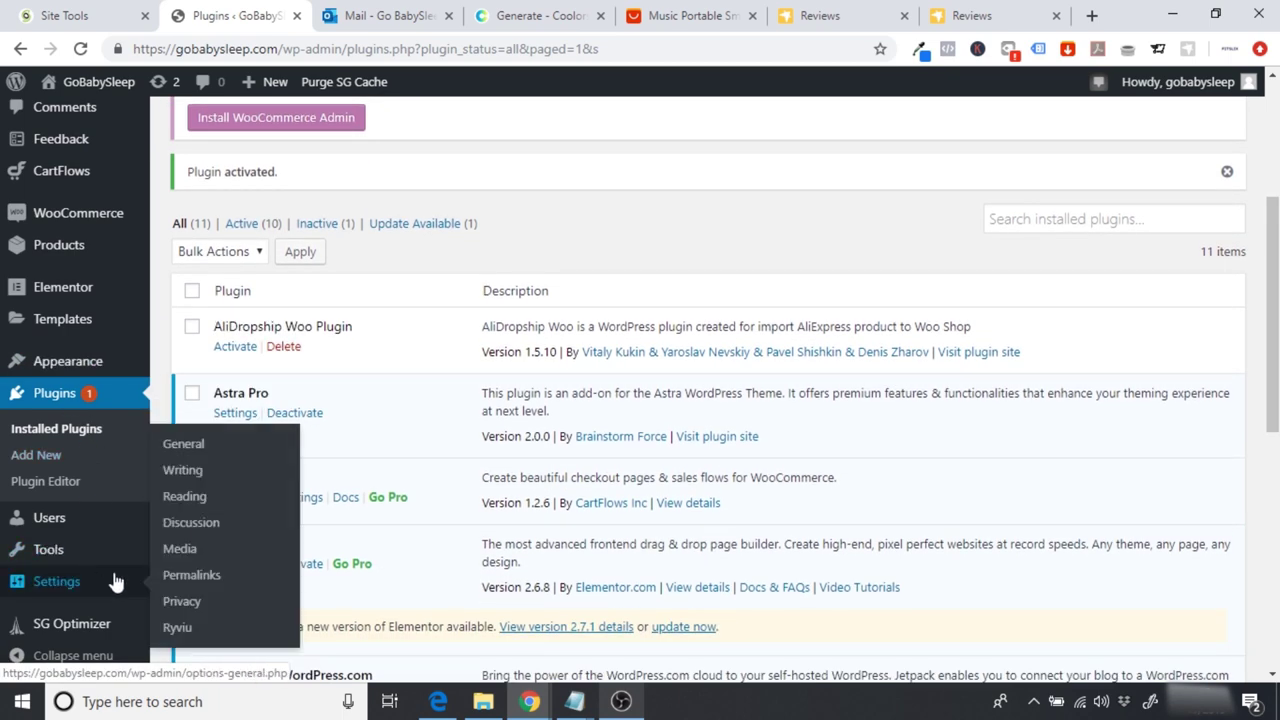
{"action": "left_click", "coordinate": [178, 628]}
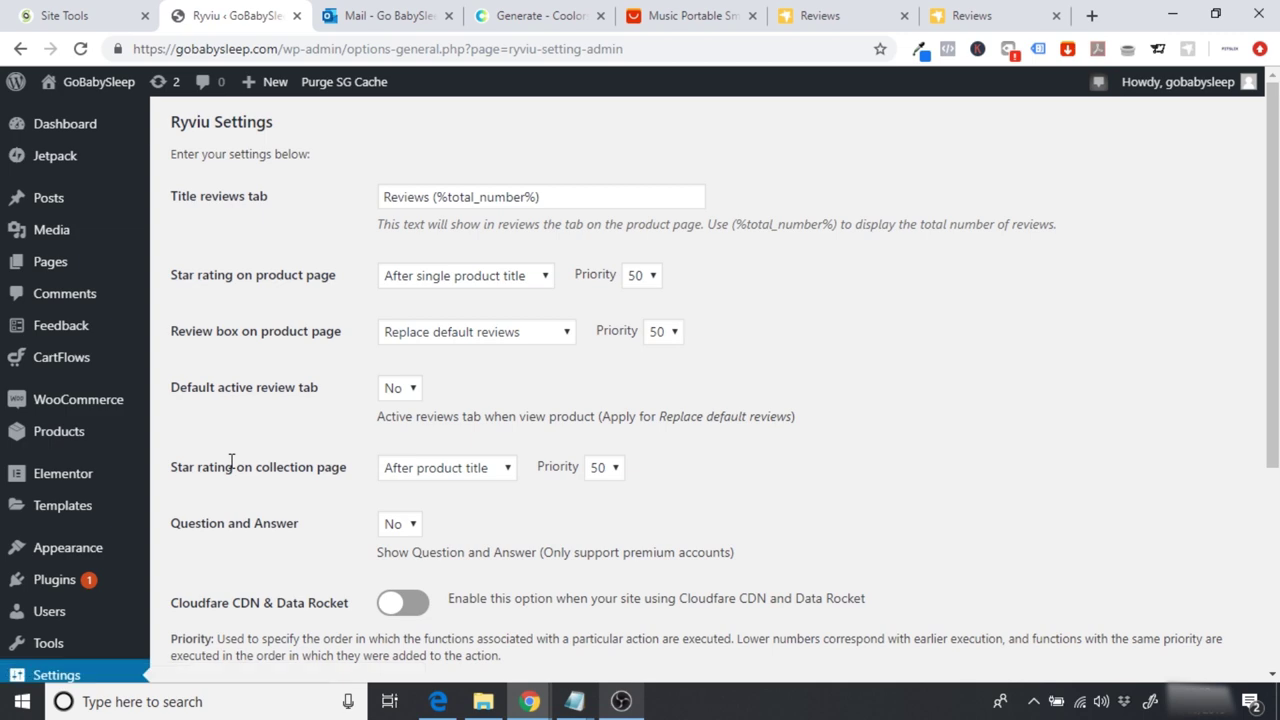
{"action": "scroll", "coordinate": [231, 461], "scroll_direction": "down", "scroll_amount": 2}
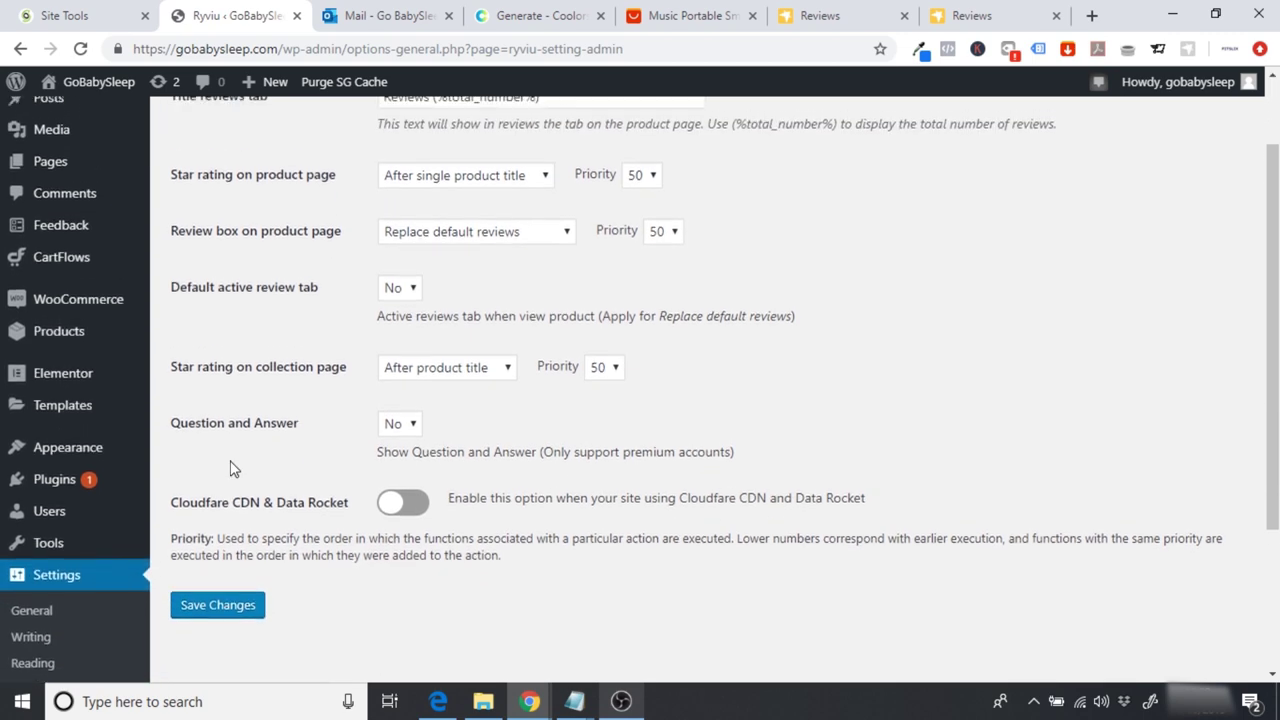
{"action": "scroll", "coordinate": [231, 465], "scroll_direction": "up", "scroll_amount": 2}
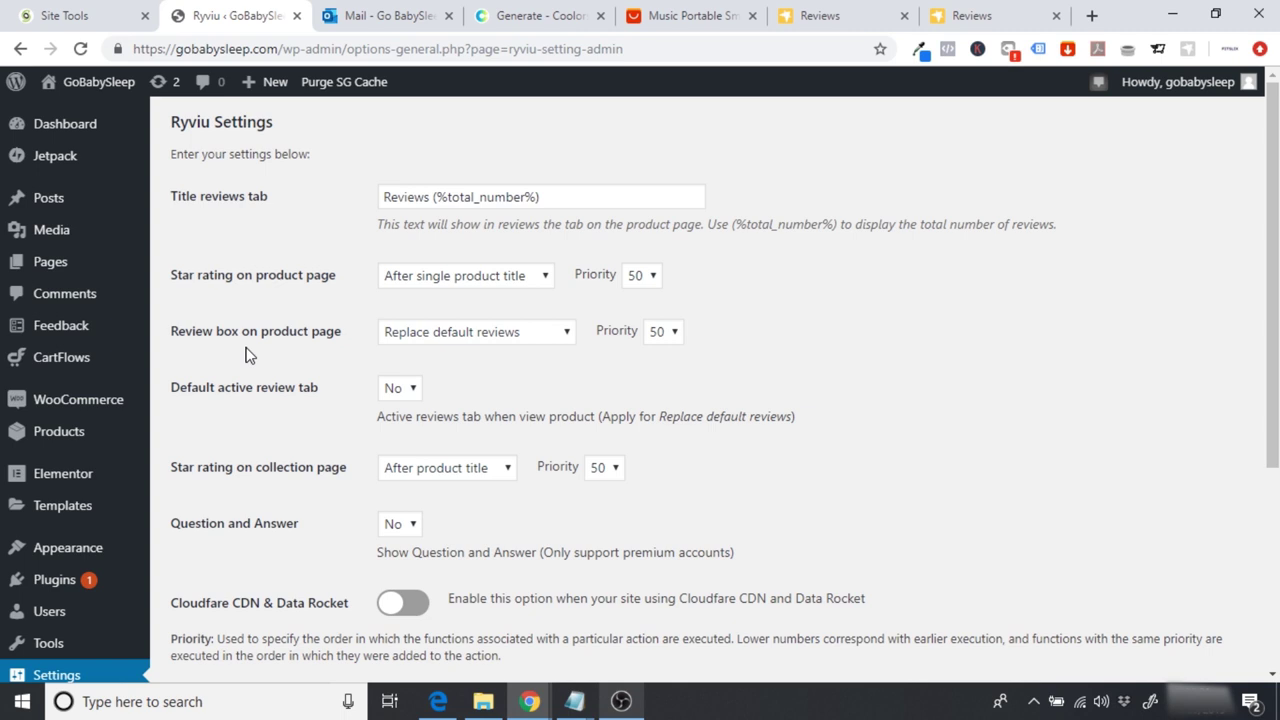
{"action": "left_click", "coordinate": [98, 88]}
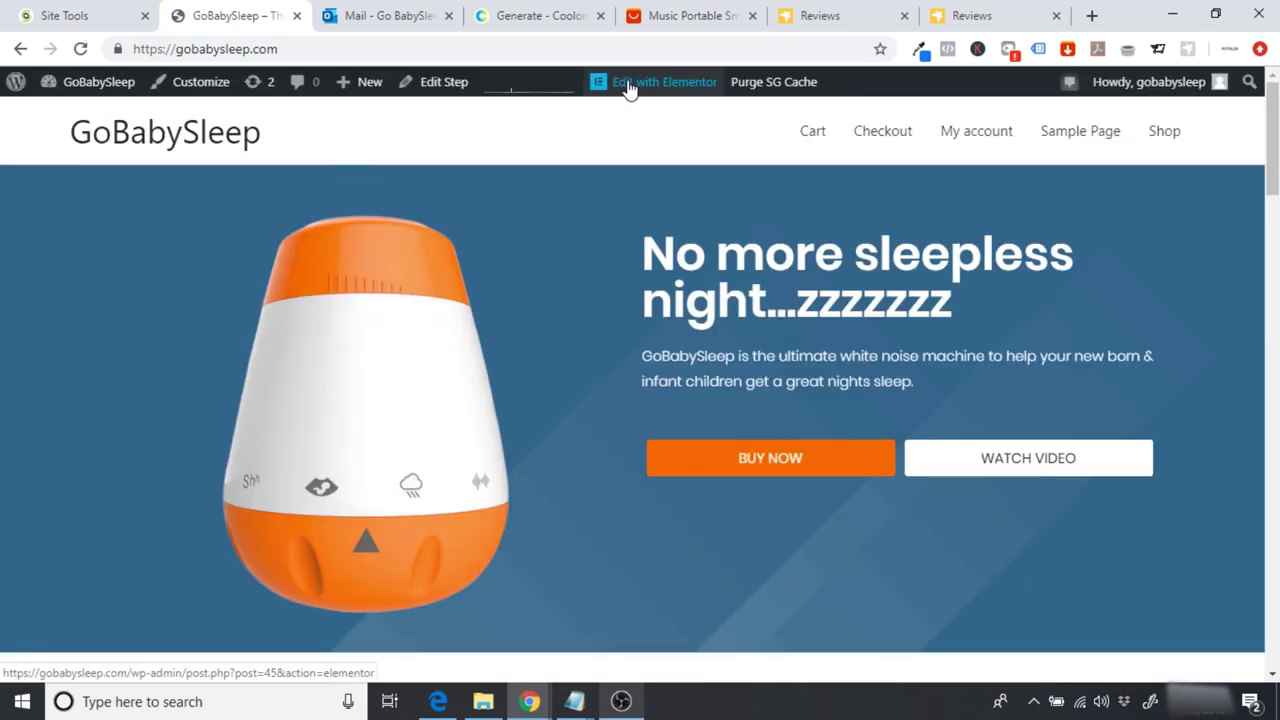
Step: Open the homepage in Elementor and scroll the preview to the Testimonials section
{"action": "left_click", "coordinate": [660, 88]}
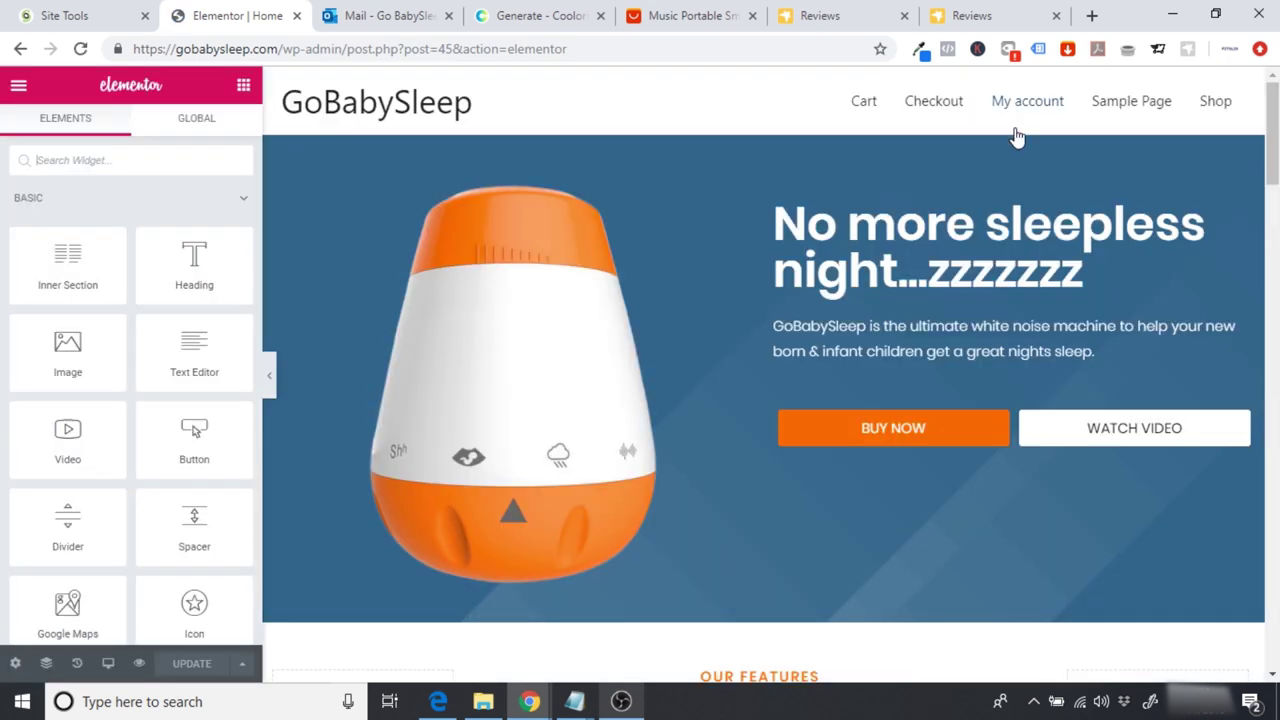
{"action": "scroll", "coordinate": [770, 375], "scroll_direction": "down", "scroll_amount": 12}
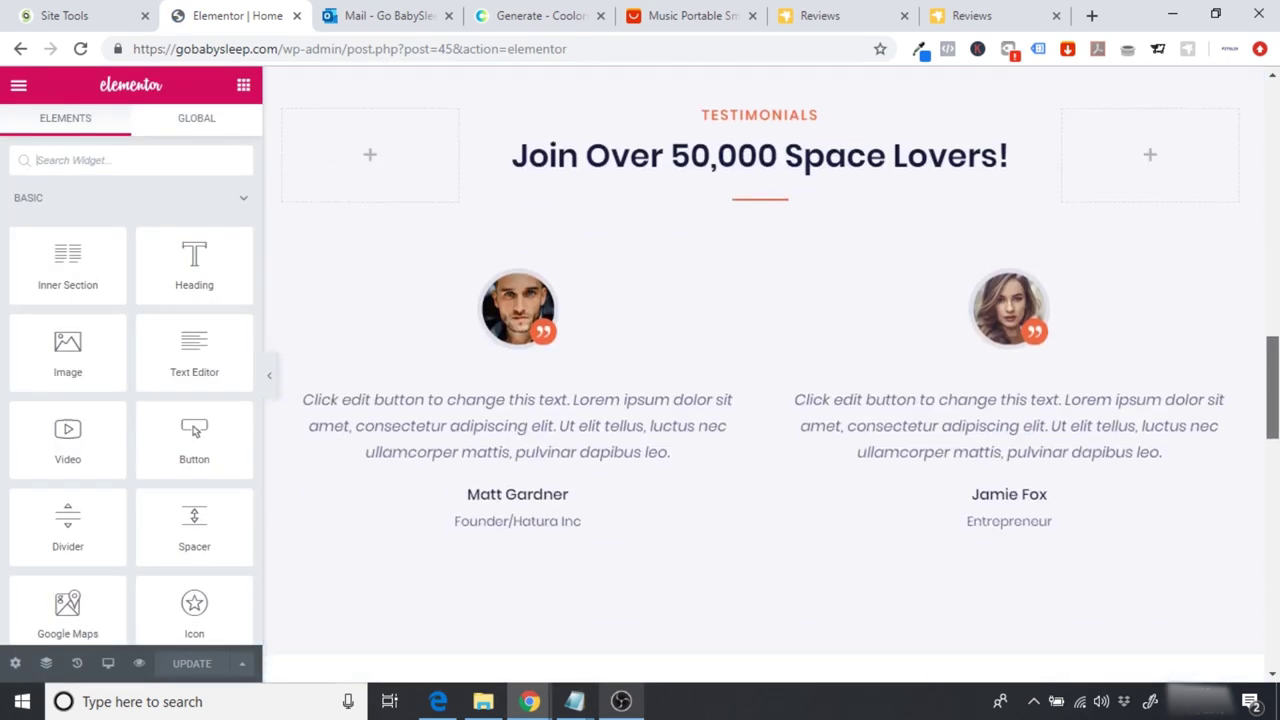
{"action": "scroll", "coordinate": [770, 375], "scroll_direction": "up", "scroll_amount": 10}
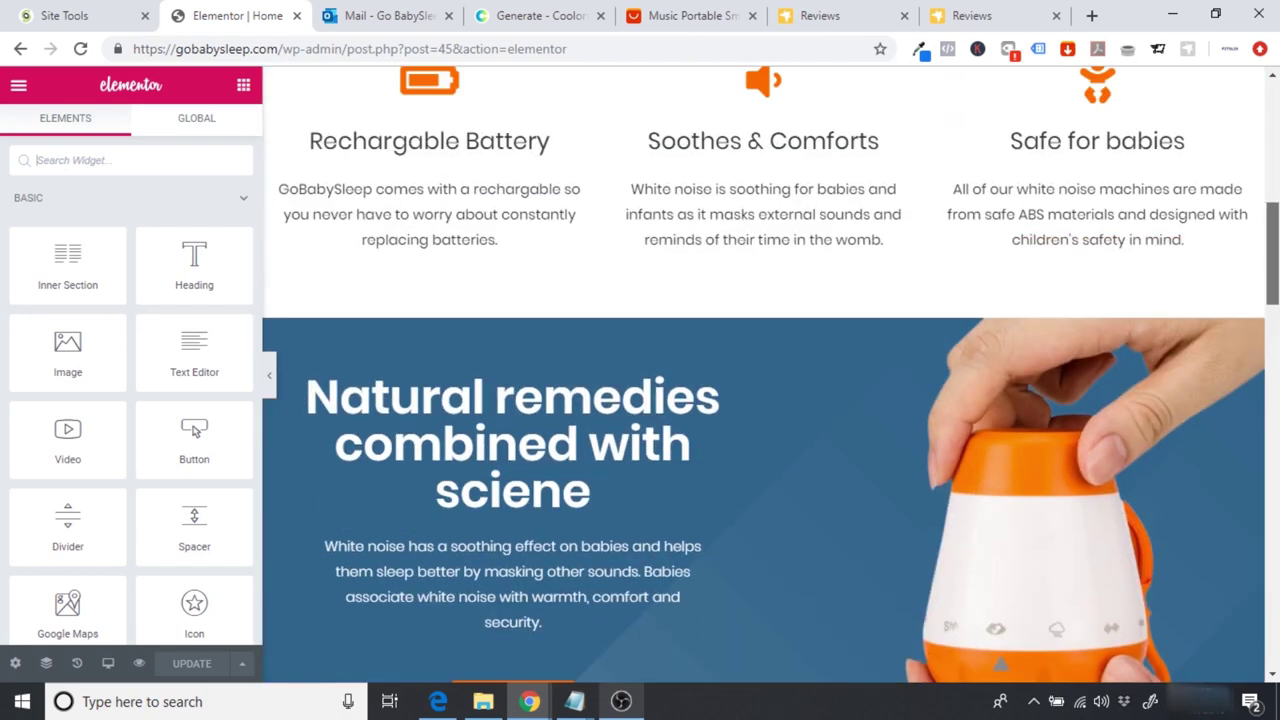
{"action": "scroll", "coordinate": [770, 375], "scroll_direction": "up", "scroll_amount": 4}
{"action": "scroll", "coordinate": [770, 375], "scroll_direction": "down", "scroll_amount": 10}
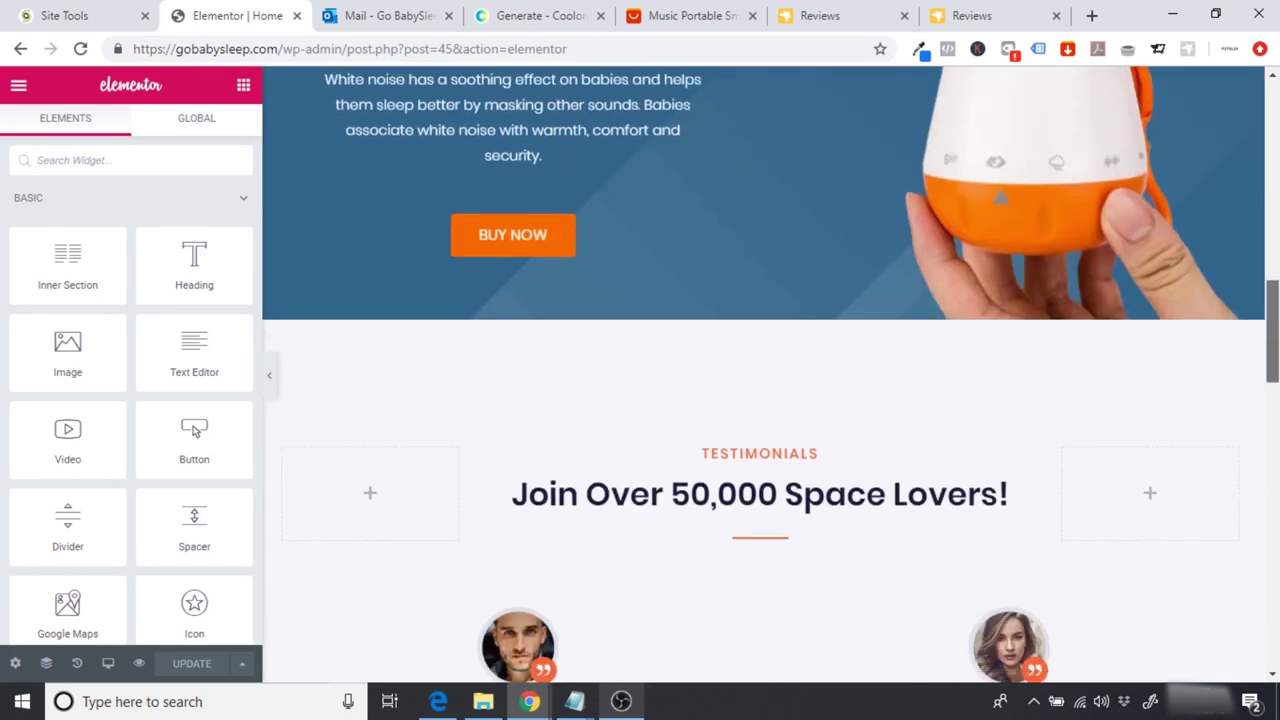
{"action": "scroll", "coordinate": [700, 323], "scroll_direction": "down", "scroll_amount": 2}
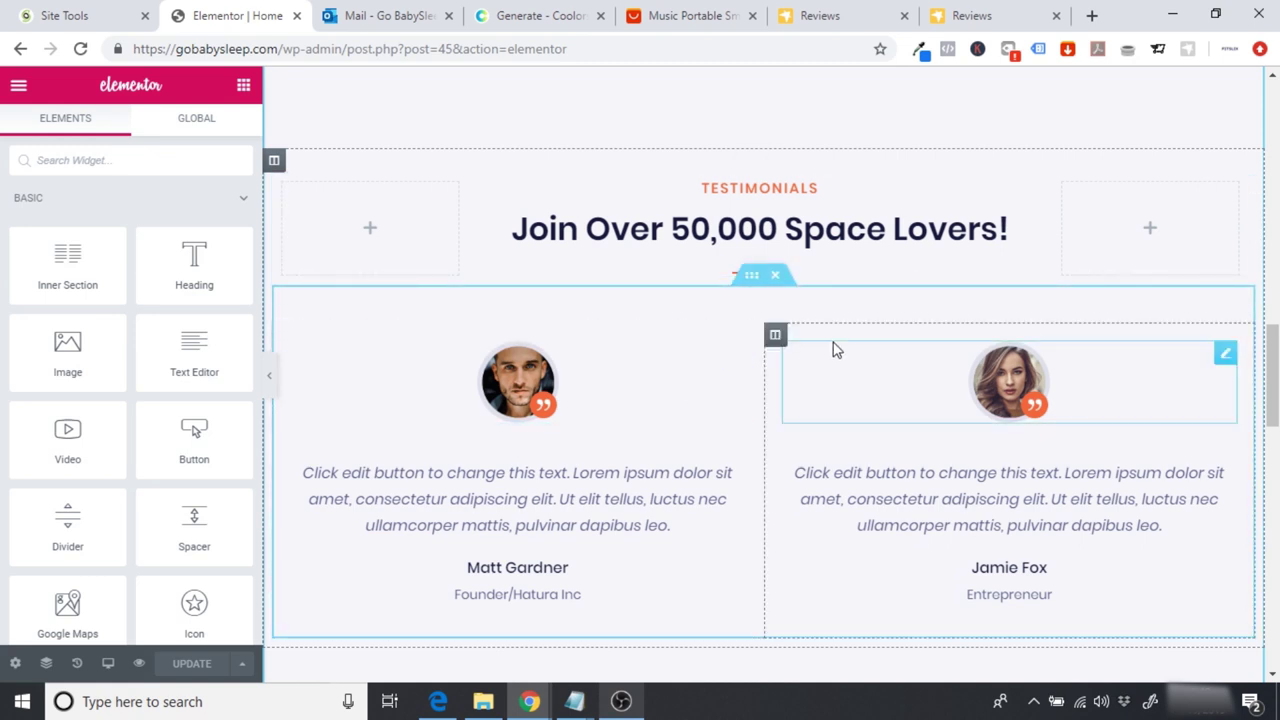
Step: Duplicate the testimonials inner section and delete the copy's left testimonial column
{"action": "right_click", "coordinate": [752, 279]}
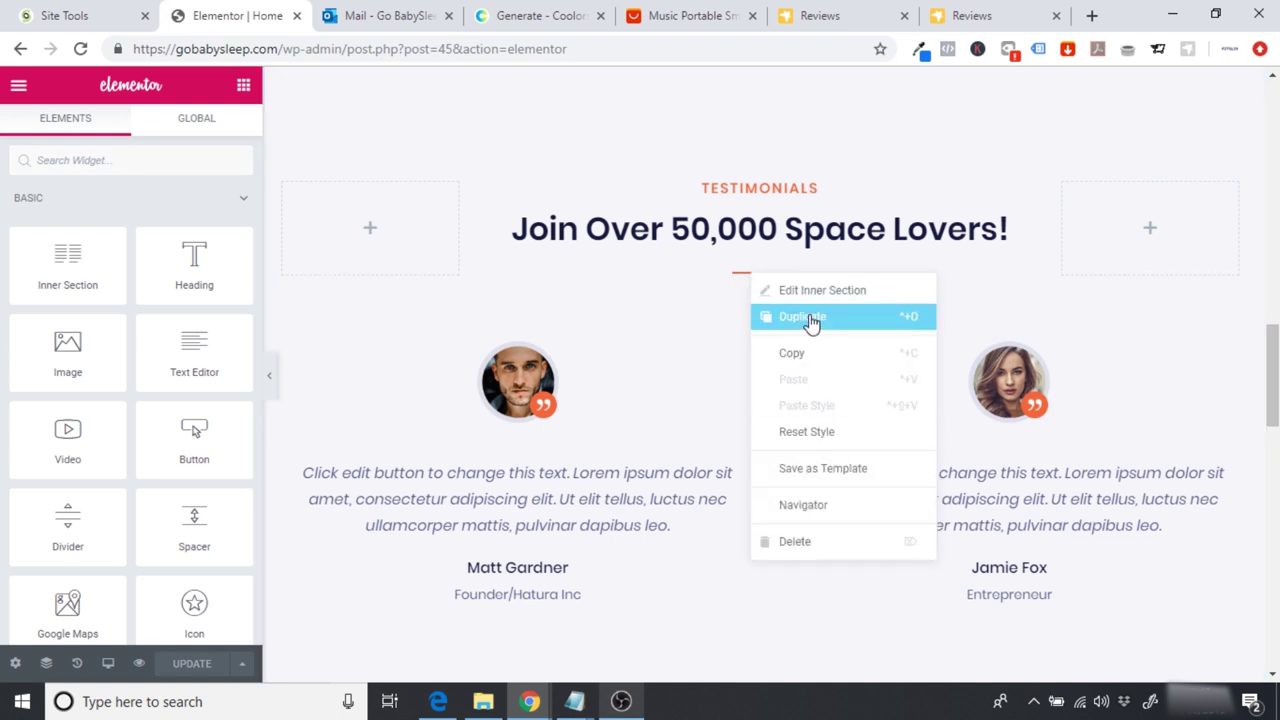
{"action": "left_click", "coordinate": [805, 317]}
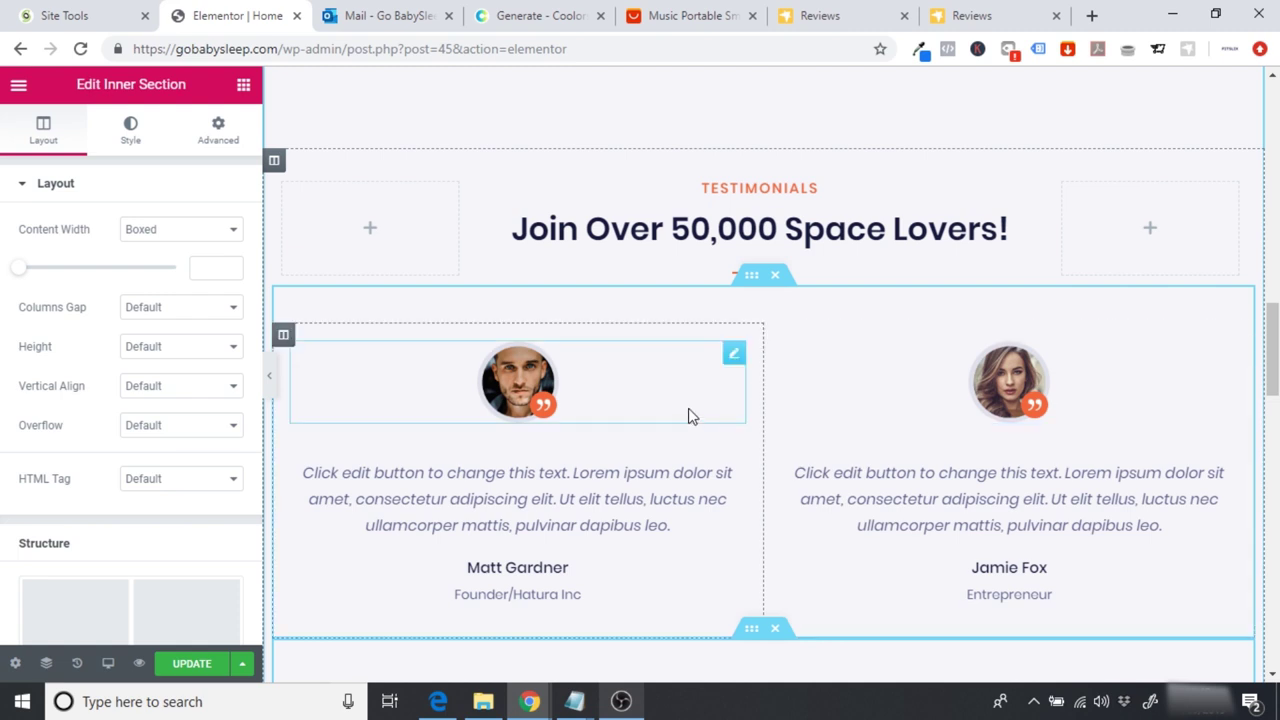
{"action": "right_click", "coordinate": [729, 362]}
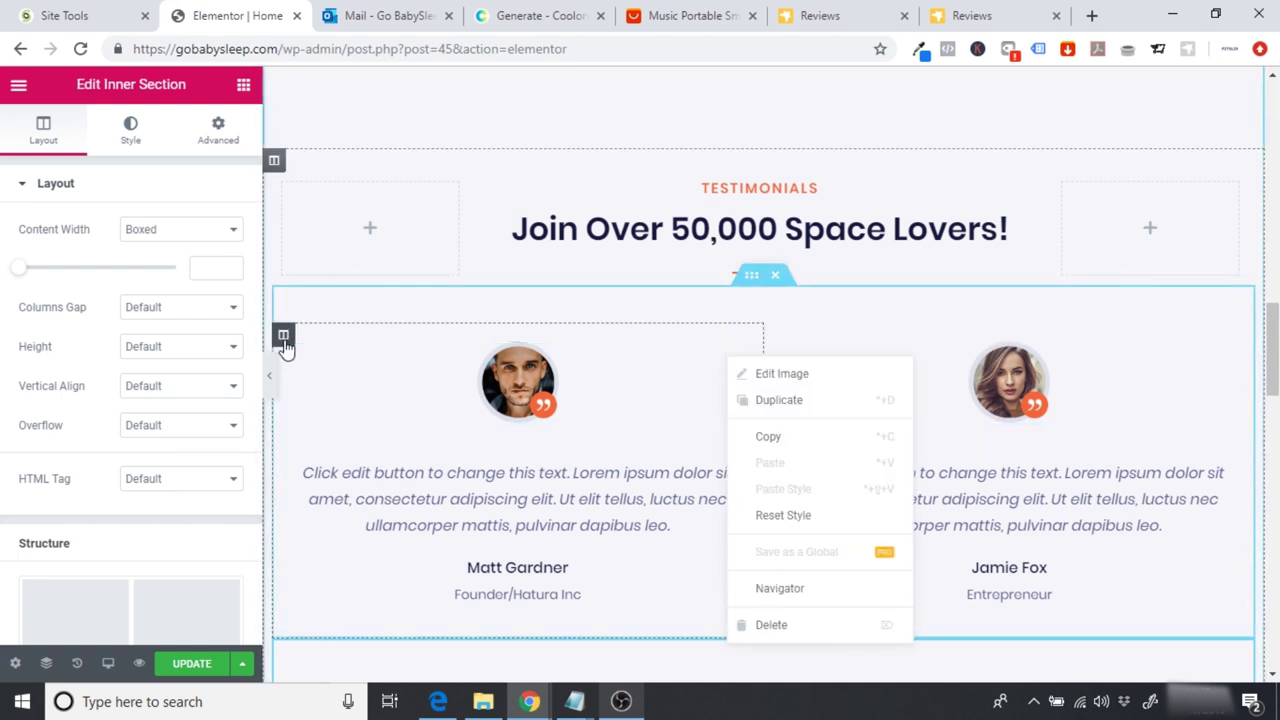
{"action": "right_click", "coordinate": [285, 345]}
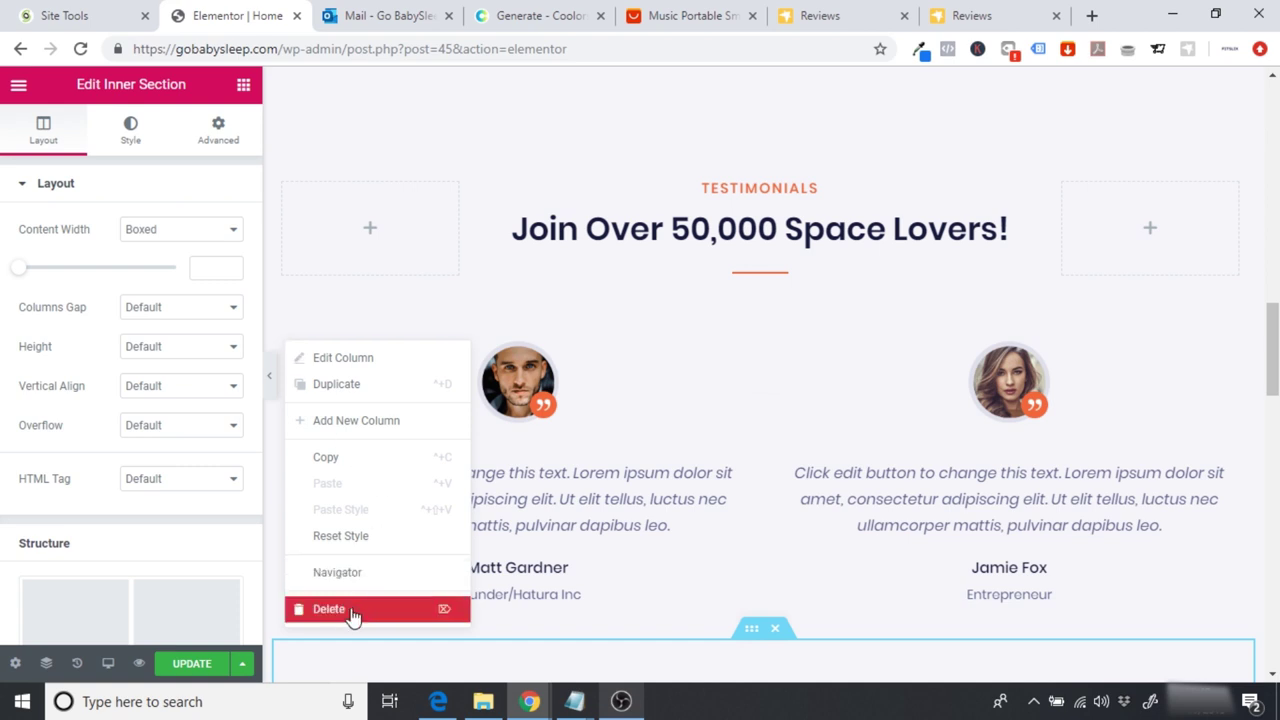
{"action": "left_click", "coordinate": [352, 612]}
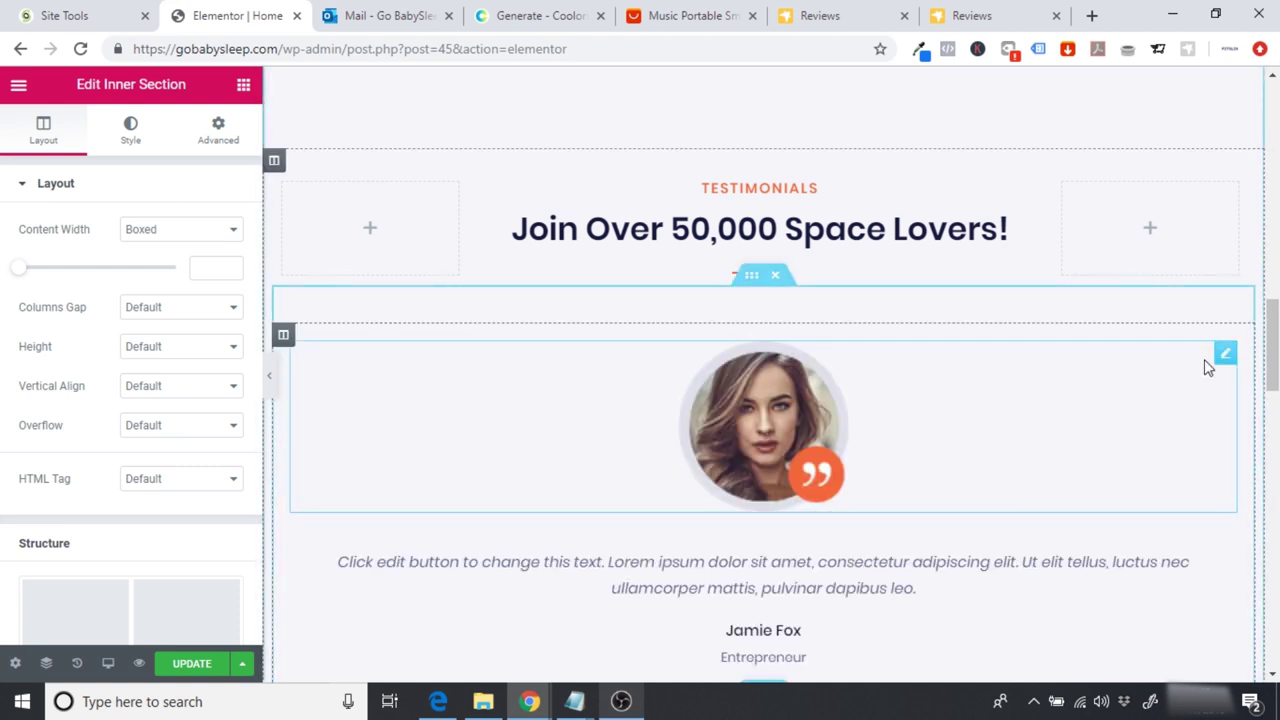
Step: Delete the remaining testimonial photo, quote text and name-and-title block from the duplicated row
{"action": "right_click", "coordinate": [1222, 362]}
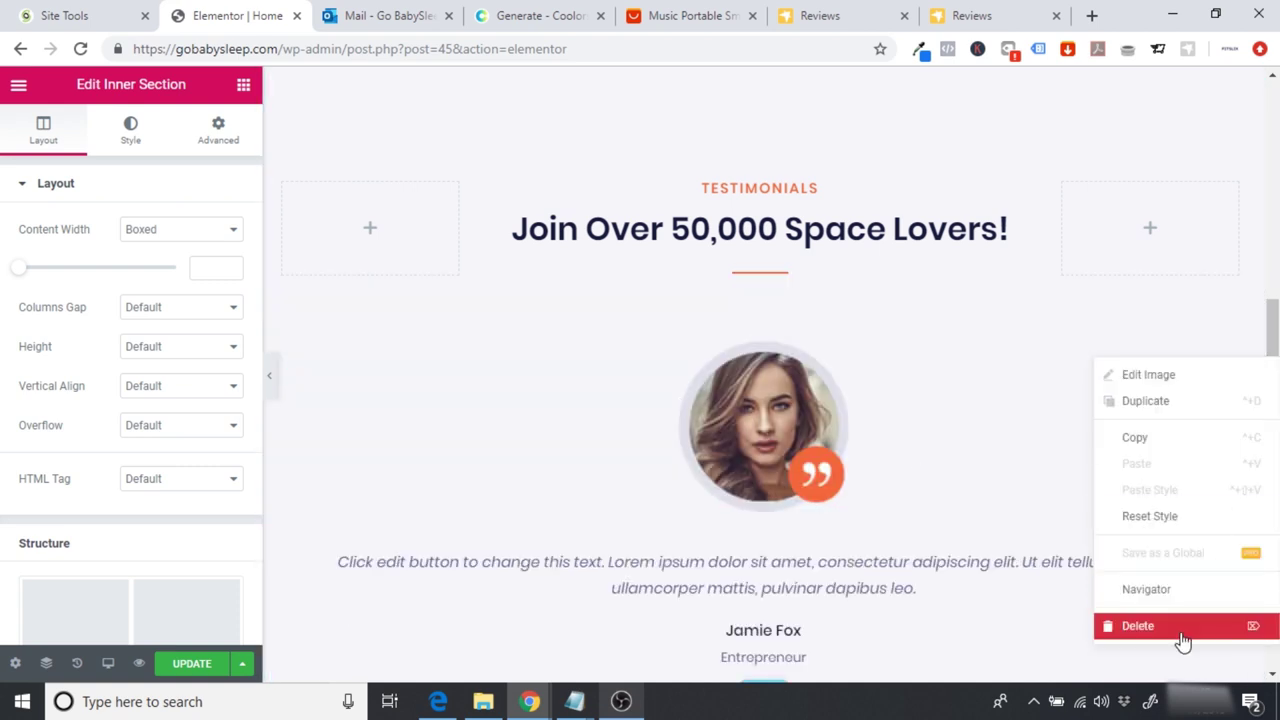
{"action": "left_click", "coordinate": [1200, 626]}
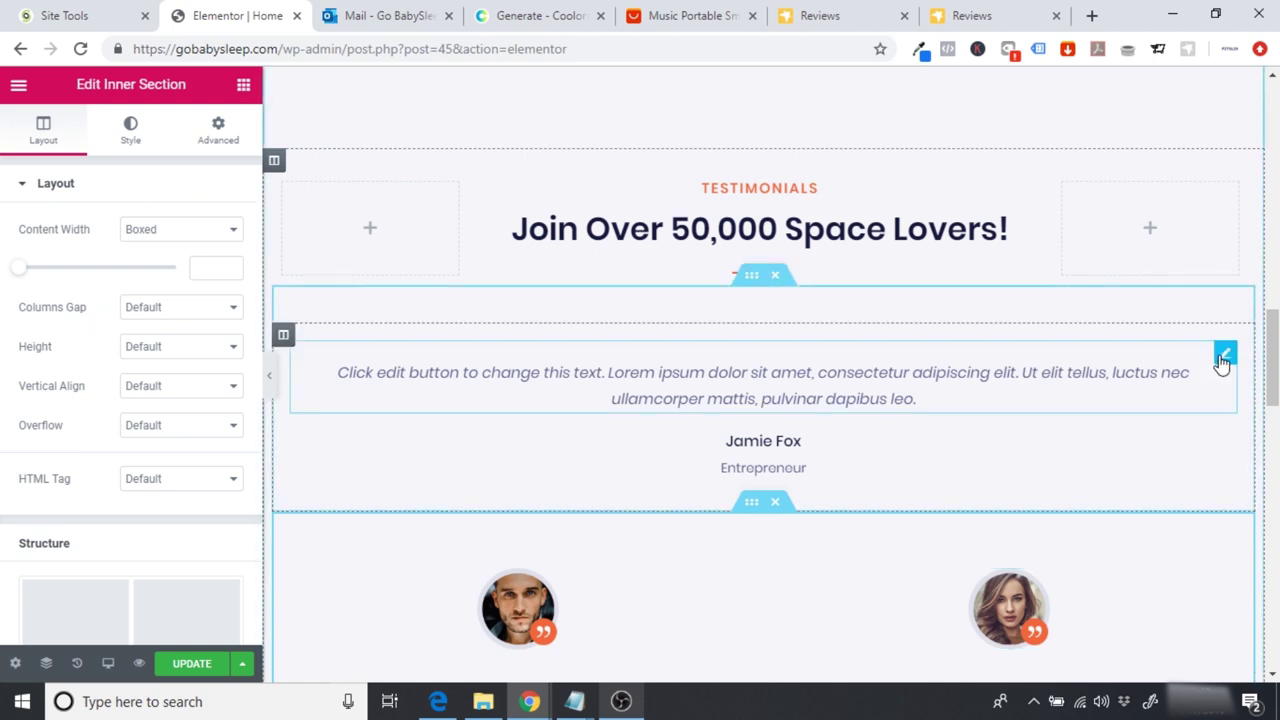
{"action": "right_click", "coordinate": [1222, 362]}
{"action": "left_click", "coordinate": [1131, 628]}
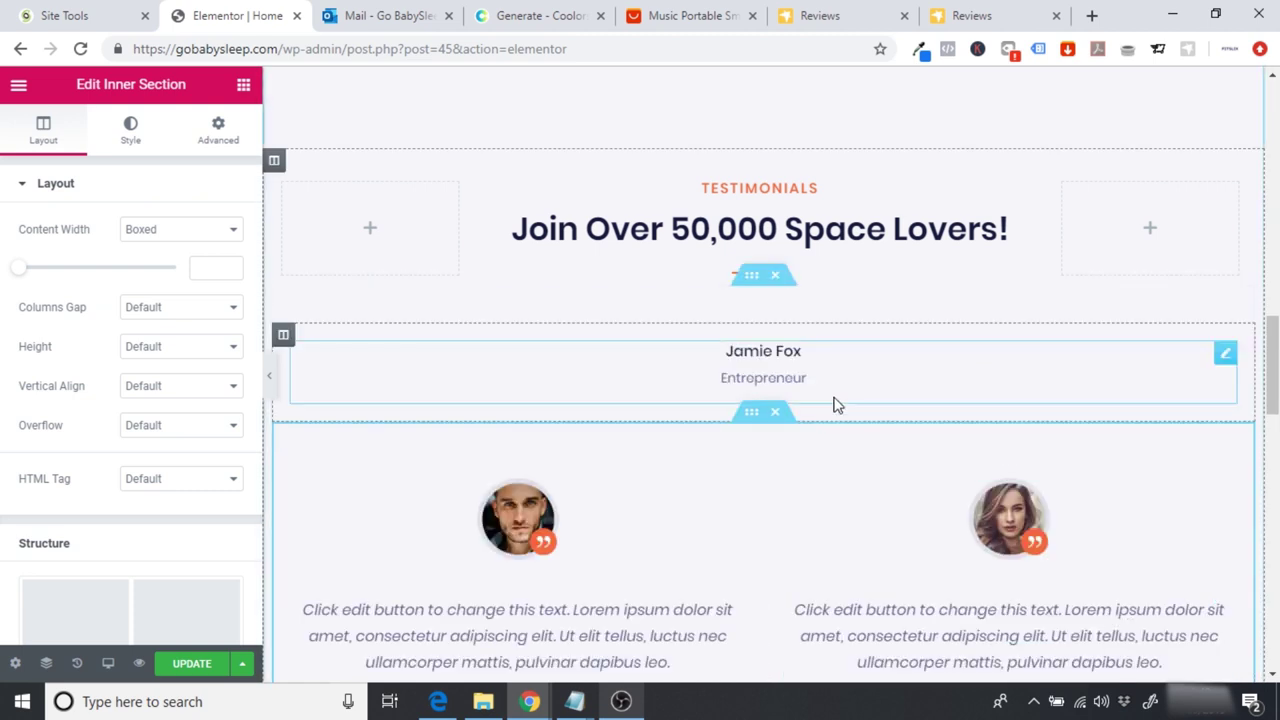
{"action": "right_click", "coordinate": [1226, 356]}
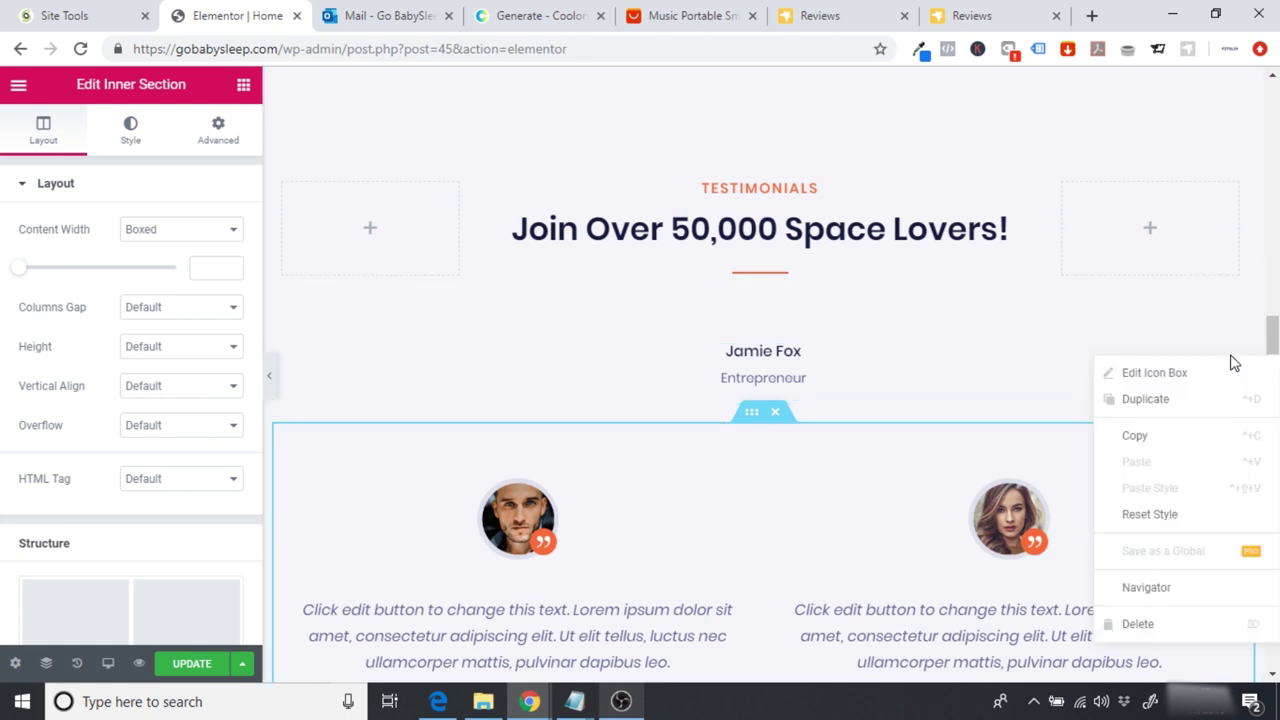
{"action": "left_click", "coordinate": [1140, 628]}
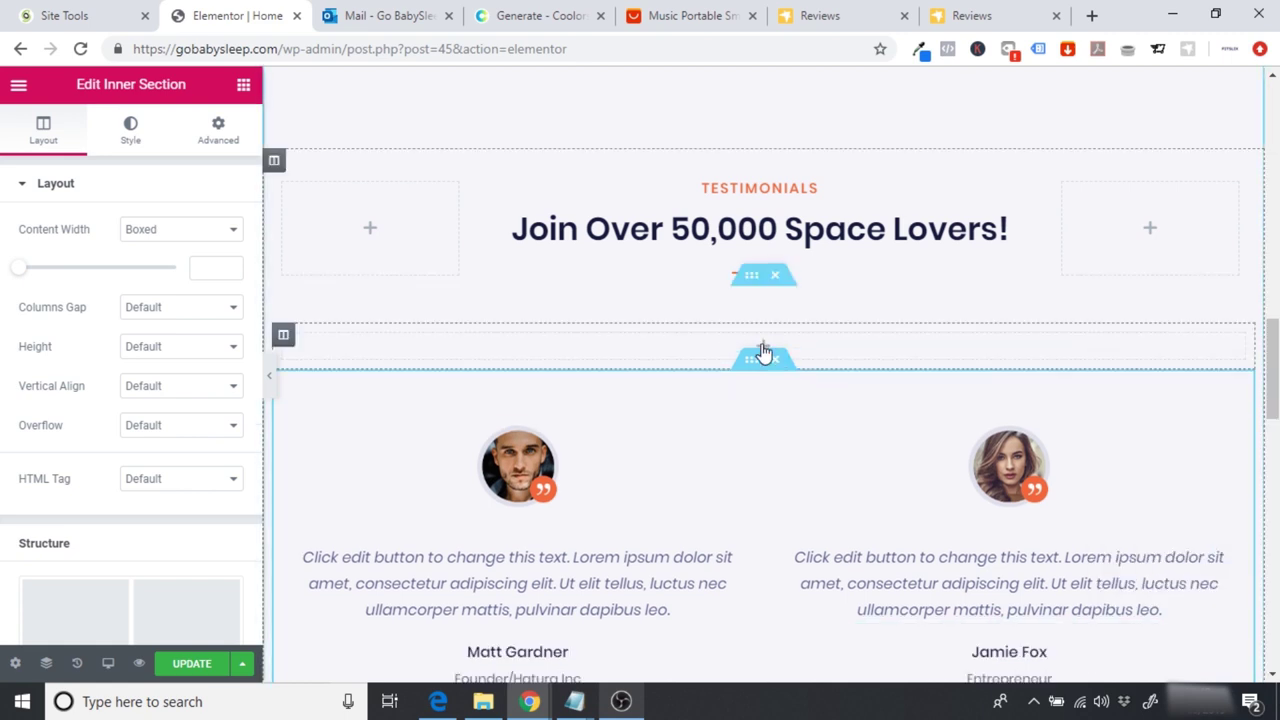
Step: Drop a Shortcode widget into the empty section and paste the Ryviu reviews widget code
{"action": "left_click", "coordinate": [243, 88]}
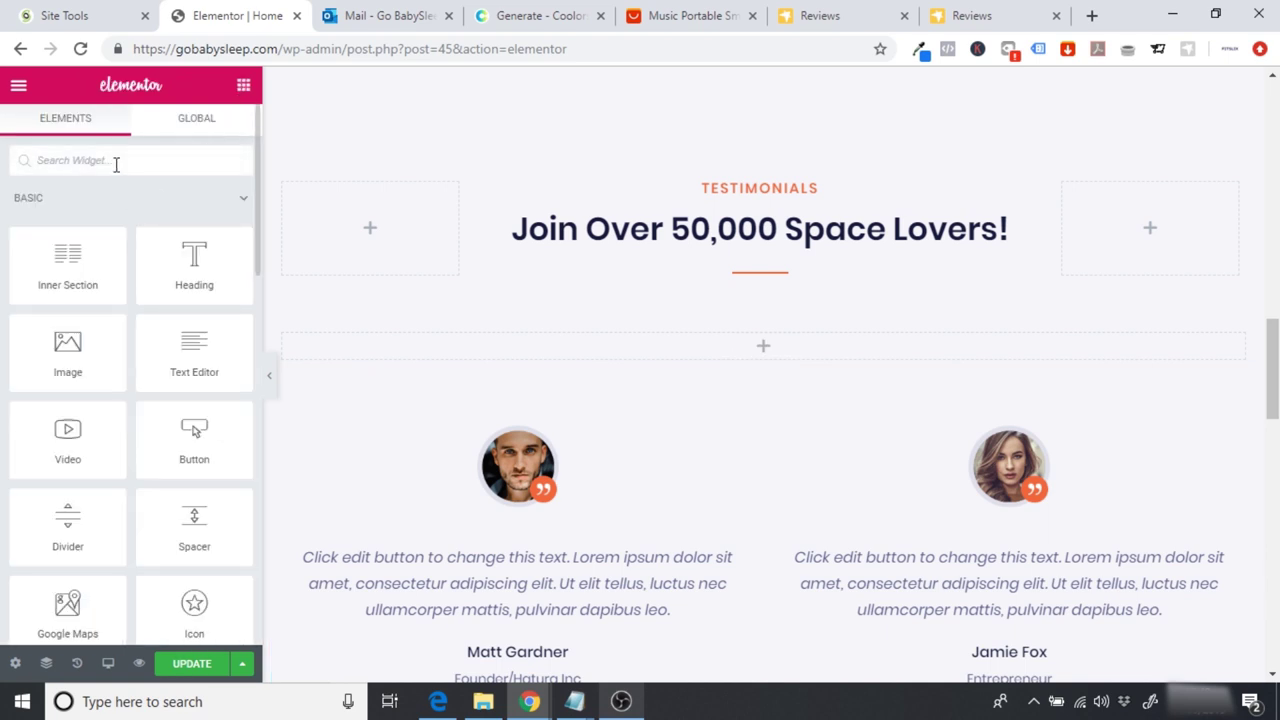
{"action": "type", "text": "short"}
{"action": "left_click_drag", "start_coordinate": [74, 197], "coordinate": [760, 342]}
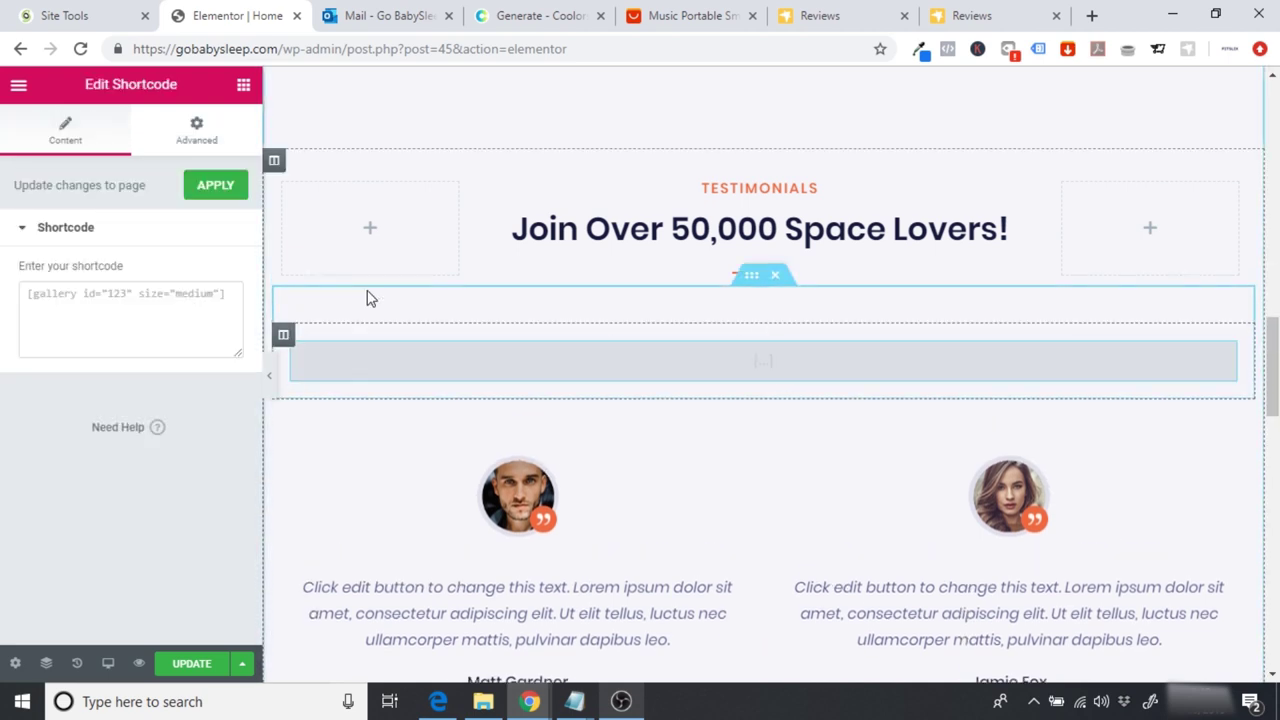
{"action": "left_click", "coordinate": [95, 313]}
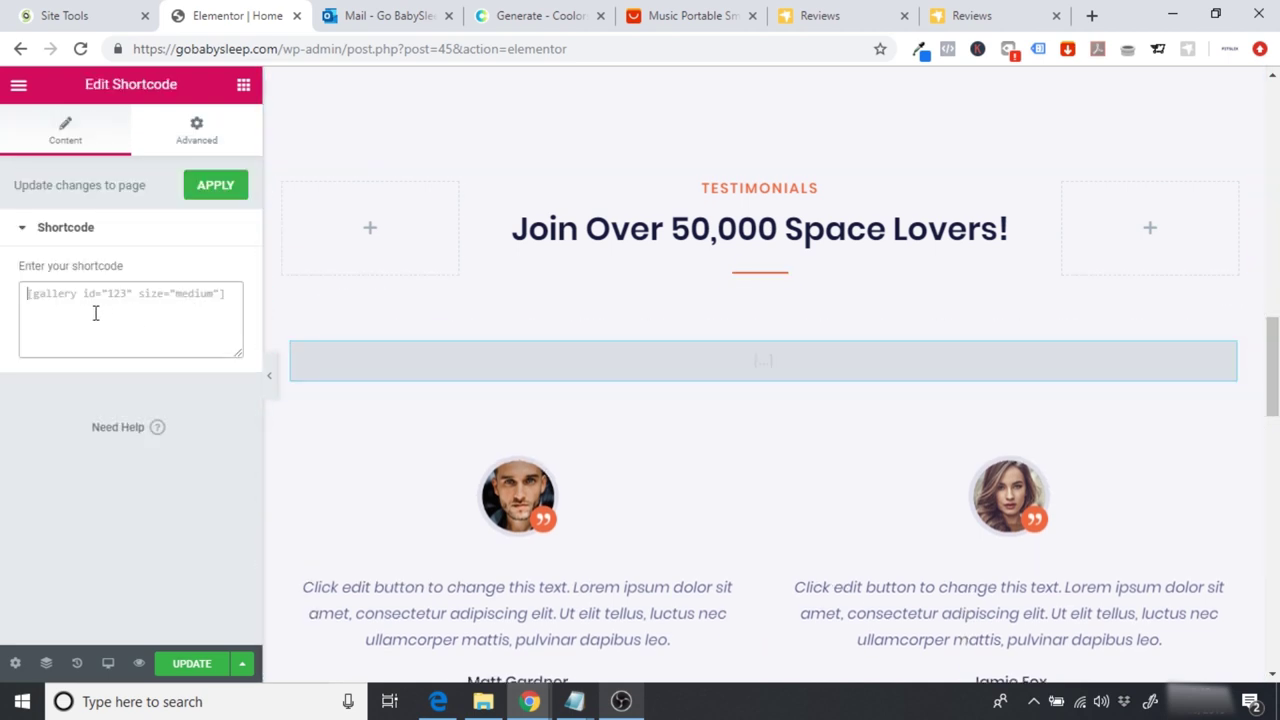
{"action": "type", "text": "<!-- RYVIU APP :: FEATURE --> <ryviu-widget feature=\"1\"> </ryviu-widget> <!-- / RYVIU APP -->"}
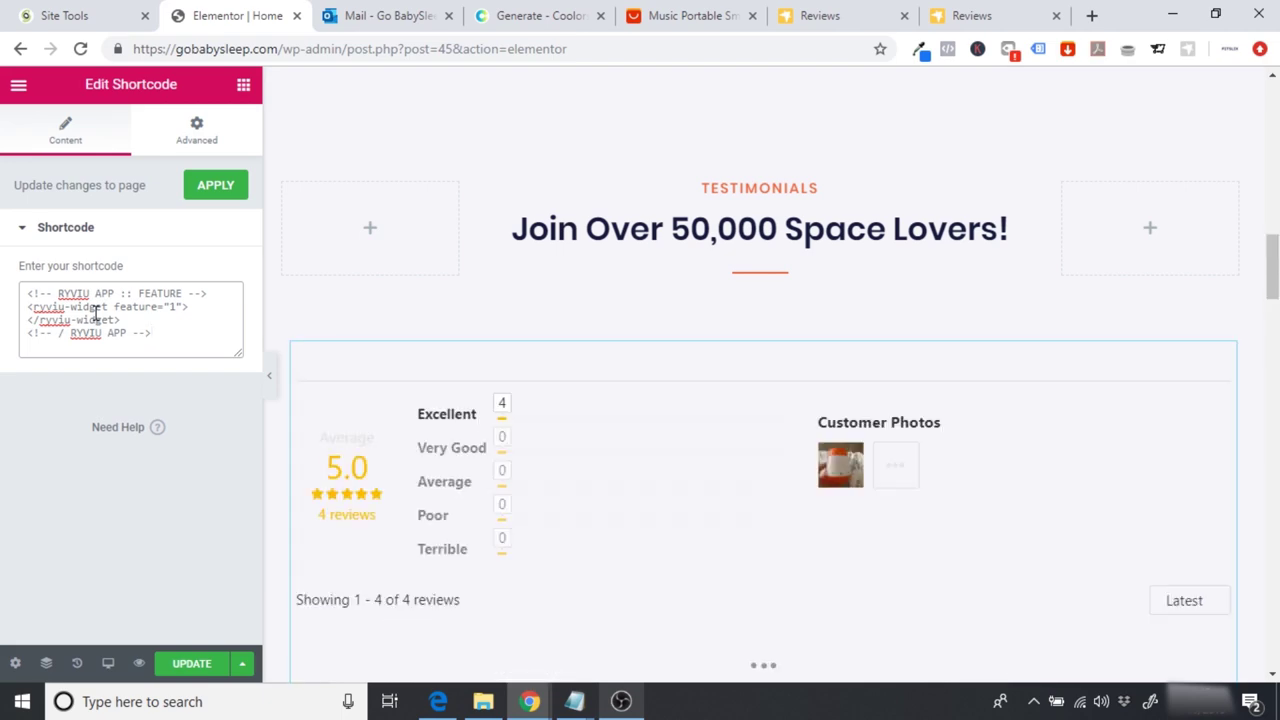
Step: Check the widget showing 5.0 from 4 reviews, then go to the Ryviu Reviews dashboard
{"action": "left_click_drag", "start_coordinate": [1272, 285], "coordinate": [1274, 342]}
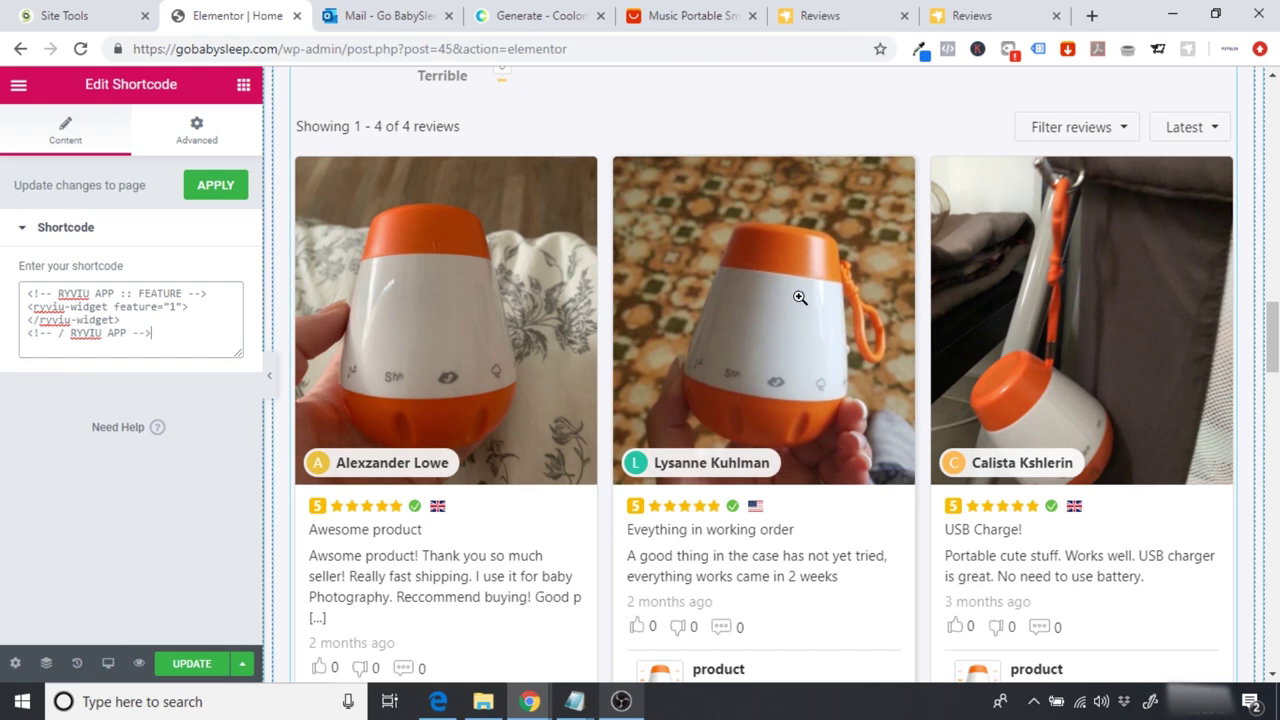
{"action": "left_click_drag", "start_coordinate": [1273, 337], "coordinate": [1273, 340]}
{"action": "left_click", "coordinate": [820, 15]}
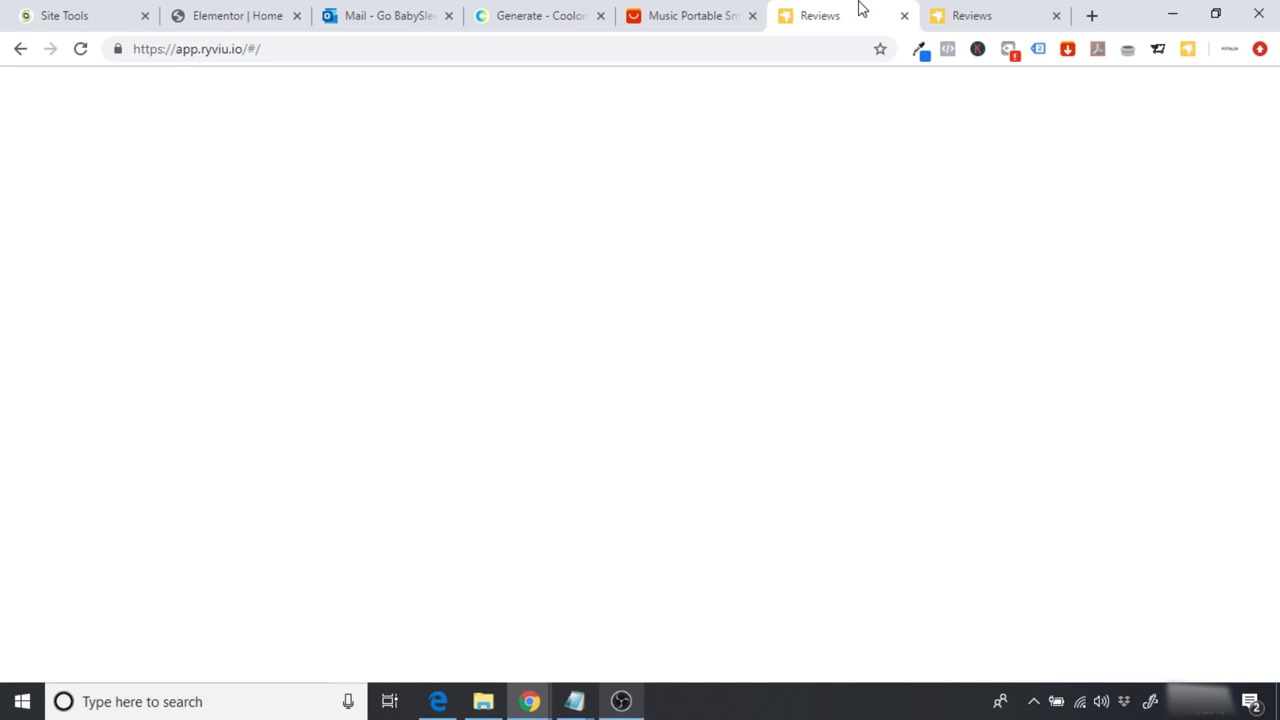
Step: Feature the top reviews, including 'Worth every penny!' and 'Easy to use'
{"action": "left_click_drag", "start_coordinate": [1273, 570], "coordinate": [1262, 126]}
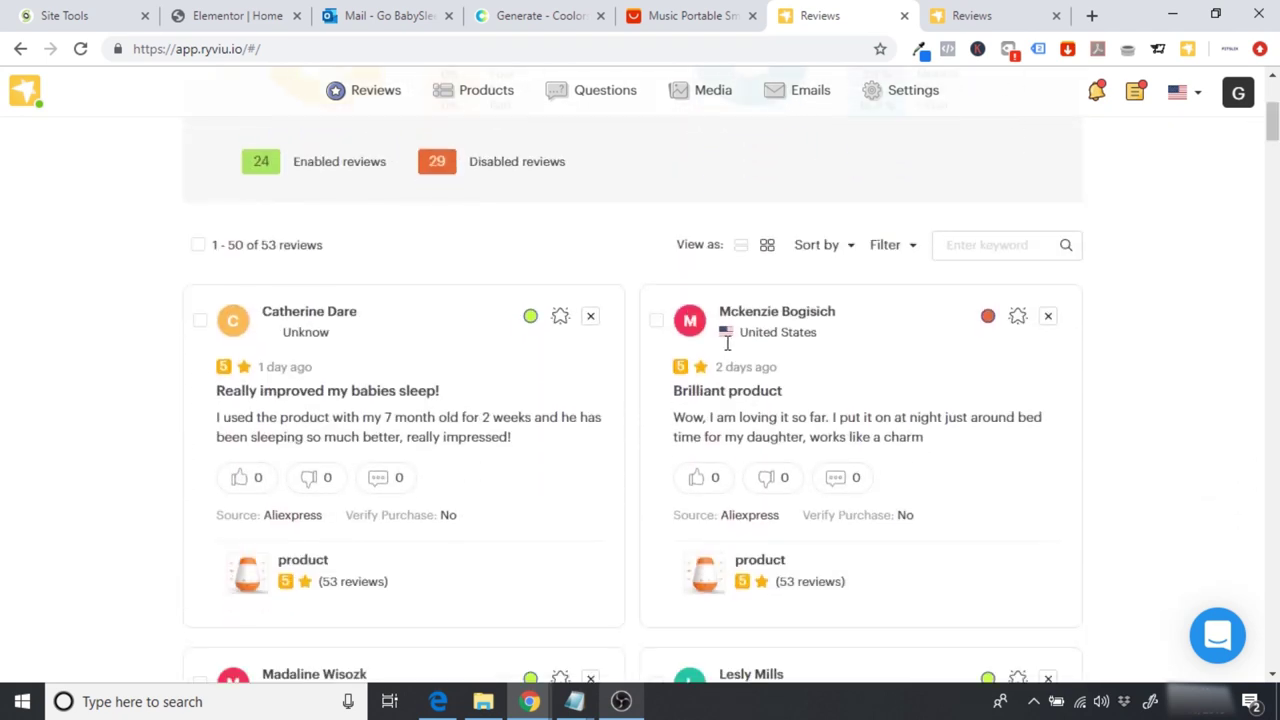
{"action": "left_click", "coordinate": [561, 318]}
{"action": "left_click", "coordinate": [1019, 320]}
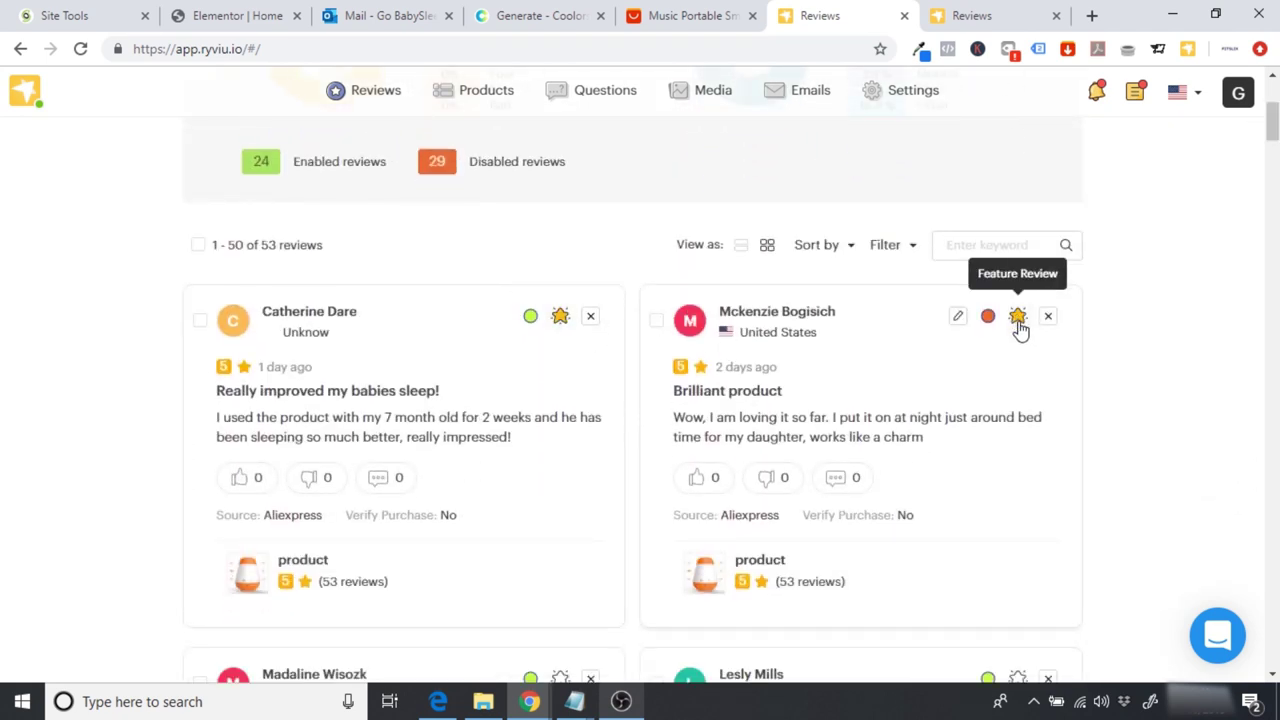
{"action": "left_click", "coordinate": [988, 318]}
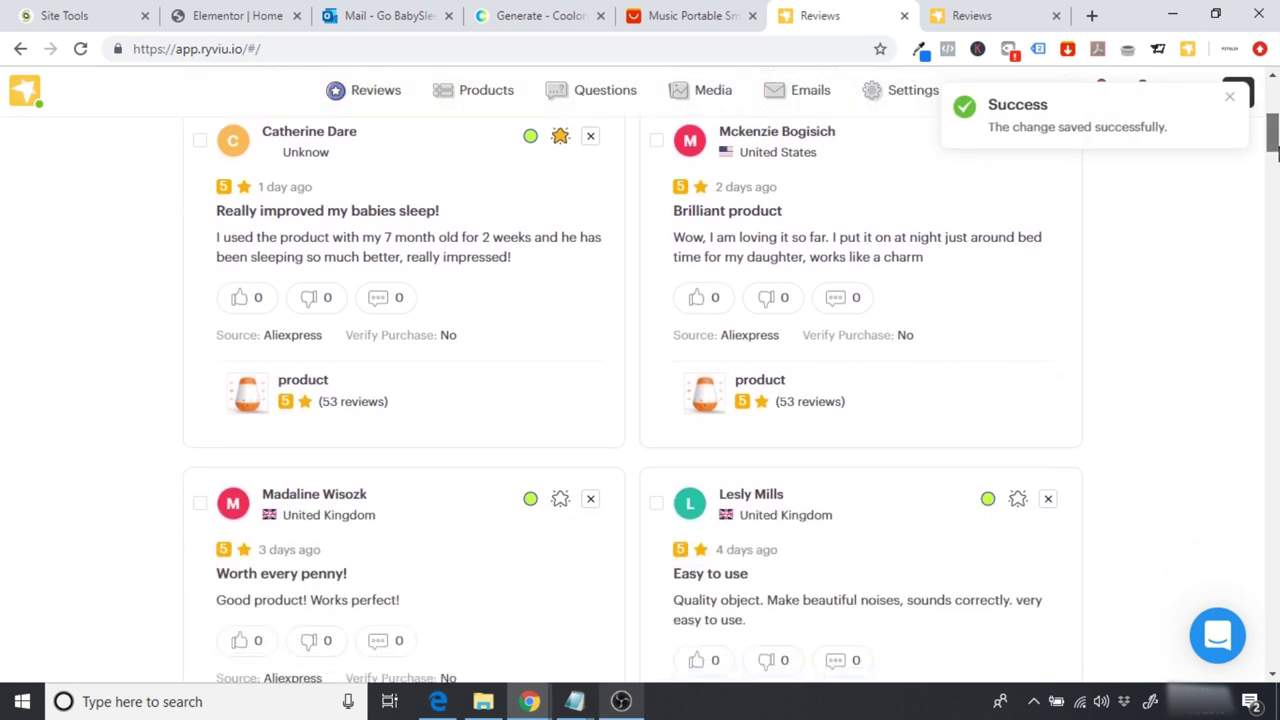
{"action": "left_click", "coordinate": [560, 484]}
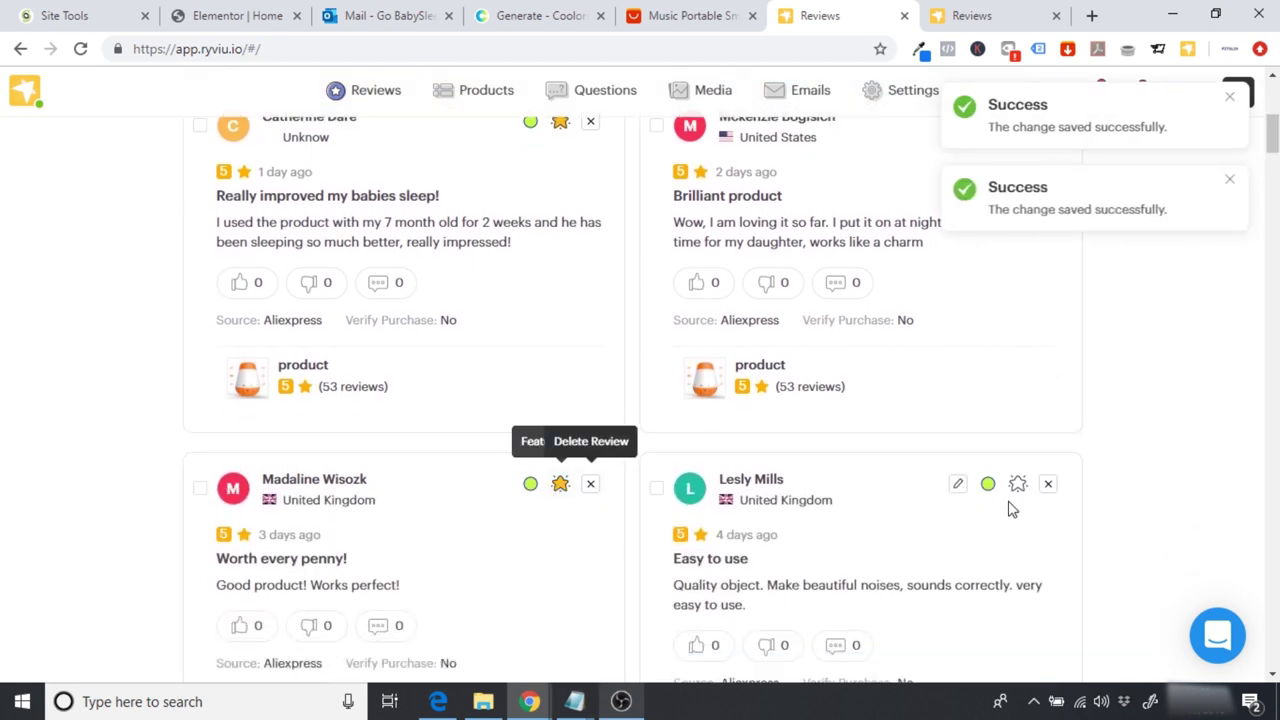
{"action": "left_click", "coordinate": [1018, 484]}
Step: Feature 'Thanks GoBabySleep', 'Impressed!', 'Quality is good' and the two reviews below them
{"action": "left_click_drag", "start_coordinate": [1273, 150], "coordinate": [1273, 187]}
{"action": "left_click", "coordinate": [1018, 381]}
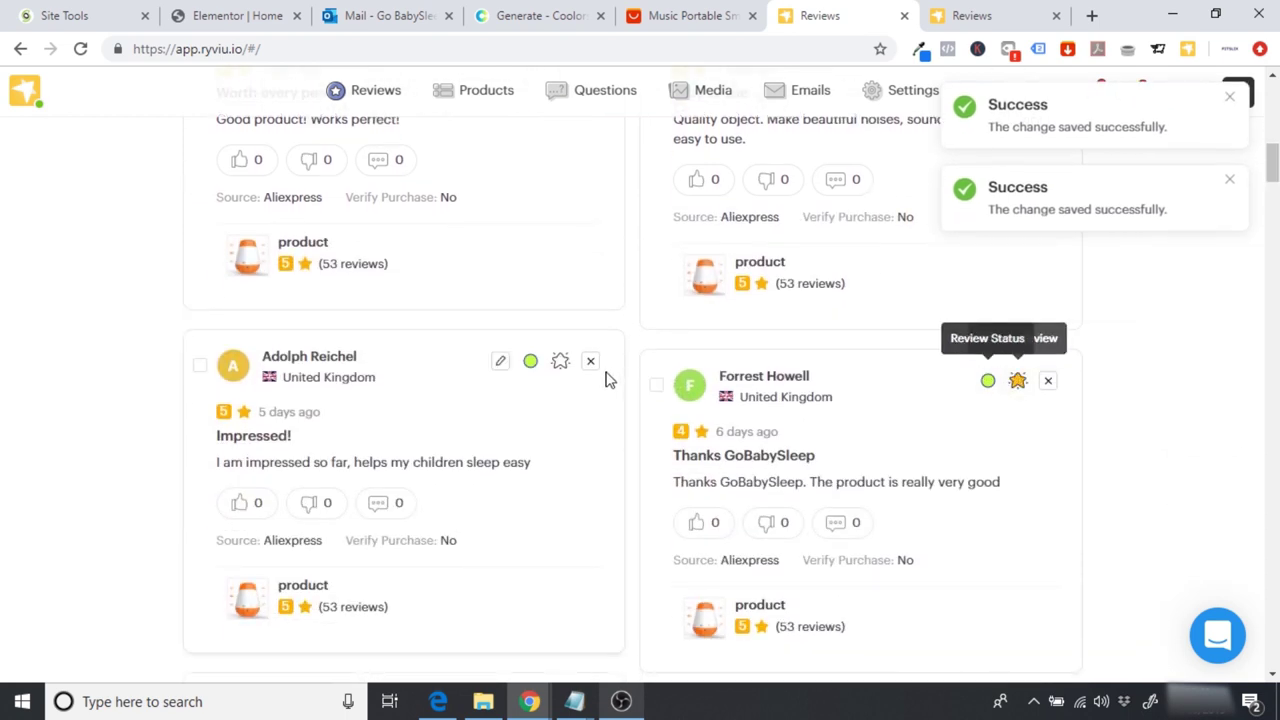
{"action": "left_click", "coordinate": [560, 361]}
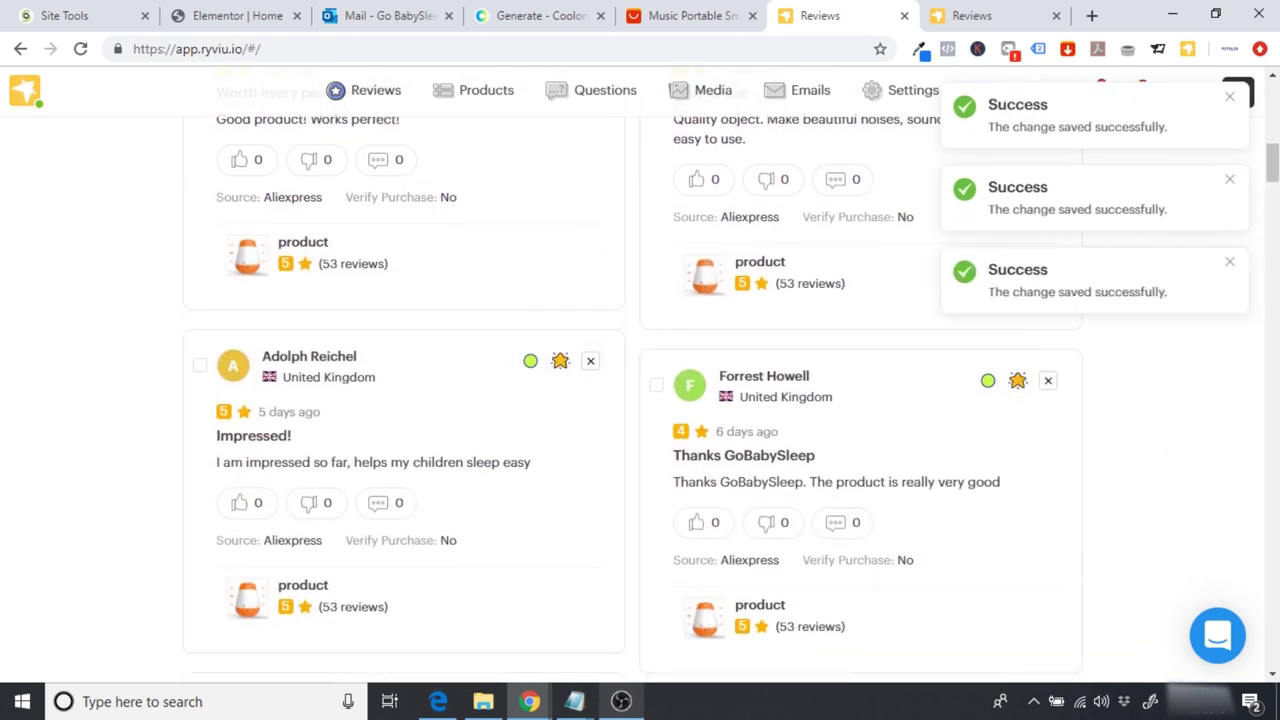
{"action": "scroll", "coordinate": [560, 370], "scroll_direction": "down", "scroll_amount": 3}
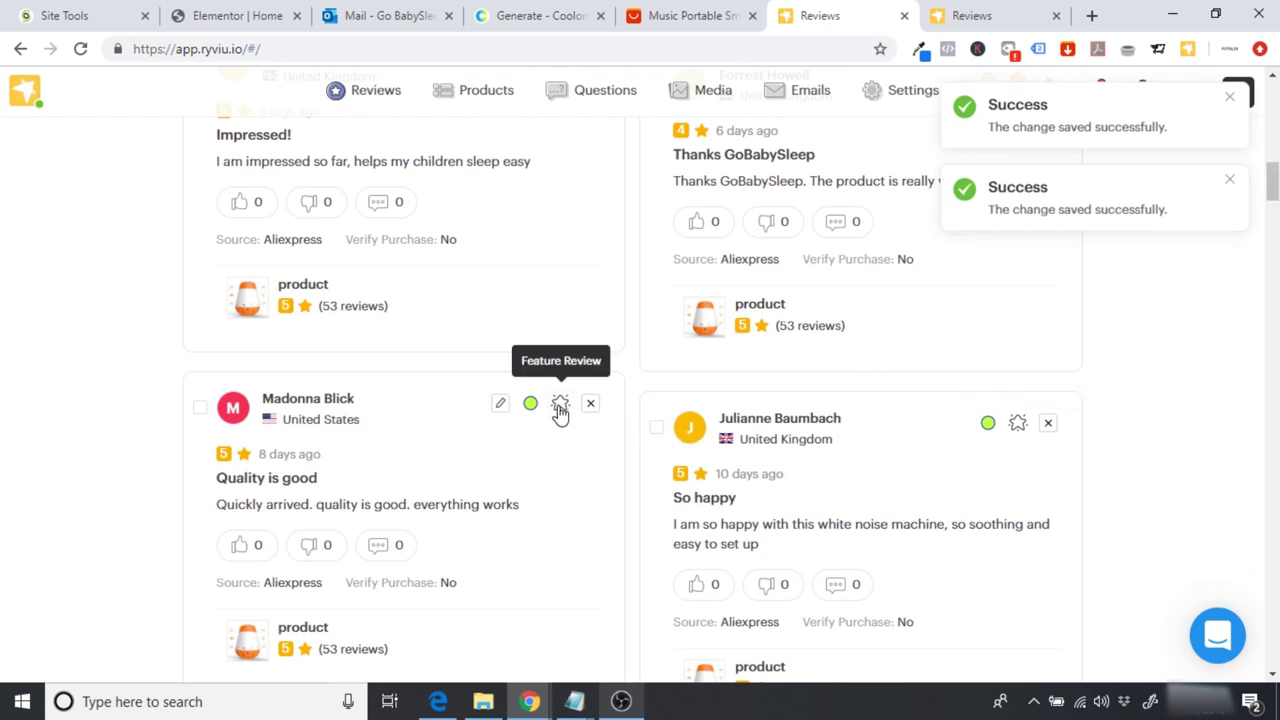
{"action": "left_click", "coordinate": [560, 403]}
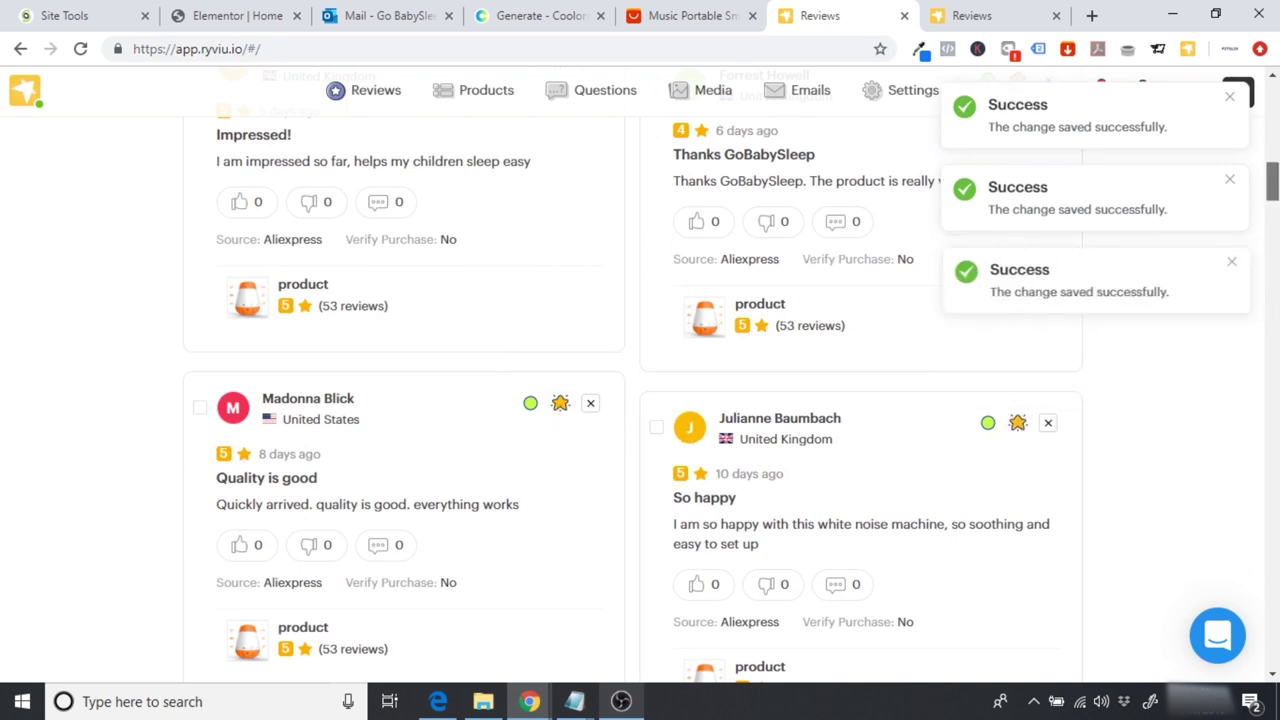
{"action": "left_click_drag", "start_coordinate": [1273, 181], "coordinate": [1273, 199]}
{"action": "left_click", "coordinate": [560, 461]}
{"action": "left_click", "coordinate": [1018, 500]}
Step: Enable and feature 'Small and portable', 'Truly amazing', 'Great so far' and '11 Month Old love its'
{"action": "scroll", "coordinate": [977, 435], "scroll_direction": "down", "scroll_amount": 5}
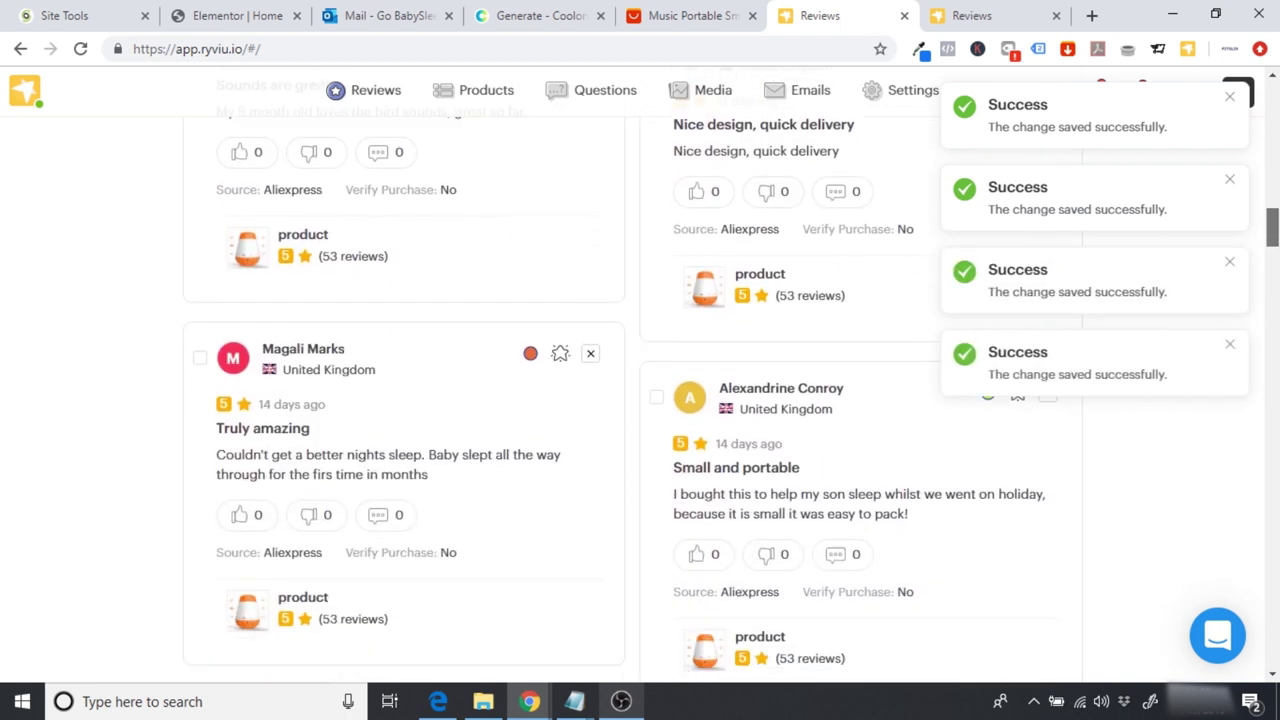
{"action": "left_click", "coordinate": [1018, 394]}
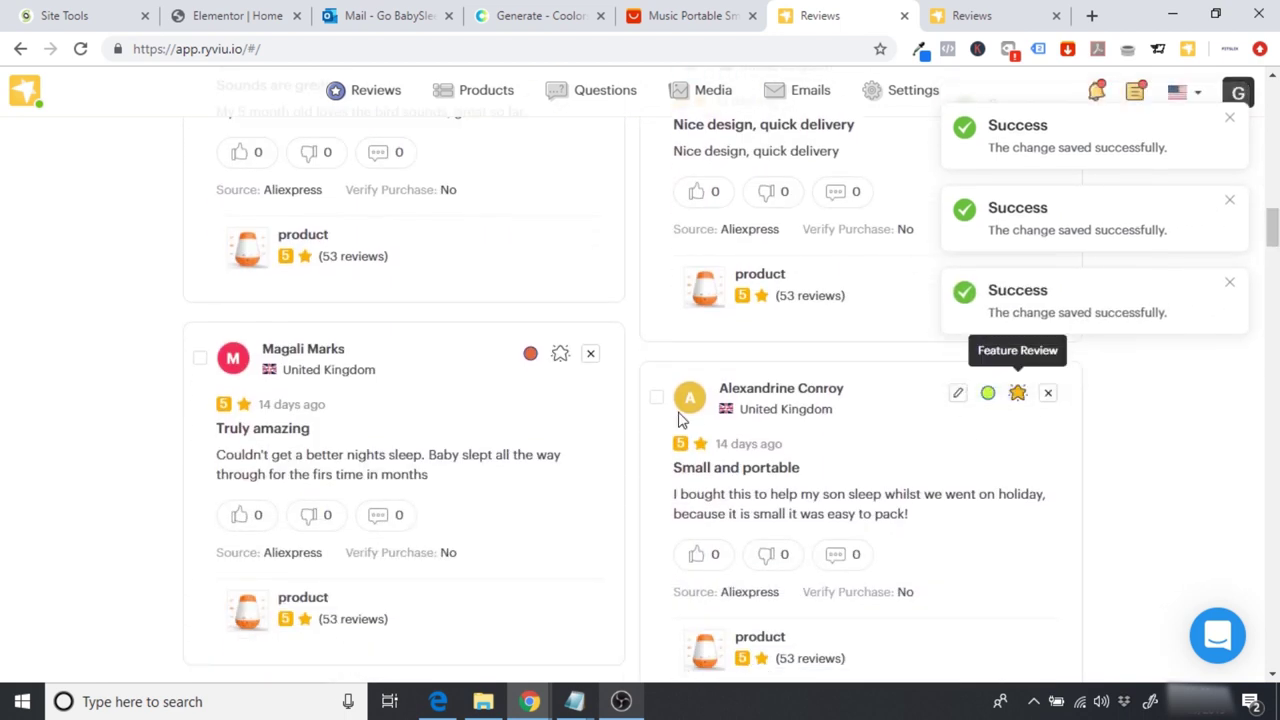
{"action": "left_click", "coordinate": [562, 356]}
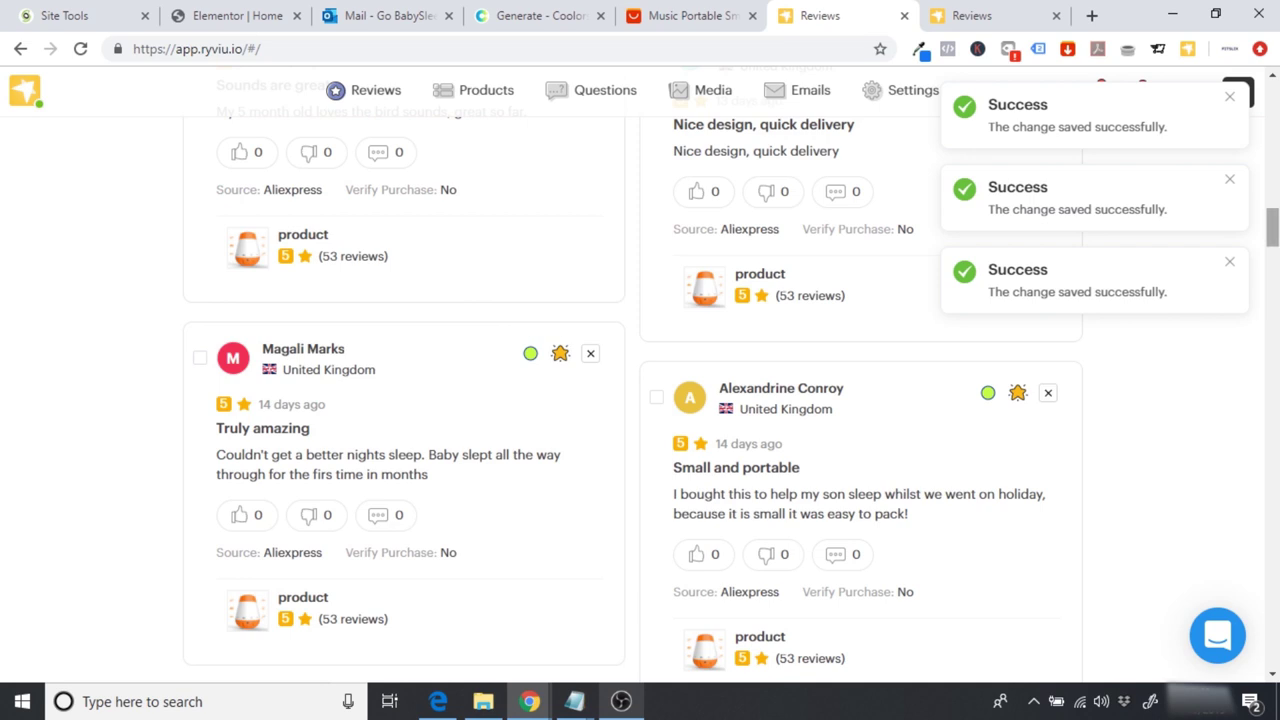
{"action": "scroll", "coordinate": [728, 430], "scroll_direction": "down", "scroll_amount": 3}
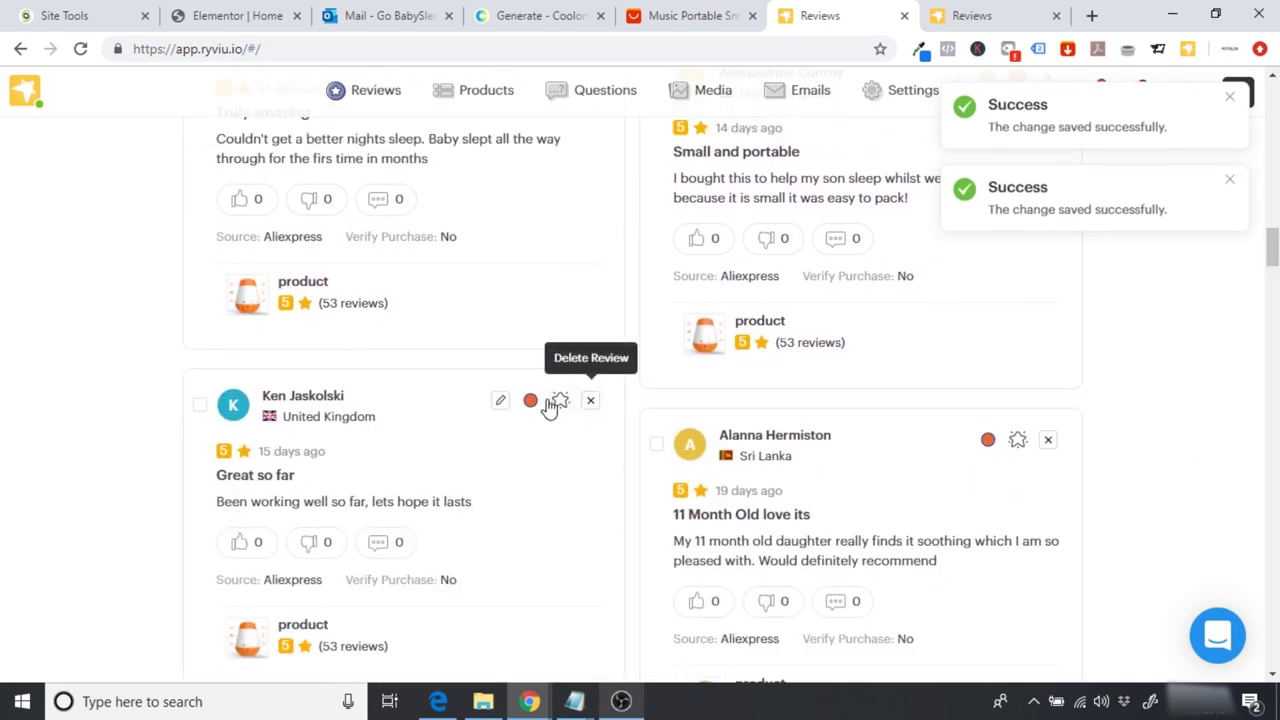
{"action": "left_click", "coordinate": [530, 400]}
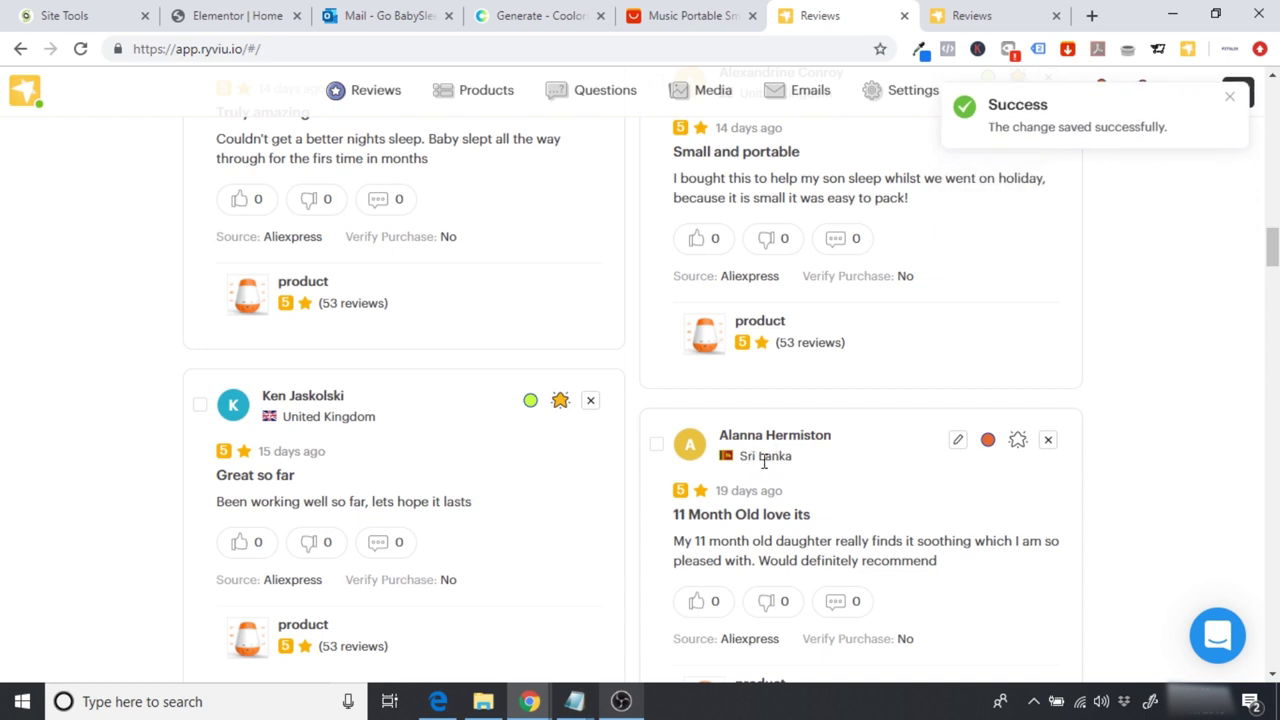
{"action": "left_click", "coordinate": [988, 442]}
{"action": "left_click", "coordinate": [1018, 441]}
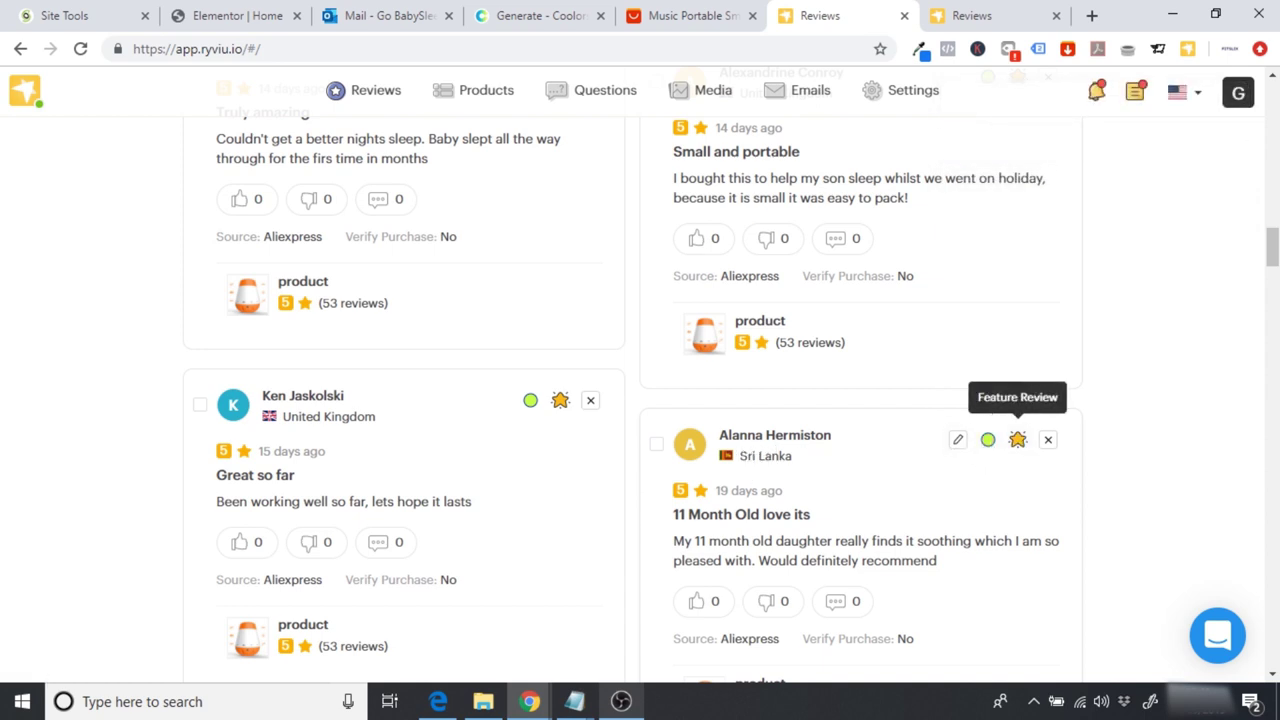
Step: Enable and feature 'Easy Activation' and the remaining reviews further down the list
{"action": "left_click_drag", "start_coordinate": [1273, 265], "coordinate": [1273, 276]}
{"action": "left_click", "coordinate": [530, 308]}
{"action": "left_click", "coordinate": [560, 308]}
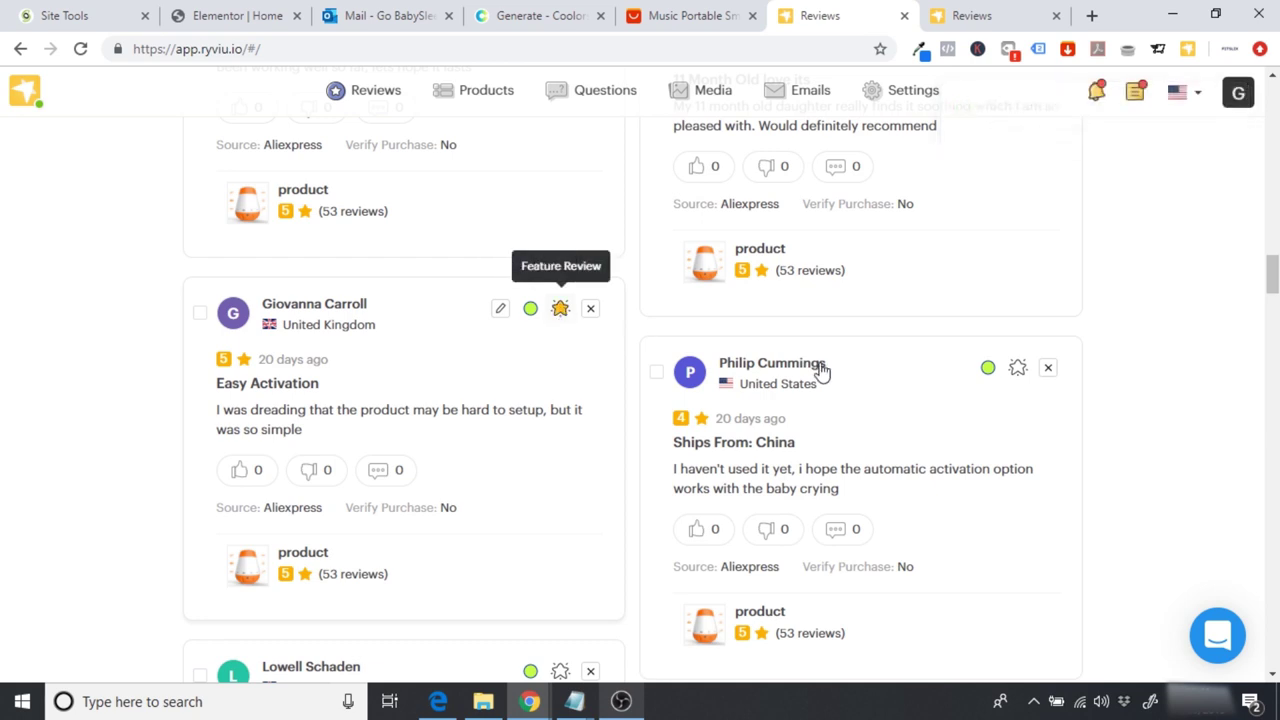
{"action": "left_click", "coordinate": [1018, 368]}
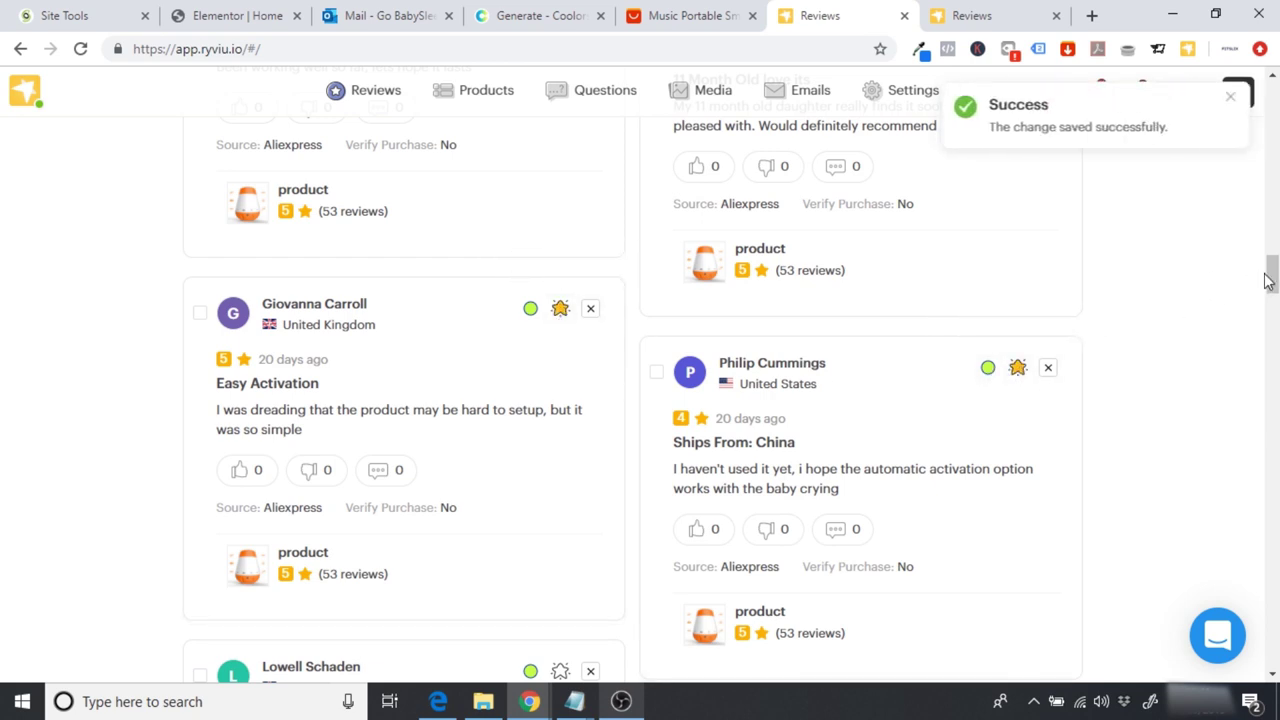
{"action": "scroll", "coordinate": [1031, 371], "scroll_direction": "down", "scroll_amount": 4}
{"action": "left_click", "coordinate": [1017, 298]}
{"action": "left_click", "coordinate": [560, 236]}
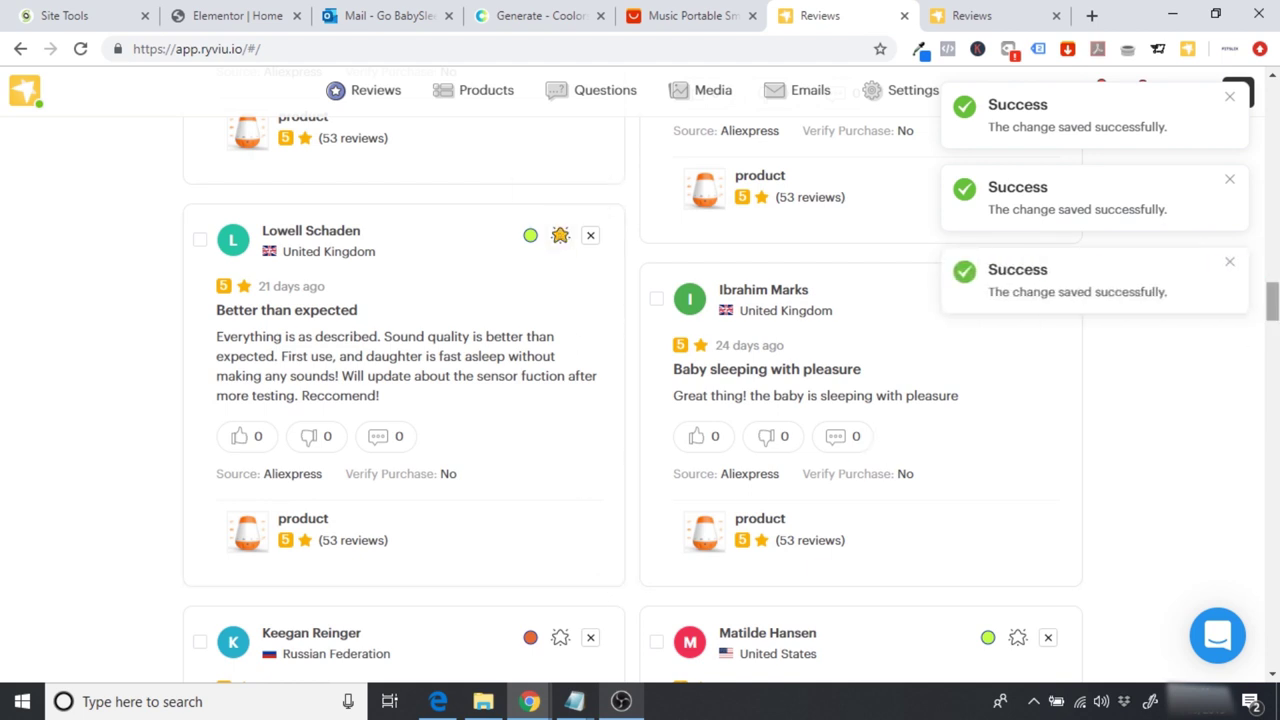
{"action": "scroll", "coordinate": [643, 491], "scroll_direction": "down", "scroll_amount": 2}
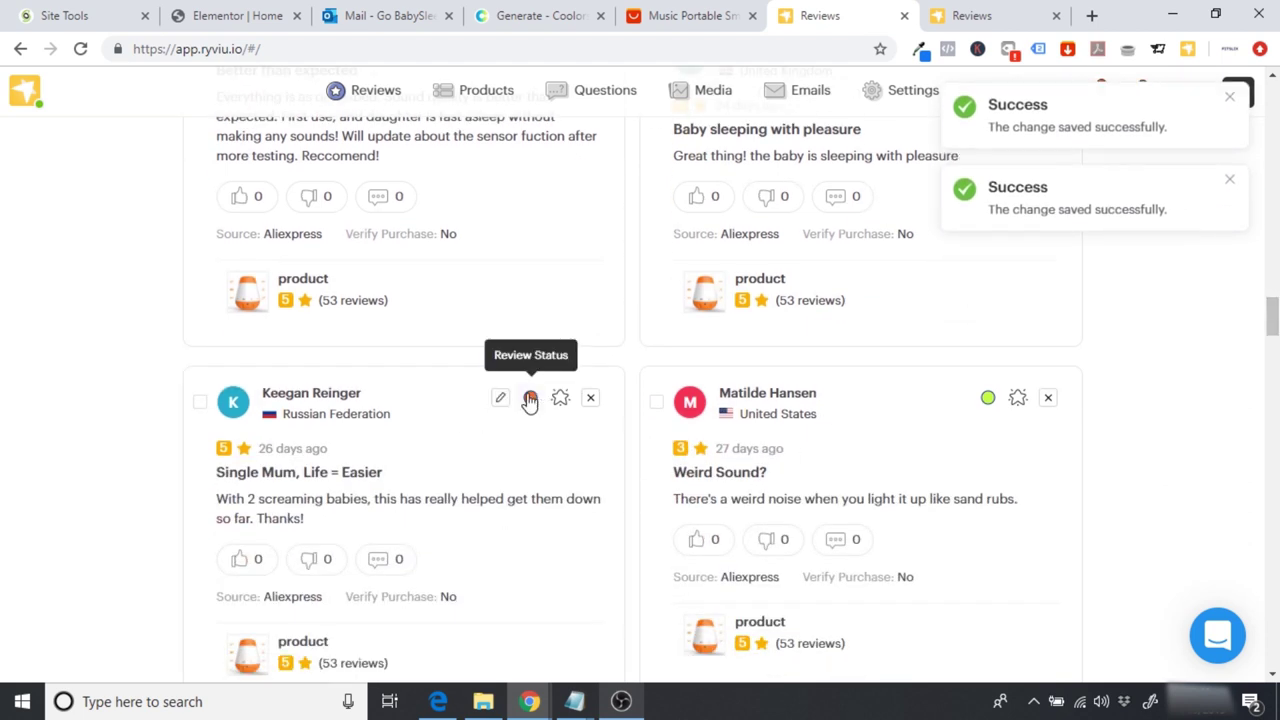
{"action": "left_click", "coordinate": [561, 399]}
{"action": "left_click", "coordinate": [1017, 400]}
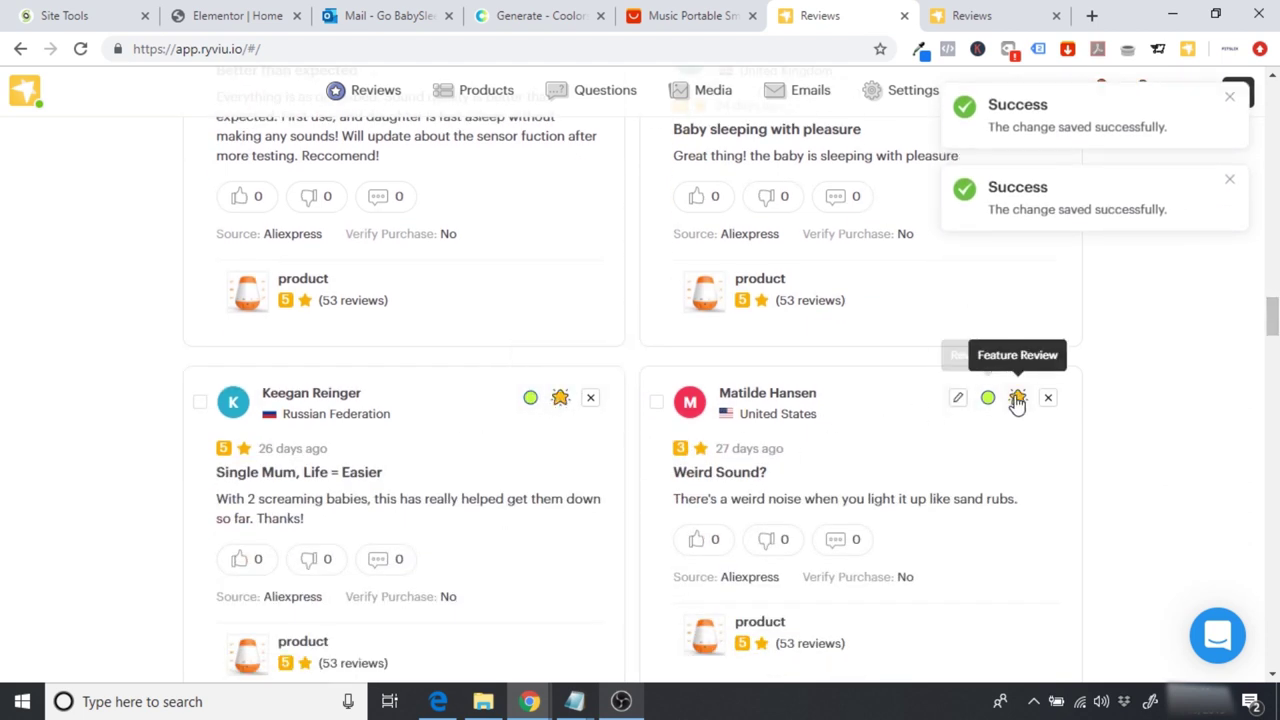
Step: Reload the Ryviu reviews page to confirm the saves, then return to the Elementor homepage editor
{"action": "scroll", "coordinate": [1017, 400], "scroll_direction": "up", "scroll_amount": 15}
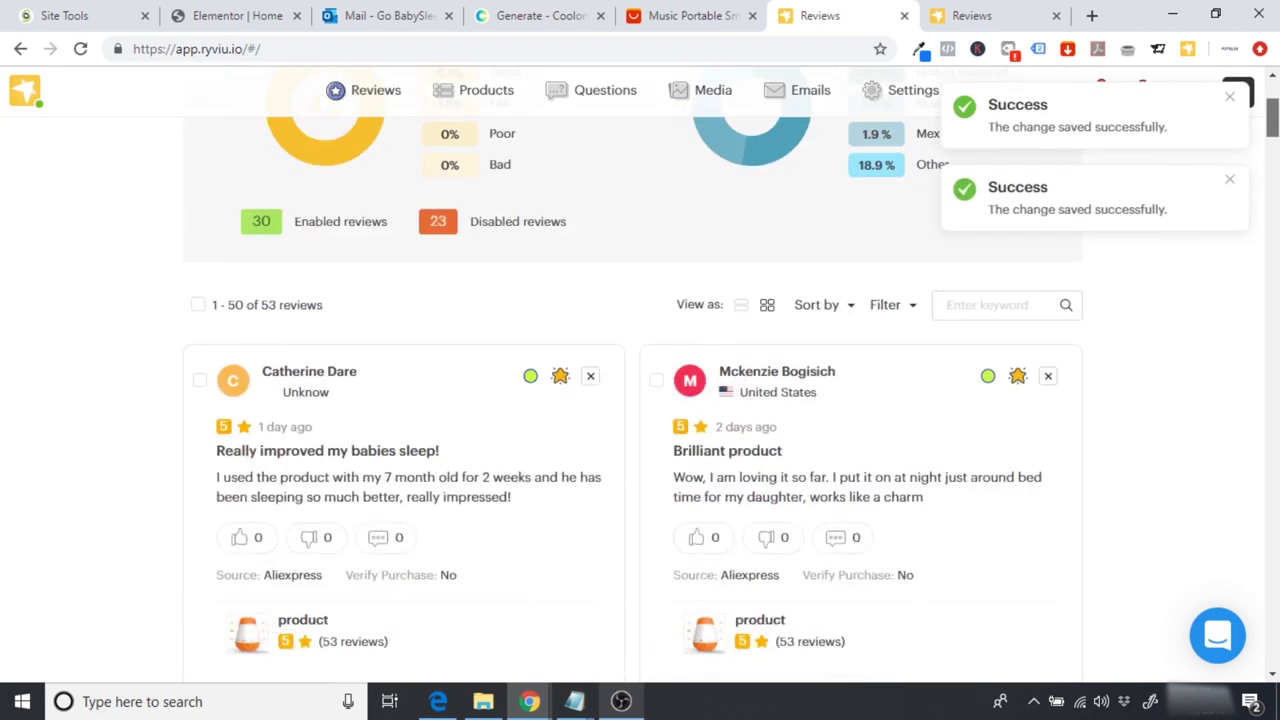
{"action": "scroll", "coordinate": [590, 150], "scroll_direction": "up", "scroll_amount": 2}
{"action": "left_click", "coordinate": [82, 48]}
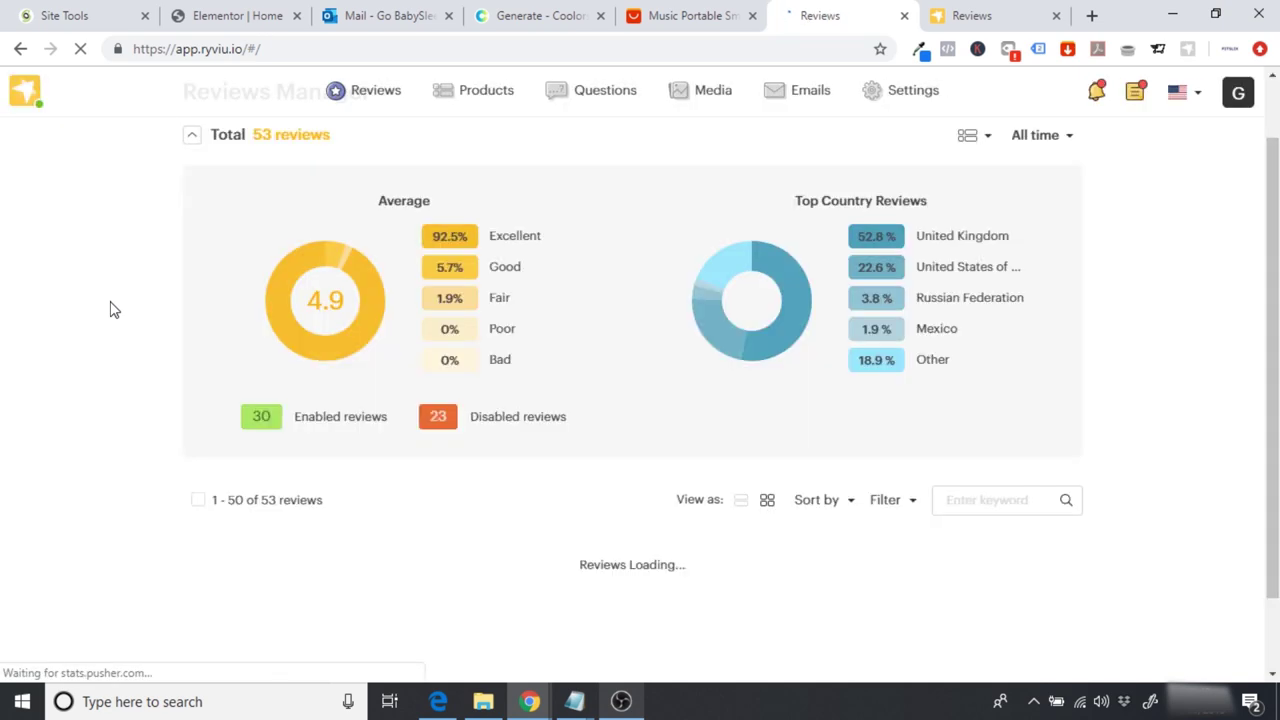
{"action": "left_click", "coordinate": [230, 10]}
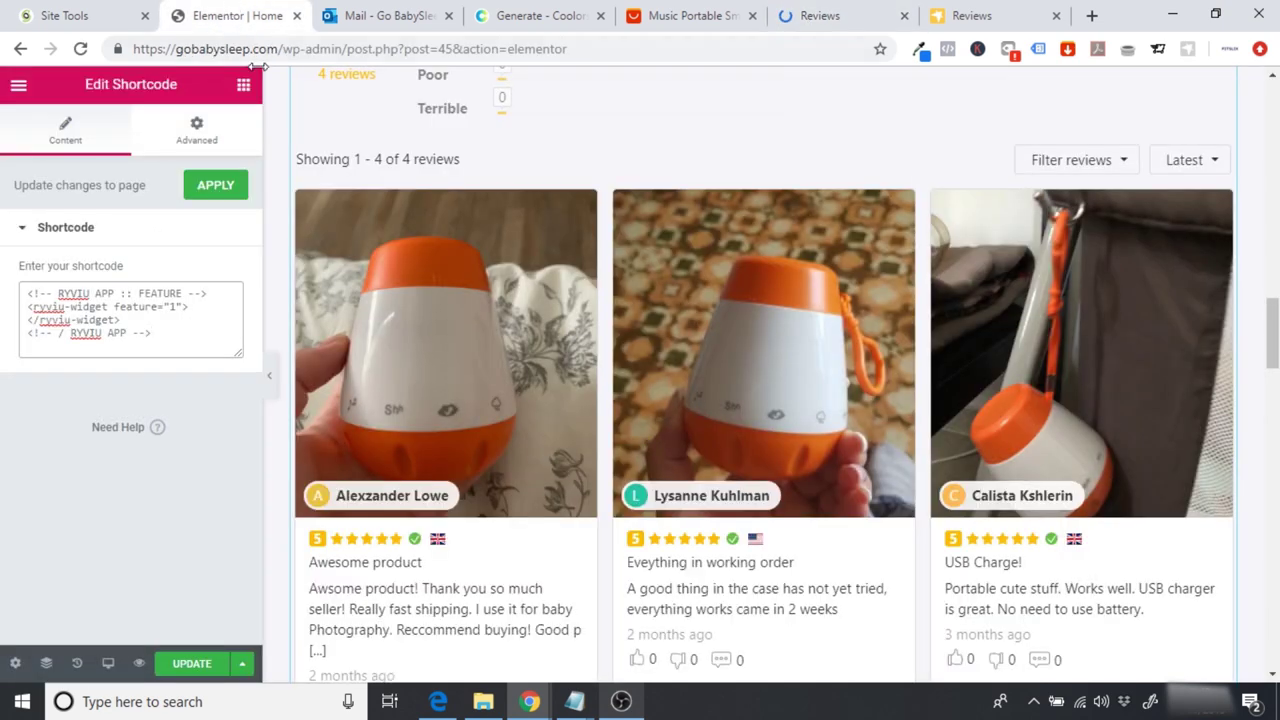
Step: Apply the shortcode so the reviews widget refreshes to 17 reviews averaging 4.9
{"action": "left_click", "coordinate": [210, 186]}
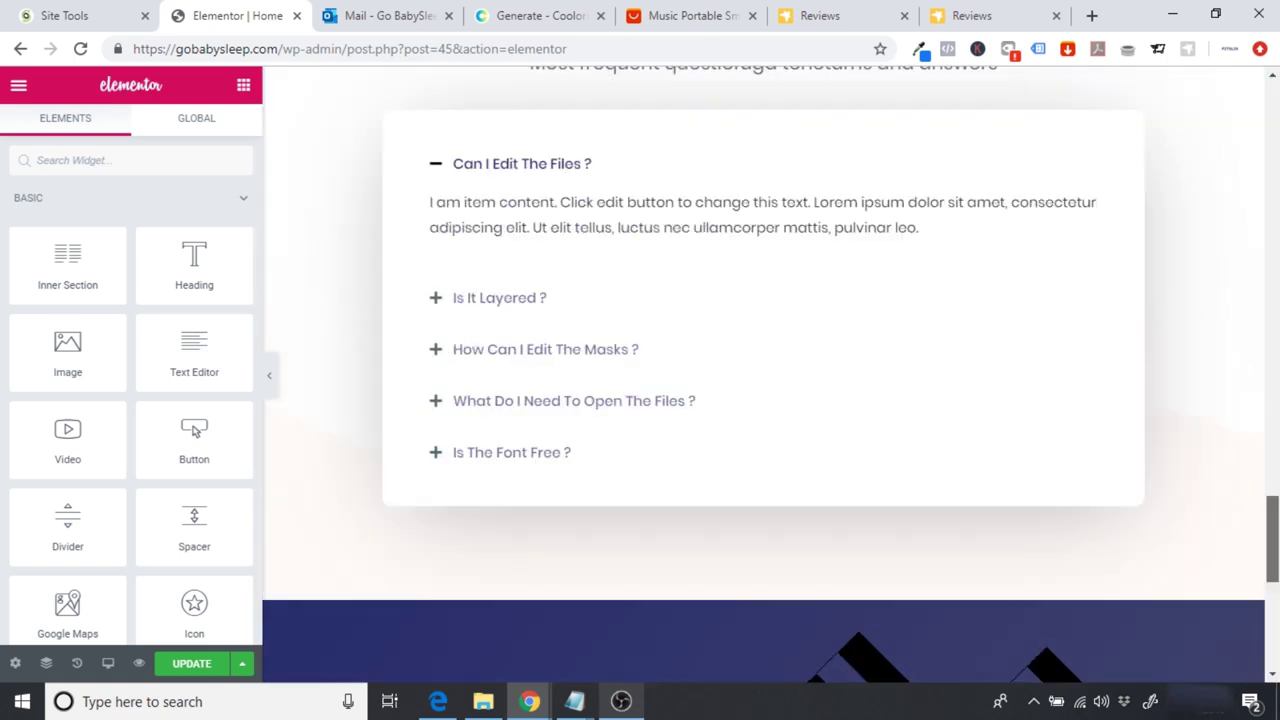
{"action": "scroll", "coordinate": [1274, 540], "scroll_direction": "down", "scroll_amount": 4}
{"action": "scroll", "coordinate": [1274, 540], "scroll_direction": "up", "scroll_amount": 5}
{"action": "scroll", "coordinate": [1274, 540], "scroll_direction": "down", "scroll_amount": 6}
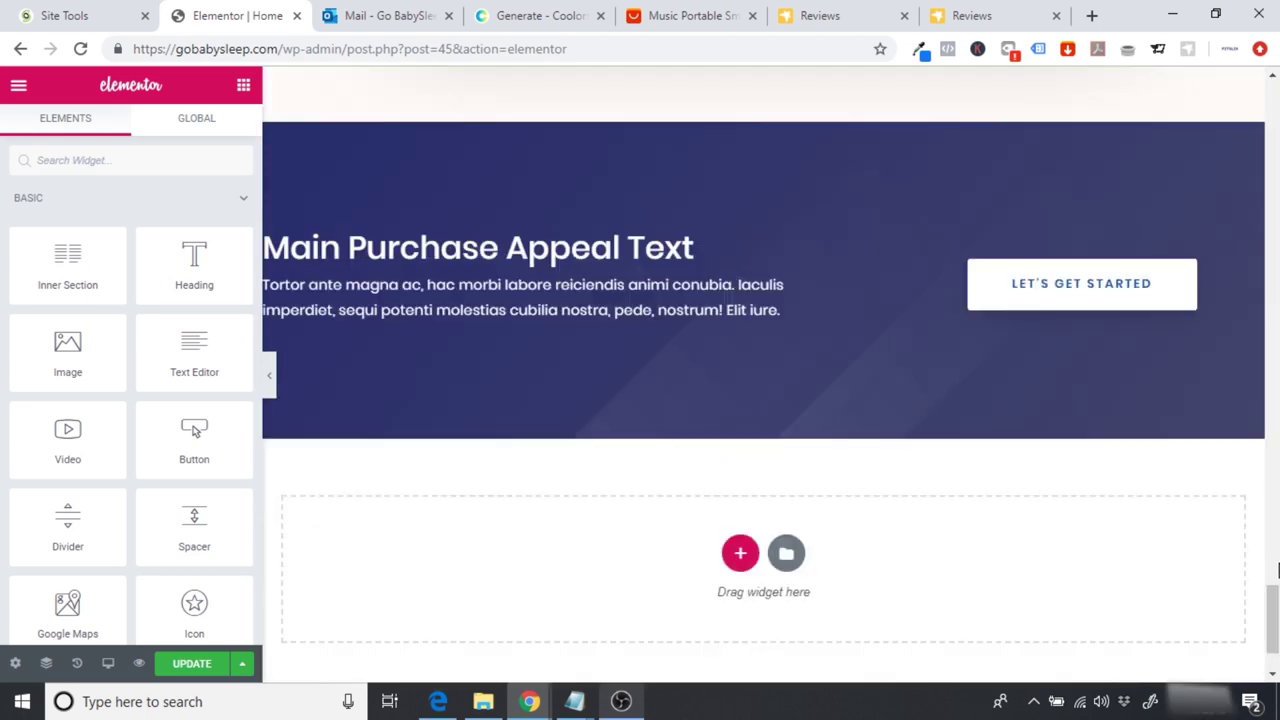
{"action": "scroll", "coordinate": [1274, 540], "scroll_direction": "up", "scroll_amount": 9}
{"action": "scroll", "coordinate": [772, 375], "scroll_direction": "up", "scroll_amount": 9}
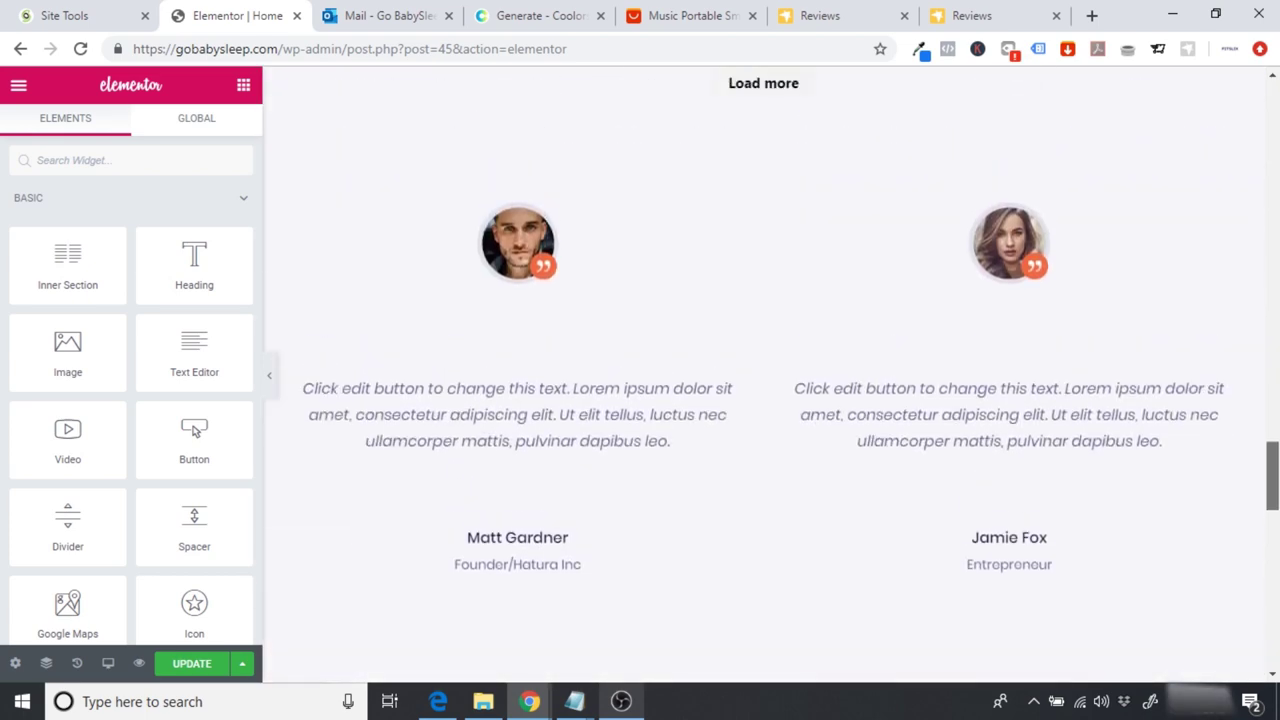
{"action": "scroll", "coordinate": [772, 375], "scroll_direction": "up", "scroll_amount": 8}
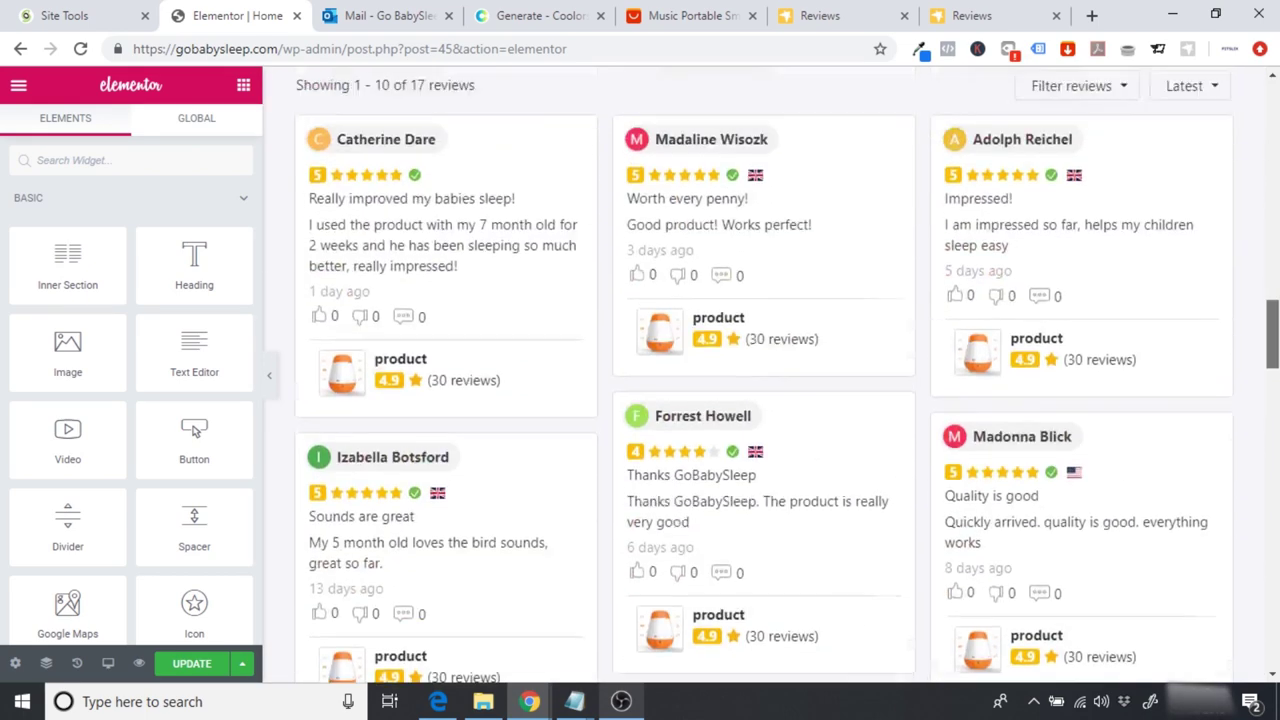
{"action": "scroll", "coordinate": [1003, 381], "scroll_direction": "down", "scroll_amount": 12}
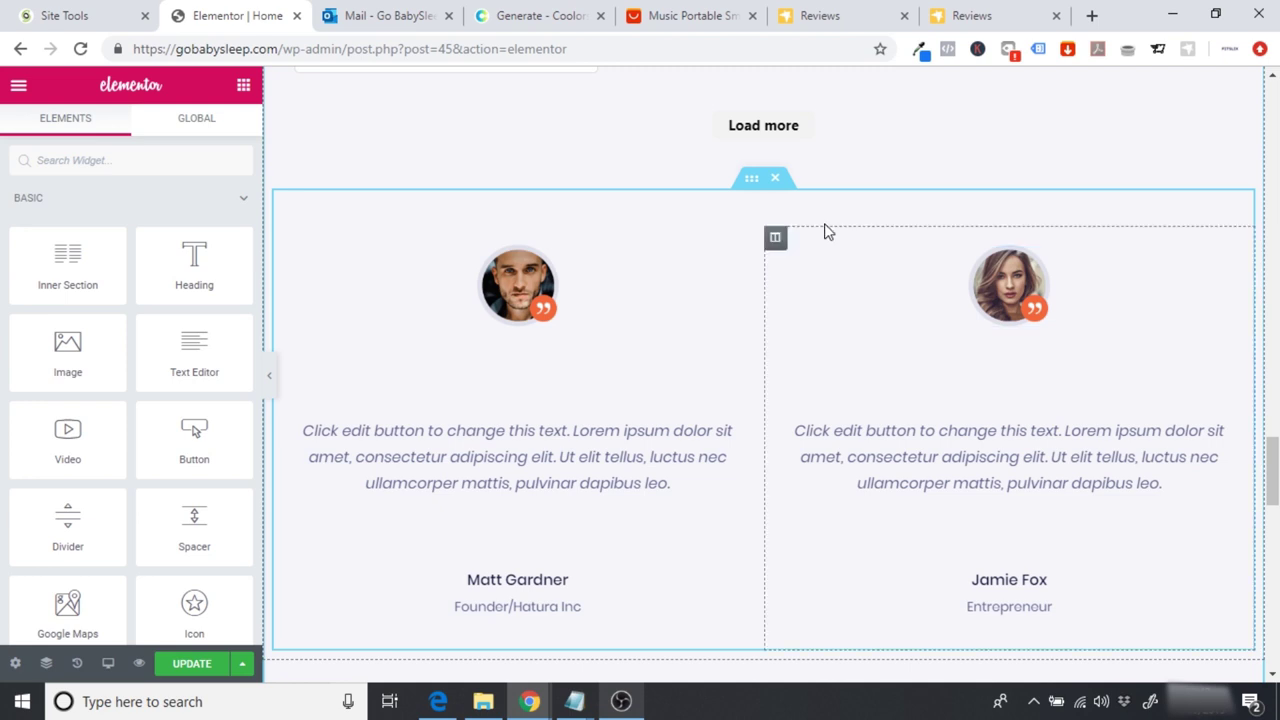
Step: Delete the old placeholder testimonials section below the reviews widget
{"action": "left_click", "coordinate": [777, 181]}
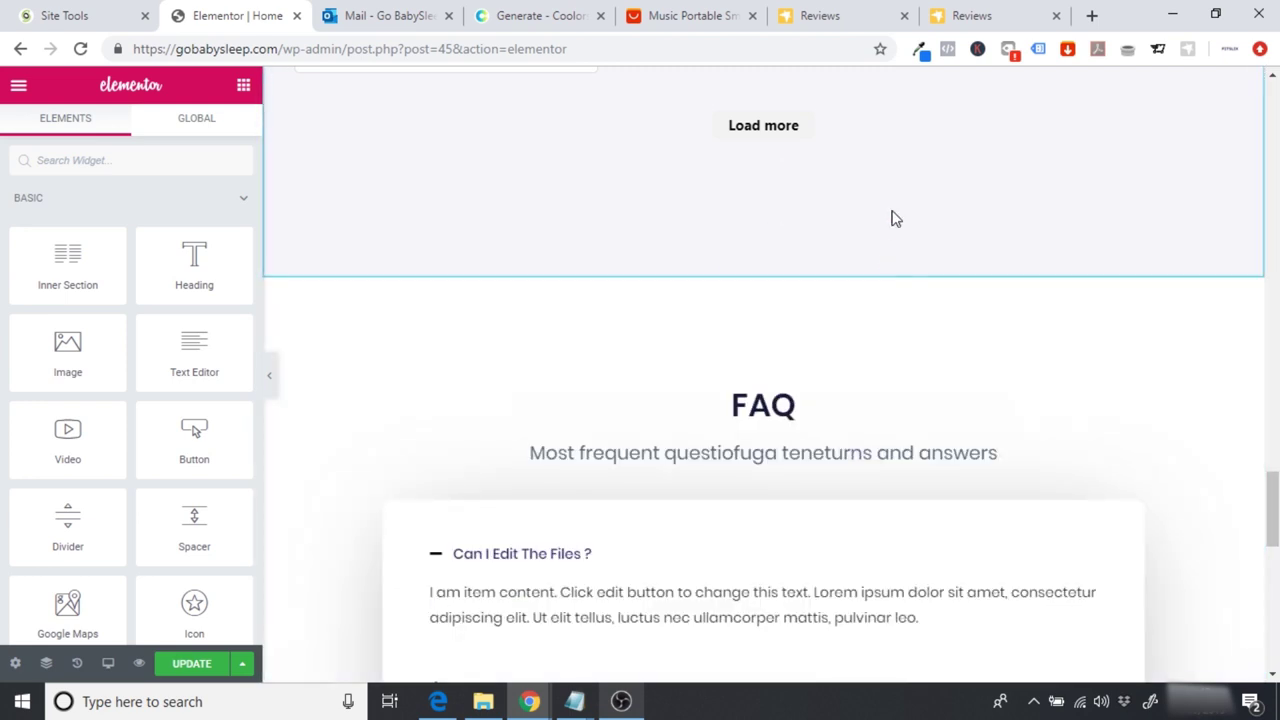
{"action": "scroll", "coordinate": [763, 375], "scroll_direction": "up", "scroll_amount": 10}
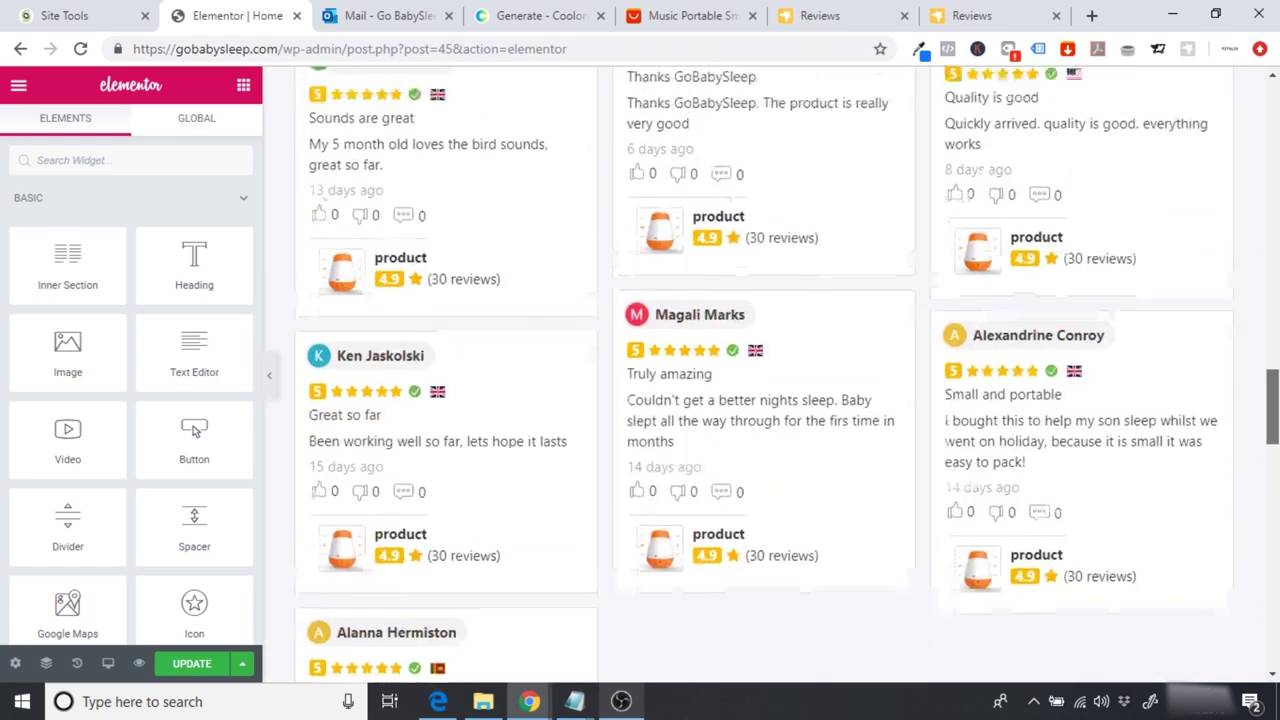
{"action": "scroll", "coordinate": [391, 374], "scroll_direction": "up", "scroll_amount": 1}
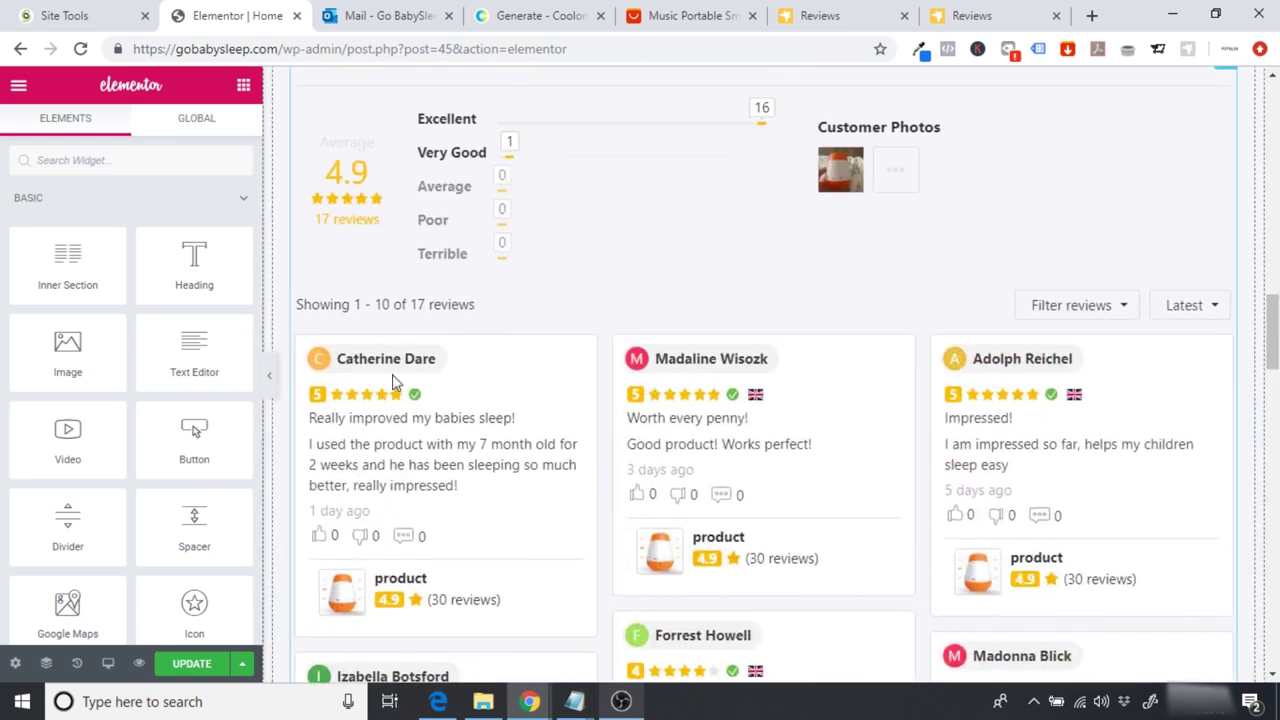
Step: Hide the editing panel and filter the reviews widget to reviews with customer photos
{"action": "left_click", "coordinate": [272, 384]}
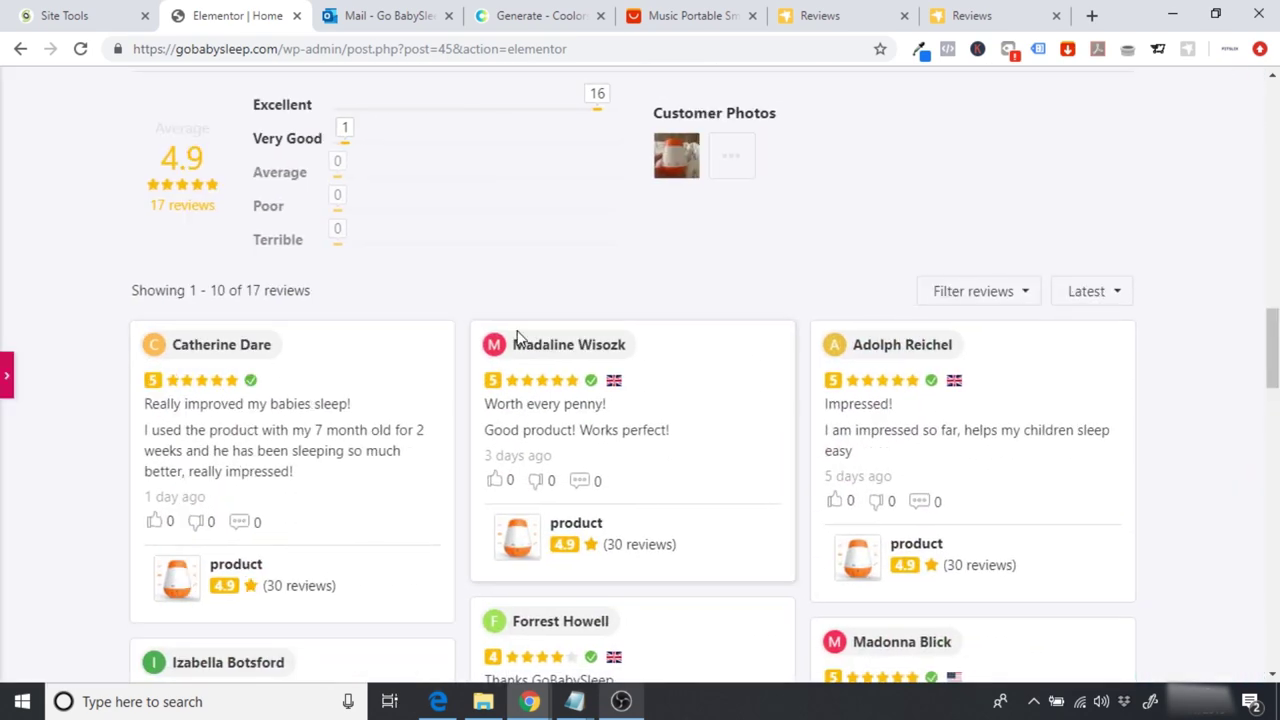
{"action": "scroll", "coordinate": [640, 375], "scroll_direction": "up", "scroll_amount": 4}
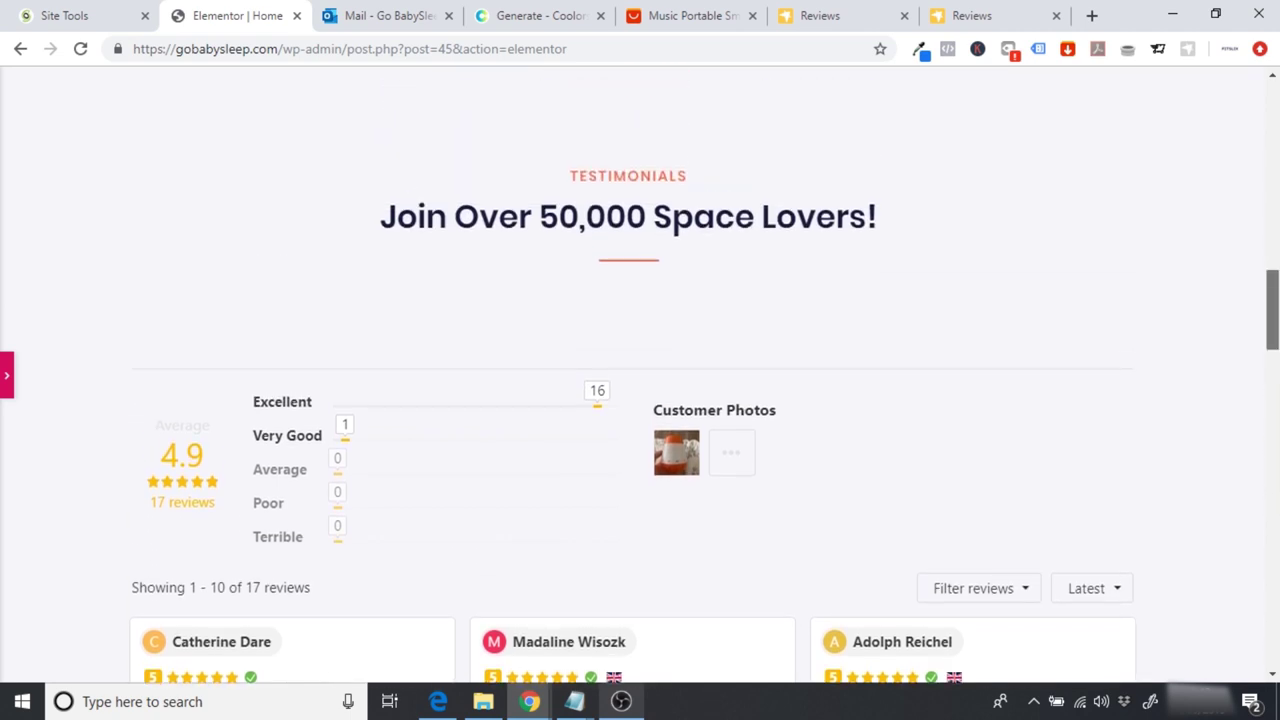
{"action": "scroll", "coordinate": [640, 375], "scroll_direction": "down", "scroll_amount": 3}
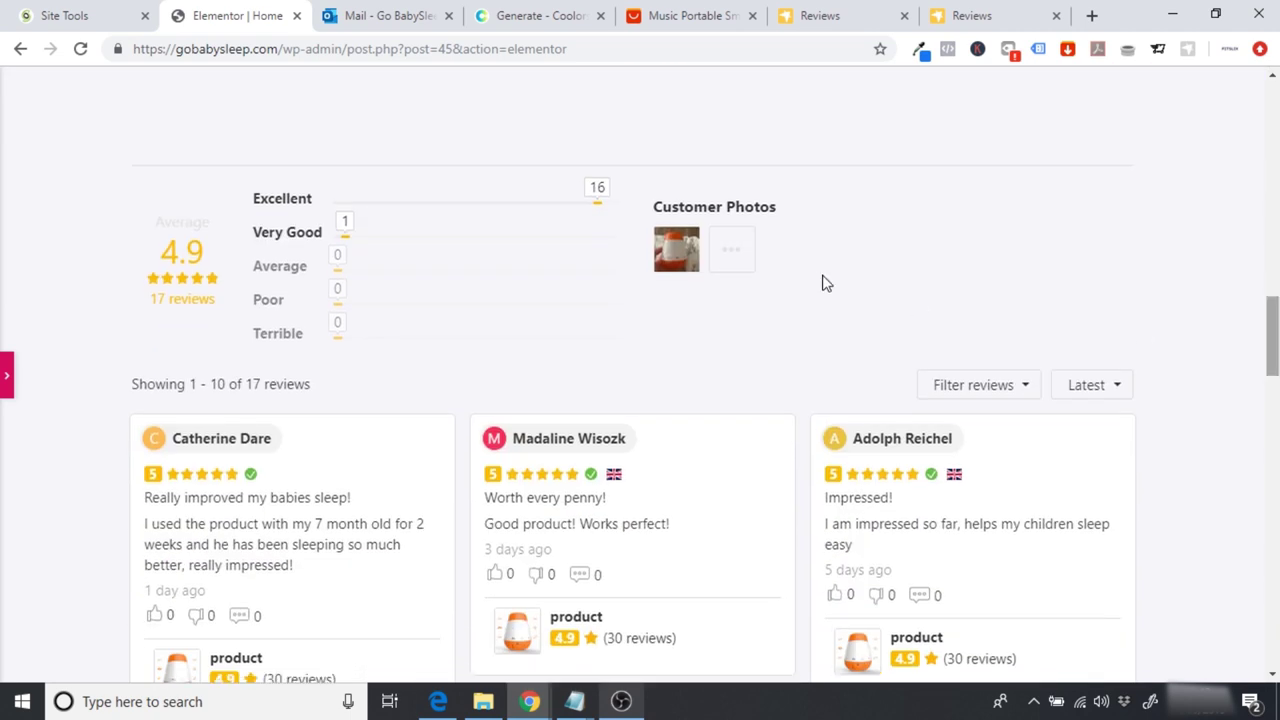
{"action": "left_click", "coordinate": [745, 258]}
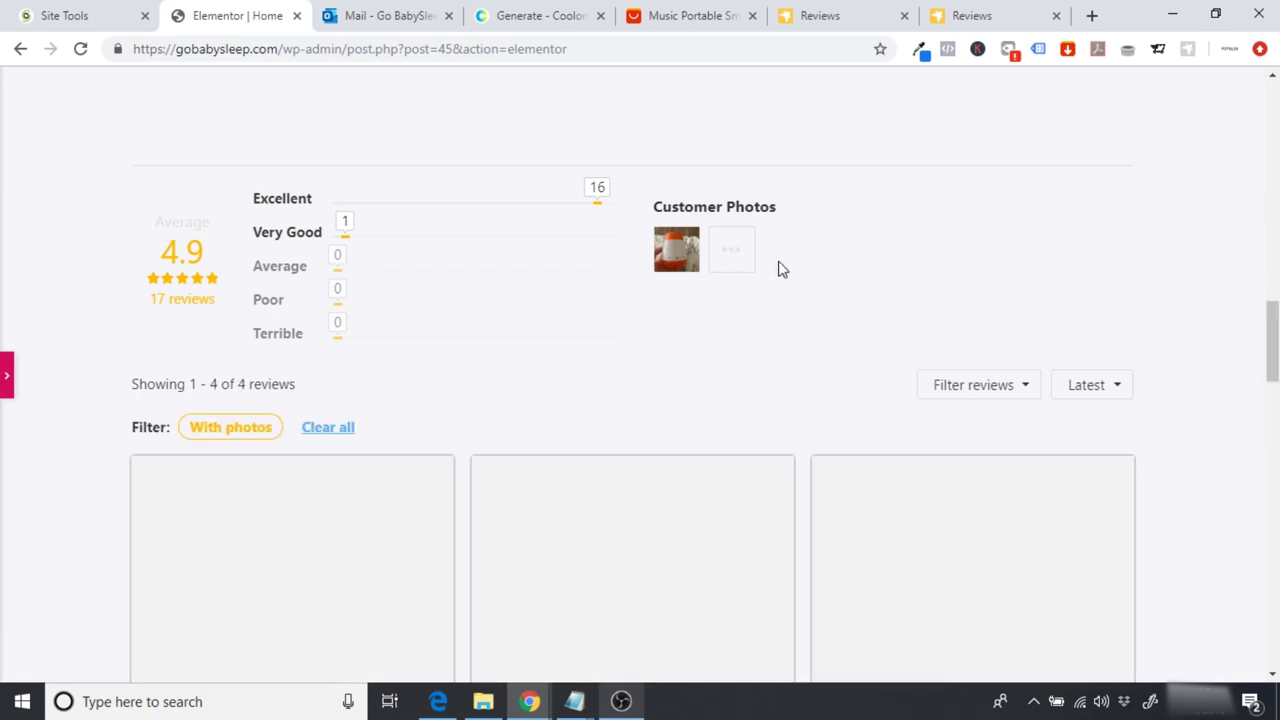
{"action": "scroll", "coordinate": [777, 269], "scroll_direction": "down", "scroll_amount": 7}
{"action": "scroll", "coordinate": [640, 374], "scroll_direction": "down", "scroll_amount": 4}
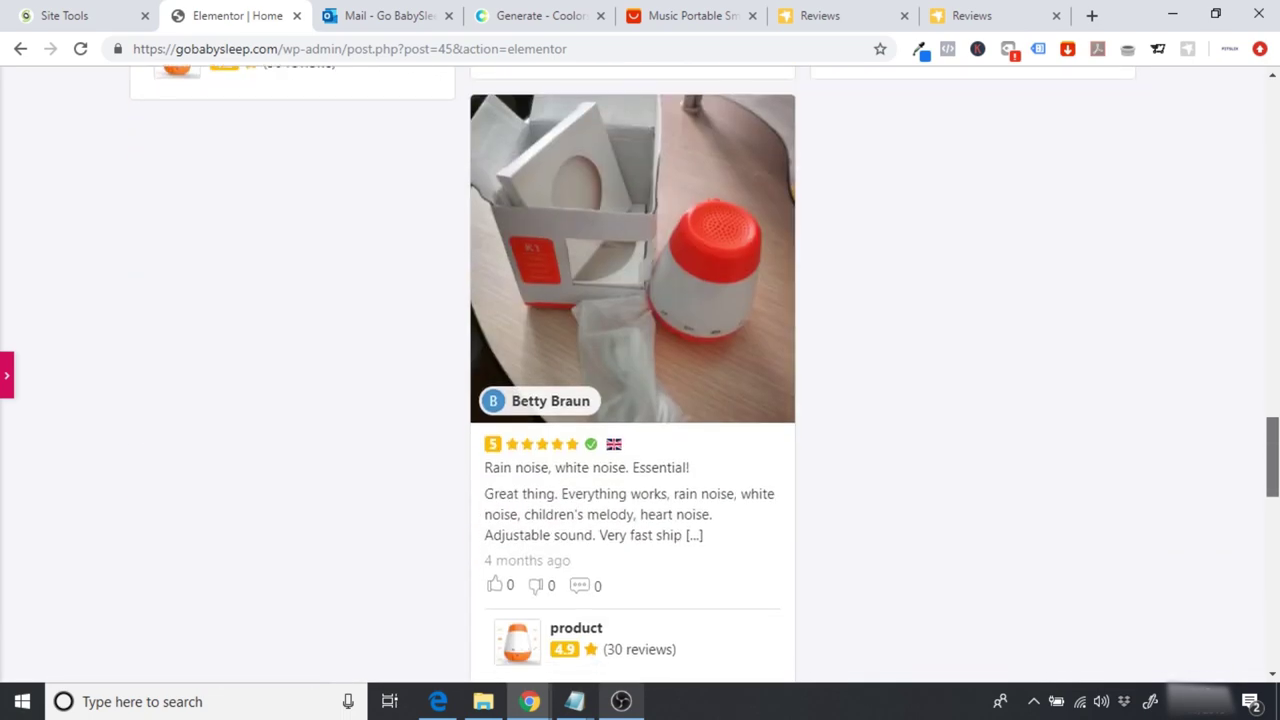
{"action": "scroll", "coordinate": [640, 374], "scroll_direction": "up", "scroll_amount": 5}
{"action": "scroll", "coordinate": [640, 374], "scroll_direction": "up", "scroll_amount": 2}
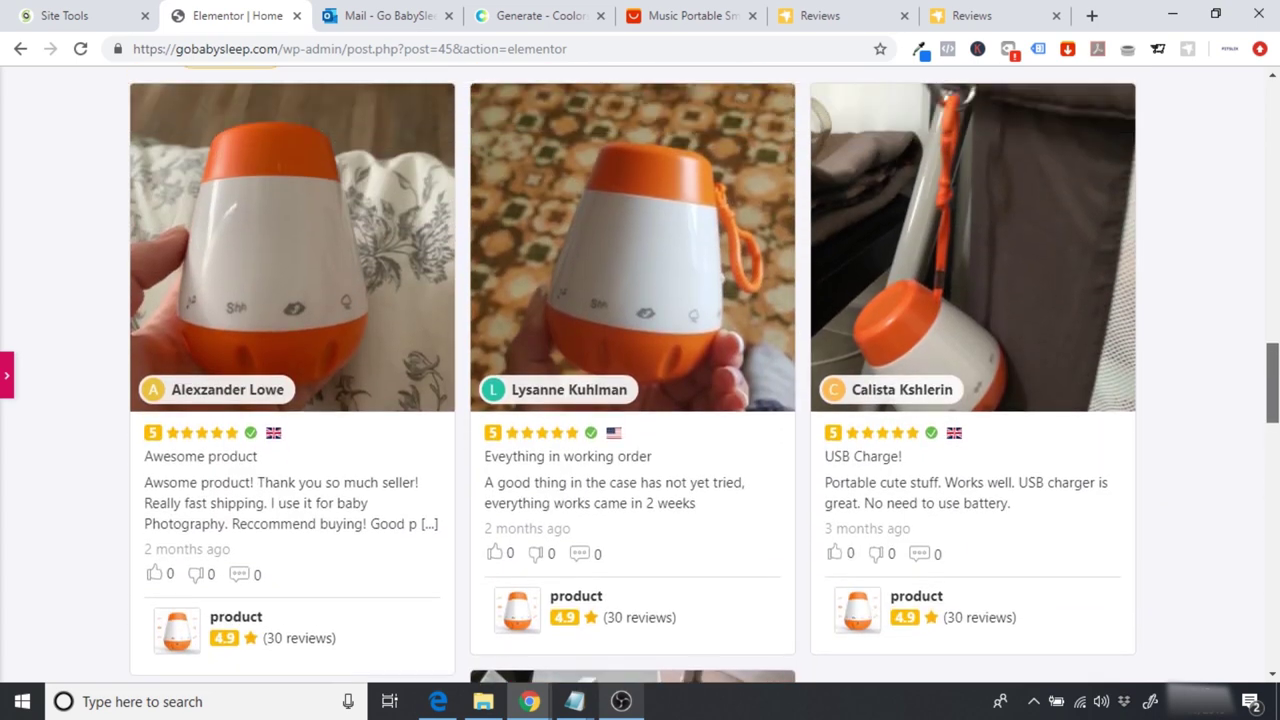
{"action": "scroll", "coordinate": [640, 374], "scroll_direction": "up", "scroll_amount": 4}
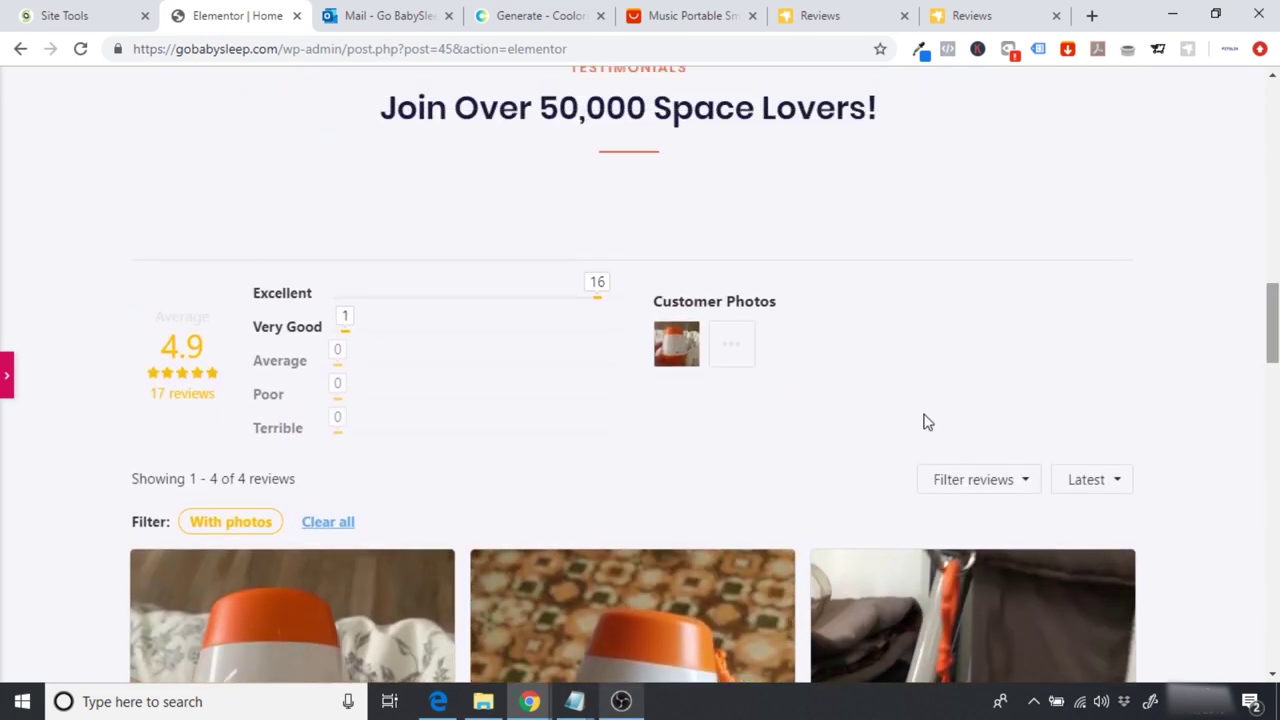
Step: Clear the photo filter so all reviews show again in the widget
{"action": "left_click", "coordinate": [316, 524]}
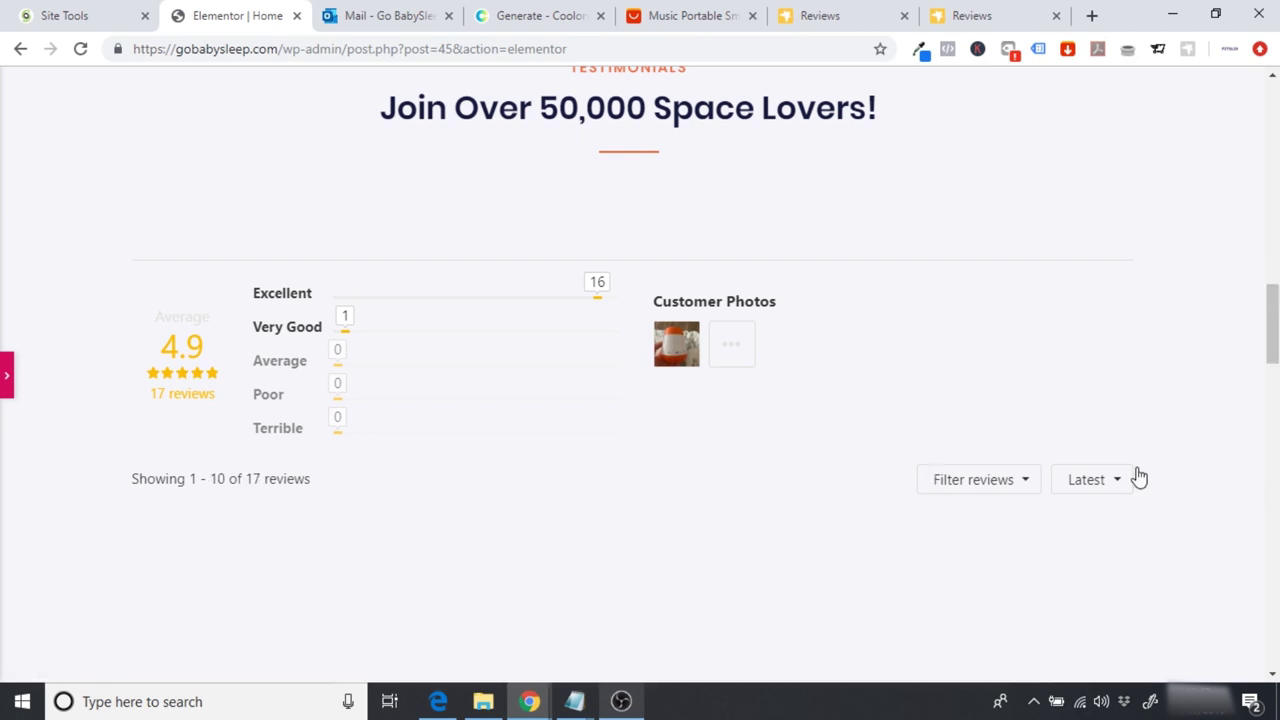
{"action": "scroll", "coordinate": [1023, 486], "scroll_direction": "down", "scroll_amount": 2}
{"action": "scroll", "coordinate": [640, 374], "scroll_direction": "down", "scroll_amount": 10}
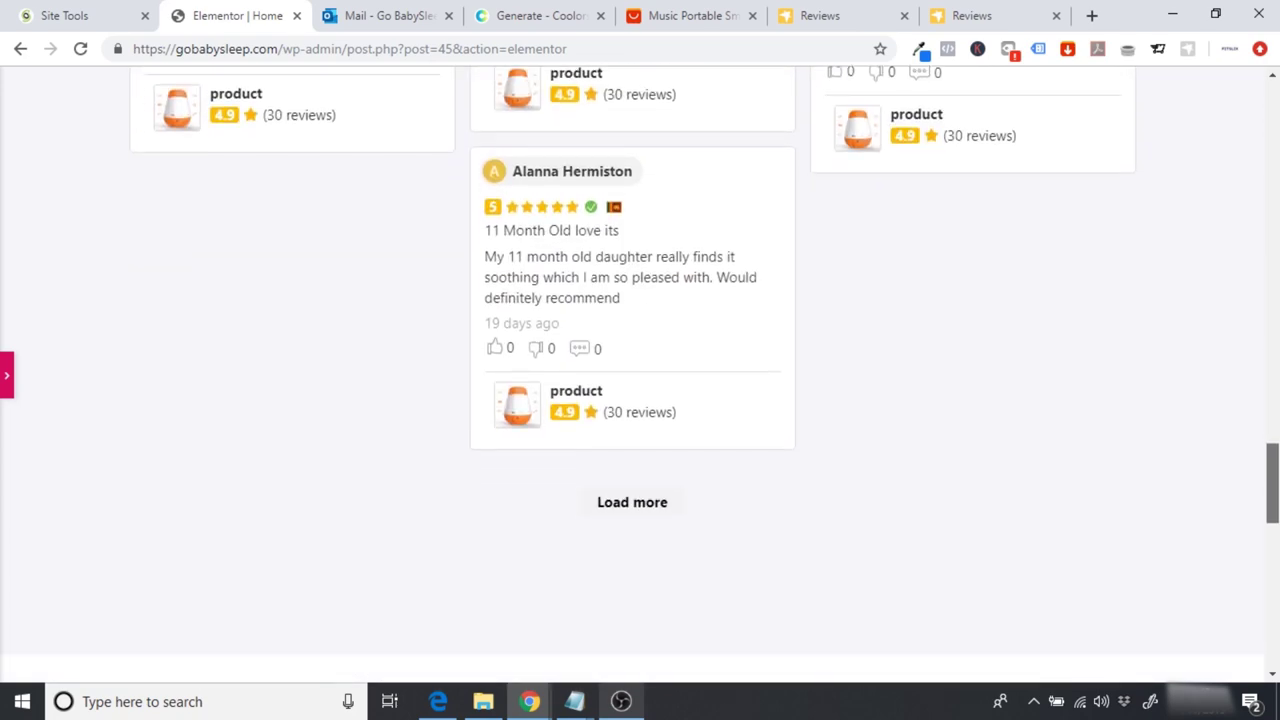
{"action": "scroll", "coordinate": [640, 374], "scroll_direction": "up", "scroll_amount": 1}
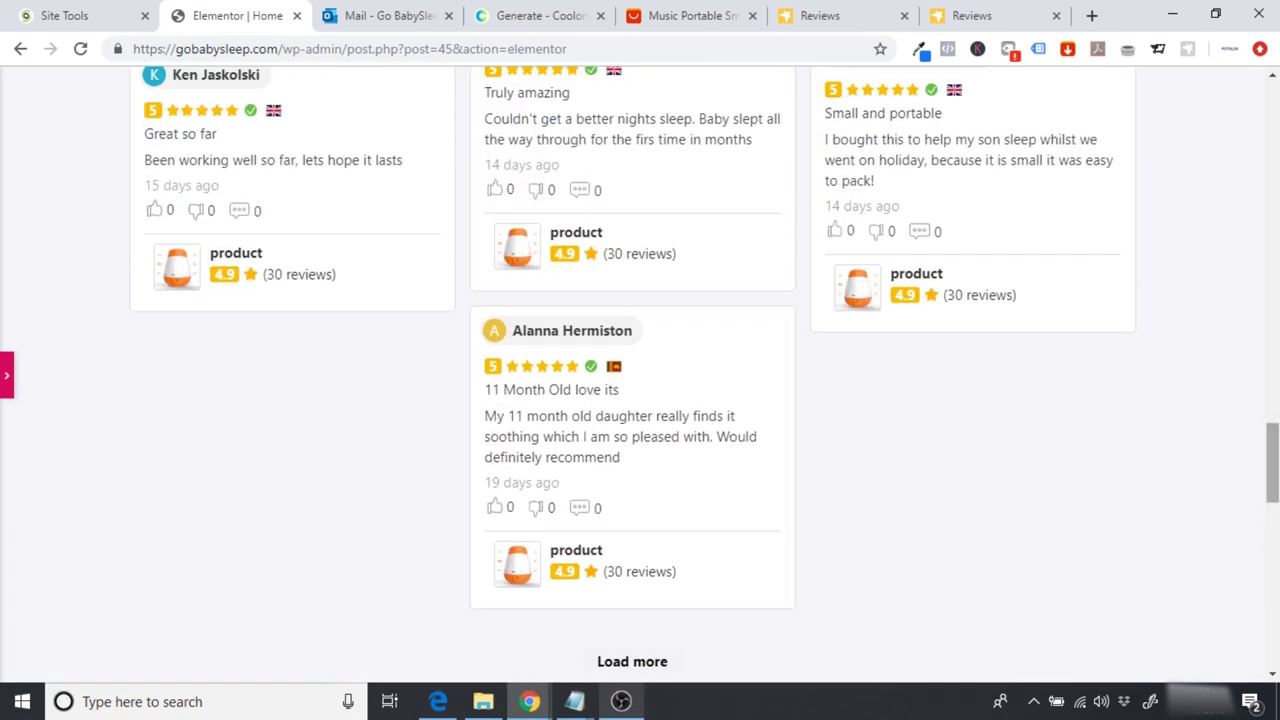
{"action": "scroll", "coordinate": [897, 389], "scroll_direction": "down", "scroll_amount": 1}
Step: Load more reviews into the widget, then bring the editing panel back
{"action": "left_click", "coordinate": [648, 524]}
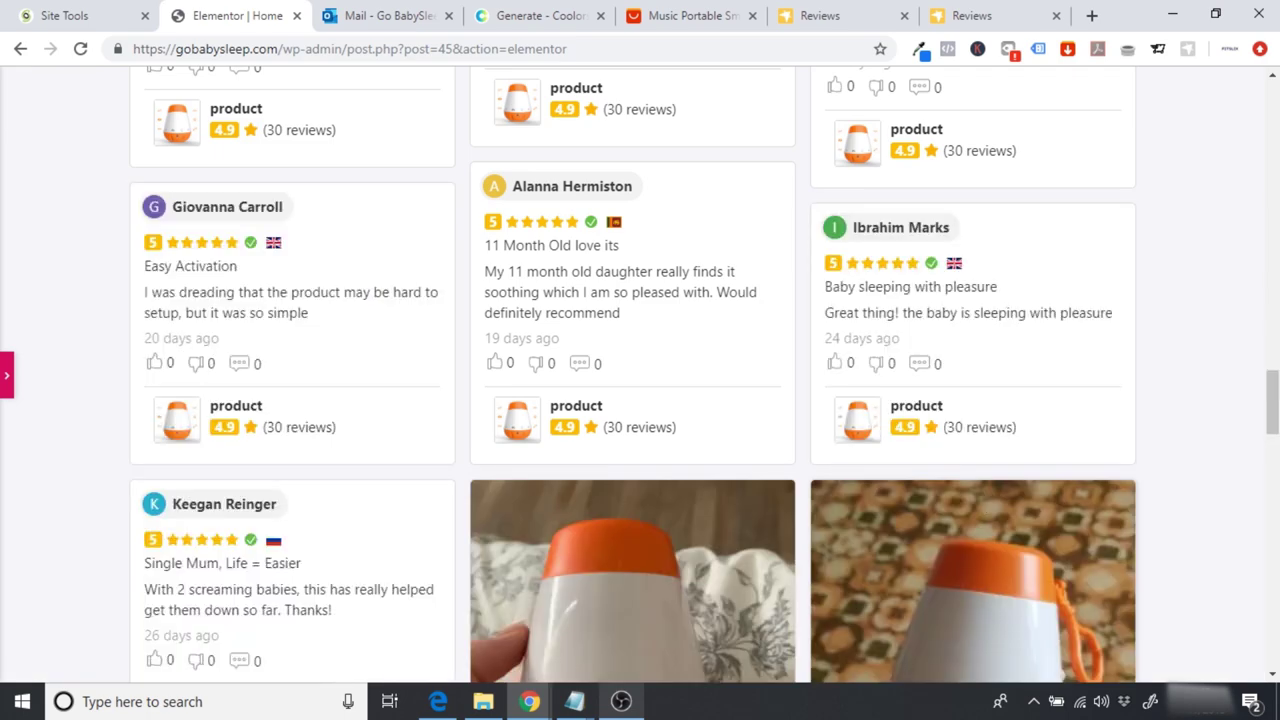
{"action": "scroll", "coordinate": [640, 375], "scroll_direction": "down", "scroll_amount": 10}
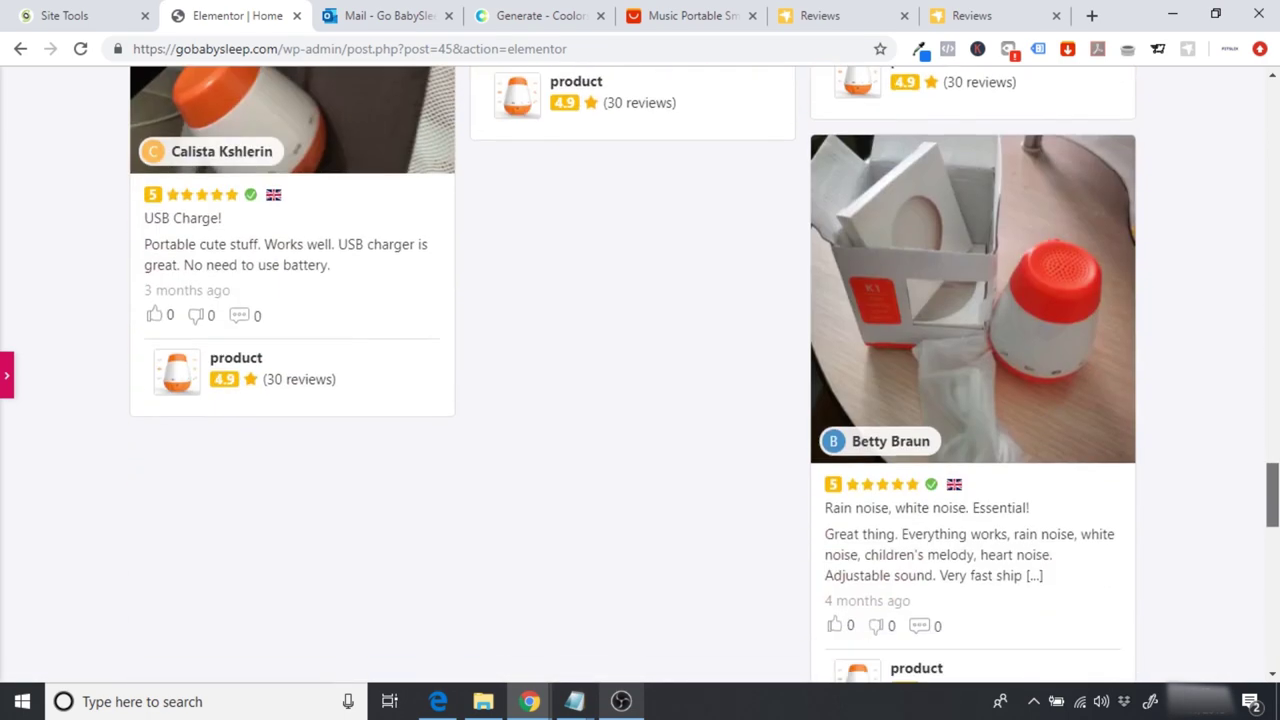
{"action": "scroll", "coordinate": [640, 375], "scroll_direction": "down", "scroll_amount": 5}
{"action": "scroll", "coordinate": [640, 375], "scroll_direction": "up", "scroll_amount": 15}
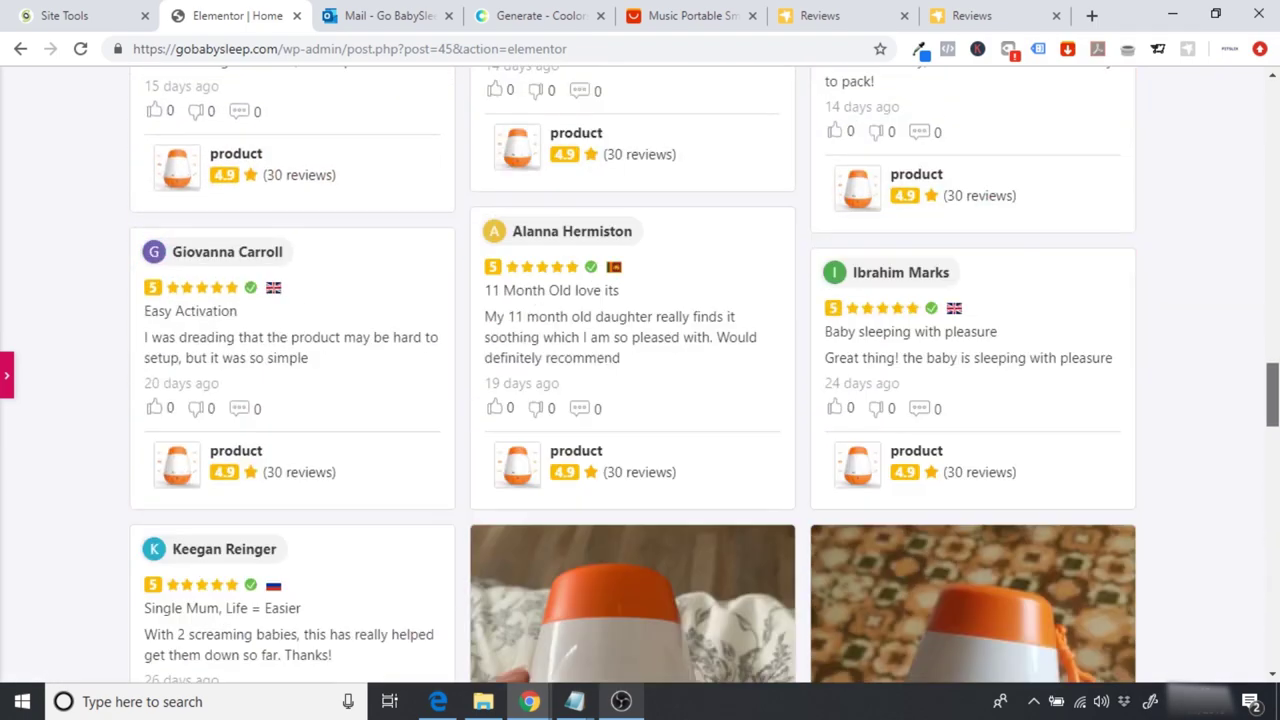
{"action": "scroll", "coordinate": [640, 375], "scroll_direction": "up", "scroll_amount": 8}
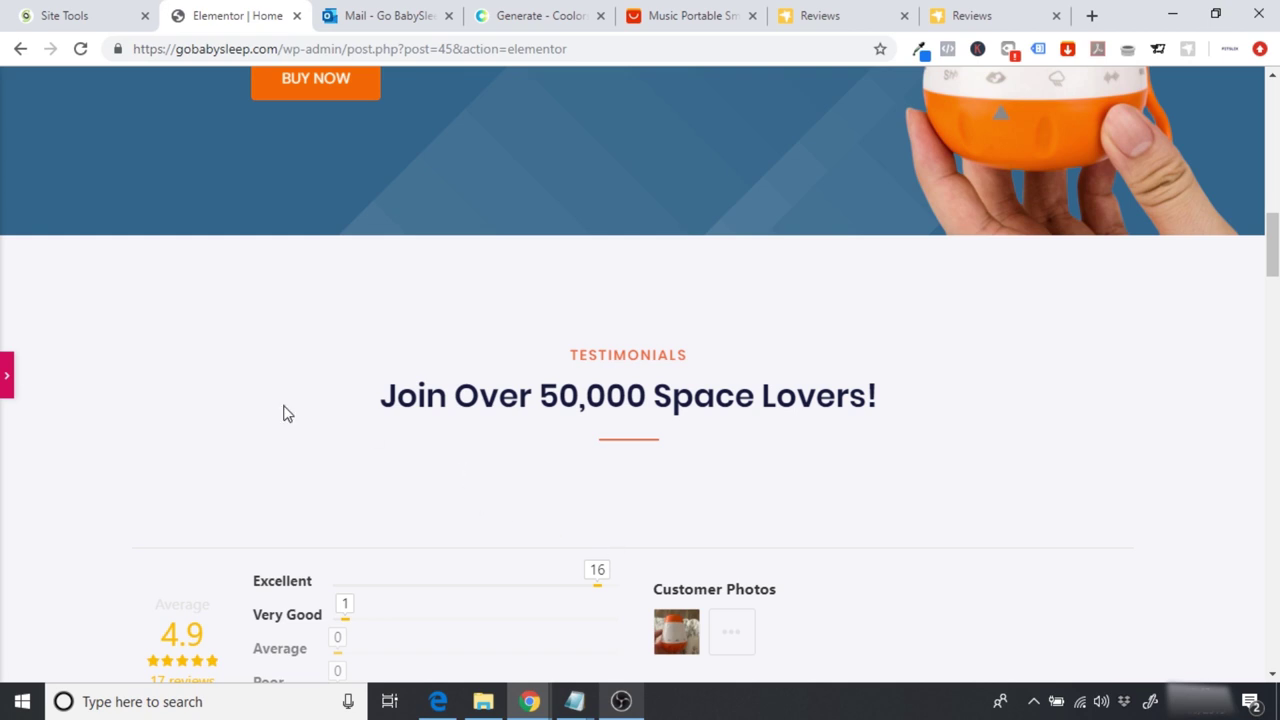
{"action": "left_click", "coordinate": [6, 376]}
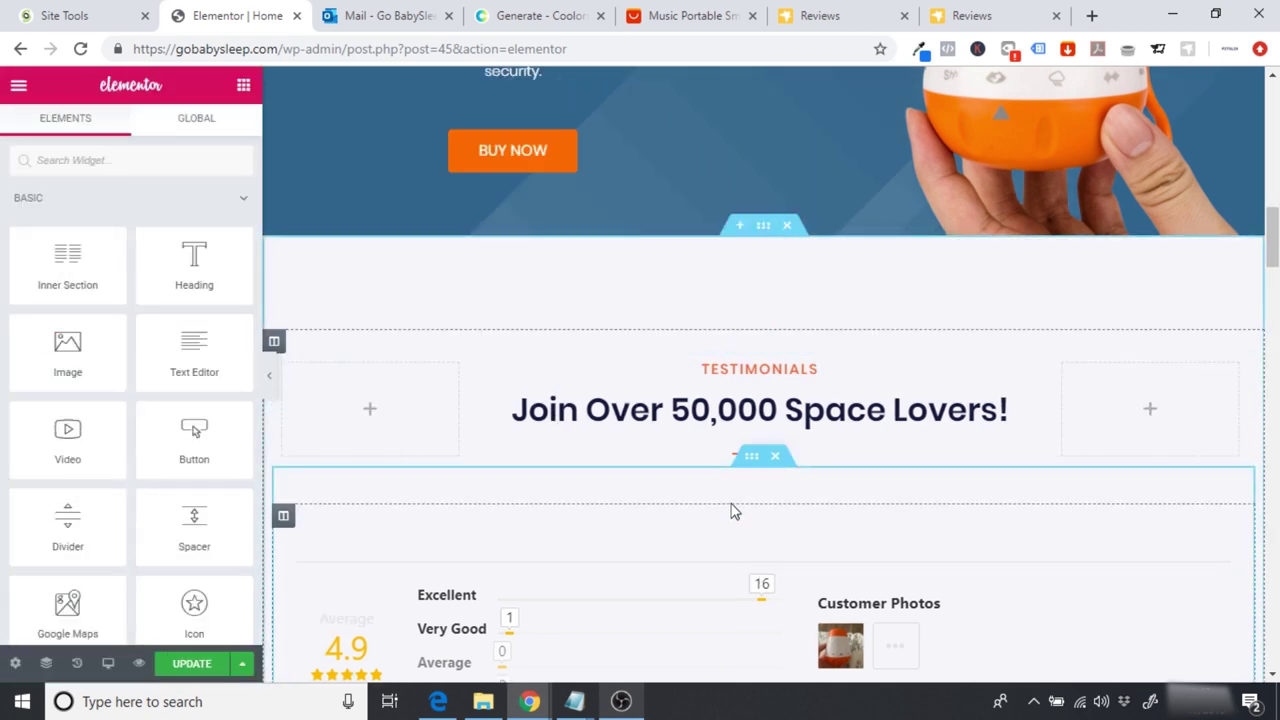
Step: Set the testimonials section's padding to 20 and clear the TESTIMONIALS label to retype it
{"action": "left_click", "coordinate": [767, 252]}
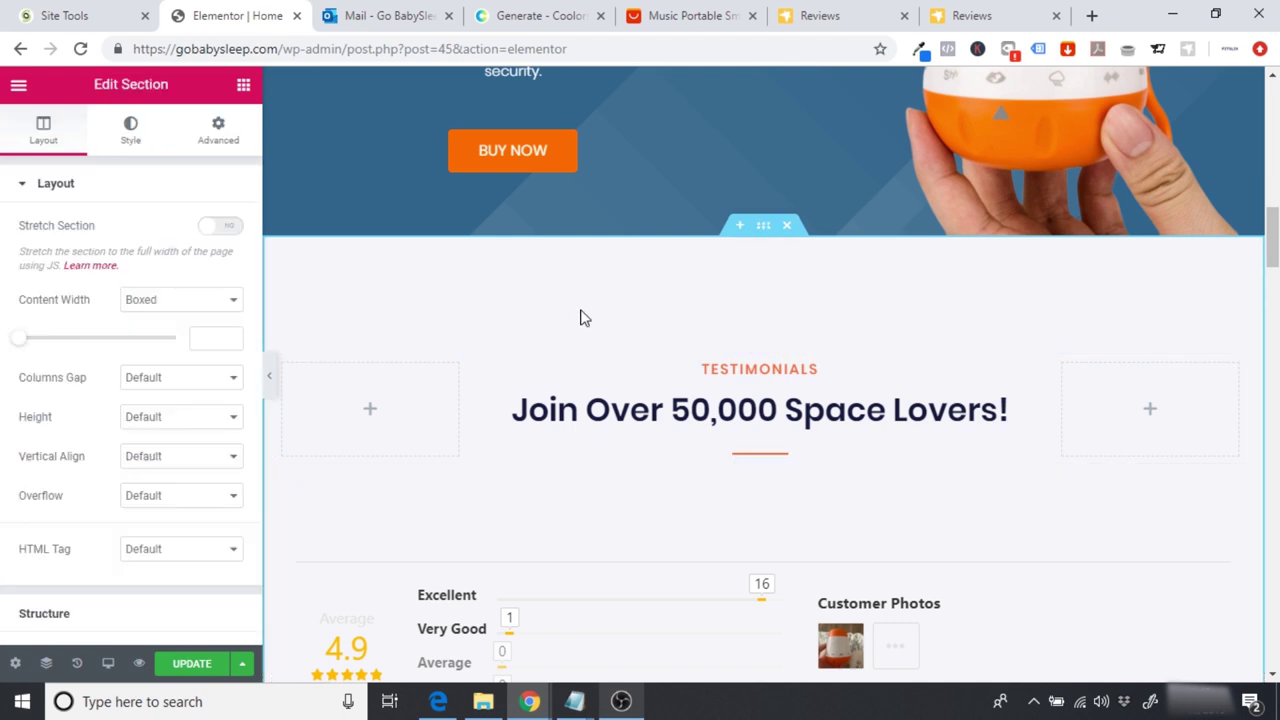
{"action": "left_click", "coordinate": [221, 145]}
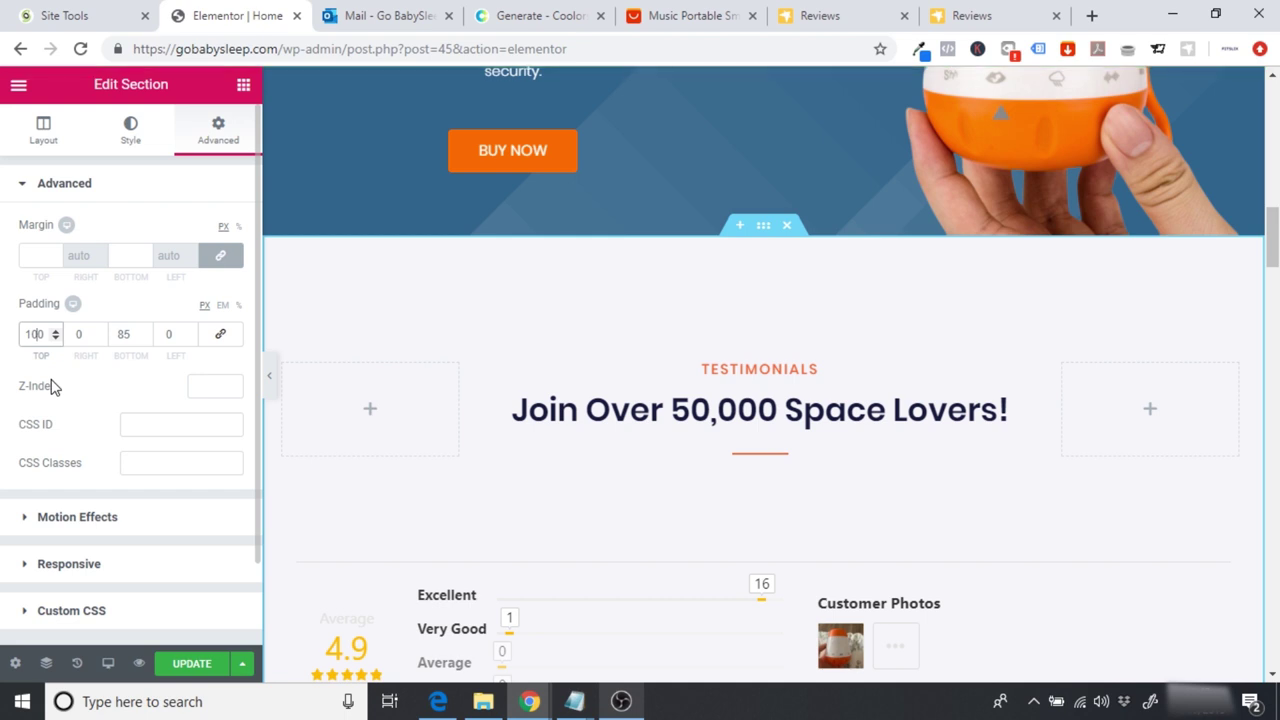
{"action": "key", "text": "BackSpace"}
{"action": "key", "text": "BackSpace"}
{"action": "key", "text": "BackSpace"}
{"action": "type", "text": "50"}
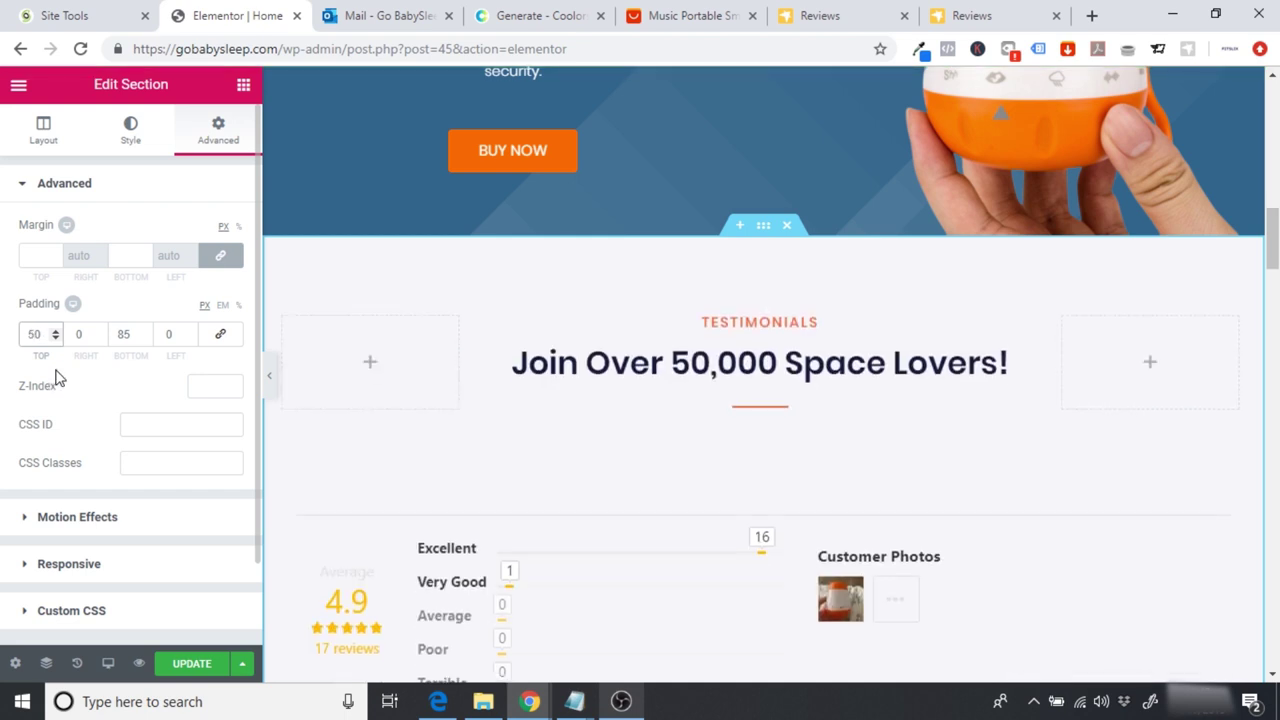
{"action": "key", "text": "BackSpace"}
{"action": "key", "text": "BackSpace"}
{"action": "type", "text": "20"}
{"action": "left_click", "coordinate": [120, 334]}
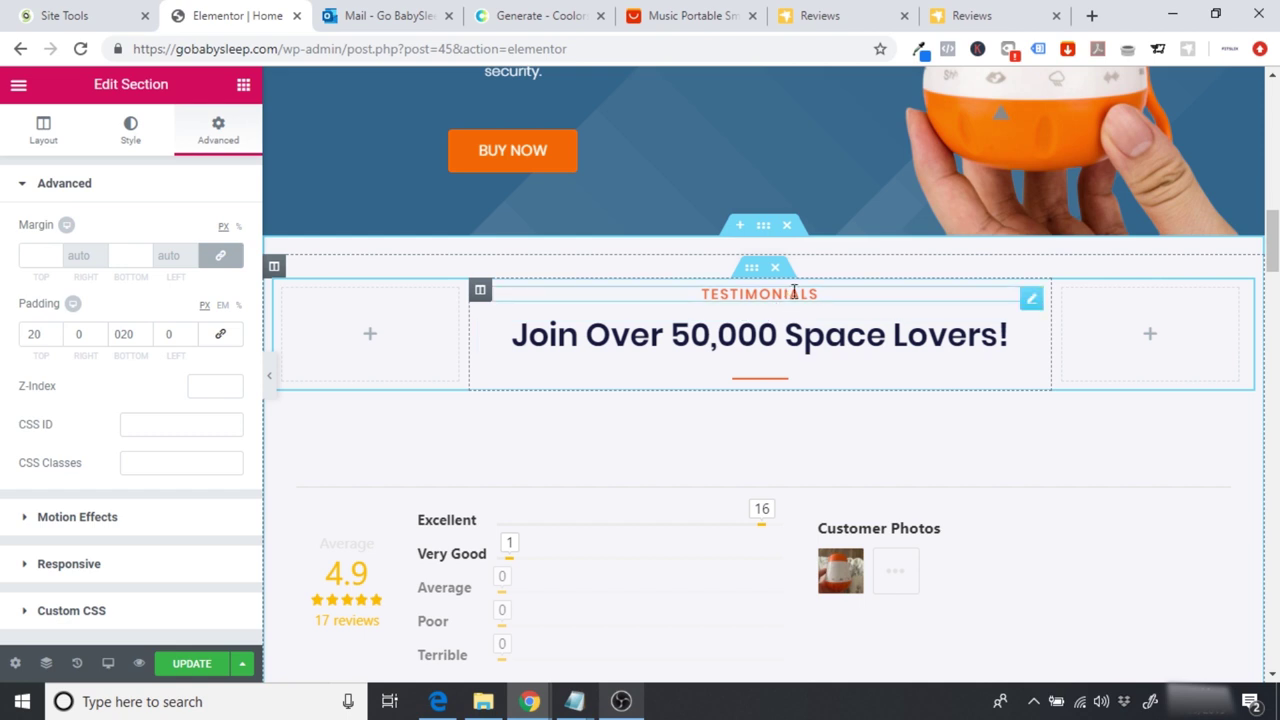
{"action": "left_click", "coordinate": [837, 293]}
{"action": "key", "text": "BackSpace"}
{"action": "key", "text": "BackSpace"}
{"action": "key", "text": "BackSpace"}
{"action": "key", "text": "BackSpace"}
{"action": "key", "text": "BackSpace"}
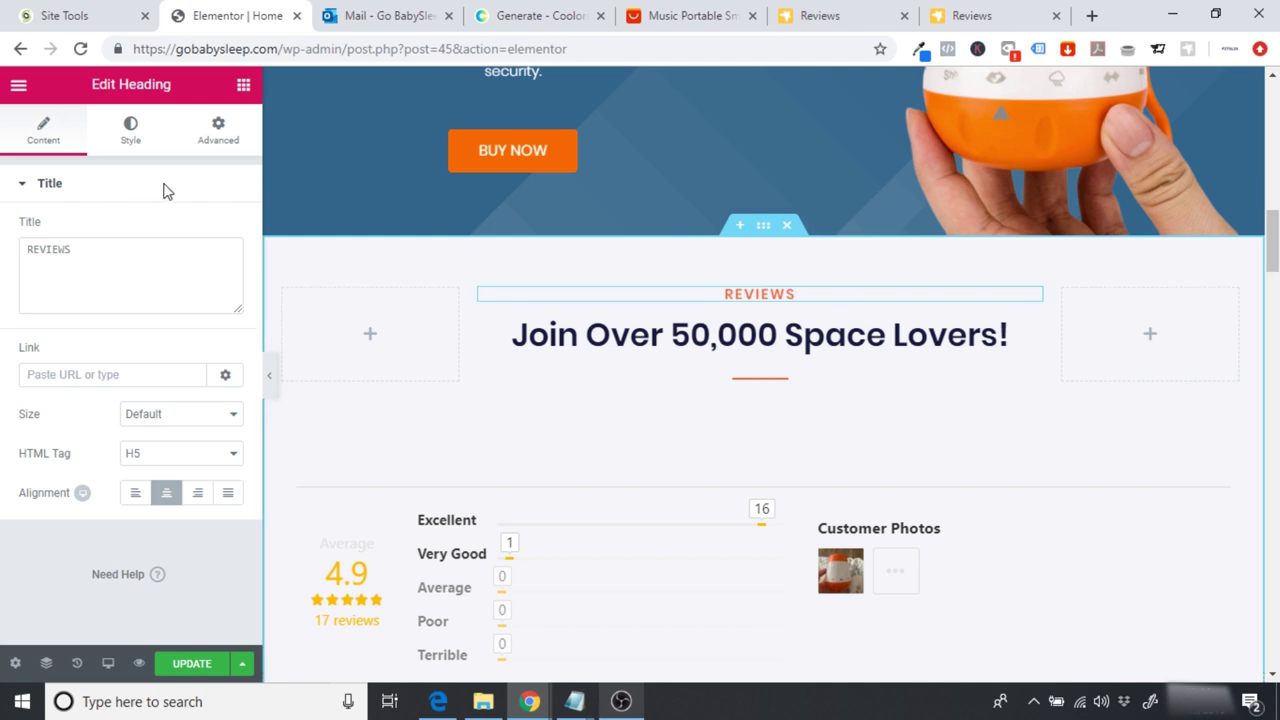
Step: Replace 'Join Over 50,000 Space Lovers!' with 'Trusted By Hundreds of Parents!' in the main heading
{"action": "left_click", "coordinate": [131, 140]}
{"action": "left_click", "coordinate": [215, 272]}
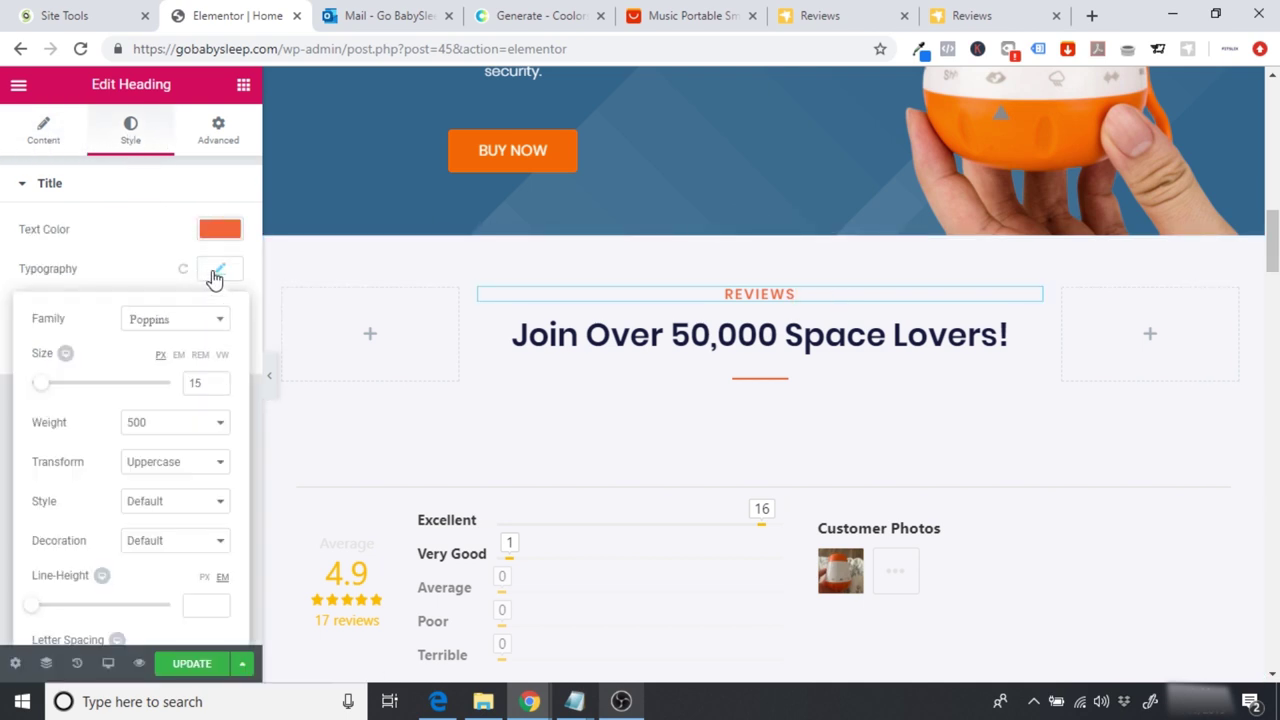
{"action": "left_click", "coordinate": [658, 338]}
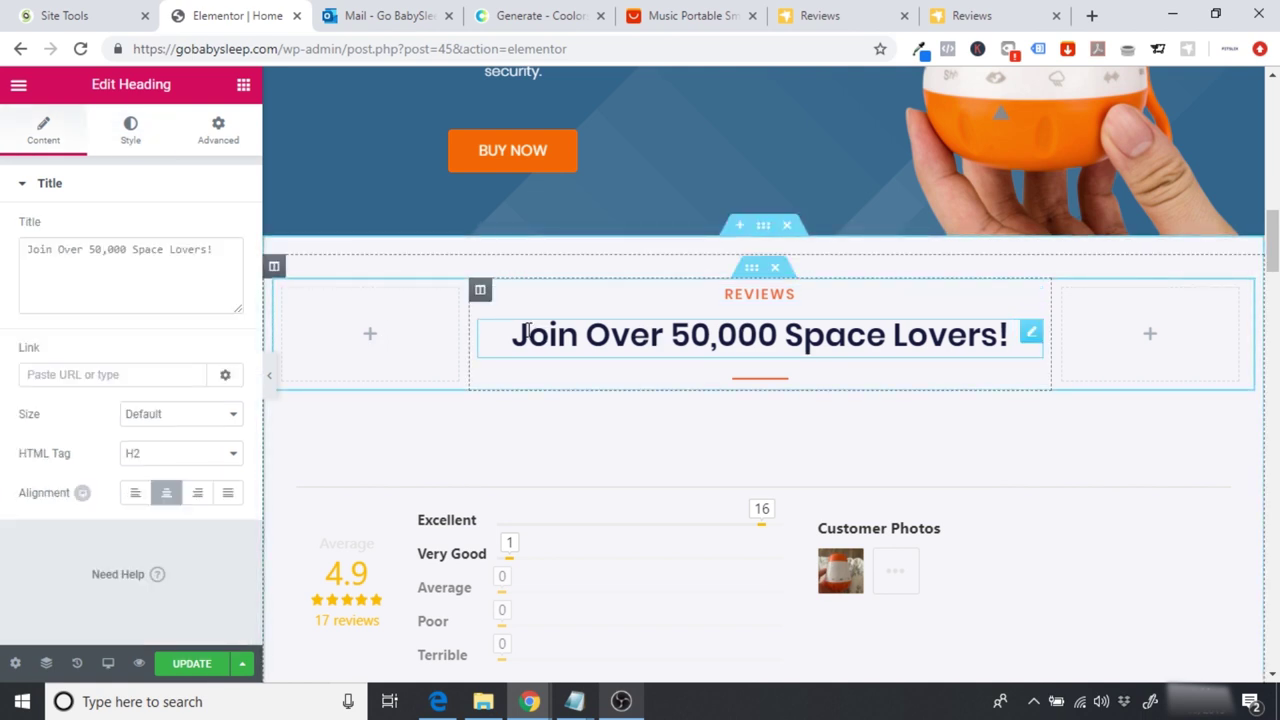
{"action": "left_click_drag", "start_coordinate": [512, 335], "coordinate": [1007, 340]}
{"action": "type", "text": "Trusted N"}
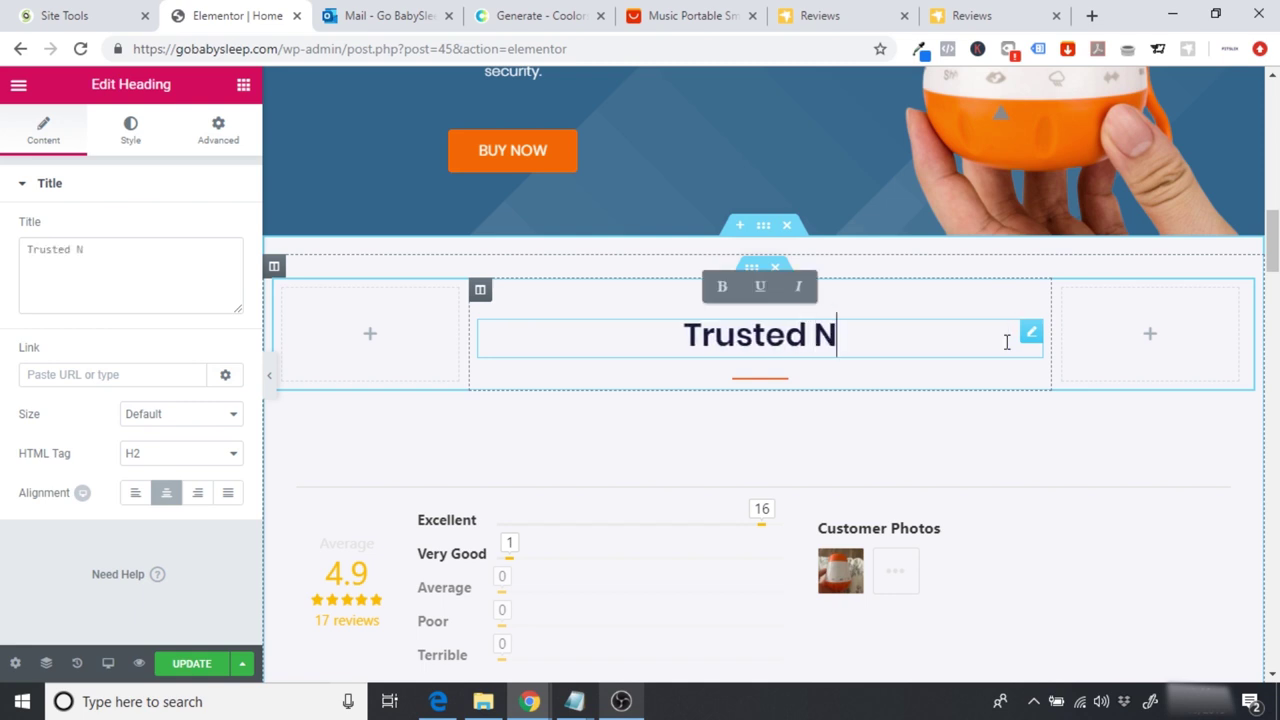
{"action": "key", "text": "BackSpace"}
{"action": "type", "text": "By"}
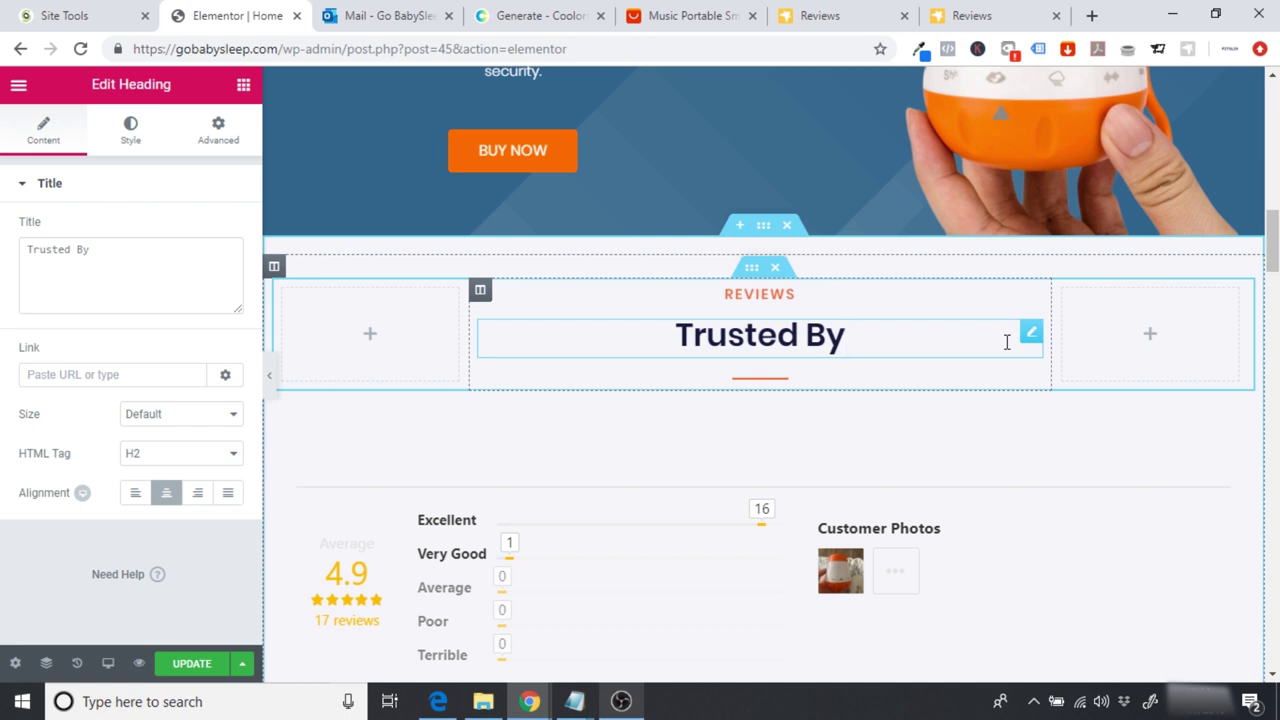
{"action": "type", "text": " Hundreds"}
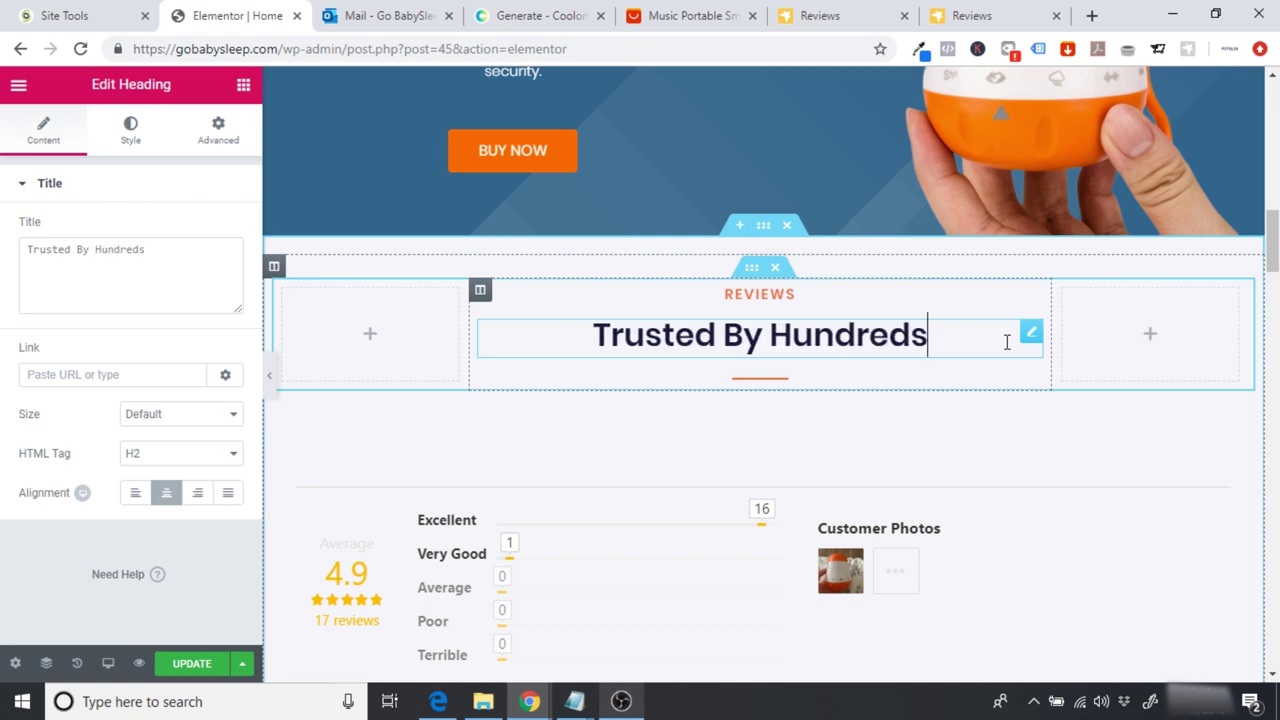
{"action": "type", "text": " of Parents"}
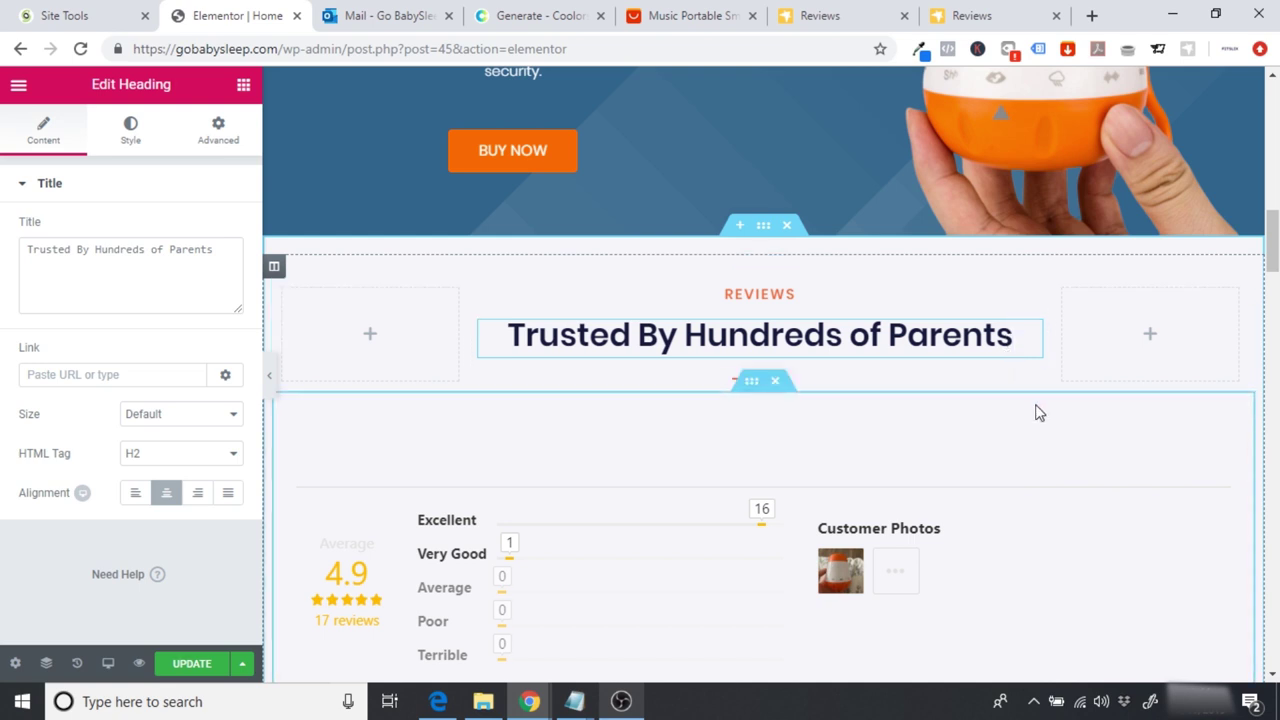
{"action": "type", "text": "!"}
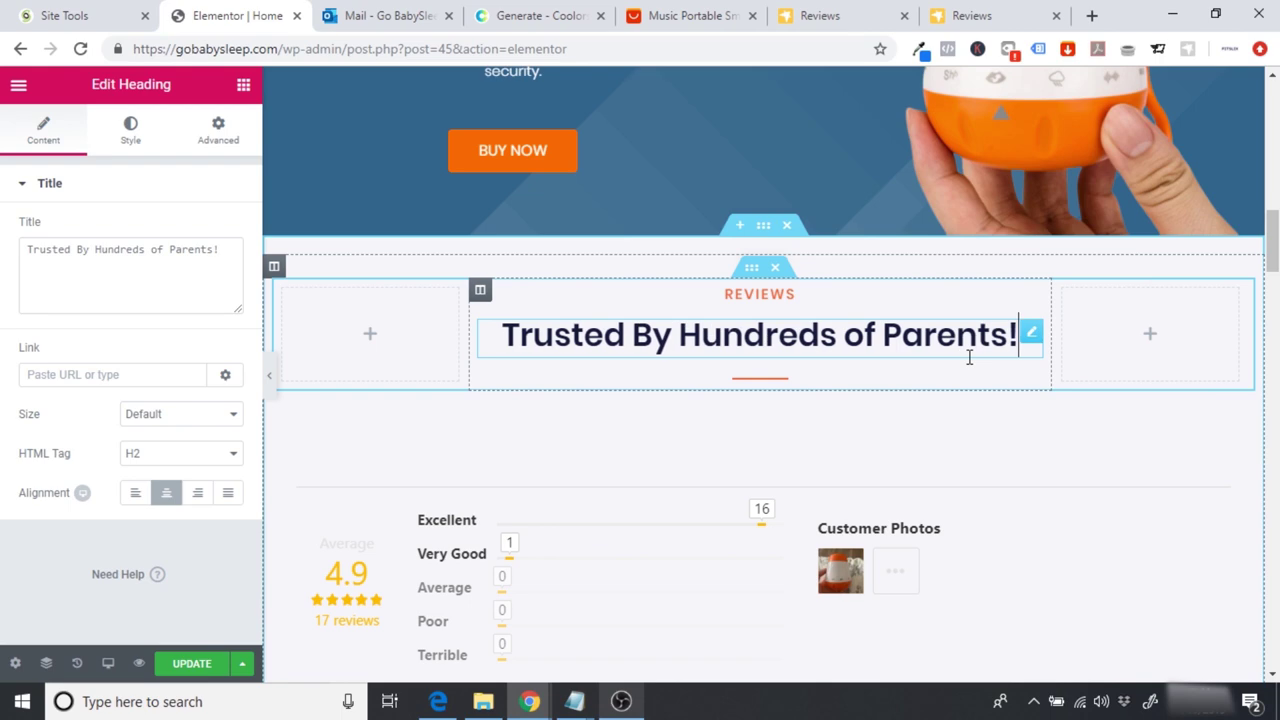
{"action": "scroll", "coordinate": [1234, 290], "scroll_direction": "down", "scroll_amount": 4}
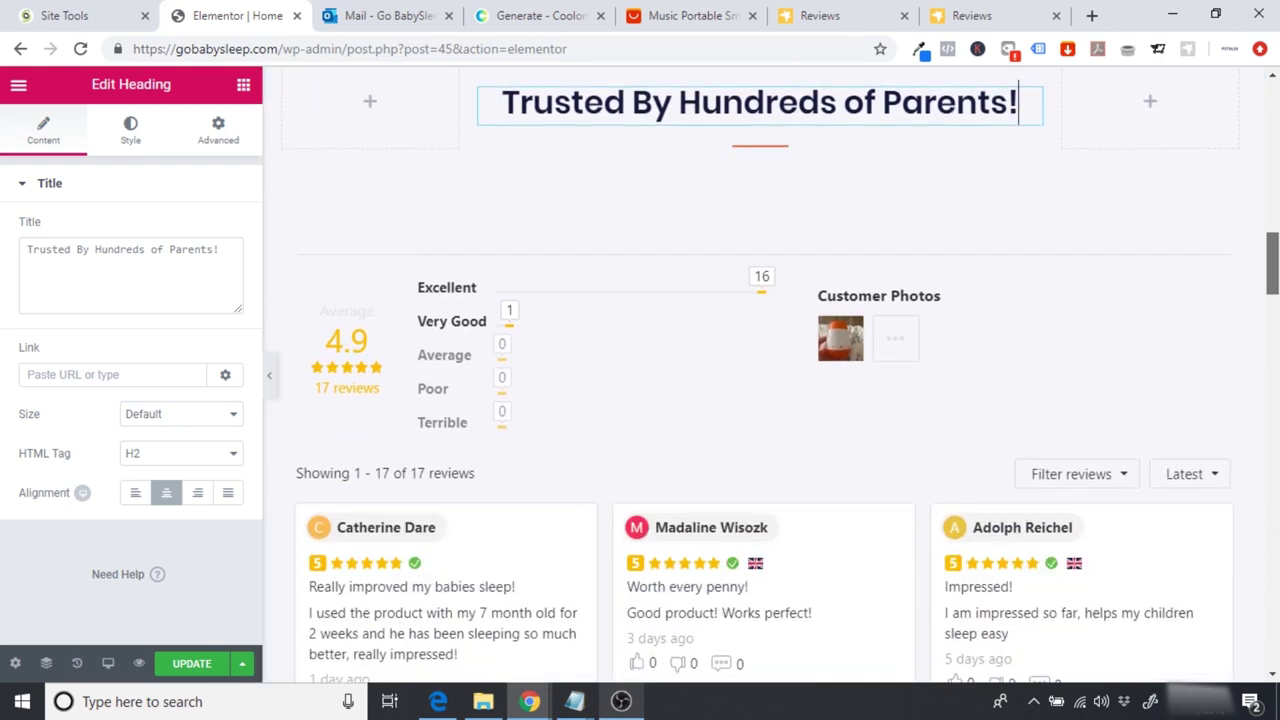
{"action": "left_click_drag", "start_coordinate": [1274, 284], "coordinate": [1274, 277]}
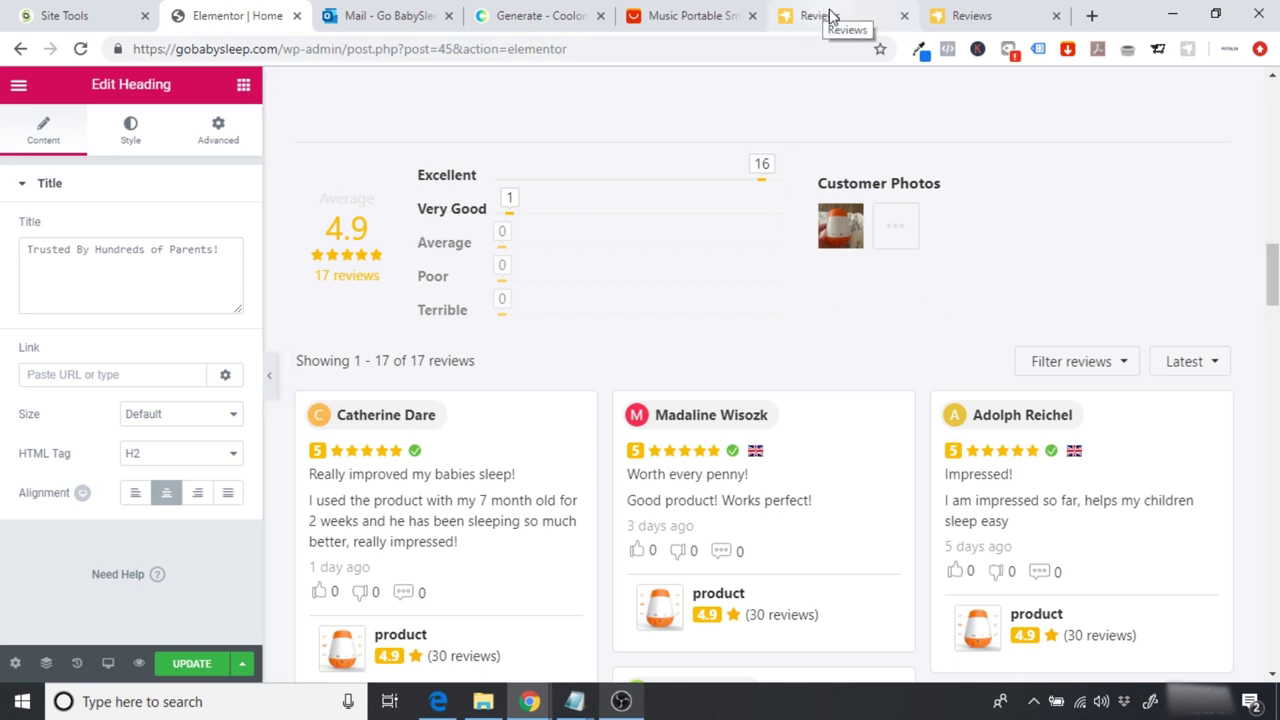
Step: In Ryviu, go to Settings > Design > Reviews to show the Review Layout options
{"action": "left_click", "coordinate": [550, 16]}
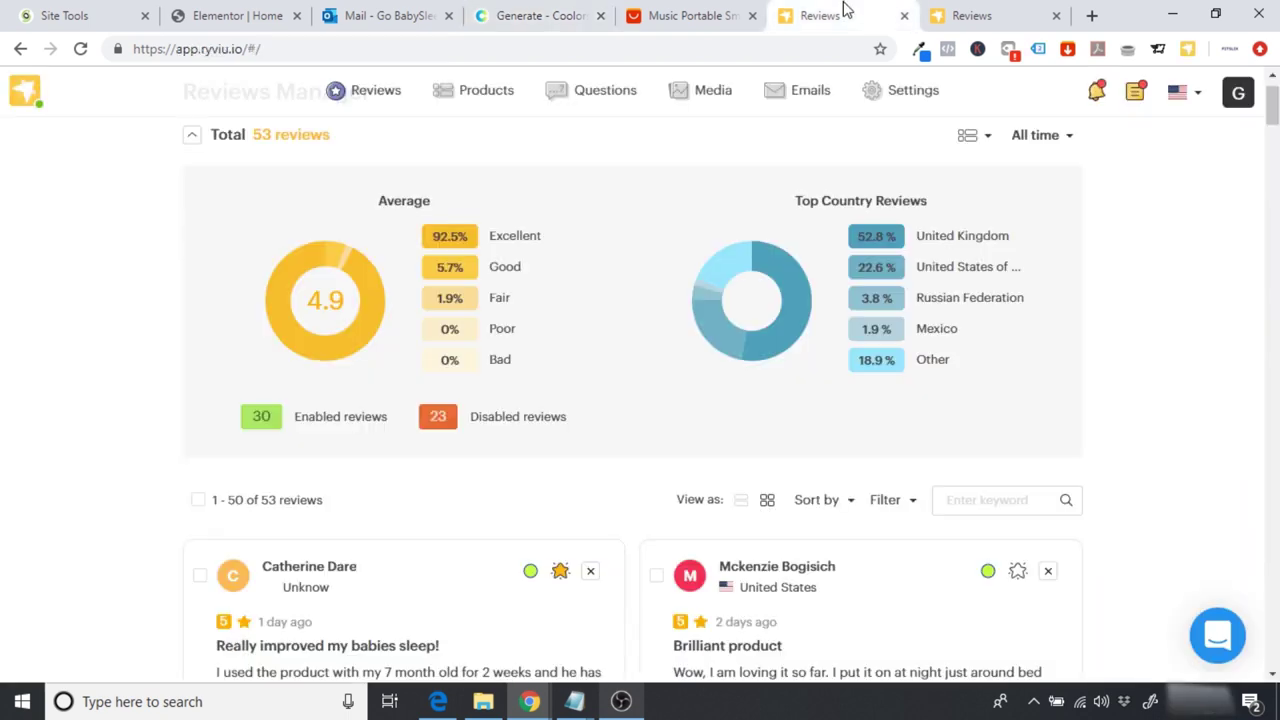
{"action": "left_click", "coordinate": [907, 97]}
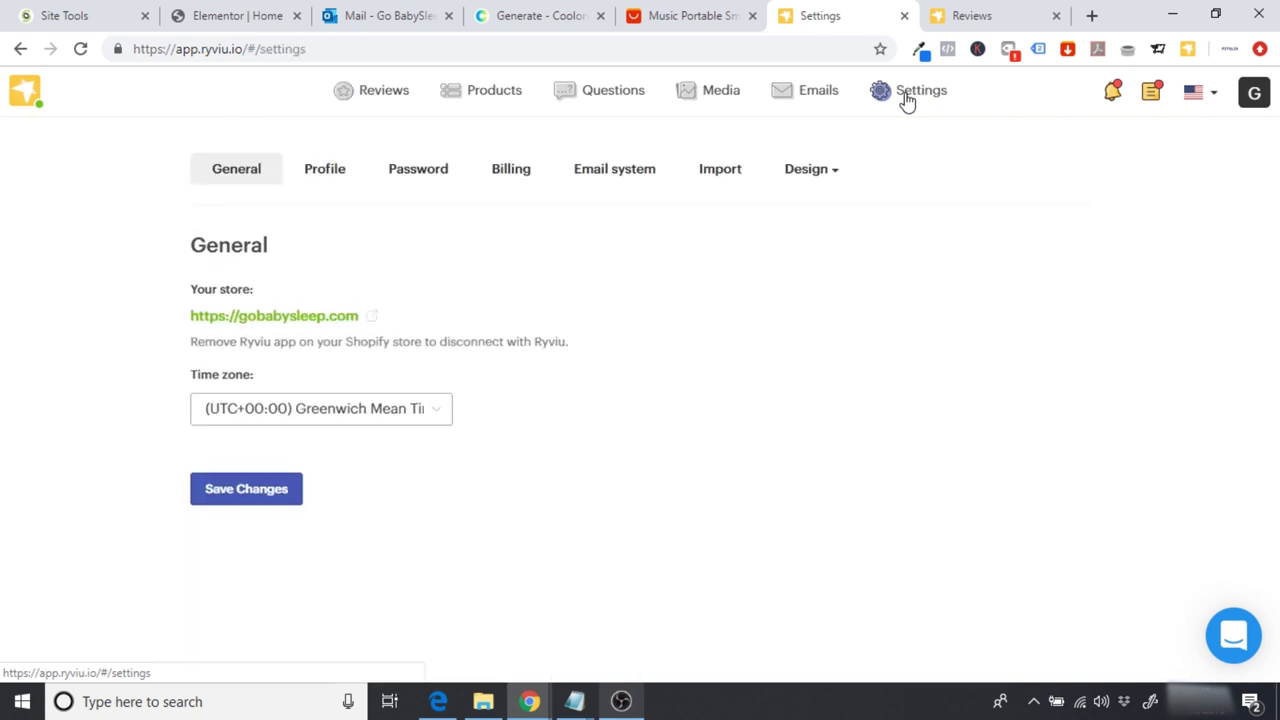
{"action": "mouse_move", "coordinate": [817, 177]}
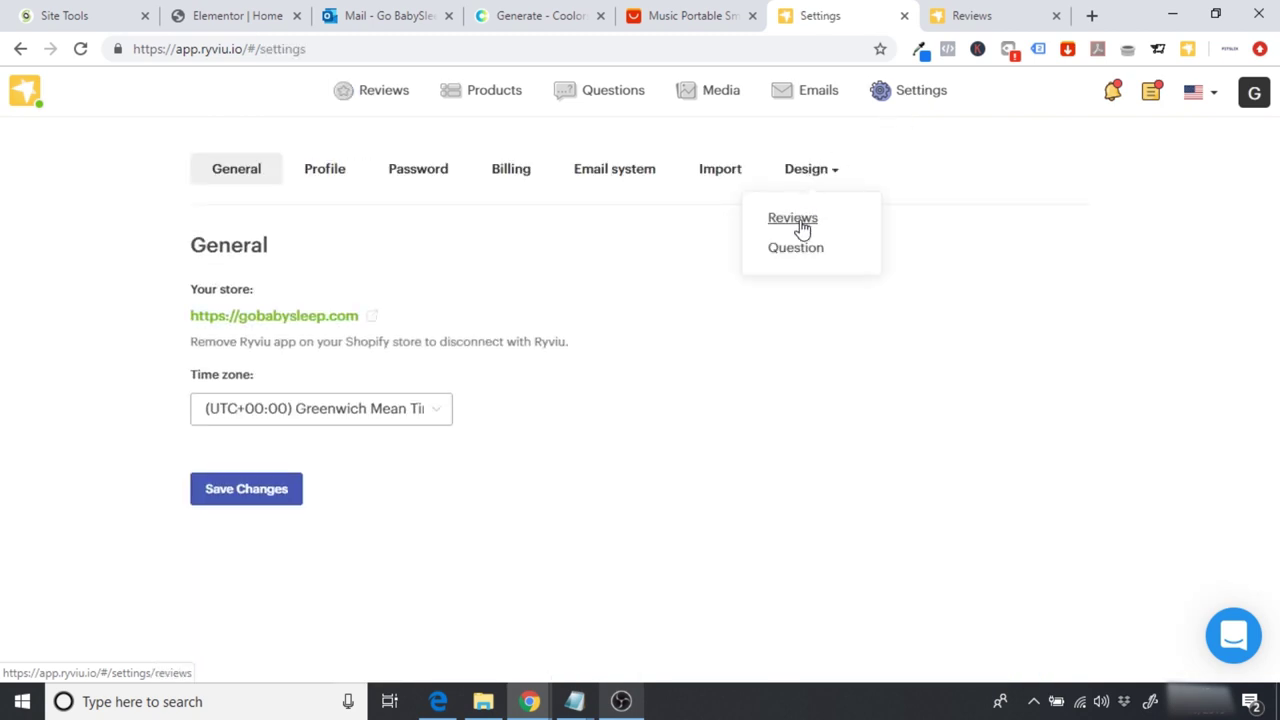
{"action": "left_click", "coordinate": [792, 218]}
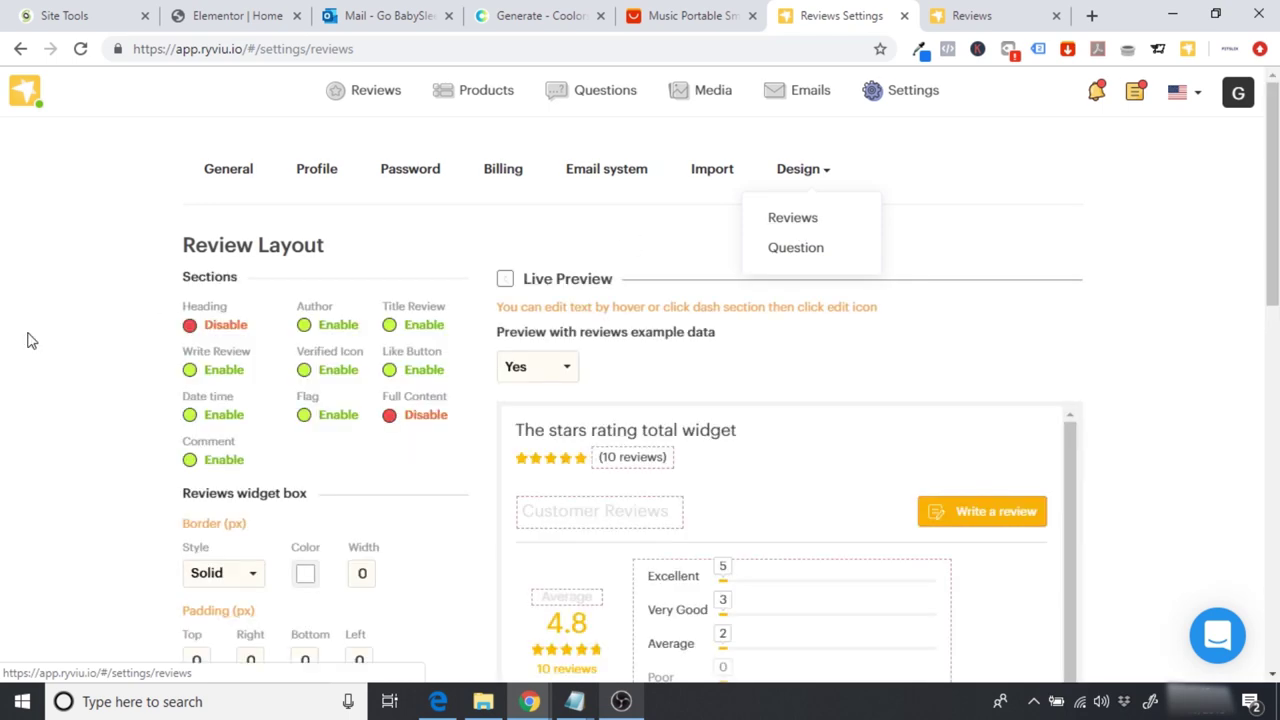
Step: Set the active star colour to orange #FF6700
{"action": "scroll", "coordinate": [31, 341], "scroll_direction": "down", "scroll_amount": 1}
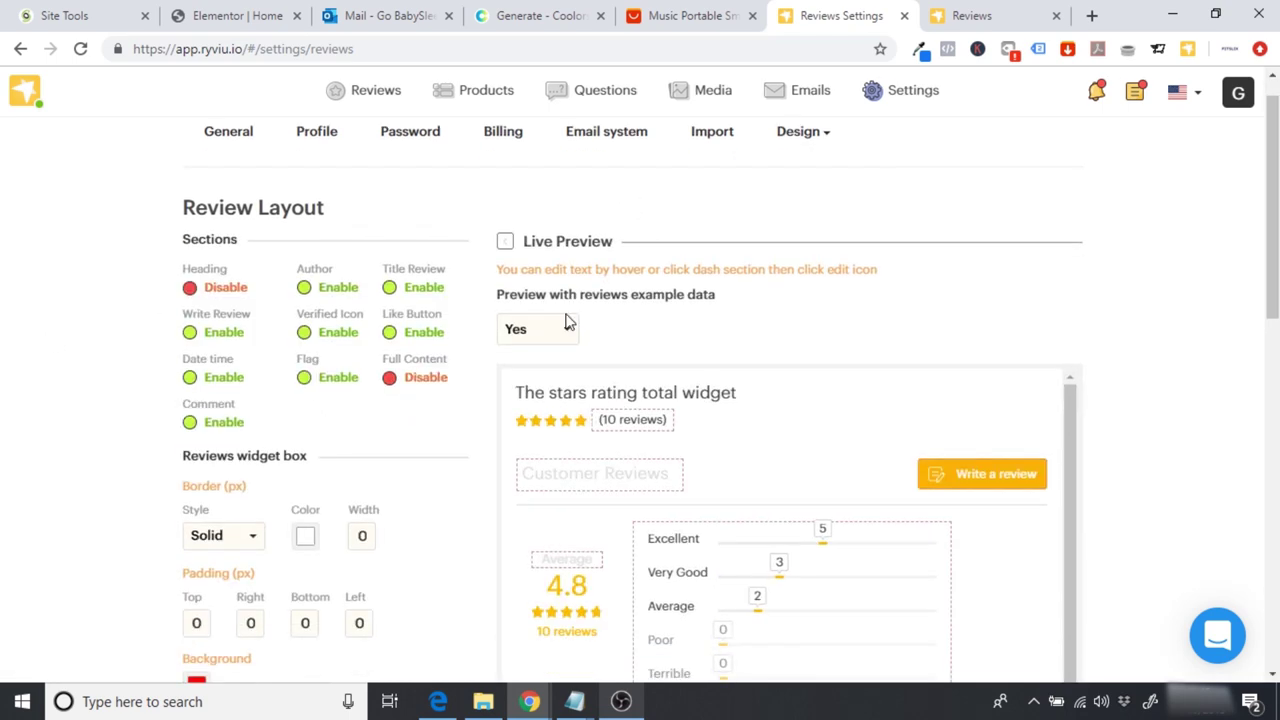
{"action": "left_click_drag", "start_coordinate": [1273, 218], "coordinate": [1273, 543]}
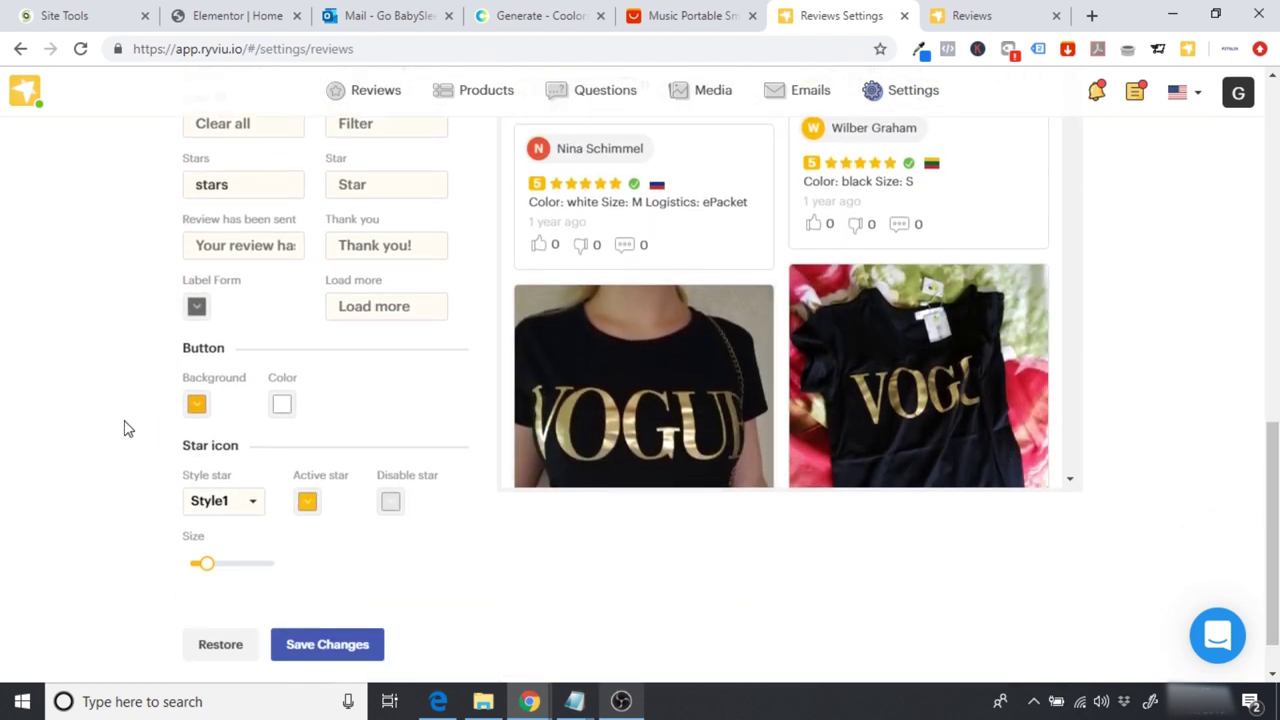
{"action": "scroll", "coordinate": [124, 428], "scroll_direction": "down", "scroll_amount": 1}
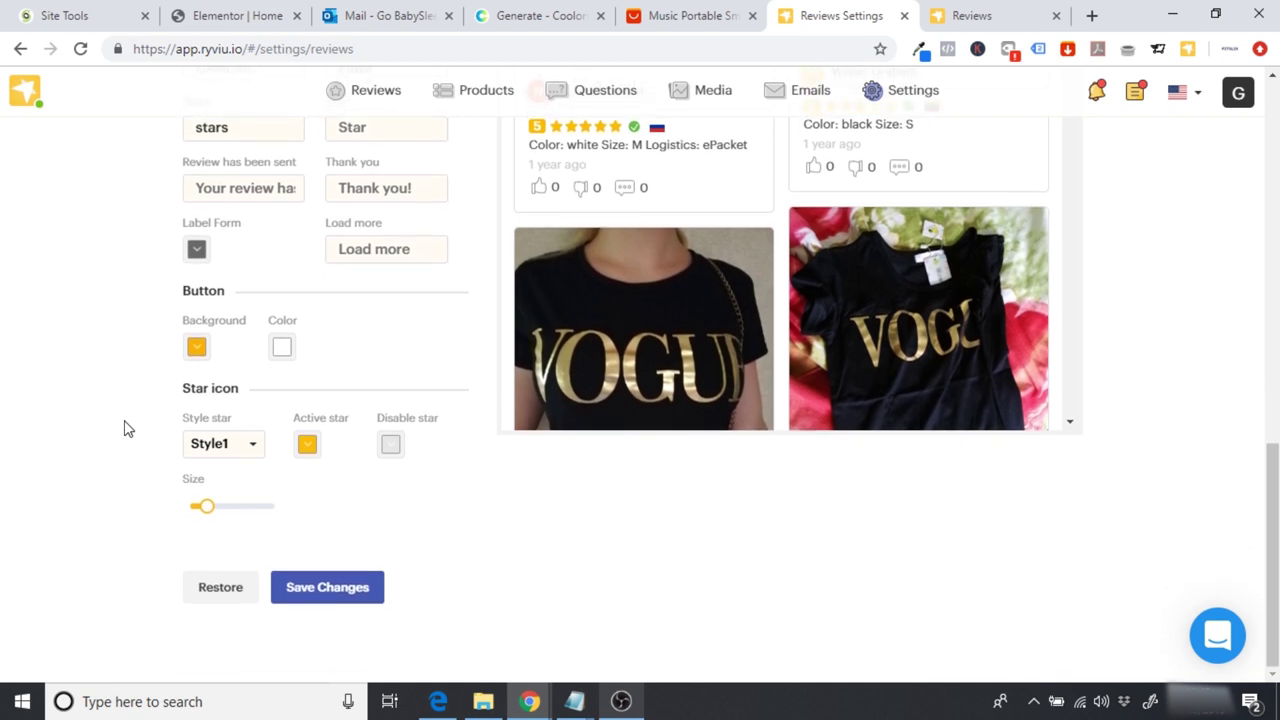
{"action": "left_click", "coordinate": [307, 445]}
{"action": "triple_click", "coordinate": [247, 650]}
{"action": "type", "text": "#FF6700"}
{"action": "left_click", "coordinate": [138, 570]}
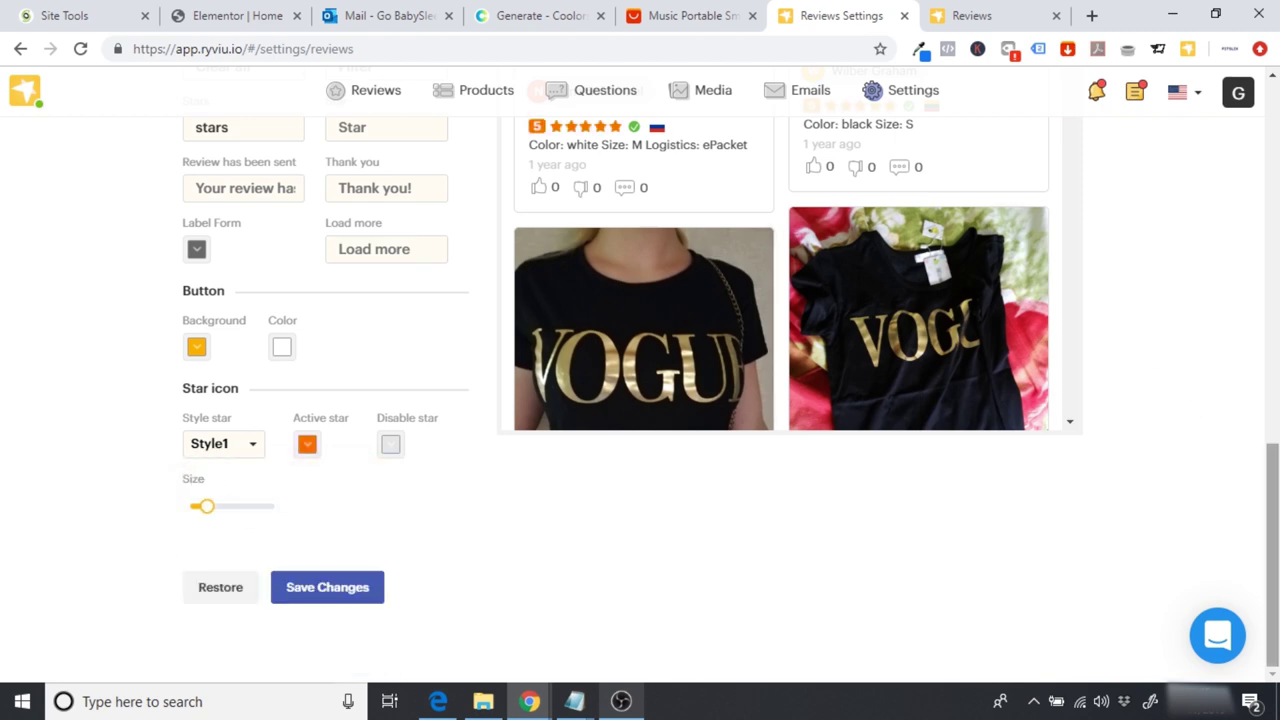
Step: Give the button background the same orange #FF6700 colour
{"action": "scroll", "coordinate": [717, 252], "scroll_direction": "up", "scroll_amount": 4}
{"action": "scroll", "coordinate": [655, 146], "scroll_direction": "down", "scroll_amount": 4}
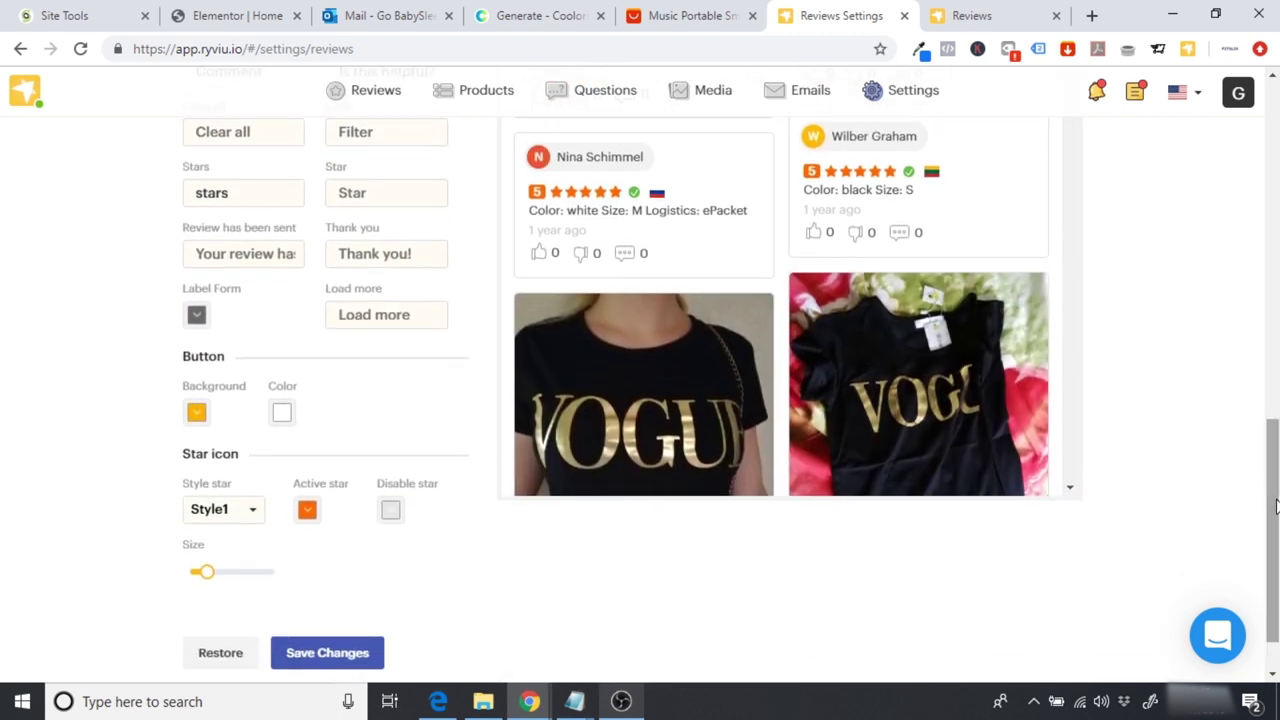
{"action": "left_click", "coordinate": [197, 413]}
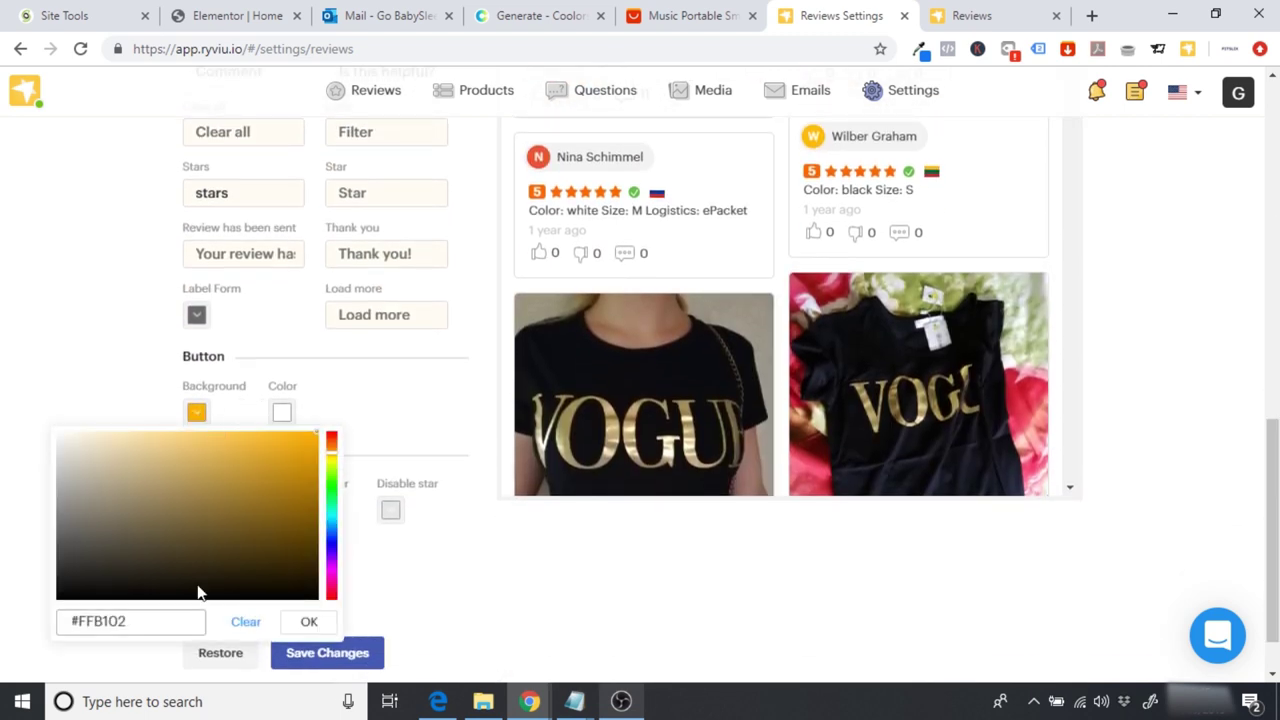
{"action": "double_click", "coordinate": [95, 617]}
{"action": "type", "text": "FF6700"}
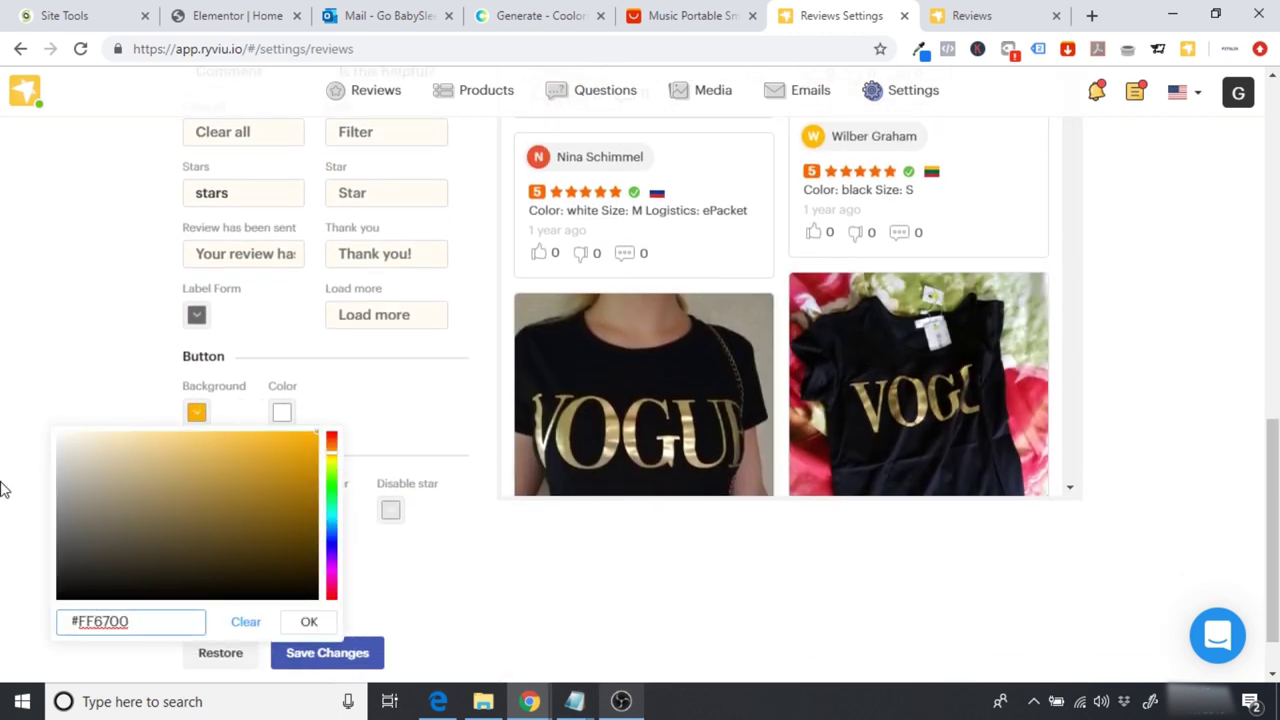
{"action": "left_click", "coordinate": [43, 366]}
Step: Try orange FF6700 for the widget box background, then keep it white
{"action": "left_click_drag", "start_coordinate": [1272, 481], "coordinate": [1266, 263]}
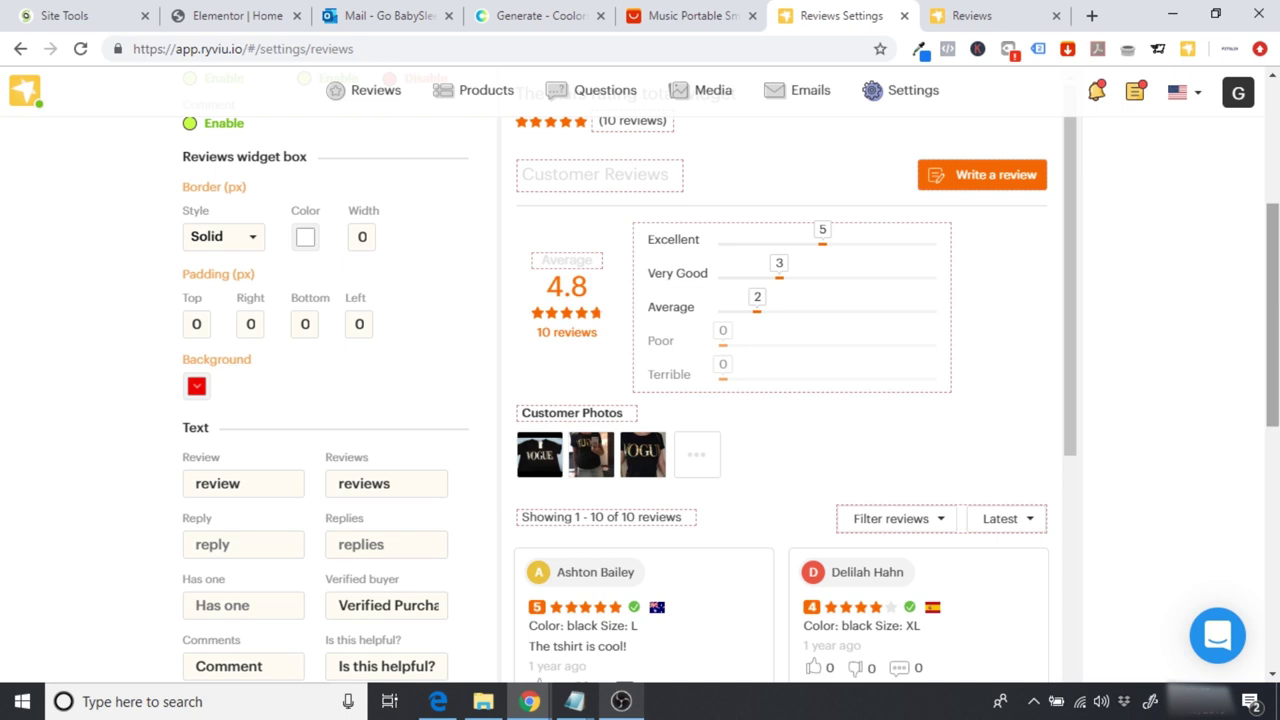
{"action": "left_click", "coordinate": [195, 390]}
{"action": "double_click", "coordinate": [113, 596]}
{"action": "type", "text": "FF6700"}
{"action": "key", "text": "Return"}
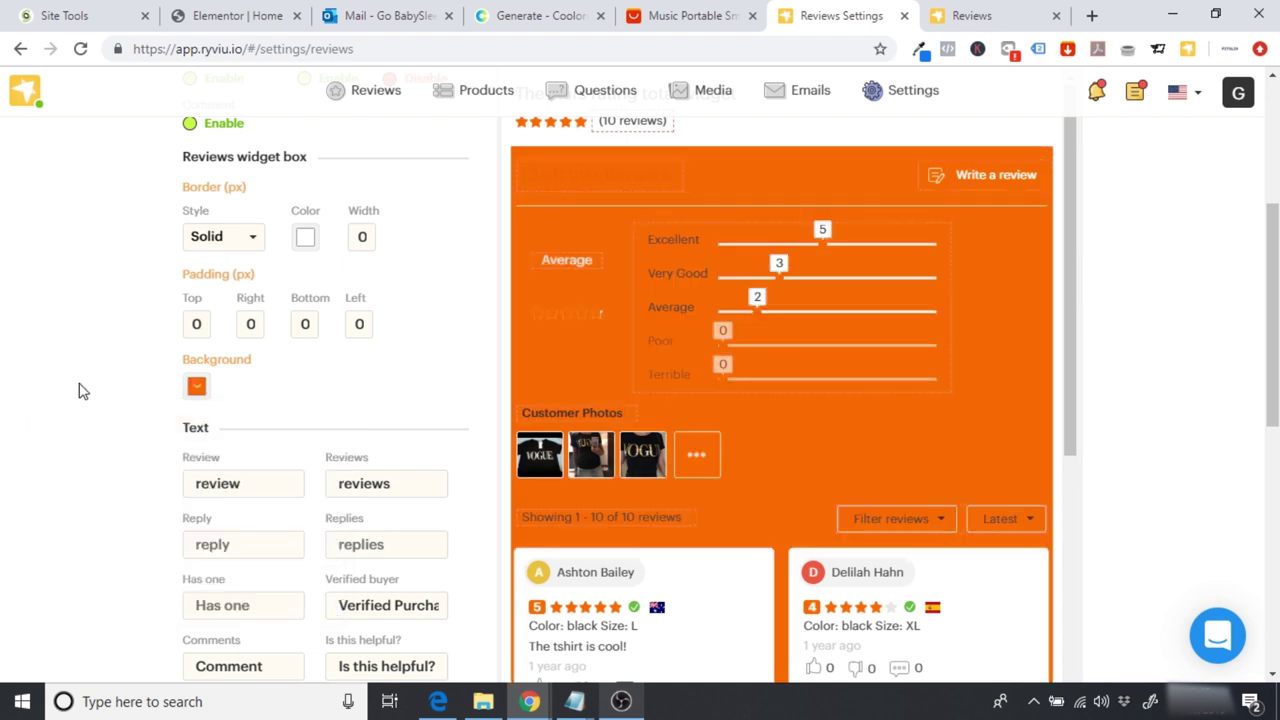
{"action": "left_click", "coordinate": [200, 389]}
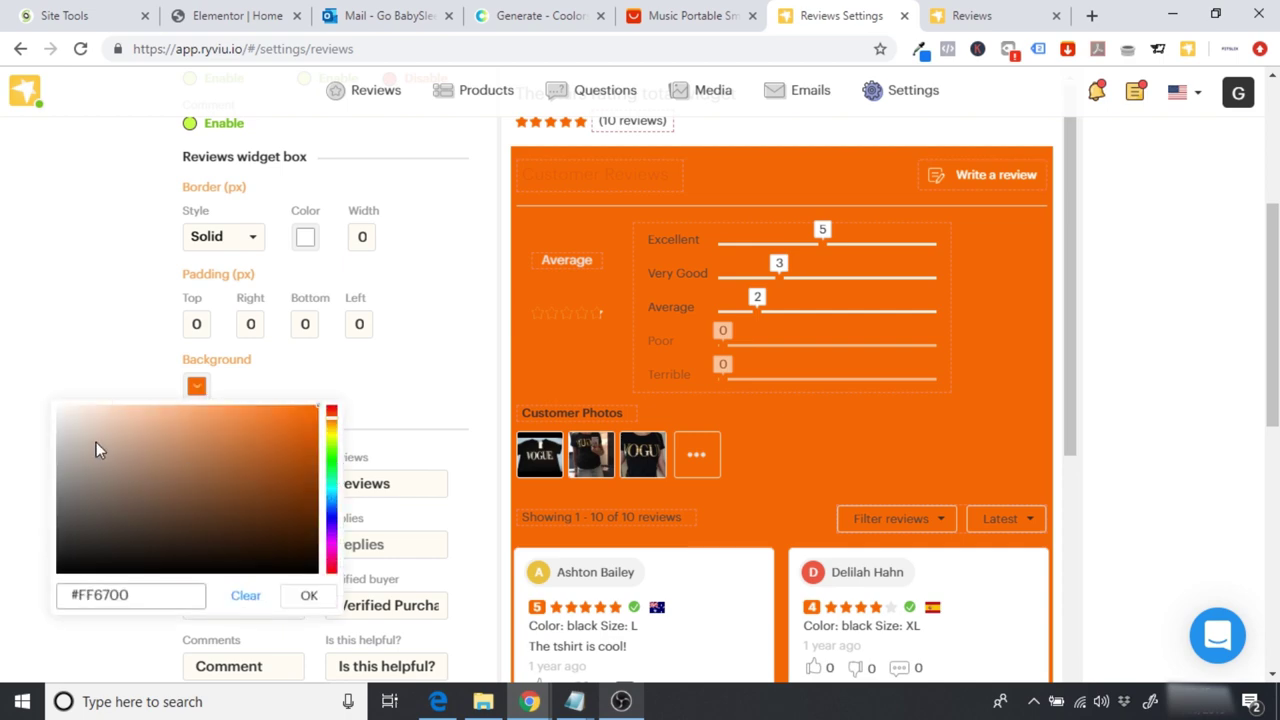
{"action": "left_click_drag", "start_coordinate": [98, 446], "coordinate": [28, 387]}
{"action": "left_click", "coordinate": [33, 341]}
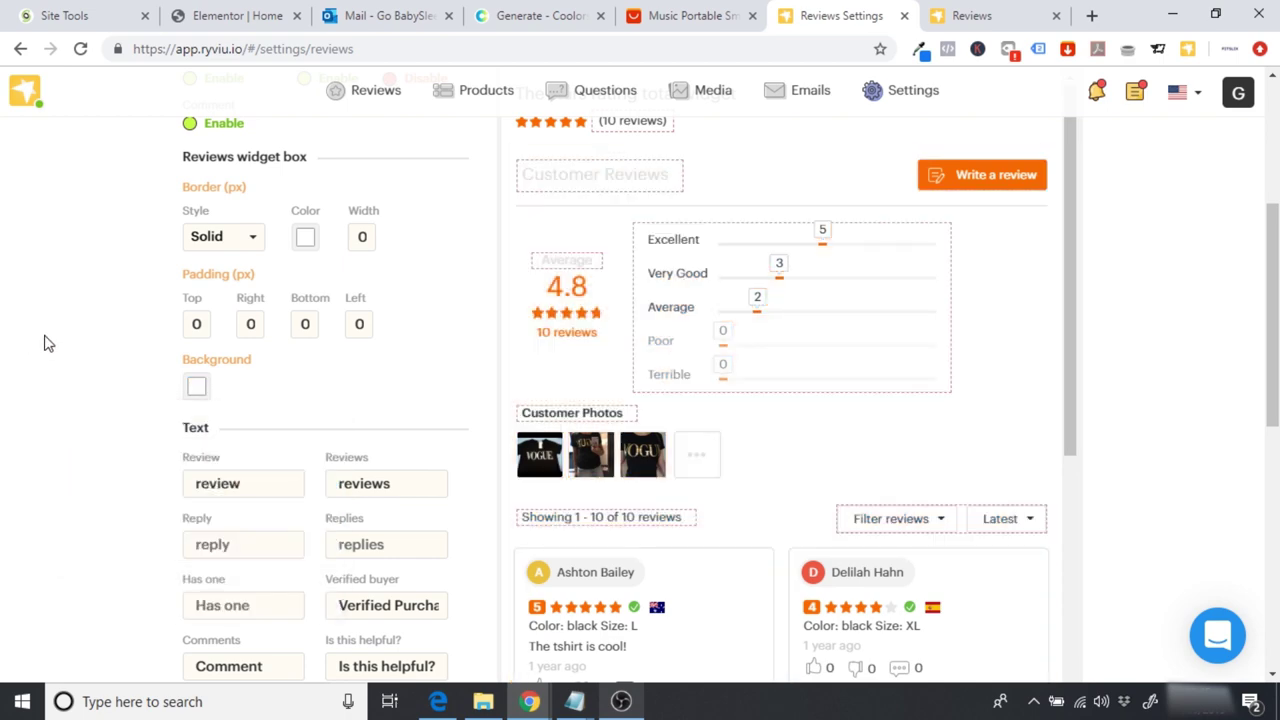
Step: Restore the Review Layout settings to default
{"action": "scroll", "coordinate": [1035, 360], "scroll_direction": "up", "scroll_amount": 2}
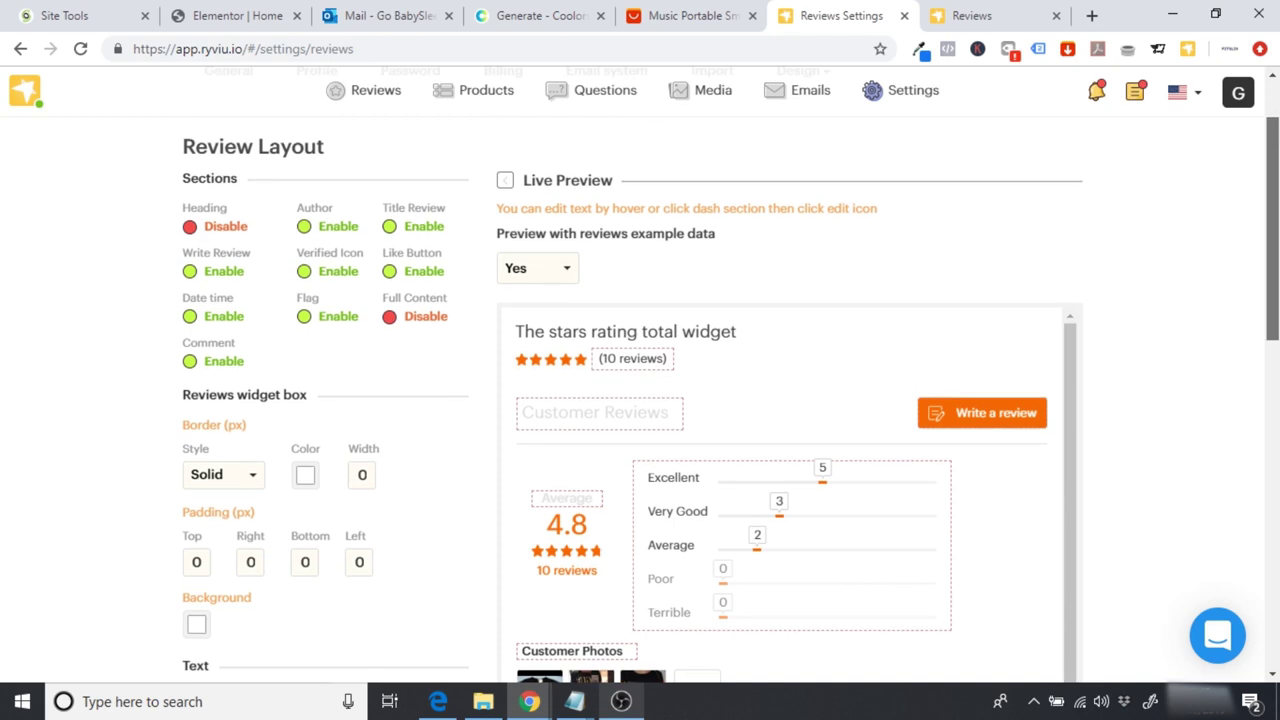
{"action": "scroll", "coordinate": [361, 223], "scroll_direction": "down", "scroll_amount": 3}
{"action": "scroll", "coordinate": [361, 223], "scroll_direction": "up", "scroll_amount": 5}
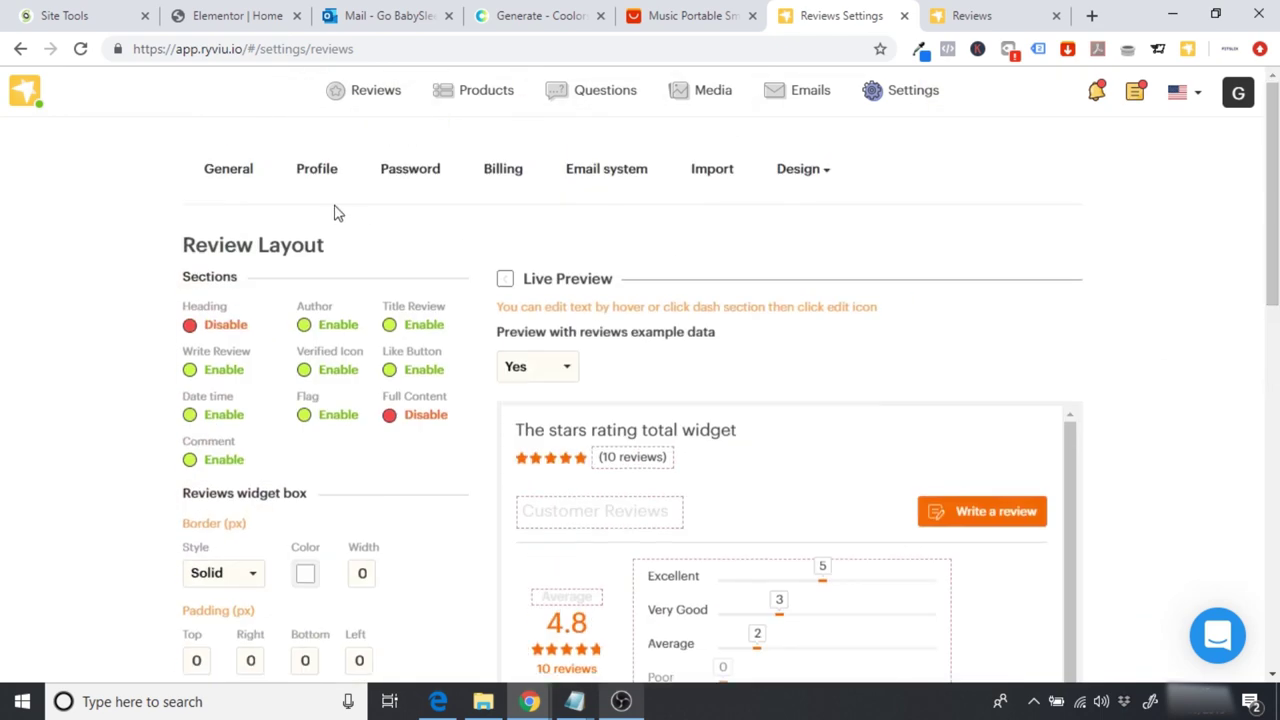
{"action": "scroll", "coordinate": [700, 450], "scroll_direction": "down", "scroll_amount": 15}
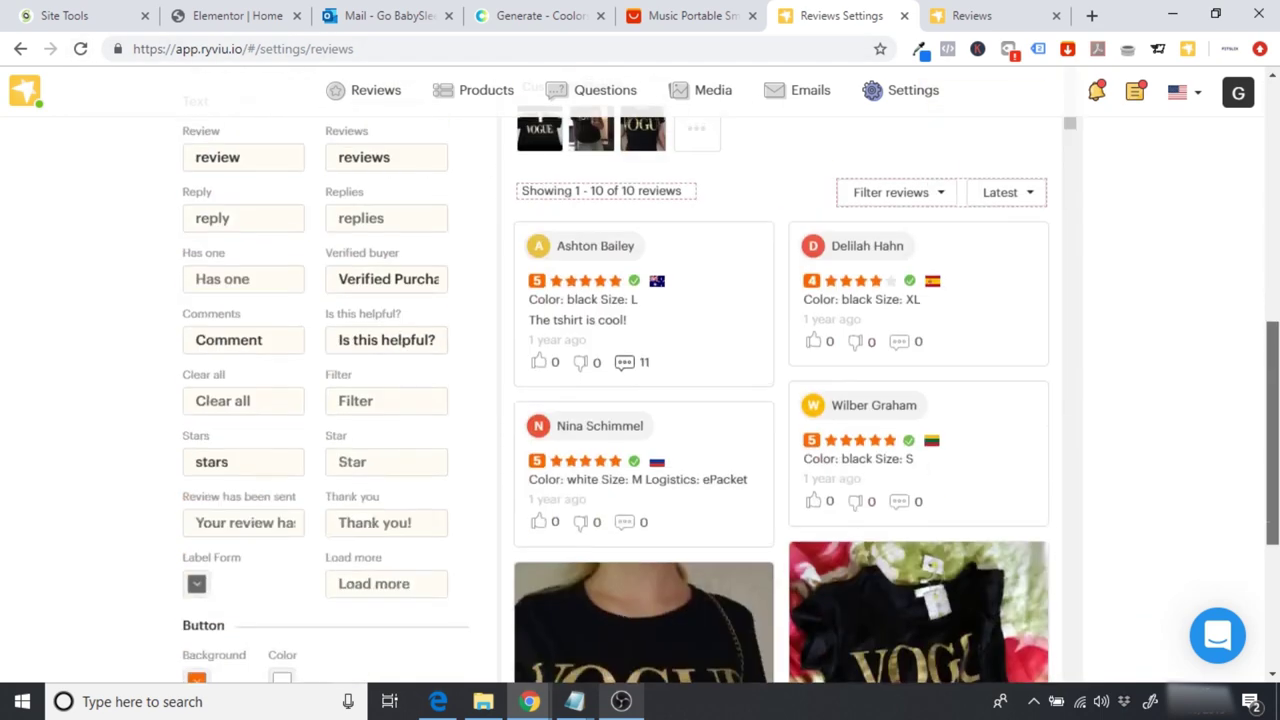
{"action": "left_click", "coordinate": [316, 586]}
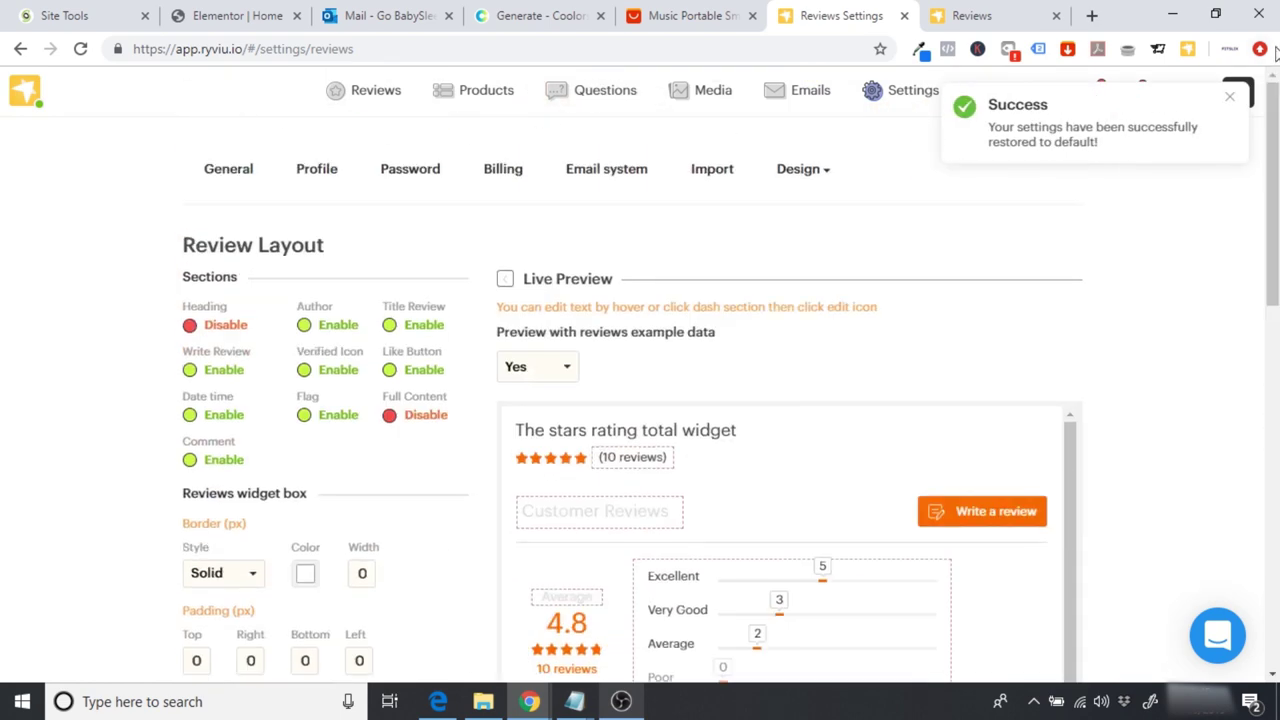
Step: Reload the Elementor homepage editor and preview the 'Trusted By Hundreds of Parents!' reviews widget
{"action": "left_click", "coordinate": [228, 15]}
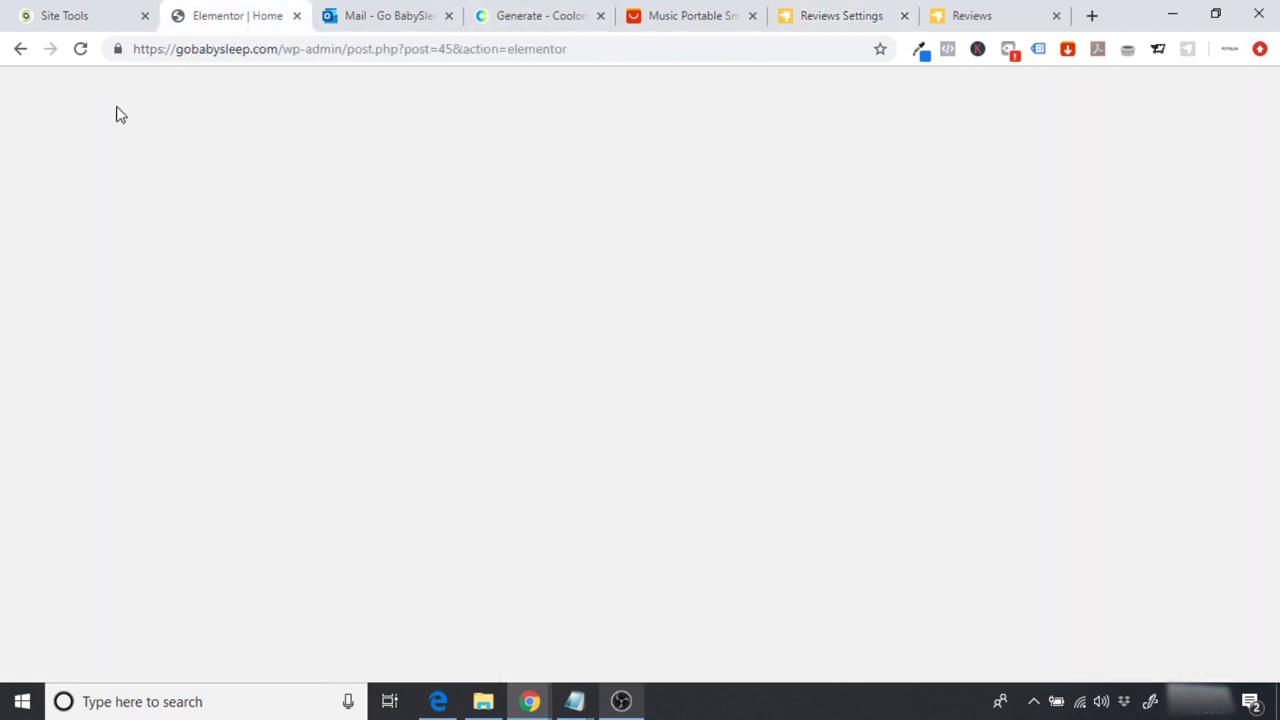
{"action": "left_click", "coordinate": [80, 48]}
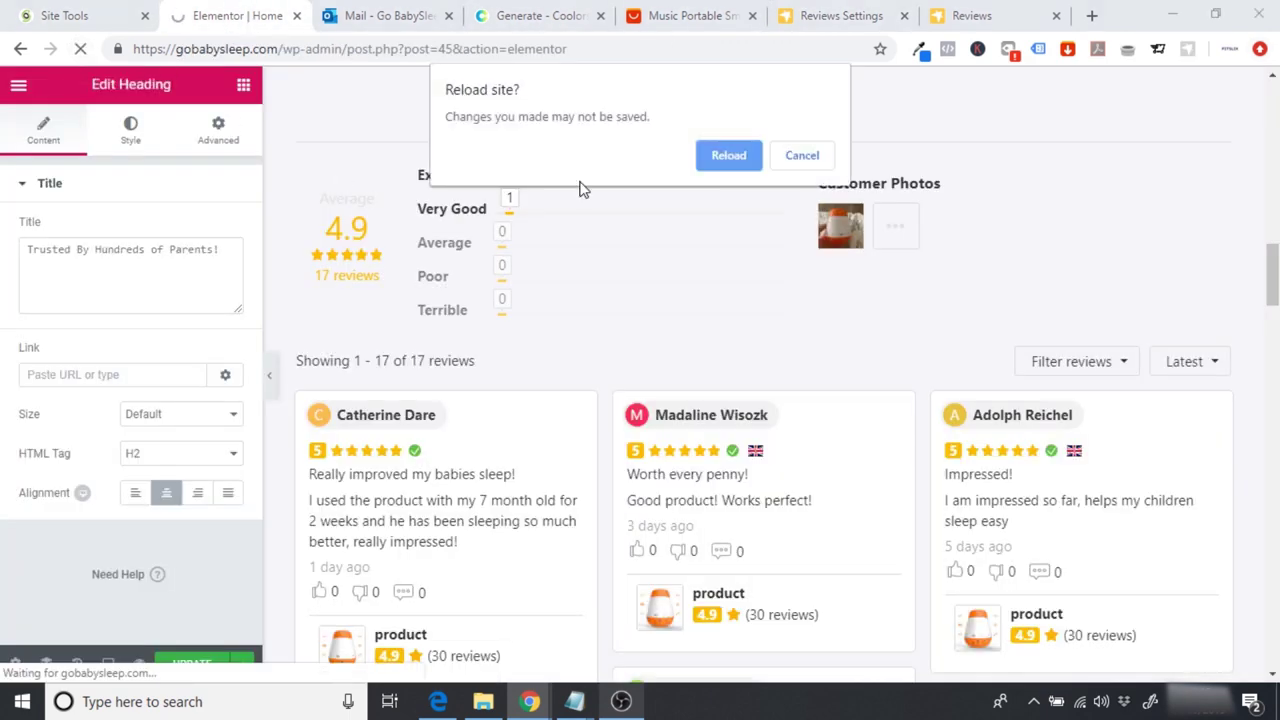
{"action": "left_click", "coordinate": [802, 157]}
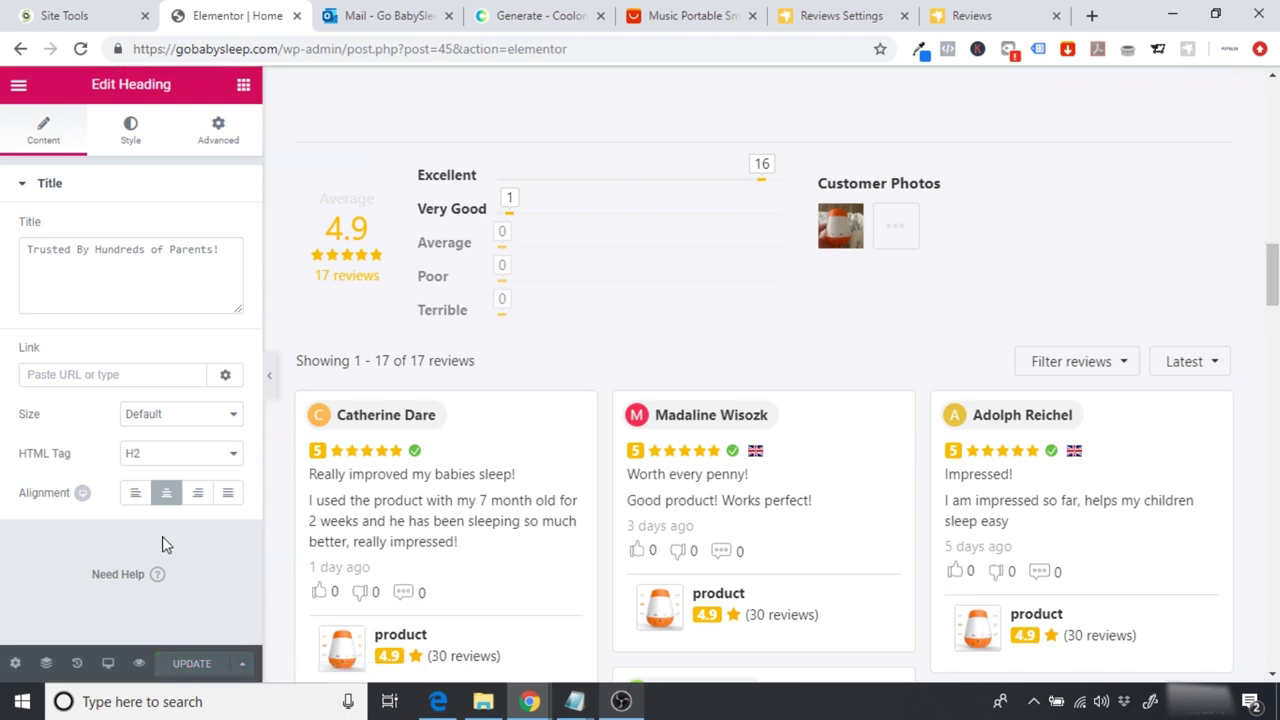
{"action": "left_click", "coordinate": [80, 50]}
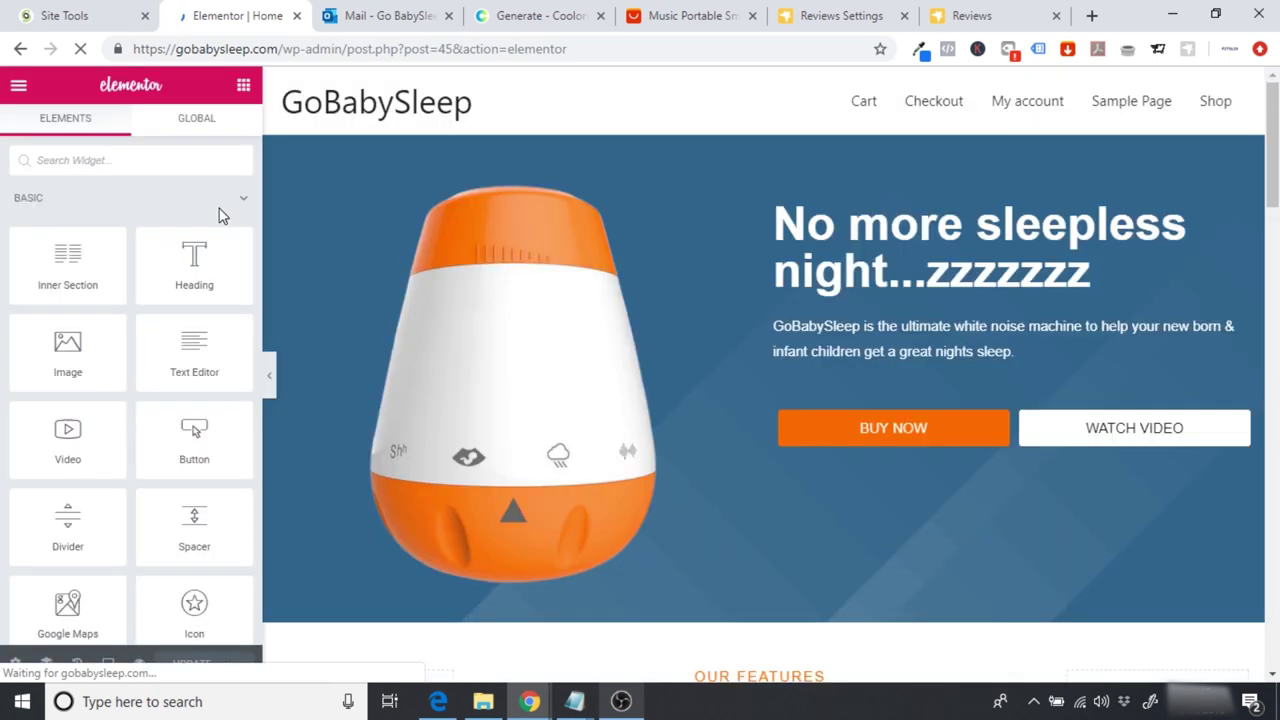
{"action": "scroll", "coordinate": [760, 400], "scroll_direction": "down", "scroll_amount": 6}
{"action": "scroll", "coordinate": [770, 375], "scroll_direction": "down", "scroll_amount": 10}
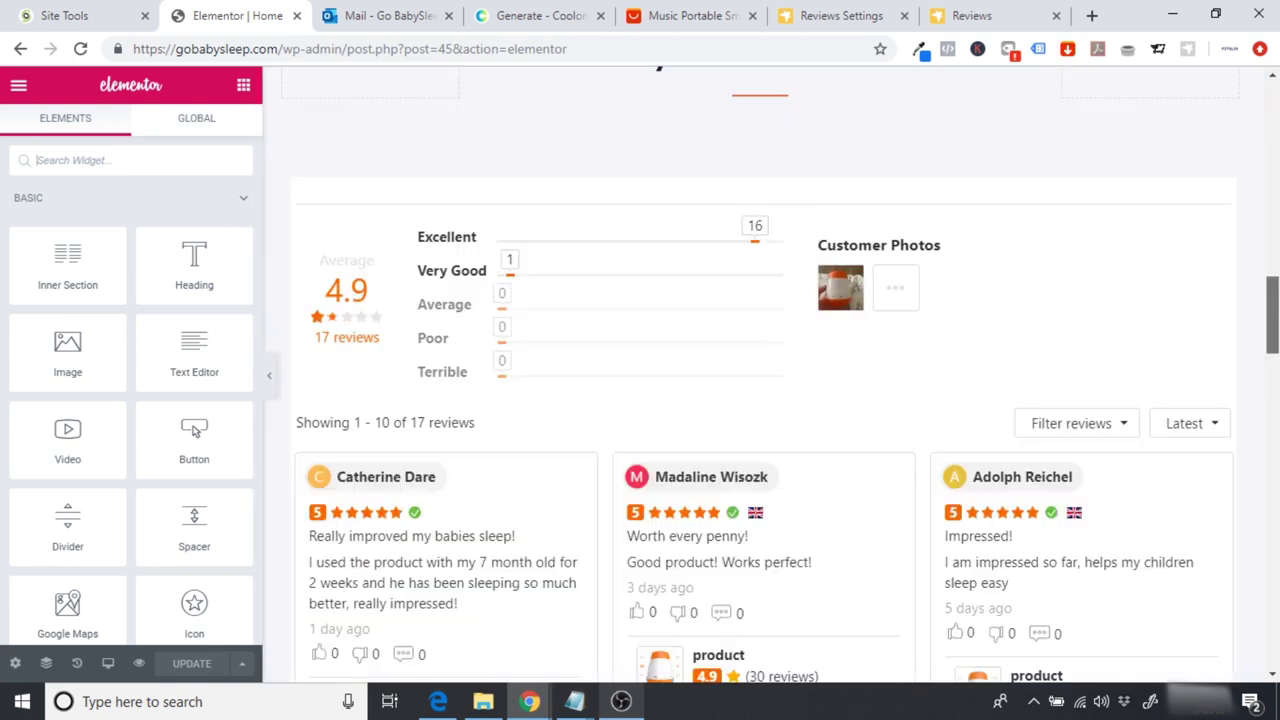
{"action": "scroll", "coordinate": [770, 380], "scroll_direction": "down", "scroll_amount": 8}
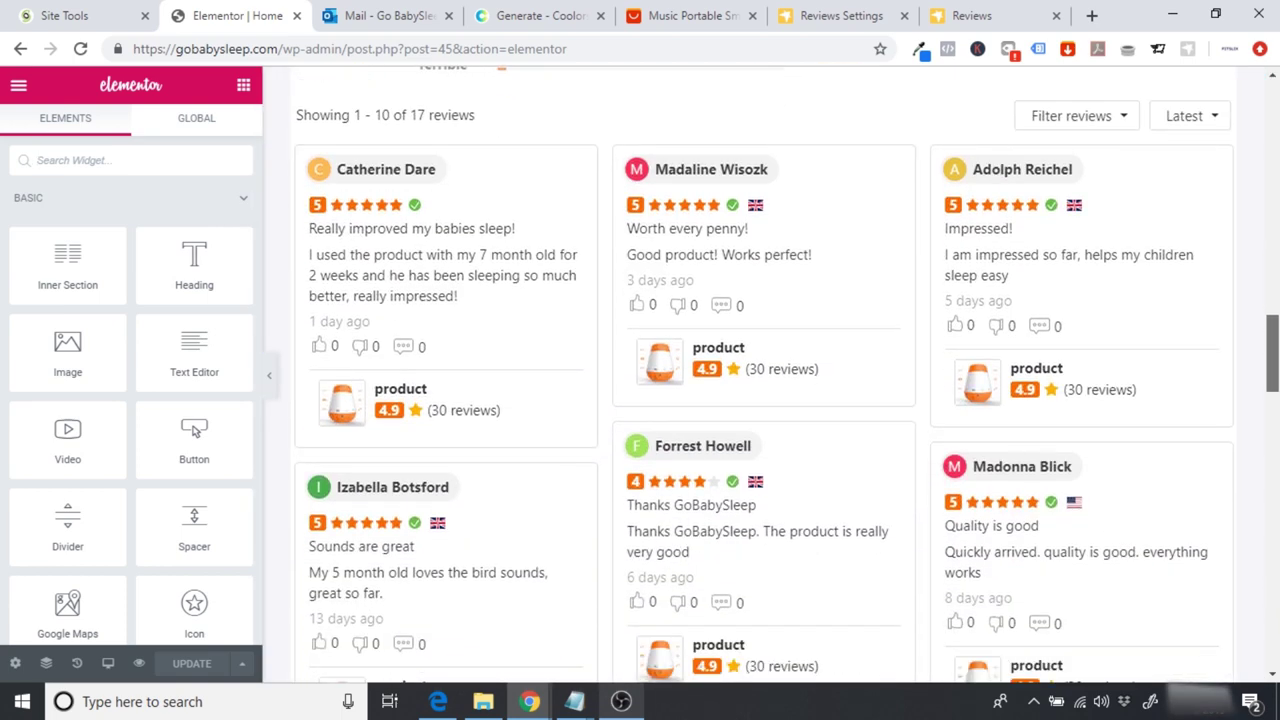
{"action": "scroll", "coordinate": [764, 375], "scroll_direction": "down", "scroll_amount": 3}
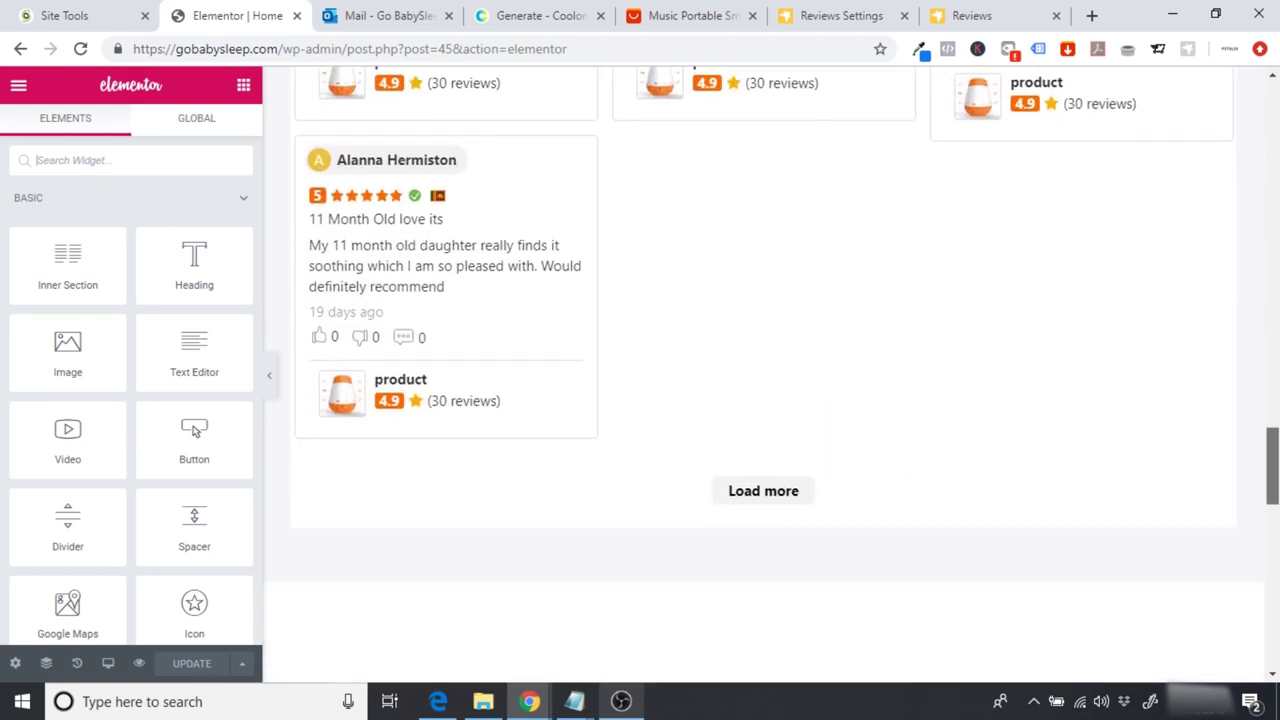
{"action": "scroll", "coordinate": [764, 375], "scroll_direction": "up", "scroll_amount": 12}
{"action": "scroll", "coordinate": [570, 490], "scroll_direction": "up", "scroll_amount": 3}
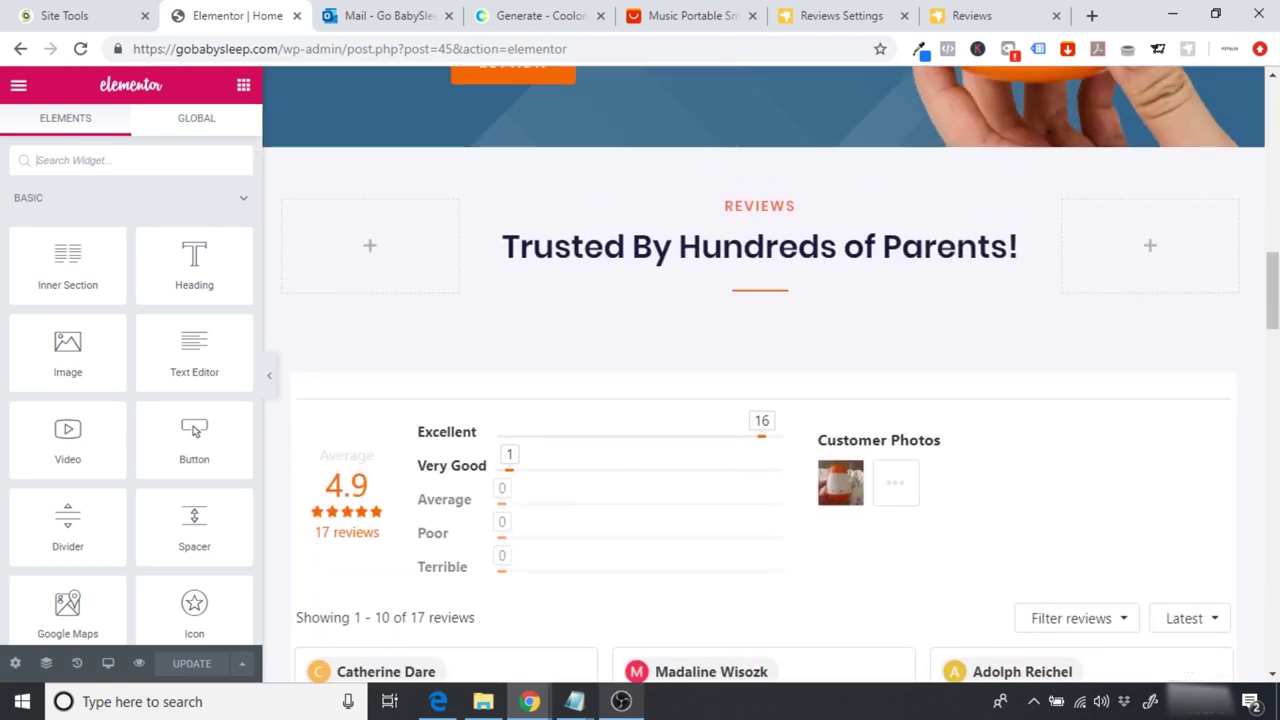
{"action": "left_click", "coordinate": [269, 377]}
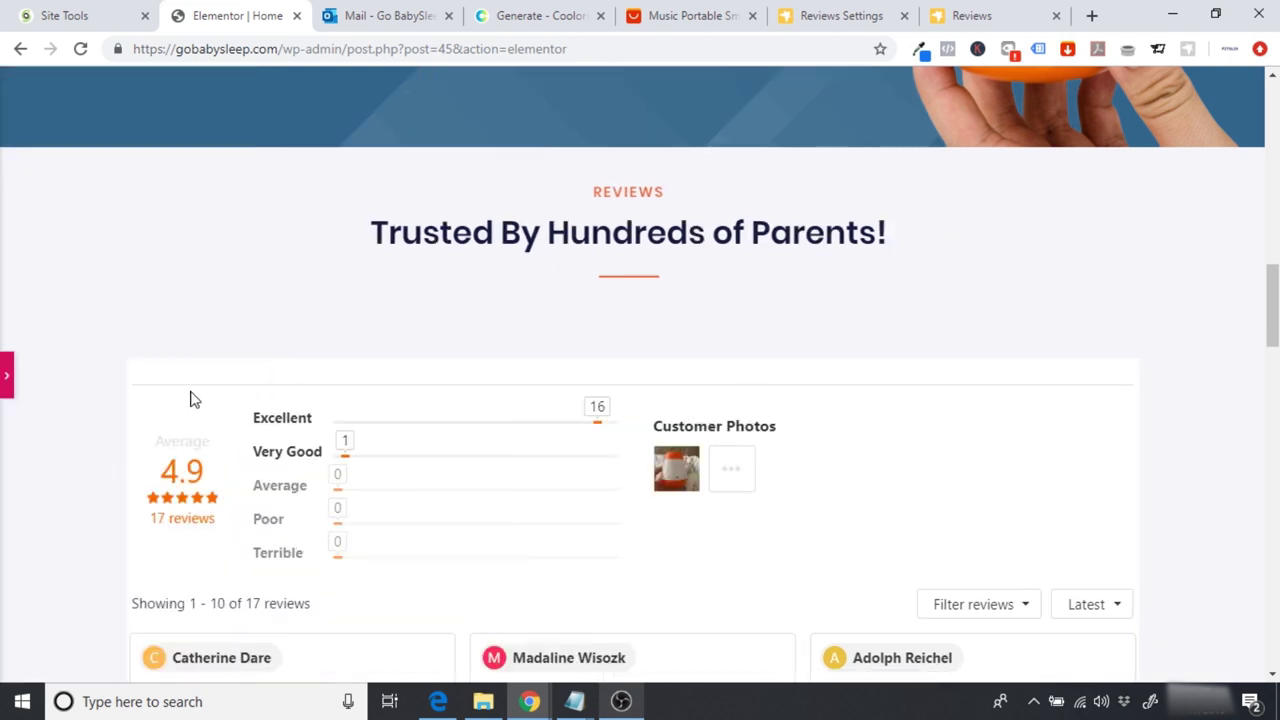
{"action": "left_click", "coordinate": [5, 372]}
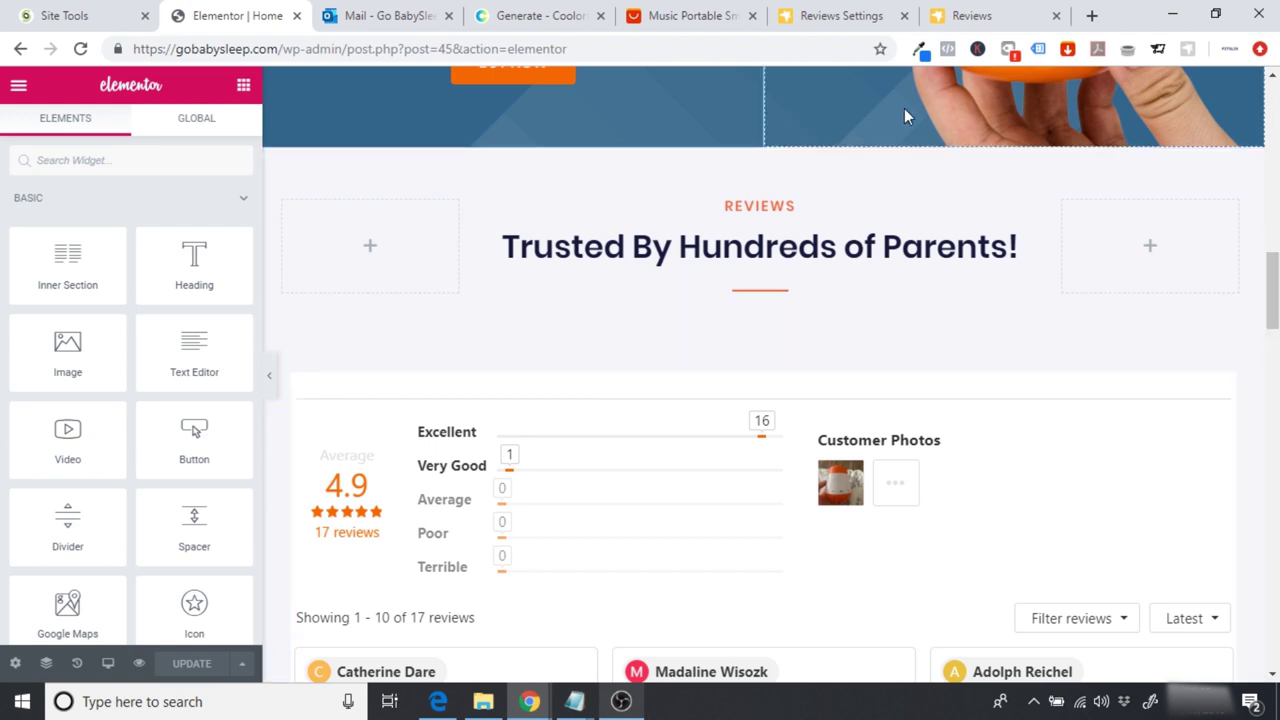
Step: Sample the reviews section's light-gray background colour #f5f5f9 with the Eye Dropper extension
{"action": "left_click", "coordinate": [919, 50]}
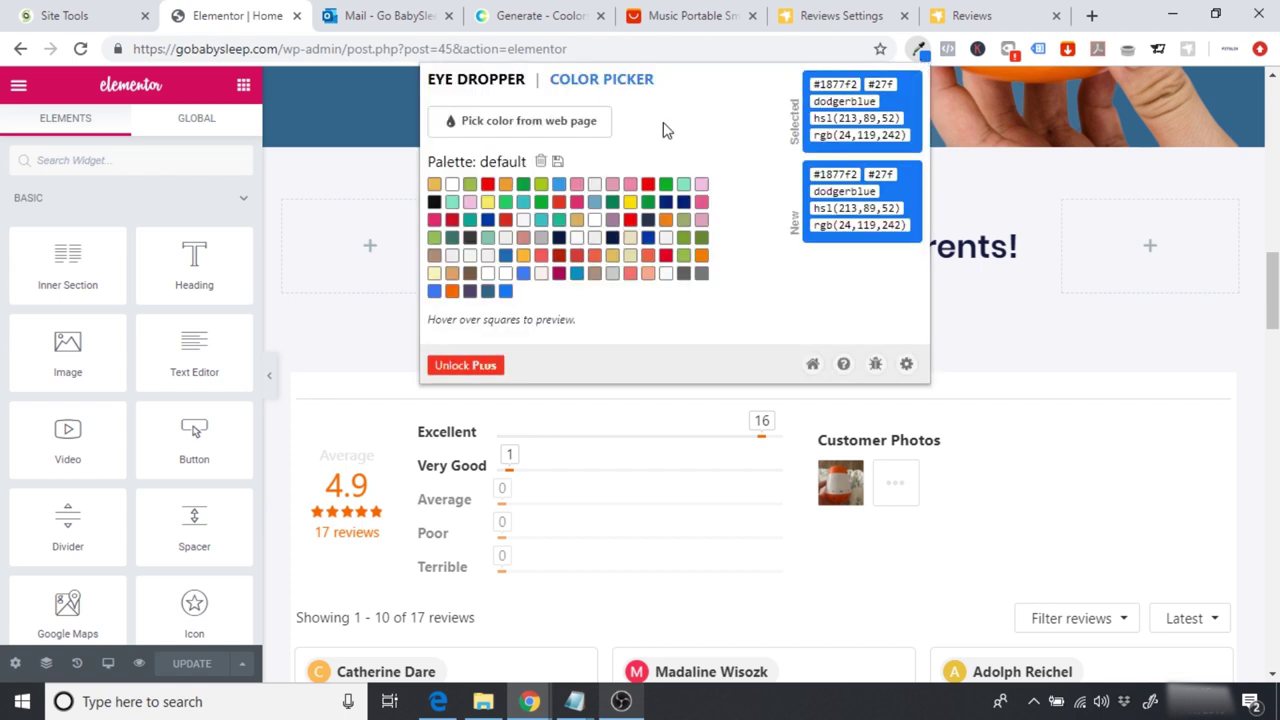
{"action": "left_click", "coordinate": [565, 125]}
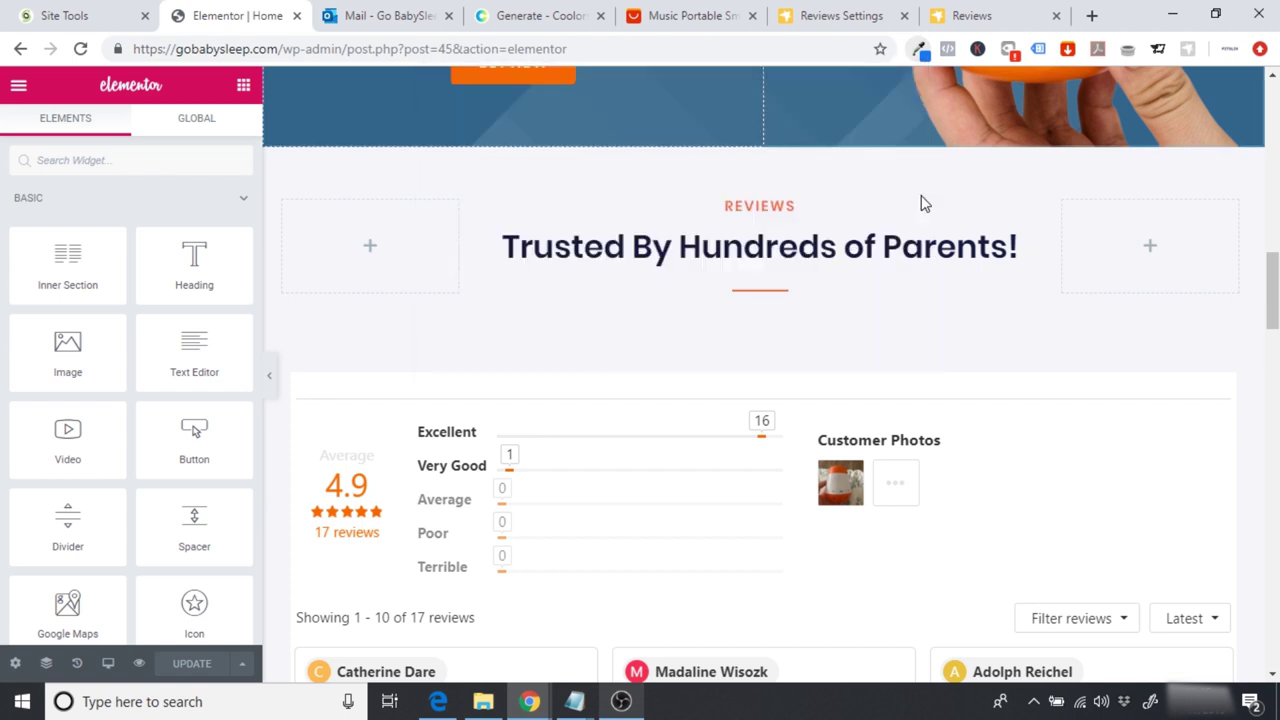
{"action": "left_click", "coordinate": [974, 190]}
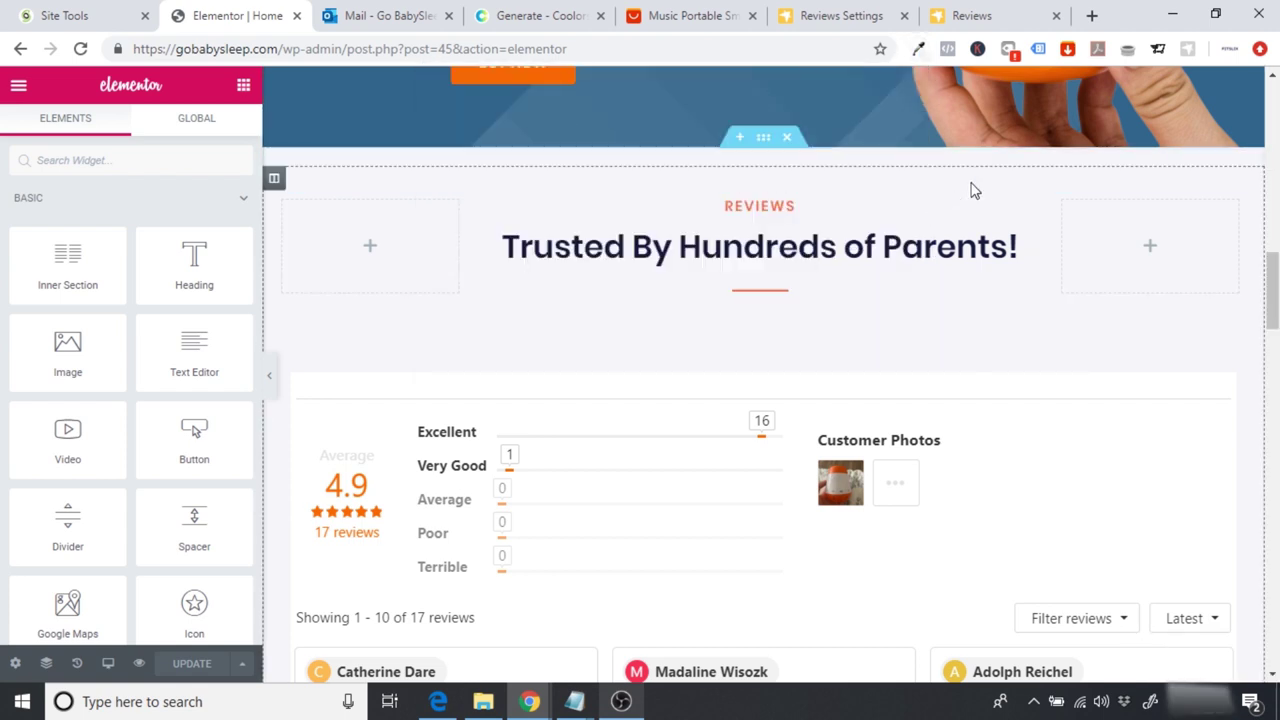
Step: Copy the sampled hex and set Ryviu's widget box background colour to #f5f5f9
{"action": "left_click", "coordinate": [919, 55]}
{"action": "double_click", "coordinate": [845, 84]}
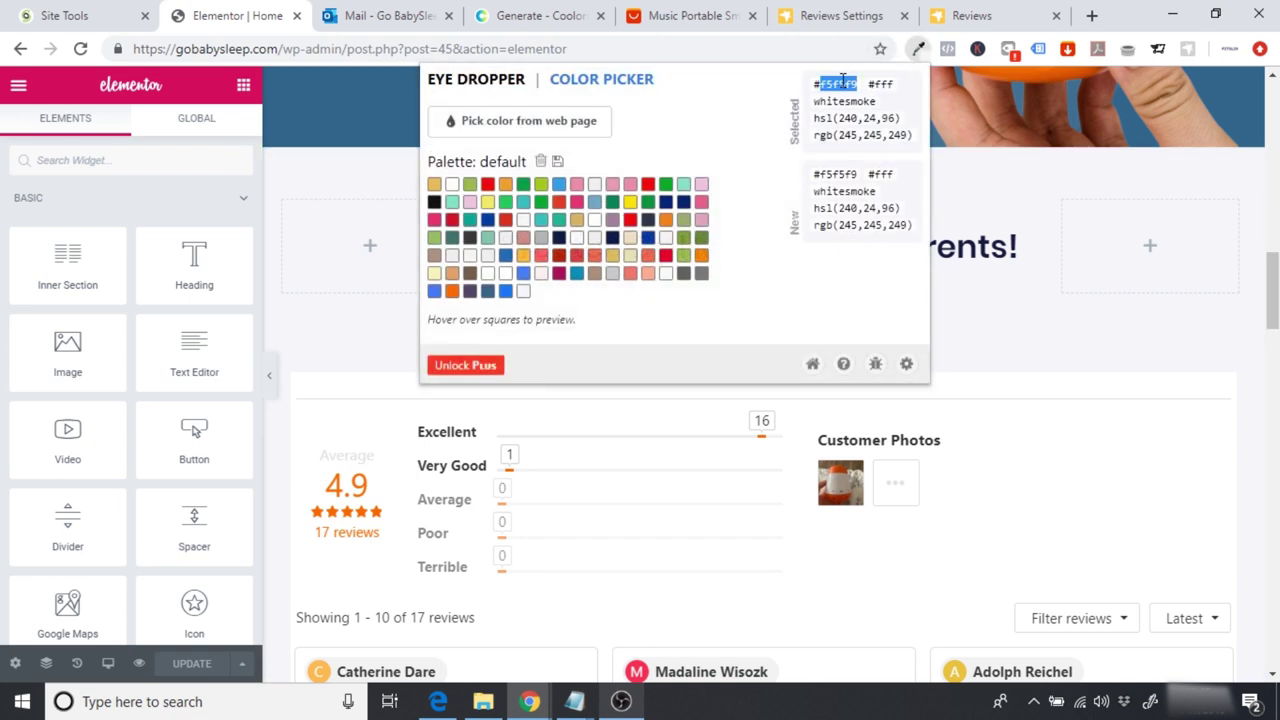
{"action": "left_click", "coordinate": [815, 18]}
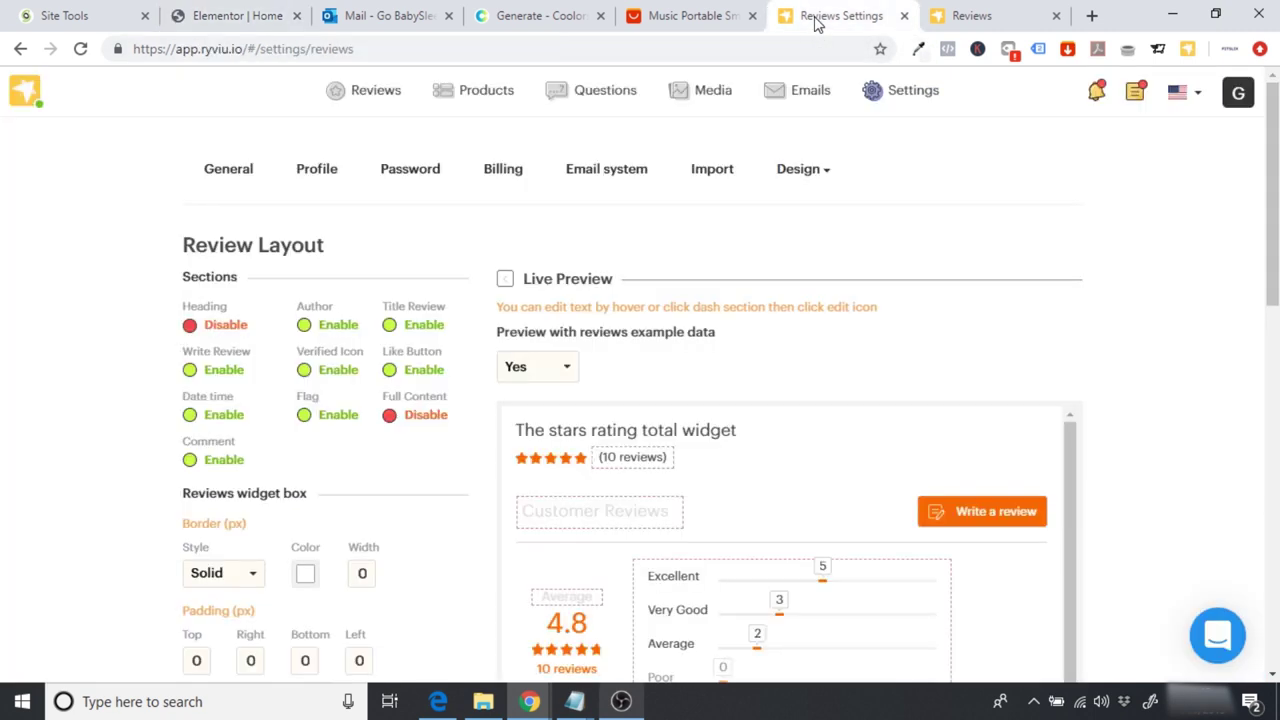
{"action": "scroll", "coordinate": [1246, 174], "scroll_direction": "down", "scroll_amount": 3}
{"action": "scroll", "coordinate": [808, 330], "scroll_direction": "up", "scroll_amount": 2}
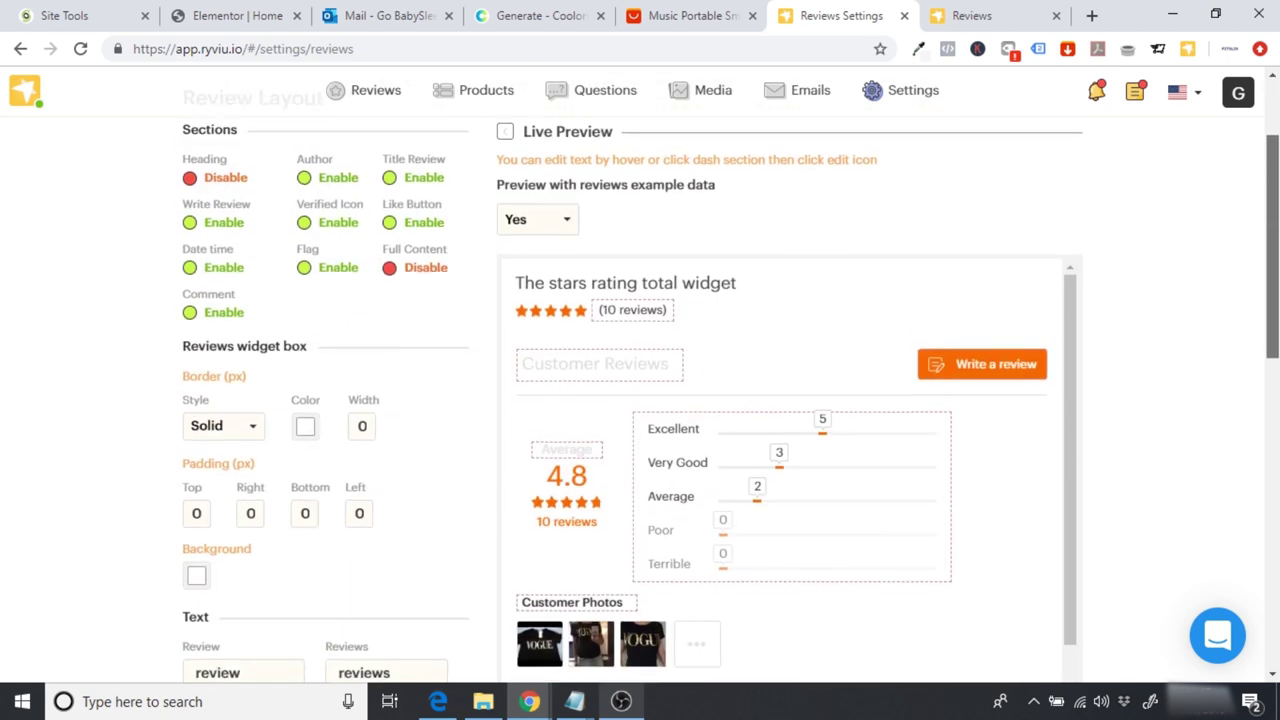
{"action": "left_click", "coordinate": [197, 590]}
{"action": "left_click", "coordinate": [118, 560]}
{"action": "key", "text": "ctrl+a"}
{"action": "type", "text": "#f5f5f9"}
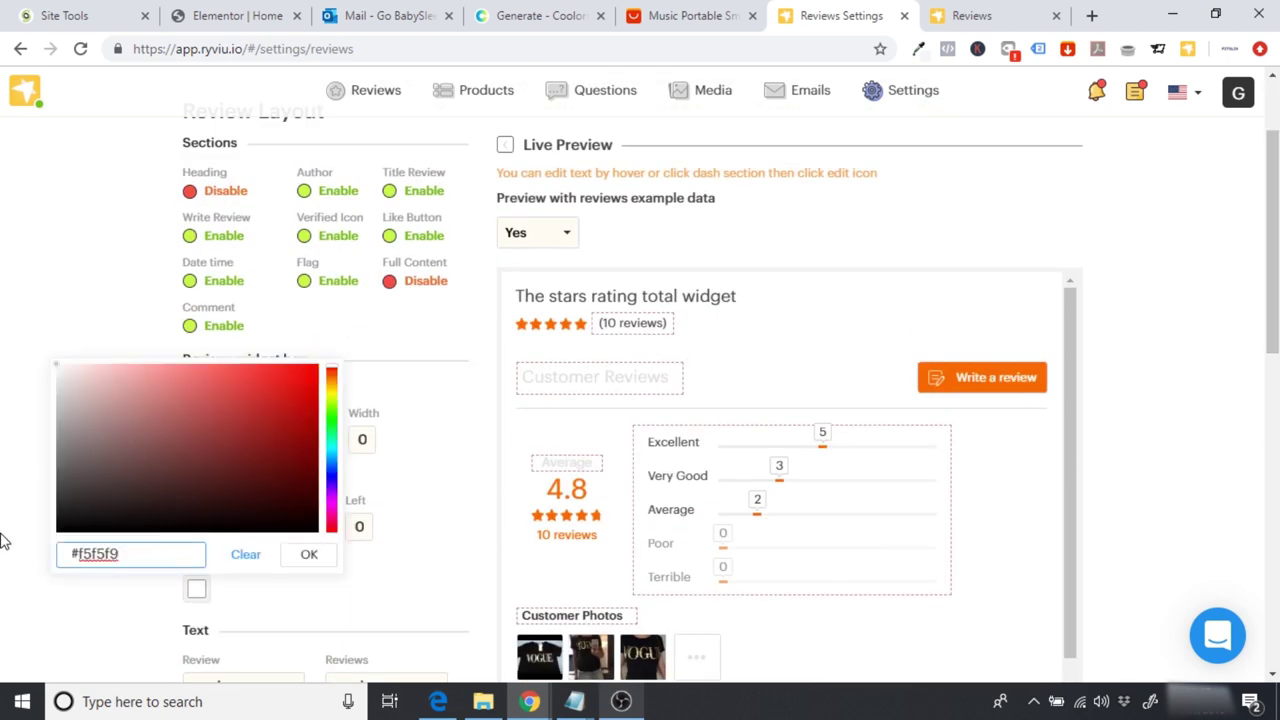
{"action": "key", "text": "Return"}
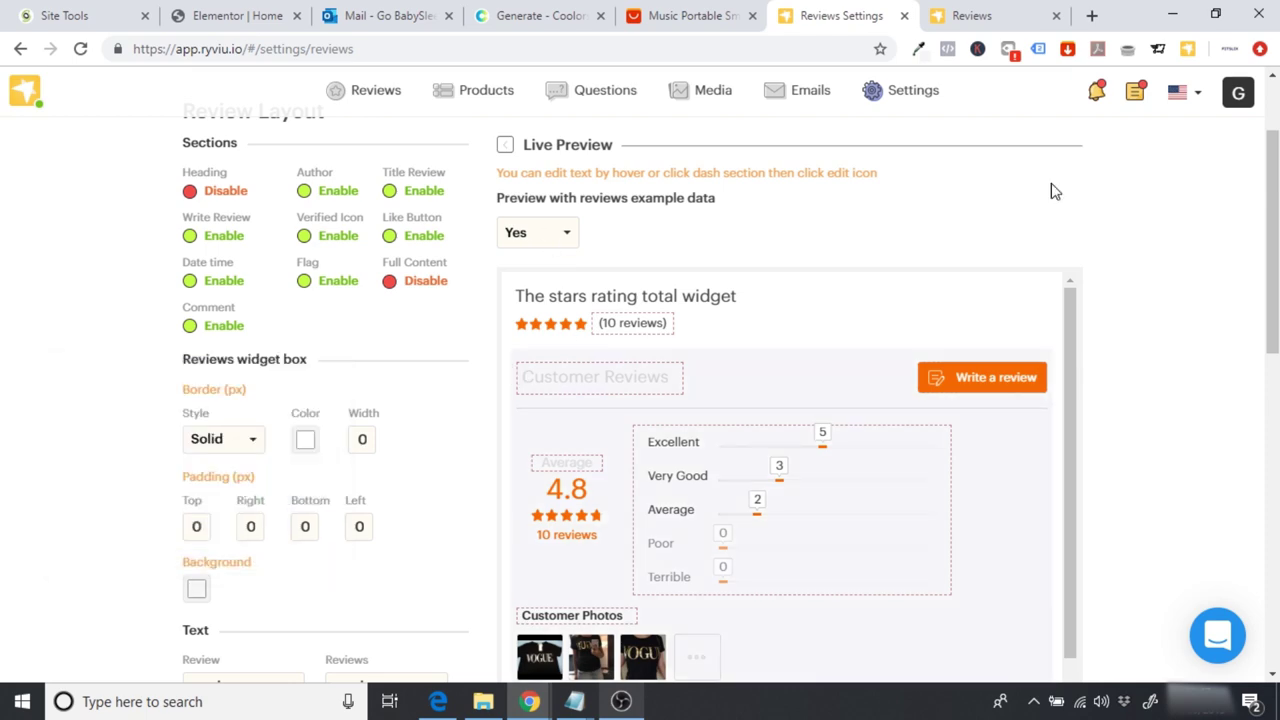
Step: Save the Ryviu review settings and return to the Elementor homepage editor
{"action": "scroll", "coordinate": [1222, 180], "scroll_direction": "down", "scroll_amount": 10}
{"action": "left_click", "coordinate": [378, 594]}
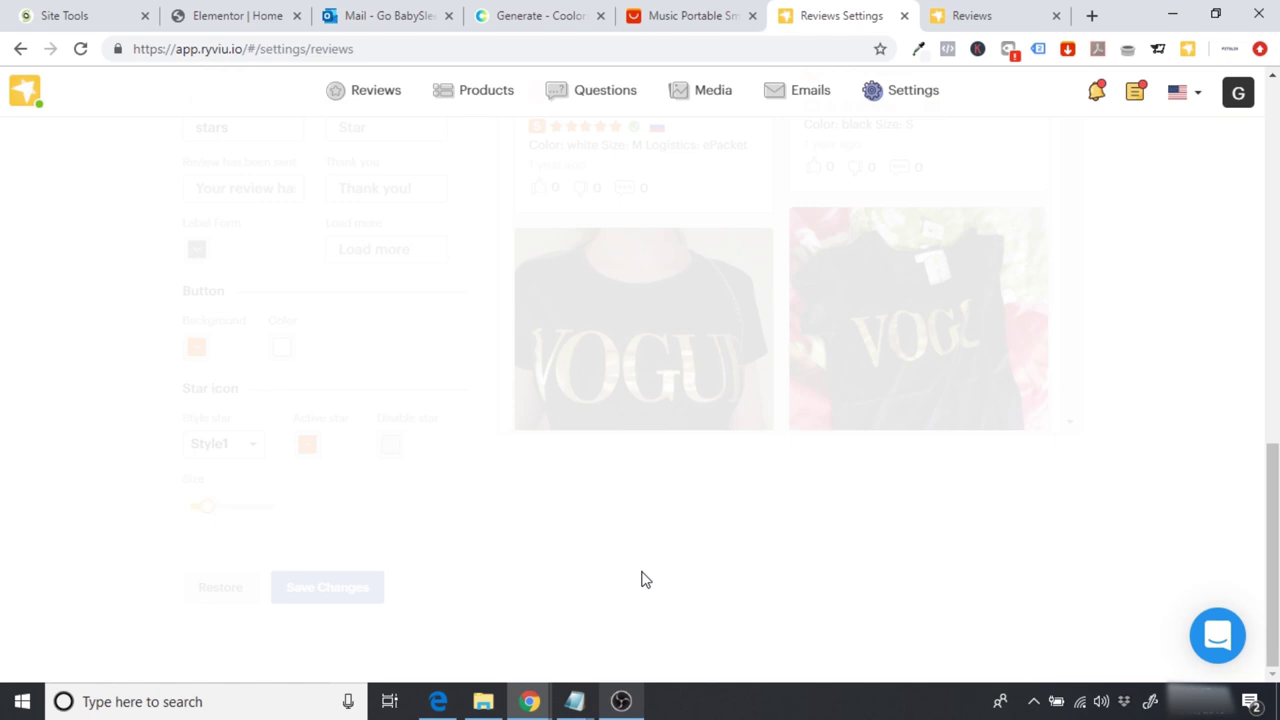
{"action": "left_click", "coordinate": [185, 10]}
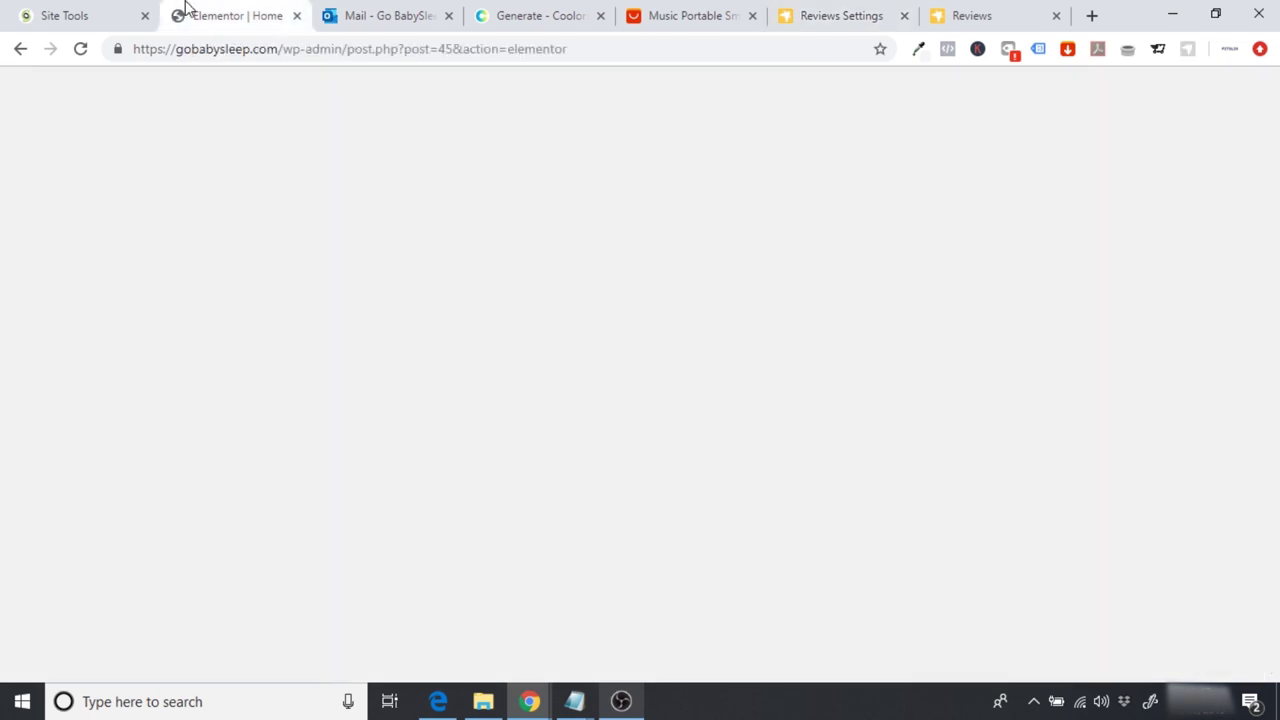
Step: Reload the Elementor editor and preview the reviews widget with its new light-gray background
{"action": "left_click", "coordinate": [80, 50]}
{"action": "scroll", "coordinate": [826, 168], "scroll_direction": "down", "scroll_amount": 6}
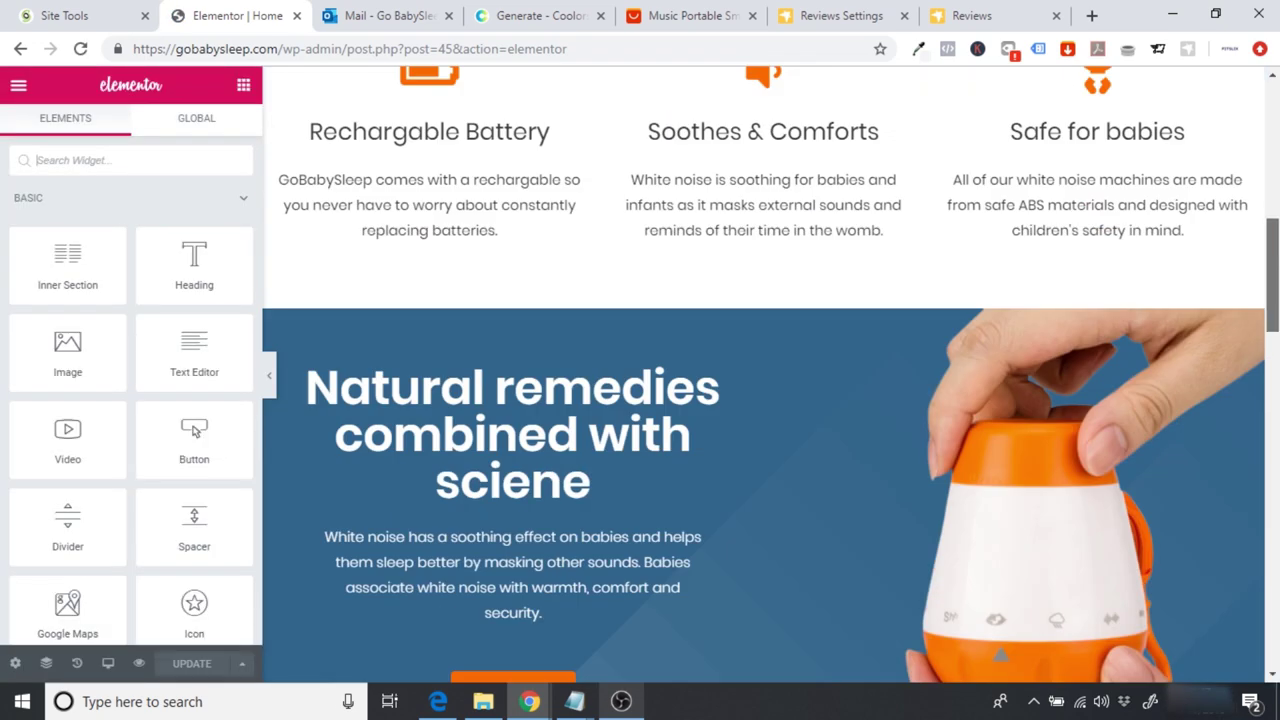
{"action": "scroll", "coordinate": [770, 370], "scroll_direction": "down", "scroll_amount": 8}
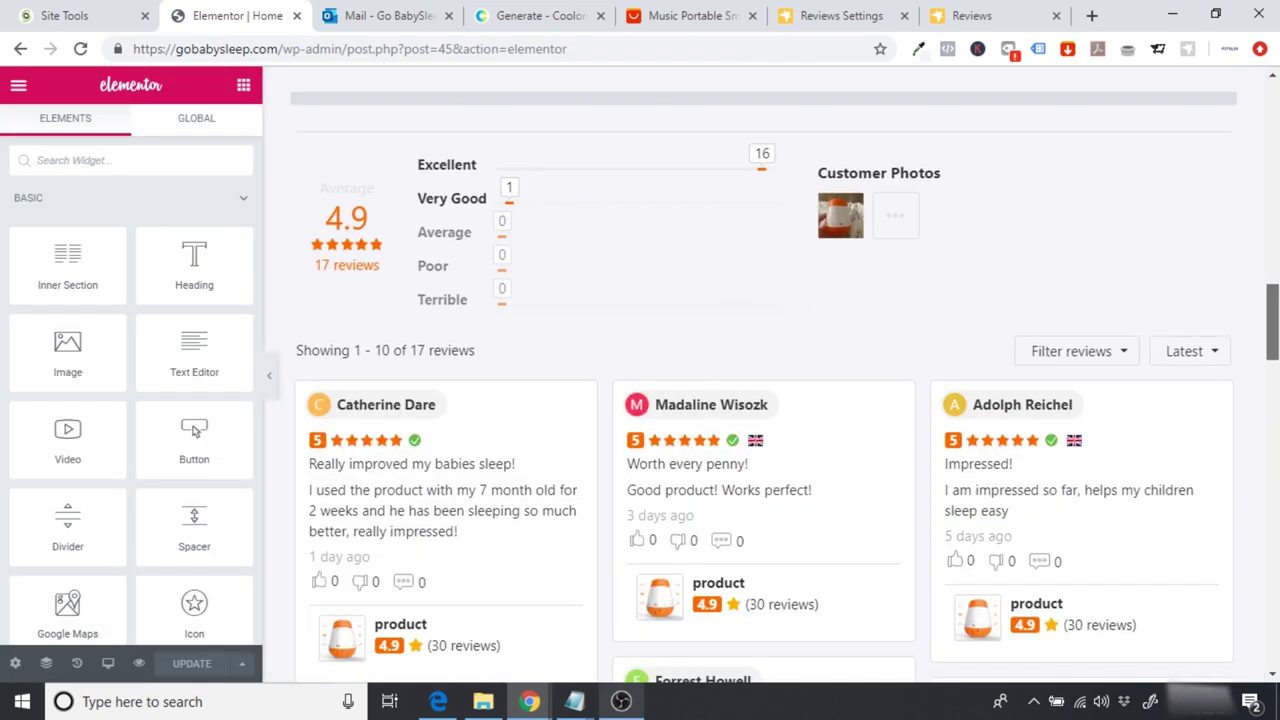
{"action": "scroll", "coordinate": [474, 366], "scroll_direction": "up", "scroll_amount": 2}
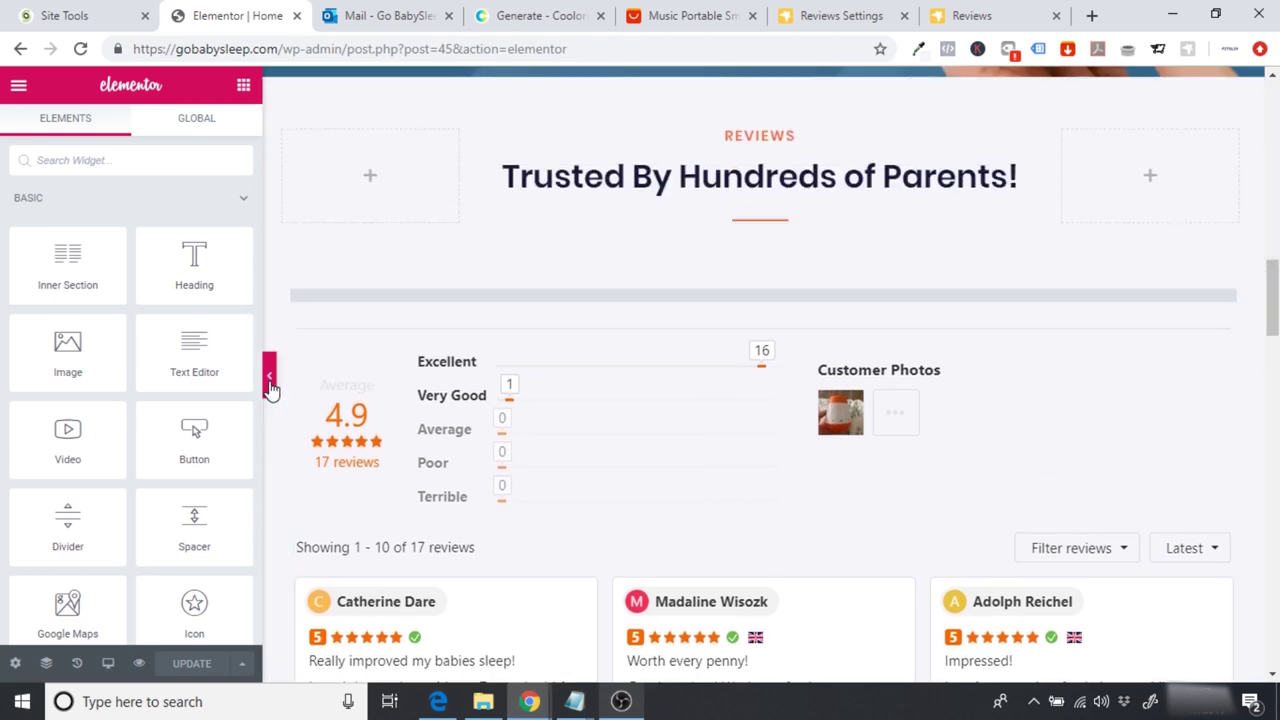
{"action": "left_click", "coordinate": [270, 385]}
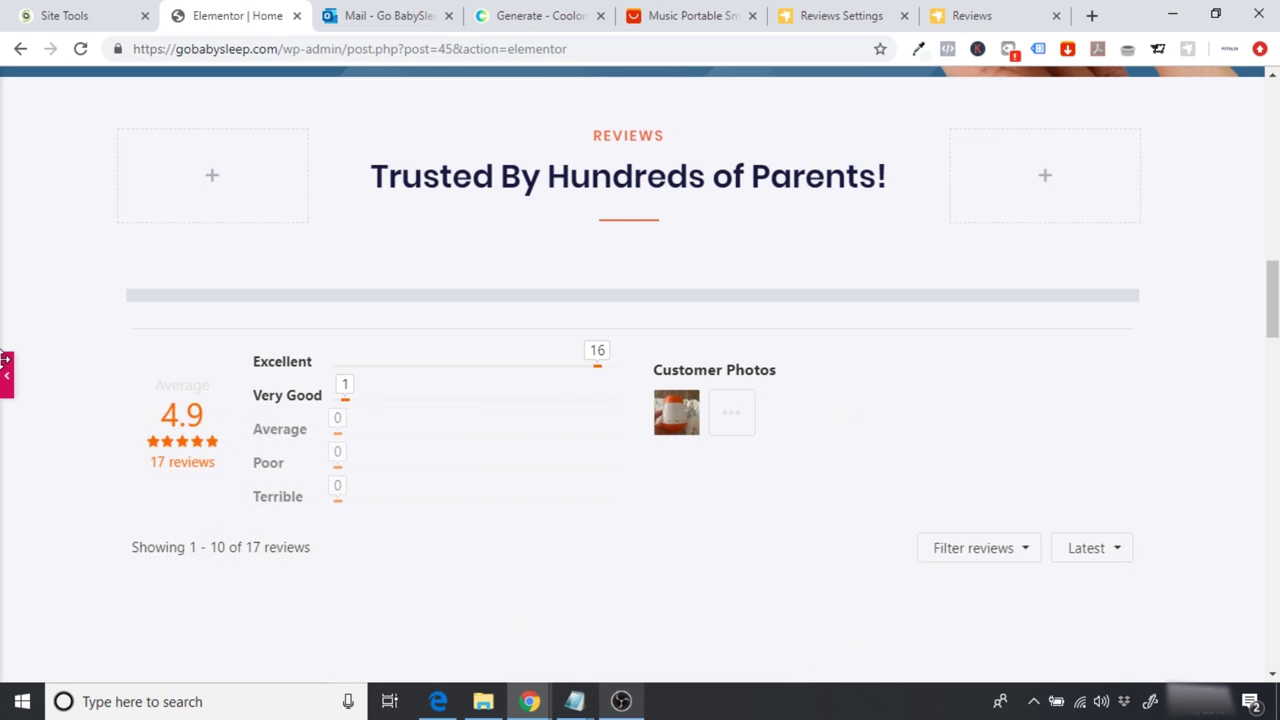
Step: Restore the side panel and exit Elementor to the WordPress dashboard
{"action": "left_click", "coordinate": [6, 372]}
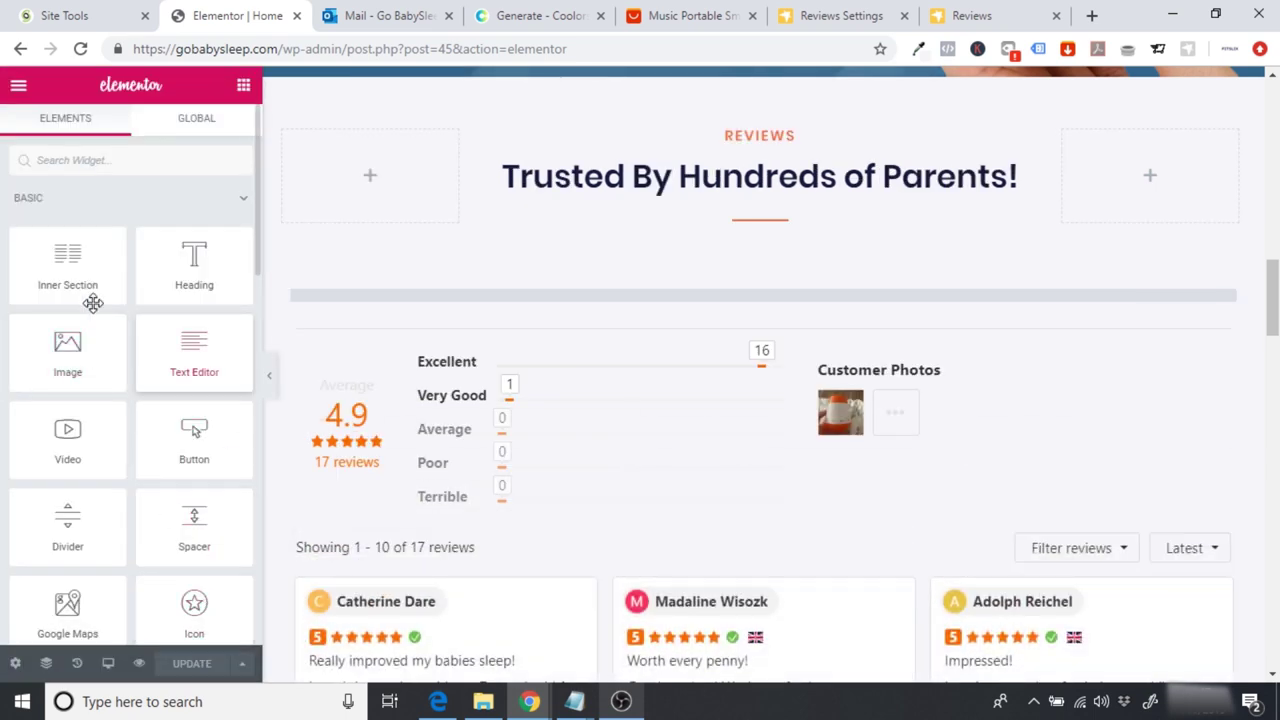
{"action": "left_click", "coordinate": [18, 87]}
{"action": "left_click", "coordinate": [100, 578]}
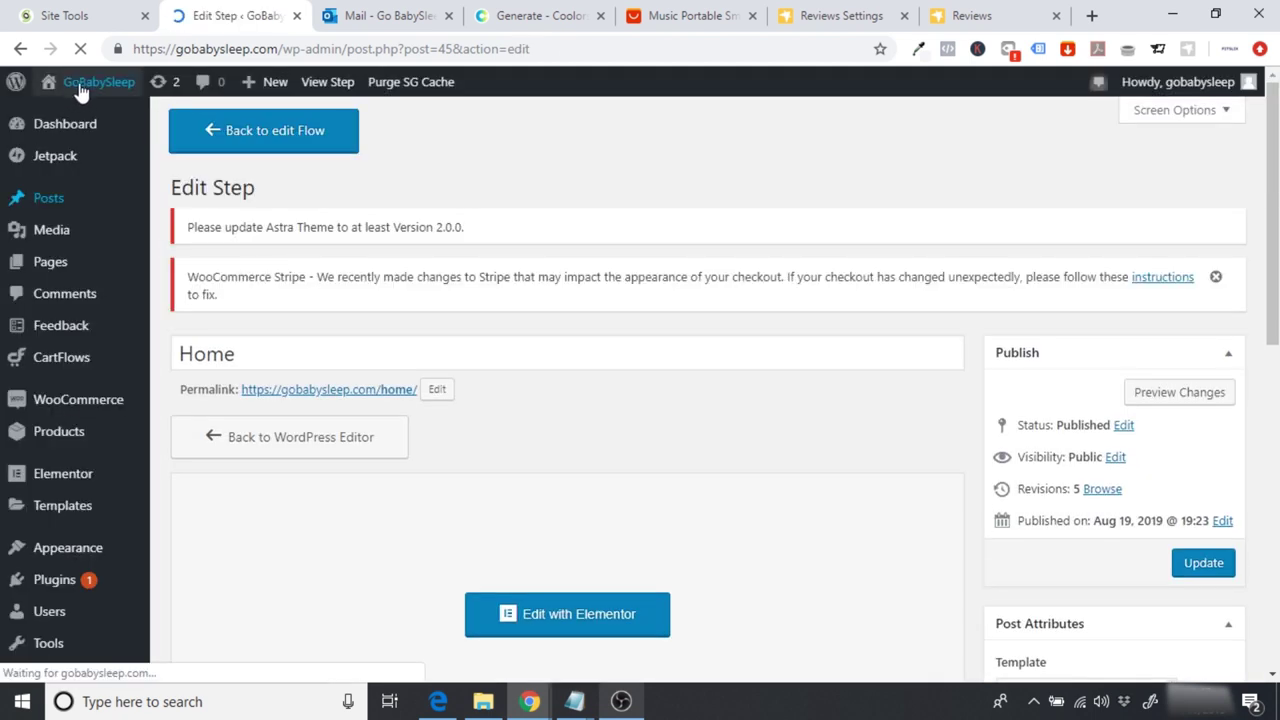
Step: Visit the live site, scroll to the reviews section and load all 17 reviews
{"action": "mouse_move", "coordinate": [80, 90]}
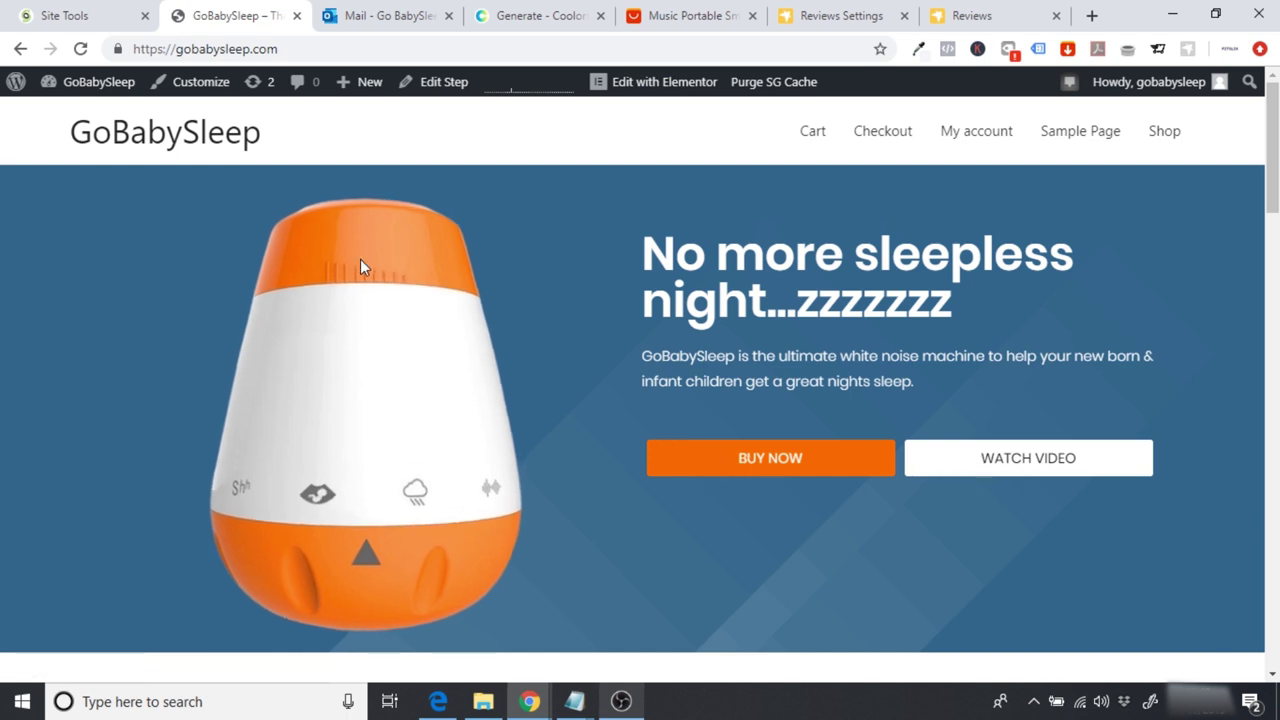
{"action": "scroll", "coordinate": [160, 389], "scroll_direction": "down", "scroll_amount": 5}
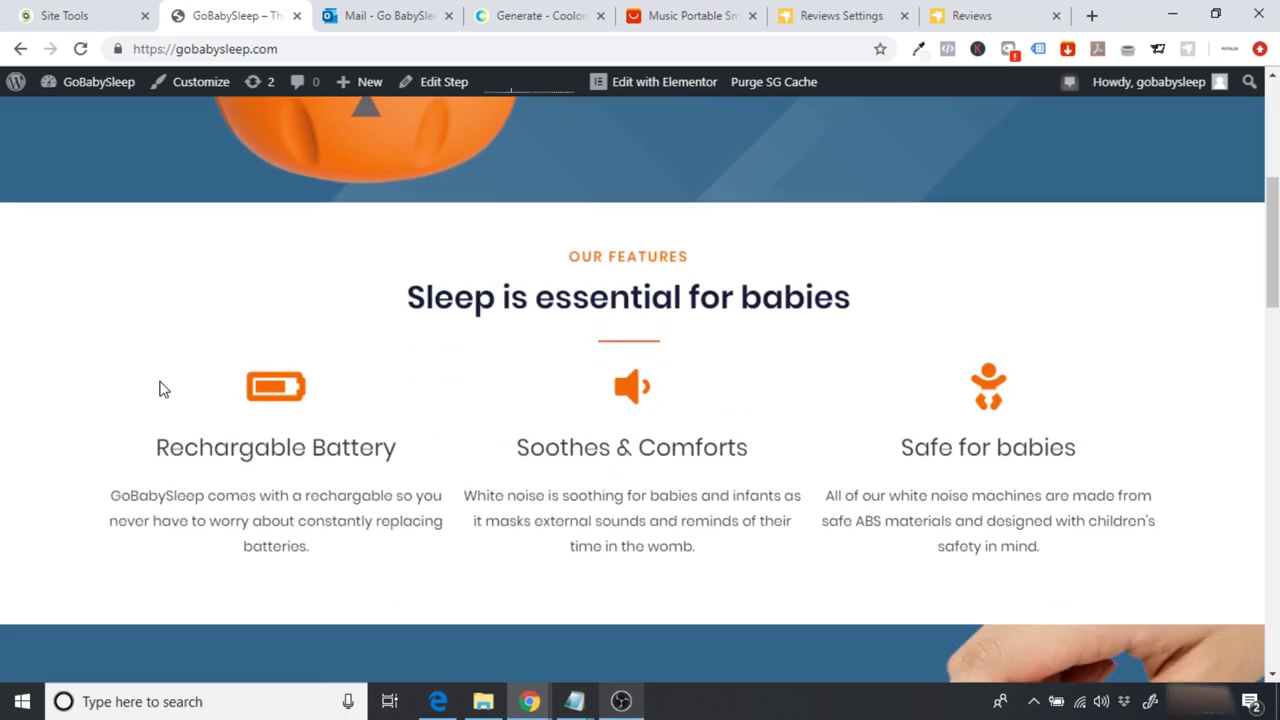
{"action": "scroll", "coordinate": [161, 377], "scroll_direction": "down", "scroll_amount": 5}
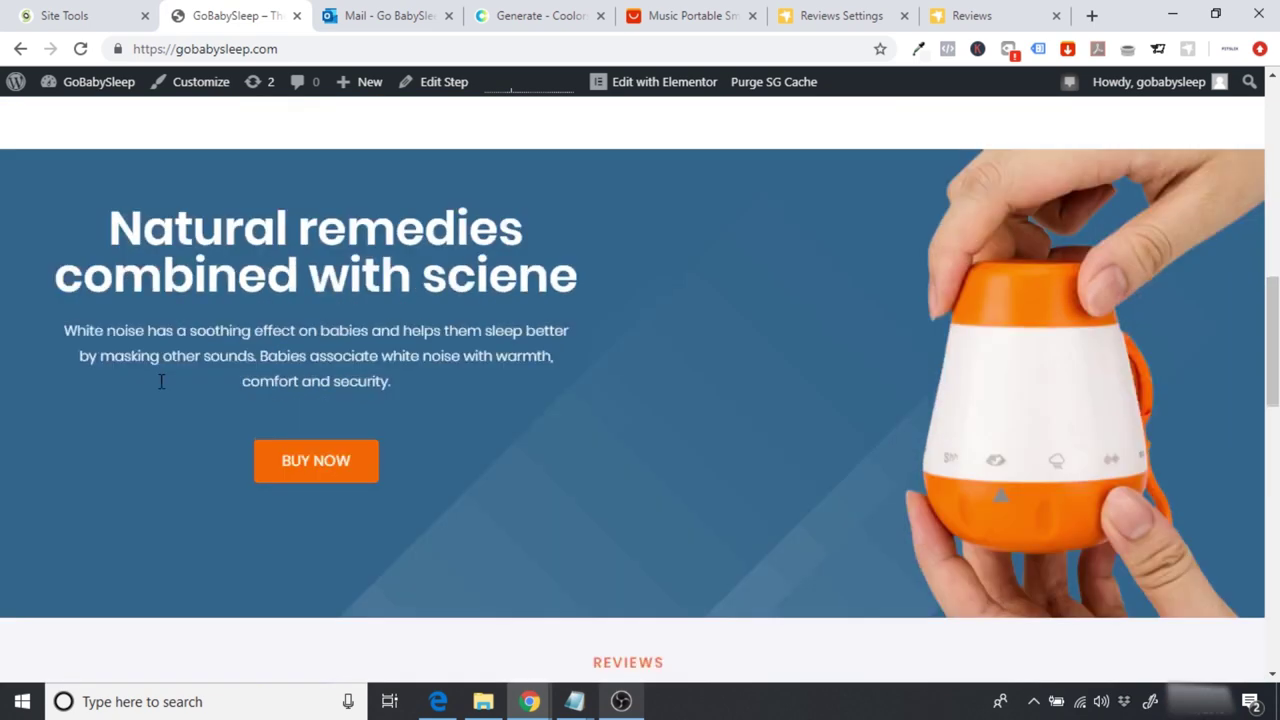
{"action": "scroll", "coordinate": [755, 372], "scroll_direction": "down", "scroll_amount": 4}
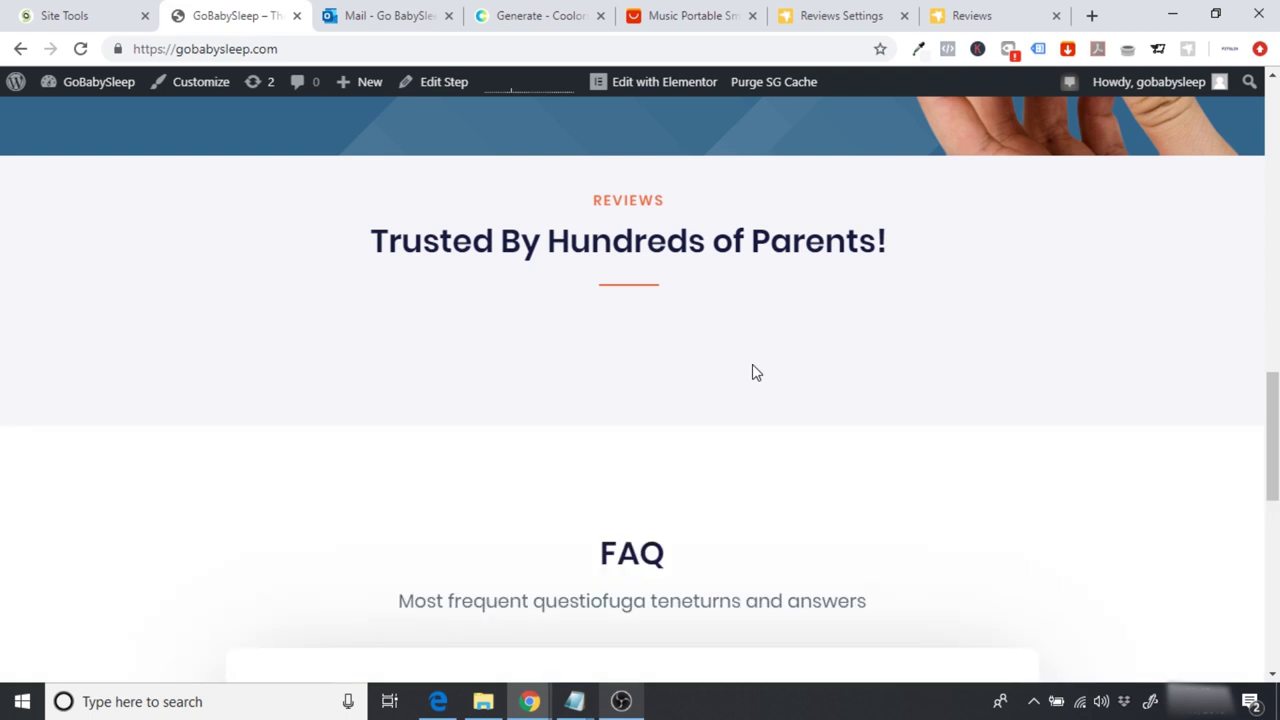
{"action": "scroll", "coordinate": [755, 372], "scroll_direction": "down", "scroll_amount": 4}
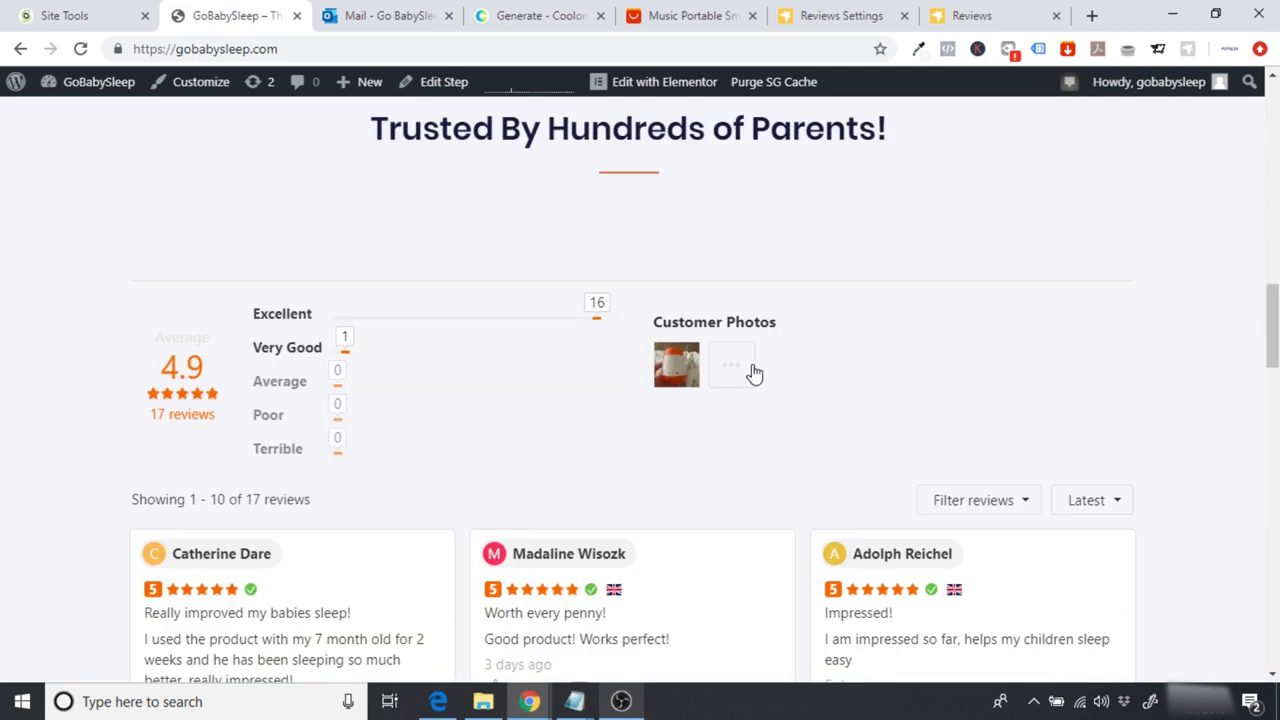
{"action": "scroll", "coordinate": [755, 372], "scroll_direction": "down", "scroll_amount": 7}
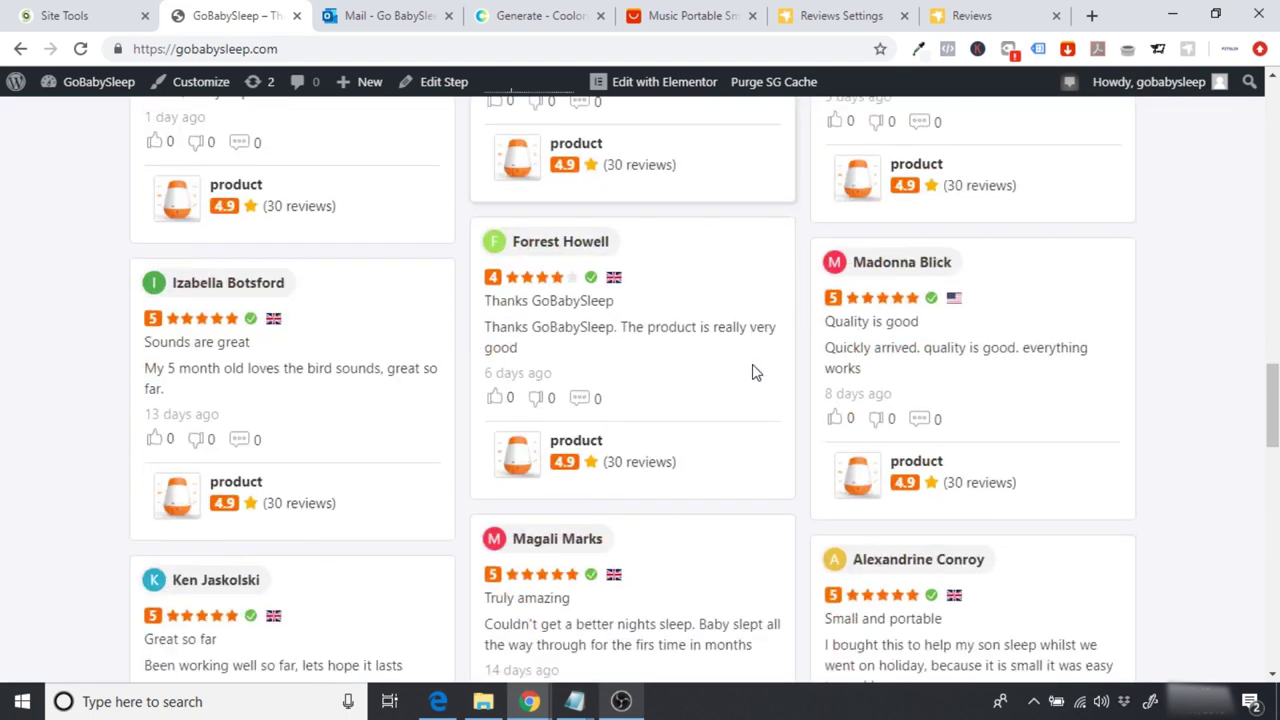
{"action": "scroll", "coordinate": [755, 372], "scroll_direction": "down", "scroll_amount": 2}
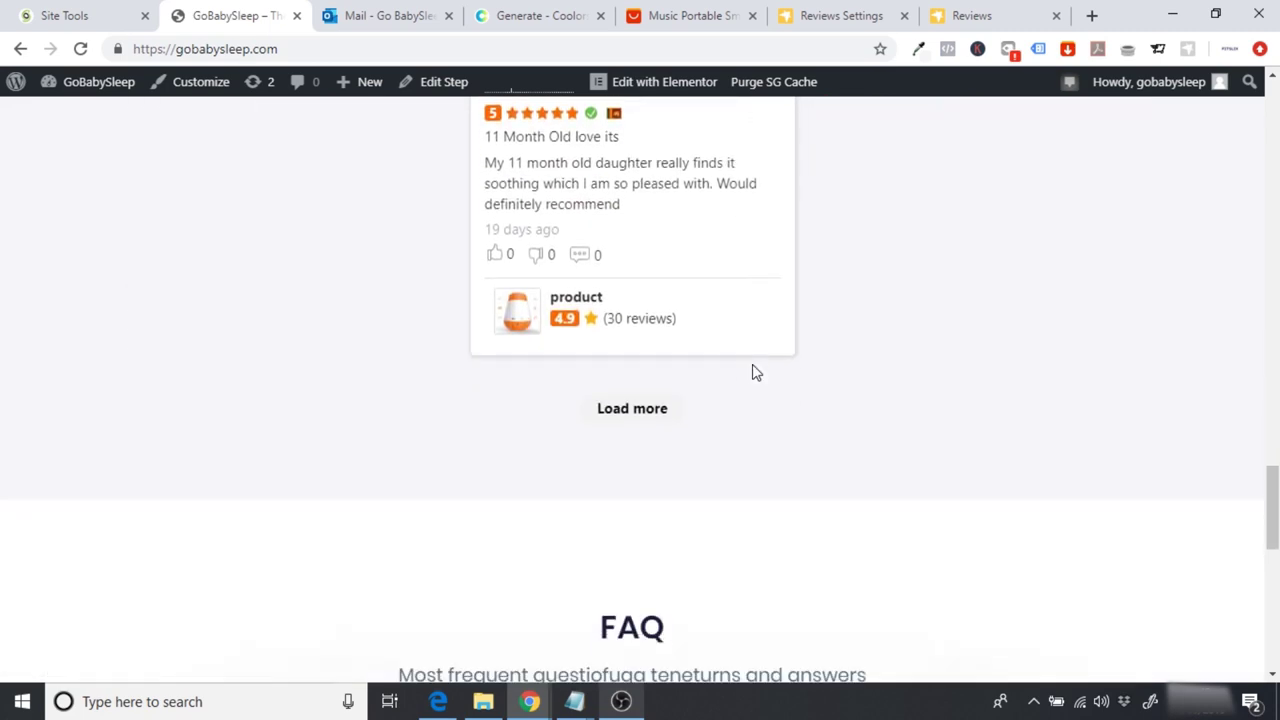
{"action": "left_click", "coordinate": [503, 406]}
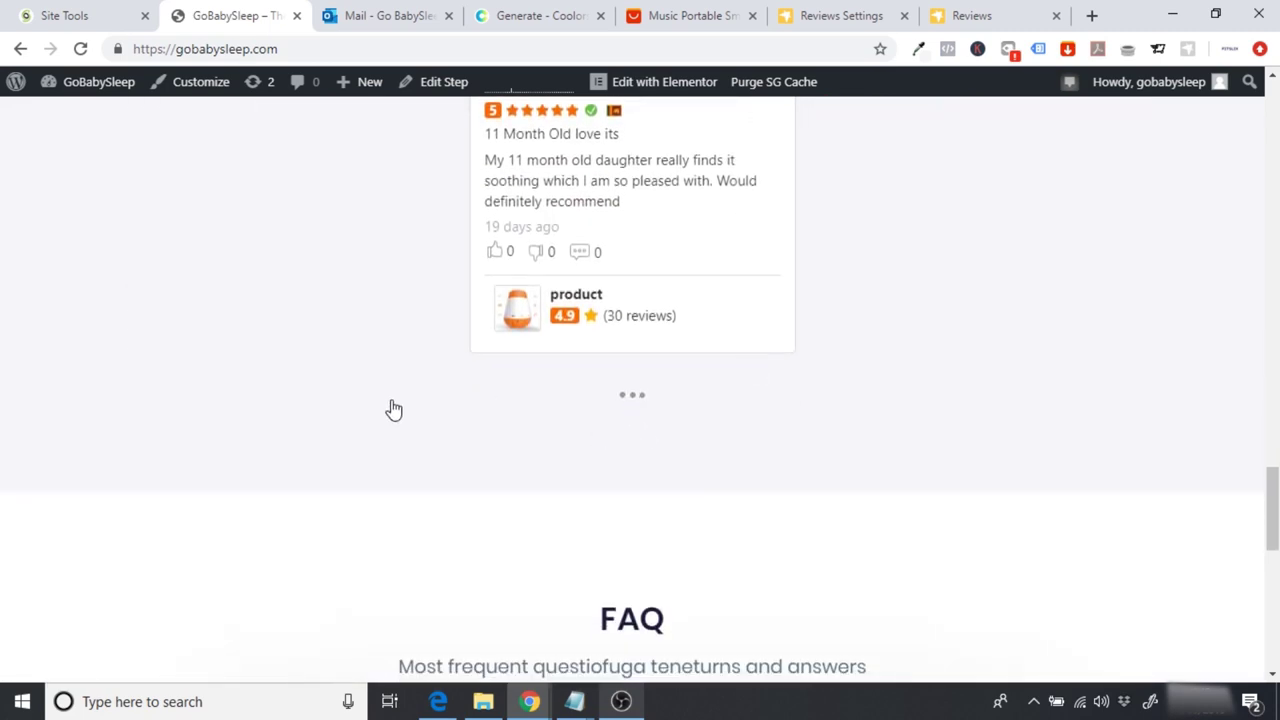
Step: Scroll through the live 4.9-star reviews section with orange stars above the FAQ
{"action": "scroll", "coordinate": [392, 408], "scroll_direction": "down", "scroll_amount": 4}
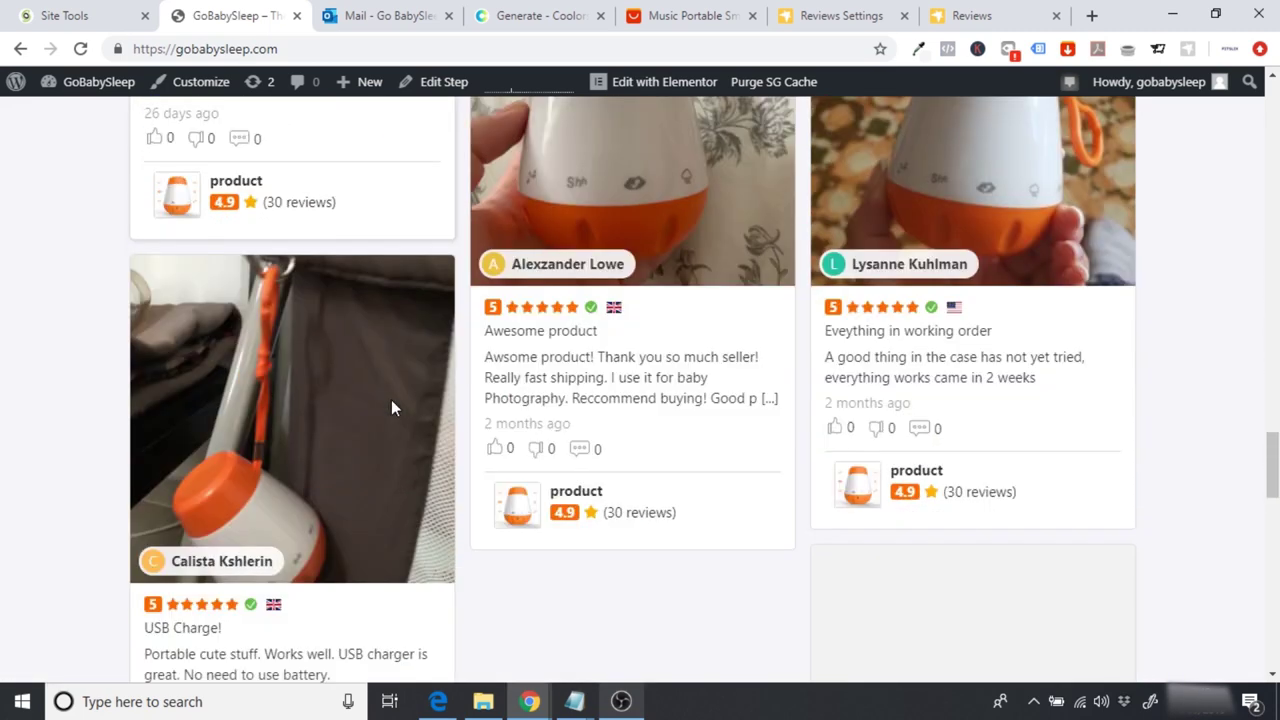
{"action": "scroll", "coordinate": [391, 407], "scroll_direction": "down", "scroll_amount": 3}
{"action": "scroll", "coordinate": [391, 407], "scroll_direction": "up", "scroll_amount": 8}
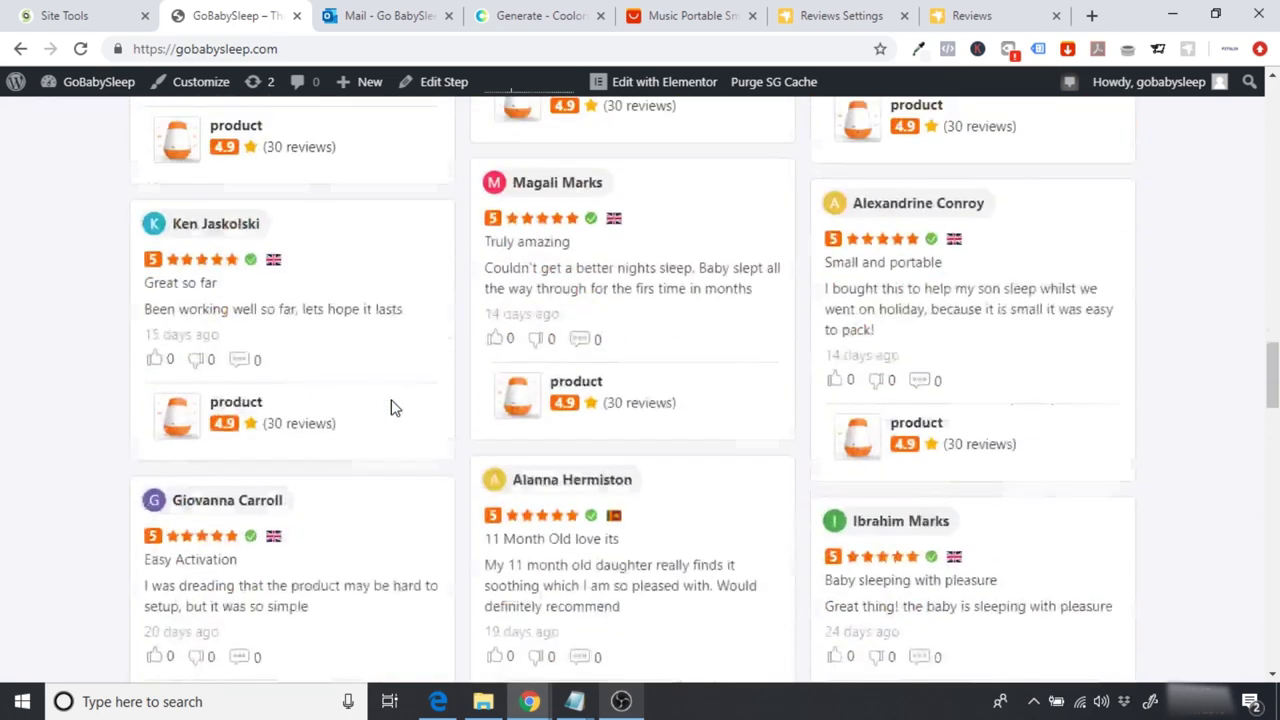
{"action": "scroll", "coordinate": [391, 407], "scroll_direction": "up", "scroll_amount": 12}
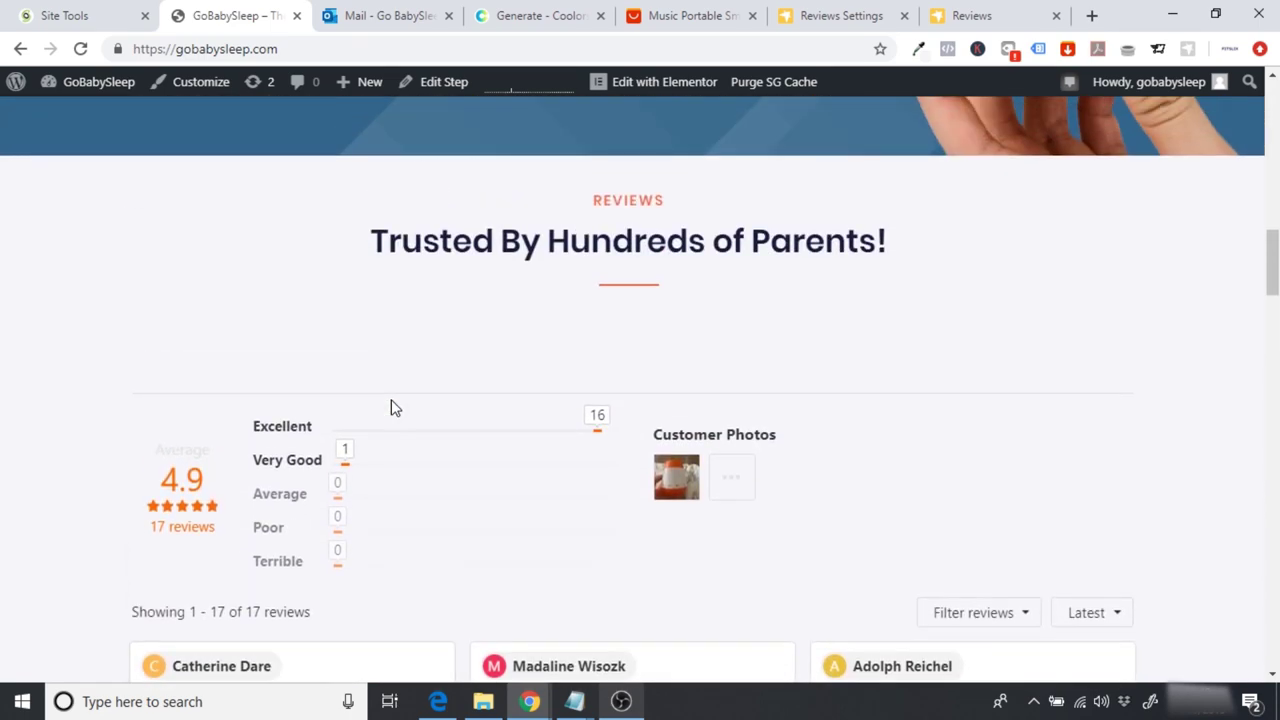
{"action": "scroll", "coordinate": [393, 406], "scroll_direction": "up", "scroll_amount": 15}
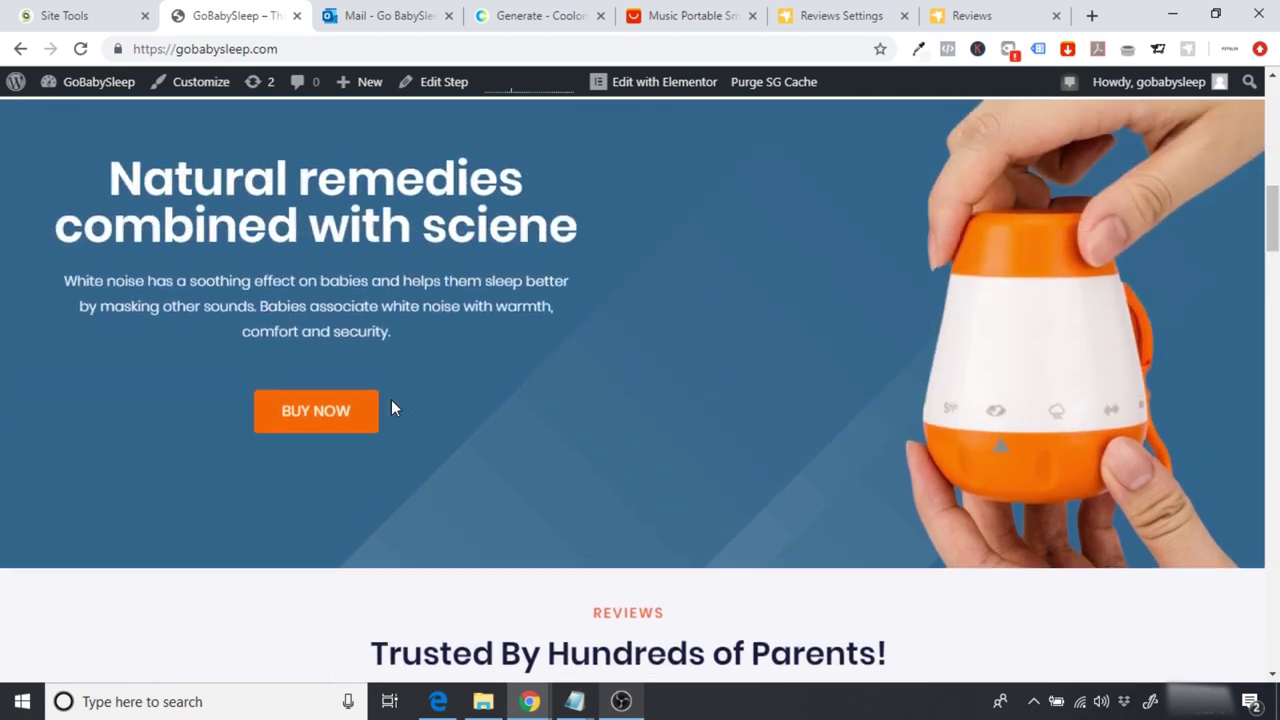
{"action": "scroll", "coordinate": [391, 405], "scroll_direction": "up", "scroll_amount": 1}
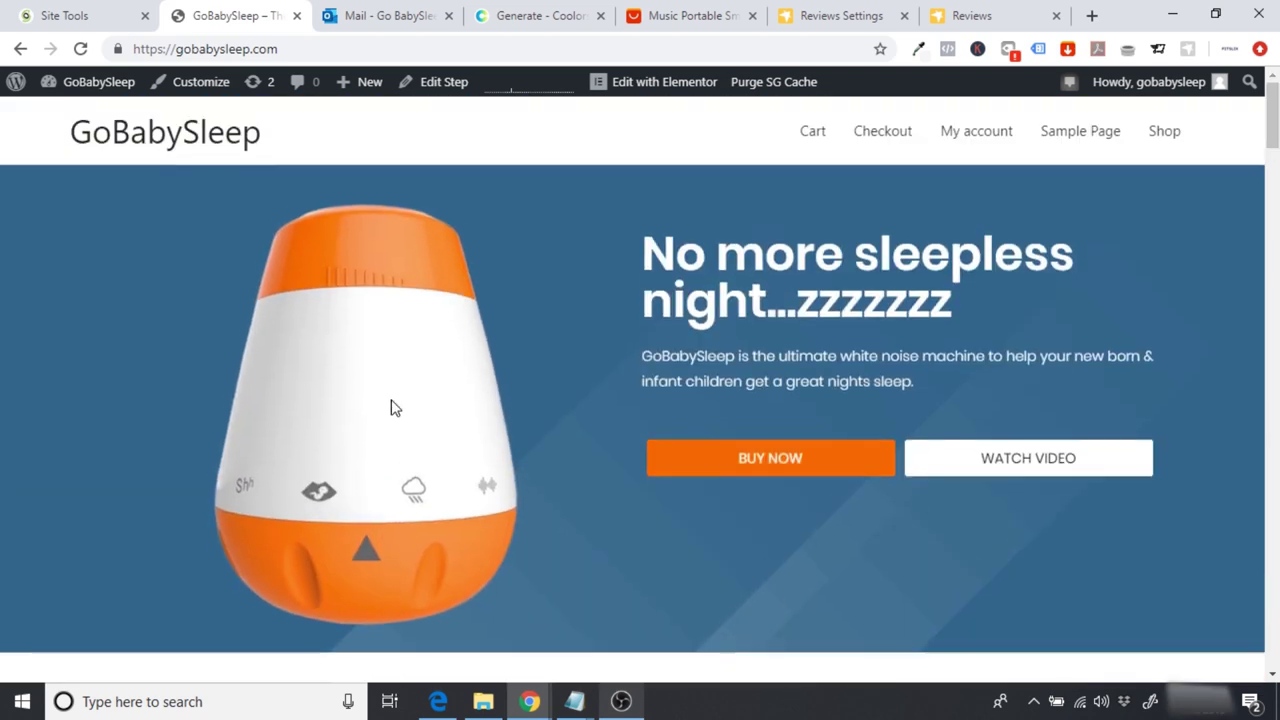
{"action": "scroll", "coordinate": [391, 405], "scroll_direction": "down", "scroll_amount": 6}
{"action": "scroll", "coordinate": [391, 399], "scroll_direction": "down", "scroll_amount": 12}
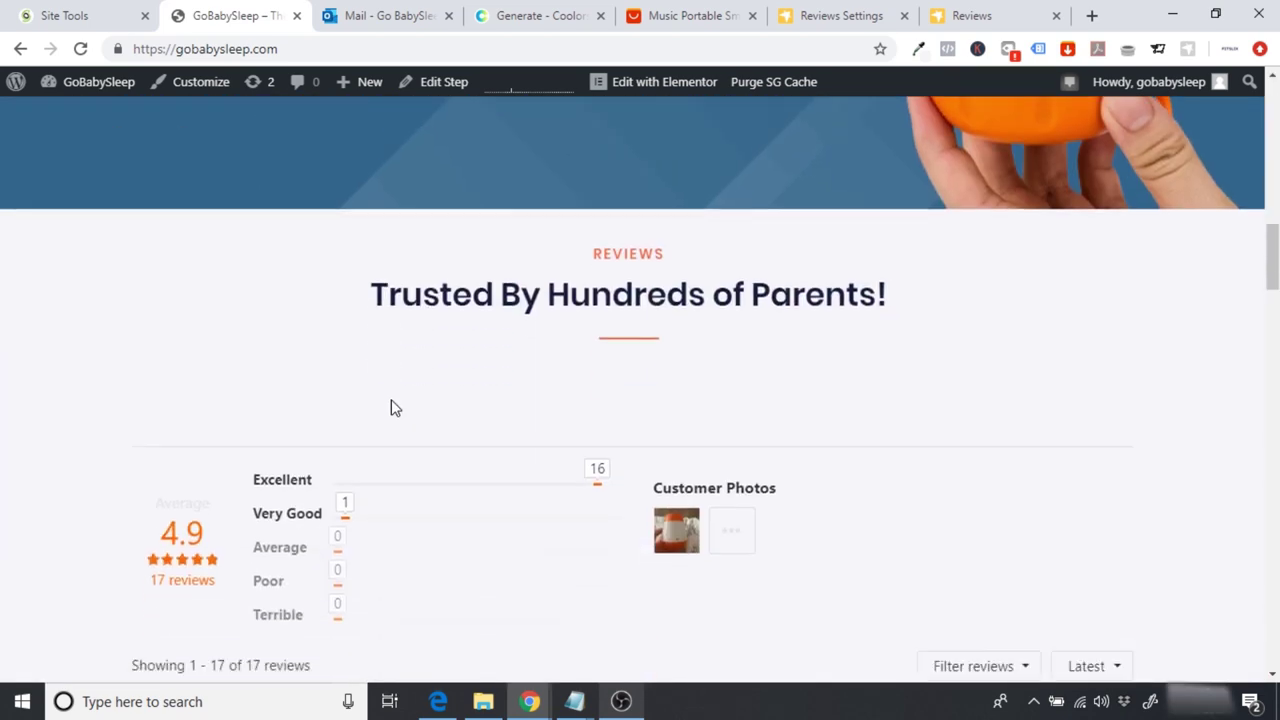
{"action": "scroll", "coordinate": [391, 405], "scroll_direction": "down", "scroll_amount": 10}
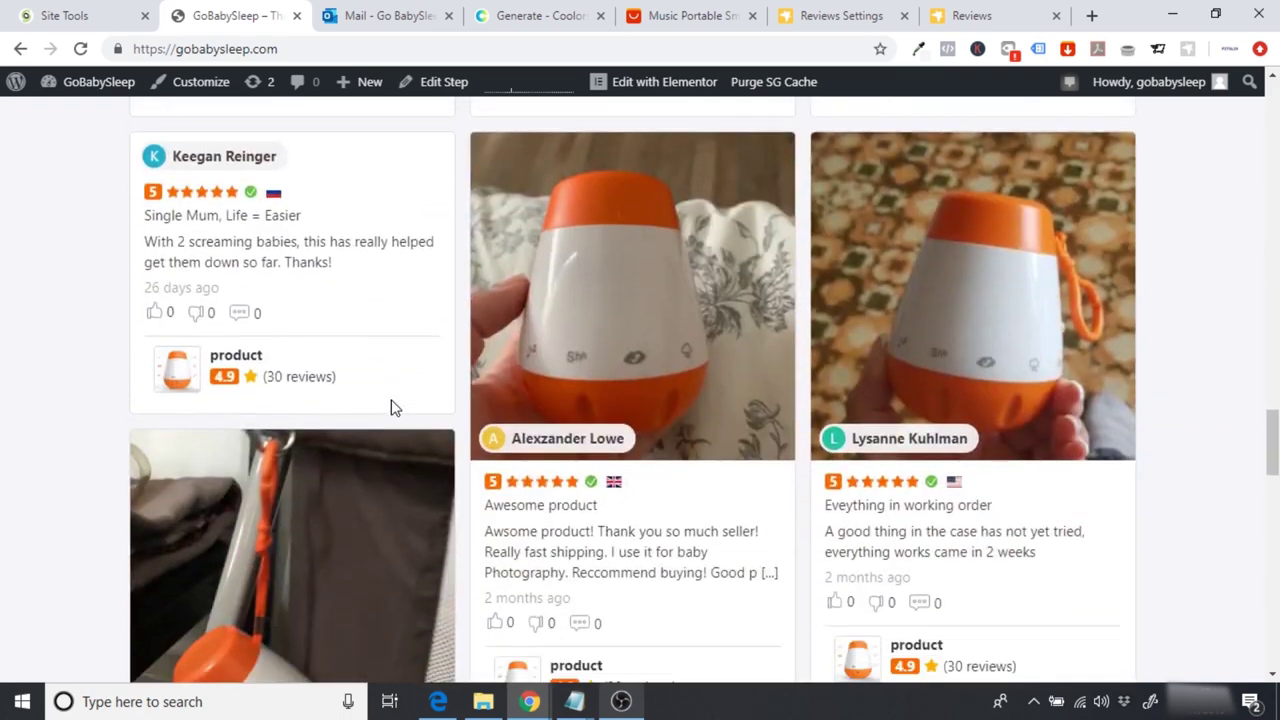
{"action": "scroll", "coordinate": [391, 408], "scroll_direction": "down", "scroll_amount": 5}
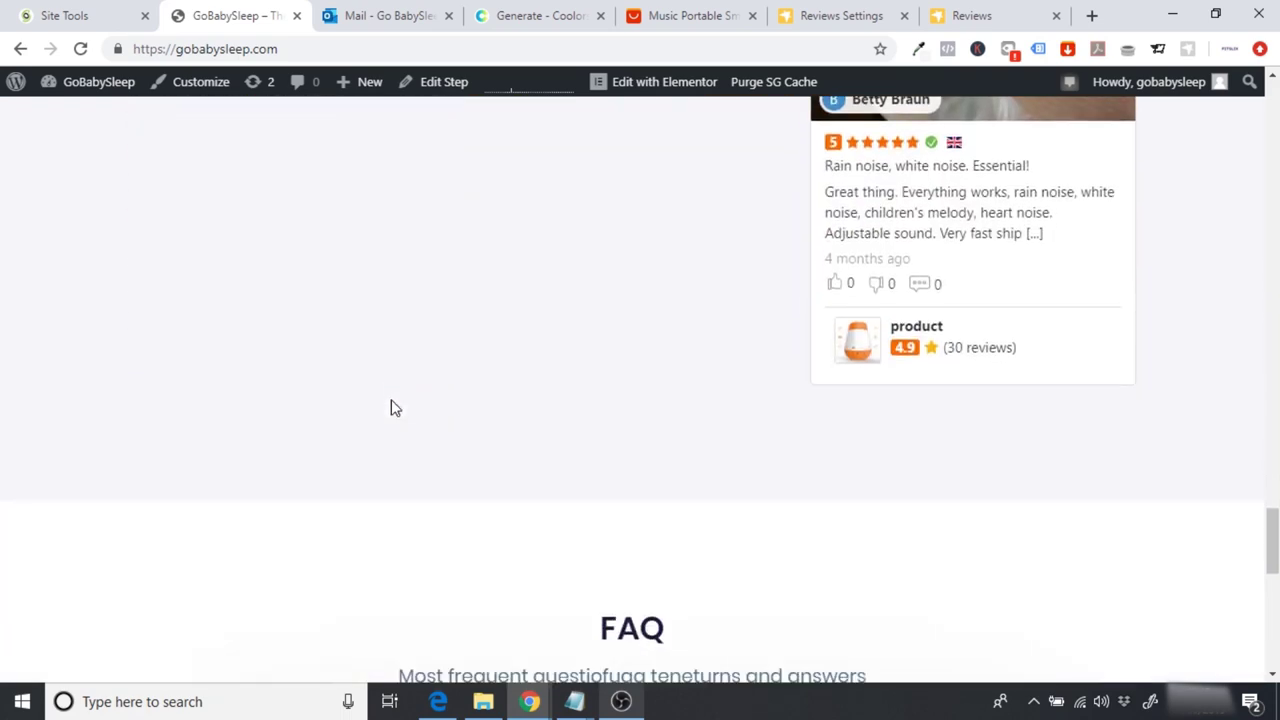
{"action": "scroll", "coordinate": [391, 408], "scroll_direction": "up", "scroll_amount": 1}
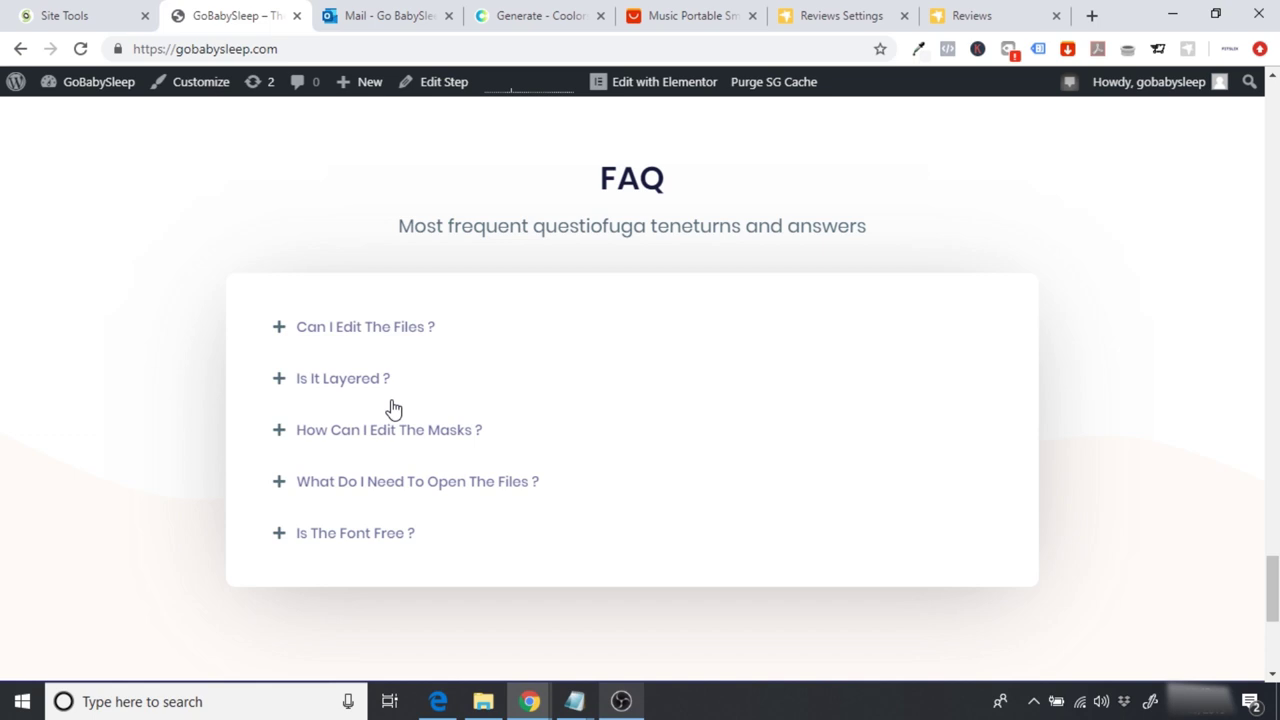
{"action": "scroll", "coordinate": [387, 363], "scroll_direction": "up", "scroll_amount": 1}
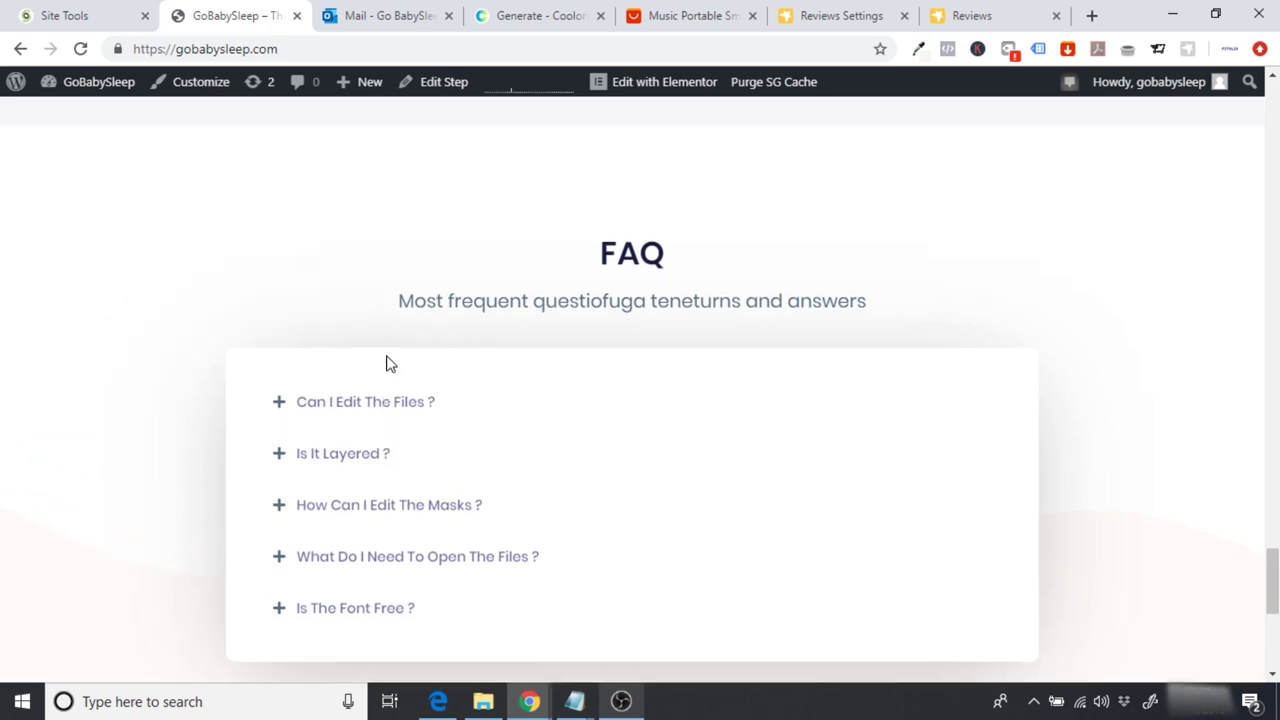
{"action": "scroll", "coordinate": [390, 363], "scroll_direction": "up", "scroll_amount": 1}
{"action": "scroll", "coordinate": [390, 363], "scroll_direction": "down", "scroll_amount": 6}
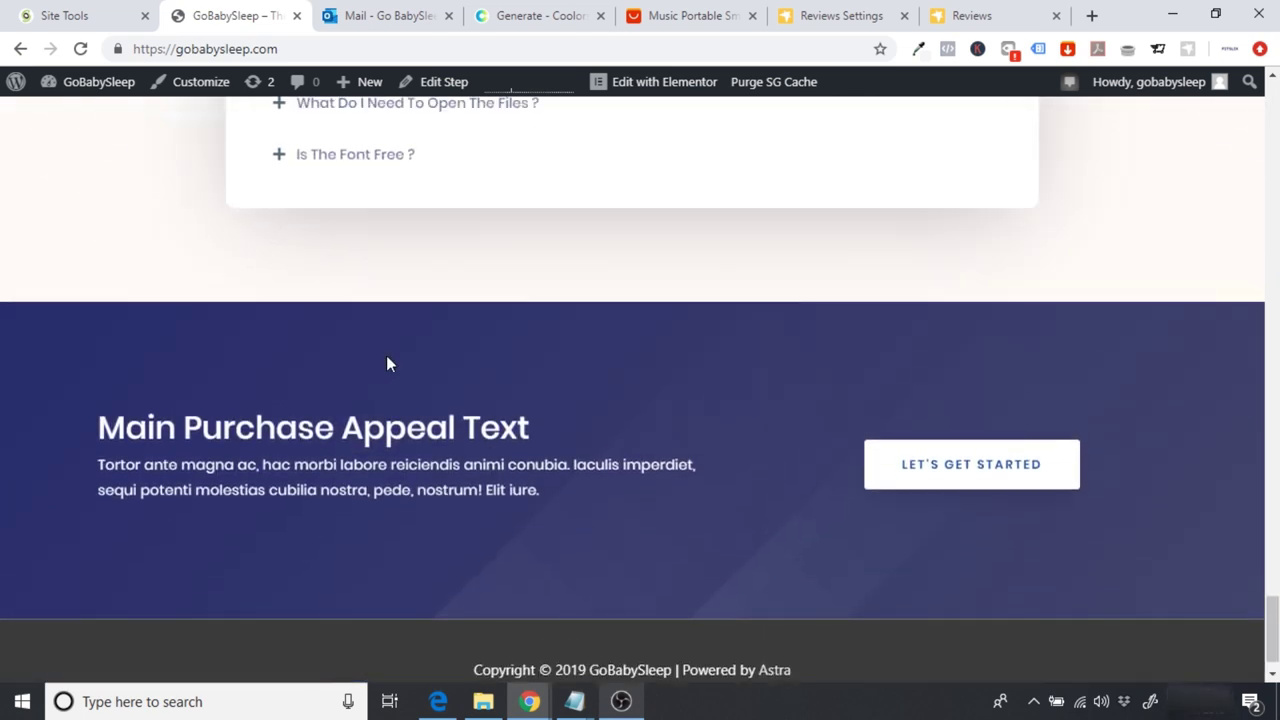
{"action": "scroll", "coordinate": [386, 363], "scroll_direction": "up", "scroll_amount": 7}
{"action": "scroll", "coordinate": [386, 363], "scroll_direction": "down", "scroll_amount": 4}
{"action": "scroll", "coordinate": [387, 363], "scroll_direction": "down", "scroll_amount": 1}
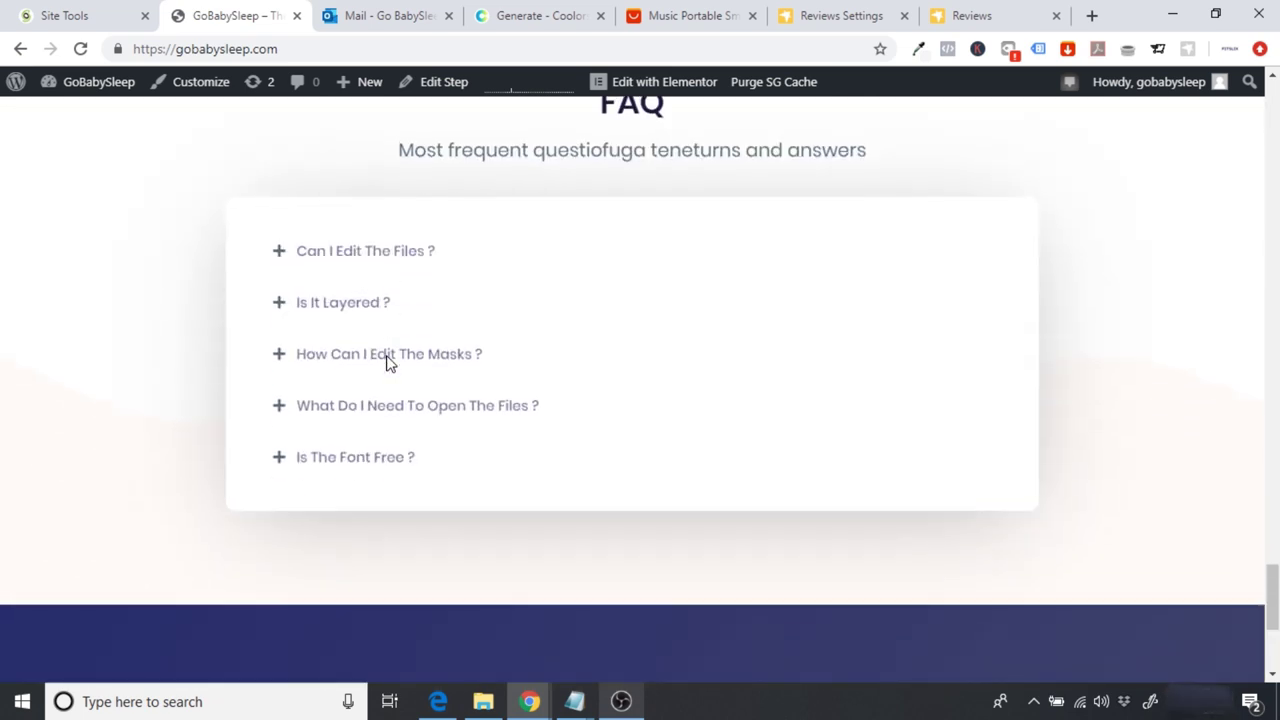
{"action": "scroll", "coordinate": [387, 363], "scroll_direction": "up", "scroll_amount": 1}
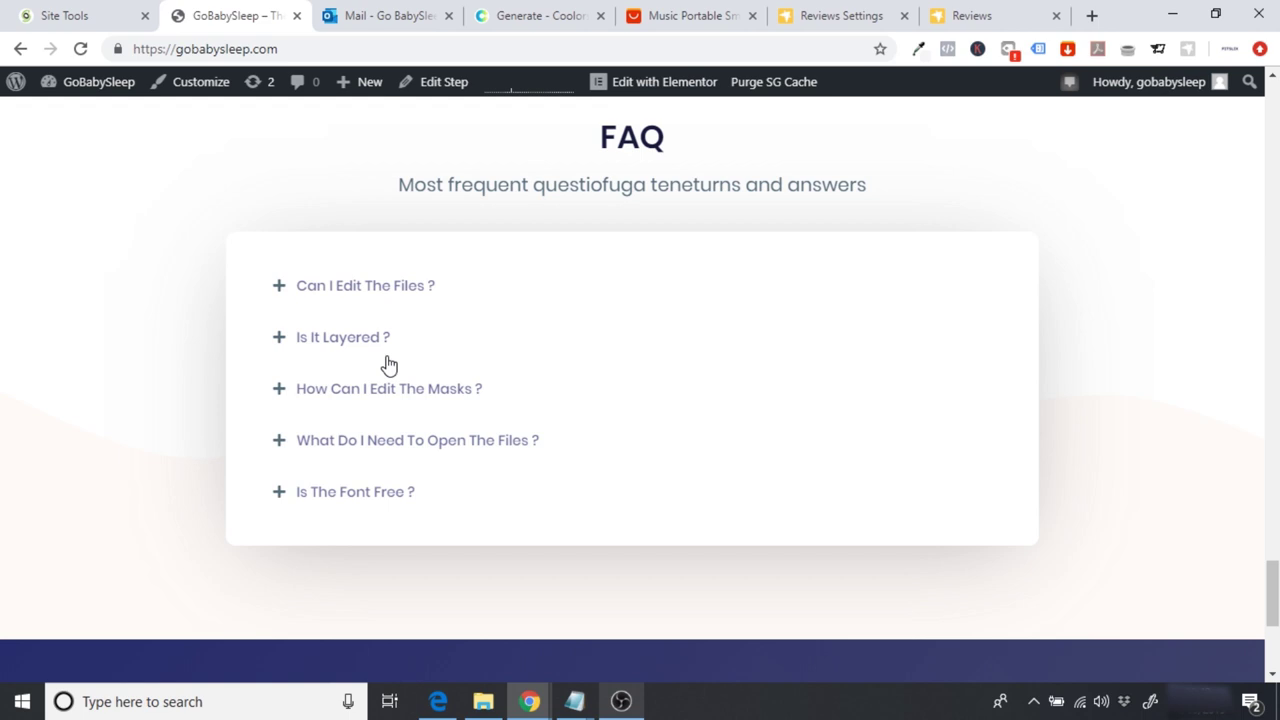
{"action": "scroll", "coordinate": [389, 365], "scroll_direction": "up", "scroll_amount": 2}
{"action": "scroll", "coordinate": [389, 365], "scroll_direction": "down", "scroll_amount": 1}
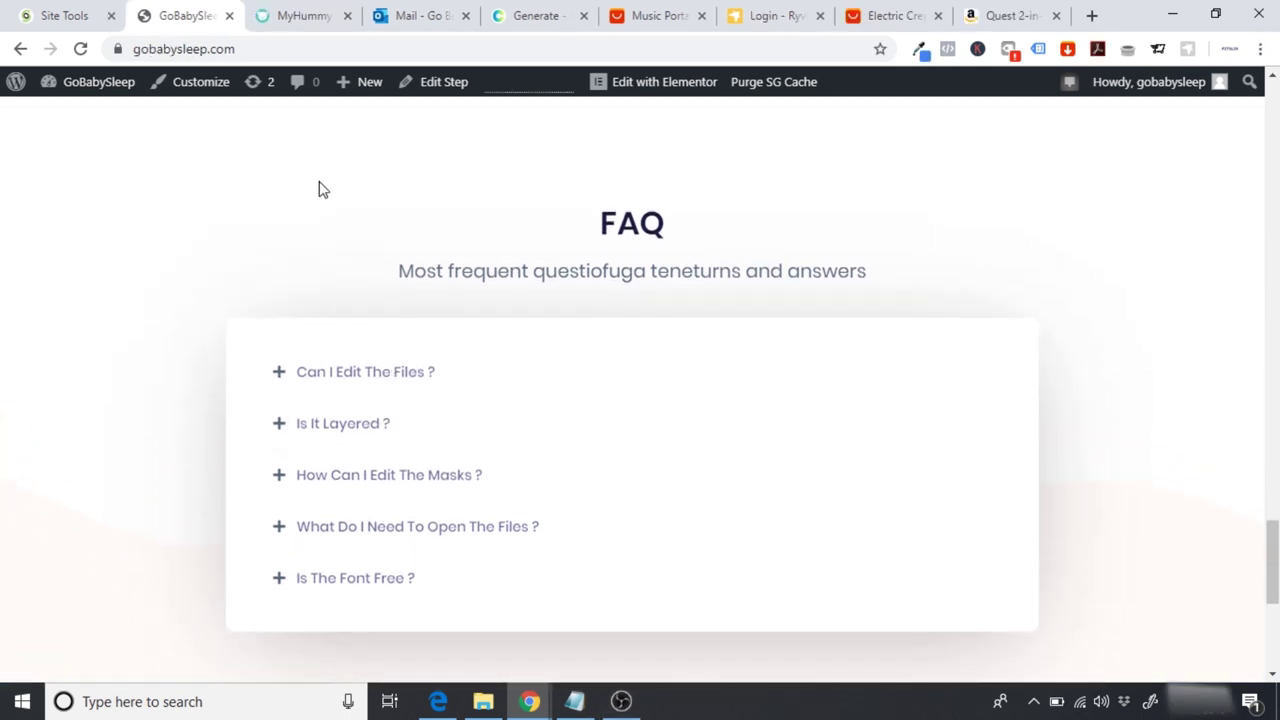
{"action": "scroll", "coordinate": [319, 190], "scroll_direction": "up", "scroll_amount": 3}
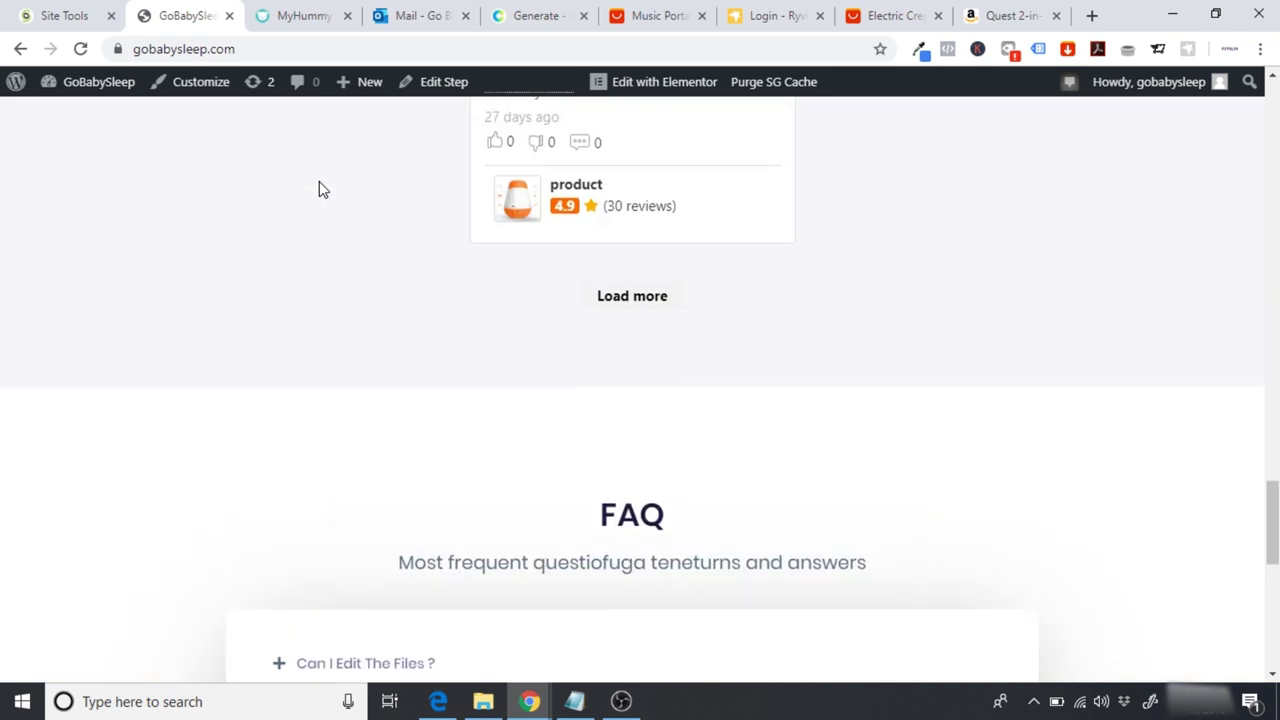
{"action": "scroll", "coordinate": [320, 190], "scroll_direction": "down", "scroll_amount": 5}
{"action": "scroll", "coordinate": [320, 190], "scroll_direction": "up", "scroll_amount": 2}
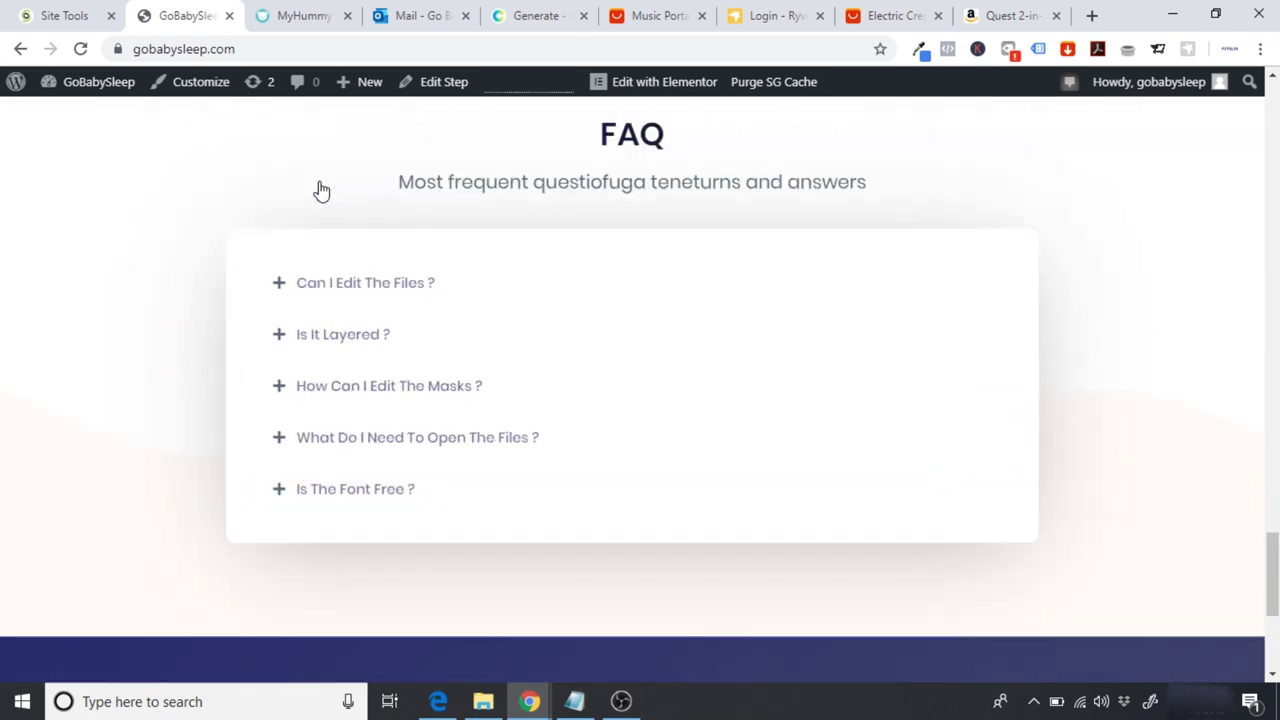
{"action": "scroll", "coordinate": [321, 190], "scroll_direction": "up", "scroll_amount": 1}
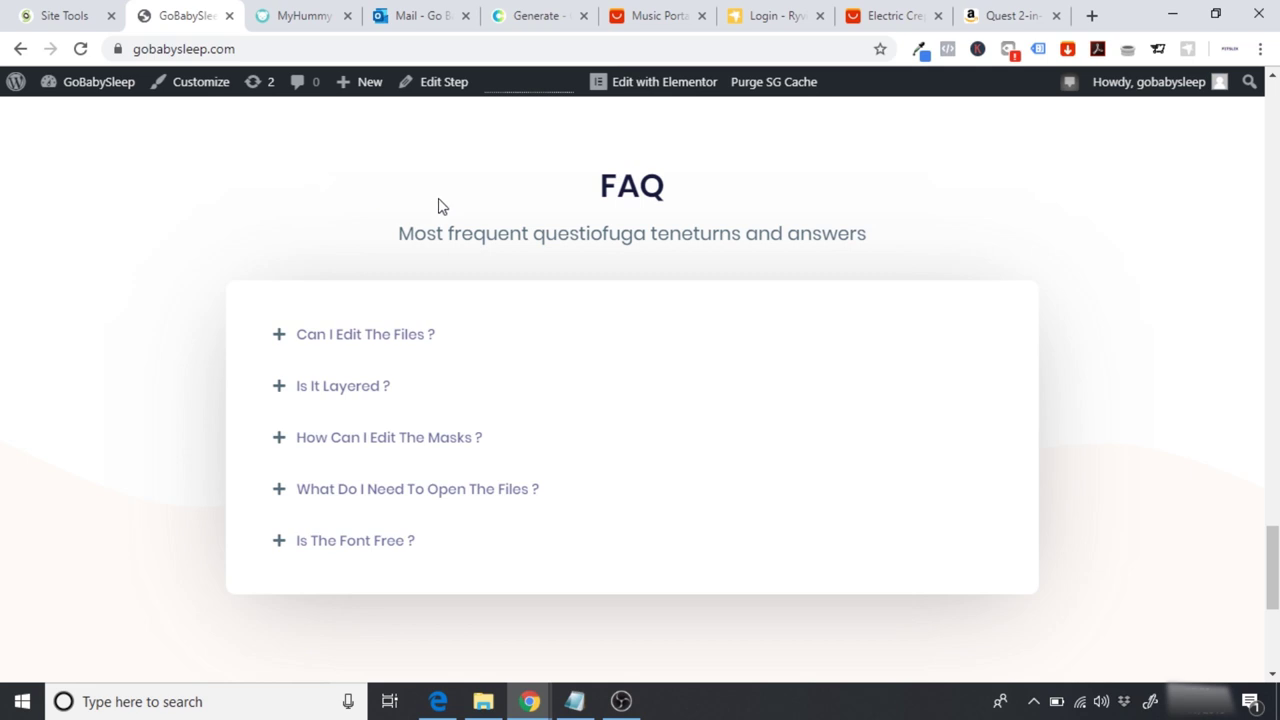
Step: View the AliExpress crepe maker's non-stick pan photo, then bring up the Amazon Quest 2-in-1 listing
{"action": "left_click", "coordinate": [866, 10]}
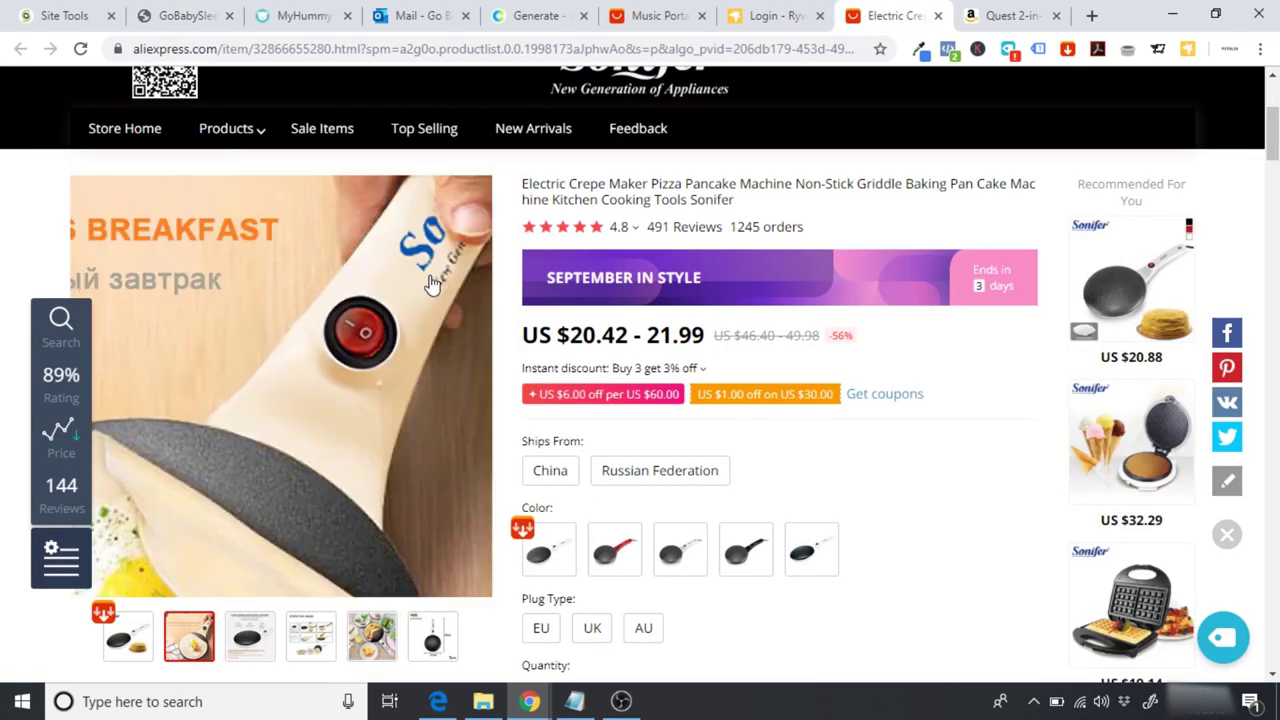
{"action": "left_click", "coordinate": [265, 645]}
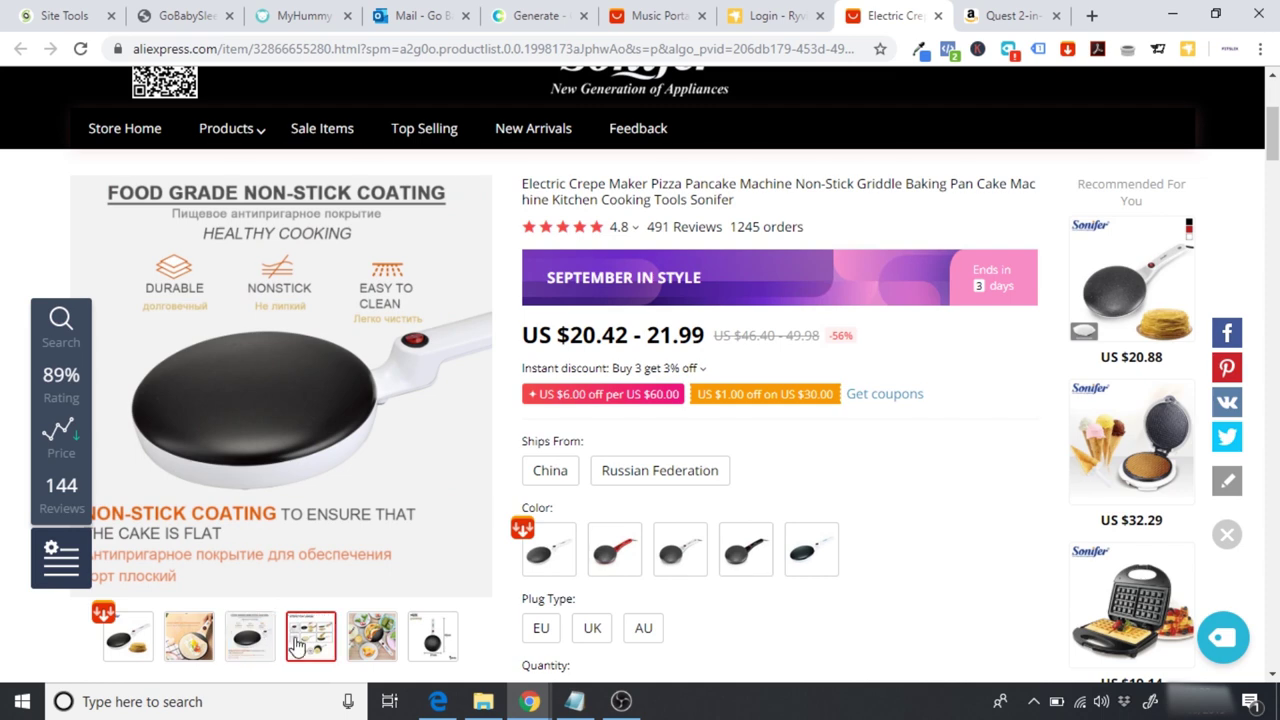
{"action": "mouse_move", "coordinate": [305, 645]}
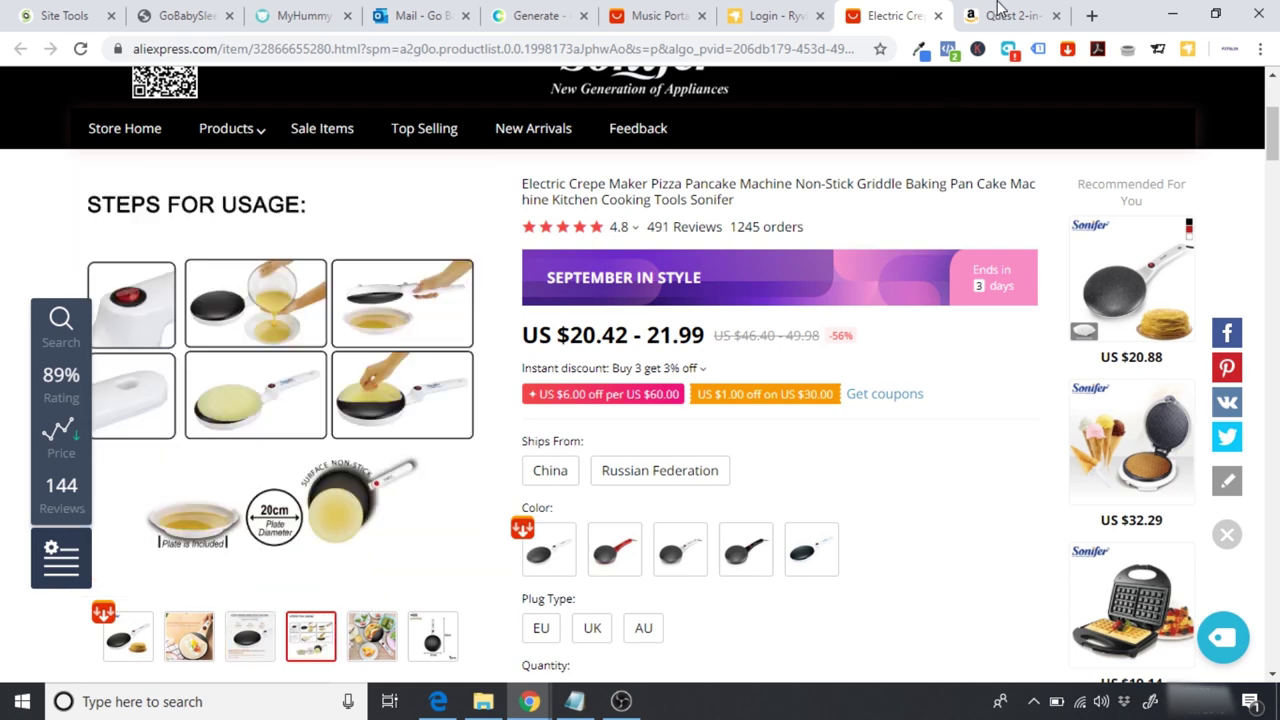
{"action": "left_click", "coordinate": [985, 14]}
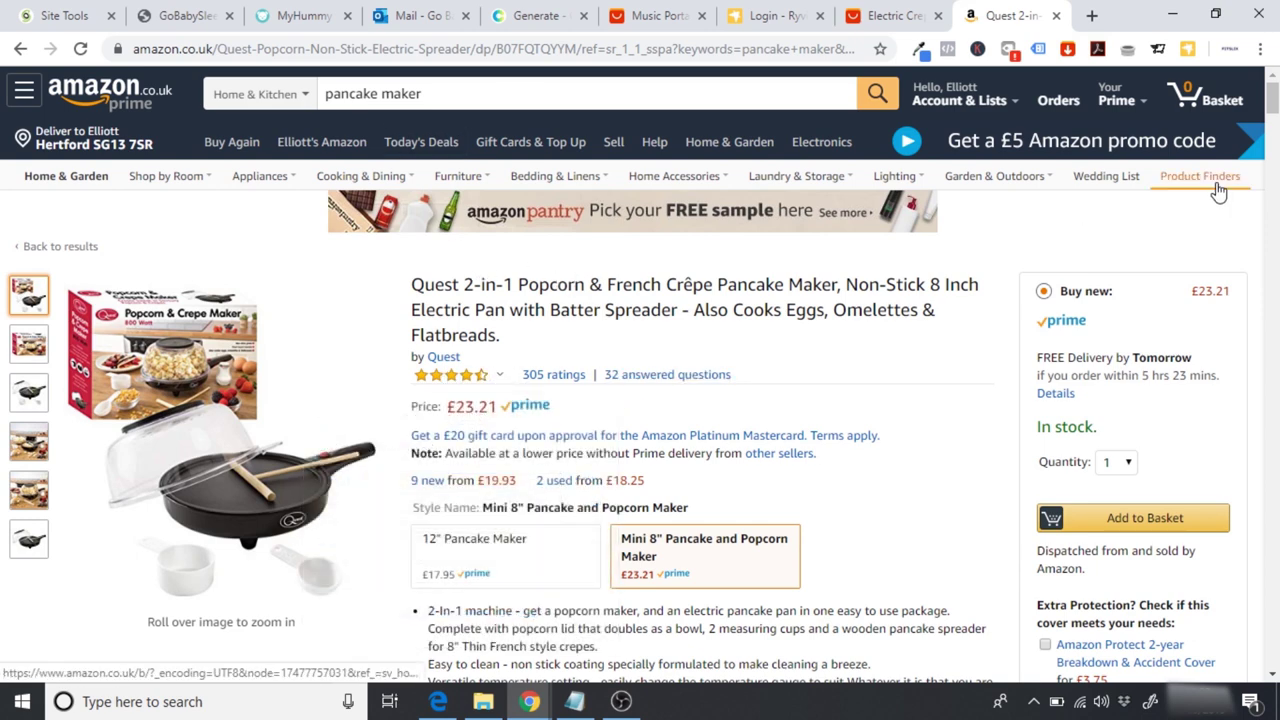
Step: Scroll the Quest 2-in-1 listing down through its customer questions and answers
{"action": "scroll", "coordinate": [1272, 104], "scroll_direction": "down", "scroll_amount": 1}
{"action": "left_click_drag", "start_coordinate": [1272, 97], "coordinate": [1274, 390]}
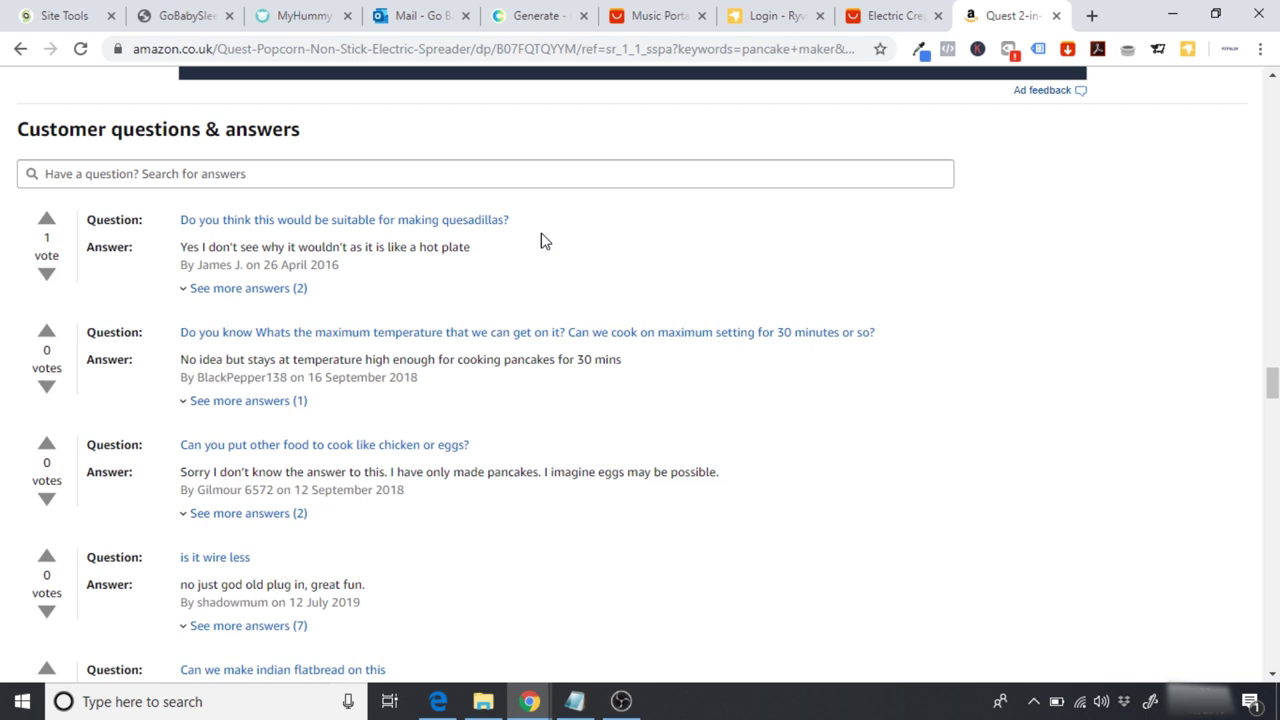
{"action": "scroll", "coordinate": [543, 241], "scroll_direction": "down", "scroll_amount": 1}
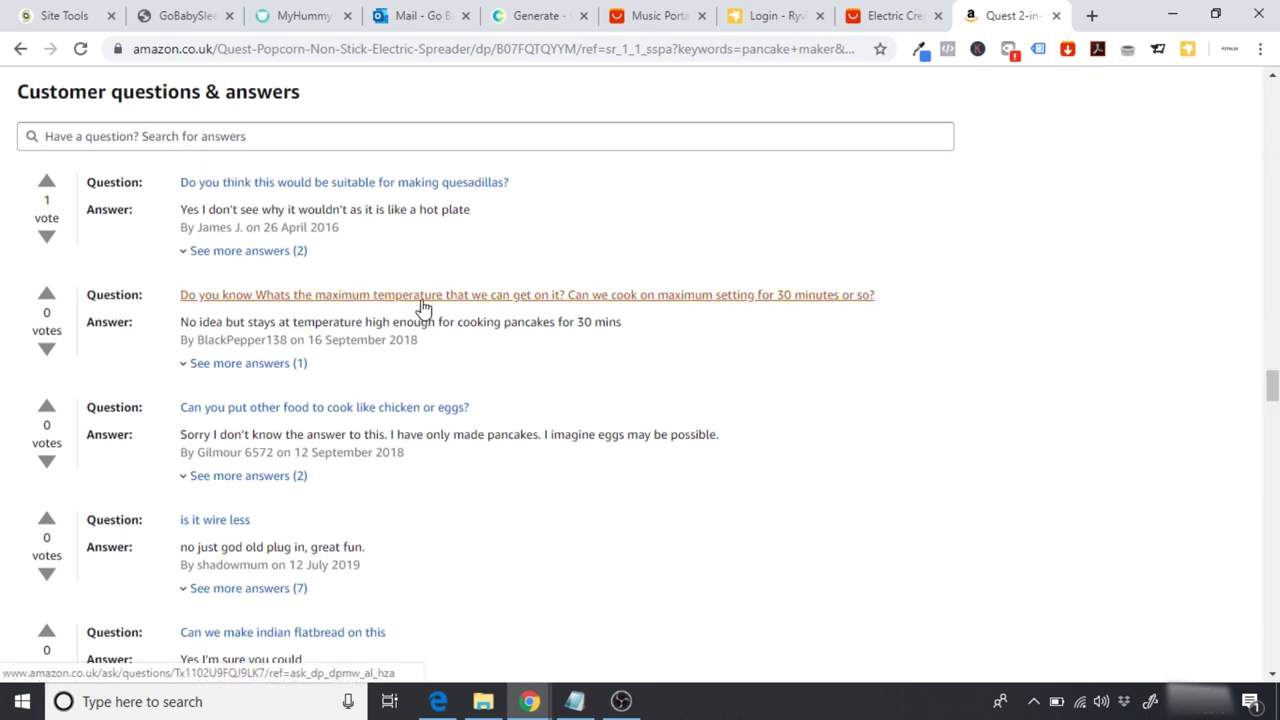
{"action": "scroll", "coordinate": [688, 325], "scroll_direction": "down", "scroll_amount": 2}
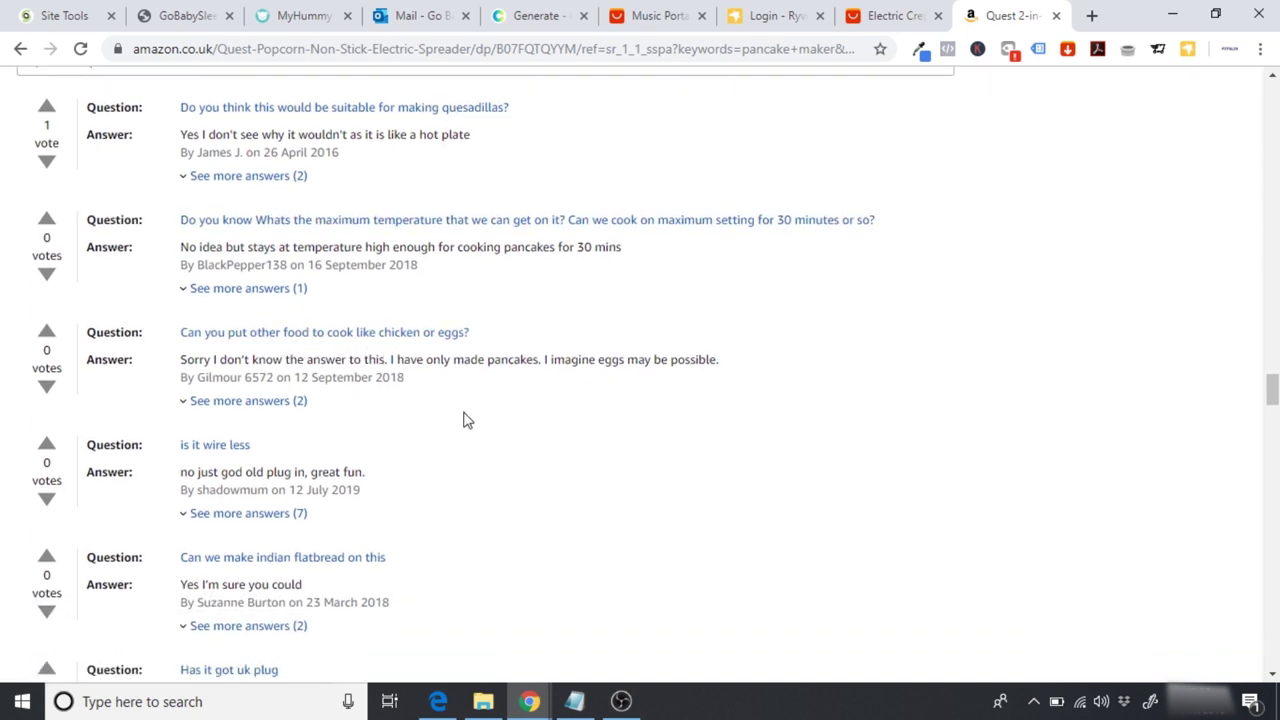
{"action": "scroll", "coordinate": [463, 420], "scroll_direction": "down", "scroll_amount": 1}
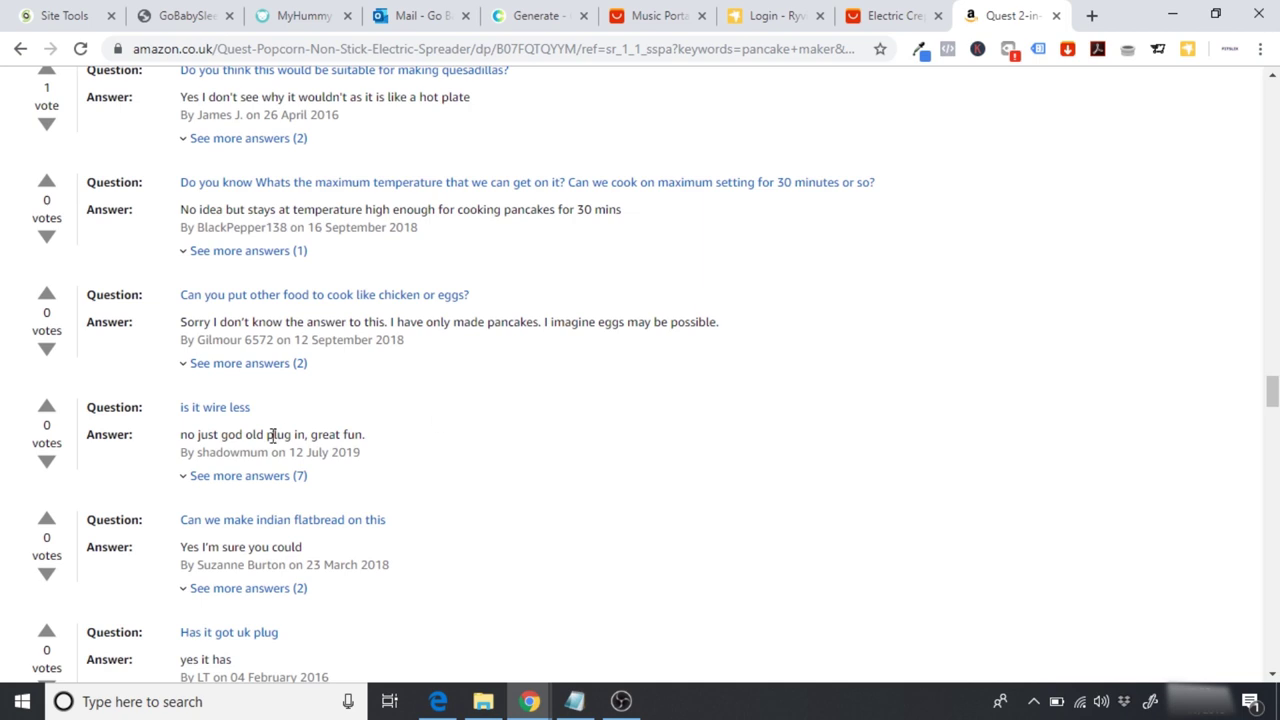
{"action": "scroll", "coordinate": [272, 437], "scroll_direction": "down", "scroll_amount": 2}
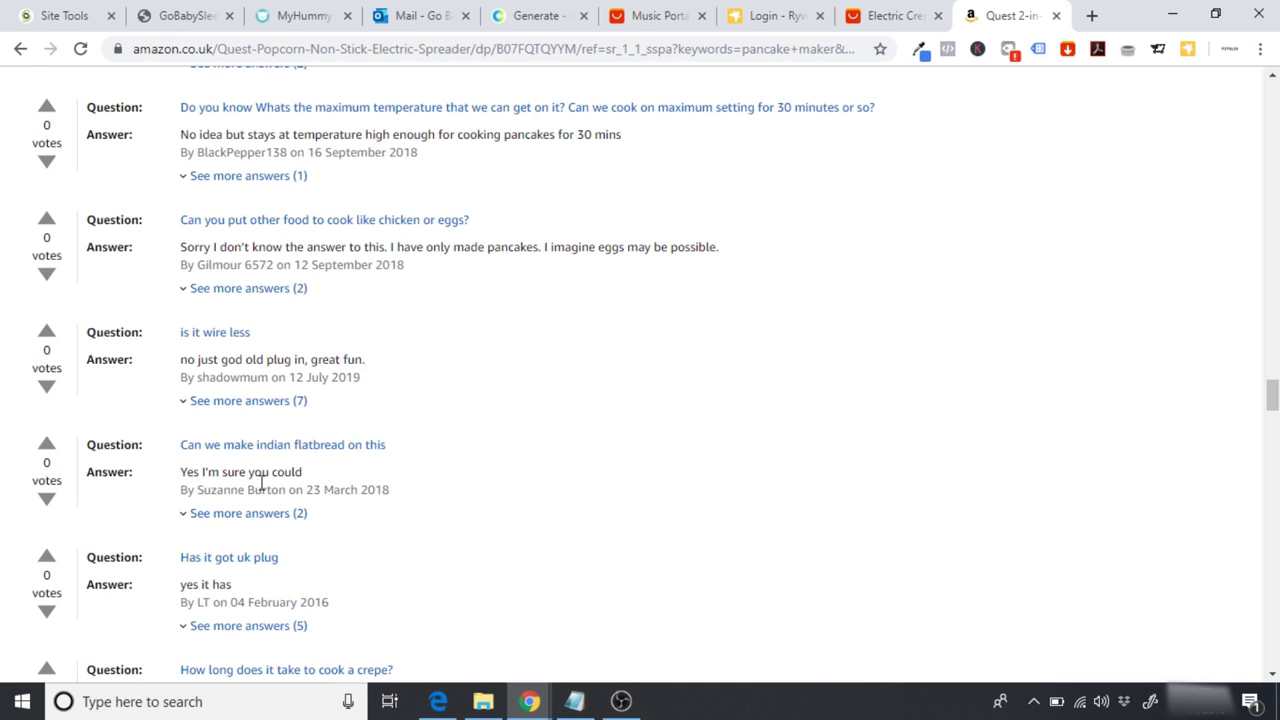
{"action": "scroll", "coordinate": [386, 488], "scroll_direction": "down", "scroll_amount": 2}
{"action": "scroll", "coordinate": [386, 492], "scroll_direction": "down", "scroll_amount": 1}
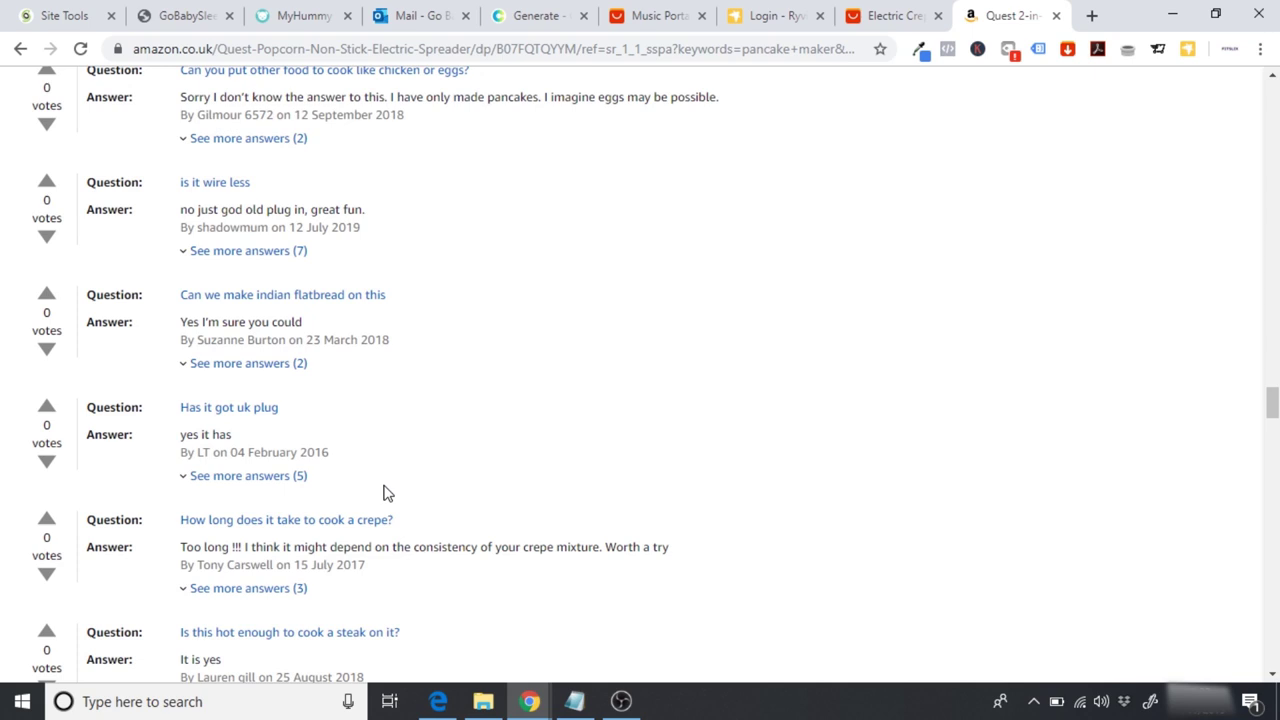
{"action": "scroll", "coordinate": [386, 492], "scroll_direction": "down", "scroll_amount": 1}
{"action": "scroll", "coordinate": [386, 492], "scroll_direction": "down", "scroll_amount": 2}
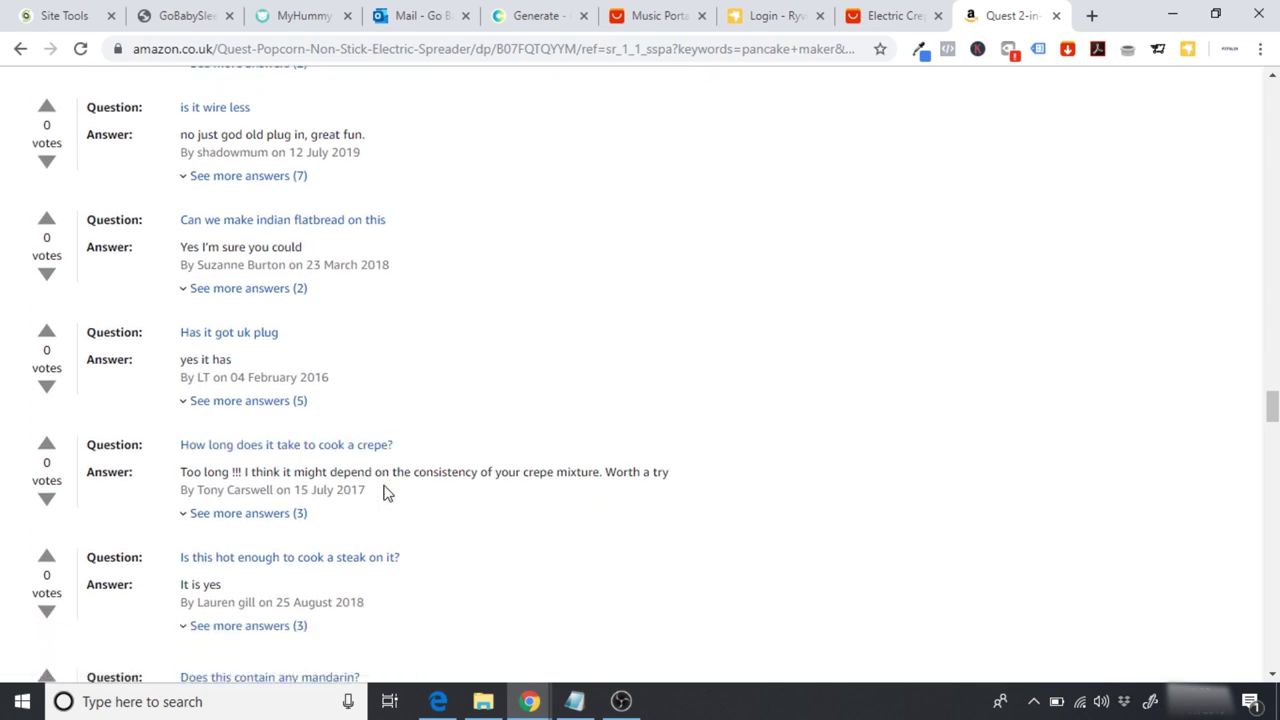
{"action": "scroll", "coordinate": [386, 492], "scroll_direction": "down", "scroll_amount": 3}
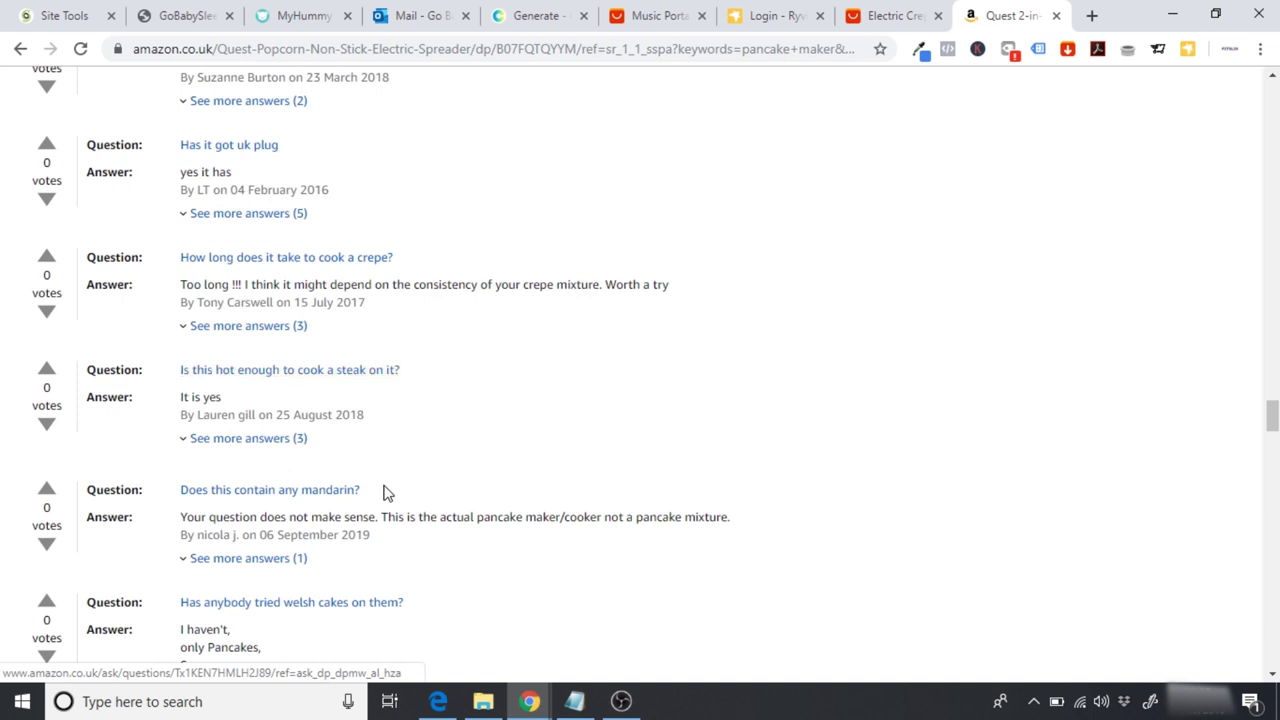
{"action": "scroll", "coordinate": [386, 492], "scroll_direction": "down", "scroll_amount": 6}
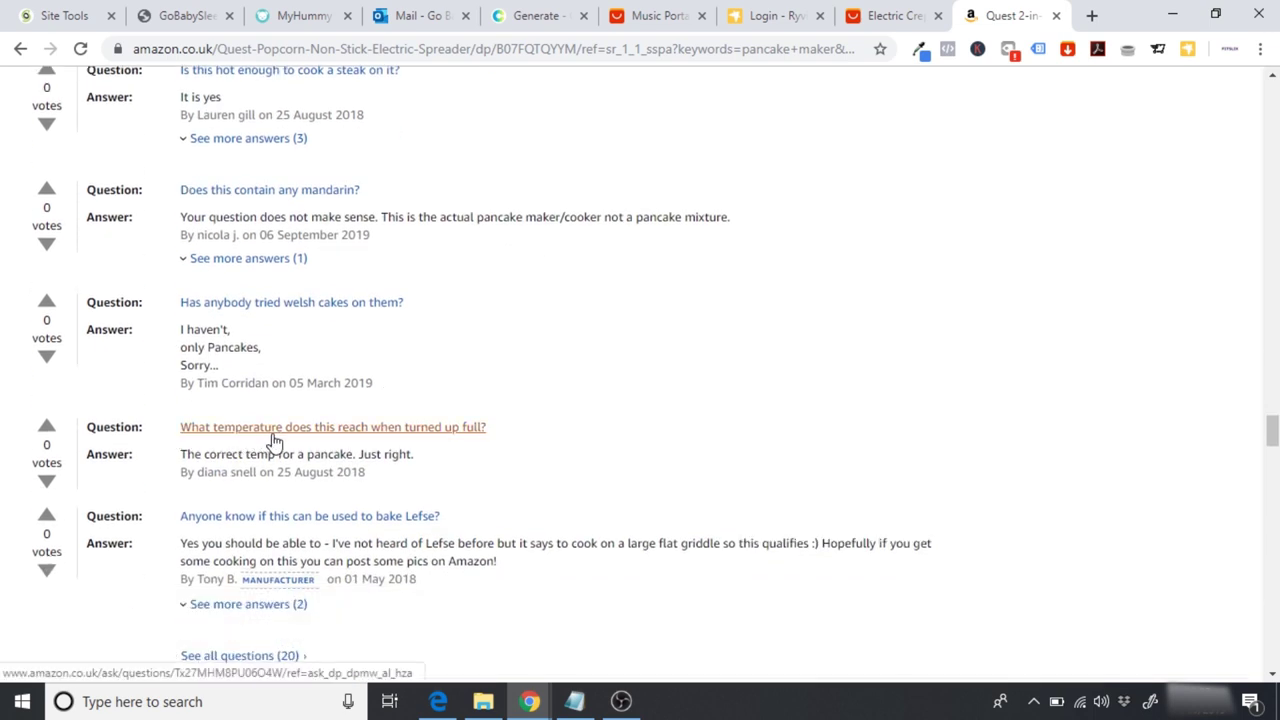
{"action": "scroll", "coordinate": [490, 457], "scroll_direction": "down", "scroll_amount": 1}
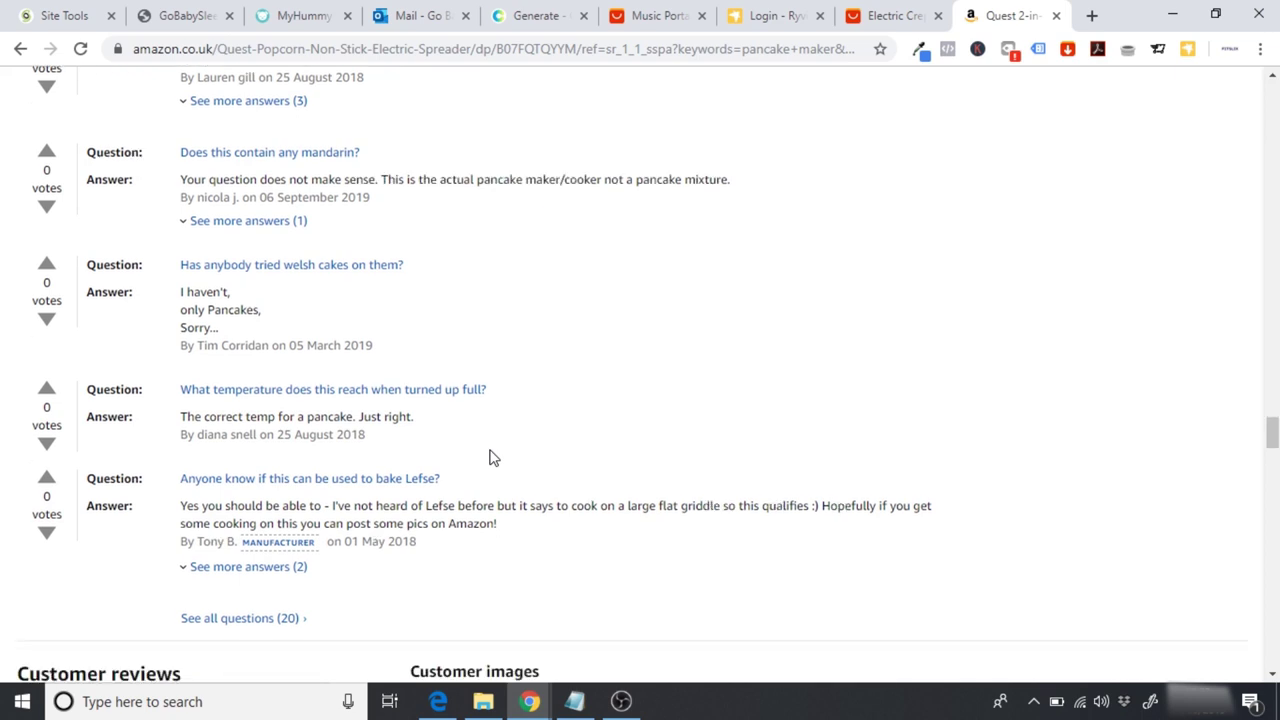
{"action": "scroll", "coordinate": [490, 457], "scroll_direction": "down", "scroll_amount": 1}
Step: Glance at the AliExpress crepe maker listing, then return to the Amazon Q&A
{"action": "left_click", "coordinate": [868, 8]}
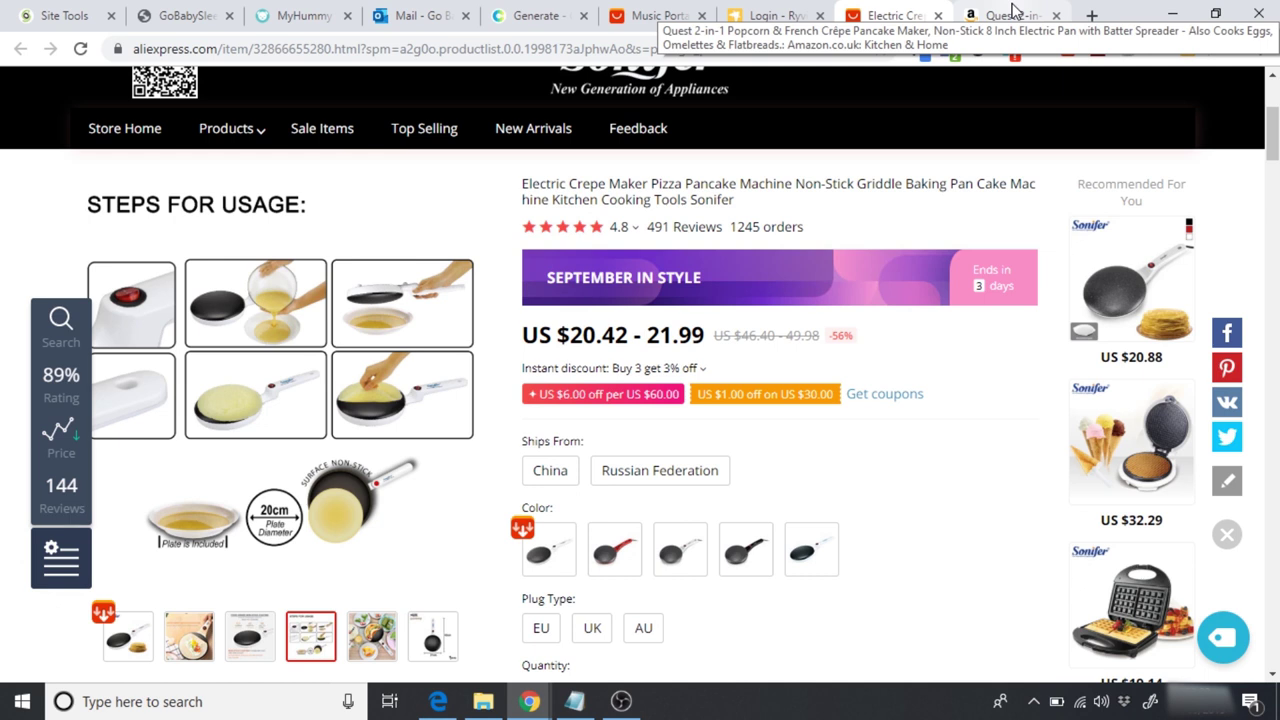
{"action": "left_click", "coordinate": [1013, 12]}
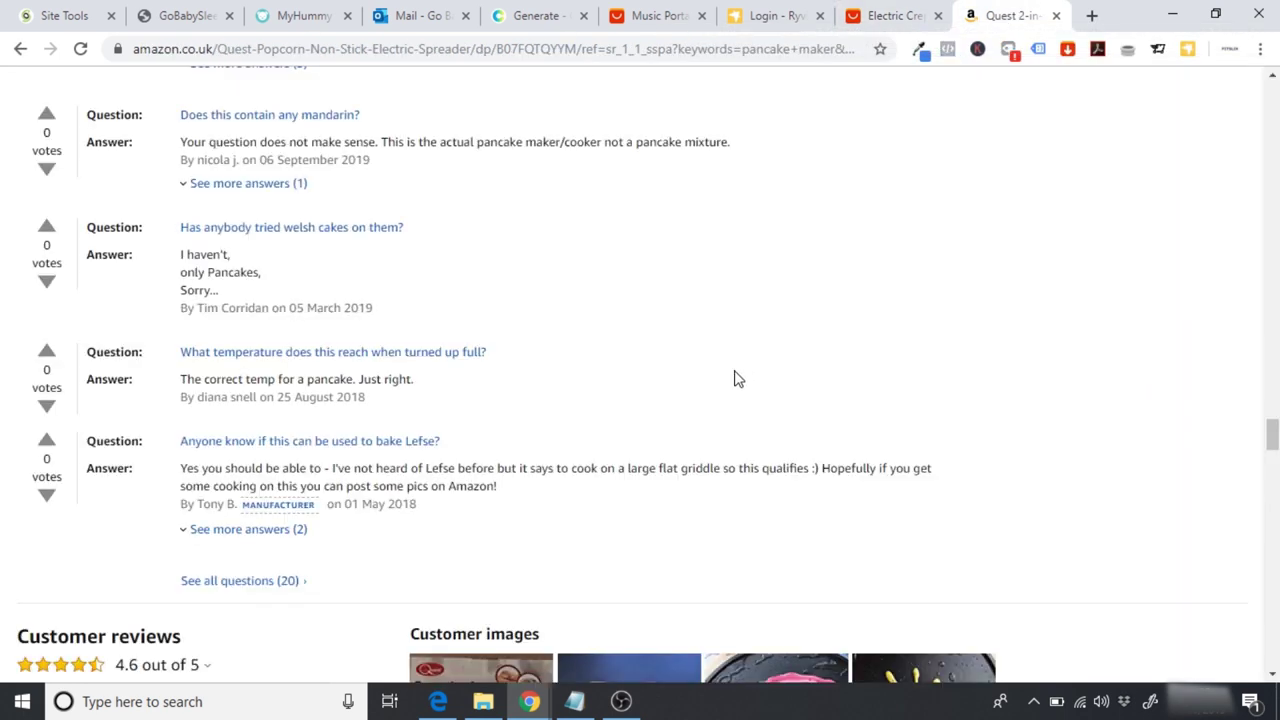
{"action": "scroll", "coordinate": [735, 378], "scroll_direction": "up", "scroll_amount": 4}
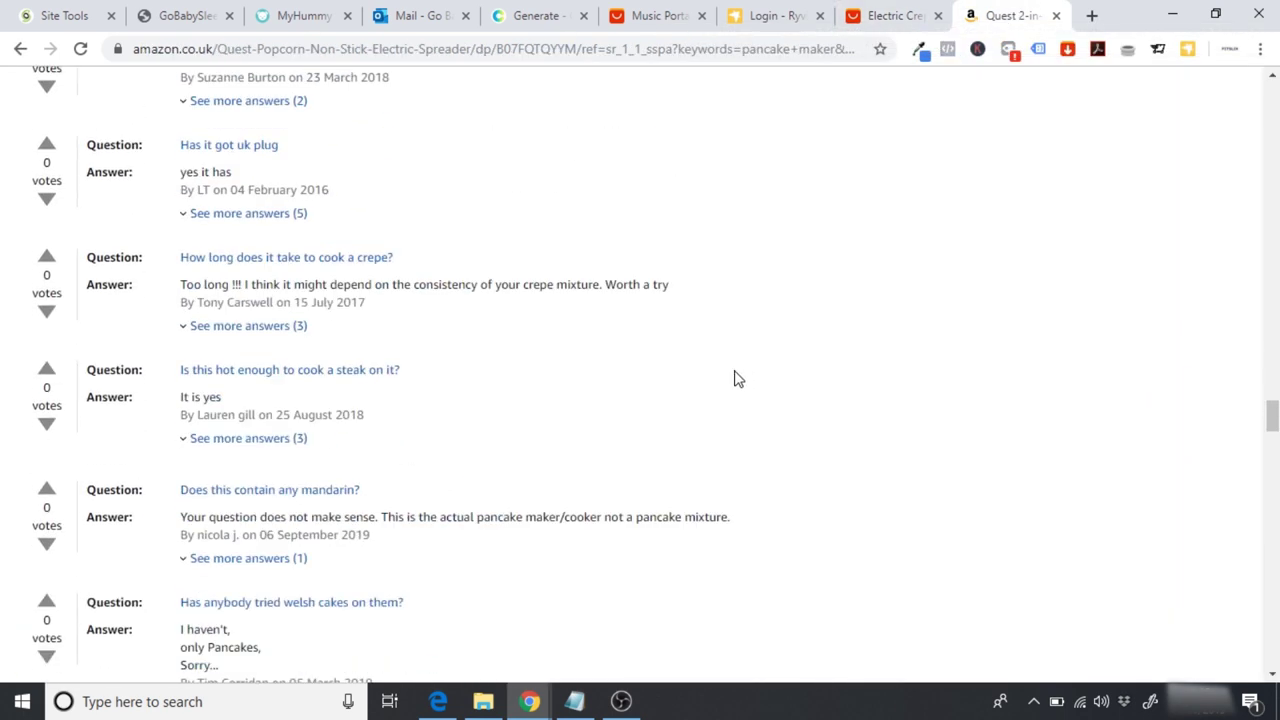
{"action": "scroll", "coordinate": [735, 378], "scroll_direction": "up", "scroll_amount": 1}
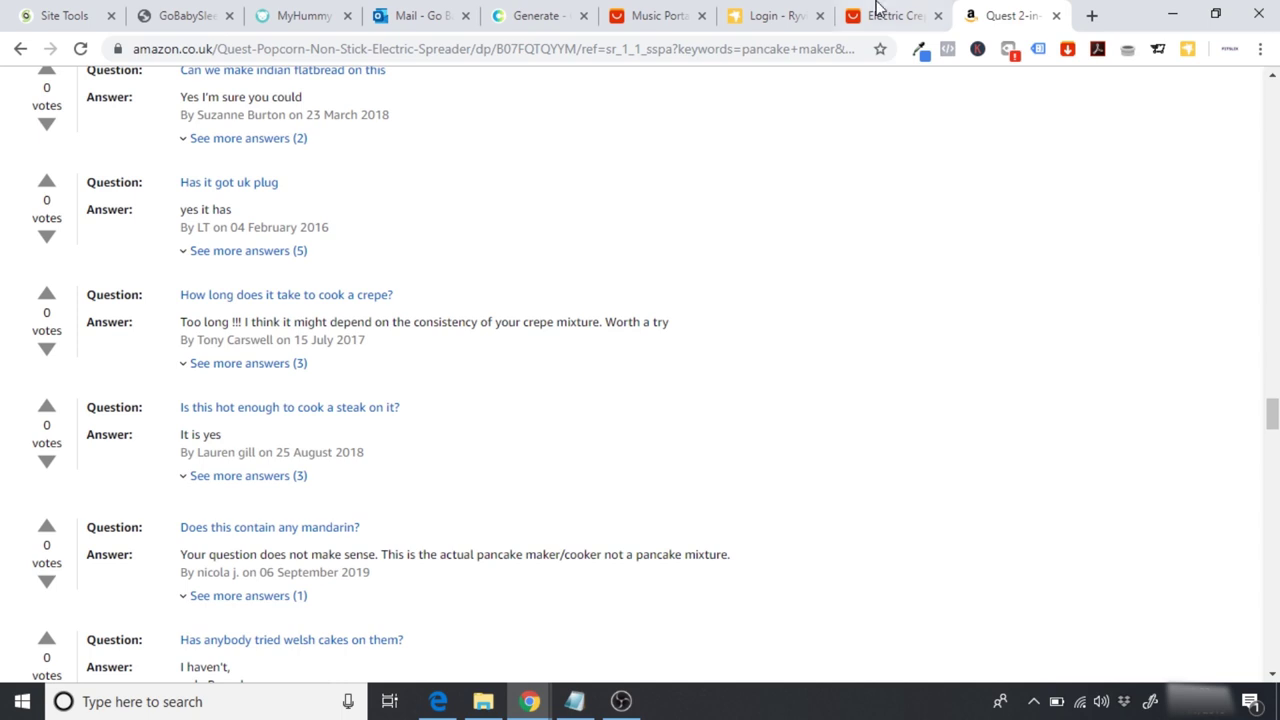
Step: Scroll the AliExpress crepe maker listing down to its Customer Reviews section
{"action": "left_click", "coordinate": [878, 16]}
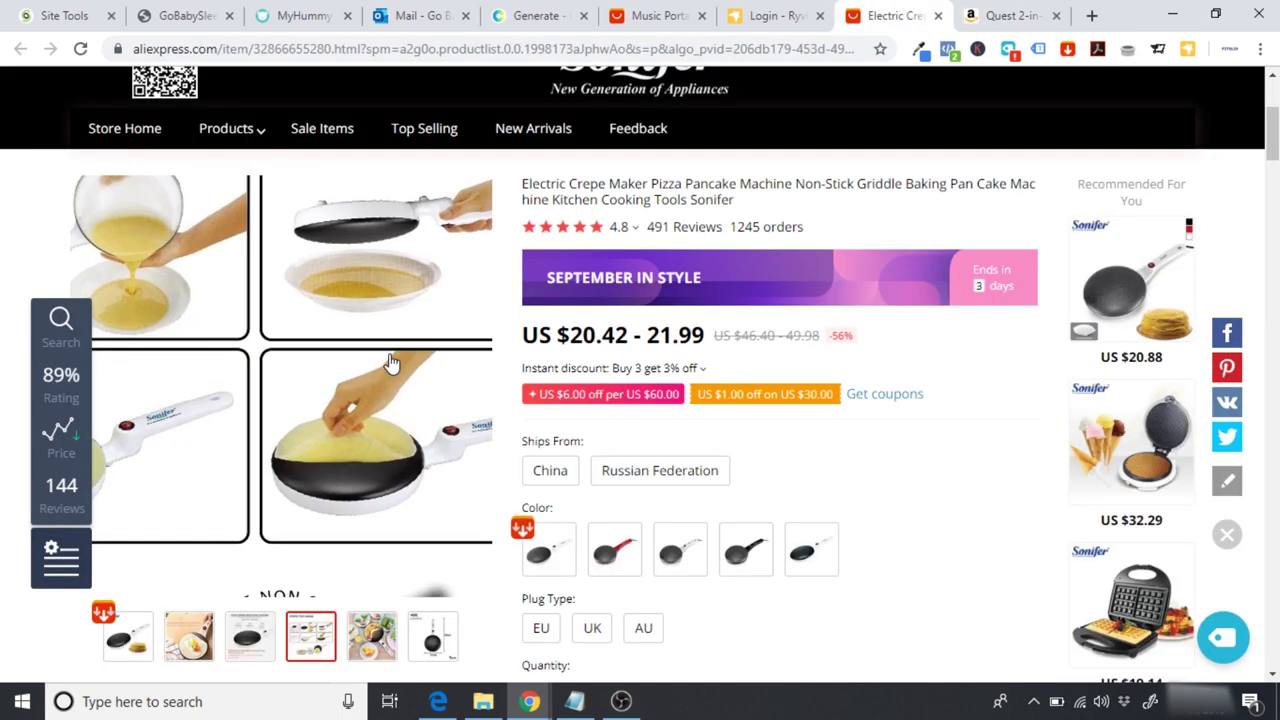
{"action": "scroll", "coordinate": [390, 363], "scroll_direction": "down", "scroll_amount": 4}
{"action": "scroll", "coordinate": [390, 363], "scroll_direction": "down", "scroll_amount": 1}
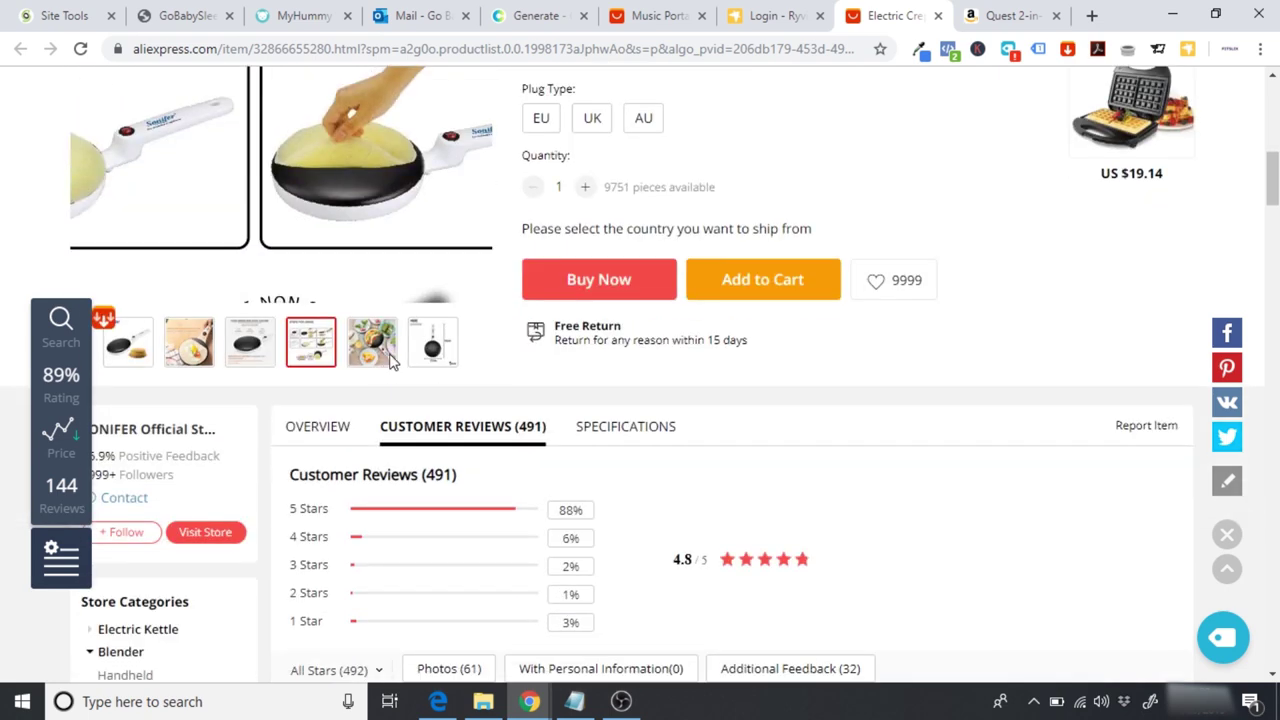
{"action": "scroll", "coordinate": [390, 363], "scroll_direction": "down", "scroll_amount": 2}
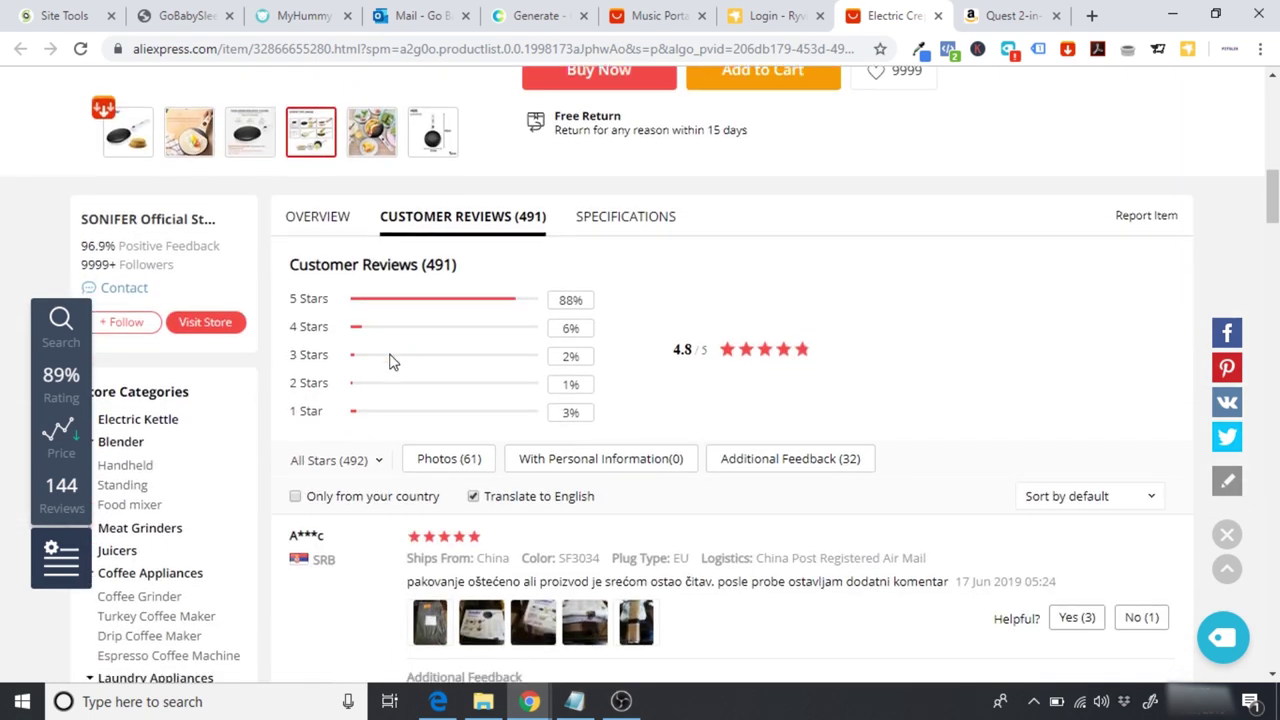
{"action": "scroll", "coordinate": [390, 363], "scroll_direction": "down", "scroll_amount": 1}
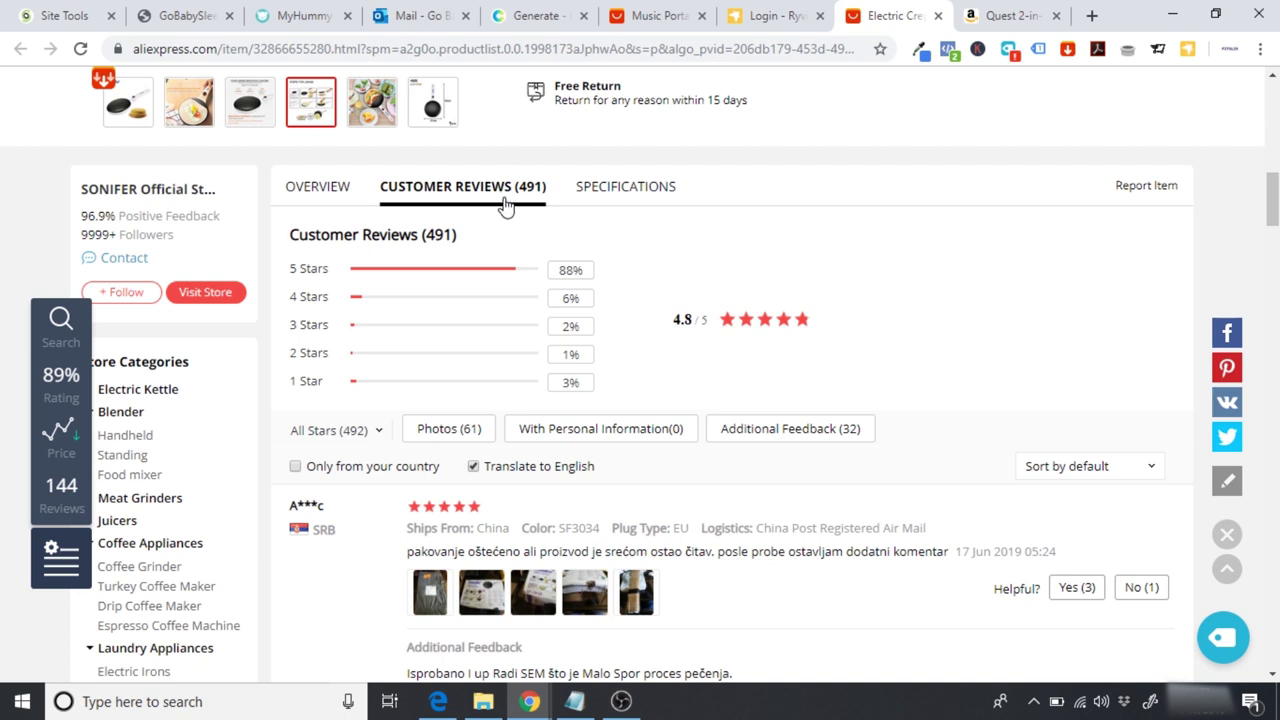
{"action": "scroll", "coordinate": [686, 250], "scroll_direction": "up", "scroll_amount": 1}
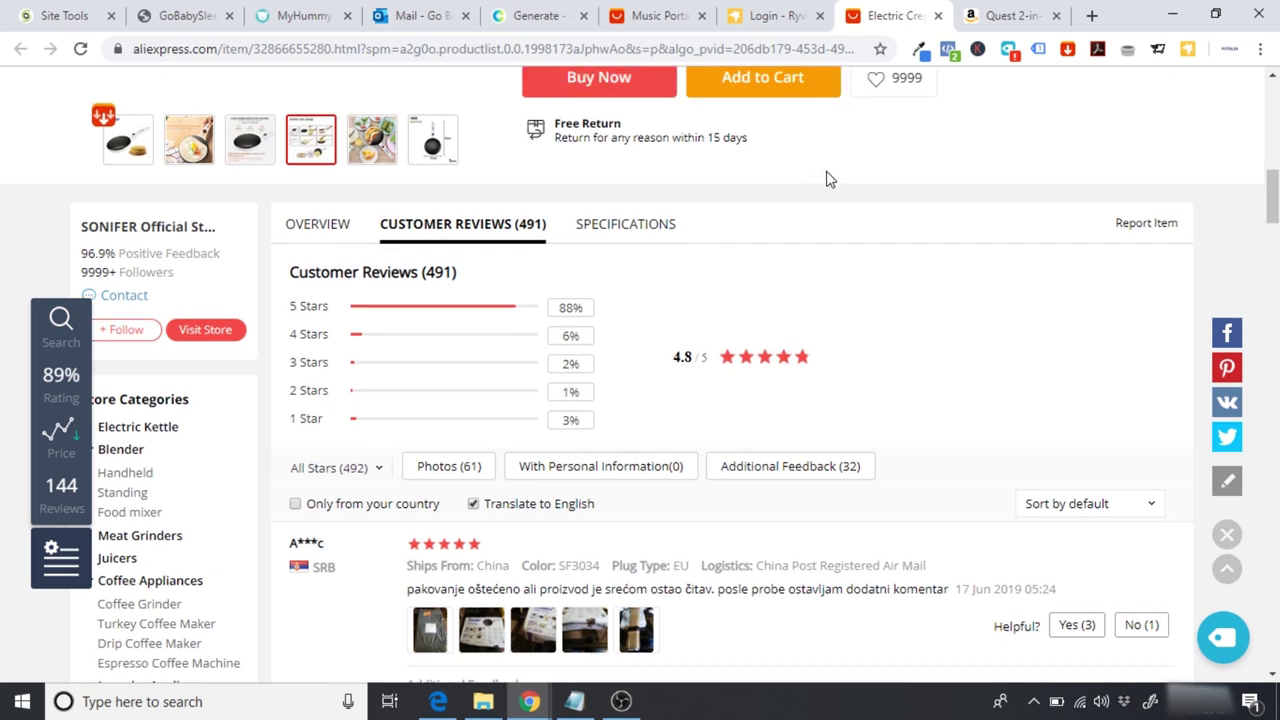
Step: Check the Amazon Quest listing briefly, then return to the AliExpress reviews
{"action": "left_click", "coordinate": [1025, 12]}
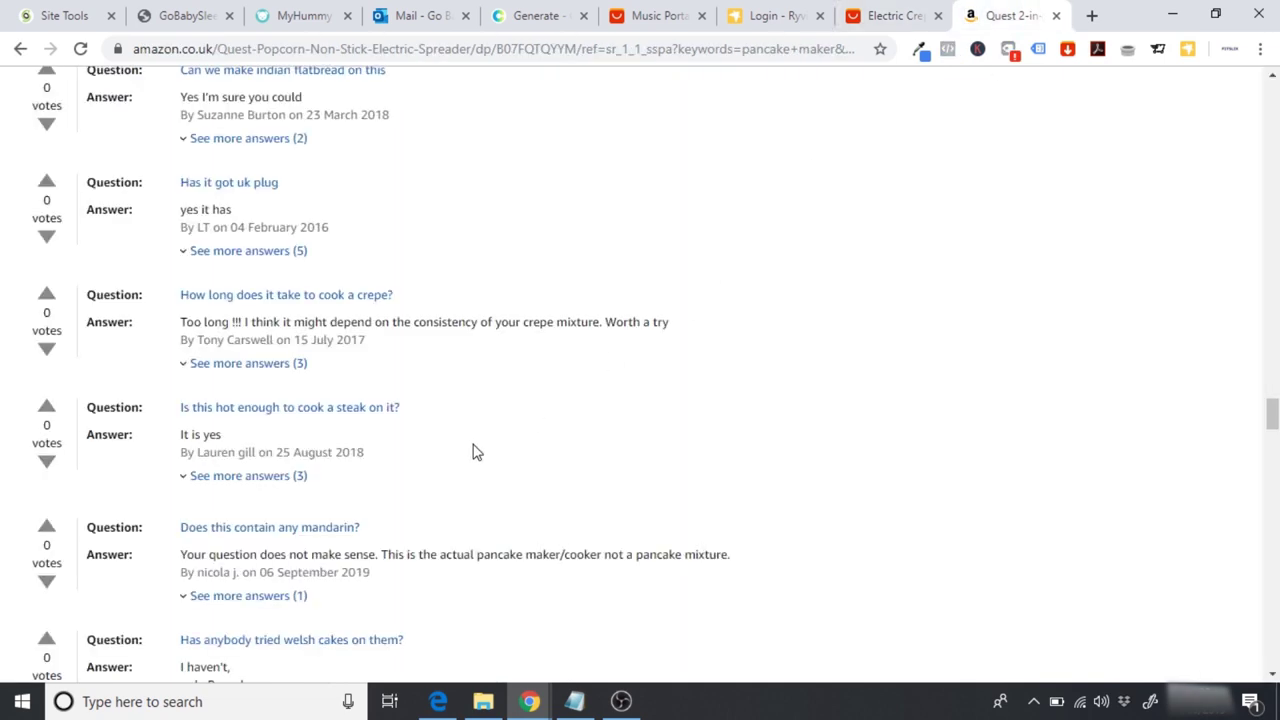
{"action": "scroll", "coordinate": [476, 452], "scroll_direction": "up", "scroll_amount": 2}
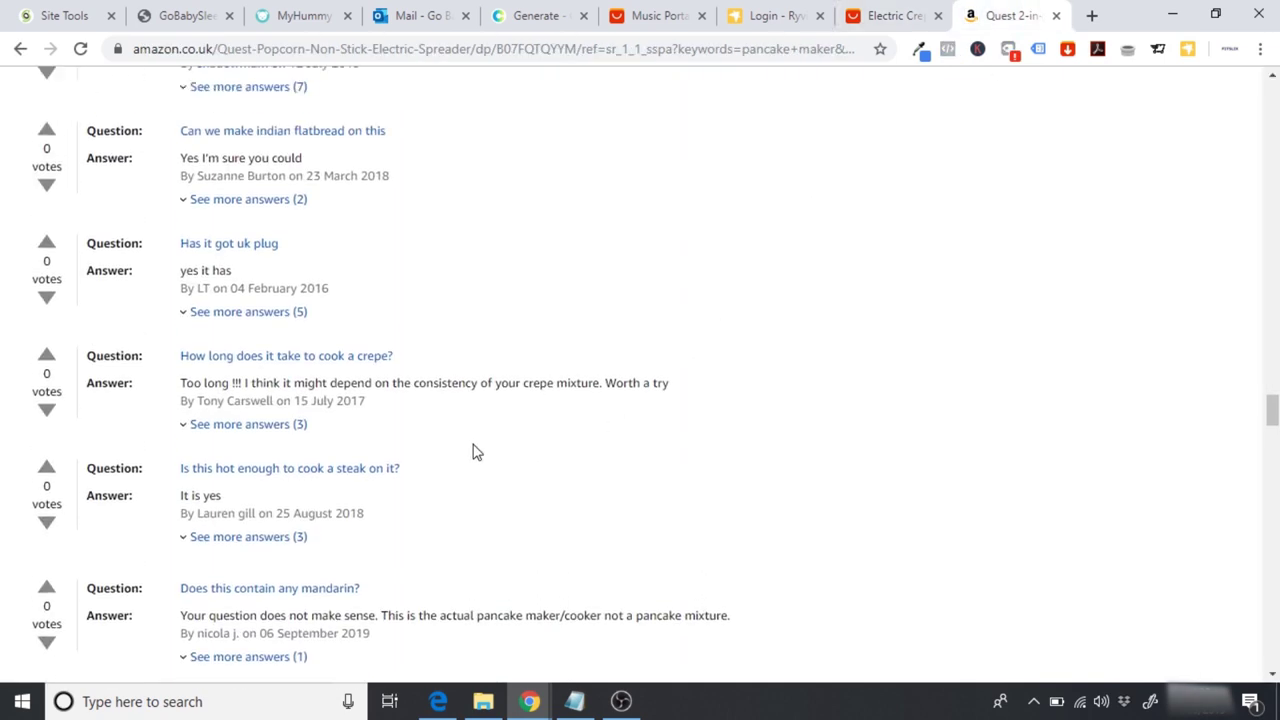
{"action": "scroll", "coordinate": [476, 452], "scroll_direction": "up", "scroll_amount": 2}
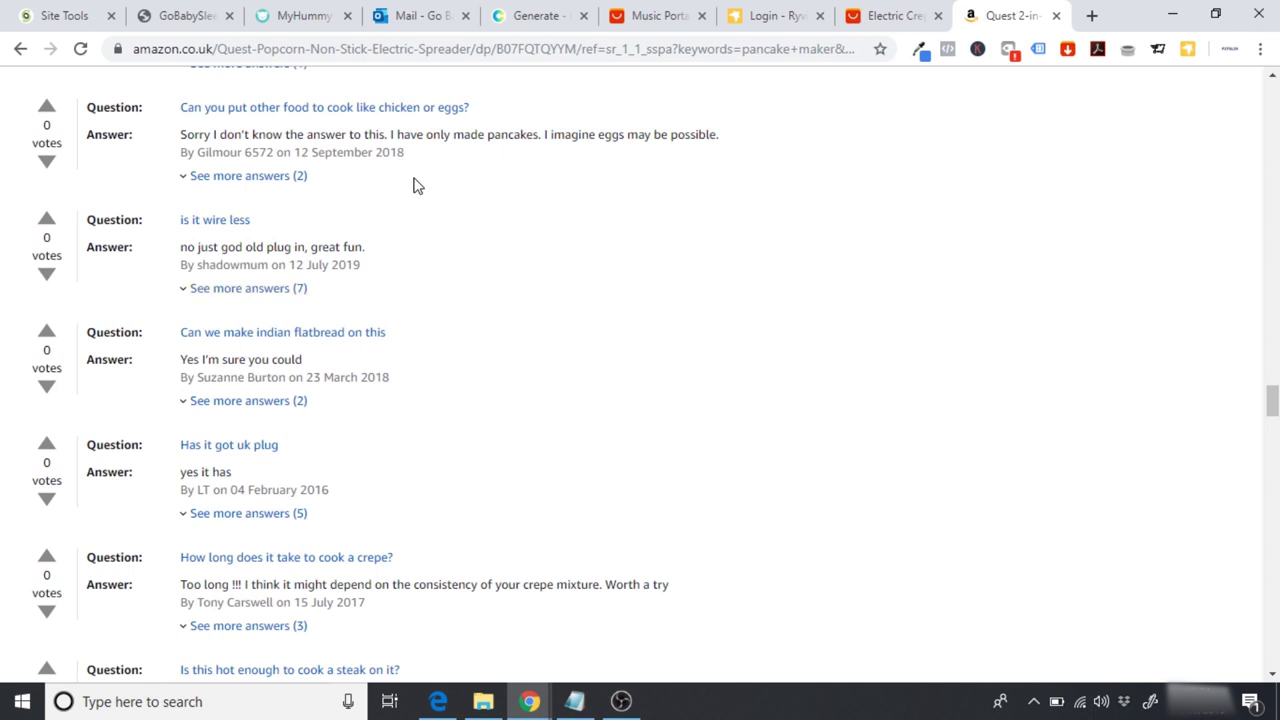
{"action": "scroll", "coordinate": [417, 186], "scroll_direction": "up", "scroll_amount": 1}
{"action": "left_click", "coordinate": [888, 15]}
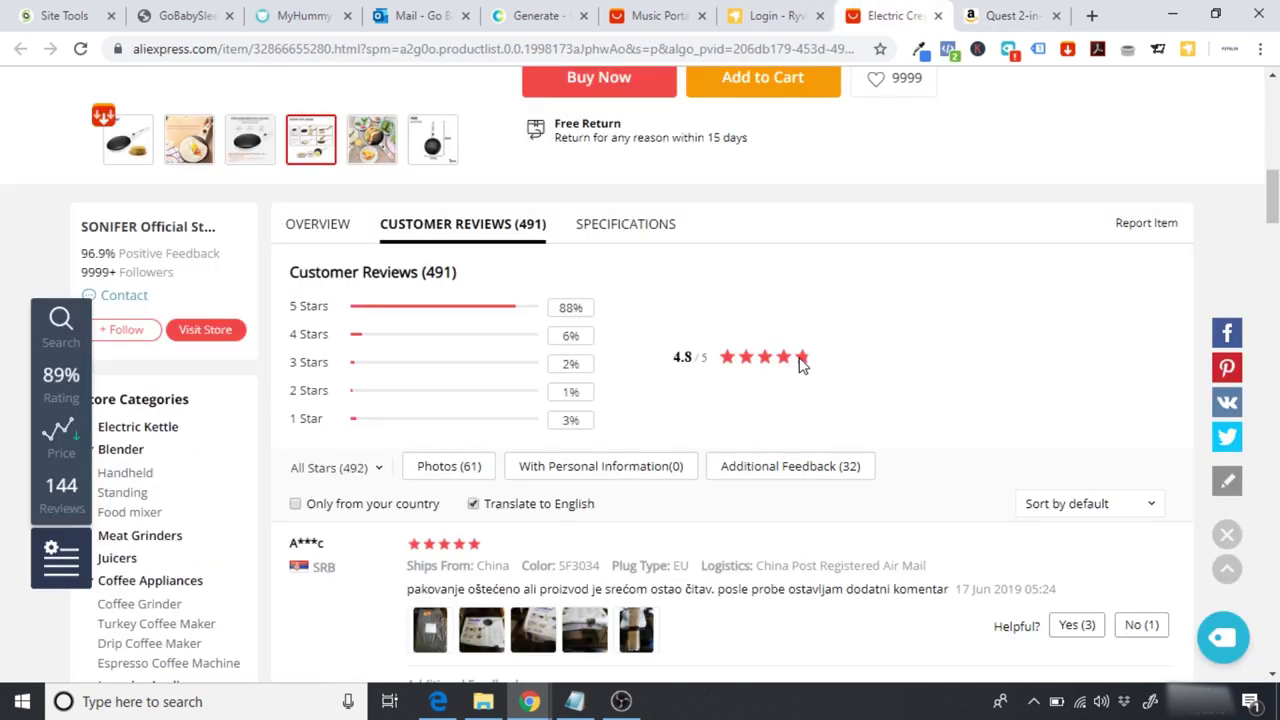
{"action": "scroll", "coordinate": [800, 365], "scroll_direction": "up", "scroll_amount": 1}
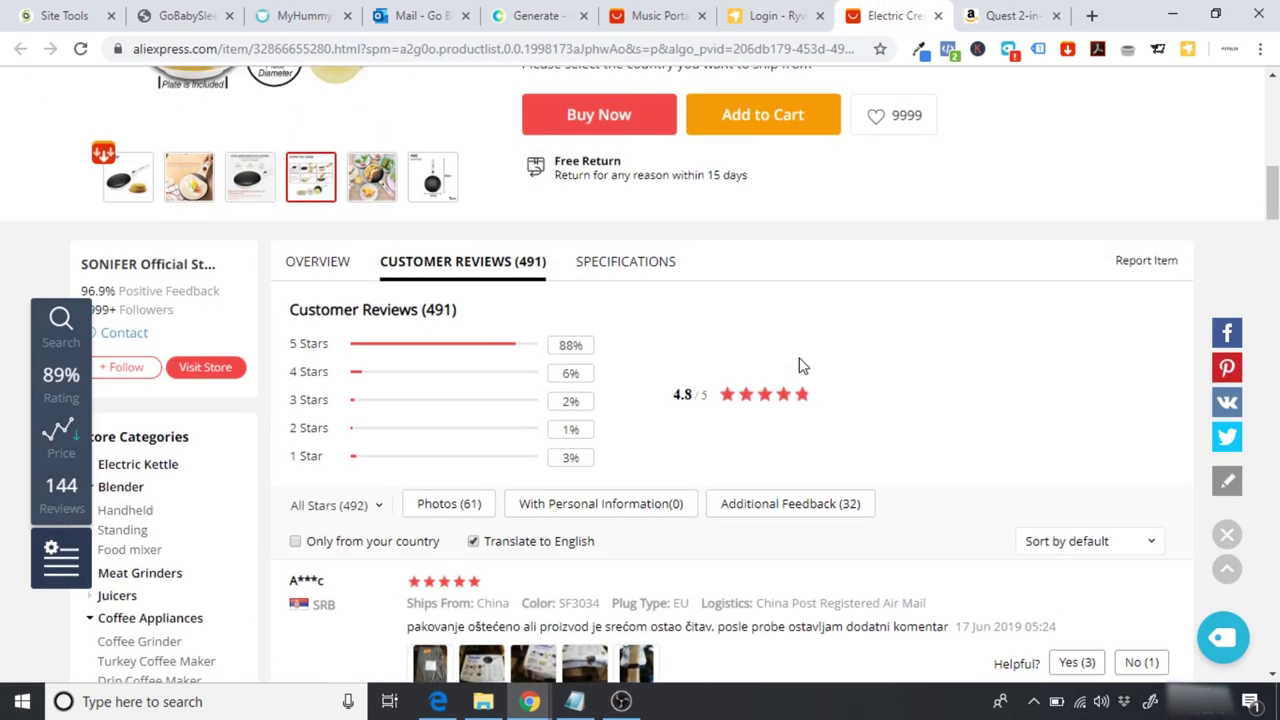
Step: Scroll through the AliExpress crepe maker's overview and usage photos, then switch to GoBabySleep
{"action": "left_click", "coordinate": [305, 264]}
{"action": "scroll", "coordinate": [616, 360], "scroll_direction": "down", "scroll_amount": 2}
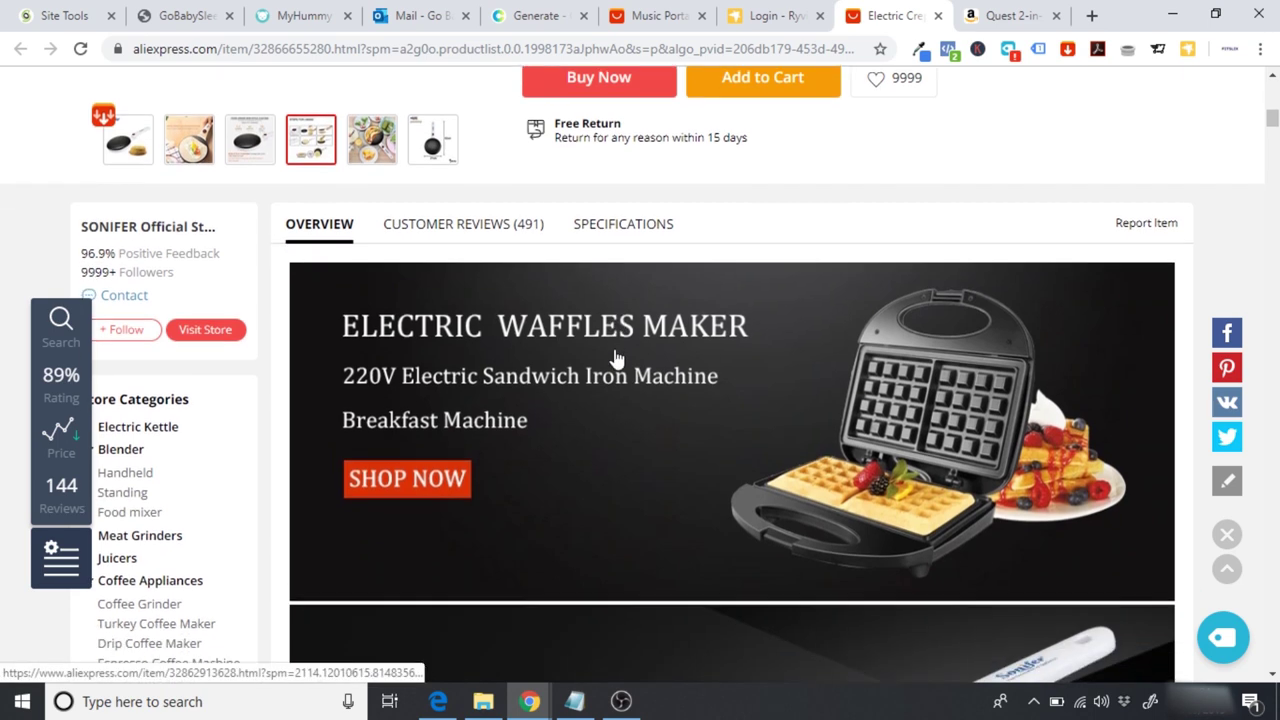
{"action": "scroll", "coordinate": [616, 360], "scroll_direction": "down", "scroll_amount": 10}
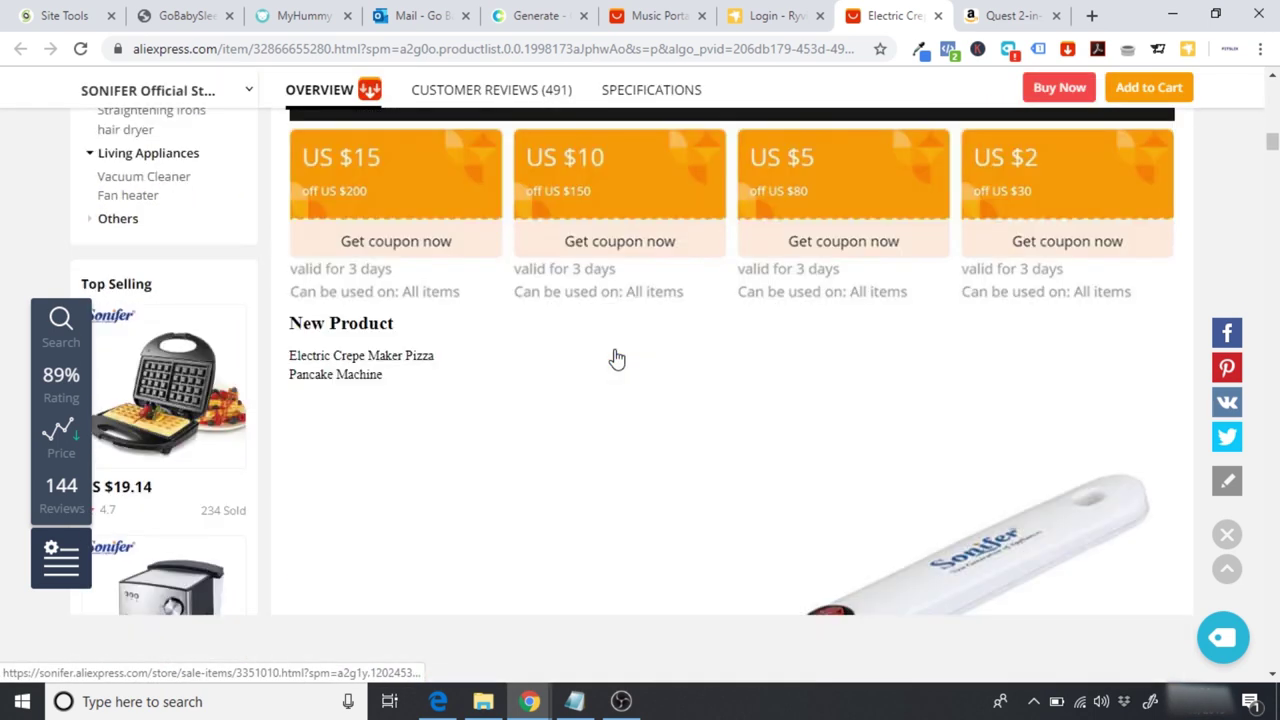
{"action": "scroll", "coordinate": [614, 358], "scroll_direction": "down", "scroll_amount": 7}
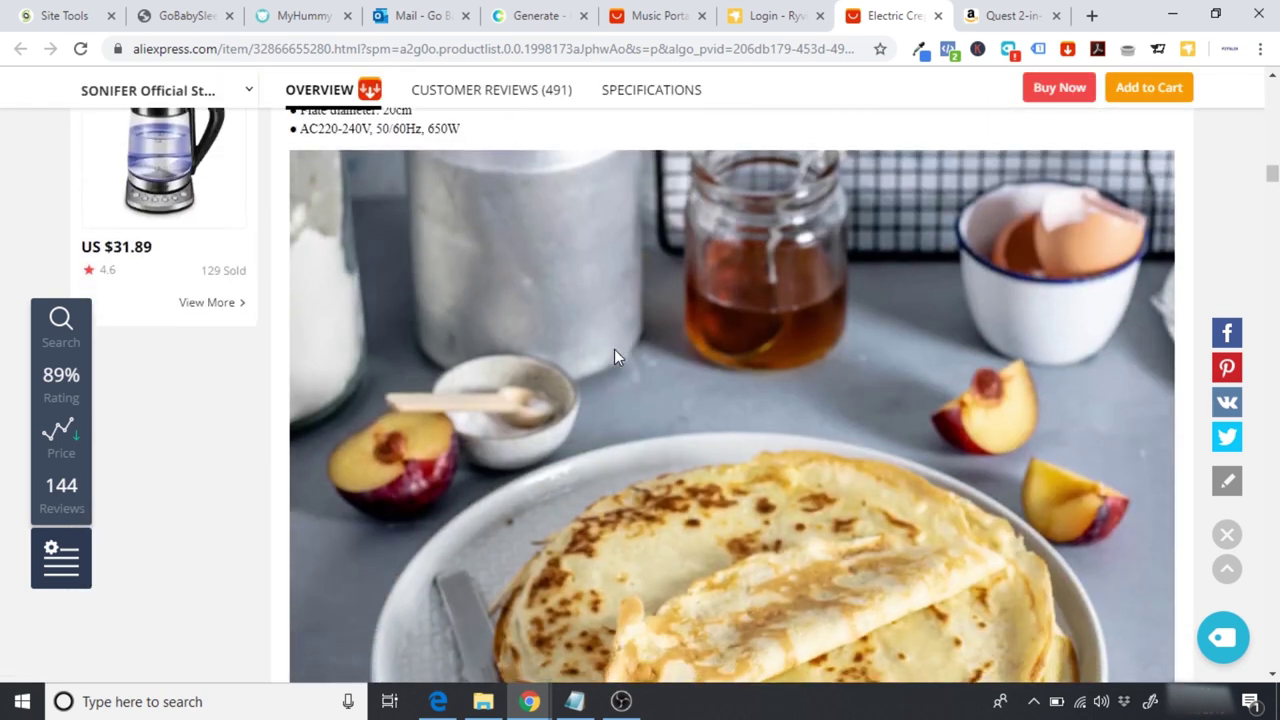
{"action": "scroll", "coordinate": [614, 358], "scroll_direction": "down", "scroll_amount": 8}
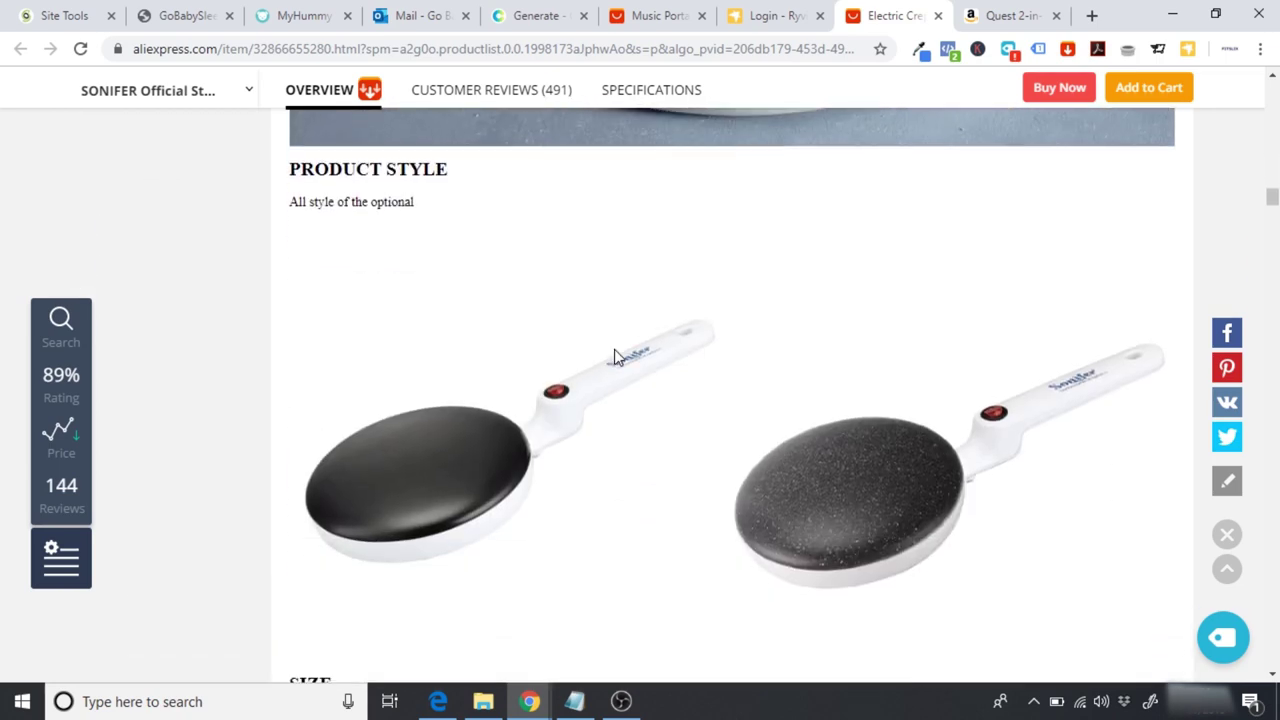
{"action": "scroll", "coordinate": [616, 358], "scroll_direction": "down", "scroll_amount": 10}
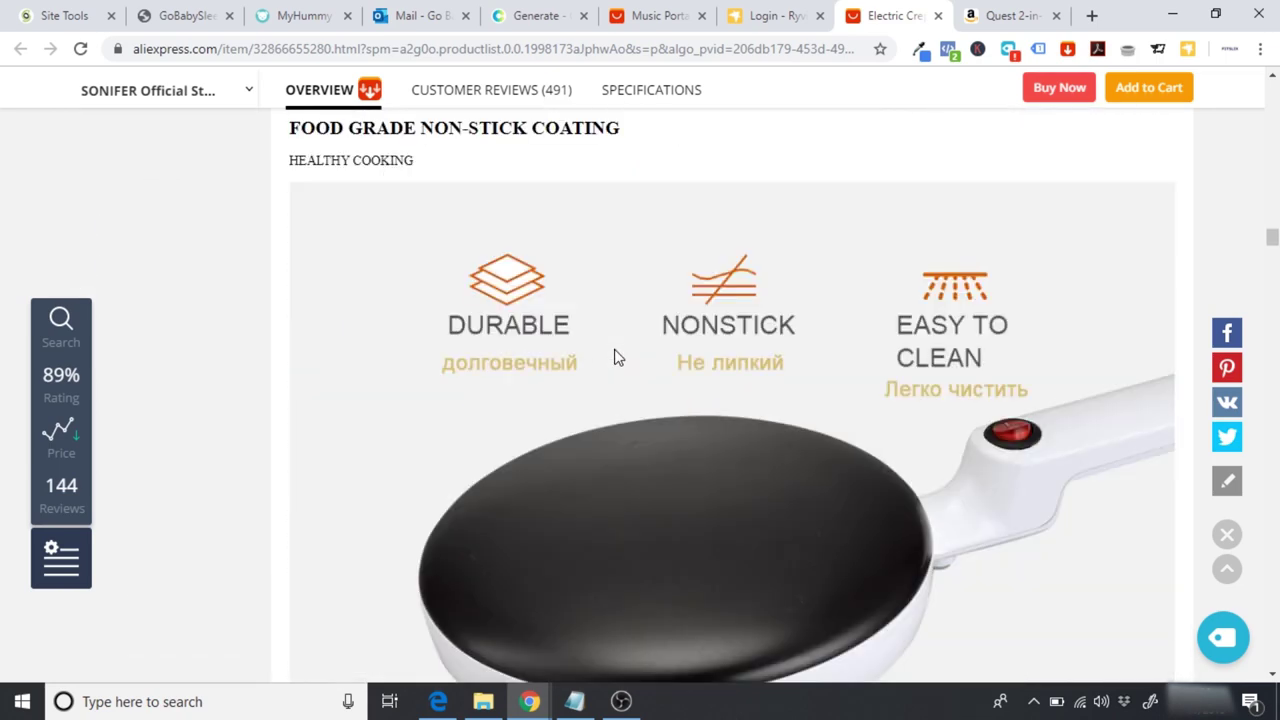
{"action": "scroll", "coordinate": [614, 358], "scroll_direction": "down", "scroll_amount": 10}
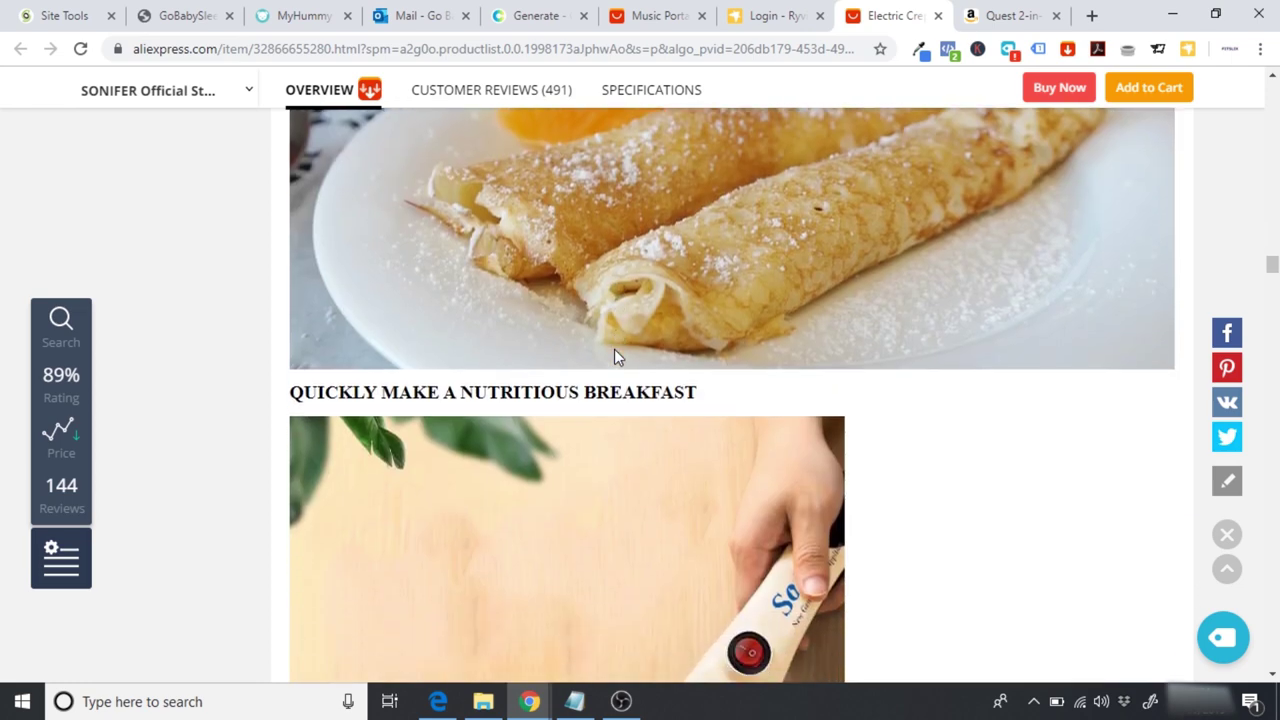
{"action": "scroll", "coordinate": [614, 356], "scroll_direction": "down", "scroll_amount": 1}
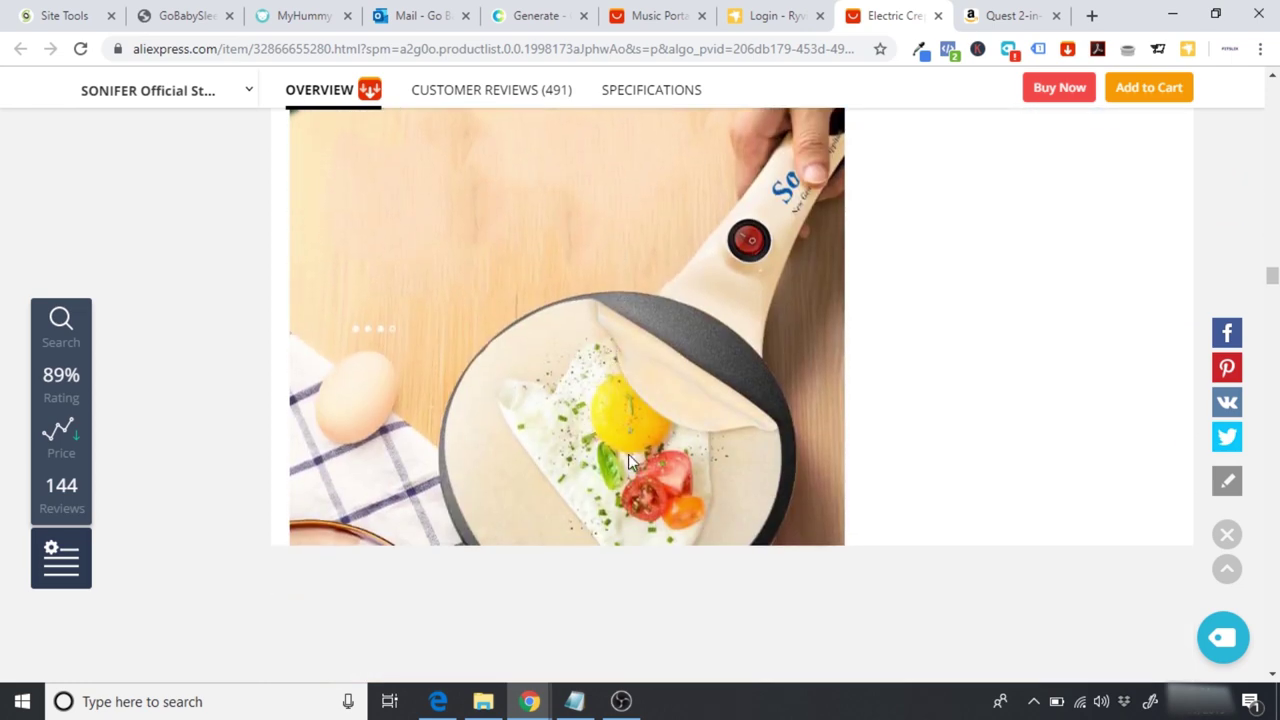
{"action": "scroll", "coordinate": [555, 490], "scroll_direction": "down", "scroll_amount": 2}
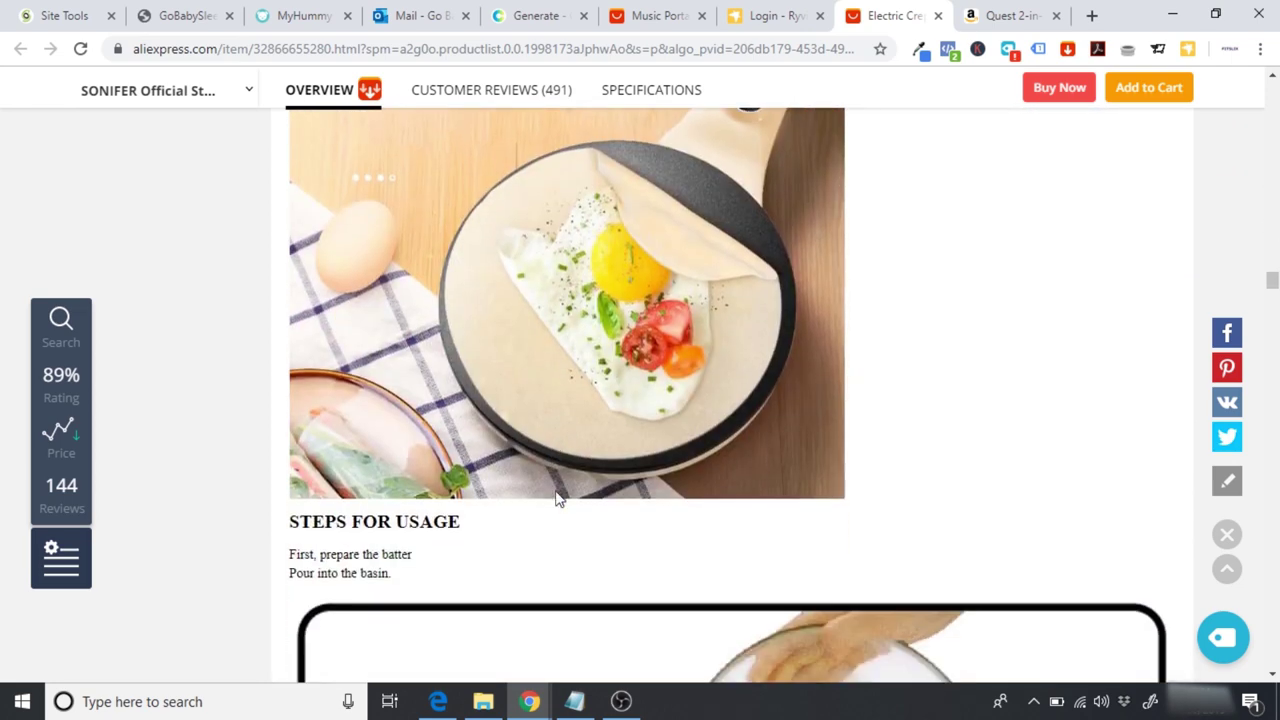
{"action": "scroll", "coordinate": [556, 492], "scroll_direction": "down", "scroll_amount": 4}
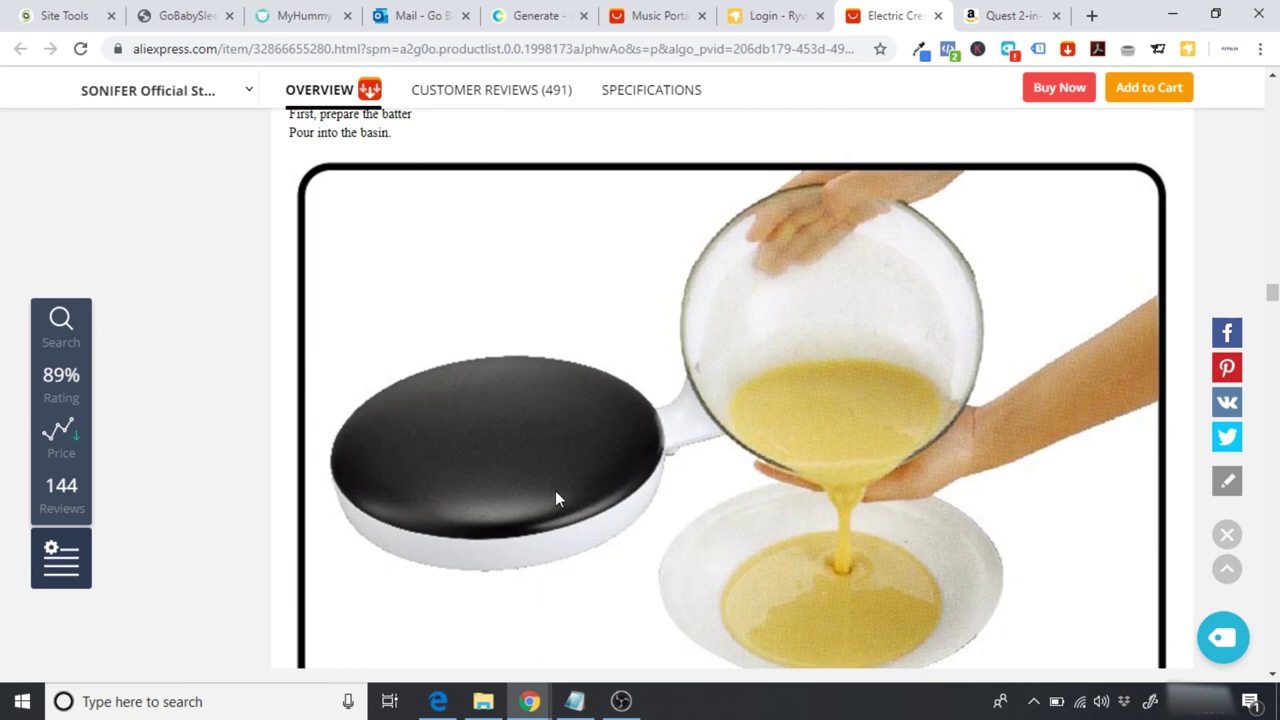
{"action": "scroll", "coordinate": [556, 497], "scroll_direction": "down", "scroll_amount": 8}
{"action": "scroll", "coordinate": [558, 498], "scroll_direction": "down", "scroll_amount": 3}
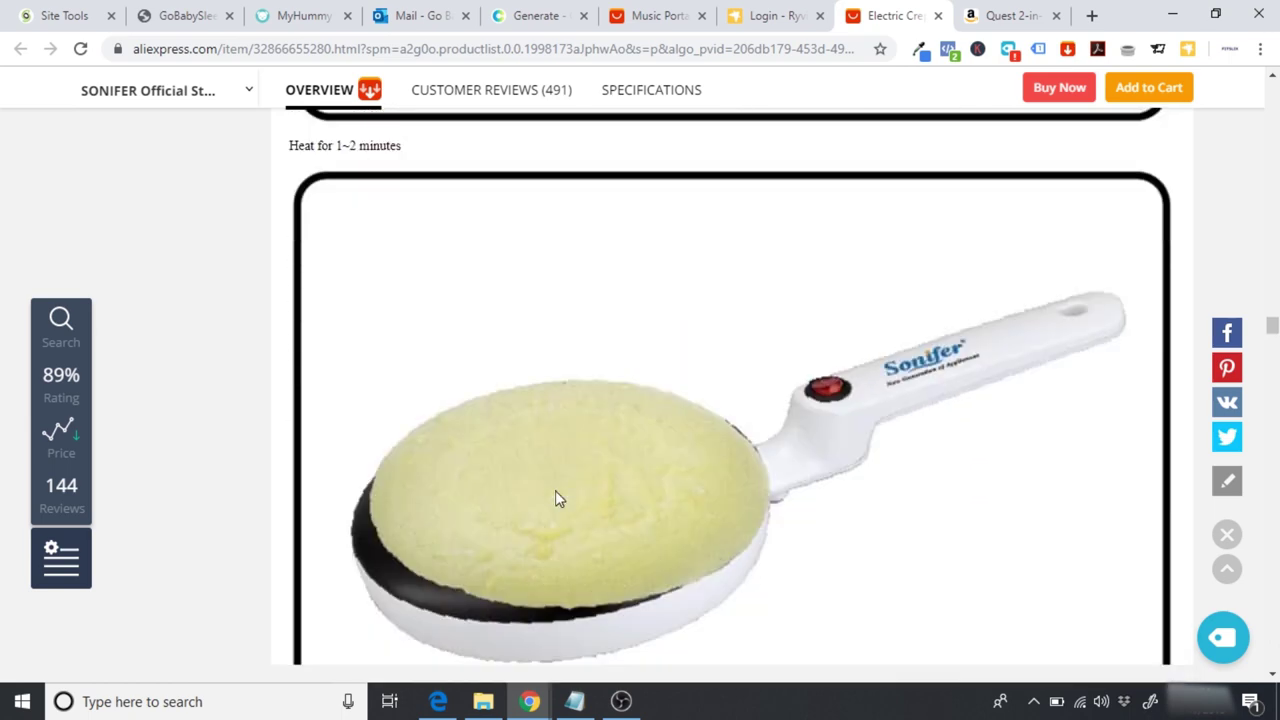
{"action": "scroll", "coordinate": [558, 498], "scroll_direction": "down", "scroll_amount": 3}
{"action": "scroll", "coordinate": [558, 498], "scroll_direction": "down", "scroll_amount": 2}
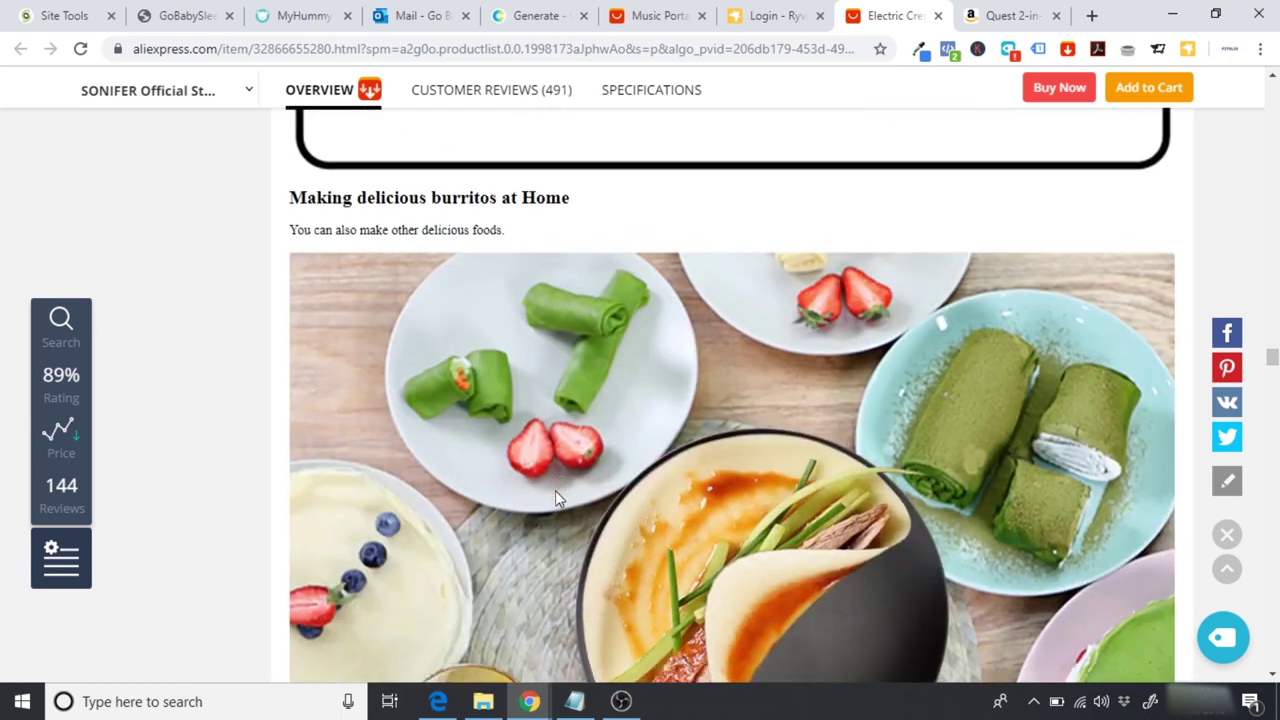
{"action": "scroll", "coordinate": [436, 220], "scroll_direction": "down", "scroll_amount": 1}
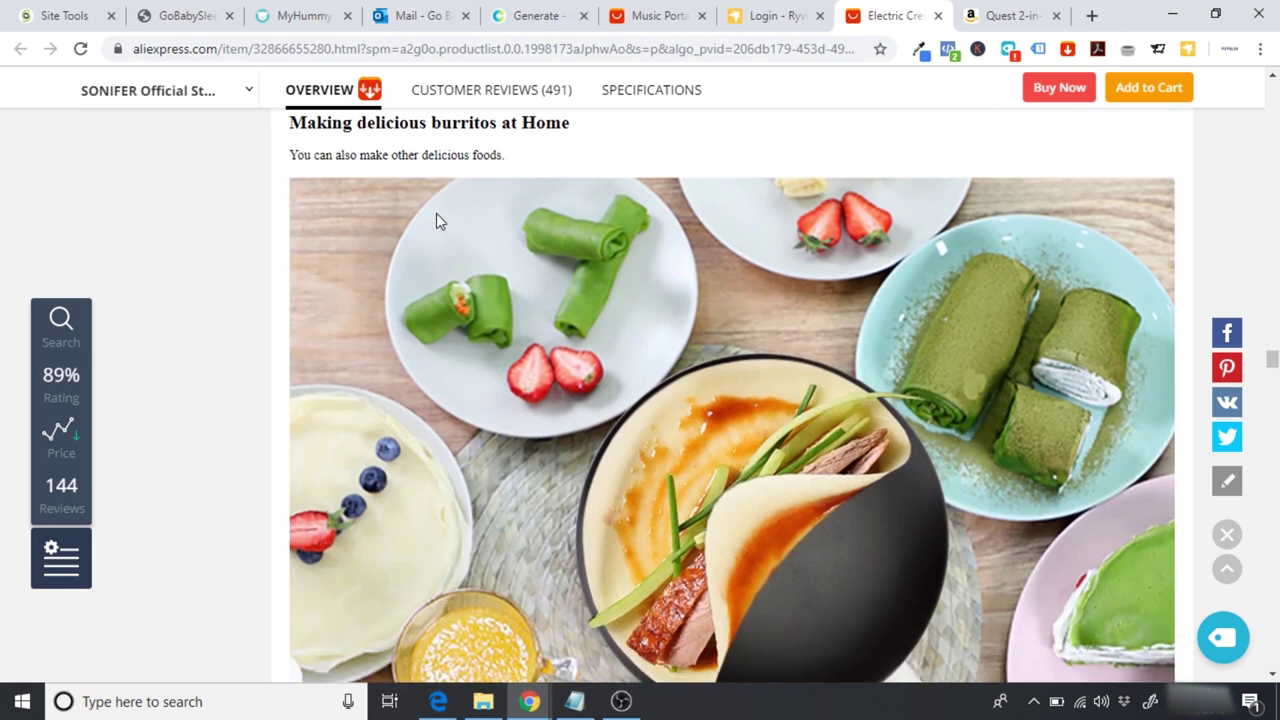
{"action": "scroll", "coordinate": [436, 221], "scroll_direction": "up", "scroll_amount": 4}
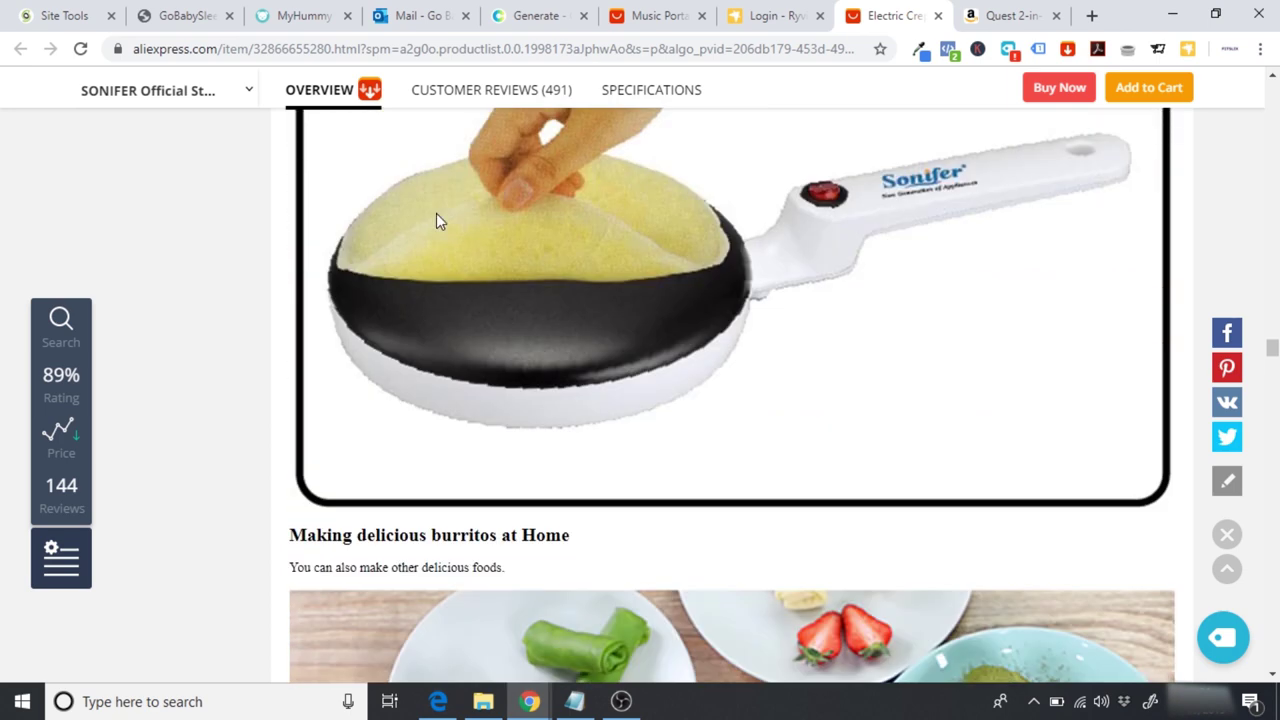
{"action": "left_click", "coordinate": [188, 12]}
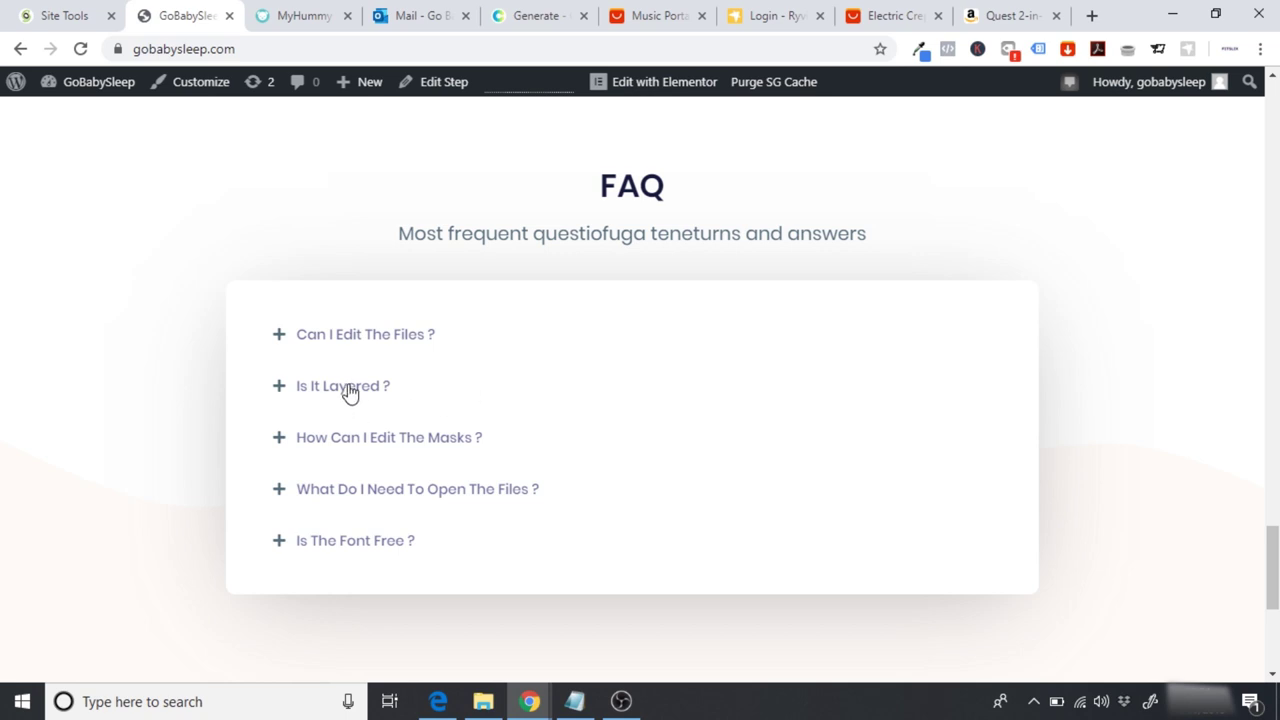
Step: Compare the Amazon pancake maker page, then scroll back up the AliExpress crepe maker's images
{"action": "left_click", "coordinate": [1008, 10]}
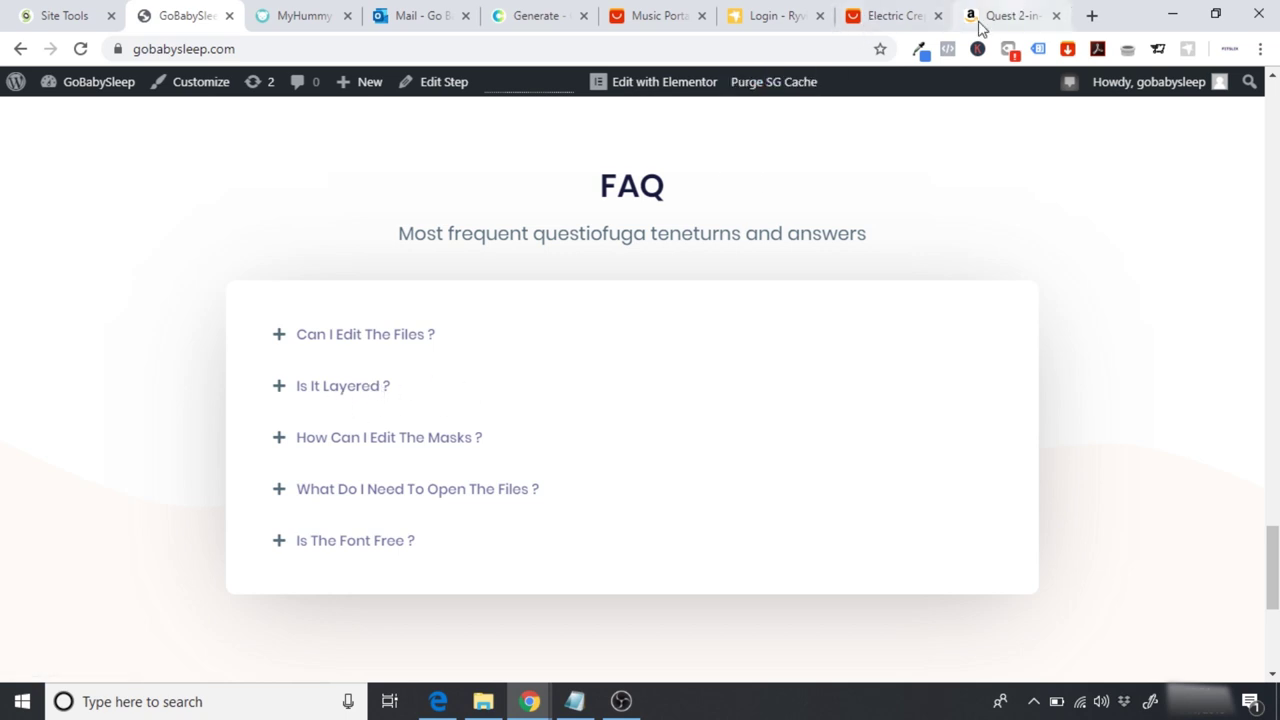
{"action": "scroll", "coordinate": [523, 414], "scroll_direction": "up", "scroll_amount": 3}
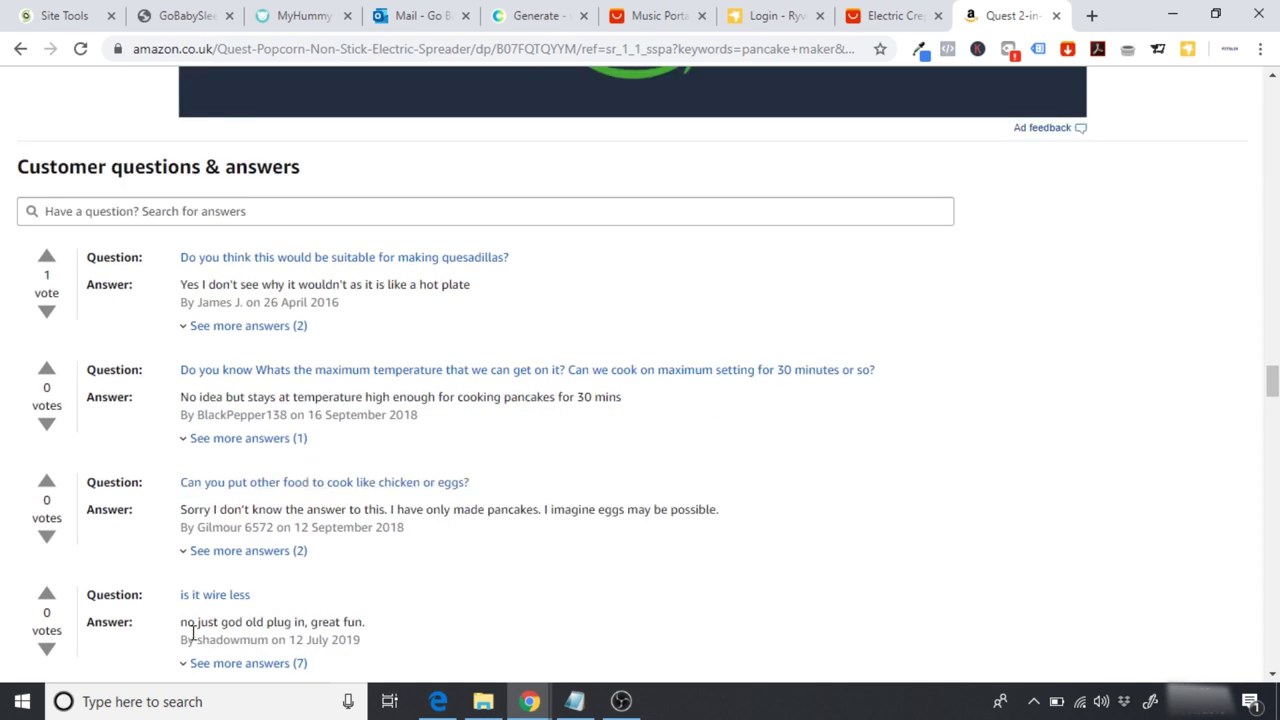
{"action": "left_click", "coordinate": [872, 10]}
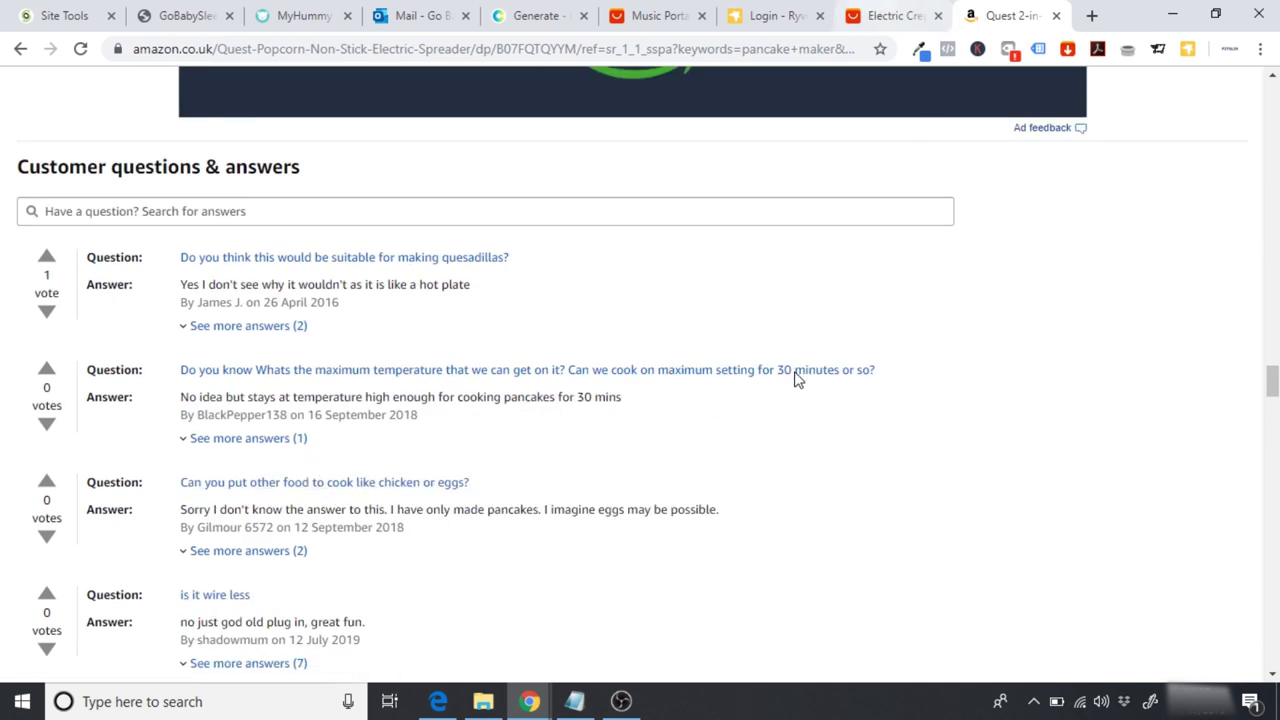
{"action": "scroll", "coordinate": [797, 379], "scroll_direction": "up", "scroll_amount": 3}
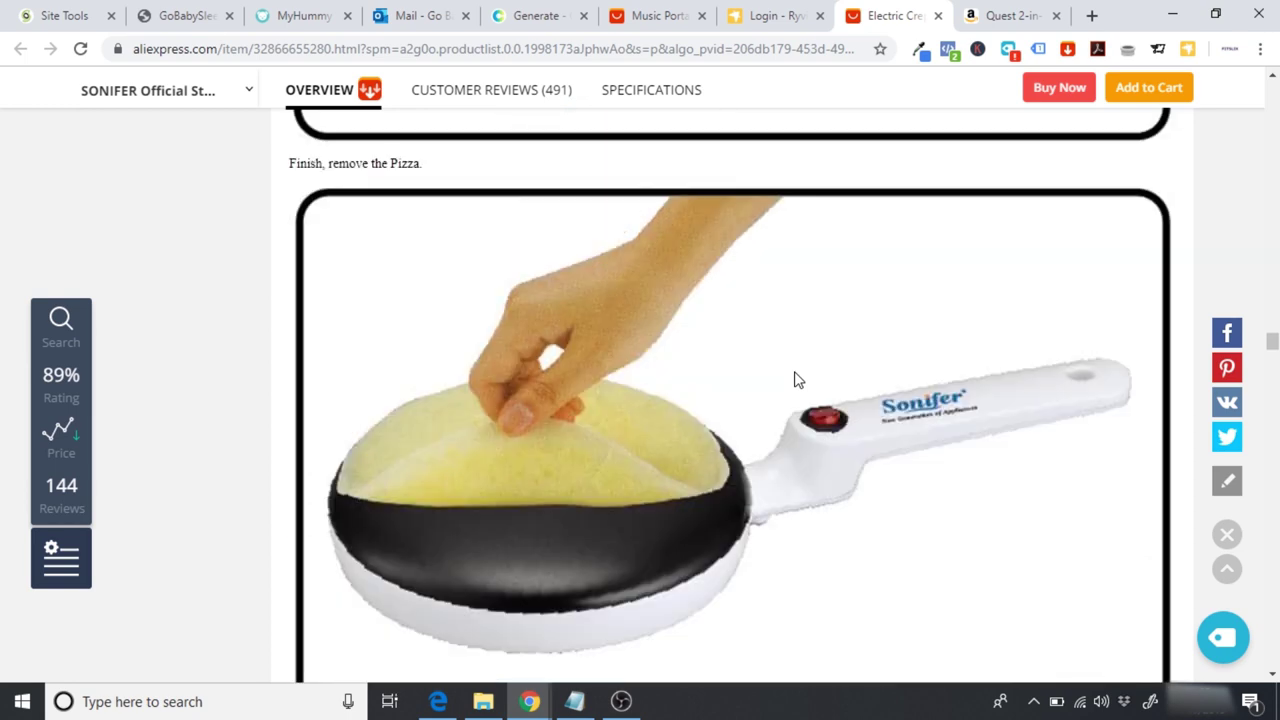
{"action": "scroll", "coordinate": [797, 379], "scroll_direction": "up", "scroll_amount": 5}
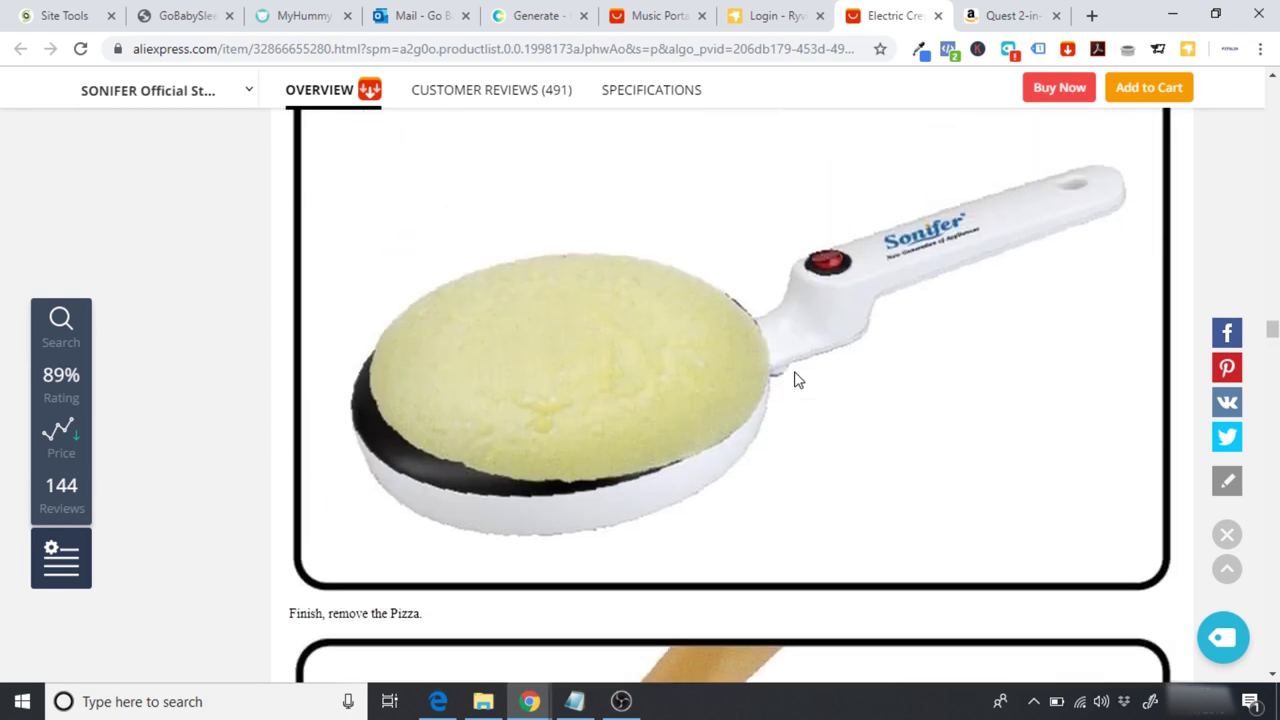
{"action": "scroll", "coordinate": [797, 379], "scroll_direction": "up", "scroll_amount": 1}
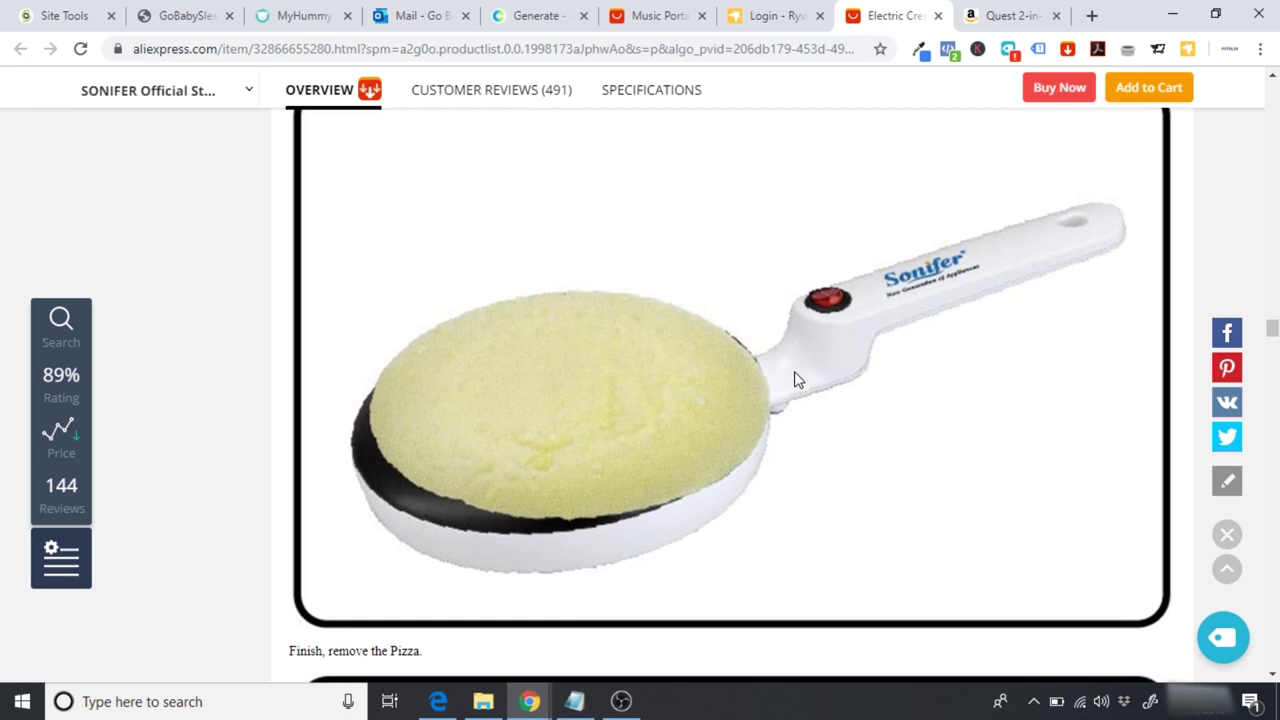
{"action": "scroll", "coordinate": [796, 378], "scroll_direction": "up", "scroll_amount": 5}
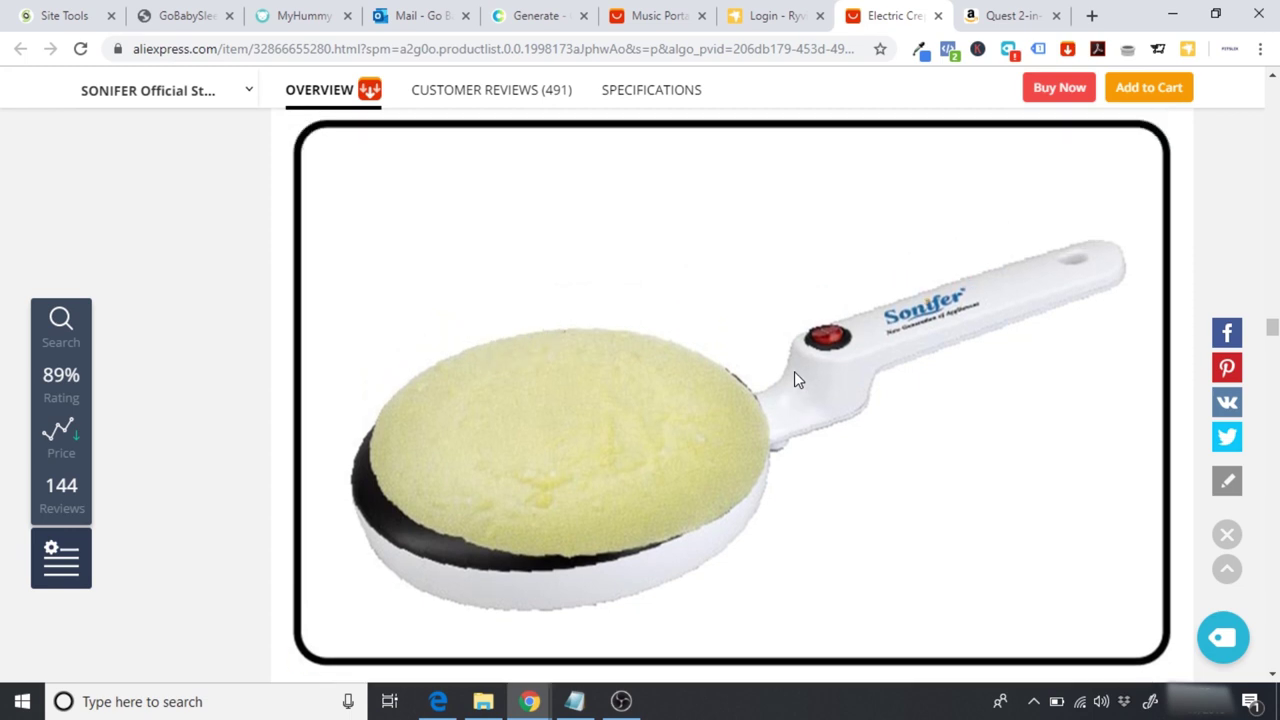
{"action": "scroll", "coordinate": [797, 379], "scroll_direction": "up", "scroll_amount": 3}
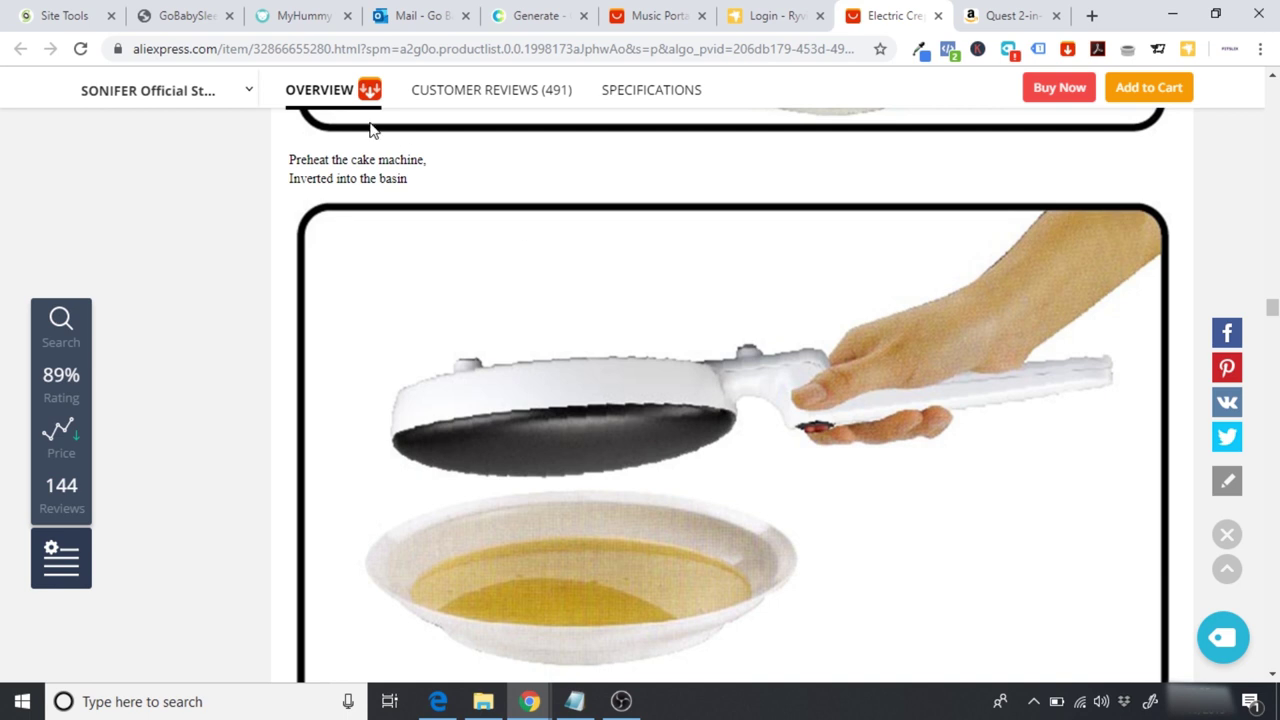
Step: Browse the myHummy site up and down to review its FAQ list
{"action": "left_click", "coordinate": [318, 30]}
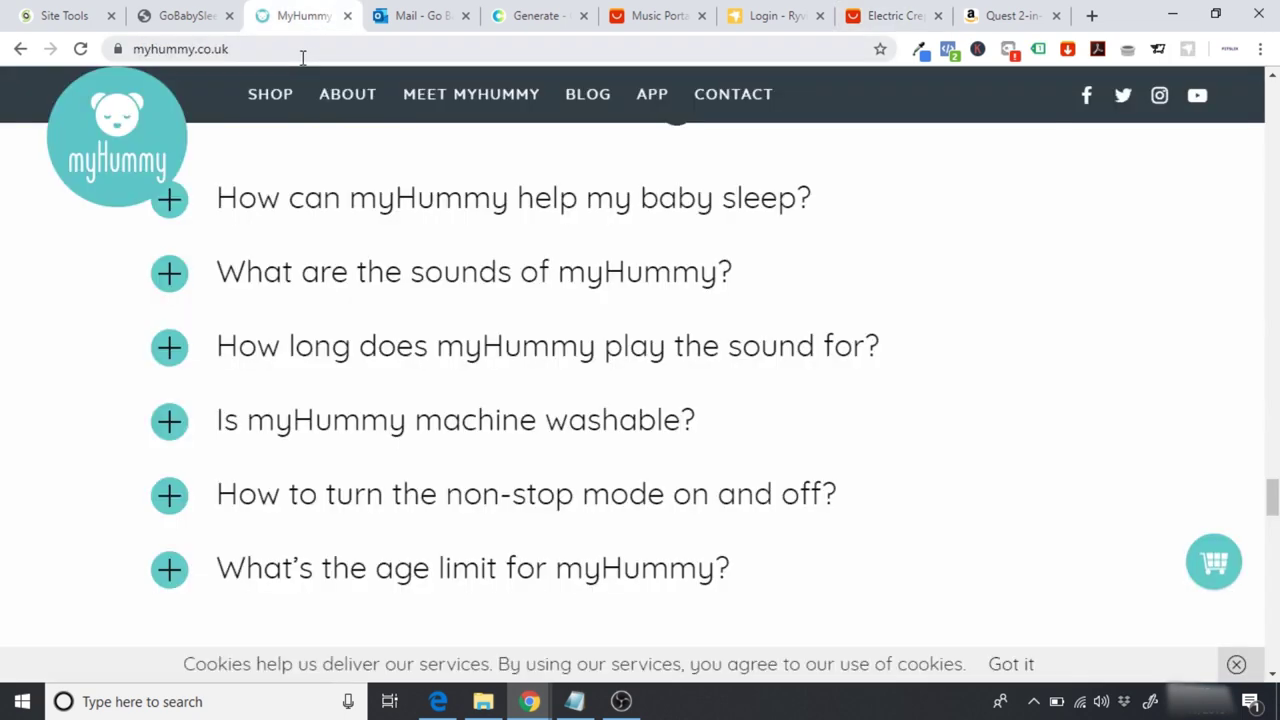
{"action": "scroll", "coordinate": [1053, 450], "scroll_direction": "up", "scroll_amount": 1}
{"action": "left_click_drag", "start_coordinate": [1272, 497], "coordinate": [1272, 272]}
{"action": "scroll", "coordinate": [983, 297], "scroll_direction": "up", "scroll_amount": 20}
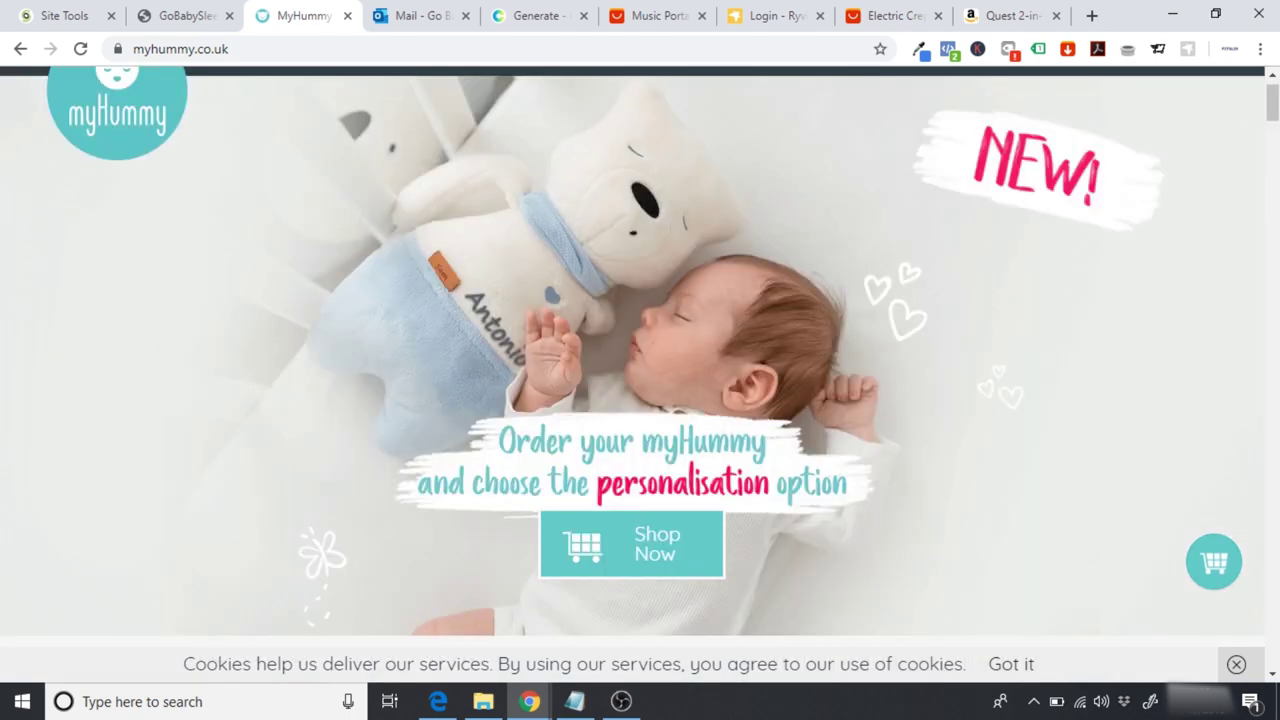
{"action": "left_click_drag", "start_coordinate": [1272, 100], "coordinate": [1272, 496]}
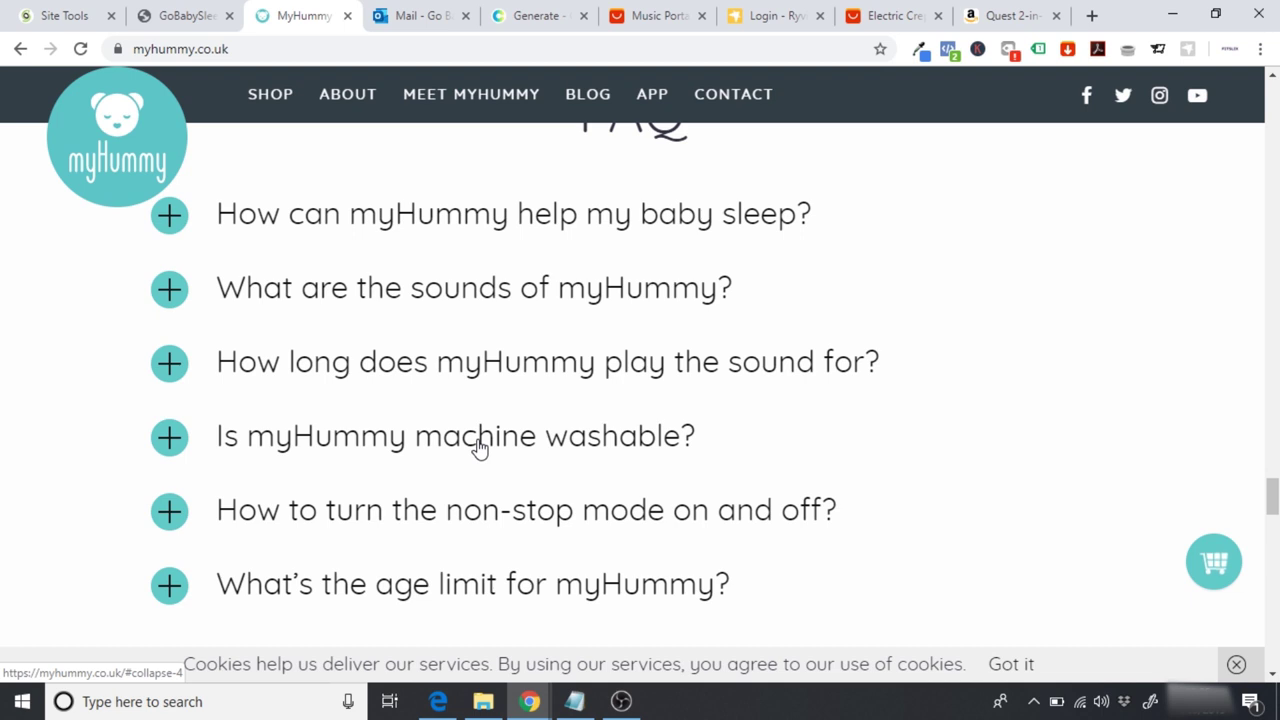
{"action": "scroll", "coordinate": [478, 445], "scroll_direction": "down", "scroll_amount": 1}
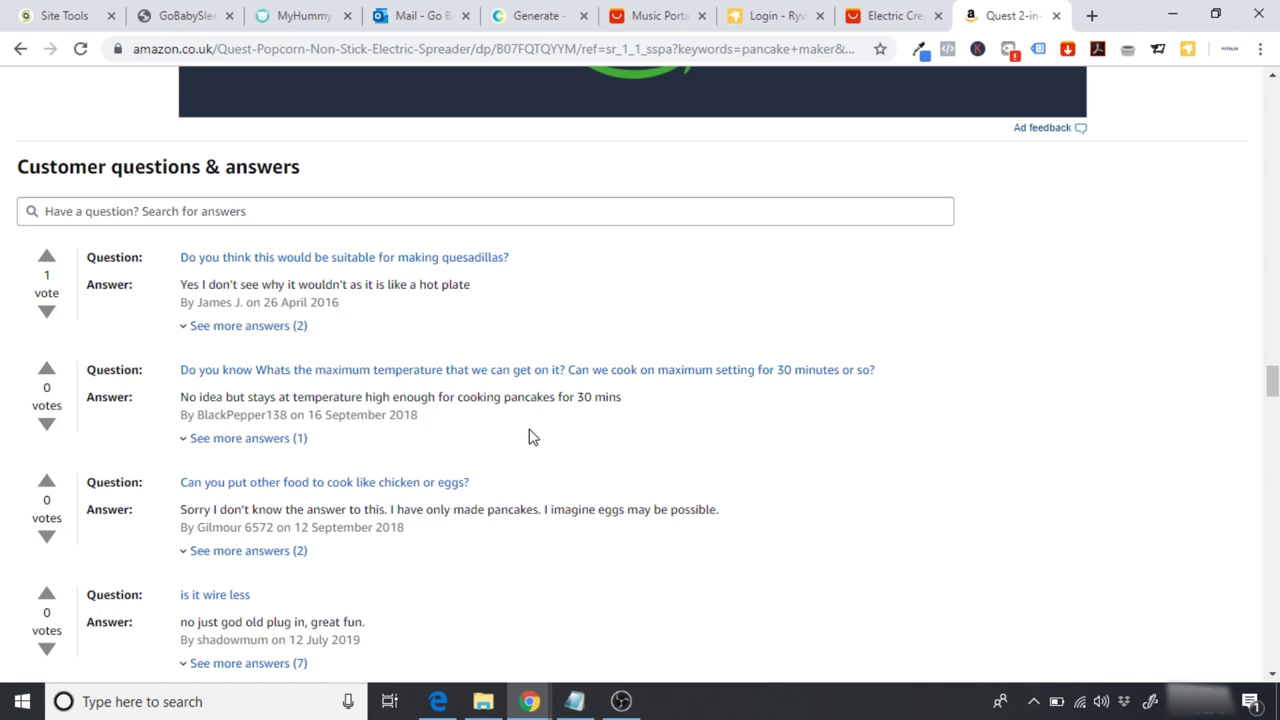
Step: Open the GoBabySleep home page in Elementor and scroll the preview down to the FAQ section
{"action": "left_click", "coordinate": [186, 20]}
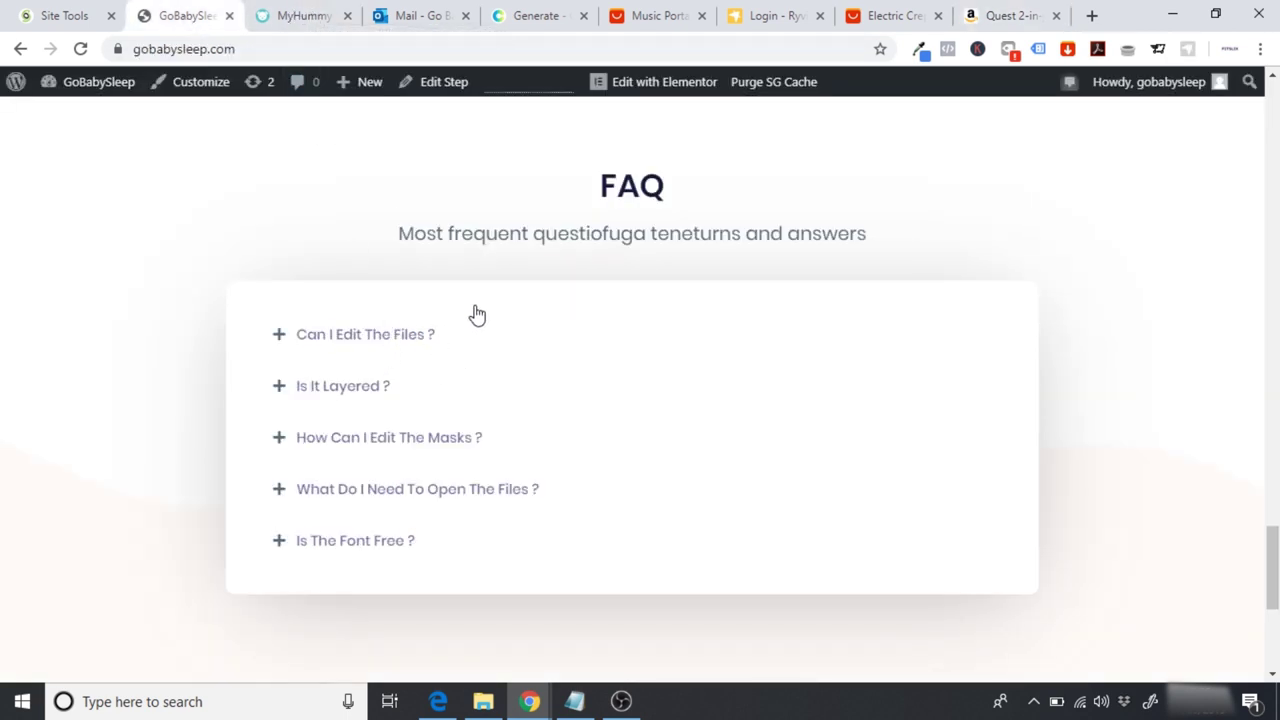
{"action": "left_click", "coordinate": [648, 88]}
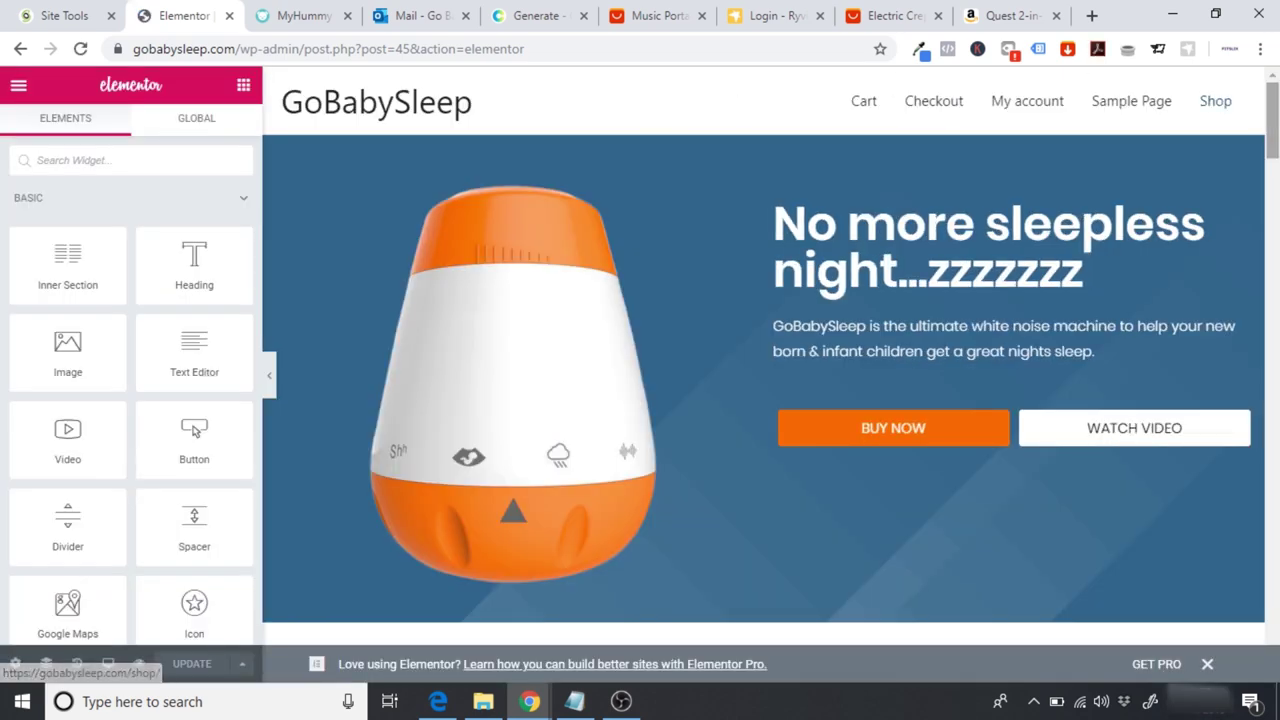
{"action": "scroll", "coordinate": [1229, 112], "scroll_direction": "down", "scroll_amount": 10}
{"action": "scroll", "coordinate": [771, 356], "scroll_direction": "down", "scroll_amount": 15}
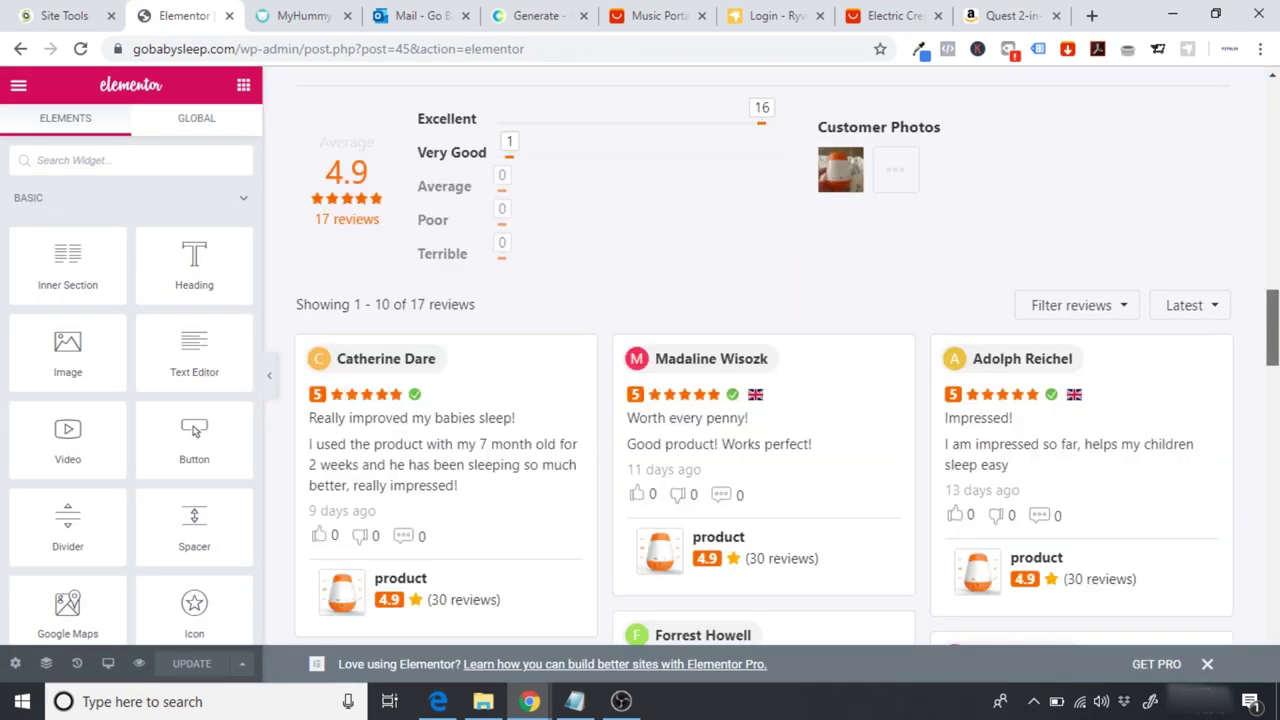
{"action": "scroll", "coordinate": [771, 356], "scroll_direction": "down", "scroll_amount": 10}
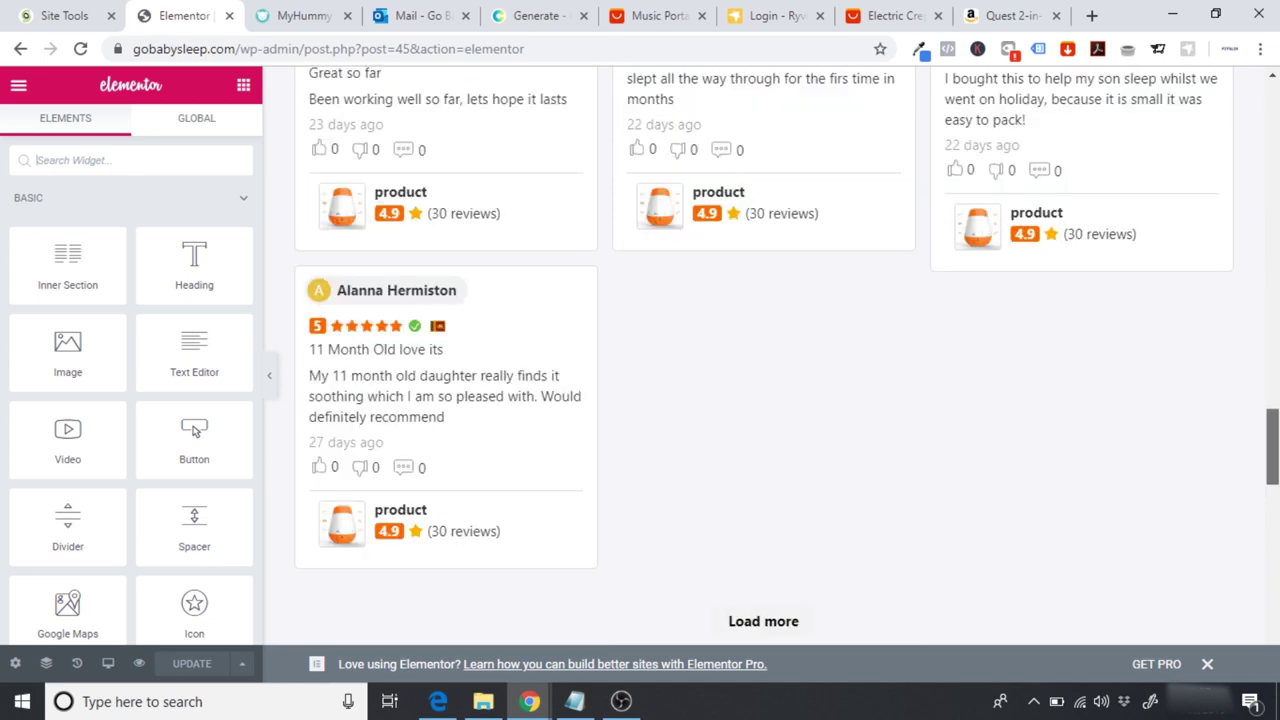
{"action": "scroll", "coordinate": [1260, 540], "scroll_direction": "down", "scroll_amount": 2}
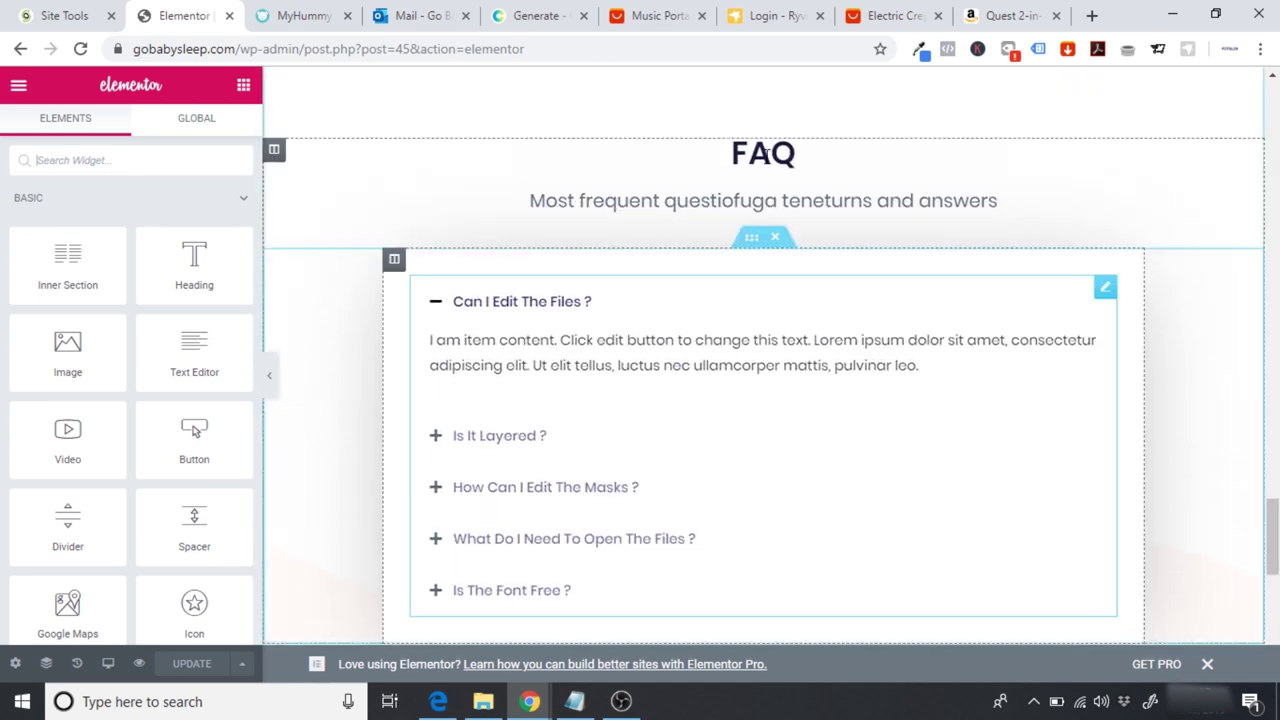
Step: Clear the FAQ subtitle text and delete the now-empty heading widget
{"action": "left_click", "coordinate": [566, 200]}
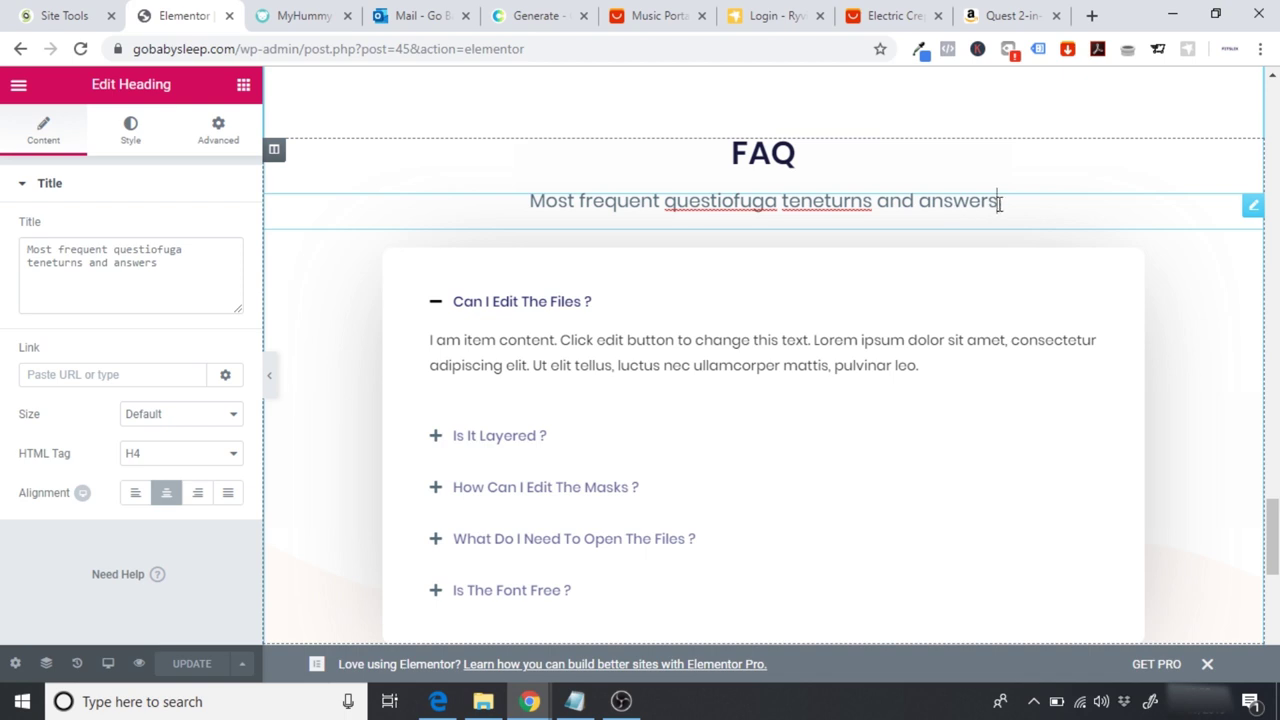
{"action": "left_click_drag", "start_coordinate": [992, 203], "coordinate": [503, 200]}
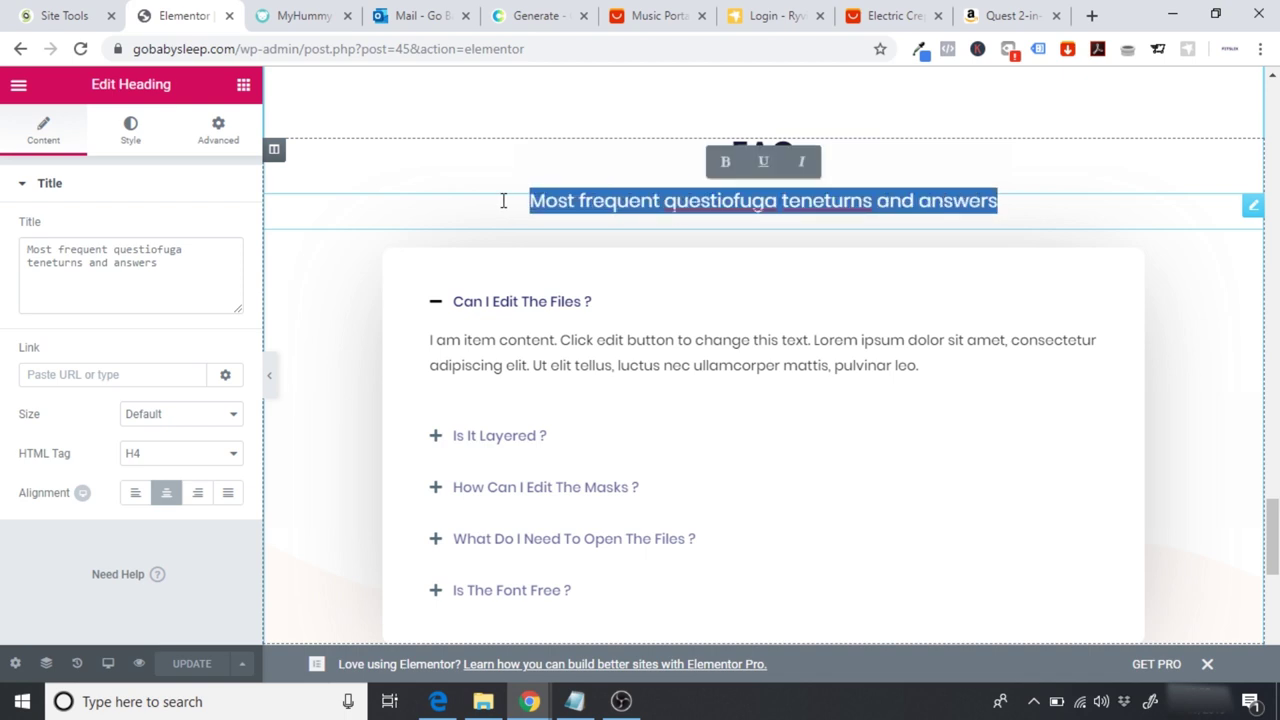
{"action": "key", "text": "BackSpace"}
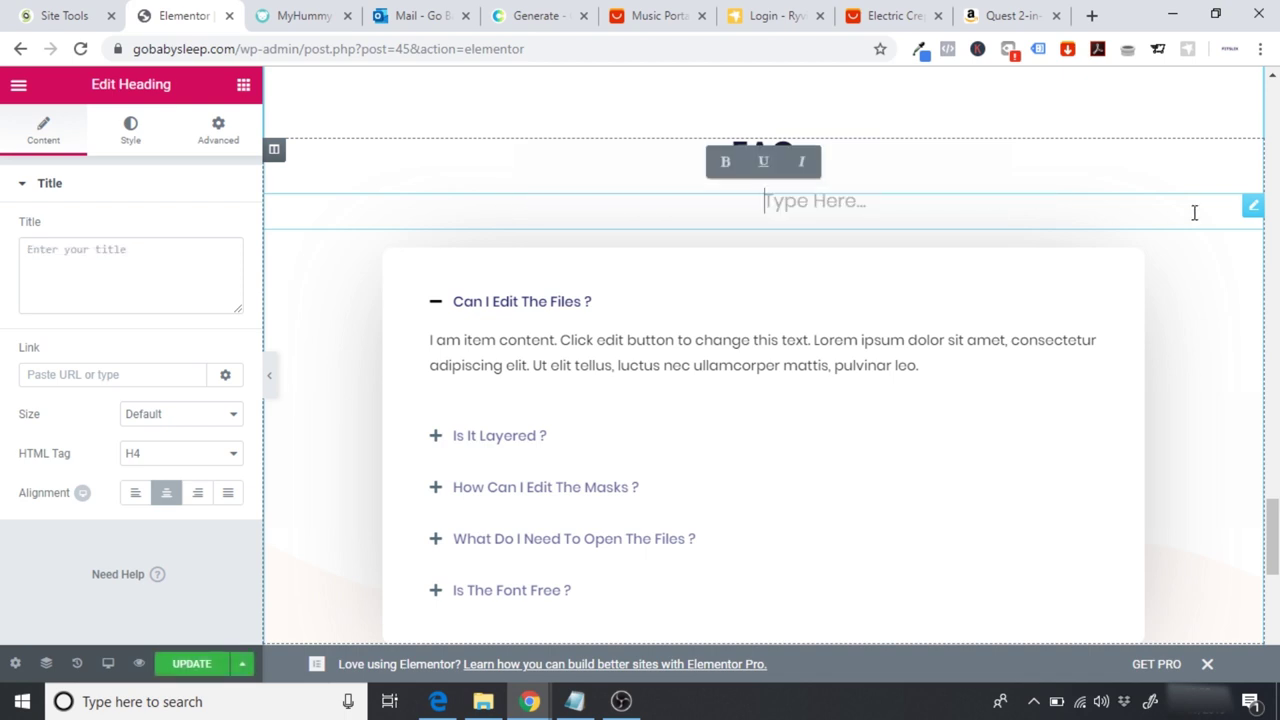
{"action": "right_click", "coordinate": [1249, 210]}
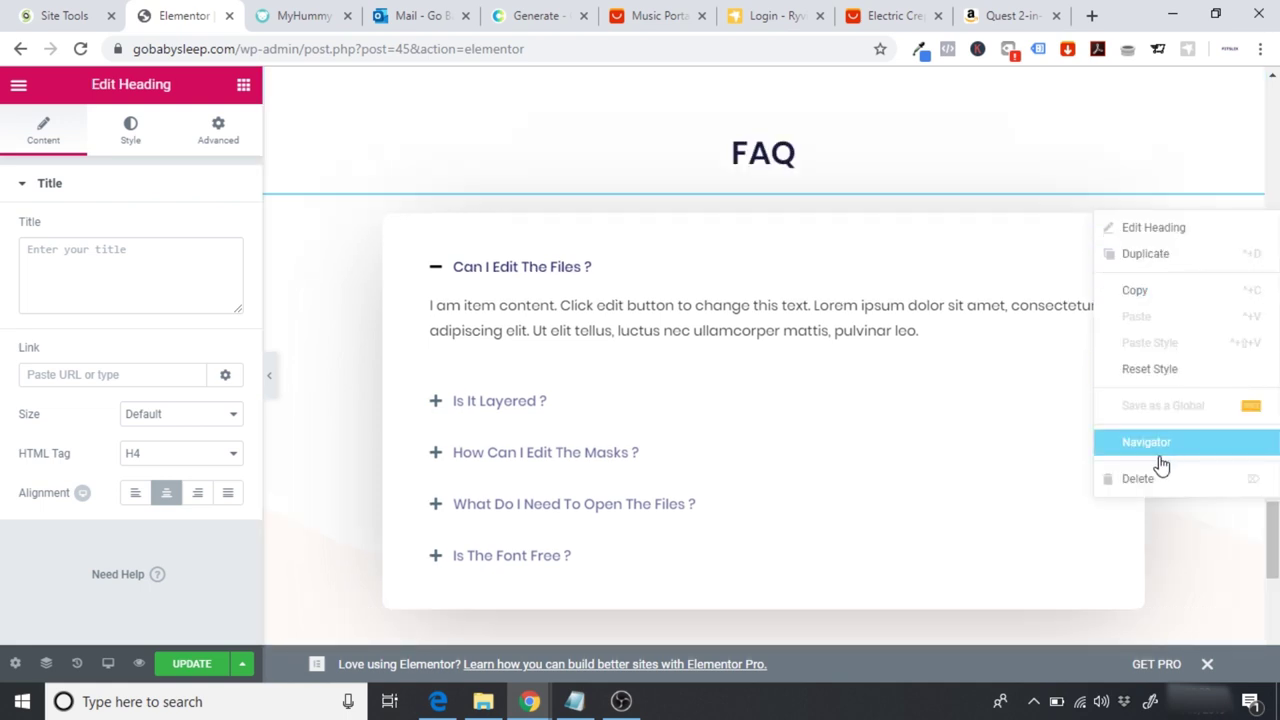
{"action": "left_click", "coordinate": [1140, 480]}
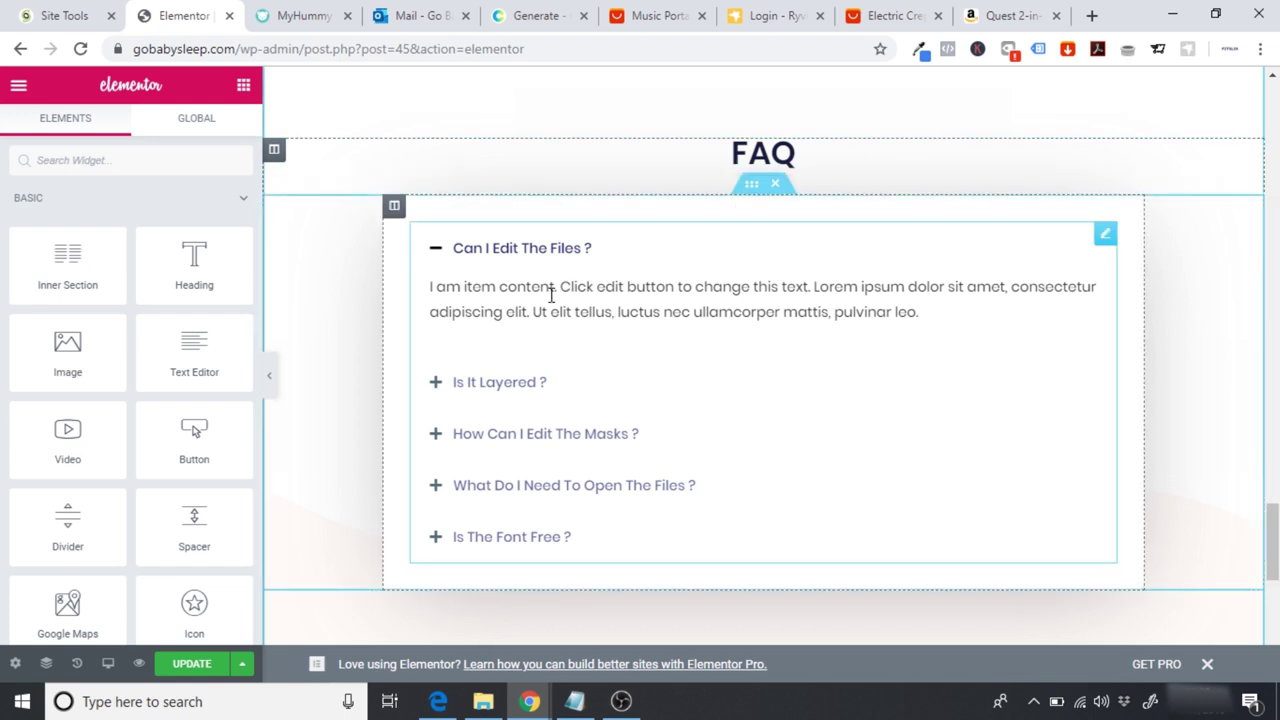
Step: Open the FAQ toggle's first item settings, checking myHummy's FAQ question for reference
{"action": "left_click", "coordinate": [553, 340]}
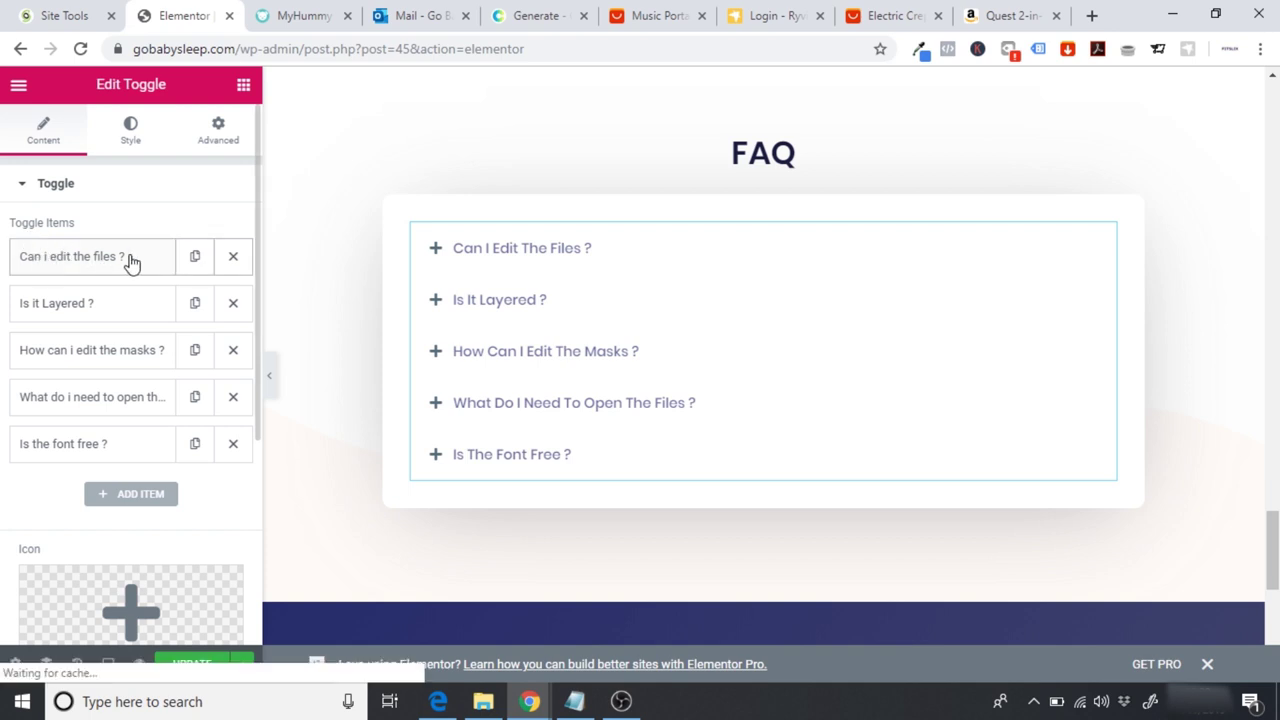
{"action": "left_click", "coordinate": [130, 260]}
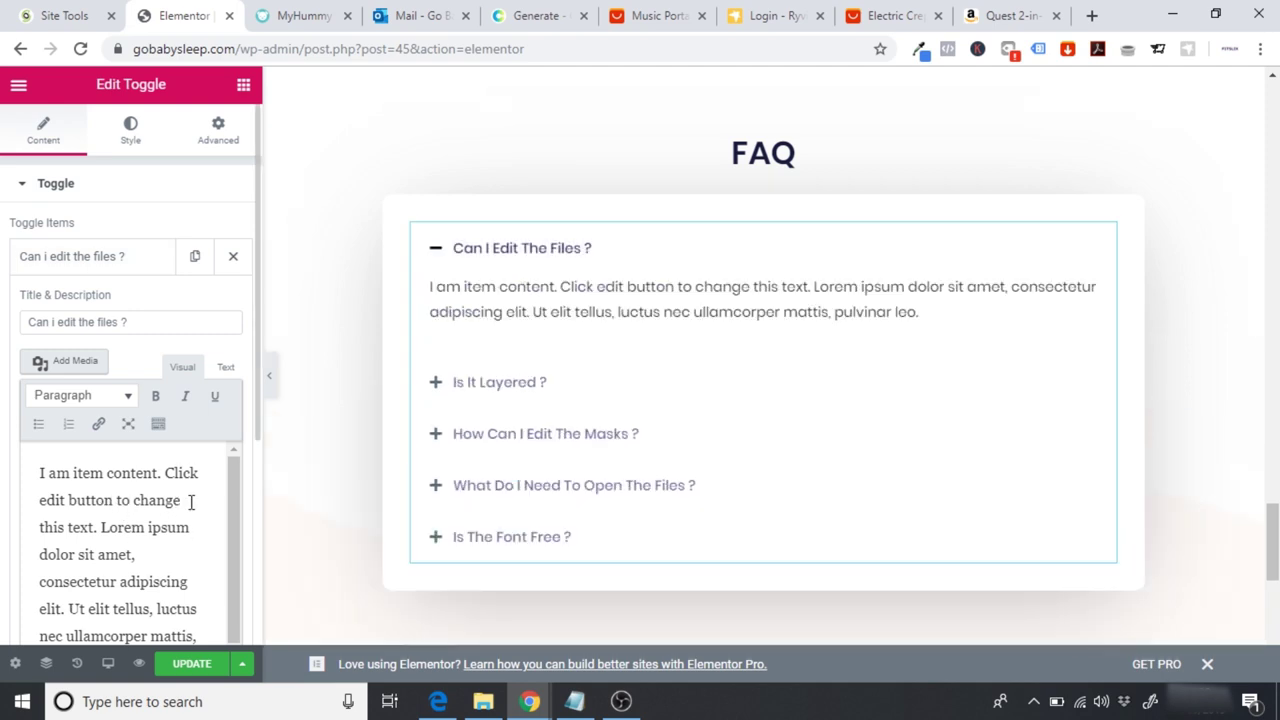
{"action": "left_click", "coordinate": [306, 15]}
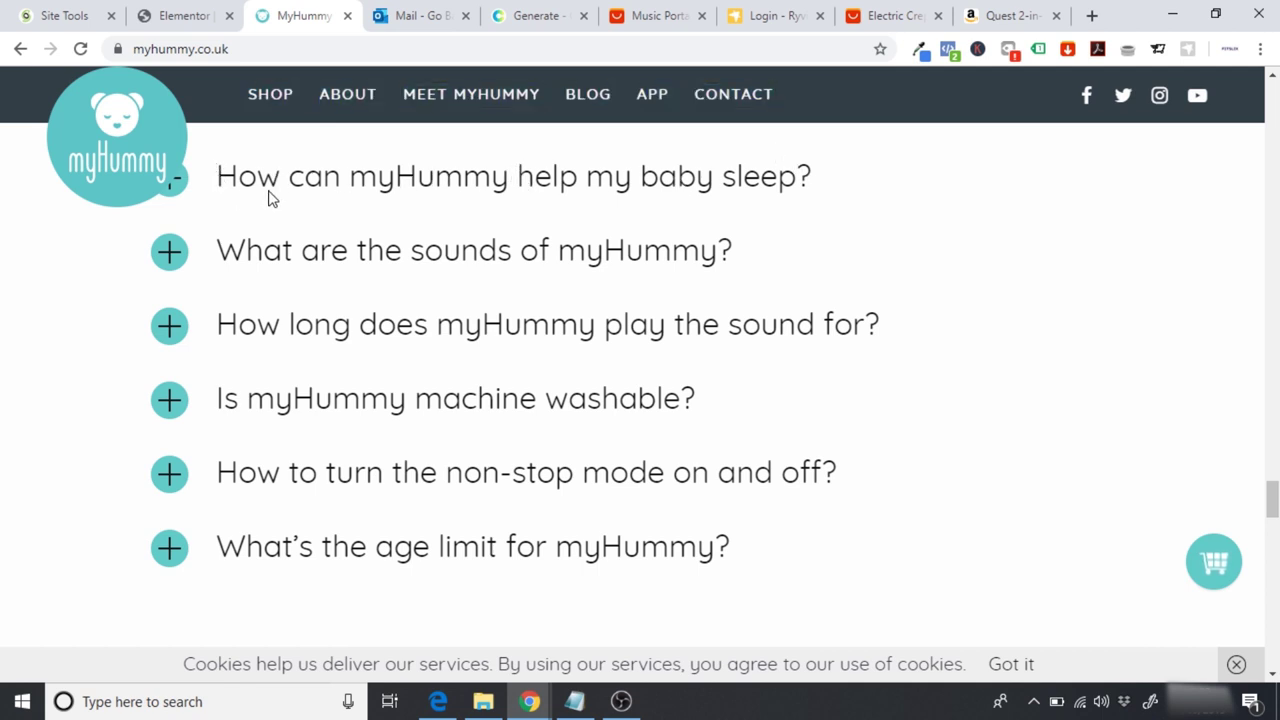
{"action": "left_click_drag", "start_coordinate": [226, 191], "coordinate": [409, 193]}
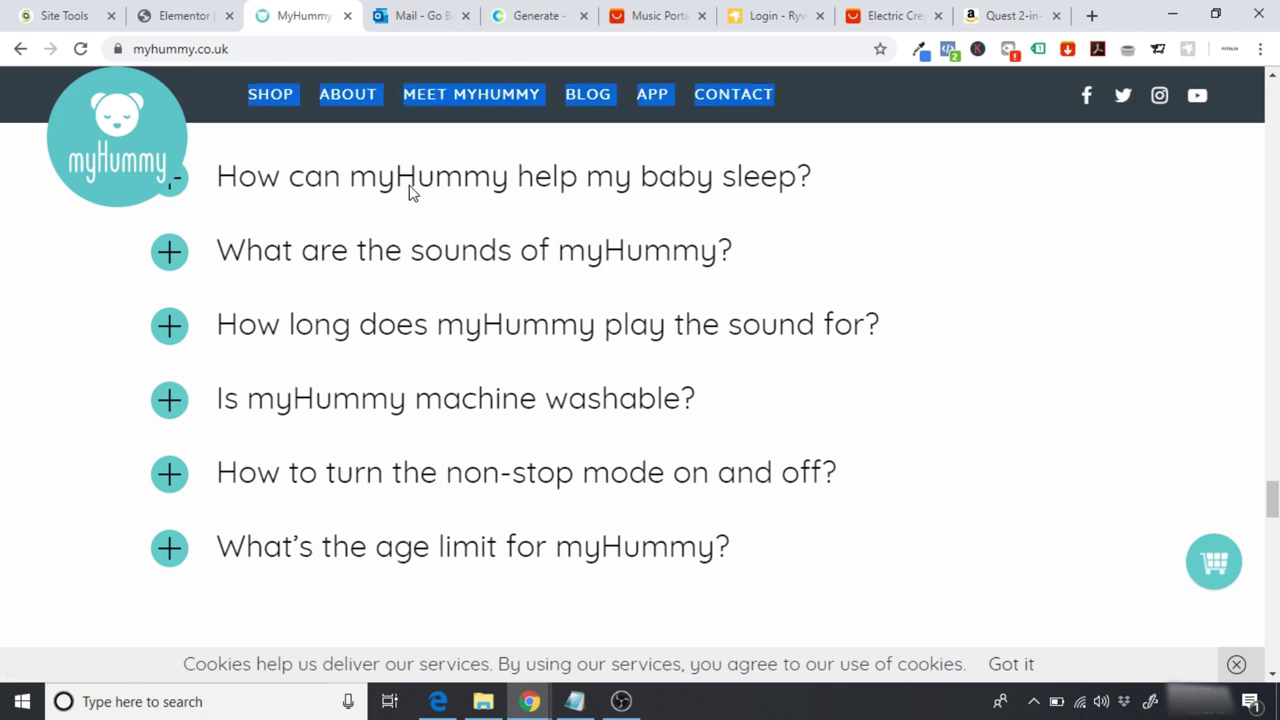
{"action": "left_click", "coordinate": [445, 193]}
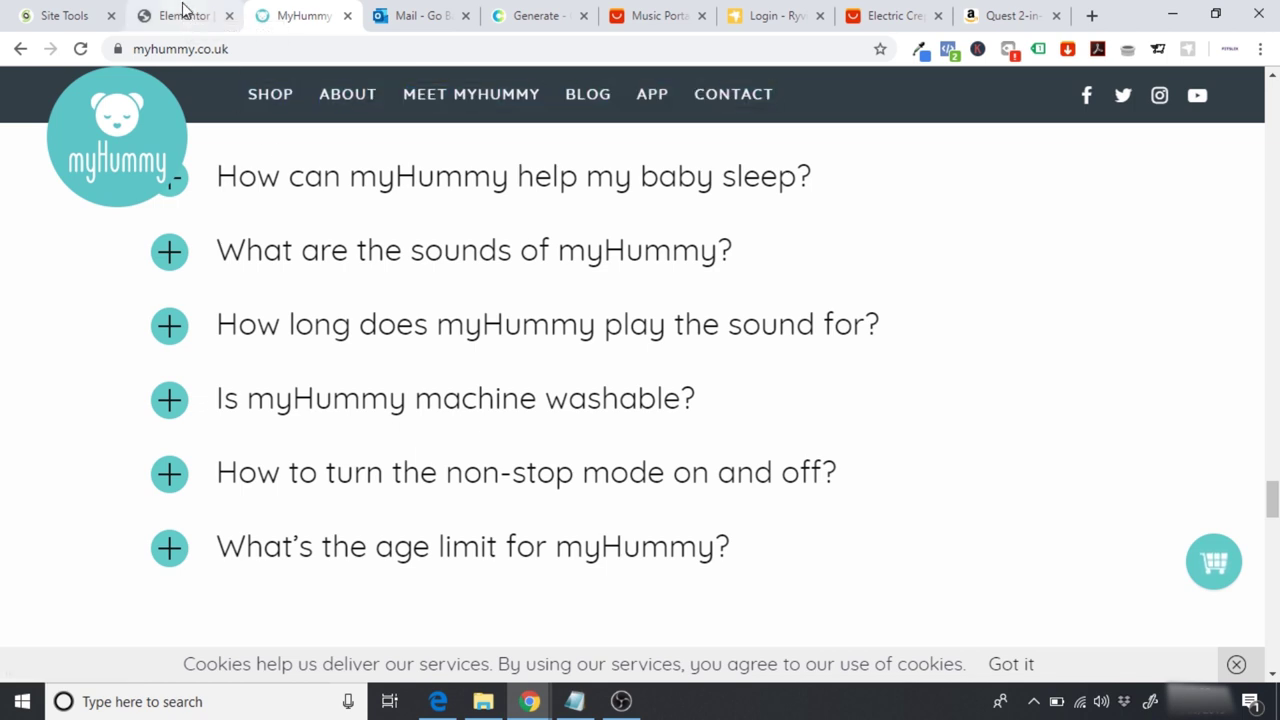
{"action": "left_click", "coordinate": [183, 10]}
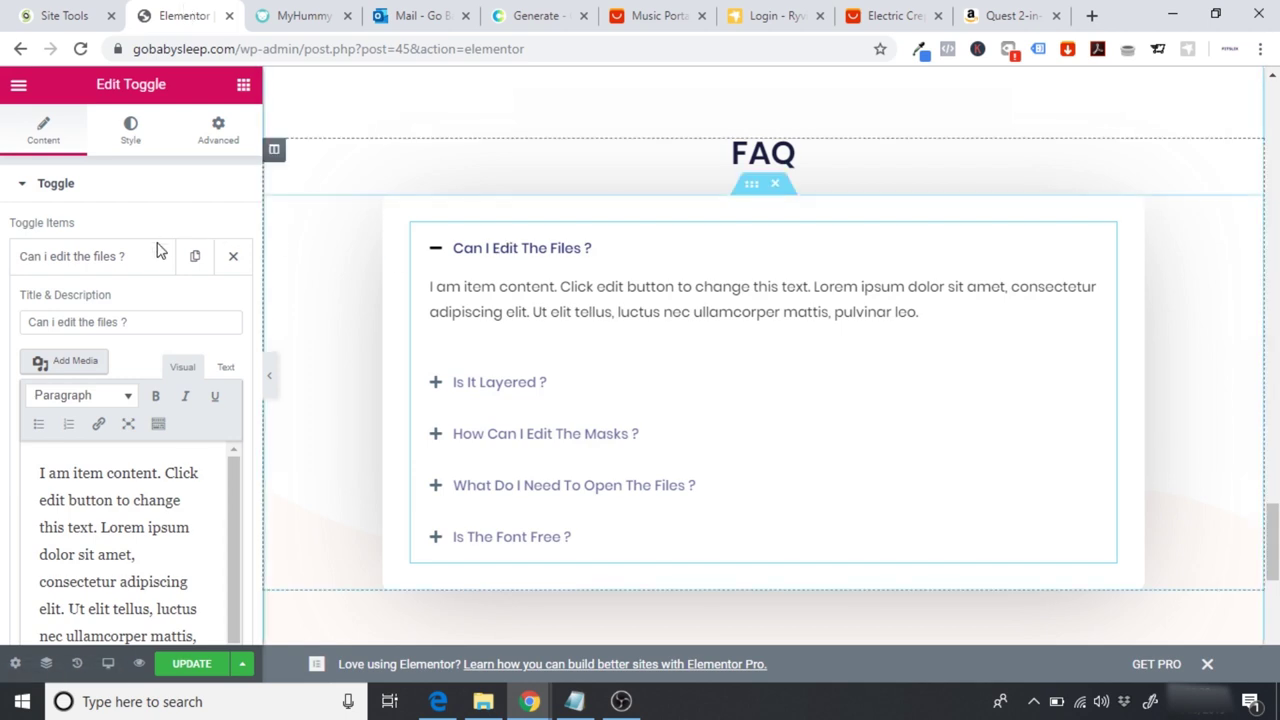
{"action": "left_click", "coordinate": [135, 258]}
{"action": "left_click", "coordinate": [140, 260]}
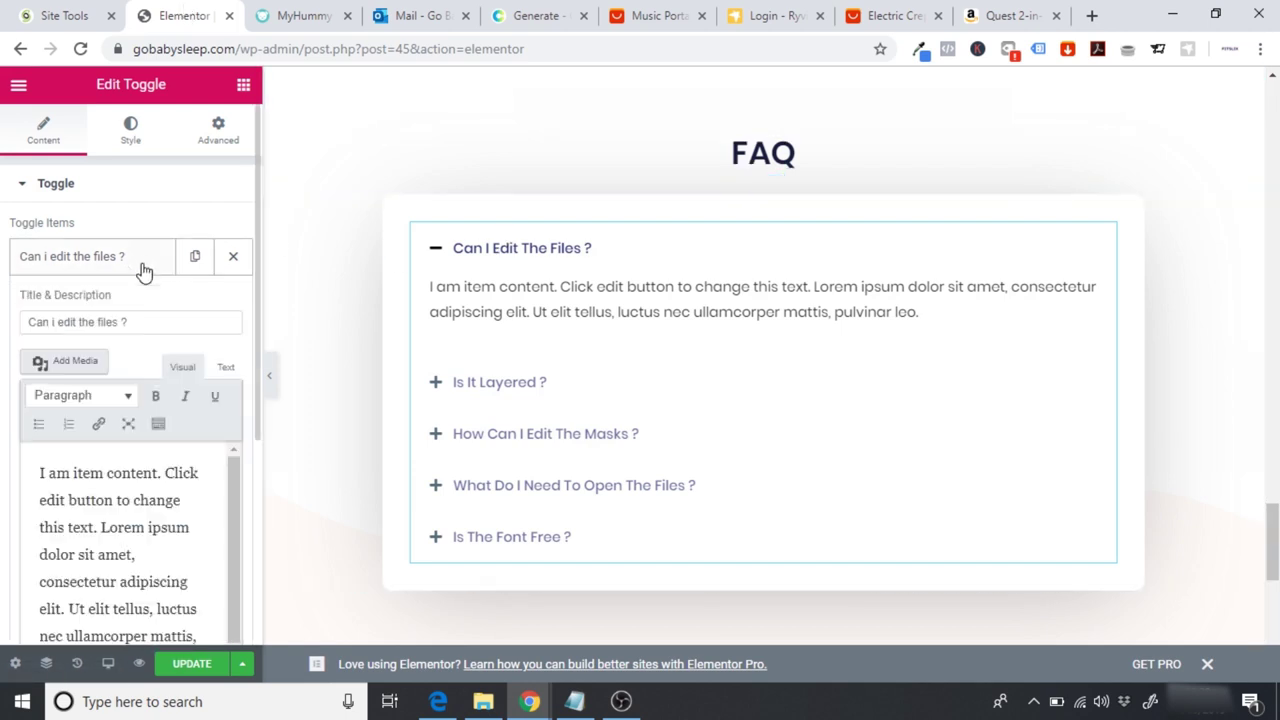
Step: Retitle the first toggle item 'How can GoBabySleep help my baby sleep'
{"action": "left_click_drag", "start_coordinate": [139, 321], "coordinate": [3, 330]}
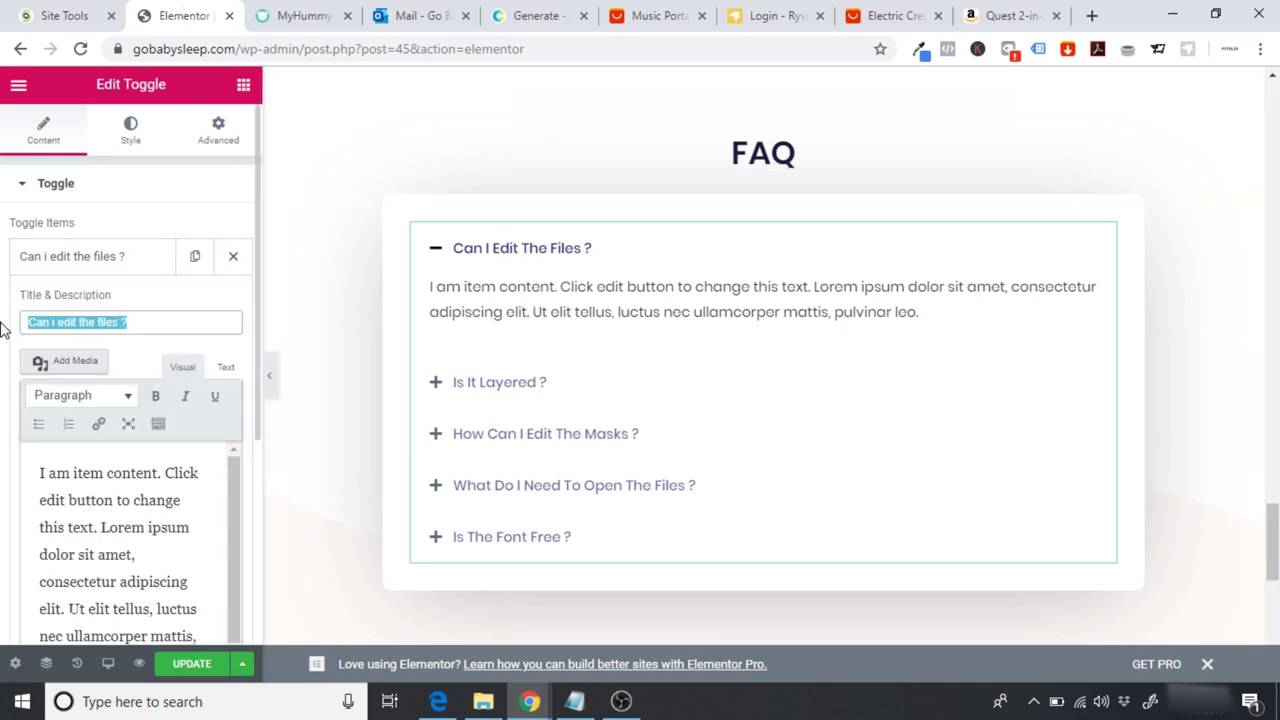
{"action": "type", "text": "How "}
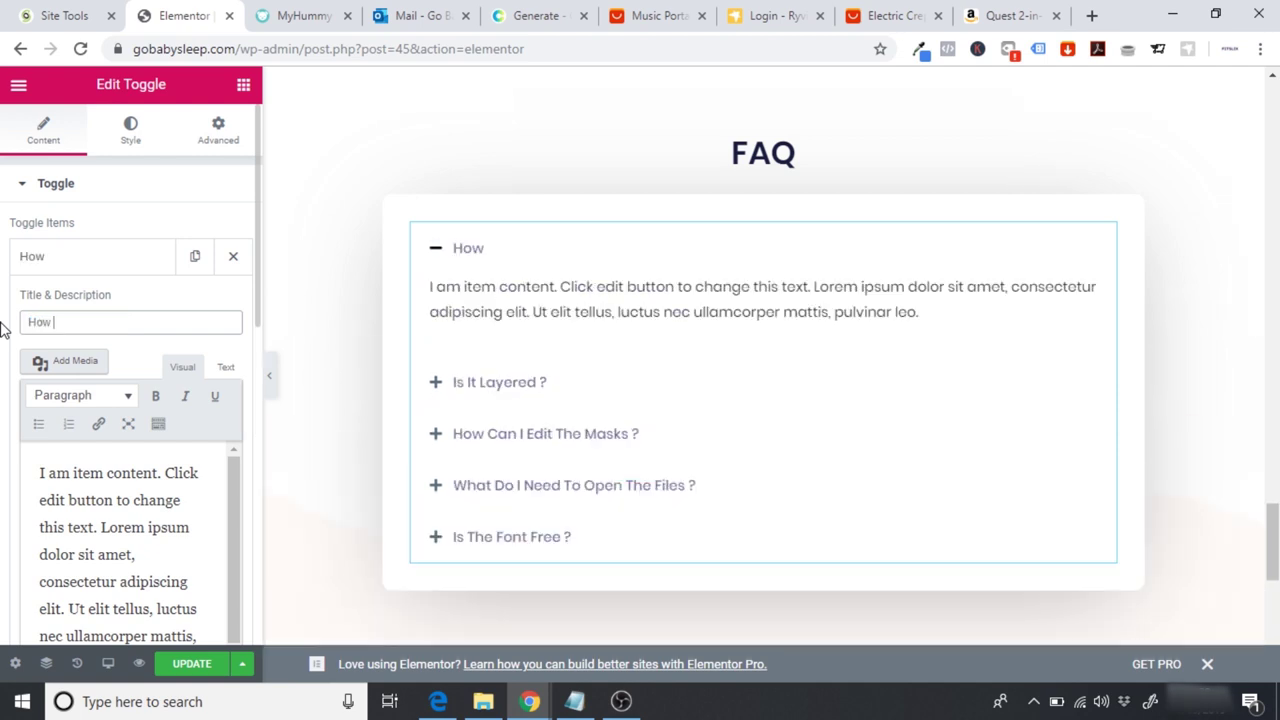
{"action": "type", "text": "cn Go"}
{"action": "key", "text": "BackSpace"}
{"action": "key", "text": "BackSpace"}
{"action": "key", "text": "BackSpace"}
{"action": "key", "text": "BackSpace"}
{"action": "type", "text": "GoBabt"}
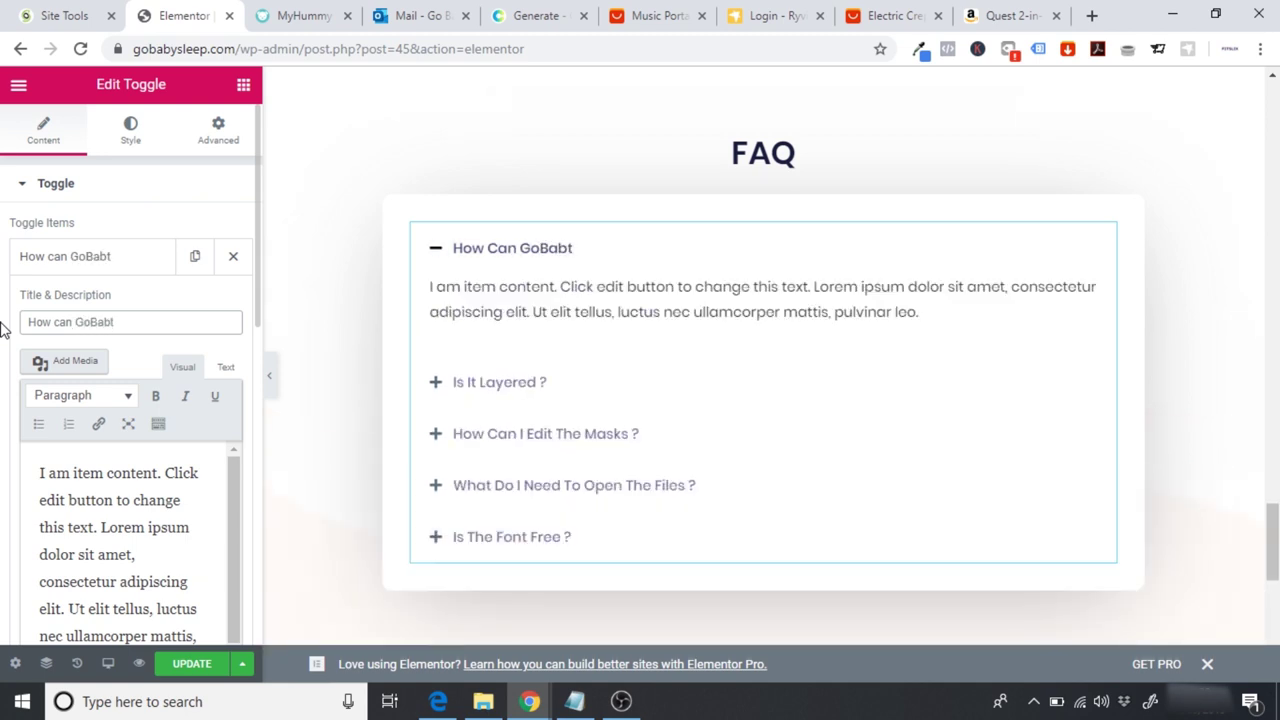
{"action": "key", "text": "BackSpace"}
{"action": "type", "text": "ySleep help m"}
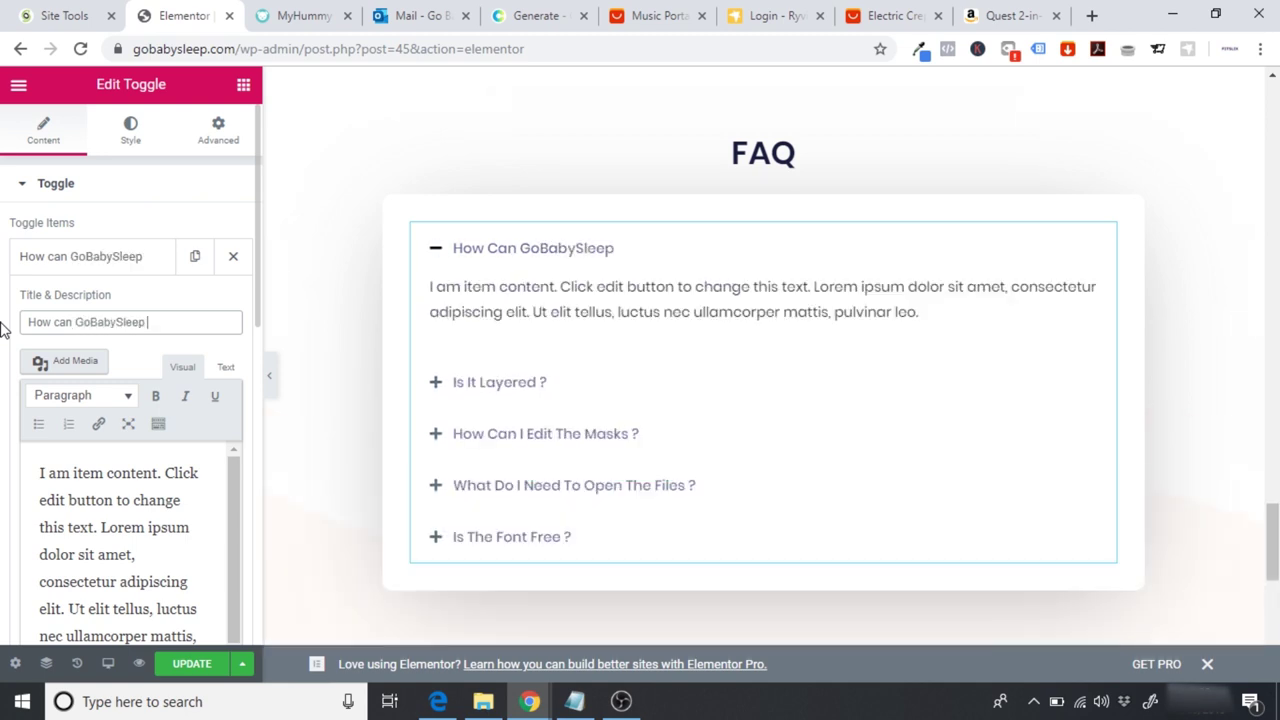
{"action": "type", "text": "y baby sleep"}
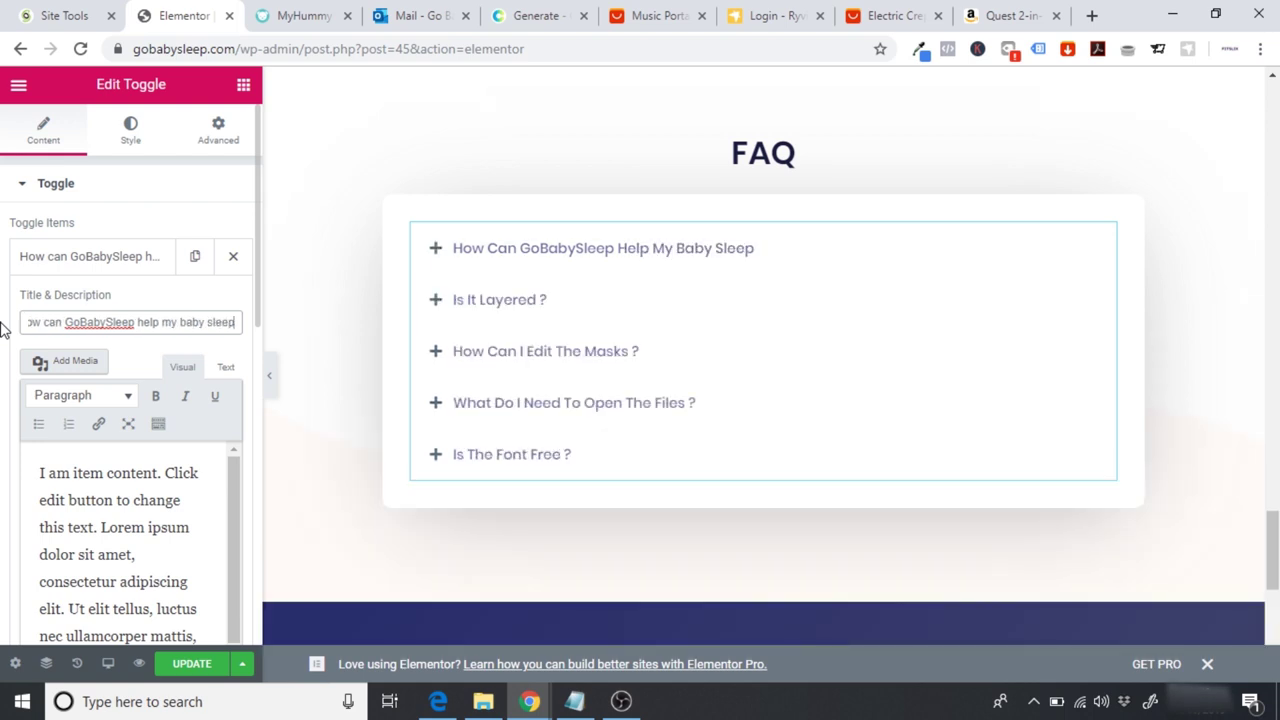
{"action": "left_click", "coordinate": [312, 15]}
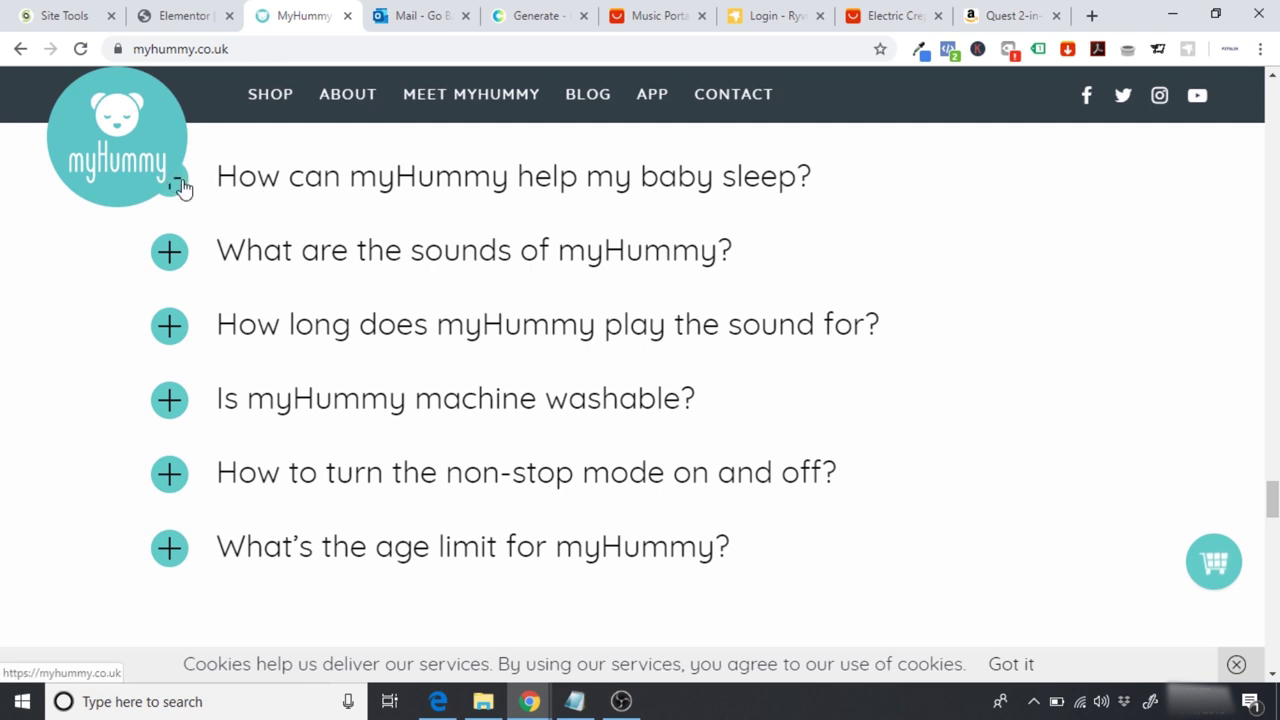
Step: Glance at the Amazon product's Q&A, then reload the myHummy page
{"action": "left_click", "coordinate": [1008, 15]}
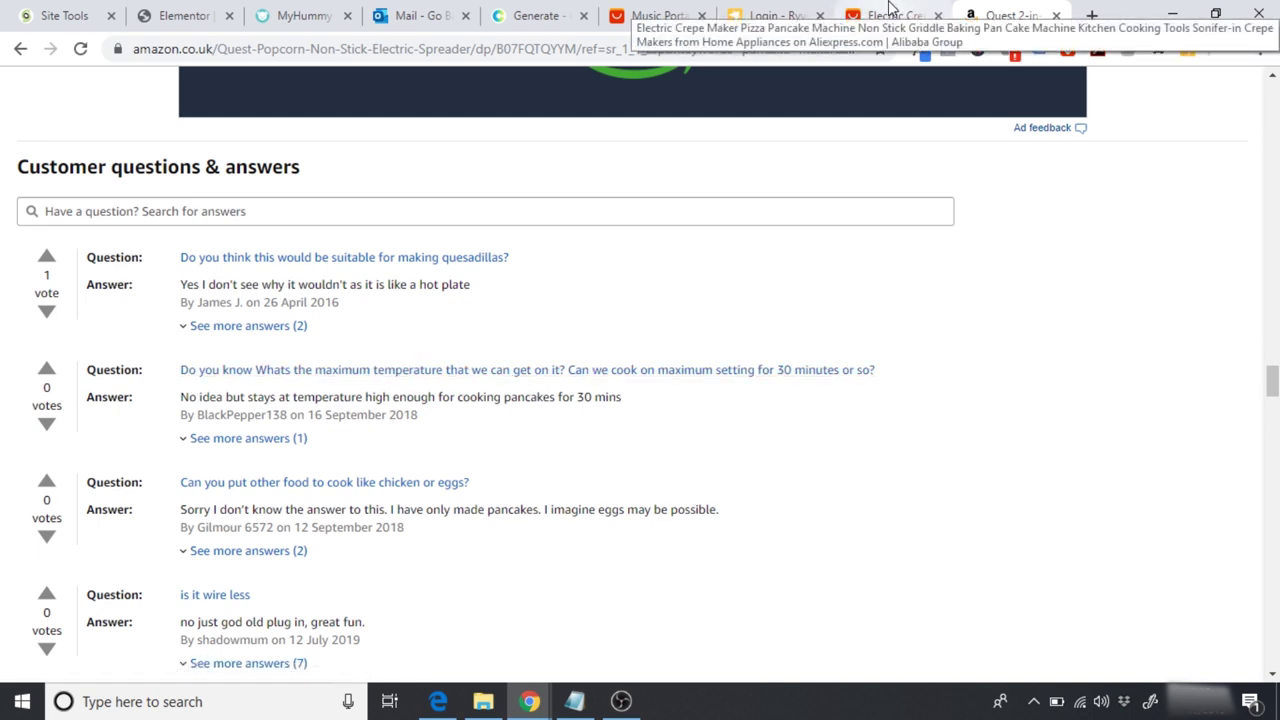
{"action": "left_click", "coordinate": [305, 15]}
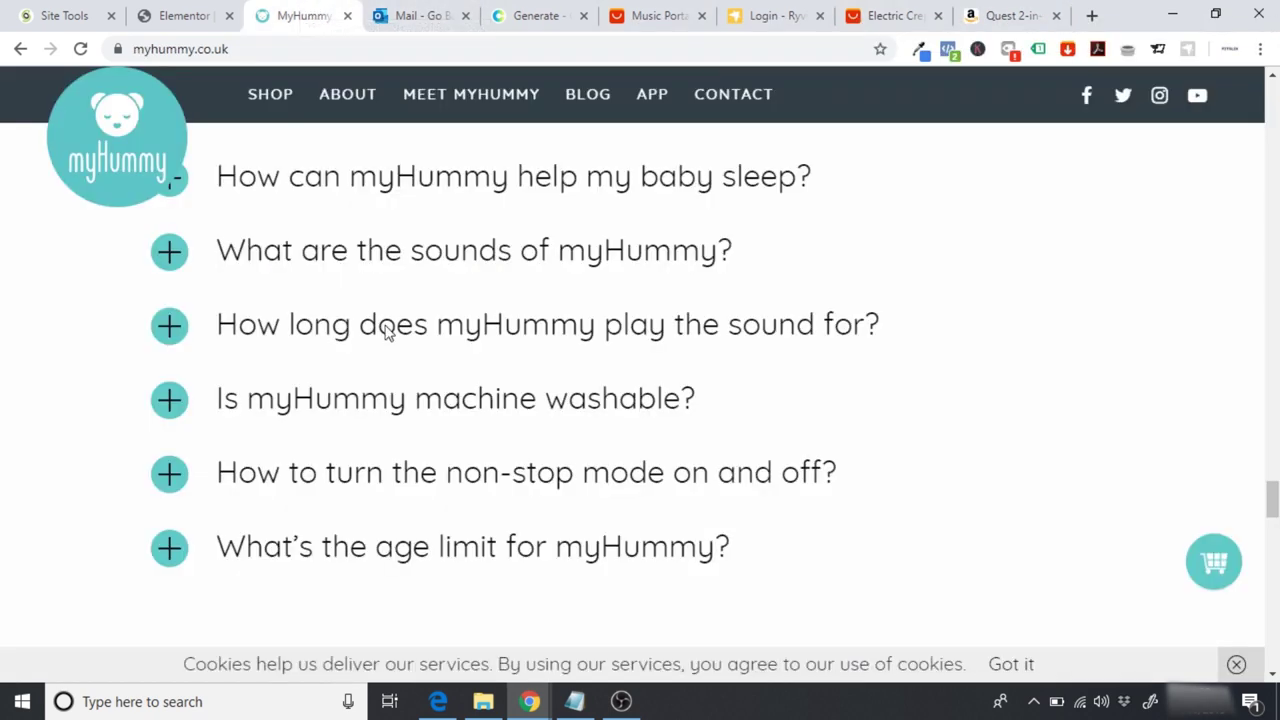
{"action": "left_click", "coordinate": [178, 190]}
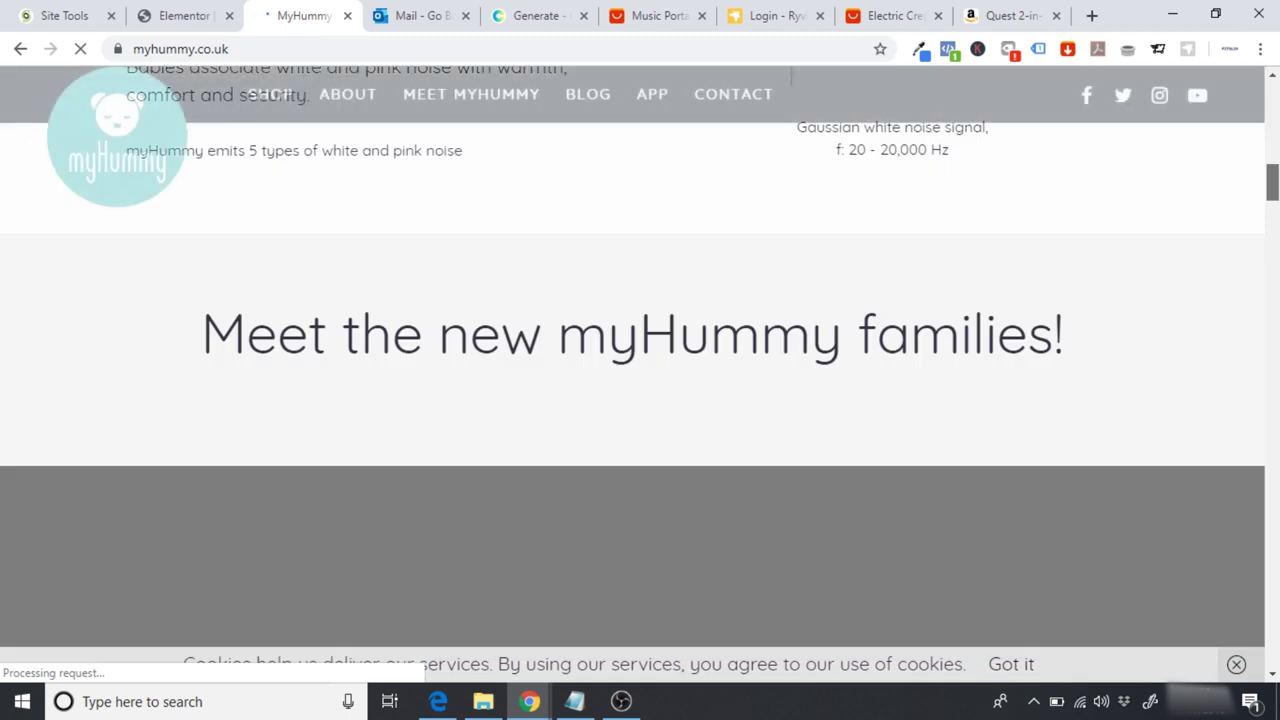
Step: Select the 'Babies feel safe…' passage under What do doctors say? and return to Elementor
{"action": "scroll", "coordinate": [1273, 226], "scroll_direction": "down", "scroll_amount": 4}
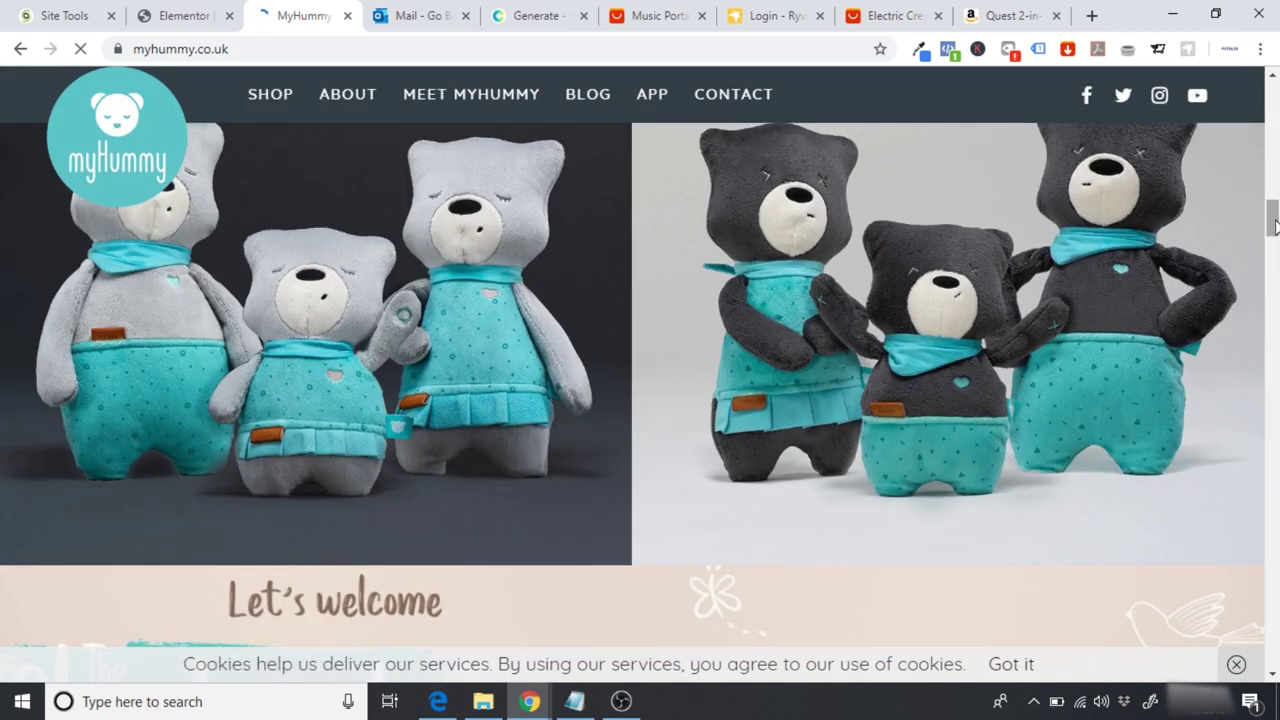
{"action": "scroll", "coordinate": [1273, 226], "scroll_direction": "down", "scroll_amount": 3}
{"action": "scroll", "coordinate": [1276, 227], "scroll_direction": "down", "scroll_amount": 6}
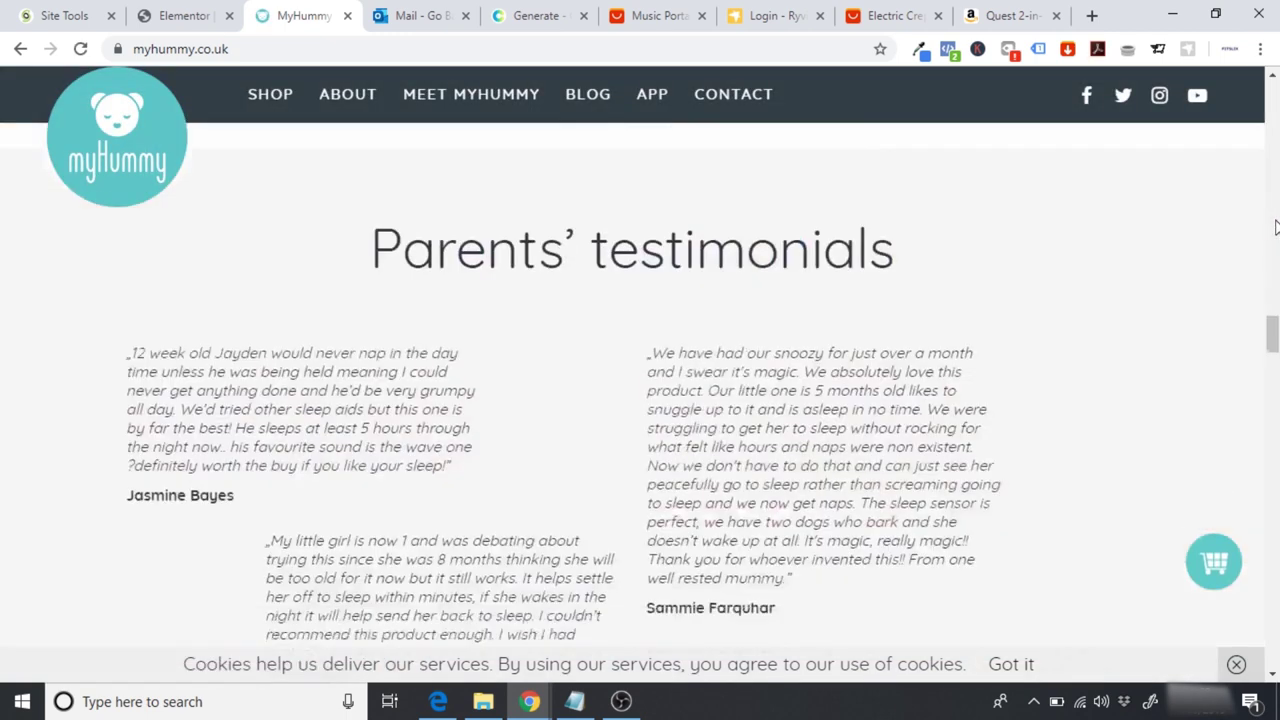
{"action": "scroll", "coordinate": [1276, 227], "scroll_direction": "down", "scroll_amount": 5}
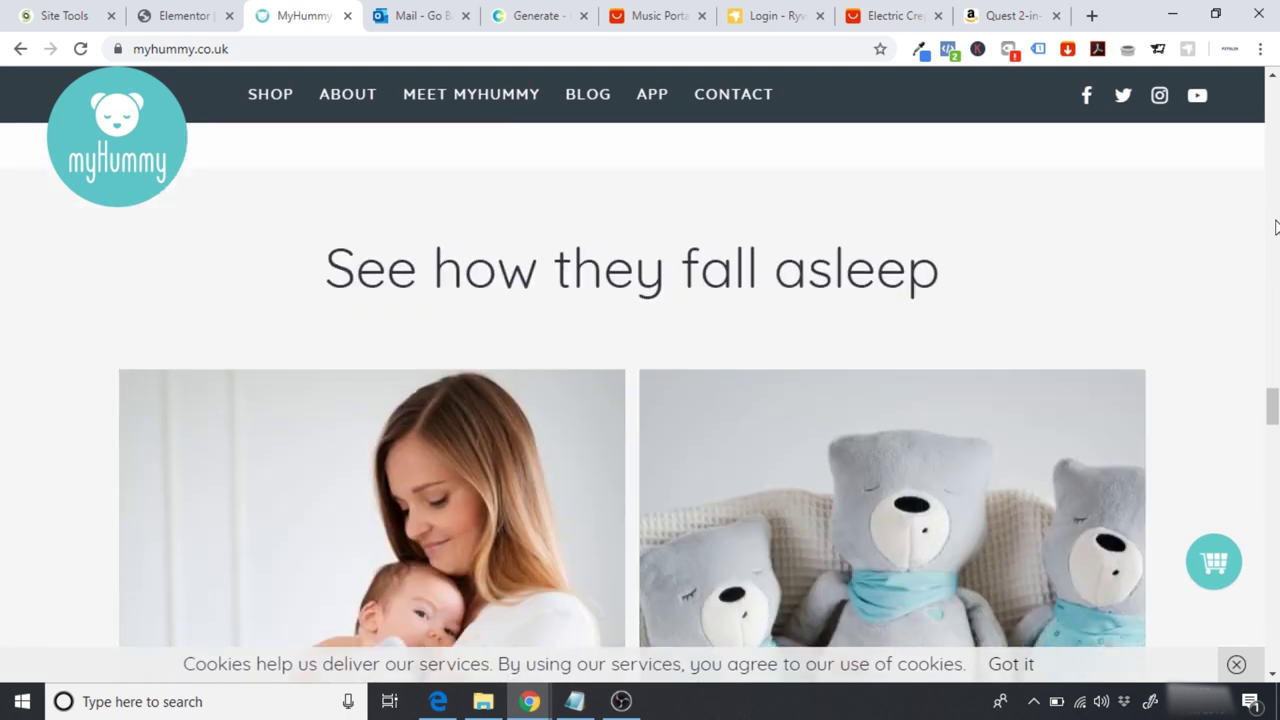
{"action": "scroll", "coordinate": [1276, 227], "scroll_direction": "up", "scroll_amount": 2}
{"action": "scroll", "coordinate": [1276, 227], "scroll_direction": "up", "scroll_amount": 1}
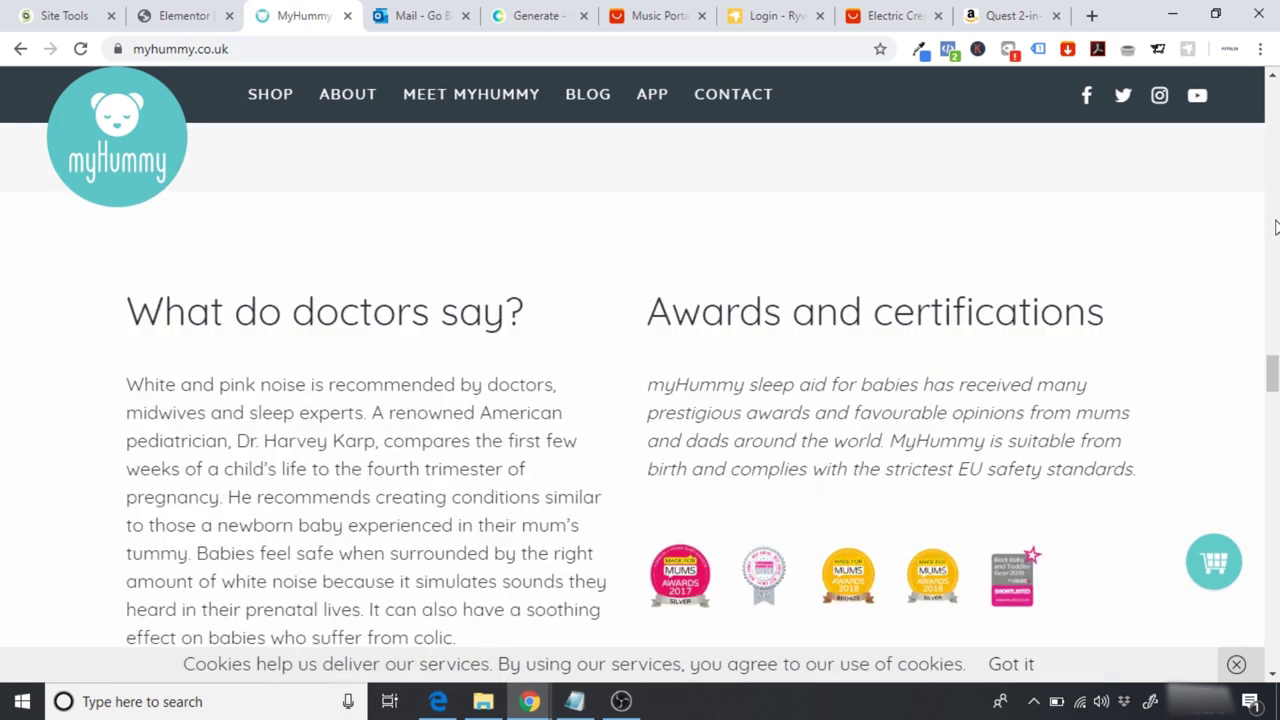
{"action": "scroll", "coordinate": [1276, 227], "scroll_direction": "down", "scroll_amount": 1}
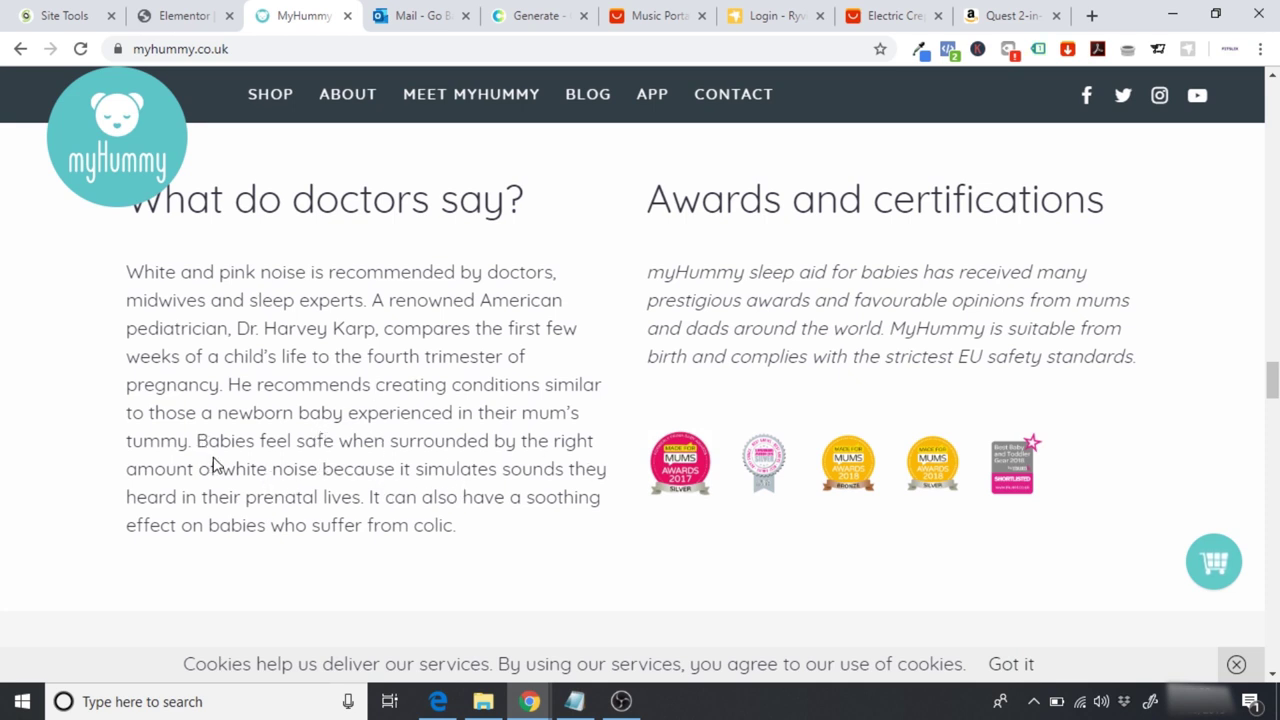
{"action": "left_click_drag", "start_coordinate": [220, 440], "coordinate": [566, 529]}
{"action": "key", "text": "ctrl+c"}
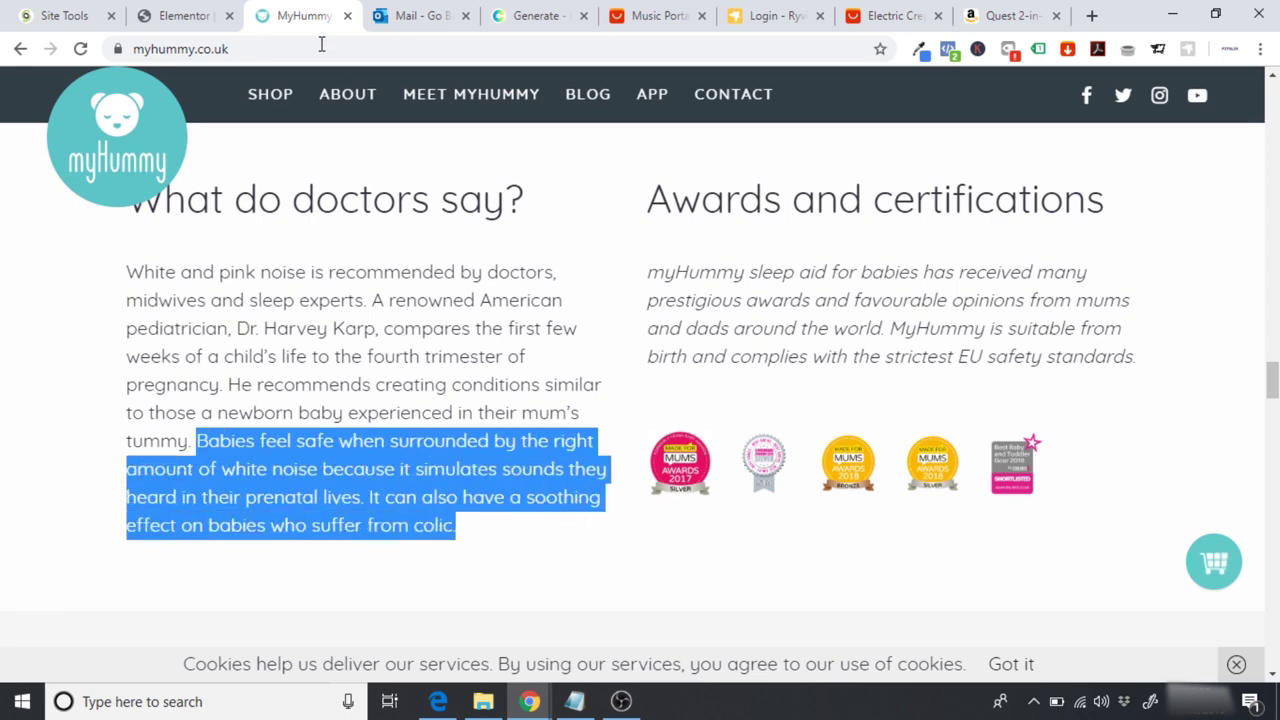
{"action": "left_click", "coordinate": [185, 14]}
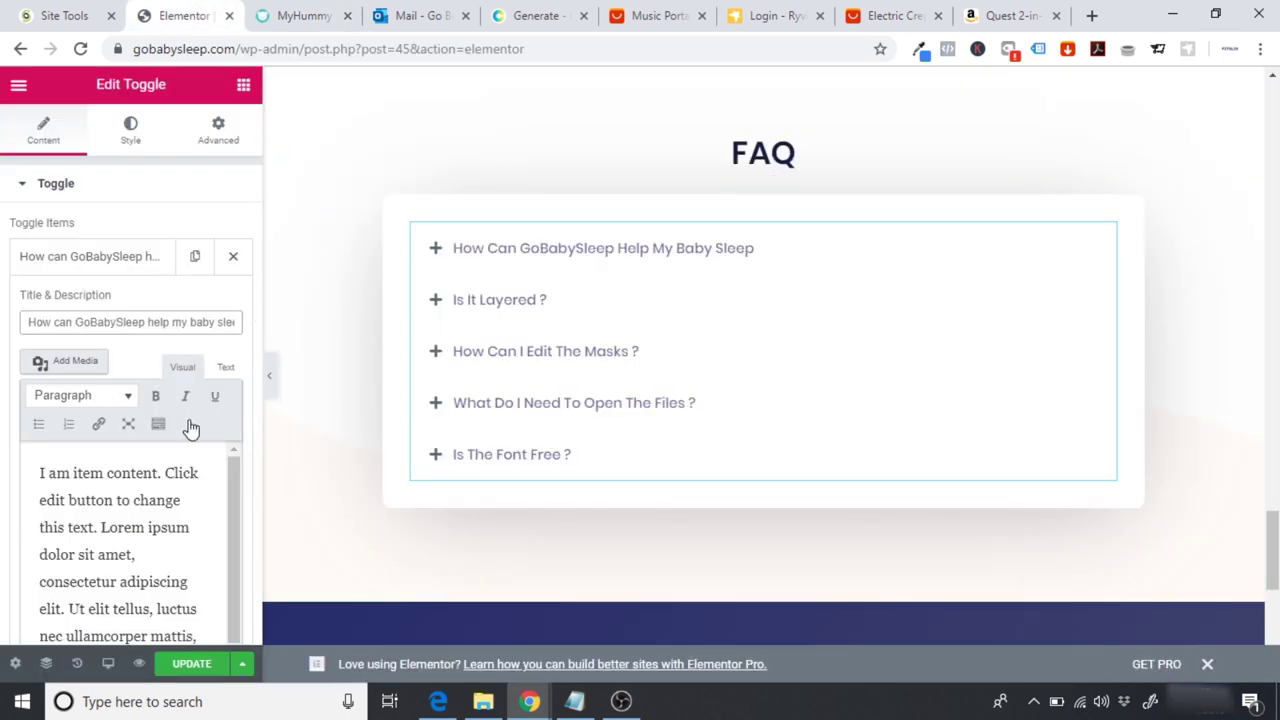
Step: Replace the first FAQ answer's placeholder text with the pasted 'Babies feel safe…' passage
{"action": "scroll", "coordinate": [230, 487], "scroll_direction": "down", "scroll_amount": 1}
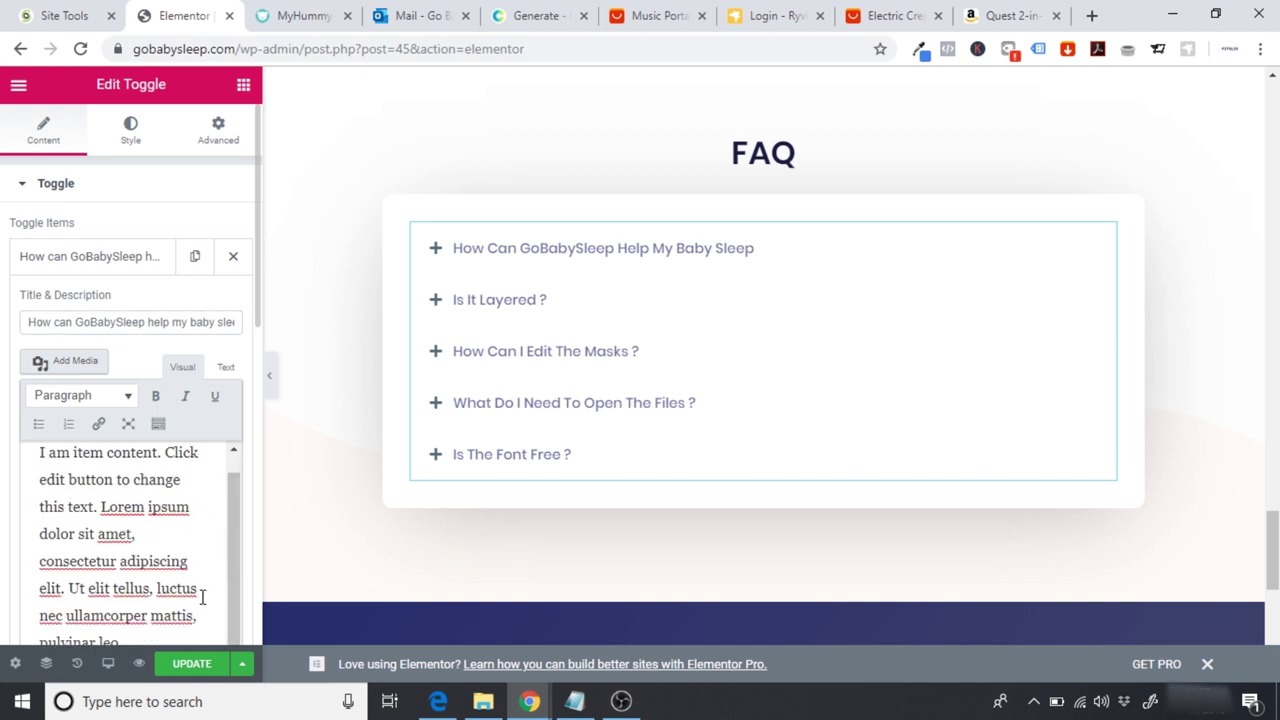
{"action": "left_click_drag", "start_coordinate": [200, 616], "coordinate": [96, 488]}
{"action": "key", "text": "BackSpace"}
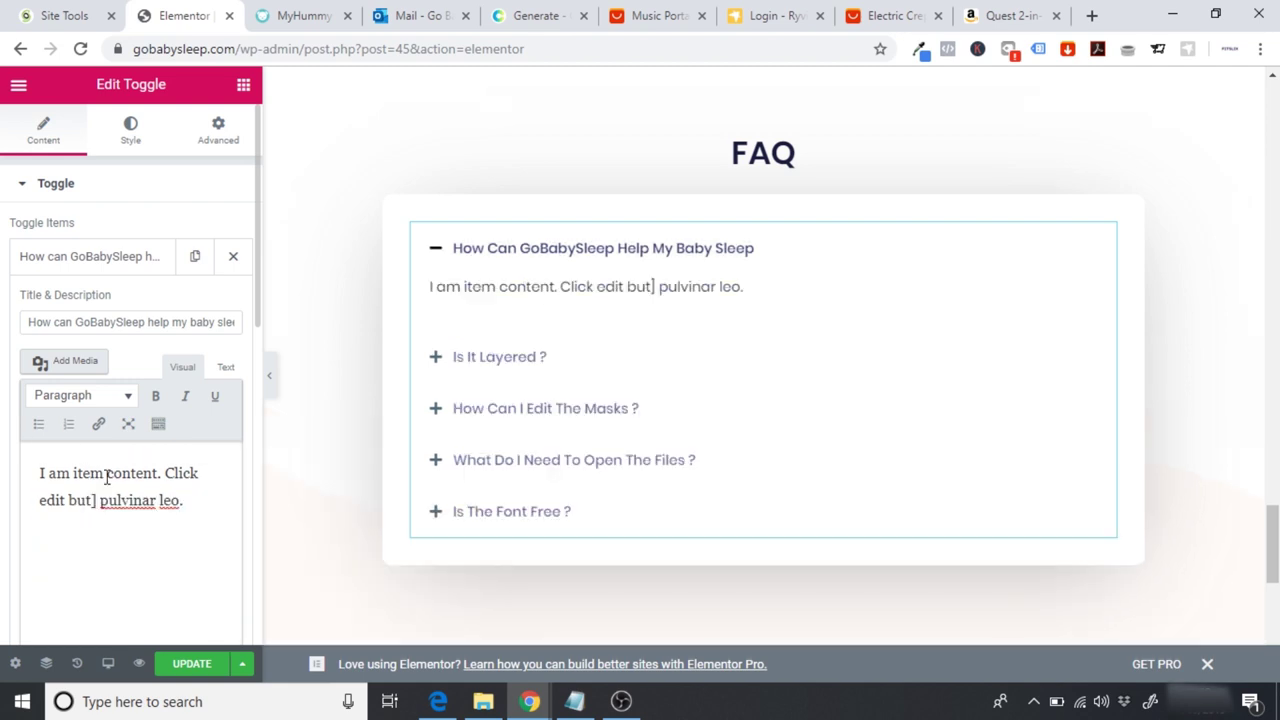
{"action": "key", "text": "ctrl+a"}
{"action": "key", "text": "ctrl+v"}
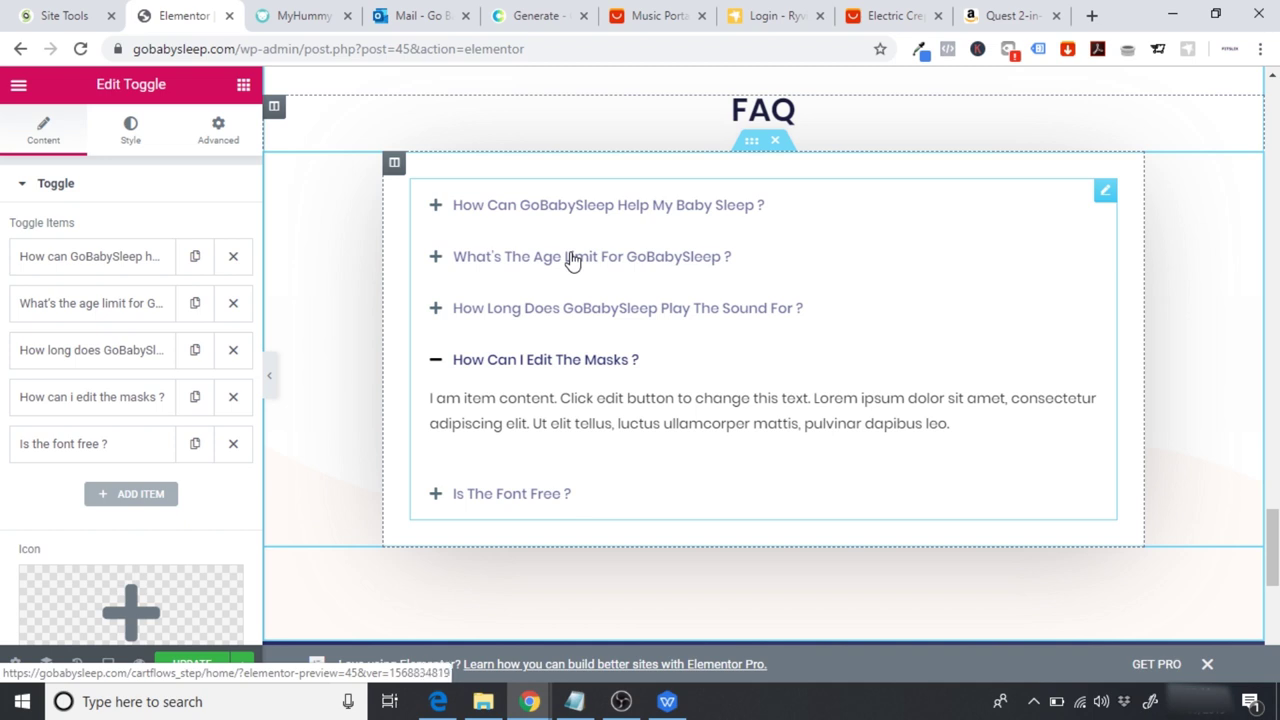
{"action": "left_click", "coordinate": [667, 701]}
Step: Find the Delivery FAQ in the Dropshipping Pages Content document and select 'How long does delivery take?'
{"action": "left_click_drag", "start_coordinate": [1273, 412], "coordinate": [1273, 267]}
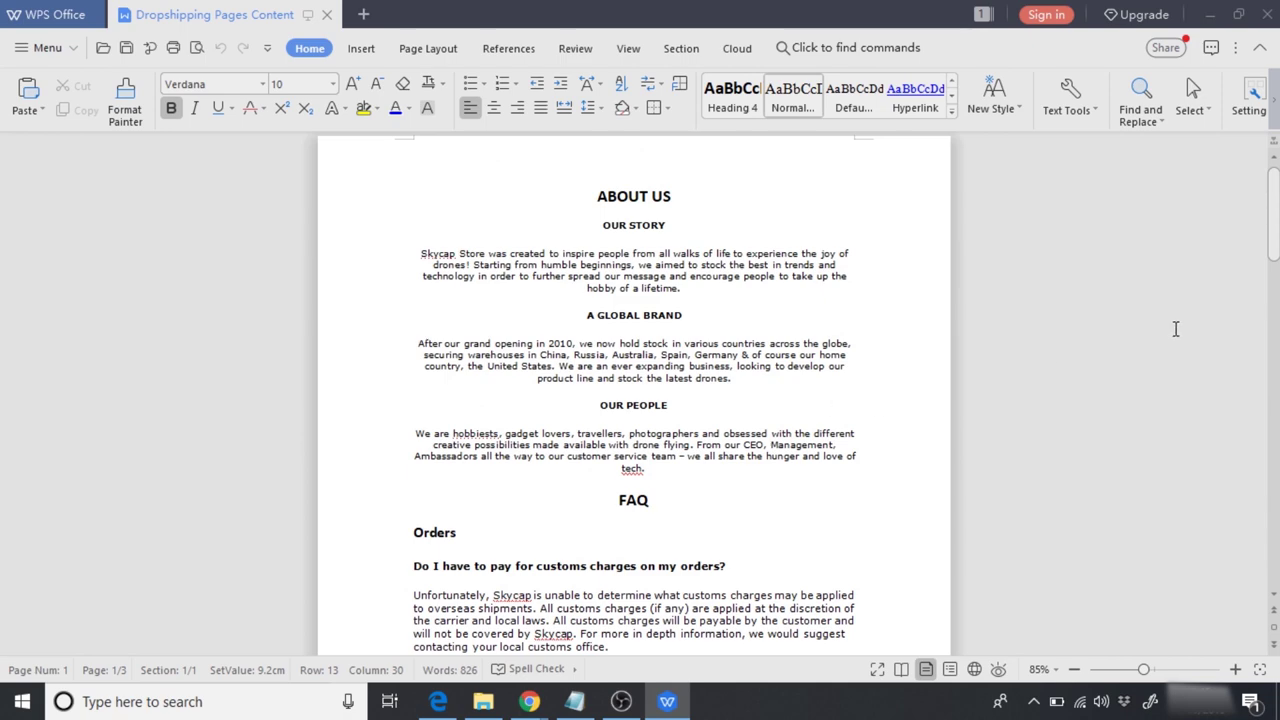
{"action": "left_click_drag", "start_coordinate": [1276, 202], "coordinate": [1276, 245]}
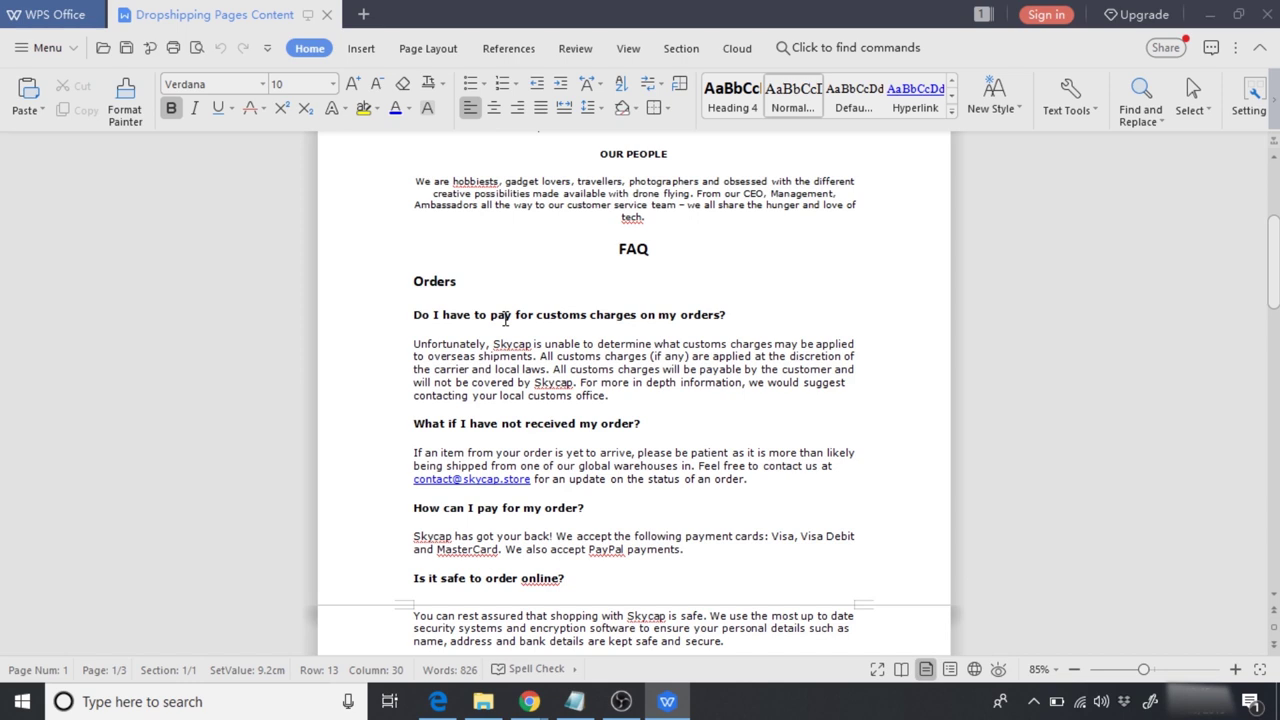
{"action": "left_click_drag", "start_coordinate": [1273, 262], "coordinate": [1273, 385]}
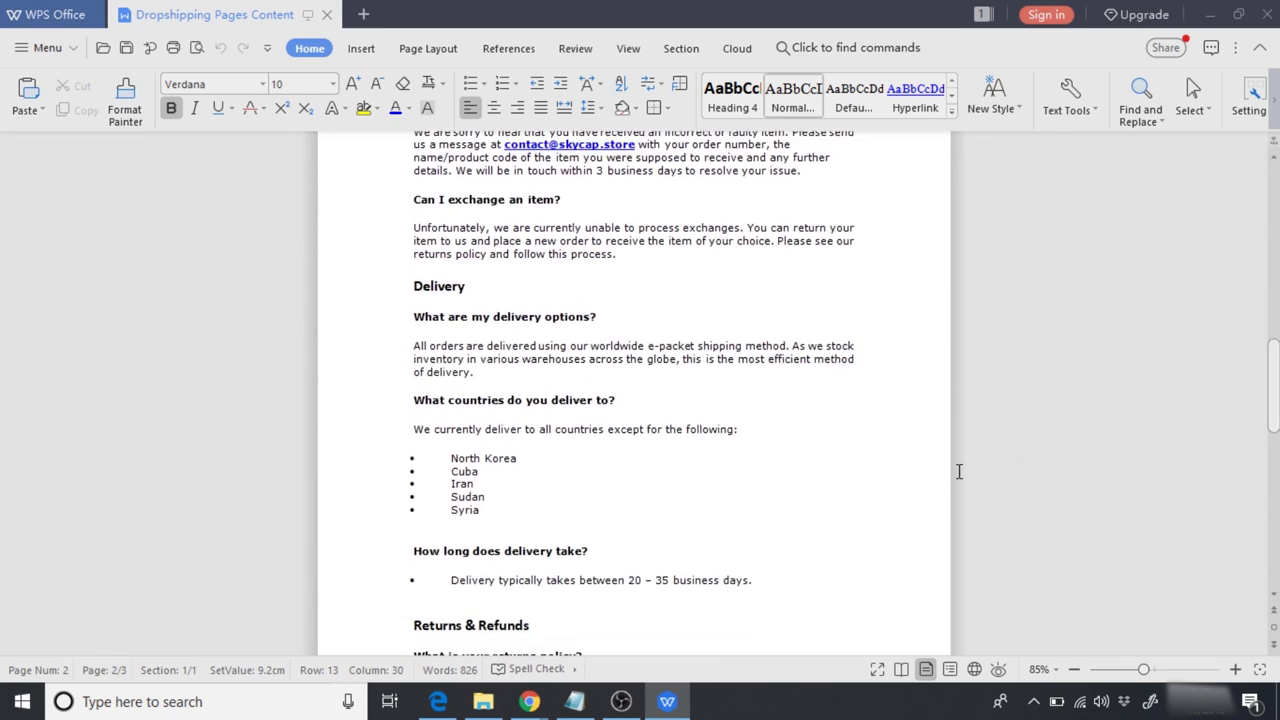
{"action": "scroll", "coordinate": [700, 468], "scroll_direction": "down", "scroll_amount": 2}
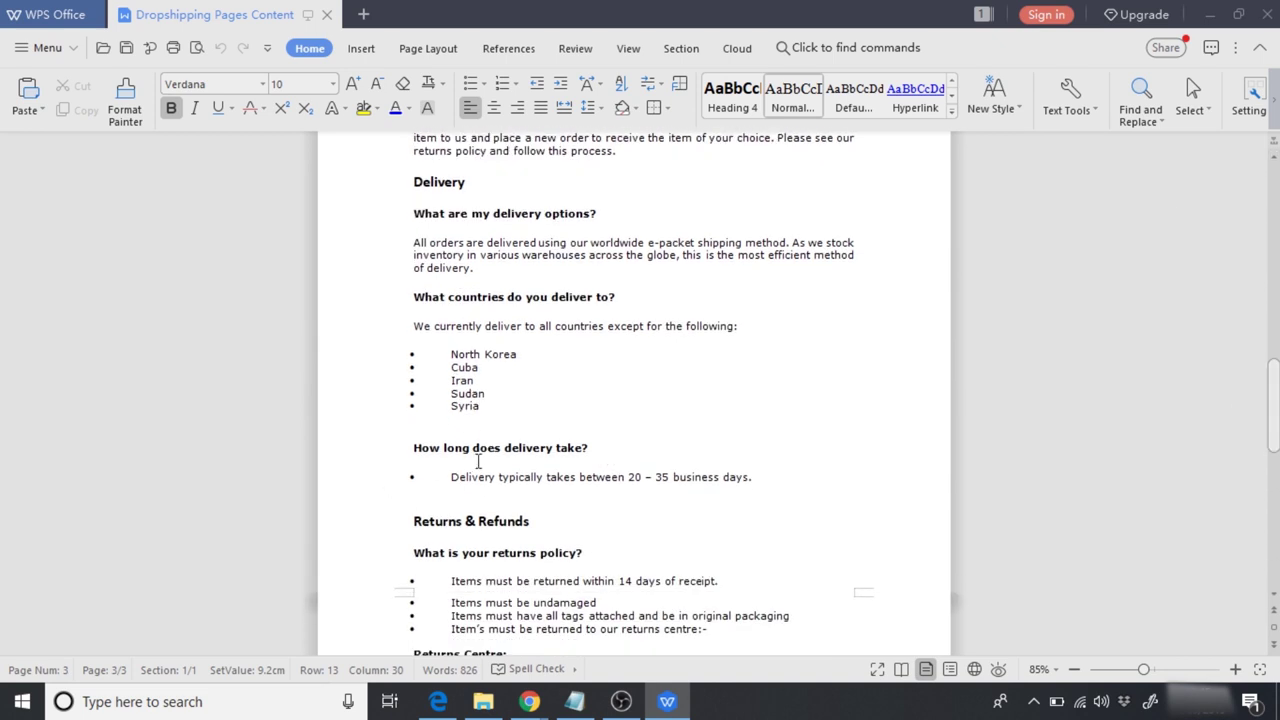
{"action": "left_click_drag", "start_coordinate": [413, 448], "coordinate": [593, 452]}
{"action": "key", "text": "ctrl+c"}
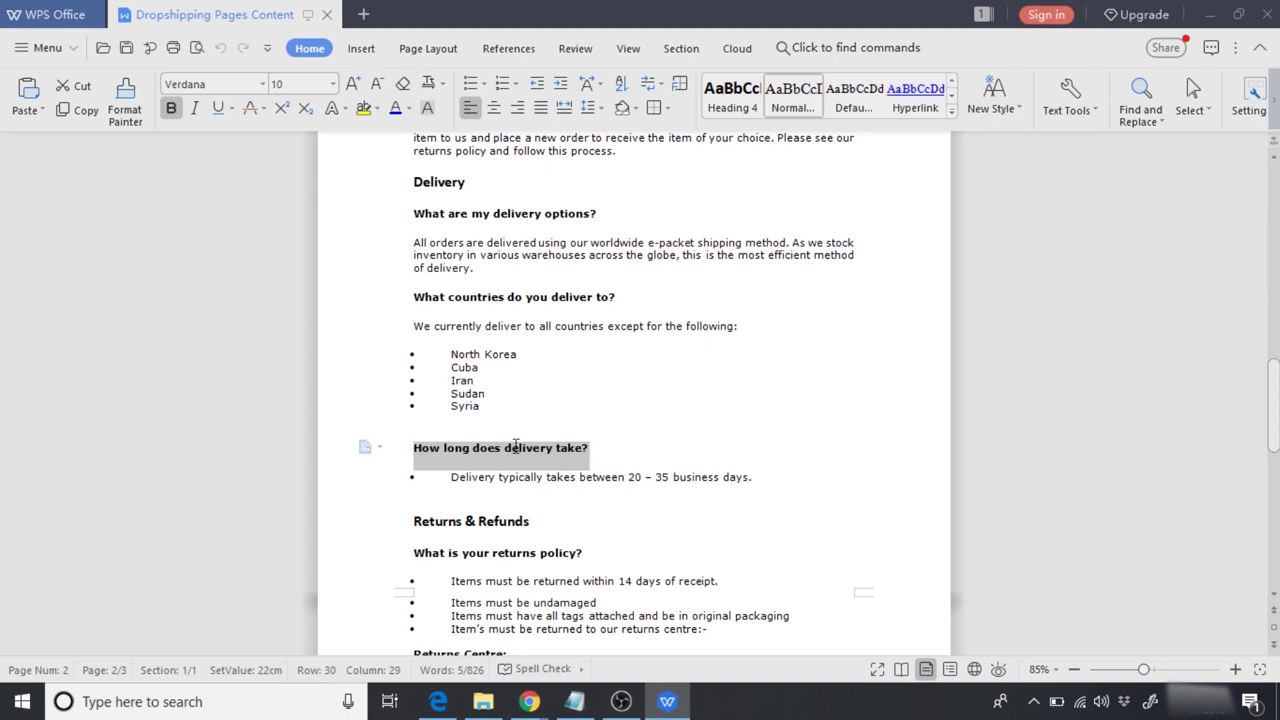
{"action": "left_click", "coordinate": [667, 701]}
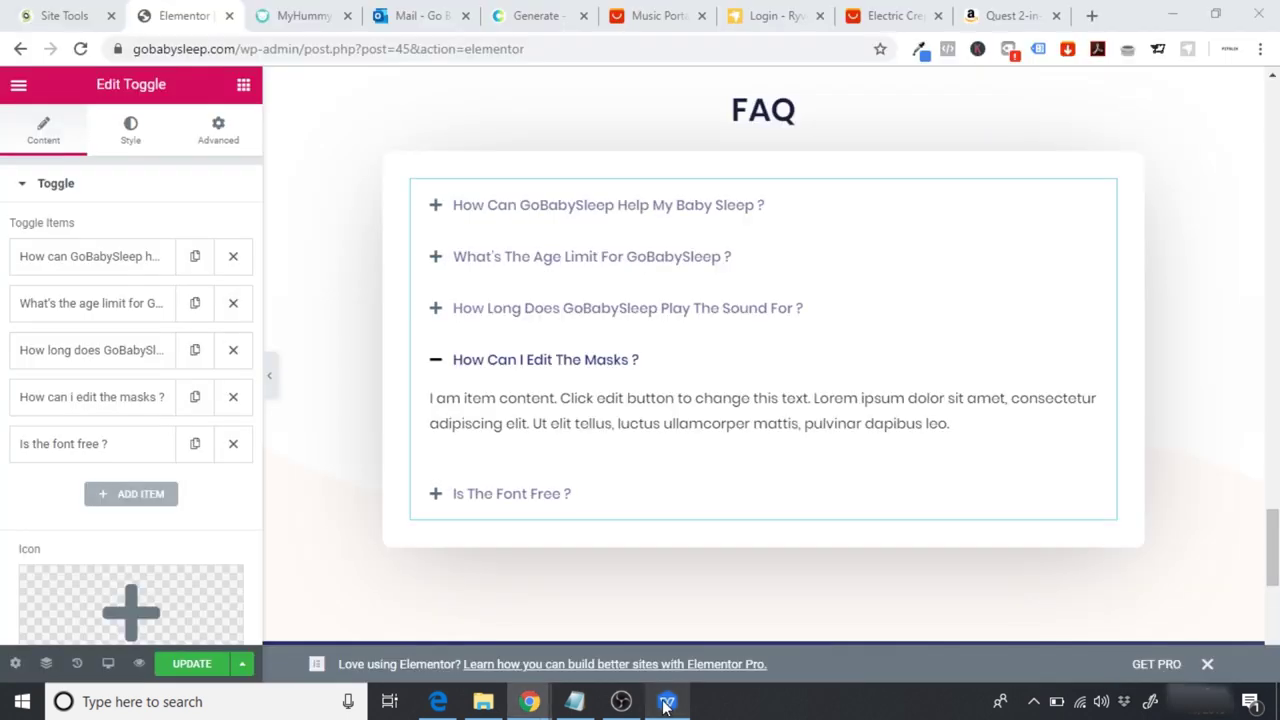
Step: Retitle the masks FAQ item to 'How long does delivery take?'
{"action": "left_click", "coordinate": [101, 408]}
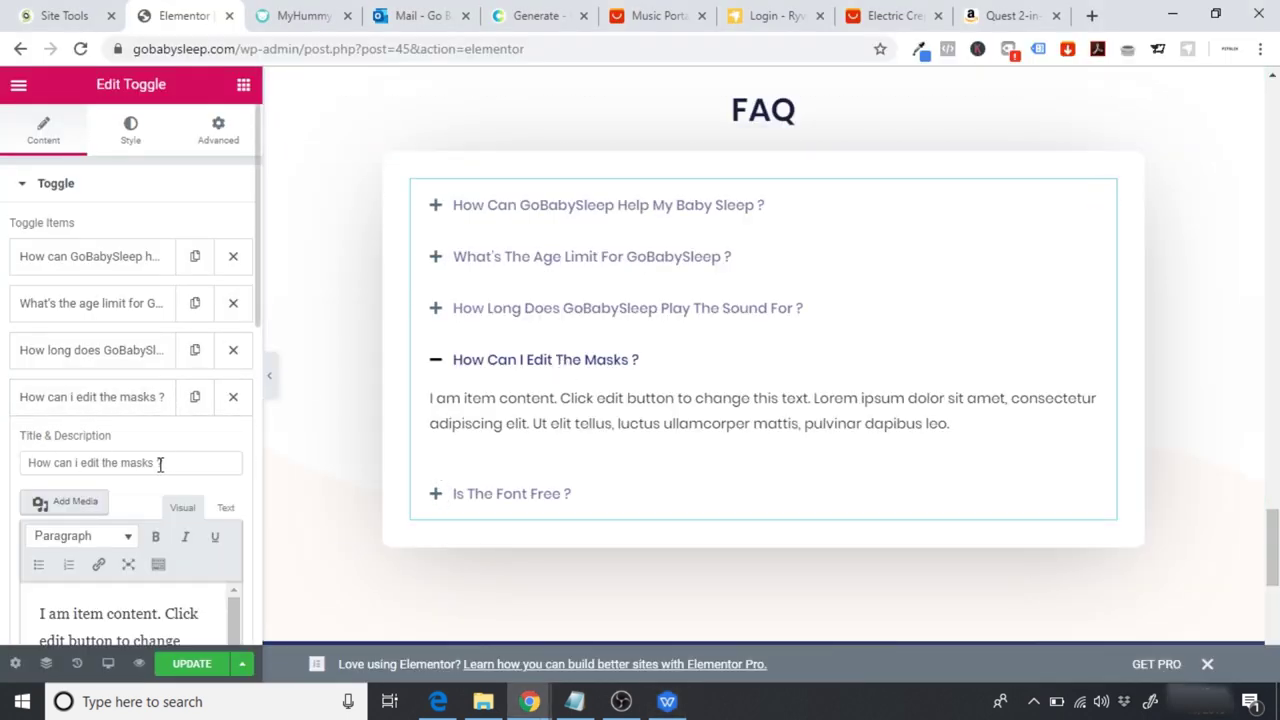
{"action": "left_click_drag", "start_coordinate": [189, 460], "coordinate": [6, 456]}
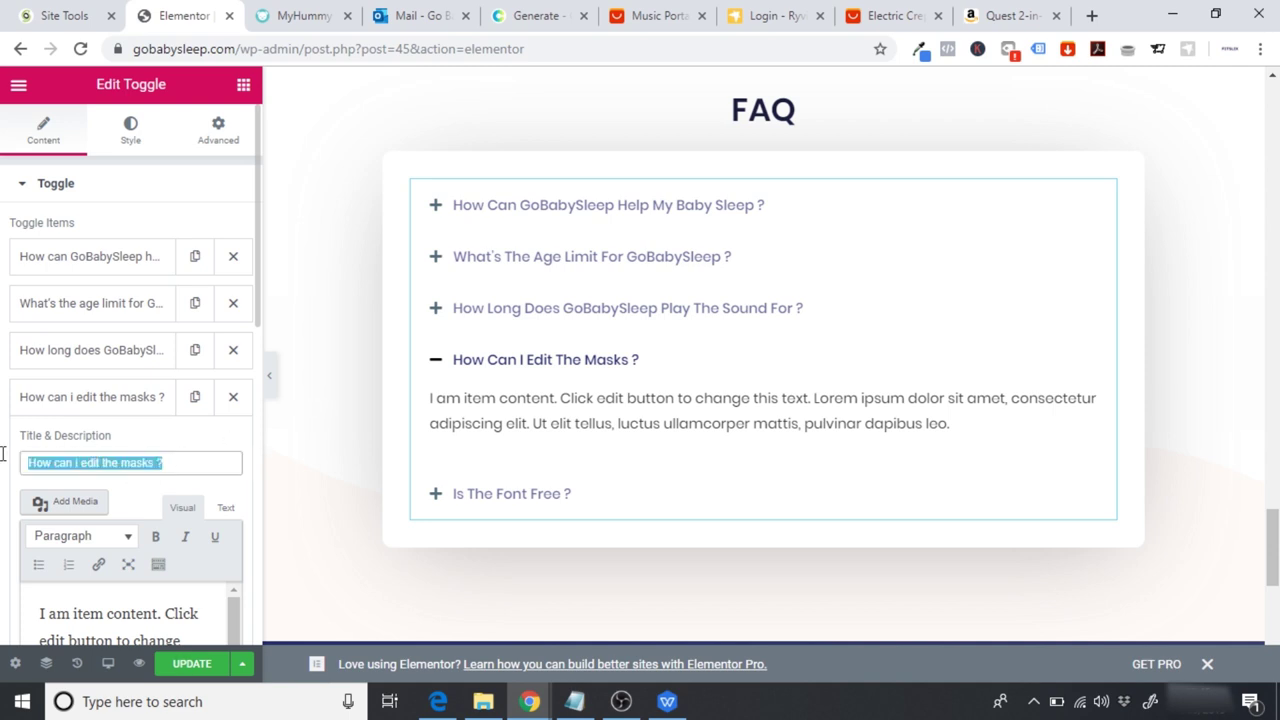
{"action": "key", "text": "ctrl+v"}
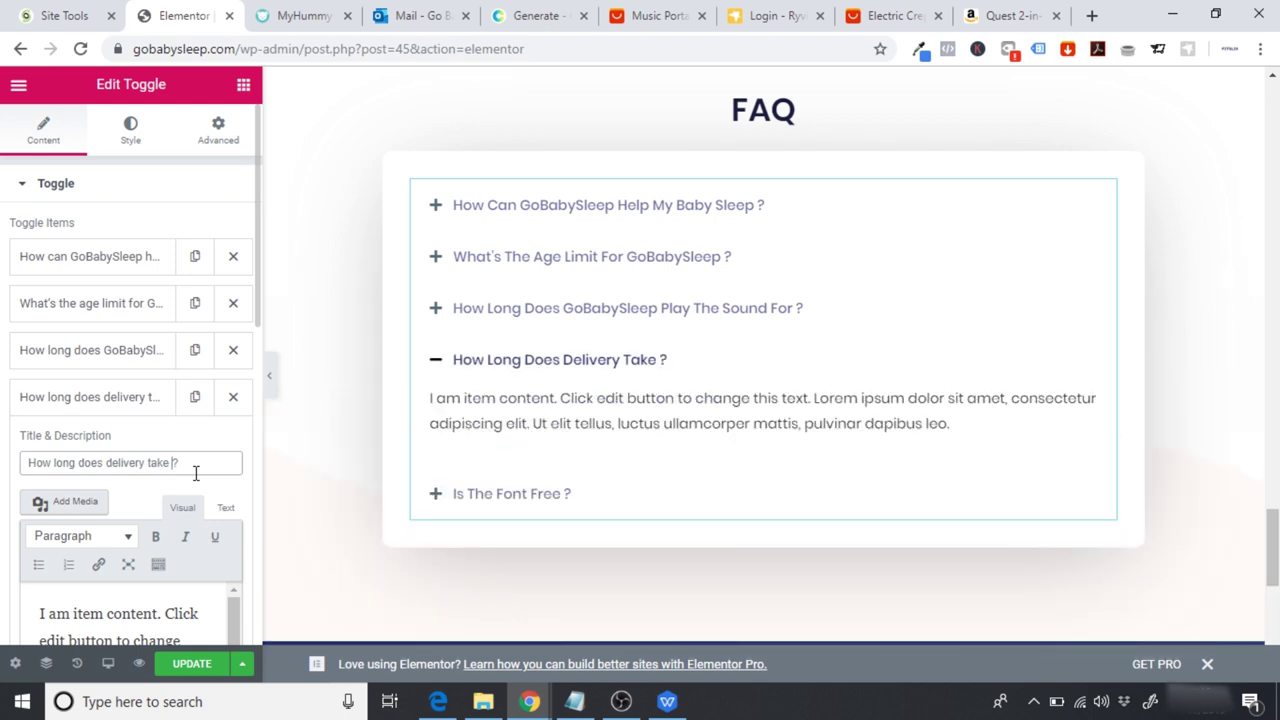
Step: Copy the delivery time answer sentence from the WPS document
{"action": "left_click", "coordinate": [665, 702]}
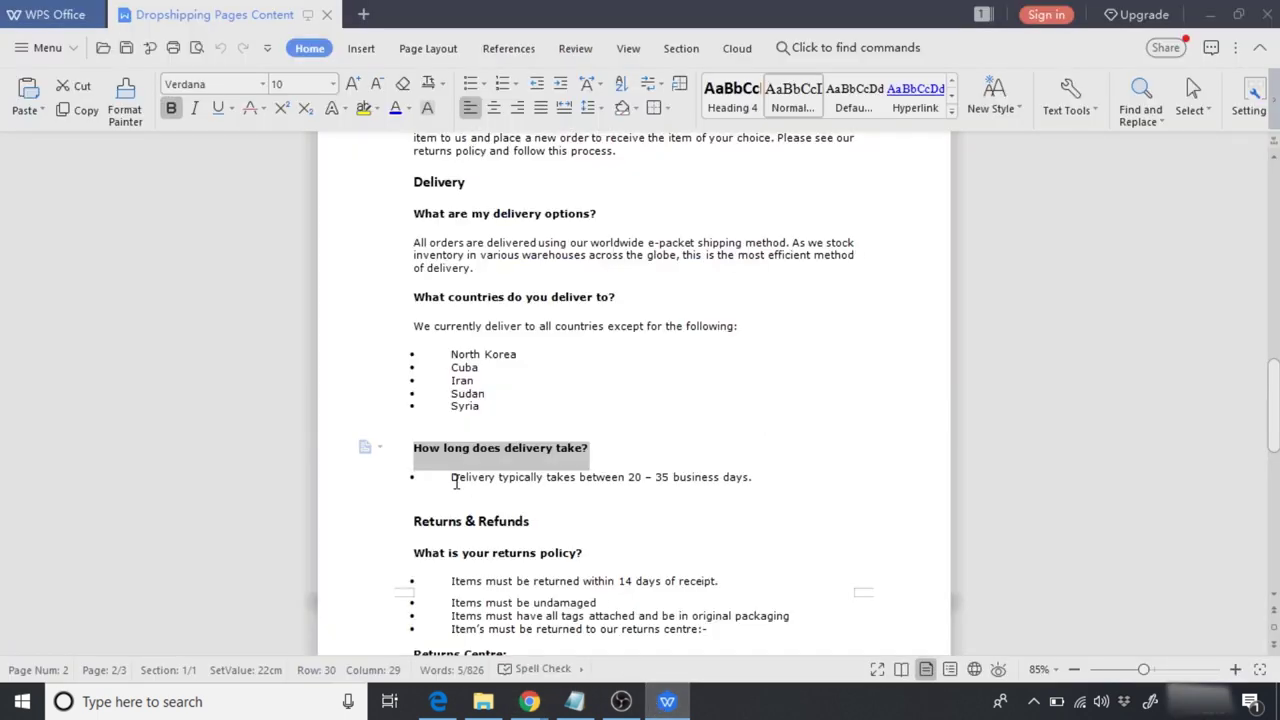
{"action": "left_click_drag", "start_coordinate": [451, 478], "coordinate": [760, 481]}
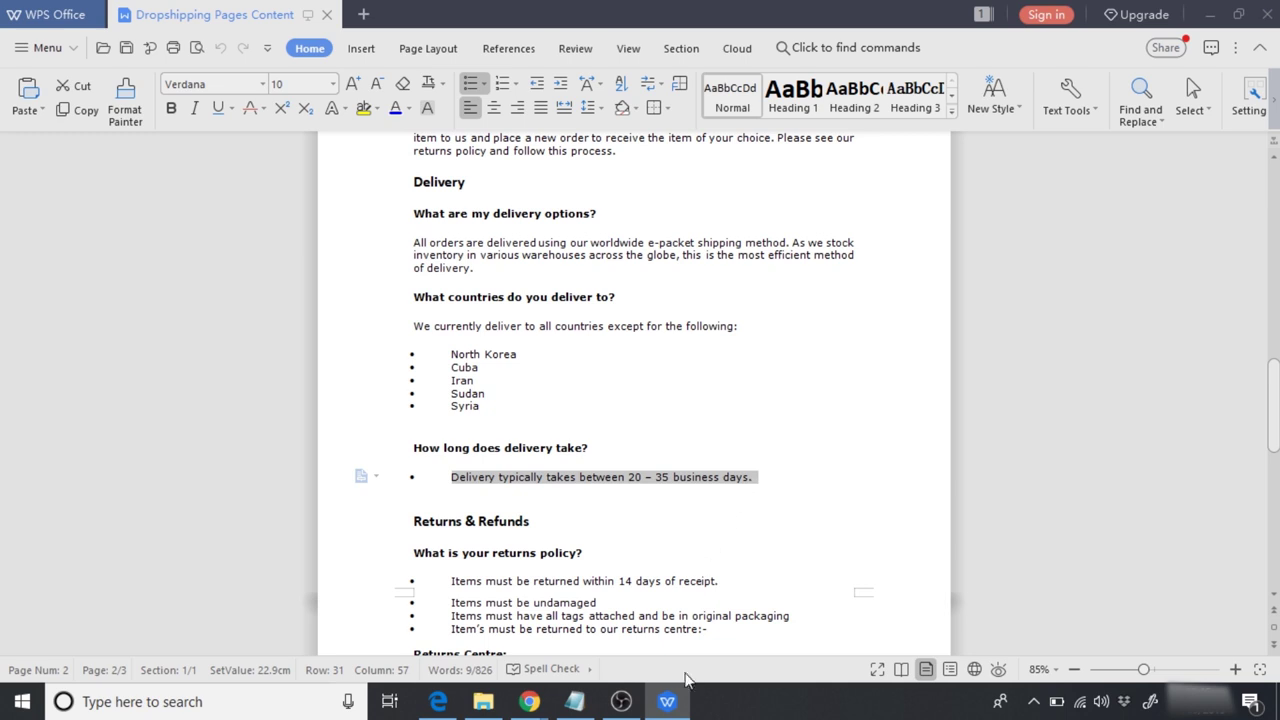
{"action": "left_click", "coordinate": [668, 702]}
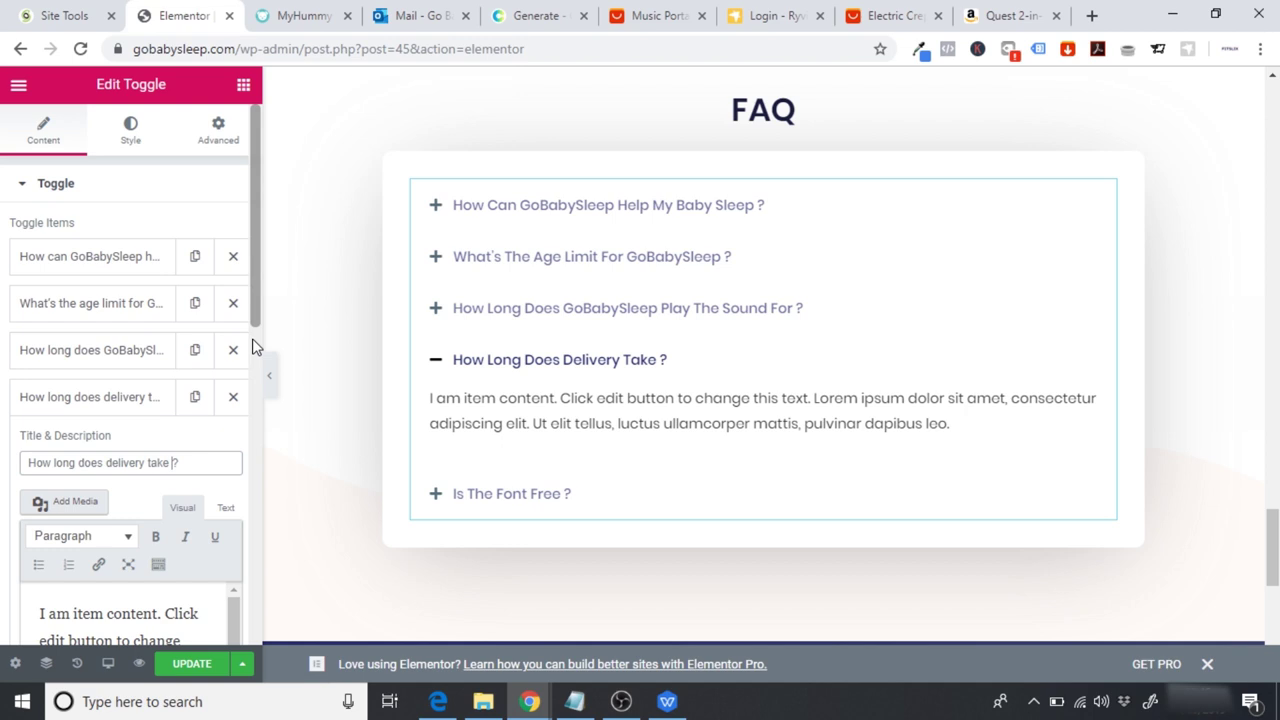
Step: Set Ships From to China on the AliExpress sound machine listing
{"action": "left_click", "coordinate": [640, 12]}
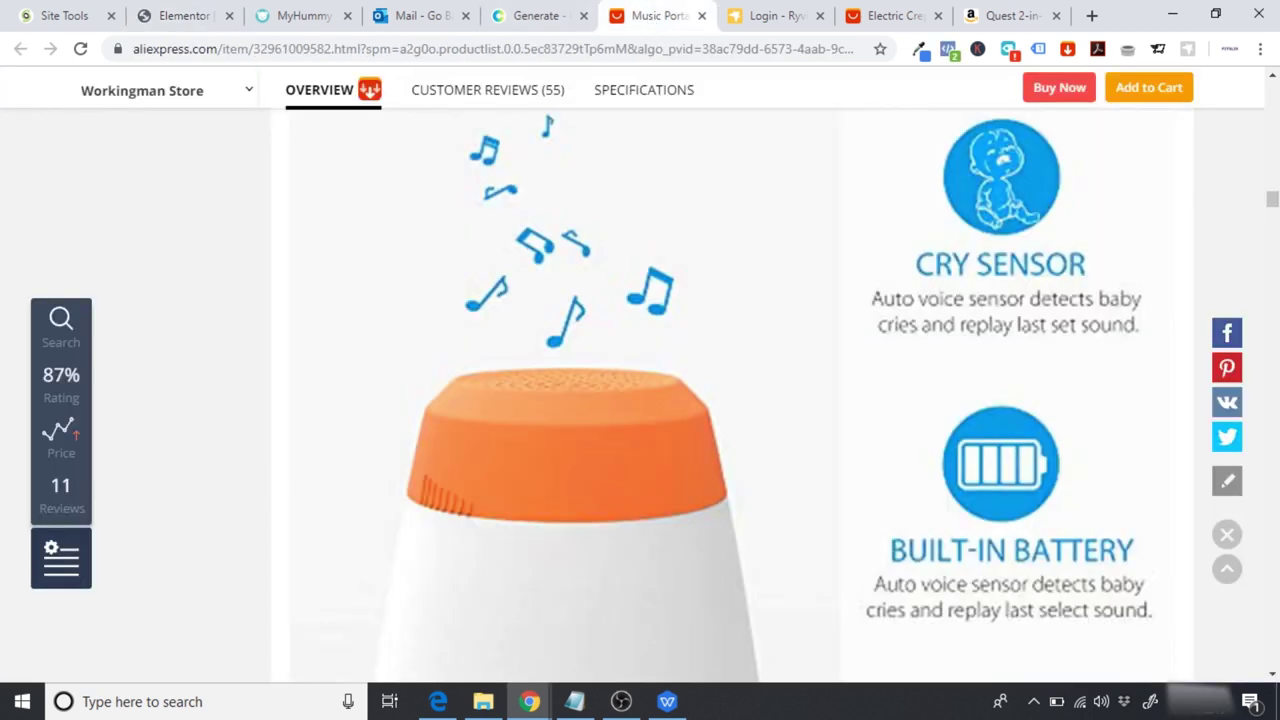
{"action": "left_click_drag", "start_coordinate": [1271, 203], "coordinate": [1271, 92]}
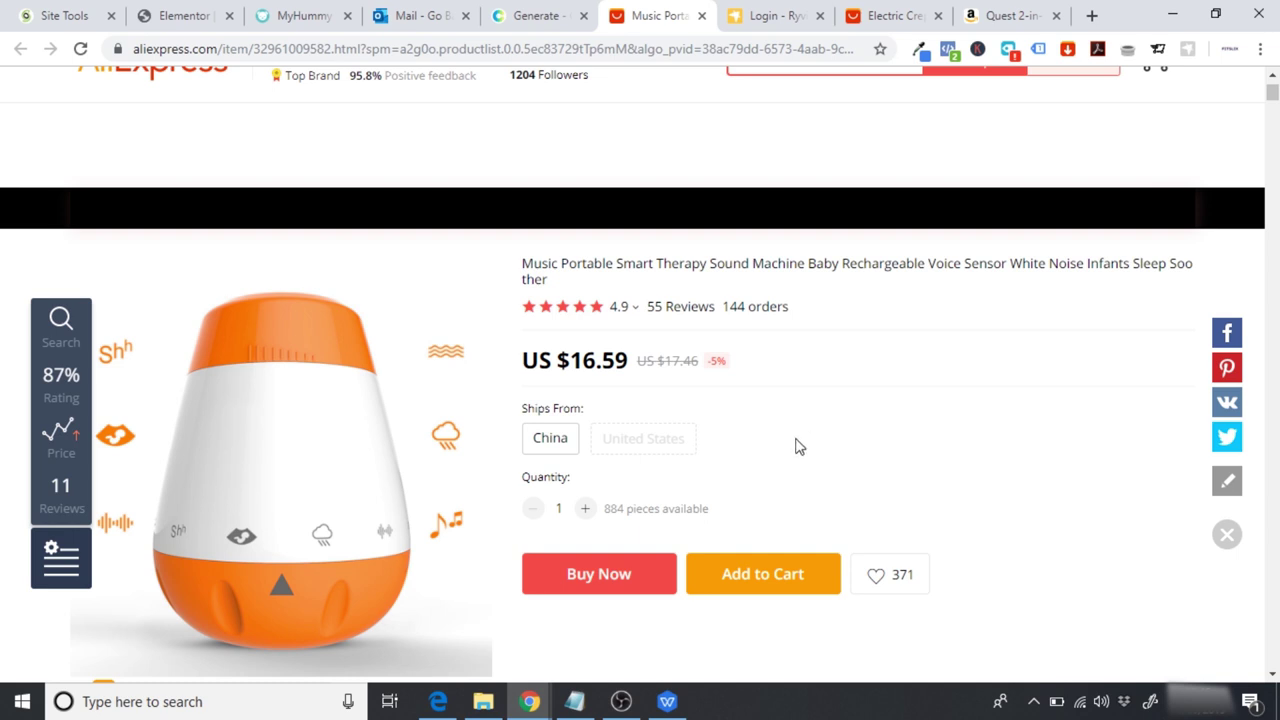
{"action": "left_click", "coordinate": [540, 448]}
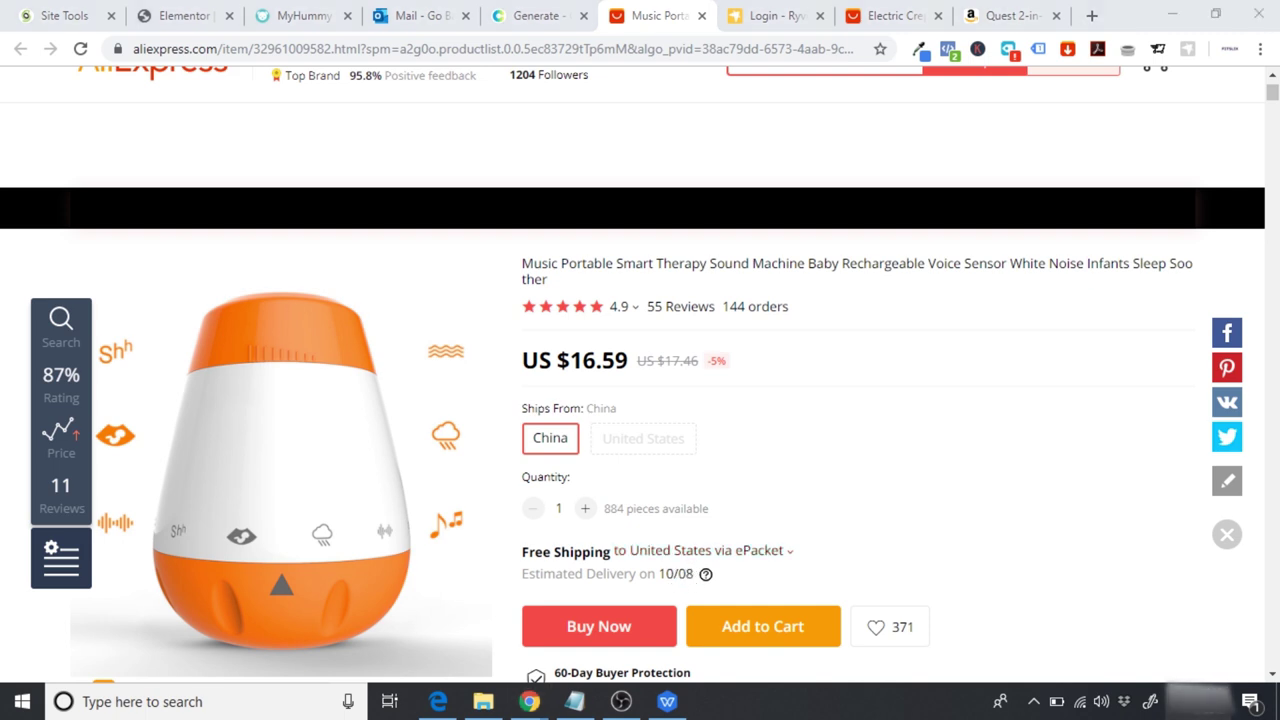
Step: Count the days to the 8 October estimated delivery date on the Windows calendar
{"action": "left_click", "coordinate": [1200, 701]}
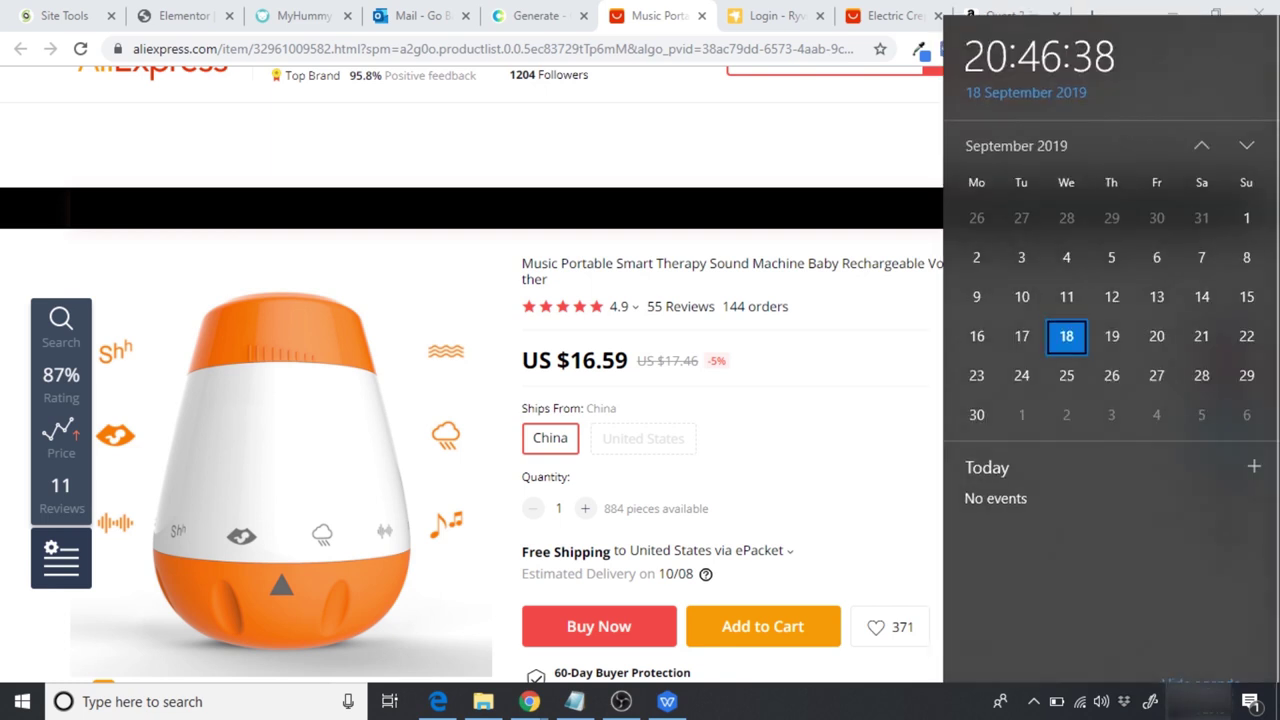
{"action": "left_click", "coordinate": [1066, 360]}
{"action": "left_click", "coordinate": [1064, 396]}
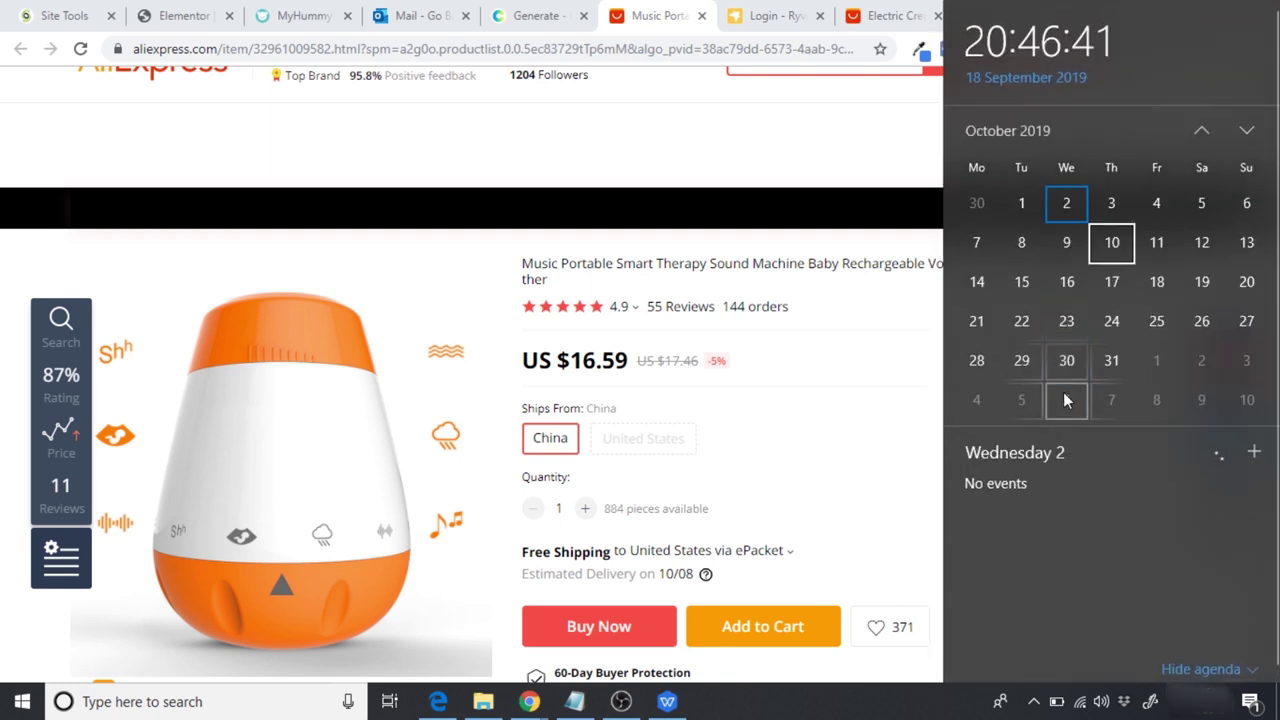
{"action": "left_click", "coordinate": [1013, 252]}
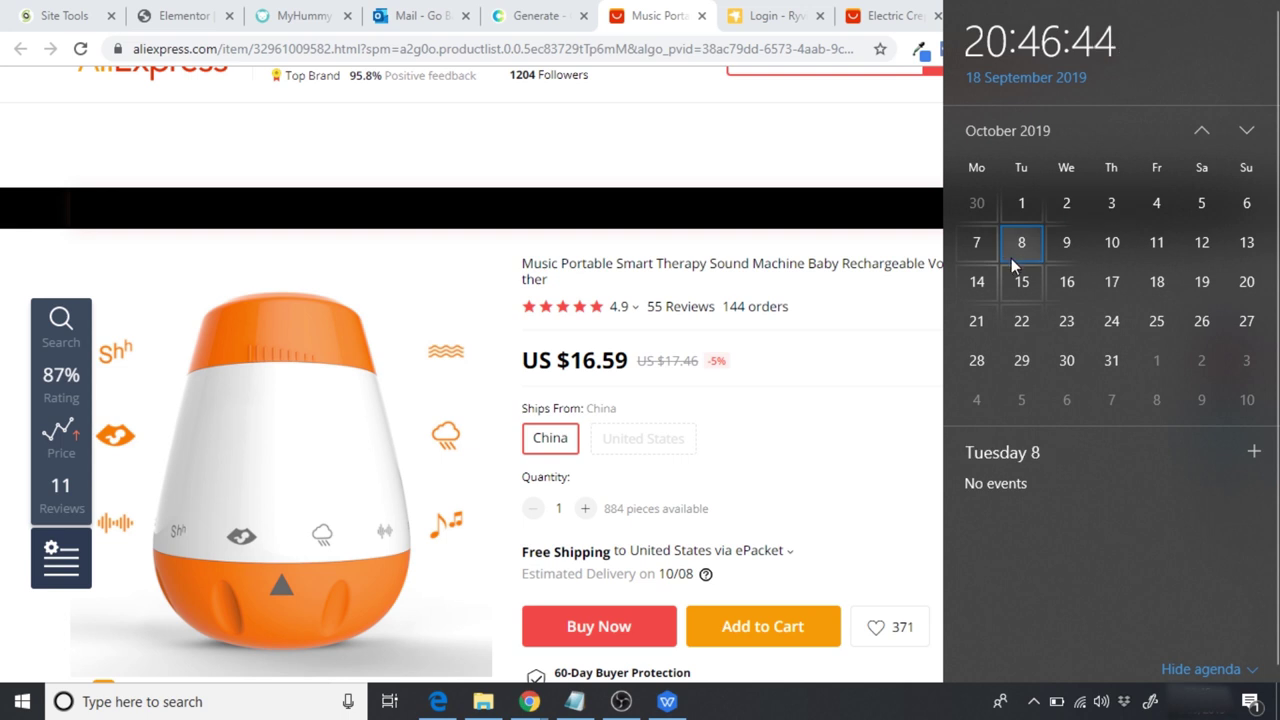
{"action": "left_click", "coordinate": [880, 450]}
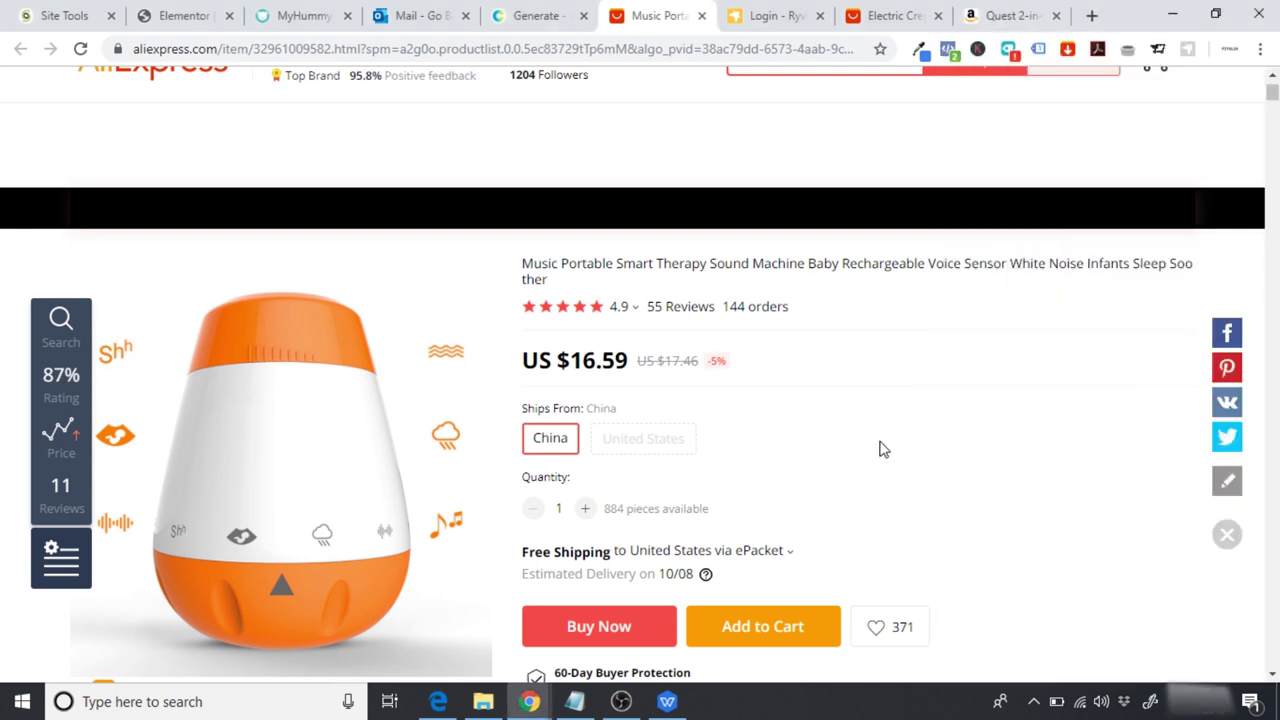
{"action": "left_click", "coordinate": [183, 14]}
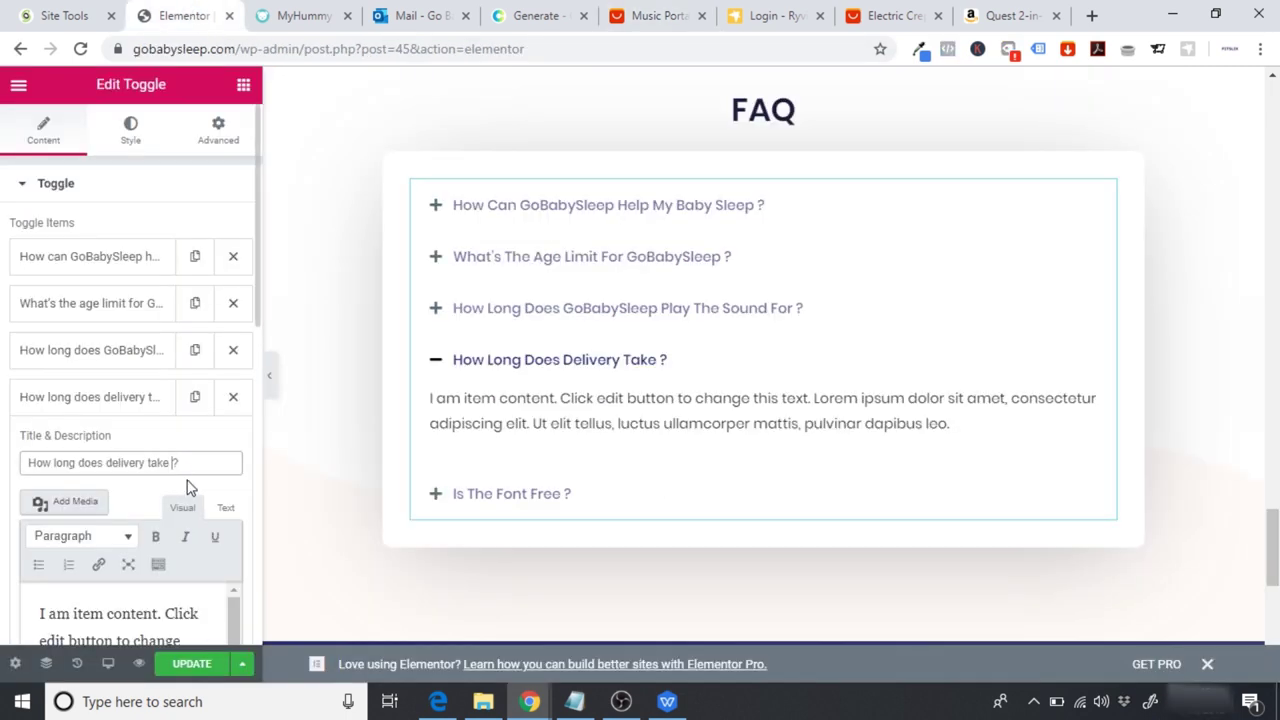
Step: Paste the delivery answer and change its day range from 20–35 to 15–21
{"action": "scroll", "coordinate": [246, 321], "scroll_direction": "down", "scroll_amount": 2}
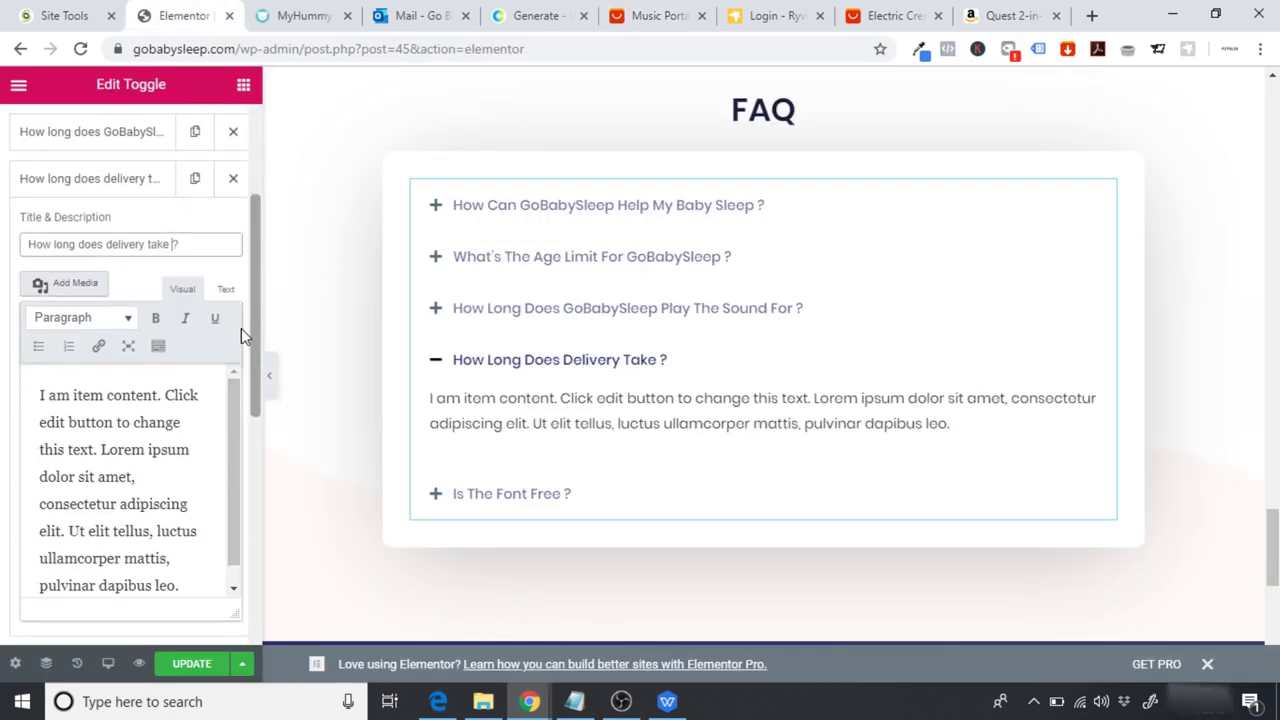
{"action": "left_click_drag", "start_coordinate": [178, 586], "coordinate": [24, 344]}
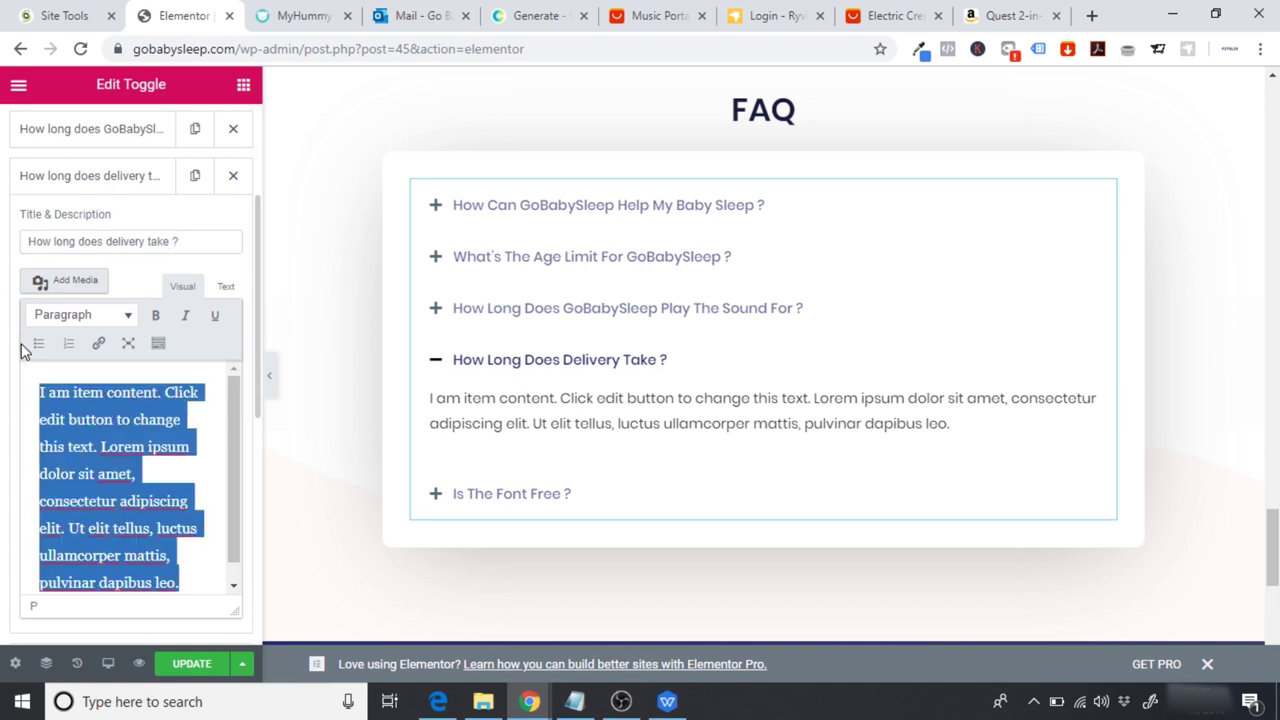
{"action": "type", "text": "Delivery typically takes between 20– 35 business days."}
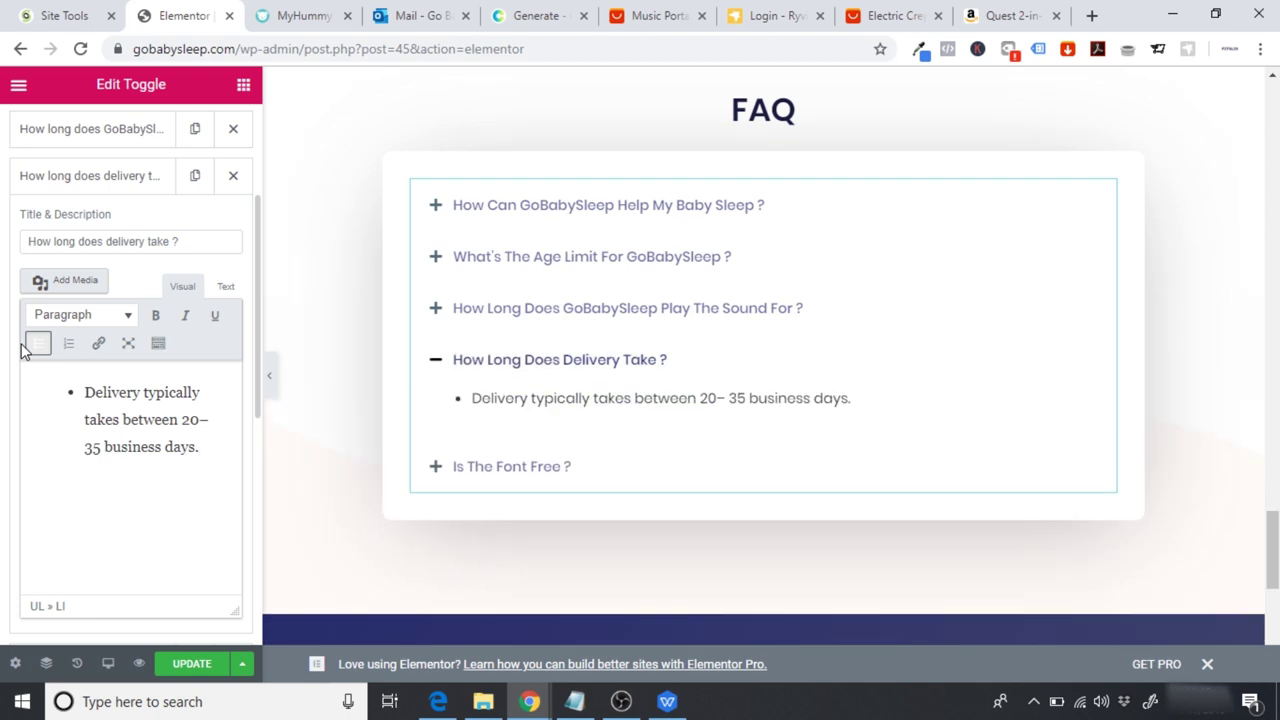
{"action": "key", "text": "BackSpace"}
{"action": "key", "text": "BackSpace"}
{"action": "type", "text": "15"}
{"action": "key", "text": "Left"}
{"action": "key", "text": "Left"}
{"action": "key", "text": "BackSpace"}
{"action": "key", "text": "BackSpace"}
{"action": "type", "text": "21"}
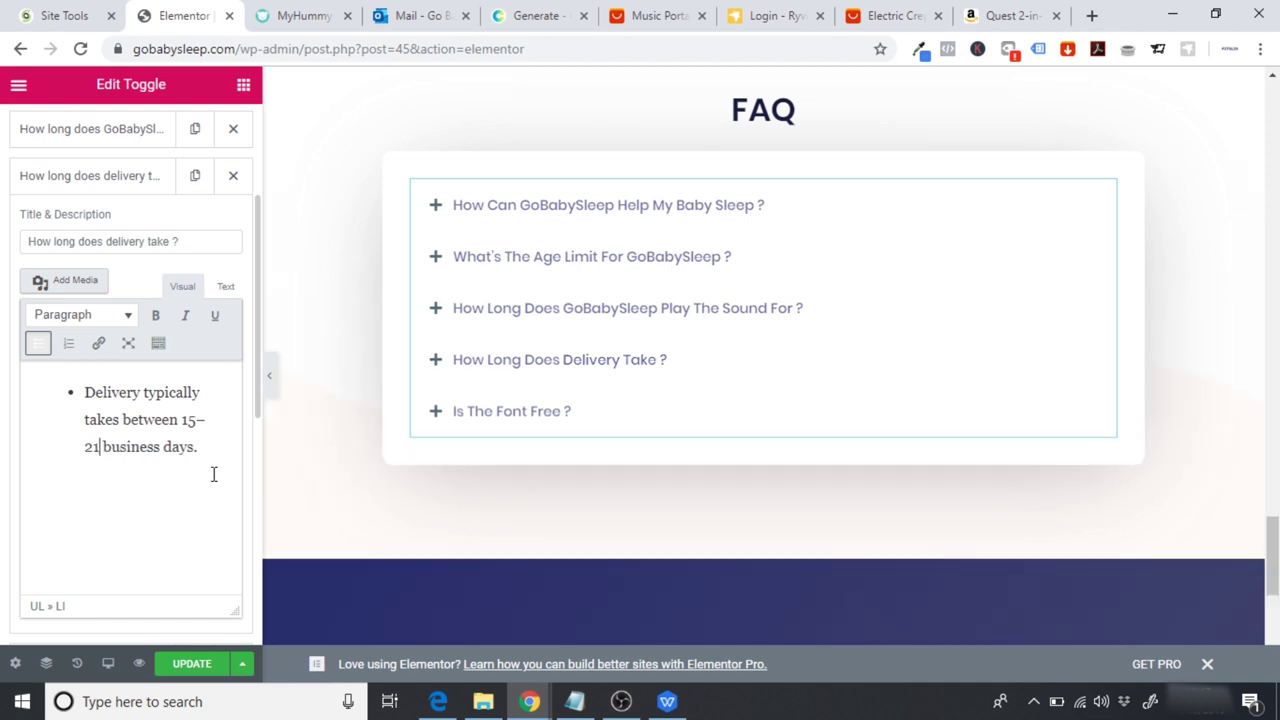
Step: Remove the bullet so the delivery answer is a plain paragraph
{"action": "left_click", "coordinate": [648, 15]}
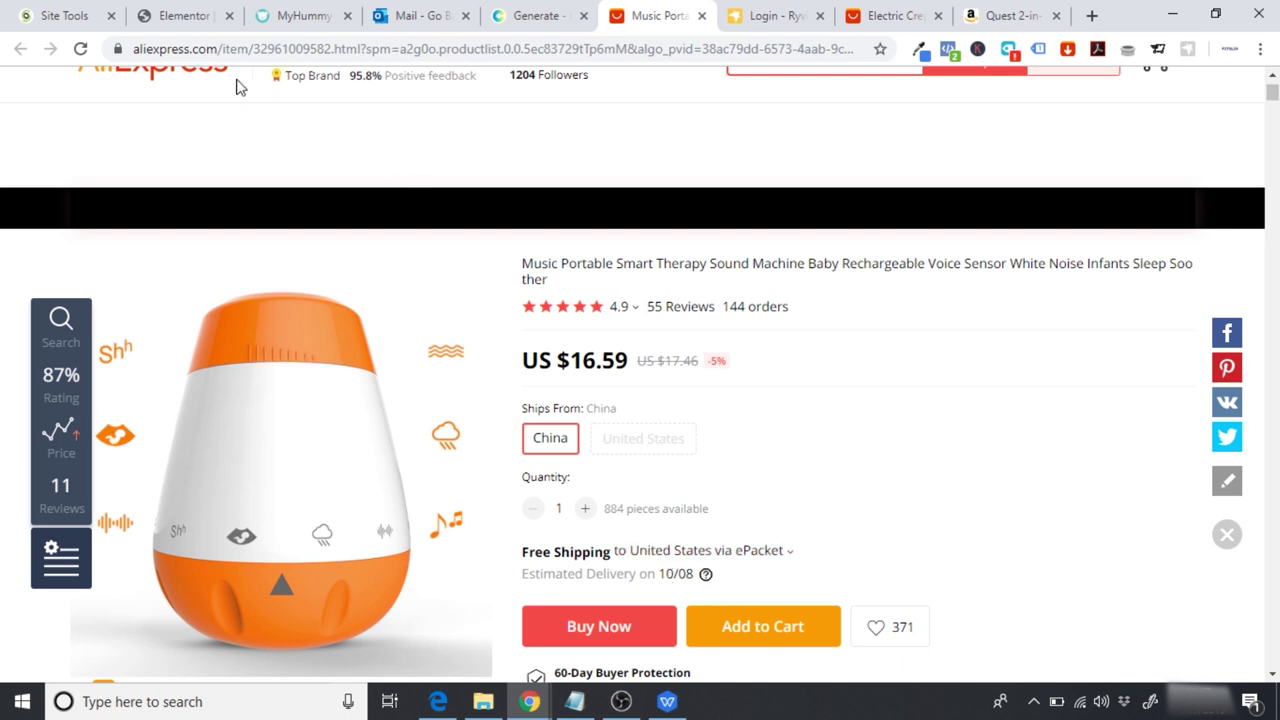
{"action": "left_click", "coordinate": [176, 12]}
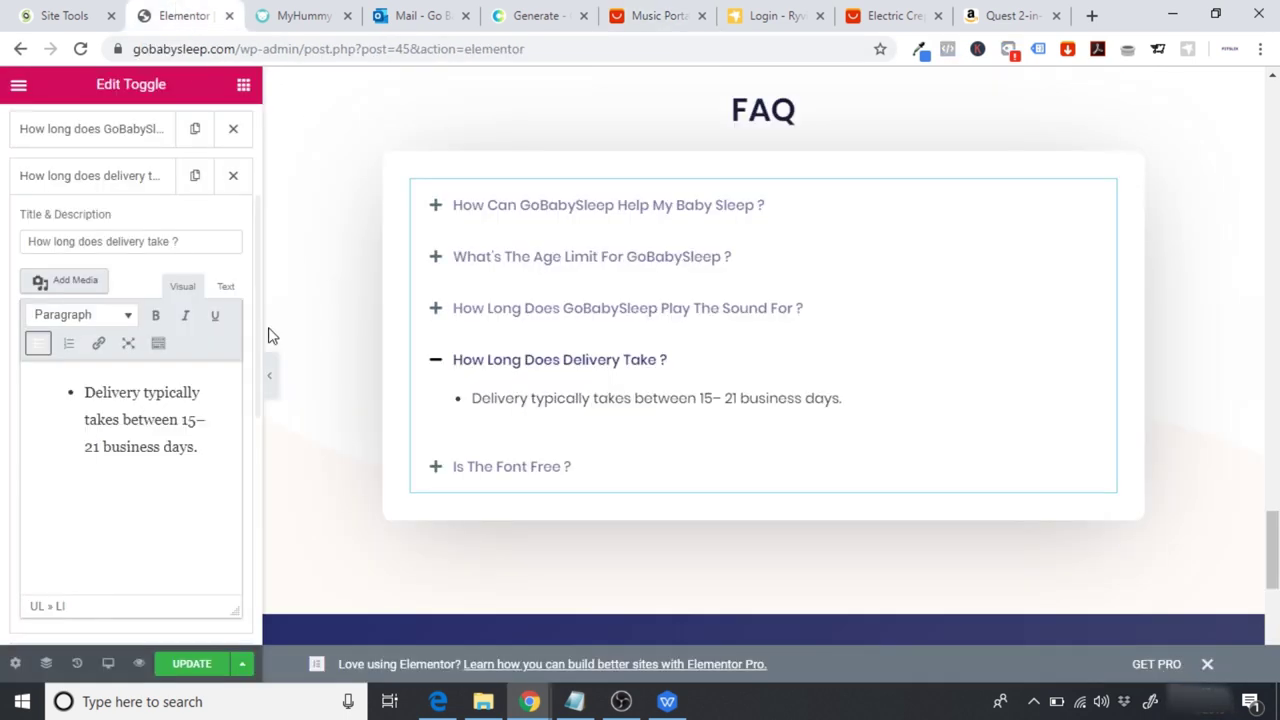
{"action": "left_click", "coordinate": [81, 392]}
{"action": "key", "text": "BackSpace"}
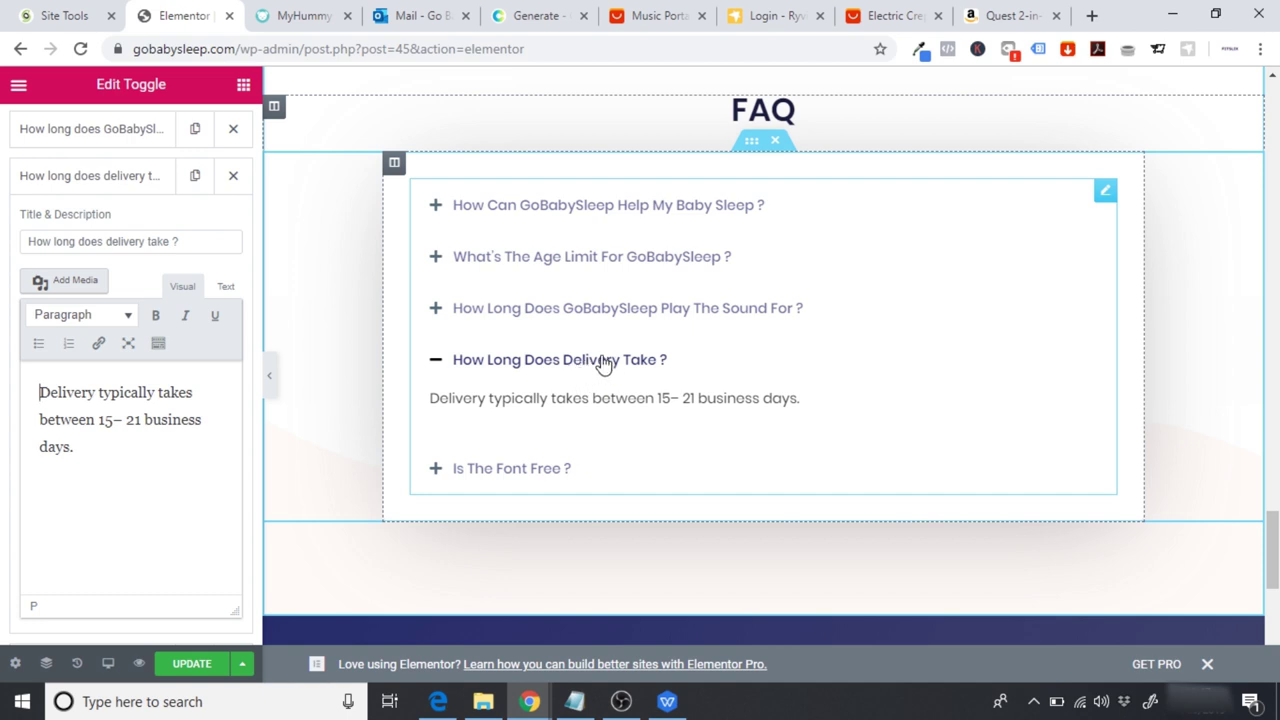
Step: Retitle the 'Is the font free ?' item to 'Is it safe to order online?'
{"action": "left_click", "coordinate": [667, 701]}
{"action": "left_click_drag", "start_coordinate": [1276, 382], "coordinate": [1277, 343]}
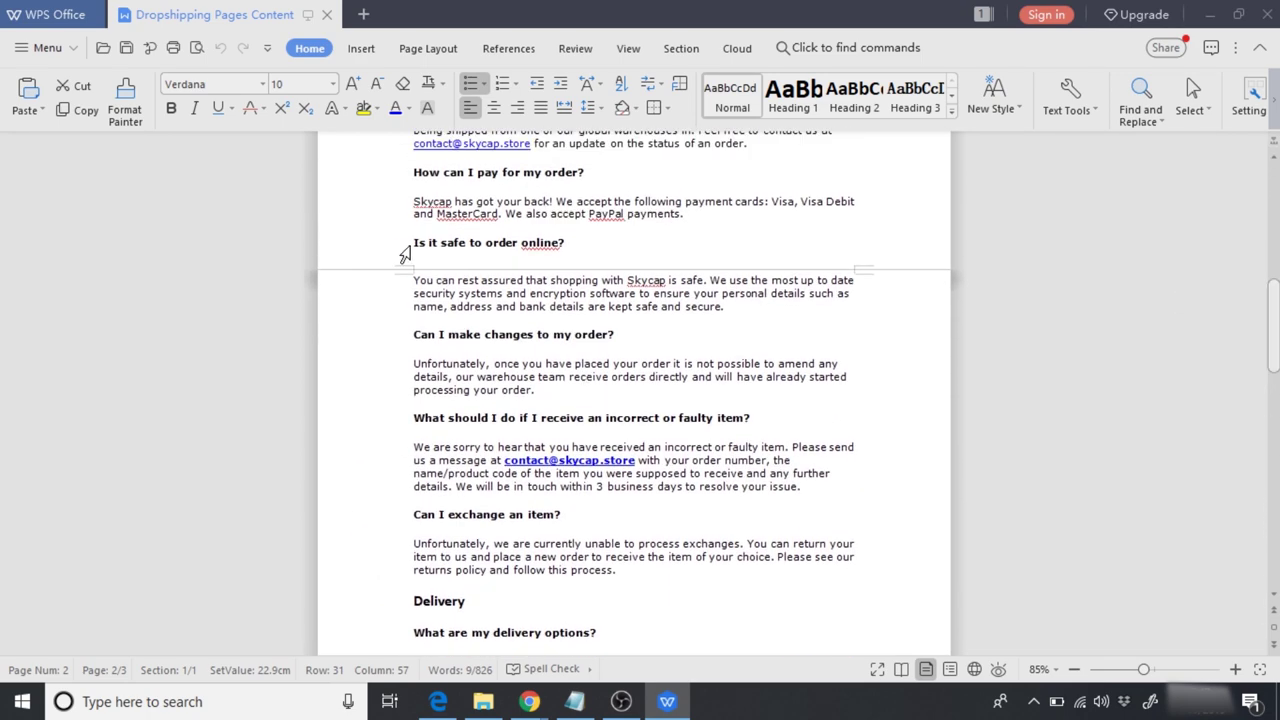
{"action": "left_click_drag", "start_coordinate": [417, 245], "coordinate": [569, 243]}
{"action": "key", "text": "ctrl+c"}
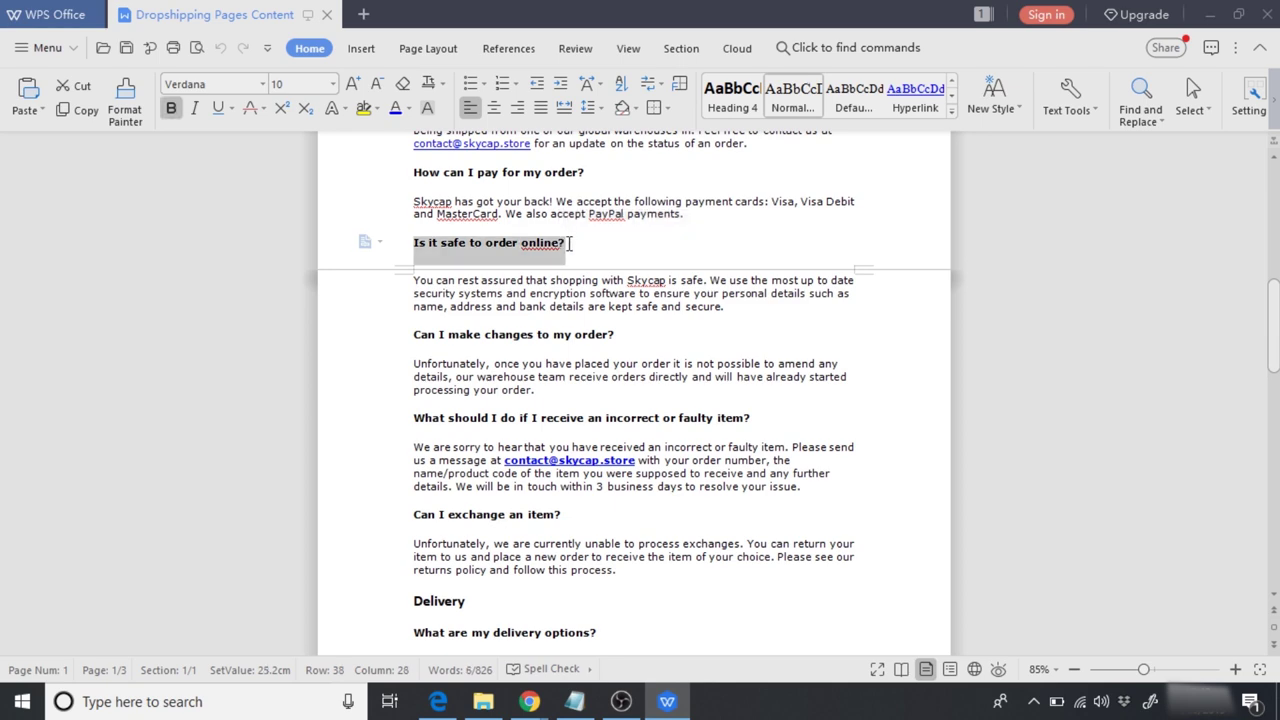
{"action": "left_click", "coordinate": [662, 703]}
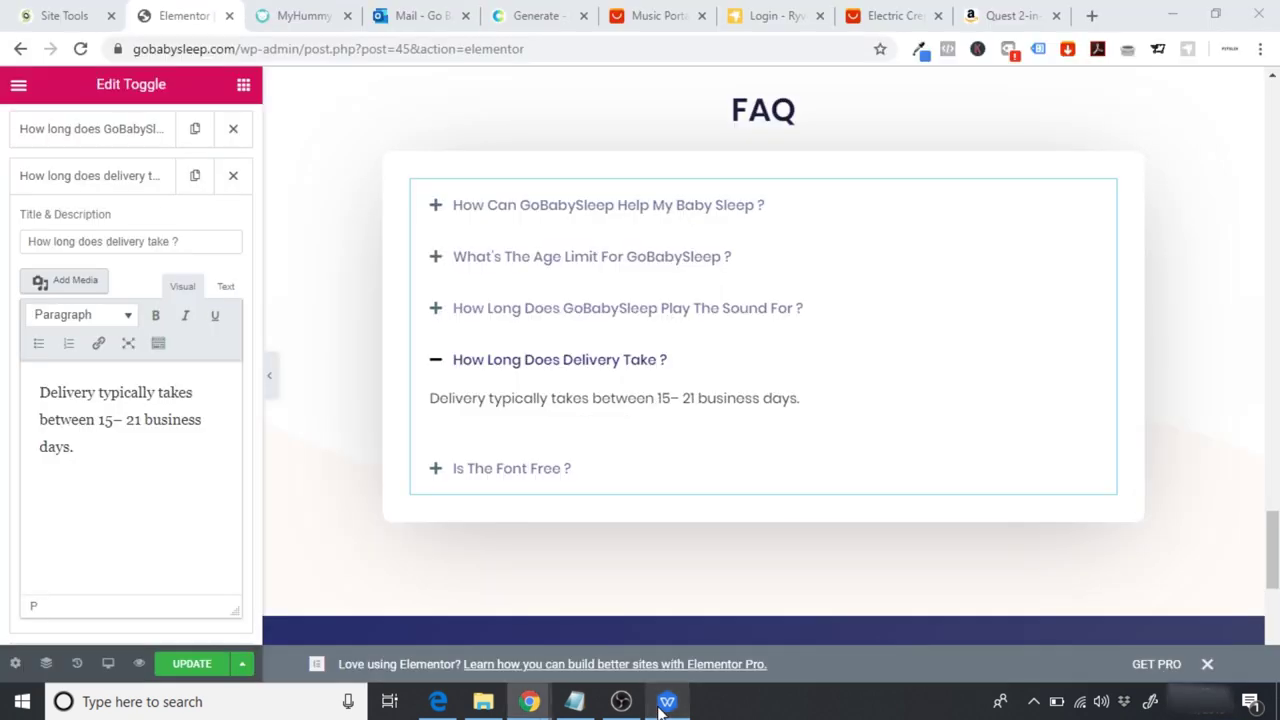
{"action": "left_click", "coordinate": [72, 178]}
{"action": "left_click", "coordinate": [82, 222]}
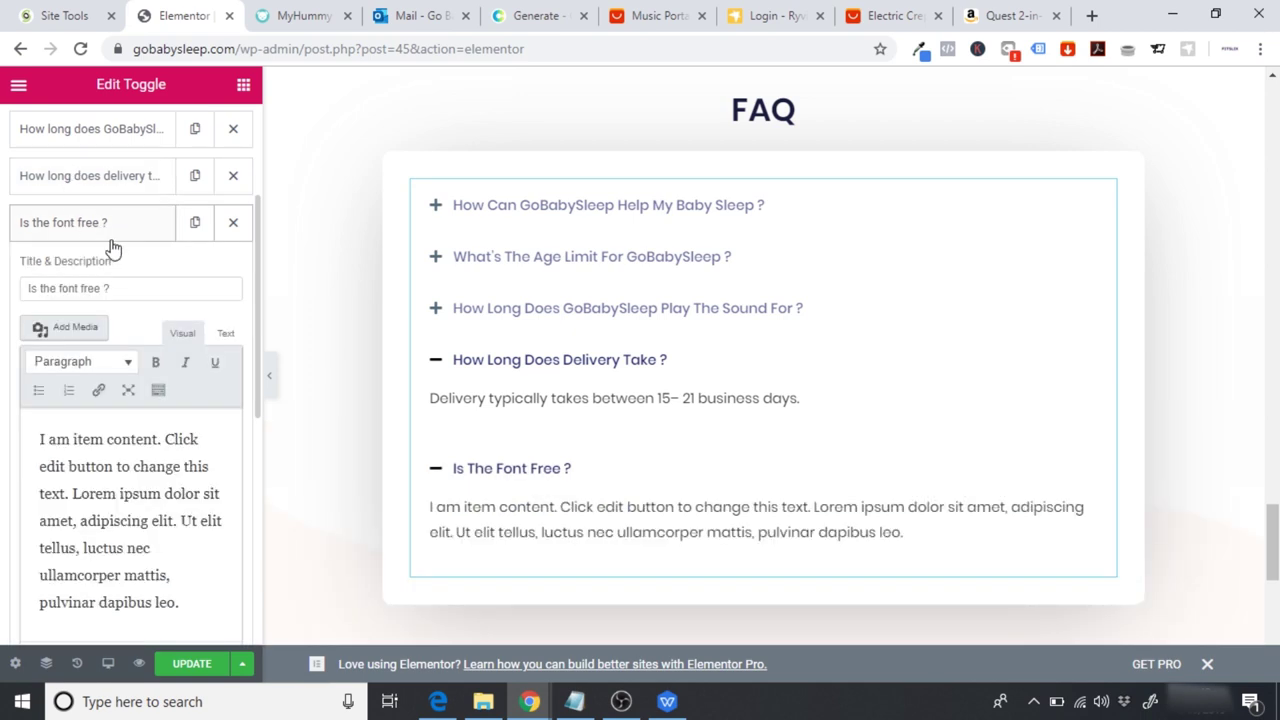
{"action": "left_click_drag", "start_coordinate": [130, 288], "coordinate": [2, 288]}
{"action": "key", "text": "ctrl+v"}
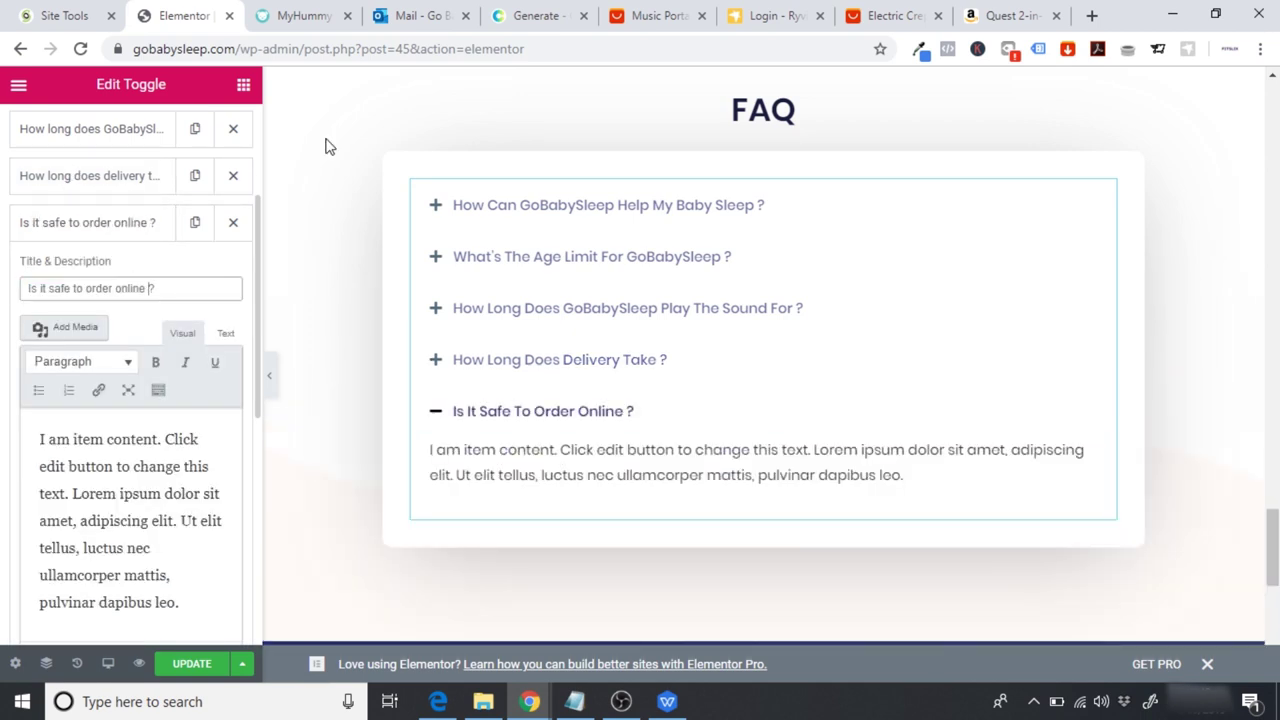
Step: Select the online safety paragraph in WPS and clear the item's placeholder answer
{"action": "left_click", "coordinate": [665, 702]}
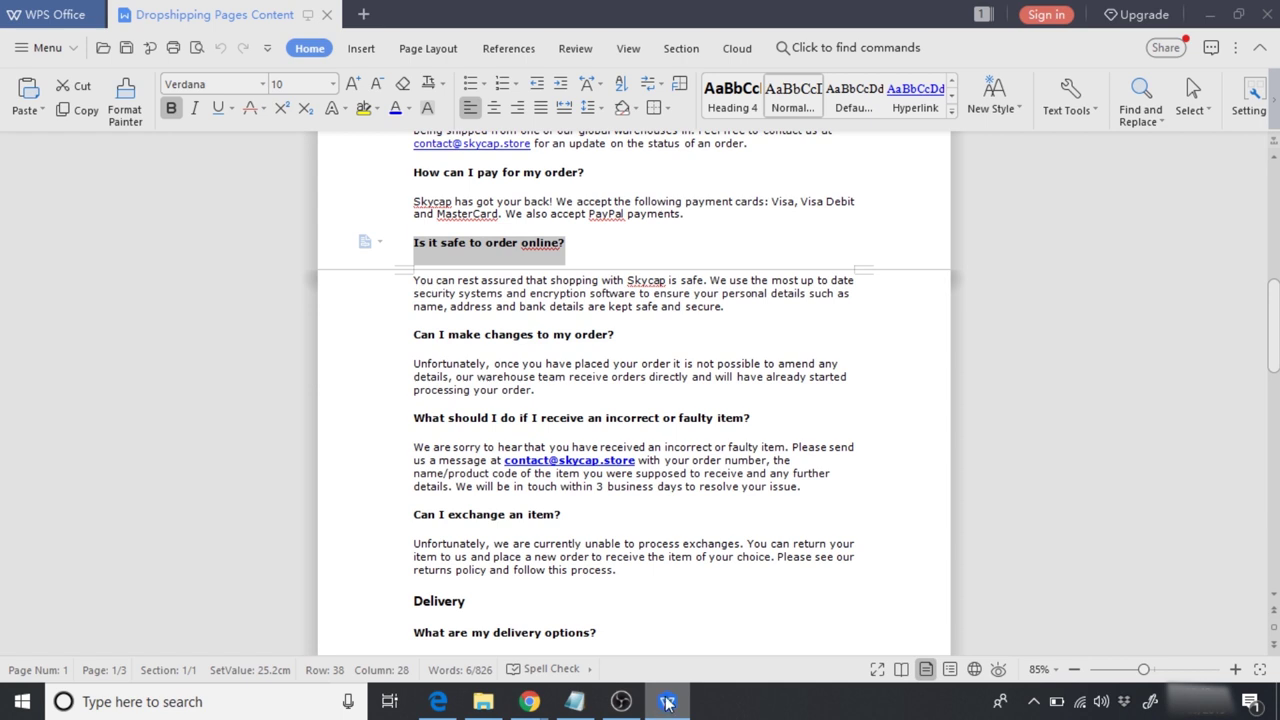
{"action": "left_click_drag", "start_coordinate": [786, 309], "coordinate": [411, 281]}
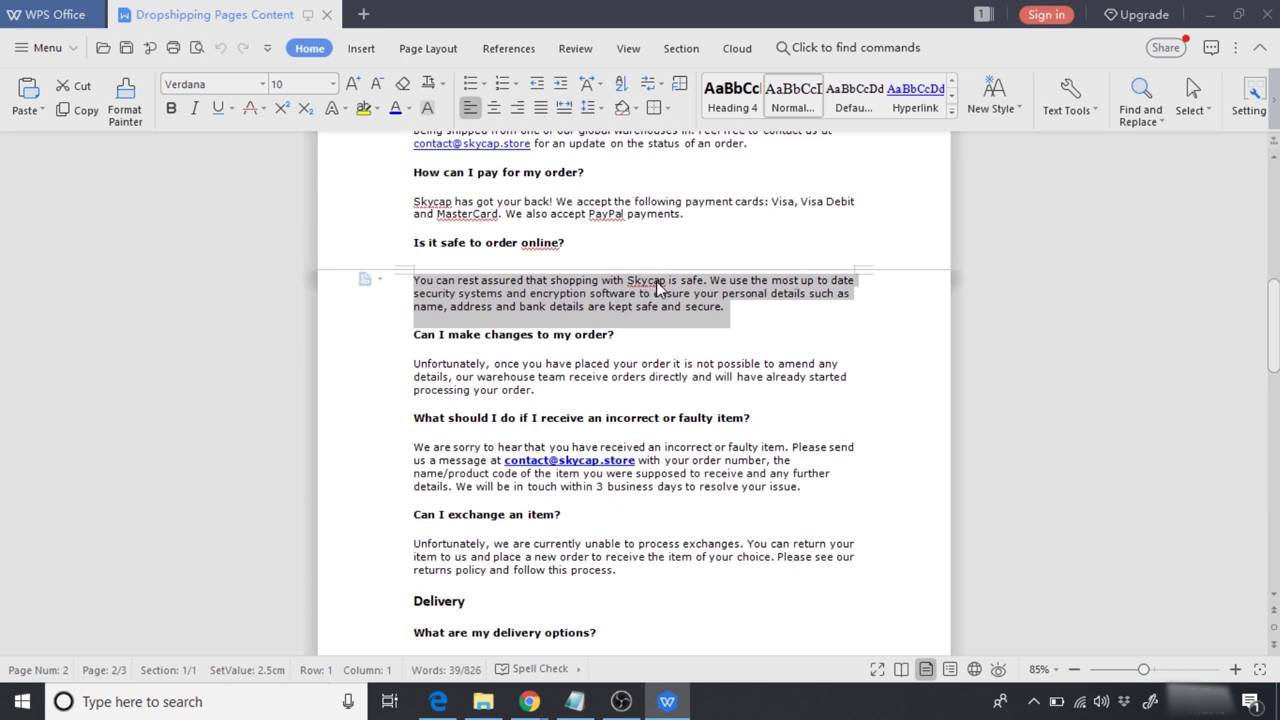
{"action": "left_click", "coordinate": [667, 701]}
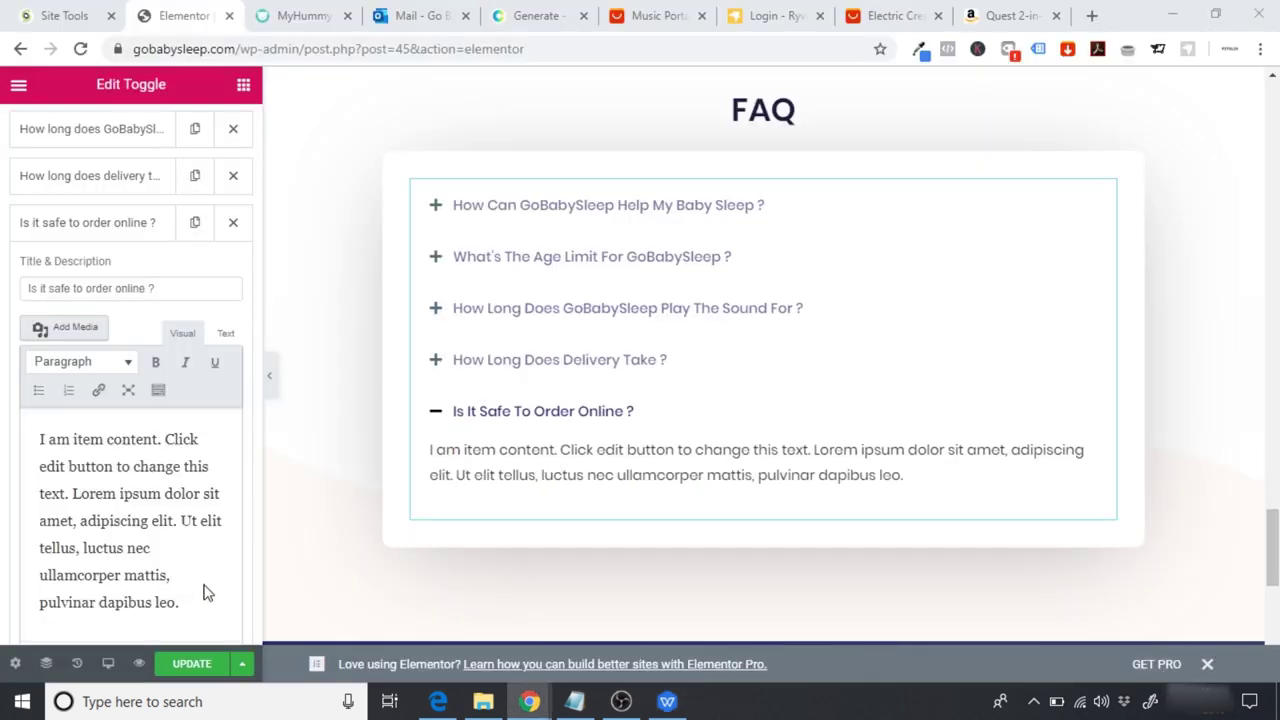
{"action": "left_click_drag", "start_coordinate": [203, 603], "coordinate": [37, 440]}
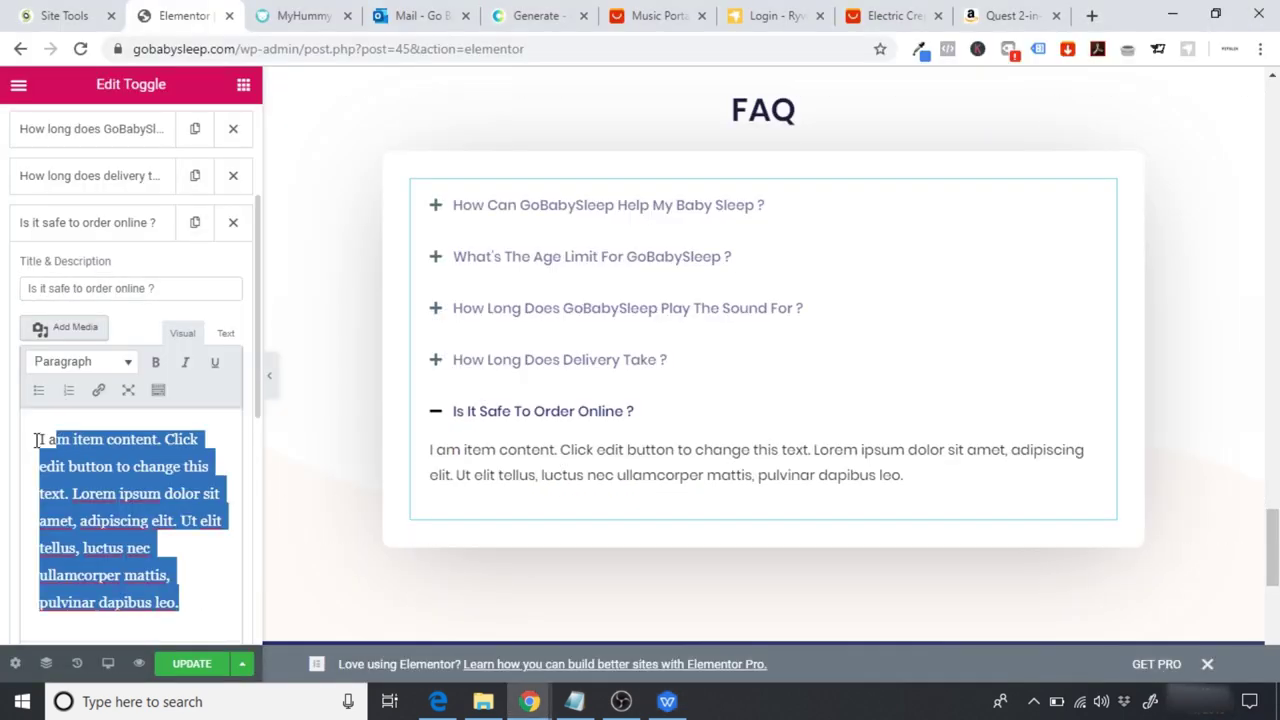
{"action": "key", "text": "BackSpace"}
{"action": "key", "text": "BackSpace"}
{"action": "key", "text": "BackSpace"}
{"action": "key", "text": "BackSpace"}
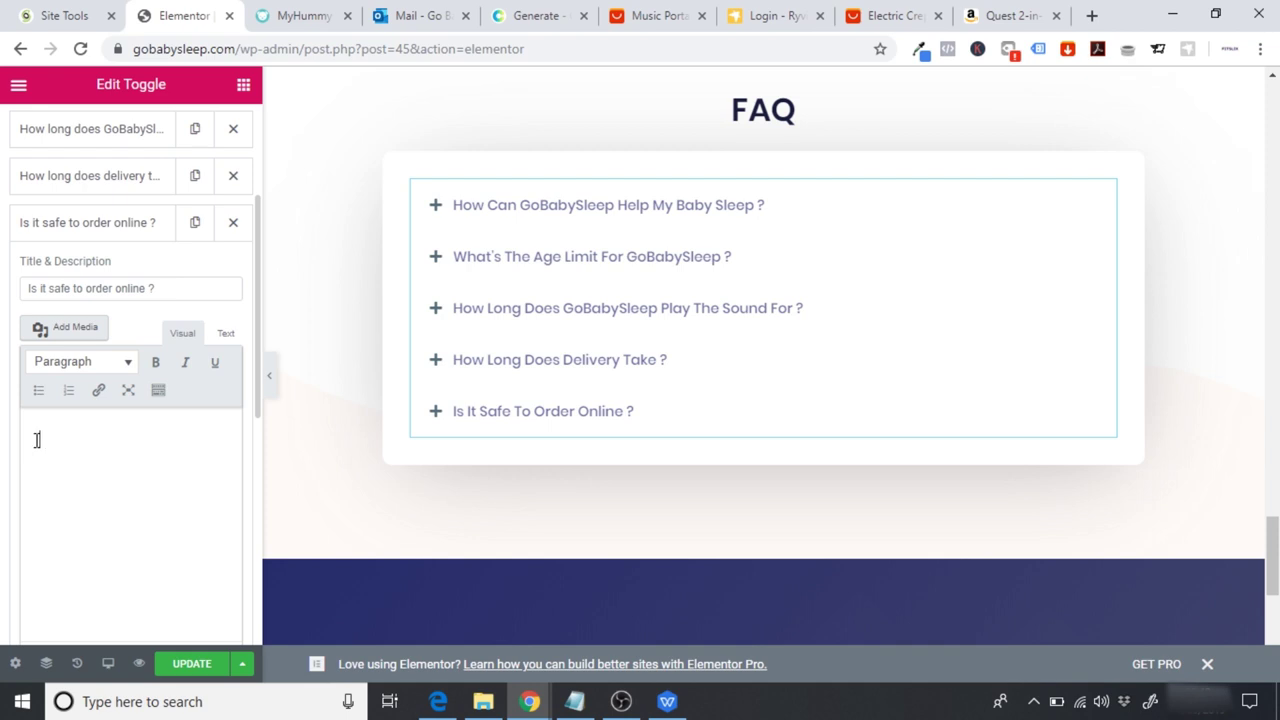
{"action": "key", "text": "ctrl+v"}
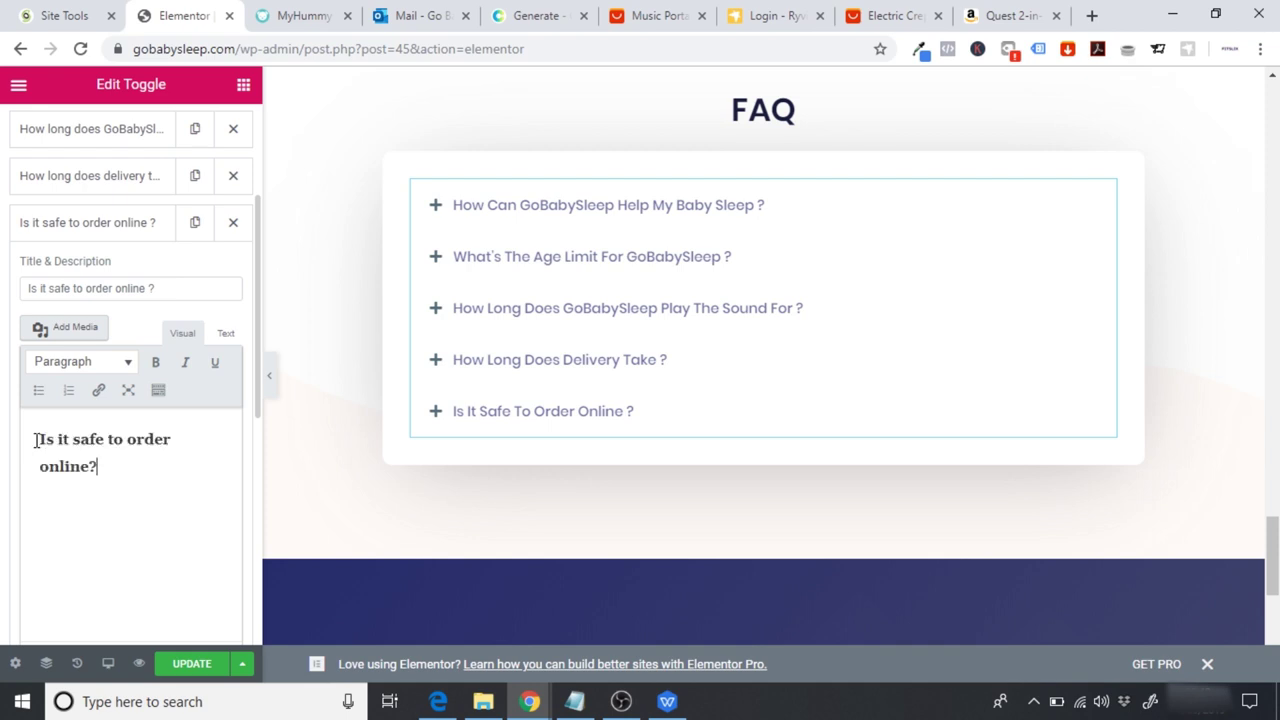
{"action": "key", "text": "ctrl+z"}
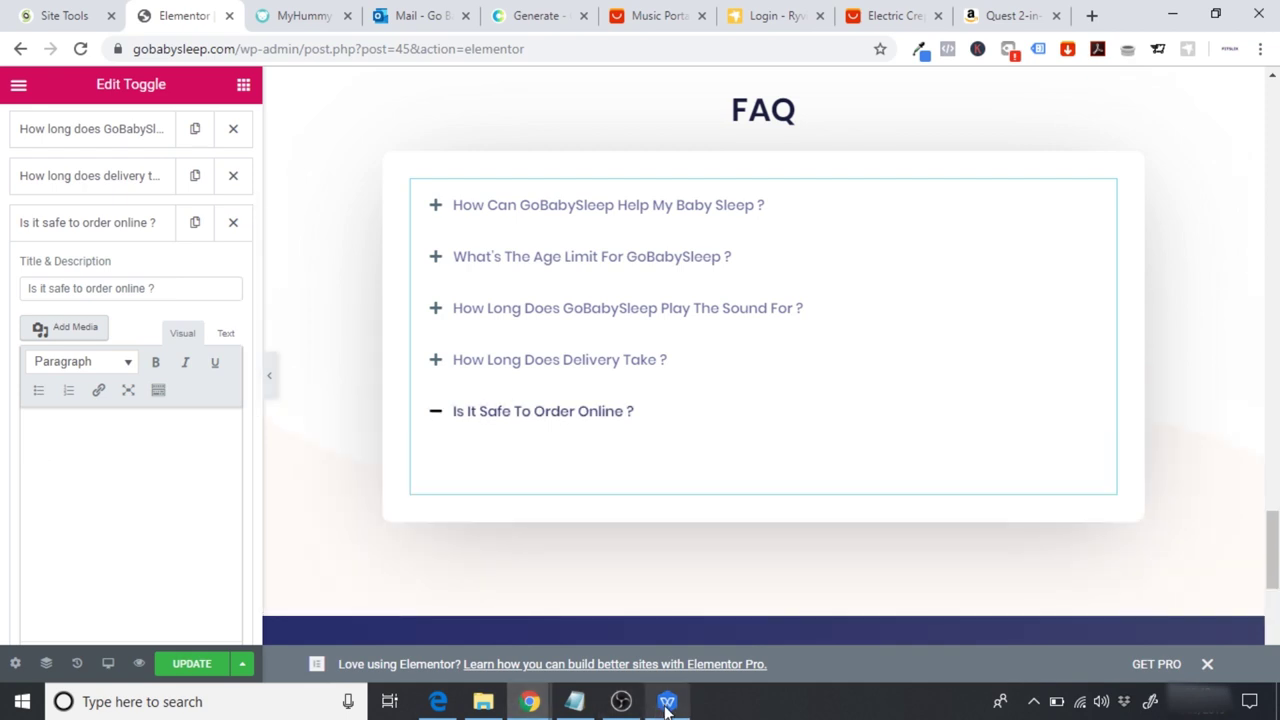
Step: Copy the online safety paragraph and paste it as the item's answer
{"action": "left_click", "coordinate": [667, 704]}
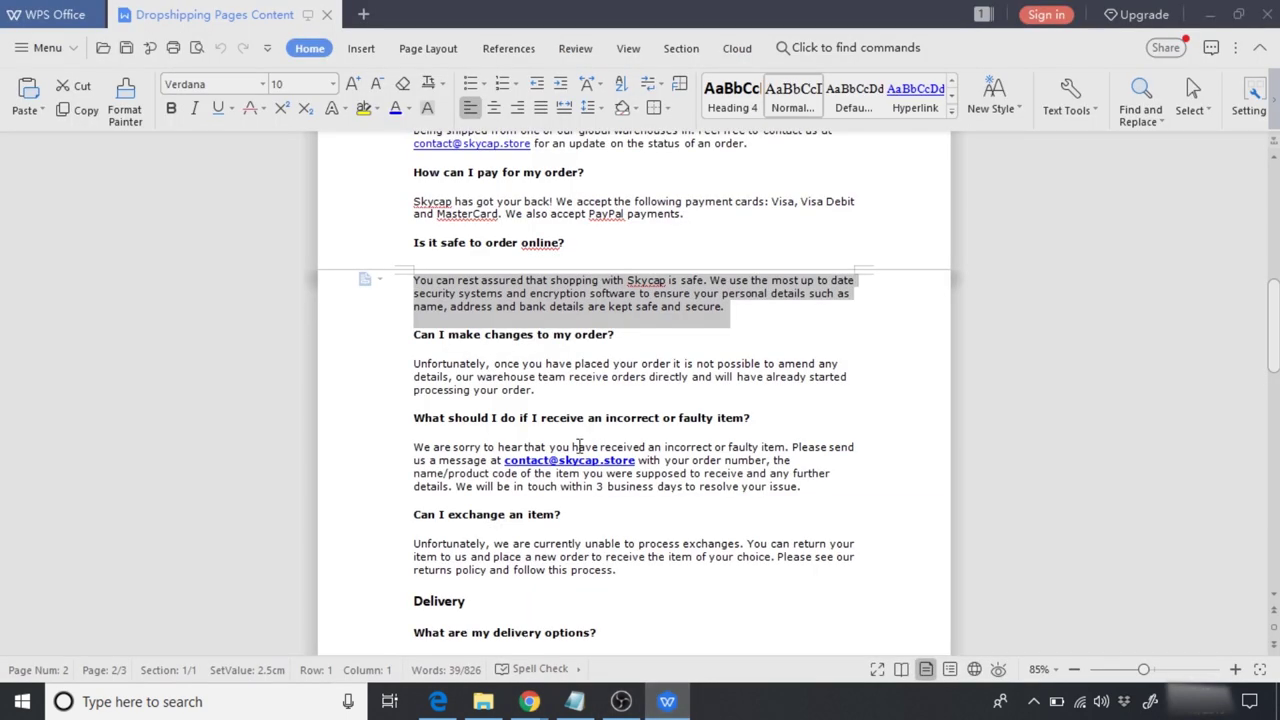
{"action": "right_click", "coordinate": [561, 306]}
{"action": "left_click", "coordinate": [590, 324]}
{"action": "left_click", "coordinate": [667, 704]}
{"action": "left_click", "coordinate": [88, 443]}
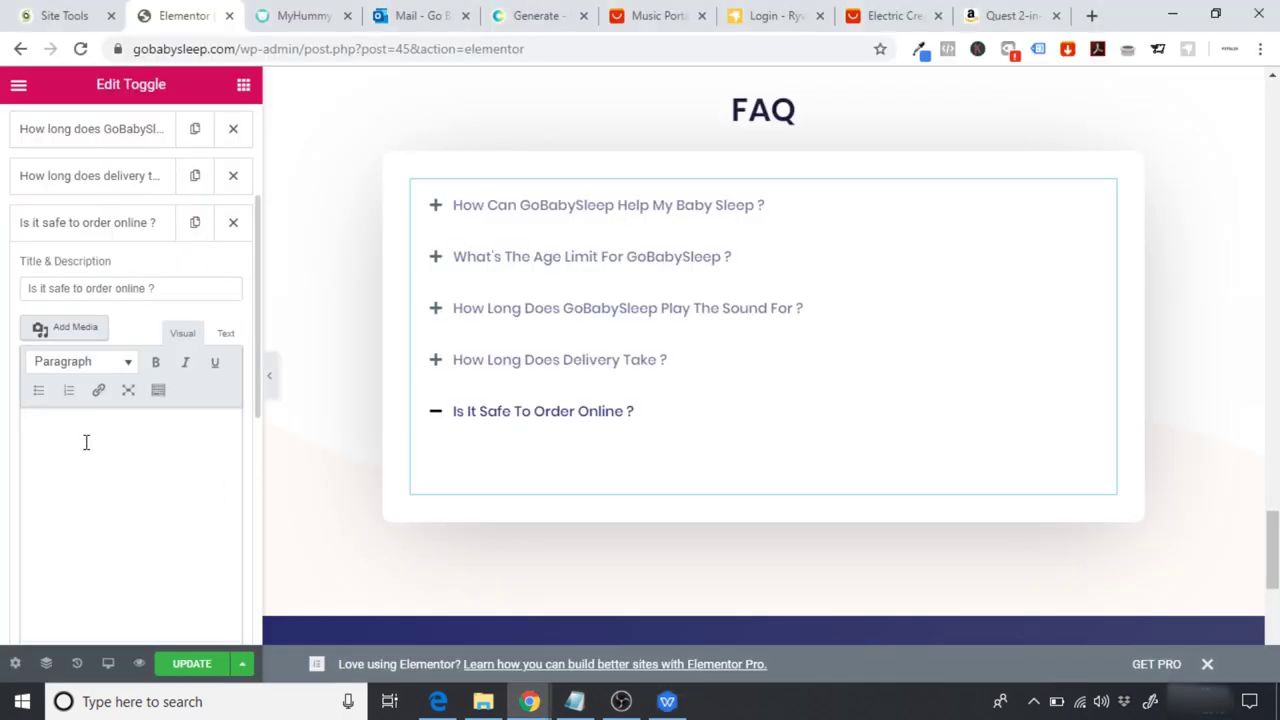
{"action": "key", "text": "ctrl+v"}
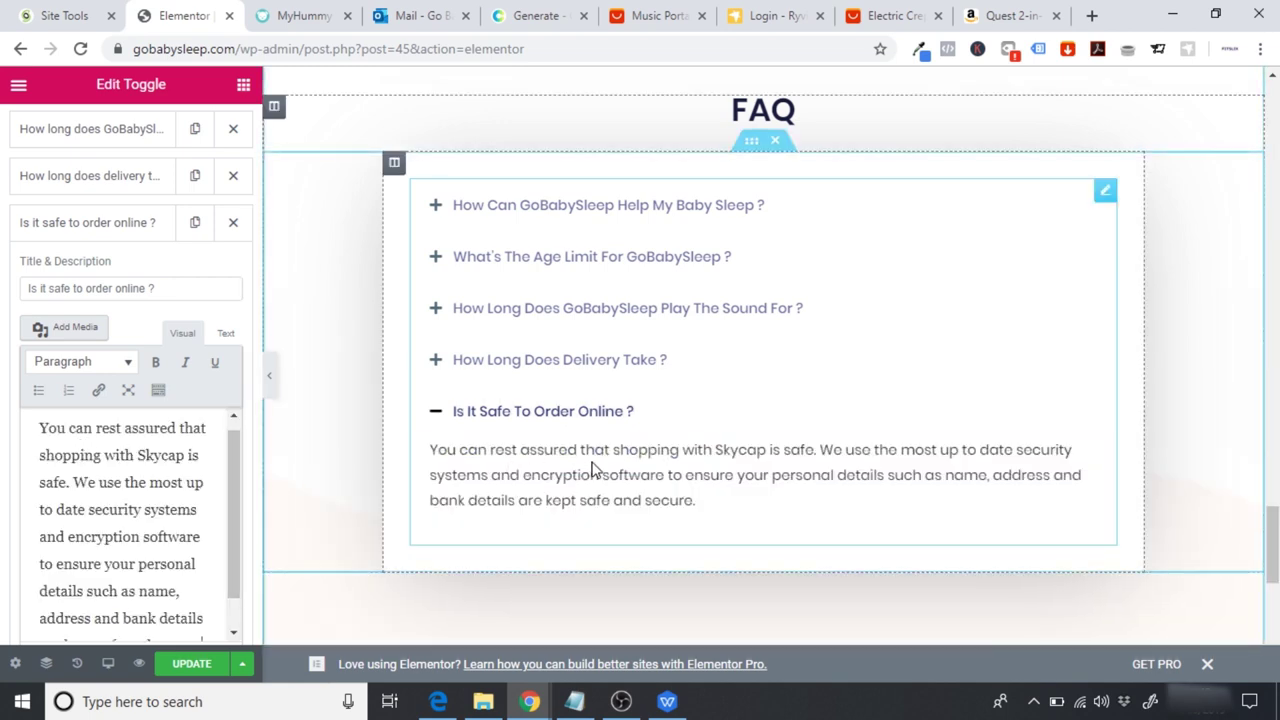
Step: Change 'Skycap' in the answer to 'GoBabySleep'
{"action": "double_click", "coordinate": [173, 454]}
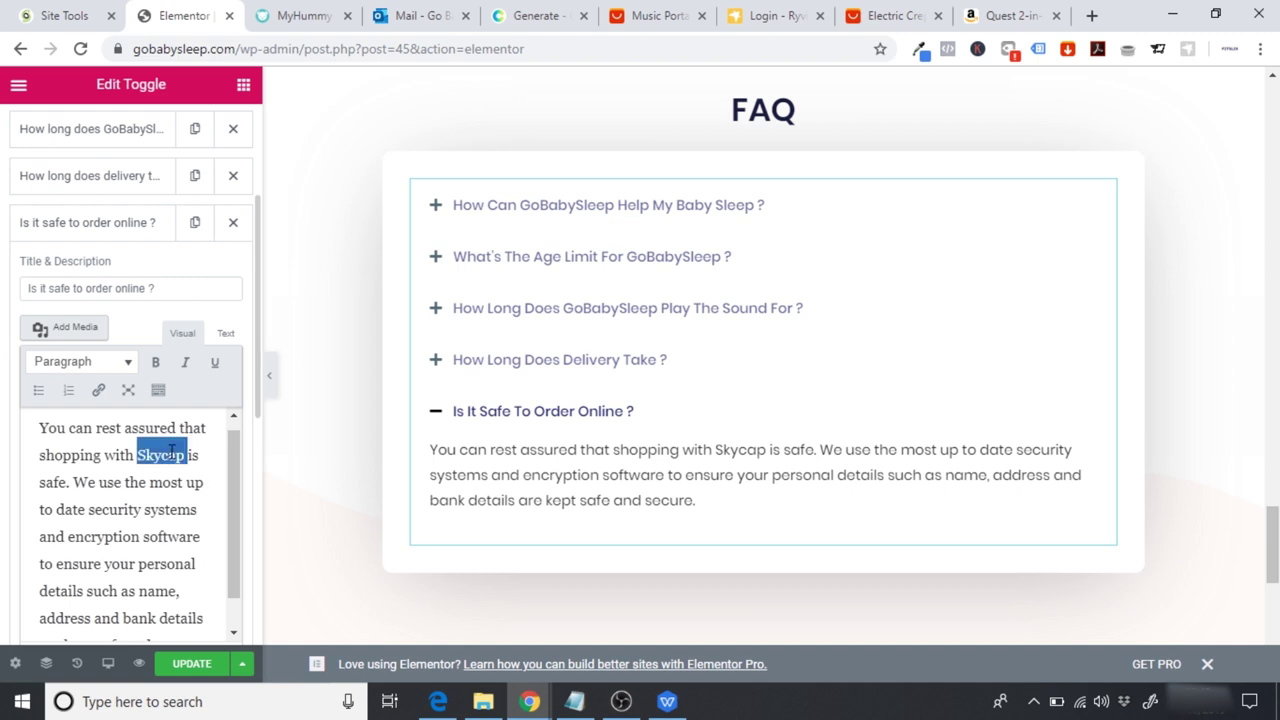
{"action": "type", "text": "GoBaby"}
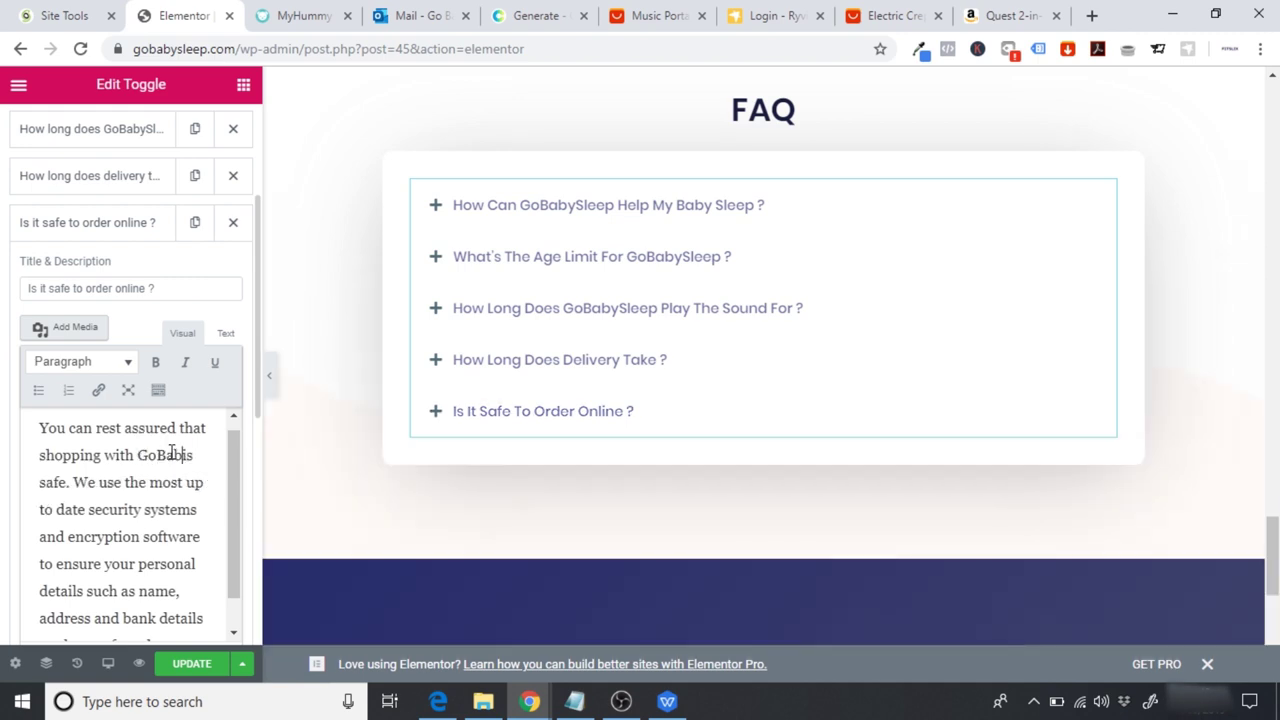
{"action": "type", "text": "Sleep is safe. We"}
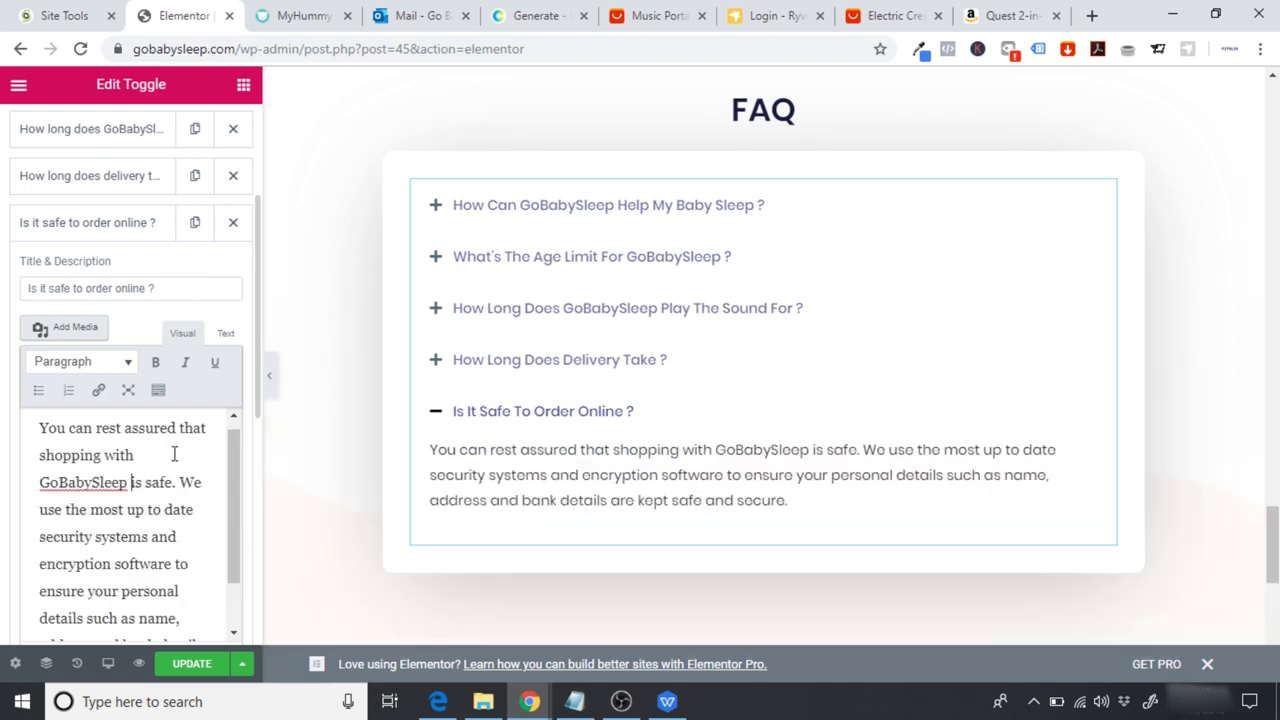
{"action": "left_click_drag", "start_coordinate": [234, 500], "coordinate": [230, 557]}
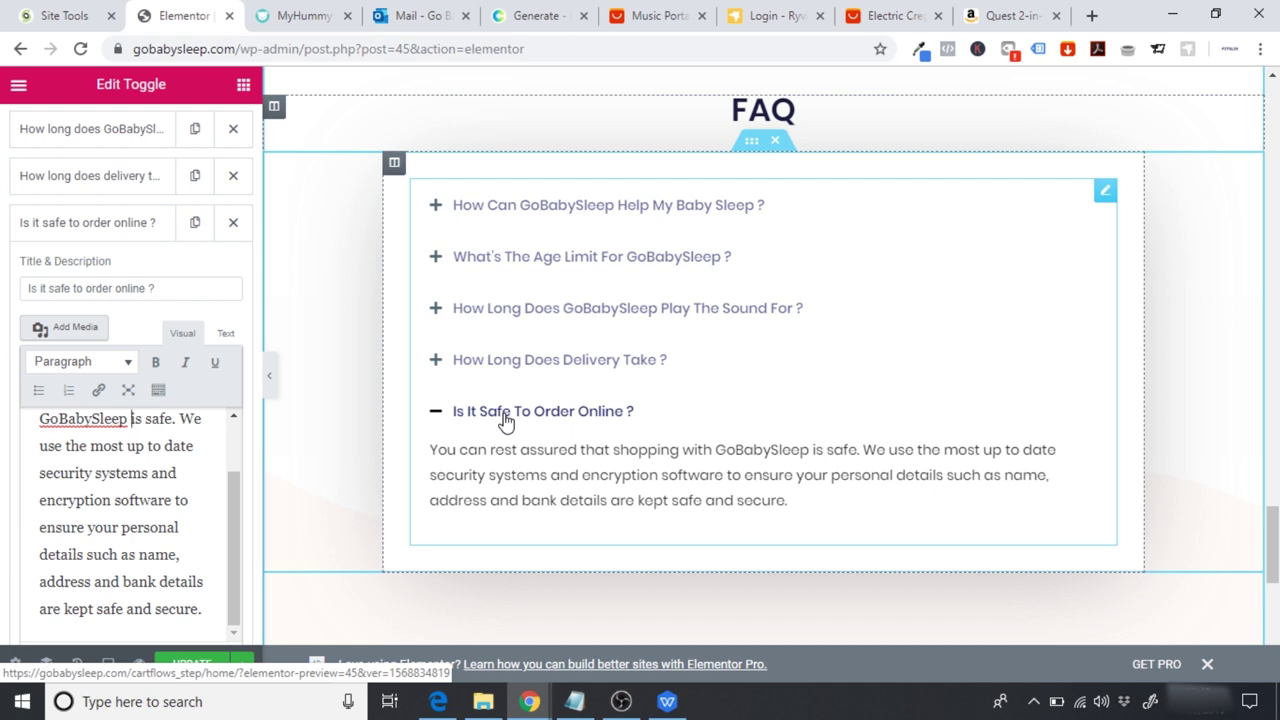
Step: Add a new FAQ toggle titled 'What is your returns policy?'
{"action": "left_click", "coordinate": [667, 701]}
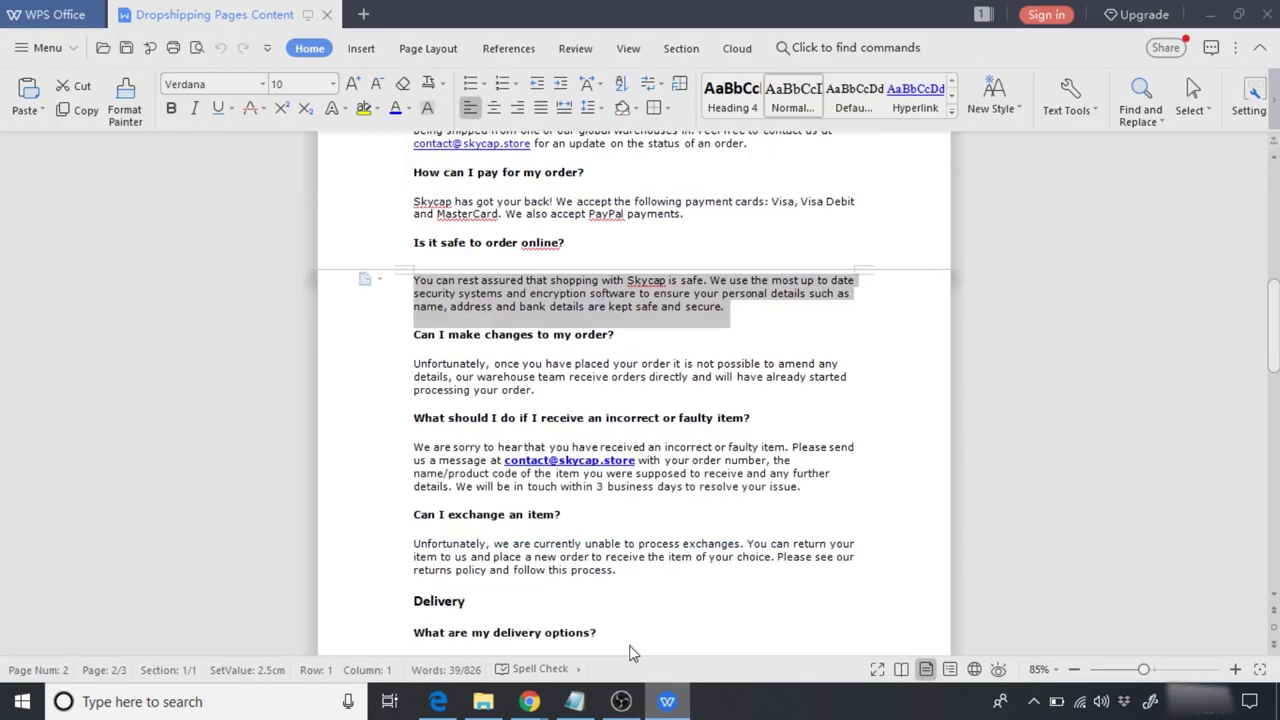
{"action": "scroll", "coordinate": [1147, 332], "scroll_direction": "down", "scroll_amount": 5}
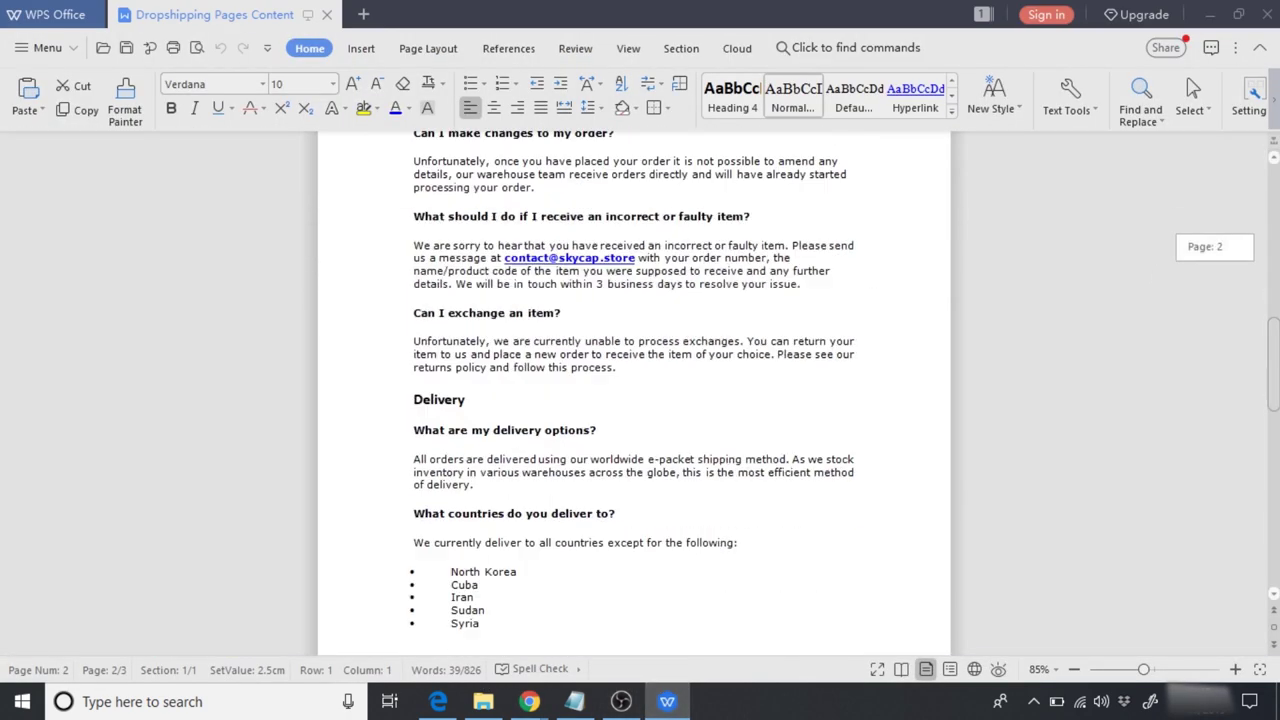
{"action": "scroll", "coordinate": [430, 289], "scroll_direction": "down", "scroll_amount": 3}
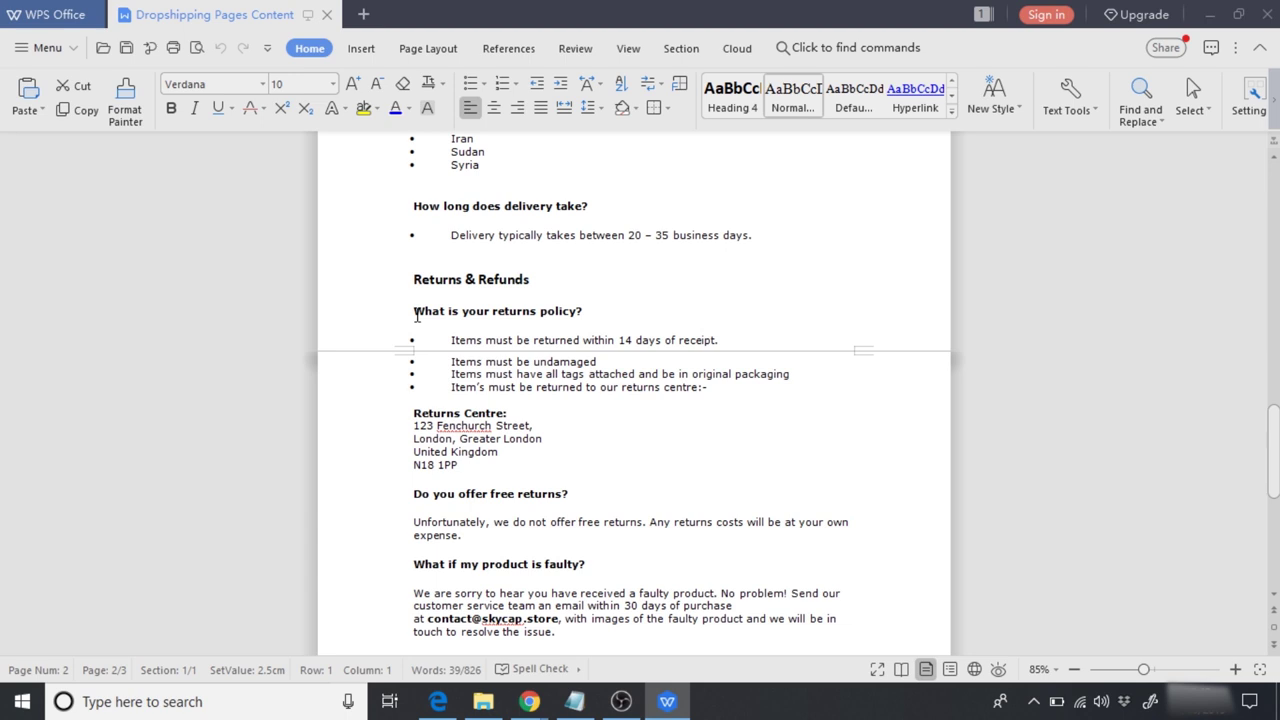
{"action": "left_click_drag", "start_coordinate": [413, 312], "coordinate": [602, 316]}
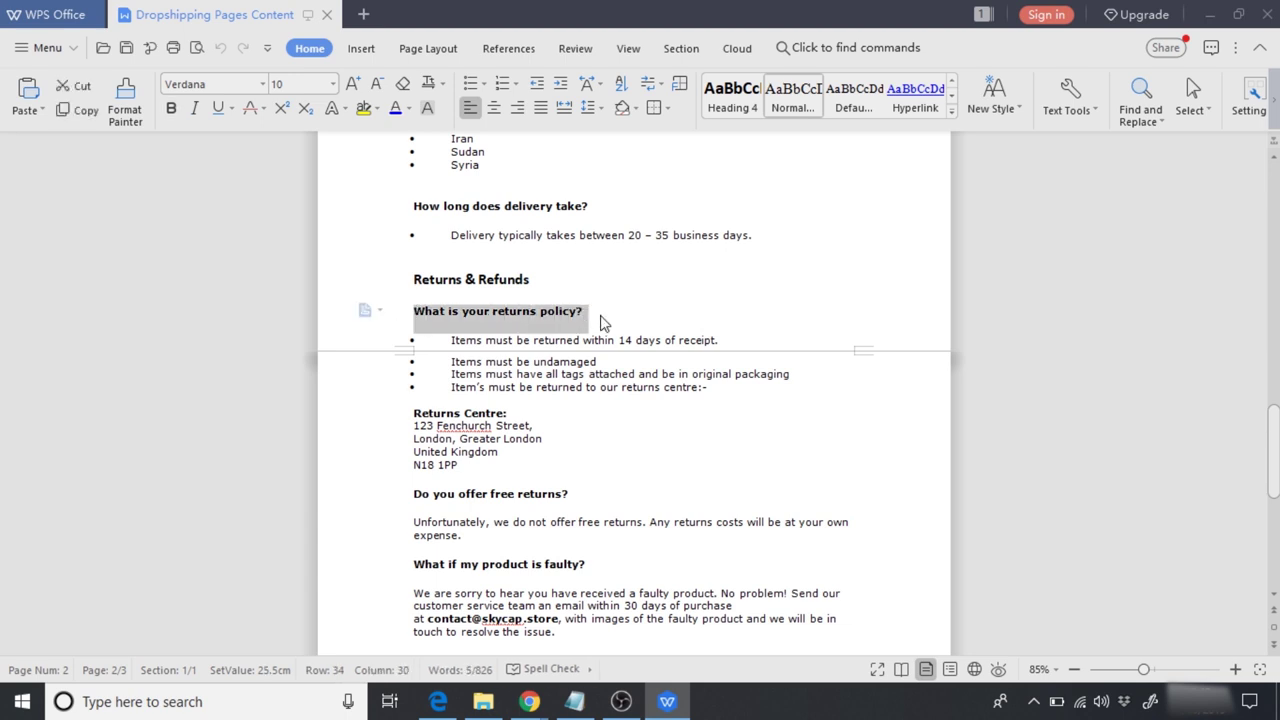
{"action": "left_click", "coordinate": [667, 701]}
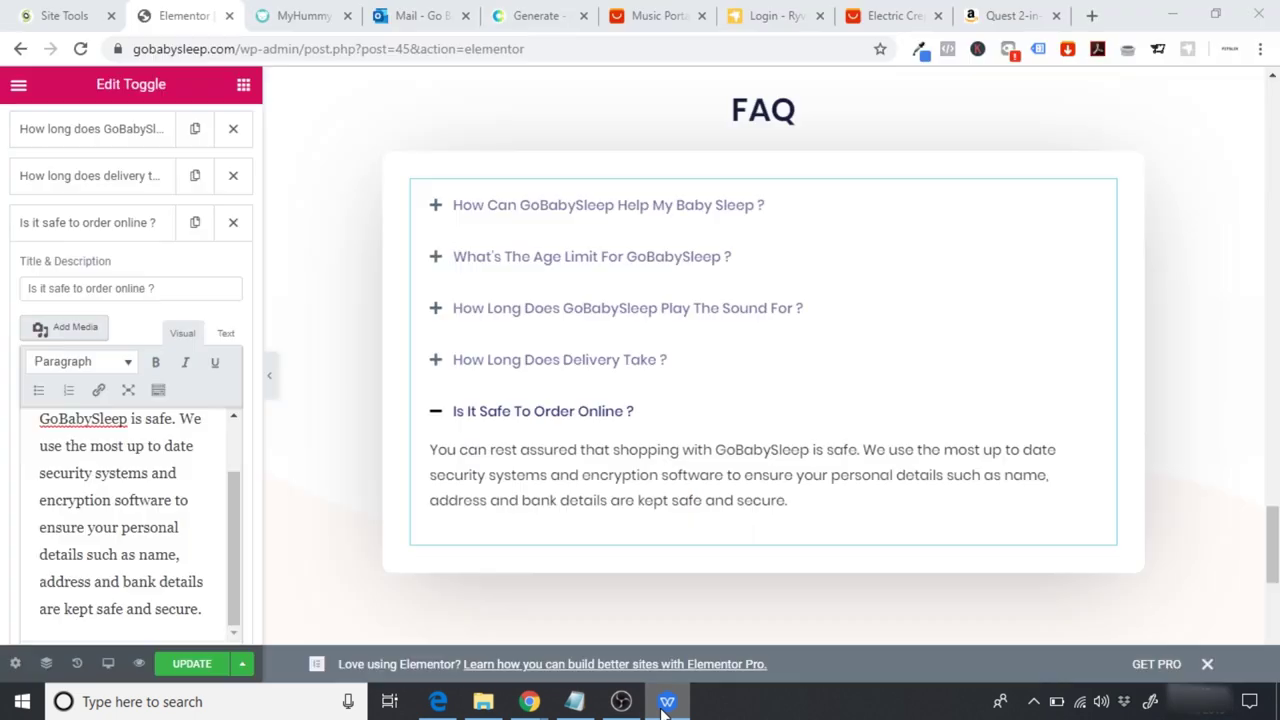
{"action": "left_click", "coordinate": [71, 225]}
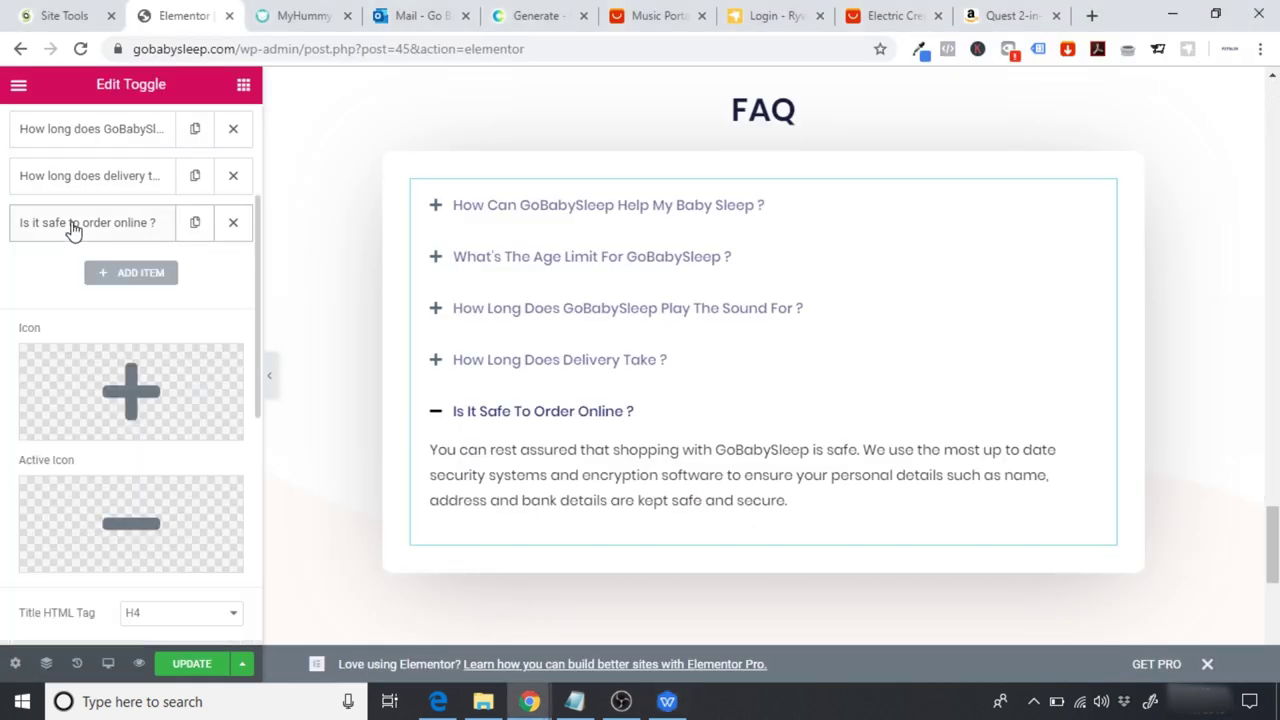
{"action": "left_click", "coordinate": [140, 277]}
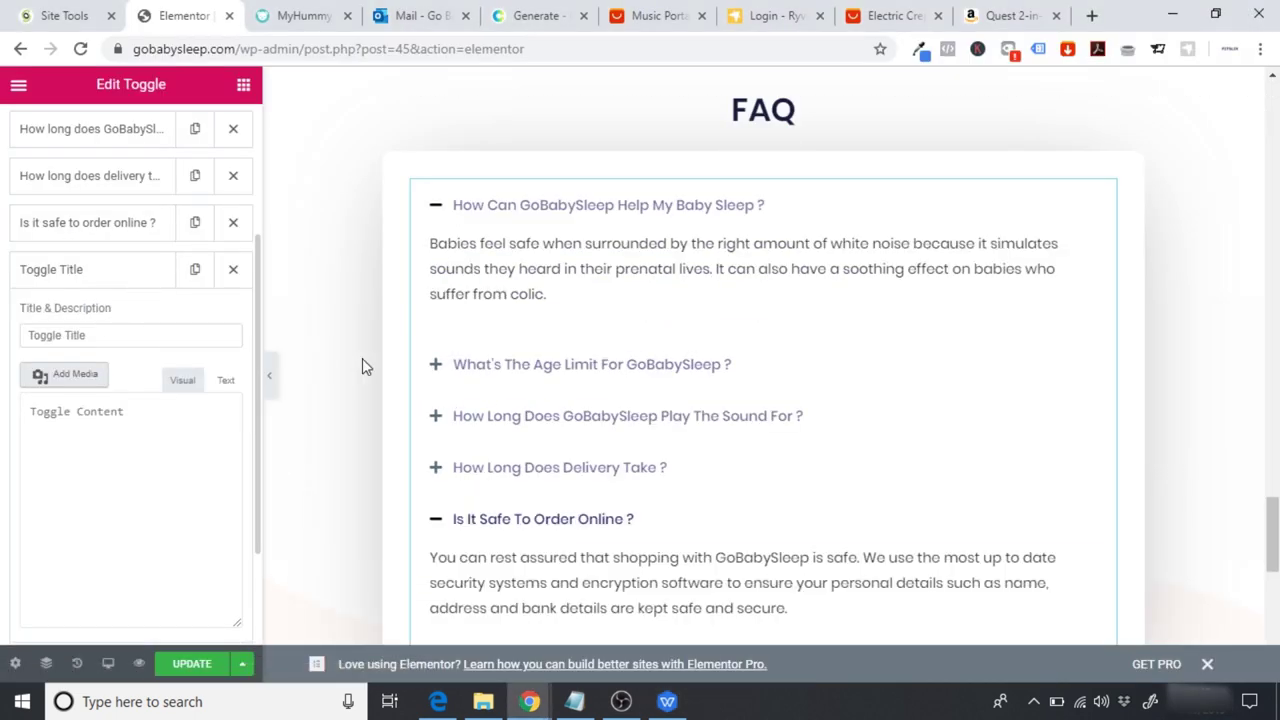
{"action": "left_click_drag", "start_coordinate": [109, 334], "coordinate": [3, 343]}
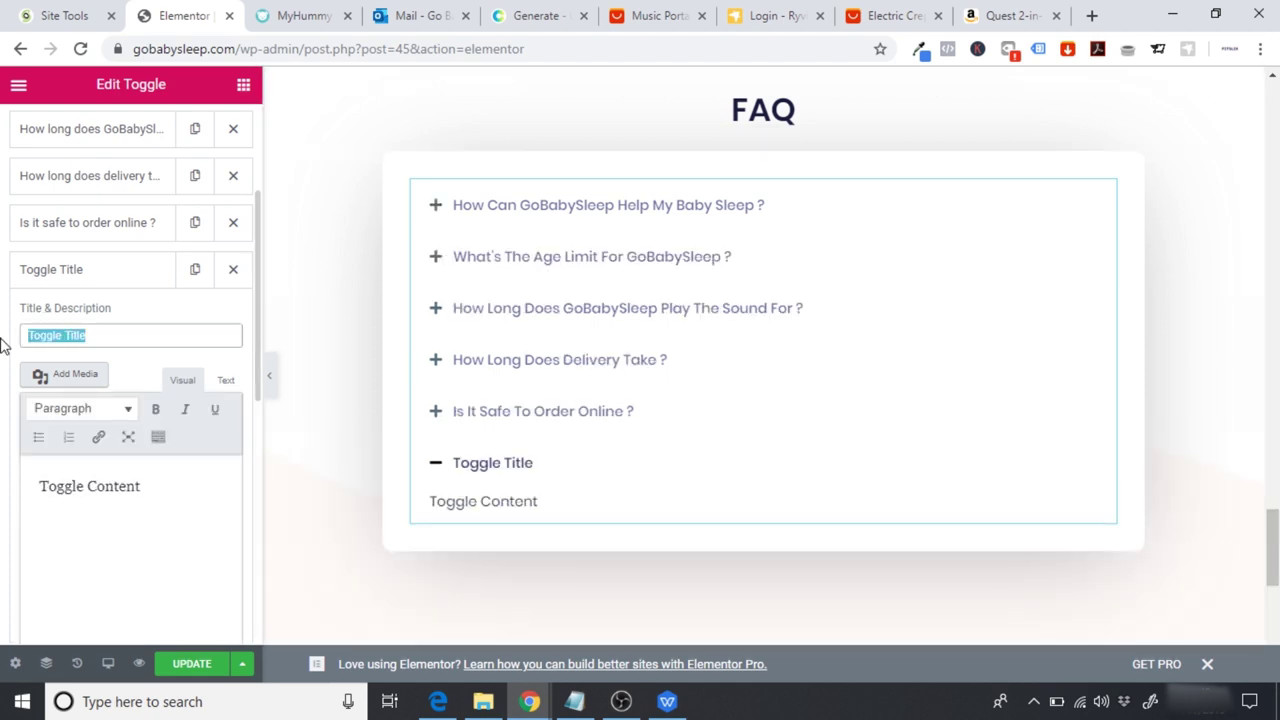
{"action": "key", "text": "ctrl+v"}
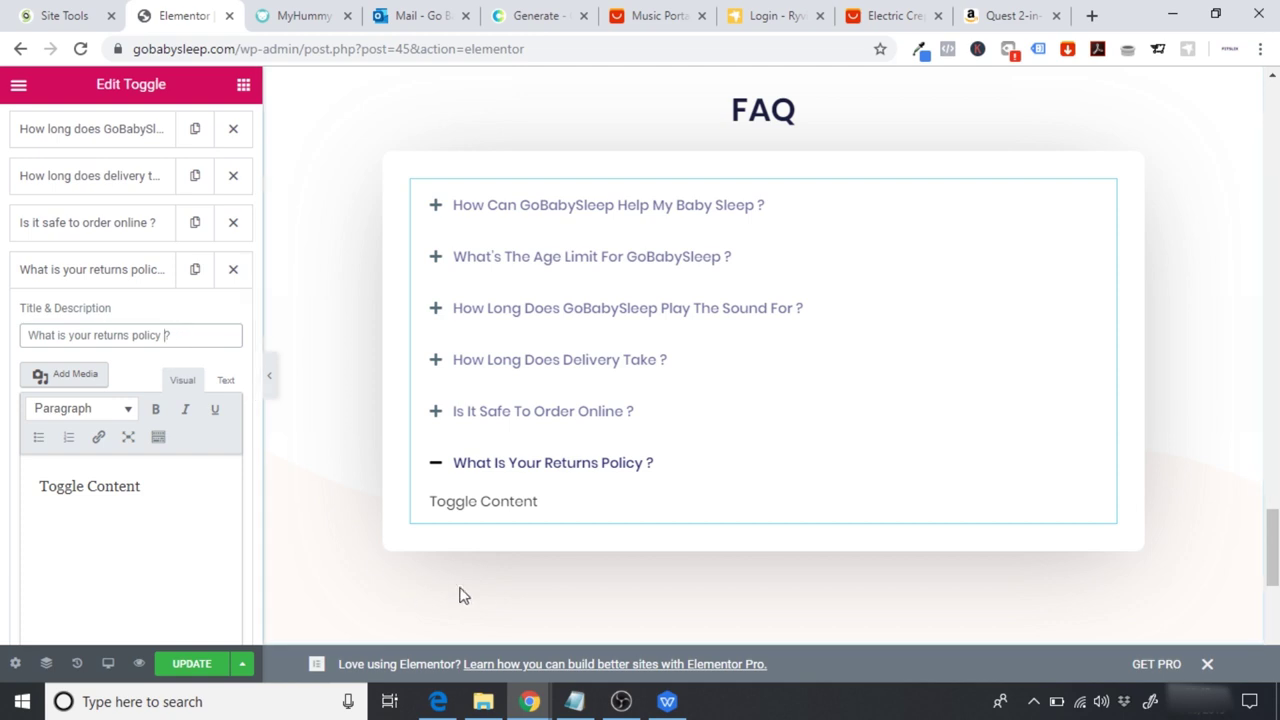
Step: Replace 'Toggle Content' with the returns policy bullets and Returns Centre address
{"action": "key", "text": "alt+Tab"}
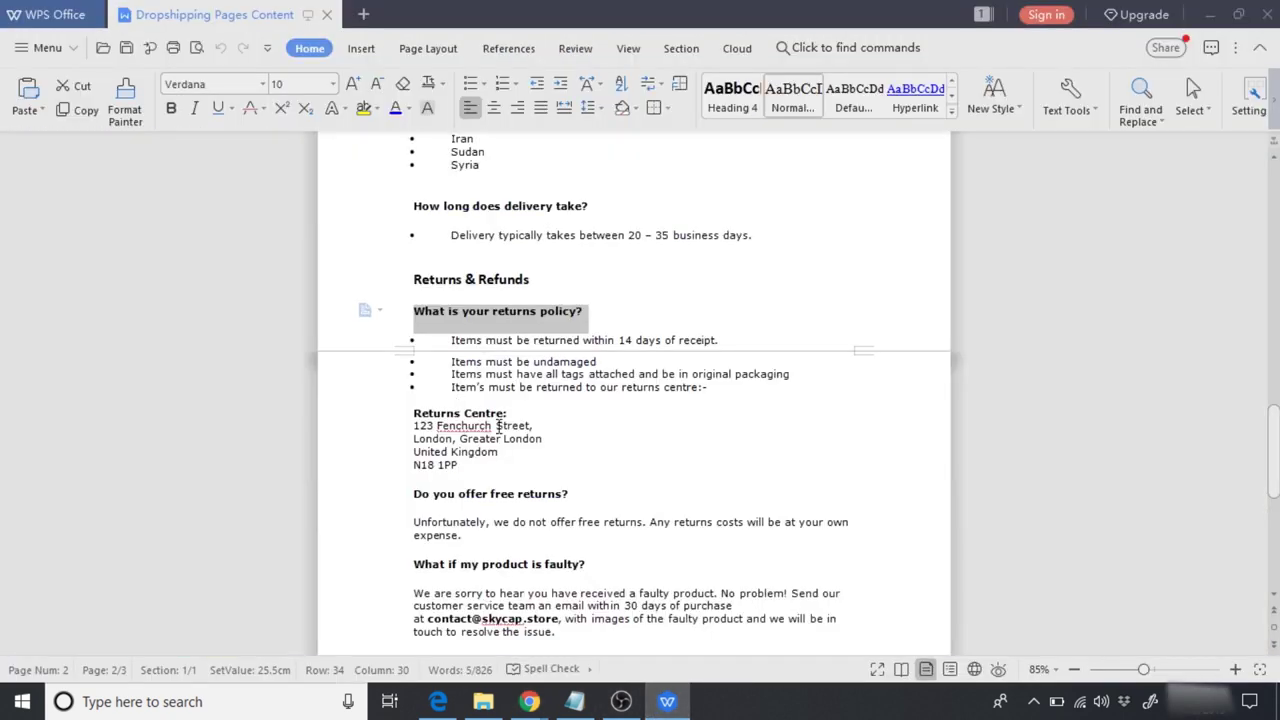
{"action": "left_click_drag", "start_coordinate": [484, 466], "coordinate": [420, 345]}
{"action": "left_click", "coordinate": [668, 700]}
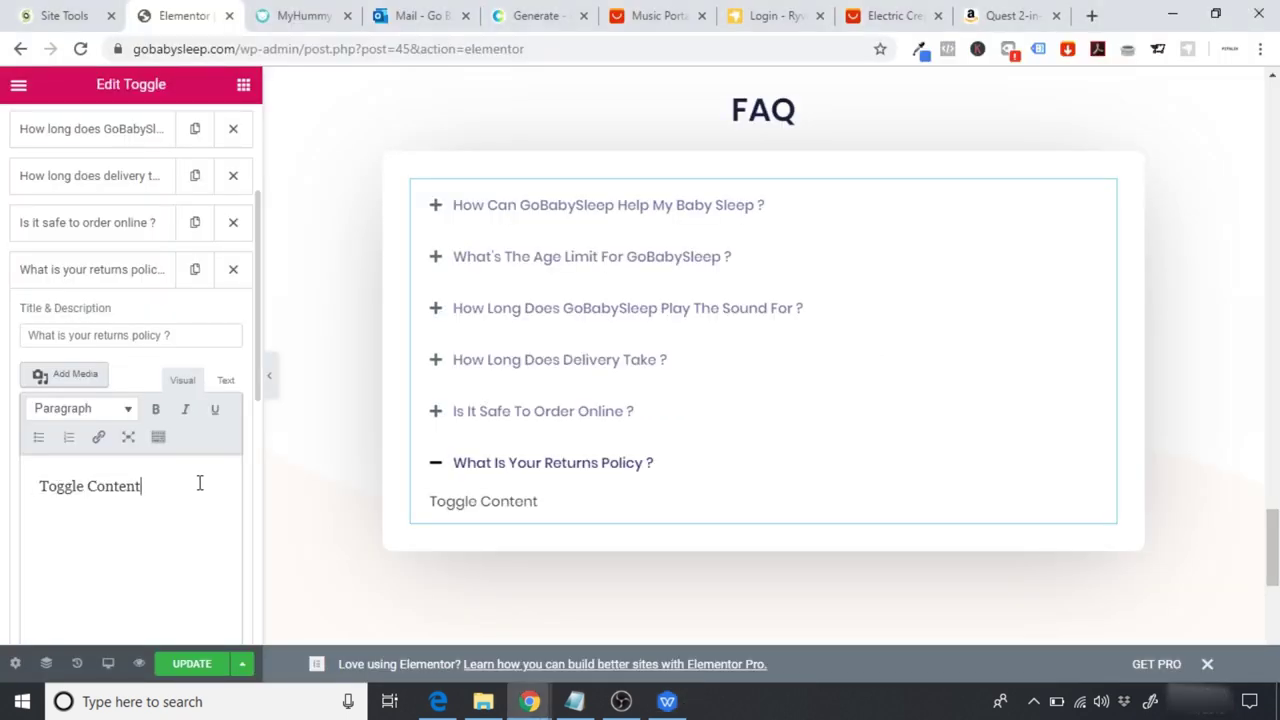
{"action": "left_click_drag", "start_coordinate": [206, 483], "coordinate": [3, 477]}
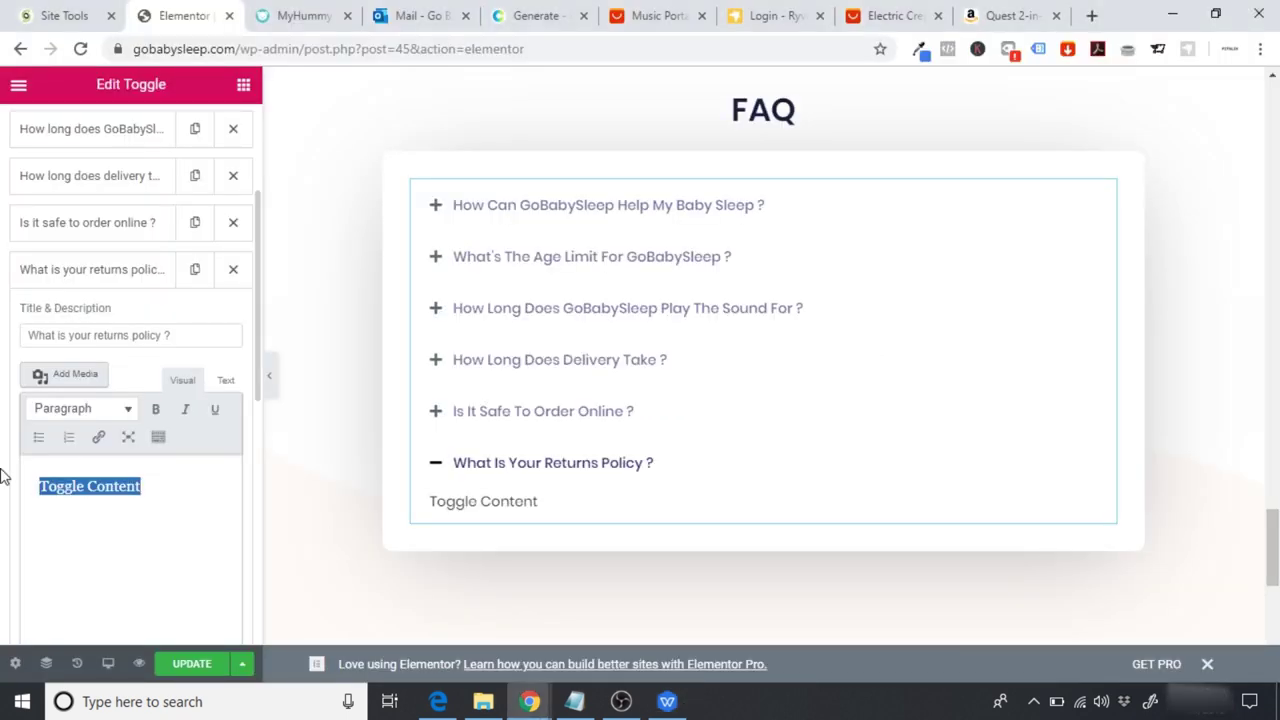
{"action": "key", "text": "ctrl+v"}
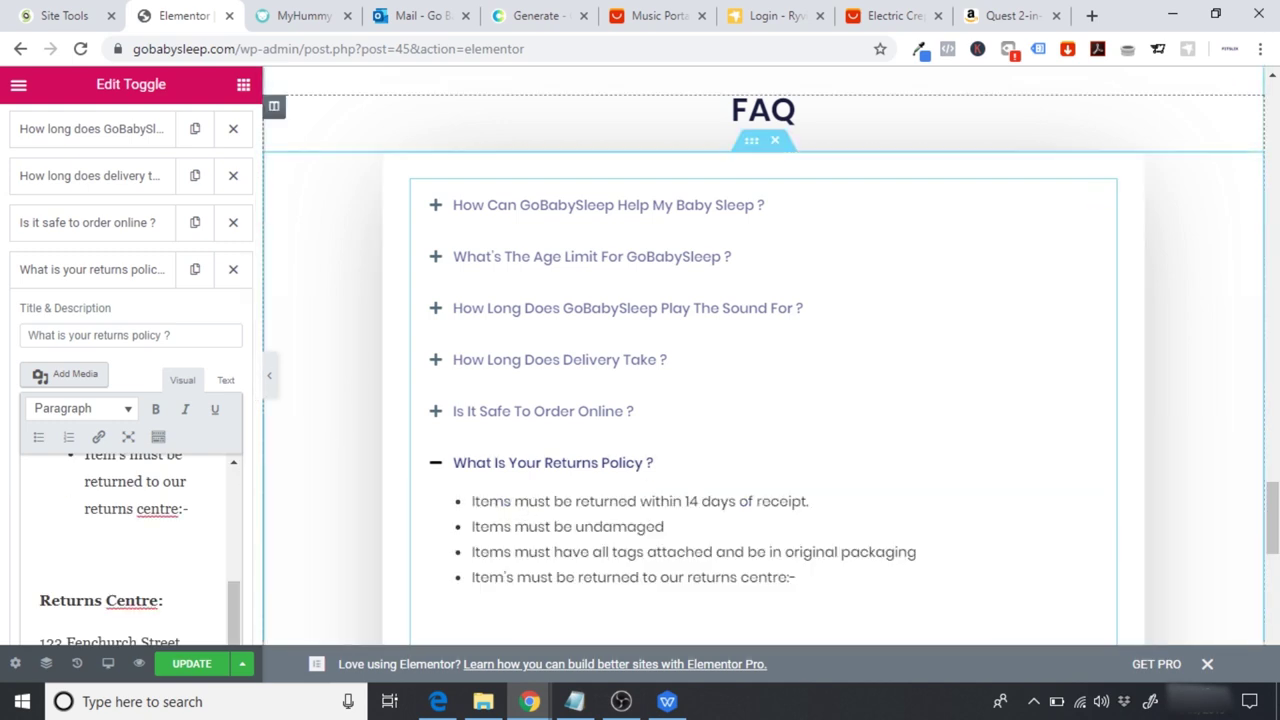
Step: Remove the blank paragraph above 'Returns Centre:' in the returns answer
{"action": "scroll", "coordinate": [674, 330], "scroll_direction": "down", "scroll_amount": 3}
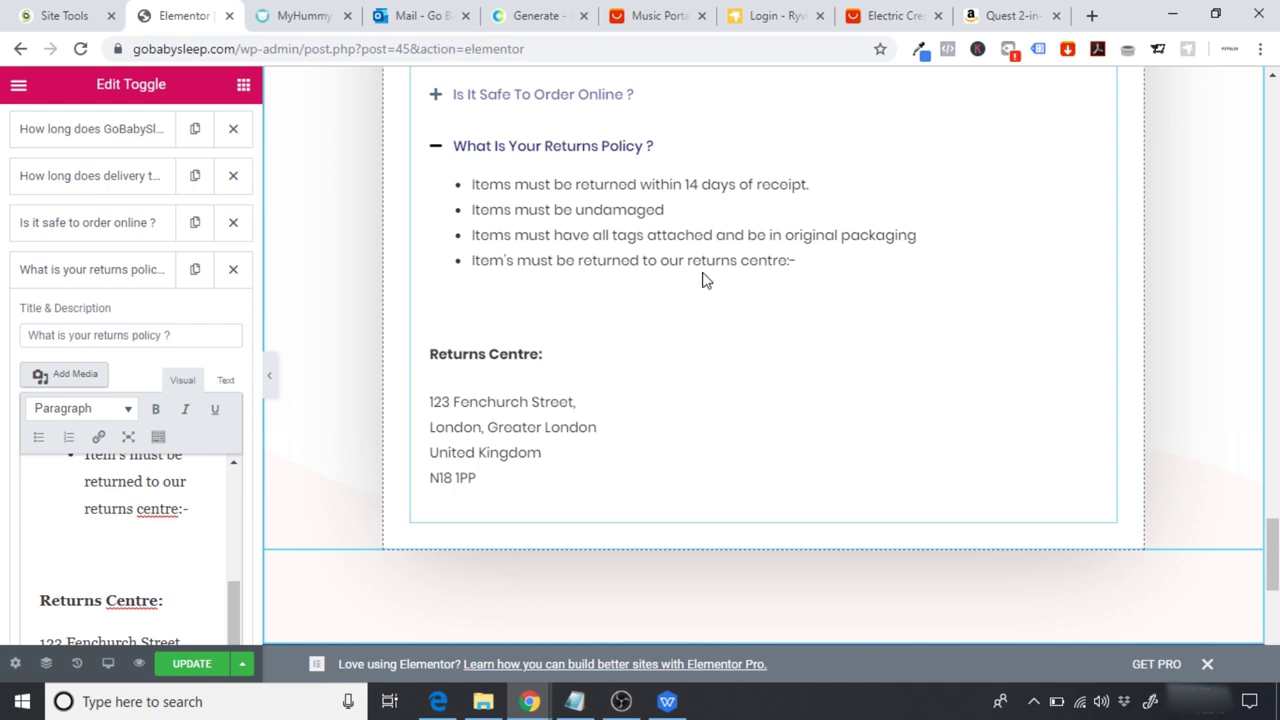
{"action": "left_click", "coordinate": [36, 579]}
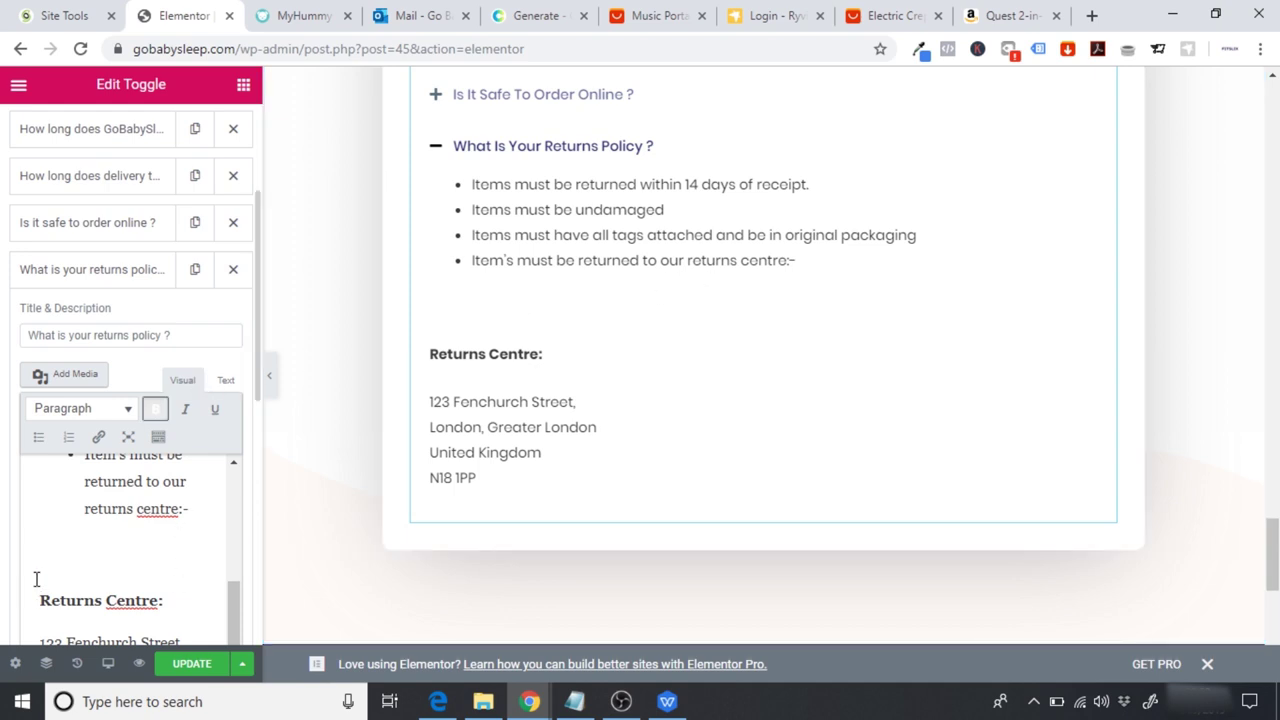
{"action": "key", "text": "BackSpace"}
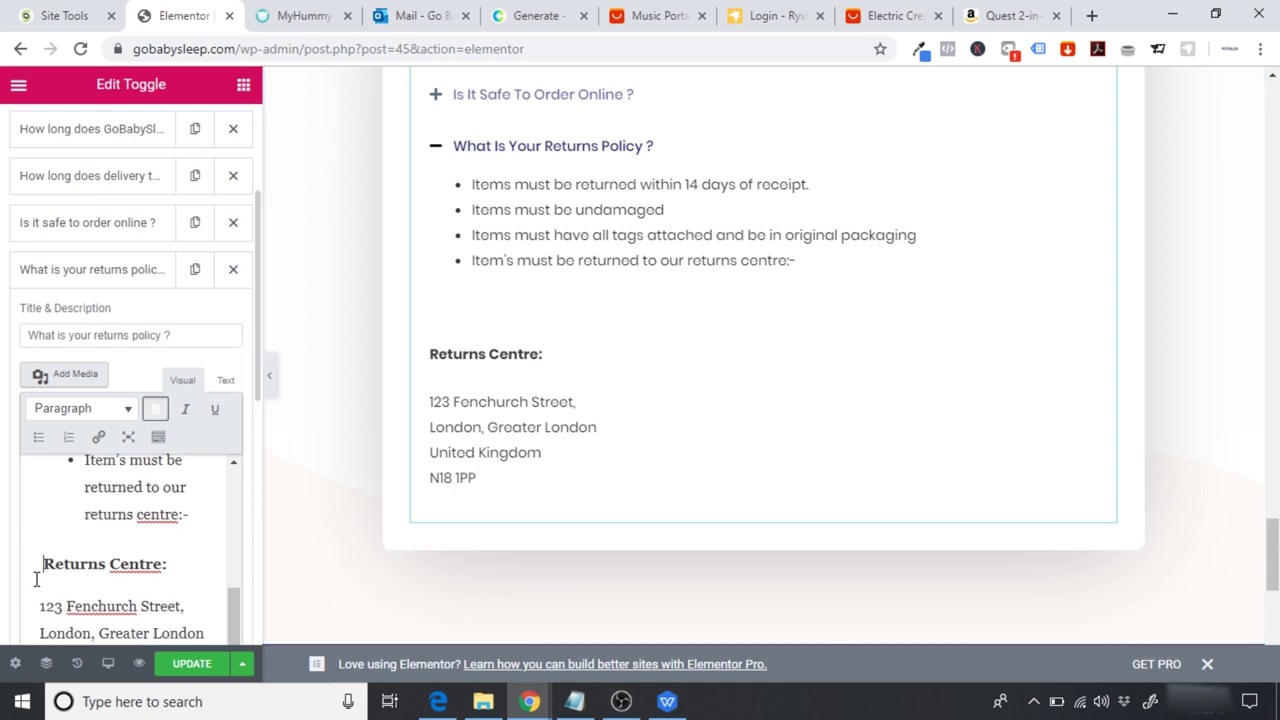
{"action": "key", "text": "BackSpace"}
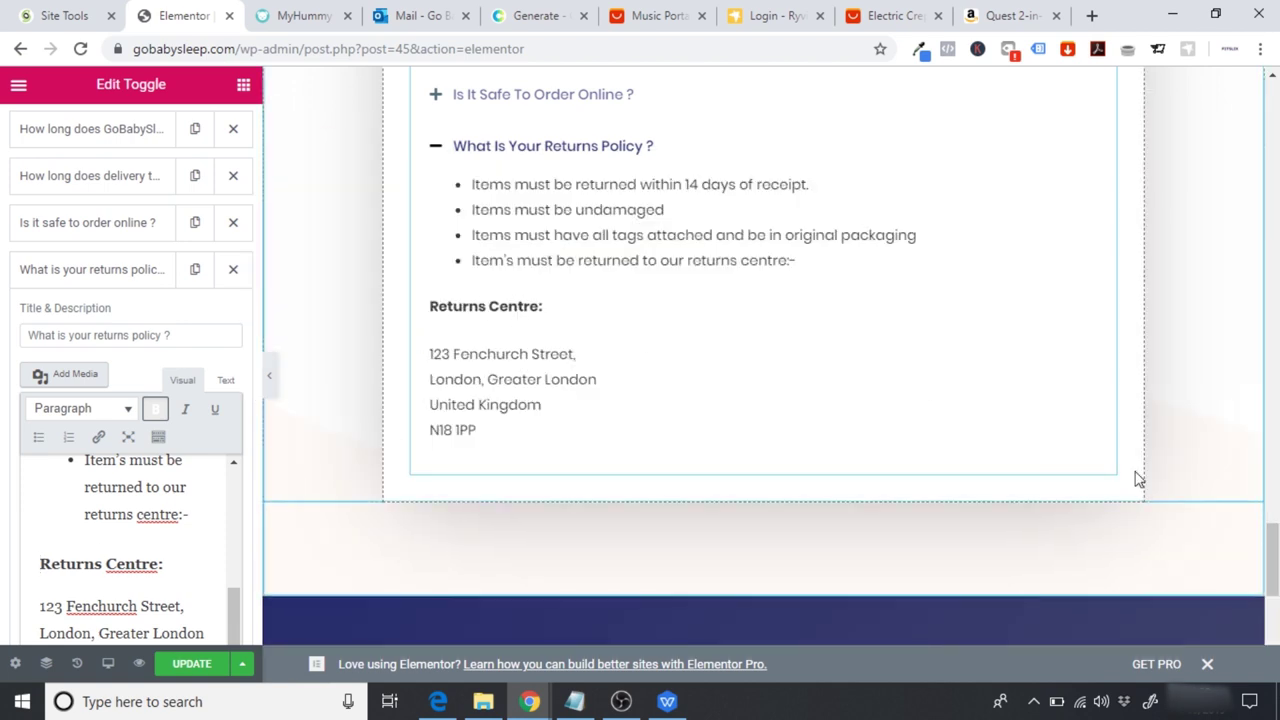
{"action": "scroll", "coordinate": [926, 380], "scroll_direction": "up", "scroll_amount": 1}
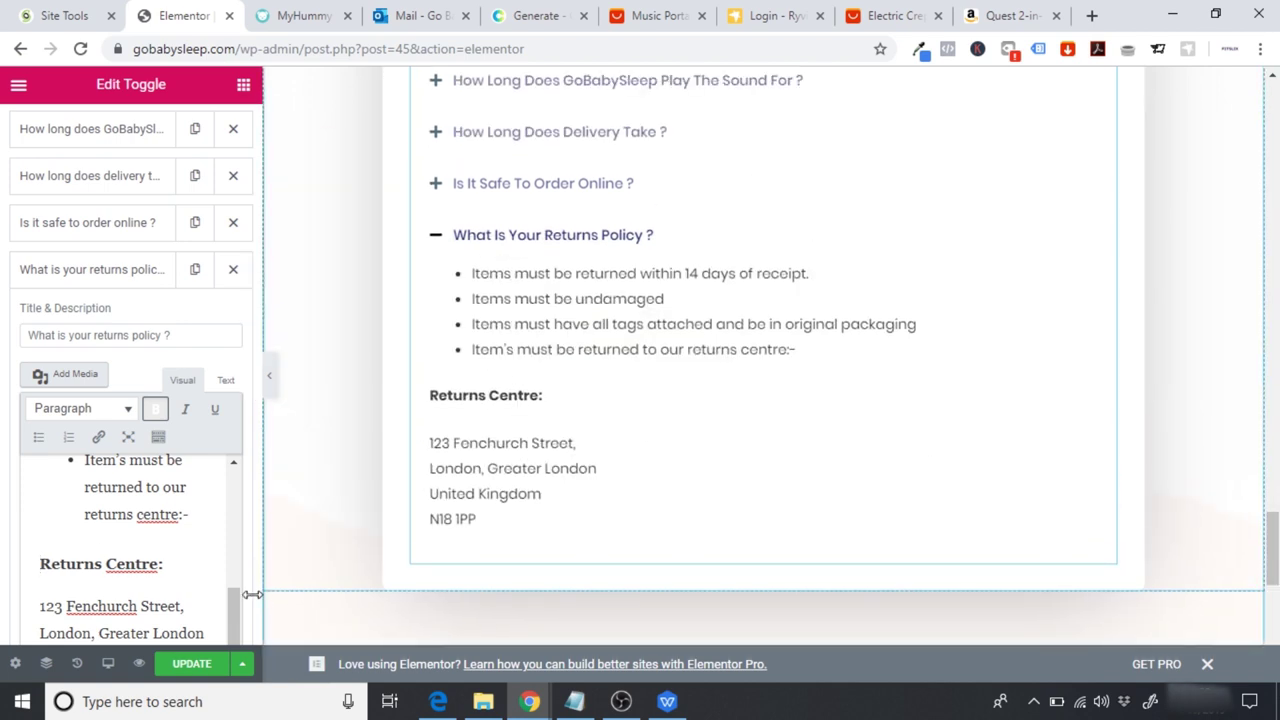
{"action": "left_click", "coordinate": [40, 603]}
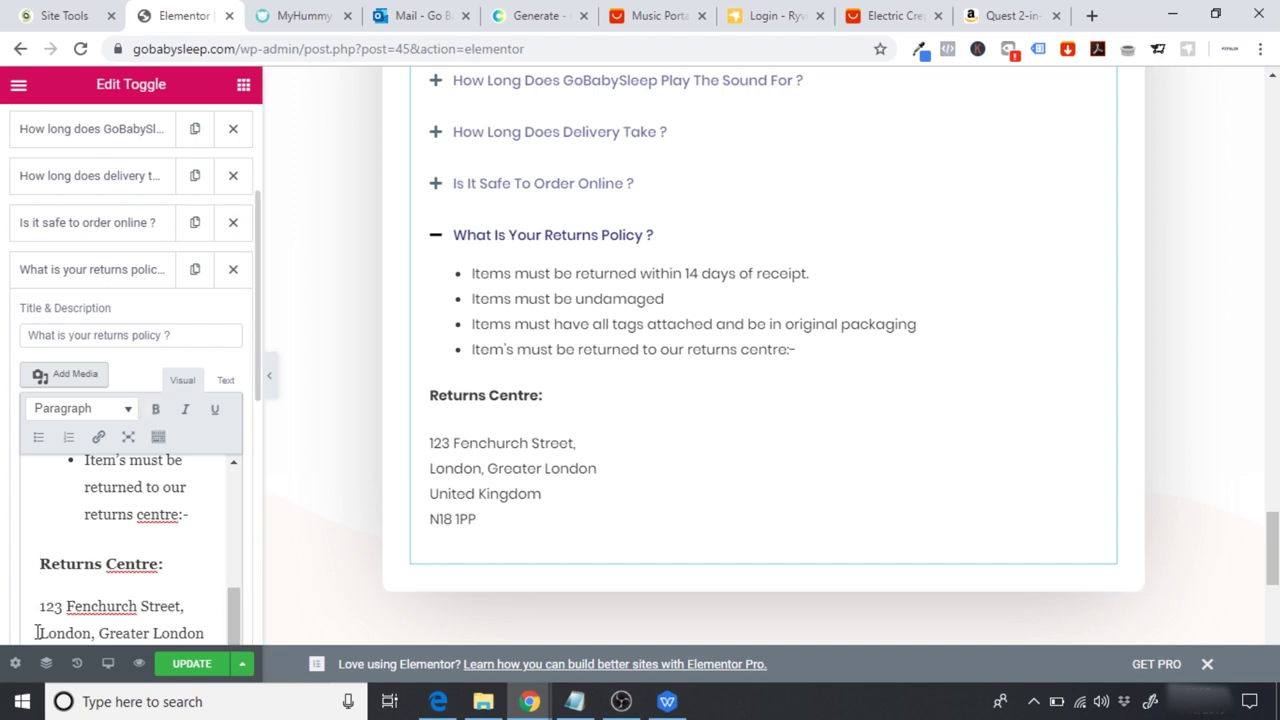
{"action": "key", "text": "BackSpace"}
{"action": "key", "text": "Return"}
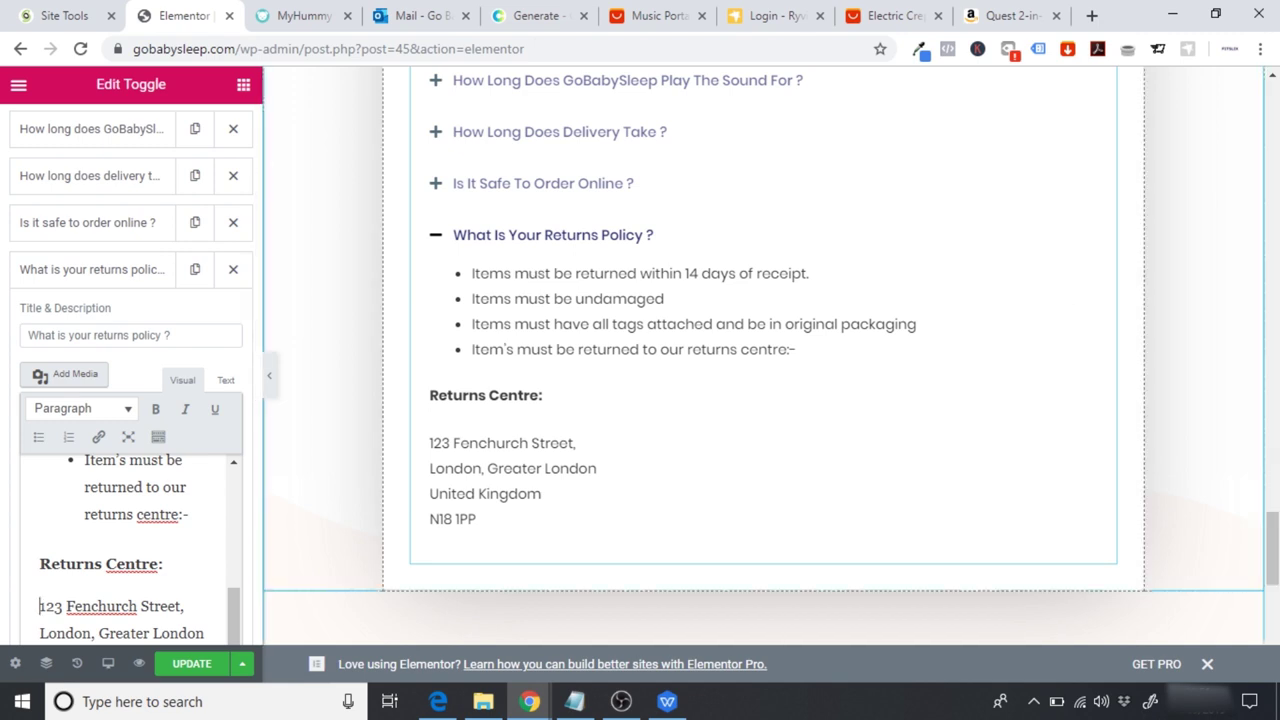
{"action": "scroll", "coordinate": [533, 276], "scroll_direction": "up", "scroll_amount": 3}
{"action": "scroll", "coordinate": [763, 400], "scroll_direction": "down", "scroll_amount": 1}
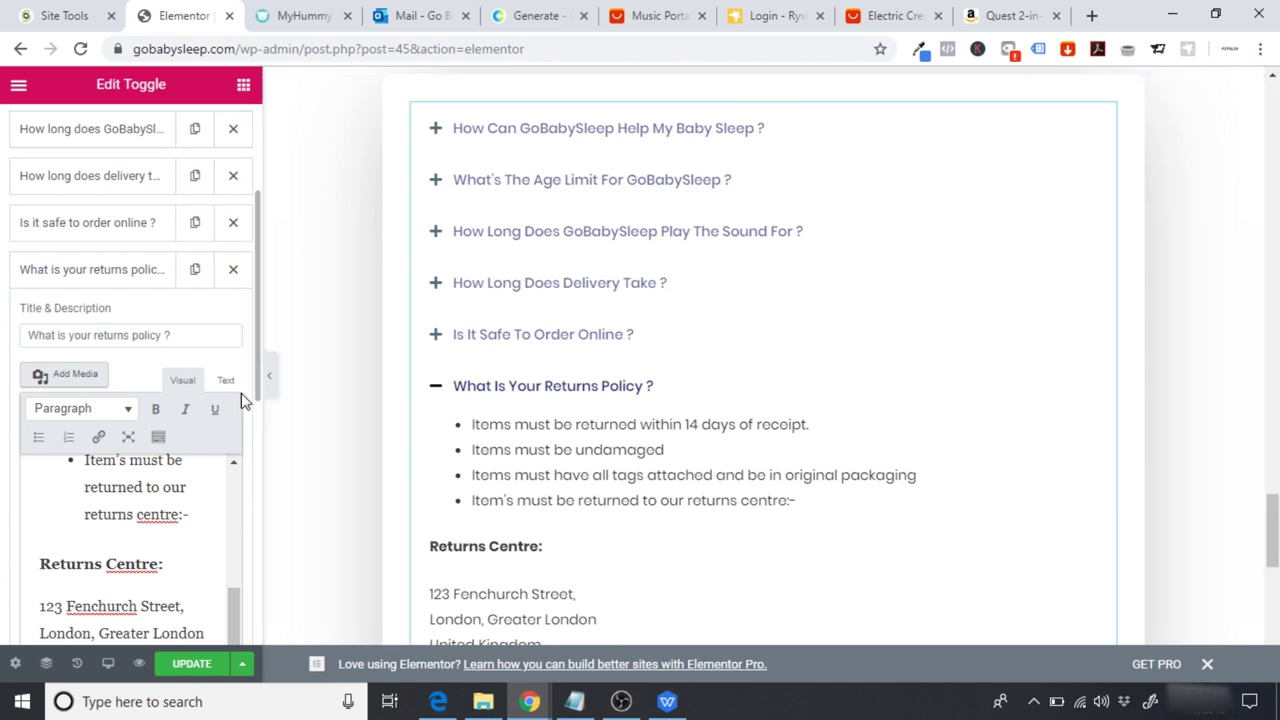
{"action": "left_click_drag", "start_coordinate": [255, 336], "coordinate": [254, 162]}
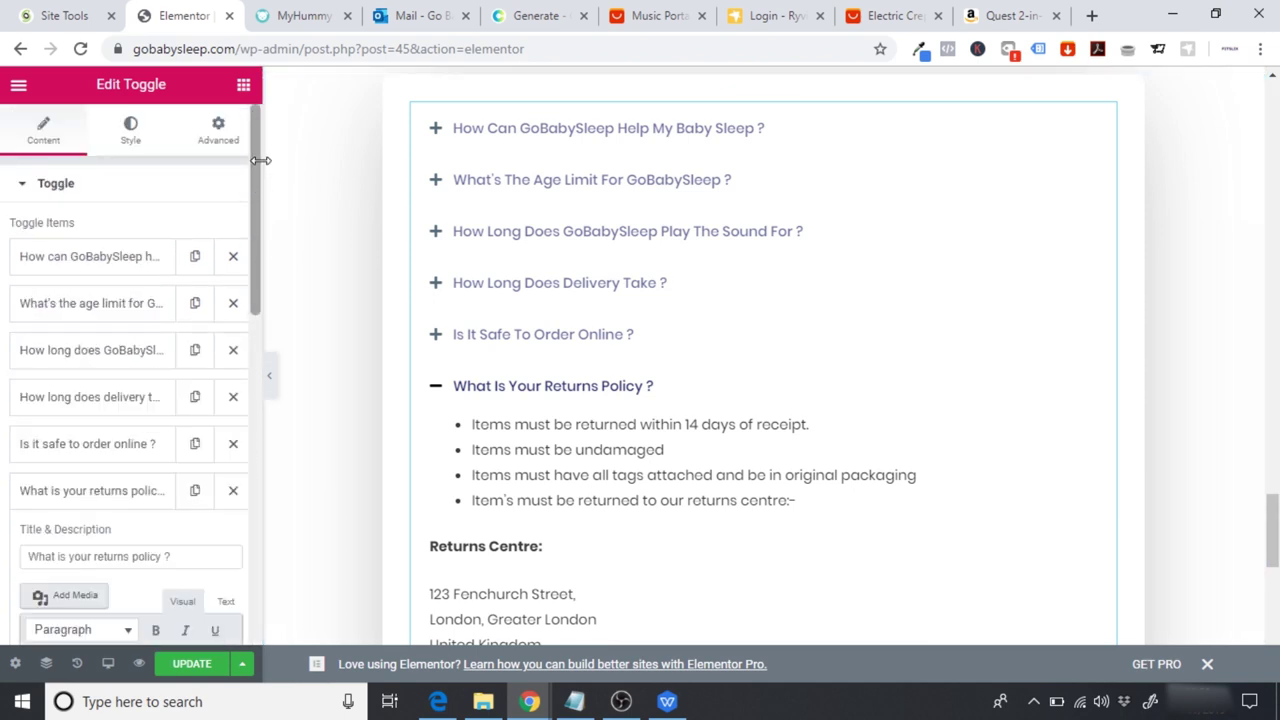
Step: Copy the teal hex code 33658A from the colour palette page
{"action": "left_click", "coordinate": [128, 148]}
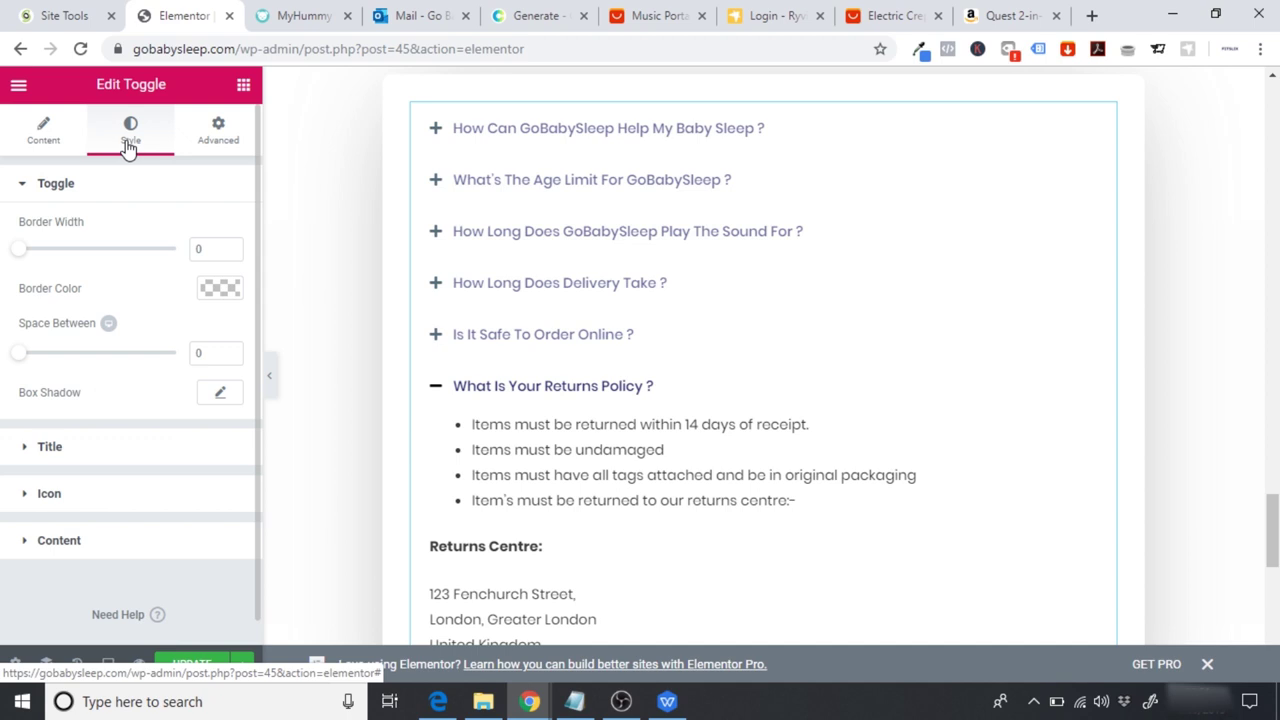
{"action": "left_click", "coordinate": [520, 7]}
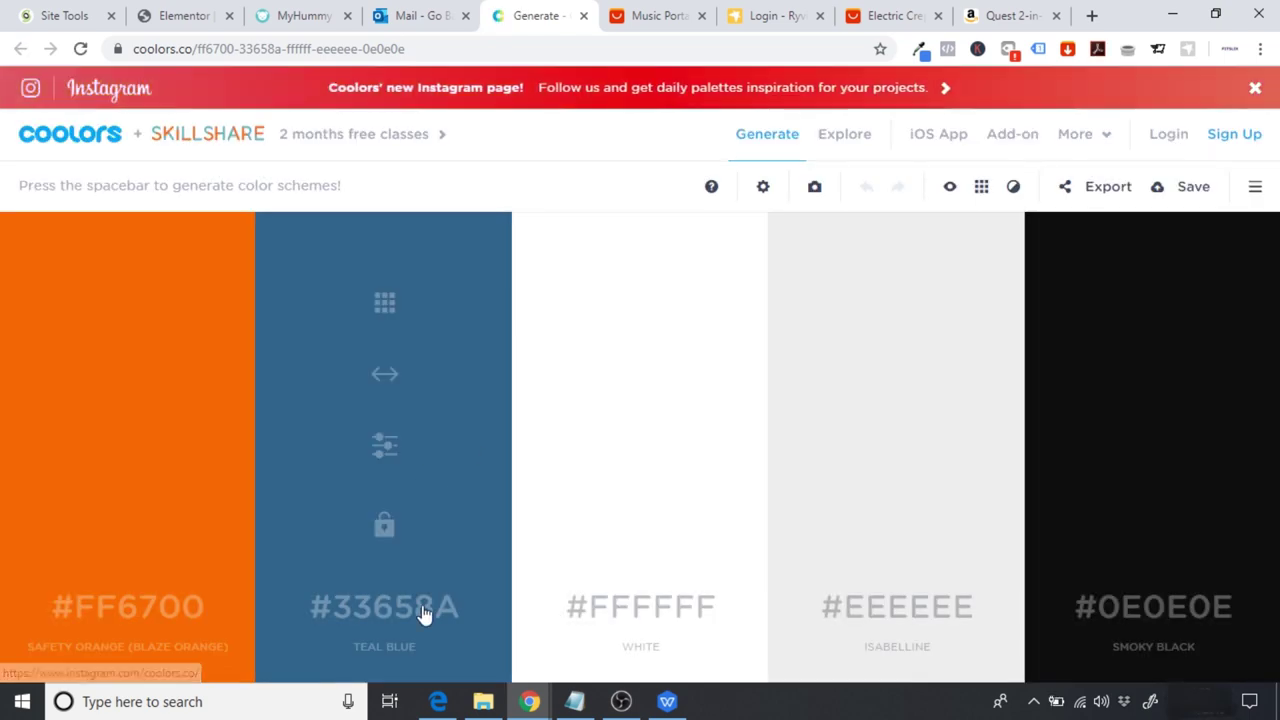
{"action": "double_click", "coordinate": [386, 613]}
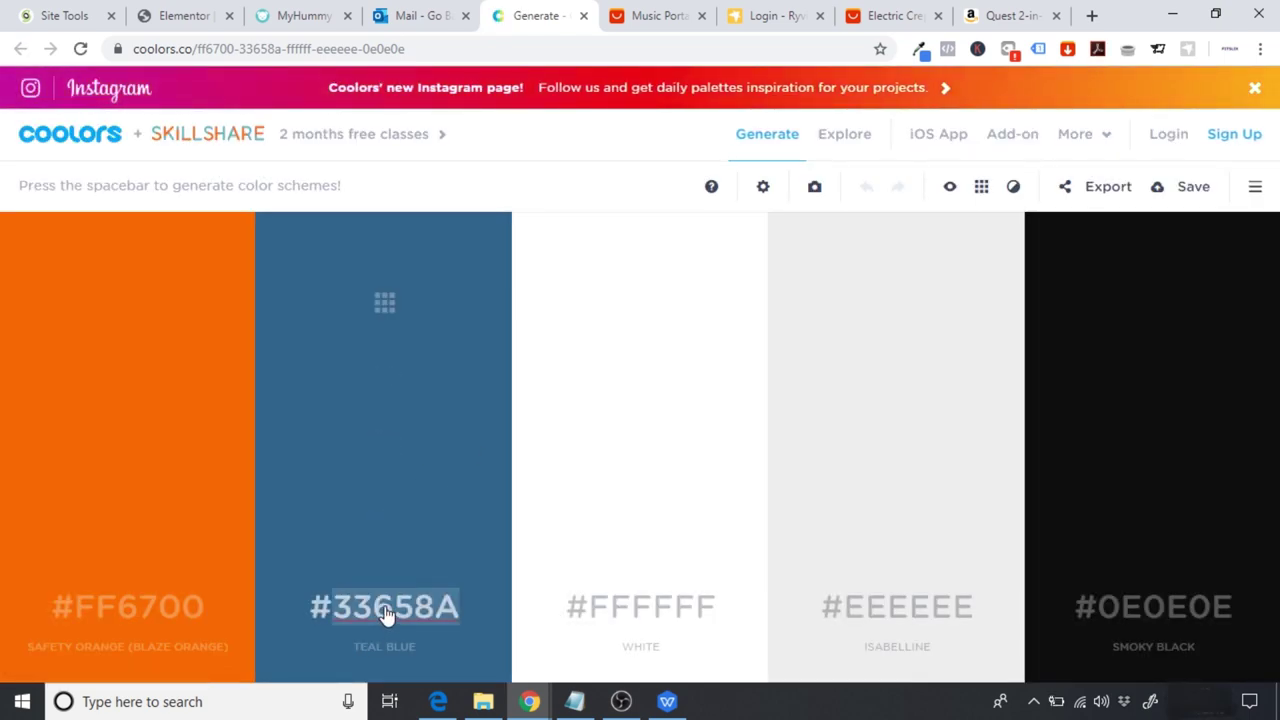
{"action": "left_click", "coordinate": [183, 16]}
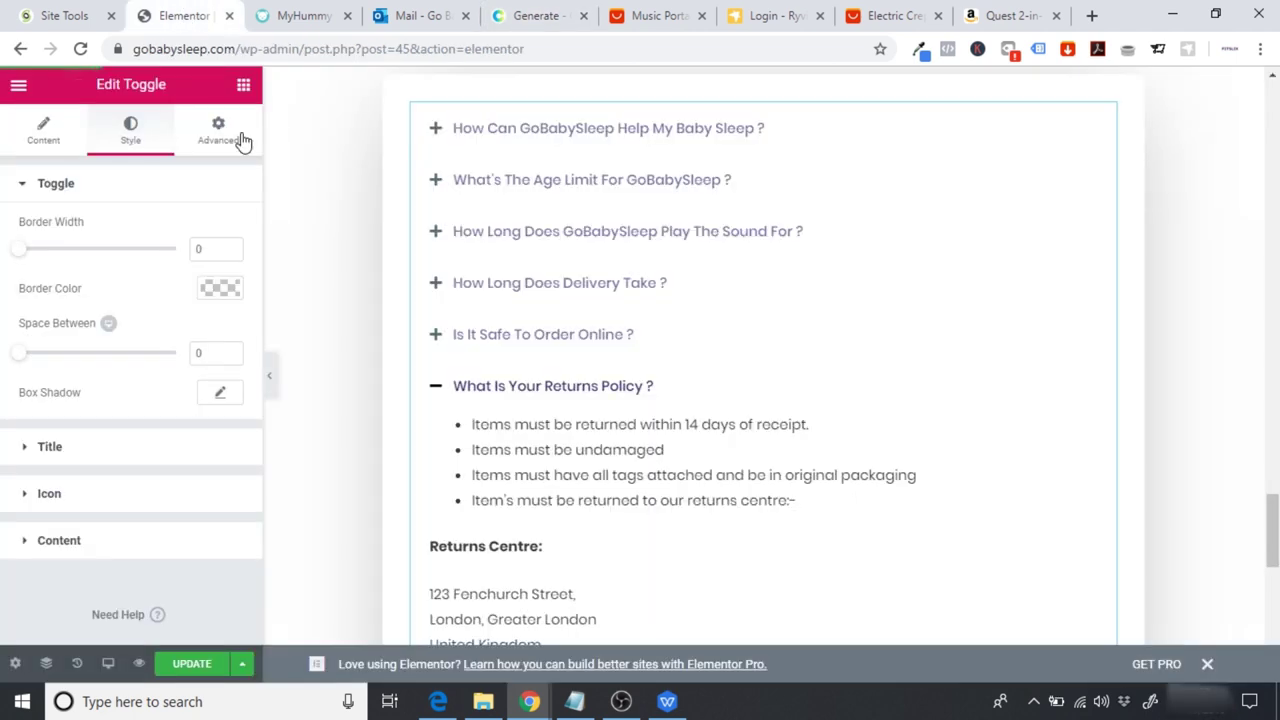
Step: Set the toggle Title Color and Active Color to #33658a
{"action": "left_click", "coordinate": [73, 461]}
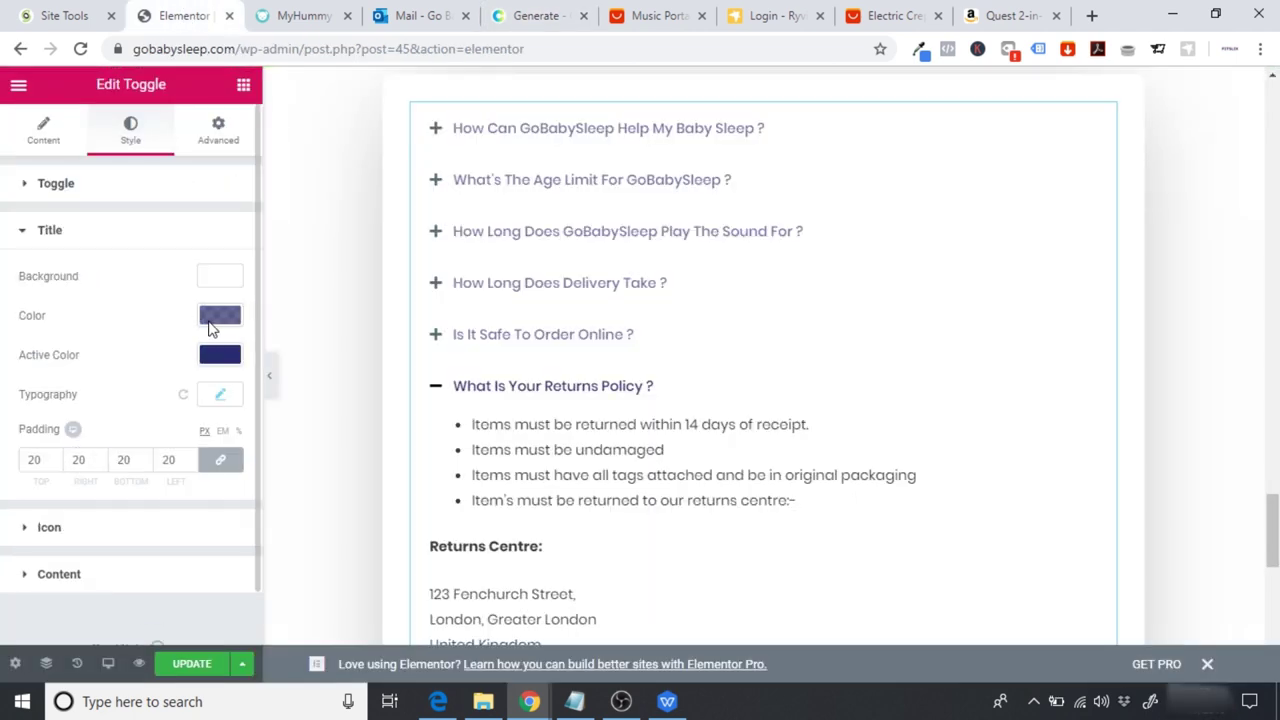
{"action": "left_click", "coordinate": [220, 316]}
{"action": "triple_click", "coordinate": [90, 327]}
{"action": "key", "text": "BackSpace"}
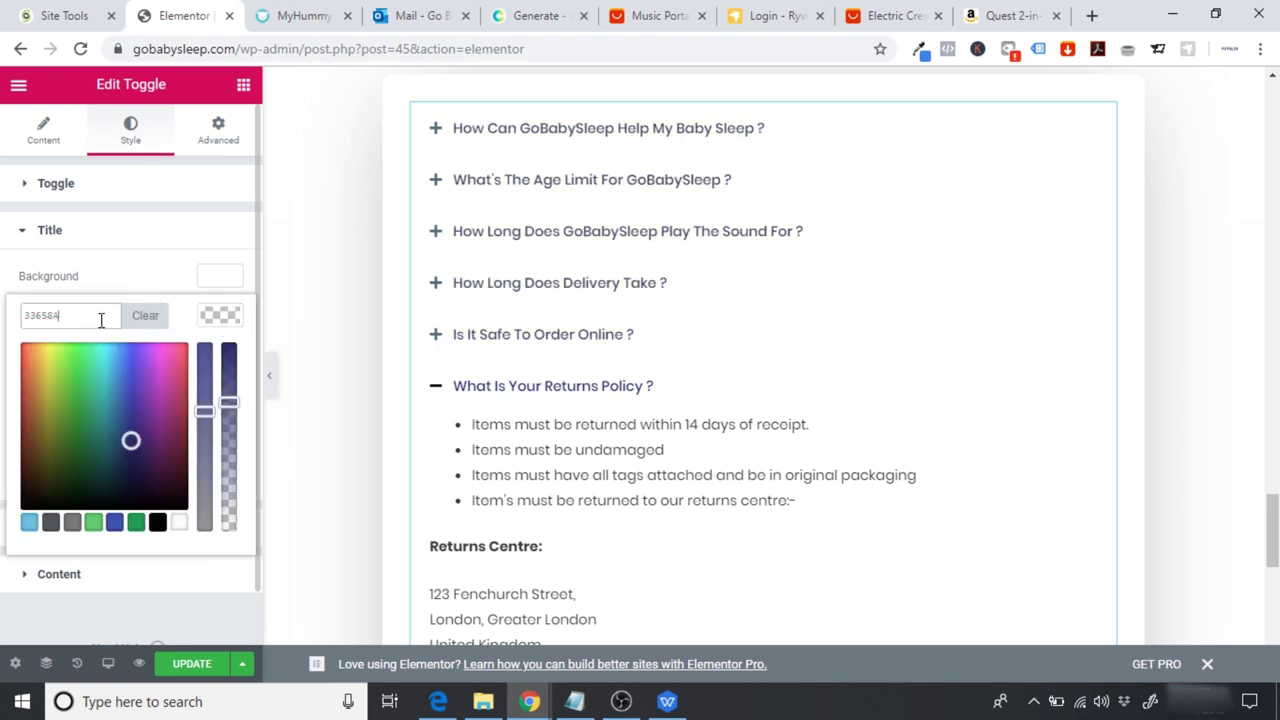
{"action": "type", "text": "#33658a"}
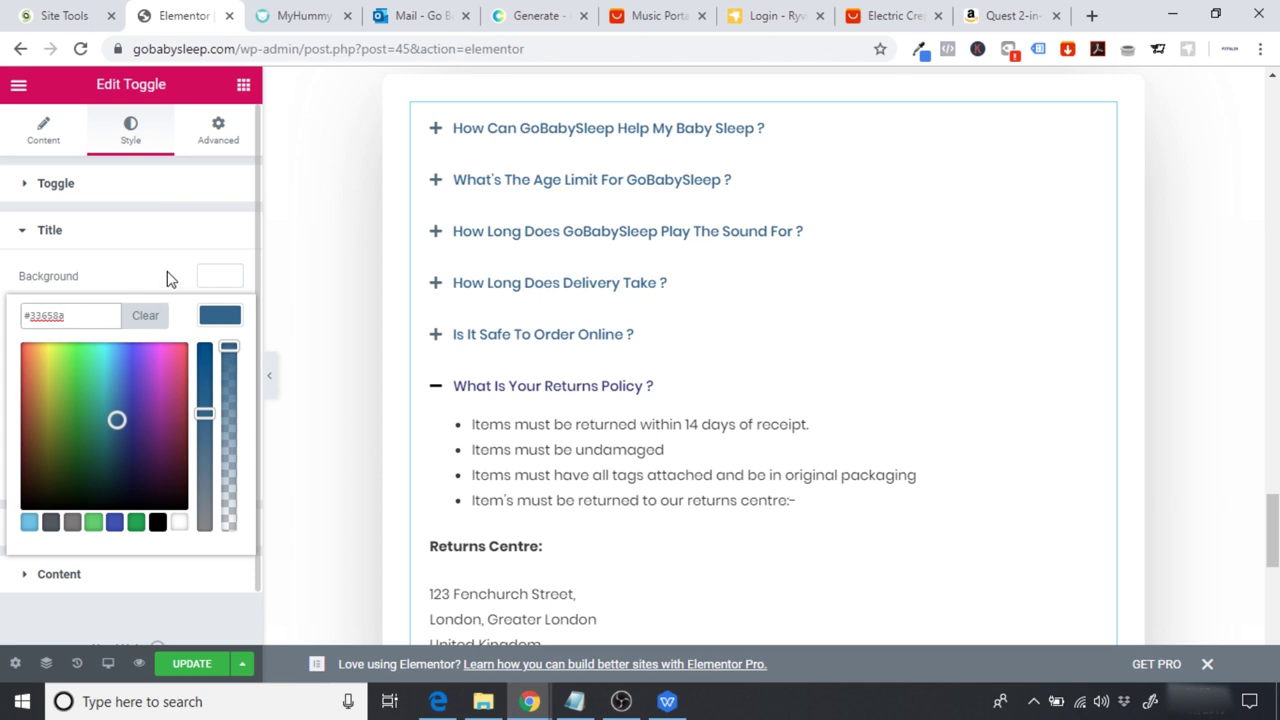
{"action": "left_click", "coordinate": [138, 277]}
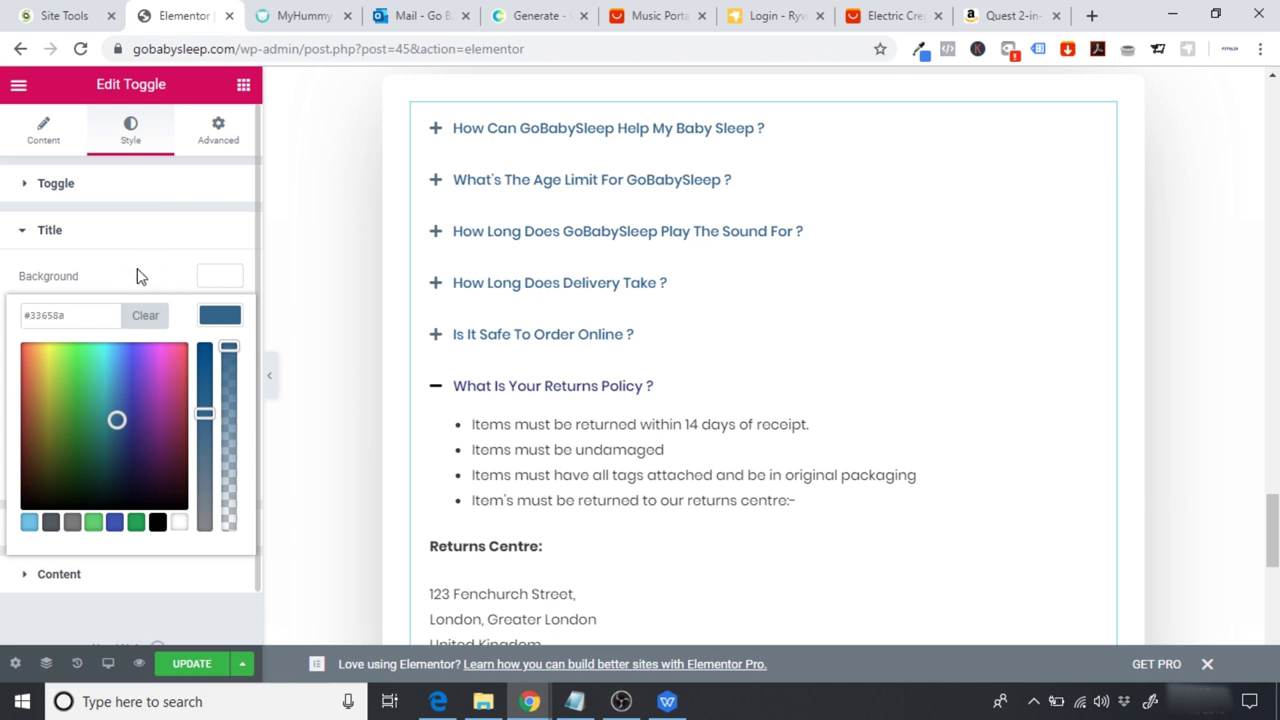
{"action": "left_click", "coordinate": [220, 356]}
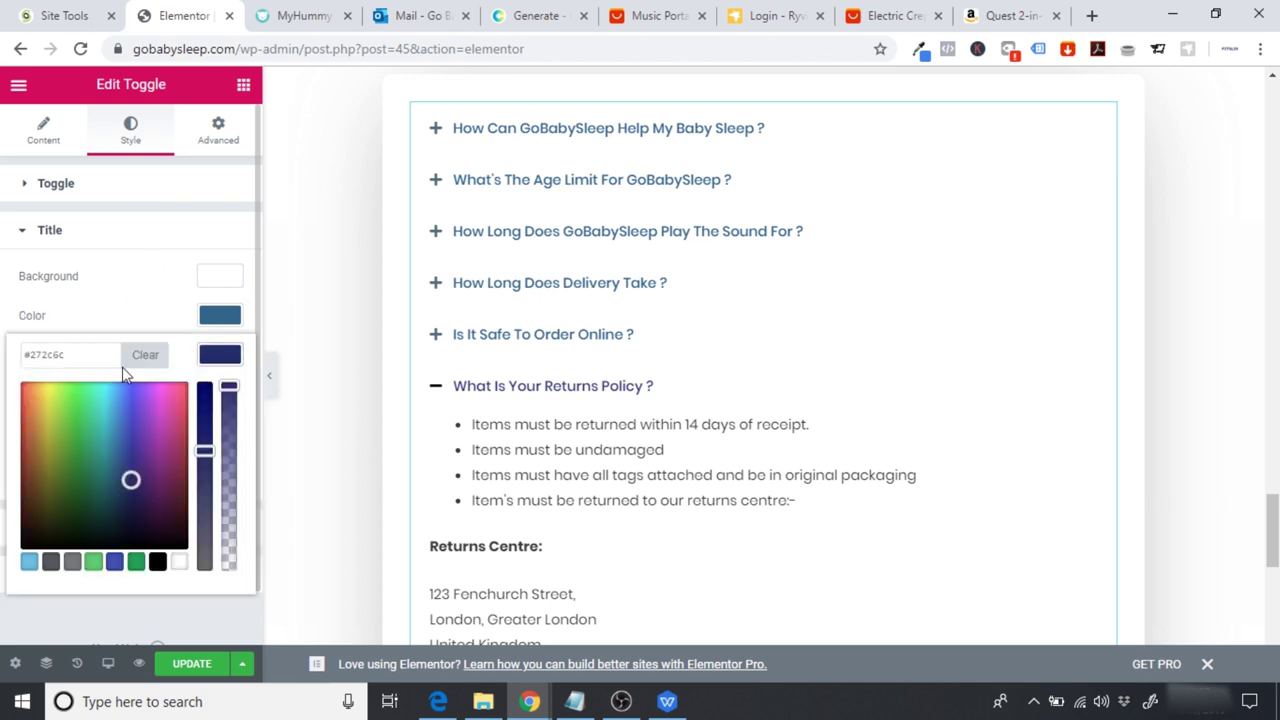
{"action": "left_click", "coordinate": [140, 356]}
{"action": "left_click", "coordinate": [90, 357]}
{"action": "type", "text": "#33558a"}
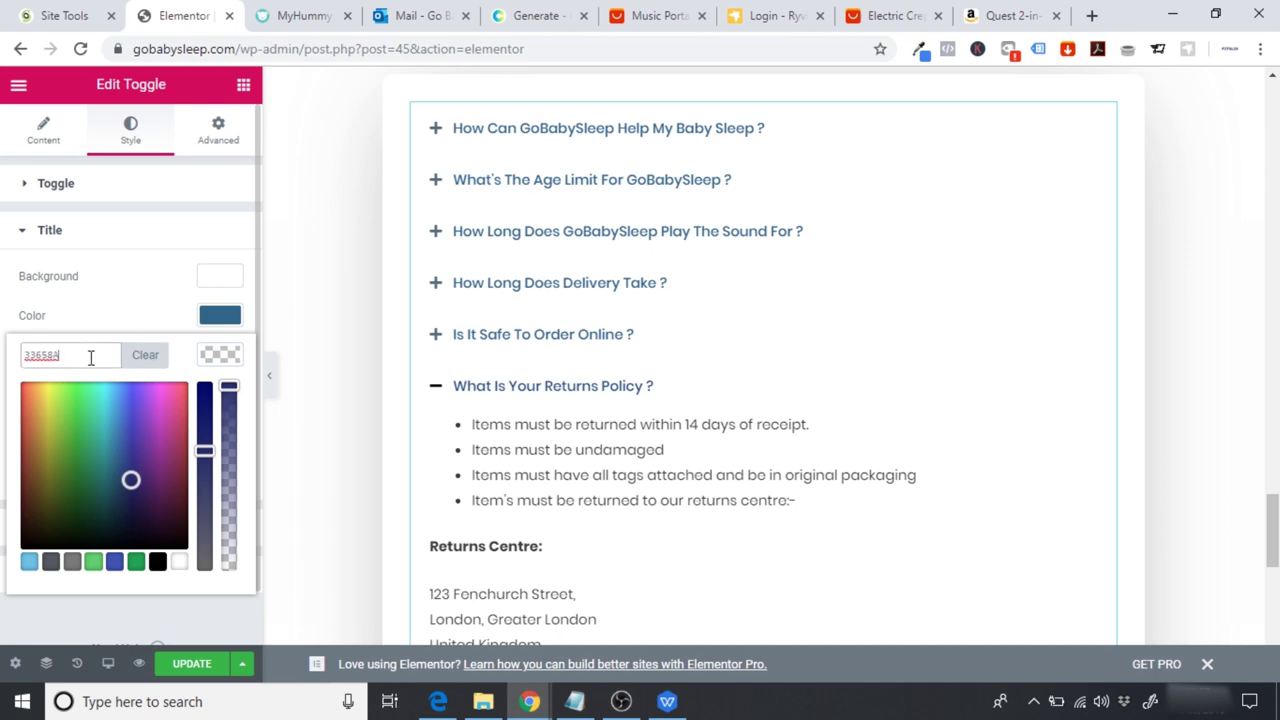
Step: Select the FAQ heading and copy orange #ff6700 from the colour picker extension
{"action": "left_click", "coordinate": [132, 246]}
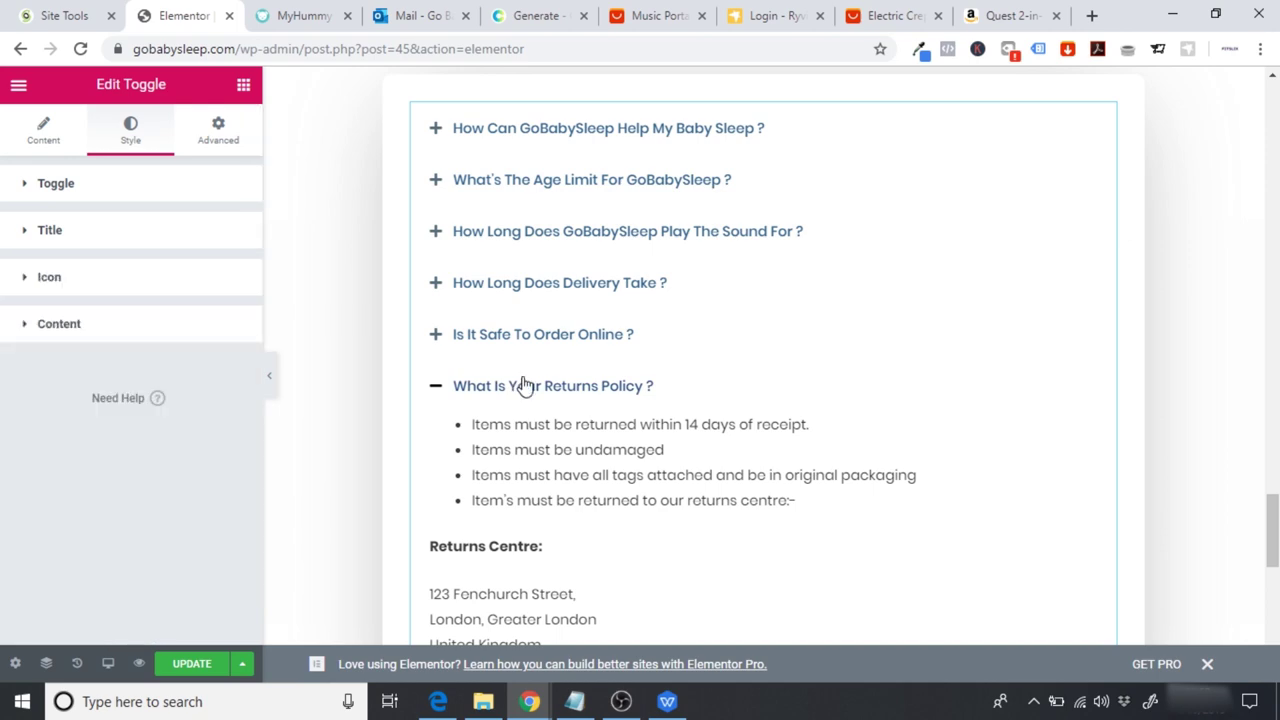
{"action": "left_click_drag", "start_coordinate": [1272, 520], "coordinate": [1272, 470]}
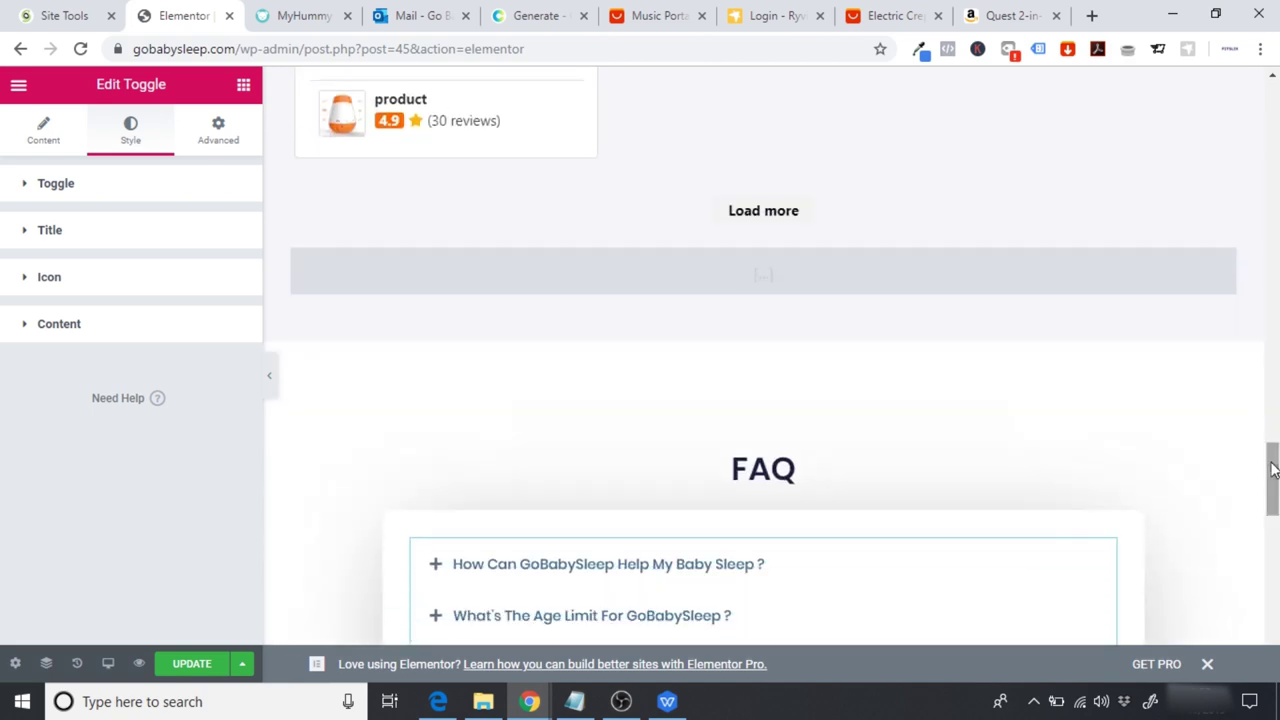
{"action": "left_click", "coordinate": [796, 472]}
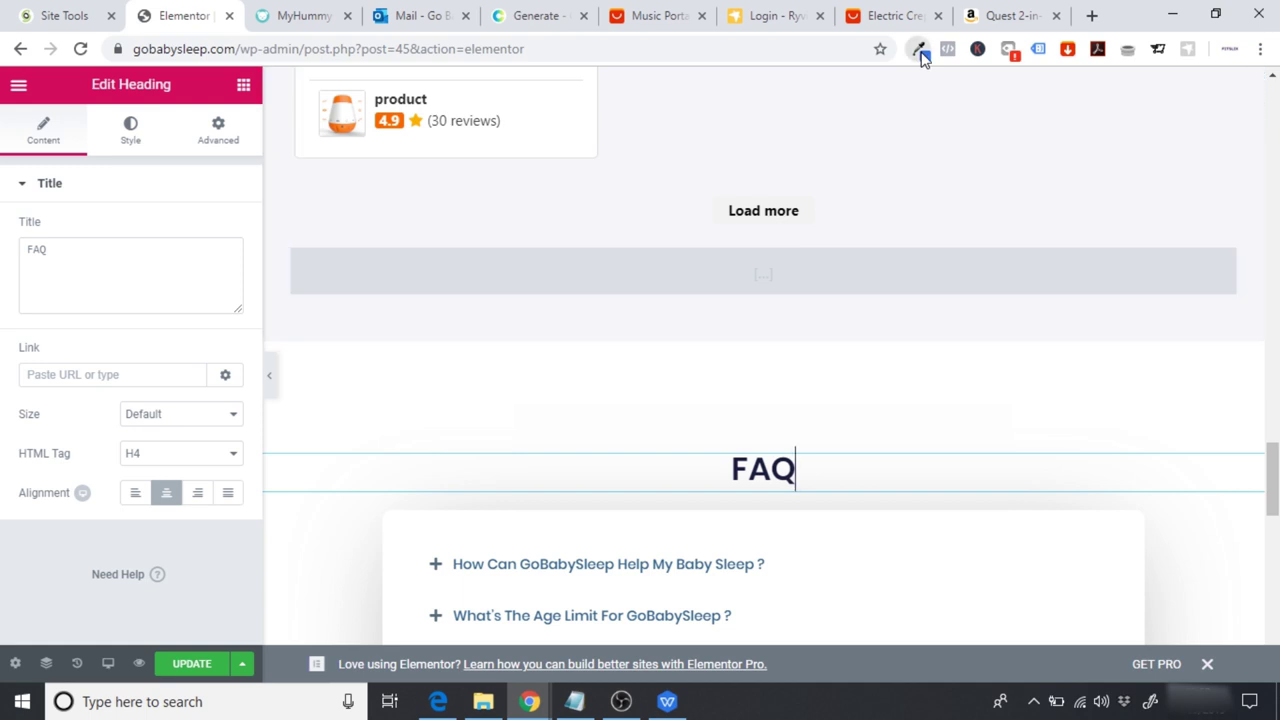
{"action": "left_click", "coordinate": [921, 52]}
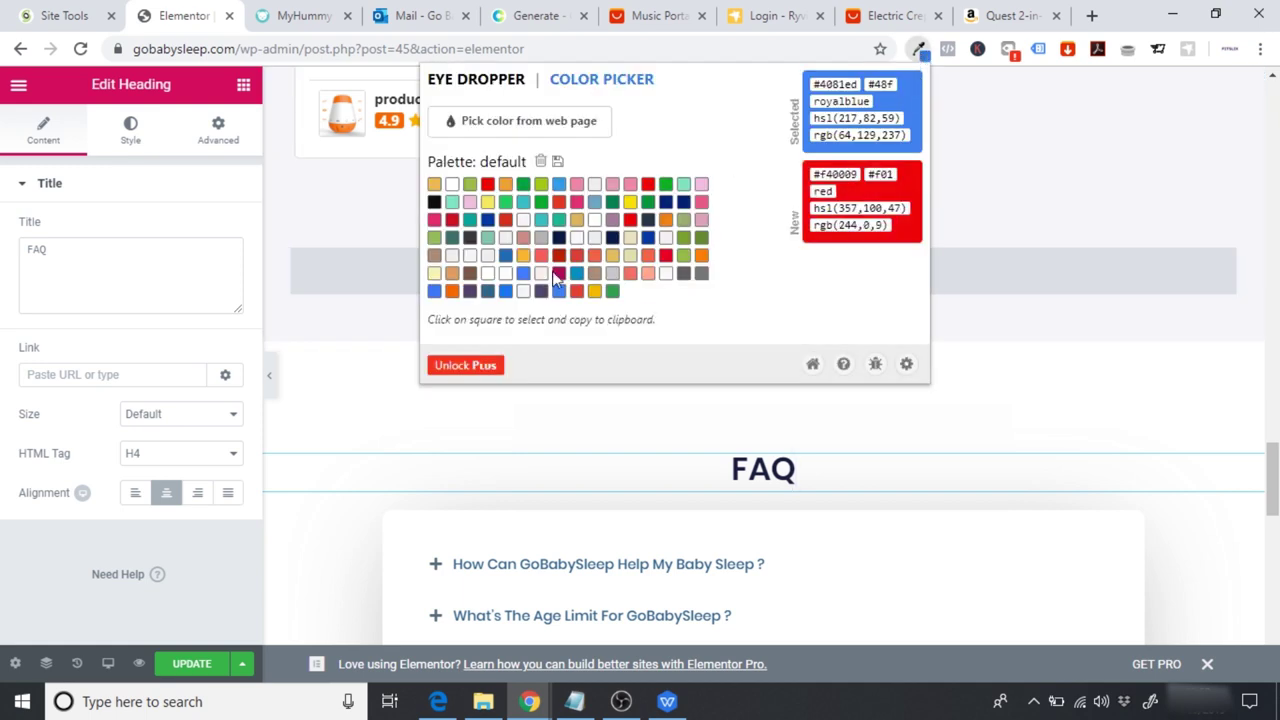
{"action": "left_click", "coordinate": [452, 291]}
{"action": "double_click", "coordinate": [840, 85]}
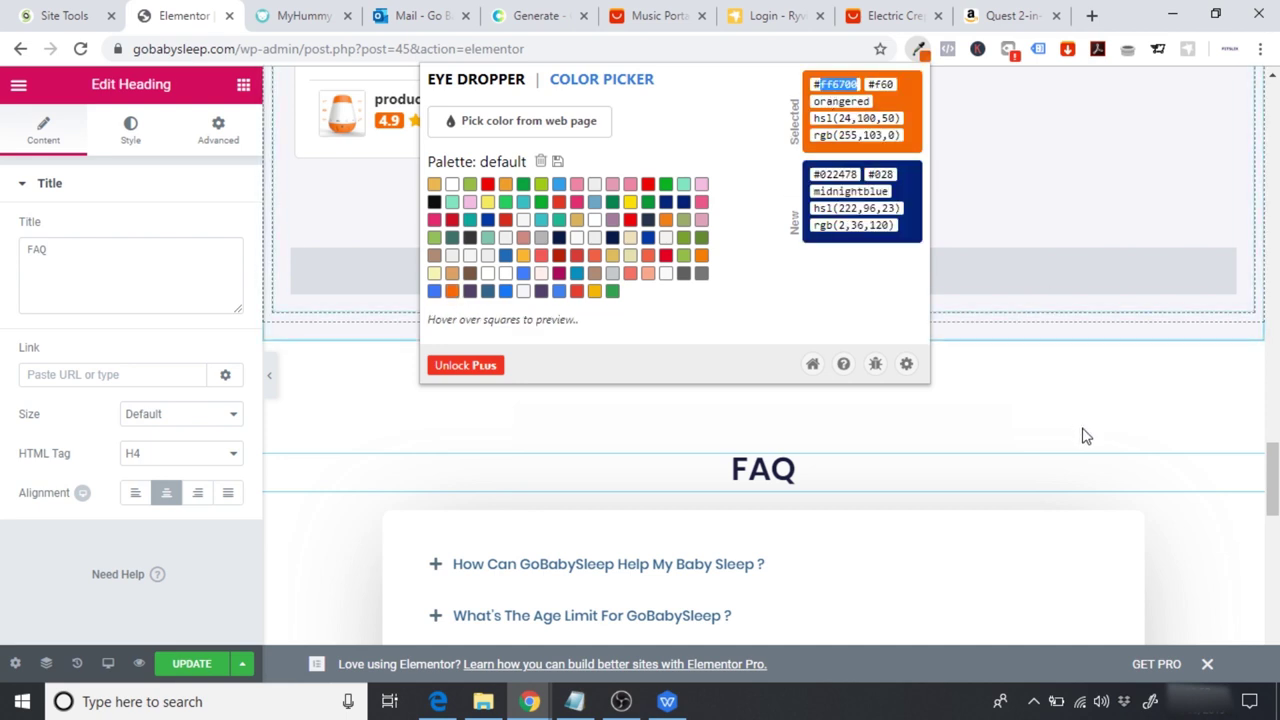
{"action": "left_click", "coordinate": [137, 143]}
Step: Set the FAQ heading's text colour to #ff6700
{"action": "left_click", "coordinate": [134, 137]}
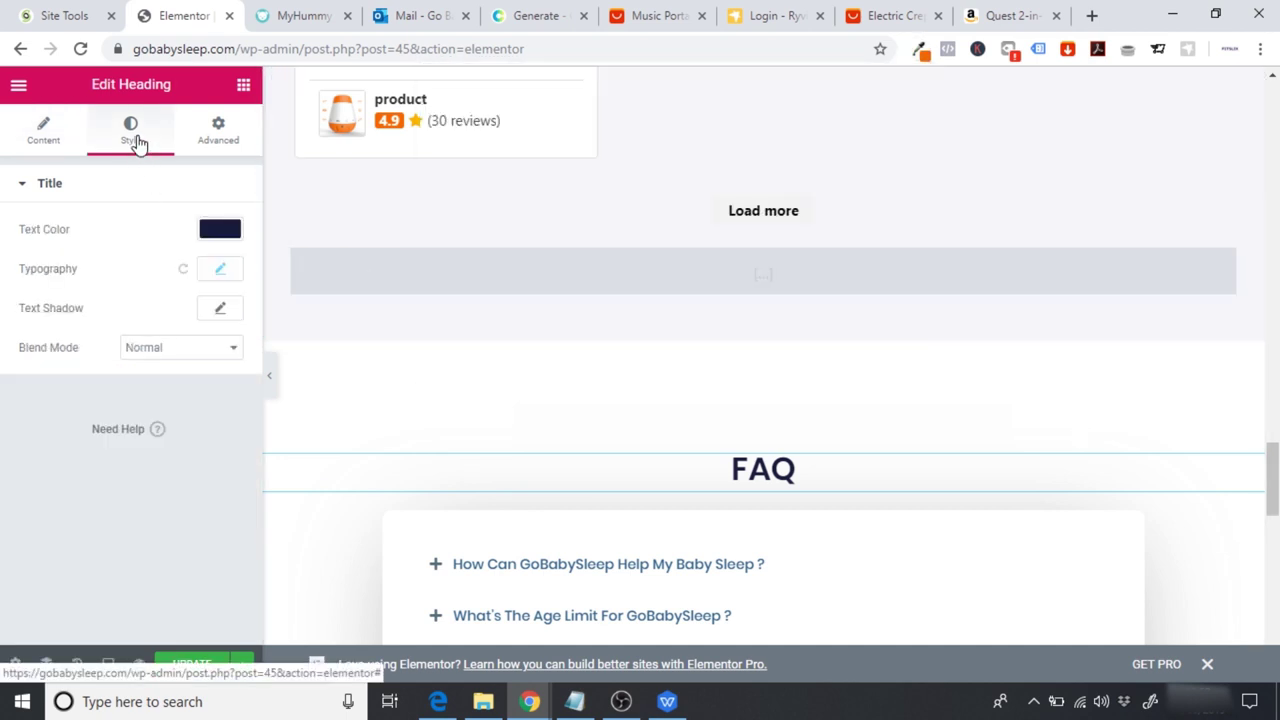
{"action": "left_click", "coordinate": [215, 229]}
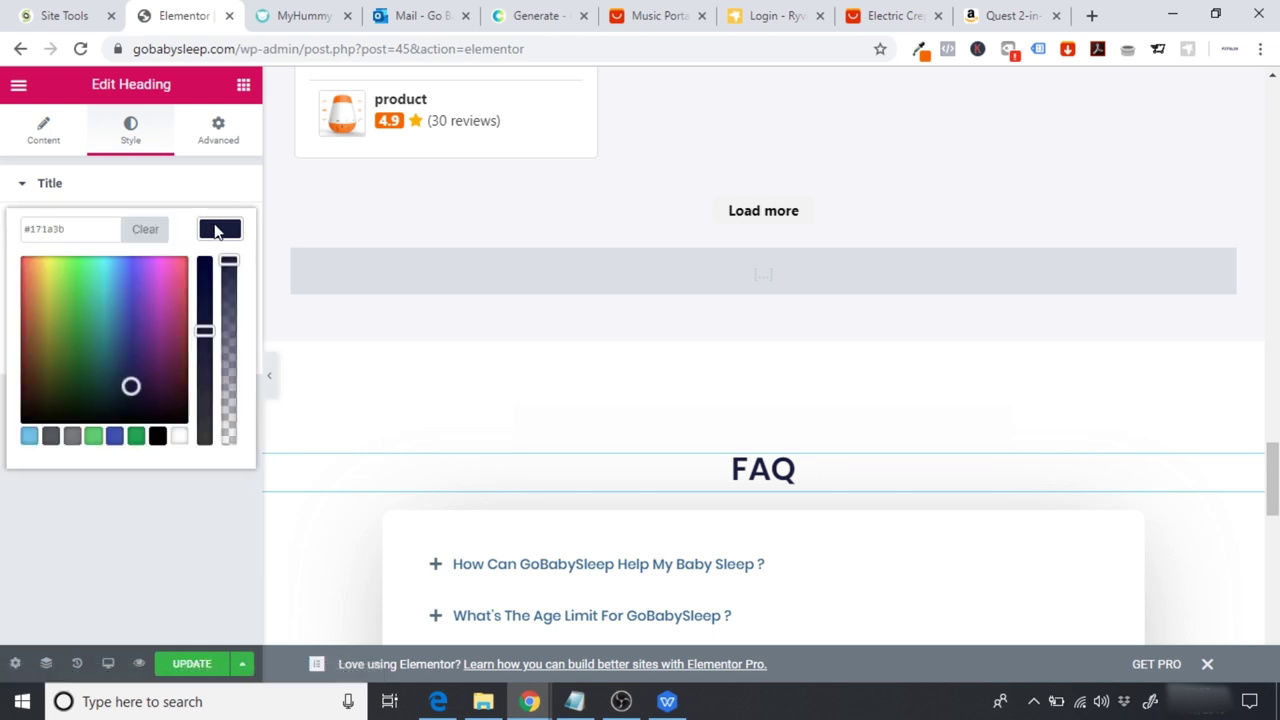
{"action": "left_click", "coordinate": [140, 229]}
{"action": "left_click", "coordinate": [78, 231]}
{"action": "type", "text": "#ff6708"}
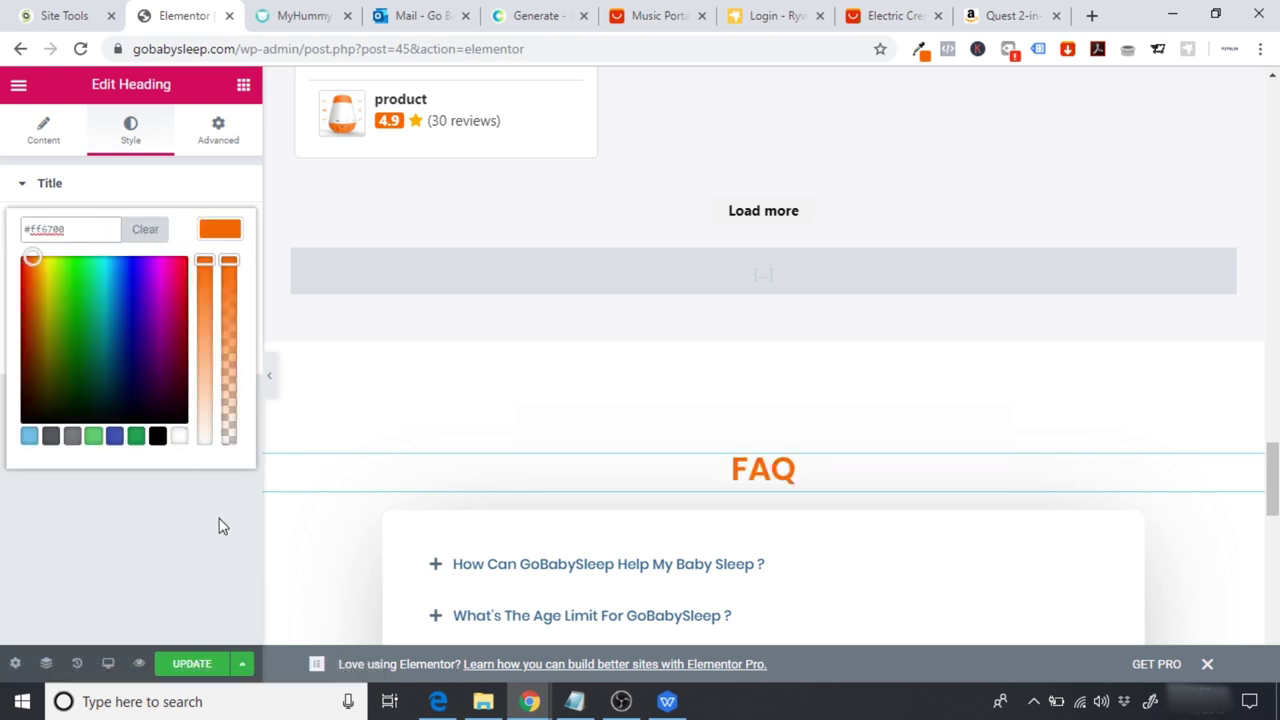
{"action": "left_click", "coordinate": [214, 514]}
Step: Save the page changes with Update and view the live page
{"action": "scroll", "coordinate": [957, 469], "scroll_direction": "down", "scroll_amount": 2}
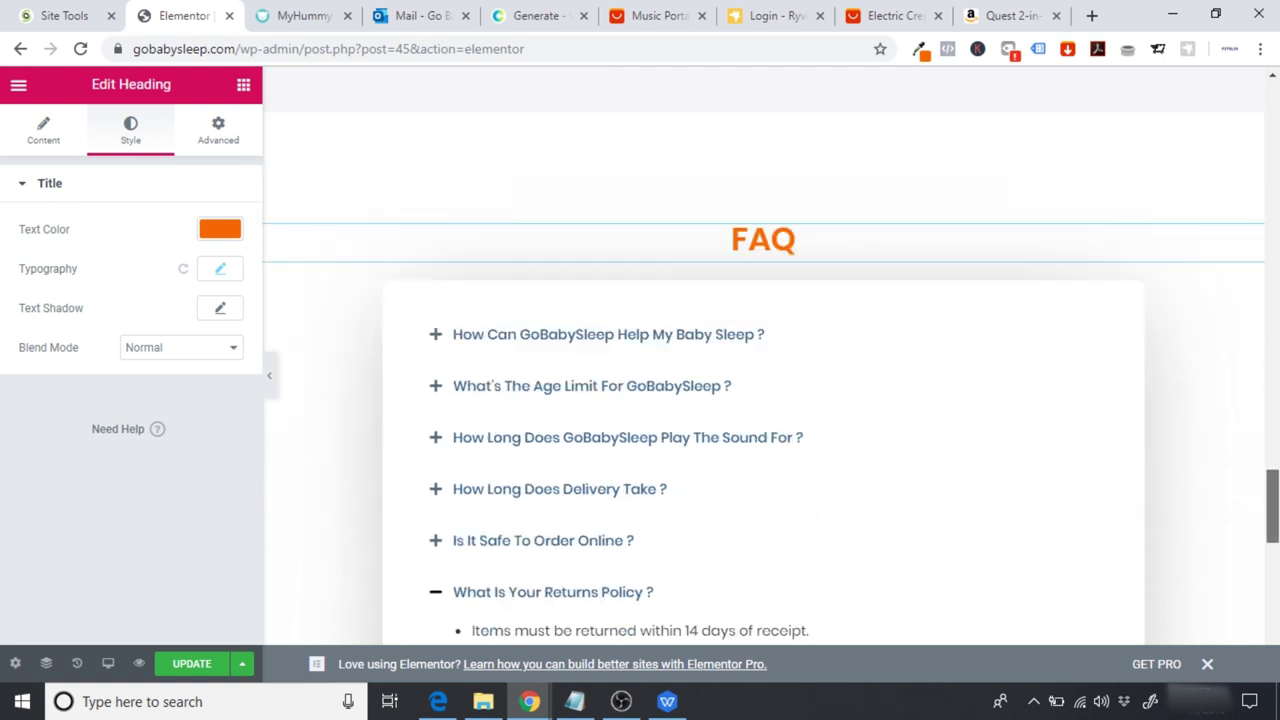
{"action": "scroll", "coordinate": [764, 450], "scroll_direction": "down", "scroll_amount": 1}
{"action": "left_click", "coordinate": [192, 666]}
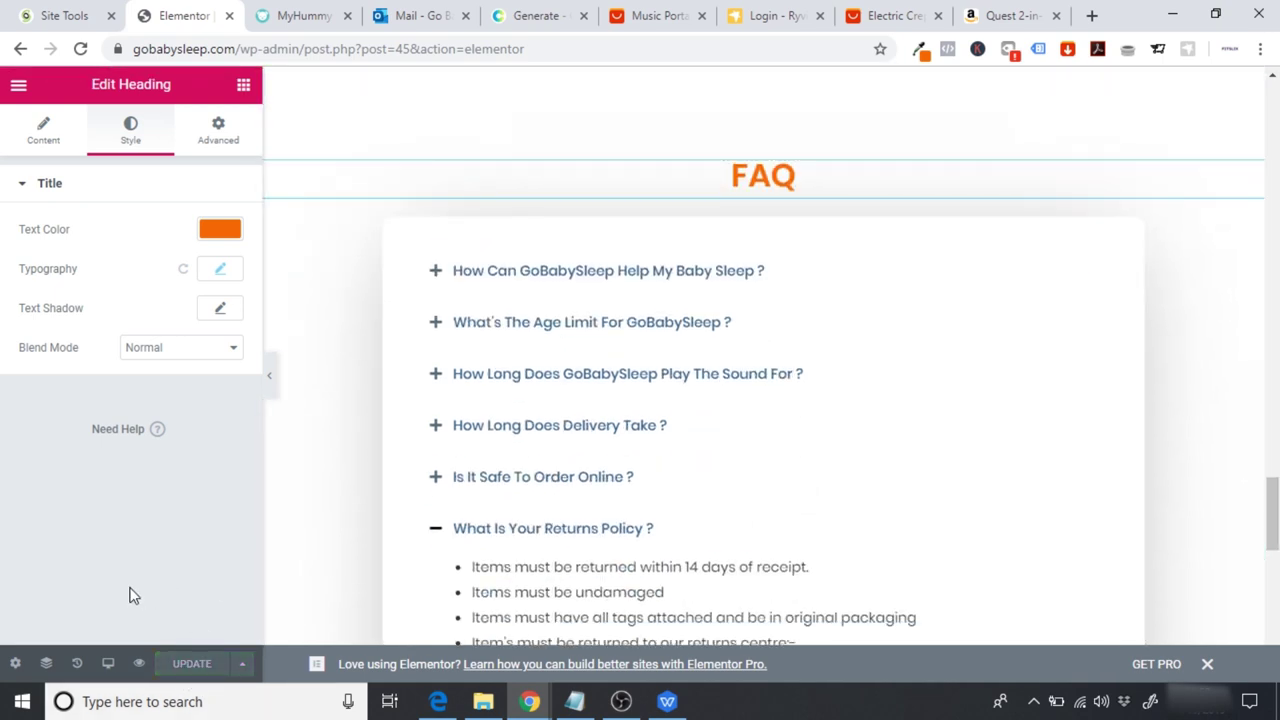
{"action": "left_click", "coordinate": [17, 85]}
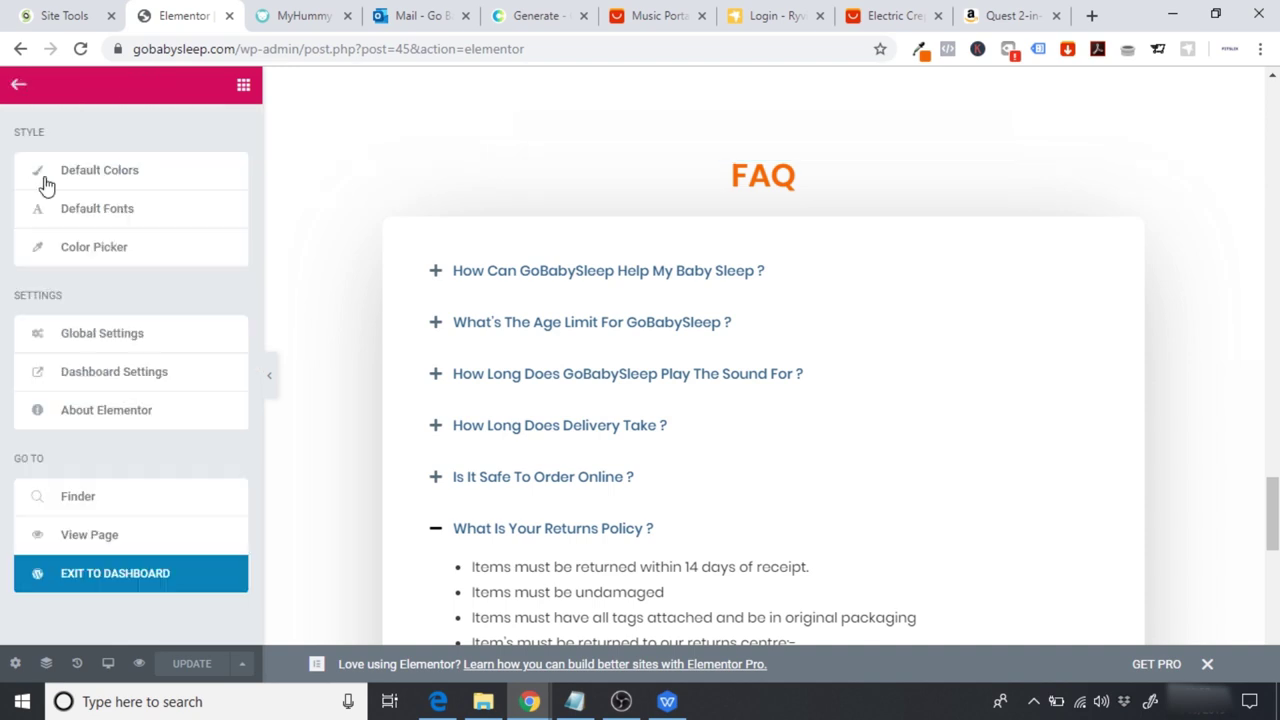
{"action": "left_click", "coordinate": [88, 536]}
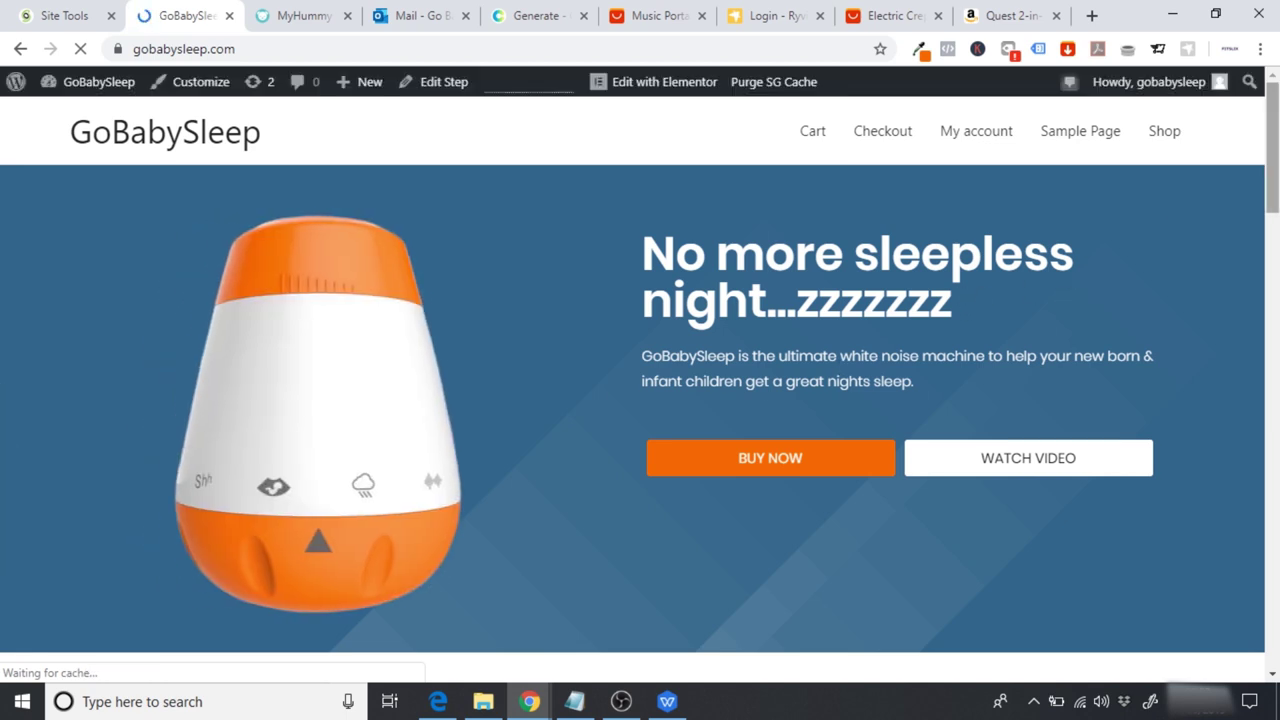
Step: Scroll to the live FAQ and expand and collapse the first, age-limit and sound-duration answers
{"action": "left_click_drag", "start_coordinate": [1276, 143], "coordinate": [1276, 532]}
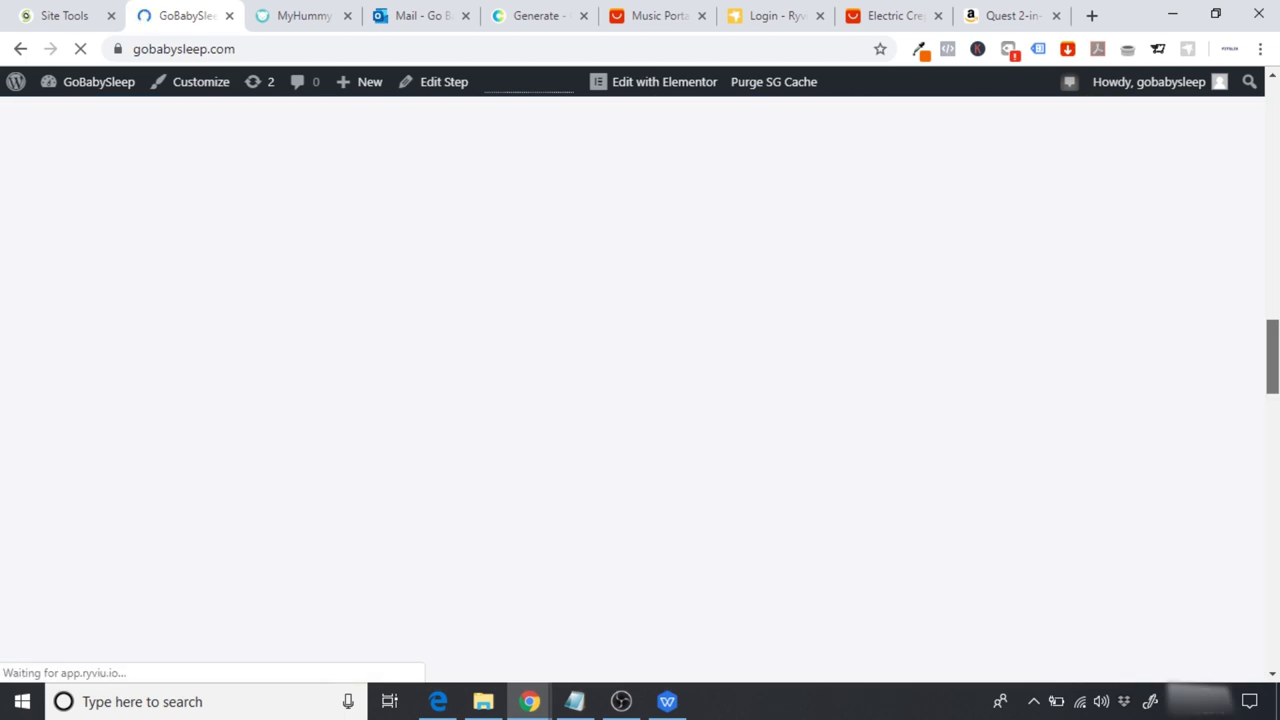
{"action": "scroll", "coordinate": [1263, 571], "scroll_direction": "down", "scroll_amount": 10}
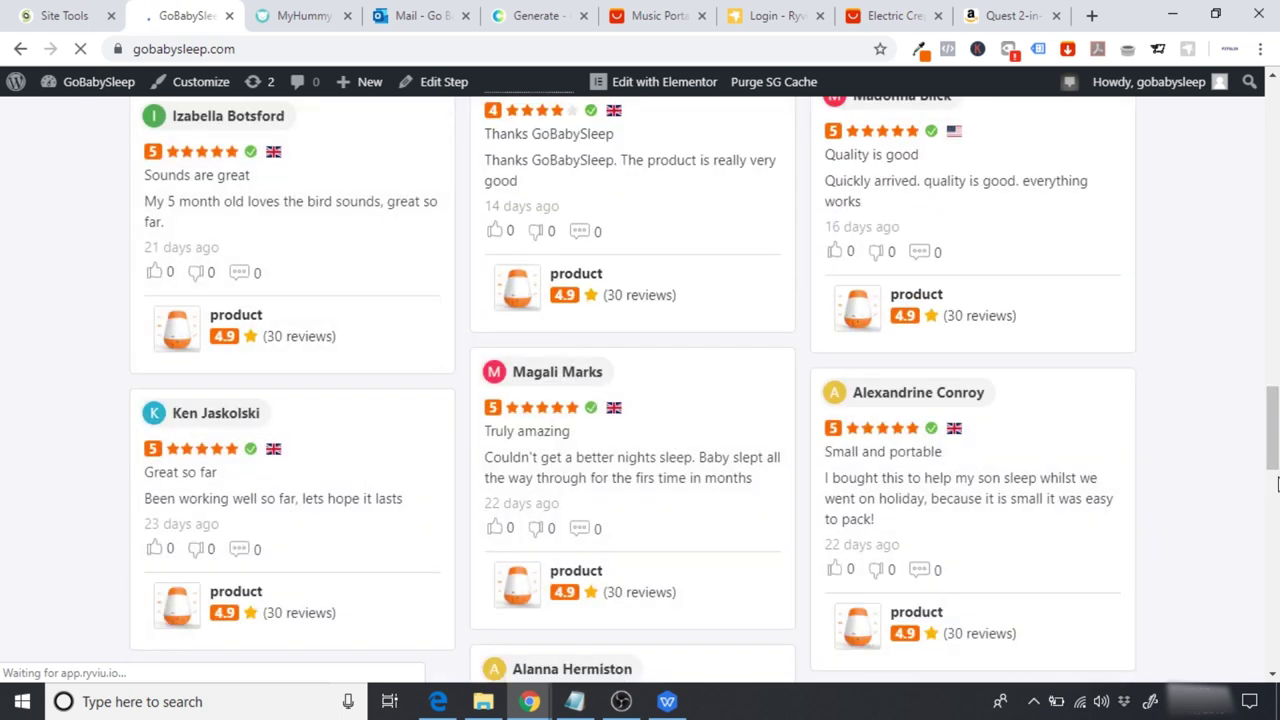
{"action": "scroll", "coordinate": [740, 453], "scroll_direction": "down", "scroll_amount": 5}
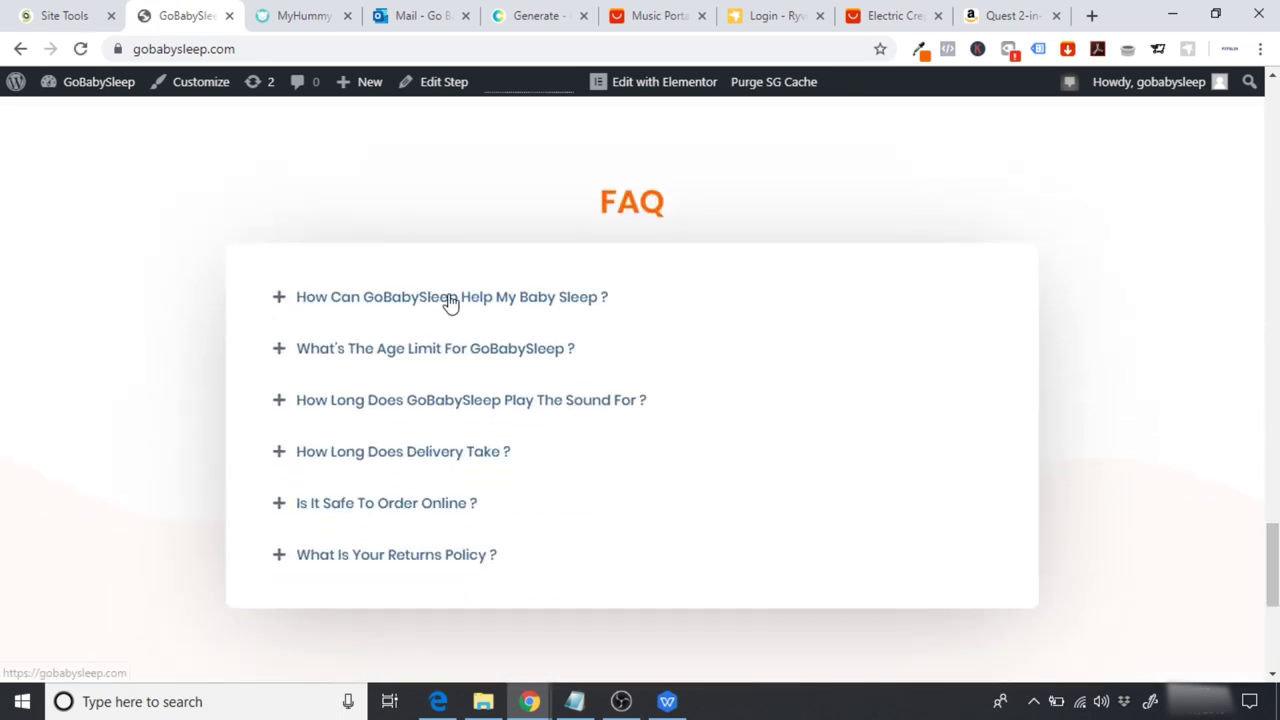
{"action": "left_click", "coordinate": [395, 300]}
{"action": "left_click", "coordinate": [380, 297]}
{"action": "left_click", "coordinate": [390, 358]}
{"action": "left_click", "coordinate": [420, 408]}
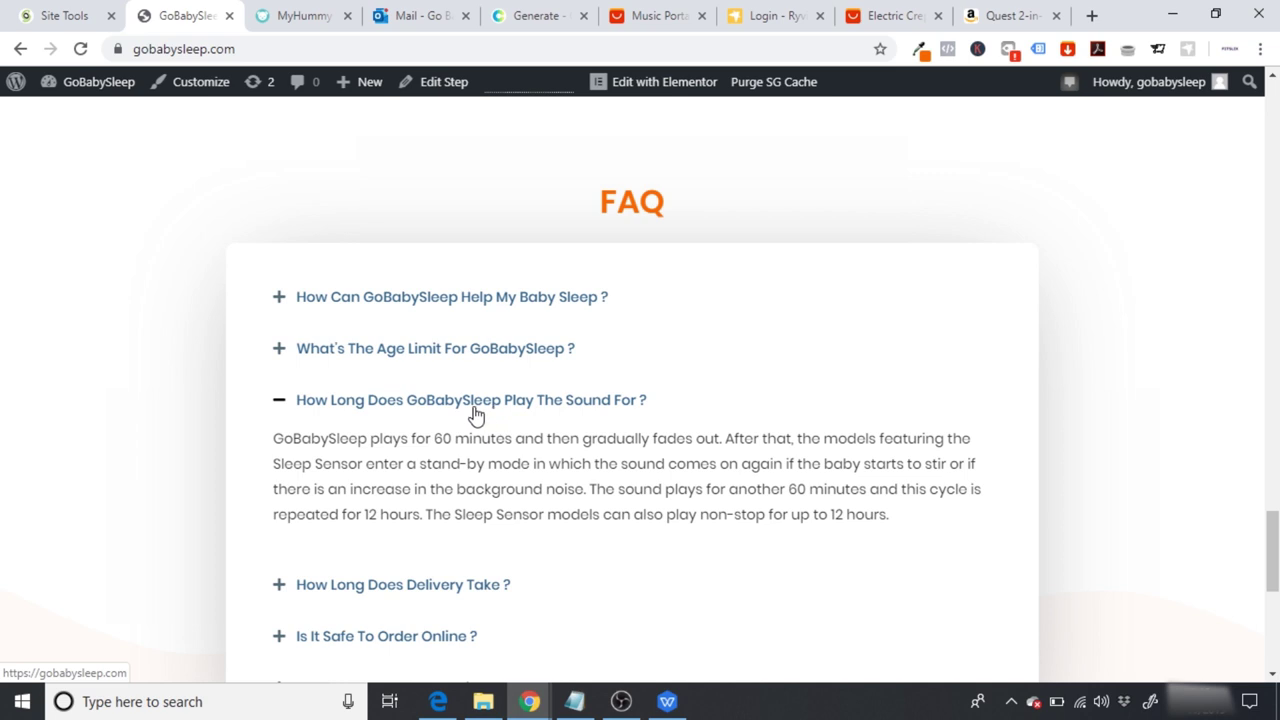
{"action": "left_click", "coordinate": [475, 415]}
{"action": "scroll", "coordinate": [640, 390], "scroll_direction": "up", "scroll_amount": 1}
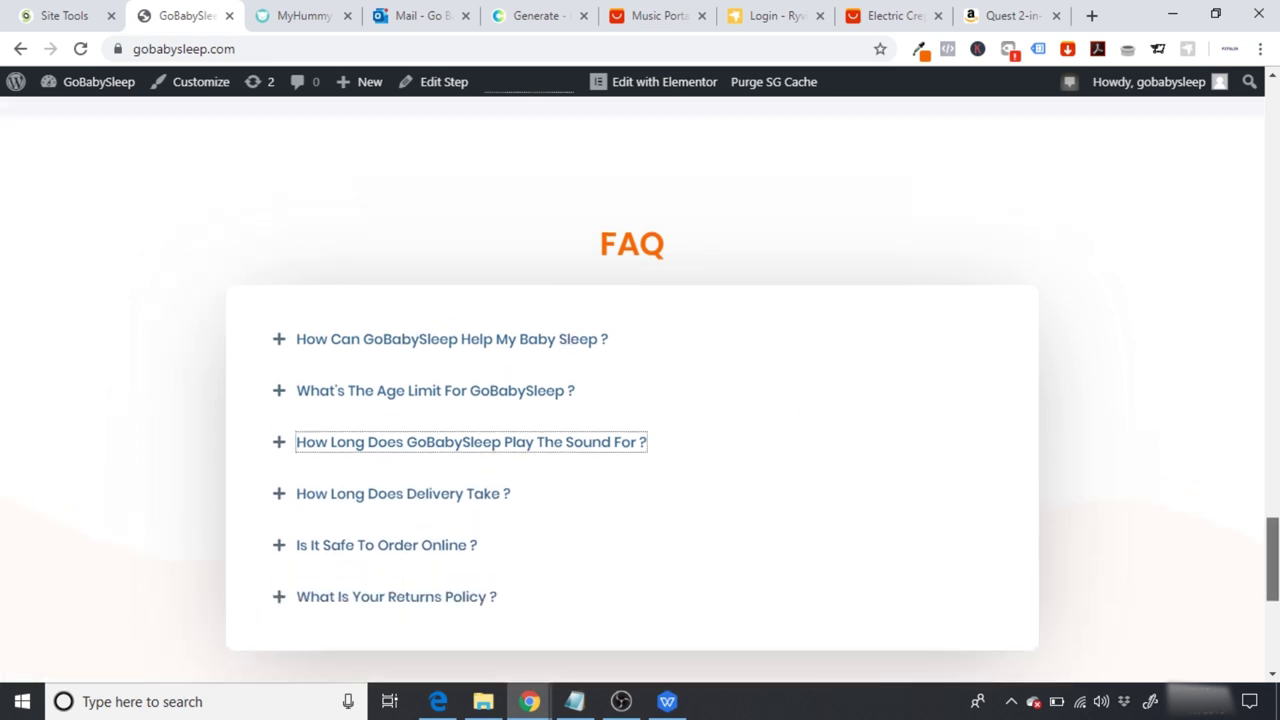
{"action": "scroll", "coordinate": [640, 390], "scroll_direction": "down", "scroll_amount": 1}
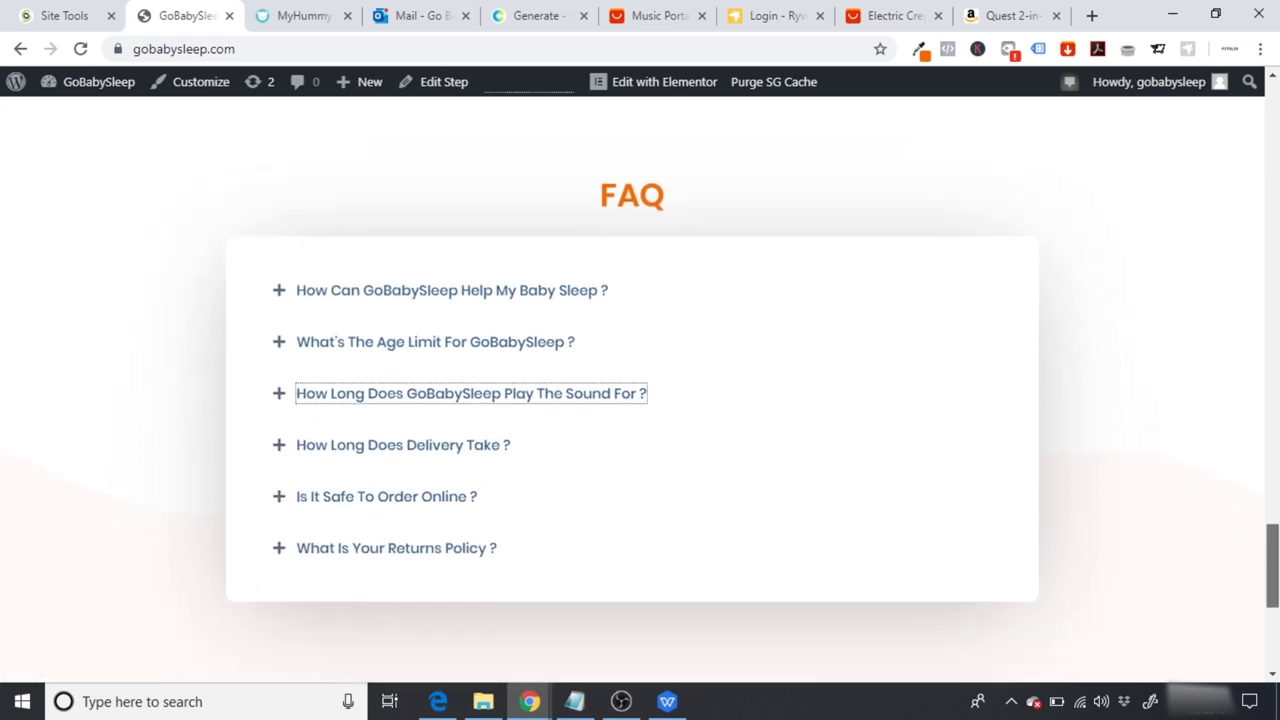
{"action": "scroll", "coordinate": [640, 390], "scroll_direction": "down", "scroll_amount": 1}
{"action": "scroll", "coordinate": [640, 390], "scroll_direction": "up", "scroll_amount": 3}
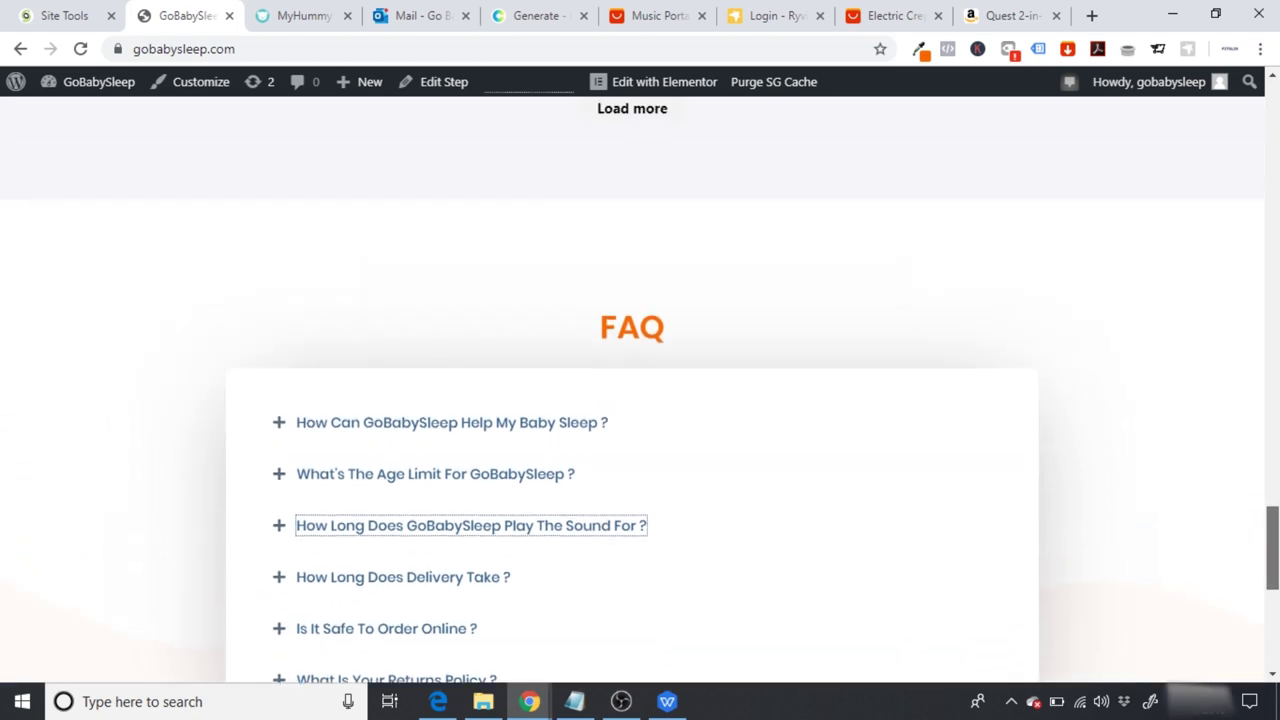
{"action": "scroll", "coordinate": [640, 390], "scroll_direction": "up", "scroll_amount": 20}
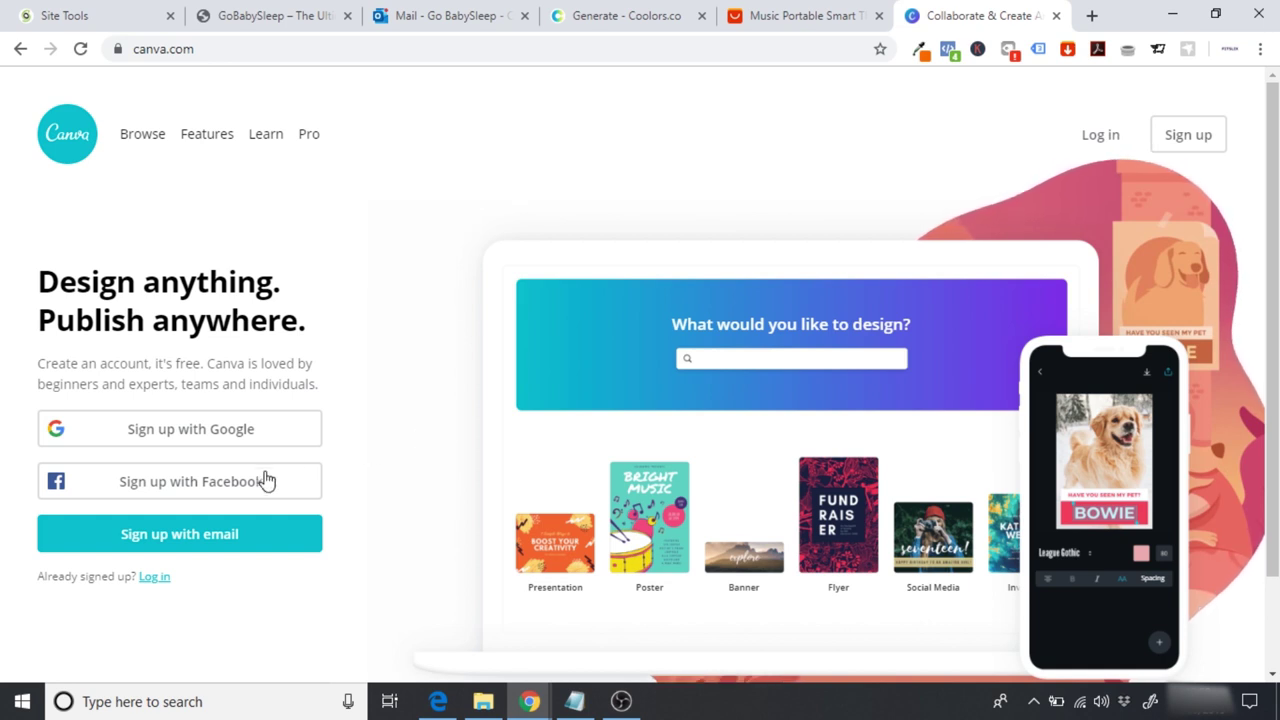
Step: Log into the existing Canva account using the browser's saved credentials
{"action": "left_click", "coordinate": [218, 543]}
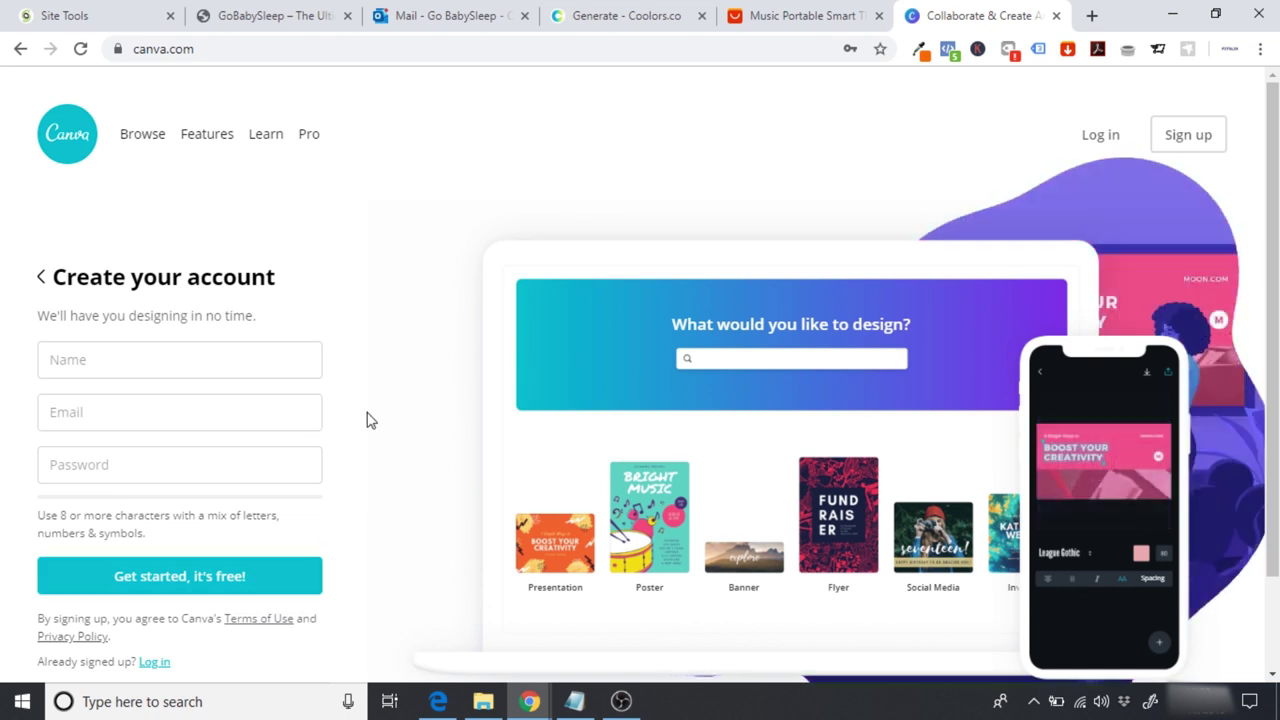
{"action": "left_click", "coordinate": [1108, 136]}
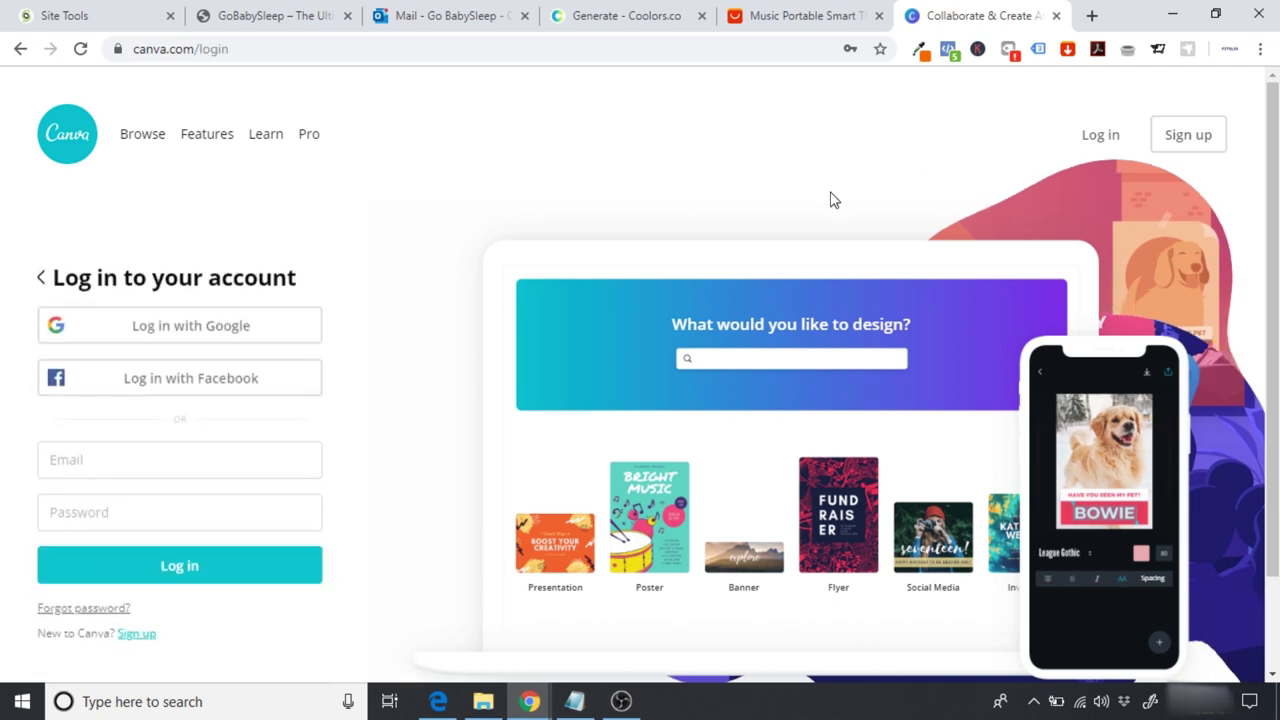
{"action": "left_click", "coordinate": [180, 566]}
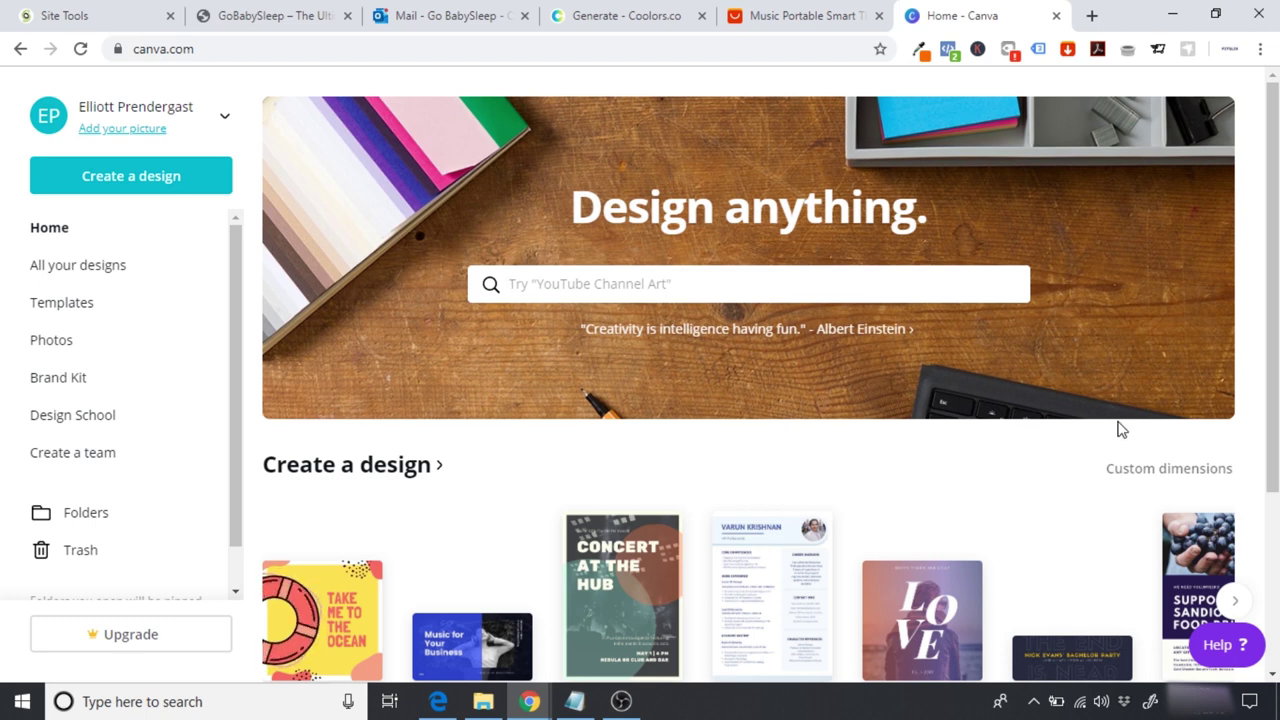
Step: Create a new Canva design with custom dimensions of 260 × 95 px
{"action": "left_click", "coordinate": [1139, 477]}
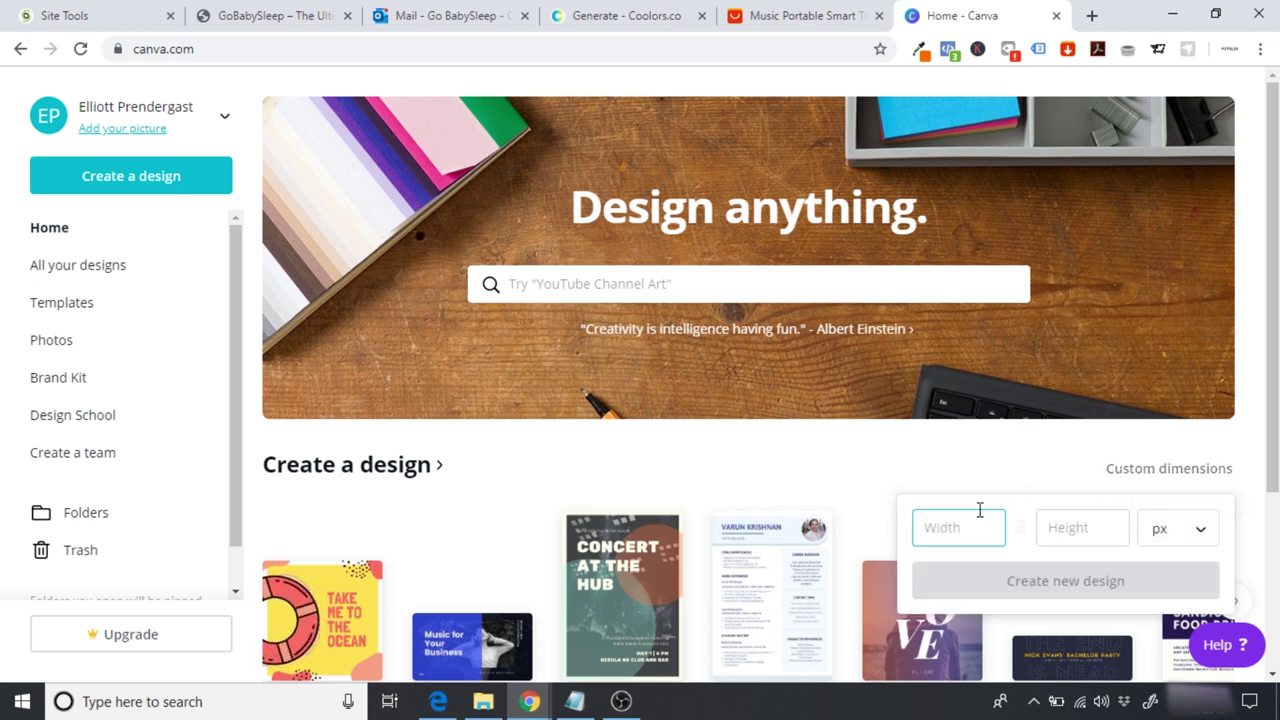
{"action": "type", "text": "260"}
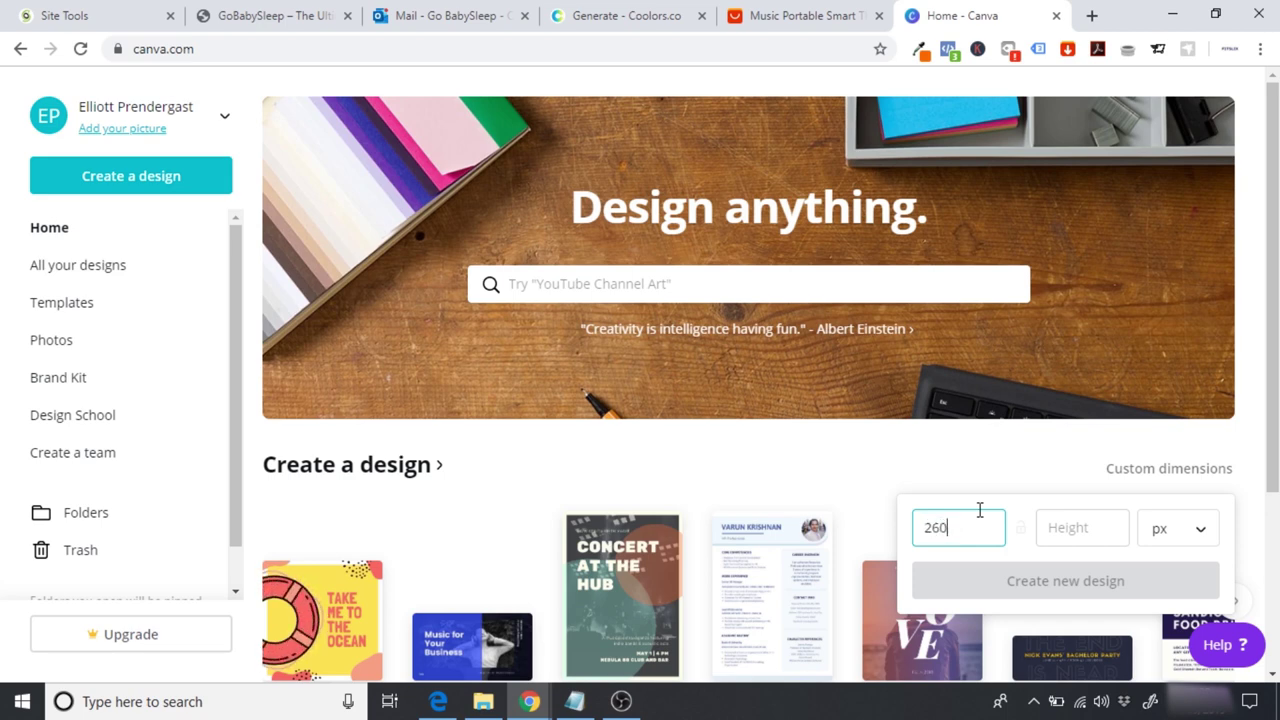
{"action": "key", "text": "Tab"}
{"action": "type", "text": "95"}
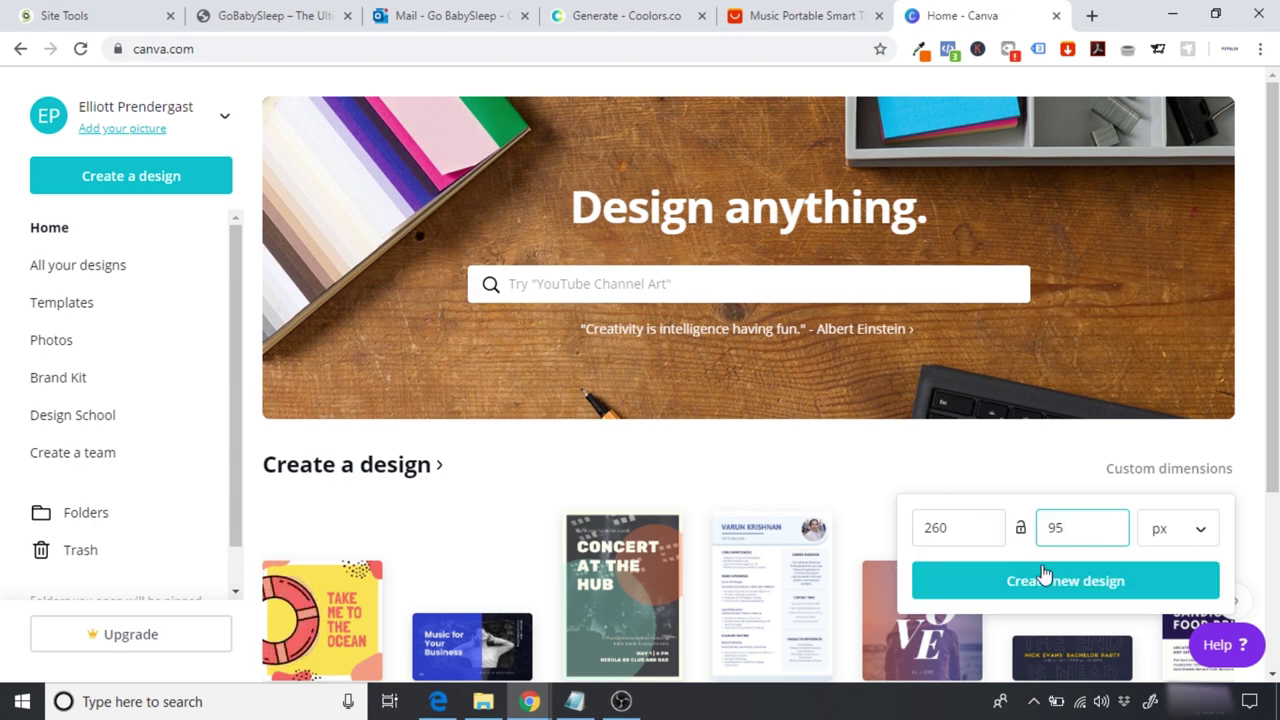
{"action": "left_click", "coordinate": [1046, 585]}
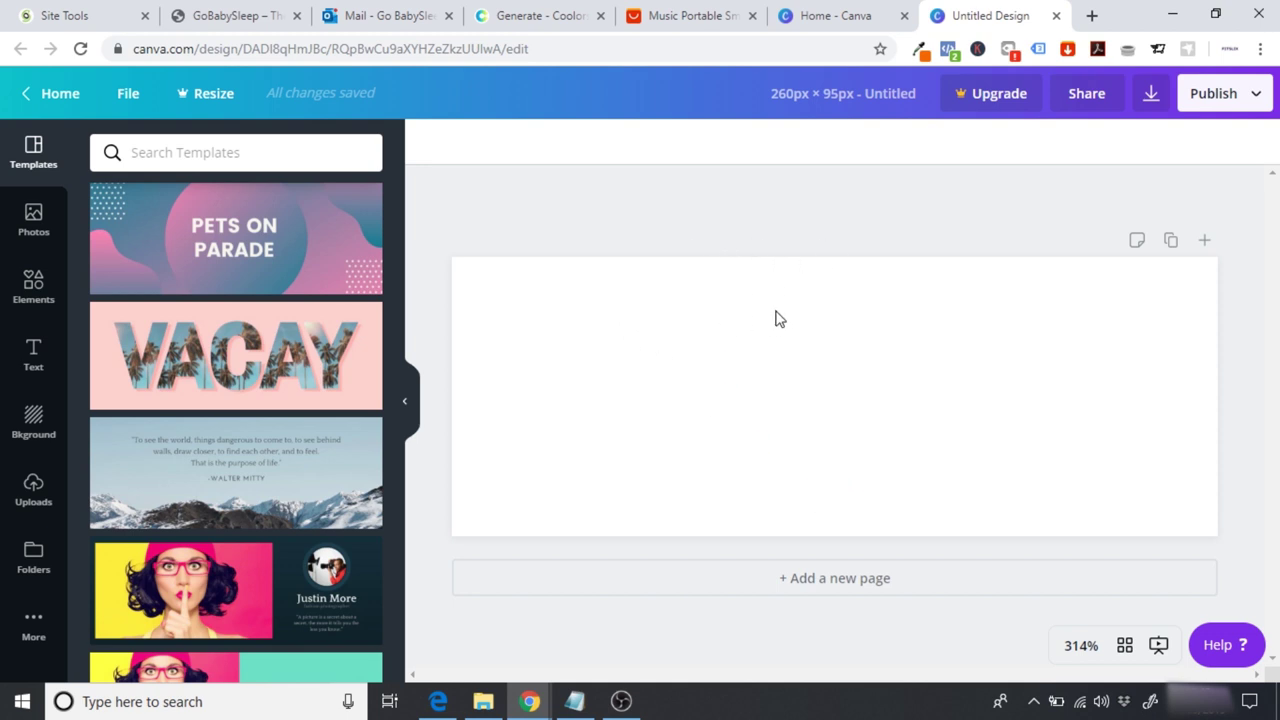
Step: Search the Elements library for 'baby' graphics
{"action": "left_click", "coordinate": [31, 285]}
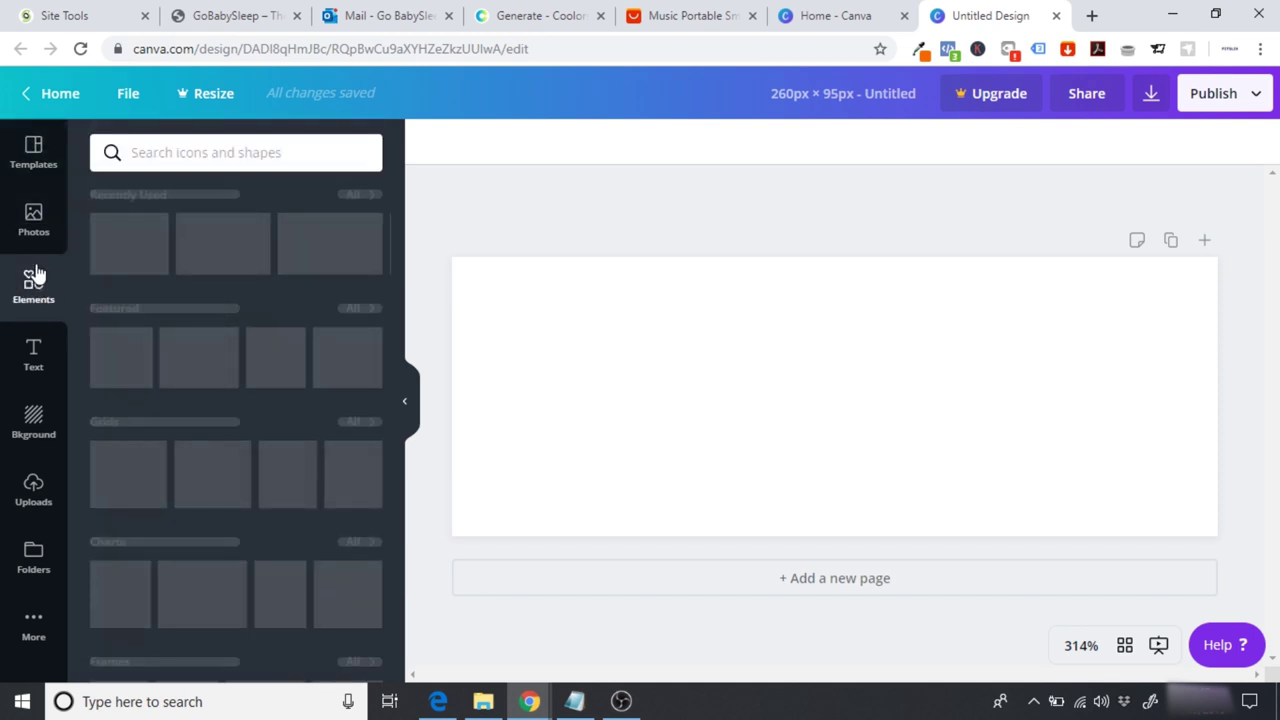
{"action": "left_click", "coordinate": [222, 151]}
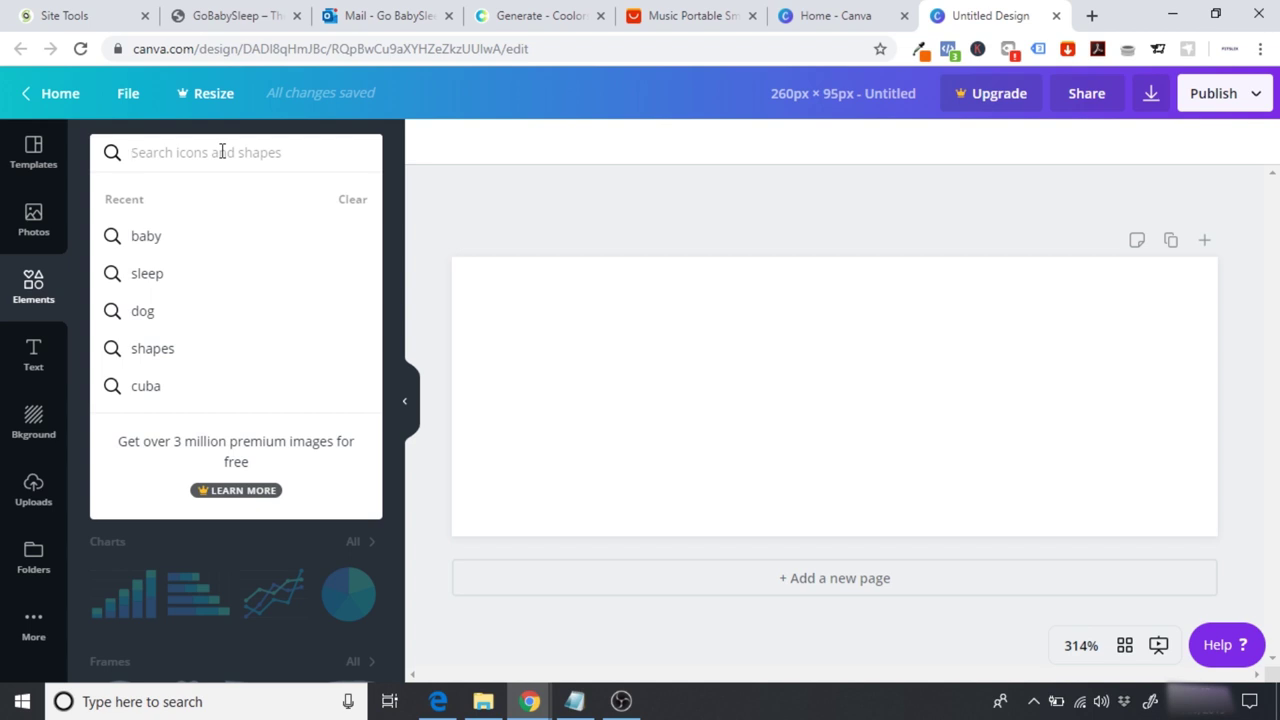
{"action": "type", "text": "baby"}
{"action": "key", "text": "Return"}
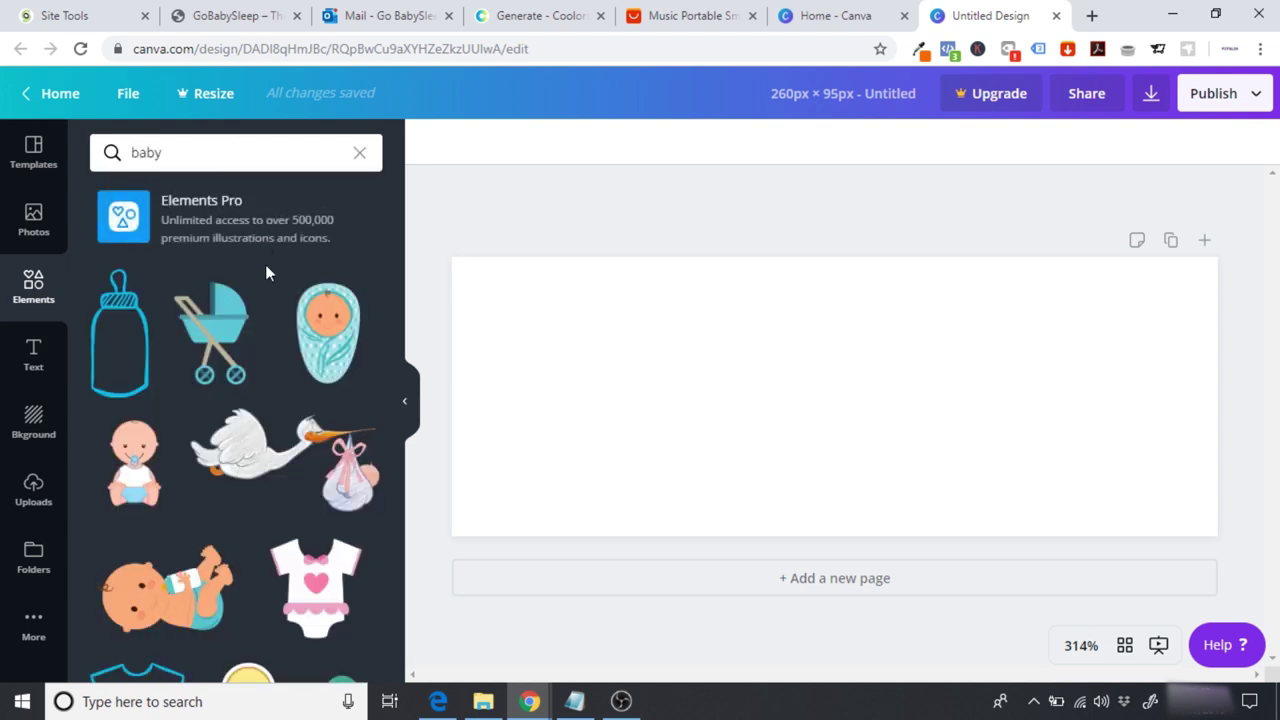
Step: Place the swaddled baby and baby bottle graphics on the page, then delete both
{"action": "left_click_drag", "start_coordinate": [303, 341], "coordinate": [582, 362]}
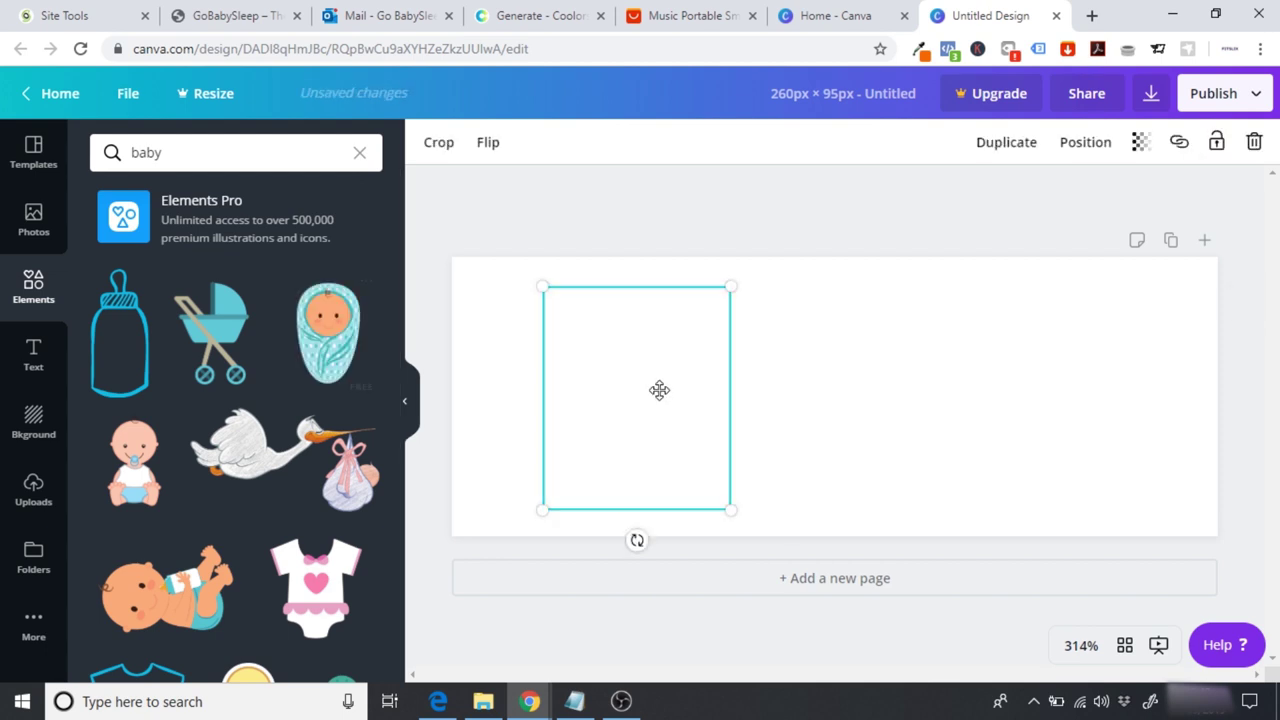
{"action": "left_click_drag", "start_coordinate": [657, 388], "coordinate": [594, 390]}
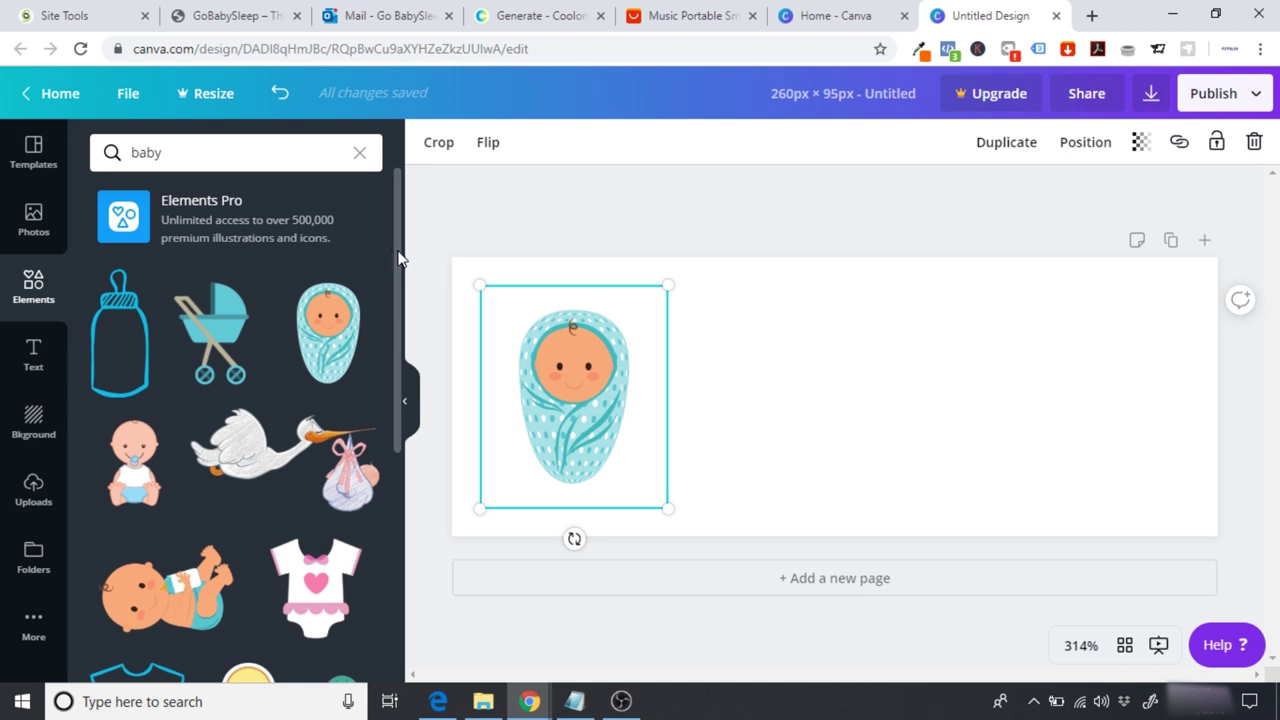
{"action": "scroll", "coordinate": [397, 262], "scroll_direction": "down", "scroll_amount": 1}
{"action": "left_click", "coordinate": [119, 301]}
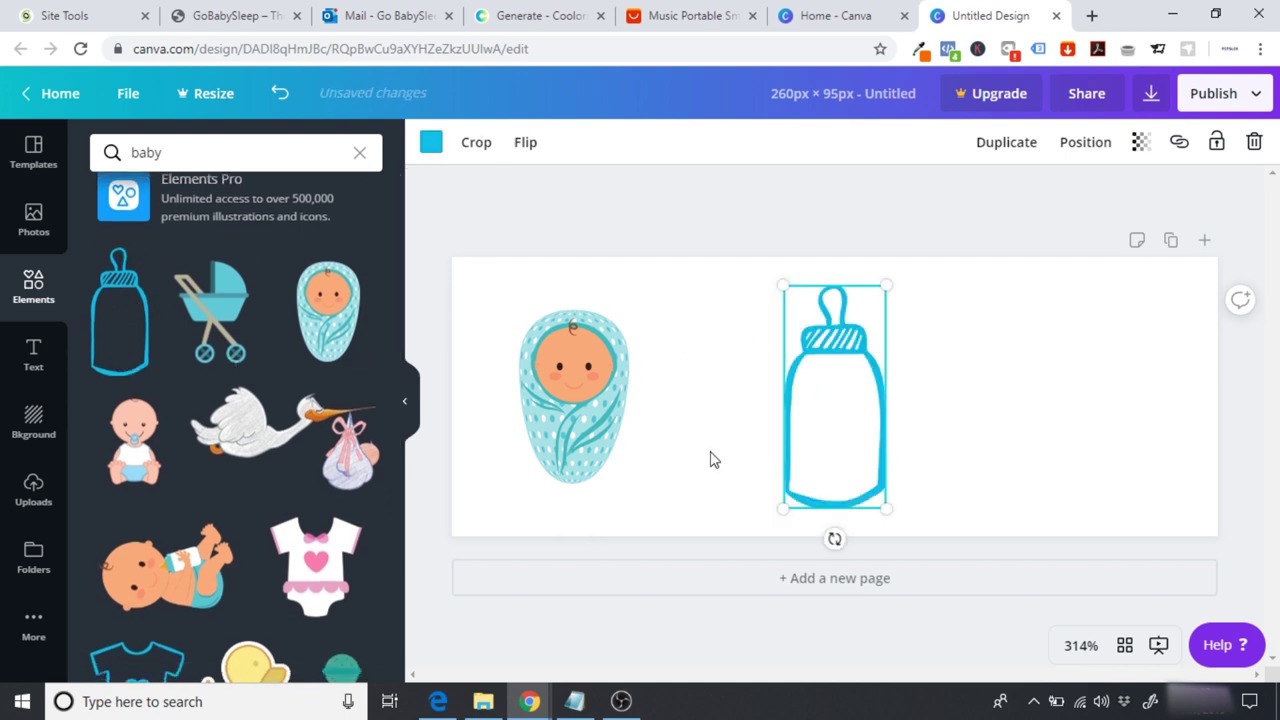
{"action": "key", "text": "Delete"}
{"action": "left_click", "coordinate": [583, 449]}
{"action": "key", "text": "Delete"}
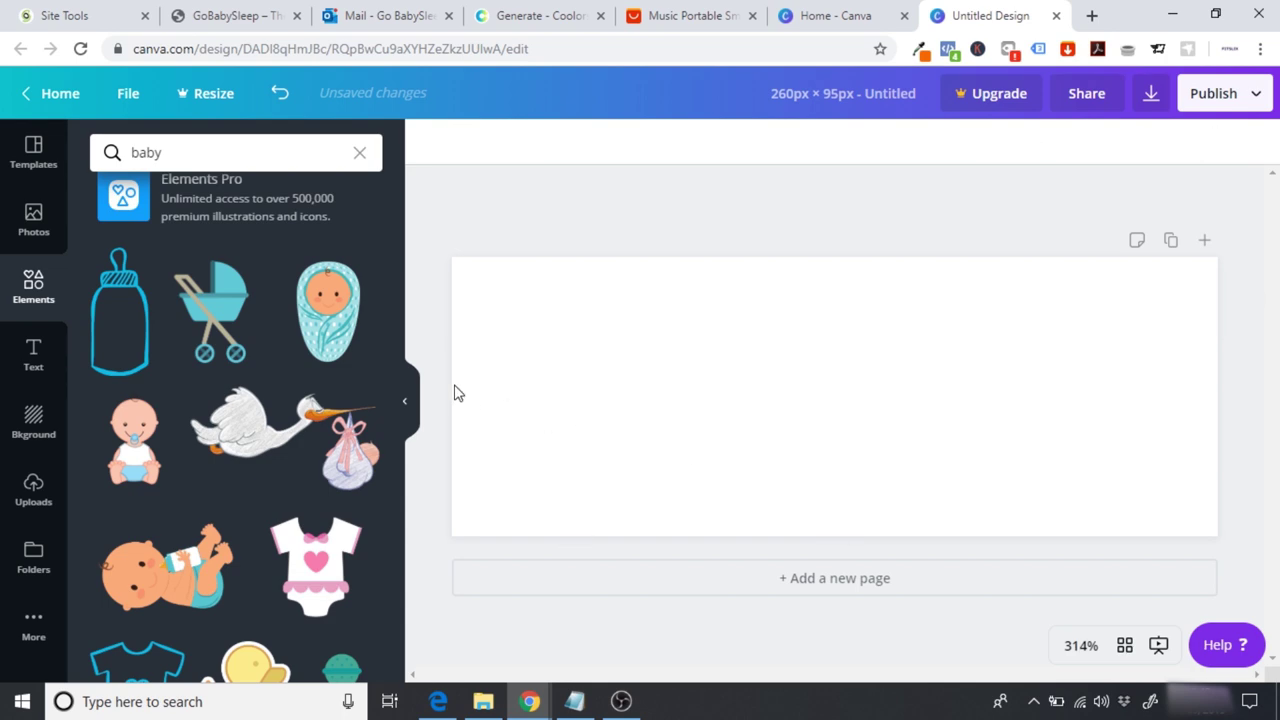
Step: Browse further through the baby element results, such as the pram, stork and rubber duck
{"action": "left_click_drag", "start_coordinate": [400, 323], "coordinate": [418, 598]}
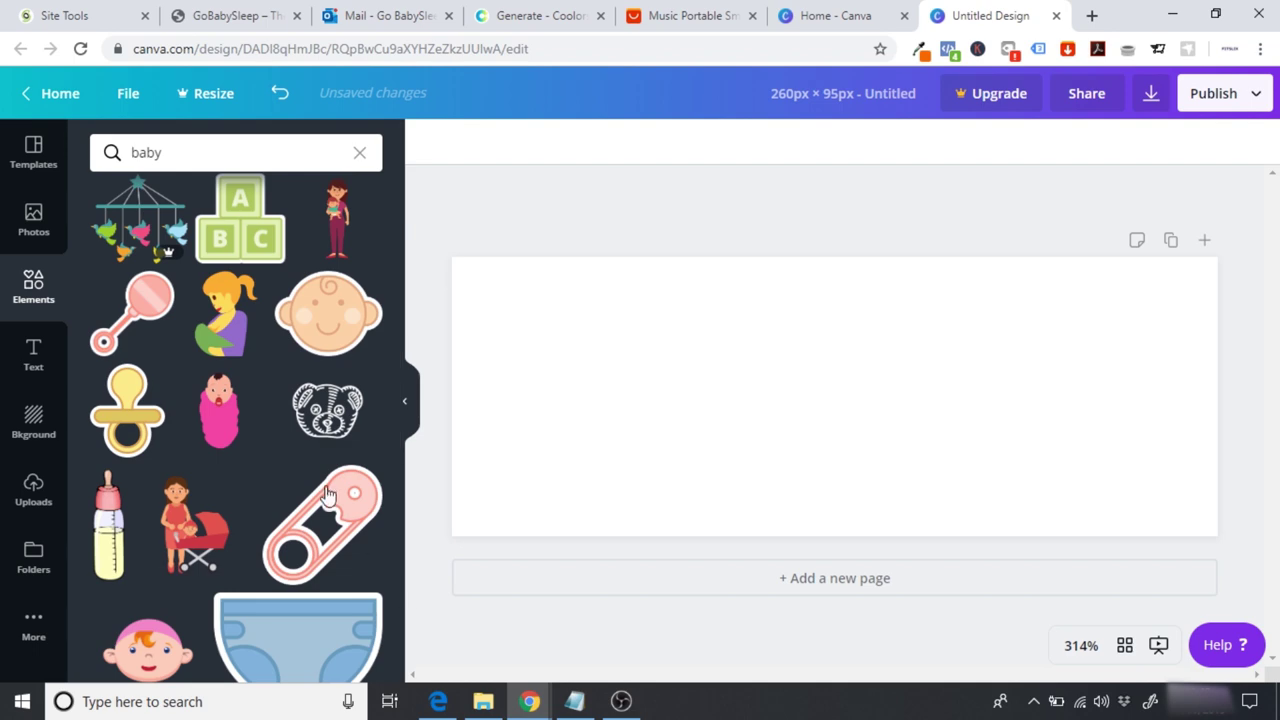
{"action": "scroll", "coordinate": [398, 466], "scroll_direction": "down", "scroll_amount": 1}
{"action": "left_click_drag", "start_coordinate": [398, 466], "coordinate": [411, 626]}
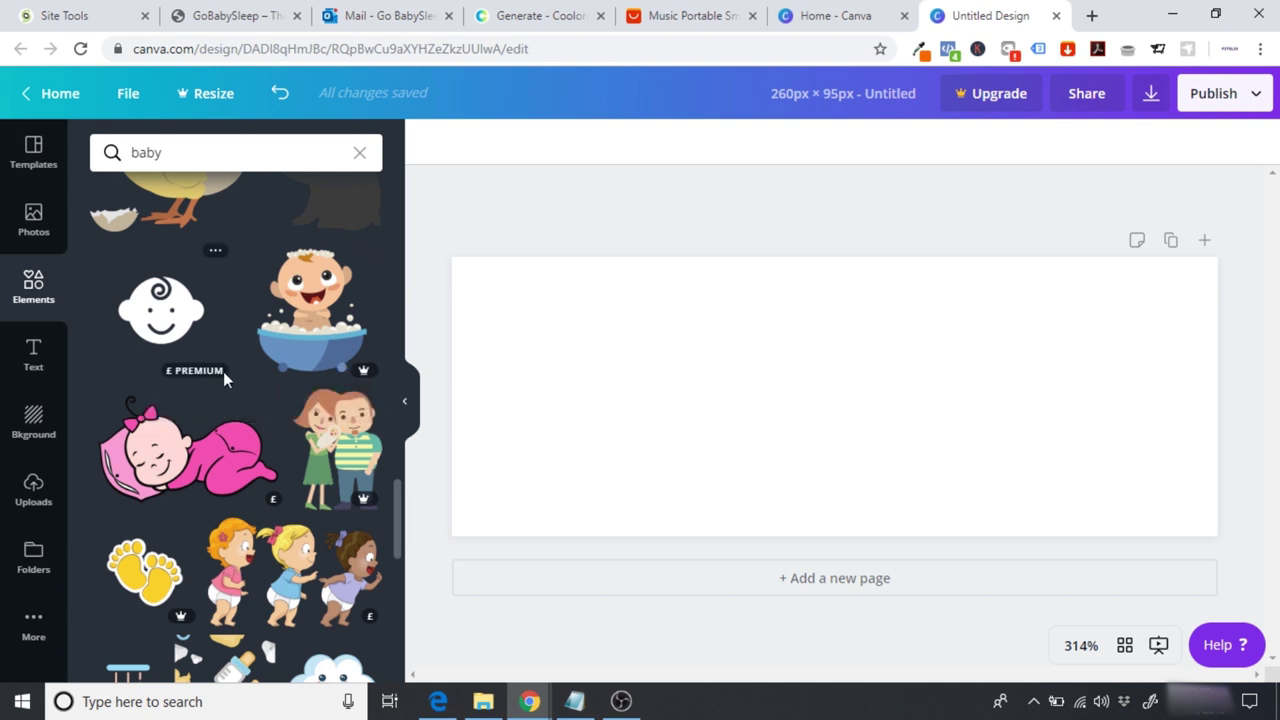
{"action": "mouse_move", "coordinate": [209, 374]}
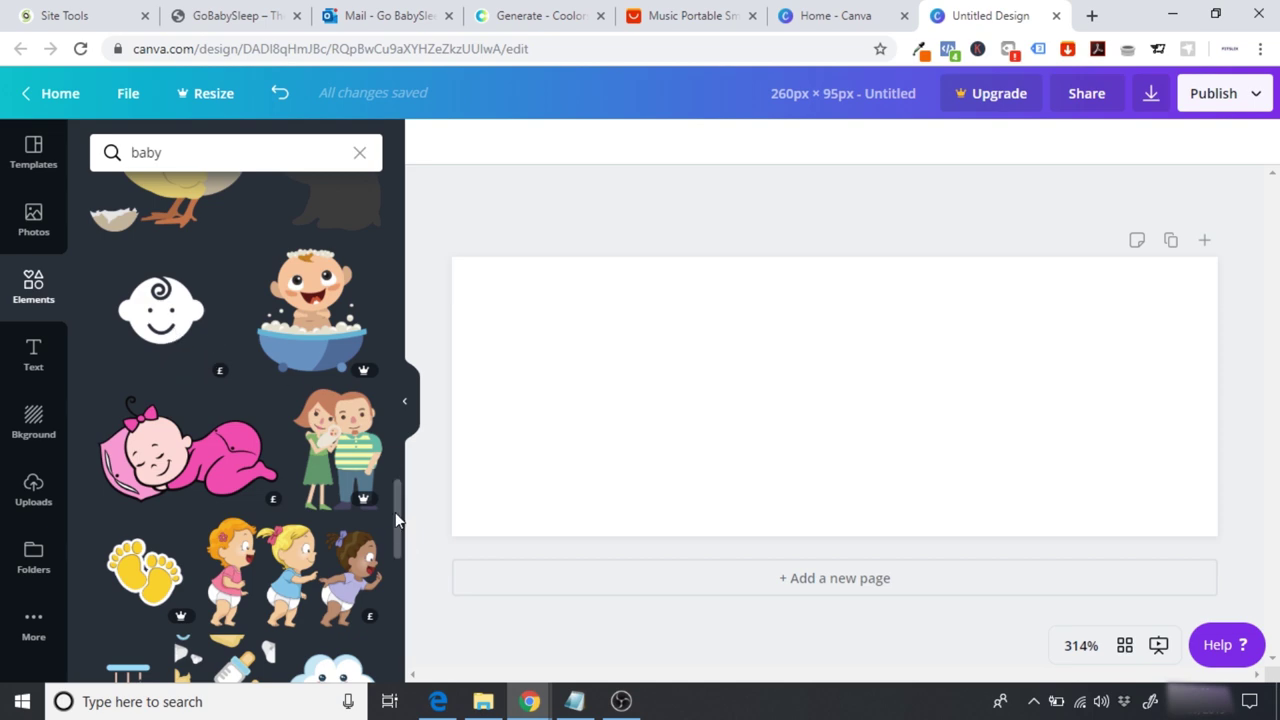
{"action": "left_click_drag", "start_coordinate": [395, 514], "coordinate": [401, 215]}
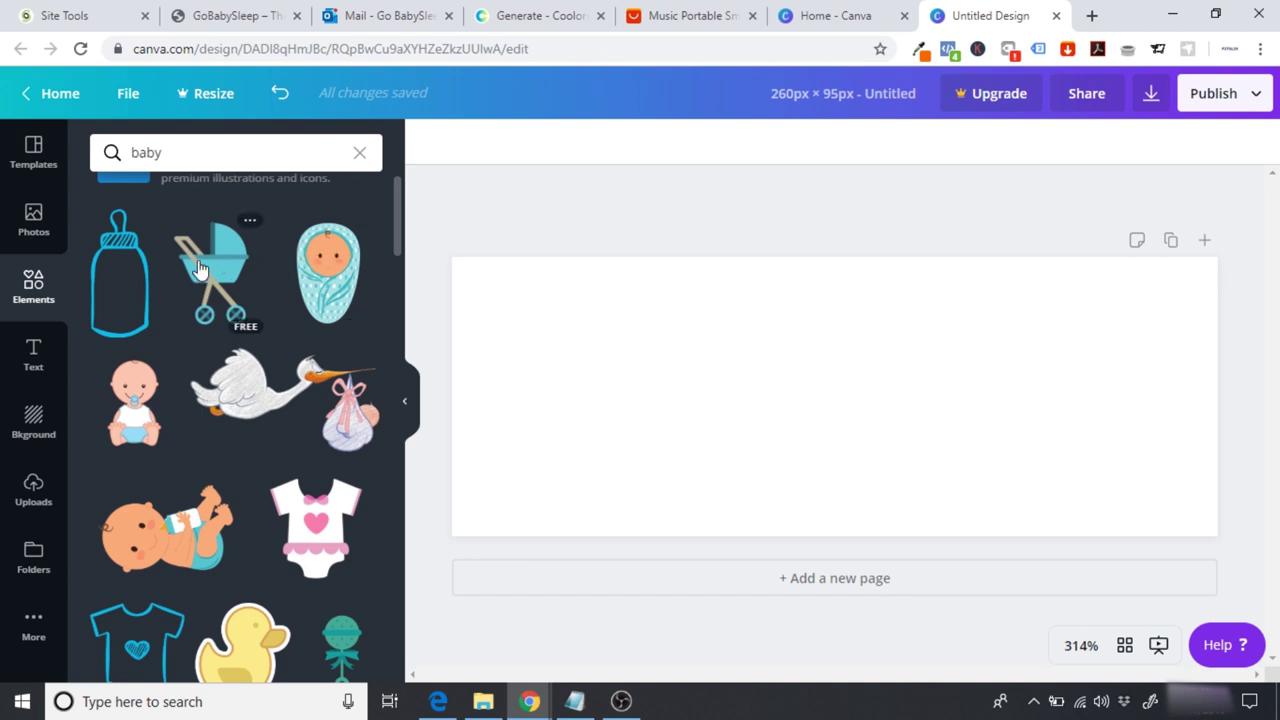
{"action": "left_click", "coordinate": [33, 358]}
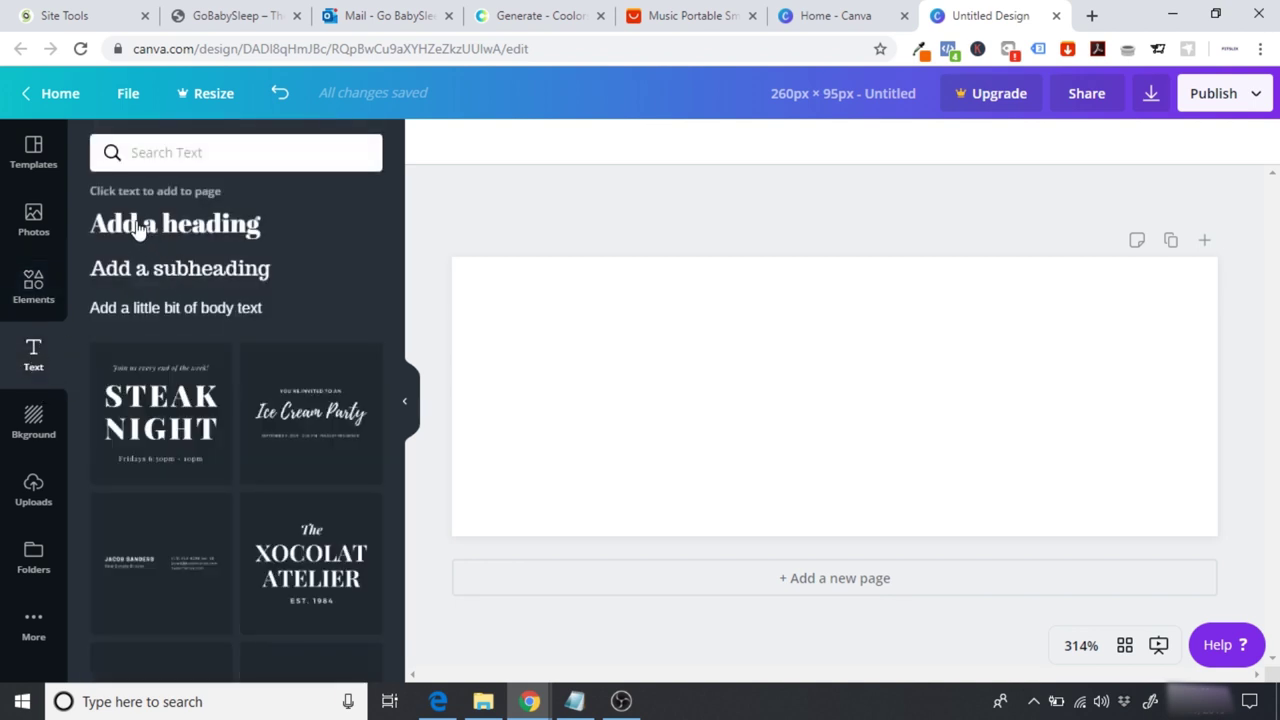
Step: Add an 'Add a heading' text box and set its font size to 24
{"action": "left_click", "coordinate": [128, 230]}
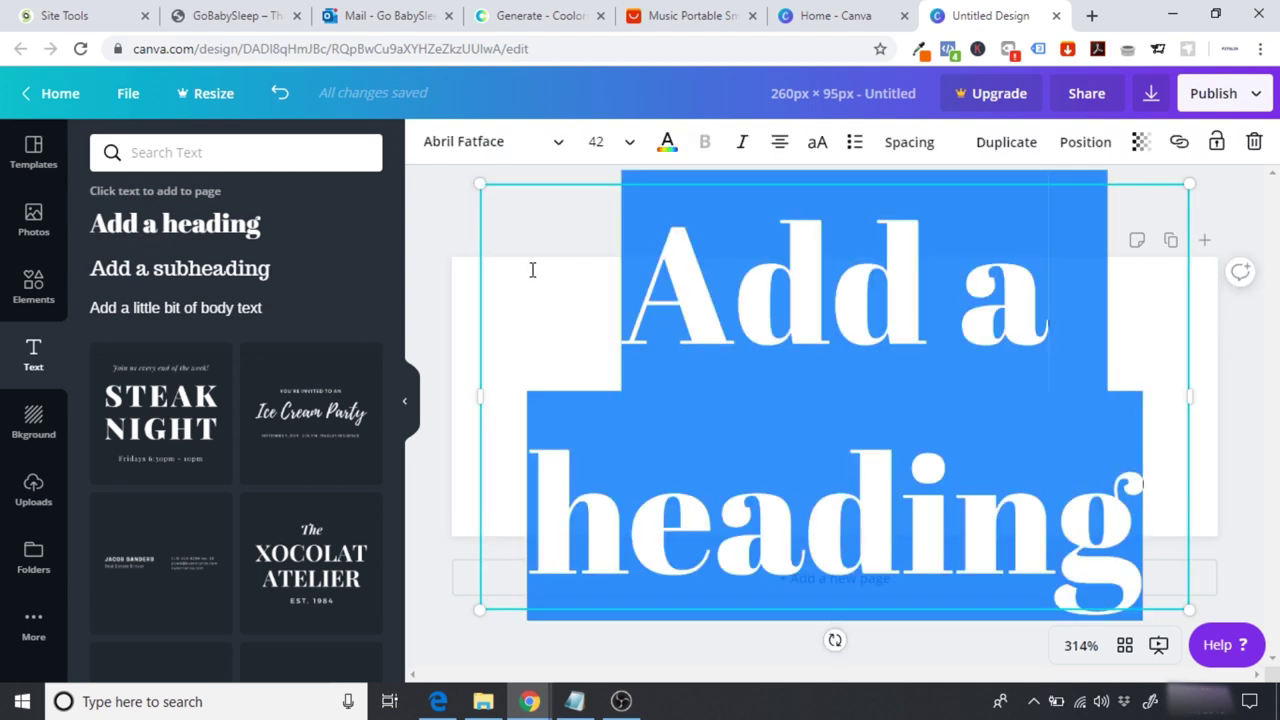
{"action": "left_click", "coordinate": [626, 150]}
{"action": "left_click", "coordinate": [643, 316]}
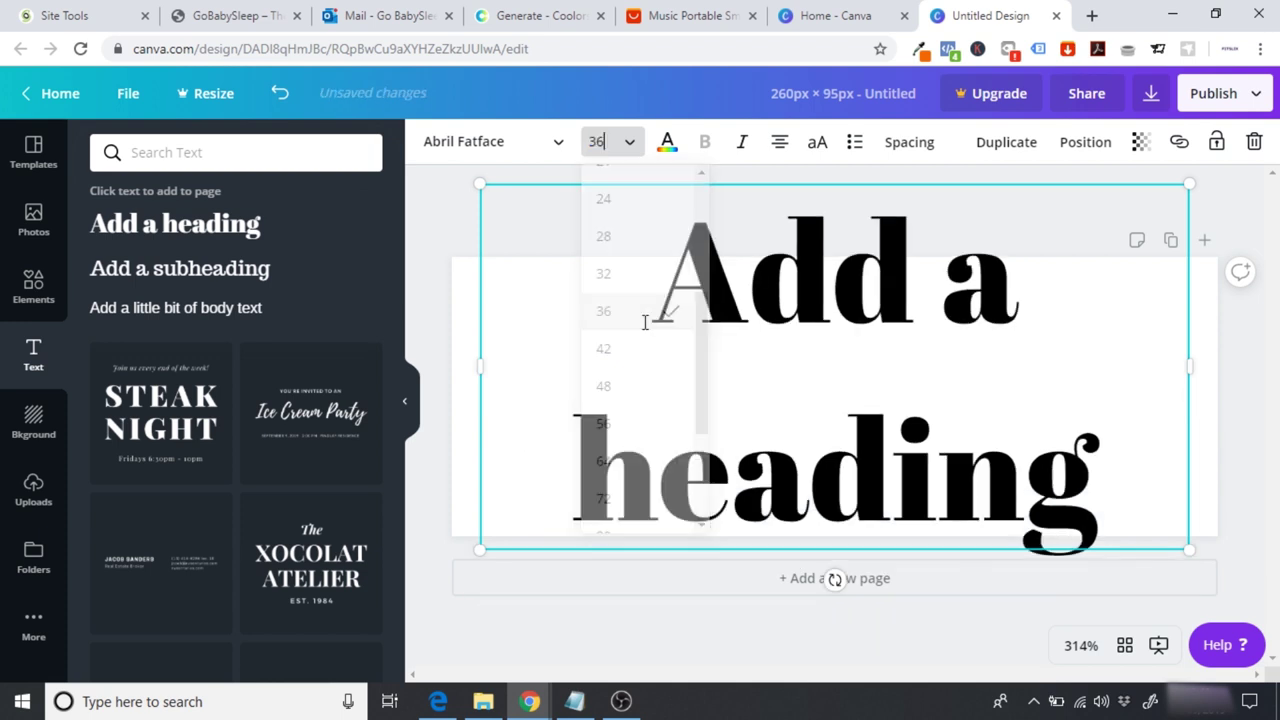
{"action": "left_click", "coordinate": [602, 141]}
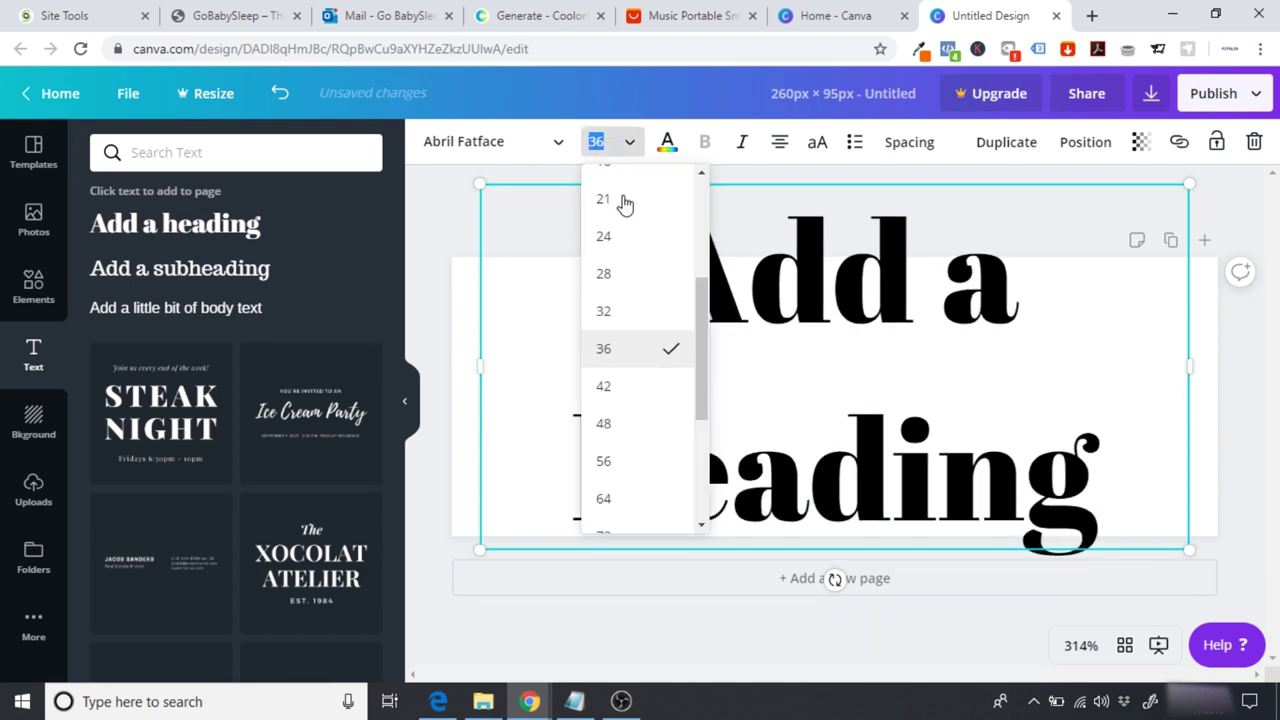
{"action": "left_click", "coordinate": [649, 316]}
{"action": "left_click_drag", "start_coordinate": [1187, 349], "coordinate": [1276, 352]}
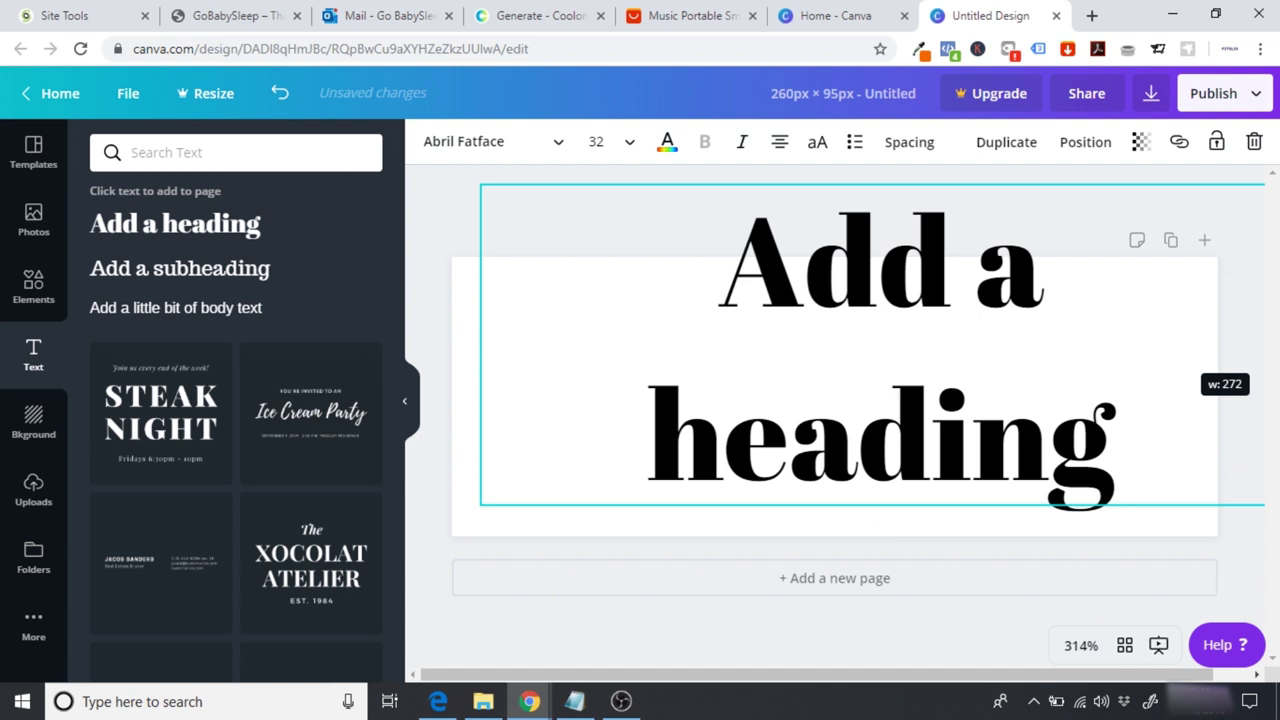
{"action": "left_click", "coordinate": [596, 143]}
{"action": "left_click", "coordinate": [630, 281]}
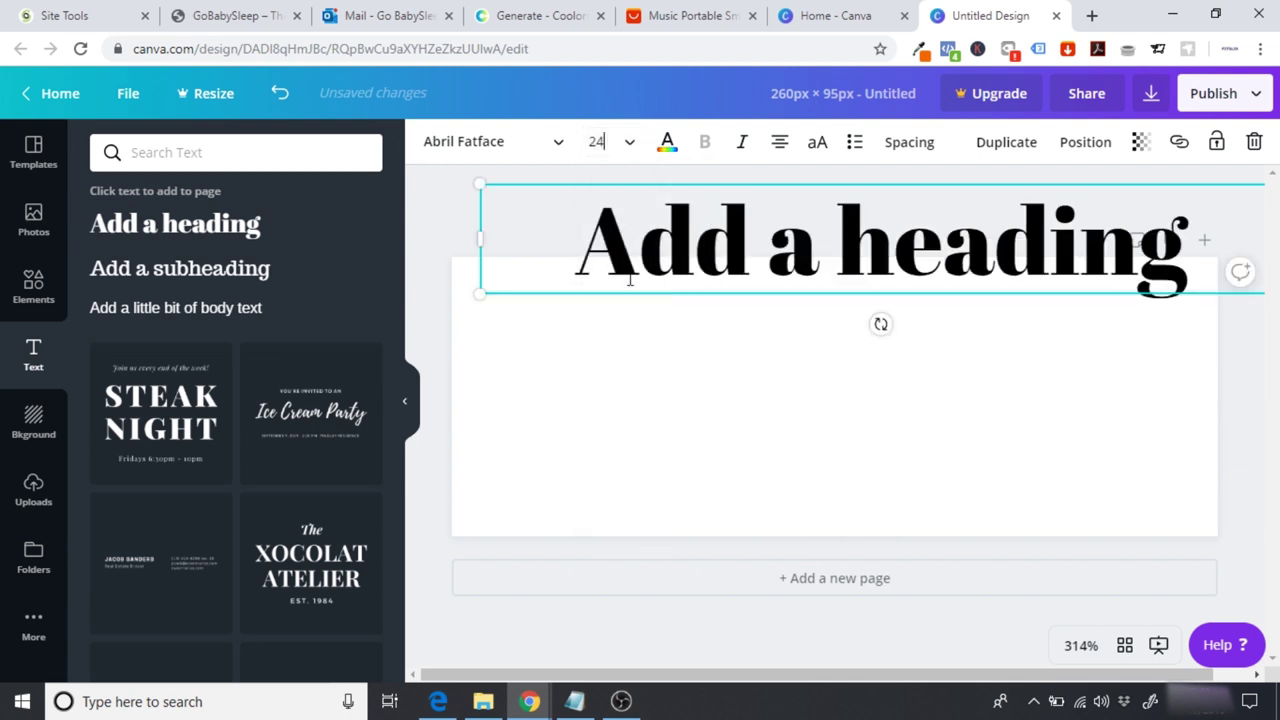
Step: Move the heading onto the page, narrow its box and centre it horizontally
{"action": "left_click_drag", "start_coordinate": [803, 180], "coordinate": [755, 337]}
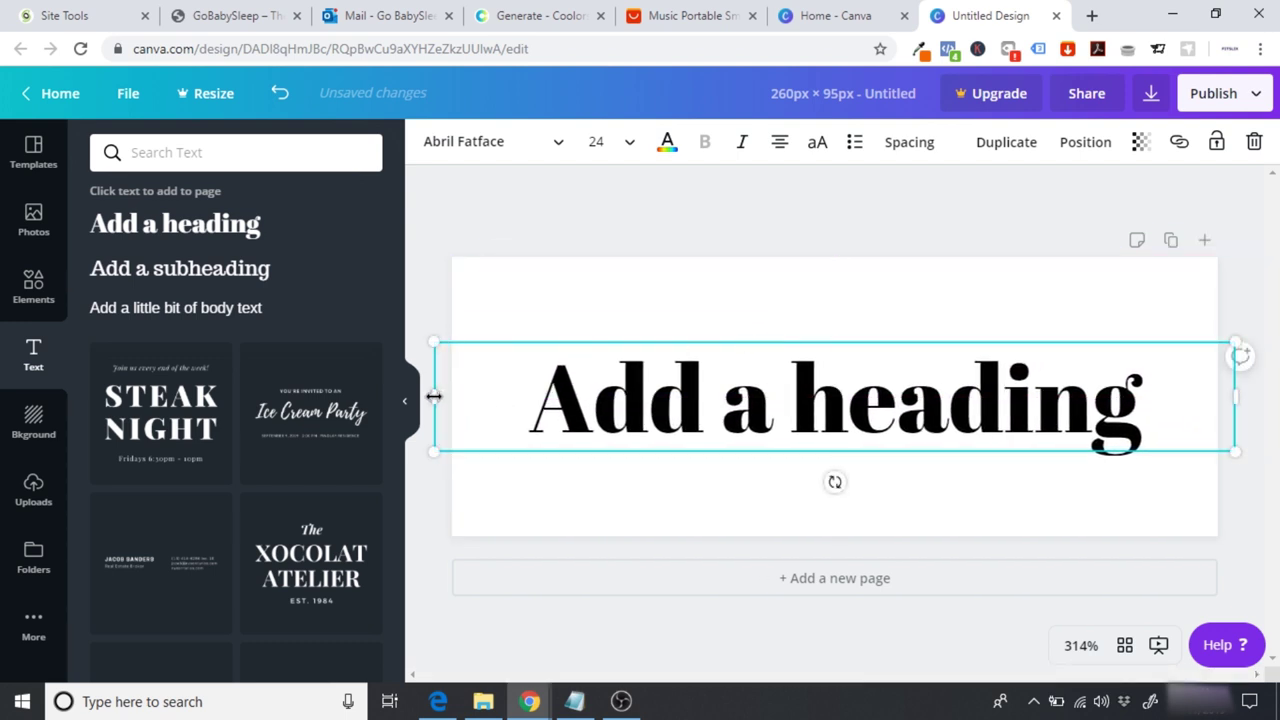
{"action": "left_click_drag", "start_coordinate": [440, 396], "coordinate": [489, 397]}
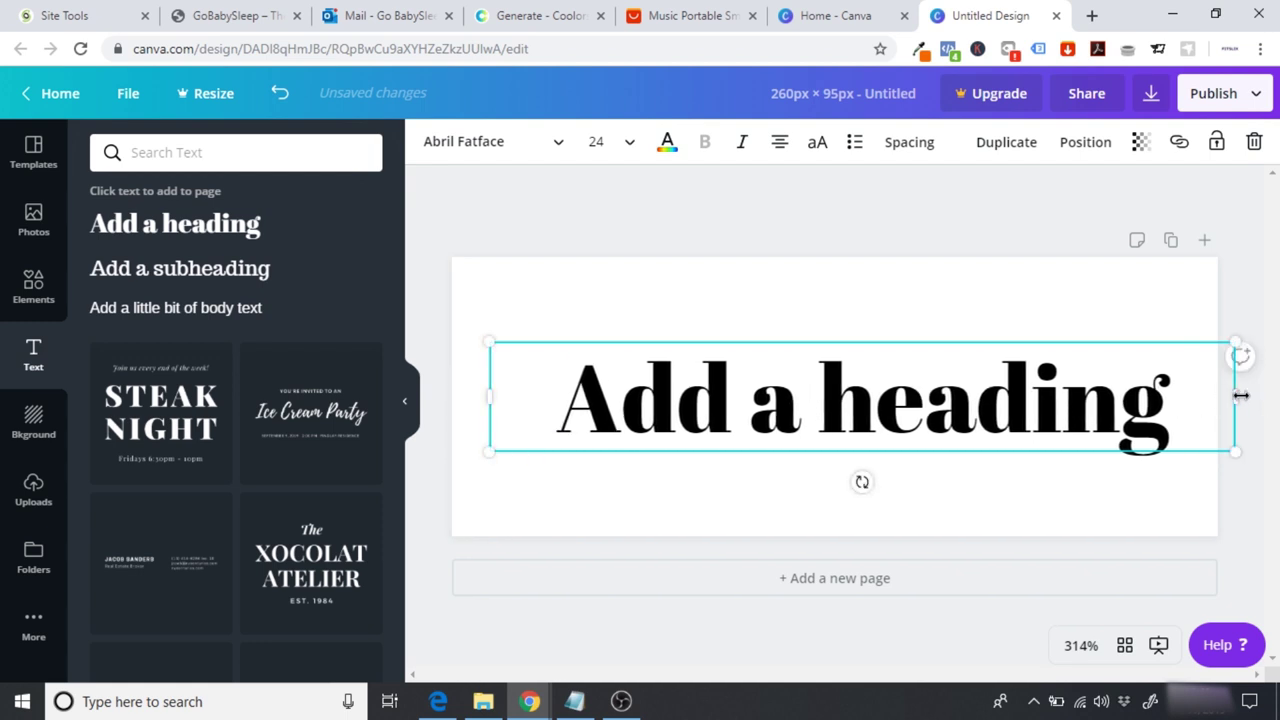
{"action": "left_click_drag", "start_coordinate": [1223, 394], "coordinate": [1194, 397]}
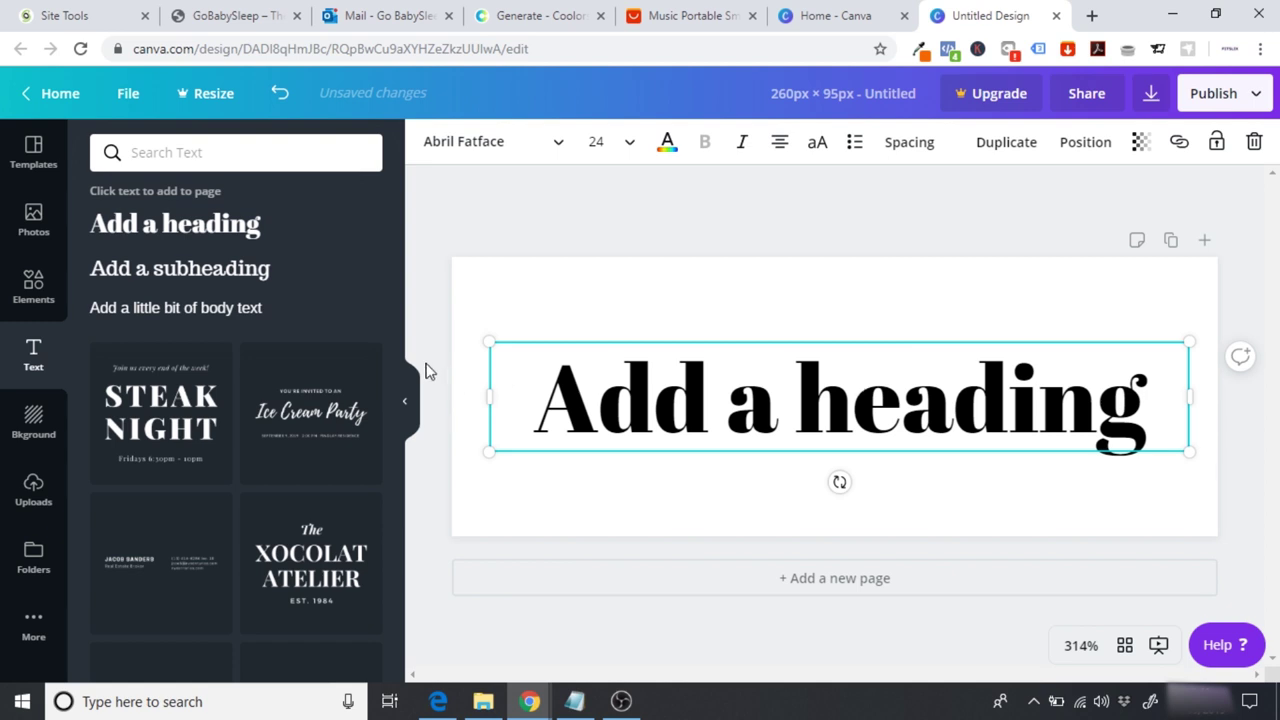
{"action": "left_click", "coordinate": [975, 401]}
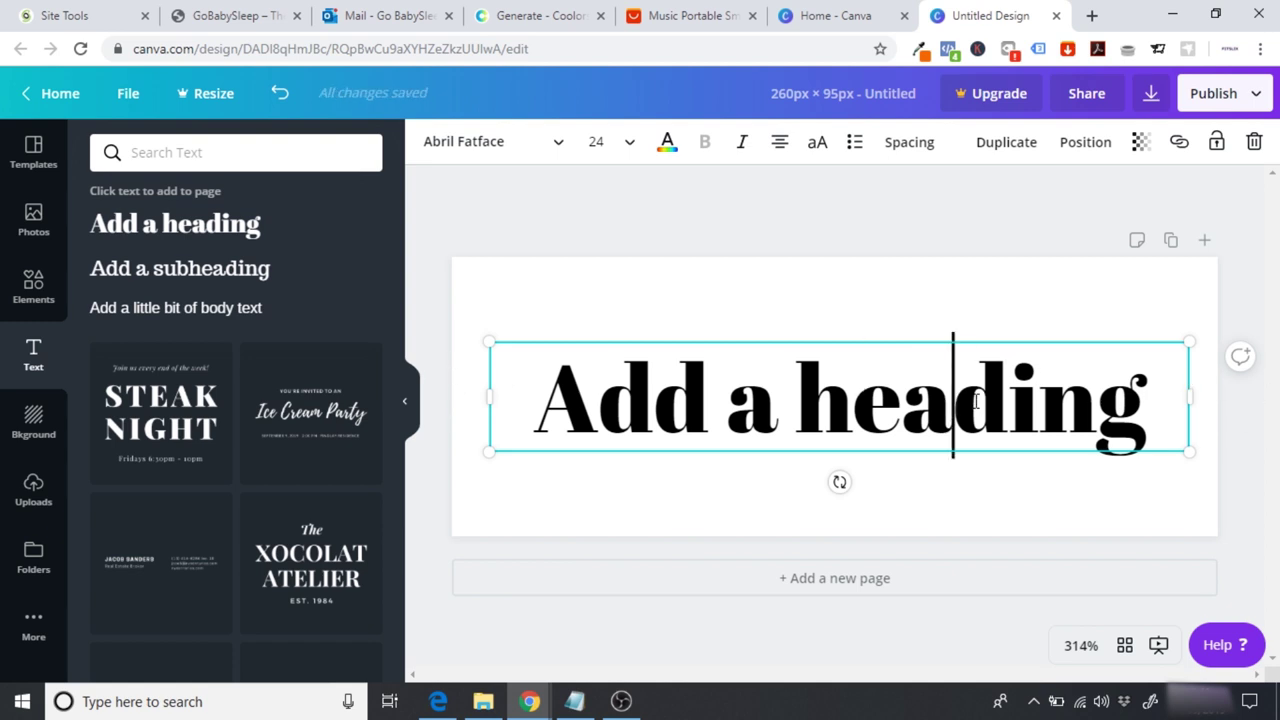
{"action": "left_click_drag", "start_coordinate": [975, 401], "coordinate": [989, 401]}
{"action": "left_click_drag", "start_coordinate": [882, 341], "coordinate": [869, 343]}
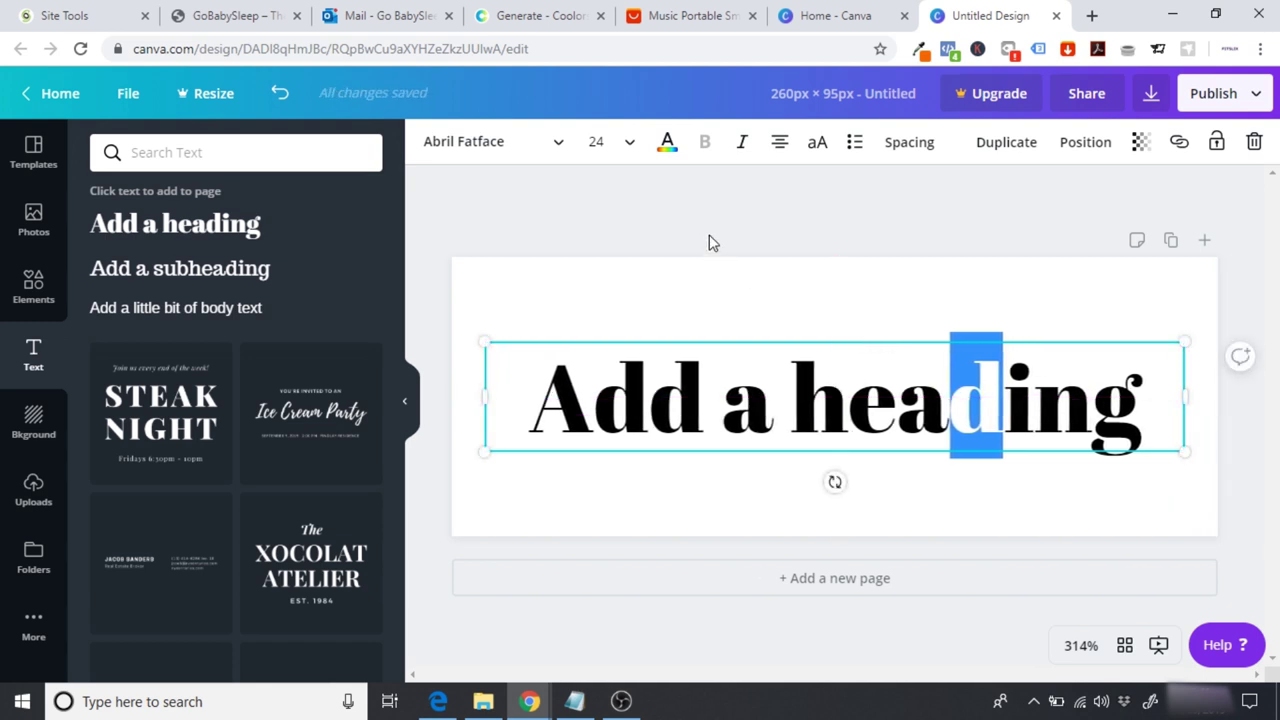
{"action": "left_click", "coordinate": [525, 152]}
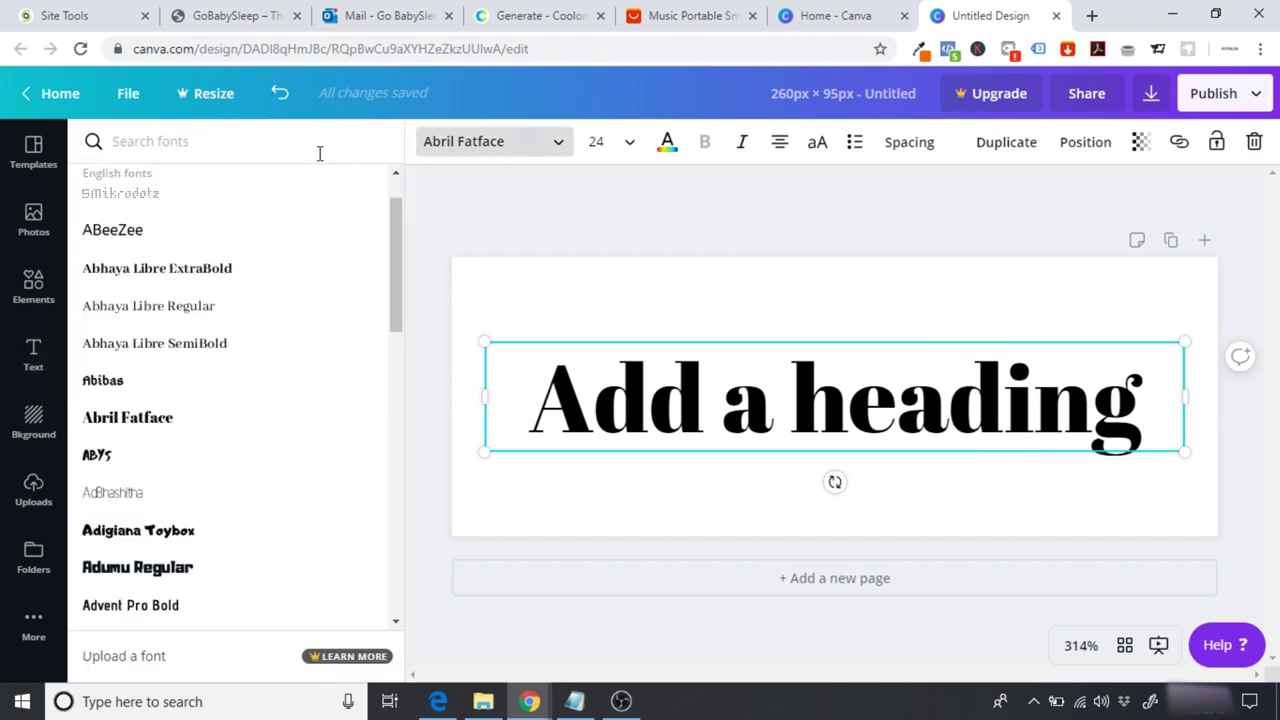
Step: Search the fonts and apply Hussar Bold to the heading
{"action": "type", "text": "ho"}
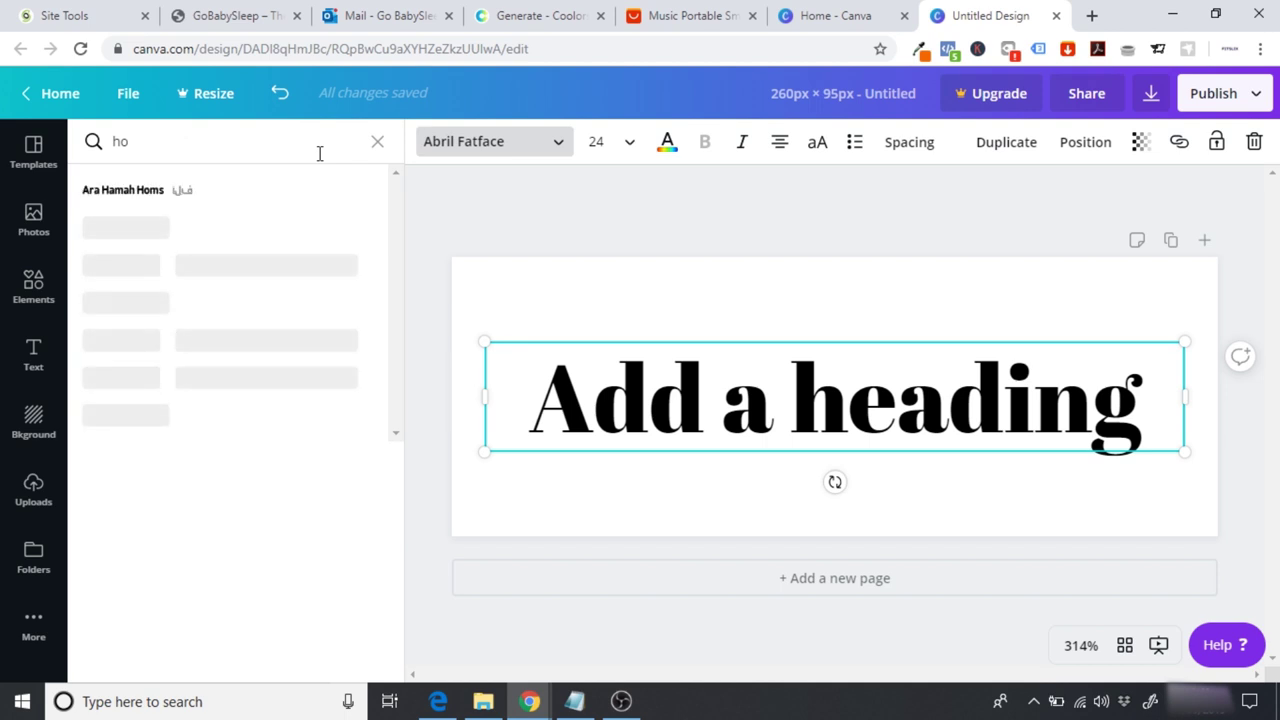
{"action": "type", "text": "l"}
{"action": "key", "text": "BackSpace"}
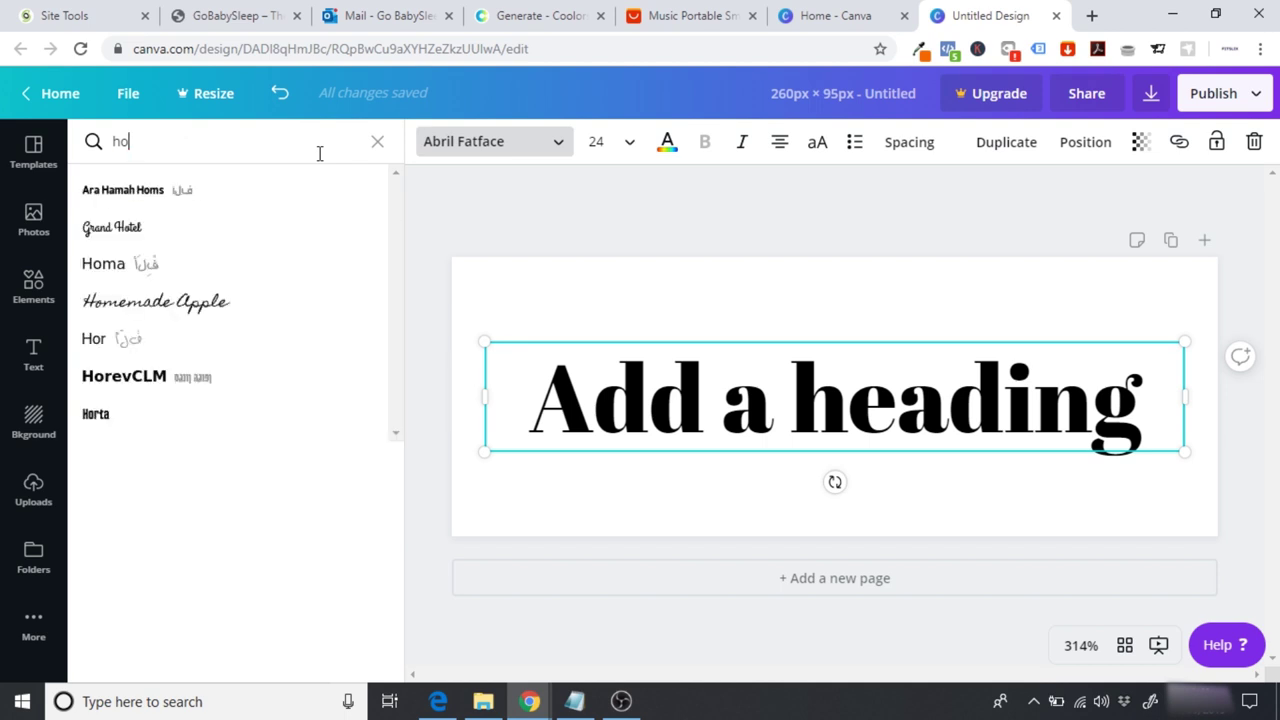
{"action": "key", "text": "BackSpace"}
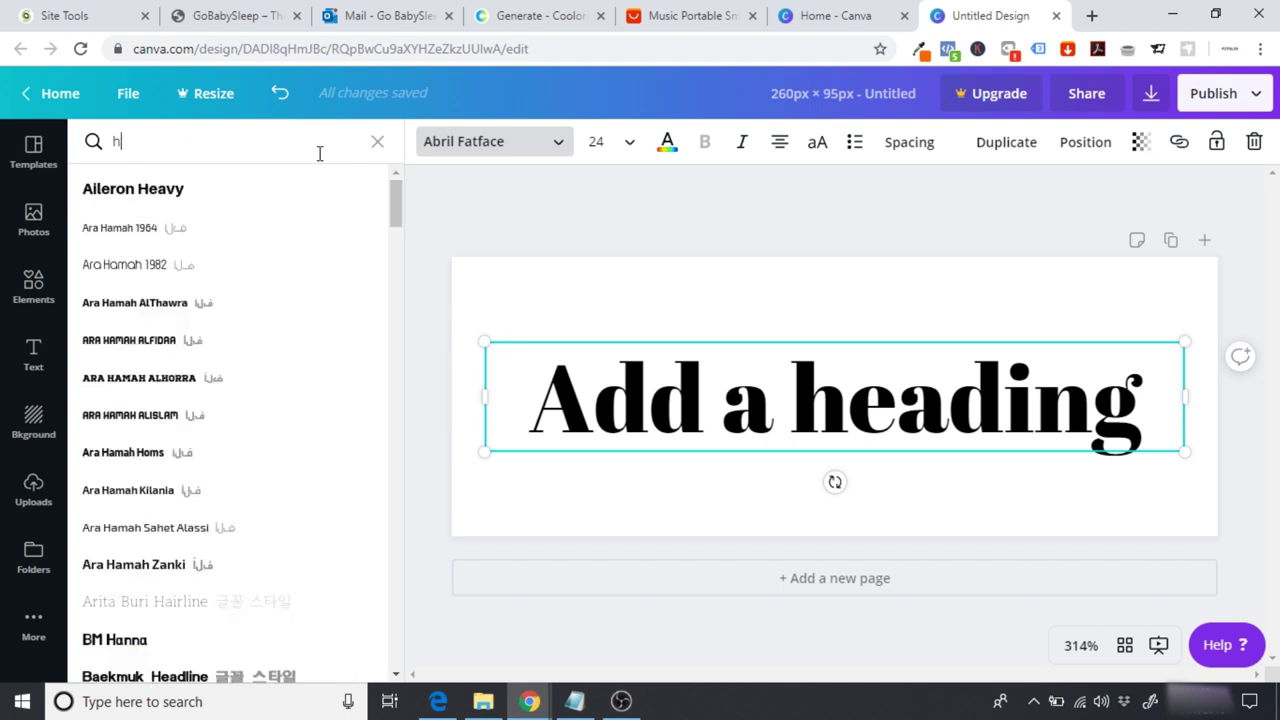
{"action": "key", "text": "BackSpace"}
{"action": "type", "text": "hu"}
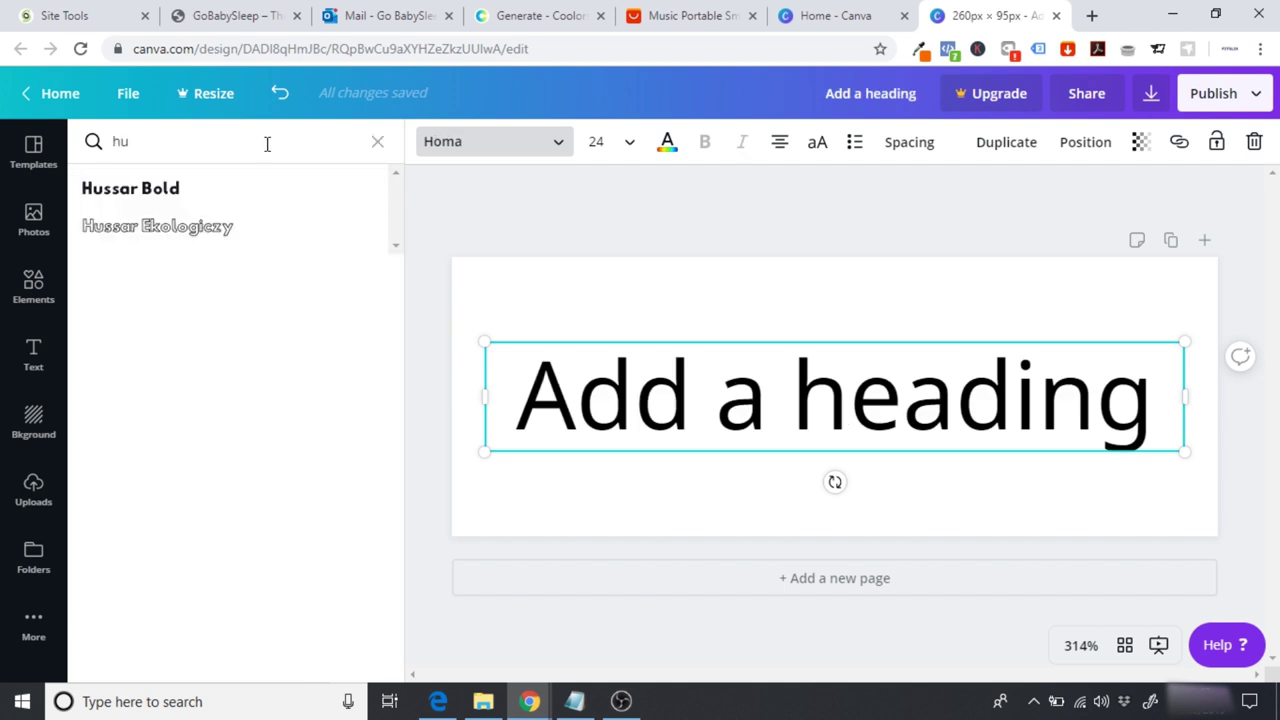
{"action": "left_click", "coordinate": [163, 192]}
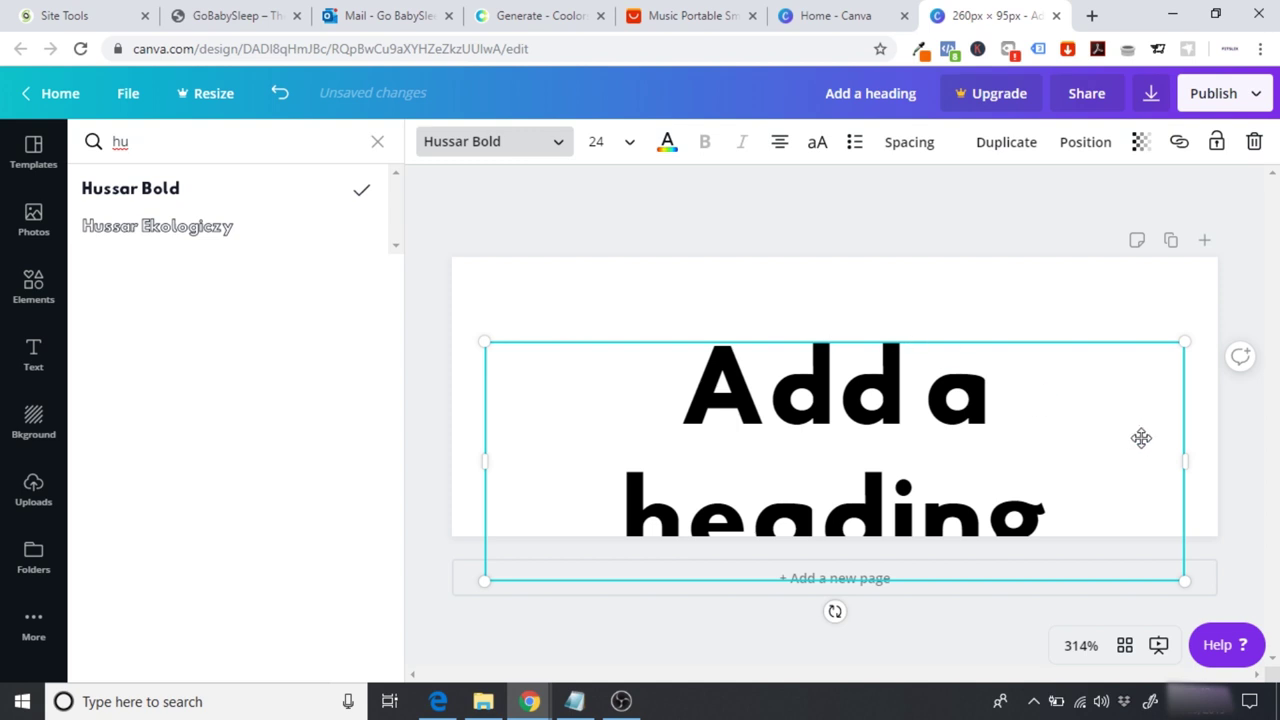
Step: Widen the box, replace the heading text with 'GoBabySleep' and reposition it
{"action": "left_click_drag", "start_coordinate": [1186, 464], "coordinate": [1250, 463]}
{"action": "left_click_drag", "start_coordinate": [1166, 414], "coordinate": [1131, 417]}
{"action": "left_click", "coordinate": [1118, 414]}
{"action": "double_click", "coordinate": [1118, 414]}
{"action": "left_click", "coordinate": [1150, 414]}
{"action": "left_click_drag", "start_coordinate": [1214, 414], "coordinate": [576, 372]}
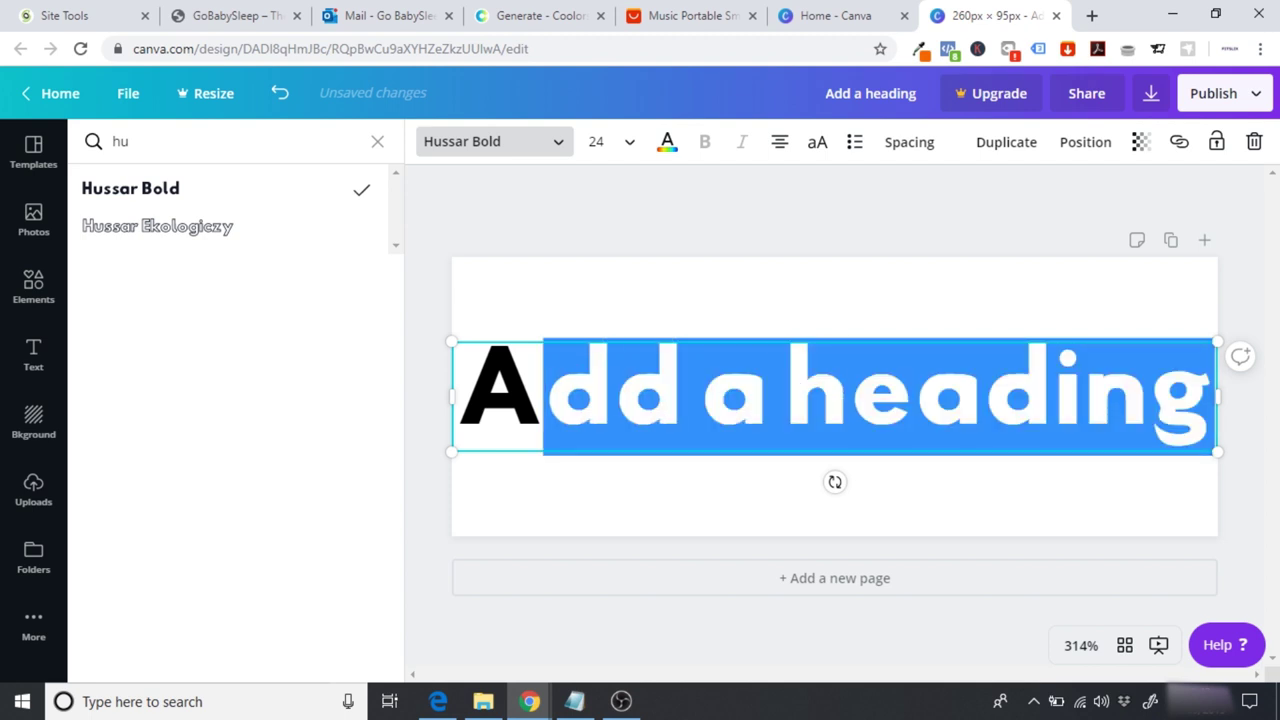
{"action": "type", "text": "G"}
{"action": "key", "text": "BackSpace"}
{"action": "key", "text": "BackSpace"}
{"action": "type", "text": "GoBab"}
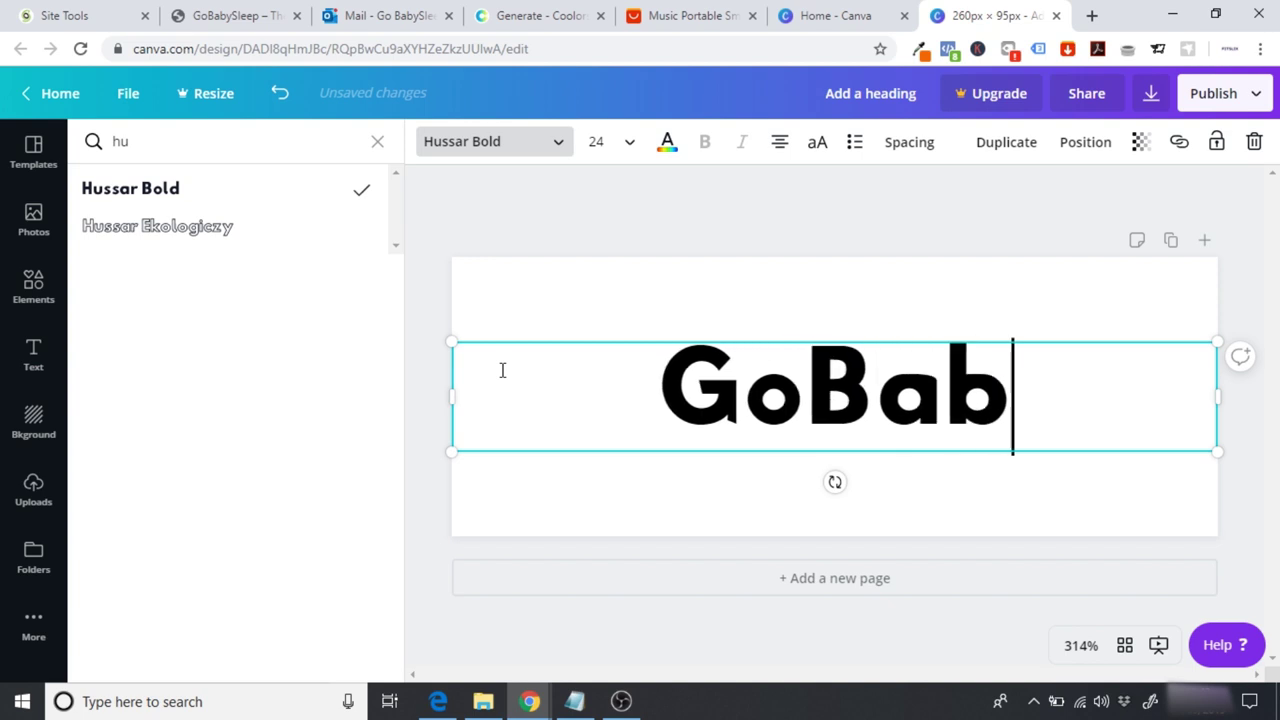
{"action": "type", "text": "ySleep"}
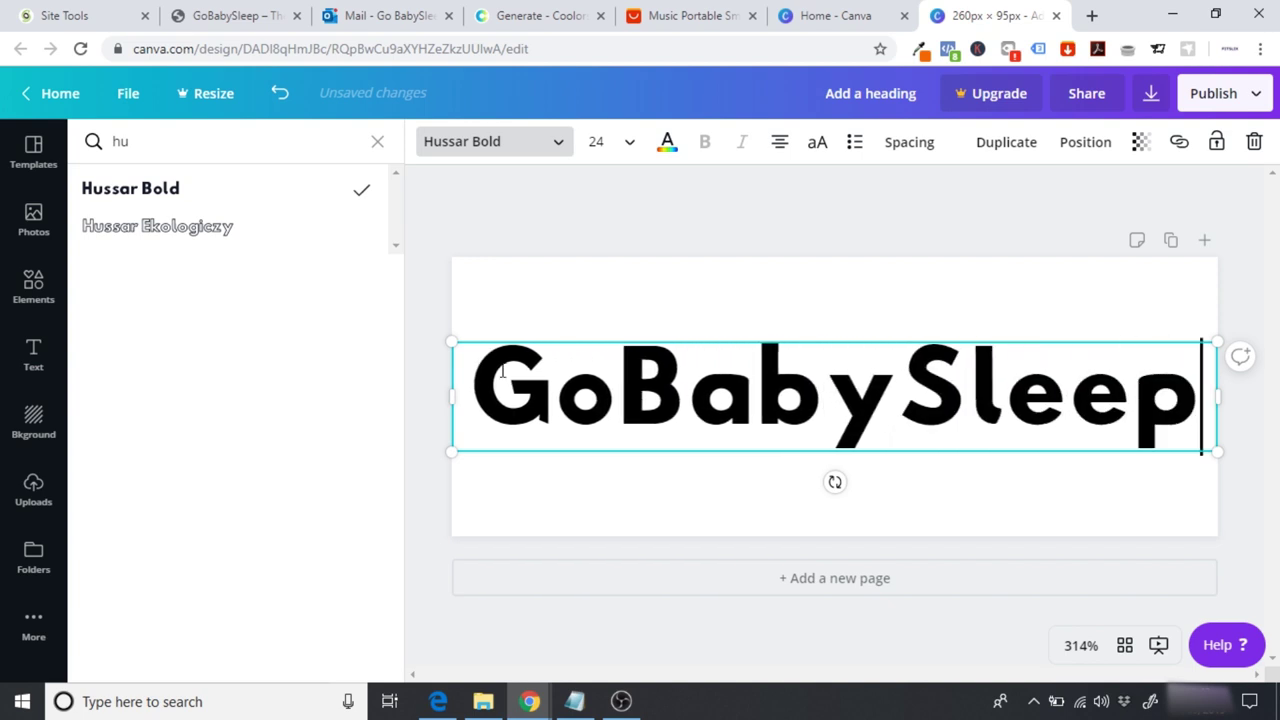
{"action": "left_click", "coordinate": [593, 250]}
{"action": "left_click", "coordinate": [651, 371]}
{"action": "left_click_drag", "start_coordinate": [651, 371], "coordinate": [643, 385]}
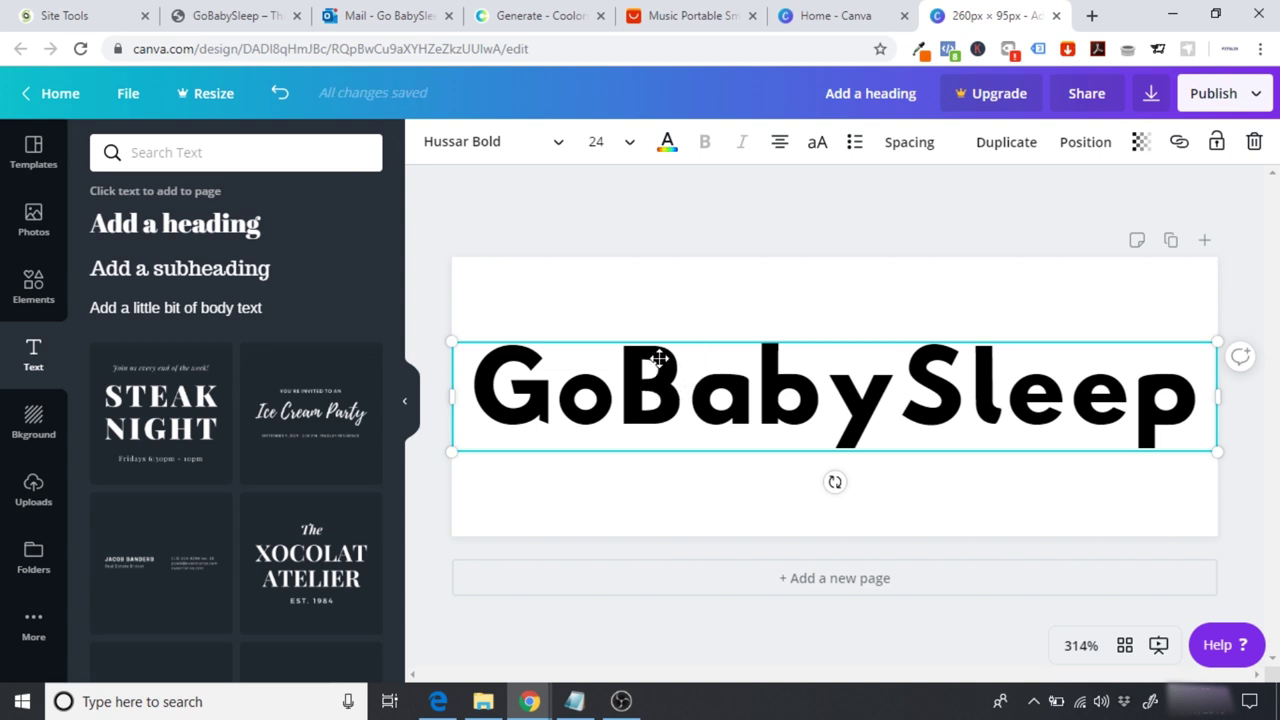
Step: Try Abhaya Libre Regular and Alegreya SC on the text, then revert to Hussar Bold
{"action": "left_click", "coordinate": [543, 159]}
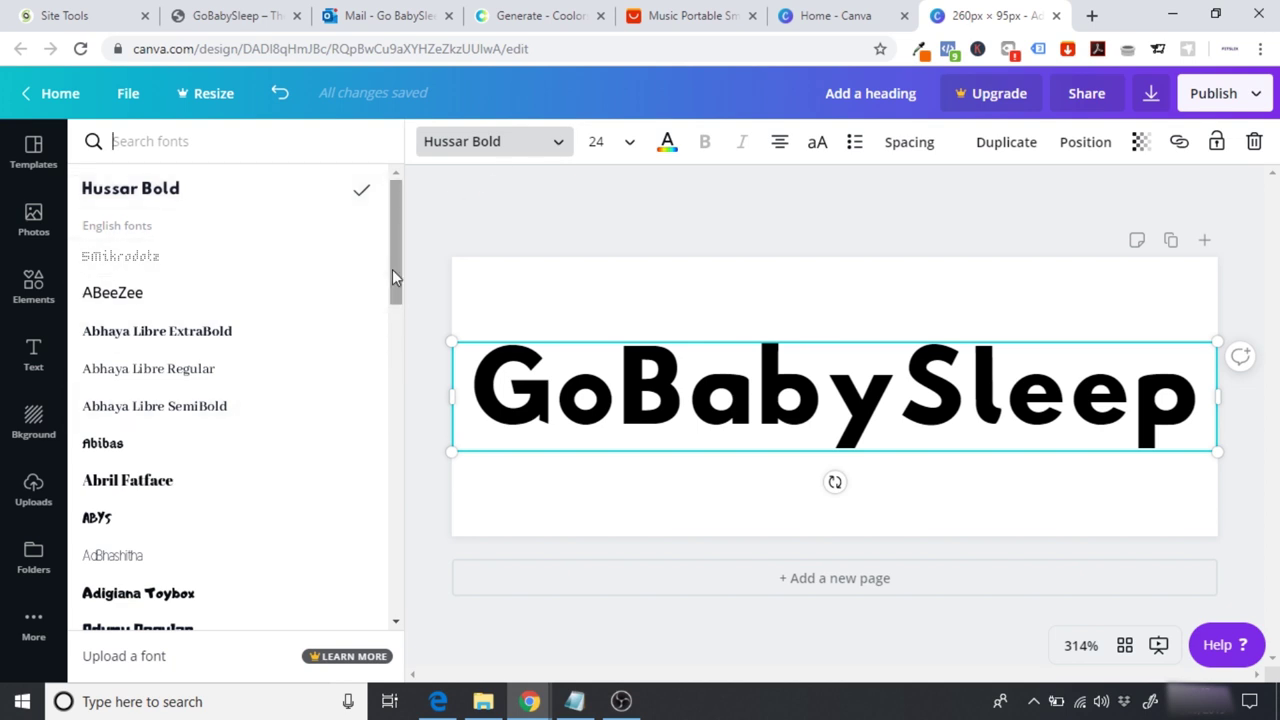
{"action": "left_click", "coordinate": [235, 386]}
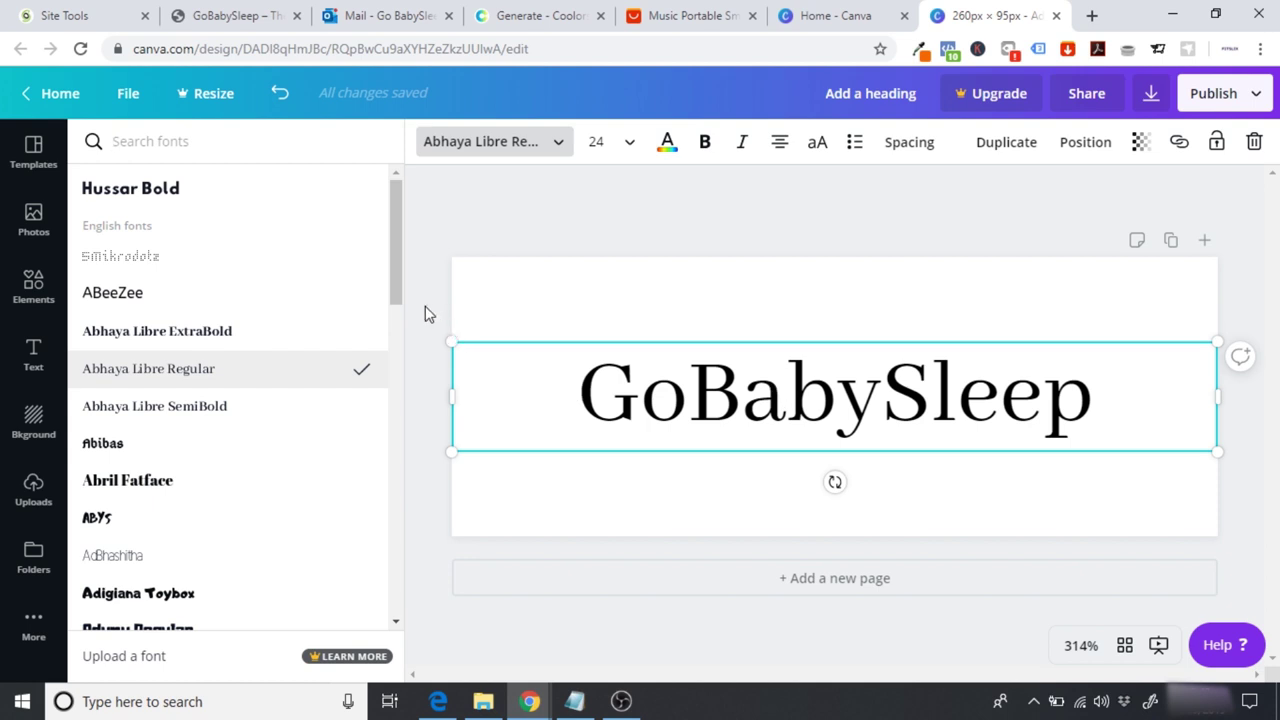
{"action": "scroll", "coordinate": [398, 300], "scroll_direction": "down", "scroll_amount": 3}
{"action": "left_click_drag", "start_coordinate": [400, 314], "coordinate": [417, 389]}
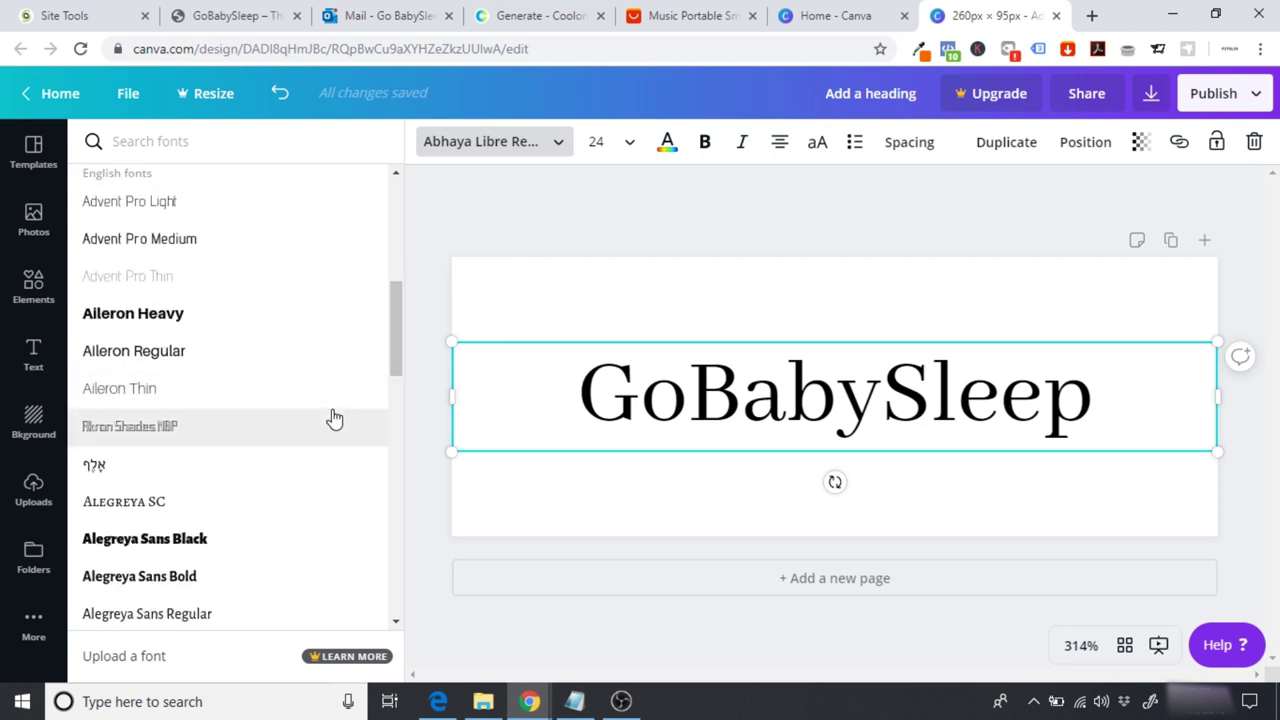
{"action": "left_click", "coordinate": [222, 503]}
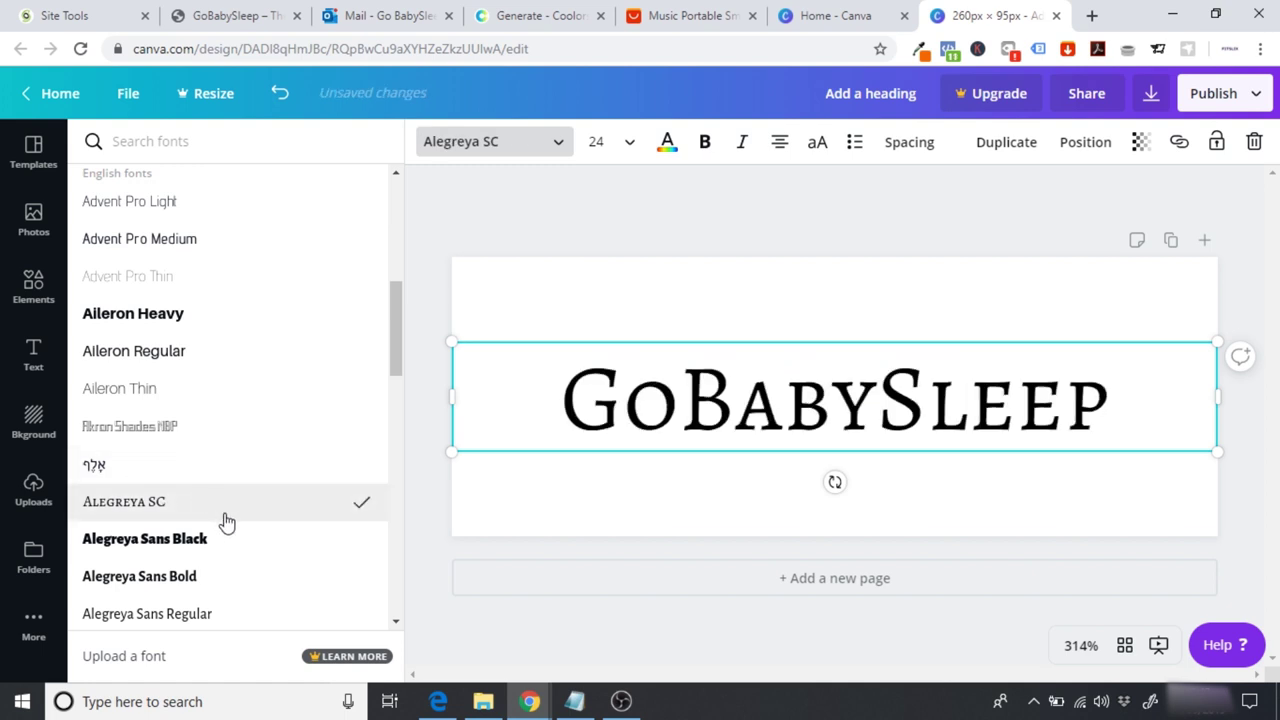
{"action": "left_click_drag", "start_coordinate": [400, 343], "coordinate": [407, 170]}
{"action": "left_click", "coordinate": [229, 189]}
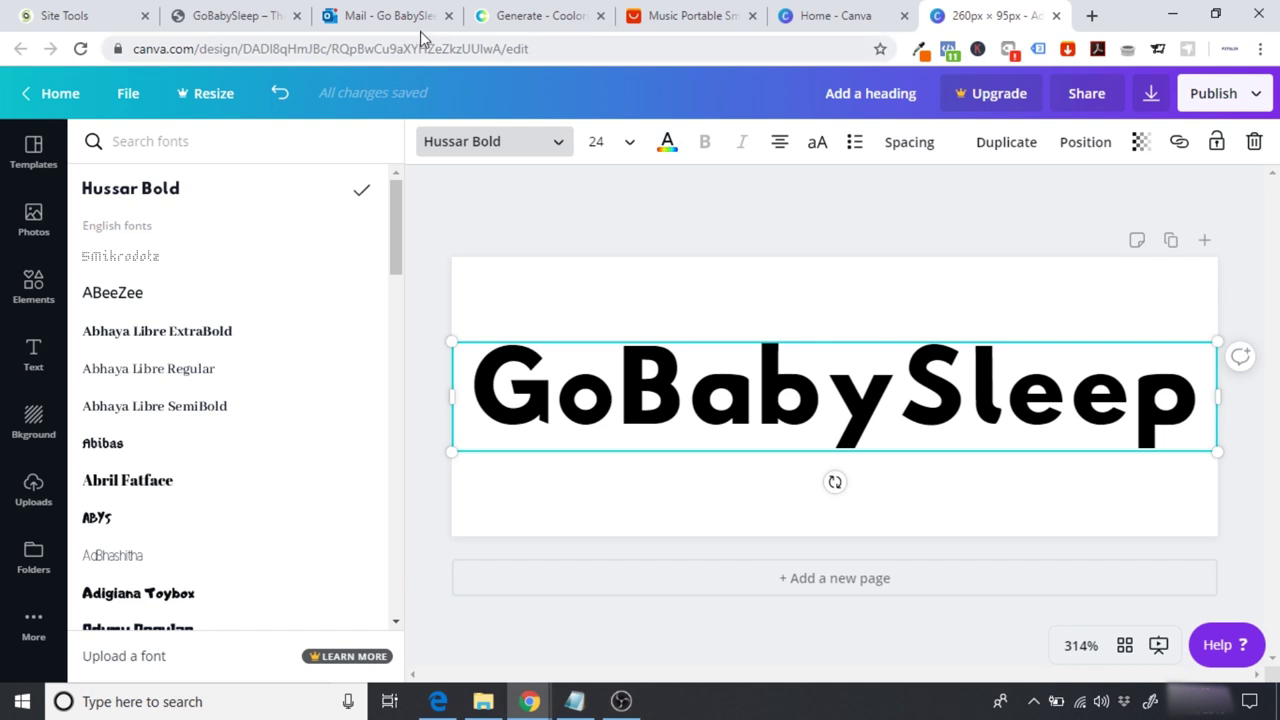
{"action": "left_click", "coordinate": [225, 15]}
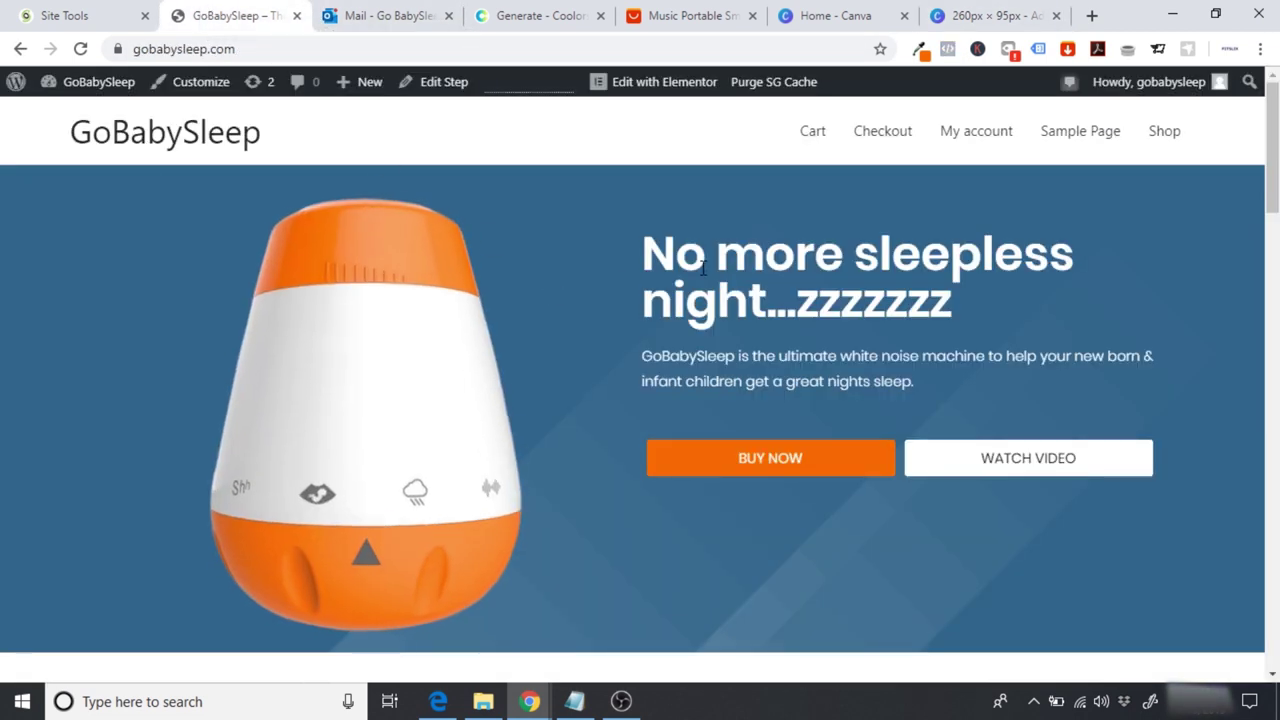
Step: Review the website's headline, then return to the 260 × 95 px Canva design
{"action": "left_click_drag", "start_coordinate": [676, 255], "coordinate": [1027, 262]}
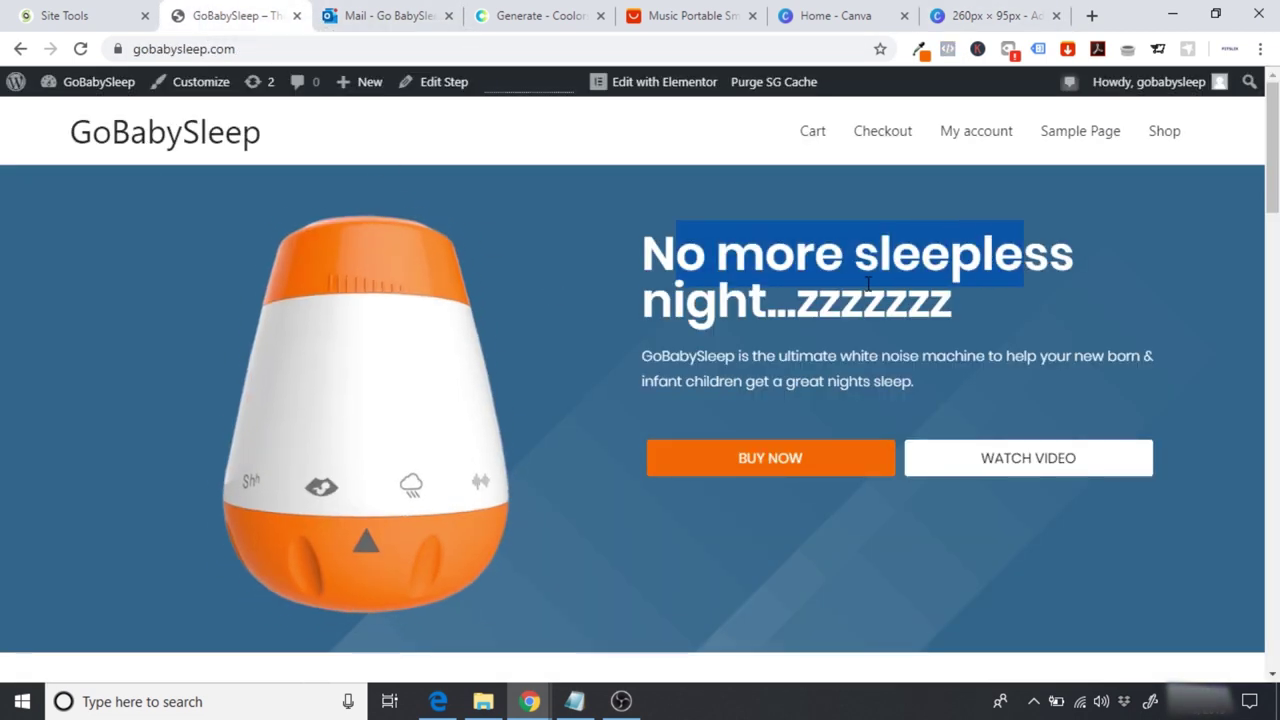
{"action": "left_click", "coordinate": [846, 12]}
{"action": "left_click", "coordinate": [968, 10]}
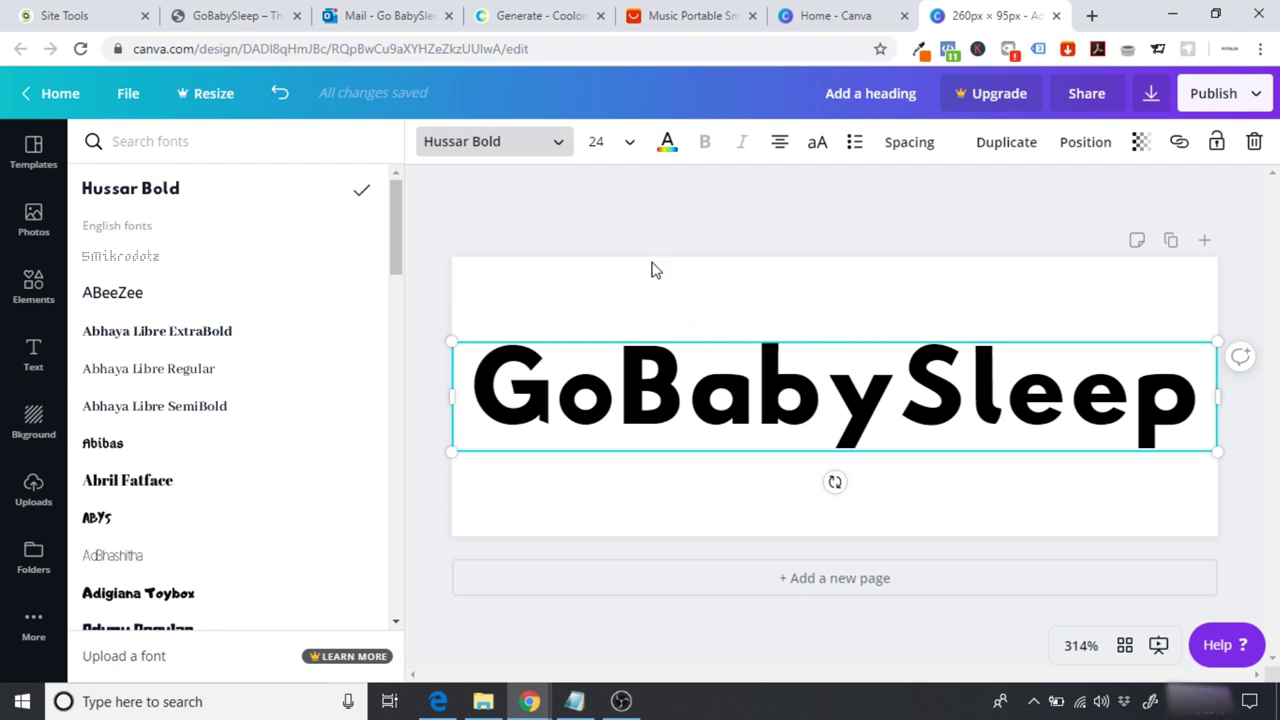
Step: Copy the orange hex code FF6700 from the site palette and apply it as the text colour
{"action": "left_click", "coordinate": [524, 10]}
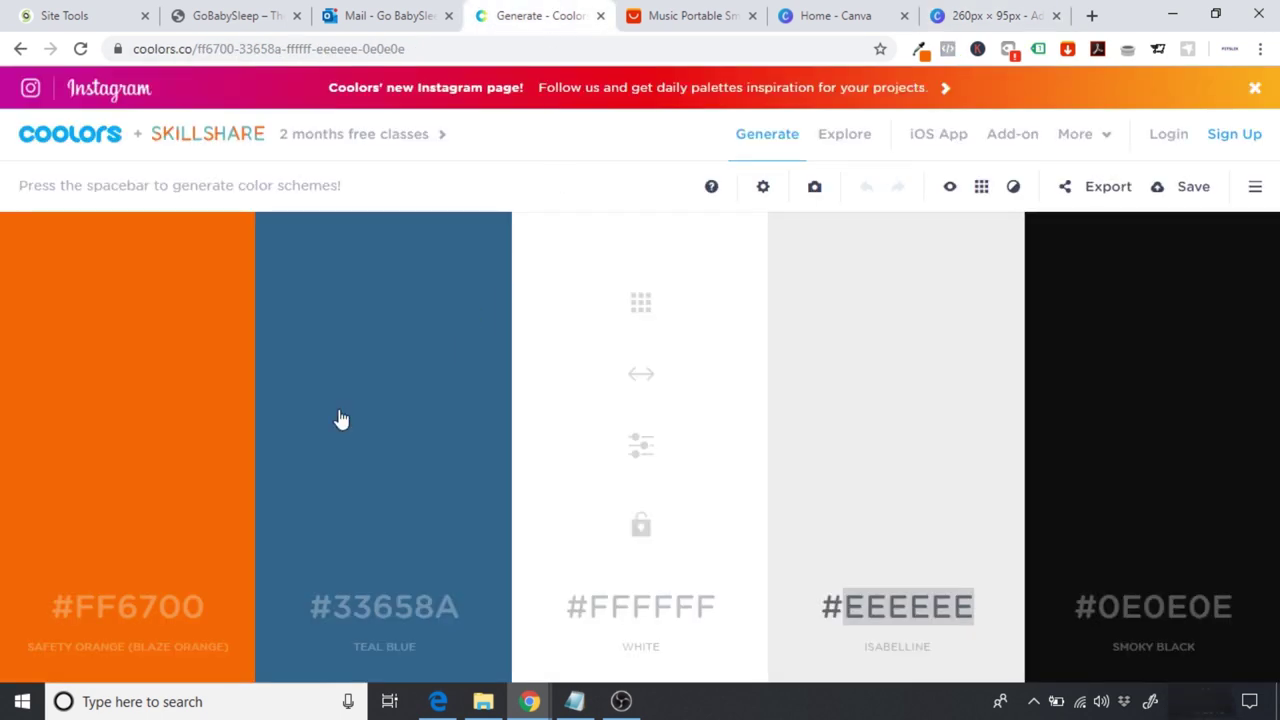
{"action": "left_click", "coordinate": [138, 607]}
{"action": "key", "text": "ctrl+c"}
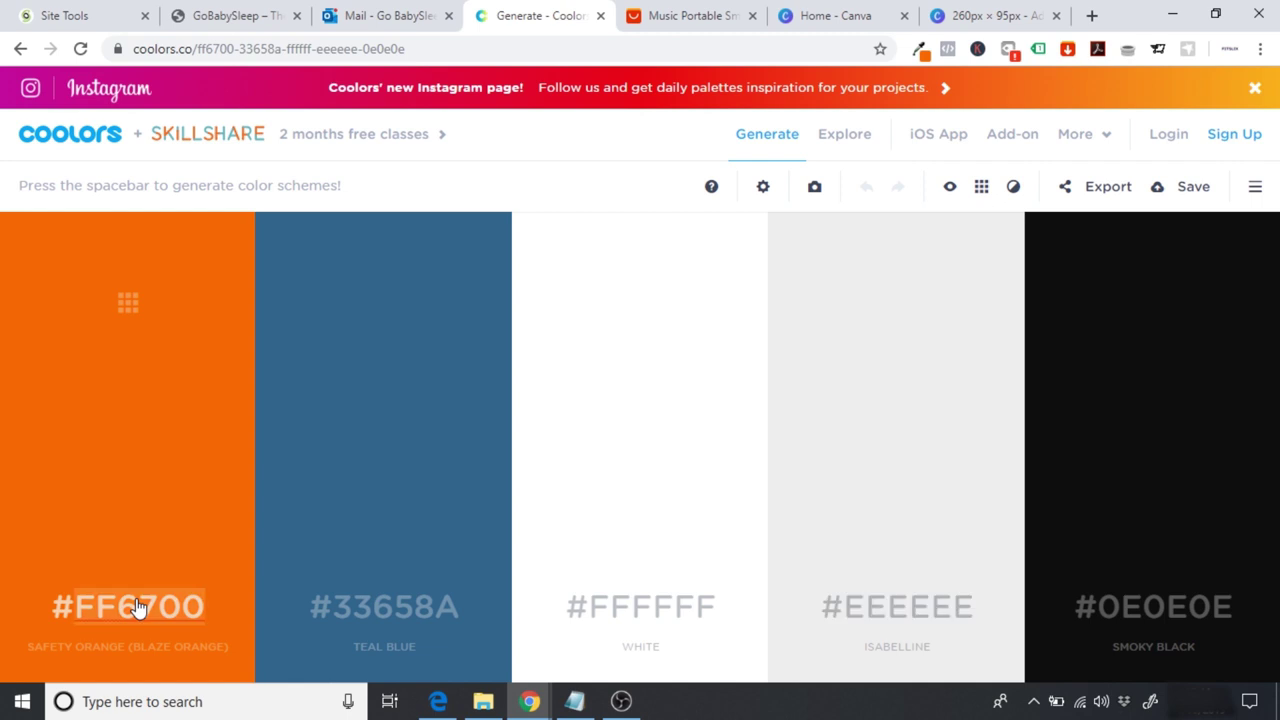
{"action": "left_click", "coordinate": [962, 12]}
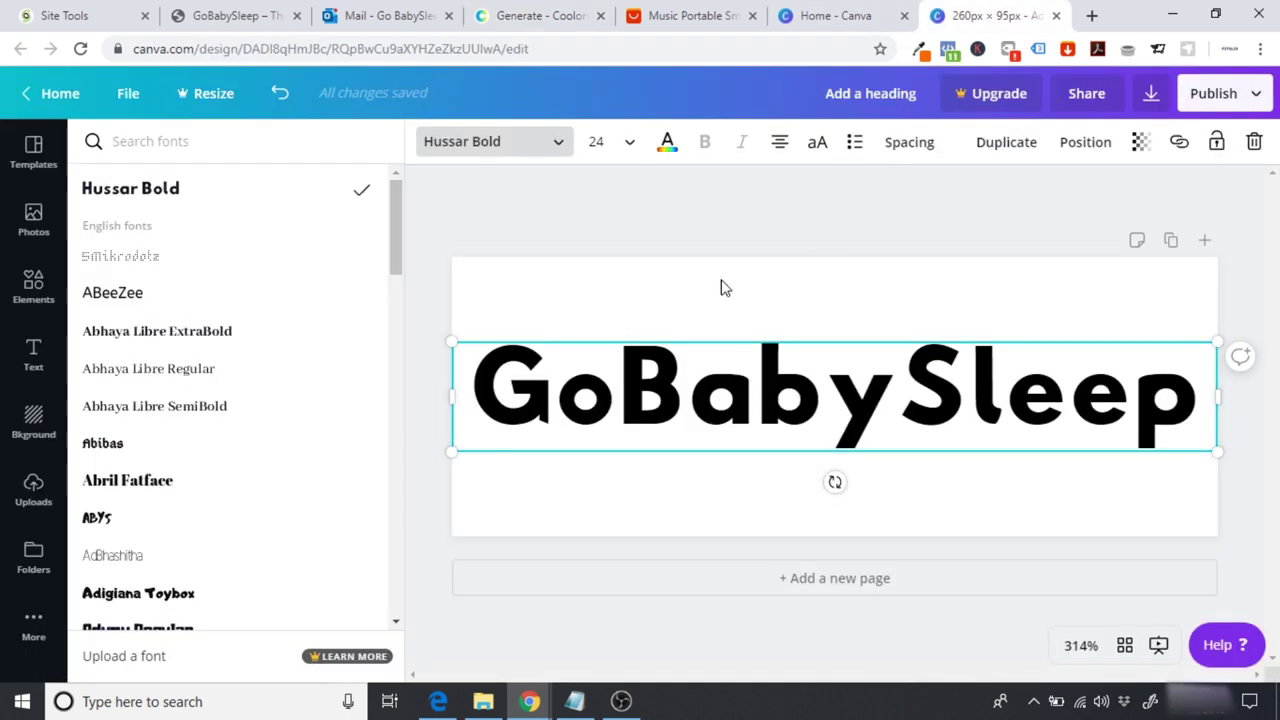
{"action": "left_click", "coordinate": [668, 145]}
{"action": "left_click", "coordinate": [201, 158]}
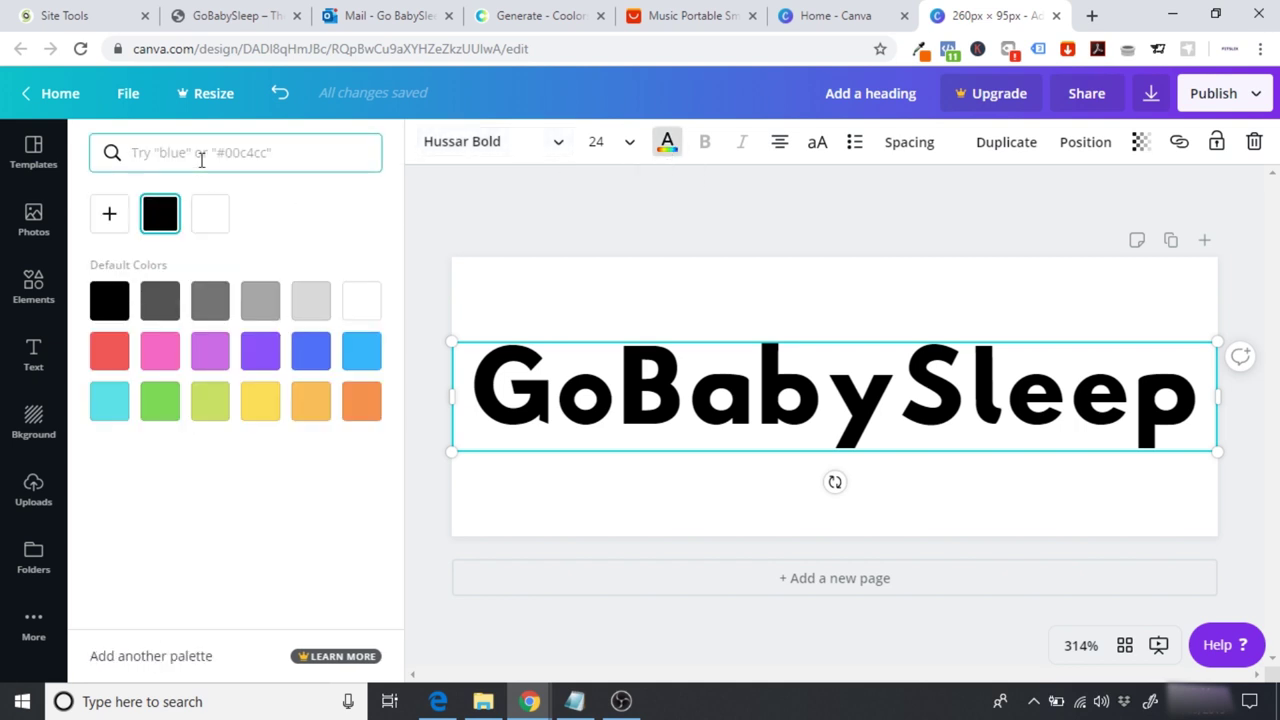
{"action": "key", "text": "ctrl+v"}
{"action": "left_click", "coordinate": [108, 237]}
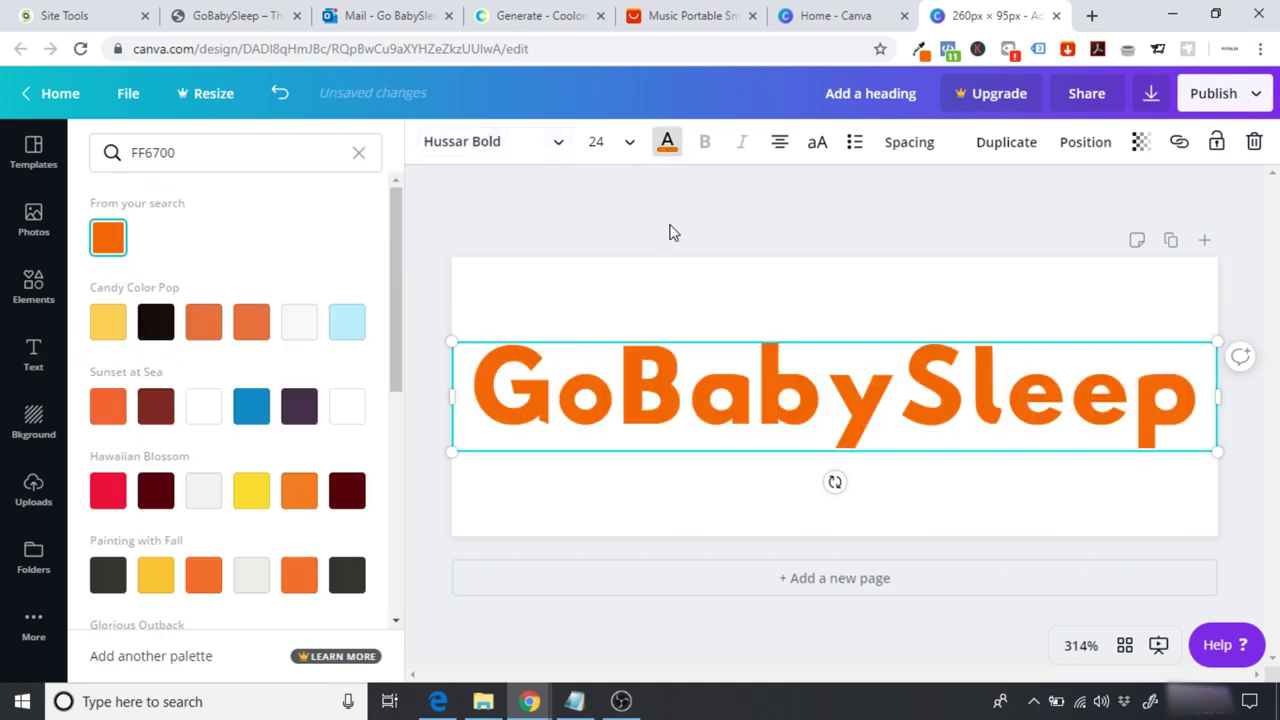
{"action": "left_click", "coordinate": [693, 221]}
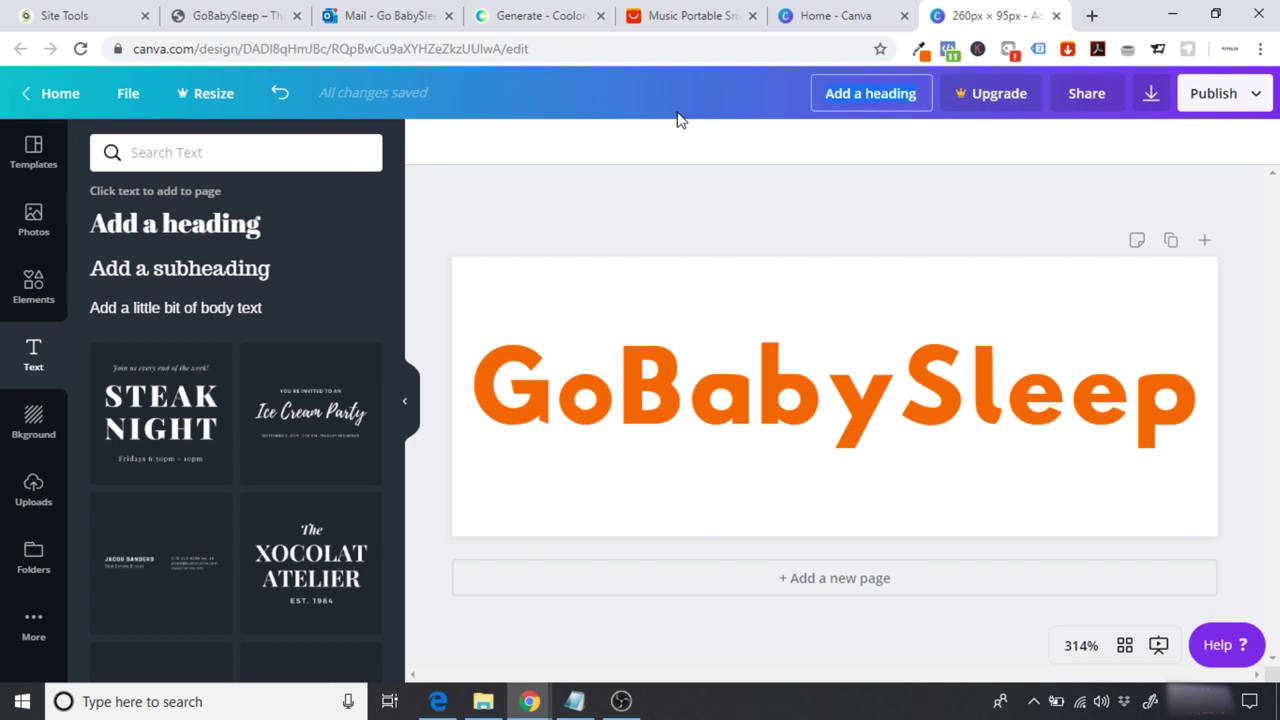
Step: Title the design 'GoBabySleep Logo'
{"action": "type", "text": "GoBabySleeo"}
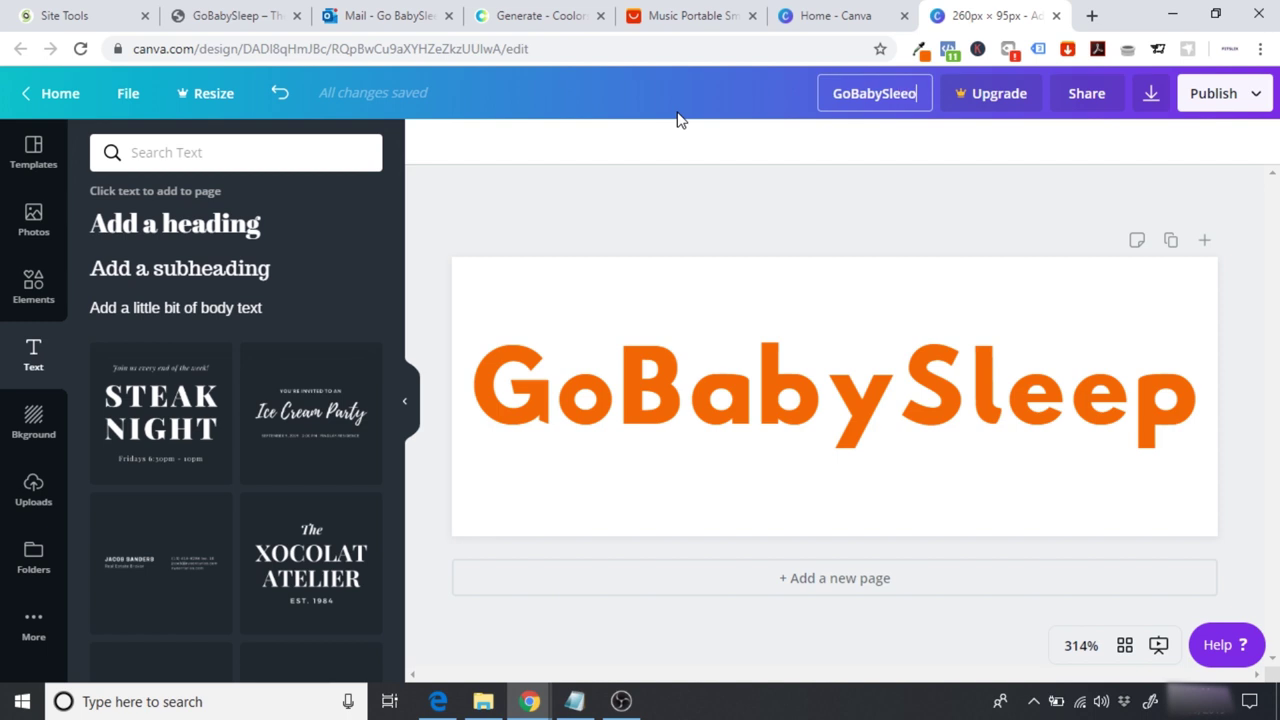
{"action": "key", "text": "BackSpace"}
{"action": "type", "text": "p Logo"}
{"action": "key", "text": "Return"}
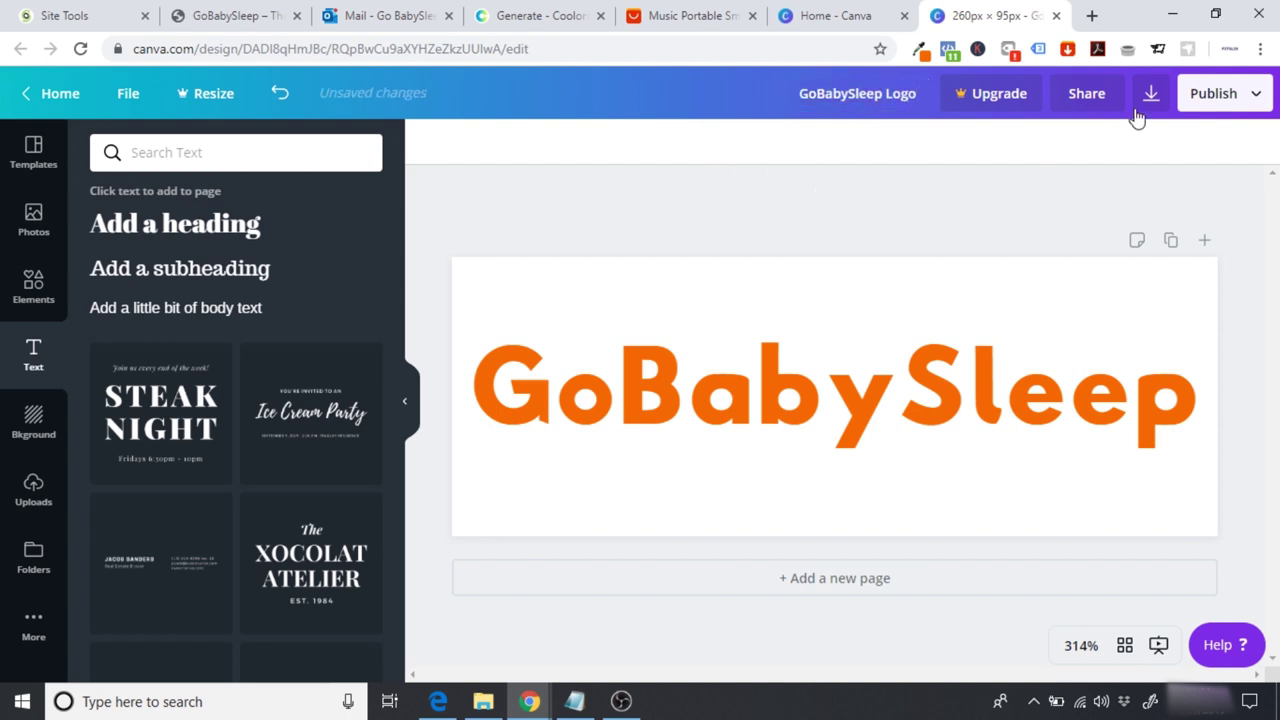
Step: Download the design as a PNG, dismissing the Canva Pro offer and downloads bar
{"action": "left_click", "coordinate": [1151, 93]}
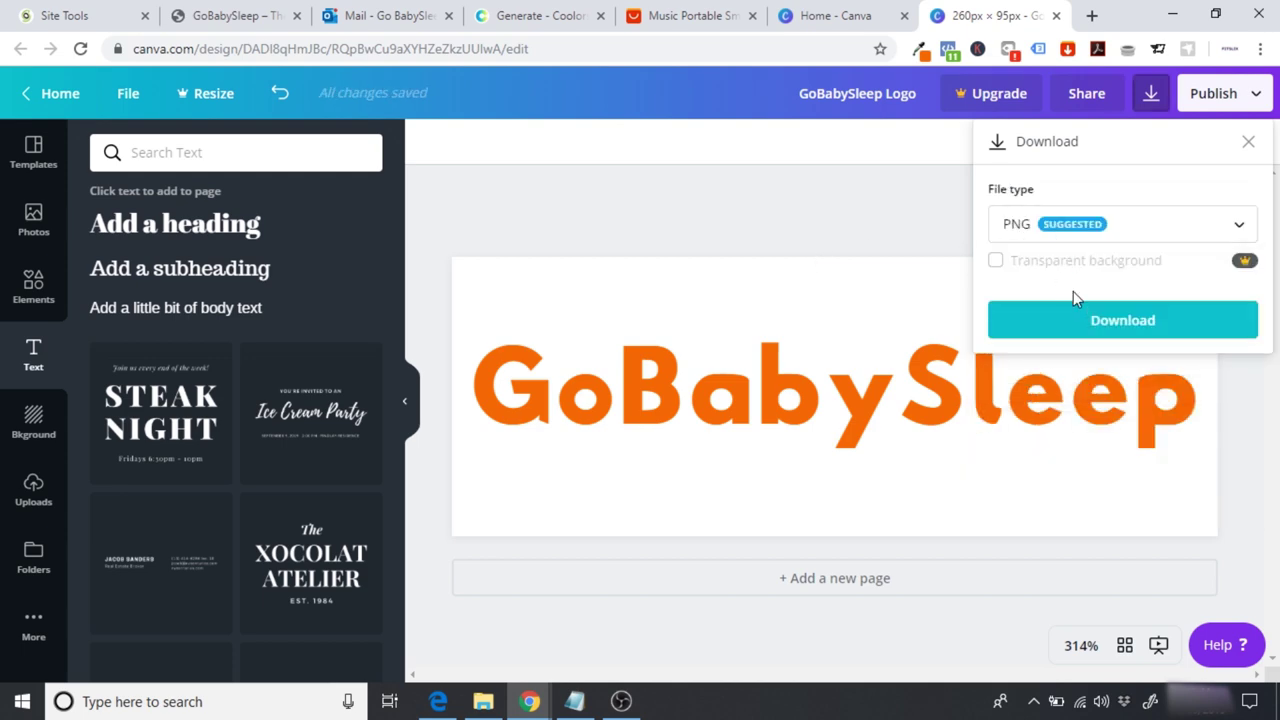
{"action": "left_click", "coordinate": [1080, 330]}
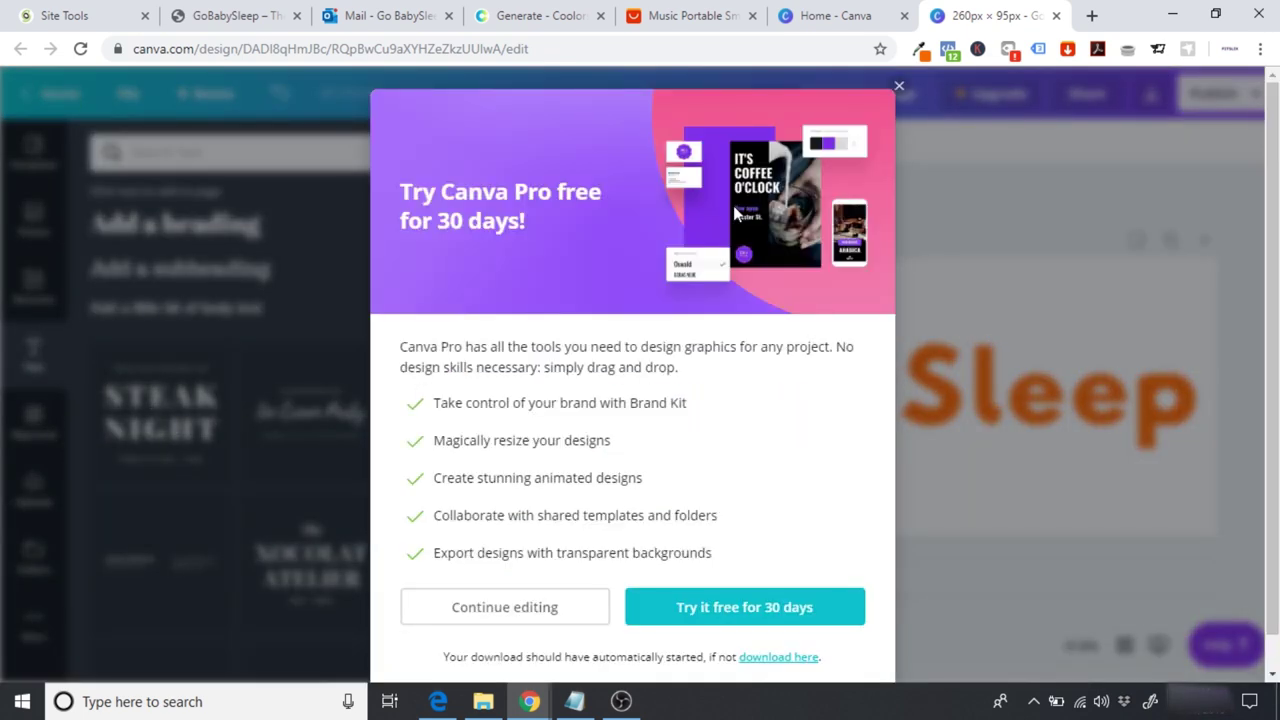
{"action": "left_click", "coordinate": [899, 88]}
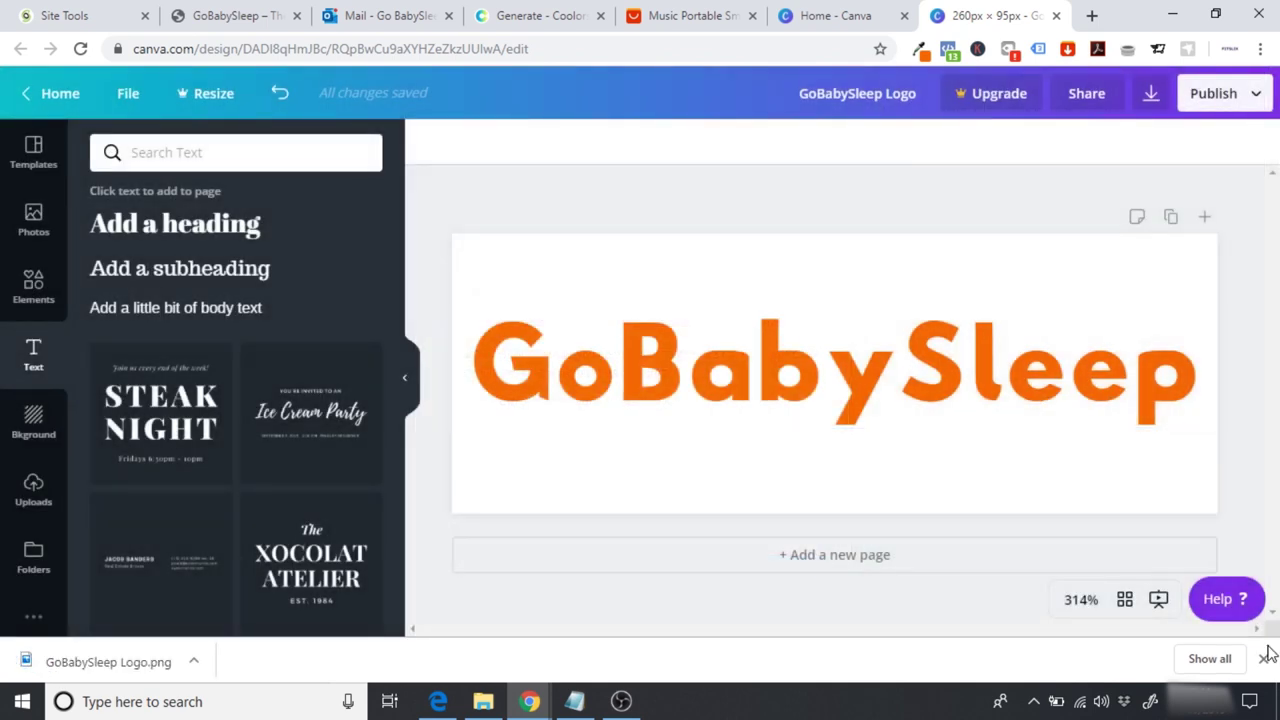
{"action": "left_click", "coordinate": [1264, 659]}
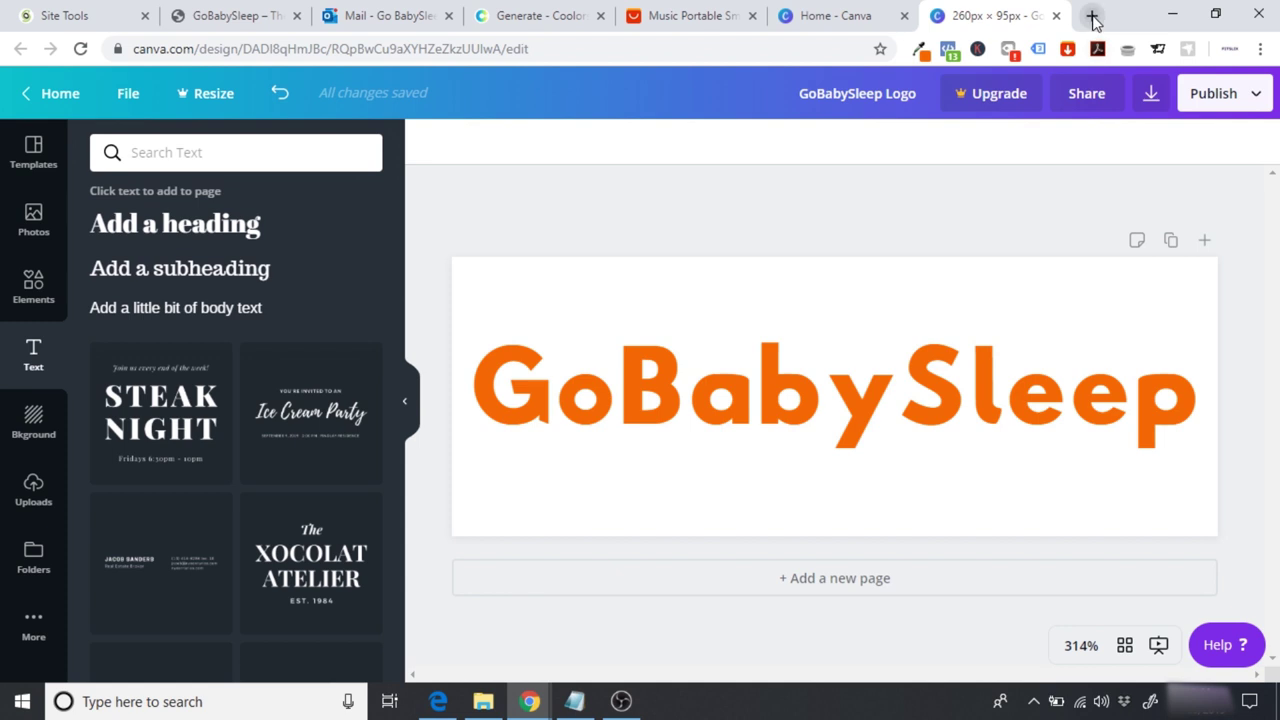
Step: Open the LunaPic online photo editor (lunapic.com) in a new browser tab
{"action": "left_click", "coordinate": [1092, 16]}
{"action": "type", "text": "lun"}
{"action": "key", "text": "Return"}
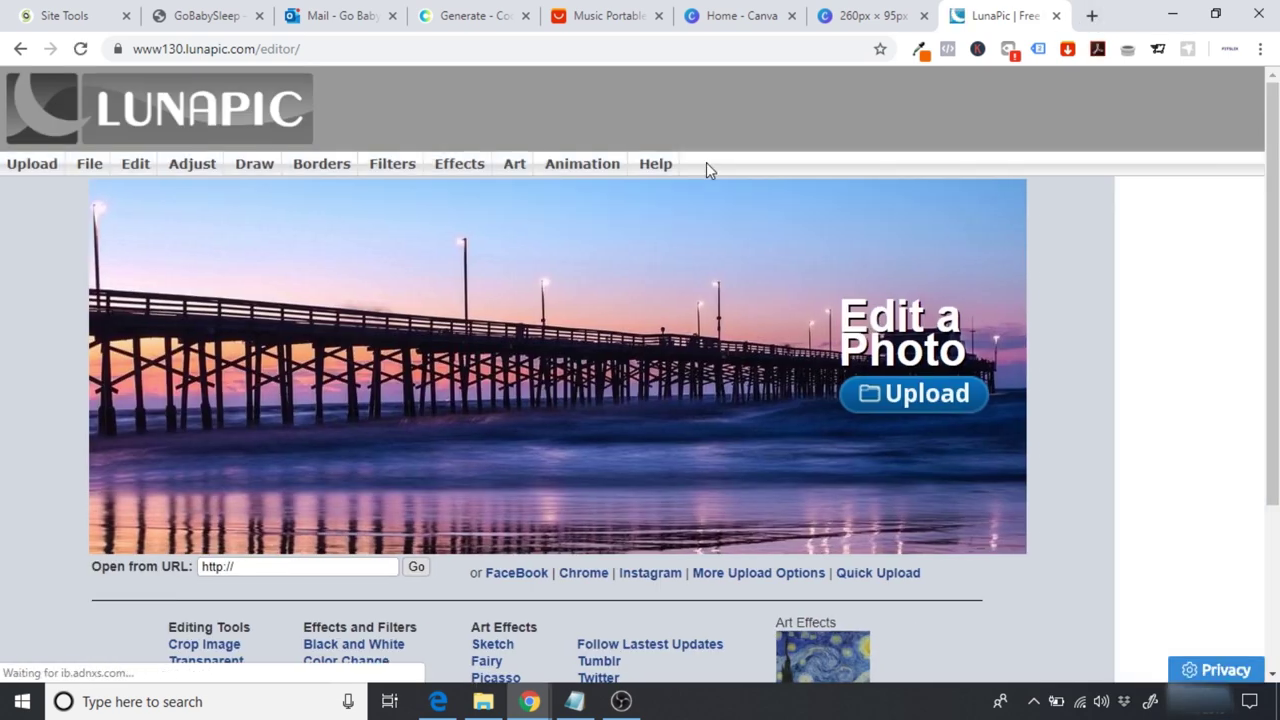
Step: Return to the GoBabySleep website tab and clear the headline text selection
{"action": "left_click", "coordinate": [872, 10]}
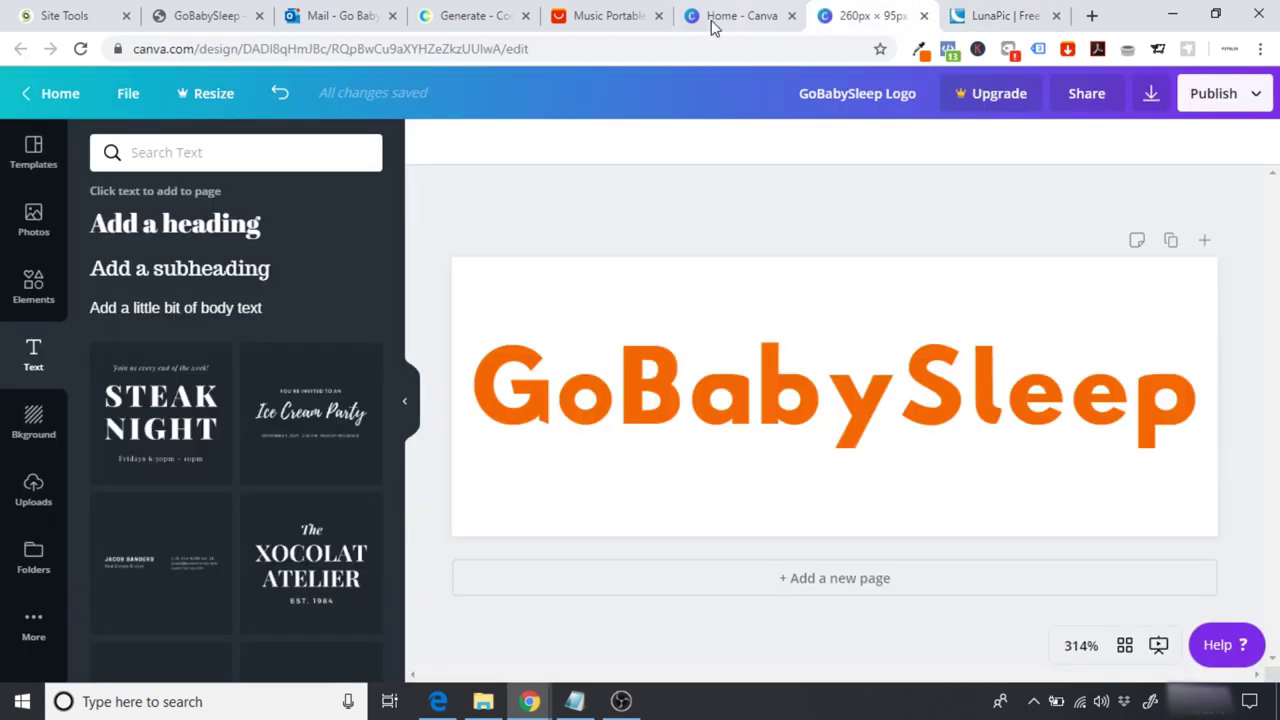
{"action": "left_click", "coordinate": [204, 12]}
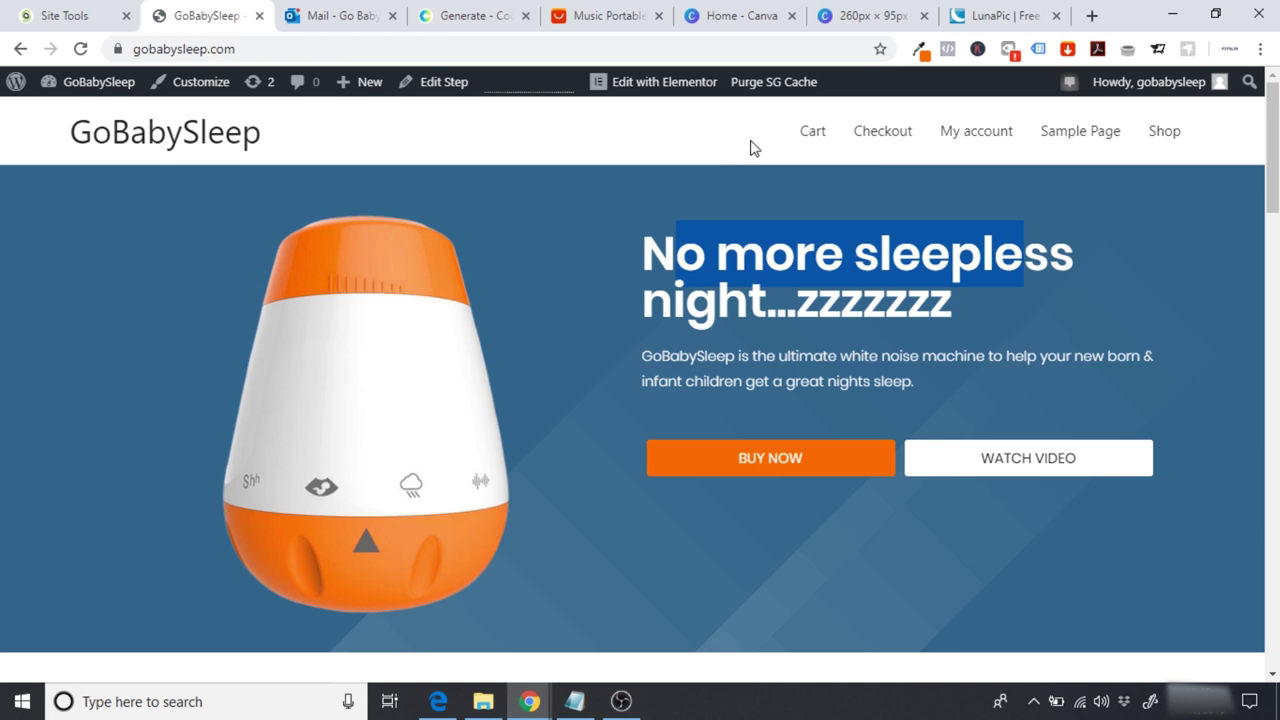
{"action": "left_click", "coordinate": [748, 280]}
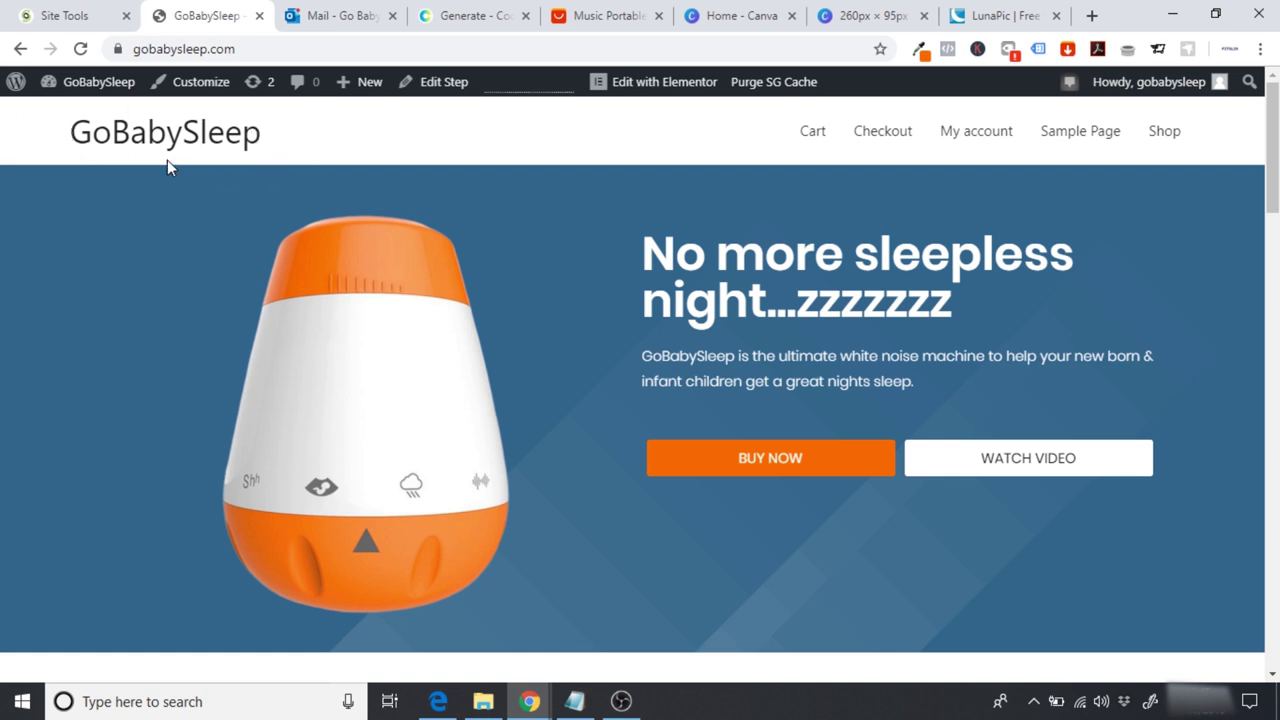
Step: Upload GoBabySleep Logo.png (260x95) from Downloads into LunaPic
{"action": "left_click", "coordinate": [983, 10]}
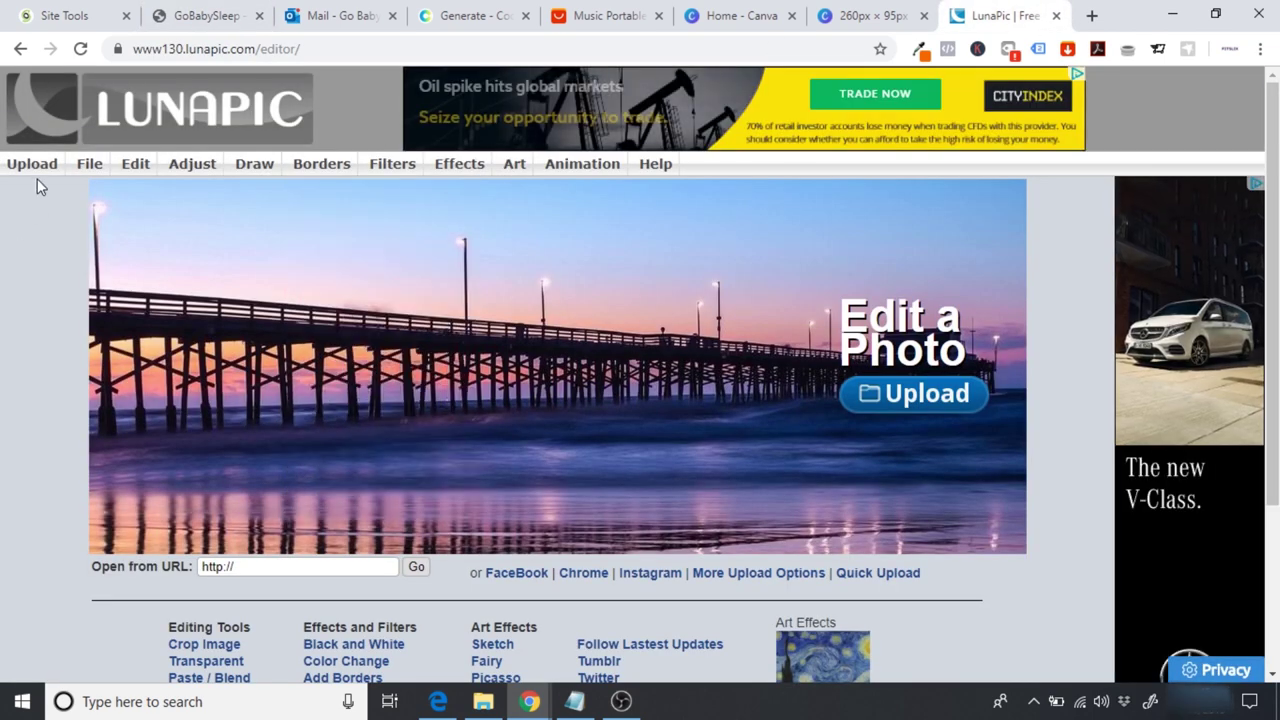
{"action": "left_click", "coordinate": [36, 172]}
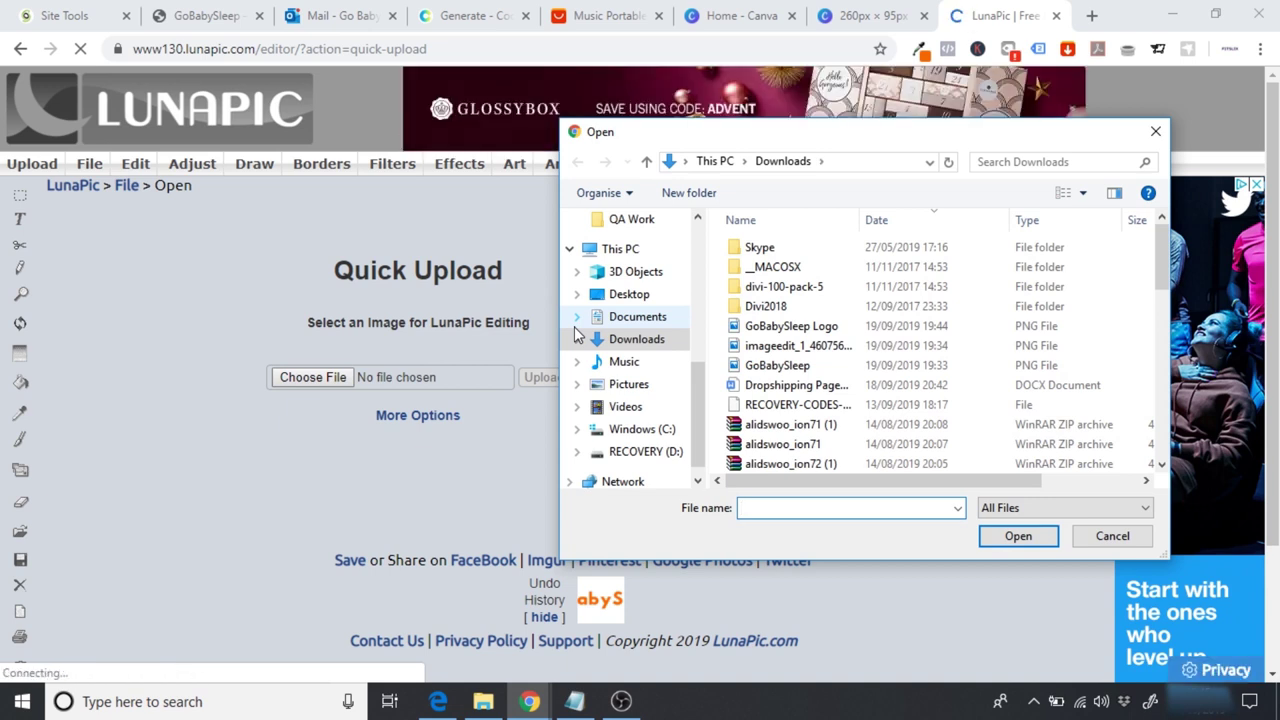
{"action": "left_click", "coordinate": [793, 331]}
{"action": "left_click", "coordinate": [1003, 535]}
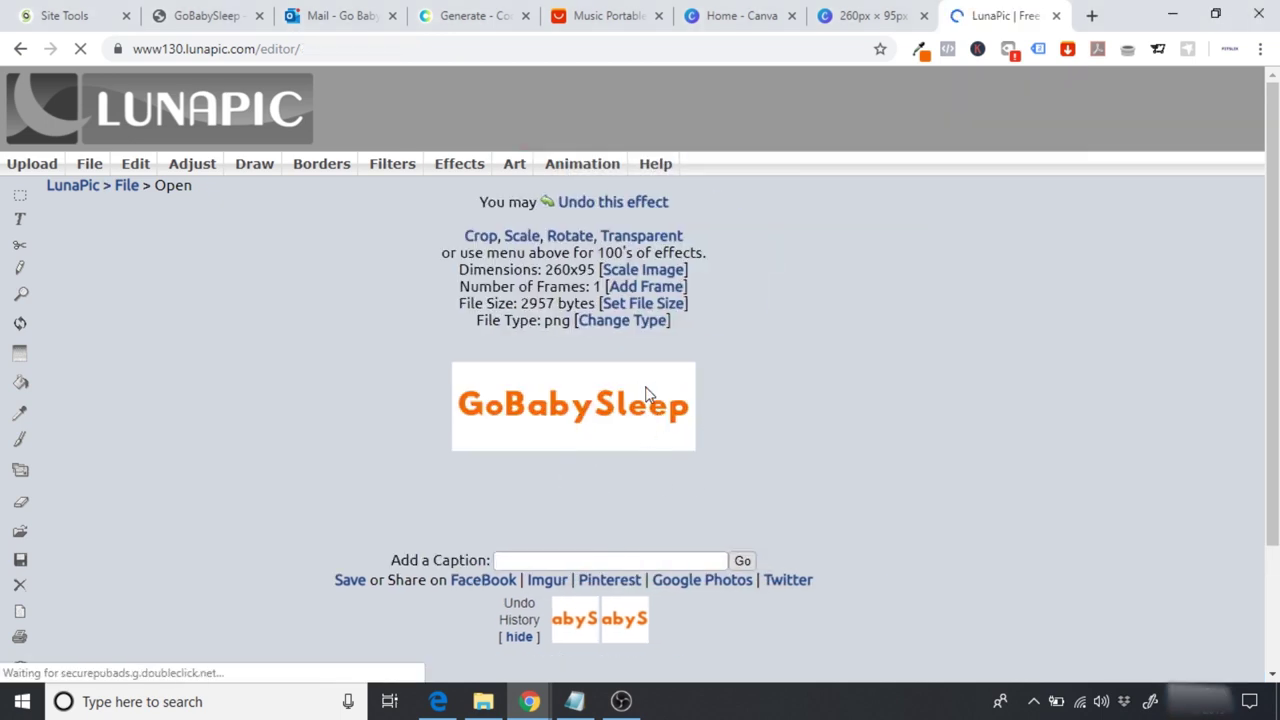
{"action": "left_click", "coordinate": [130, 165]}
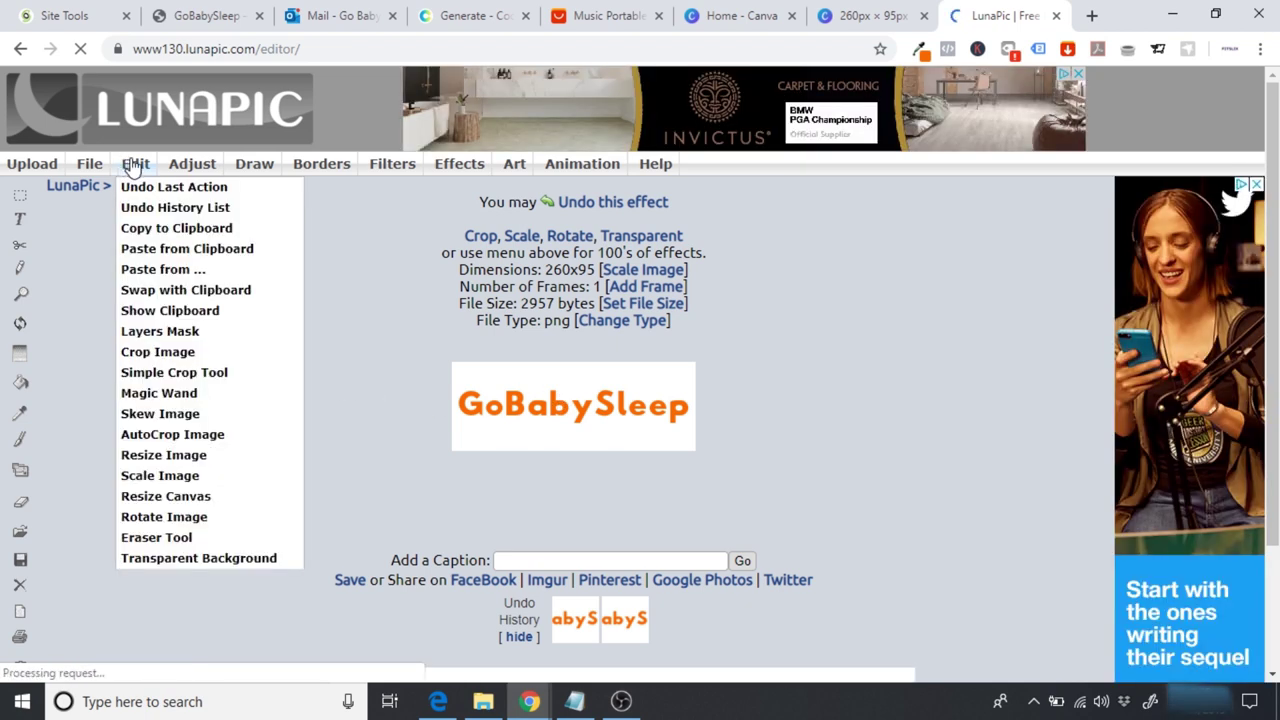
Step: Make the logo's white background transparent with two Transparent Background passes
{"action": "left_click", "coordinate": [188, 562]}
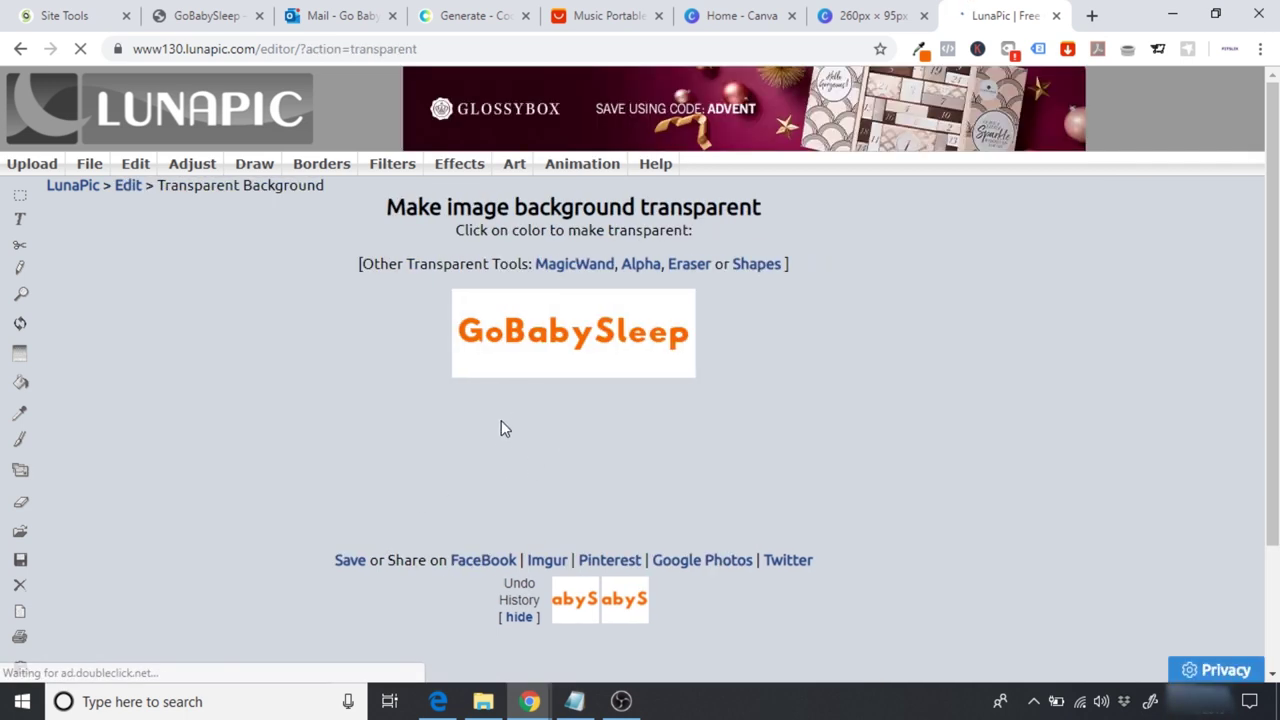
{"action": "left_click", "coordinate": [512, 372]}
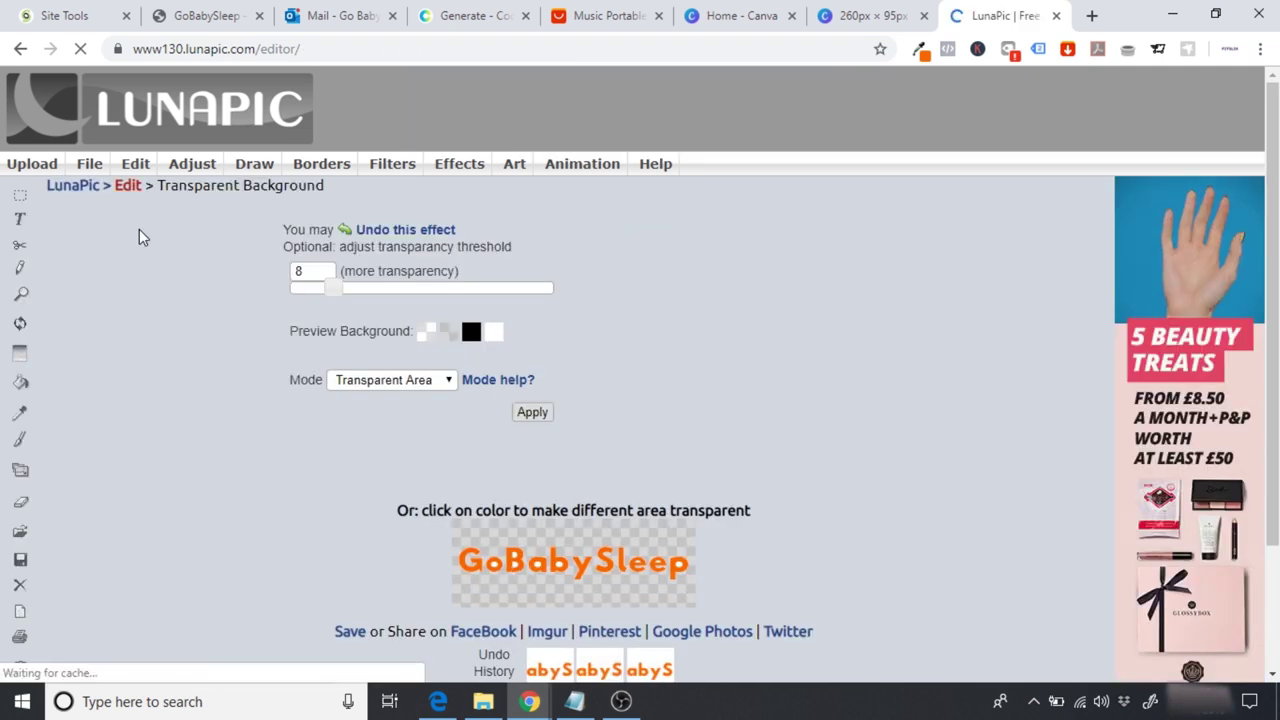
{"action": "left_click", "coordinate": [538, 414]}
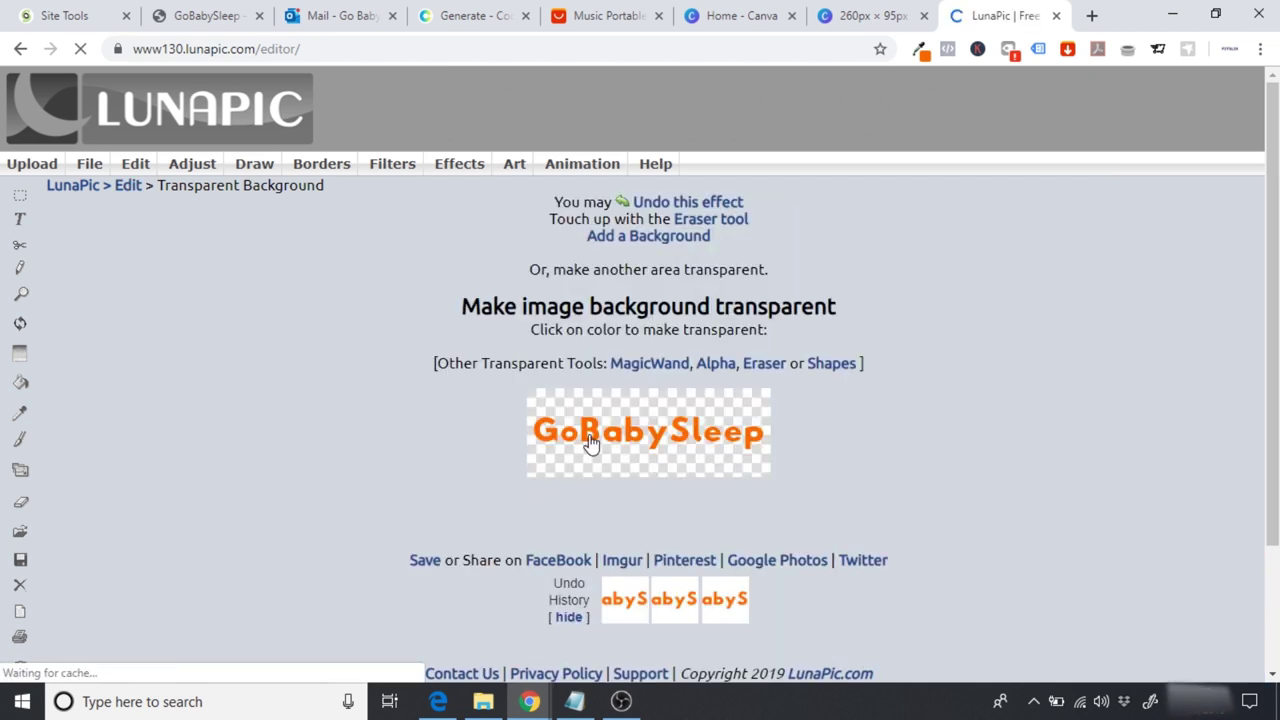
{"action": "mouse_move", "coordinate": [135, 165]}
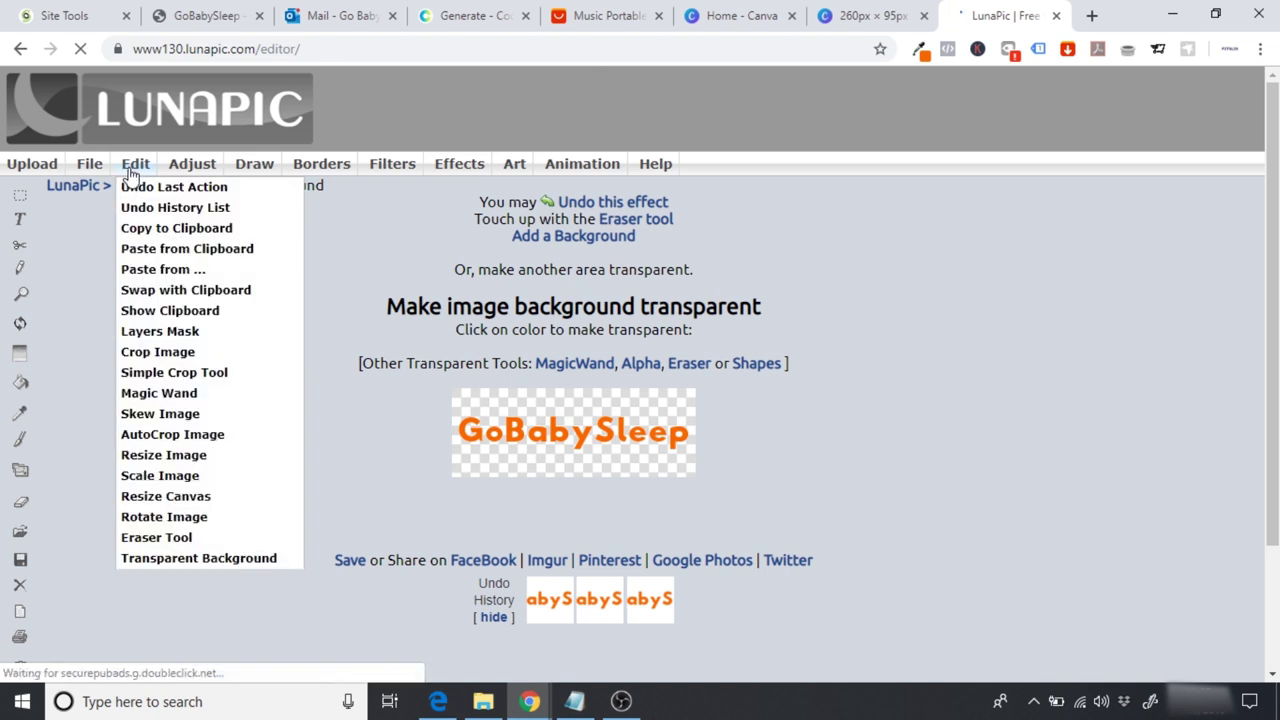
{"action": "left_click", "coordinate": [180, 560]}
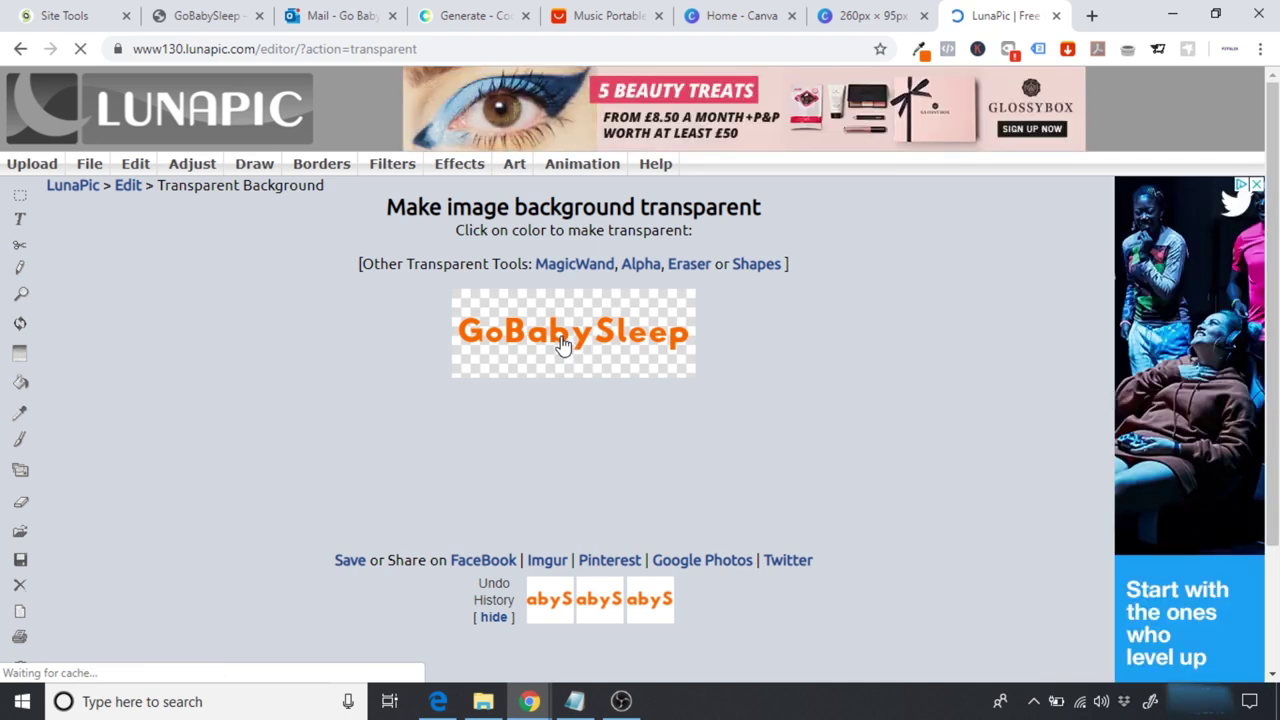
{"action": "left_click", "coordinate": [563, 343]}
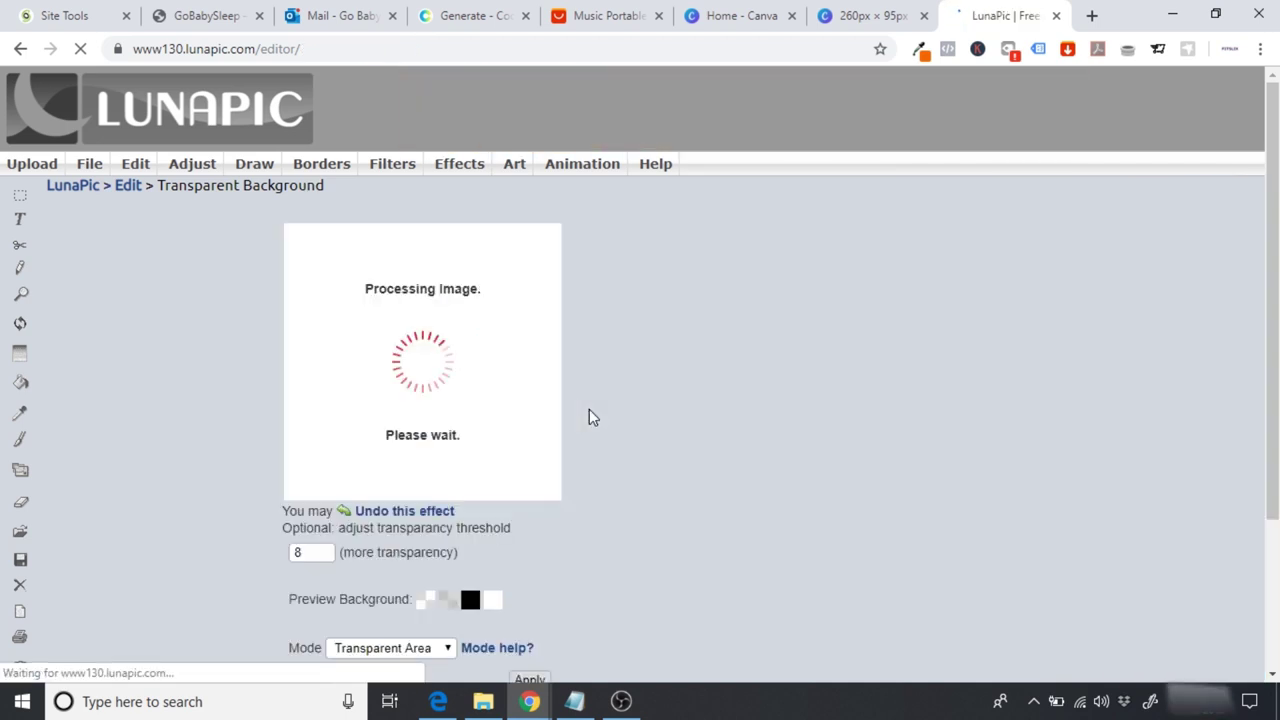
{"action": "left_click", "coordinate": [533, 412]}
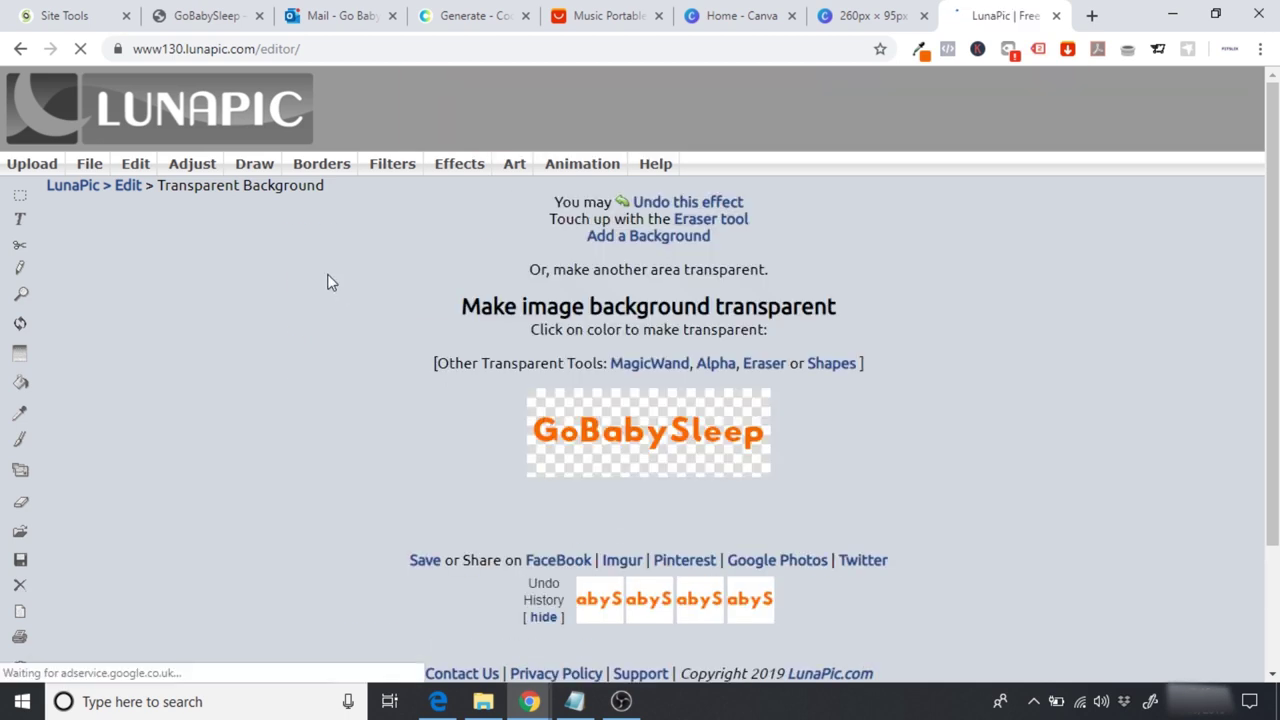
Step: Clear the leftover background colour with a third transparency pass
{"action": "mouse_move", "coordinate": [136, 165]}
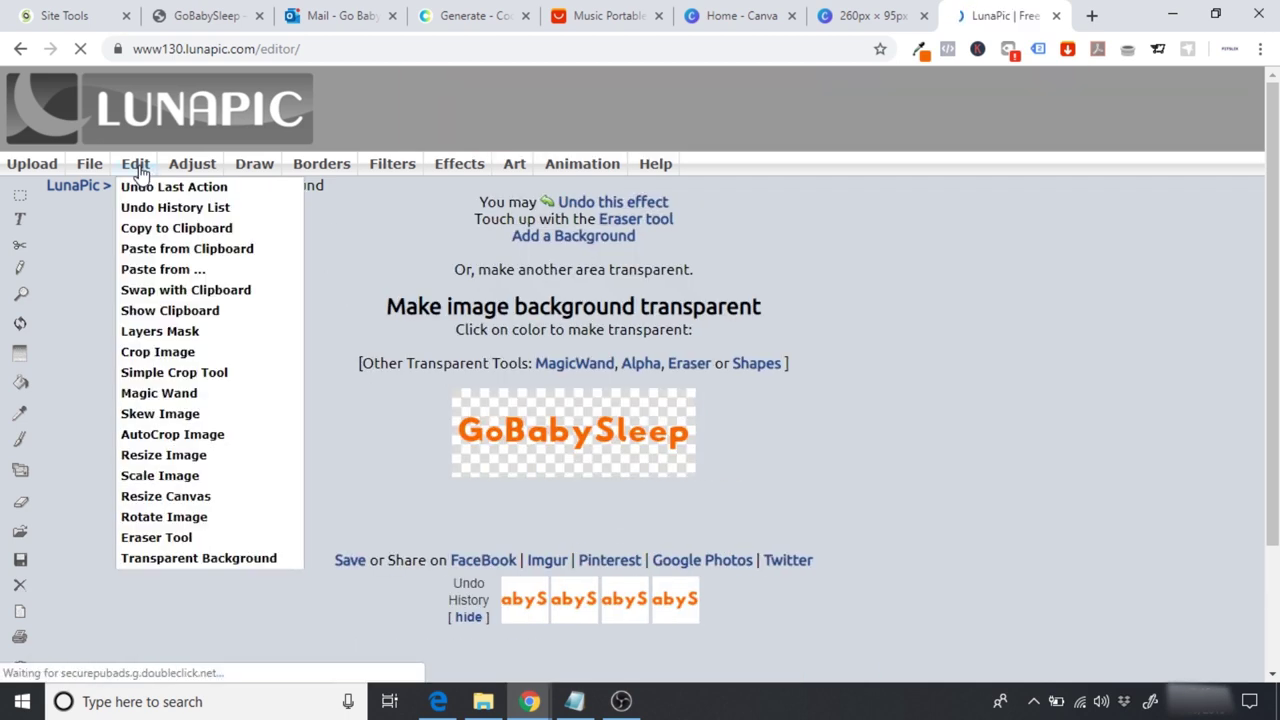
{"action": "left_click", "coordinate": [205, 560]}
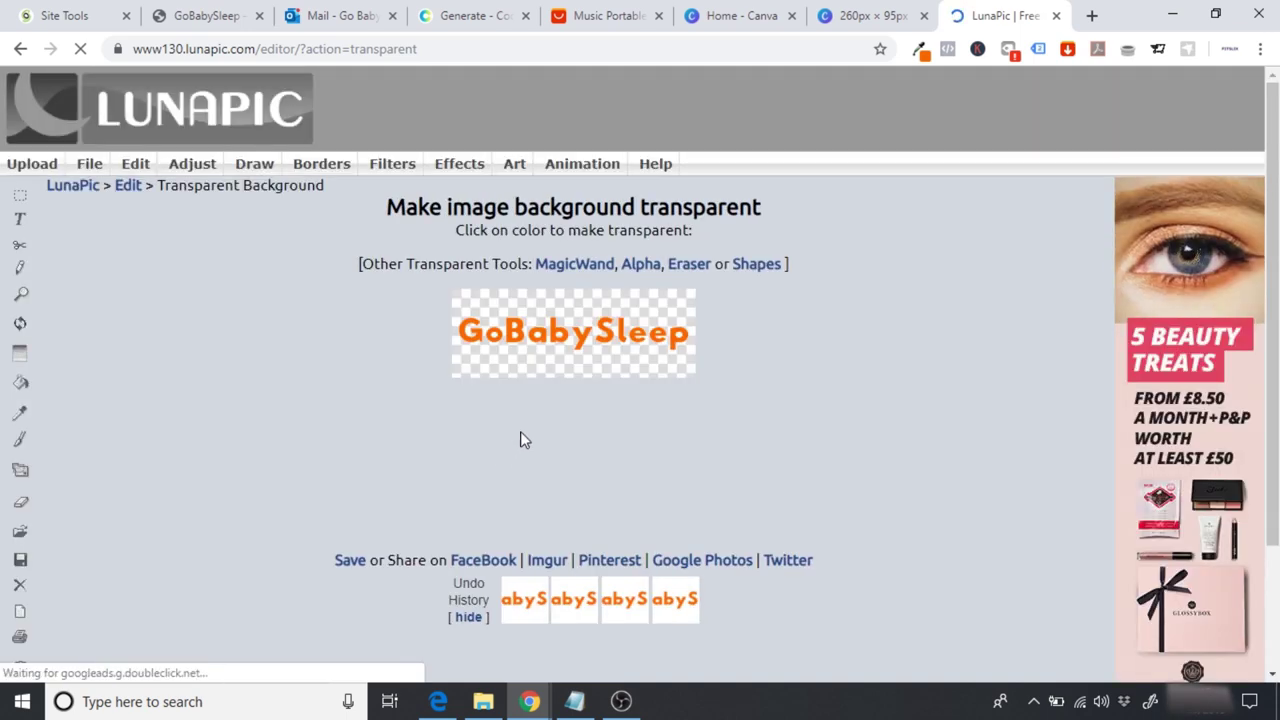
{"action": "left_click", "coordinate": [539, 345]}
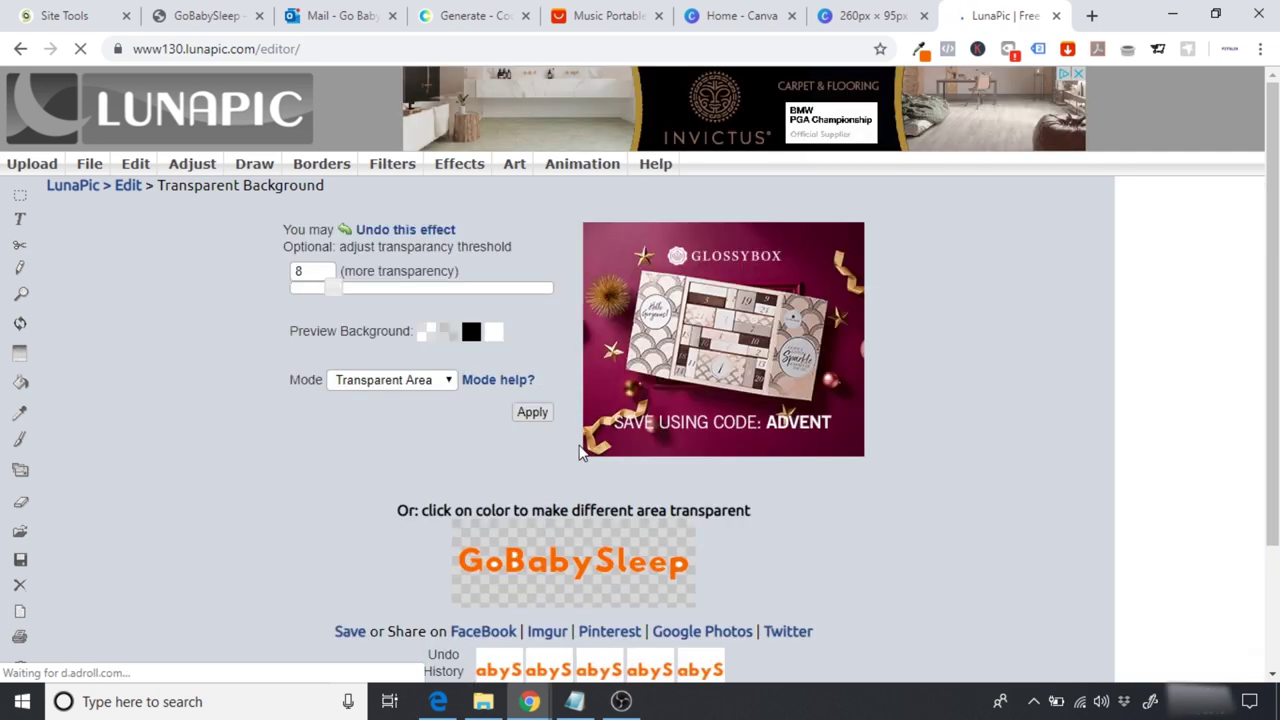
{"action": "left_click", "coordinate": [208, 15]}
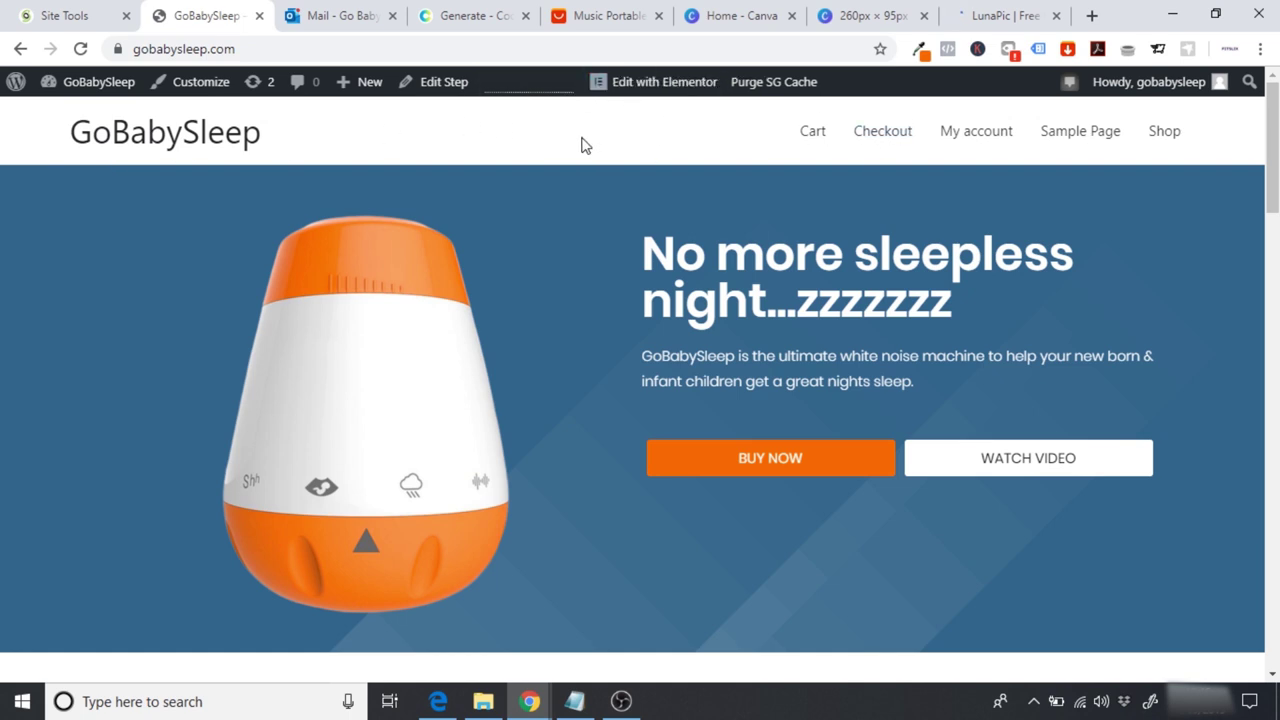
{"action": "left_click", "coordinate": [1022, 8]}
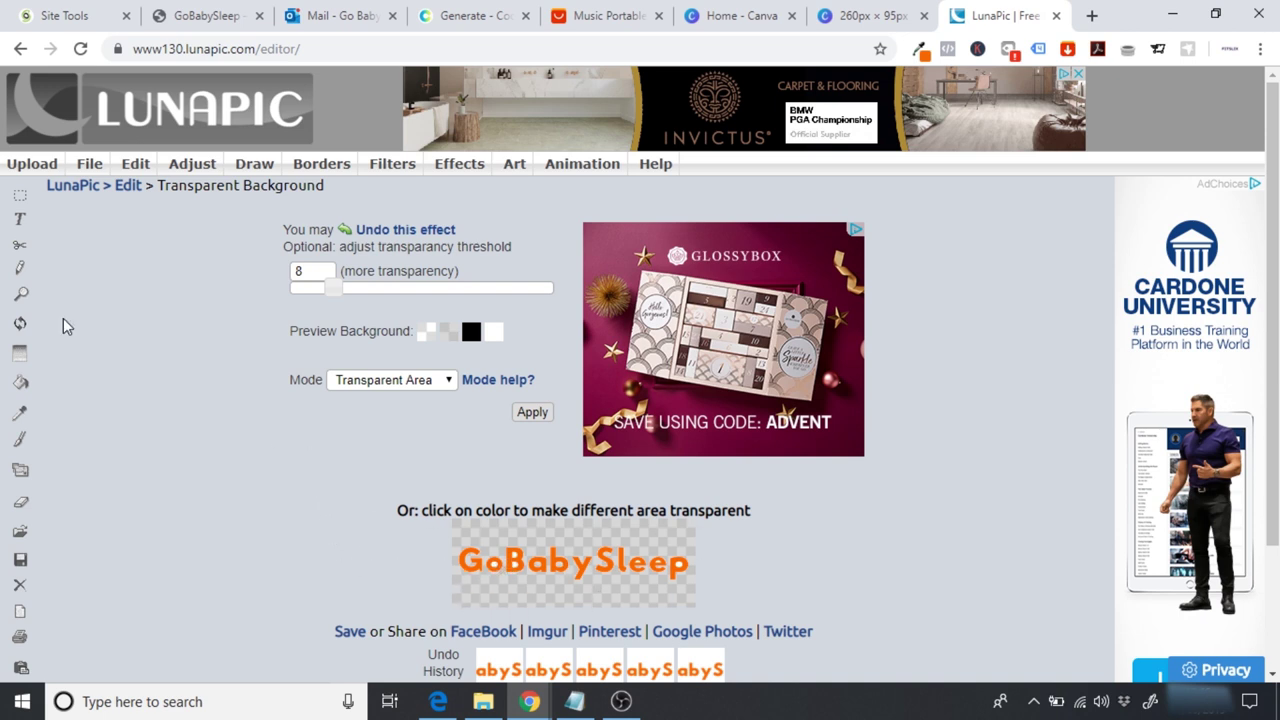
Step: Save the transparent logo as a PNG download, imageedit_5_6035634733.png
{"action": "mouse_move", "coordinate": [89, 163]}
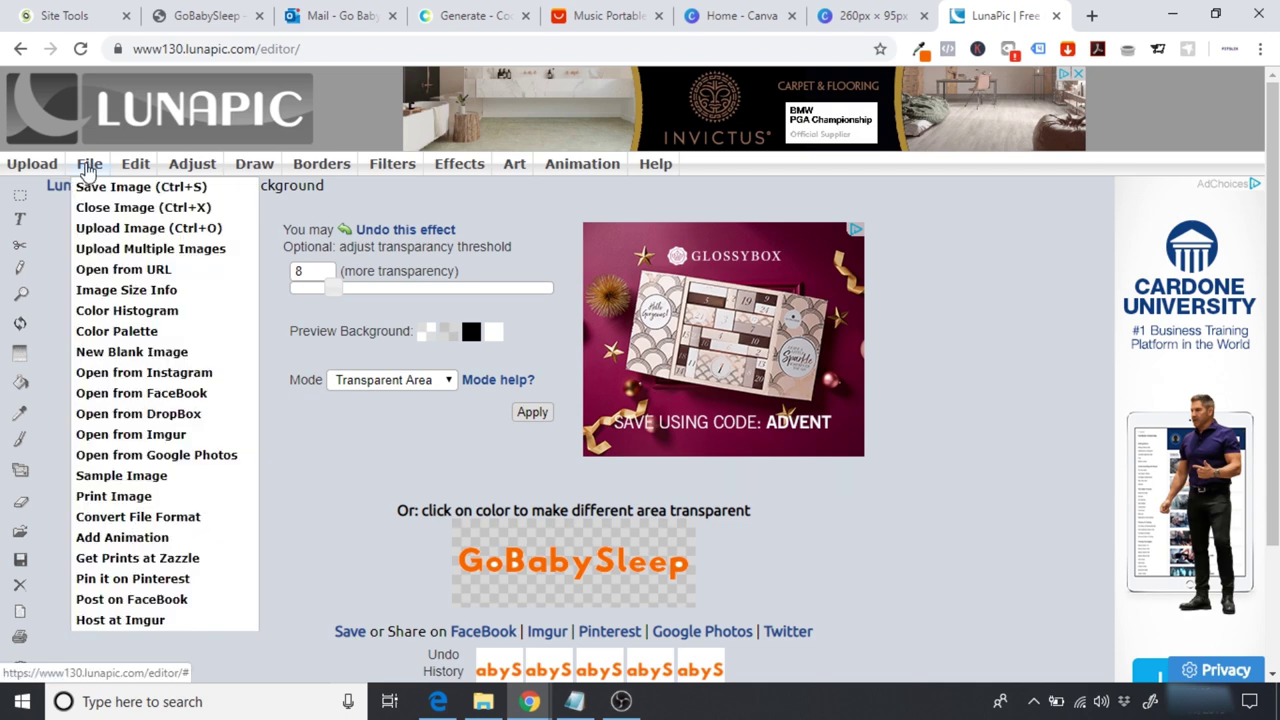
{"action": "left_click", "coordinate": [100, 186]}
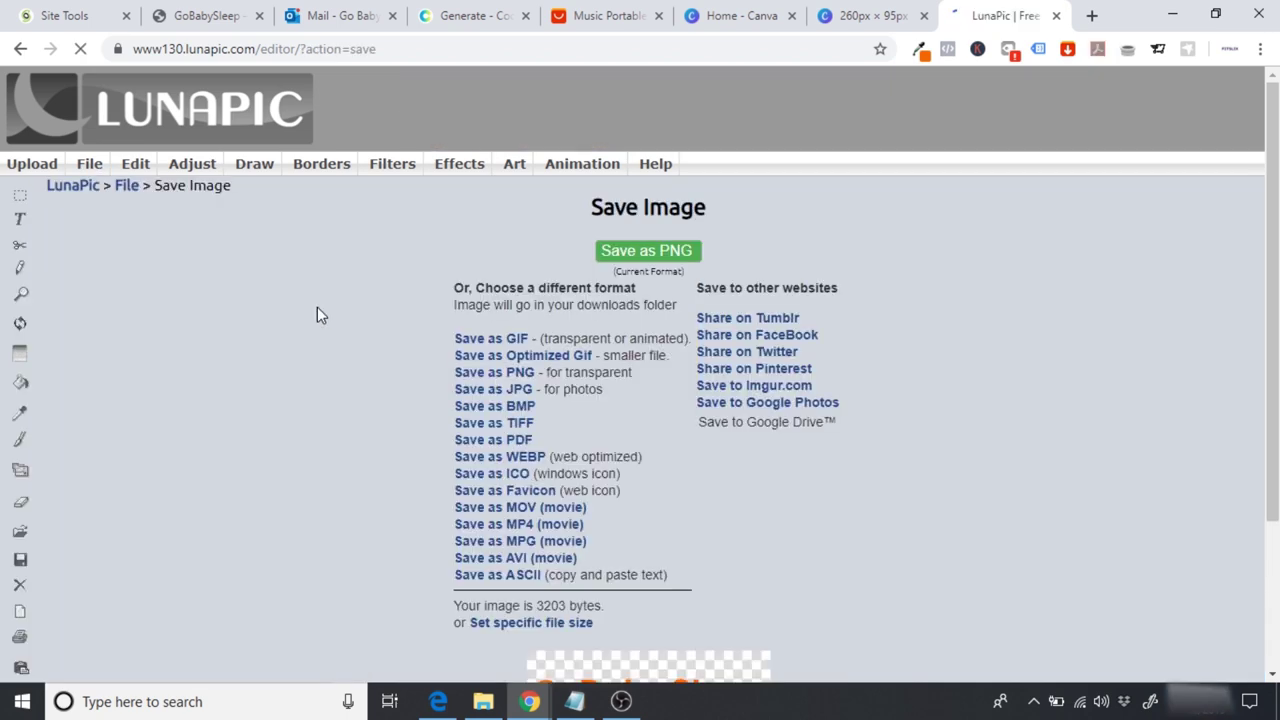
{"action": "left_click", "coordinate": [573, 255]}
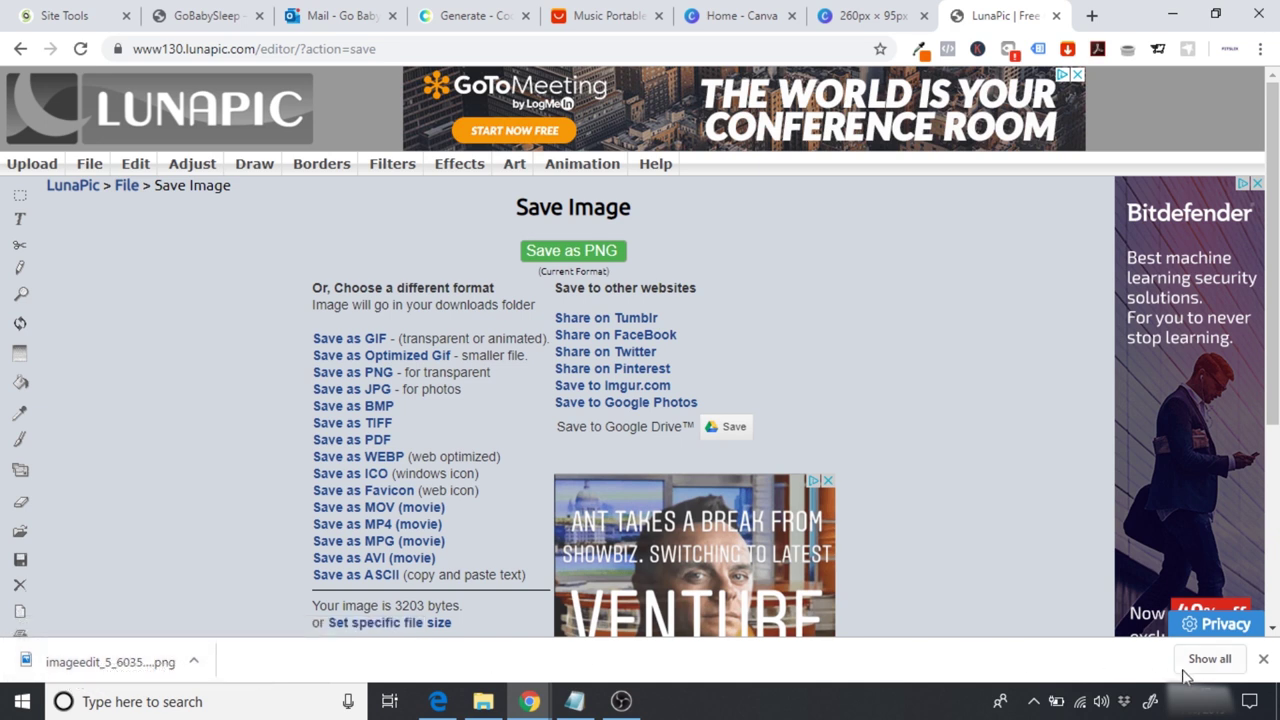
{"action": "left_click", "coordinate": [1263, 661]}
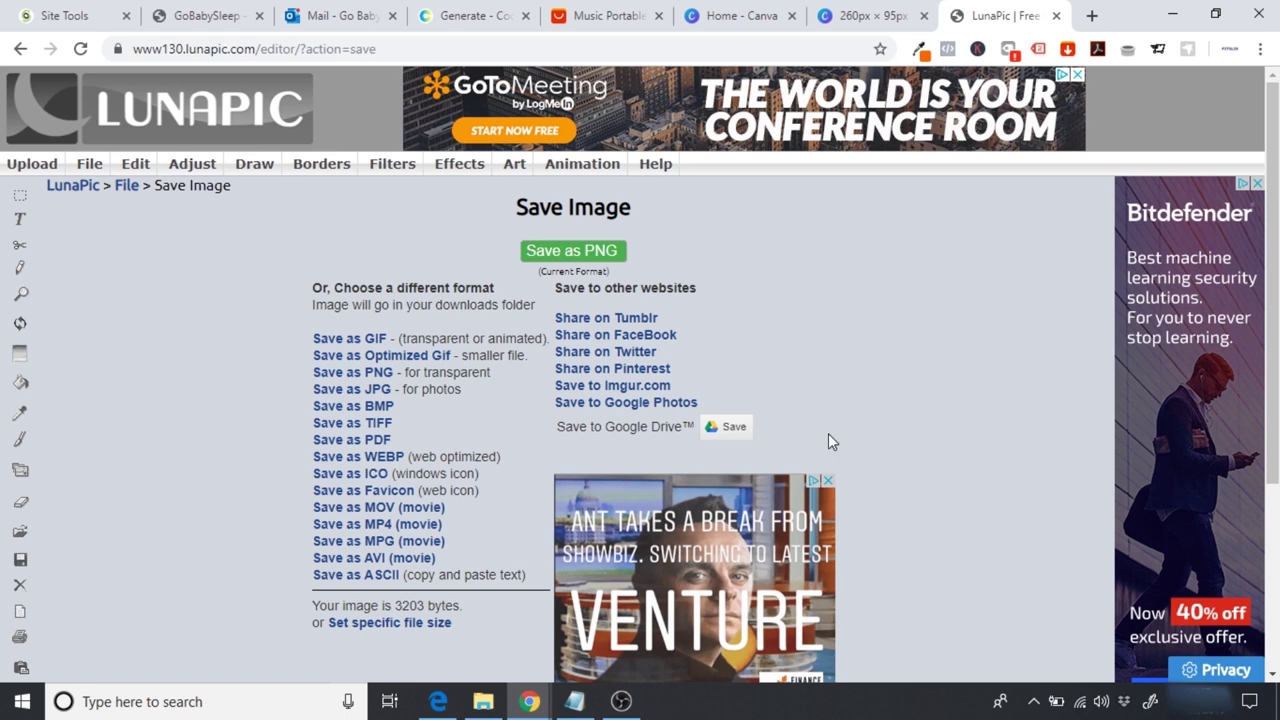
{"action": "left_click", "coordinate": [222, 28]}
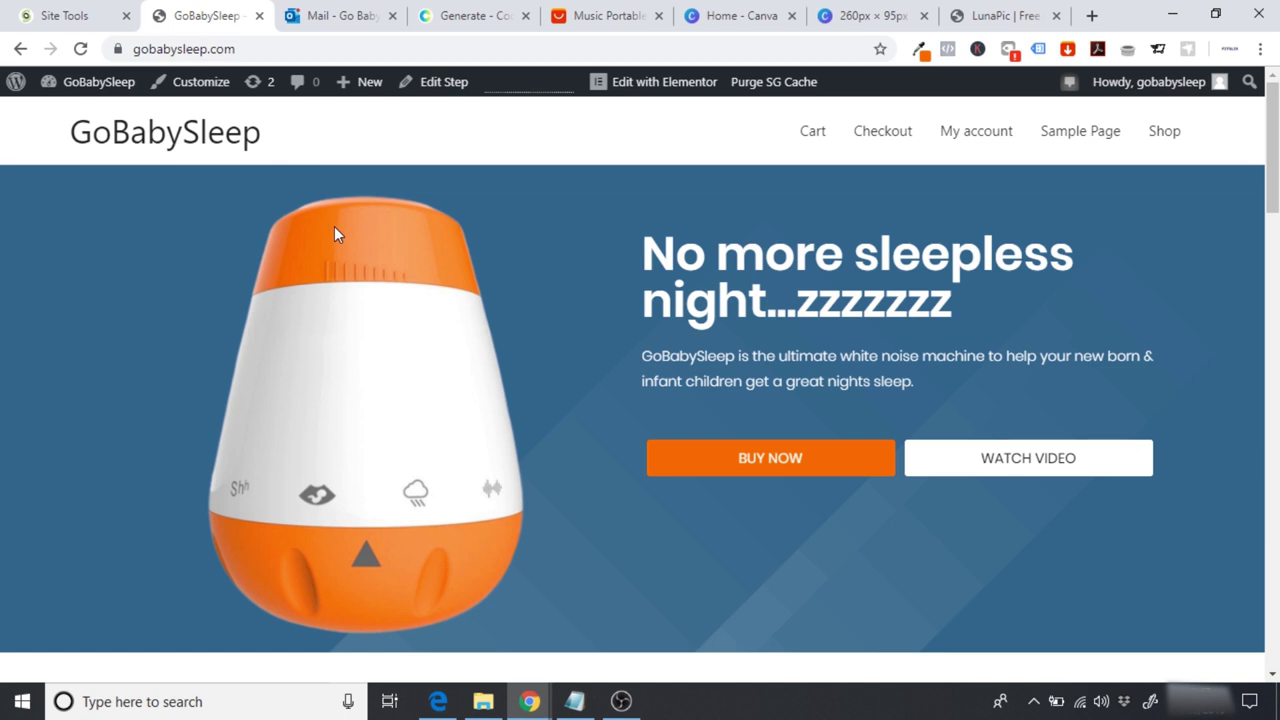
Step: Open the Customizer's Site Identity settings and bring up the logo picker
{"action": "left_click", "coordinate": [200, 88]}
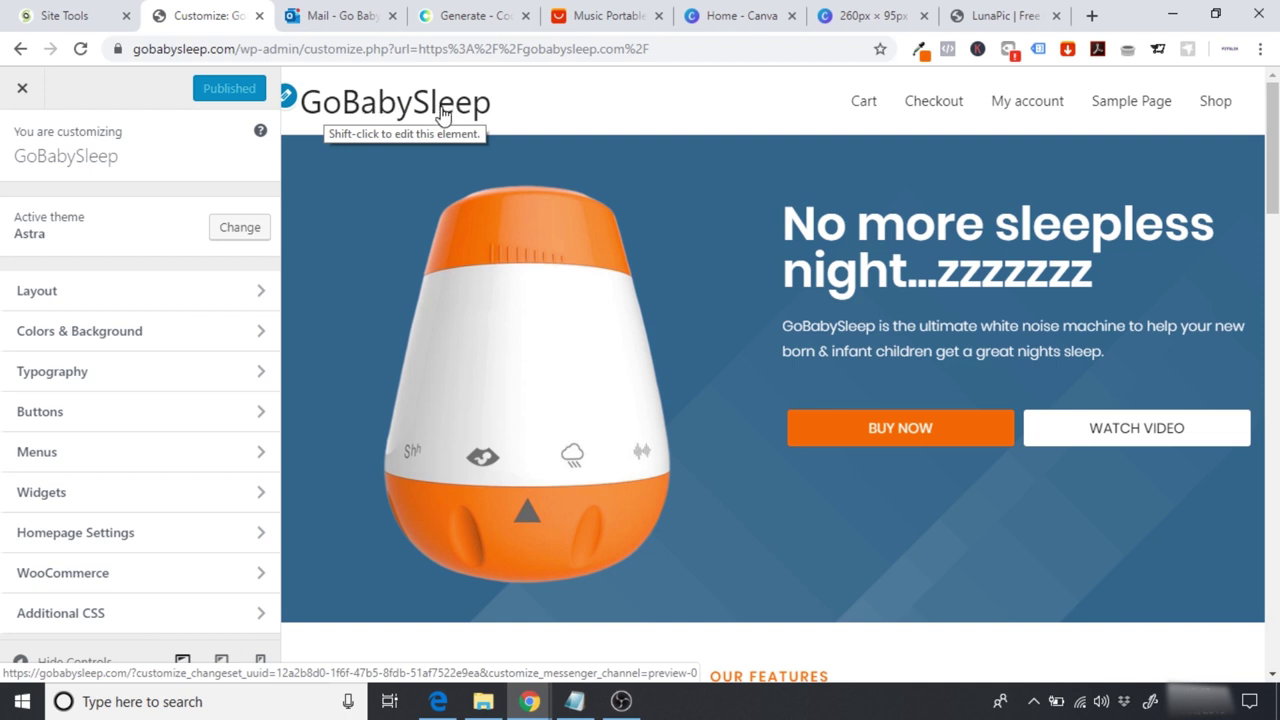
{"action": "left_click", "coordinate": [289, 98]}
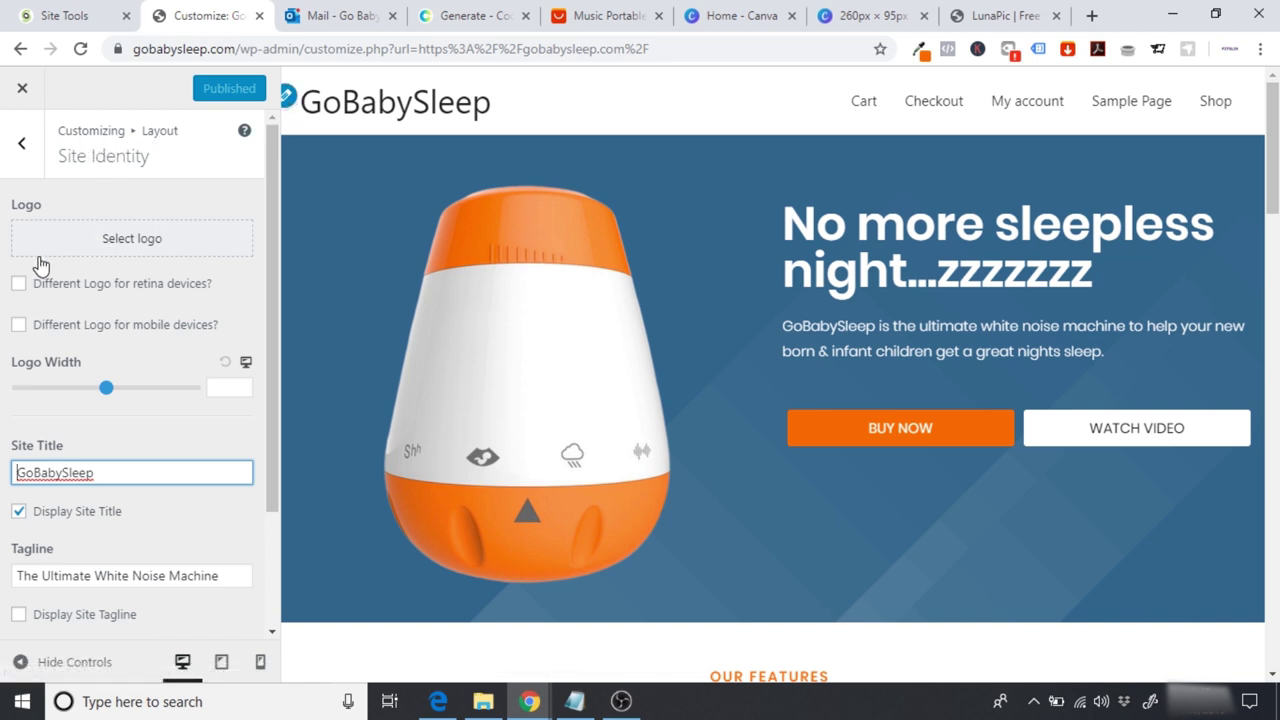
{"action": "left_click", "coordinate": [130, 246]}
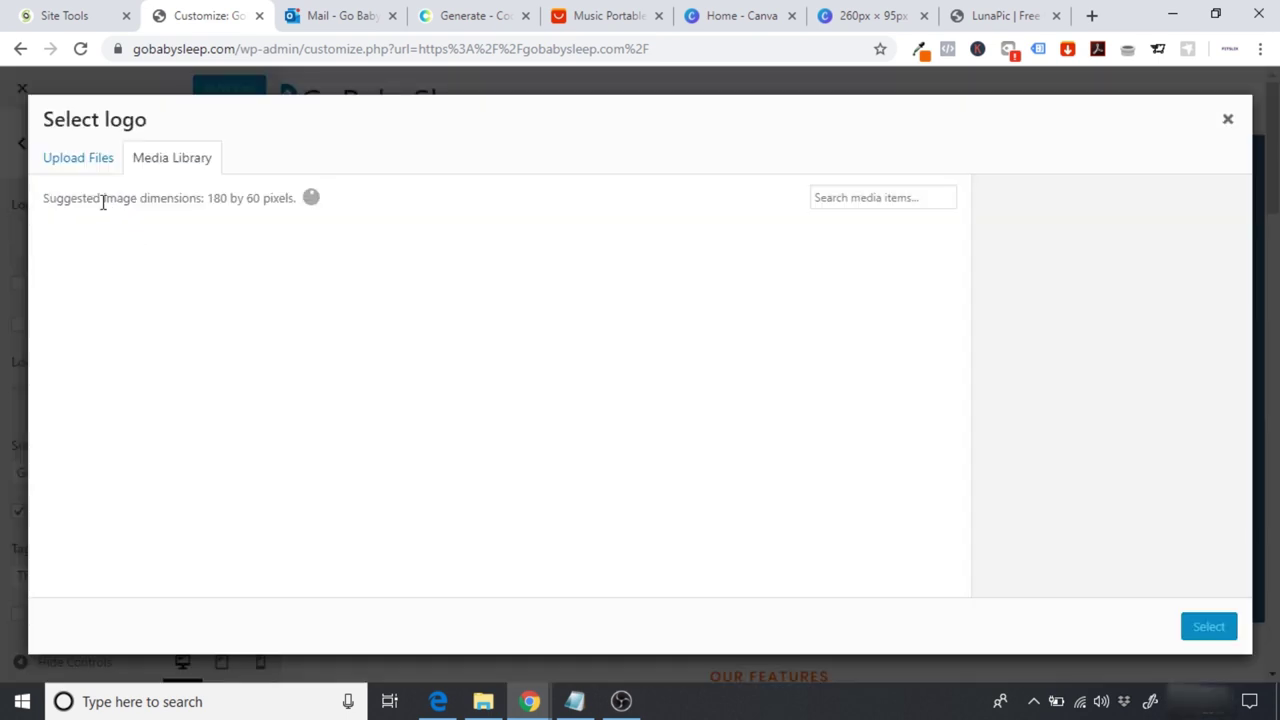
Step: Browse the computer for a new logo and pick imageedit_5_6035634733.png
{"action": "left_click", "coordinate": [77, 166]}
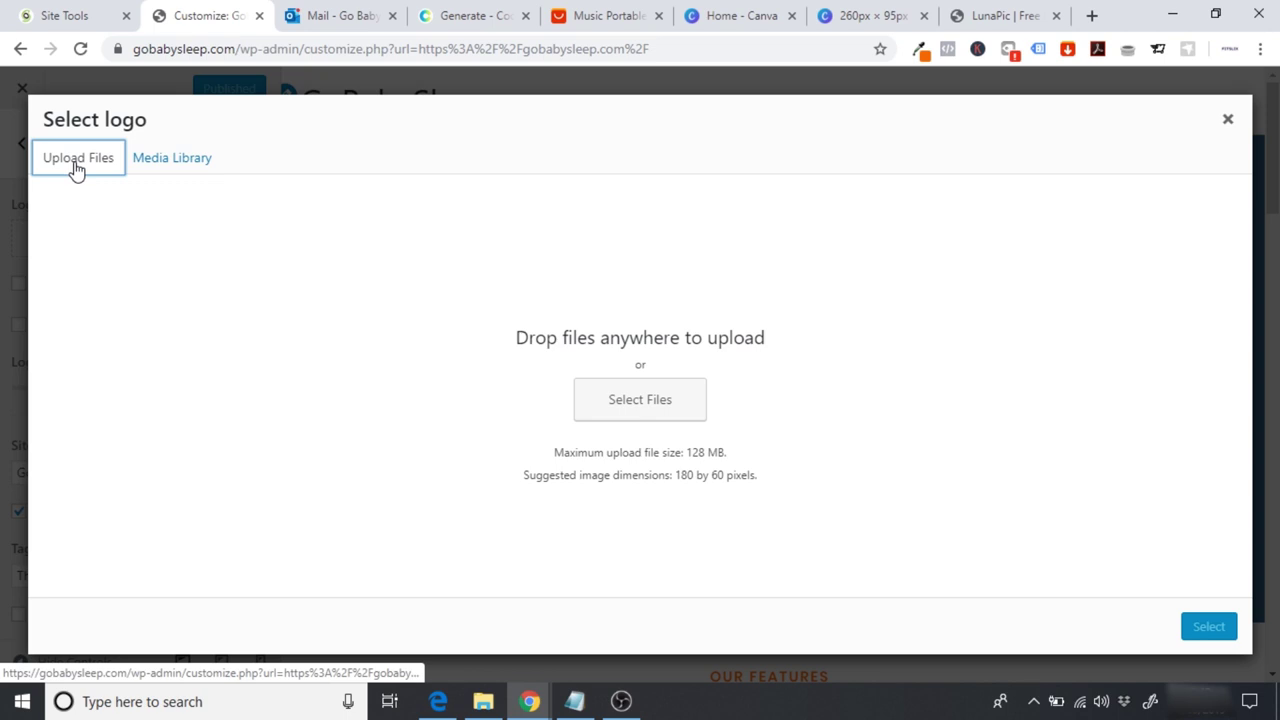
{"action": "left_click", "coordinate": [687, 410]}
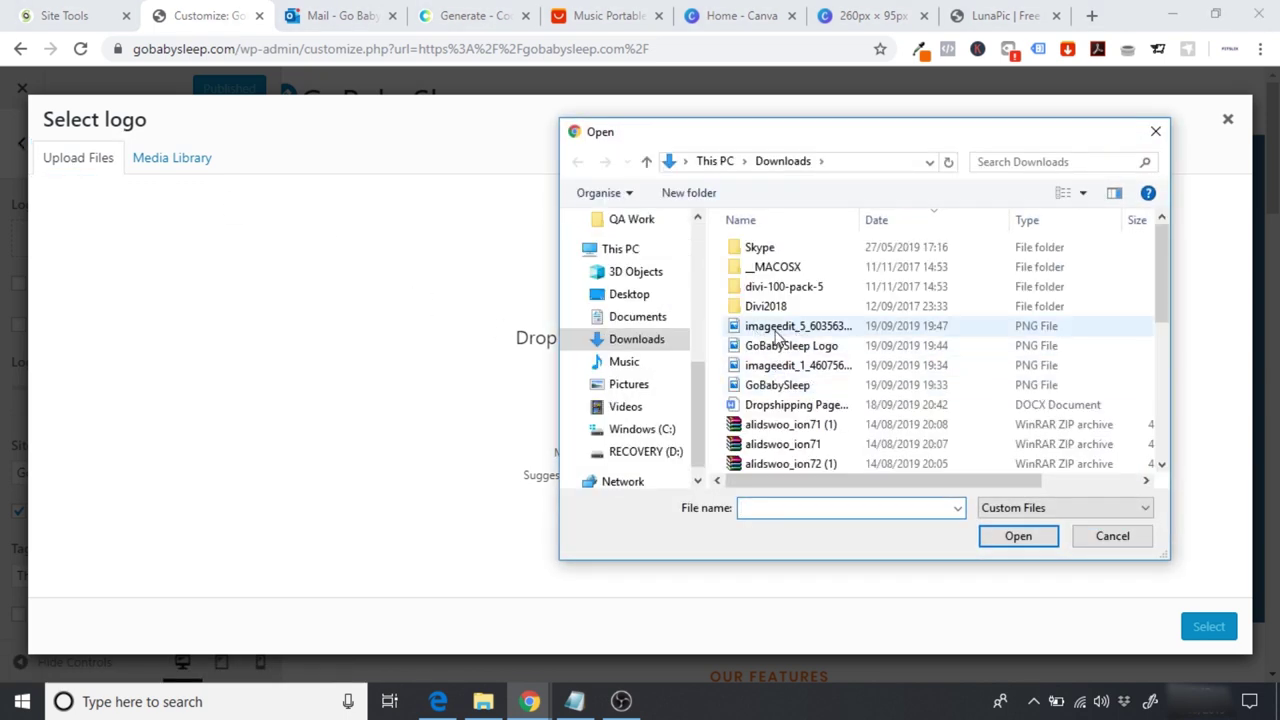
{"action": "left_click", "coordinate": [796, 330]}
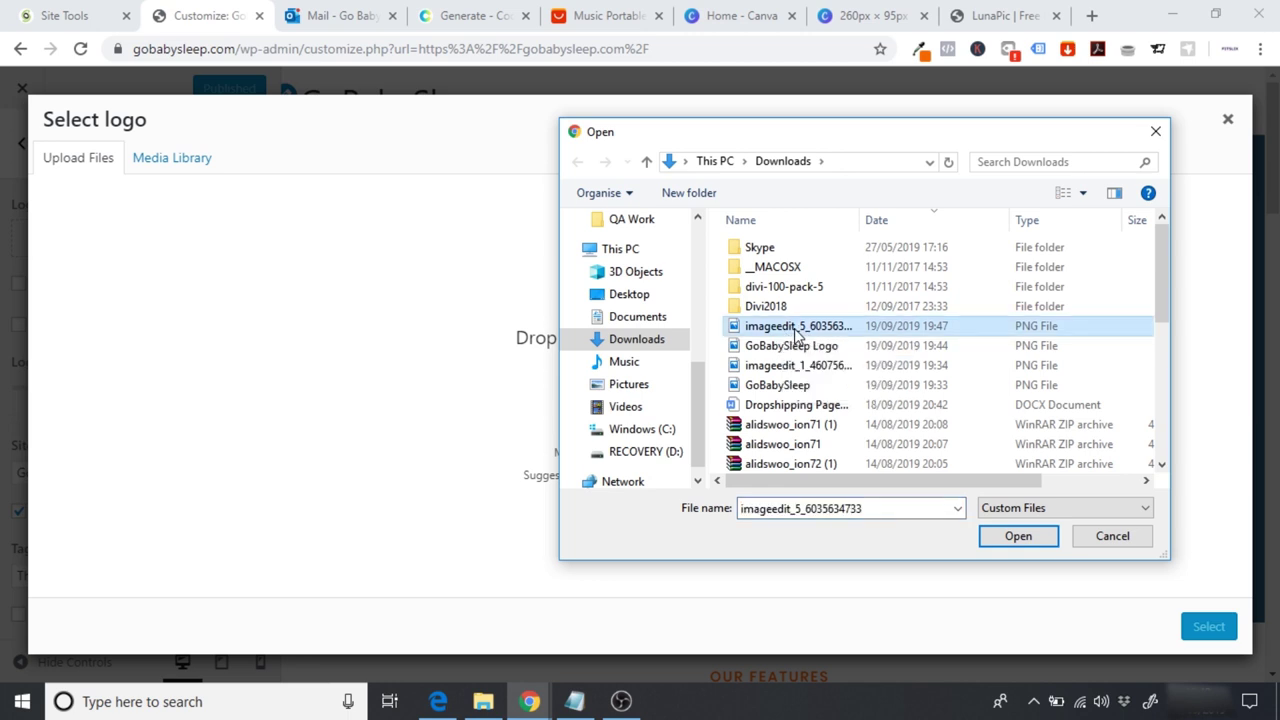
{"action": "double_click", "coordinate": [813, 328]}
Step: Rename the file to 'GoBaby Sleep Main Logo' and upload it
{"action": "right_click", "coordinate": [813, 330]}
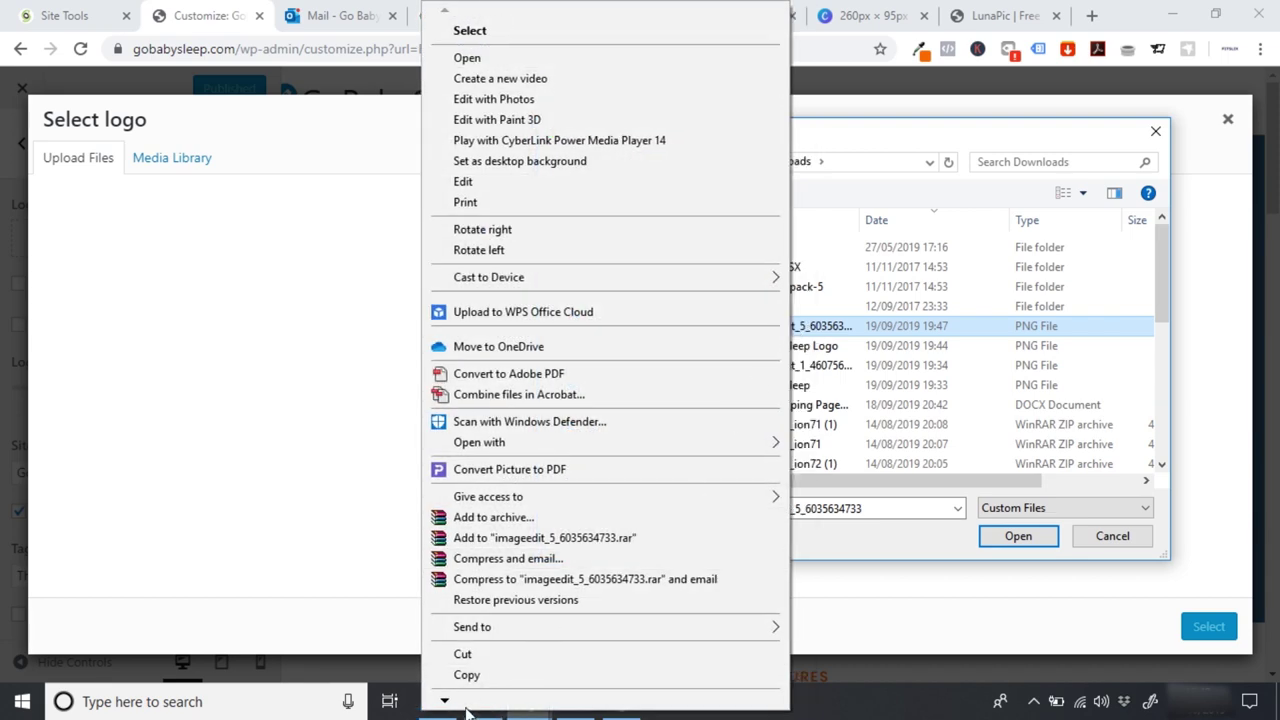
{"action": "mouse_move", "coordinate": [459, 706]}
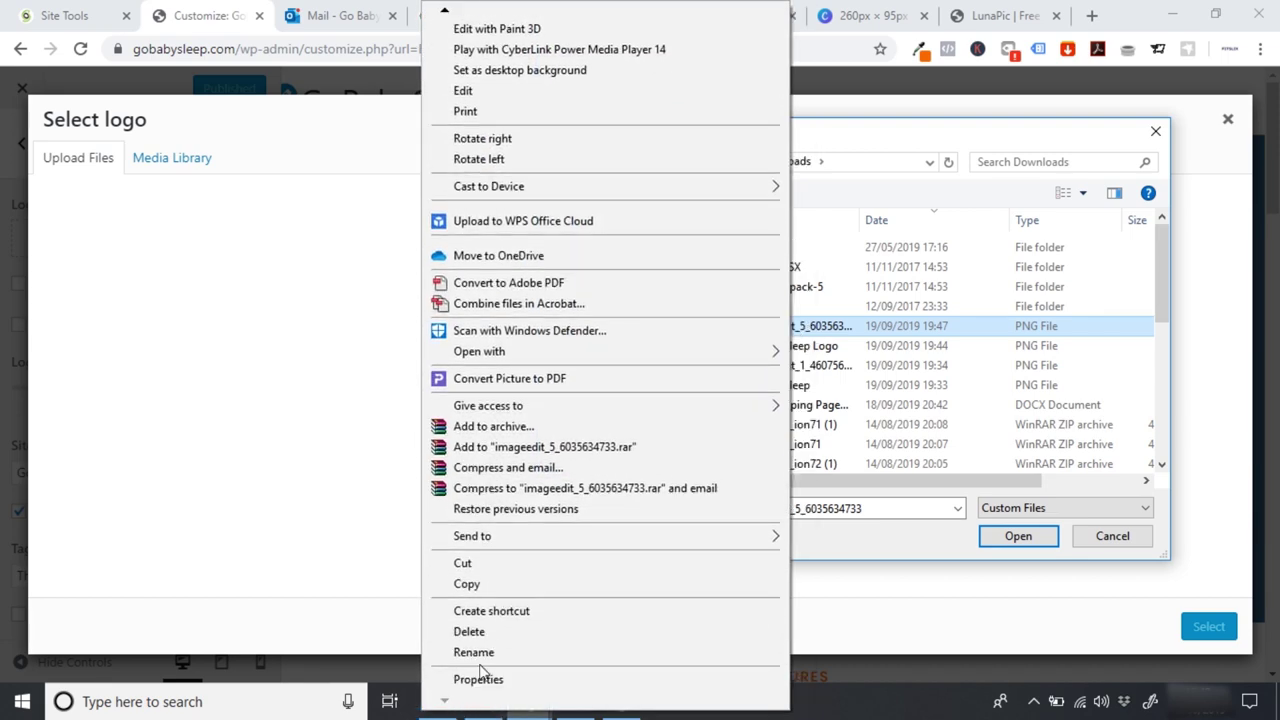
{"action": "left_click", "coordinate": [486, 653]}
{"action": "type", "text": "Go"}
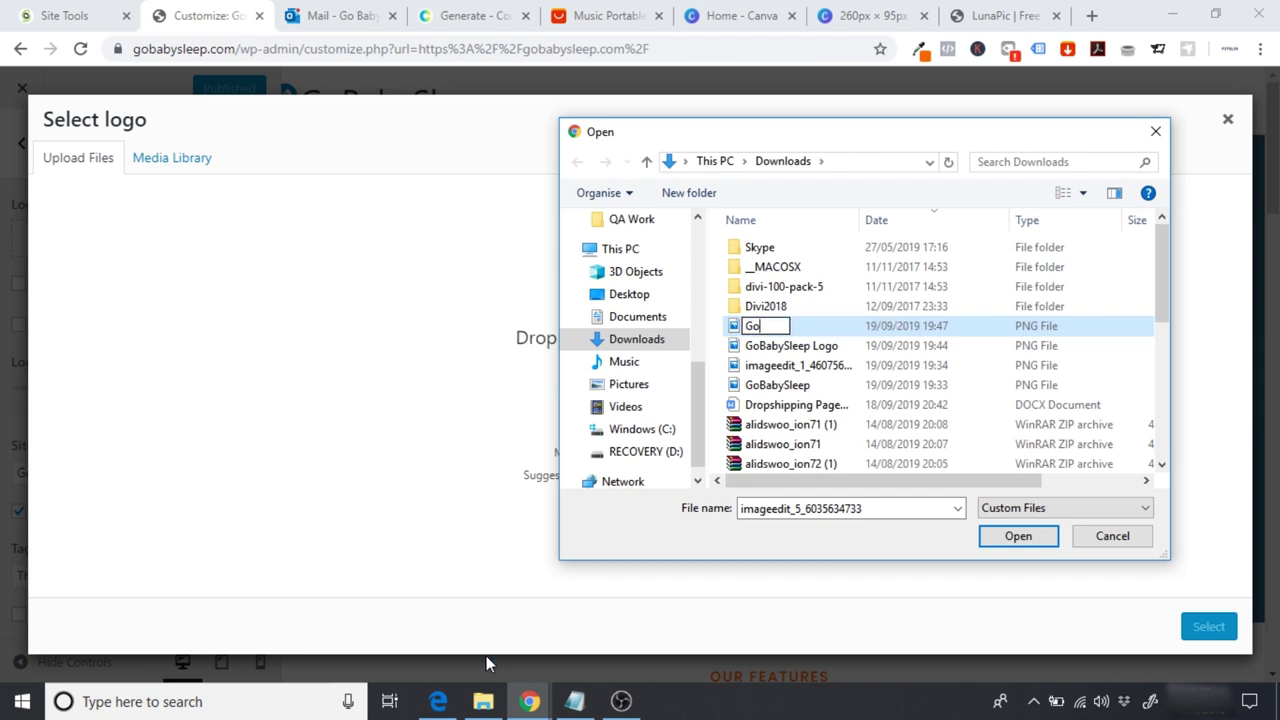
{"action": "type", "text": "Baby Sleep Main Logo"}
{"action": "key", "text": "Return"}
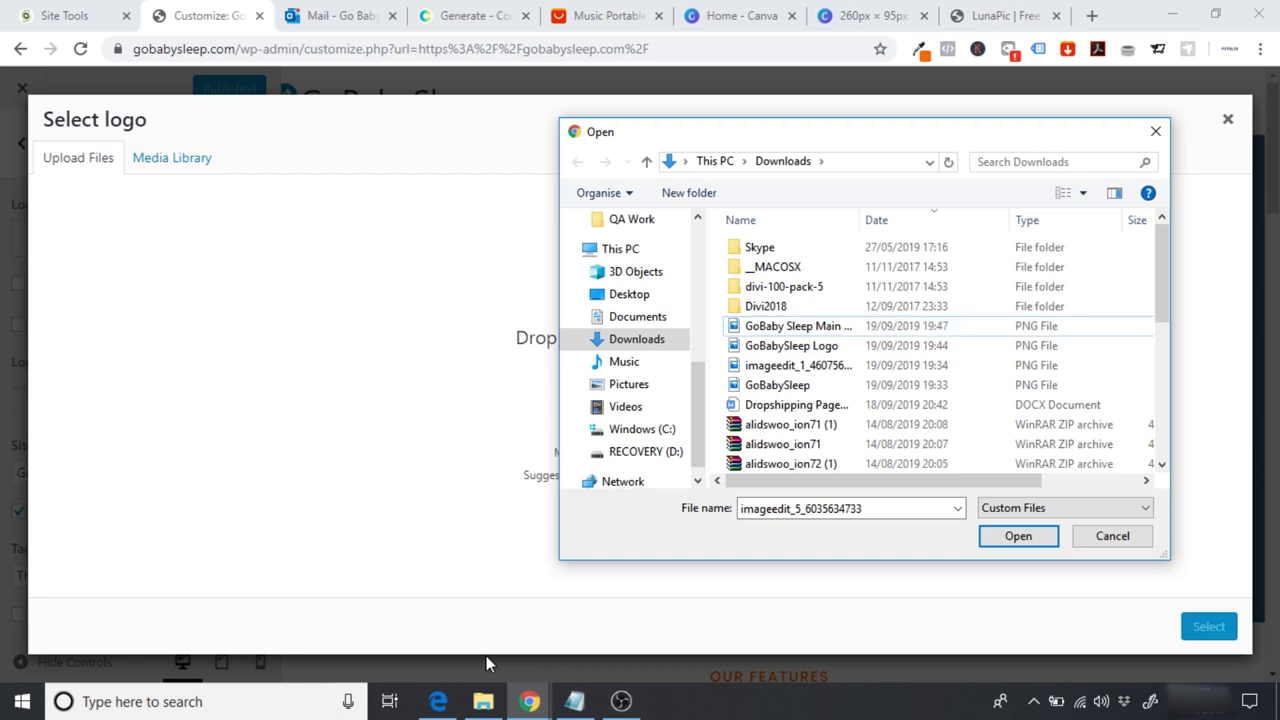
{"action": "left_click", "coordinate": [780, 330]}
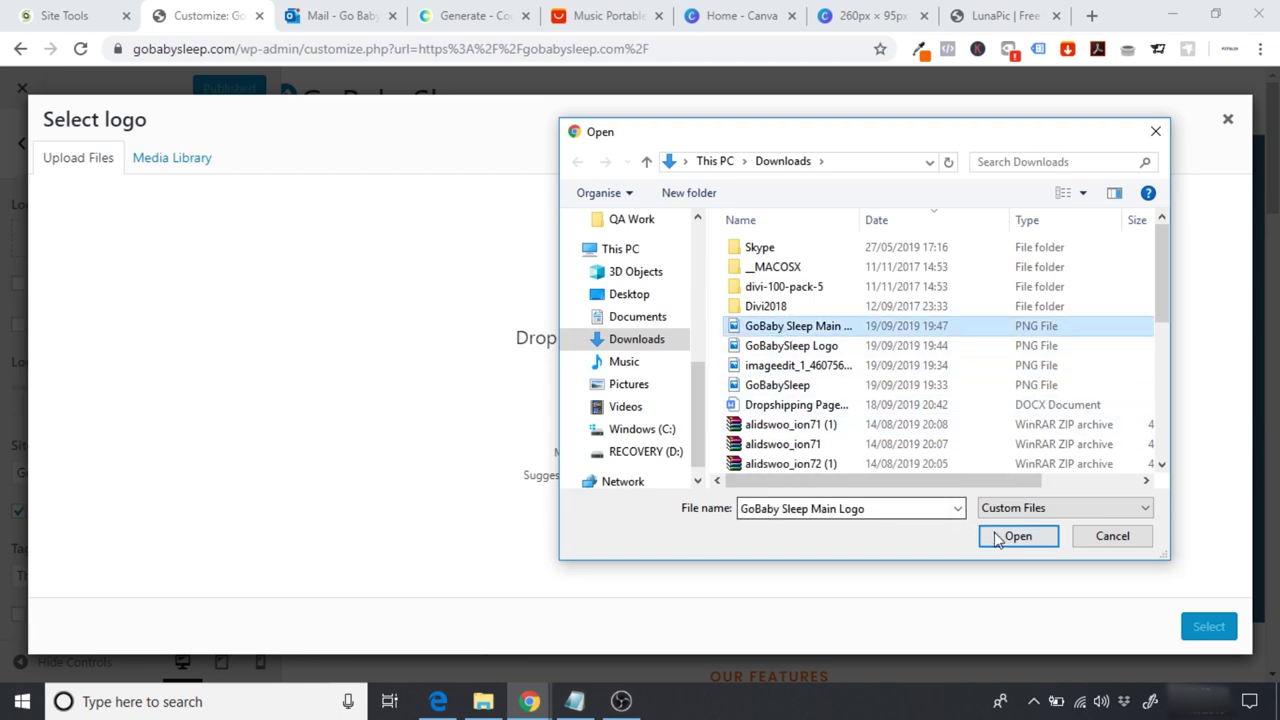
{"action": "left_click", "coordinate": [1018, 536]}
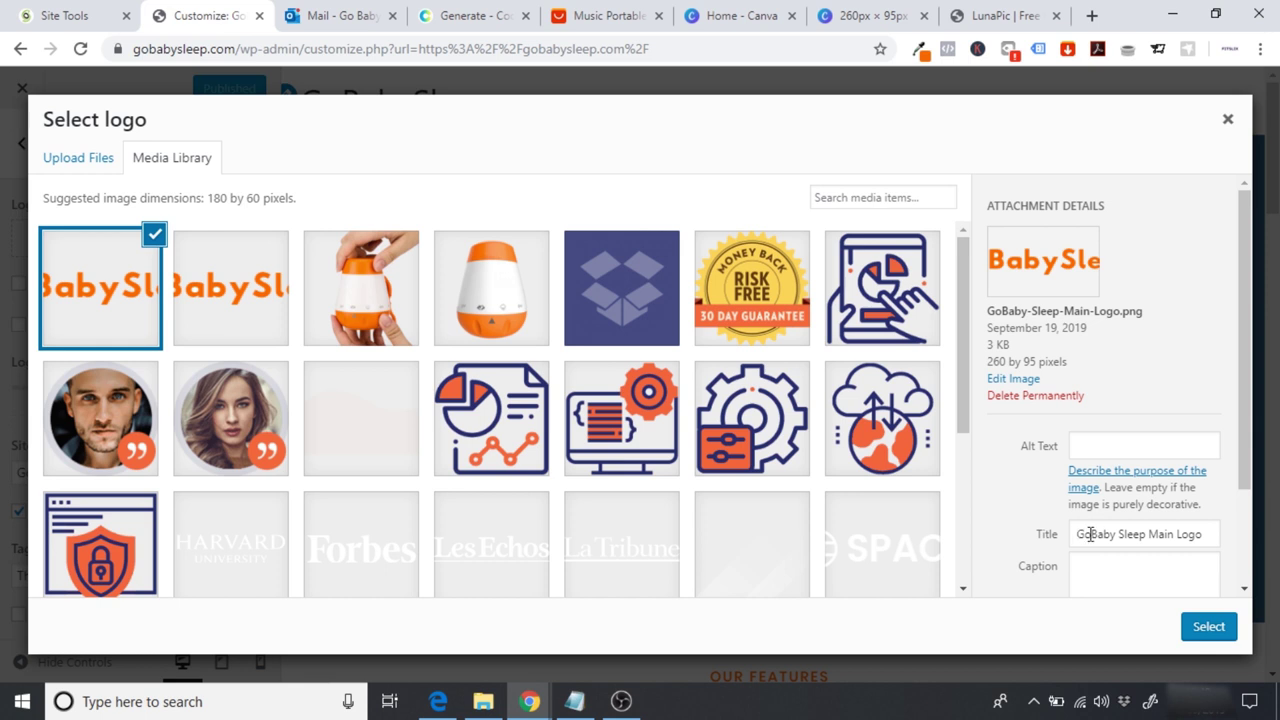
Step: Edit the image title to read 'GoBabySleep Main Logo'
{"action": "left_click", "coordinate": [1120, 535]}
{"action": "key", "text": "BackSpace"}
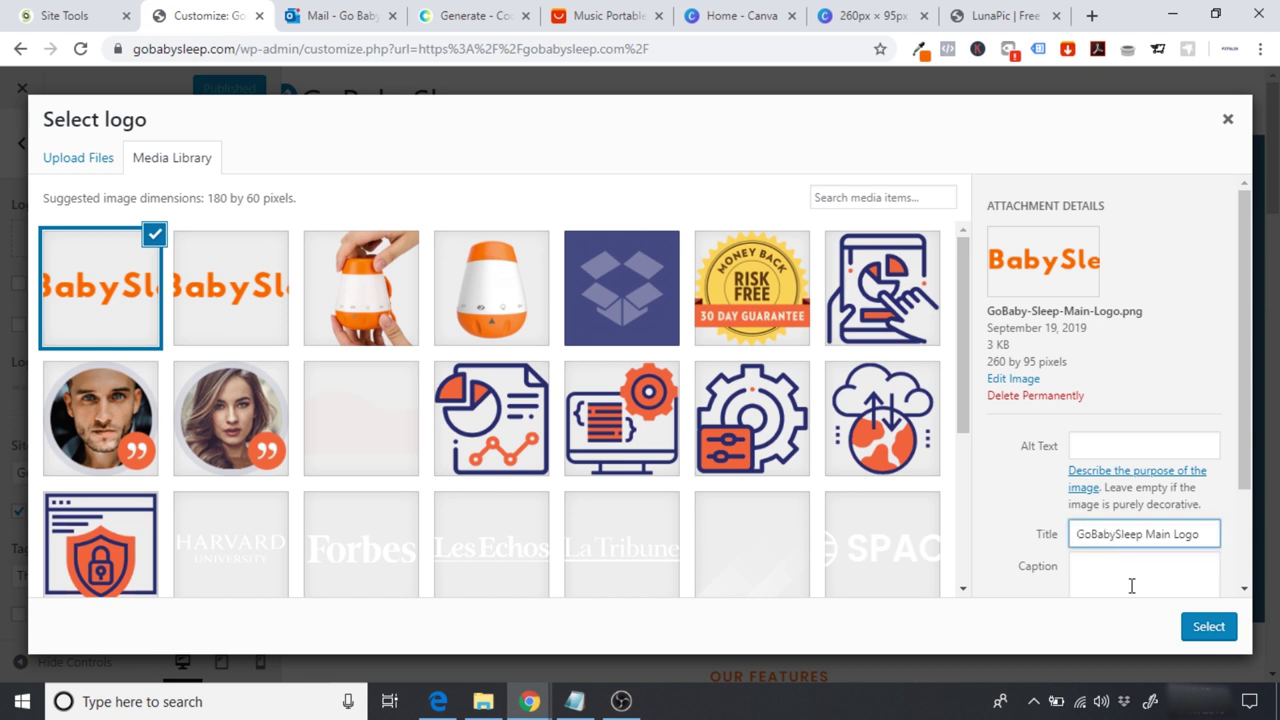
{"action": "left_click_drag", "start_coordinate": [1079, 538], "coordinate": [1147, 542]}
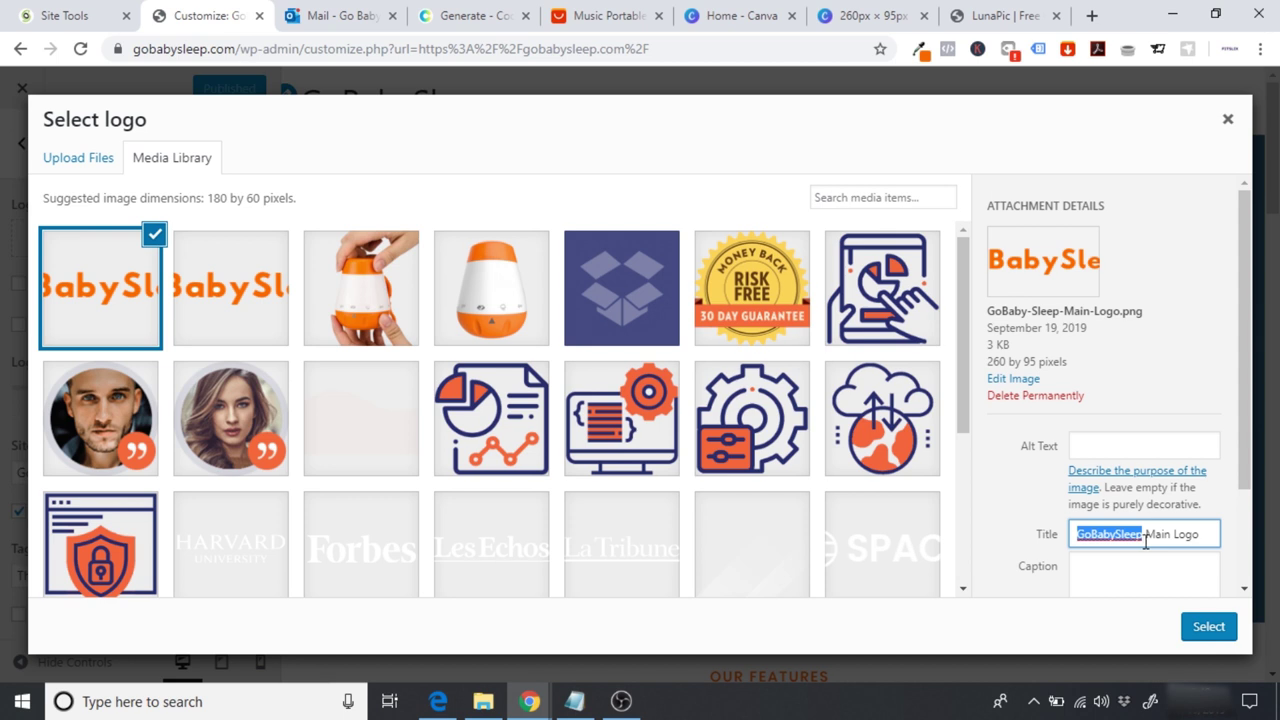
{"action": "left_click", "coordinate": [1102, 537]}
{"action": "left_click_drag", "start_coordinate": [1077, 537], "coordinate": [1151, 540]}
Step: Copy the title into Alt Text and select the image as the logo
{"action": "left_click_drag", "start_coordinate": [1205, 536], "coordinate": [980, 540]}
{"action": "key", "text": "ctrl+c"}
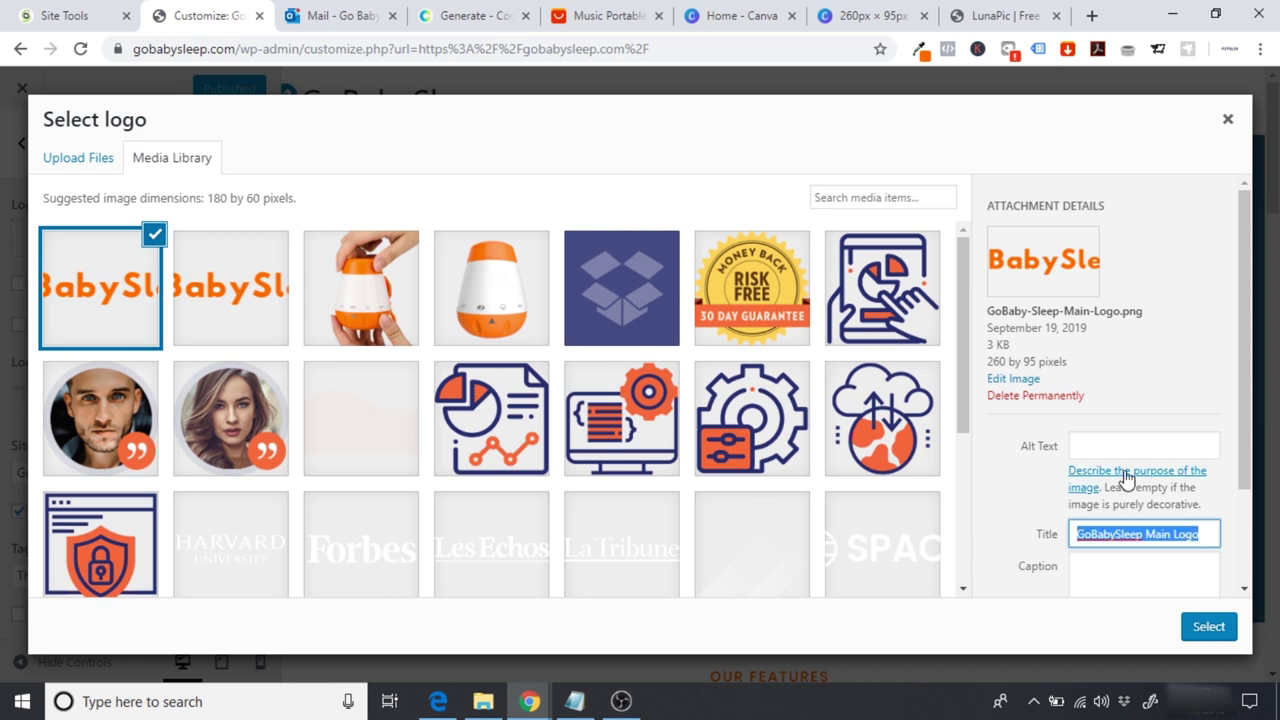
{"action": "left_click", "coordinate": [1126, 449]}
{"action": "key", "text": "ctrl+v"}
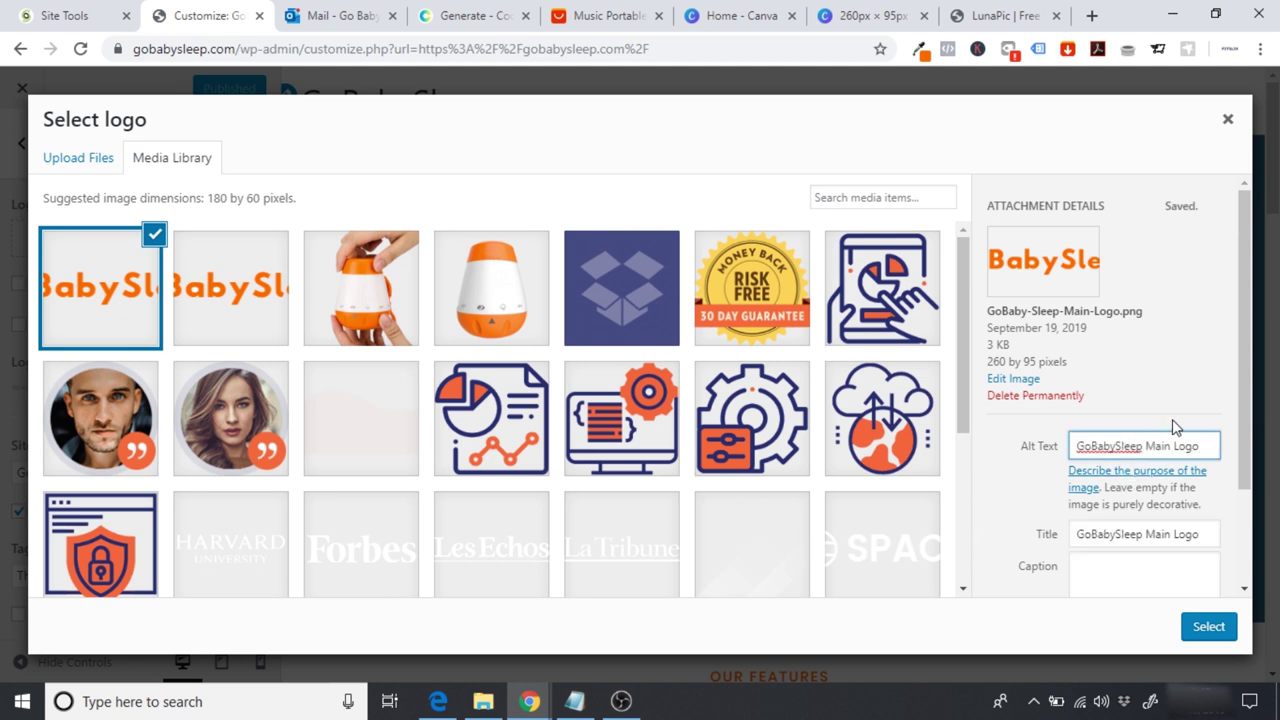
{"action": "left_click", "coordinate": [1208, 630]}
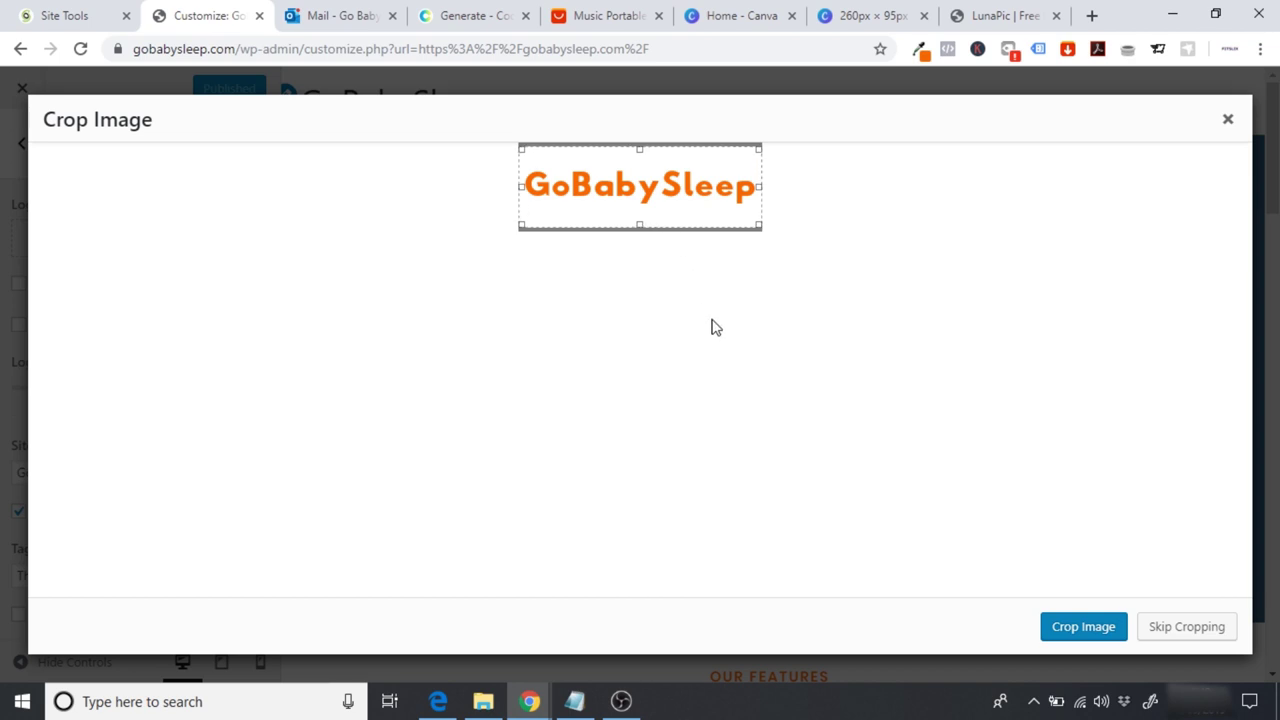
Step: Raise the crop box's bottom edge slightly and crop the logo
{"action": "left_click_drag", "start_coordinate": [639, 225], "coordinate": [637, 218]}
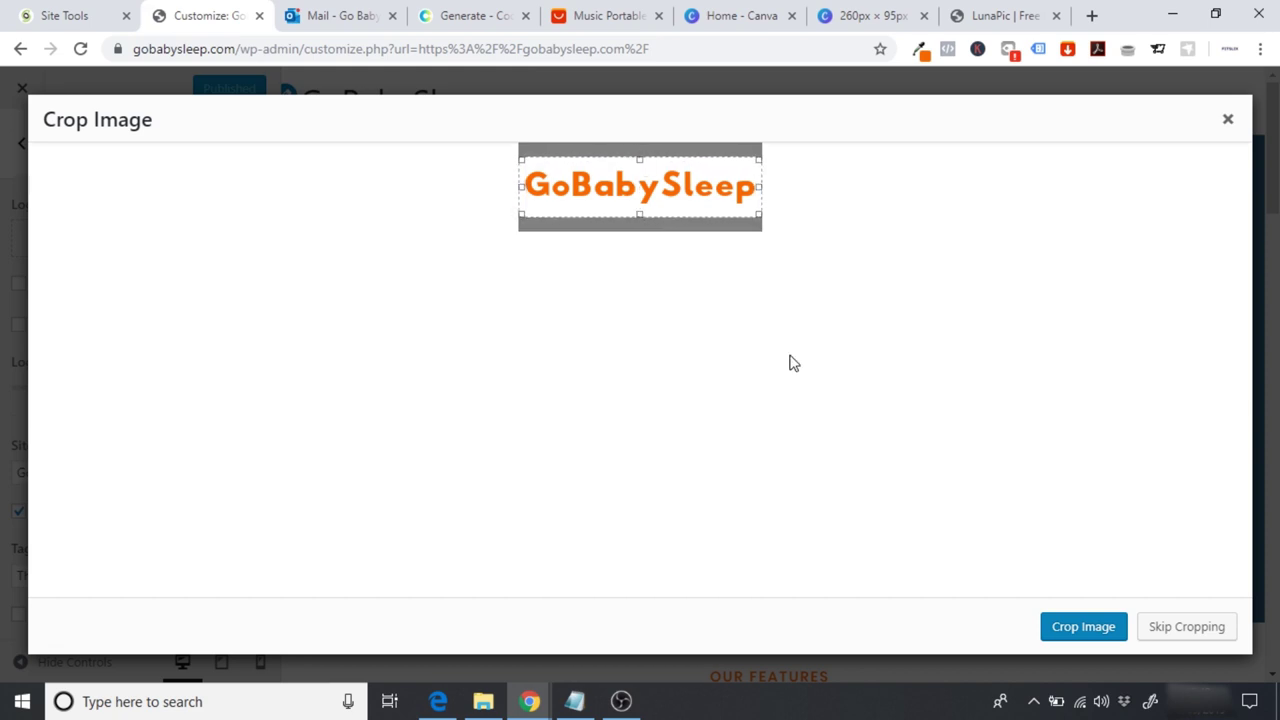
{"action": "left_click", "coordinate": [1088, 626]}
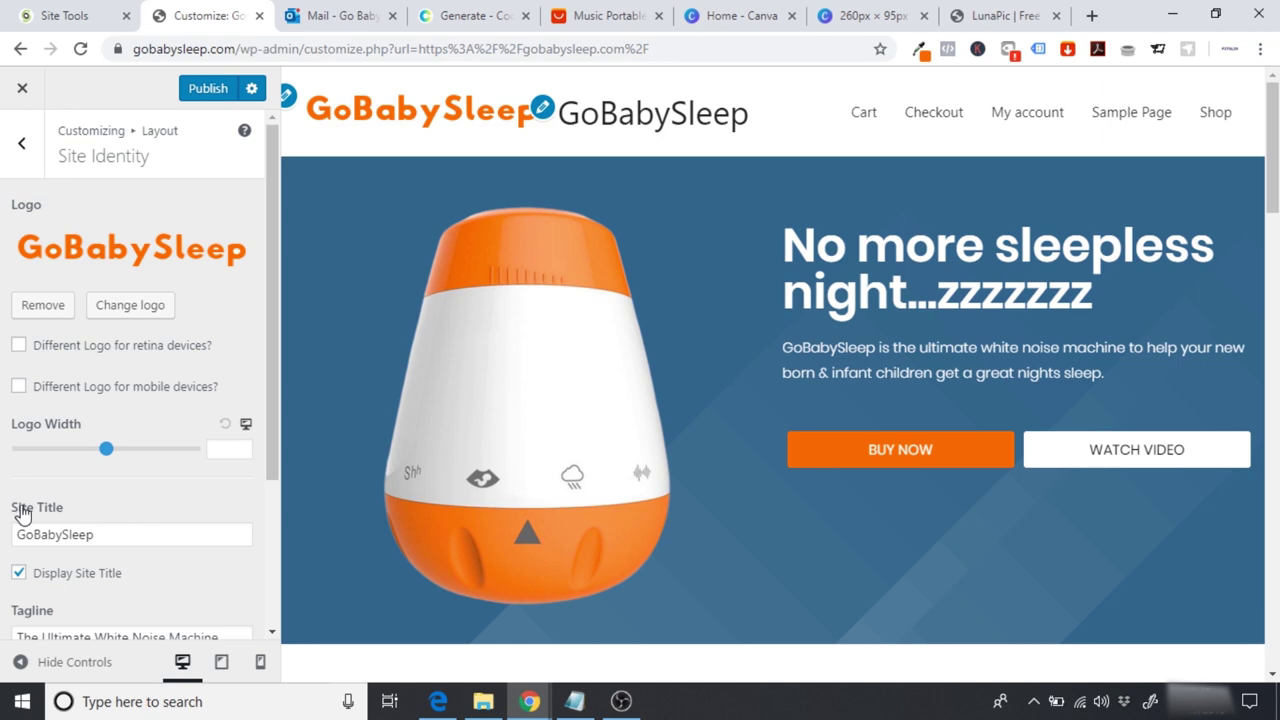
Step: Uncheck Display Site Title and check the header in the preview
{"action": "left_click", "coordinate": [19, 573]}
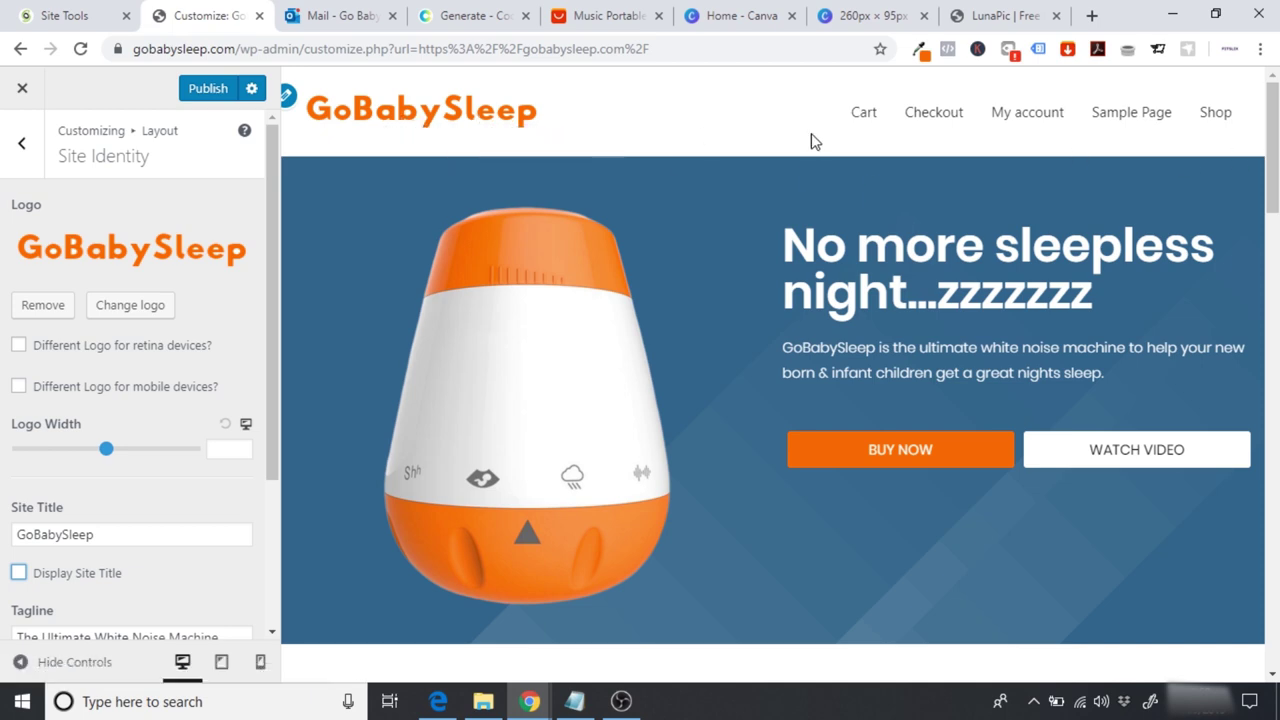
{"action": "left_click_drag", "start_coordinate": [1272, 140], "coordinate": [1272, 140]}
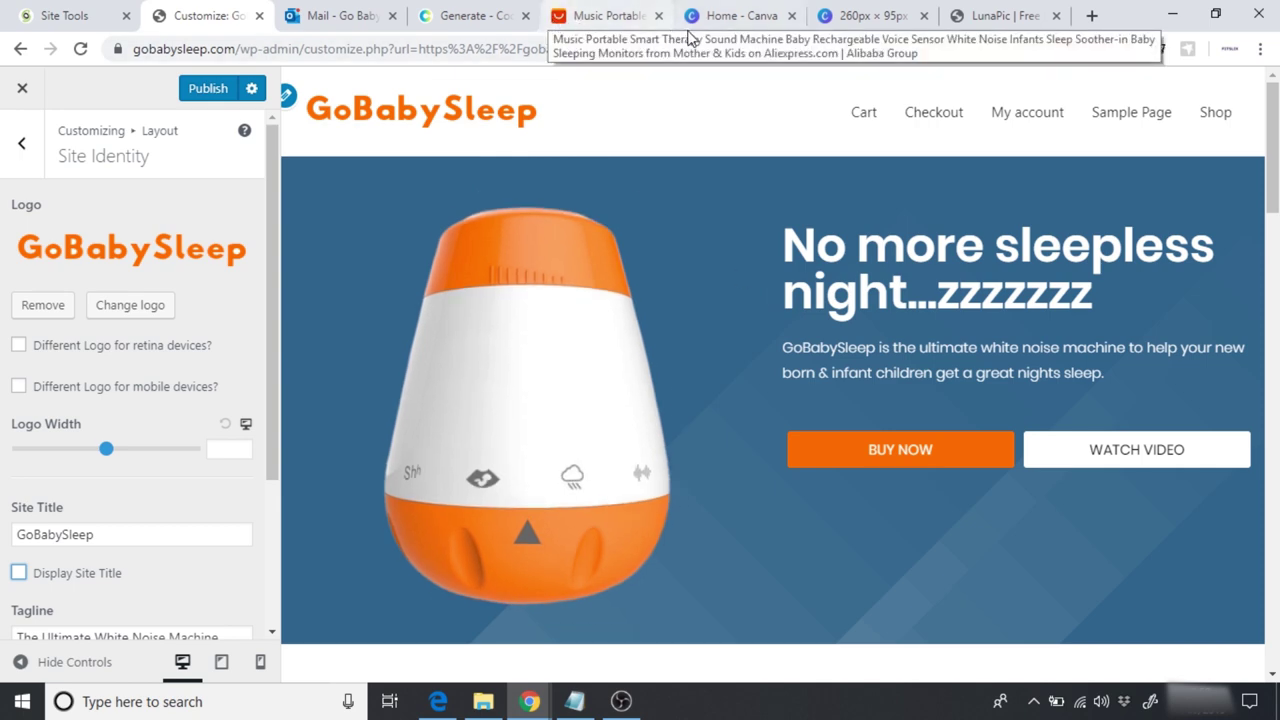
Step: Change Canva's custom dimensions from 260 × 95 to 512 × 512 px and create the design
{"action": "left_click", "coordinate": [733, 22]}
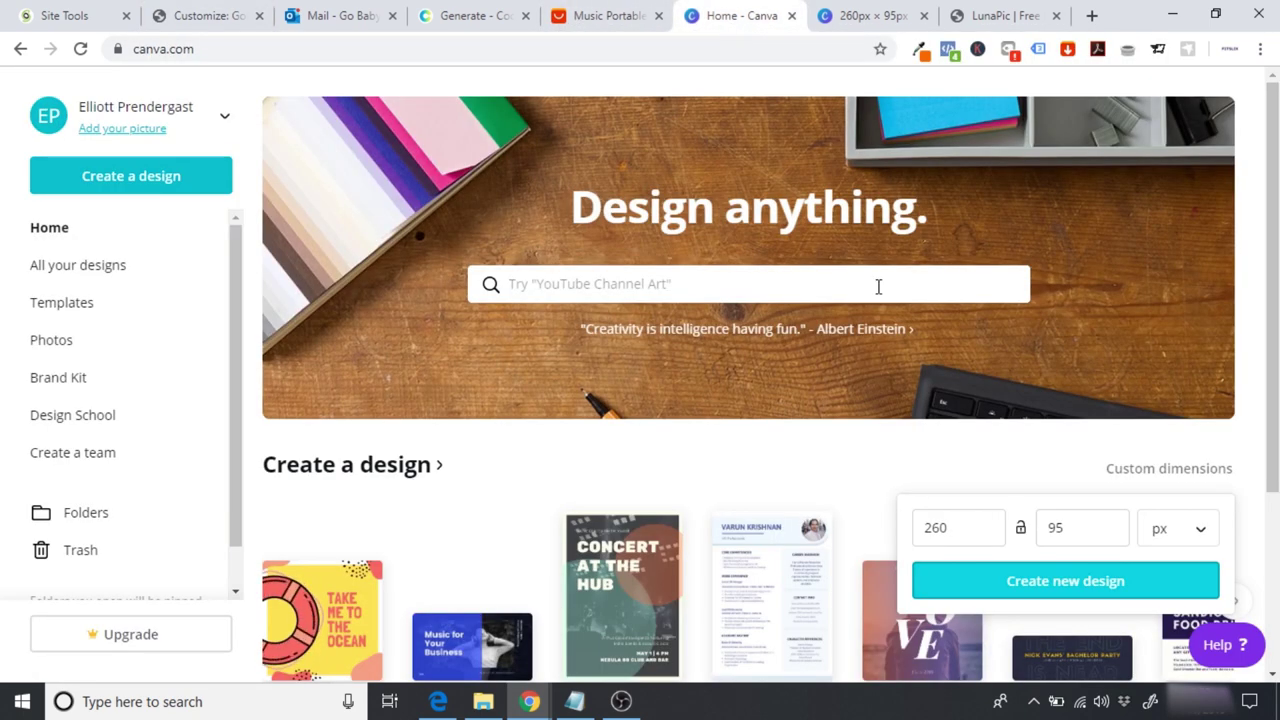
{"action": "left_click", "coordinate": [1123, 474]}
{"action": "left_click", "coordinate": [1123, 474]}
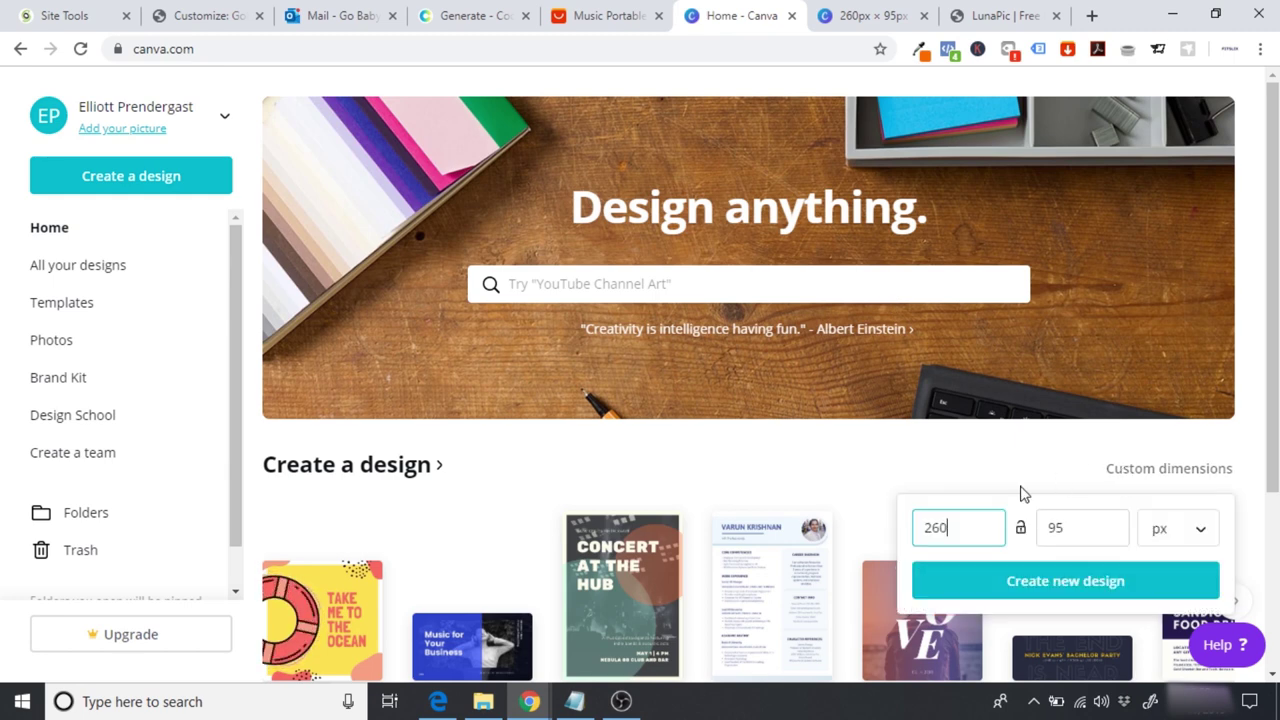
{"action": "key", "text": "BackSpace"}
{"action": "key", "text": "BackSpace"}
{"action": "key", "text": "BackSpace"}
{"action": "type", "text": "512"}
{"action": "double_click", "coordinate": [1055, 527]}
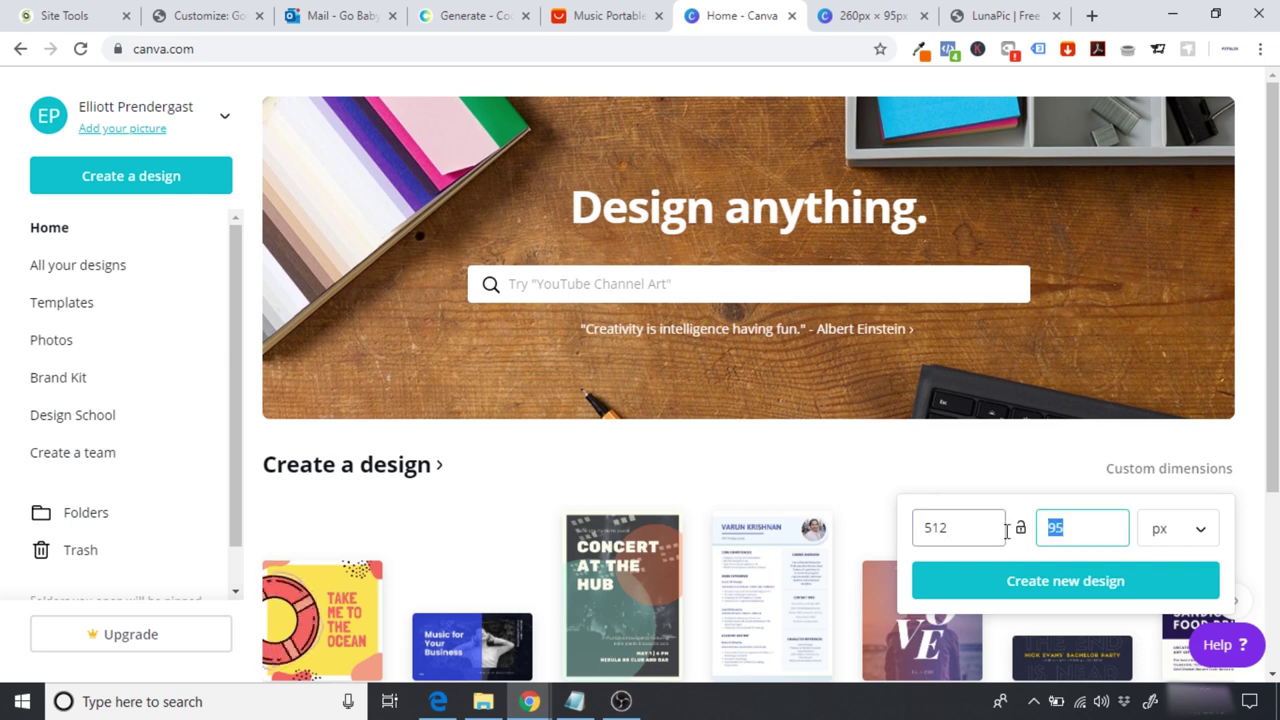
{"action": "type", "text": "512"}
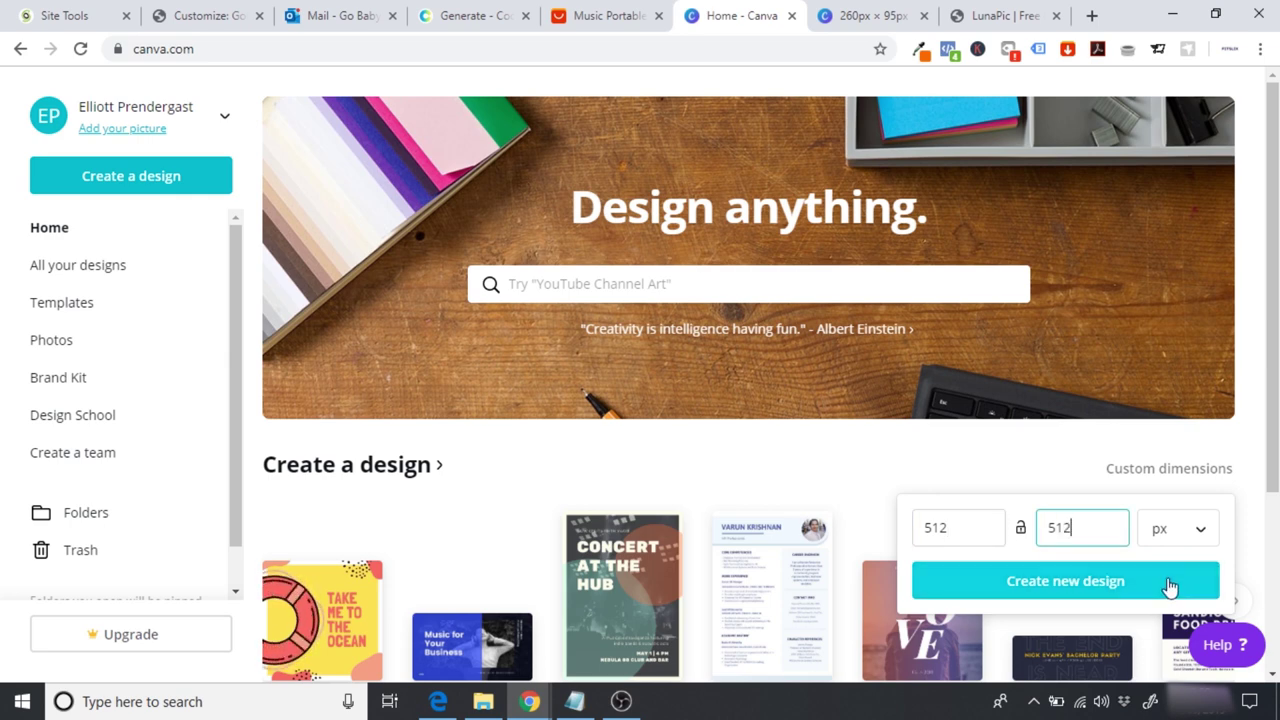
{"action": "left_click", "coordinate": [1122, 586]}
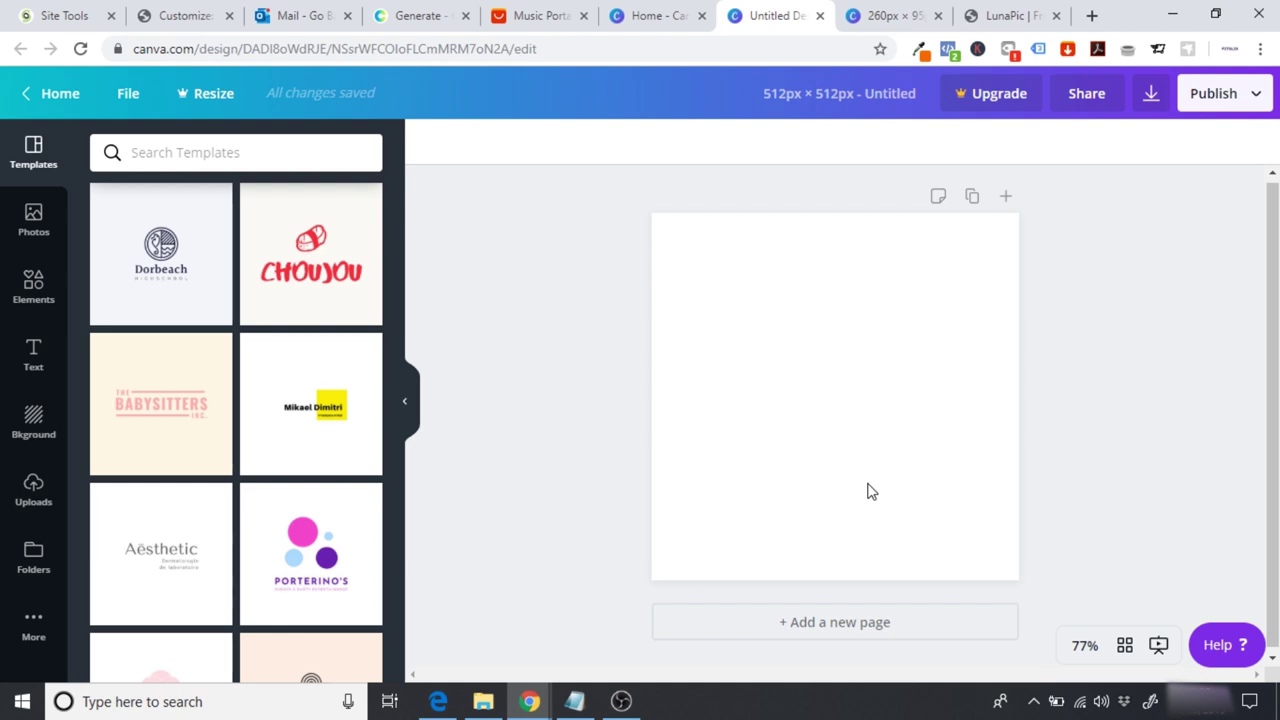
Step: Add the swaddled-baby graphic from Elements and centre it on the page
{"action": "left_click", "coordinate": [33, 283]}
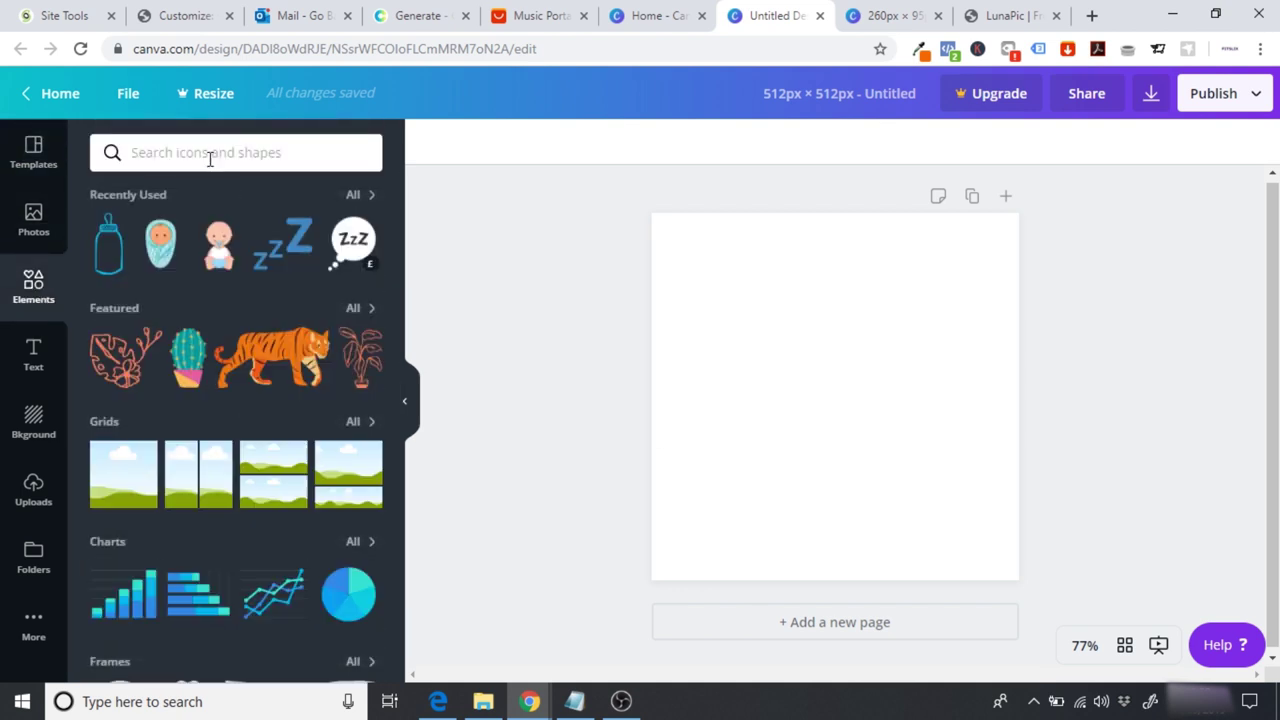
{"action": "left_click", "coordinate": [160, 250]}
{"action": "left_click_drag", "start_coordinate": [851, 363], "coordinate": [852, 369]}
{"action": "left_click", "coordinate": [1077, 394]}
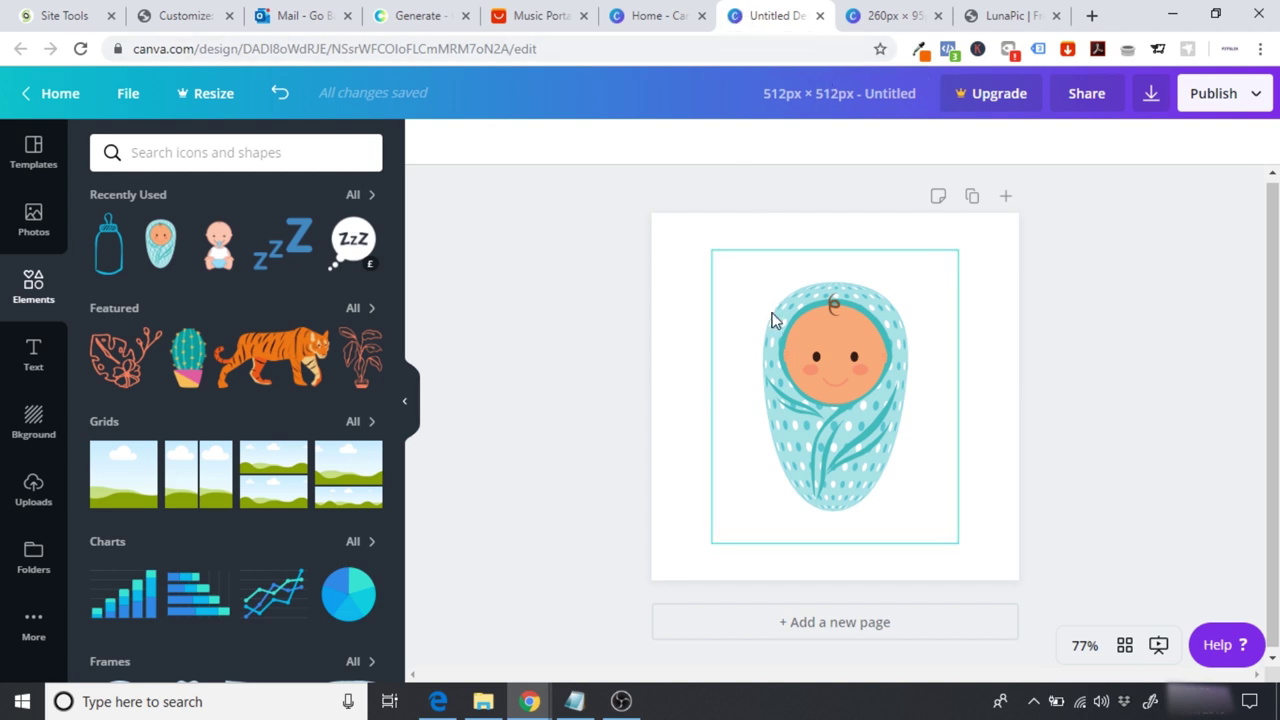
Step: Delete the baby graphic and bring up the text heading options
{"action": "left_click", "coordinate": [811, 352]}
{"action": "key", "text": "Delete"}
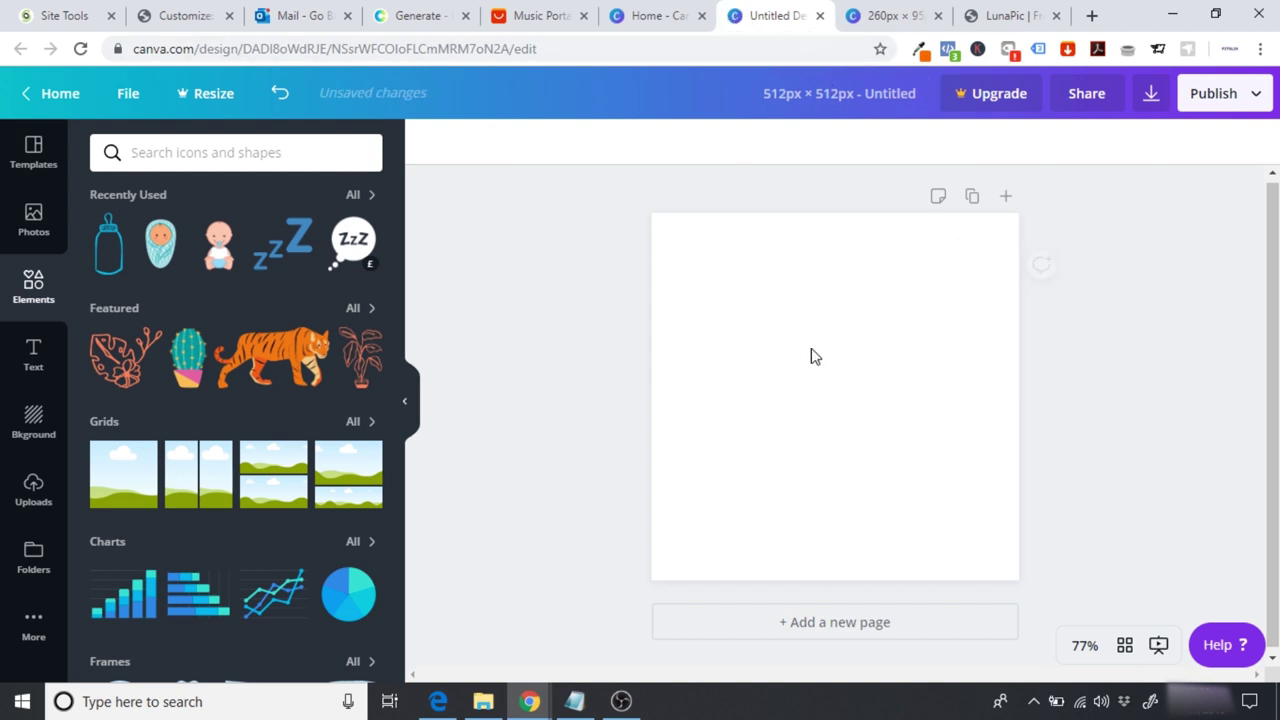
{"action": "left_click", "coordinate": [45, 357]}
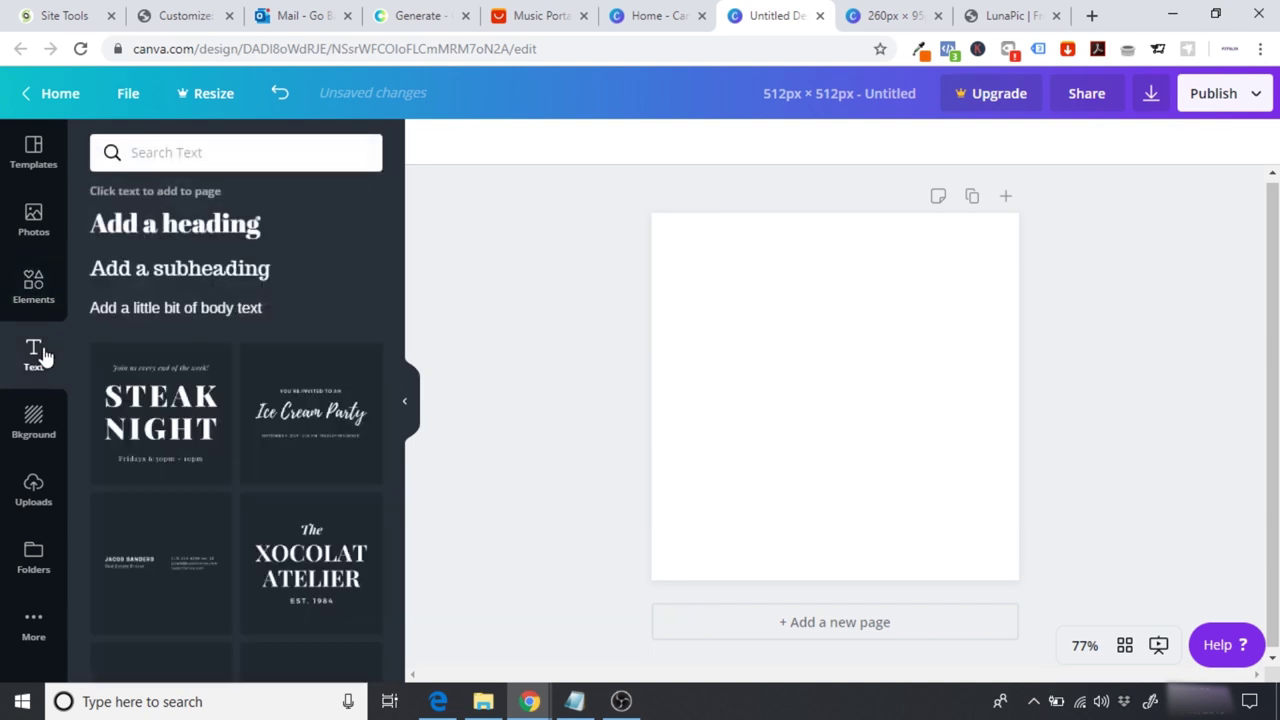
Step: Add a heading text box and replace its text with a single capital G
{"action": "left_click", "coordinate": [163, 226]}
{"action": "left_click", "coordinate": [757, 398]}
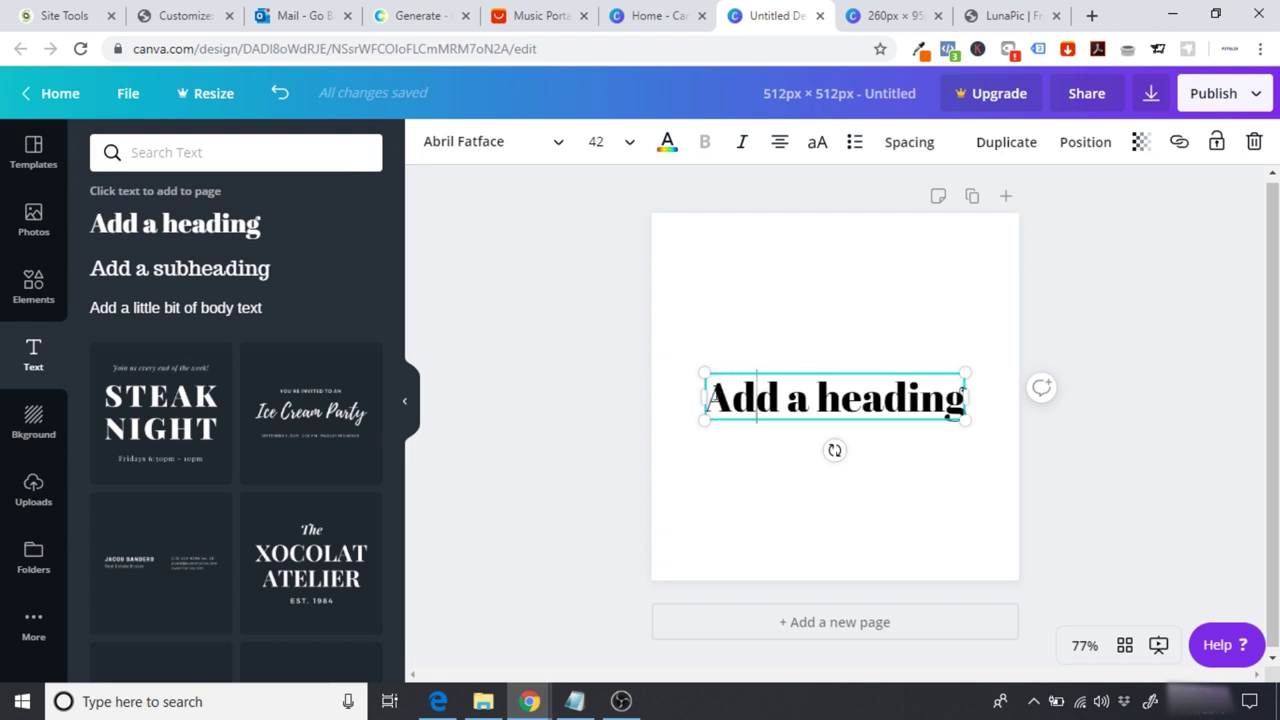
{"action": "left_click_drag", "start_coordinate": [939, 386], "coordinate": [961, 480]}
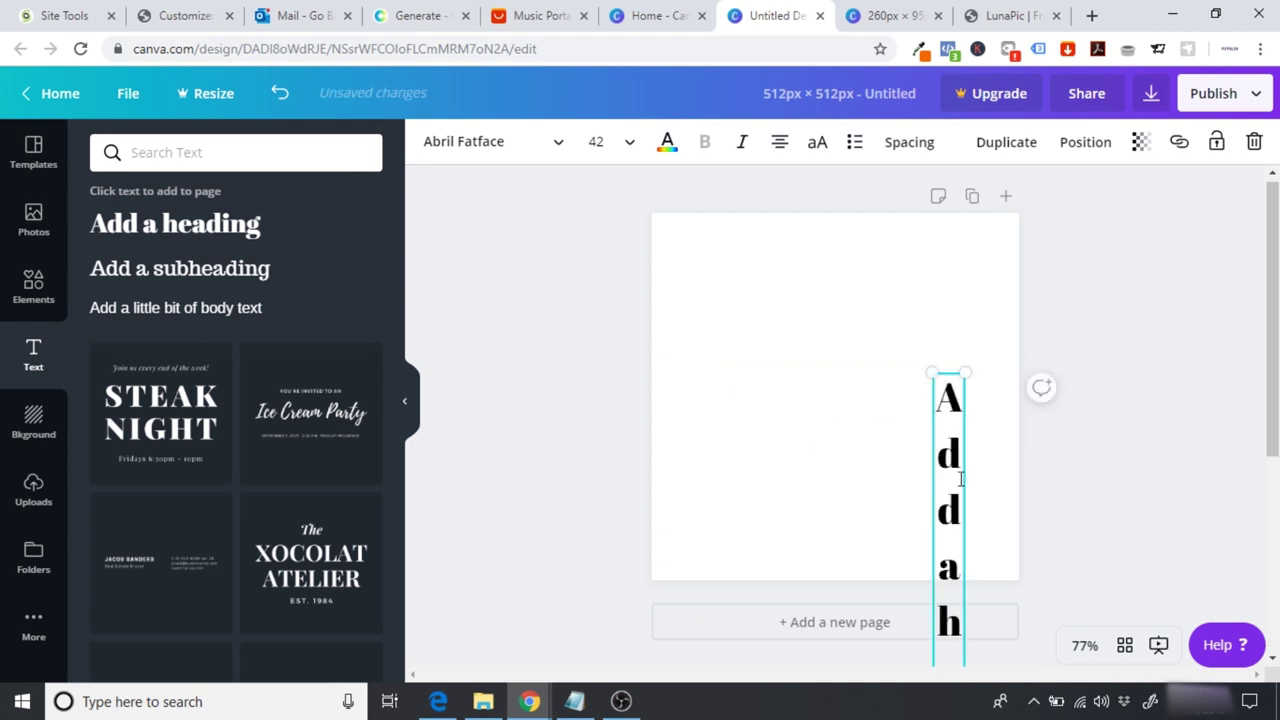
{"action": "key", "text": "Delete"}
{"action": "left_click", "coordinate": [203, 240]}
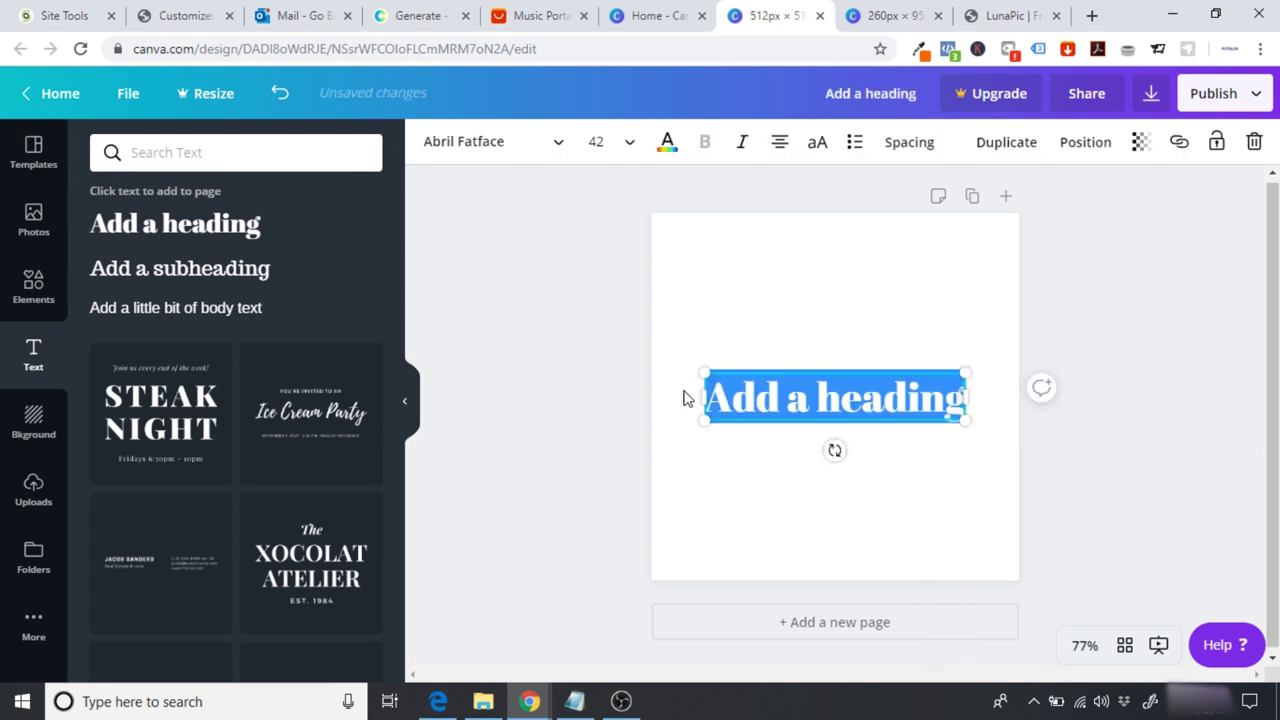
{"action": "left_click", "coordinate": [842, 399]}
{"action": "left_click_drag", "start_coordinate": [946, 396], "coordinate": [647, 402]}
{"action": "key", "text": "BackSpace"}
{"action": "key", "text": "Delete"}
{"action": "type", "text": "G"}
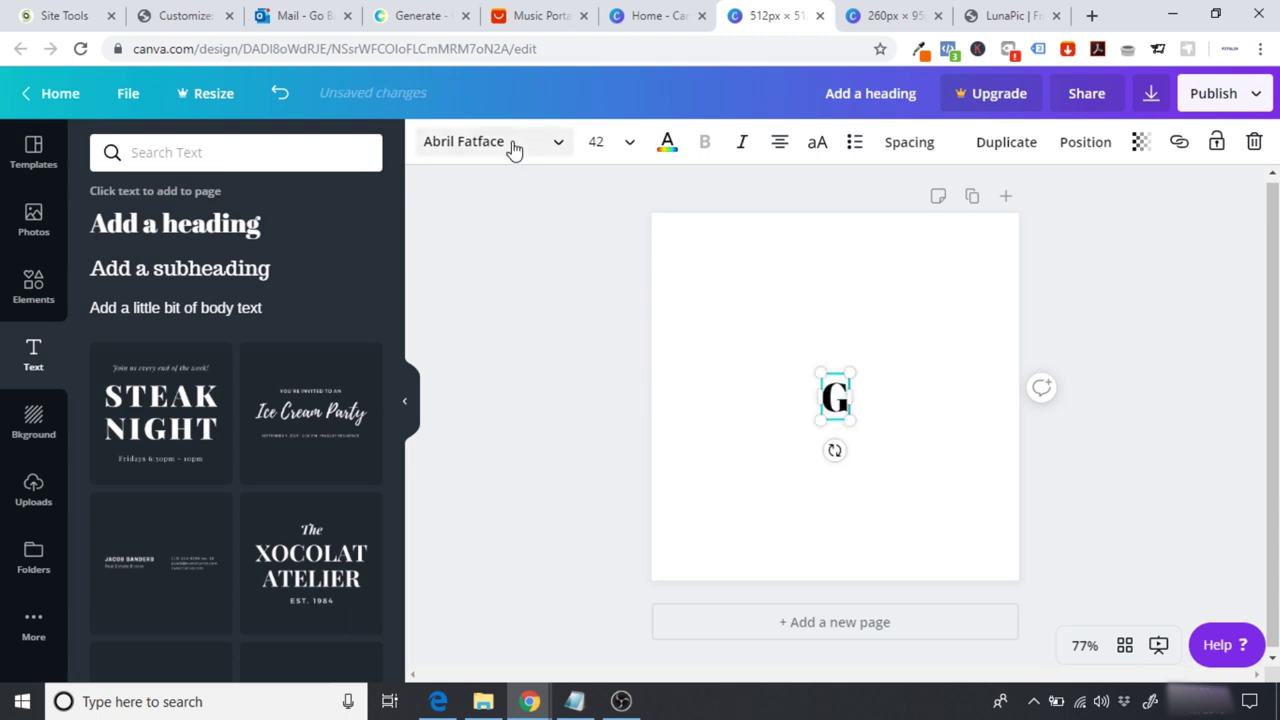
Step: Search for and apply the Hussar Bold font to the G
{"action": "left_click", "coordinate": [514, 148]}
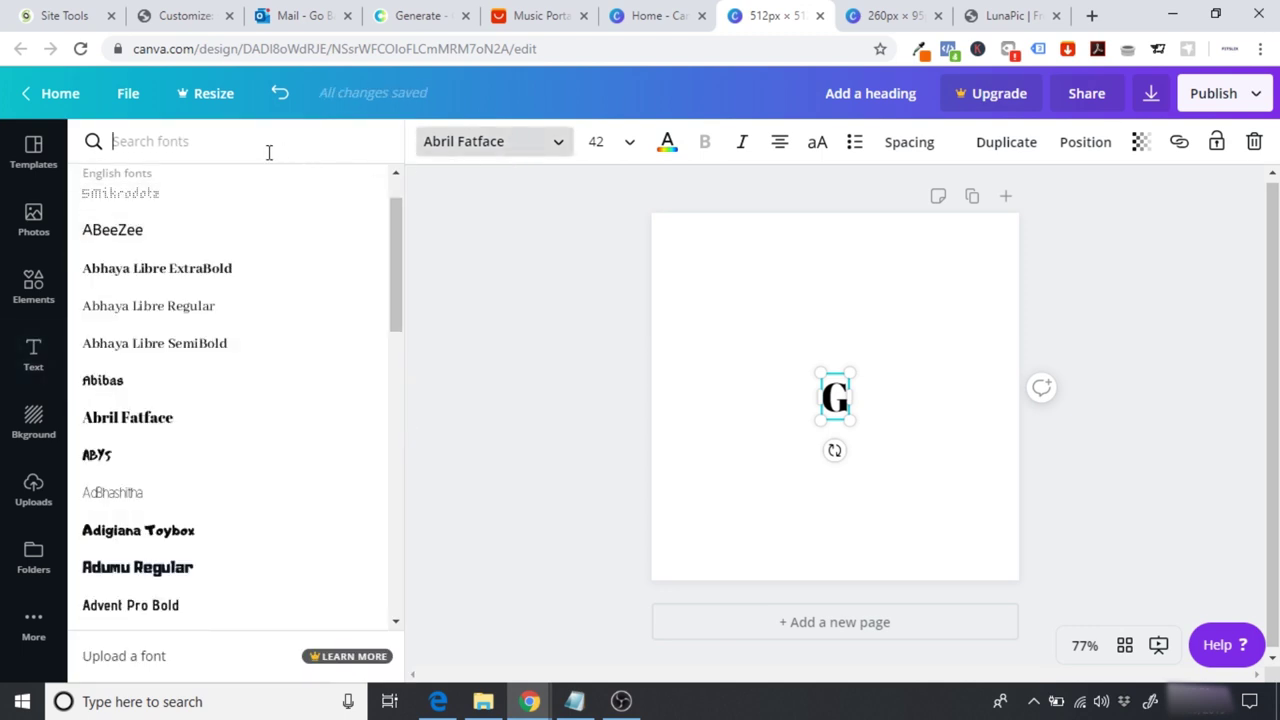
{"action": "type", "text": "h"}
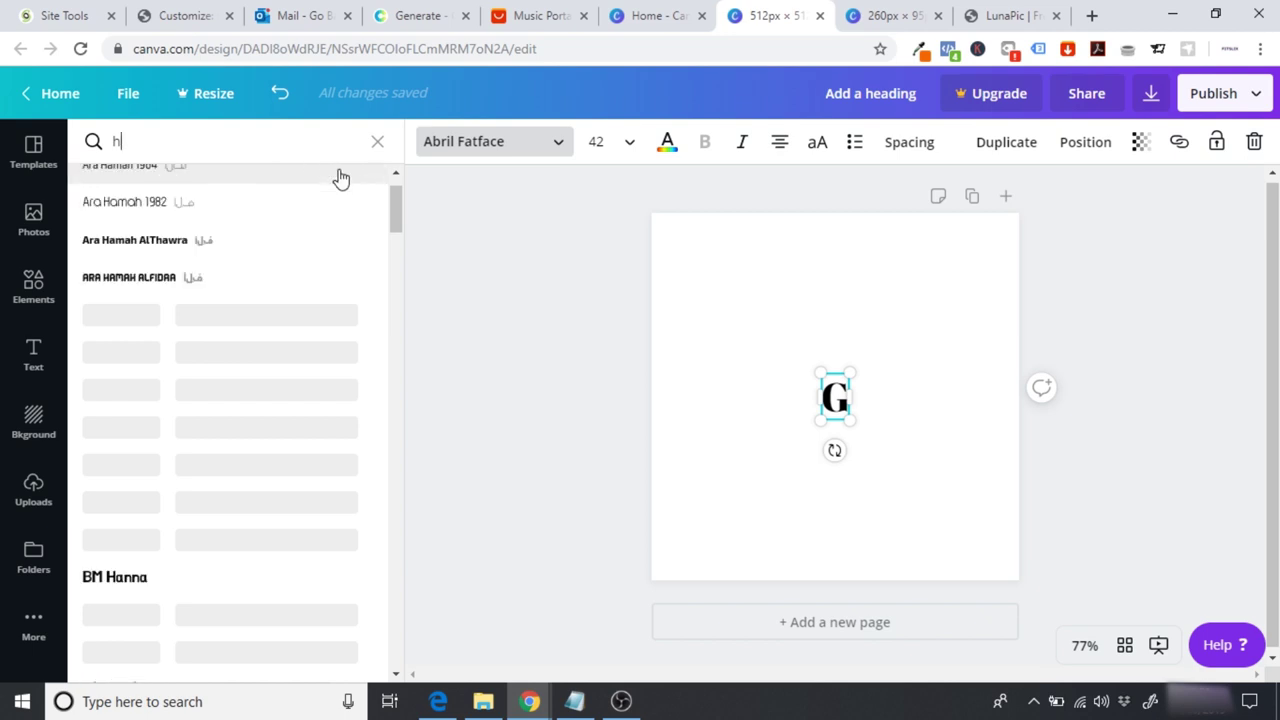
{"action": "left_click_drag", "start_coordinate": [397, 217], "coordinate": [417, 431]}
{"action": "left_click", "coordinate": [183, 549]}
{"action": "left_click", "coordinate": [575, 487]}
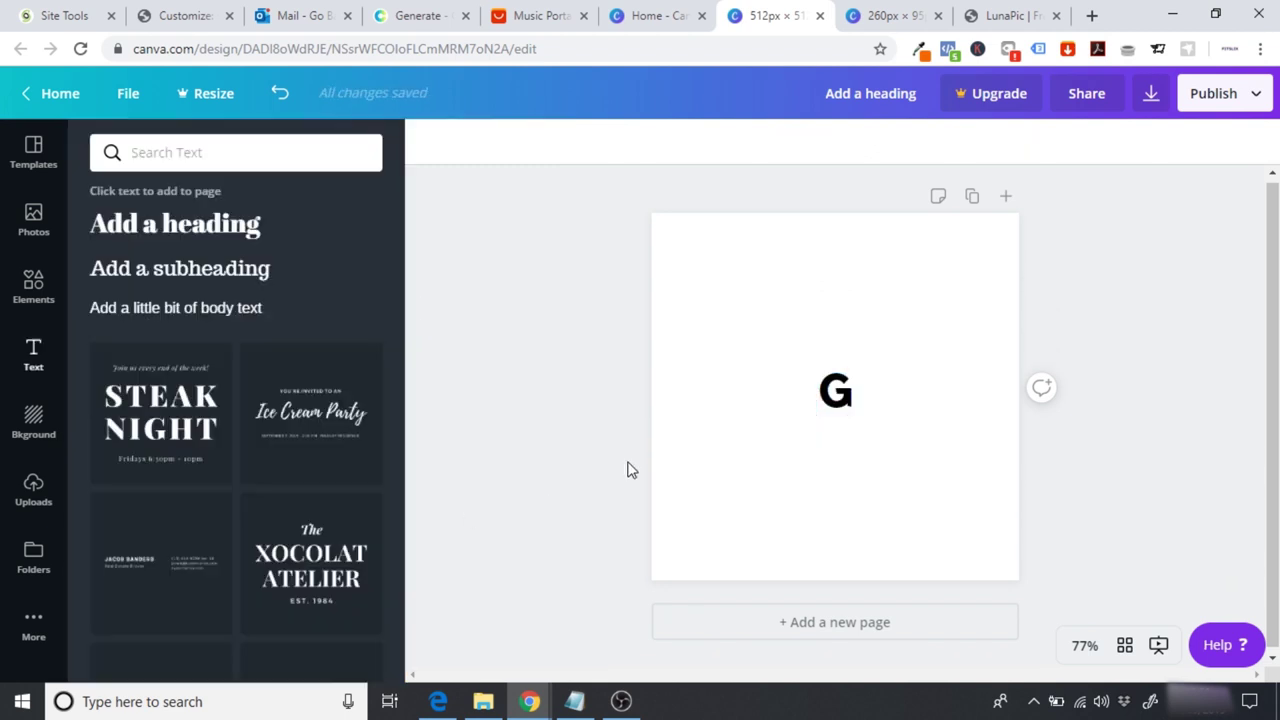
{"action": "left_click", "coordinate": [828, 390]}
Step: Enlarge the G, trying font sizes 144, 200, 250 and 350
{"action": "left_click", "coordinate": [600, 142]}
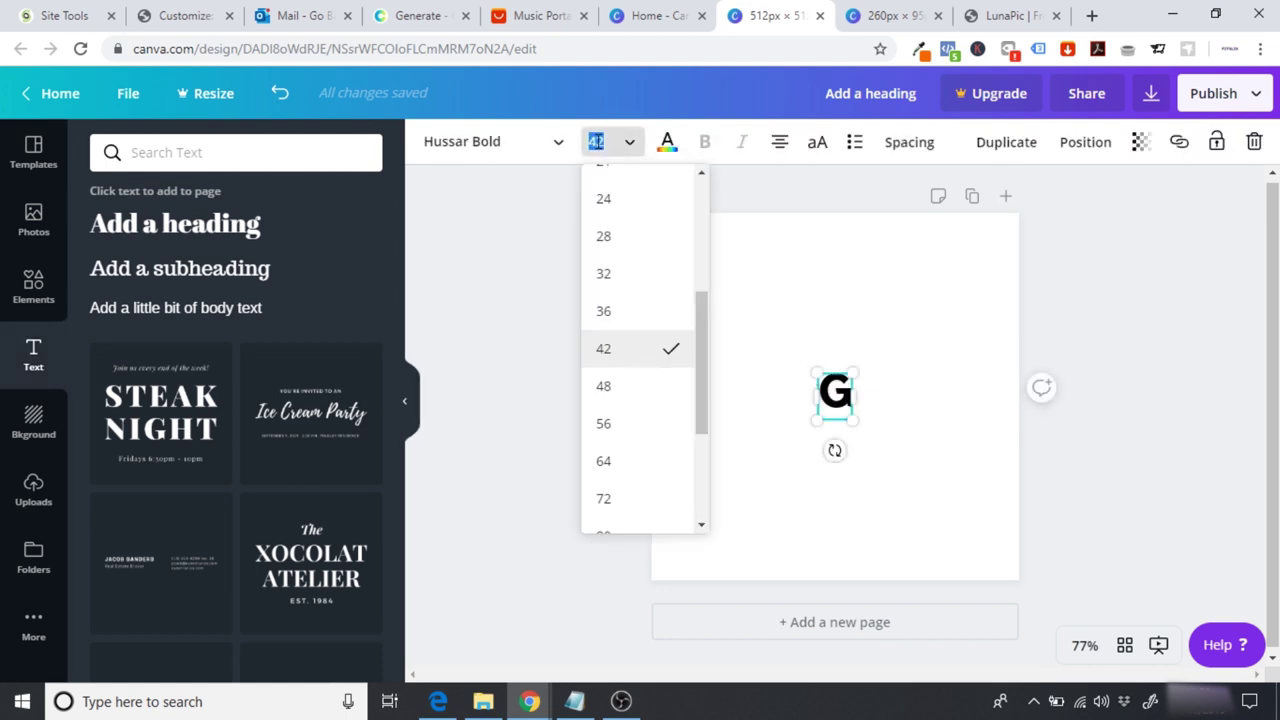
{"action": "left_click_drag", "start_coordinate": [700, 408], "coordinate": [702, 494]}
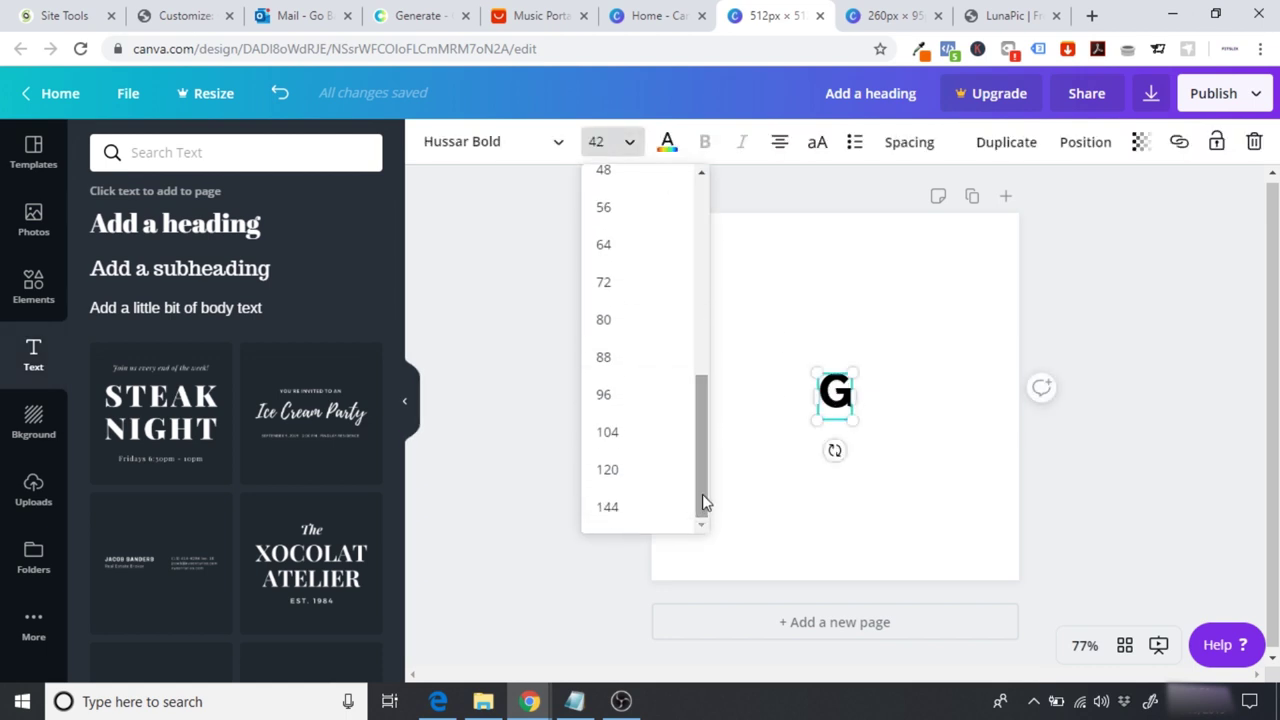
{"action": "left_click", "coordinate": [642, 516]}
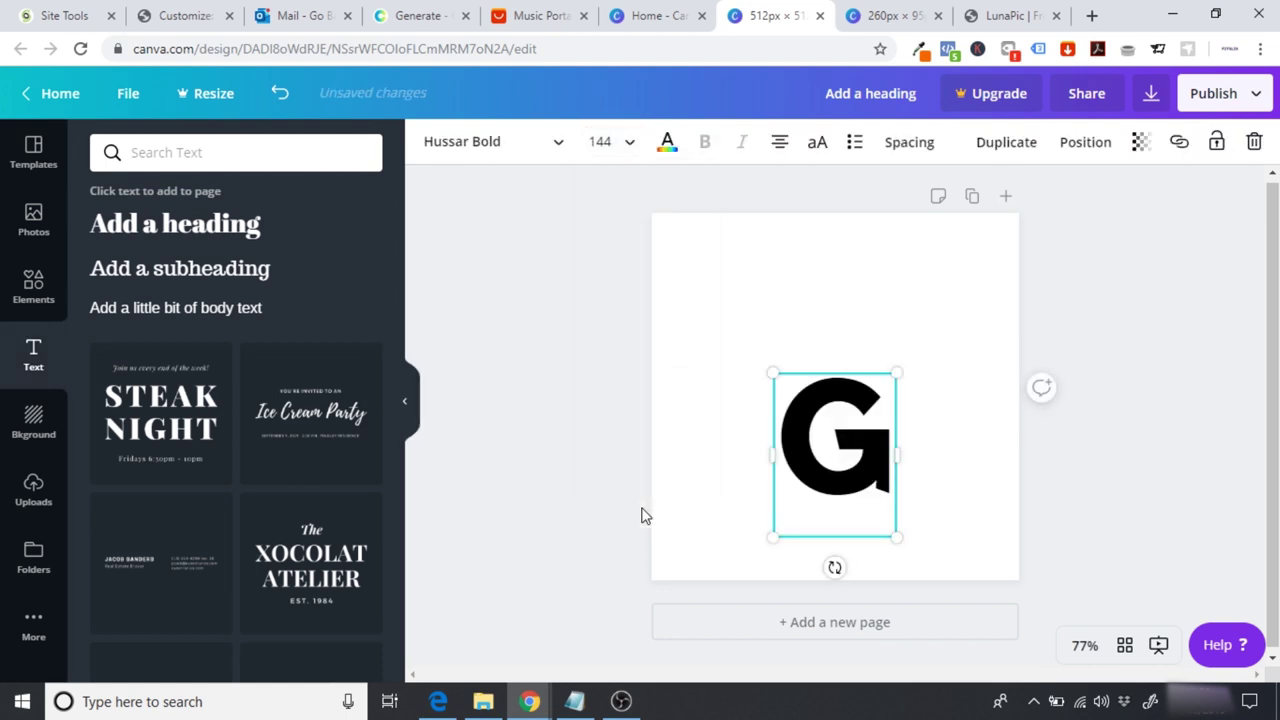
{"action": "left_click", "coordinate": [608, 142]}
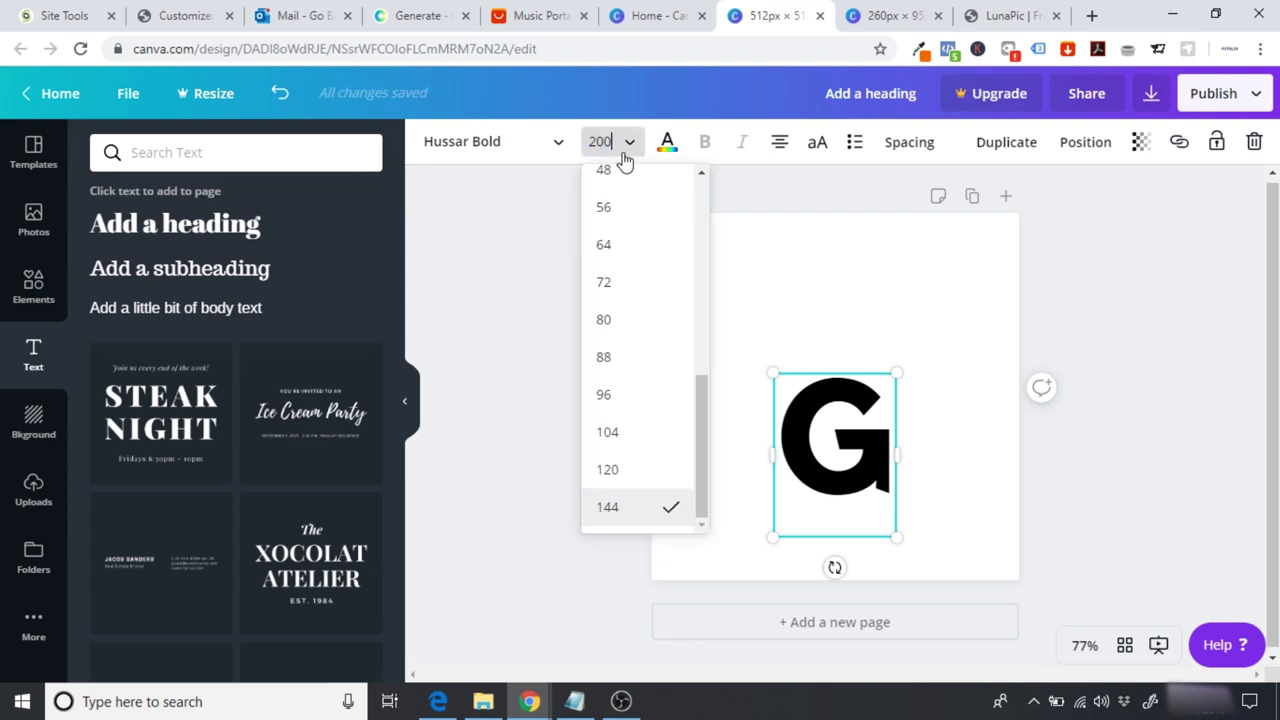
{"action": "key", "text": "Return"}
{"action": "left_click", "coordinate": [606, 143]}
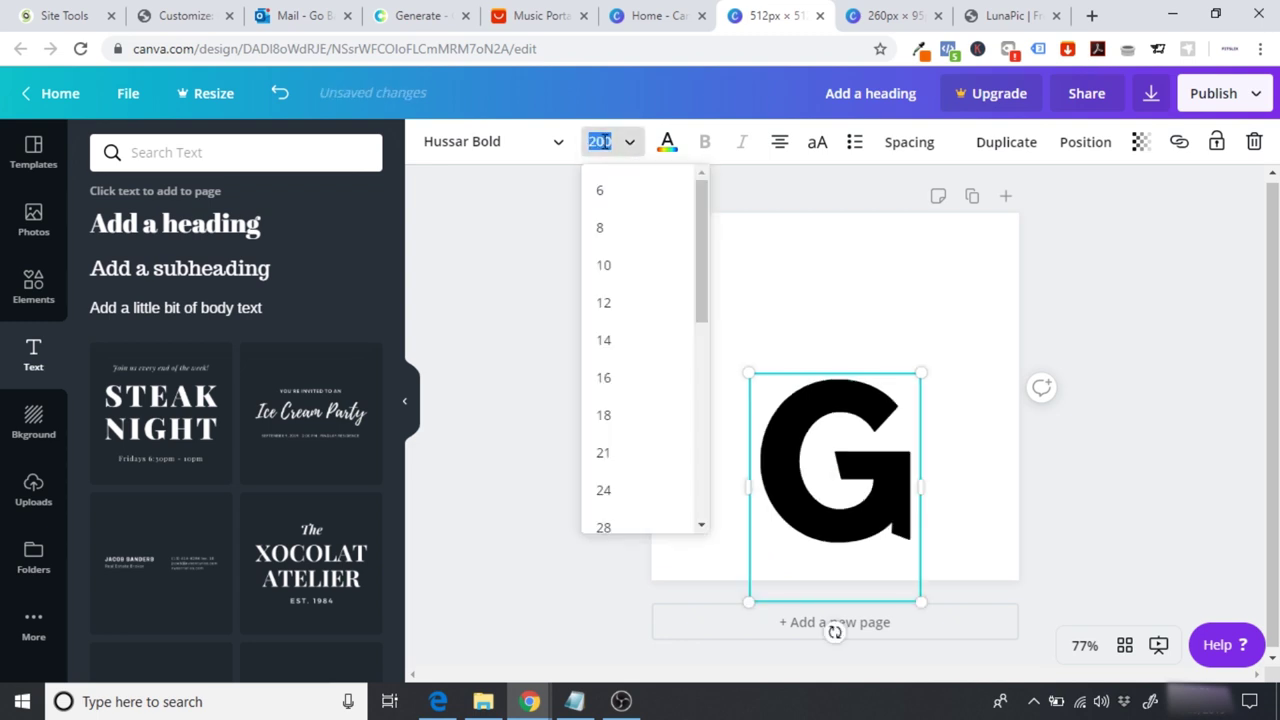
{"action": "type", "text": "250"}
{"action": "key", "text": "Return"}
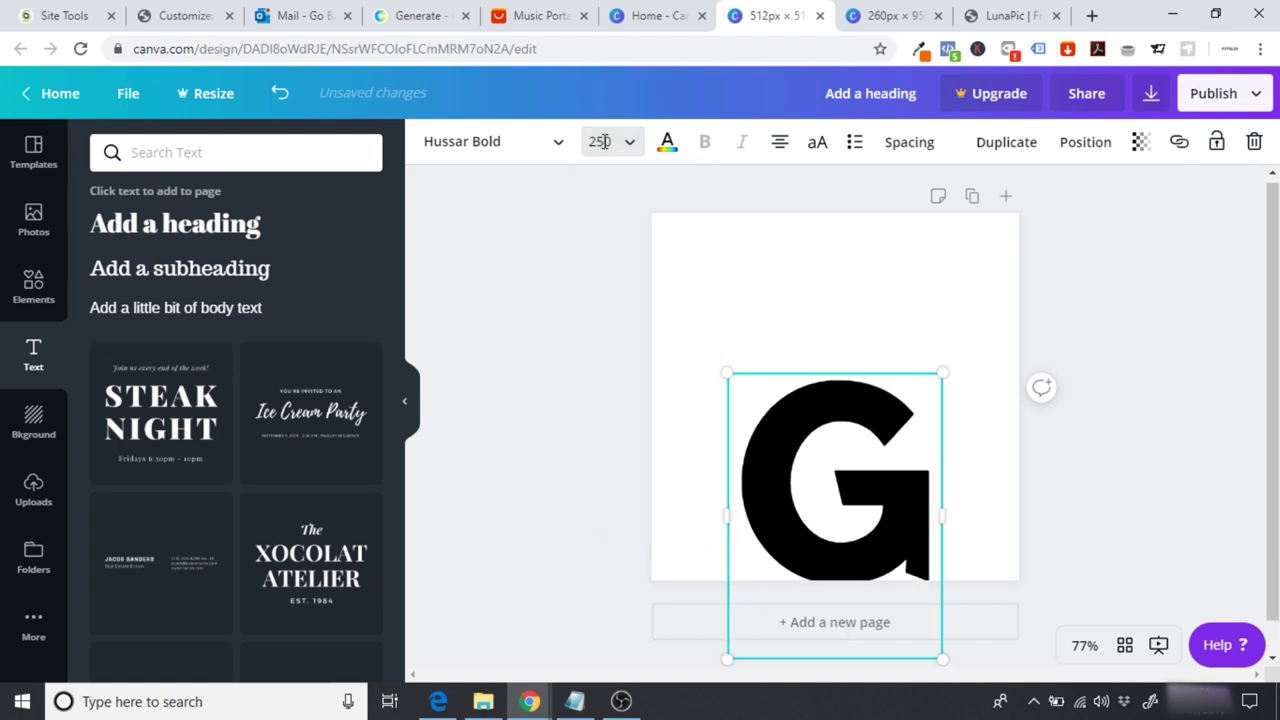
{"action": "left_click", "coordinate": [598, 141]}
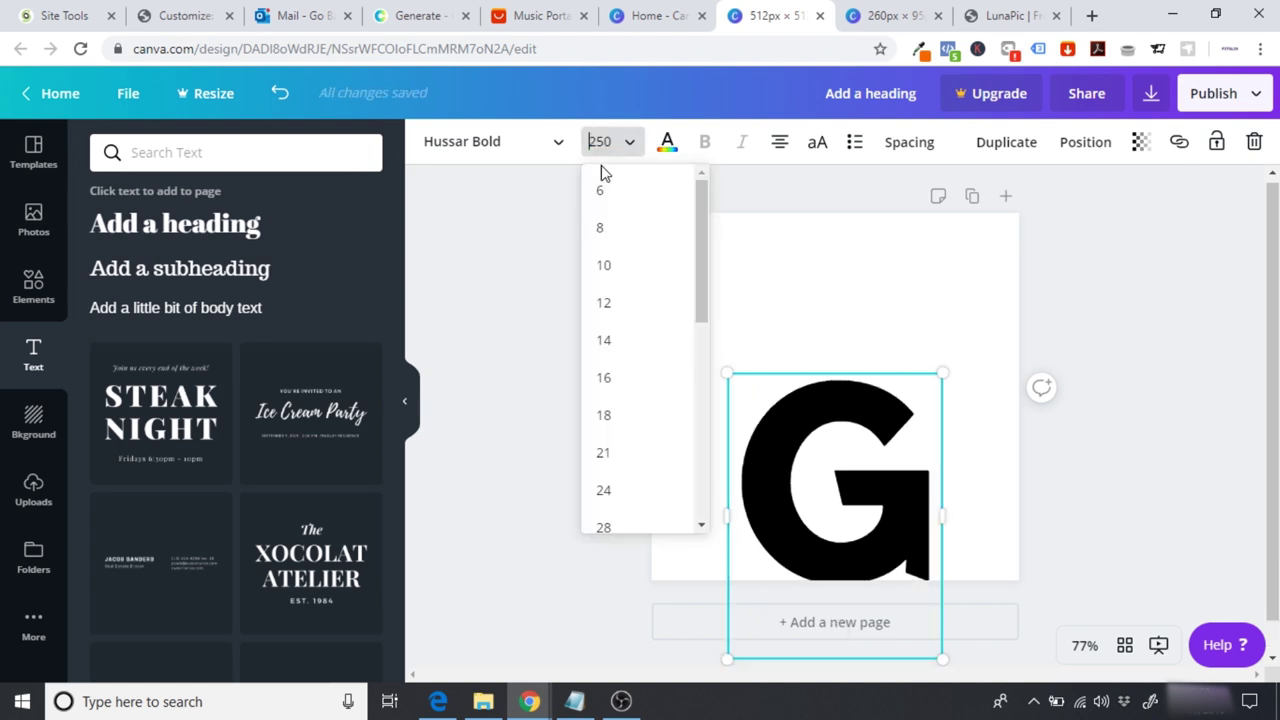
{"action": "type", "text": "350"}
{"action": "key", "text": "Return"}
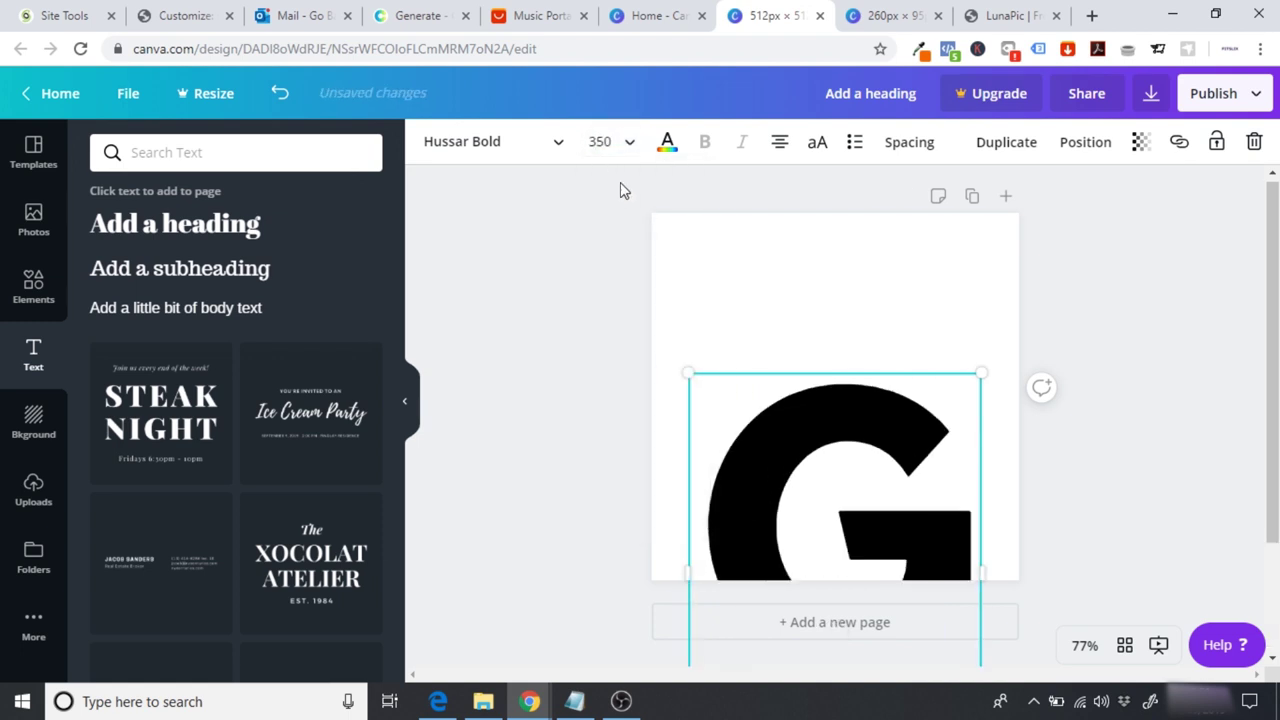
Step: Move and resize the G so it sits centred on the square page
{"action": "left_click_drag", "start_coordinate": [820, 481], "coordinate": [818, 343]}
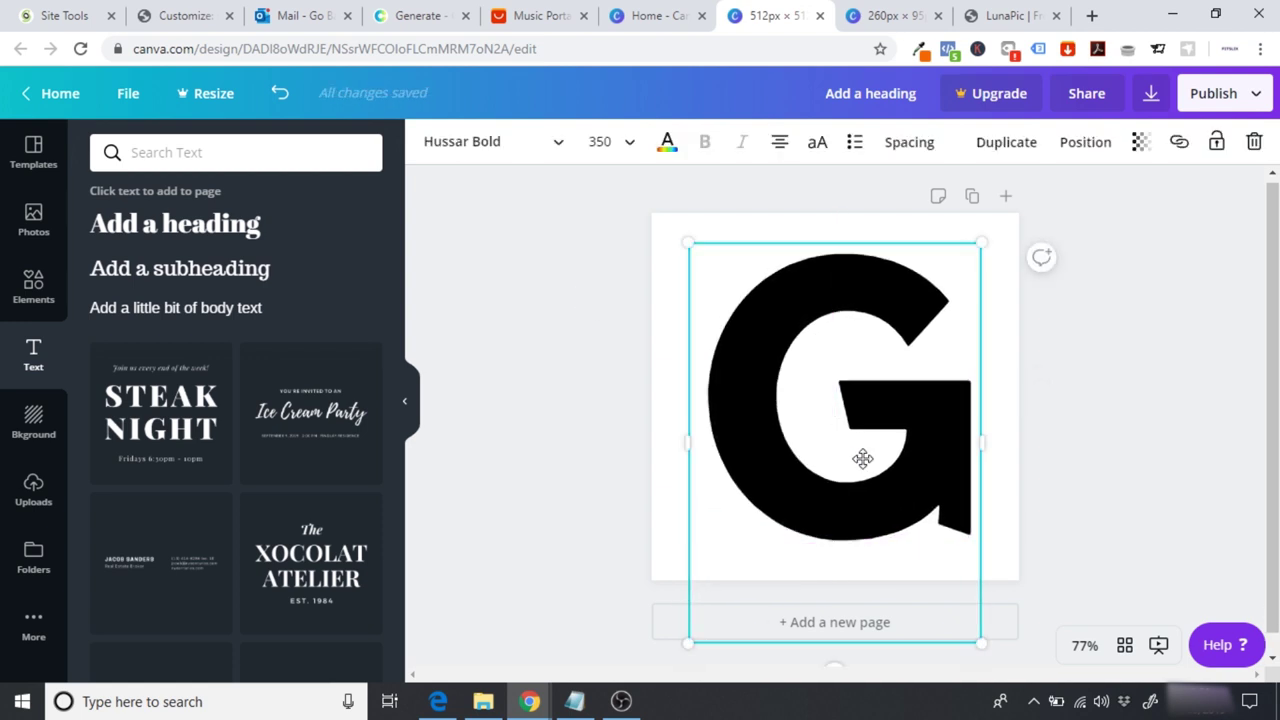
{"action": "left_click_drag", "start_coordinate": [981, 642], "coordinate": [962, 540]}
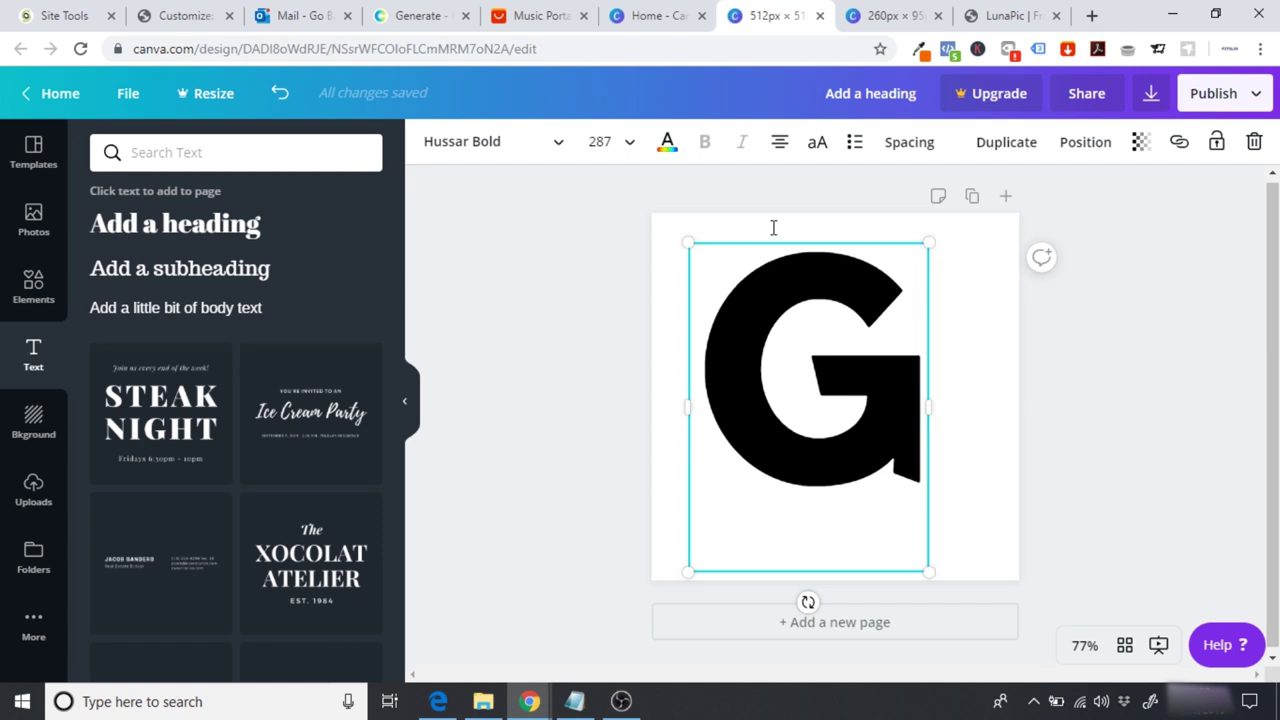
{"action": "left_click_drag", "start_coordinate": [780, 243], "coordinate": [806, 291]}
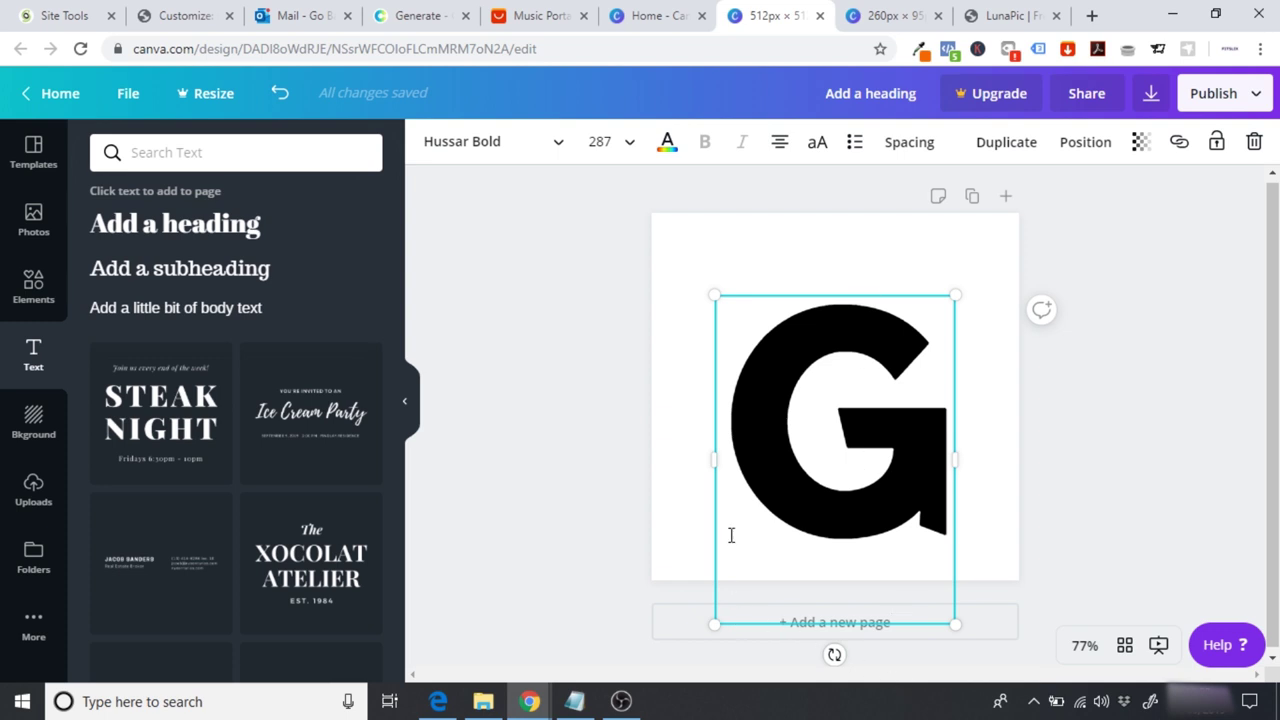
{"action": "left_click_drag", "start_coordinate": [824, 292], "coordinate": [824, 231]}
{"action": "left_click", "coordinate": [1108, 394]}
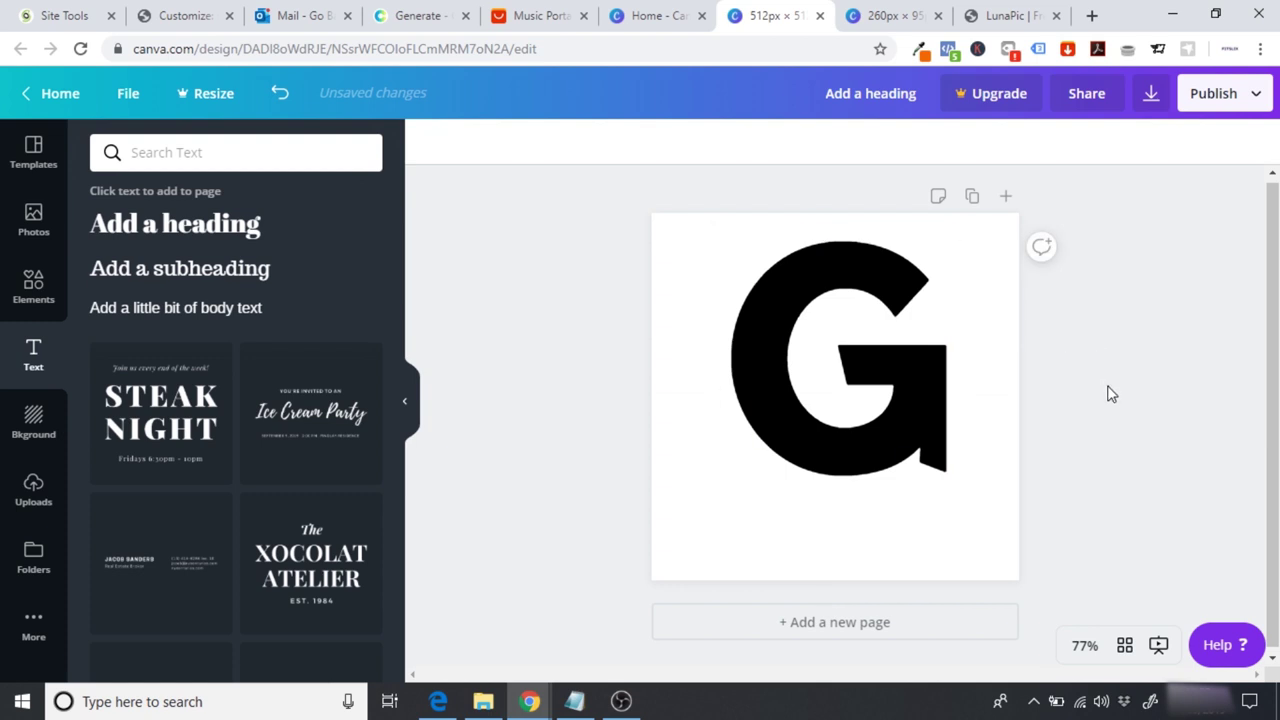
{"action": "left_click", "coordinate": [843, 423]}
{"action": "left_click_drag", "start_coordinate": [950, 555], "coordinate": [889, 467]}
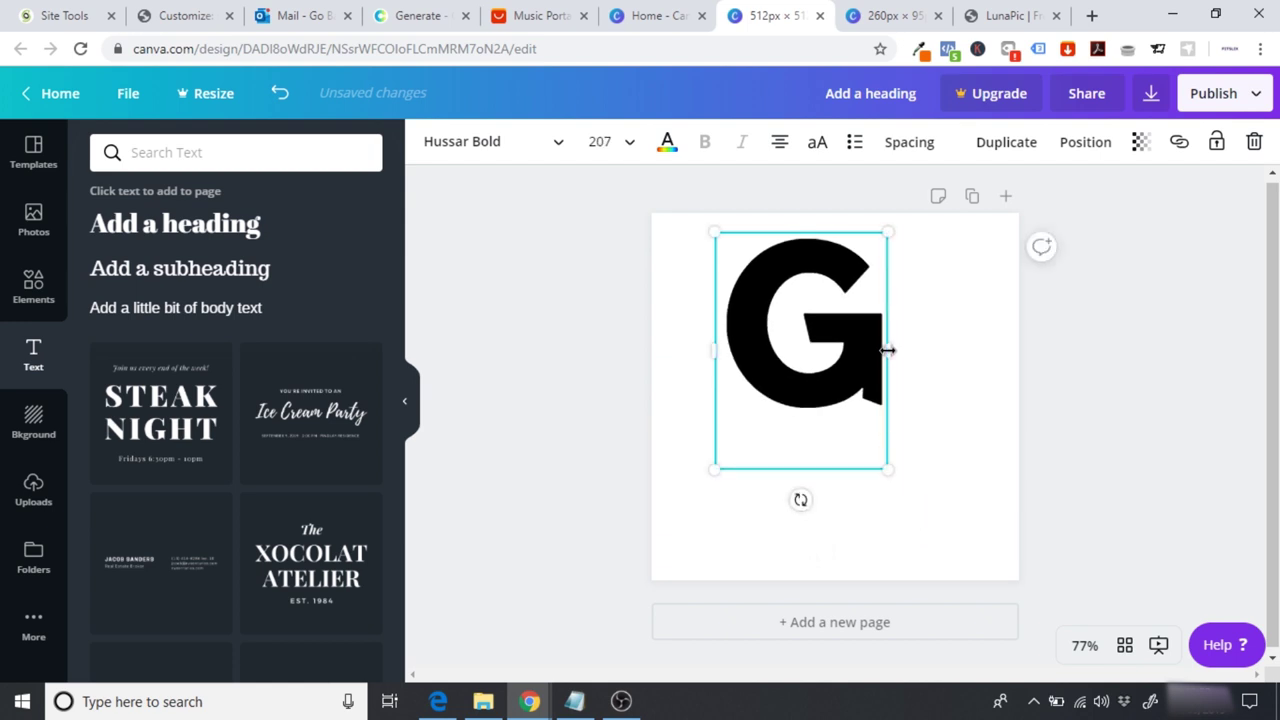
{"action": "left_click_drag", "start_coordinate": [887, 343], "coordinate": [877, 364]}
{"action": "left_click", "coordinate": [1171, 391]}
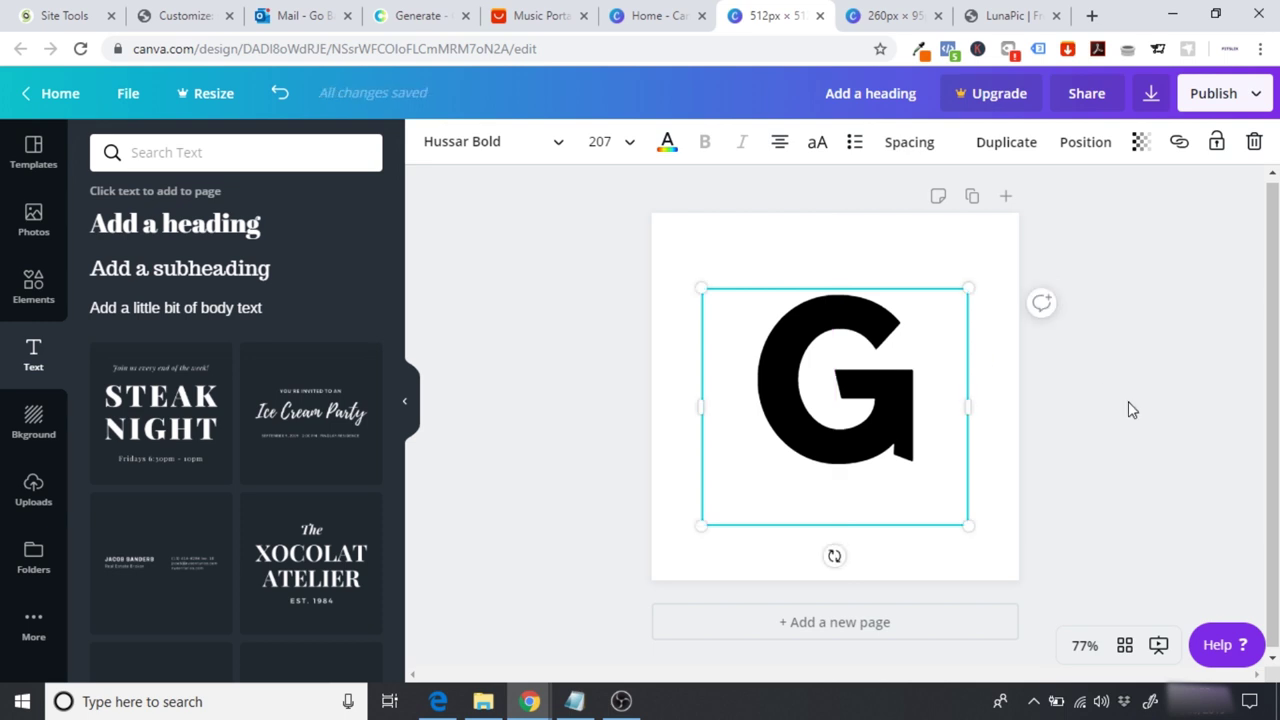
{"action": "left_click", "coordinate": [1129, 409]}
{"action": "left_click", "coordinate": [882, 393]}
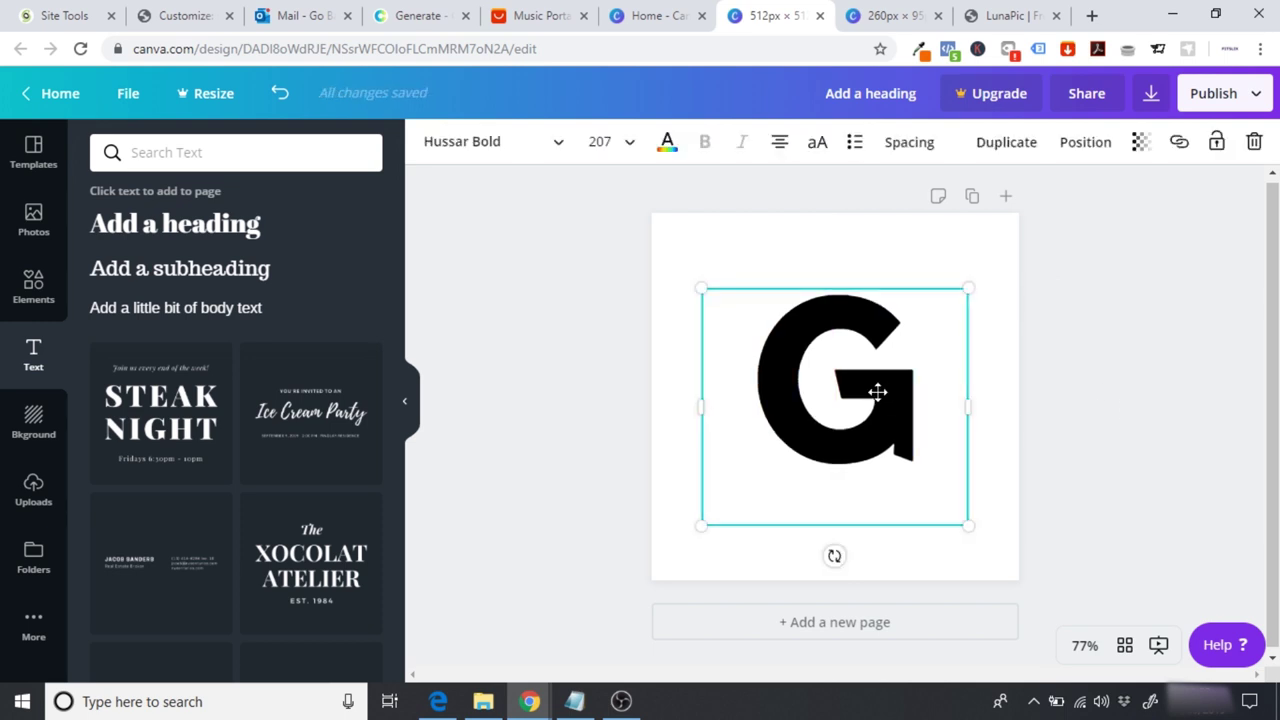
Step: Settle the G's font size at 250
{"action": "left_click", "coordinate": [603, 142]}
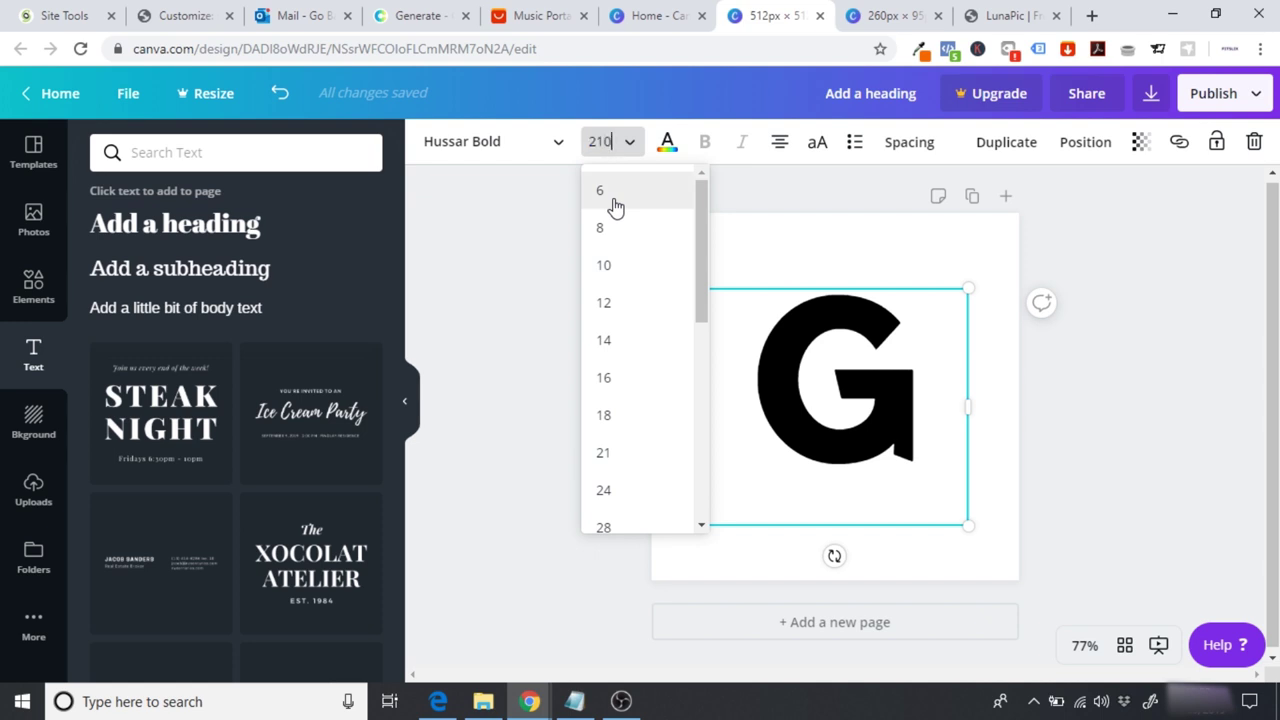
{"action": "key", "text": "Return"}
{"action": "left_click", "coordinate": [598, 152]}
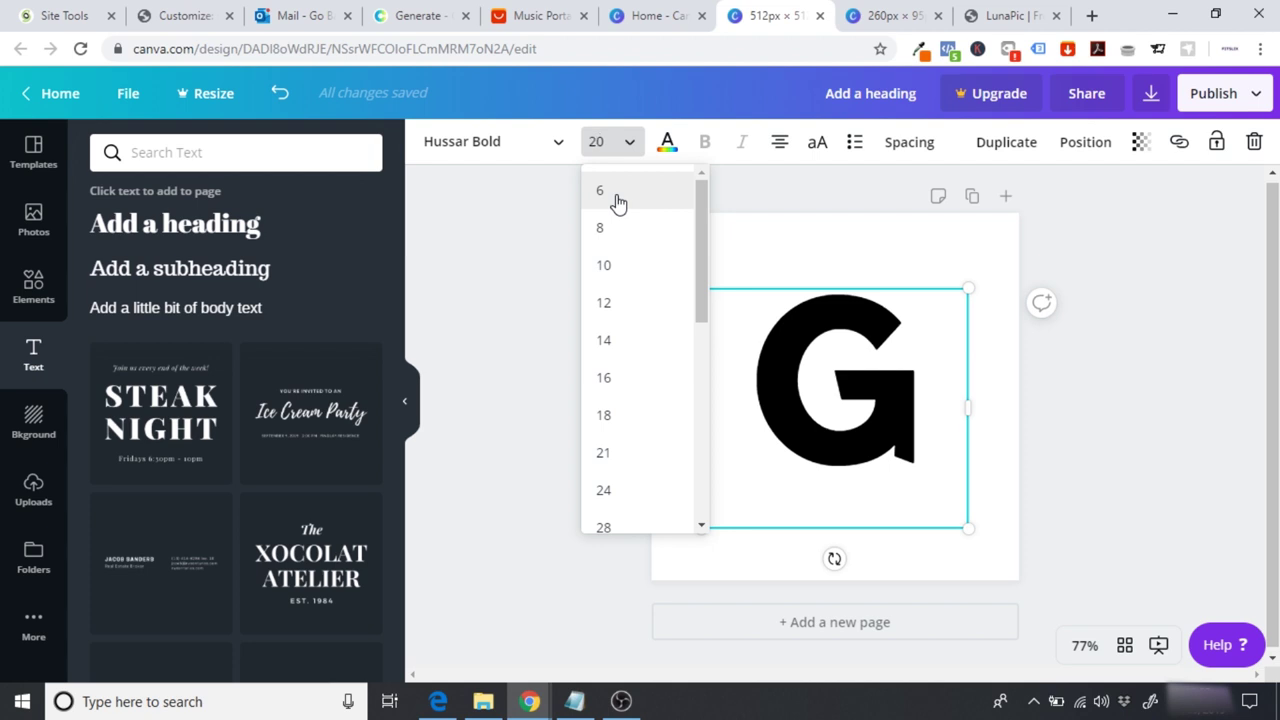
{"action": "key", "text": "Return"}
{"action": "left_click", "coordinate": [536, 364]}
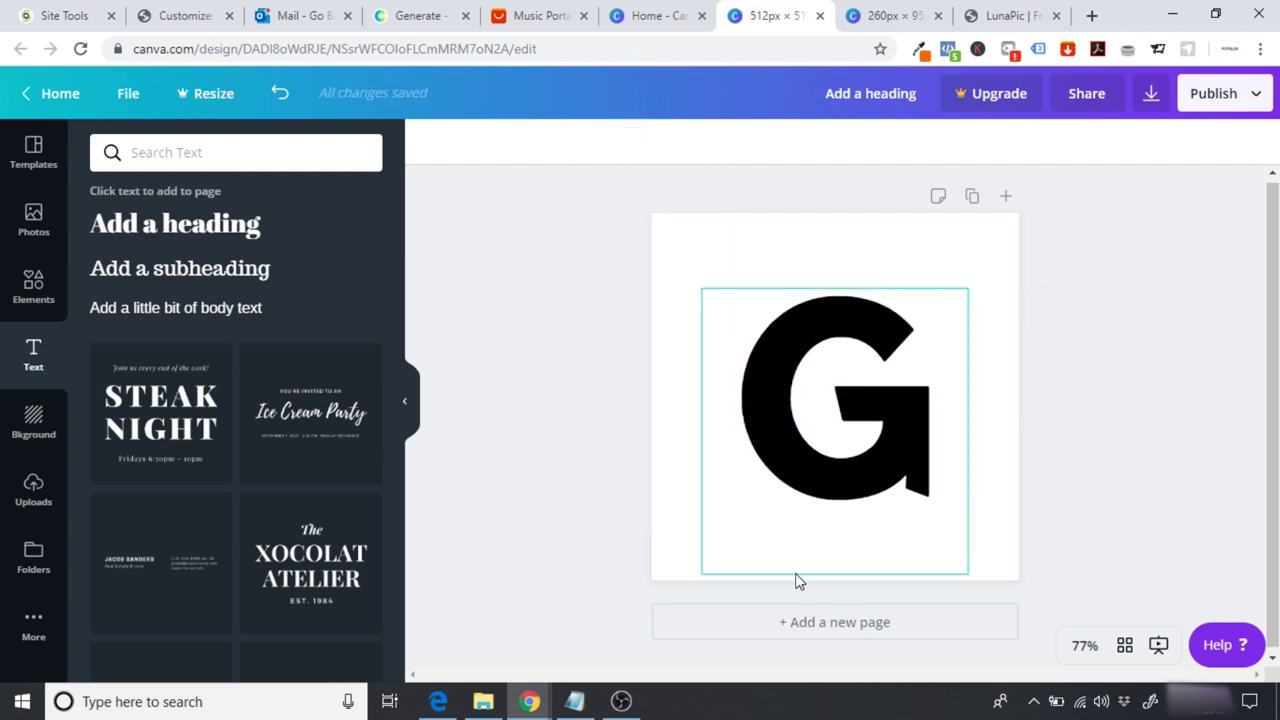
{"action": "left_click", "coordinate": [845, 418]}
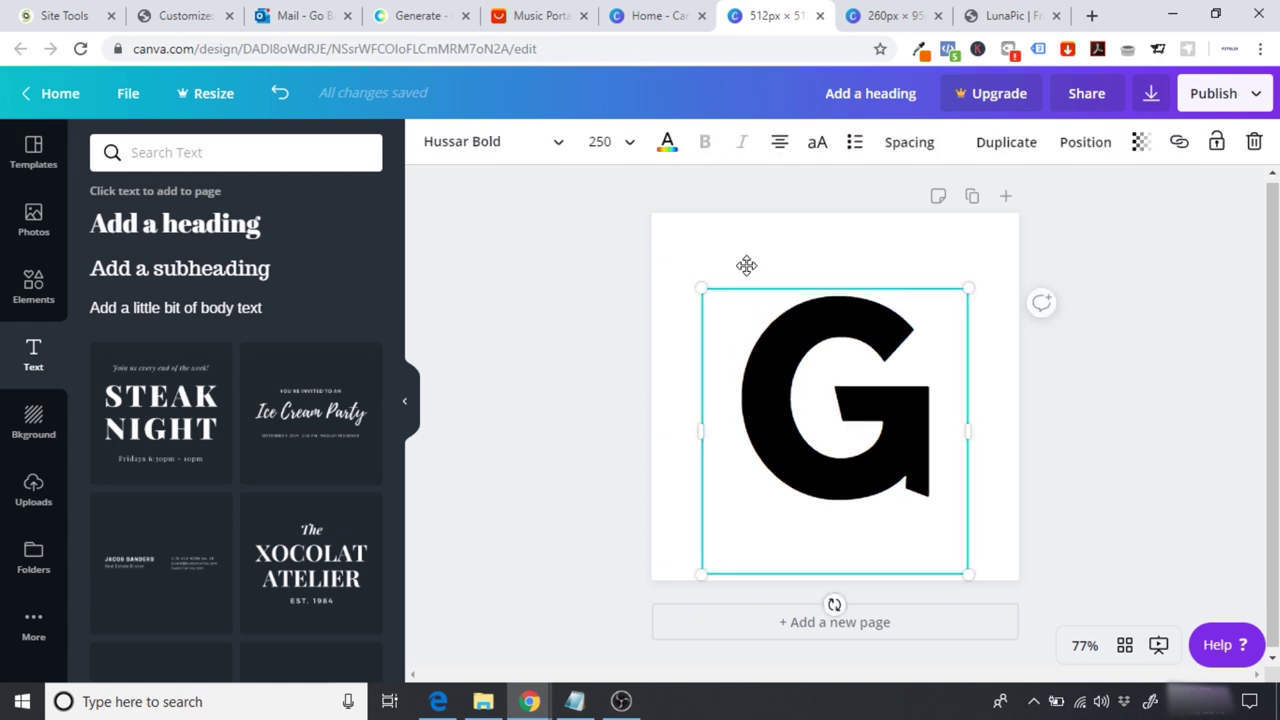
{"action": "left_click", "coordinate": [670, 143]}
Step: Colour the G orange #FF6700, taken from the Coolors palette
{"action": "left_click", "coordinate": [257, 158]}
{"action": "type", "text": "GoBabySleep Main Logo"}
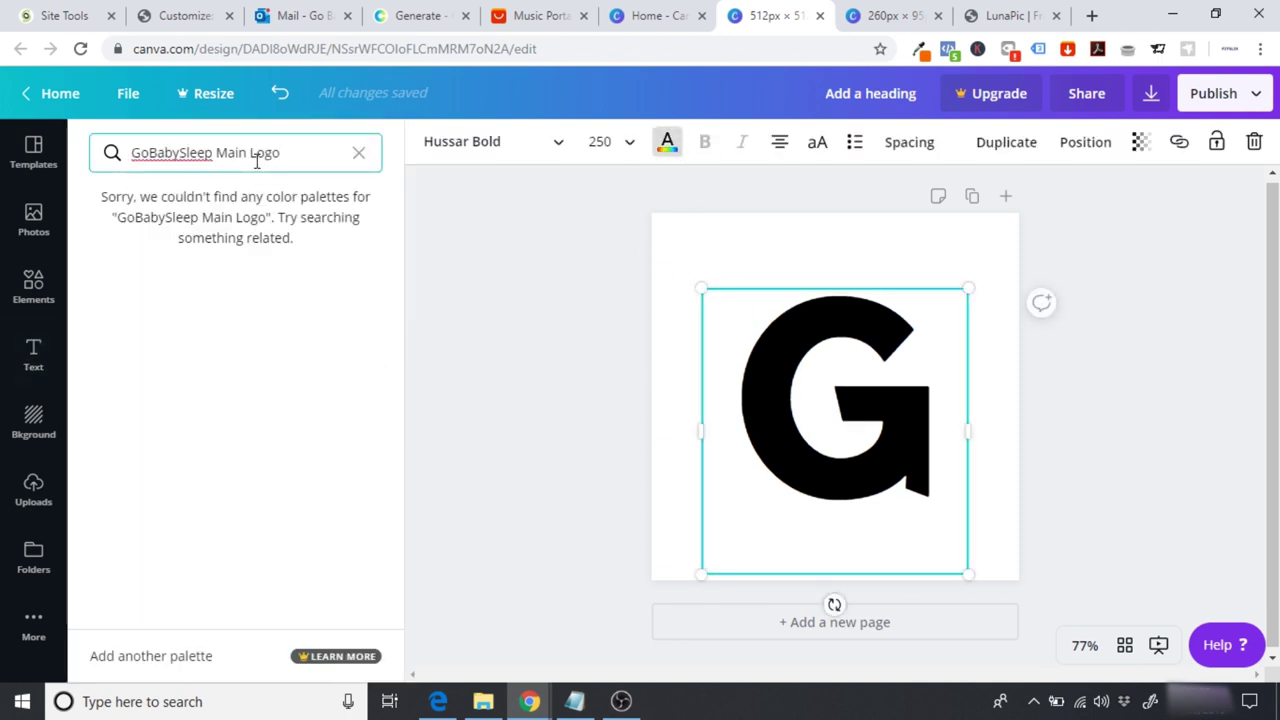
{"action": "key", "text": "ctrl+a"}
{"action": "key", "text": "BackSpace"}
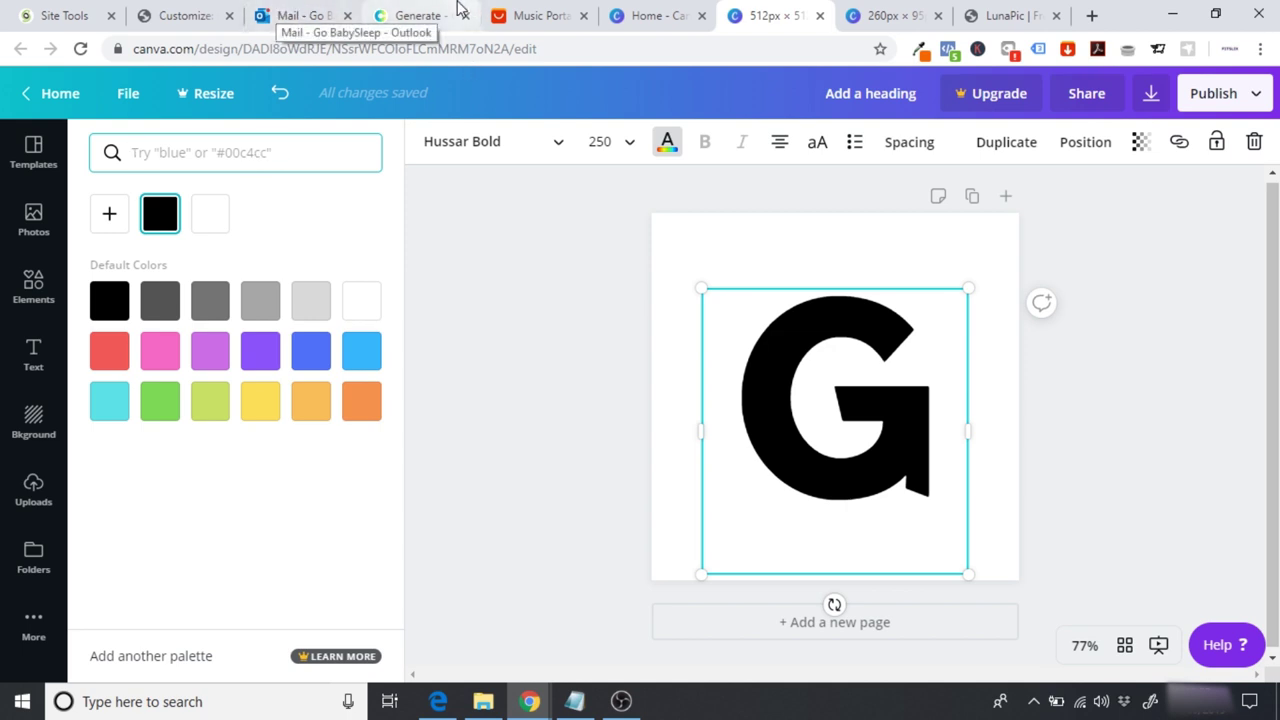
{"action": "left_click", "coordinate": [425, 14]}
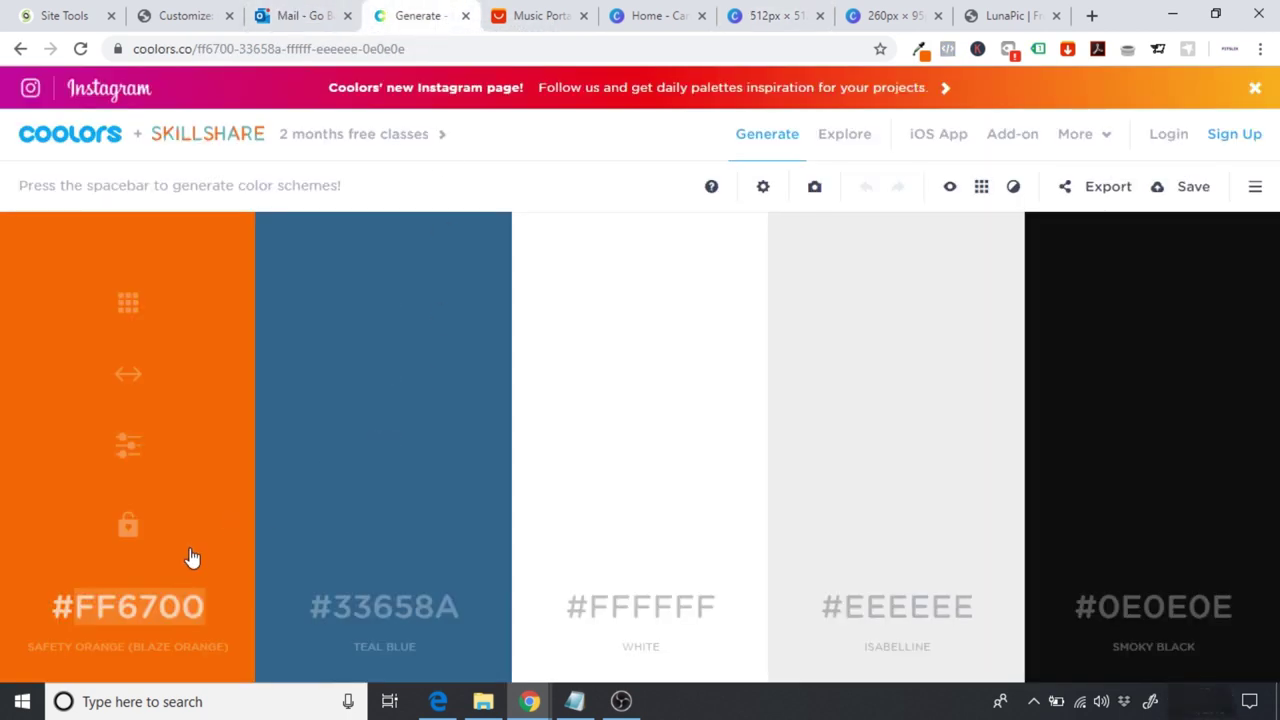
{"action": "left_click", "coordinate": [788, 15]}
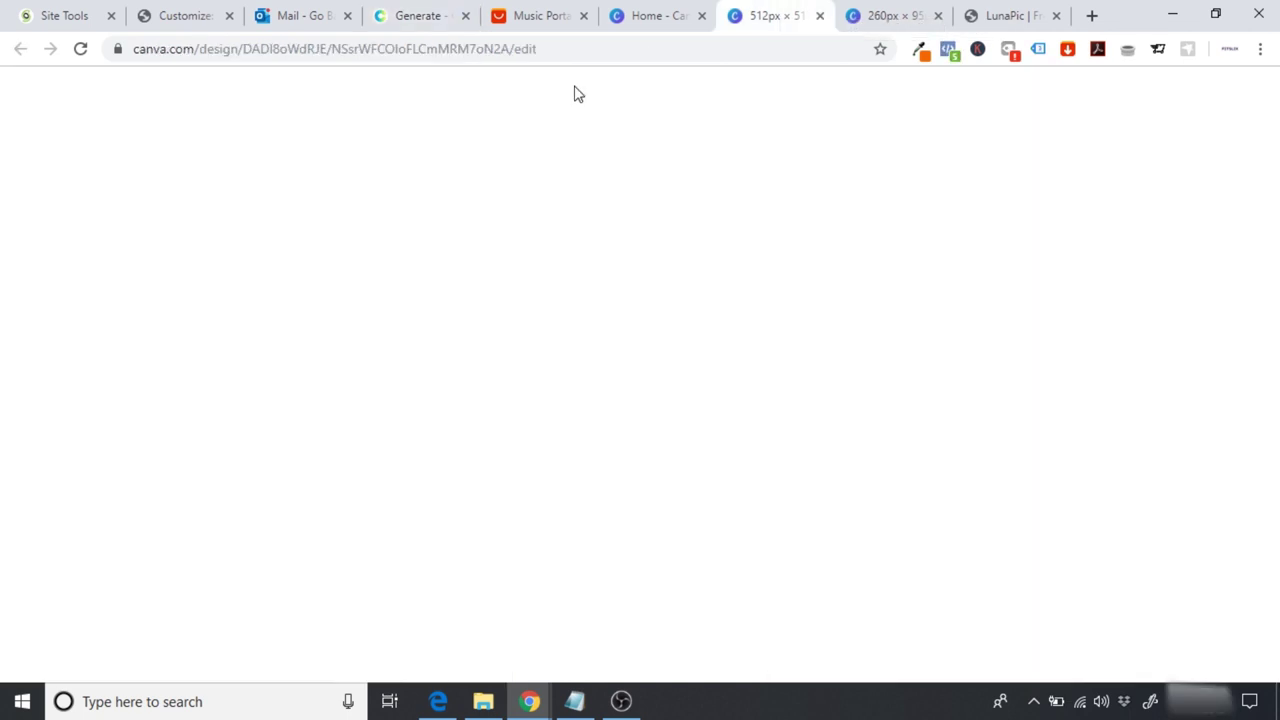
{"action": "type", "text": "FF6700"}
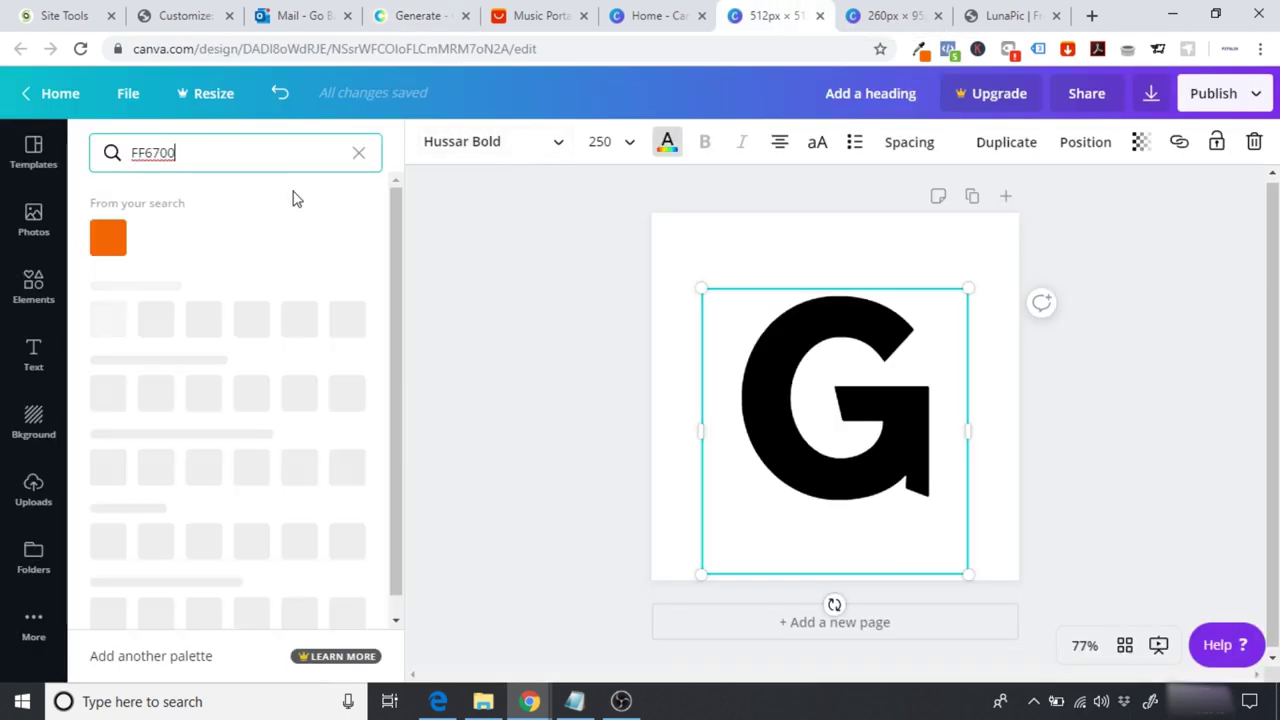
{"action": "left_click", "coordinate": [110, 238]}
{"action": "left_click", "coordinate": [565, 343]}
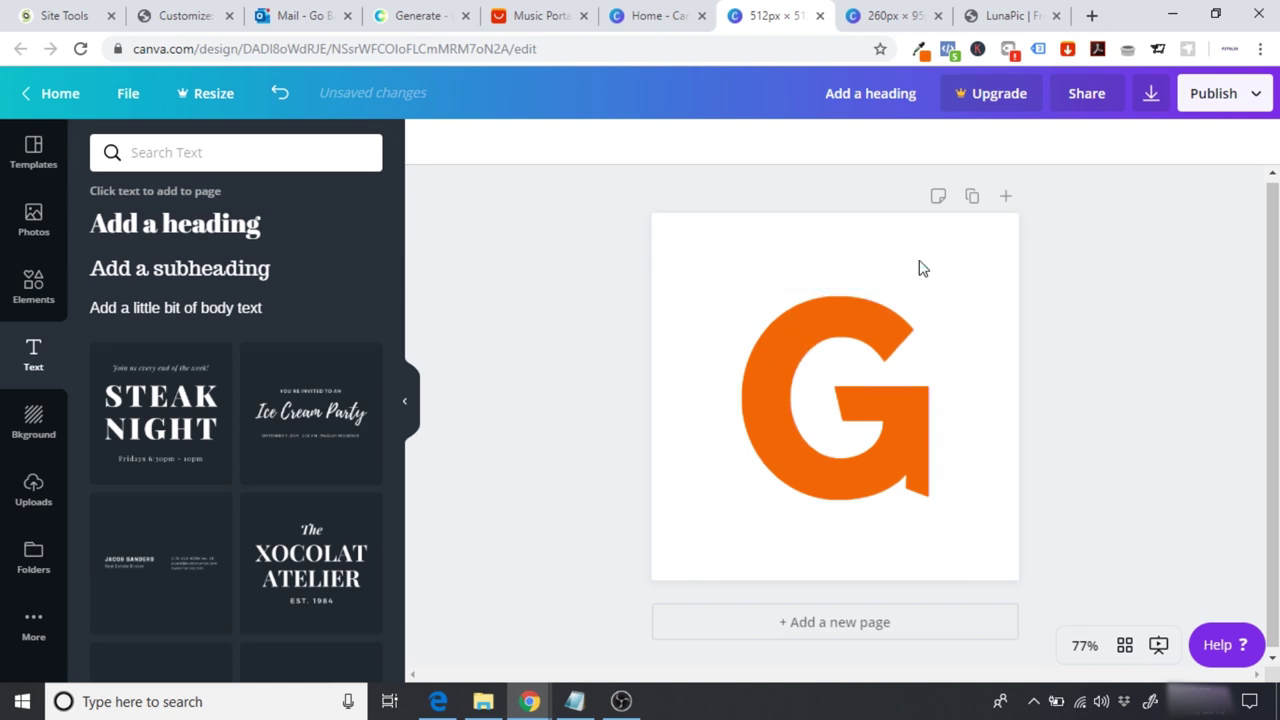
{"action": "left_click", "coordinate": [837, 337]}
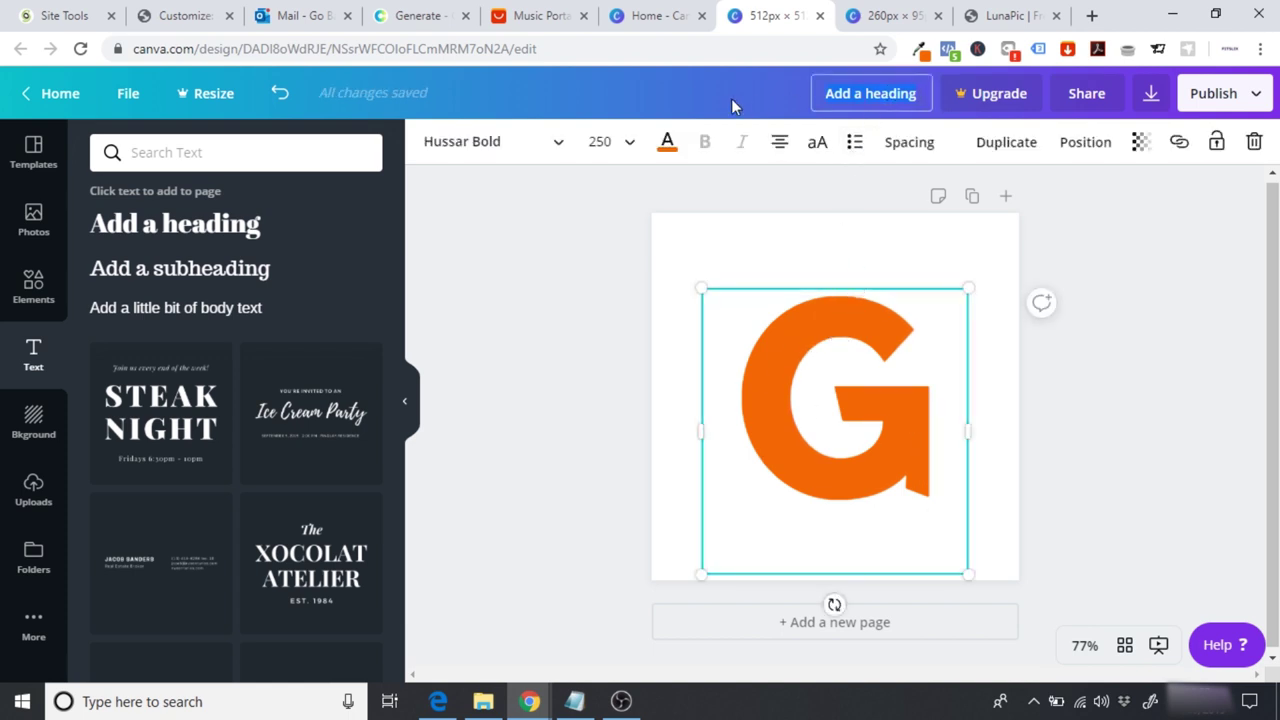
Step: Title the design 'GoBabySleep Favicon' and download it as a PNG
{"action": "type", "text": "GoBabySleep Favicon"}
{"action": "left_click", "coordinate": [595, 268]}
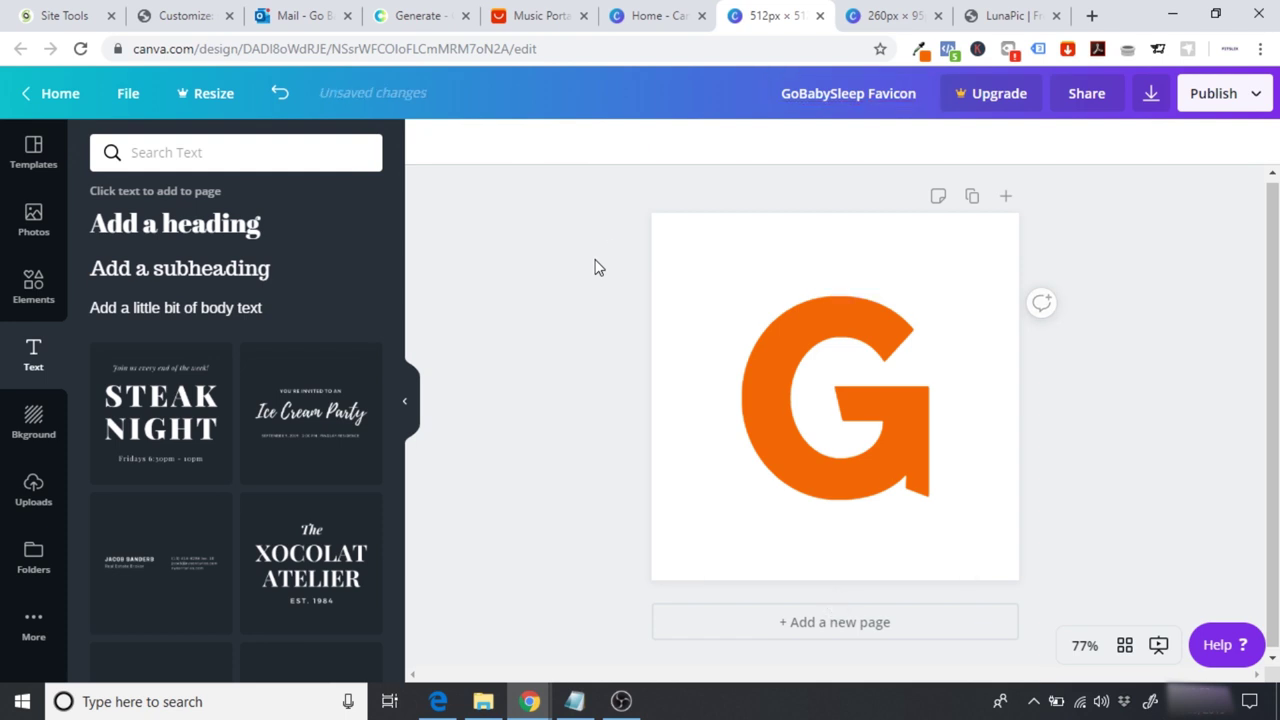
{"action": "left_click", "coordinate": [1150, 93]}
{"action": "left_click", "coordinate": [1110, 320]}
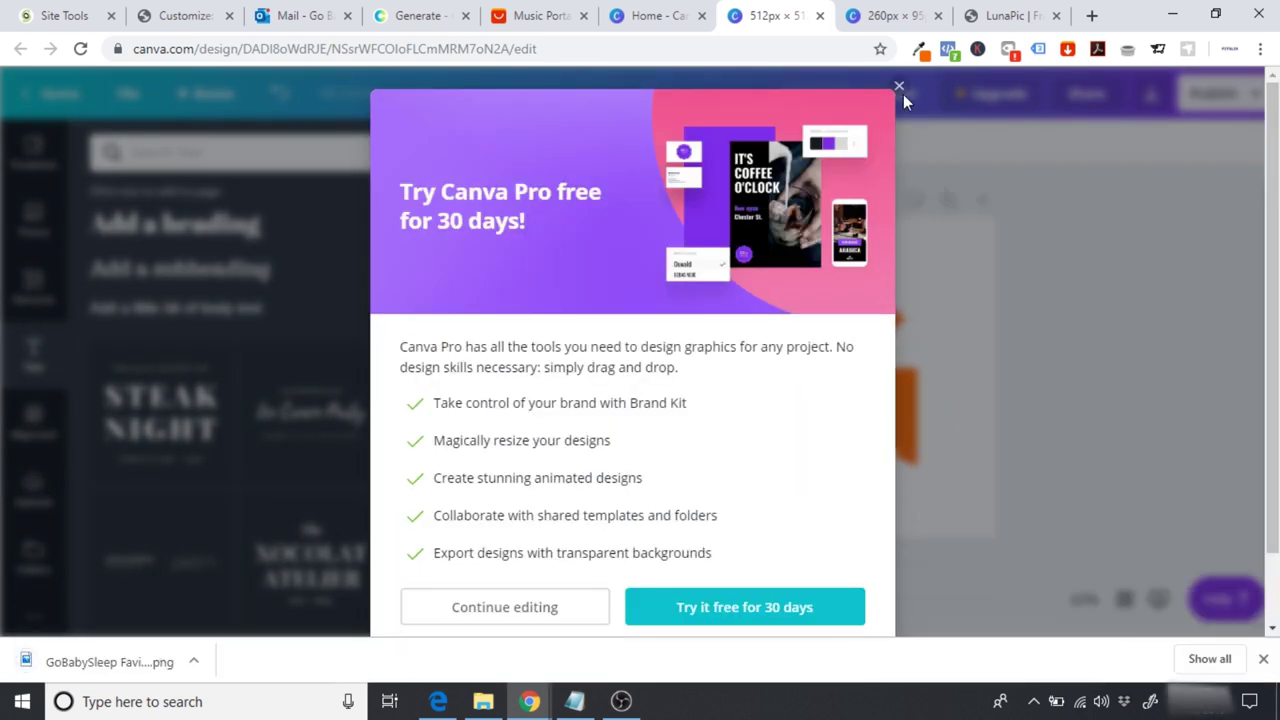
{"action": "left_click", "coordinate": [899, 87]}
{"action": "left_click", "coordinate": [1263, 659]}
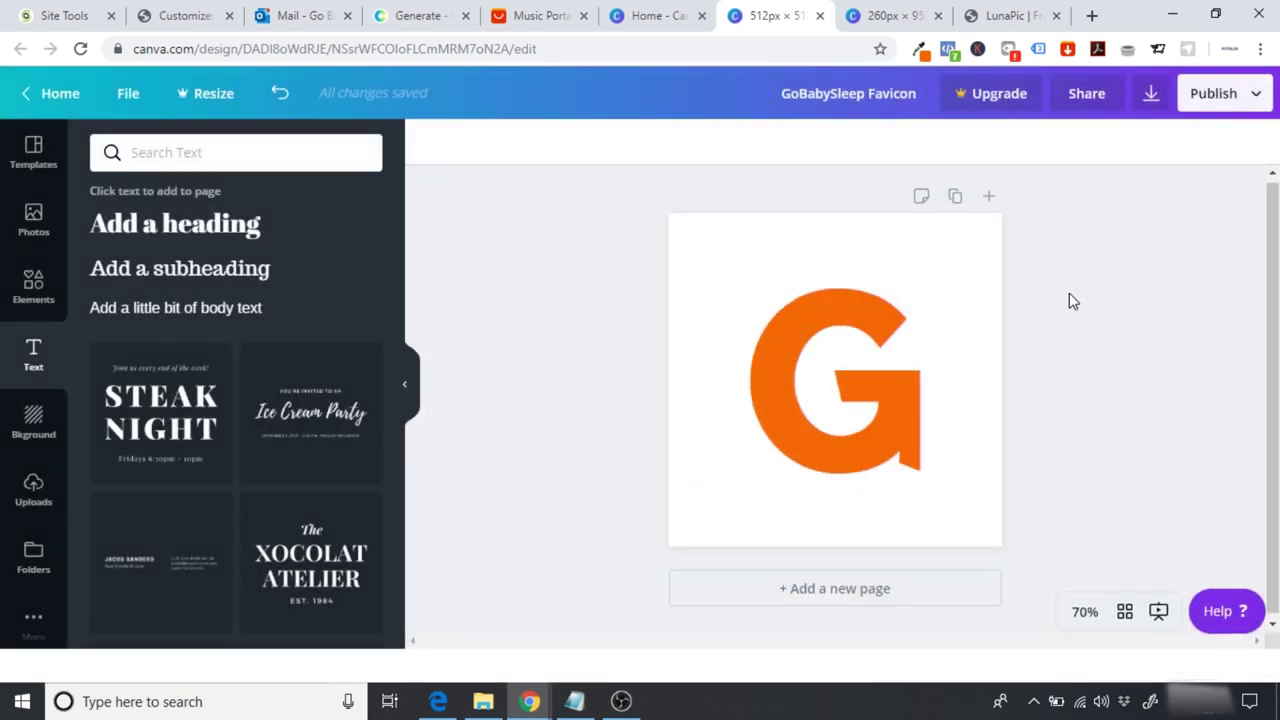
{"action": "left_click", "coordinate": [1012, 17]}
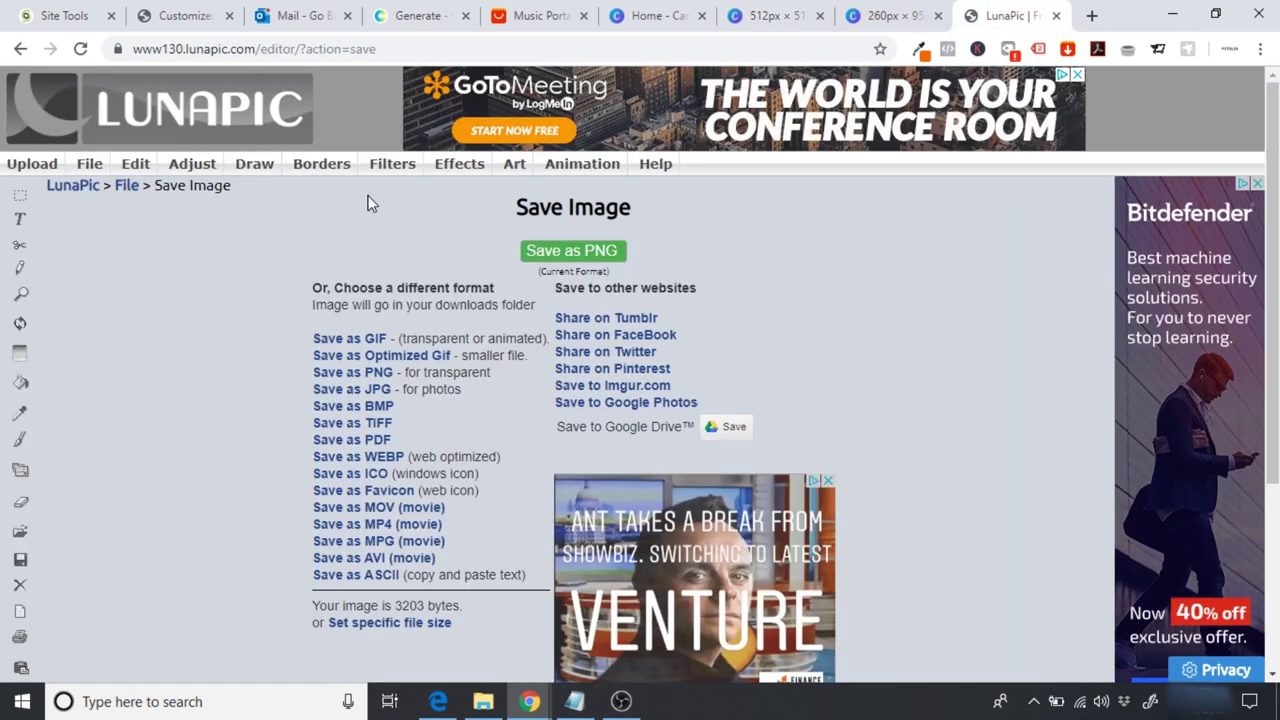
Step: Upload the GoBabySleep Favicon image into LunaPic for editing
{"action": "left_click", "coordinate": [36, 166]}
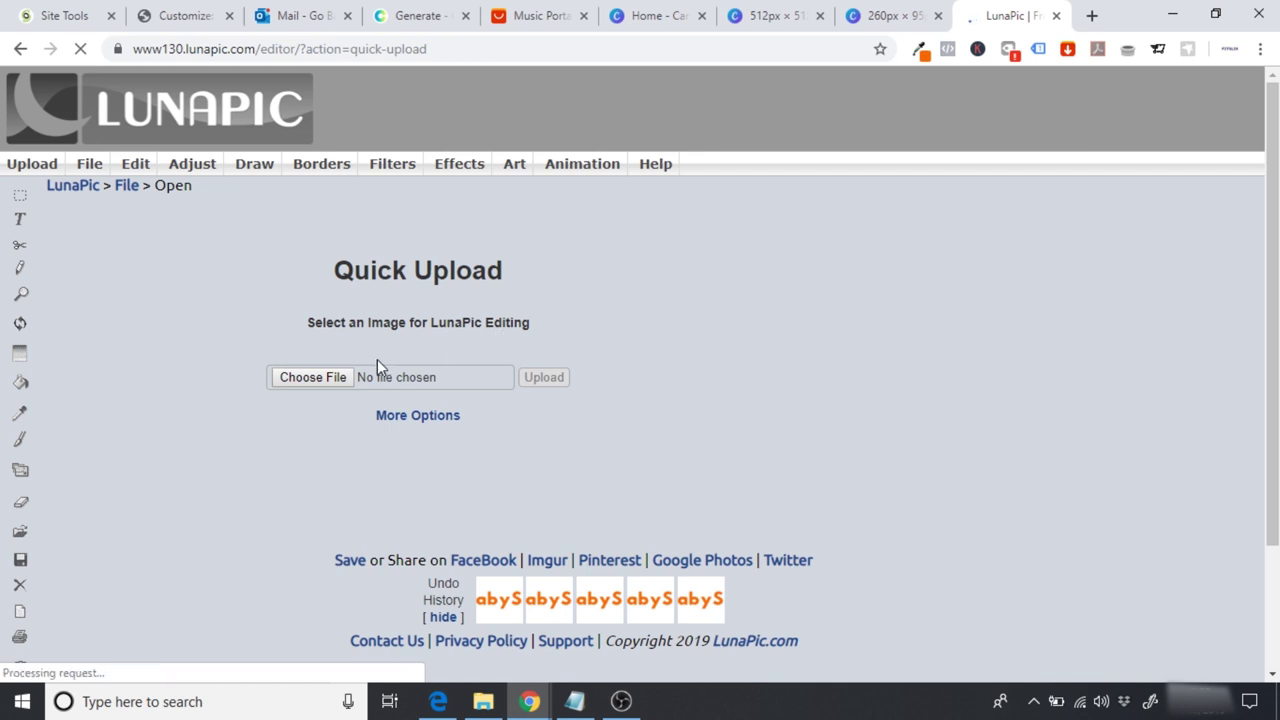
{"action": "left_click", "coordinate": [327, 375]}
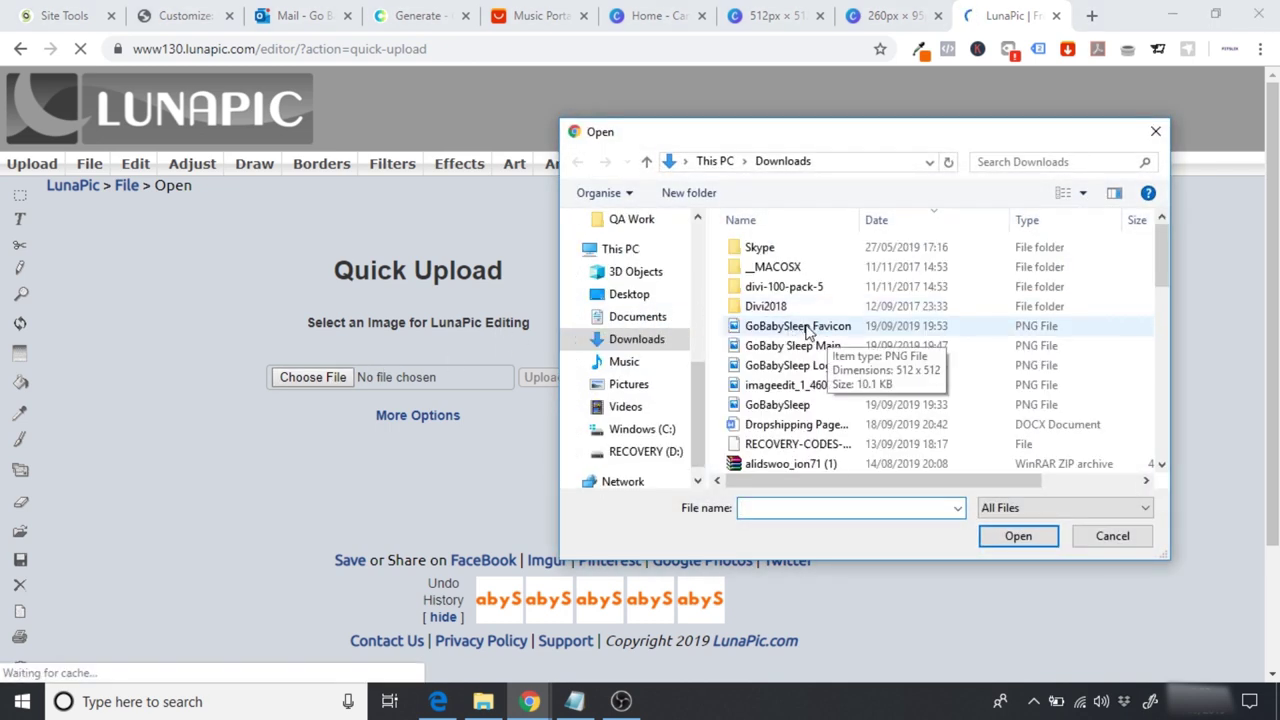
{"action": "left_click", "coordinate": [806, 330]}
{"action": "left_click", "coordinate": [1016, 538]}
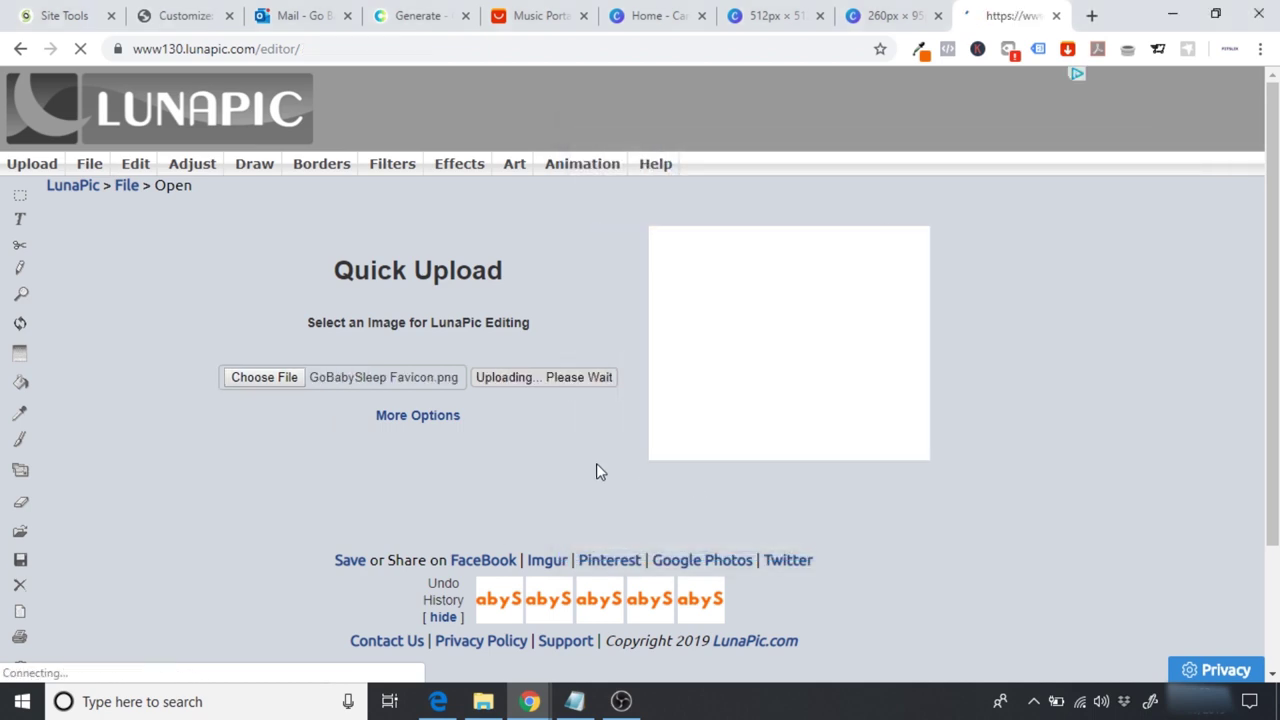
{"action": "scroll", "coordinate": [1205, 313], "scroll_direction": "down", "scroll_amount": 1}
{"action": "scroll", "coordinate": [615, 253], "scroll_direction": "down", "scroll_amount": 2}
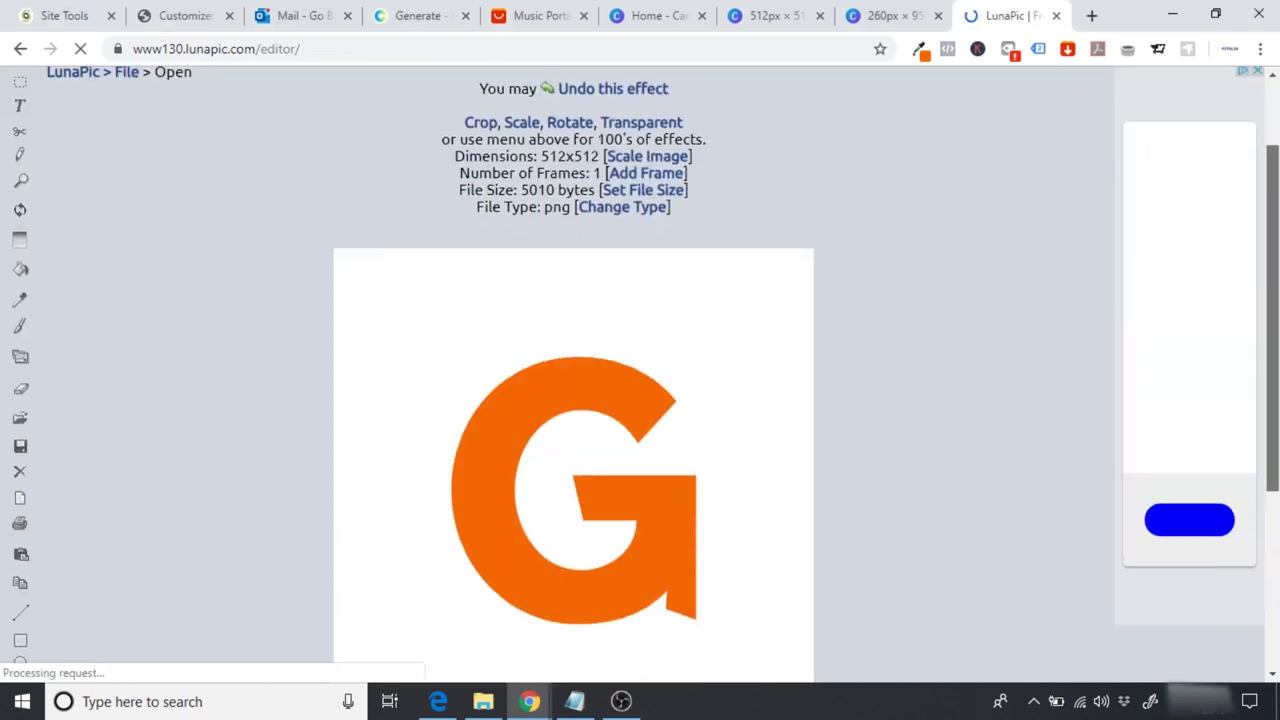
{"action": "scroll", "coordinate": [615, 253], "scroll_direction": "up", "scroll_amount": 3}
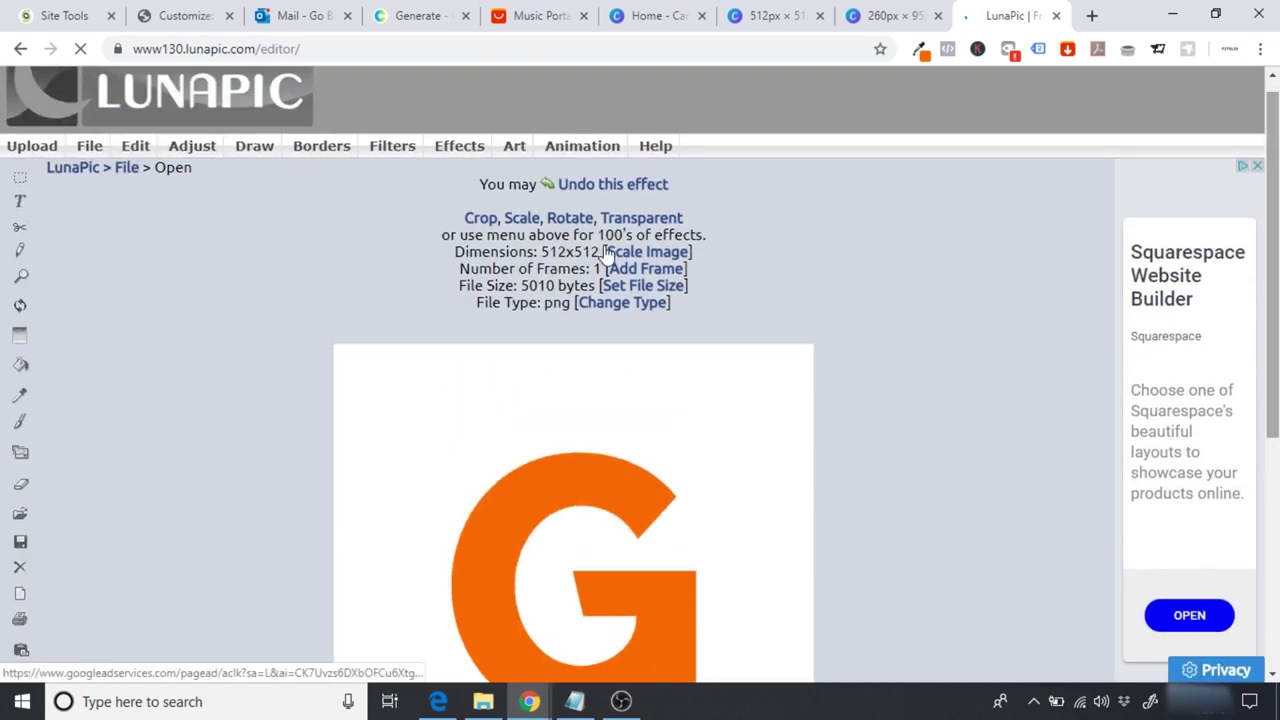
Step: Make the image background transparent and save it as PNG imageedit_7
{"action": "mouse_move", "coordinate": [138, 150]}
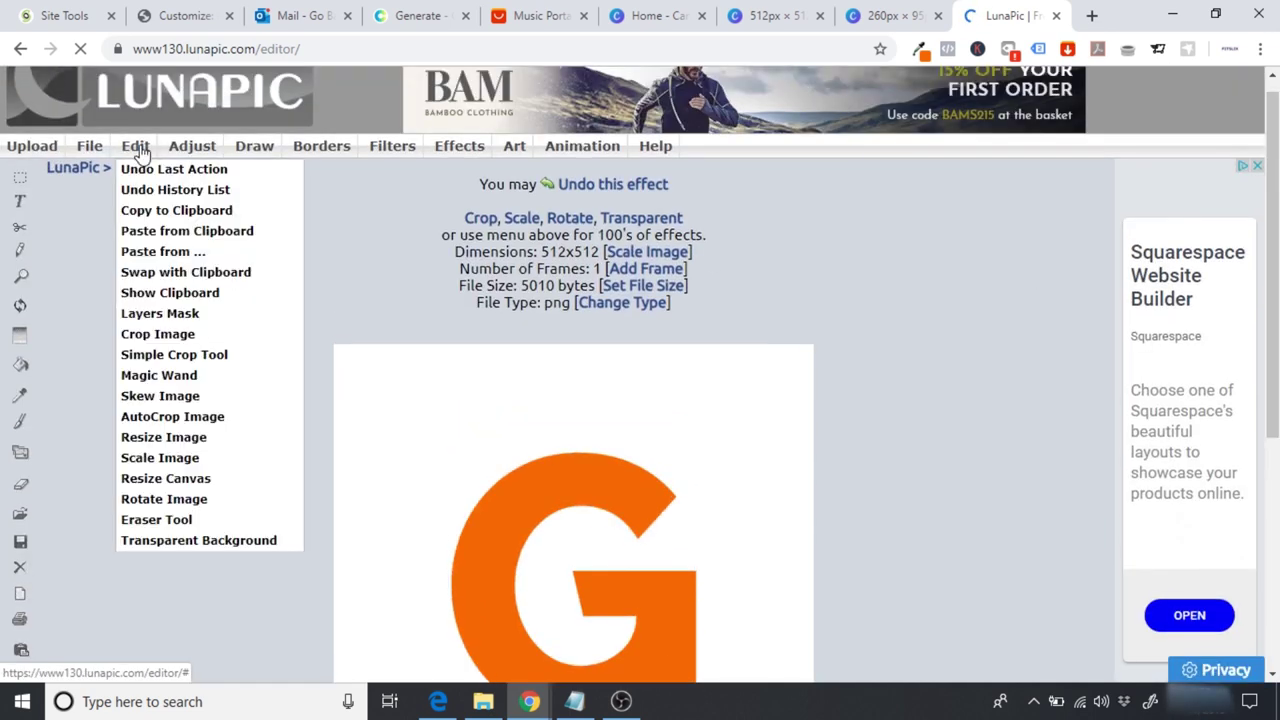
{"action": "left_click", "coordinate": [200, 545]}
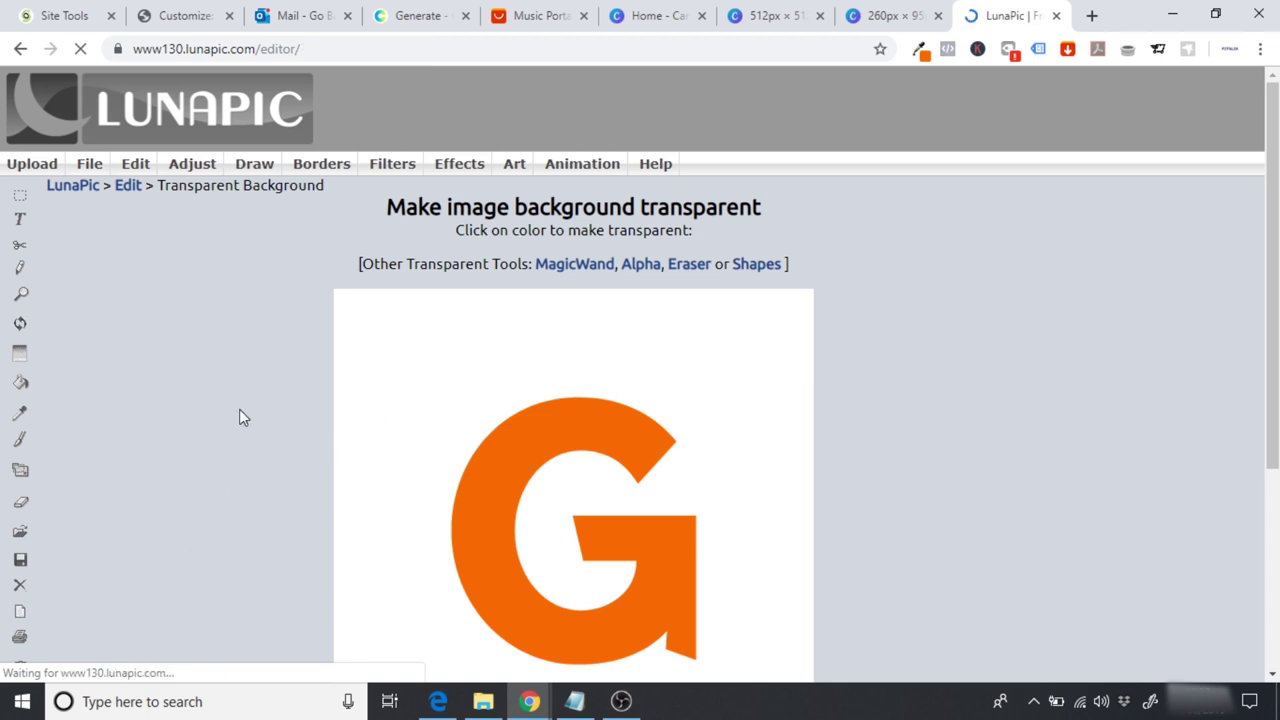
{"action": "scroll", "coordinate": [605, 317], "scroll_direction": "down", "scroll_amount": 3}
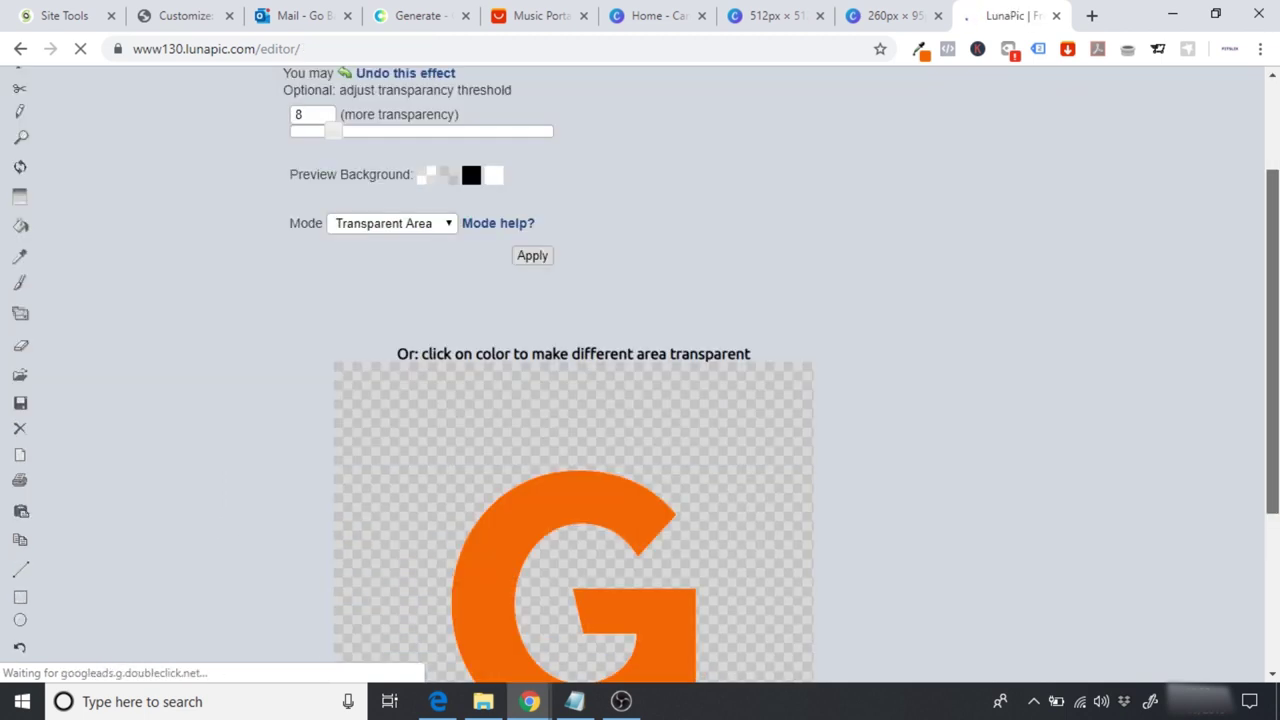
{"action": "scroll", "coordinate": [686, 349], "scroll_direction": "up", "scroll_amount": 1}
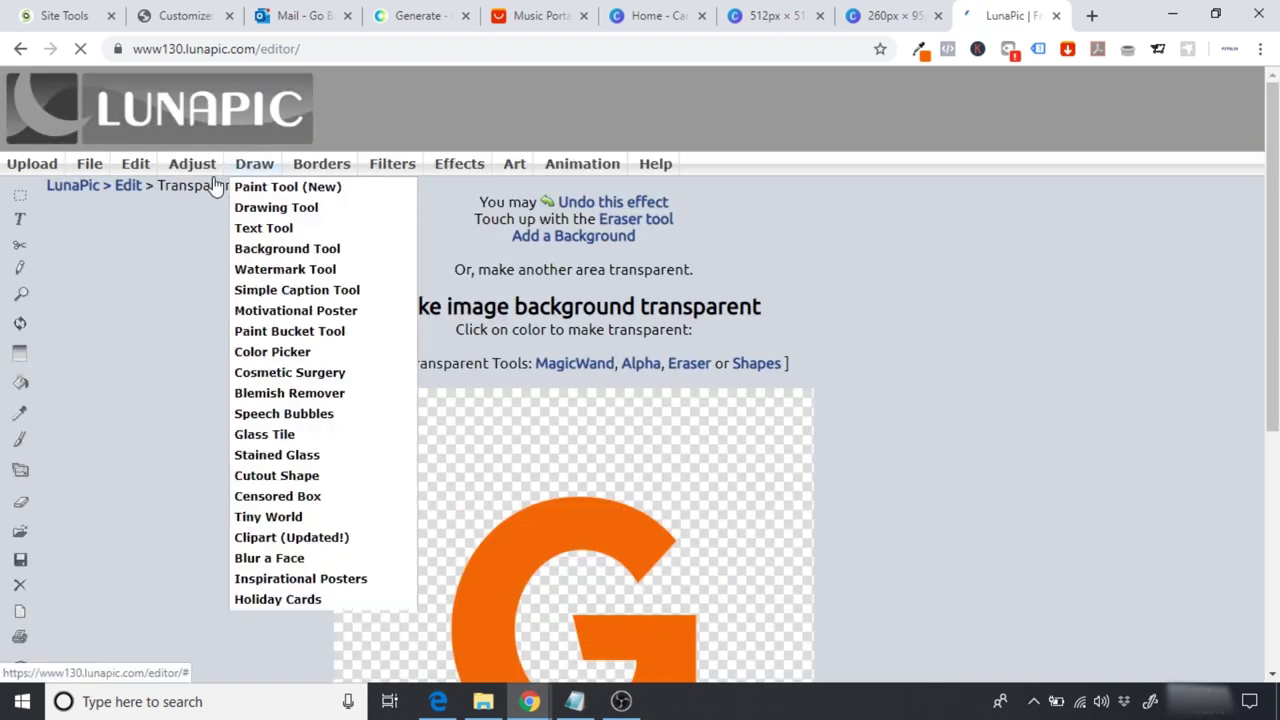
{"action": "mouse_move", "coordinate": [95, 172]}
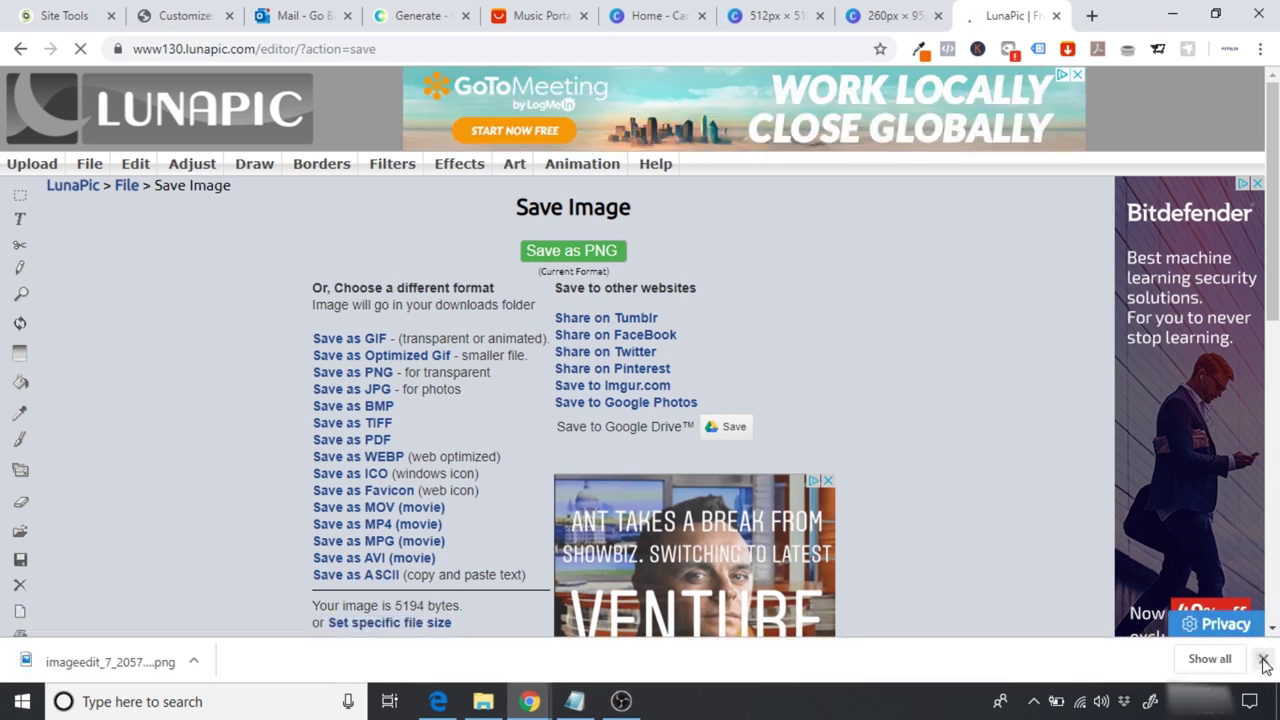
{"action": "left_click", "coordinate": [1265, 653]}
{"action": "left_click", "coordinate": [192, 13]}
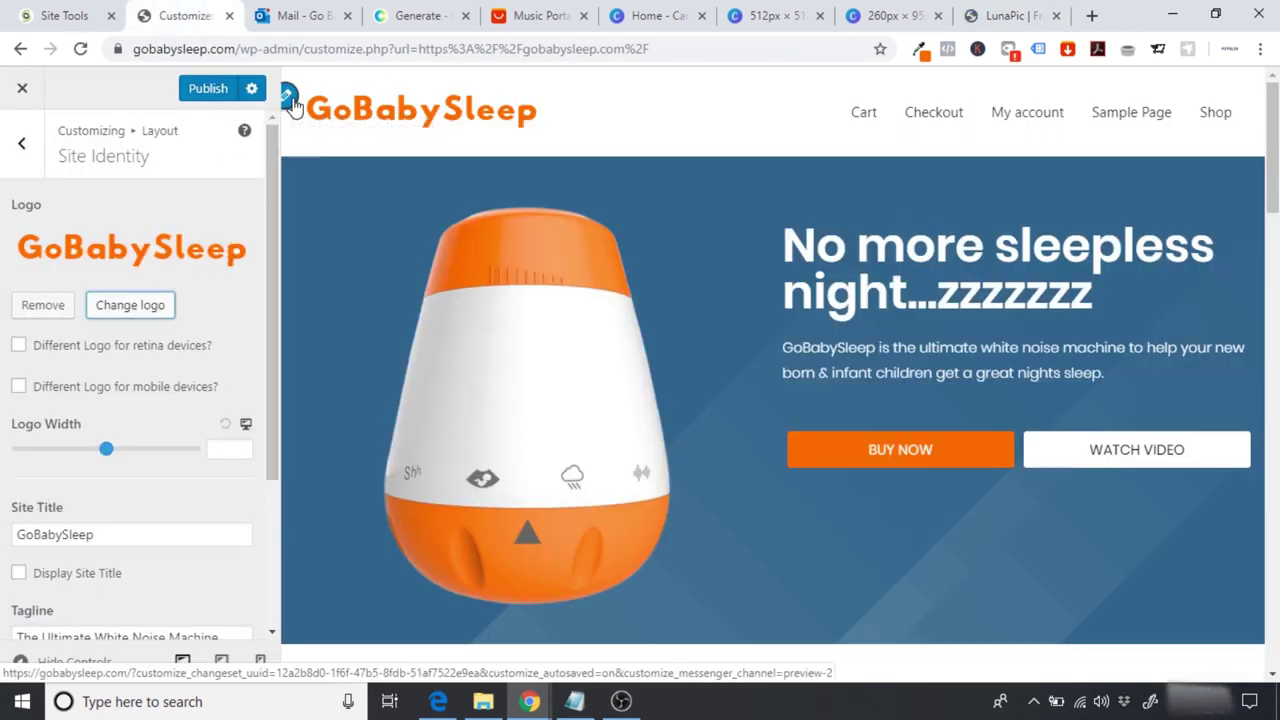
Step: Start uploading a new site icon image from the computer
{"action": "left_click_drag", "start_coordinate": [273, 194], "coordinate": [286, 374]}
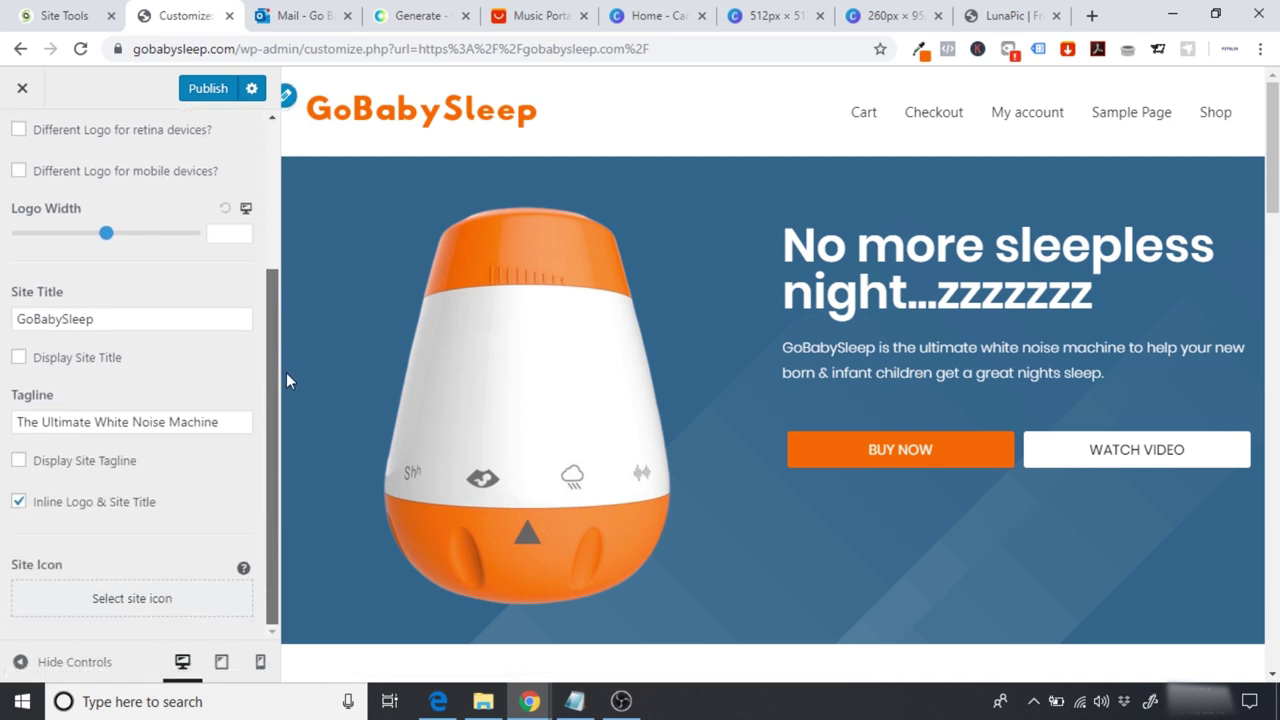
{"action": "left_click", "coordinate": [116, 600]}
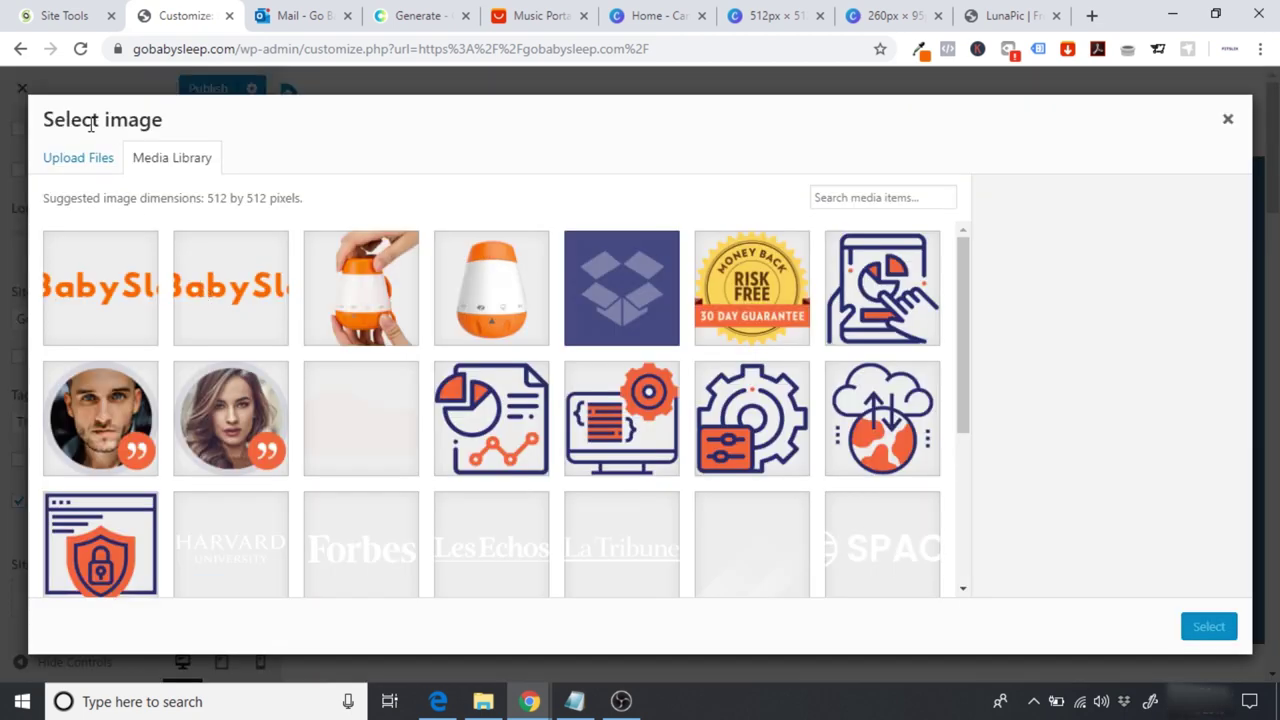
{"action": "left_click", "coordinate": [69, 162]}
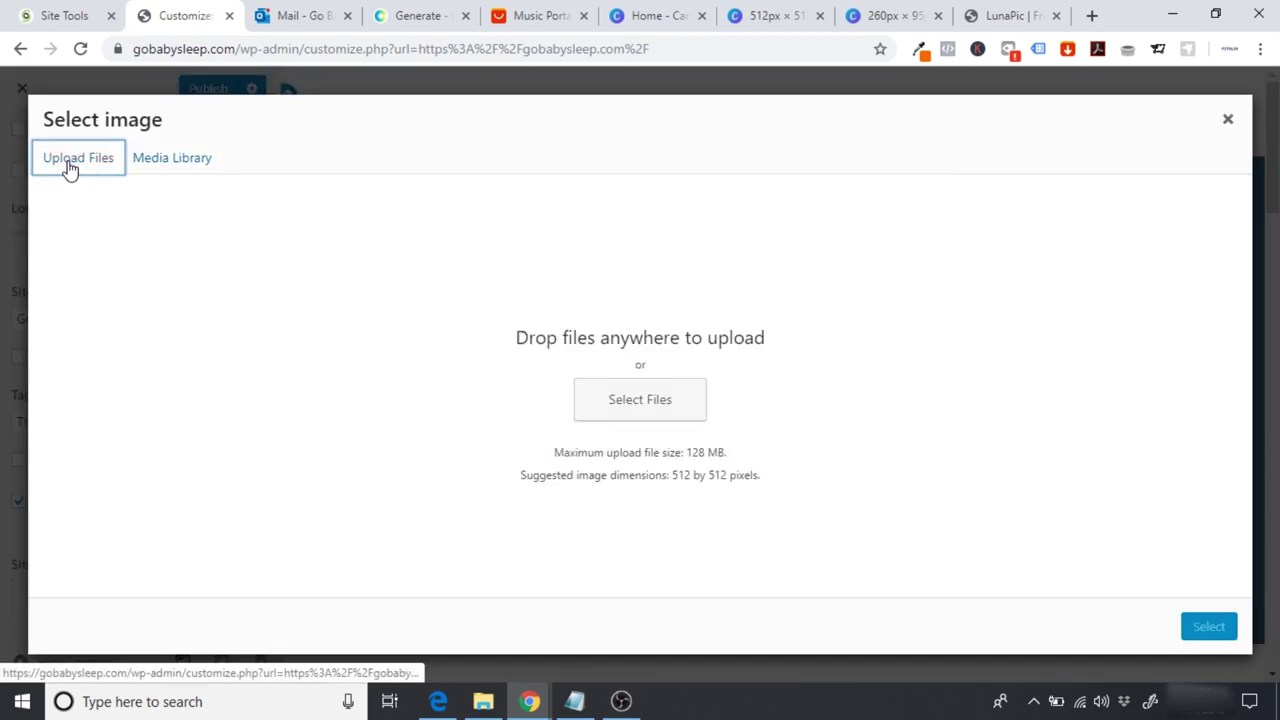
{"action": "left_click", "coordinate": [647, 390]}
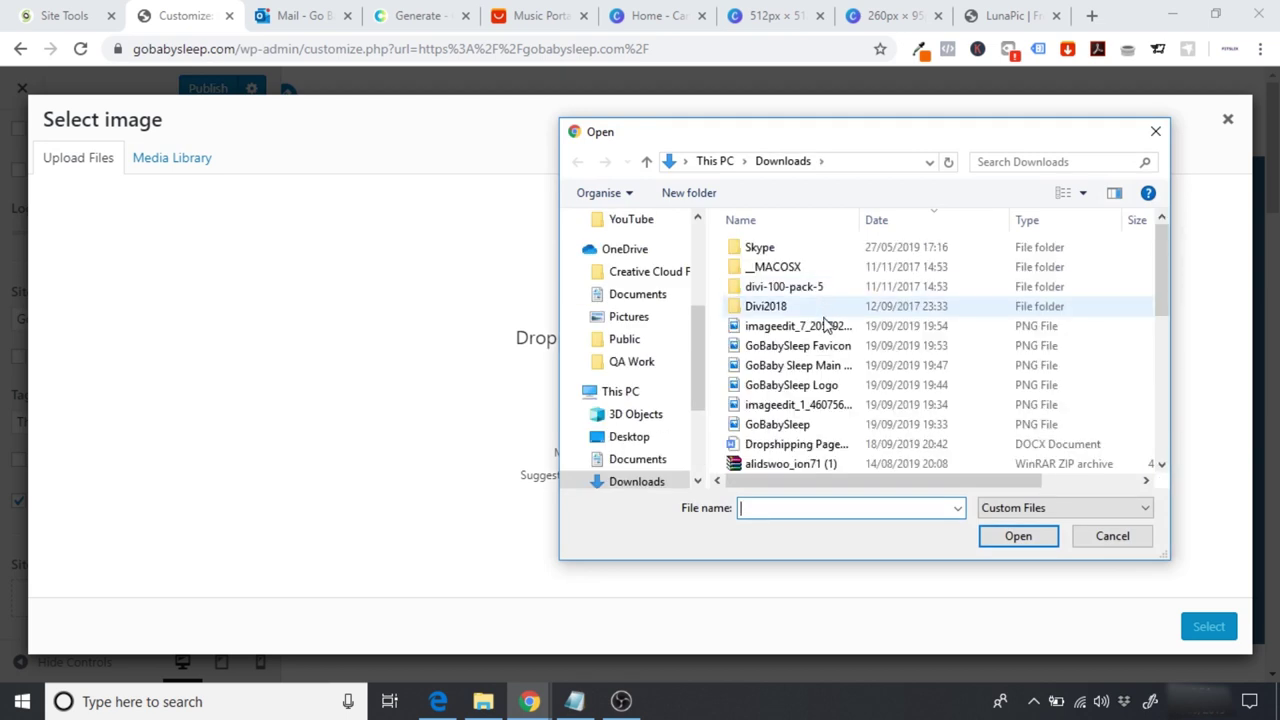
Step: Rename imageedit_7 to 'GoBabySleep Site Icon' and upload it
{"action": "left_click", "coordinate": [772, 334]}
{"action": "right_click", "coordinate": [772, 334]}
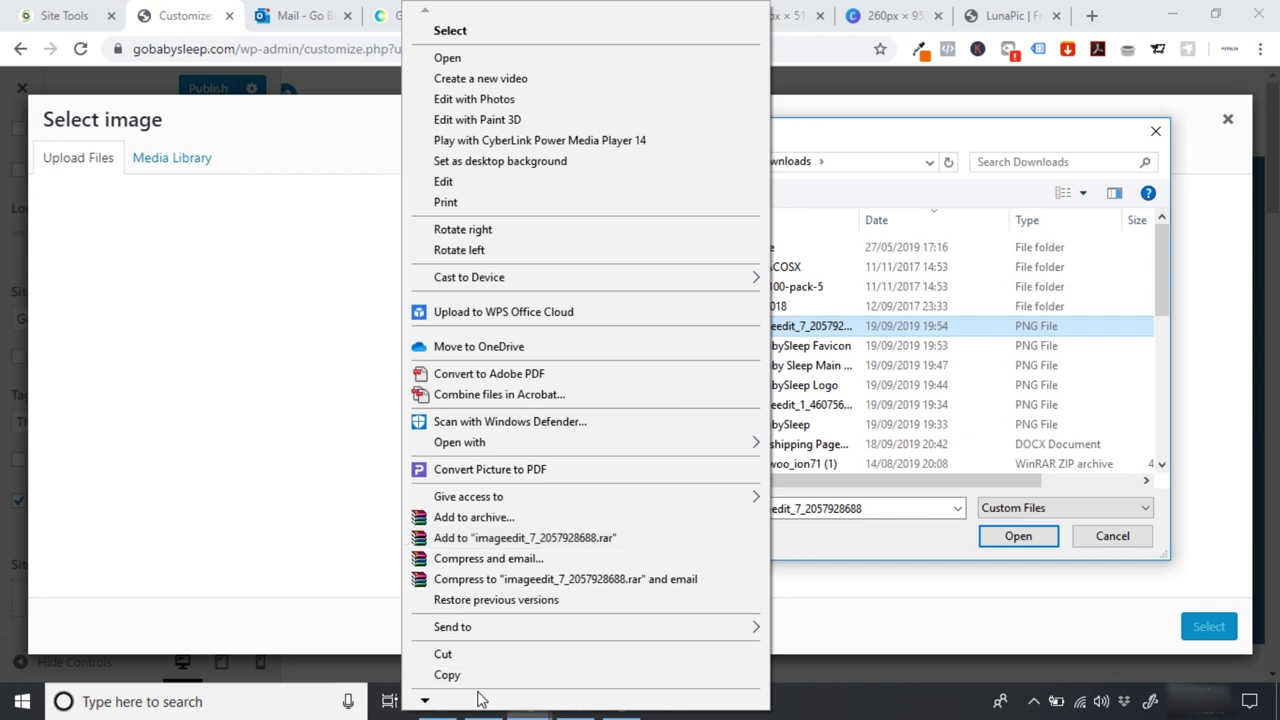
{"action": "mouse_move", "coordinate": [470, 705]}
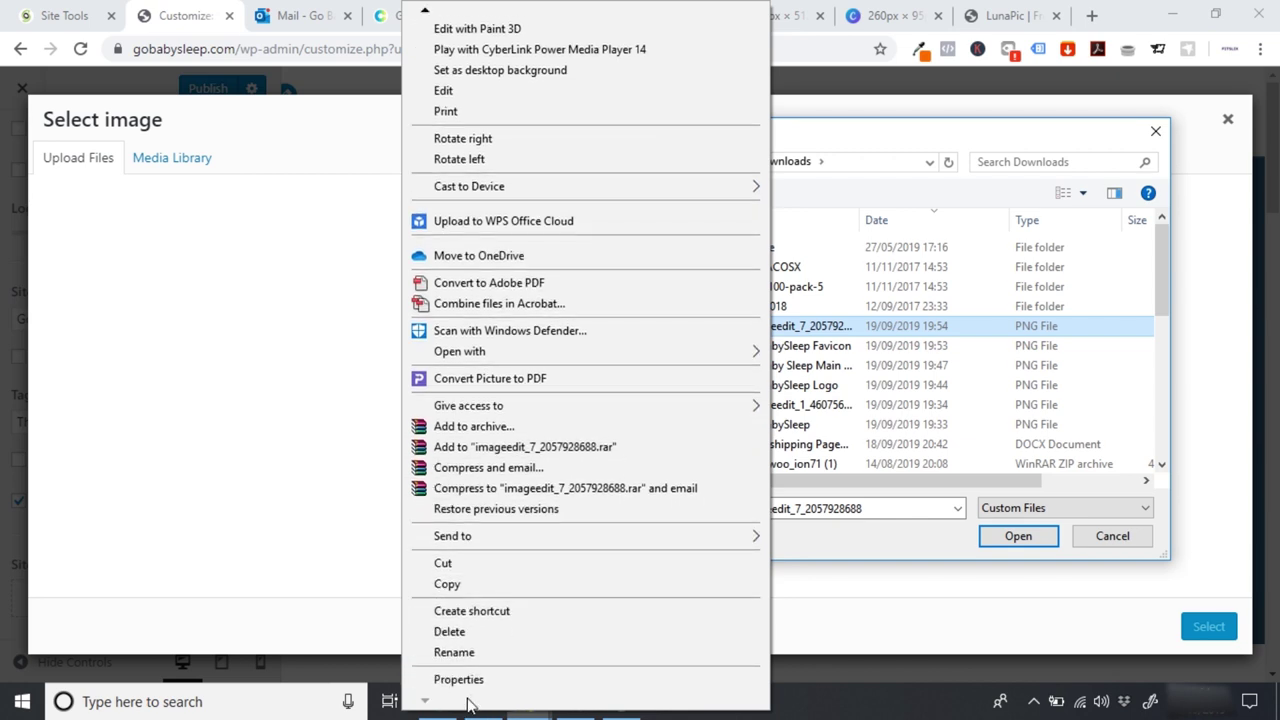
{"action": "left_click", "coordinate": [464, 653]}
{"action": "type", "text": "Go"}
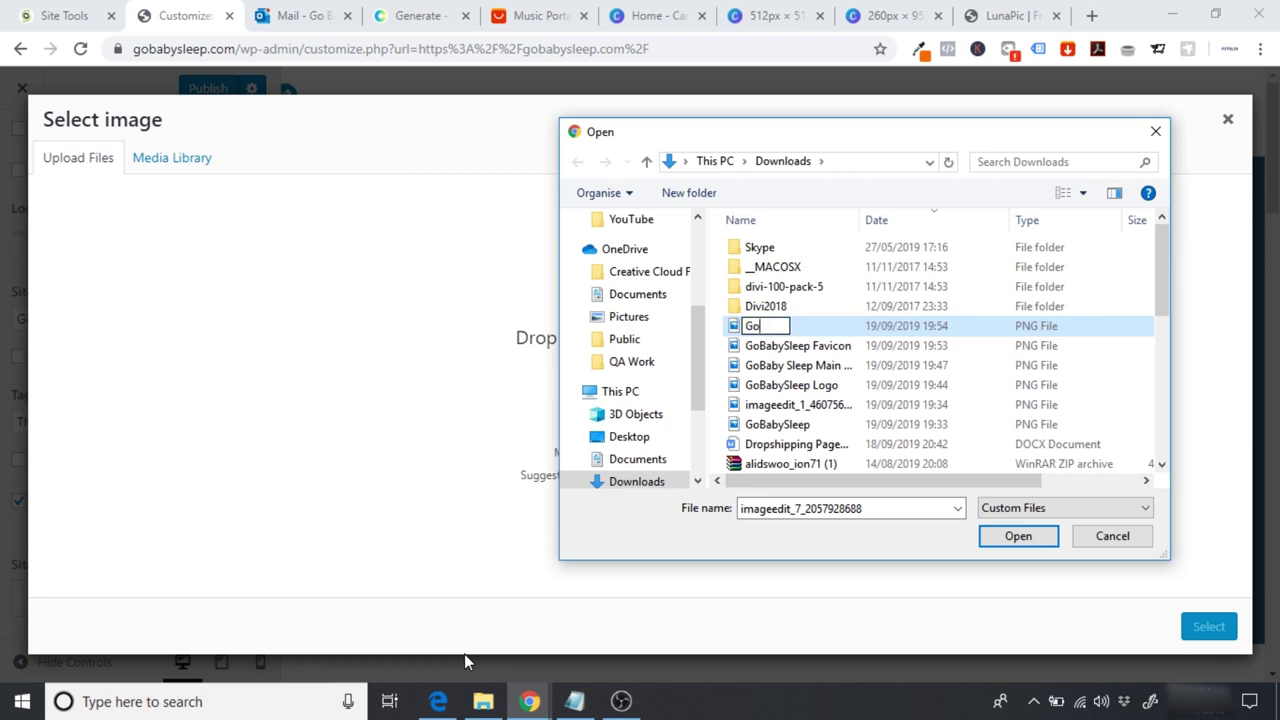
{"action": "type", "text": "BabySle"}
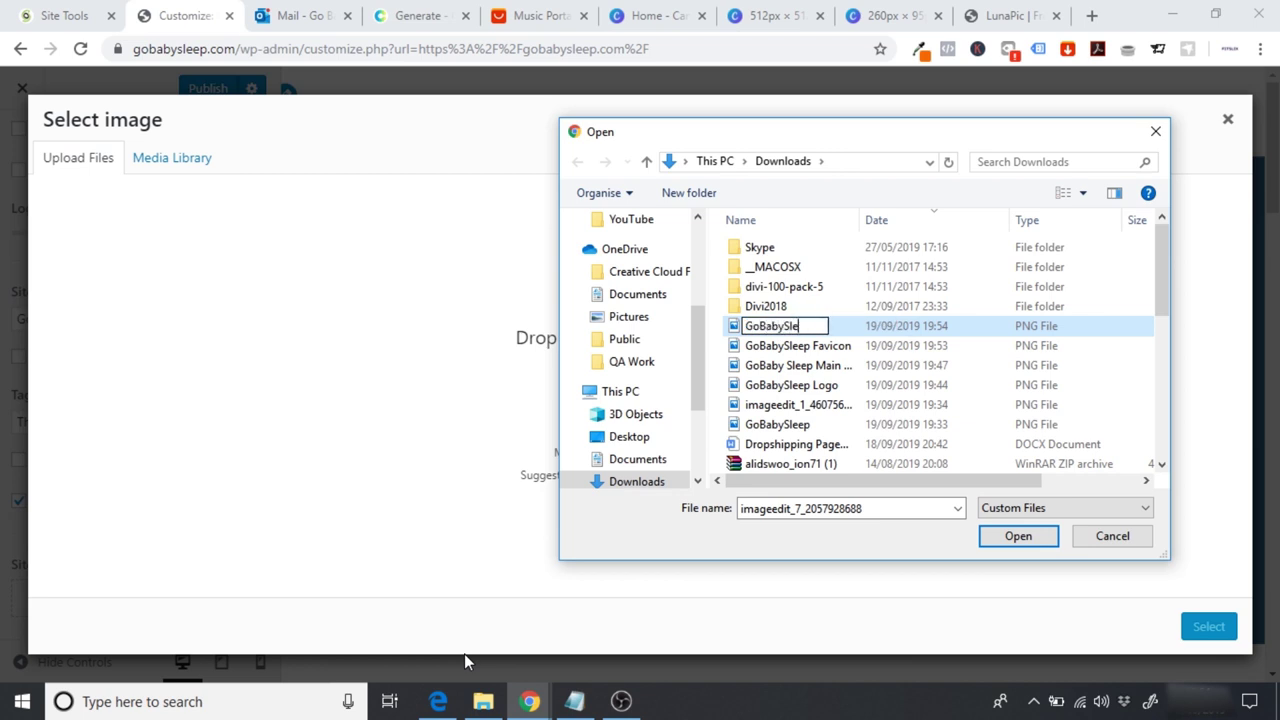
{"action": "type", "text": "ep Site Icon"}
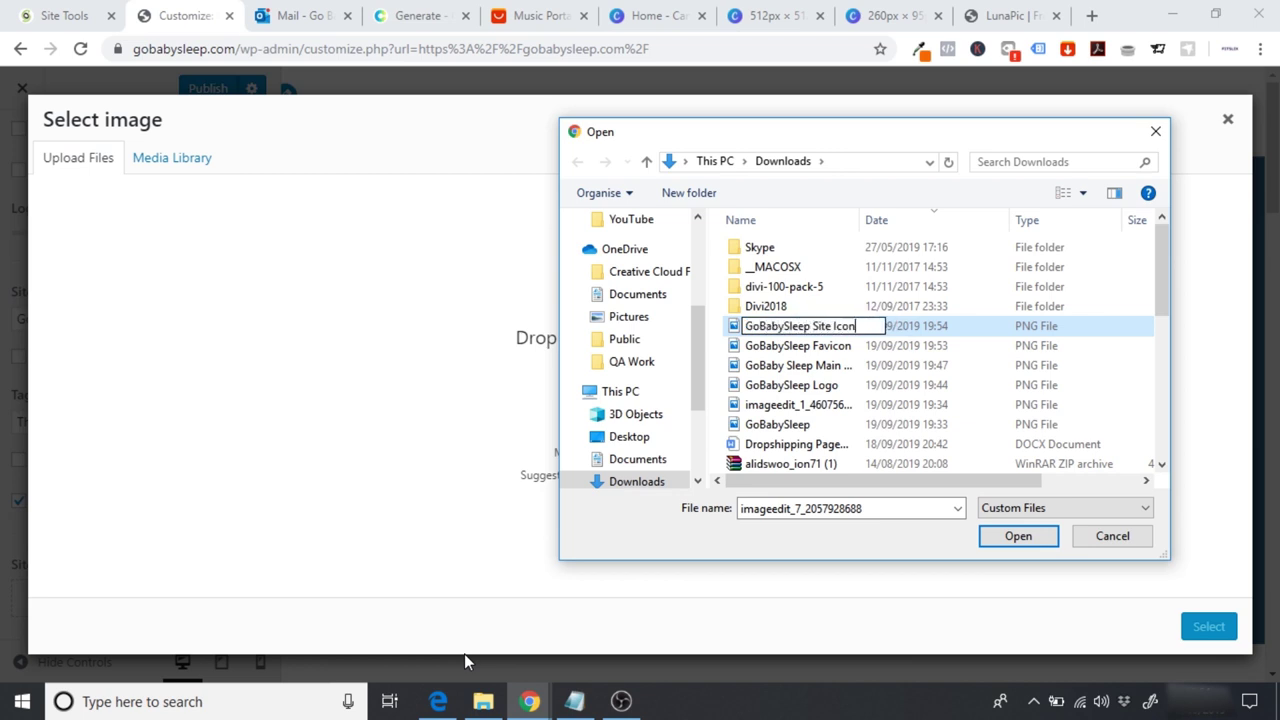
{"action": "left_click", "coordinate": [931, 531]}
{"action": "left_click", "coordinate": [822, 330]}
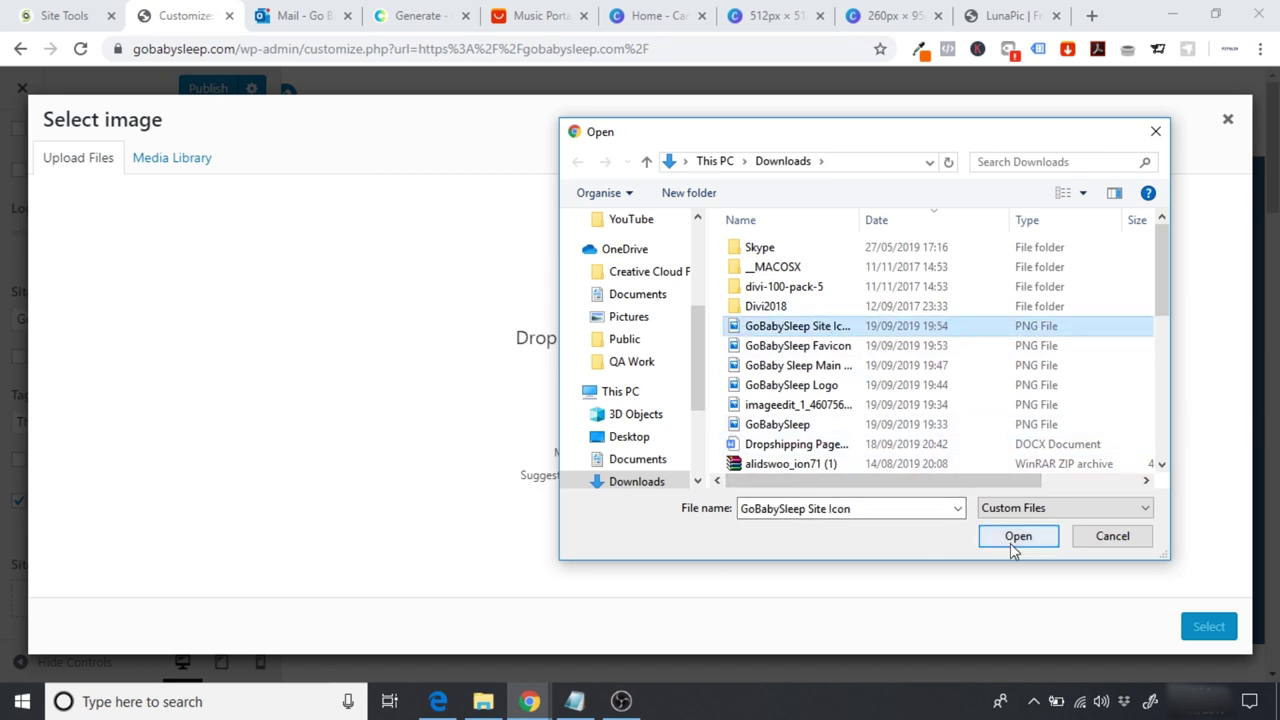
{"action": "left_click", "coordinate": [1012, 541]}
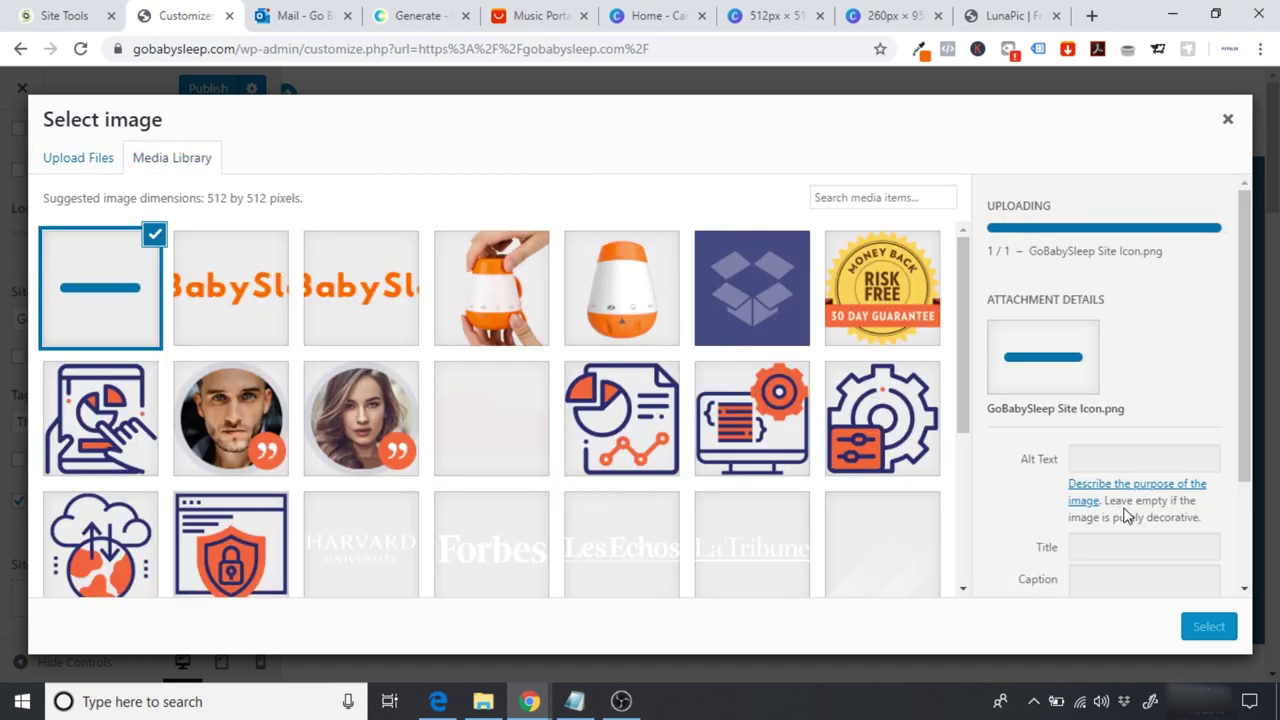
Step: Copy the image title into Alt Text, set it as site icon, and publish
{"action": "scroll", "coordinate": [1222, 432], "scroll_direction": "down", "scroll_amount": 1}
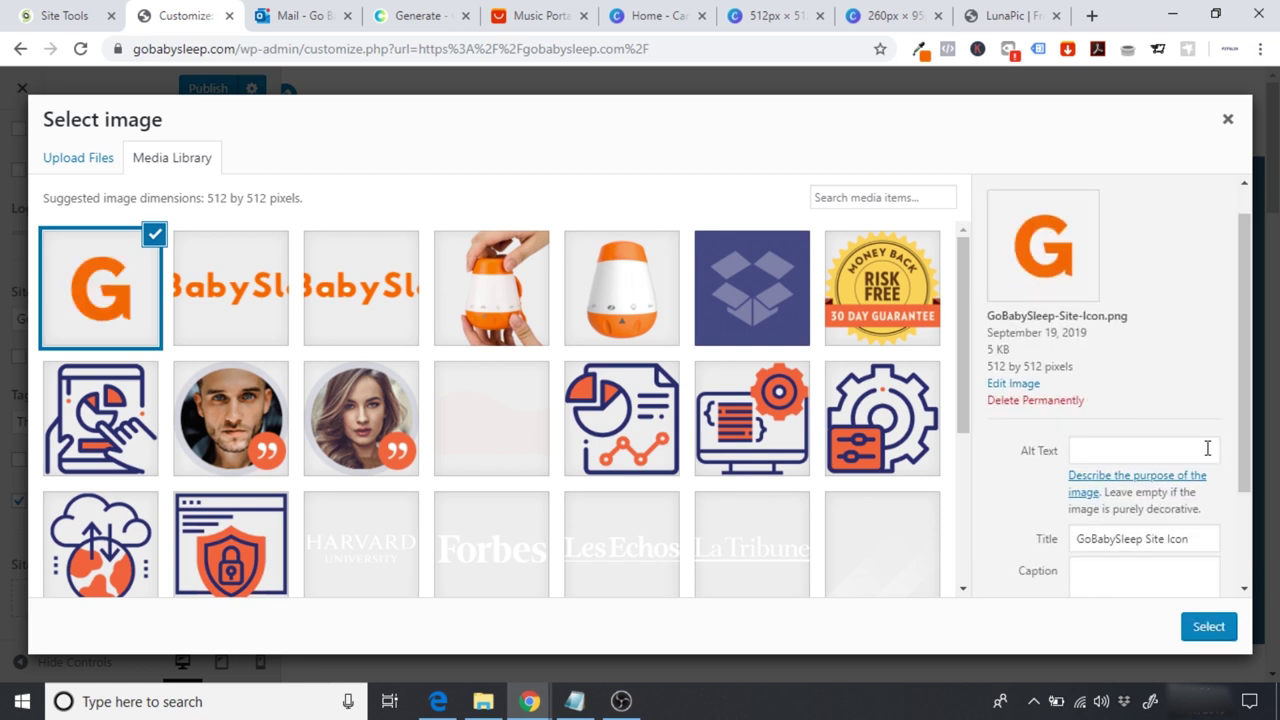
{"action": "left_click", "coordinate": [1080, 538]}
{"action": "key", "text": "ctrl+a"}
{"action": "key", "text": "ctrl+c"}
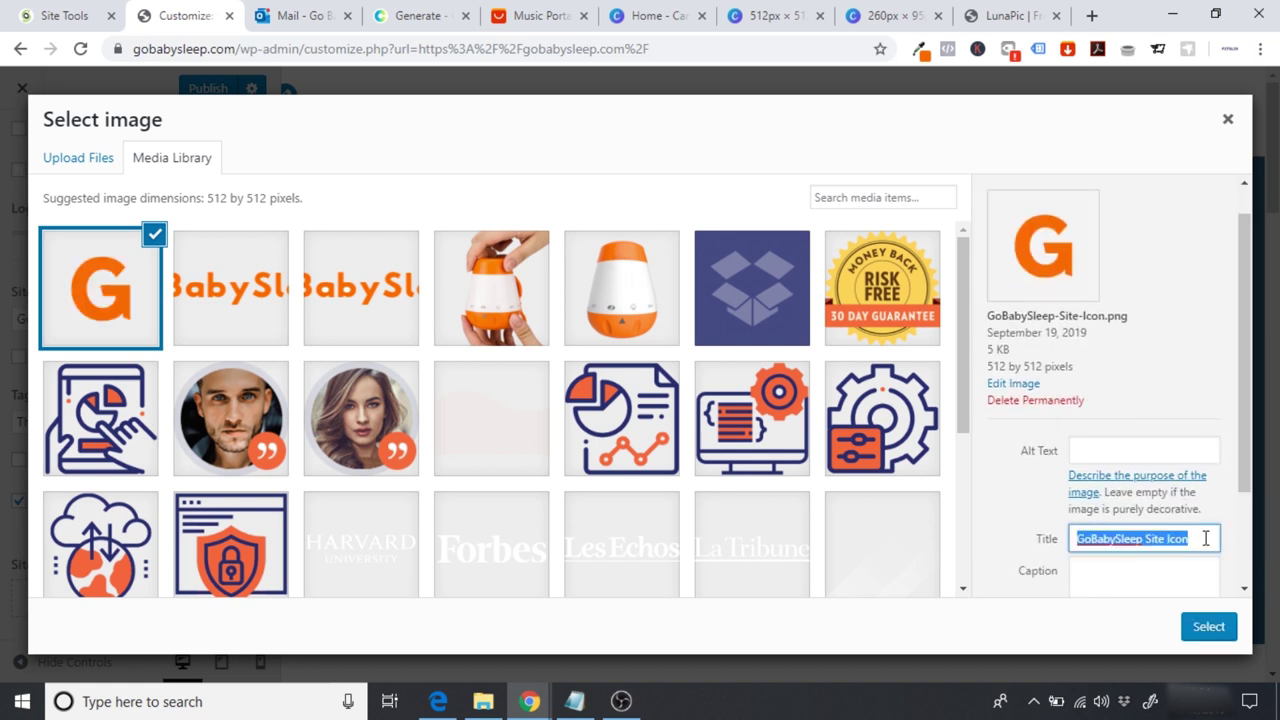
{"action": "left_click", "coordinate": [1122, 446]}
{"action": "key", "text": "ctrl+v"}
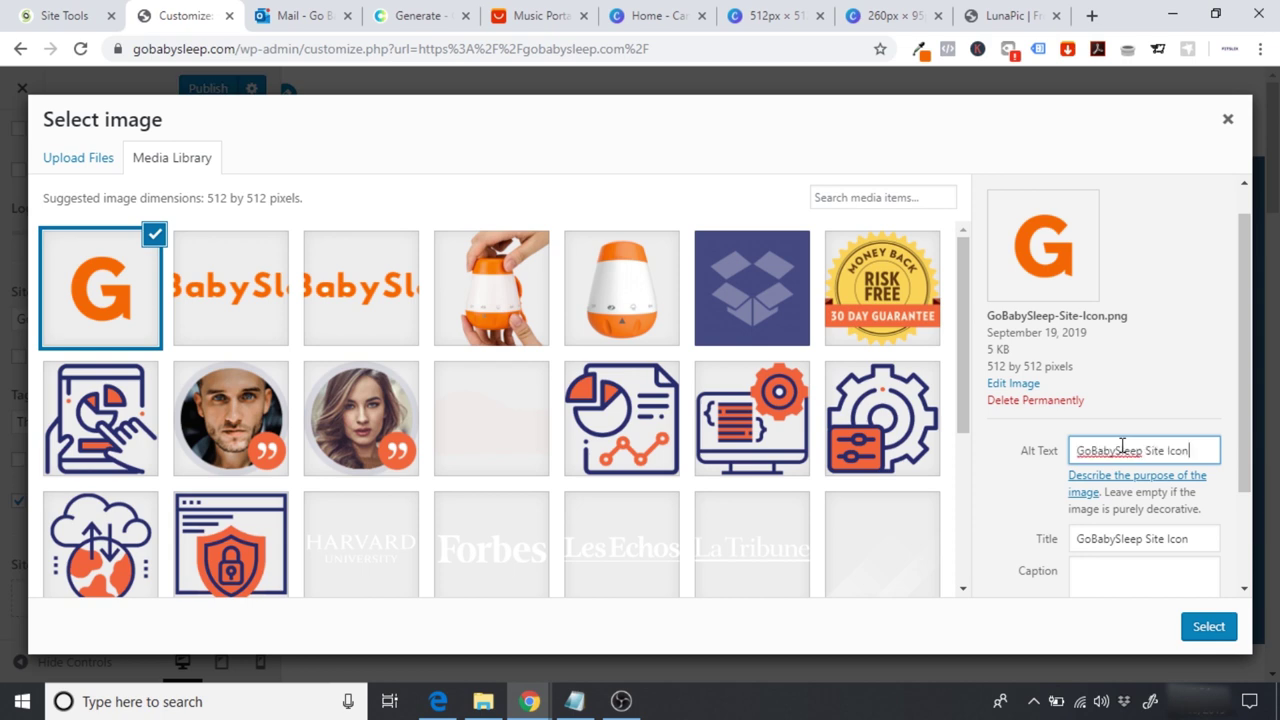
{"action": "left_click", "coordinate": [1209, 626]}
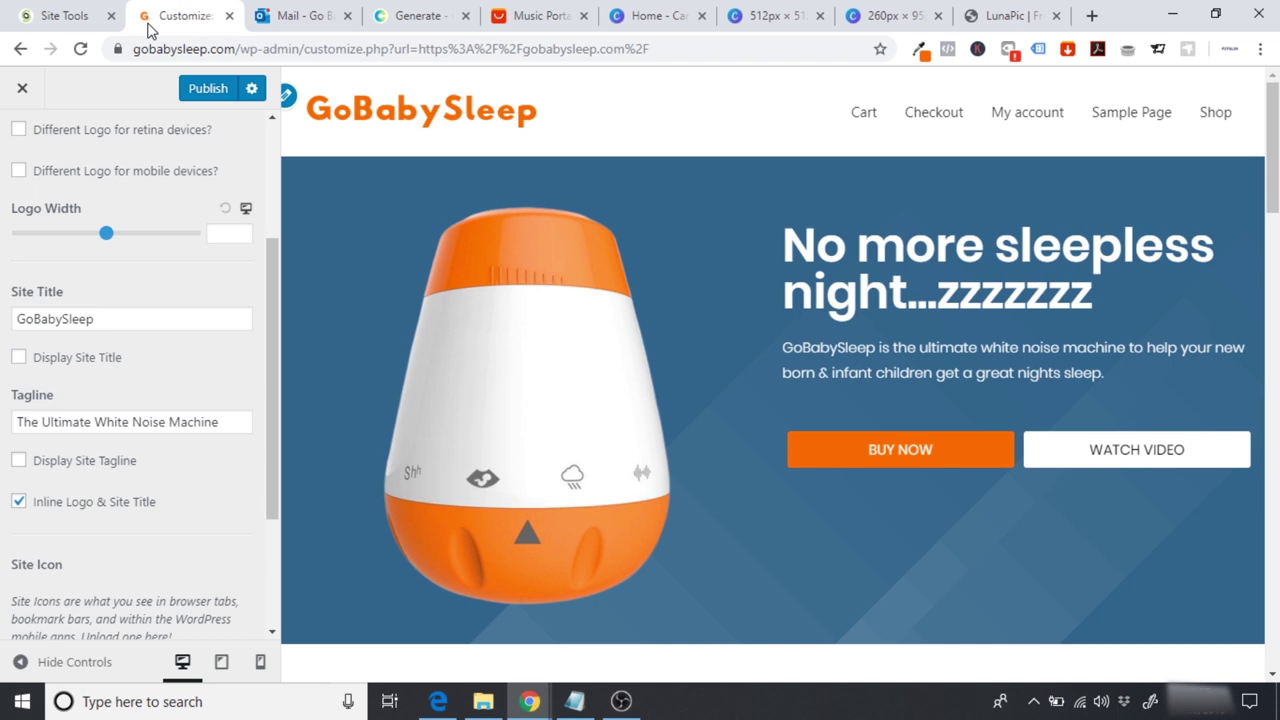
{"action": "left_click", "coordinate": [203, 96]}
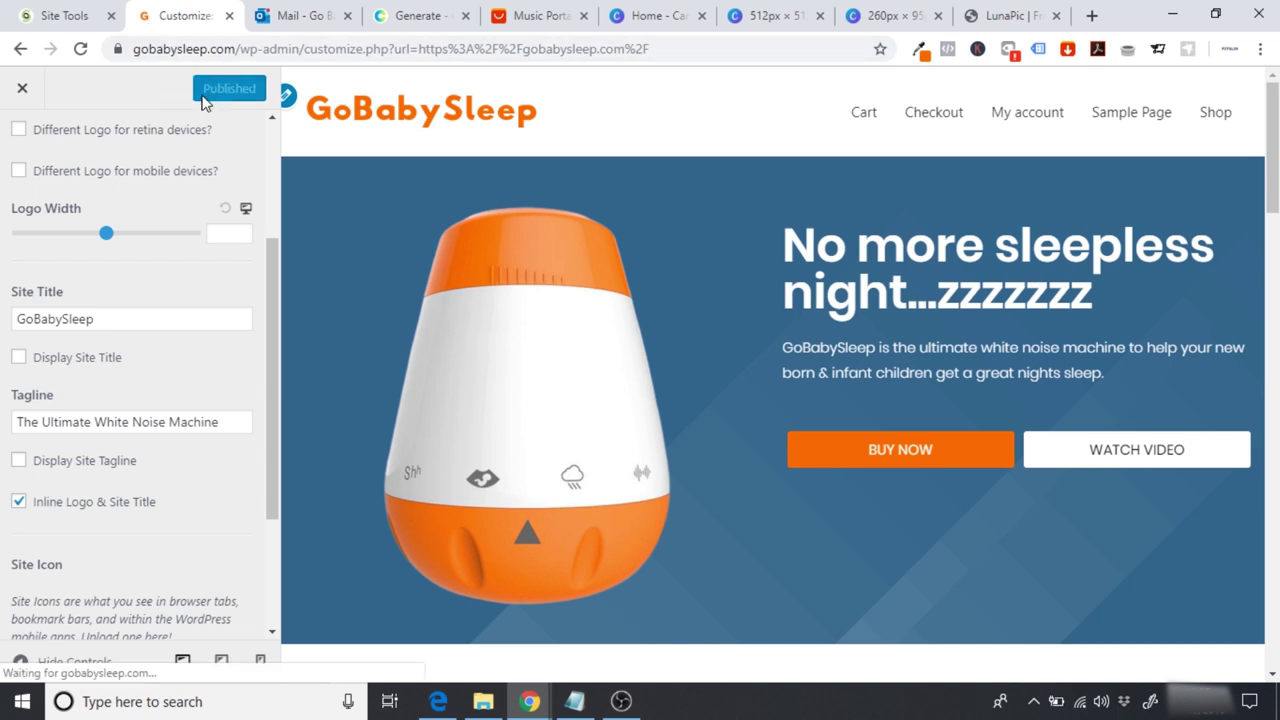
{"action": "left_click", "coordinate": [22, 92]}
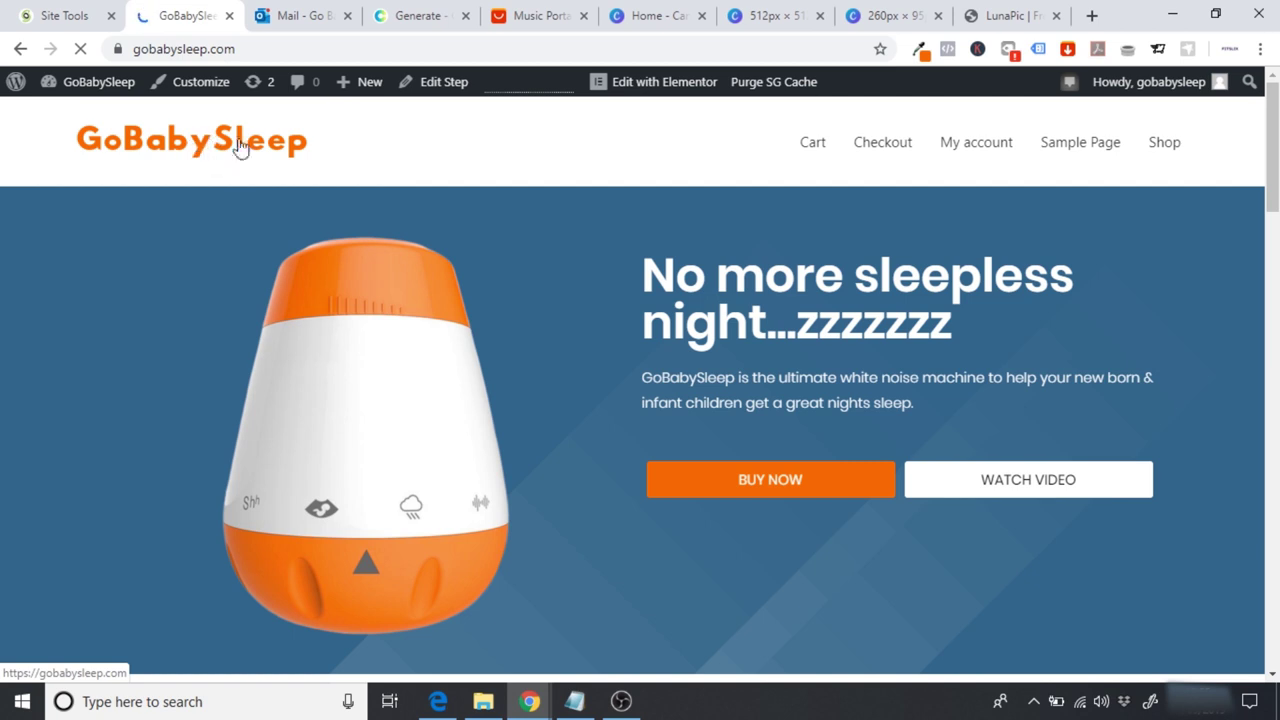
{"action": "scroll", "coordinate": [396, 285], "scroll_direction": "down", "scroll_amount": 3}
{"action": "scroll", "coordinate": [396, 285], "scroll_direction": "up", "scroll_amount": 3}
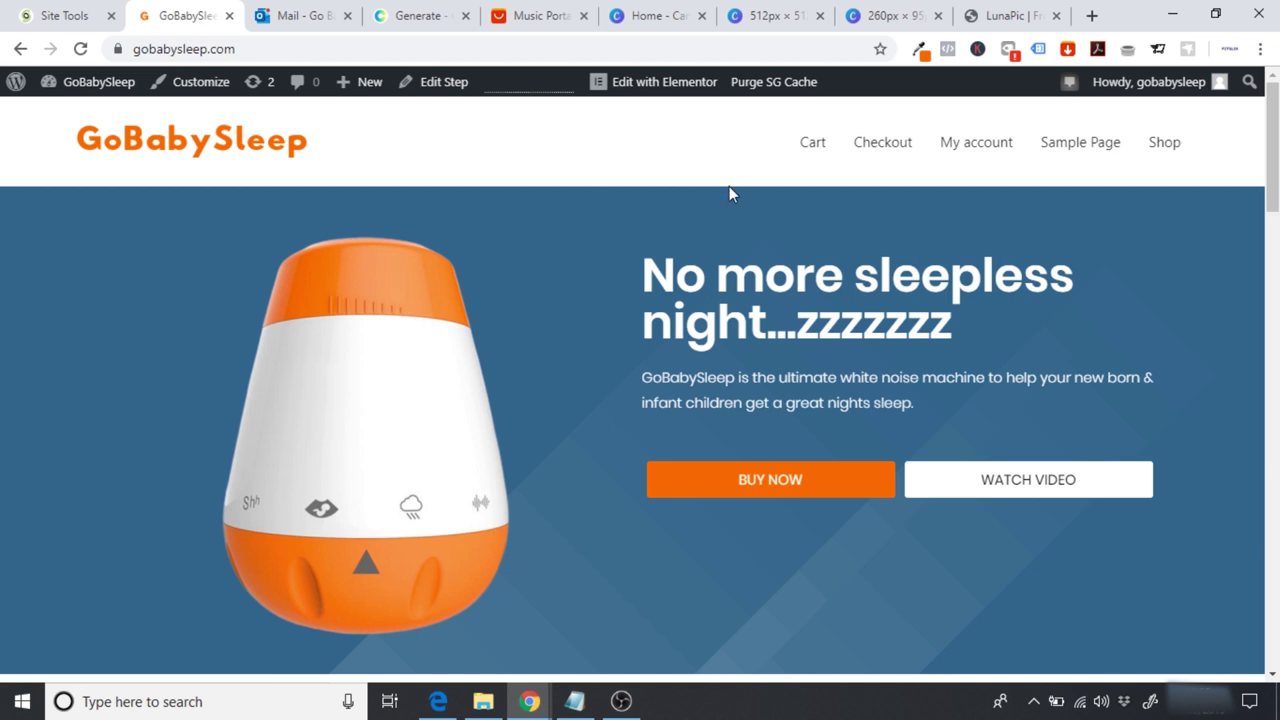
{"action": "left_click_drag", "start_coordinate": [1272, 150], "coordinate": [1272, 575]}
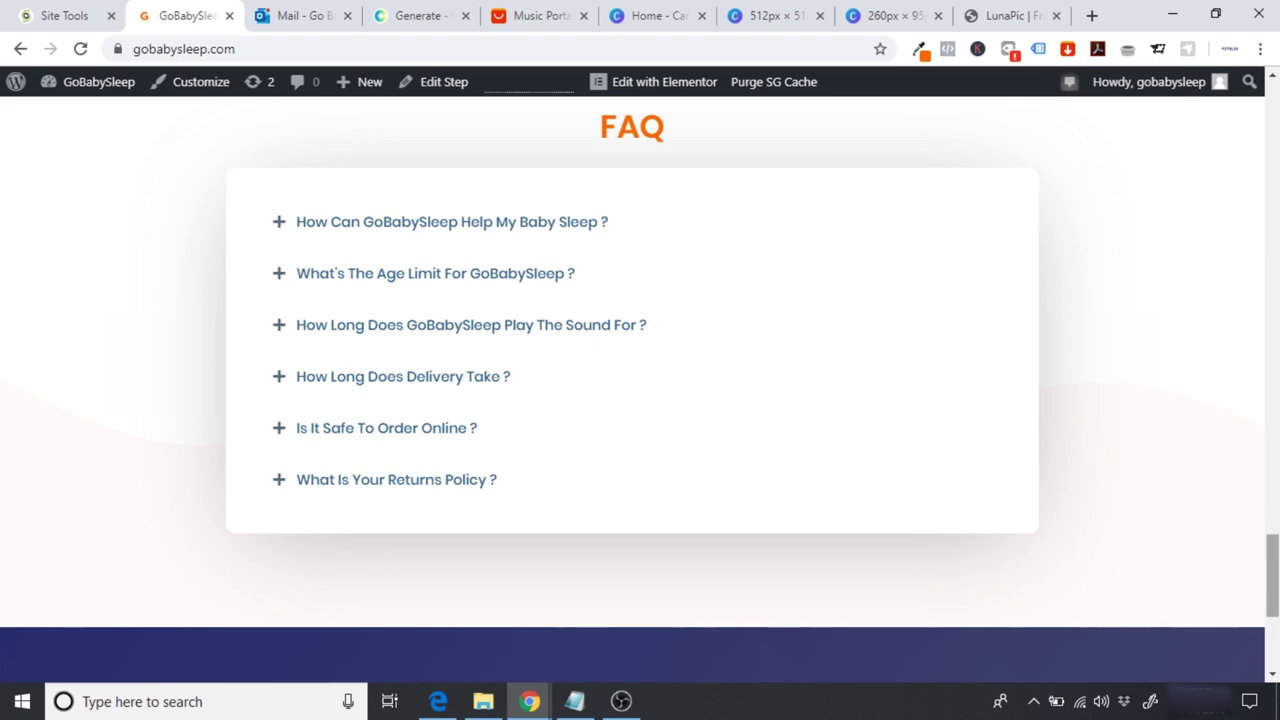
{"action": "scroll", "coordinate": [1065, 500], "scroll_direction": "up", "scroll_amount": 20}
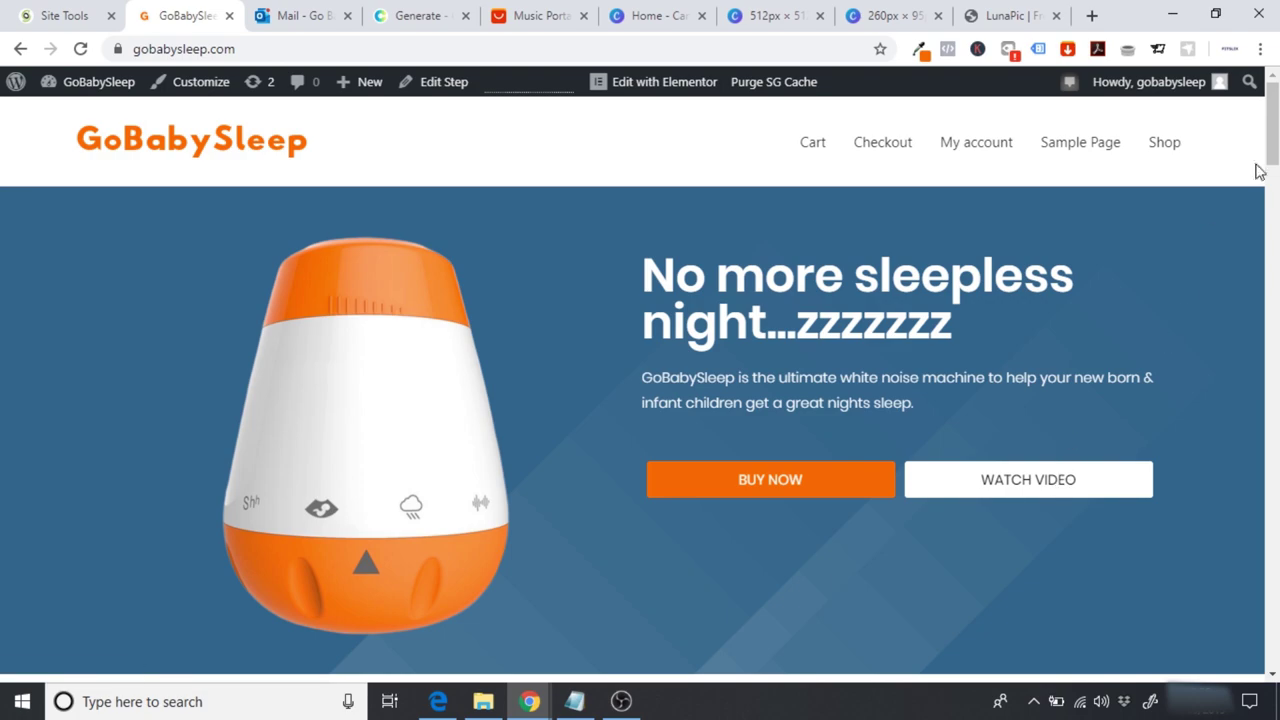
{"action": "scroll", "coordinate": [1209, 226], "scroll_direction": "down", "scroll_amount": 20}
{"action": "scroll", "coordinate": [640, 387], "scroll_direction": "up", "scroll_amount": 20}
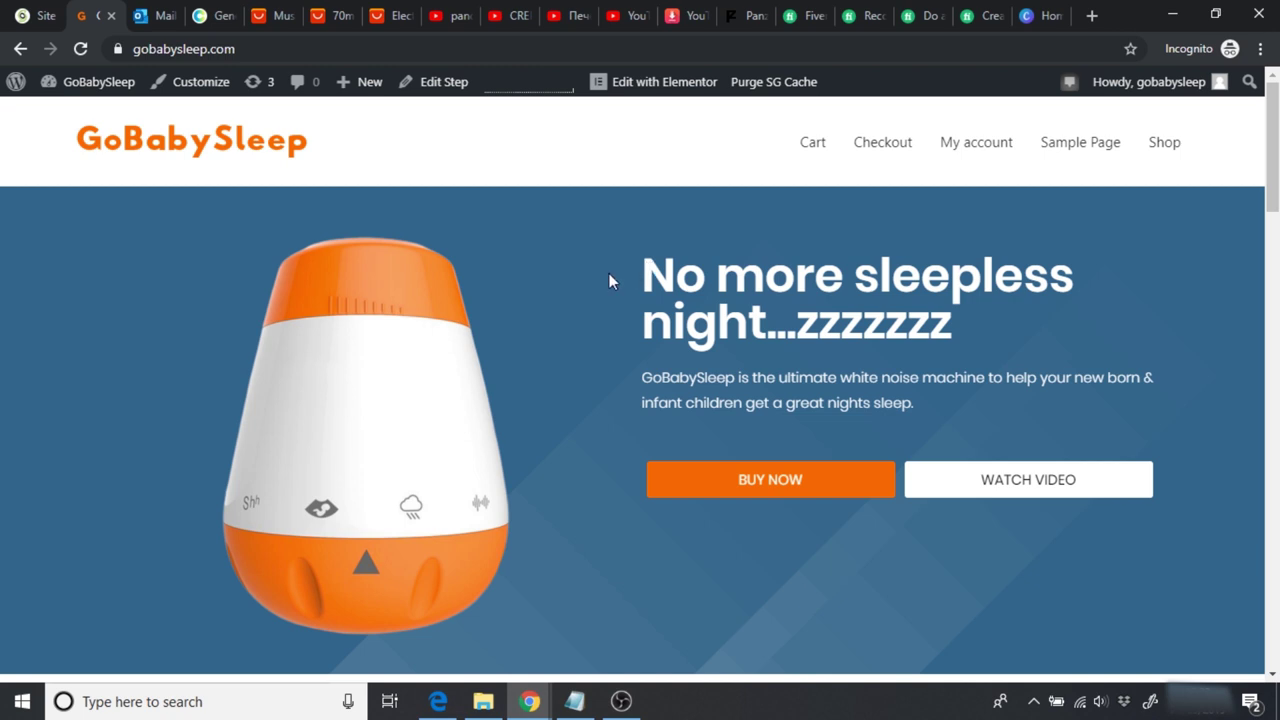
Step: Review the 70mai dash cam video options and the Sonifer crepe maker listing
{"action": "left_click", "coordinate": [322, 15]}
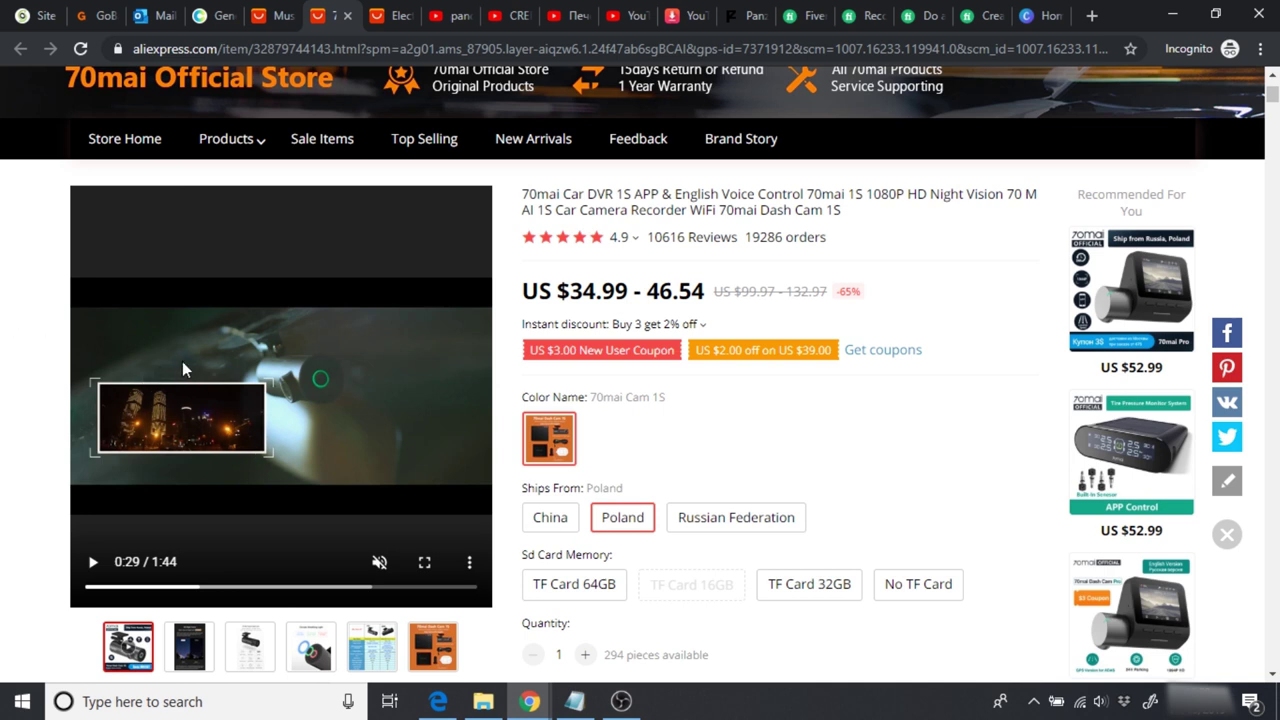
{"action": "left_click", "coordinate": [470, 568]}
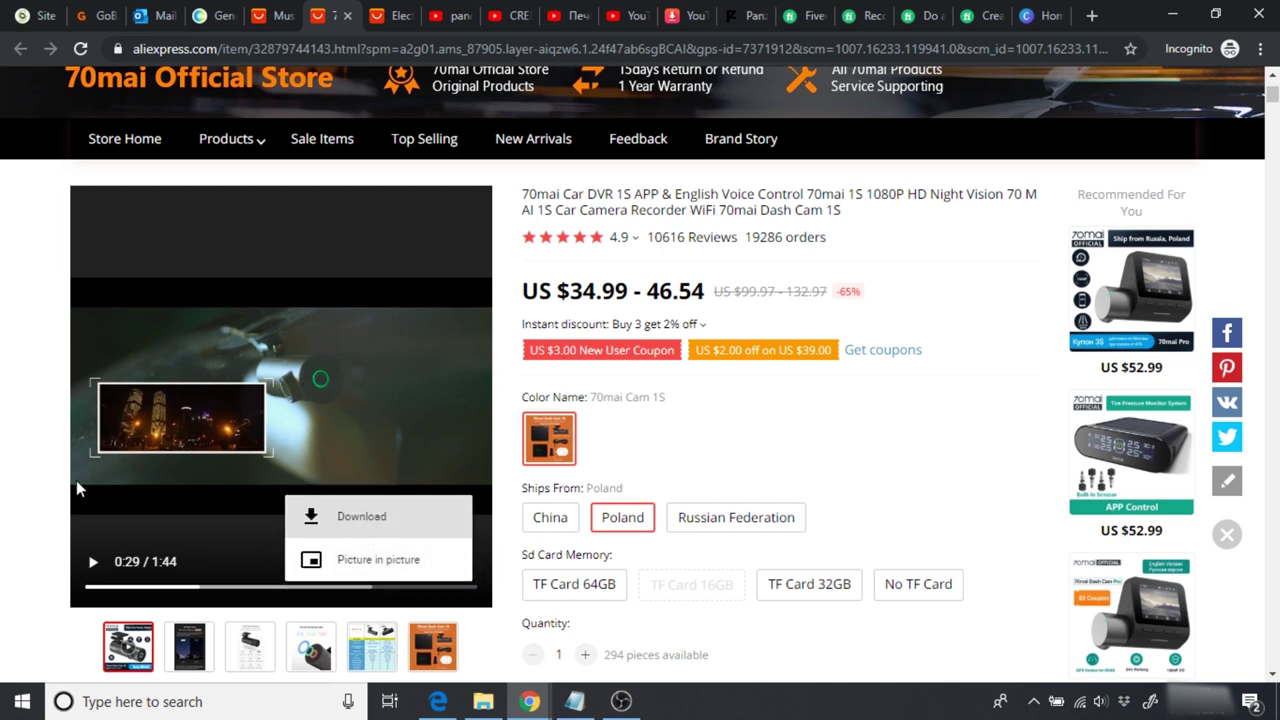
{"action": "left_click", "coordinate": [34, 472]}
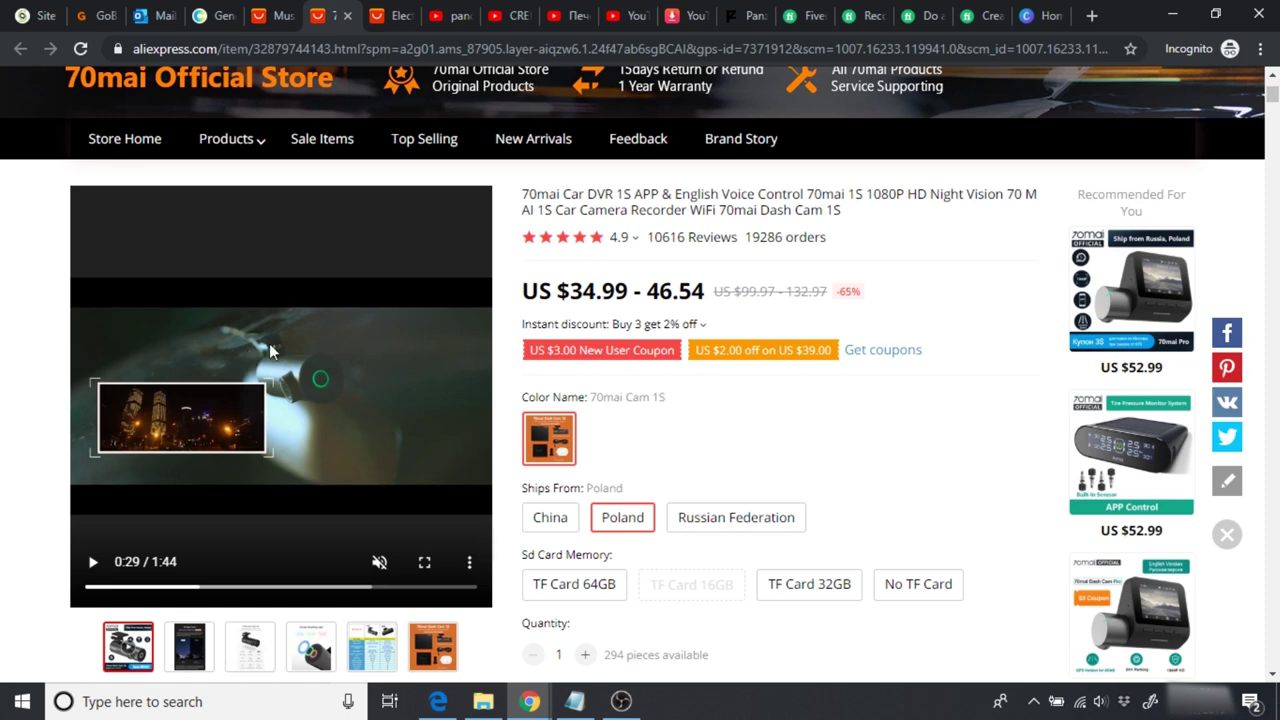
{"action": "left_click", "coordinate": [386, 15]}
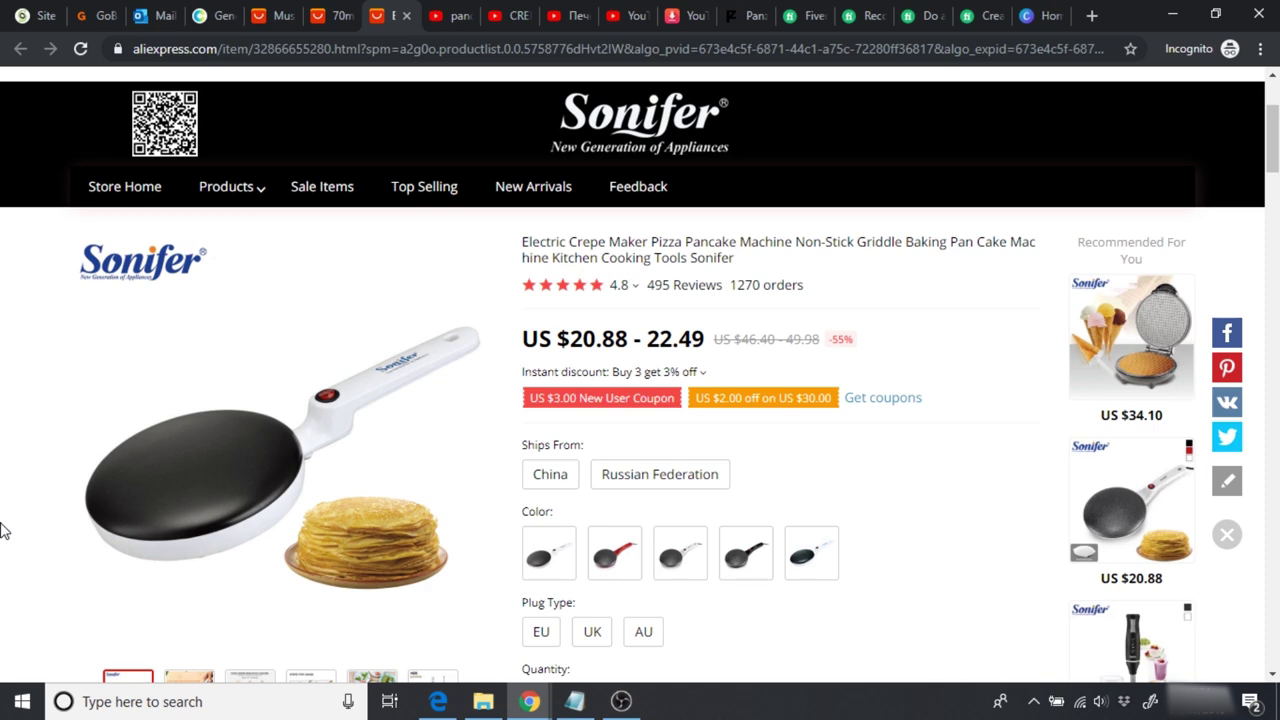
{"action": "left_click", "coordinate": [452, 15]}
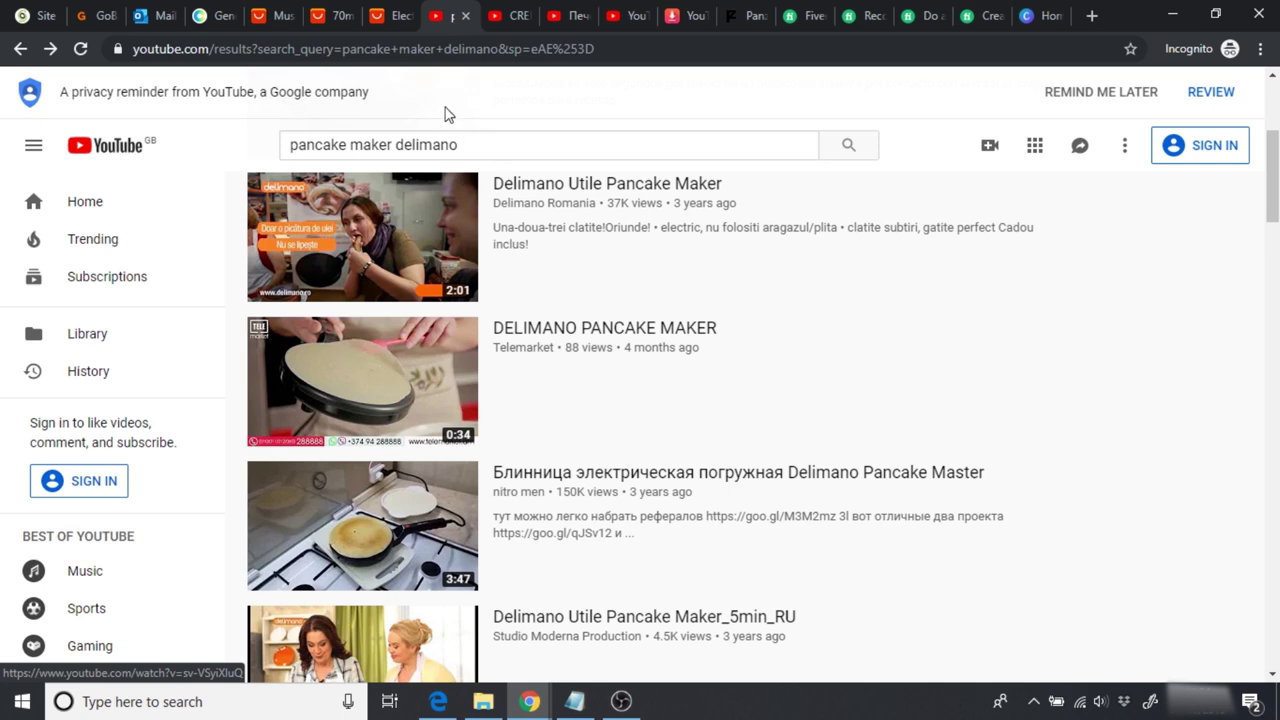
Step: Play the CREPE MAKER BLANIK video and pause it at 0:46
{"action": "left_click", "coordinate": [505, 18]}
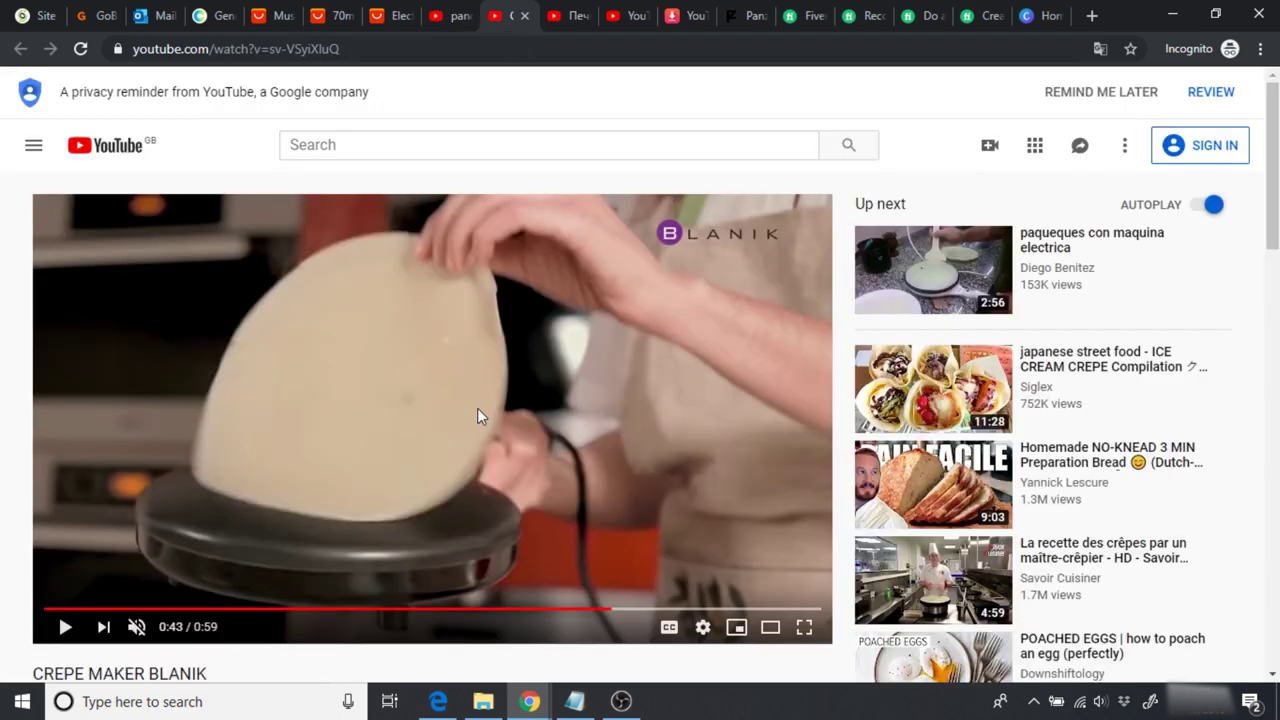
{"action": "left_click", "coordinate": [520, 477]}
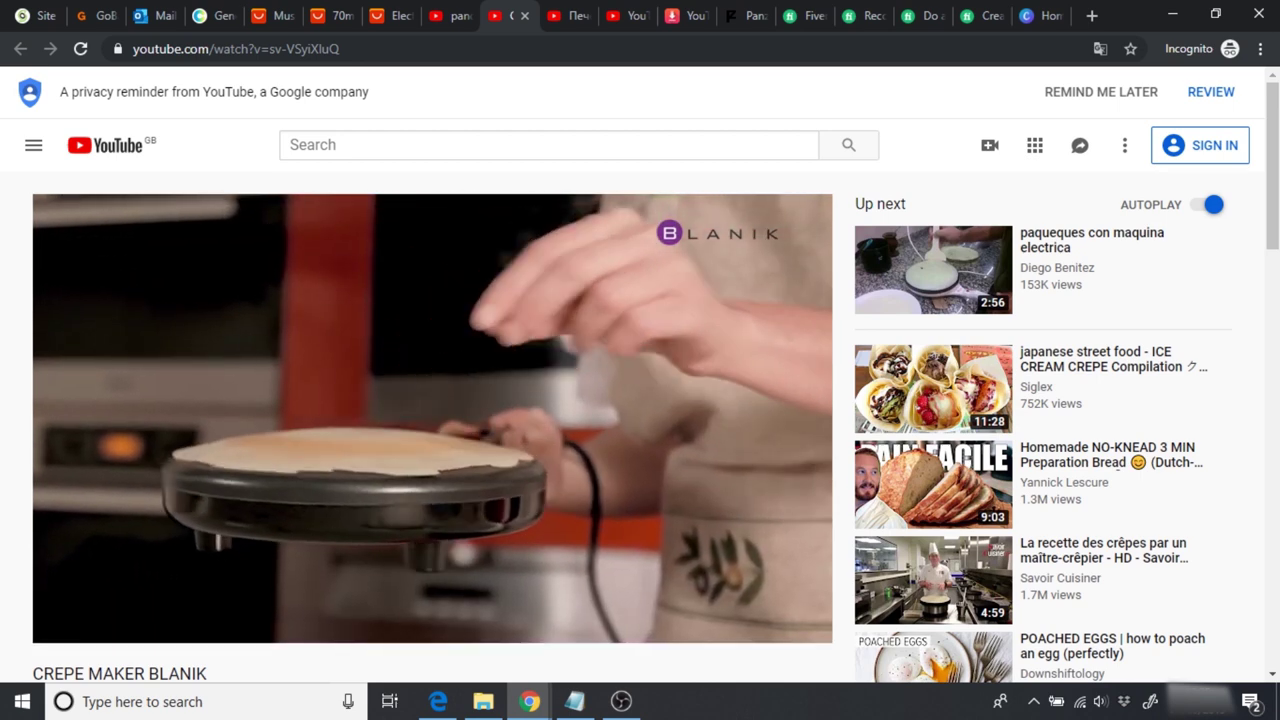
{"action": "left_click", "coordinate": [514, 399]}
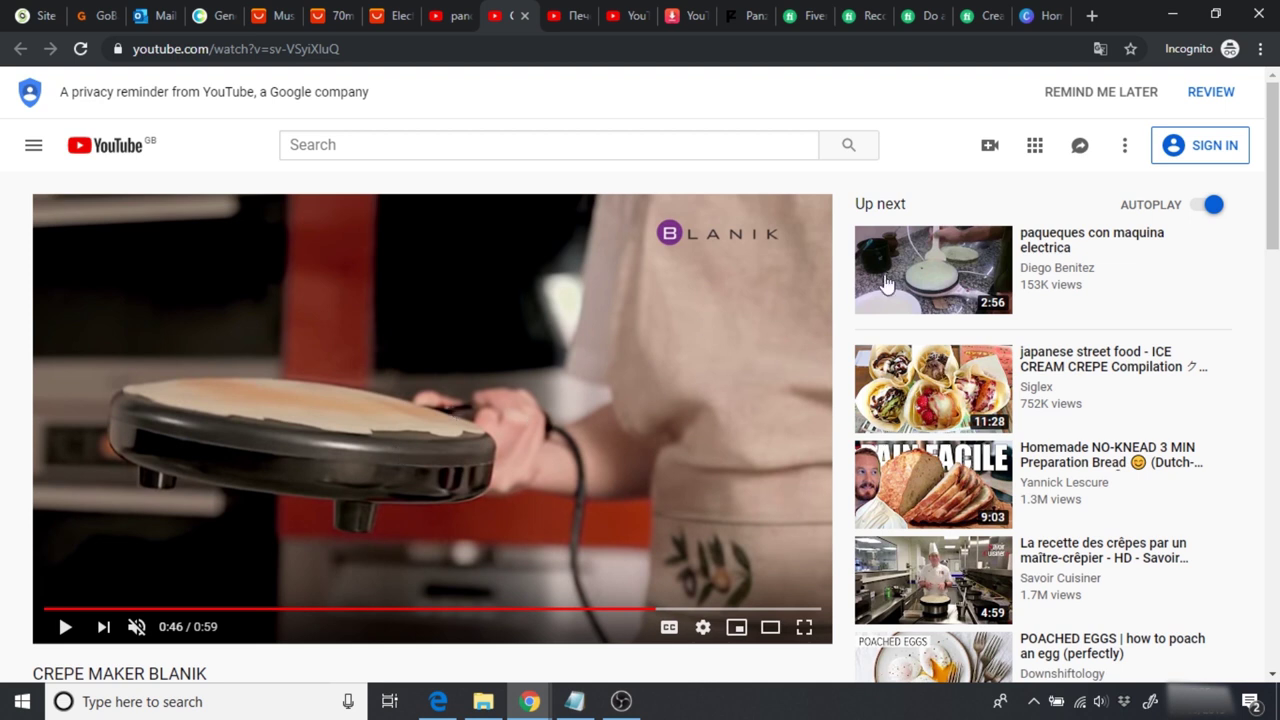
{"action": "mouse_move", "coordinate": [926, 268]}
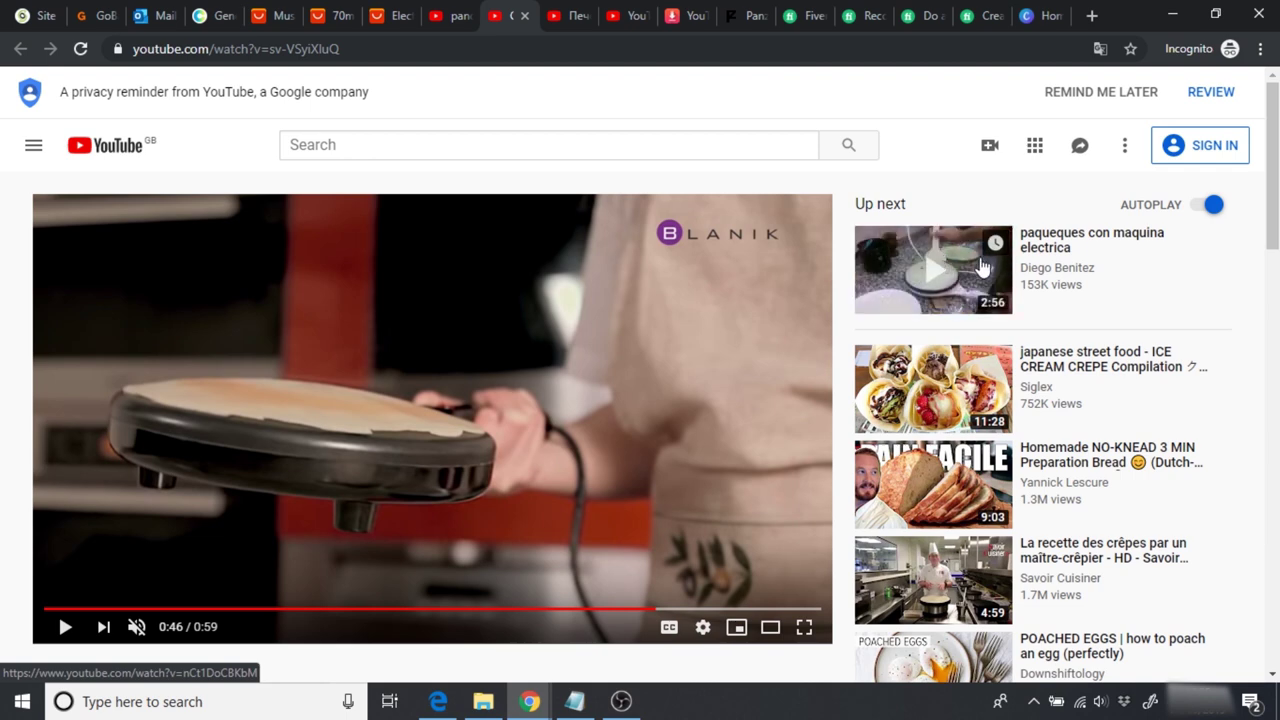
{"action": "left_click", "coordinate": [553, 28]}
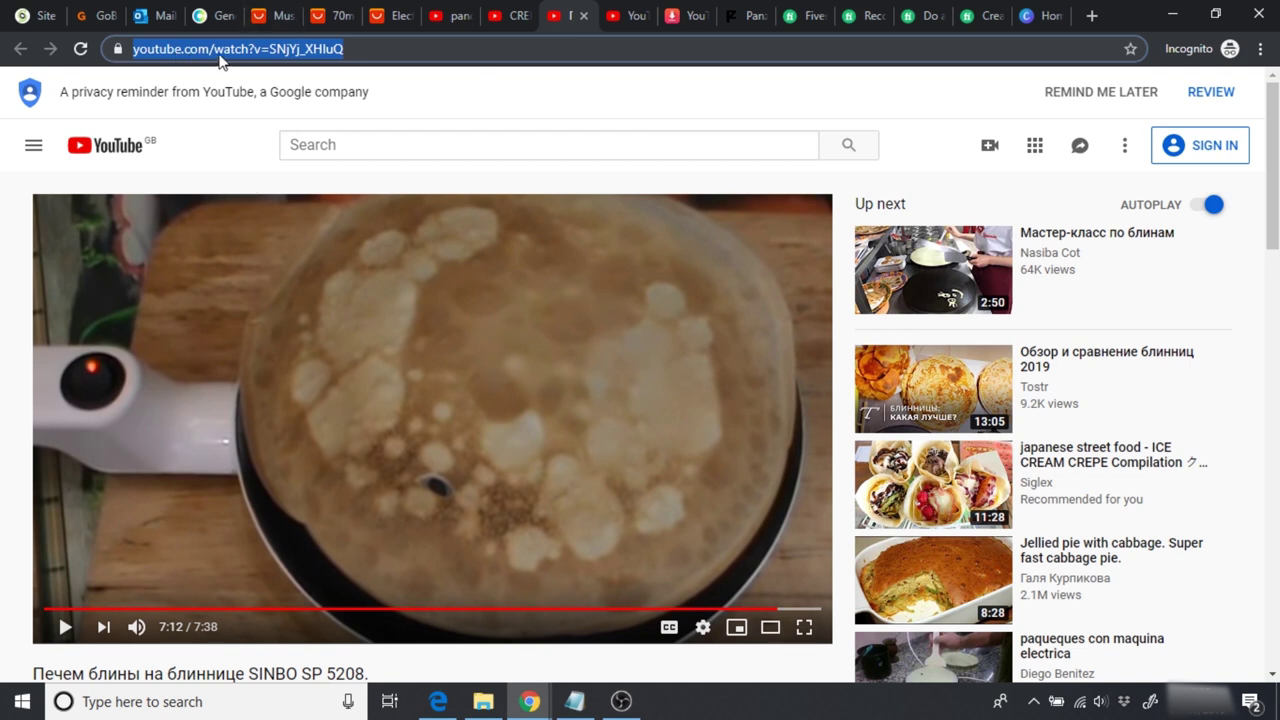
Step: Paste the SINBO SP 5208 video link into YouTubeConverter.io for a 720p mp4
{"action": "left_click", "coordinate": [676, 18]}
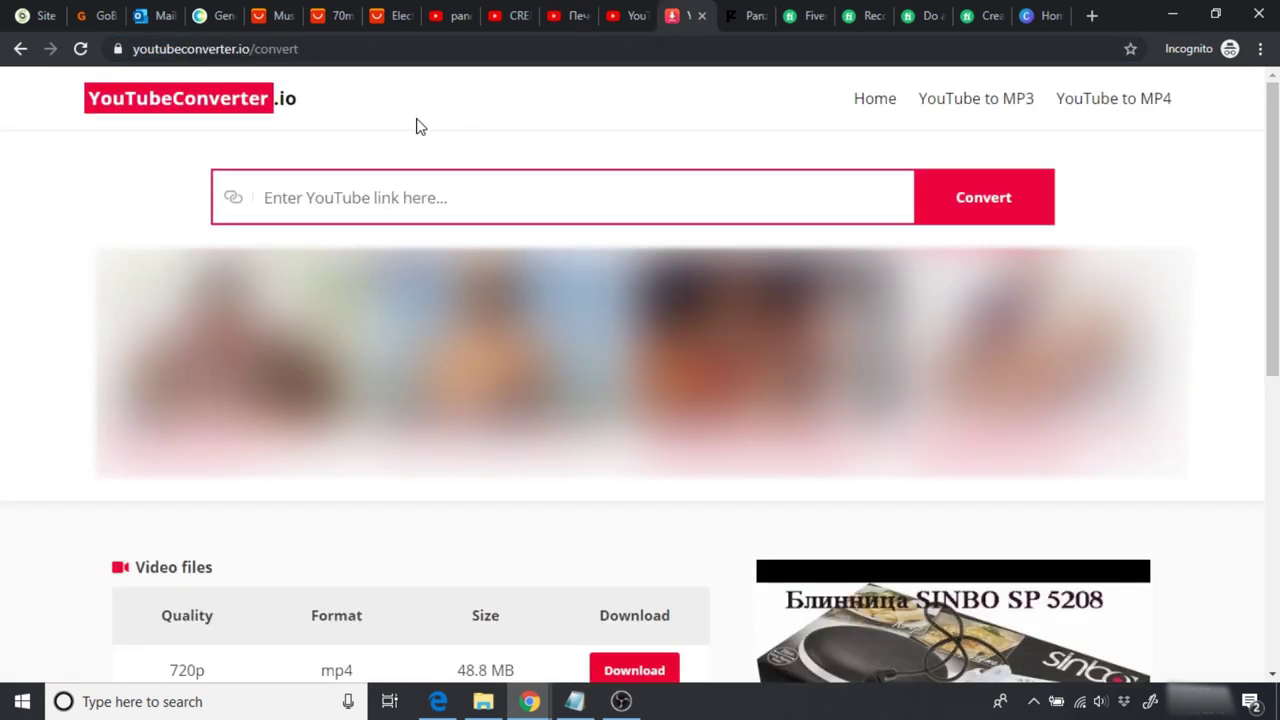
{"action": "left_click", "coordinate": [315, 207]}
{"action": "type", "text": "https://www.youtube.com/watch?v=SNjYj_XHIuQ"}
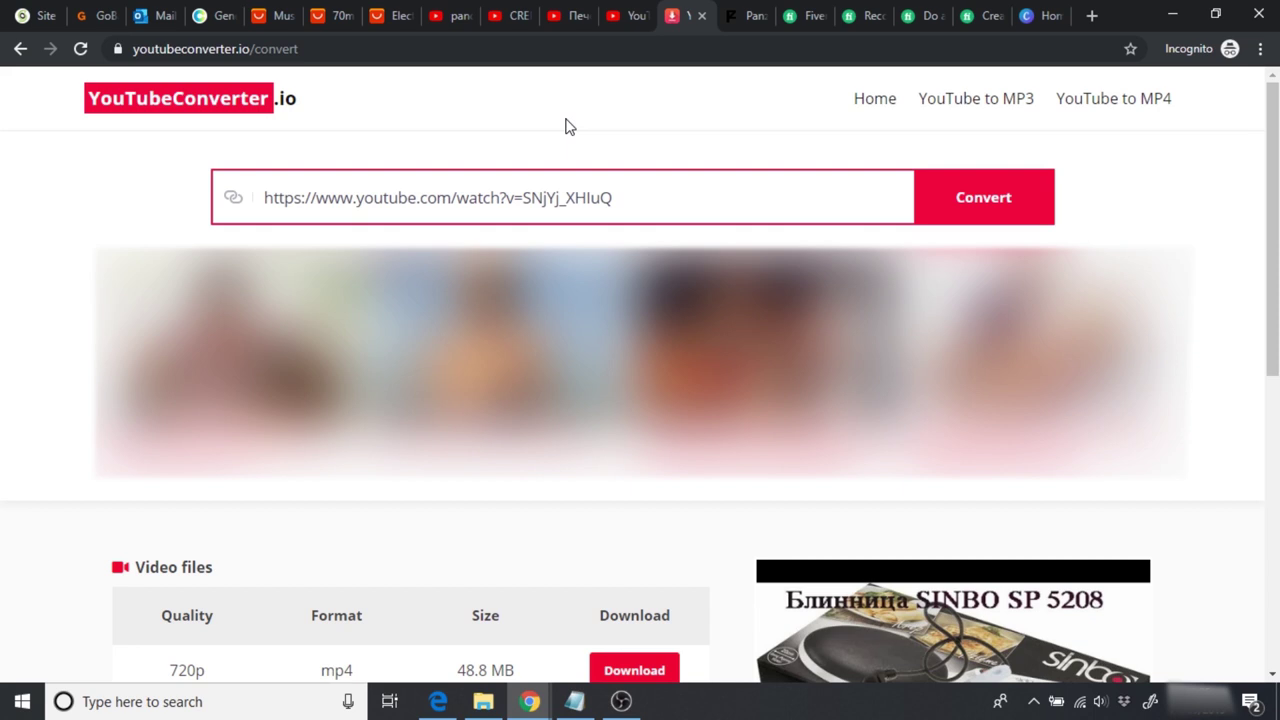
{"action": "left_click", "coordinate": [337, 20]}
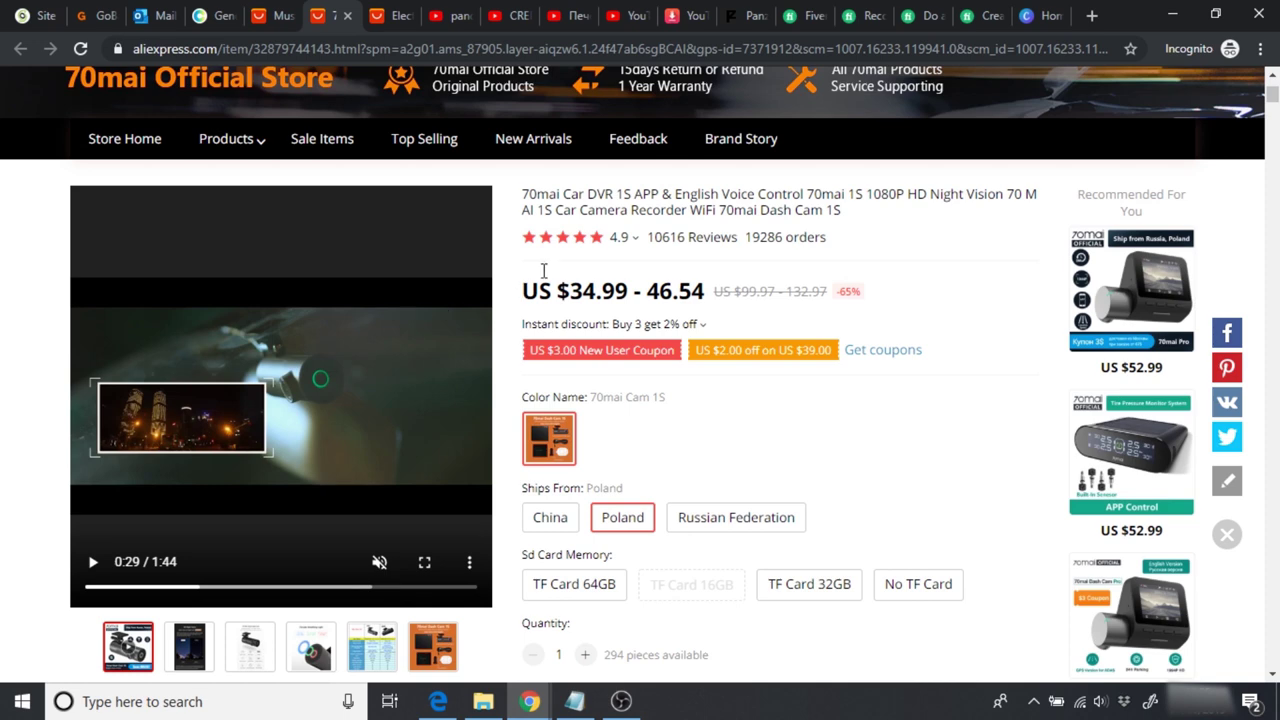
Step: Open Panzoid's online Video Editor with a new empty project and timeline
{"action": "left_click", "coordinate": [737, 17]}
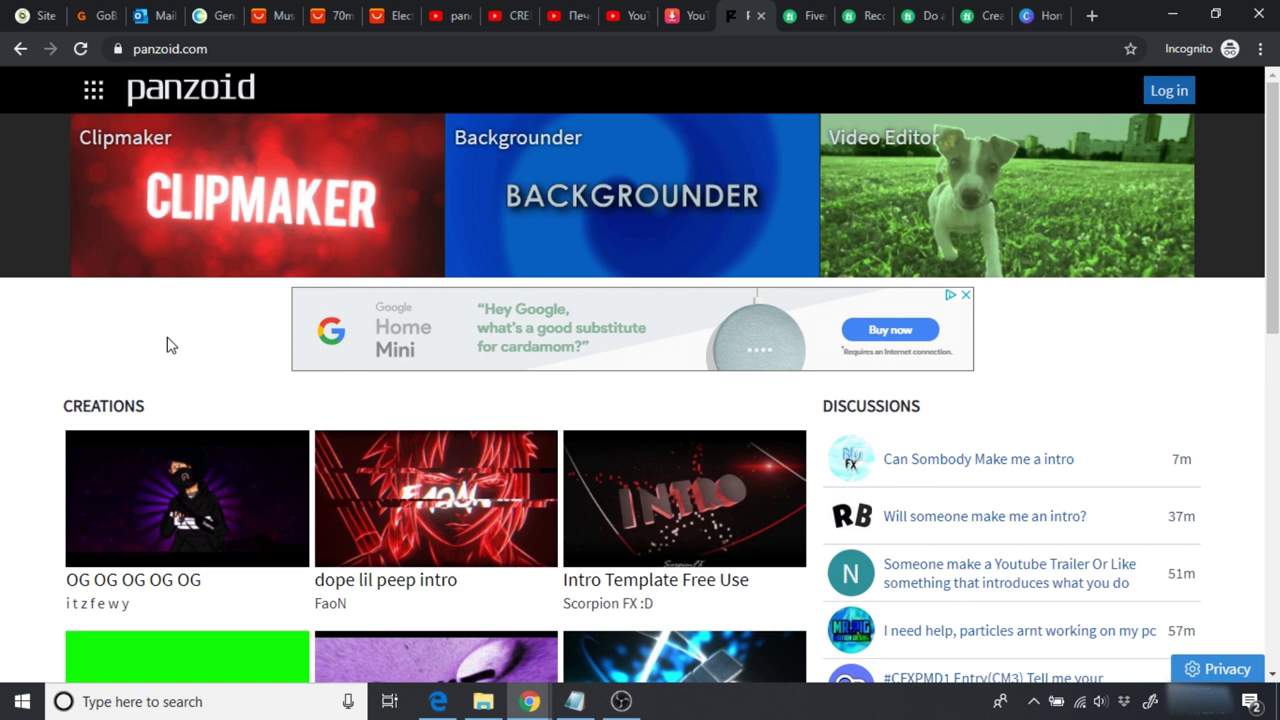
{"action": "left_click", "coordinate": [943, 199]}
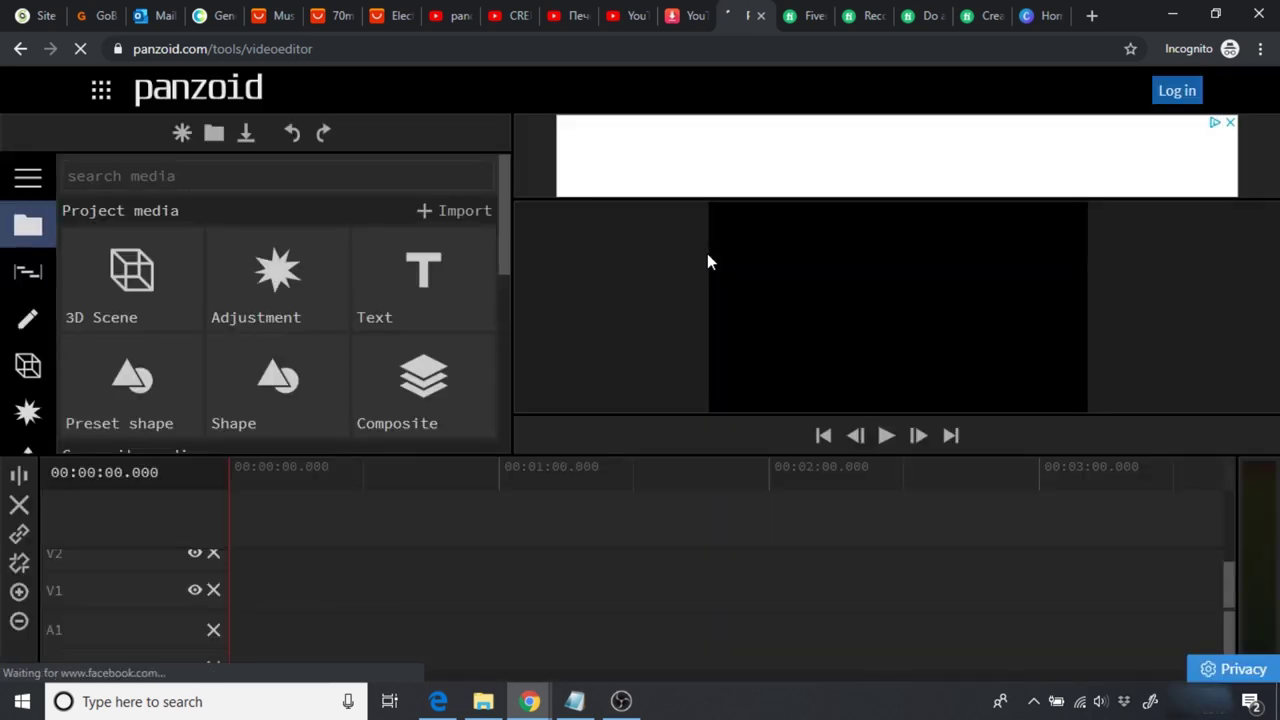
Step: Import 1EdQVcN58EgKpqFWoS9__hd.mp4 from Downloads into the project media
{"action": "left_click", "coordinate": [443, 212]}
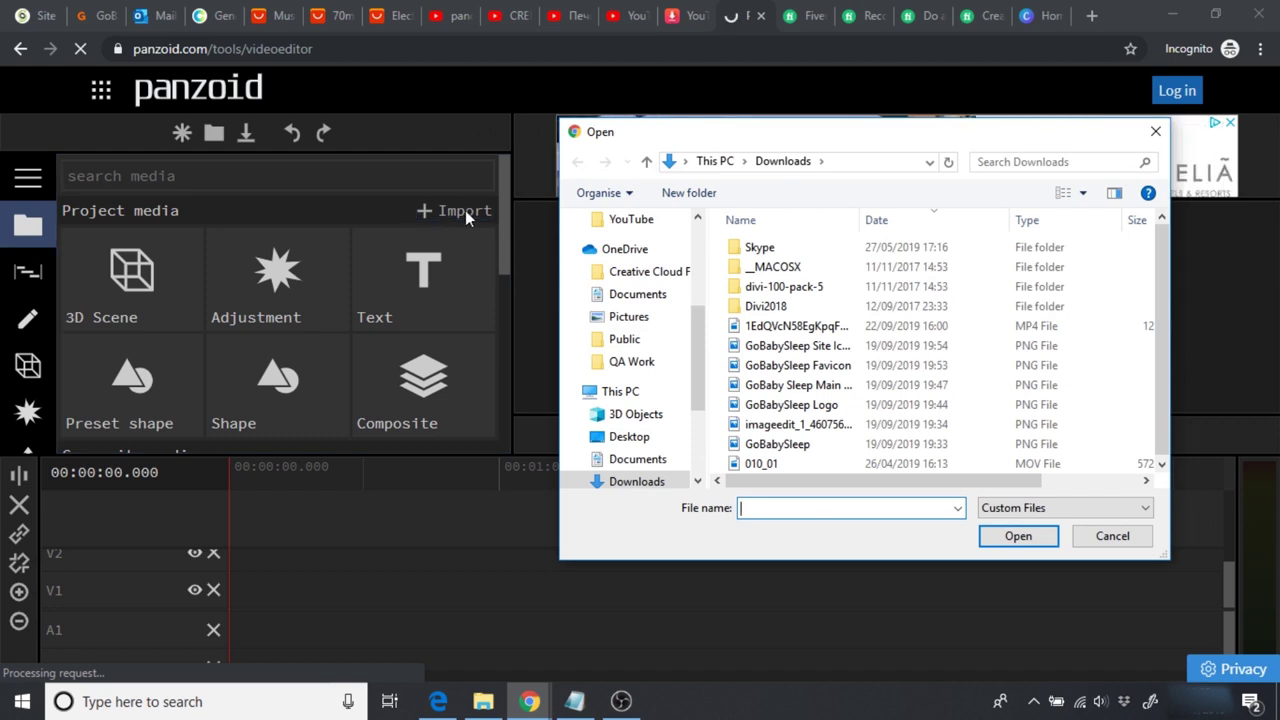
{"action": "left_click", "coordinate": [790, 330]}
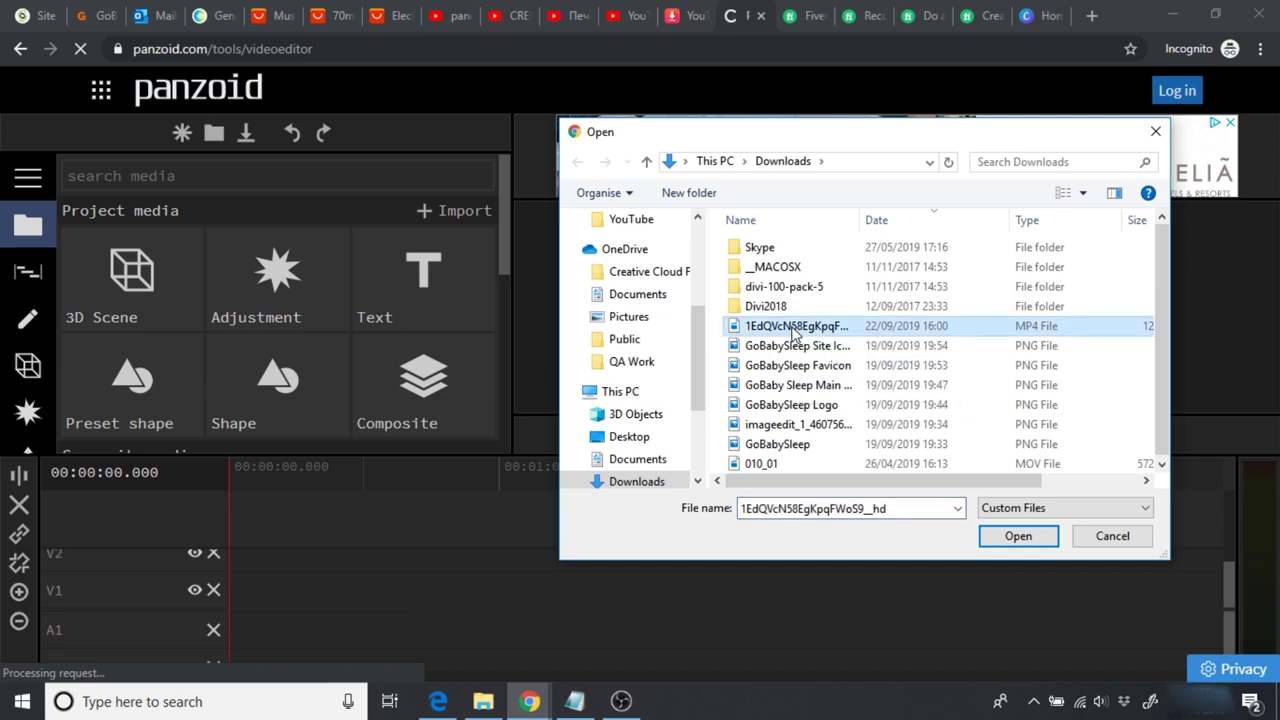
{"action": "left_click", "coordinate": [1016, 540]}
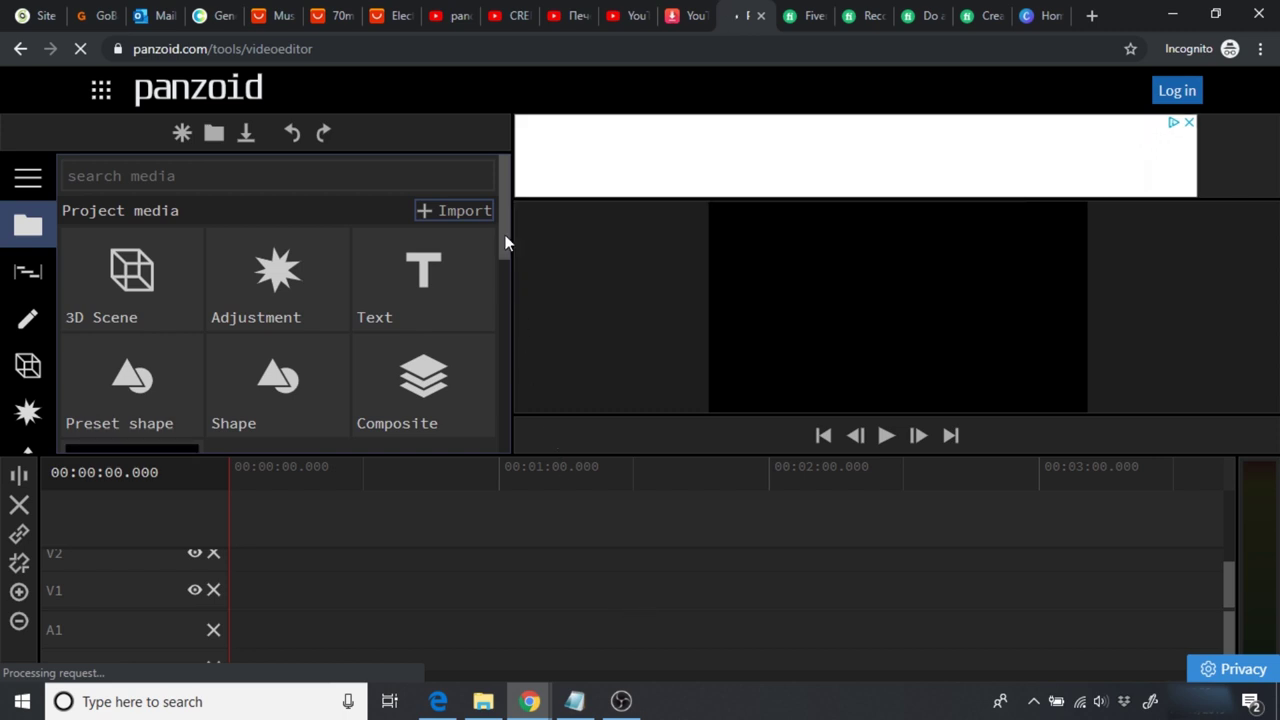
{"action": "left_click_drag", "start_coordinate": [505, 242], "coordinate": [505, 262]}
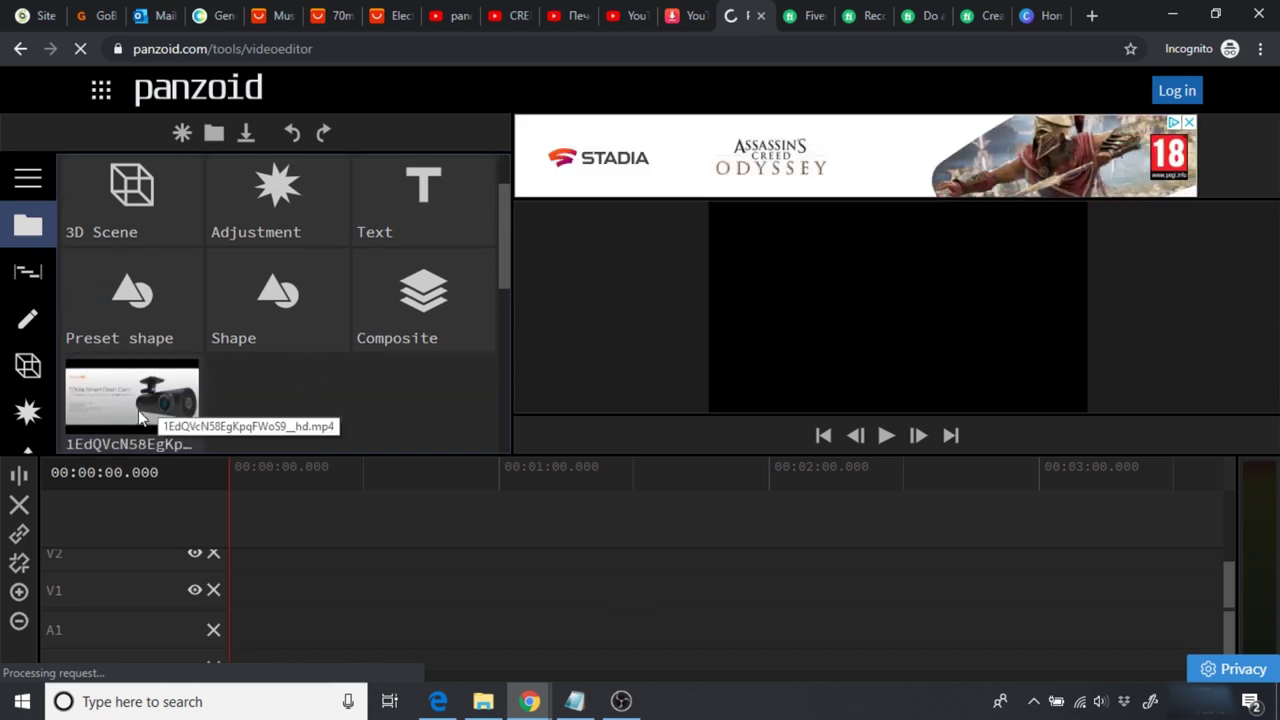
Step: Place the imported clip on the V1/A1 tracks, preview it, and park the playhead at 13.333
{"action": "left_click_drag", "start_coordinate": [140, 418], "coordinate": [212, 590]}
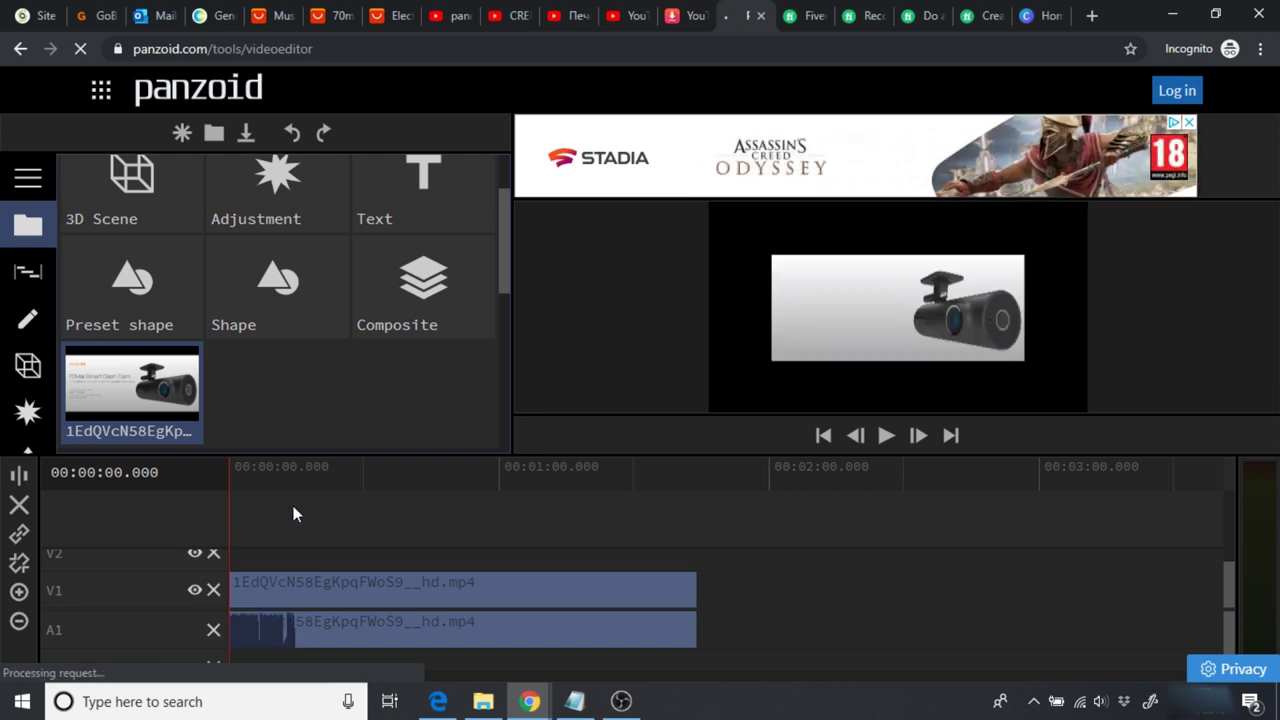
{"action": "key", "text": "space"}
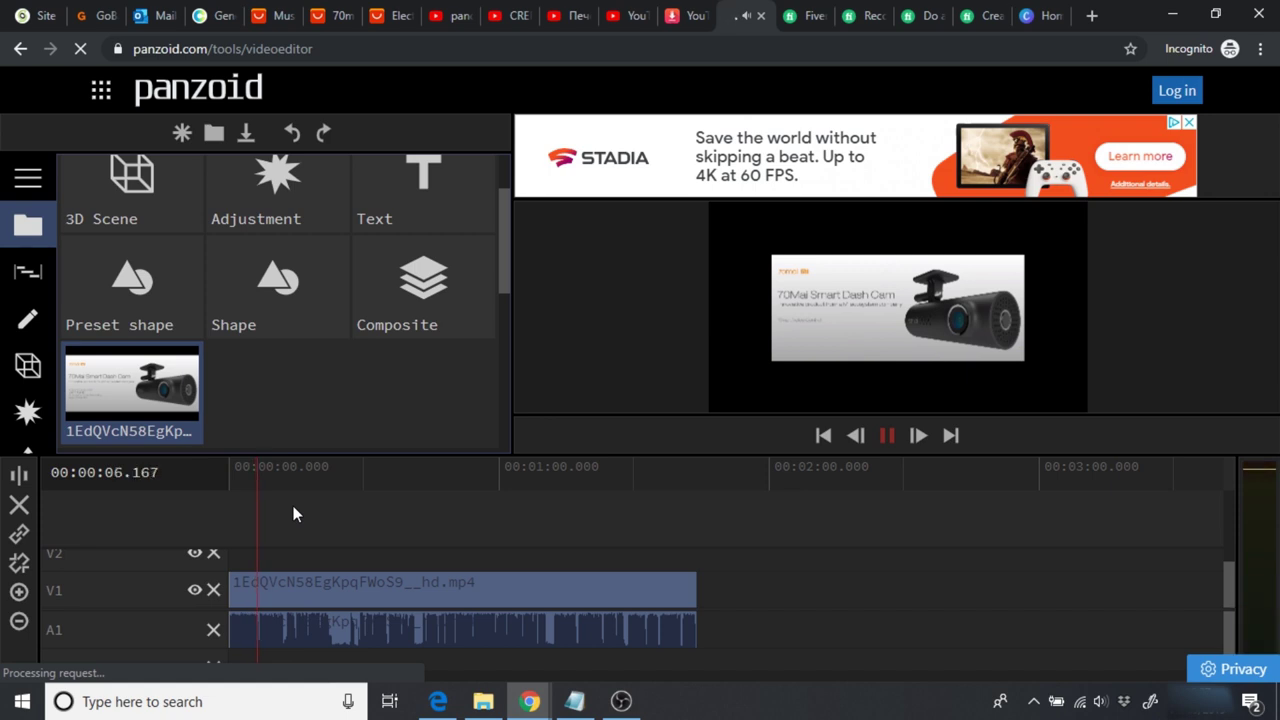
{"action": "key", "text": "space"}
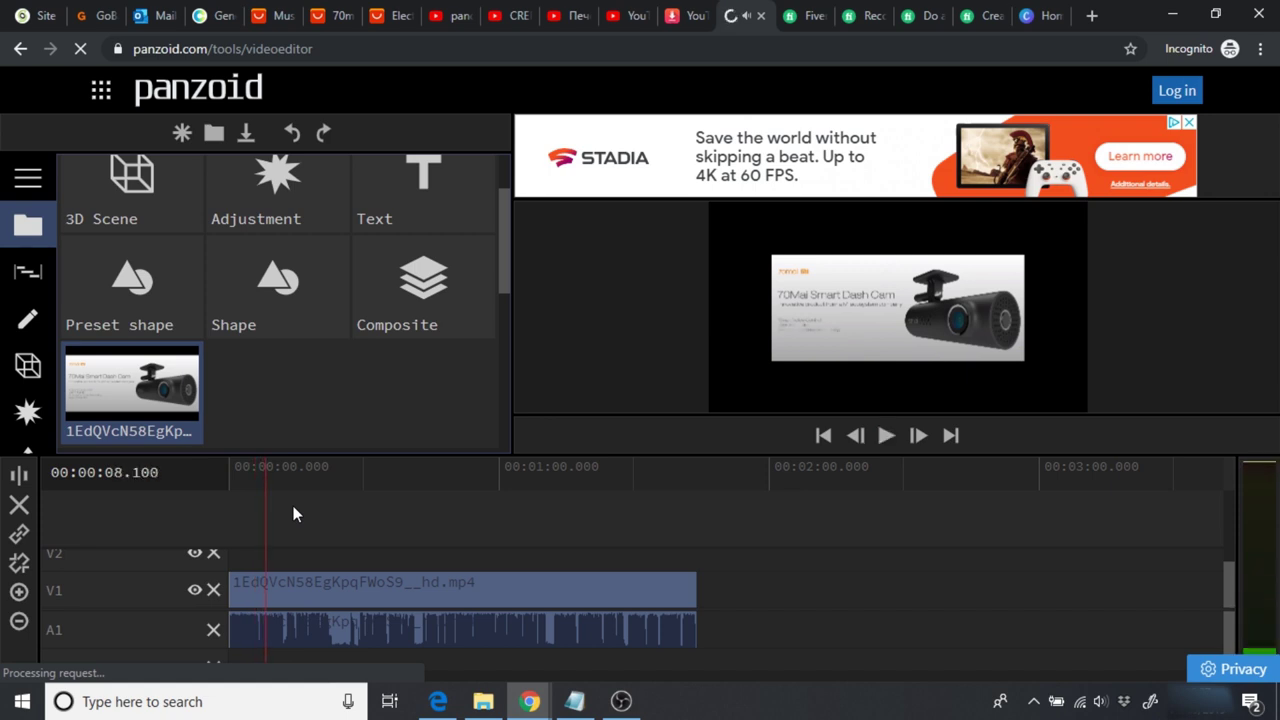
{"action": "left_click", "coordinate": [289, 489]}
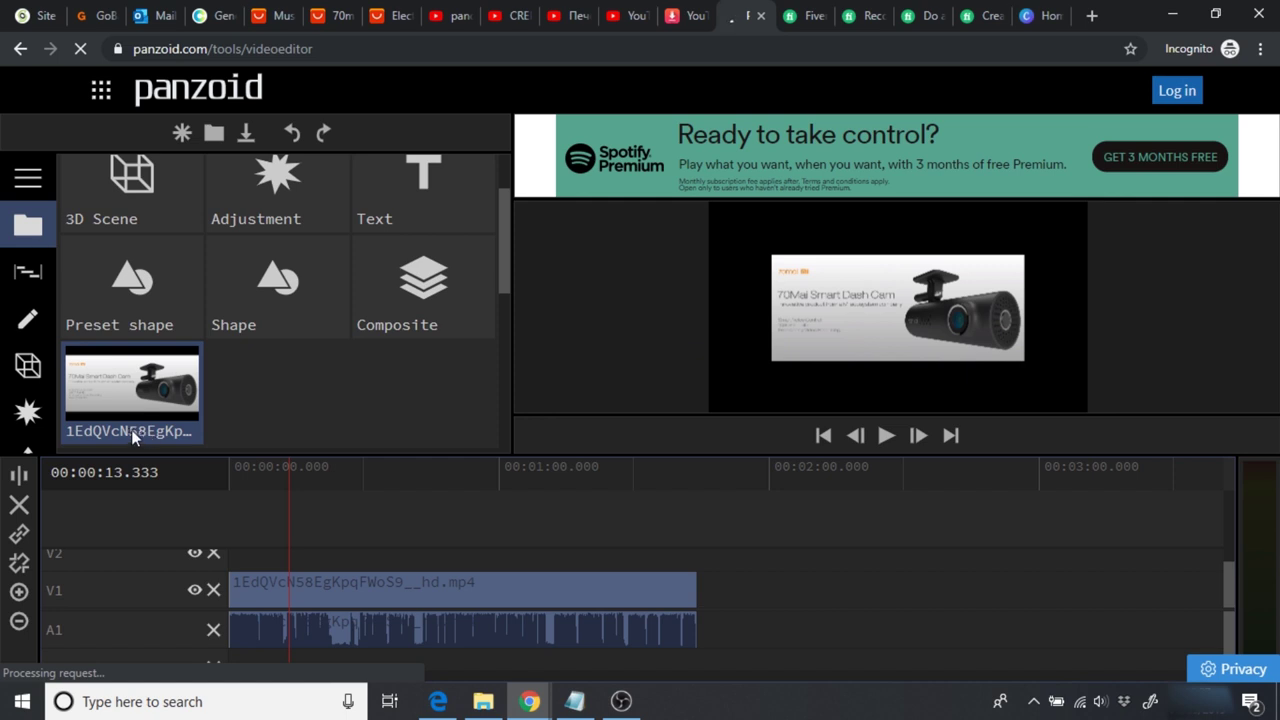
Step: Set the V1 clip's scale to 1.50, 1.50 in its layer properties
{"action": "left_click", "coordinate": [32, 316]}
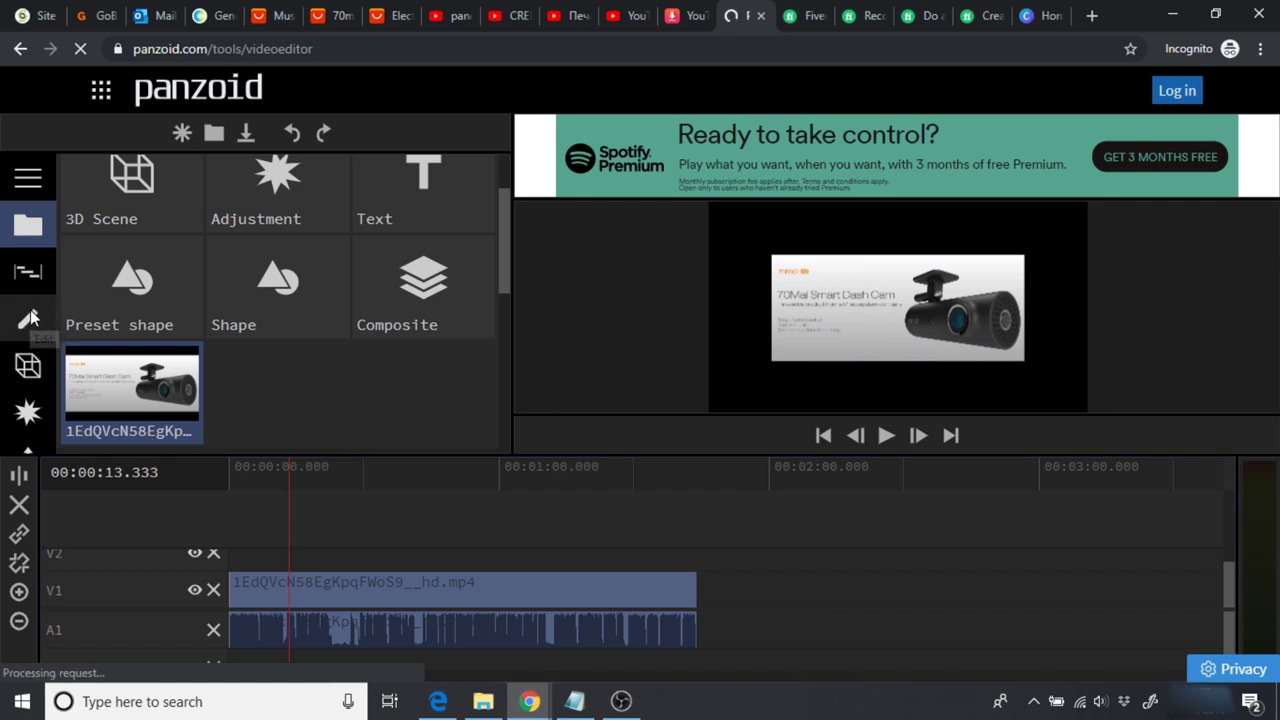
{"action": "left_click", "coordinate": [333, 586]}
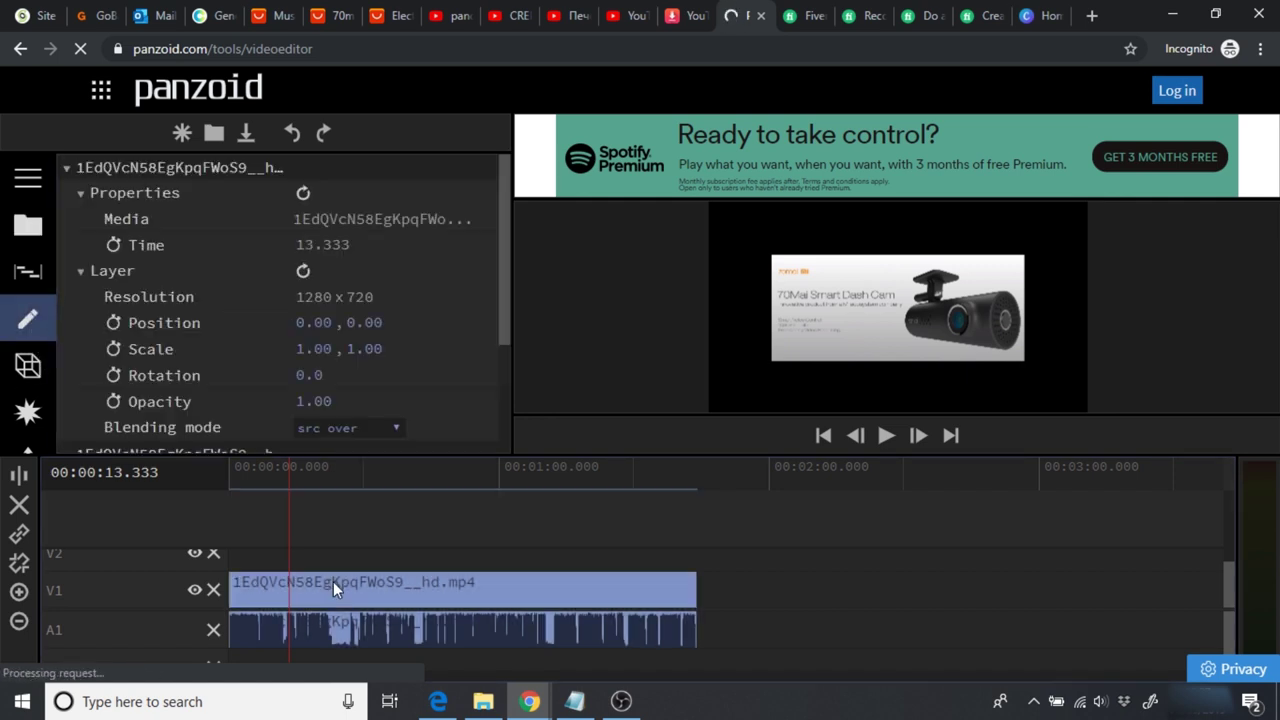
{"action": "left_click", "coordinate": [312, 349]}
{"action": "left_click", "coordinate": [325, 350]}
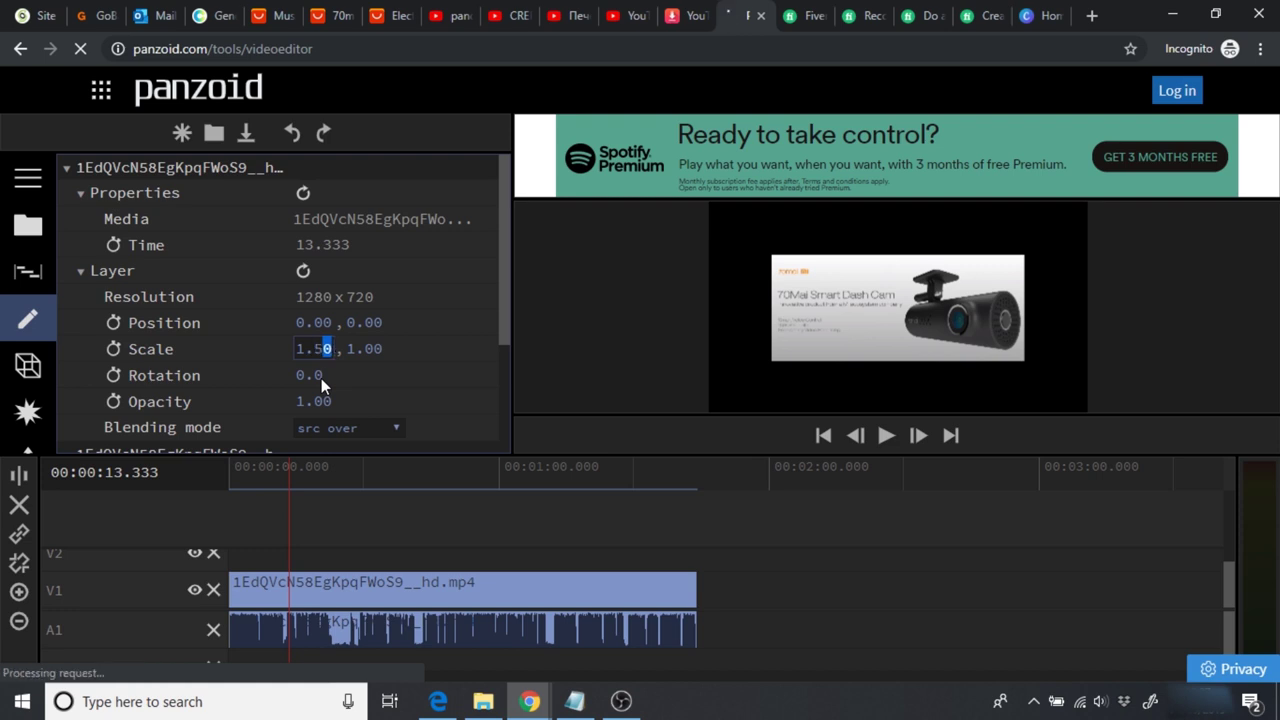
{"action": "key", "text": "Return"}
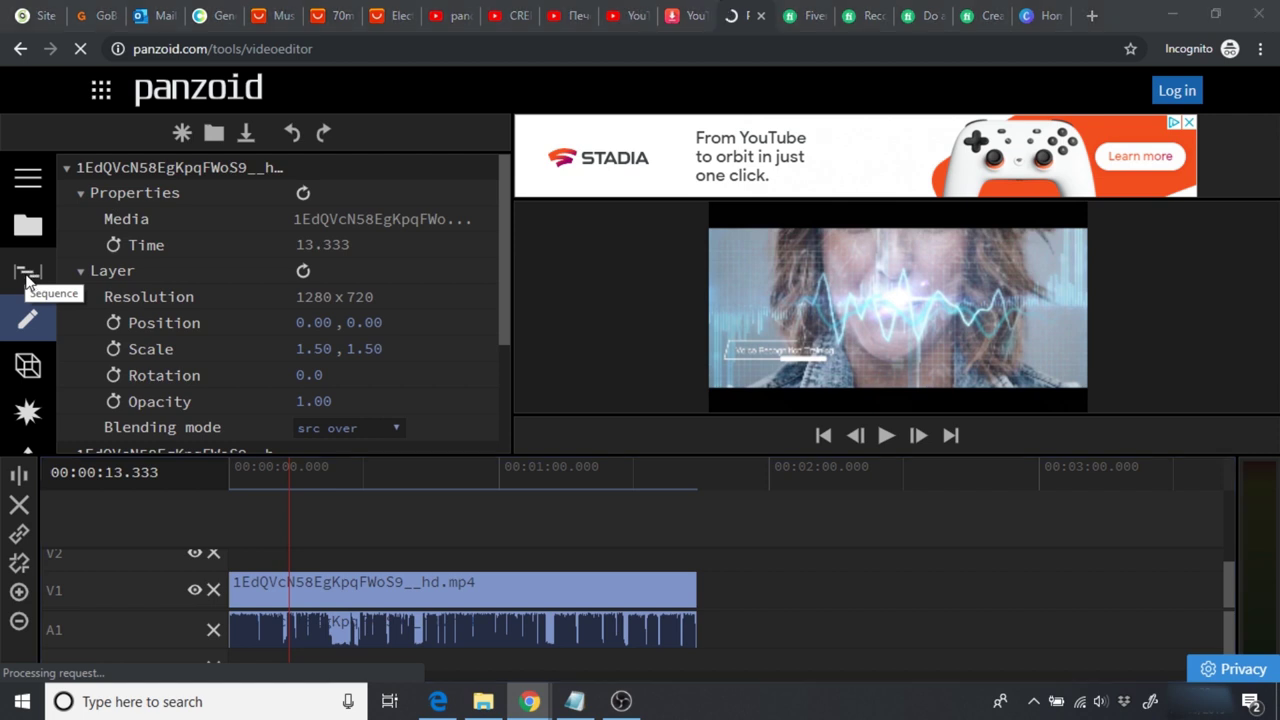
{"action": "left_click", "coordinate": [27, 271]}
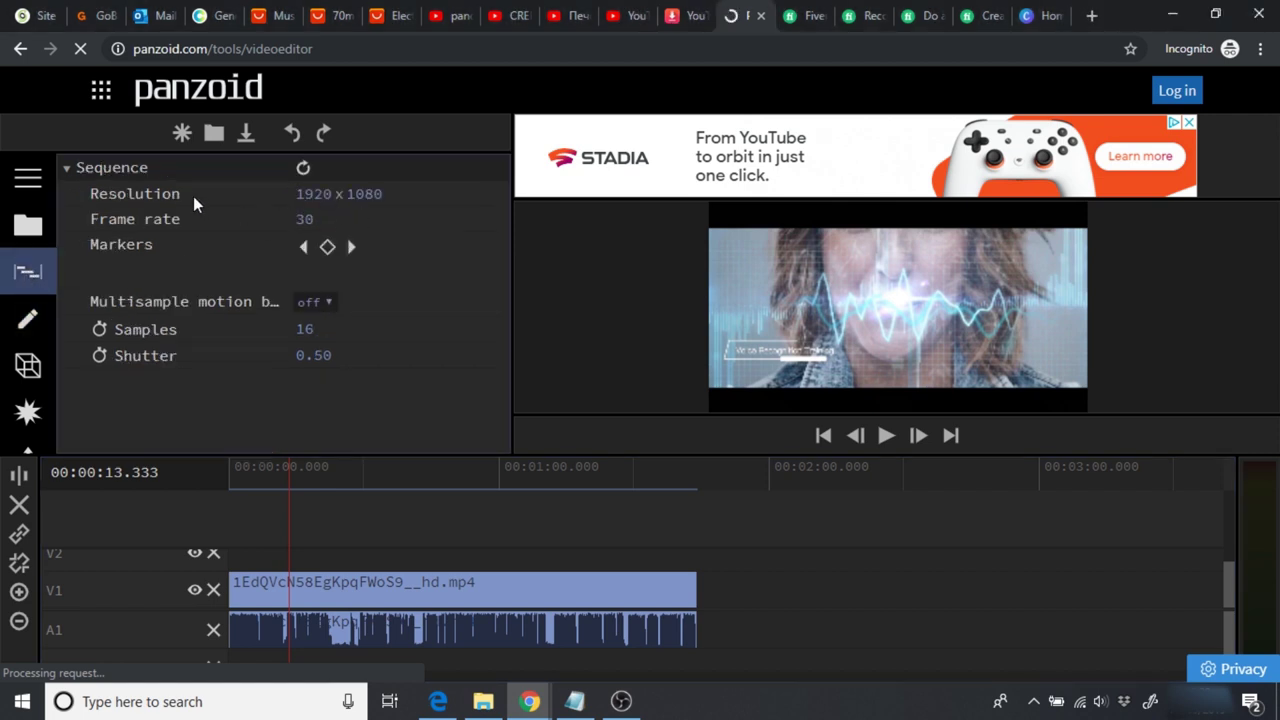
Step: Change the sequence resolution from 1920 x 1080 to 1280 x 720
{"action": "left_click", "coordinate": [310, 194]}
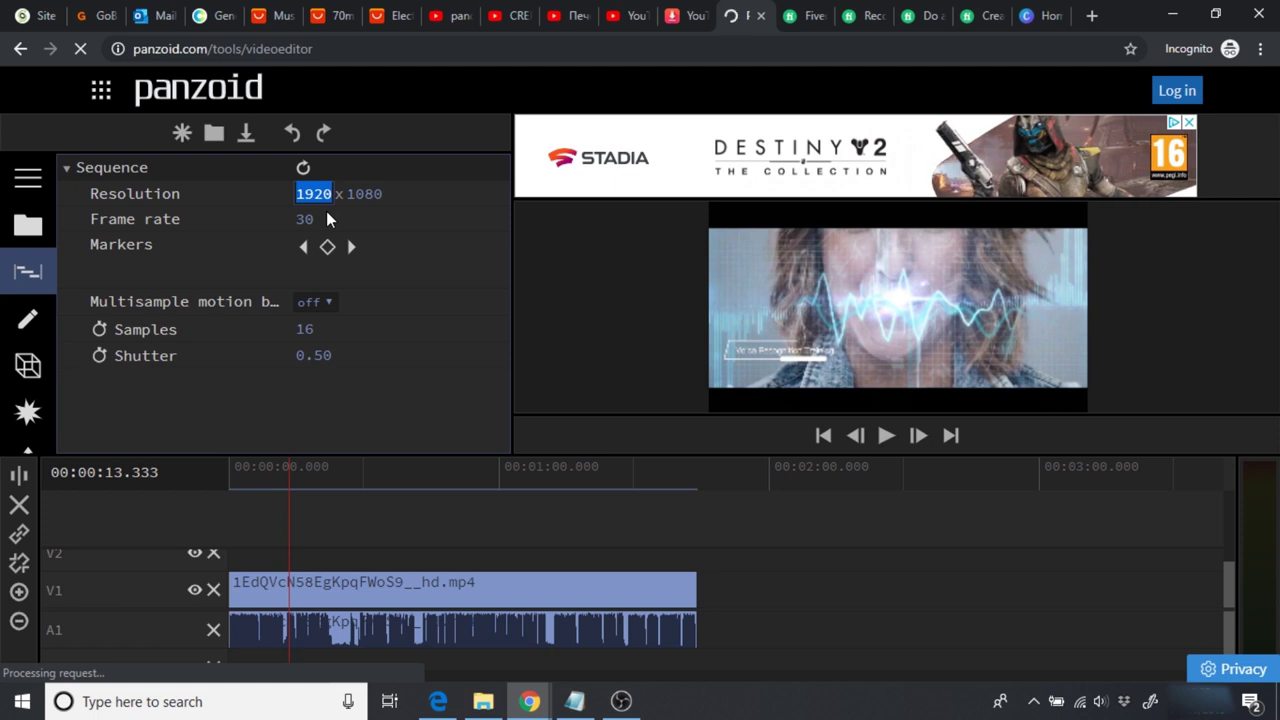
{"action": "type", "text": "1919"}
{"action": "left_click_drag", "start_coordinate": [297, 193], "coordinate": [332, 193]}
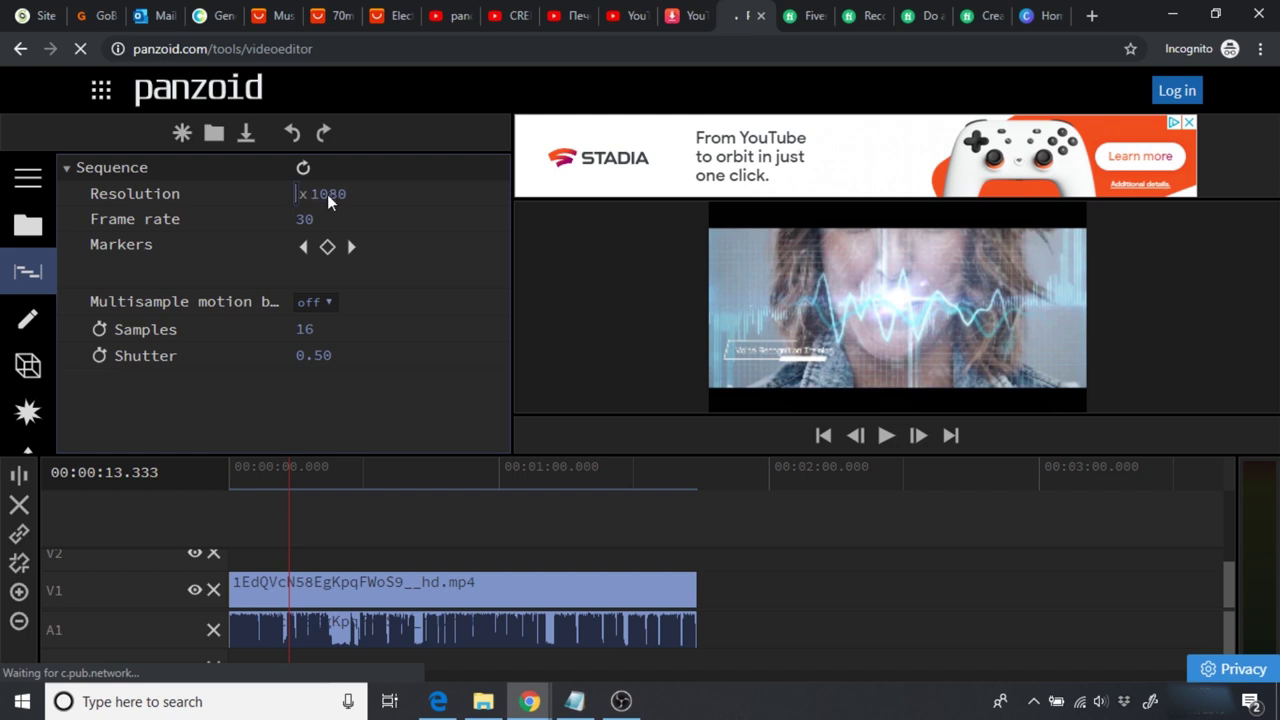
{"action": "type", "text": "280"}
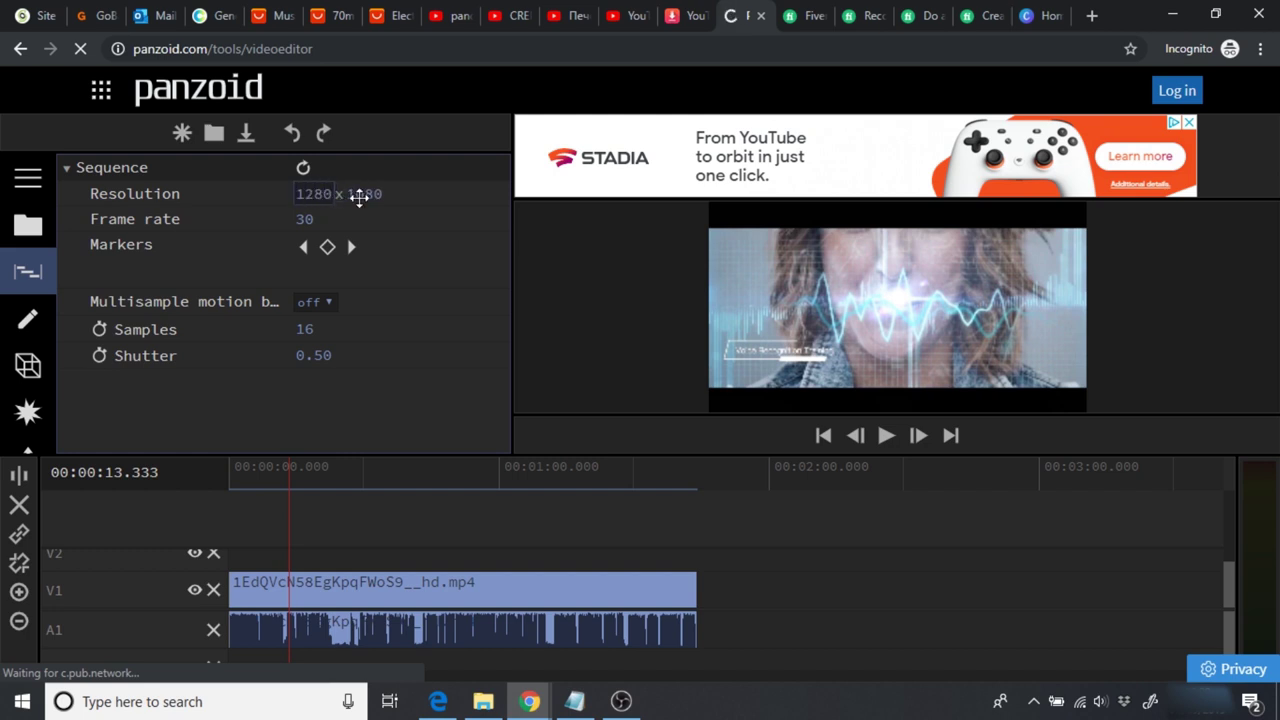
{"action": "key", "text": "Tab"}
{"action": "type", "text": "720"}
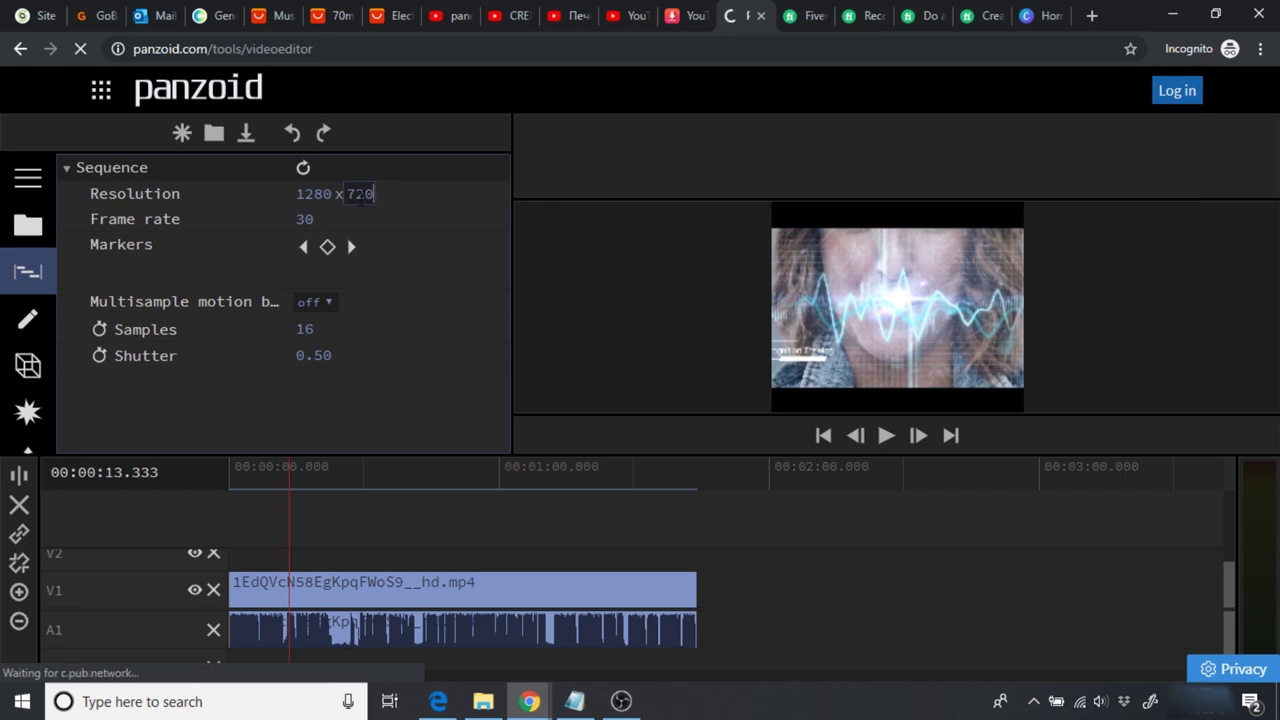
{"action": "key", "text": "Return"}
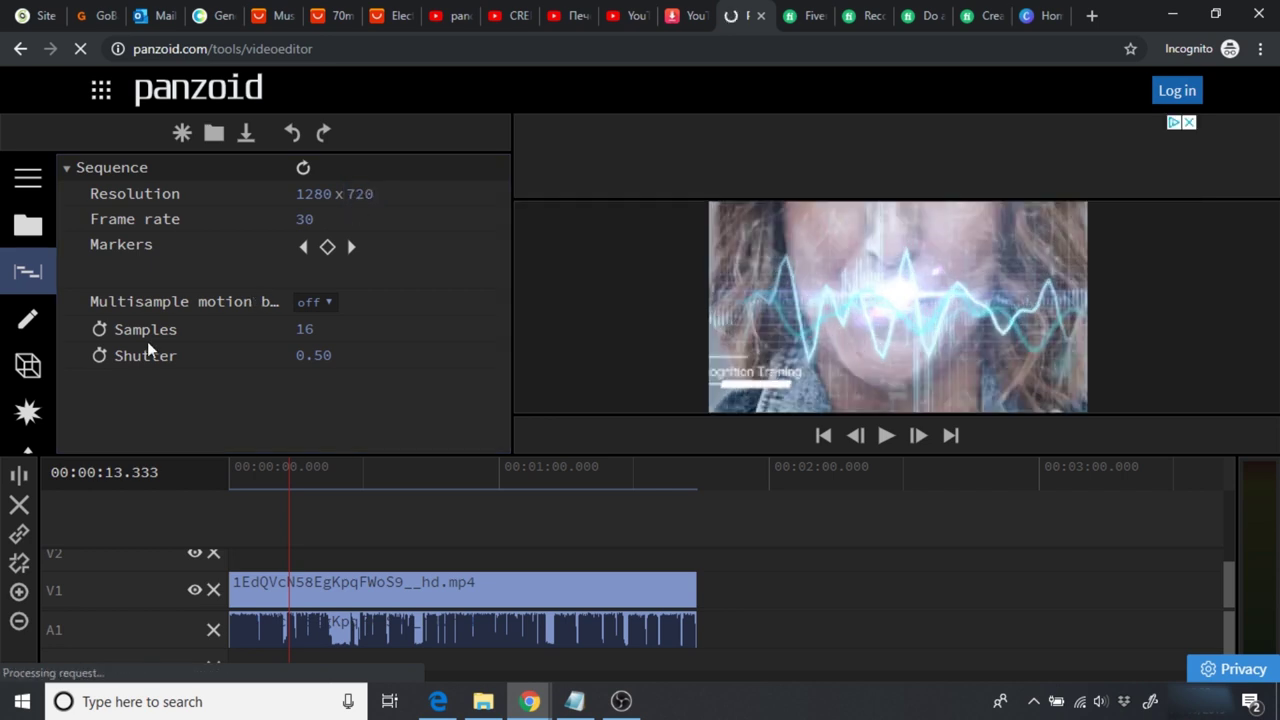
{"action": "left_click", "coordinate": [40, 317]}
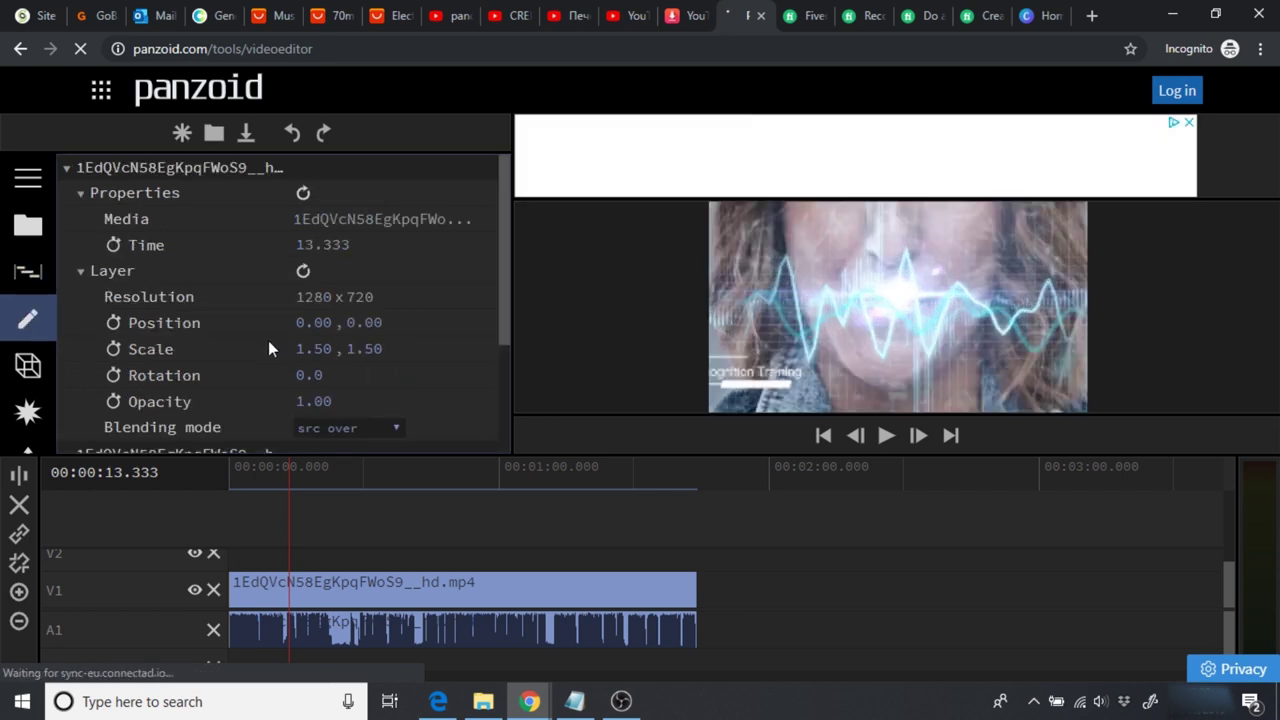
Step: Reset the clip's scale to 1.00, 1.00 and play the preview to check the fit
{"action": "left_click", "coordinate": [309, 349]}
{"action": "left_click", "coordinate": [367, 595]}
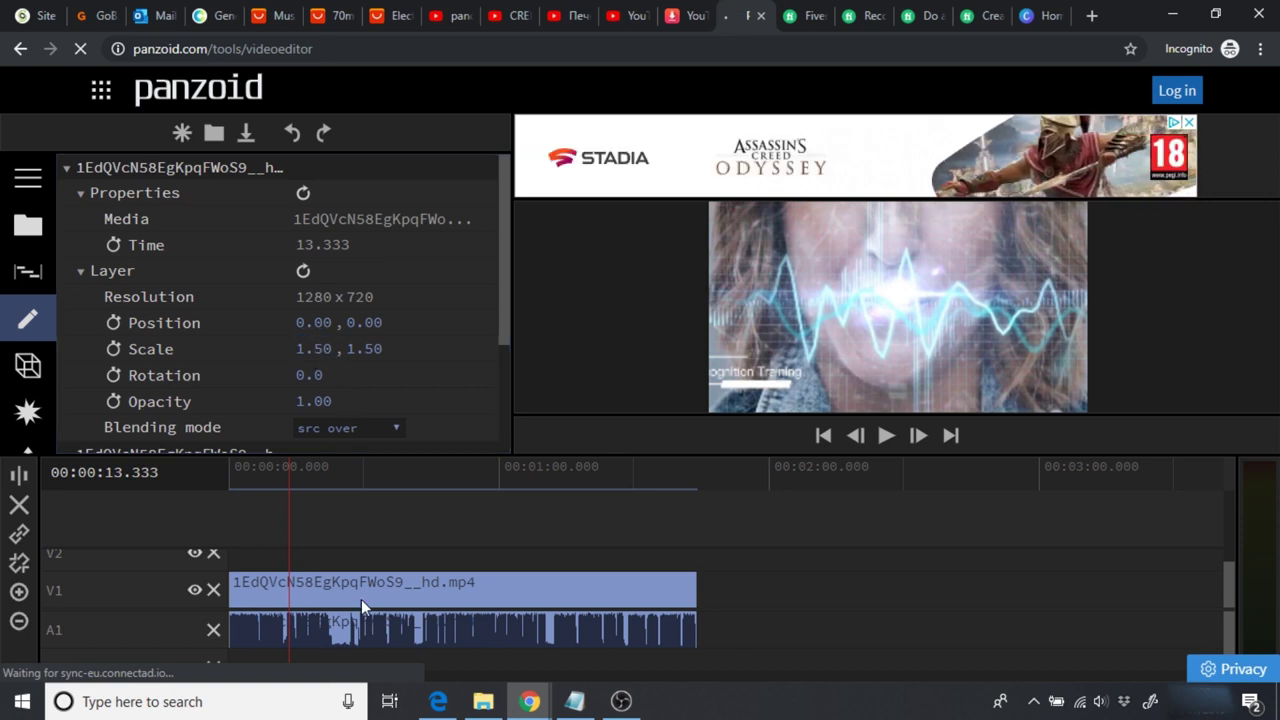
{"action": "left_click", "coordinate": [302, 349]}
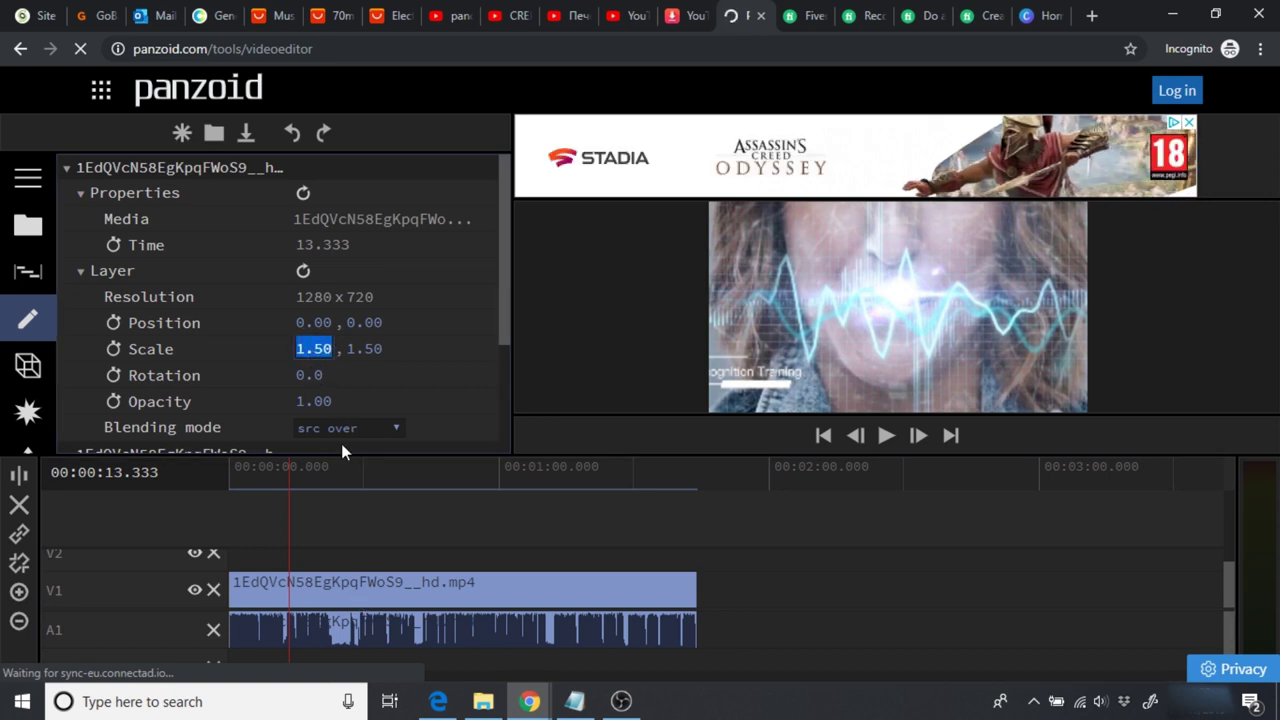
{"action": "type", "text": "1"}
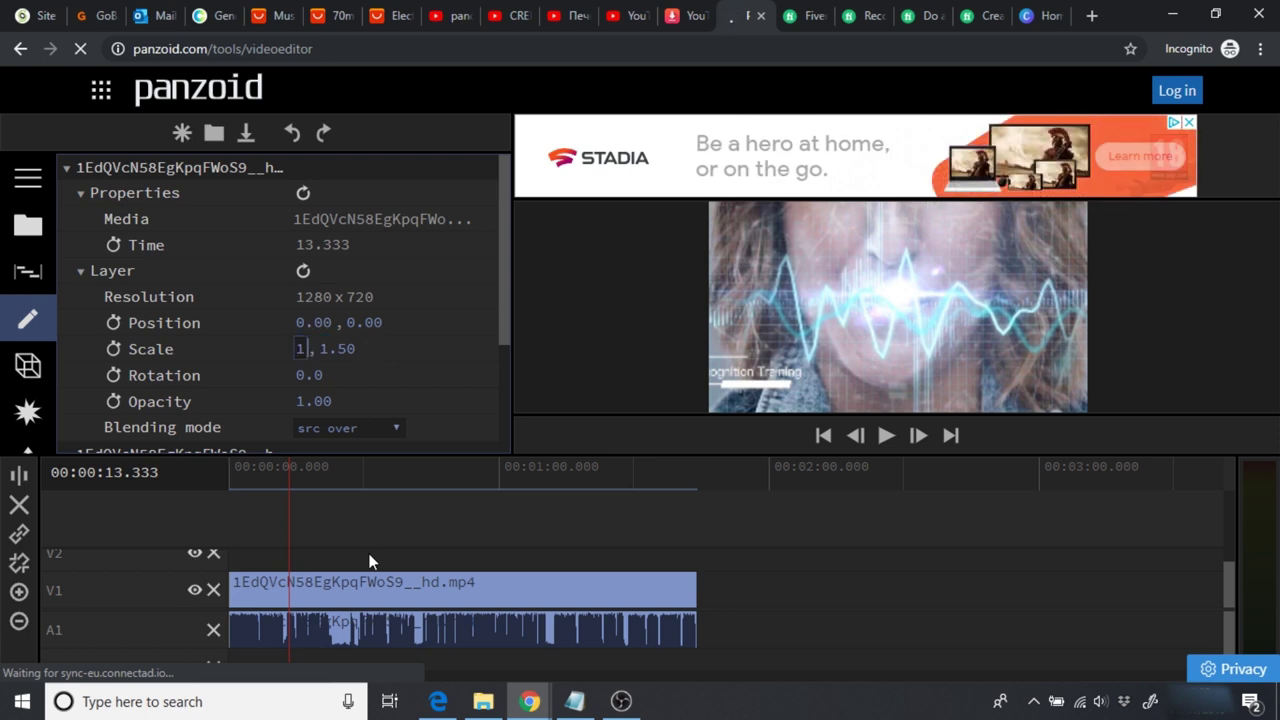
{"action": "key", "text": "Return"}
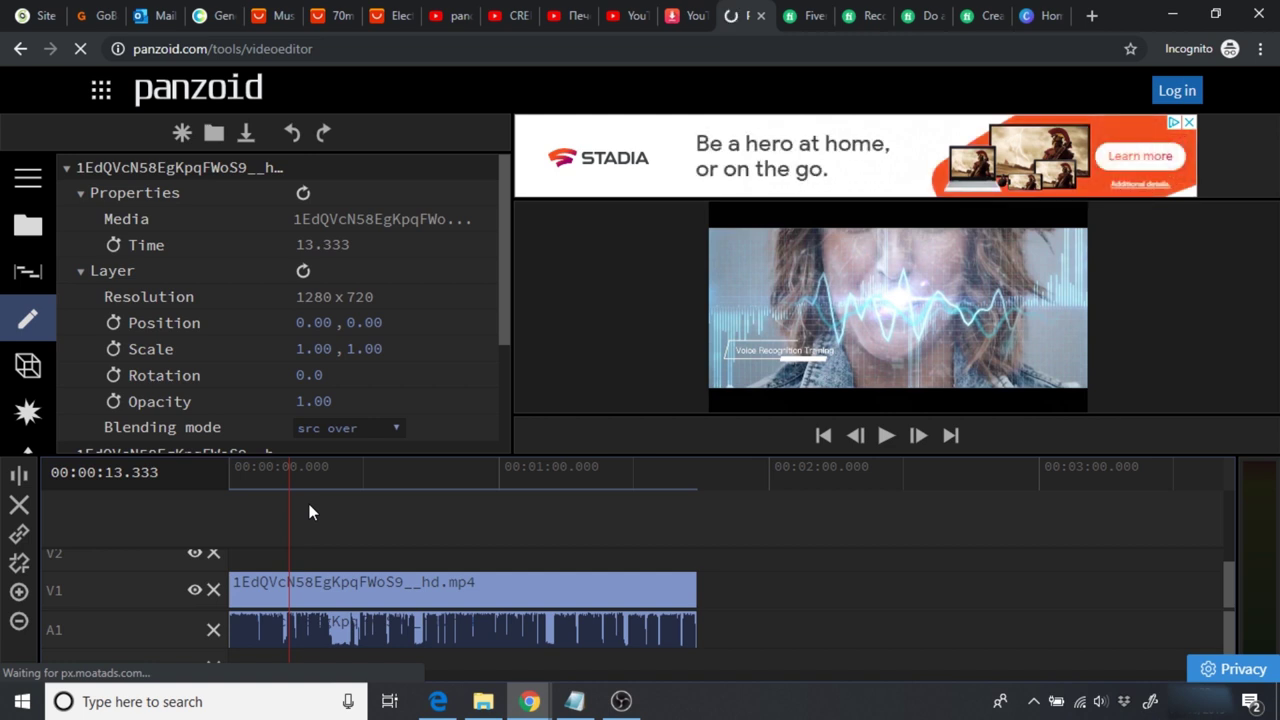
{"action": "key", "text": "space"}
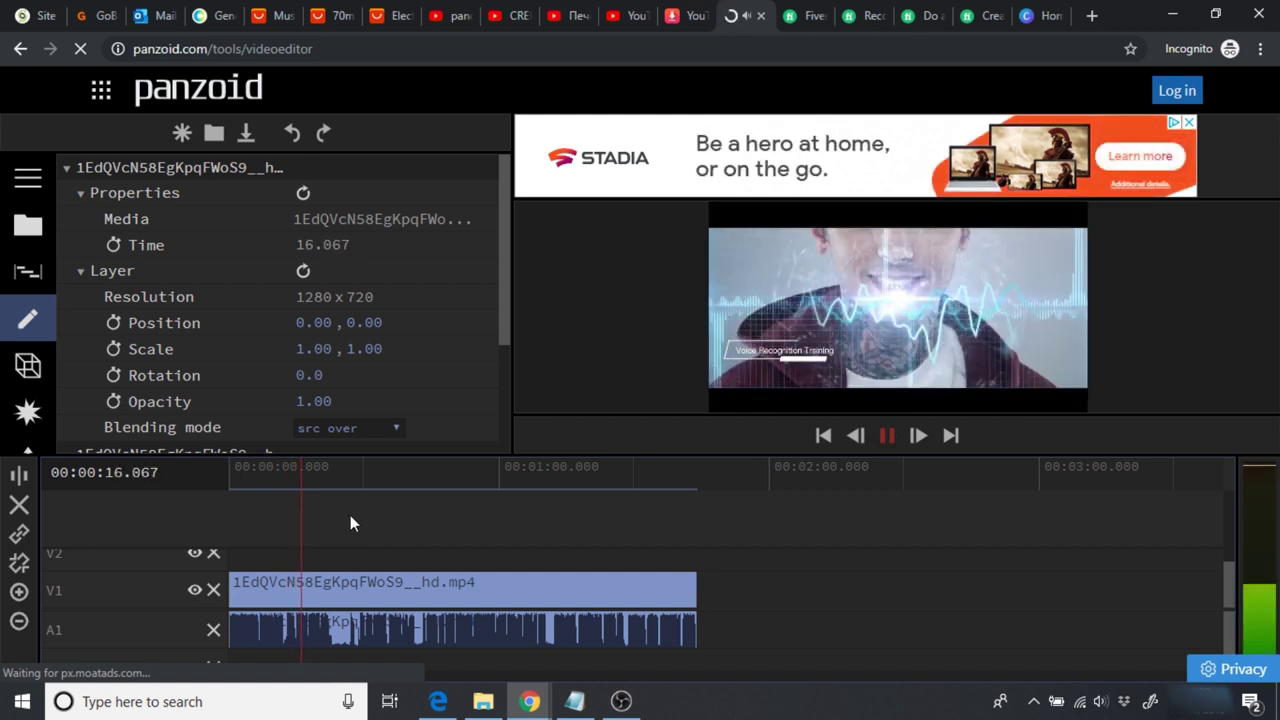
{"action": "key", "text": "space"}
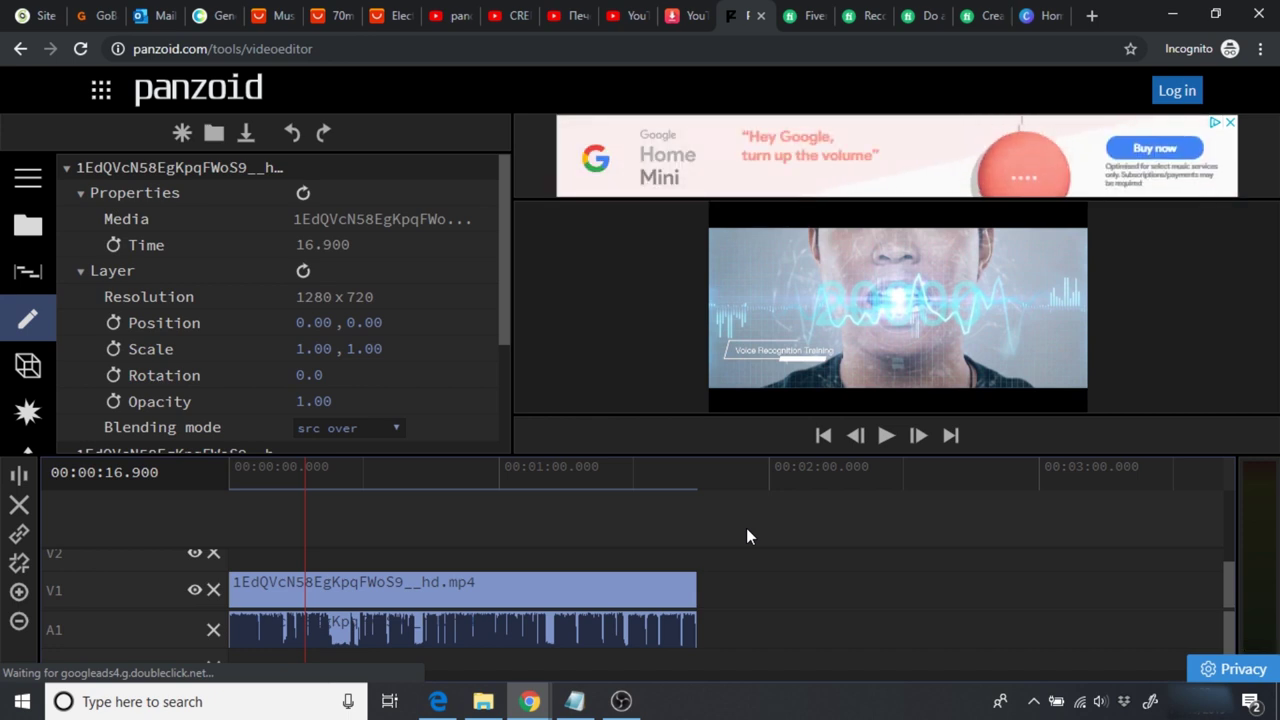
Step: Delete the clip's audio from track A1 and stop the preview playback
{"action": "left_click", "coordinate": [650, 628]}
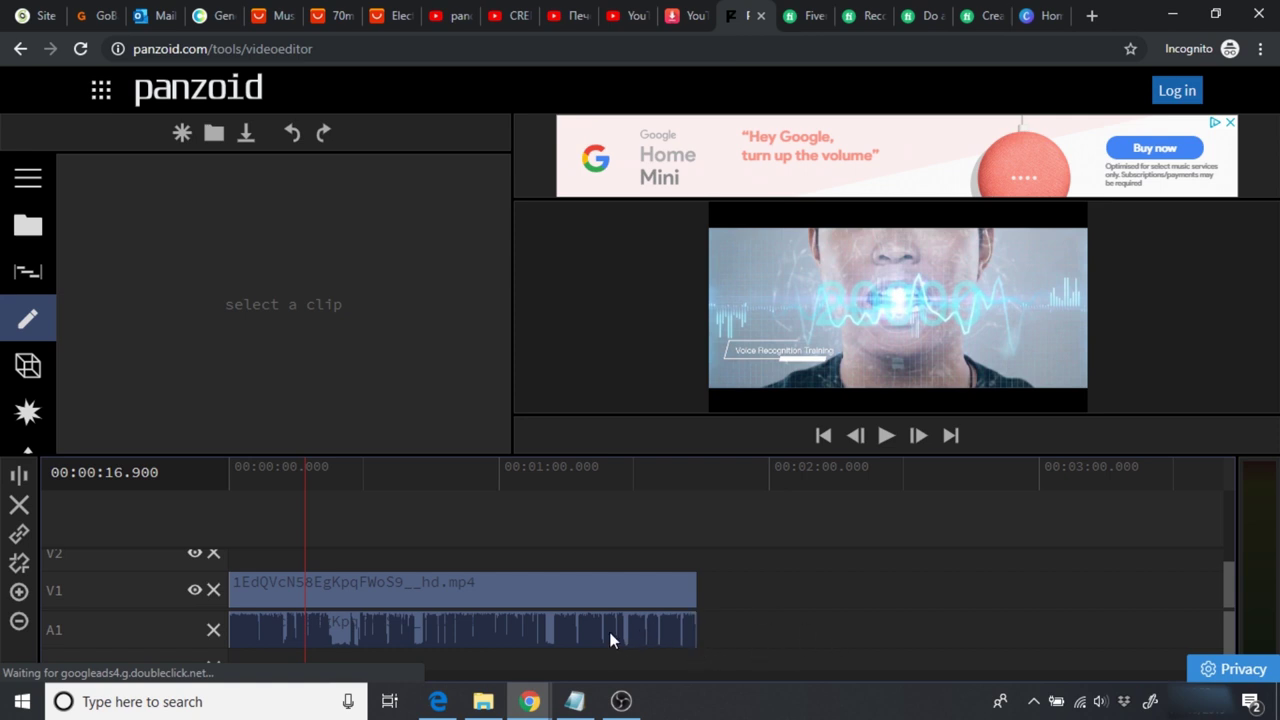
{"action": "left_click", "coordinate": [603, 639]}
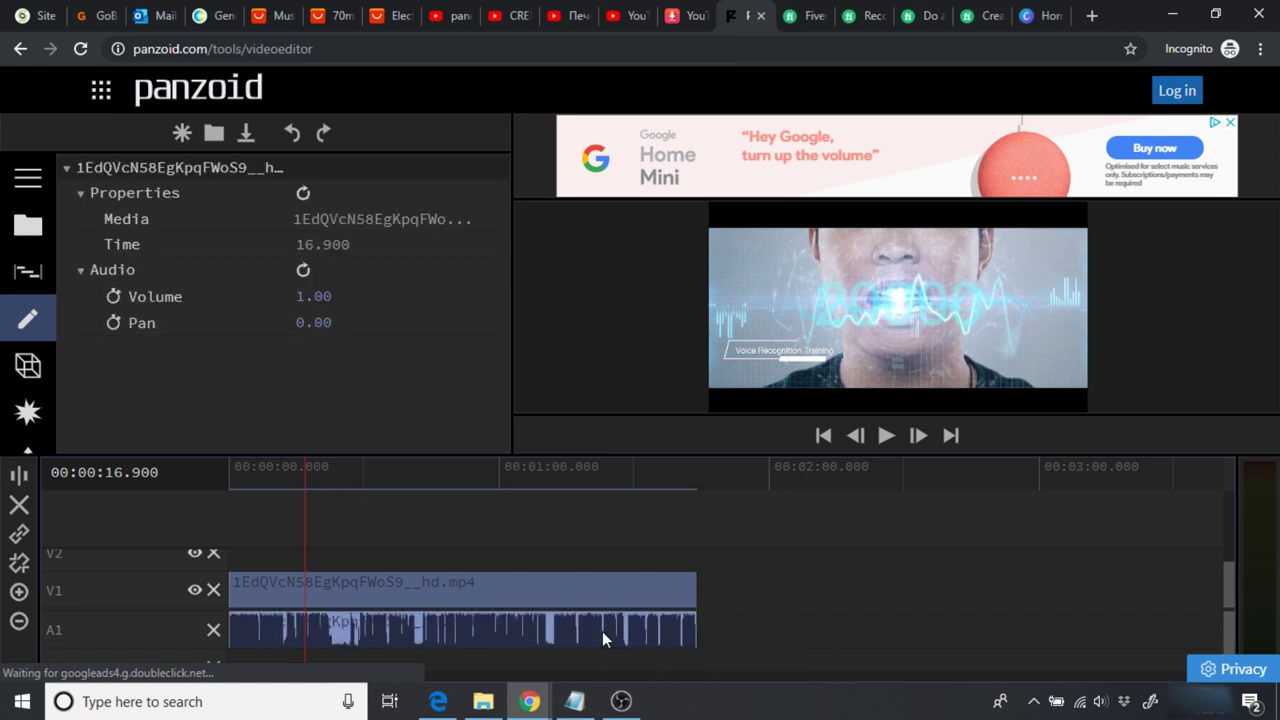
{"action": "key", "text": "Delete"}
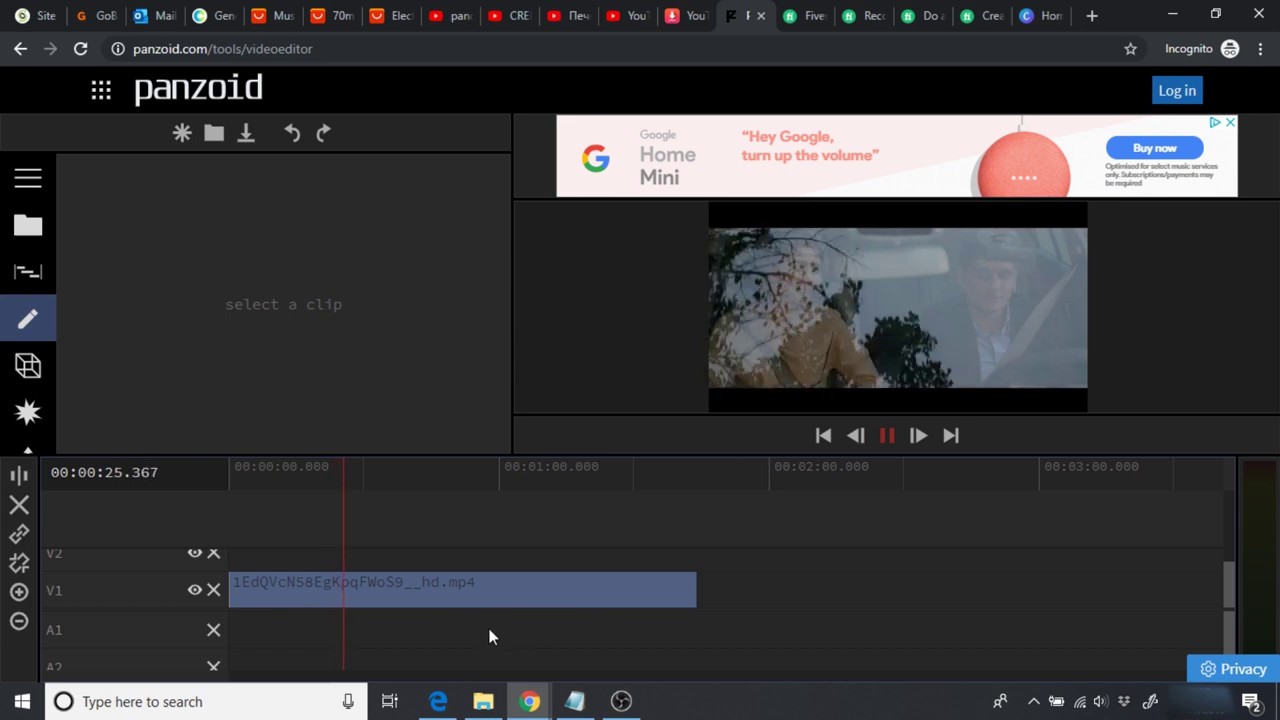
{"action": "key", "text": "space"}
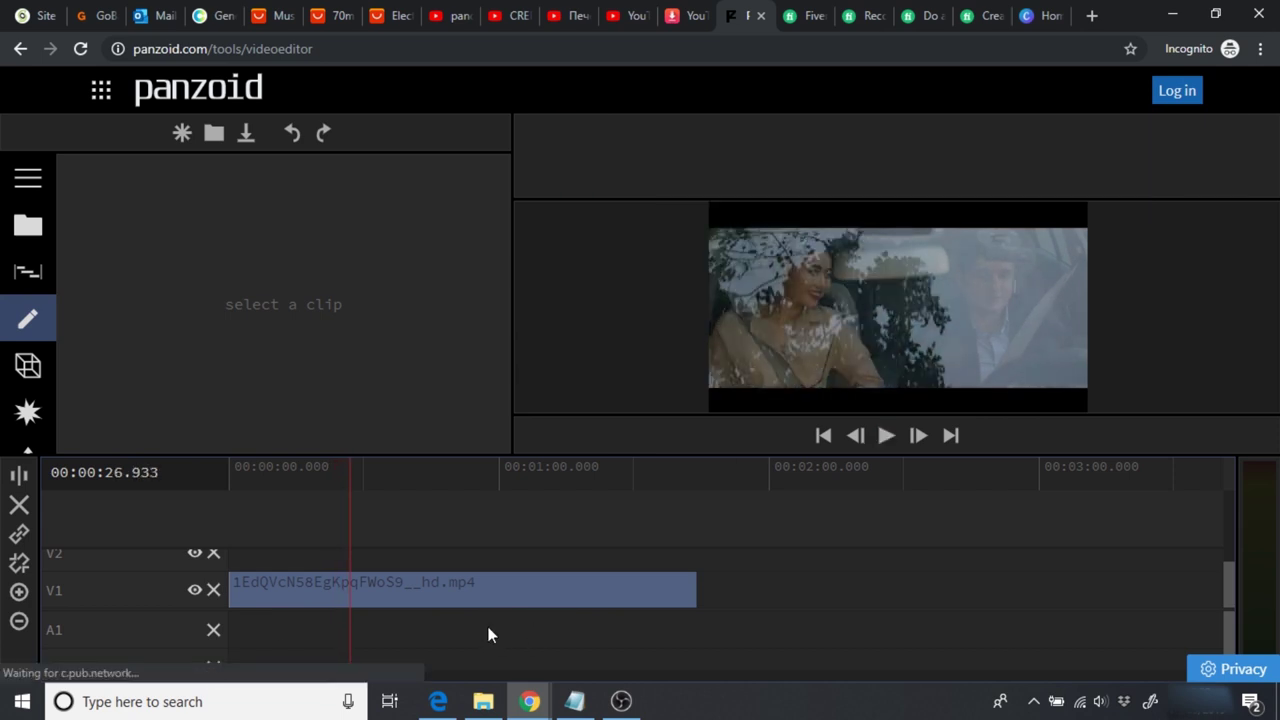
{"action": "left_click", "coordinate": [515, 16]}
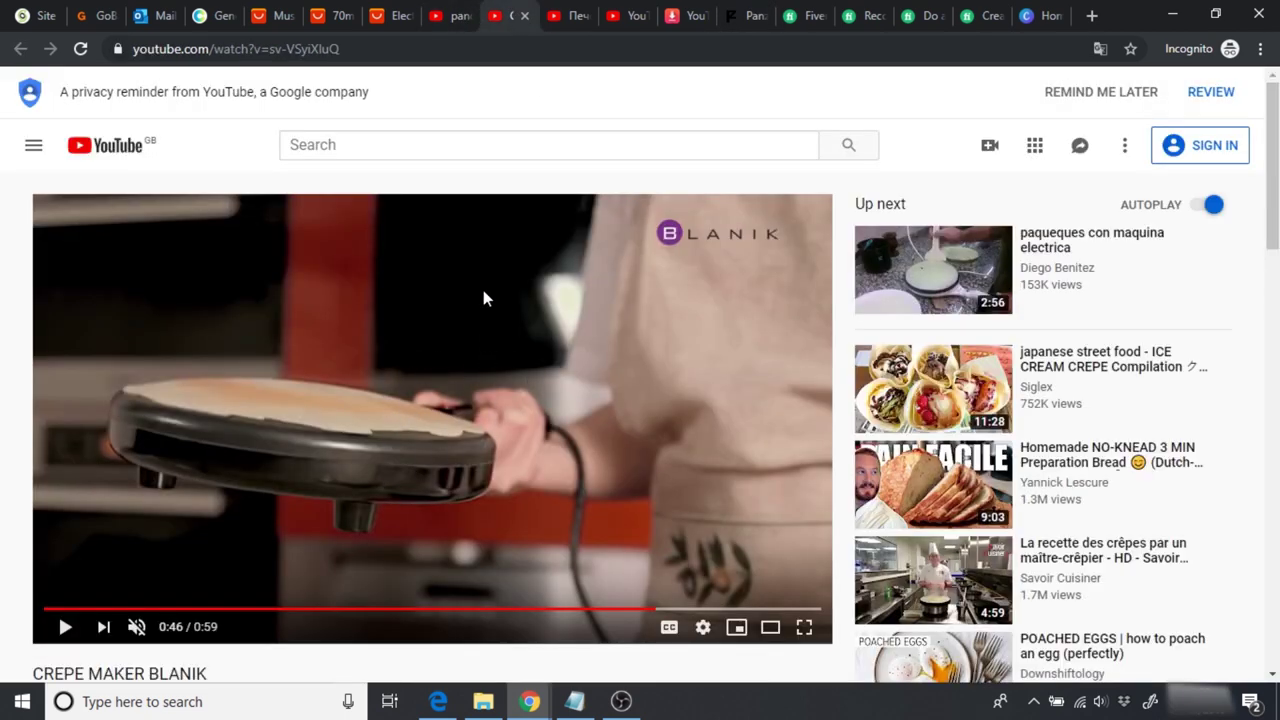
{"action": "left_click", "coordinate": [562, 16]}
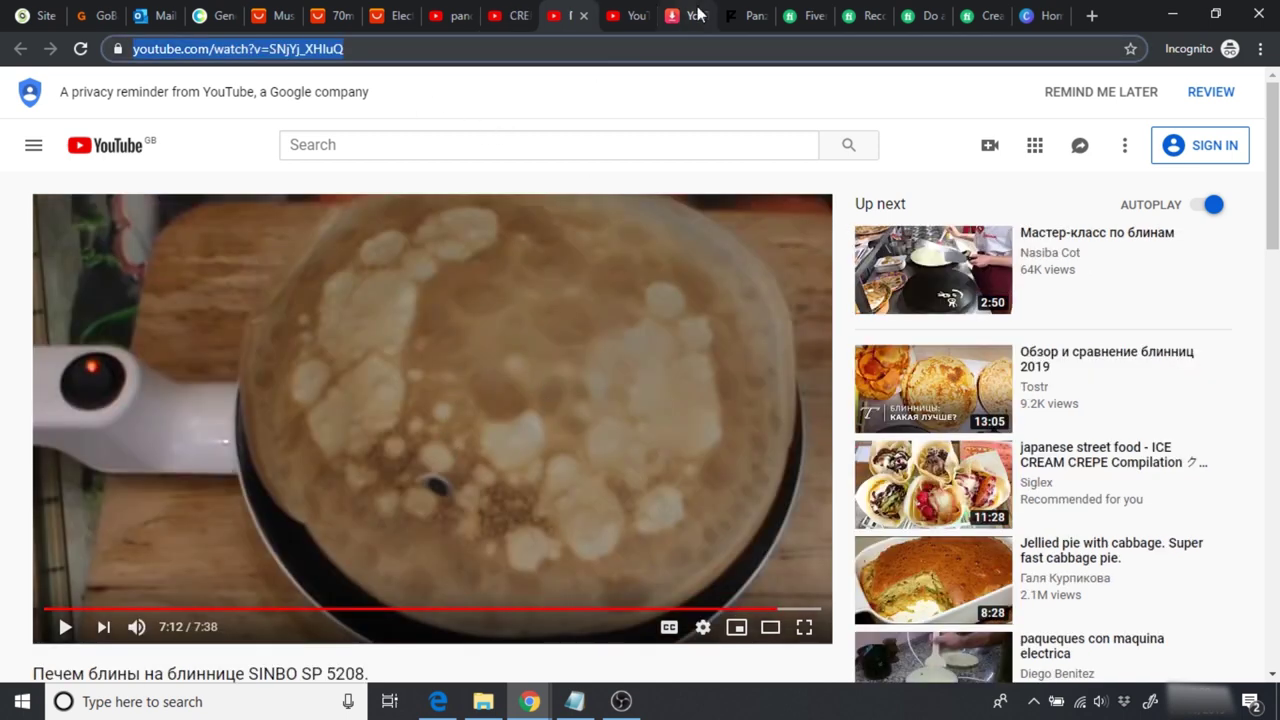
{"action": "left_click", "coordinate": [742, 16]}
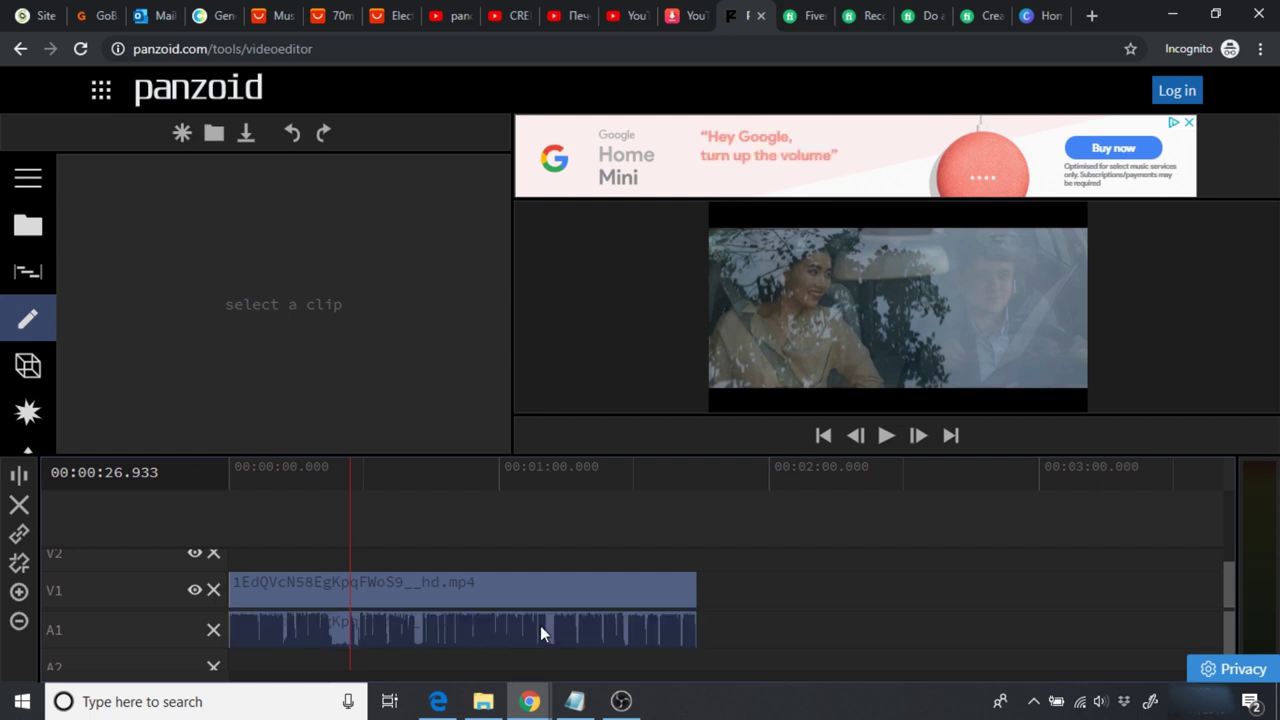
Step: Remove the A1 audio clip and replay the sequence from the start
{"action": "left_click", "coordinate": [566, 637]}
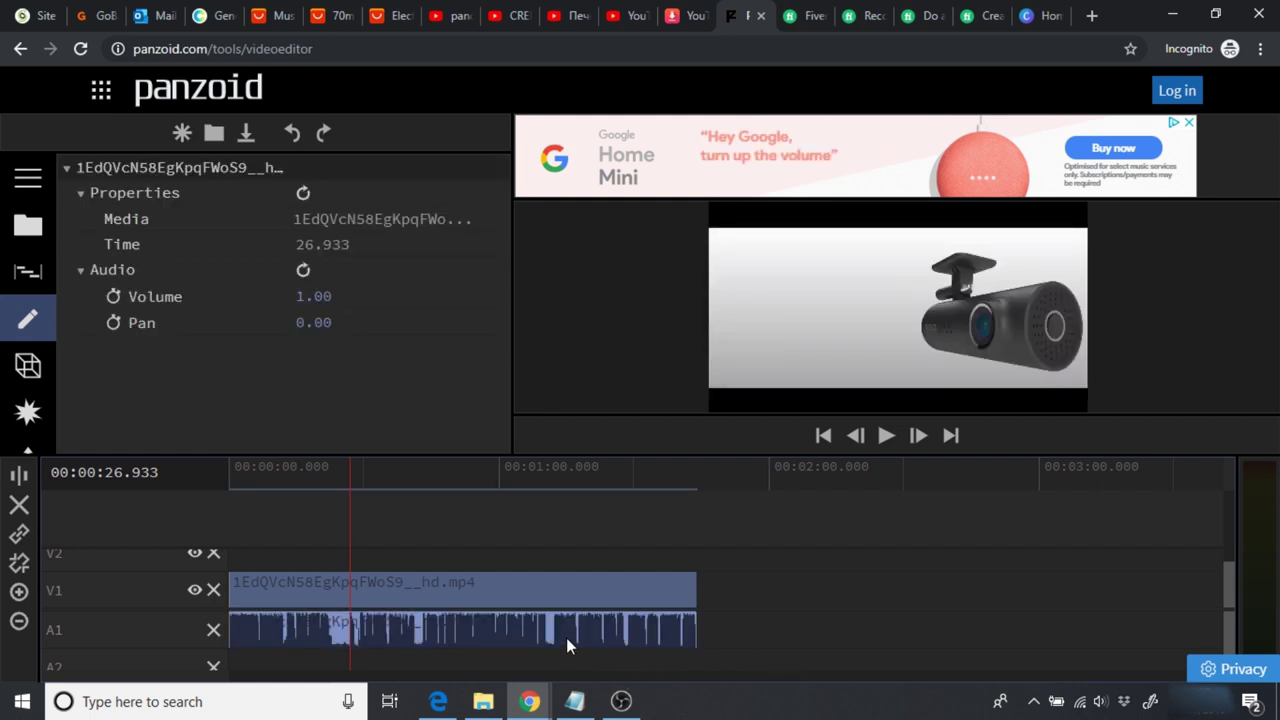
{"action": "key", "text": "Delete"}
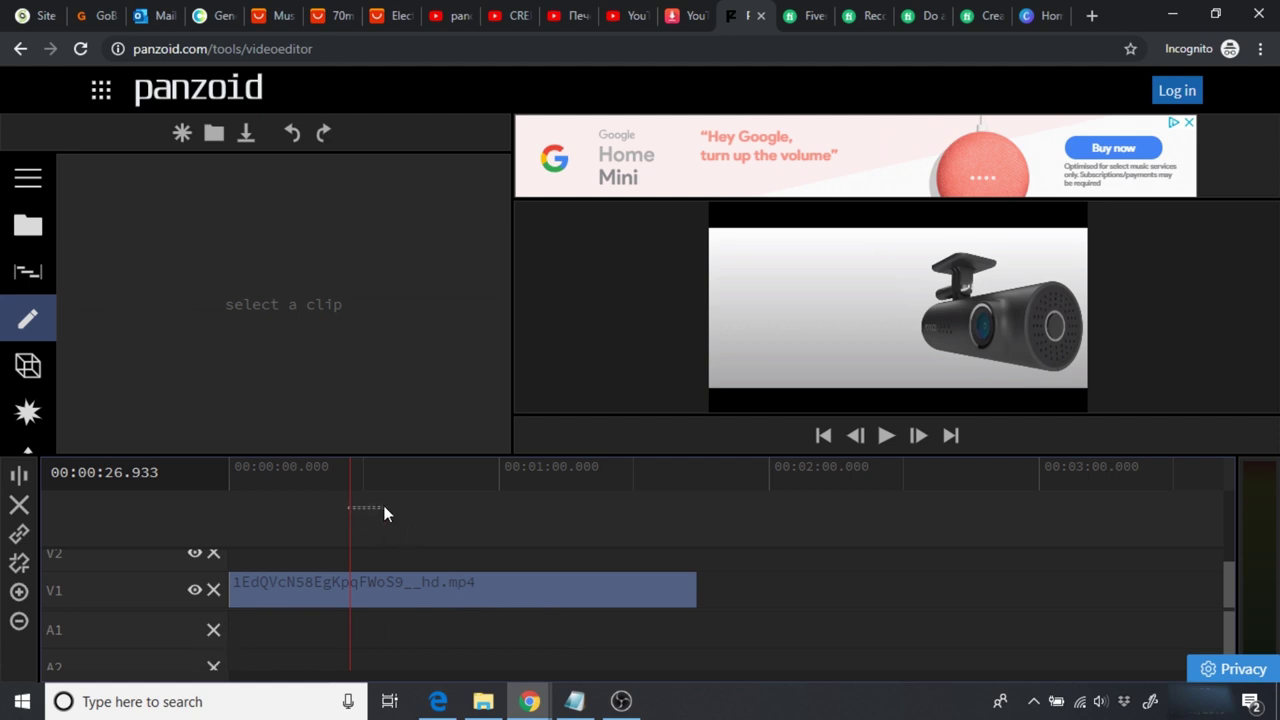
{"action": "left_click_drag", "start_coordinate": [349, 488], "coordinate": [209, 472]}
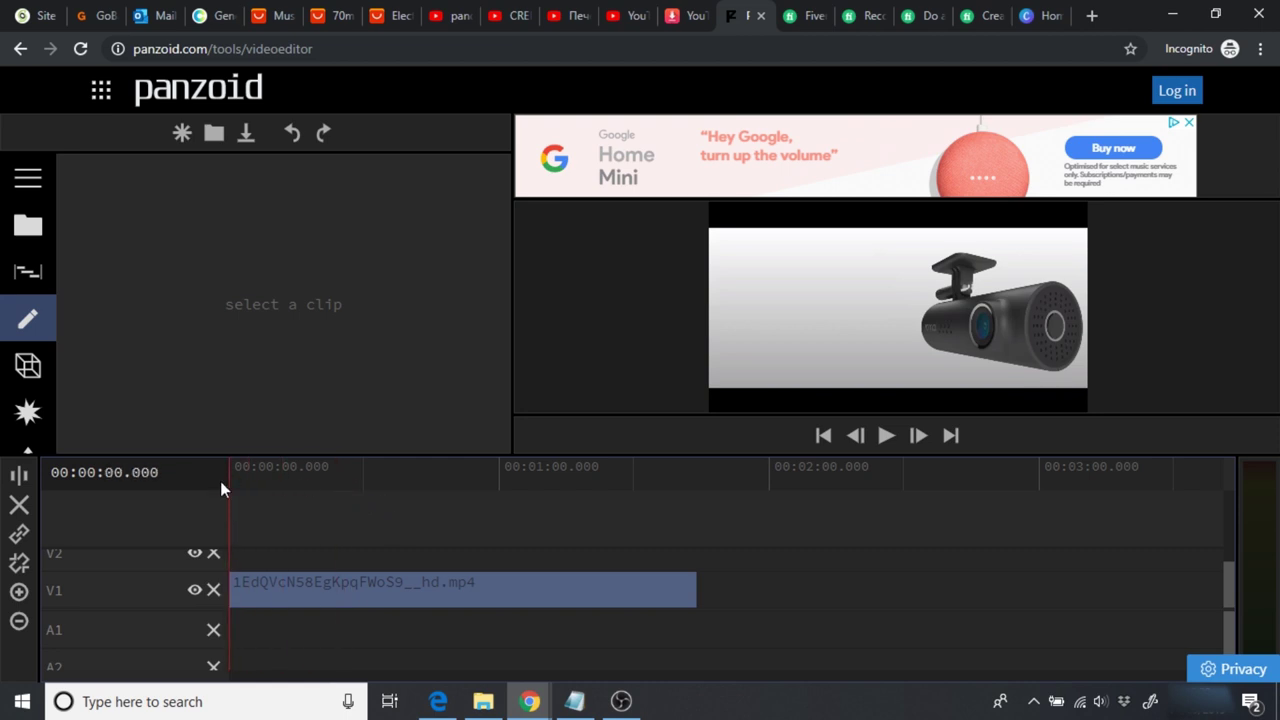
{"action": "key", "text": "space"}
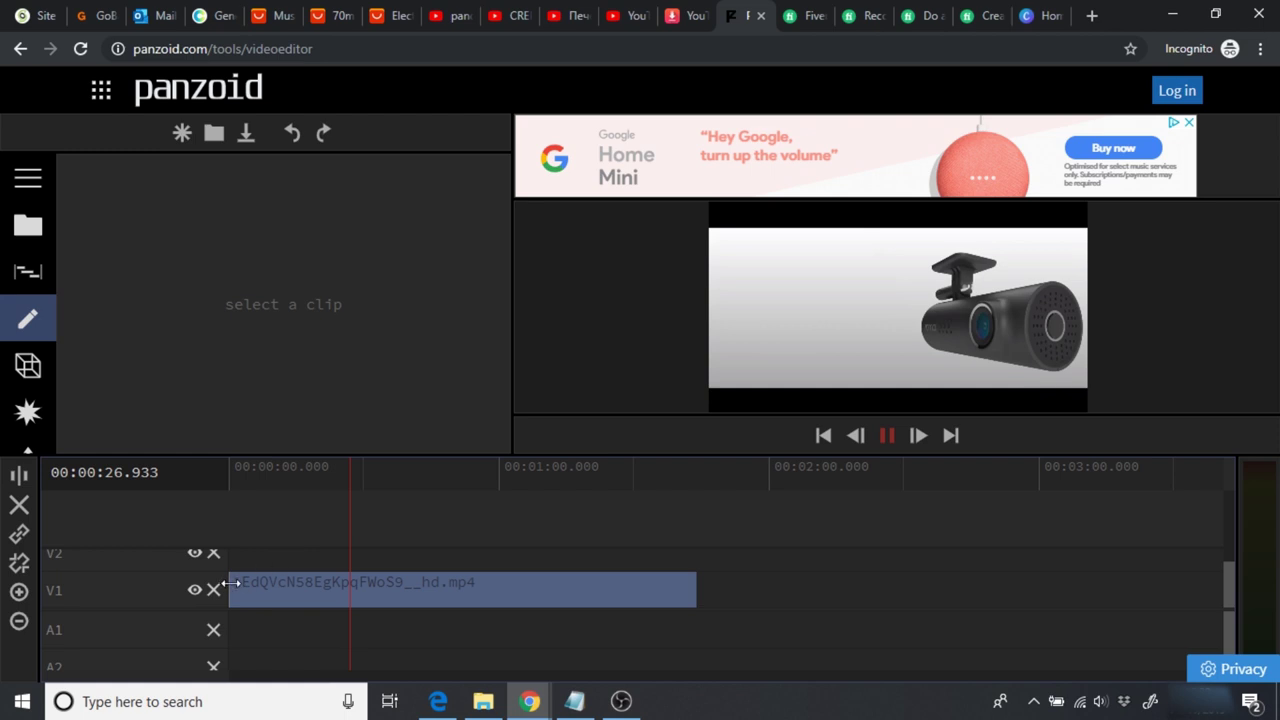
Step: Trim the opening off the V1 video clip and slide it back to start at zero
{"action": "left_click_drag", "start_coordinate": [257, 583], "coordinate": [250, 592]}
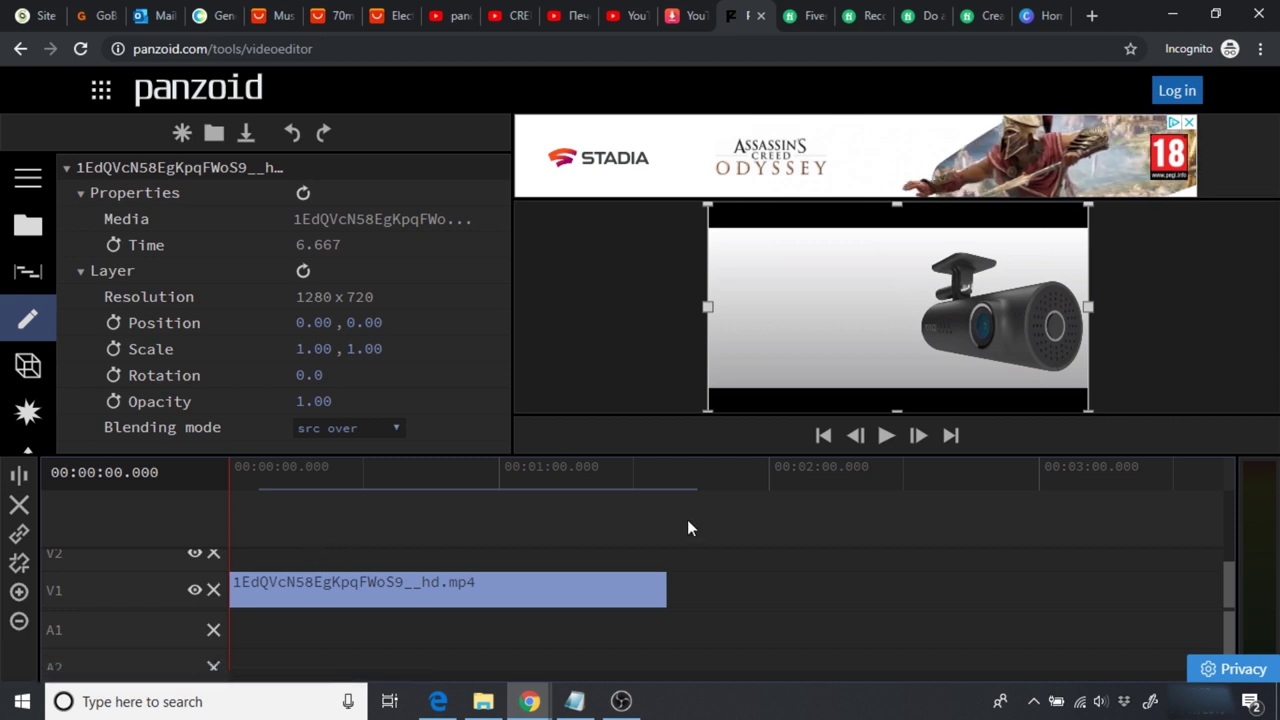
{"action": "left_click", "coordinate": [884, 438]}
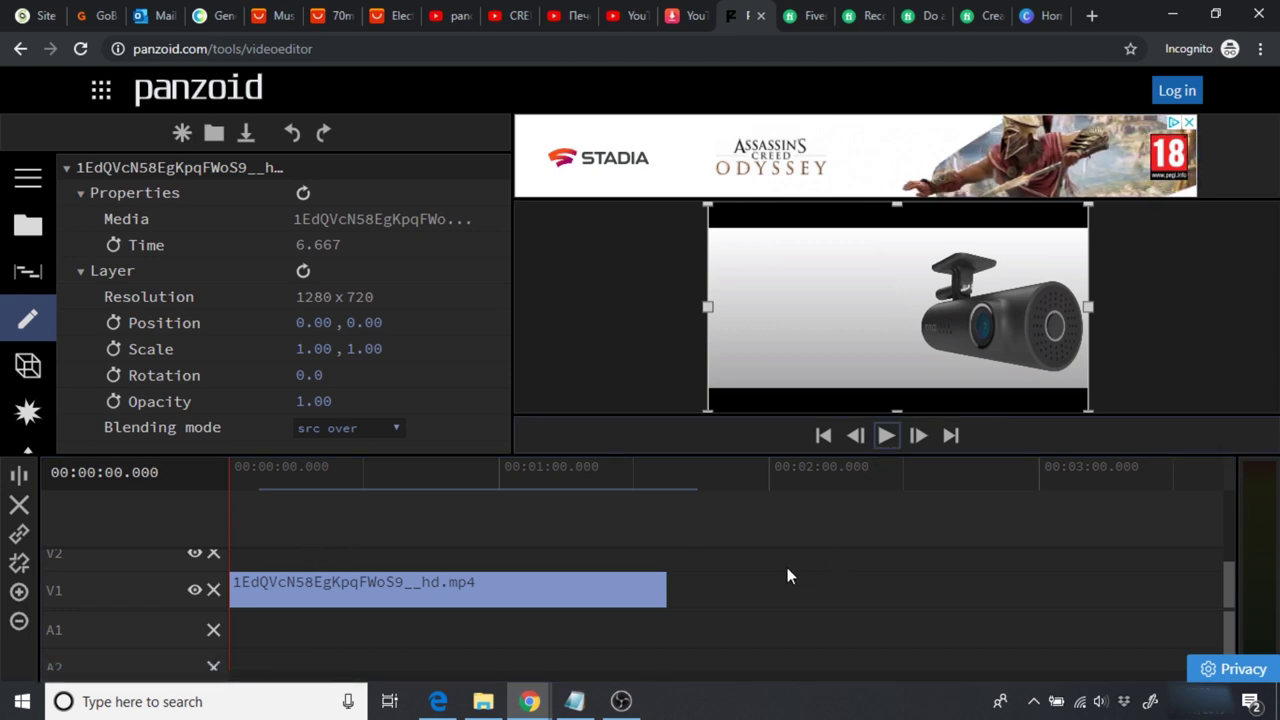
{"action": "left_click_drag", "start_coordinate": [523, 593], "coordinate": [570, 593]}
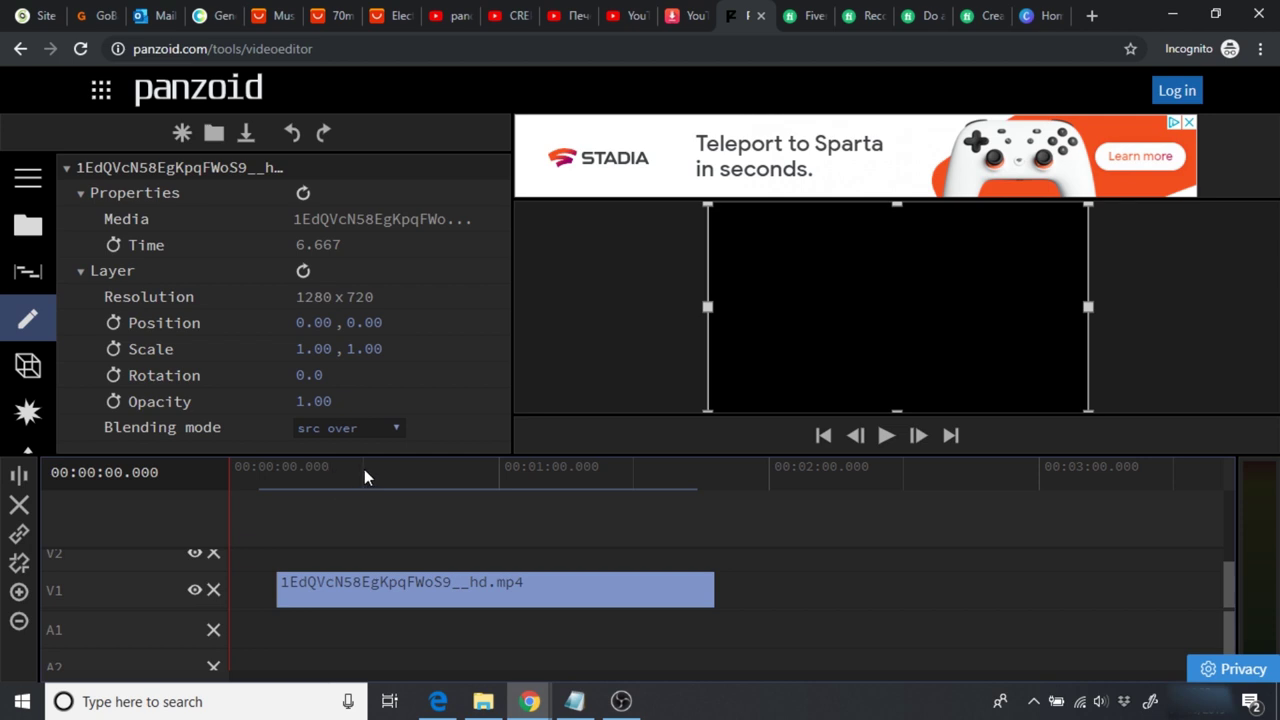
{"action": "left_click", "coordinate": [364, 469]}
{"action": "left_click_drag", "start_coordinate": [359, 582], "coordinate": [222, 589]}
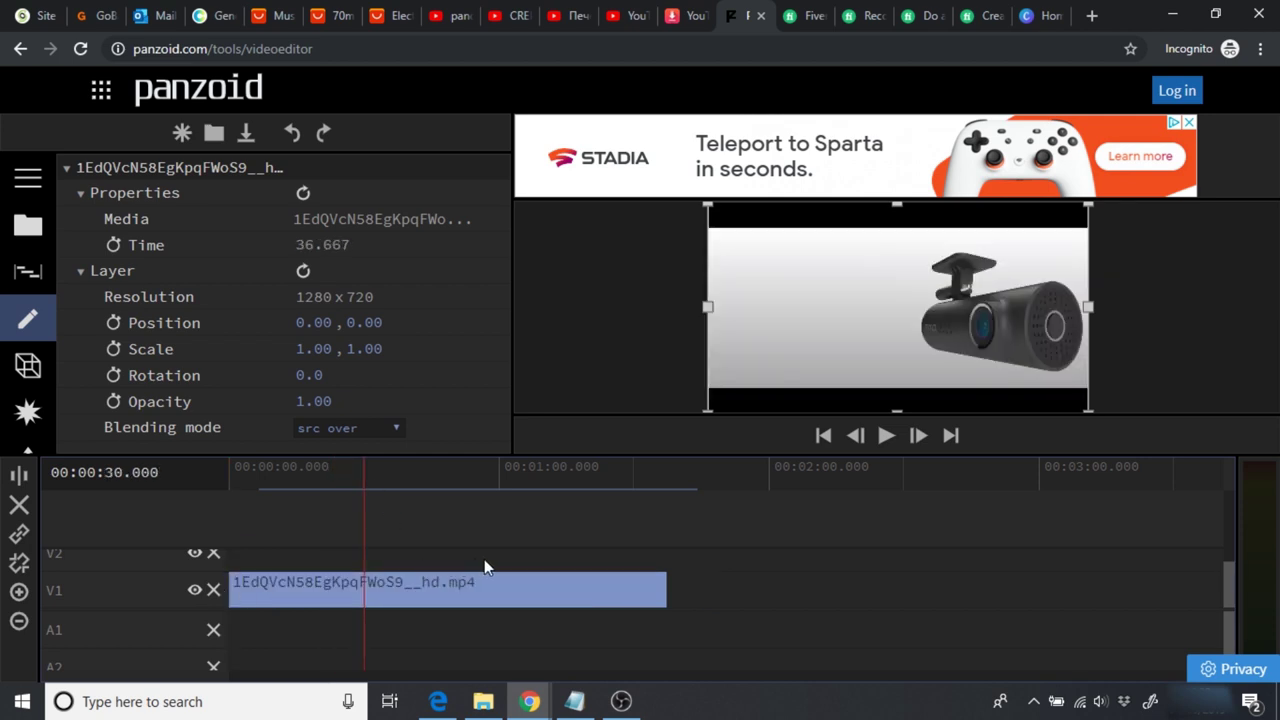
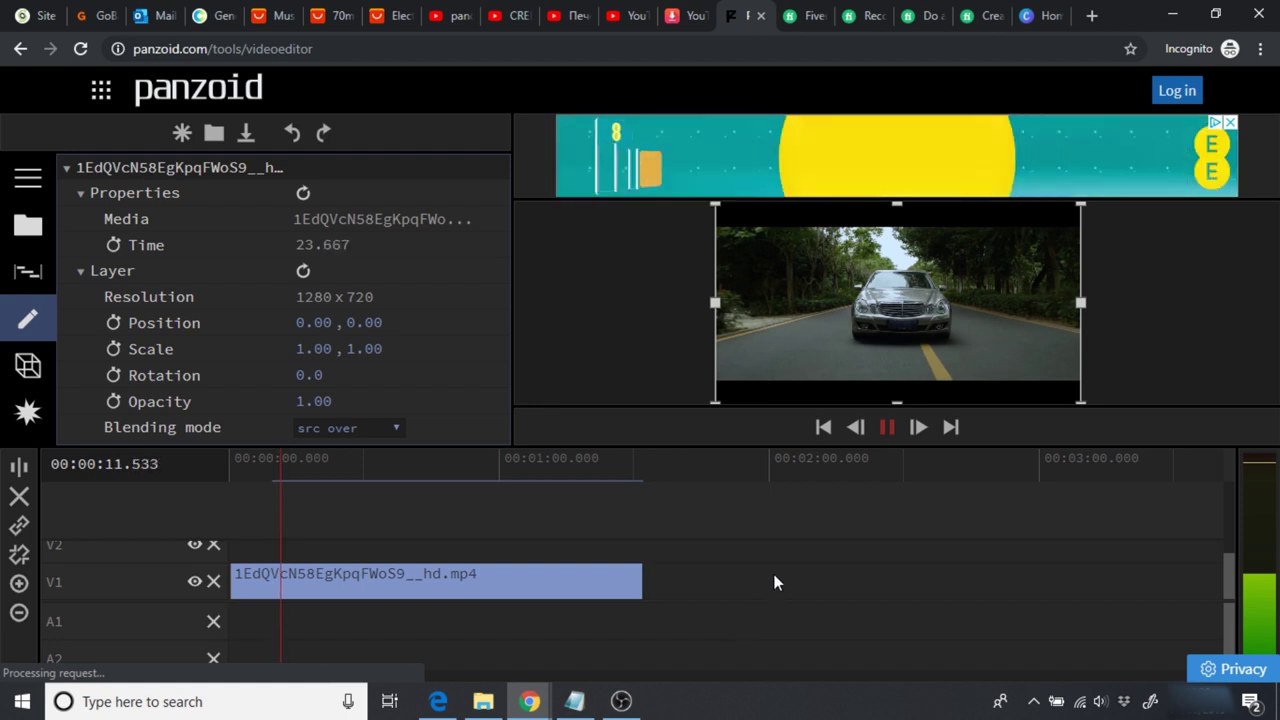
Step: Stop playback at about 12.6 s, select the V1 clip and expand the navigation menu
{"action": "key", "text": "space"}
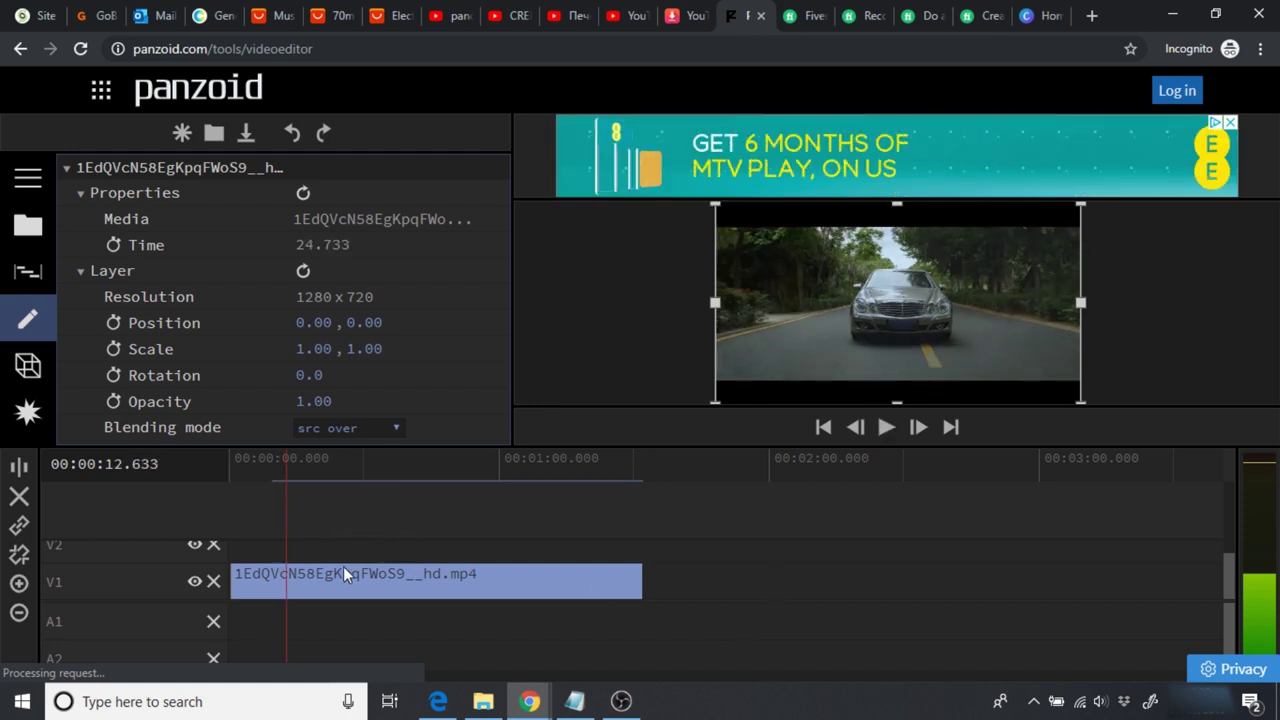
{"action": "left_click", "coordinate": [285, 574]}
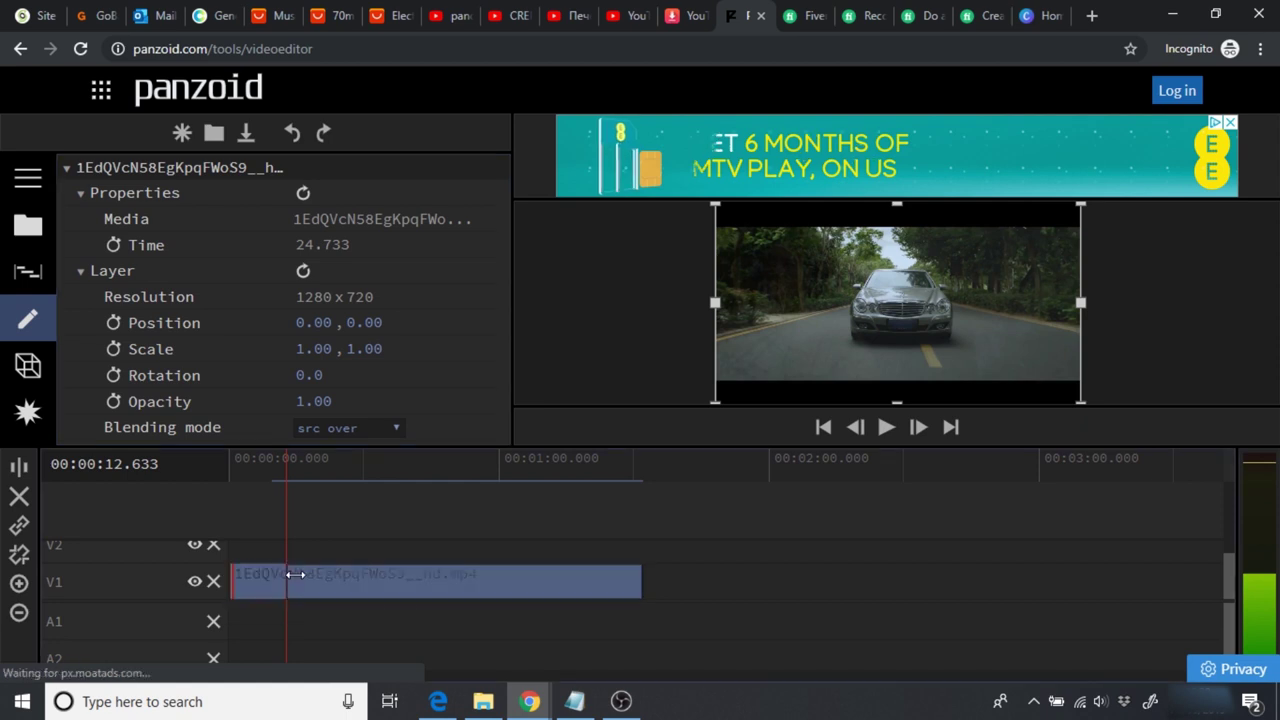
{"action": "left_click", "coordinate": [577, 567]}
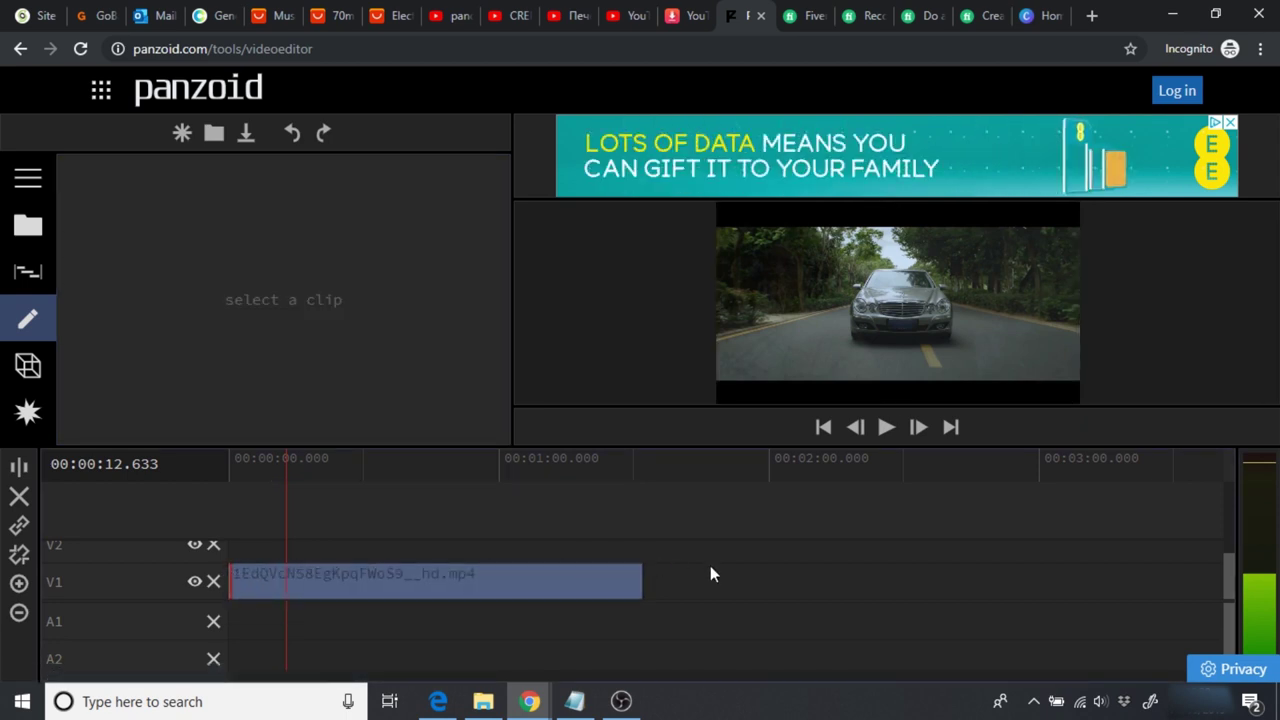
{"action": "left_click", "coordinate": [576, 582]}
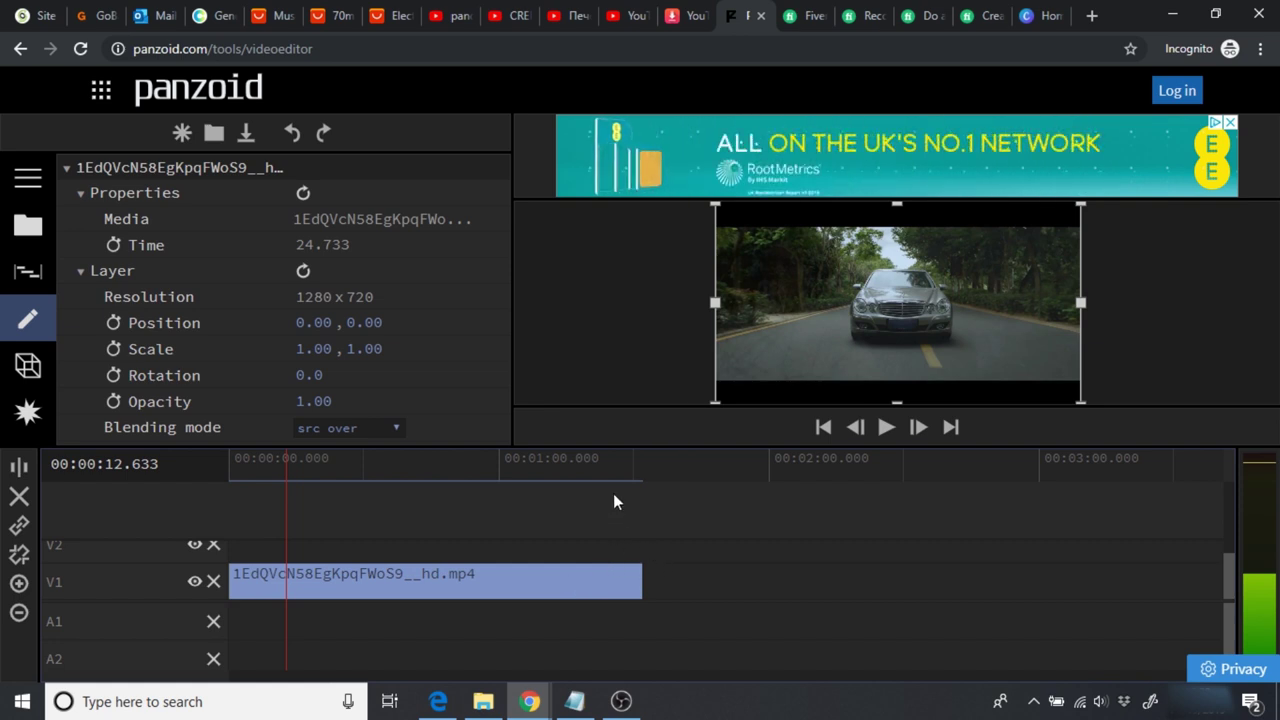
{"action": "left_click", "coordinate": [28, 180]}
{"action": "left_click_drag", "start_coordinate": [277, 285], "coordinate": [283, 383]}
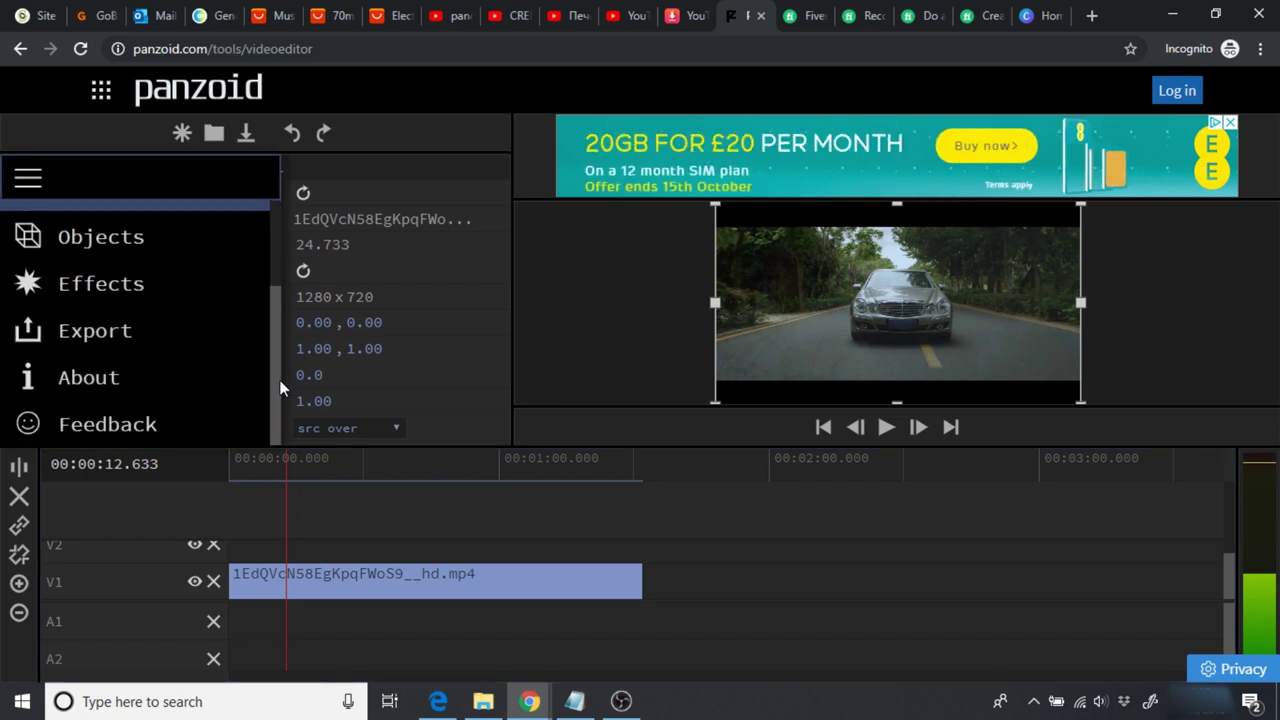
Step: Render the project on this device at 1280x720 (720p) and download it as video.mkv
{"action": "left_click", "coordinate": [100, 336]}
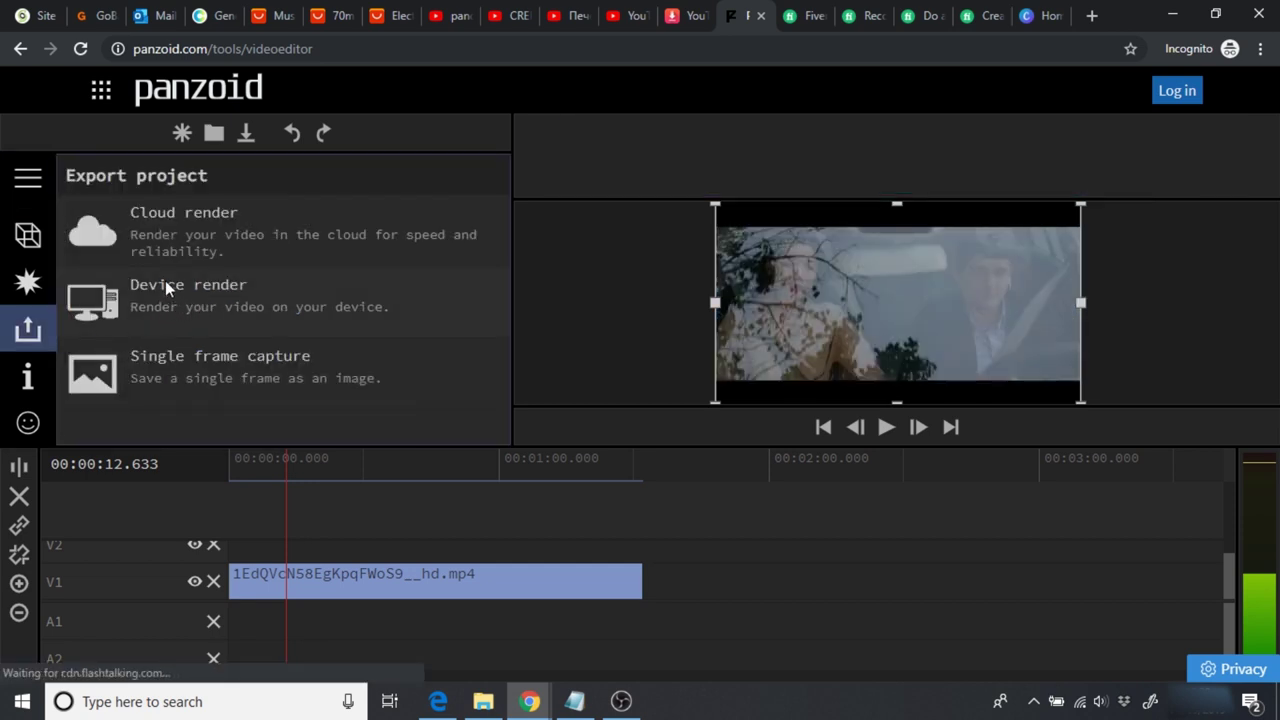
{"action": "left_click", "coordinate": [209, 311]}
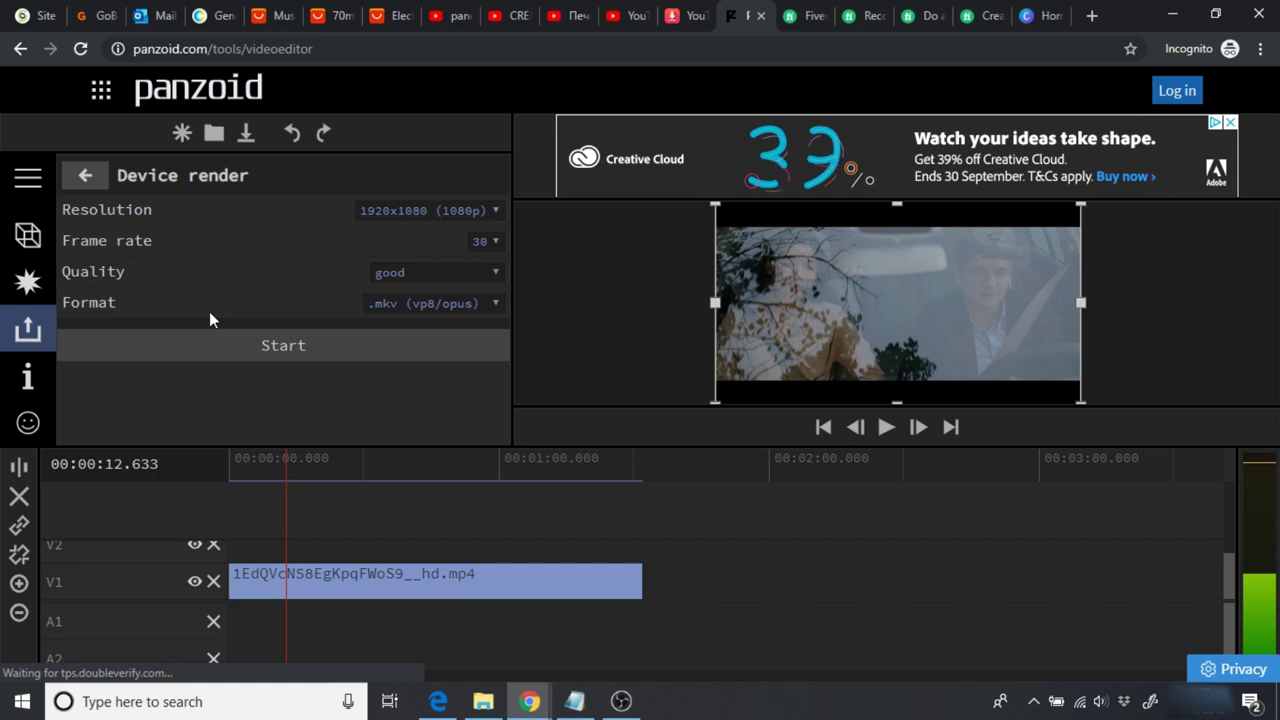
{"action": "left_click", "coordinate": [473, 212]}
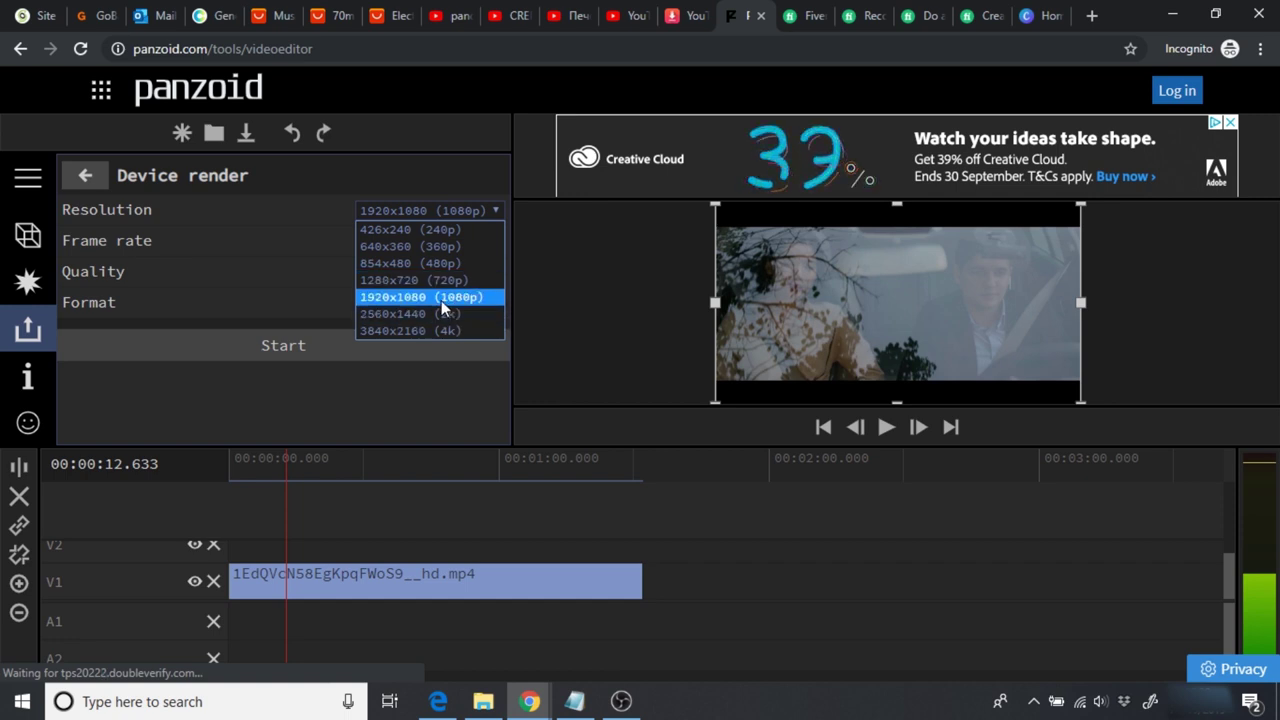
{"action": "left_click", "coordinate": [407, 280]}
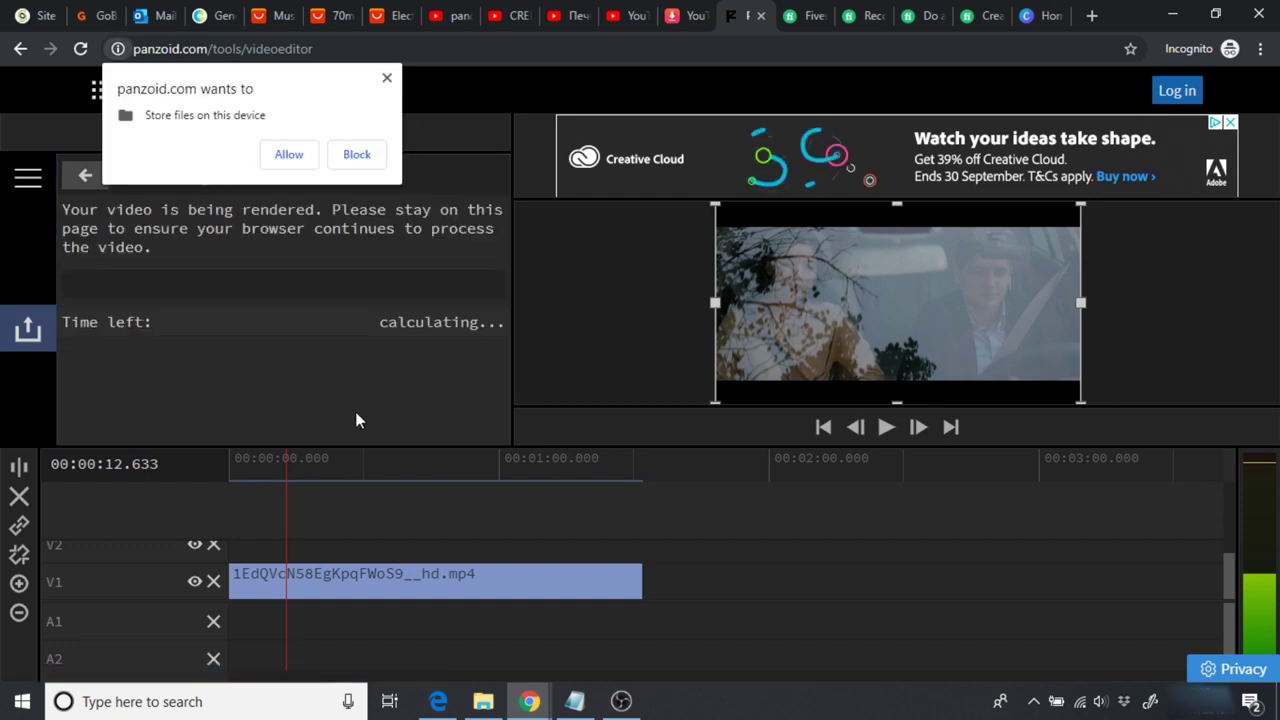
{"action": "left_click", "coordinate": [291, 155]}
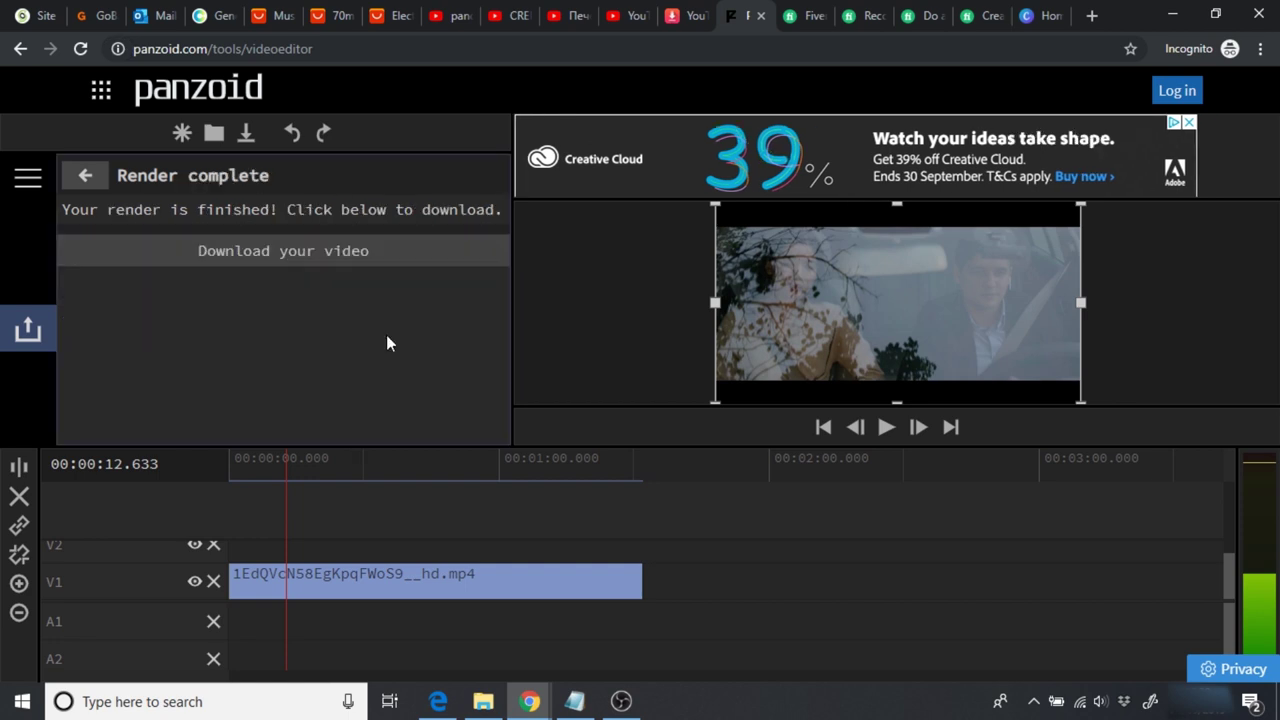
{"action": "left_click", "coordinate": [278, 262]}
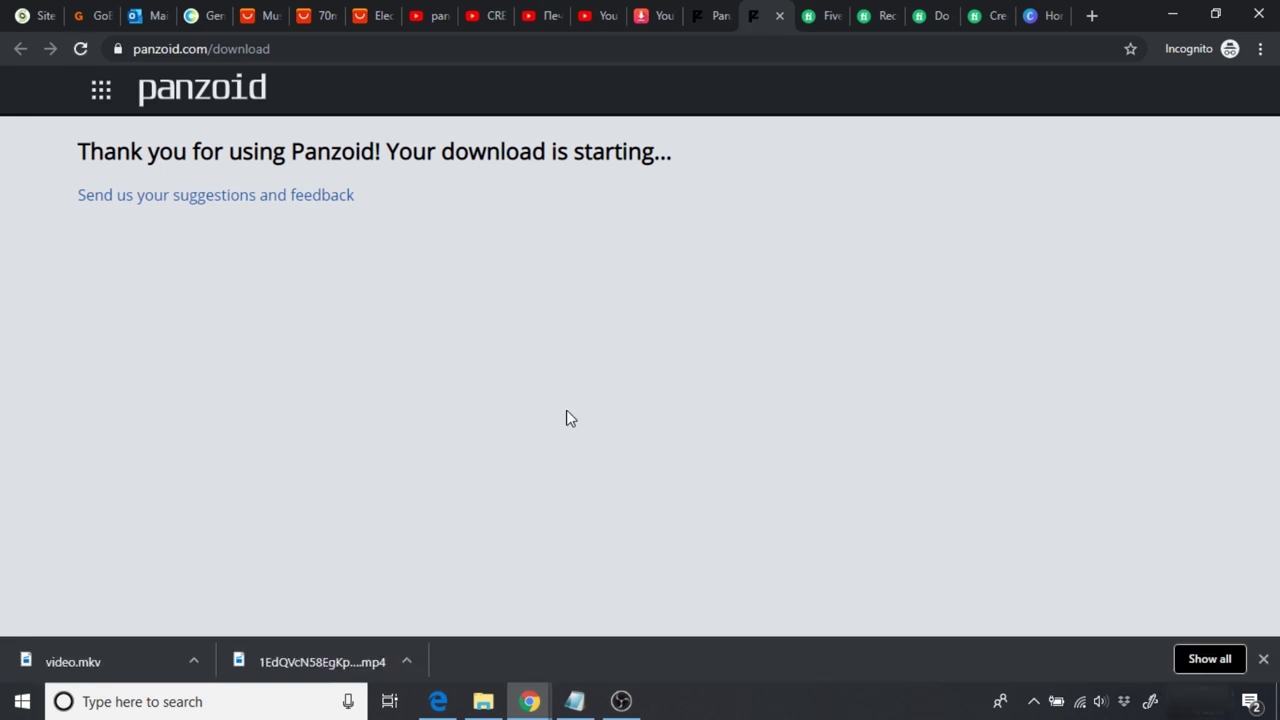
Step: Close the downloads bar and switch to Fiverr's product video search results
{"action": "left_click", "coordinate": [1263, 659]}
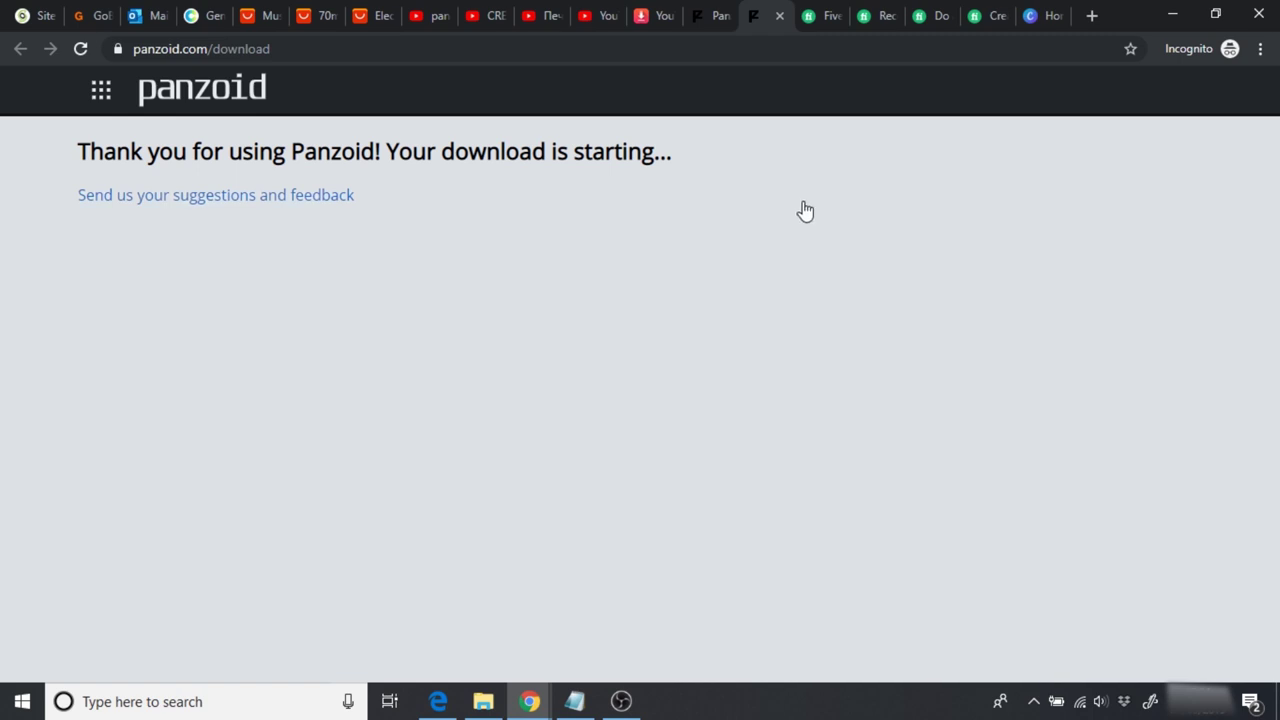
{"action": "left_click", "coordinate": [818, 10]}
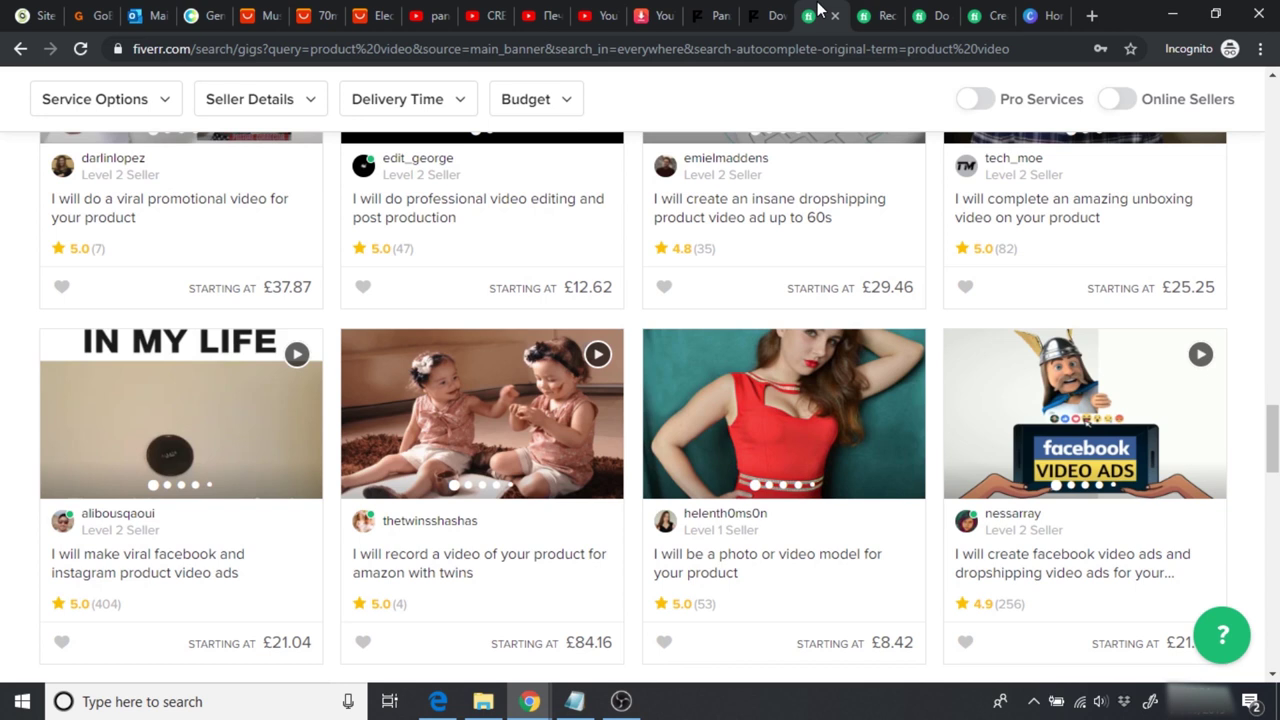
Step: Check the baby sleep soother page, browse the Fiverr product video gigs, then view the twins Amazon gig
{"action": "left_click", "coordinate": [245, 15]}
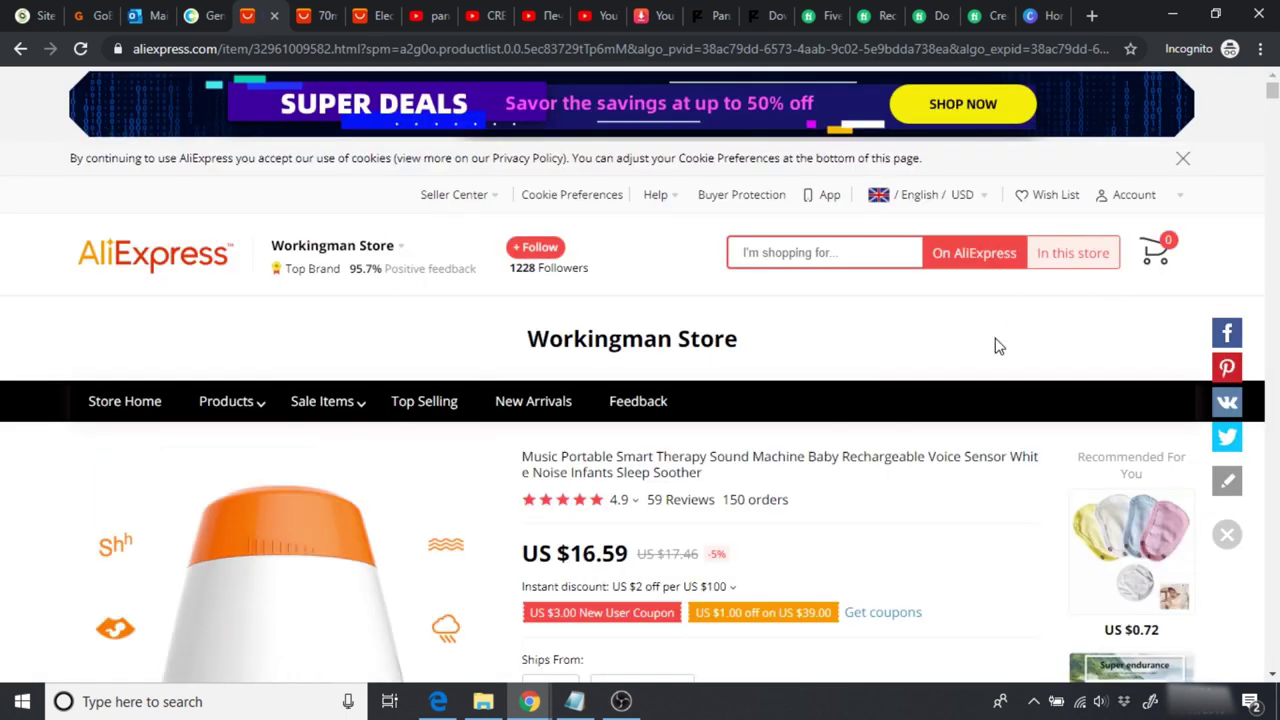
{"action": "left_click", "coordinate": [818, 12]}
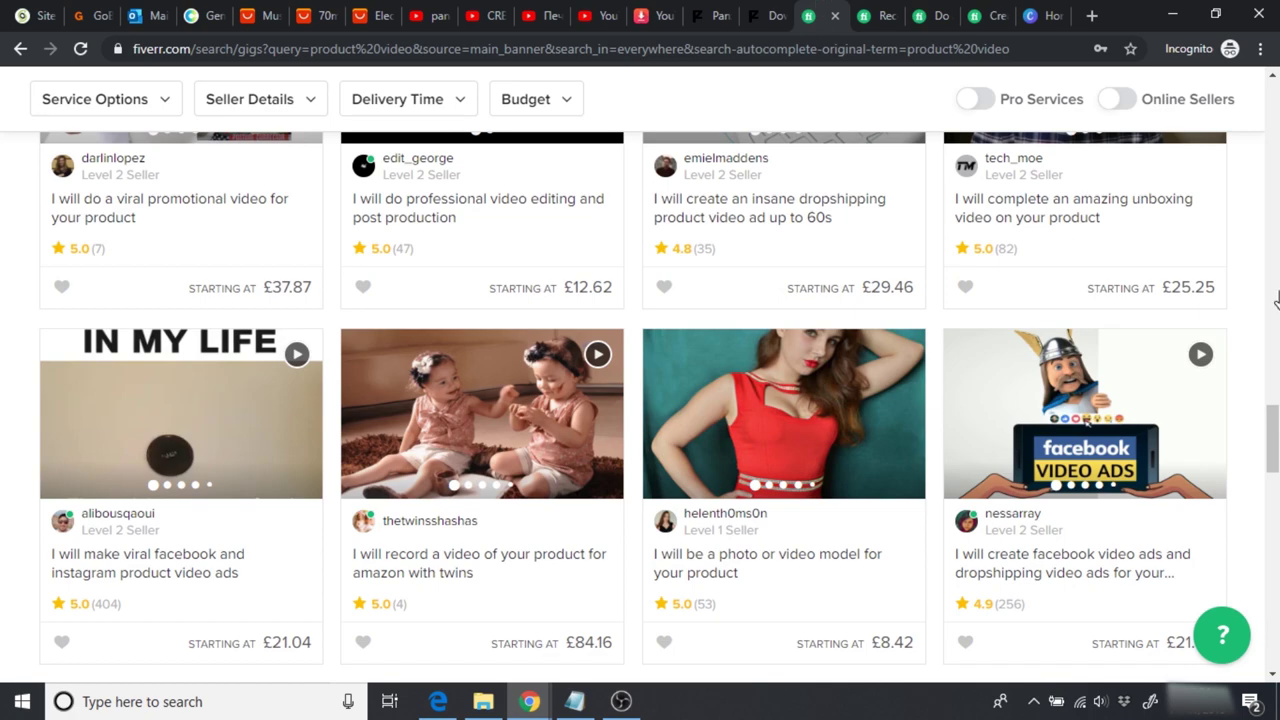
{"action": "left_click_drag", "start_coordinate": [1273, 438], "coordinate": [1274, 200]}
{"action": "scroll", "coordinate": [633, 408], "scroll_direction": "down", "scroll_amount": 8}
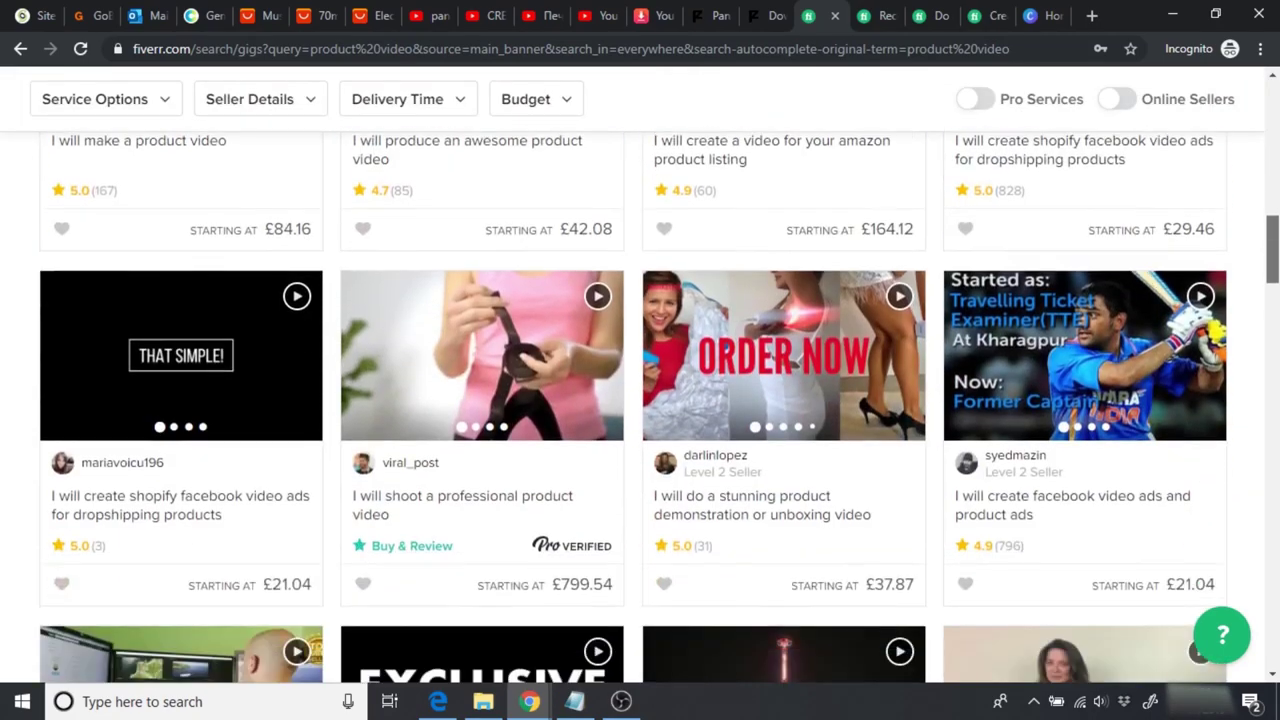
{"action": "scroll", "coordinate": [633, 408], "scroll_direction": "down", "scroll_amount": 4}
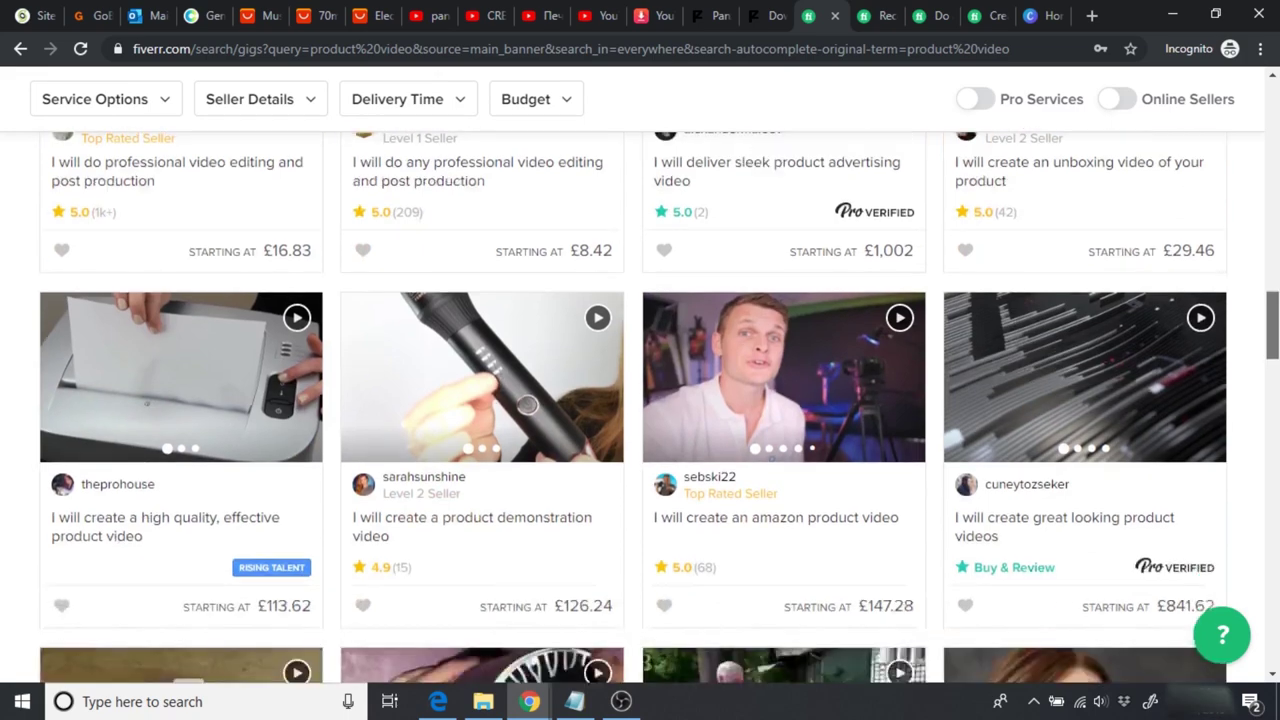
{"action": "scroll", "coordinate": [633, 408], "scroll_direction": "down", "scroll_amount": 5}
{"action": "scroll", "coordinate": [633, 408], "scroll_direction": "down", "scroll_amount": 3}
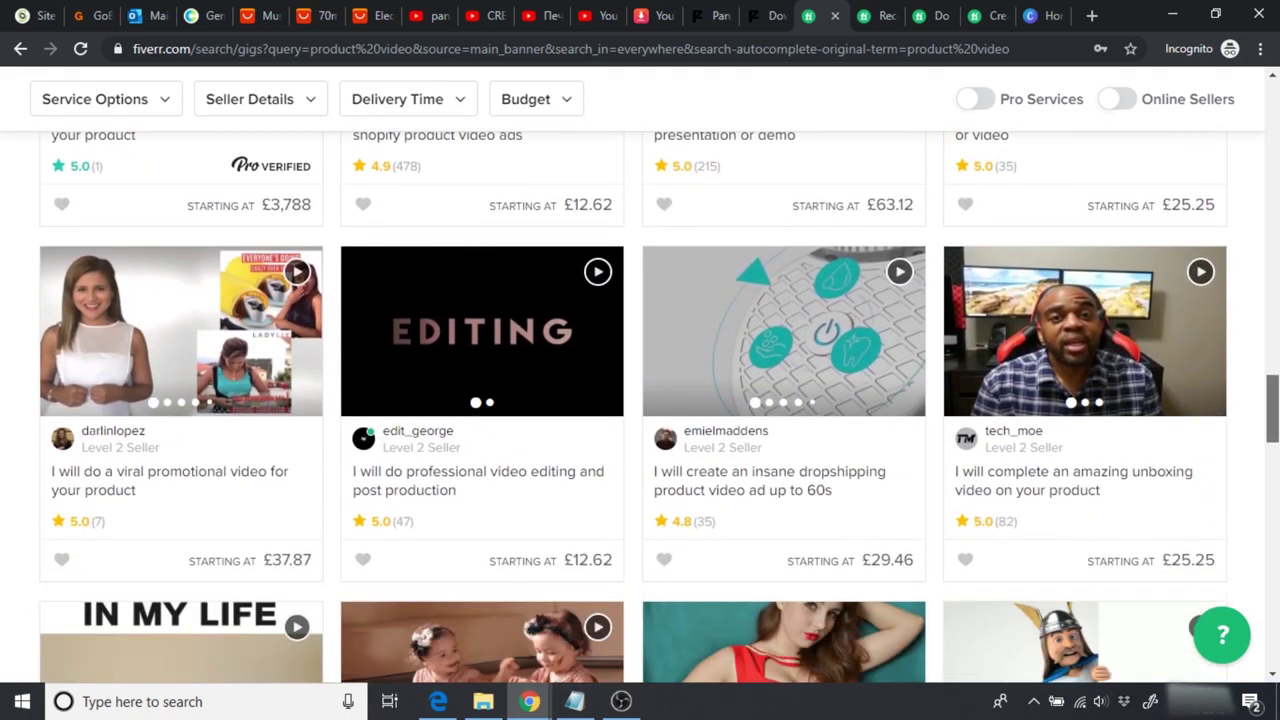
{"action": "scroll", "coordinate": [633, 408], "scroll_direction": "down", "scroll_amount": 10}
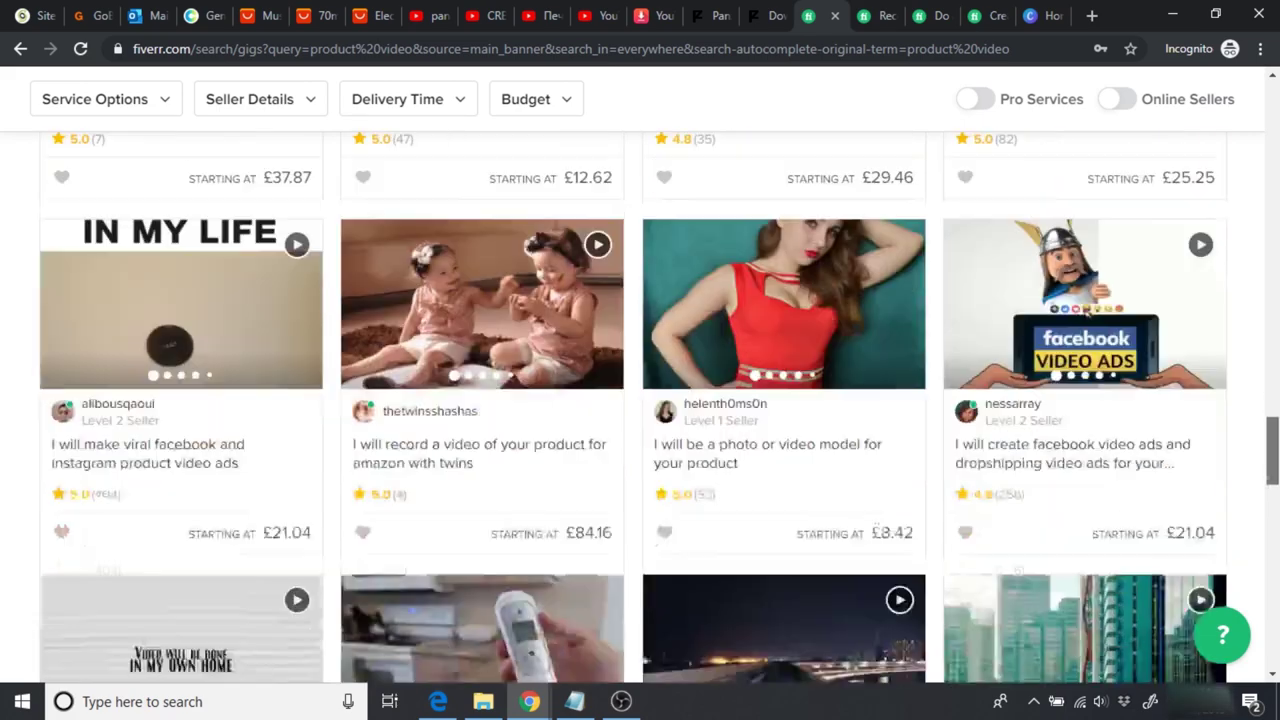
{"action": "scroll", "coordinate": [1087, 338], "scroll_direction": "up", "scroll_amount": 8}
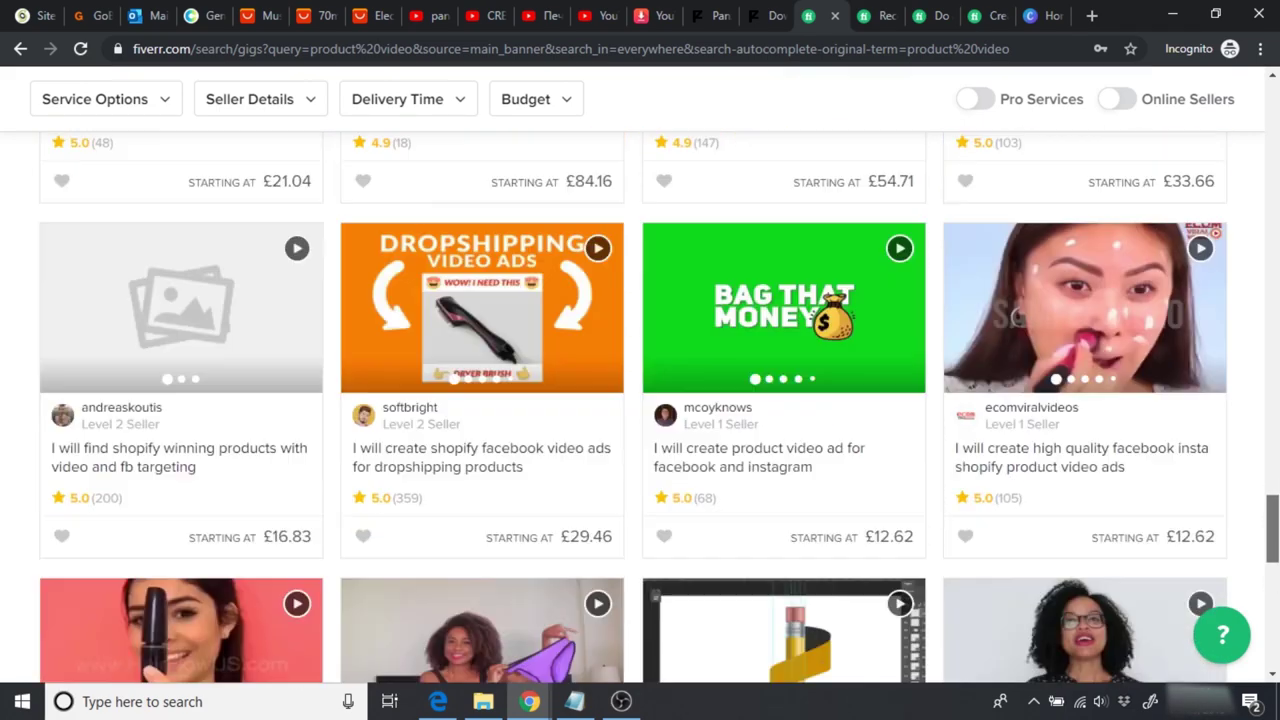
{"action": "scroll", "coordinate": [1087, 338], "scroll_direction": "up", "scroll_amount": 2}
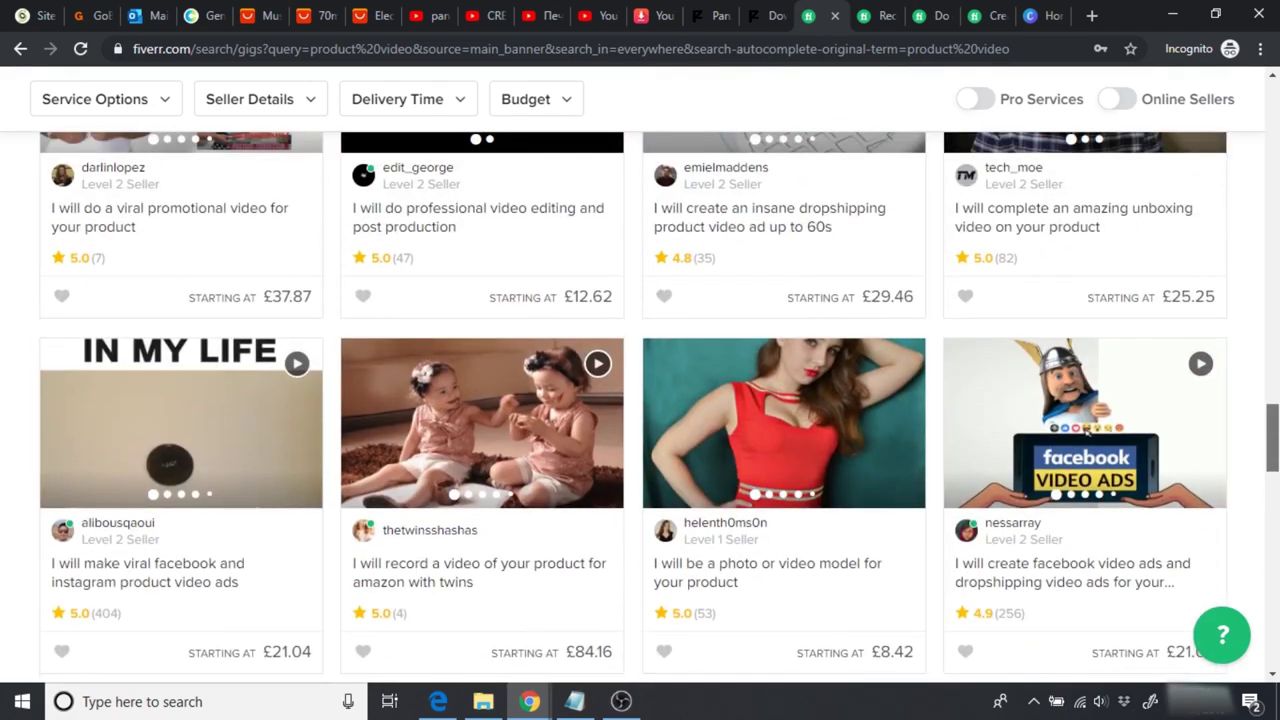
{"action": "scroll", "coordinate": [1087, 370], "scroll_direction": "down", "scroll_amount": 1}
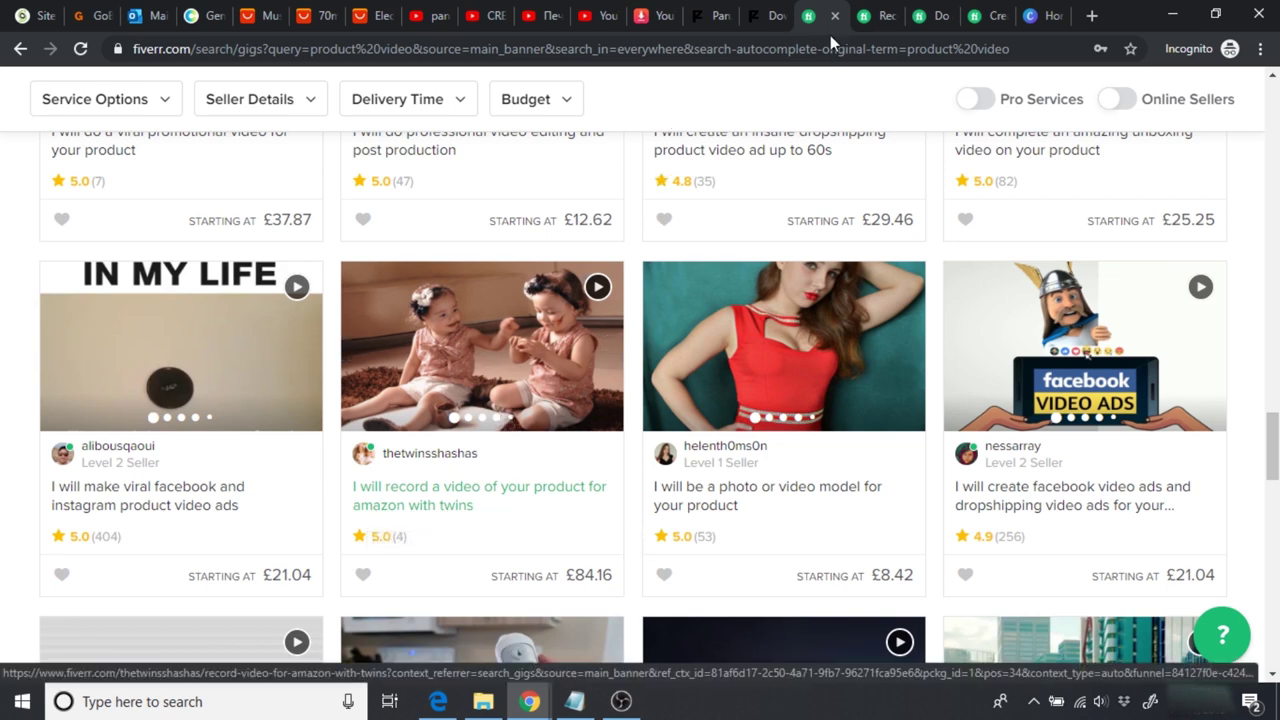
{"action": "left_click", "coordinate": [878, 15]}
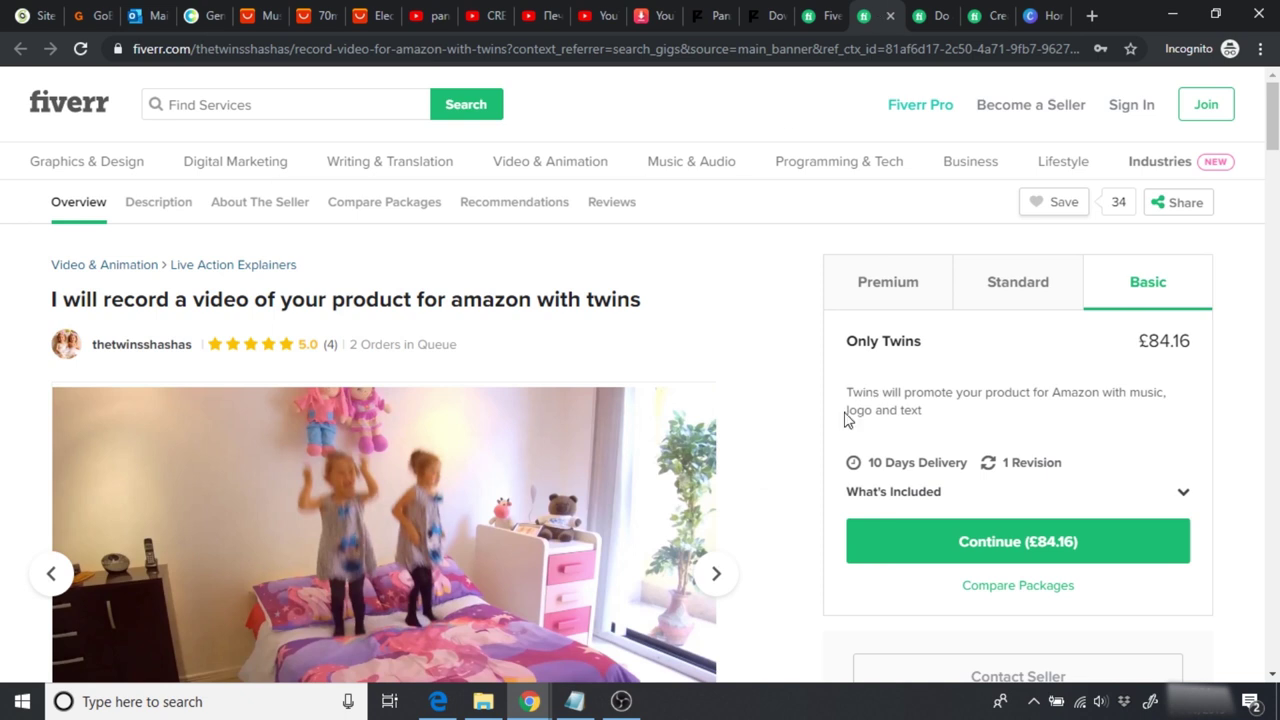
Step: Scroll the twins gig page, then move to the 30-second promotional video gig
{"action": "scroll", "coordinate": [1240, 150], "scroll_direction": "down", "scroll_amount": 2}
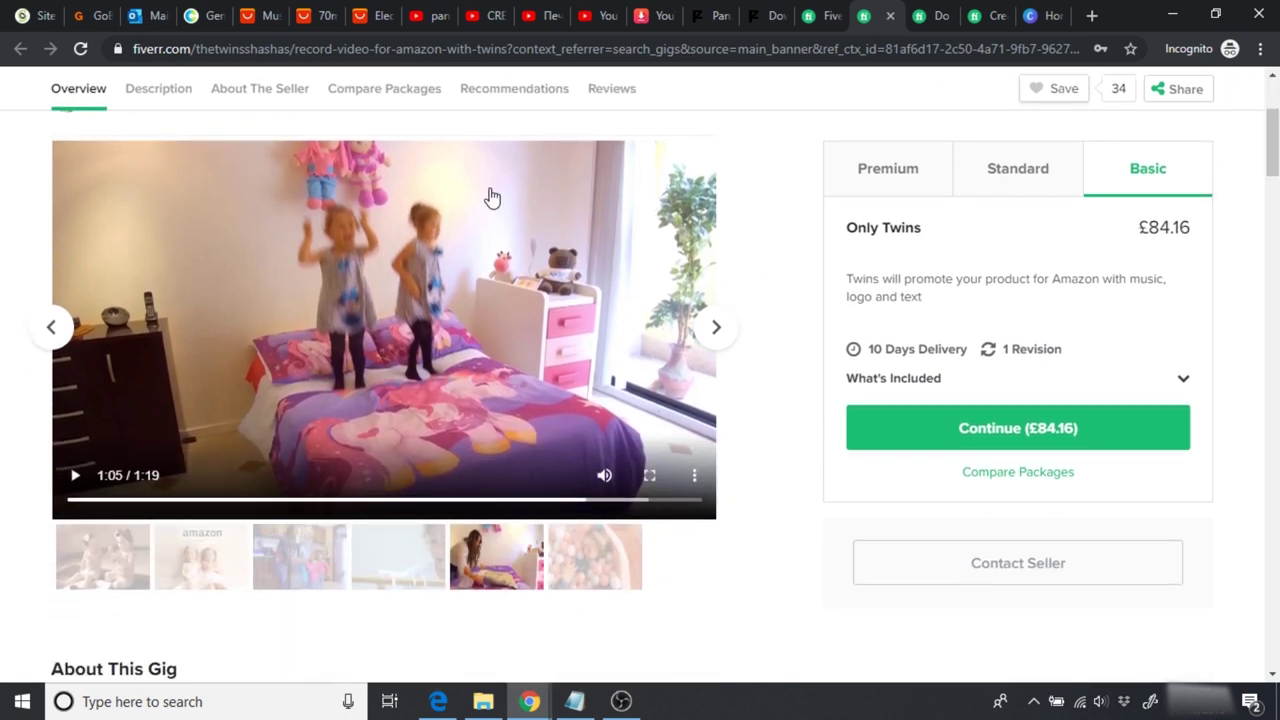
{"action": "scroll", "coordinate": [3, 285], "scroll_direction": "up", "scroll_amount": 1}
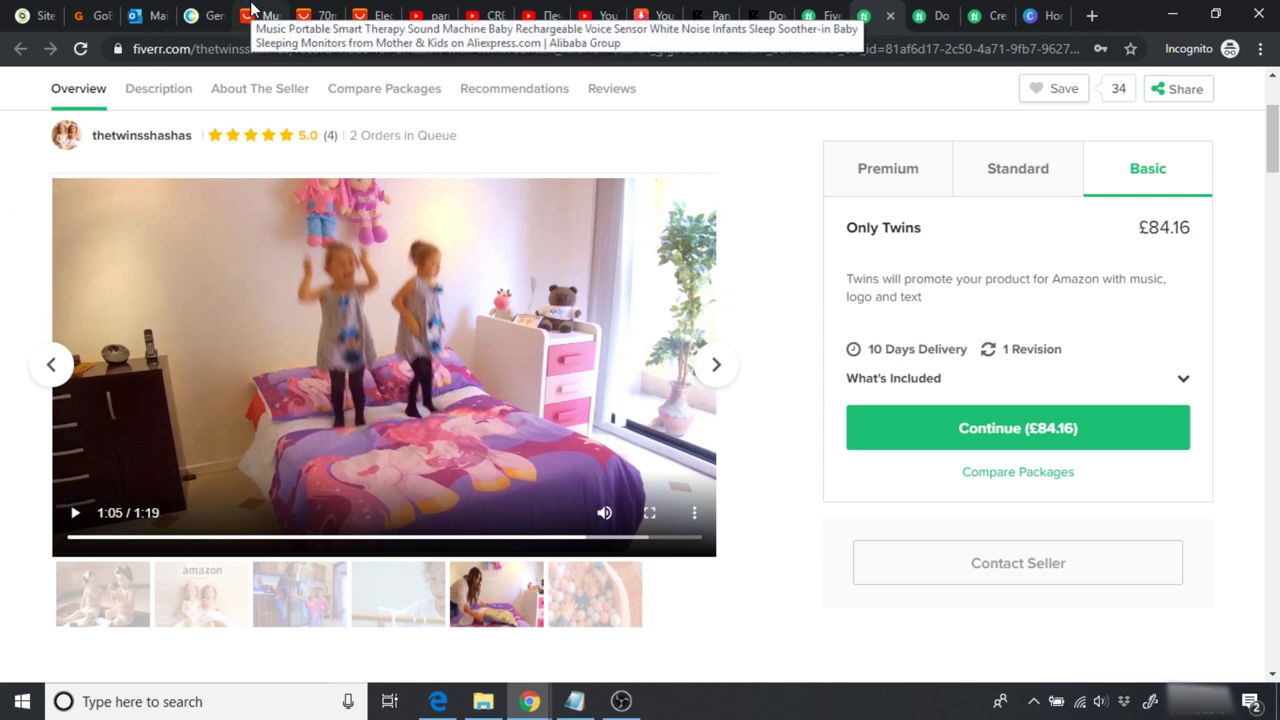
{"action": "scroll", "coordinate": [3, 285], "scroll_direction": "up", "scroll_amount": 1}
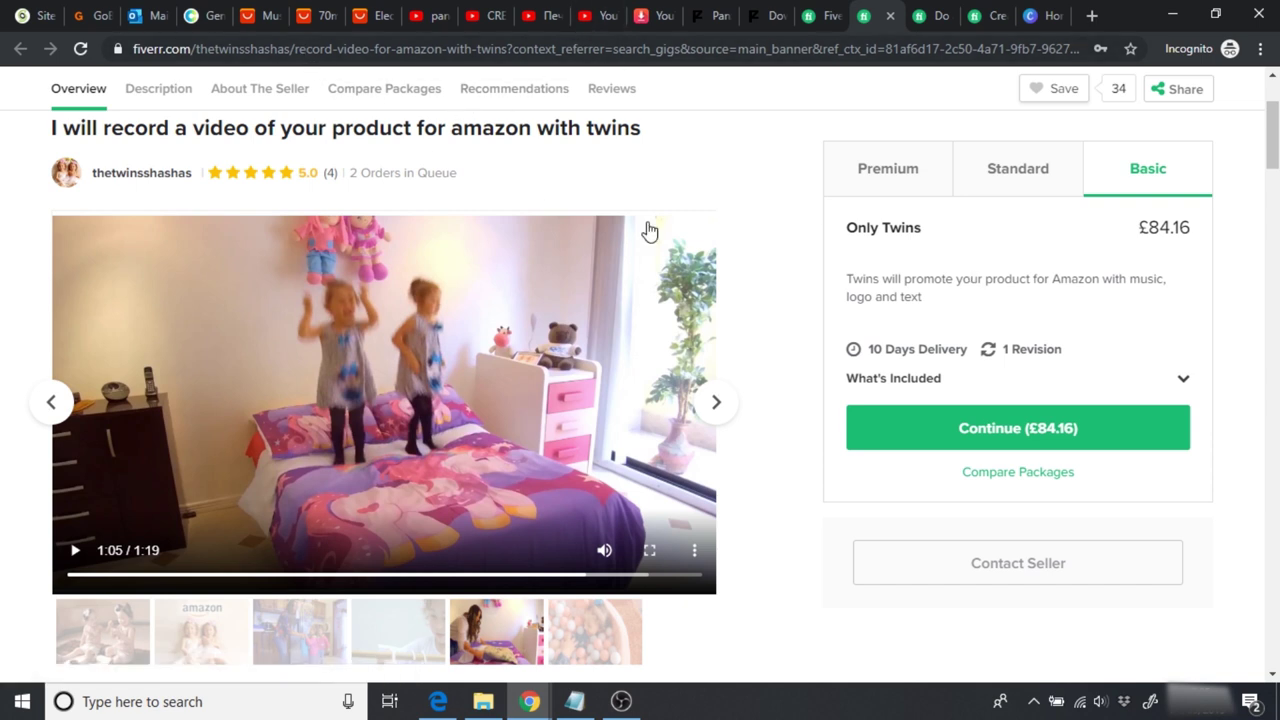
{"action": "left_click", "coordinate": [930, 10]}
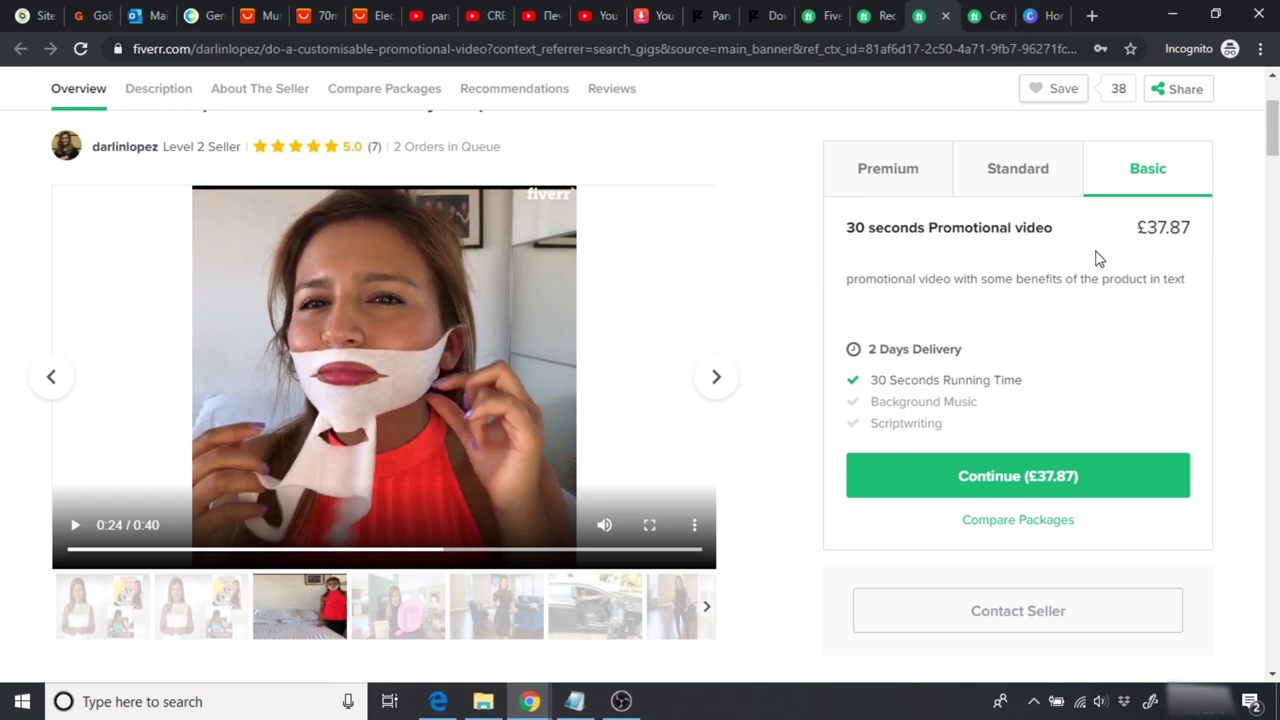
Step: Preview the Shopify Facebook video ads gig's gallery images, then return to the product video results
{"action": "left_click", "coordinate": [988, 12]}
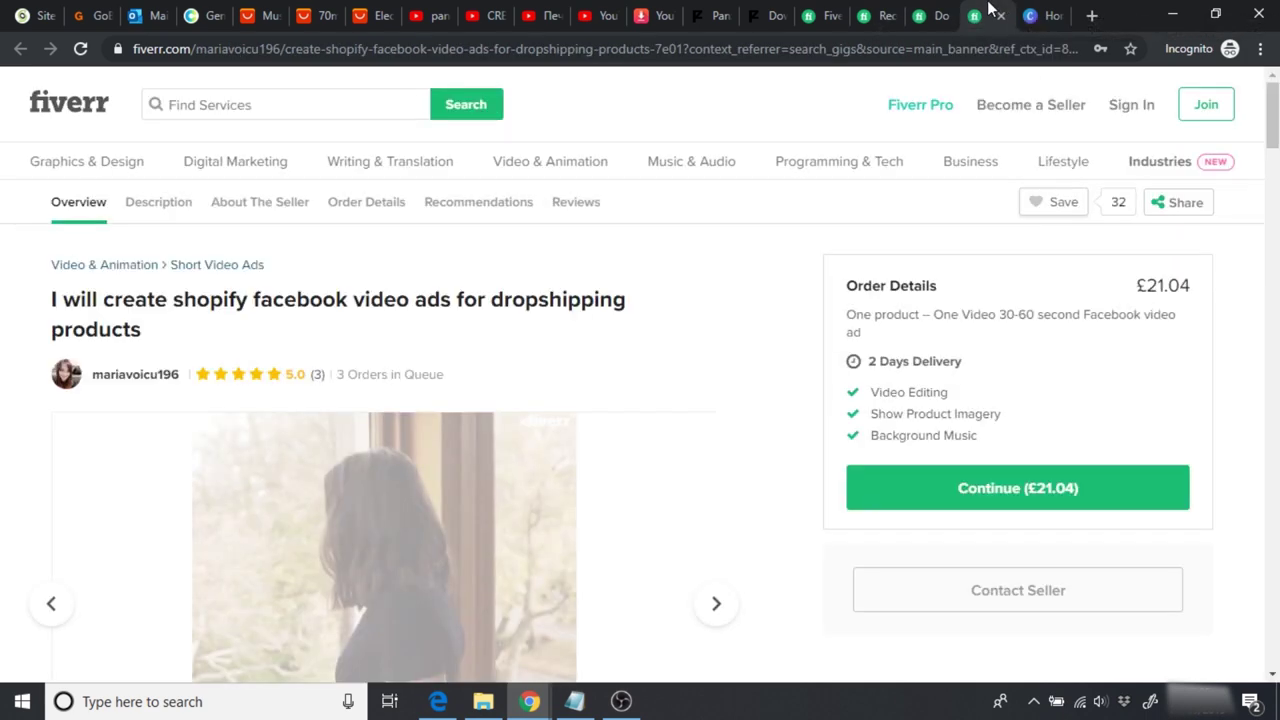
{"action": "scroll", "coordinate": [1156, 280], "scroll_direction": "down", "scroll_amount": 2}
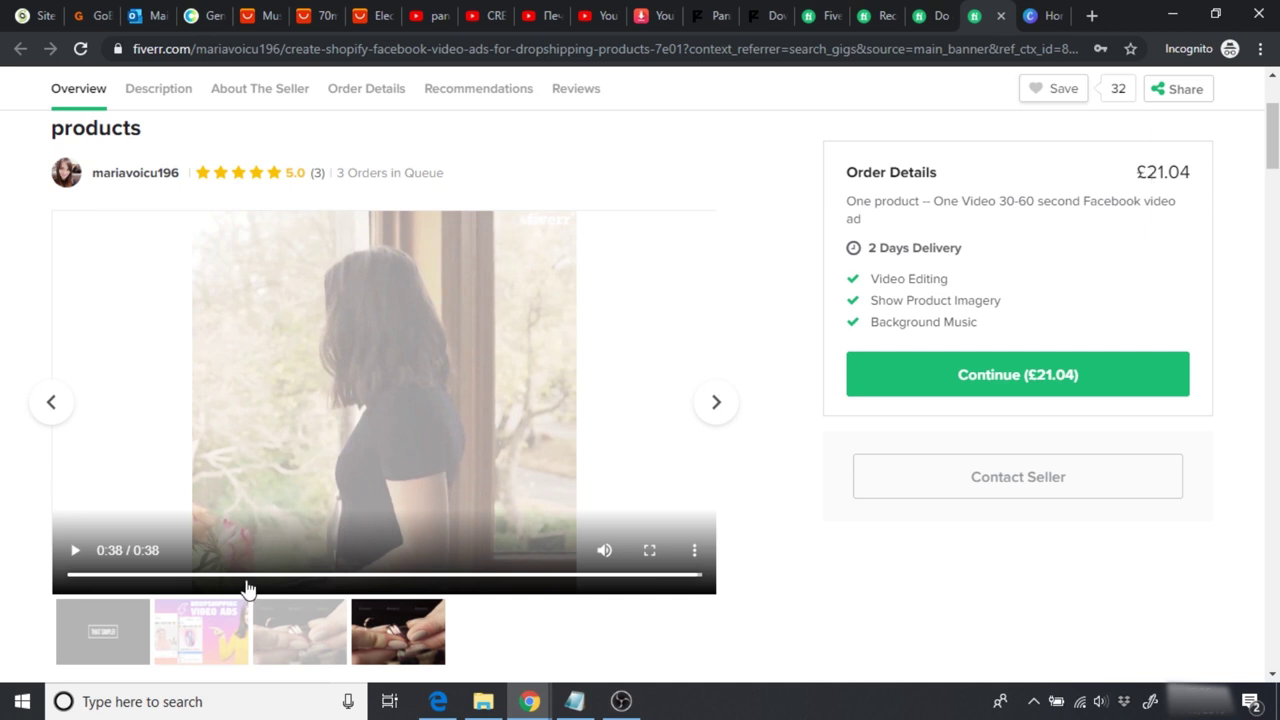
{"action": "left_click", "coordinate": [231, 652]}
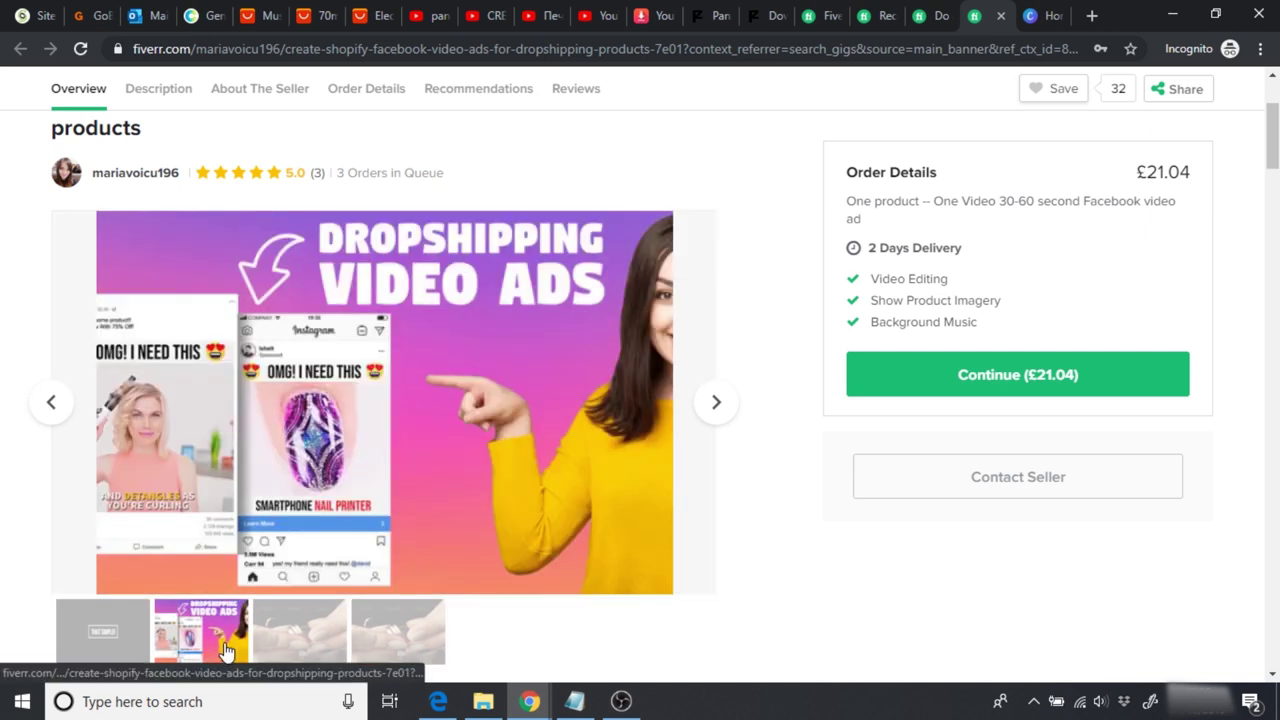
{"action": "left_click", "coordinate": [390, 643]}
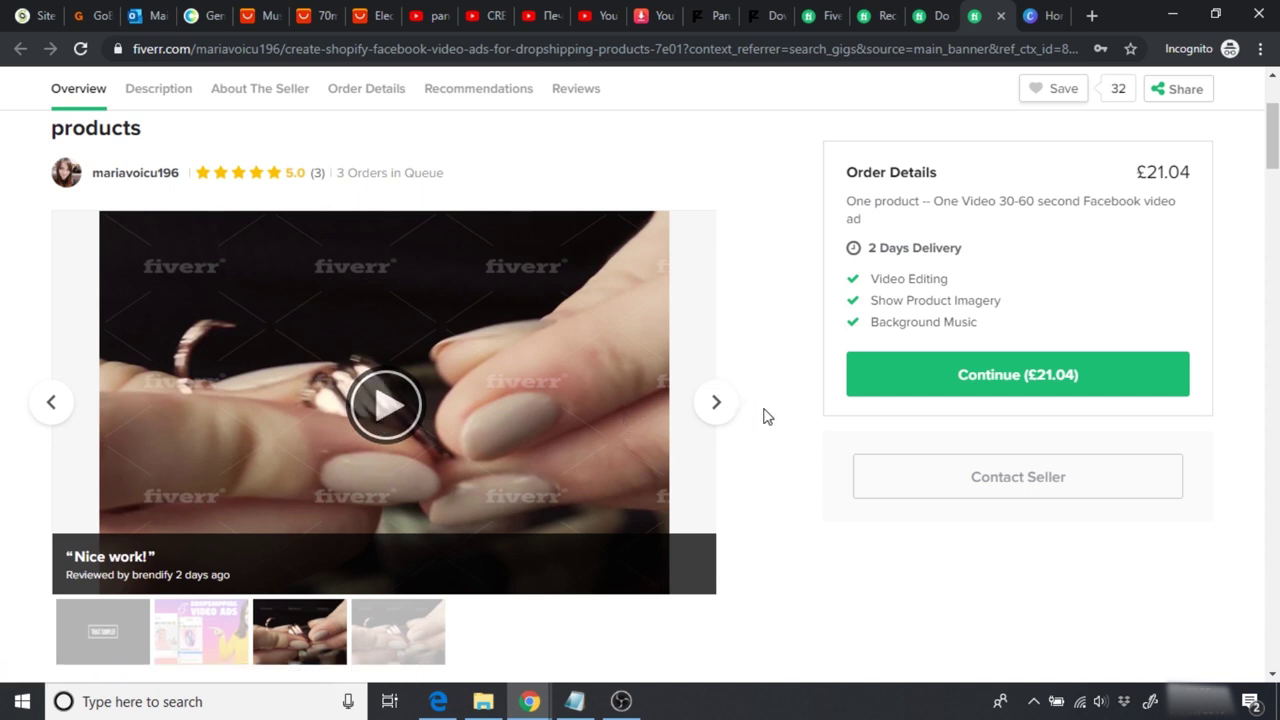
{"action": "scroll", "coordinate": [763, 416], "scroll_direction": "up", "scroll_amount": 1}
{"action": "scroll", "coordinate": [763, 416], "scroll_direction": "up", "scroll_amount": 4}
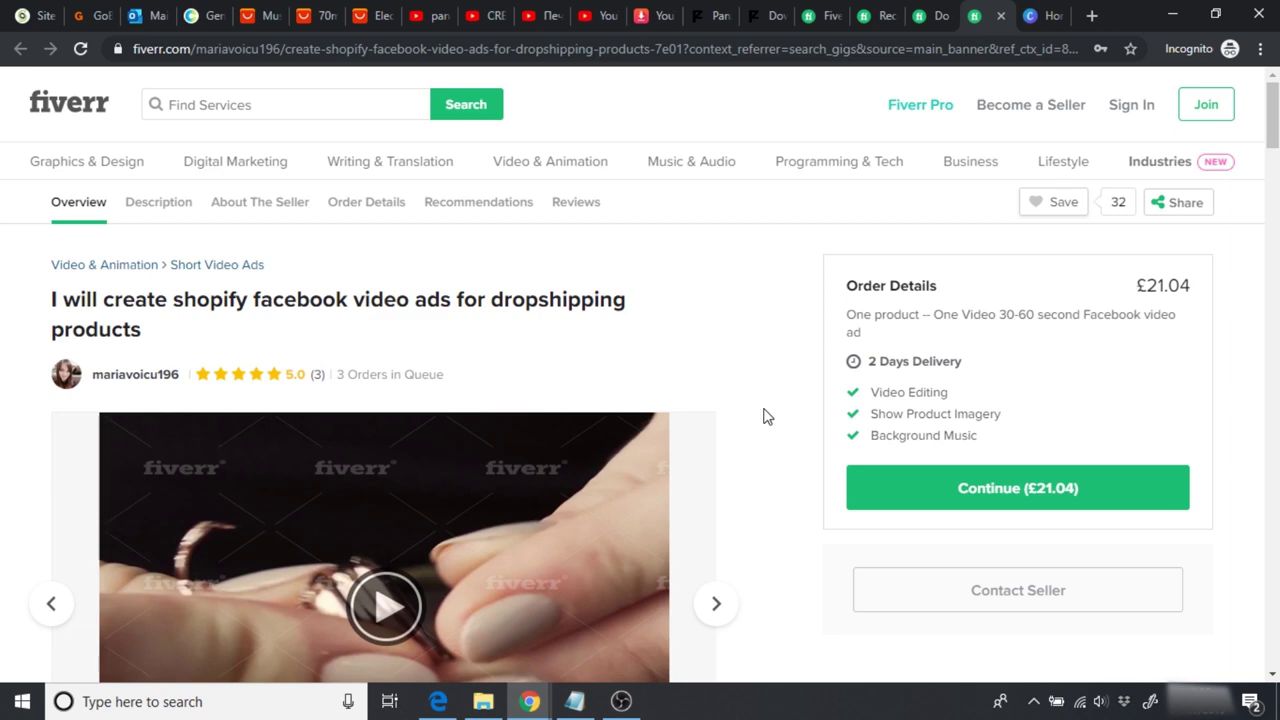
{"action": "left_click", "coordinate": [822, 12]}
{"action": "scroll", "coordinate": [1217, 338], "scroll_direction": "up", "scroll_amount": 9}
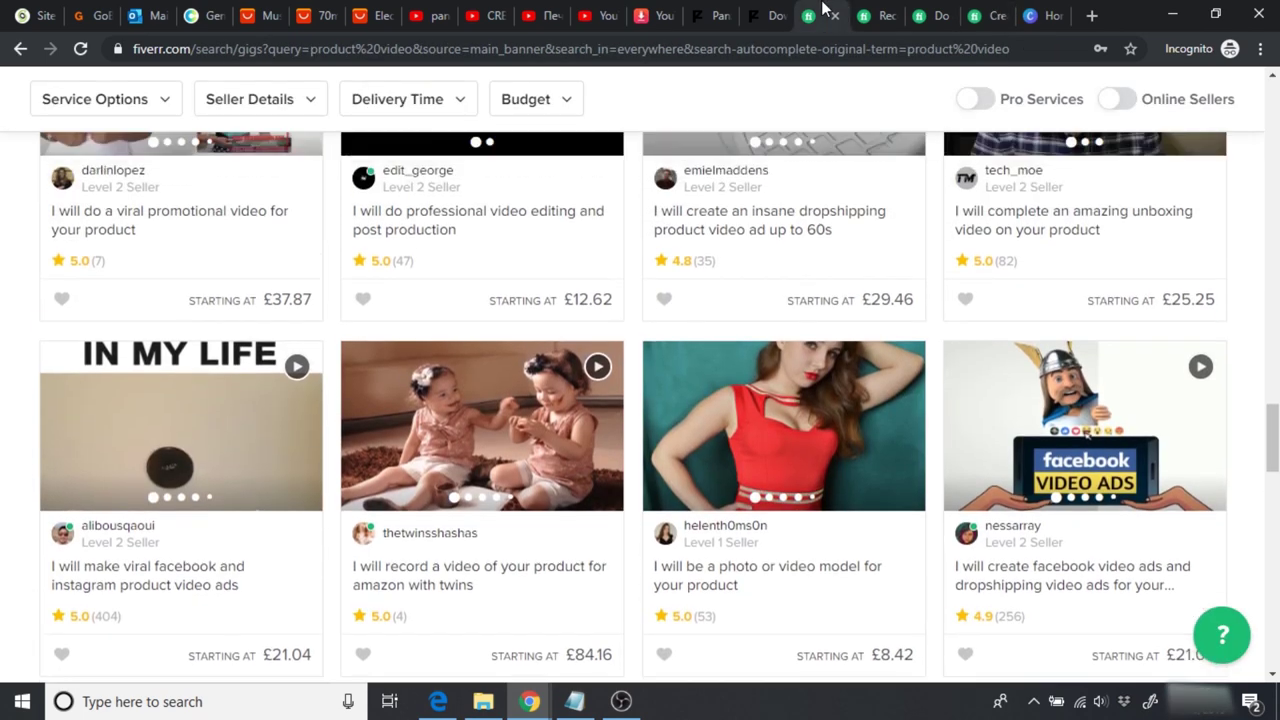
Step: Scroll through the Fiverr product video results, then go to the YouTube home page
{"action": "scroll", "coordinate": [1217, 338], "scroll_direction": "up", "scroll_amount": 8}
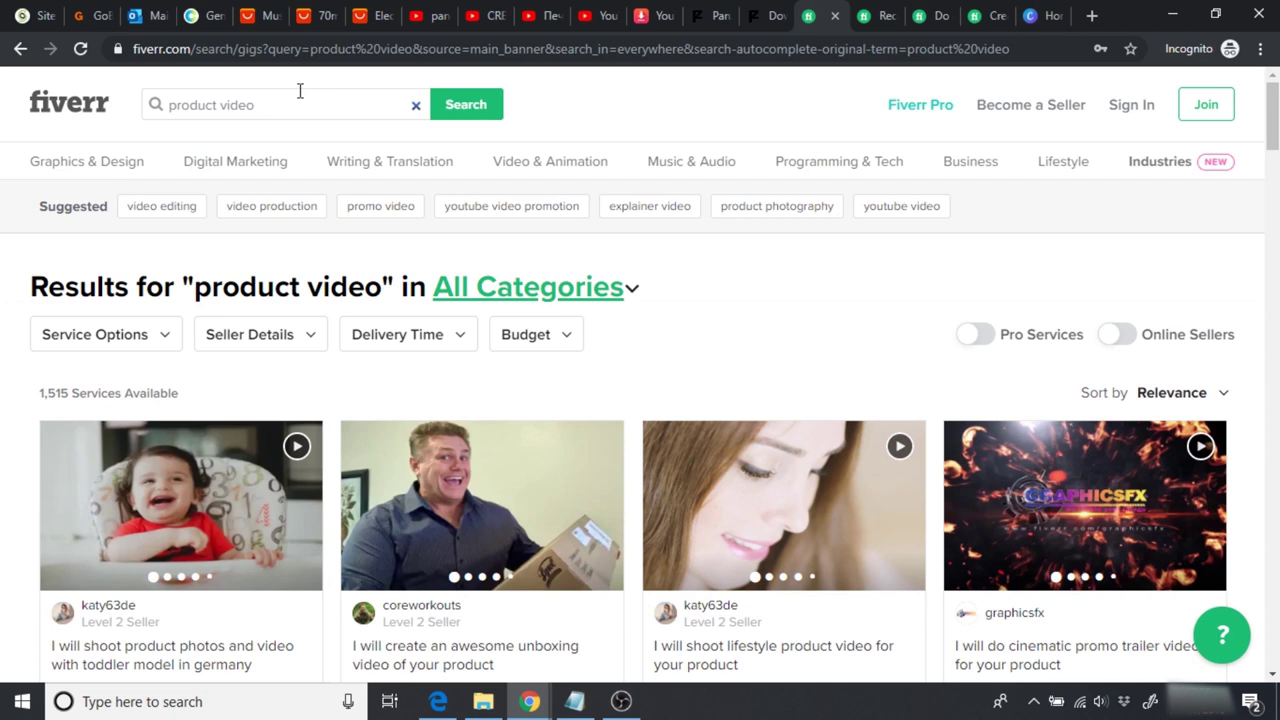
{"action": "scroll", "coordinate": [802, 330], "scroll_direction": "down", "scroll_amount": 2}
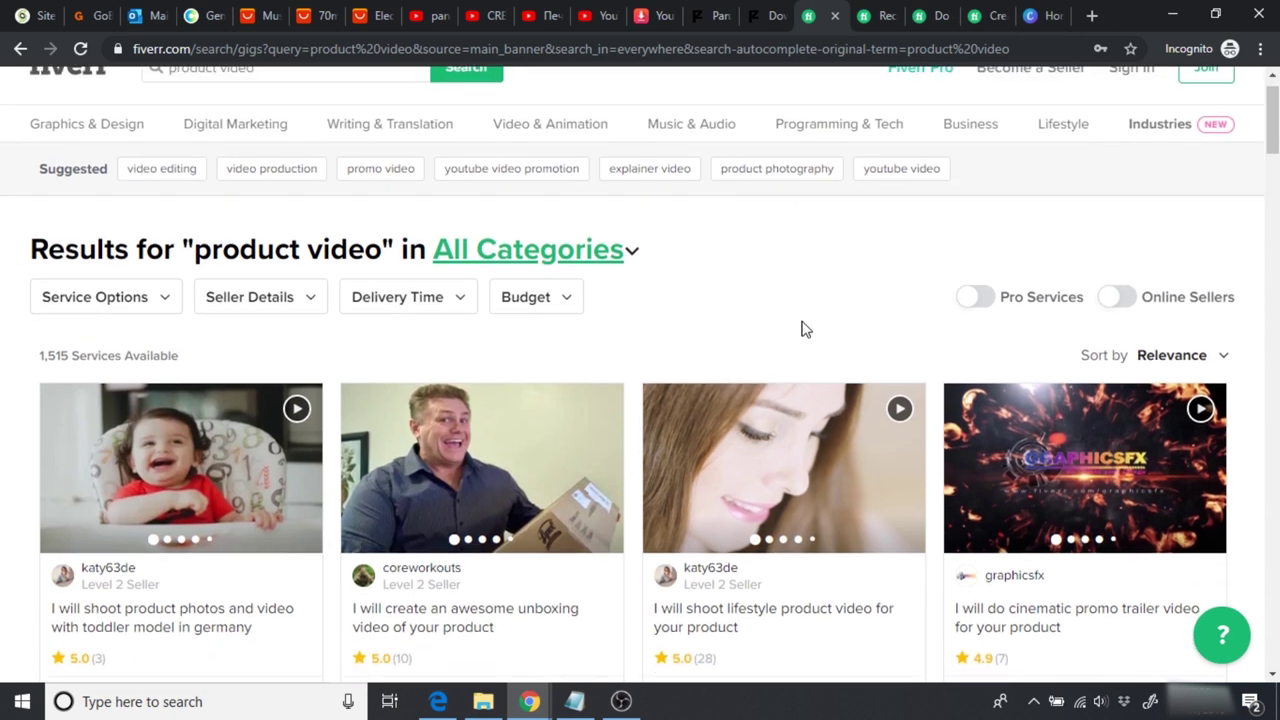
{"action": "scroll", "coordinate": [802, 328], "scroll_direction": "down", "scroll_amount": 4}
{"action": "scroll", "coordinate": [802, 328], "scroll_direction": "down", "scroll_amount": 4}
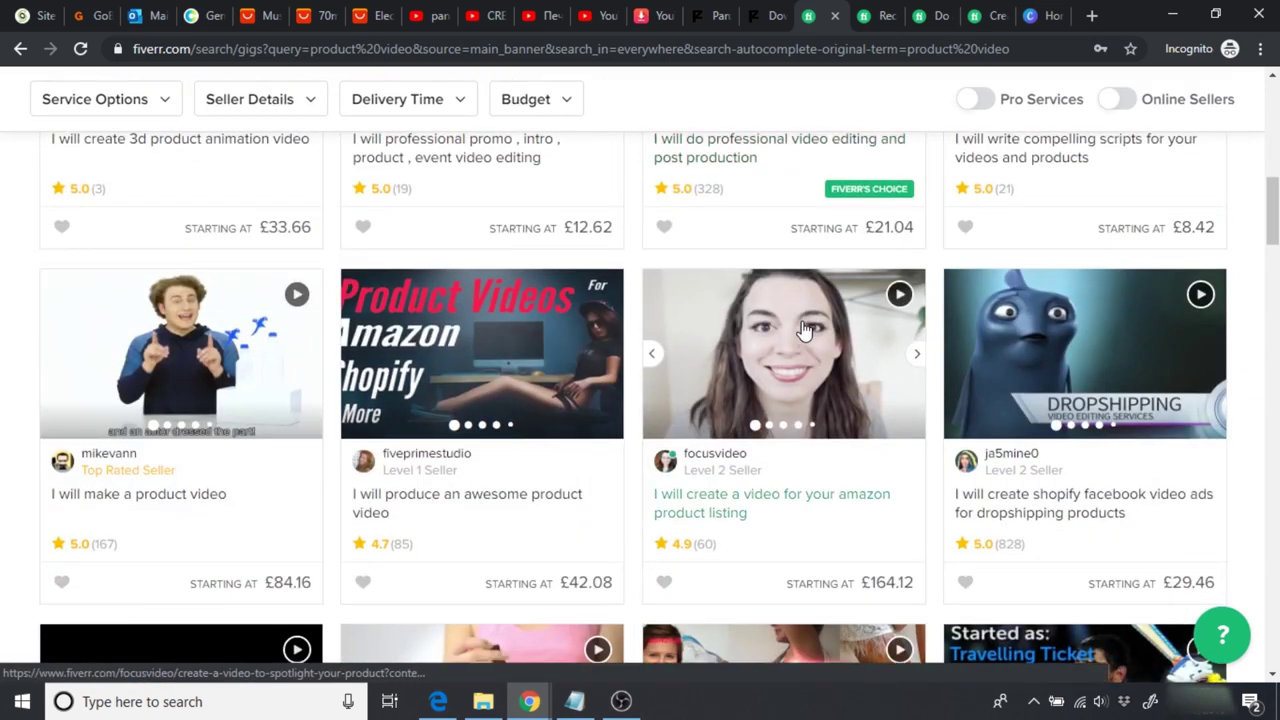
{"action": "scroll", "coordinate": [802, 330], "scroll_direction": "up", "scroll_amount": 1}
{"action": "scroll", "coordinate": [802, 328], "scroll_direction": "up", "scroll_amount": 7}
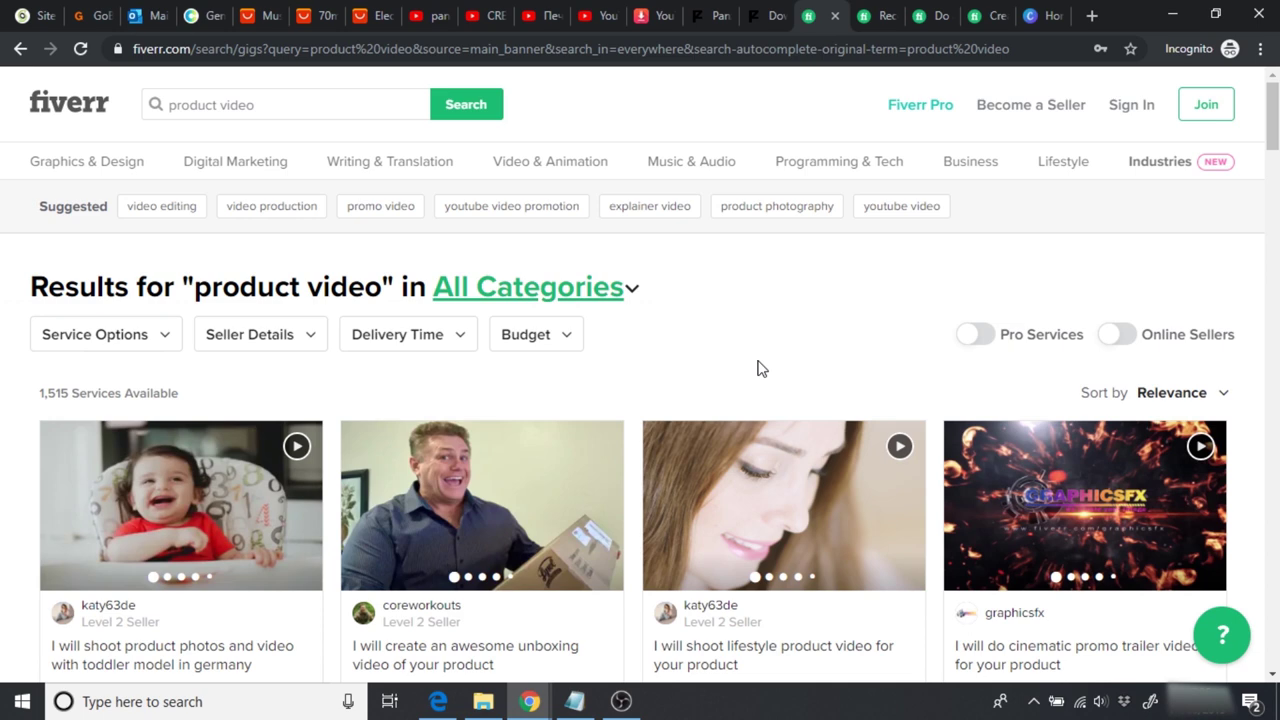
{"action": "left_click", "coordinate": [601, 16]}
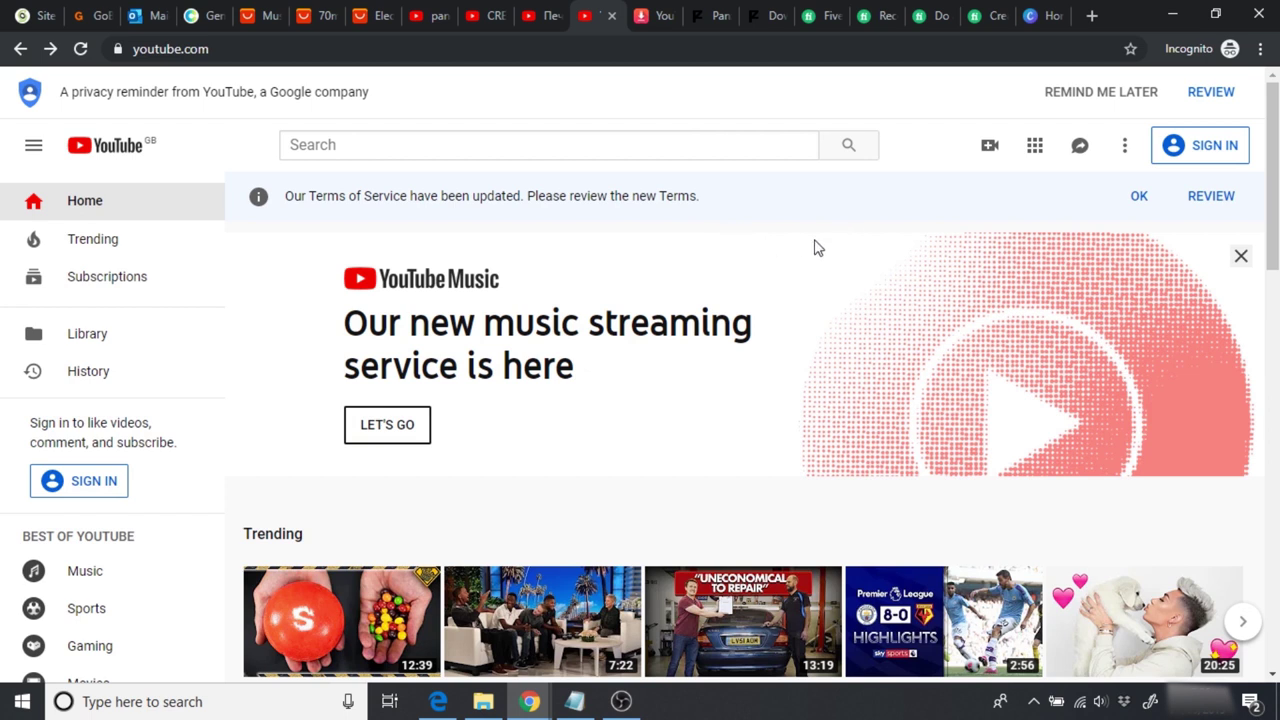
Step: Start a YouTube video upload, reaching the Google sign-in page
{"action": "left_click", "coordinate": [990, 150]}
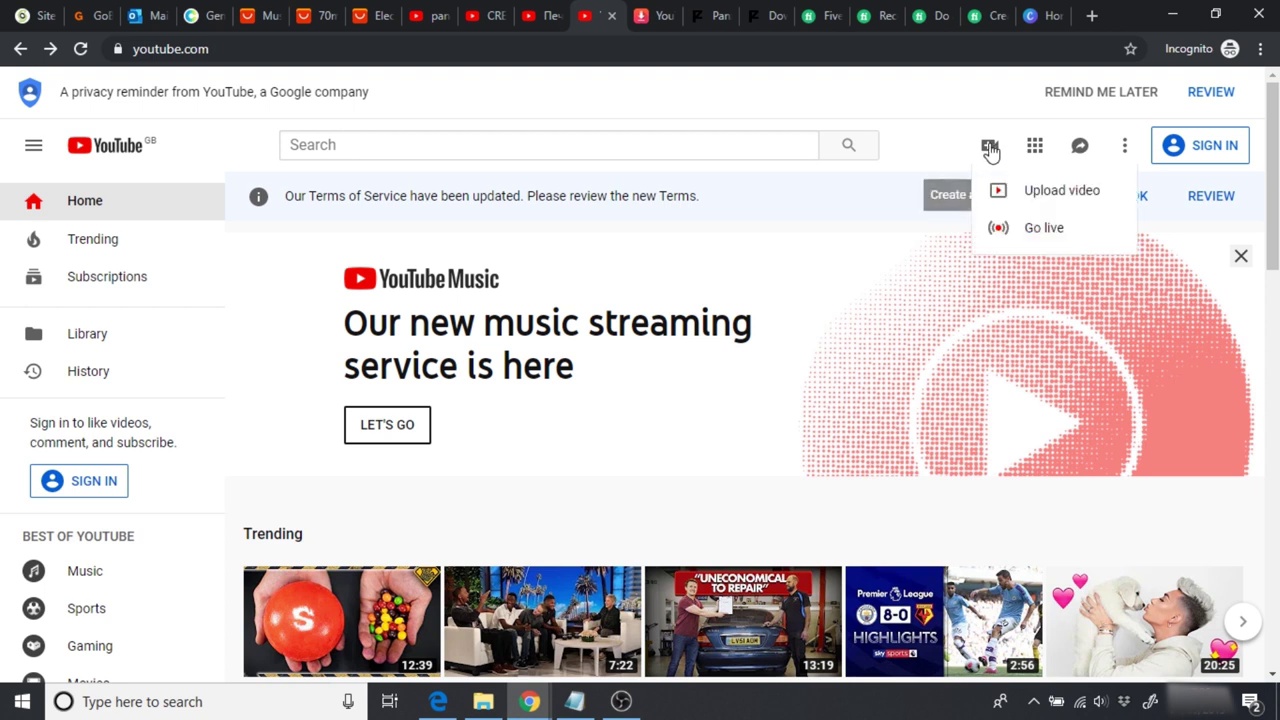
{"action": "left_click", "coordinate": [1046, 200]}
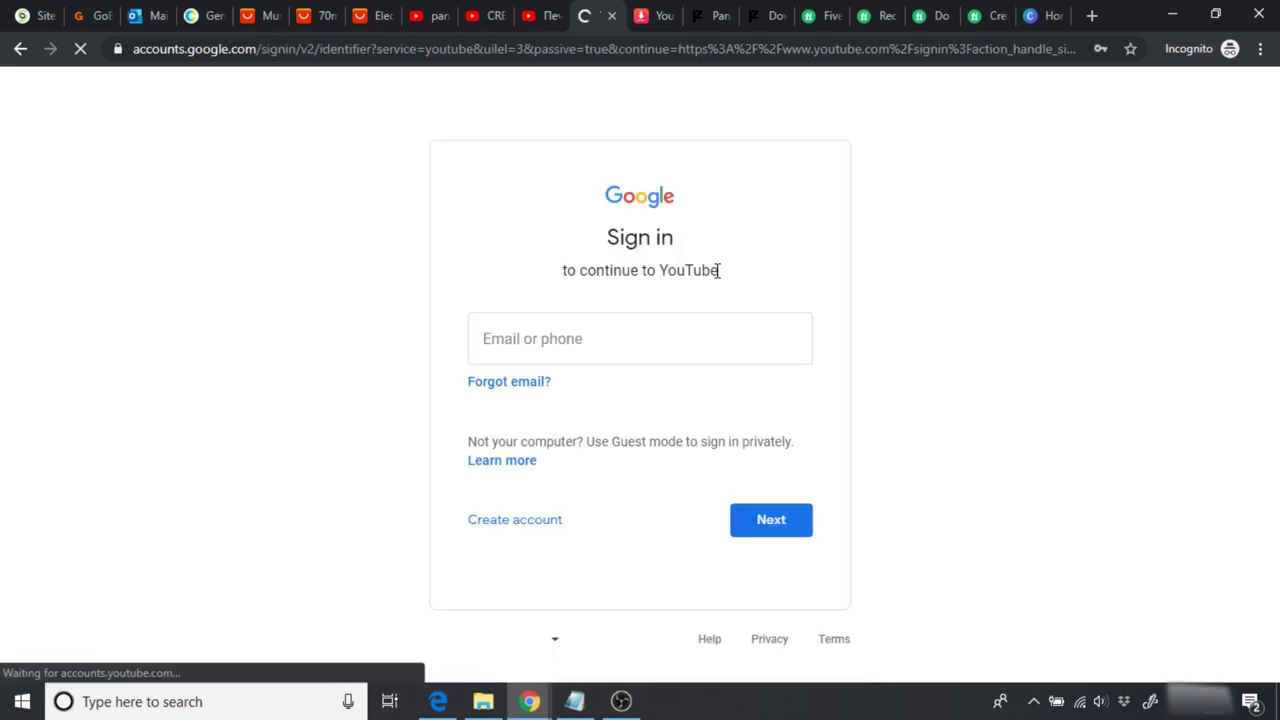
{"action": "left_click", "coordinate": [510, 330]}
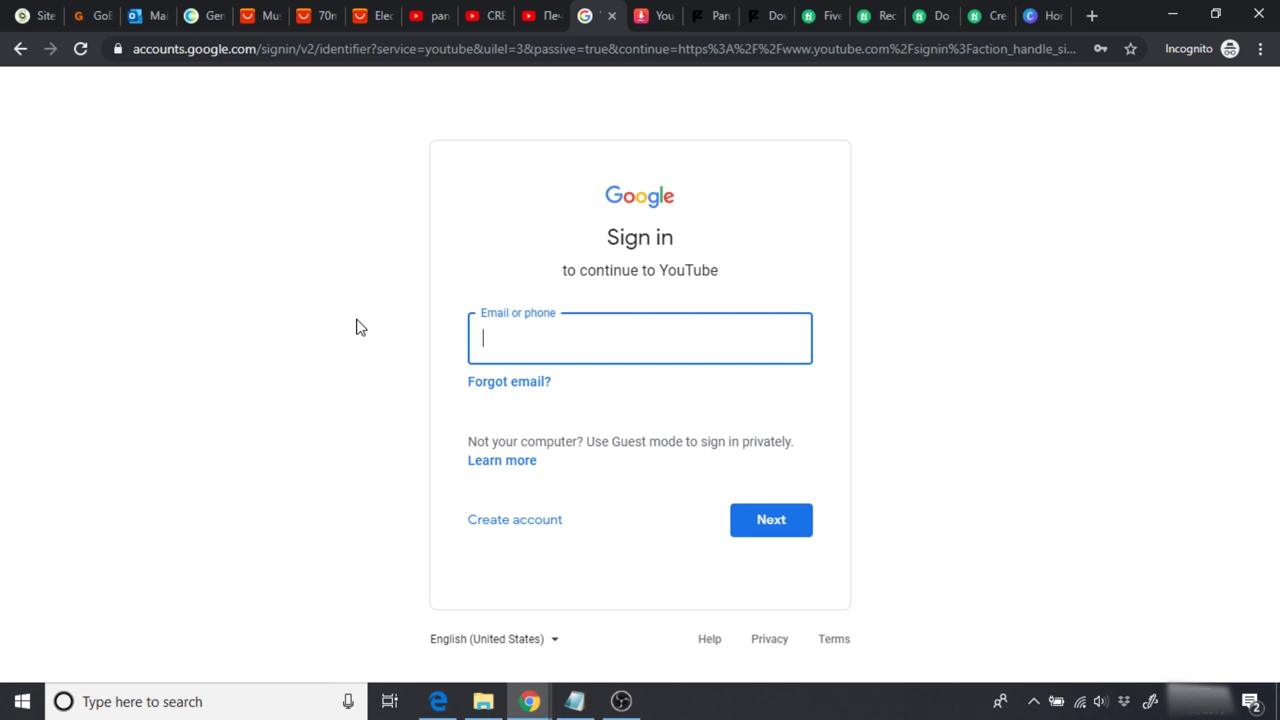
Step: Create a business Google account named GoBaby Sleep with an email and password
{"action": "left_click", "coordinate": [519, 521]}
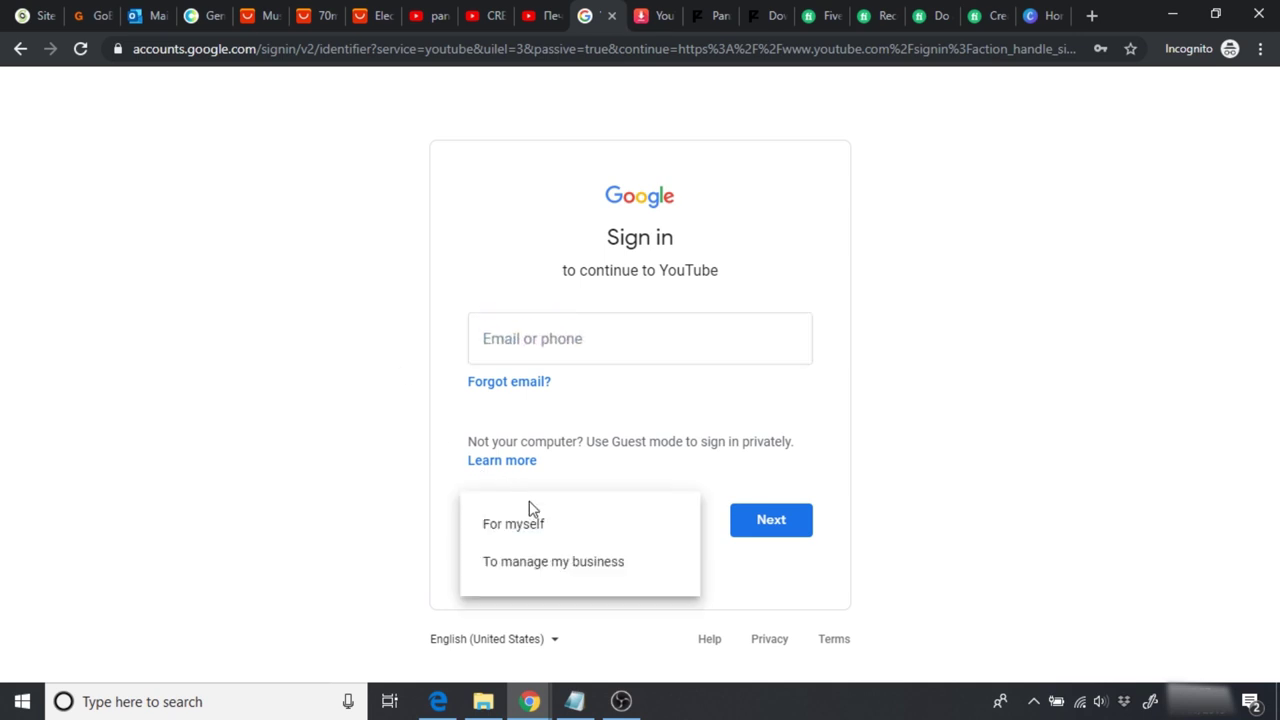
{"action": "left_click", "coordinate": [556, 568]}
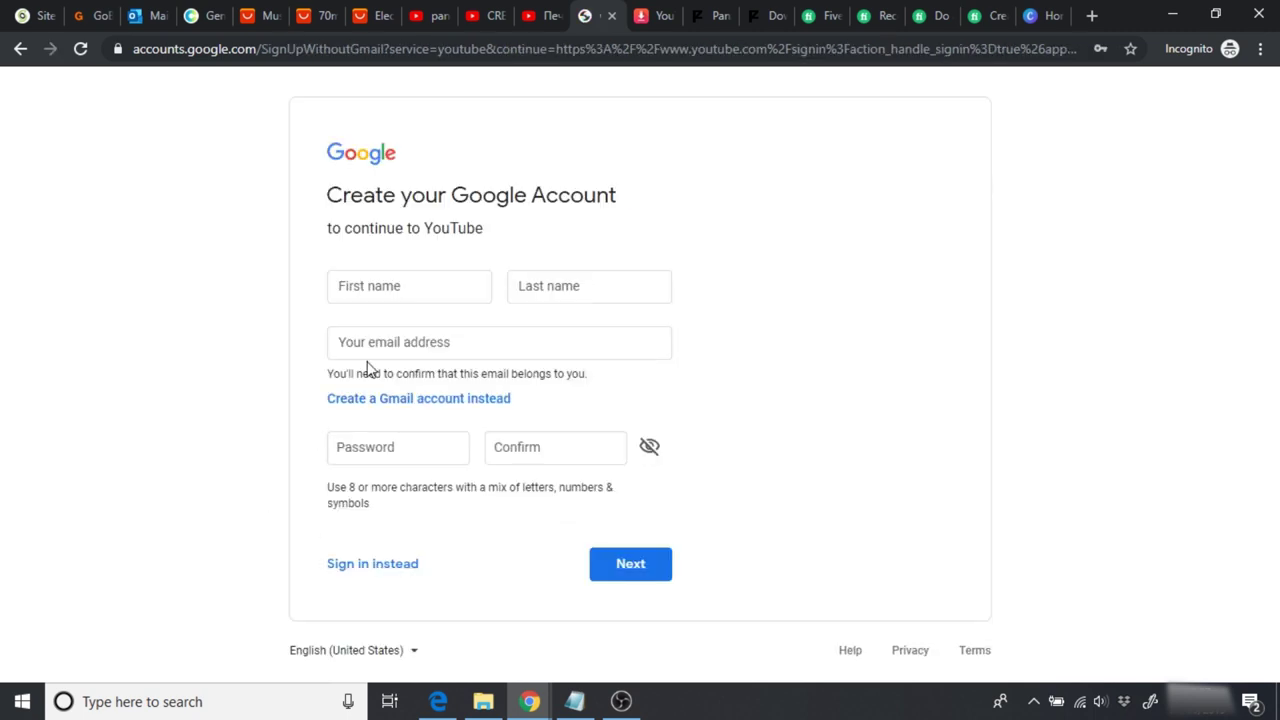
{"action": "left_click", "coordinate": [367, 286]}
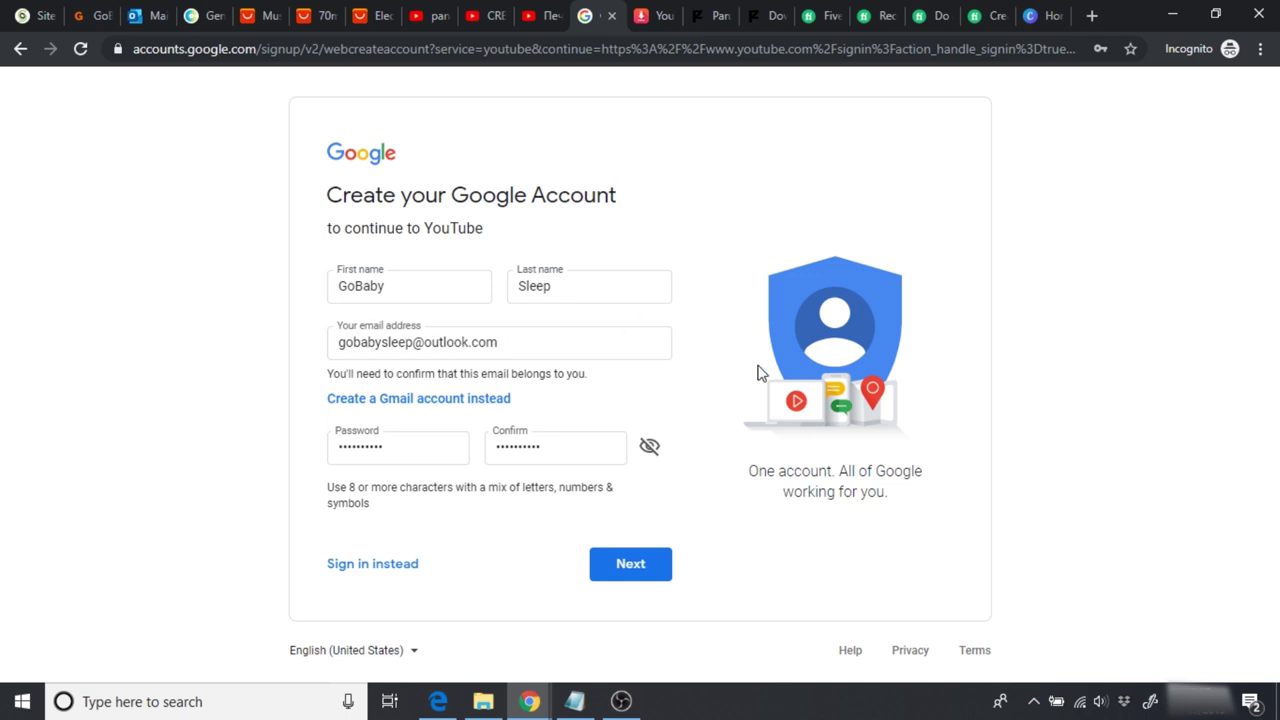
{"action": "left_click", "coordinate": [630, 565]}
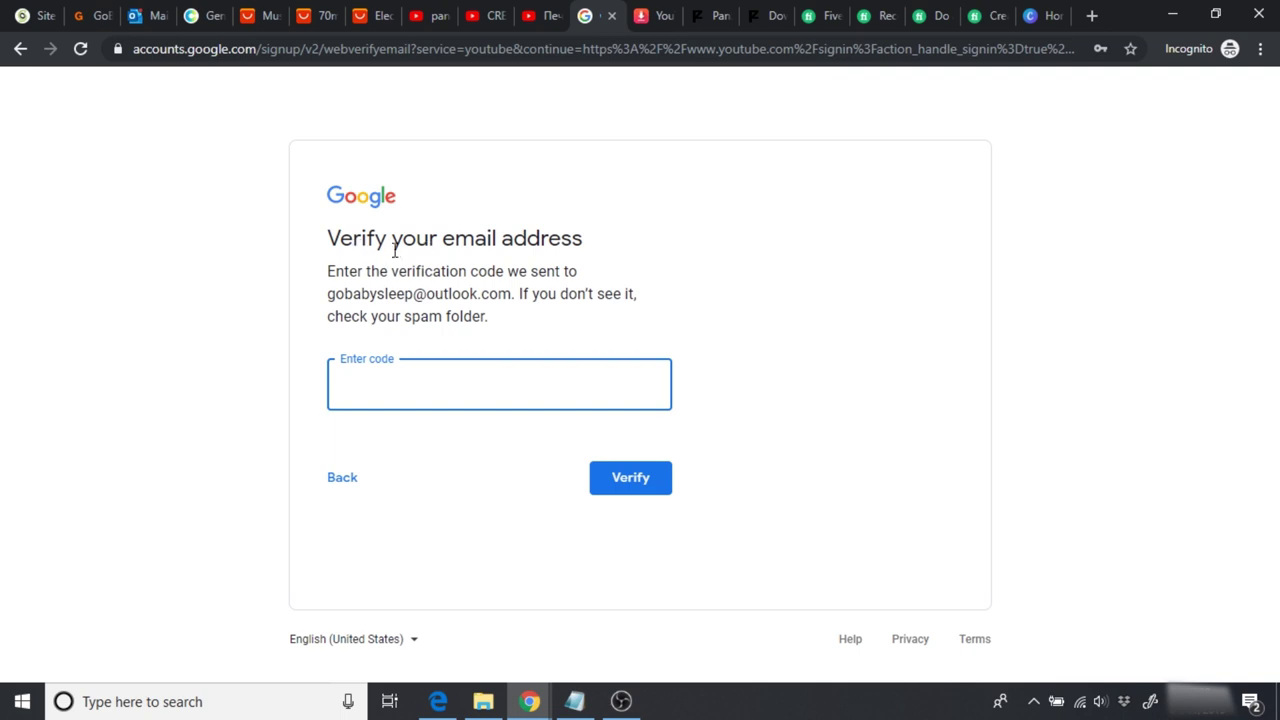
Step: Copy Google's verification code from the Outlook email into the Enter code box
{"action": "left_click", "coordinate": [141, 18]}
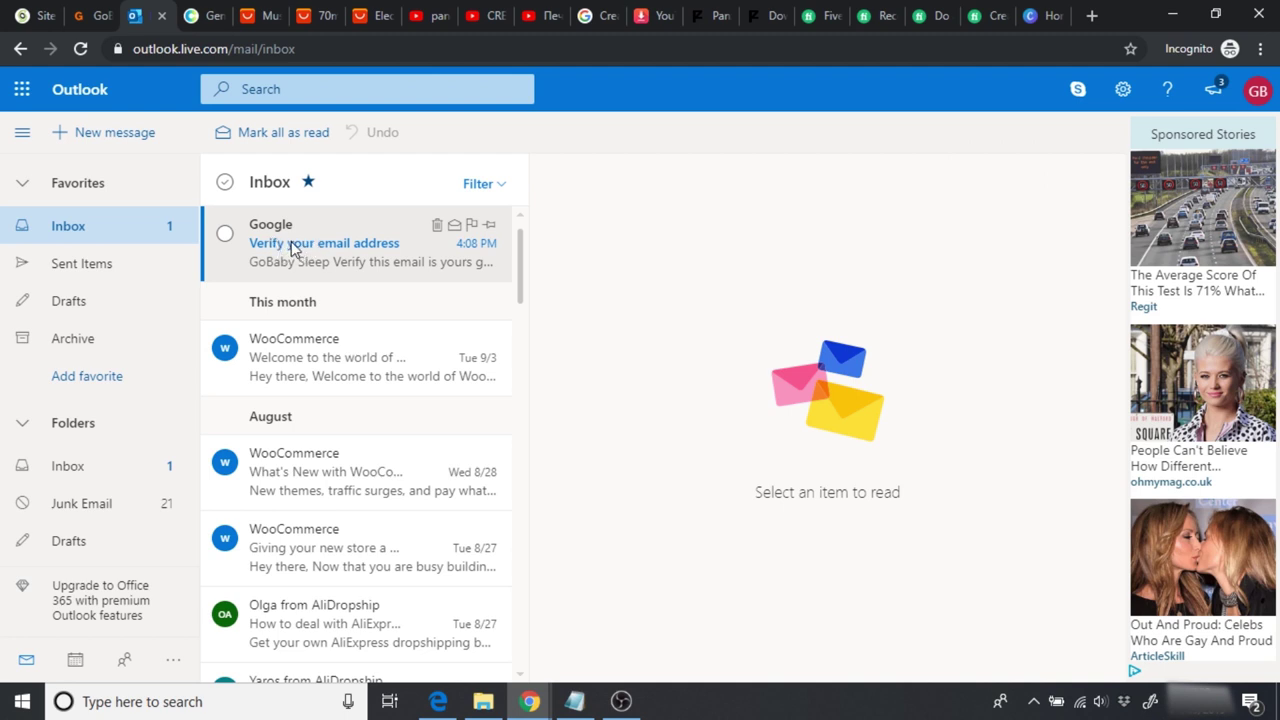
{"action": "left_click", "coordinate": [293, 250]}
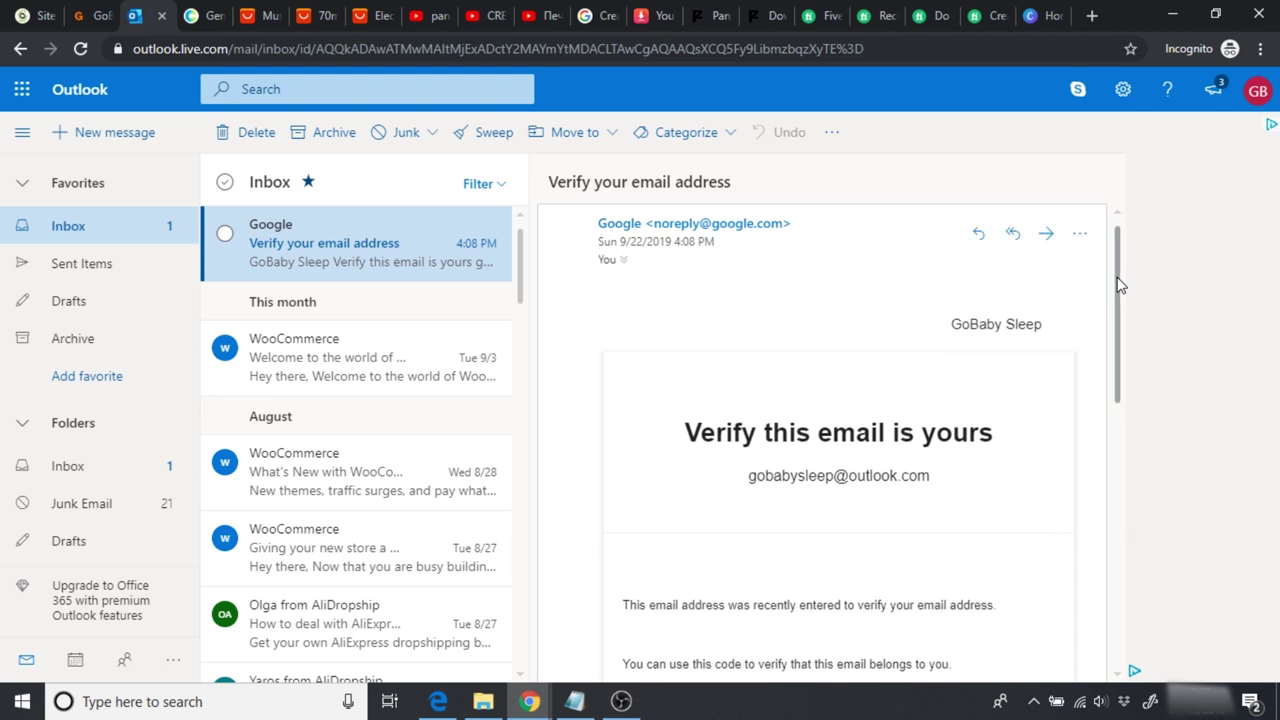
{"action": "scroll", "coordinate": [1121, 330], "scroll_direction": "down", "scroll_amount": 1}
{"action": "scroll", "coordinate": [1010, 400], "scroll_direction": "down", "scroll_amount": 1}
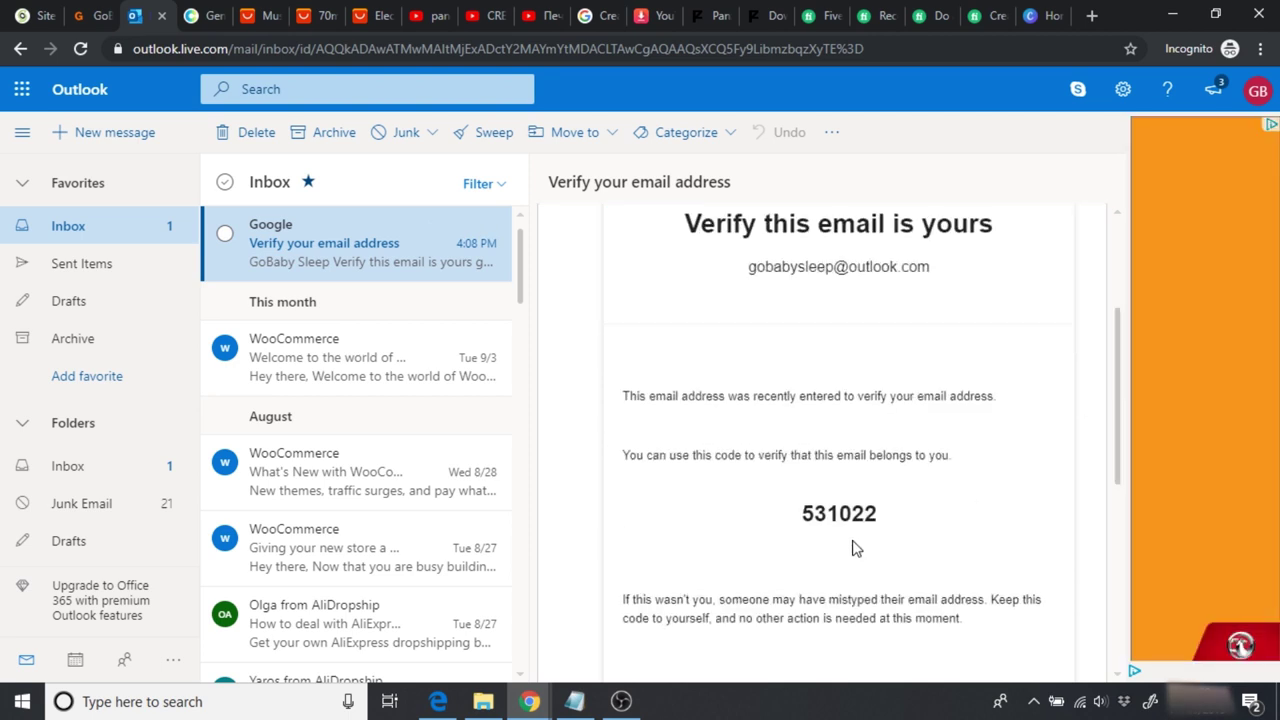
{"action": "double_click", "coordinate": [830, 515]}
{"action": "key", "text": "ctrl+c"}
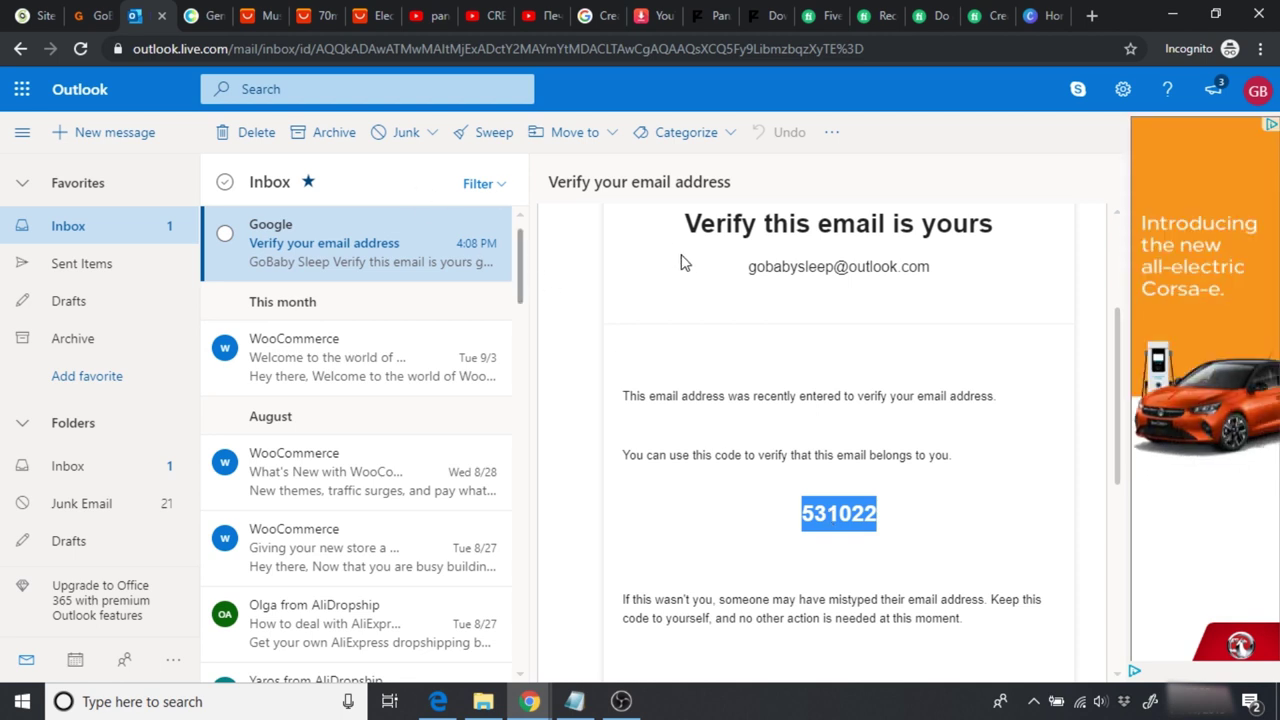
{"action": "left_click", "coordinate": [592, 15]}
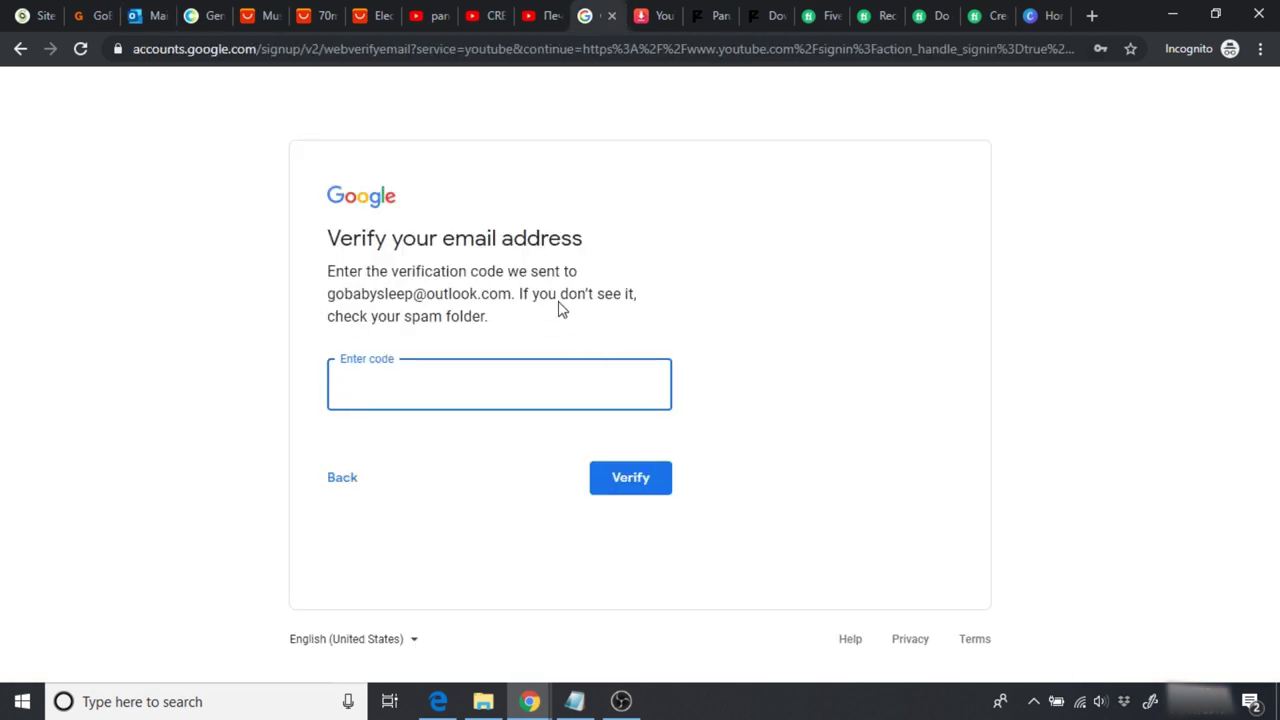
{"action": "key", "text": "ctrl+v"}
Step: Verify the email, accept both Google agreements, create the account and confirm personalization
{"action": "left_click", "coordinate": [657, 477]}
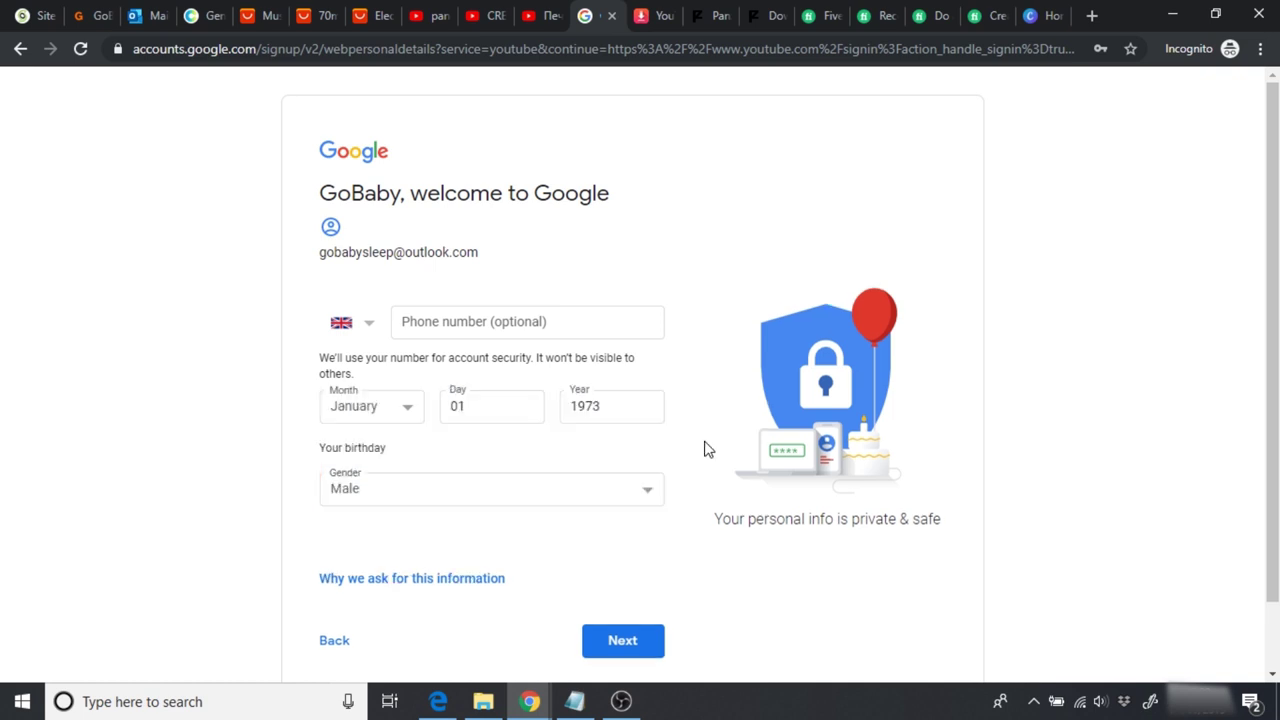
{"action": "left_click", "coordinate": [626, 645]}
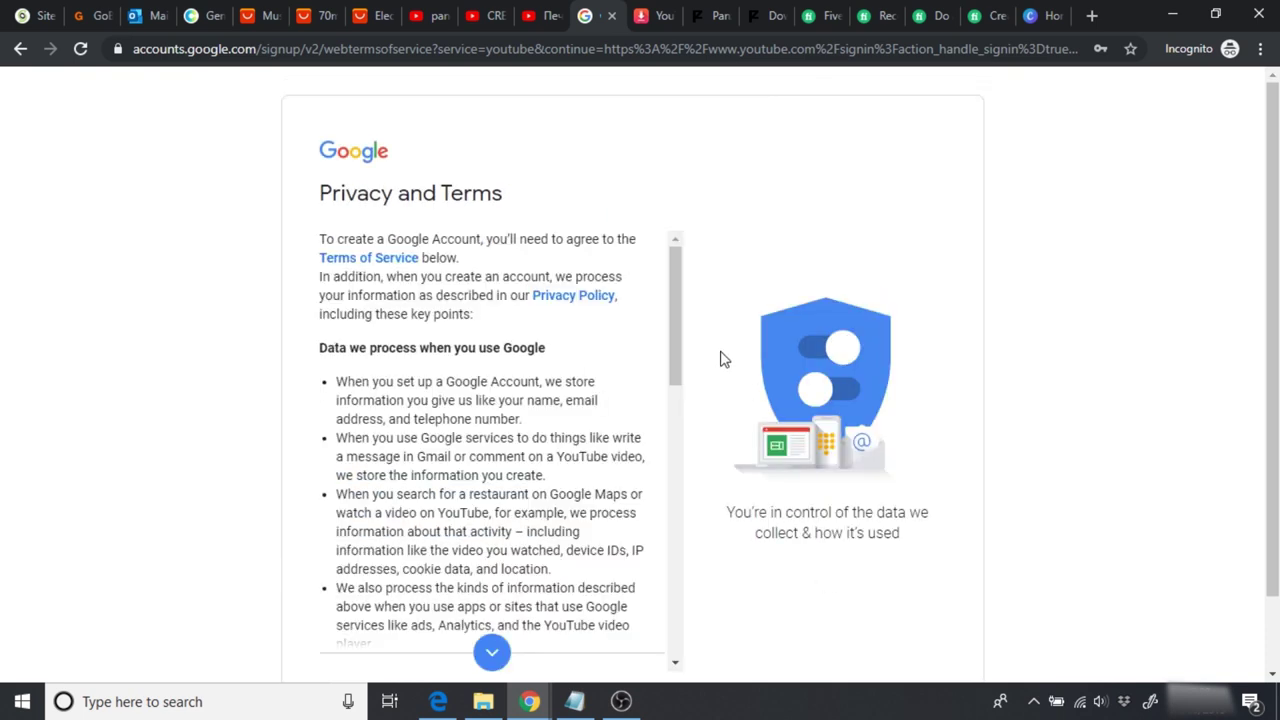
{"action": "left_click_drag", "start_coordinate": [678, 331], "coordinate": [670, 585]}
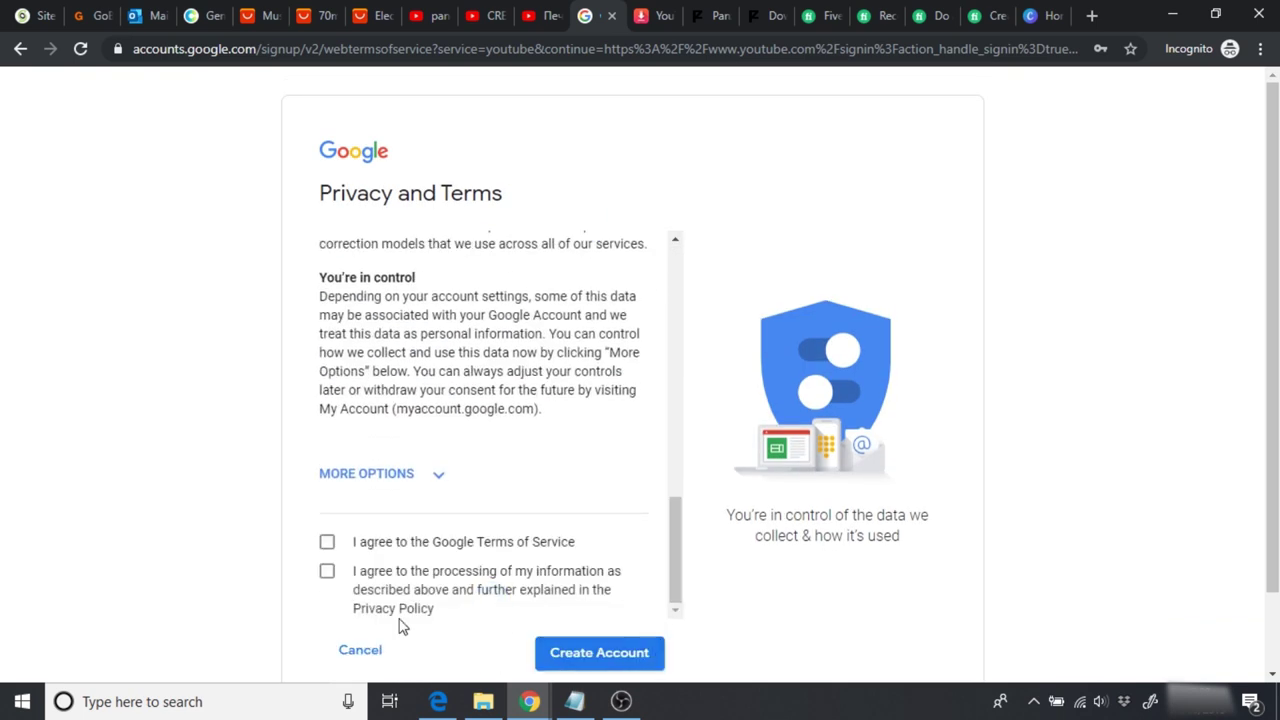
{"action": "left_click", "coordinate": [327, 541]}
{"action": "left_click", "coordinate": [327, 571]}
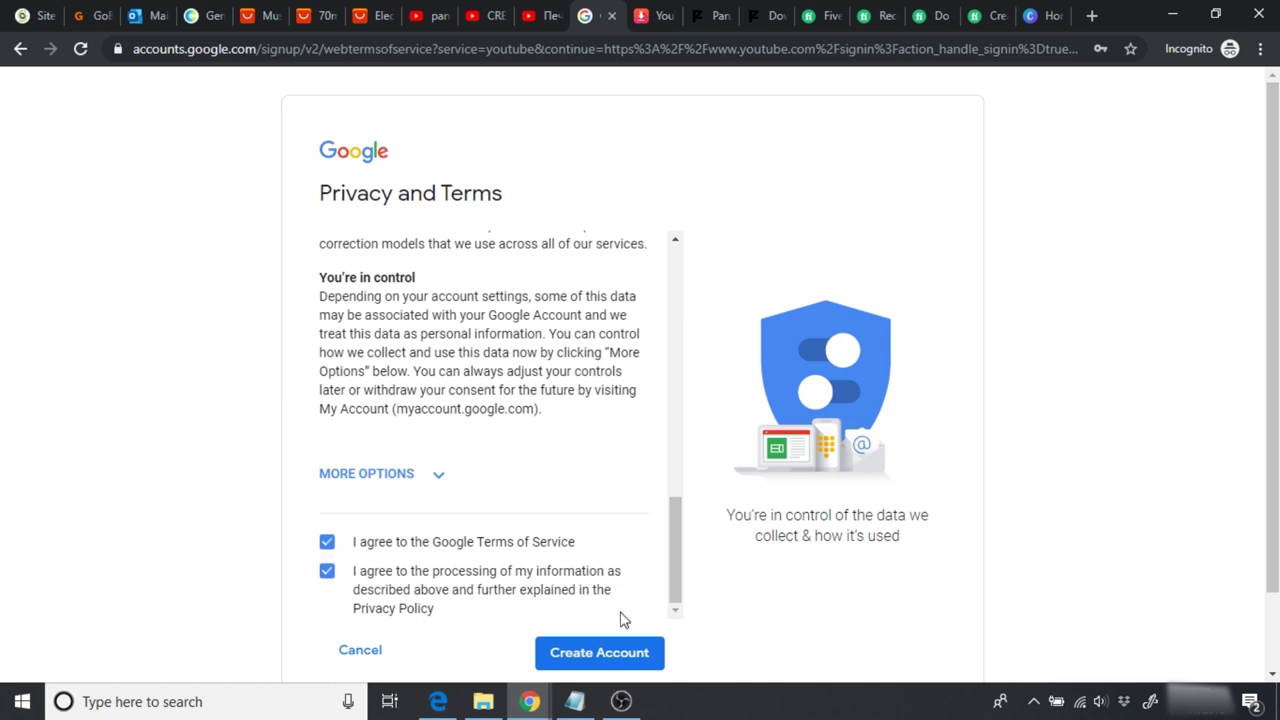
{"action": "left_click", "coordinate": [602, 653]}
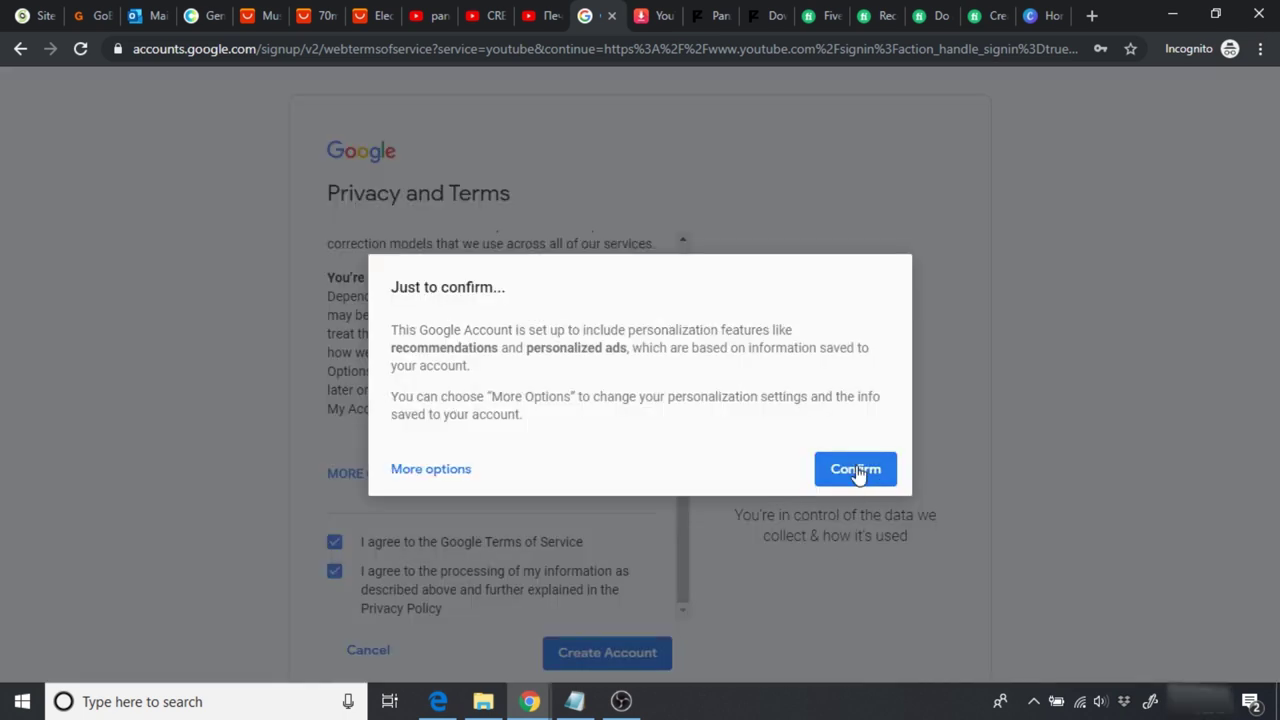
{"action": "left_click", "coordinate": [851, 469]}
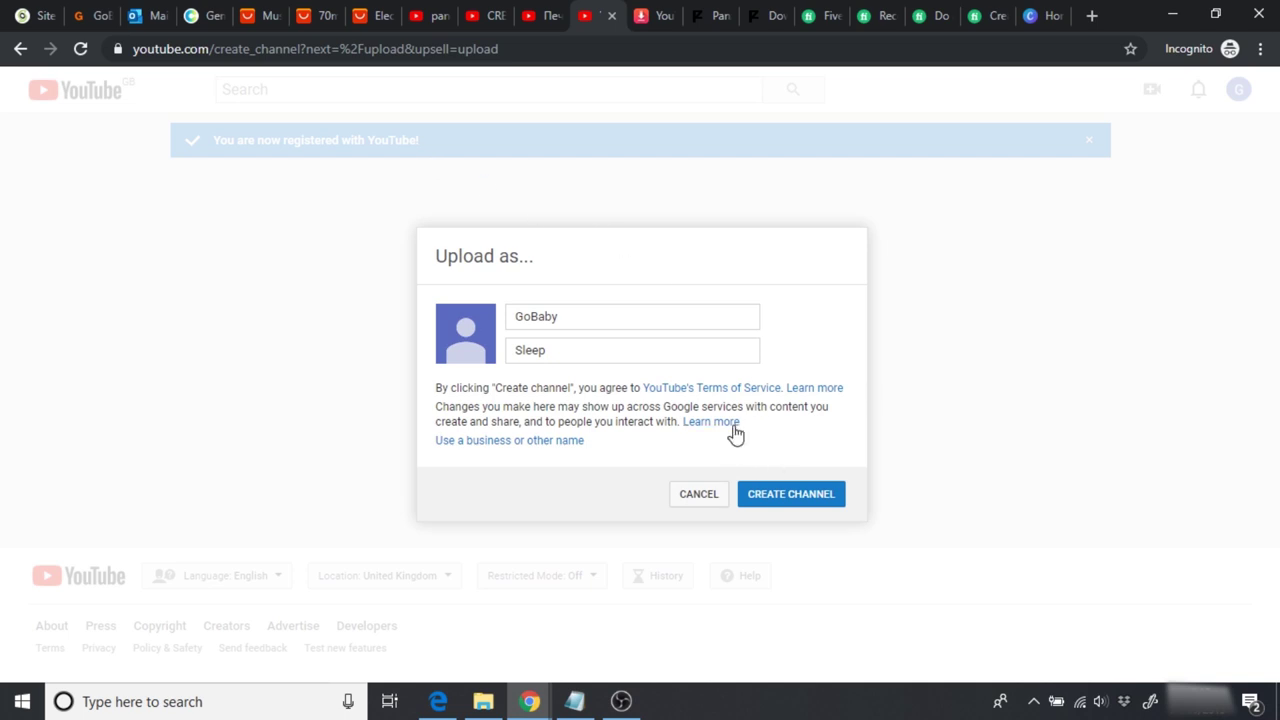
Step: Create the GoBaby Sleep channel and upload the 010_01 video from Downloads
{"action": "left_click", "coordinate": [773, 503]}
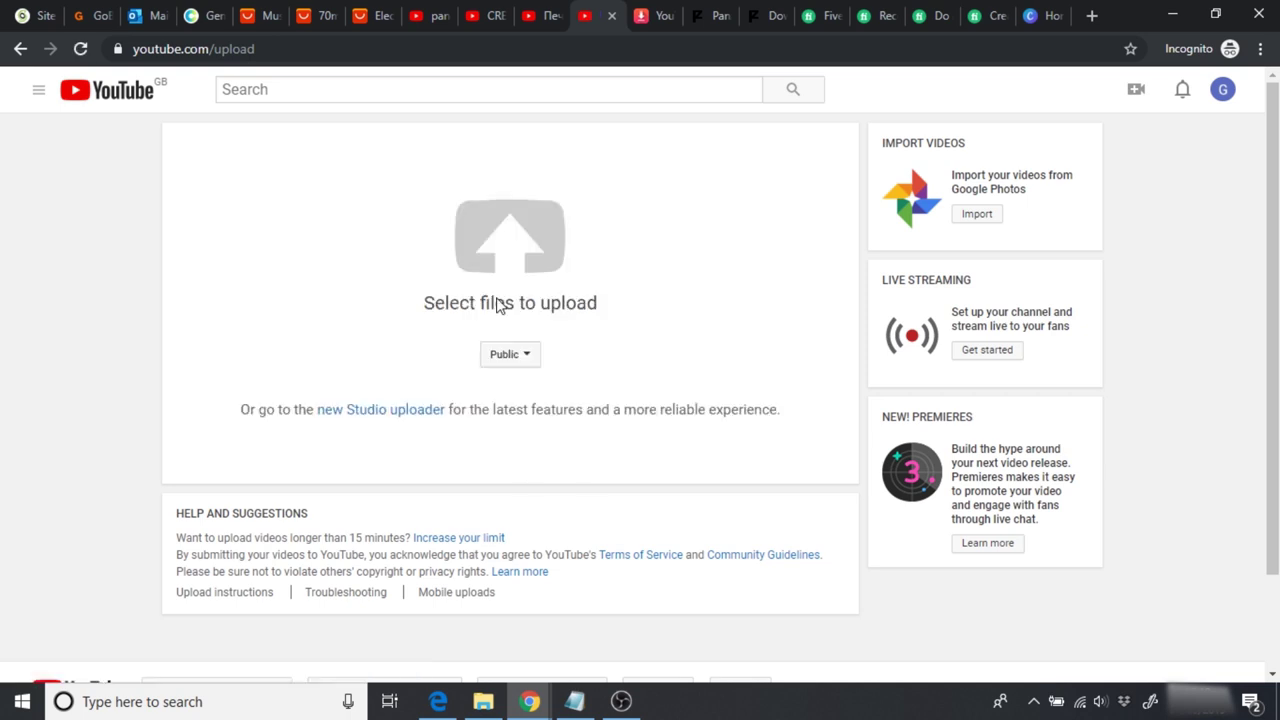
{"action": "left_click", "coordinate": [493, 262]}
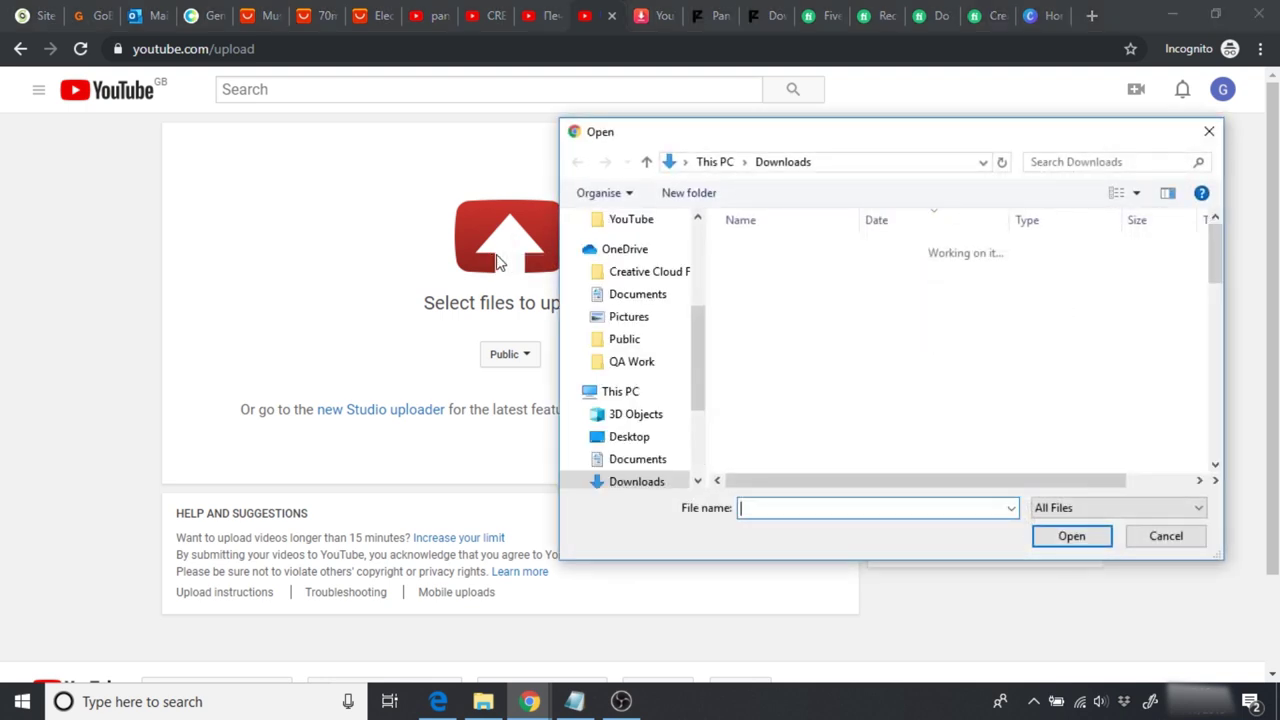
{"action": "left_click_drag", "start_coordinate": [1212, 258], "coordinate": [1220, 346]}
{"action": "left_click", "coordinate": [823, 370]}
{"action": "left_click", "coordinate": [1071, 533]}
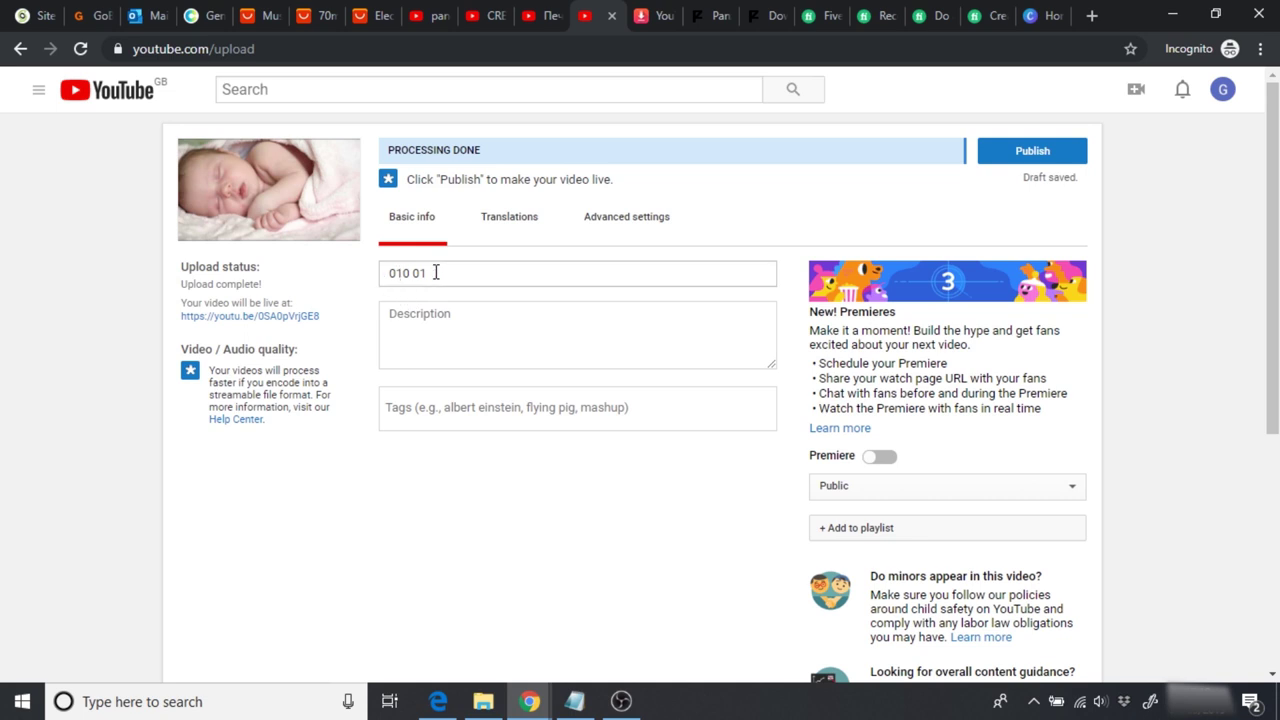
Step: Title the YouTube upload 'GoBabySleep - The Ultimate White Noise Machine'
{"action": "left_click_drag", "start_coordinate": [445, 275], "coordinate": [318, 284]}
{"action": "type", "text": "GoBaby"}
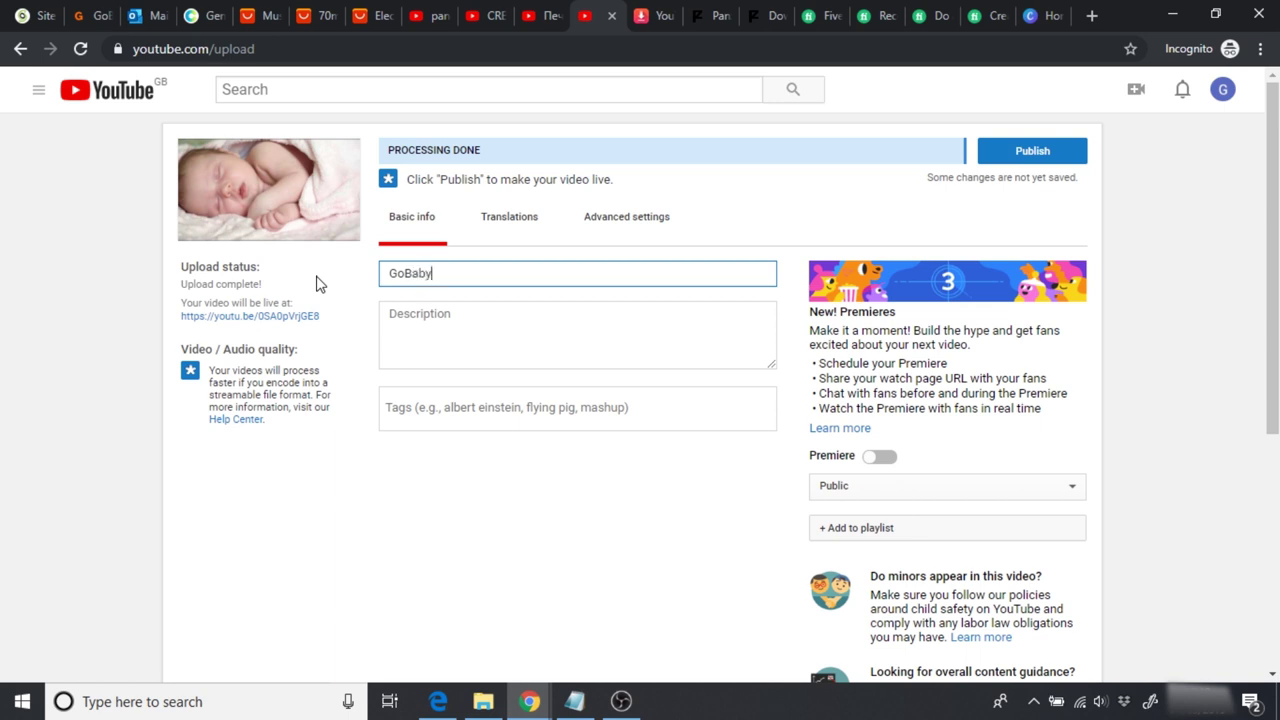
{"action": "type", "text": "Sleep - The Ultimate White"}
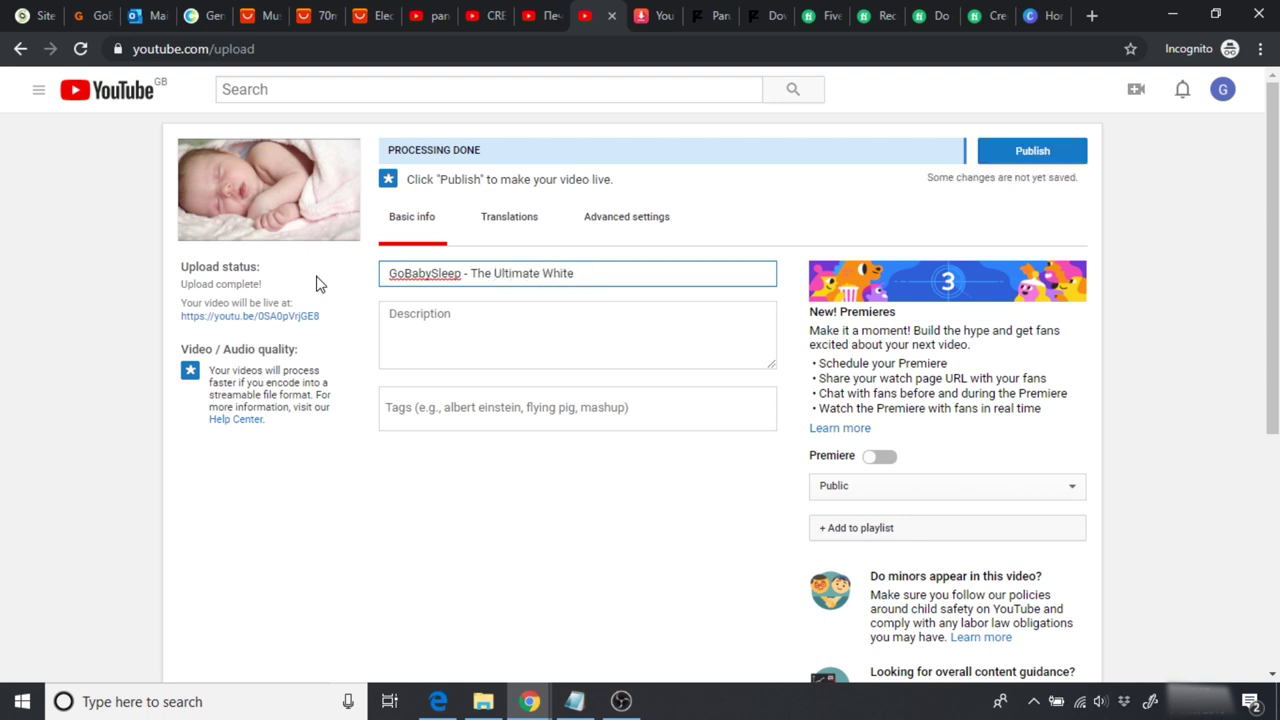
{"action": "type", "text": " Noise Machine"}
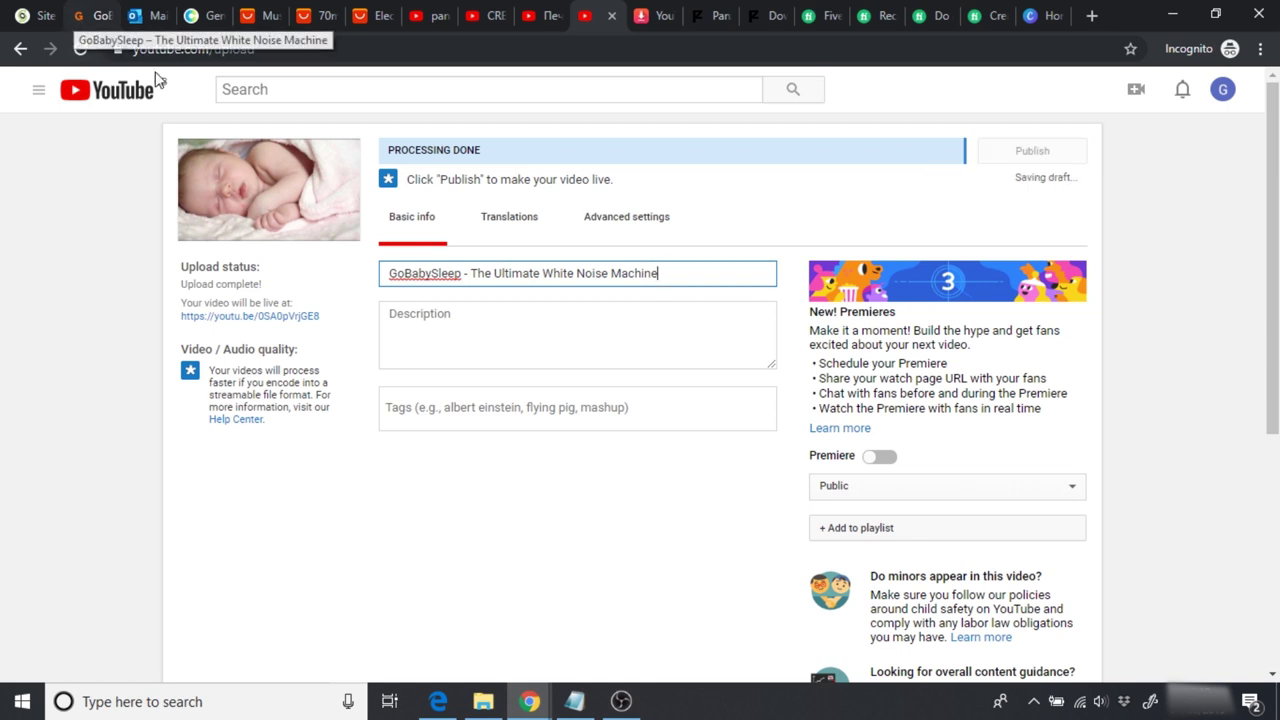
{"action": "left_click_drag", "start_coordinate": [697, 279], "coordinate": [391, 277]}
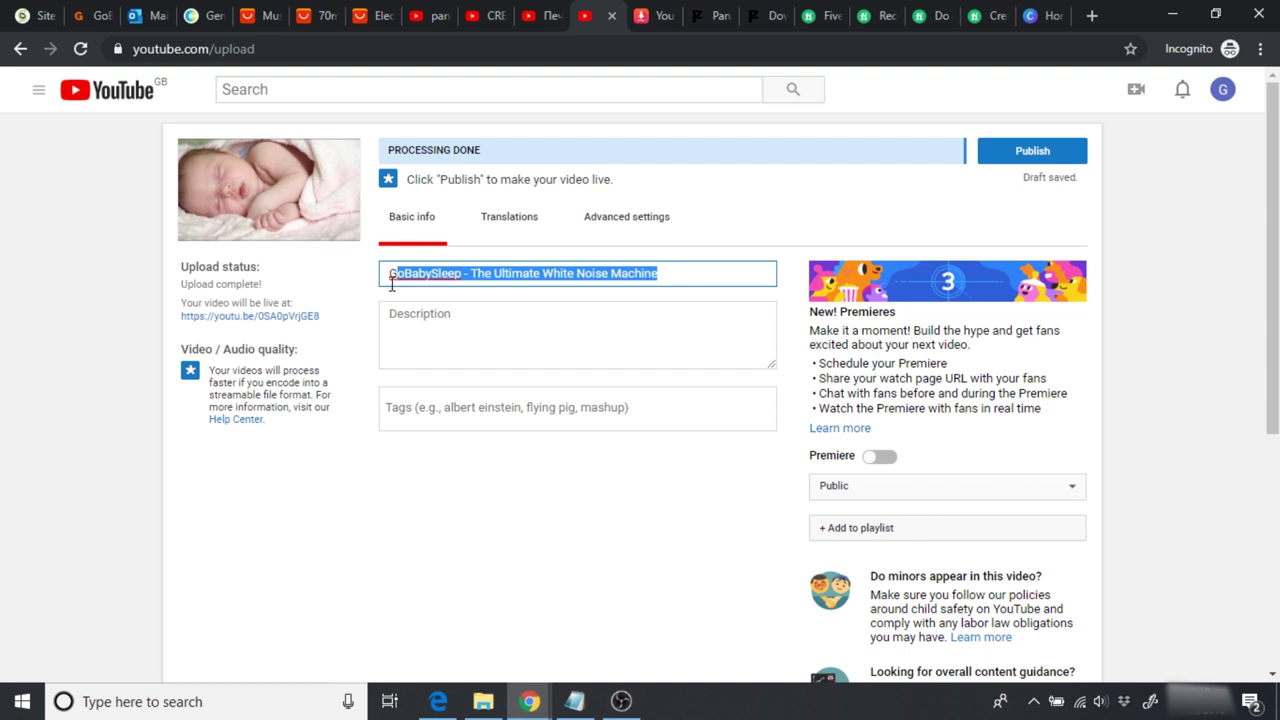
Step: Write the one-sentence sleep-aid description, correcting 'specifially' to 'specifically' via spellcheck
{"action": "left_click", "coordinate": [437, 327]}
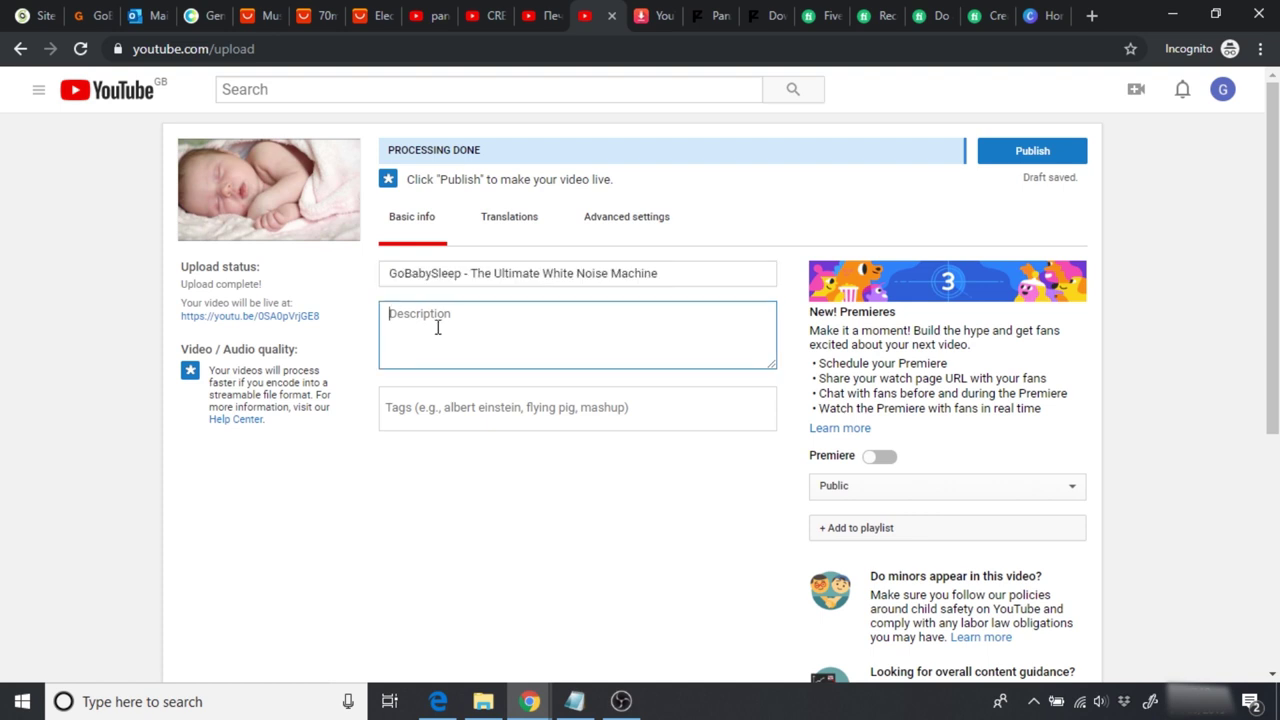
{"action": "type", "text": "Go"}
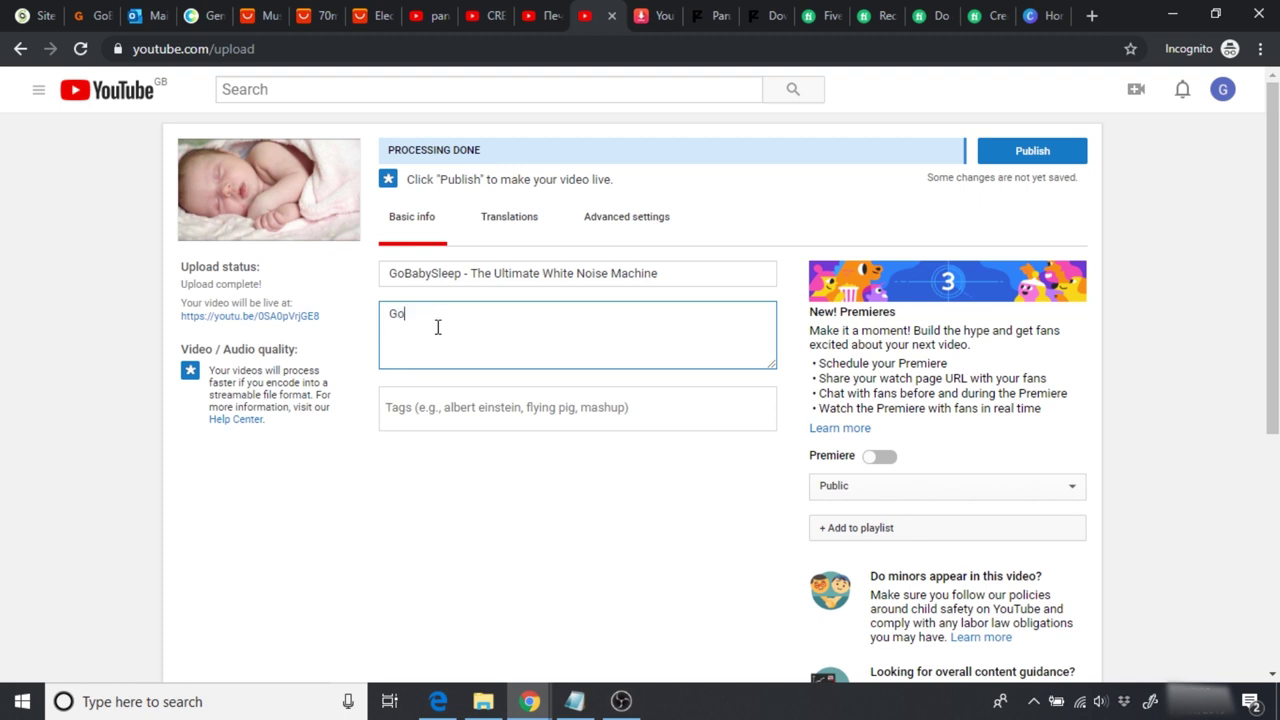
{"action": "type", "text": "BabySleep is the white noise machine,"}
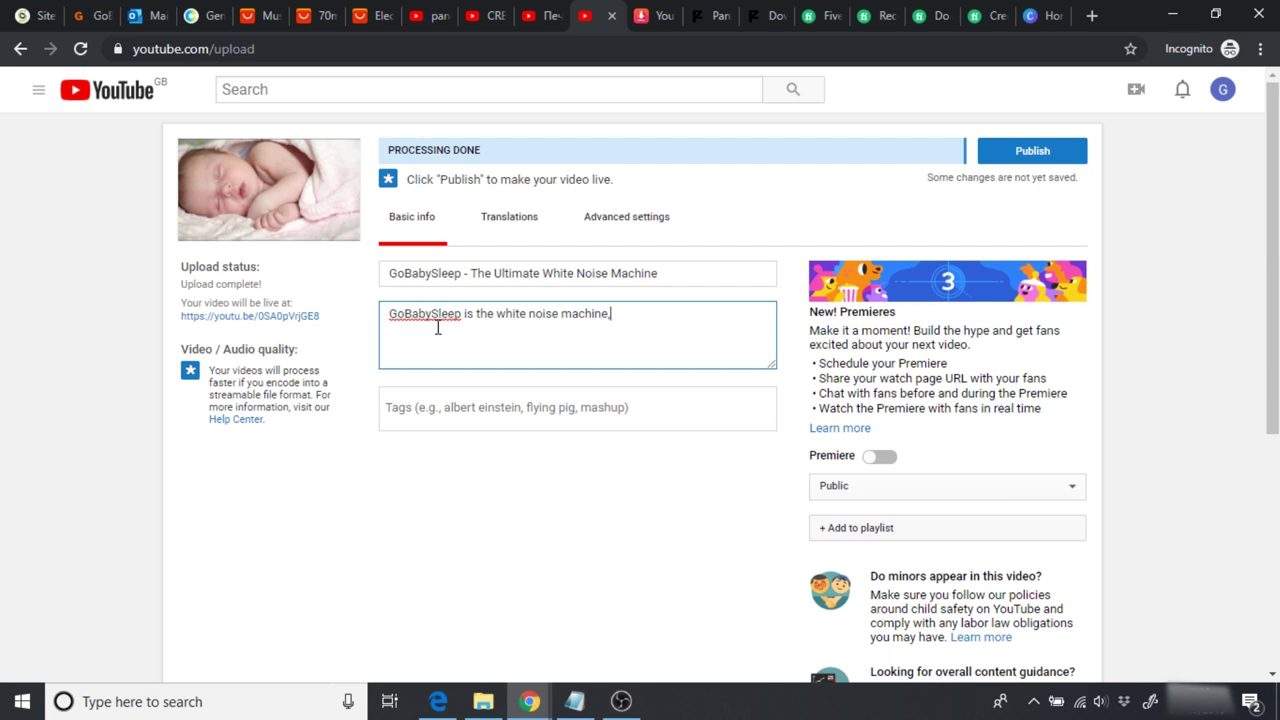
{"action": "type", "text": "s"}
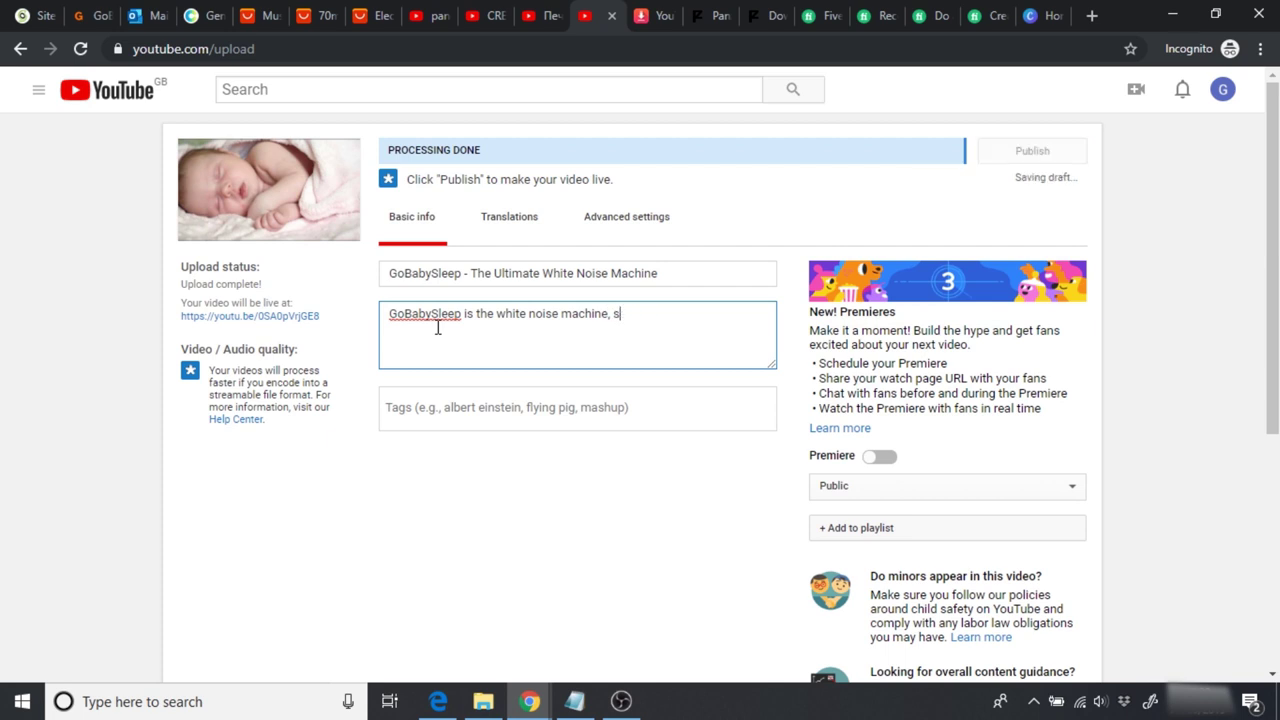
{"action": "type", "text": "pecifially designed to help"}
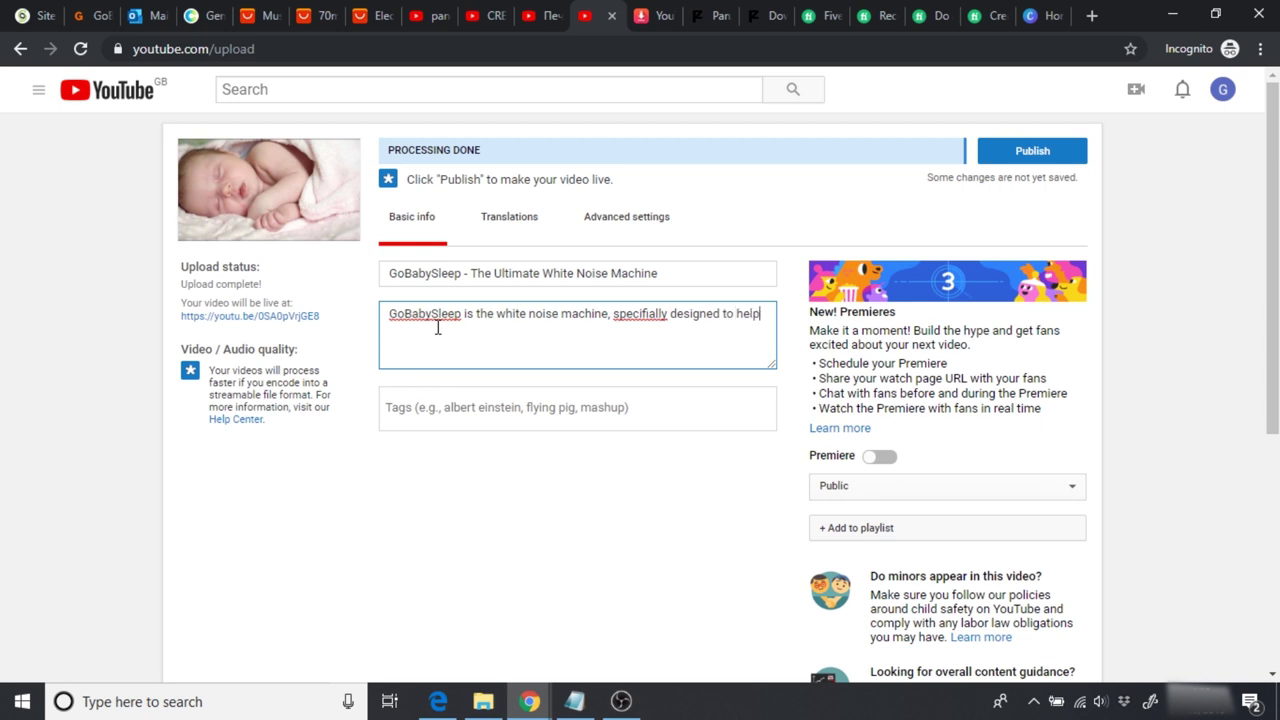
{"action": "type", "text": " babies and infant children sleep."}
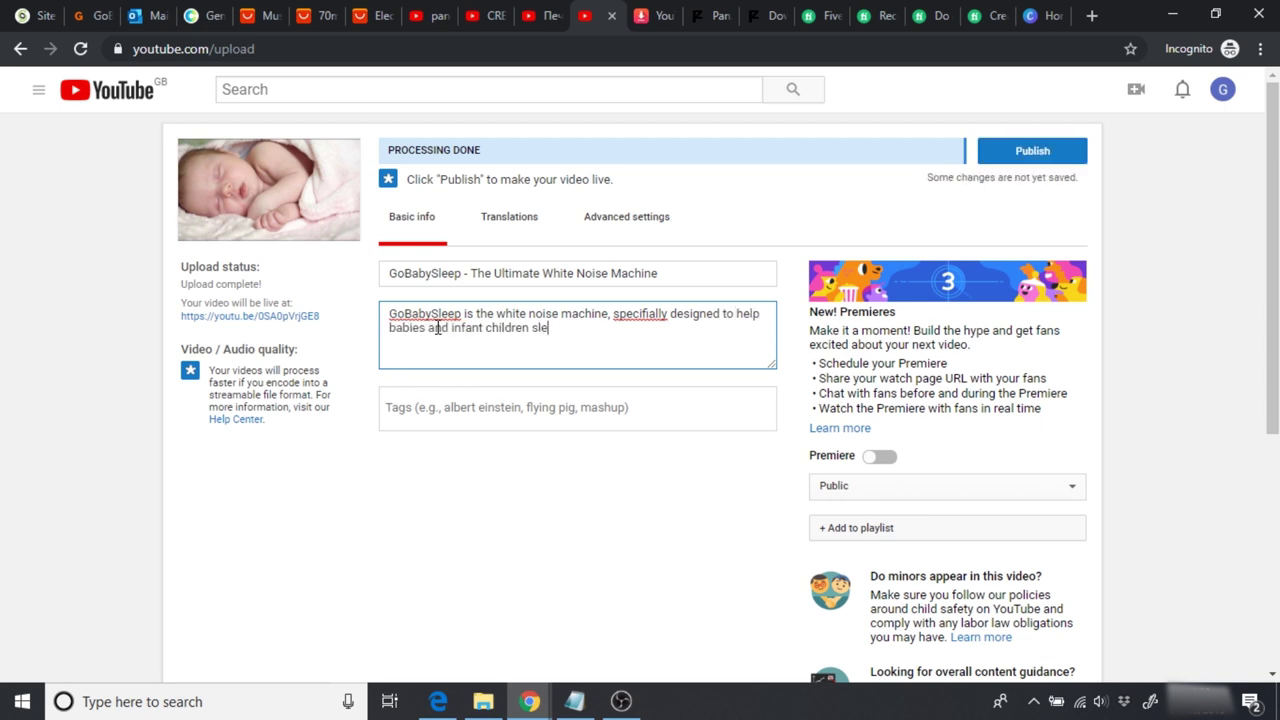
{"action": "right_click", "coordinate": [633, 318]}
{"action": "left_click", "coordinate": [660, 333]}
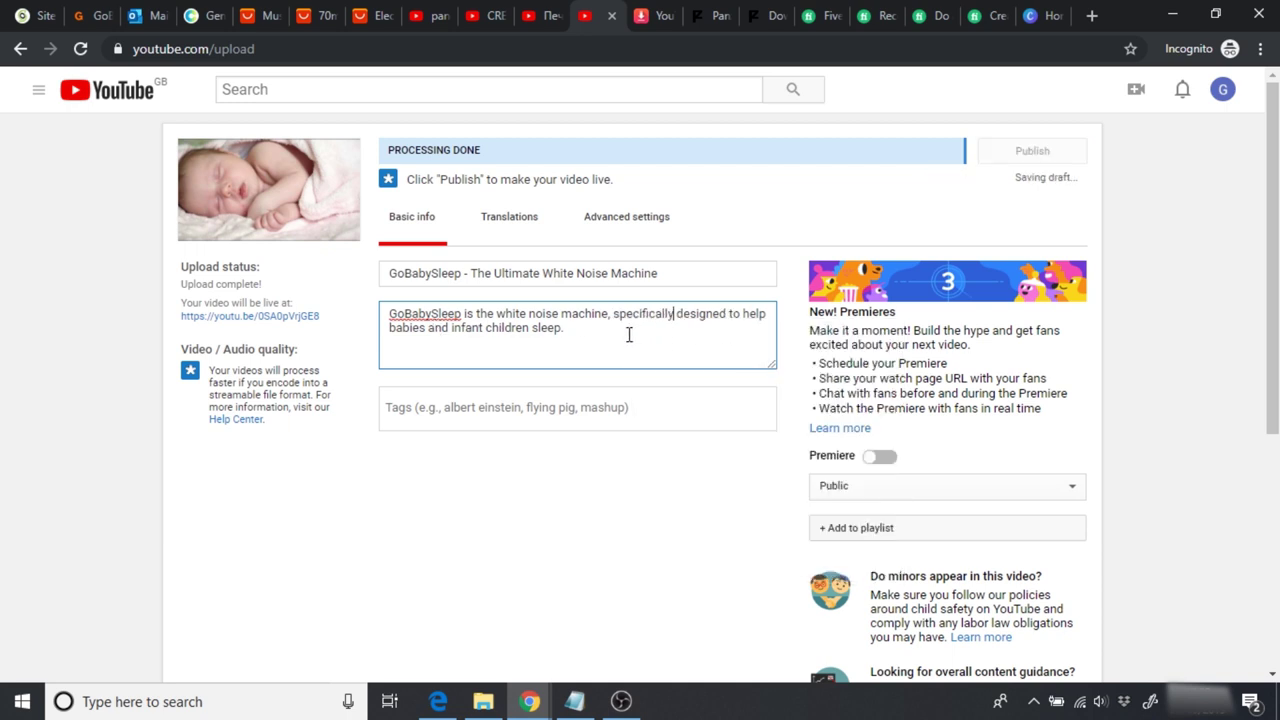
{"action": "left_click", "coordinate": [100, 14]}
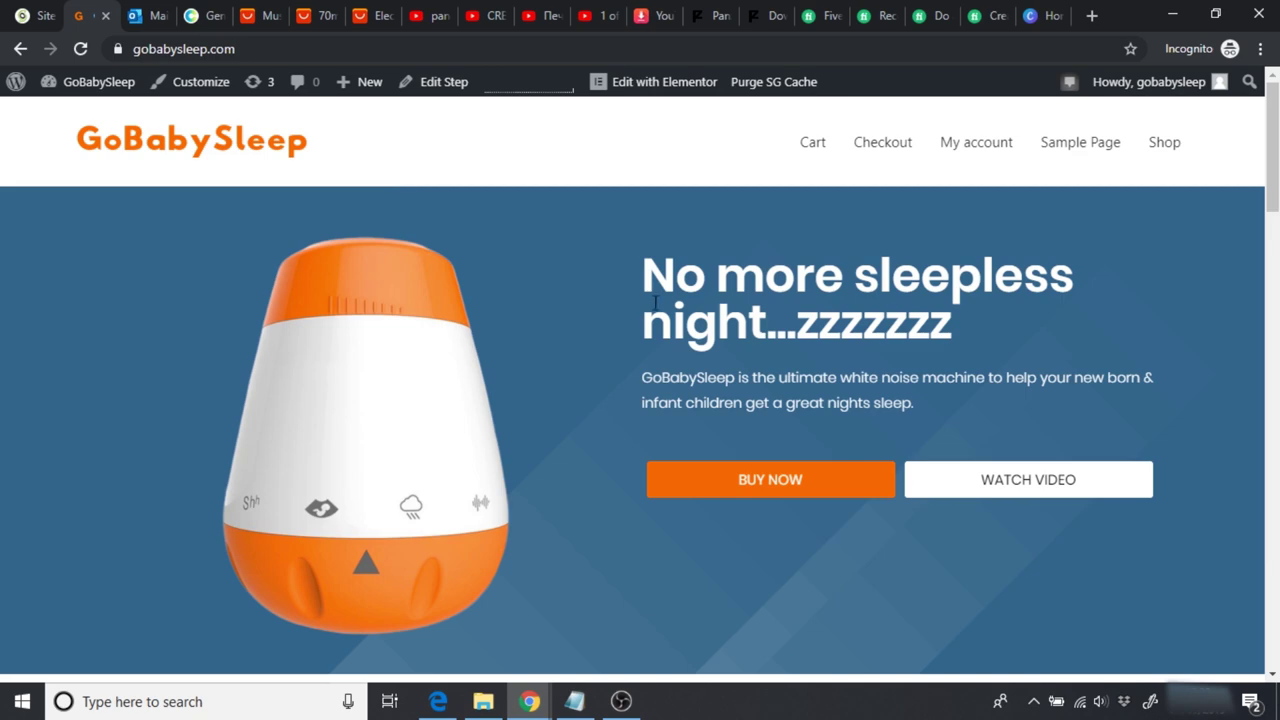
Step: Expand the first FAQ question on the GoBabySleep site and select its answer for copying
{"action": "scroll", "coordinate": [1273, 358], "scroll_direction": "down", "scroll_amount": 10}
{"action": "scroll", "coordinate": [1273, 358], "scroll_direction": "up", "scroll_amount": 2}
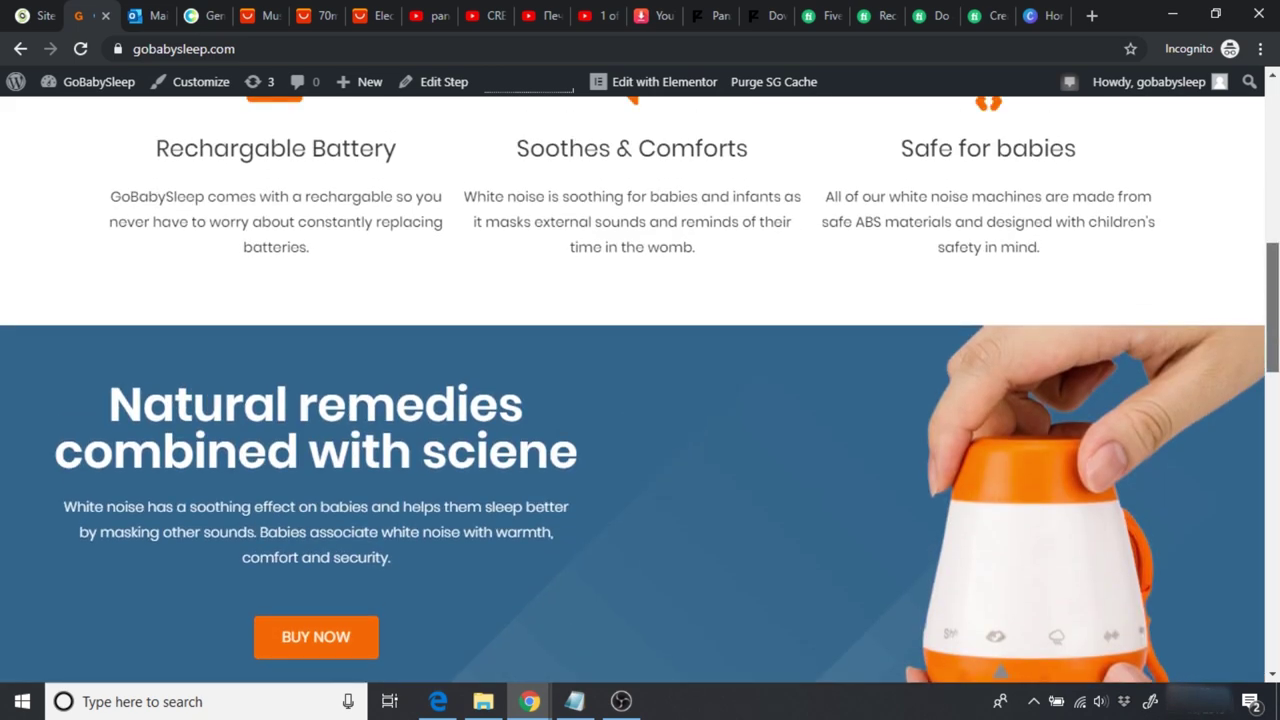
{"action": "scroll", "coordinate": [640, 390], "scroll_direction": "down", "scroll_amount": 10}
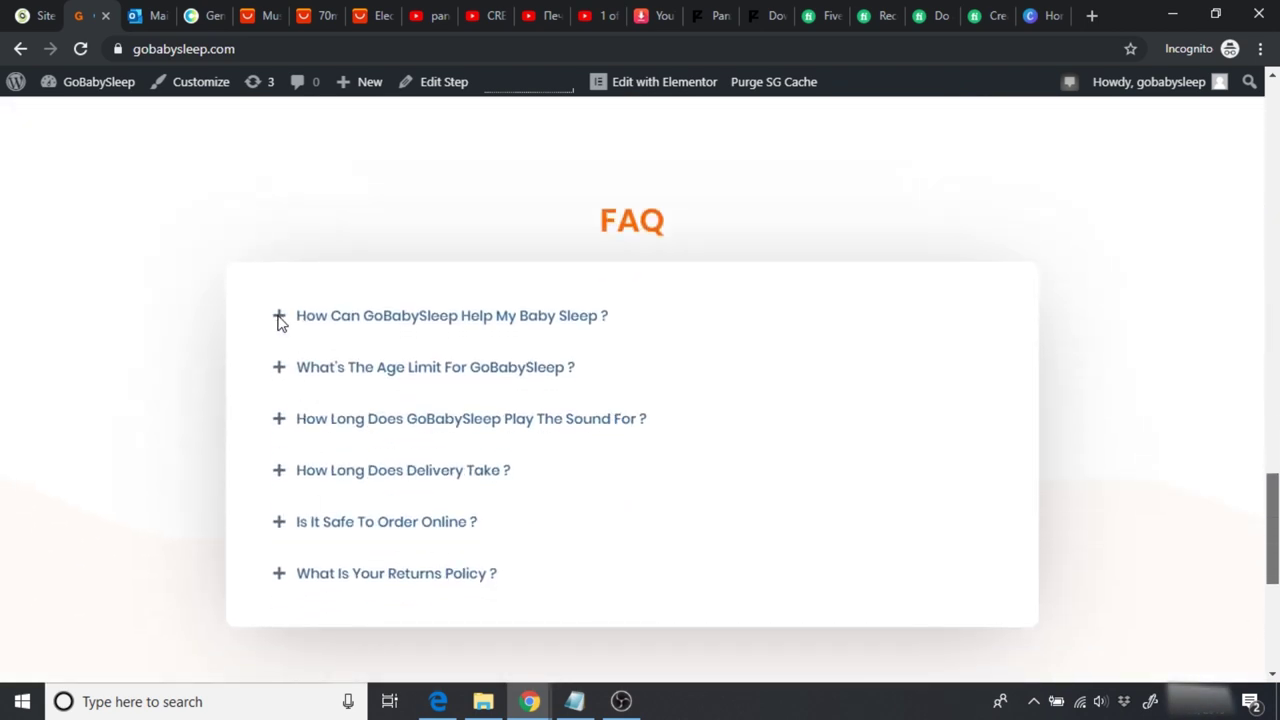
{"action": "left_click", "coordinate": [278, 318]}
{"action": "scroll", "coordinate": [452, 302], "scroll_direction": "down", "scroll_amount": 5}
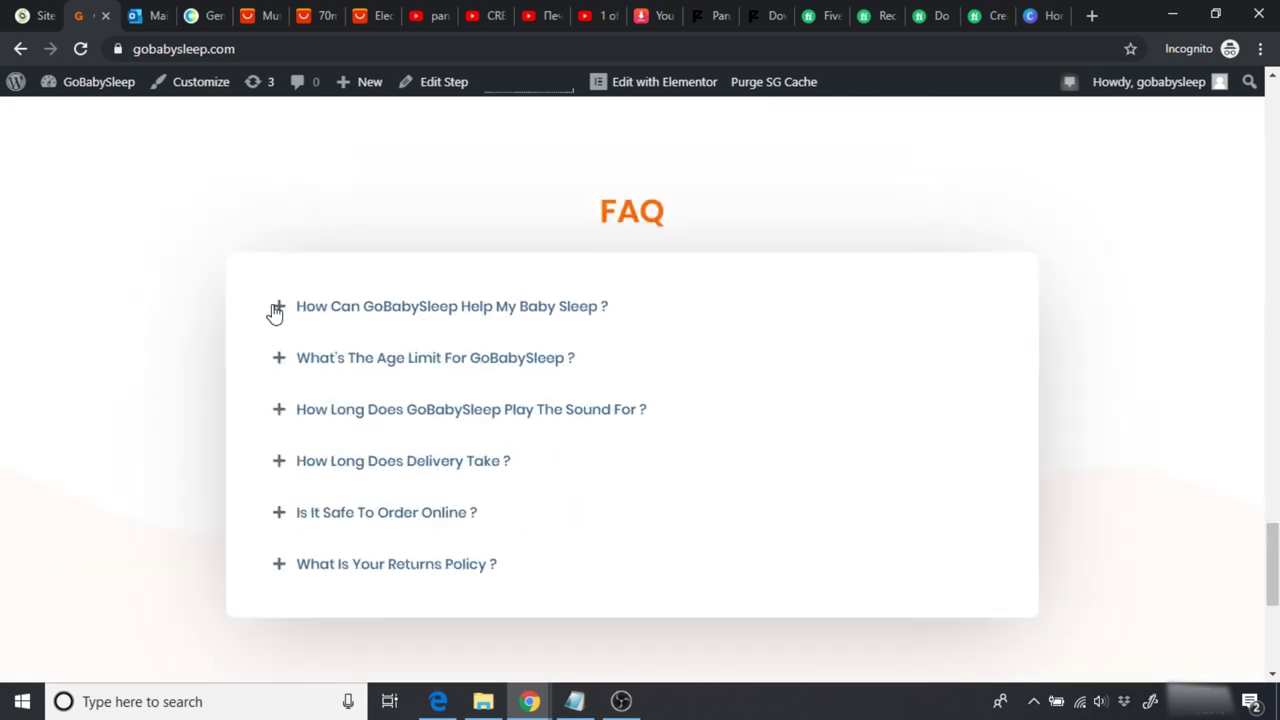
{"action": "left_click", "coordinate": [278, 307]}
{"action": "left_click_drag", "start_coordinate": [931, 372], "coordinate": [284, 343]}
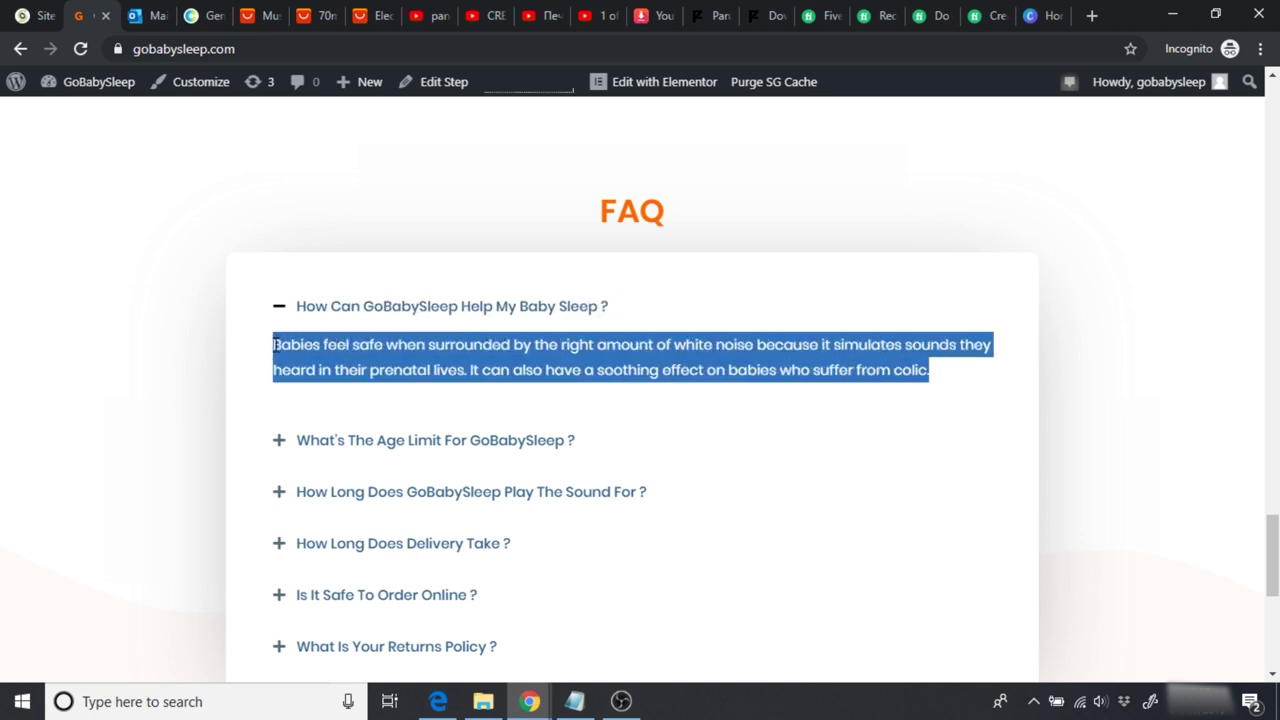
{"action": "left_click", "coordinate": [590, 15]}
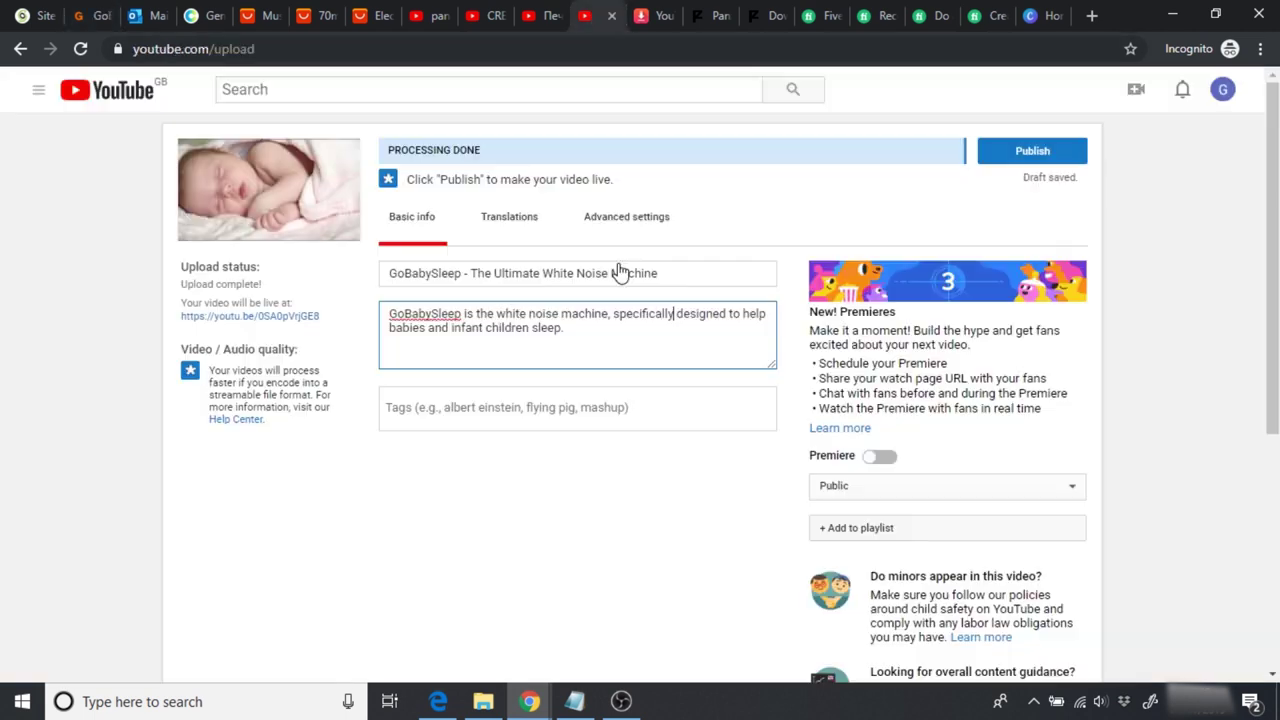
Step: Paste the FAQ answer on a new line of the description and publish the video
{"action": "key", "text": "Return"}
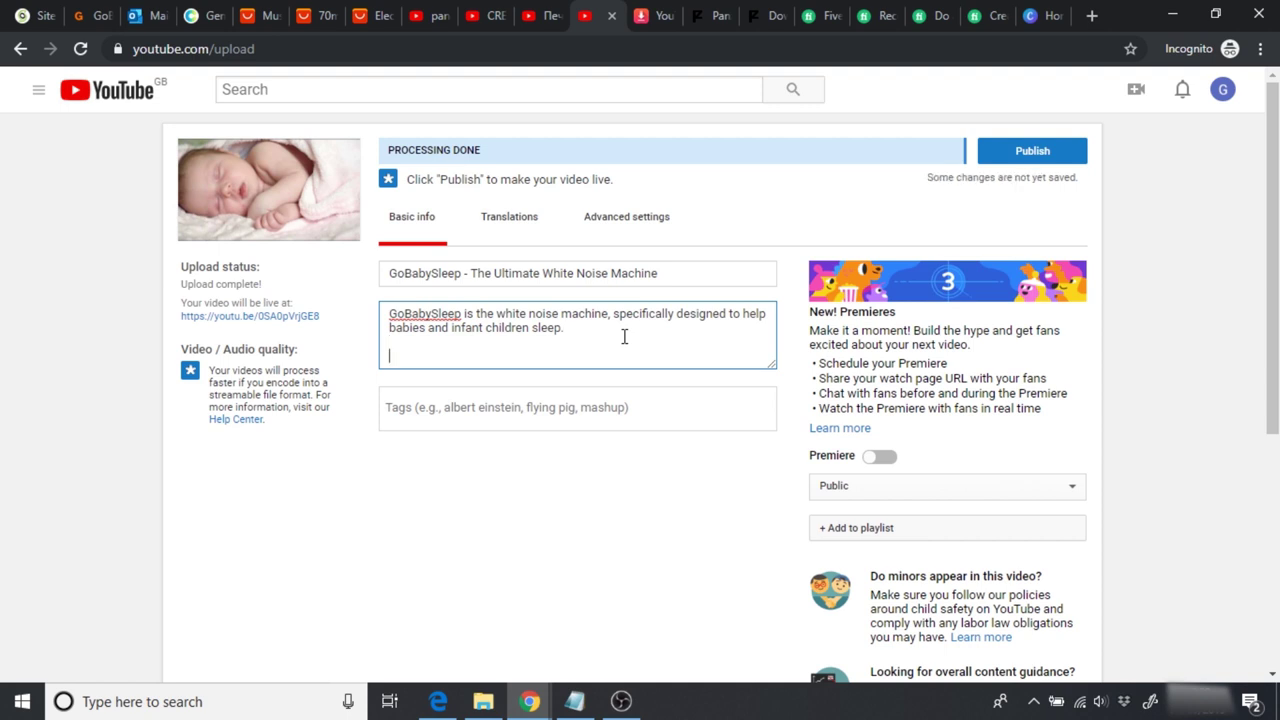
{"action": "type", "text": "Babies feel safe when surrounded by the right amount of white noise because it simulates sounds they heard in their prenatal lives. It can also have a soothing effect on babies who suffer from colic."}
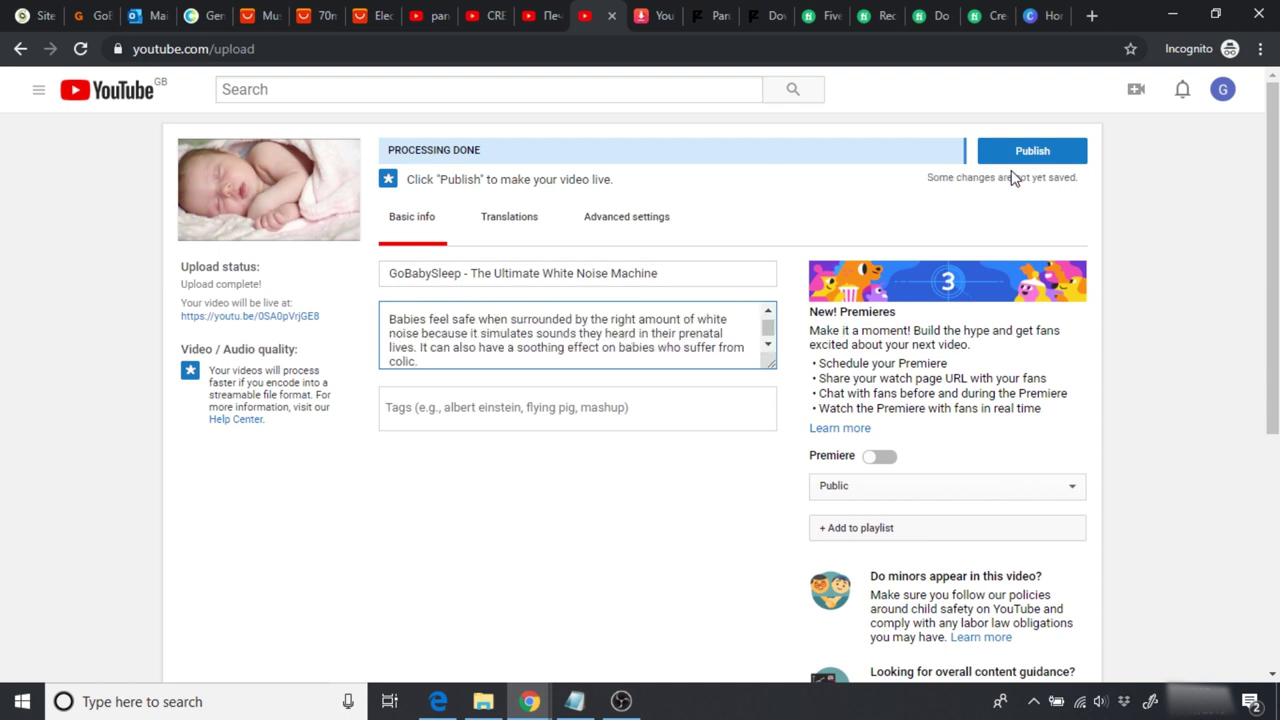
{"action": "left_click", "coordinate": [1248, 354]}
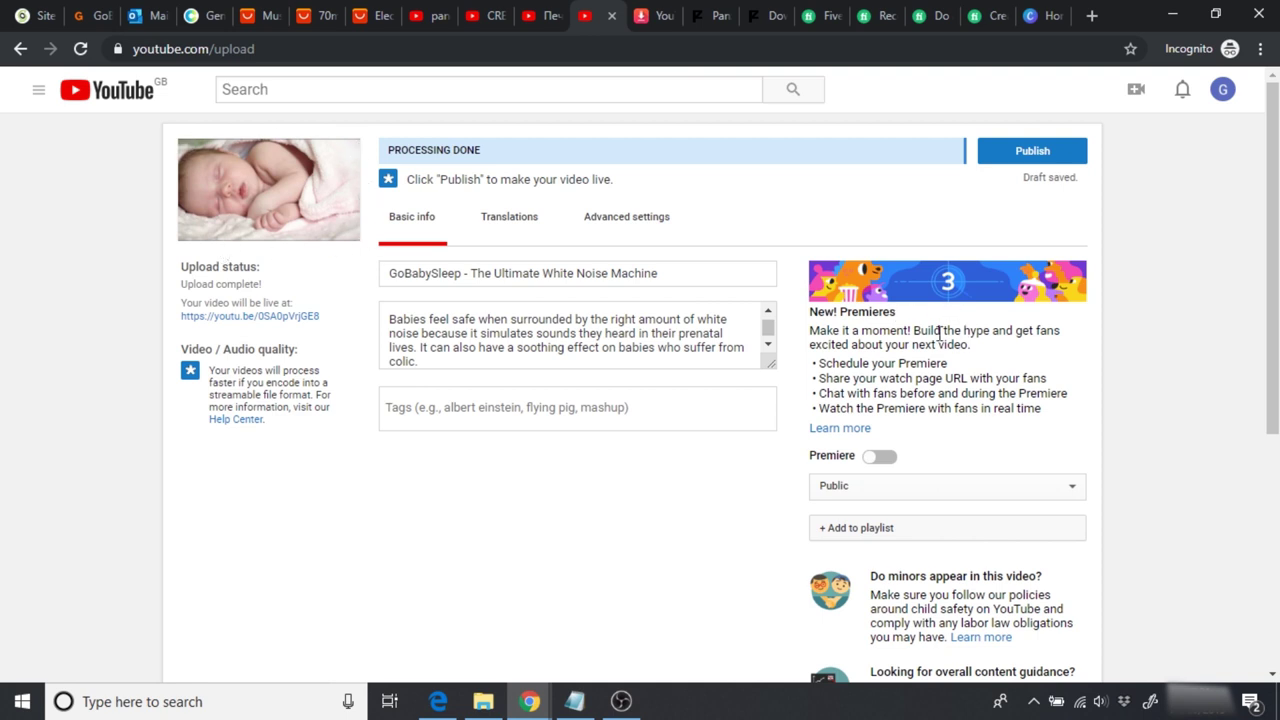
{"action": "left_click", "coordinate": [1012, 153]}
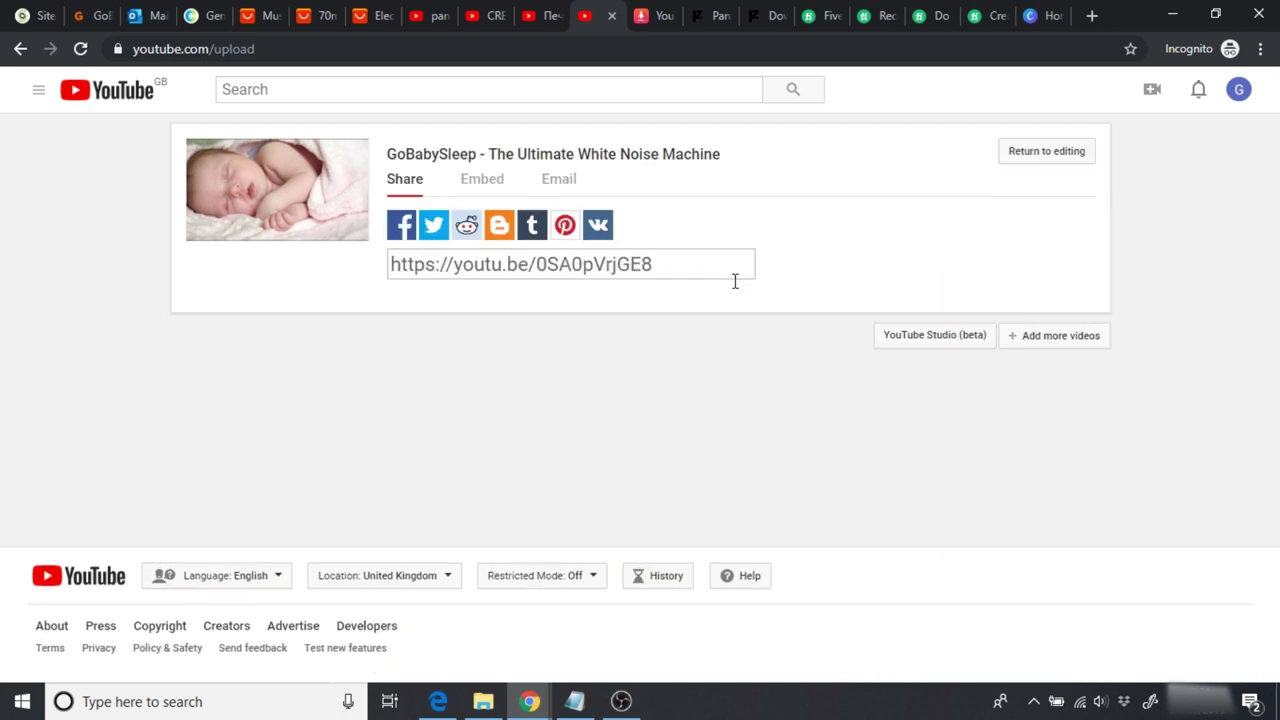
Step: Copy the published video's share link
{"action": "left_click", "coordinate": [660, 266]}
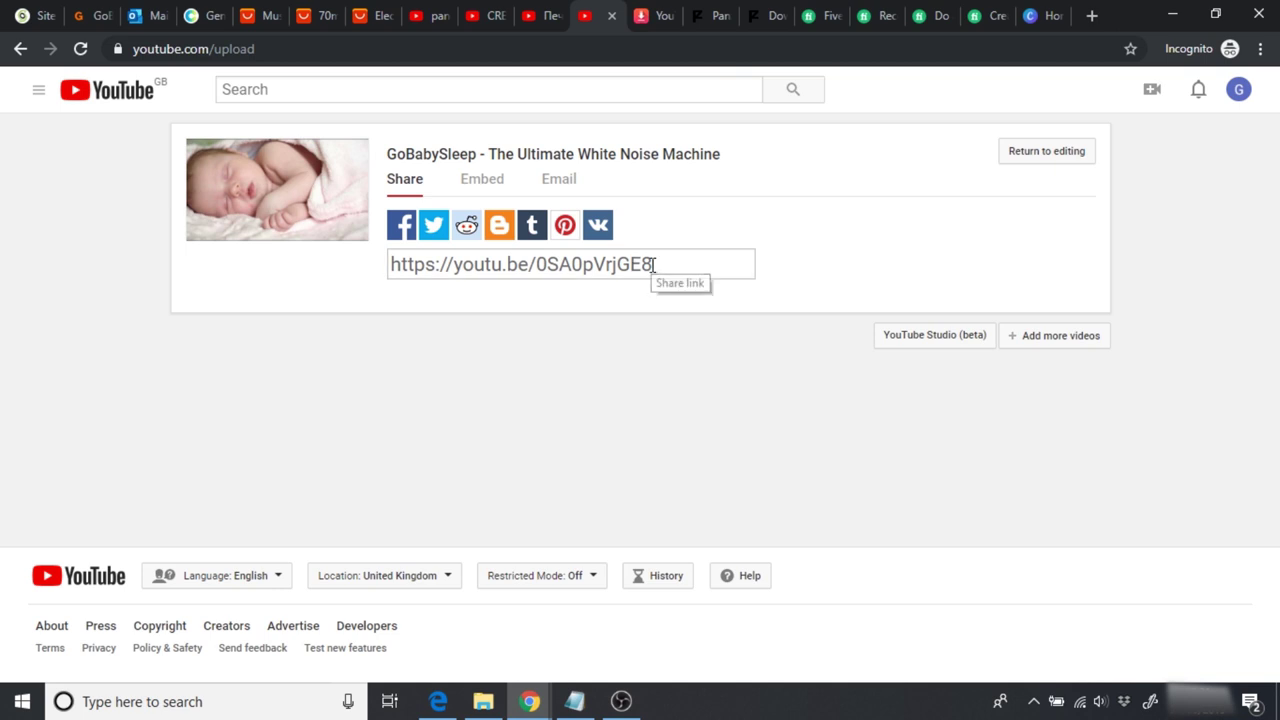
{"action": "left_click_drag", "start_coordinate": [663, 266], "coordinate": [386, 266]}
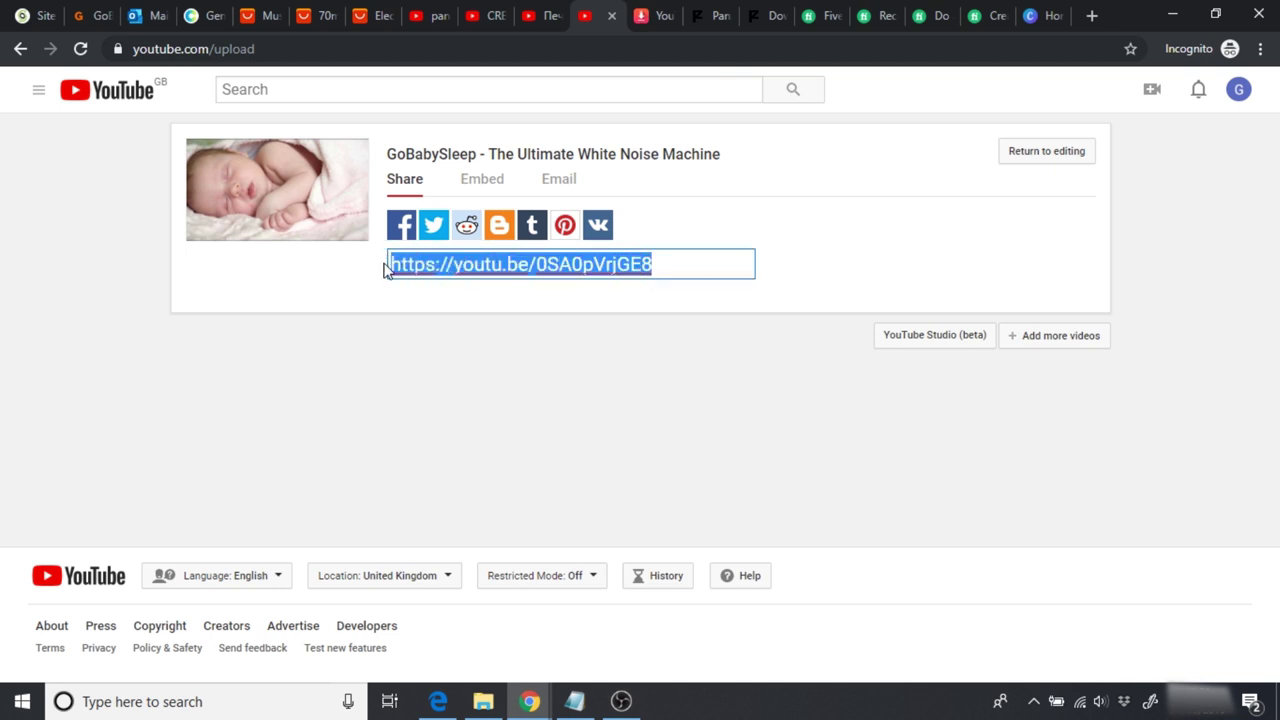
{"action": "right_click", "coordinate": [449, 271]}
{"action": "left_click", "coordinate": [513, 335]}
Step: Open the GoBabySleep homepage in the Elementor editor
{"action": "left_click", "coordinate": [83, 15]}
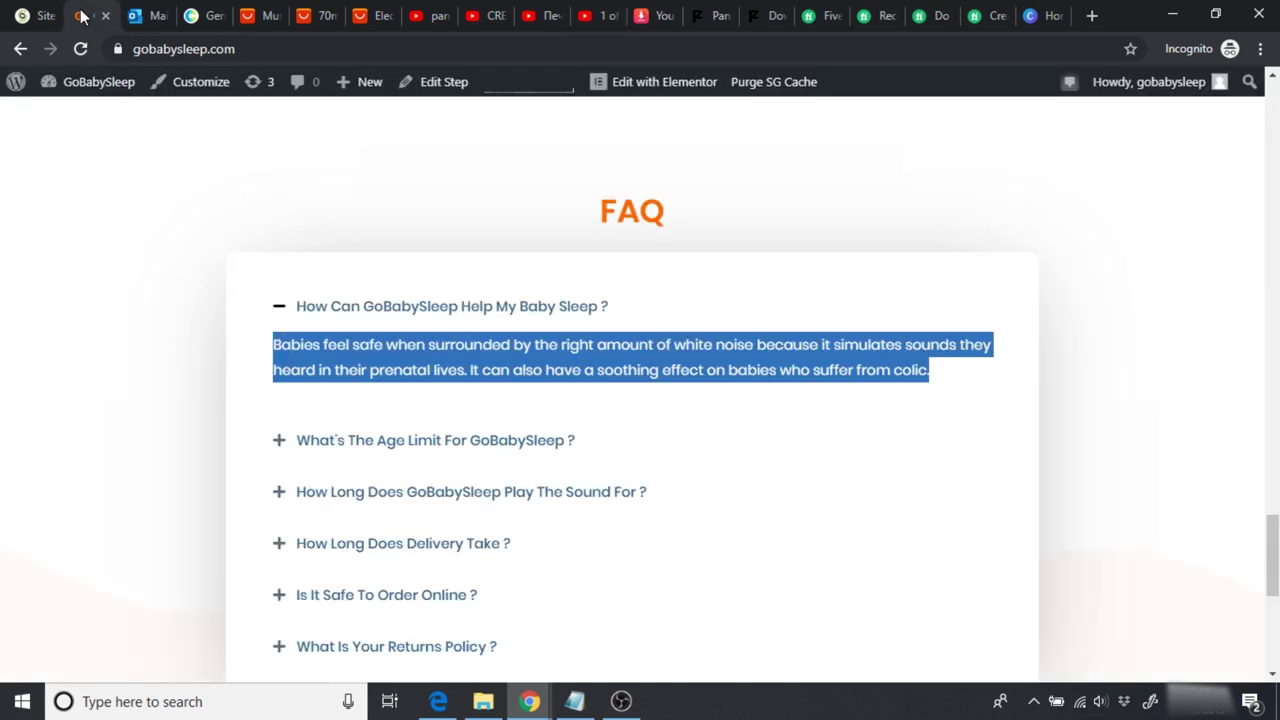
{"action": "left_click", "coordinate": [681, 203]}
{"action": "scroll", "coordinate": [1266, 543], "scroll_direction": "down", "scroll_amount": 3}
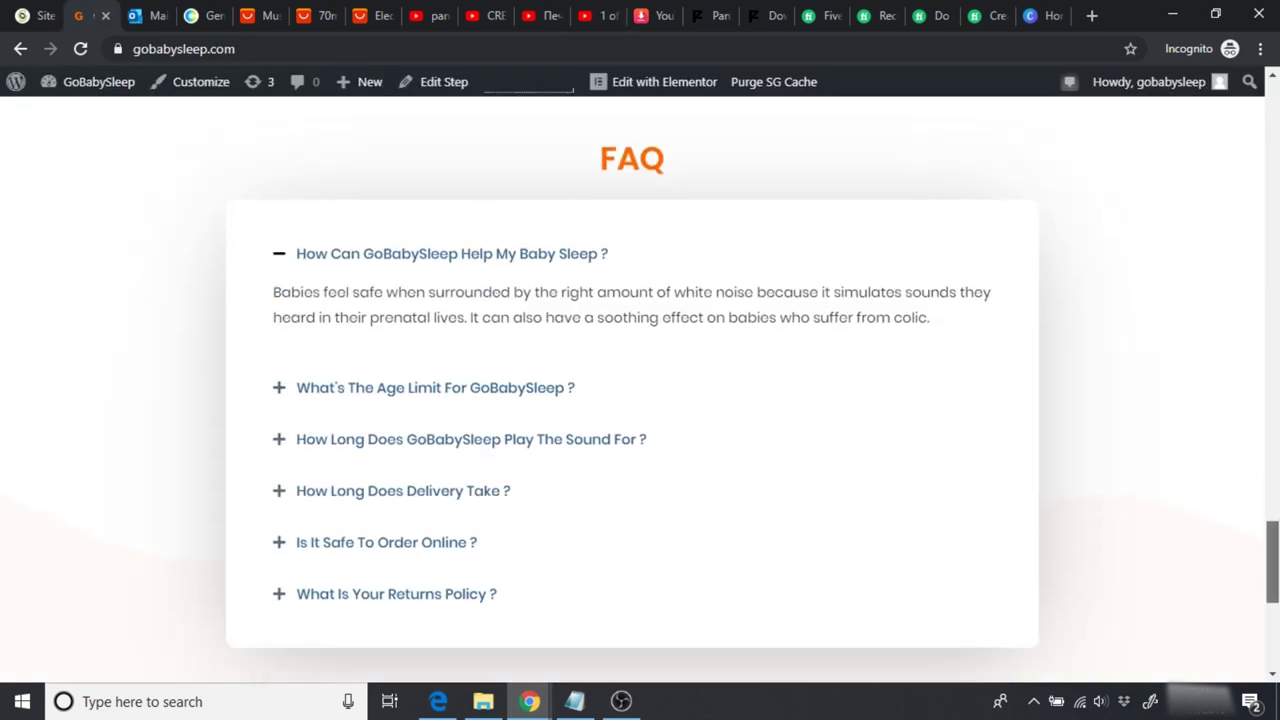
{"action": "scroll", "coordinate": [640, 400], "scroll_direction": "up", "scroll_amount": 3}
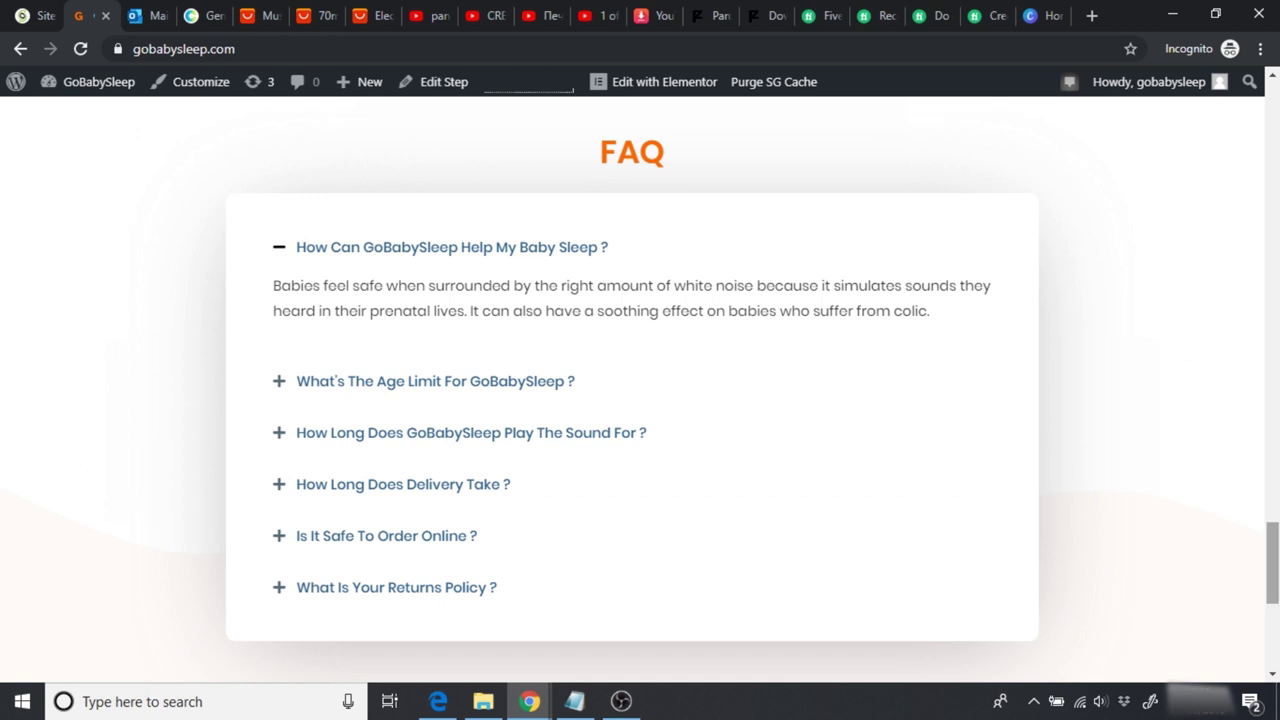
{"action": "left_click", "coordinate": [658, 92]}
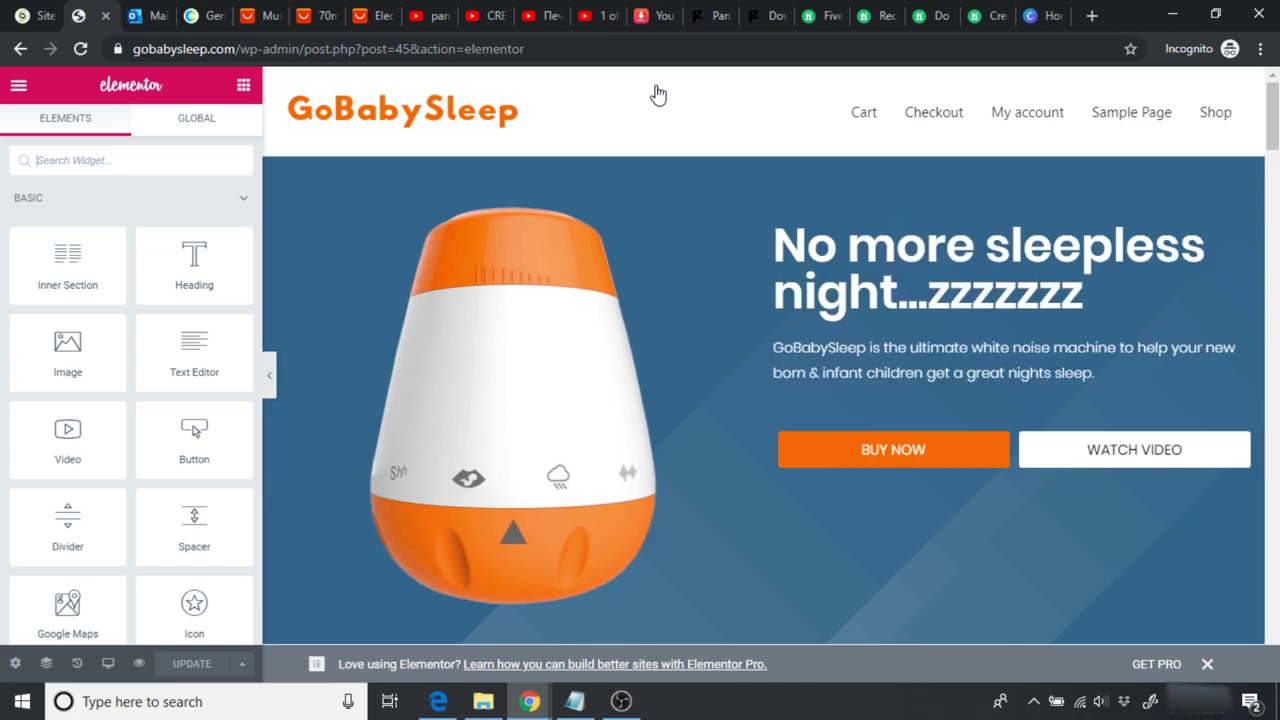
Step: Add a new single-column section above the purchase appeal section
{"action": "left_click_drag", "start_coordinate": [1273, 122], "coordinate": [1273, 592]}
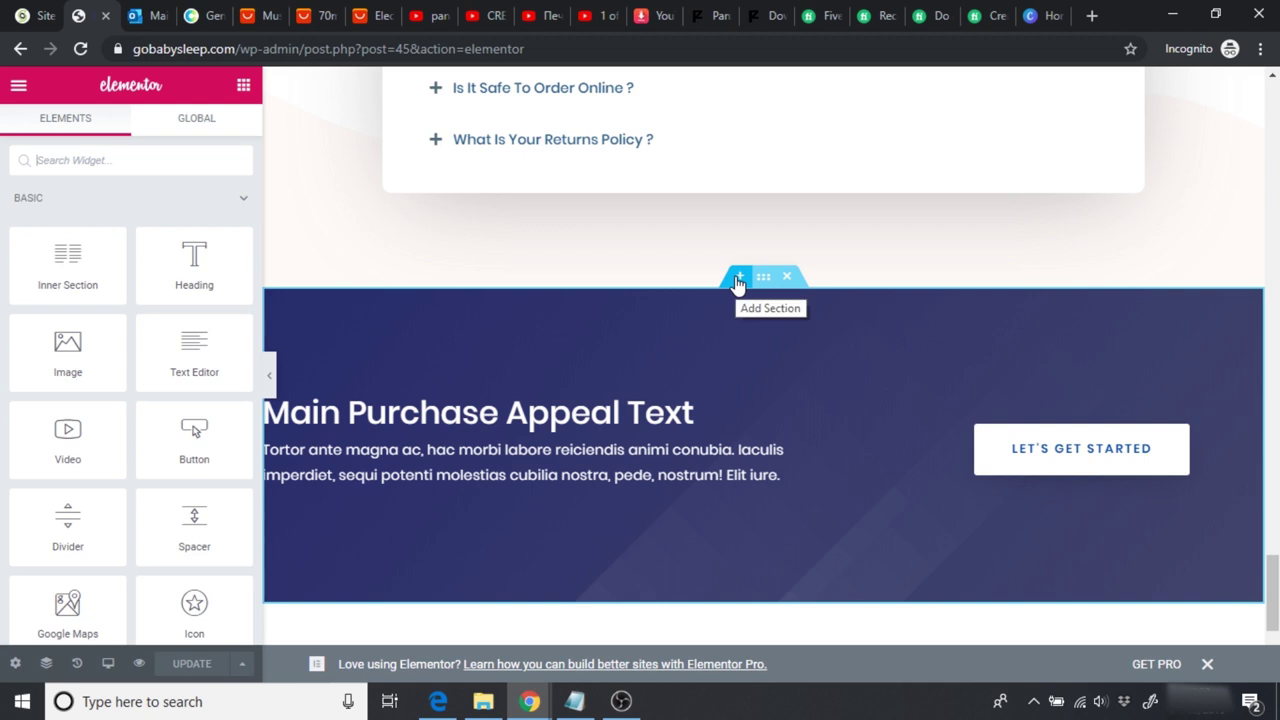
{"action": "left_click", "coordinate": [736, 279]}
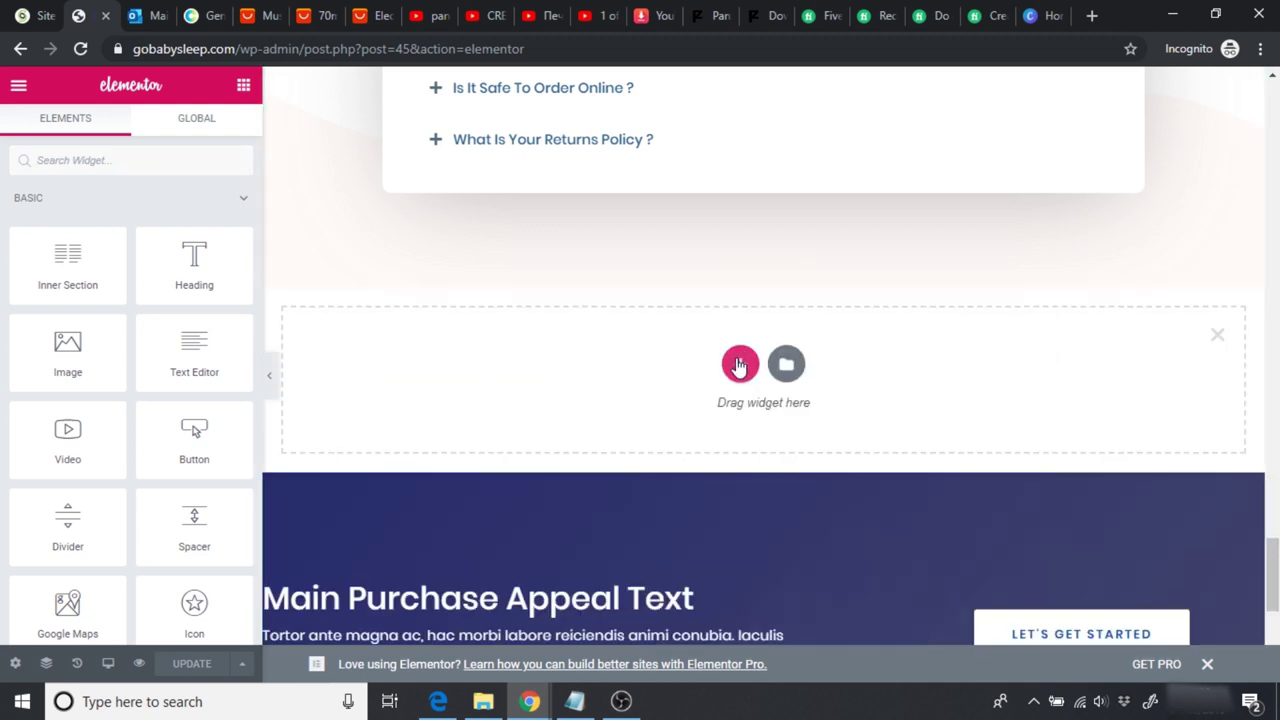
{"action": "left_click", "coordinate": [739, 366]}
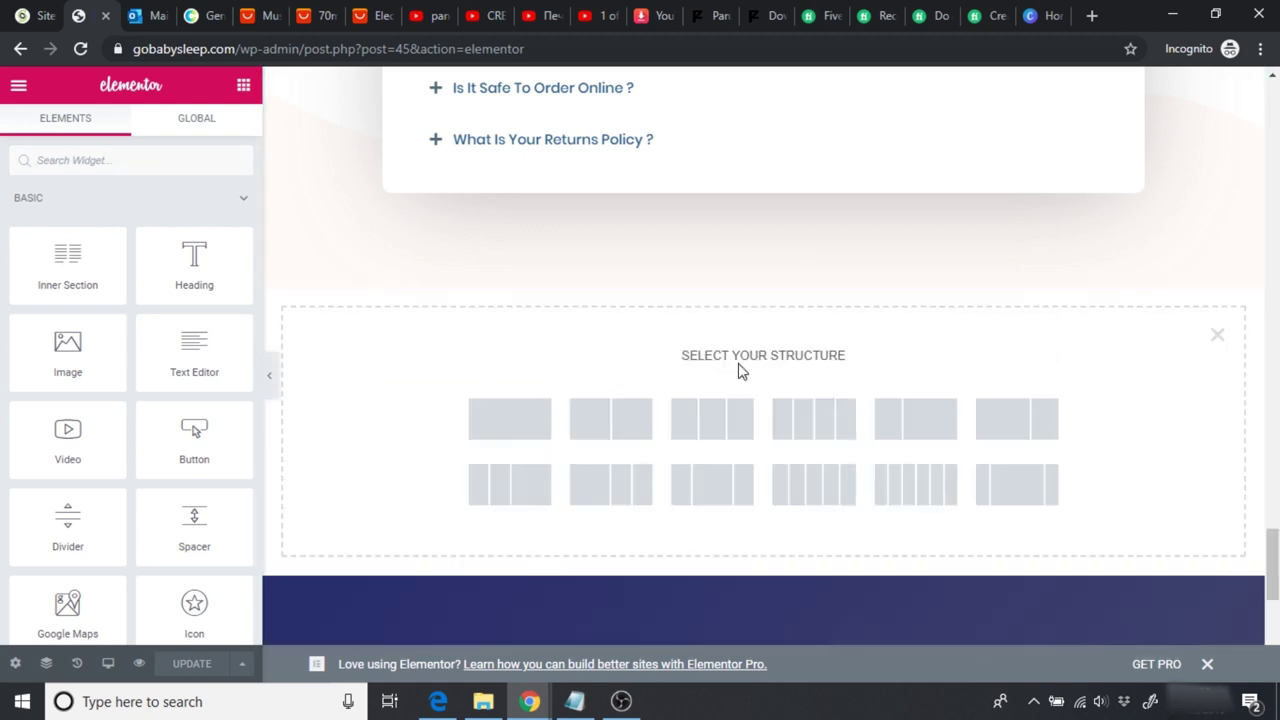
{"action": "left_click", "coordinate": [509, 428]}
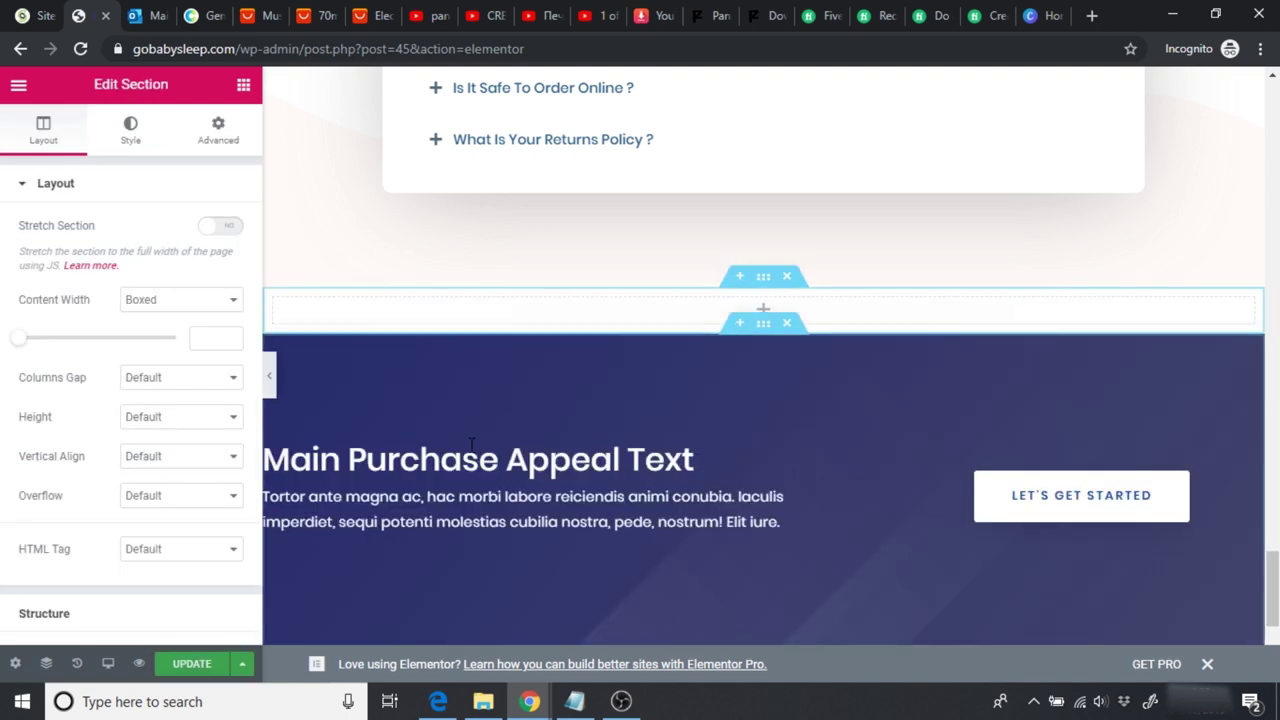
Step: Drop a Video widget into the section and paste the GoBabySleep YouTube link into it
{"action": "left_click", "coordinate": [244, 88]}
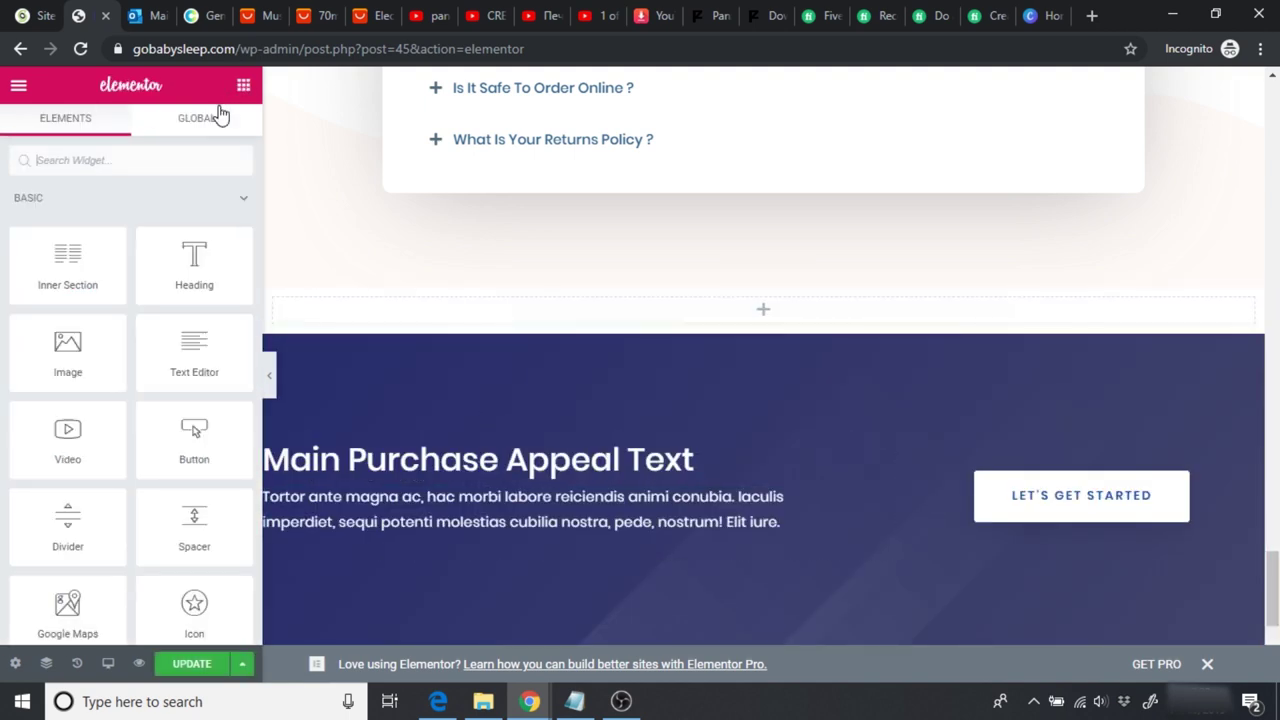
{"action": "type", "text": "video"}
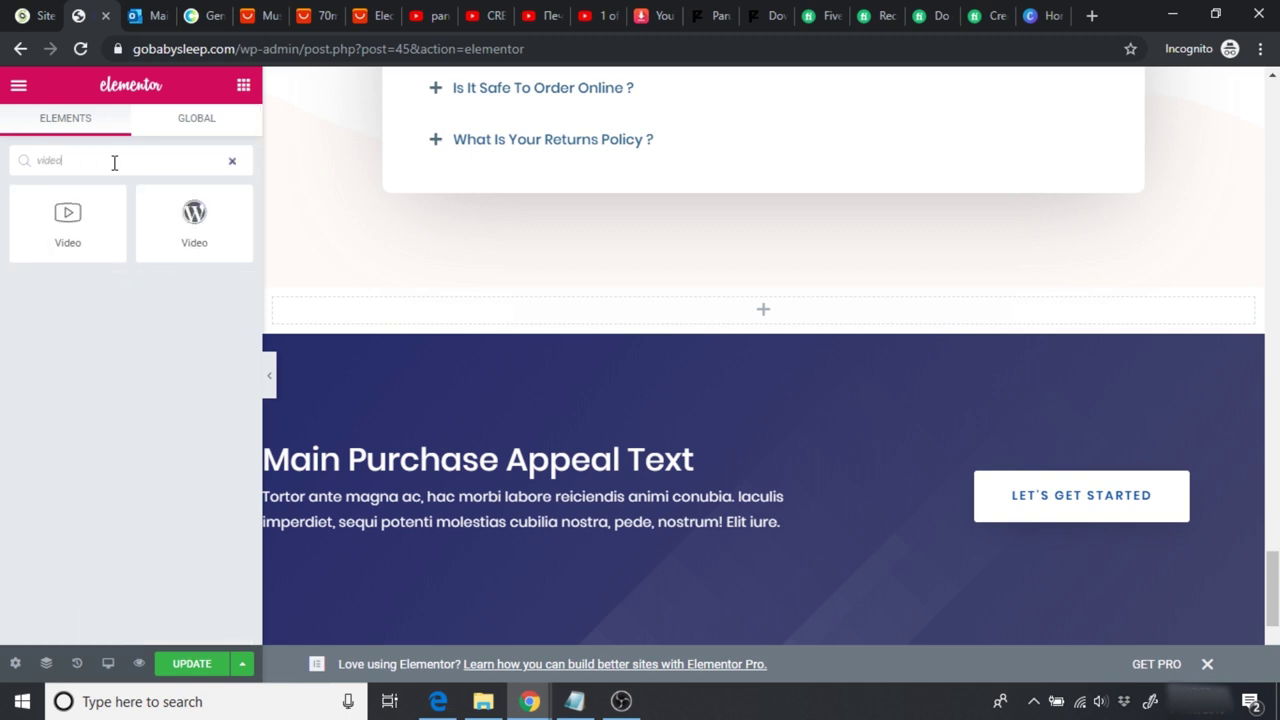
{"action": "left_click_drag", "start_coordinate": [64, 222], "coordinate": [763, 306]}
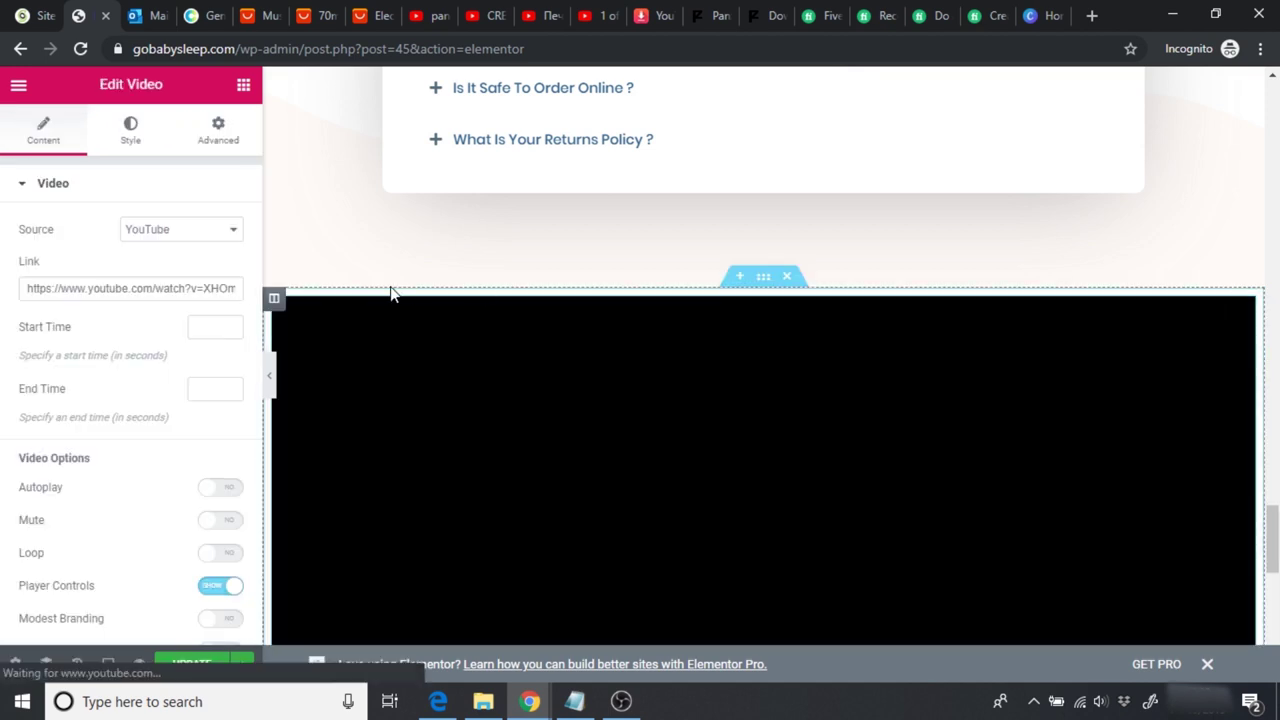
{"action": "left_click_drag", "start_coordinate": [27, 288], "coordinate": [233, 298]}
{"action": "key", "text": "ctrl+v"}
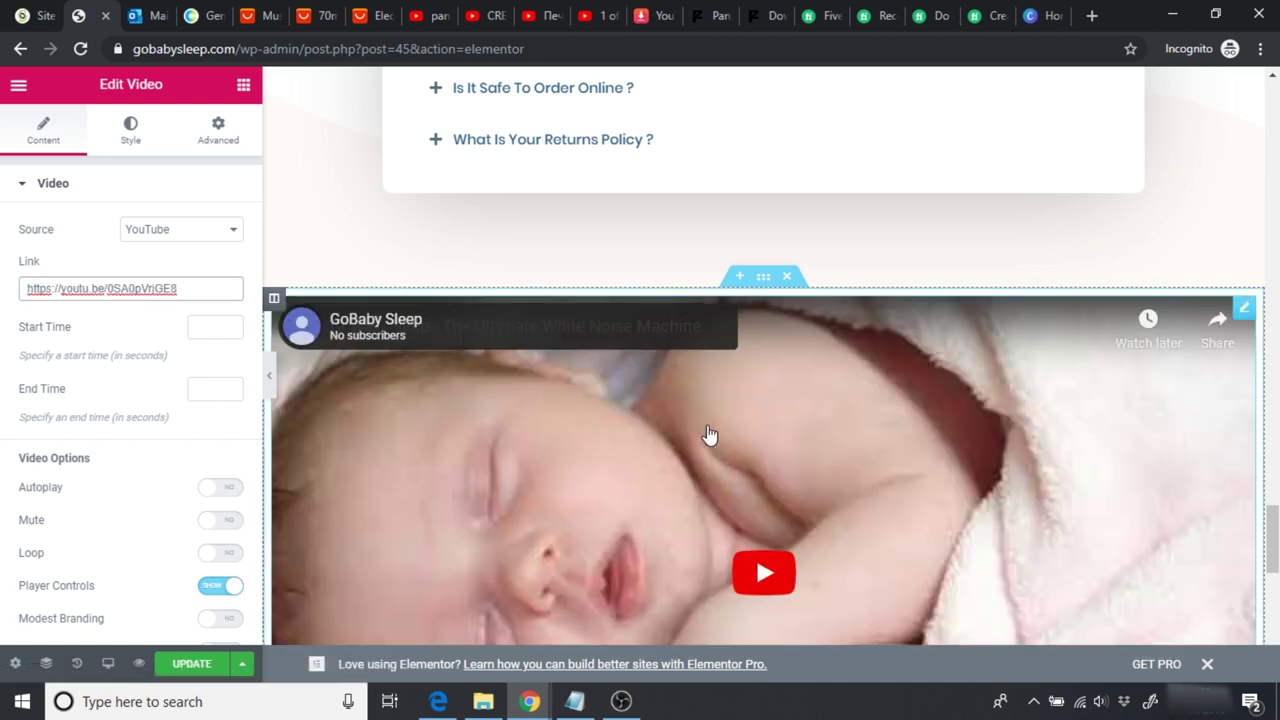
Step: Hide the editing panel and preview the embedded video on the page
{"action": "scroll", "coordinate": [755, 231], "scroll_direction": "down", "scroll_amount": 3}
{"action": "scroll", "coordinate": [755, 231], "scroll_direction": "up", "scroll_amount": 1}
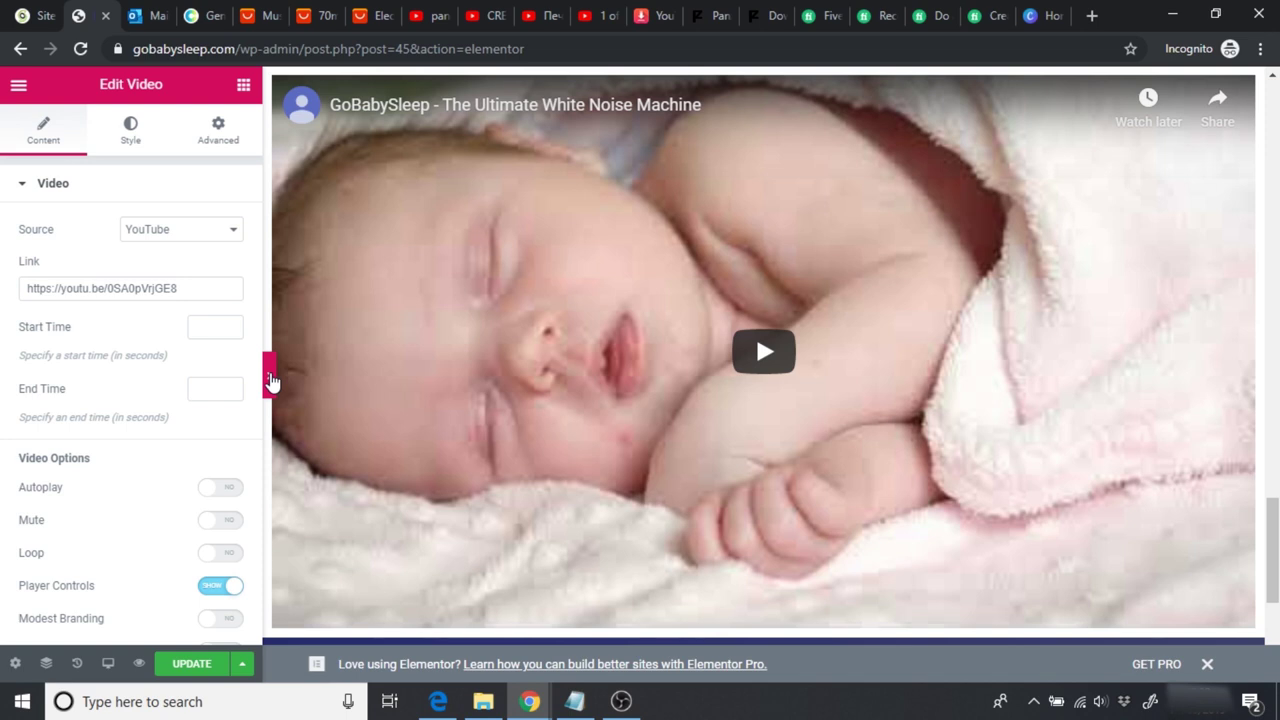
{"action": "left_click", "coordinate": [274, 380]}
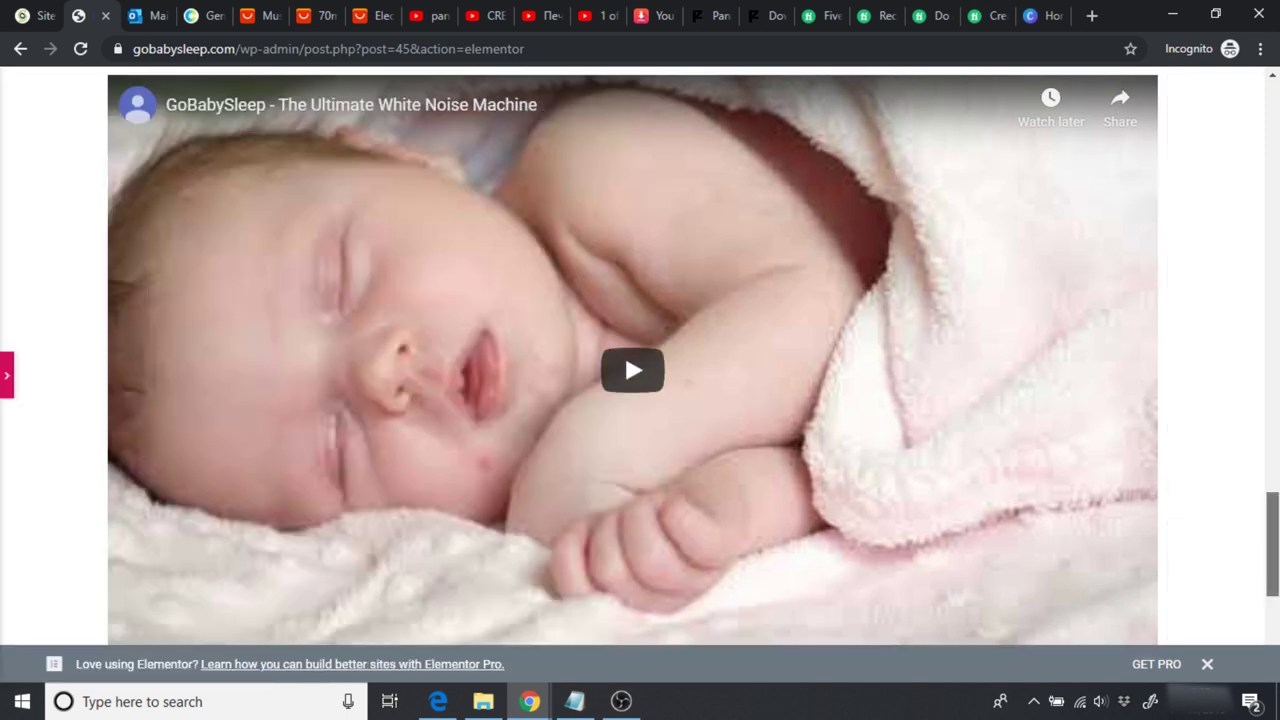
{"action": "scroll", "coordinate": [624, 352], "scroll_direction": "up", "scroll_amount": 2}
{"action": "scroll", "coordinate": [624, 501], "scroll_direction": "down", "scroll_amount": 2}
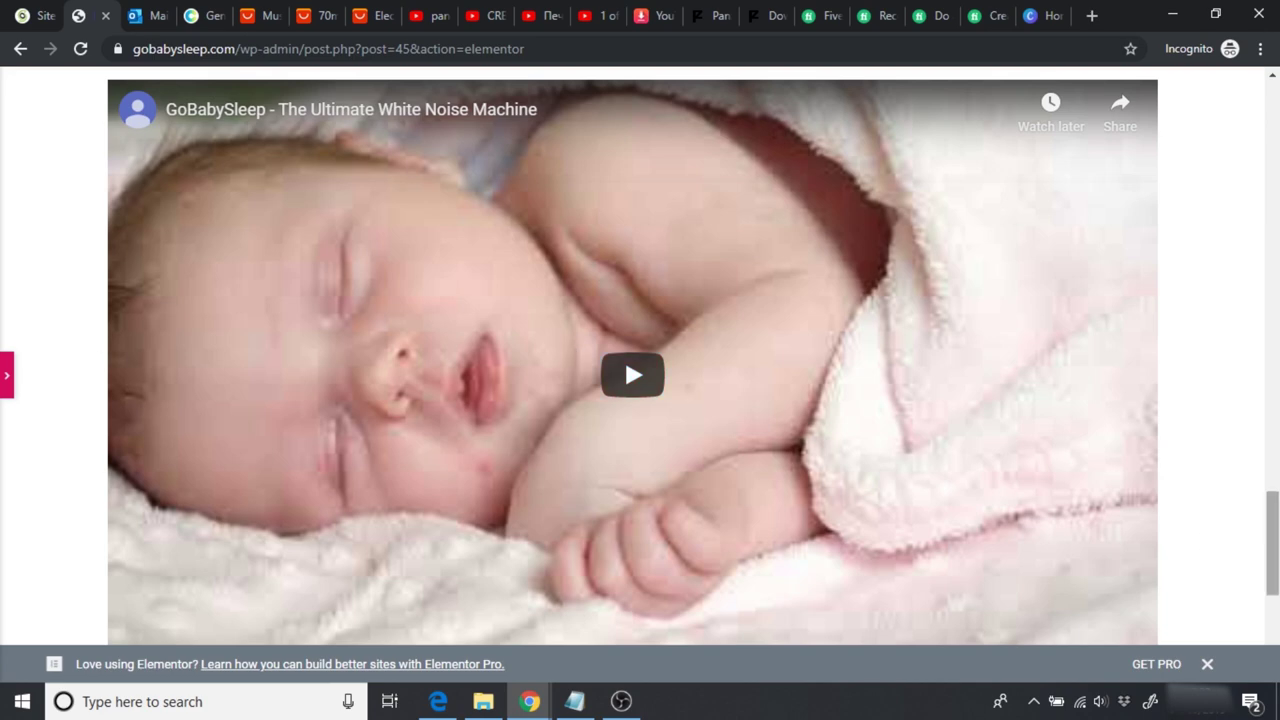
{"action": "left_click_drag", "start_coordinate": [1272, 545], "coordinate": [1272, 465]}
{"action": "scroll", "coordinate": [640, 356], "scroll_direction": "down", "scroll_amount": 6}
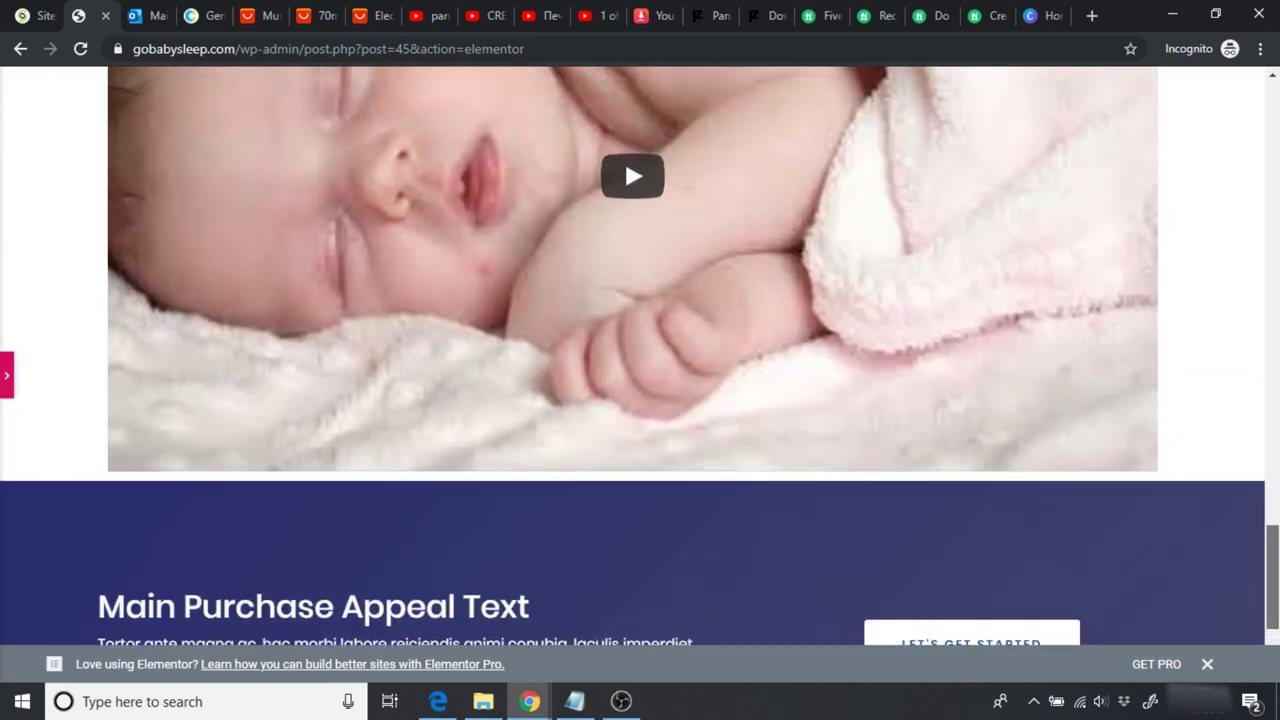
{"action": "scroll", "coordinate": [640, 356], "scroll_direction": "up", "scroll_amount": 2}
{"action": "scroll", "coordinate": [624, 340], "scroll_direction": "up", "scroll_amount": 1}
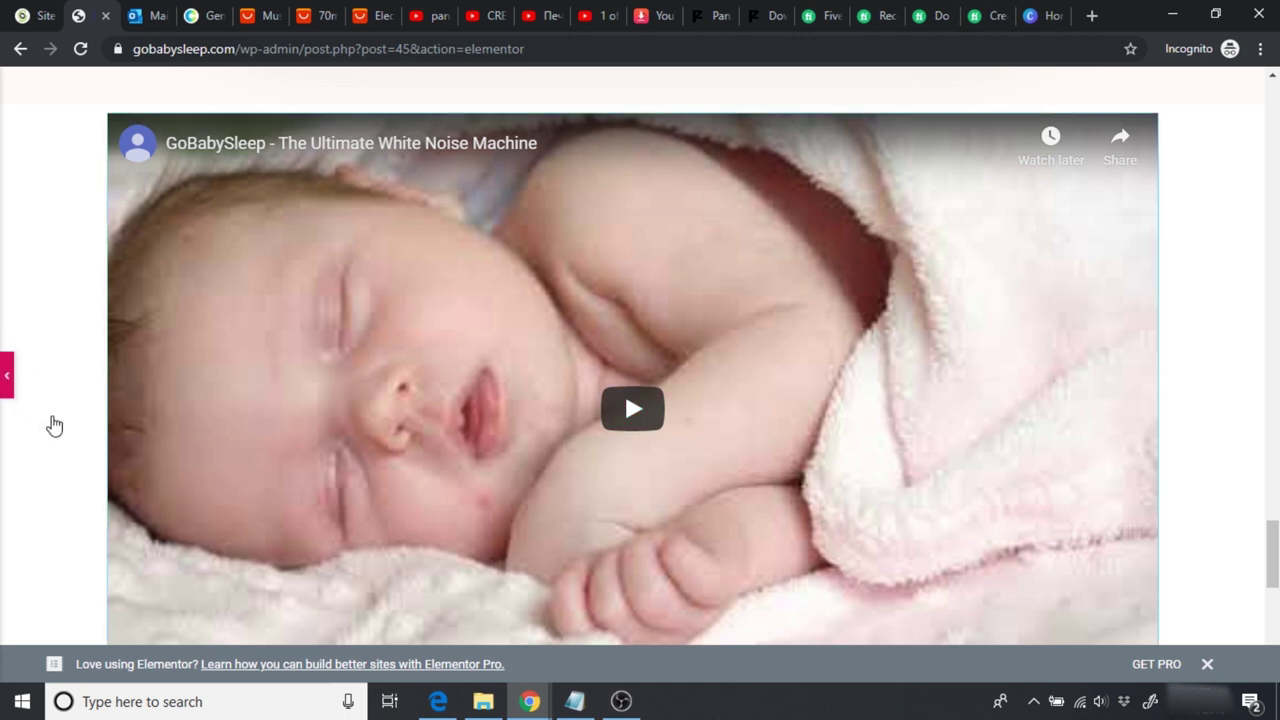
Step: Set the video section's Content Width to Full Width
{"action": "left_click", "coordinate": [7, 378]}
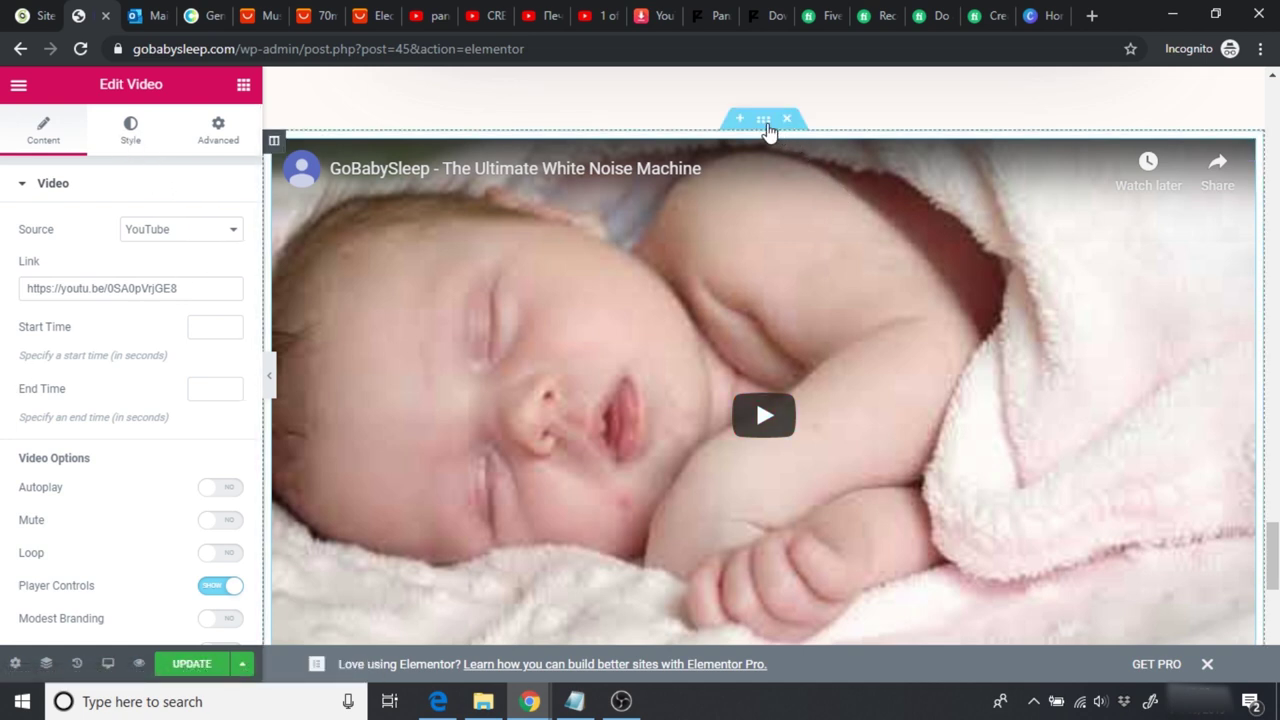
{"action": "left_click", "coordinate": [762, 120]}
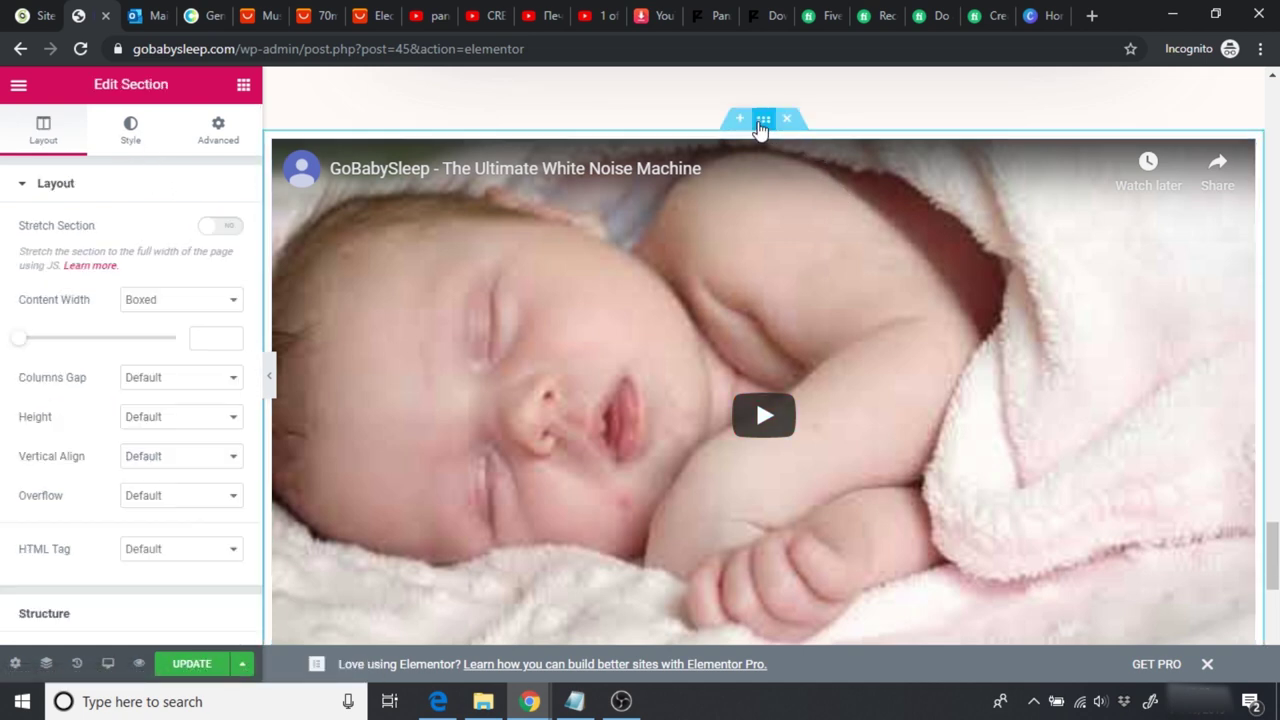
{"action": "left_click", "coordinate": [150, 305]}
{"action": "left_click", "coordinate": [168, 334]}
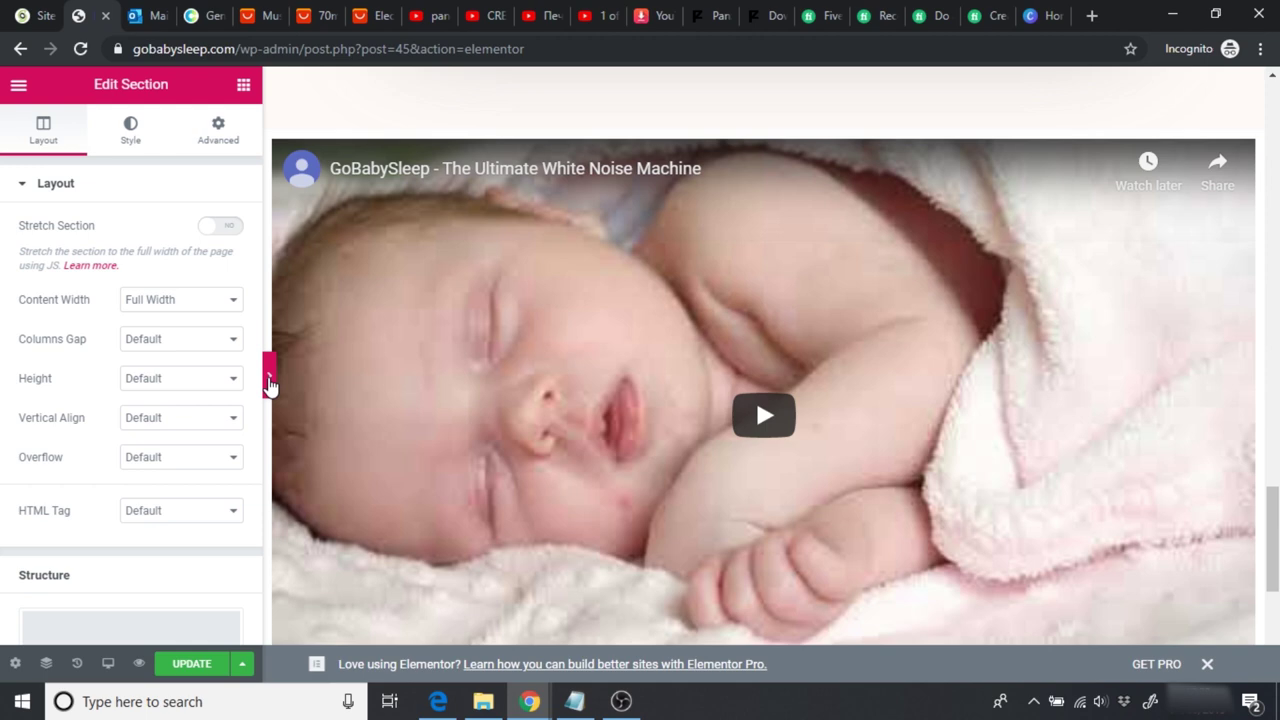
Step: Preview the wider video with the panel hidden, then bring the panel back
{"action": "left_click", "coordinate": [269, 381]}
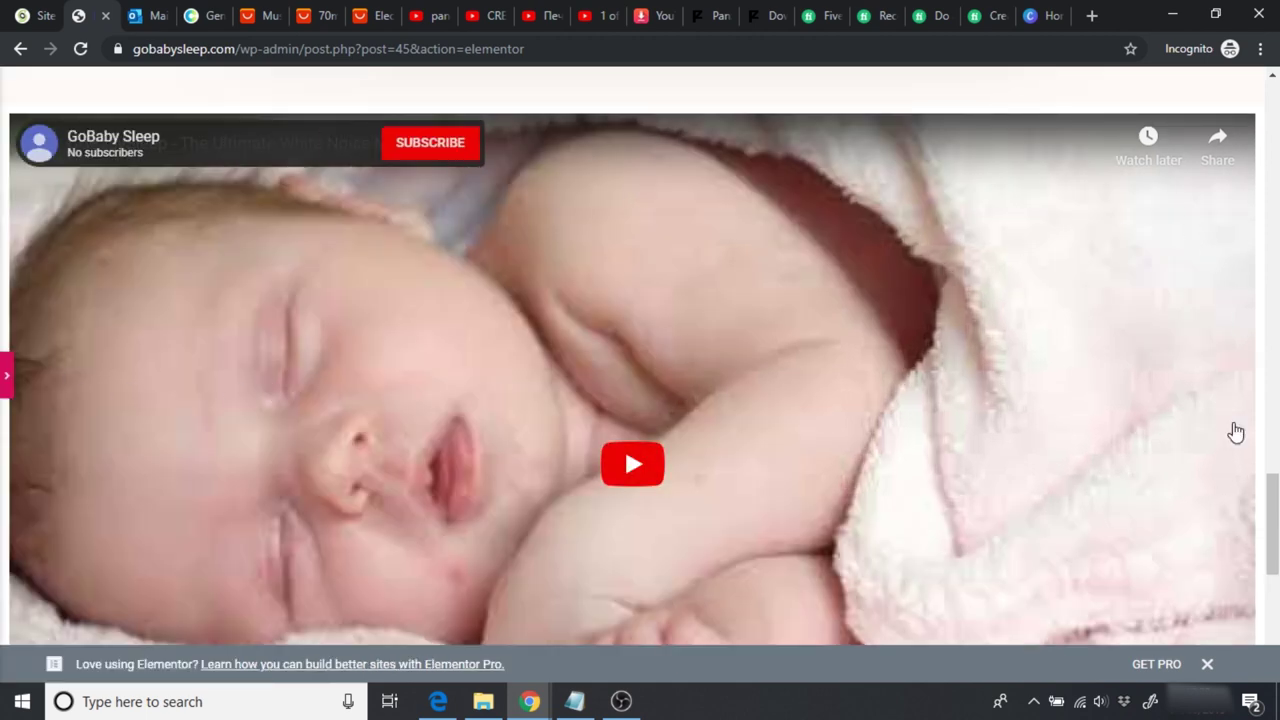
{"action": "scroll", "coordinate": [632, 463], "scroll_direction": "up", "scroll_amount": 6}
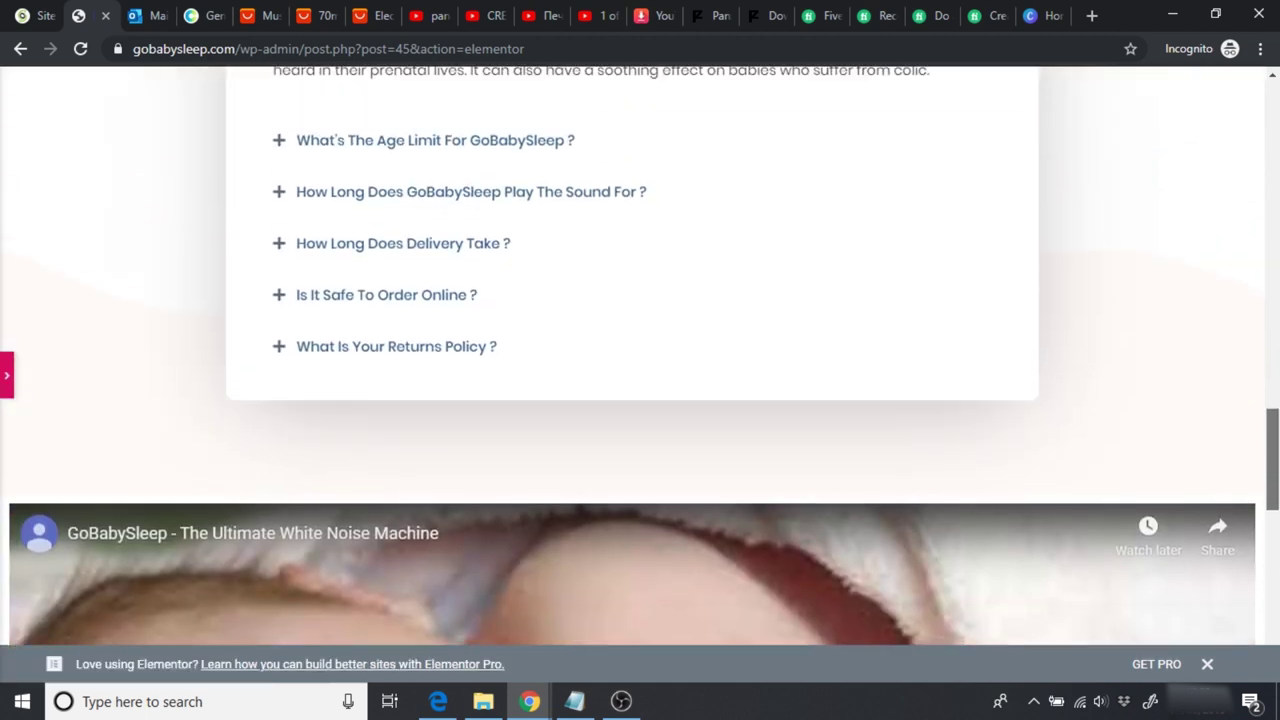
{"action": "scroll", "coordinate": [632, 463], "scroll_direction": "down", "scroll_amount": 5}
{"action": "scroll", "coordinate": [632, 463], "scroll_direction": "down", "scroll_amount": 3}
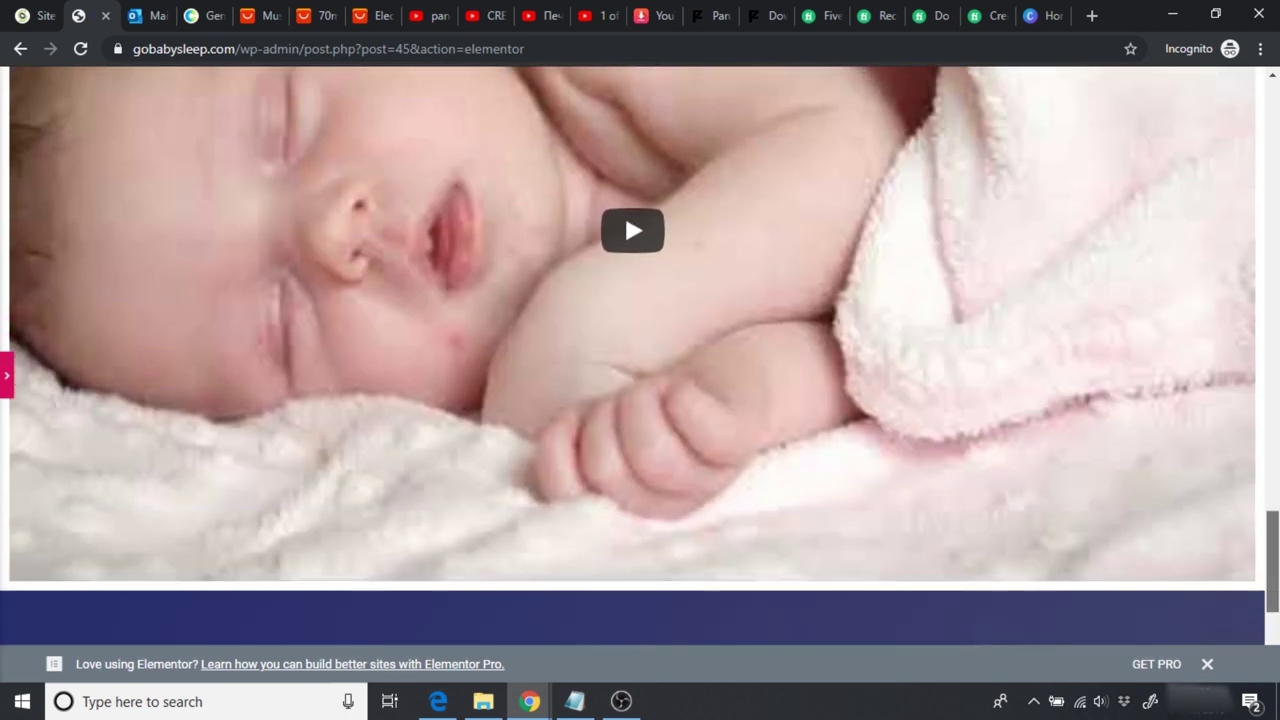
{"action": "scroll", "coordinate": [632, 463], "scroll_direction": "up", "scroll_amount": 2}
{"action": "scroll", "coordinate": [624, 487], "scroll_direction": "up", "scroll_amount": 1}
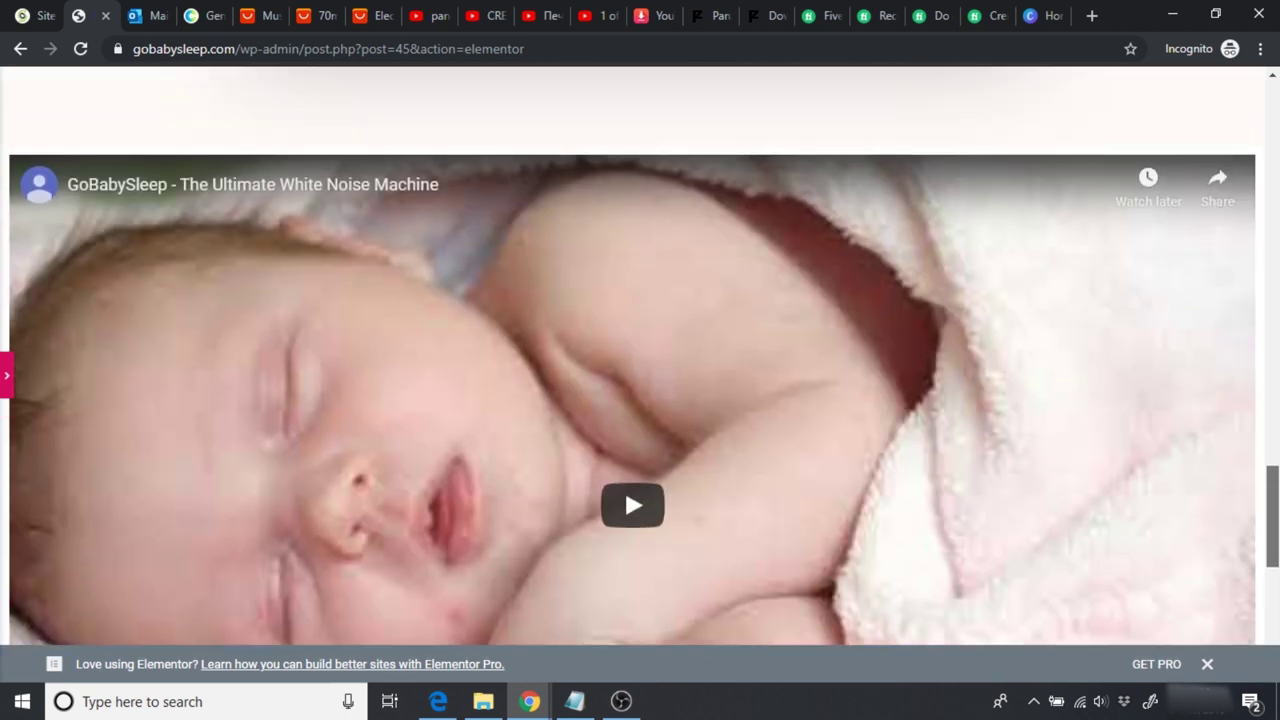
{"action": "mouse_move", "coordinate": [33, 196]}
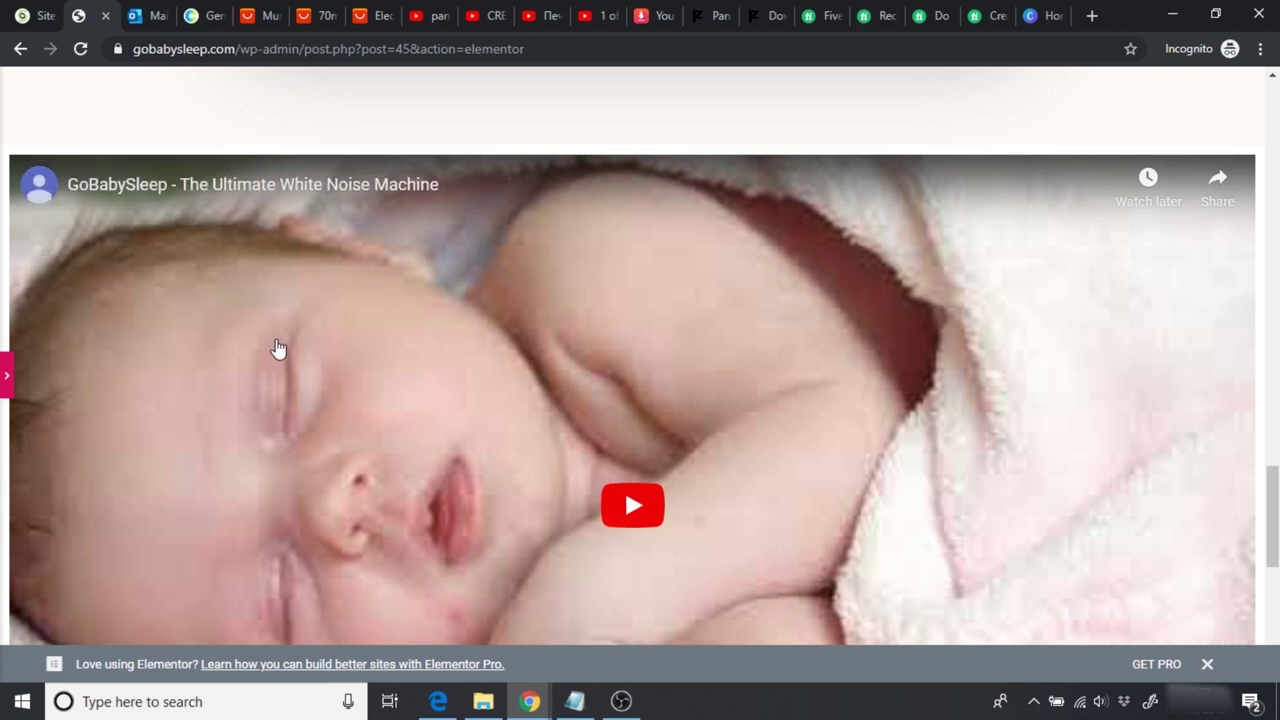
{"action": "scroll", "coordinate": [624, 476], "scroll_direction": "up", "scroll_amount": 2}
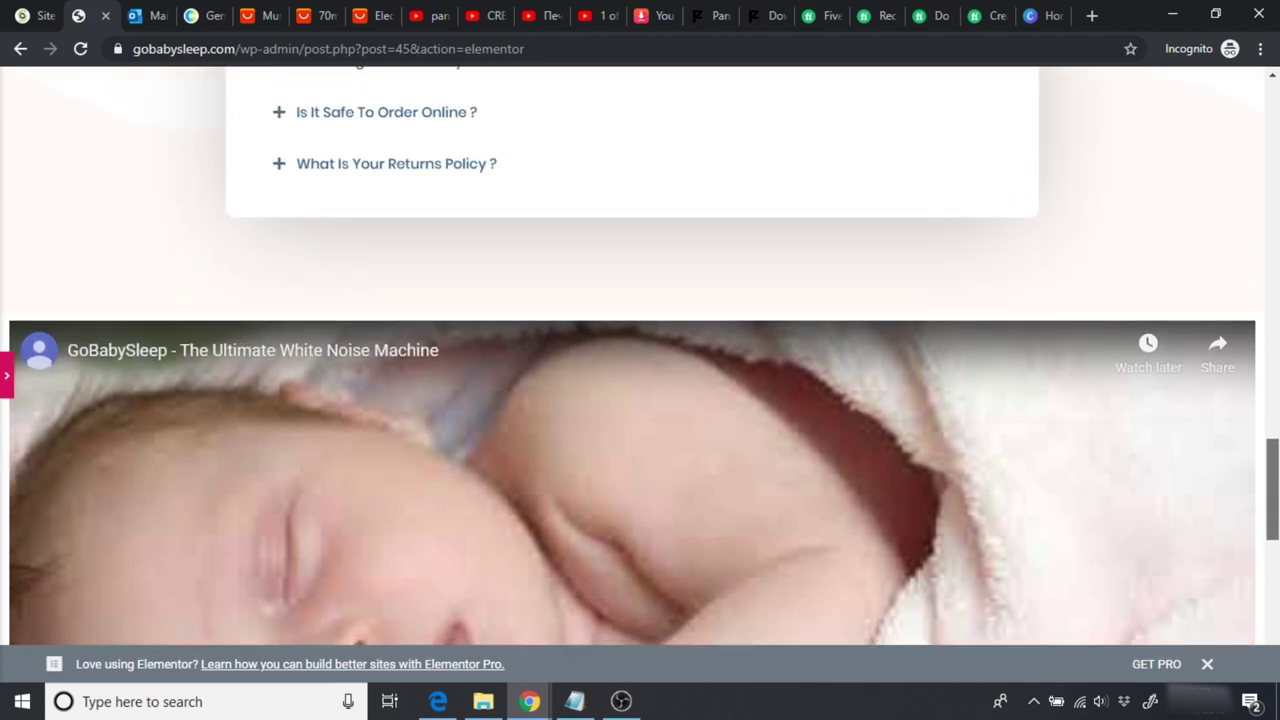
{"action": "scroll", "coordinate": [337, 509], "scroll_direction": "down", "scroll_amount": 1}
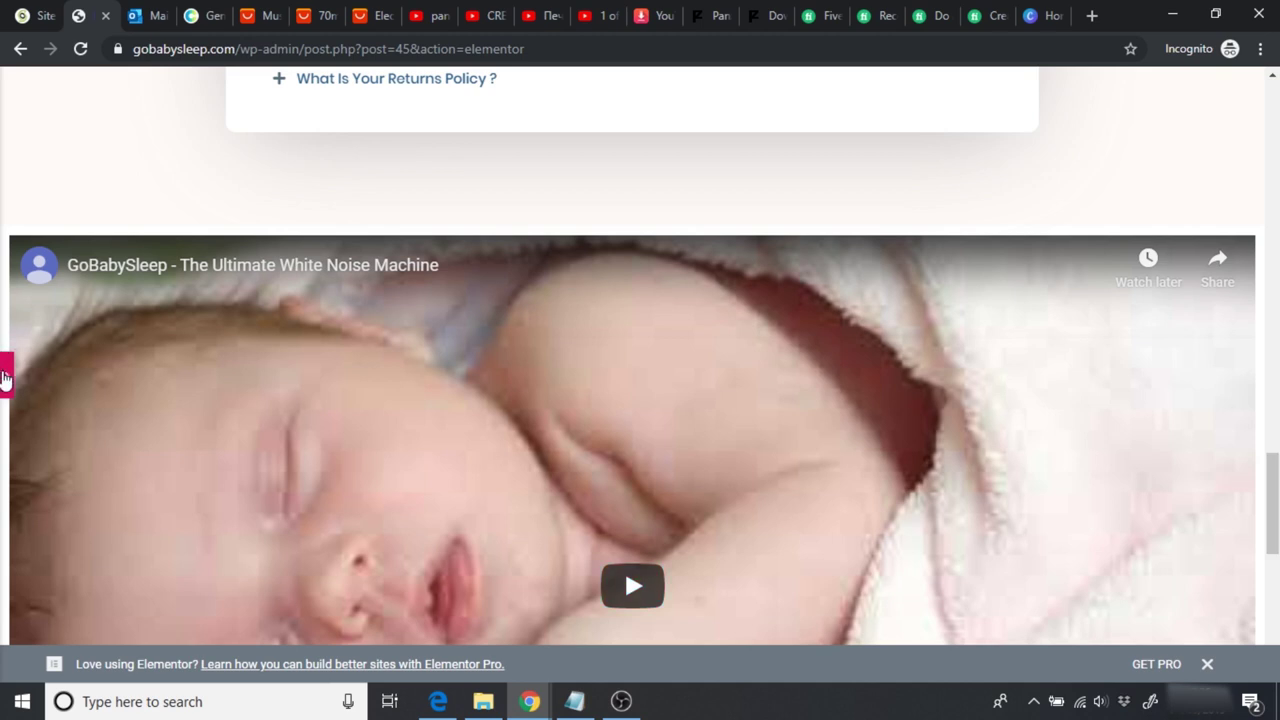
{"action": "left_click", "coordinate": [6, 377]}
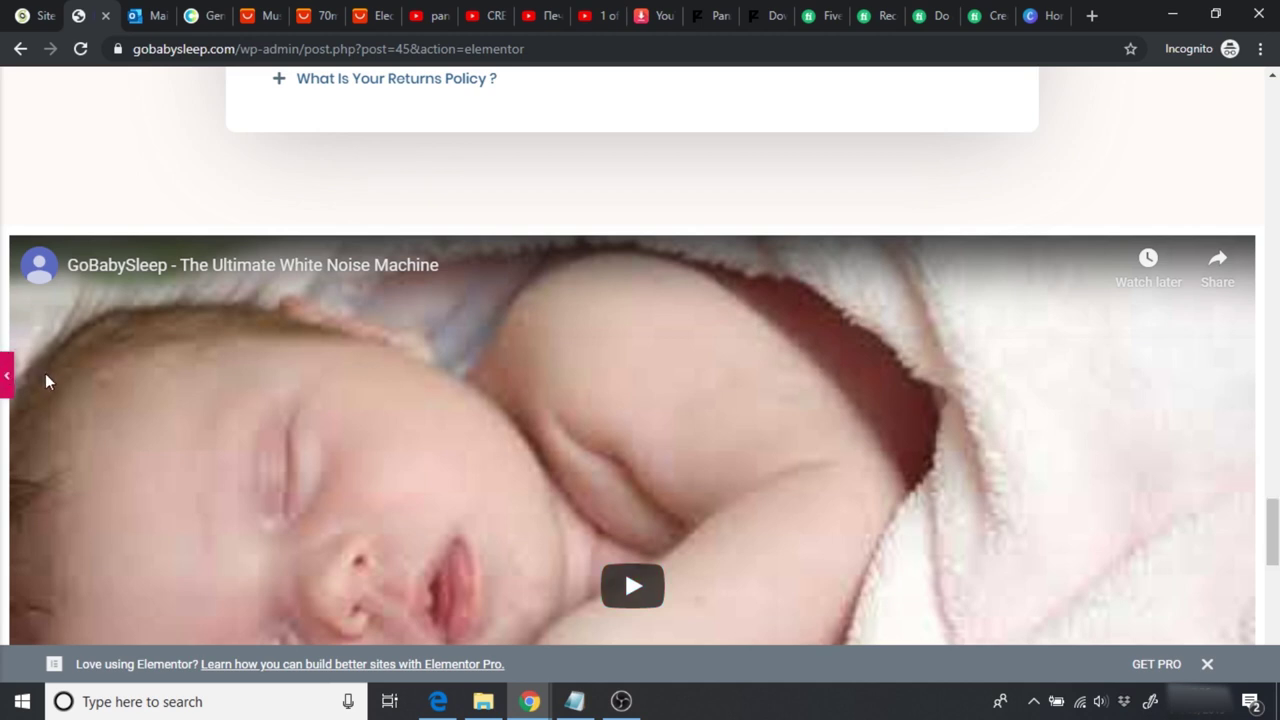
{"action": "mouse_move", "coordinate": [766, 257]}
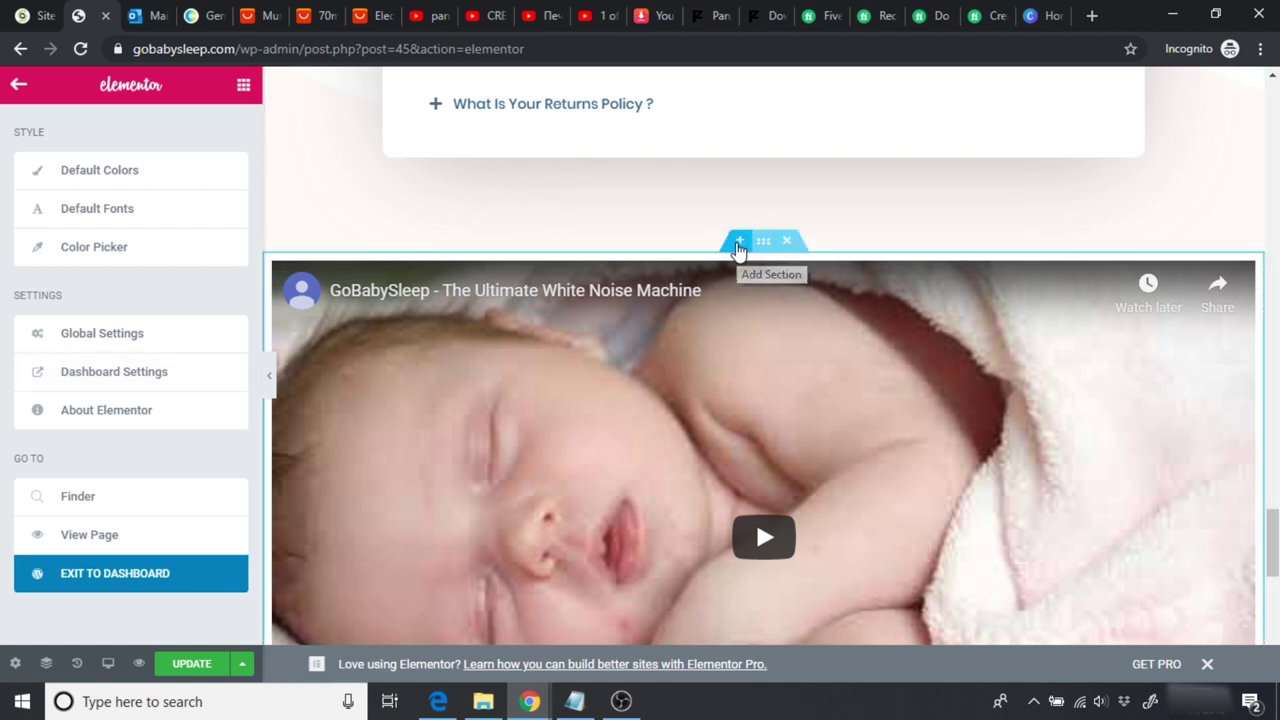
Step: Add a new single-column section above the video
{"action": "left_click", "coordinate": [737, 246]}
{"action": "left_click", "coordinate": [740, 331]}
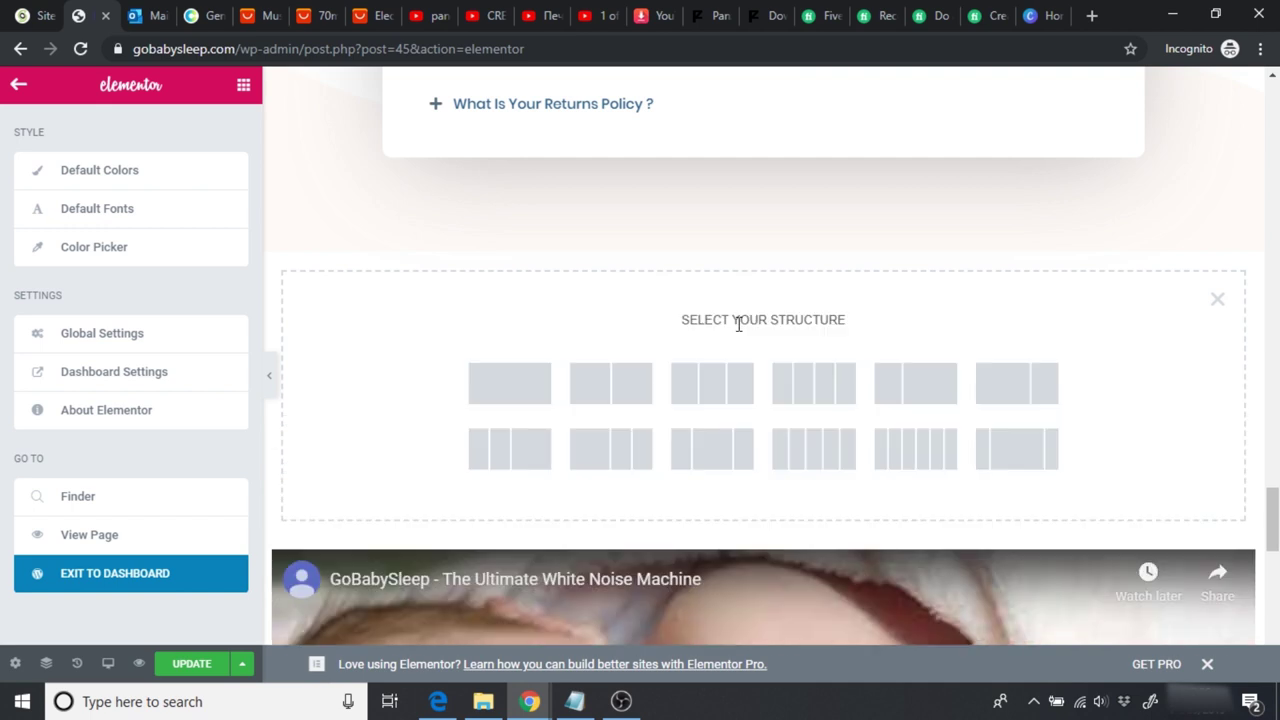
{"action": "left_click", "coordinate": [515, 393]}
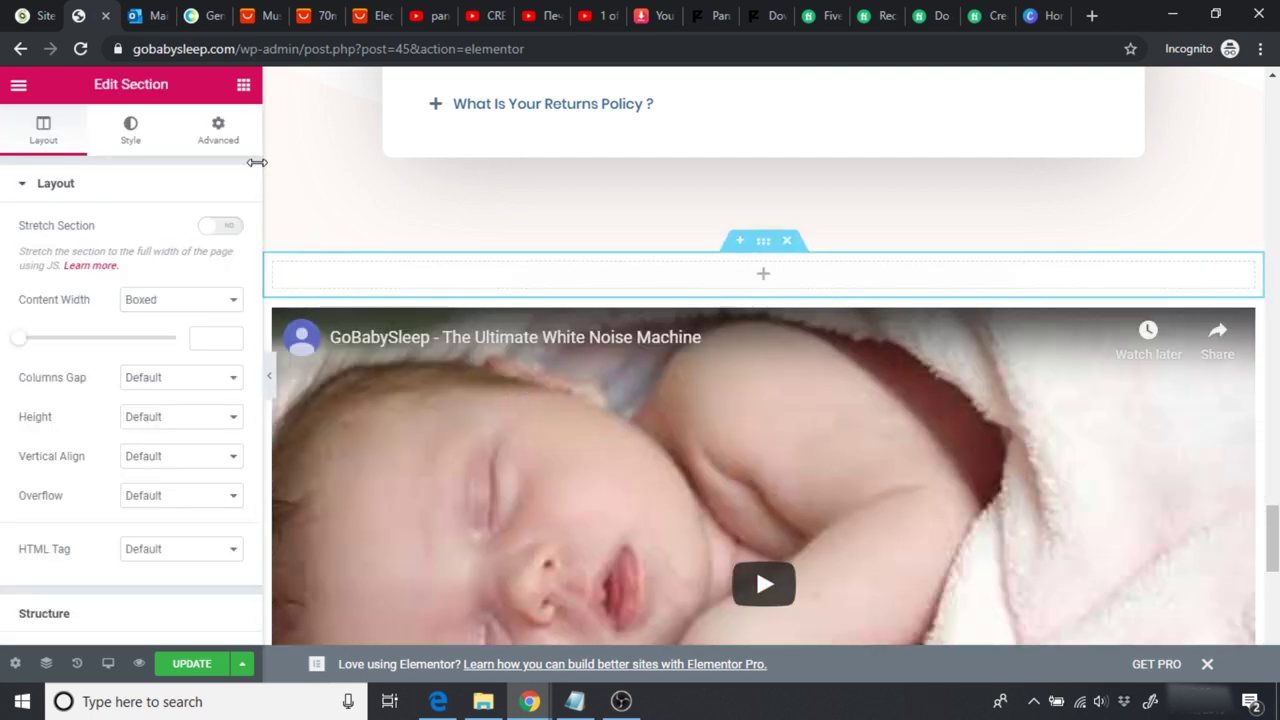
Step: Add a centred heading reading 'SEE IT IN ACTION' to the new section
{"action": "left_click", "coordinate": [244, 84]}
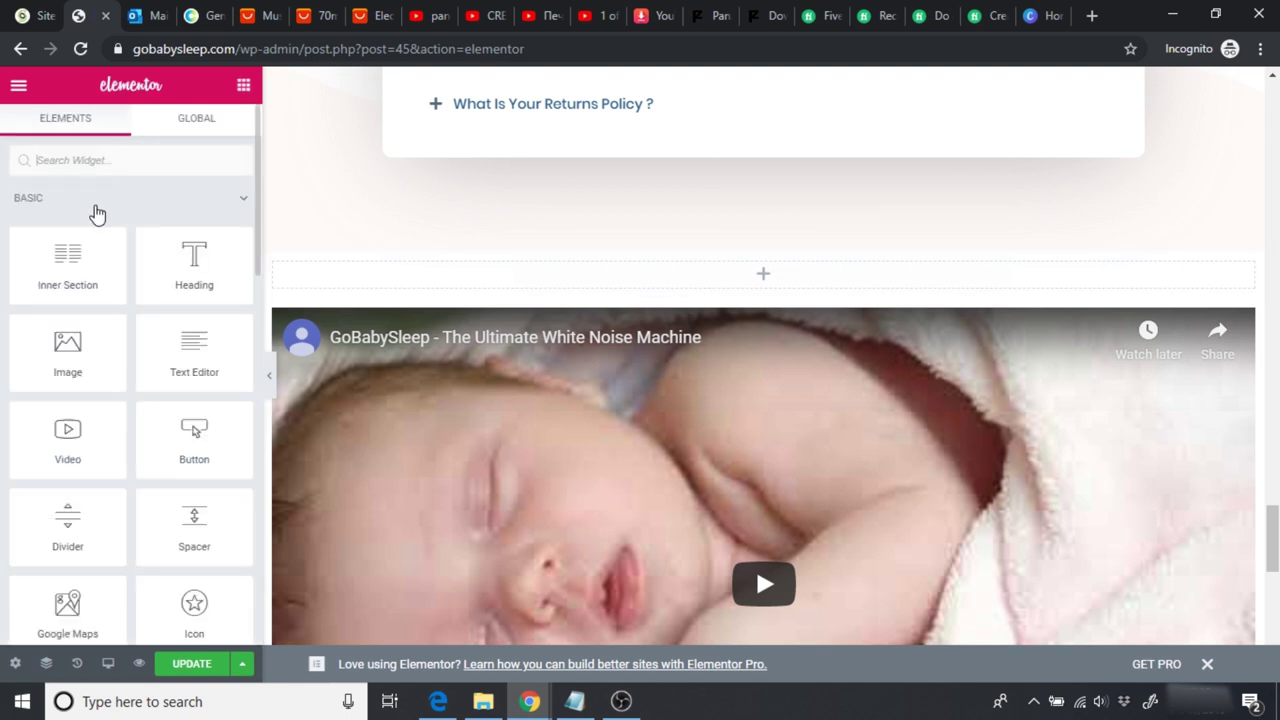
{"action": "type", "text": "head"}
{"action": "left_click_drag", "start_coordinate": [84, 185], "coordinate": [755, 271]}
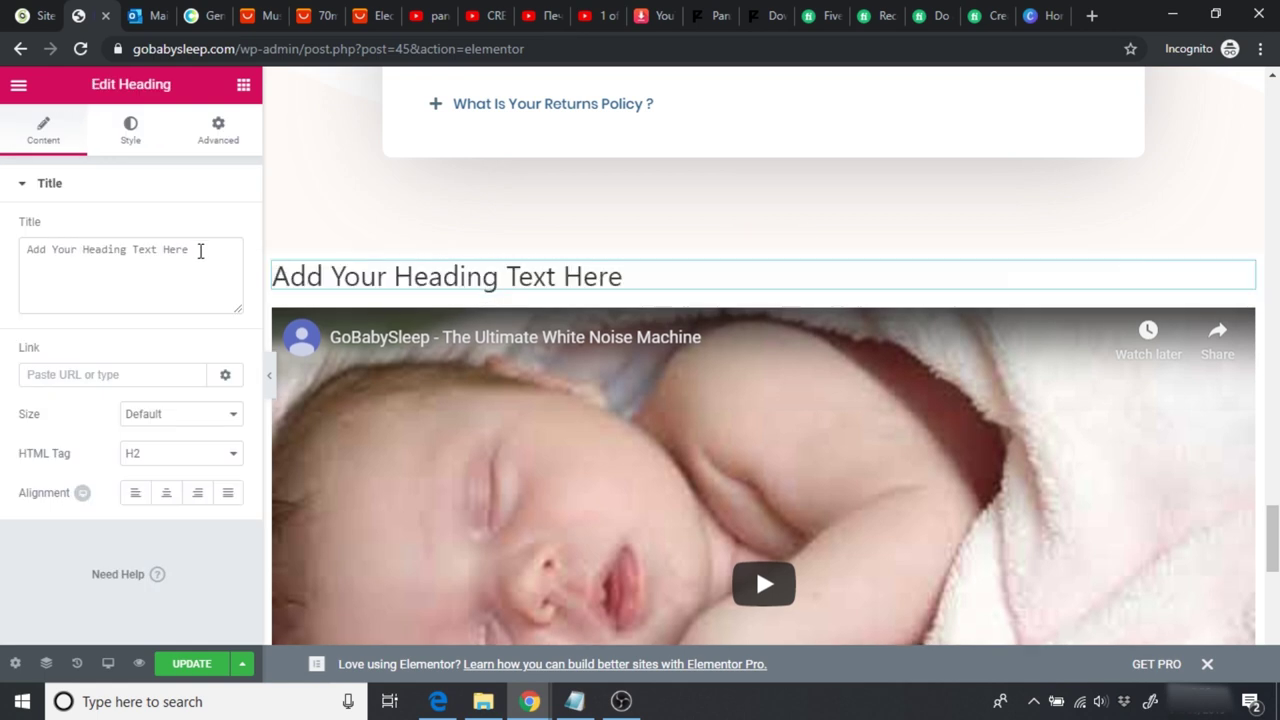
{"action": "left_click_drag", "start_coordinate": [199, 251], "coordinate": [3, 232]}
{"action": "type", "text": "SEE IT IN ACTION"}
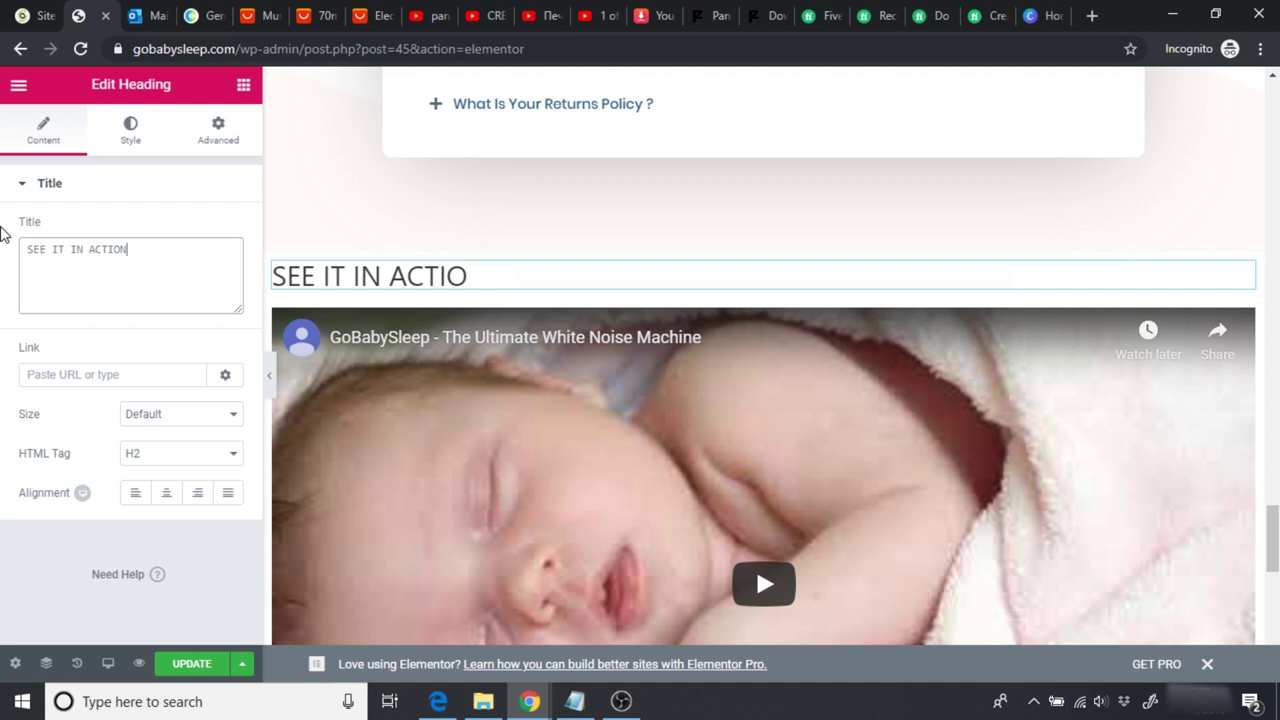
{"action": "left_click", "coordinate": [166, 492]}
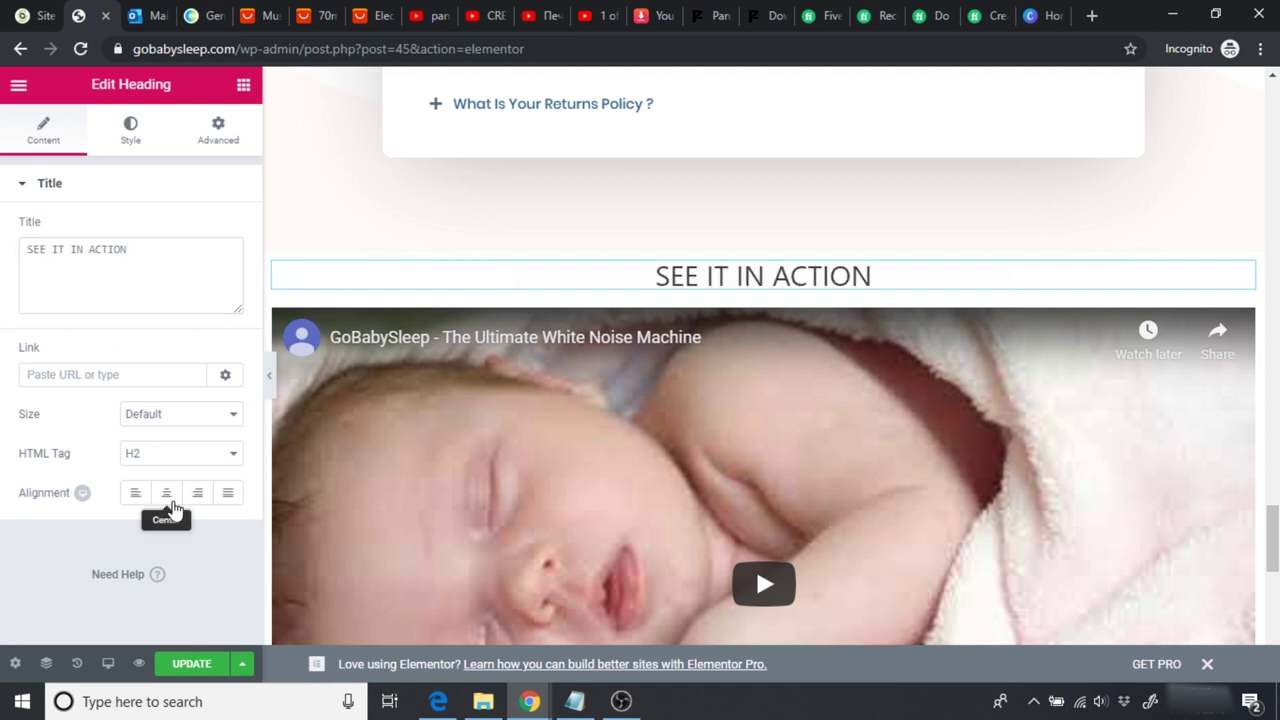
Step: Set the heading's typography font family to Poppins
{"action": "left_click", "coordinate": [129, 128]}
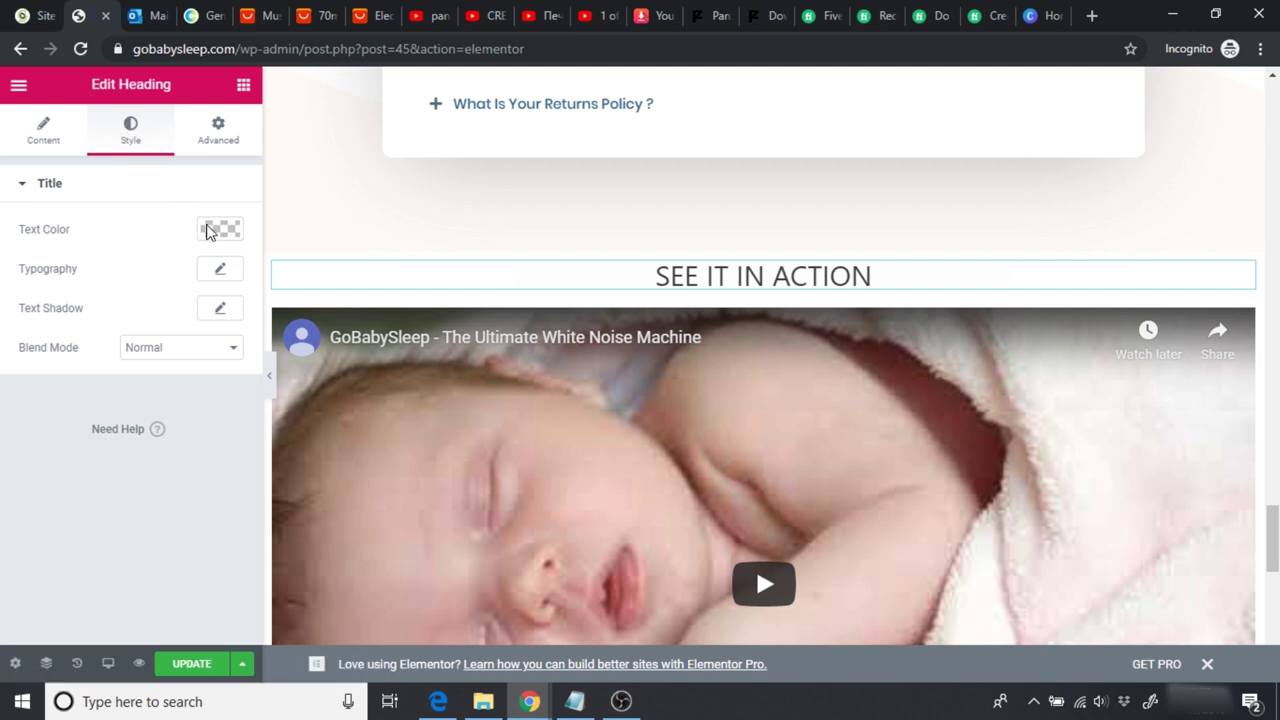
{"action": "left_click", "coordinate": [217, 273]}
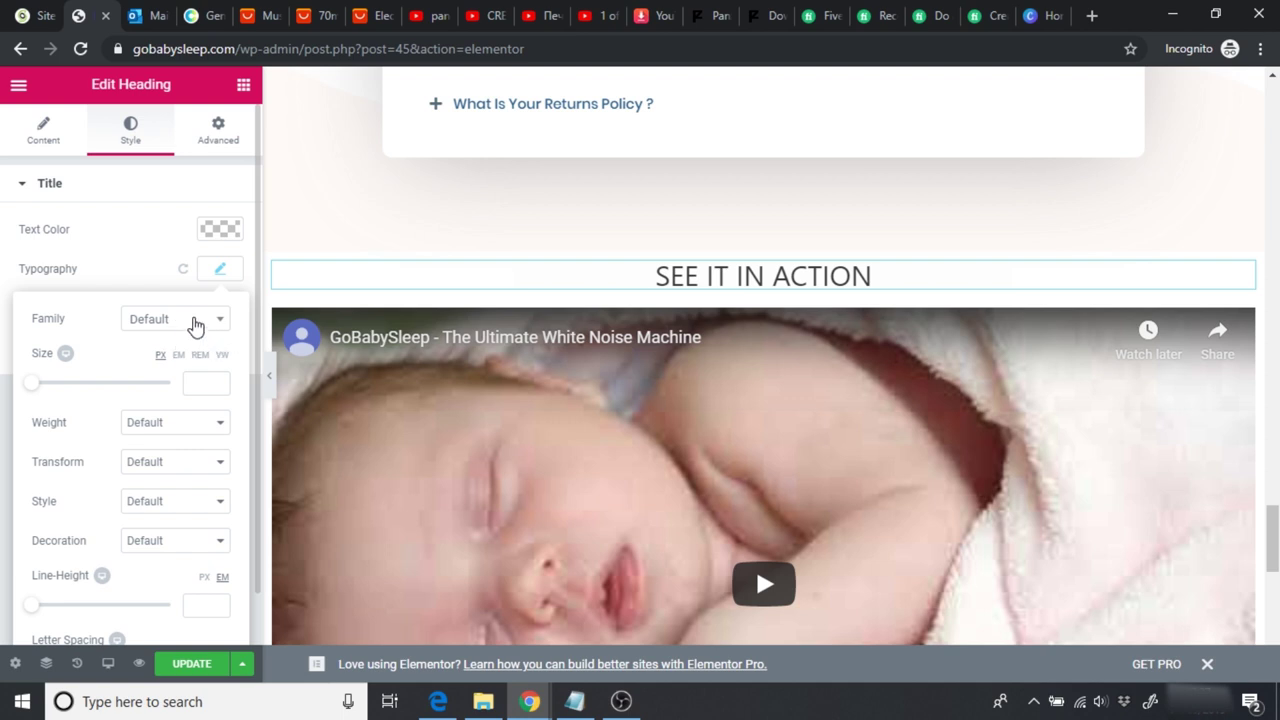
{"action": "left_click", "coordinate": [195, 322]}
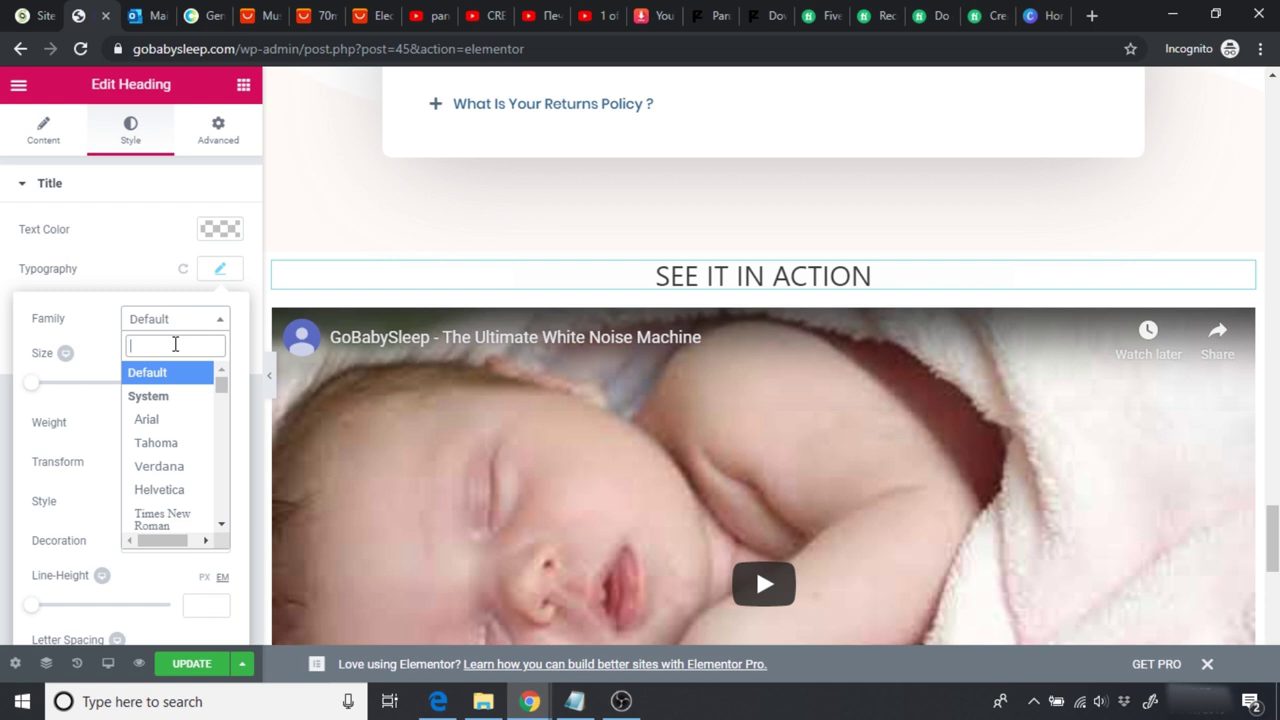
{"action": "type", "text": "poppin"}
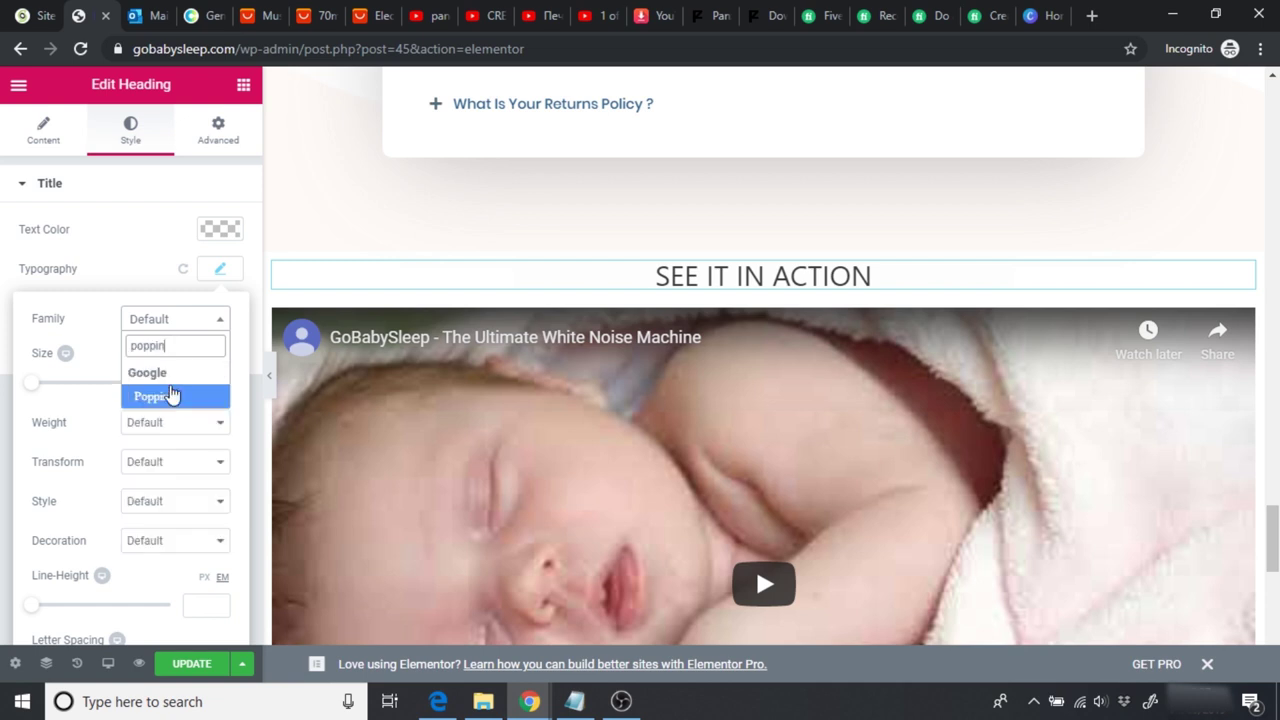
{"action": "left_click", "coordinate": [167, 403]}
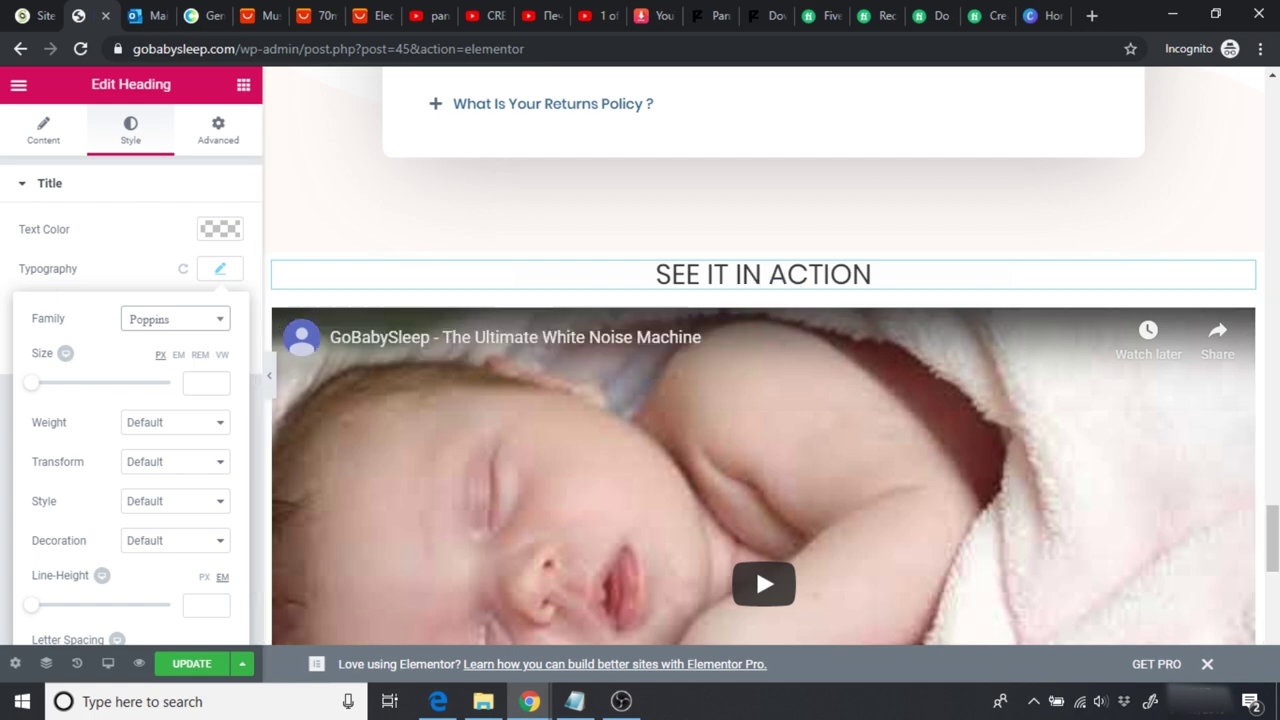
Step: Copy the text colour hex from the 'Trusted By Hundreds of Parents!' heading
{"action": "scroll", "coordinate": [763, 355], "scroll_direction": "up", "scroll_amount": 3}
{"action": "scroll", "coordinate": [763, 355], "scroll_direction": "up", "scroll_amount": 10}
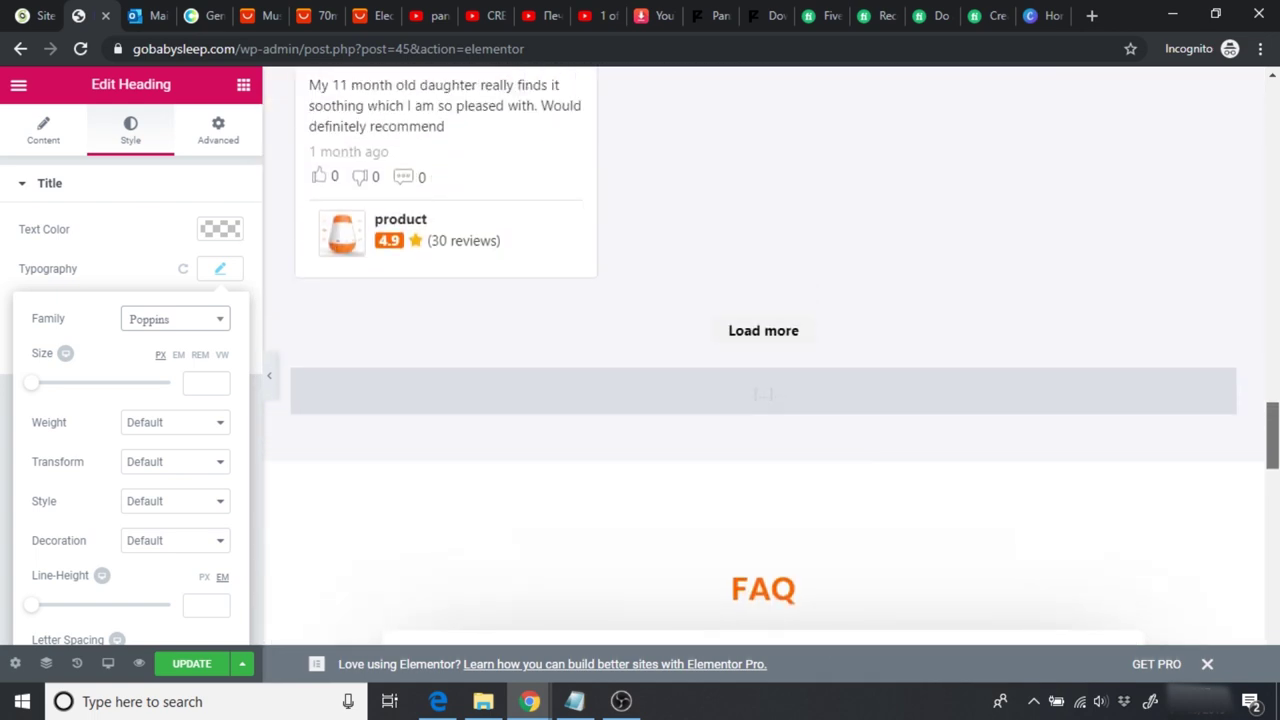
{"action": "scroll", "coordinate": [894, 280], "scroll_direction": "up", "scroll_amount": 8}
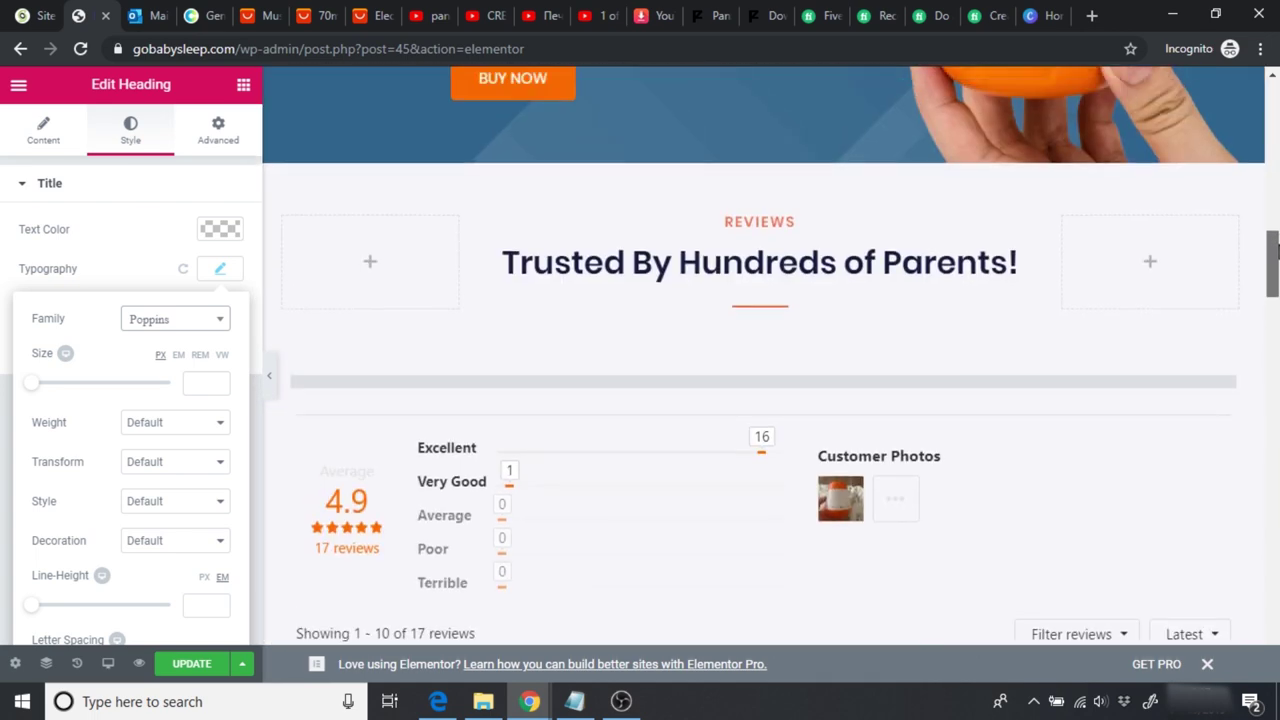
{"action": "left_click", "coordinate": [798, 298]}
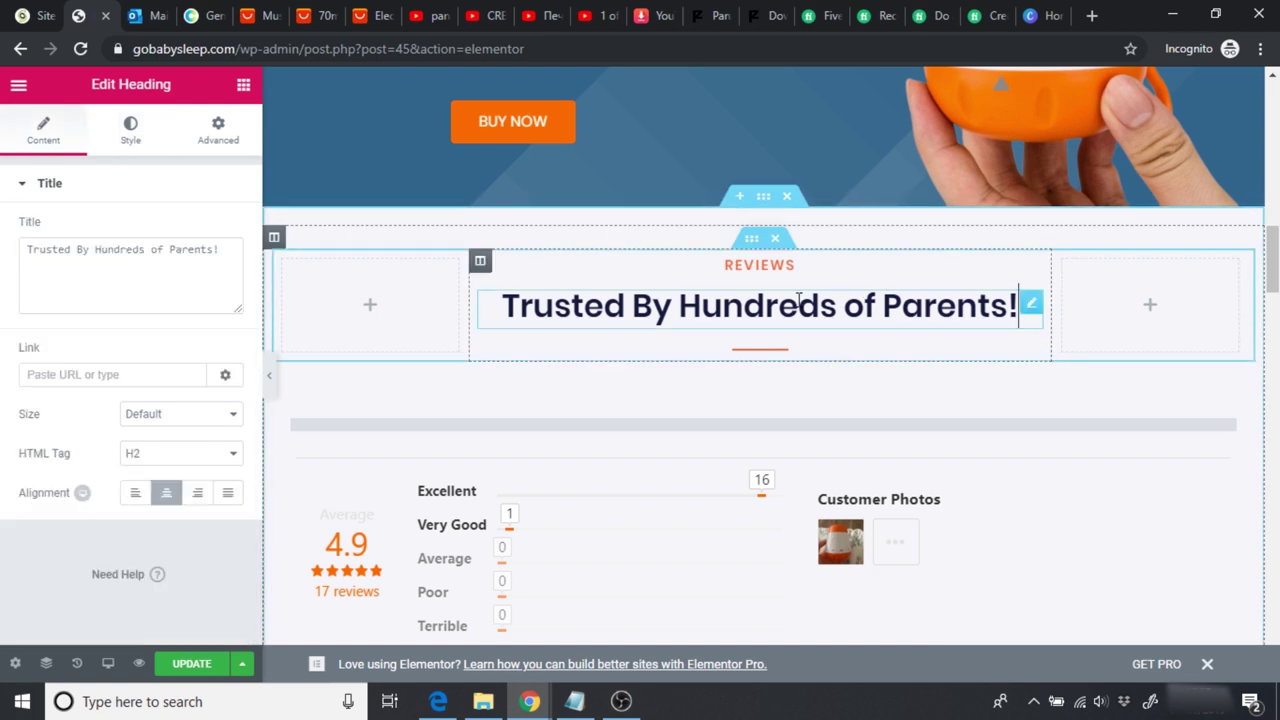
{"action": "left_click", "coordinate": [126, 143]}
{"action": "left_click", "coordinate": [218, 232]}
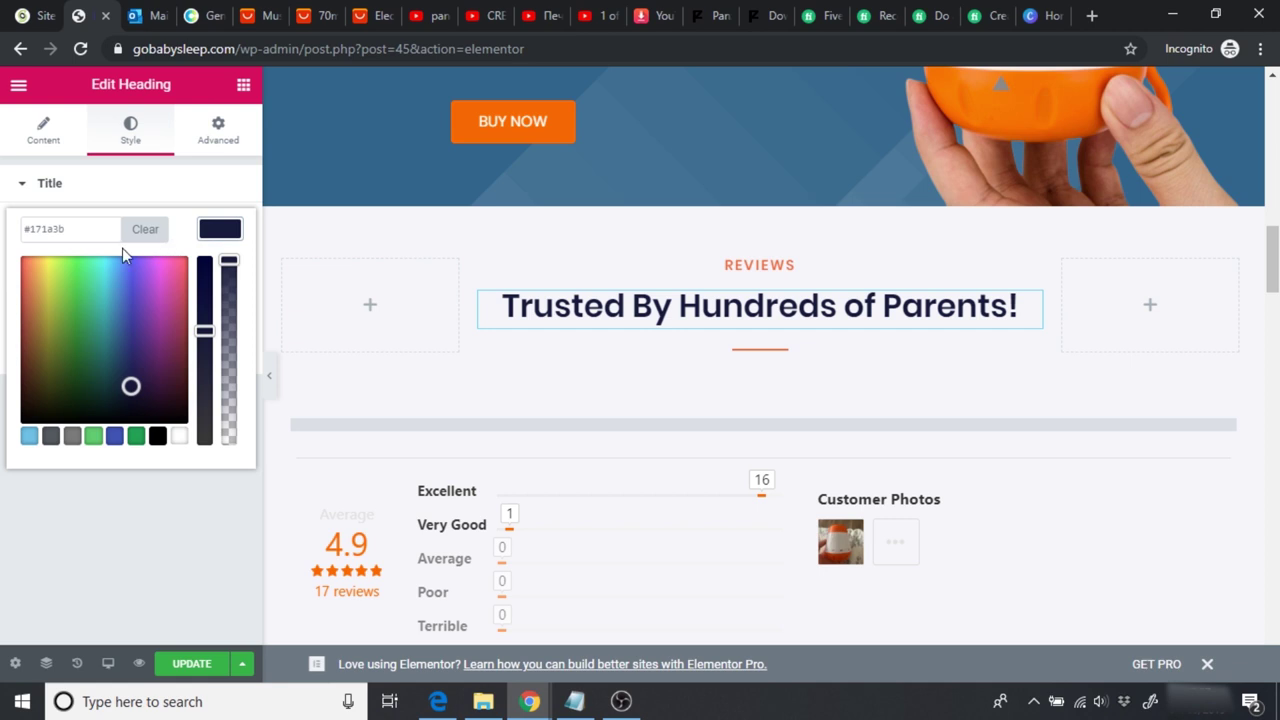
{"action": "double_click", "coordinate": [53, 232]}
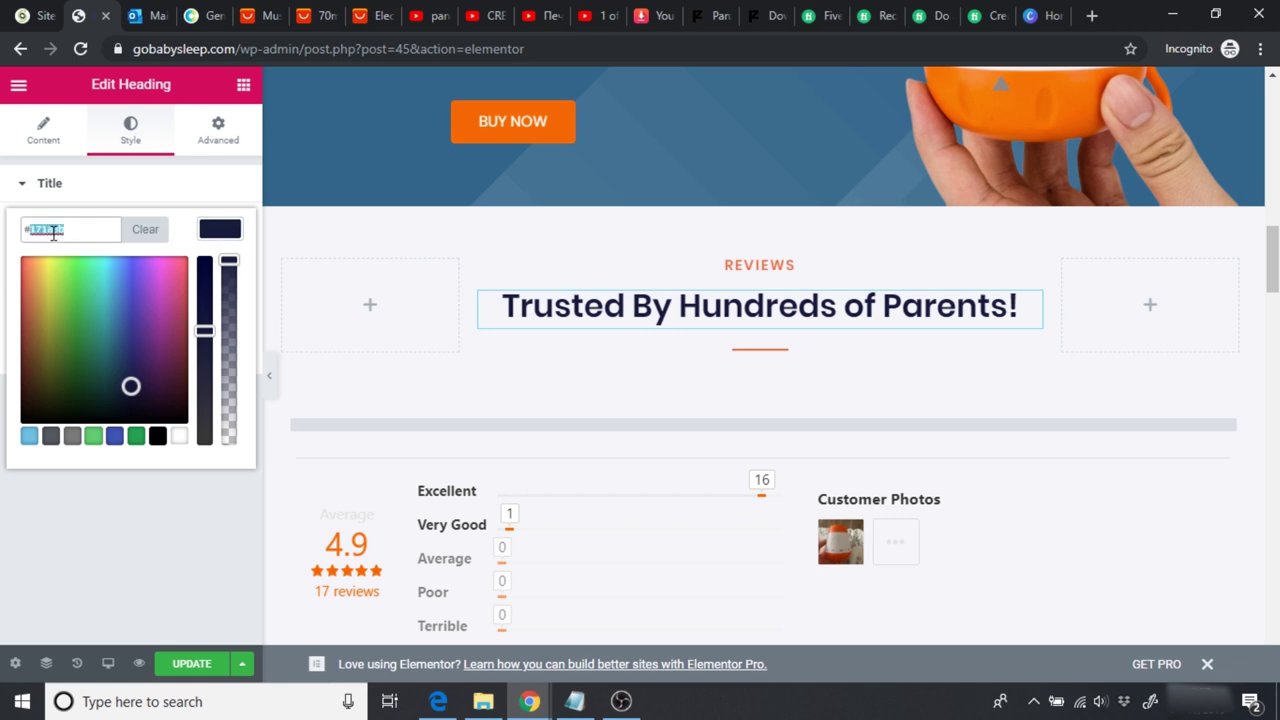
{"action": "left_click", "coordinate": [123, 515]}
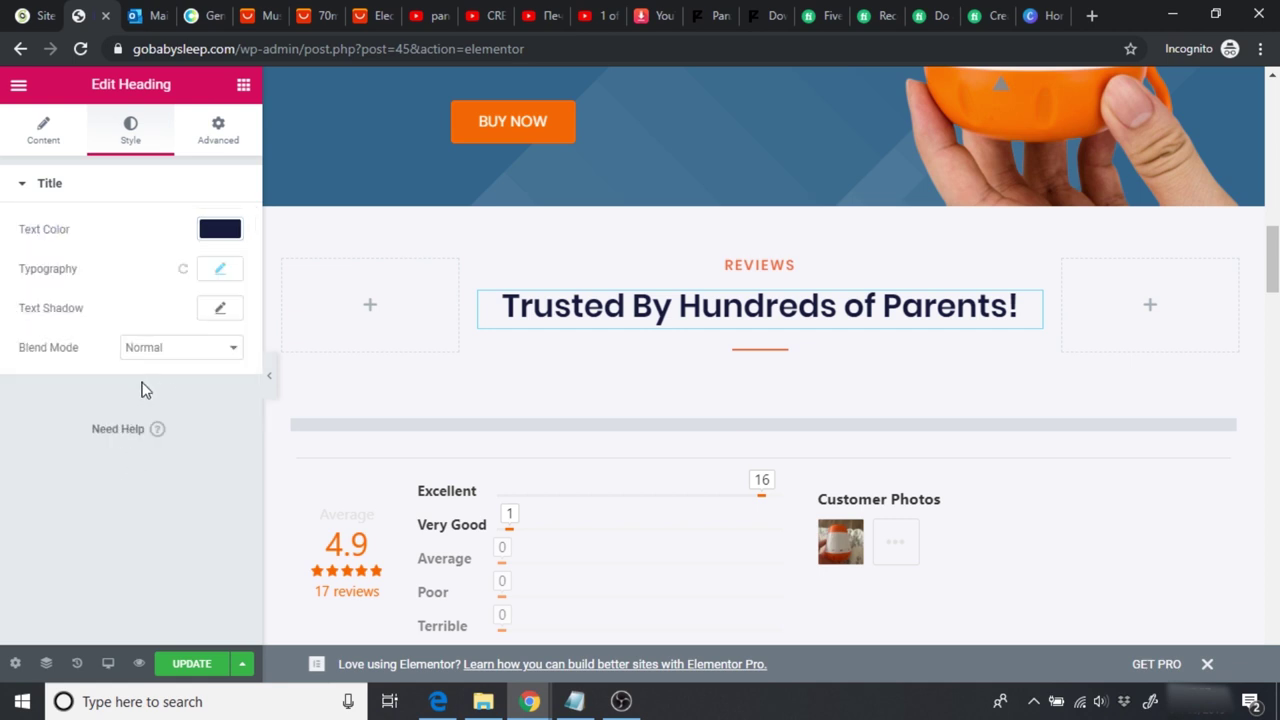
{"action": "left_click", "coordinate": [217, 273]}
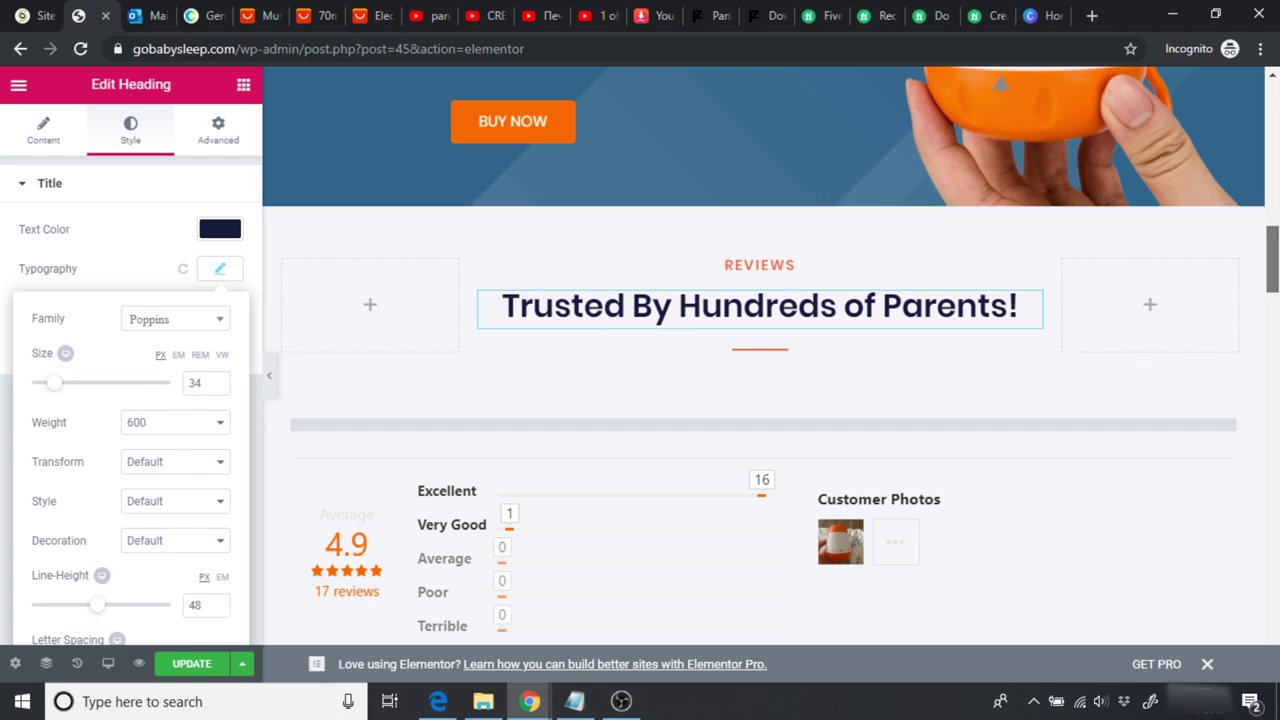
Step: Give the SEE IT IN ACTION heading font weight 600 and size 34
{"action": "scroll", "coordinate": [764, 356], "scroll_direction": "down", "scroll_amount": 15}
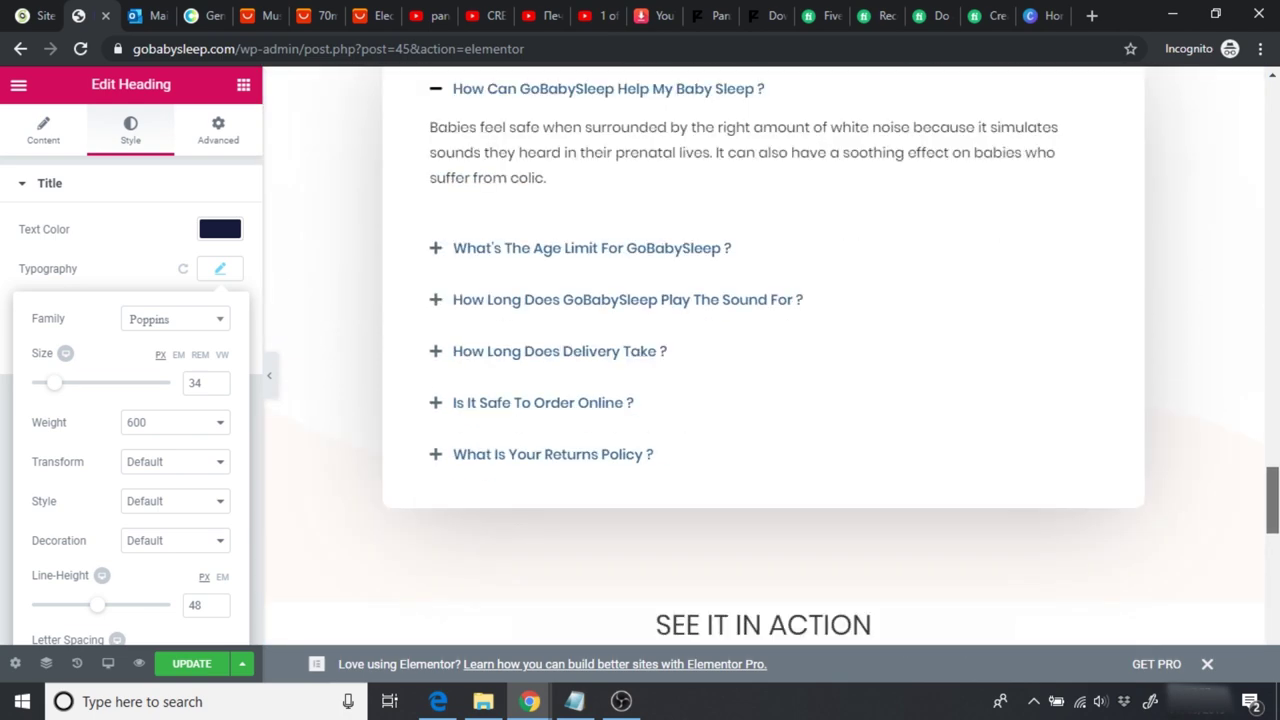
{"action": "scroll", "coordinate": [723, 268], "scroll_direction": "down", "scroll_amount": 4}
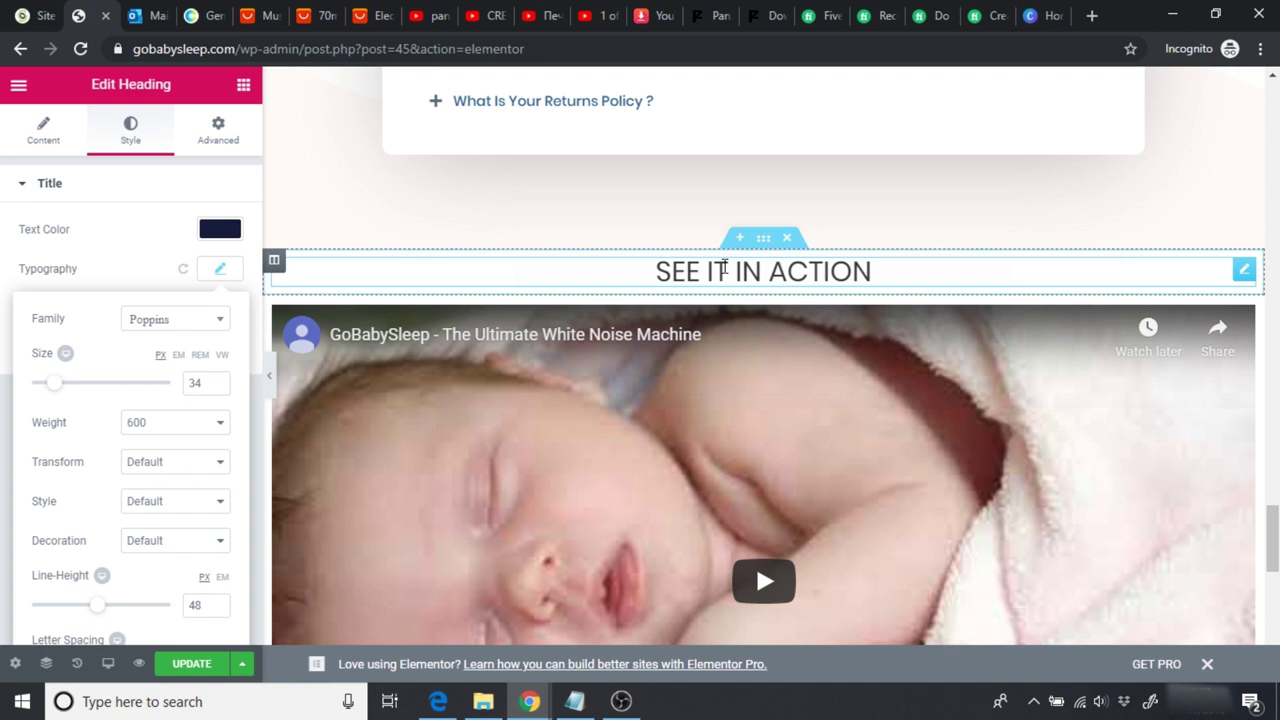
{"action": "left_click", "coordinate": [338, 191]}
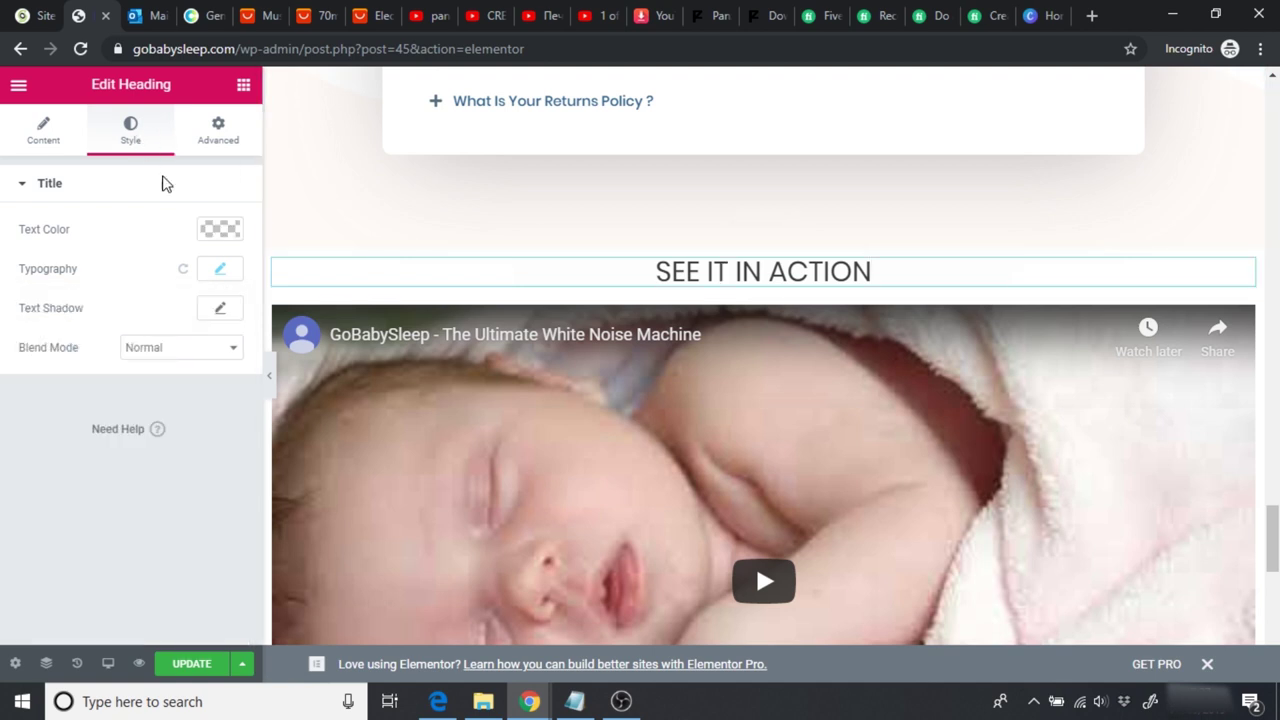
{"action": "left_click", "coordinate": [218, 271]}
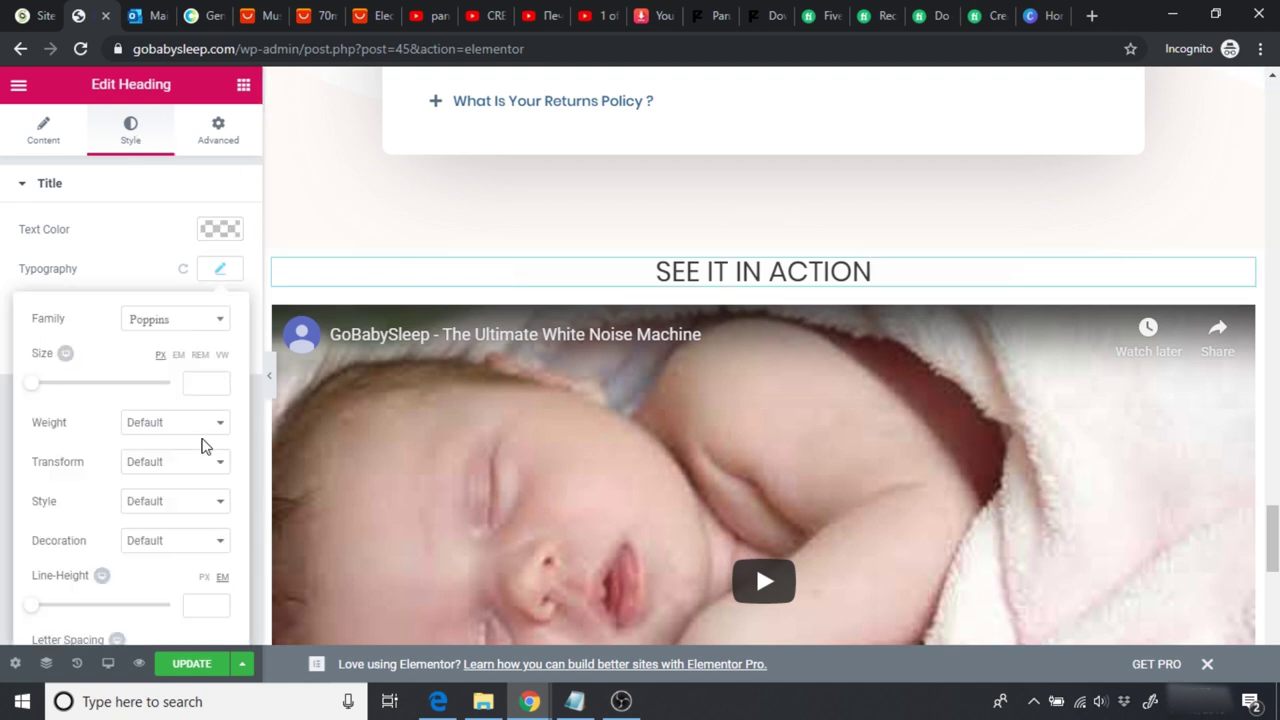
{"action": "left_click", "coordinate": [168, 427]}
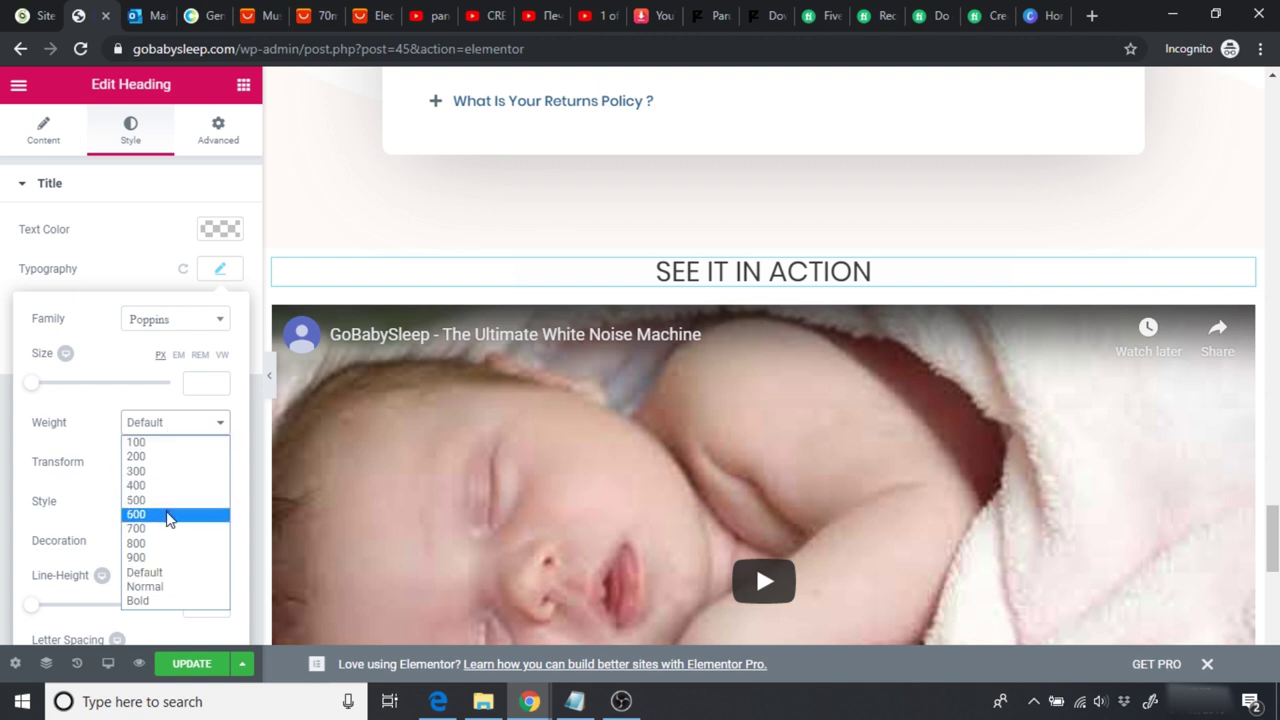
{"action": "left_click", "coordinate": [176, 514]}
{"action": "left_click", "coordinate": [200, 384]}
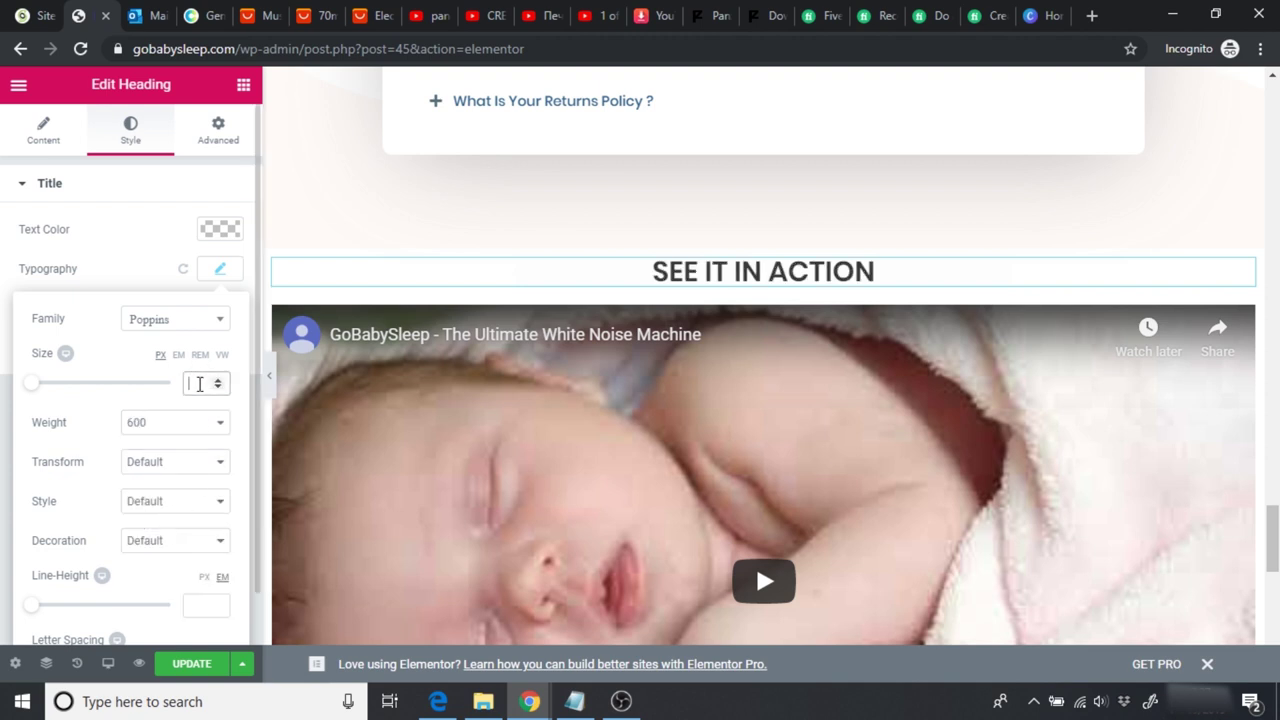
{"action": "type", "text": "35"}
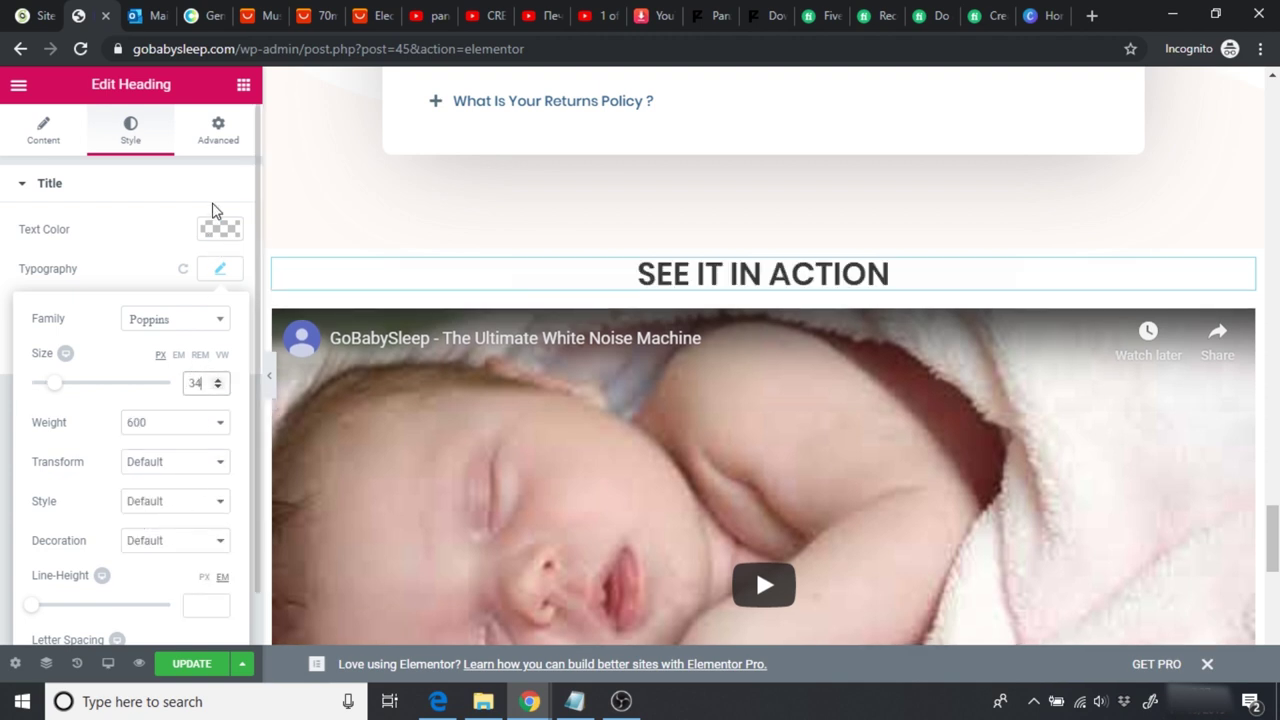
Step: Paste #171a3b as the SEE IT IN ACTION heading's text colour
{"action": "left_click", "coordinate": [218, 230]}
{"action": "left_click", "coordinate": [91, 229]}
{"action": "type", "text": "#171a3b"}
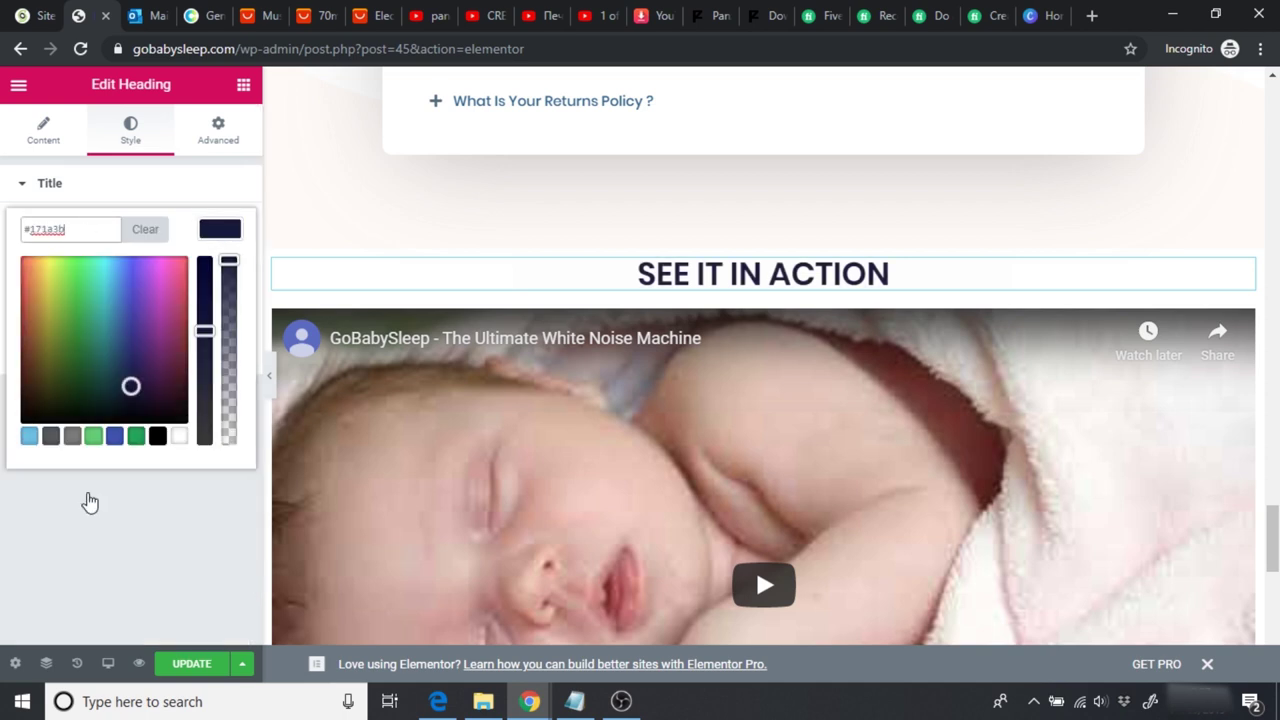
{"action": "left_click", "coordinate": [95, 562]}
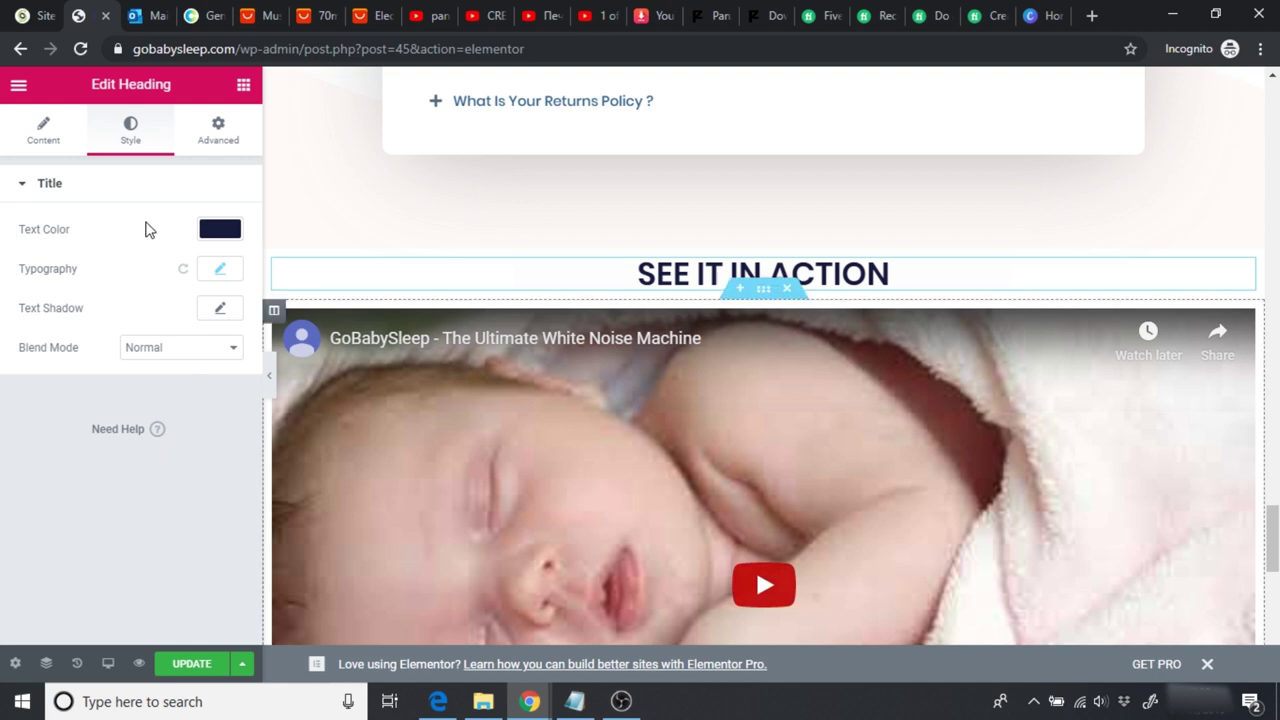
Step: Place a Divider widget below the SEE IT IN ACTION heading
{"action": "left_click", "coordinate": [242, 88]}
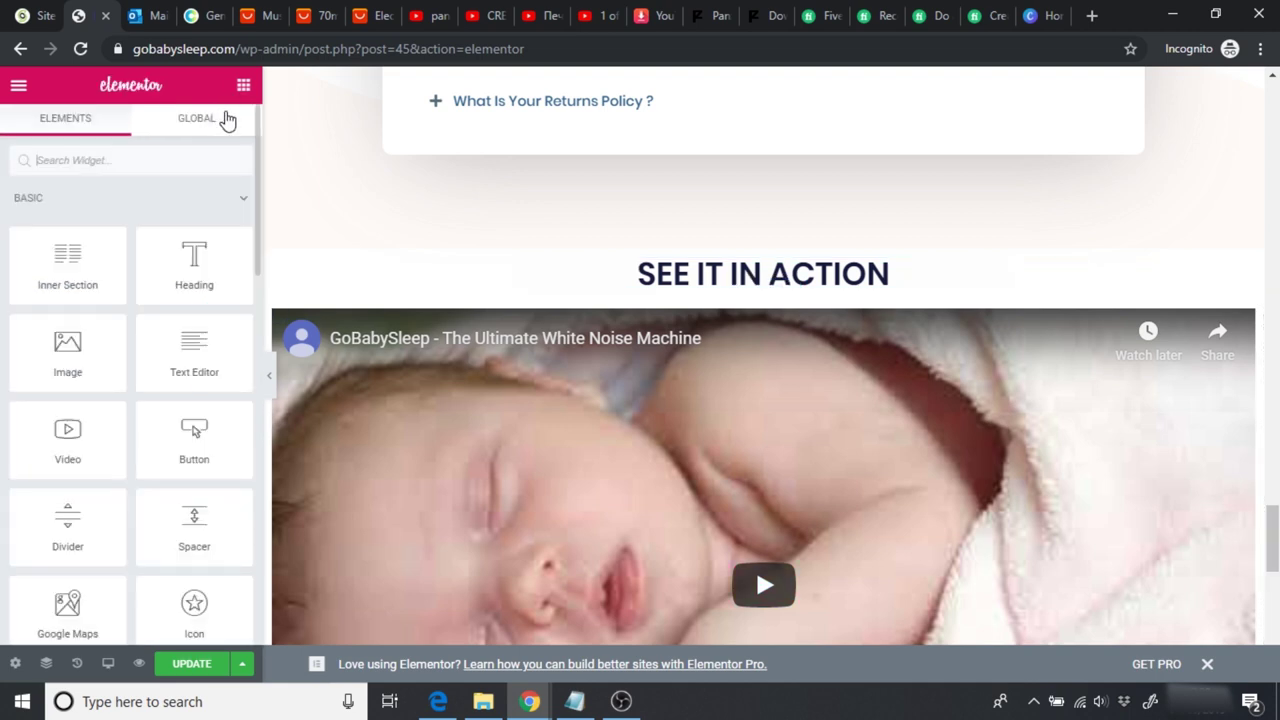
{"action": "type", "text": "divid"}
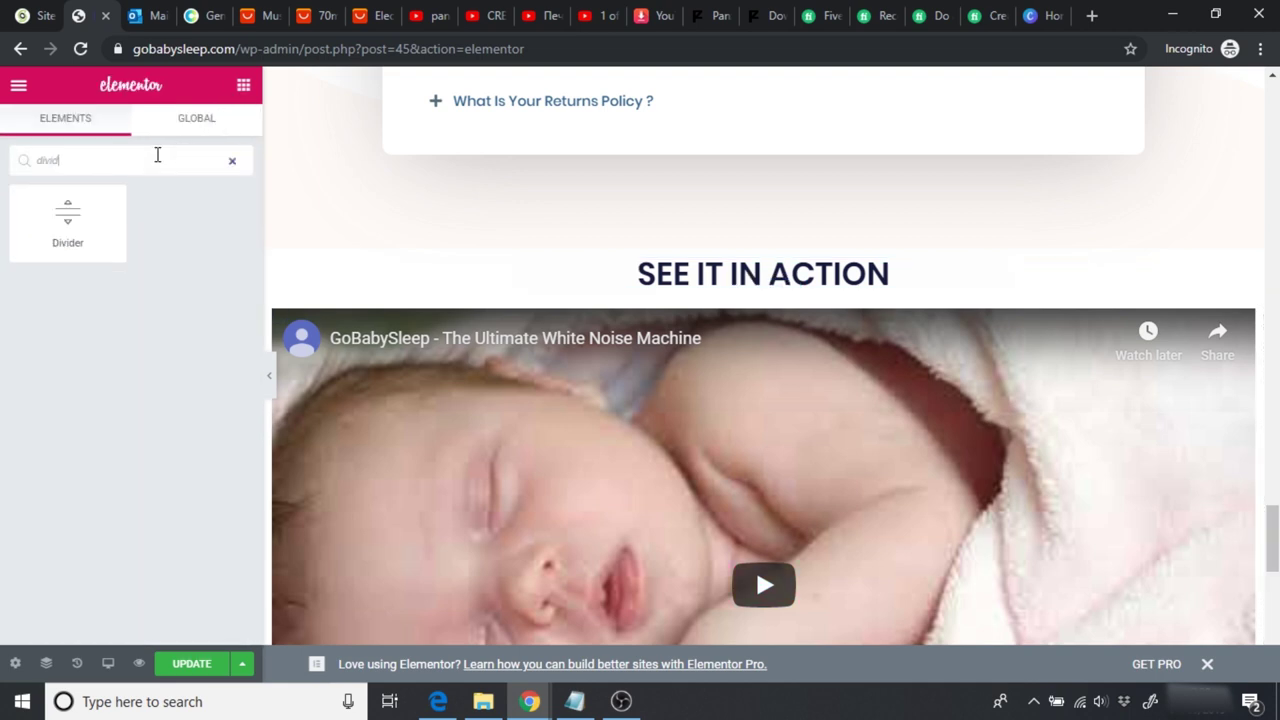
{"action": "left_click_drag", "start_coordinate": [67, 215], "coordinate": [740, 279]}
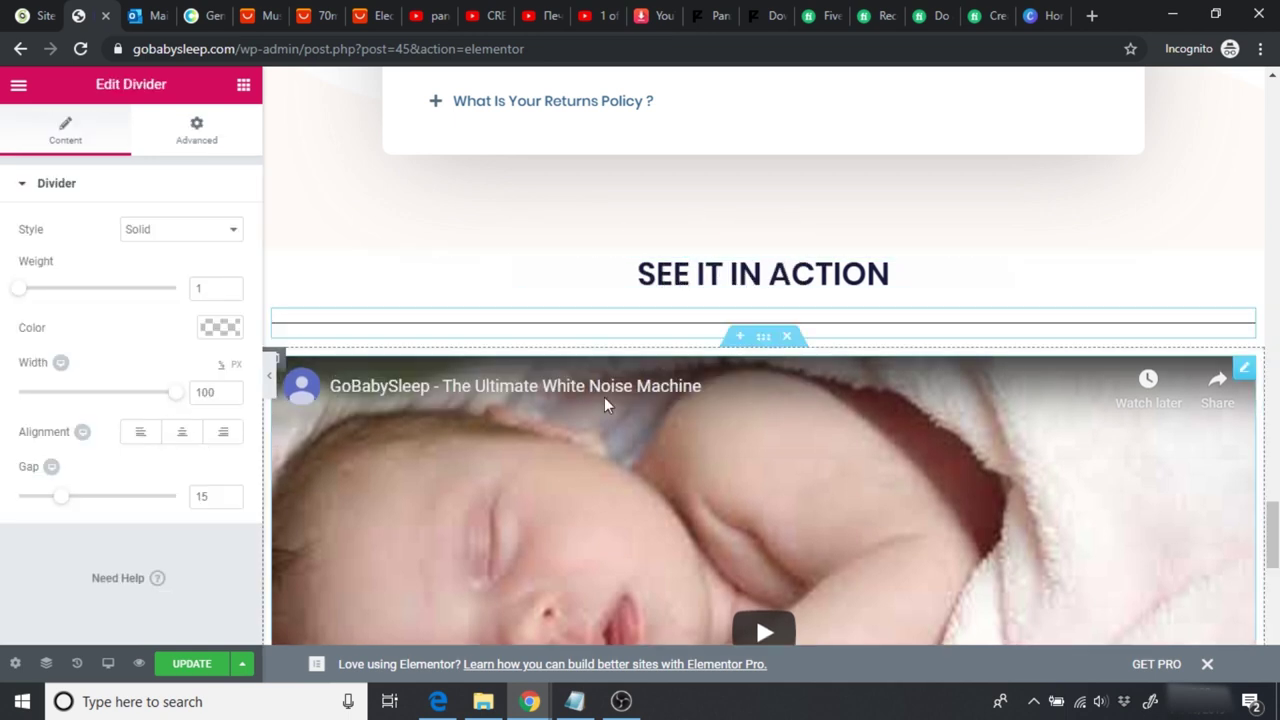
Step: Copy the orange colour hex from the reviews heading's divider
{"action": "scroll", "coordinate": [604, 404], "scroll_direction": "up", "scroll_amount": 10}
{"action": "scroll", "coordinate": [1015, 408], "scroll_direction": "up", "scroll_amount": 10}
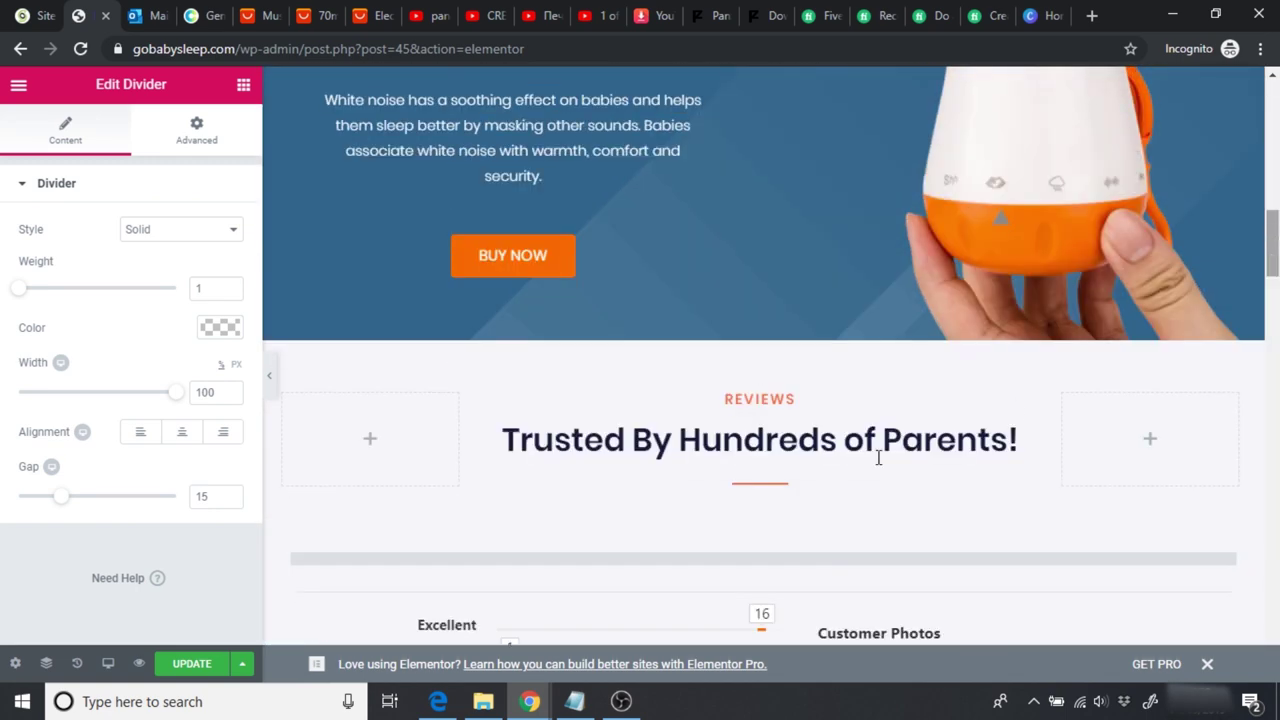
{"action": "left_click", "coordinate": [766, 487]}
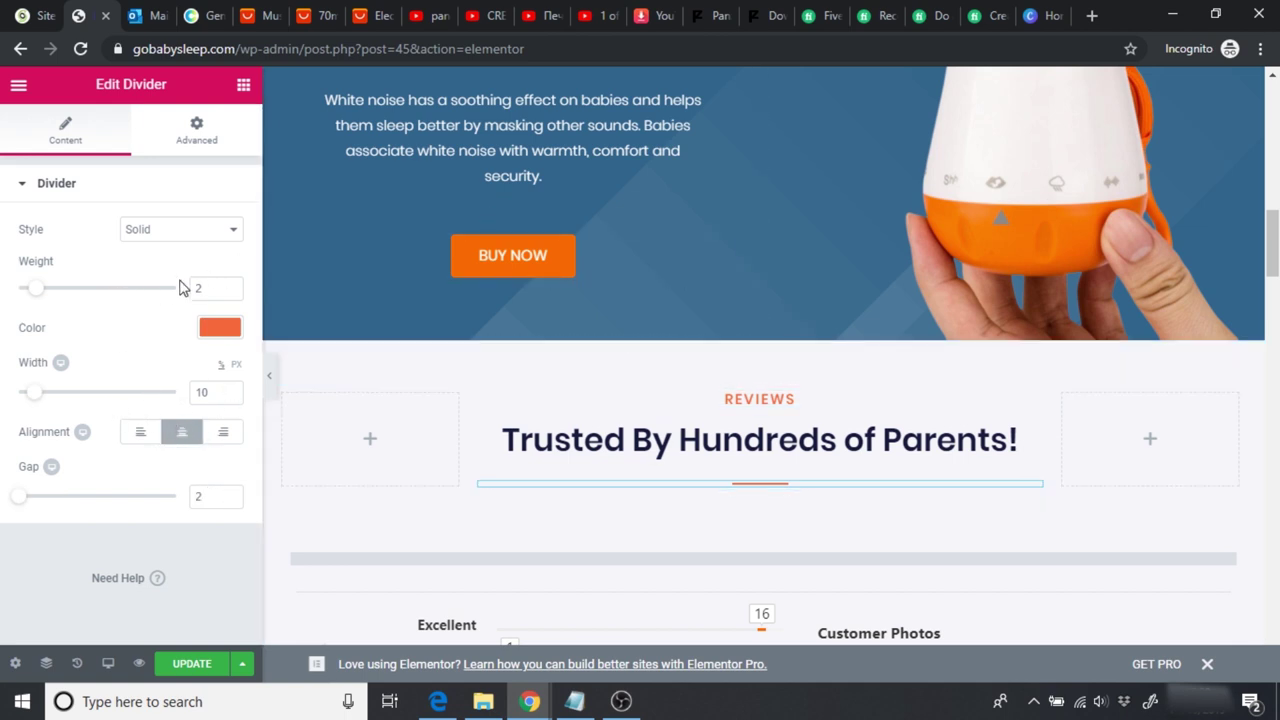
{"action": "left_click", "coordinate": [220, 331]}
{"action": "double_click", "coordinate": [40, 325]}
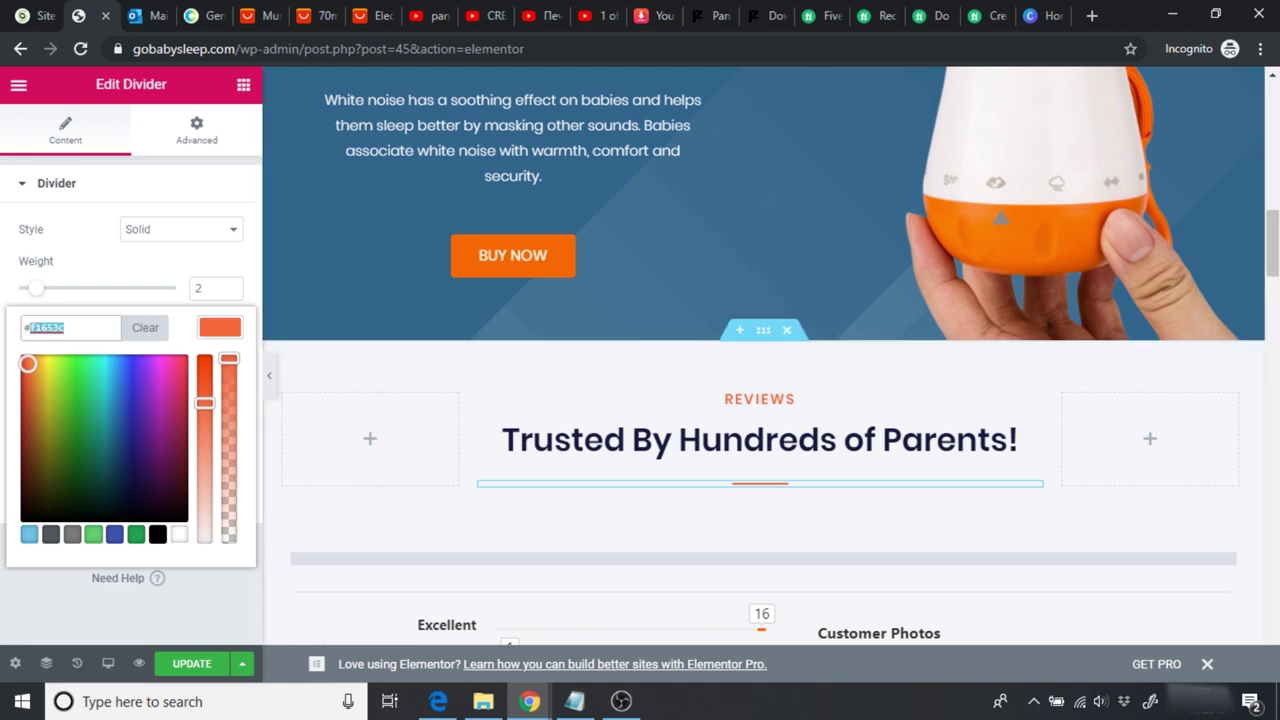
Step: Make the new divider width 10, centred, gap 2, in the copied orange colour
{"action": "scroll", "coordinate": [831, 351], "scroll_direction": "down", "scroll_amount": 10}
{"action": "scroll", "coordinate": [800, 260], "scroll_direction": "down", "scroll_amount": 10}
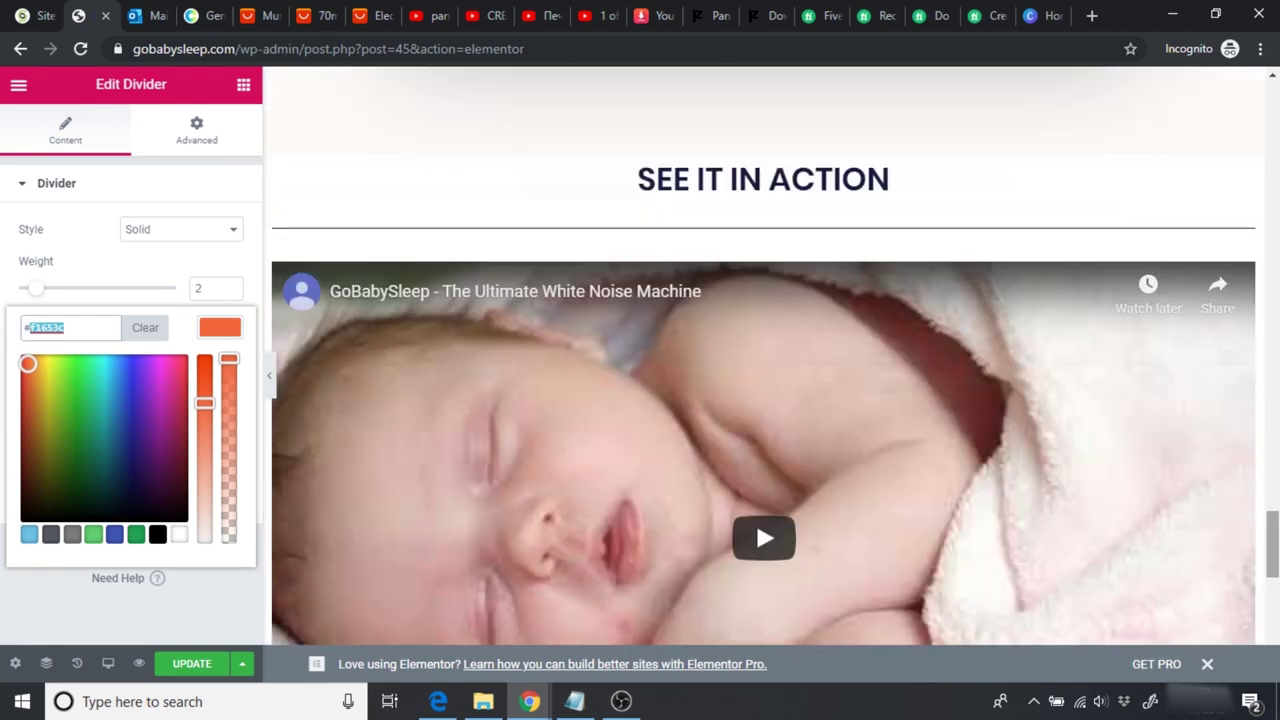
{"action": "left_click", "coordinate": [810, 228]}
{"action": "key", "text": "BackSpace"}
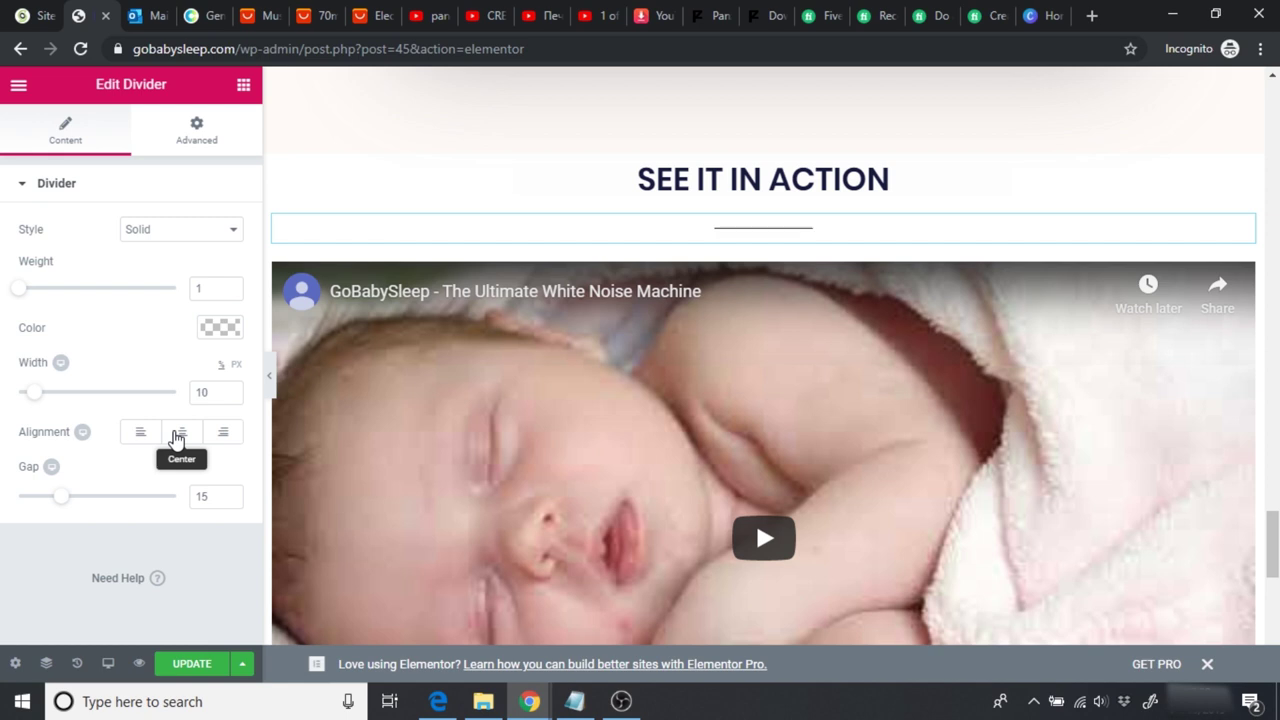
{"action": "left_click", "coordinate": [179, 433]}
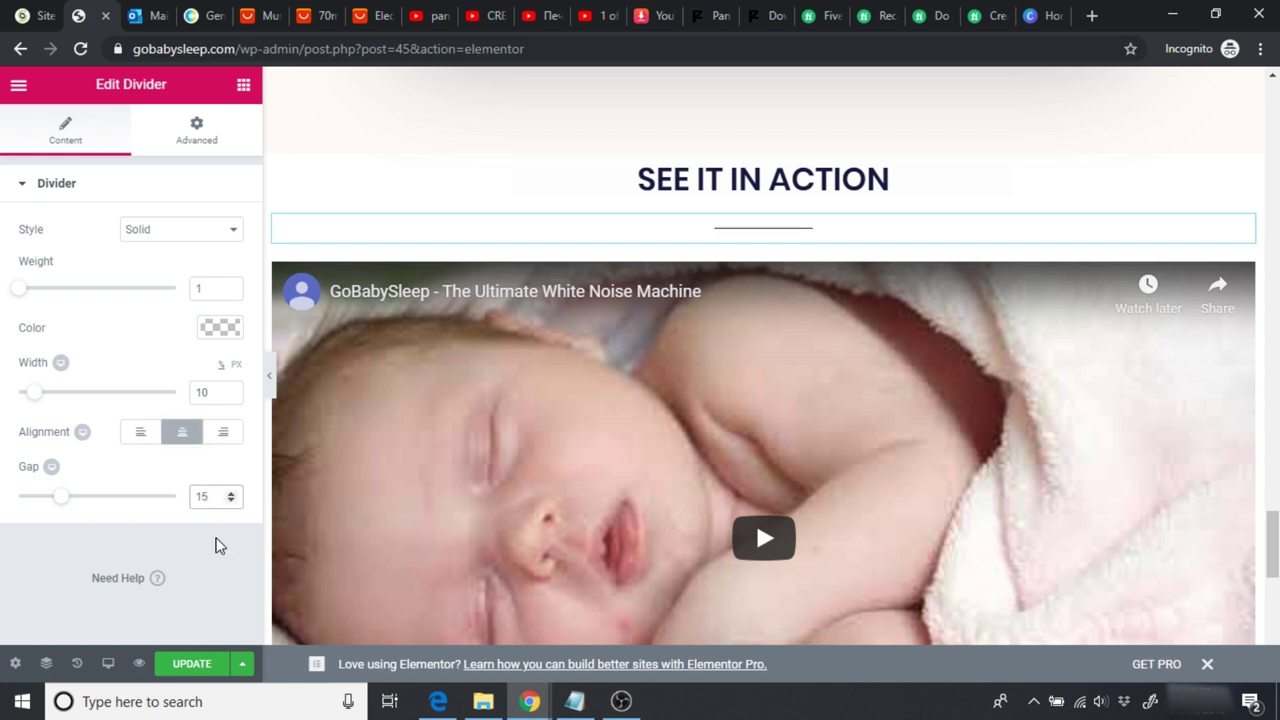
{"action": "key", "text": "BackSpace"}
{"action": "key", "text": "BackSpace"}
{"action": "type", "text": "2"}
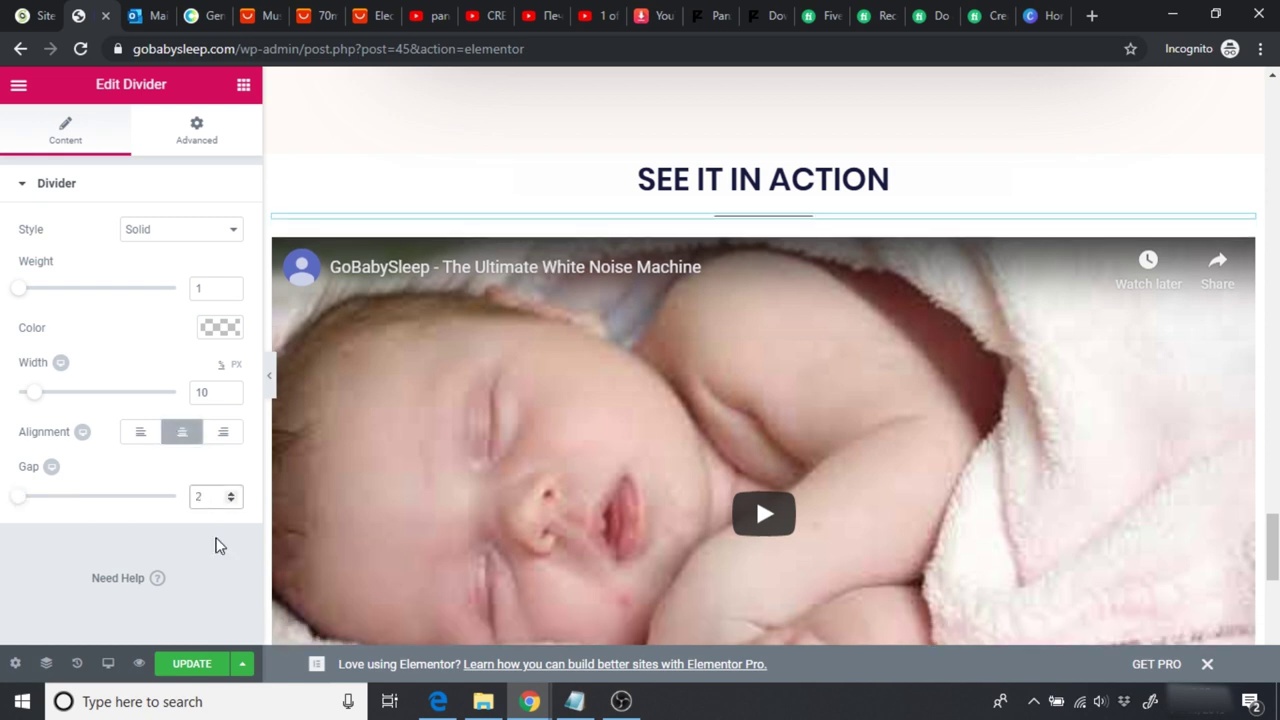
{"action": "left_click", "coordinate": [212, 330]}
{"action": "left_click", "coordinate": [54, 326]}
{"action": "type", "text": "#f1653c"}
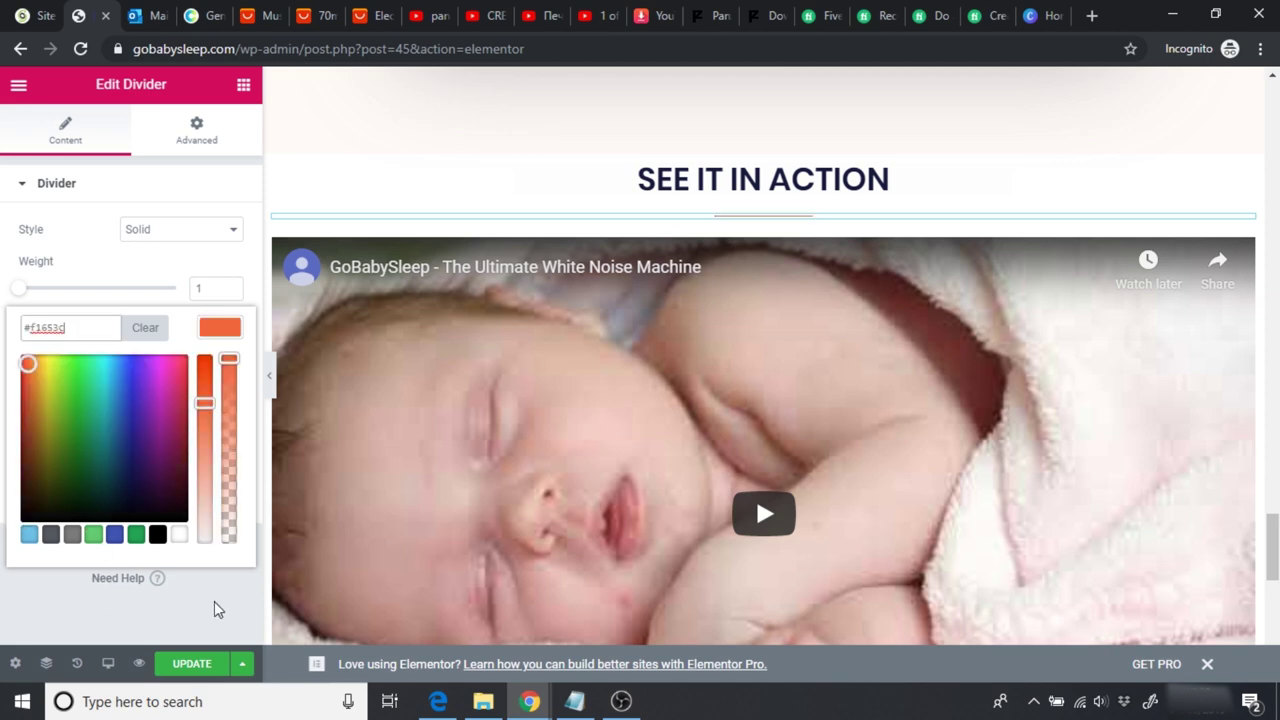
{"action": "left_click", "coordinate": [213, 608]}
Step: Set the divider weight to 2
{"action": "left_click_drag", "start_coordinate": [1272, 548], "coordinate": [1270, 263]}
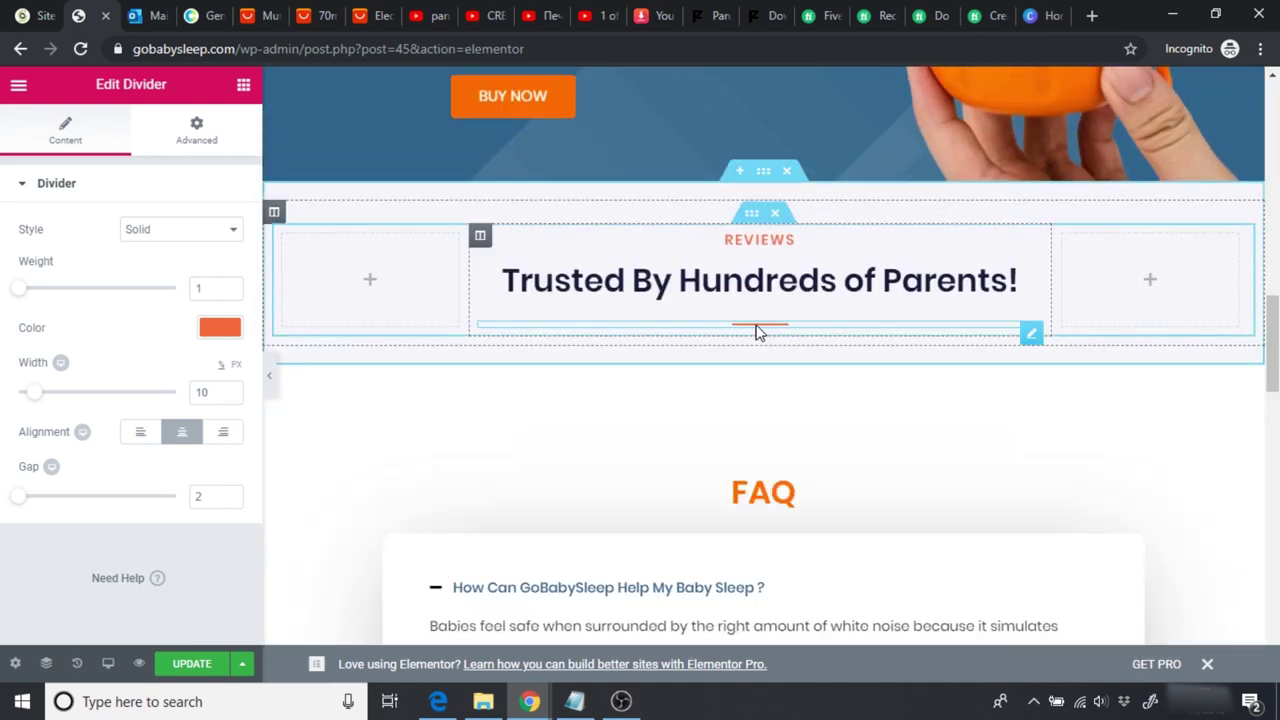
{"action": "key", "text": "Up"}
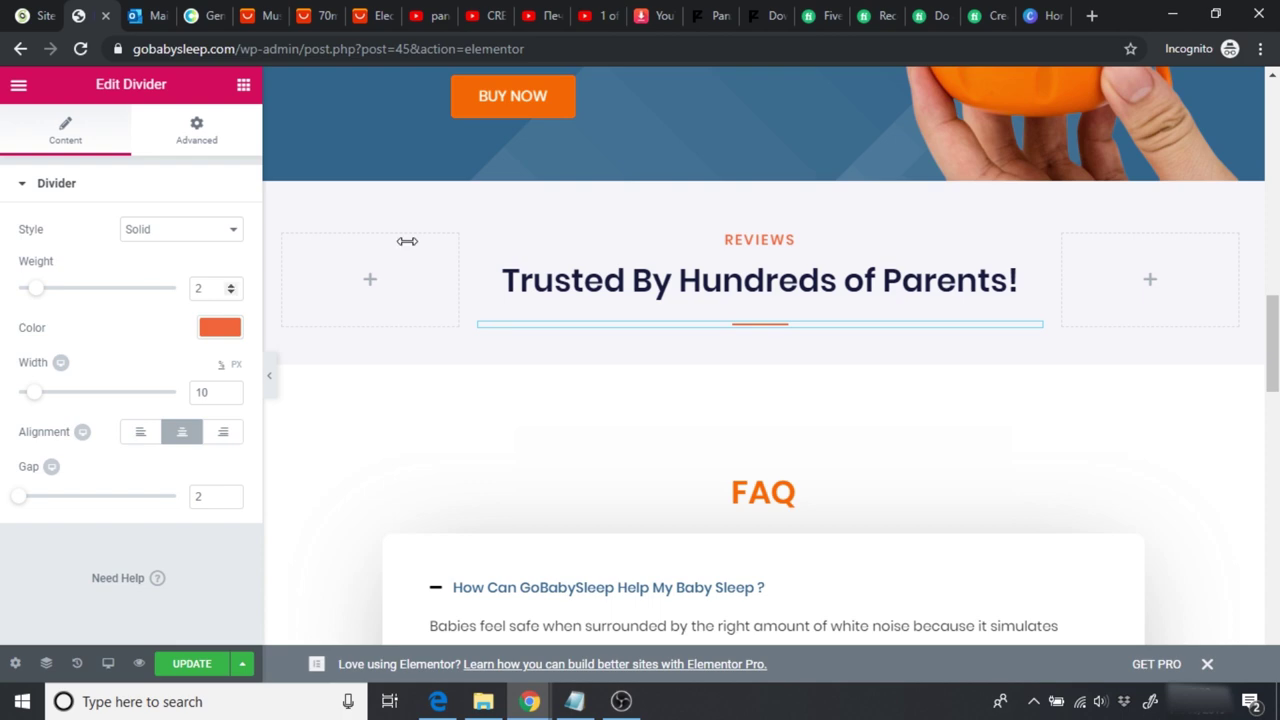
{"action": "left_click_drag", "start_coordinate": [1270, 325], "coordinate": [1276, 614]}
{"action": "scroll", "coordinate": [816, 390], "scroll_direction": "up", "scroll_amount": 6}
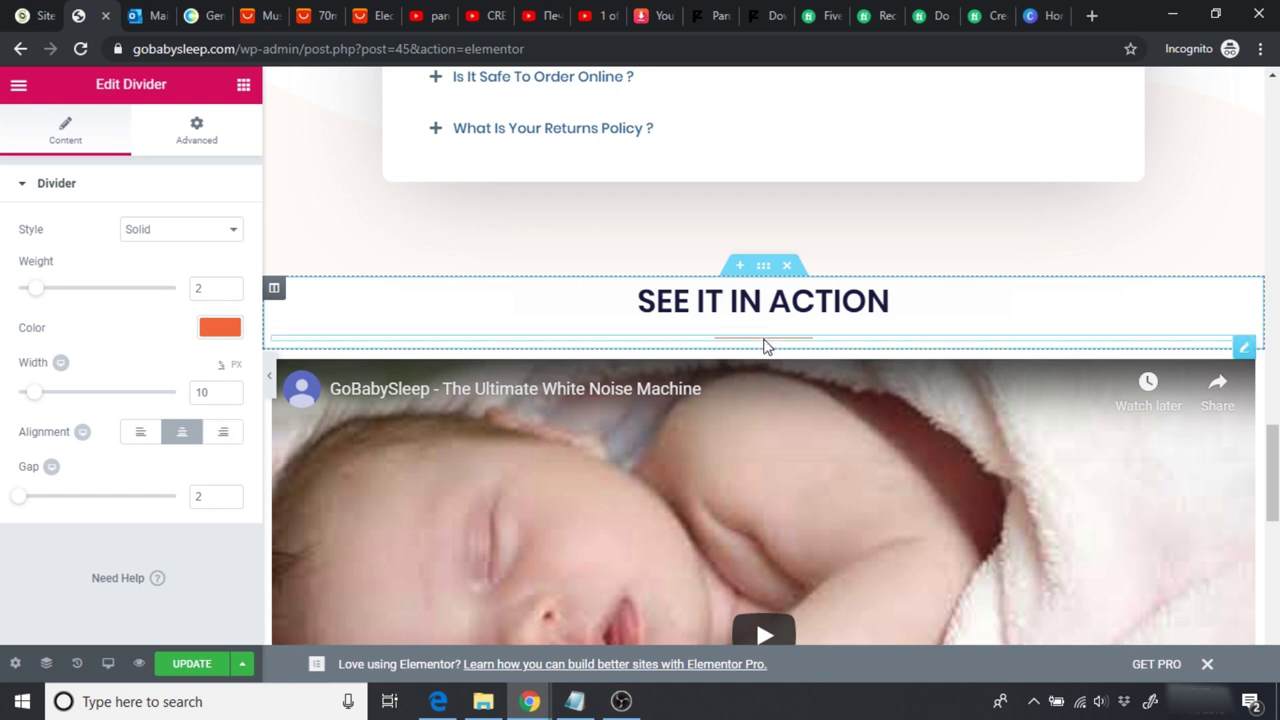
{"action": "double_click", "coordinate": [214, 288]}
{"action": "type", "text": "1"}
{"action": "key", "text": "BackSpace"}
{"action": "type", "text": "2"}
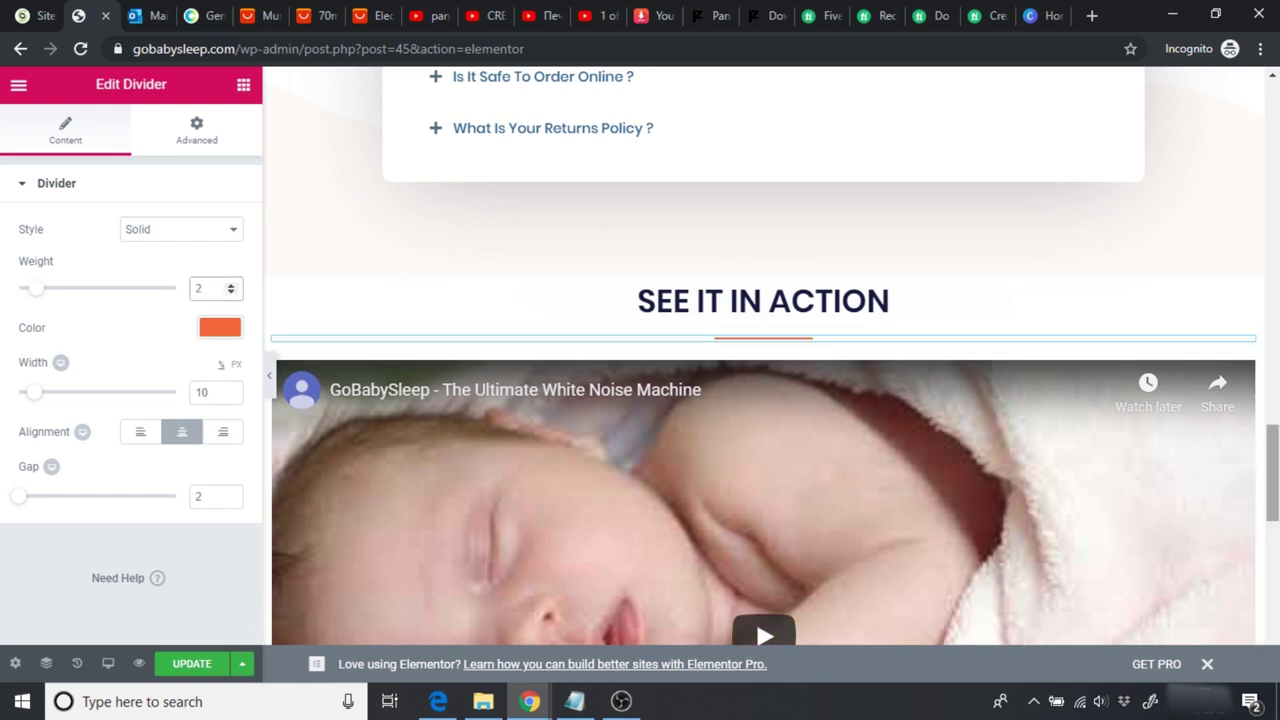
{"action": "scroll", "coordinate": [755, 379], "scroll_direction": "down", "scroll_amount": 3}
{"action": "scroll", "coordinate": [755, 319], "scroll_direction": "up", "scroll_amount": 1}
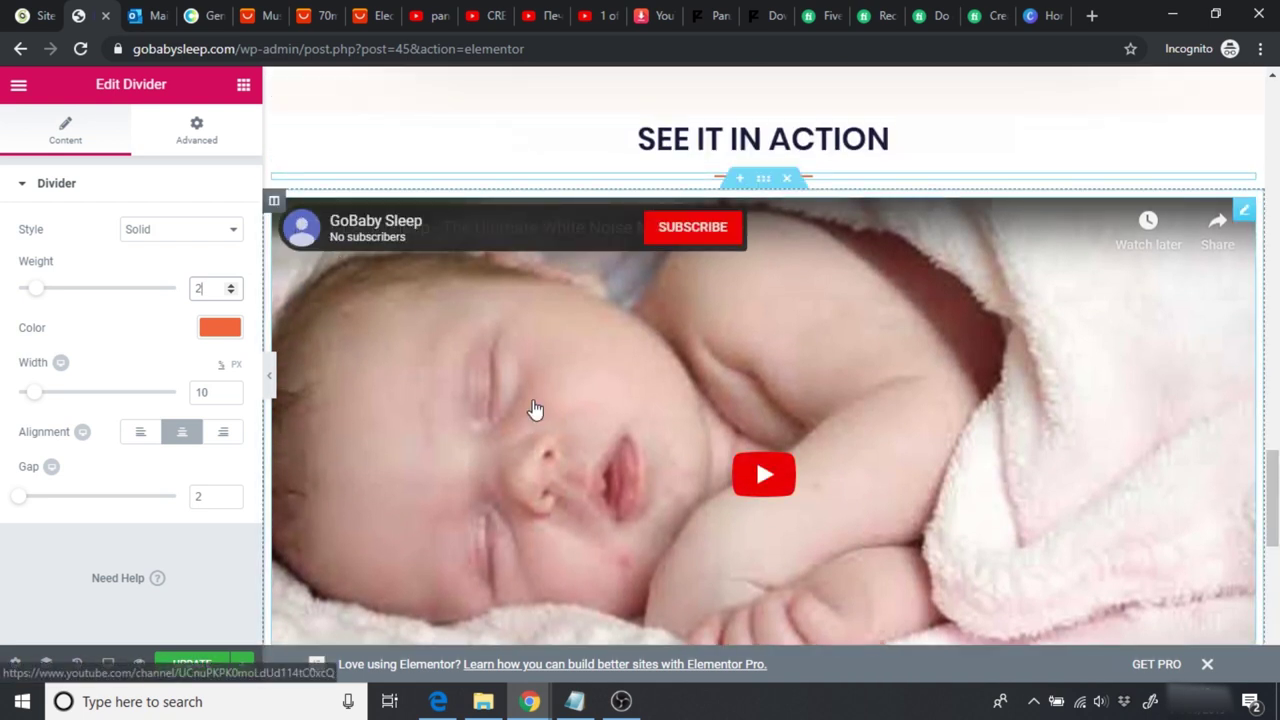
Step: Open the YouTube channel's profile photo picker on Google About me, then return to Canva
{"action": "left_click", "coordinate": [590, 22]}
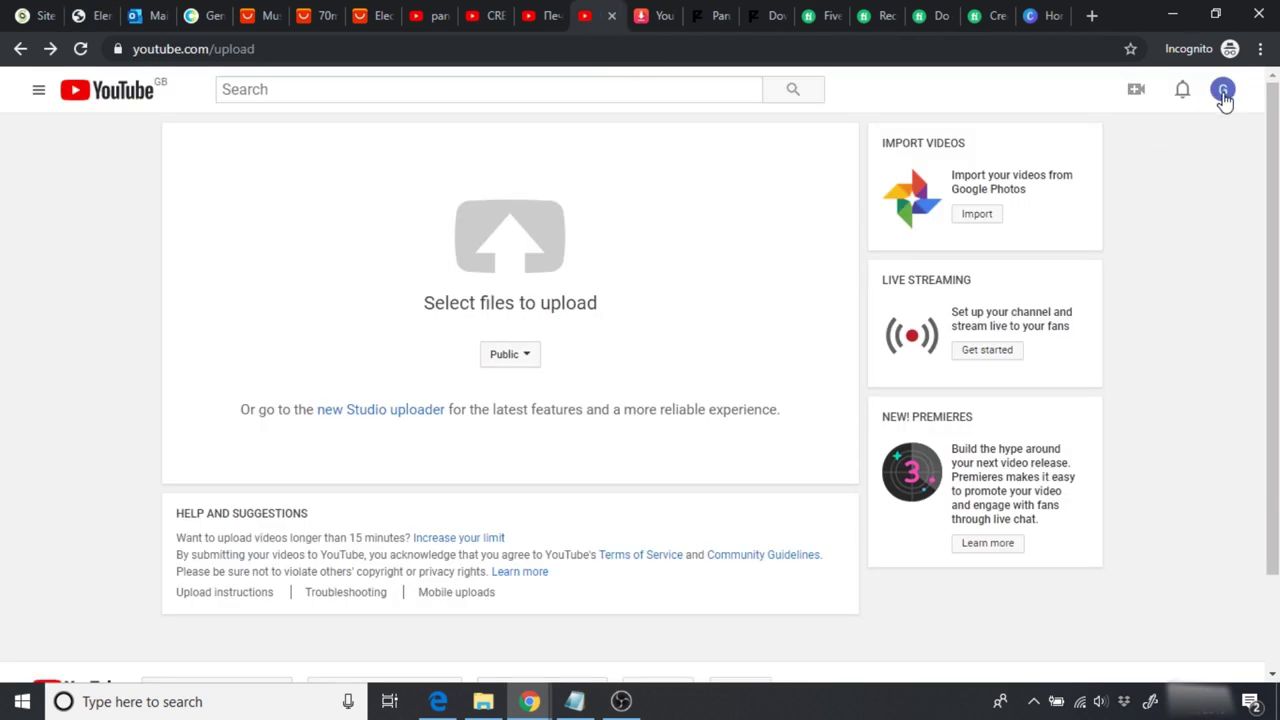
{"action": "left_click", "coordinate": [1223, 92]}
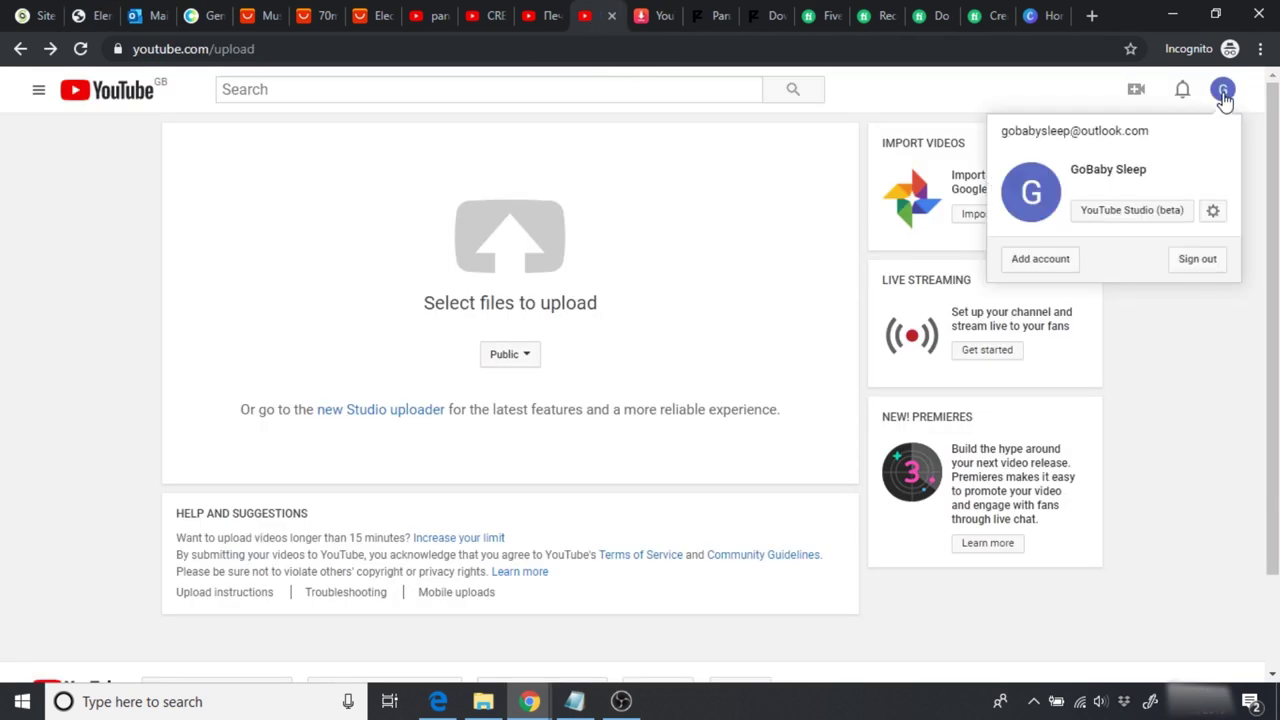
{"action": "left_click", "coordinate": [1037, 200]}
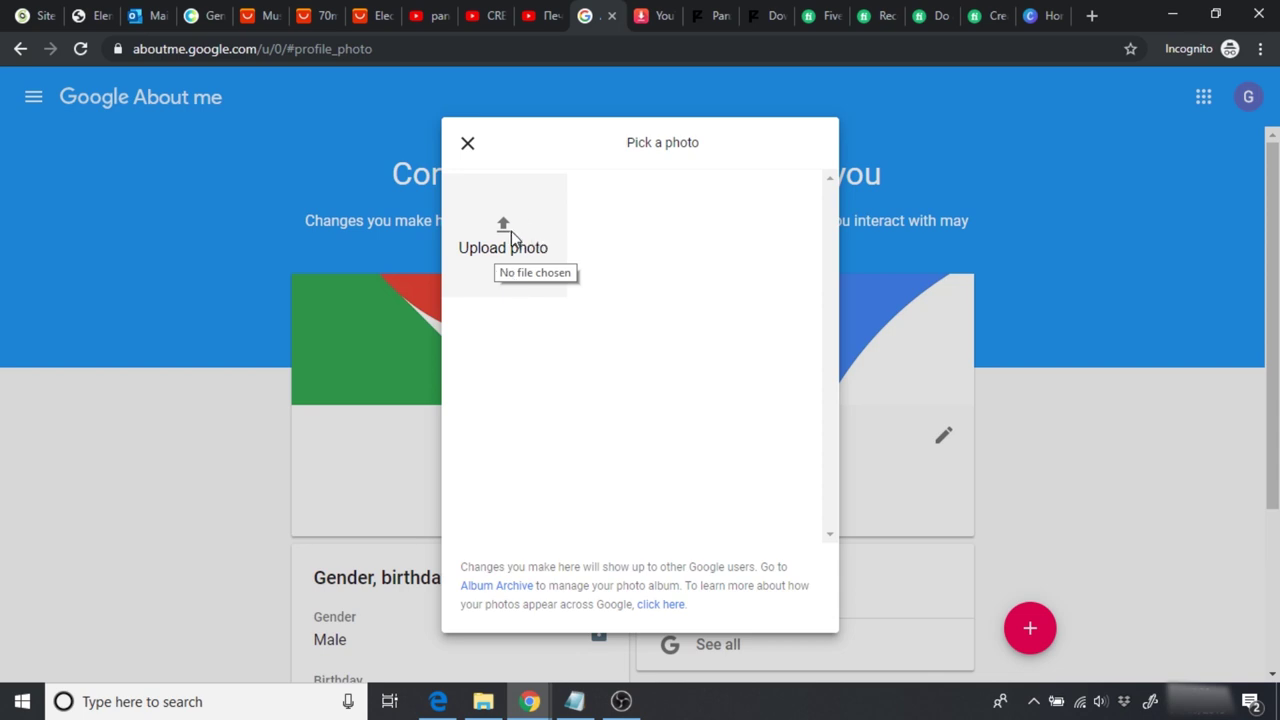
{"action": "left_click", "coordinate": [1043, 12]}
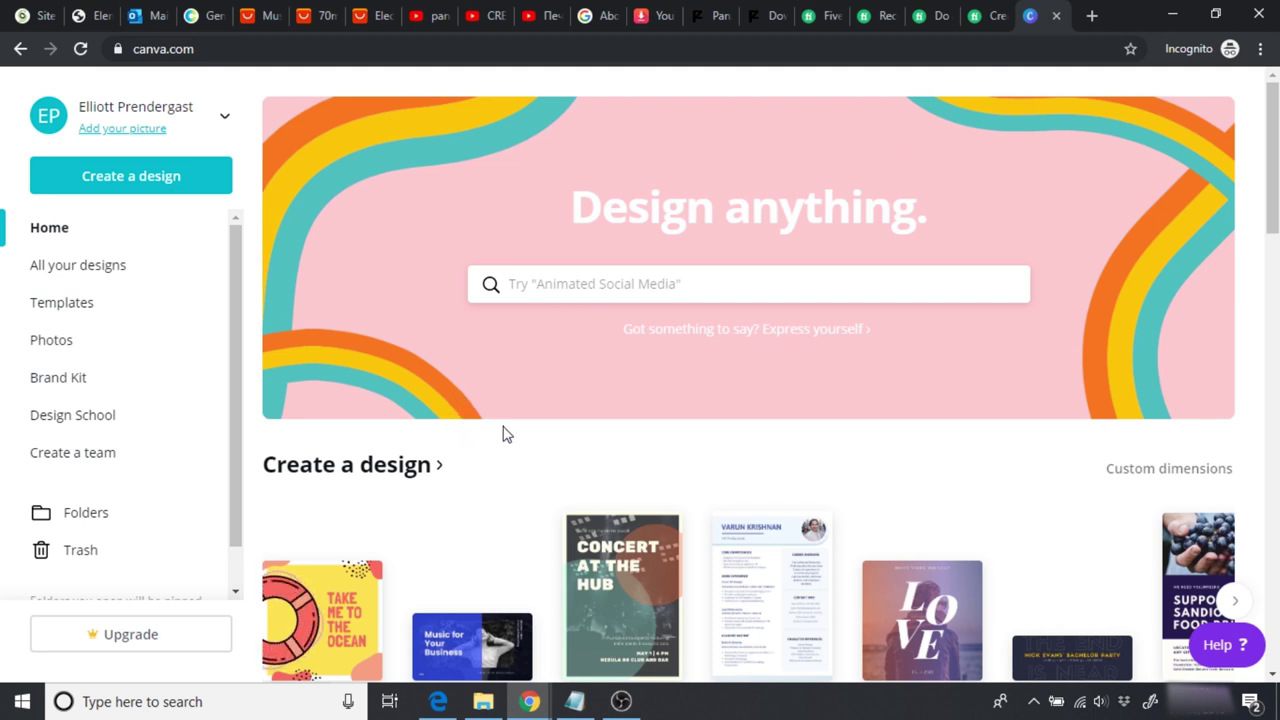
Step: Create a new custom-size design of 800 × 800 px
{"action": "left_click", "coordinate": [1150, 474]}
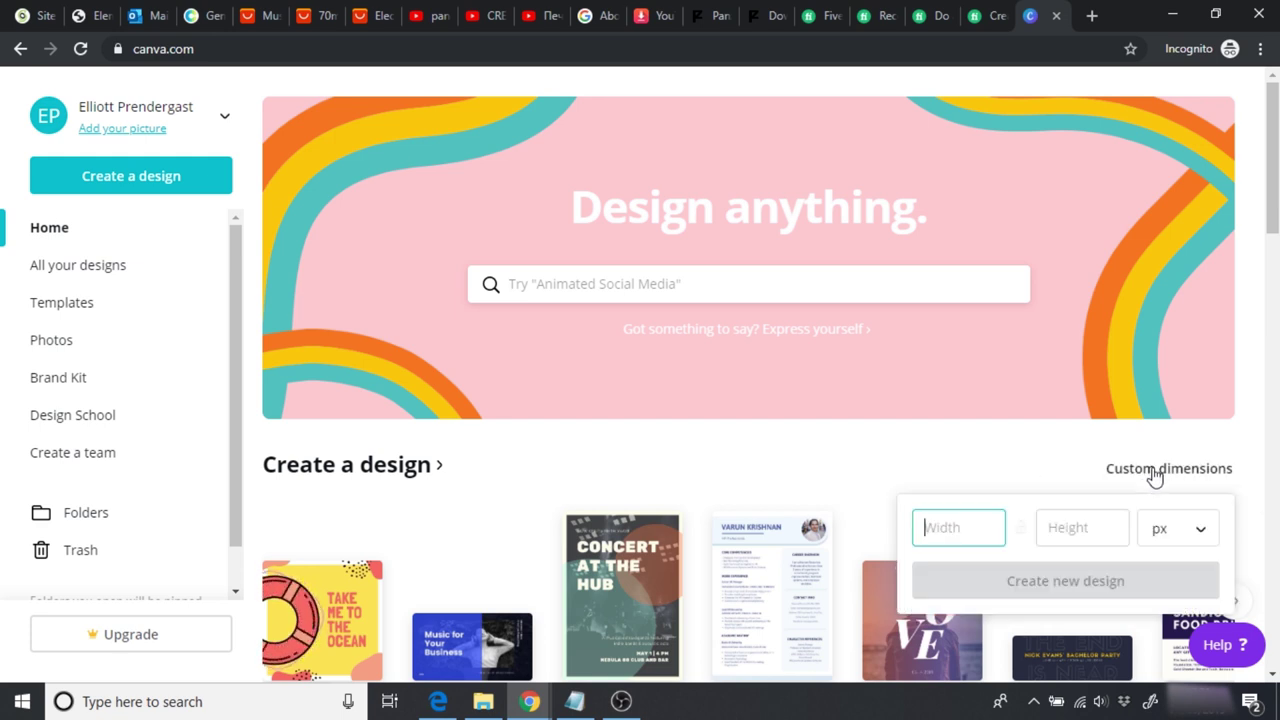
{"action": "type", "text": "800"}
{"action": "left_click", "coordinate": [1051, 535]}
{"action": "type", "text": "800"}
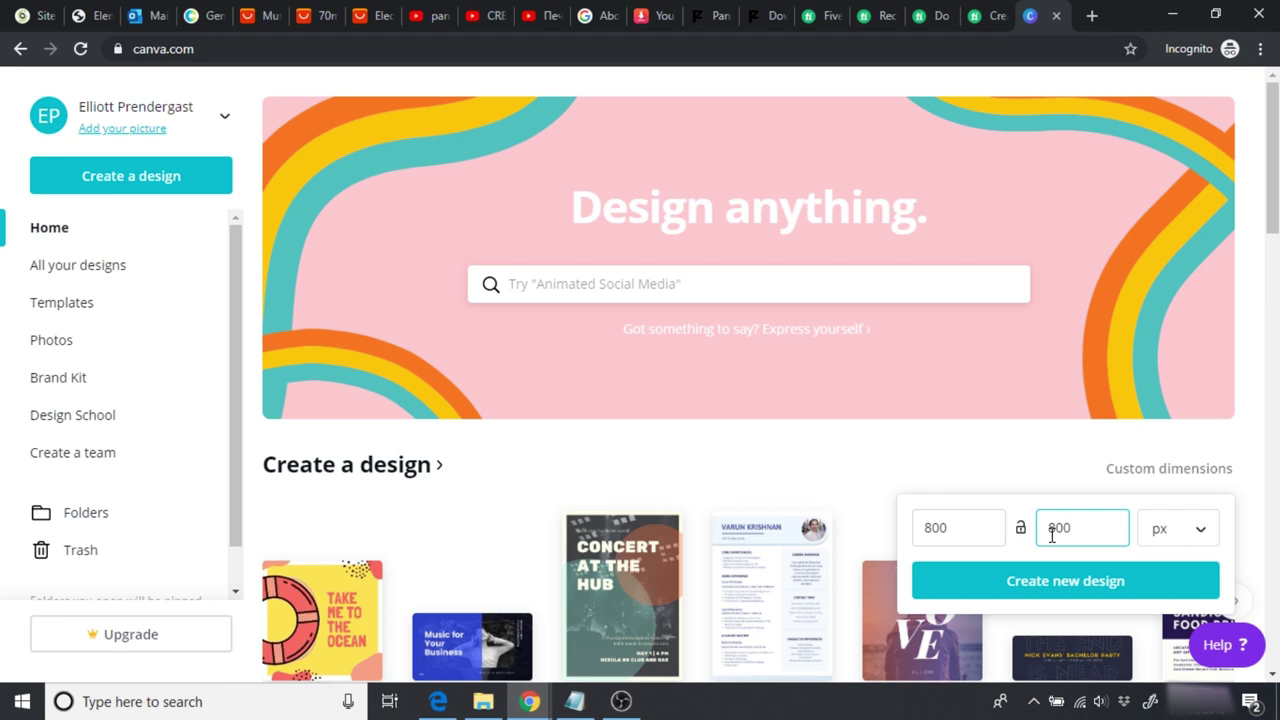
{"action": "left_click", "coordinate": [1071, 584]}
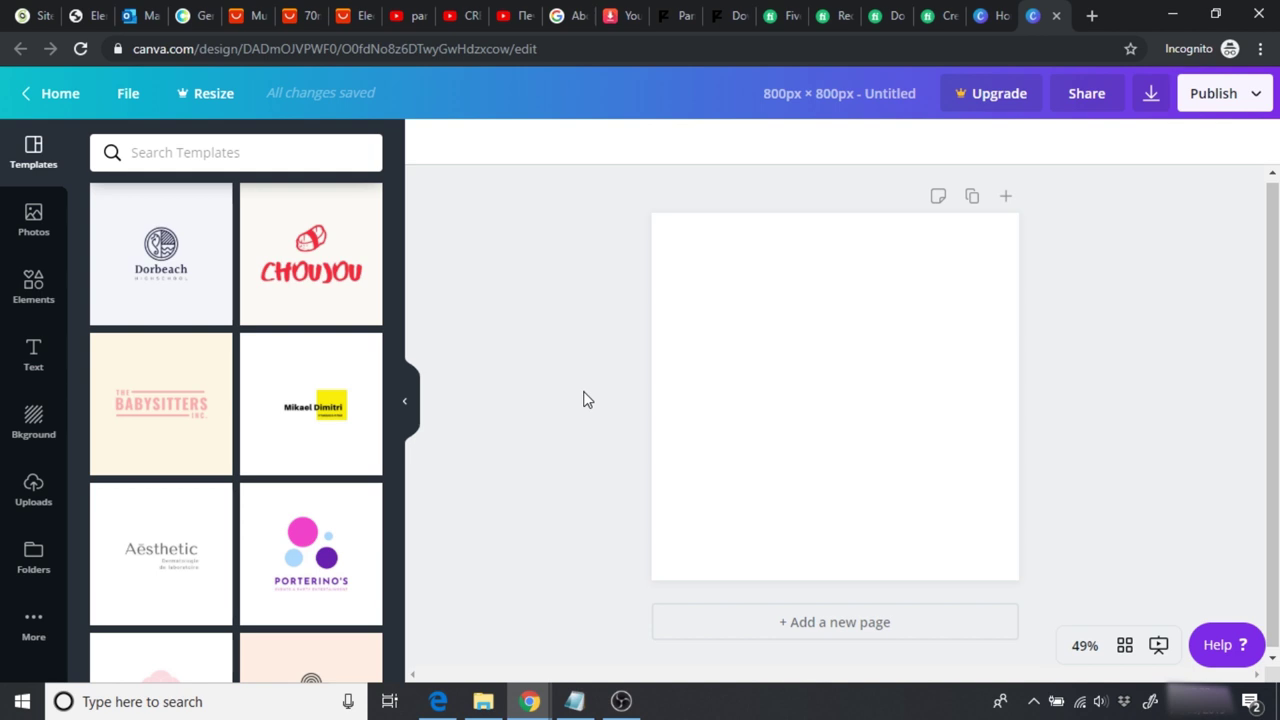
Step: Add a heading reading 'GoBabySleep' to the page, then bring up the Coolors palette
{"action": "left_click", "coordinate": [32, 362]}
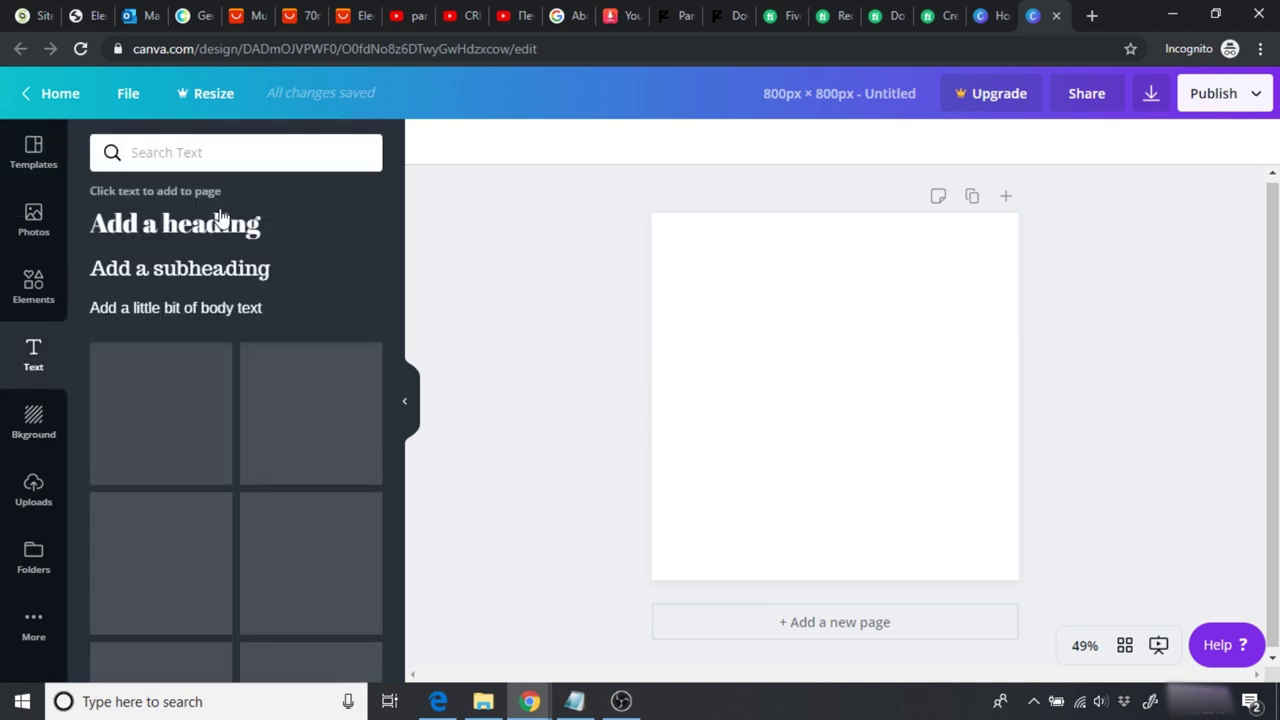
{"action": "left_click", "coordinate": [203, 227]}
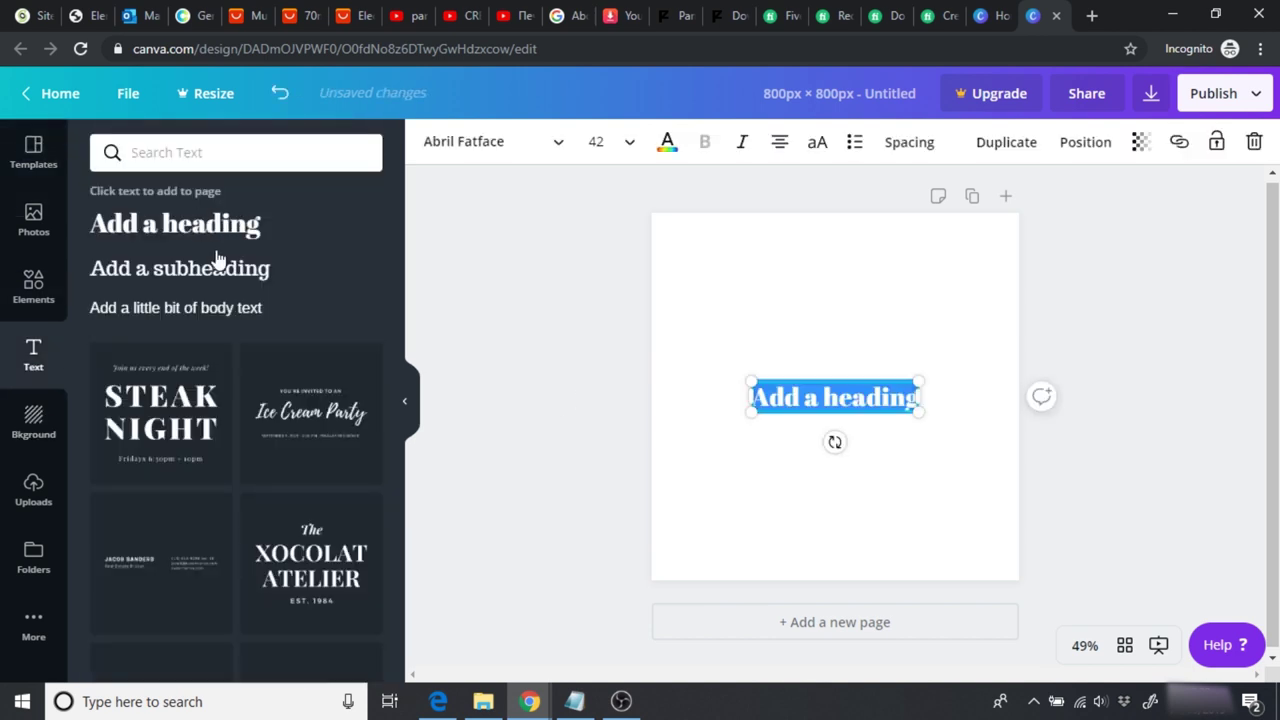
{"action": "type", "text": "Go"}
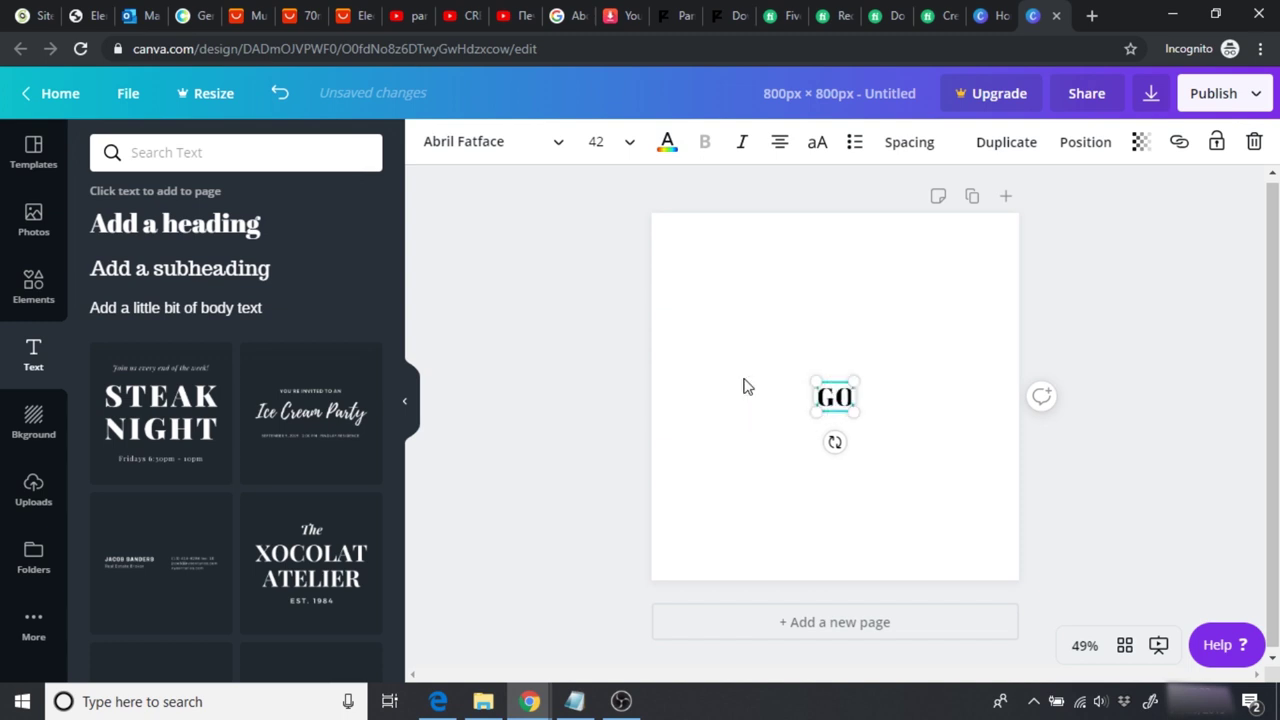
{"action": "type", "text": "BabySleep"}
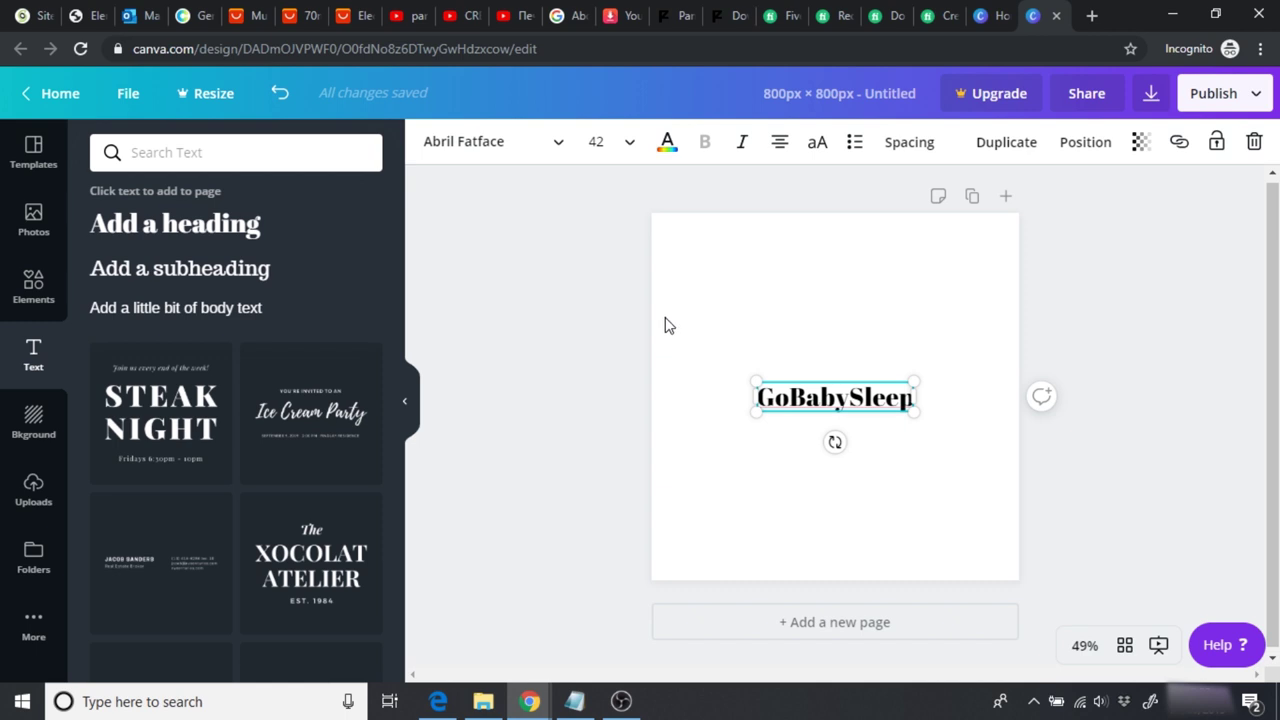
{"action": "left_click", "coordinate": [660, 320]}
{"action": "left_click", "coordinate": [544, 310]}
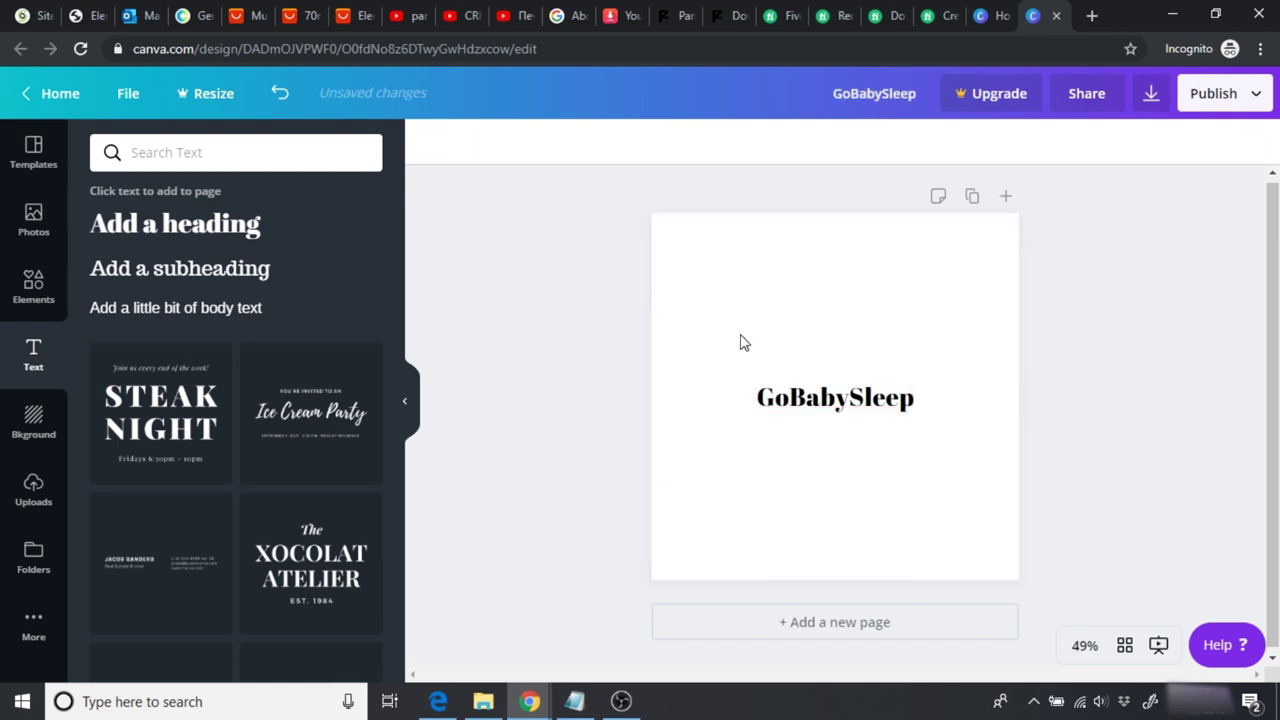
{"action": "left_click", "coordinate": [193, 15]}
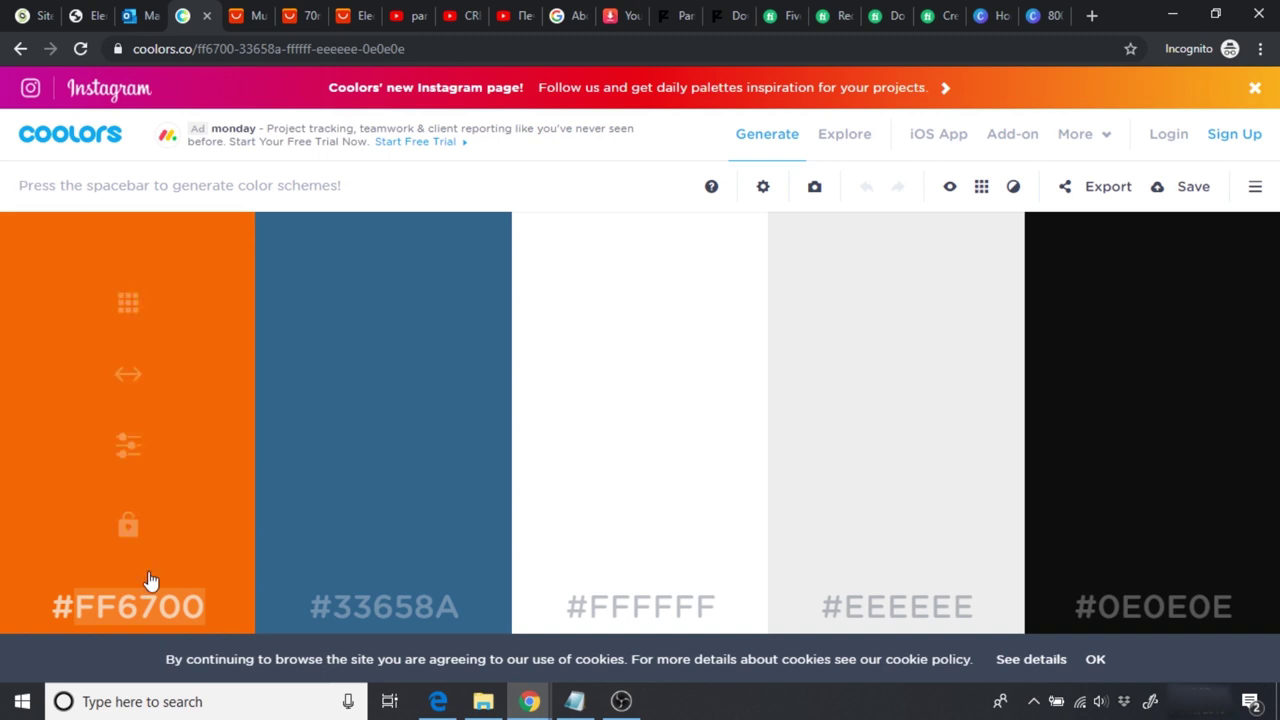
Step: Set the design background to the custom orange colour #FF6700
{"action": "left_click", "coordinate": [1045, 17]}
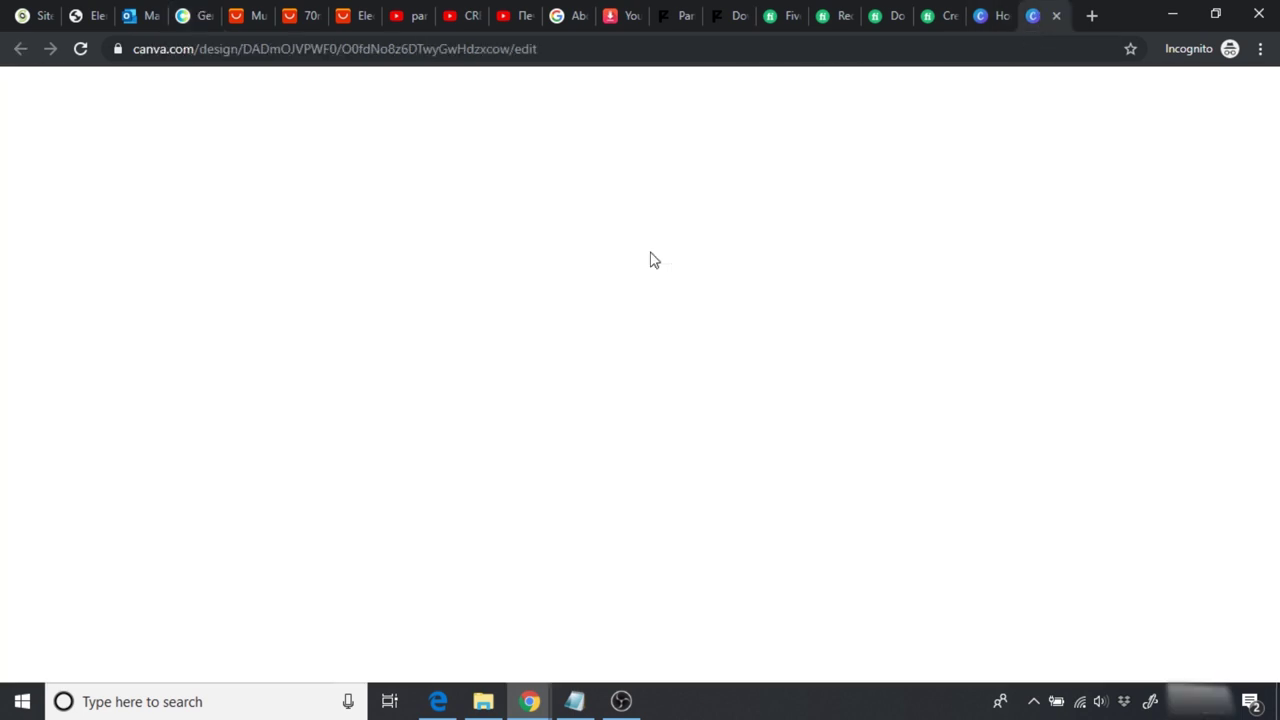
{"action": "left_click", "coordinate": [32, 420]}
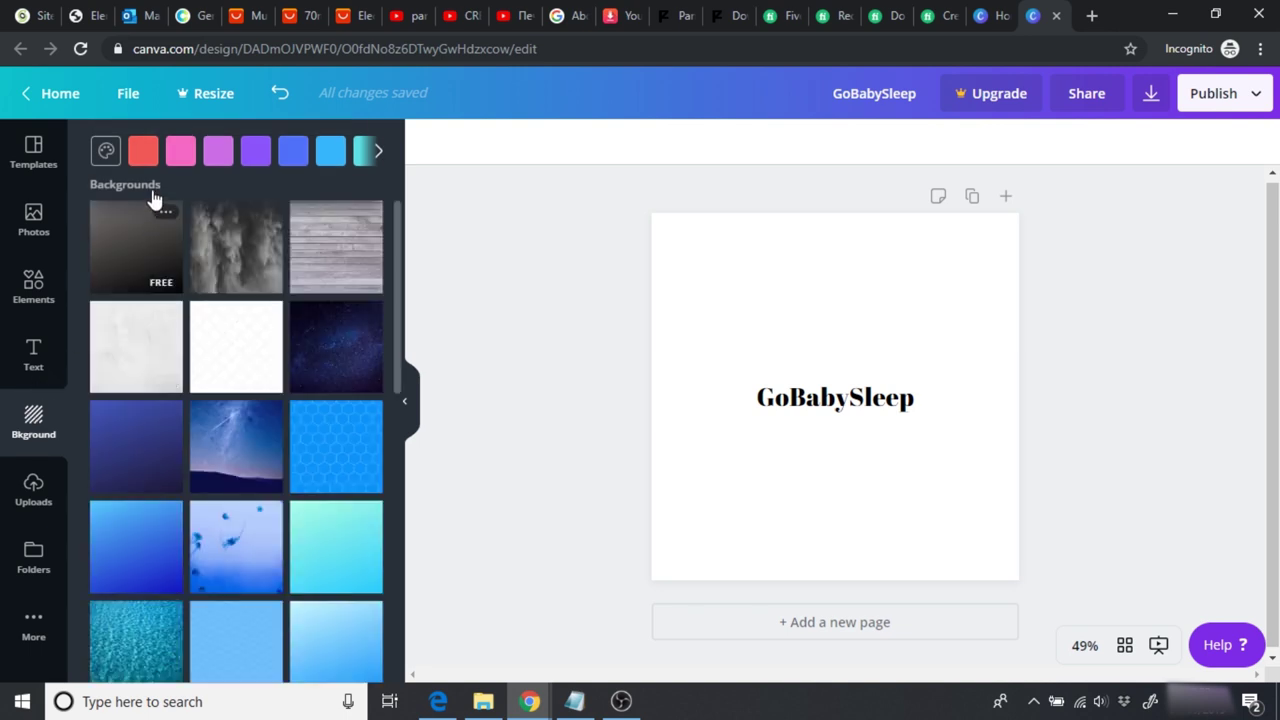
{"action": "left_click", "coordinate": [105, 150]}
{"action": "left_click", "coordinate": [125, 180]}
{"action": "double_click", "coordinate": [255, 306]}
{"action": "type", "text": "FF6700"}
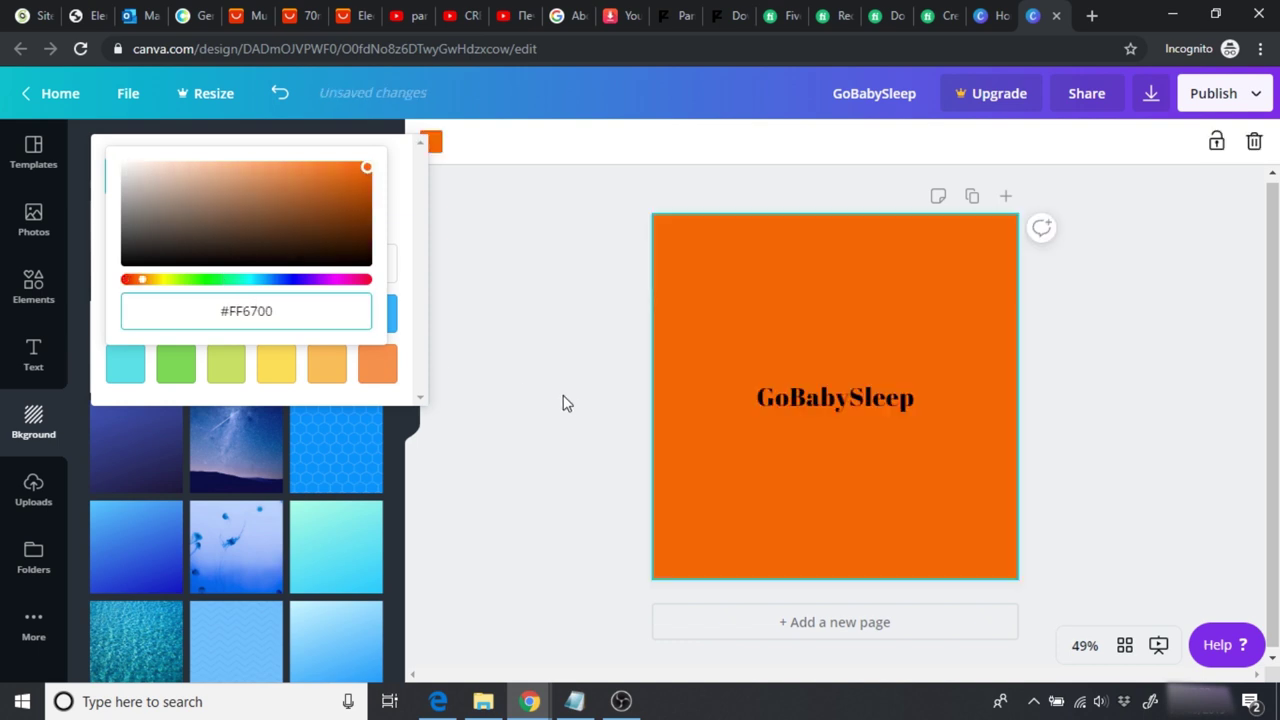
{"action": "left_click", "coordinate": [838, 409]}
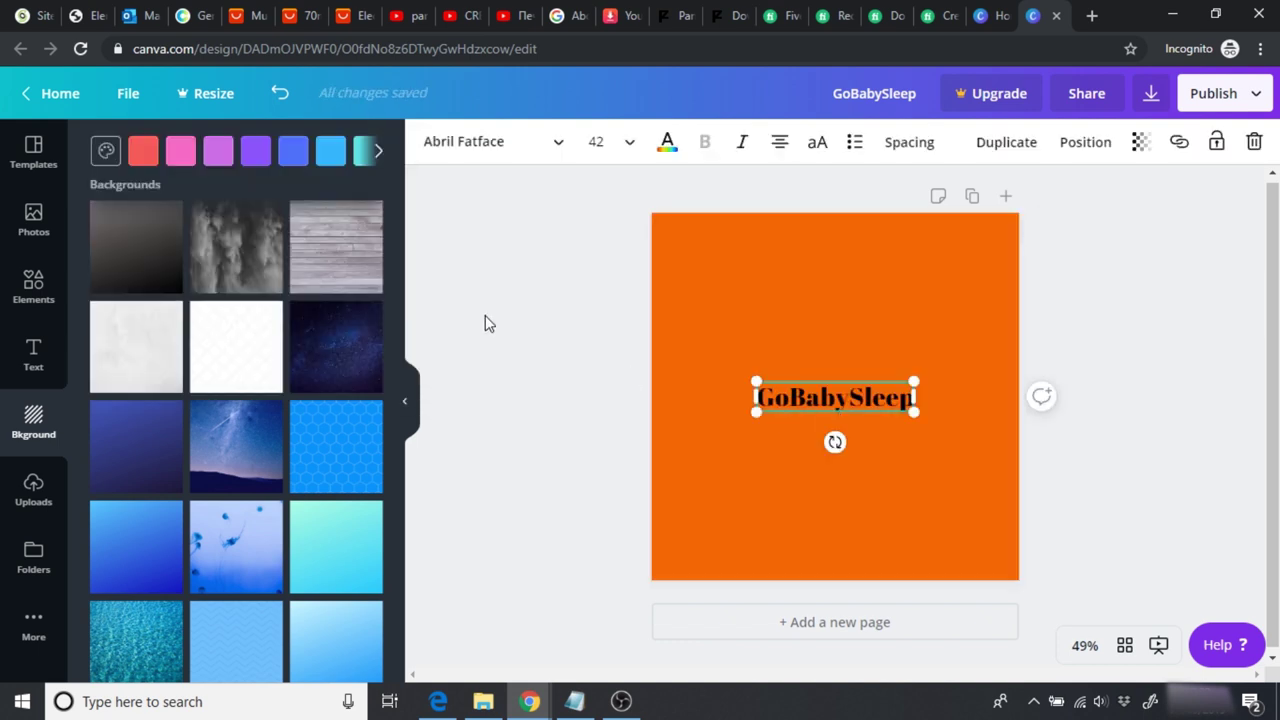
Step: Change the heading to the Hussar Bold font in white
{"action": "left_click", "coordinate": [518, 143]}
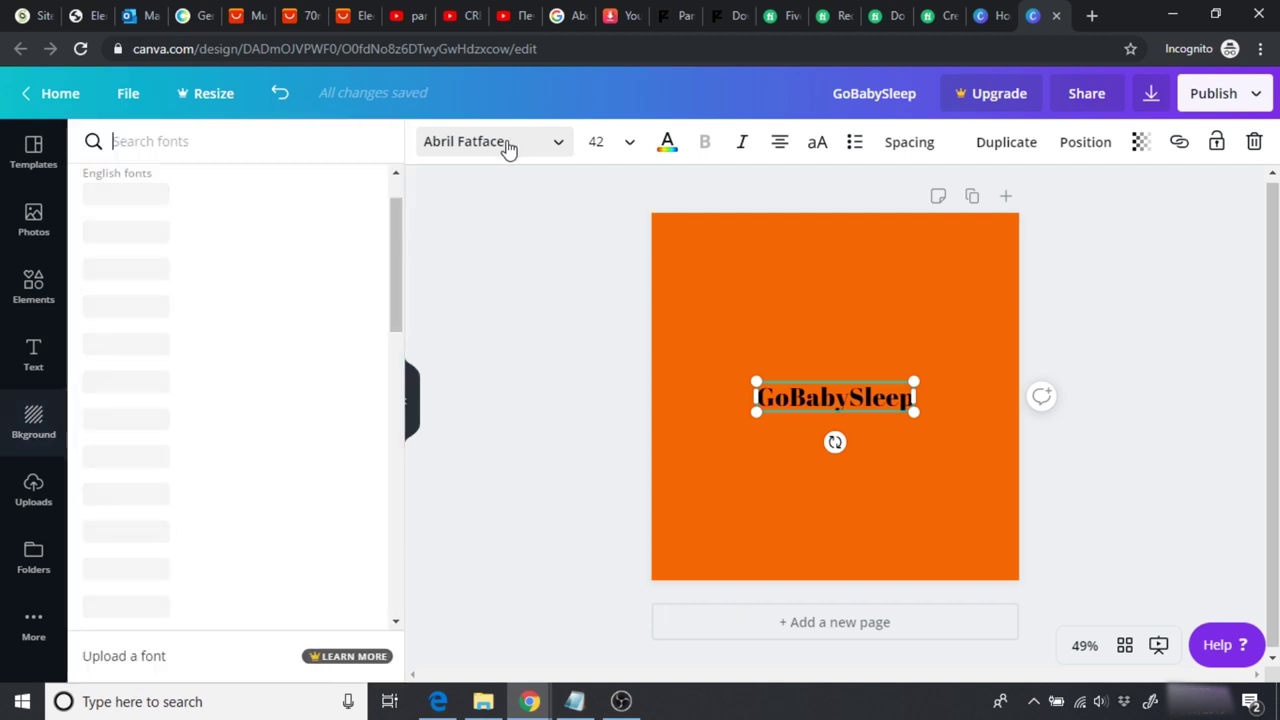
{"action": "left_click", "coordinate": [261, 143]}
{"action": "type", "text": "hussar"}
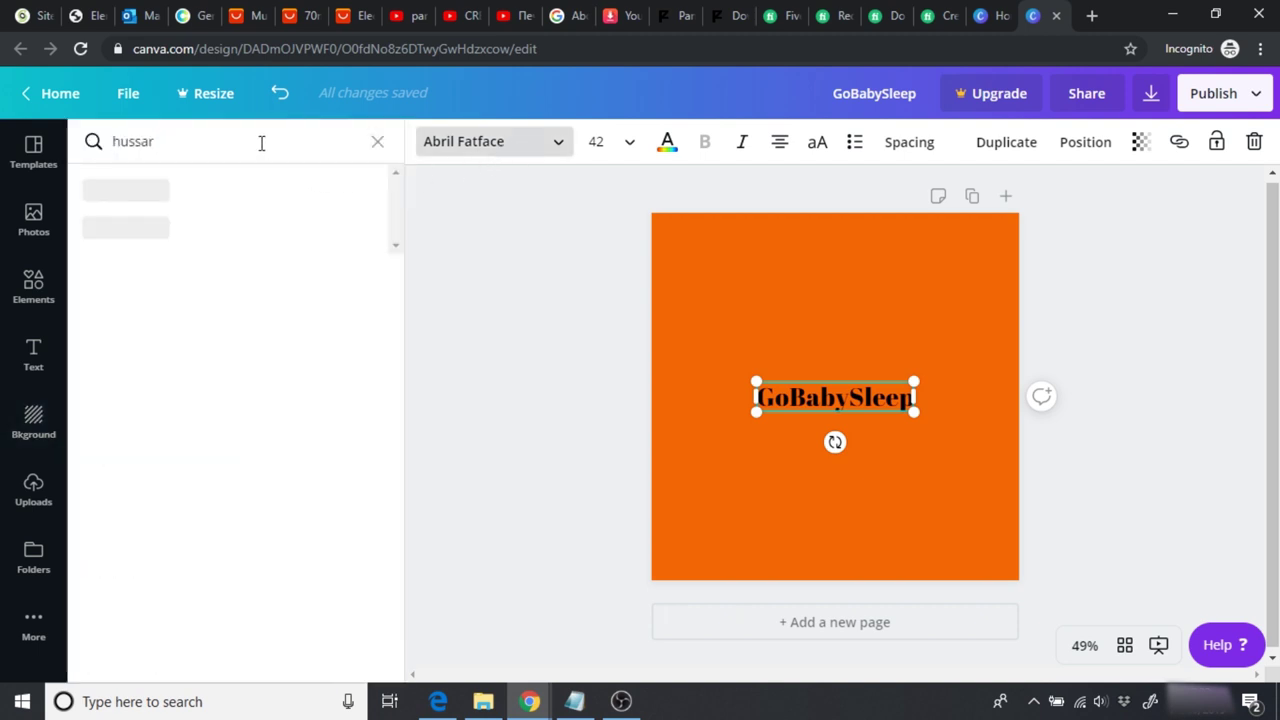
{"action": "left_click", "coordinate": [166, 190]}
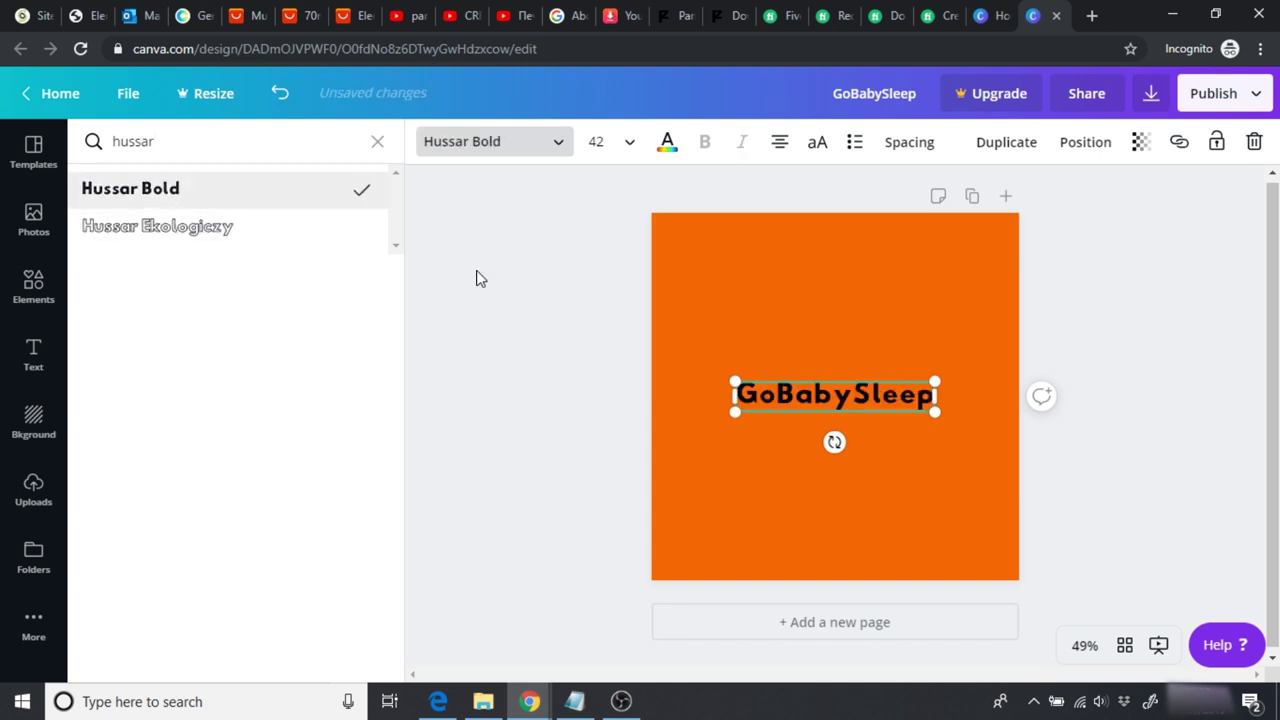
{"action": "left_click", "coordinate": [668, 145]}
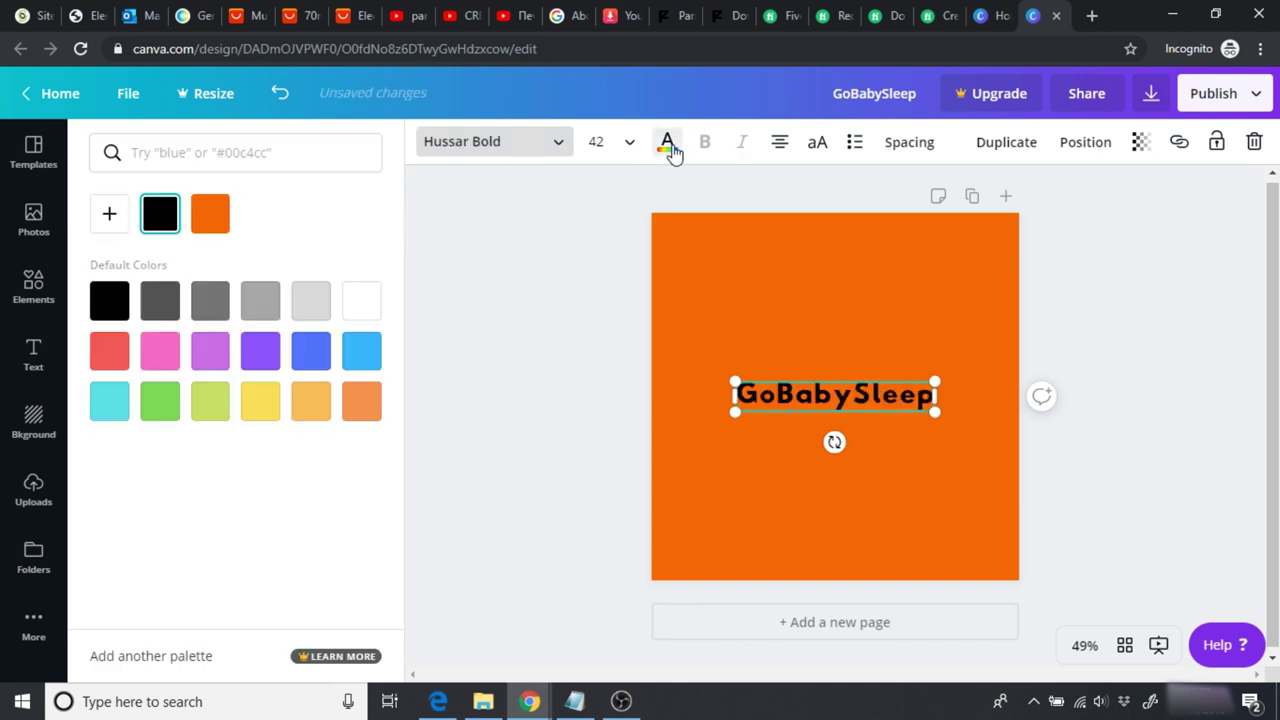
{"action": "left_click", "coordinate": [357, 303]}
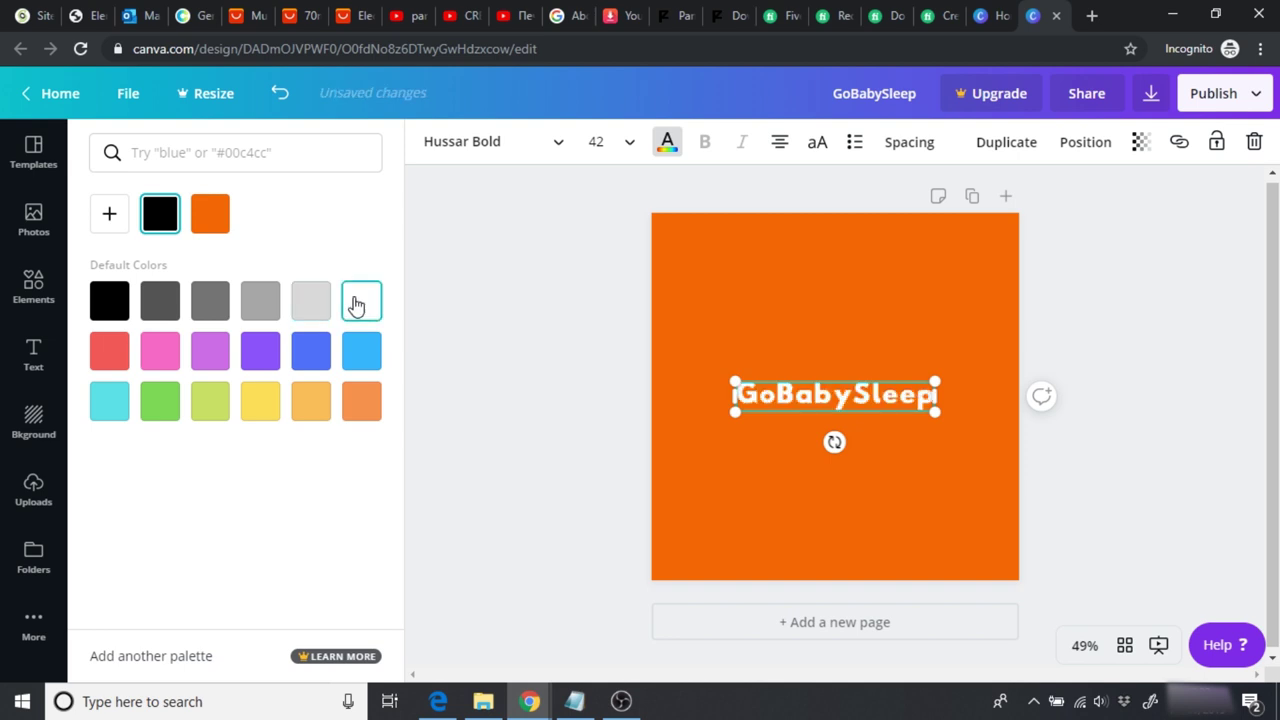
Step: Resize the heading to 67, widen its box and centre it horizontally
{"action": "left_click", "coordinate": [612, 145]}
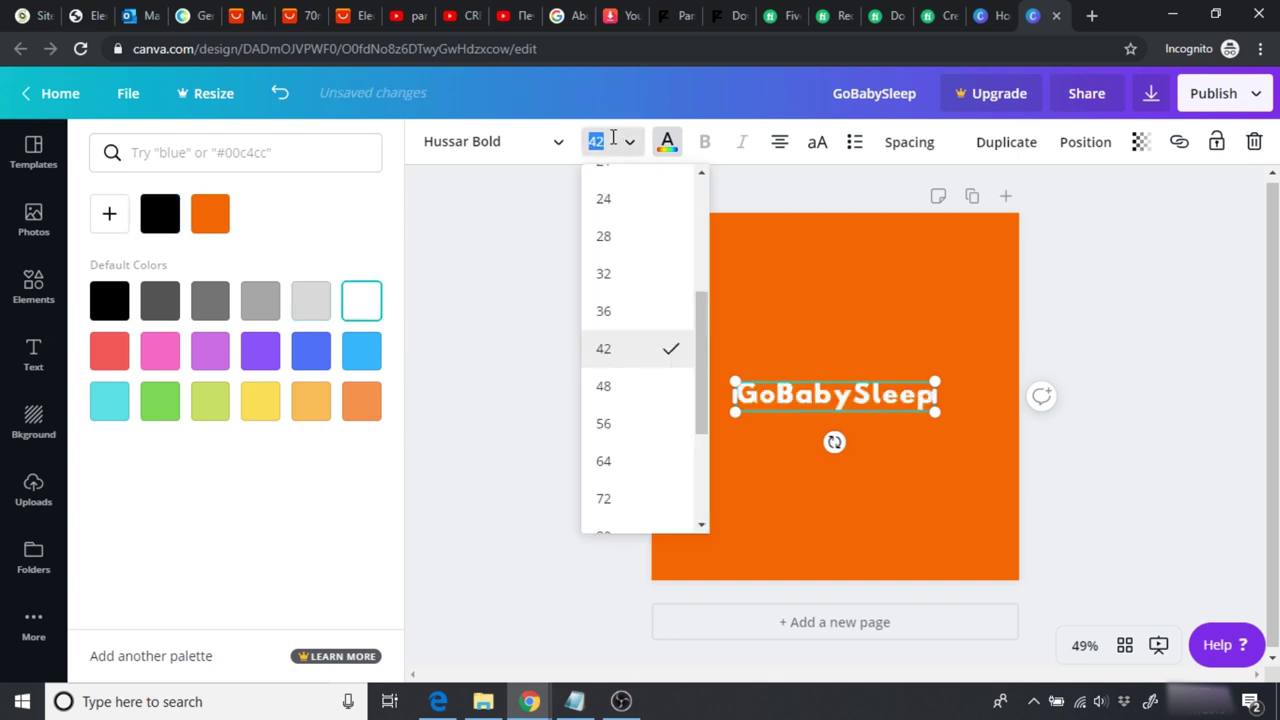
{"action": "left_click", "coordinate": [639, 462]}
{"action": "left_click_drag", "start_coordinate": [984, 432], "coordinate": [1026, 434]}
{"action": "left_click_drag", "start_coordinate": [942, 413], "coordinate": [923, 403]}
{"action": "left_click", "coordinate": [606, 145]}
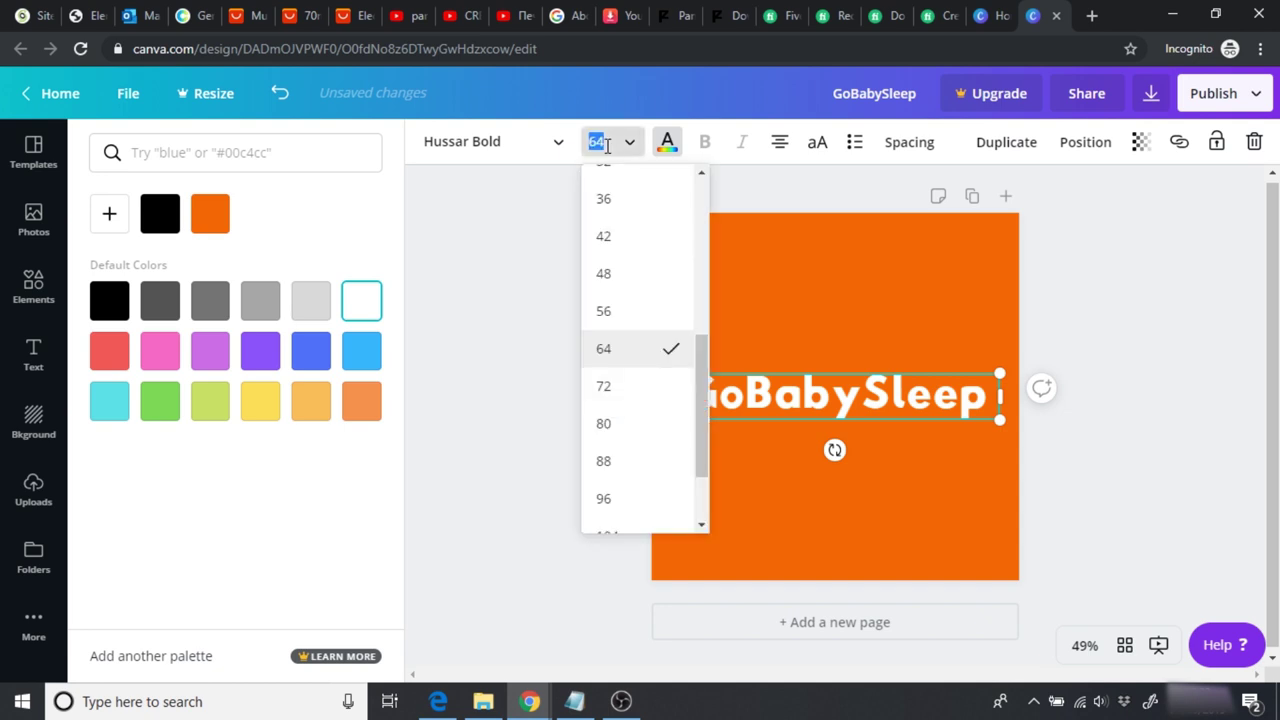
{"action": "type", "text": "67"}
{"action": "key", "text": "Return"}
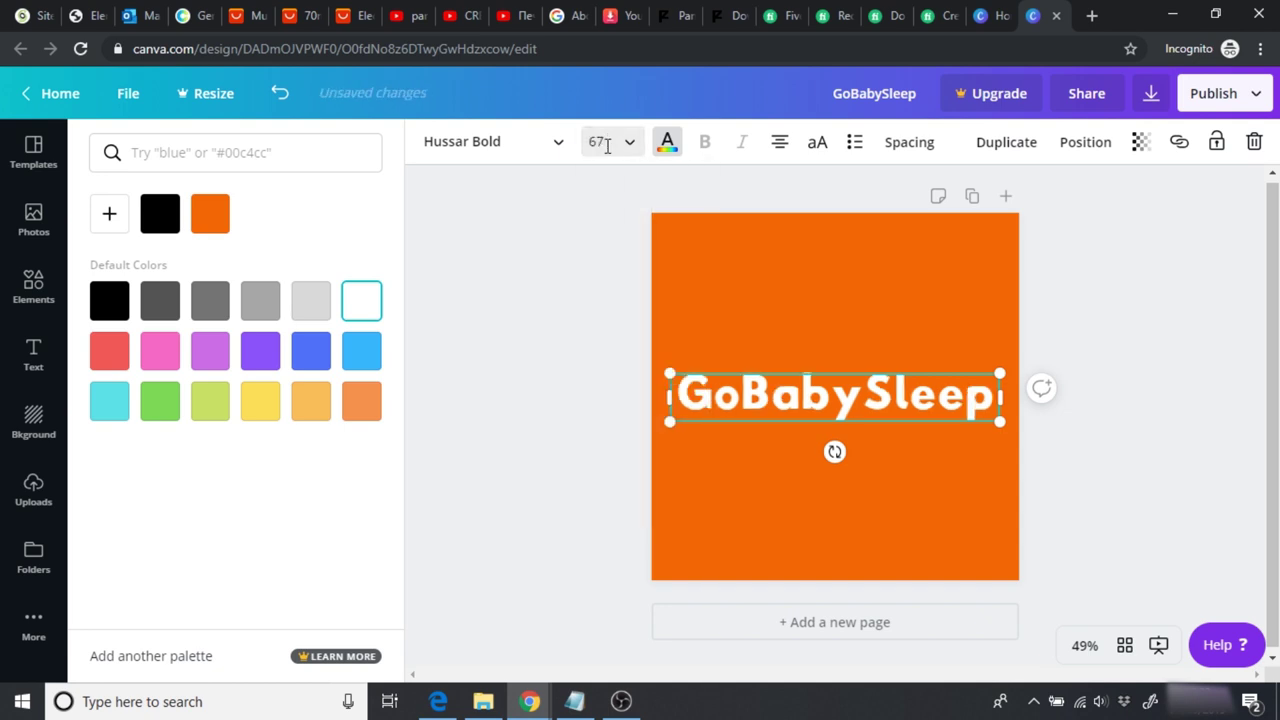
{"action": "left_click", "coordinate": [606, 146]}
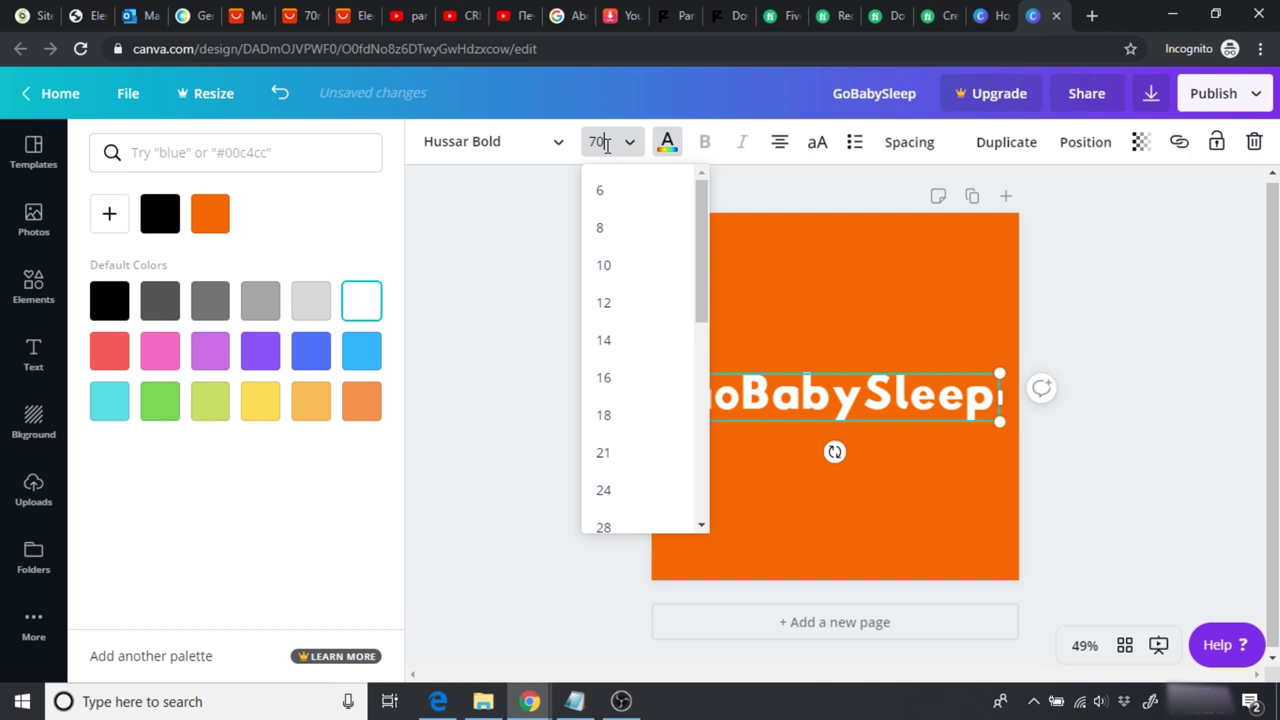
Step: Set the heading to size 70 and widen it so GoBabySleep fits one line
{"action": "key", "text": "Return"}
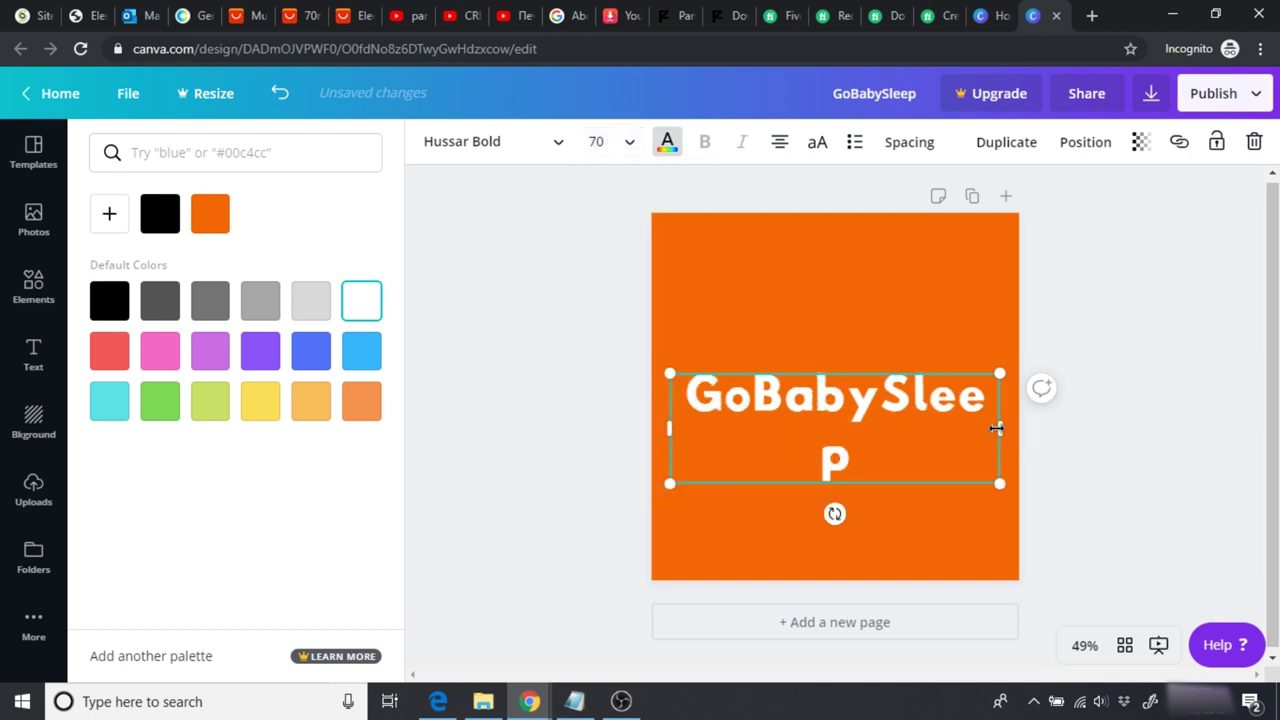
{"action": "left_click_drag", "start_coordinate": [1000, 428], "coordinate": [943, 408]}
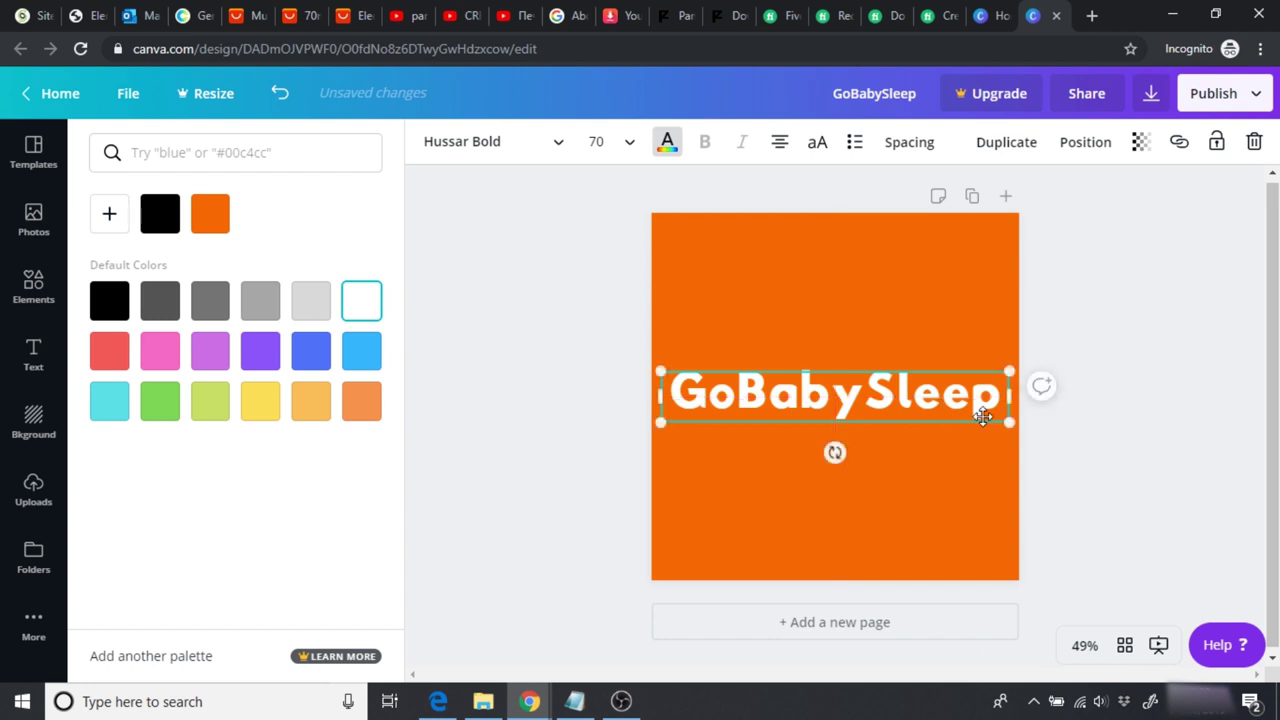
{"action": "left_click", "coordinate": [1080, 490]}
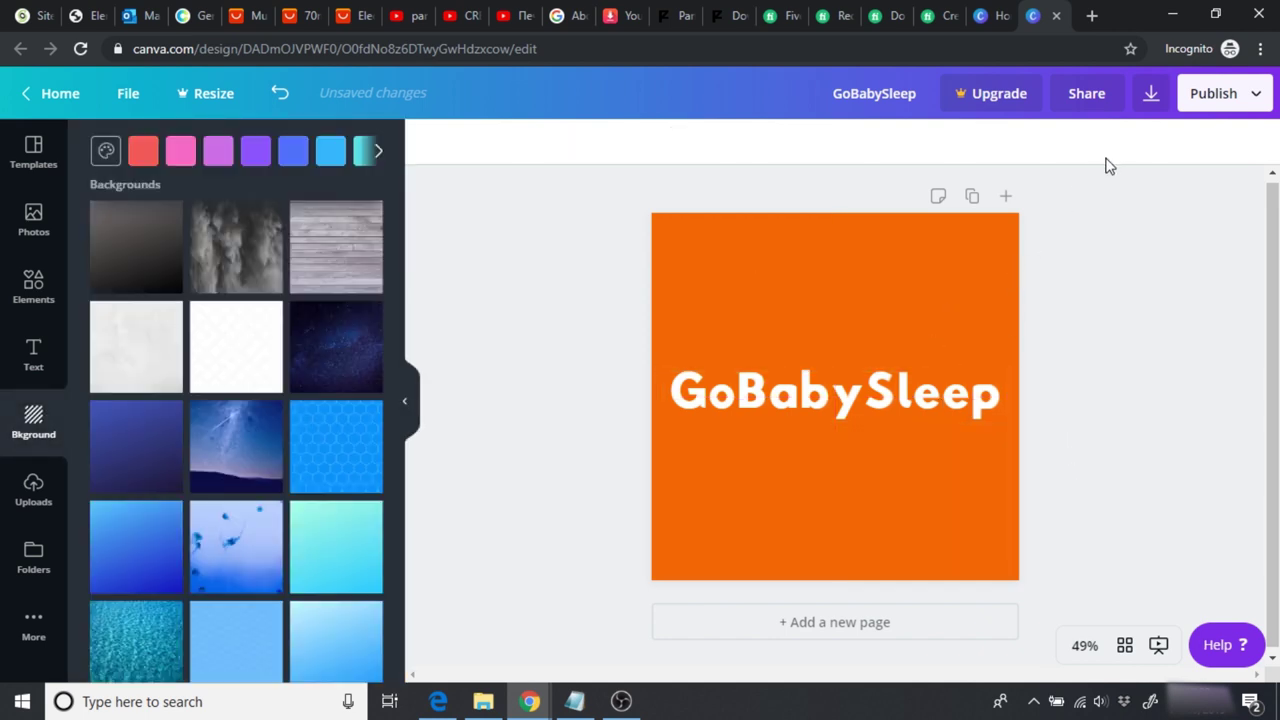
Step: Rename the design 'GoBabySleep YouTube Icon' and download it as a PNG
{"action": "left_click", "coordinate": [902, 94]}
{"action": "type", "text": "Youtu"}
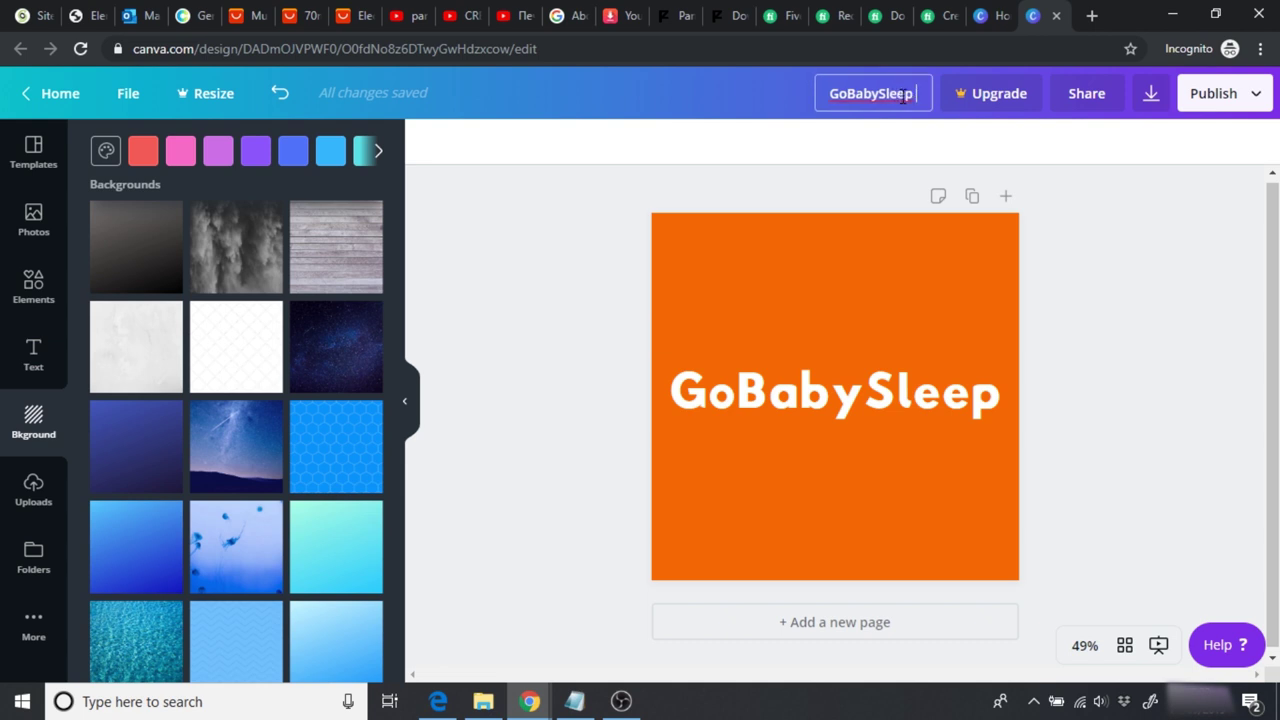
{"action": "type", "text": "ne Icon"}
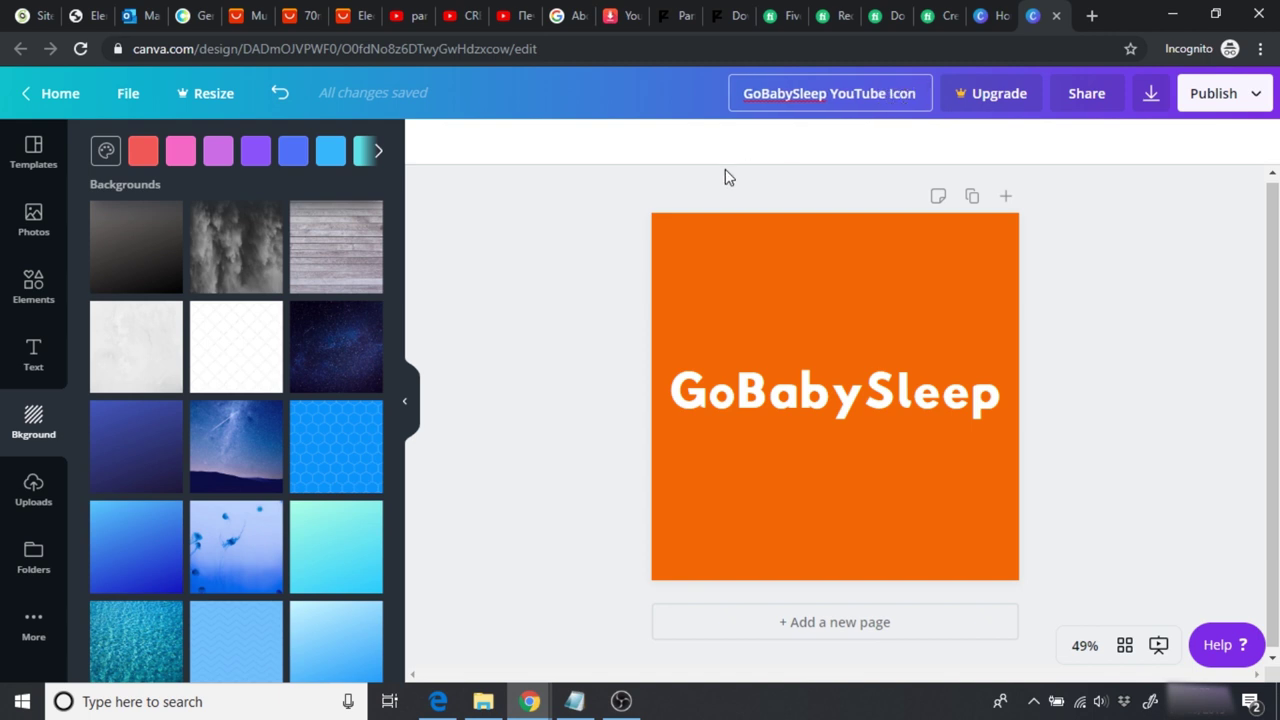
{"action": "left_click", "coordinate": [575, 271]}
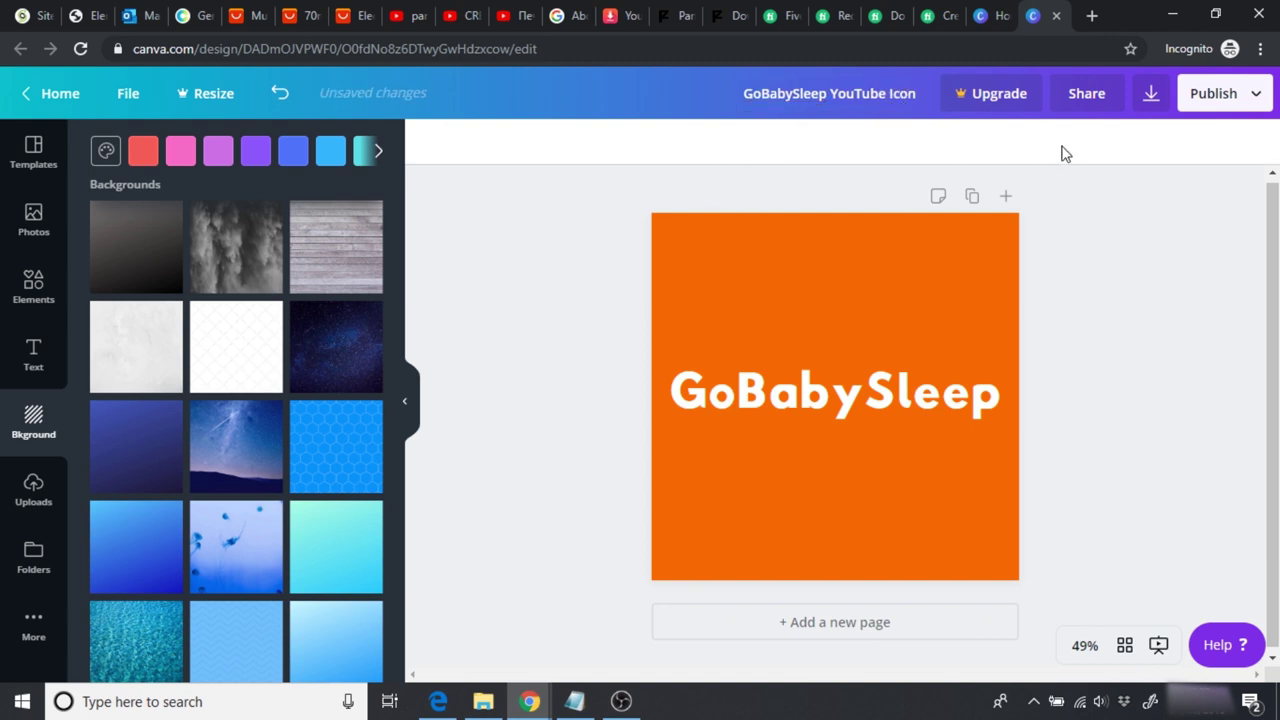
{"action": "left_click", "coordinate": [1154, 100]}
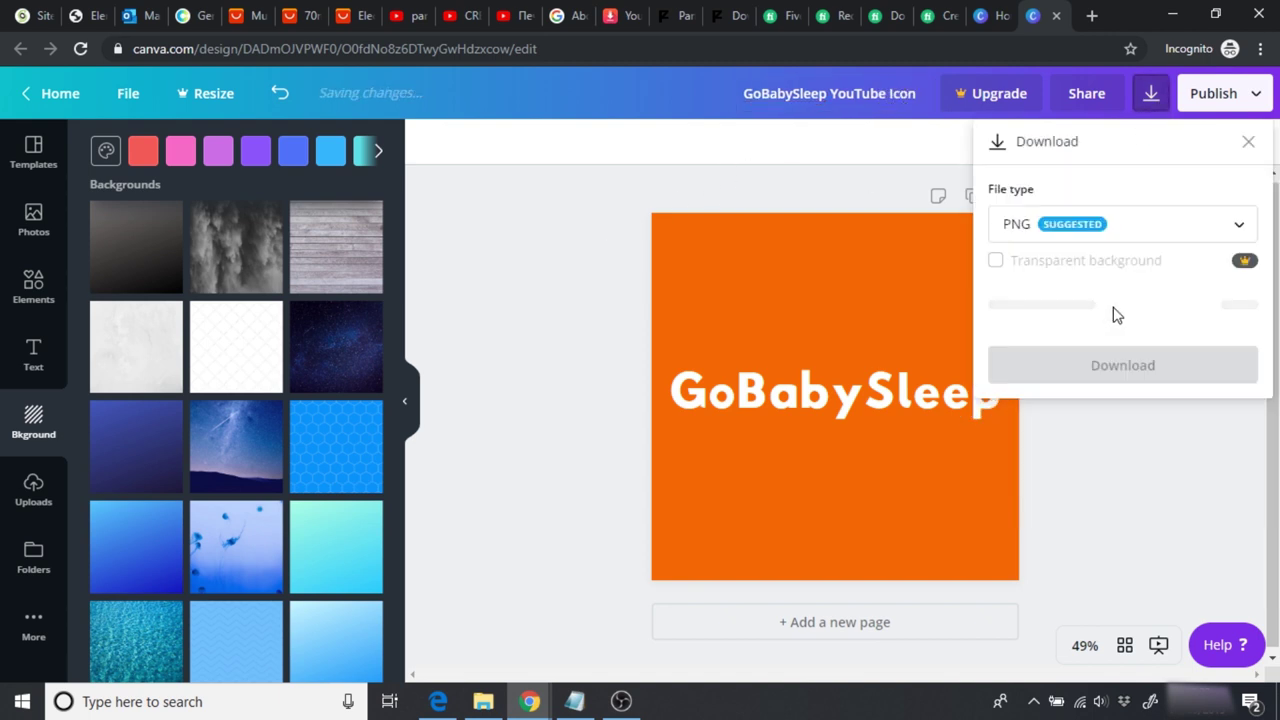
{"action": "left_click", "coordinate": [1146, 329]}
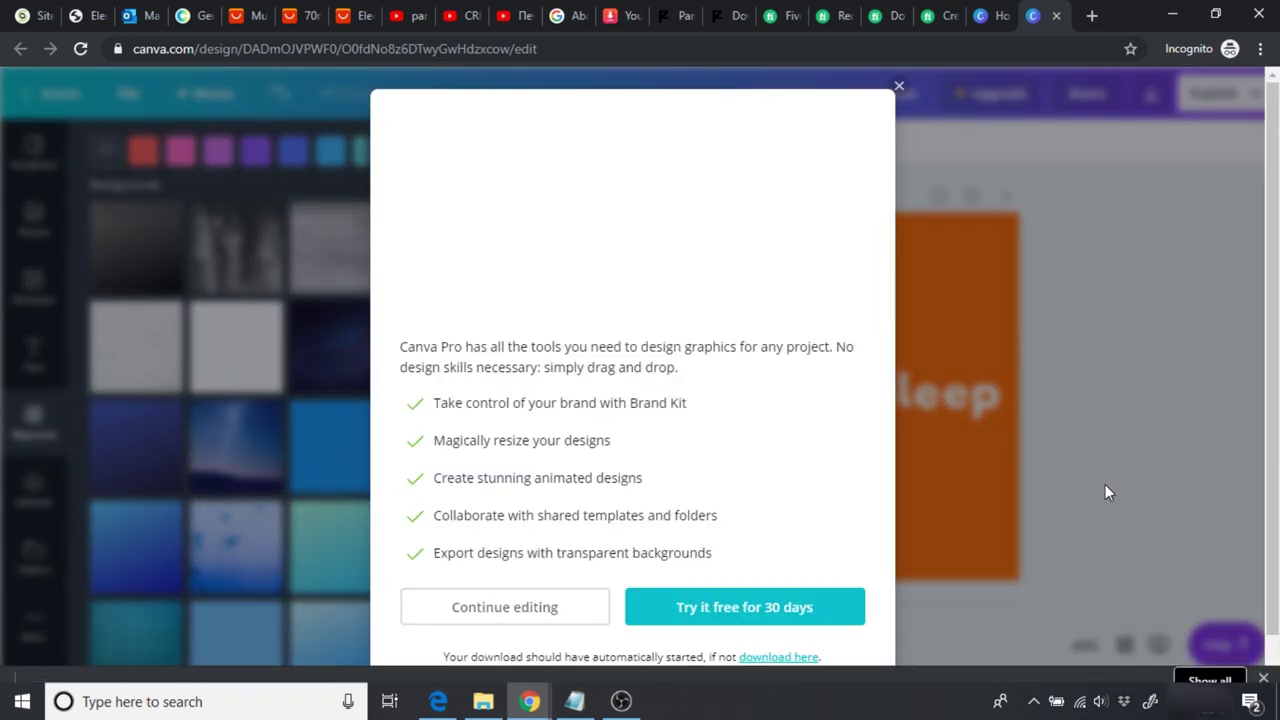
{"action": "left_click", "coordinate": [899, 86]}
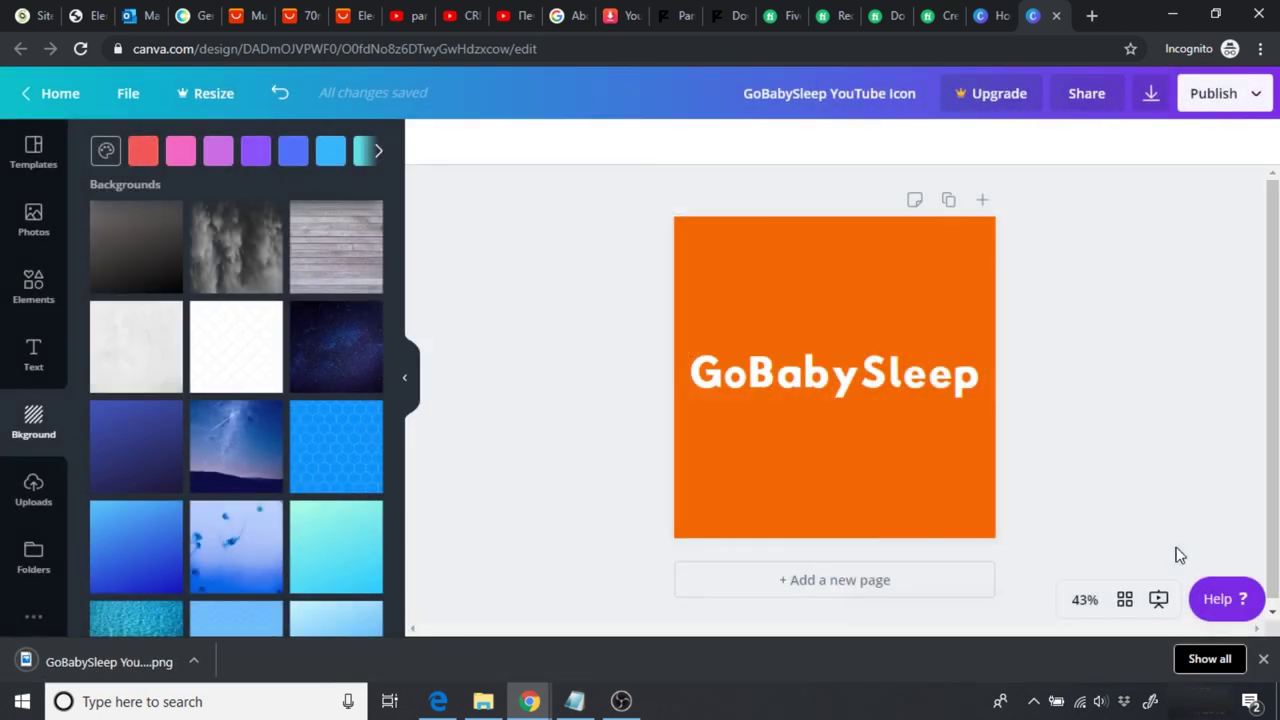
{"action": "left_click", "coordinate": [1263, 659]}
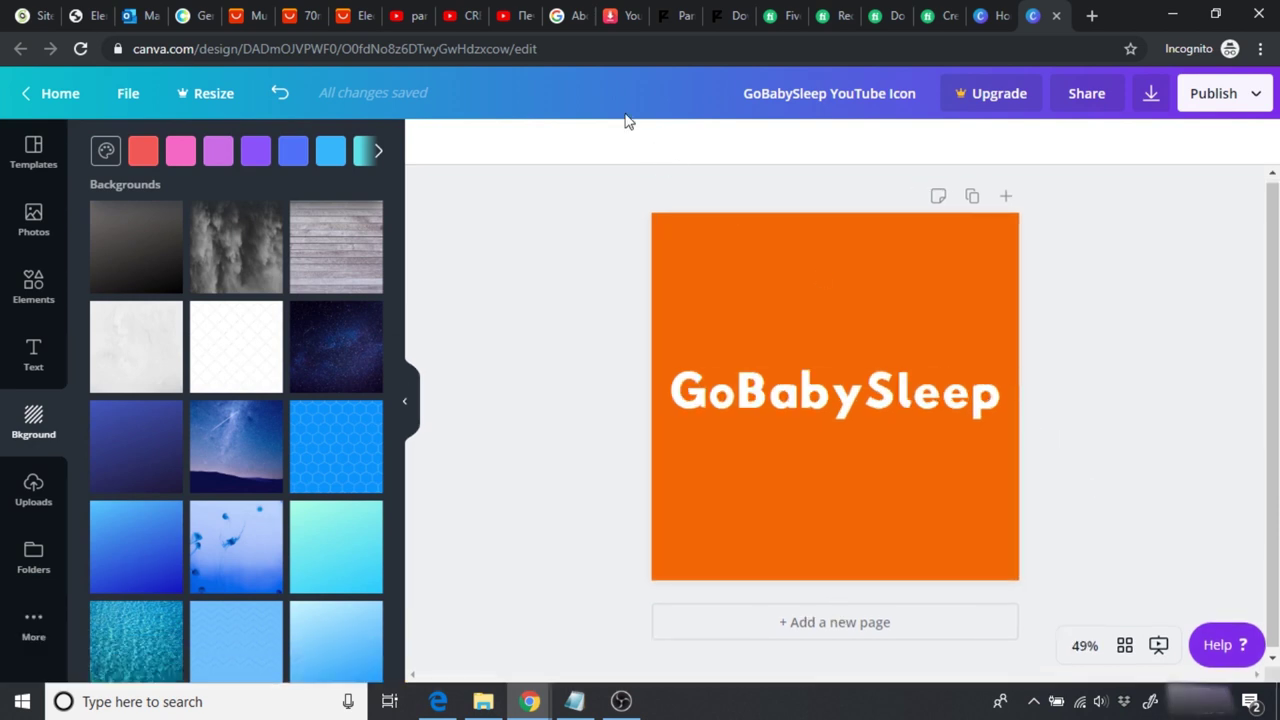
{"action": "left_click", "coordinate": [560, 17]}
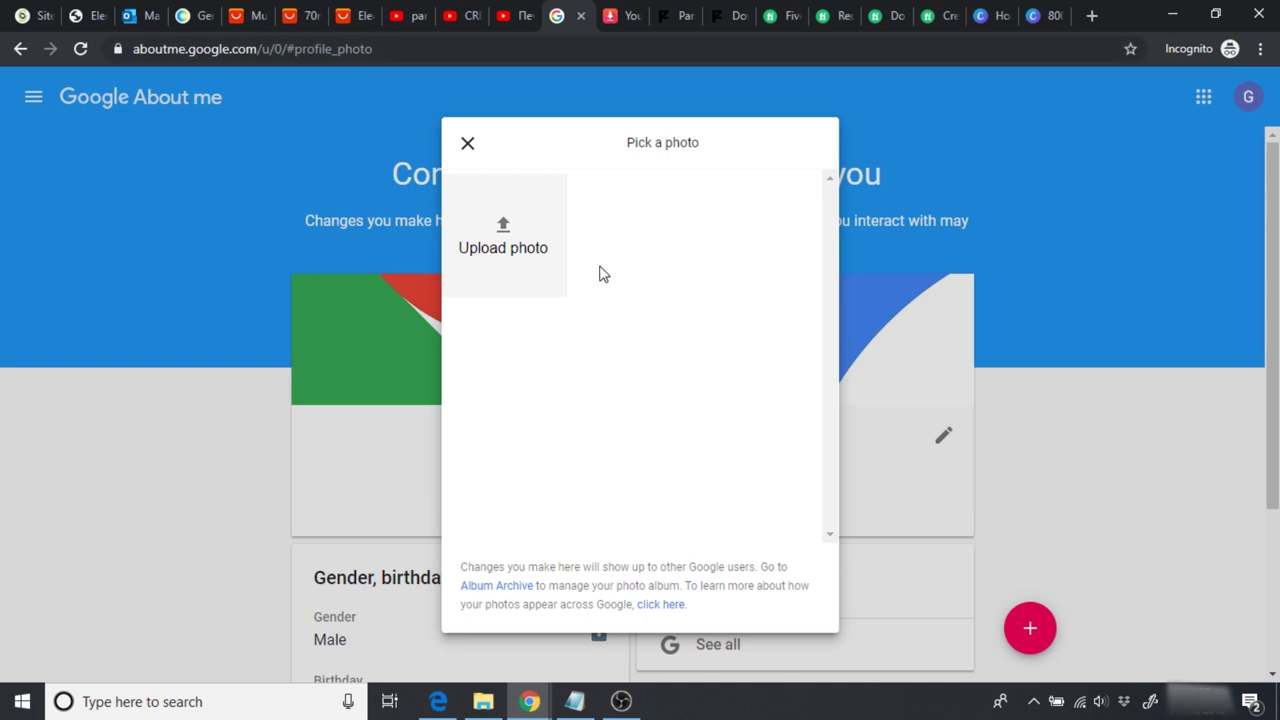
Step: Upload the 'GoBabySleep YouTube Icon' image as the Google profile picture and verify it
{"action": "left_click", "coordinate": [506, 240]}
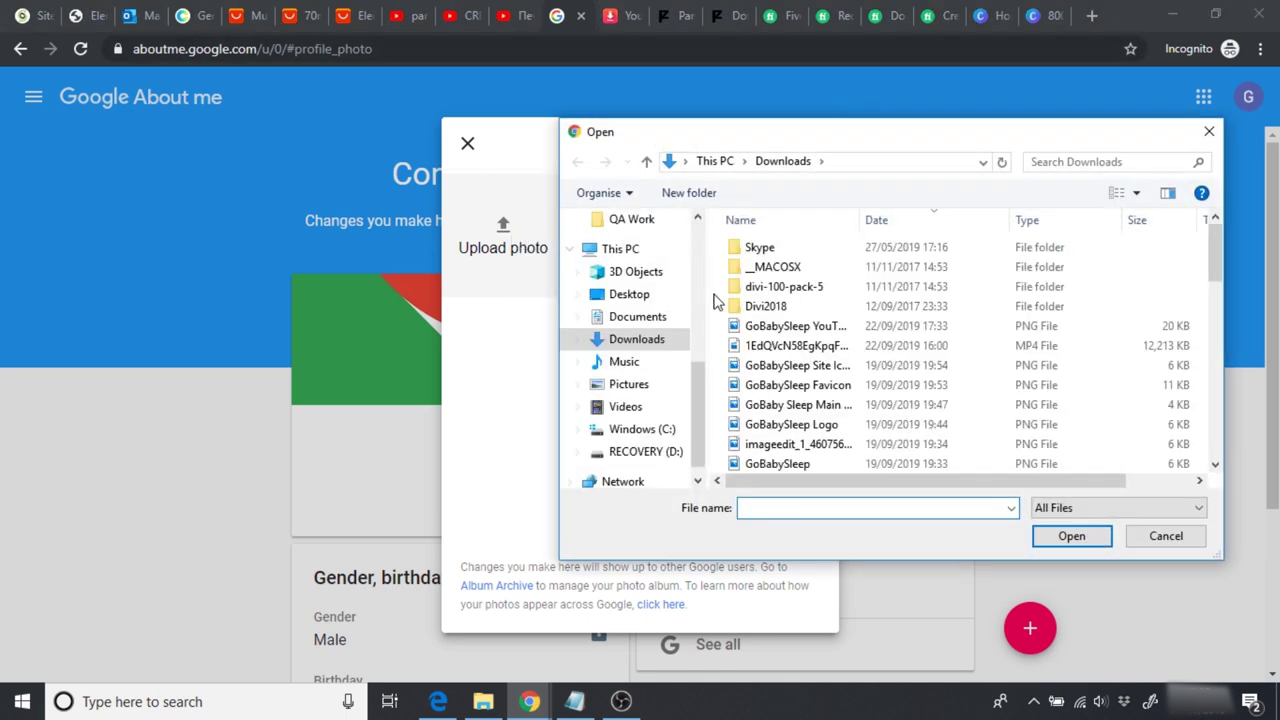
{"action": "left_click", "coordinate": [777, 330]}
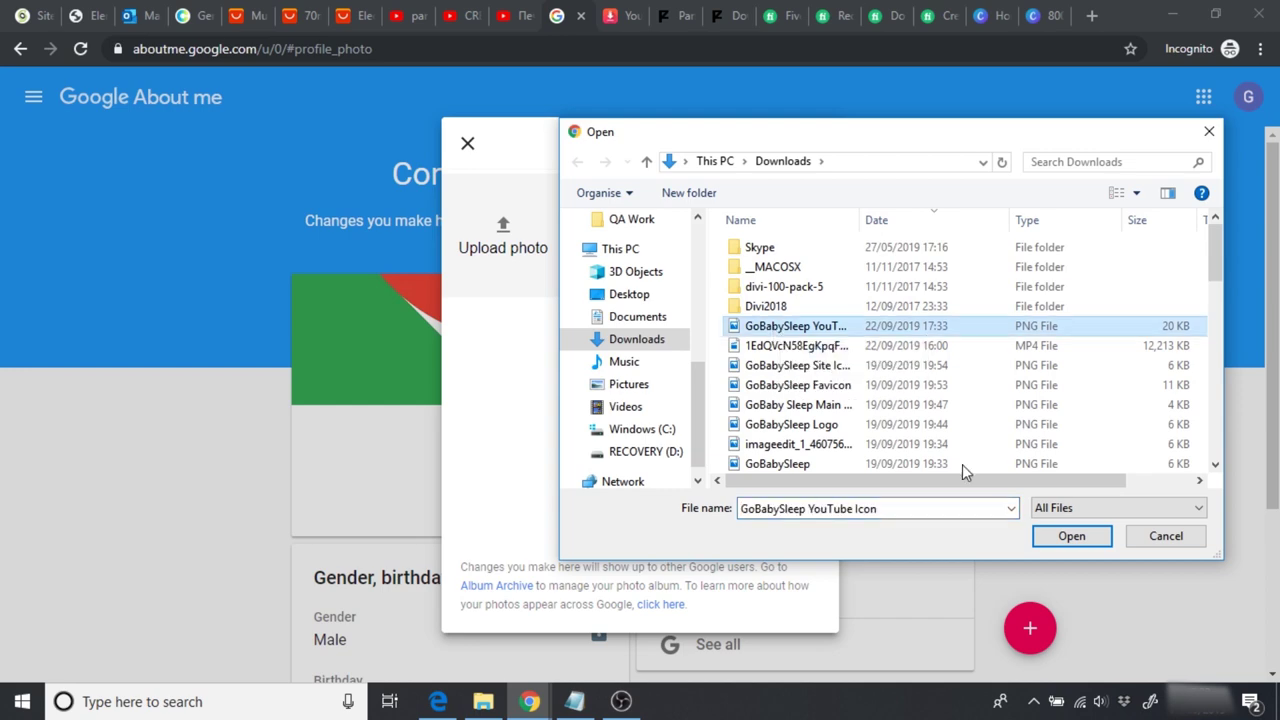
{"action": "left_click", "coordinate": [1071, 536]}
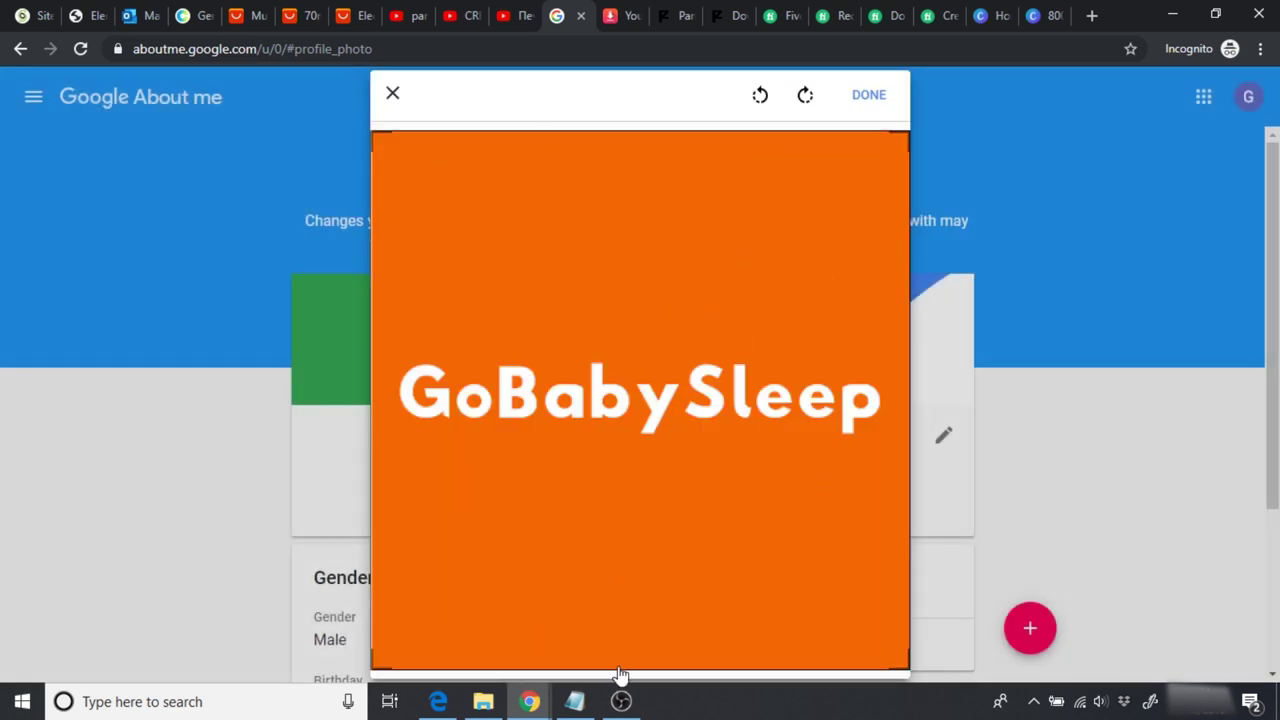
{"action": "left_click", "coordinate": [869, 95]}
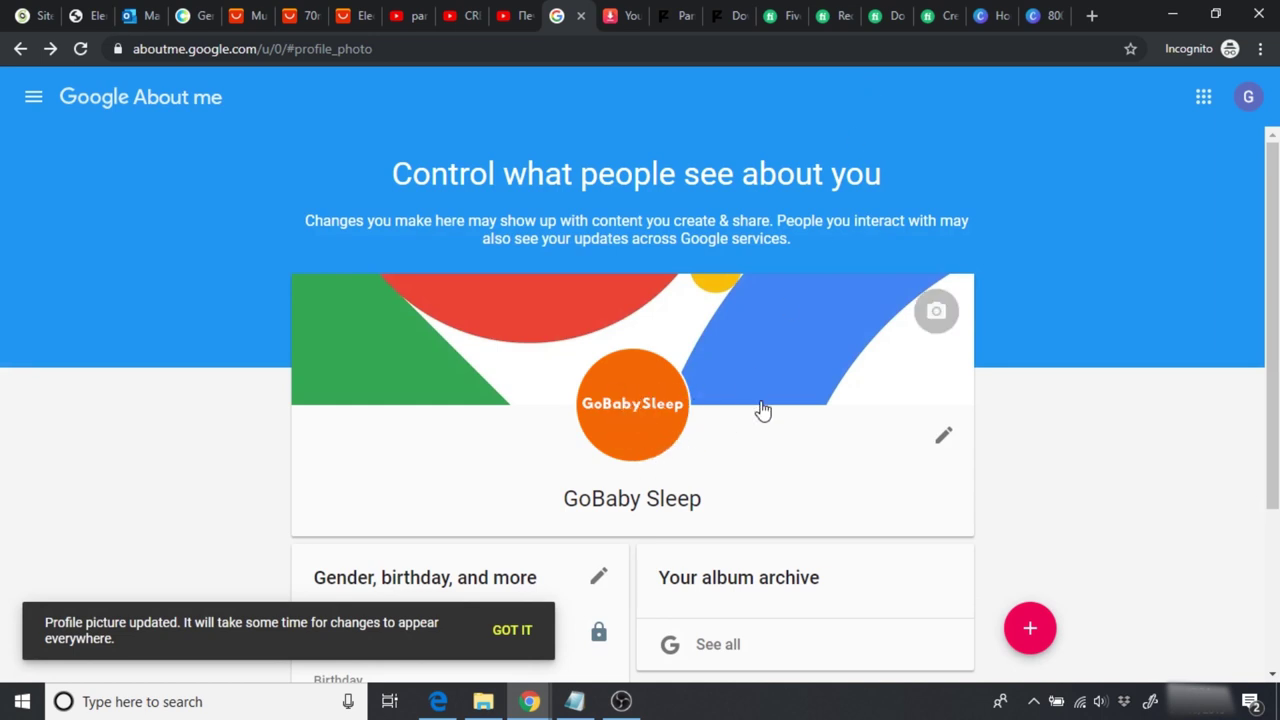
{"action": "left_click", "coordinate": [1247, 108]}
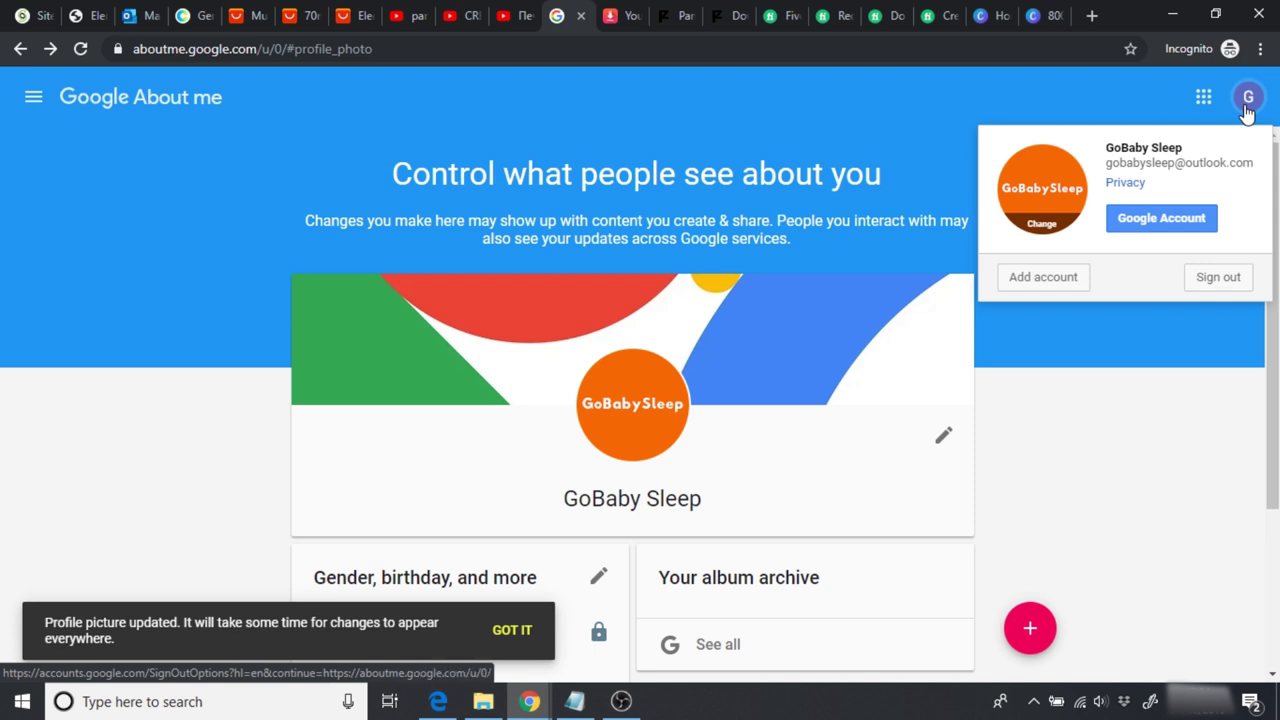
{"action": "left_click", "coordinate": [1247, 110]}
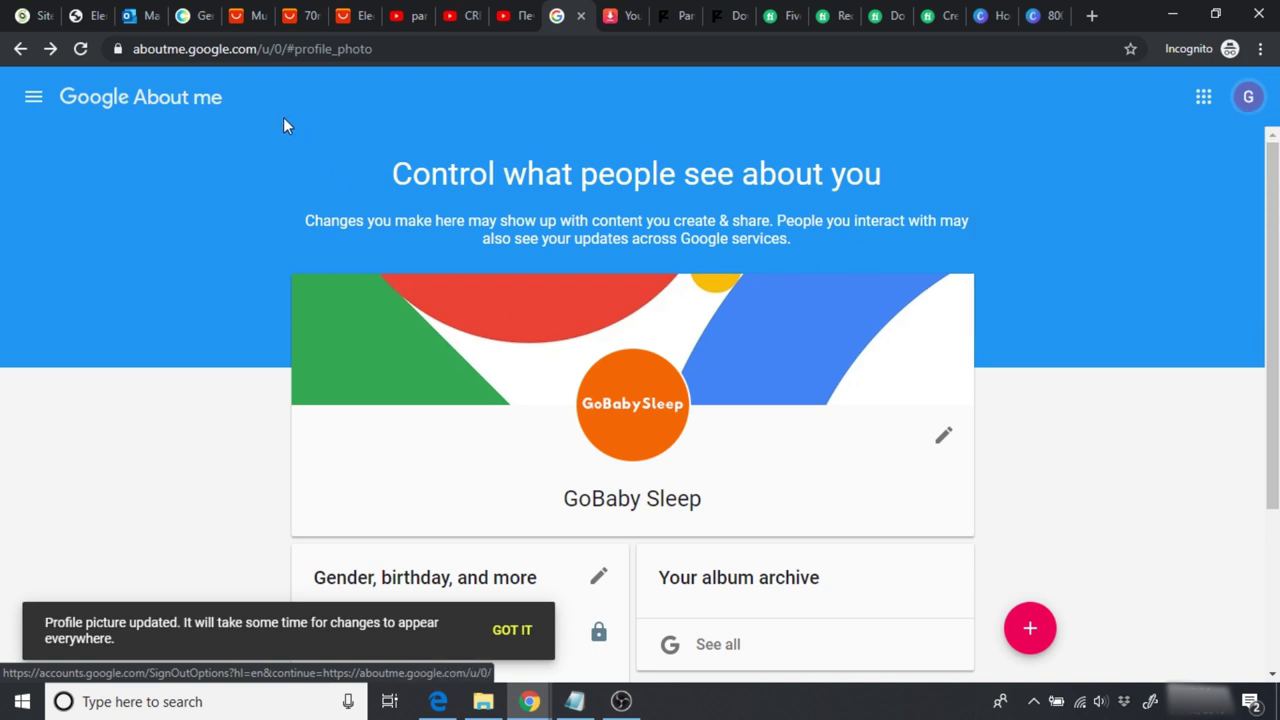
{"action": "left_click", "coordinate": [264, 53]}
Step: Go to youtube.com, then move to the Elementor editor tab
{"action": "type", "text": "youtube.com"}
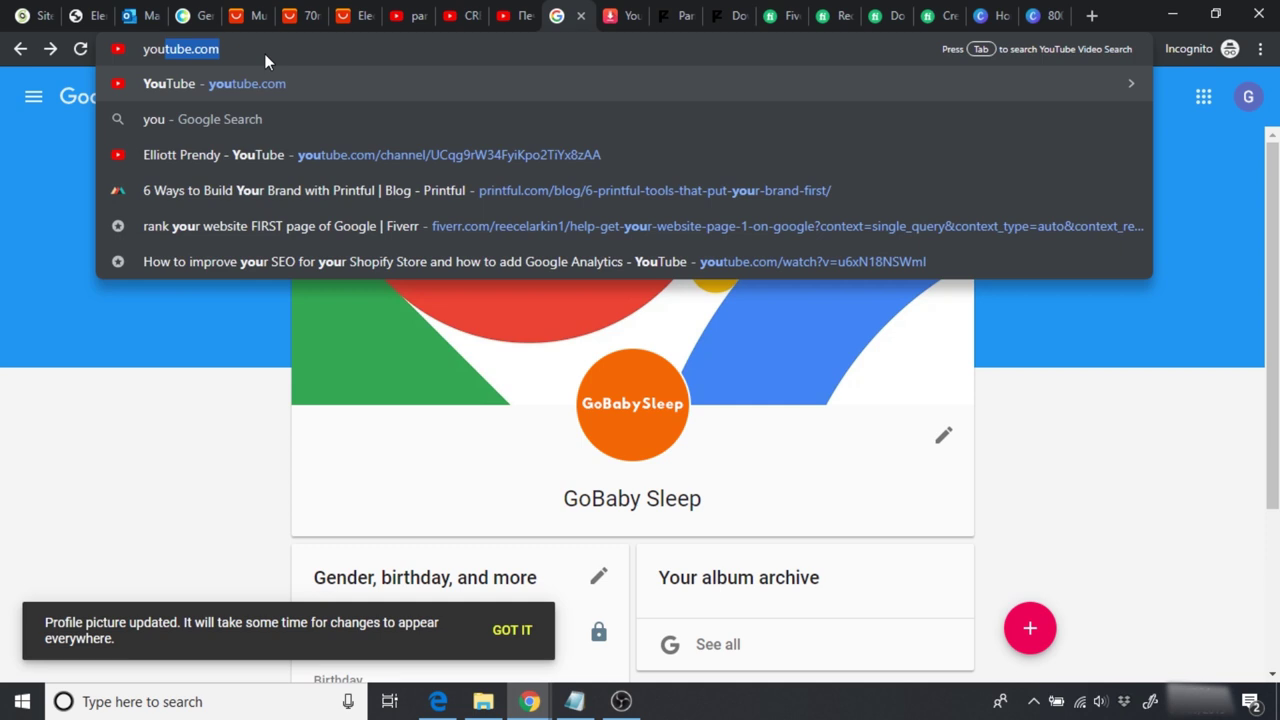
{"action": "key", "text": "Return"}
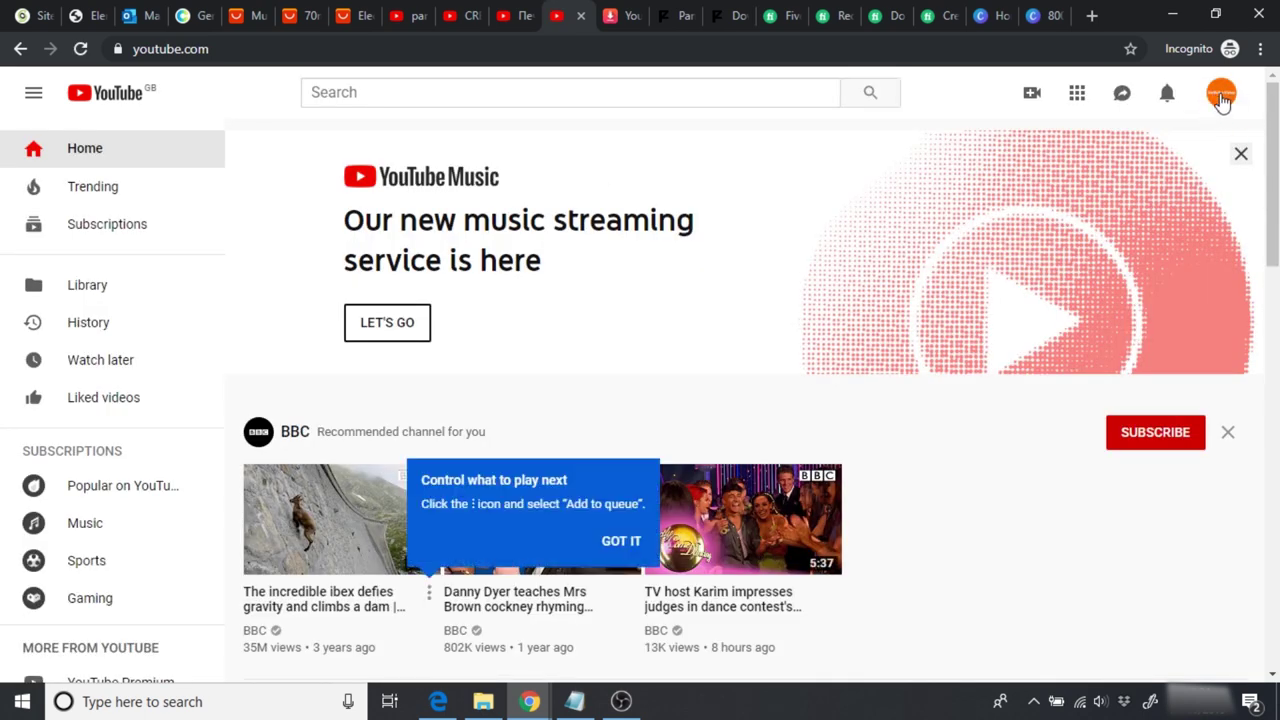
{"action": "left_click", "coordinate": [86, 16]}
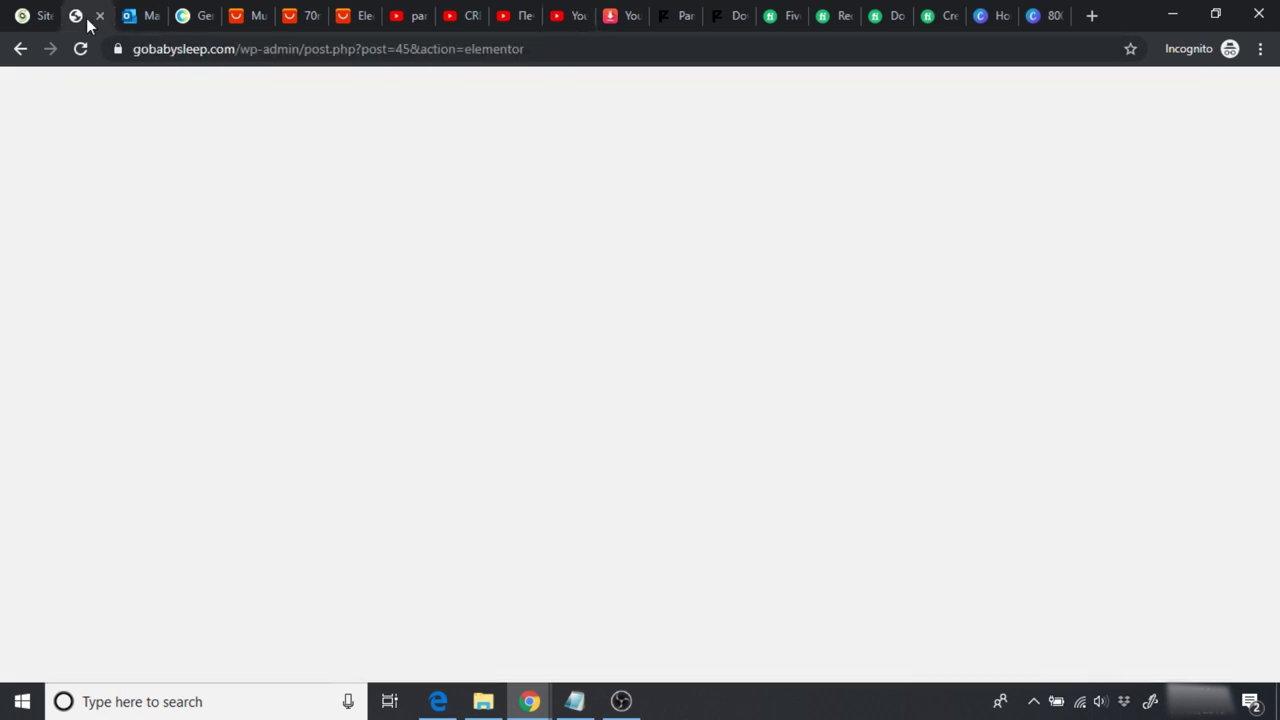
Step: Save the Elementor page edits and reload the editor
{"action": "left_click", "coordinate": [82, 48]}
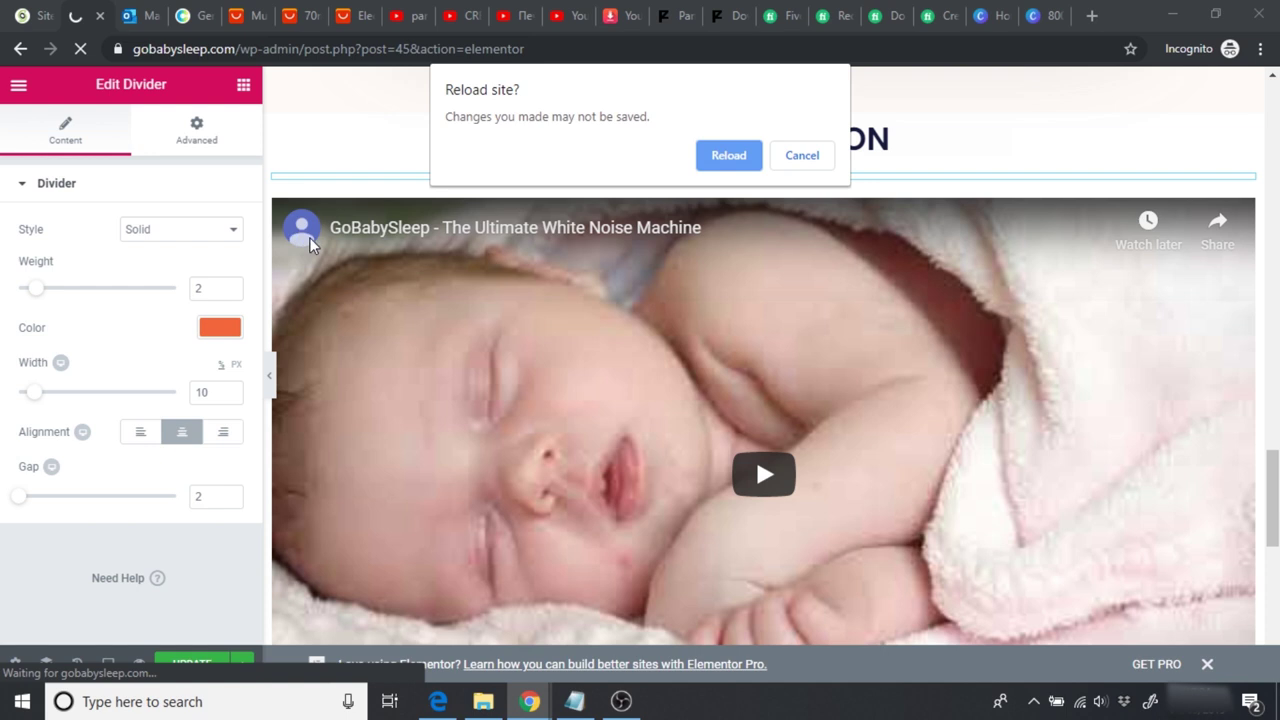
{"action": "left_click", "coordinate": [801, 156]}
{"action": "left_click", "coordinate": [185, 663]}
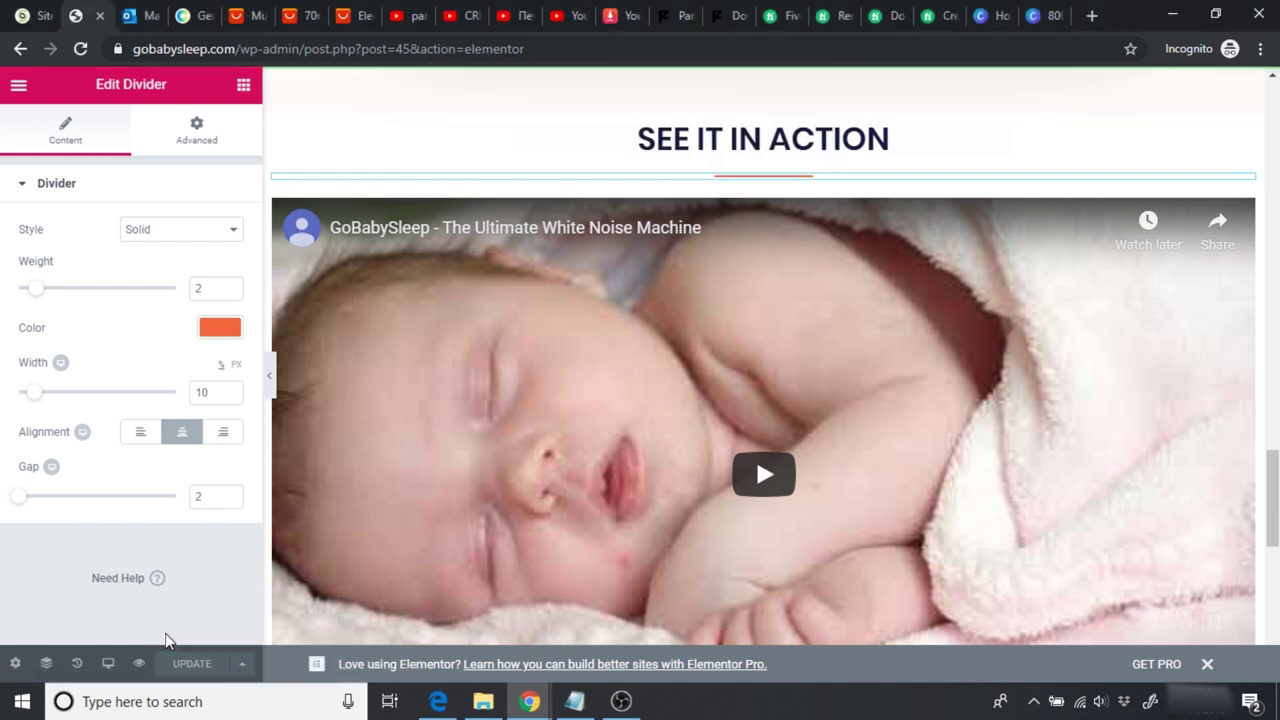
{"action": "left_click", "coordinate": [82, 48]}
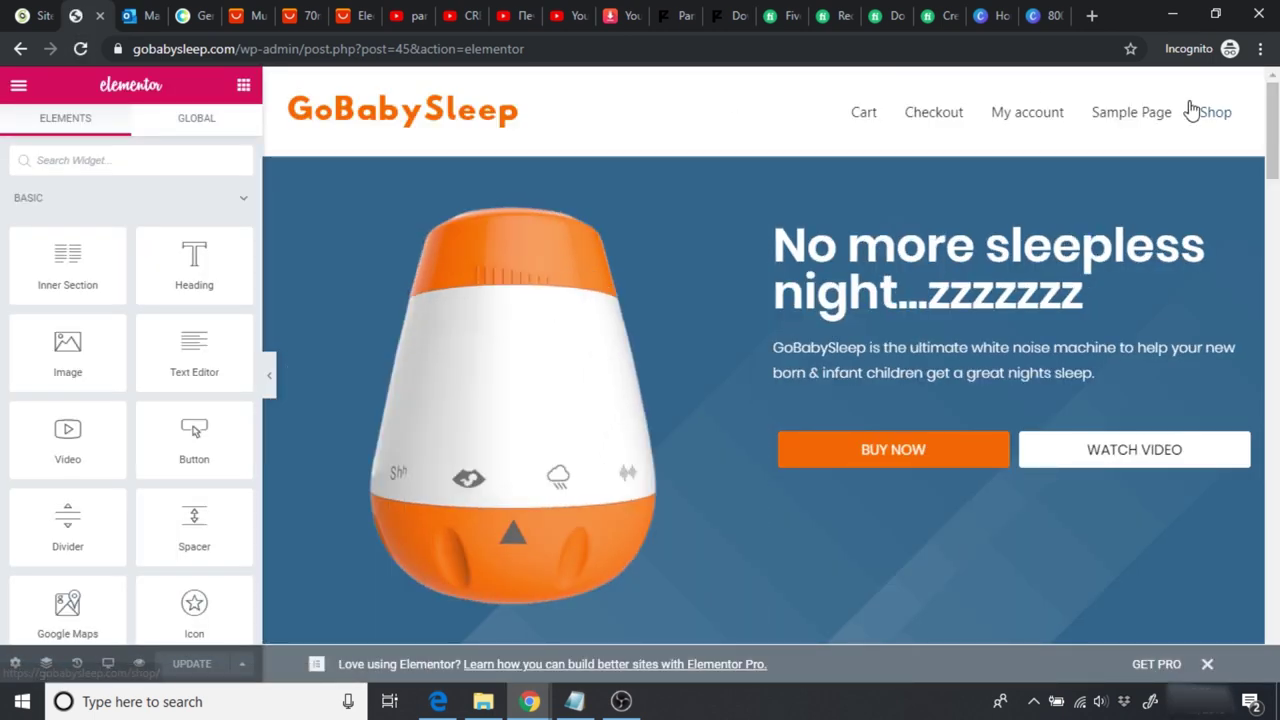
Step: Review the See It In Action video section with the editor panel hidden, then return to YouTube
{"action": "scroll", "coordinate": [1272, 150], "scroll_direction": "down", "scroll_amount": 3}
{"action": "scroll", "coordinate": [760, 400], "scroll_direction": "down", "scroll_amount": 15}
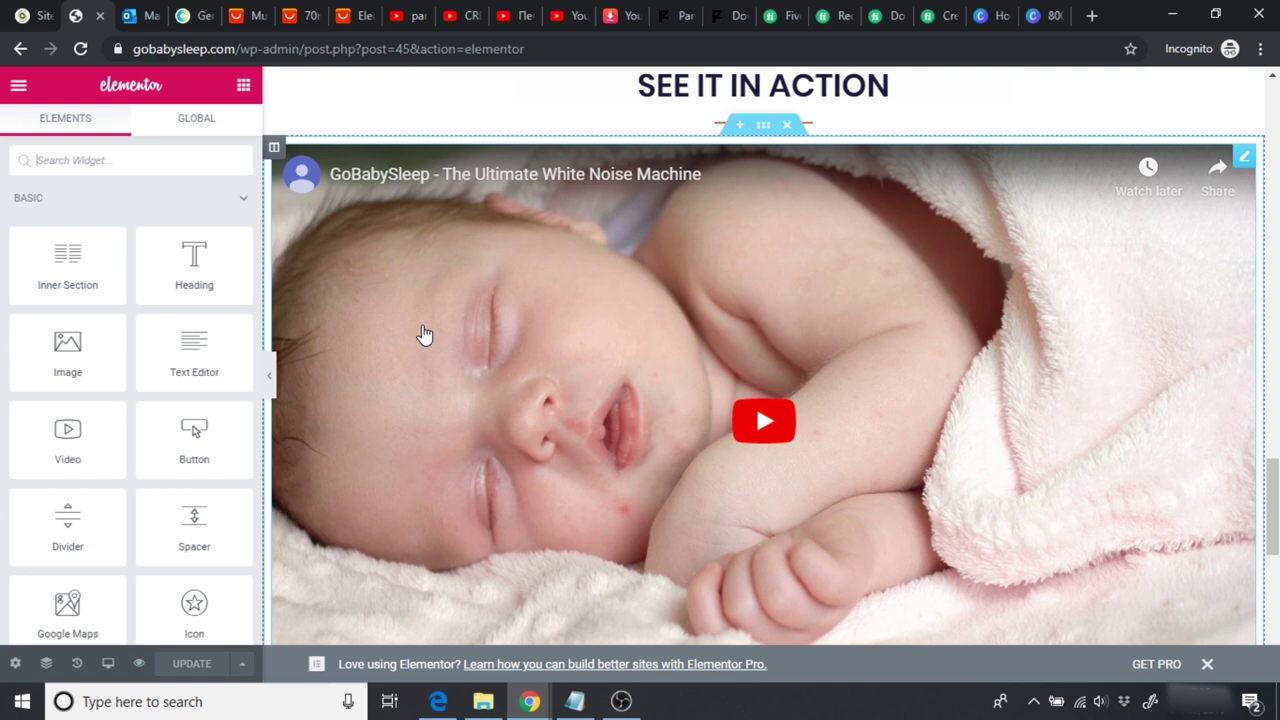
{"action": "left_click", "coordinate": [272, 381]}
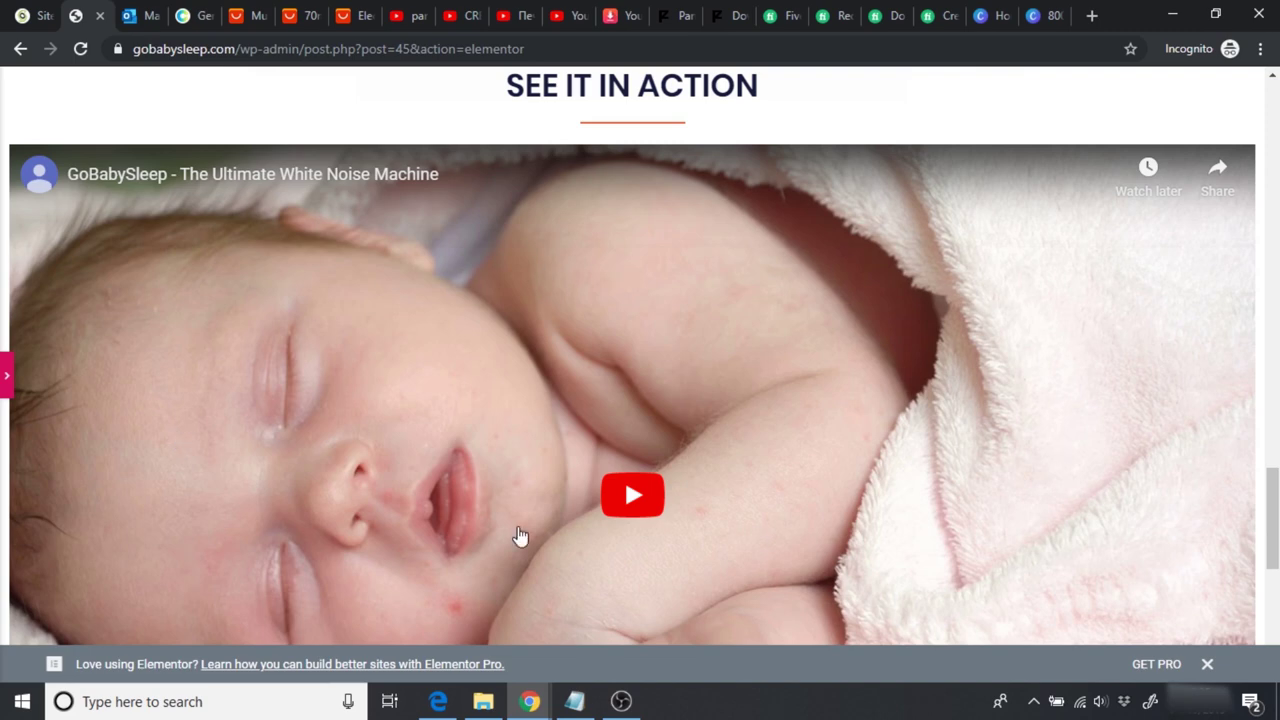
{"action": "left_click", "coordinate": [5, 380]}
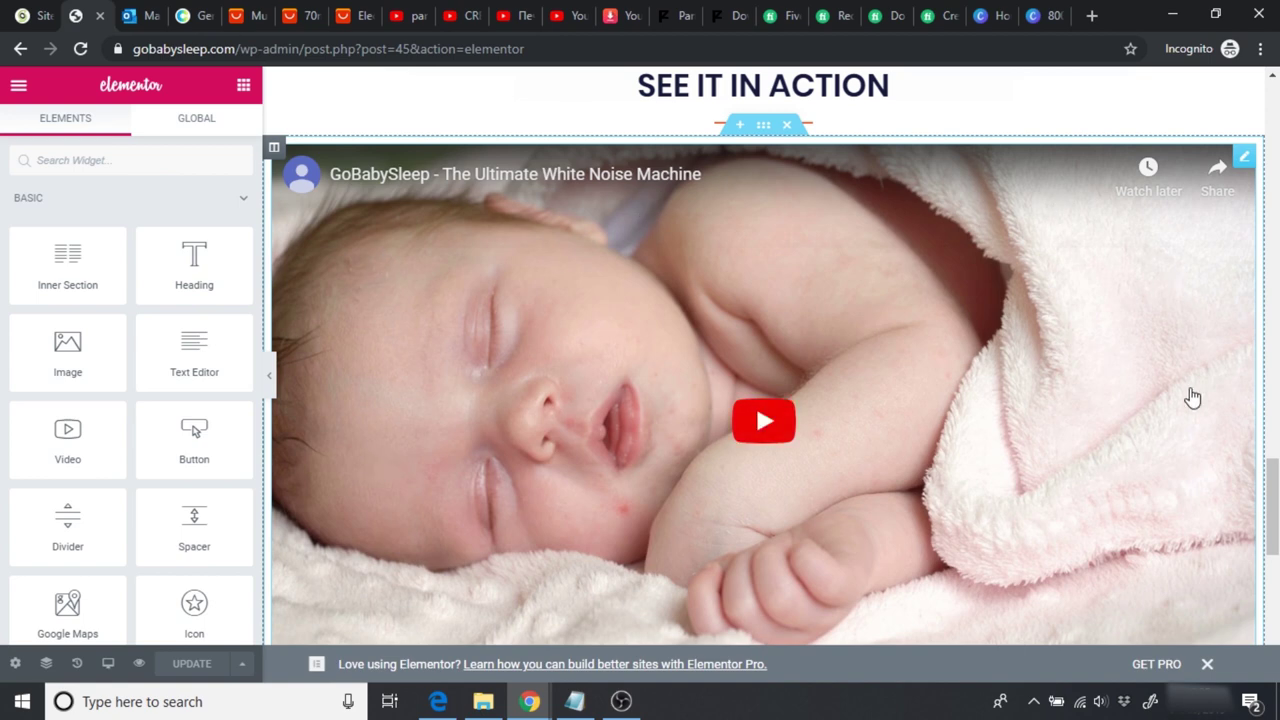
{"action": "left_click", "coordinate": [558, 26]}
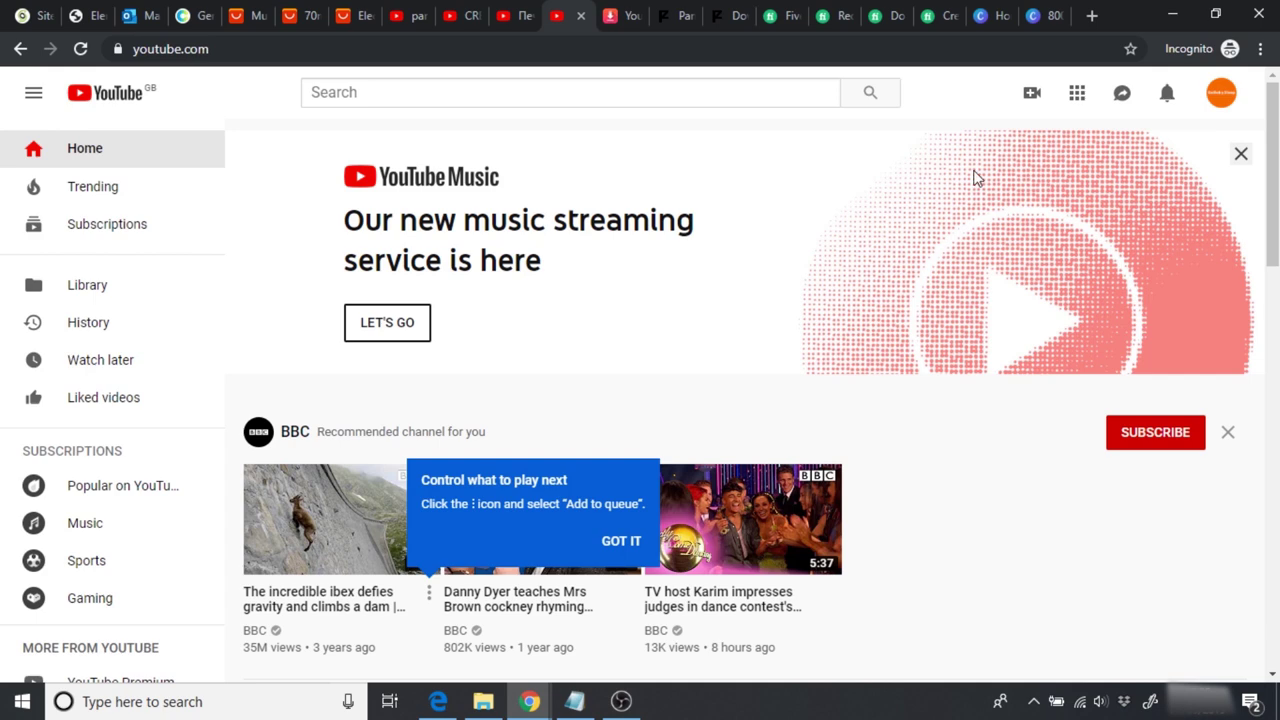
Step: Open the GoBabySleep channel's customisation page from the account menu, then return to Canva
{"action": "left_click", "coordinate": [1220, 100]}
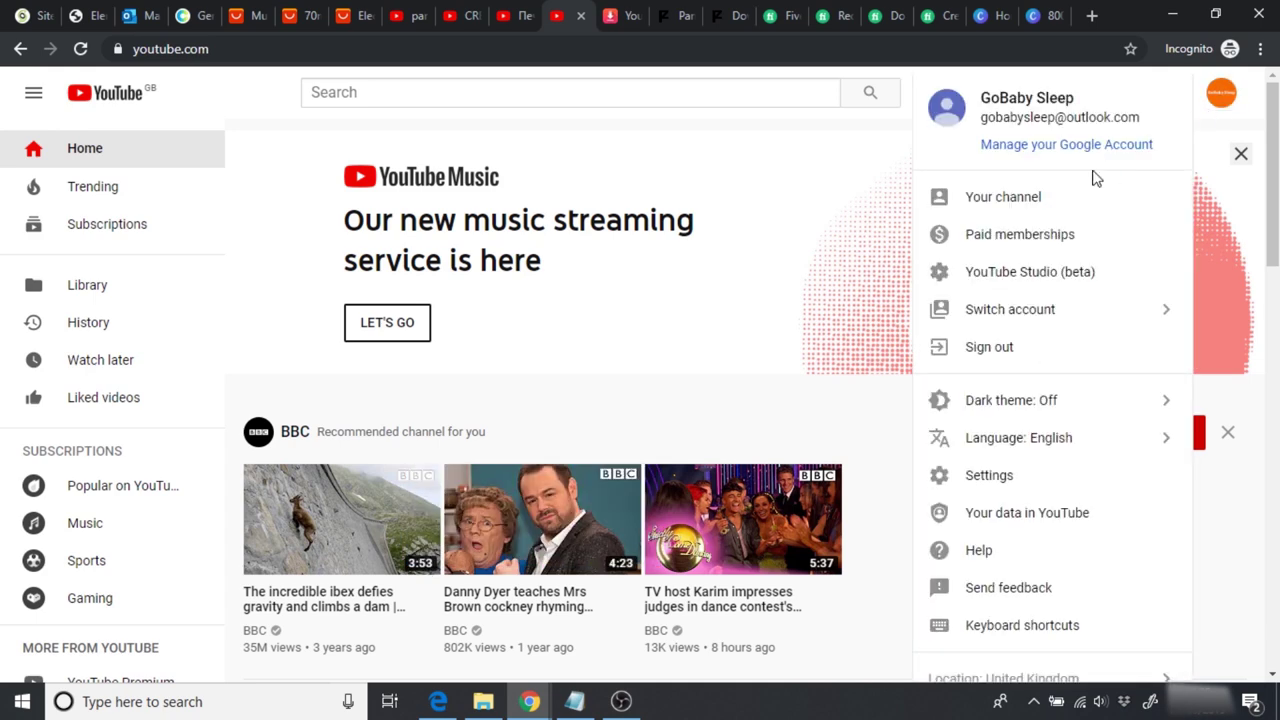
{"action": "left_click", "coordinate": [1054, 199]}
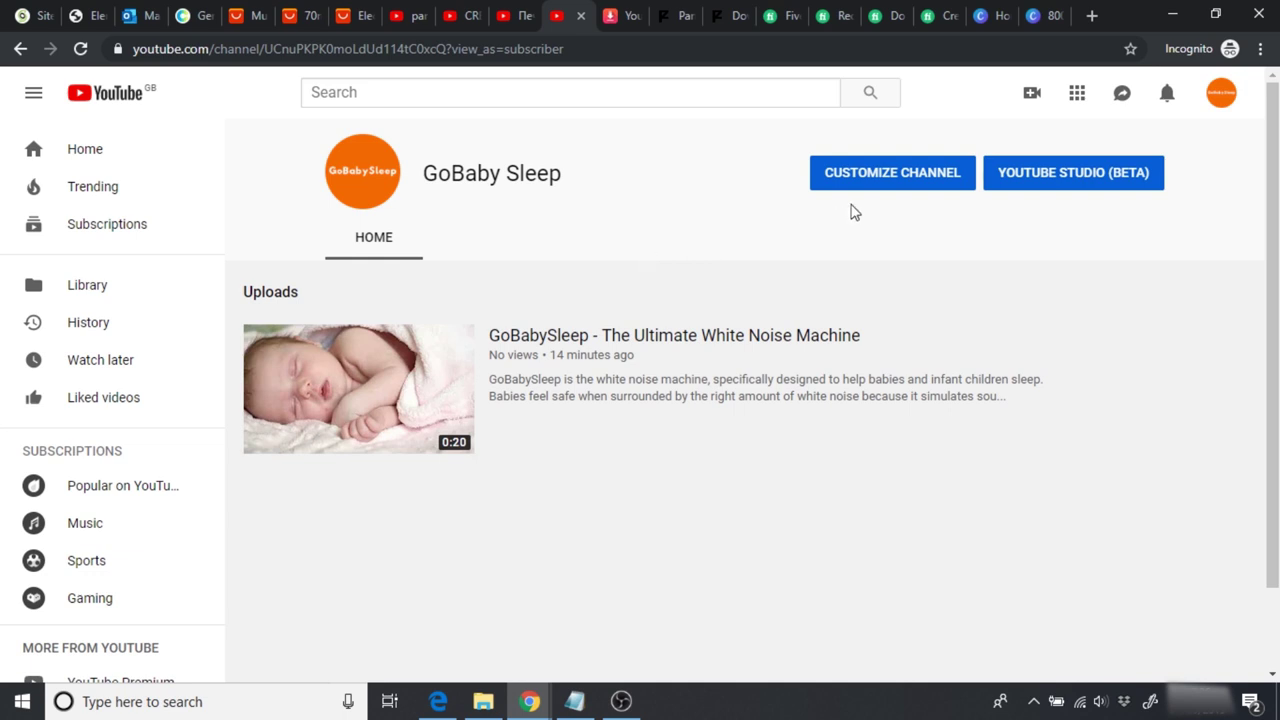
{"action": "left_click", "coordinate": [893, 184]}
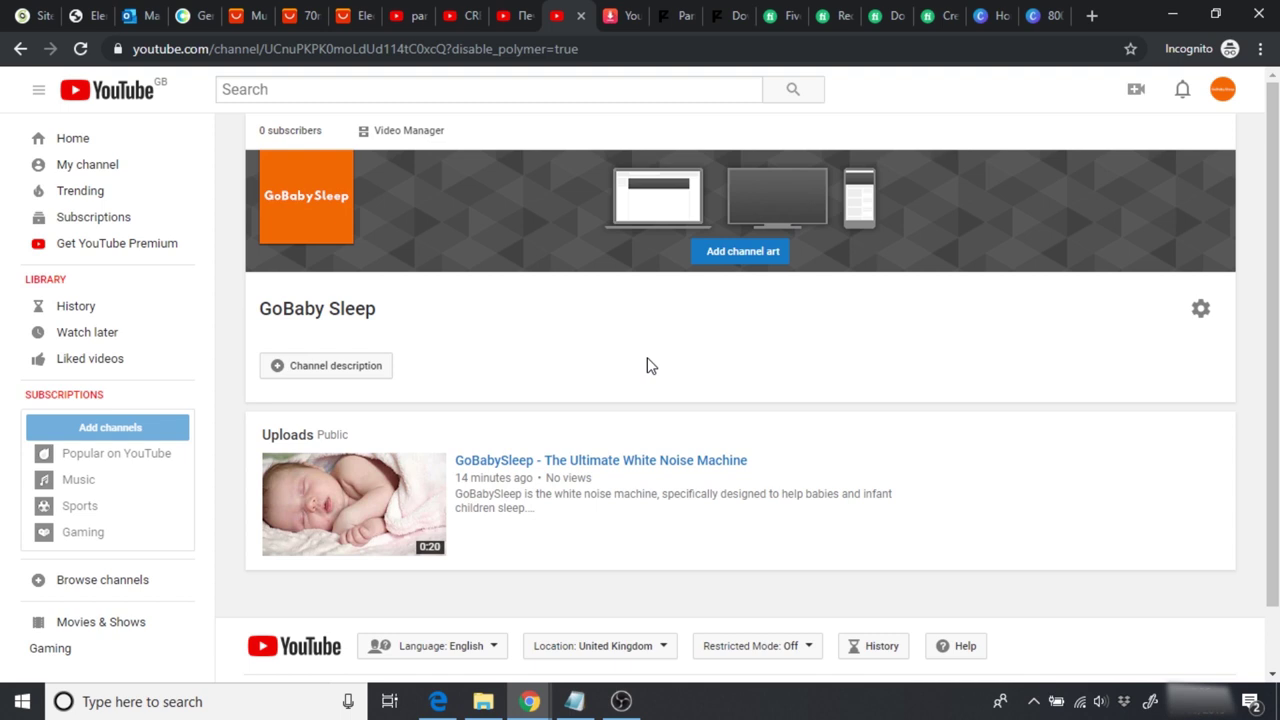
{"action": "left_click", "coordinate": [993, 22]}
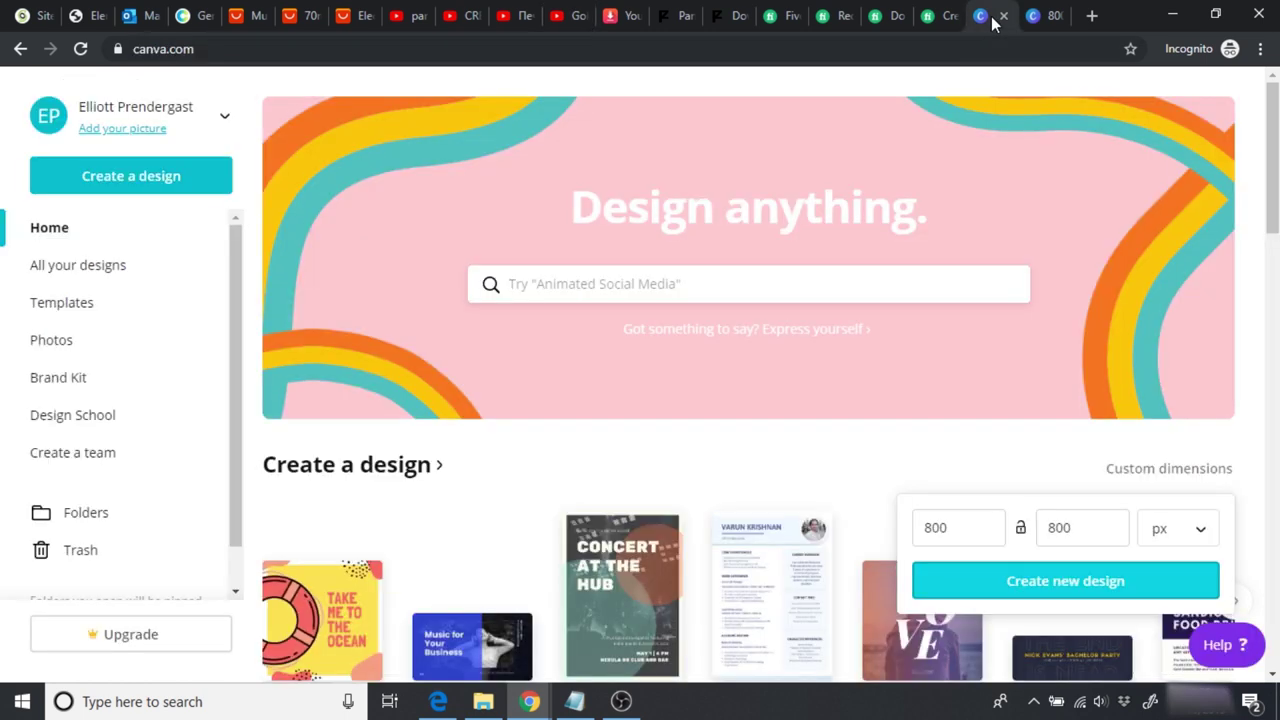
Step: Create a custom design with width 2560 and height 1440 px
{"action": "left_click", "coordinate": [1115, 470]}
{"action": "left_click", "coordinate": [1125, 472]}
{"action": "type", "text": "2640"}
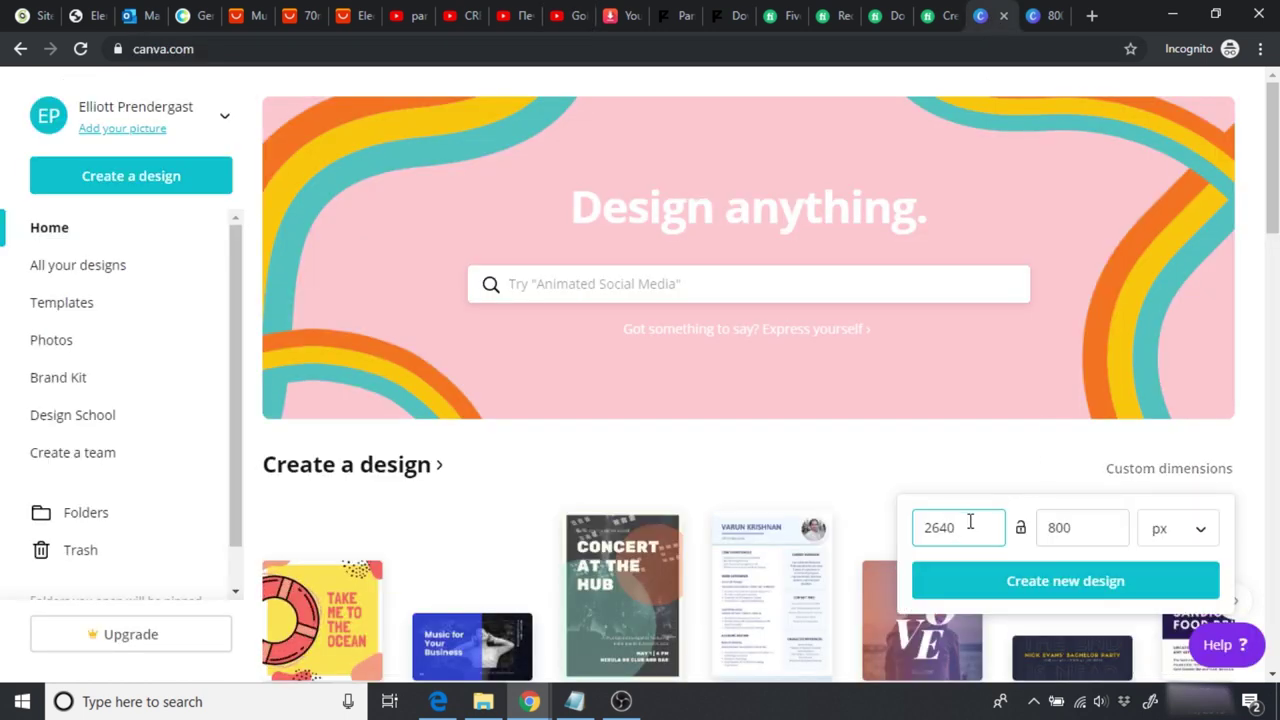
{"action": "key", "text": "BackSpace"}
{"action": "key", "text": "BackSpace"}
{"action": "key", "text": "BackSpace"}
{"action": "key", "text": "BackSpace"}
{"action": "type", "text": "2560"}
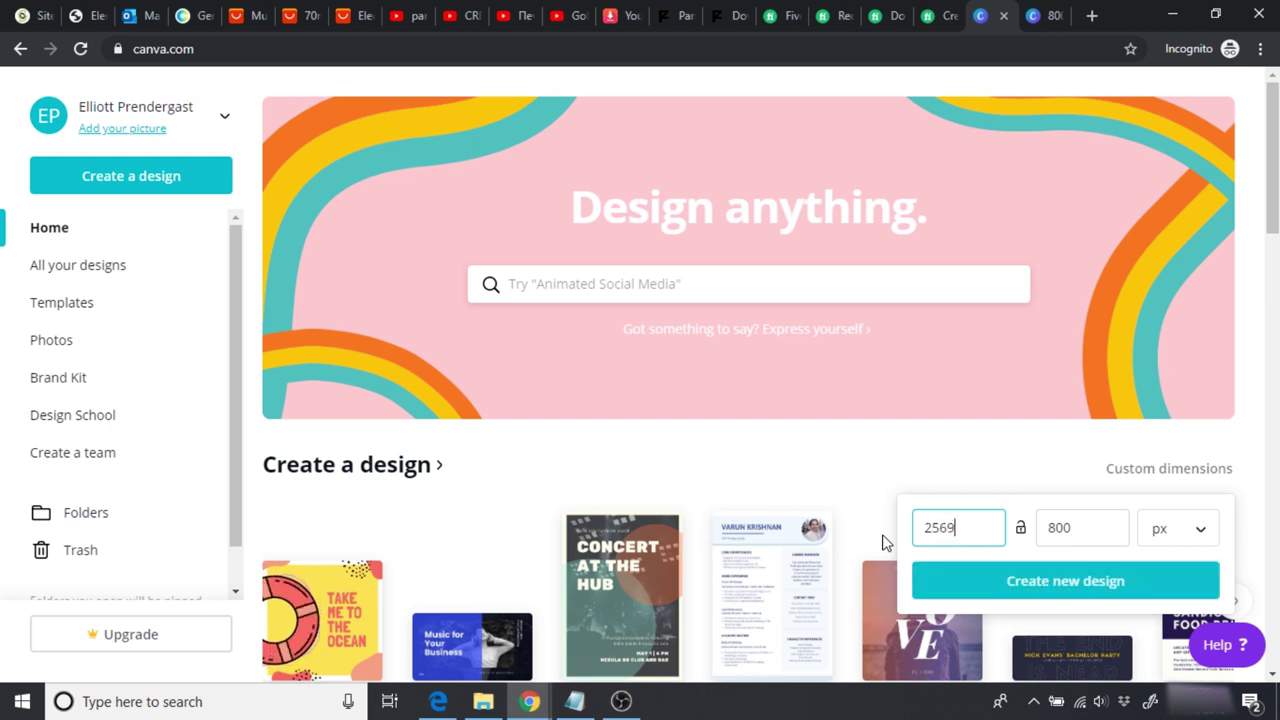
{"action": "double_click", "coordinate": [1049, 531]}
{"action": "type", "text": "1440"}
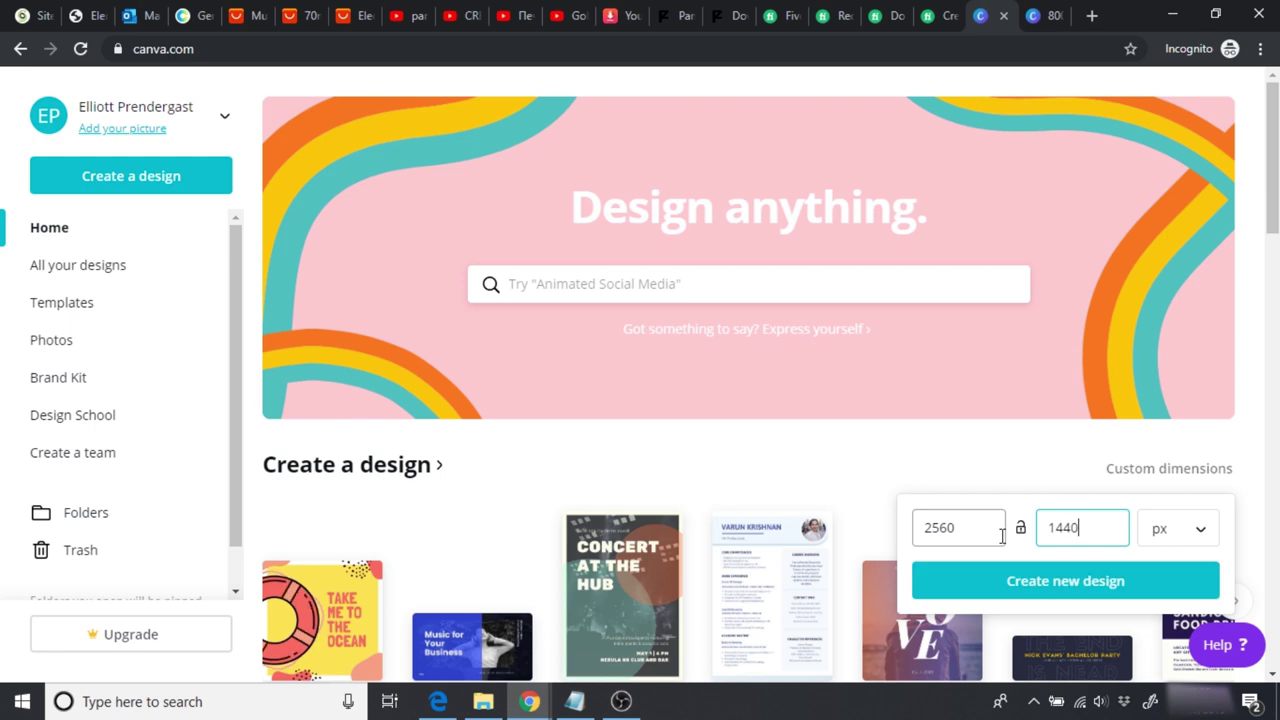
{"action": "left_click", "coordinate": [1018, 581]}
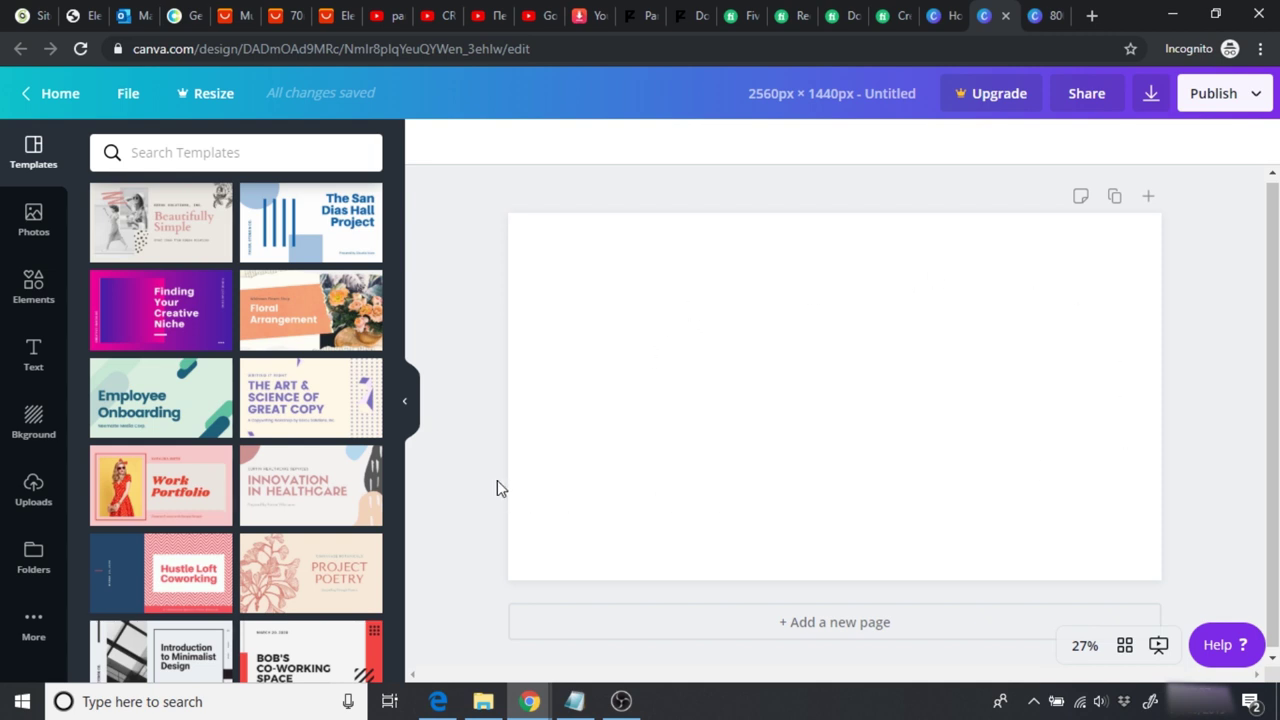
Step: Add a square shape and stretch it into a wide thin strip centred on the canvas
{"action": "left_click", "coordinate": [30, 288]}
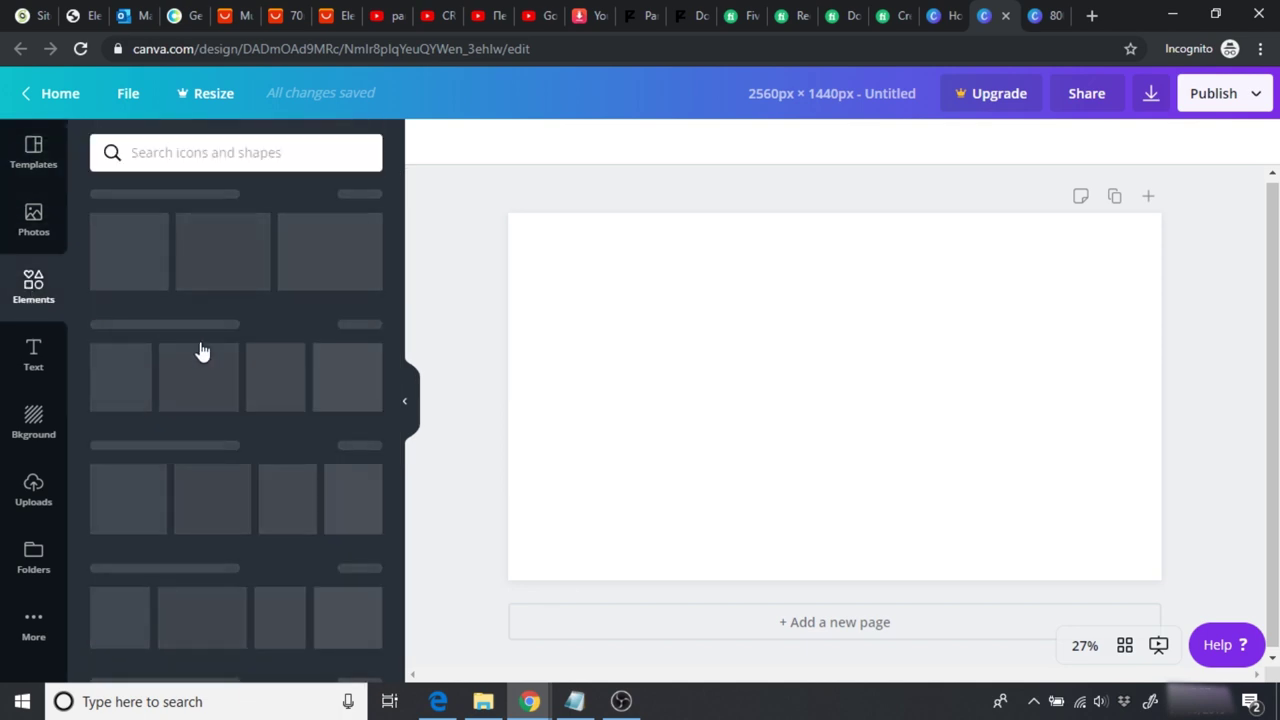
{"action": "scroll", "coordinate": [397, 286], "scroll_direction": "down", "scroll_amount": 5}
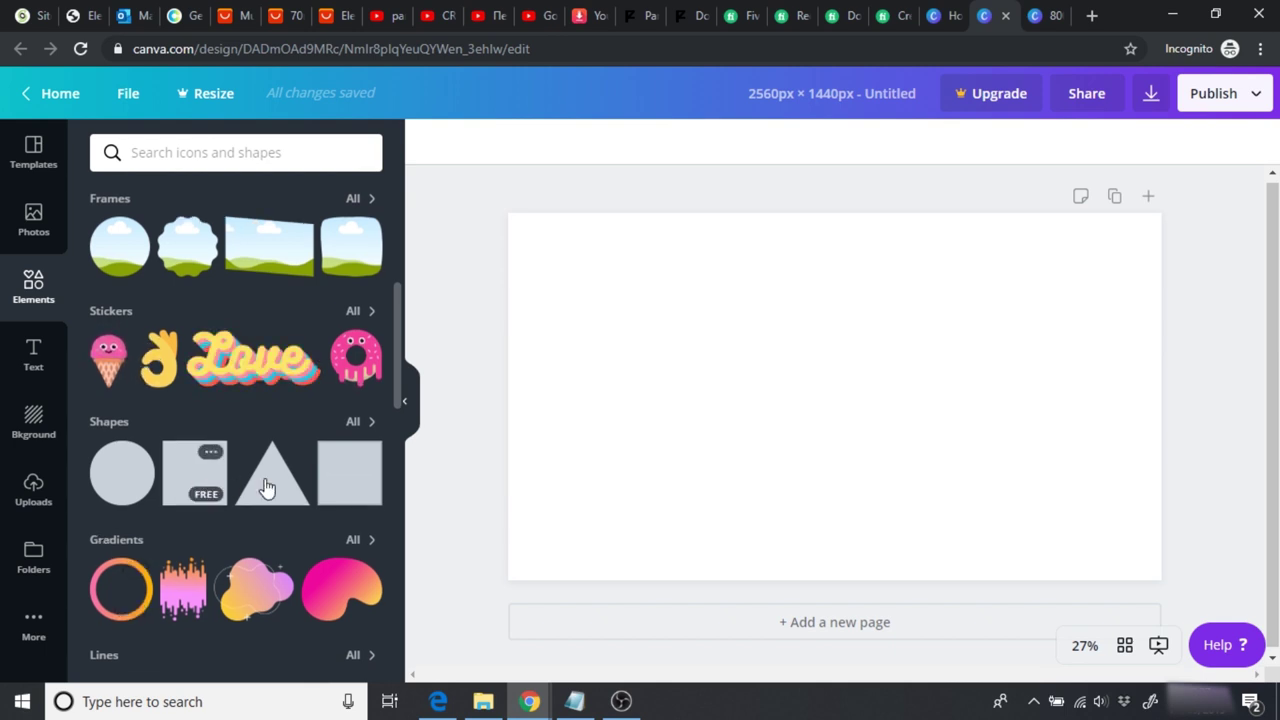
{"action": "left_click", "coordinate": [205, 485]}
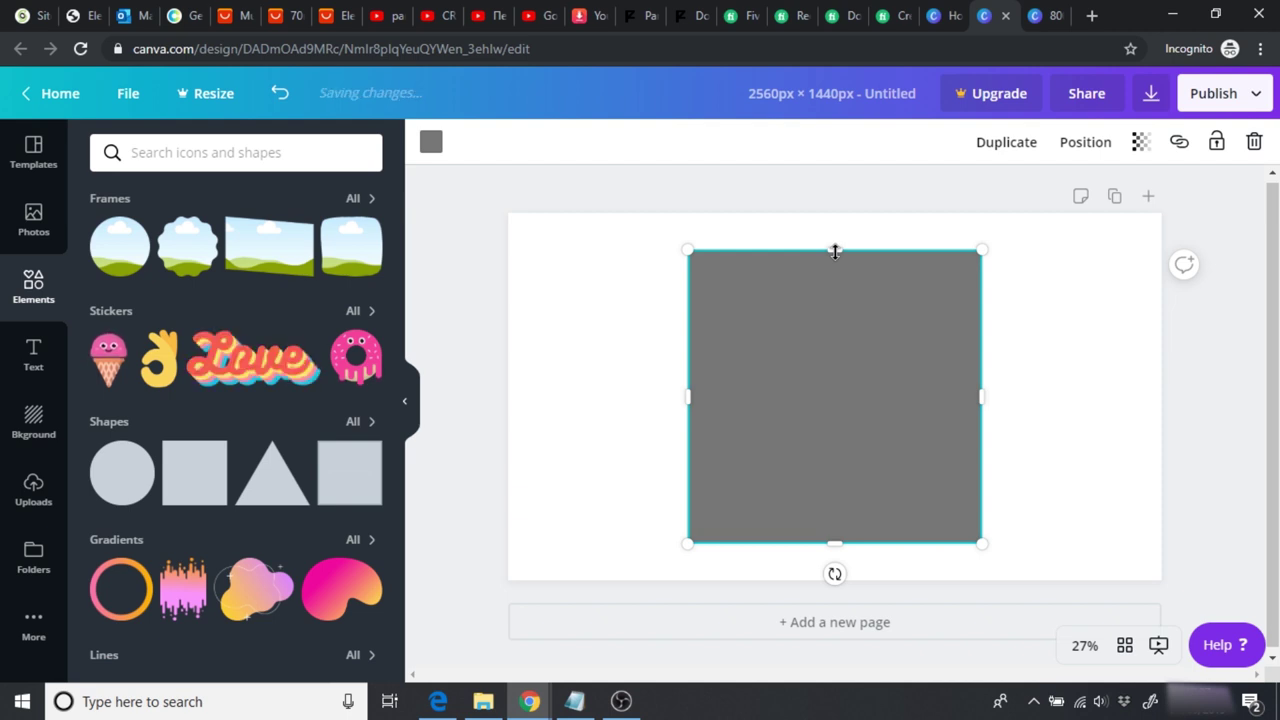
{"action": "left_click_drag", "start_coordinate": [835, 251], "coordinate": [843, 343]}
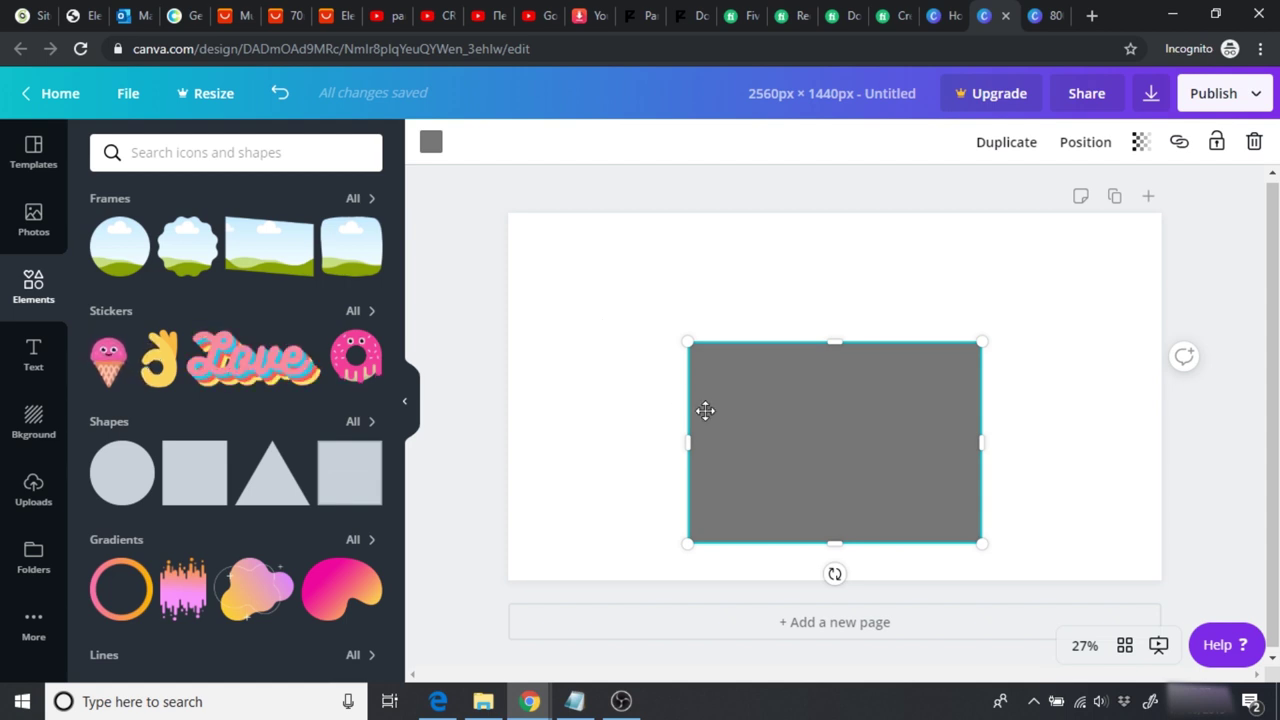
{"action": "left_click_drag", "start_coordinate": [838, 540], "coordinate": [838, 455]}
{"action": "left_click_drag", "start_coordinate": [680, 397], "coordinate": [594, 393]}
{"action": "left_click_drag", "start_coordinate": [736, 388], "coordinate": [786, 391]}
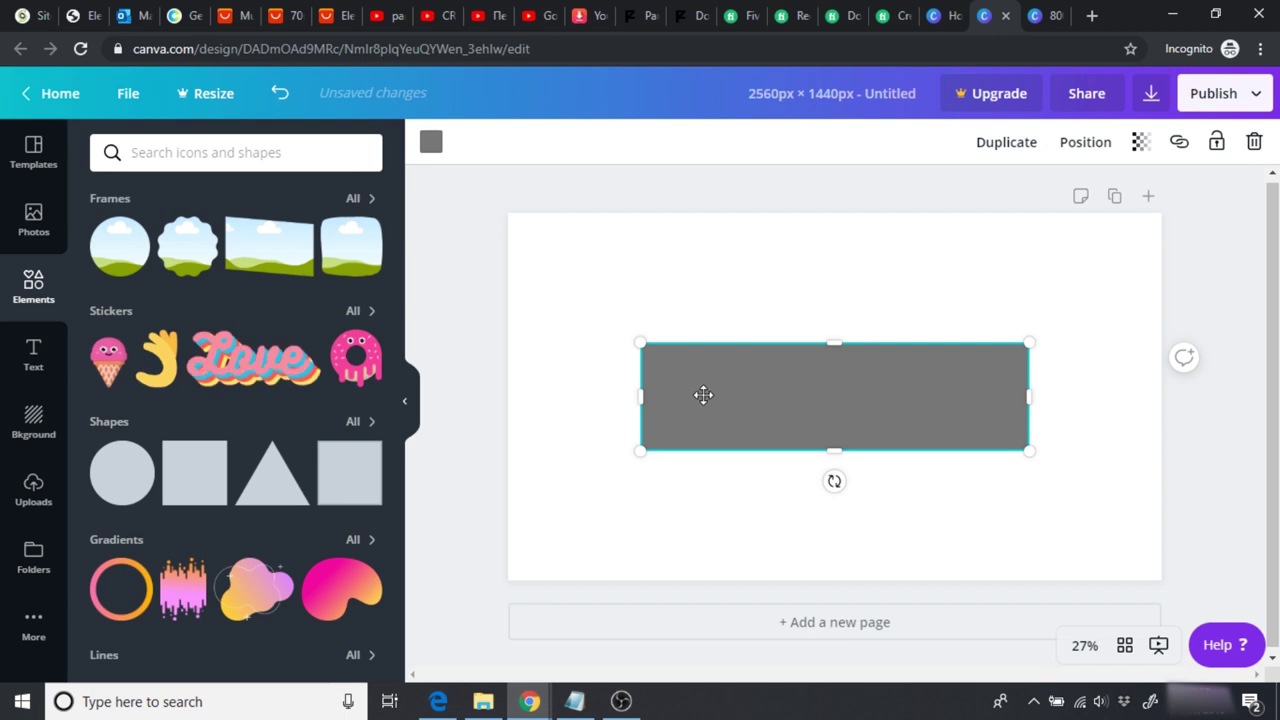
{"action": "left_click_drag", "start_coordinate": [808, 401], "coordinate": [809, 401]}
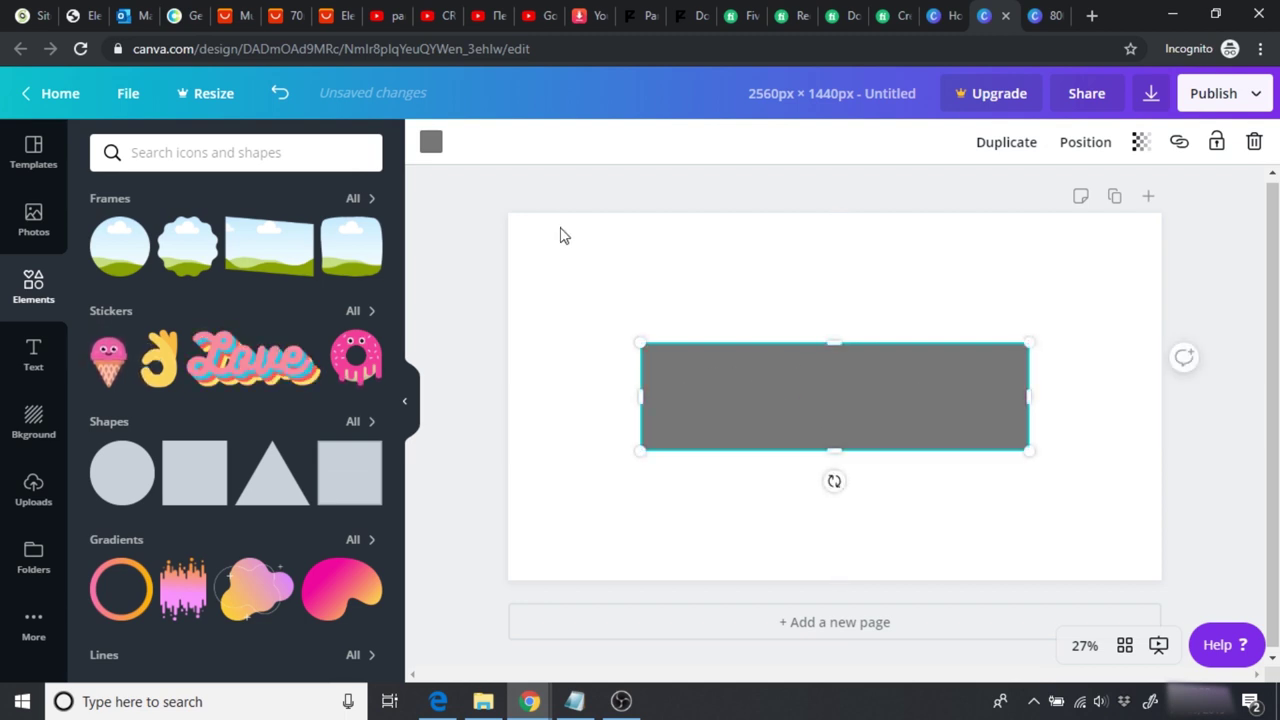
Step: Copy the blue hex 33658A from Coolors and open the rectangle's colour choices
{"action": "left_click", "coordinate": [186, 18]}
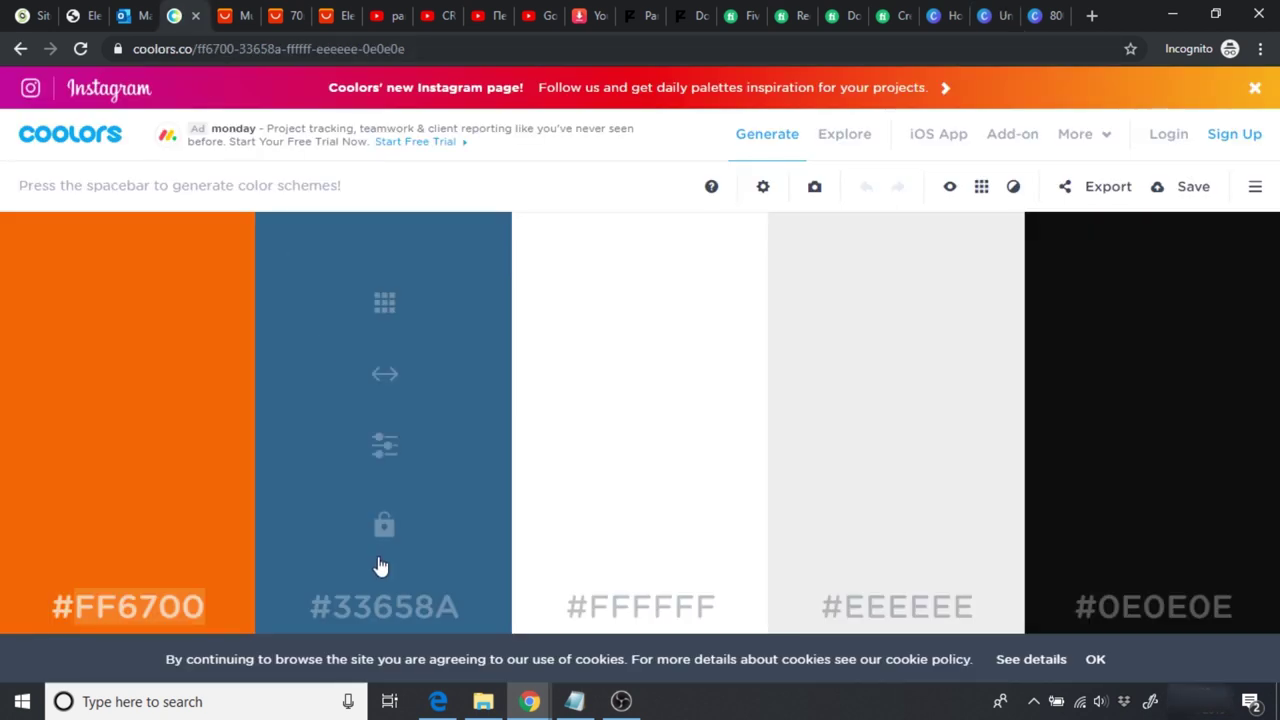
{"action": "left_click", "coordinate": [375, 617]}
{"action": "key", "text": "ctrl+c"}
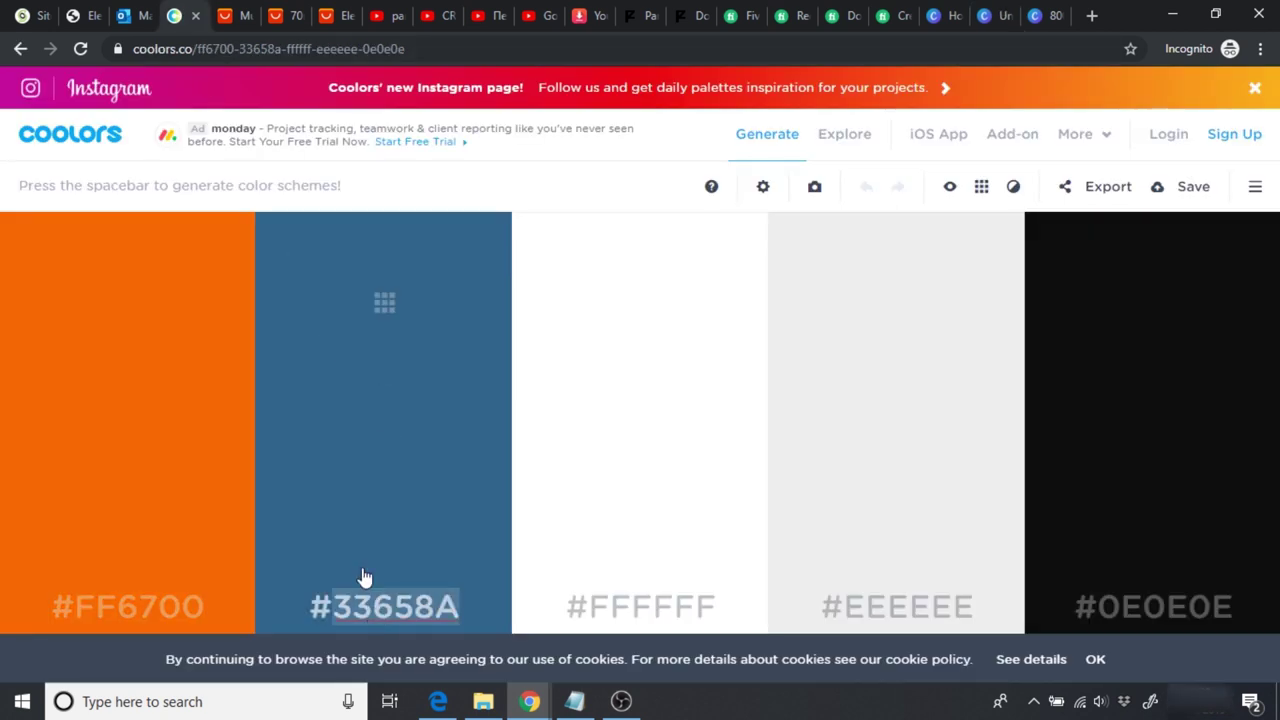
{"action": "left_click", "coordinate": [985, 25]}
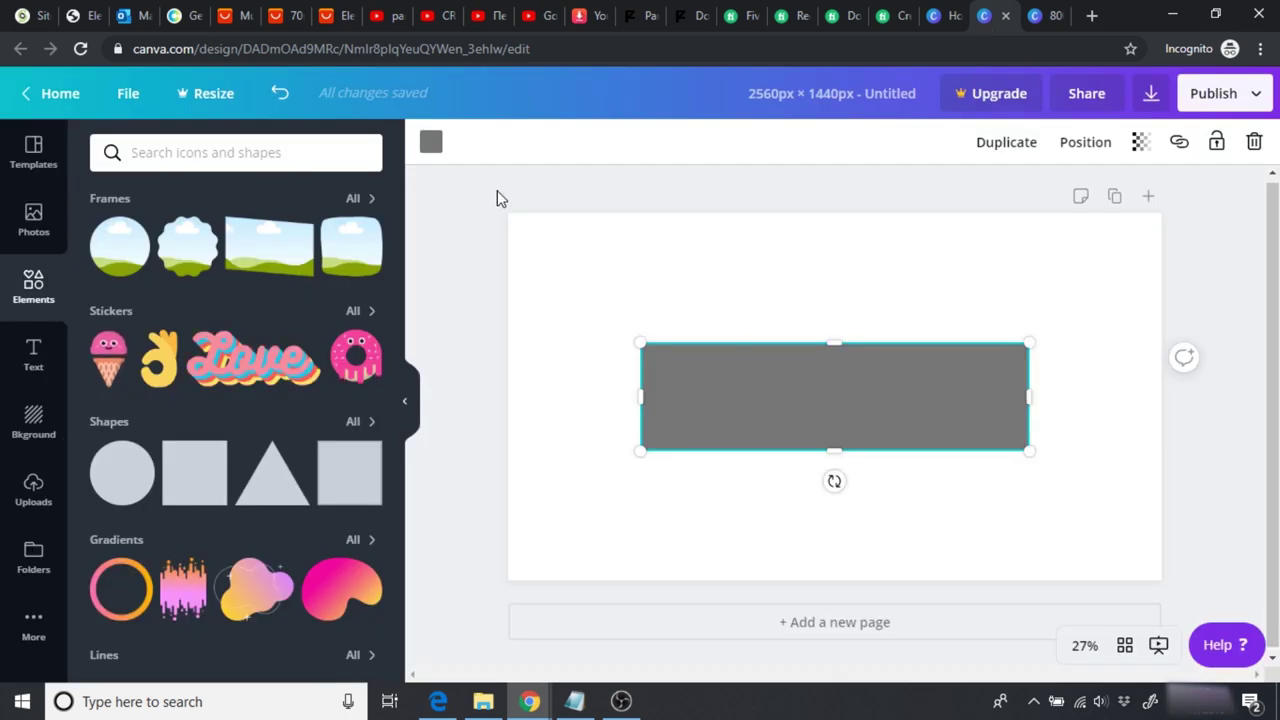
{"action": "left_click", "coordinate": [431, 142]}
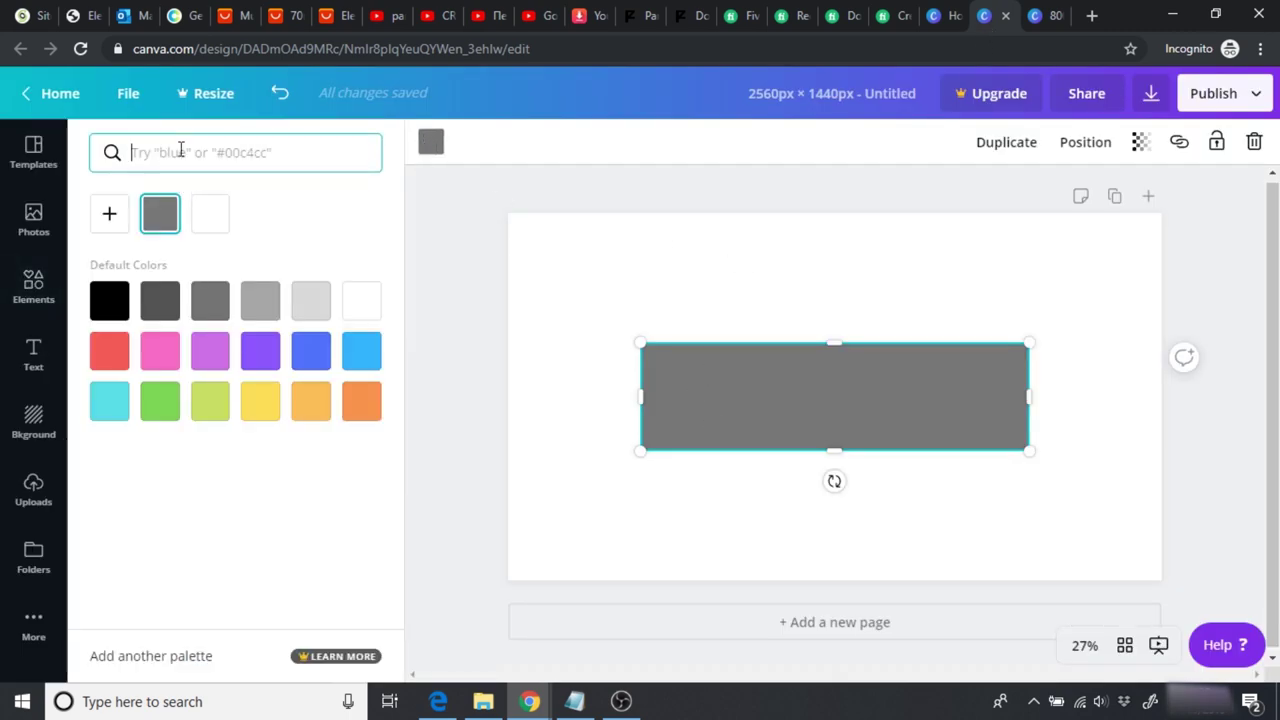
Step: Fill the wide strip rectangle with blue #33658A found by its hex code
{"action": "key", "text": "ctrl+v"}
{"action": "left_click", "coordinate": [108, 237]}
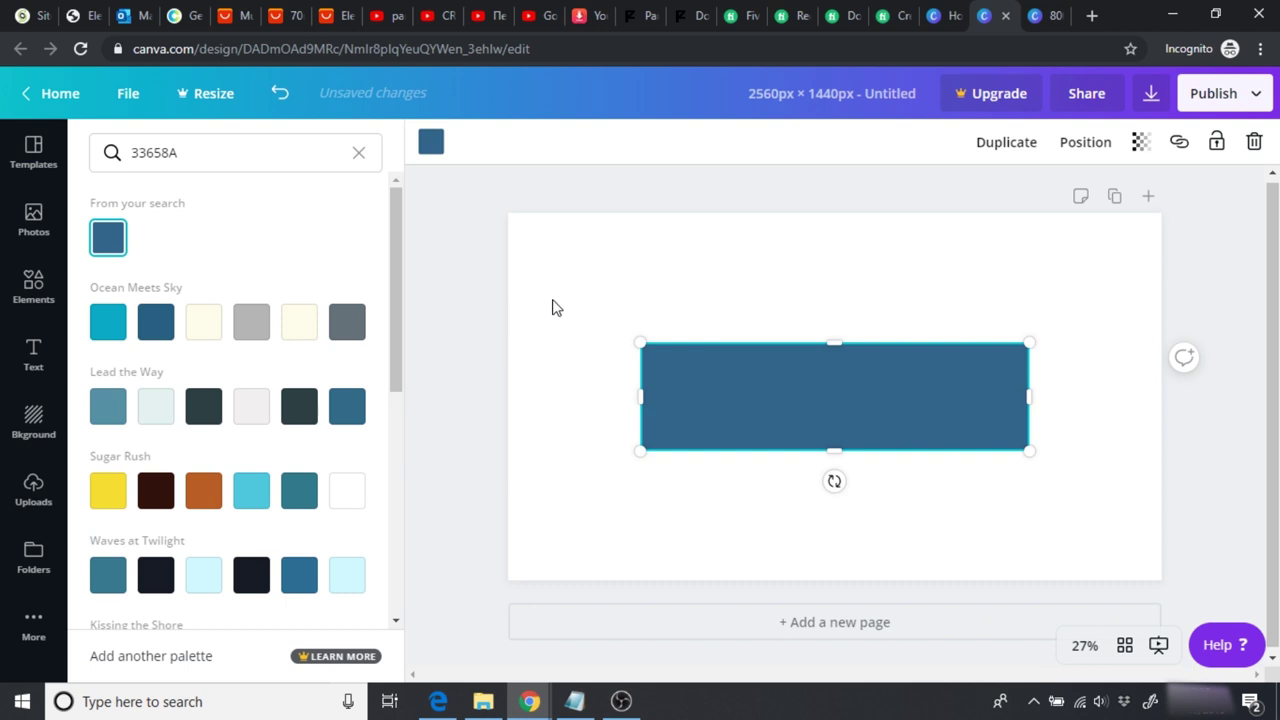
{"action": "left_click", "coordinate": [547, 308]}
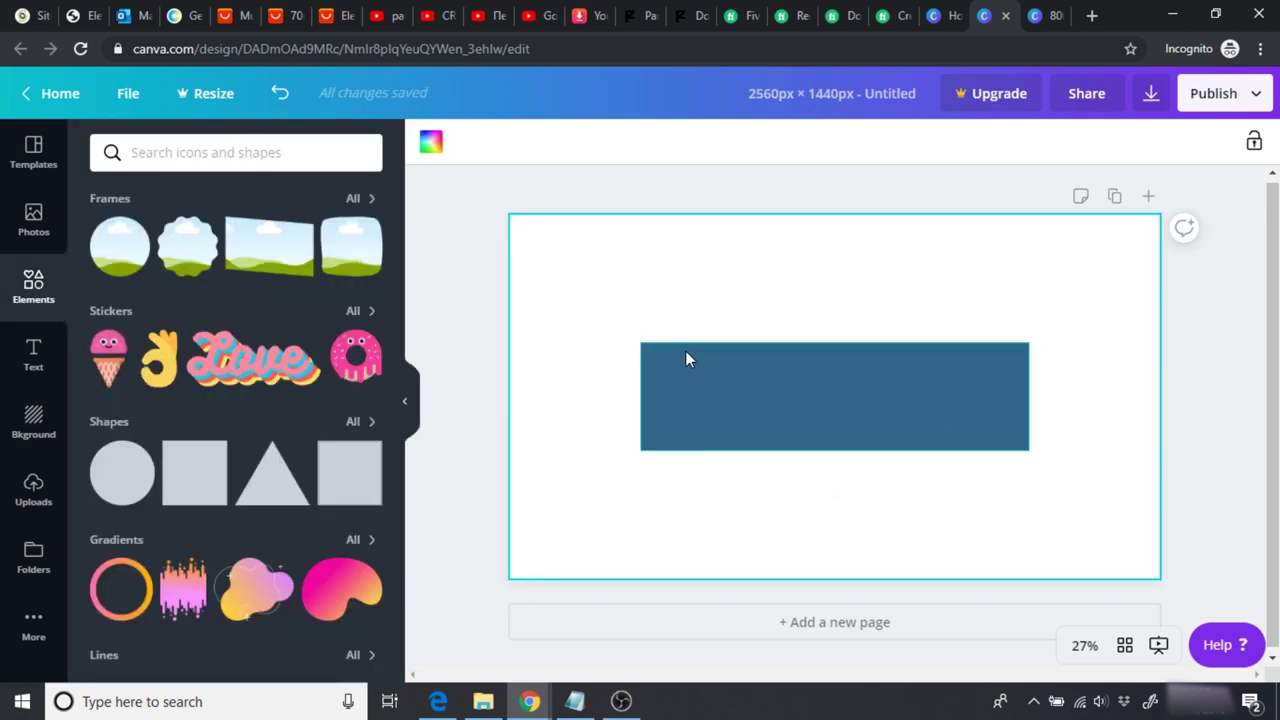
Step: Add the uploaded orange sleep device image and shrink it onto the blue strip
{"action": "left_click", "coordinate": [36, 504]}
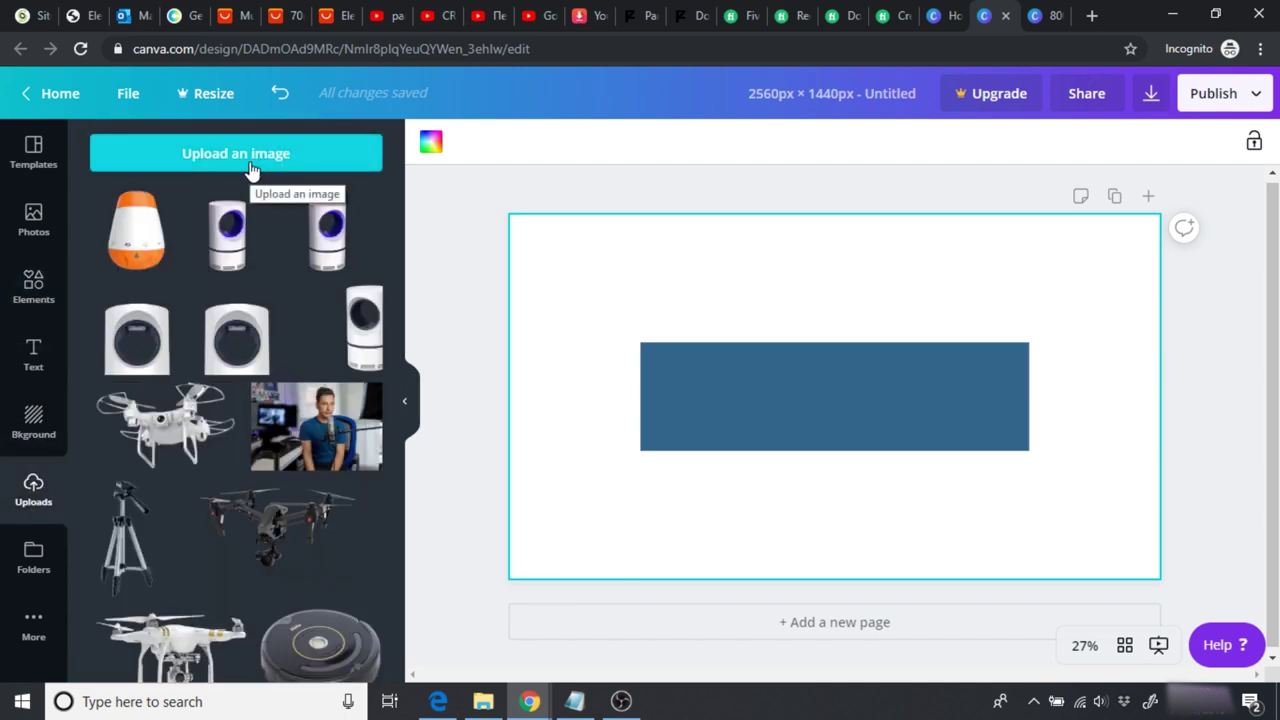
{"action": "left_click", "coordinate": [150, 236]}
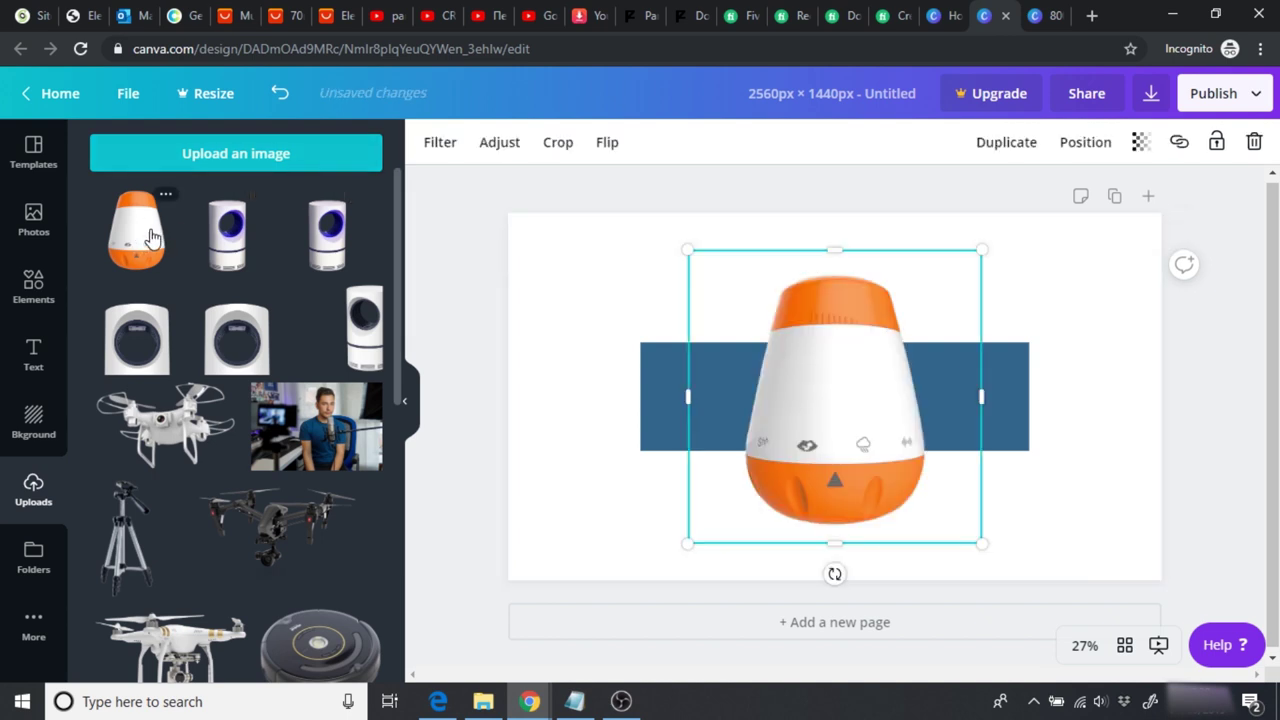
{"action": "left_click_drag", "start_coordinate": [981, 543], "coordinate": [785, 347]}
{"action": "left_click_drag", "start_coordinate": [750, 308], "coordinate": [698, 404]}
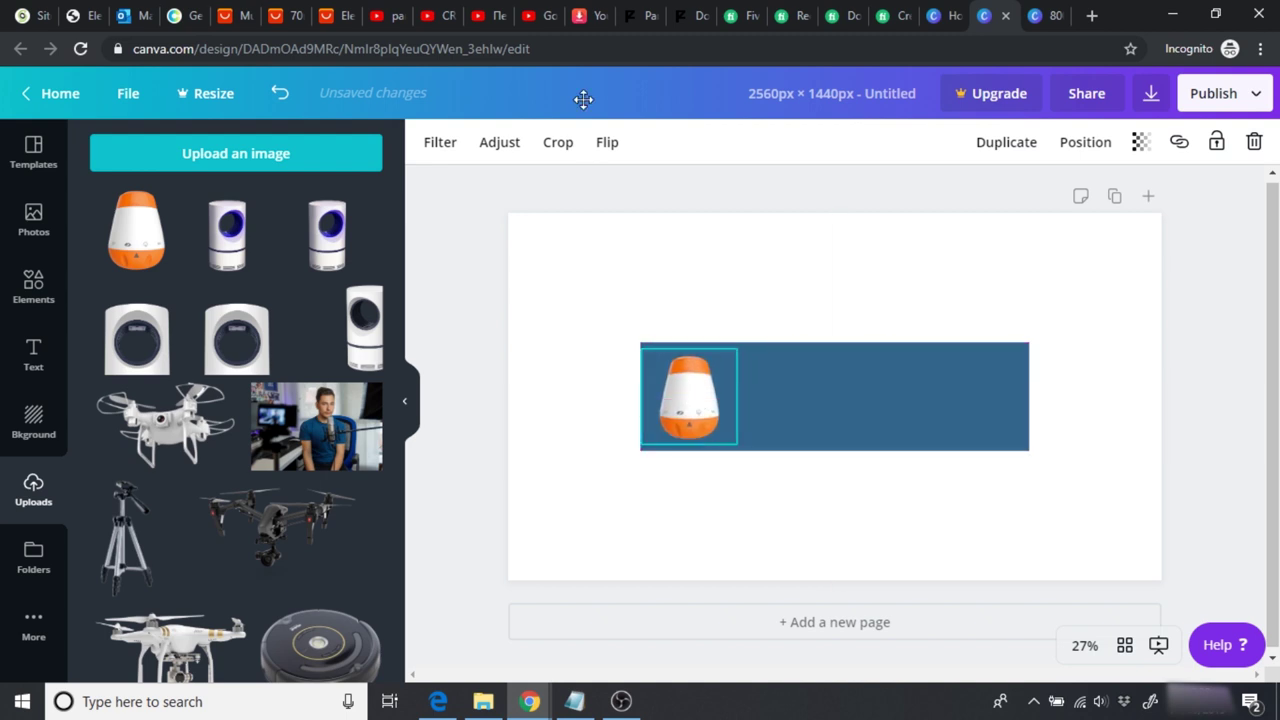
Step: Move the device image to the right end of the blue strip
{"action": "left_click", "coordinate": [537, 15]}
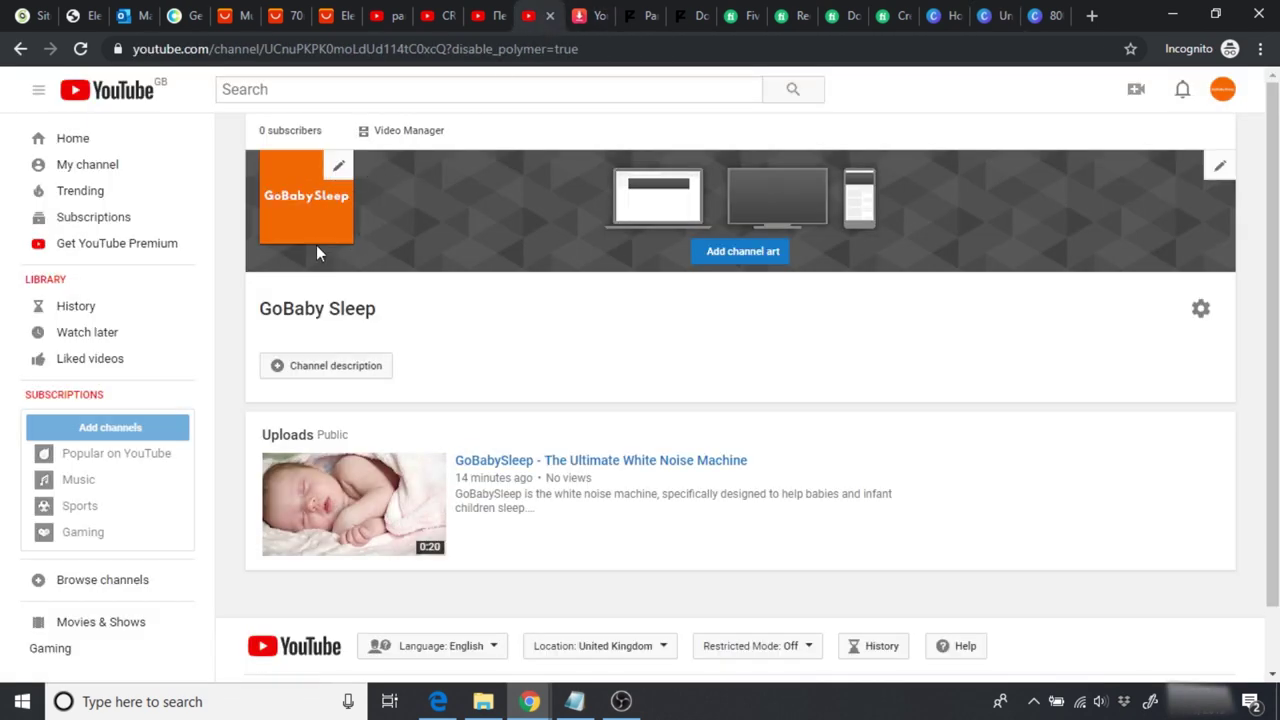
{"action": "left_click", "coordinate": [995, 15]}
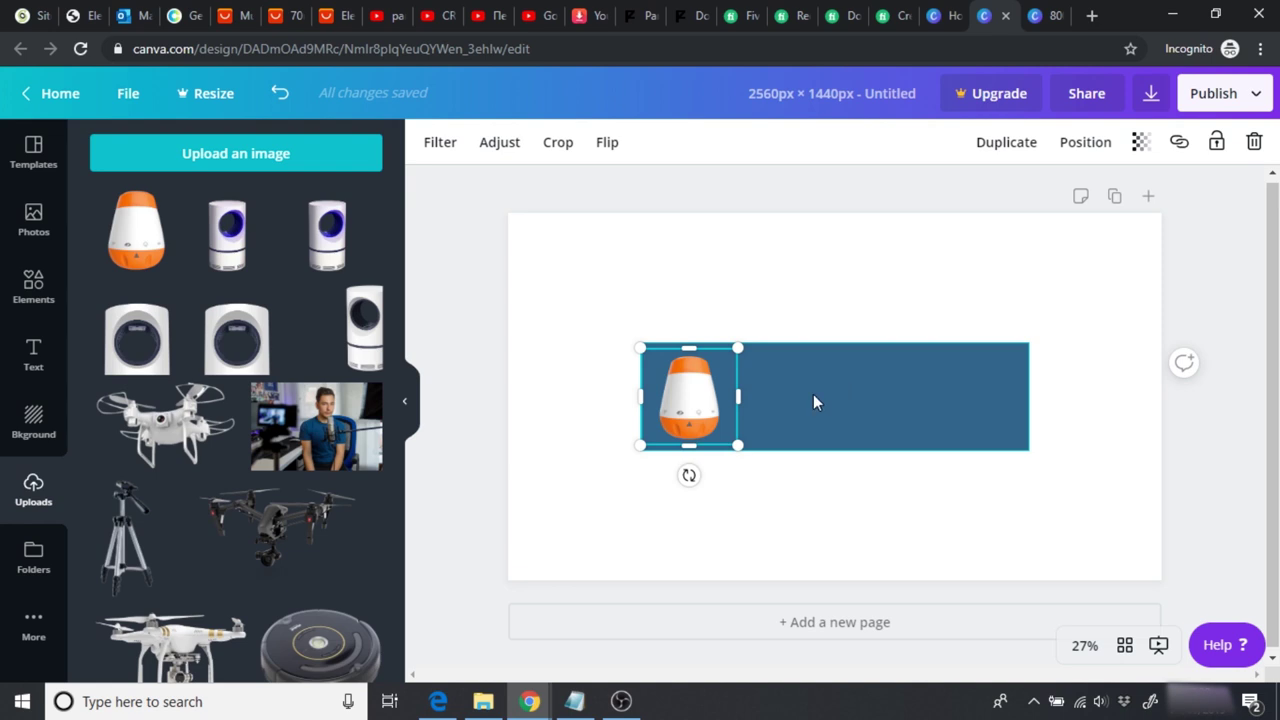
{"action": "left_click_drag", "start_coordinate": [699, 398], "coordinate": [952, 396]}
{"action": "left_click", "coordinate": [760, 278]}
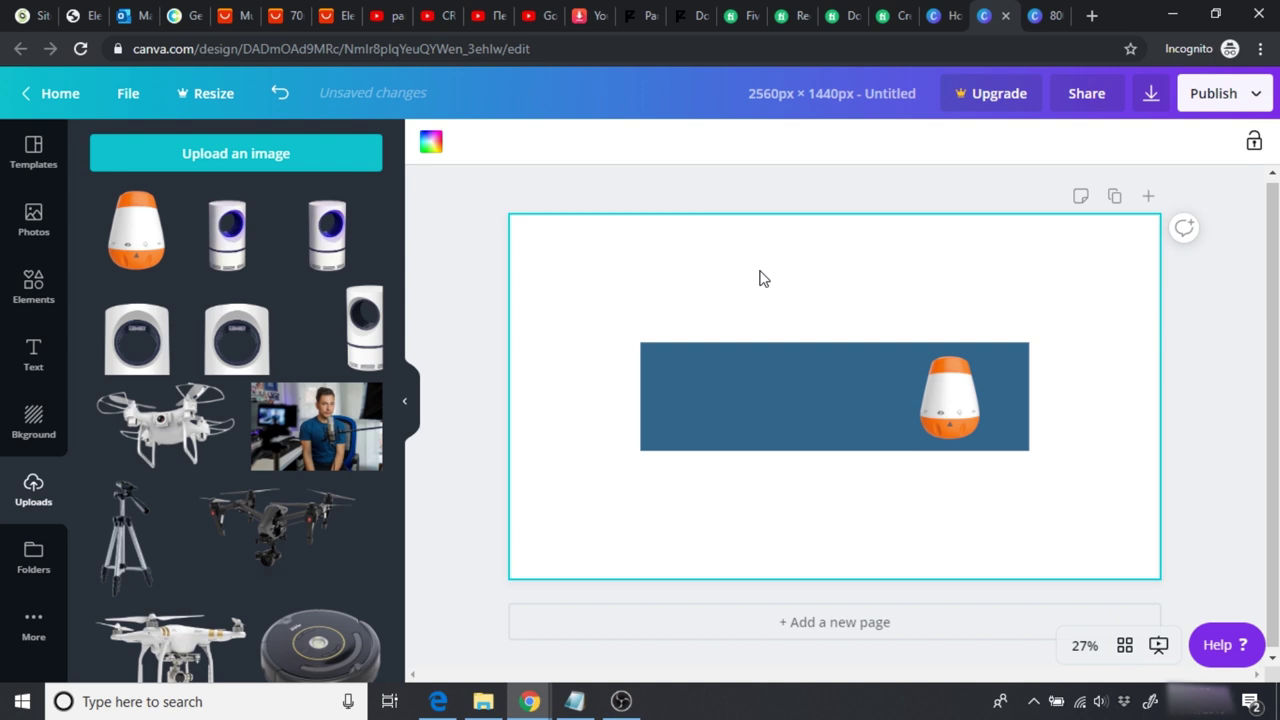
{"action": "left_click", "coordinate": [492, 330]}
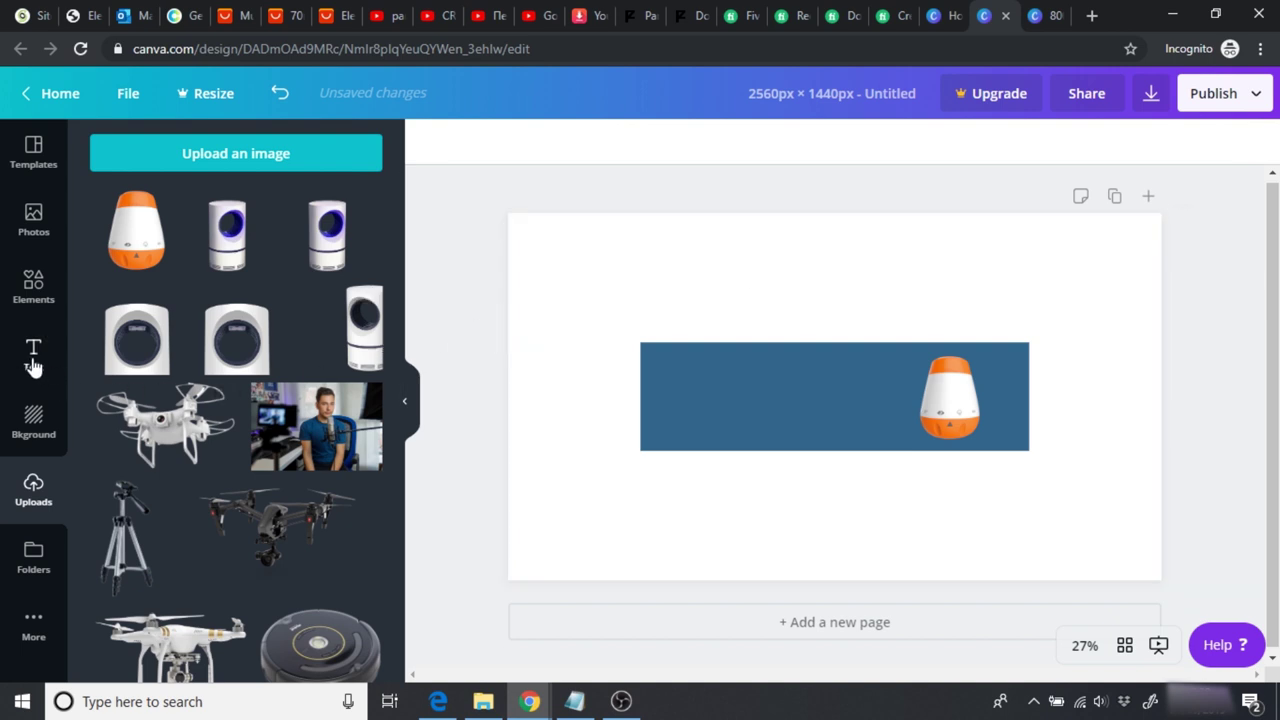
Step: Add a heading reading GoBabySleep in the Hussar Bold font
{"action": "left_click", "coordinate": [33, 362]}
{"action": "left_click", "coordinate": [240, 228]}
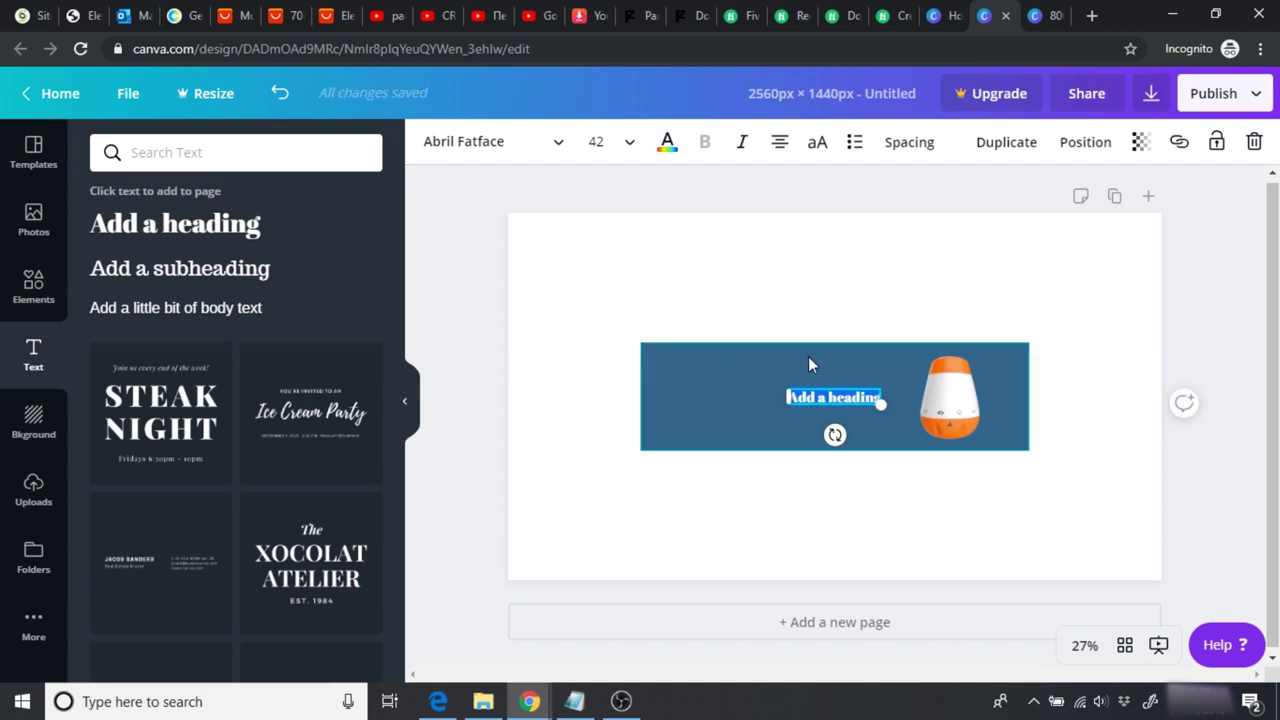
{"action": "type", "text": "SoBabySleep"}
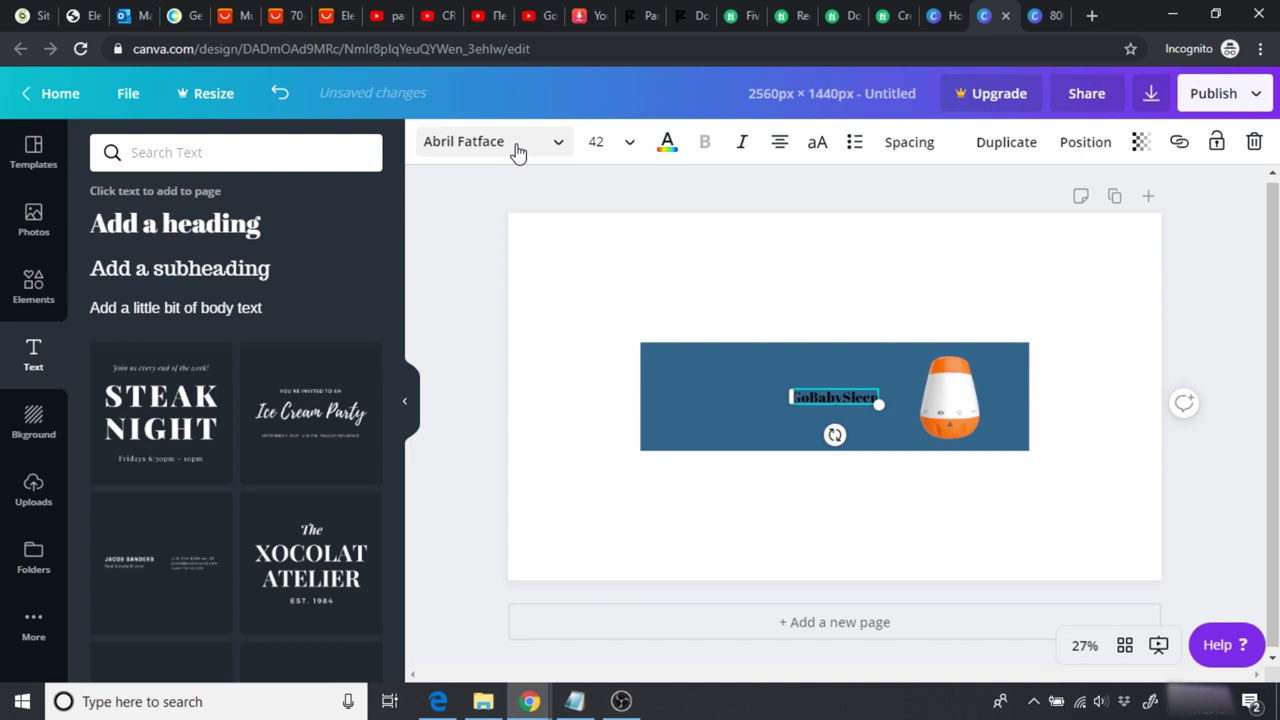
{"action": "left_click", "coordinate": [517, 150]}
{"action": "left_click", "coordinate": [217, 143]}
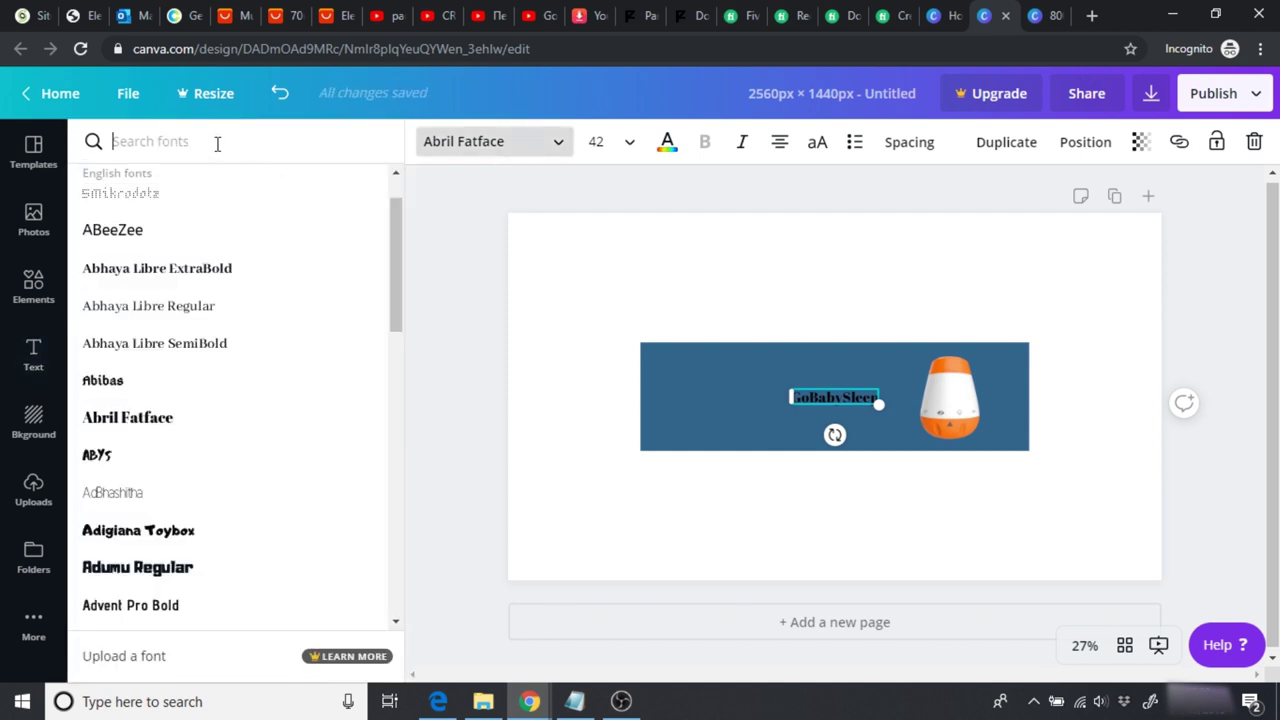
{"action": "type", "text": "huss"}
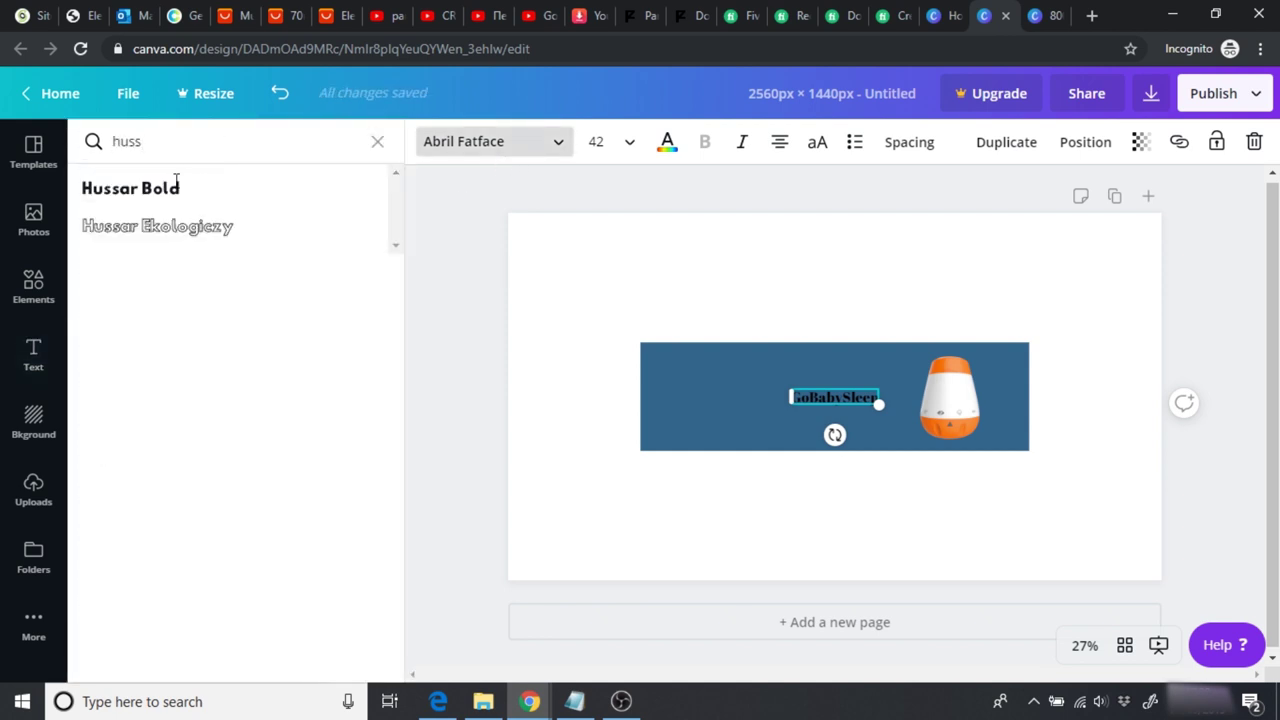
{"action": "left_click", "coordinate": [155, 193]}
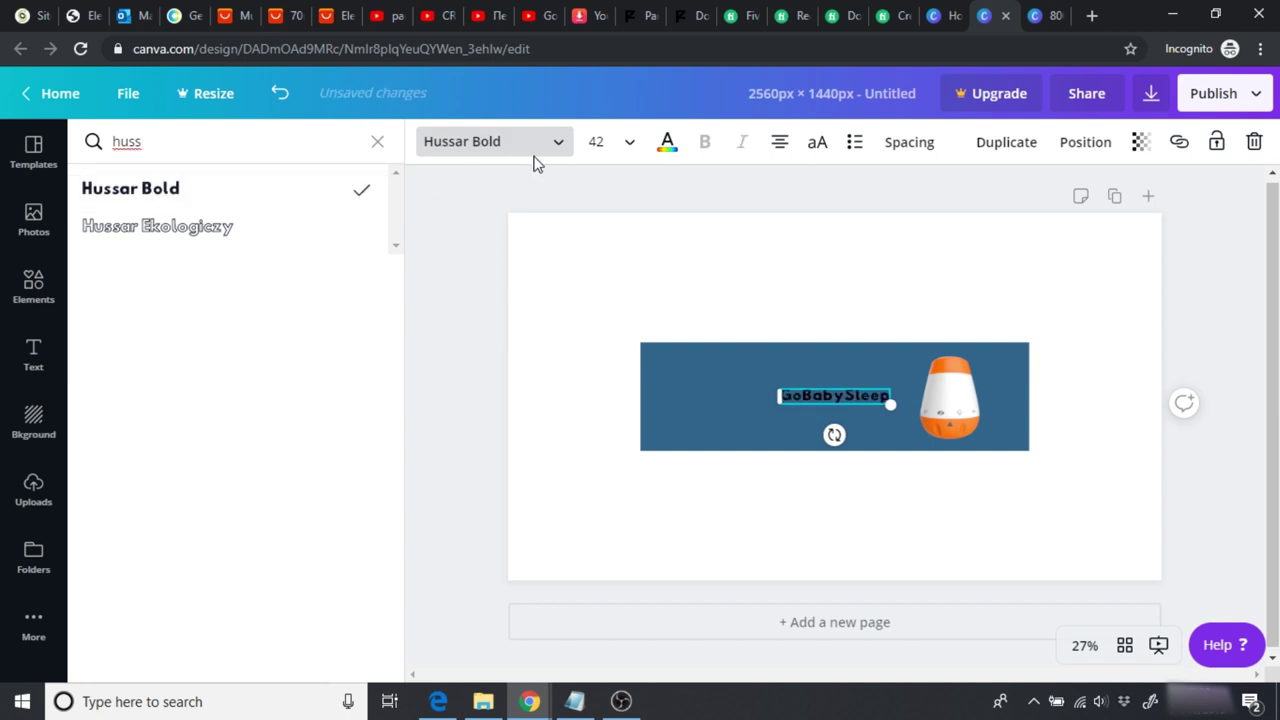
Step: Make the GoBabySleep text white at size 144
{"action": "left_click", "coordinate": [683, 152]}
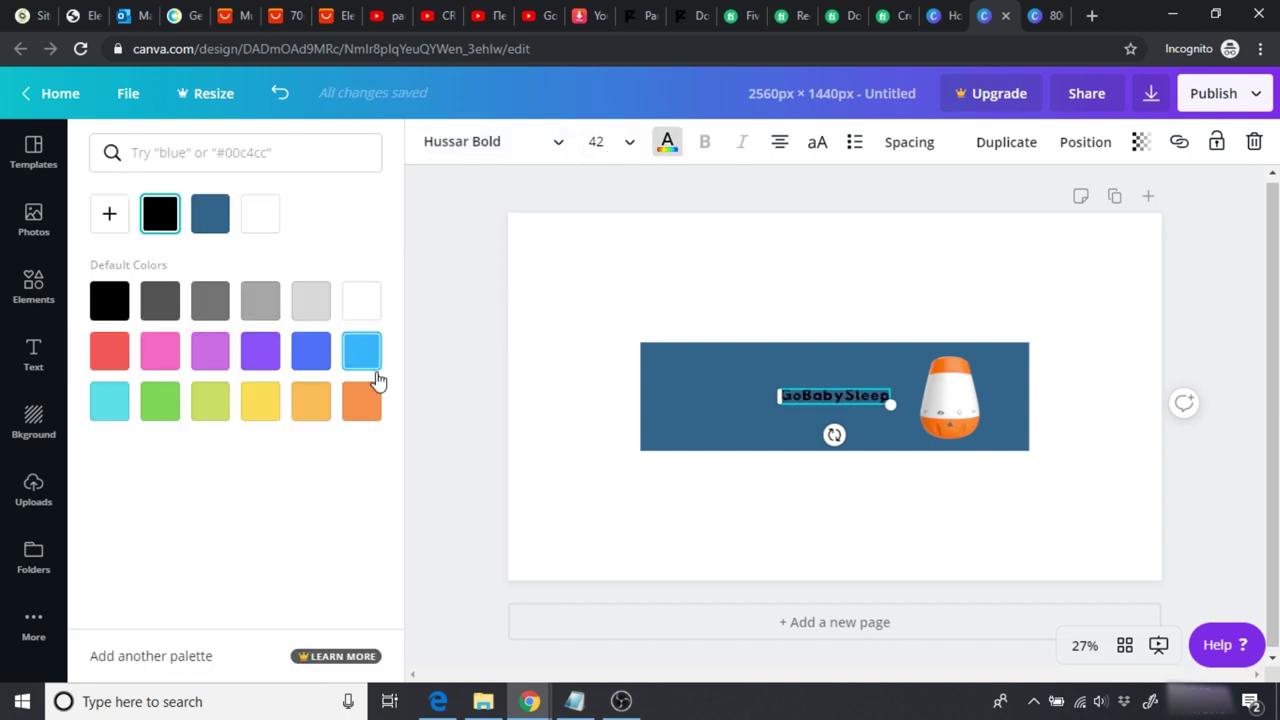
{"action": "left_click", "coordinate": [266, 220]}
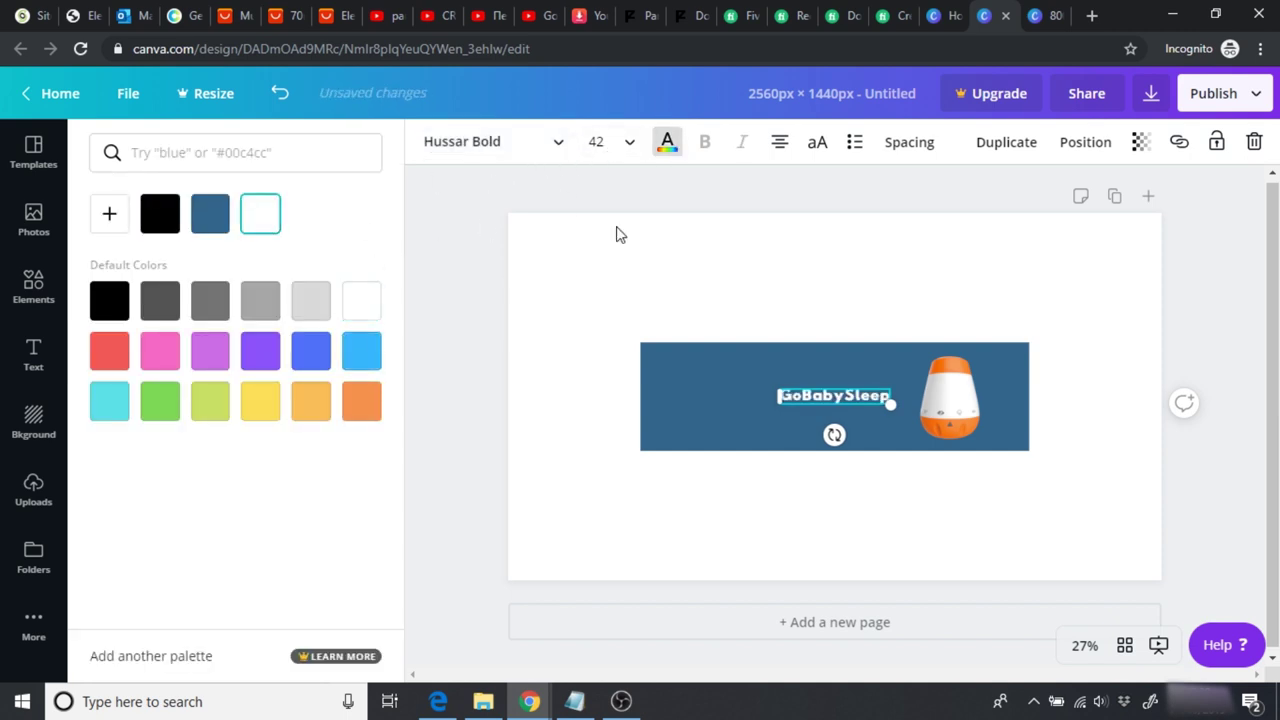
{"action": "left_click", "coordinate": [597, 141]}
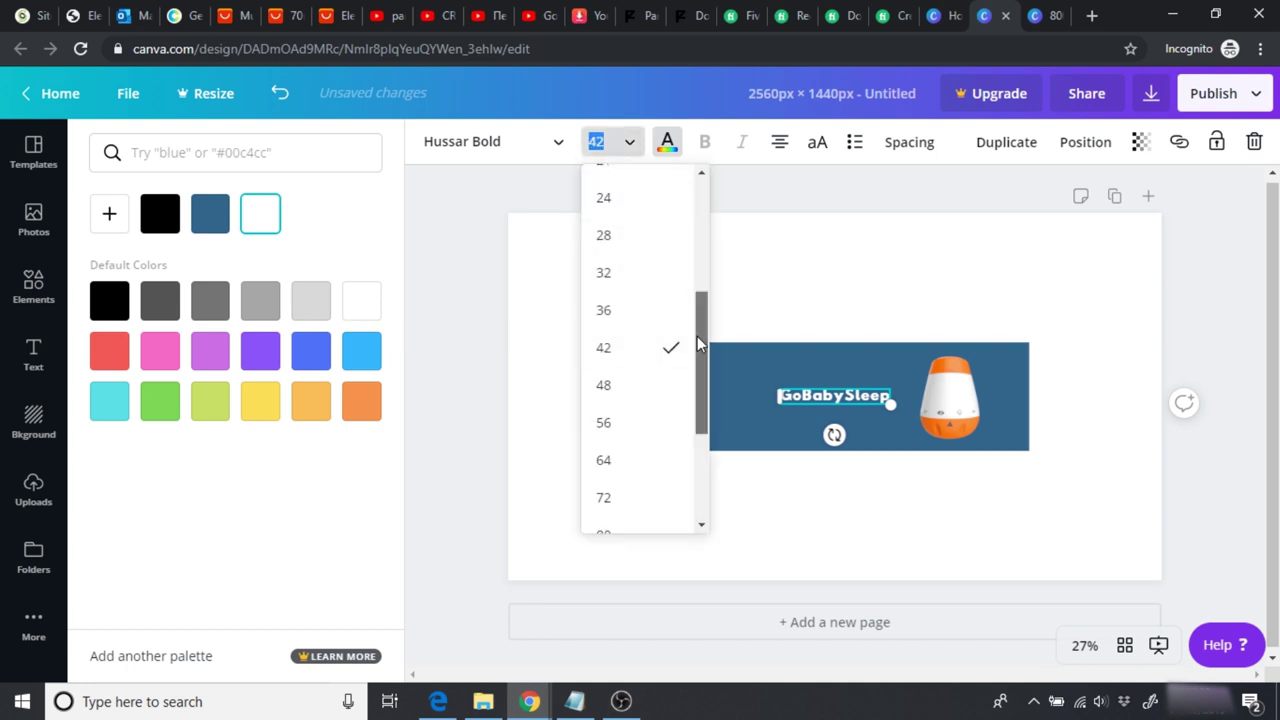
{"action": "left_click_drag", "start_coordinate": [696, 316], "coordinate": [643, 500]}
{"action": "left_click", "coordinate": [623, 515]}
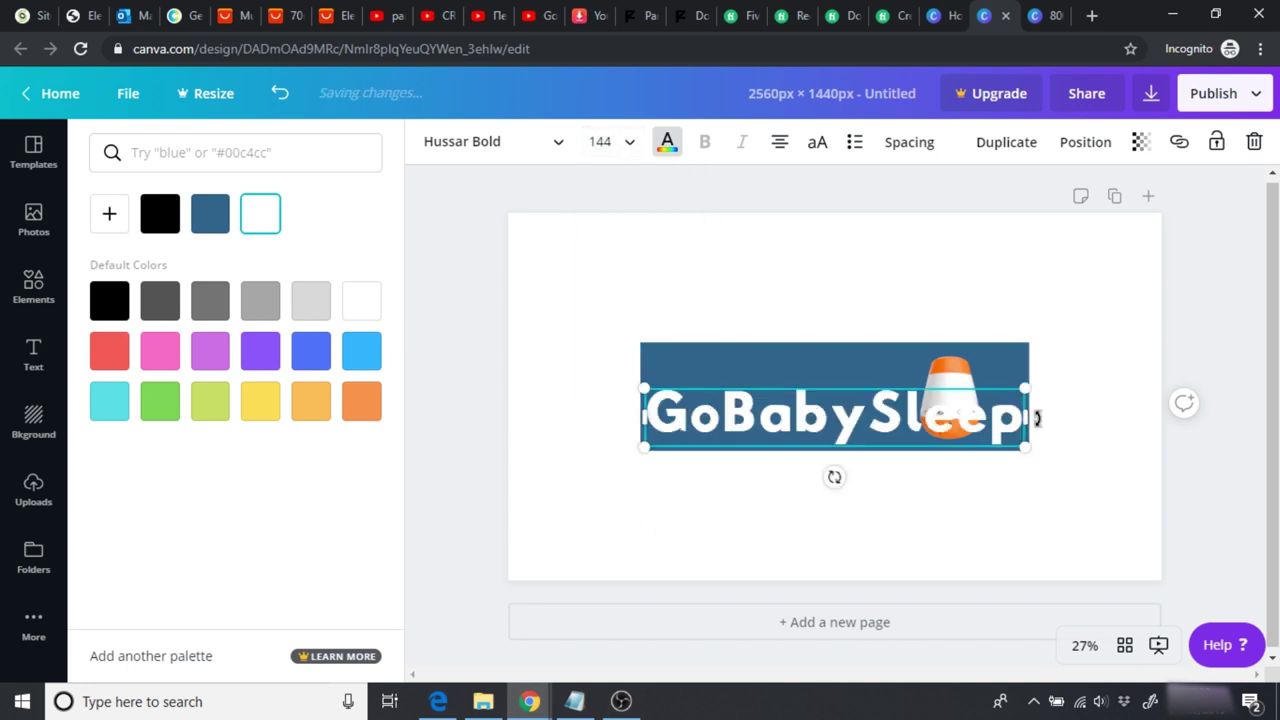
Step: Narrow the text box and step the font size down through 96 and 80 to 72
{"action": "left_click_drag", "start_coordinate": [1025, 418], "coordinate": [886, 457]}
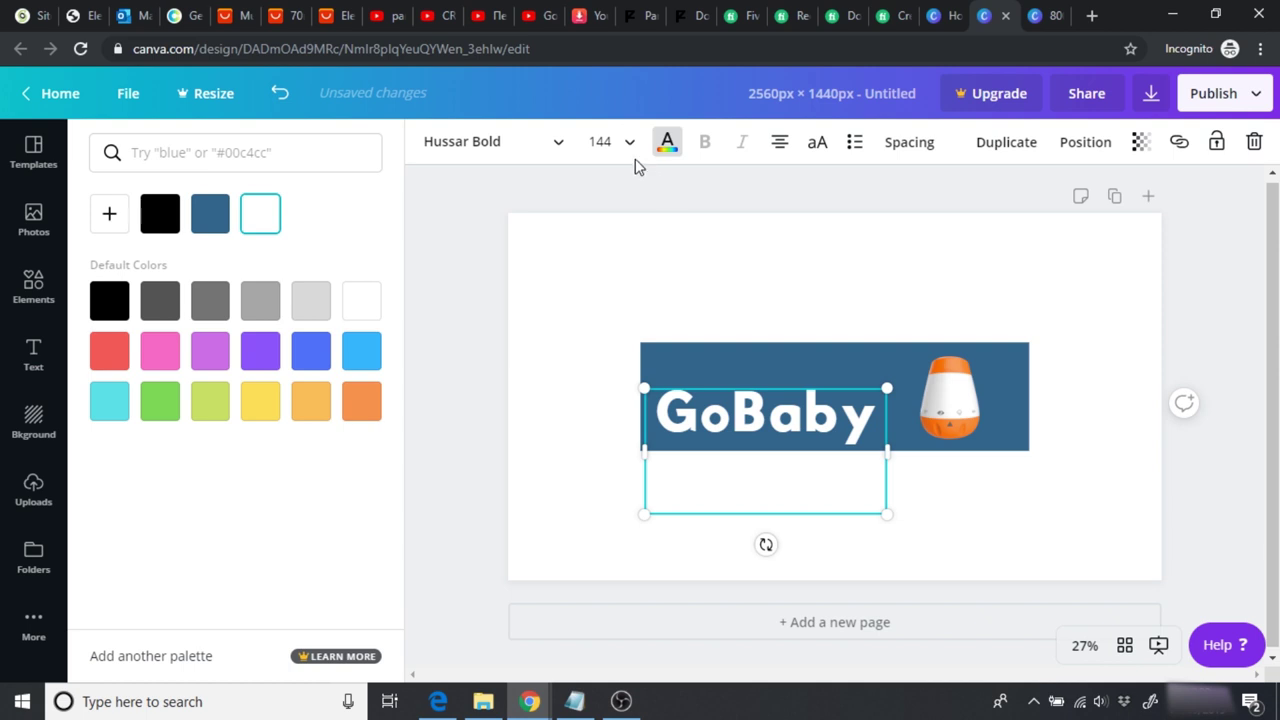
{"action": "left_click", "coordinate": [600, 141]}
{"action": "left_click", "coordinate": [616, 402]}
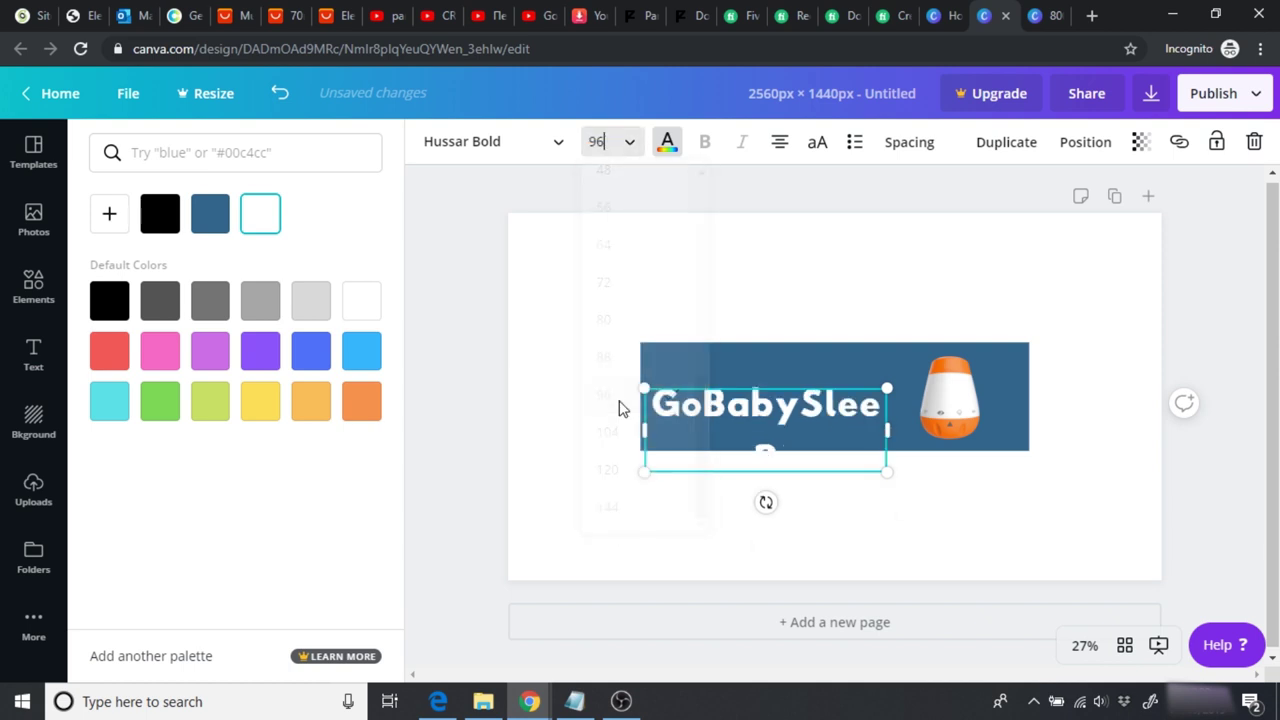
{"action": "left_click", "coordinate": [604, 141]}
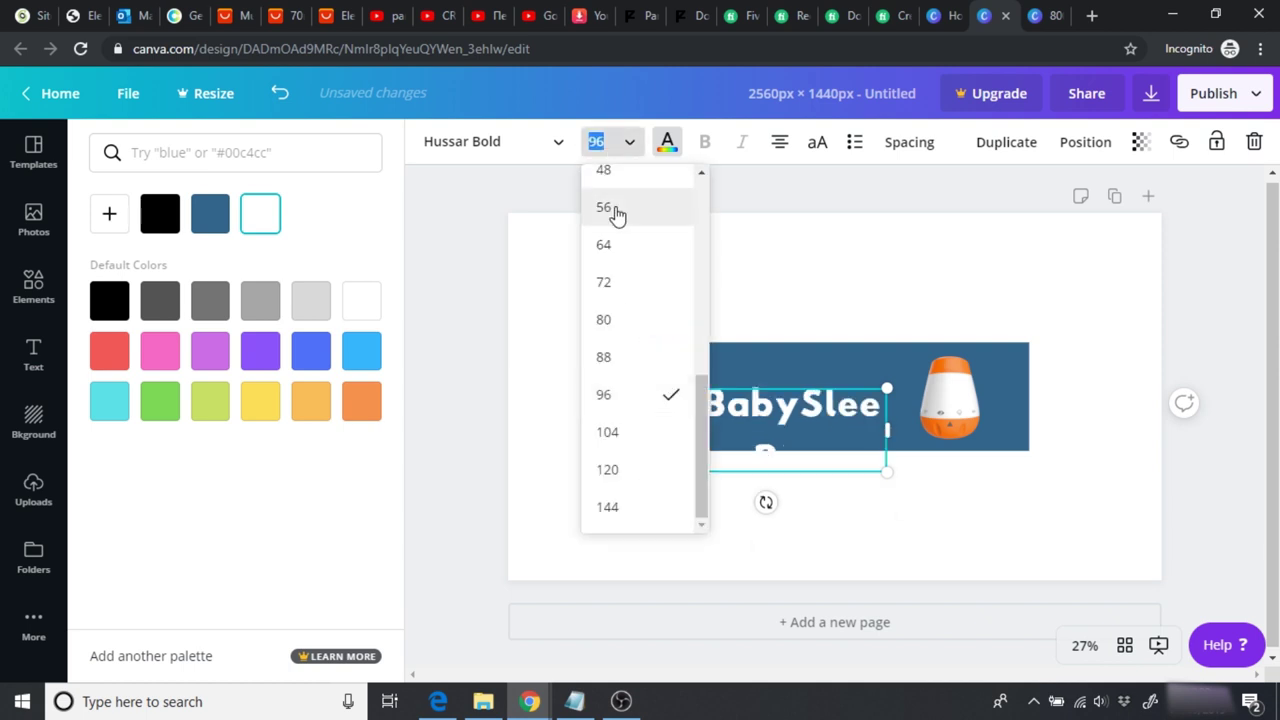
{"action": "left_click", "coordinate": [618, 326]}
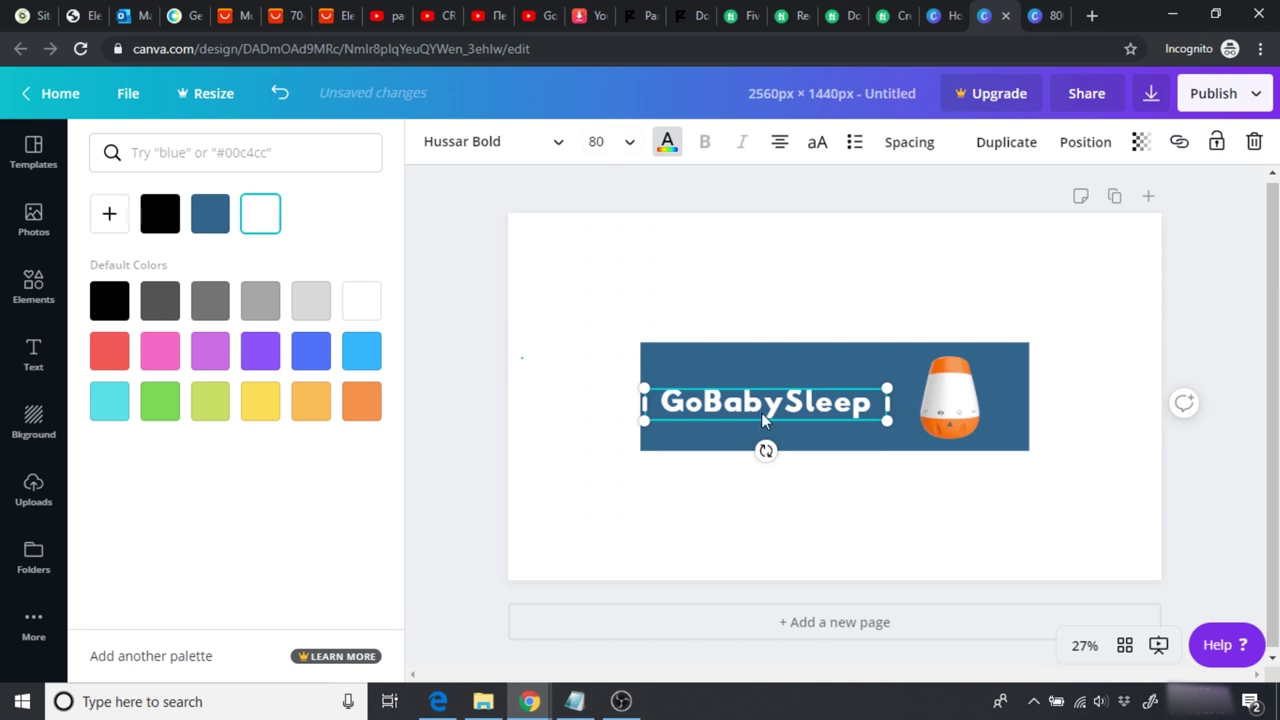
{"action": "key", "text": "Escape"}
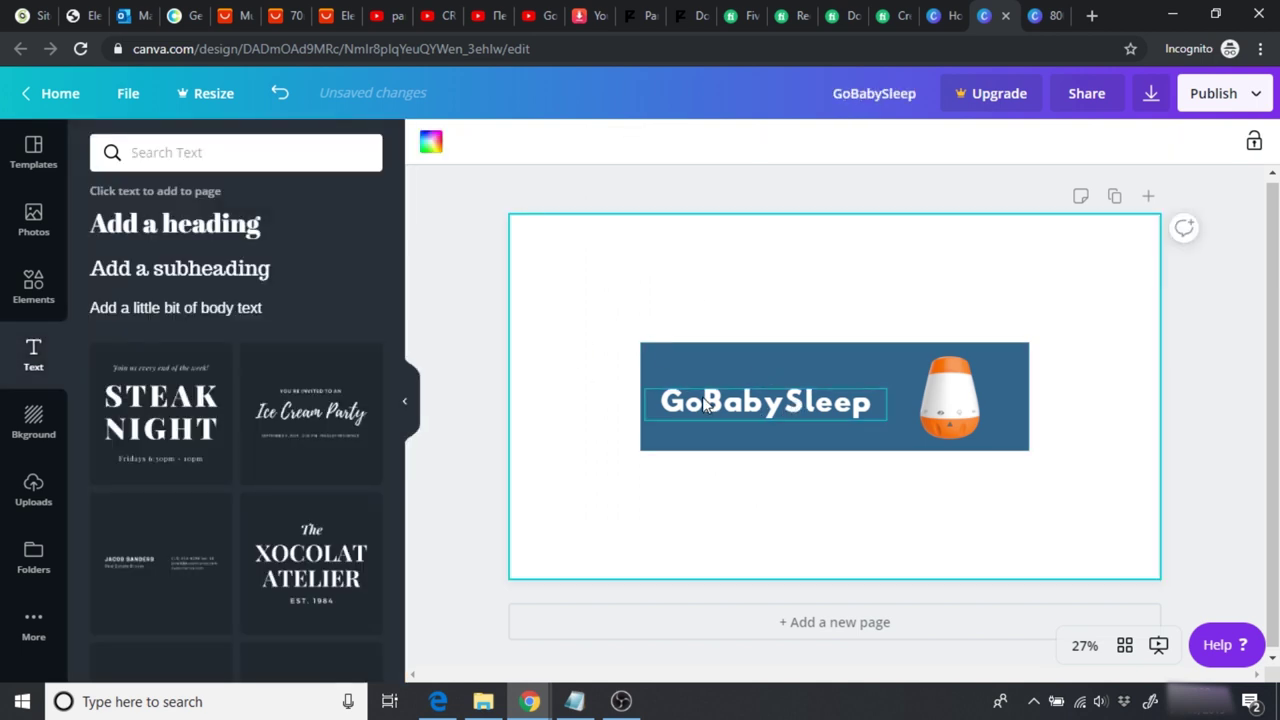
{"action": "left_click", "coordinate": [706, 404]}
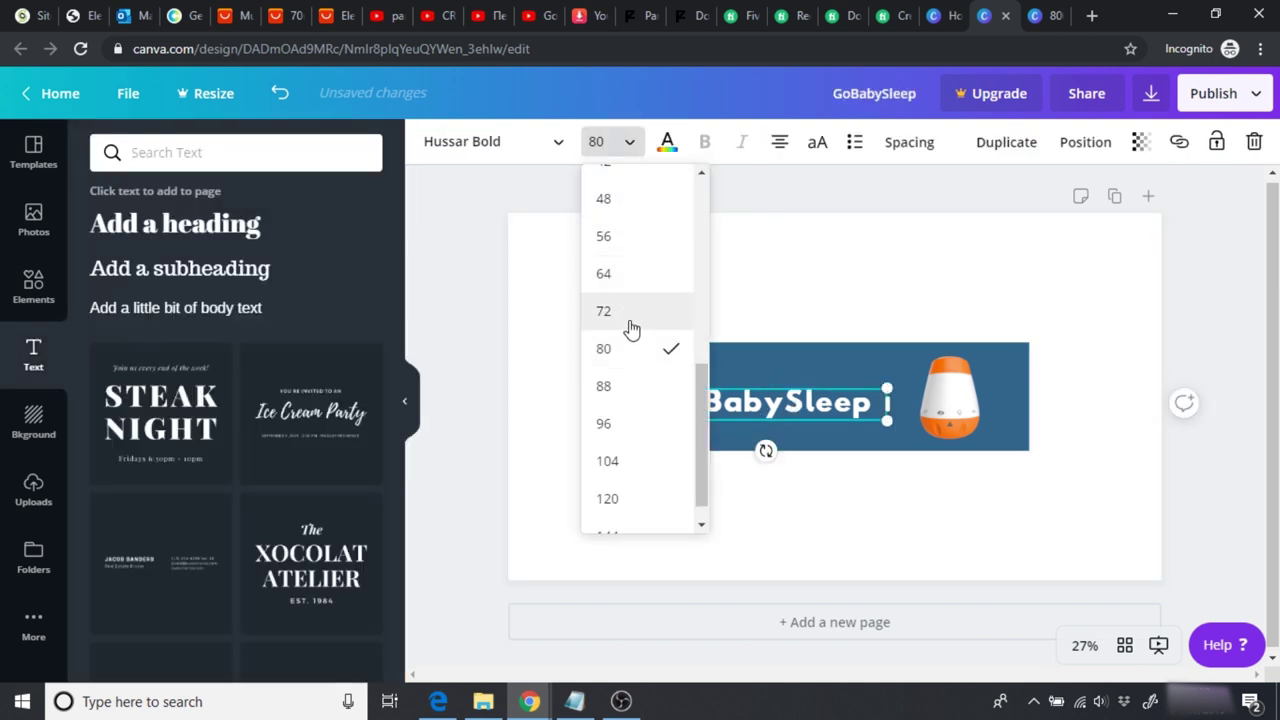
{"action": "left_click", "coordinate": [627, 318]}
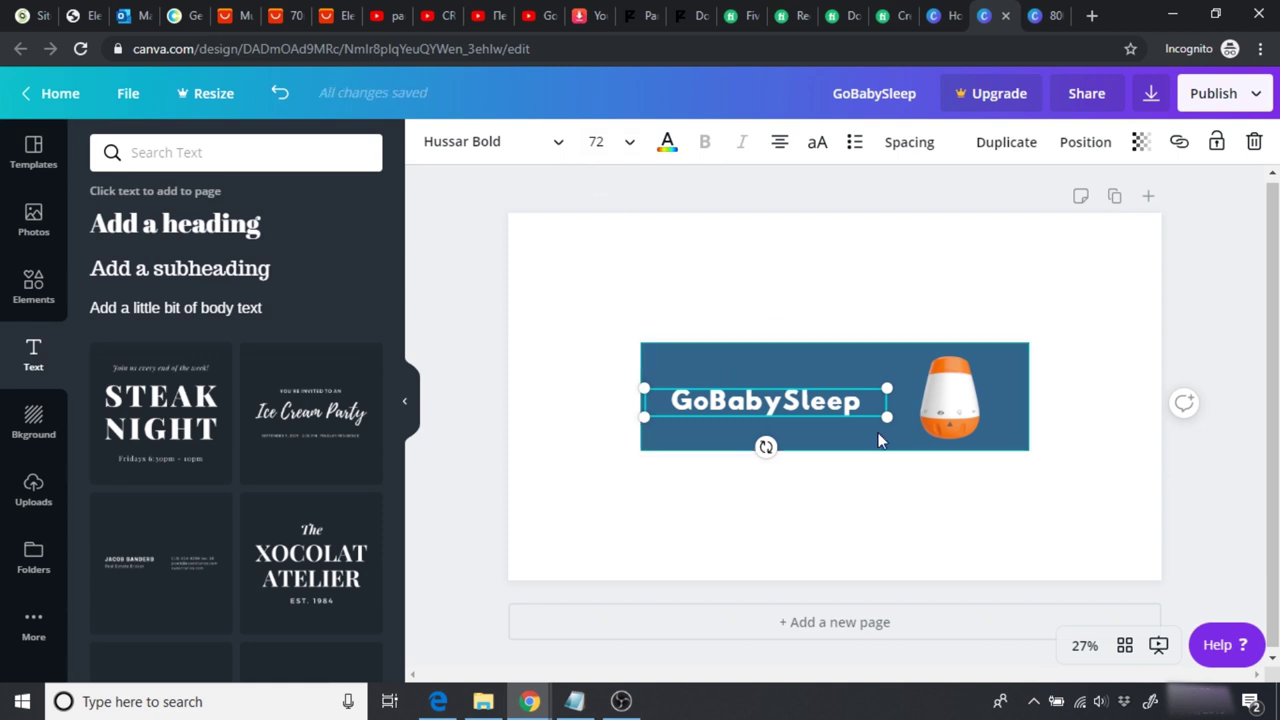
Step: Shrink the GoBabySleep text proportionally and move it toward the banner centre
{"action": "left_click_drag", "start_coordinate": [886, 416], "coordinate": [840, 419]}
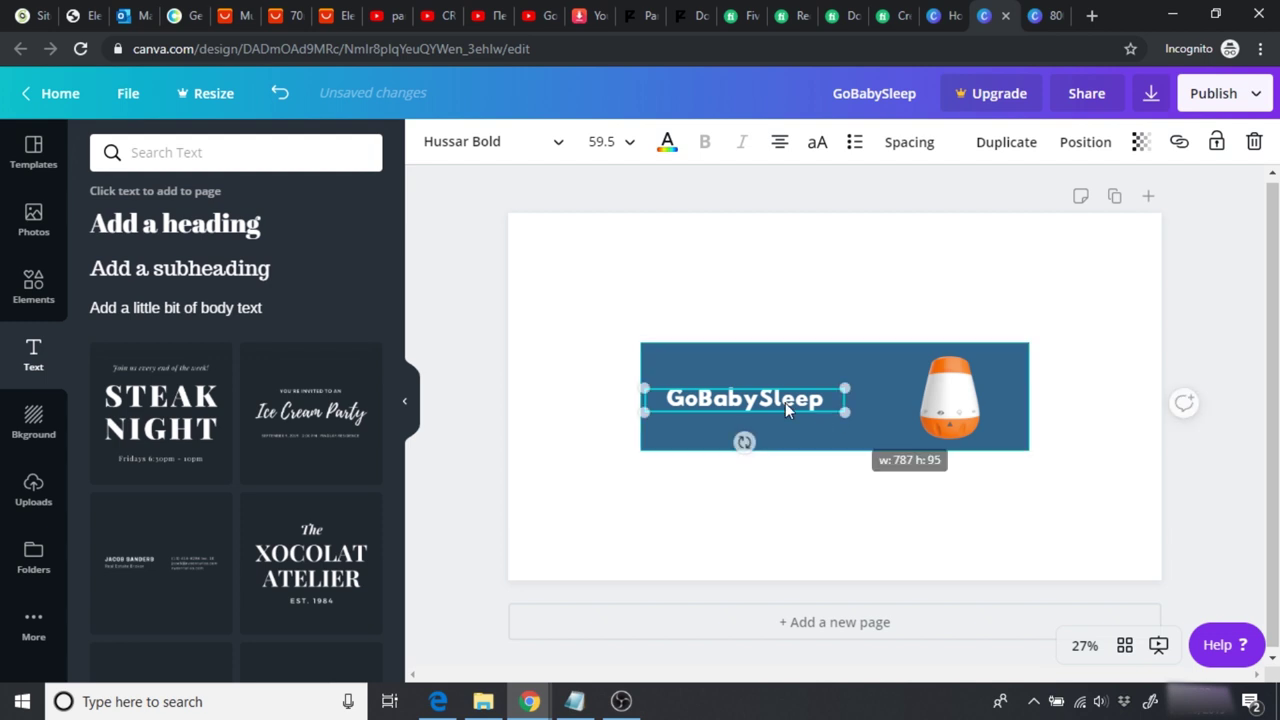
{"action": "left_click_drag", "start_coordinate": [764, 397], "coordinate": [819, 395]}
{"action": "left_click", "coordinate": [772, 279]}
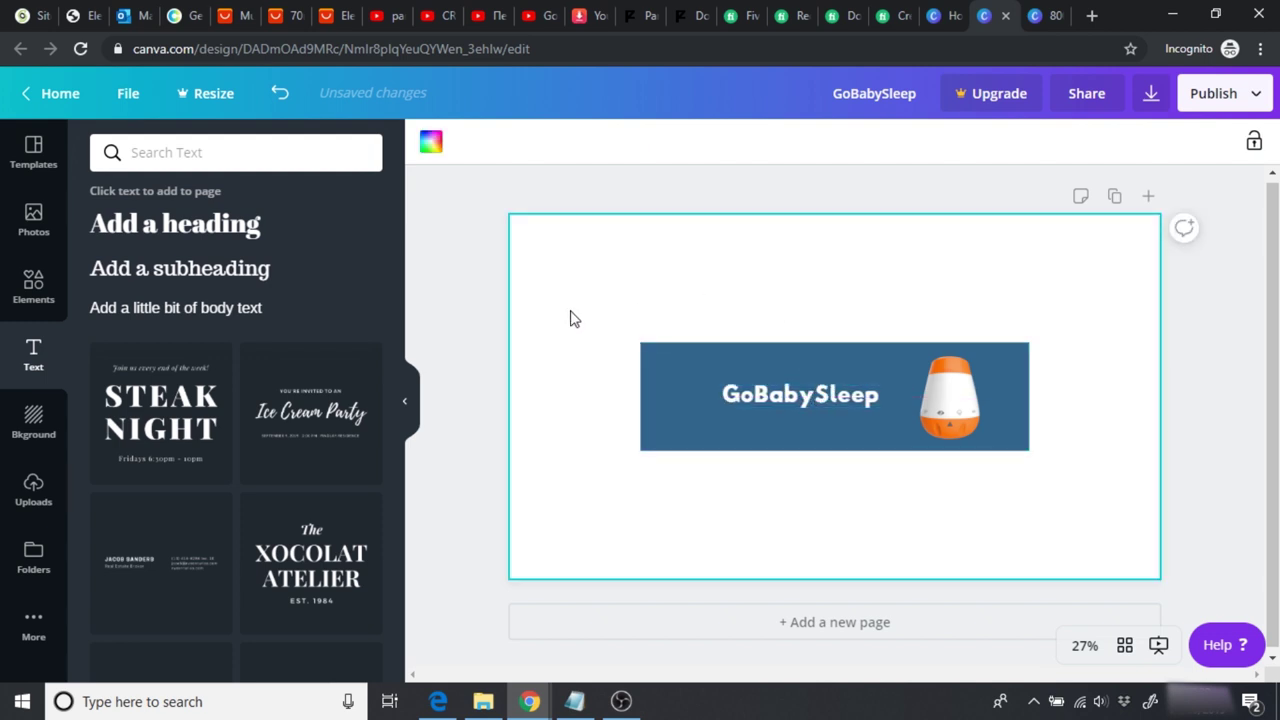
{"action": "left_click", "coordinate": [448, 352]}
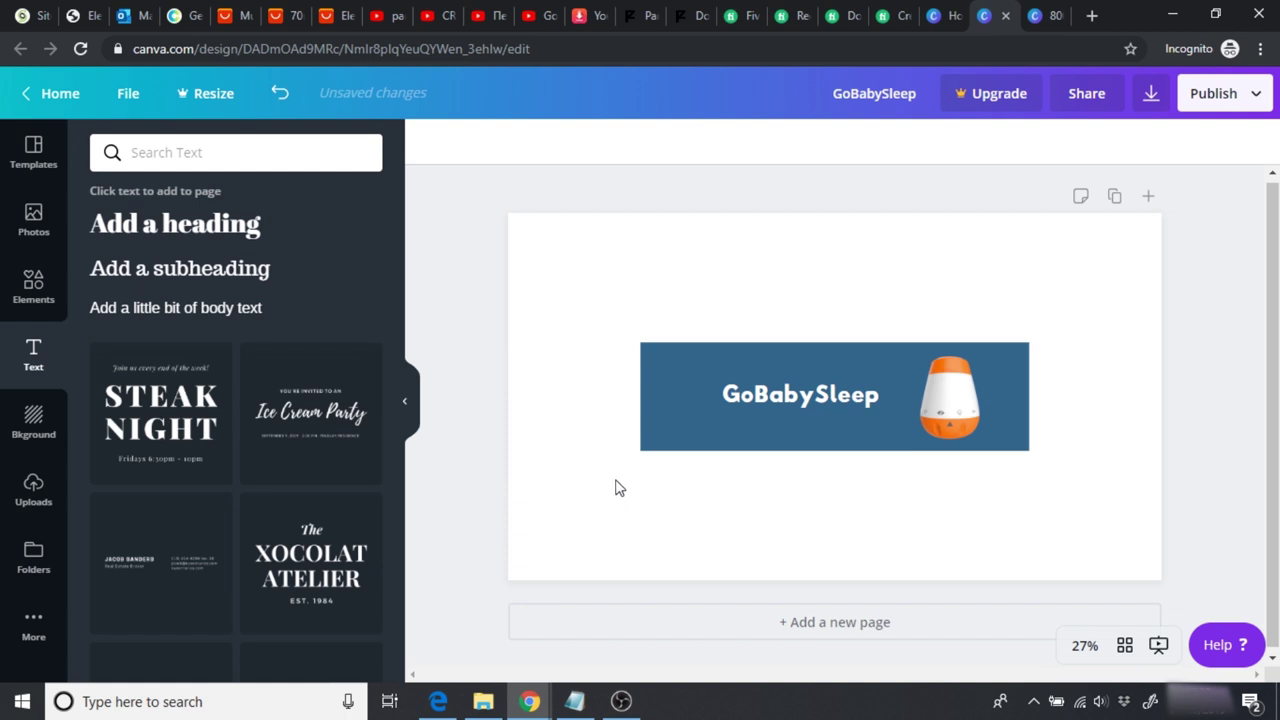
{"action": "left_click", "coordinate": [730, 440]}
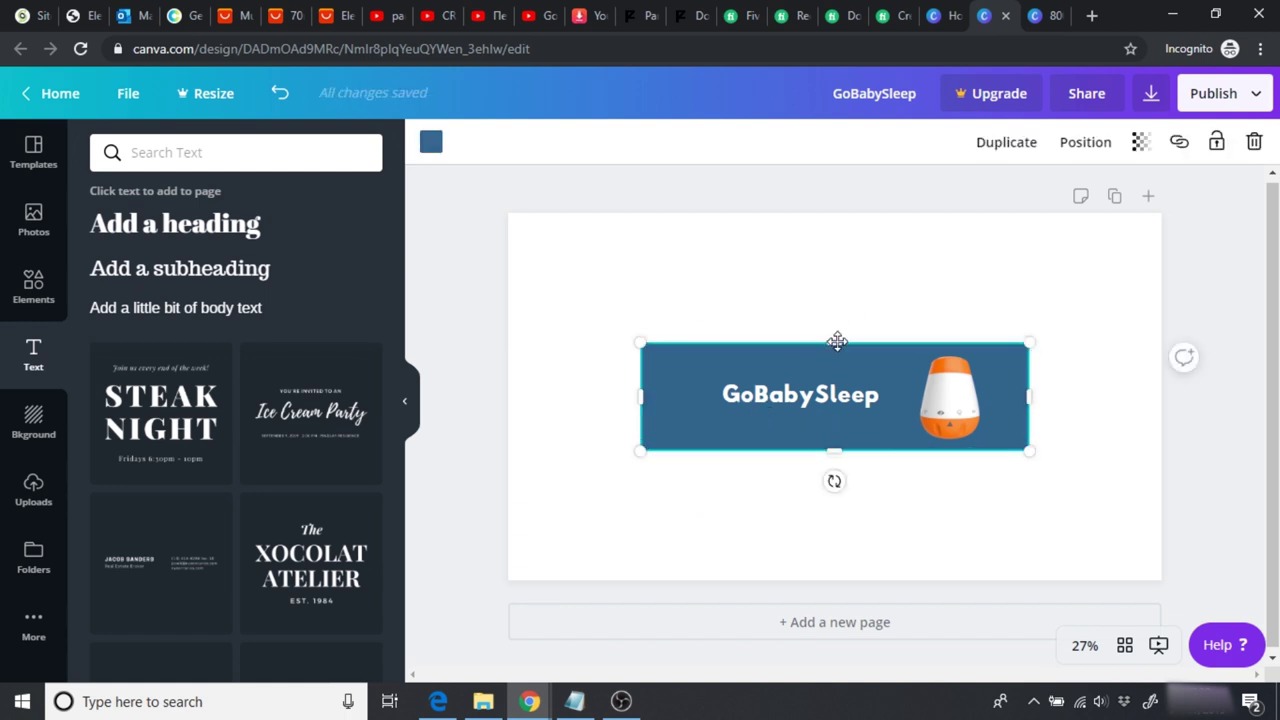
Step: Stretch the blue rectangle to the top, left, bottom and right page edges
{"action": "left_click_drag", "start_coordinate": [837, 337], "coordinate": [830, 208]}
{"action": "left_click_drag", "start_coordinate": [636, 337], "coordinate": [505, 346]}
{"action": "left_click_drag", "start_coordinate": [773, 455], "coordinate": [760, 585]}
{"action": "left_click_drag", "start_coordinate": [1025, 398], "coordinate": [1152, 389]}
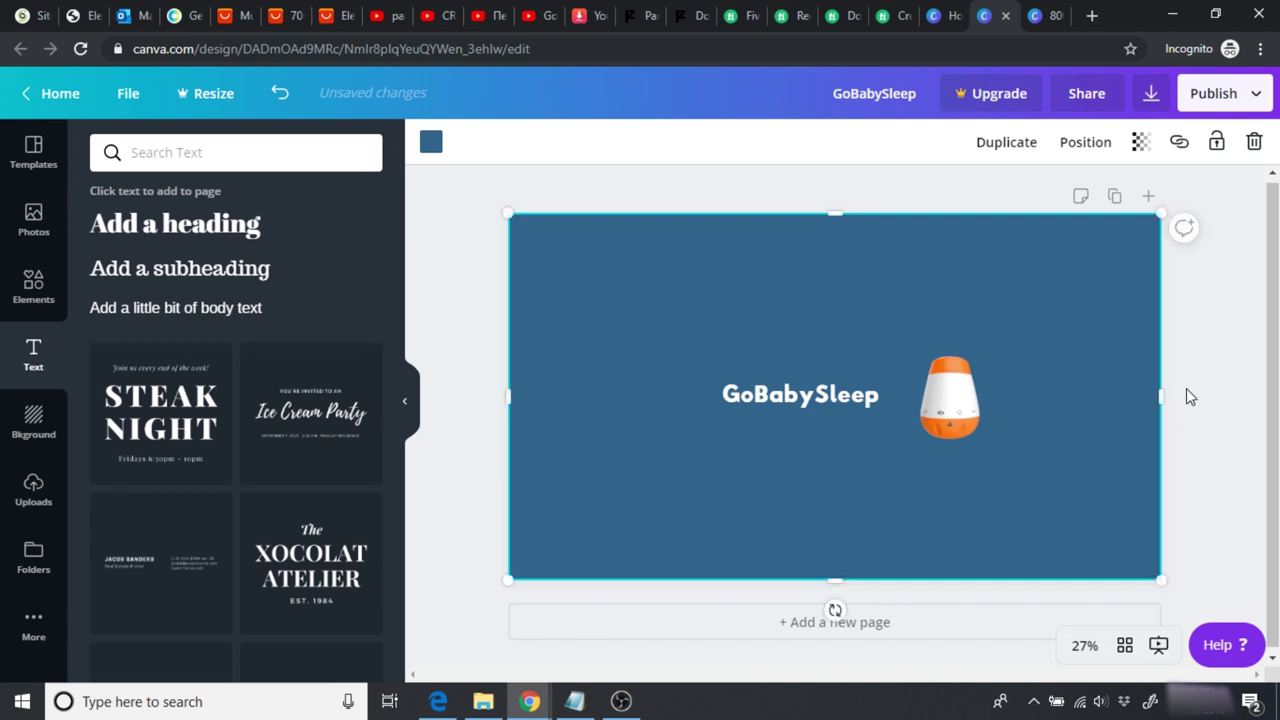
Step: Rename the design to 'GoBabySleep Channel Art'
{"action": "left_click", "coordinate": [866, 93]}
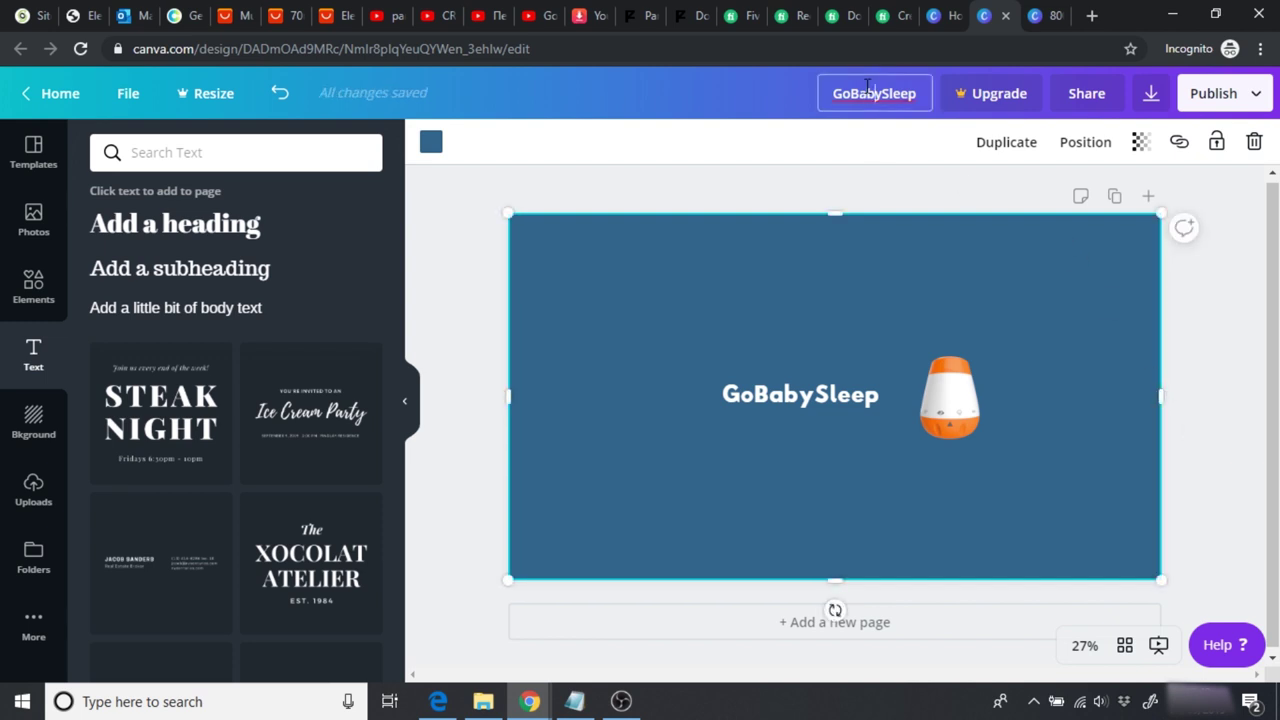
{"action": "type", "text": "Channel"}
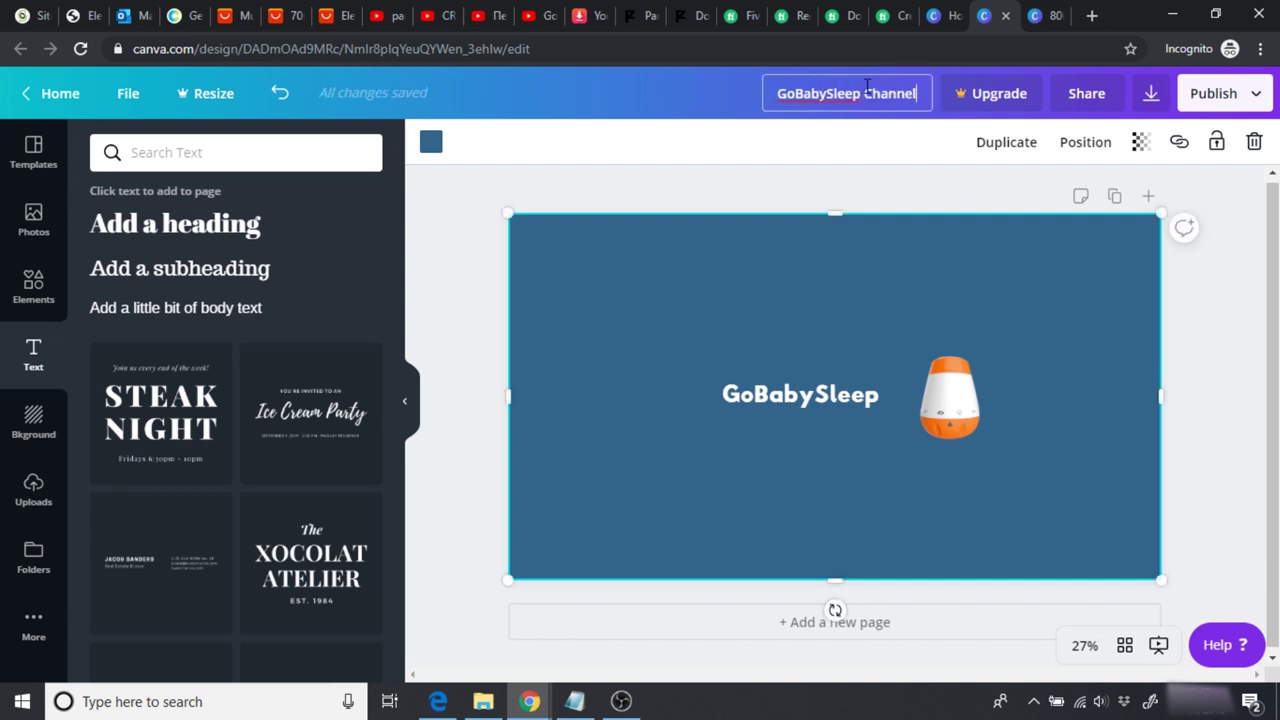
{"action": "type", "text": " Art"}
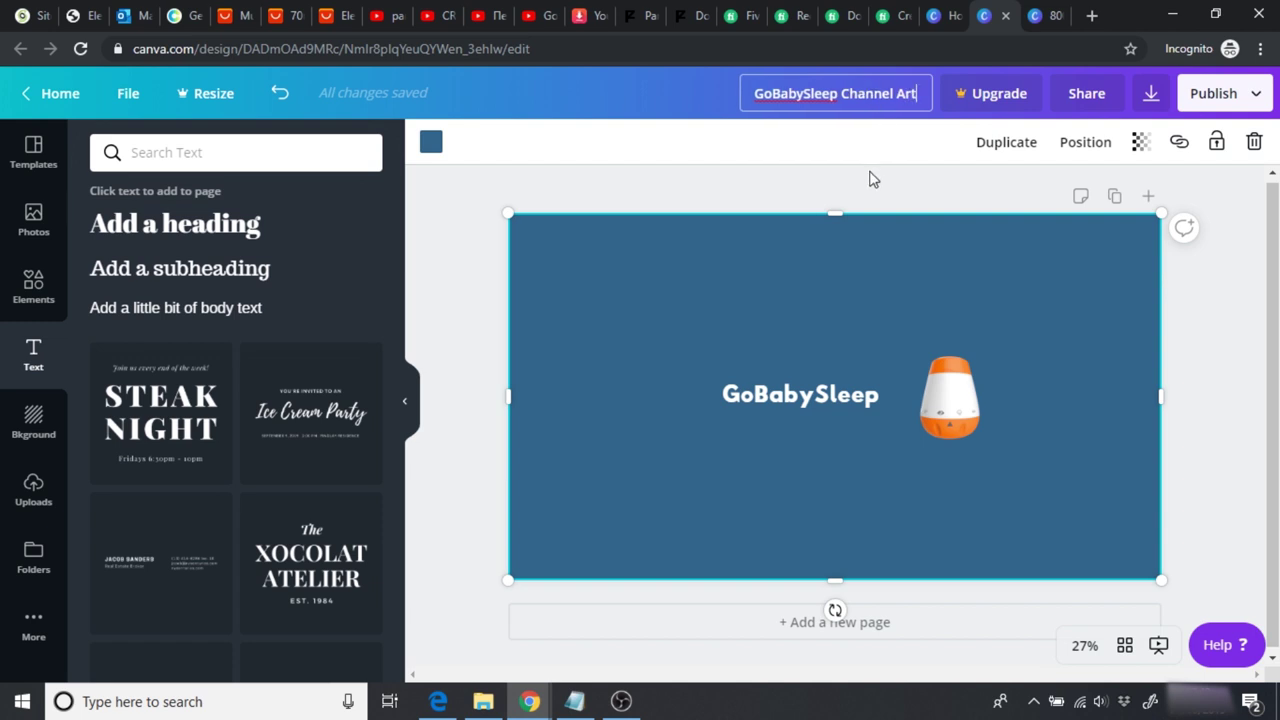
{"action": "left_click", "coordinate": [871, 177]}
Step: Download the GoBabySleep Channel Art design as a PNG, dismissing the Canva Pro offer and download notice
{"action": "left_click", "coordinate": [1151, 100]}
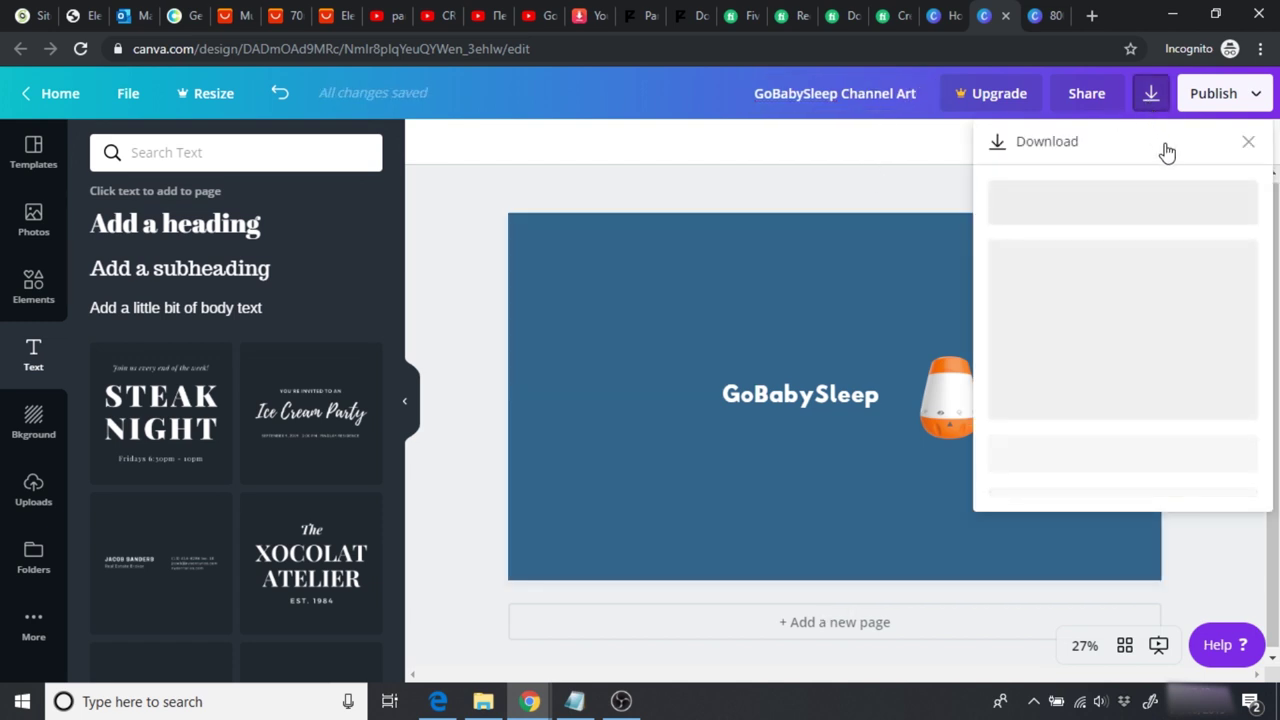
{"action": "left_click", "coordinate": [1109, 331]}
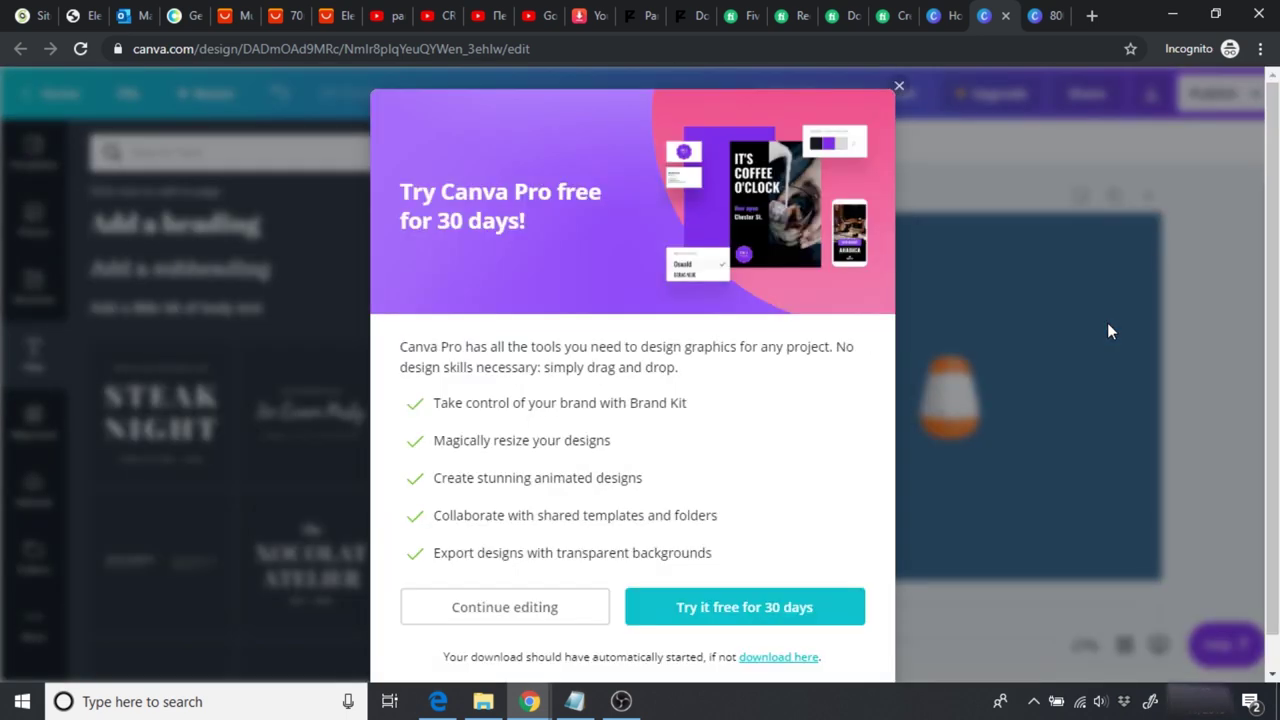
{"action": "left_click", "coordinate": [899, 86]}
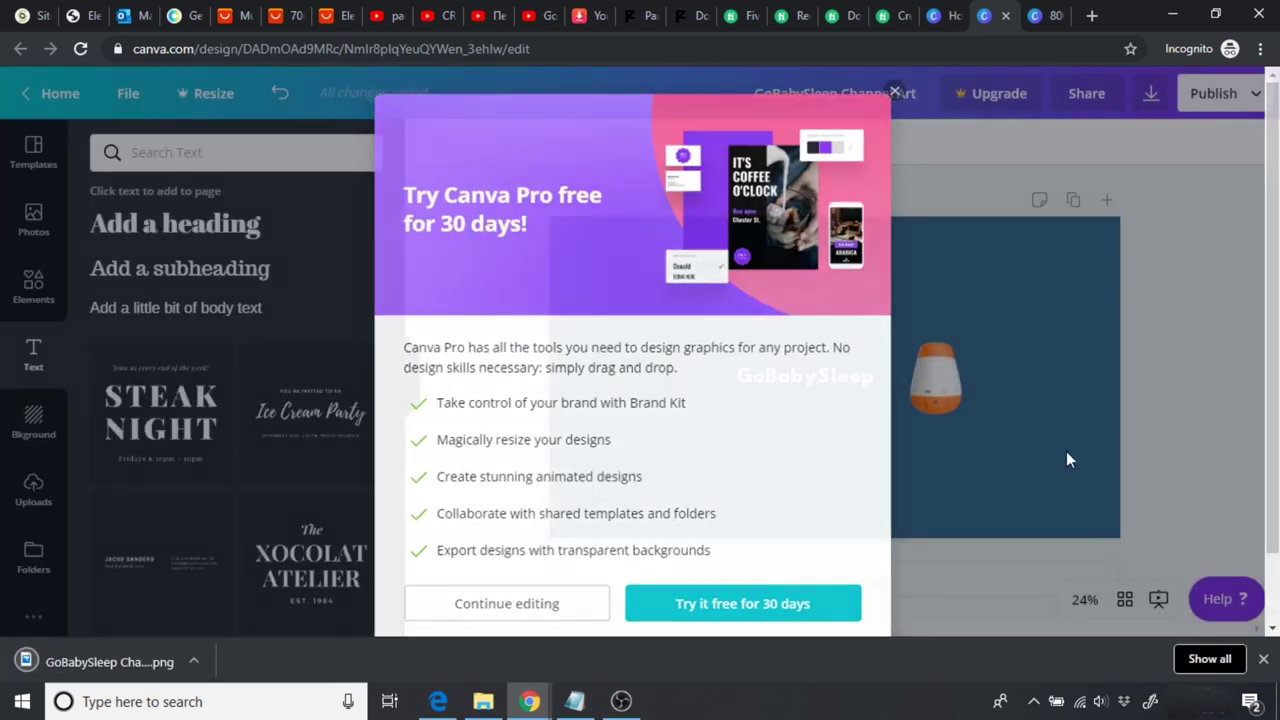
{"action": "left_click", "coordinate": [1265, 662]}
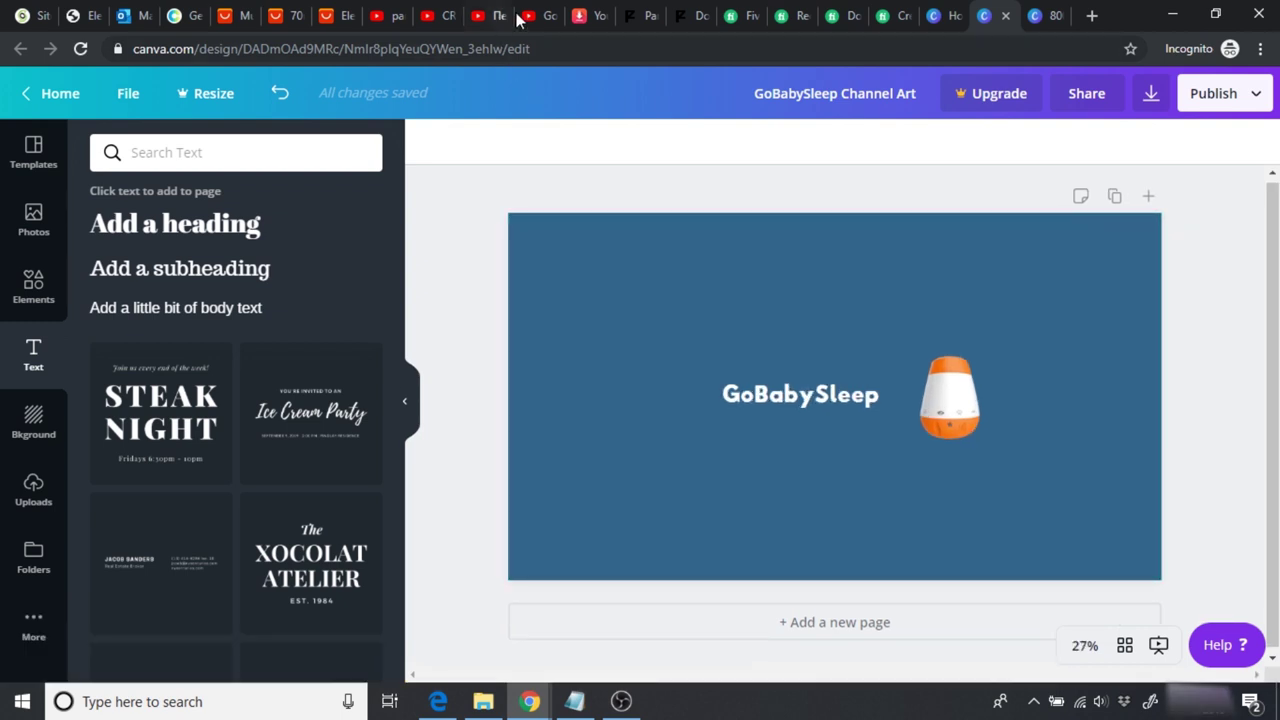
{"action": "left_click", "coordinate": [548, 16]}
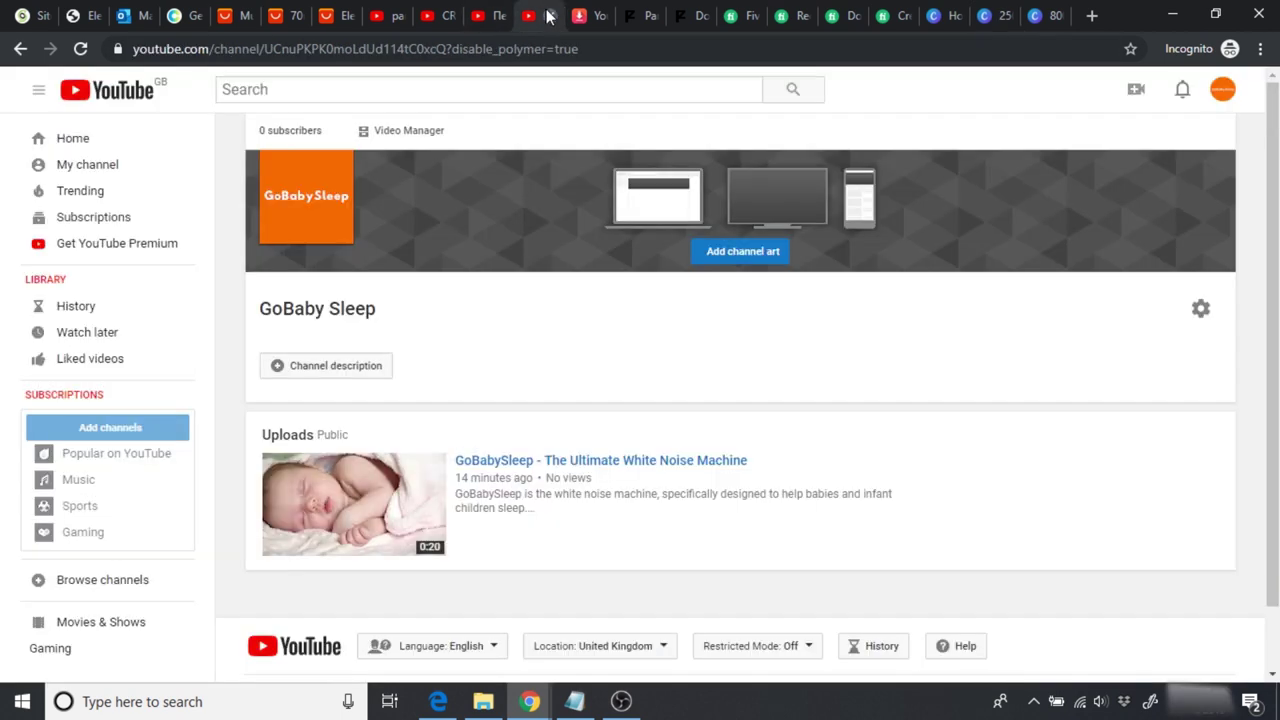
Step: Upload the GoBabySleep Channel Art PNG from the computer as the YouTube channel art
{"action": "left_click", "coordinate": [755, 257]}
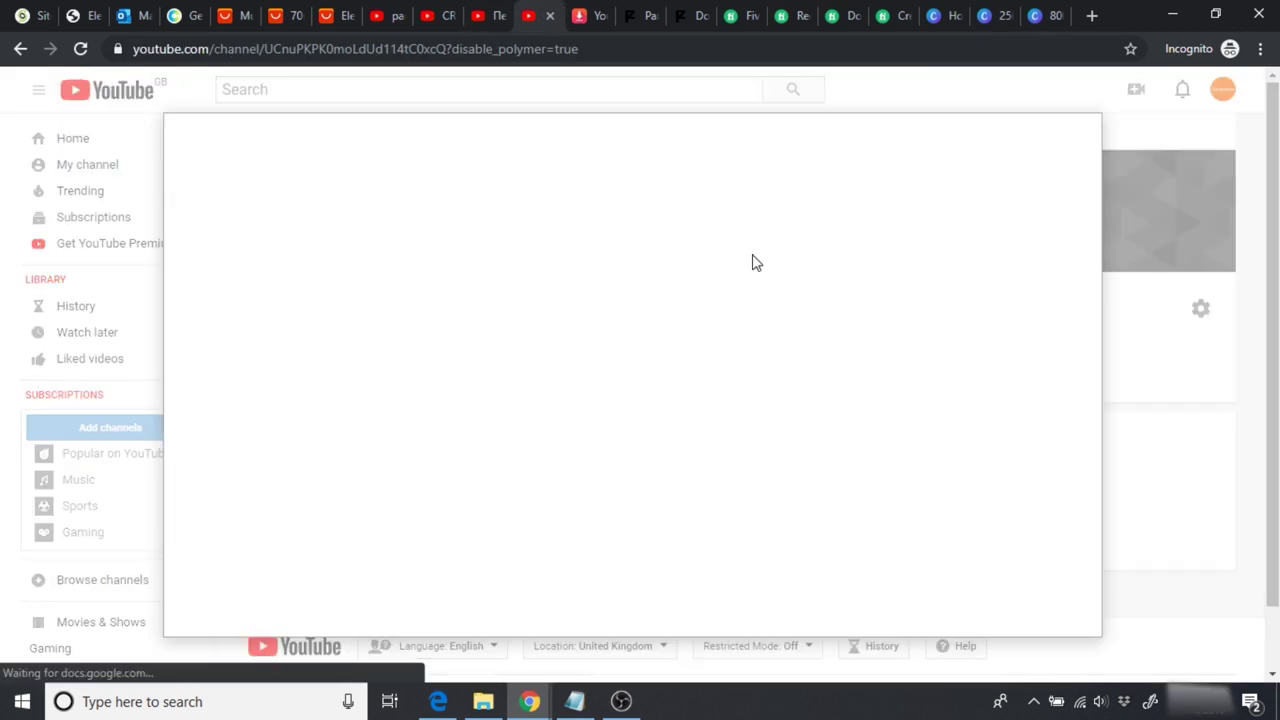
{"action": "left_click", "coordinate": [631, 424]}
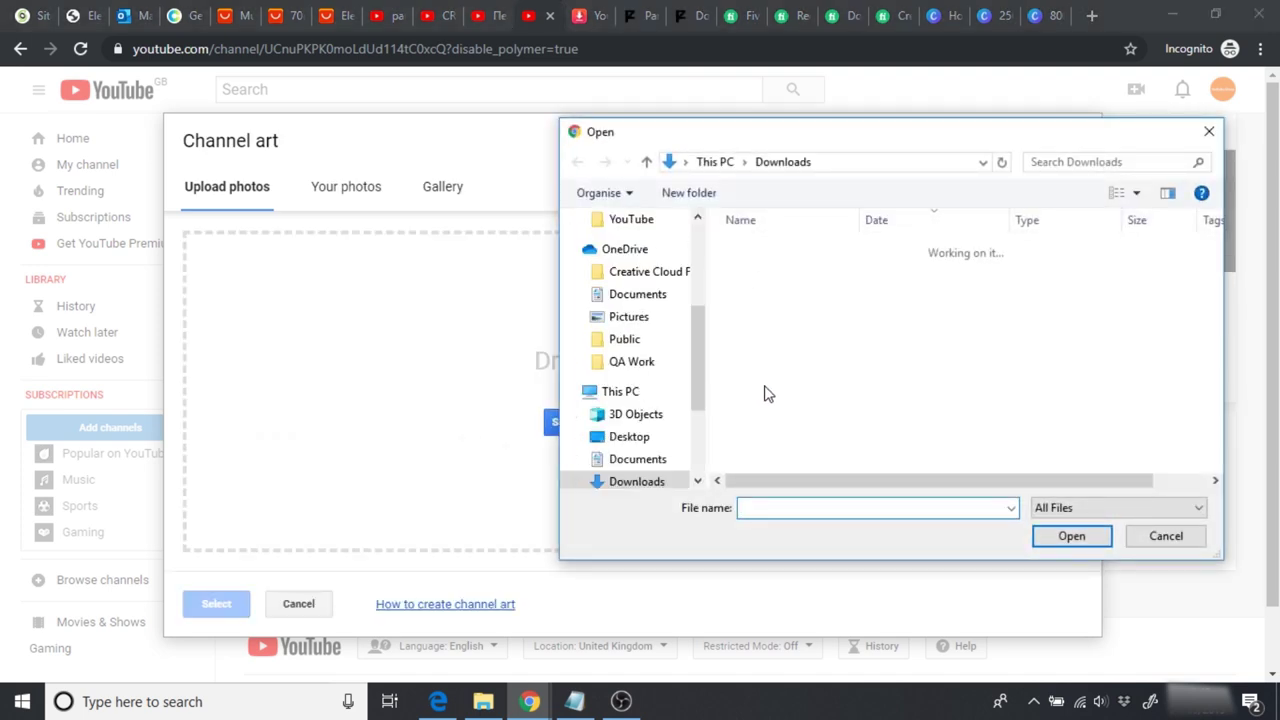
{"action": "left_click", "coordinate": [808, 330]}
{"action": "left_click", "coordinate": [1065, 535]}
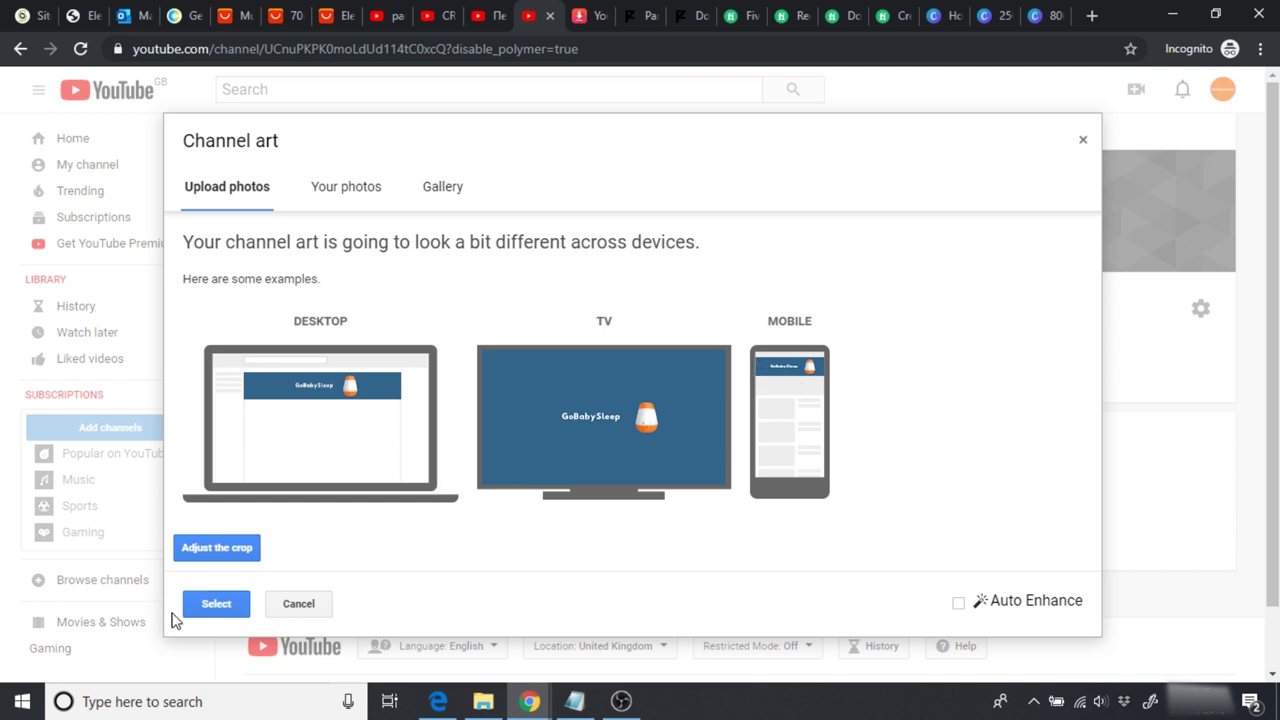
{"action": "left_click", "coordinate": [208, 606]}
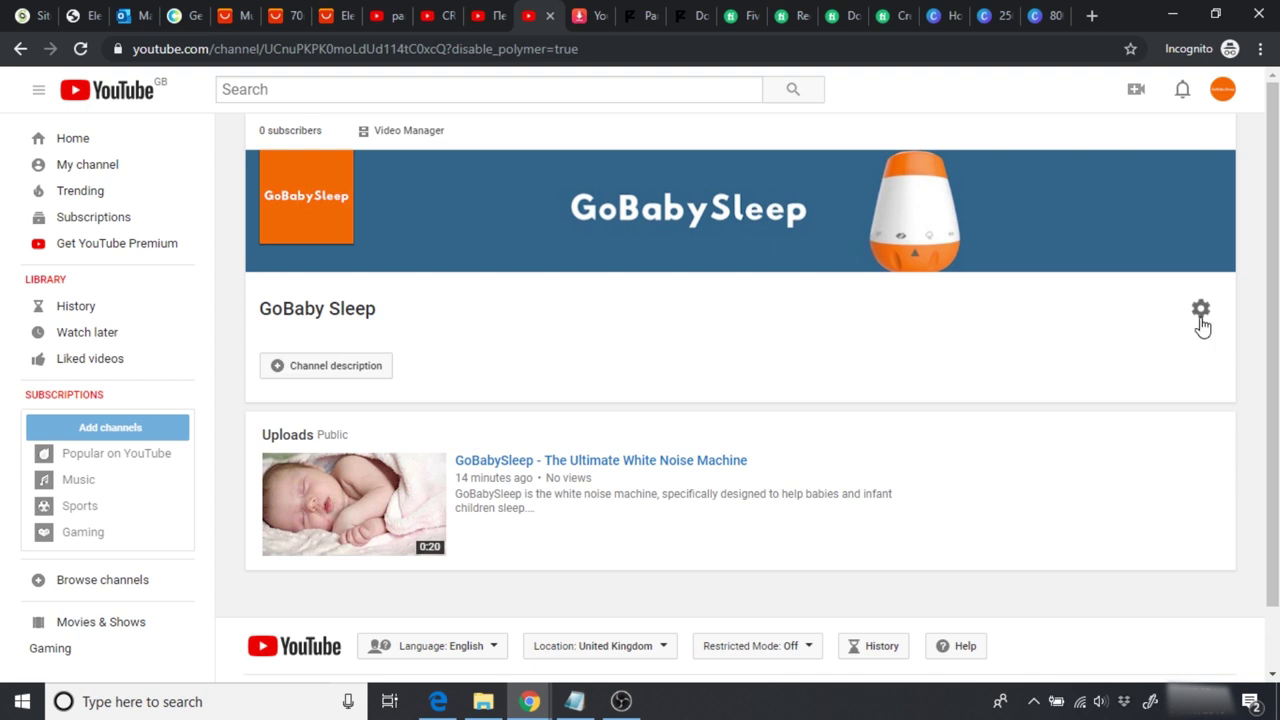
{"action": "scroll", "coordinate": [1272, 340], "scroll_direction": "down", "scroll_amount": 1}
{"action": "scroll", "coordinate": [1272, 340], "scroll_direction": "up", "scroll_amount": 1}
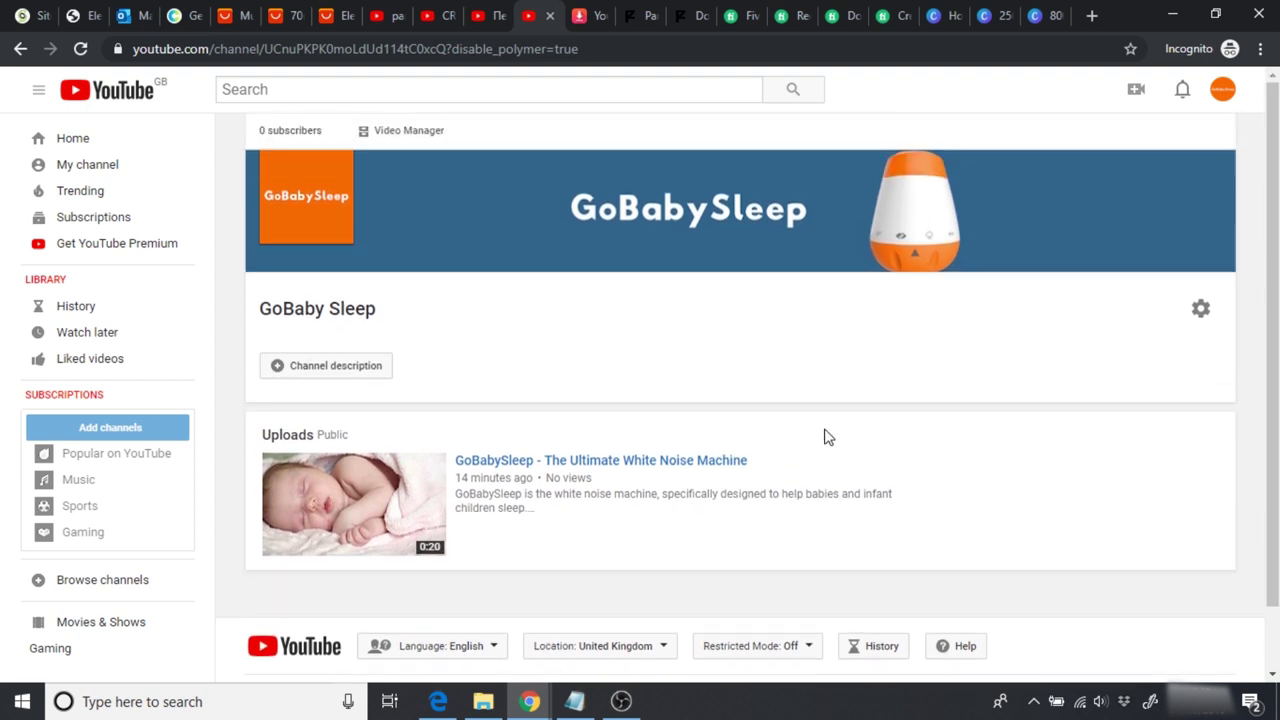
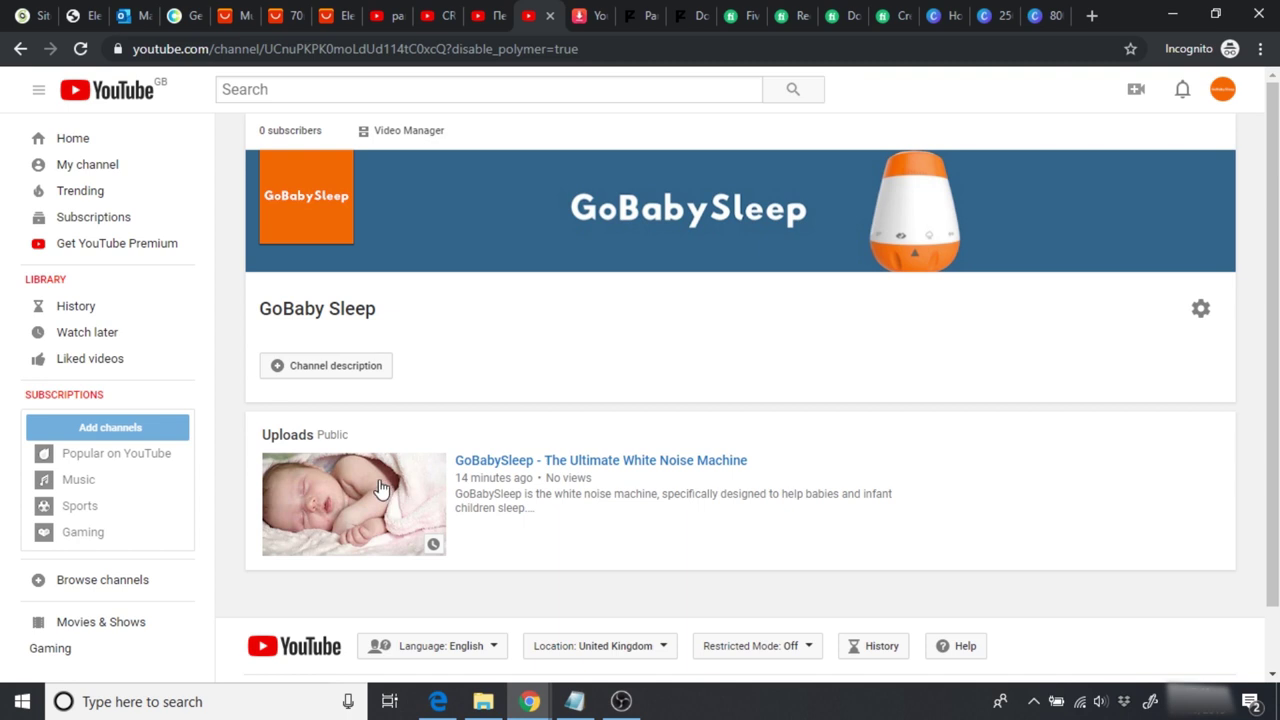
Step: Navigate from the account menu via Settings to the GoBaby Sleep channel's Status and Features page
{"action": "left_click", "coordinate": [1223, 92]}
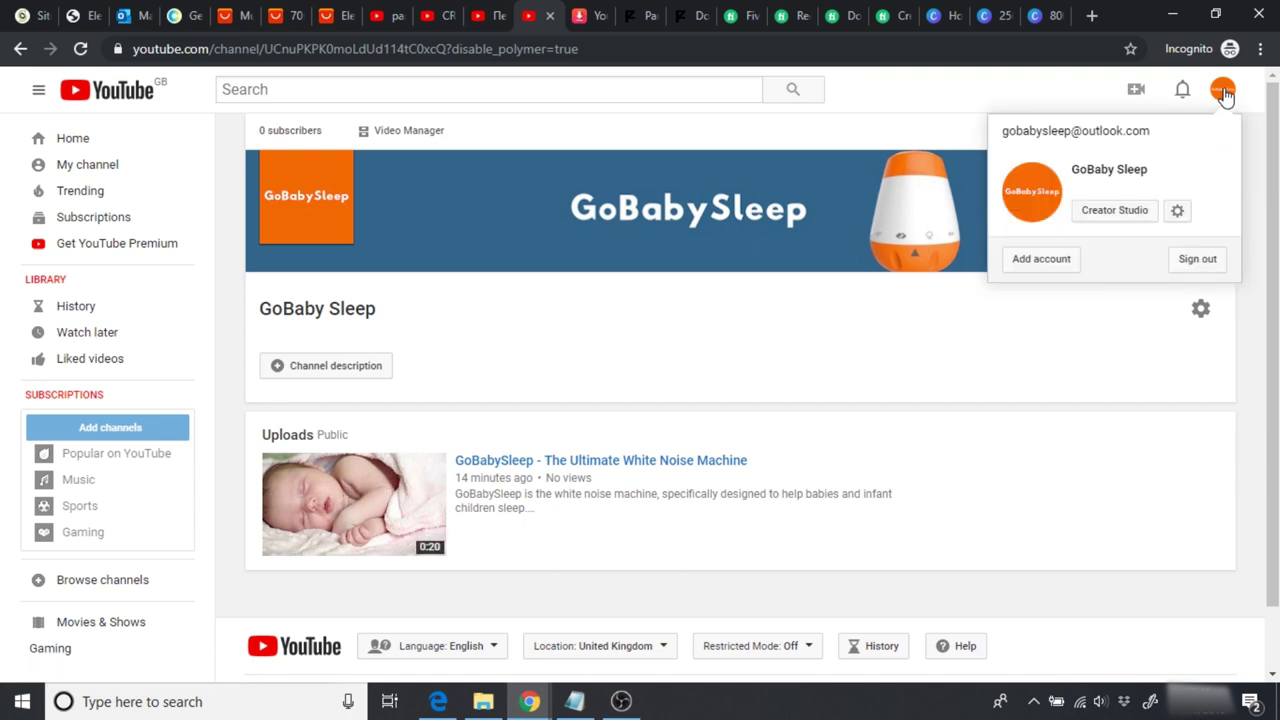
{"action": "left_click", "coordinate": [1117, 216]}
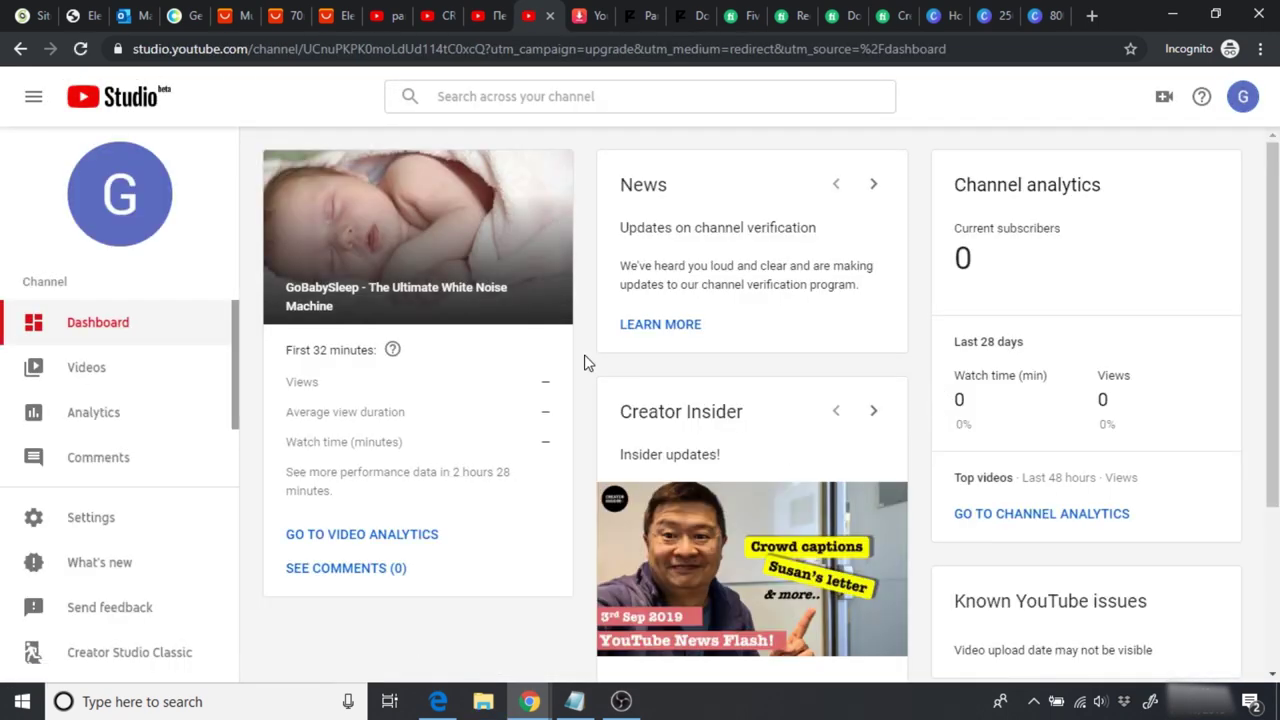
{"action": "left_click", "coordinate": [1238, 104]}
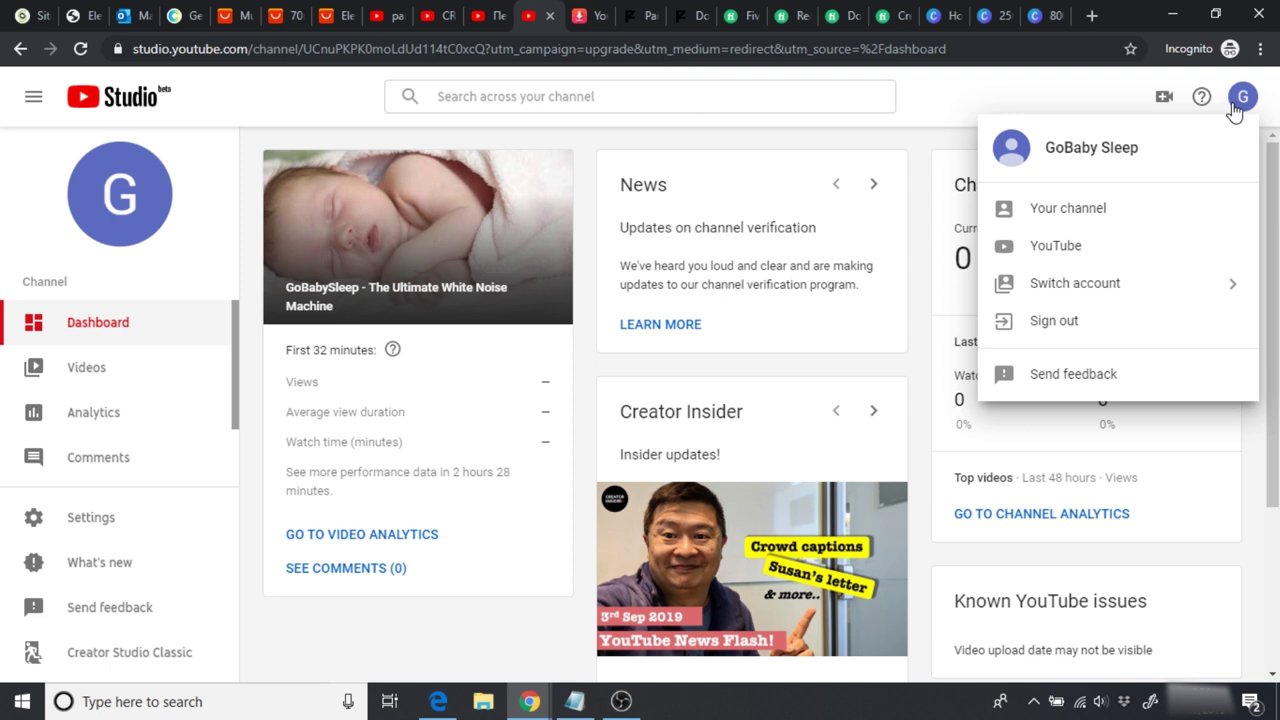
{"action": "left_click", "coordinate": [1097, 210]}
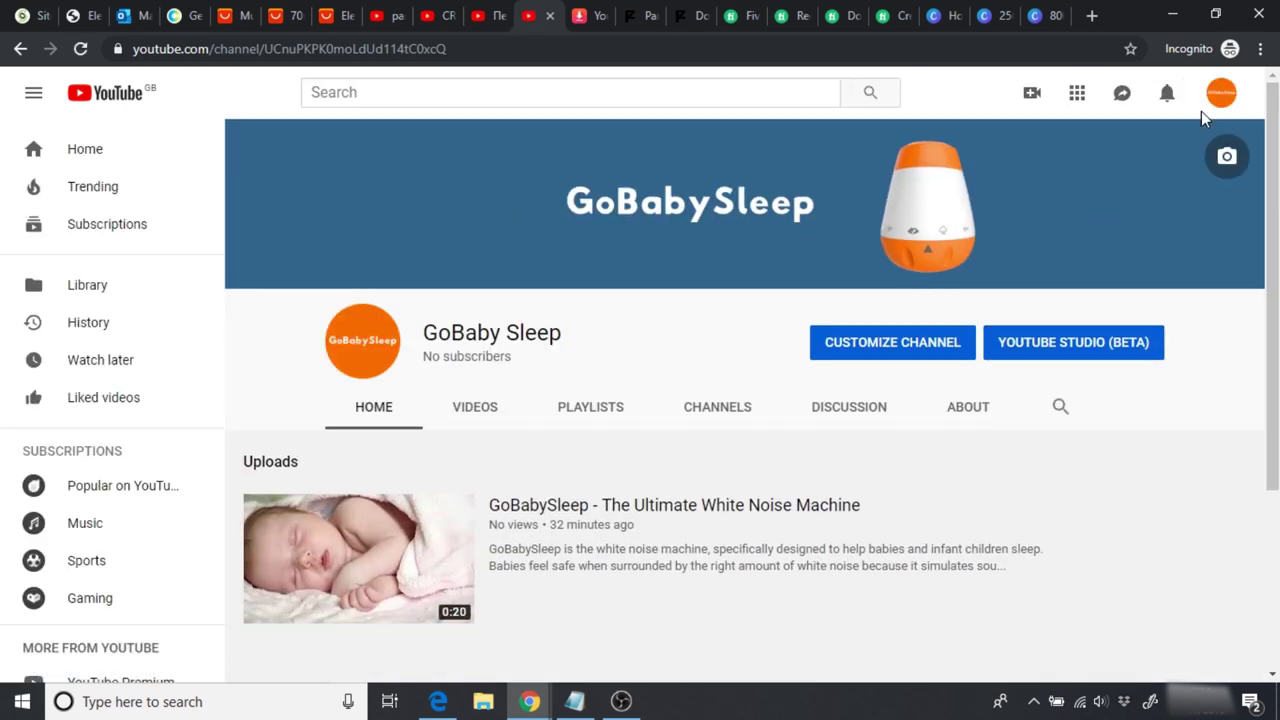
{"action": "left_click", "coordinate": [1217, 97]}
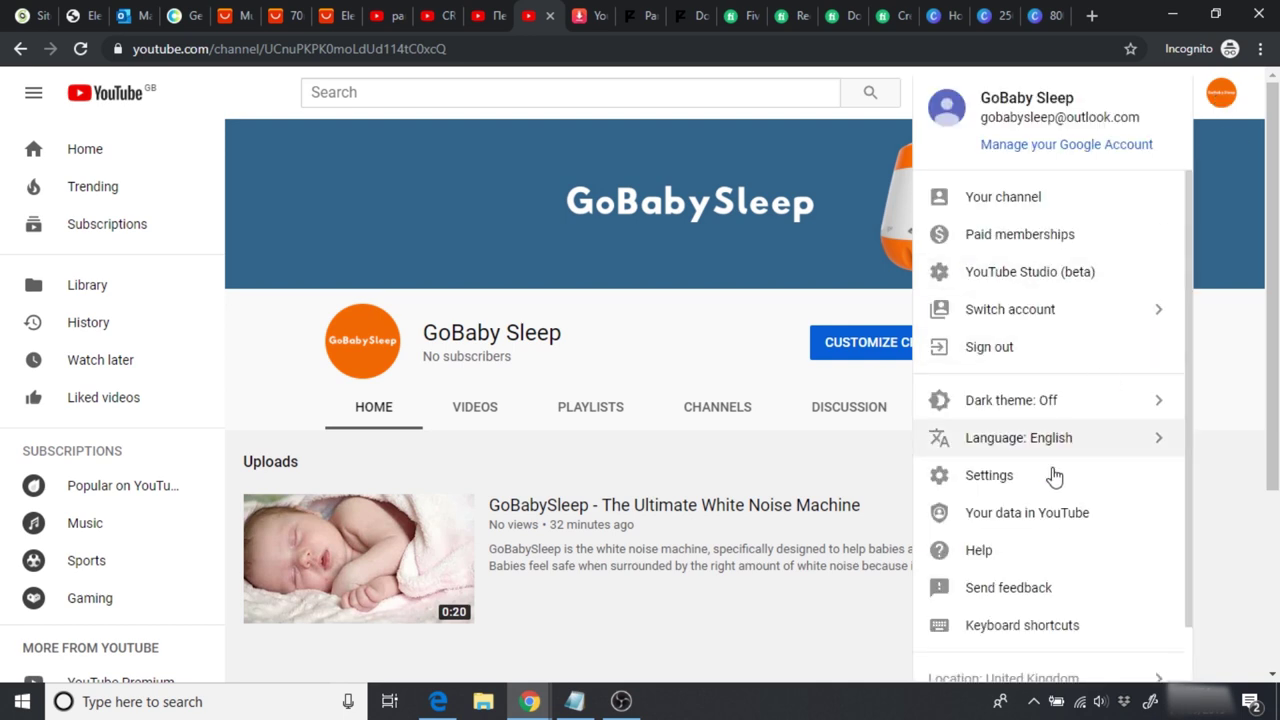
{"action": "left_click", "coordinate": [1010, 477]}
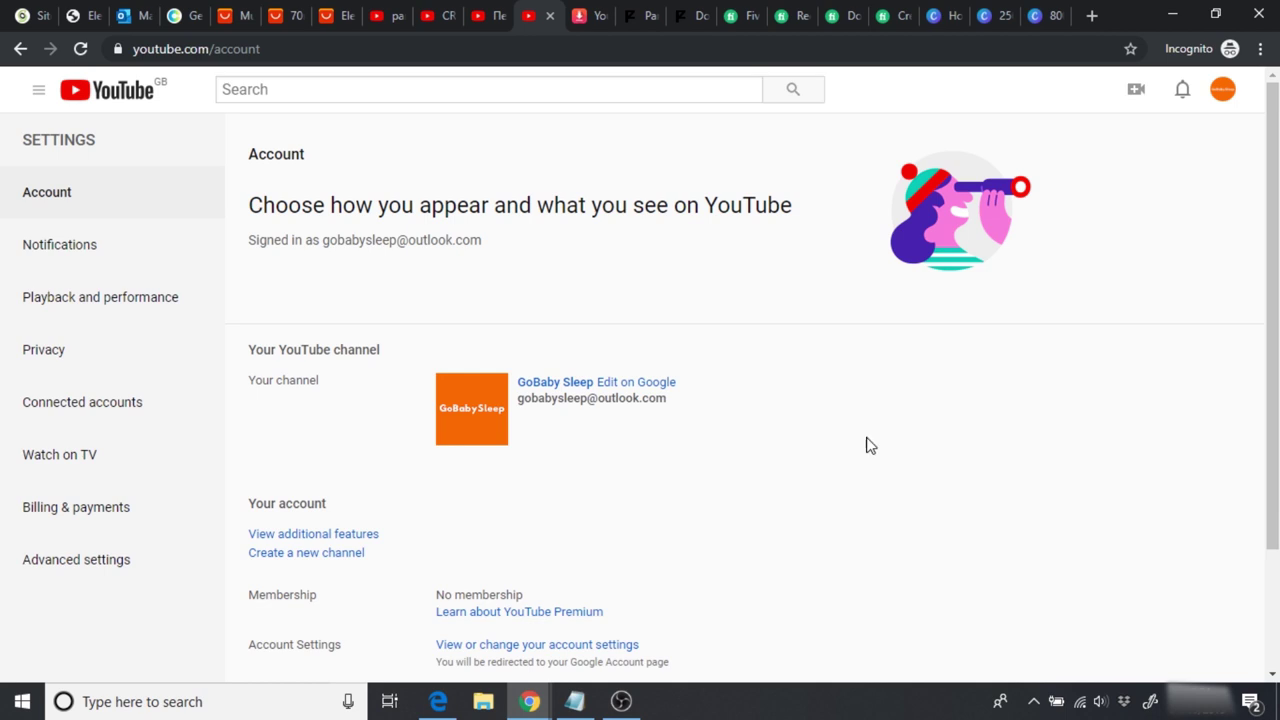
{"action": "left_click", "coordinate": [331, 535]}
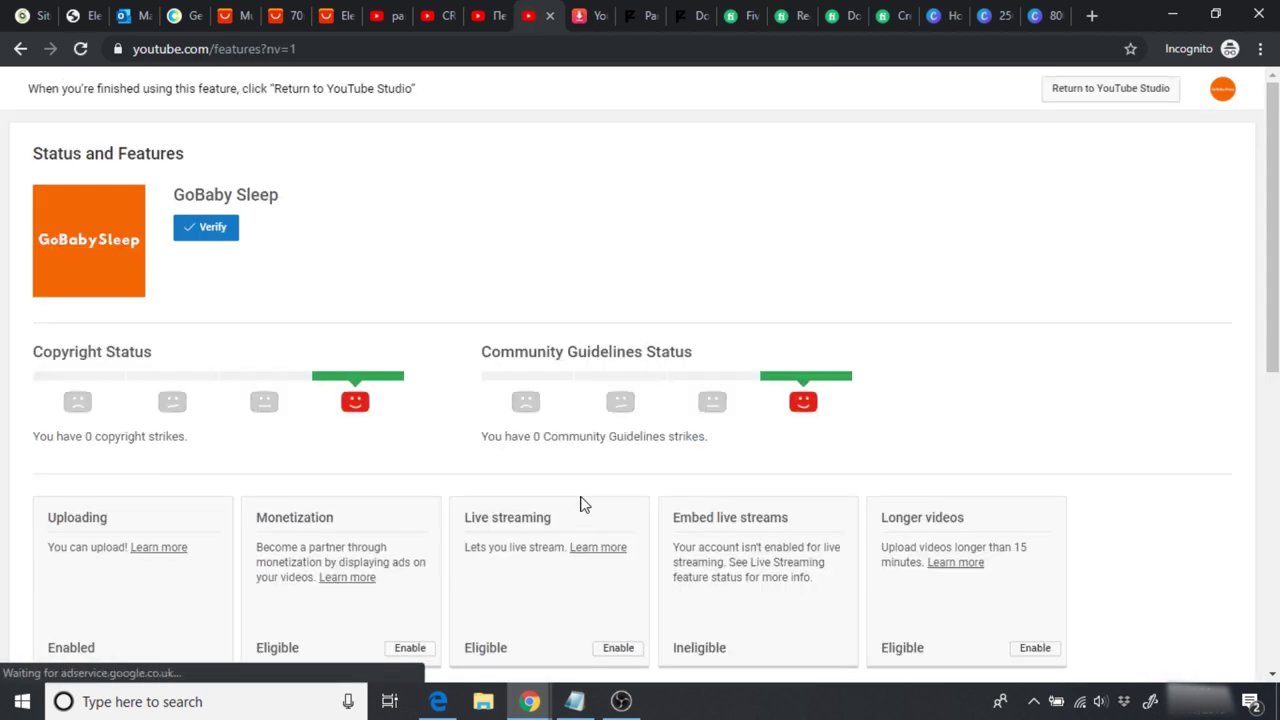
Step: Verify the channel by text message, entering the phone number and the 6-digit code
{"action": "left_click", "coordinate": [214, 232]}
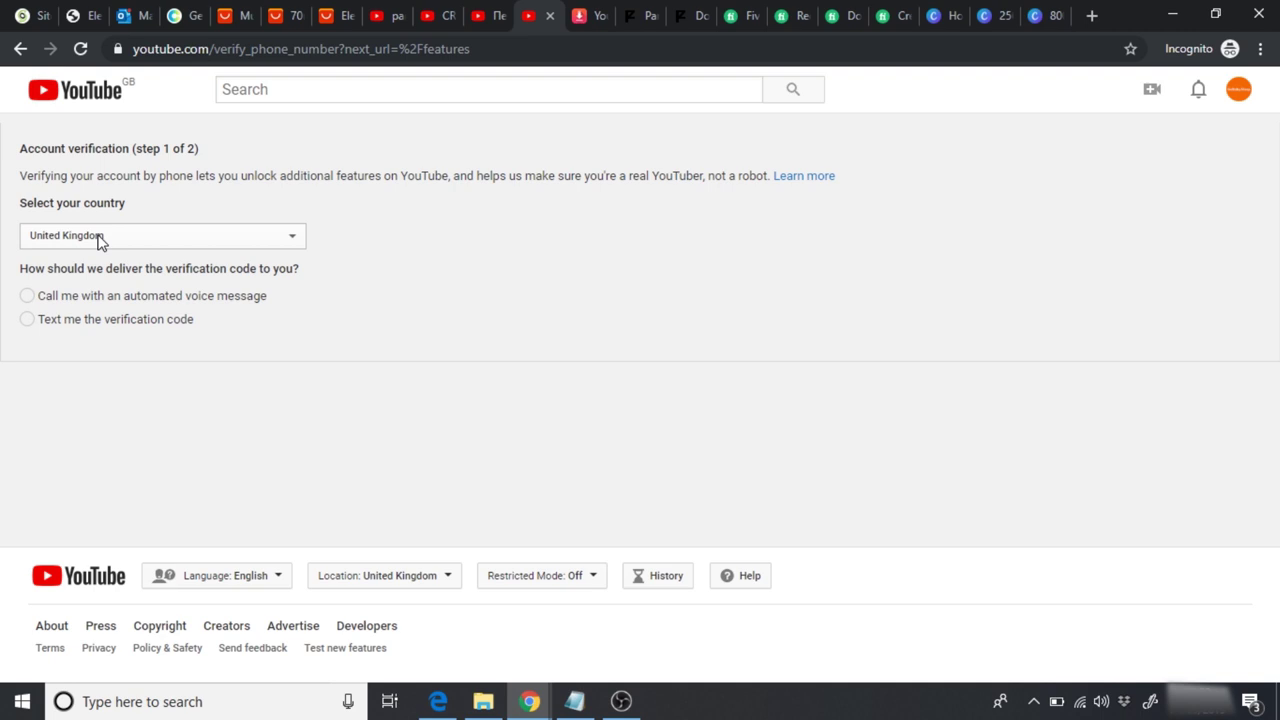
{"action": "left_click", "coordinate": [27, 320]}
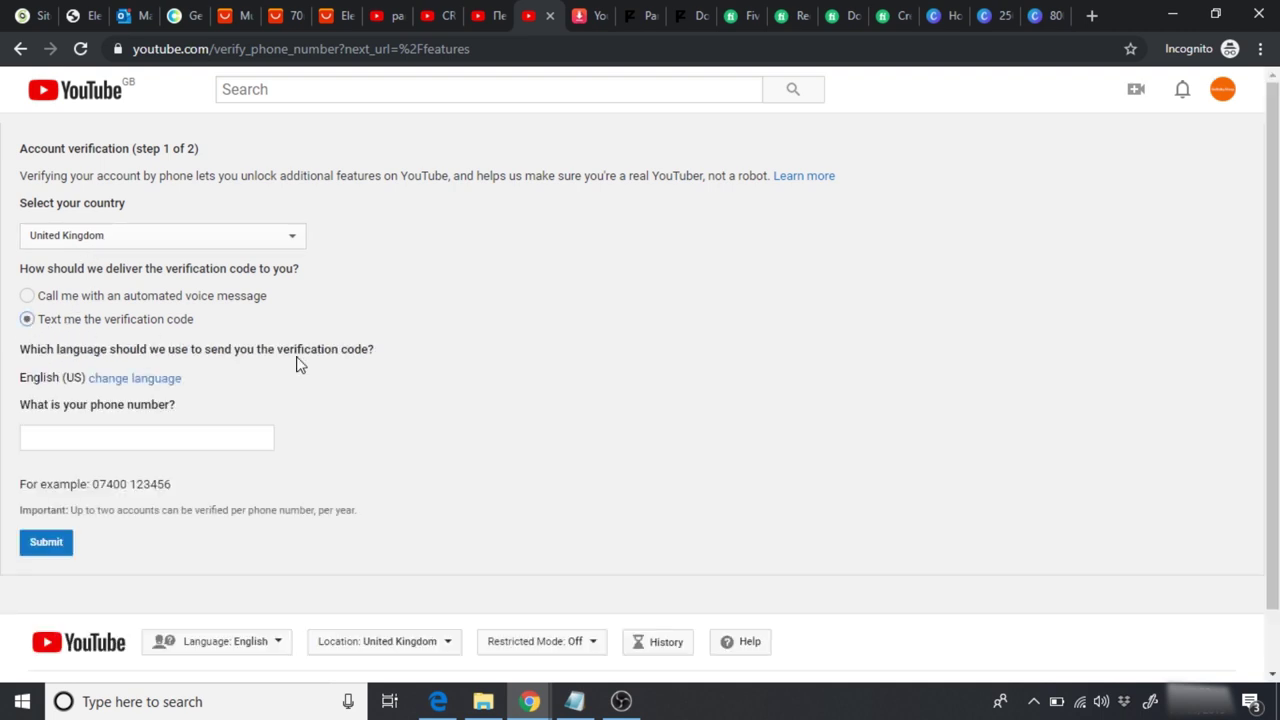
{"action": "left_click", "coordinate": [215, 433]}
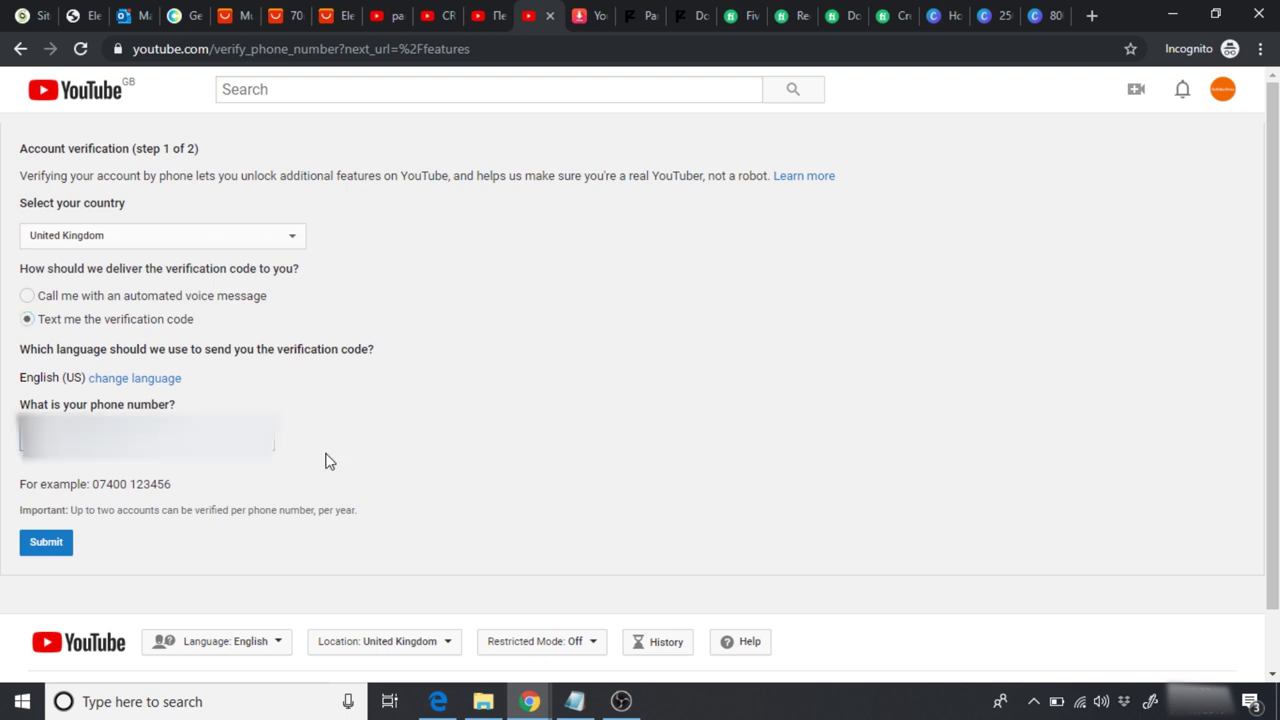
{"action": "left_click", "coordinate": [58, 546]}
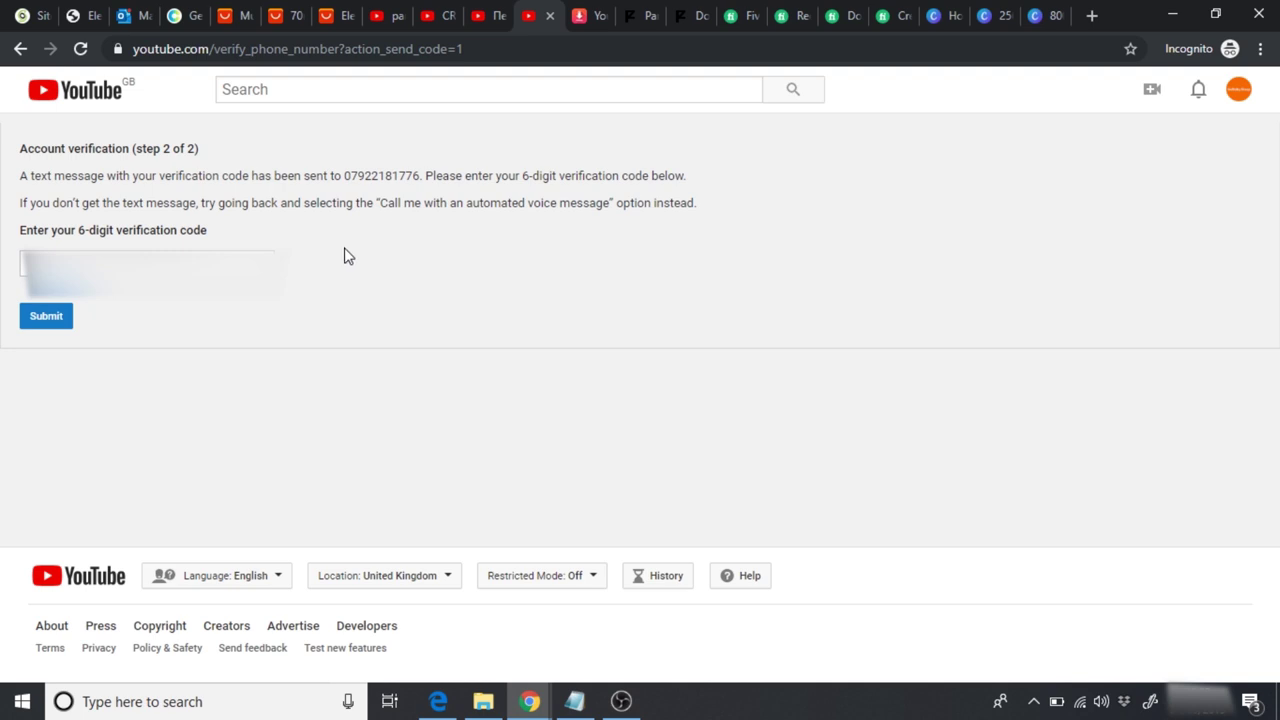
{"action": "key", "text": "Tab"}
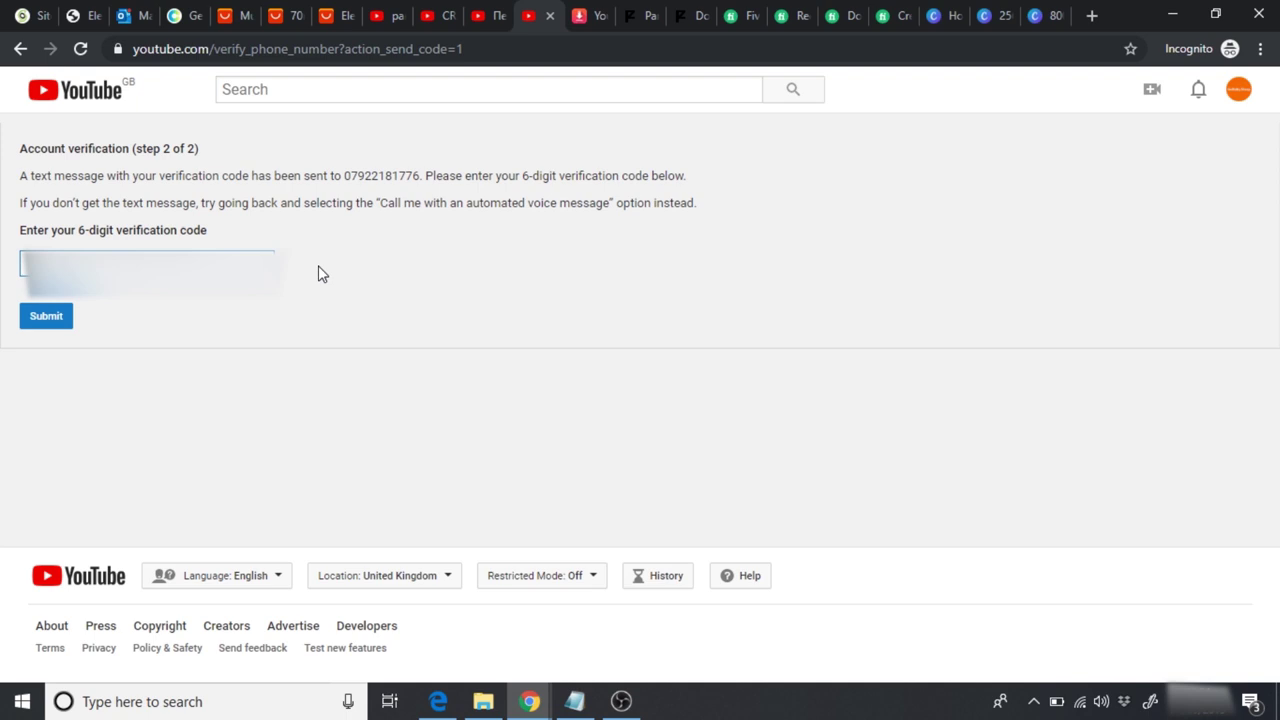
{"action": "left_click", "coordinate": [45, 315]}
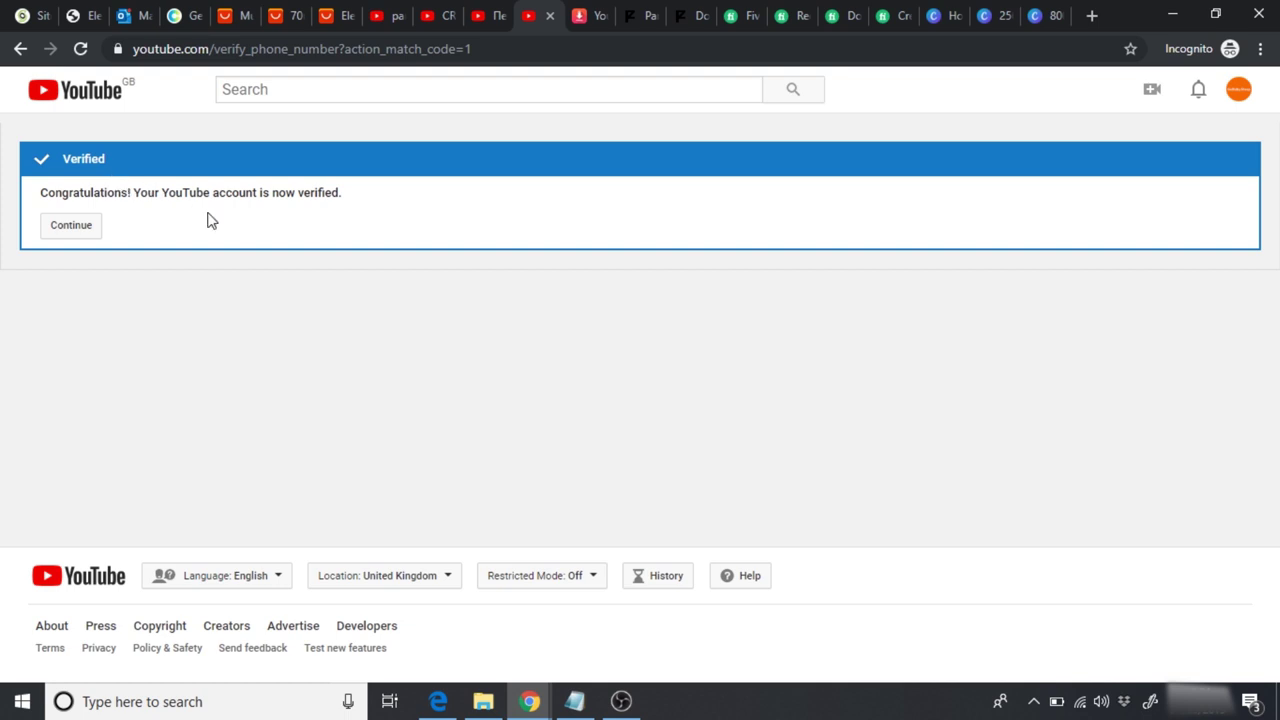
{"action": "left_click", "coordinate": [74, 232]}
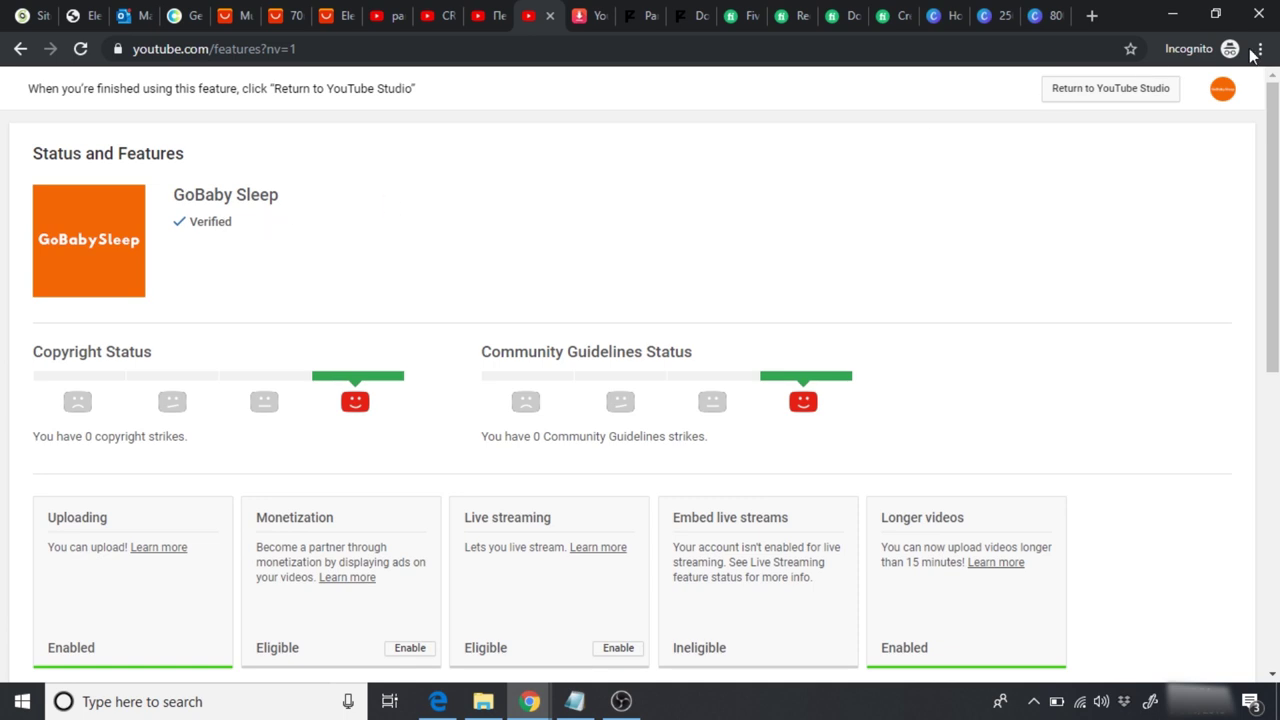
Step: Scroll through the Status and Features page to review the channel's now-enabled features
{"action": "scroll", "coordinate": [1165, 153], "scroll_direction": "down", "scroll_amount": 2}
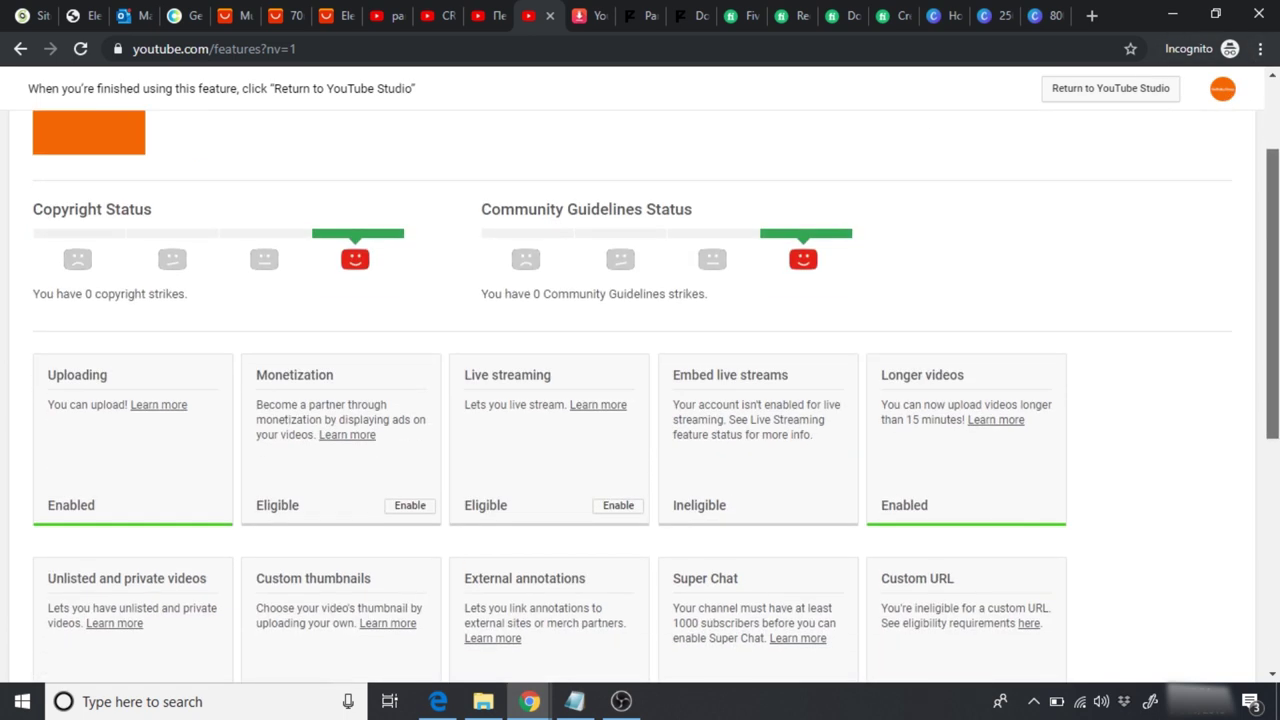
{"action": "scroll", "coordinate": [630, 505], "scroll_direction": "down", "scroll_amount": 1}
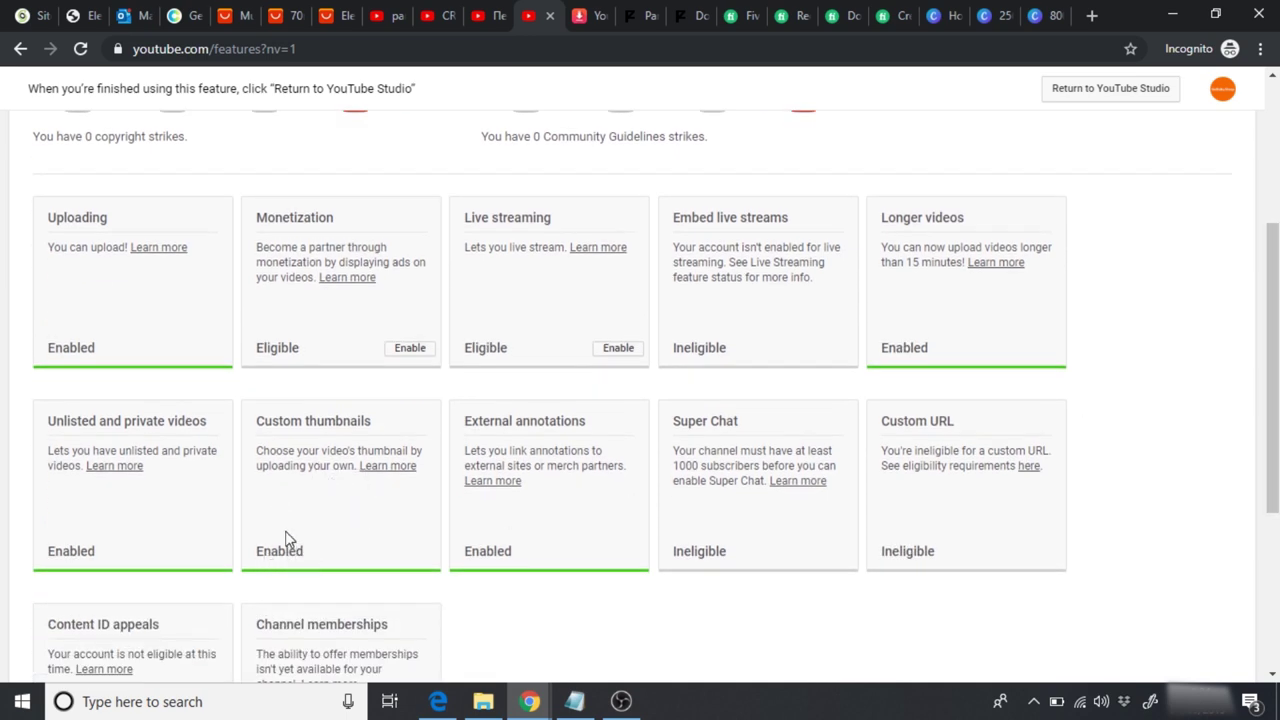
{"action": "scroll", "coordinate": [640, 400], "scroll_direction": "up", "scroll_amount": 3}
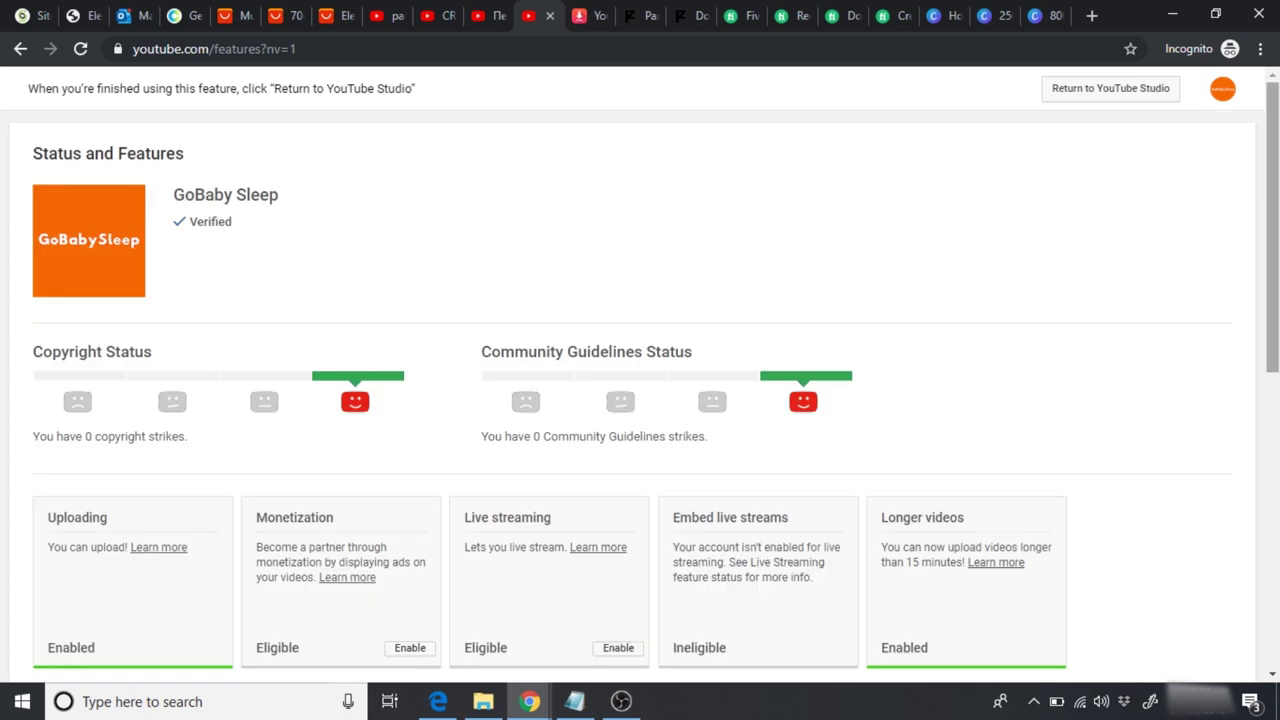
{"action": "left_click", "coordinate": [1222, 92]}
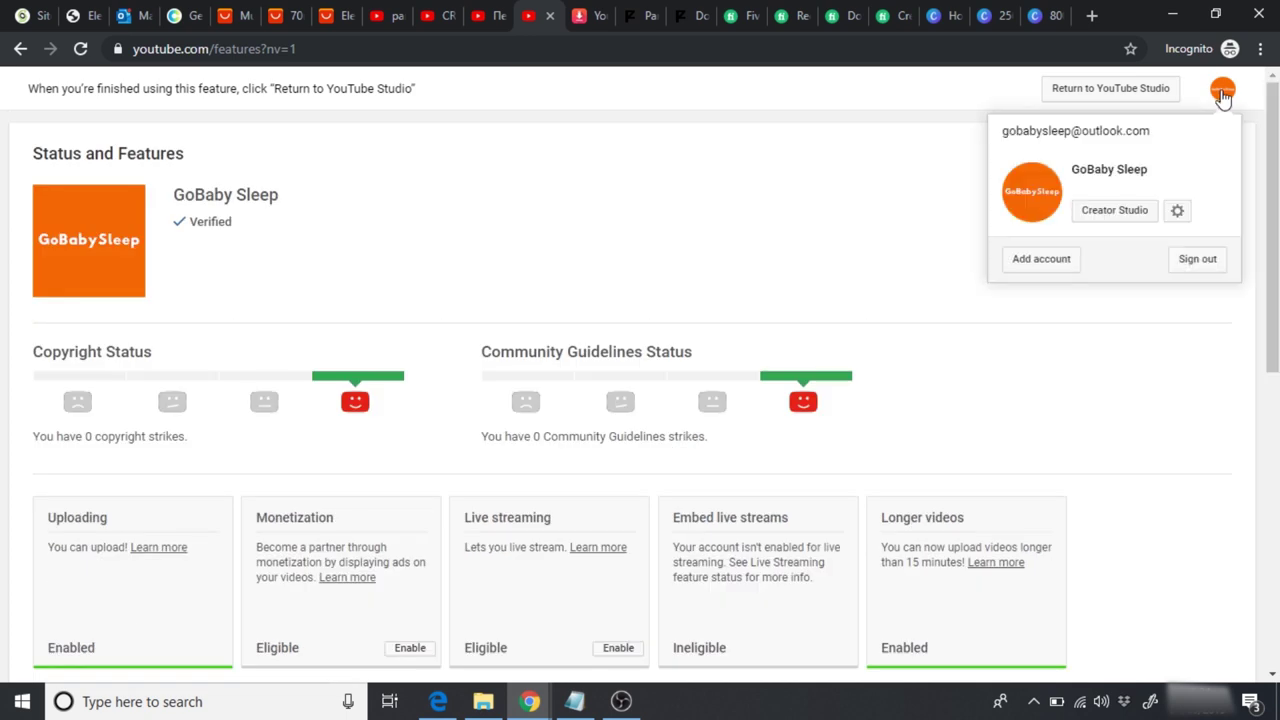
{"action": "left_click", "coordinate": [1112, 217]}
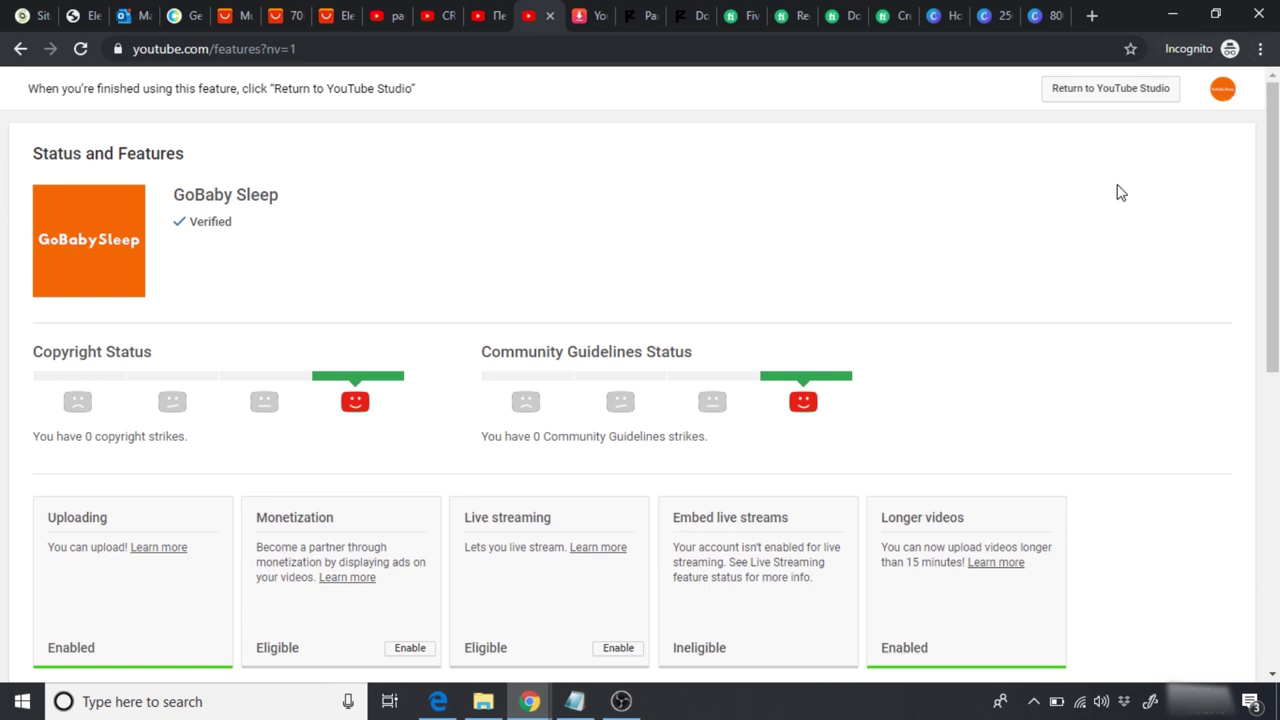
{"action": "left_click_drag", "start_coordinate": [1273, 195], "coordinate": [1273, 335]}
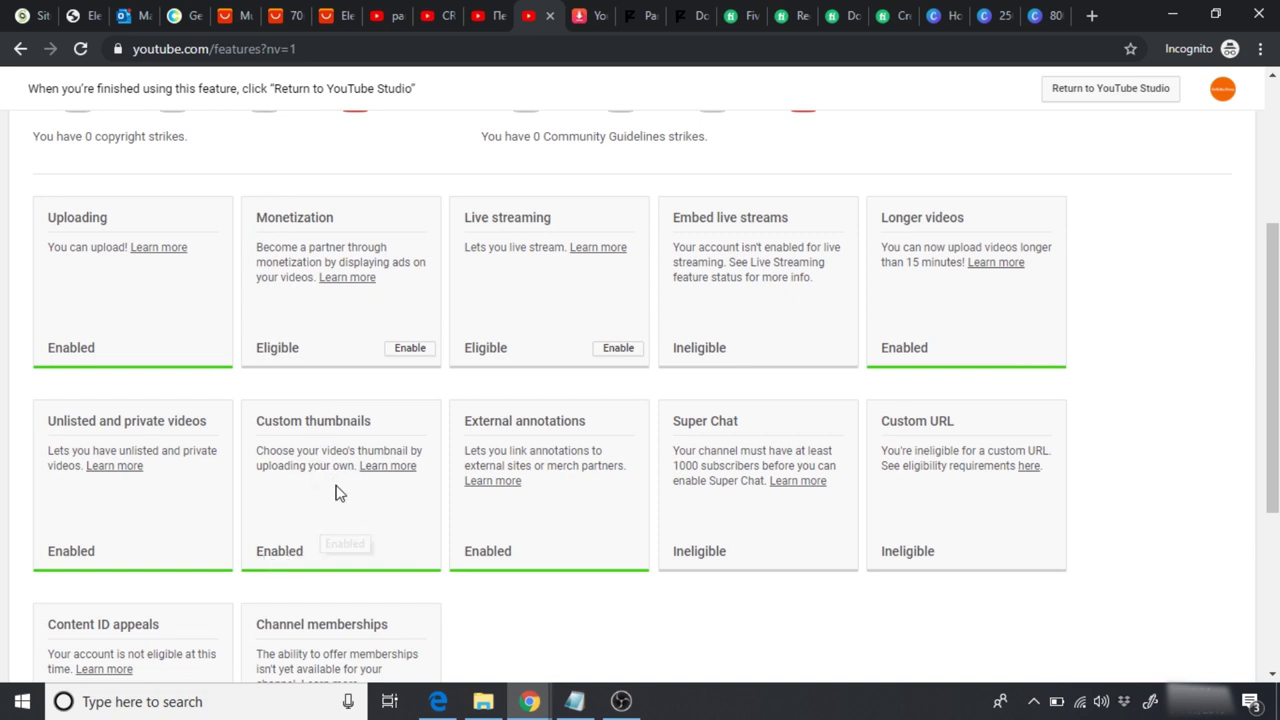
{"action": "left_click_drag", "start_coordinate": [1272, 300], "coordinate": [1254, 153]}
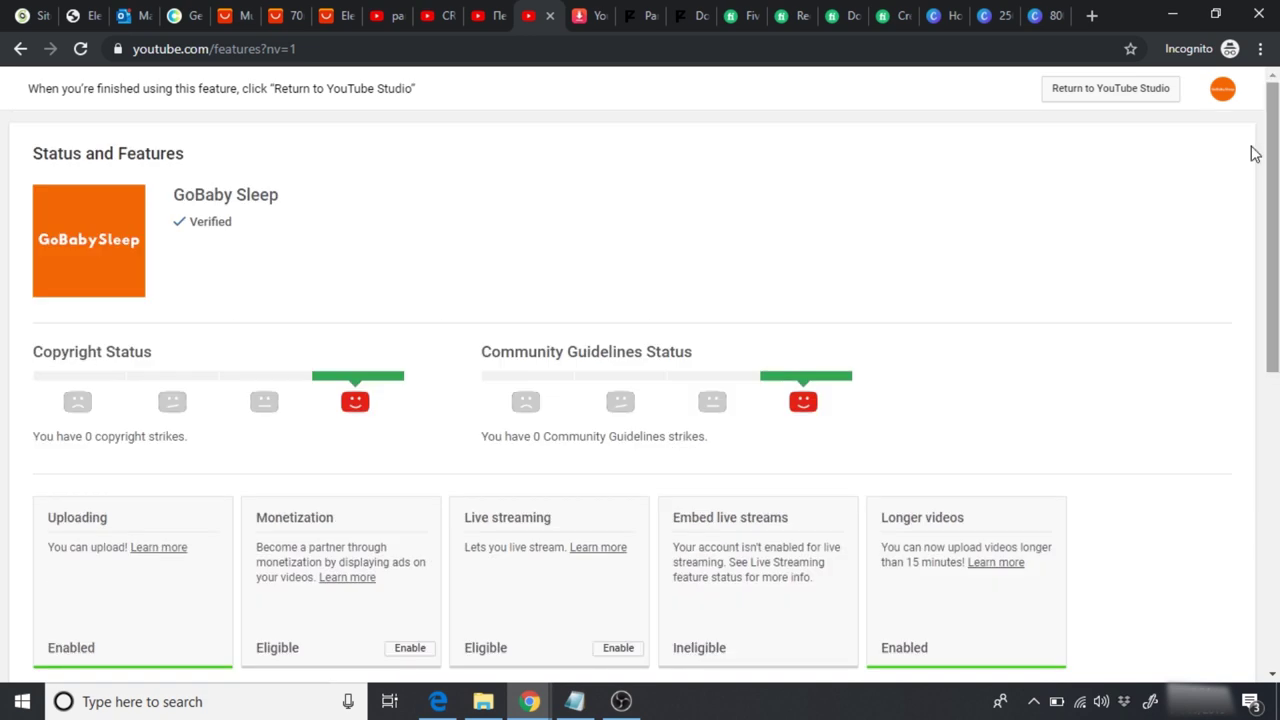
Step: Open the edit page of 'GoBabySleep - The Ultimate White Noise Machine' in YouTube Studio
{"action": "left_click", "coordinate": [1222, 90]}
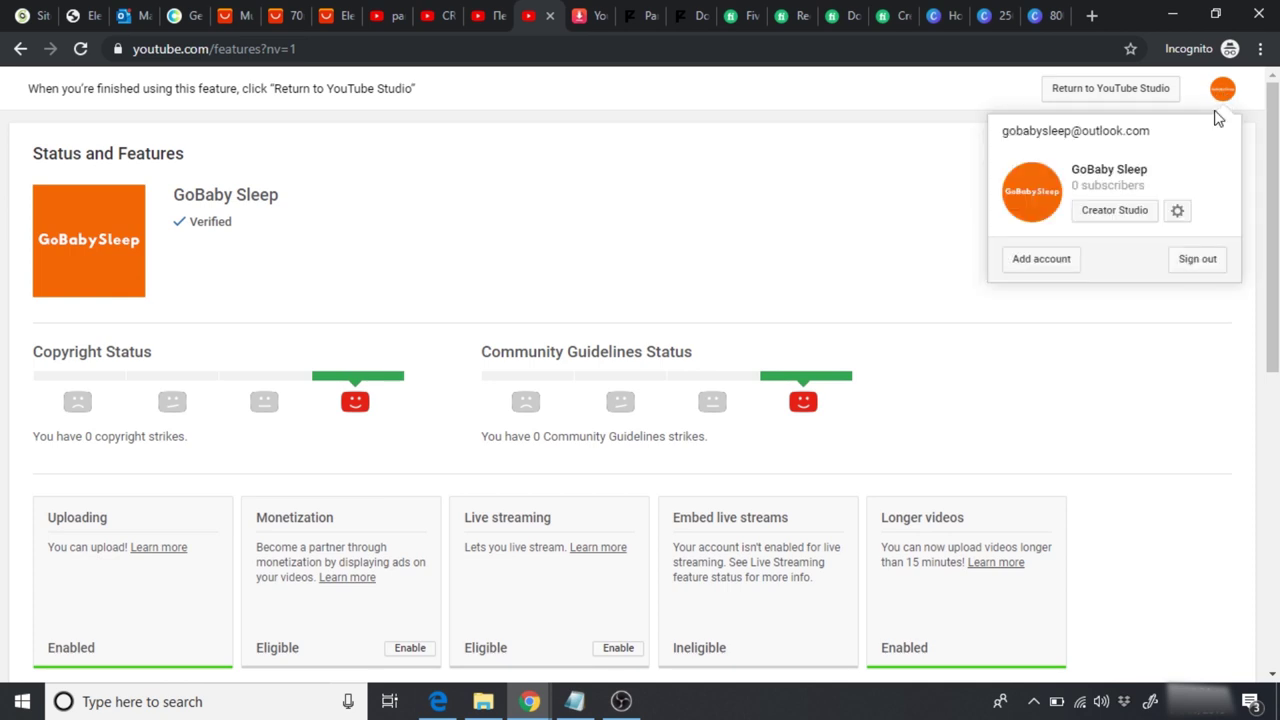
{"action": "left_click", "coordinate": [1113, 214]}
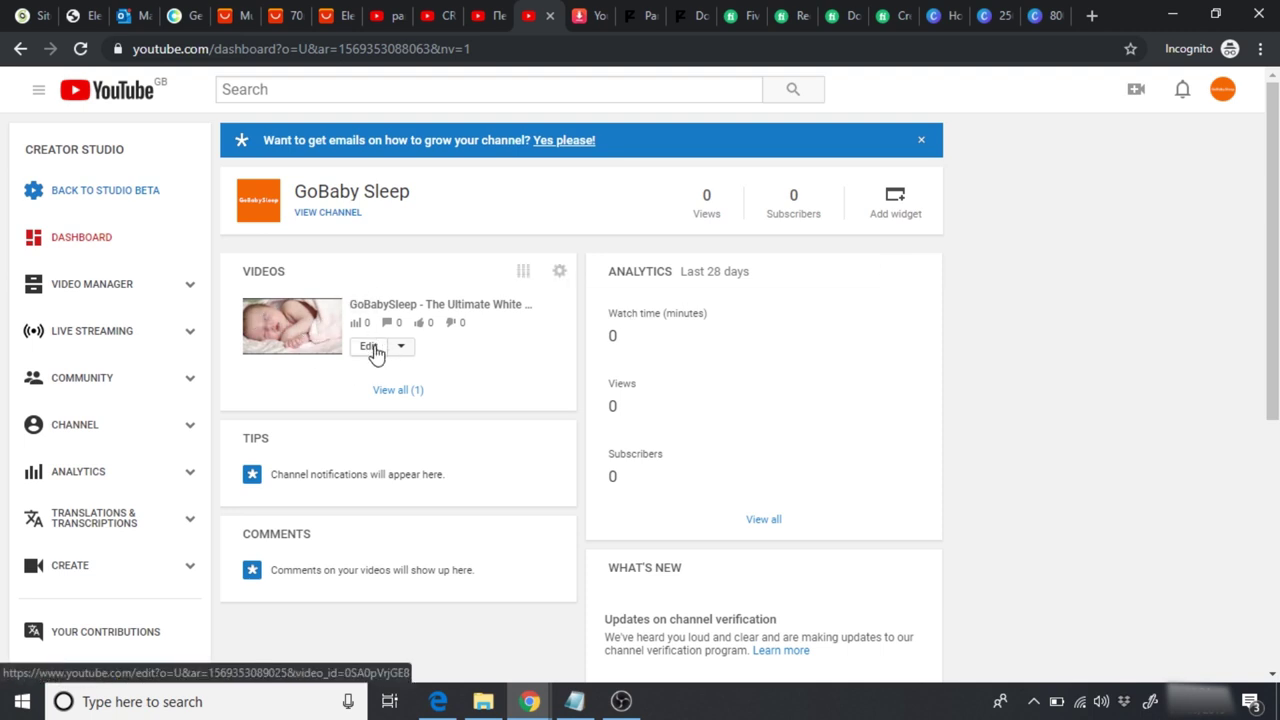
{"action": "left_click", "coordinate": [367, 352]}
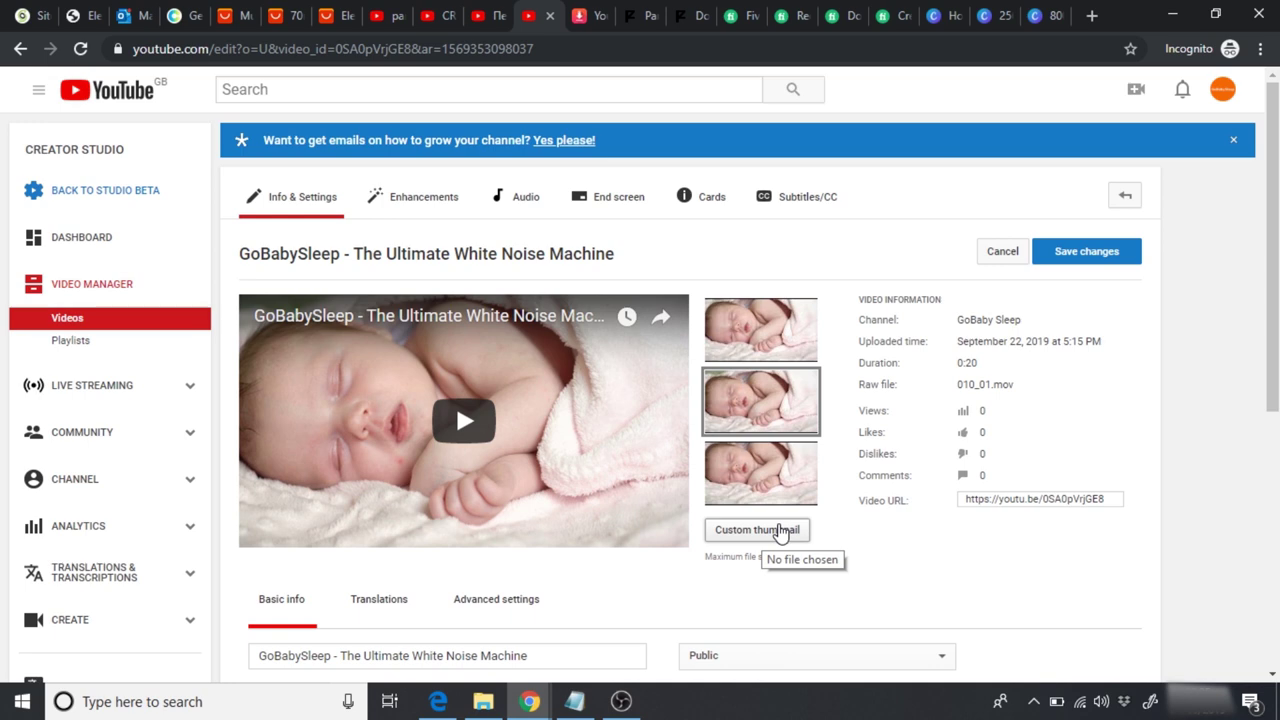
{"action": "left_click", "coordinate": [942, 16]}
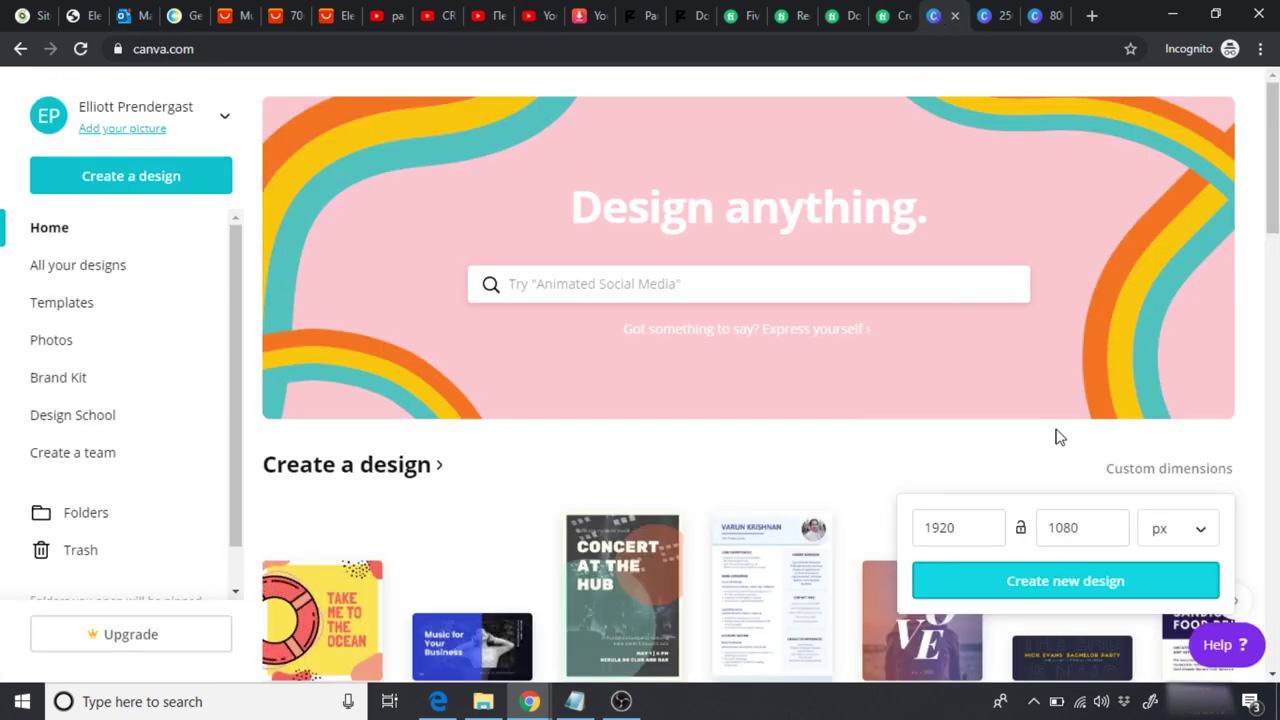
Step: Create a blank 1920 × 1080 px custom-size Canva design, then open a new browser tab
{"action": "left_click", "coordinate": [1150, 472]}
{"action": "left_click", "coordinate": [1147, 472]}
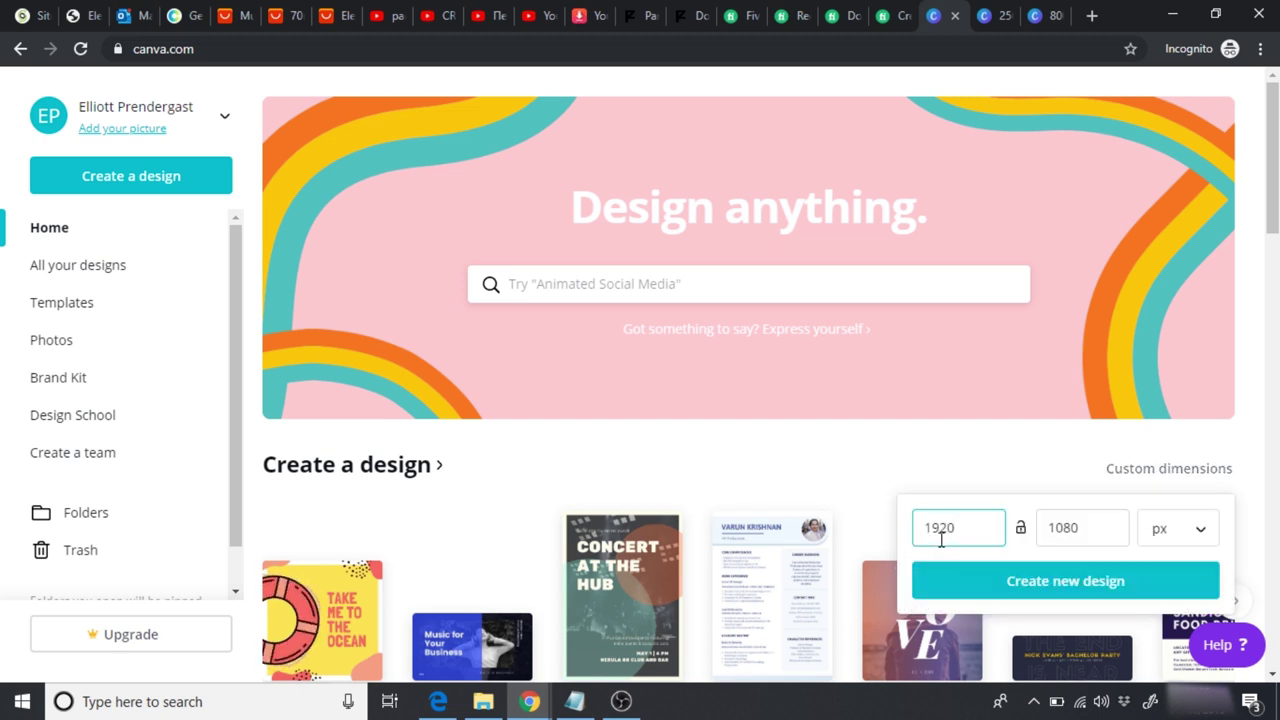
{"action": "left_click", "coordinate": [1075, 594]}
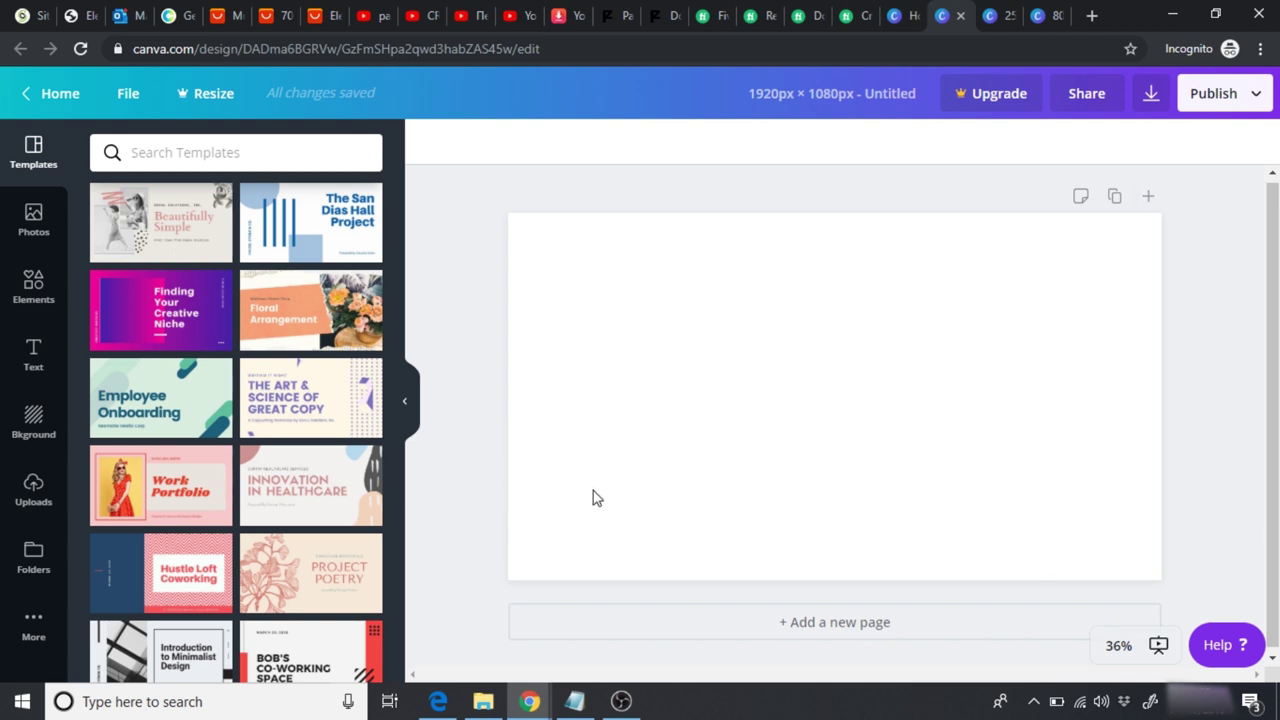
{"action": "left_click", "coordinate": [1091, 16]}
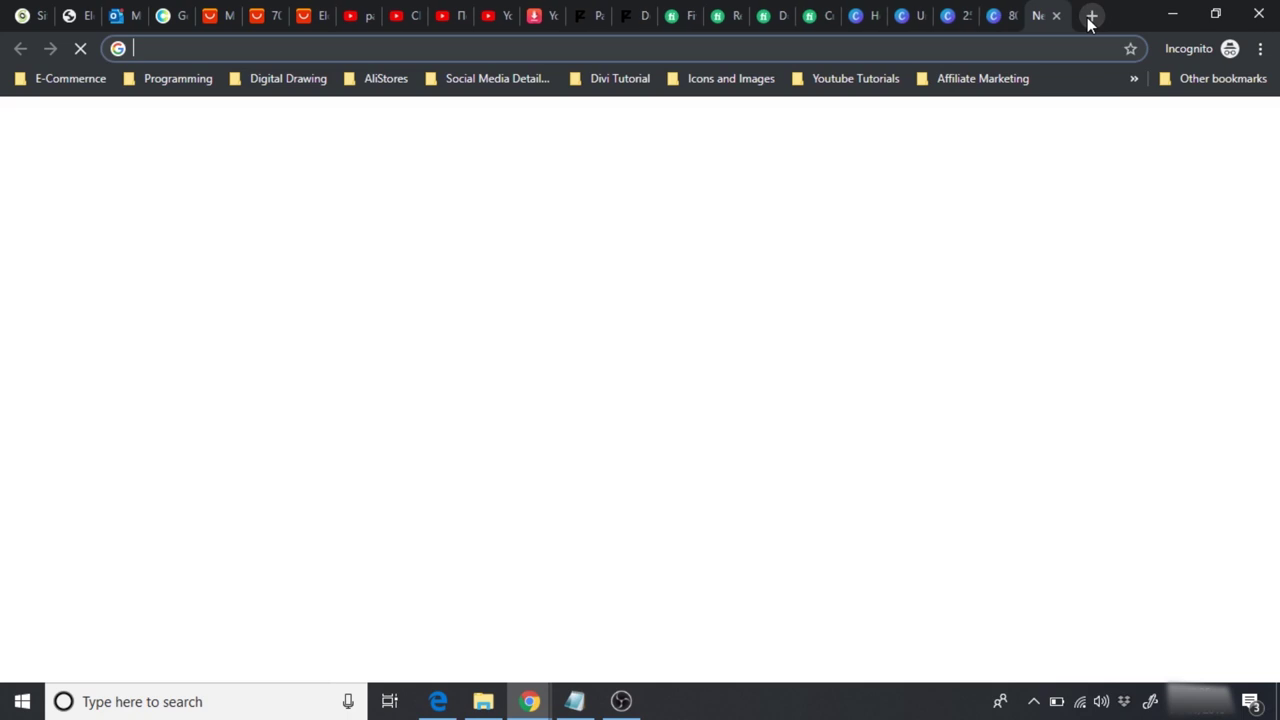
Step: Go to Unsplash and browse the search results for 'sleeping baby' photos
{"action": "type", "text": "un"}
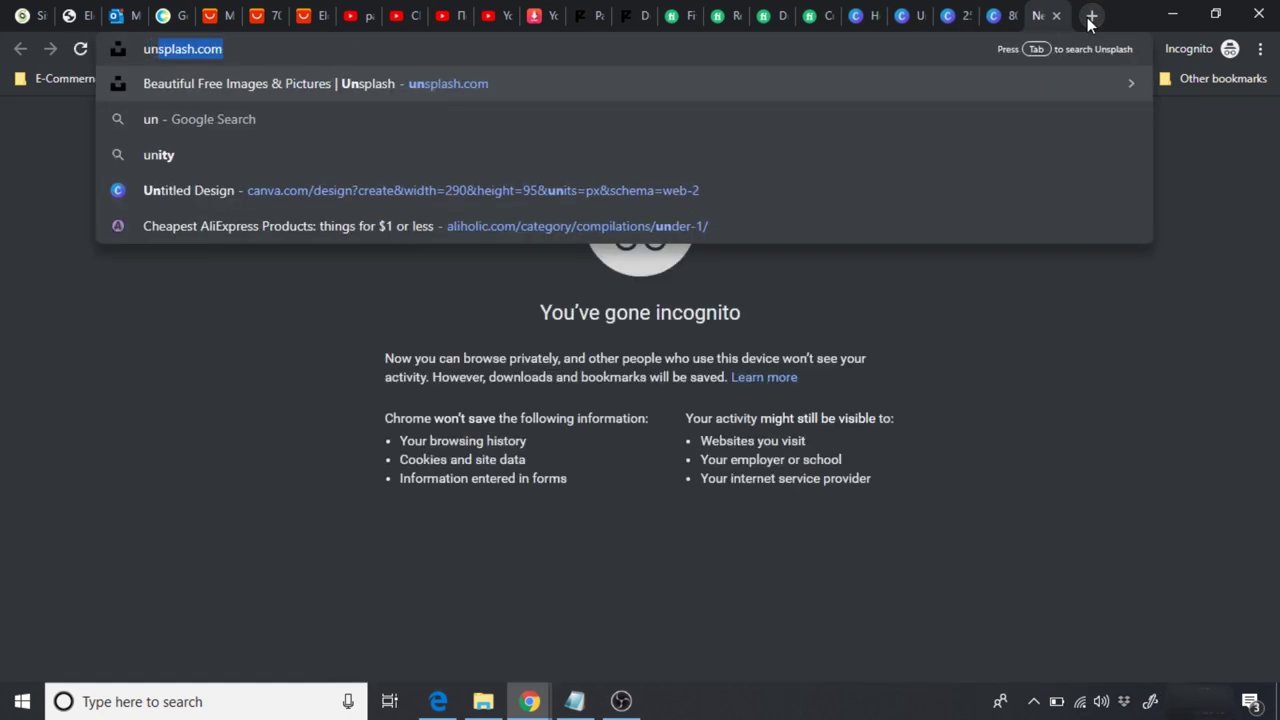
{"action": "key", "text": "Return"}
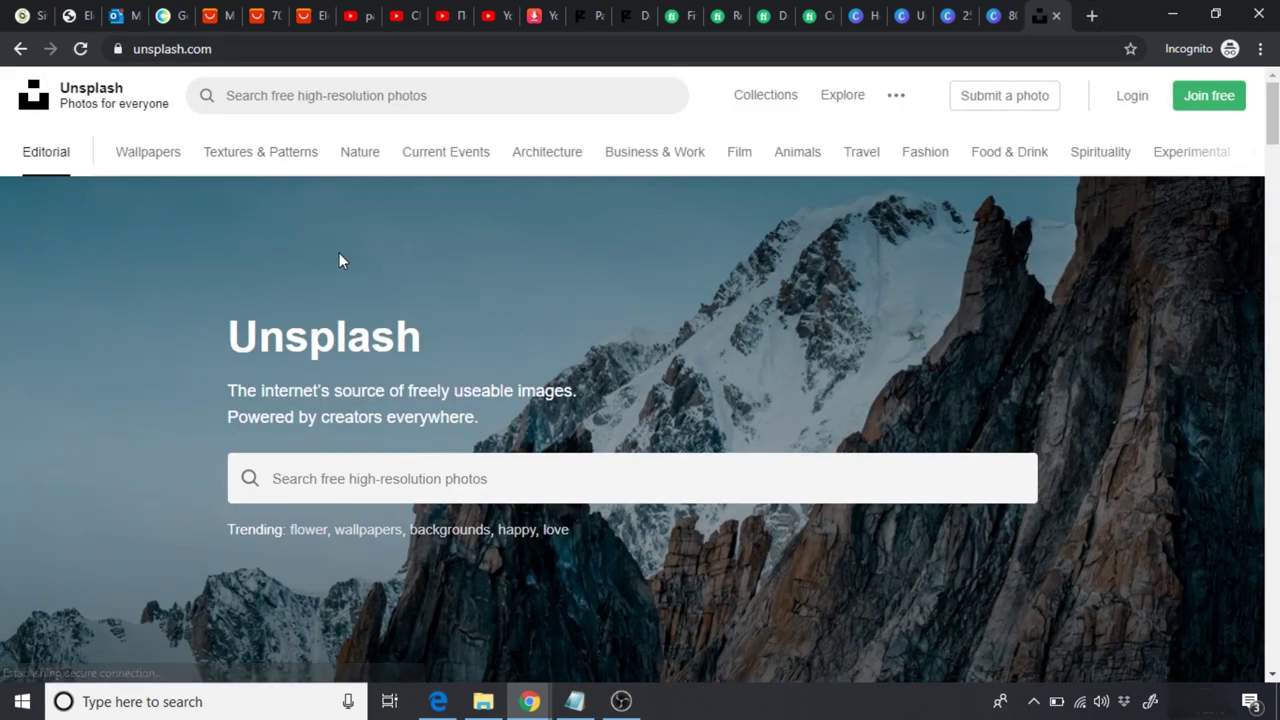
{"action": "left_click", "coordinate": [322, 480]}
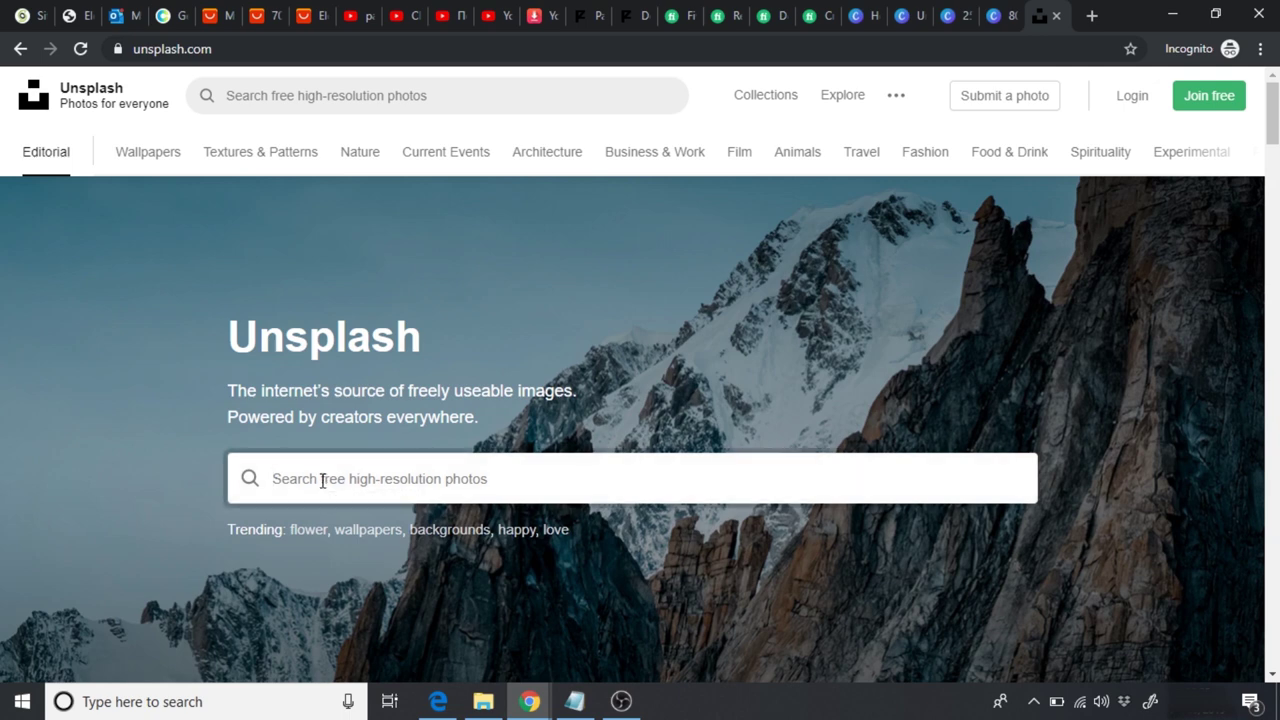
{"action": "type", "text": "sleeping baby"}
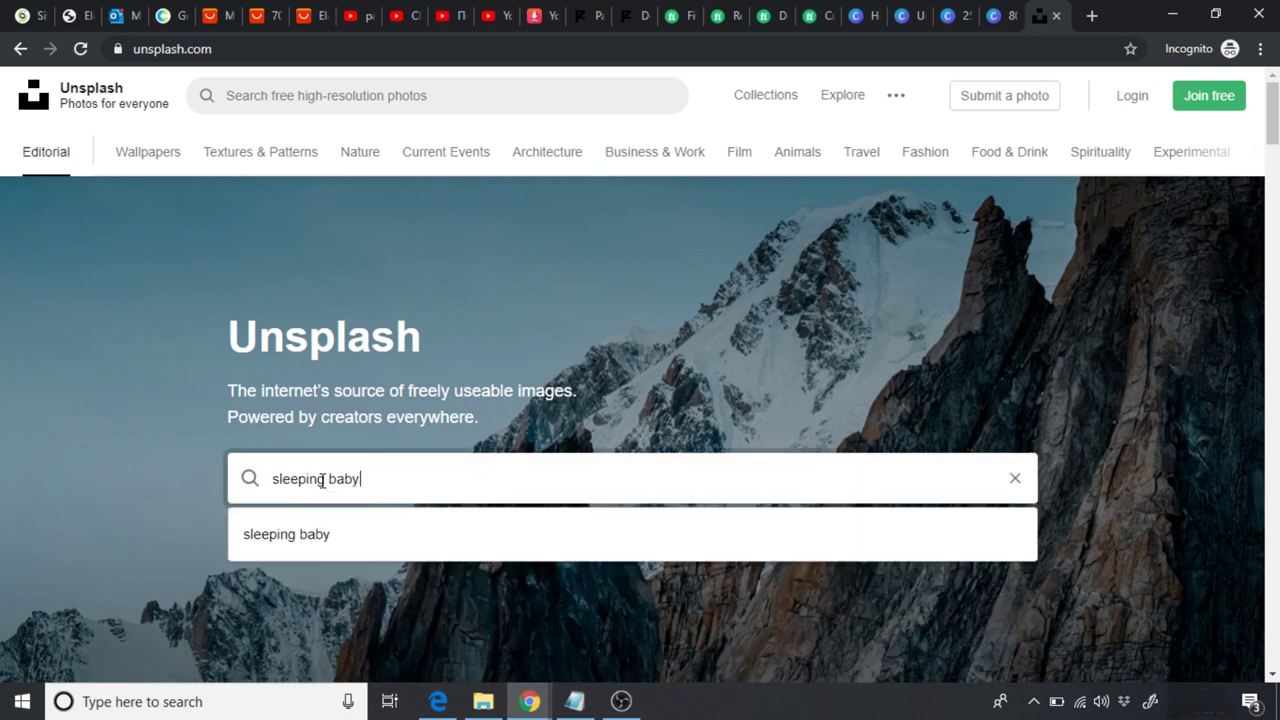
{"action": "key", "text": "Return"}
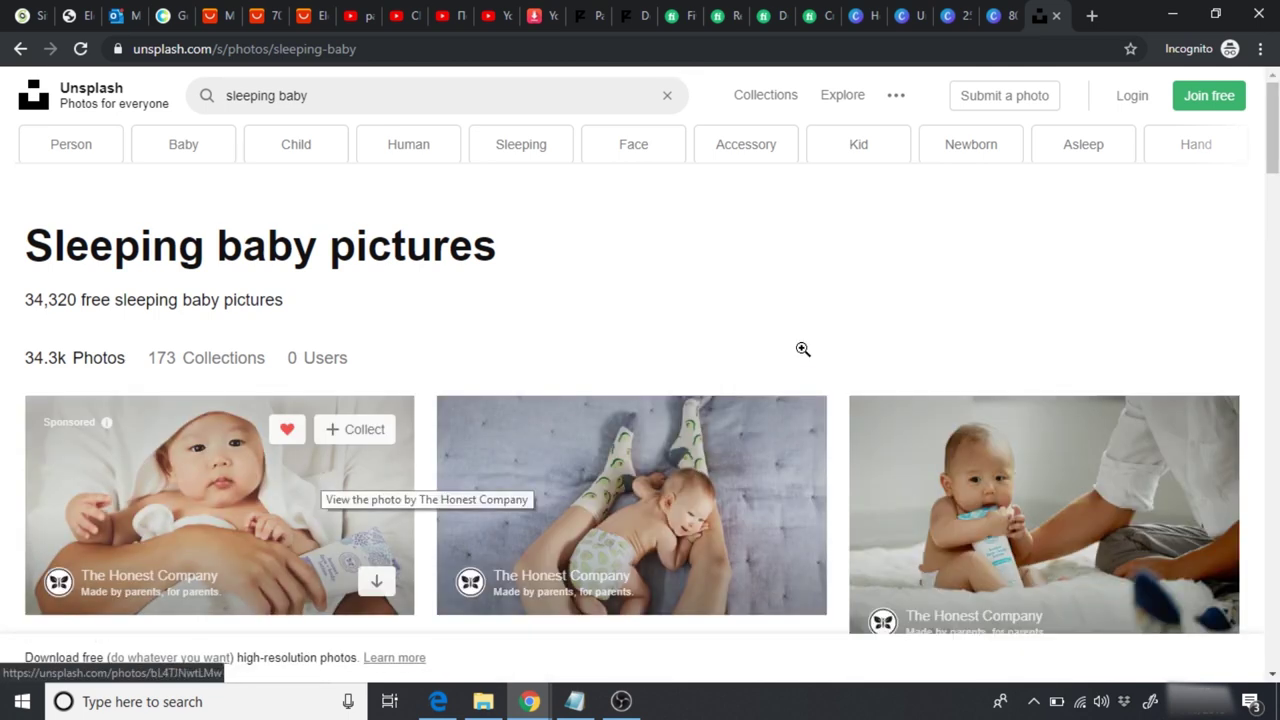
{"action": "scroll", "coordinate": [1272, 140], "scroll_direction": "down", "scroll_amount": 2}
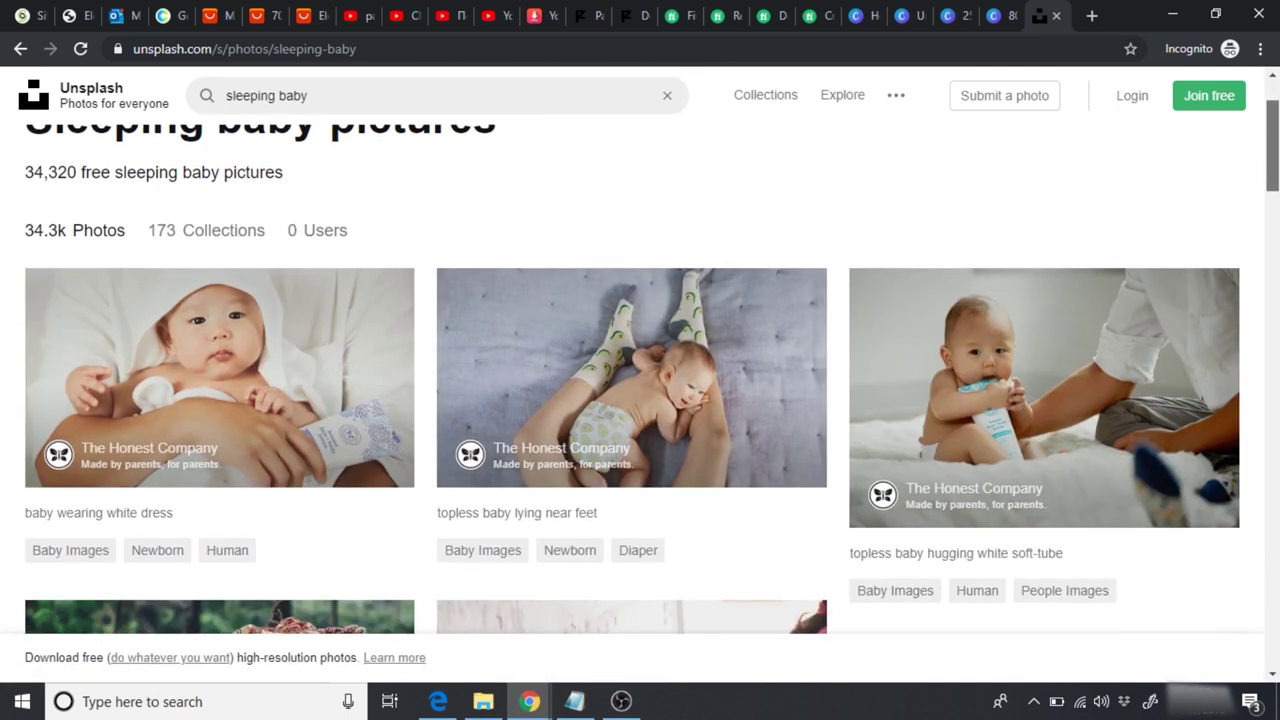
{"action": "scroll", "coordinate": [632, 380], "scroll_direction": "down", "scroll_amount": 6}
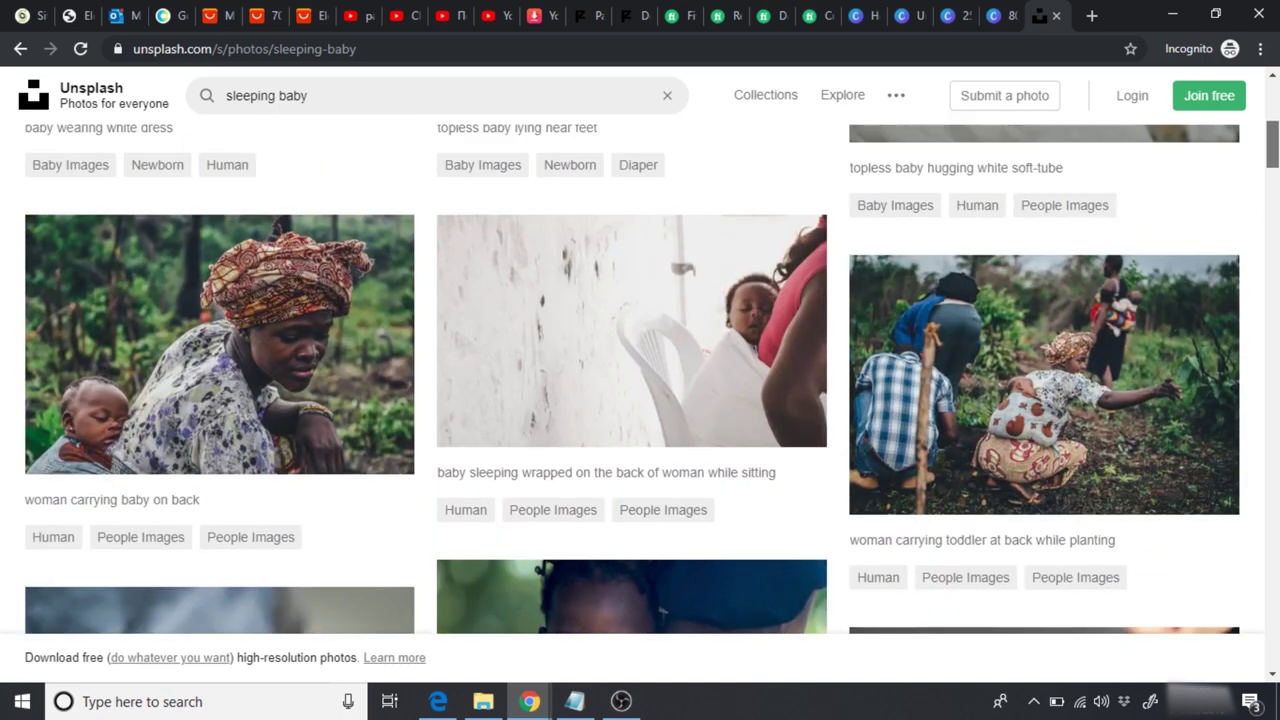
{"action": "scroll", "coordinate": [694, 486], "scroll_direction": "down", "scroll_amount": 2}
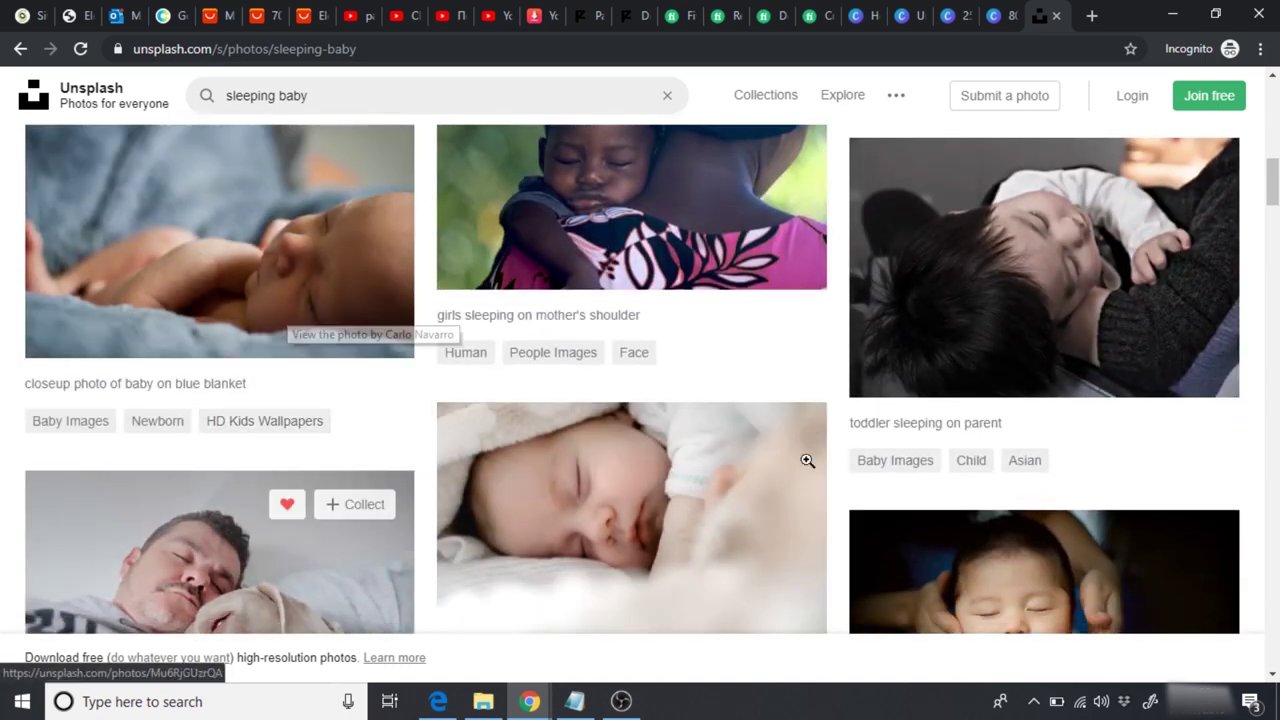
{"action": "scroll", "coordinate": [1250, 290], "scroll_direction": "down", "scroll_amount": 5}
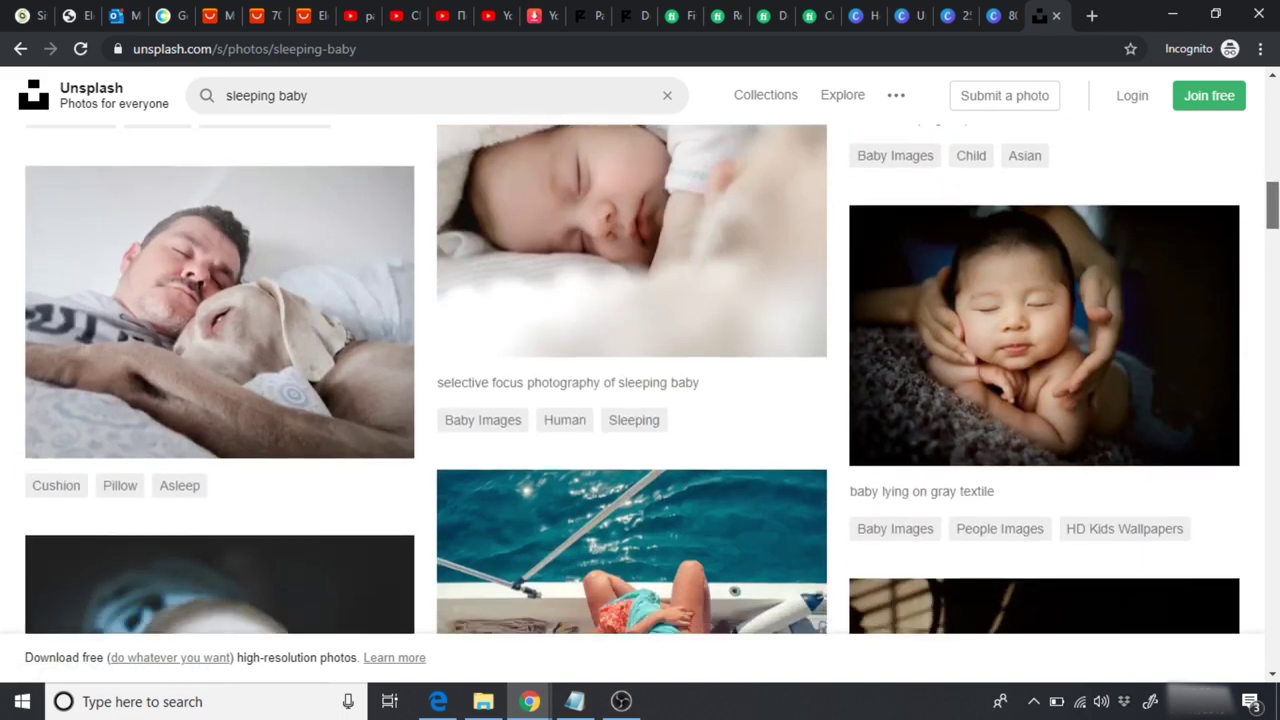
{"action": "scroll", "coordinate": [652, 379], "scroll_direction": "down", "scroll_amount": 3}
{"action": "scroll", "coordinate": [652, 379], "scroll_direction": "up", "scroll_amount": 4}
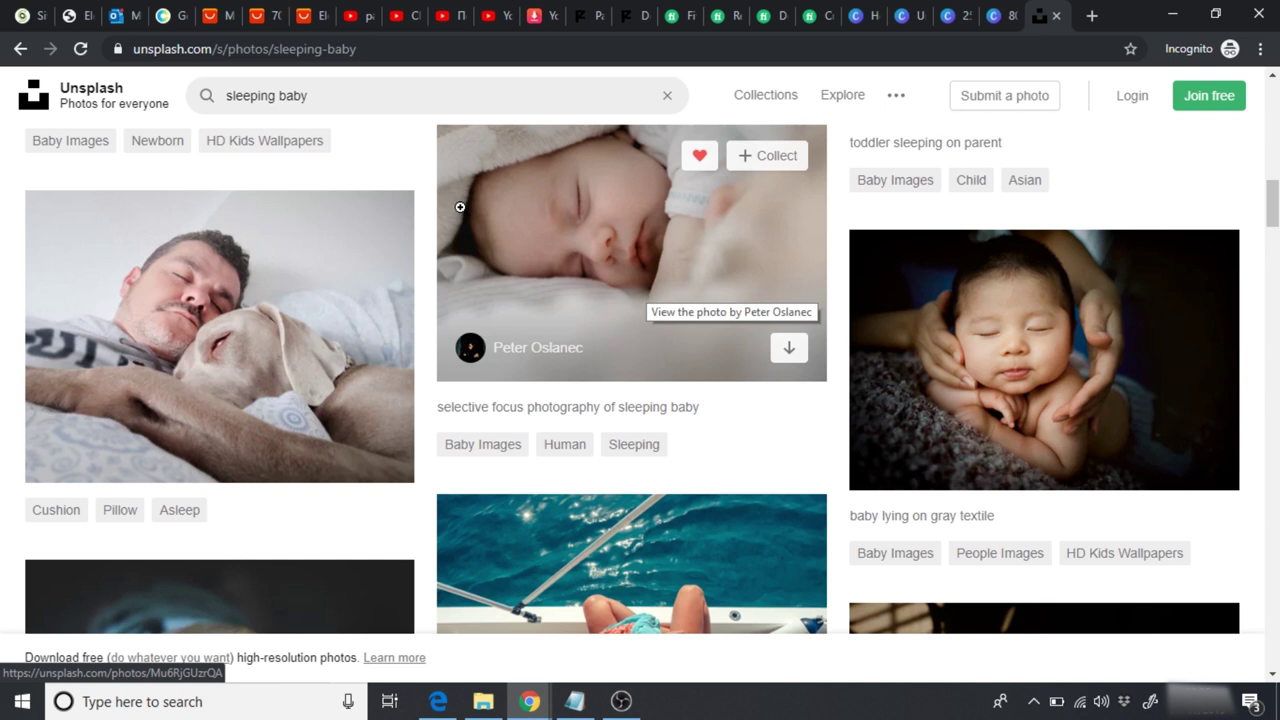
Step: Search Unsplash for 'pancake' photos and look through the results
{"action": "left_click", "coordinate": [201, 110]}
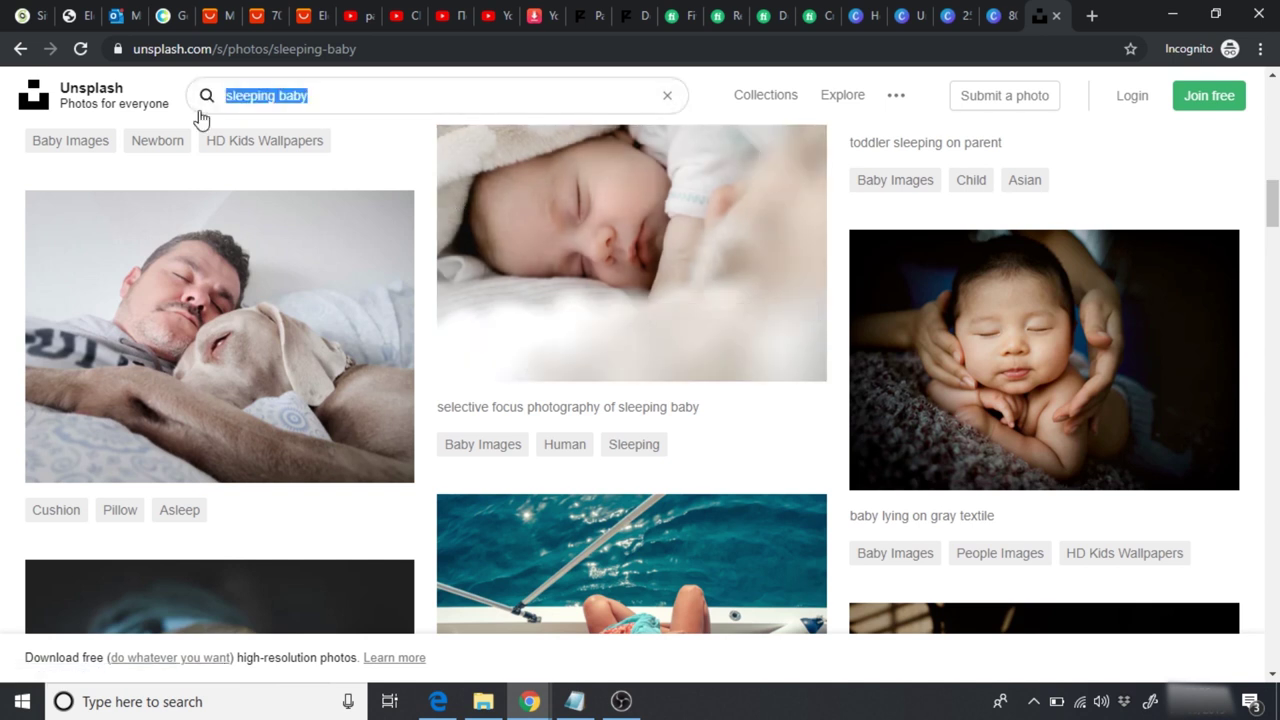
{"action": "type", "text": "pancak"}
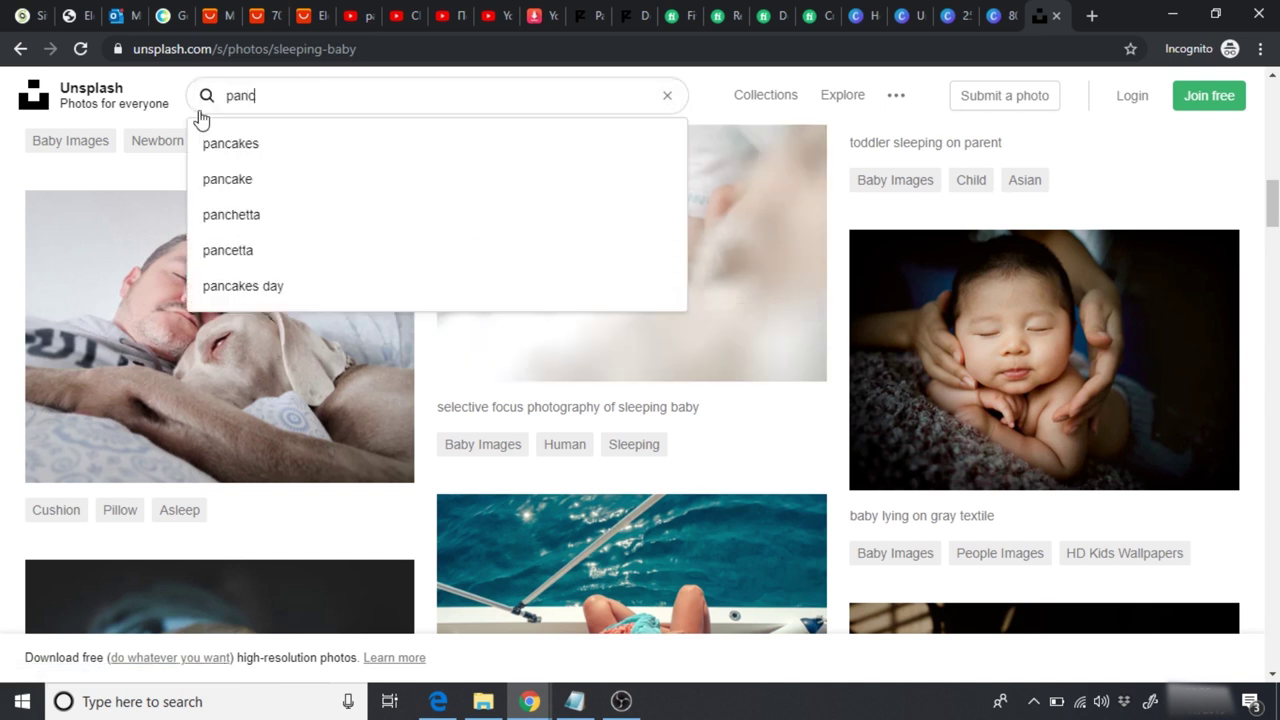
{"action": "type", "text": "e"}
{"action": "key", "text": "Return"}
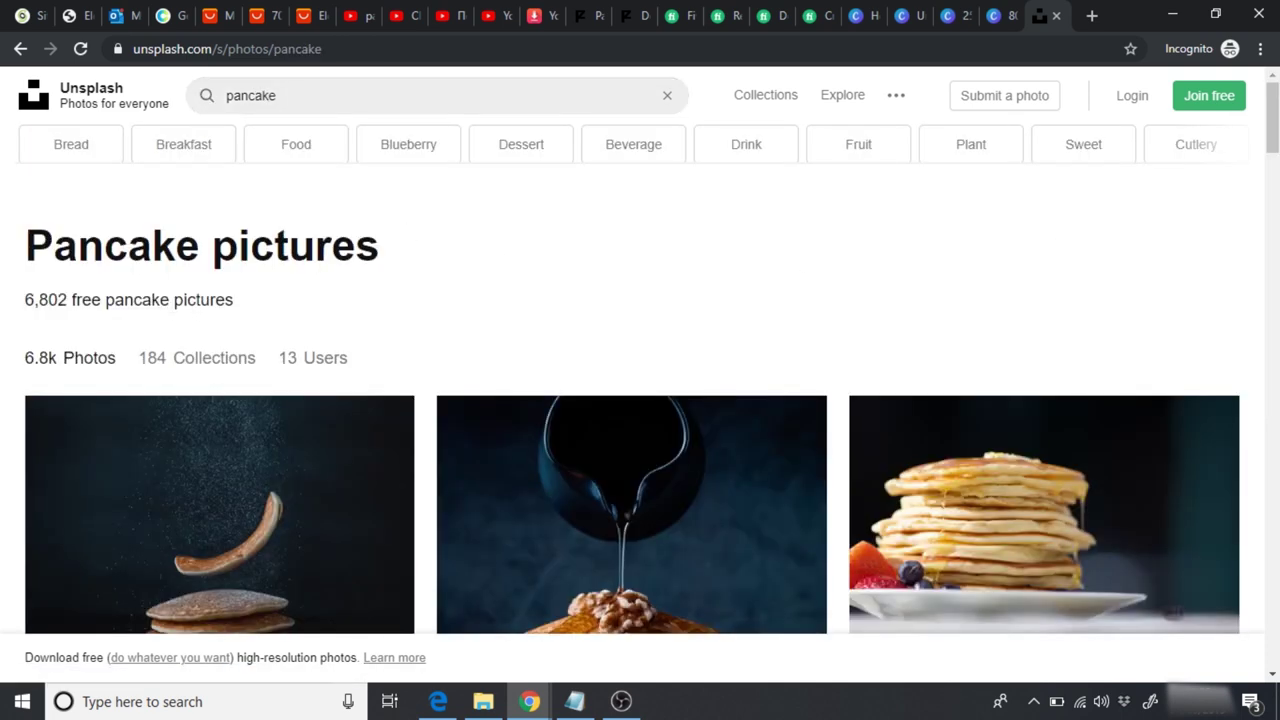
{"action": "scroll", "coordinate": [640, 380], "scroll_direction": "down", "scroll_amount": 3}
{"action": "scroll", "coordinate": [640, 380], "scroll_direction": "down", "scroll_amount": 5}
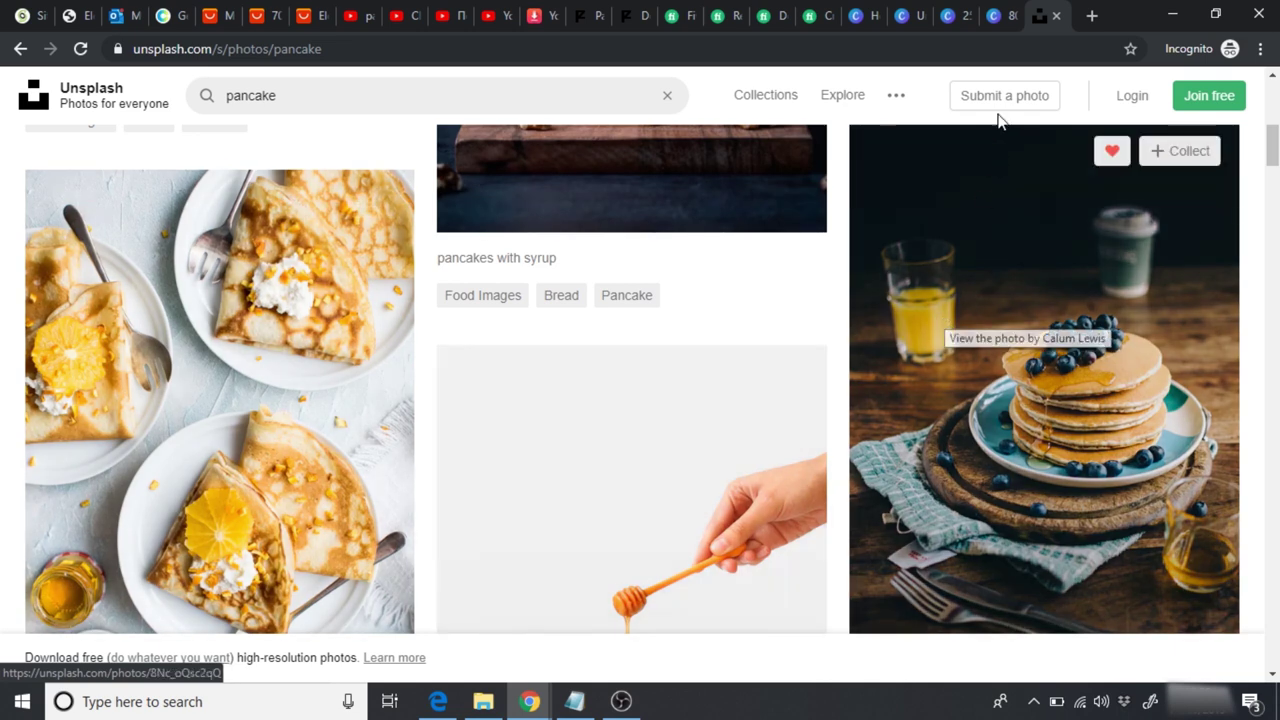
{"action": "left_click", "coordinate": [901, 16]}
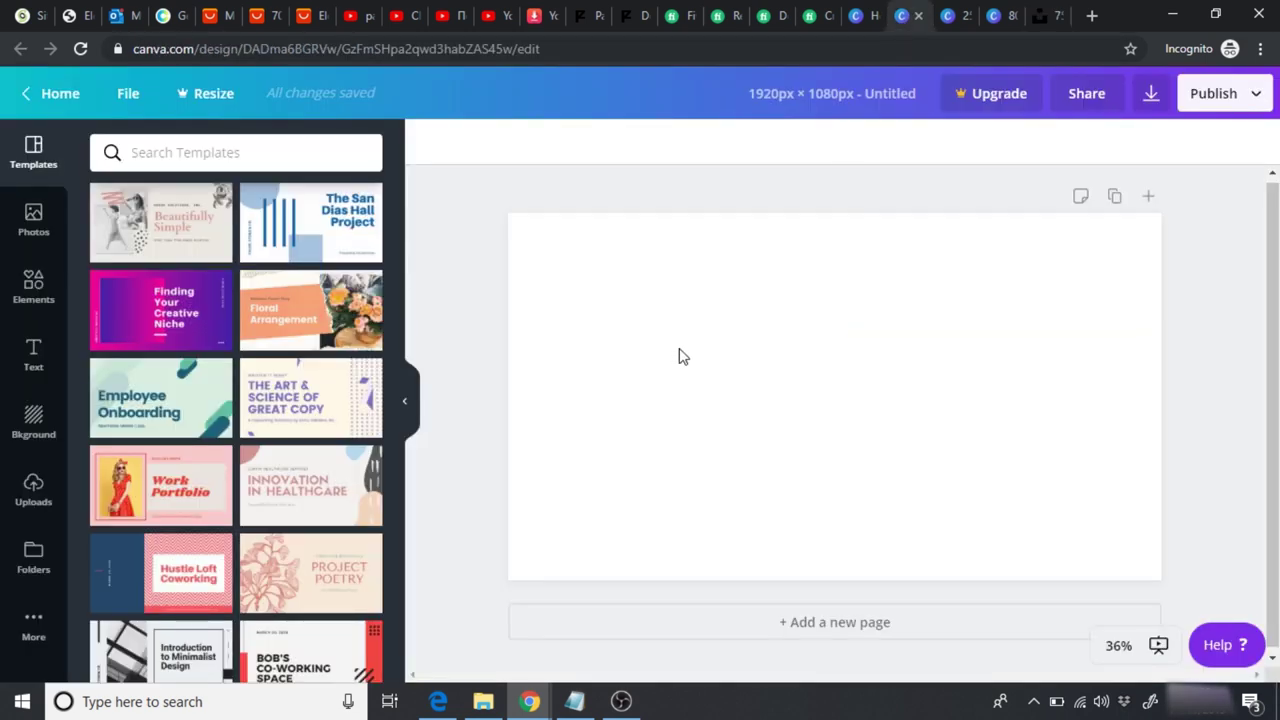
Step: Place the uploaded sleeping-baby photo on the page and stretch it across the full 1920×1080 canvas
{"action": "left_click", "coordinate": [31, 506]}
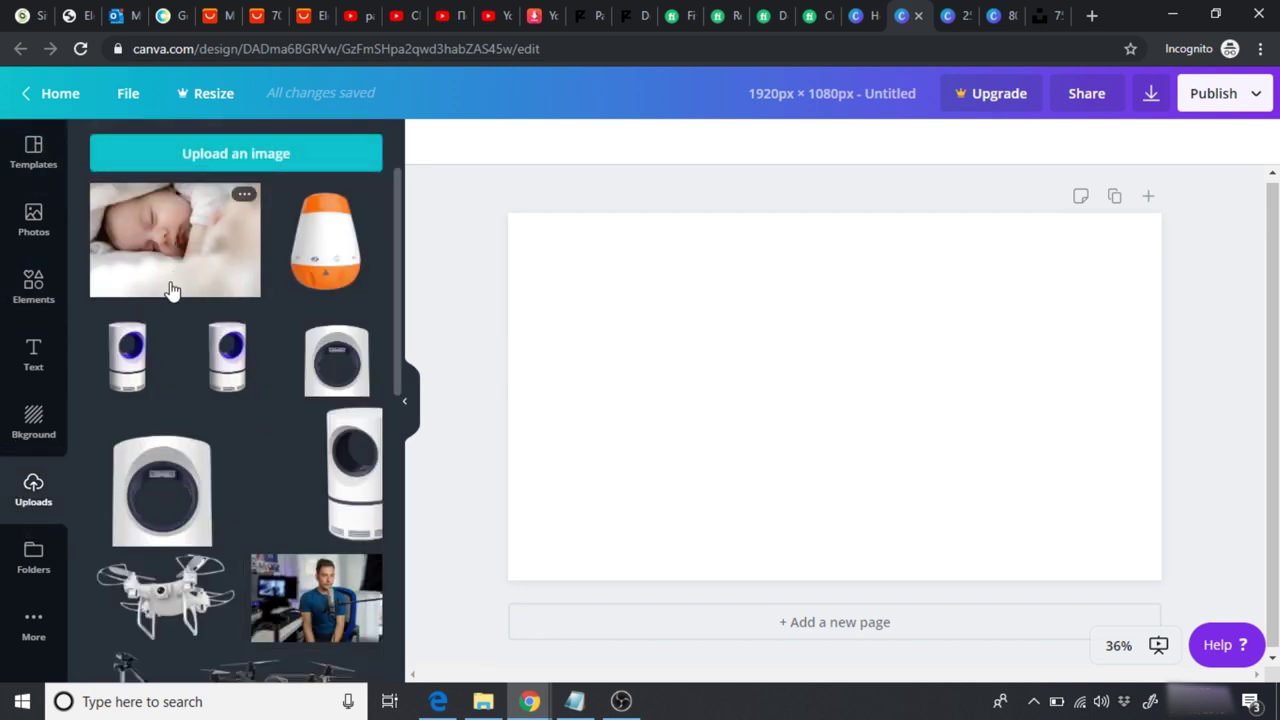
{"action": "left_click_drag", "start_coordinate": [160, 245], "coordinate": [714, 351]}
{"action": "left_click_drag", "start_coordinate": [829, 396], "coordinate": [690, 326]}
{"action": "left_click_drag", "start_coordinate": [727, 506], "coordinate": [724, 579]}
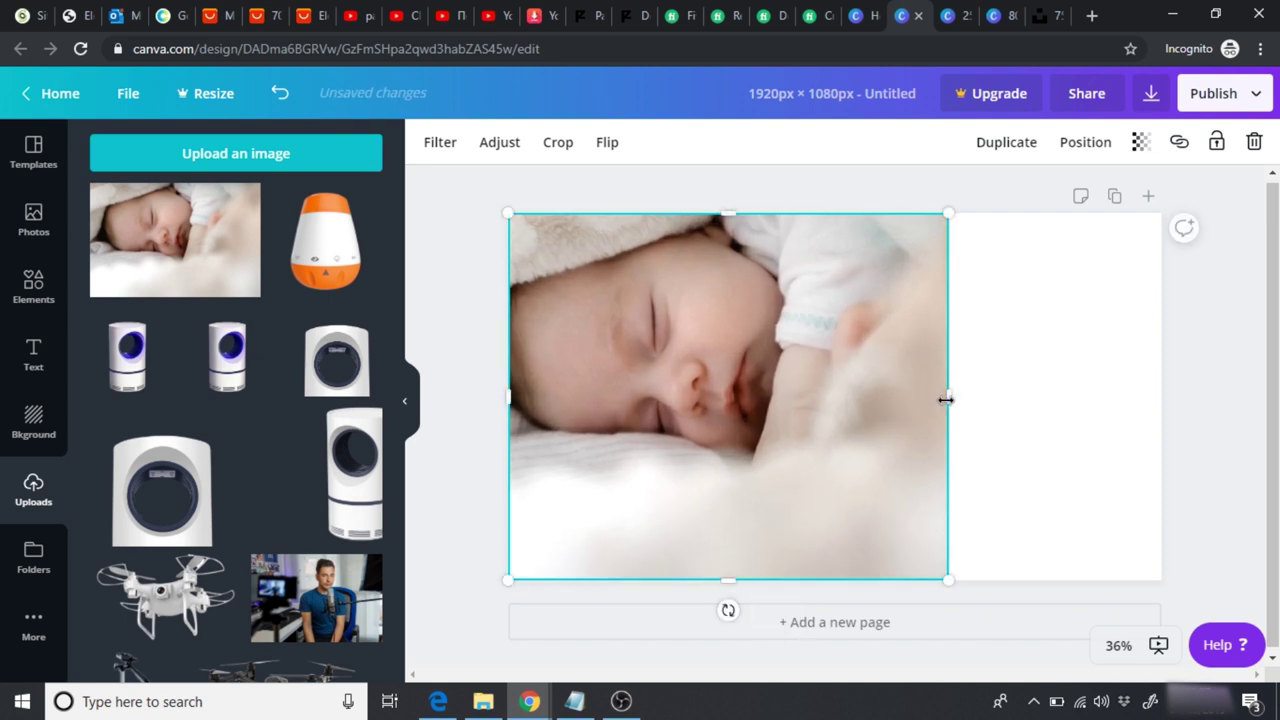
{"action": "left_click_drag", "start_coordinate": [989, 400], "coordinate": [1161, 395]}
Step: Add a heading reading 'GoBabySleep' over the baby photo
{"action": "left_click", "coordinate": [1199, 417]}
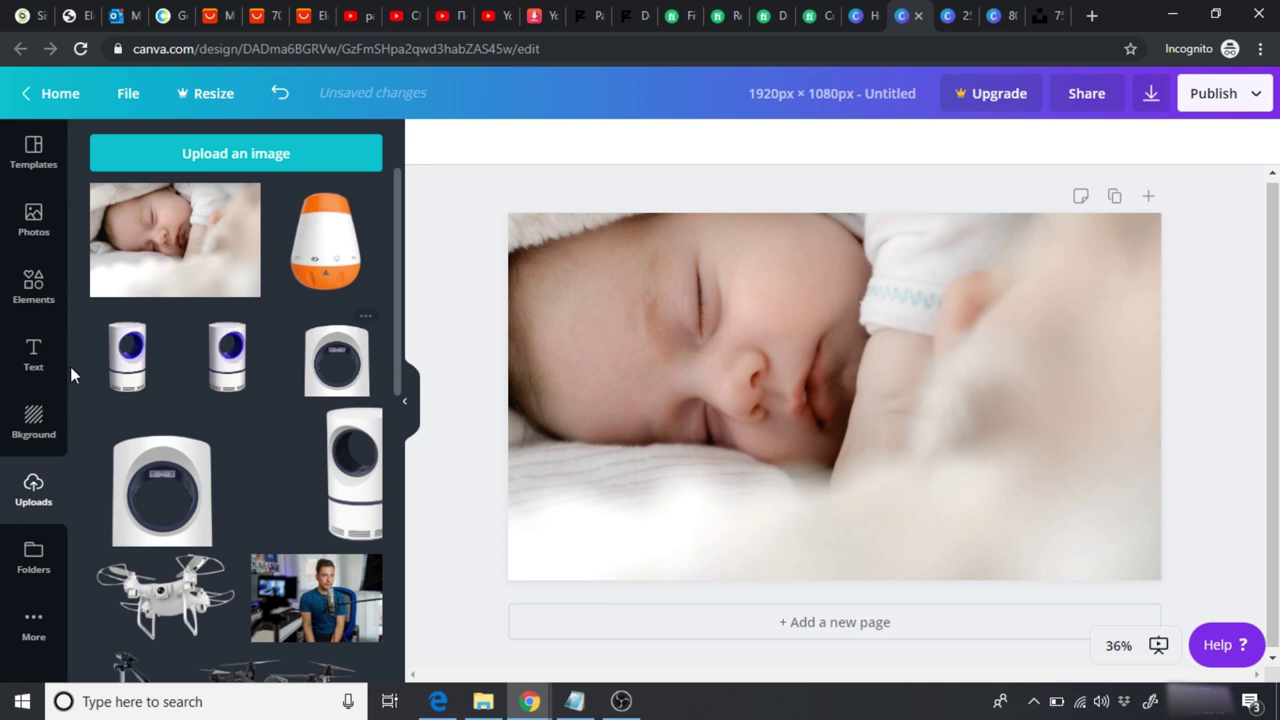
{"action": "left_click", "coordinate": [33, 352]}
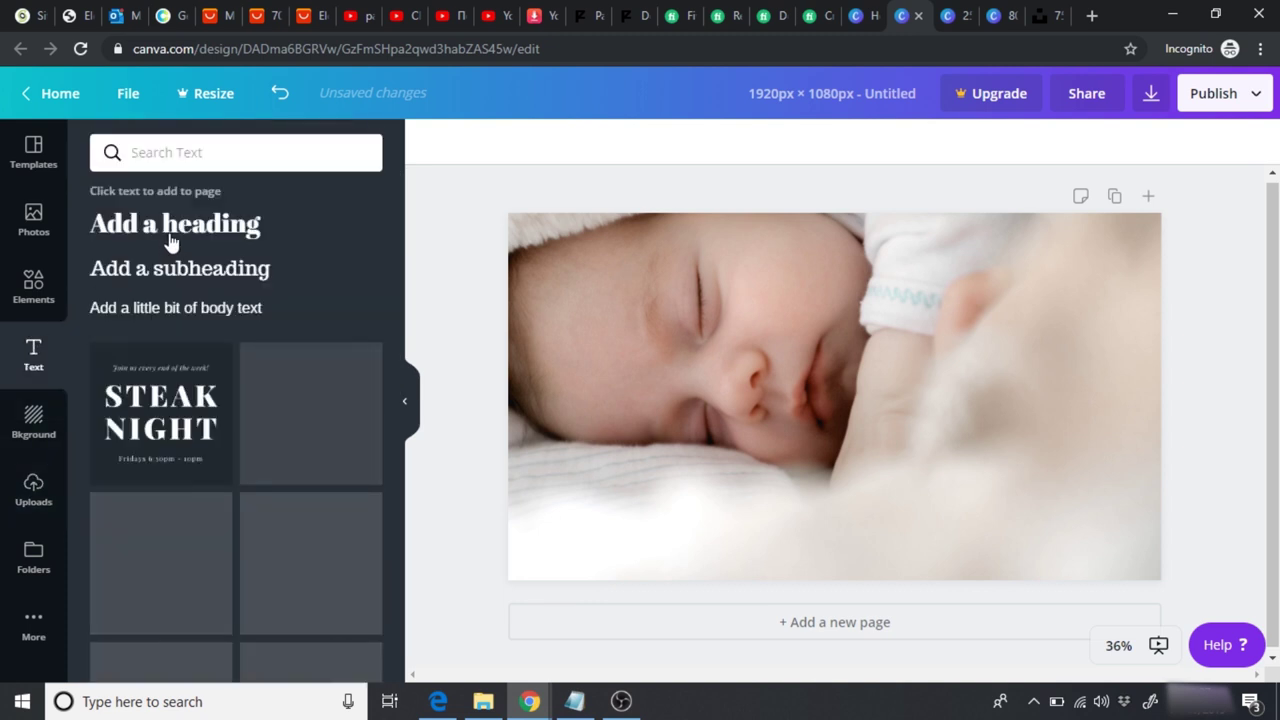
{"action": "left_click", "coordinate": [171, 227]}
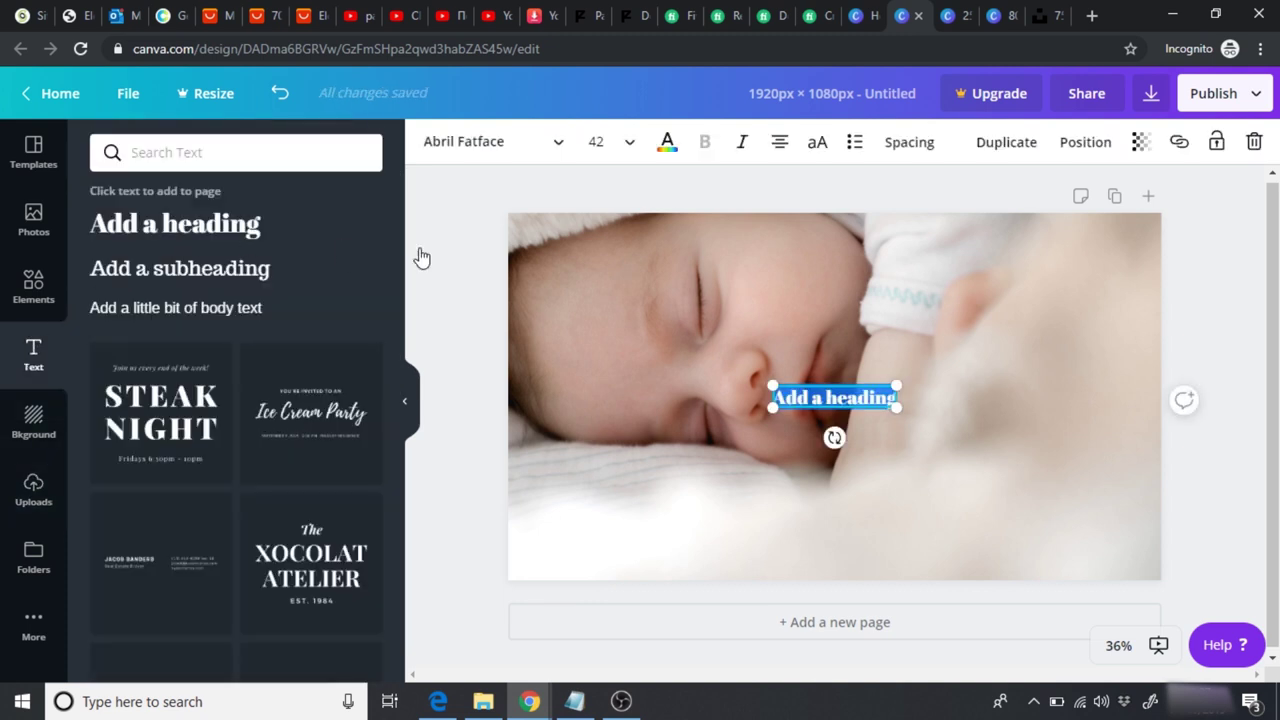
{"action": "type", "text": "GoBabyS"}
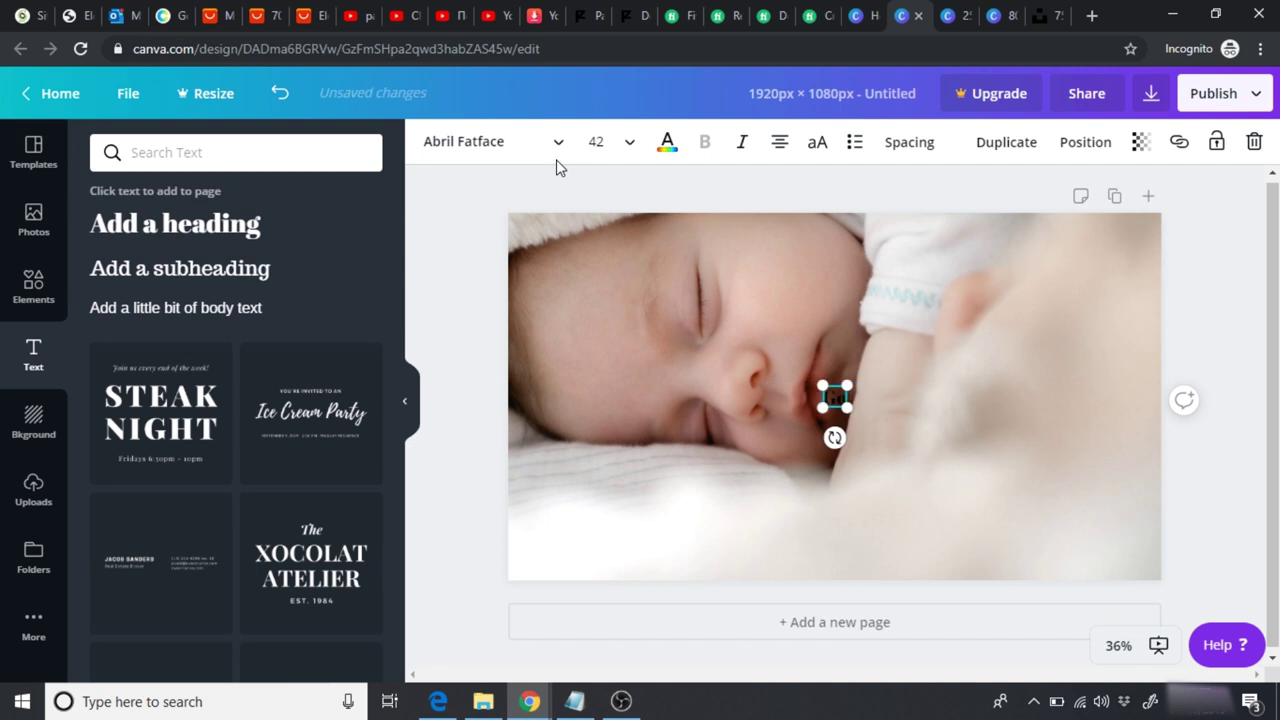
{"action": "type", "text": "leep"}
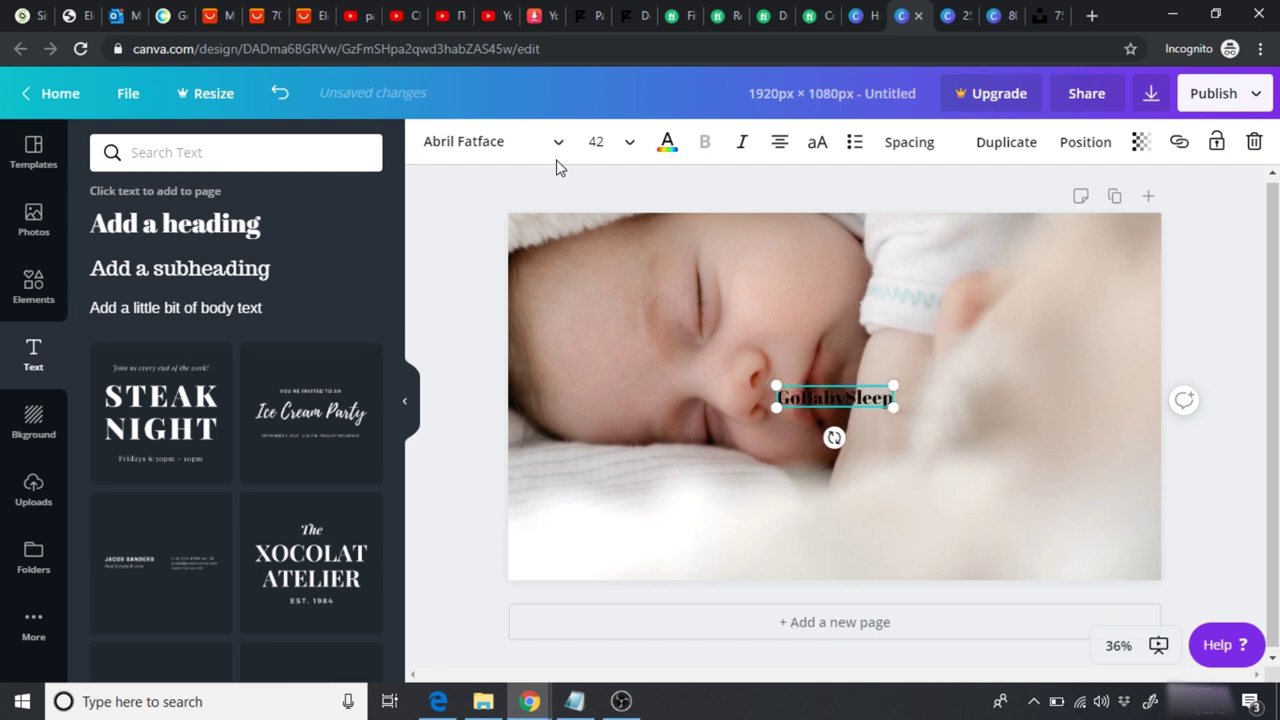
Step: Set the GoBabySleep heading to Hussar Bold at font size 120
{"action": "left_click", "coordinate": [520, 148]}
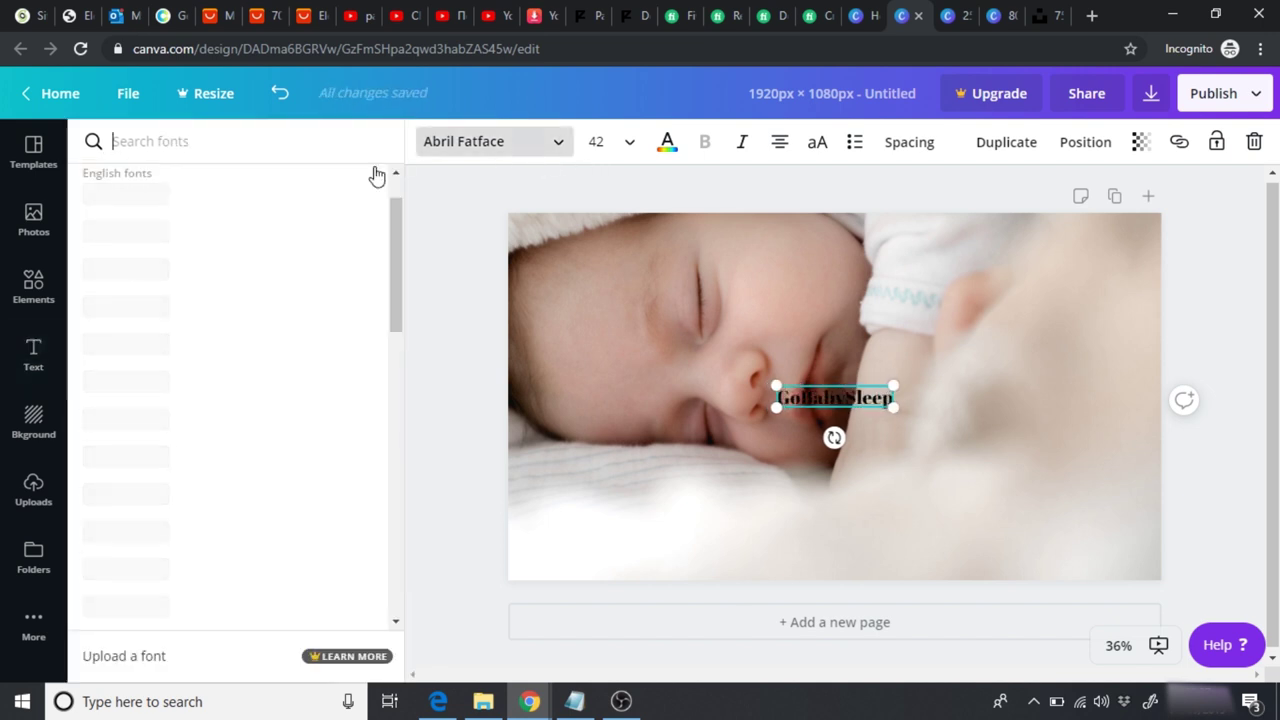
{"action": "left_click", "coordinate": [239, 149]}
{"action": "type", "text": "hussar"}
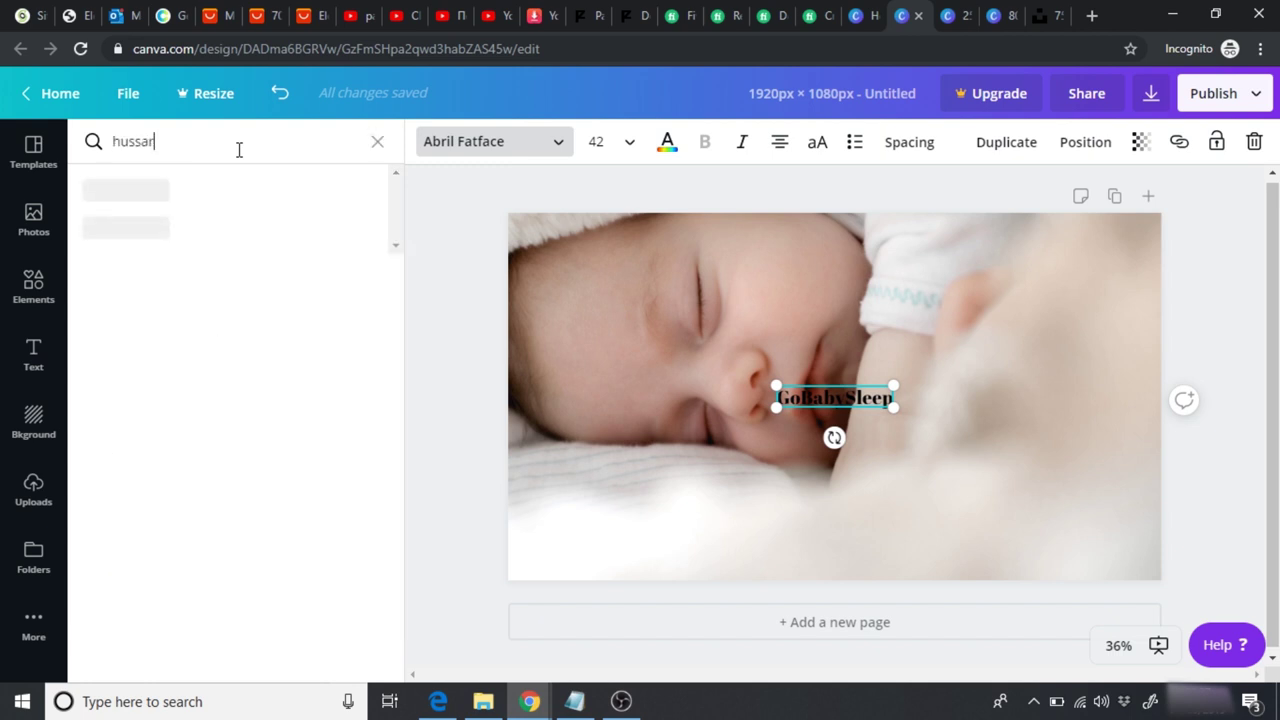
{"action": "left_click", "coordinate": [163, 190]}
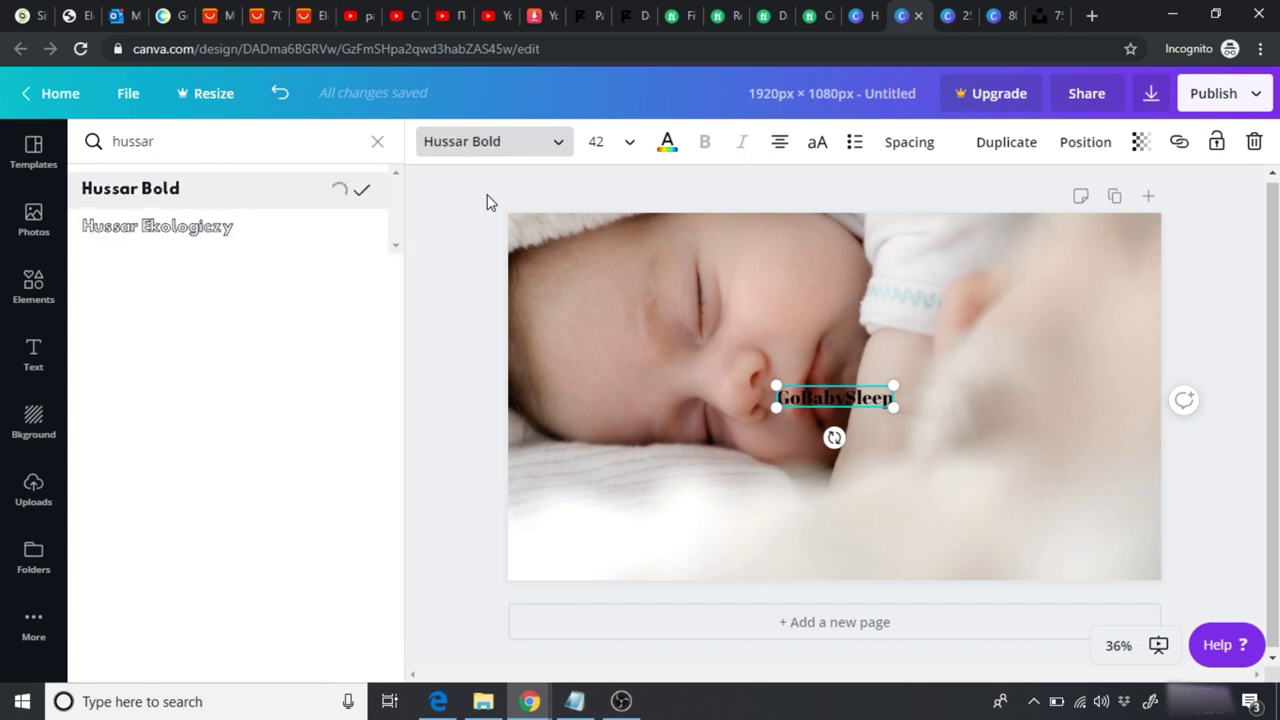
{"action": "left_click", "coordinate": [628, 142]}
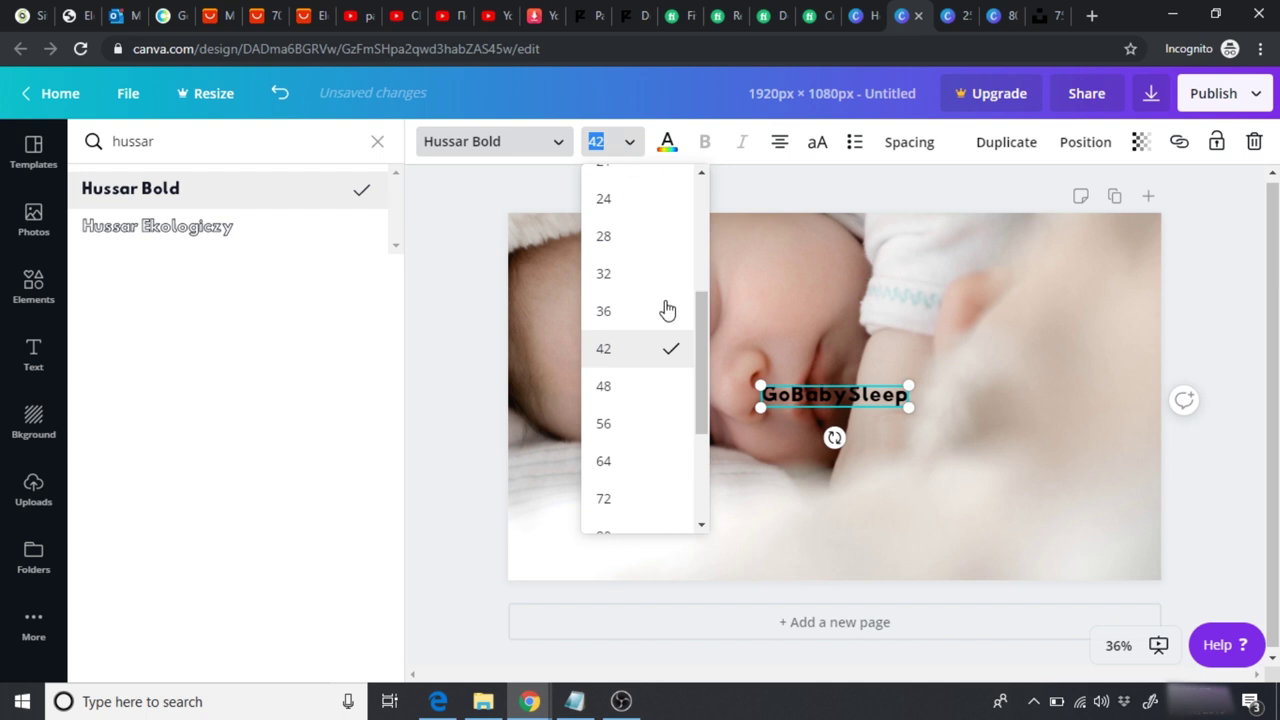
{"action": "scroll", "coordinate": [705, 390], "scroll_direction": "down", "scroll_amount": 1}
{"action": "scroll", "coordinate": [705, 382], "scroll_direction": "down", "scroll_amount": 3}
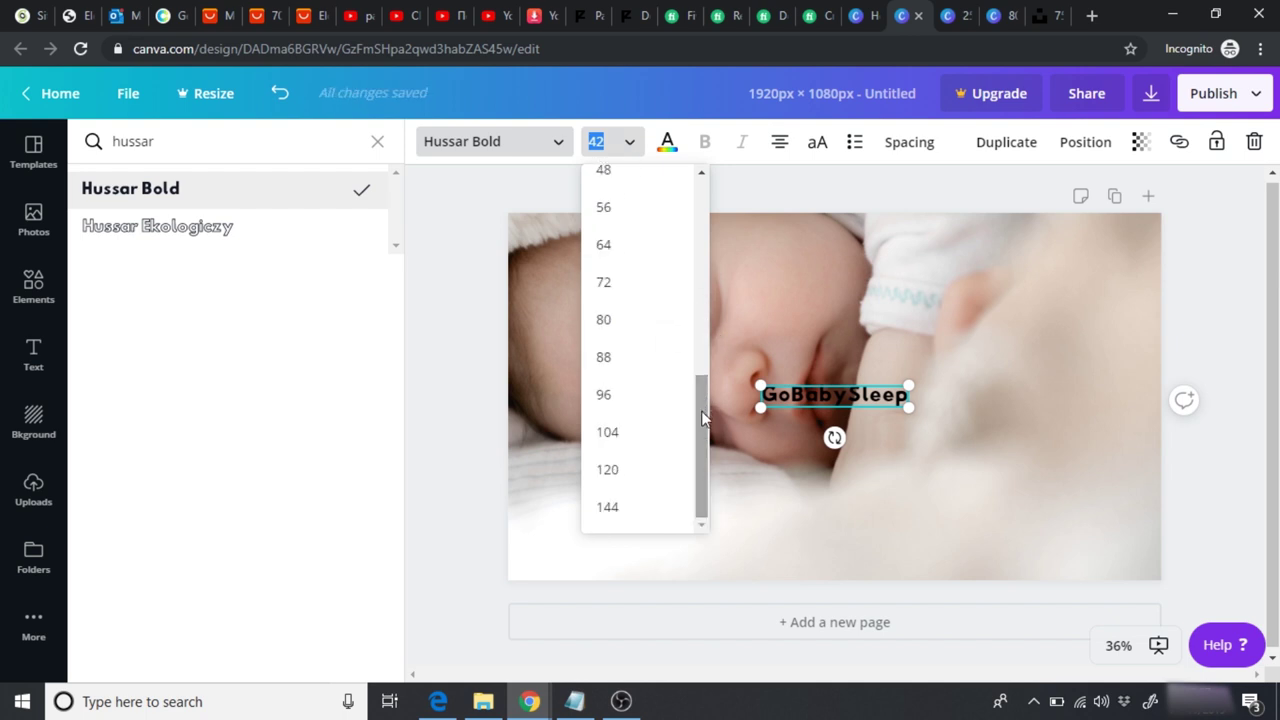
{"action": "left_click", "coordinate": [631, 472]}
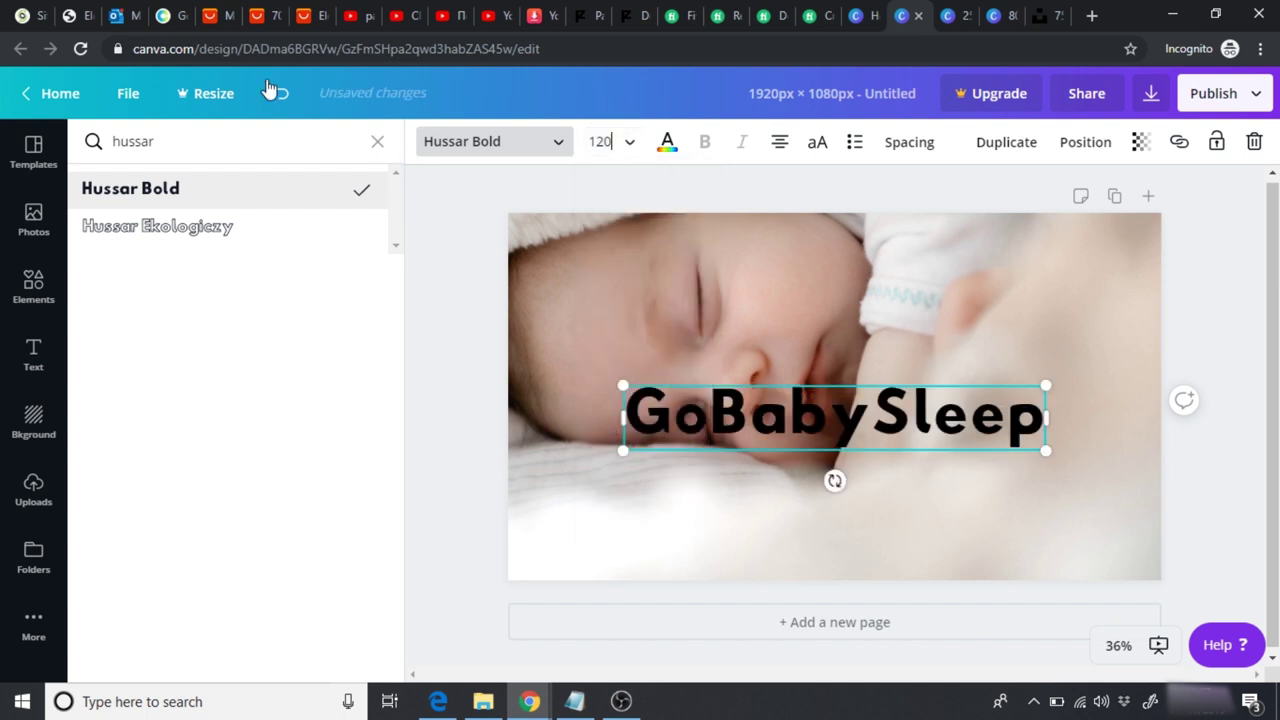
{"action": "left_click", "coordinate": [169, 17]}
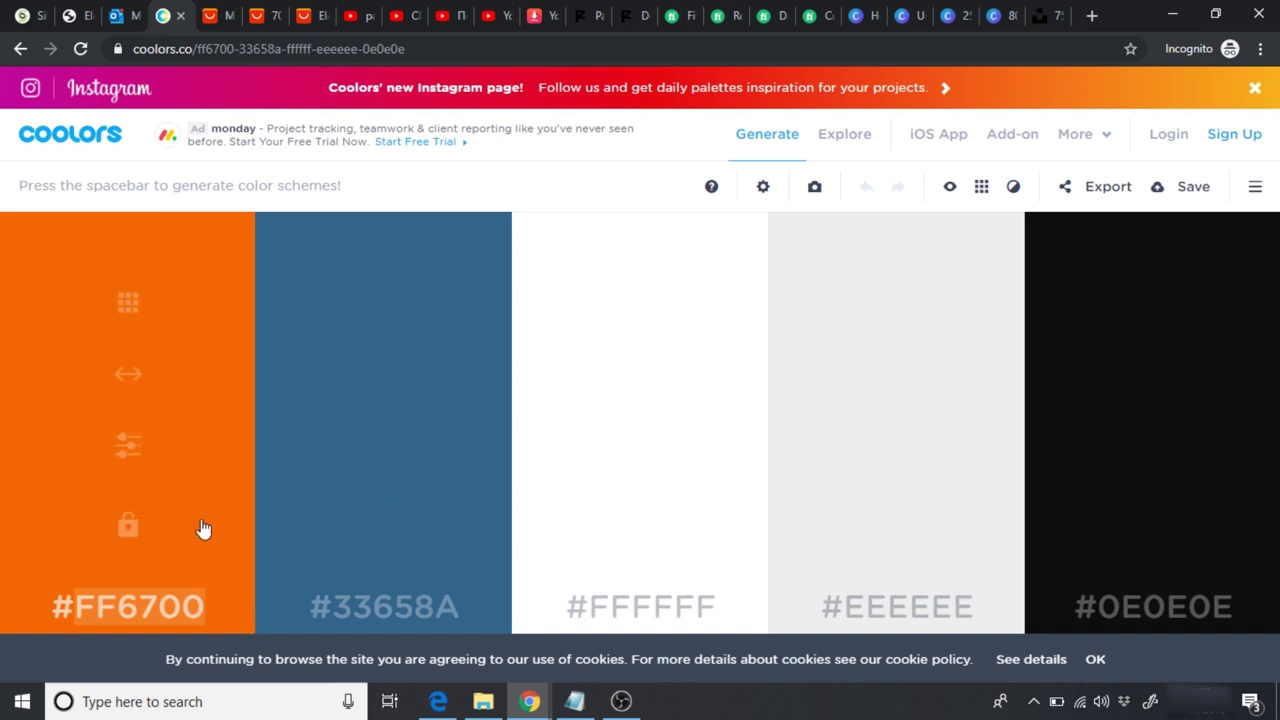
Step: Colour the GoBabySleep title orange using hex code FF6700
{"action": "left_click", "coordinate": [907, 16]}
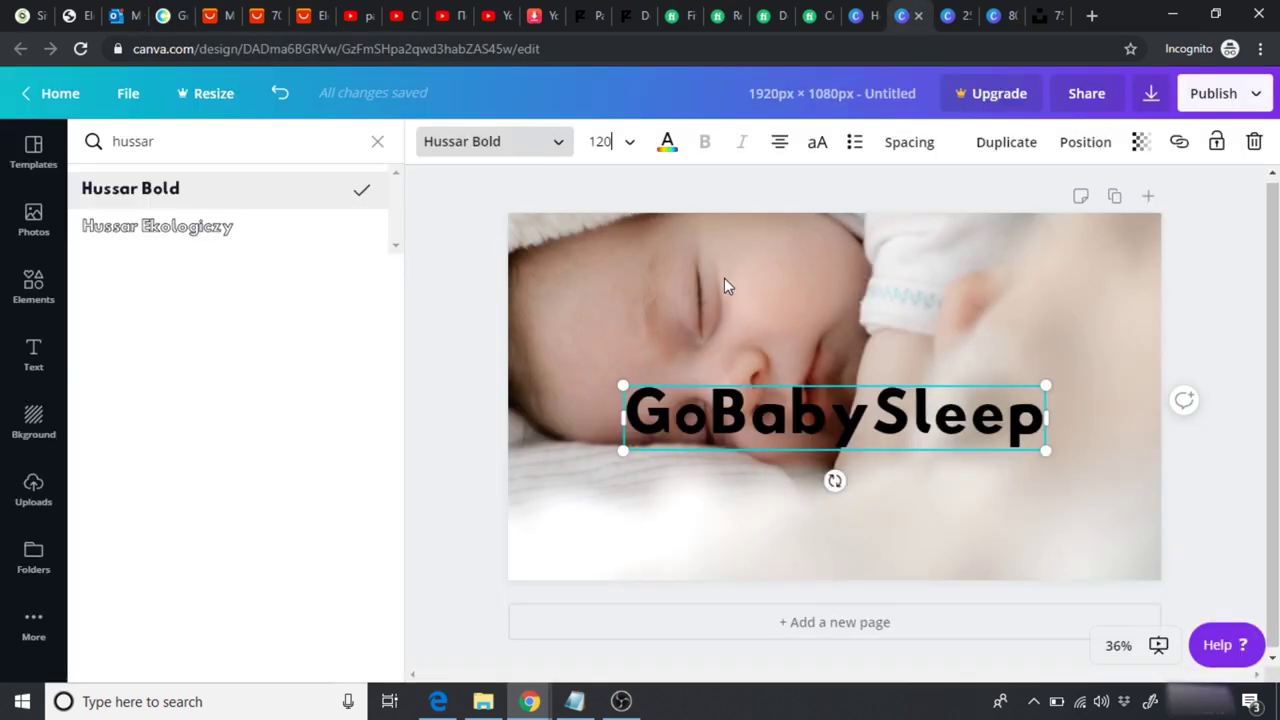
{"action": "left_click", "coordinate": [608, 145]}
{"action": "left_click", "coordinate": [303, 155]}
{"action": "type", "text": "FF6700"}
{"action": "left_click", "coordinate": [118, 238]}
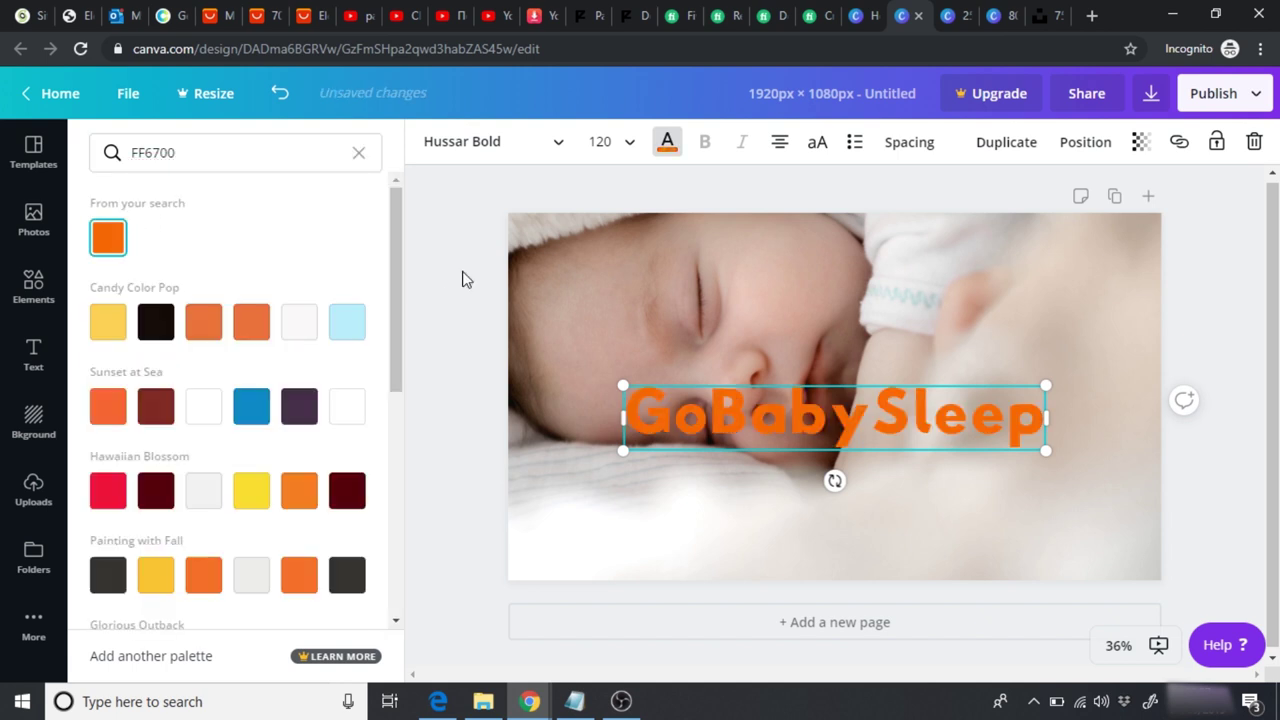
{"action": "left_click", "coordinate": [462, 281]}
Step: Move the GoBabySleep title to the lower-left area of the baby photo
{"action": "left_click_drag", "start_coordinate": [817, 412], "coordinate": [740, 521]}
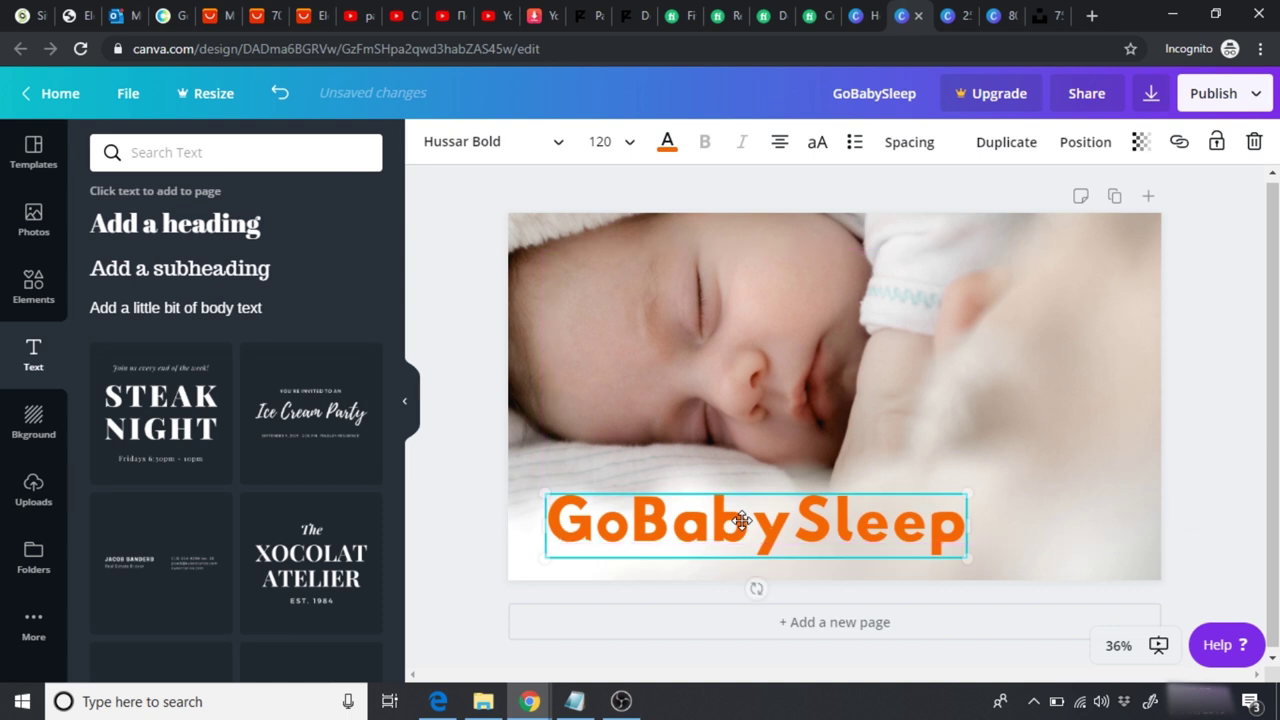
{"action": "left_click", "coordinate": [470, 449]}
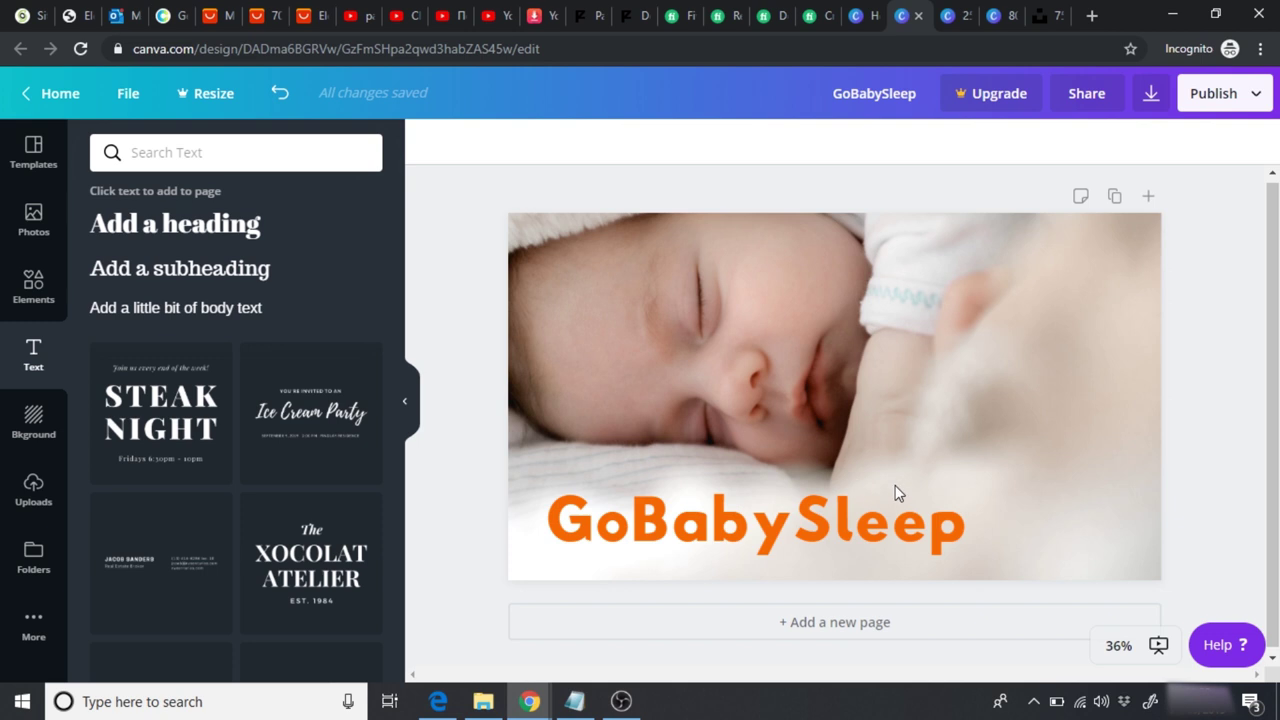
{"action": "left_click", "coordinate": [734, 525]}
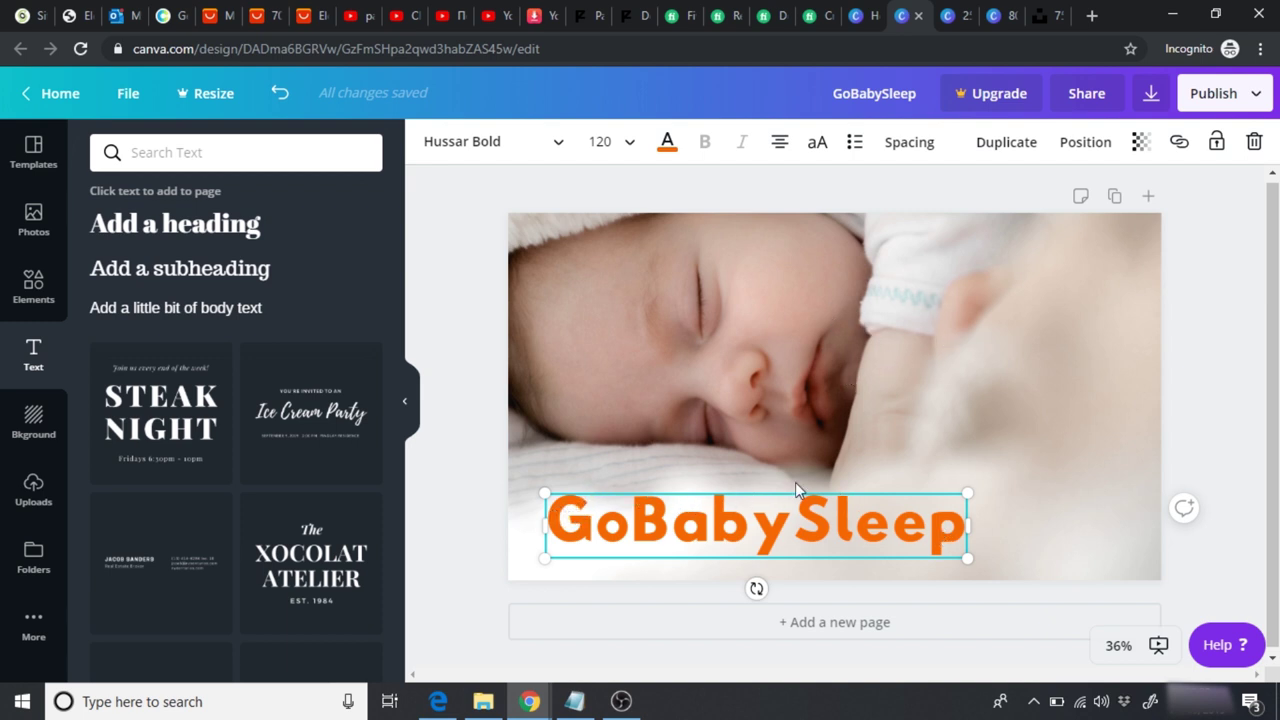
{"action": "left_click", "coordinate": [482, 437]}
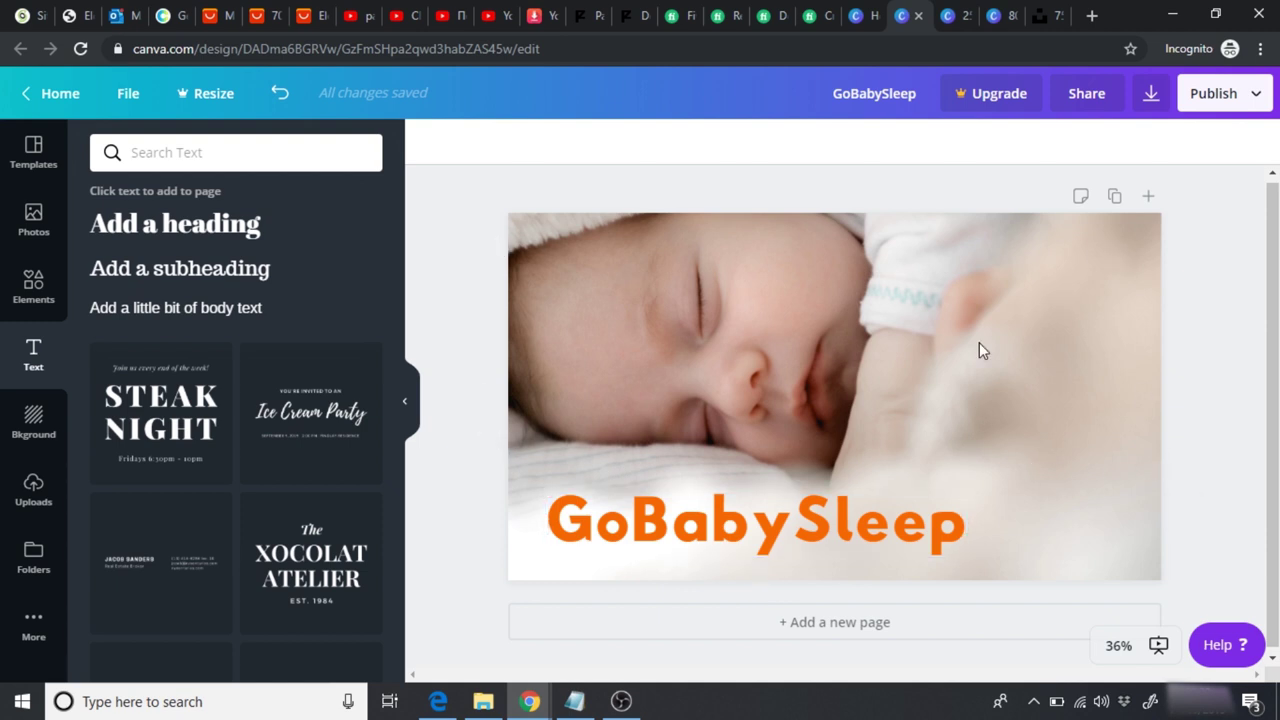
Step: Rename the design to 'GoBabySleep Thumbnail'
{"action": "left_click", "coordinate": [868, 93]}
{"action": "type", "text": "Th"}
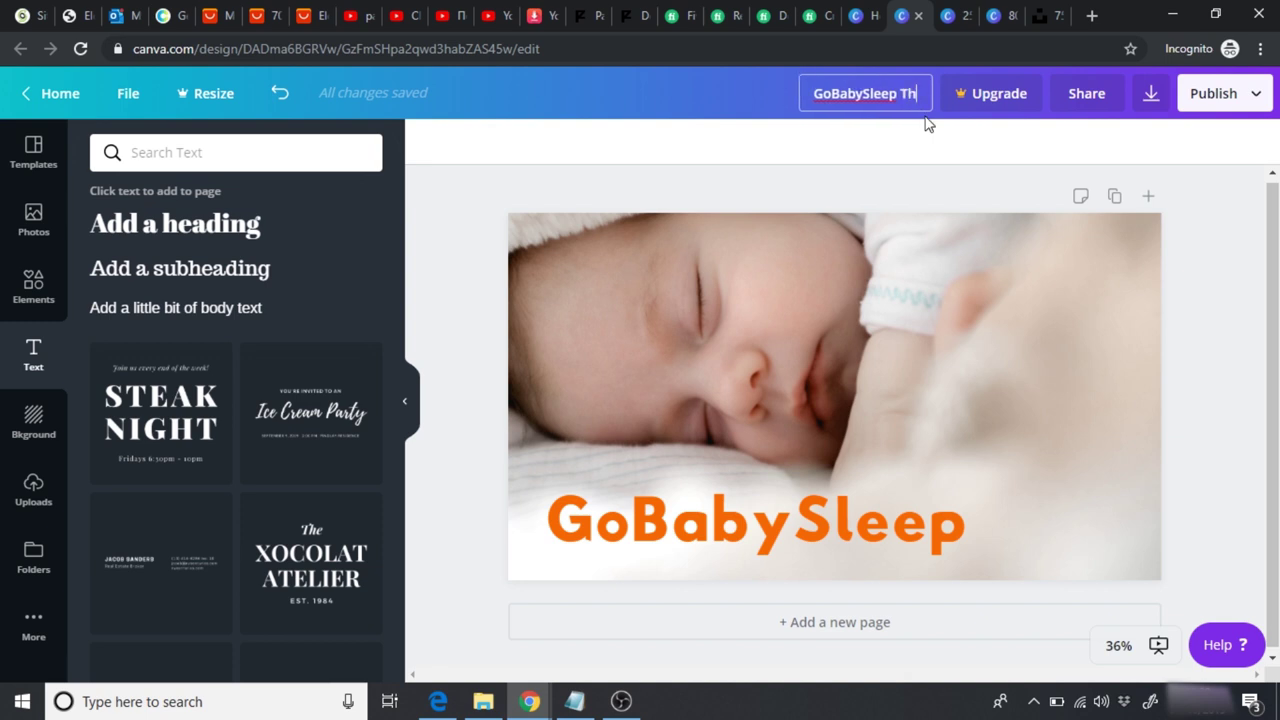
{"action": "type", "text": "umbnail"}
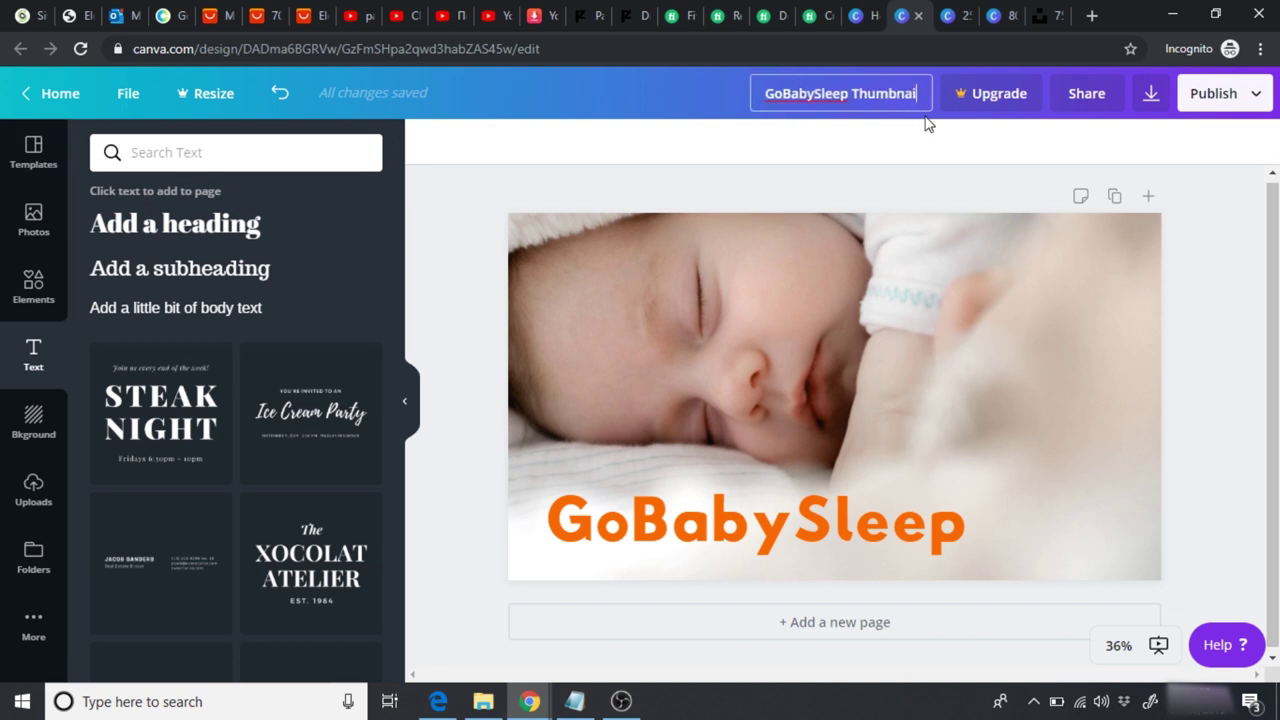
{"action": "left_click", "coordinate": [938, 139]}
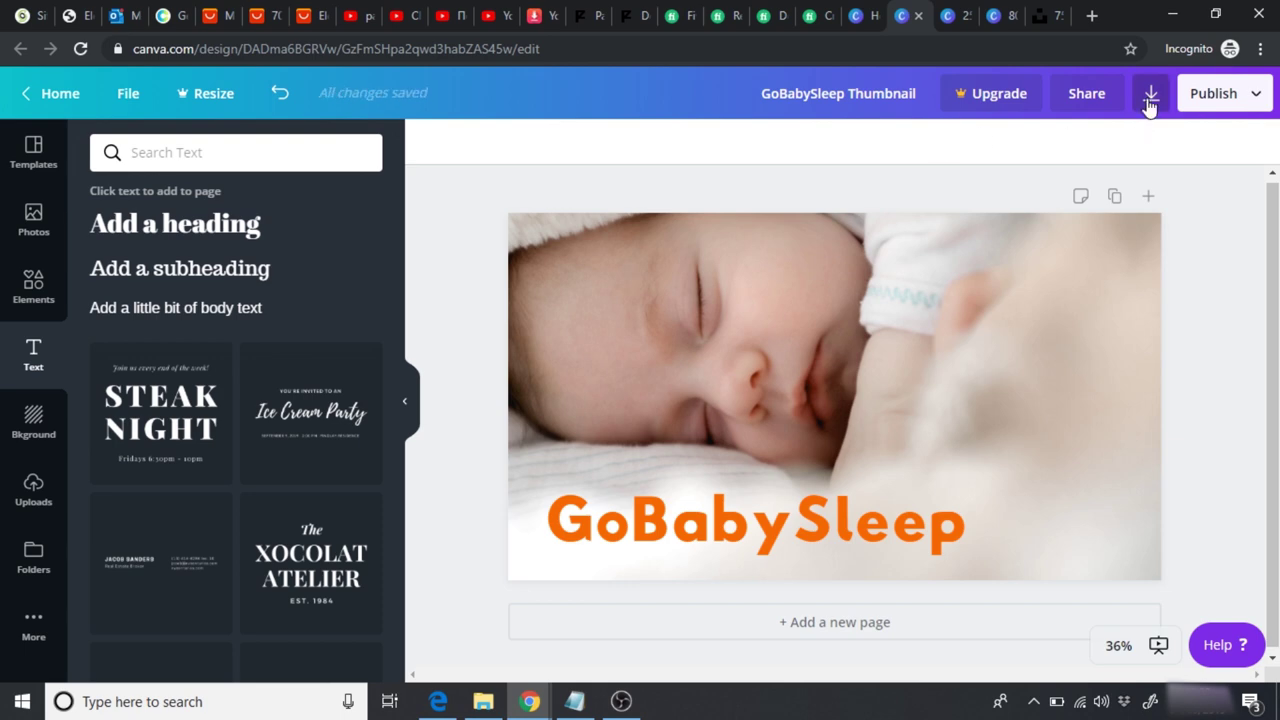
Step: Download the design as a PNG, dismissing the Canva Pro offer and downloads bar
{"action": "left_click", "coordinate": [1150, 94]}
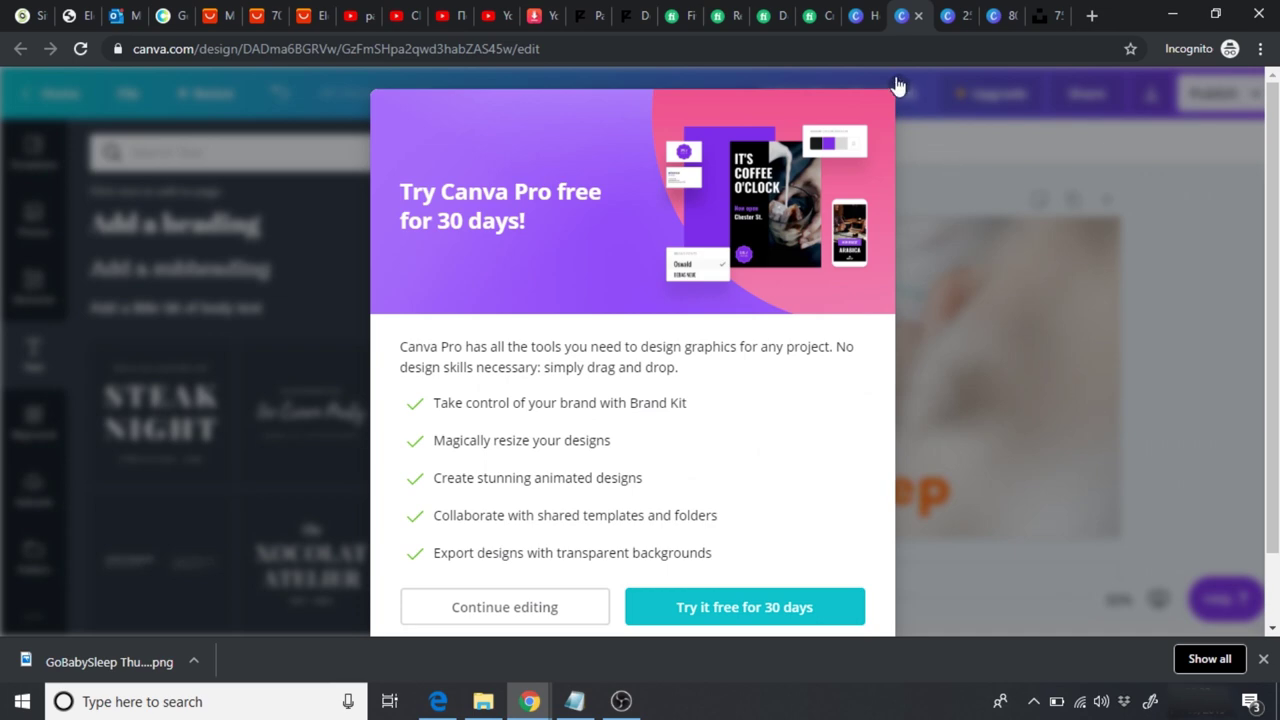
{"action": "left_click", "coordinate": [899, 88]}
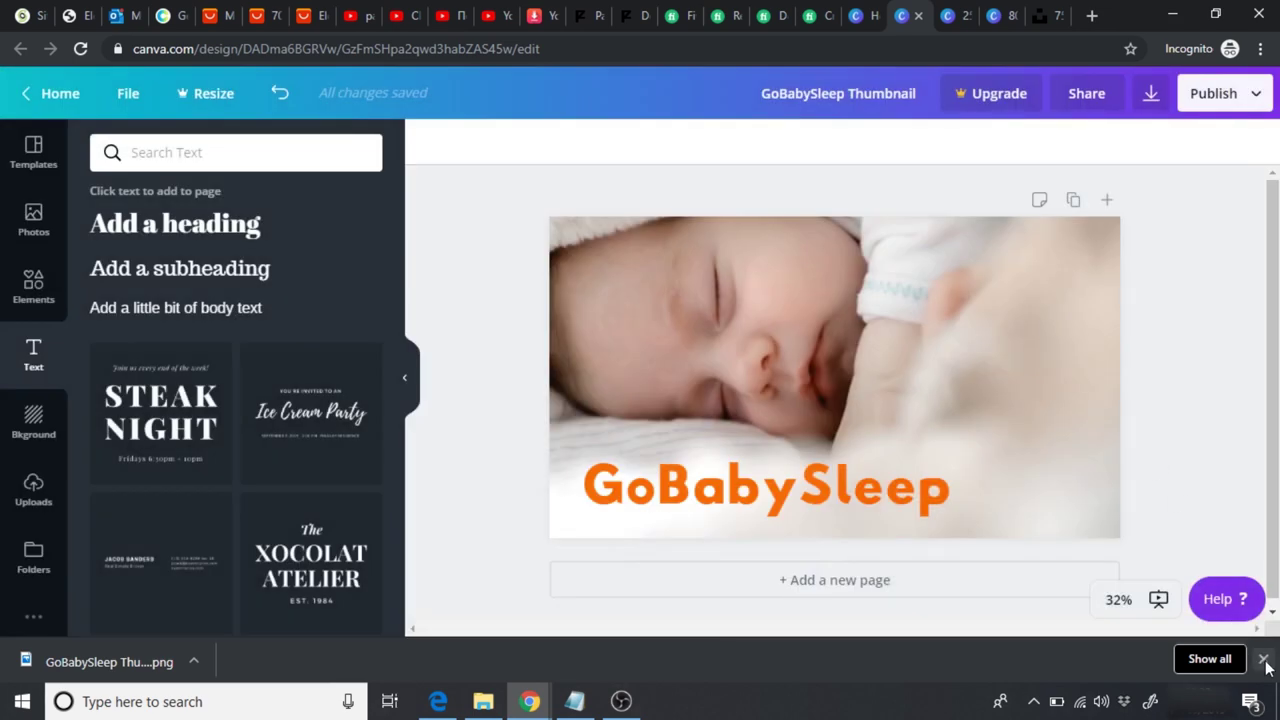
{"action": "left_click", "coordinate": [1263, 661]}
Step: Upload GoBabySleep Thumbnail.png as the video's custom thumbnail and save the changes
{"action": "left_click", "coordinate": [507, 27]}
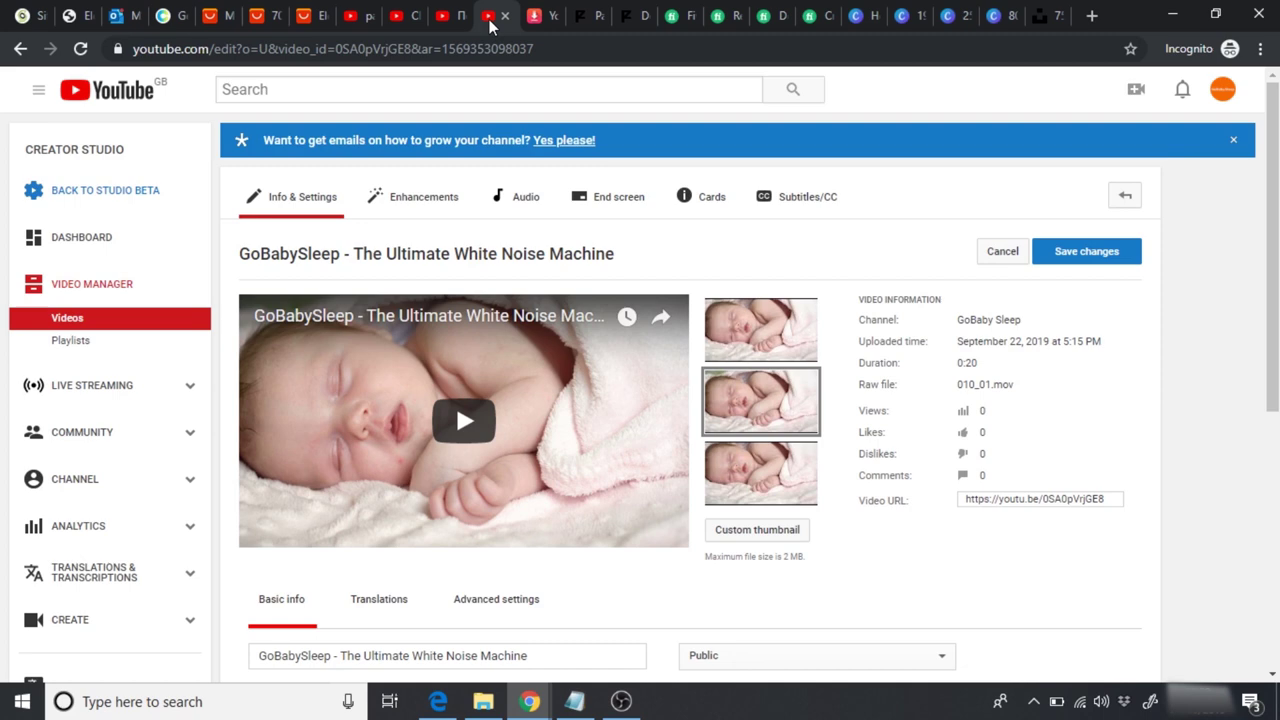
{"action": "left_click", "coordinate": [766, 532]}
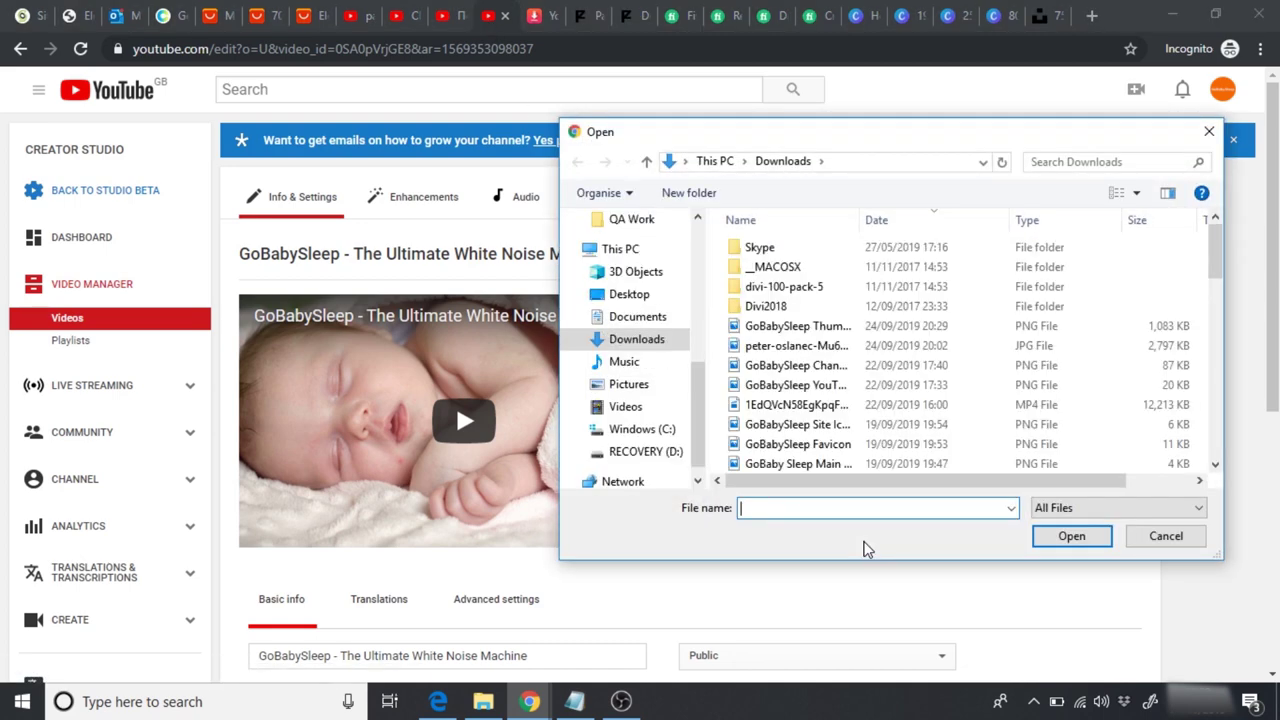
{"action": "left_click", "coordinate": [810, 328]}
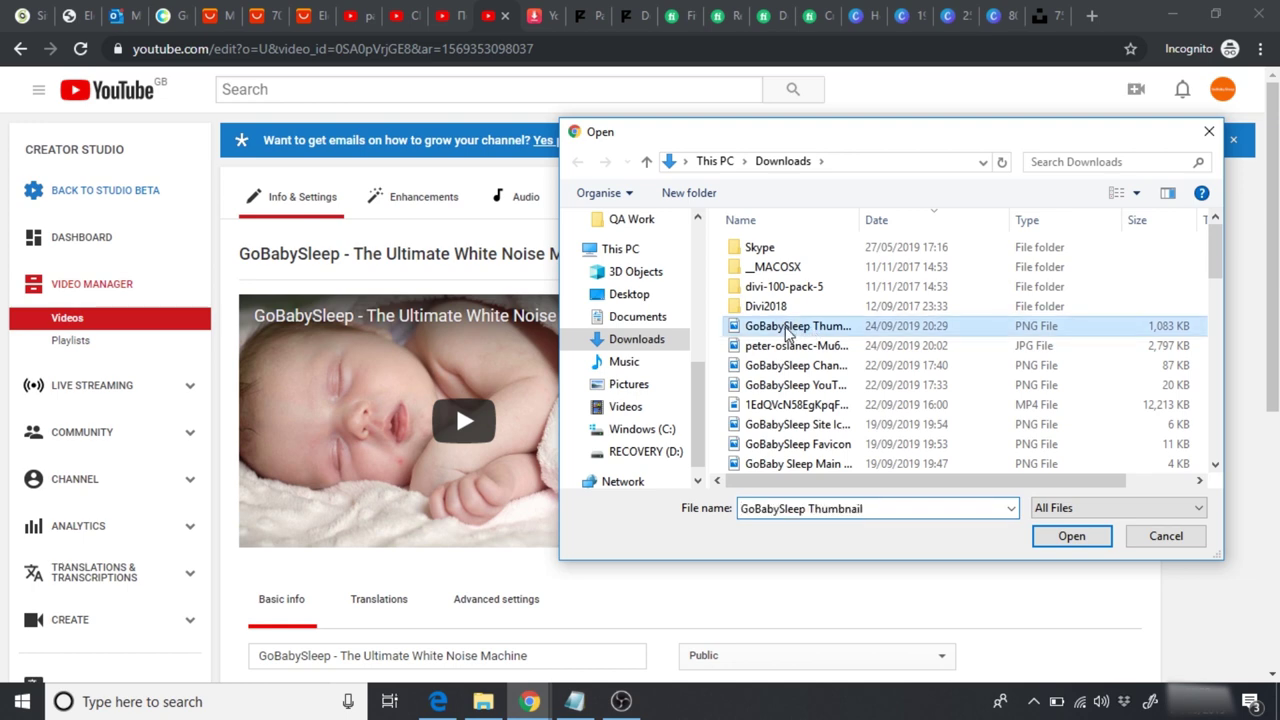
{"action": "left_click", "coordinate": [1059, 538]}
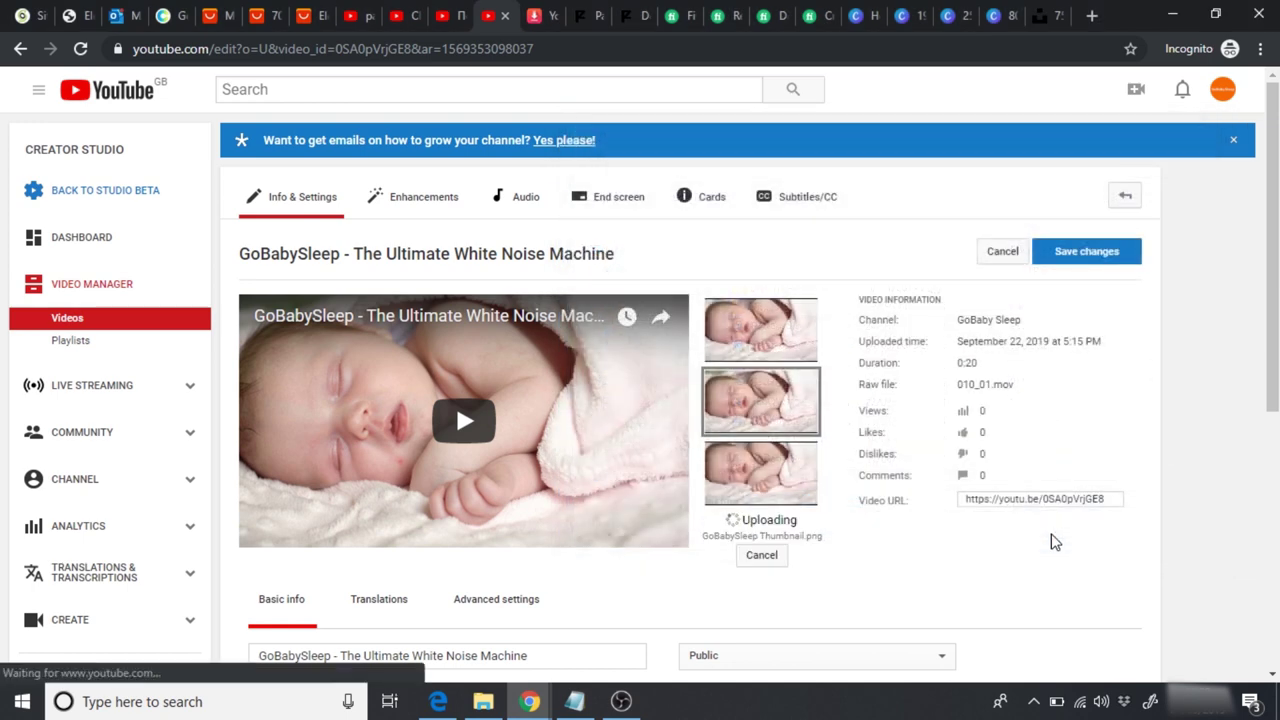
{"action": "mouse_move", "coordinate": [749, 580]}
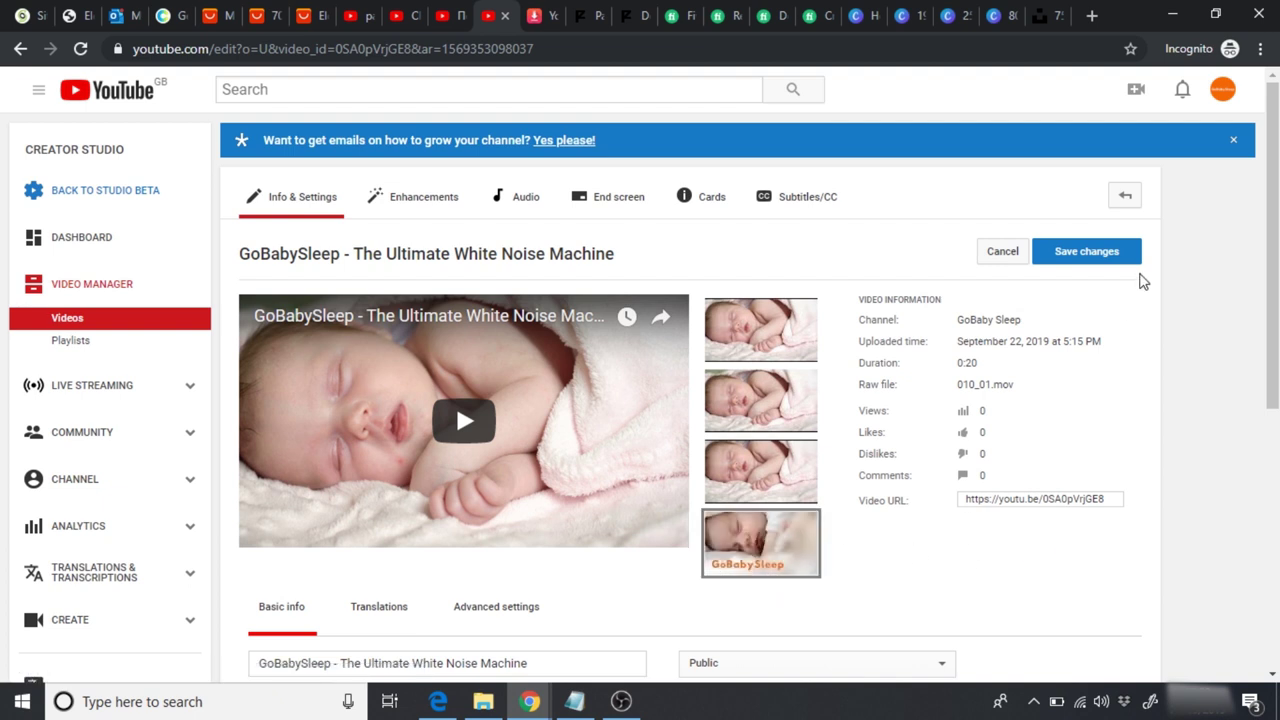
{"action": "left_click", "coordinate": [1108, 258]}
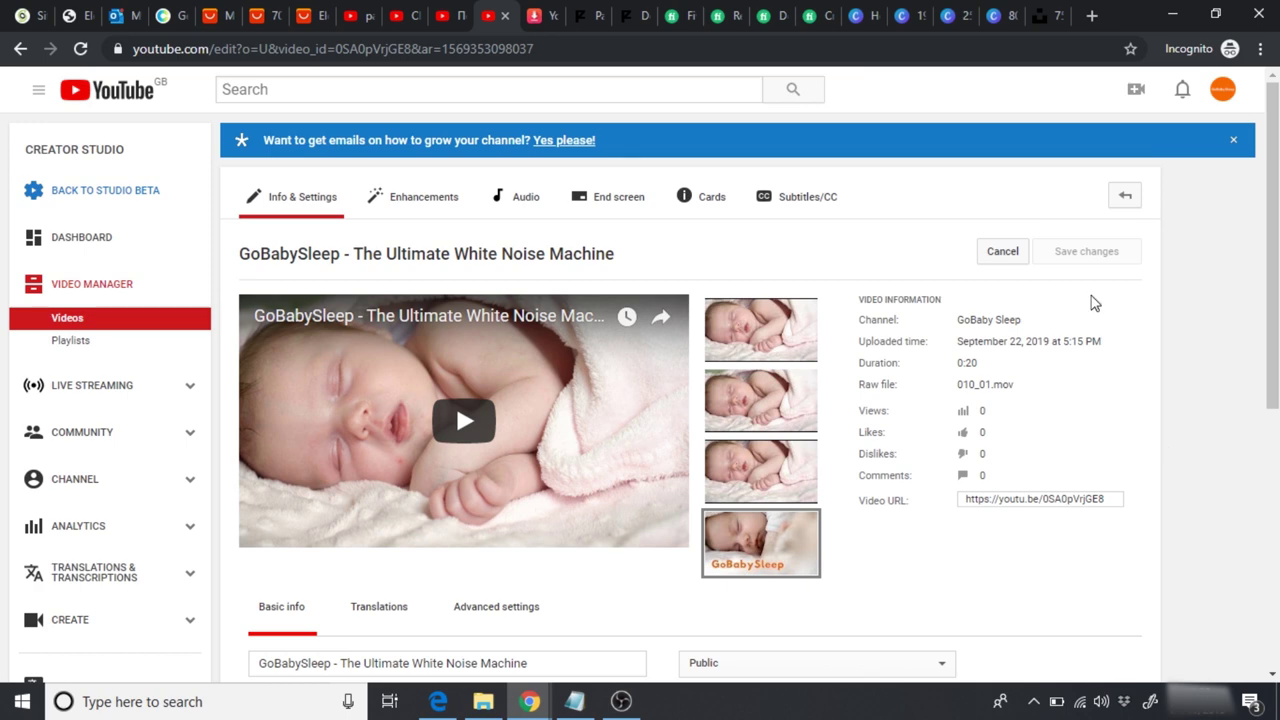
{"action": "left_click", "coordinate": [75, 16]}
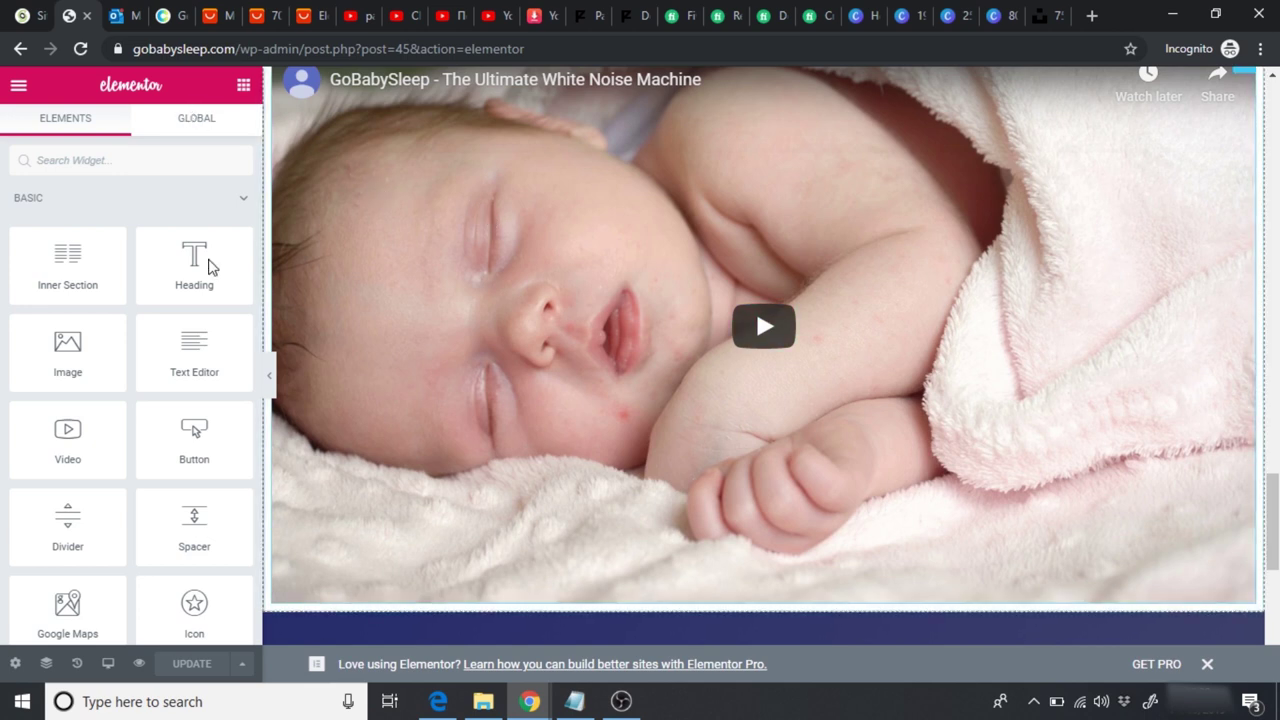
Step: Reload the Elementor page and check the See it in action video for the new GoBabySleep thumbnail
{"action": "left_click", "coordinate": [80, 48]}
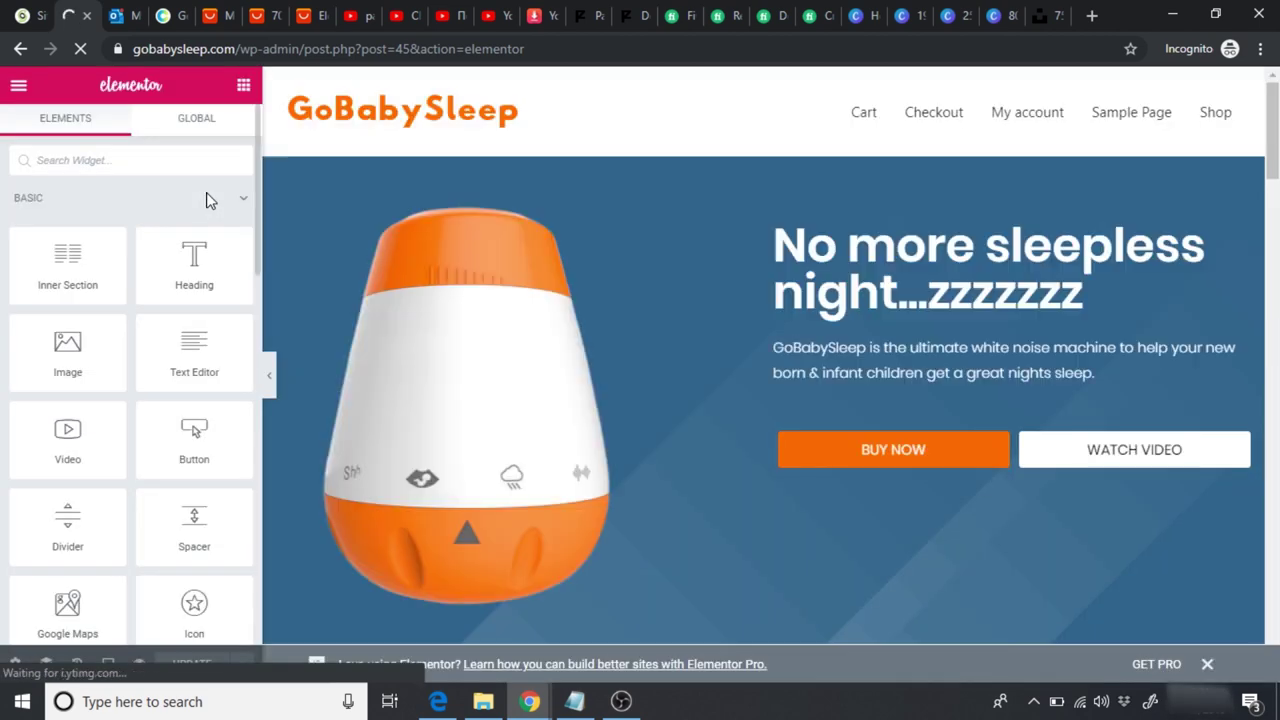
{"action": "scroll", "coordinate": [764, 356], "scroll_direction": "down", "scroll_amount": 6}
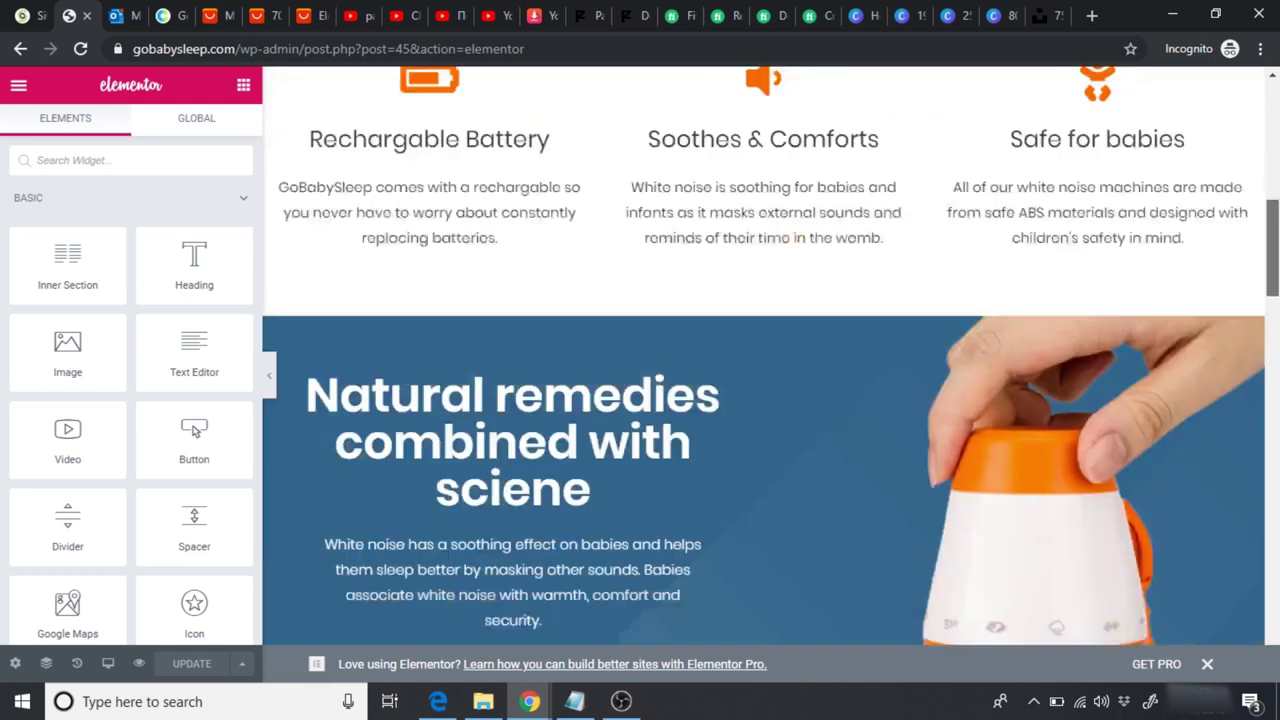
{"action": "scroll", "coordinate": [764, 356], "scroll_direction": "down", "scroll_amount": 15}
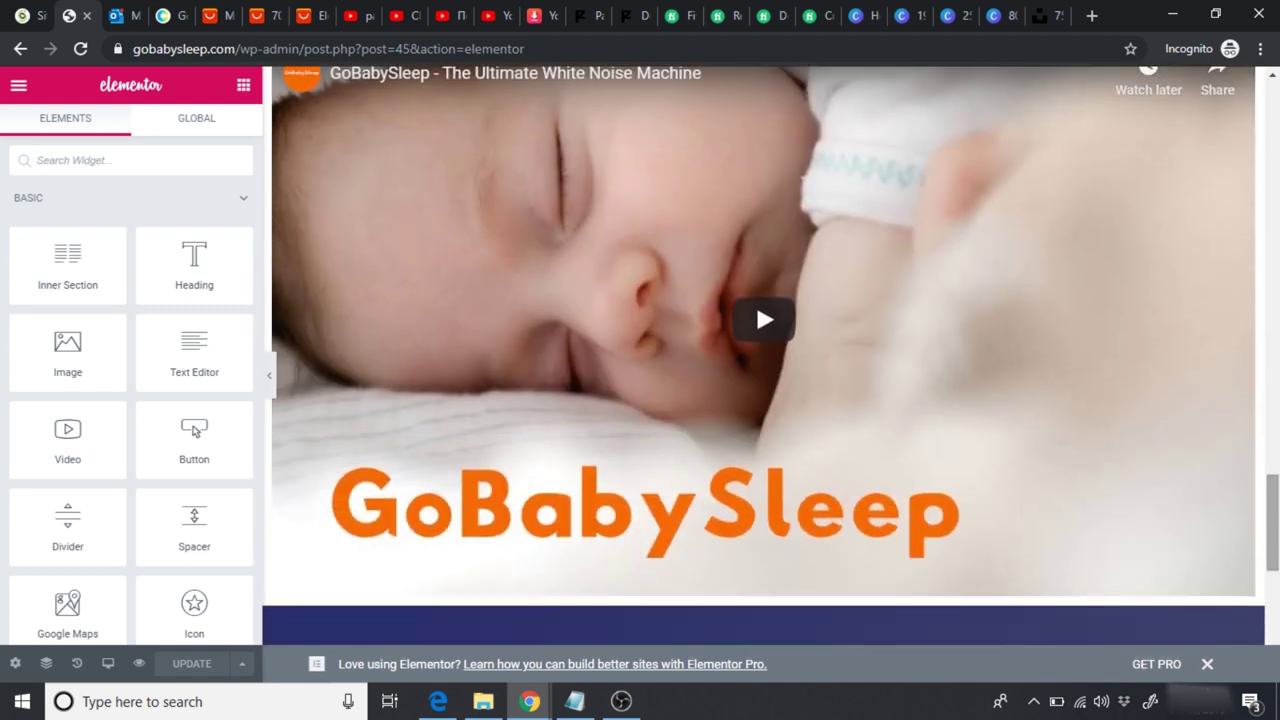
{"action": "left_click", "coordinate": [270, 380]}
{"action": "scroll", "coordinate": [640, 356], "scroll_direction": "up", "scroll_amount": 3}
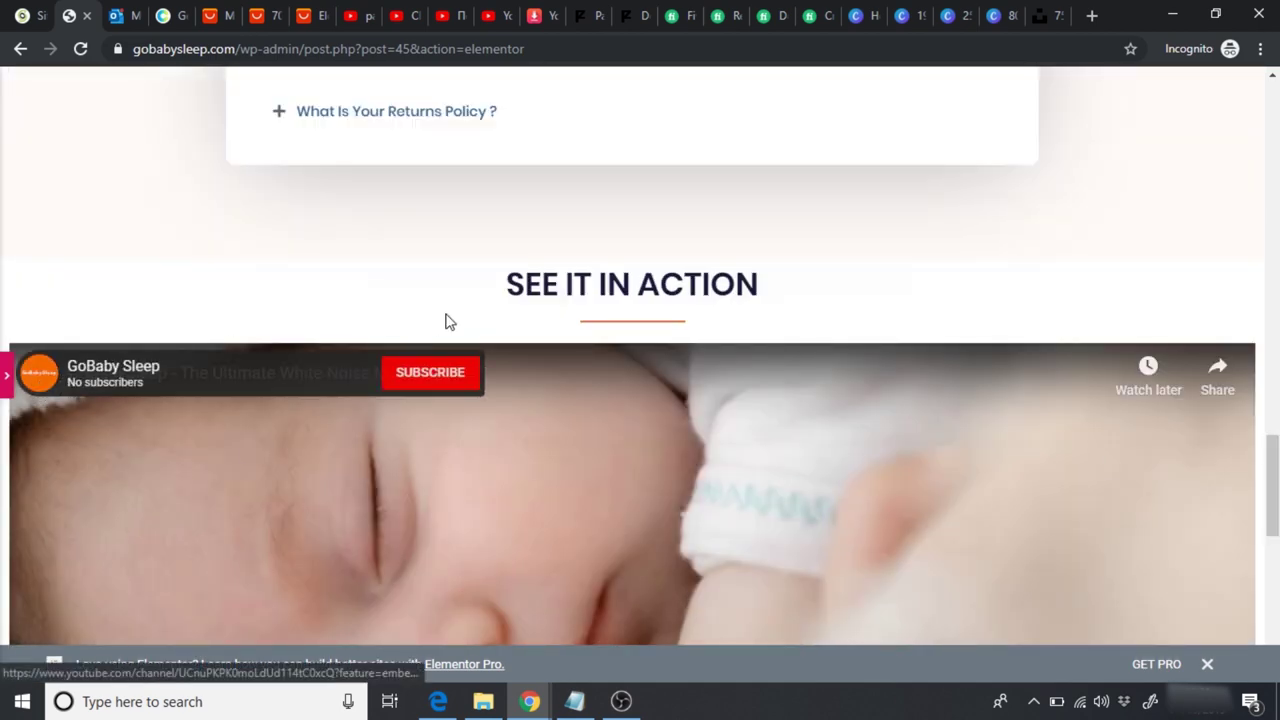
{"action": "scroll", "coordinate": [624, 293], "scroll_direction": "down", "scroll_amount": 5}
{"action": "scroll", "coordinate": [620, 400], "scroll_direction": "up", "scroll_amount": 3}
{"action": "scroll", "coordinate": [620, 400], "scroll_direction": "down", "scroll_amount": 3}
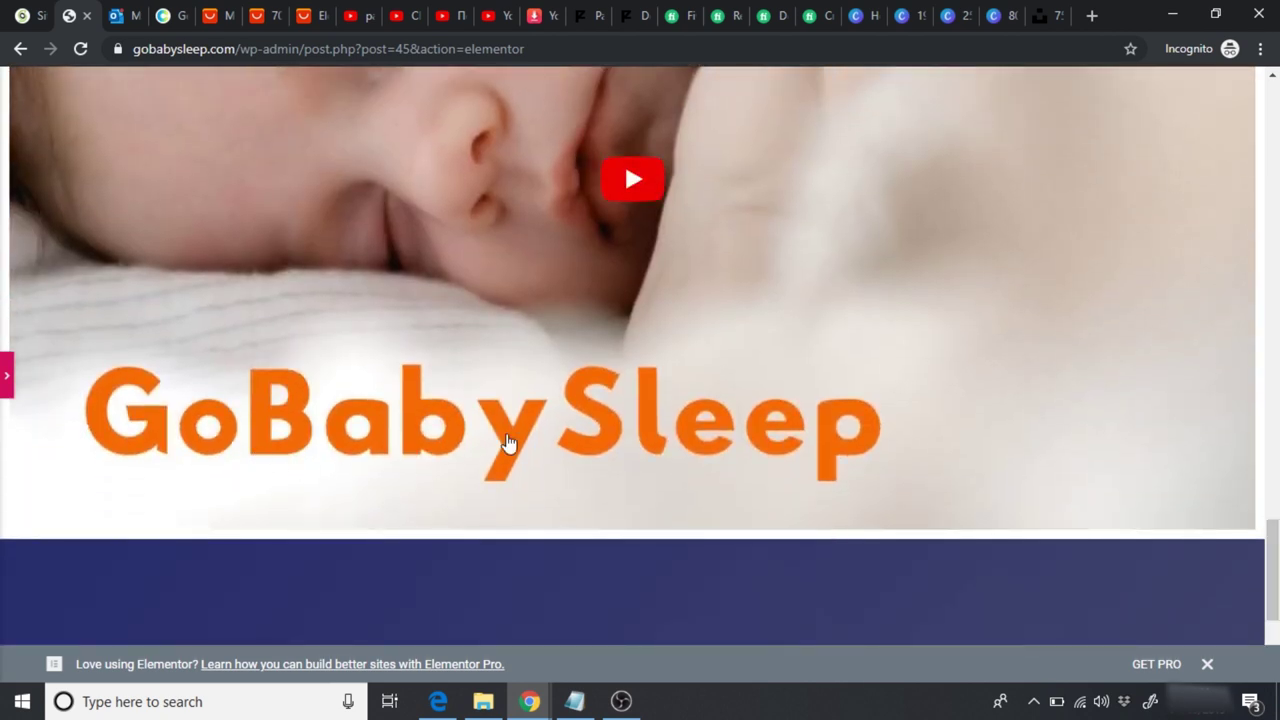
{"action": "scroll", "coordinate": [1272, 560], "scroll_direction": "up", "scroll_amount": 1}
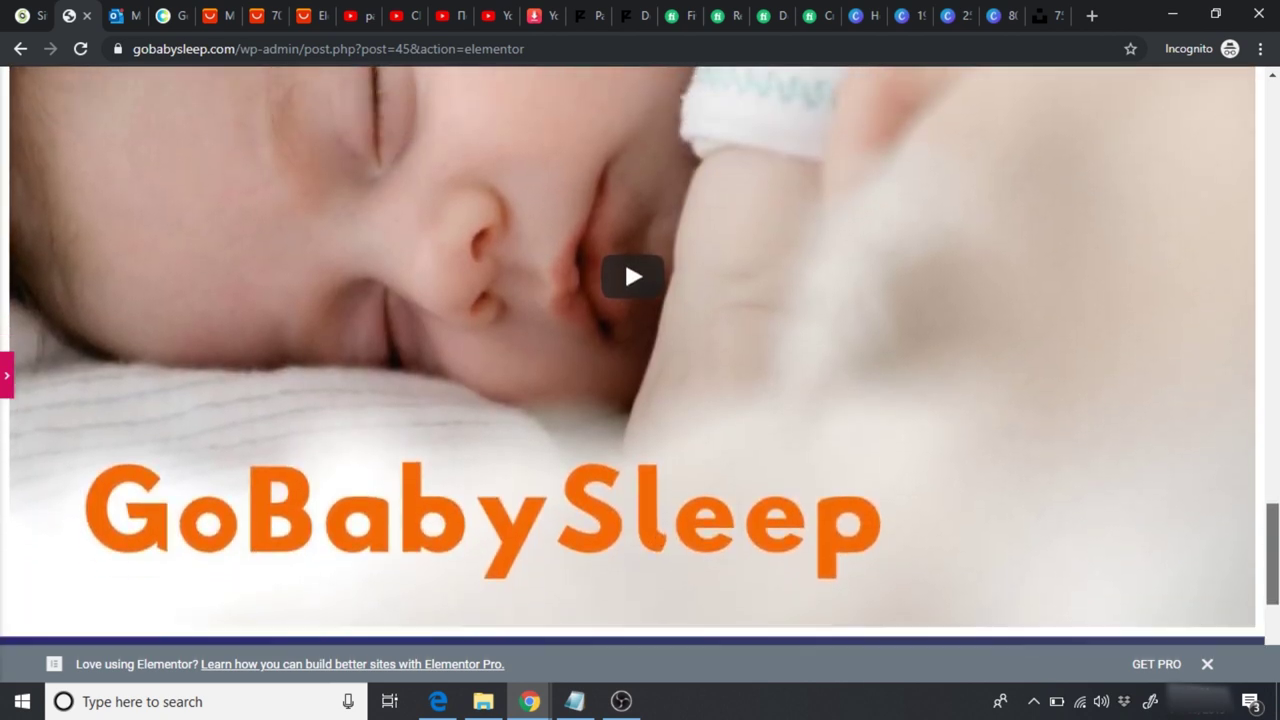
{"action": "scroll", "coordinate": [1006, 526], "scroll_direction": "down", "scroll_amount": 1}
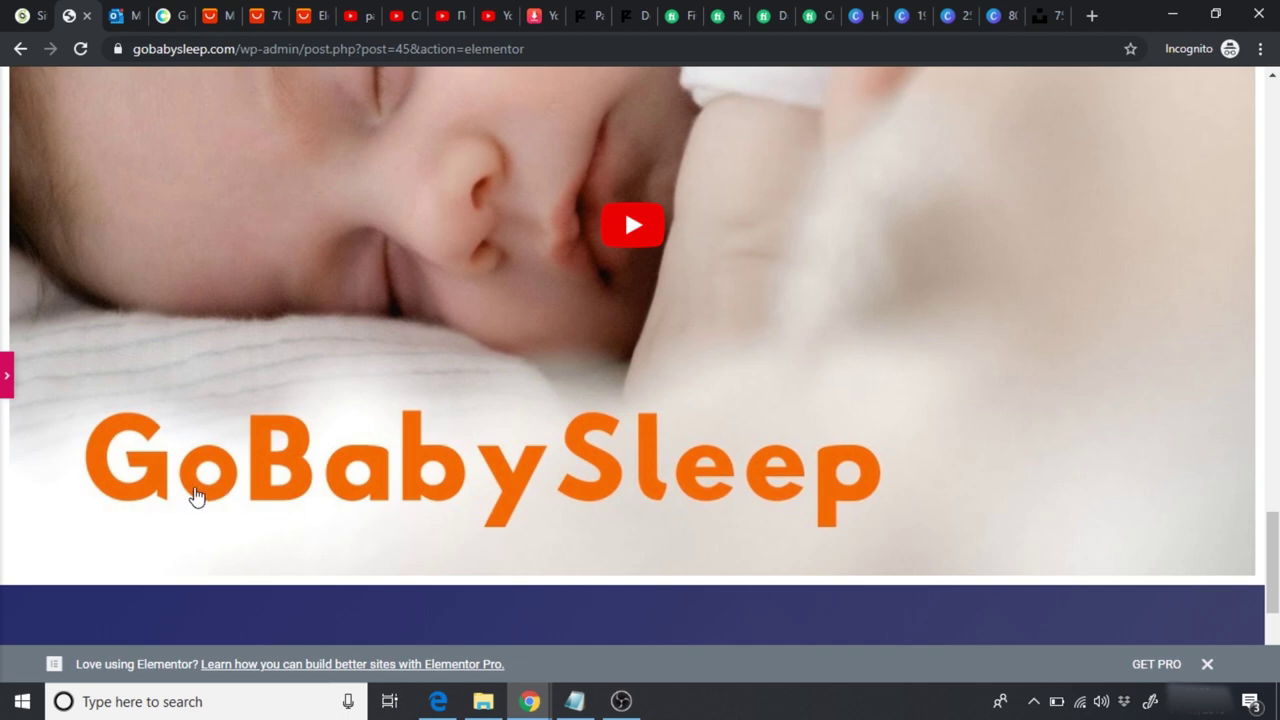
{"action": "left_click_drag", "start_coordinate": [1276, 560], "coordinate": [1276, 113]}
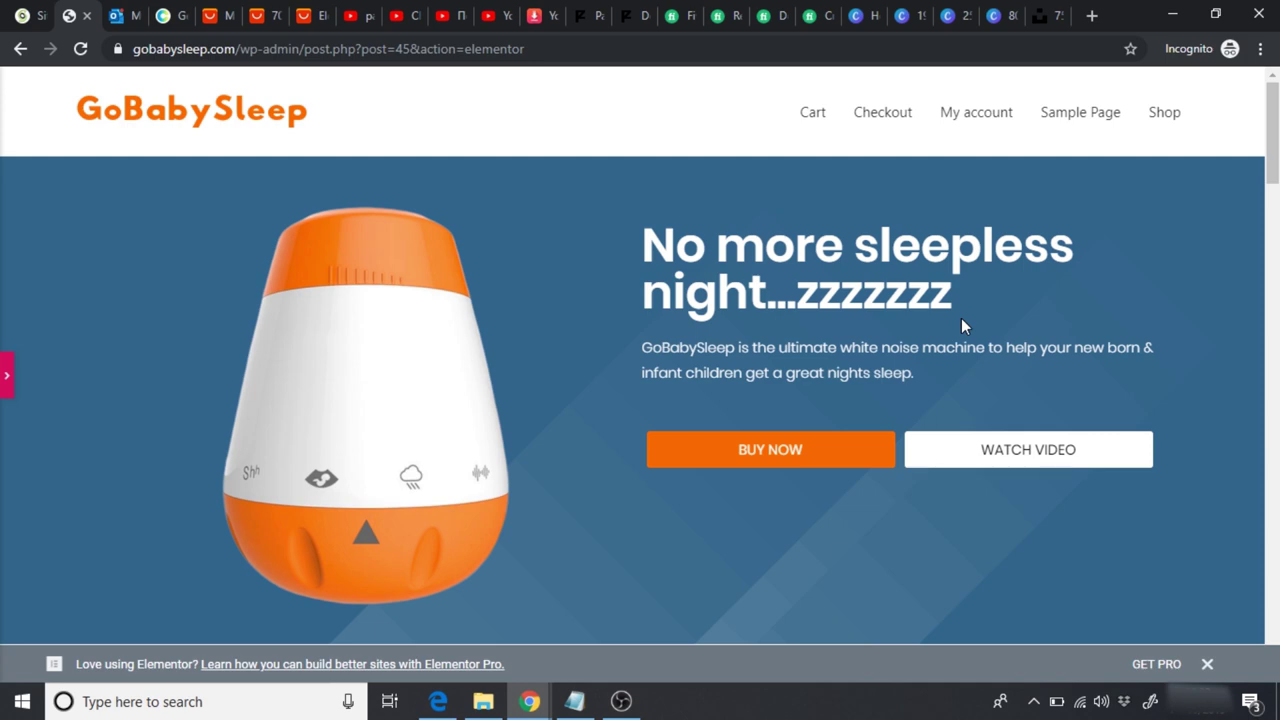
{"action": "left_click_drag", "start_coordinate": [1272, 180], "coordinate": [1276, 548]}
Step: Go from the live site to the WordPress dashboard's Add New Plugins page
{"action": "scroll", "coordinate": [1085, 285], "scroll_direction": "up", "scroll_amount": 20}
{"action": "key", "text": "alt+Tab"}
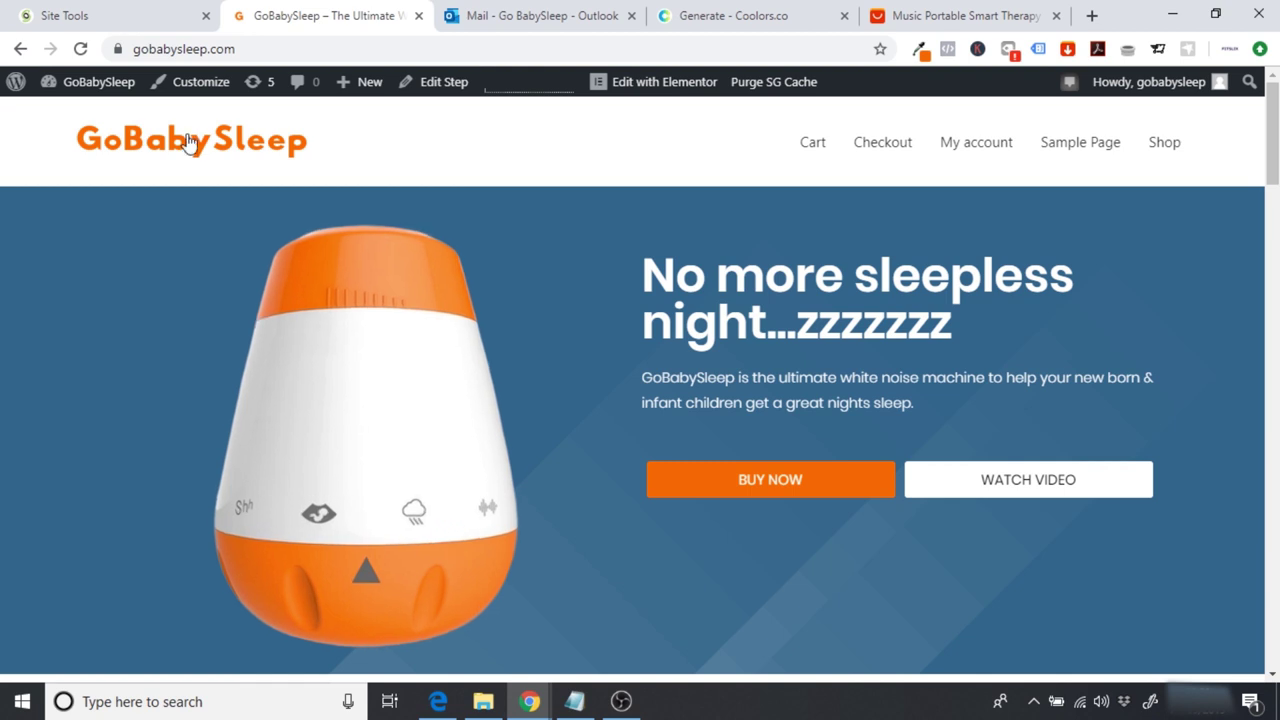
{"action": "left_click", "coordinate": [86, 88]}
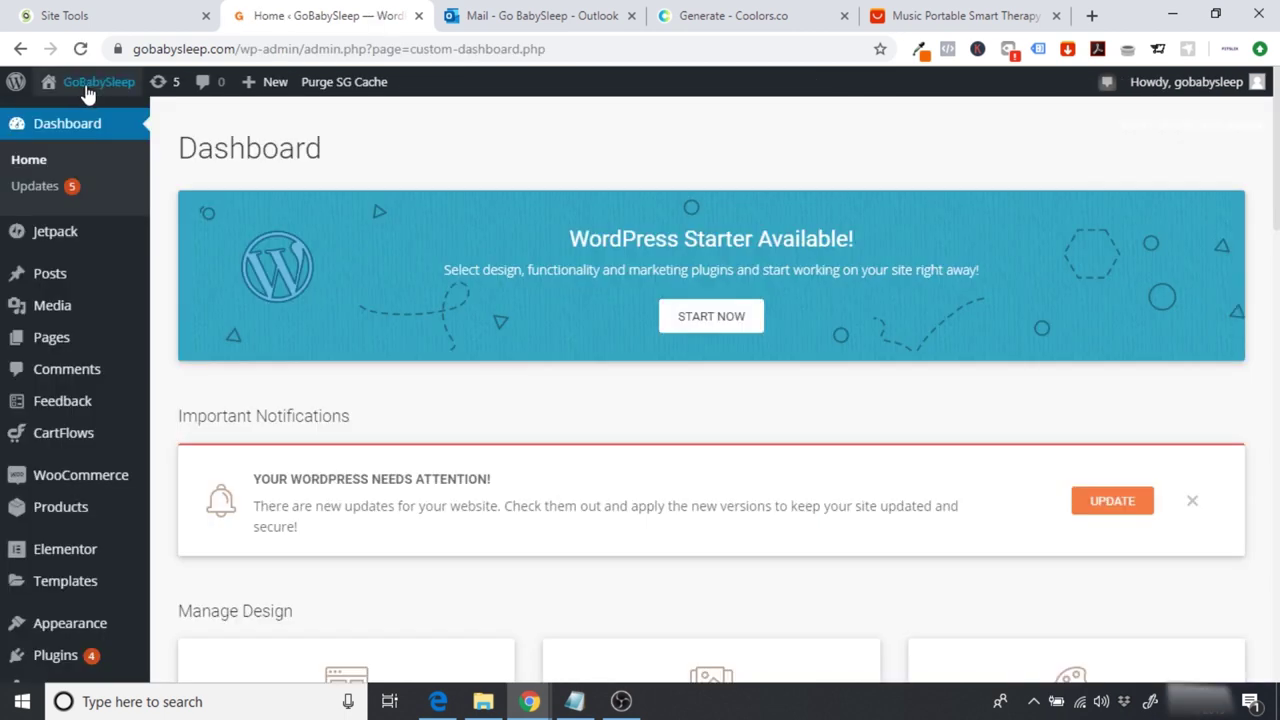
{"action": "scroll", "coordinate": [640, 380], "scroll_direction": "down", "scroll_amount": 1}
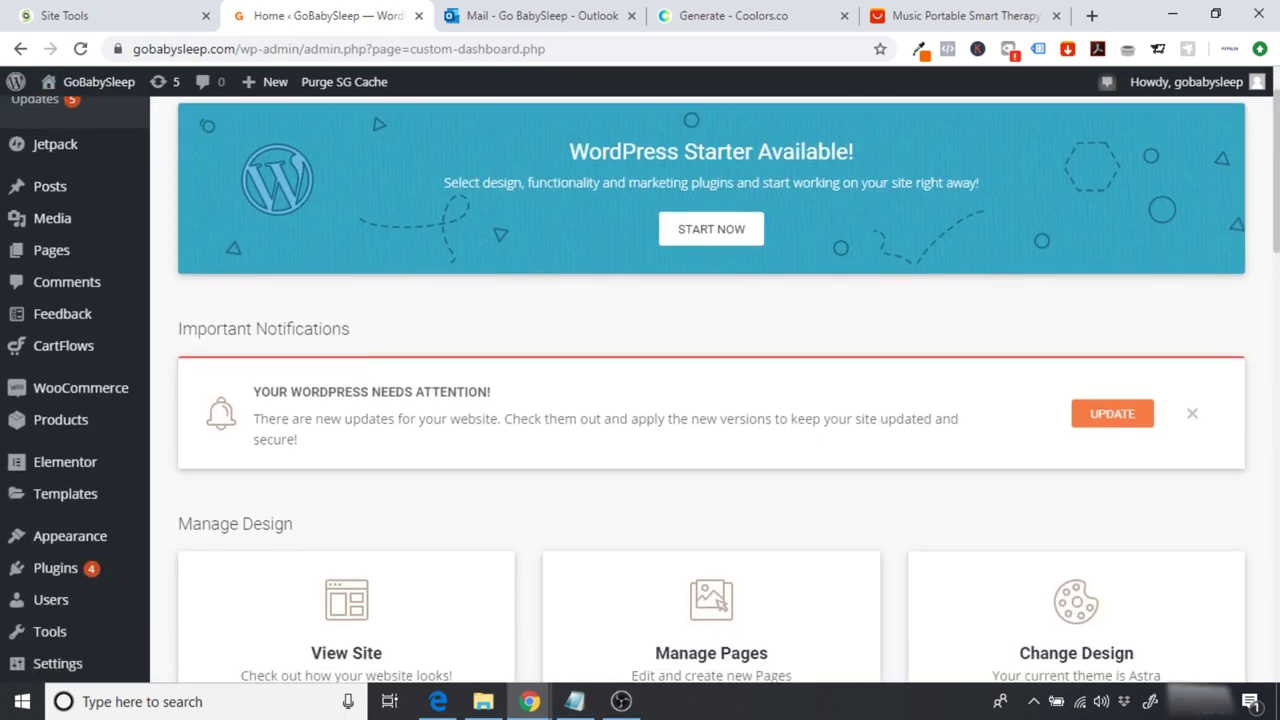
{"action": "mouse_move", "coordinate": [100, 551]}
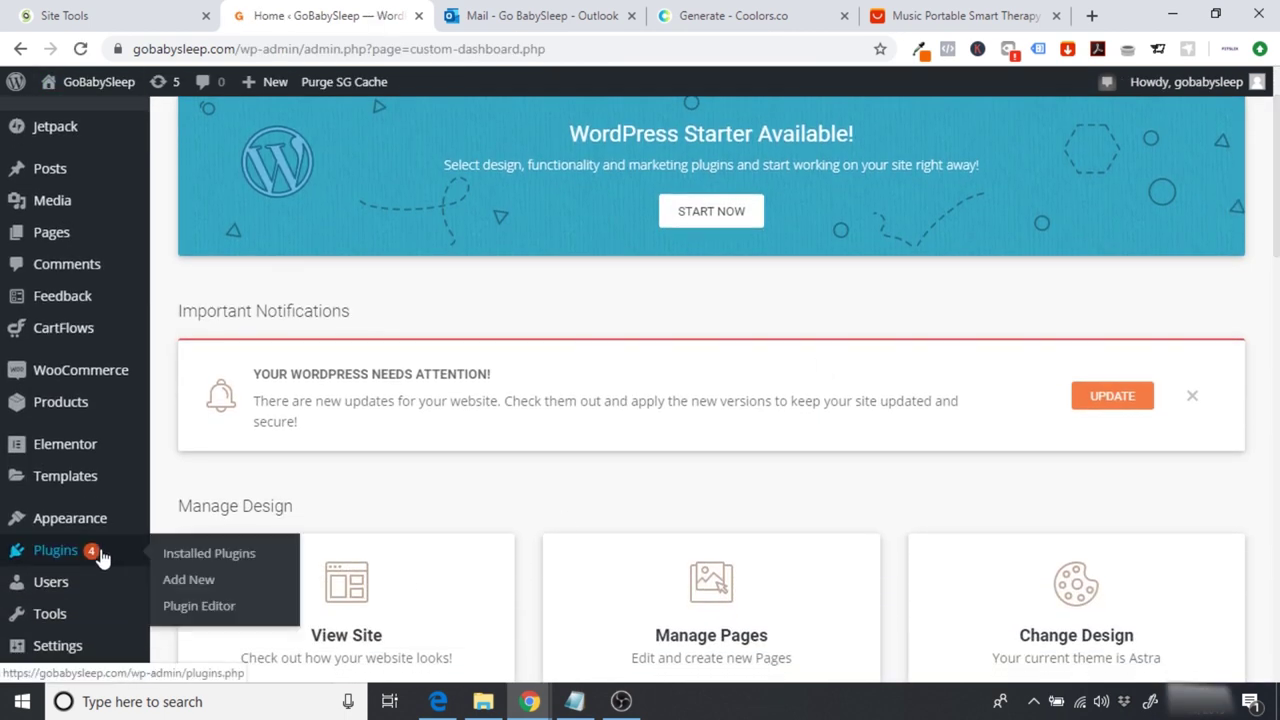
{"action": "left_click", "coordinate": [194, 579]}
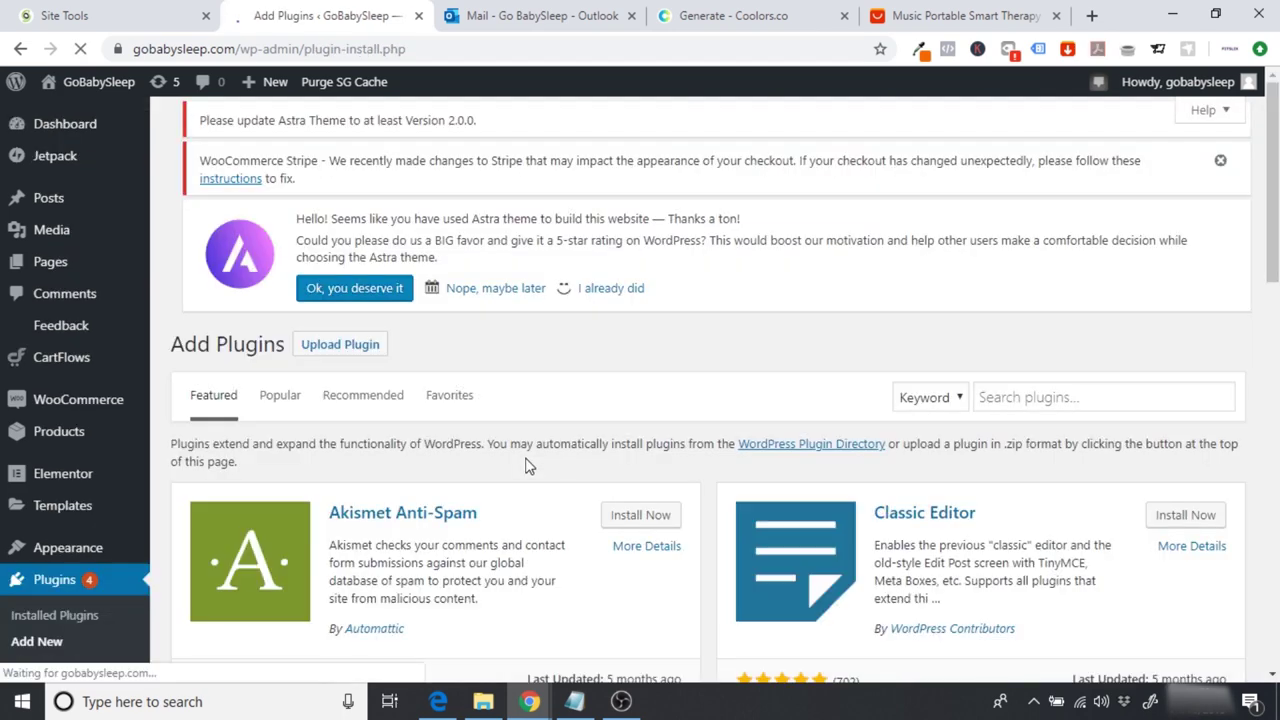
Step: Search the plugin directory for 'contact form 7'
{"action": "scroll", "coordinate": [1048, 277], "scroll_direction": "down", "scroll_amount": 3}
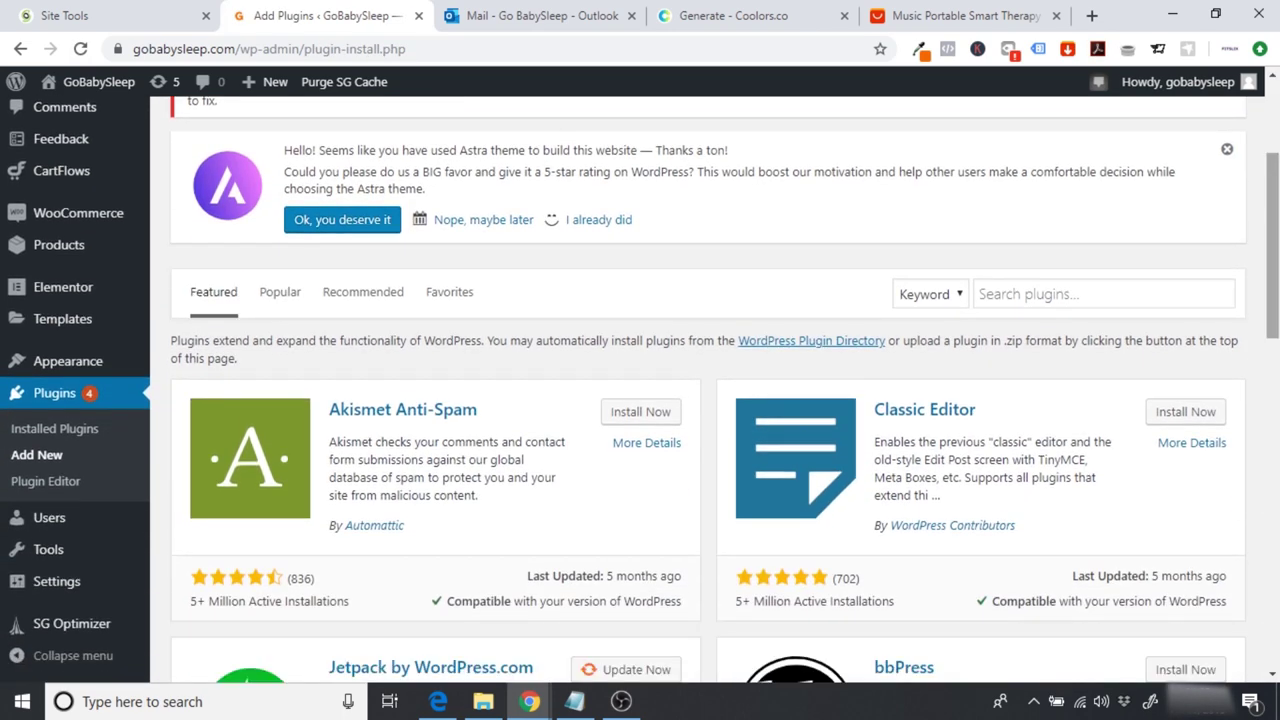
{"action": "left_click", "coordinate": [1012, 285]}
{"action": "type", "text": "contact form 7"}
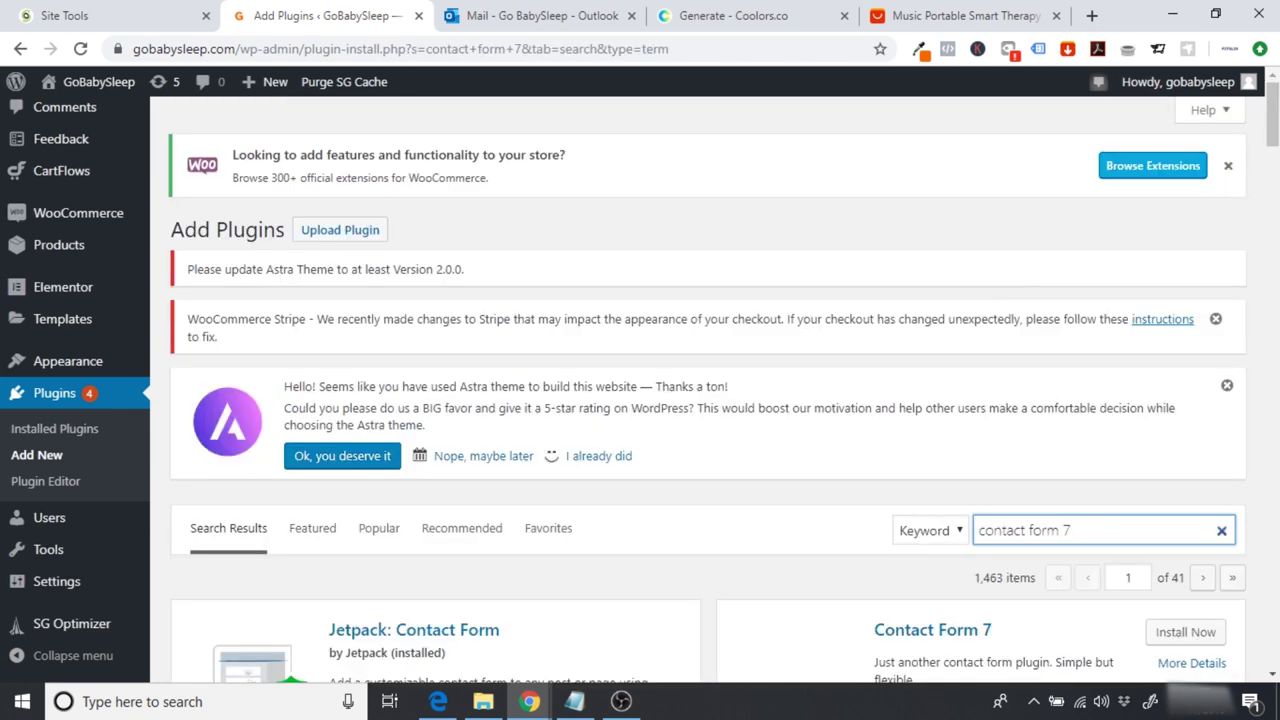
{"action": "scroll", "coordinate": [700, 390], "scroll_direction": "down", "scroll_amount": 3}
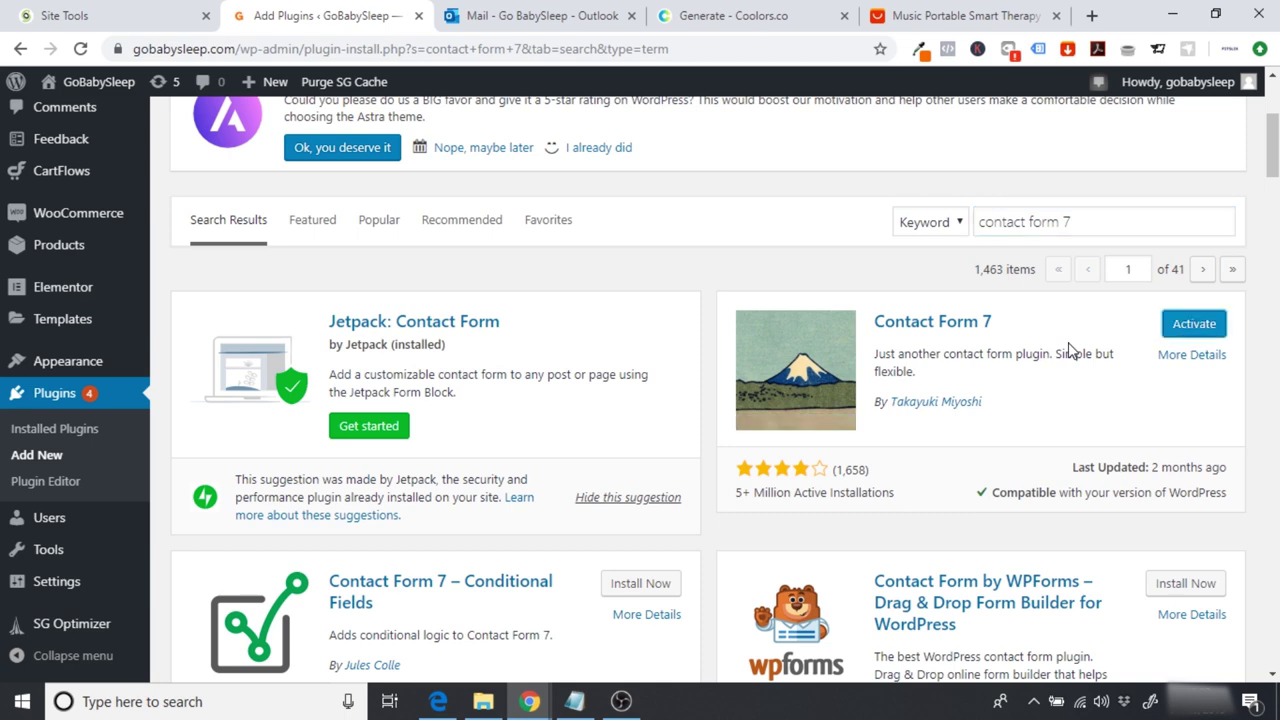
Step: Activate Contact Form 7 and go to the Contact Forms list
{"action": "left_click", "coordinate": [1184, 334]}
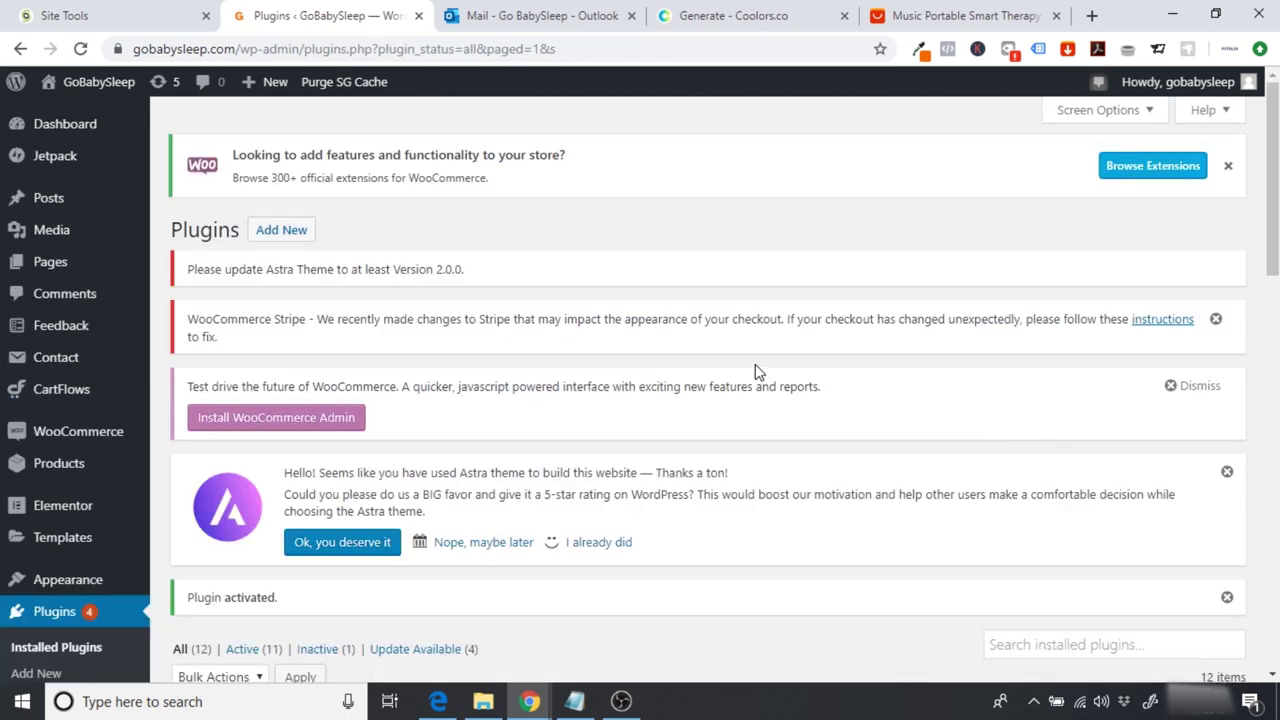
{"action": "mouse_move", "coordinate": [86, 366]}
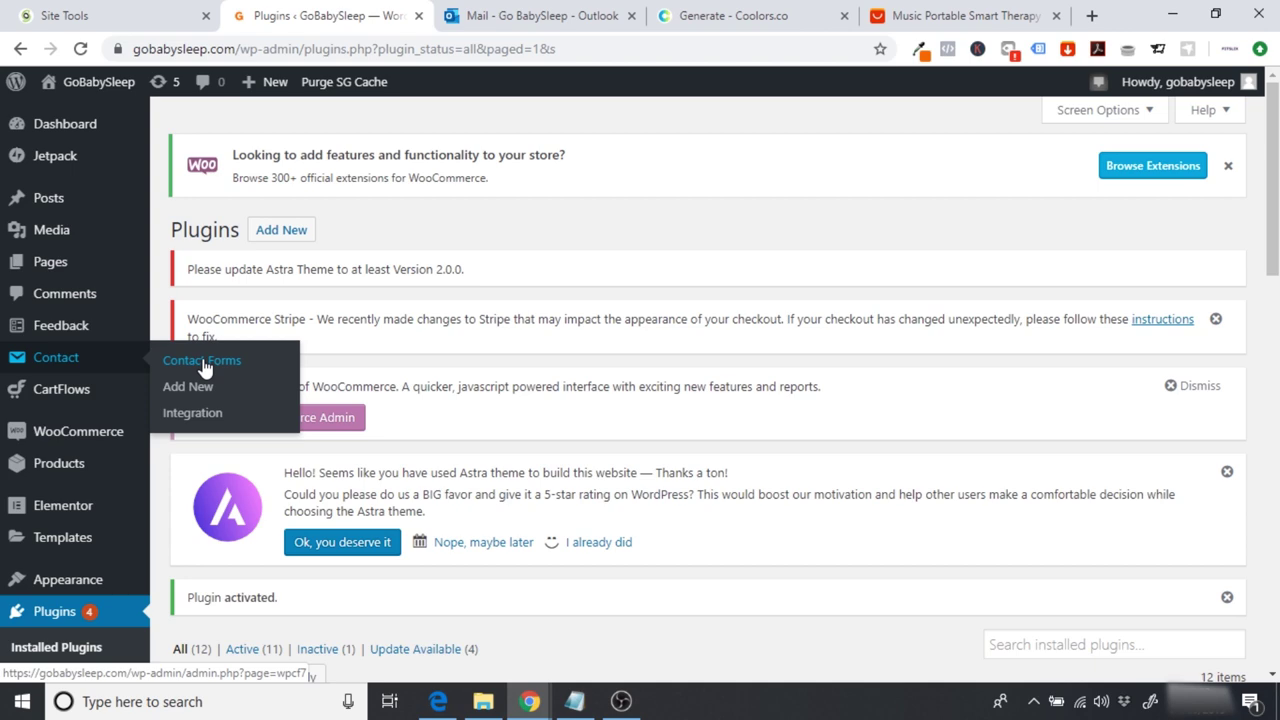
{"action": "left_click", "coordinate": [203, 362]}
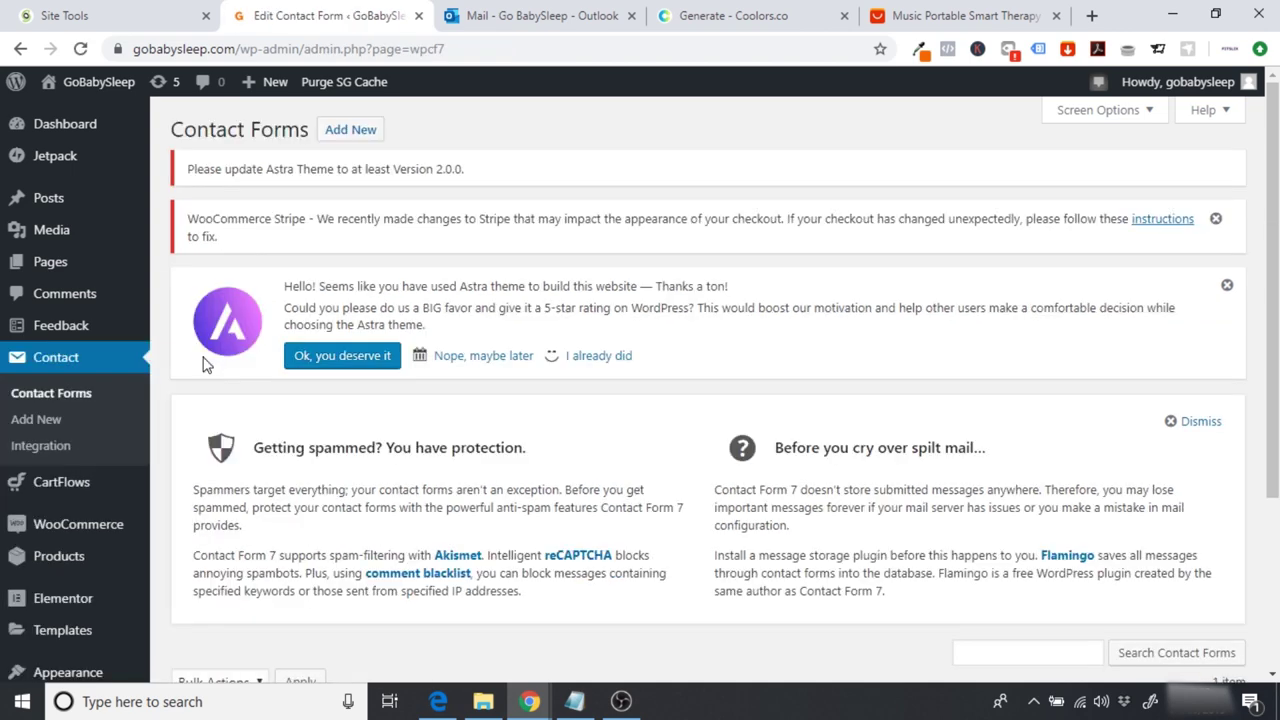
Step: Open Contact form 1 and look over its default name, email, subject and message template
{"action": "scroll", "coordinate": [670, 478], "scroll_direction": "down", "scroll_amount": 3}
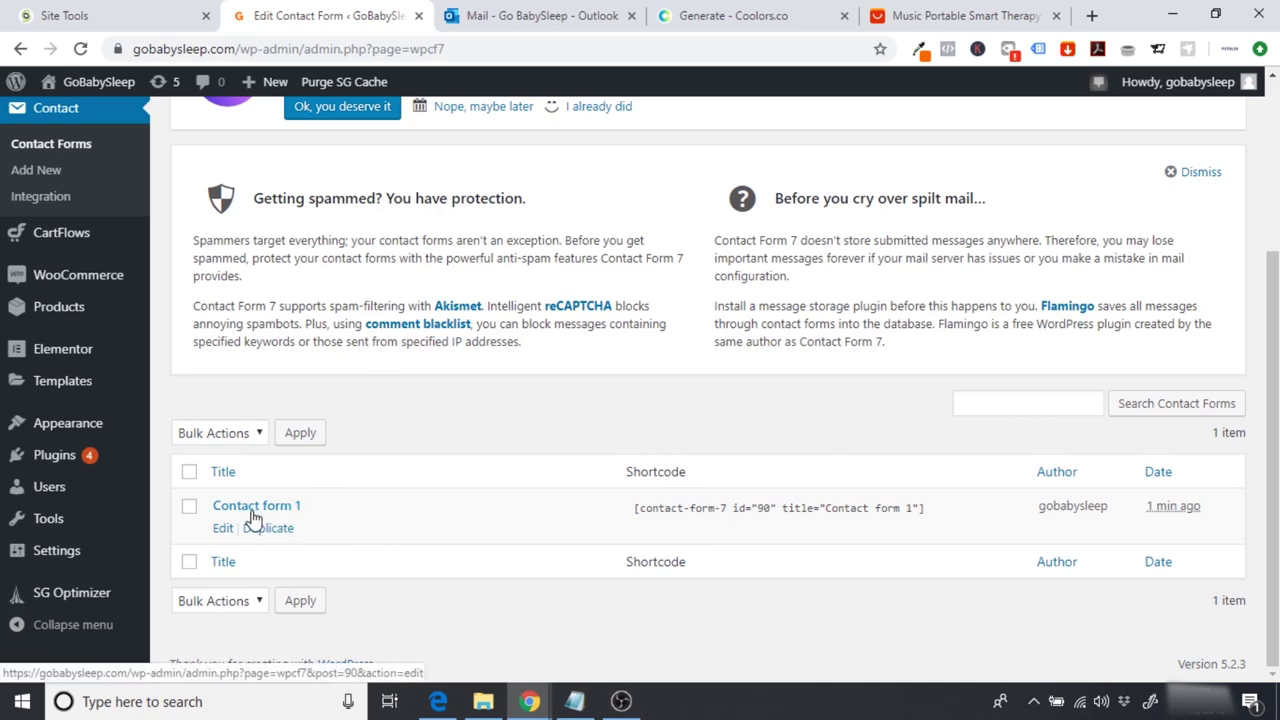
{"action": "left_click", "coordinate": [222, 528]}
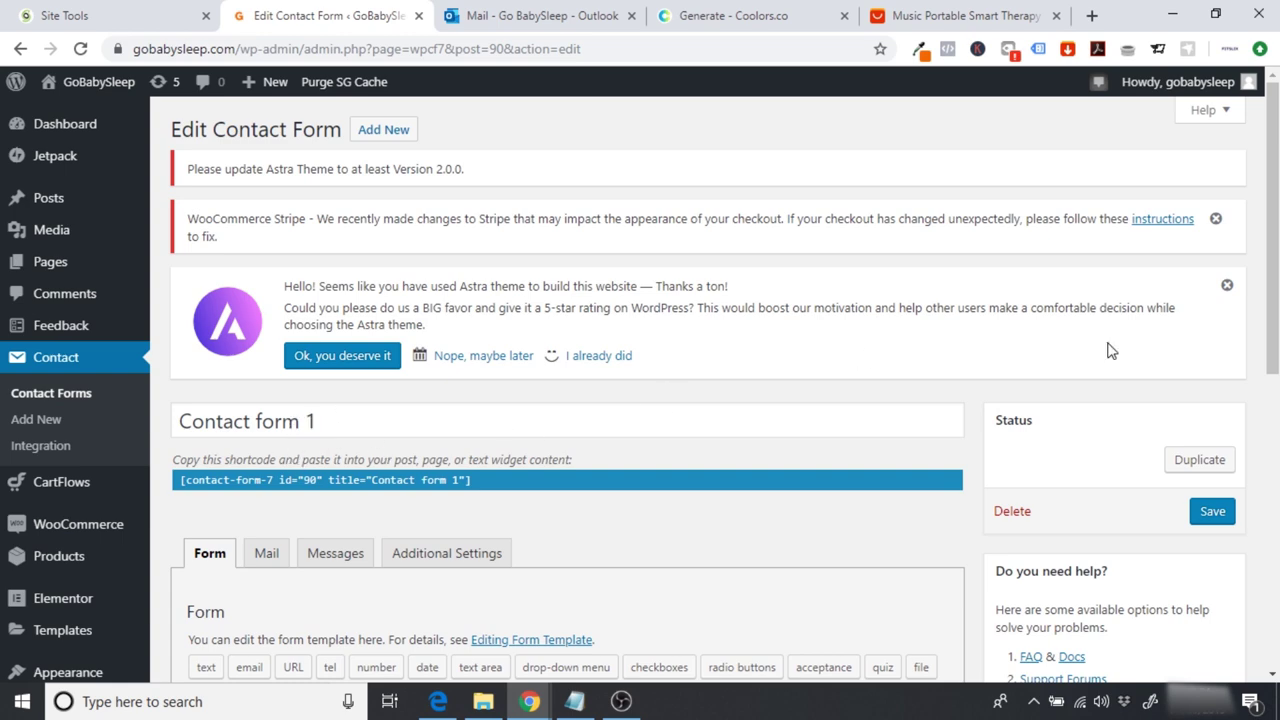
{"action": "scroll", "coordinate": [736, 404], "scroll_direction": "down", "scroll_amount": 4}
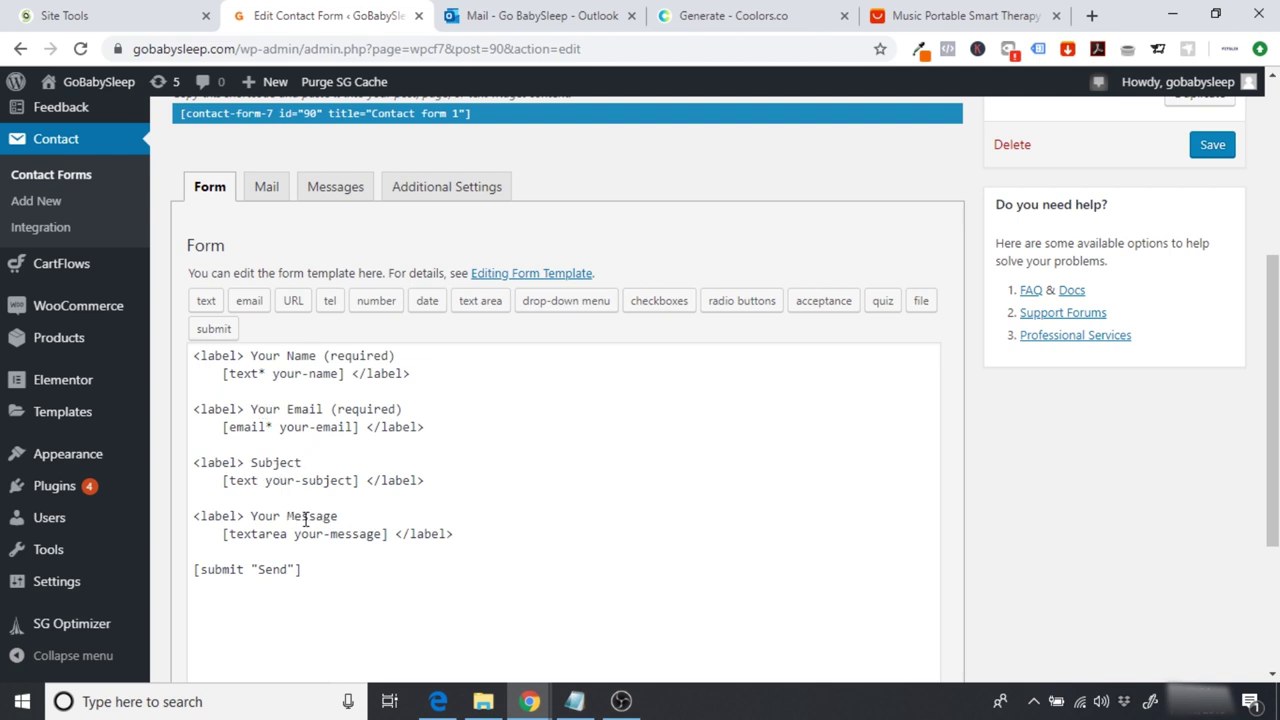
{"action": "left_click_drag", "start_coordinate": [319, 569], "coordinate": [190, 348]}
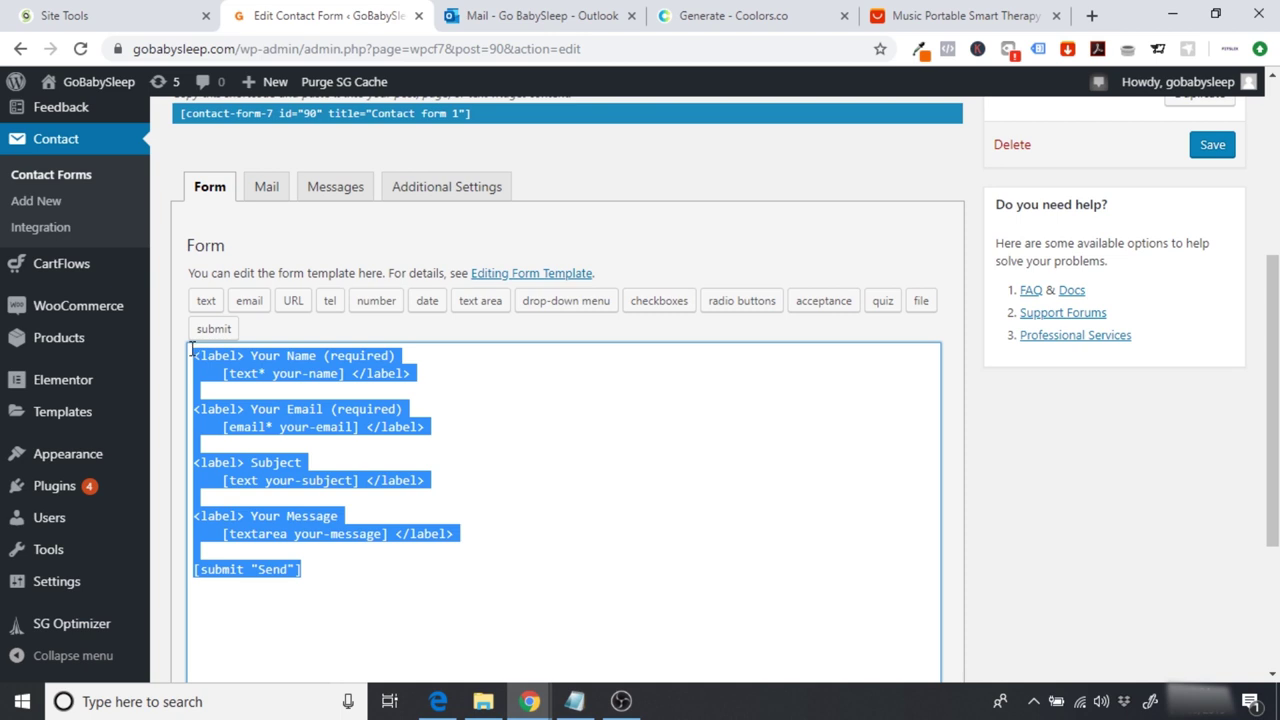
{"action": "left_click", "coordinate": [571, 468]}
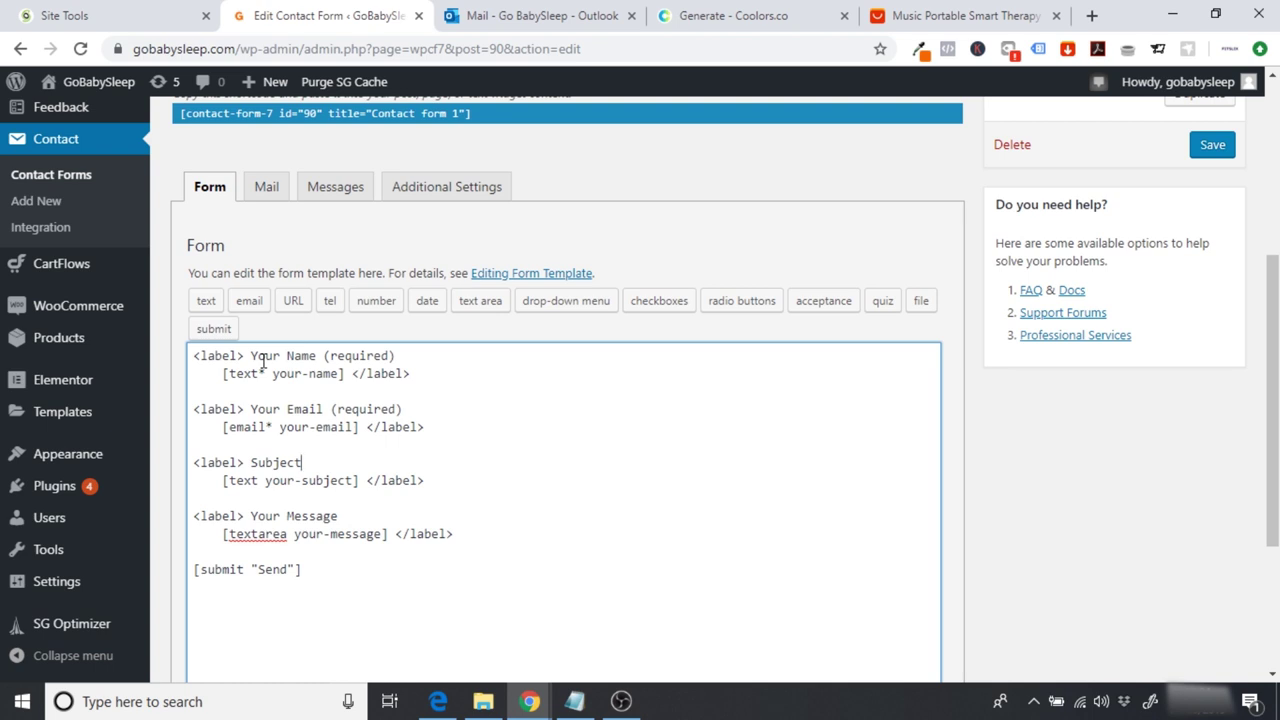
Step: Review Contact form 1's Mail settings panel without changing anything
{"action": "left_click", "coordinate": [265, 187]}
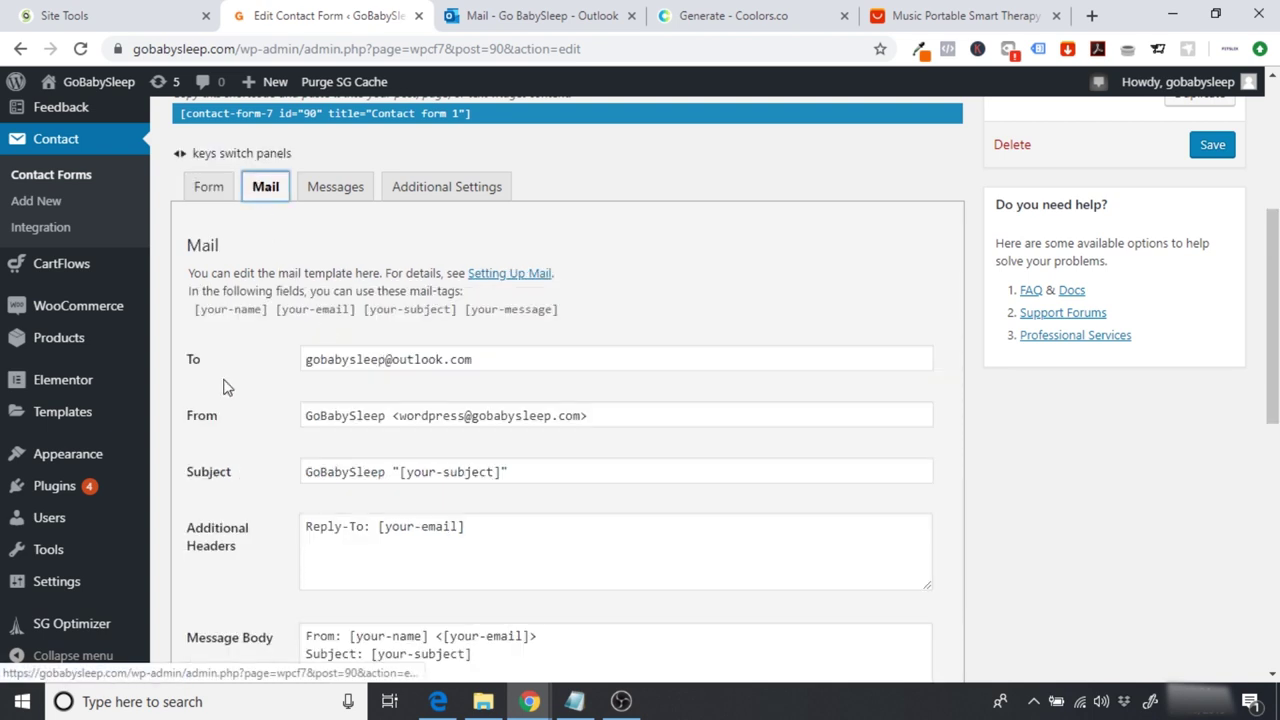
{"action": "key", "text": "Right"}
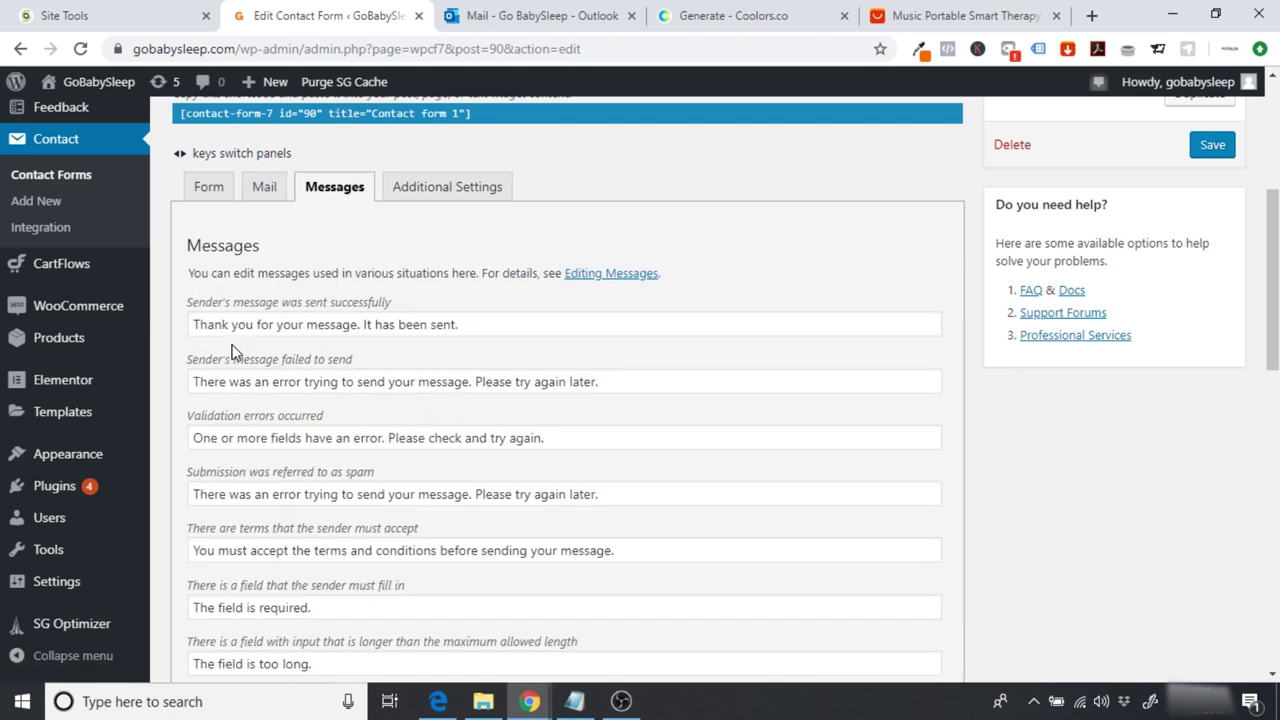
{"action": "left_click", "coordinate": [263, 194]}
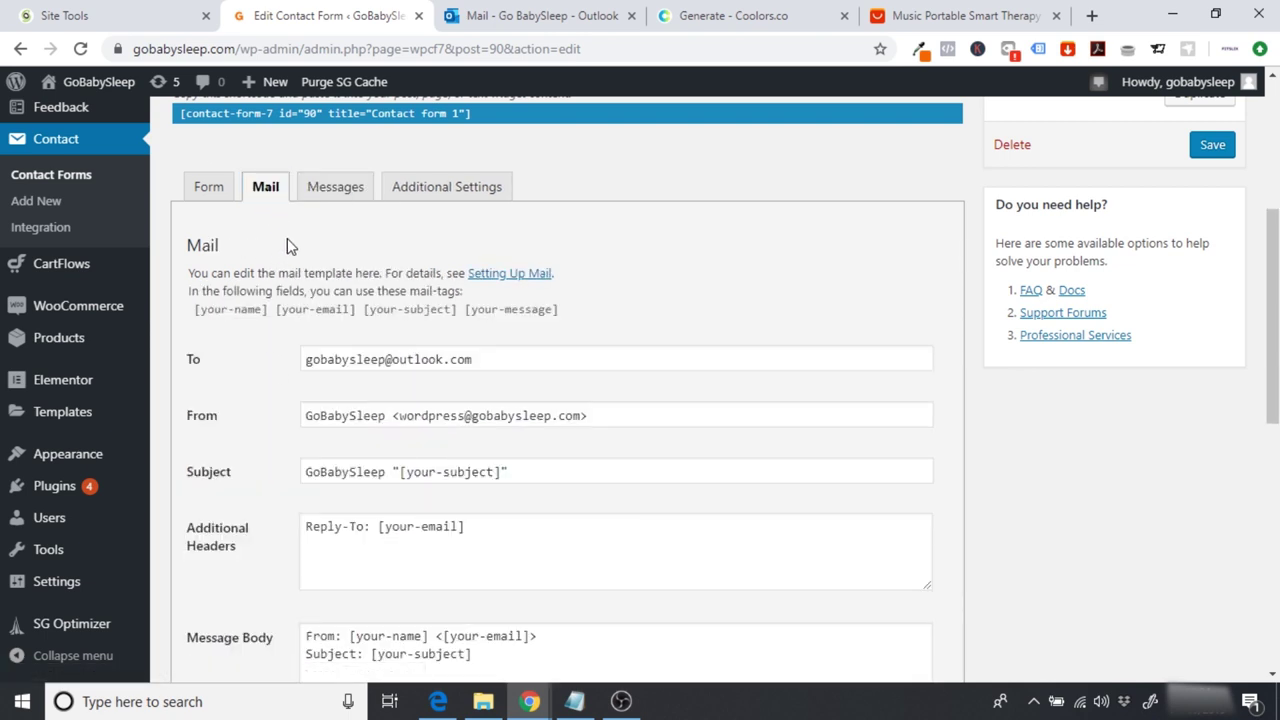
{"action": "scroll", "coordinate": [287, 238], "scroll_direction": "down", "scroll_amount": 1}
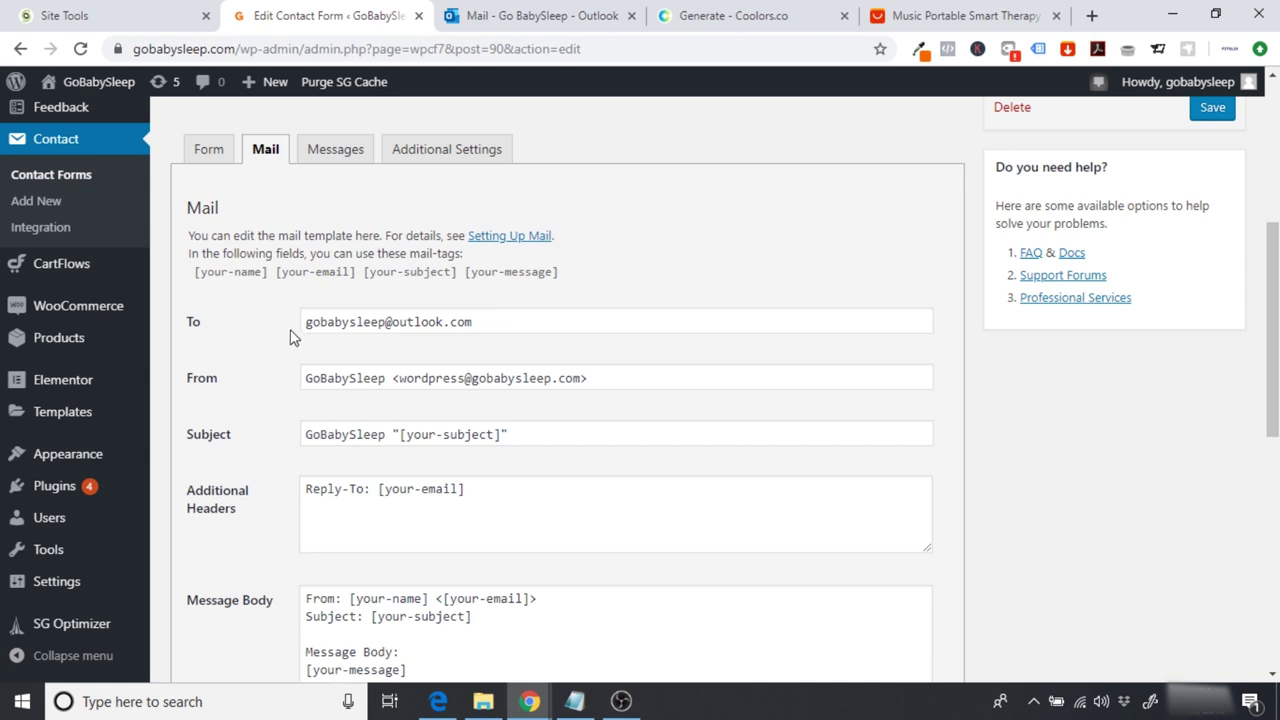
{"action": "scroll", "coordinate": [287, 338], "scroll_direction": "down", "scroll_amount": 1}
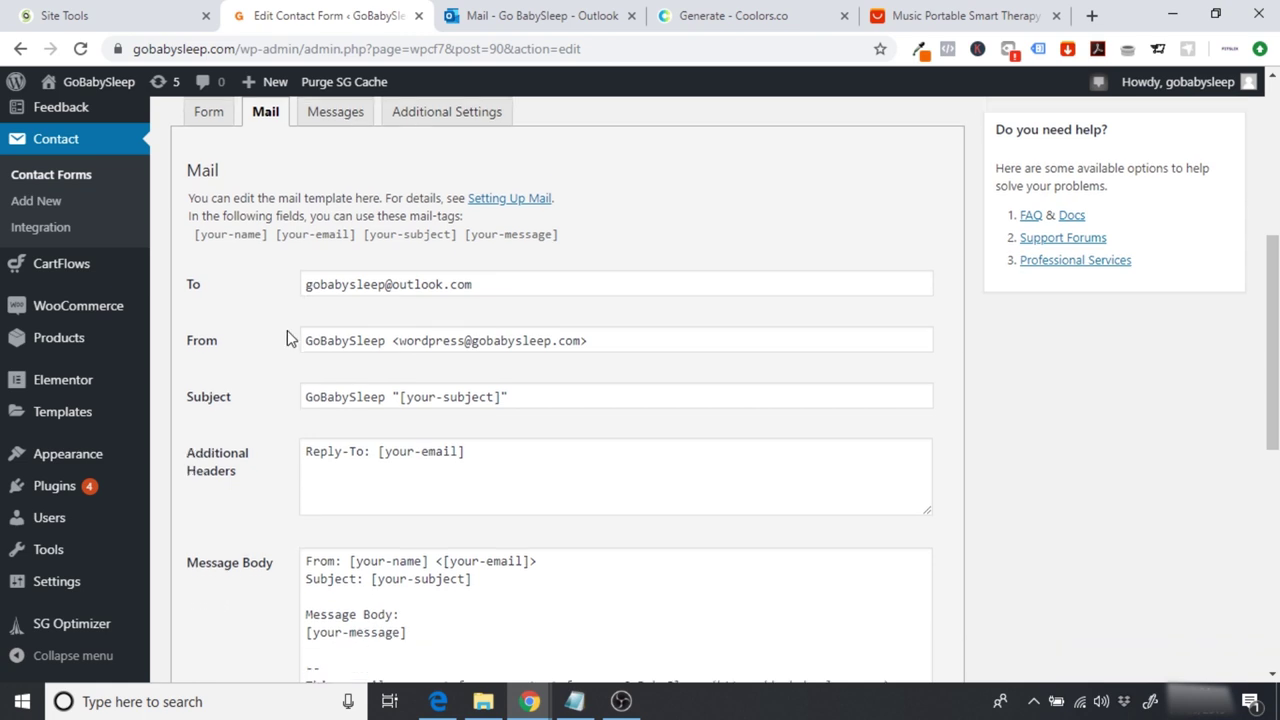
{"action": "scroll", "coordinate": [463, 407], "scroll_direction": "up", "scroll_amount": 2}
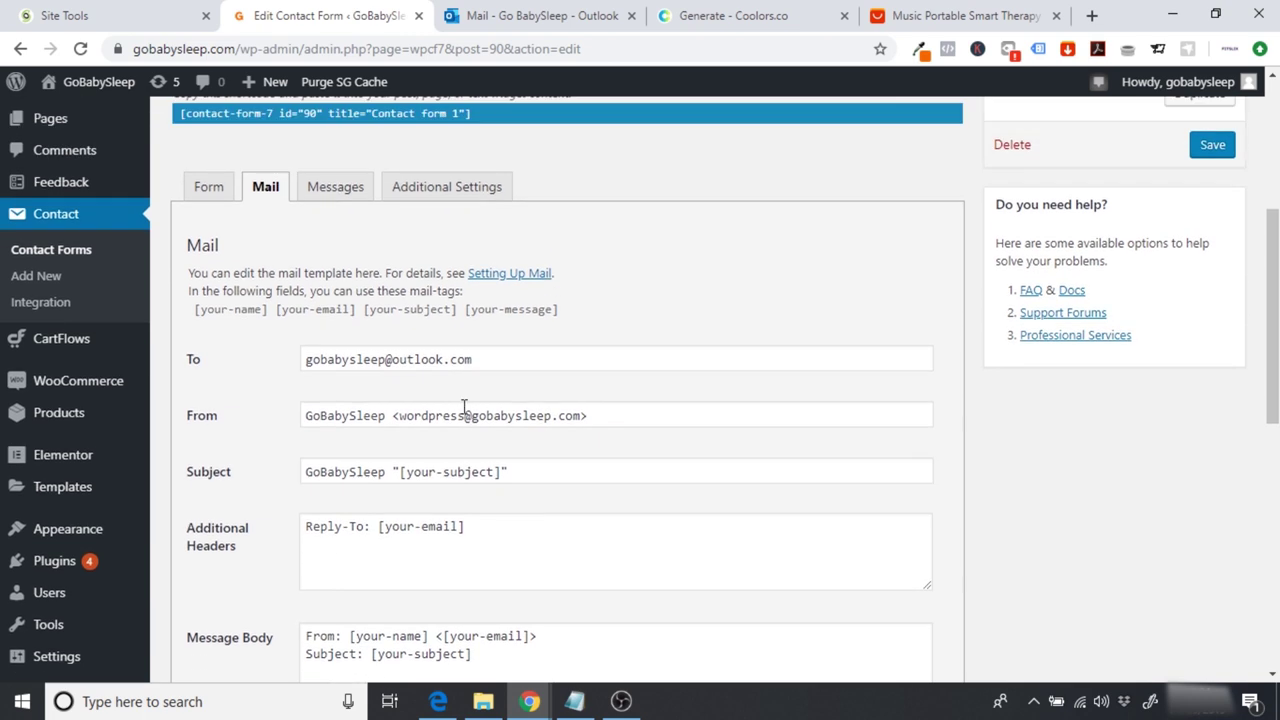
Step: Read through the Messages panel's default texts, then view the Additional Settings panel
{"action": "left_click", "coordinate": [336, 190]}
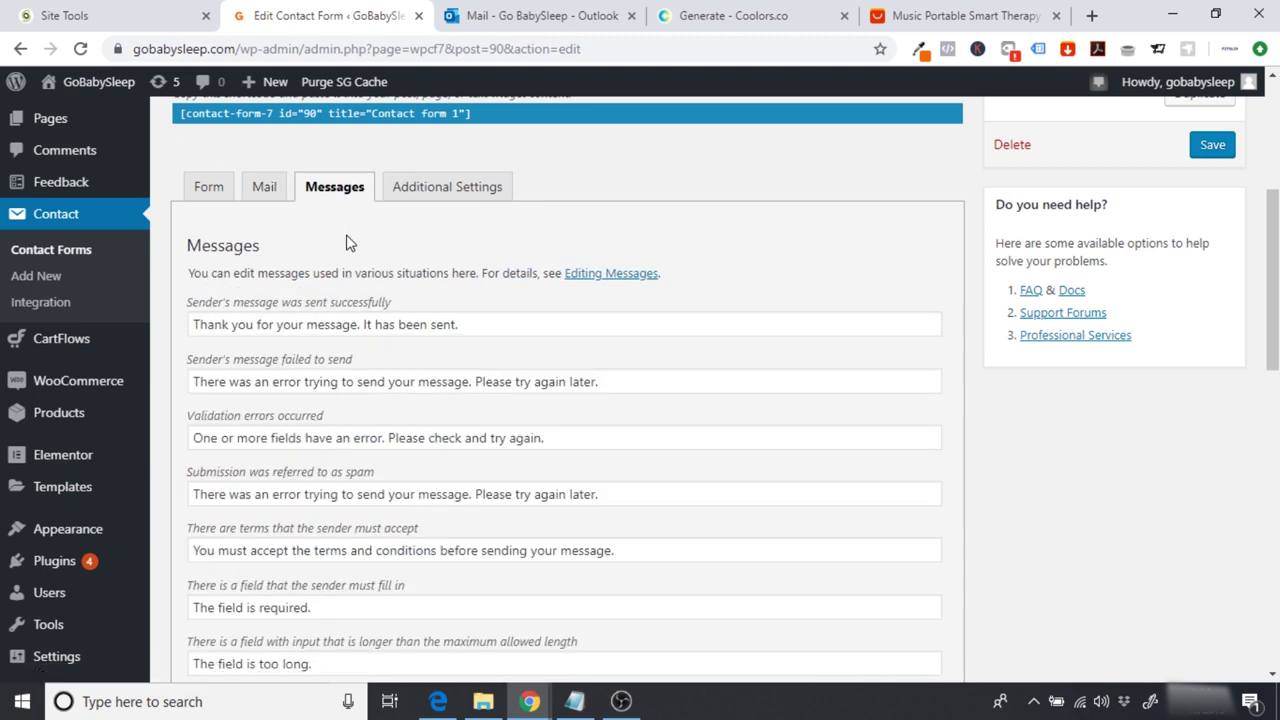
{"action": "scroll", "coordinate": [348, 243], "scroll_direction": "down", "scroll_amount": 1}
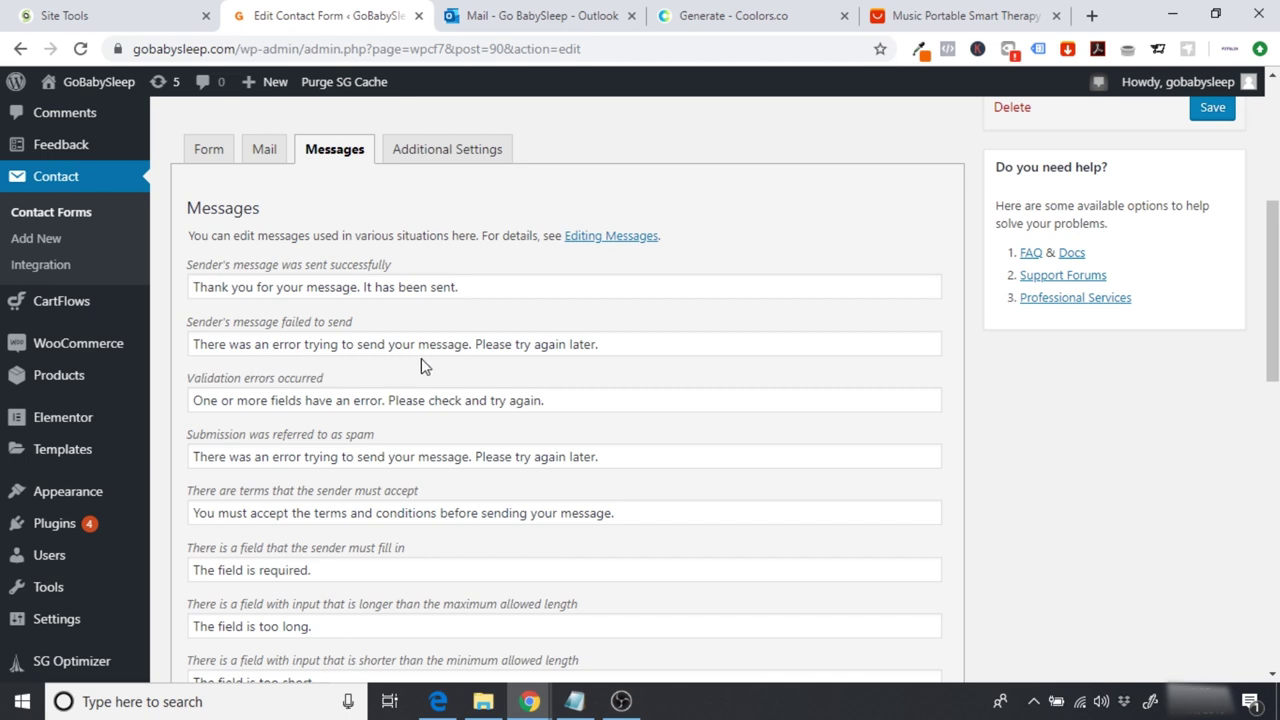
{"action": "left_click_drag", "start_coordinate": [598, 344], "coordinate": [192, 344]}
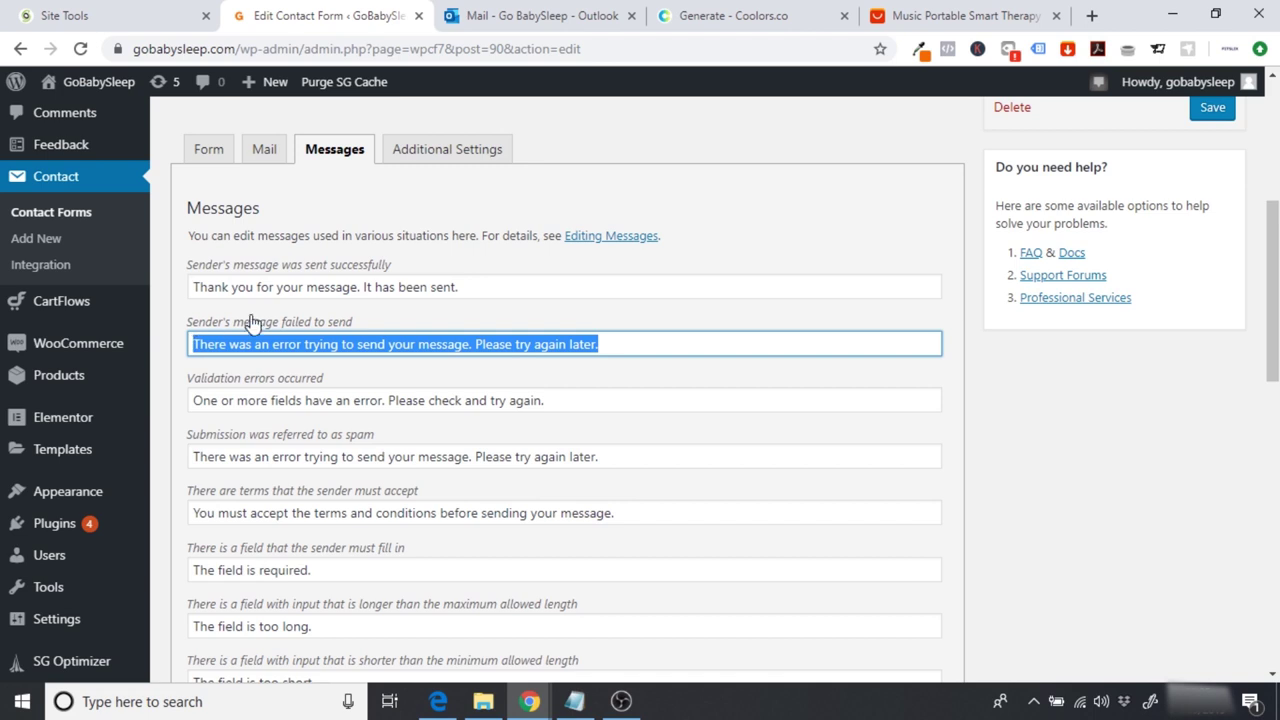
{"action": "left_click", "coordinate": [467, 316]}
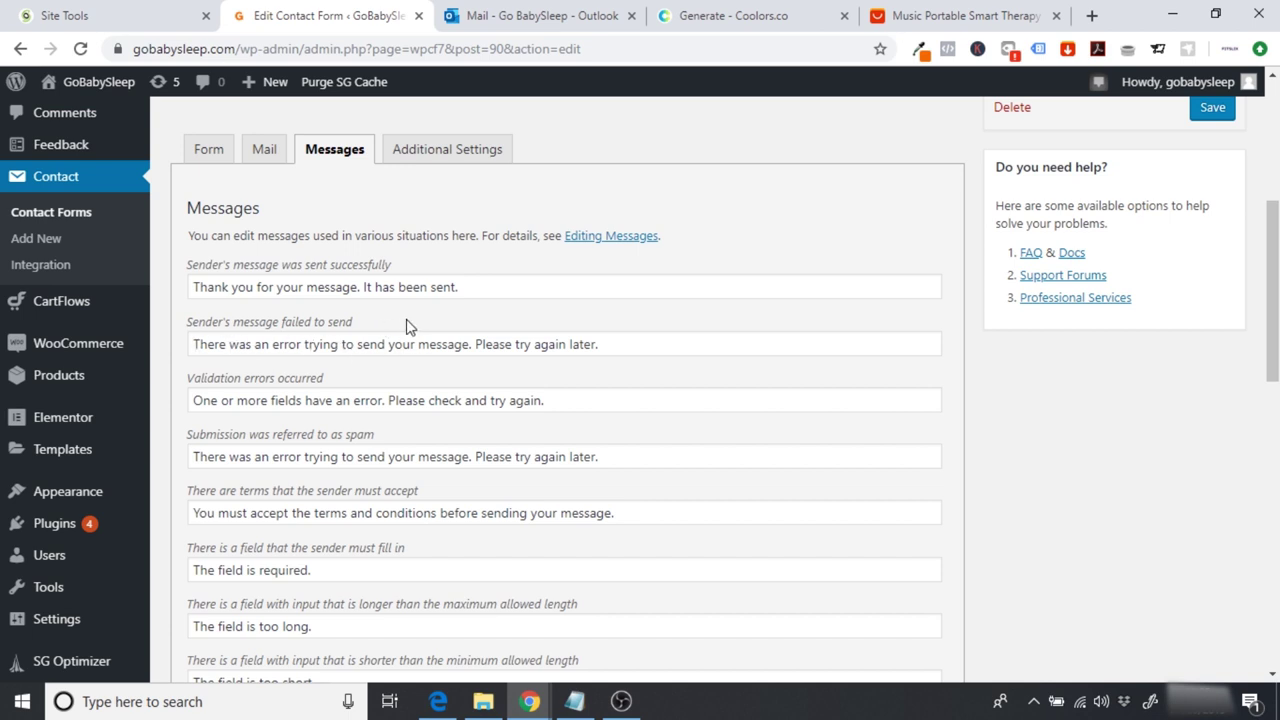
{"action": "scroll", "coordinate": [401, 331], "scroll_direction": "down", "scroll_amount": 1}
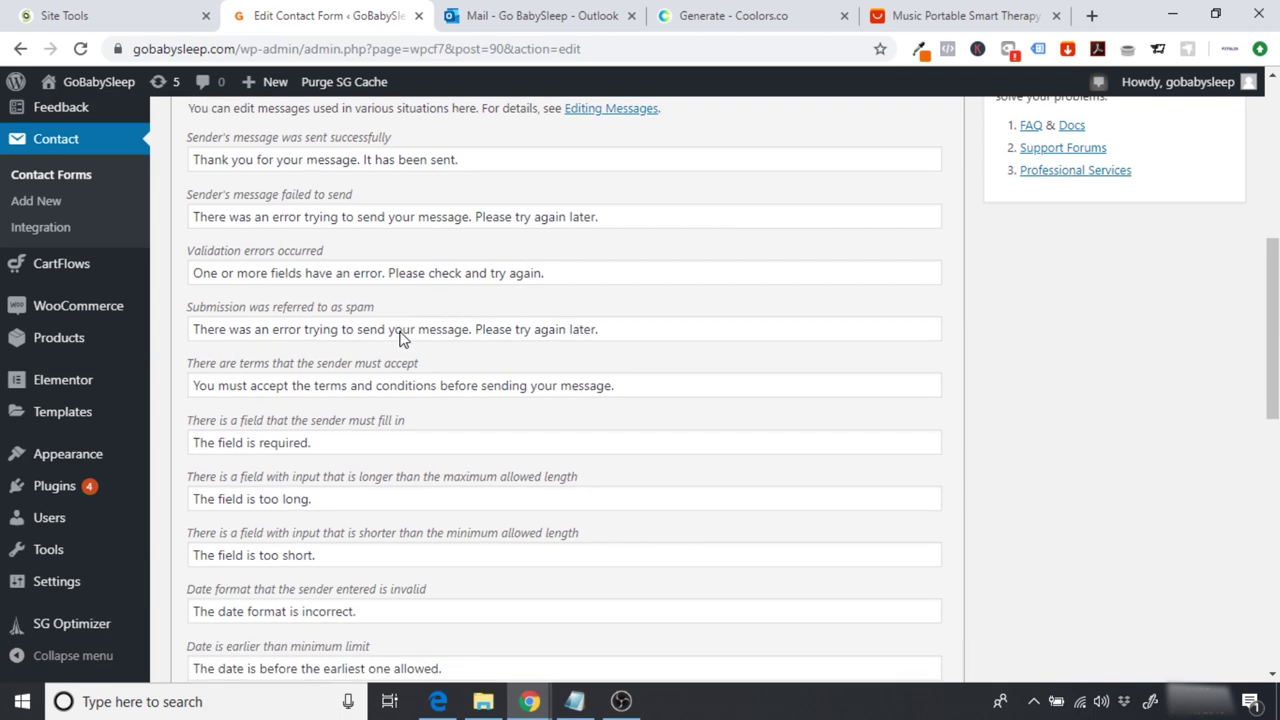
{"action": "scroll", "coordinate": [401, 331], "scroll_direction": "up", "scroll_amount": 1}
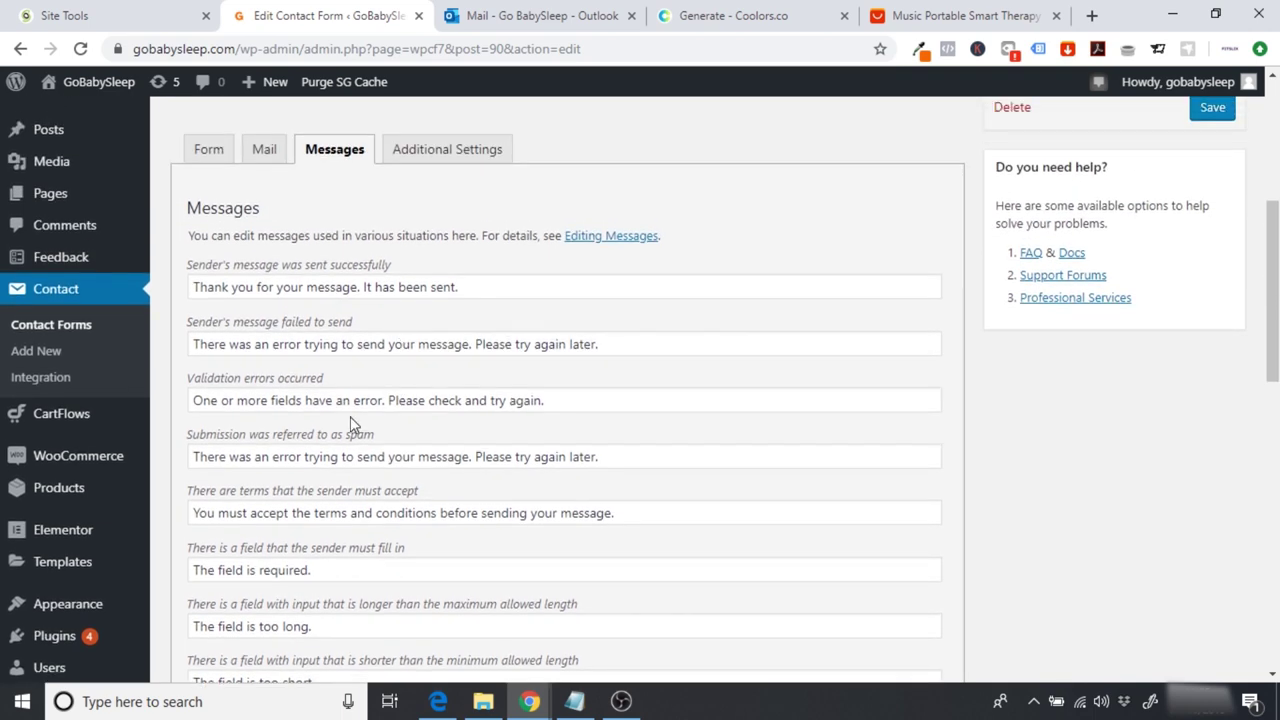
{"action": "scroll", "coordinate": [351, 423], "scroll_direction": "down", "scroll_amount": 3}
{"action": "scroll", "coordinate": [351, 418], "scroll_direction": "down", "scroll_amount": 1}
{"action": "scroll", "coordinate": [351, 420], "scroll_direction": "up", "scroll_amount": 5}
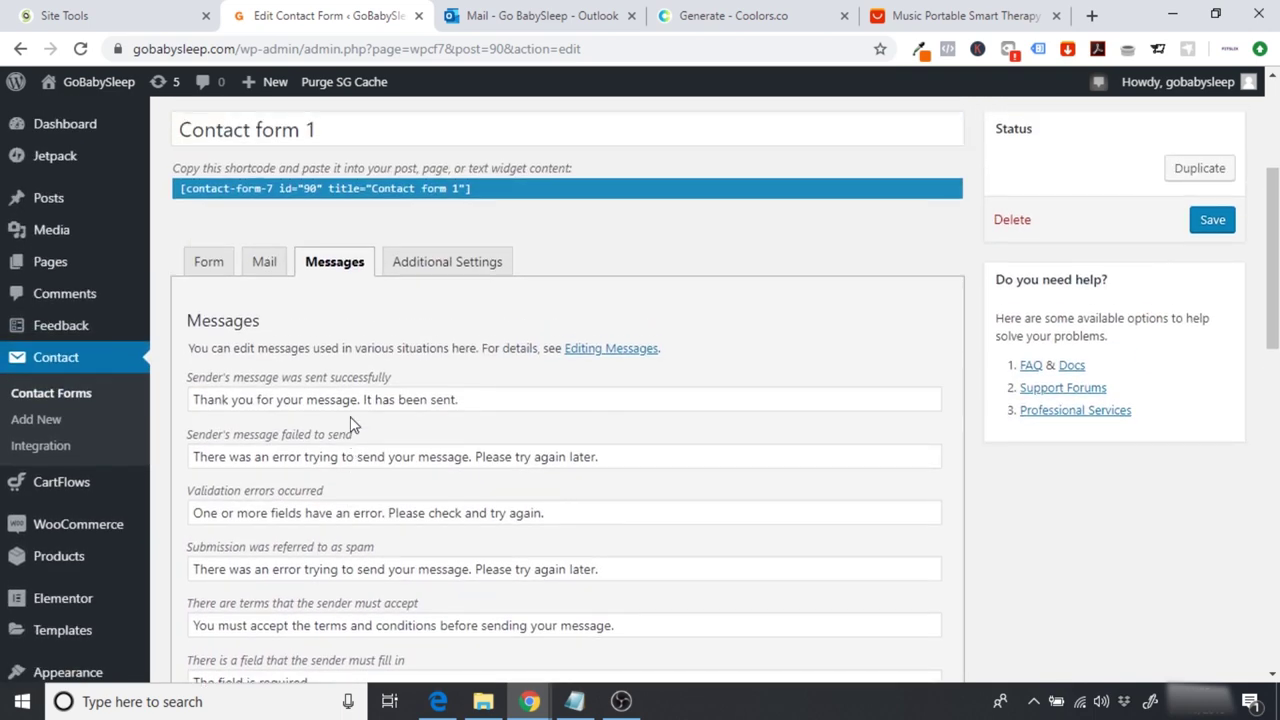
{"action": "left_click", "coordinate": [443, 263]}
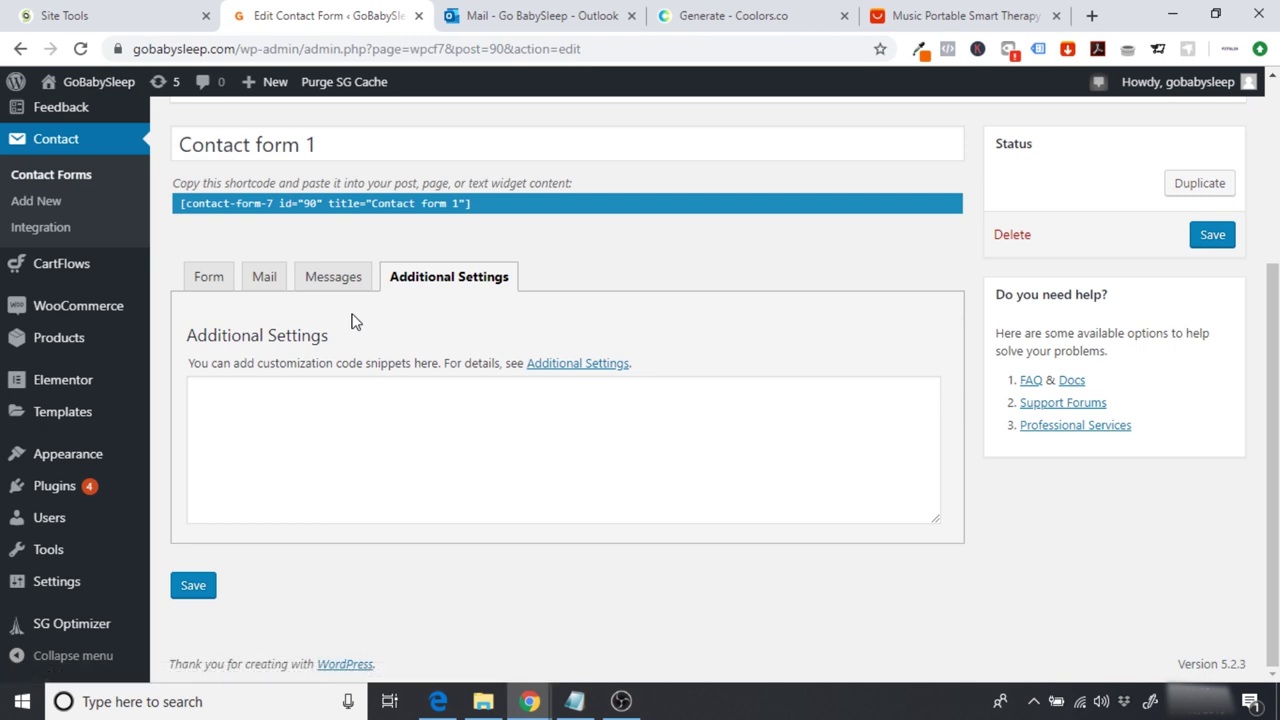
Step: Copy the shortcode [contact-form-7 id="90" title="Contact form 1"] and save the form
{"action": "left_click", "coordinate": [208, 284]}
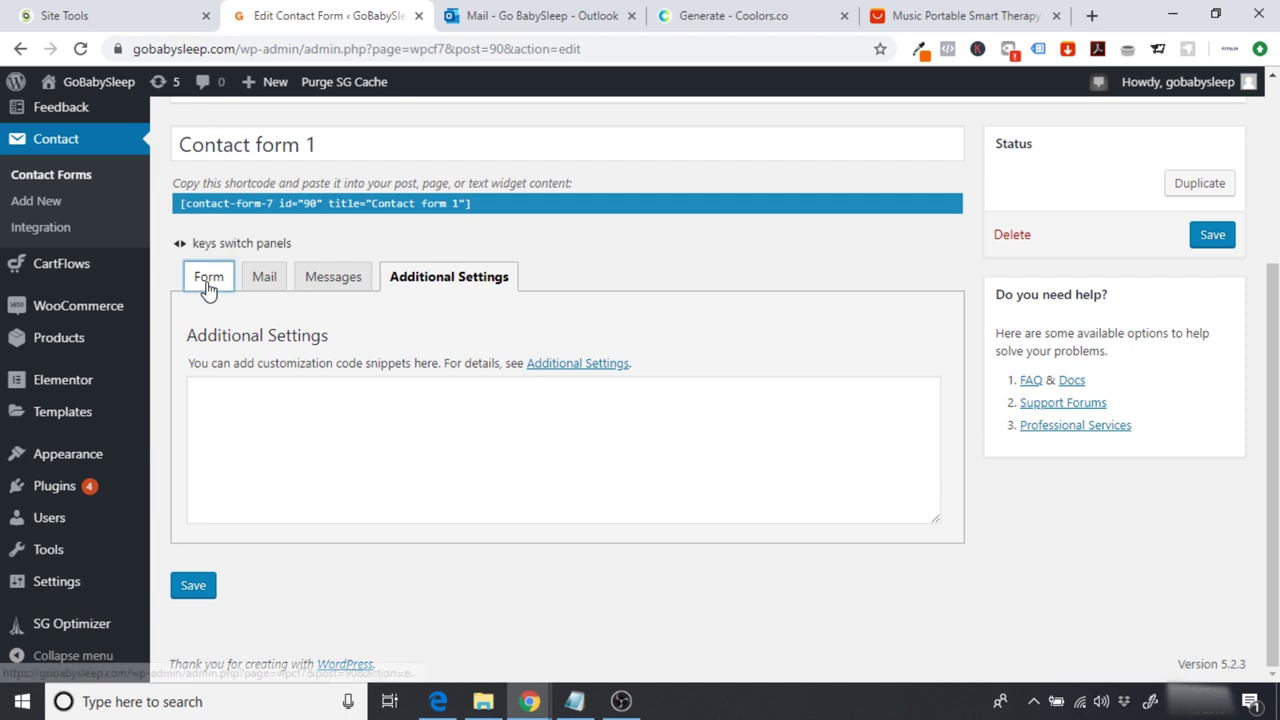
{"action": "left_click", "coordinate": [491, 186]}
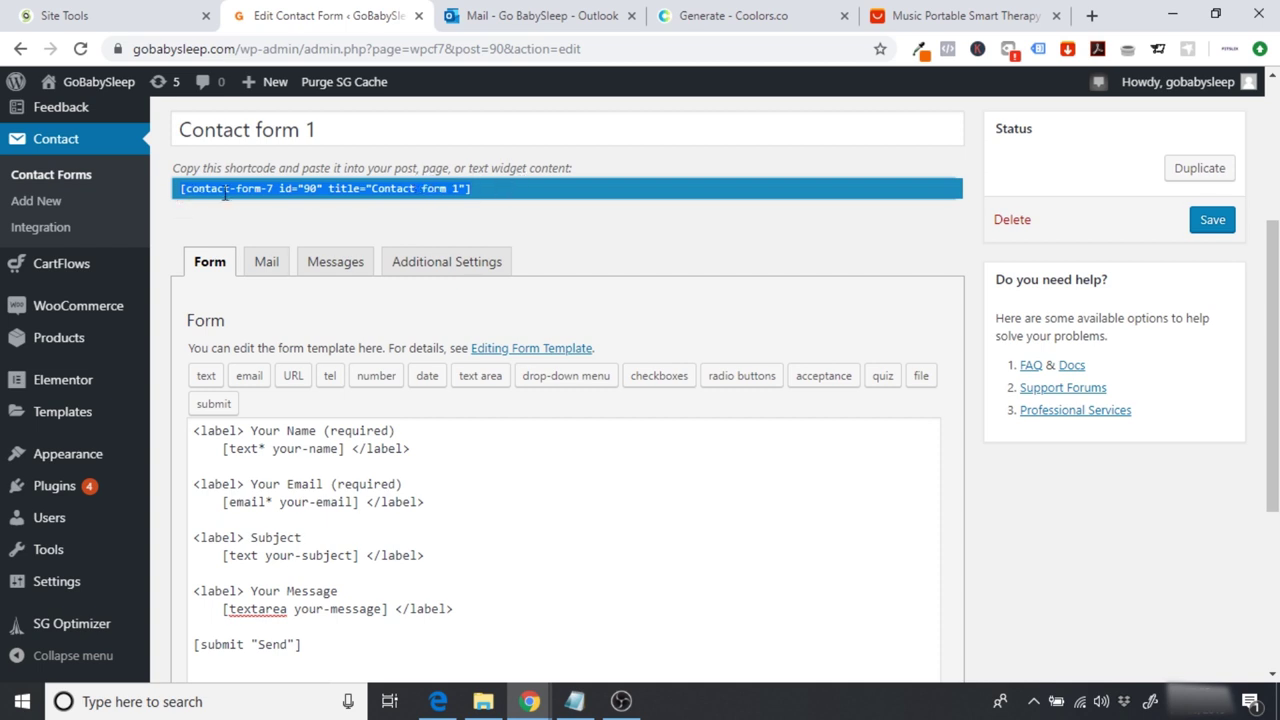
{"action": "left_click", "coordinate": [425, 190]}
{"action": "right_click", "coordinate": [407, 186]}
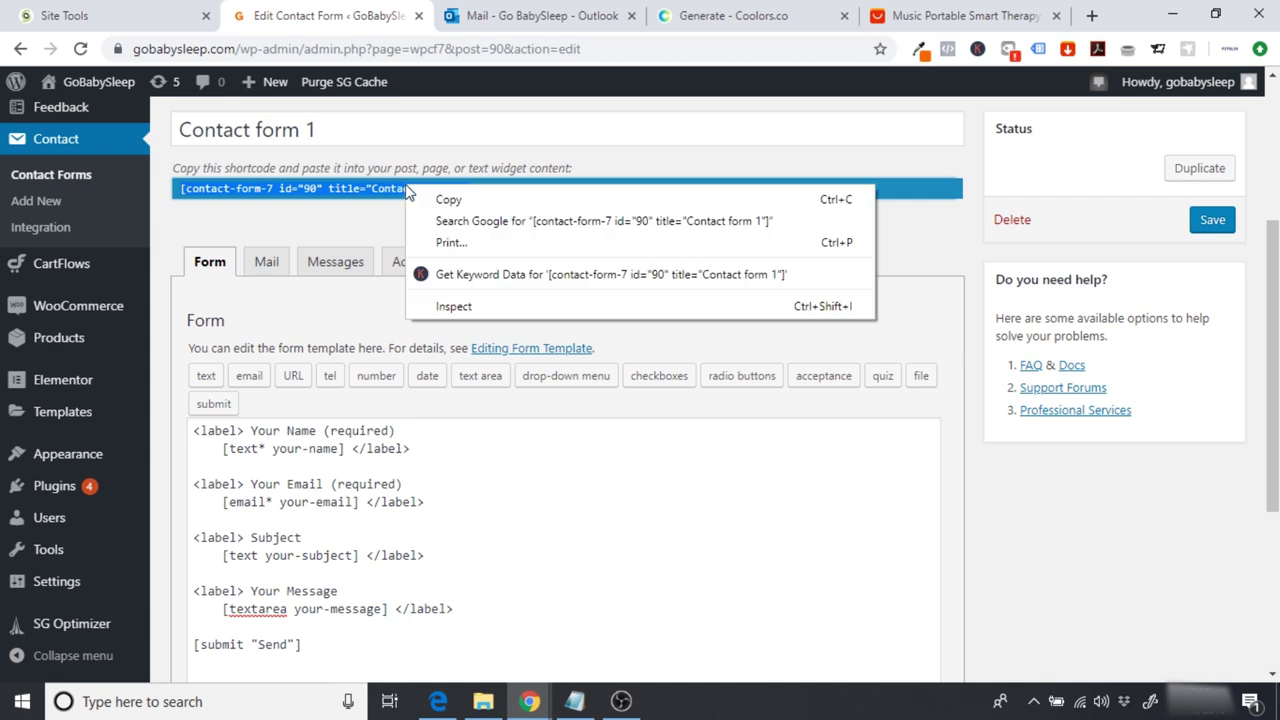
{"action": "left_click", "coordinate": [443, 197]}
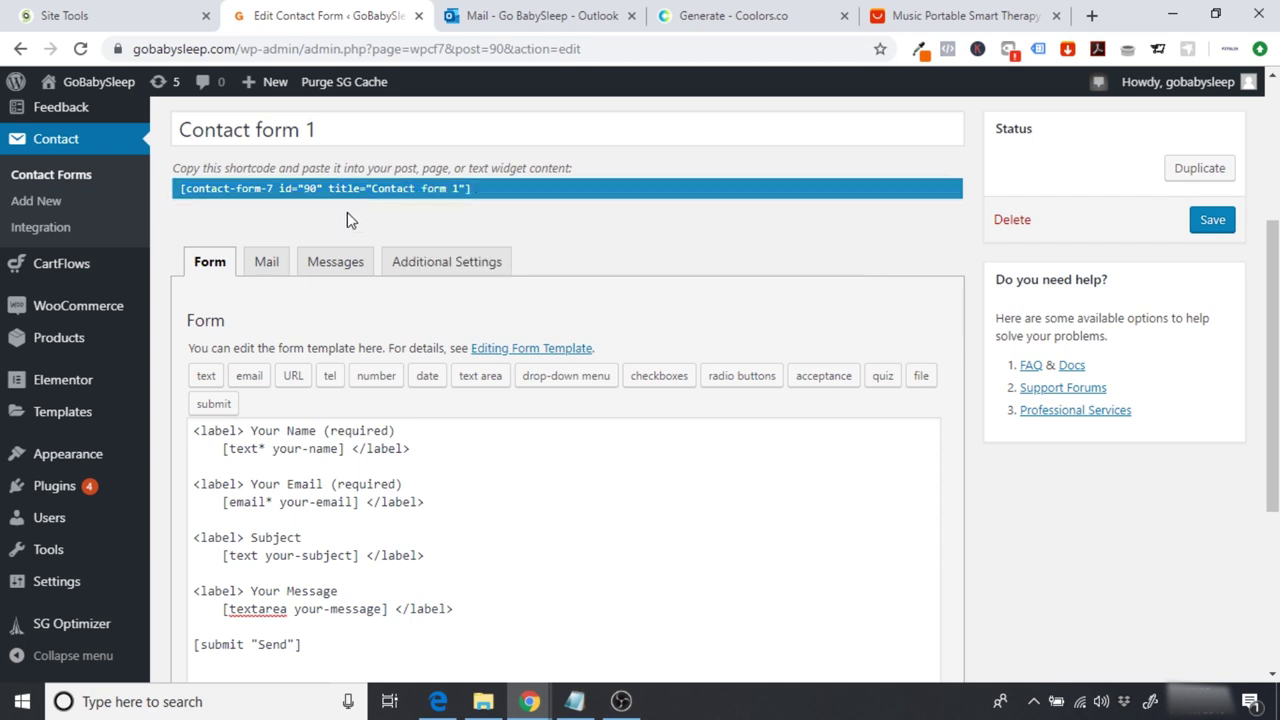
{"action": "scroll", "coordinate": [347, 212], "scroll_direction": "up", "scroll_amount": 1}
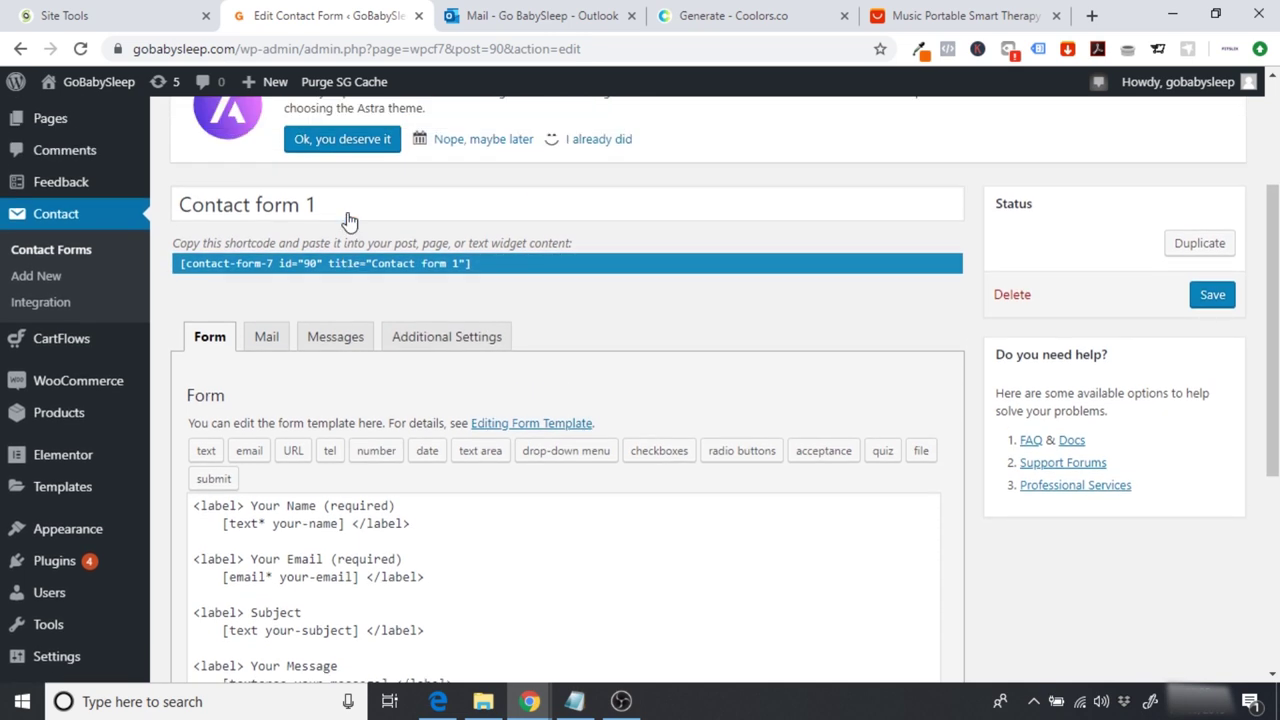
{"action": "left_click", "coordinate": [1210, 296]}
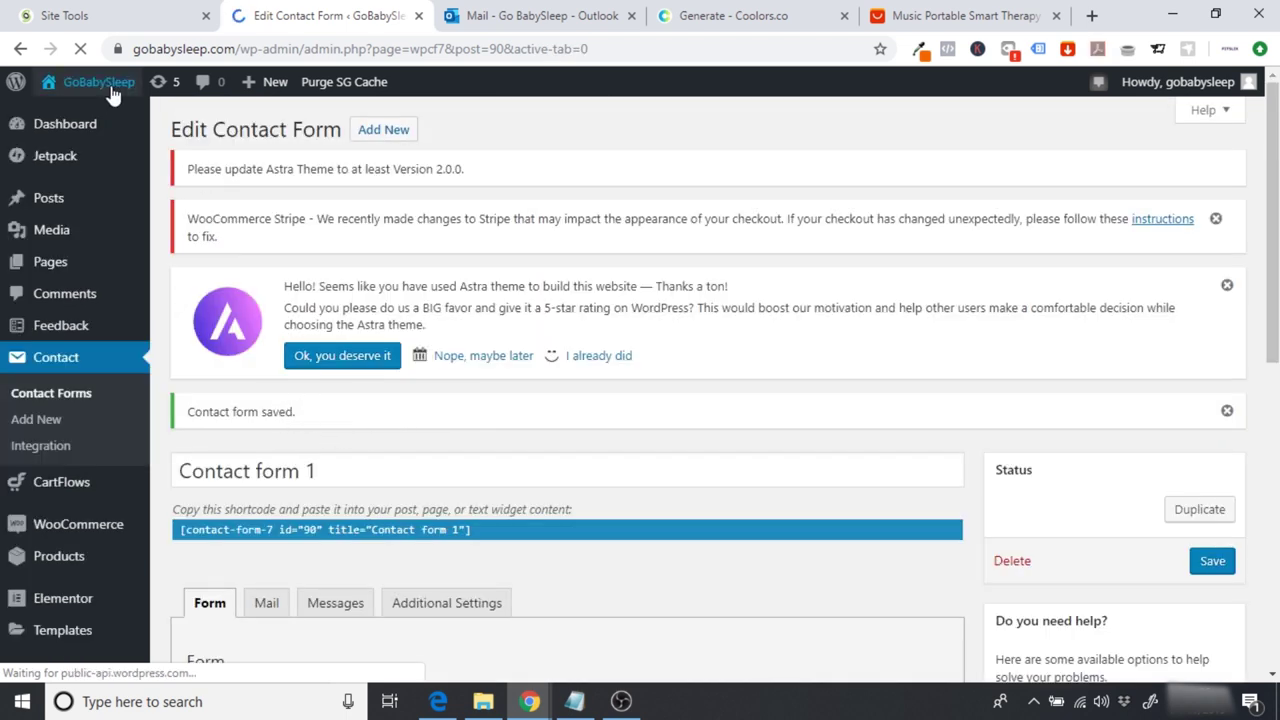
Step: Open the GoBabySleep homepage in Elementor and scroll down to the purple purchase section
{"action": "left_click", "coordinate": [91, 87]}
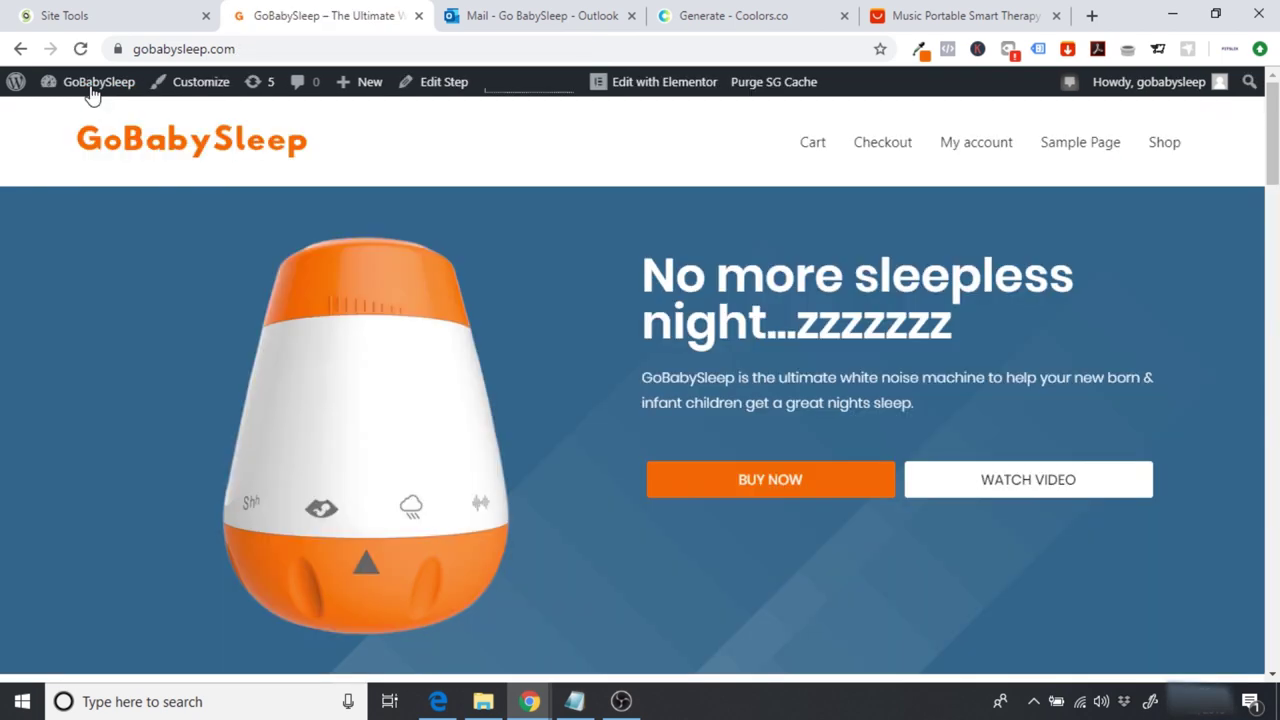
{"action": "left_click", "coordinate": [645, 88]}
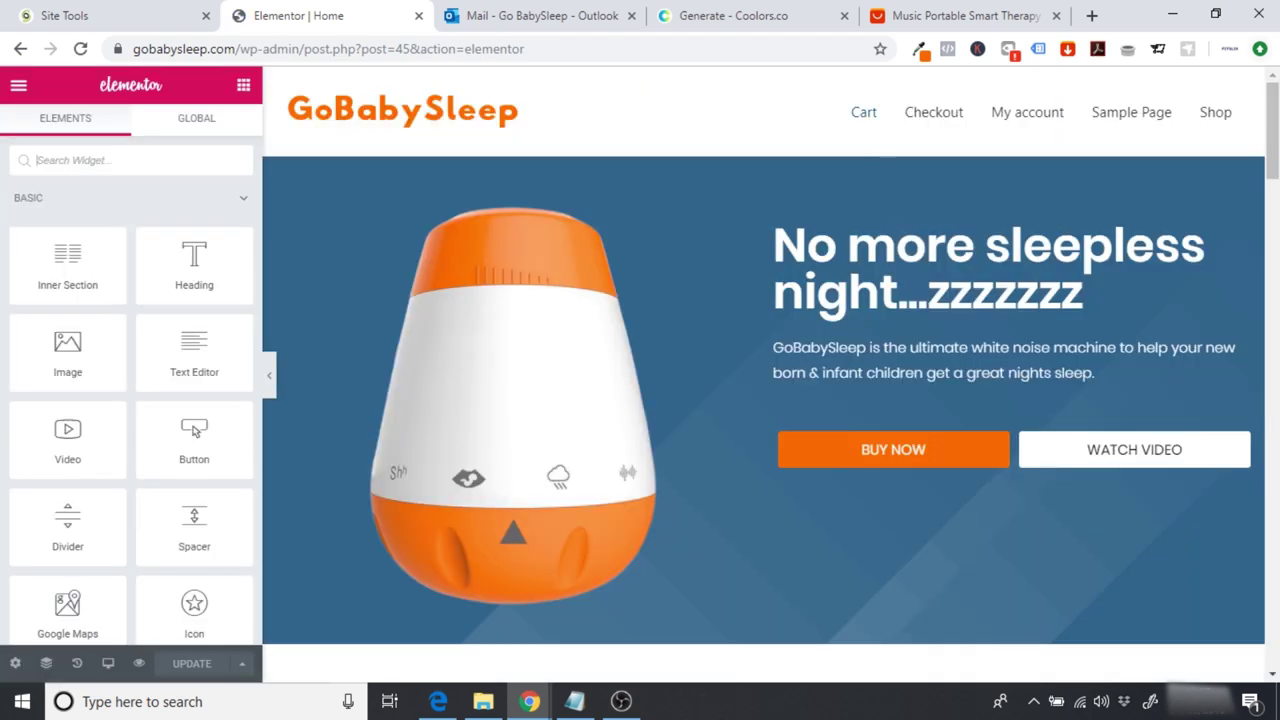
{"action": "scroll", "coordinate": [450, 300], "scroll_direction": "down", "scroll_amount": 5}
{"action": "scroll", "coordinate": [770, 375], "scroll_direction": "down", "scroll_amount": 10}
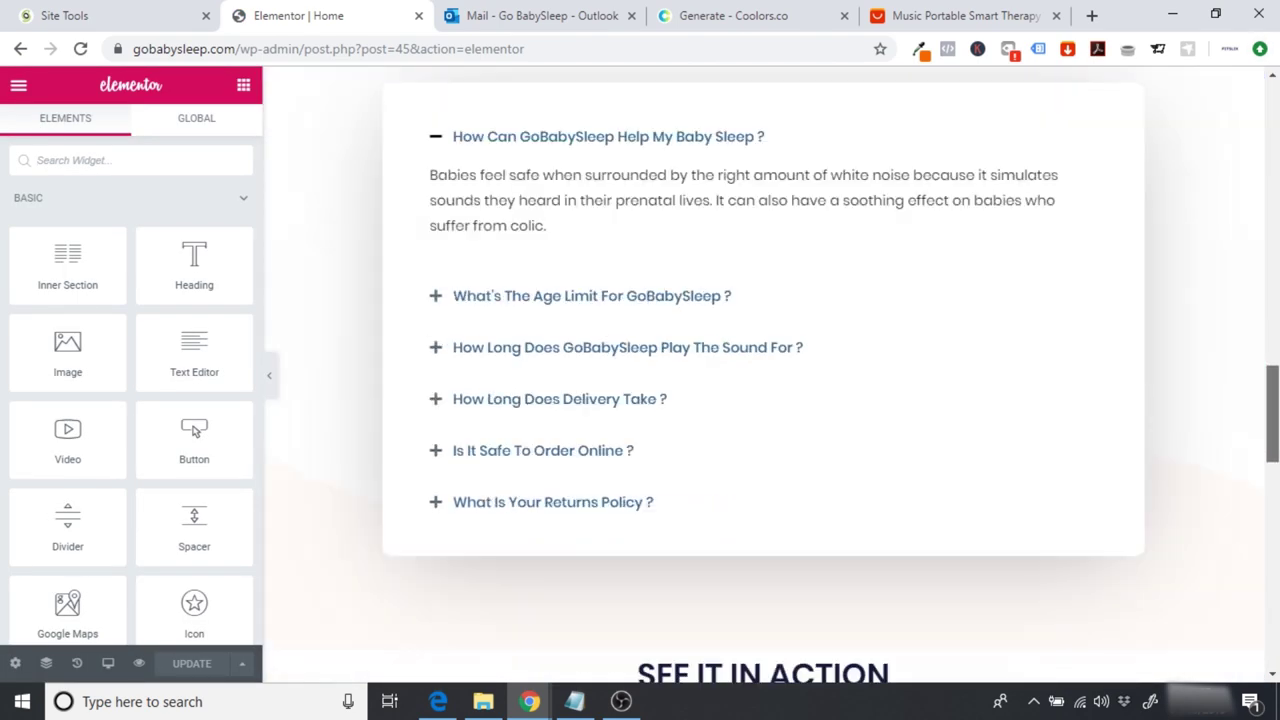
{"action": "scroll", "coordinate": [763, 375], "scroll_direction": "down", "scroll_amount": 3}
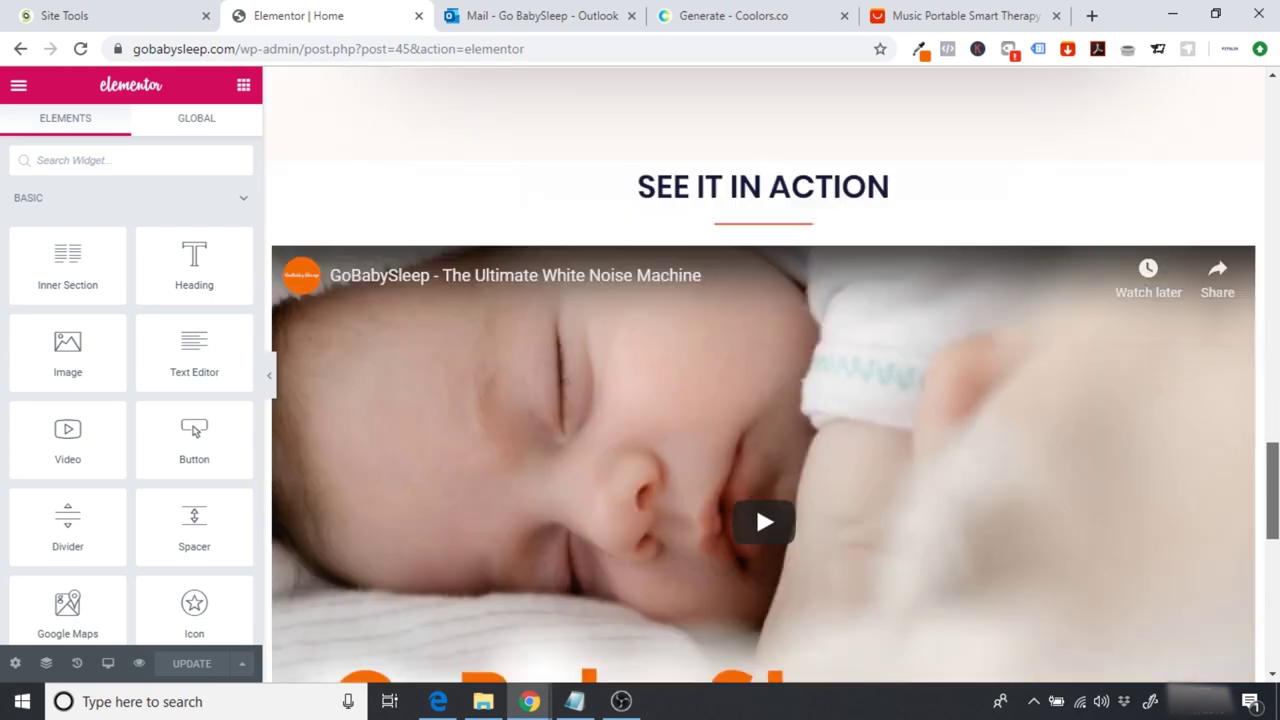
{"action": "scroll", "coordinate": [774, 537], "scroll_direction": "down", "scroll_amount": 3}
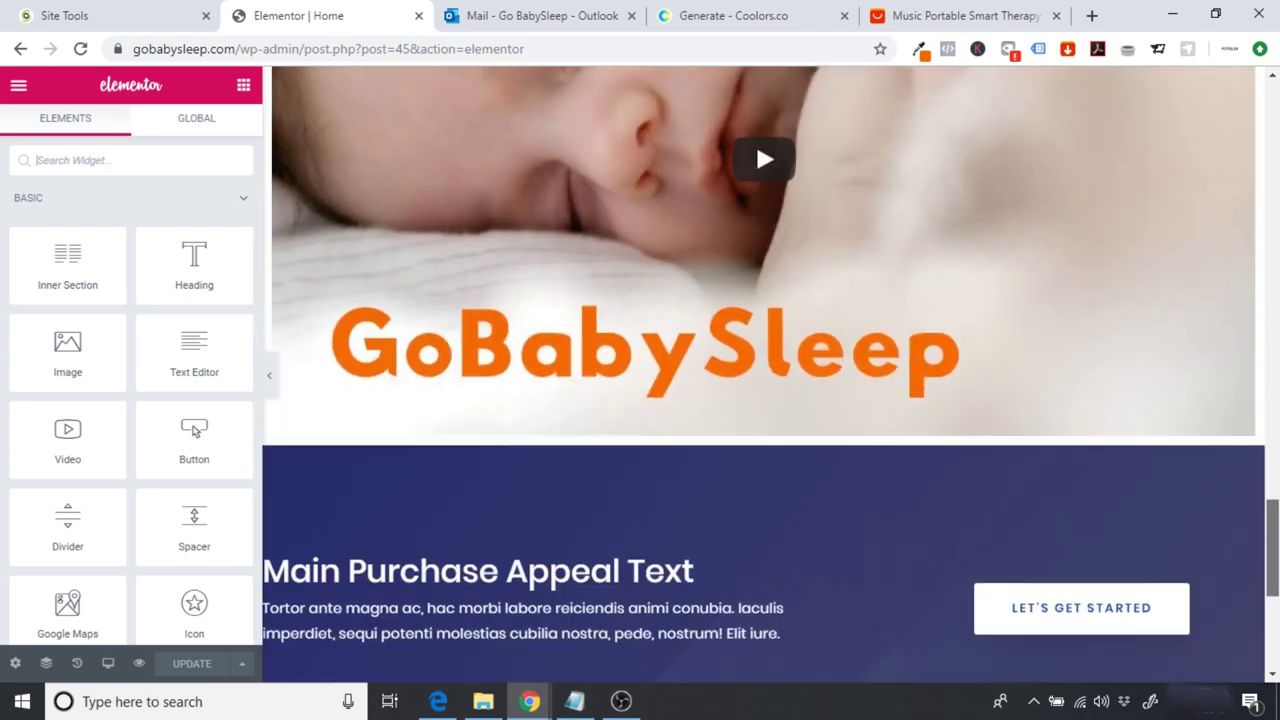
{"action": "scroll", "coordinate": [774, 537], "scroll_direction": "up", "scroll_amount": 1}
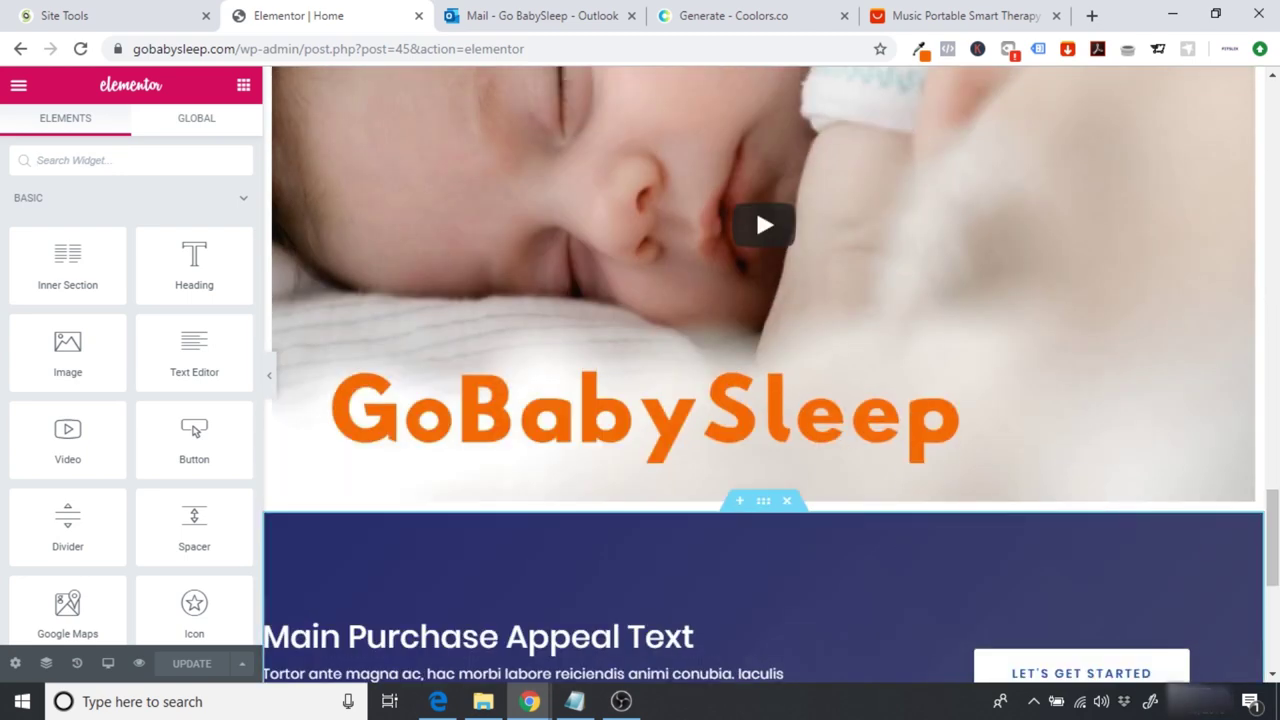
{"action": "scroll", "coordinate": [1276, 568], "scroll_direction": "down", "scroll_amount": 1}
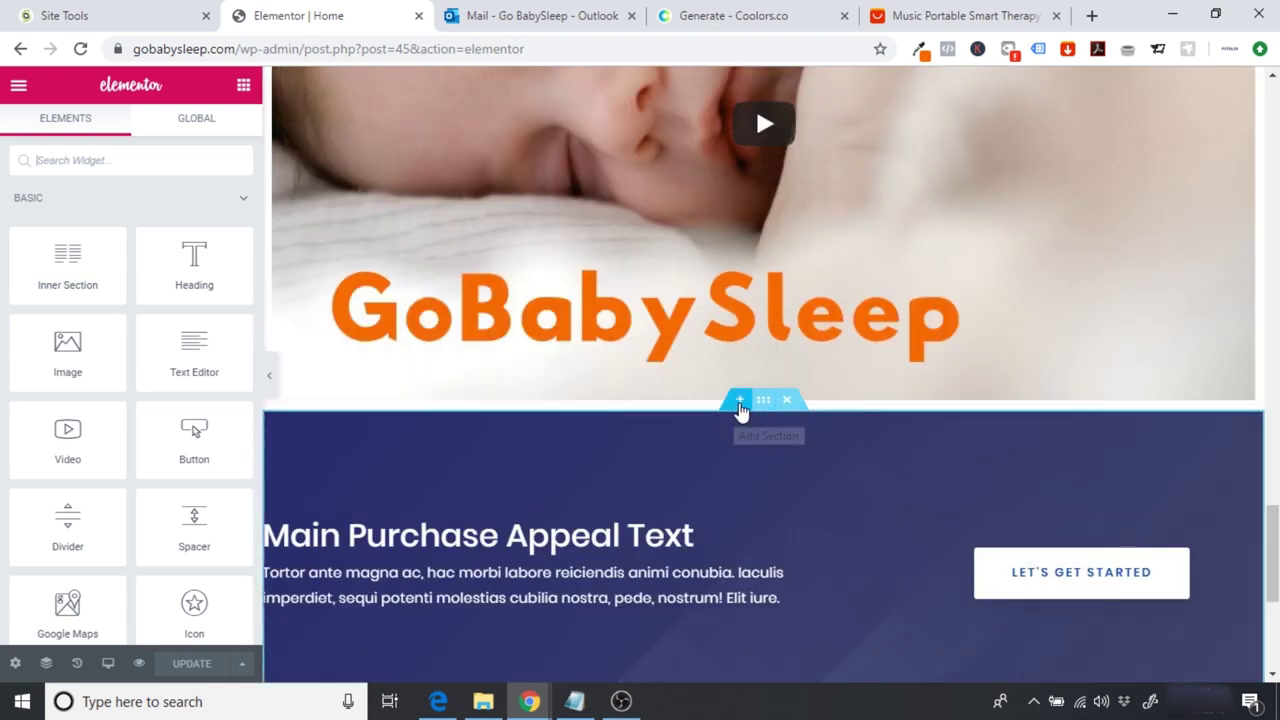
Step: Insert a new single-column section above the purple Main Purchase Appeal section
{"action": "left_click", "coordinate": [737, 403]}
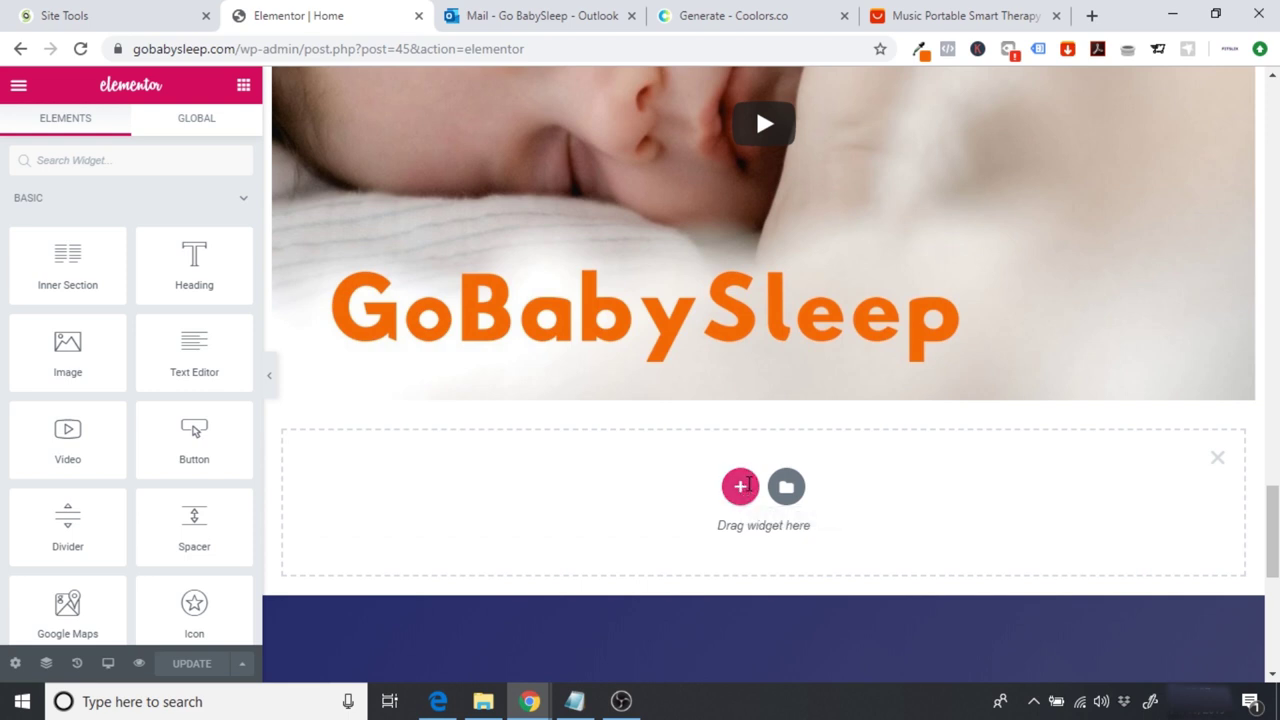
{"action": "left_click", "coordinate": [741, 486]}
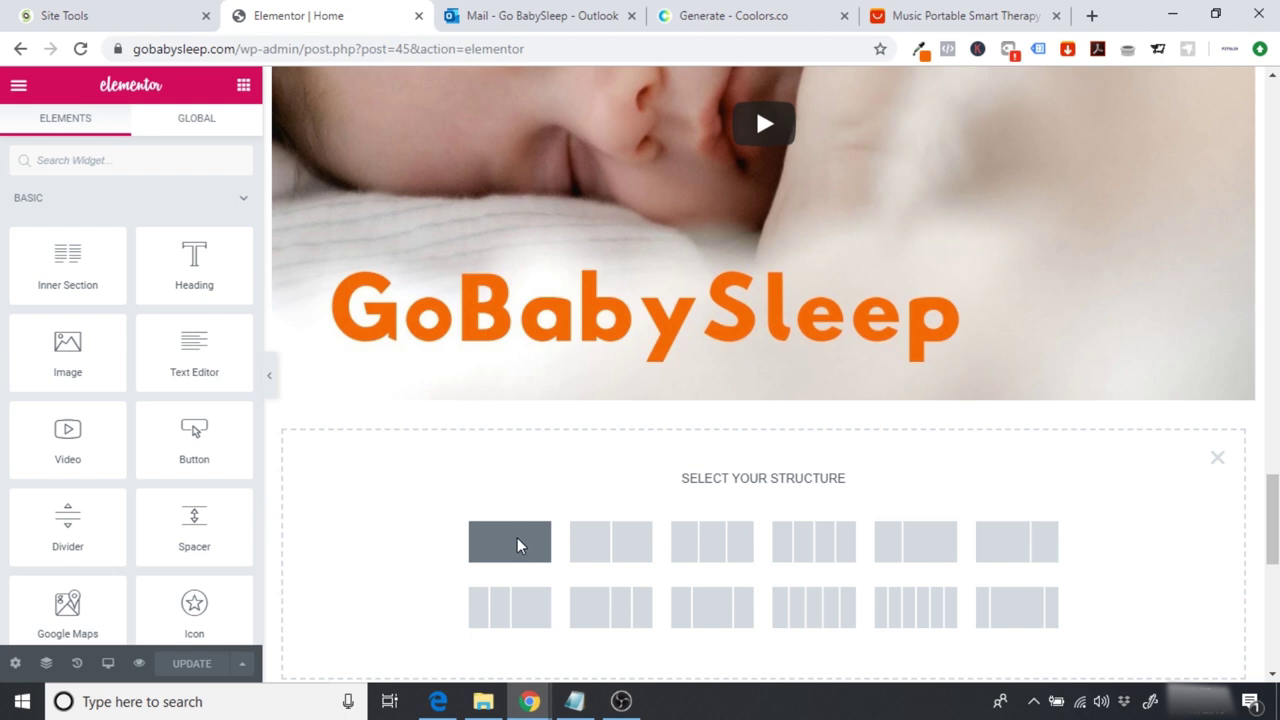
{"action": "left_click", "coordinate": [517, 545]}
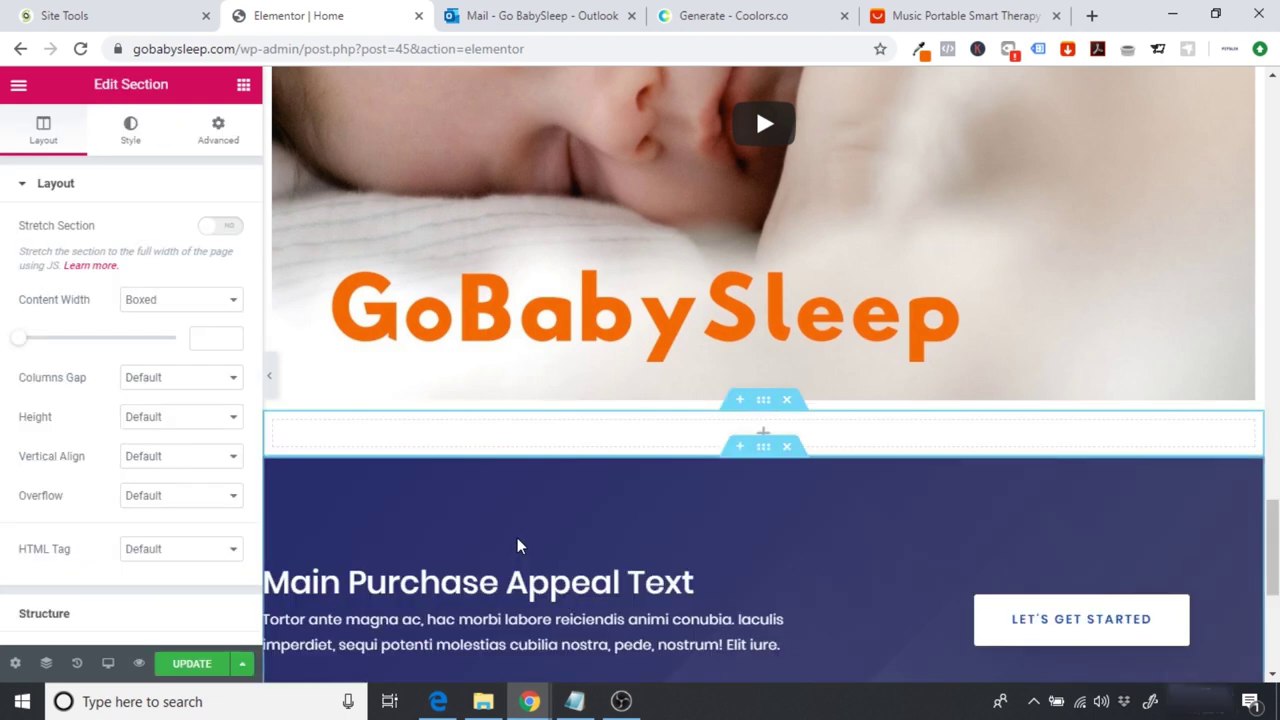
Step: Drop a Shortcode widget into the new section and paste in the Contact form 1 shortcode
{"action": "left_click", "coordinate": [243, 88]}
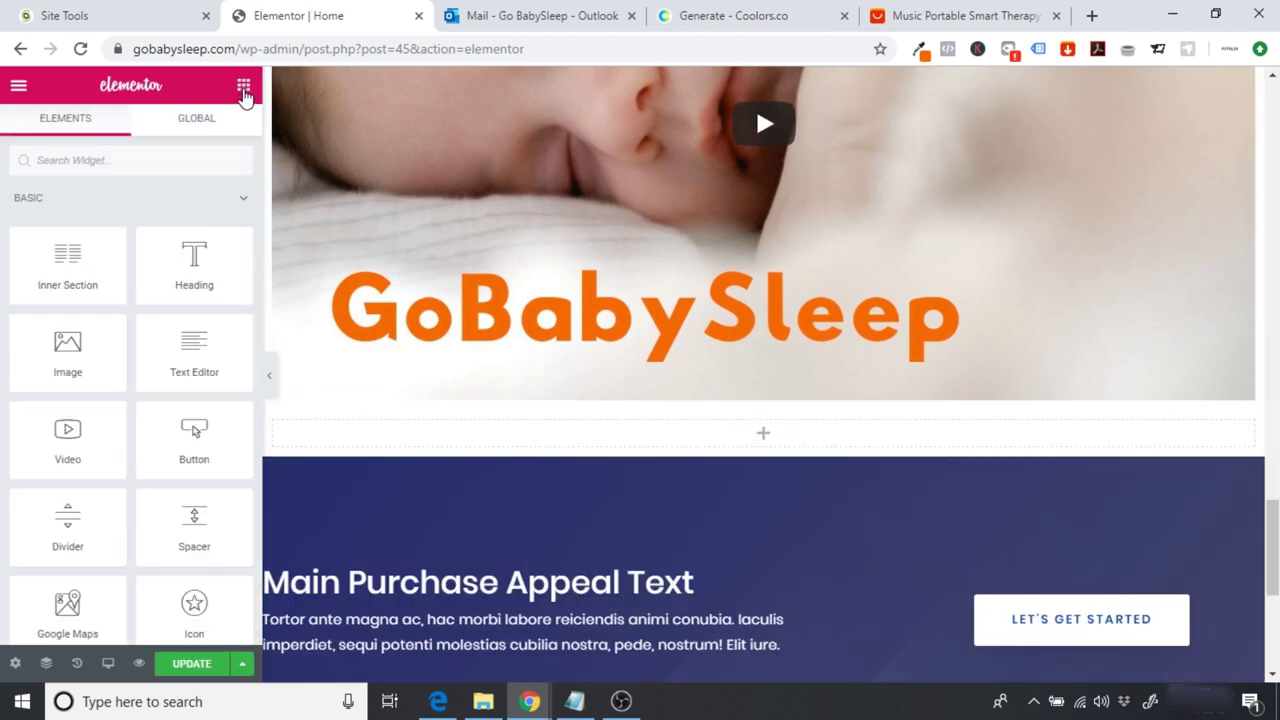
{"action": "left_click", "coordinate": [133, 150]}
{"action": "type", "text": "short"}
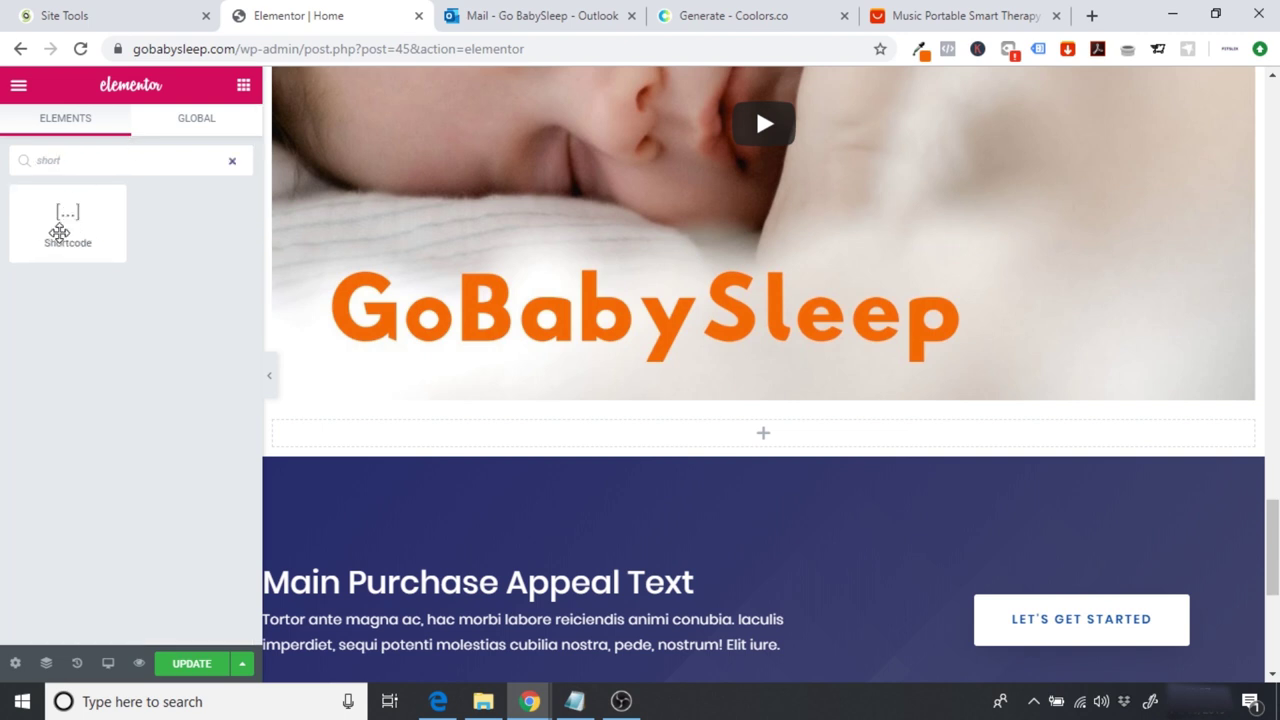
{"action": "left_click_drag", "start_coordinate": [68, 213], "coordinate": [759, 441]}
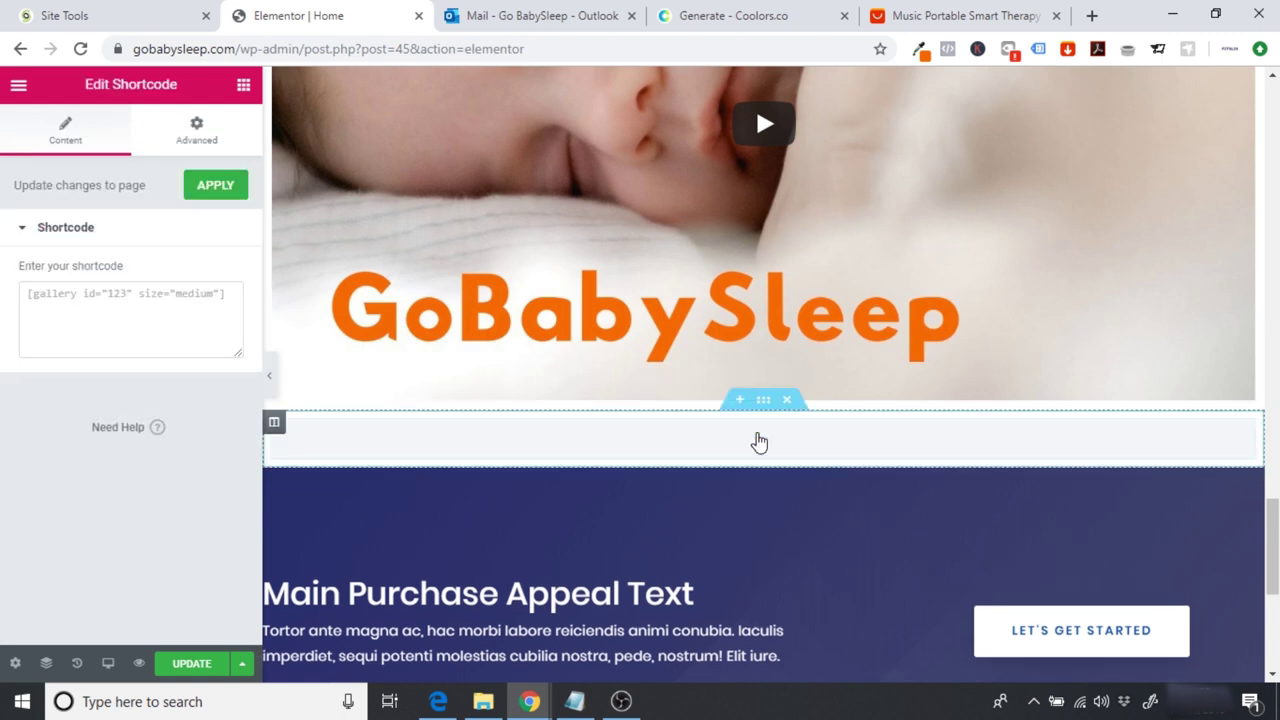
{"action": "left_click", "coordinate": [111, 322]}
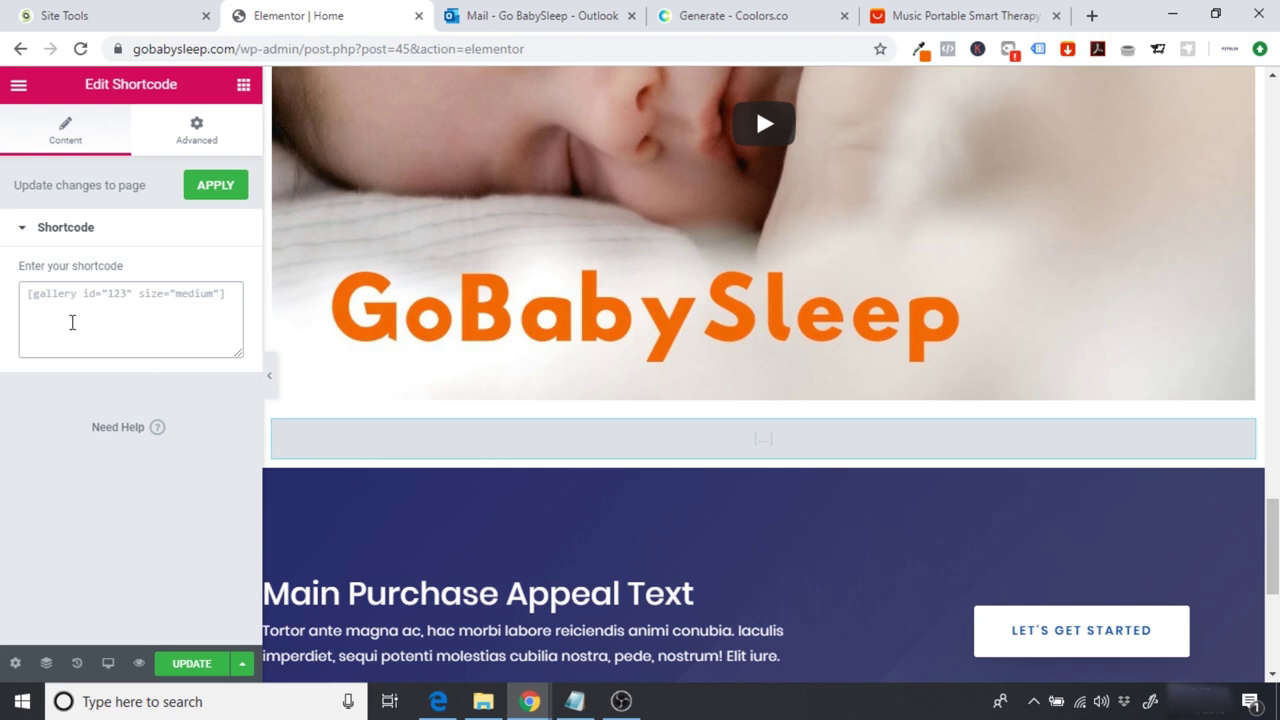
{"action": "type", "text": "[contact-form-7 id=\"90\" title=\"Contact form 1\"]"}
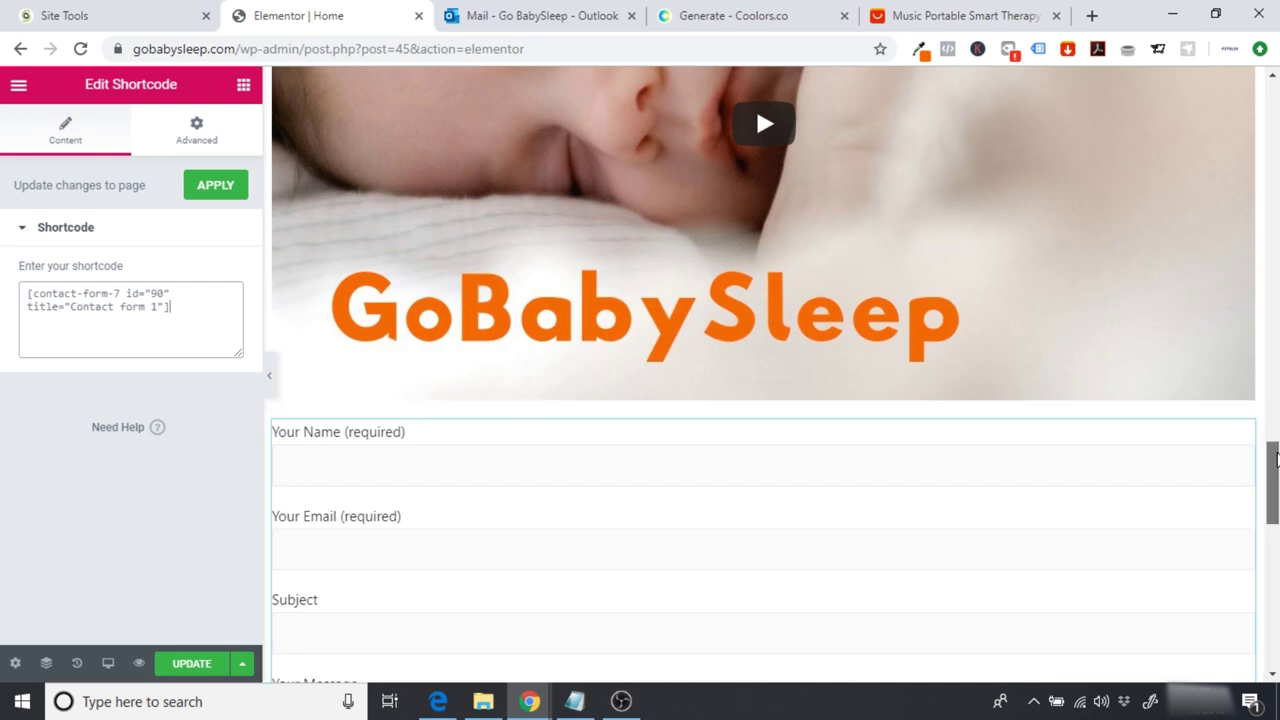
{"action": "scroll", "coordinate": [763, 373], "scroll_direction": "down", "scroll_amount": 6}
{"action": "scroll", "coordinate": [734, 511], "scroll_direction": "up", "scroll_amount": 2}
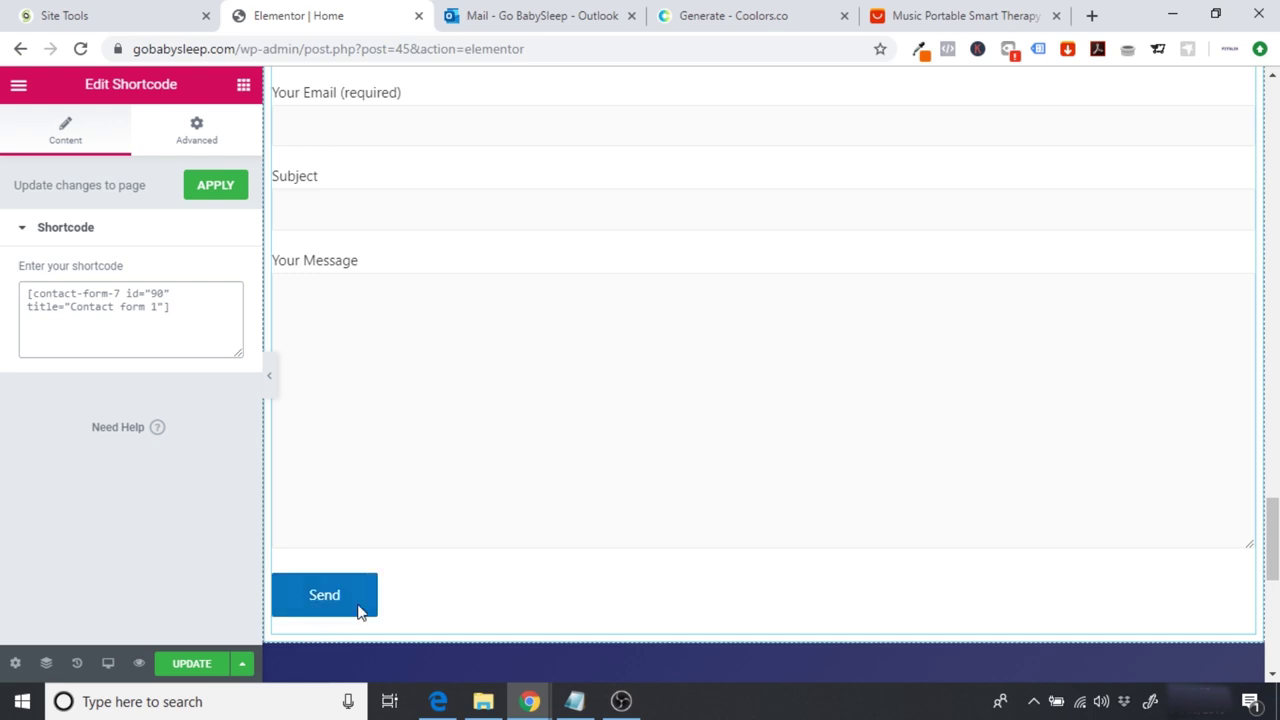
Step: Place a Spacer widget above the SEE IT IN ACTION heading
{"action": "left_click_drag", "start_coordinate": [1274, 530], "coordinate": [1276, 405]}
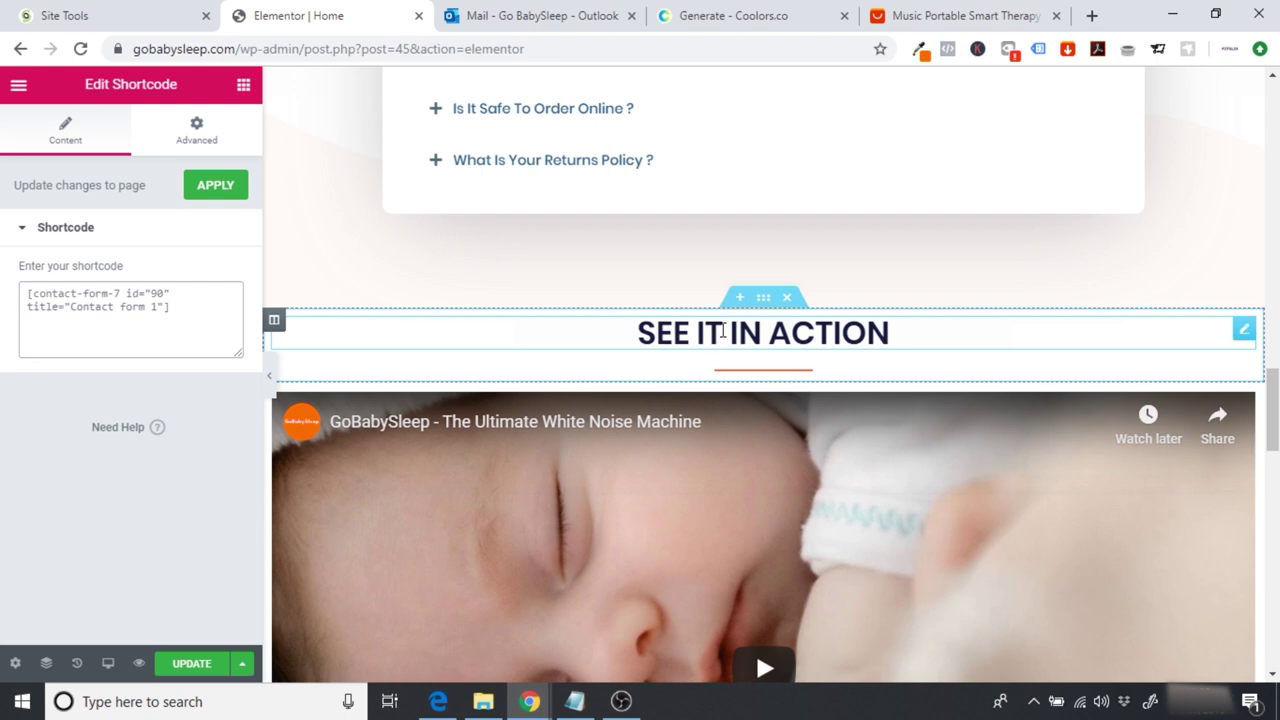
{"action": "left_click", "coordinate": [243, 85]}
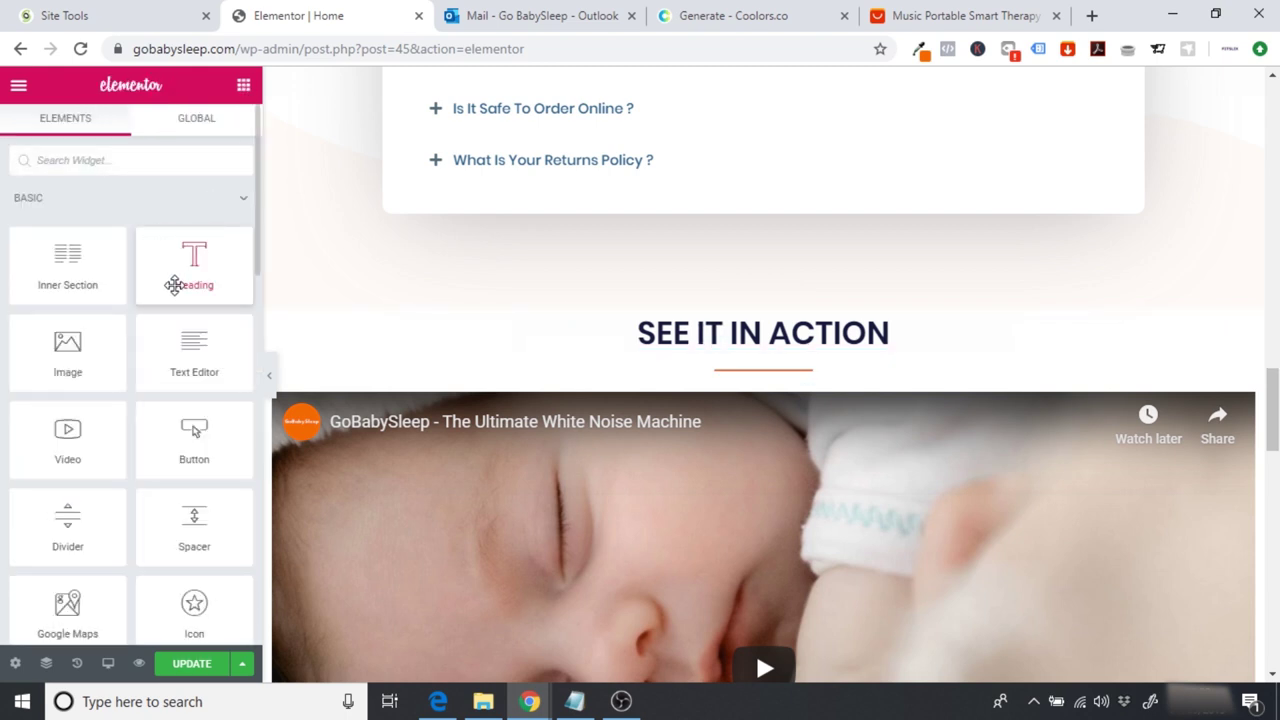
{"action": "left_click_drag", "start_coordinate": [204, 512], "coordinate": [762, 328]}
{"action": "left_click_drag", "start_coordinate": [245, 505], "coordinate": [758, 323]}
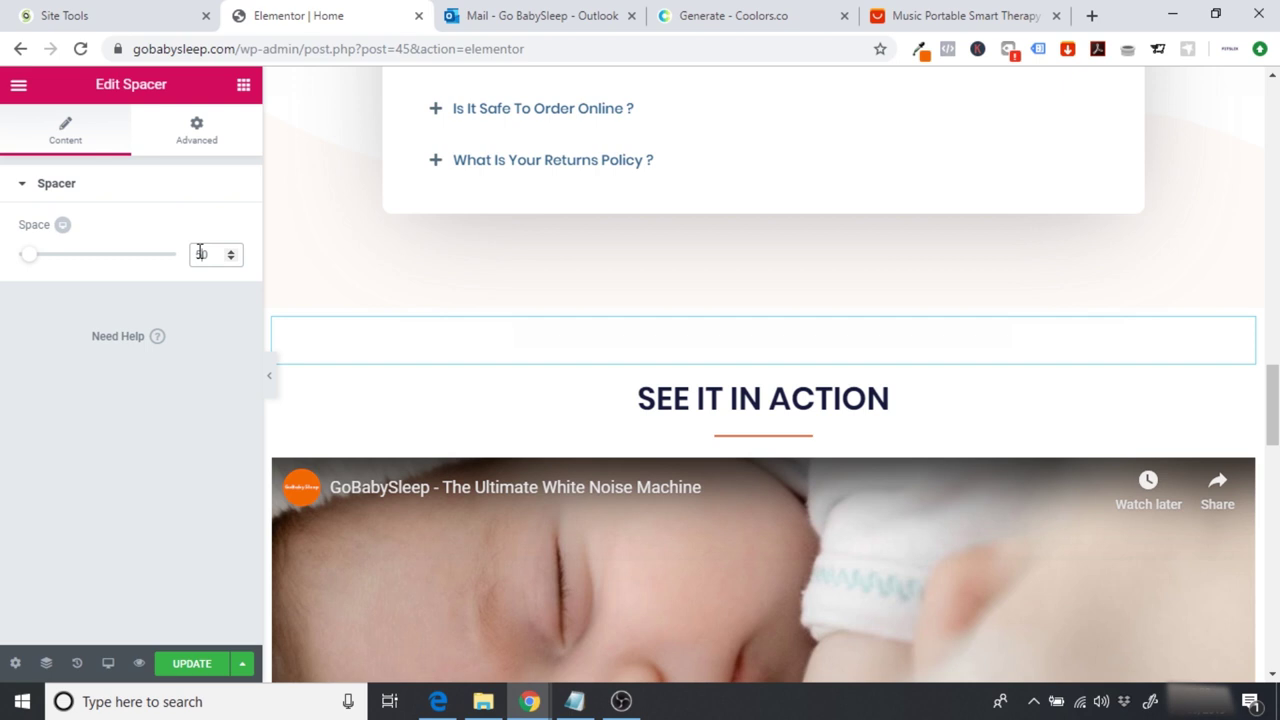
{"action": "scroll", "coordinate": [200, 252], "scroll_direction": "down", "scroll_amount": 10}
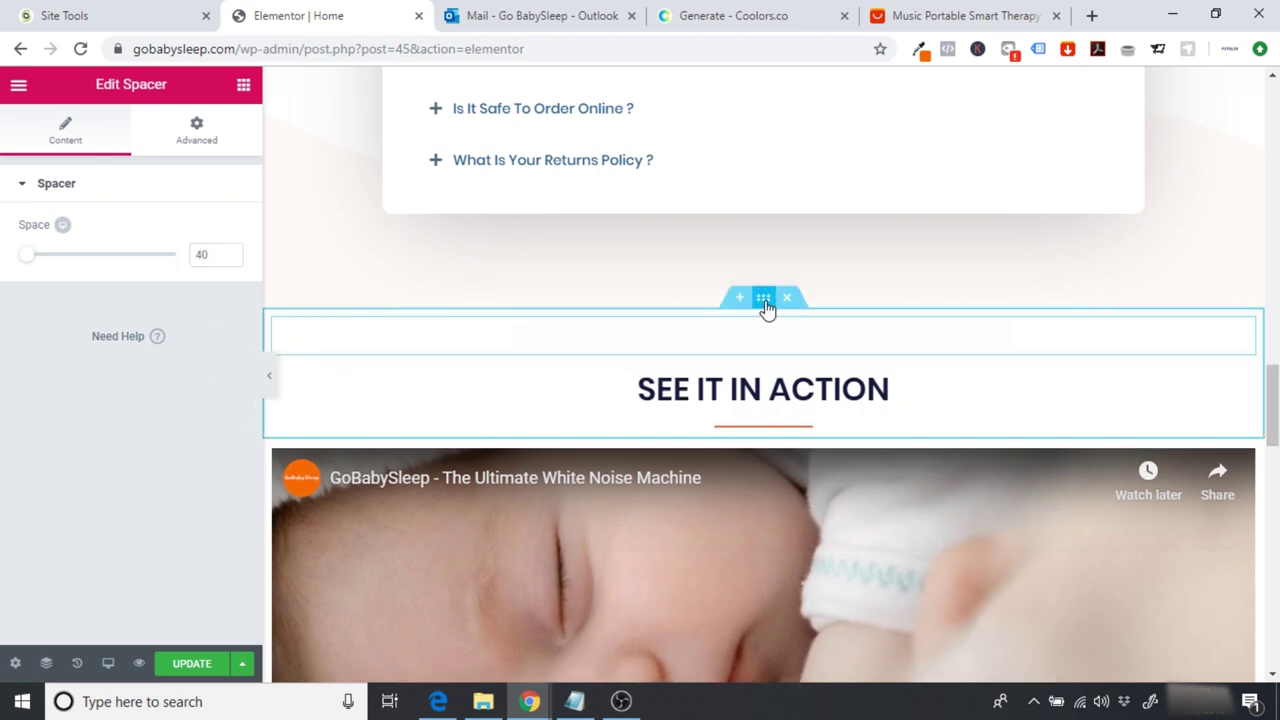
Step: Duplicate the SEE IT IN ACTION heading section and move the copy directly above the contact form
{"action": "right_click", "coordinate": [765, 307]}
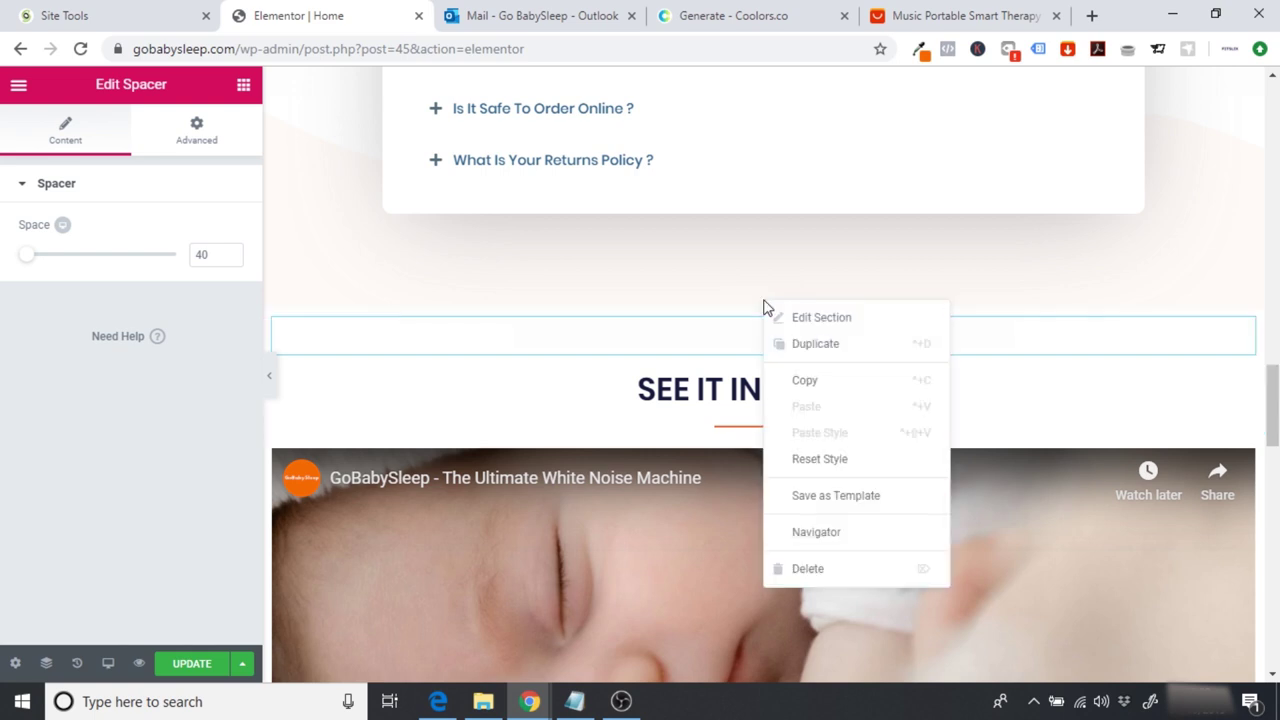
{"action": "left_click", "coordinate": [816, 344]}
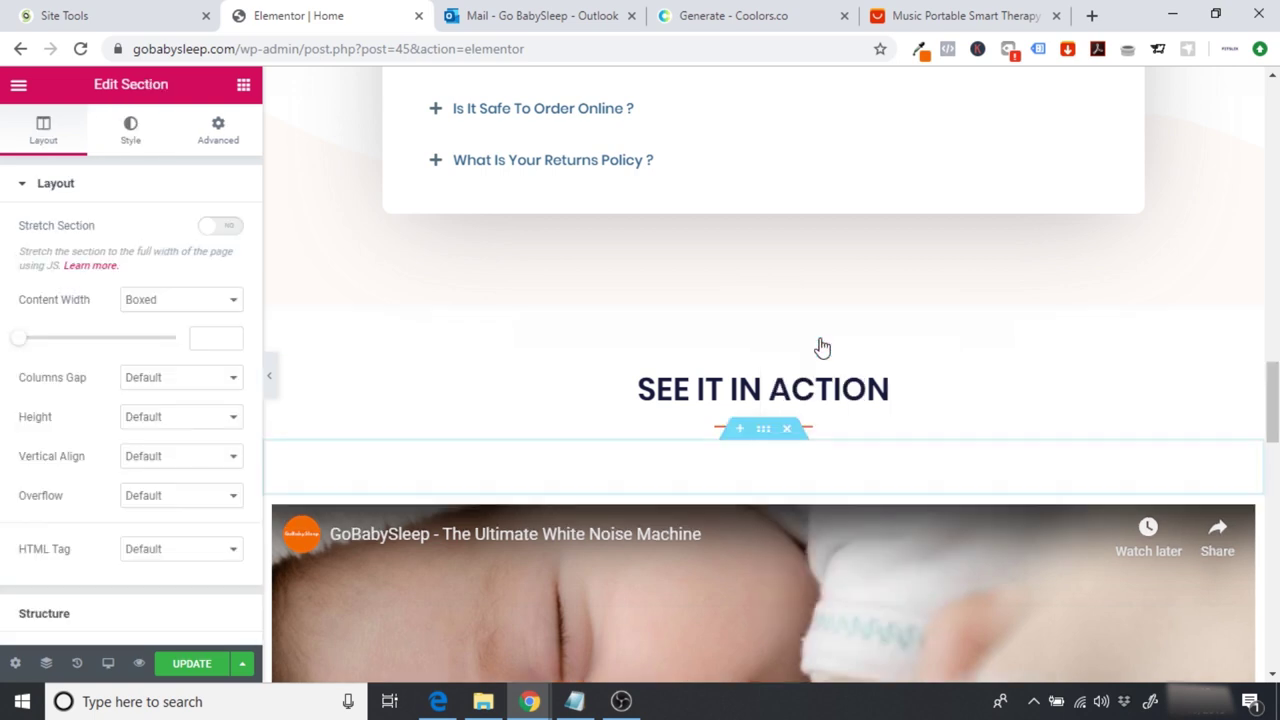
{"action": "scroll", "coordinate": [1257, 400], "scroll_direction": "down", "scroll_amount": 3}
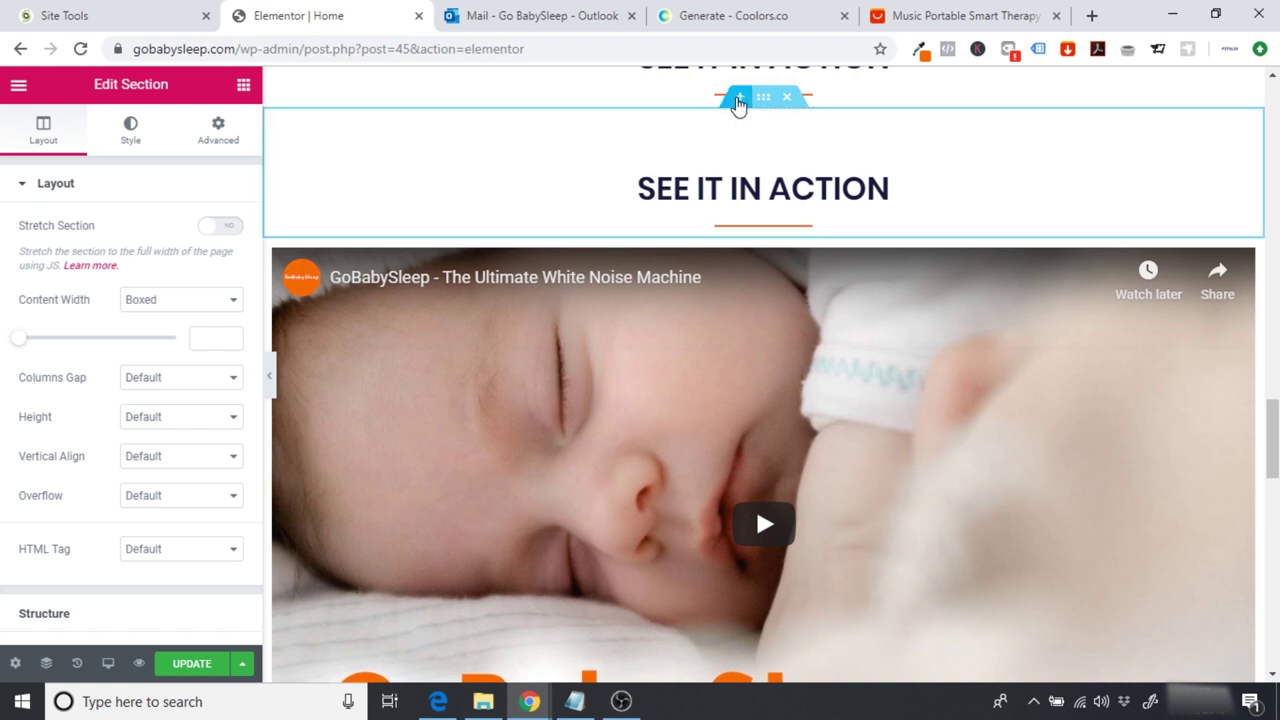
{"action": "left_click_drag", "start_coordinate": [765, 110], "coordinate": [726, 554]}
{"action": "scroll", "coordinate": [1266, 490], "scroll_direction": "down", "scroll_amount": 2}
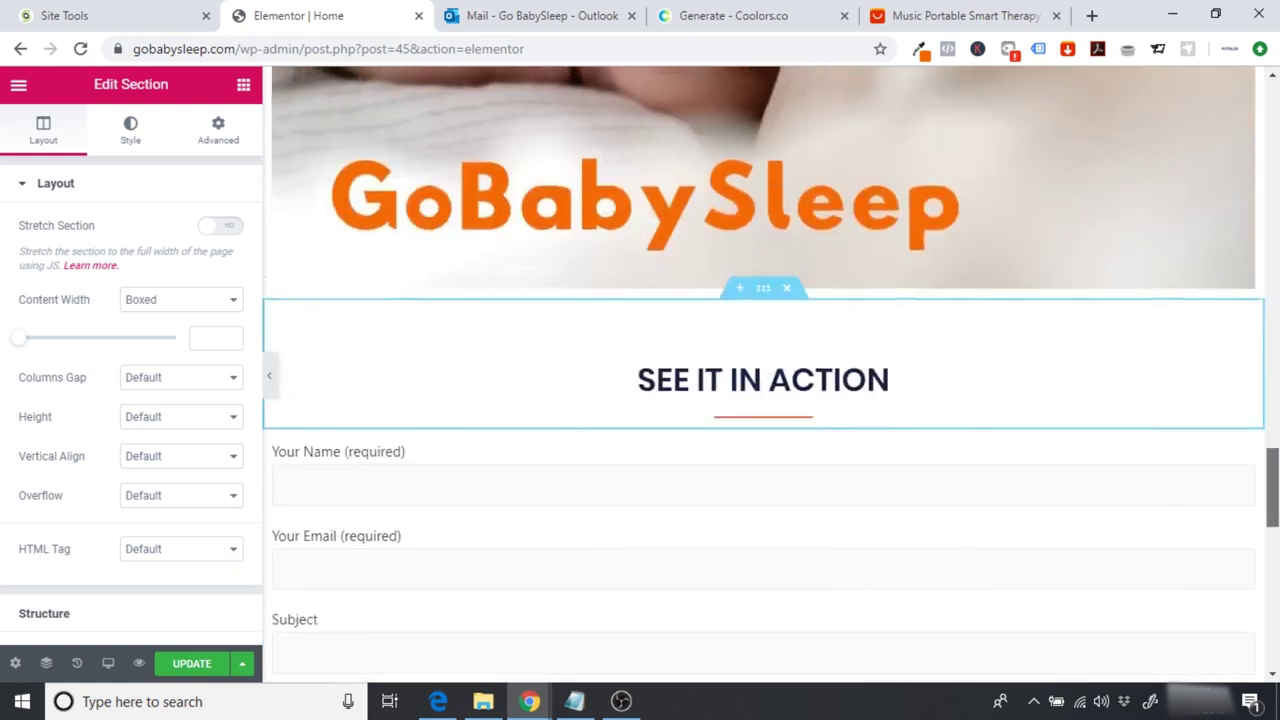
{"action": "scroll", "coordinate": [1266, 490], "scroll_direction": "down", "scroll_amount": 2}
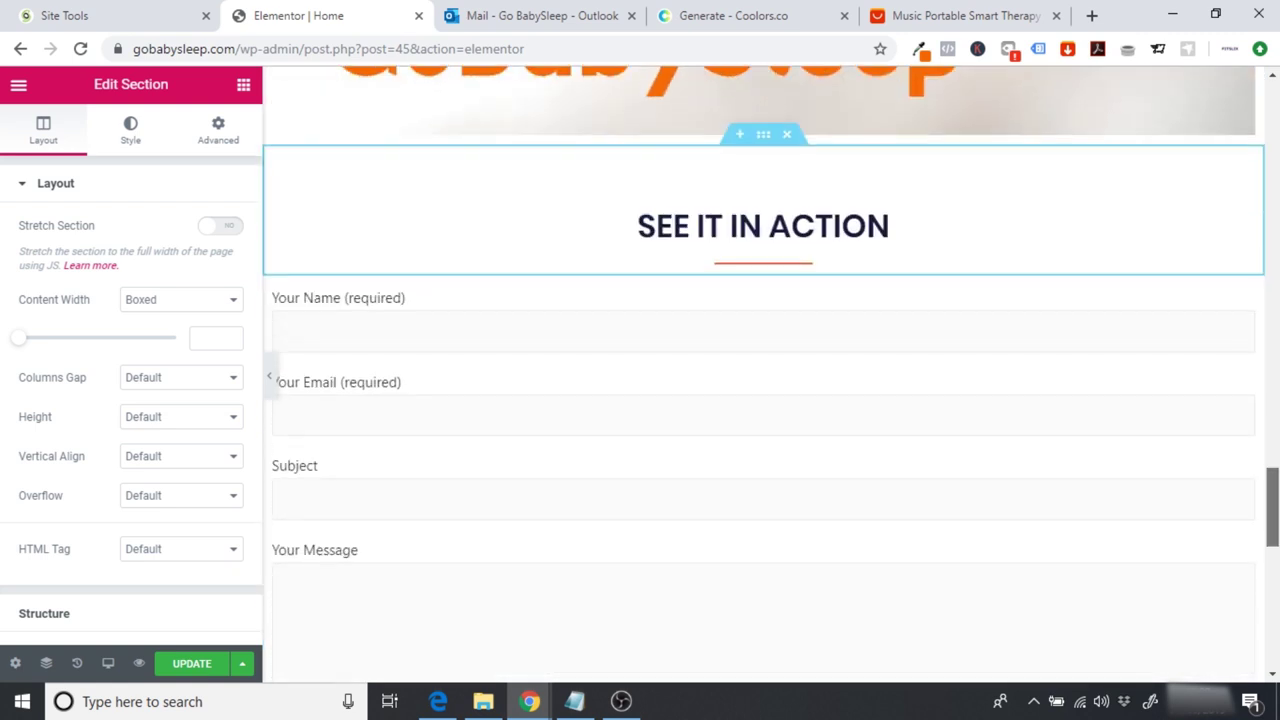
Step: Retype the copied heading as 'CONTACT US' in capitals
{"action": "left_click", "coordinate": [895, 225]}
{"action": "left_click_drag", "start_coordinate": [895, 225], "coordinate": [632, 223]}
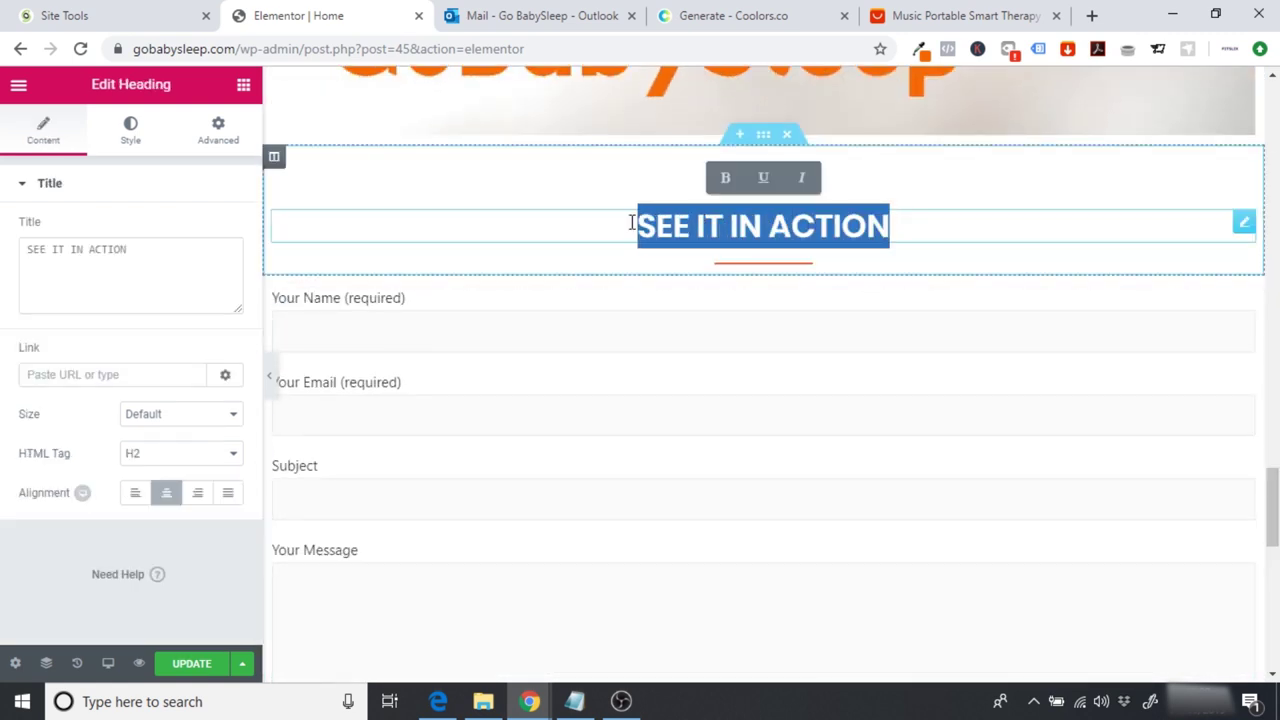
{"action": "type", "text": "Con"}
{"action": "key", "text": "BackSpace"}
{"action": "key", "text": "BackSpace"}
{"action": "type", "text": "ONTACT US"}
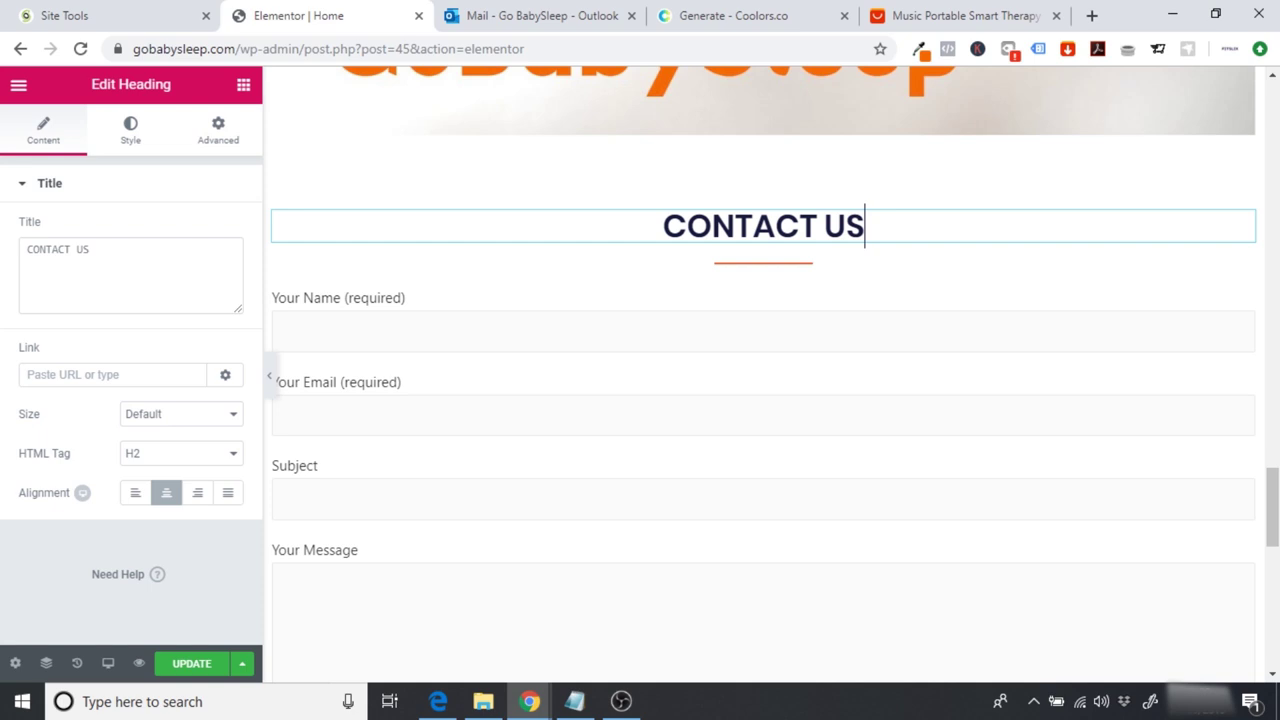
{"action": "scroll", "coordinate": [763, 365], "scroll_direction": "down", "scroll_amount": 3}
{"action": "scroll", "coordinate": [763, 365], "scroll_direction": "up", "scroll_amount": 3}
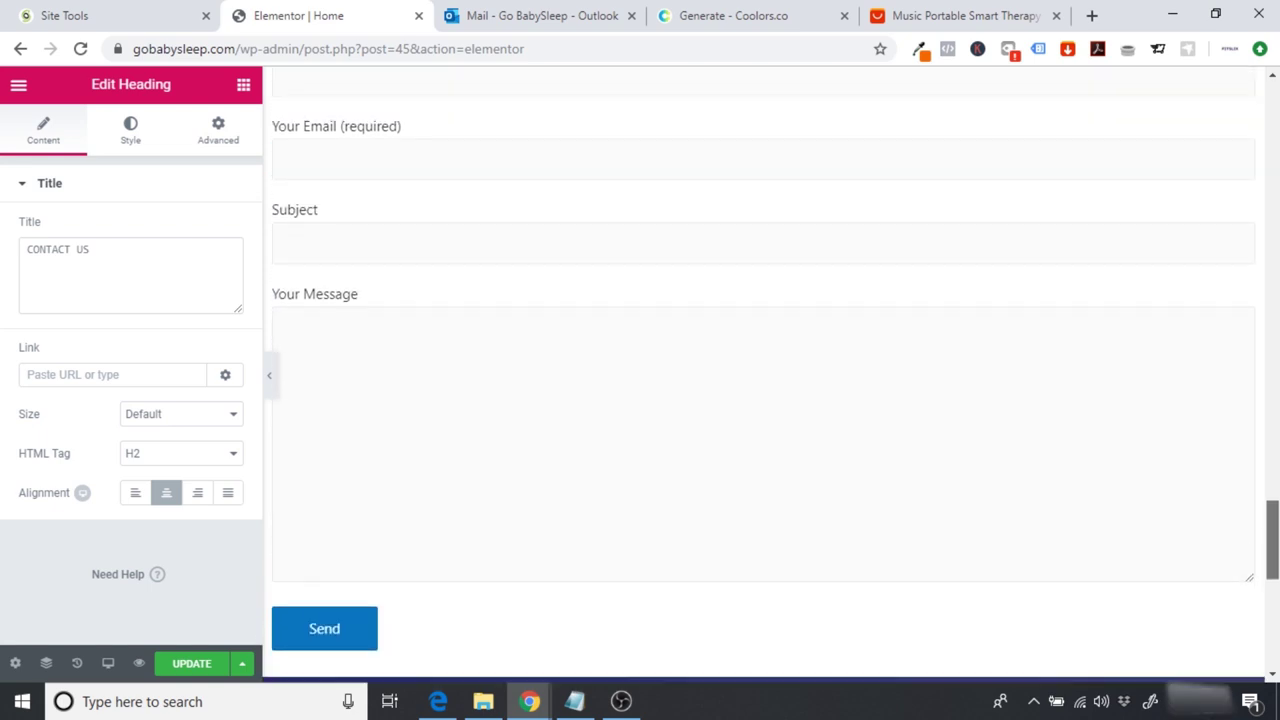
Step: Preview the titled contact form full-width, then bring the widget panel back
{"action": "left_click", "coordinate": [271, 380]}
{"action": "left_click_drag", "start_coordinate": [1272, 500], "coordinate": [1272, 518]}
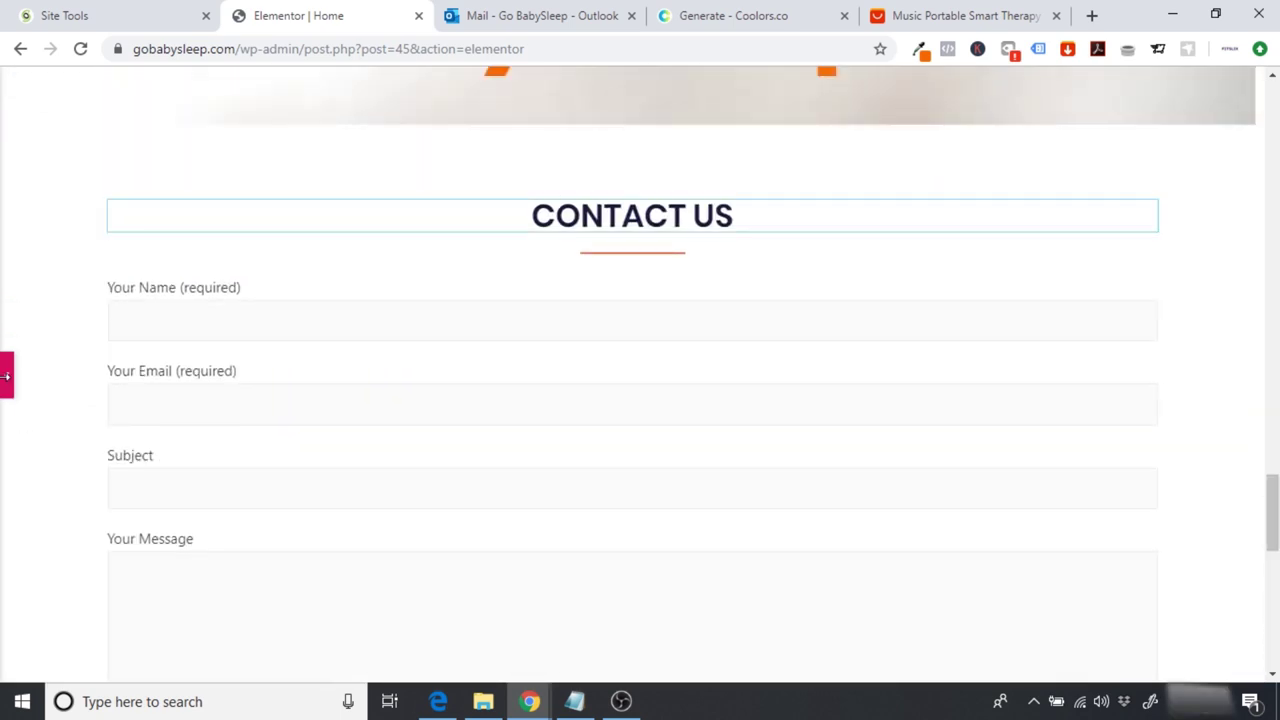
{"action": "left_click", "coordinate": [893, 215]}
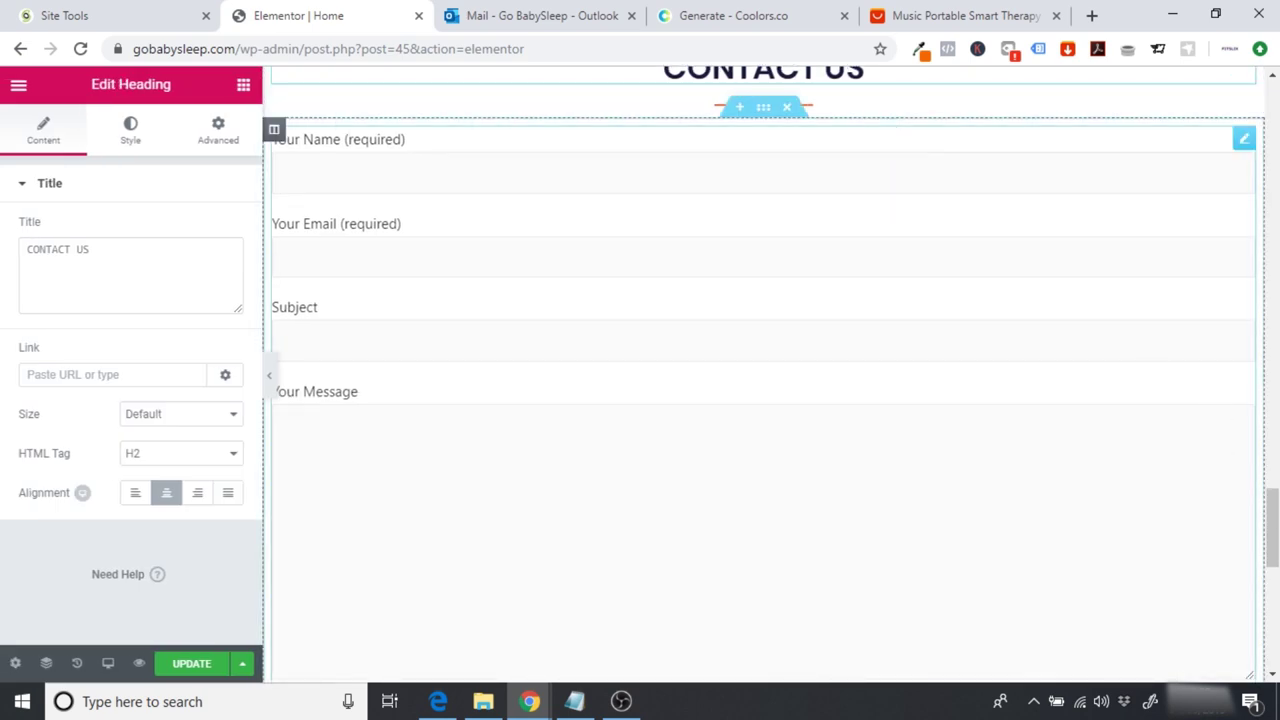
{"action": "scroll", "coordinate": [905, 270], "scroll_direction": "up", "scroll_amount": 2}
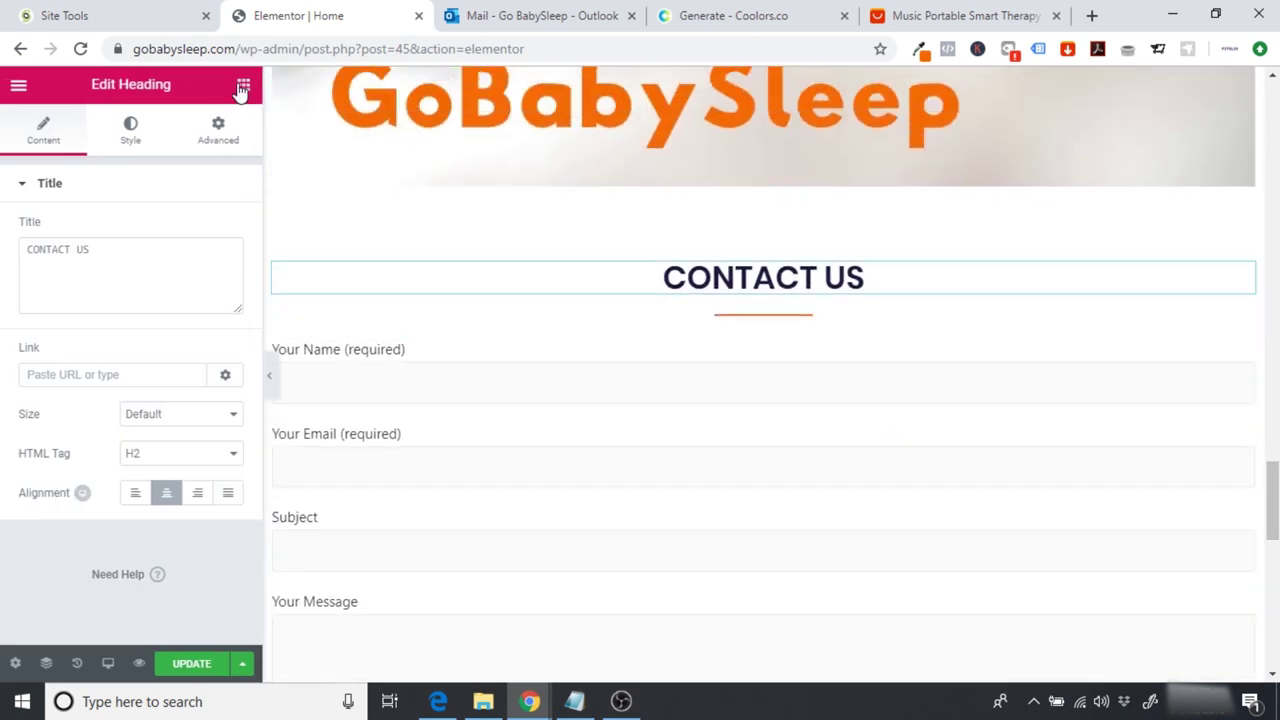
{"action": "left_click", "coordinate": [241, 87]}
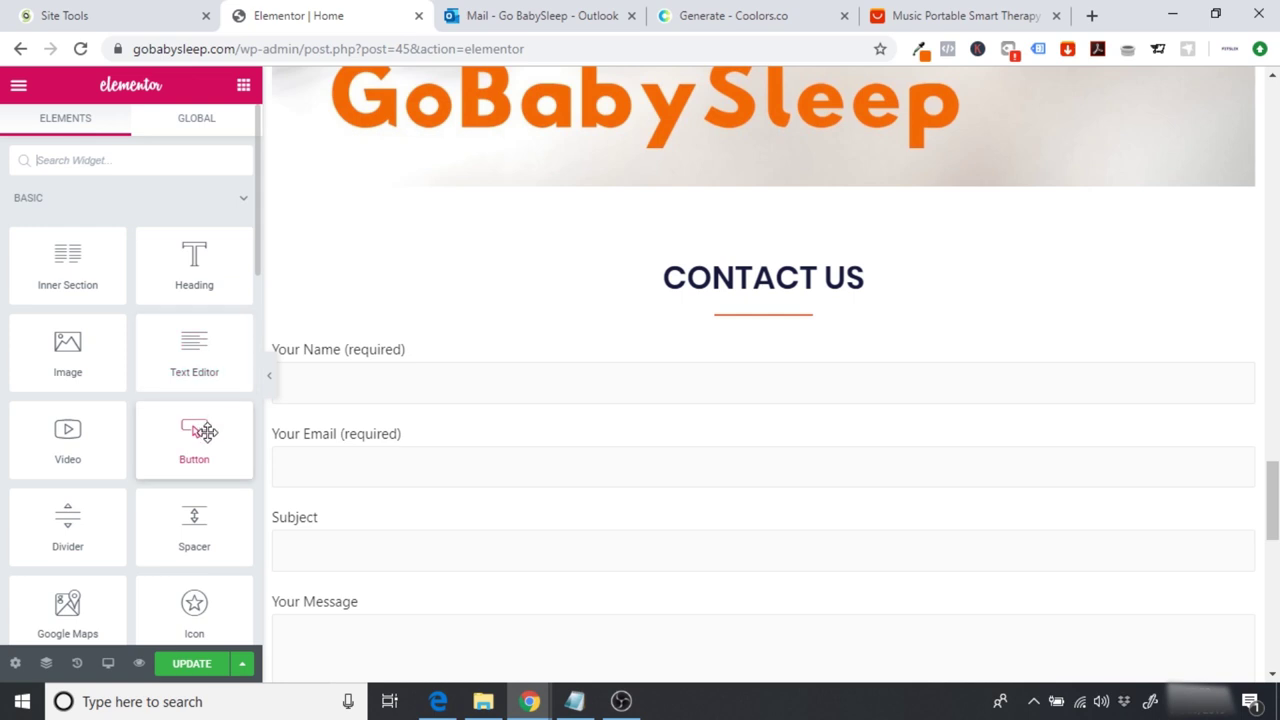
Step: Add a heading below CONTACT US inviting GoBabySleep questions, promising a reply within 3 working days
{"action": "left_click_drag", "start_coordinate": [190, 270], "coordinate": [755, 291]}
{"action": "left_click", "coordinate": [220, 280]}
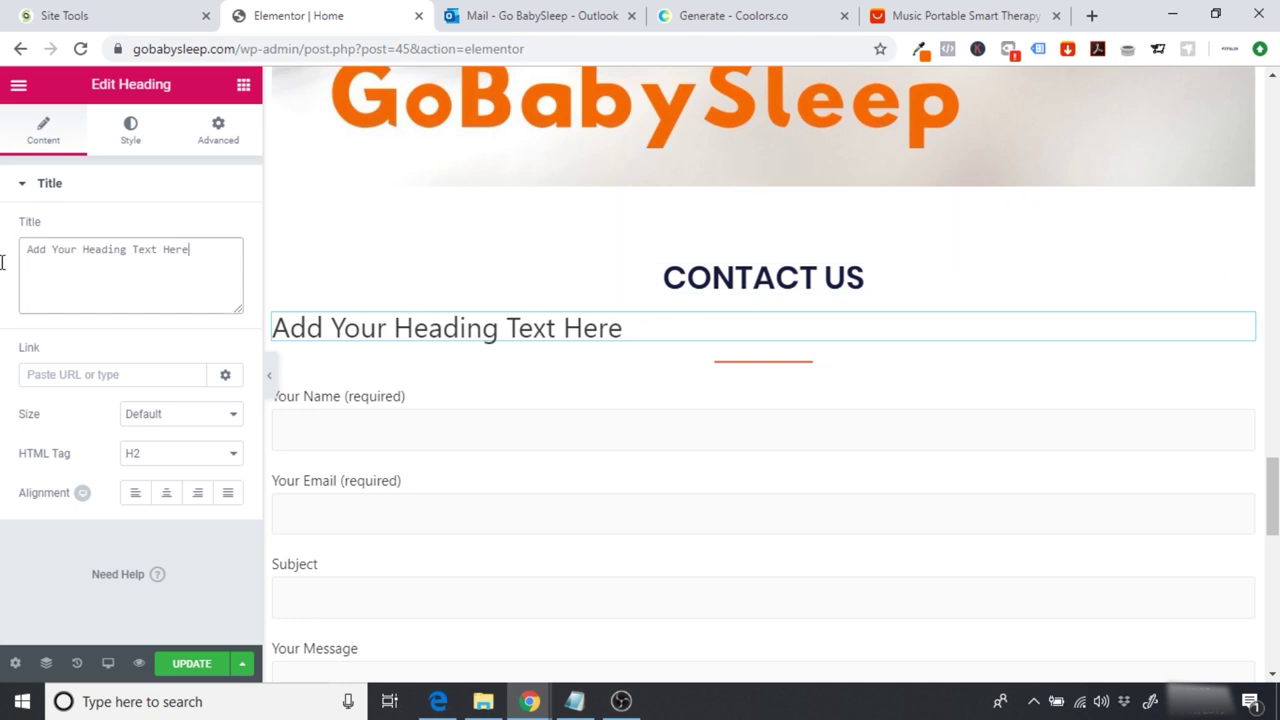
{"action": "triple_click", "coordinate": [197, 254]}
{"action": "type", "text": "If "}
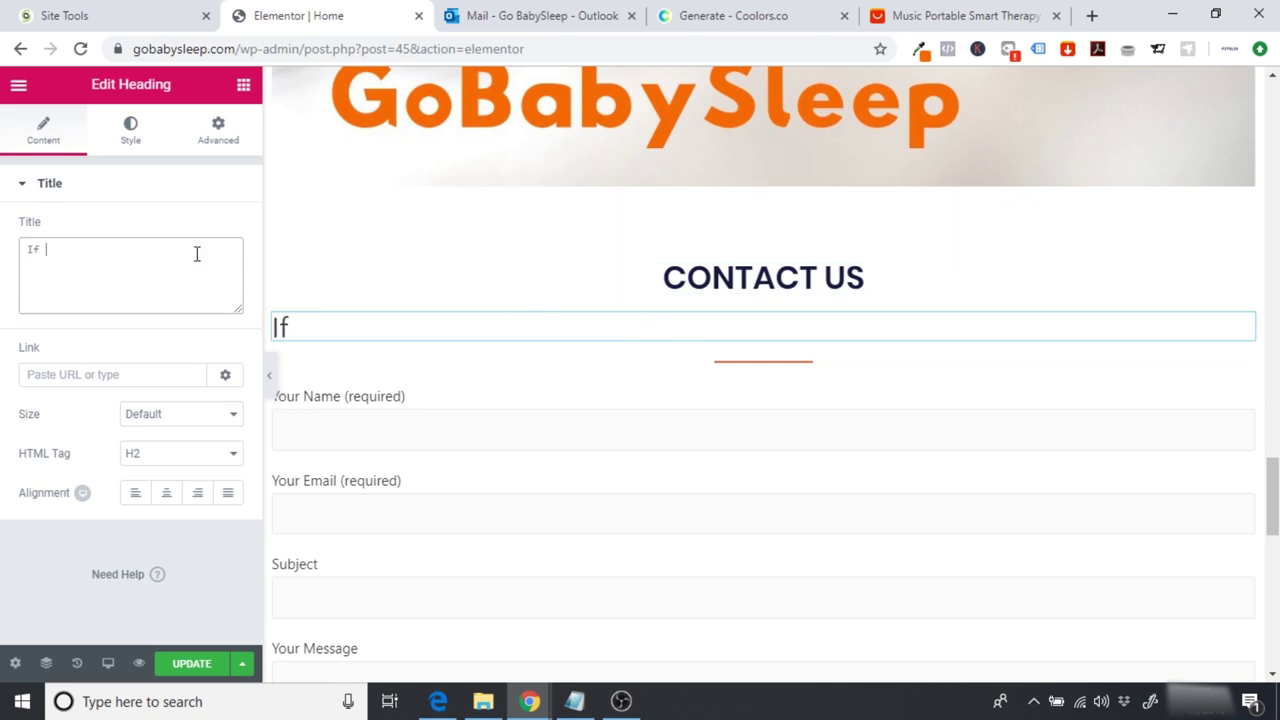
{"action": "type", "text": "youhave"}
{"action": "key", "text": "BackSpace"}
{"action": "key", "text": "BackSpace"}
{"action": "key", "text": "BackSpace"}
{"action": "key", "text": "BackSpace"}
{"action": "type", "text": "have any que"}
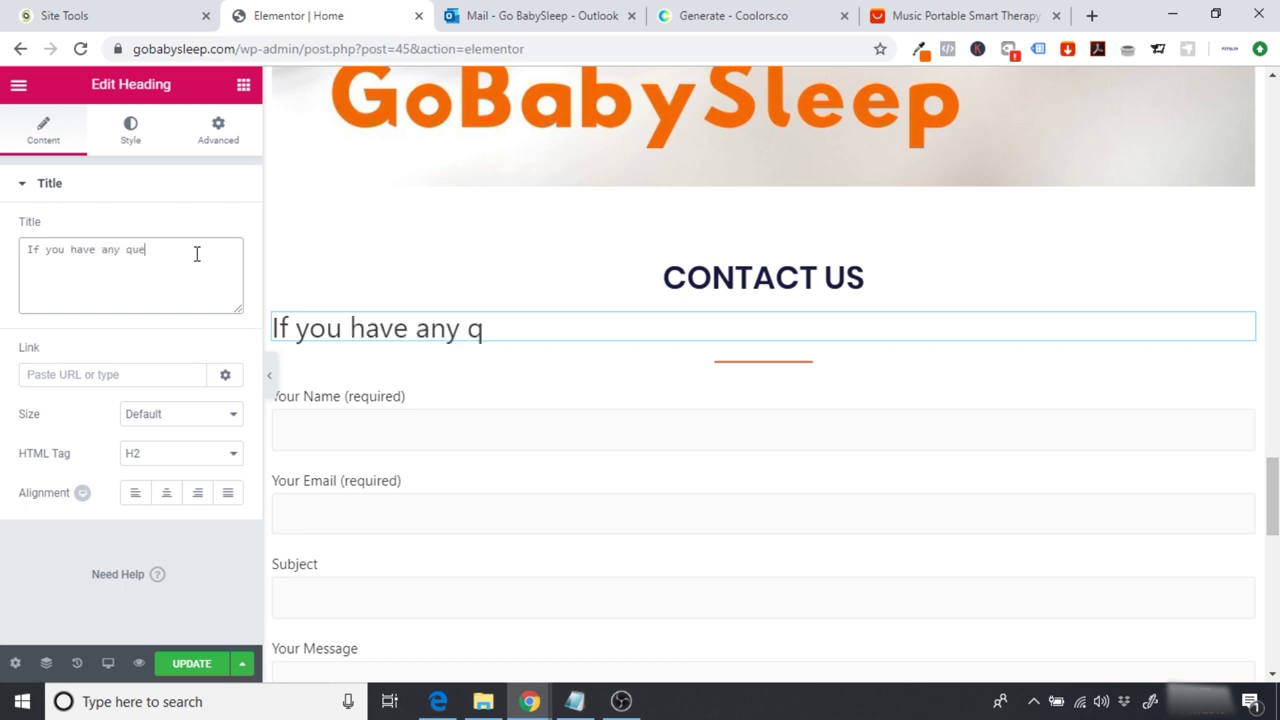
{"action": "type", "text": "stions about "}
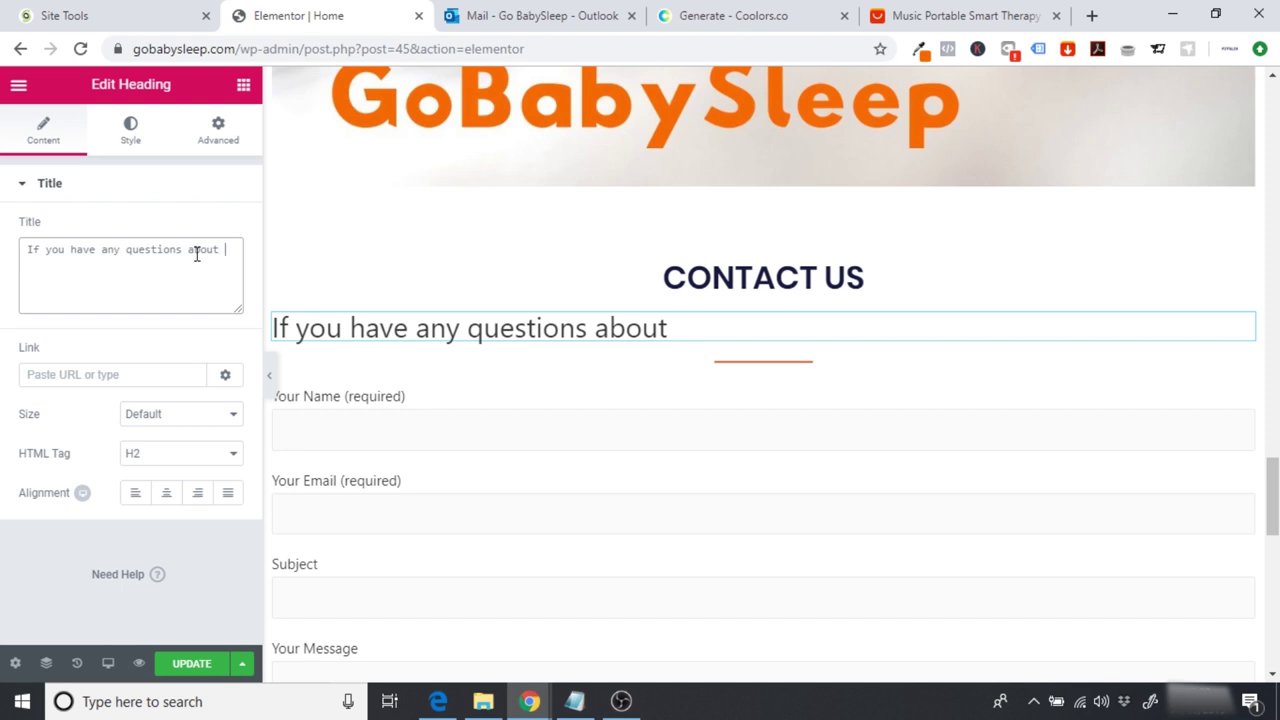
{"action": "type", "text": "GoBabySl"}
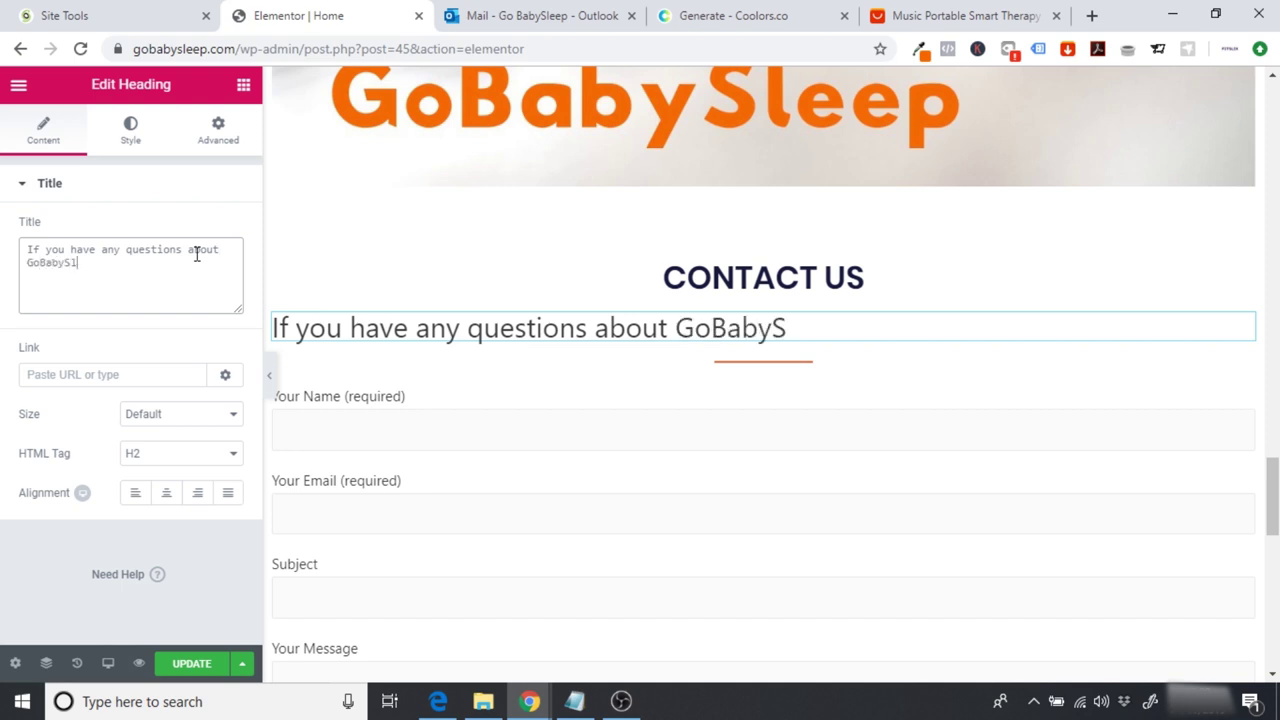
{"action": "type", "text": "eep or"}
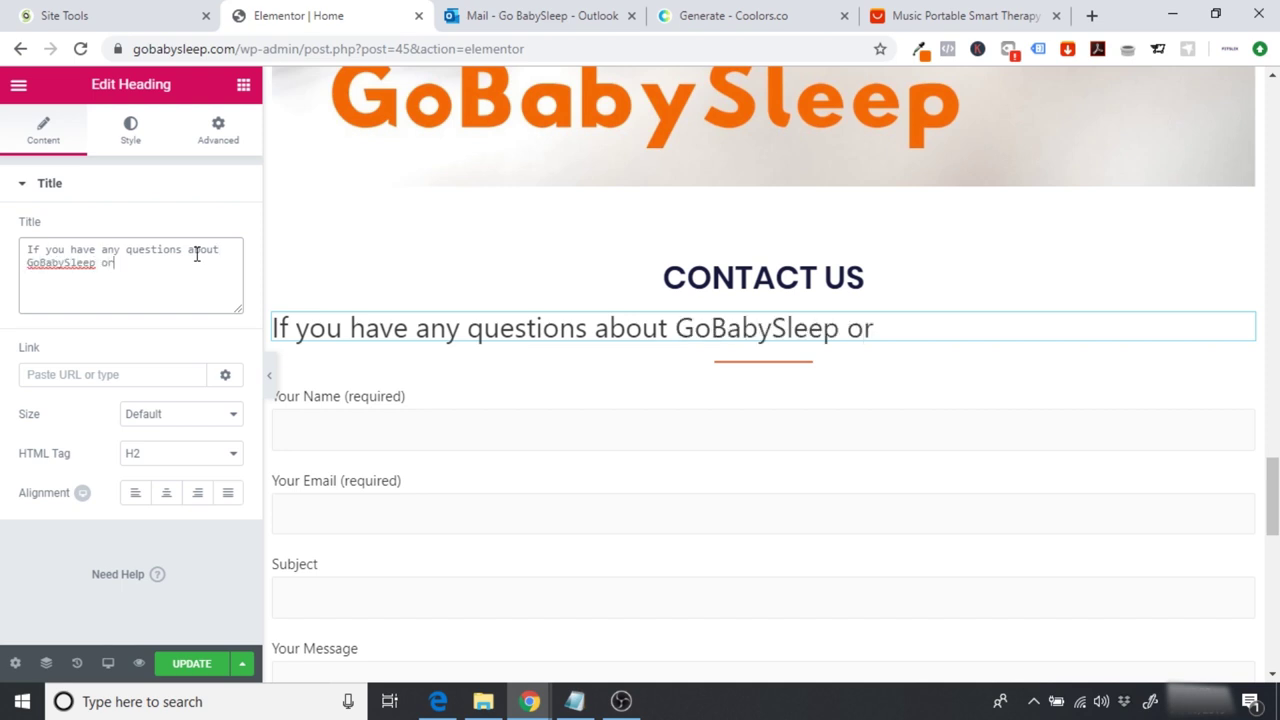
{"action": "type", "text": " an issue"}
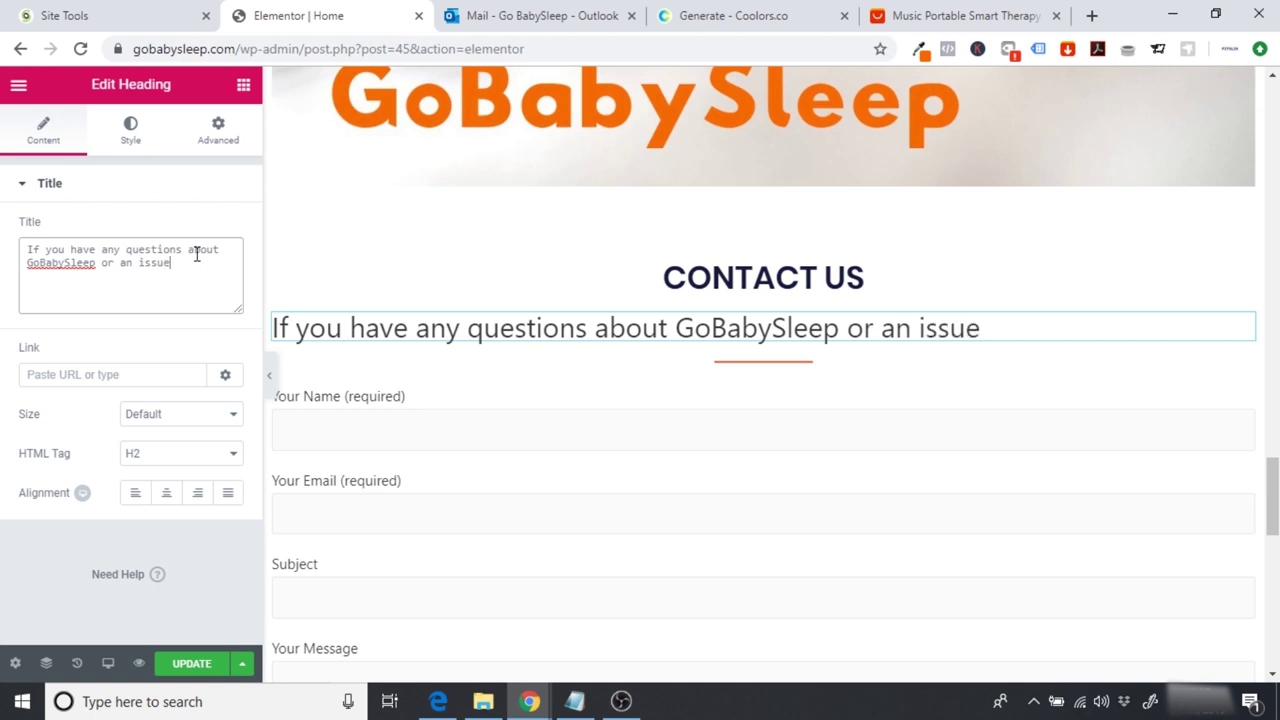
{"action": "key", "text": "BackSpace"}
{"action": "key", "text": "BackSpace"}
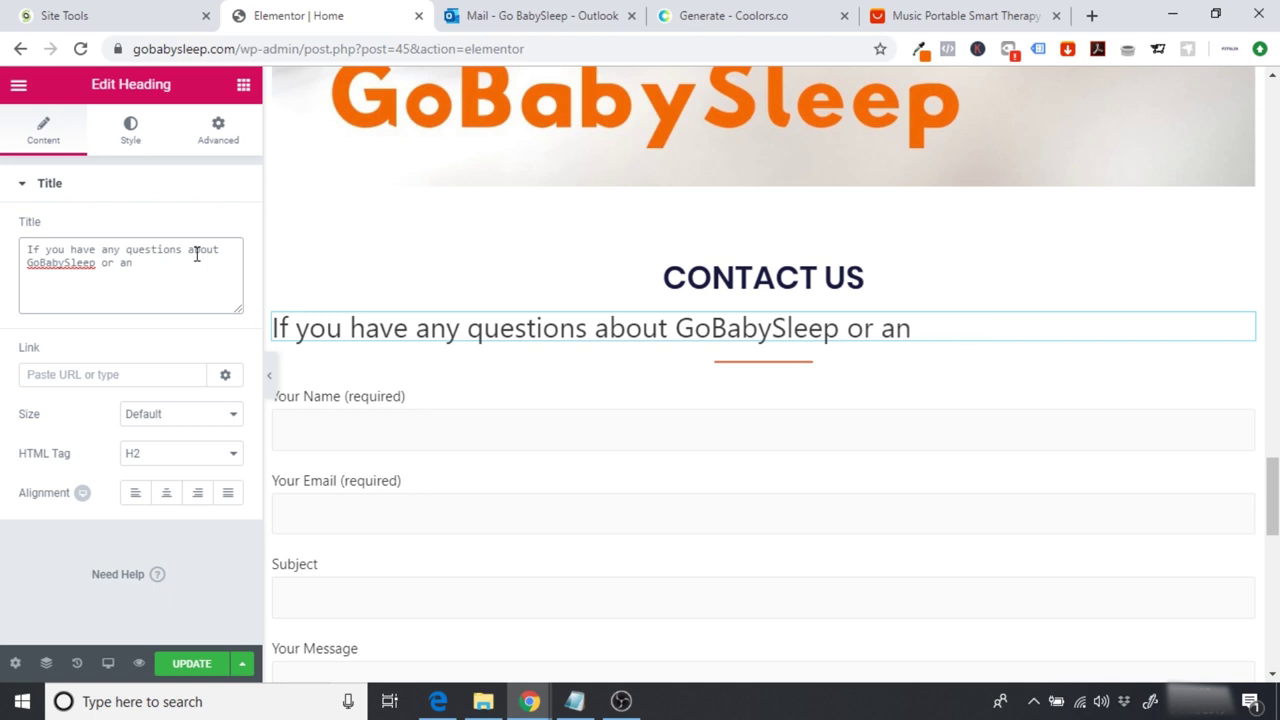
{"action": "key", "text": "BackSpace"}
{"action": "key", "text": "BackSpace"}
{"action": "key", "text": "BackSpace"}
{"action": "type", "text": ", pleae"}
{"action": "key", "text": "BackSpace"}
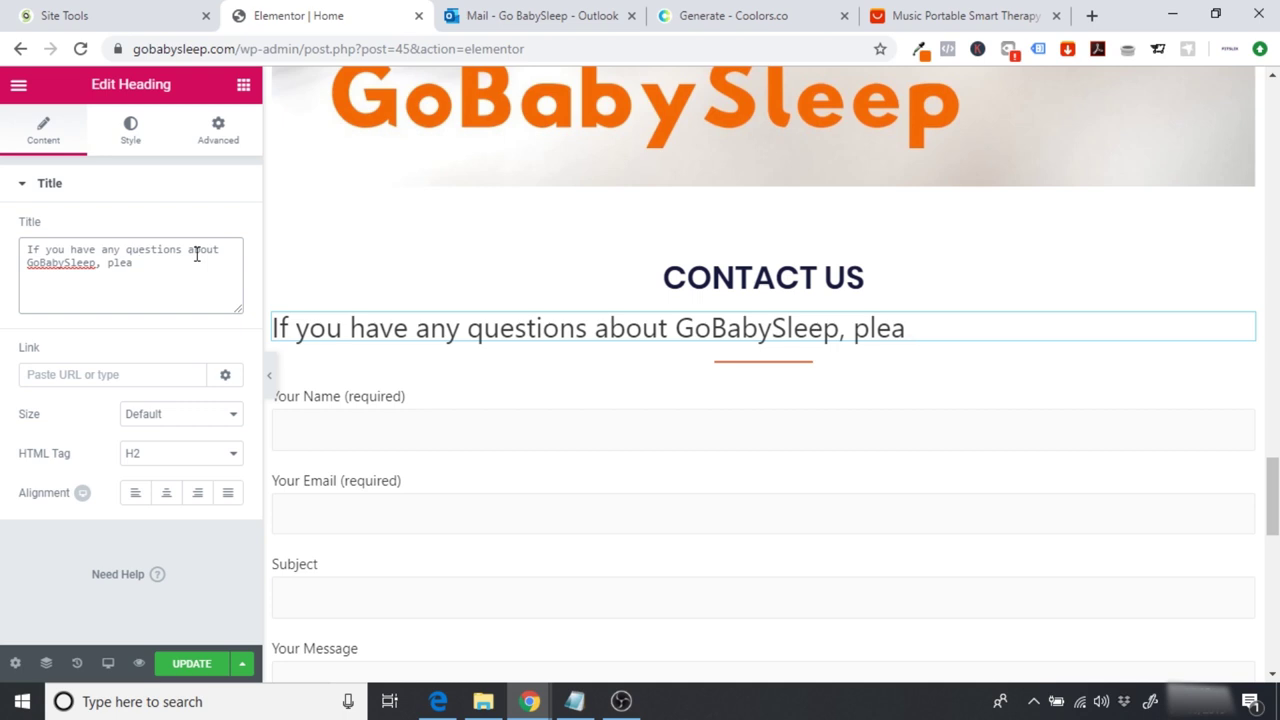
{"action": "type", "text": "se feel free to contact us "}
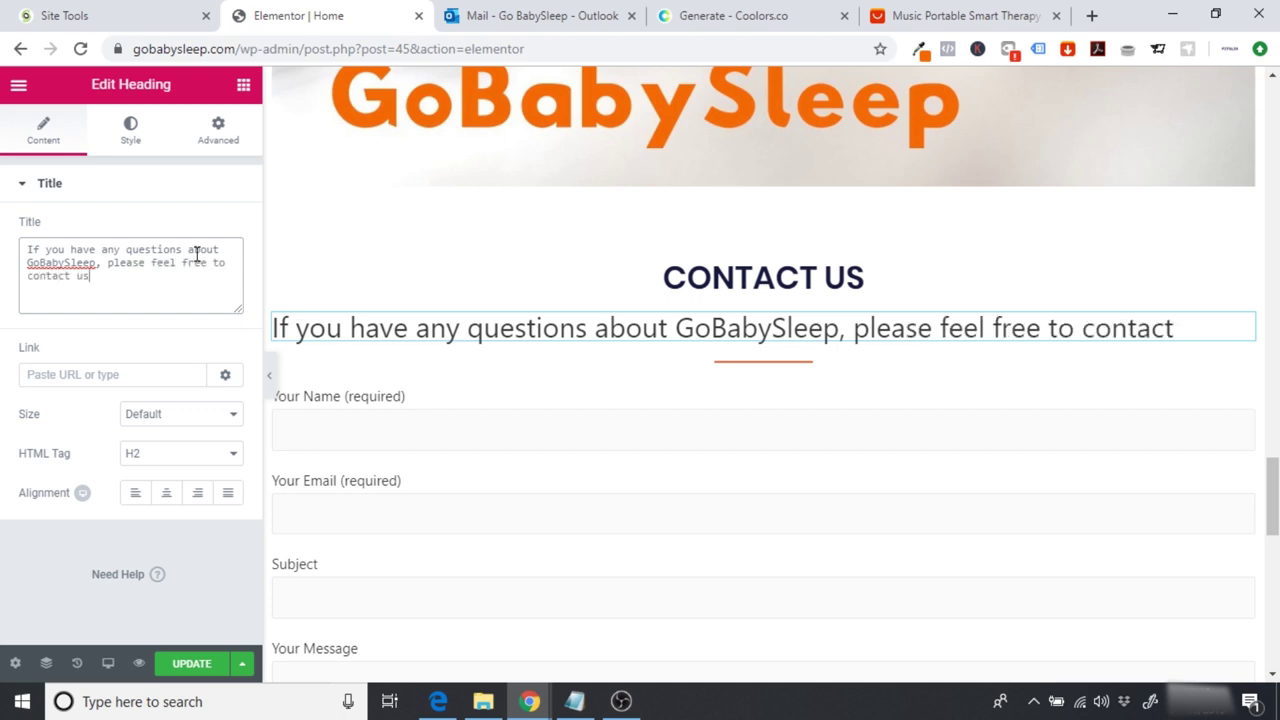
{"action": "type", "text": "and we w"}
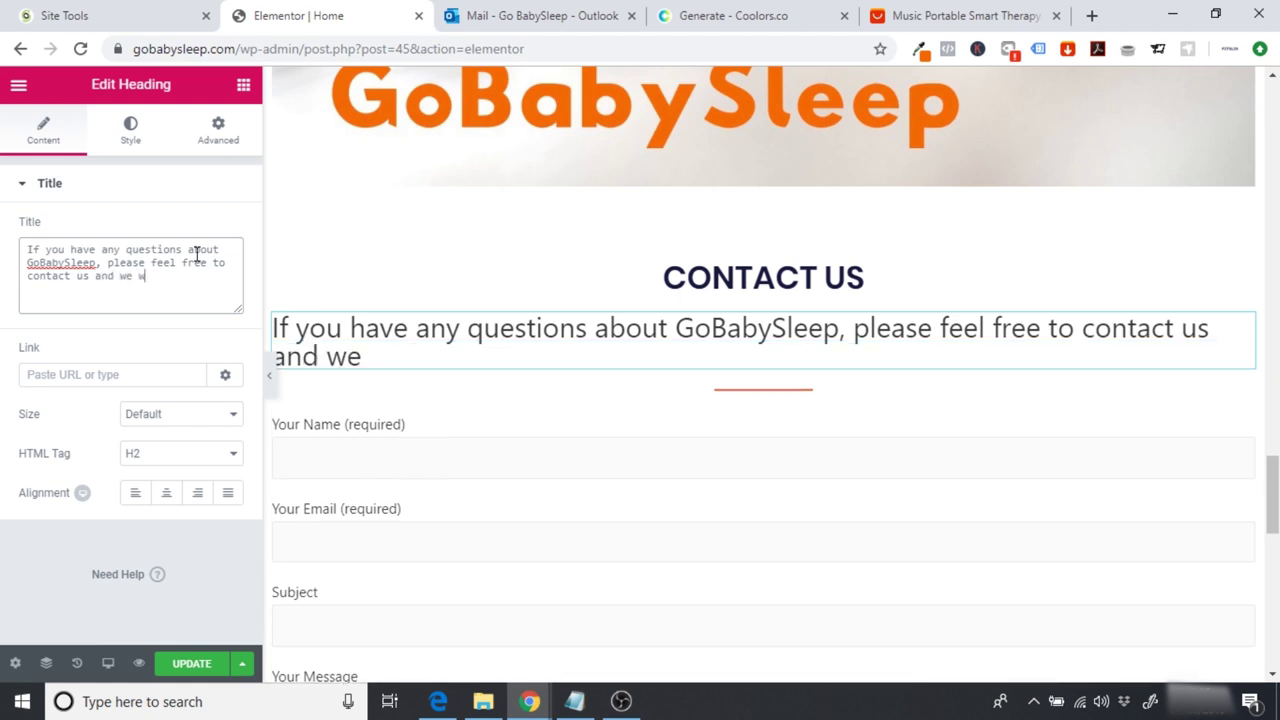
{"action": "type", "text": "ill get back to "}
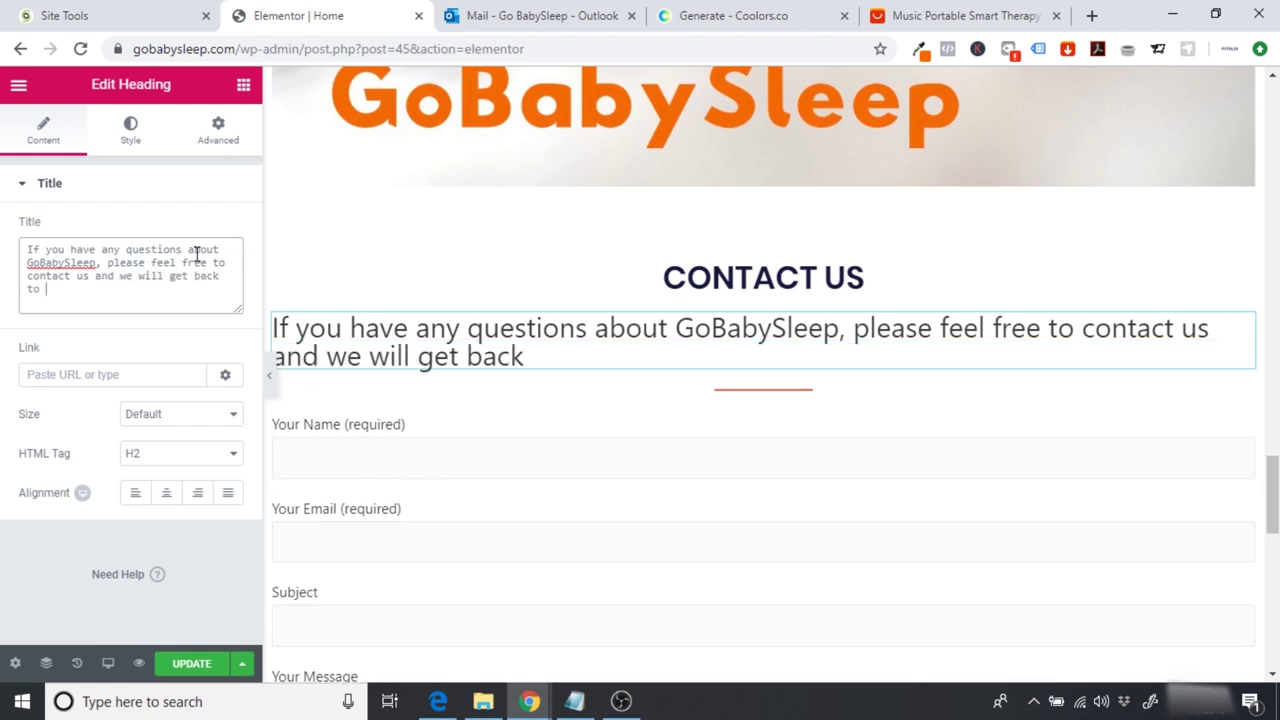
{"action": "type", "text": "uouyou within 3 "}
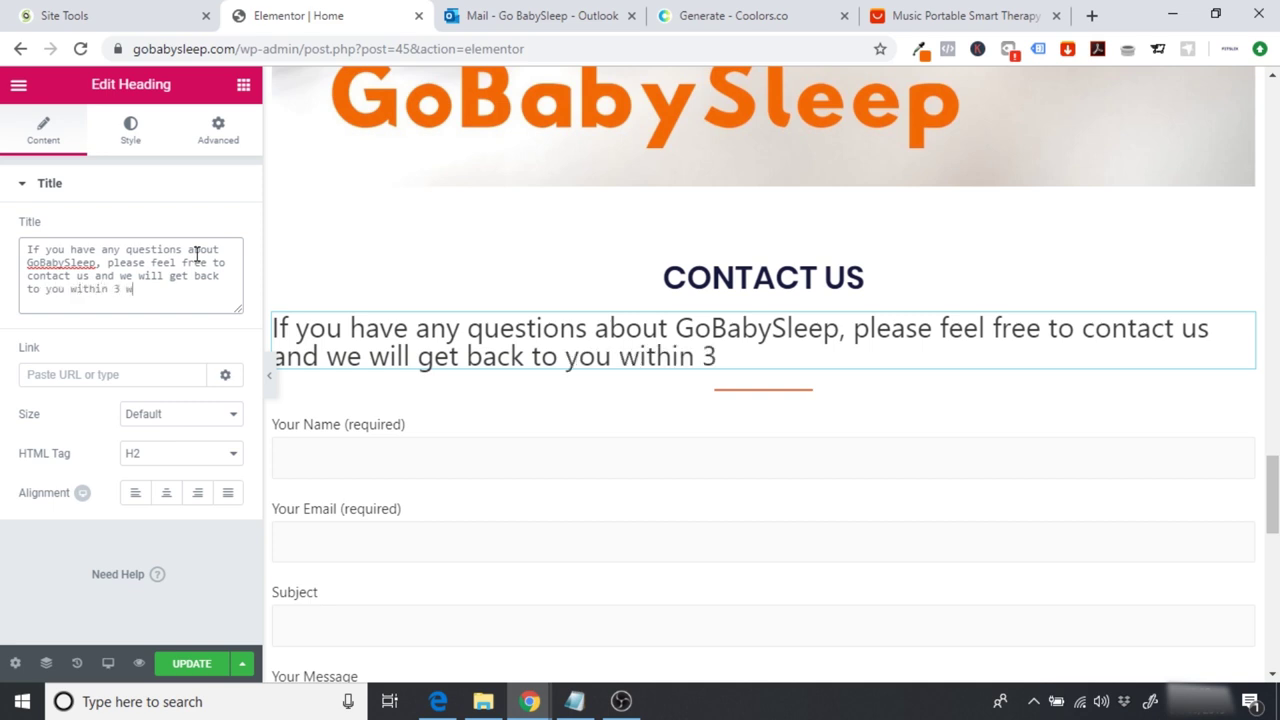
{"action": "type", "text": "working days"}
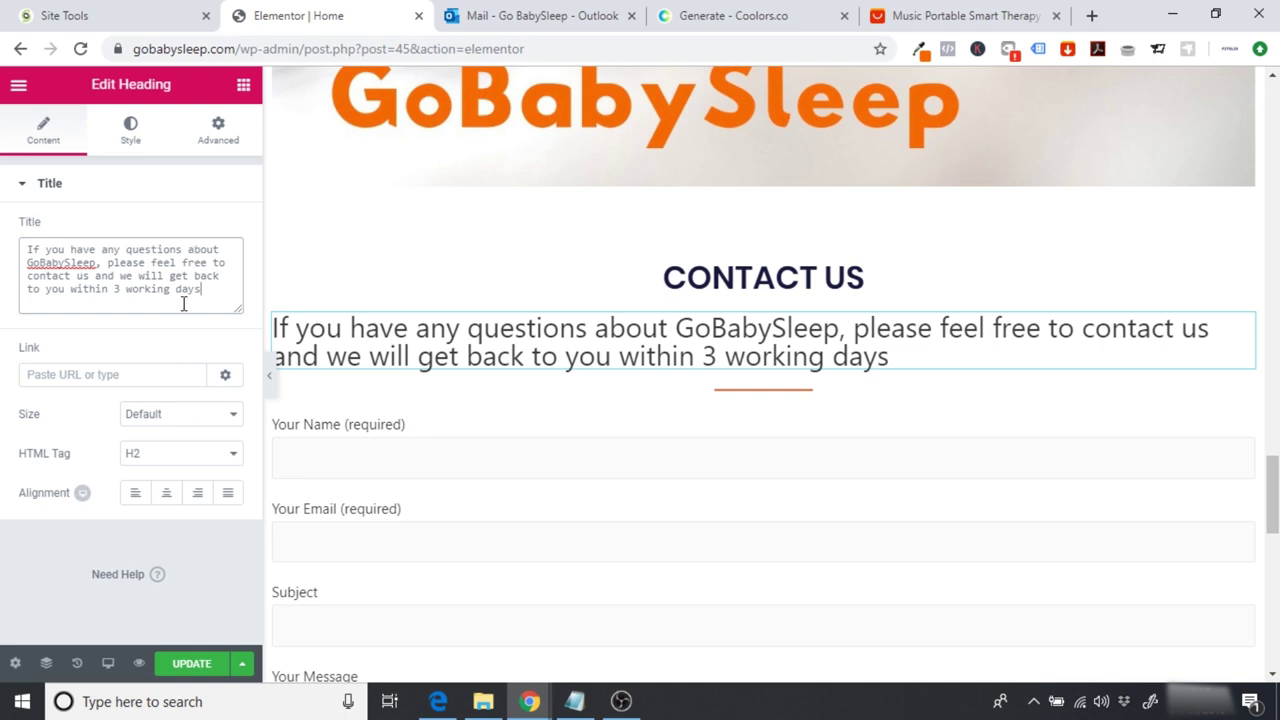
Step: Centre-align the new heading and set its HTML tag to H4
{"action": "left_click", "coordinate": [166, 494]}
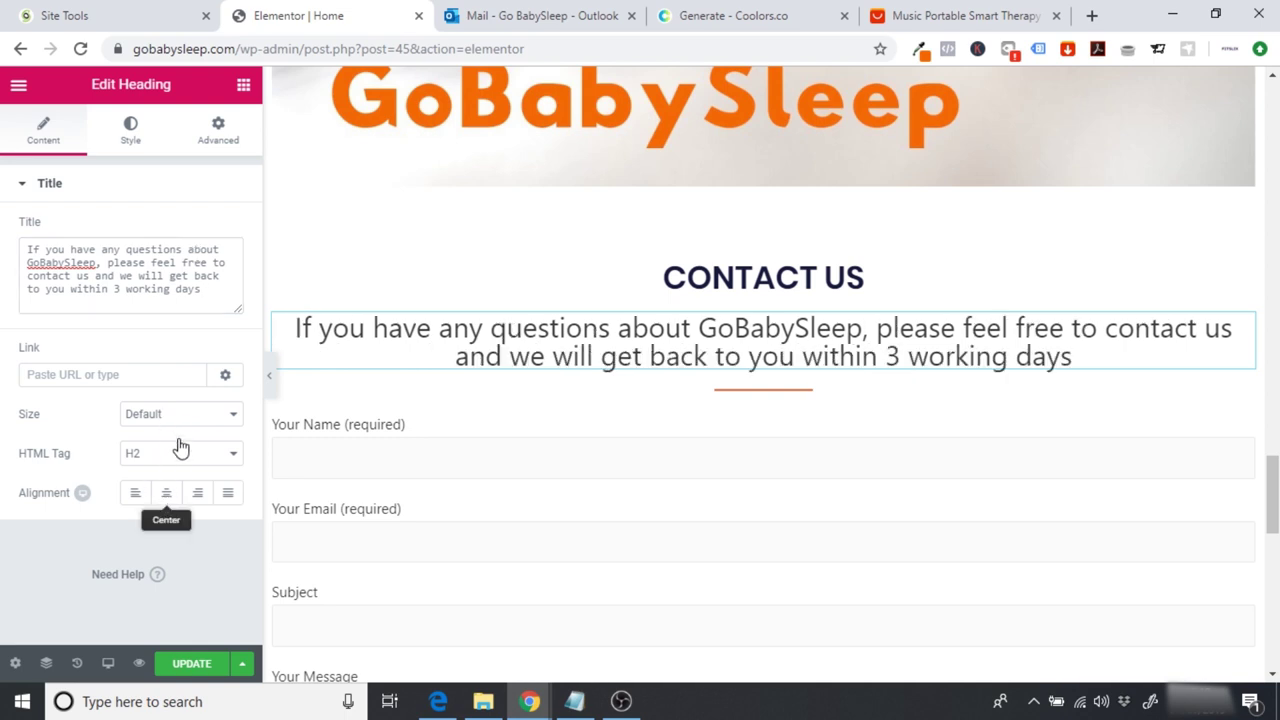
{"action": "left_click", "coordinate": [181, 457]}
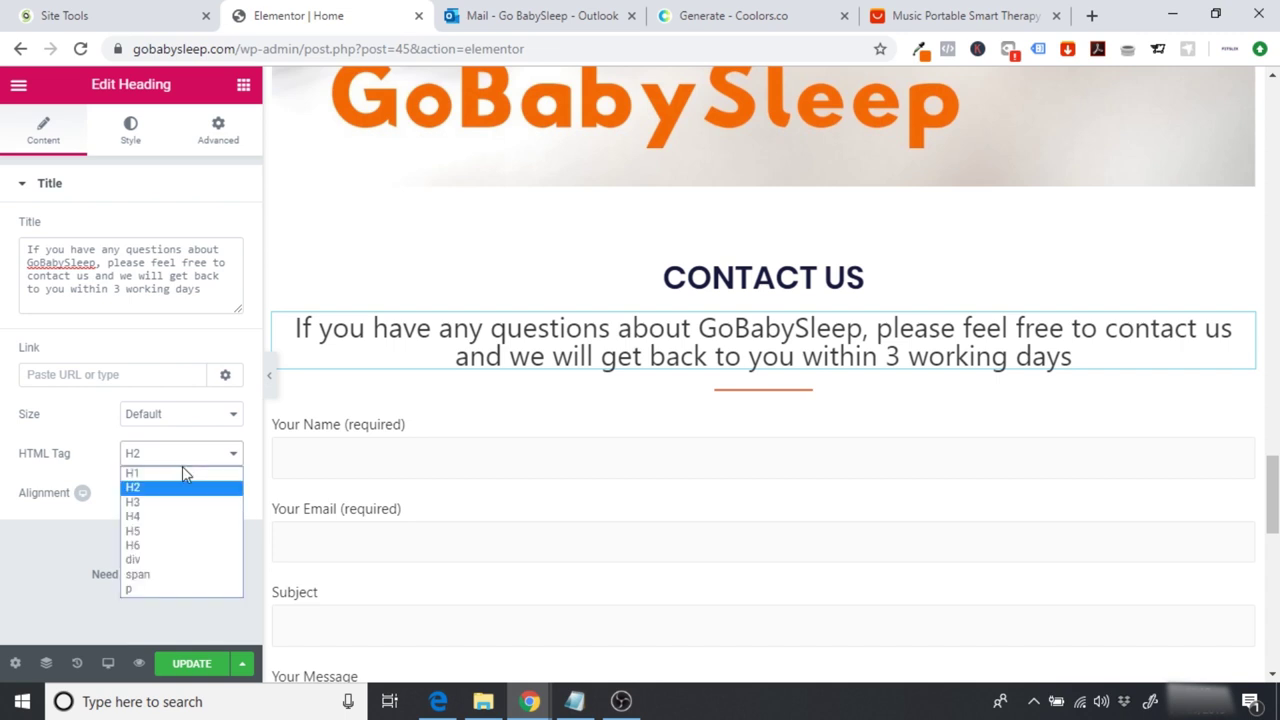
{"action": "left_click", "coordinate": [186, 517]}
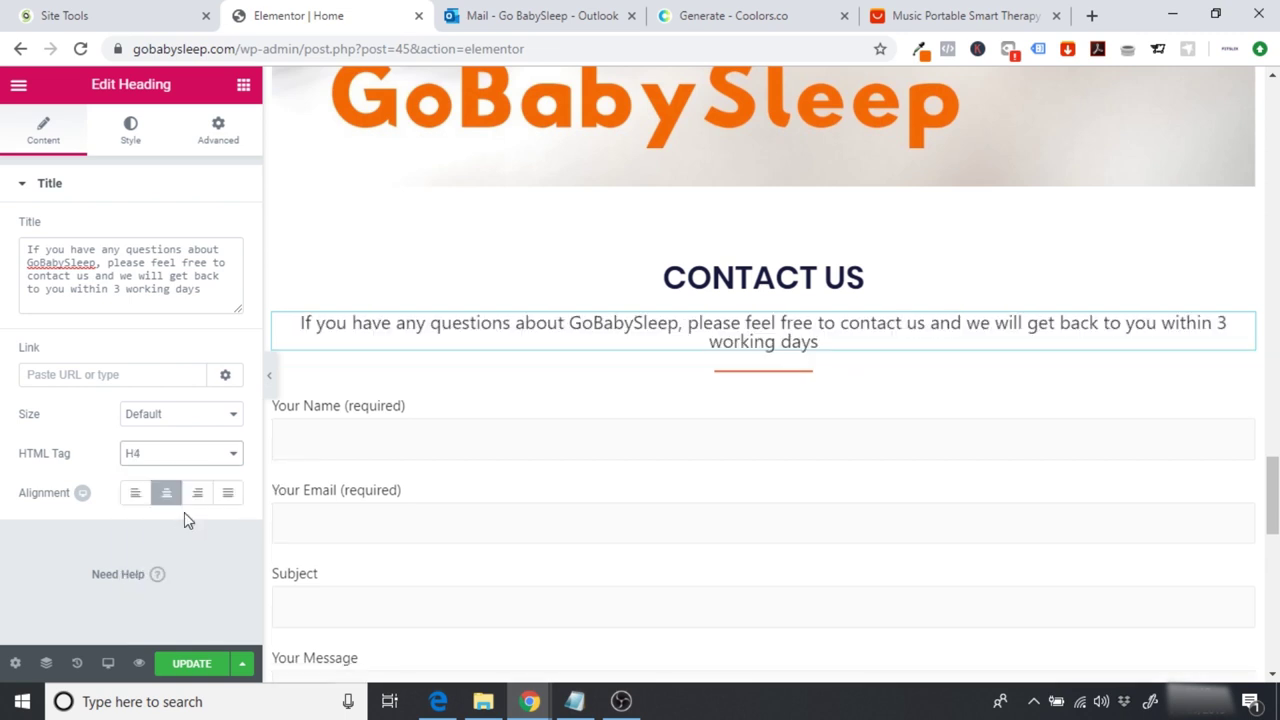
Step: Set the contact heading's typography font family to Poppins and update the page
{"action": "left_click", "coordinate": [133, 150]}
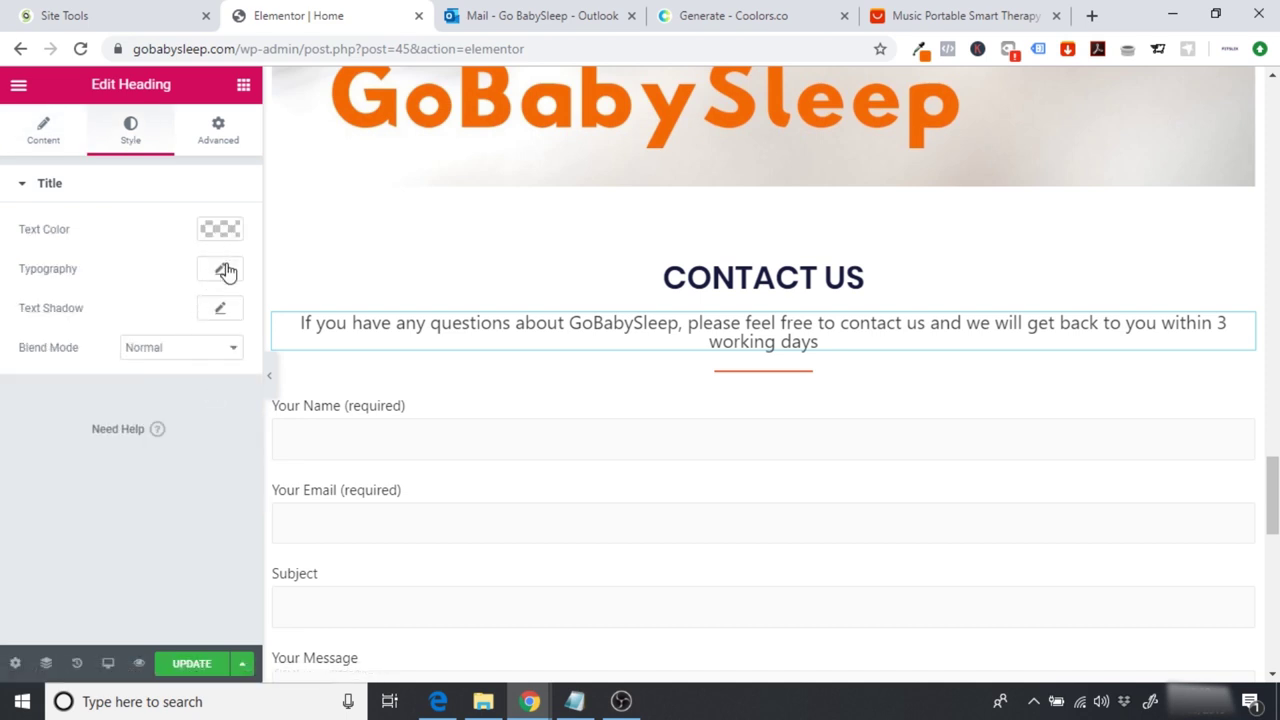
{"action": "left_click", "coordinate": [224, 274]}
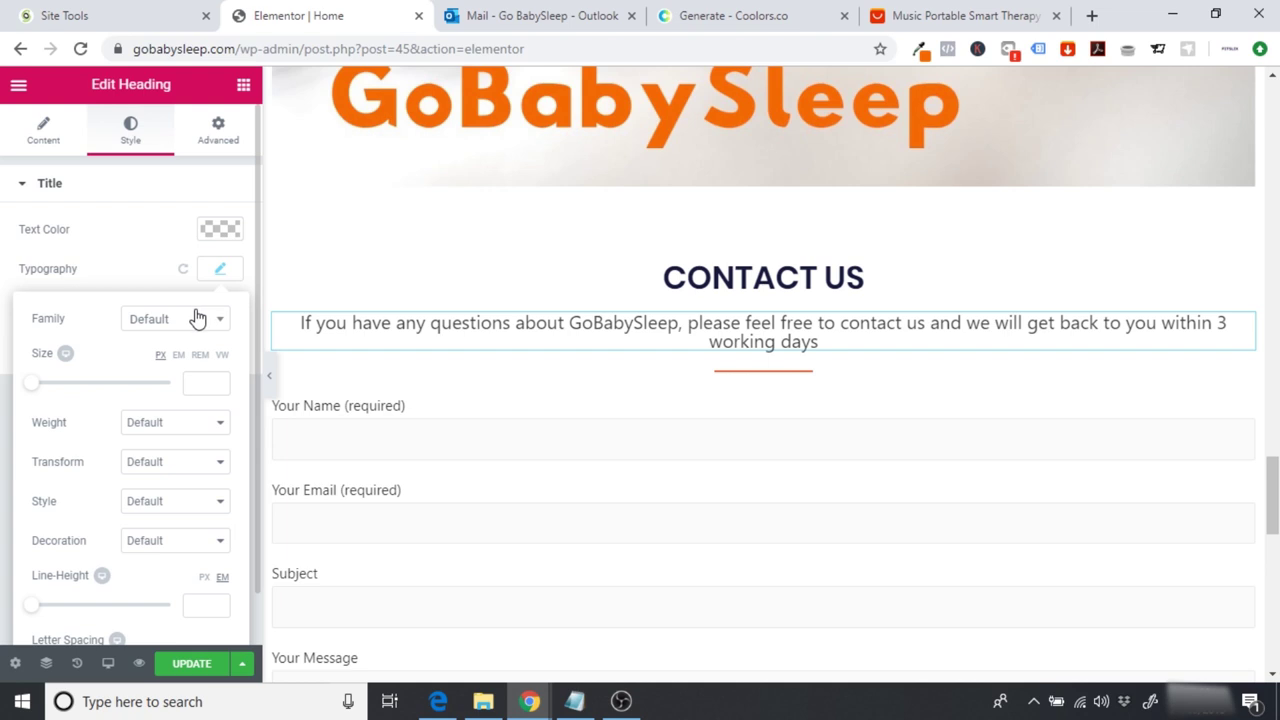
{"action": "left_click", "coordinate": [198, 318]}
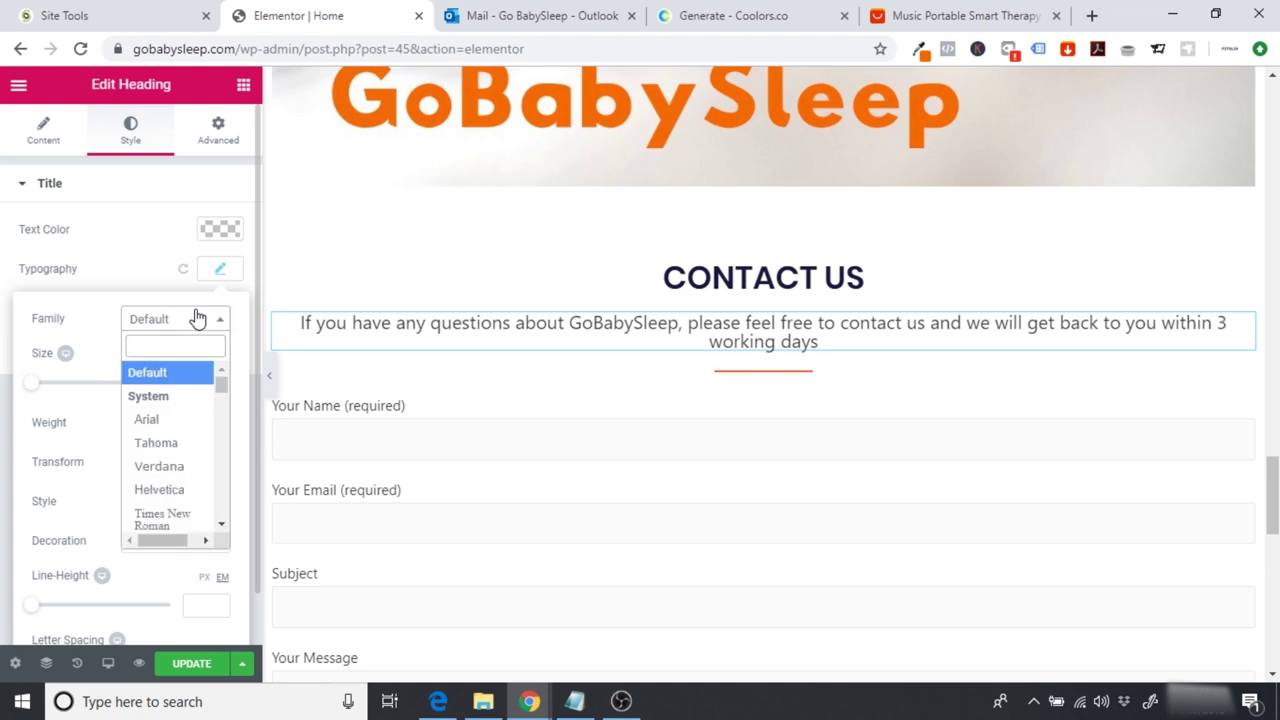
{"action": "type", "text": "poppin"}
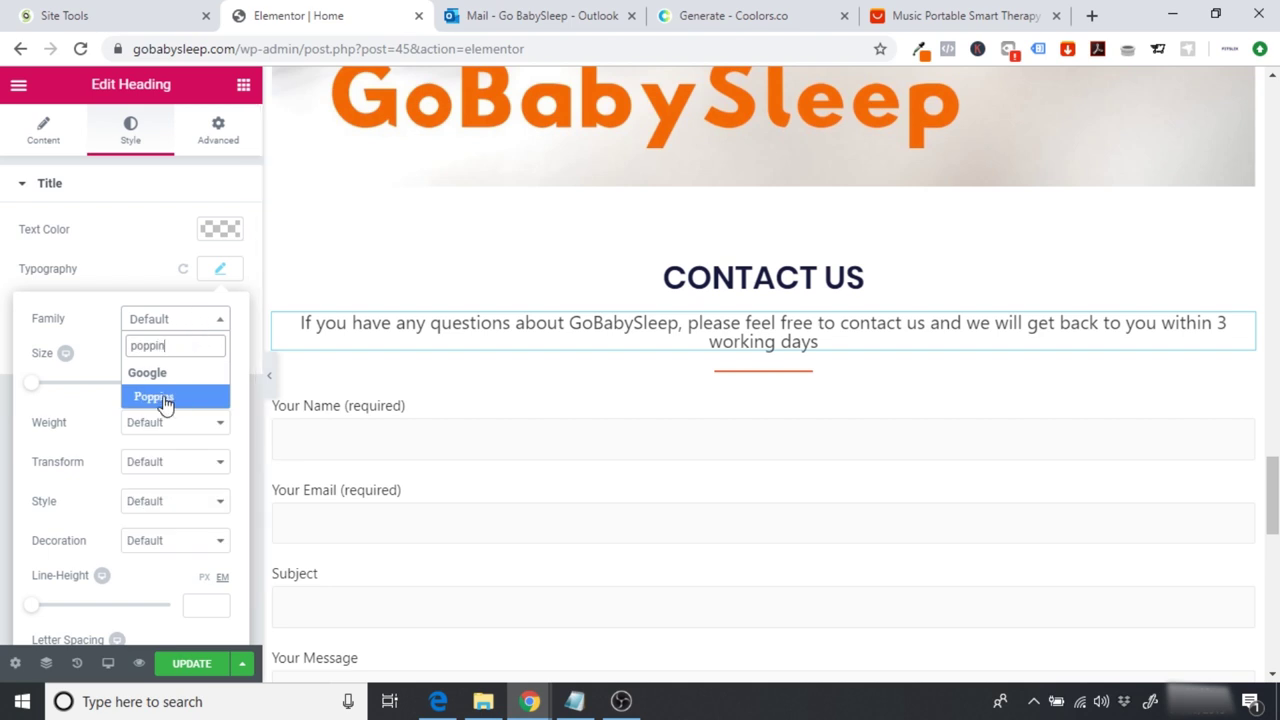
{"action": "left_click", "coordinate": [163, 396]}
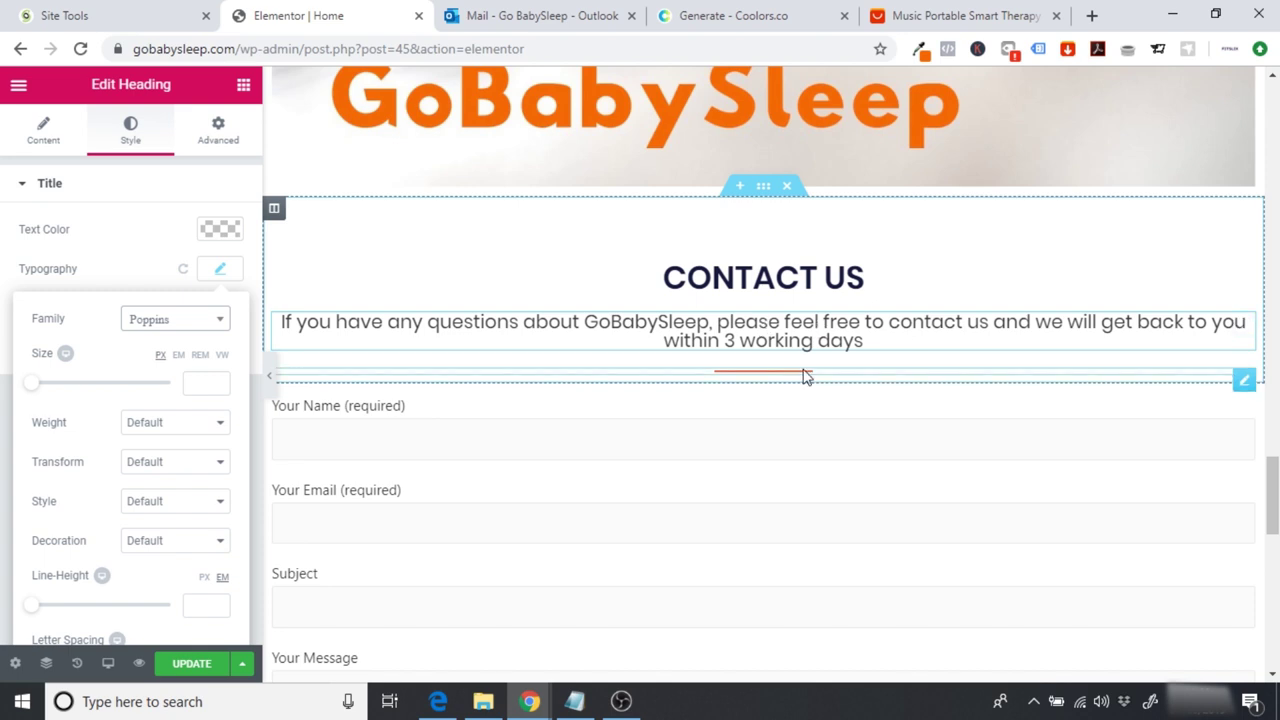
{"action": "left_click", "coordinate": [190, 664]}
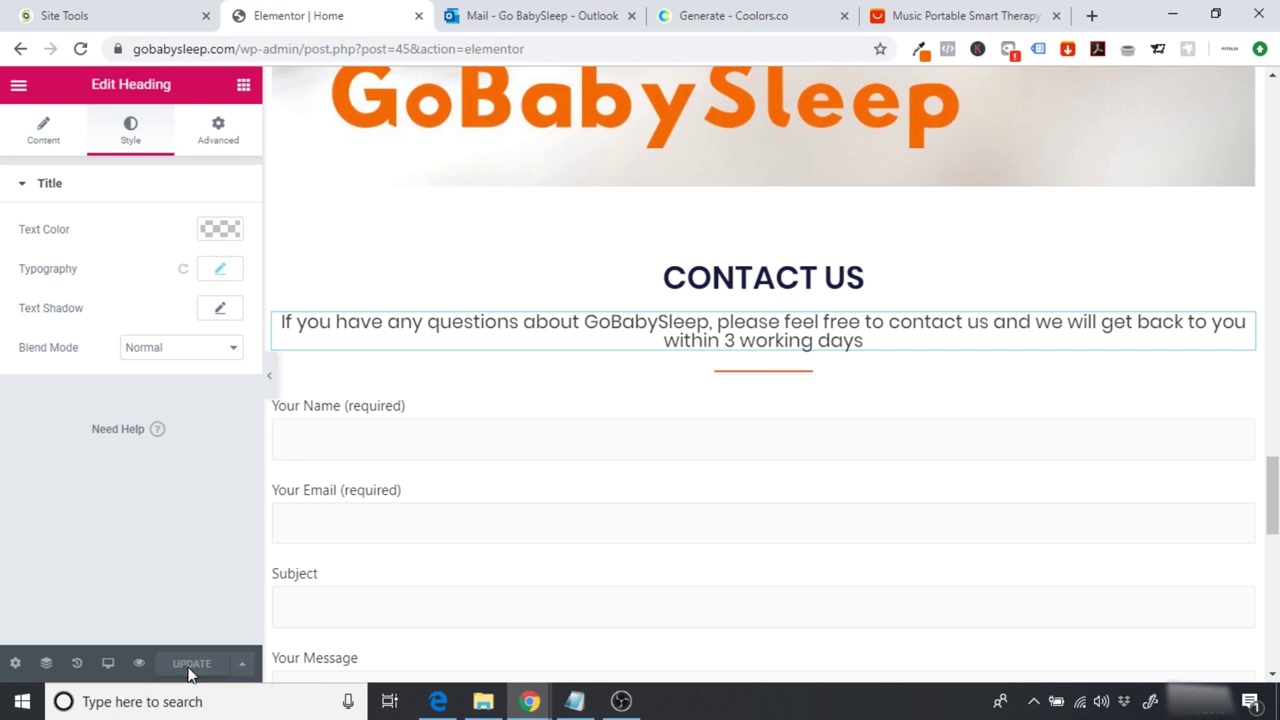
Step: Leave Elementor via its menu and view the live GoBabySleep home page
{"action": "left_click", "coordinate": [18, 86]}
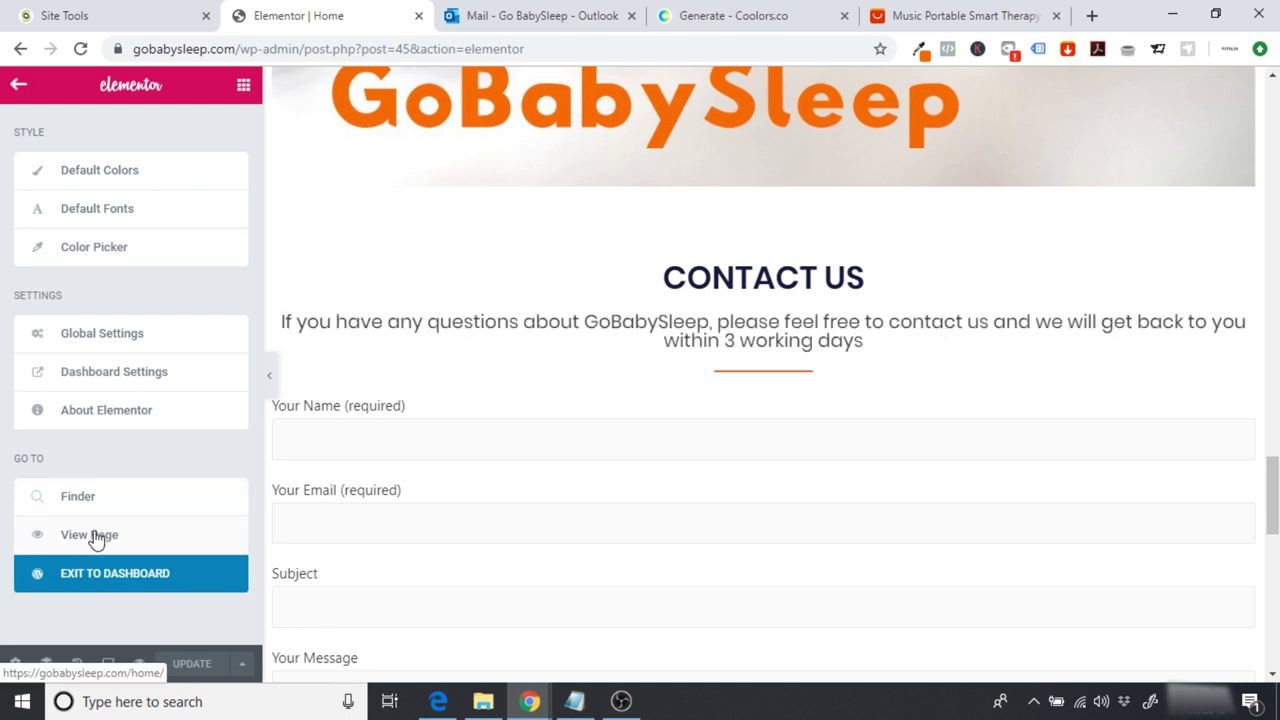
{"action": "scroll", "coordinate": [810, 440], "scroll_direction": "down", "scroll_amount": 4}
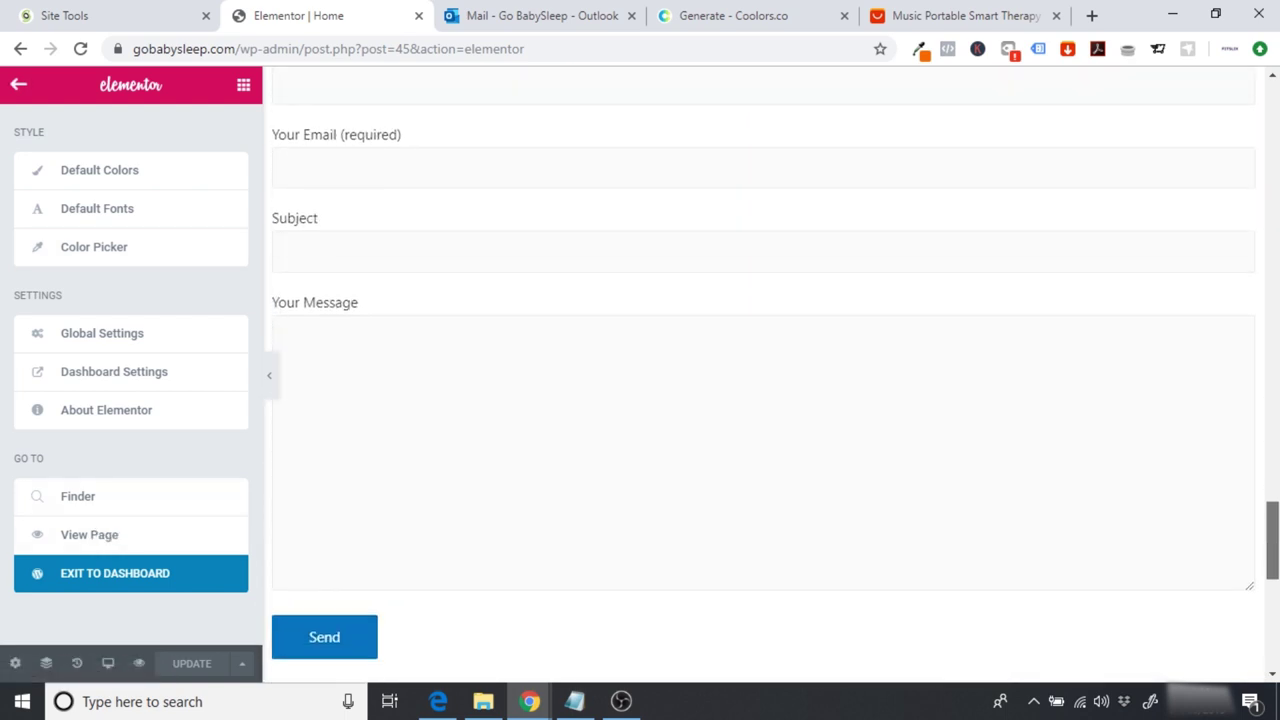
{"action": "scroll", "coordinate": [443, 566], "scroll_direction": "up", "scroll_amount": 3}
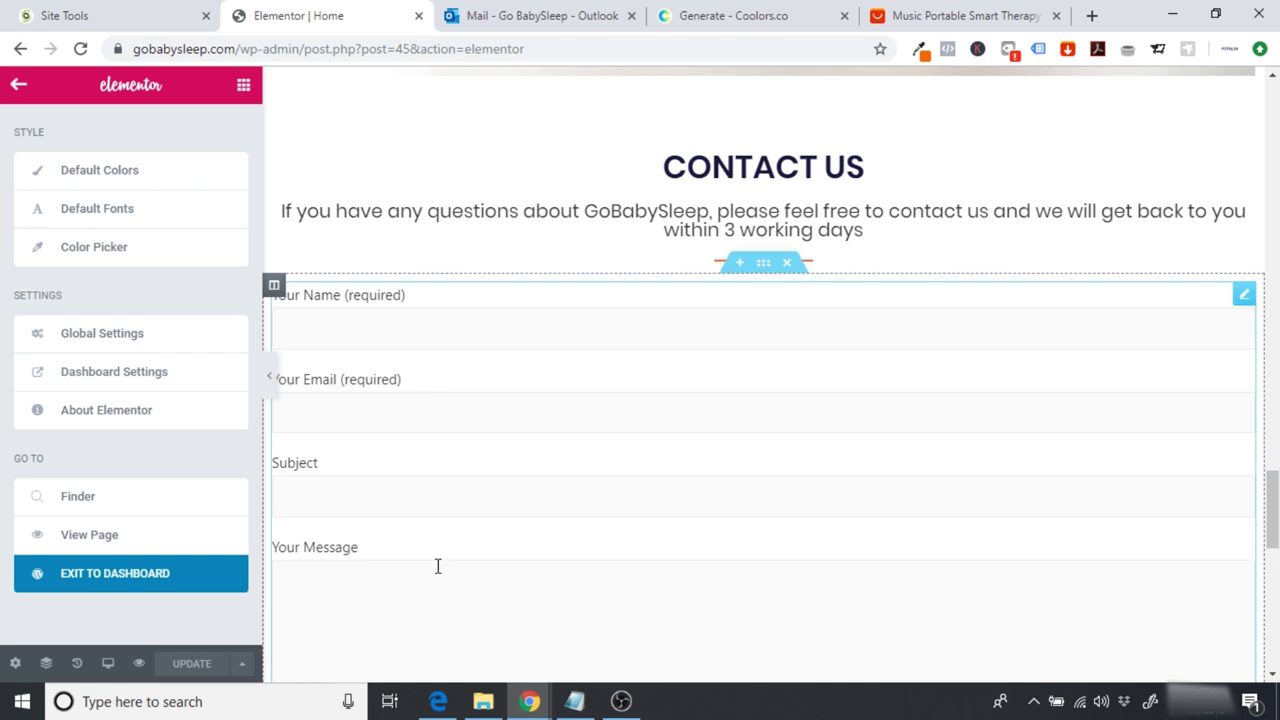
{"action": "left_click", "coordinate": [105, 536]}
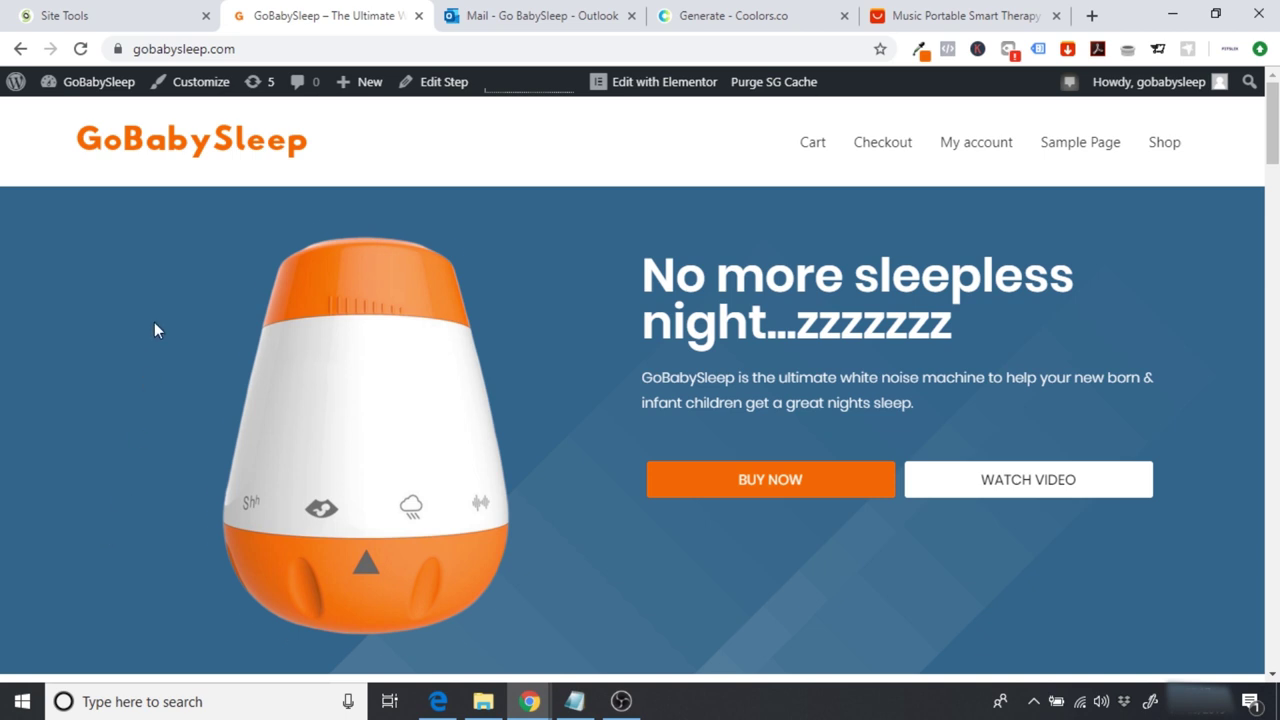
Step: Open the Astra theme Customizer and scroll the preview down to the Contact Us form
{"action": "left_click", "coordinate": [193, 81]}
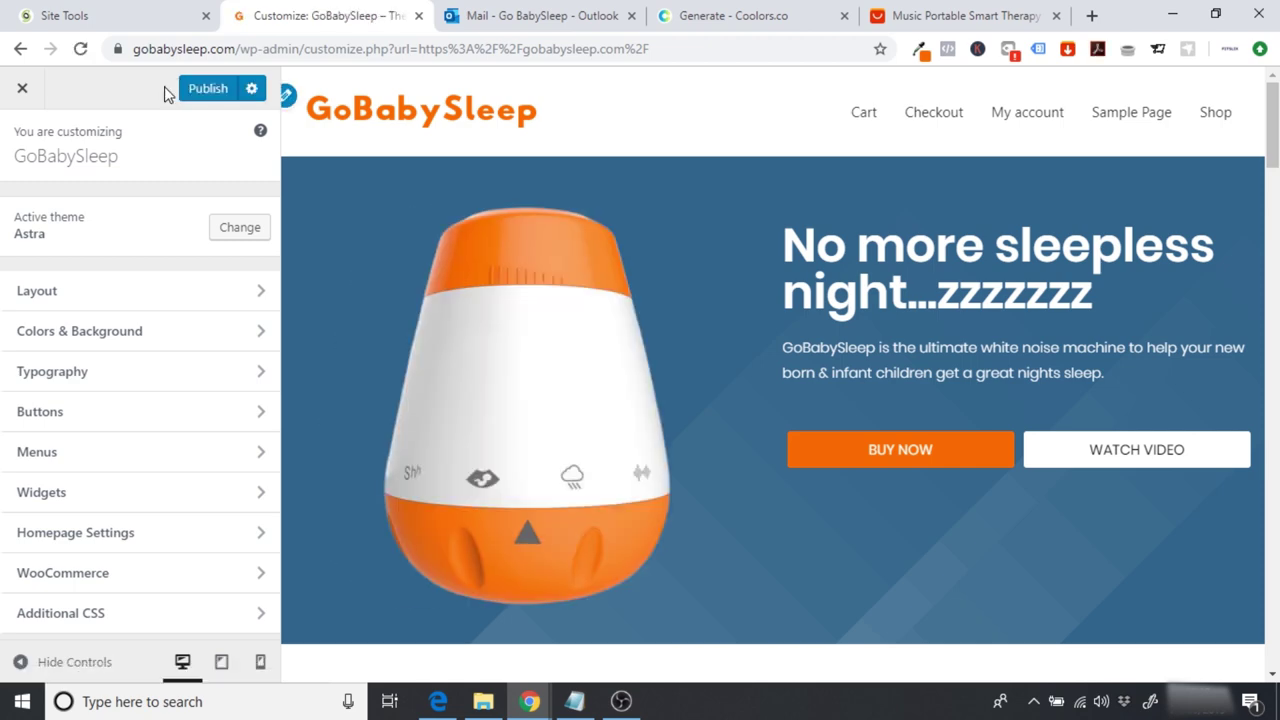
{"action": "scroll", "coordinate": [1145, 190], "scroll_direction": "down", "scroll_amount": 15}
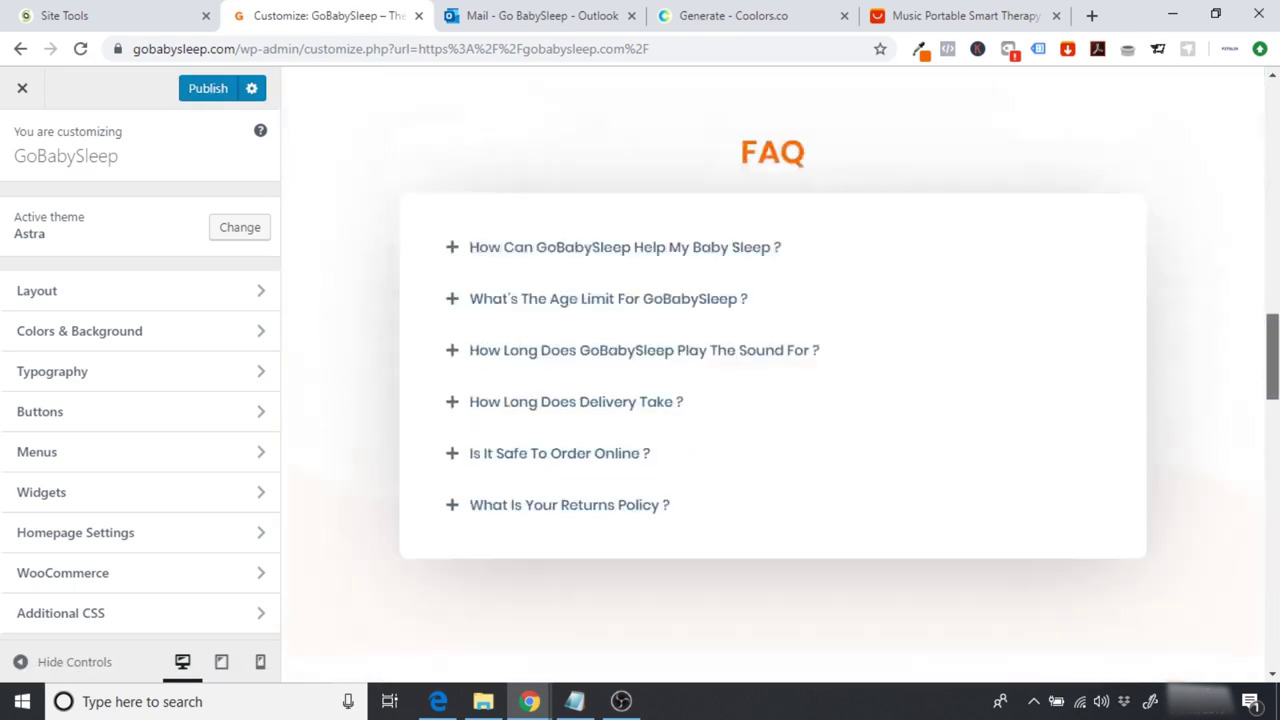
{"action": "scroll", "coordinate": [765, 212], "scroll_direction": "down", "scroll_amount": 10}
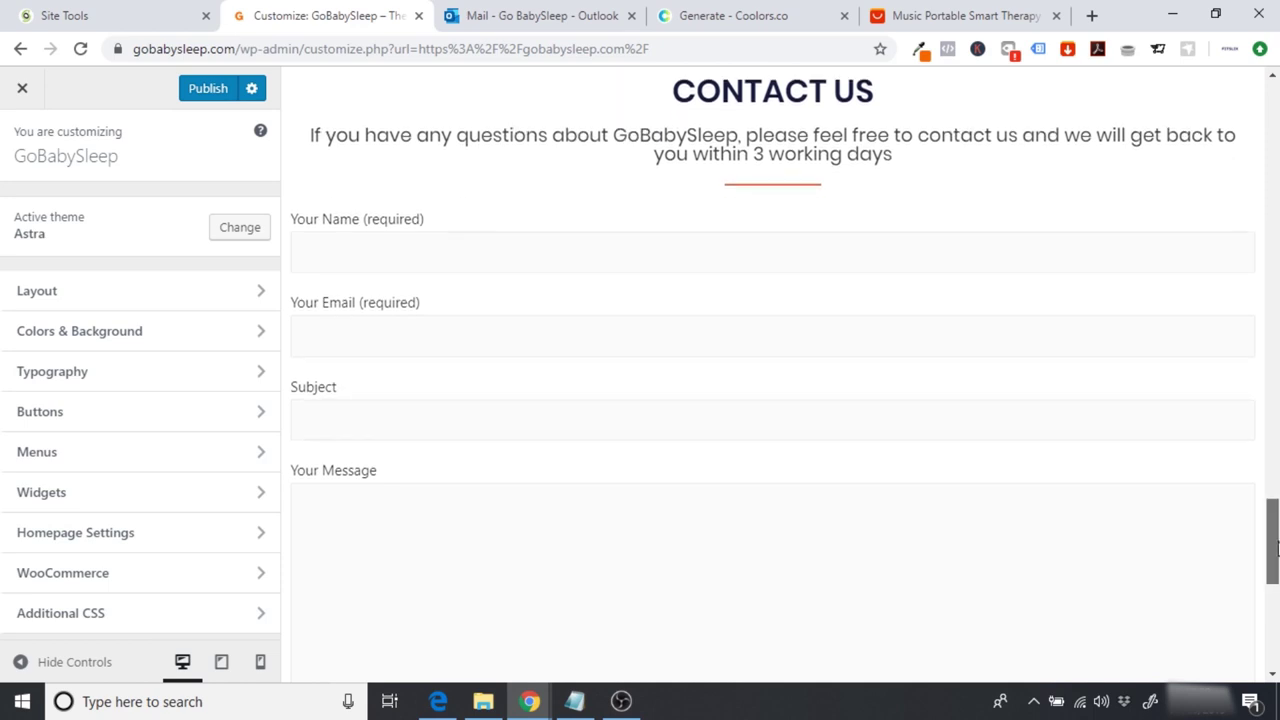
{"action": "scroll", "coordinate": [1276, 545], "scroll_direction": "down", "scroll_amount": 1}
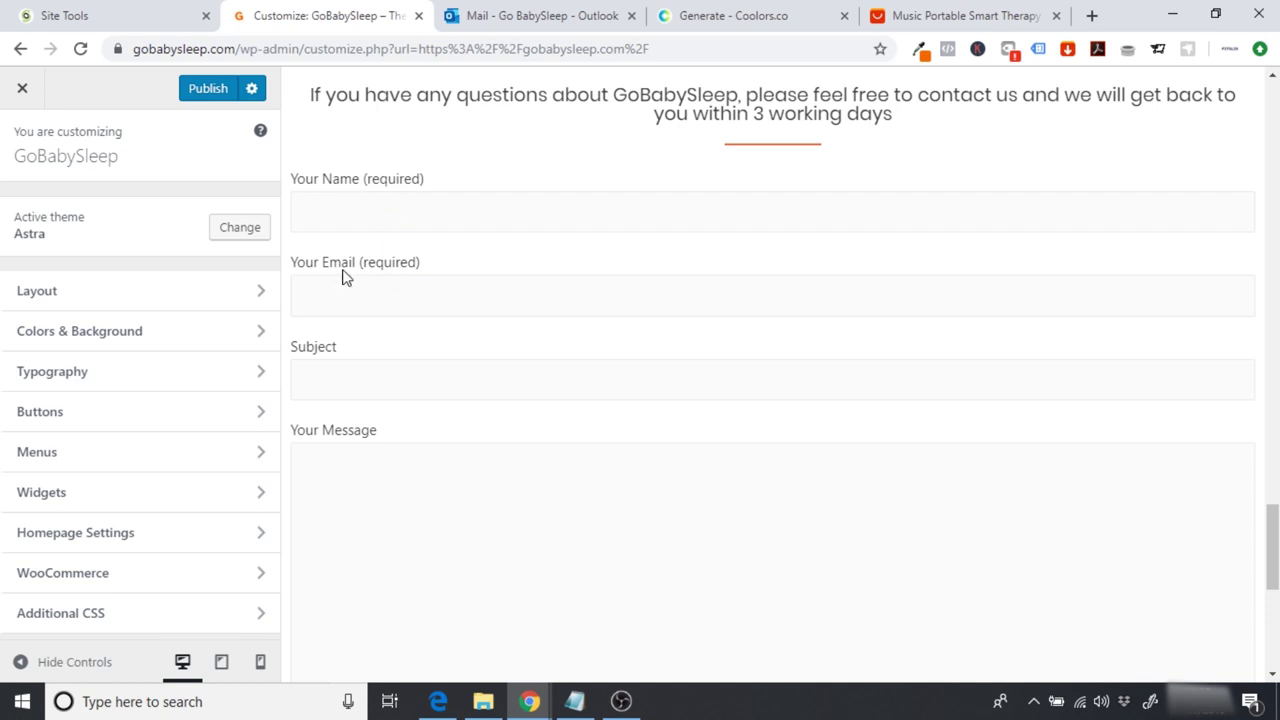
{"action": "left_click", "coordinate": [104, 371]}
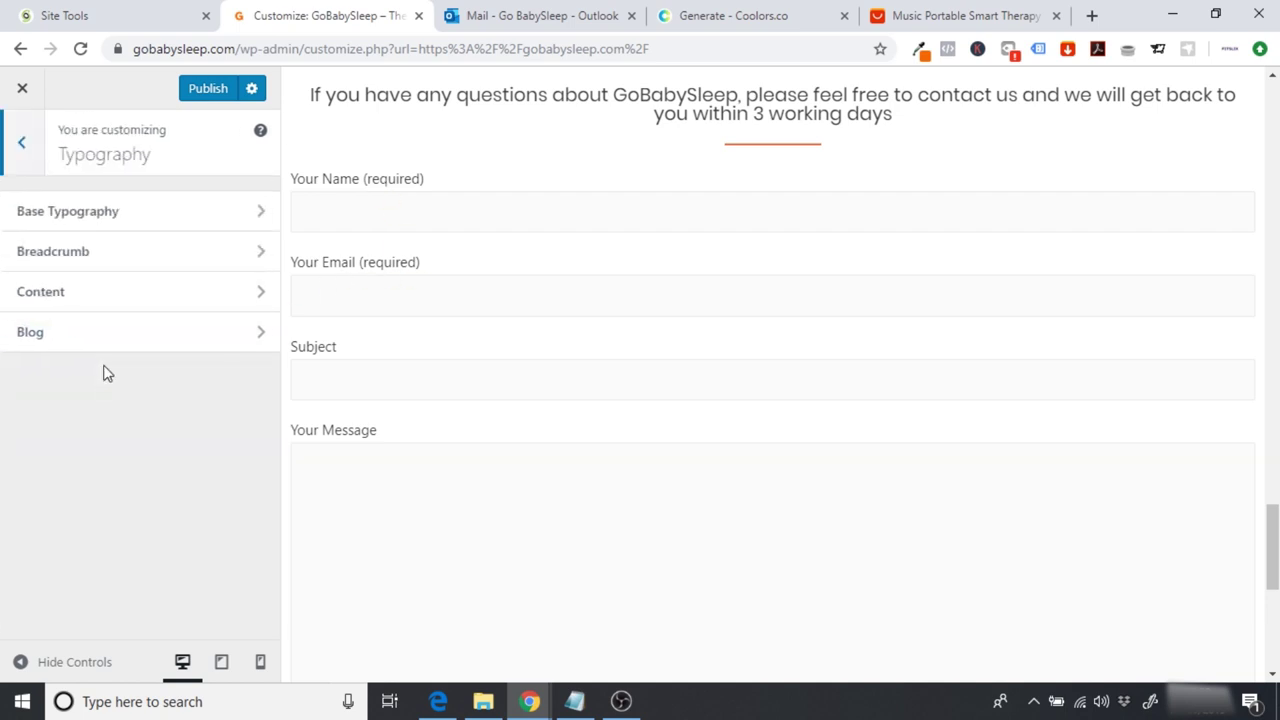
Step: Set the Base Typography body font family to Poppins
{"action": "left_click", "coordinate": [95, 212]}
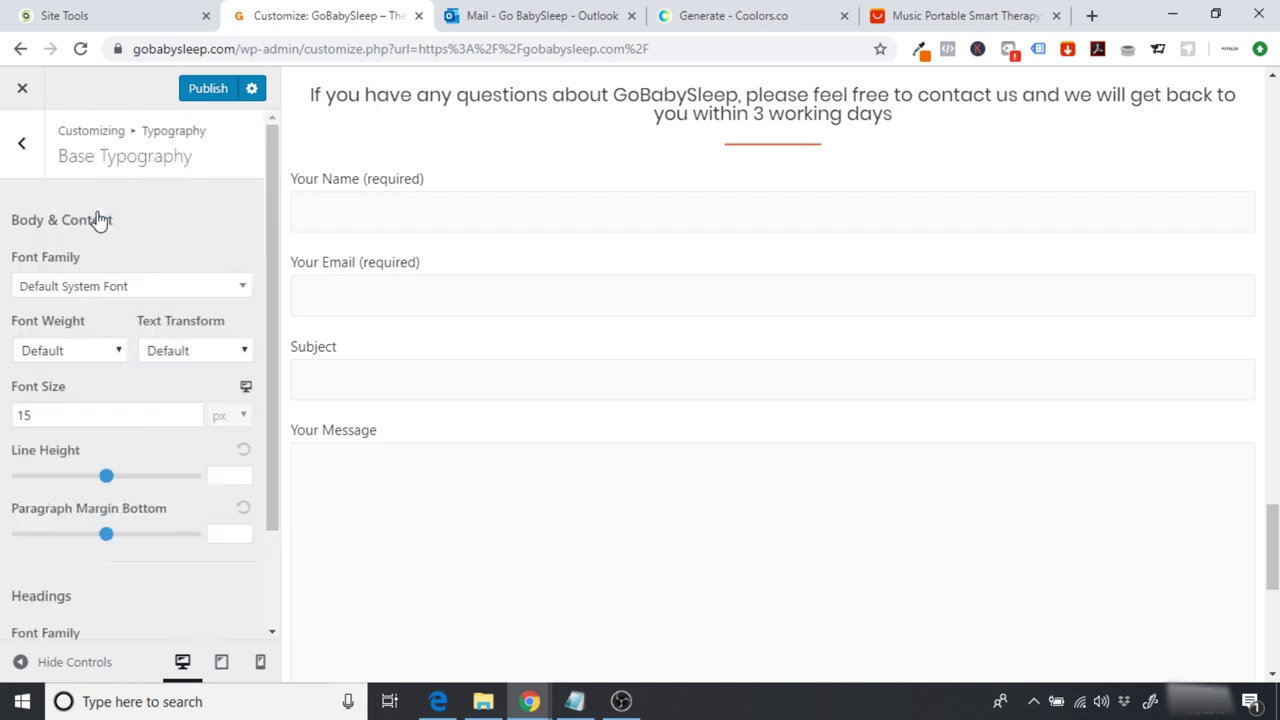
{"action": "left_click", "coordinate": [85, 288]}
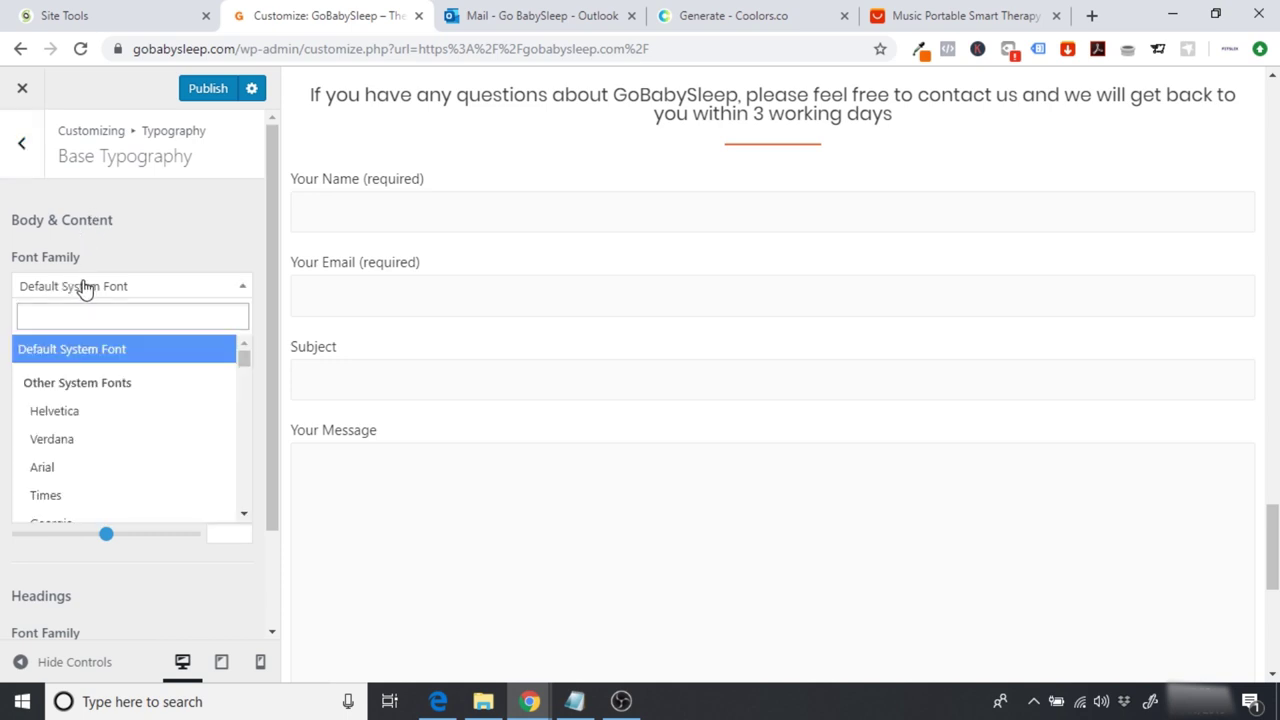
{"action": "left_click", "coordinate": [61, 311]}
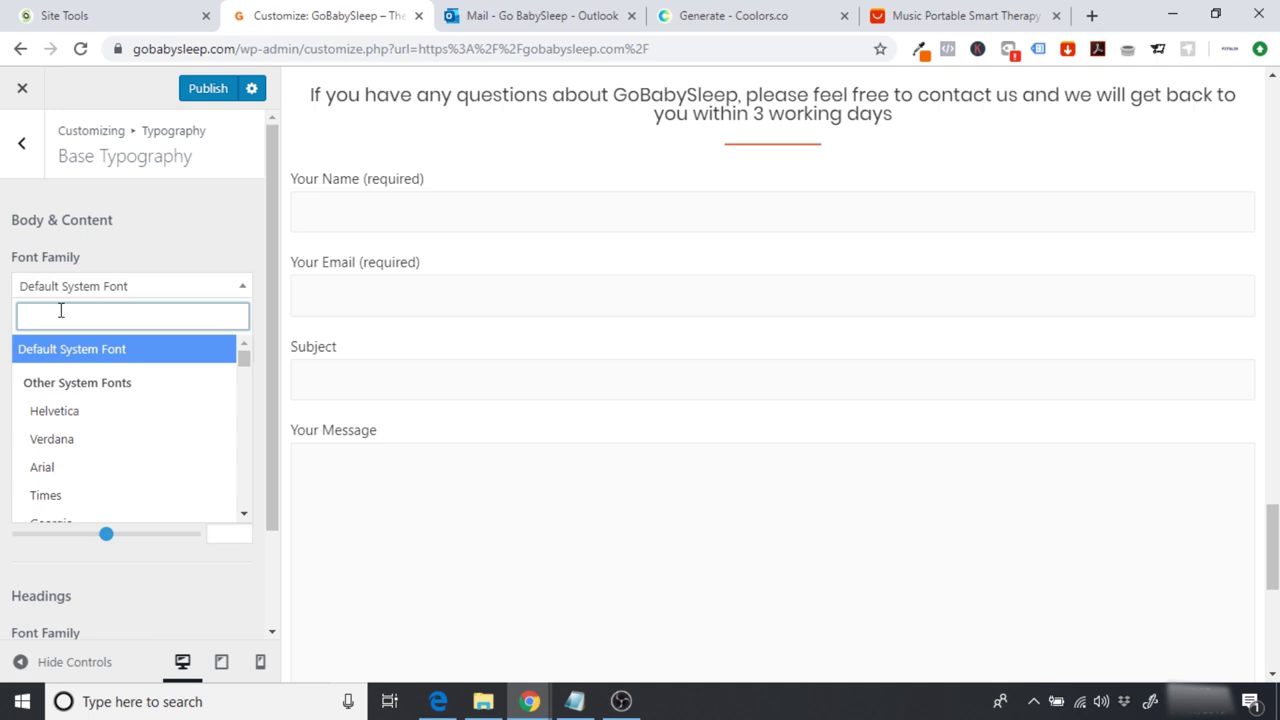
{"action": "type", "text": "popp"}
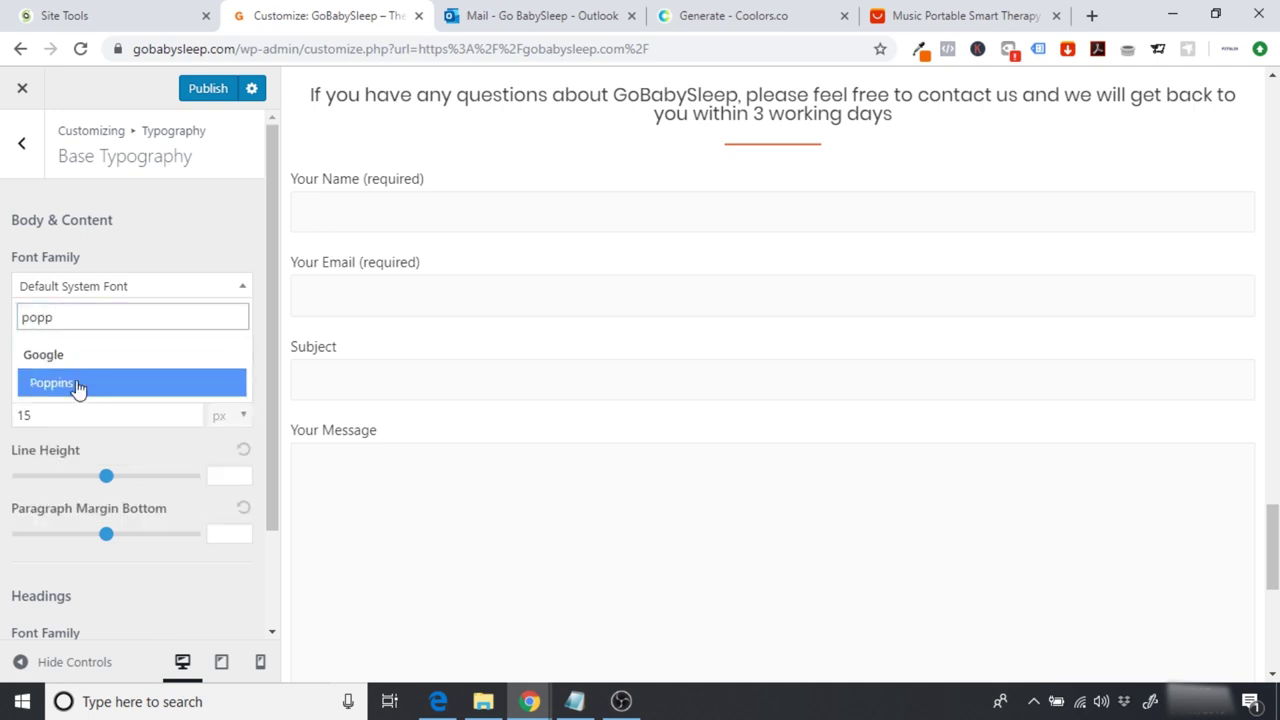
{"action": "left_click", "coordinate": [78, 386]}
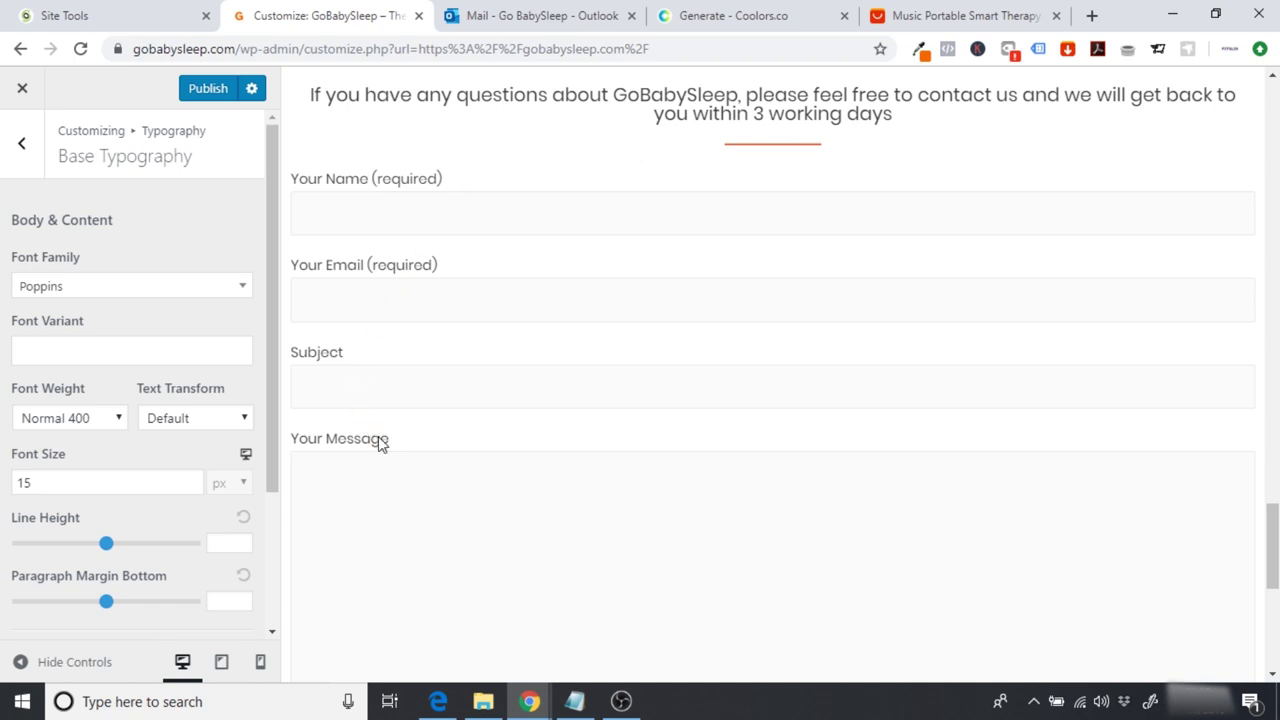
Step: Check the Coolors colour palette, then return to the Customizer's main section list
{"action": "left_click_drag", "start_coordinate": [1272, 547], "coordinate": [1272, 585]}
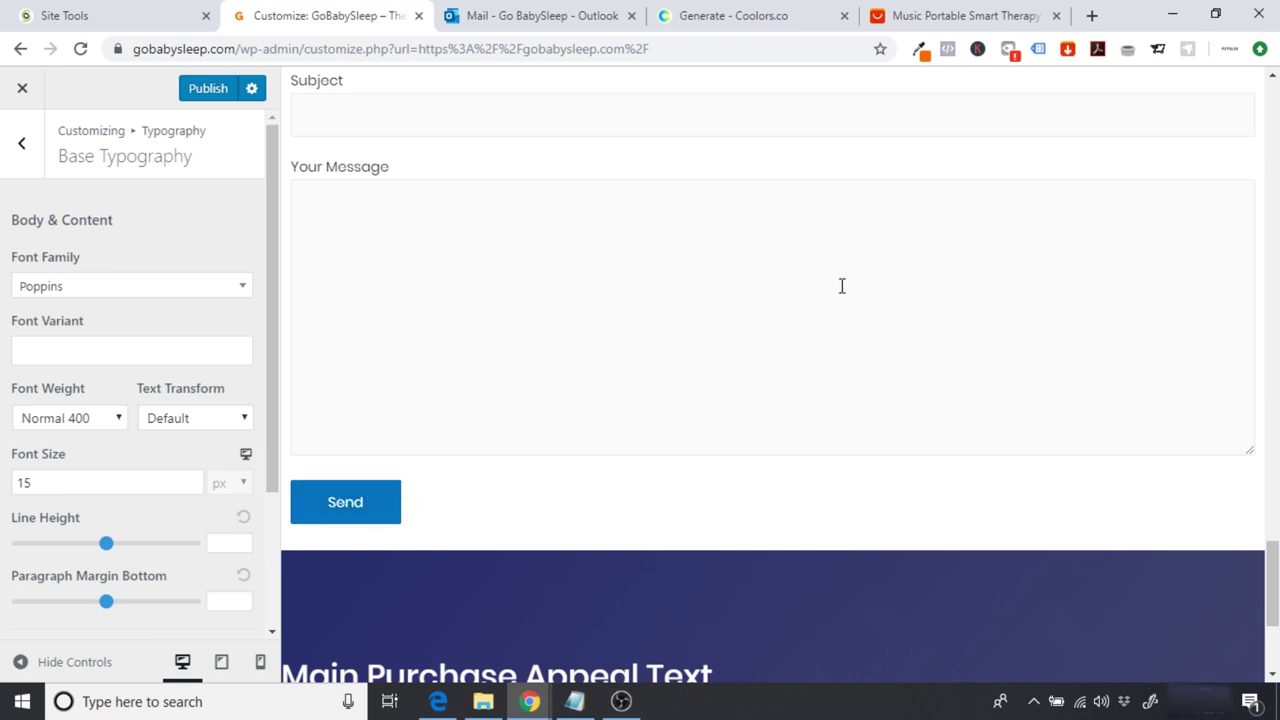
{"action": "left_click", "coordinate": [925, 54]}
{"action": "left_click", "coordinate": [748, 12]}
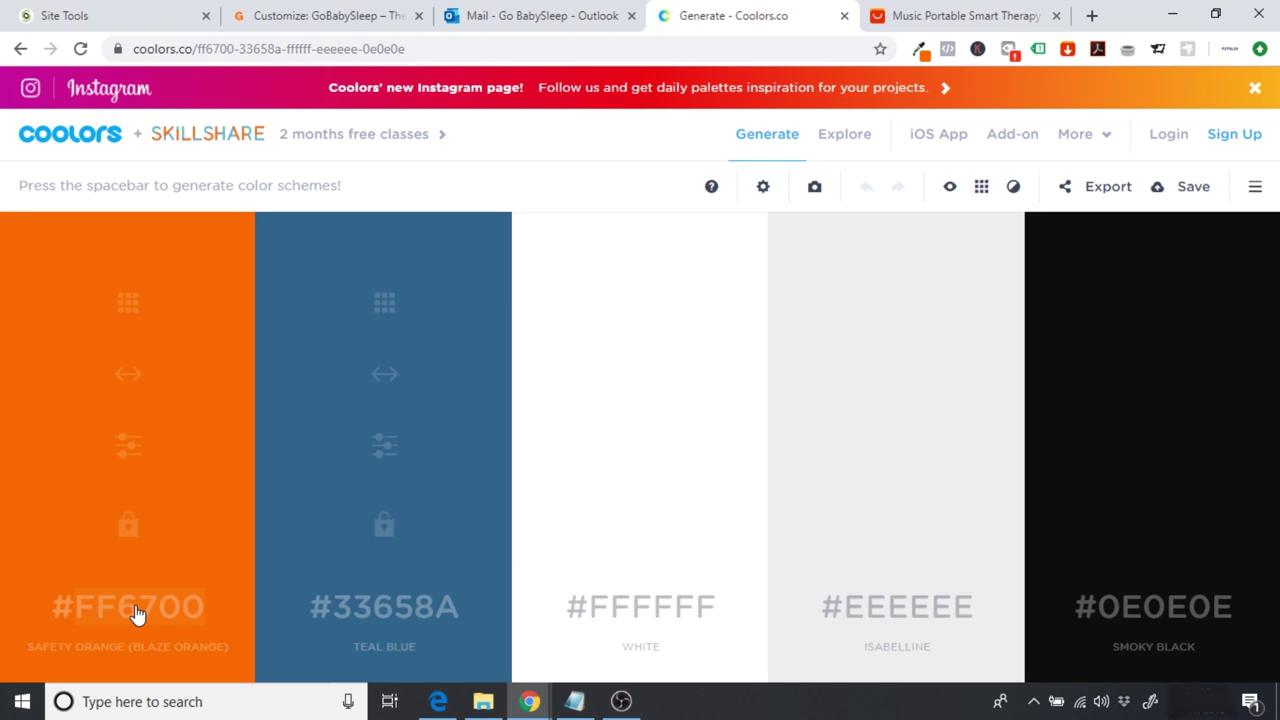
{"action": "left_click", "coordinate": [343, 12]}
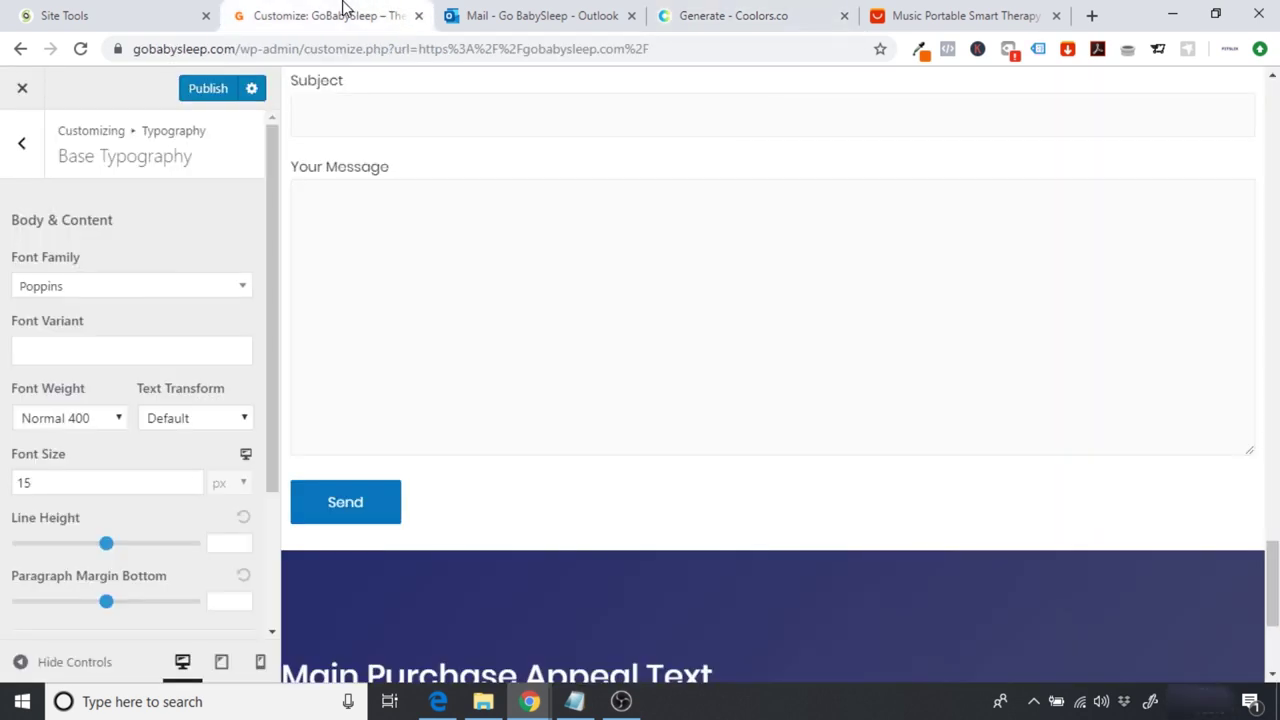
{"action": "left_click", "coordinate": [21, 143]}
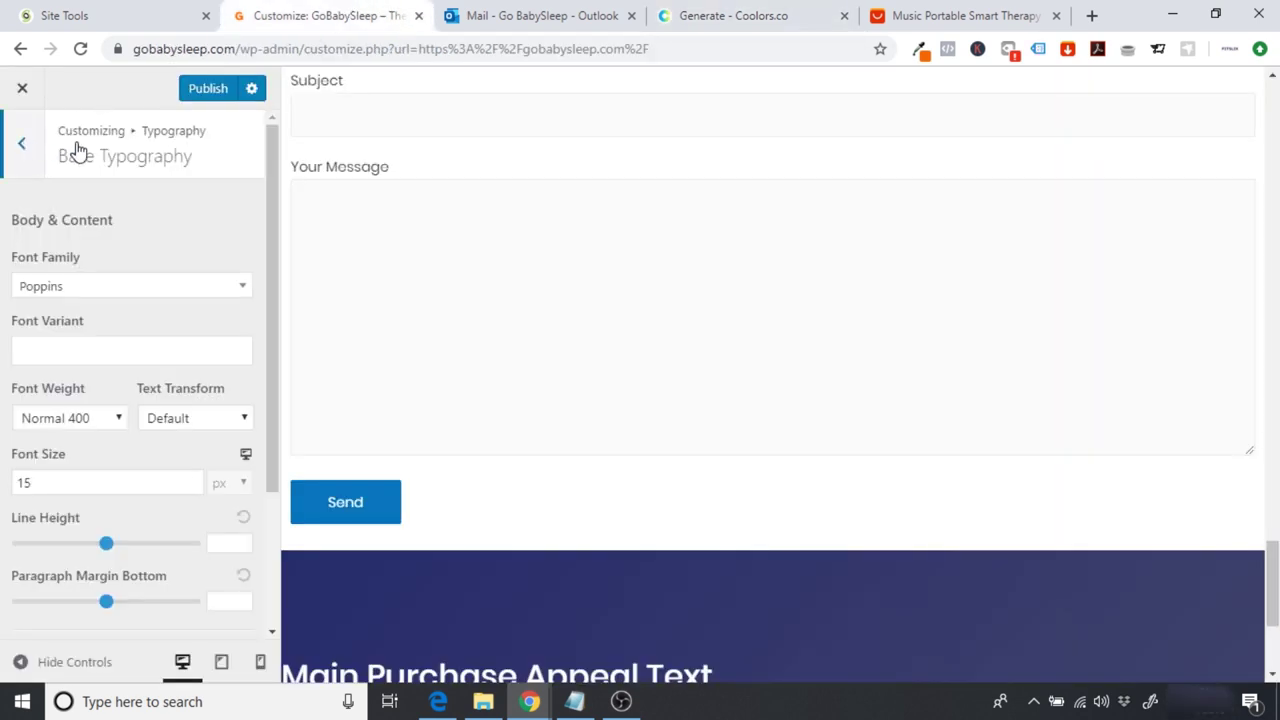
{"action": "left_click", "coordinate": [16, 145]}
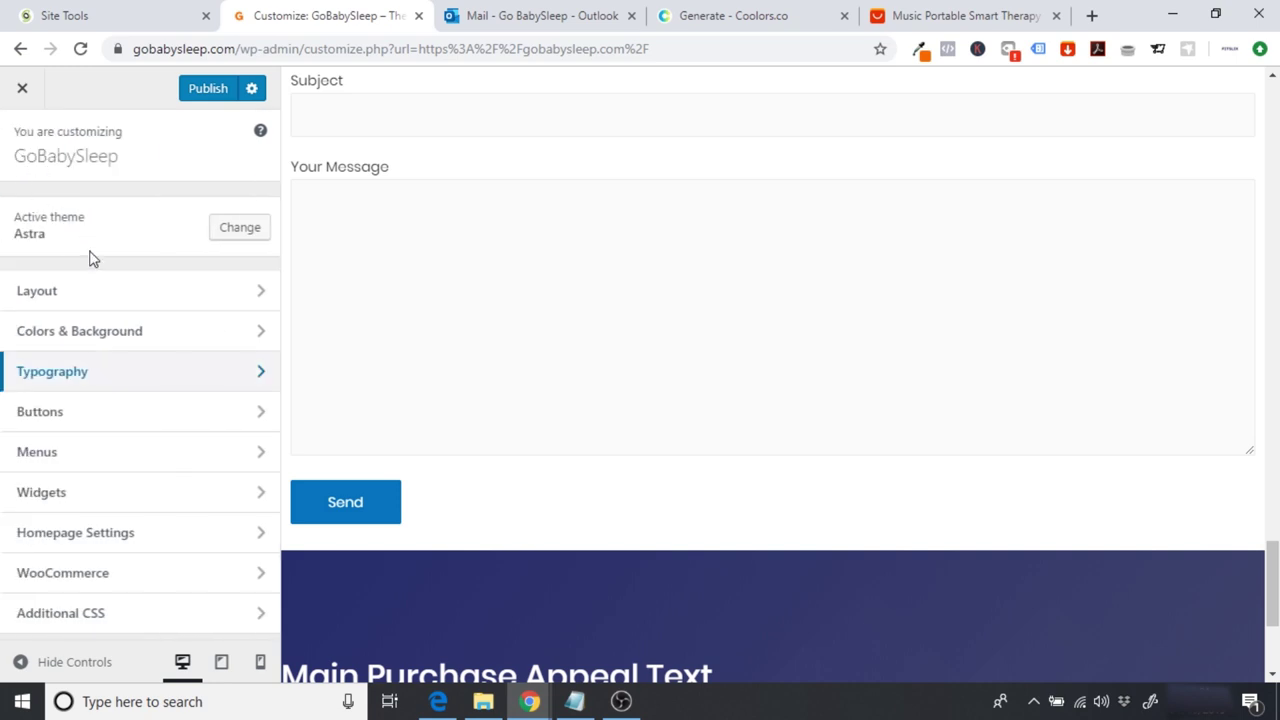
Step: Set the Theme Button background colour to orange #ff6700, copied from Coolors
{"action": "left_click", "coordinate": [77, 424]}
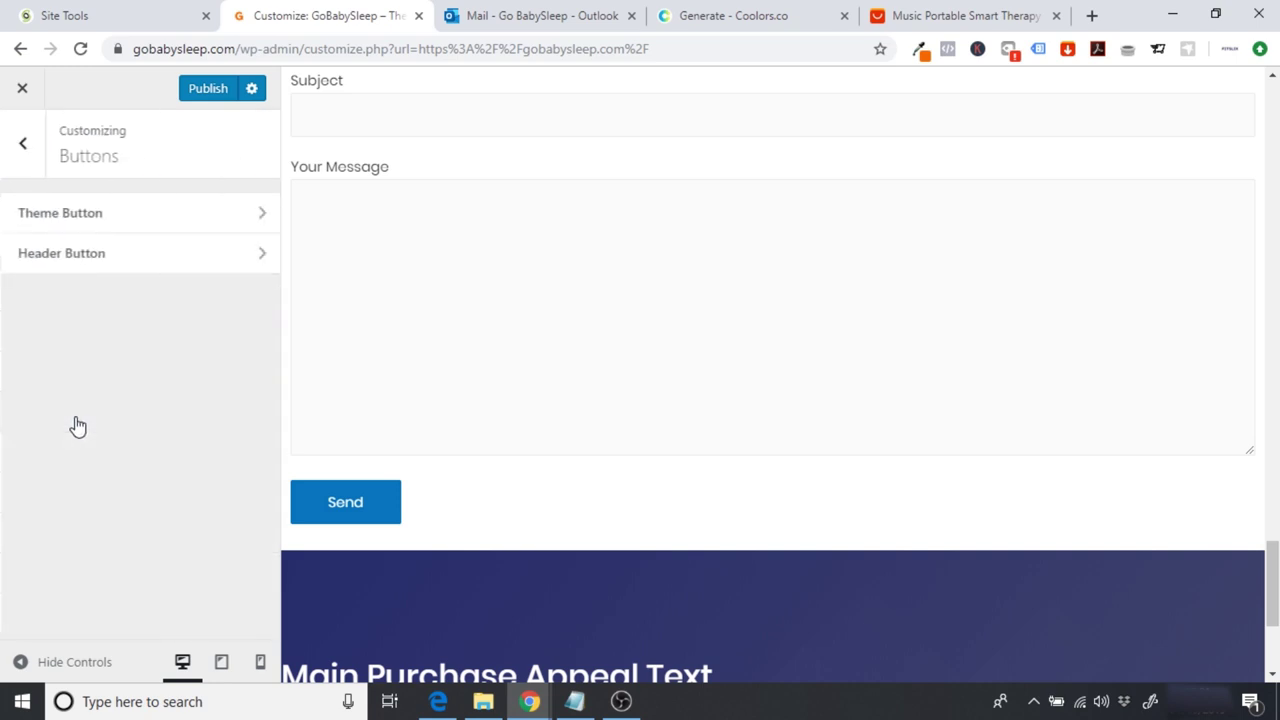
{"action": "left_click", "coordinate": [48, 220]}
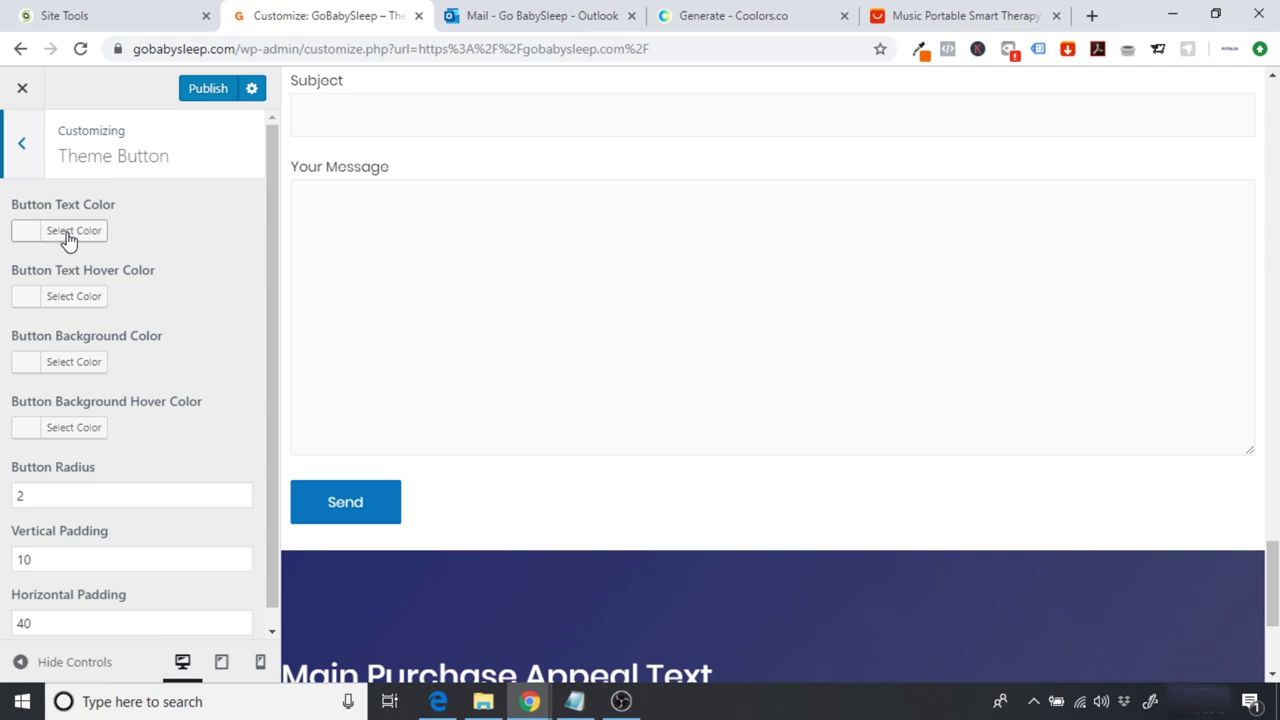
{"action": "left_click", "coordinate": [57, 370]}
{"action": "left_click", "coordinate": [160, 363]}
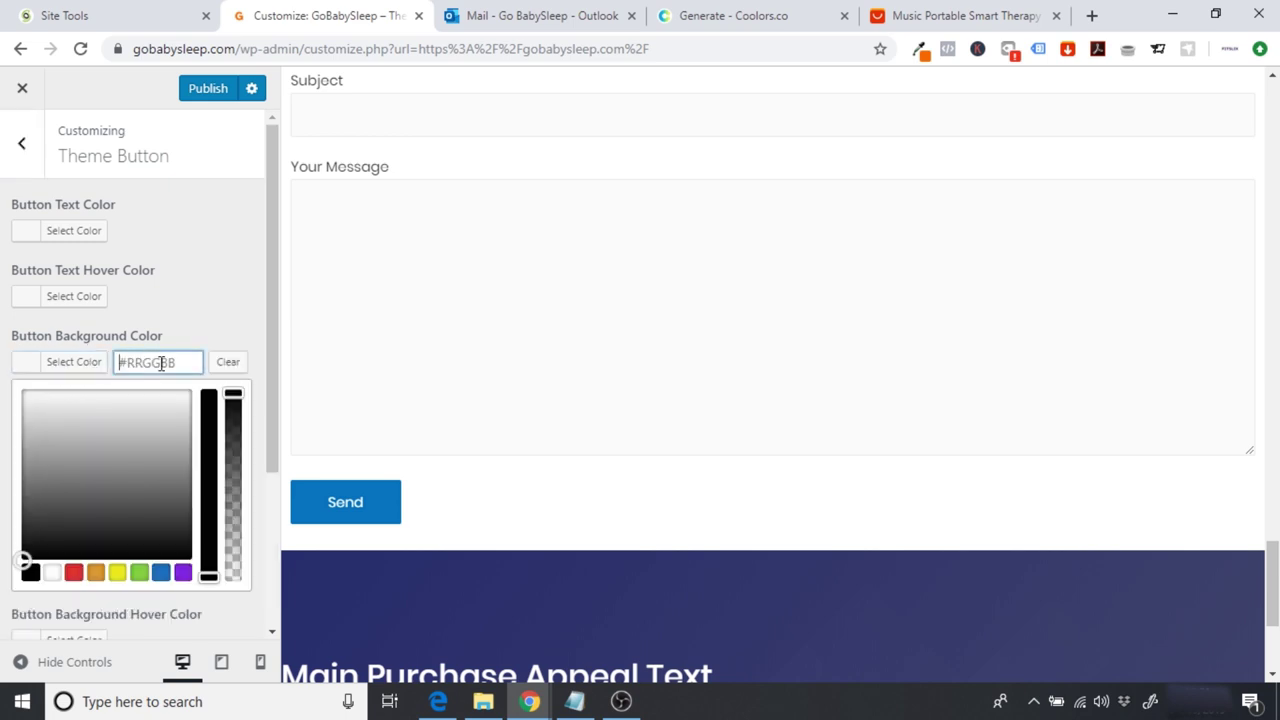
{"action": "type", "text": "[contac"}
{"action": "key", "text": "ctrl+z"}
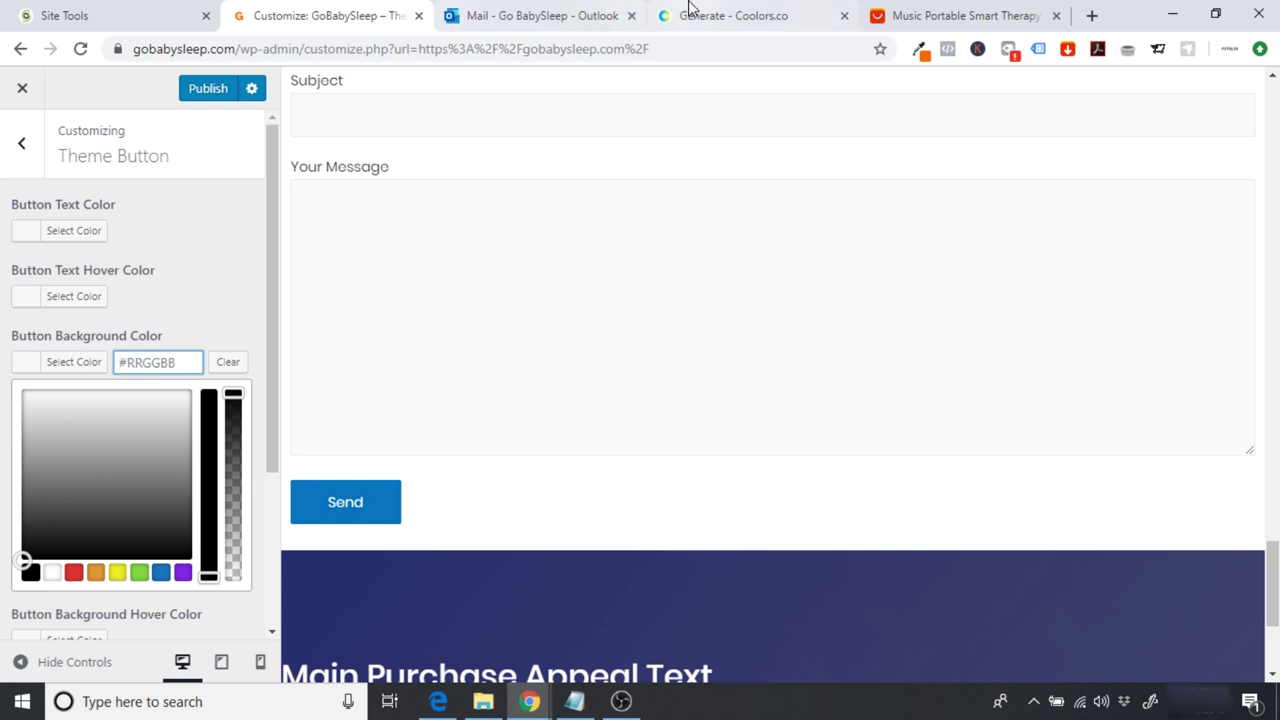
{"action": "left_click", "coordinate": [666, 28]}
{"action": "double_click", "coordinate": [130, 606]}
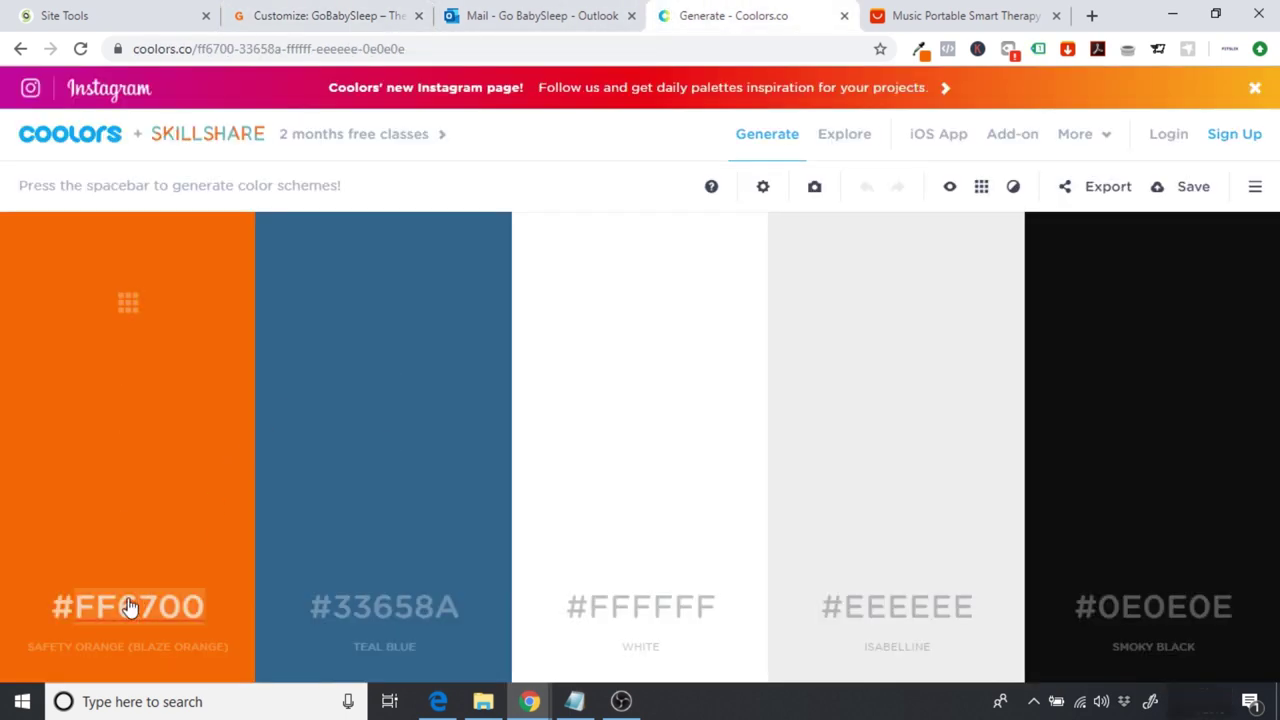
{"action": "left_click", "coordinate": [297, 12]}
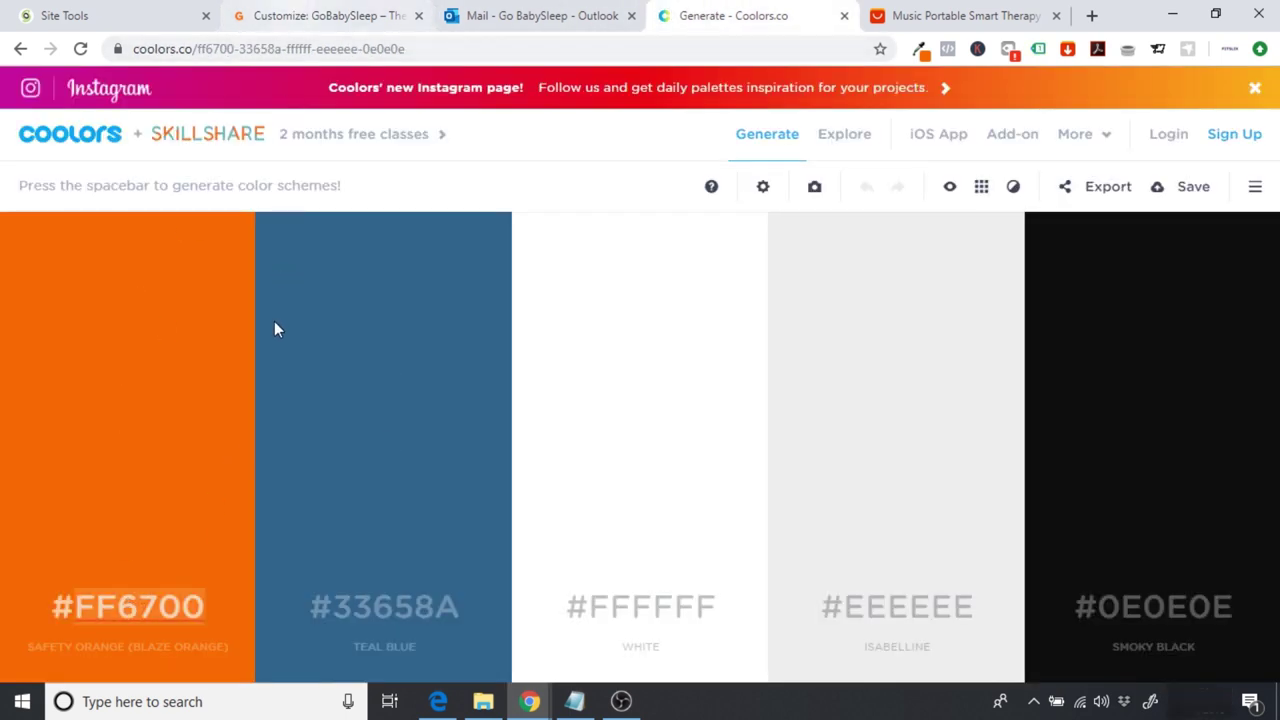
{"action": "type", "text": "#ff6700"}
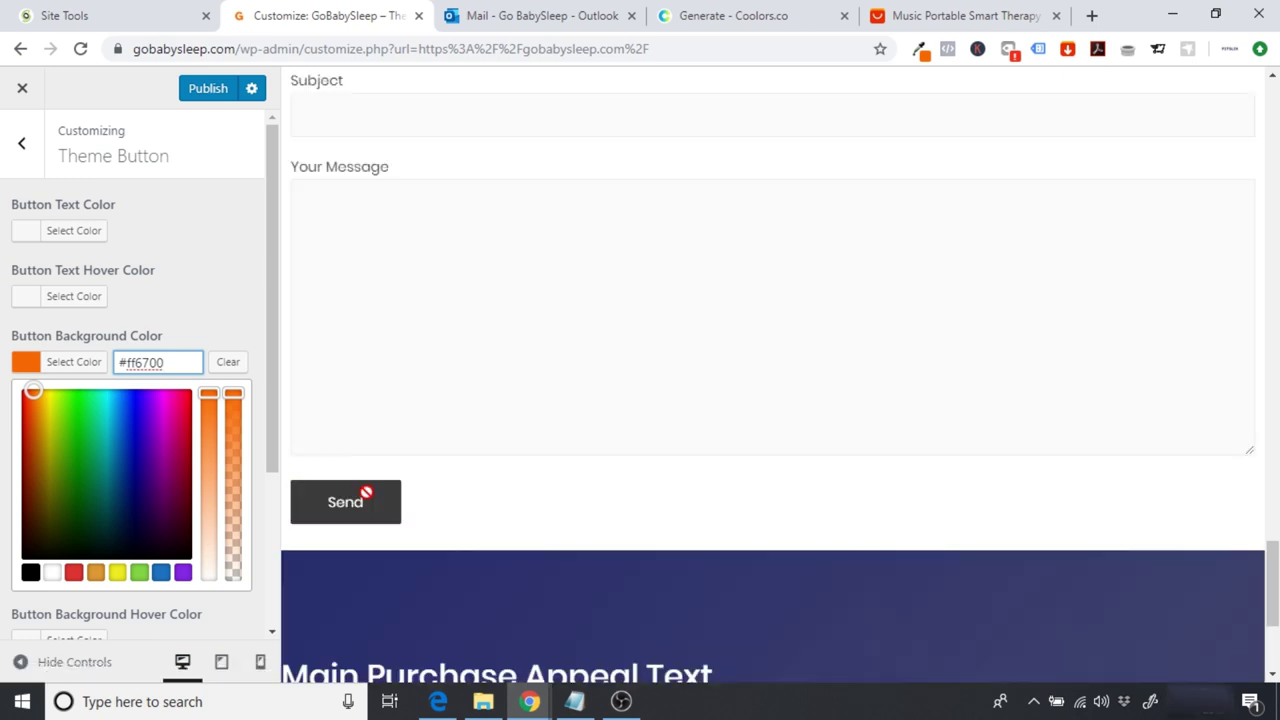
{"action": "left_click", "coordinate": [215, 312]}
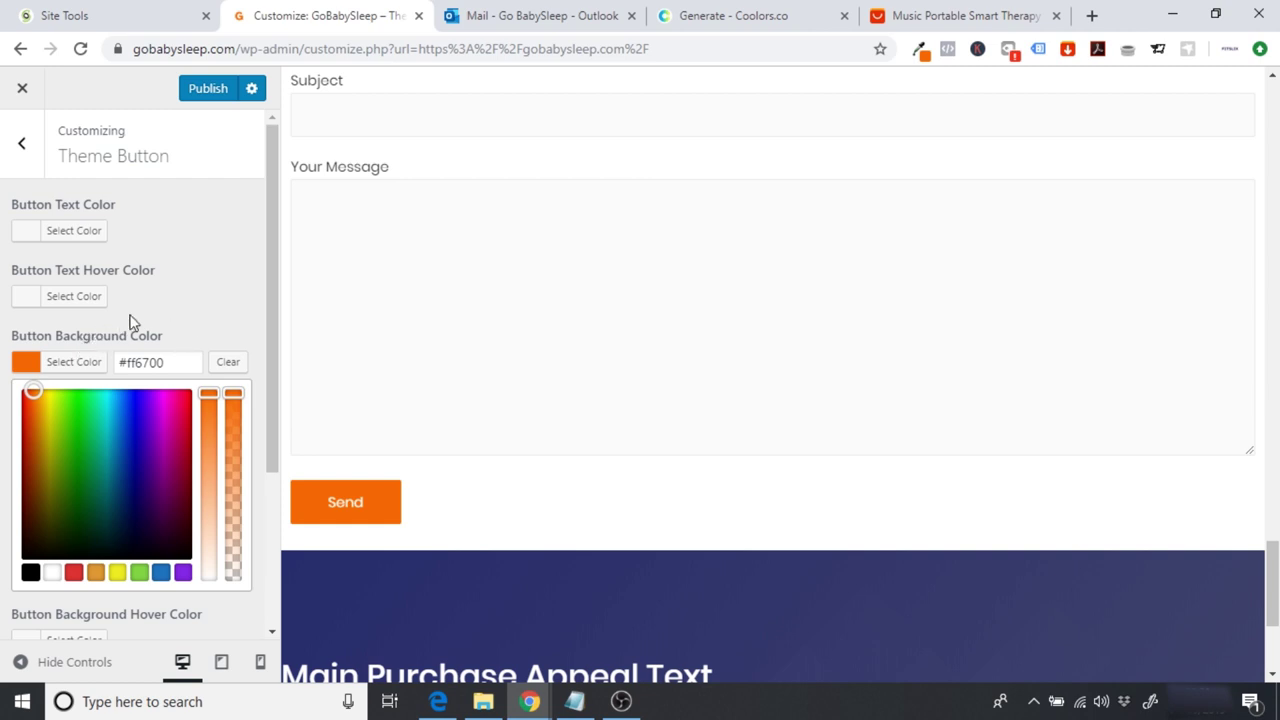
{"action": "left_click", "coordinate": [60, 363]}
Step: Set the button background hover colour to #ff6700 with reduced opacity
{"action": "left_click", "coordinate": [86, 427]}
{"action": "left_click", "coordinate": [151, 427]}
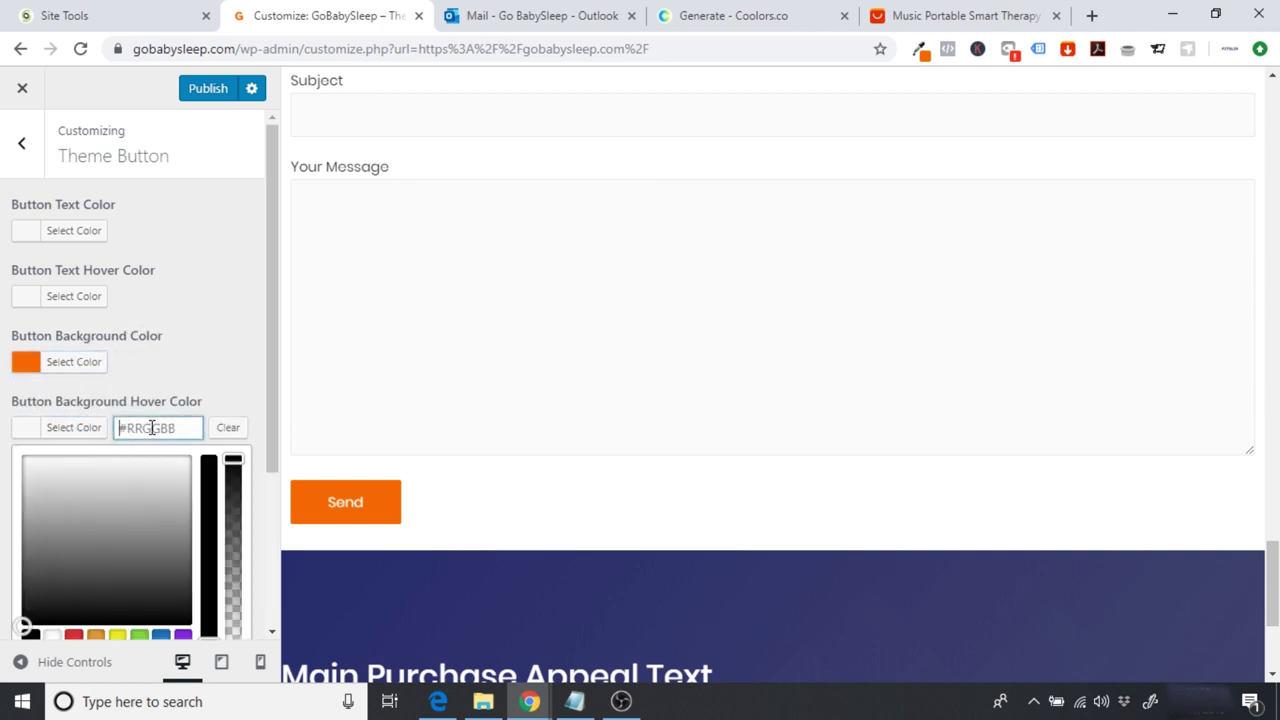
{"action": "type", "text": "#ff6700"}
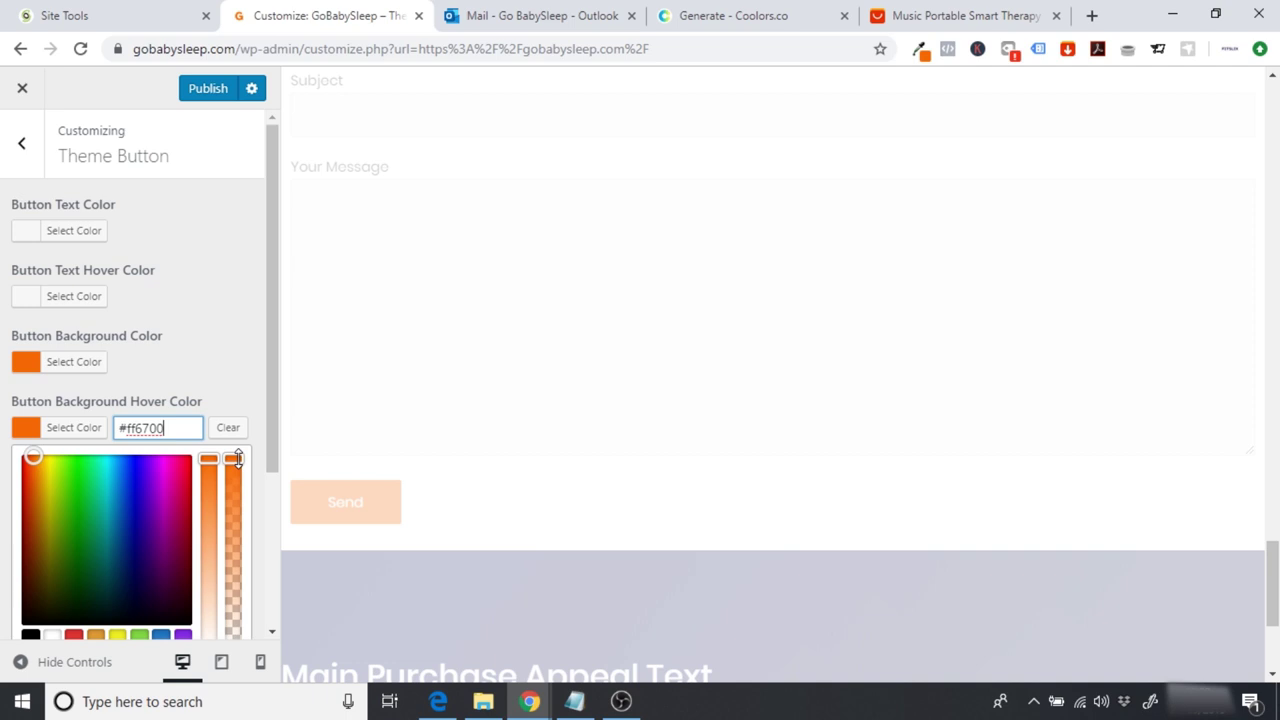
{"action": "left_click_drag", "start_coordinate": [238, 459], "coordinate": [241, 488]}
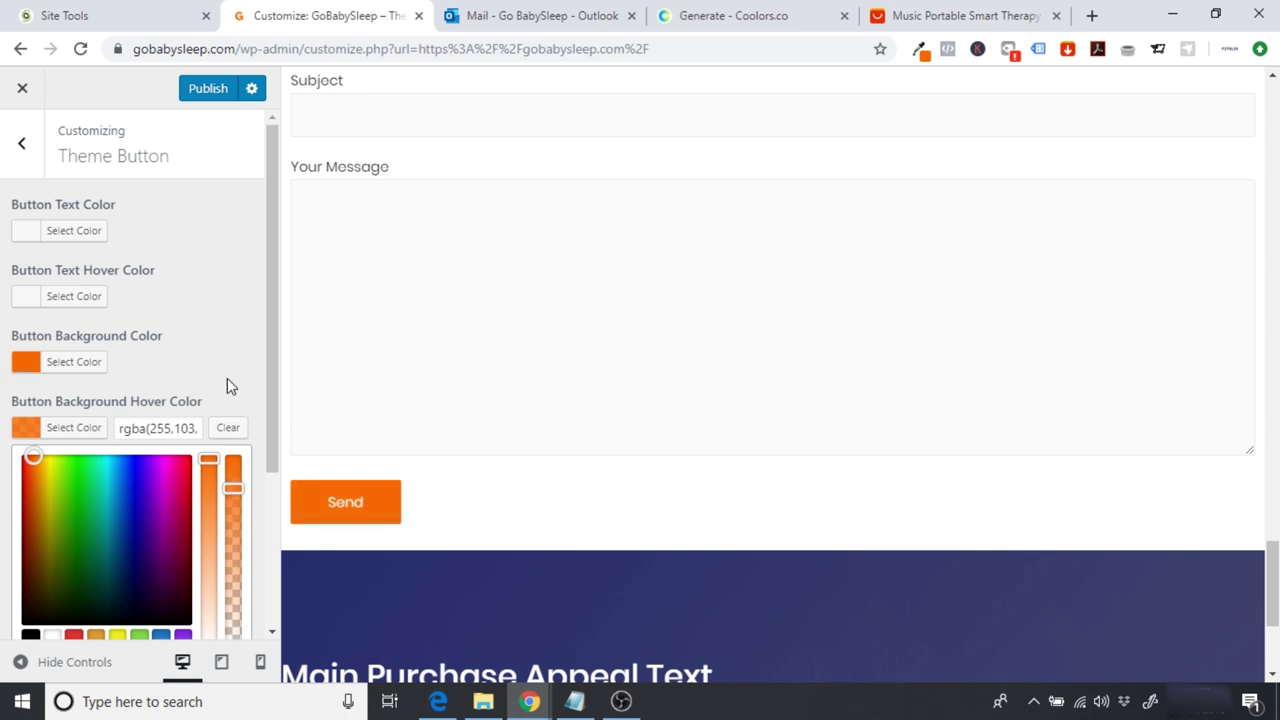
Step: Set Button Radius to 25 and check the rounded Send button in the preview
{"action": "scroll", "coordinate": [280, 400], "scroll_direction": "down", "scroll_amount": 3}
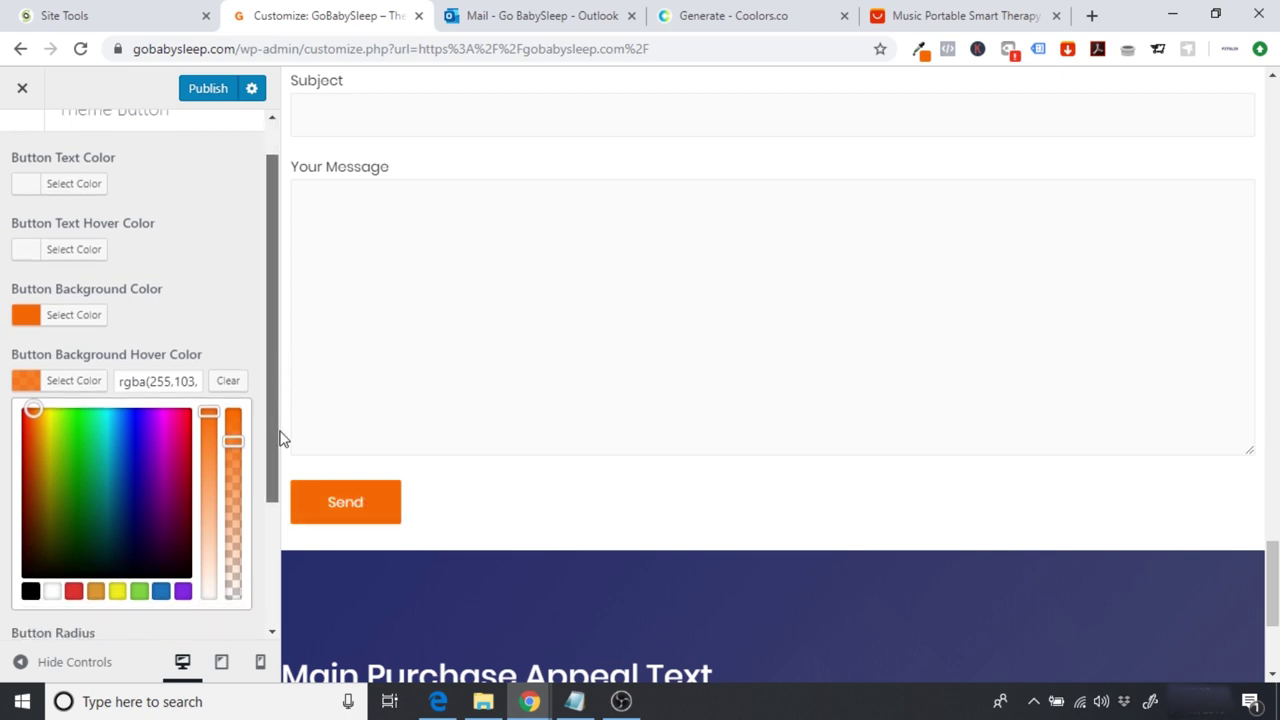
{"action": "scroll", "coordinate": [282, 480], "scroll_direction": "down", "scroll_amount": 2}
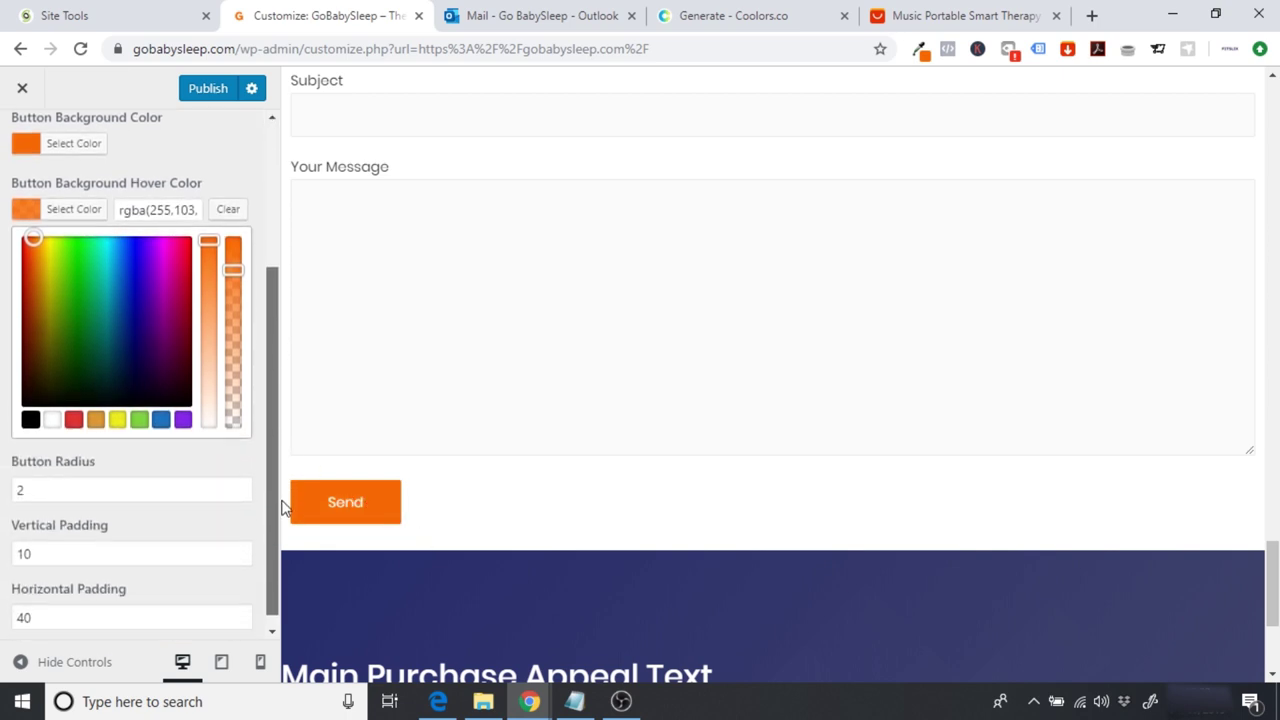
{"action": "left_click", "coordinate": [70, 484]}
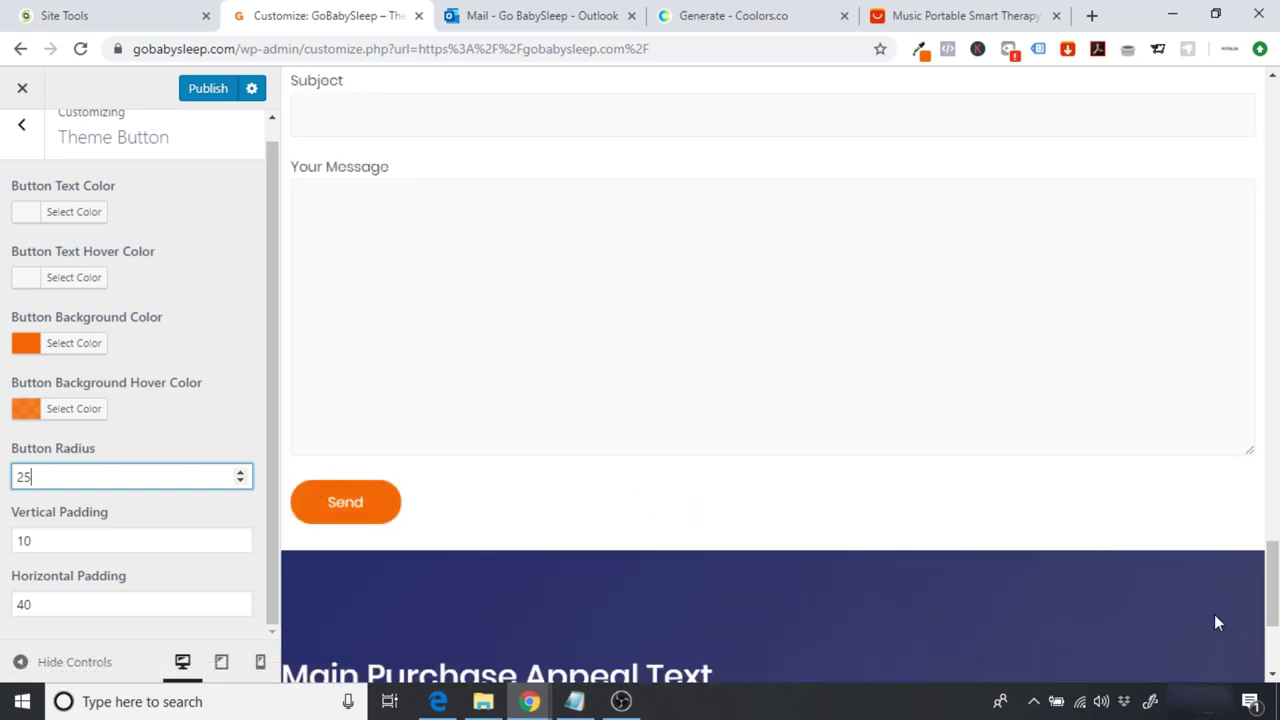
{"action": "scroll", "coordinate": [780, 380], "scroll_direction": "up", "scroll_amount": 3}
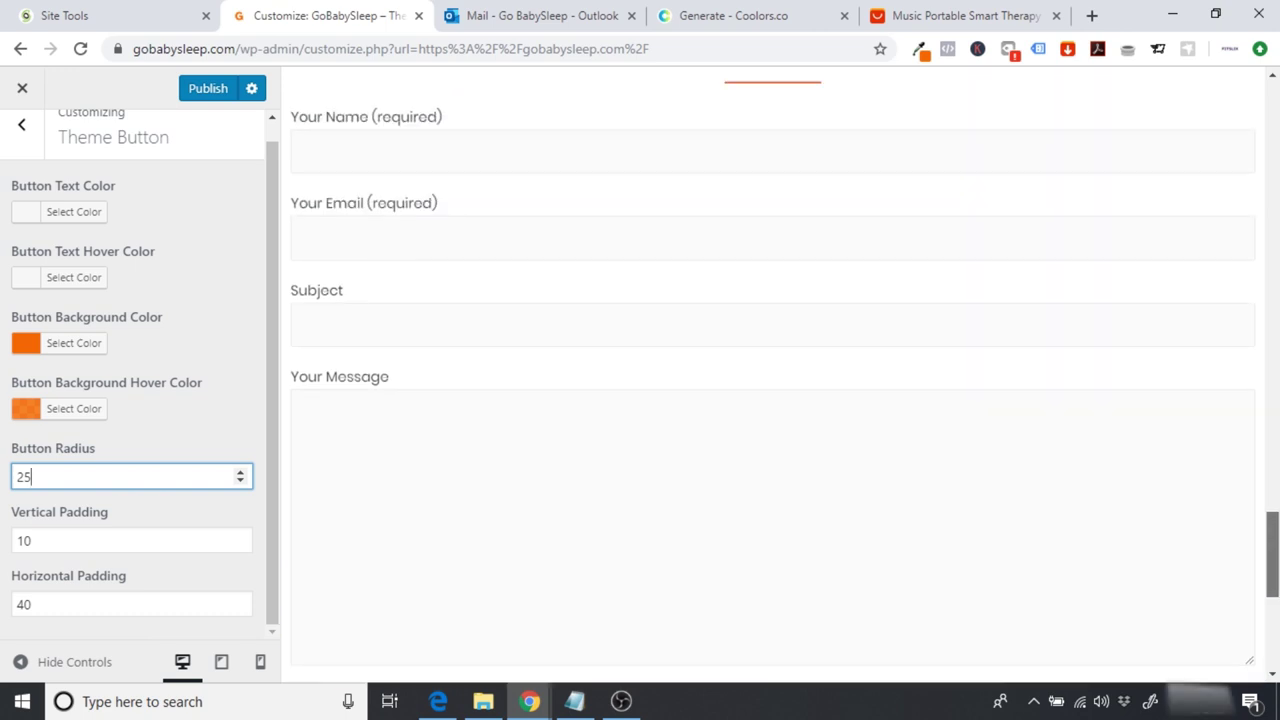
{"action": "scroll", "coordinate": [780, 380], "scroll_direction": "down", "scroll_amount": 2}
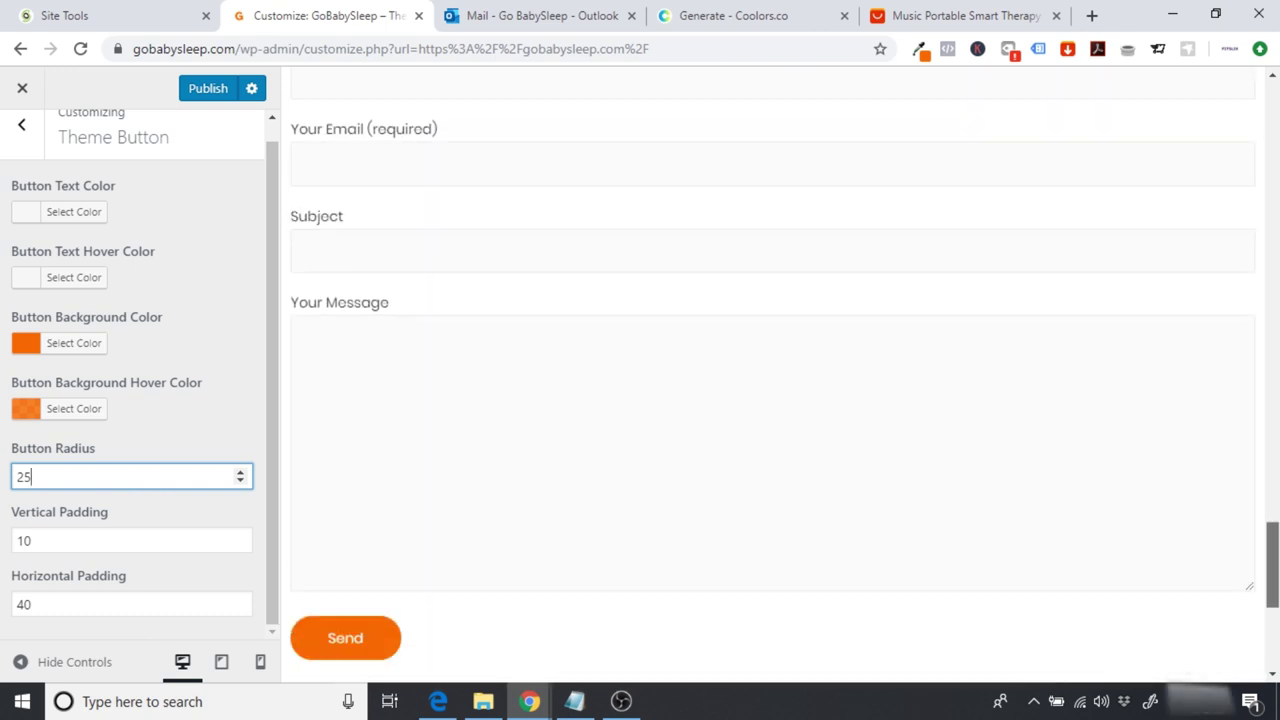
{"action": "scroll", "coordinate": [780, 380], "scroll_direction": "up", "scroll_amount": 5}
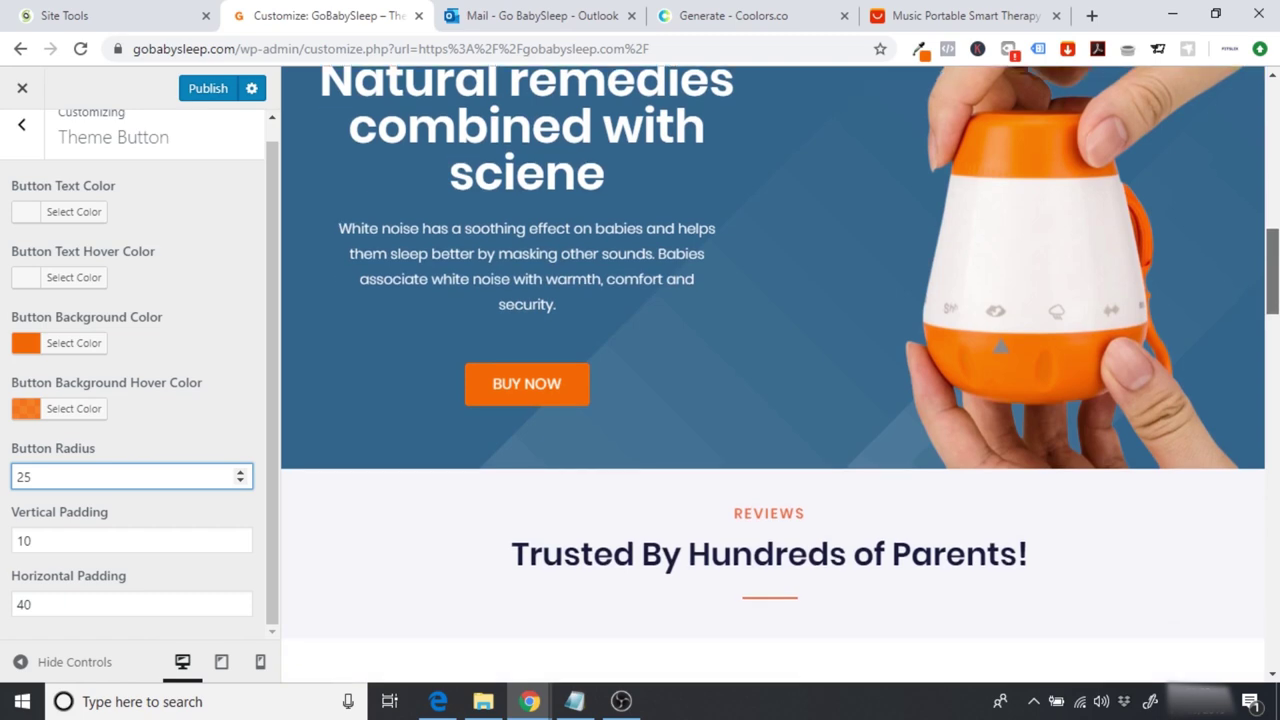
{"action": "scroll", "coordinate": [780, 380], "scroll_direction": "down", "scroll_amount": 3}
{"action": "scroll", "coordinate": [713, 362], "scroll_direction": "down", "scroll_amount": 5}
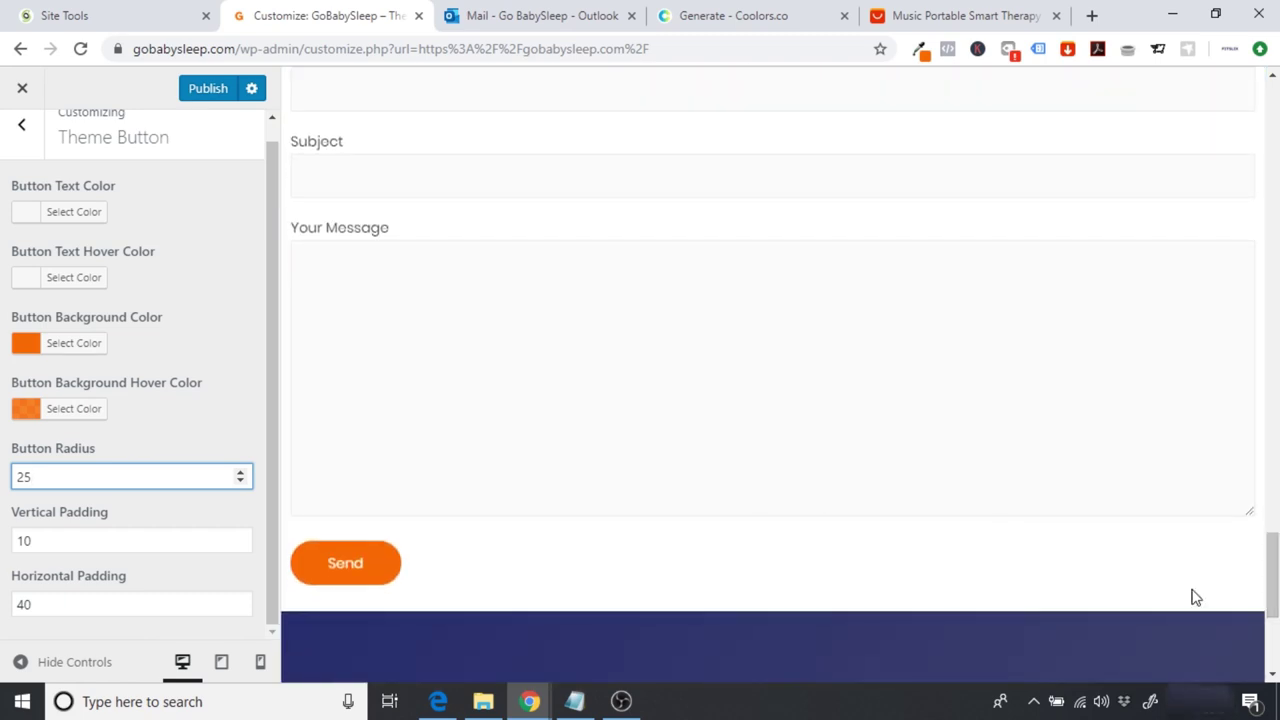
Step: Publish the Customizer changes and close the Customizer
{"action": "left_click_drag", "start_coordinate": [1272, 575], "coordinate": [1272, 120]}
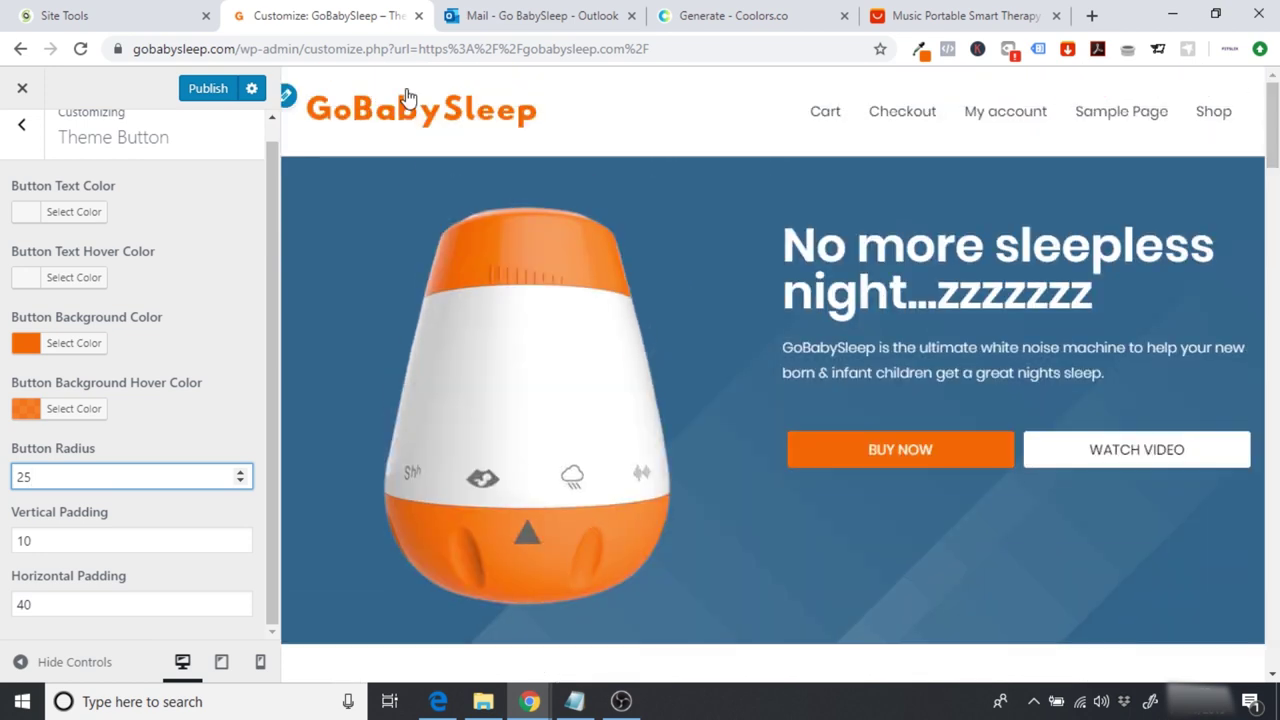
{"action": "left_click", "coordinate": [198, 89]}
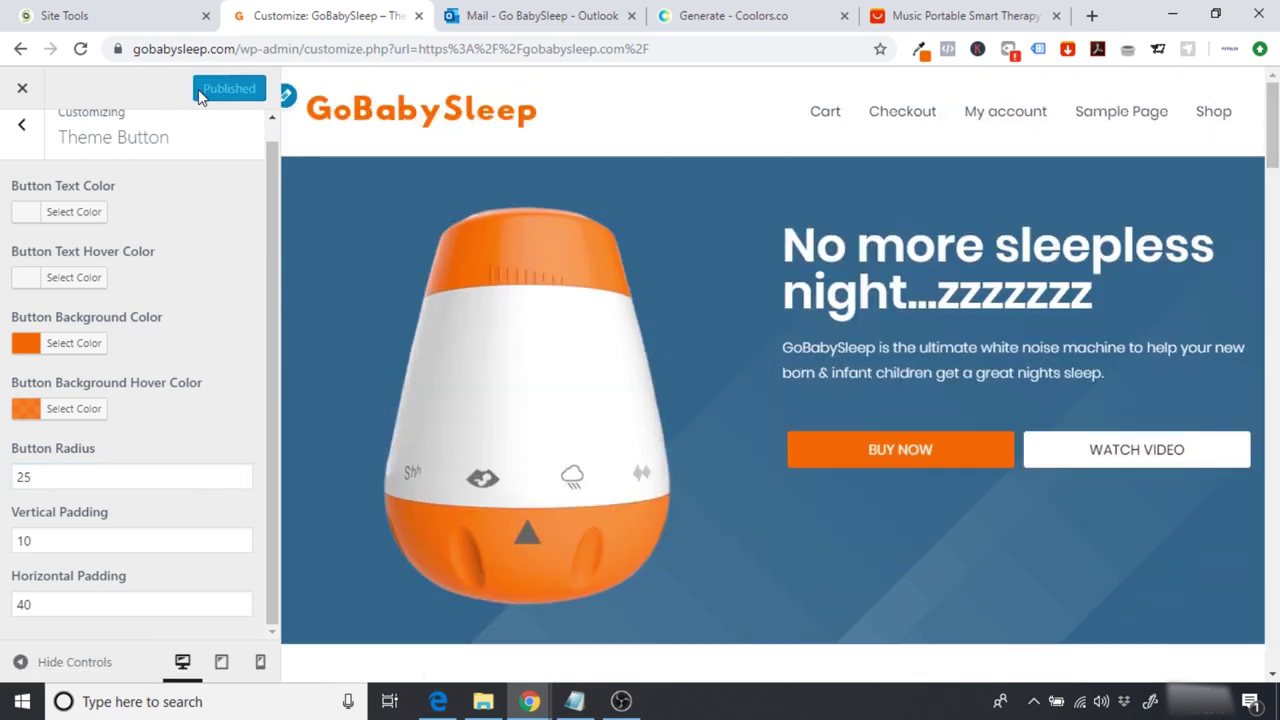
{"action": "left_click", "coordinate": [22, 98]}
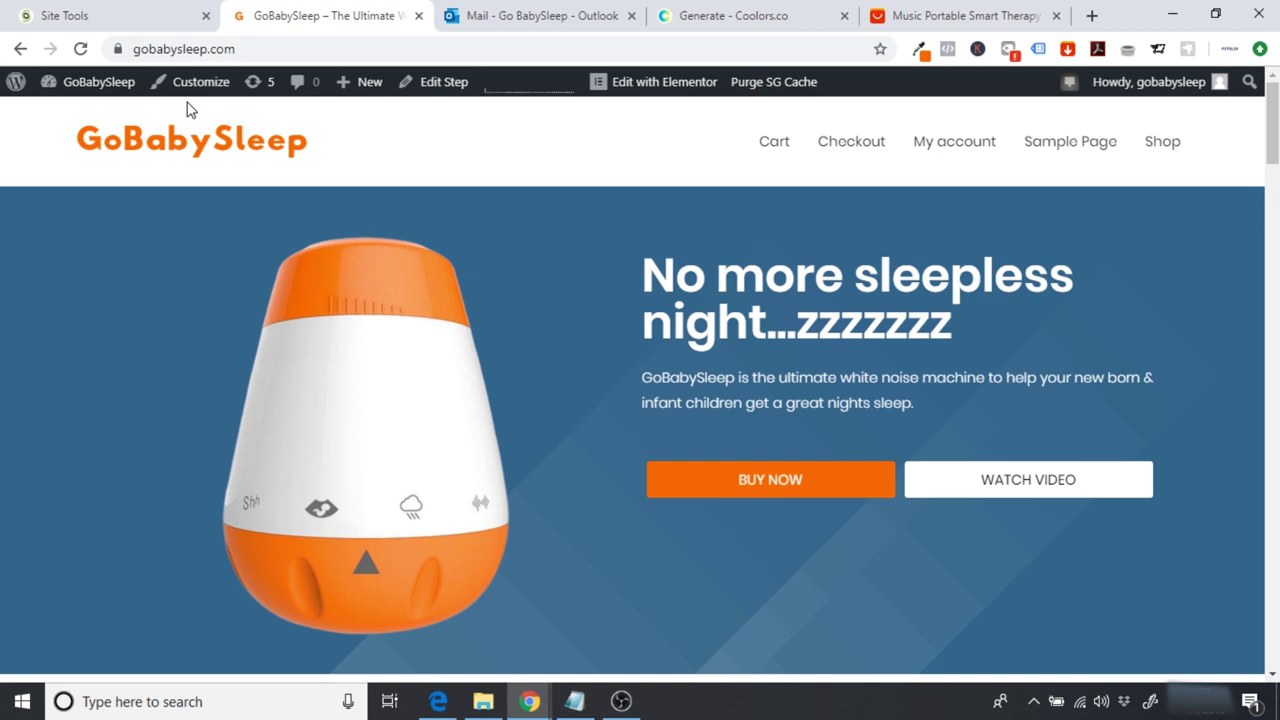
Step: Switch to the SiteGround Site Tools dashboard for gobabysleep.com
{"action": "left_click", "coordinate": [70, 10]}
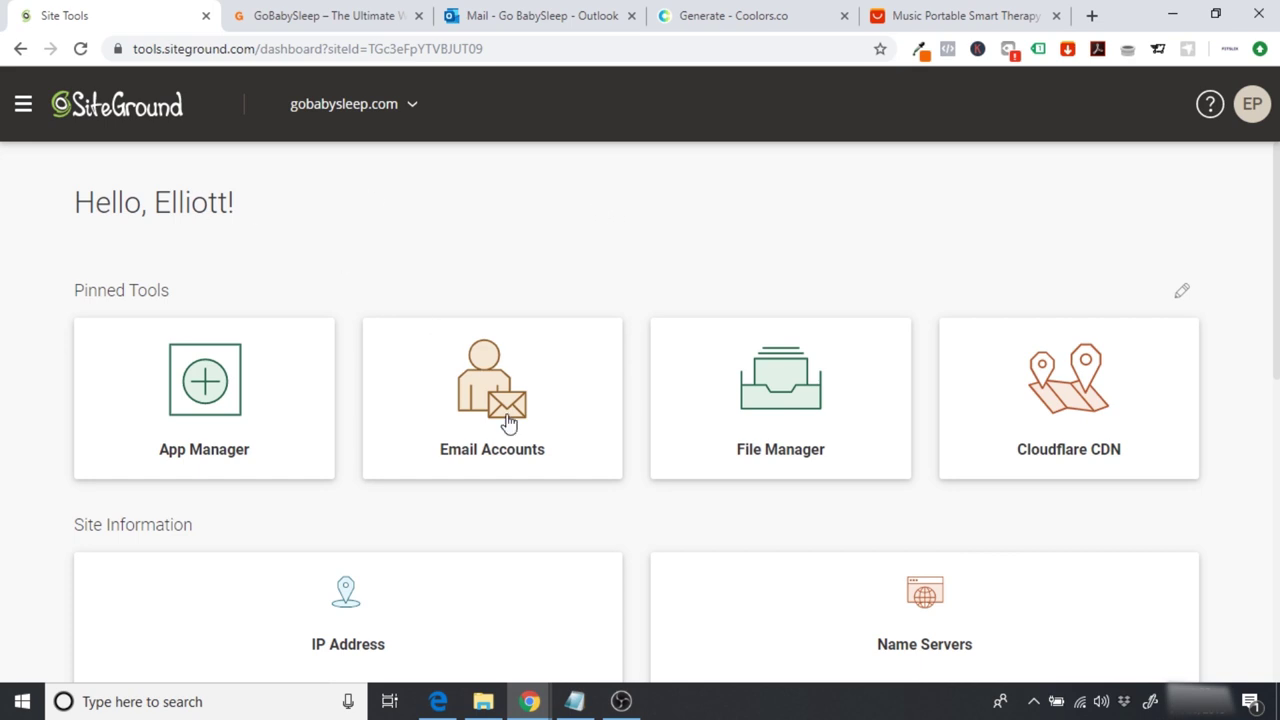
Step: Create the email account 'contact' for gobabysleep.com with a pasted password
{"action": "left_click", "coordinate": [474, 451]}
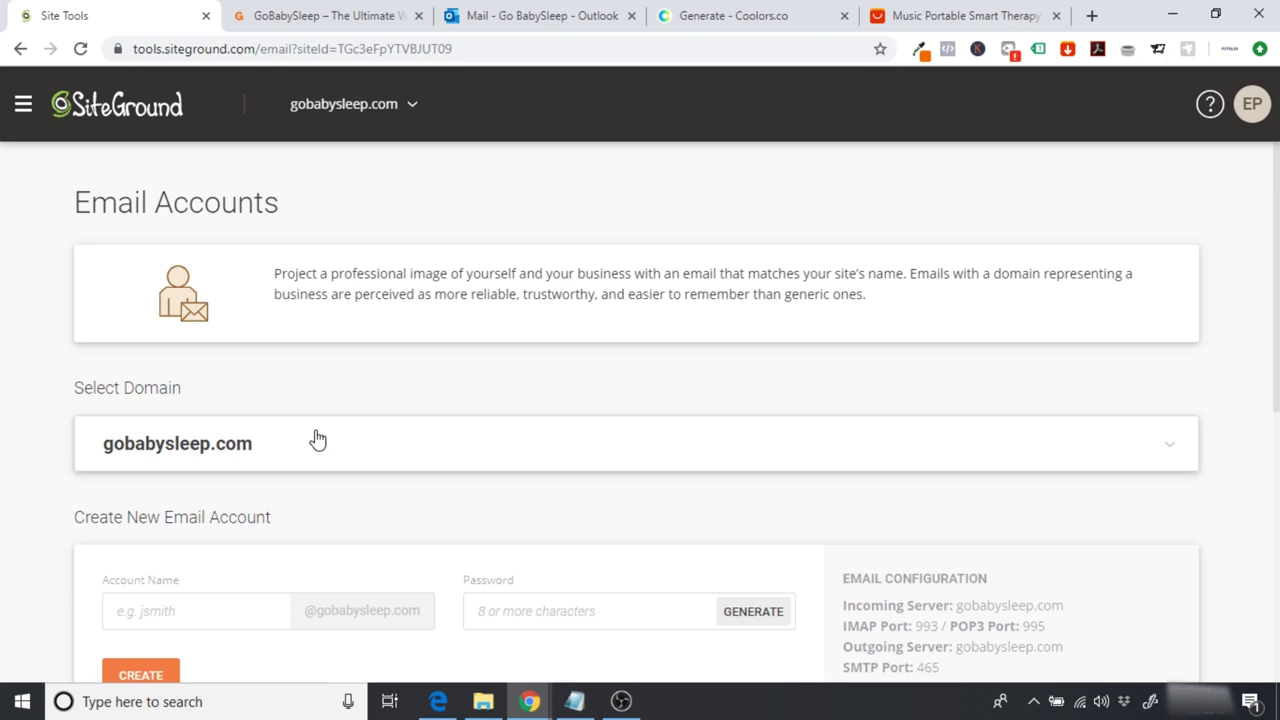
{"action": "scroll", "coordinate": [67, 519], "scroll_direction": "down", "scroll_amount": 1}
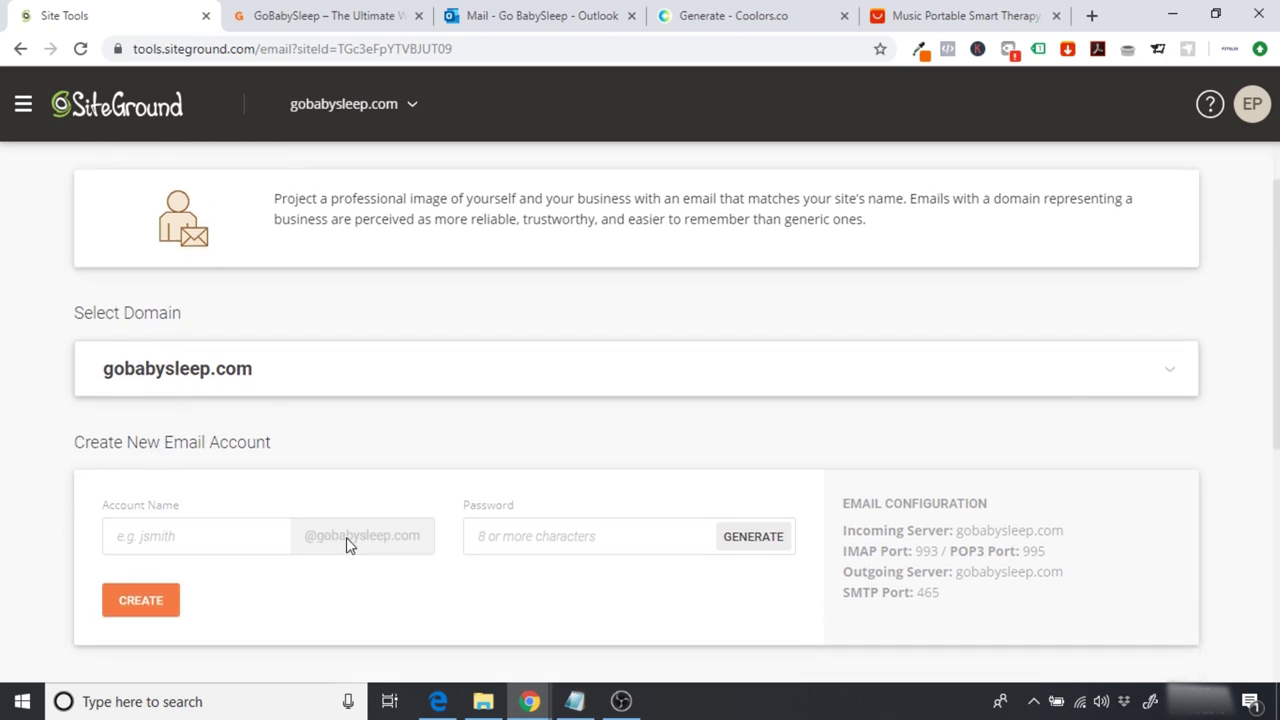
{"action": "left_click", "coordinate": [229, 540]}
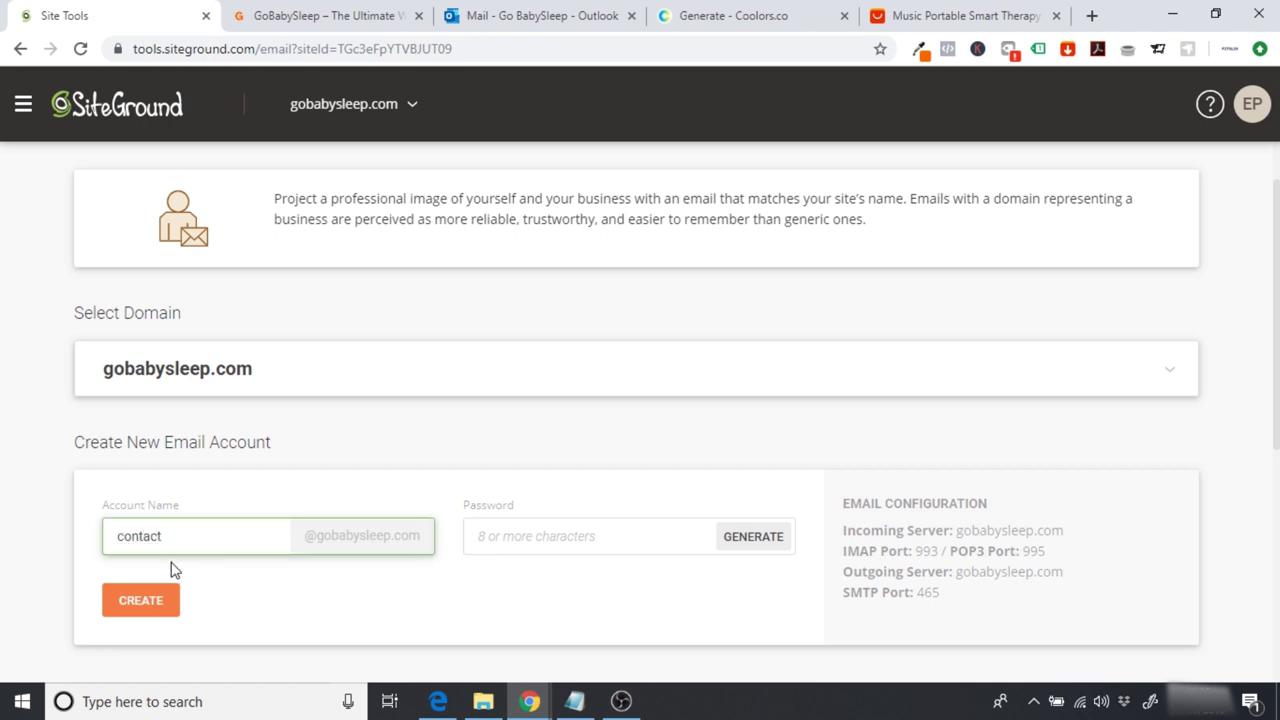
{"action": "left_click", "coordinate": [521, 540]}
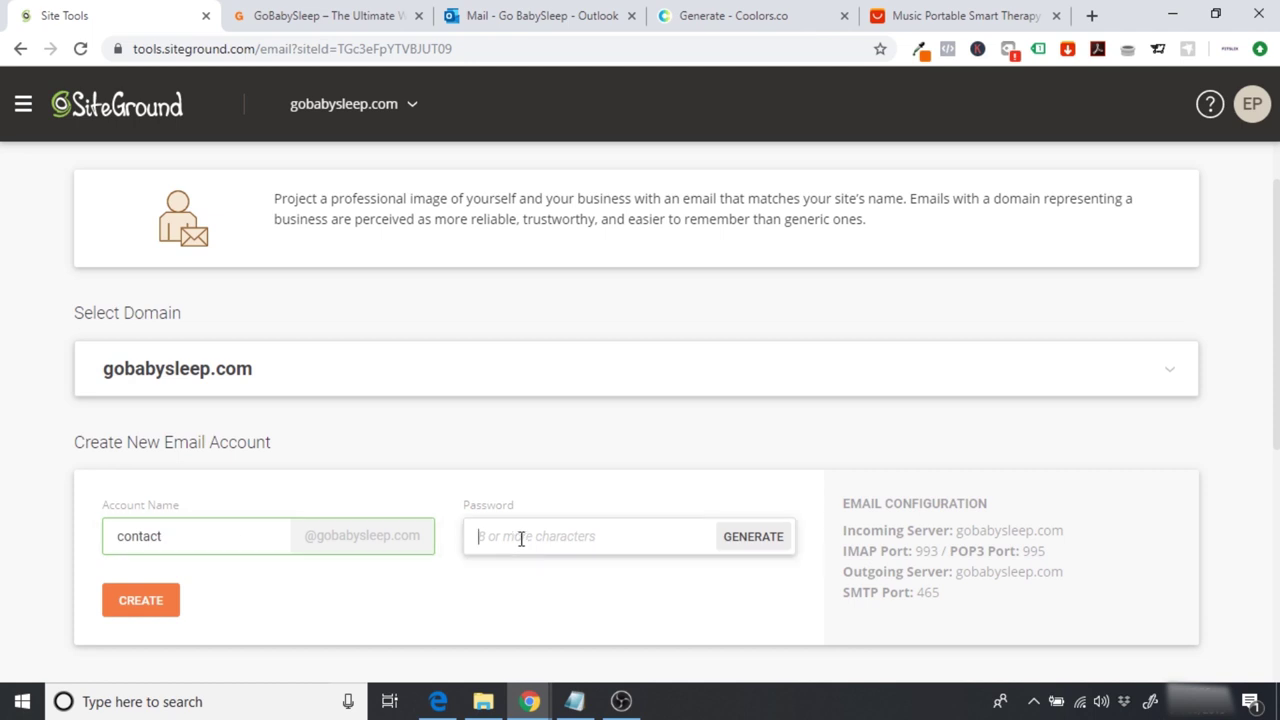
{"action": "key", "text": "ctrl+v"}
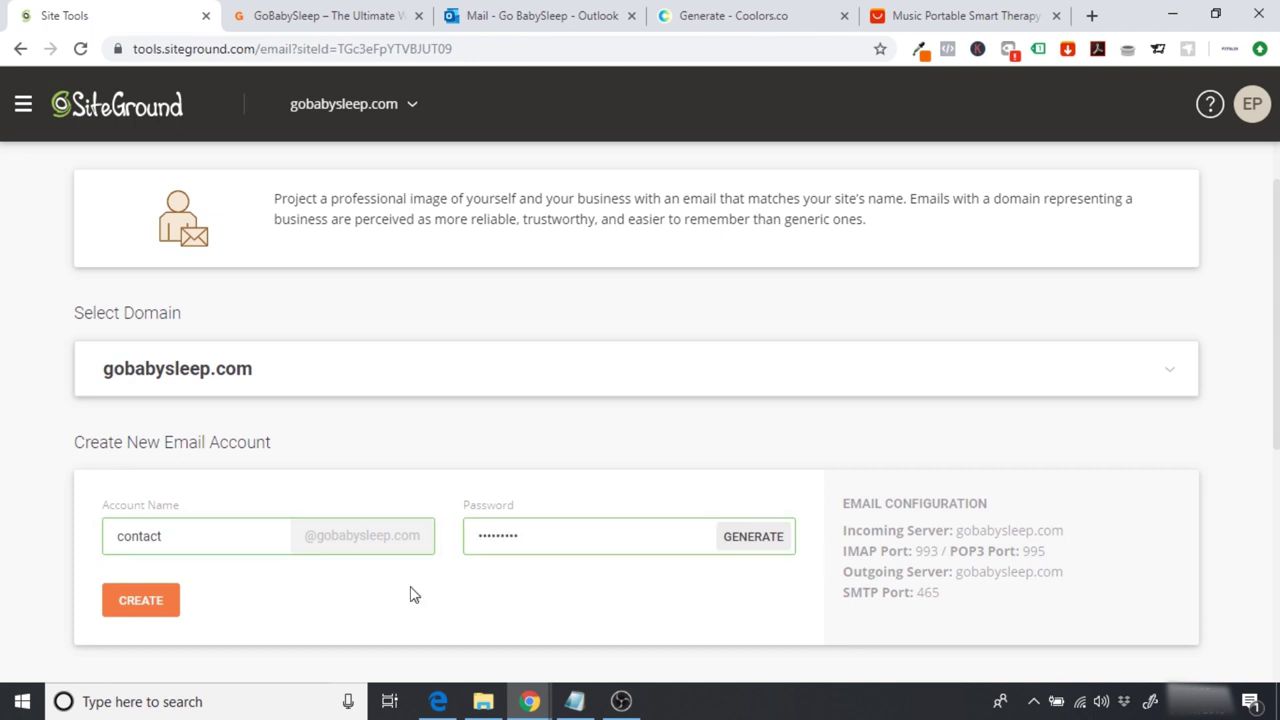
{"action": "left_click", "coordinate": [147, 603]}
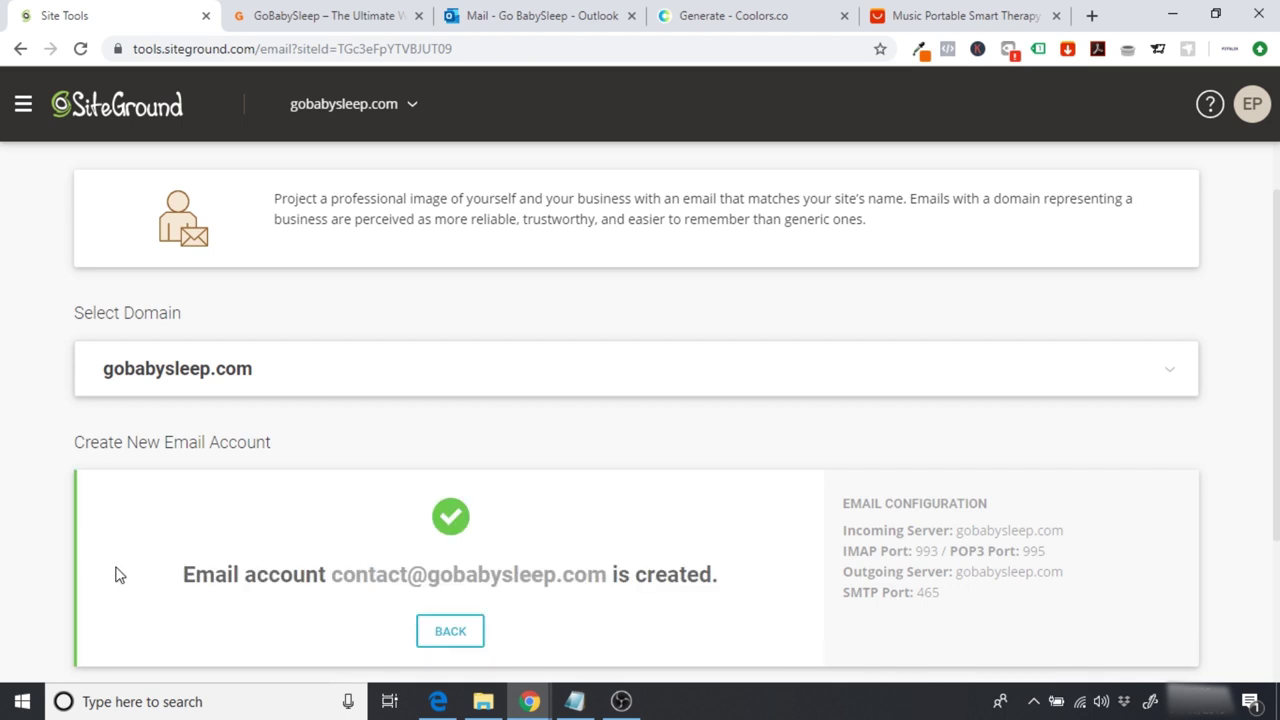
Step: Find the new contact account (512 MB) under Manage Email Accounts and open its actions
{"action": "scroll", "coordinate": [115, 575], "scroll_direction": "down", "scroll_amount": 1}
{"action": "scroll", "coordinate": [115, 575], "scroll_direction": "down", "scroll_amount": 2}
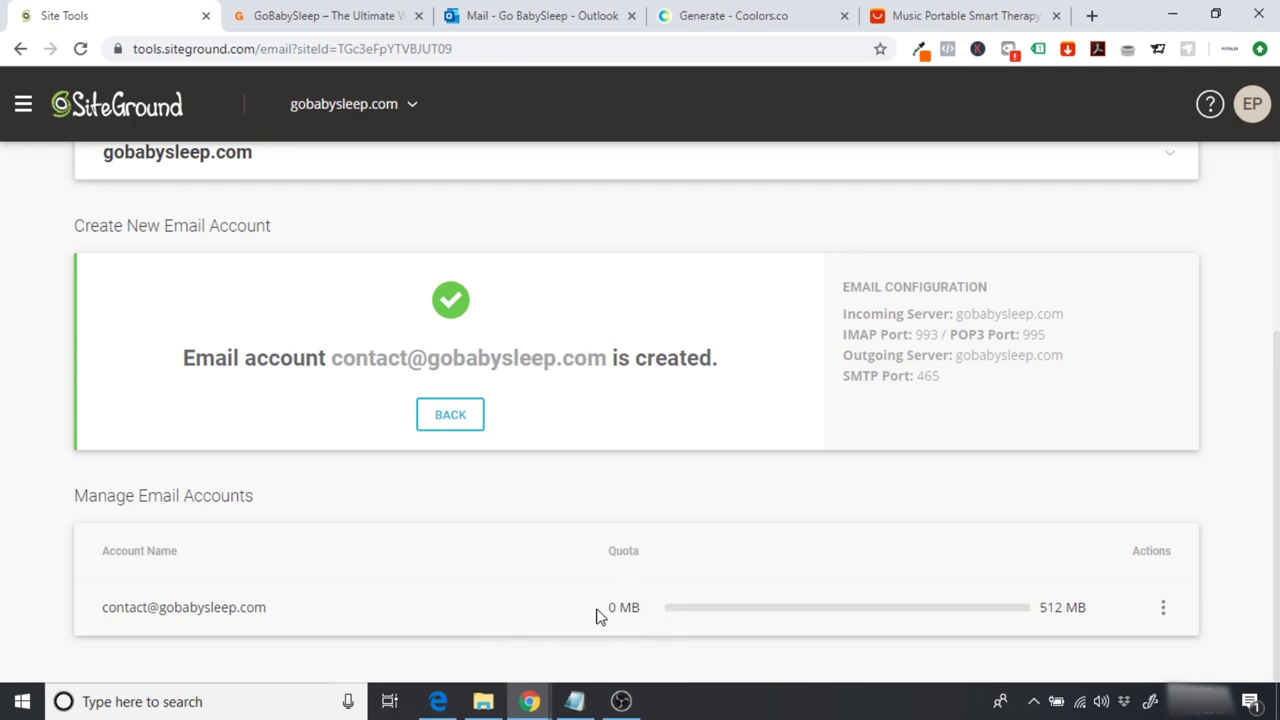
{"action": "left_click", "coordinate": [1166, 608]}
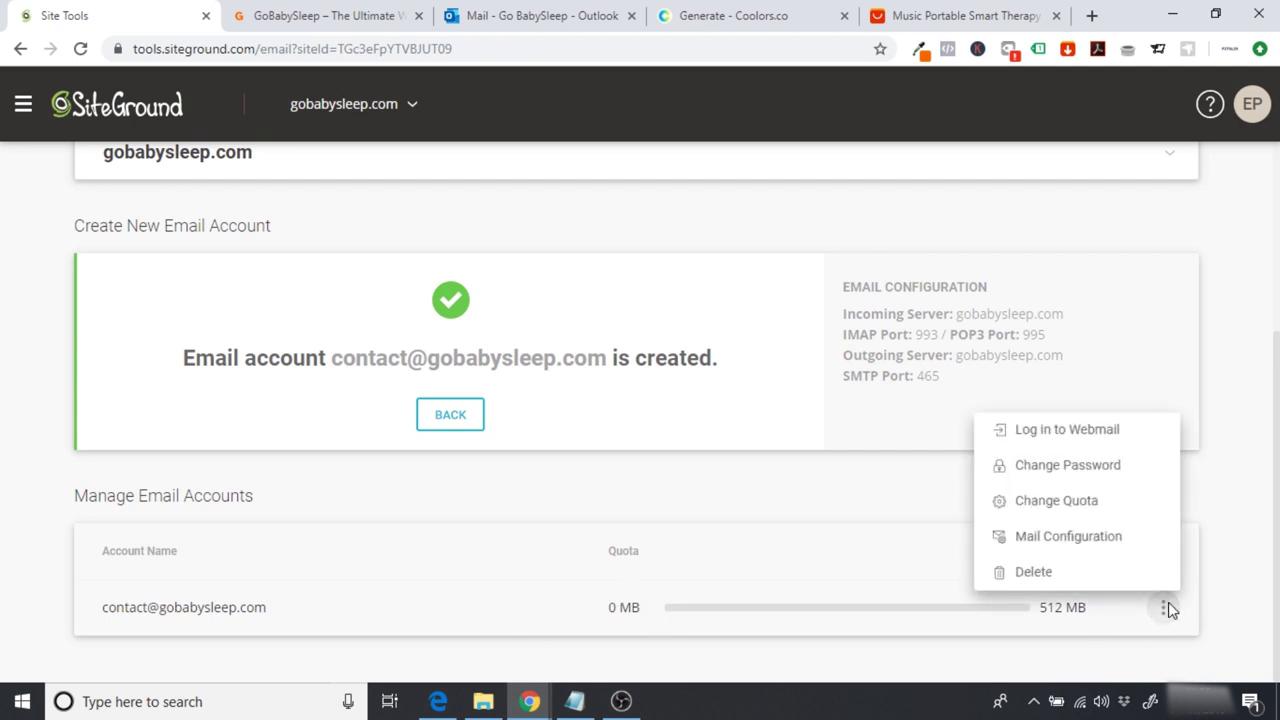
Step: Raise the contact mailbox quota to 996 MB, then log in to its webmail
{"action": "left_click", "coordinate": [1090, 503]}
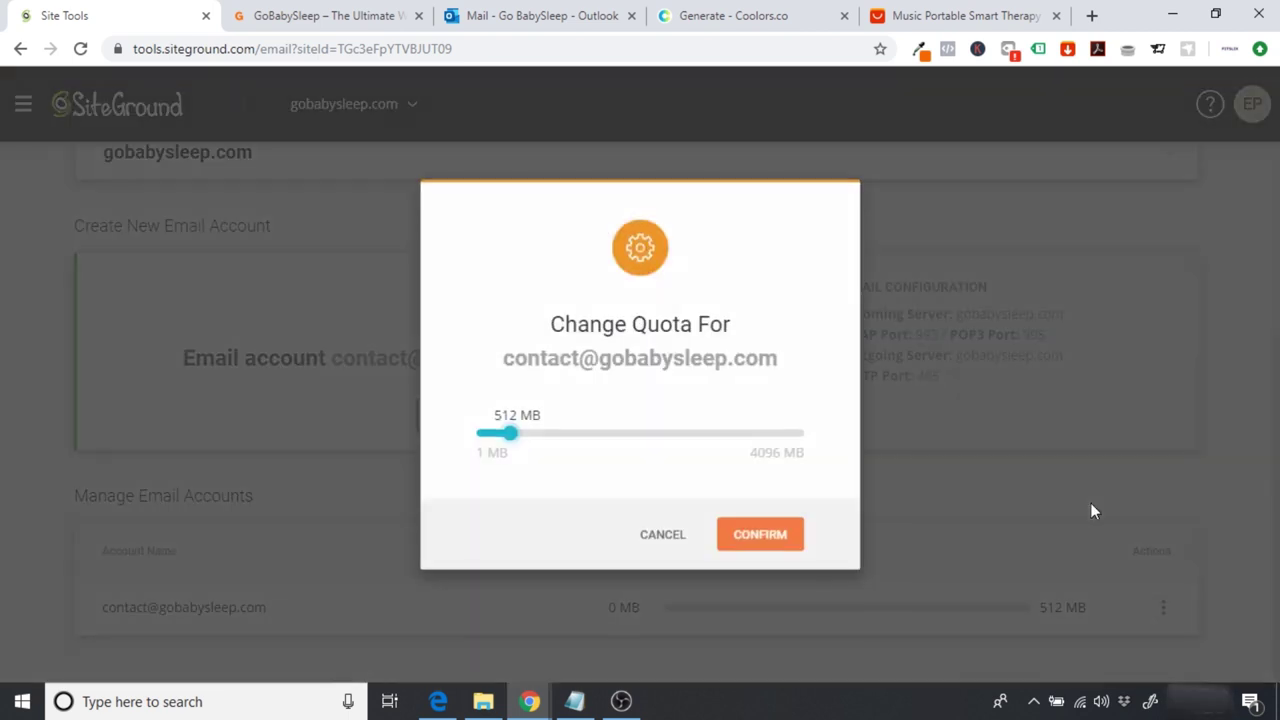
{"action": "left_click_drag", "start_coordinate": [517, 440], "coordinate": [558, 444]}
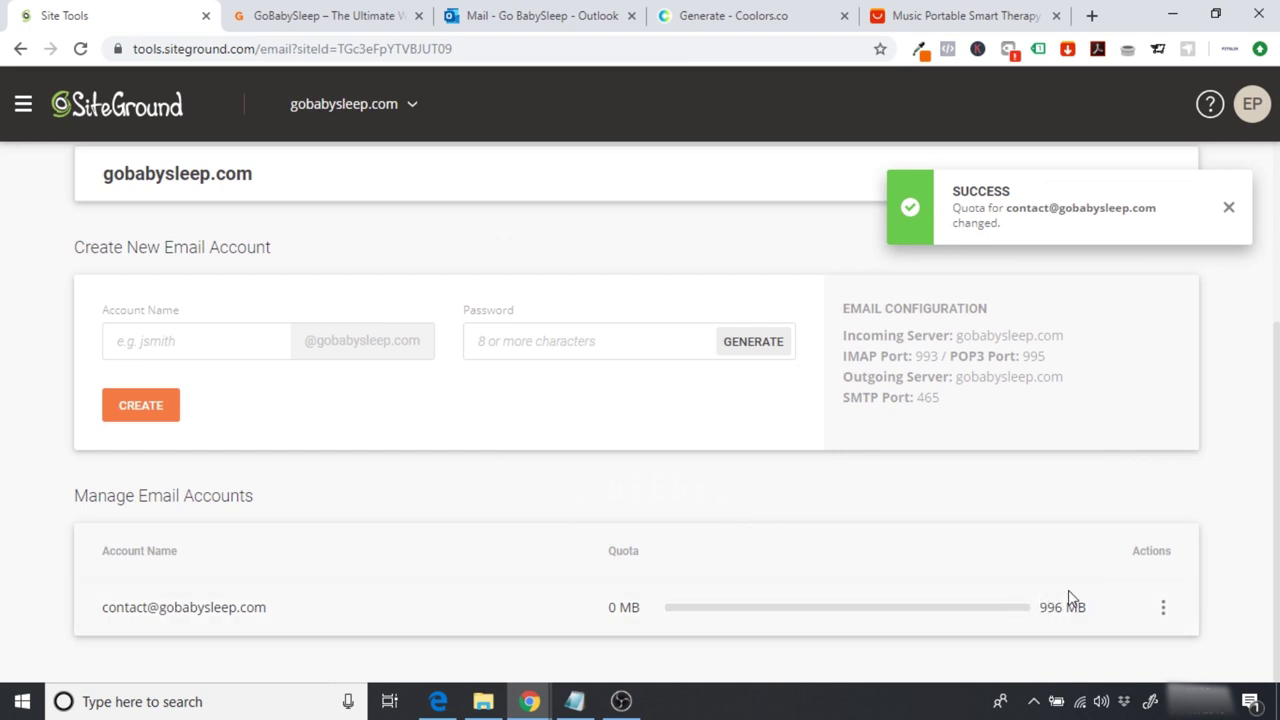
{"action": "left_click", "coordinate": [1163, 608]}
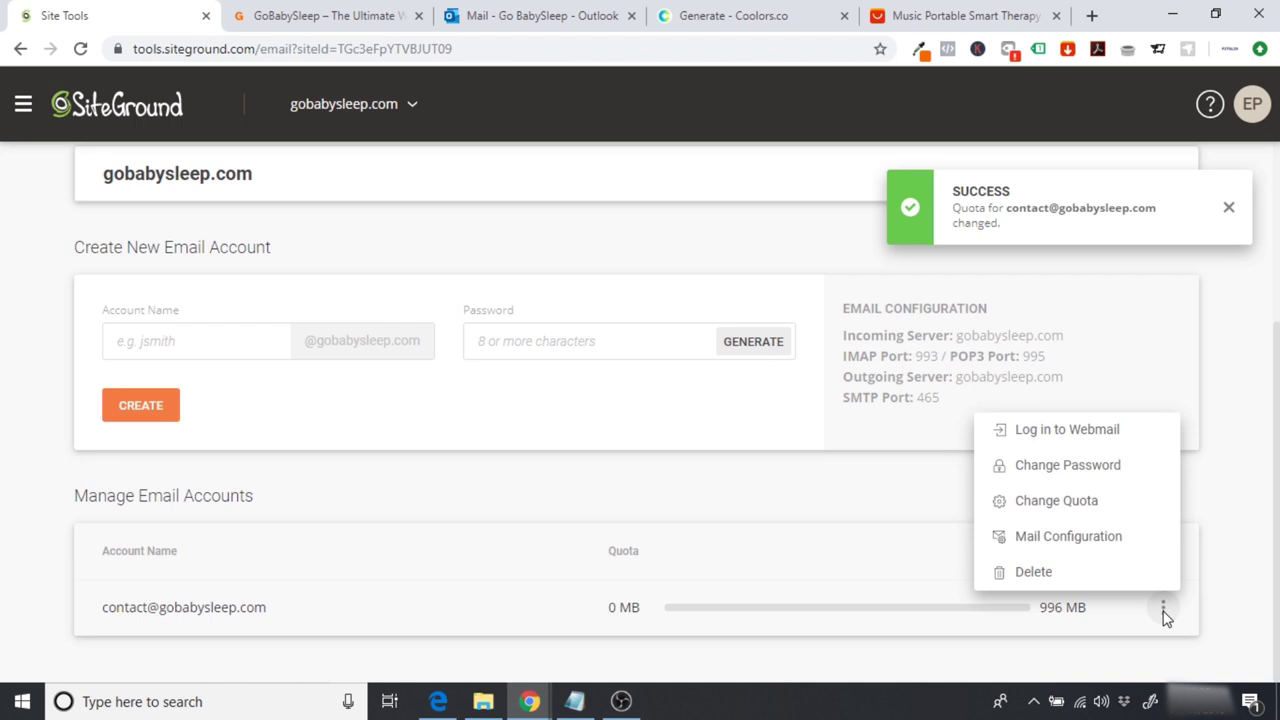
{"action": "left_click", "coordinate": [1082, 445]}
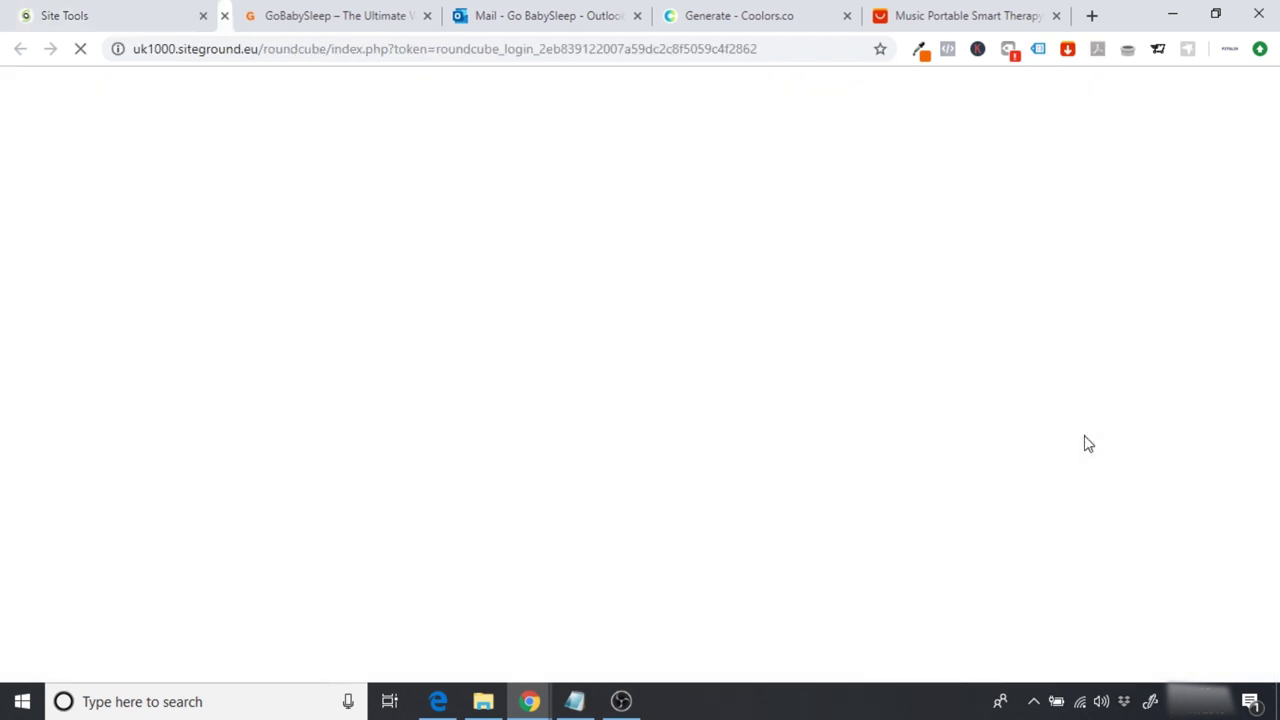
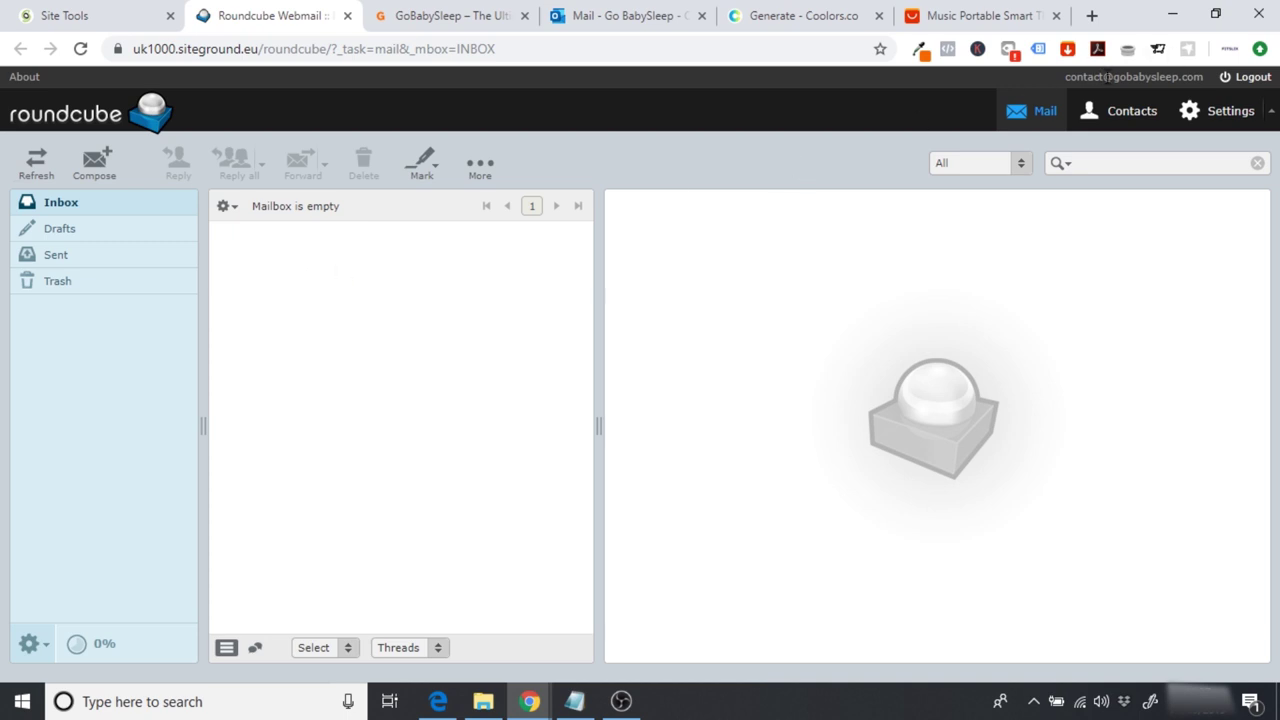
Step: Copy the webmail contact address and open Contact form 1 for editing
{"action": "left_click_drag", "start_coordinate": [1065, 77], "coordinate": [1205, 80]}
{"action": "key", "text": "ctrl+c"}
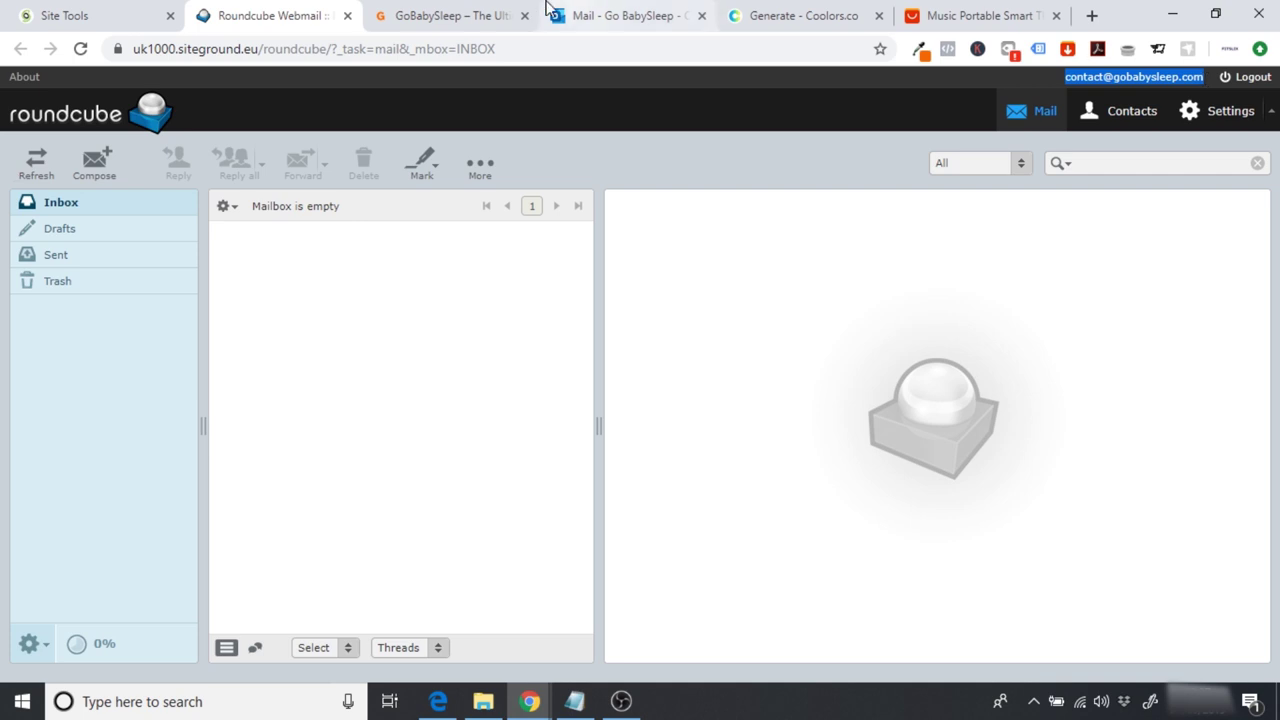
{"action": "left_click", "coordinate": [450, 15]}
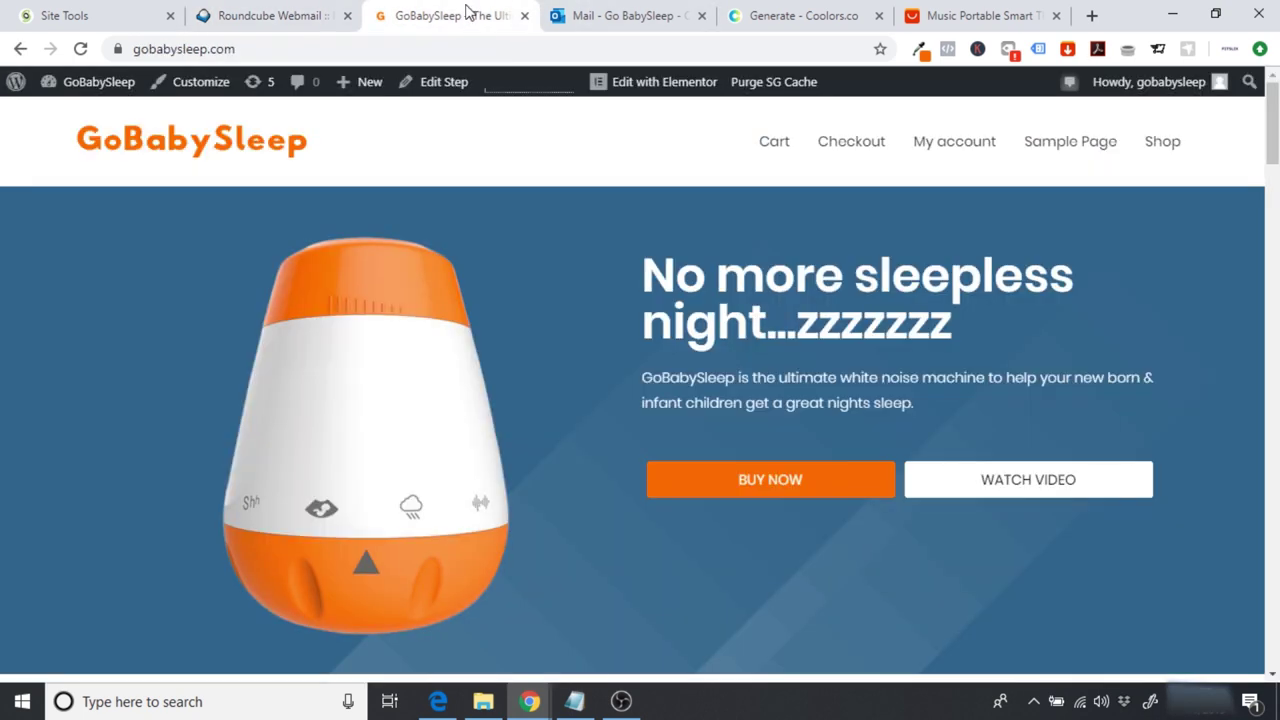
{"action": "left_click", "coordinate": [90, 86]}
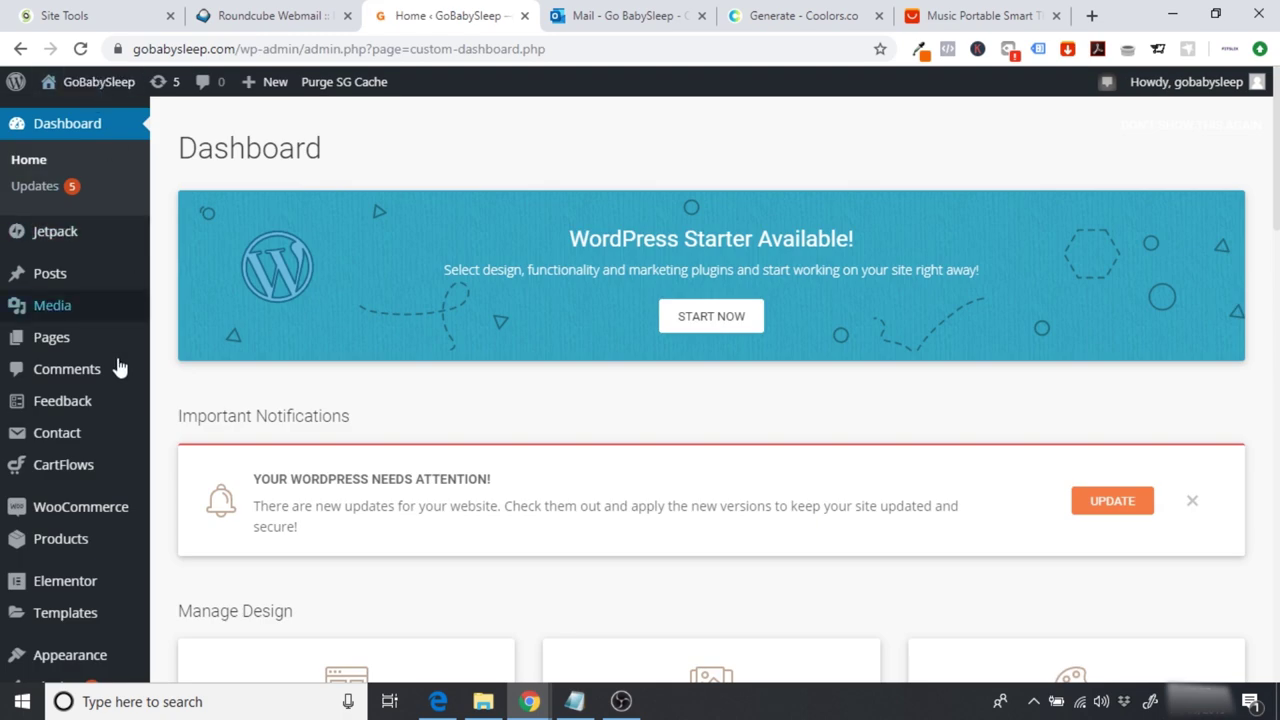
{"action": "mouse_move", "coordinate": [62, 432]}
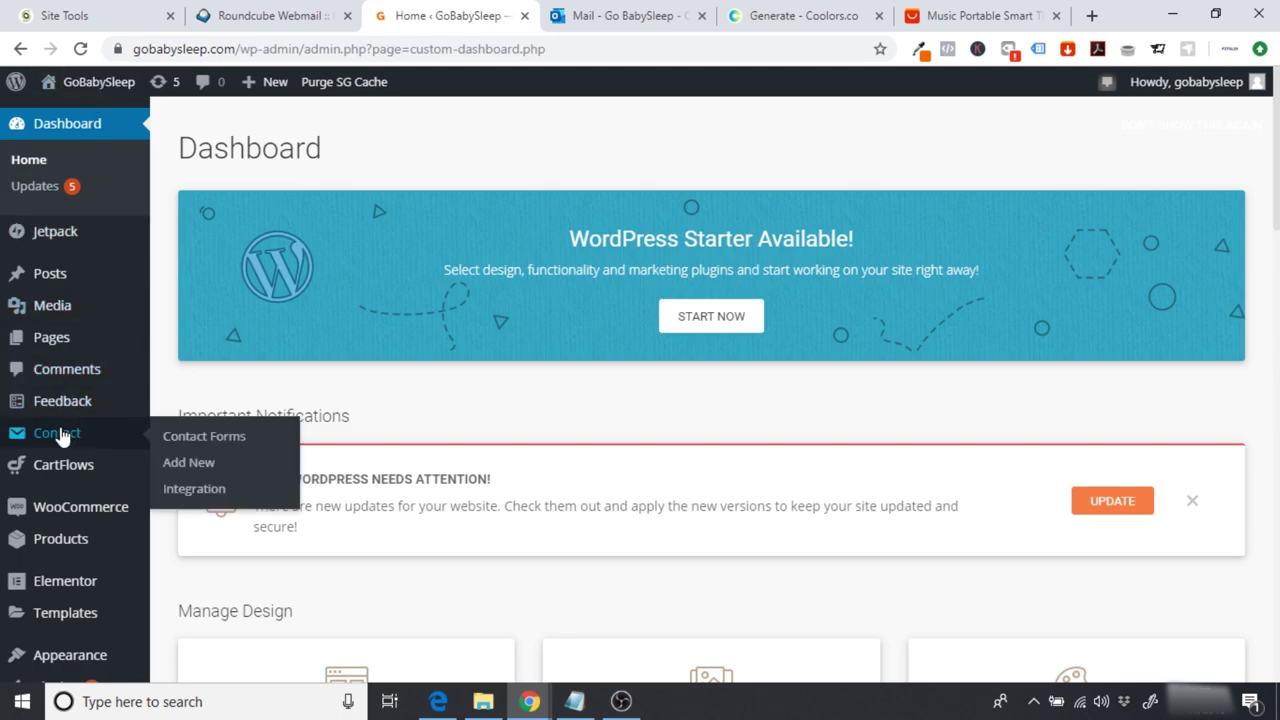
{"action": "left_click", "coordinate": [192, 442]}
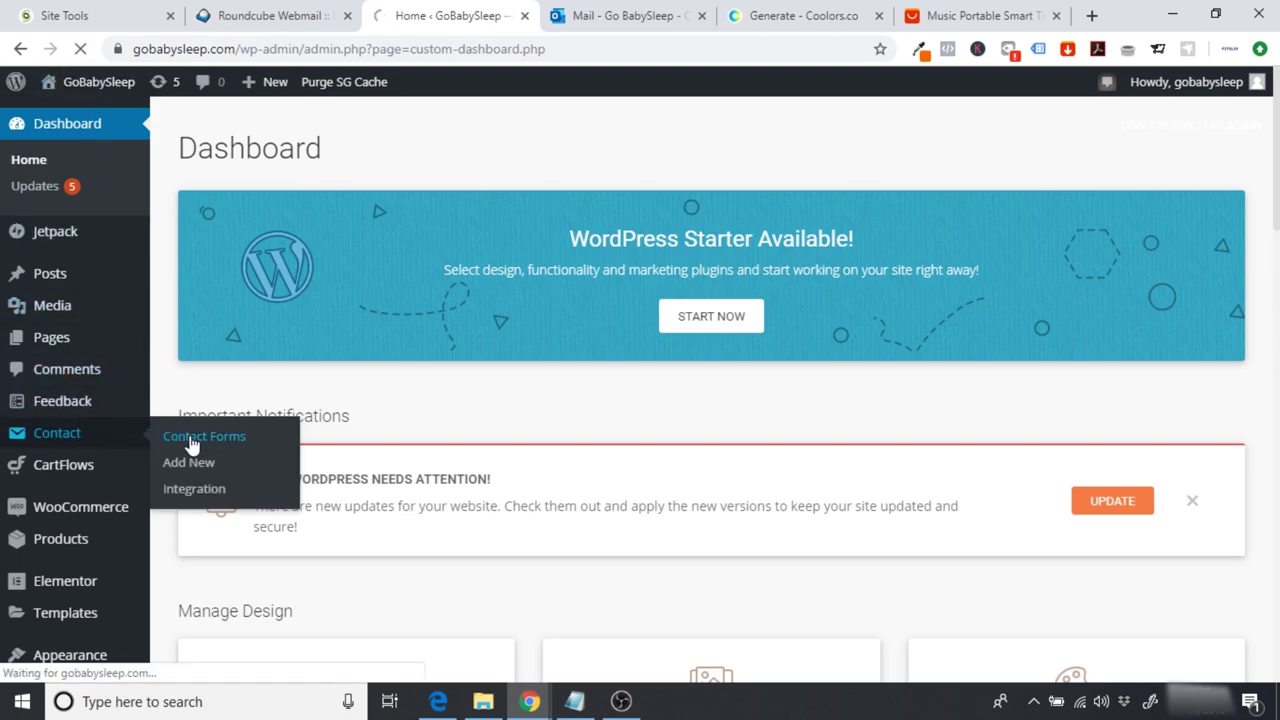
{"action": "scroll", "coordinate": [191, 443], "scroll_direction": "down", "scroll_amount": 5}
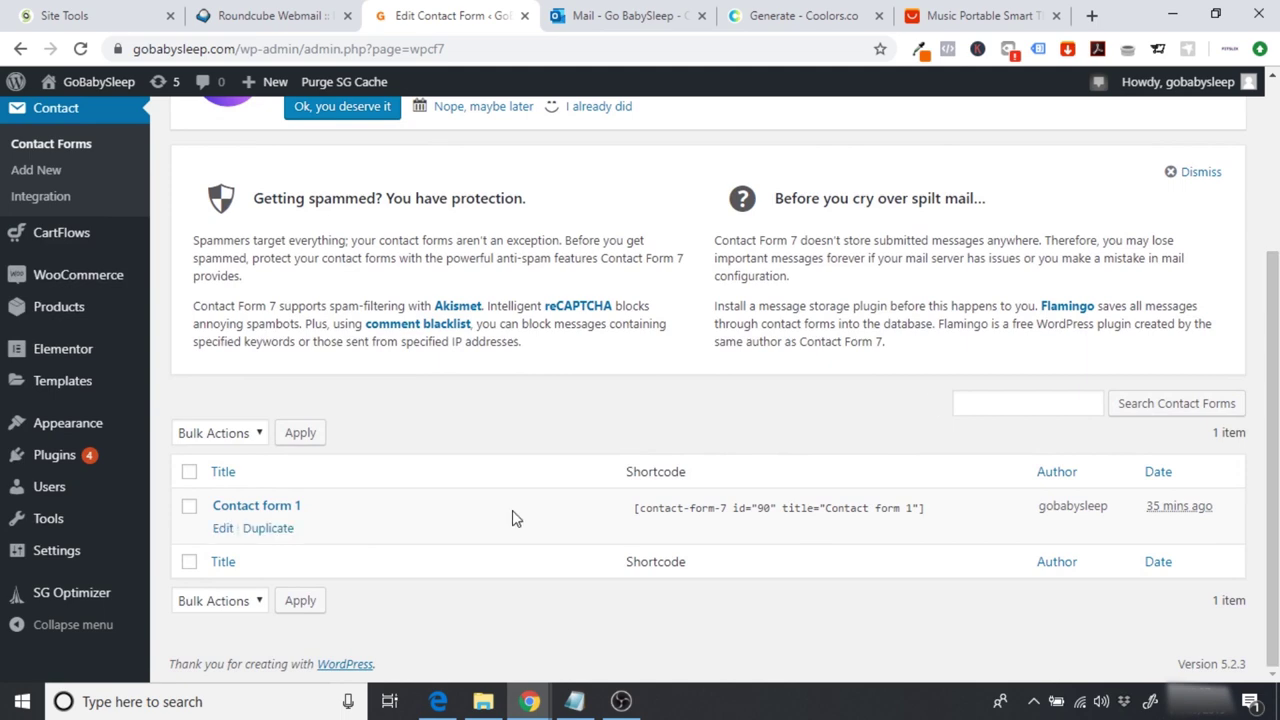
{"action": "left_click", "coordinate": [223, 528]}
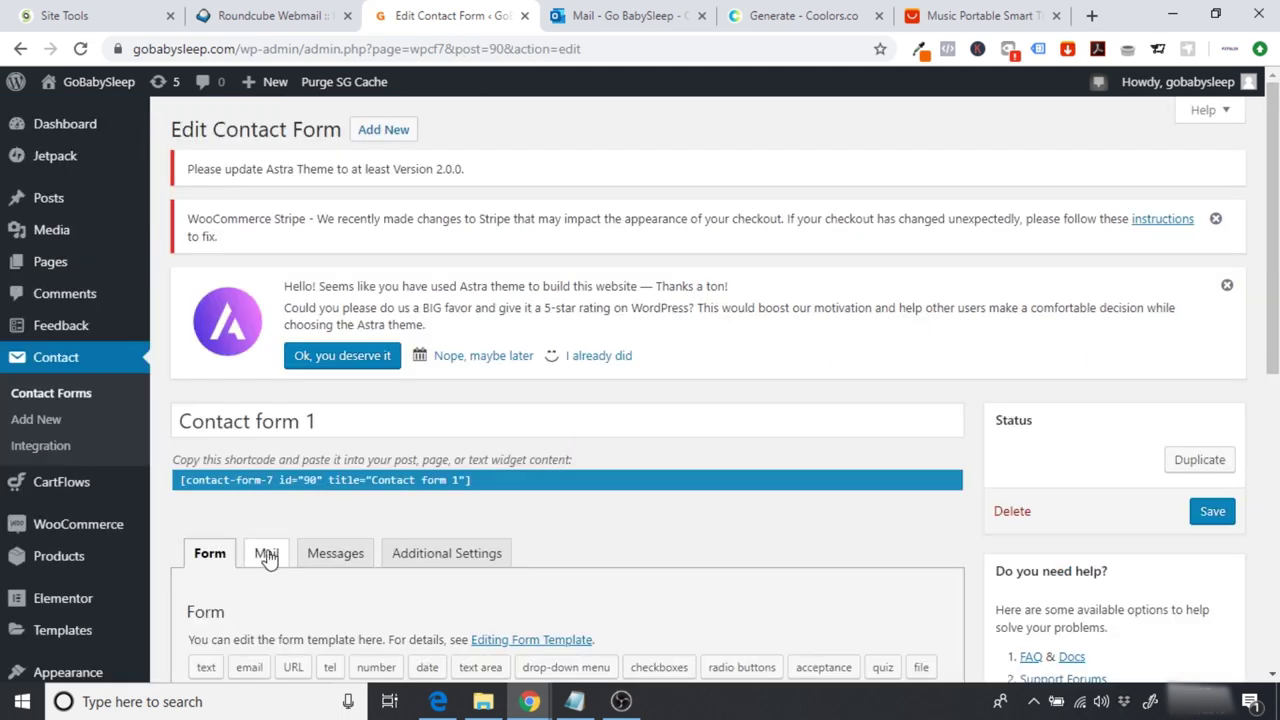
Step: Replace the Mail tab's To address with the pasted site contact address
{"action": "left_click", "coordinate": [265, 556]}
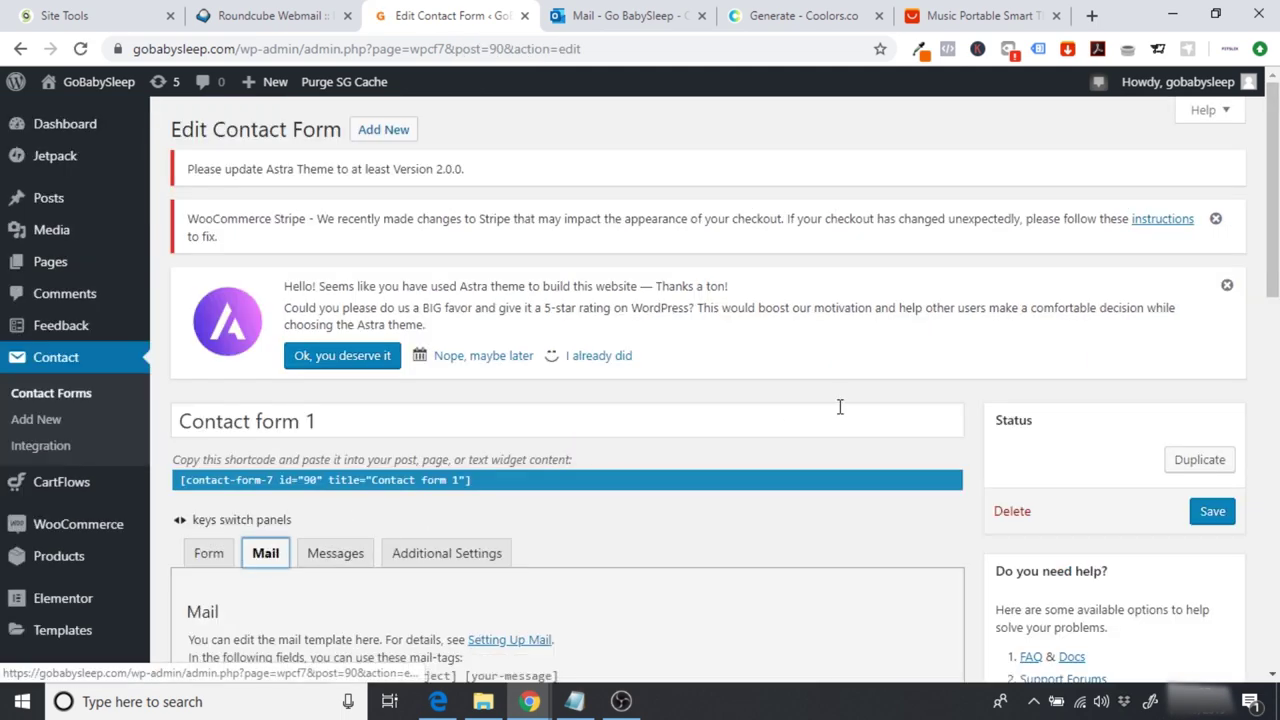
{"action": "scroll", "coordinate": [720, 420], "scroll_direction": "down", "scroll_amount": 4}
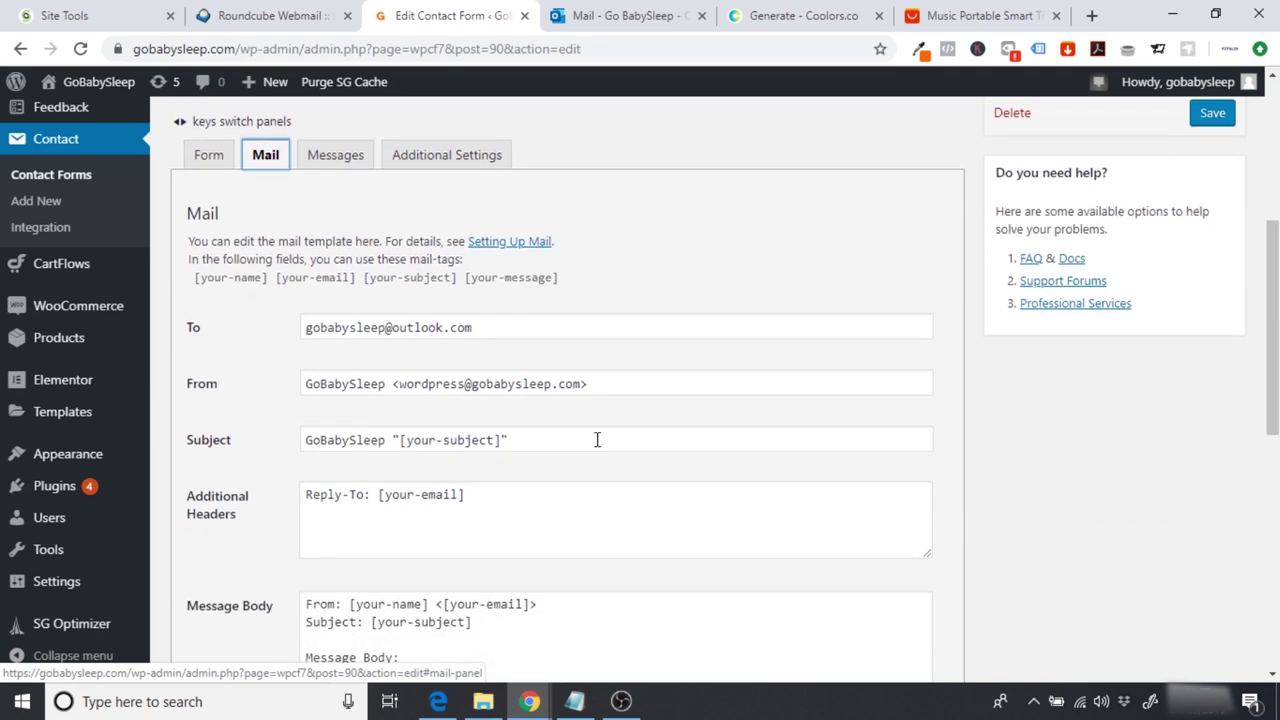
{"action": "left_click_drag", "start_coordinate": [523, 334], "coordinate": [269, 343]}
{"action": "key", "text": "ctrl+v"}
{"action": "left_click", "coordinate": [257, 372]}
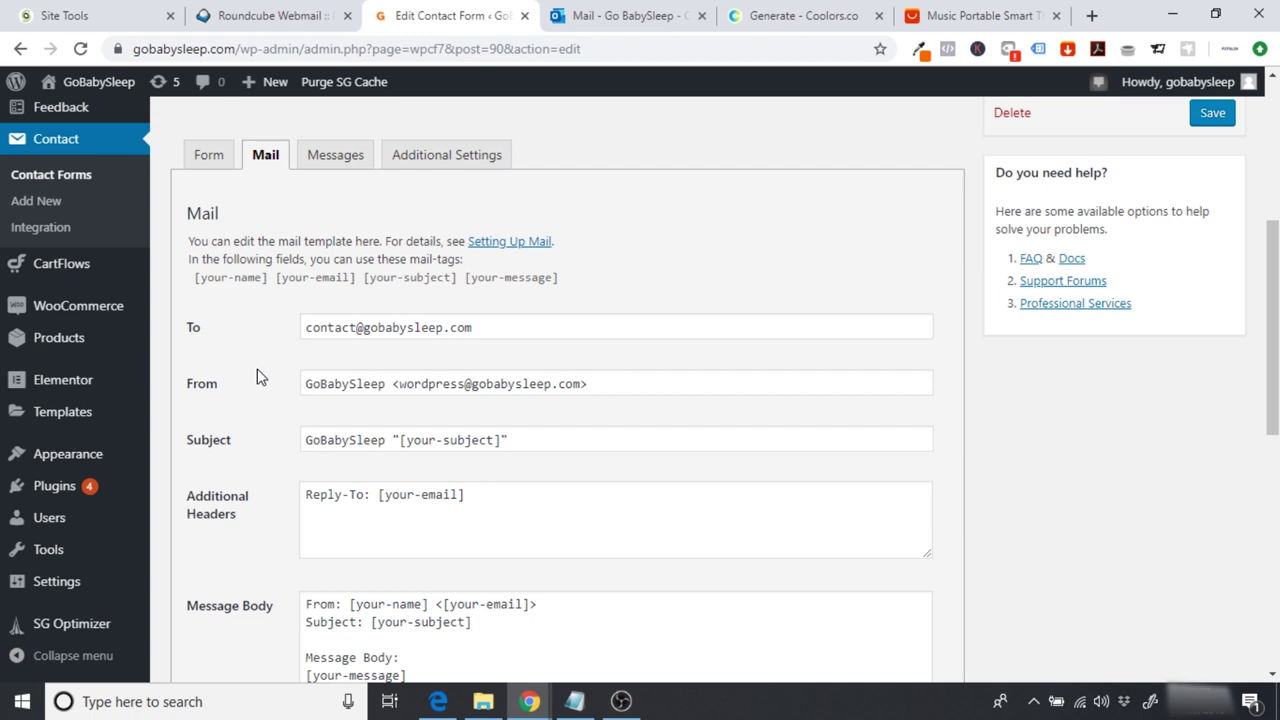
{"action": "left_click_drag", "start_coordinate": [303, 329], "coordinate": [500, 328]}
{"action": "left_click", "coordinate": [331, 366]}
Step: Check the webmail inbox, then save Contact form 1's changes
{"action": "left_click", "coordinate": [290, 16]}
{"action": "left_click", "coordinate": [455, 18]}
{"action": "scroll", "coordinate": [296, 421], "scroll_direction": "down", "scroll_amount": 4}
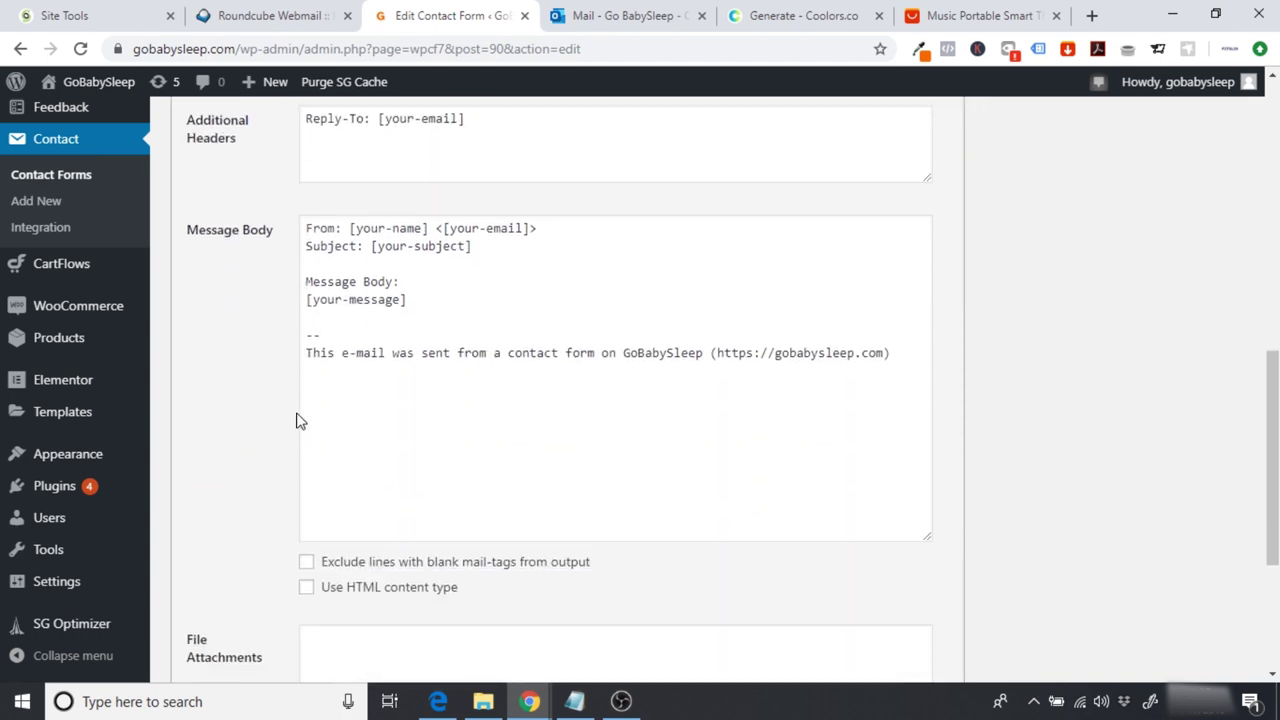
{"action": "scroll", "coordinate": [296, 421], "scroll_direction": "up", "scroll_amount": 3}
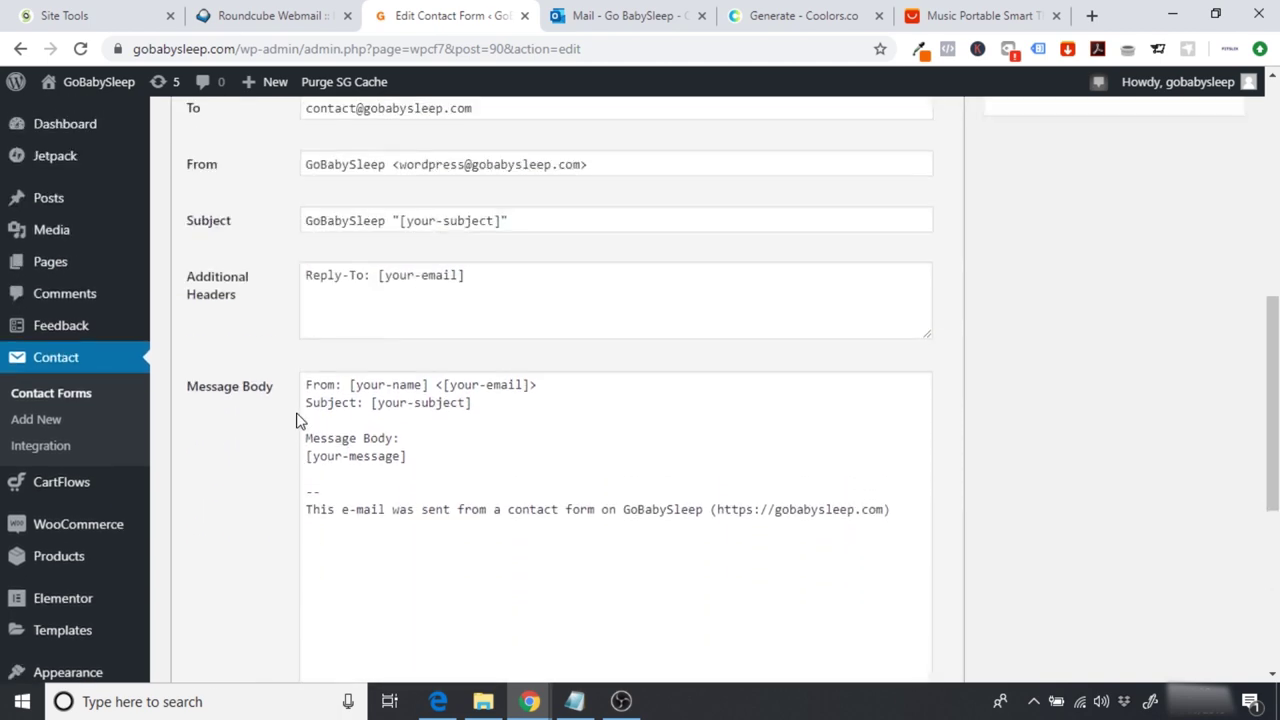
{"action": "scroll", "coordinate": [296, 421], "scroll_direction": "up", "scroll_amount": 5}
{"action": "left_click", "coordinate": [1207, 336]}
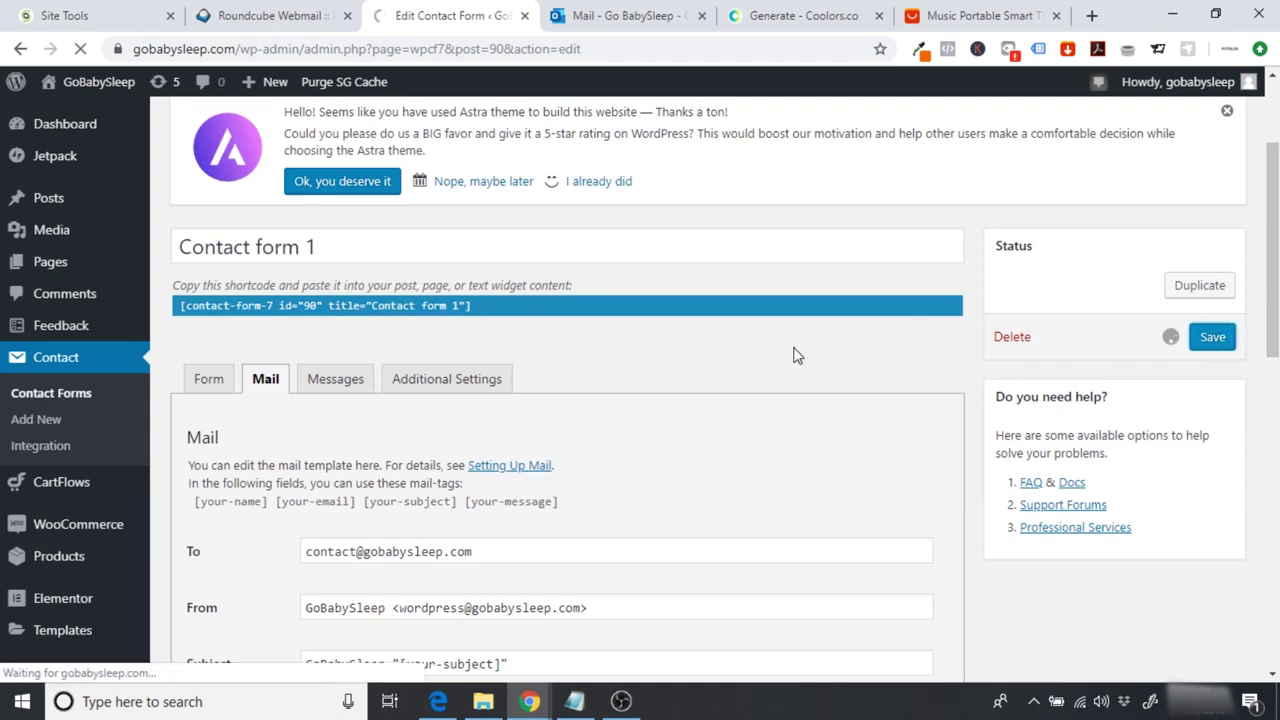
Step: Review the saved form and go to the GoBabySleep homepage
{"action": "scroll", "coordinate": [658, 392], "scroll_direction": "down", "scroll_amount": 10}
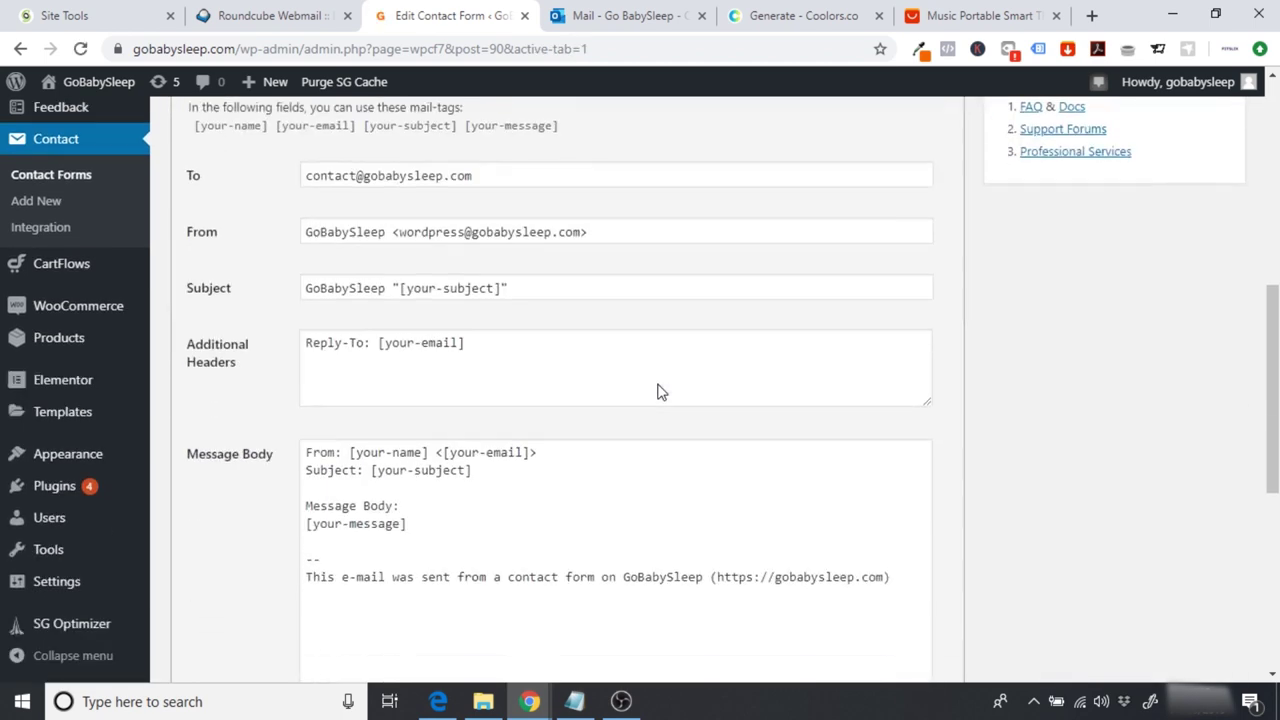
{"action": "scroll", "coordinate": [658, 392], "scroll_direction": "down", "scroll_amount": 1}
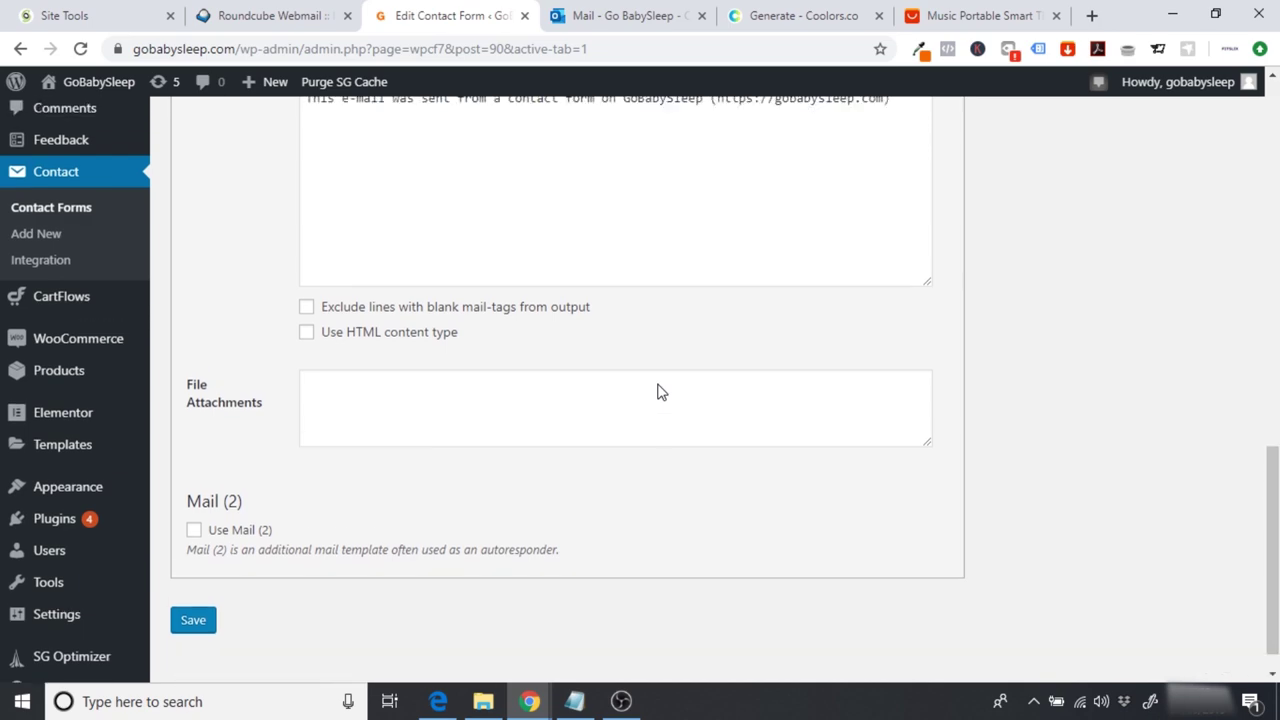
{"action": "scroll", "coordinate": [658, 392], "scroll_direction": "up", "scroll_amount": 10}
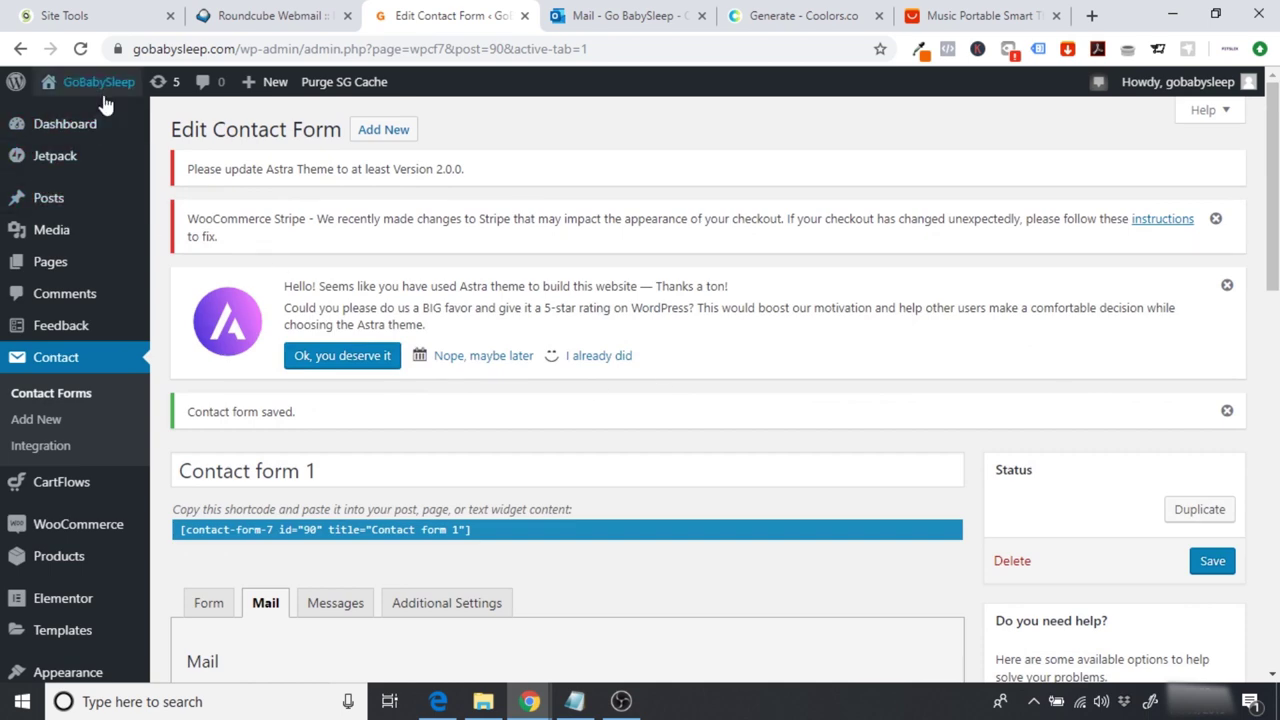
{"action": "left_click", "coordinate": [104, 97]}
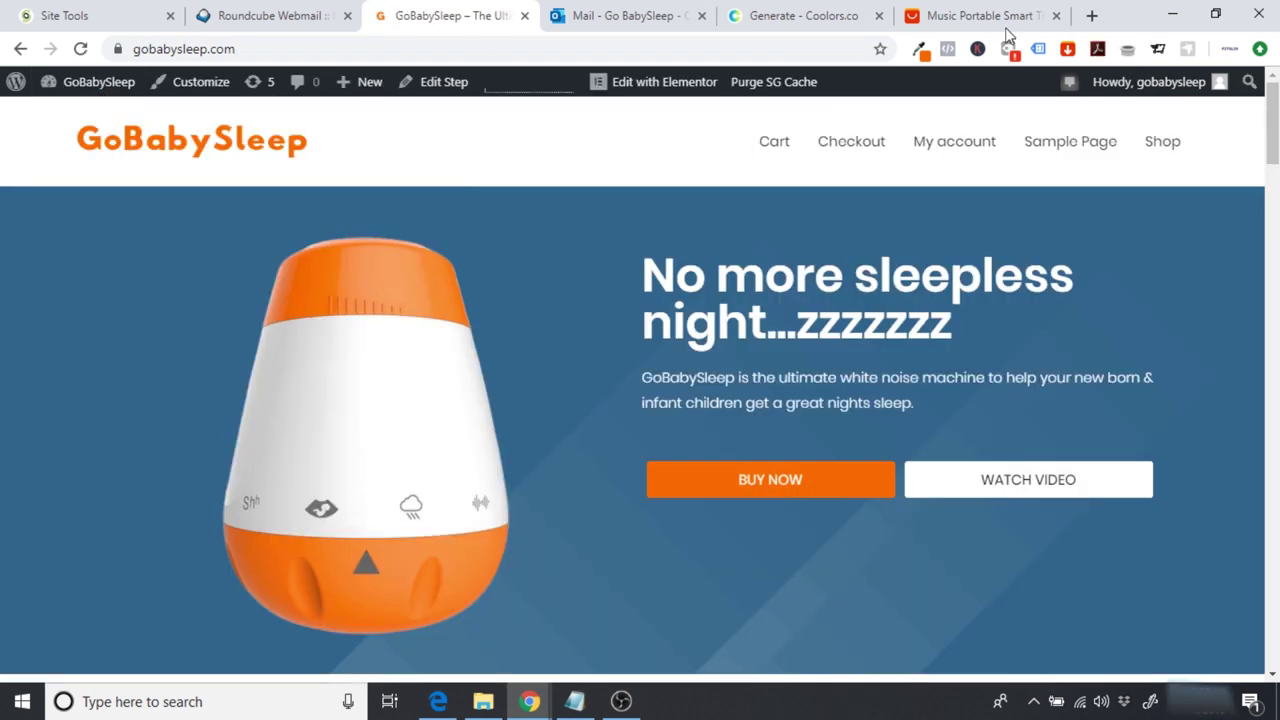
Step: Fill the Contact Us form with a name, an email, subject TEST EMAIL and a message, and send it
{"action": "scroll", "coordinate": [640, 390], "scroll_direction": "down", "scroll_amount": 5}
{"action": "scroll", "coordinate": [640, 390], "scroll_direction": "down", "scroll_amount": 10}
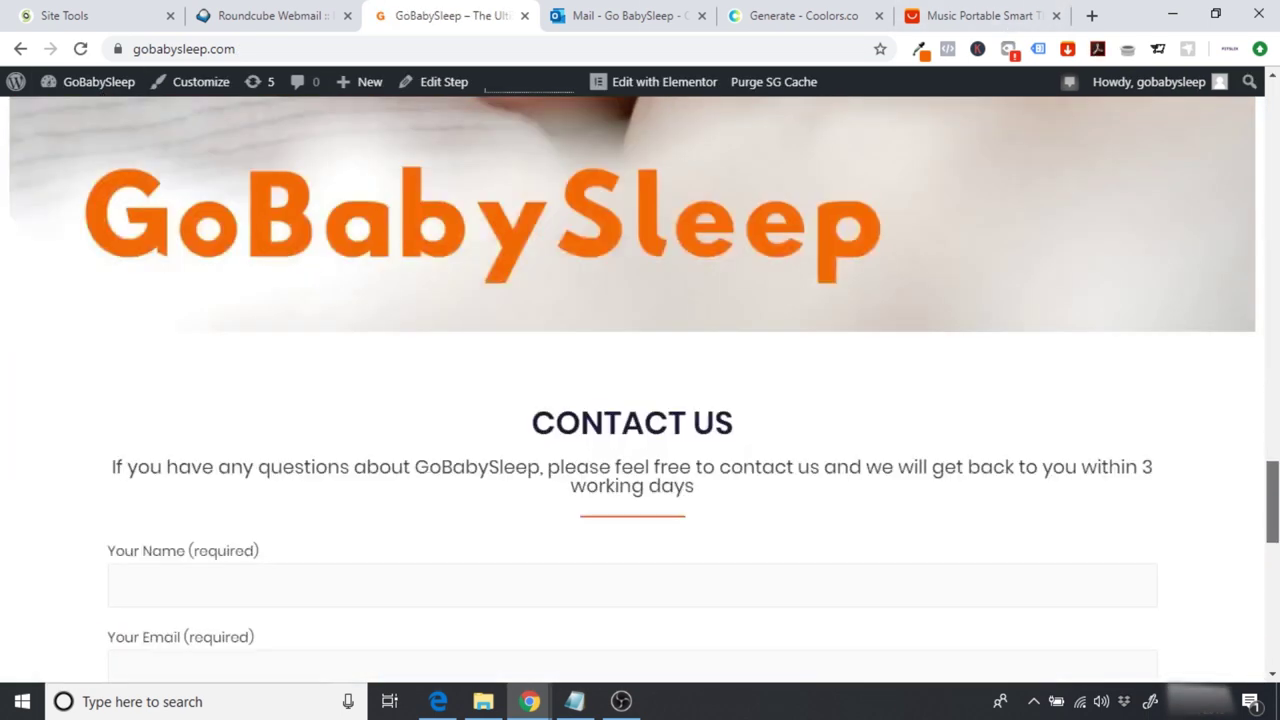
{"action": "scroll", "coordinate": [363, 349], "scroll_direction": "down", "scroll_amount": 1}
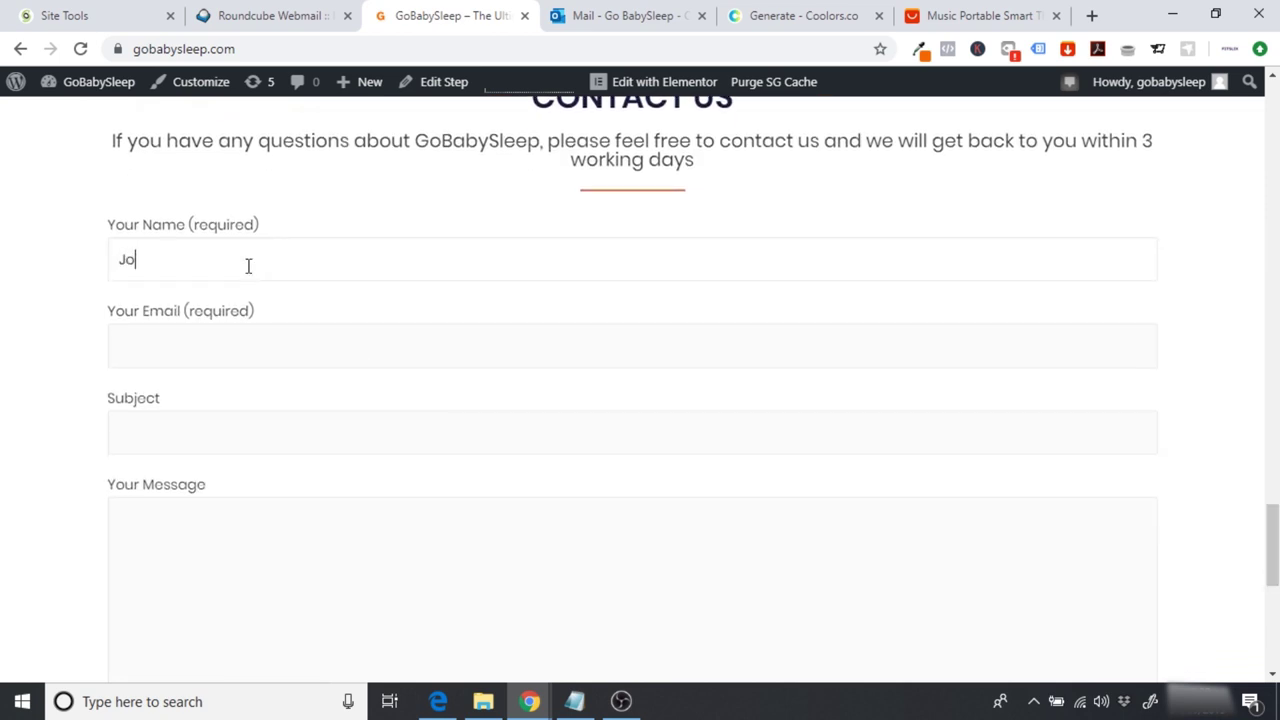
{"action": "type", "text": "Smith"}
{"action": "left_click", "coordinate": [185, 346]}
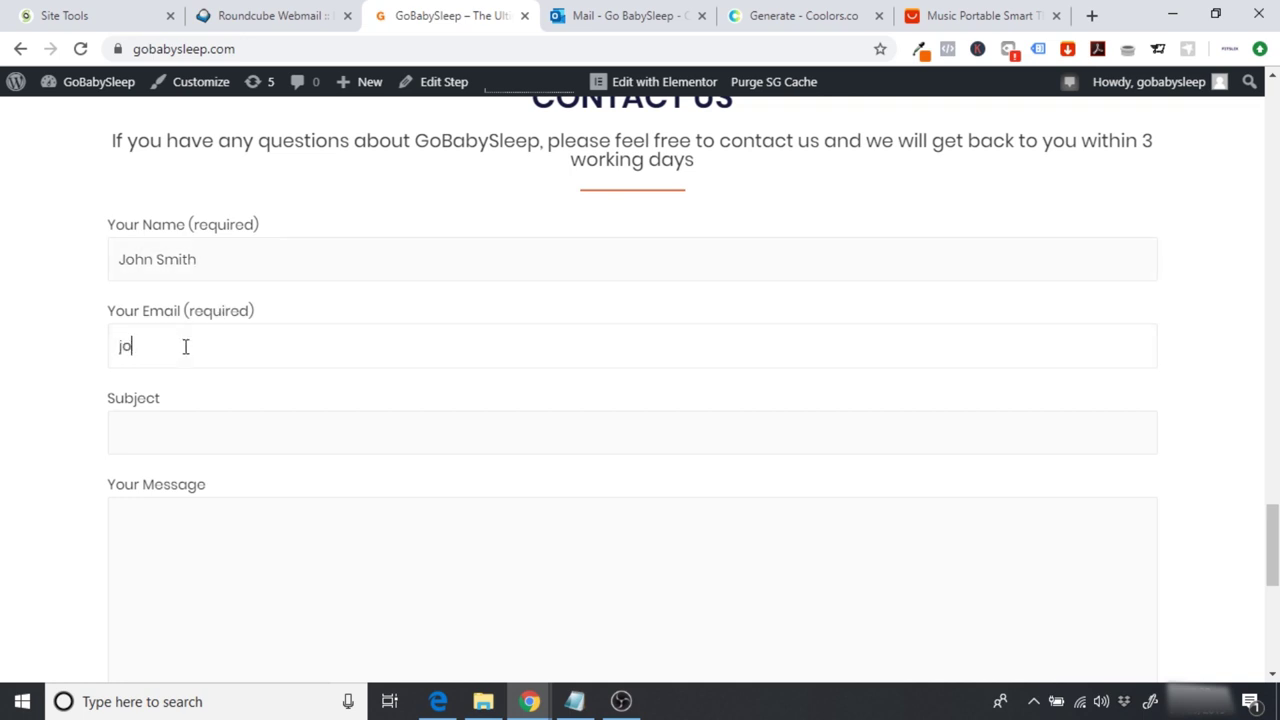
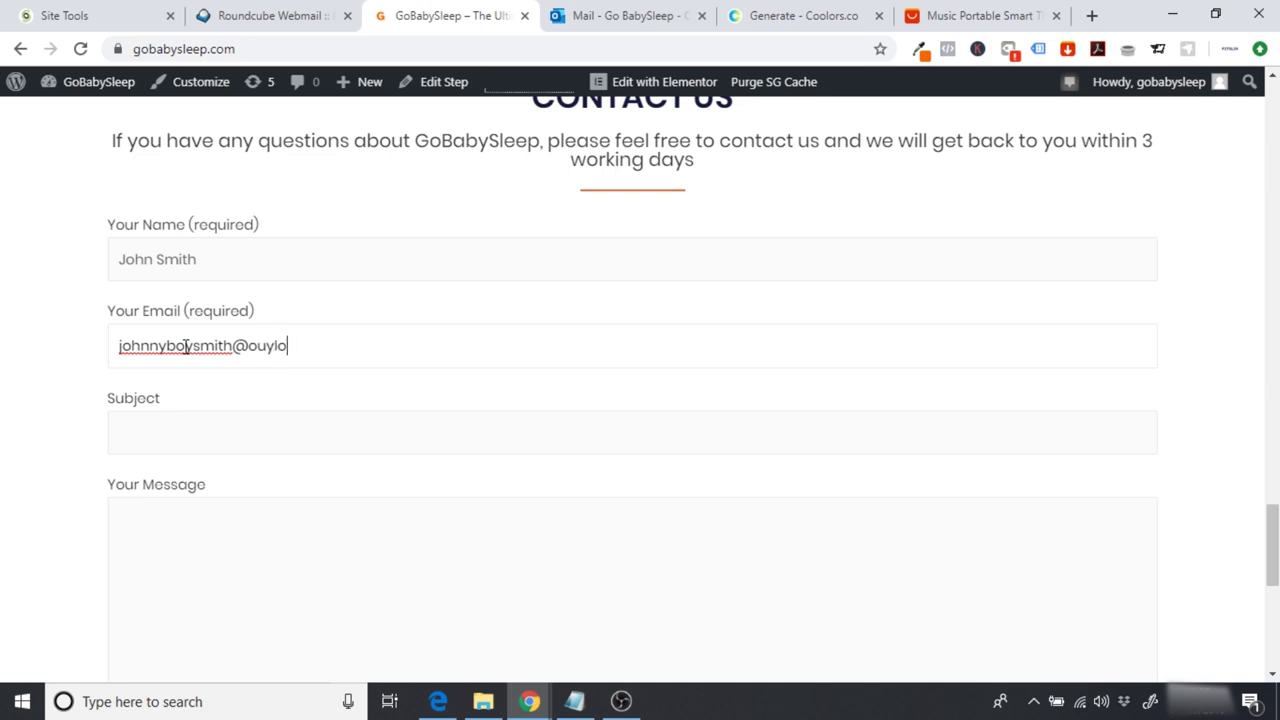
{"action": "key", "text": "Tab"}
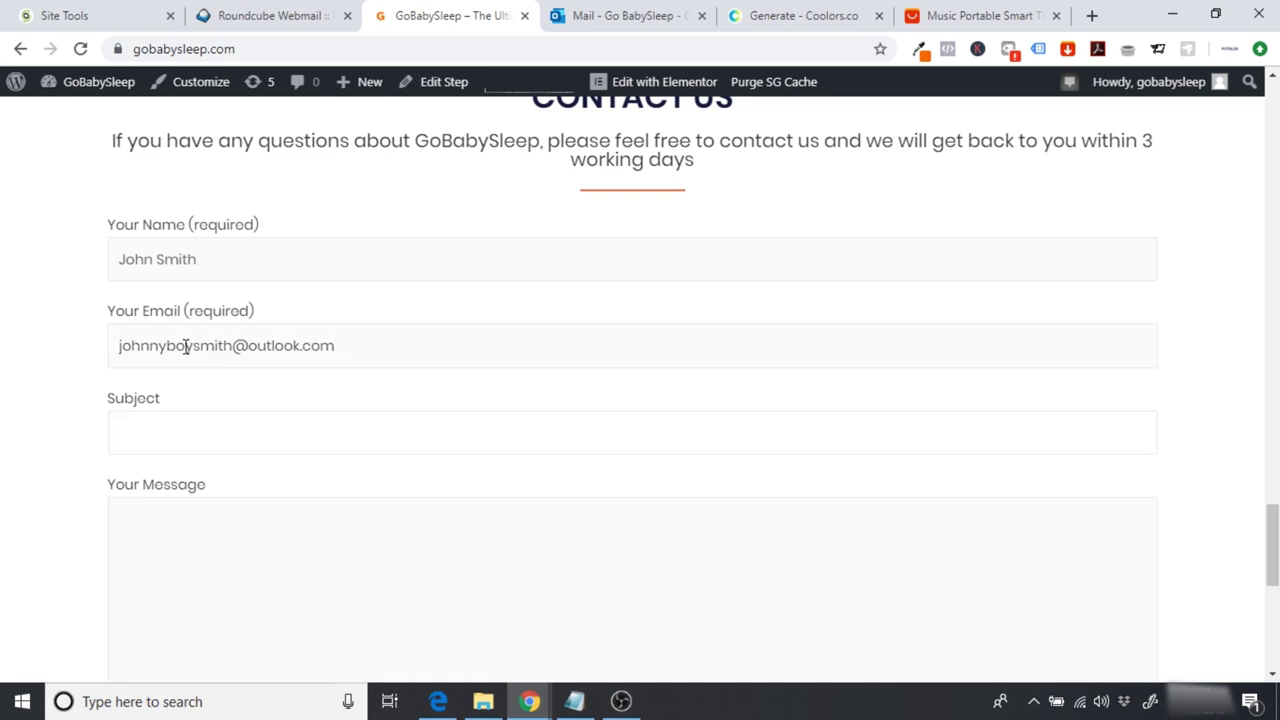
{"action": "type", "text": "TEST "}
{"action": "type", "text": "EMAI"}
{"action": "type", "text": "id you go"}
{"action": "type", "text": "t this email?"}
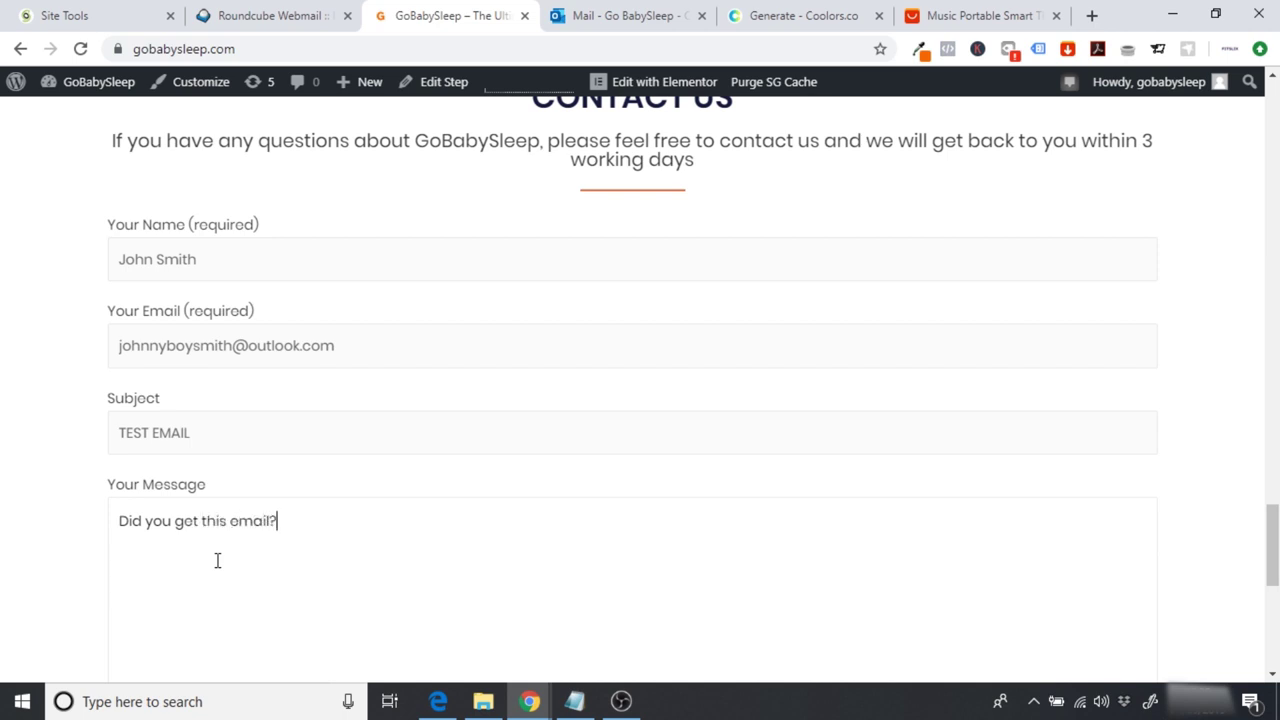
{"action": "scroll", "coordinate": [1270, 583], "scroll_direction": "down", "scroll_amount": 3}
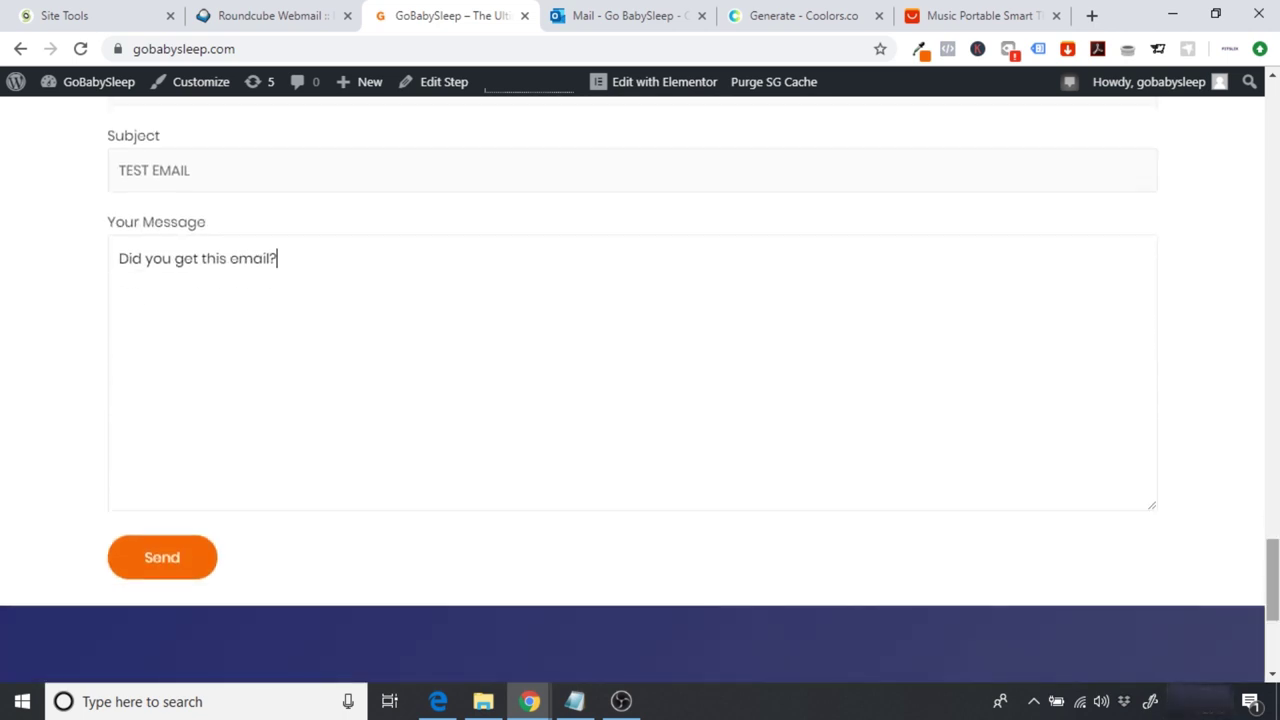
{"action": "left_click", "coordinate": [166, 563]}
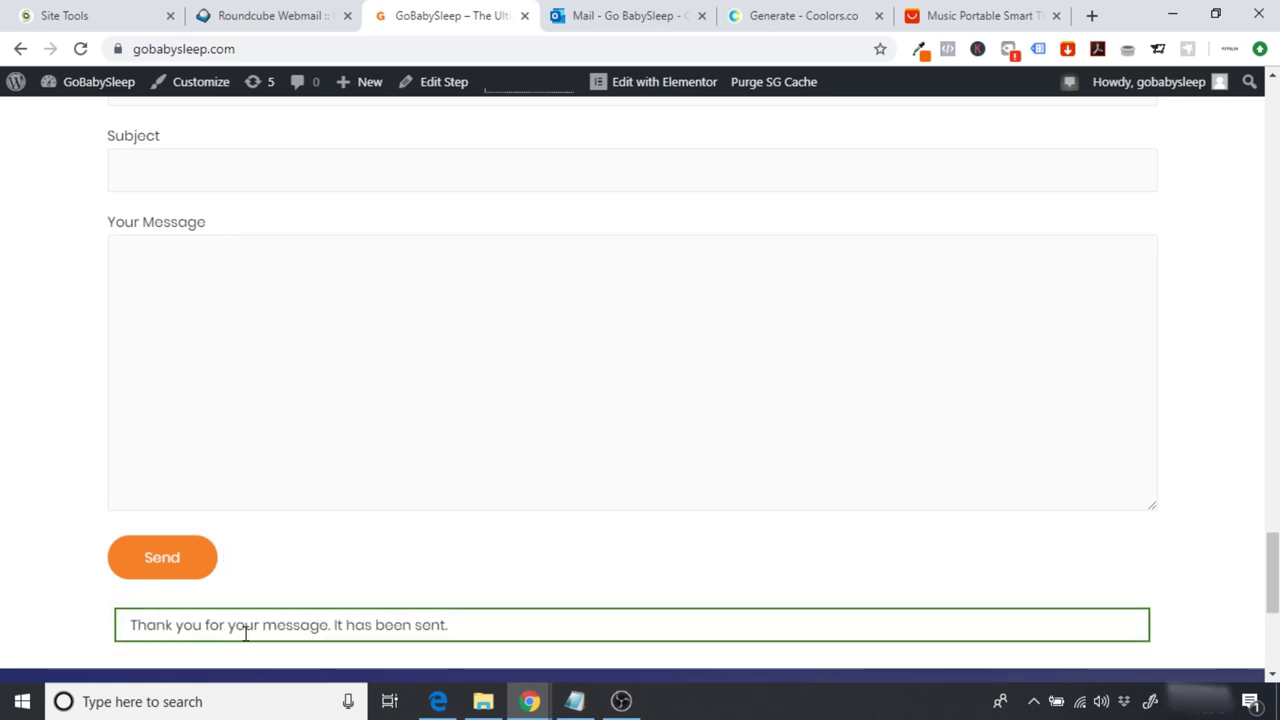
Step: Refresh the webmail inbox, open the TEST EMAIL message and start a reply
{"action": "left_click", "coordinate": [252, 13]}
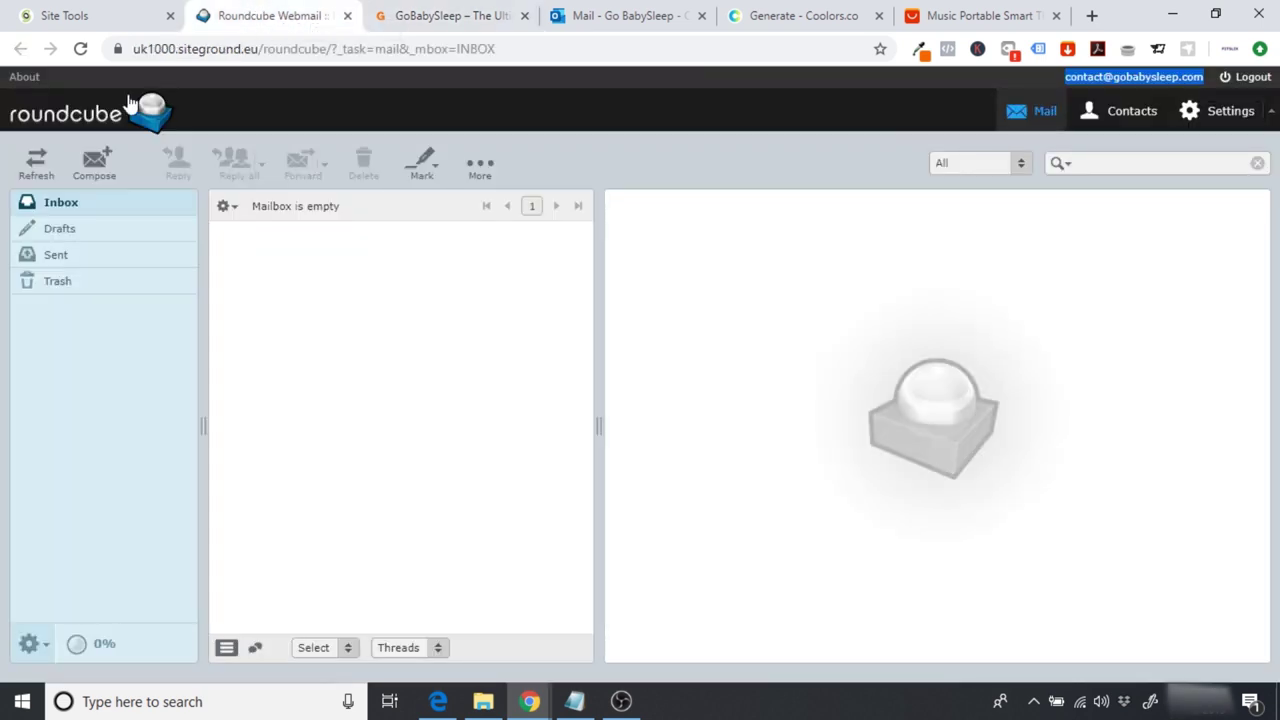
{"action": "left_click", "coordinate": [80, 48]}
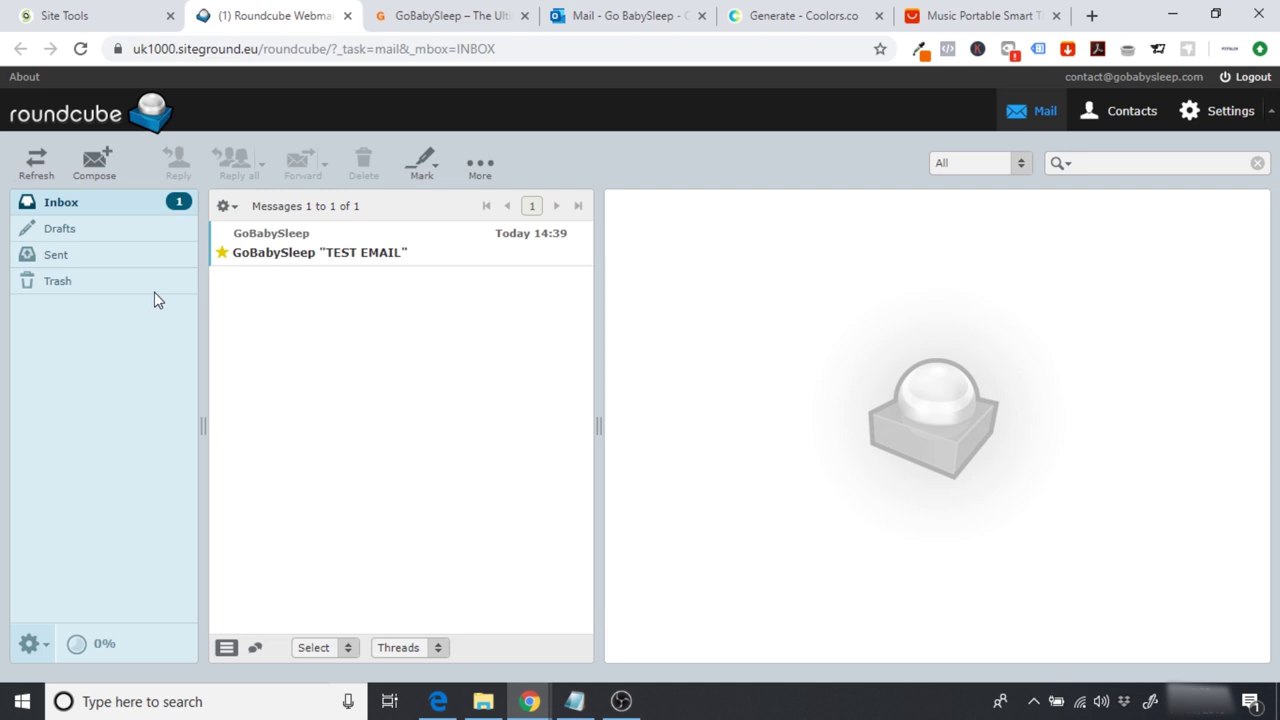
{"action": "left_click", "coordinate": [337, 254]}
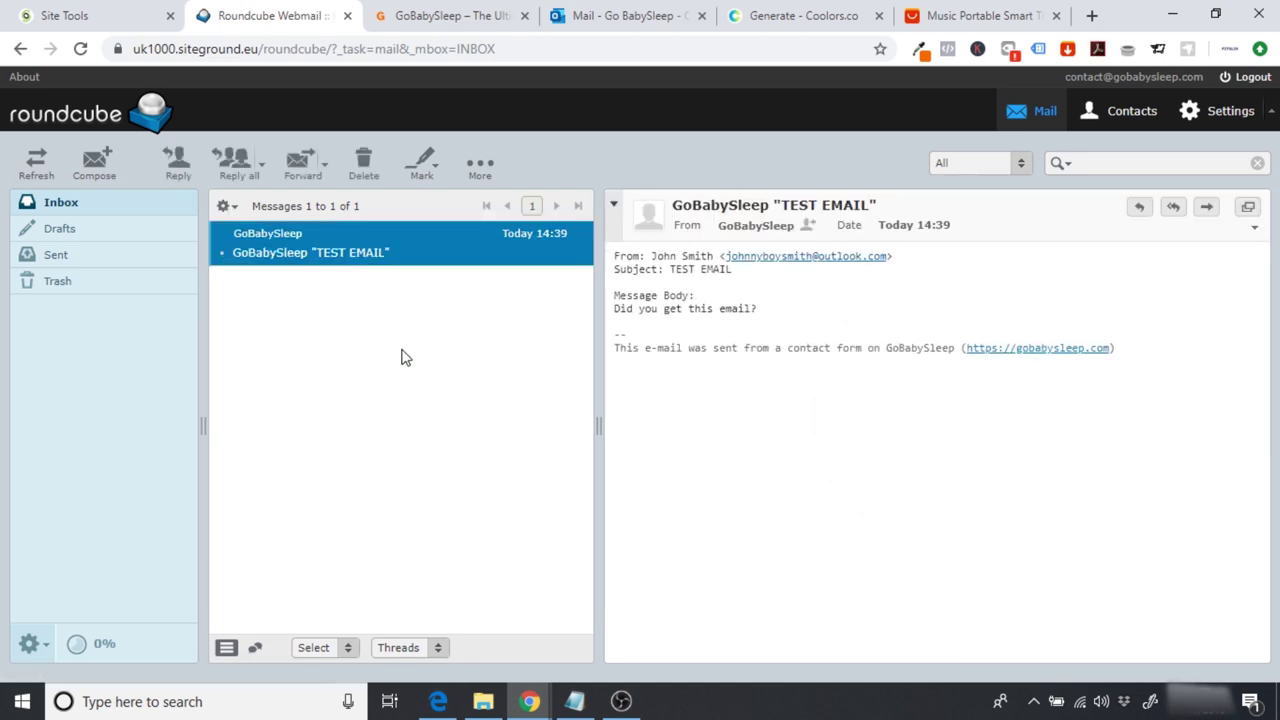
{"action": "left_click", "coordinate": [440, 12]}
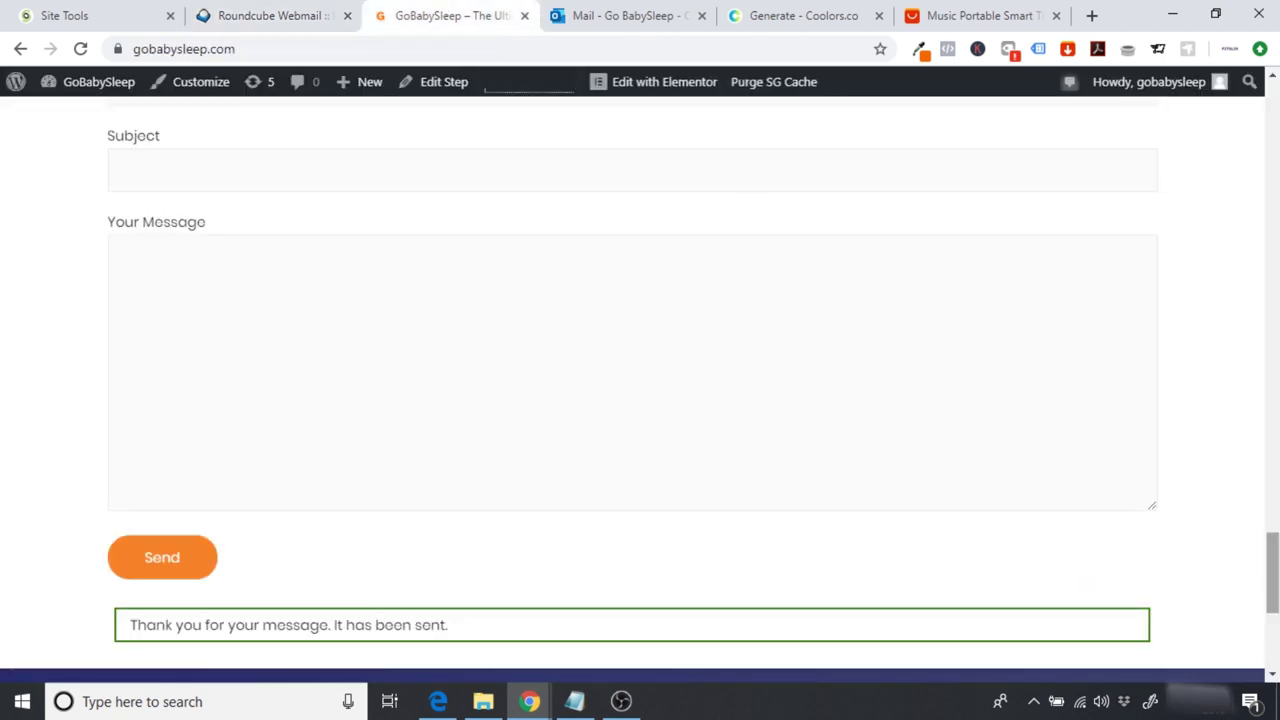
{"action": "scroll", "coordinate": [900, 290], "scroll_direction": "up", "scroll_amount": 5}
{"action": "left_click", "coordinate": [262, 15]}
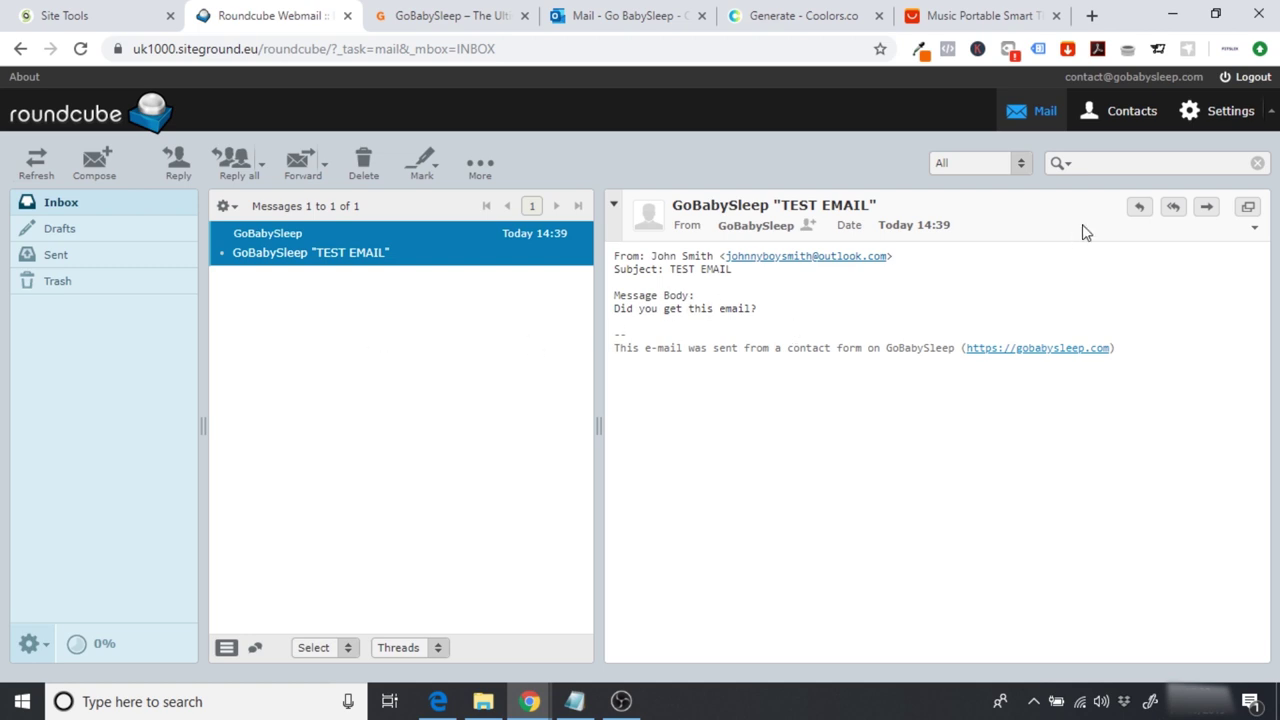
{"action": "left_click", "coordinate": [1142, 210]}
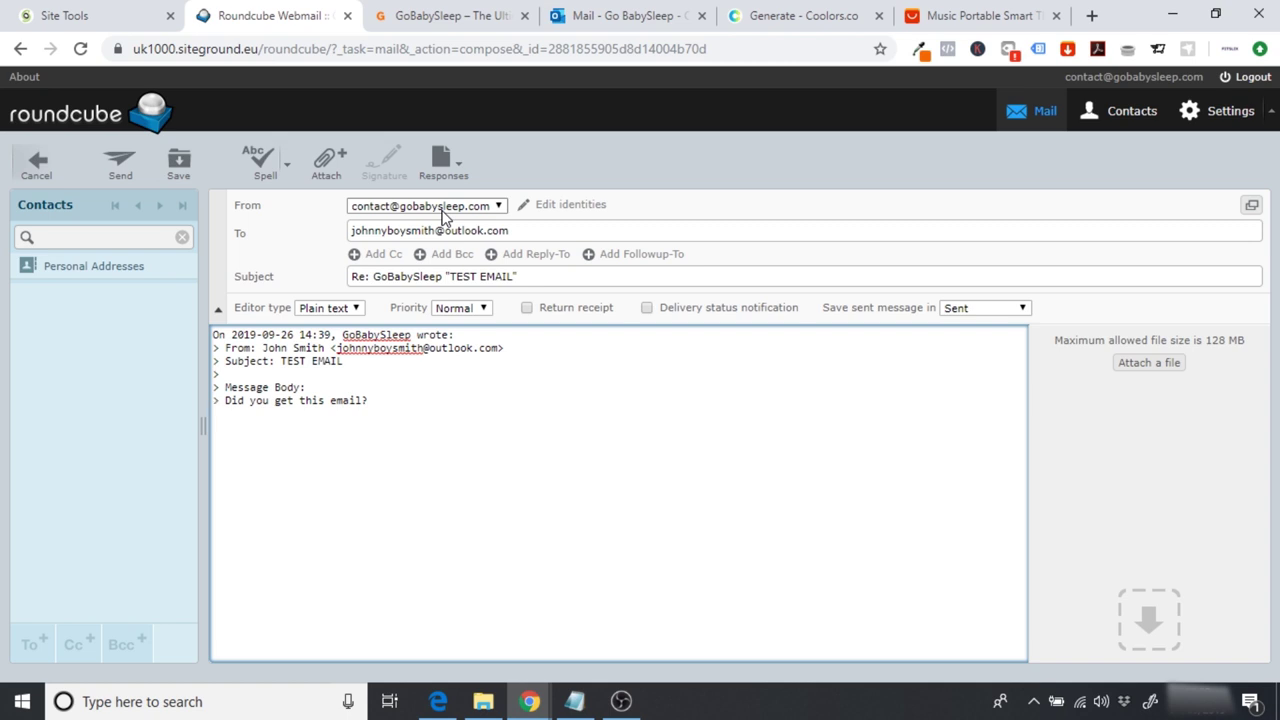
Step: Return to the GoBabySleep homepage and scroll back to the top hero section
{"action": "left_click", "coordinate": [450, 15]}
{"action": "scroll", "coordinate": [1240, 540], "scroll_direction": "down", "scroll_amount": 2}
{"action": "scroll", "coordinate": [640, 400], "scroll_direction": "down", "scroll_amount": 3}
{"action": "scroll", "coordinate": [640, 400], "scroll_direction": "up", "scroll_amount": 6}
{"action": "scroll", "coordinate": [624, 359], "scroll_direction": "up", "scroll_amount": 10}
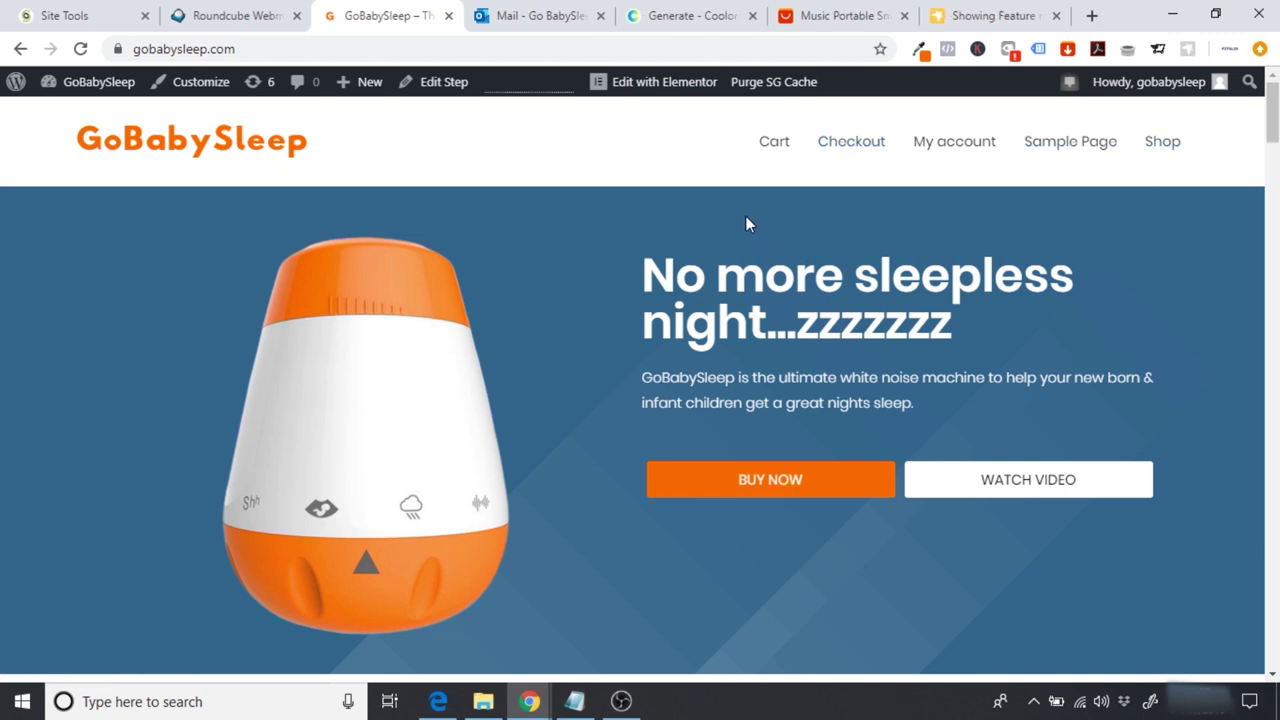
Step: Create 'Main Menu' in Appearance > Menus and assign it to the Primary Menu location
{"action": "left_click_drag", "start_coordinate": [1273, 118], "coordinate": [1262, 130]}
{"action": "left_click", "coordinate": [108, 87]}
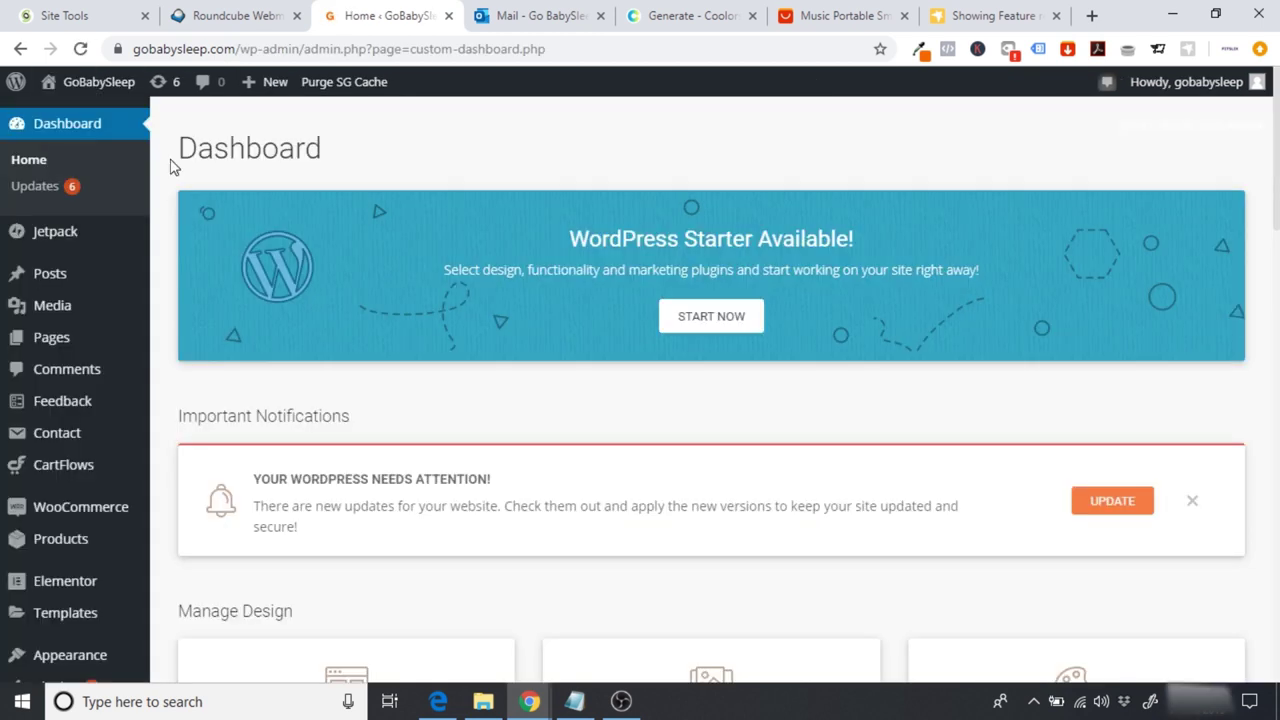
{"action": "scroll", "coordinate": [170, 167], "scroll_direction": "down", "scroll_amount": 3}
{"action": "mouse_move", "coordinate": [57, 505]}
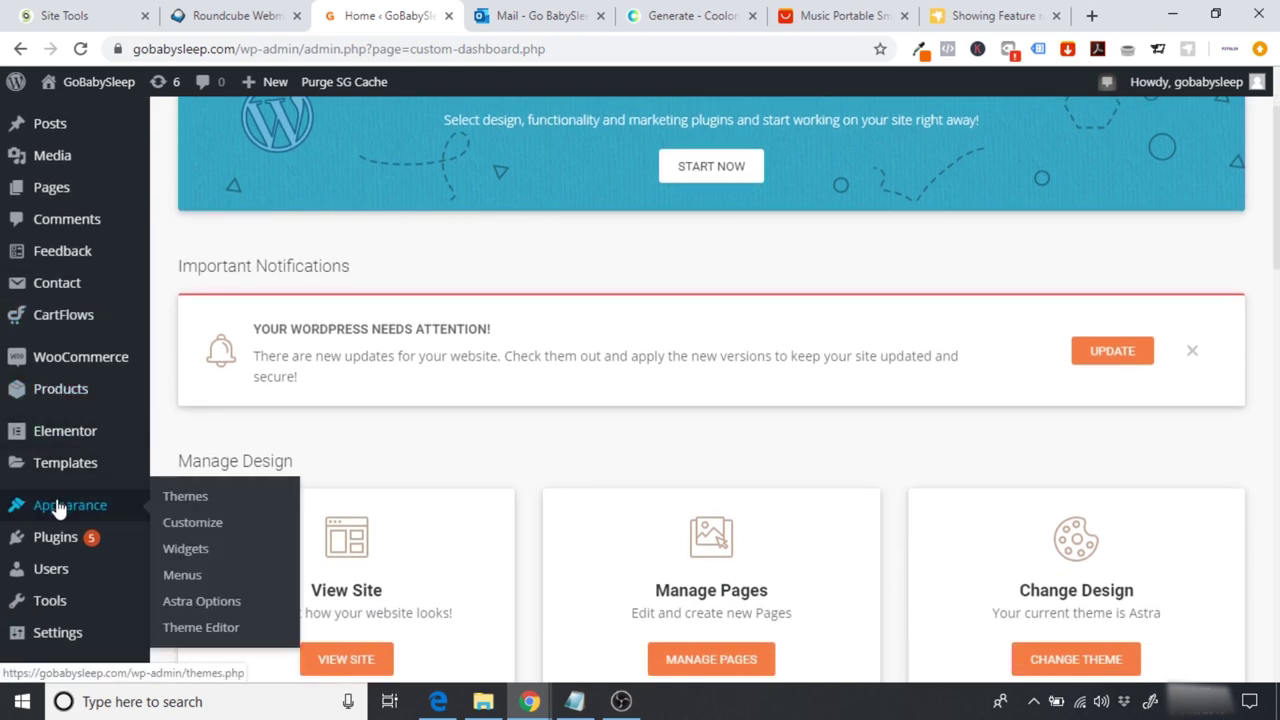
{"action": "left_click", "coordinate": [188, 577]}
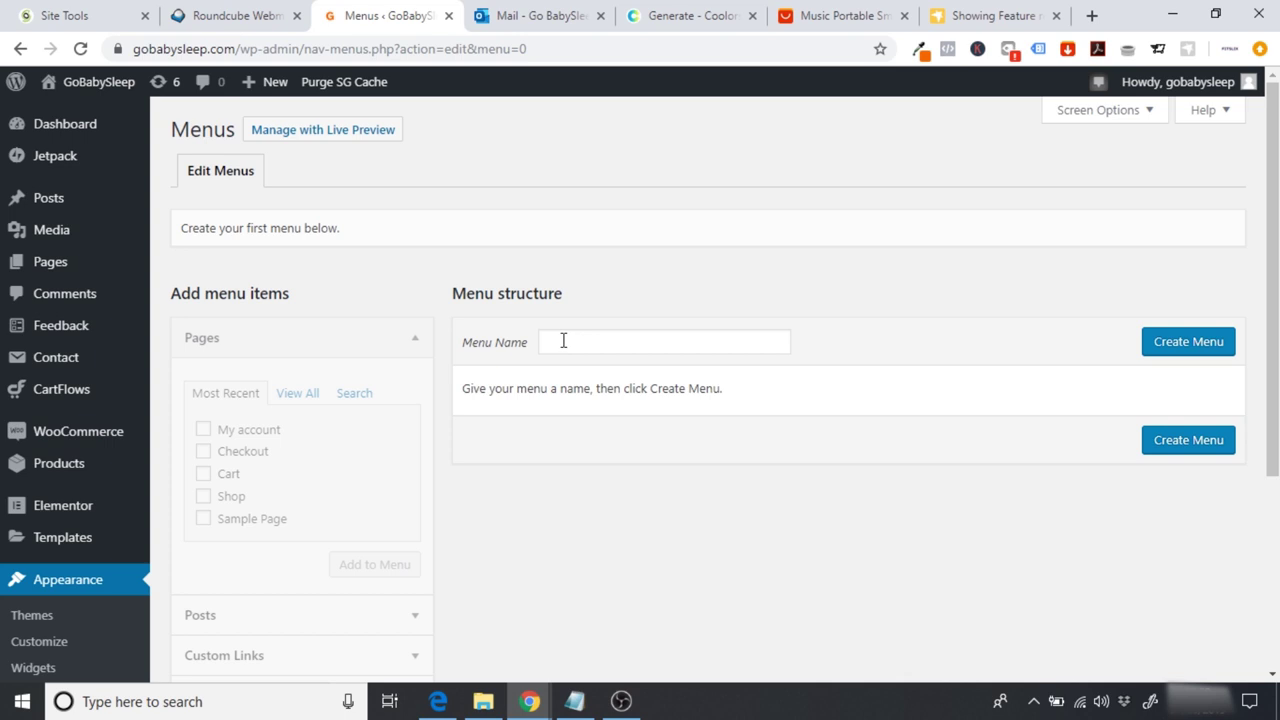
{"action": "left_click", "coordinate": [563, 341]}
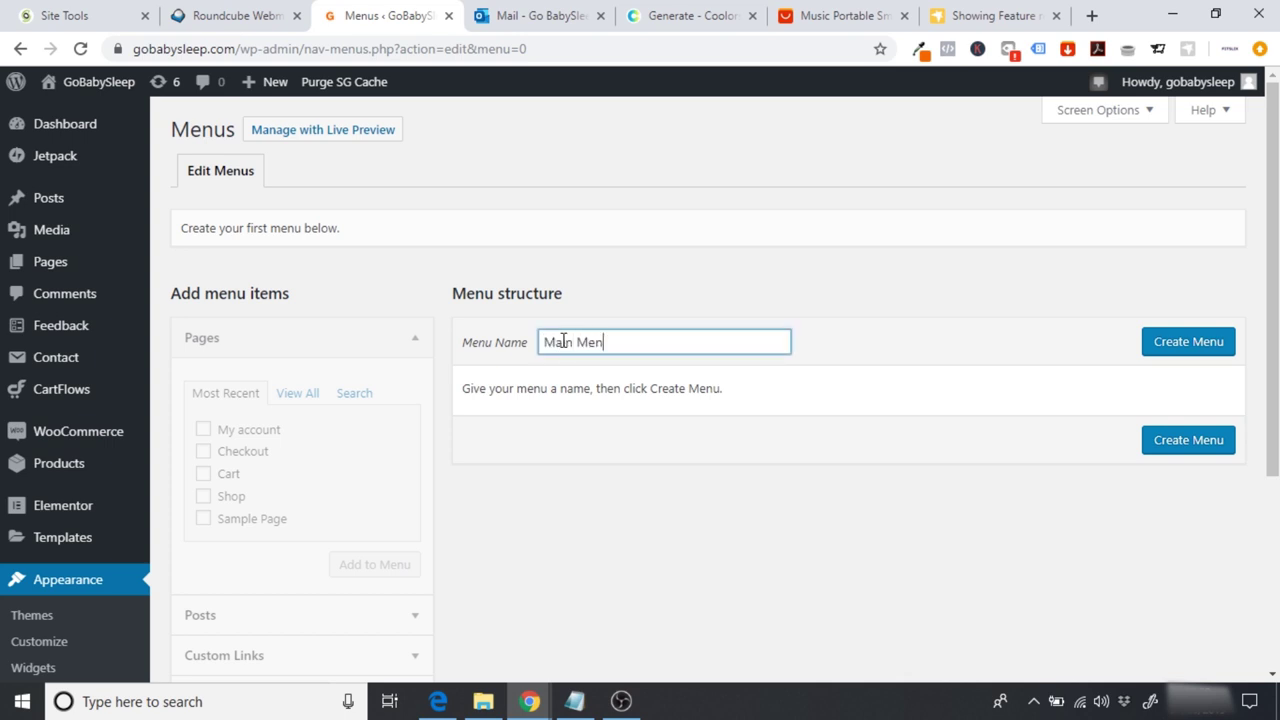
{"action": "left_click", "coordinate": [1160, 343]}
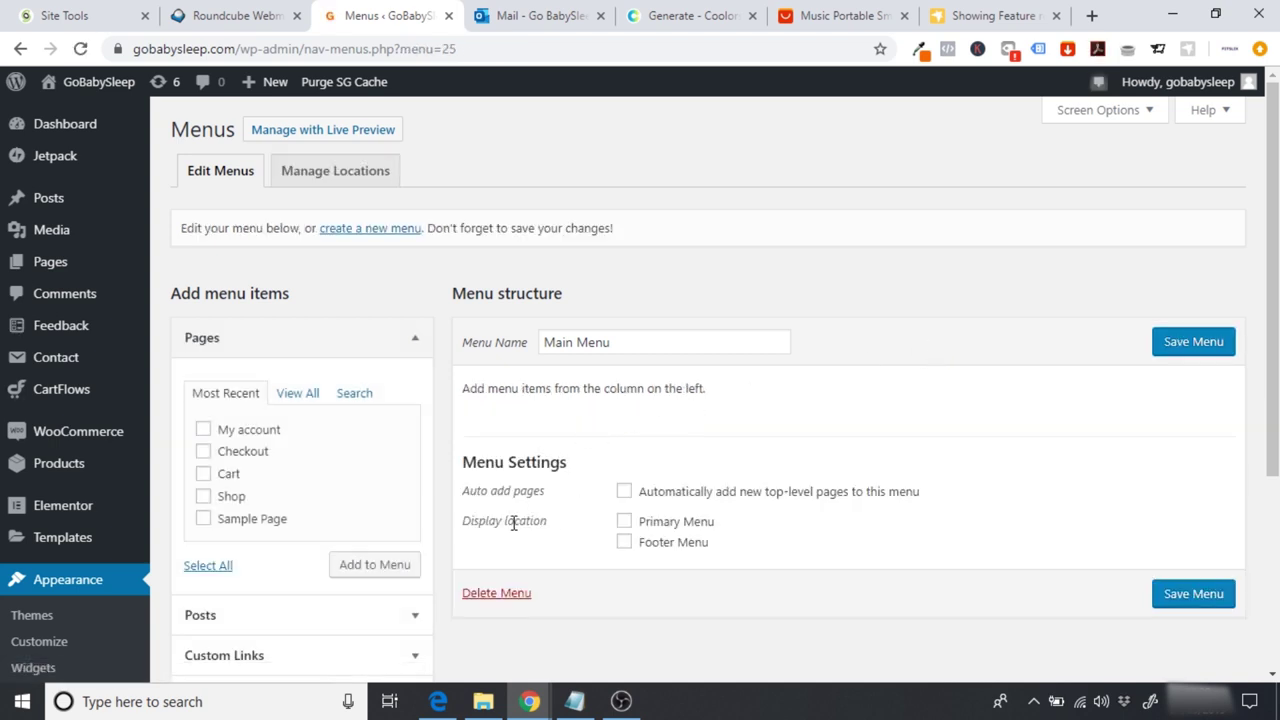
{"action": "left_click", "coordinate": [624, 521]}
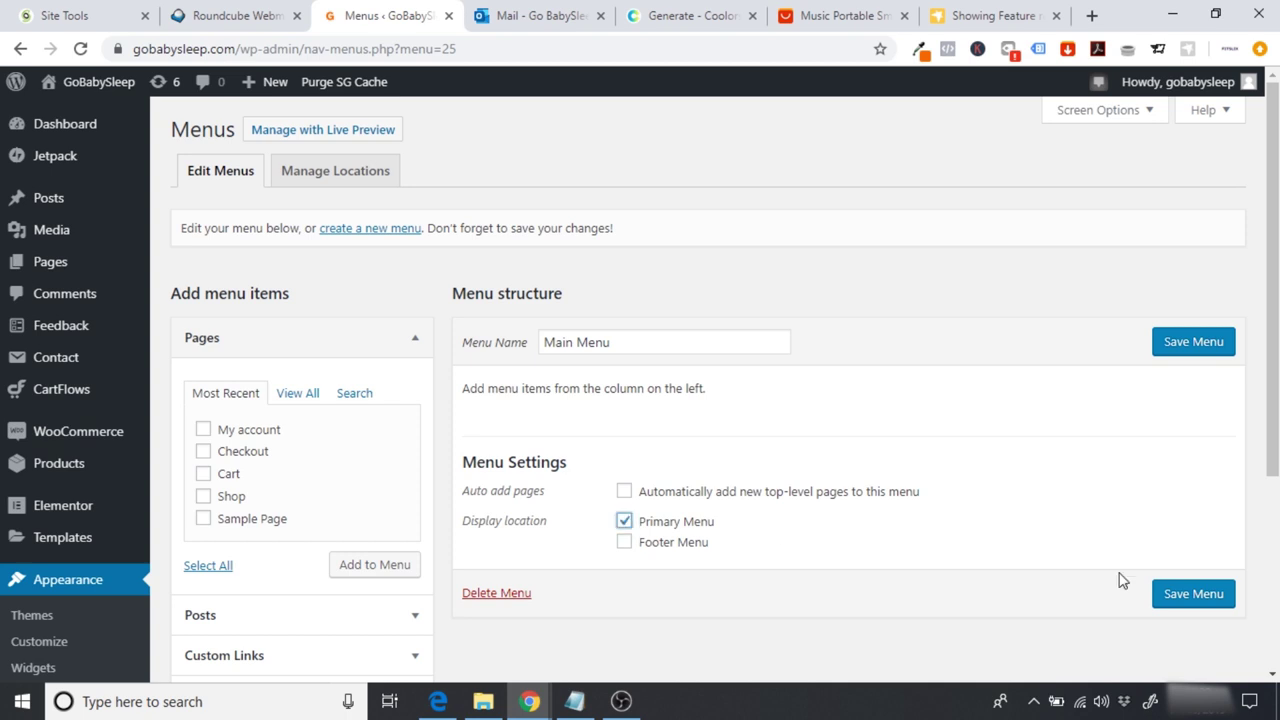
{"action": "left_click", "coordinate": [1188, 597]}
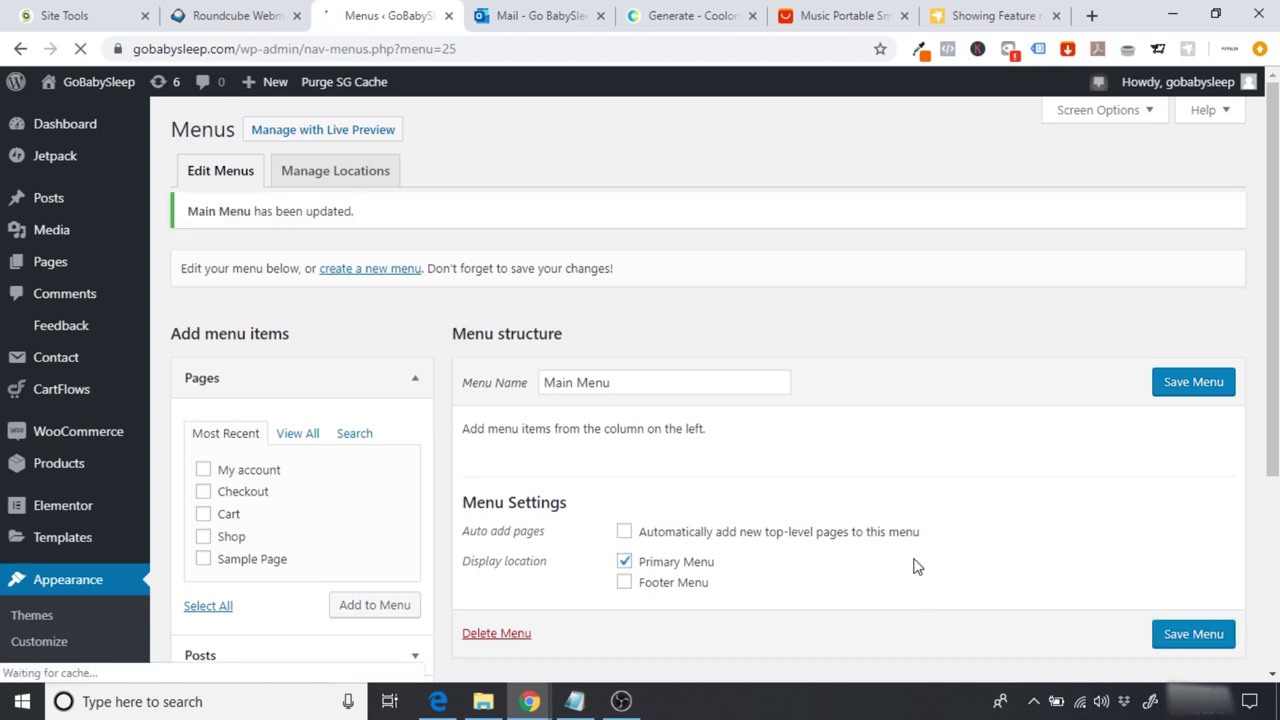
Step: Add a Reviews custom link with URL # to the menu
{"action": "scroll", "coordinate": [1000, 330], "scroll_direction": "down", "scroll_amount": 3}
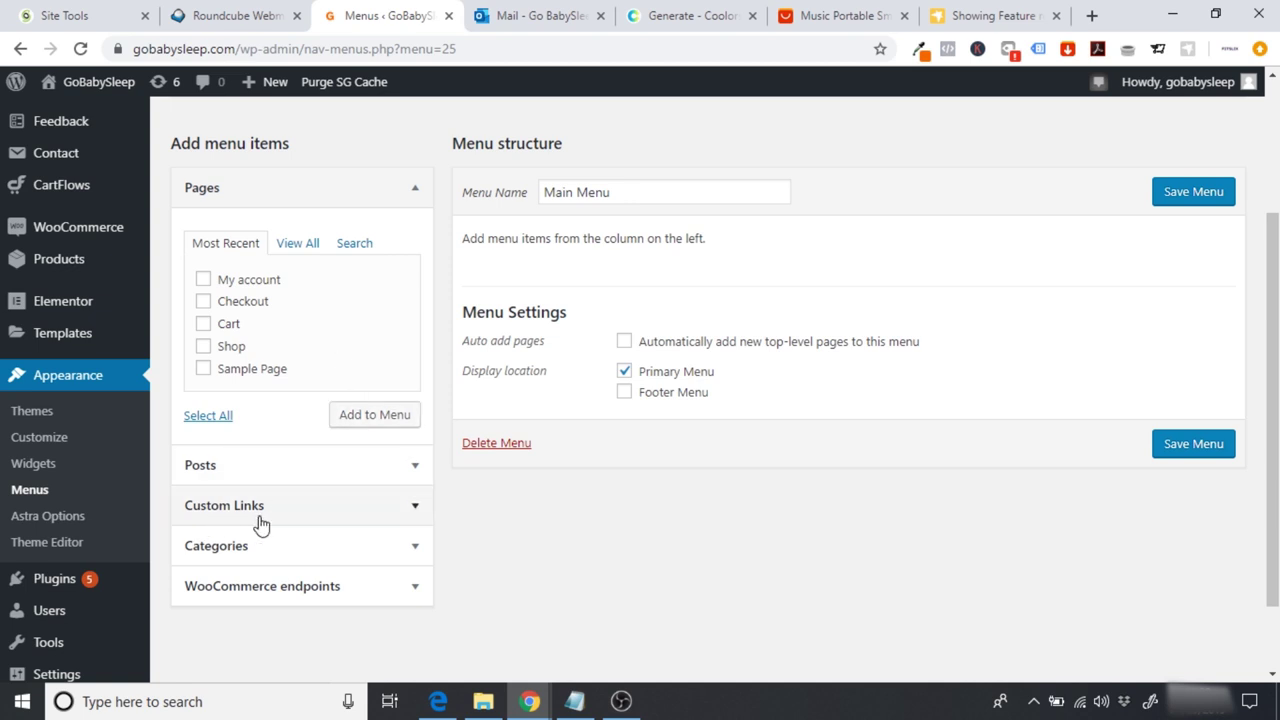
{"action": "left_click", "coordinate": [218, 516]}
{"action": "left_click_drag", "start_coordinate": [350, 331], "coordinate": [133, 340]}
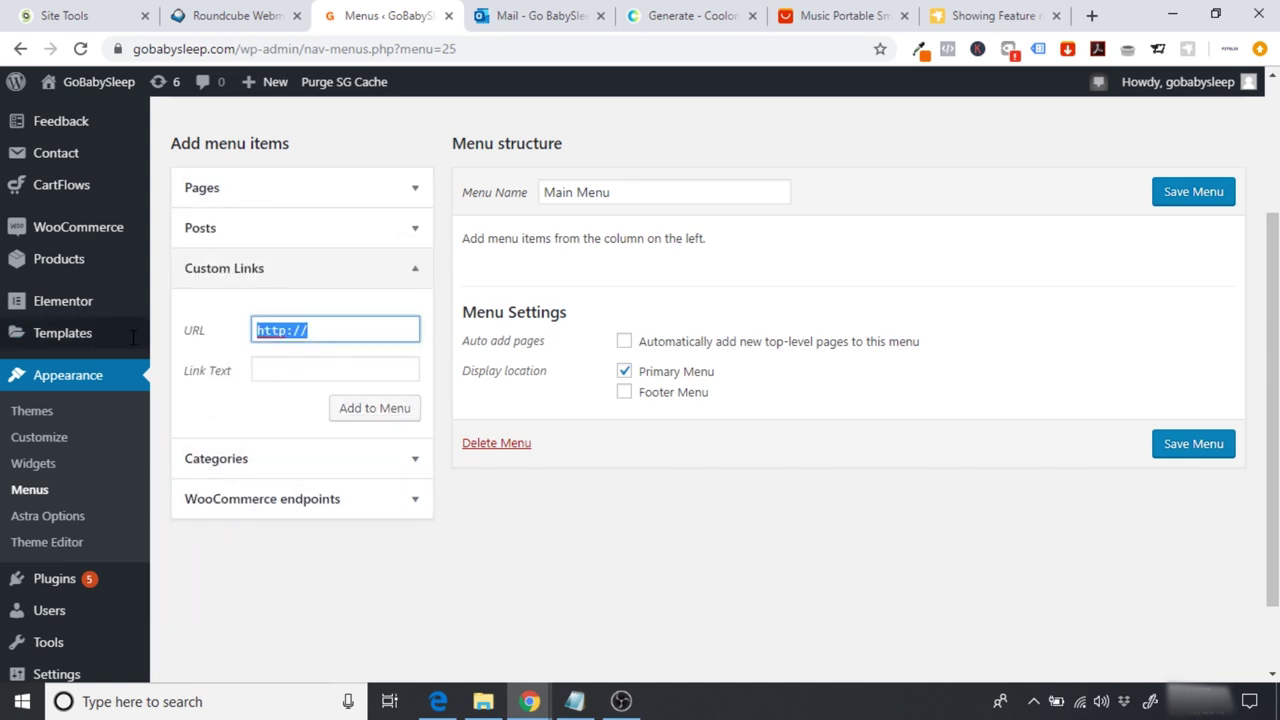
{"action": "mouse_move", "coordinate": [133, 345]}
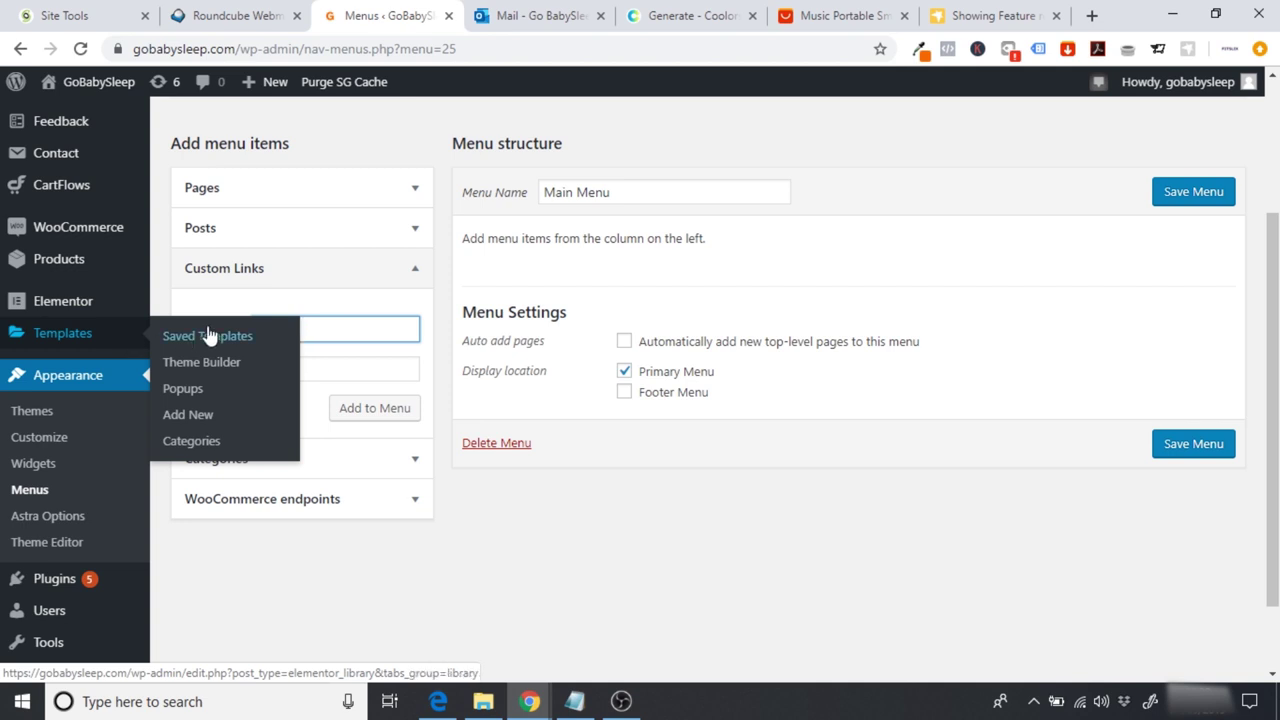
{"action": "type", "text": "#"}
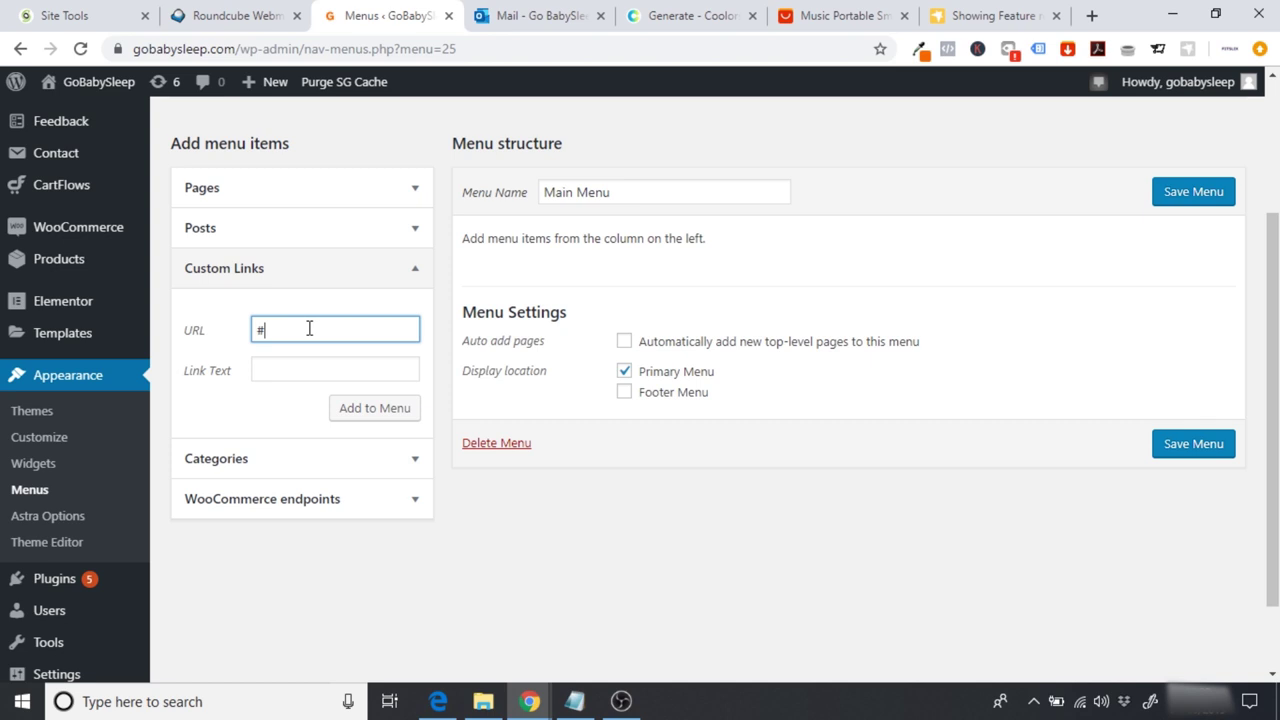
{"action": "left_click", "coordinate": [300, 368]}
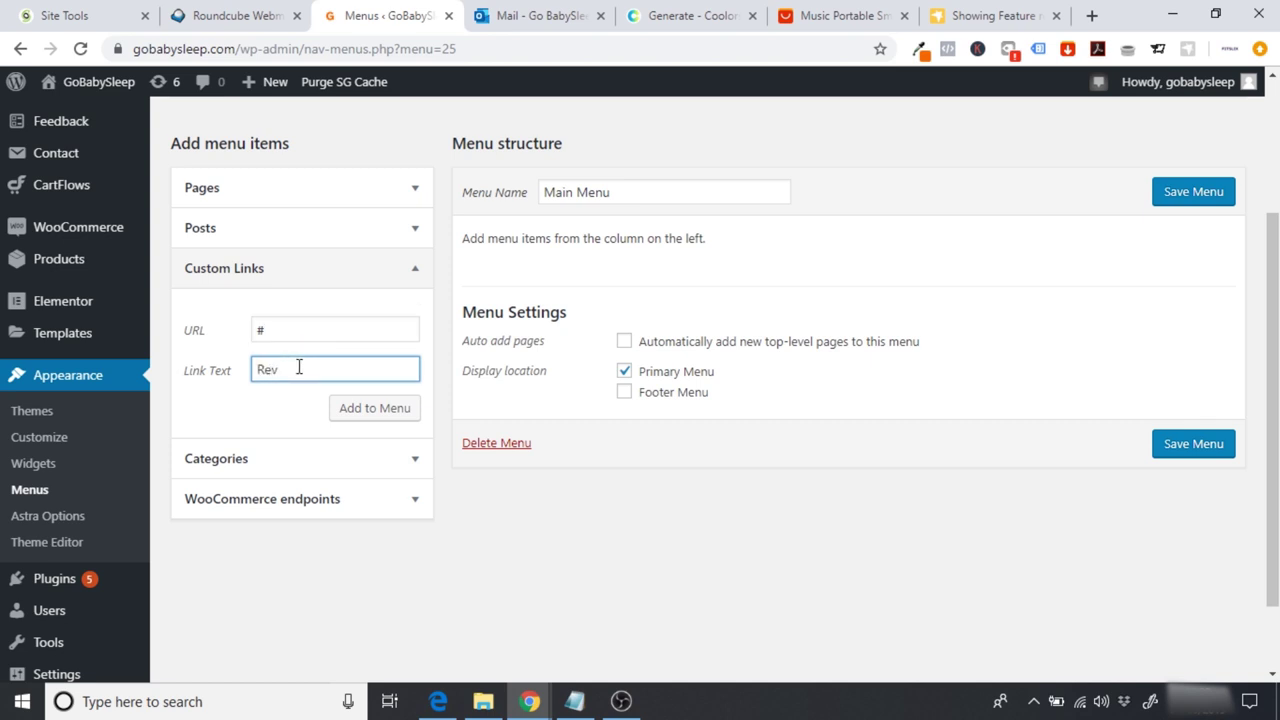
{"action": "left_click", "coordinate": [351, 411]}
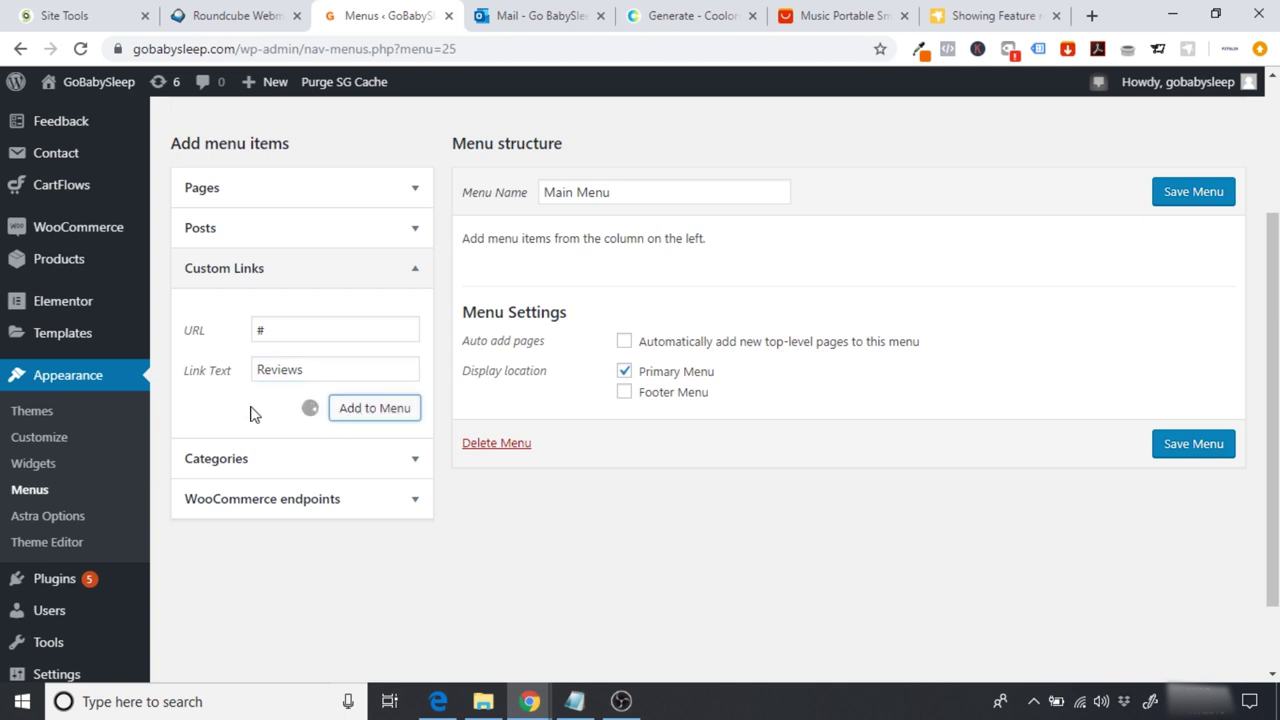
Step: Add FAQ and Contact Us custom links to the menu
{"action": "left_click_drag", "start_coordinate": [343, 331], "coordinate": [240, 331]}
{"action": "key", "text": "BackSpace"}
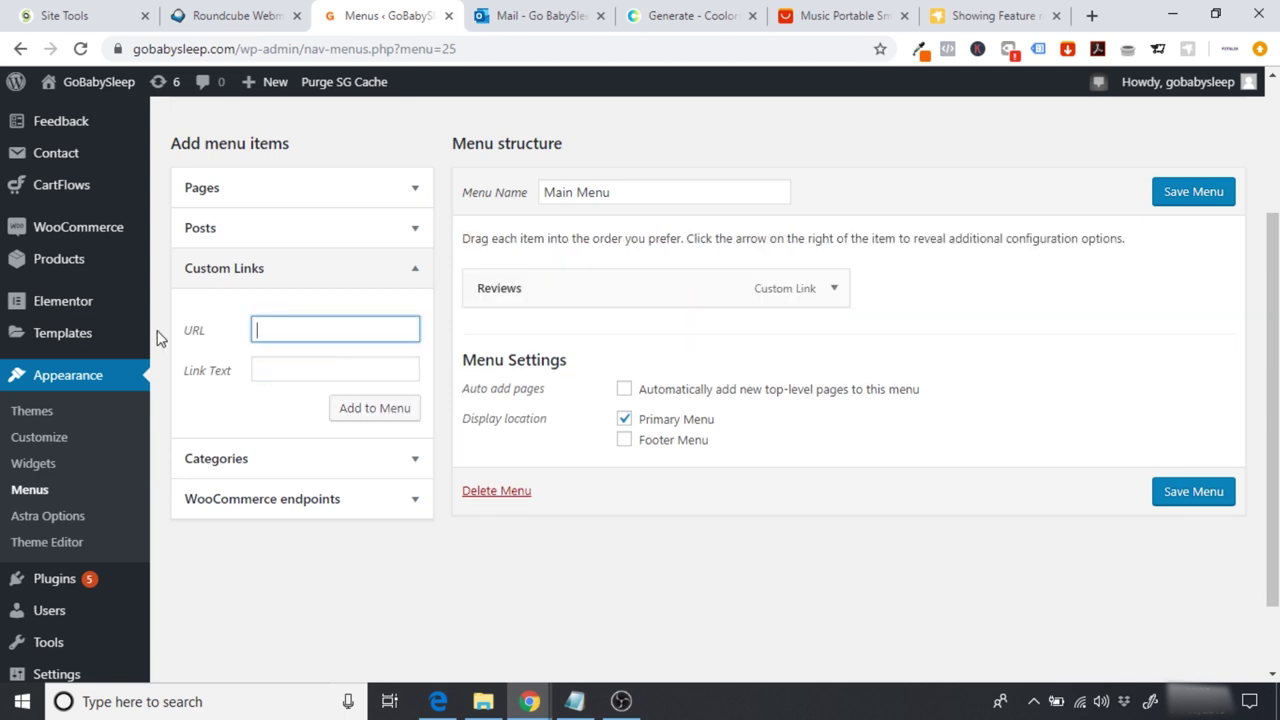
{"action": "left_click", "coordinate": [262, 367]}
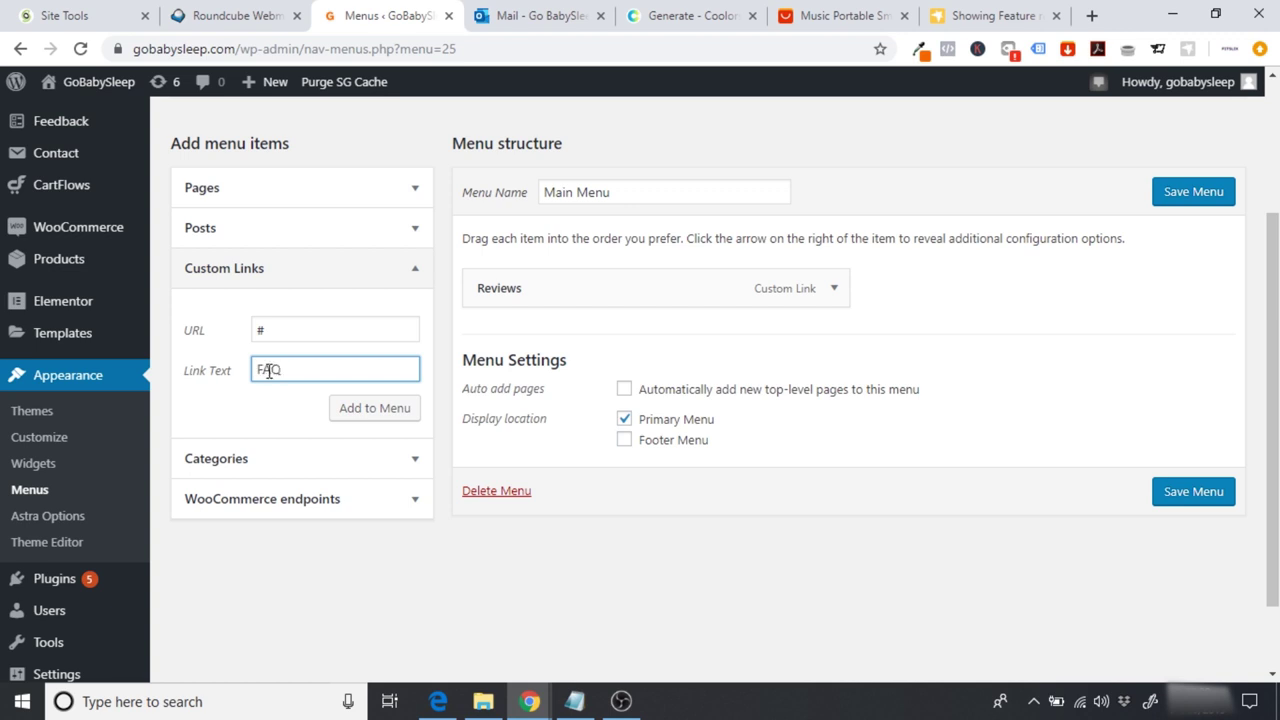
{"action": "left_click", "coordinate": [369, 416]}
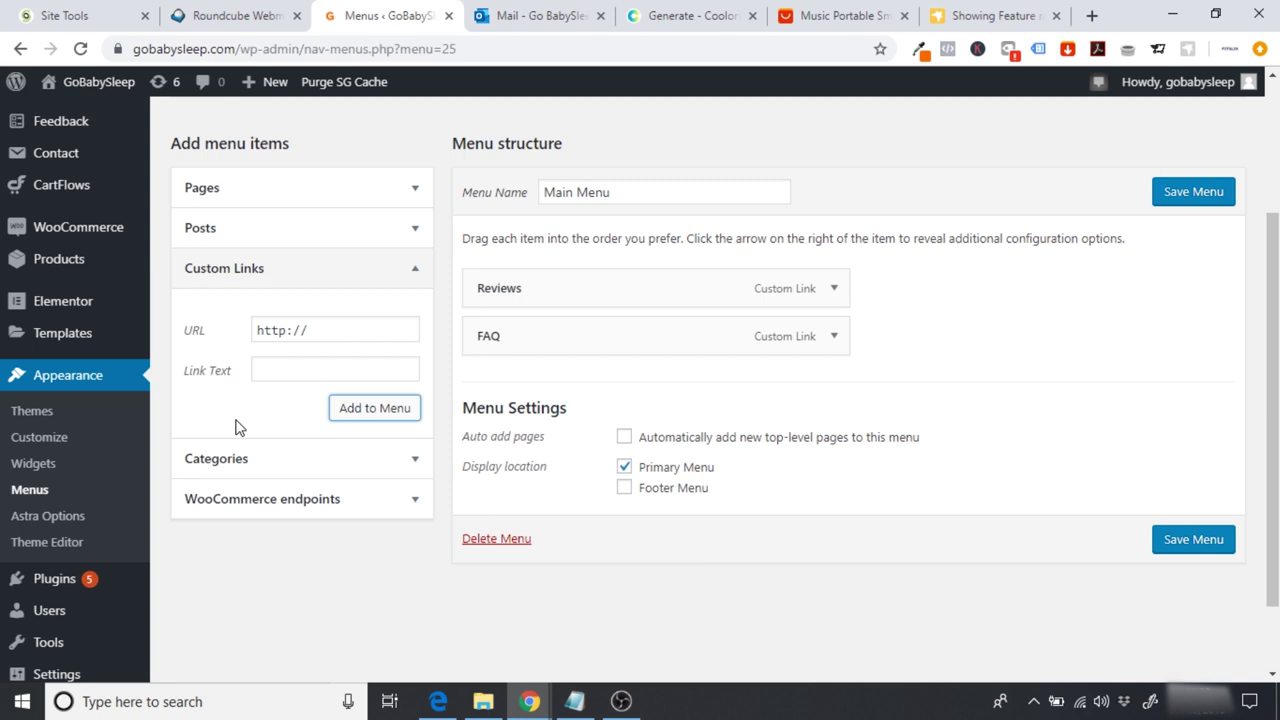
{"action": "left_click_drag", "start_coordinate": [383, 337], "coordinate": [188, 348]}
{"action": "key", "text": "BackSpace"}
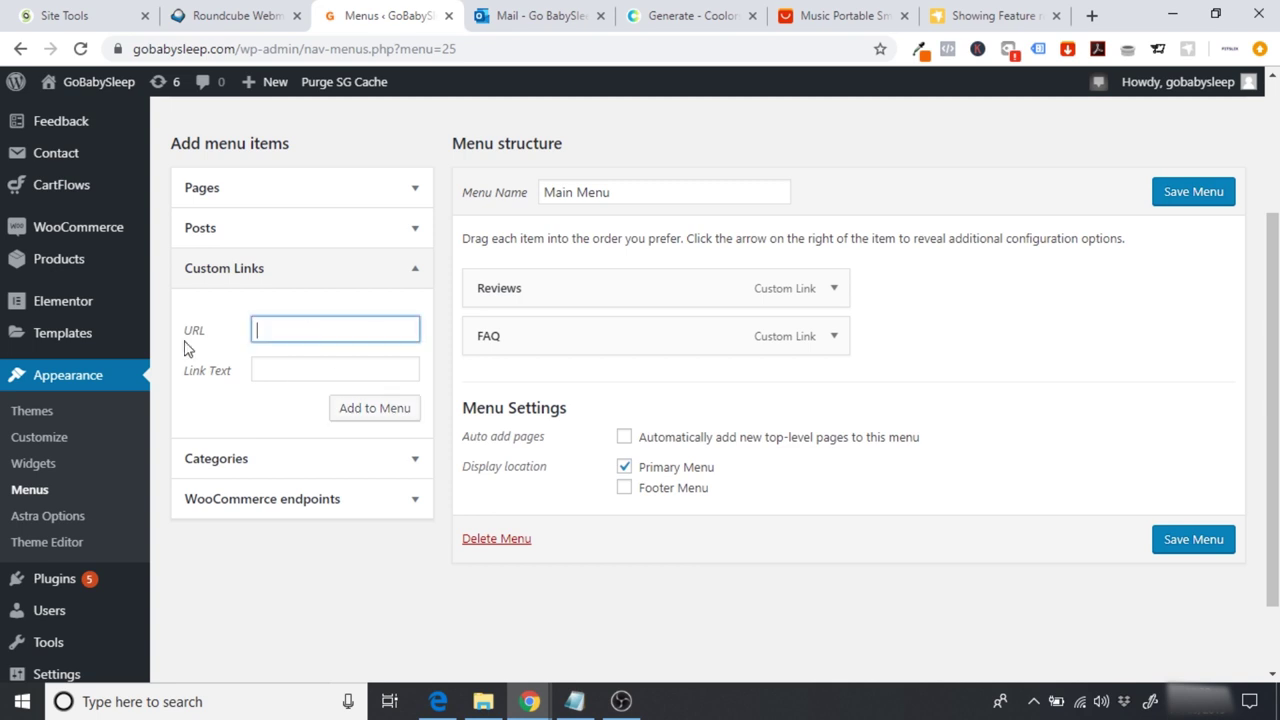
{"action": "left_click", "coordinate": [307, 366]}
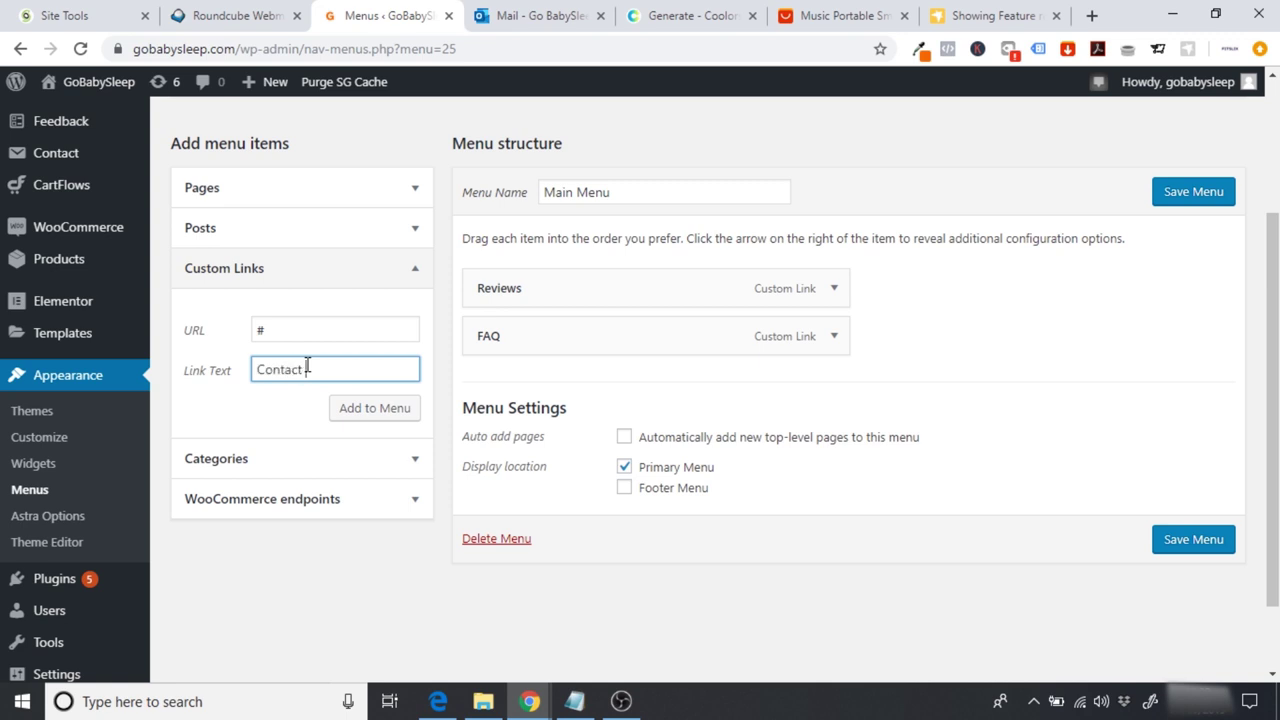
{"action": "left_click", "coordinate": [351, 408]}
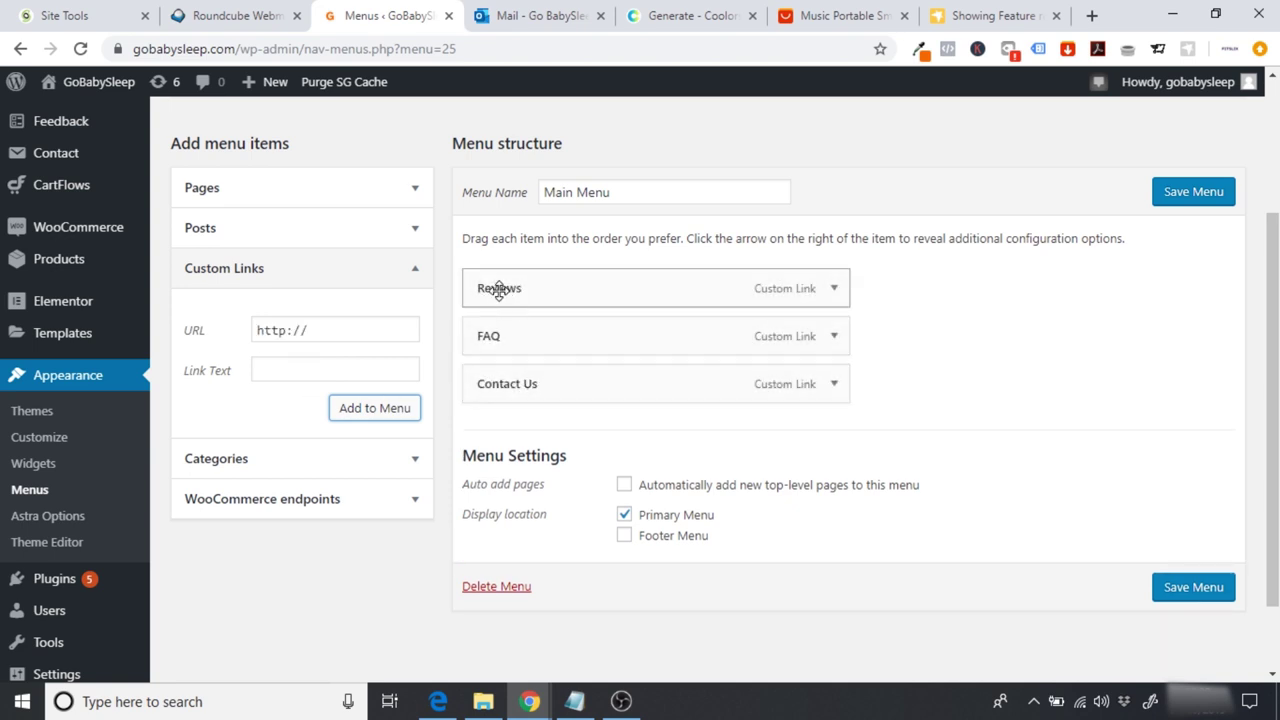
Step: Nest Contact Us as a sub item under FAQ and save Main Menu
{"action": "left_click_drag", "start_coordinate": [547, 360], "coordinate": [508, 320]}
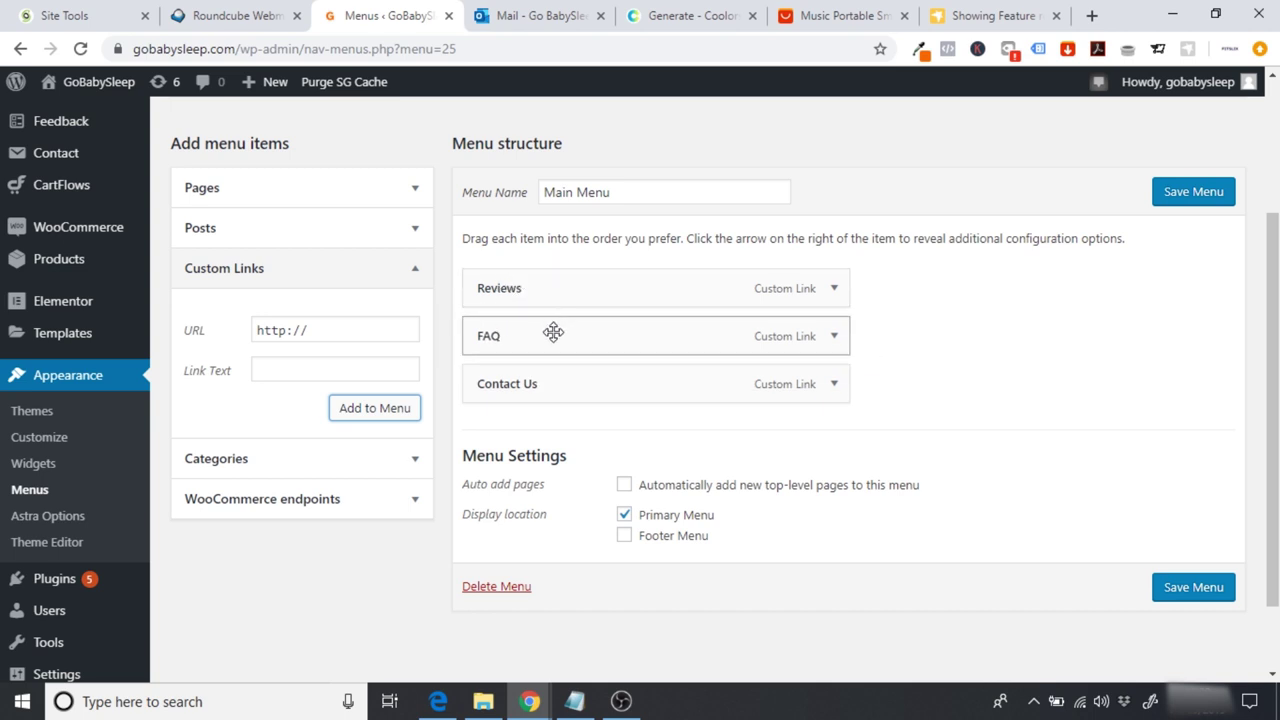
{"action": "left_click_drag", "start_coordinate": [586, 377], "coordinate": [662, 369]}
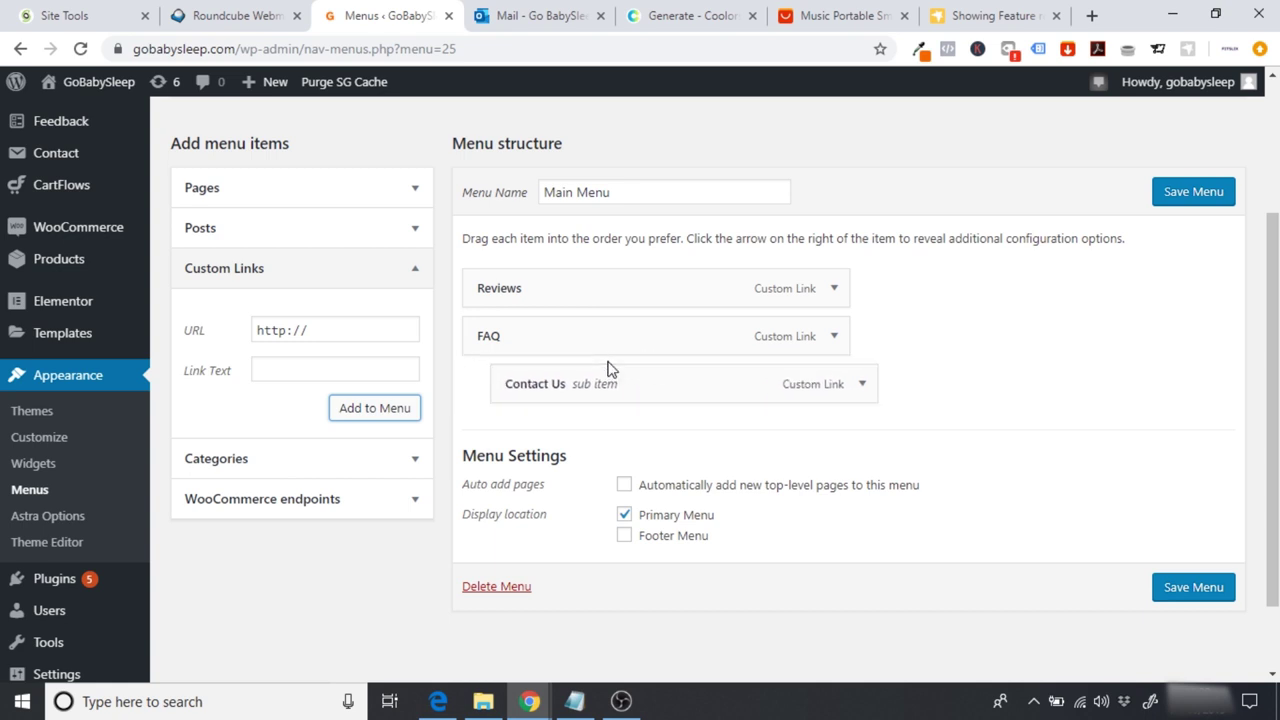
{"action": "left_click", "coordinate": [1213, 192]}
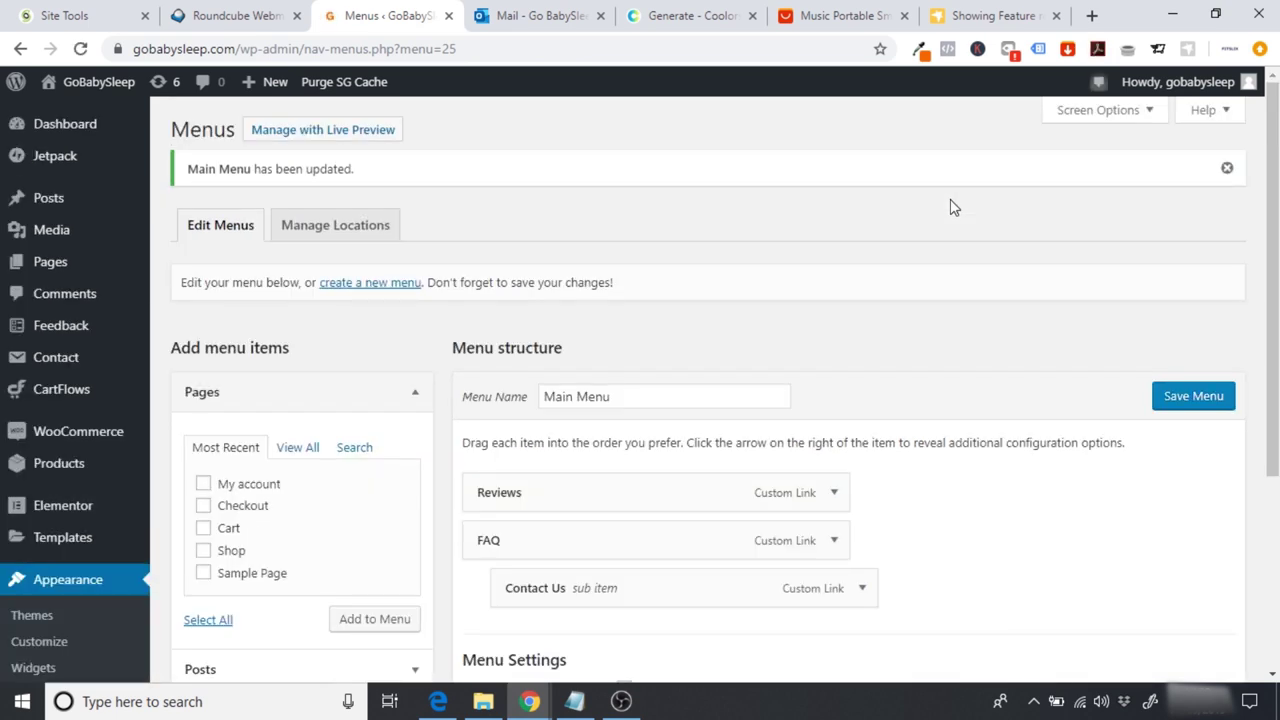
{"action": "left_click", "coordinate": [100, 110]}
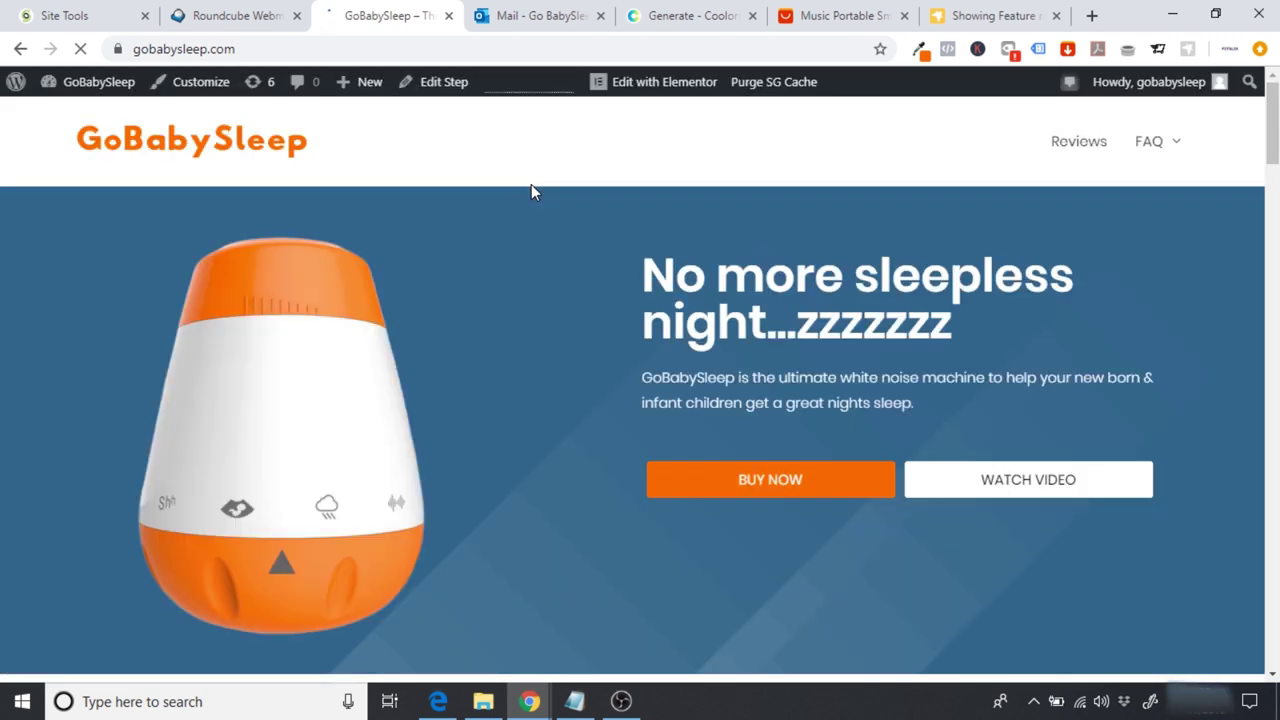
{"action": "mouse_move", "coordinate": [1167, 150]}
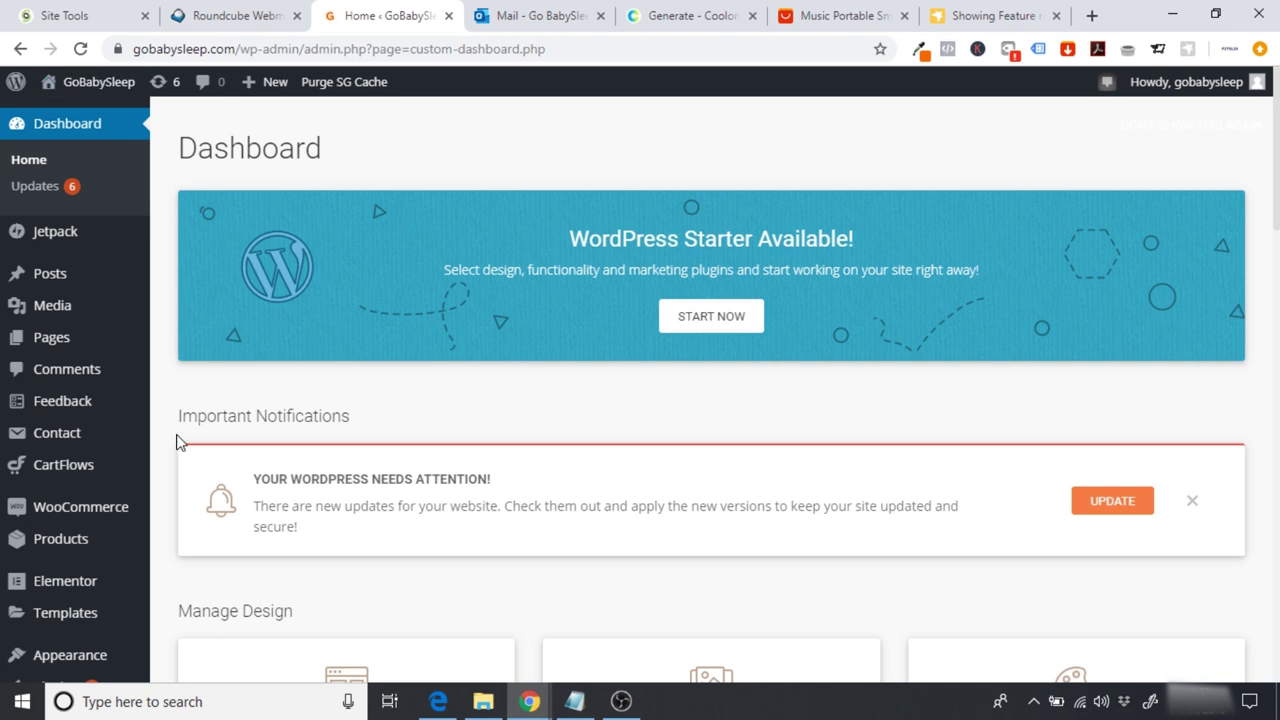
{"action": "scroll", "coordinate": [165, 505], "scroll_direction": "down", "scroll_amount": 1}
{"action": "mouse_move", "coordinate": [38, 588]}
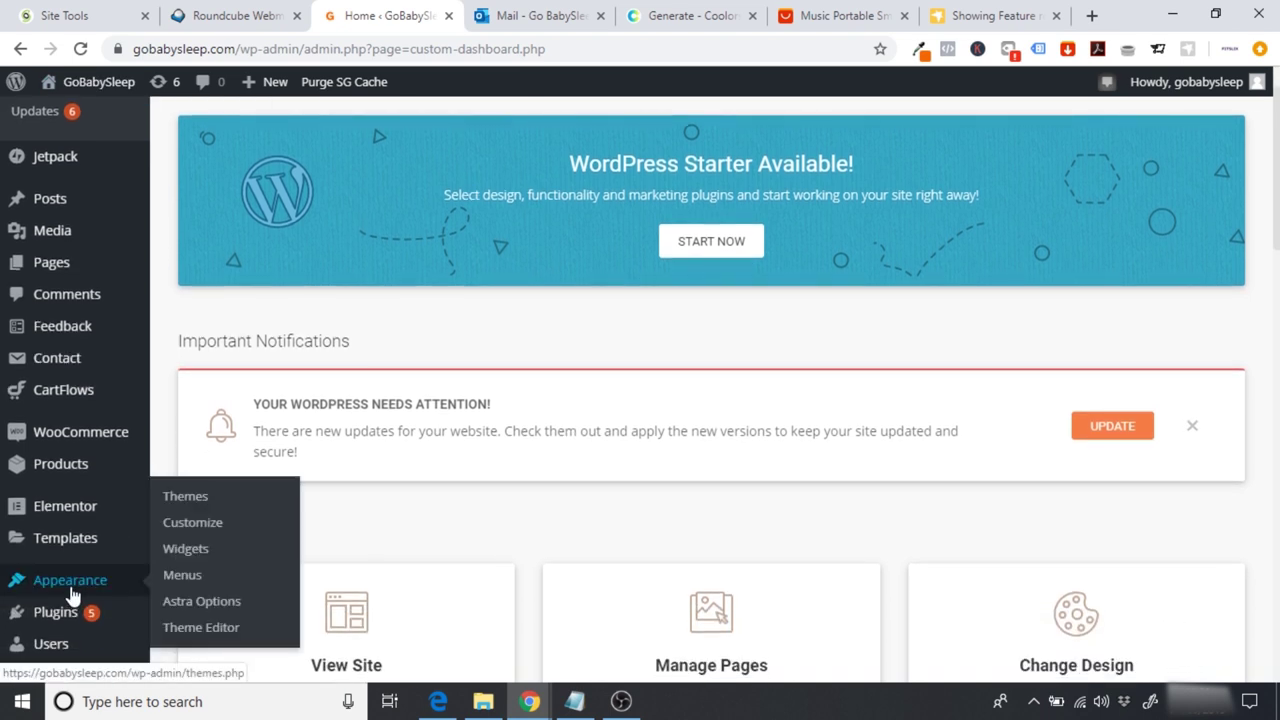
{"action": "left_click", "coordinate": [184, 578]}
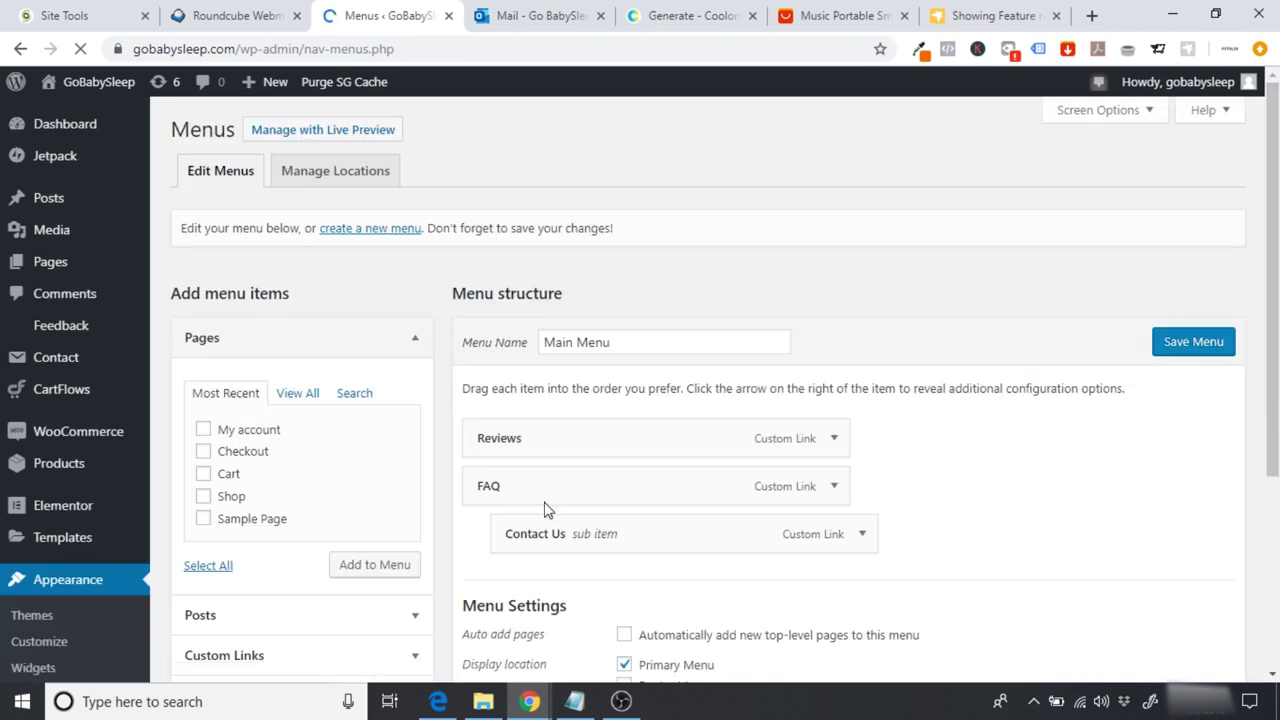
Step: Move Contact Us back to the top level and relabel Reviews as REVIEWS
{"action": "left_click_drag", "start_coordinate": [663, 531], "coordinate": [631, 531]}
{"action": "left_click", "coordinate": [842, 447]}
{"action": "double_click", "coordinate": [566, 554]}
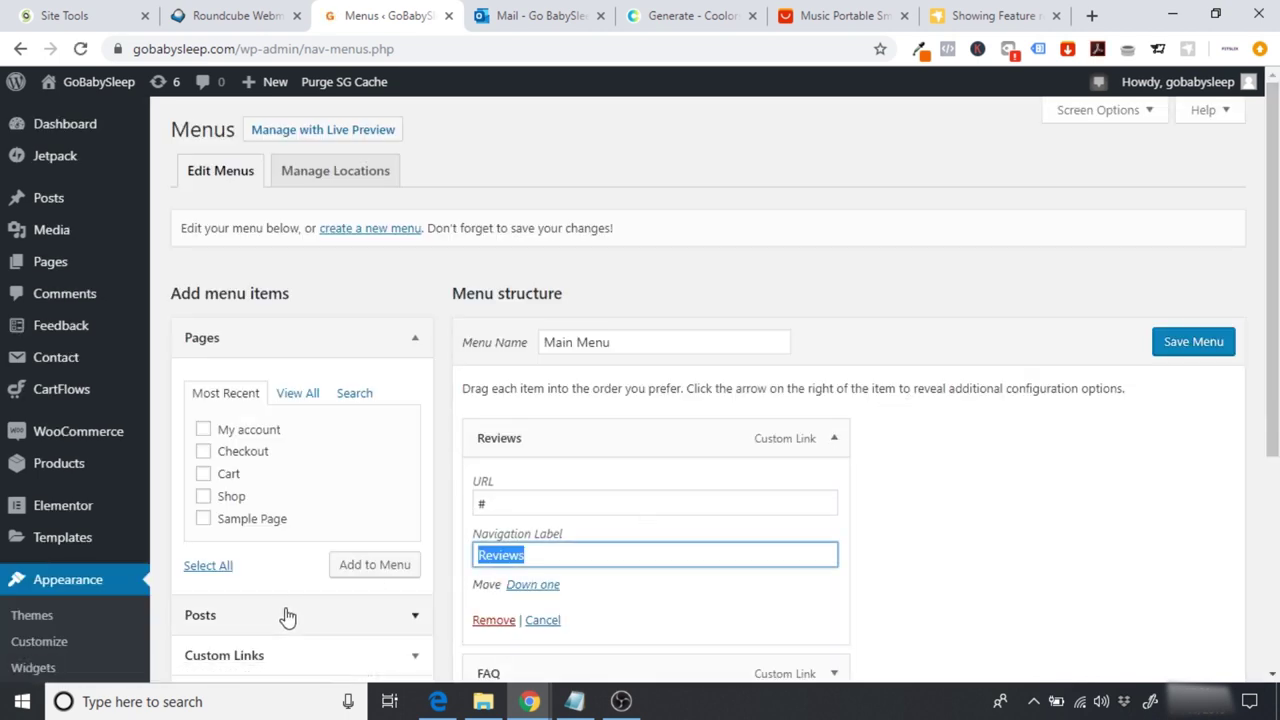
{"action": "type", "text": "REVIEWS"}
{"action": "scroll", "coordinate": [1071, 557], "scroll_direction": "down", "scroll_amount": 2}
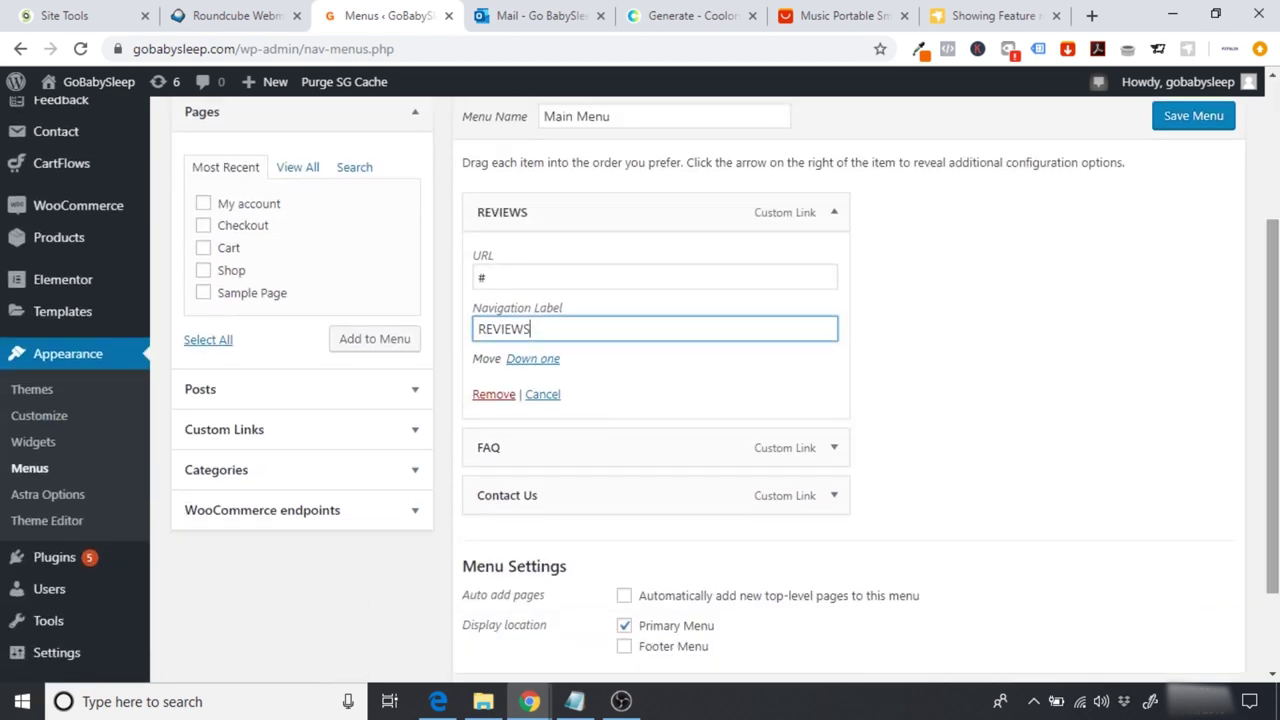
{"action": "left_click", "coordinate": [597, 527]}
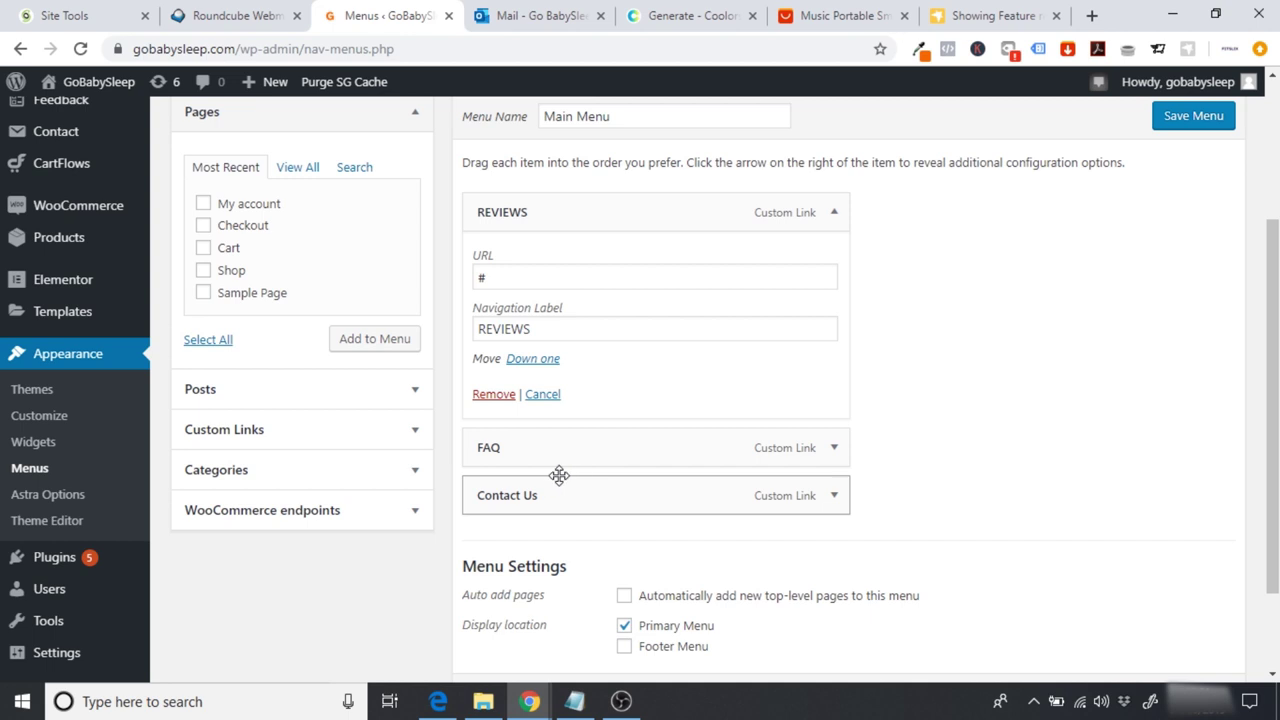
Step: Relabel Contact Us as CONTACT US and save the menu
{"action": "left_click", "coordinate": [833, 496]}
{"action": "scroll", "coordinate": [705, 435], "scroll_direction": "down", "scroll_amount": 1}
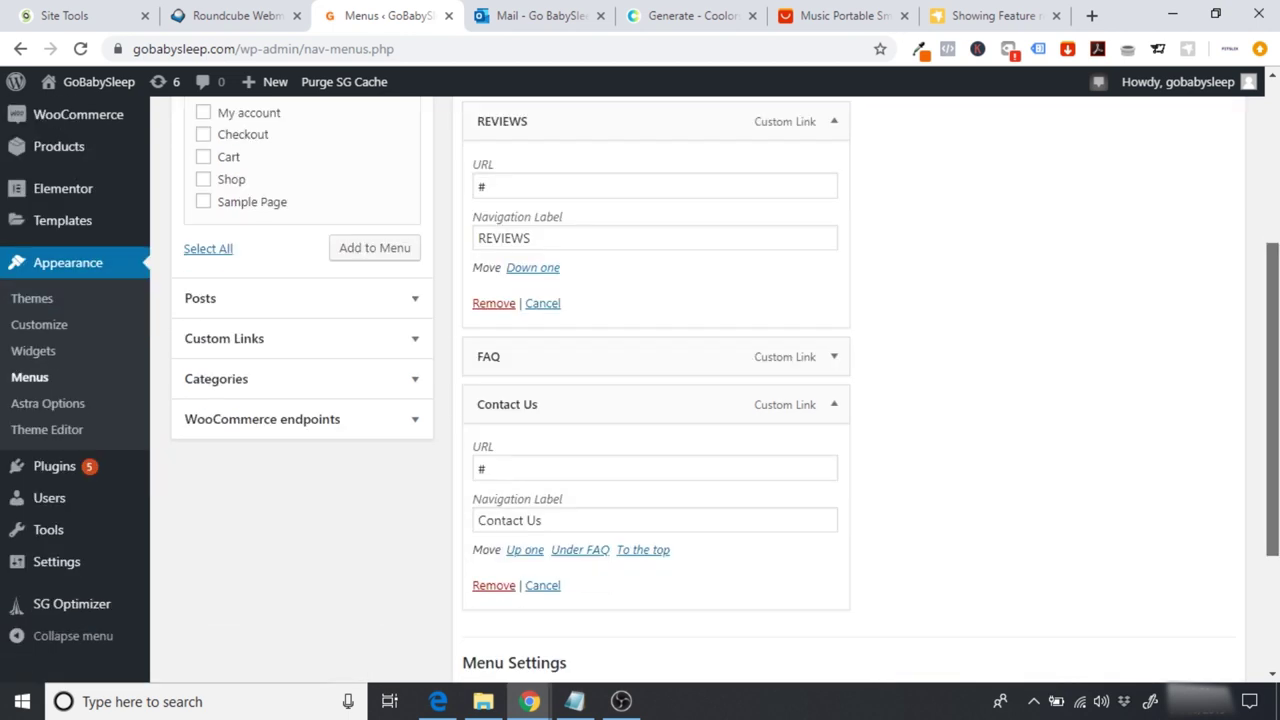
{"action": "triple_click", "coordinate": [611, 500]}
{"action": "type", "text": "CONTACT US"}
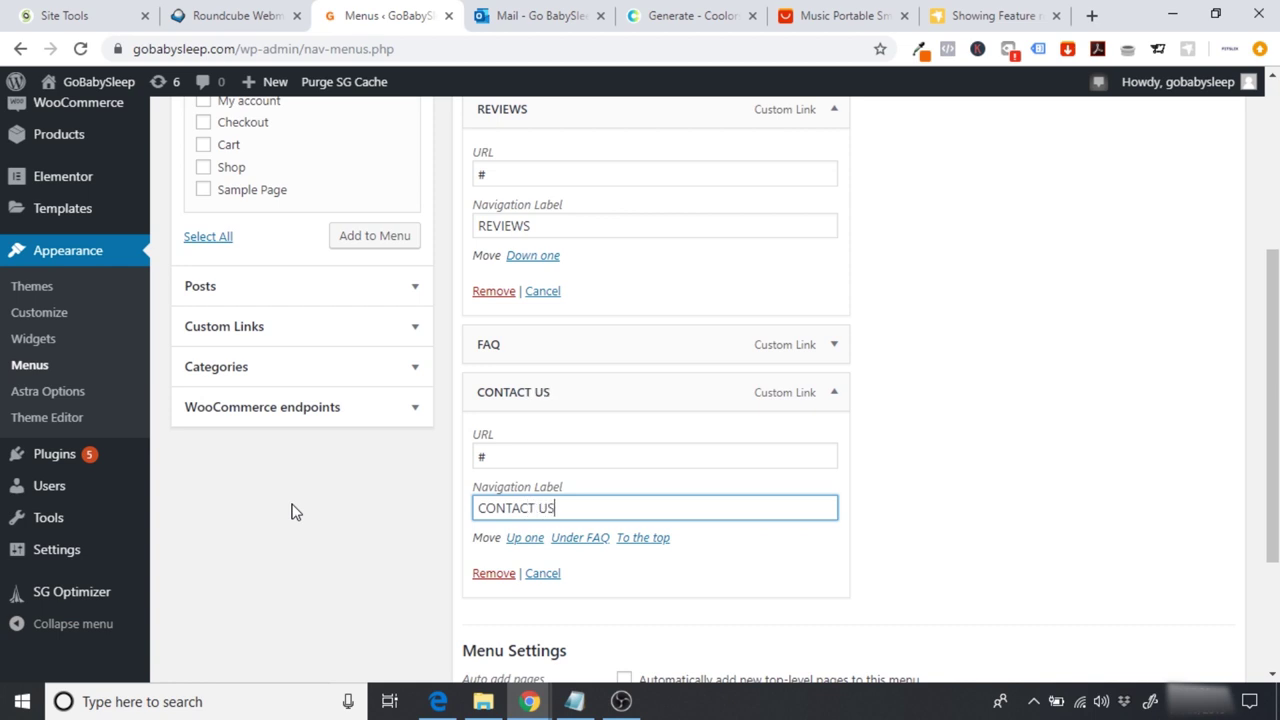
{"action": "scroll", "coordinate": [1086, 480], "scroll_direction": "up", "scroll_amount": 4}
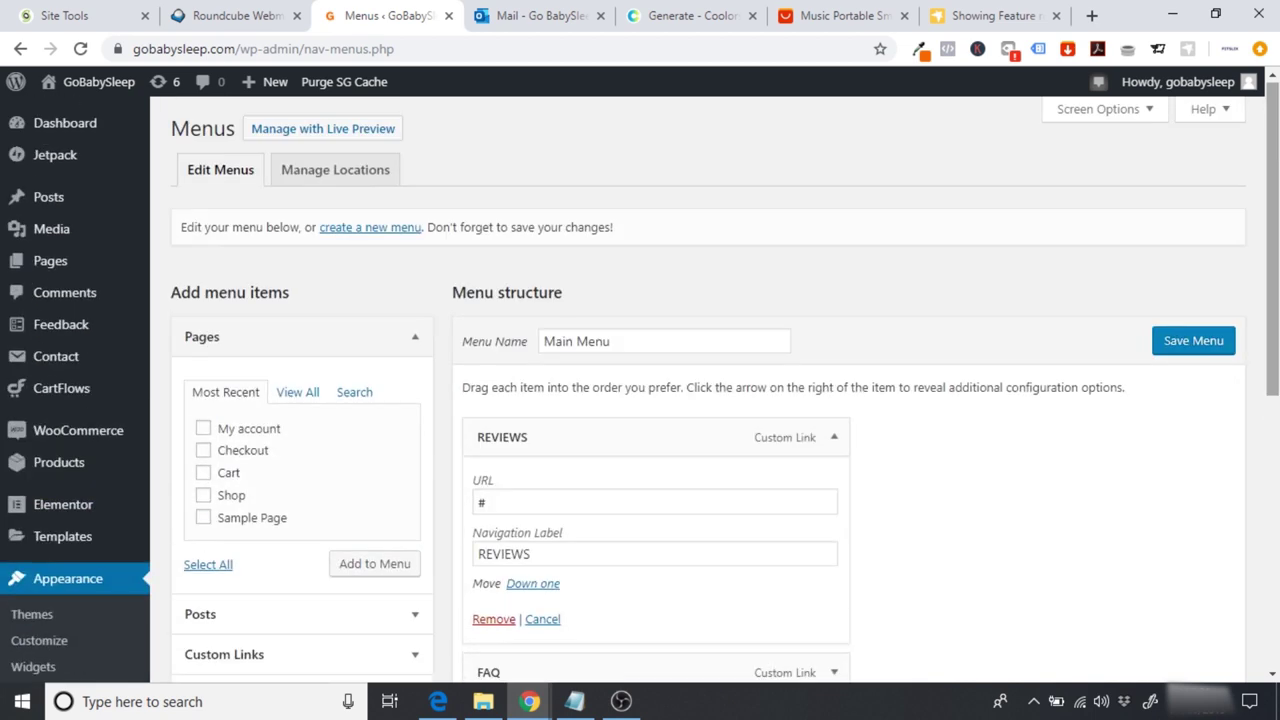
{"action": "left_click", "coordinate": [1190, 345]}
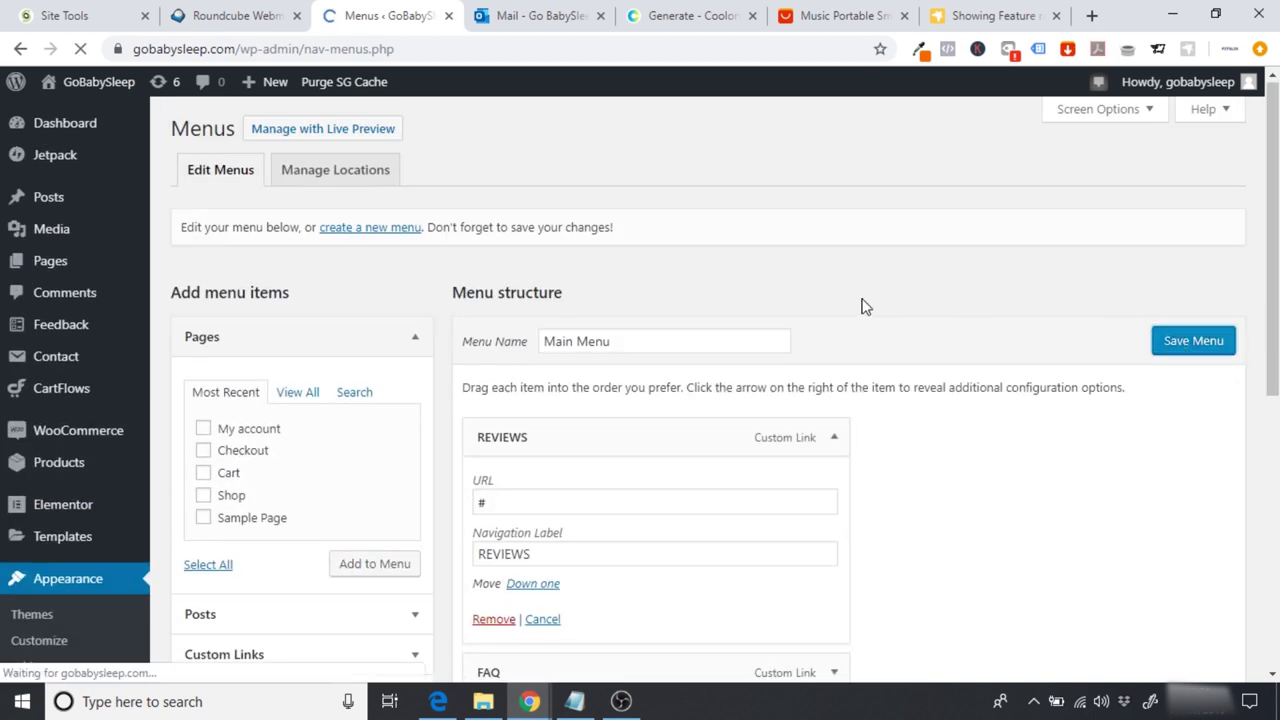
Step: Browse the live GoBabySleep front page, then open the Home page in Elementor
{"action": "left_click", "coordinate": [90, 86]}
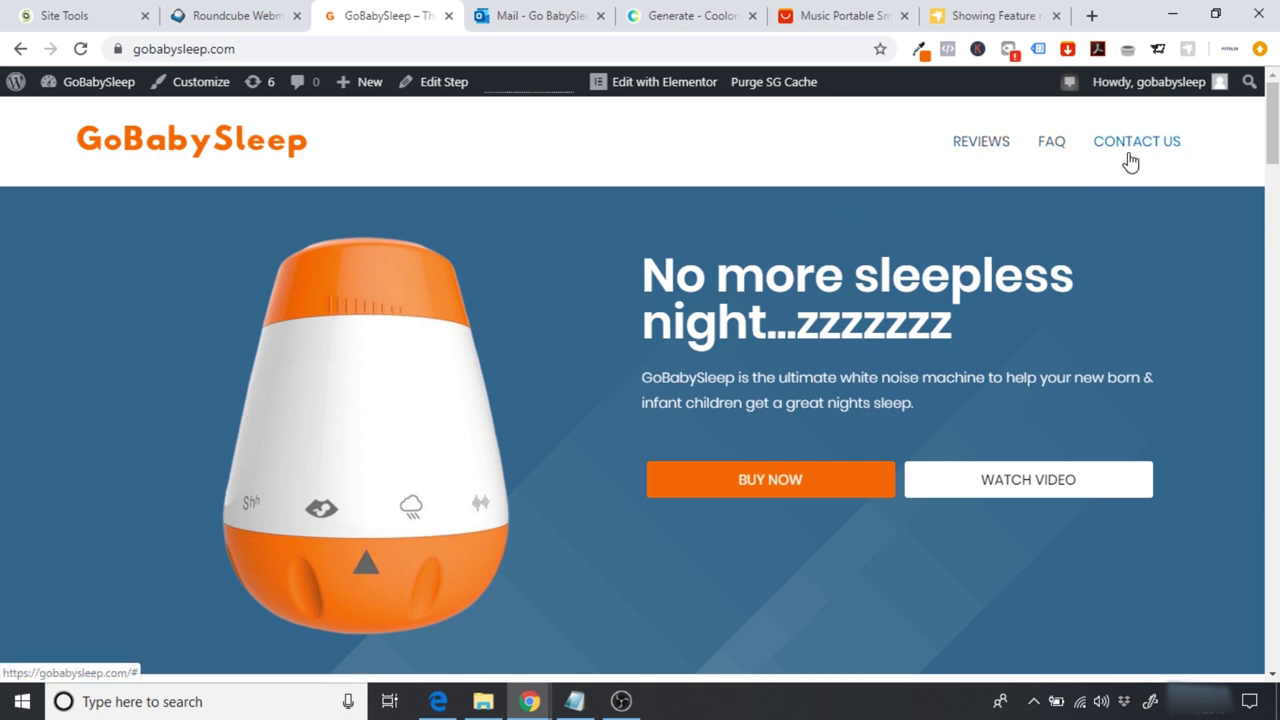
{"action": "scroll", "coordinate": [1114, 157], "scroll_direction": "down", "scroll_amount": 4}
{"action": "scroll", "coordinate": [640, 388], "scroll_direction": "down", "scroll_amount": 10}
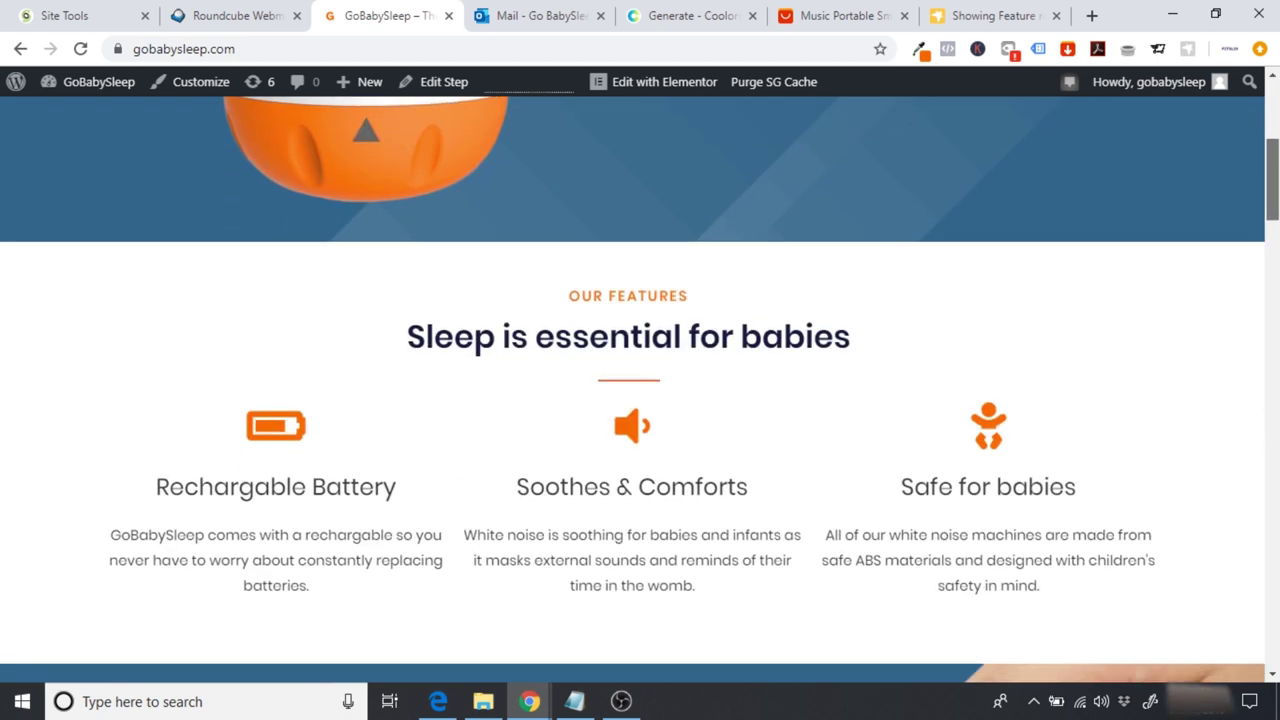
{"action": "scroll", "coordinate": [624, 351], "scroll_direction": "down", "scroll_amount": 12}
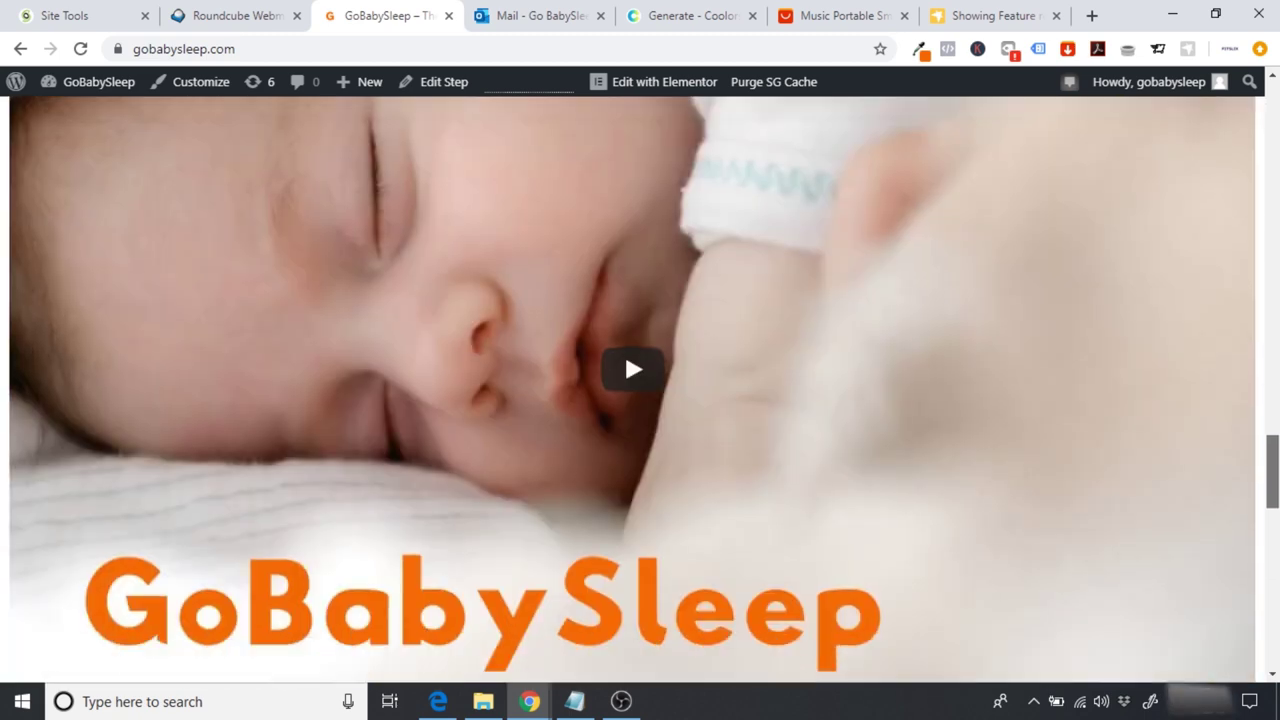
{"action": "scroll", "coordinate": [624, 351], "scroll_direction": "down", "scroll_amount": 5}
{"action": "scroll", "coordinate": [624, 340], "scroll_direction": "up", "scroll_amount": 16}
{"action": "scroll", "coordinate": [624, 312], "scroll_direction": "down", "scroll_amount": 10}
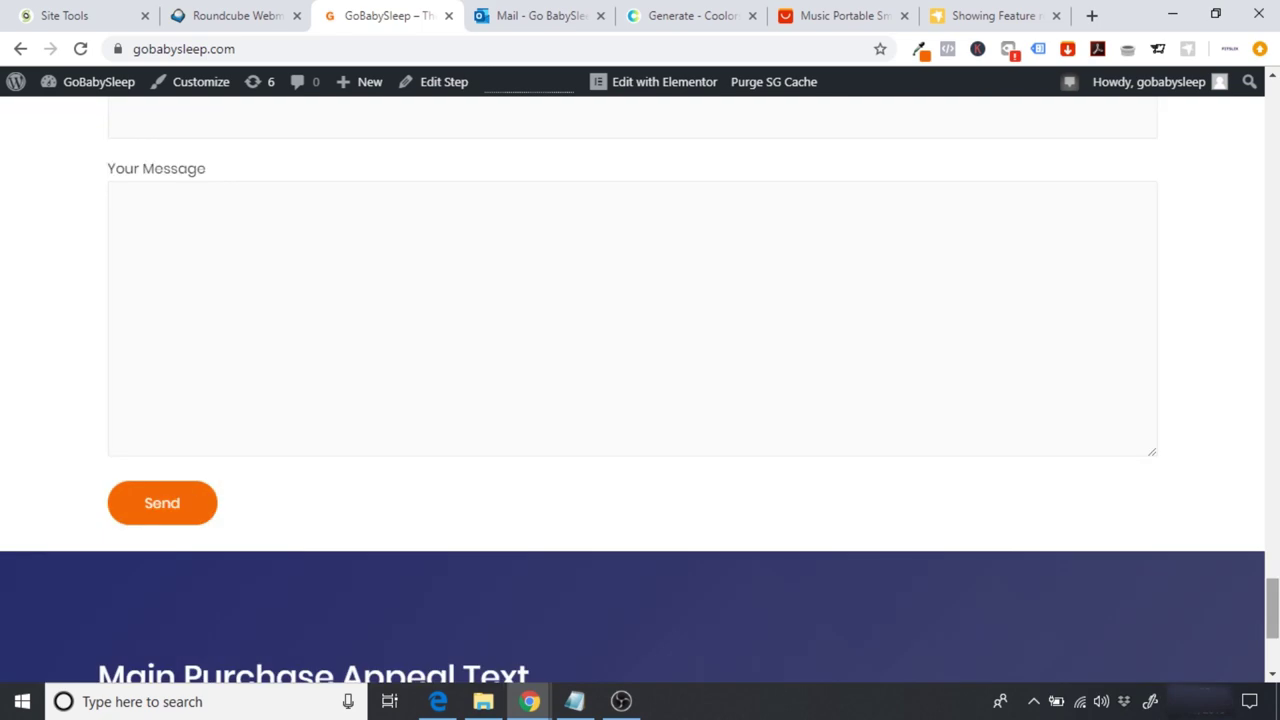
{"action": "scroll", "coordinate": [640, 388], "scroll_direction": "up", "scroll_amount": 20}
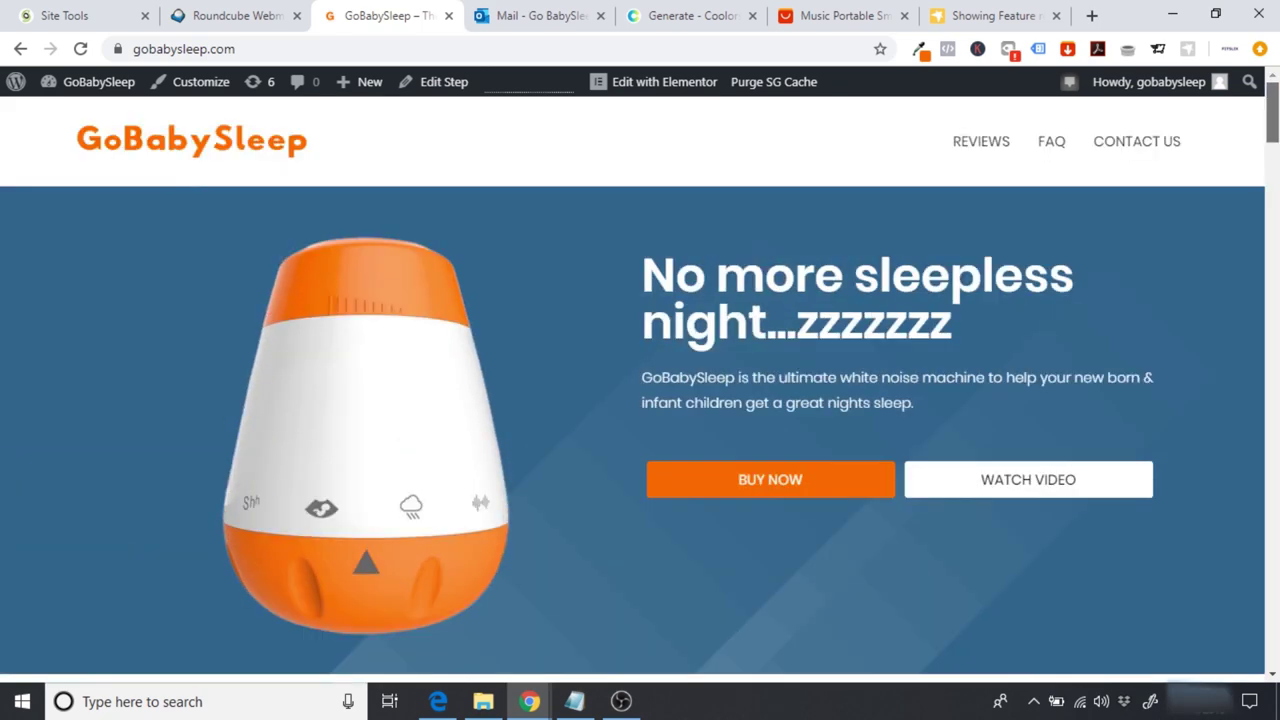
{"action": "left_click", "coordinate": [654, 88]}
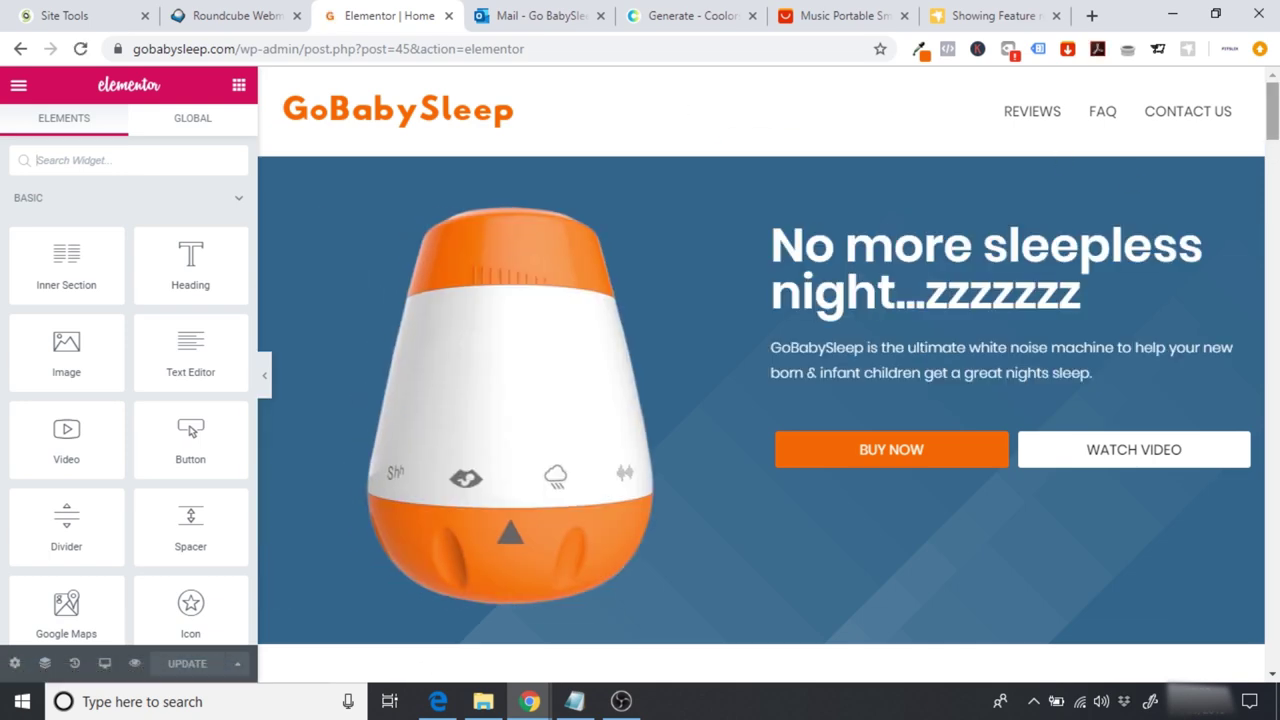
Step: Try the REVIEWS header link and scroll through the page in Elementor
{"action": "left_click", "coordinate": [1066, 111]}
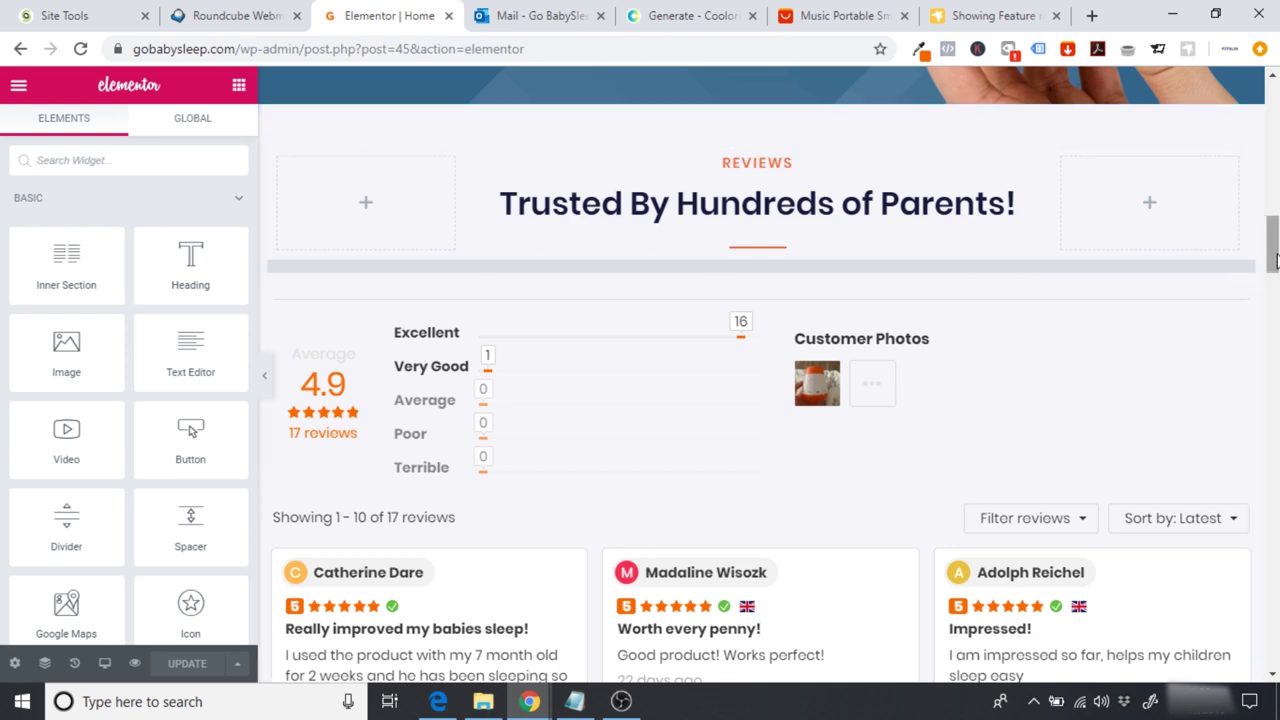
{"action": "left_click_drag", "start_coordinate": [1275, 260], "coordinate": [1275, 130]}
{"action": "scroll", "coordinate": [760, 375], "scroll_direction": "down", "scroll_amount": 15}
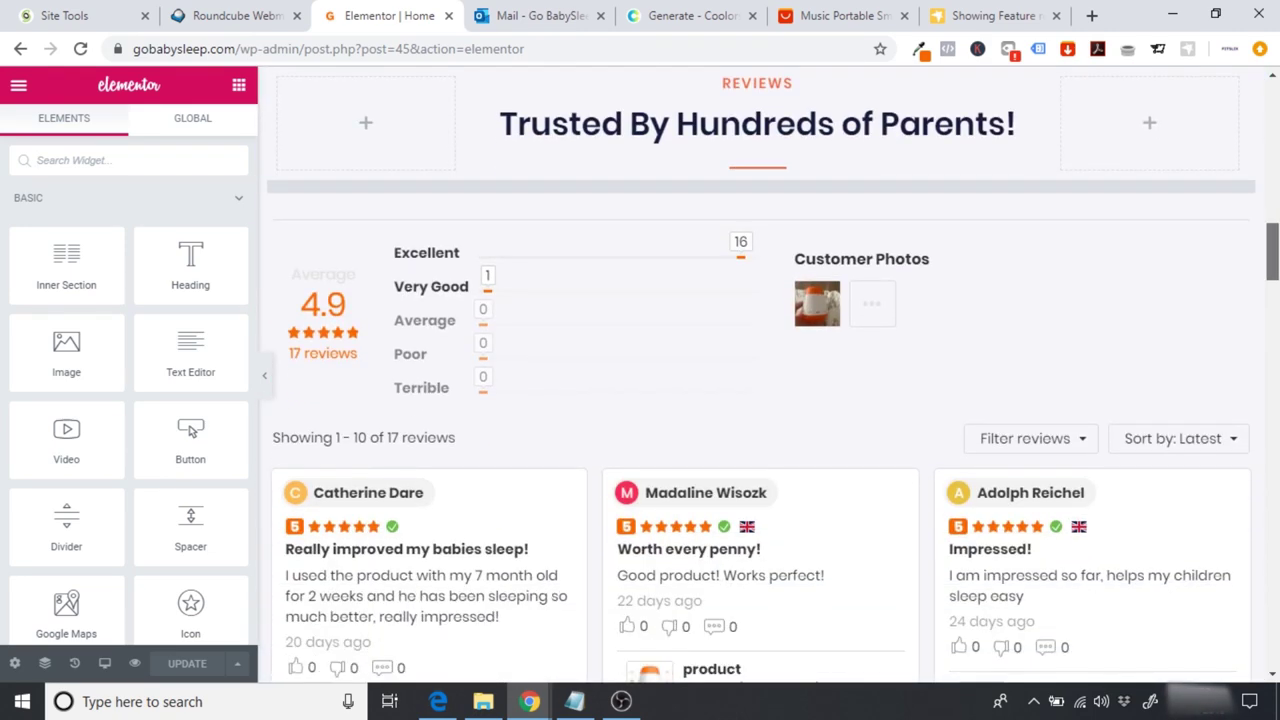
{"action": "left_click_drag", "start_coordinate": [1274, 250], "coordinate": [1274, 110]}
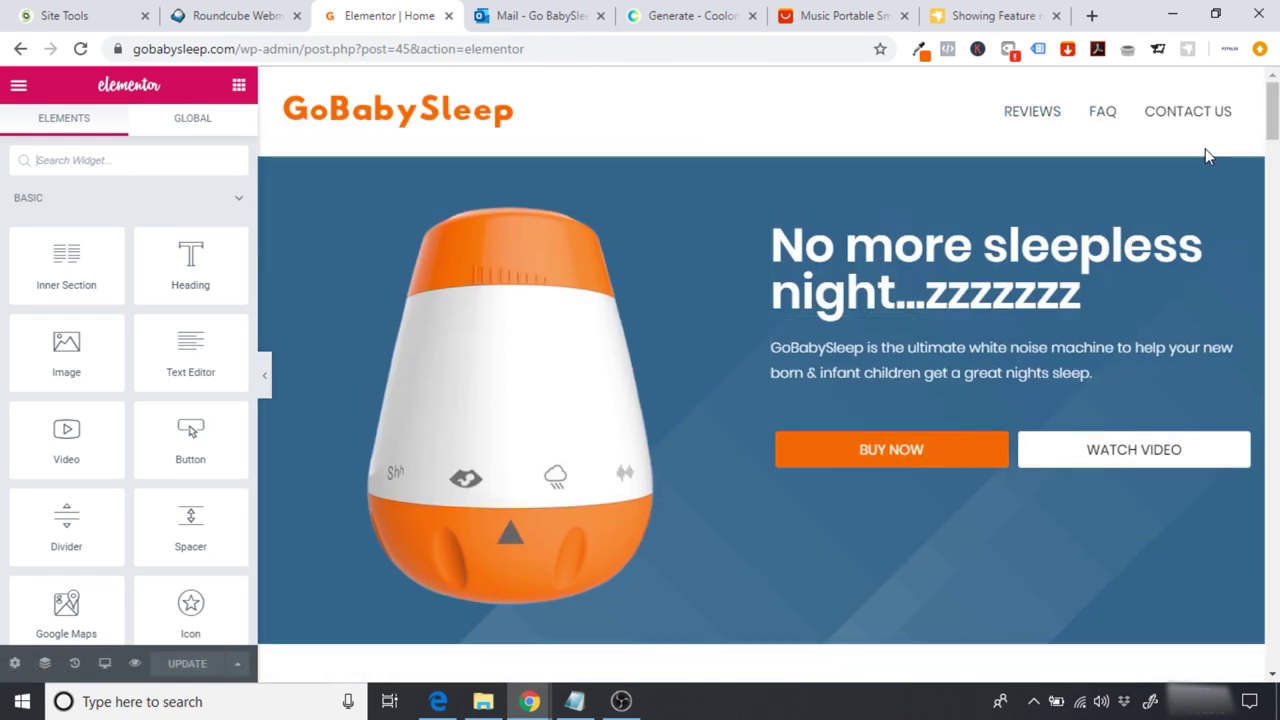
{"action": "left_click_drag", "start_coordinate": [1274, 110], "coordinate": [1273, 255]}
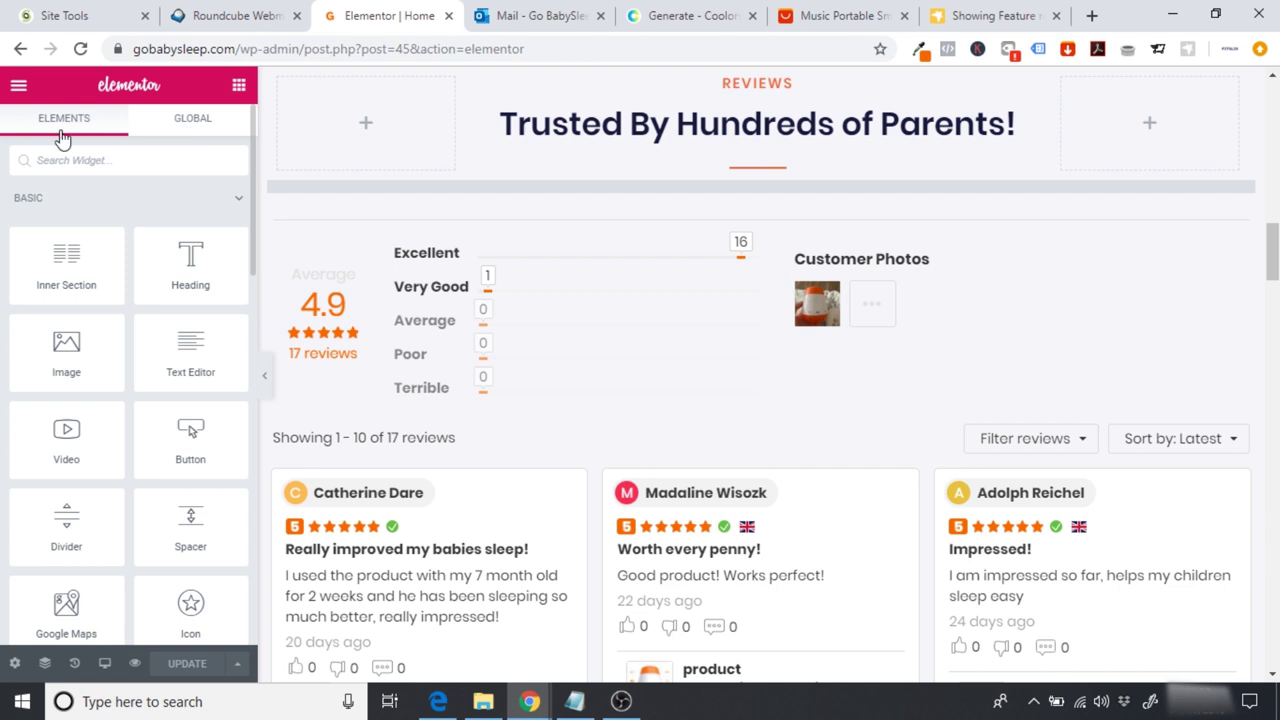
Step: Place a Menu Anchor under the 'Trusted By Hundreds of Parents!' heading with ID #reviews
{"action": "type", "text": "ancho"}
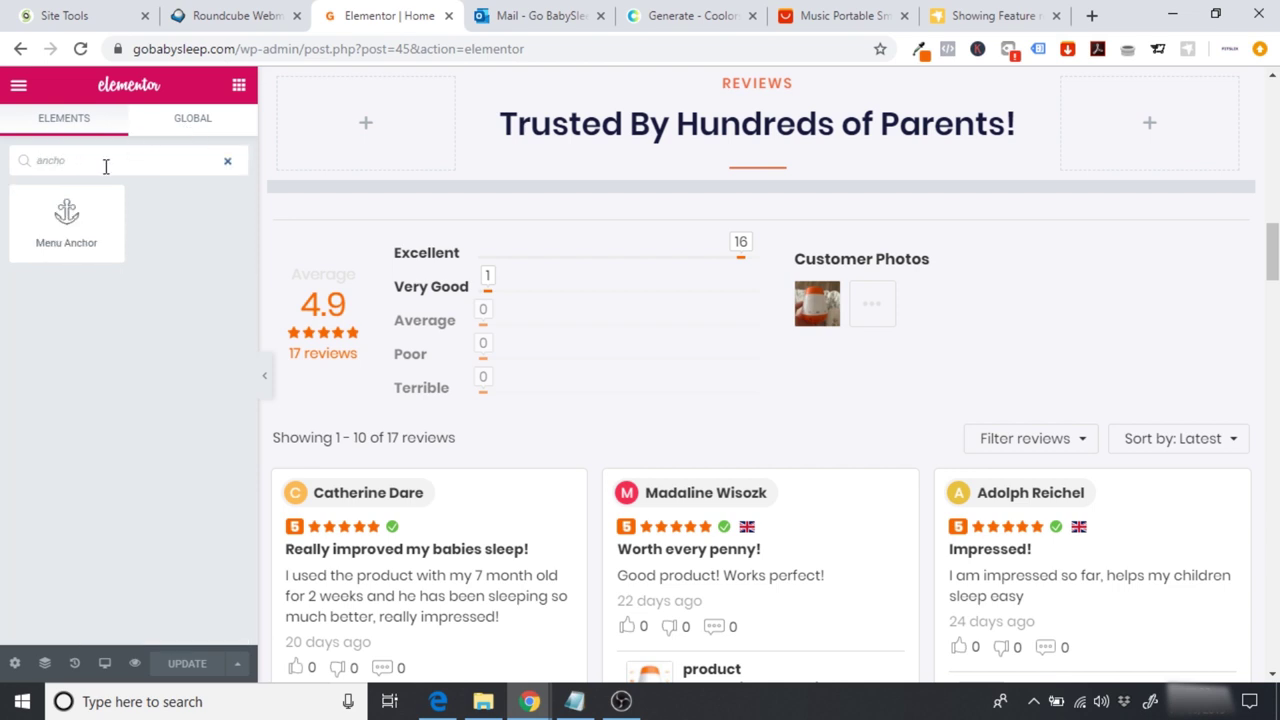
{"action": "left_click_drag", "start_coordinate": [62, 215], "coordinate": [738, 187]}
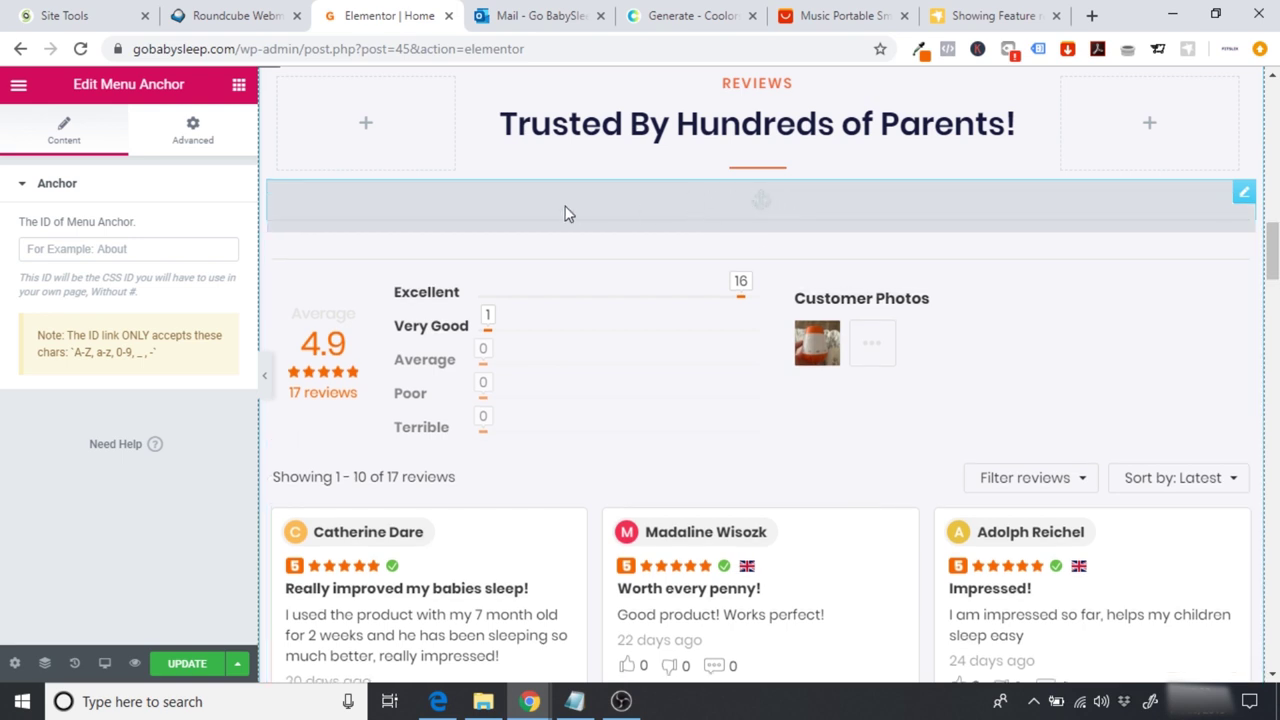
{"action": "left_click", "coordinate": [78, 248]}
{"action": "type", "text": "#reviews"}
{"action": "left_click_drag", "start_coordinate": [118, 250], "coordinate": [3, 257]}
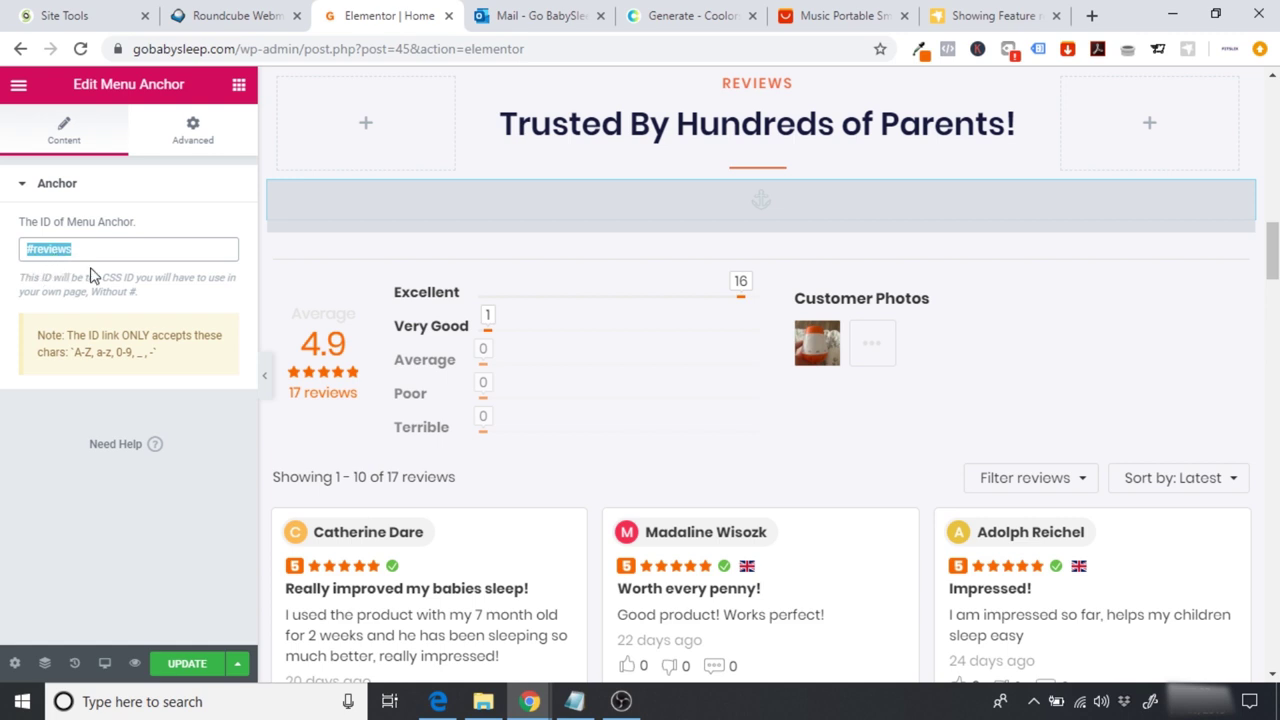
{"action": "left_click", "coordinate": [96, 255]}
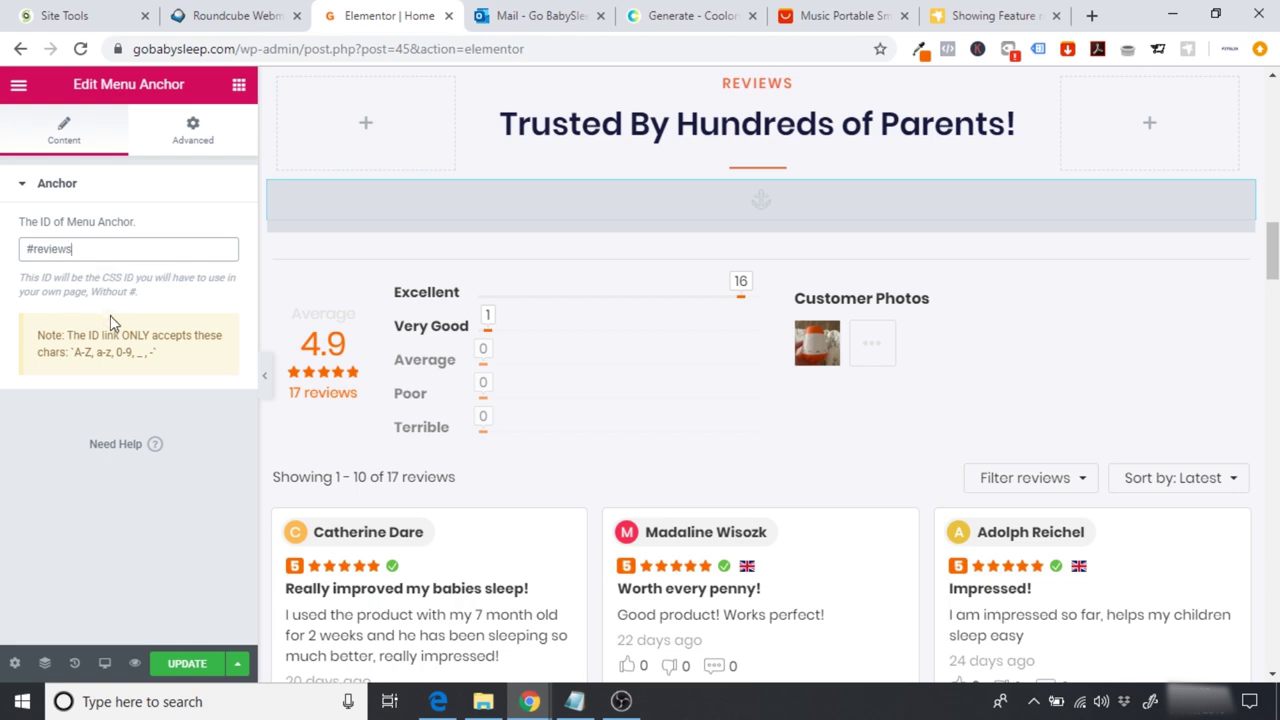
{"action": "scroll", "coordinate": [1270, 290], "scroll_direction": "down", "scroll_amount": 5}
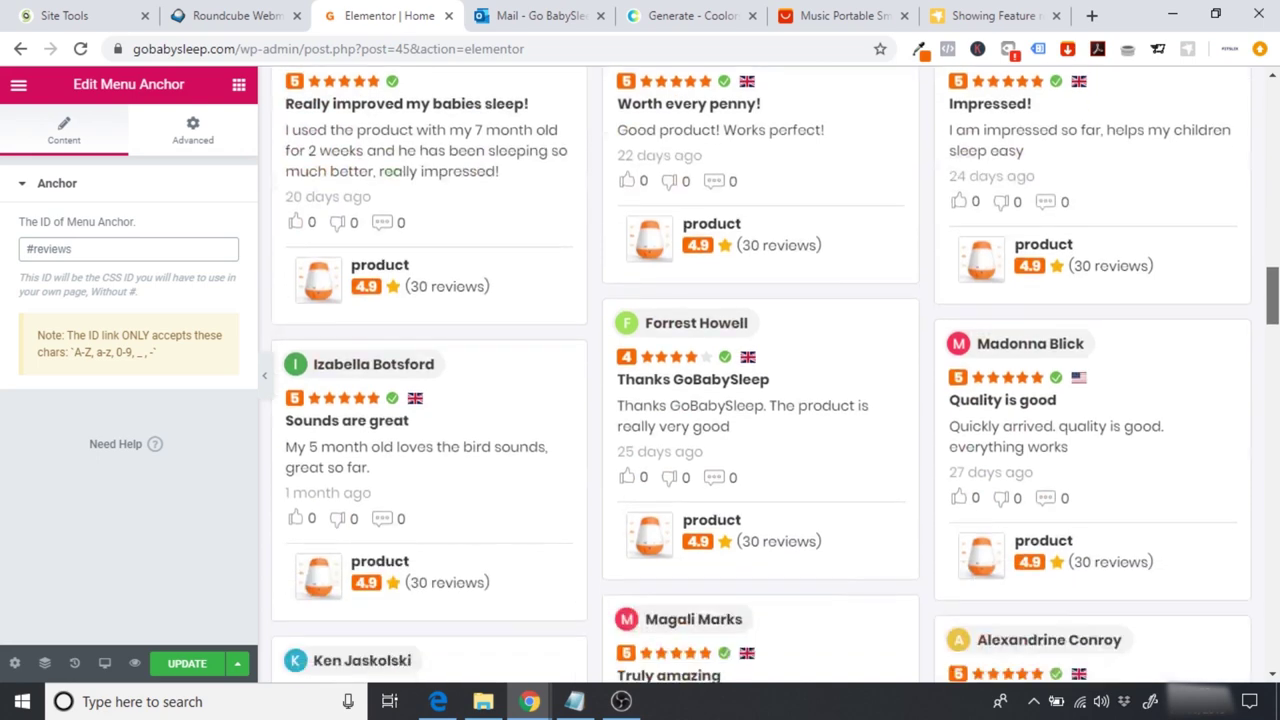
{"action": "scroll", "coordinate": [1224, 418], "scroll_direction": "down", "scroll_amount": 12}
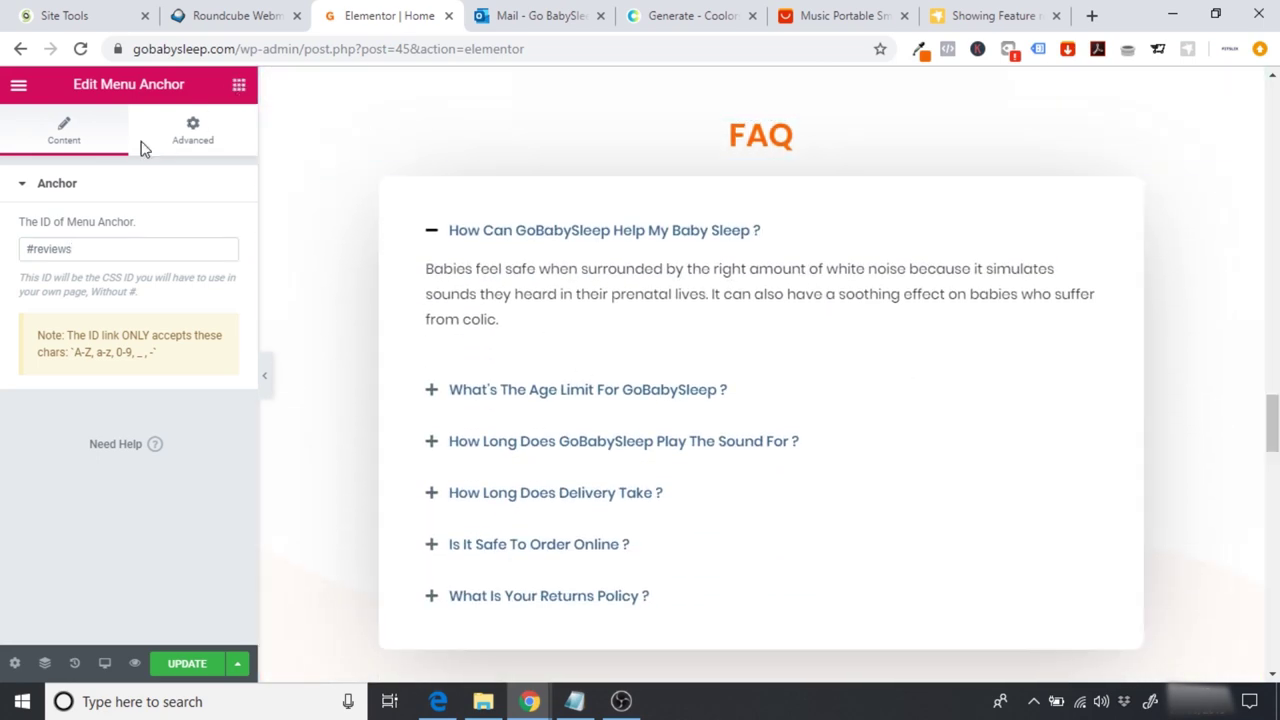
Step: Add a Menu Anchor above the FAQ accordion with ID #faq
{"action": "type", "text": "anchor"}
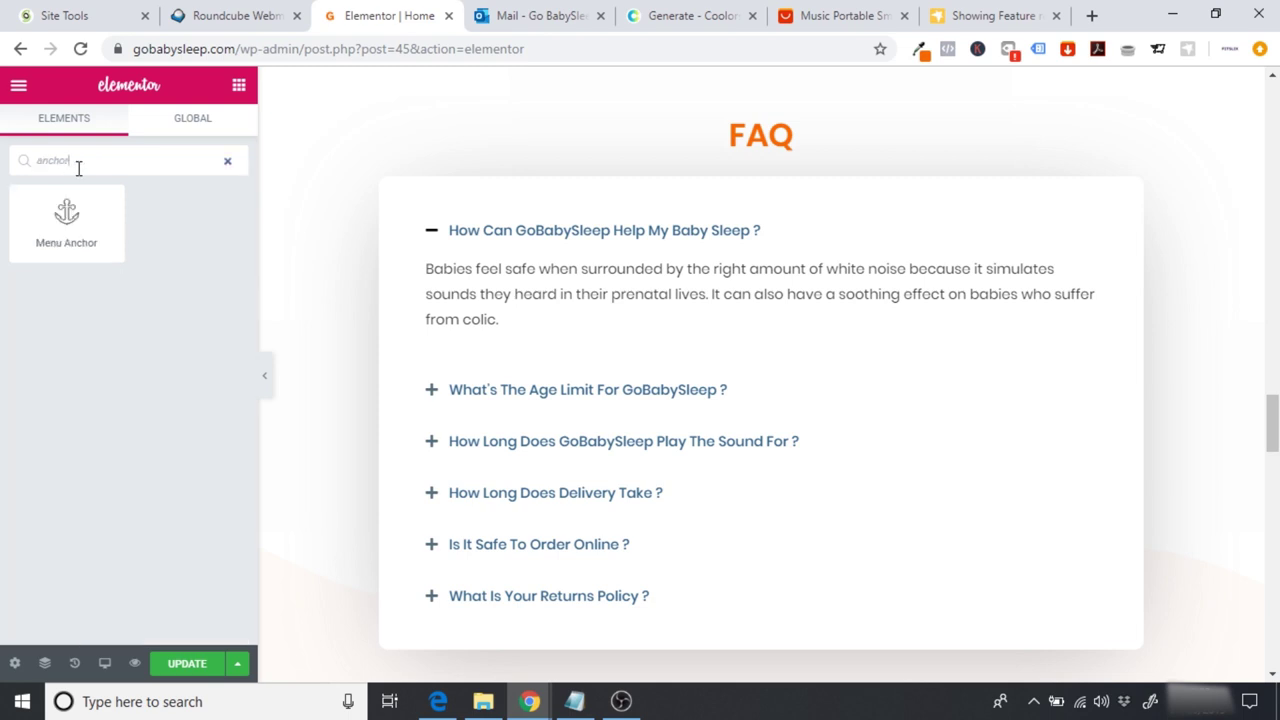
{"action": "left_click_drag", "start_coordinate": [66, 214], "coordinate": [766, 174]}
{"action": "left_click_drag", "start_coordinate": [764, 176], "coordinate": [762, 190]}
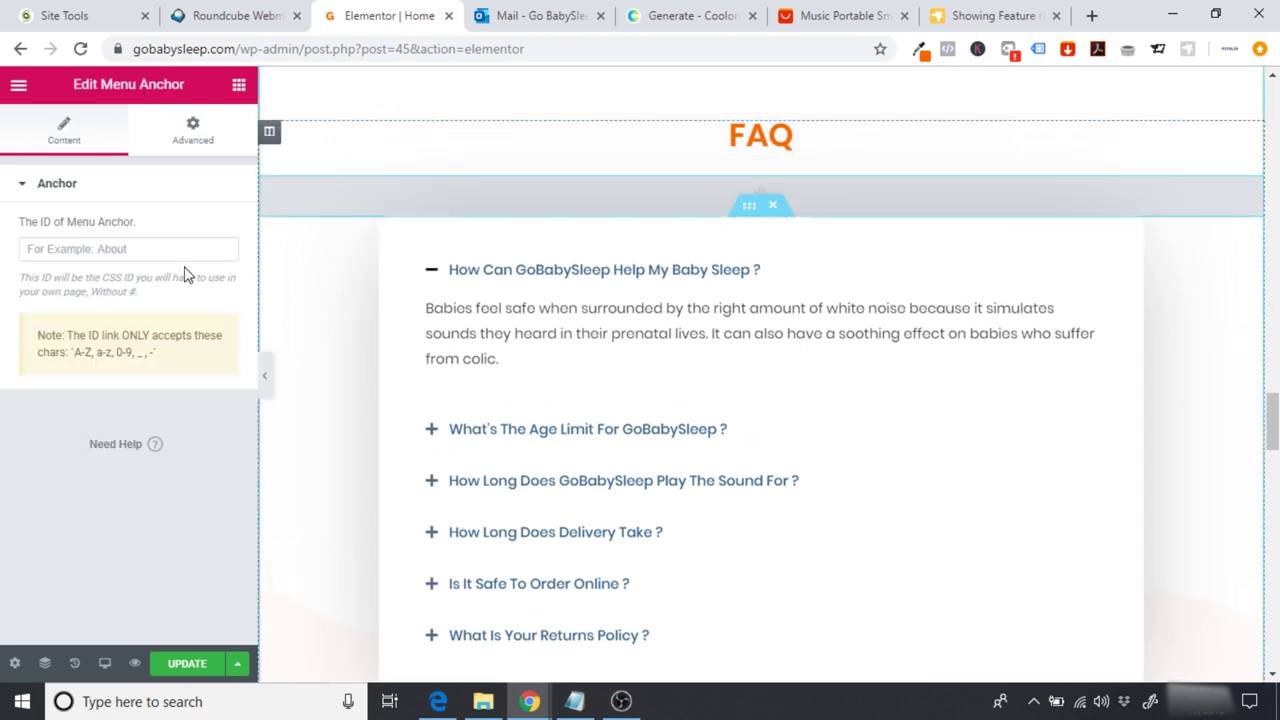
{"action": "left_click", "coordinate": [112, 247]}
{"action": "type", "text": "#"}
{"action": "type", "text": "faw"}
{"action": "type", "text": "q"}
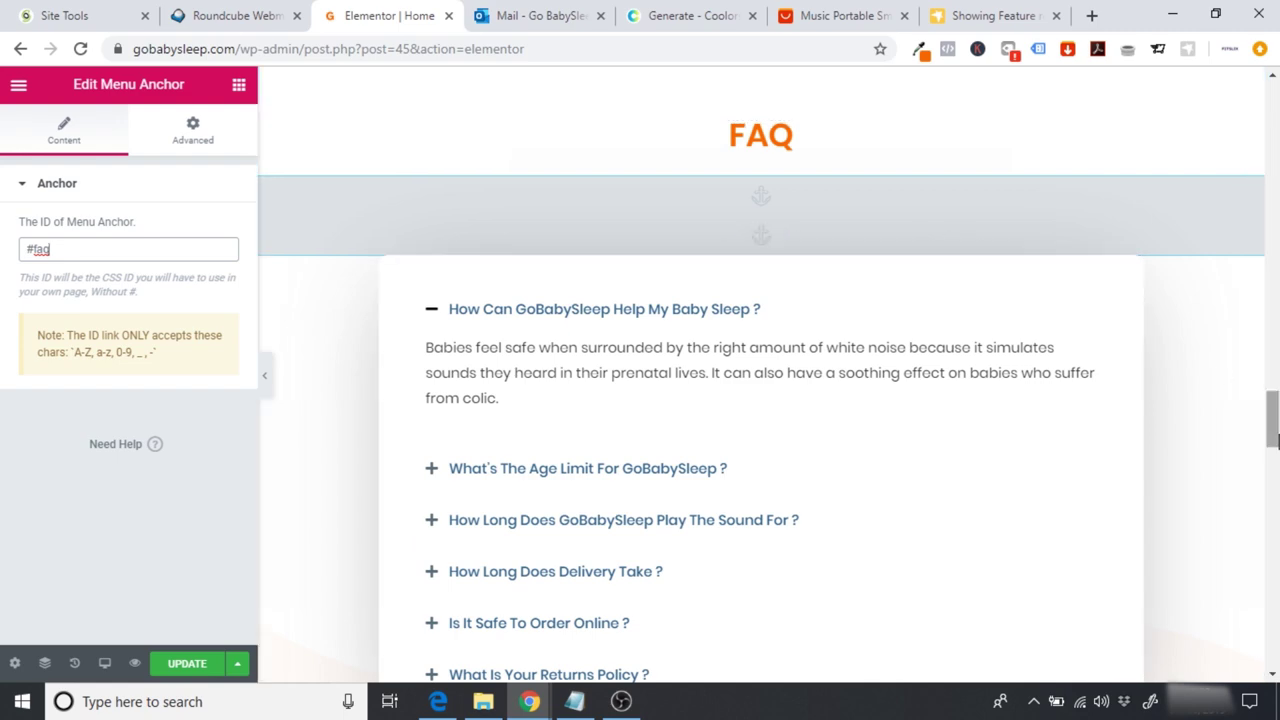
{"action": "scroll", "coordinate": [1222, 373], "scroll_direction": "down", "scroll_amount": 10}
{"action": "scroll", "coordinate": [753, 223], "scroll_direction": "down", "scroll_amount": 5}
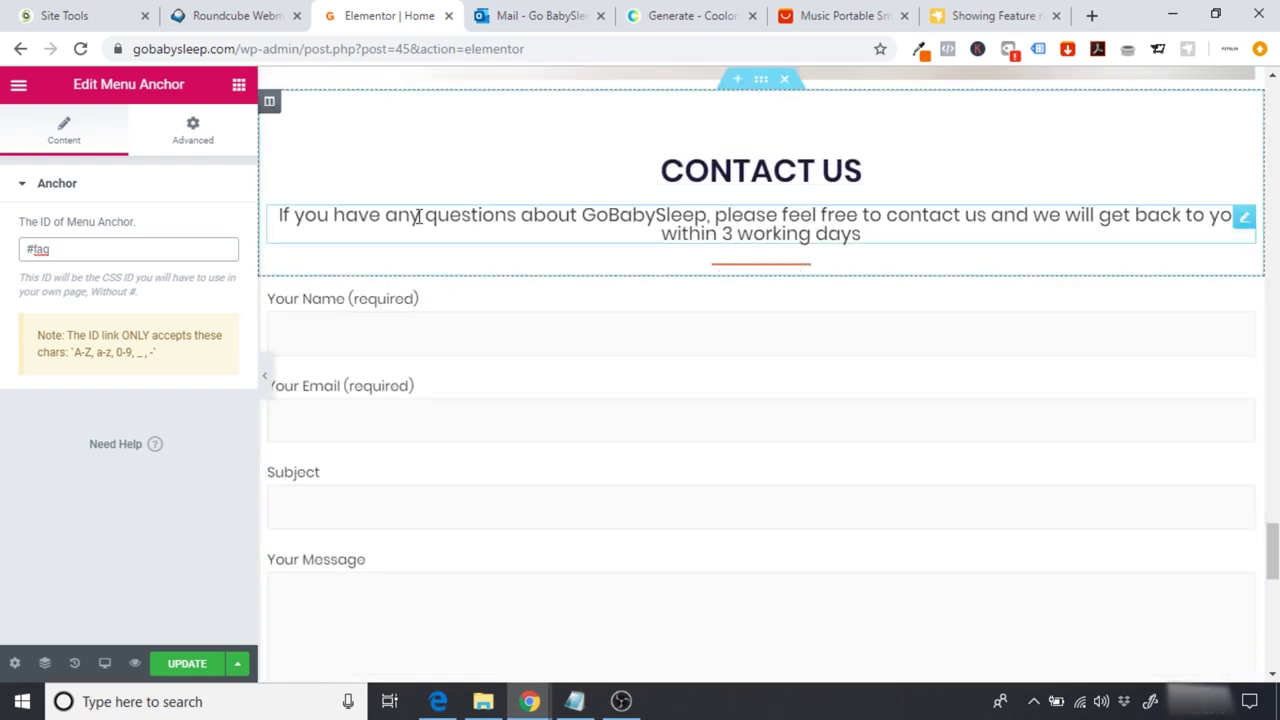
Step: Add a Menu Anchor just above the contact form with ID #contact
{"action": "left_click", "coordinate": [238, 86]}
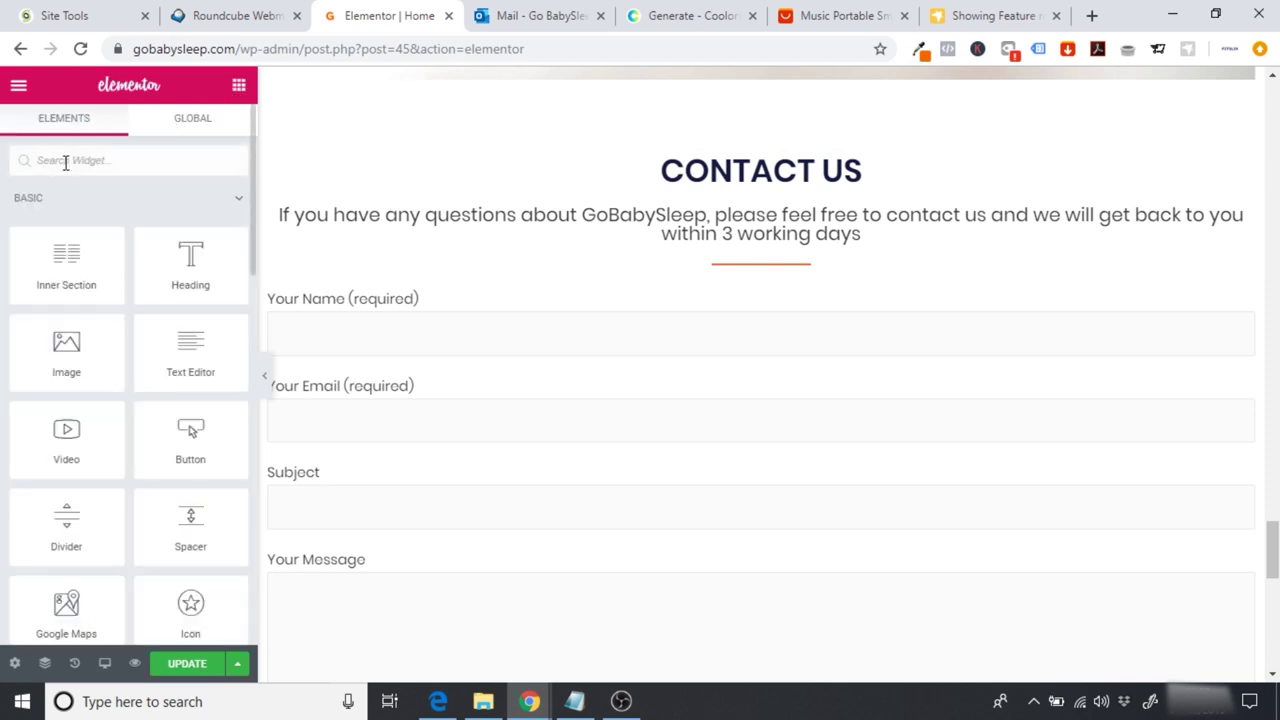
{"action": "type", "text": "anchor"}
{"action": "left_click_drag", "start_coordinate": [66, 212], "coordinate": [754, 268]}
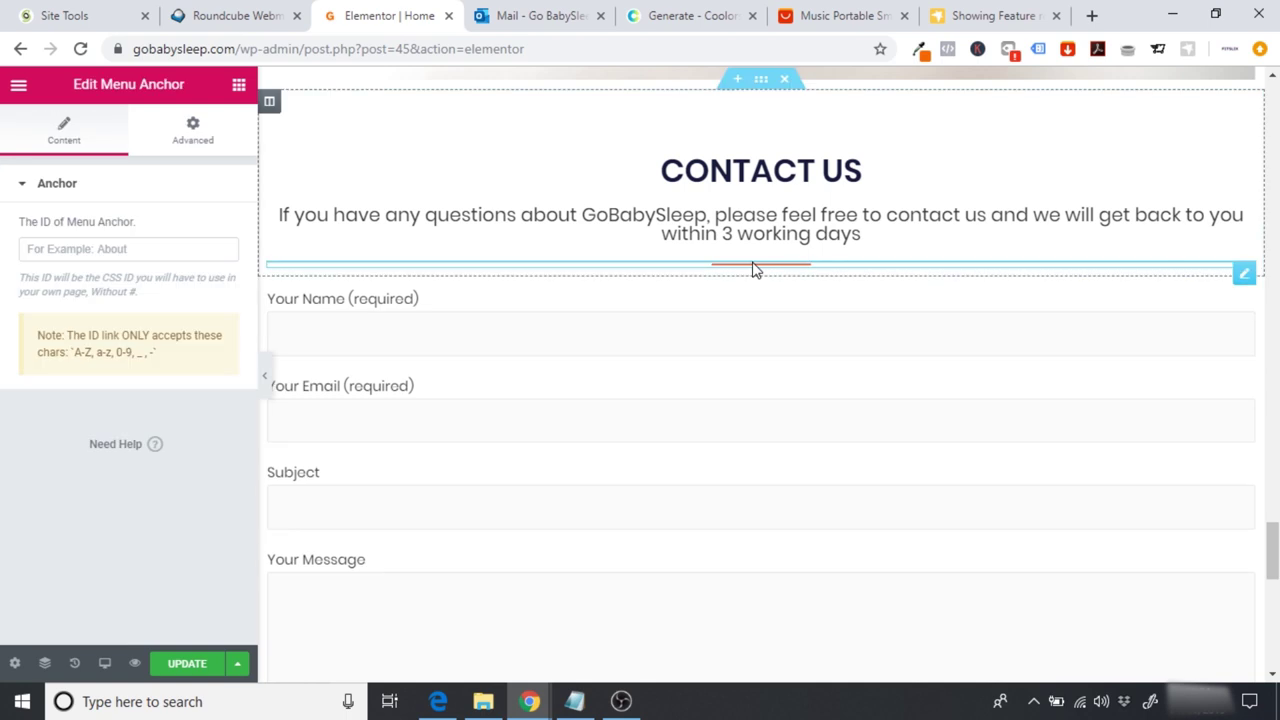
{"action": "left_click_drag", "start_coordinate": [1243, 277], "coordinate": [820, 303]}
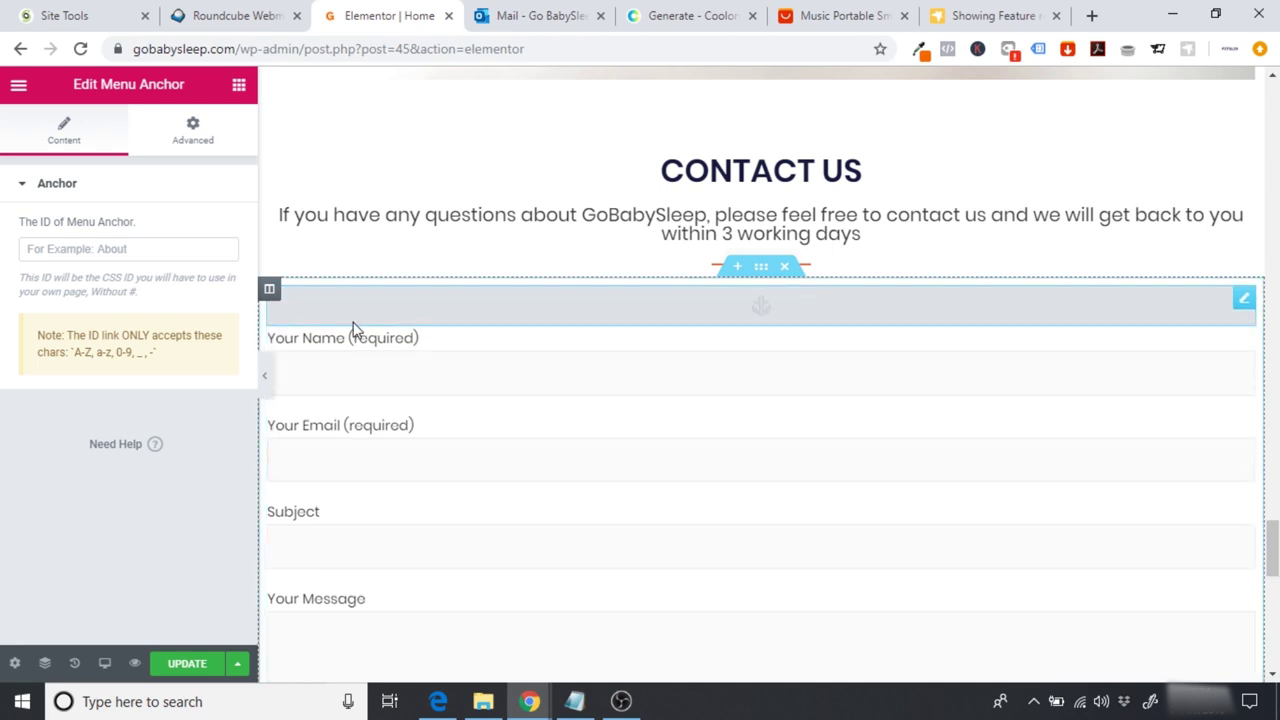
{"action": "left_click", "coordinate": [107, 254]}
{"action": "type", "text": "#"}
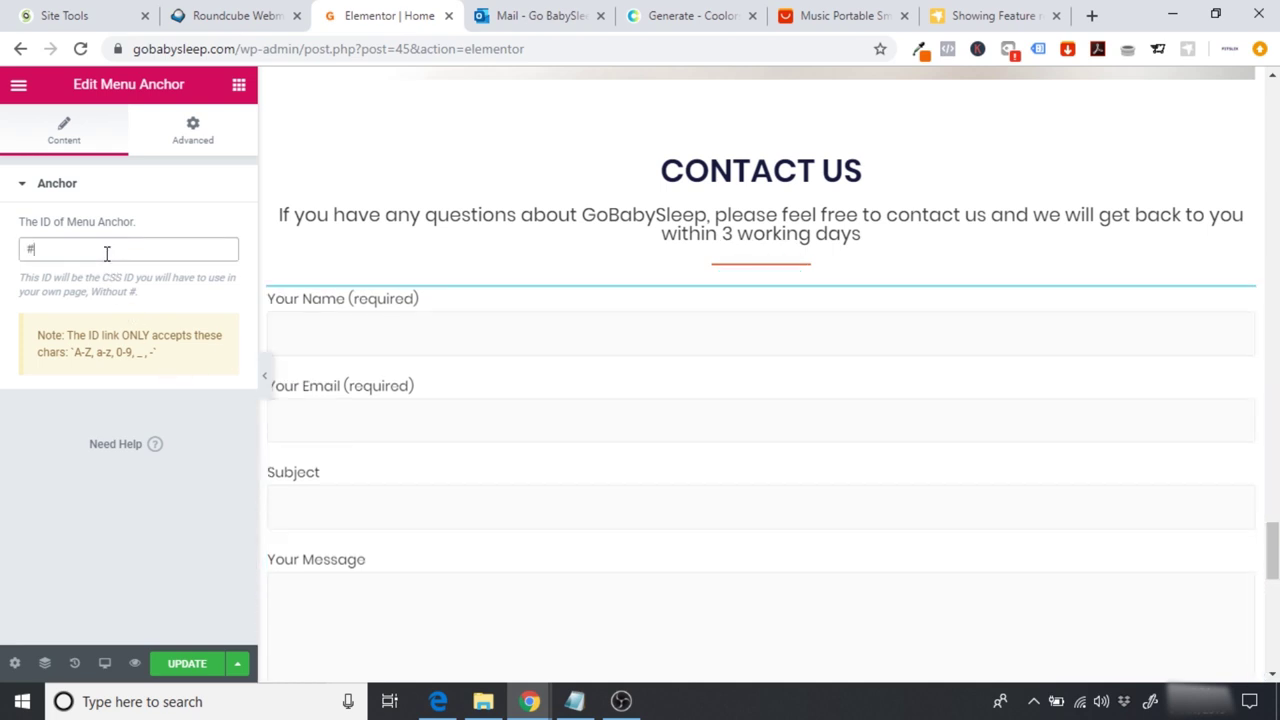
{"action": "type", "text": "contact"}
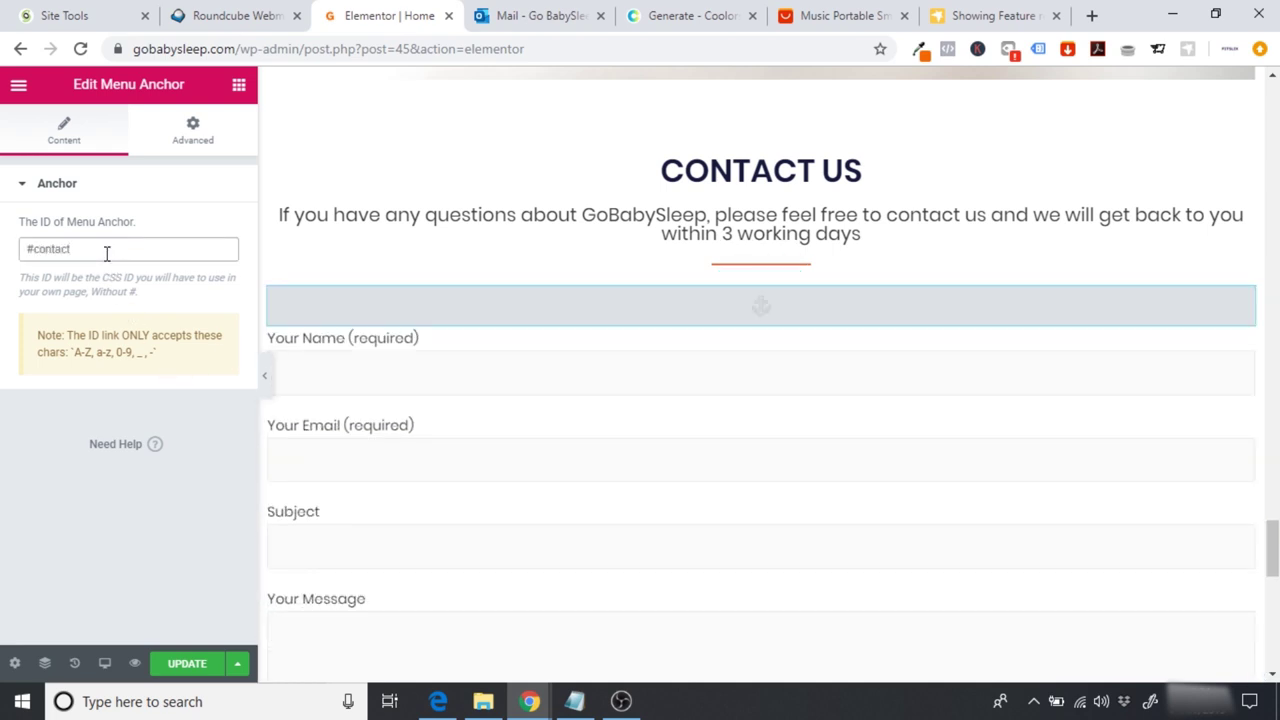
Step: Update the page and exit Elementor to the WordPress dashboard
{"action": "scroll", "coordinate": [1270, 540], "scroll_direction": "up", "scroll_amount": 3}
{"action": "scroll", "coordinate": [760, 370], "scroll_direction": "up", "scroll_amount": 10}
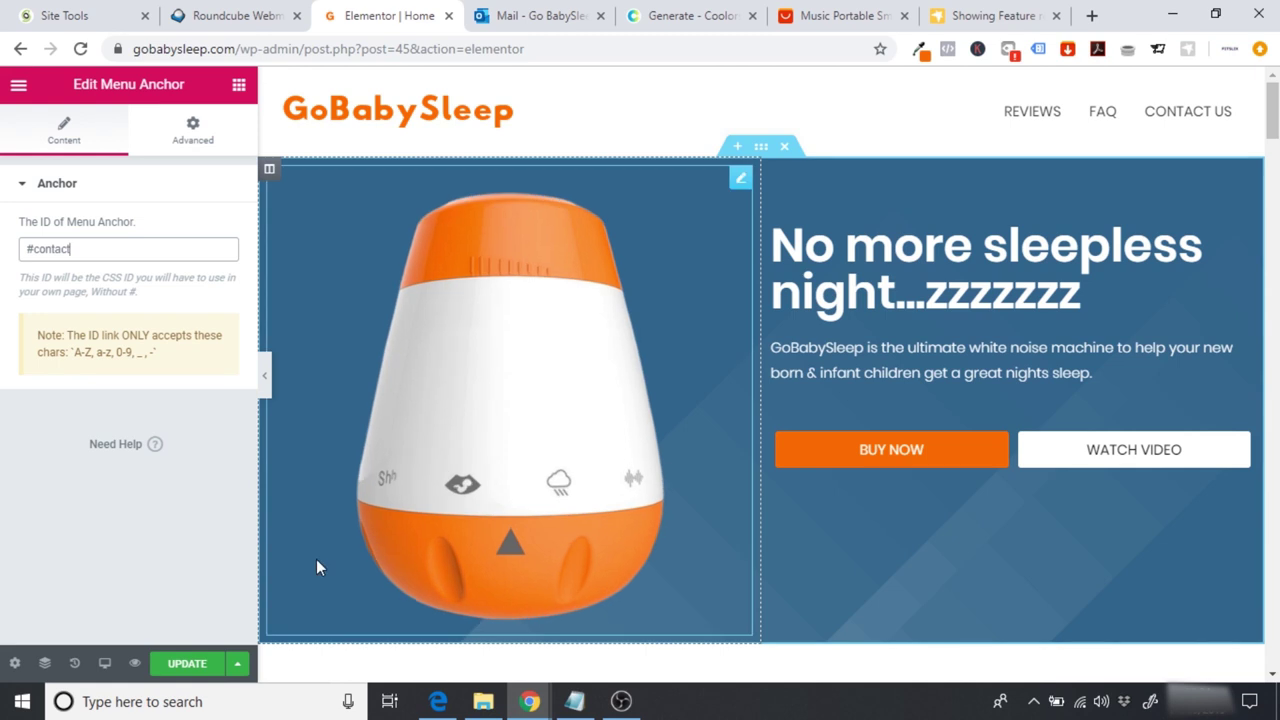
{"action": "left_click", "coordinate": [189, 665]}
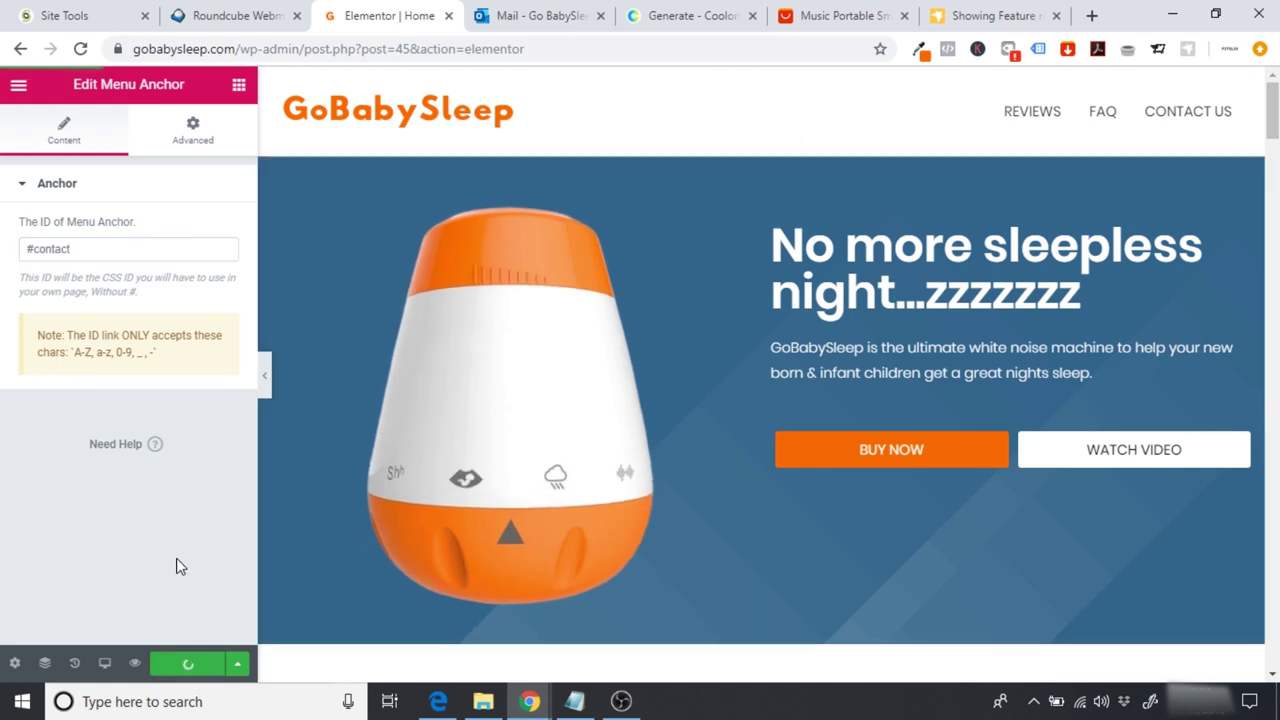
{"action": "left_click", "coordinate": [18, 87]}
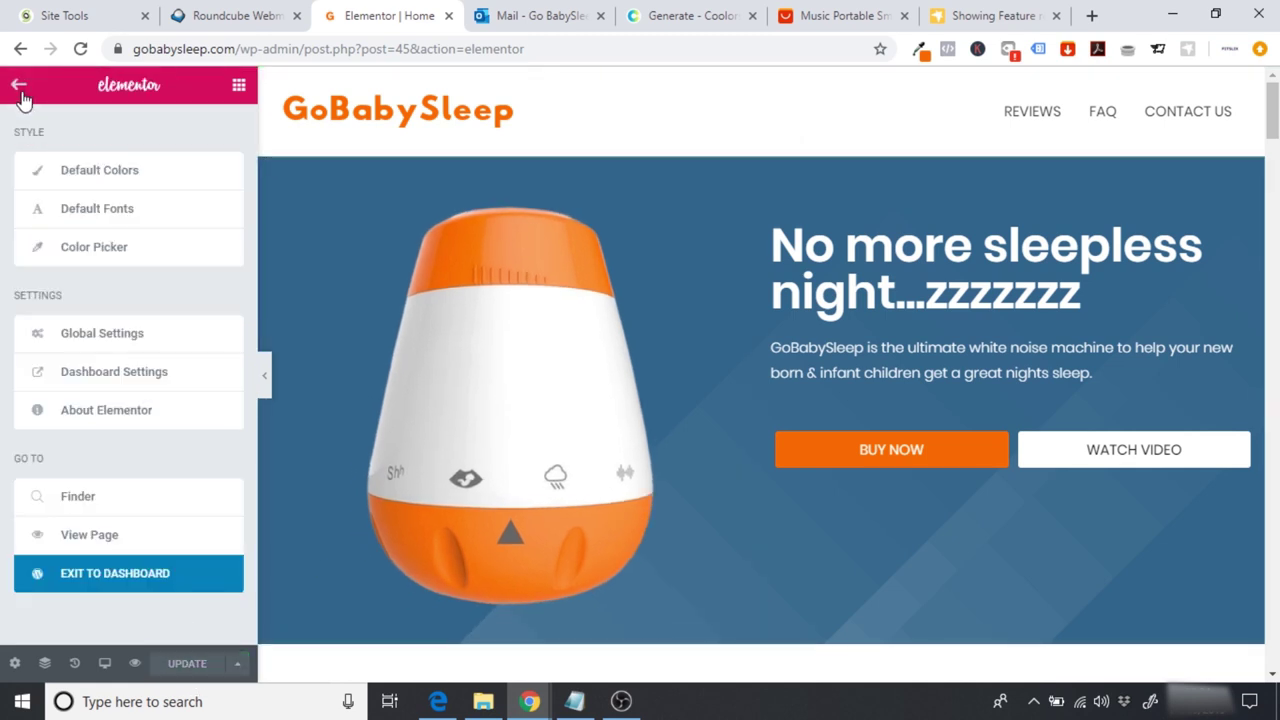
{"action": "left_click", "coordinate": [118, 578]}
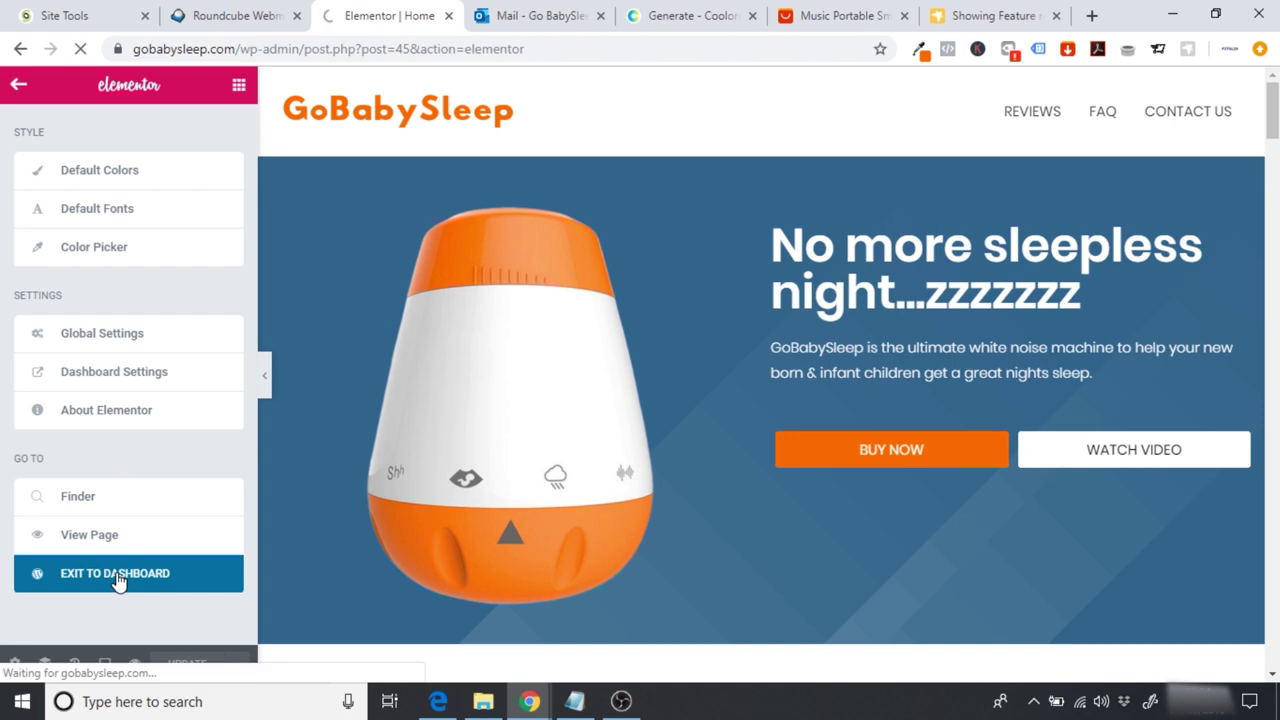
{"action": "scroll", "coordinate": [160, 340], "scroll_direction": "down", "scroll_amount": 2}
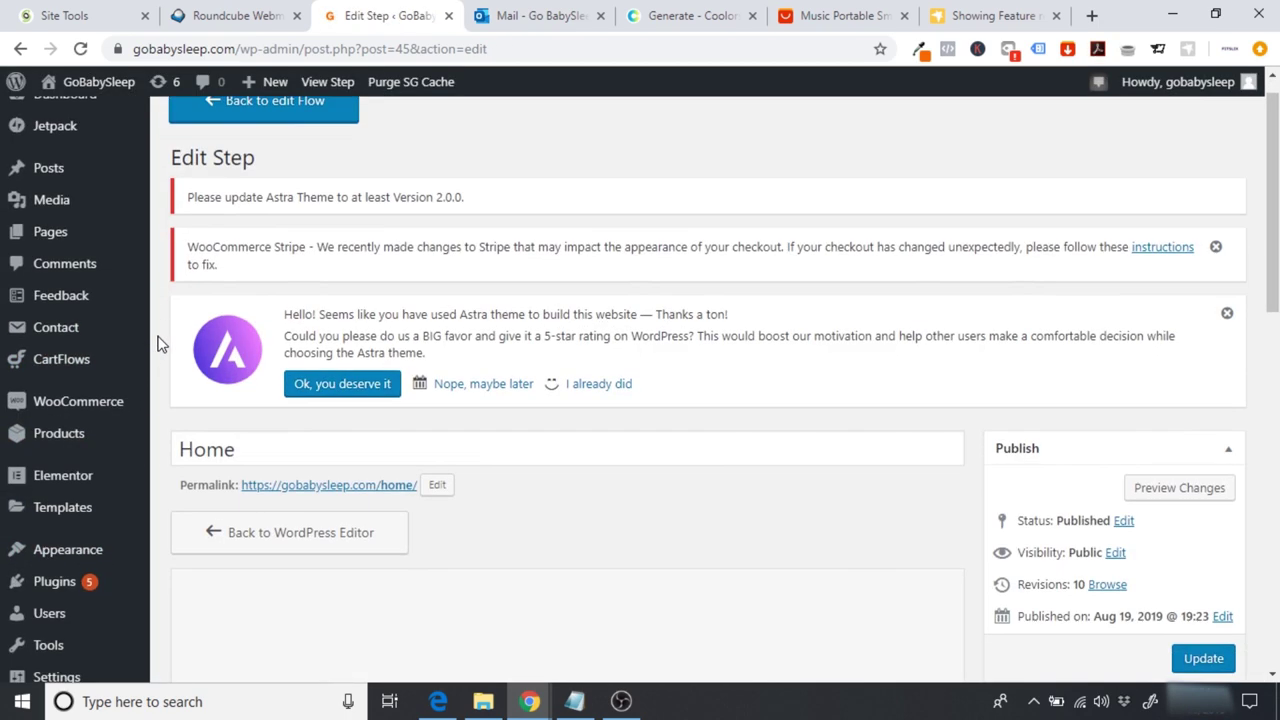
{"action": "scroll", "coordinate": [160, 342], "scroll_direction": "down", "scroll_amount": 1}
{"action": "mouse_move", "coordinate": [90, 458]}
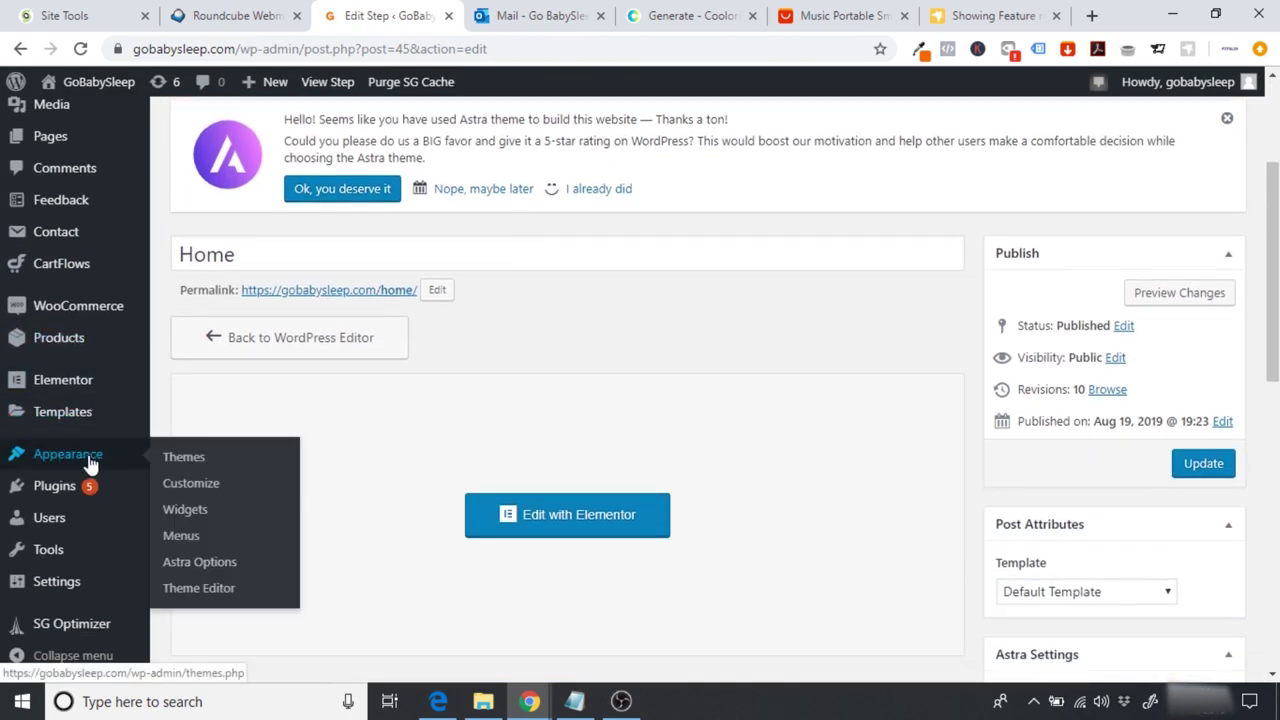
{"action": "left_click", "coordinate": [184, 536]}
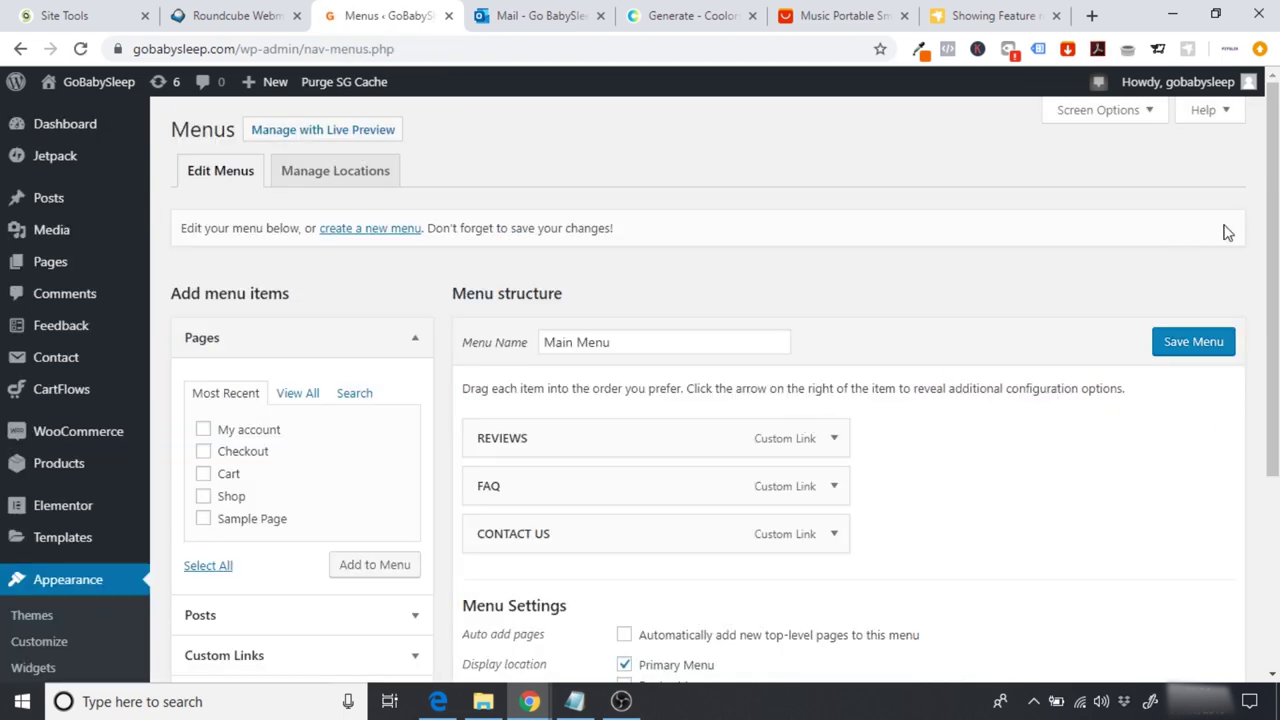
{"action": "scroll", "coordinate": [1260, 230], "scroll_direction": "down", "scroll_amount": 1}
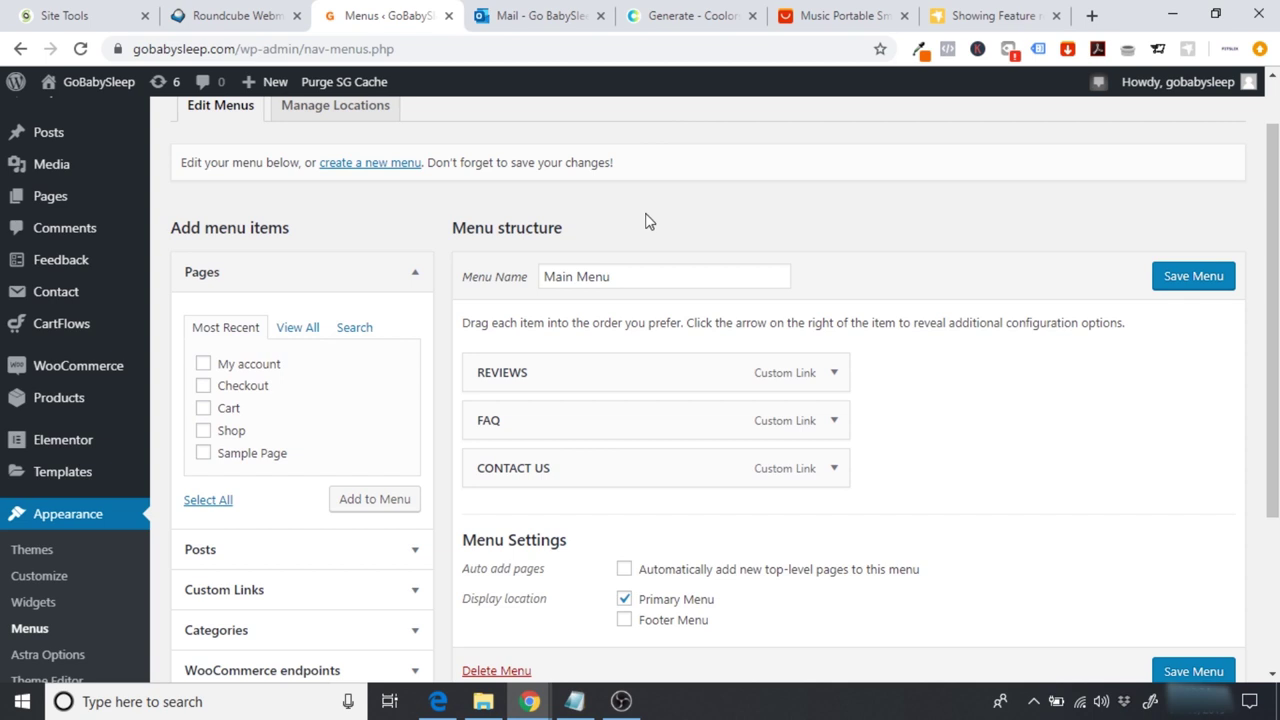
{"action": "left_click", "coordinate": [834, 373]}
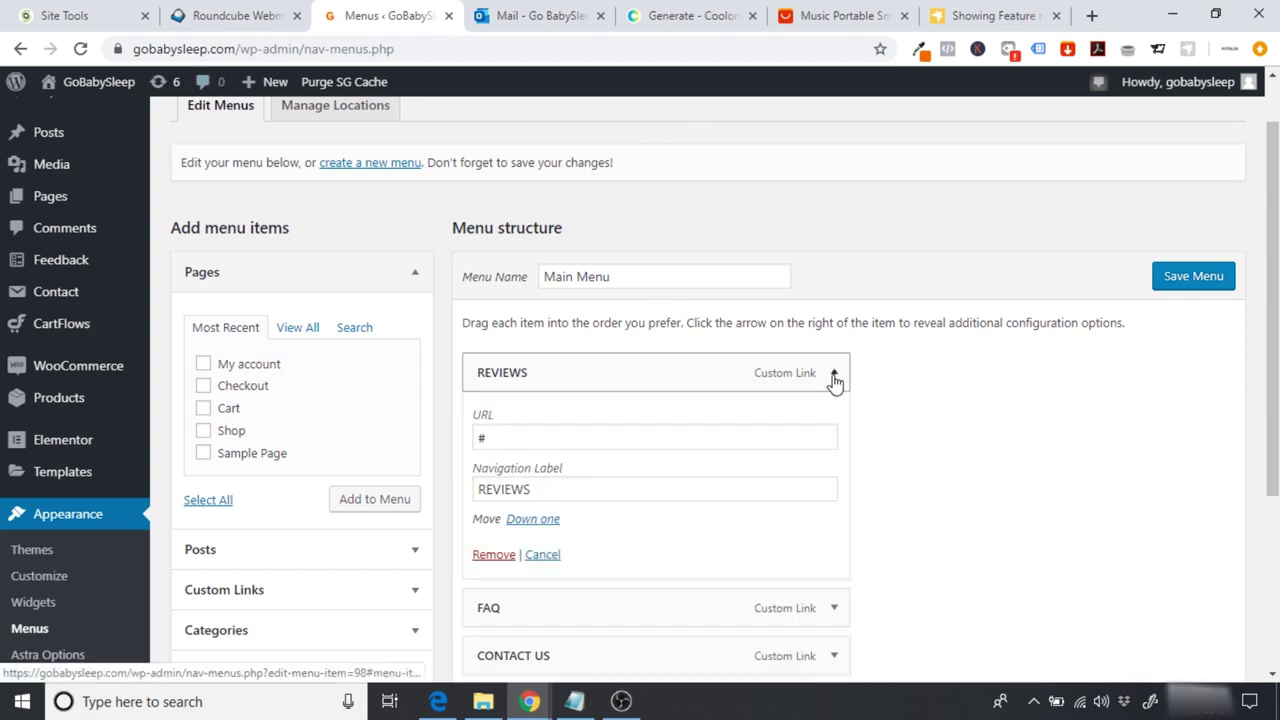
{"action": "left_click_drag", "start_coordinate": [140, 48], "coordinate": [216, 48]}
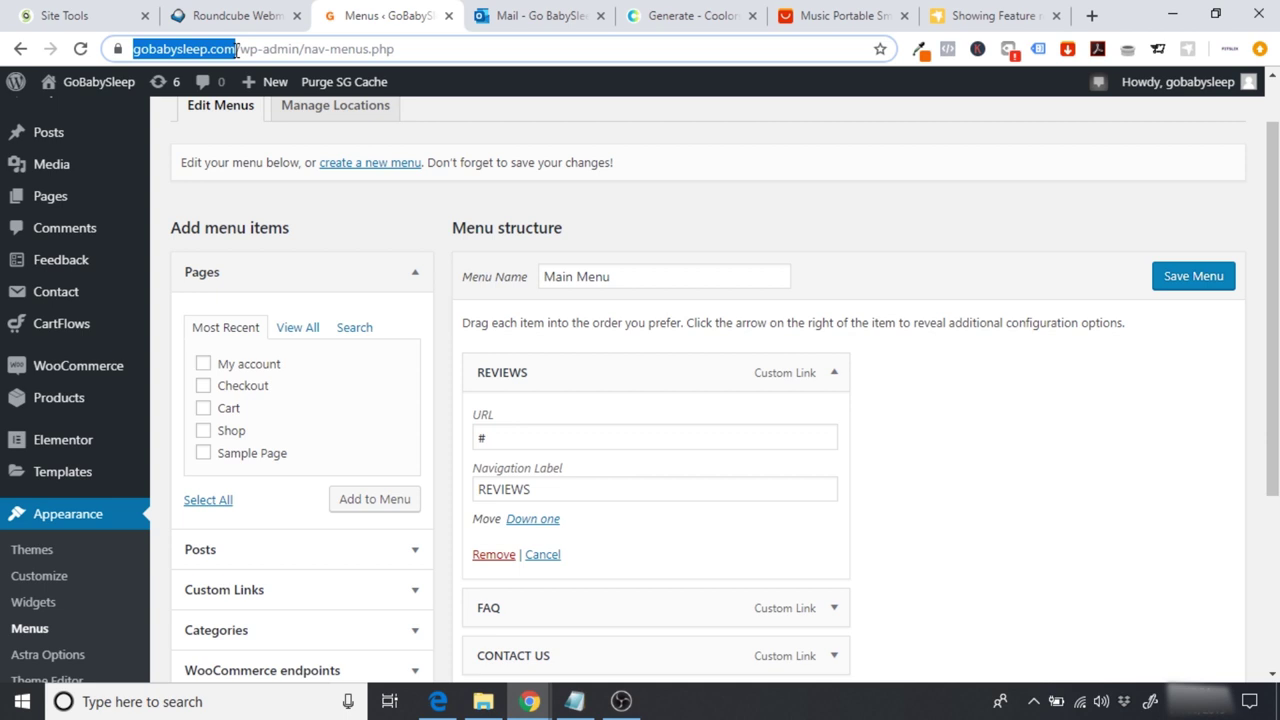
{"action": "left_click_drag", "start_coordinate": [240, 50], "coordinate": [250, 60]}
{"action": "key", "text": "ctrl+c"}
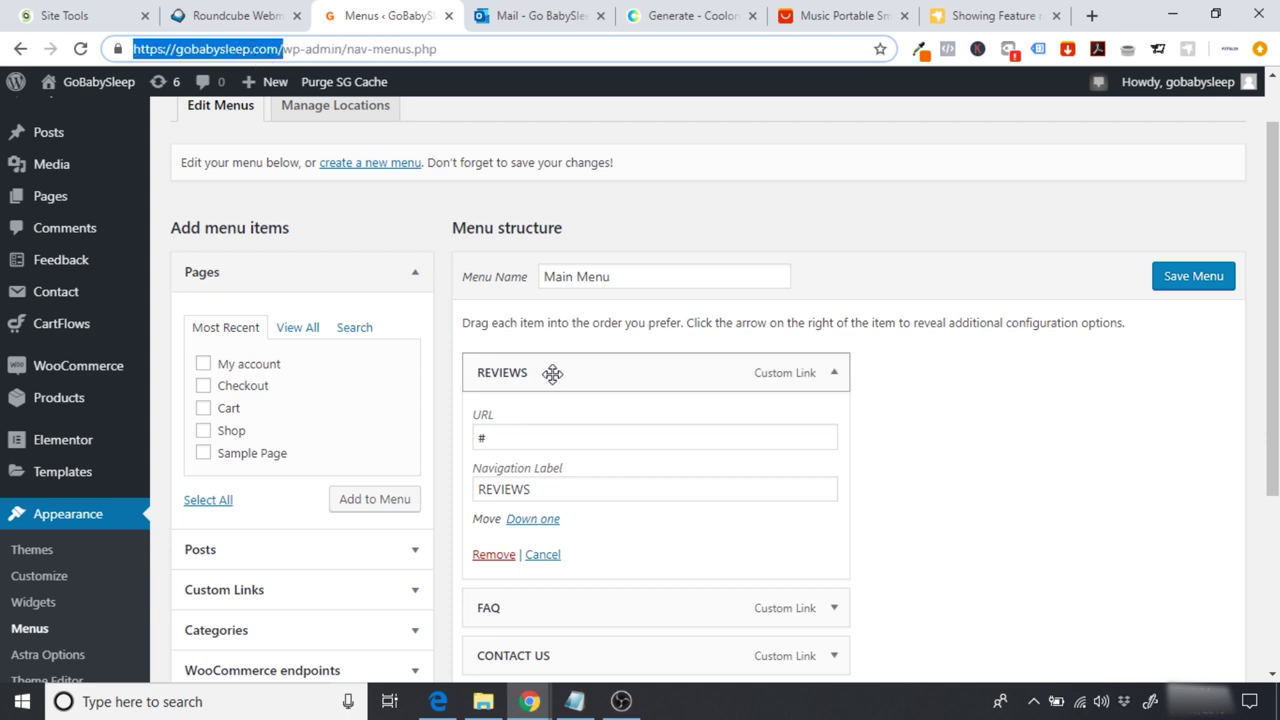
{"action": "double_click", "coordinate": [530, 437]}
{"action": "key", "text": "ctrl+v"}
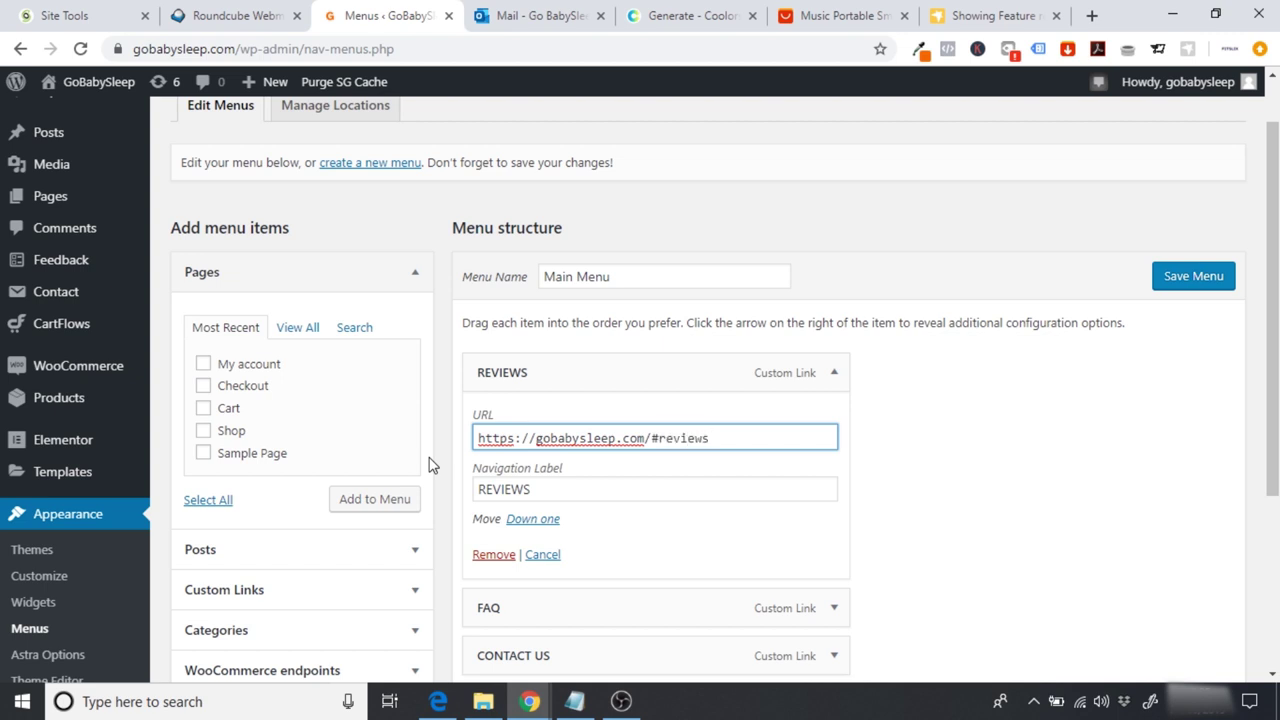
{"action": "left_click_drag", "start_coordinate": [755, 440], "coordinate": [467, 425]}
{"action": "key", "text": "ctrl+c"}
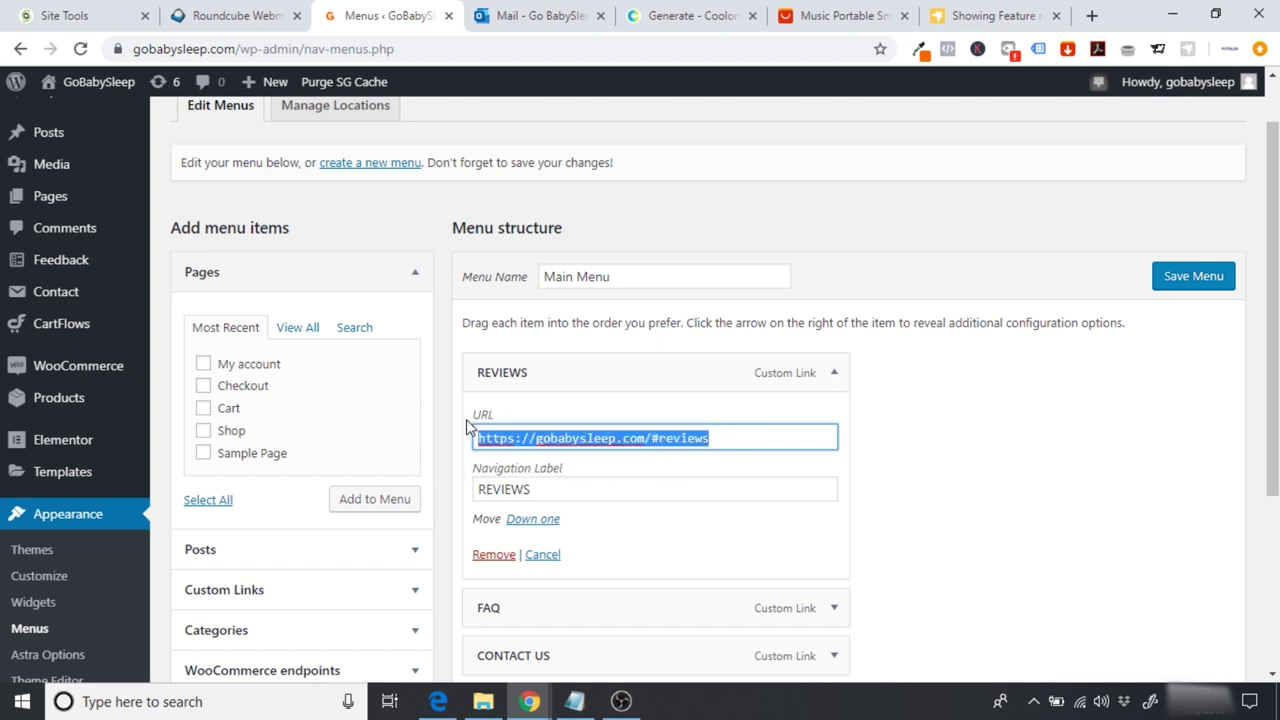
{"action": "left_click", "coordinate": [822, 374]}
Step: Set the FAQ and CONTACT US links to the site address with #faq and #contactus, then save
{"action": "left_click", "coordinate": [832, 424]}
{"action": "left_click", "coordinate": [562, 487]}
{"action": "key", "text": "BackSpace"}
{"action": "key", "text": "ctrl+v"}
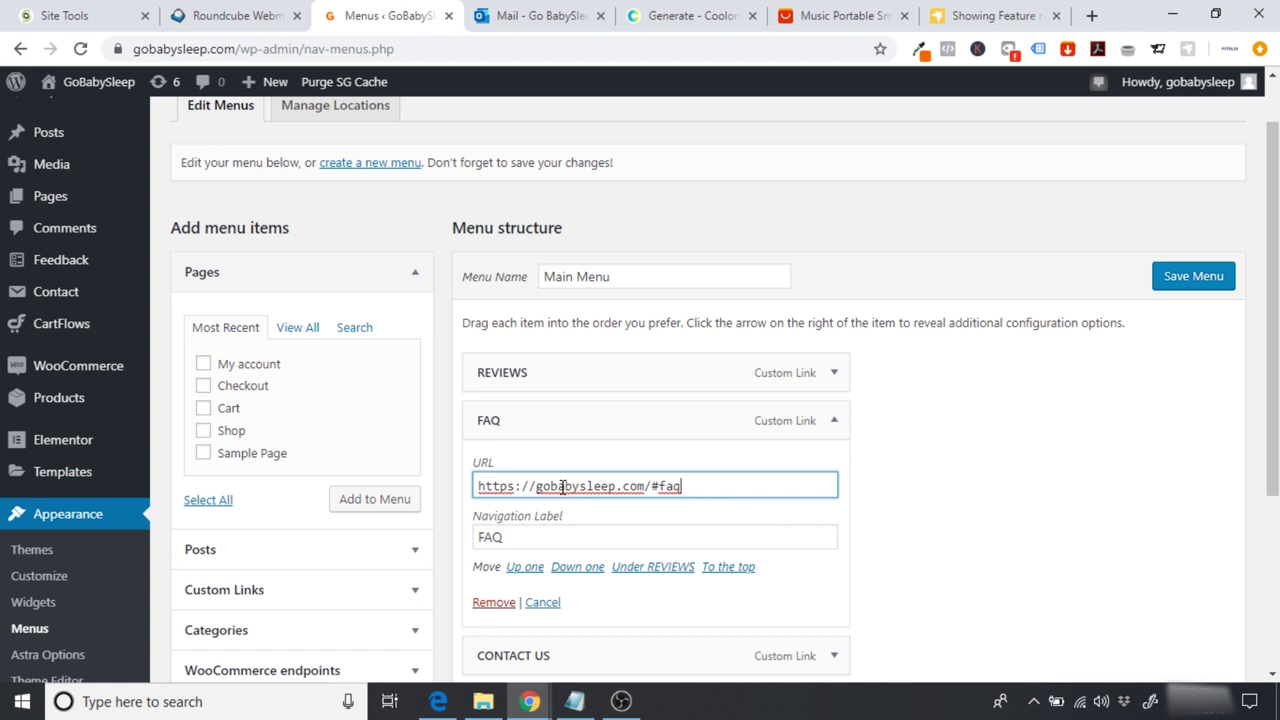
{"action": "left_click", "coordinate": [834, 424]}
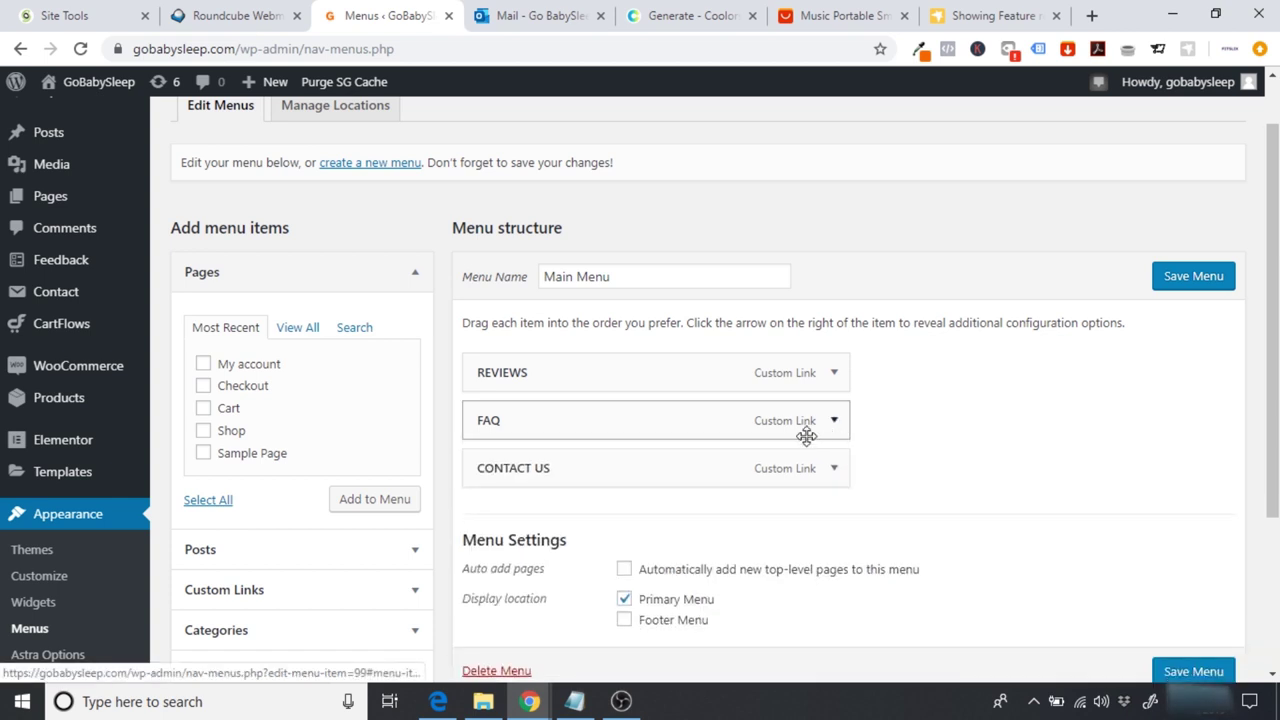
{"action": "left_click", "coordinate": [838, 476]}
{"action": "left_click", "coordinate": [578, 535]}
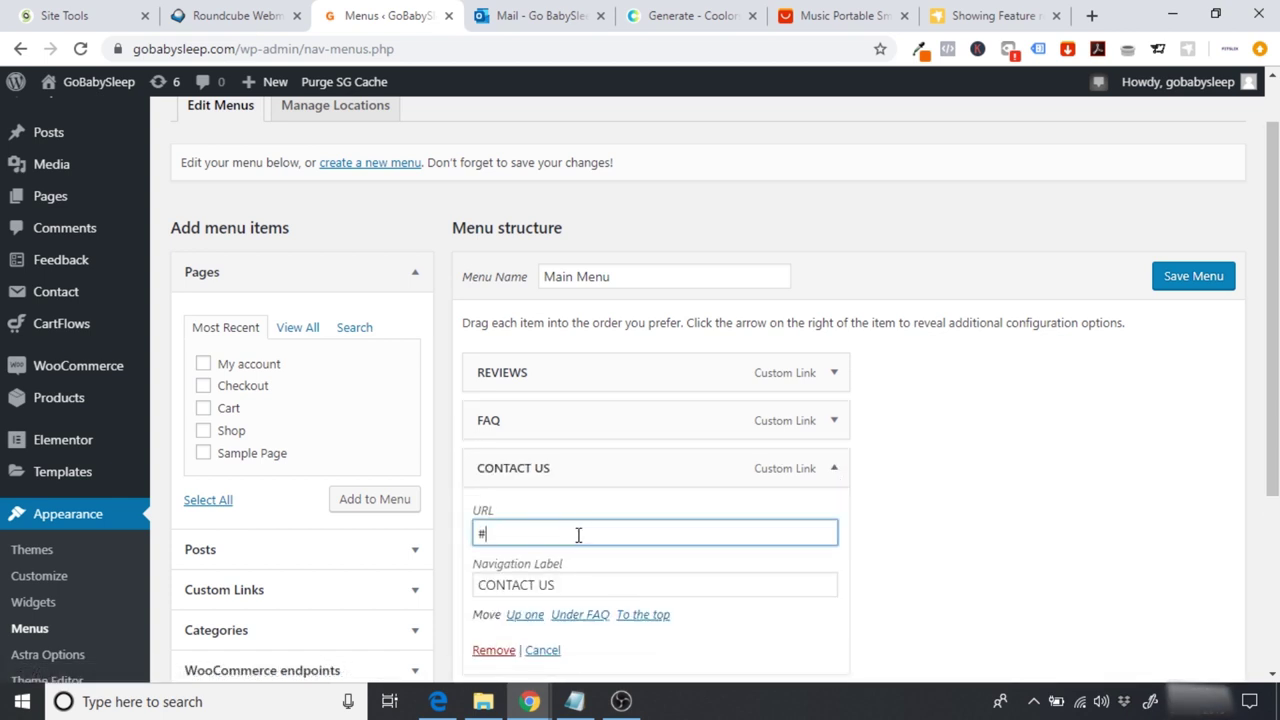
{"action": "key", "text": "ctrl+v"}
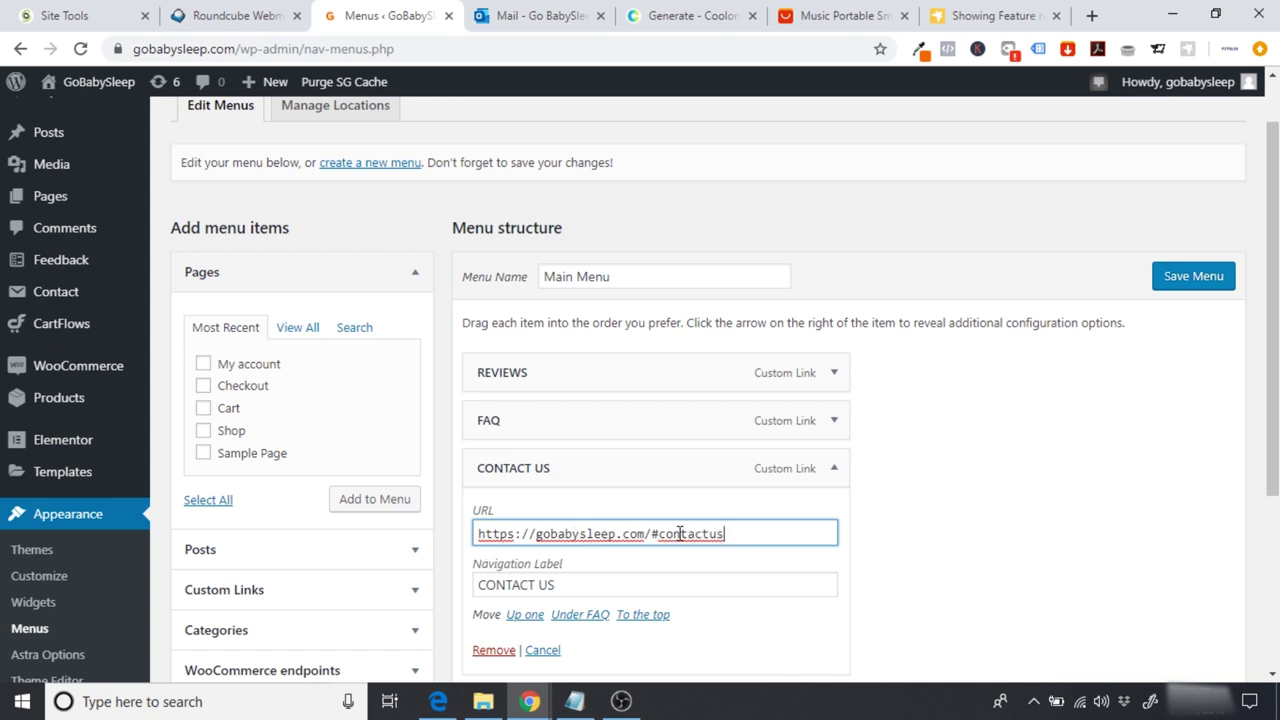
{"action": "left_click", "coordinate": [1195, 280]}
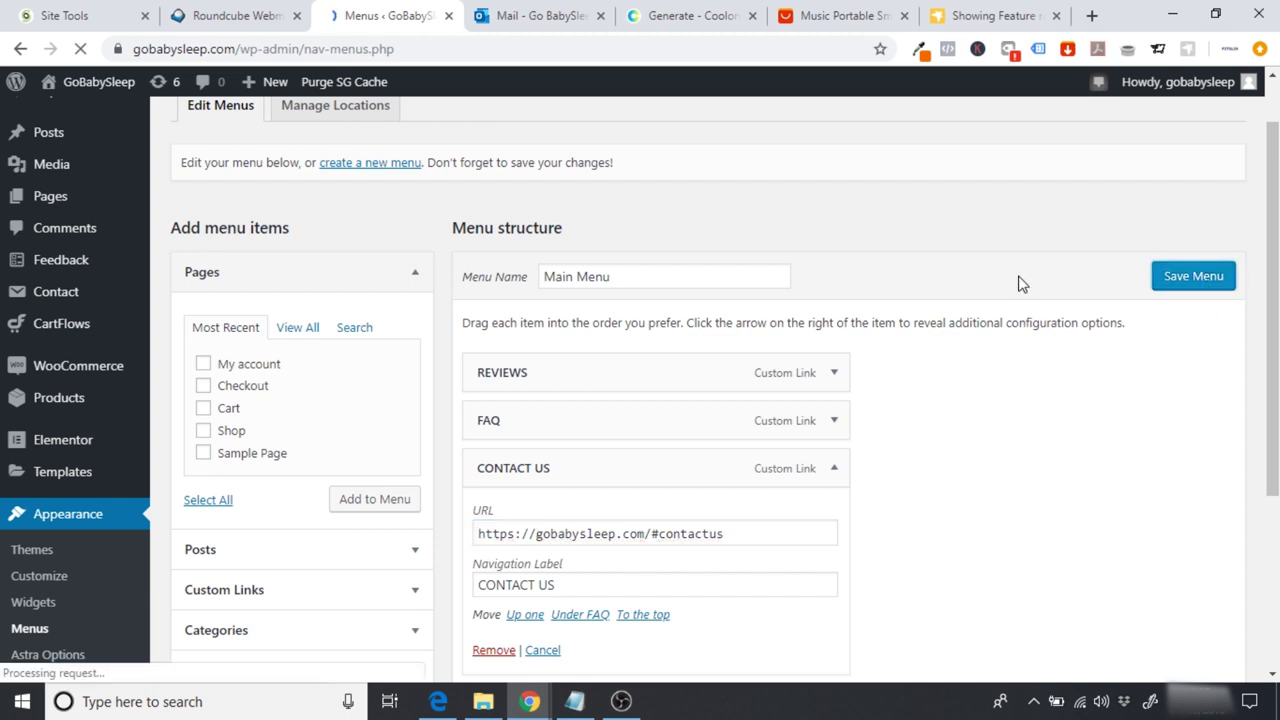
{"action": "mouse_move", "coordinate": [104, 90]}
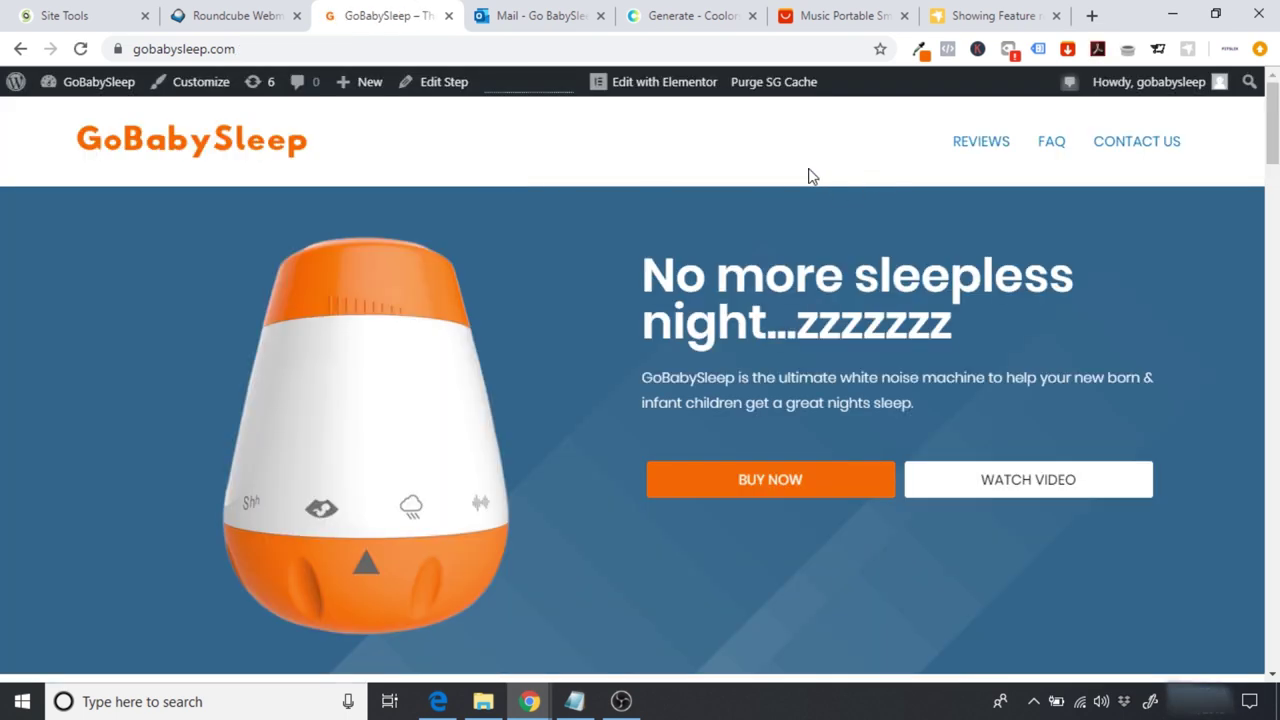
Step: Try the REVIEWS, FAQ and CONTACT US header links on the live homepage, then open it in Elementor
{"action": "left_click", "coordinate": [970, 158]}
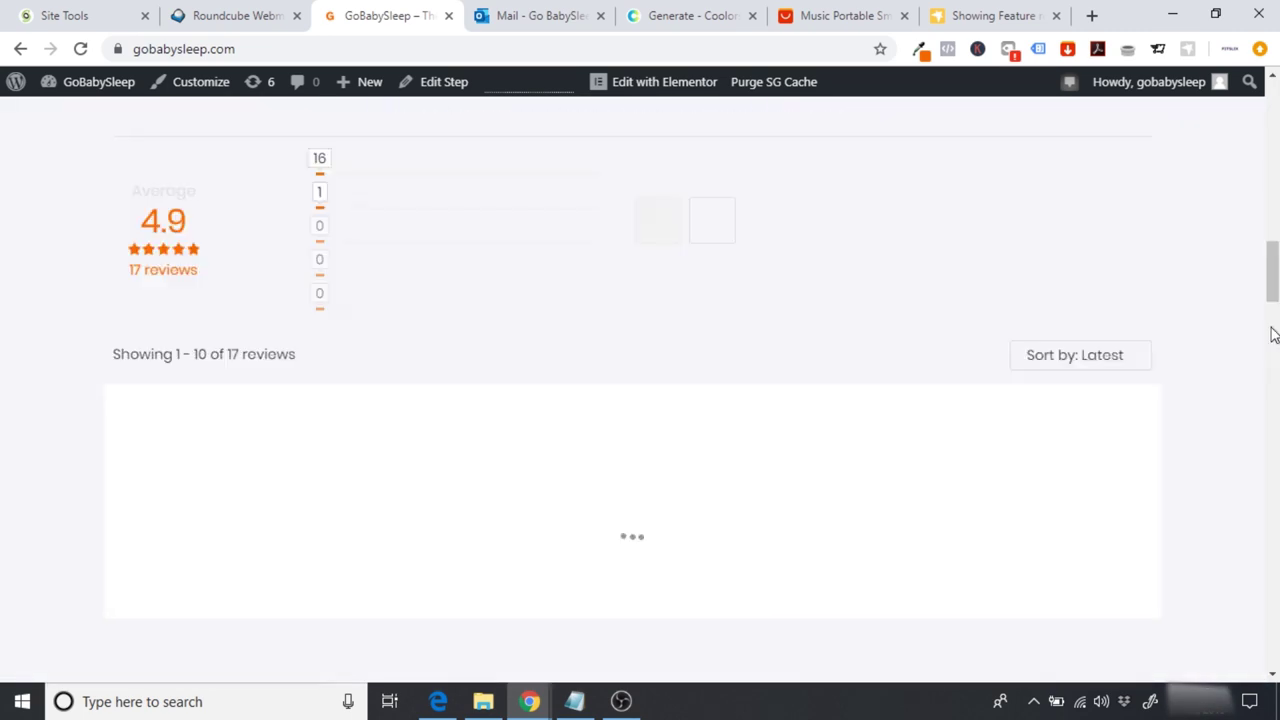
{"action": "scroll", "coordinate": [1270, 327], "scroll_direction": "down", "scroll_amount": 5}
{"action": "left_click_drag", "start_coordinate": [1272, 327], "coordinate": [1252, 88]}
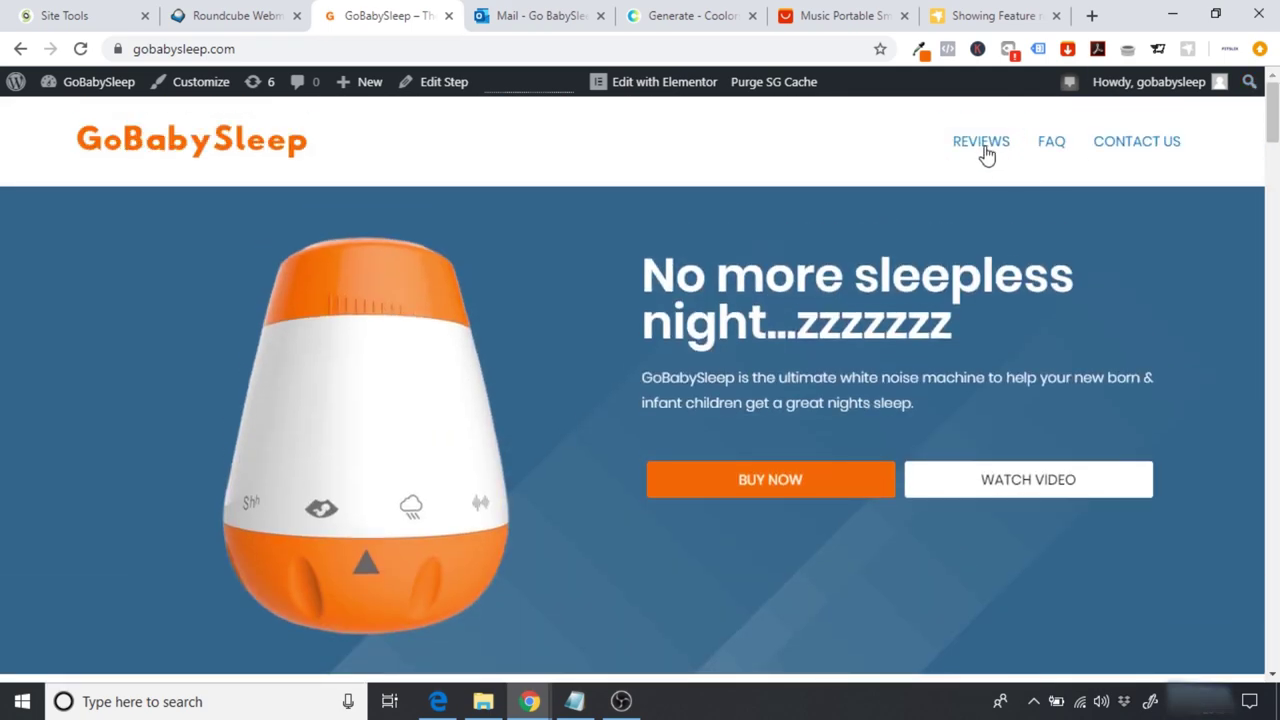
{"action": "left_click", "coordinate": [987, 150]}
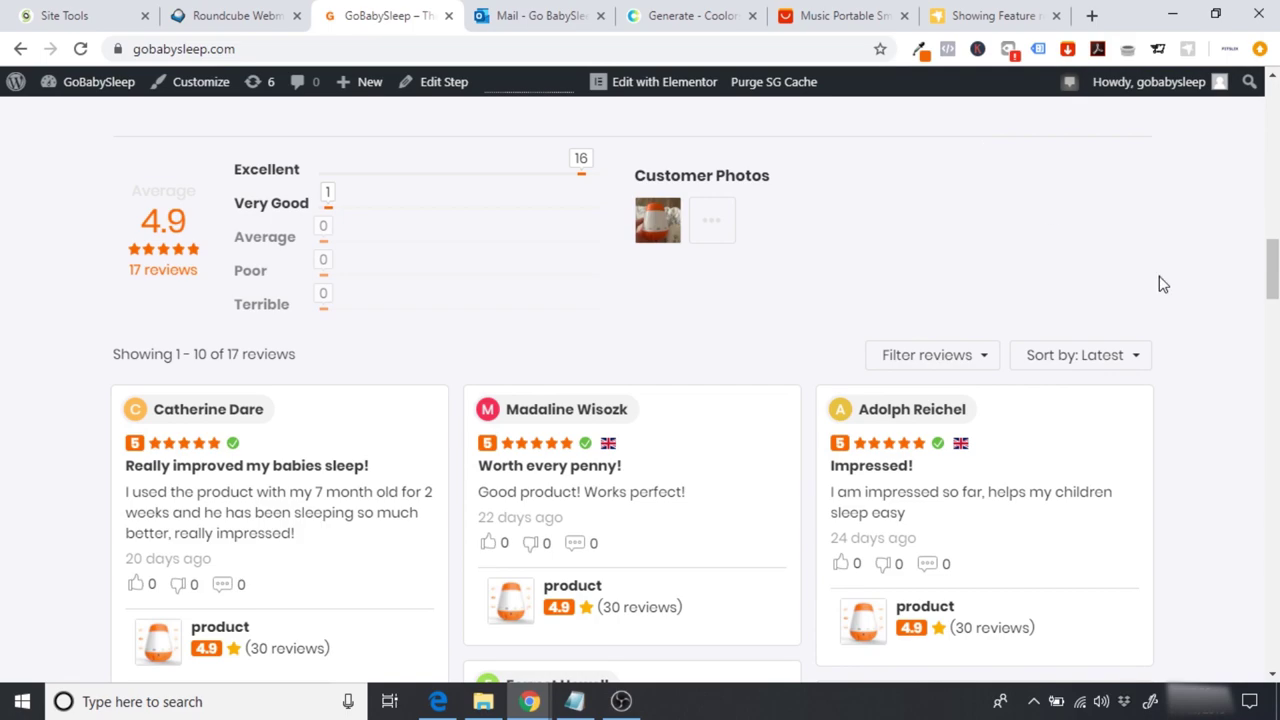
{"action": "left_click_drag", "start_coordinate": [1272, 268], "coordinate": [1272, 95]}
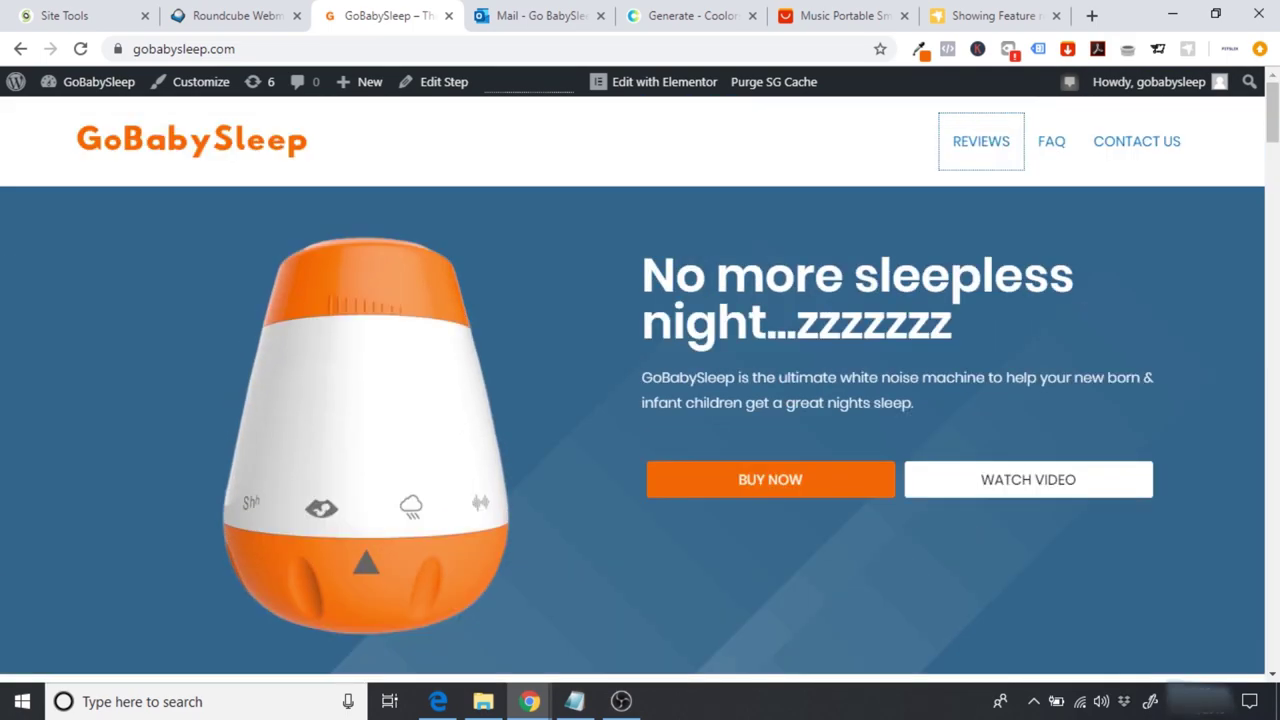
{"action": "left_click", "coordinate": [1051, 142]}
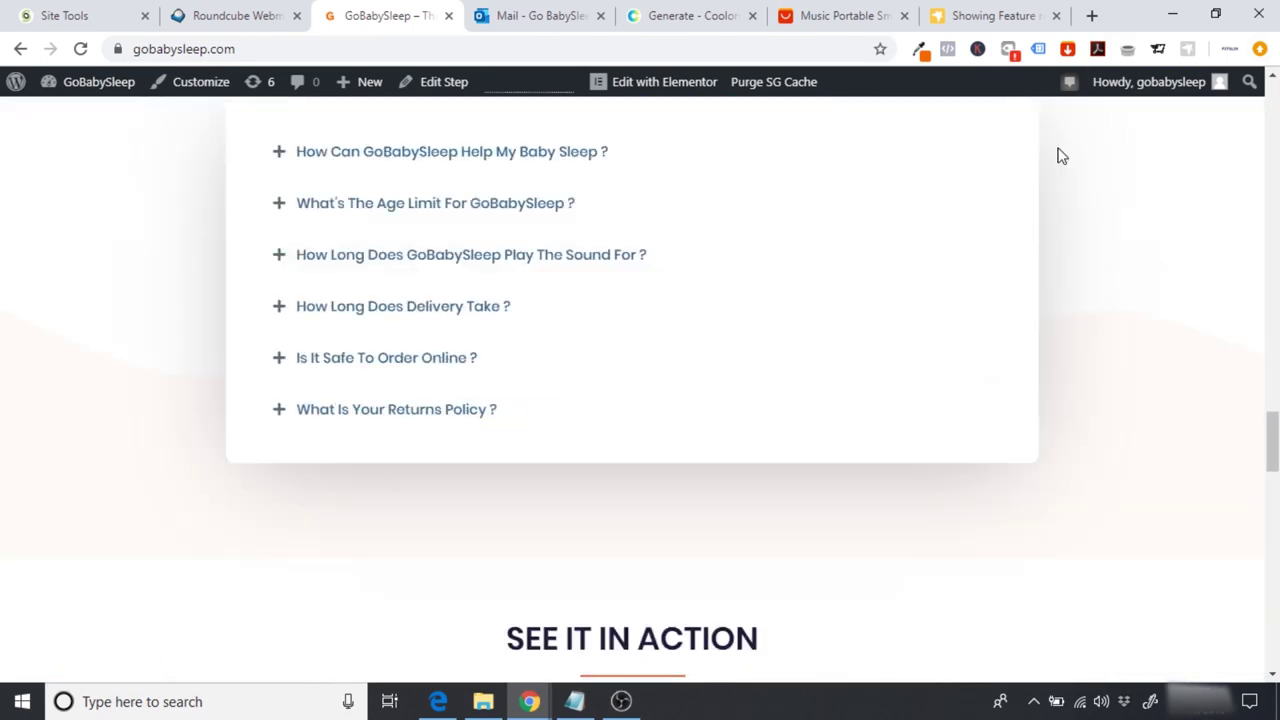
{"action": "left_click_drag", "start_coordinate": [1272, 440], "coordinate": [1257, 114]}
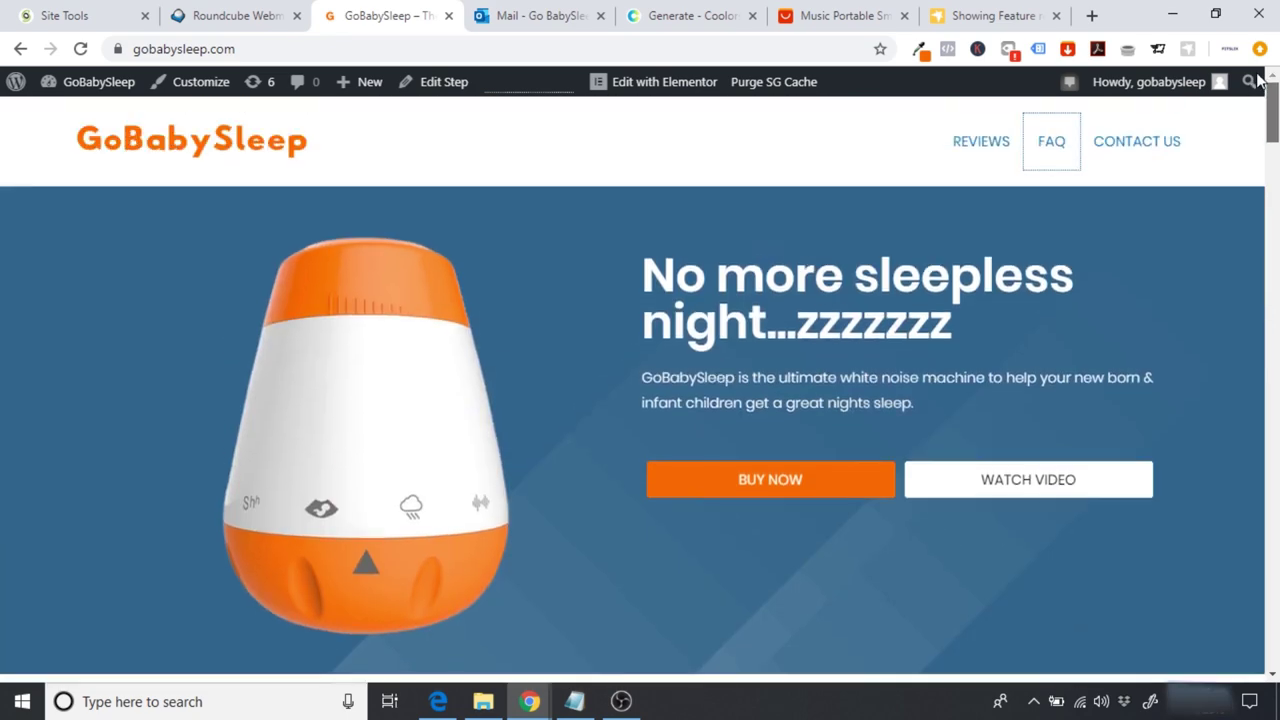
{"action": "left_click", "coordinate": [1149, 141]}
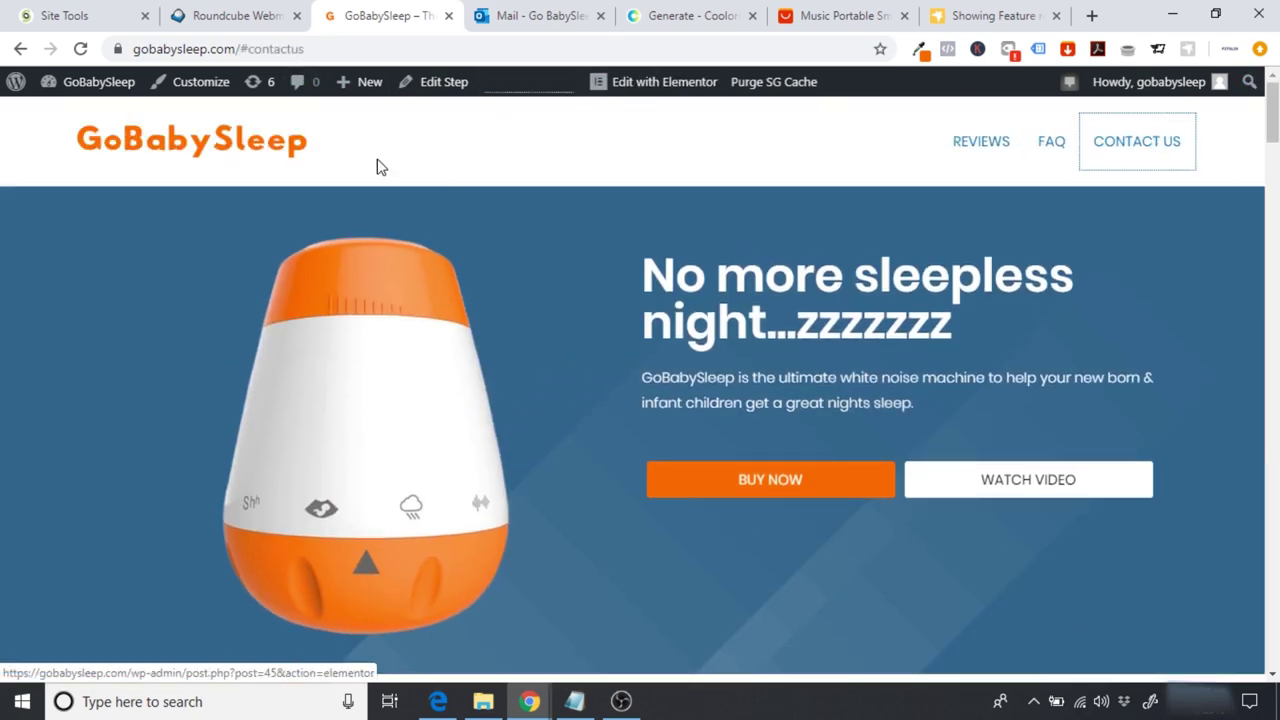
{"action": "left_click", "coordinate": [672, 86]}
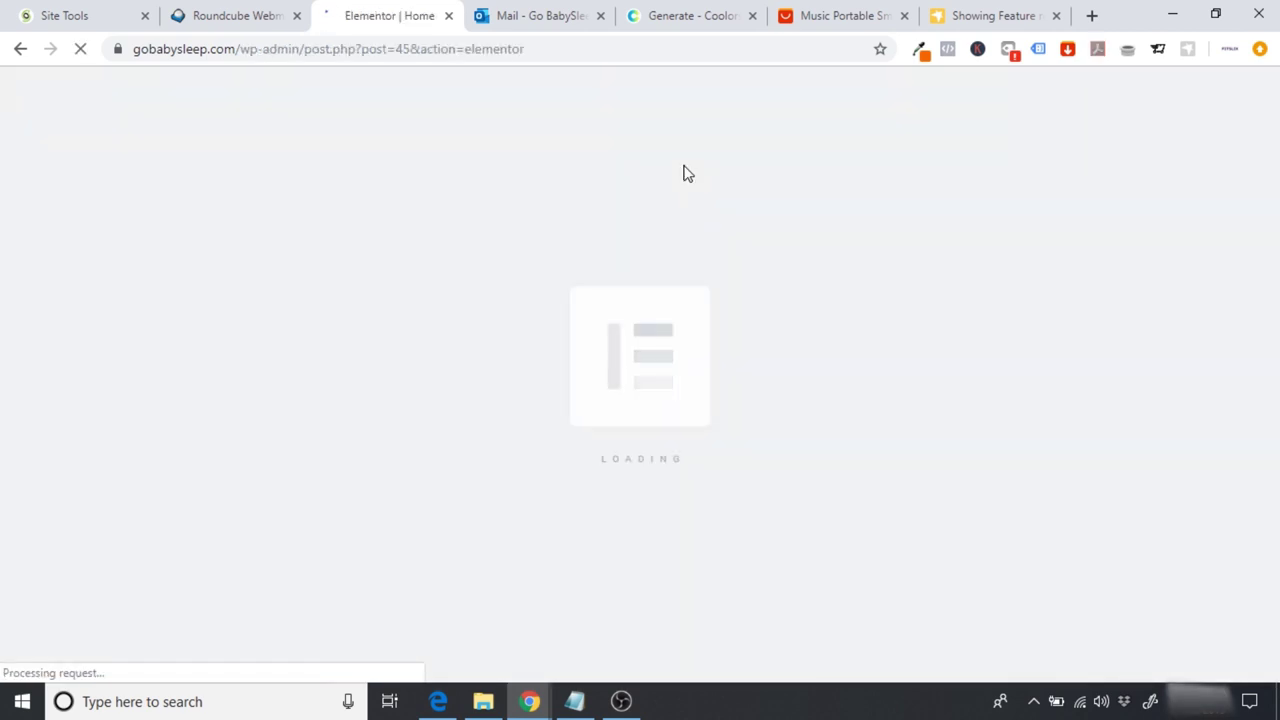
Step: Read the Contact Us Menu Anchor's ID (#contact) and exit Elementor to the dashboard
{"action": "scroll", "coordinate": [760, 390], "scroll_direction": "down", "scroll_amount": 6}
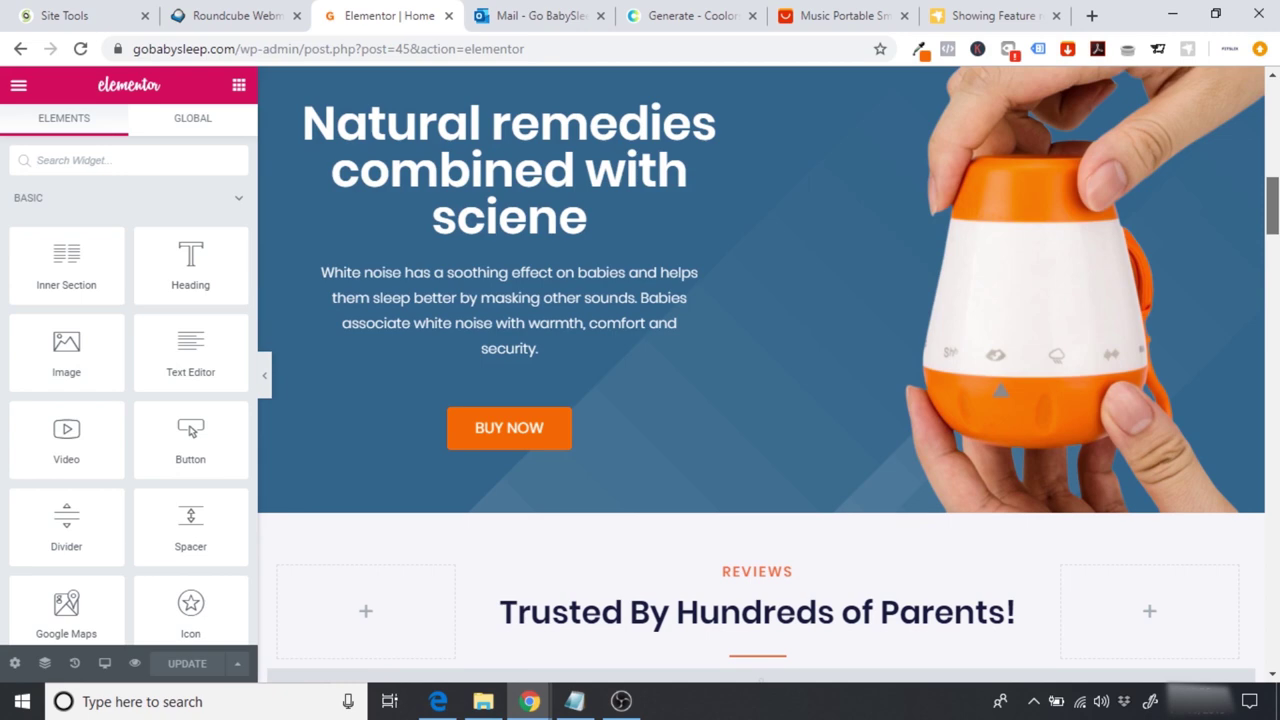
{"action": "scroll", "coordinate": [760, 375], "scroll_direction": "down", "scroll_amount": 15}
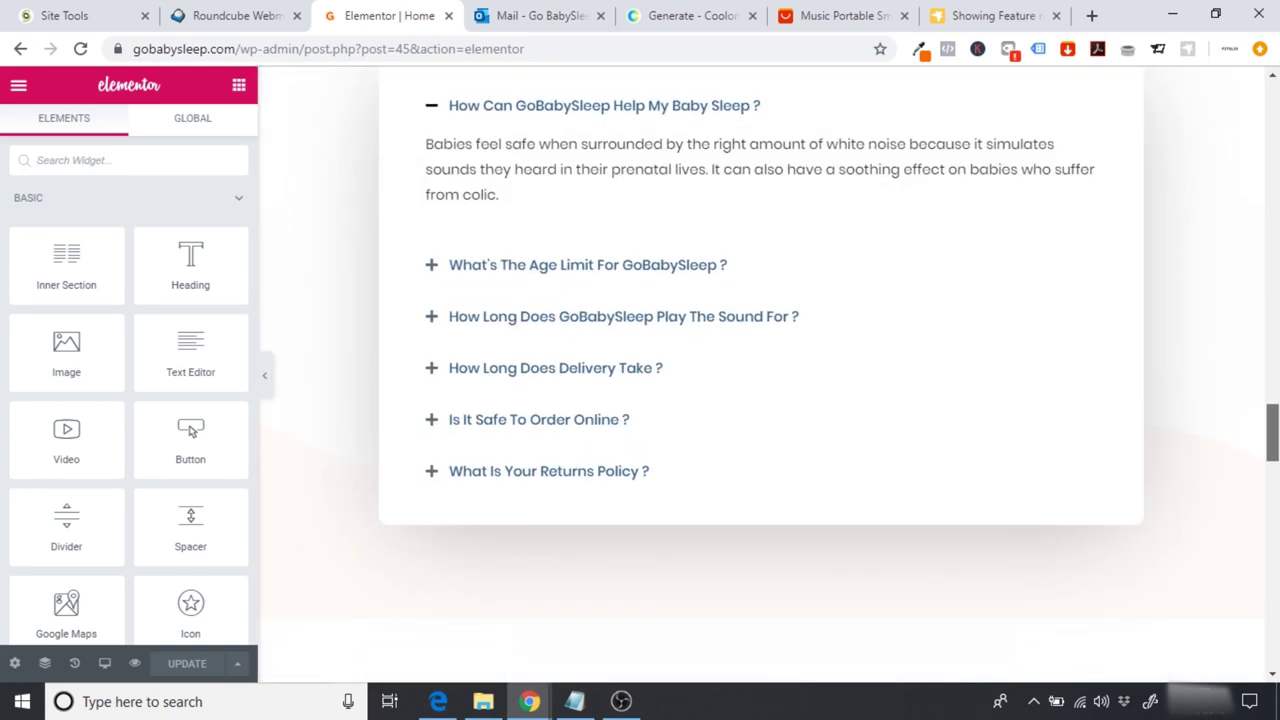
{"action": "scroll", "coordinate": [760, 375], "scroll_direction": "down", "scroll_amount": 10}
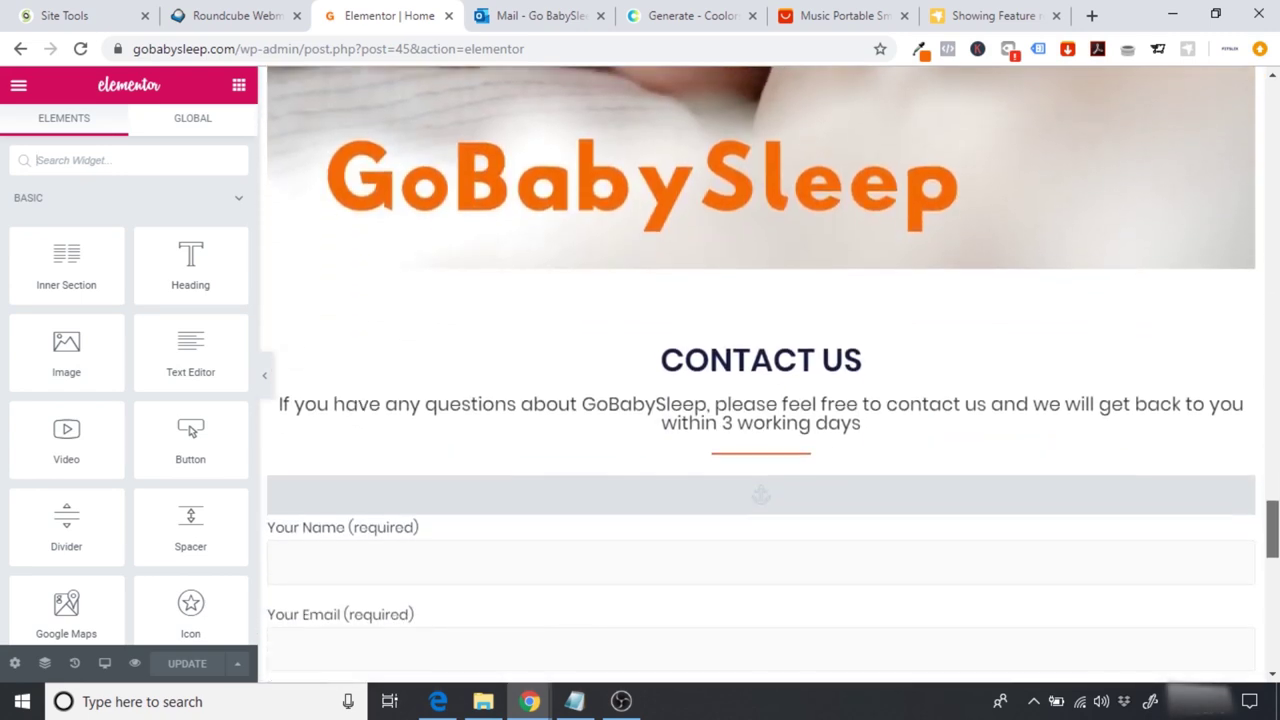
{"action": "left_click", "coordinate": [880, 484]}
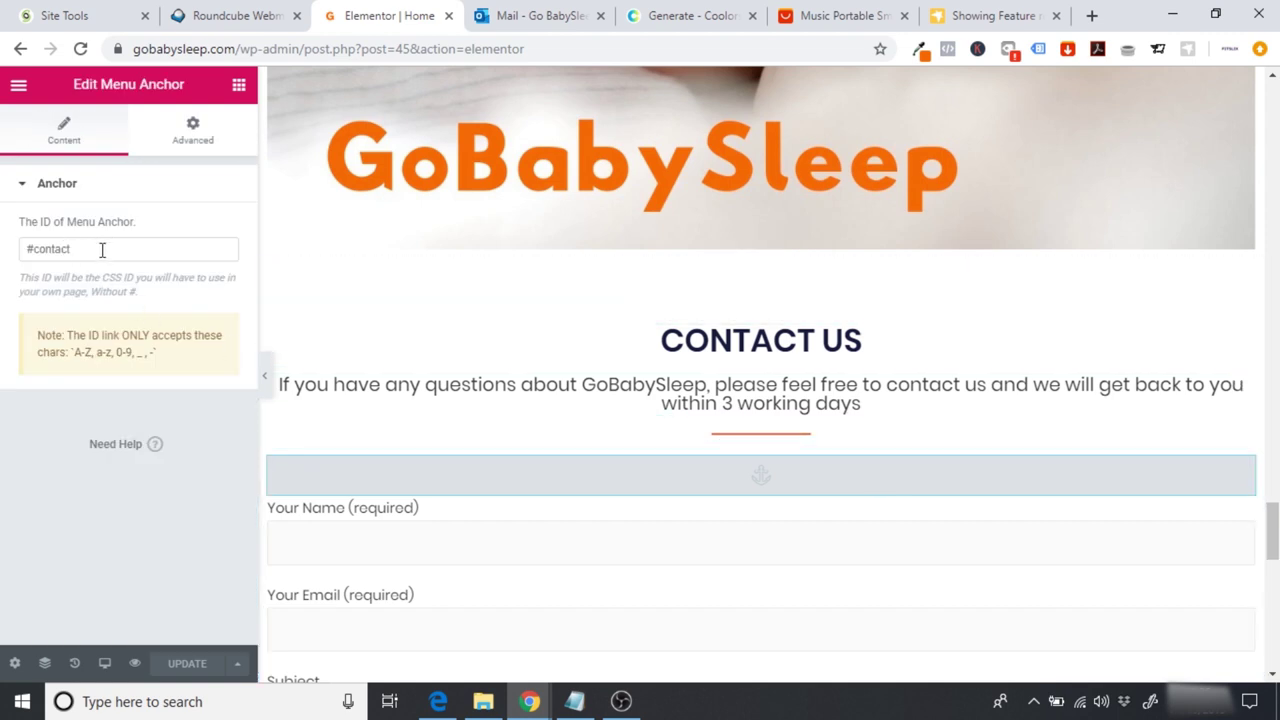
{"action": "left_click", "coordinate": [10, 90]}
{"action": "left_click", "coordinate": [110, 578]}
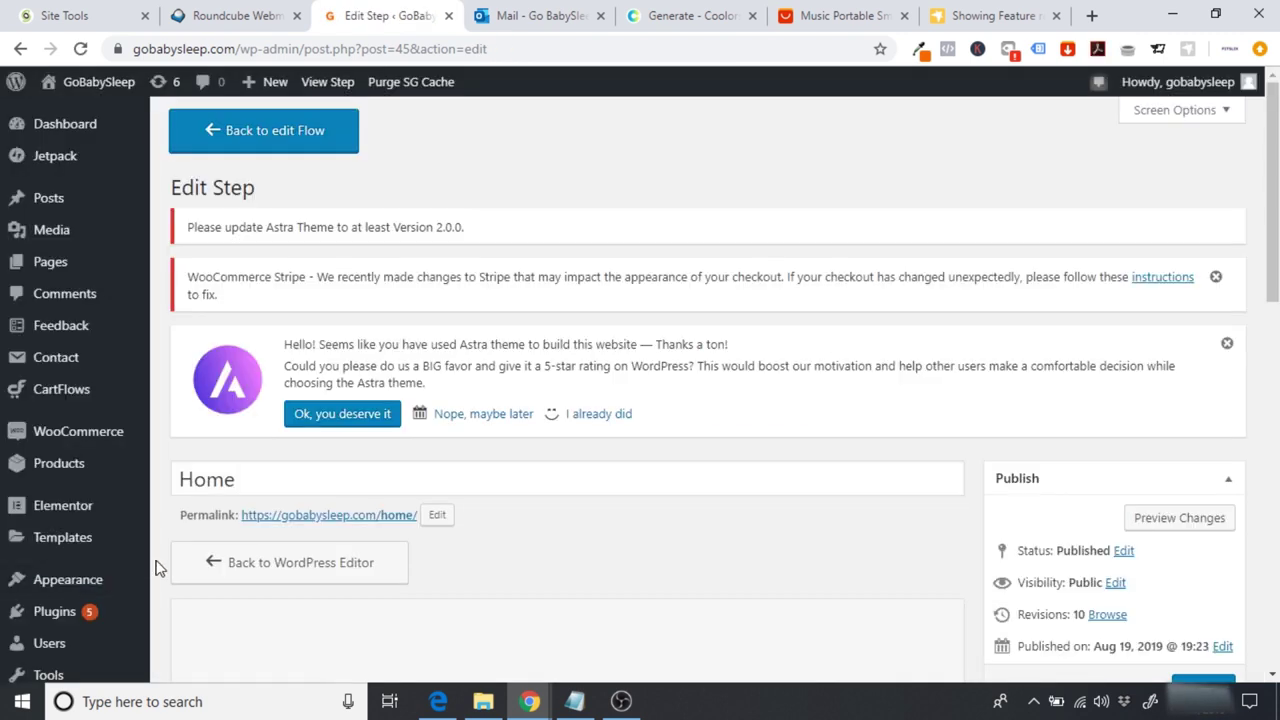
{"action": "mouse_move", "coordinate": [140, 579]}
{"action": "left_click", "coordinate": [180, 575]}
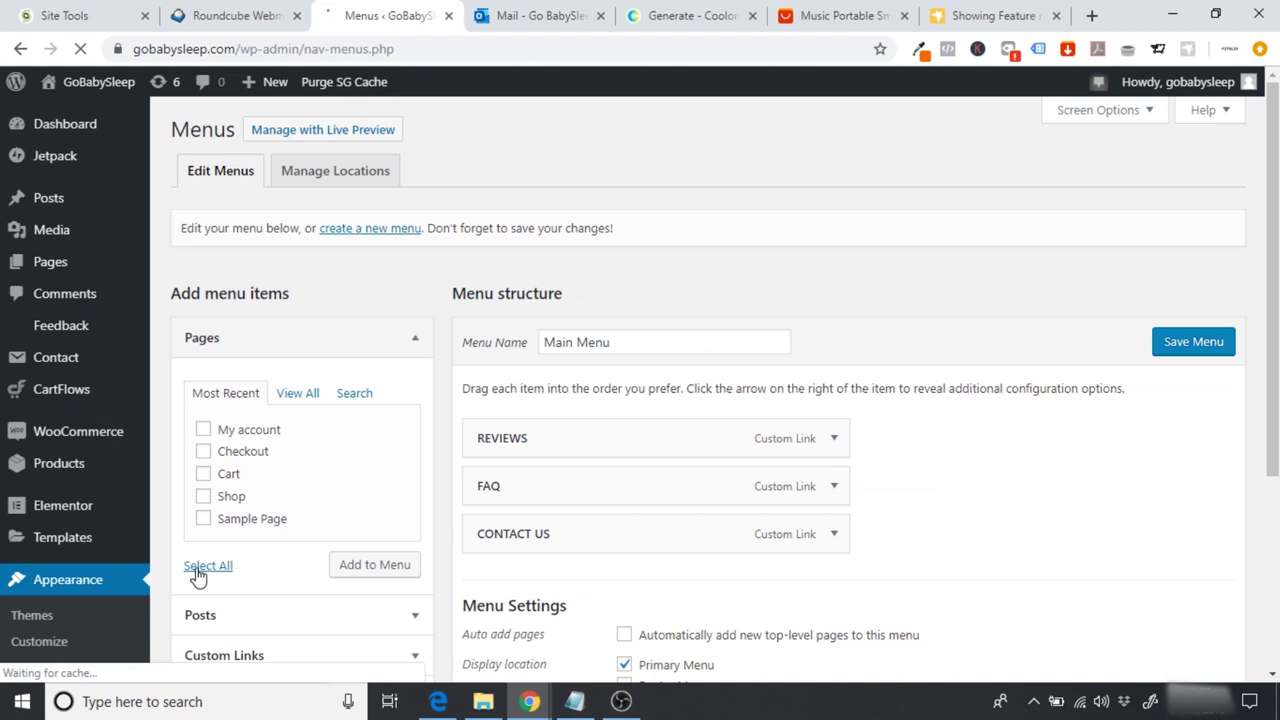
{"action": "left_click", "coordinate": [830, 533]}
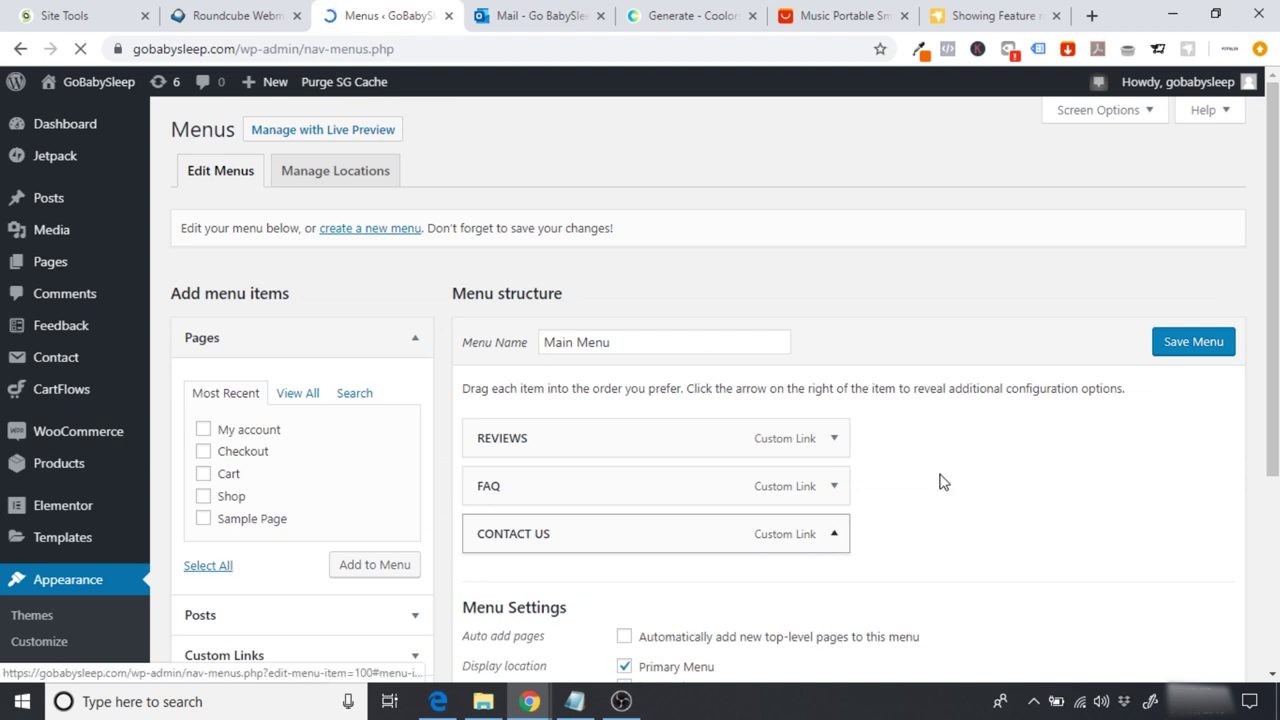
{"action": "scroll", "coordinate": [697, 537], "scroll_direction": "down", "scroll_amount": 1}
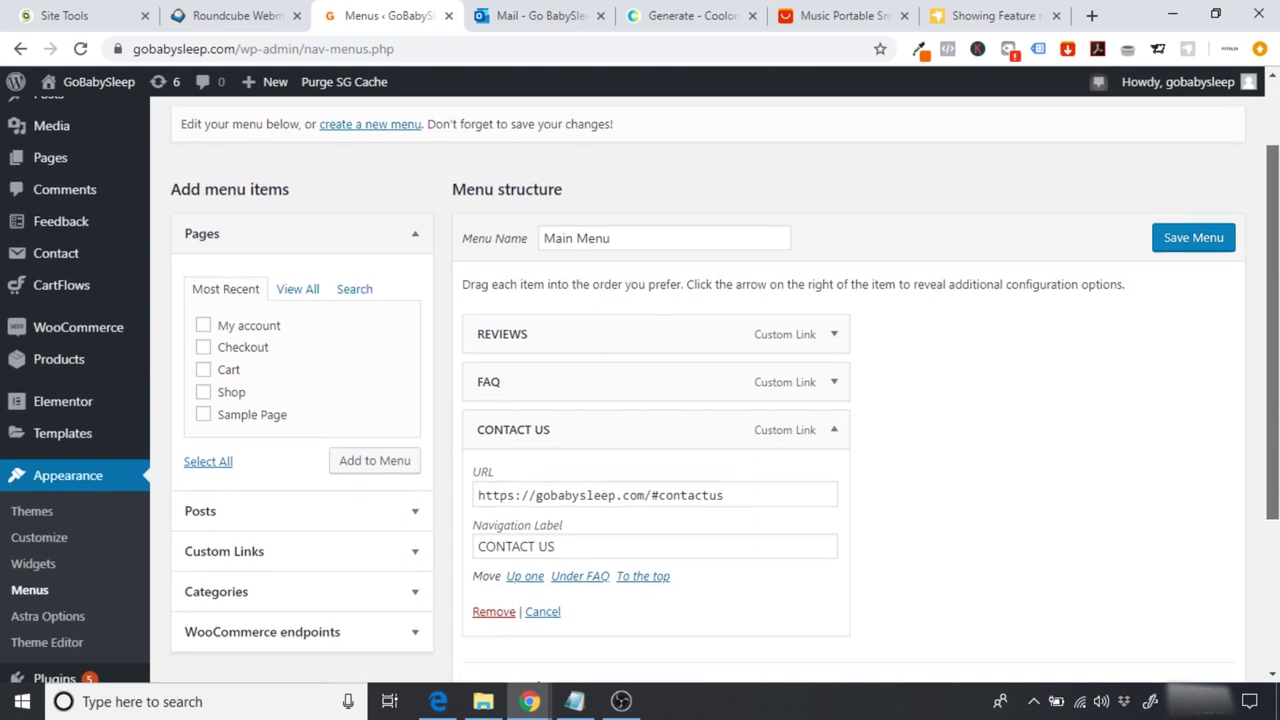
{"action": "left_click", "coordinate": [775, 498]}
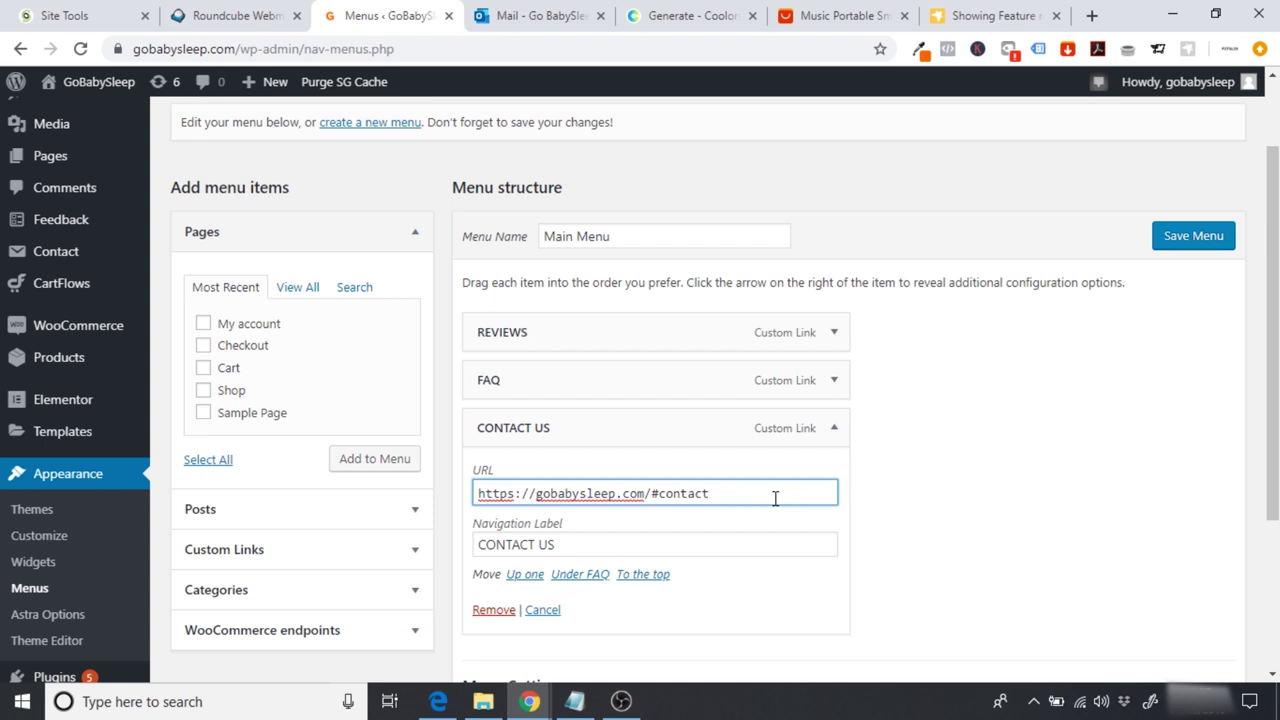
{"action": "left_click", "coordinate": [1185, 240]}
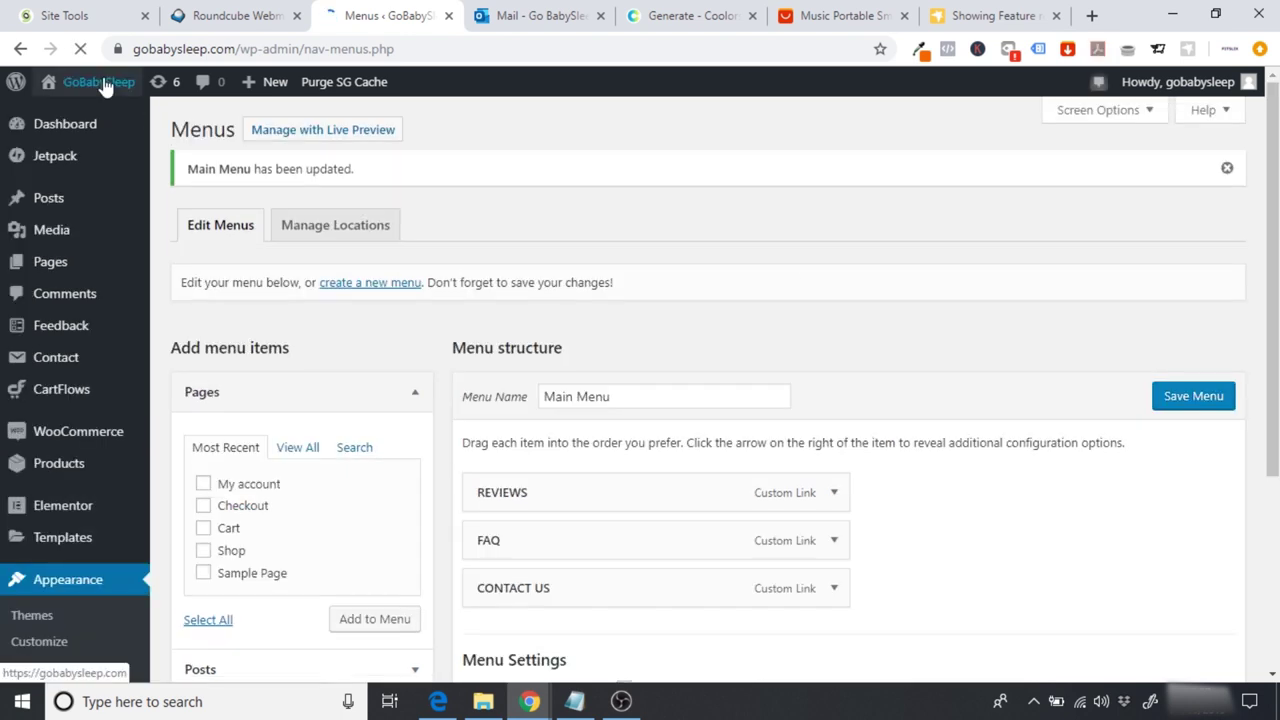
{"action": "left_click", "coordinate": [98, 82]}
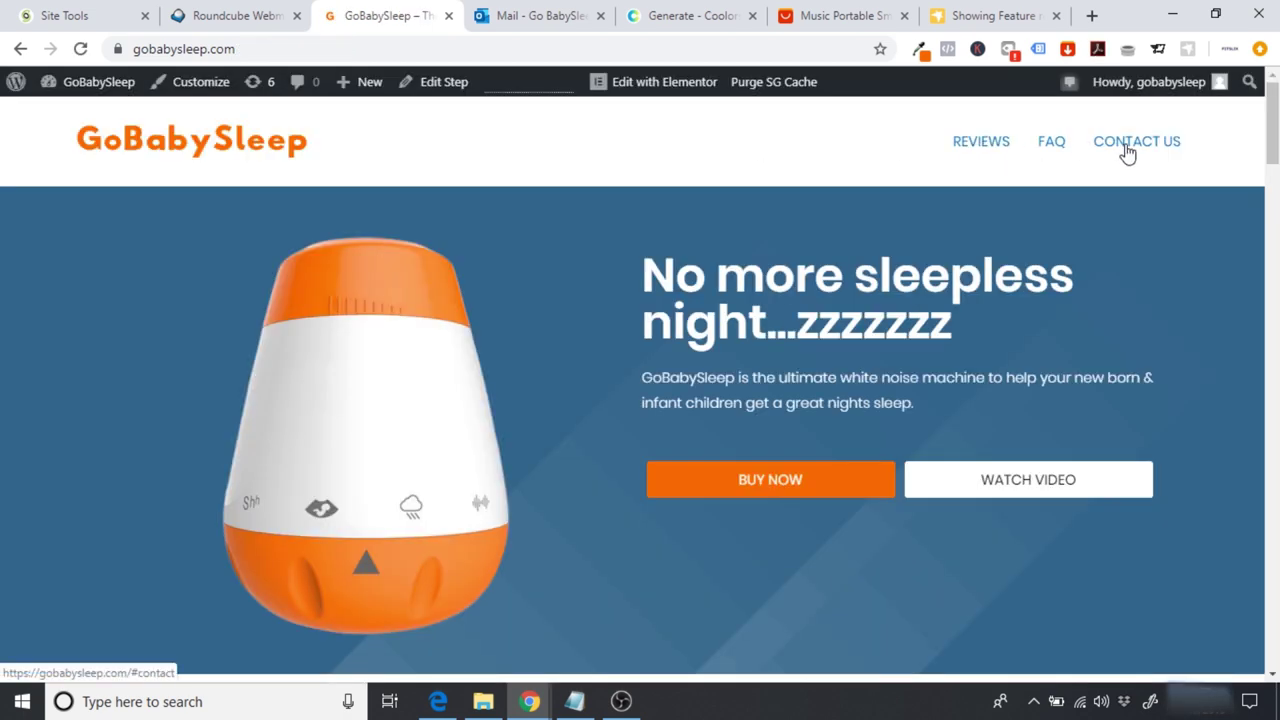
Step: Test the corrected CONTACT US link and the FAQ link on the live homepage, then open Elementor
{"action": "left_click", "coordinate": [1127, 152]}
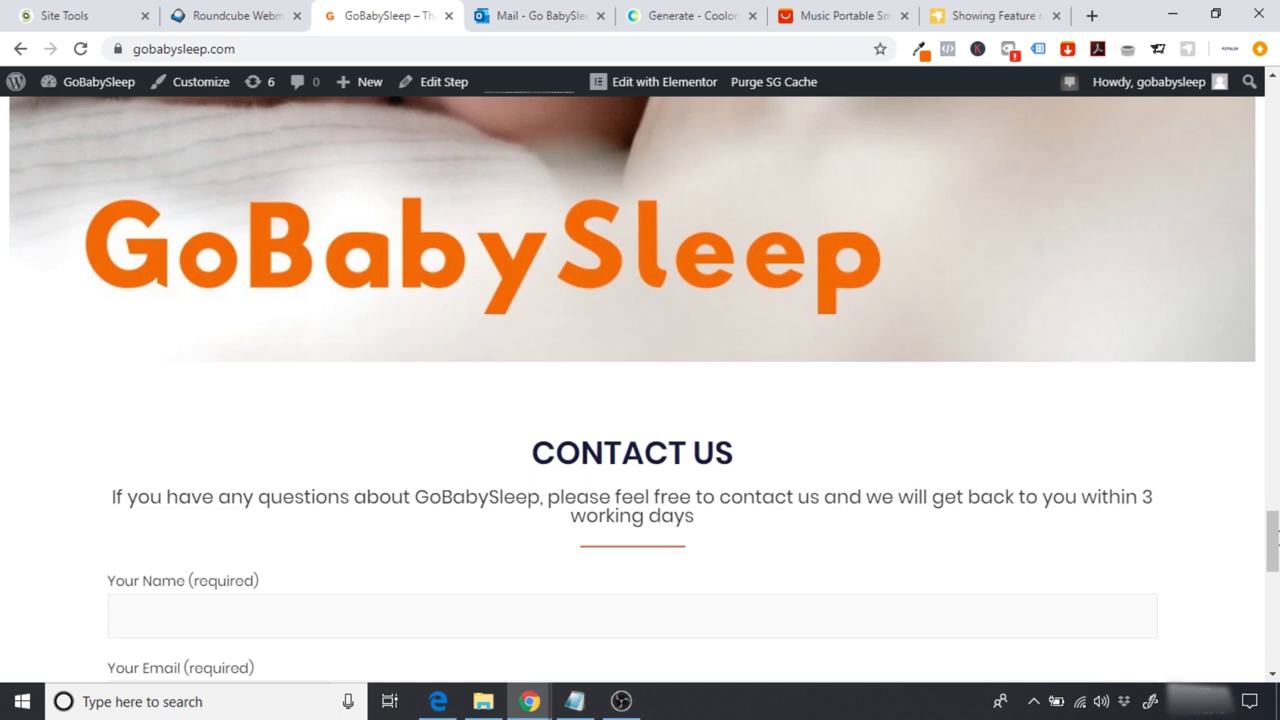
{"action": "scroll", "coordinate": [1277, 540], "scroll_direction": "down", "scroll_amount": 8}
{"action": "left_click_drag", "start_coordinate": [1272, 612], "coordinate": [1273, 120]}
{"action": "left_click", "coordinate": [1090, 157]}
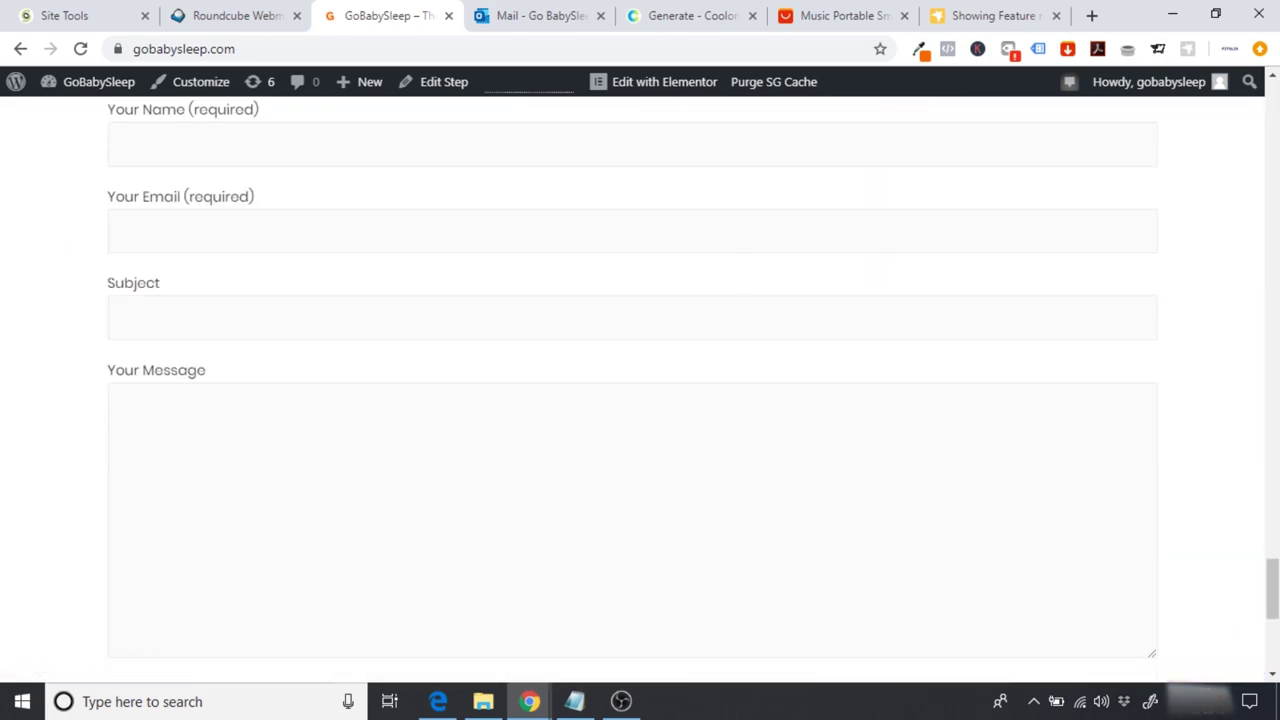
{"action": "left_click_drag", "start_coordinate": [1273, 590], "coordinate": [1273, 110]}
{"action": "left_click", "coordinate": [1060, 138]}
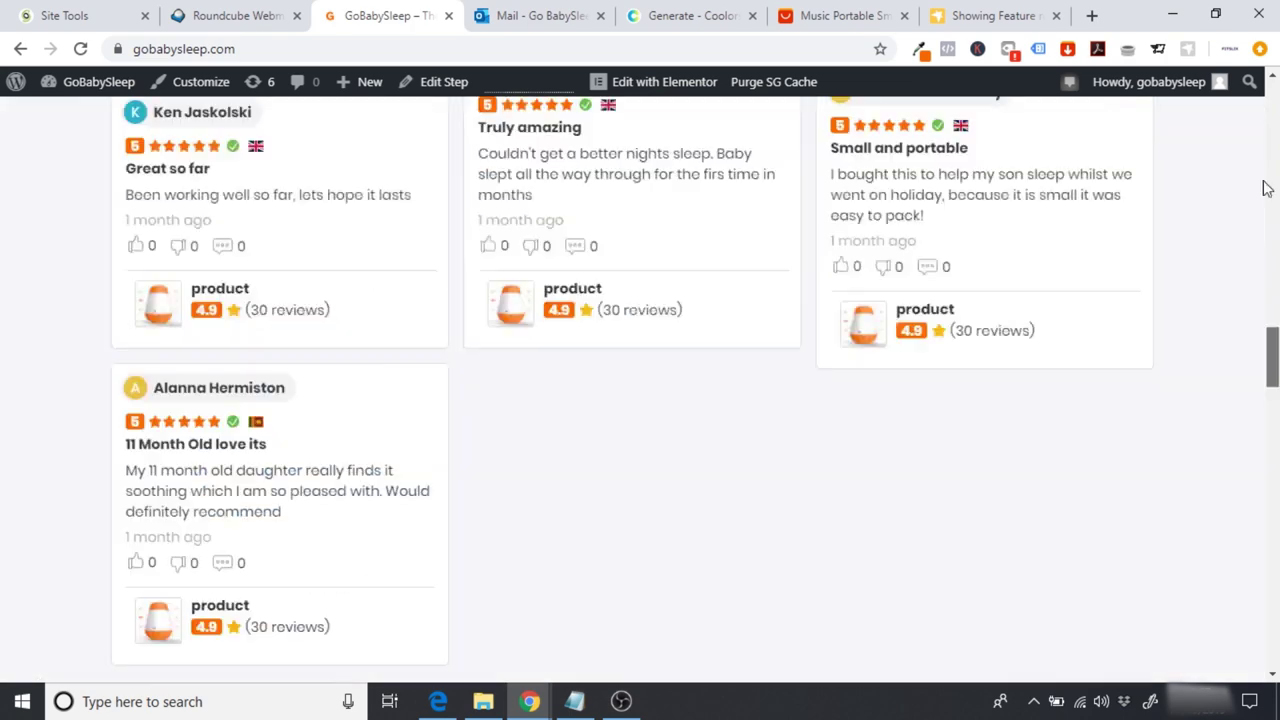
{"action": "key", "text": "Home"}
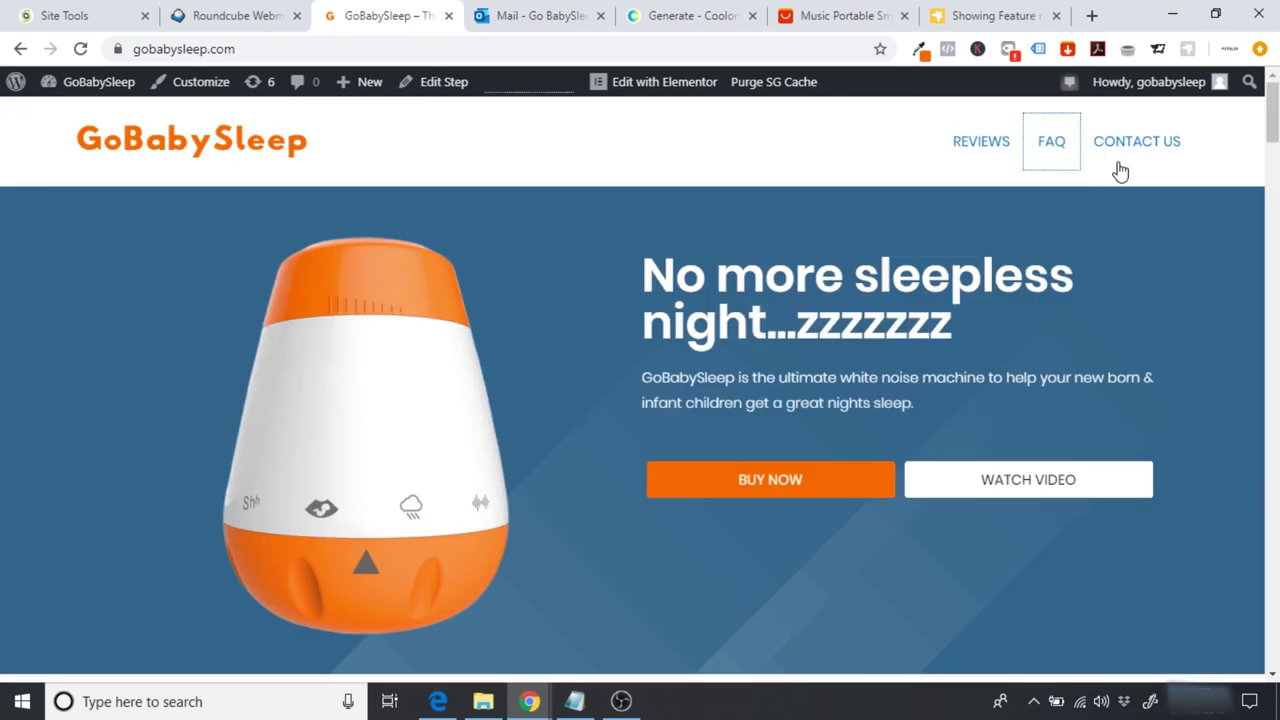
{"action": "left_click", "coordinate": [1134, 148]}
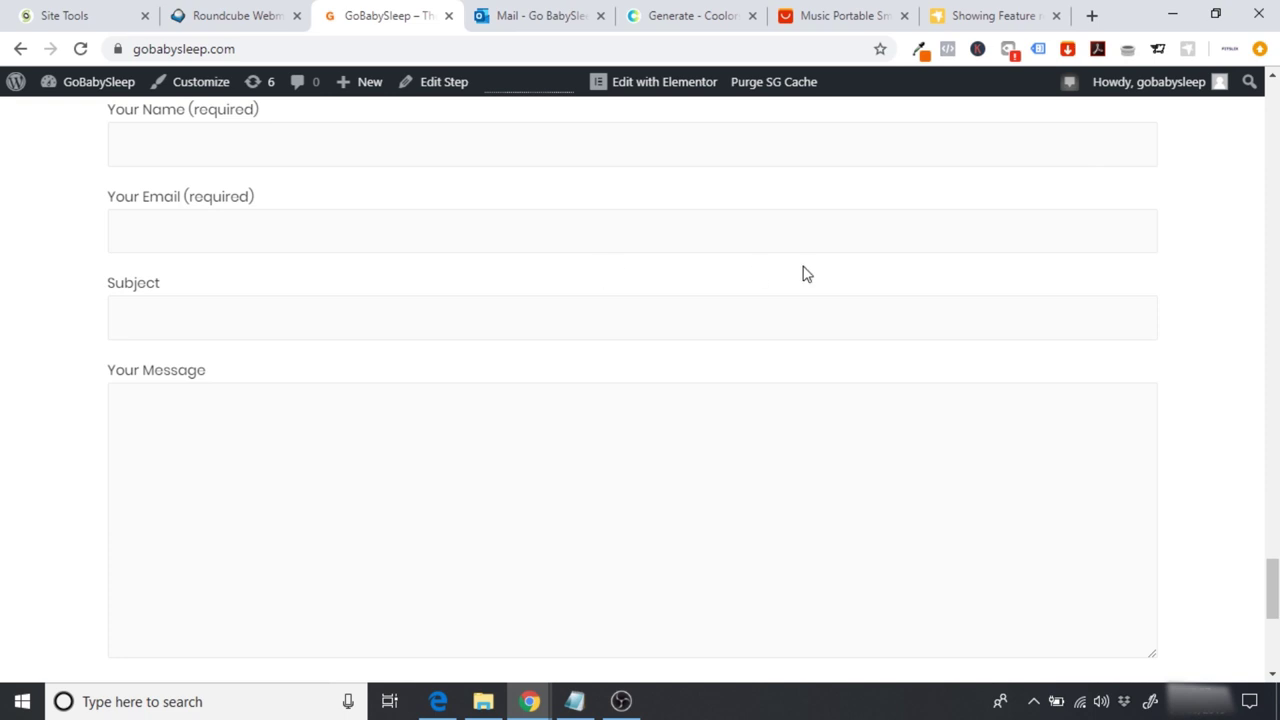
{"action": "left_click_drag", "start_coordinate": [1272, 590], "coordinate": [1262, 95]}
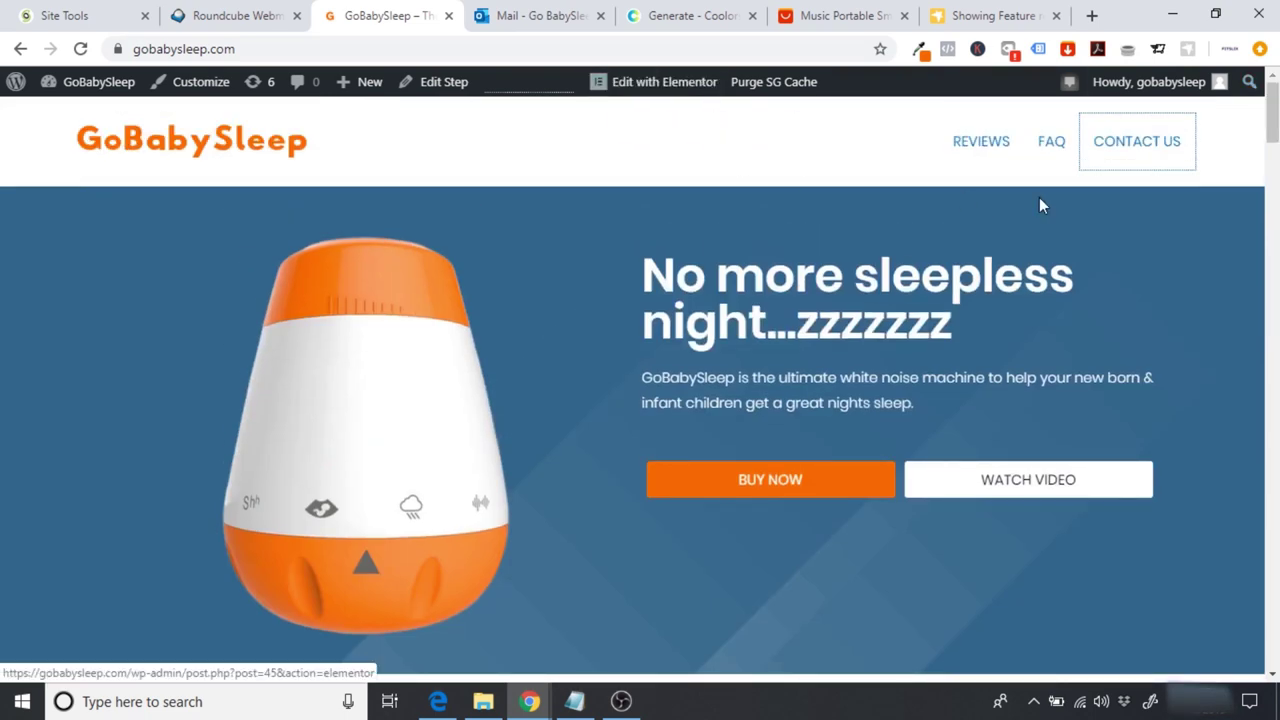
{"action": "left_click", "coordinate": [1050, 143]}
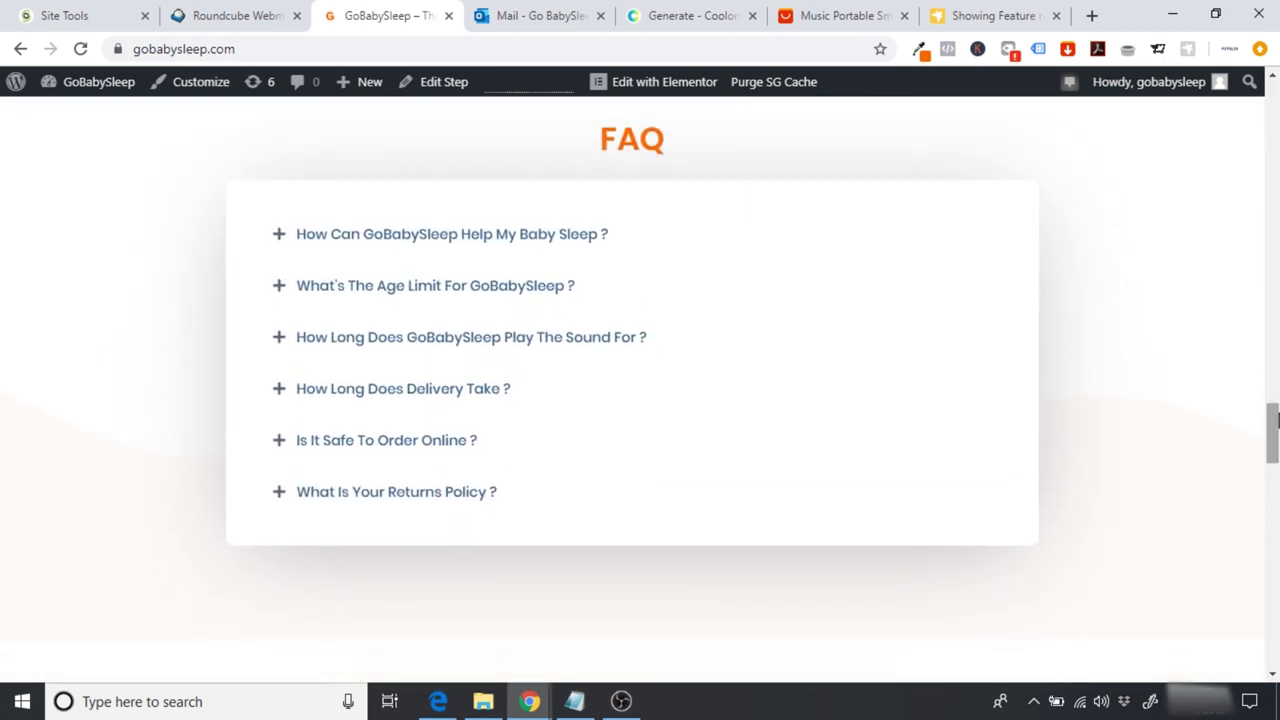
{"action": "left_click", "coordinate": [606, 96]}
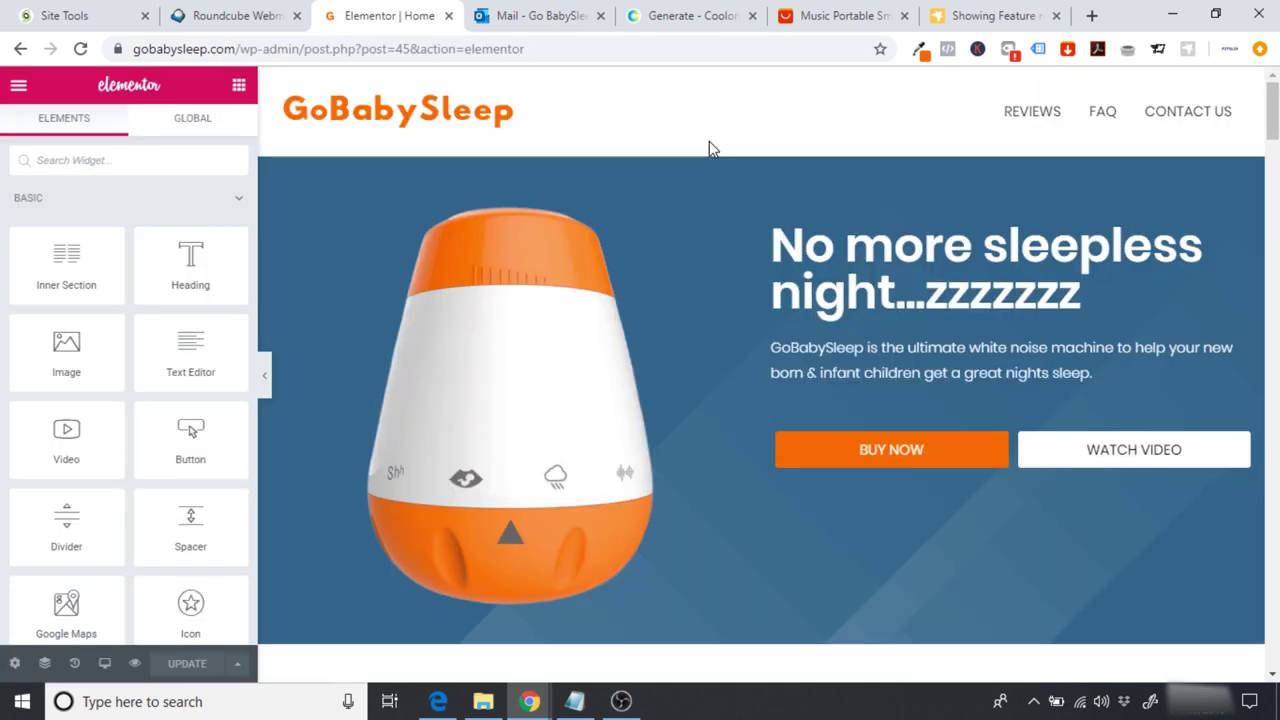
Step: Move the reviews, faq and contact Menu Anchors above their section headings
{"action": "scroll", "coordinate": [1180, 135], "scroll_direction": "down", "scroll_amount": 15}
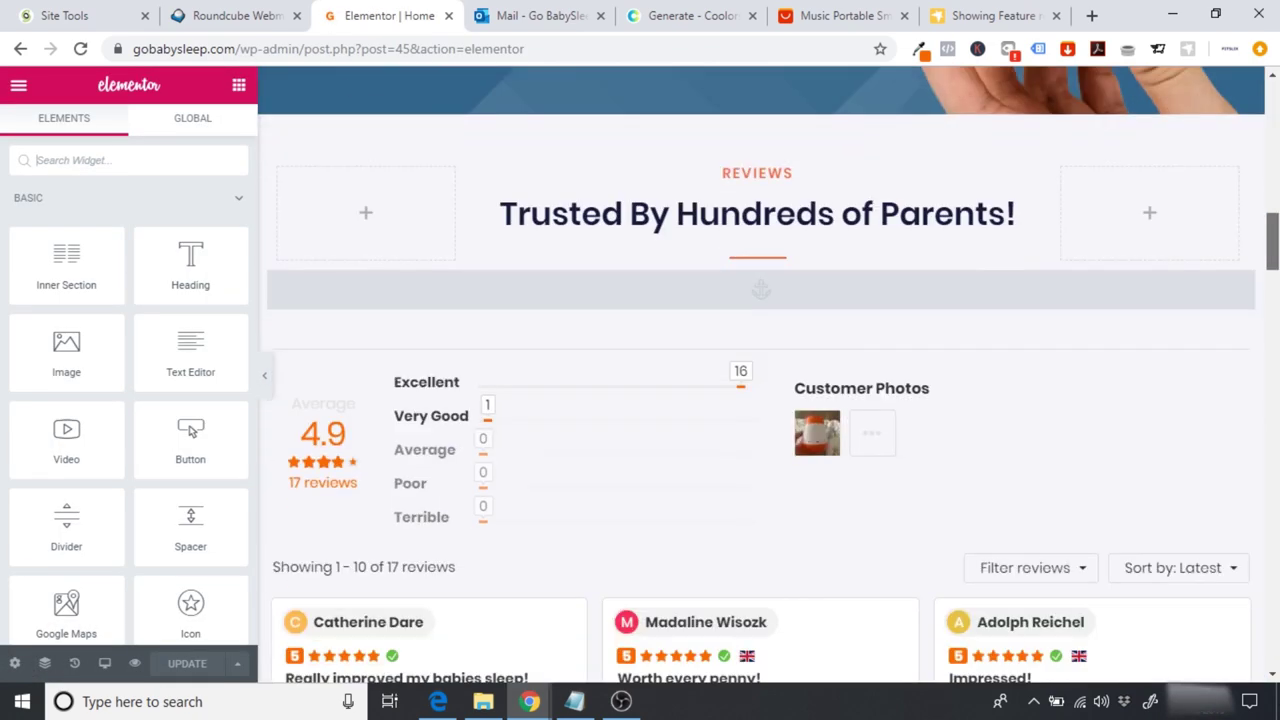
{"action": "scroll", "coordinate": [880, 345], "scroll_direction": "up", "scroll_amount": 1}
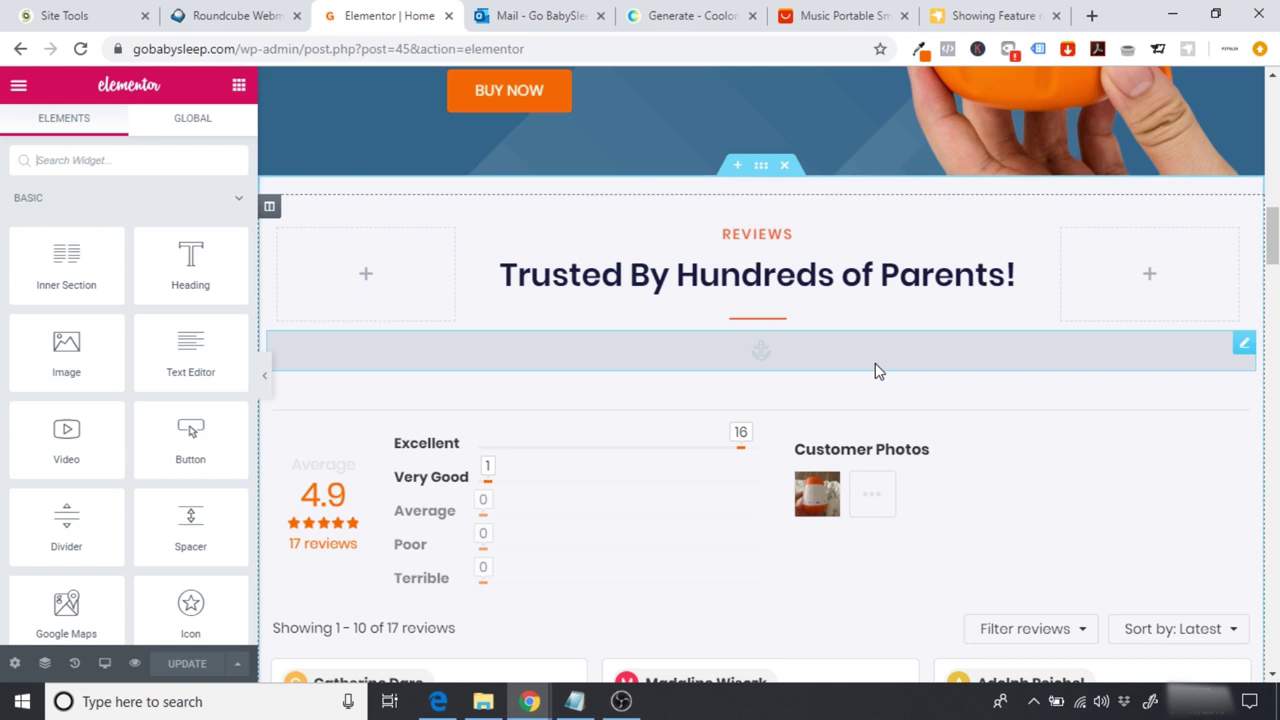
{"action": "left_click_drag", "start_coordinate": [1240, 350], "coordinate": [808, 222]}
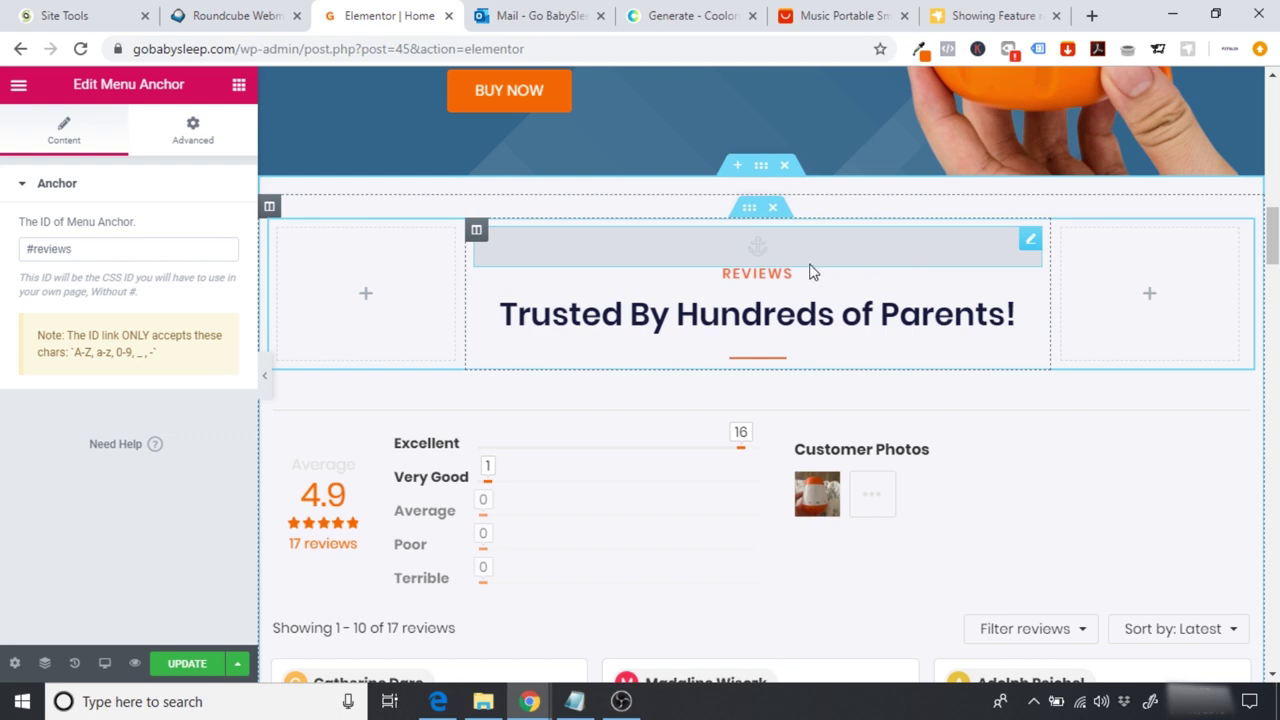
{"action": "scroll", "coordinate": [1150, 400], "scroll_direction": "down", "scroll_amount": 18}
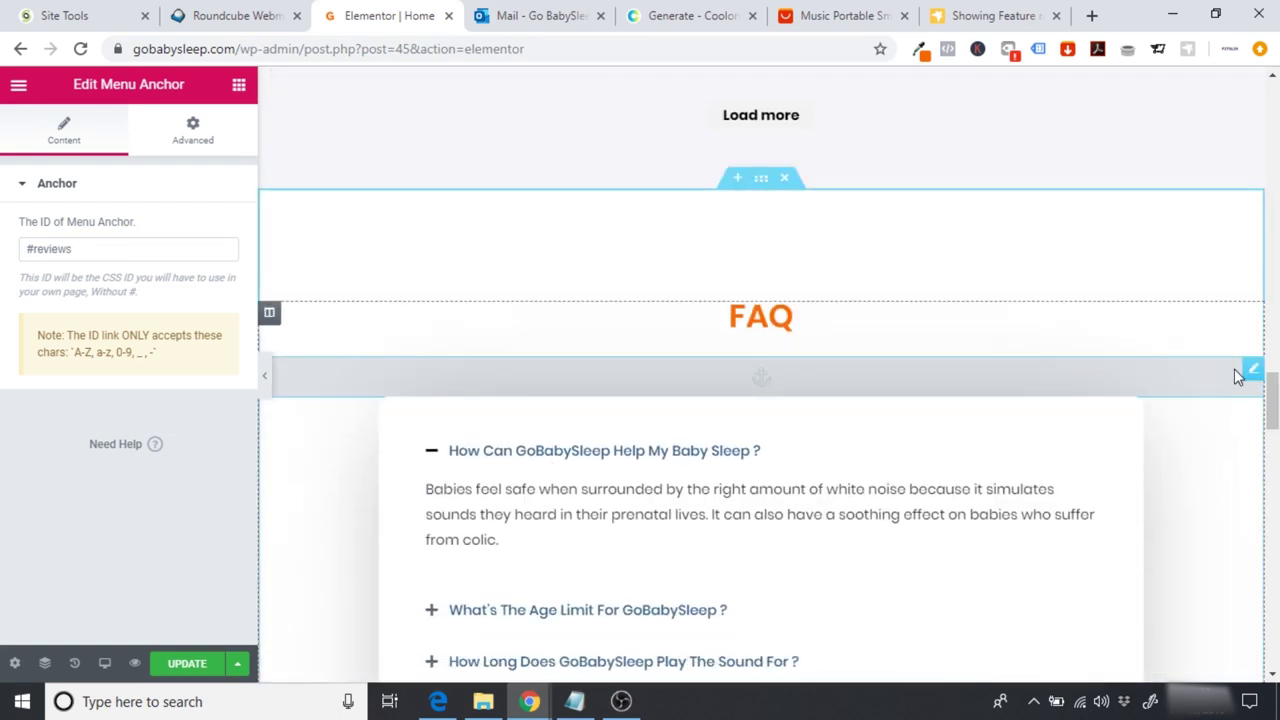
{"action": "left_click_drag", "start_coordinate": [893, 303], "coordinate": [846, 306]}
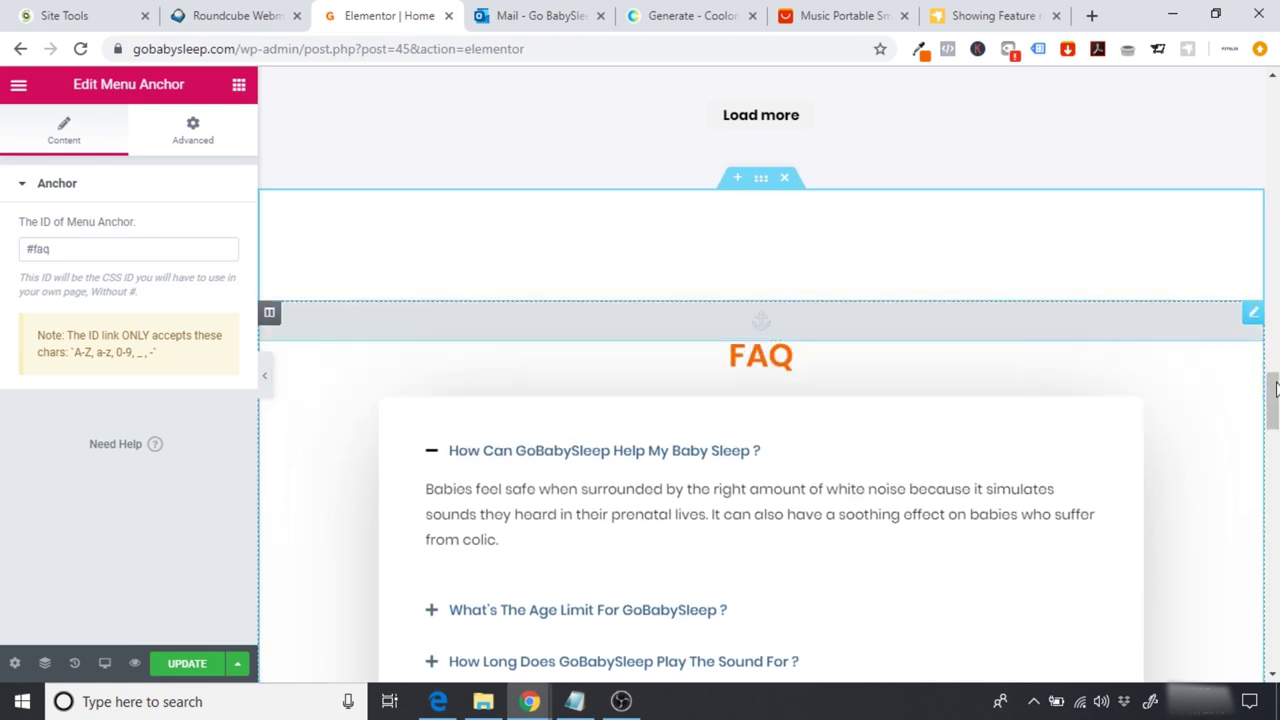
{"action": "scroll", "coordinate": [760, 400], "scroll_direction": "down", "scroll_amount": 8}
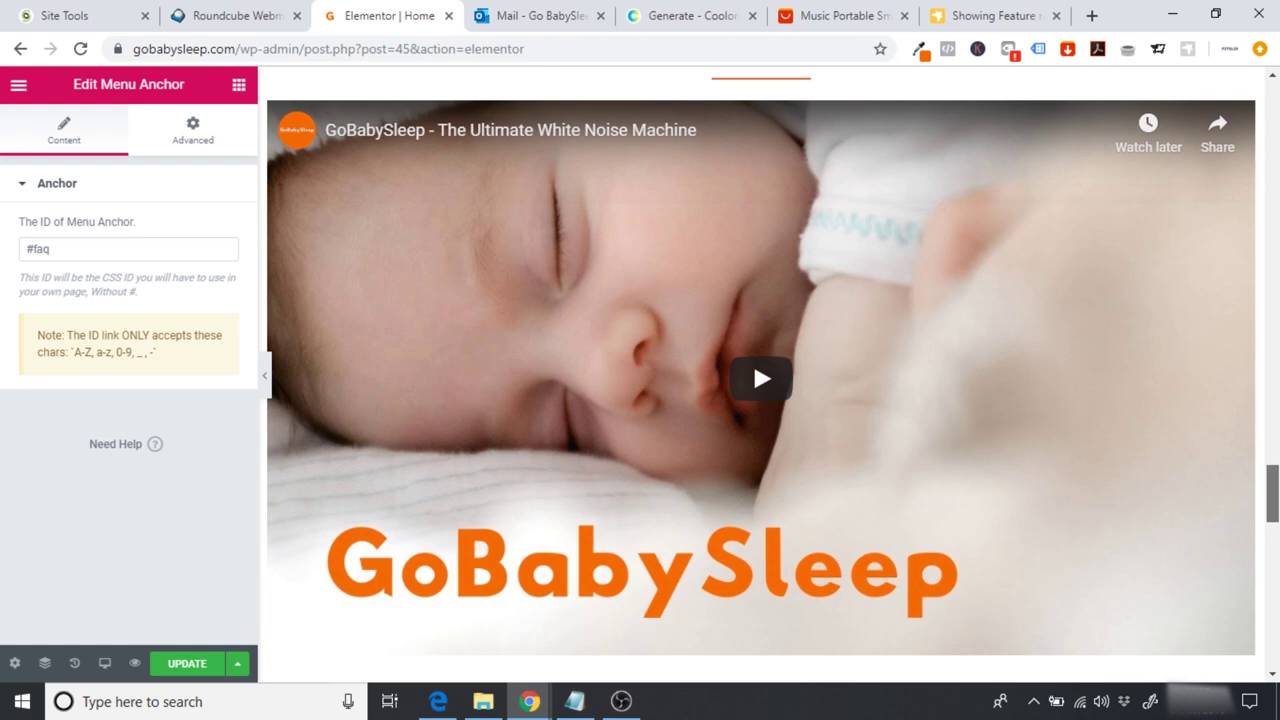
{"action": "scroll", "coordinate": [1240, 510], "scroll_direction": "down", "scroll_amount": 4}
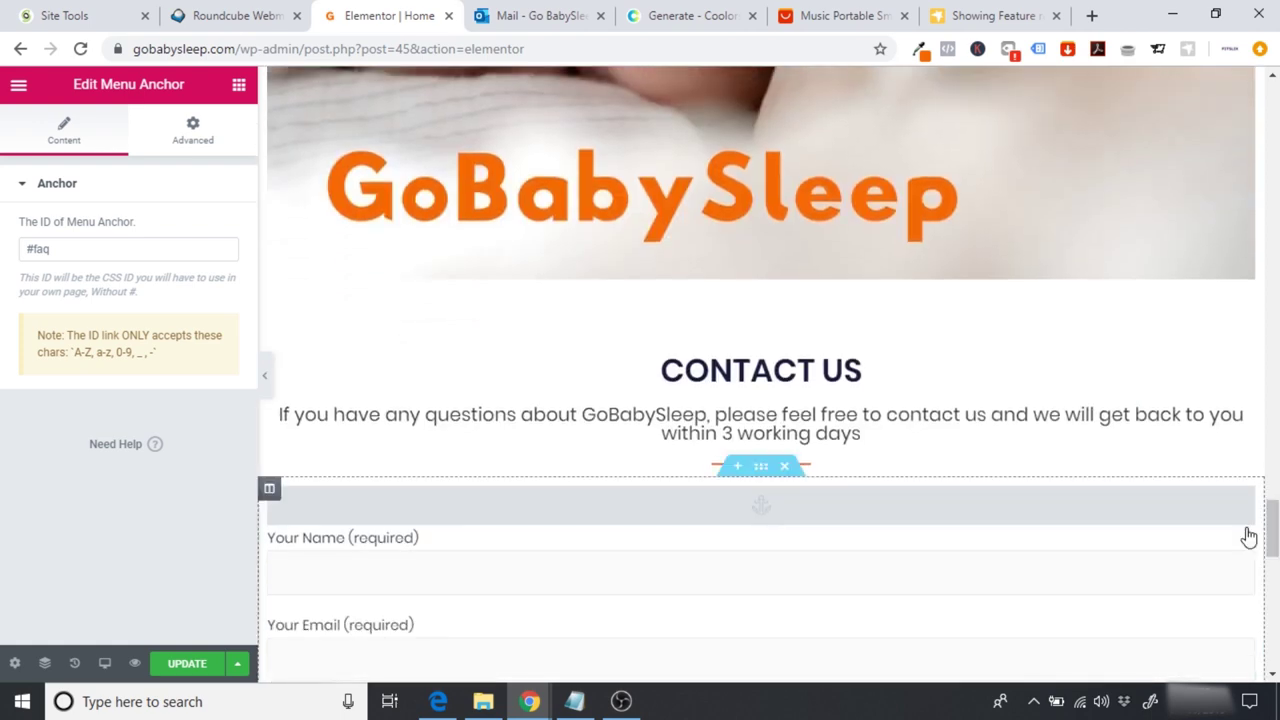
{"action": "left_click_drag", "start_coordinate": [1240, 510], "coordinate": [836, 345]}
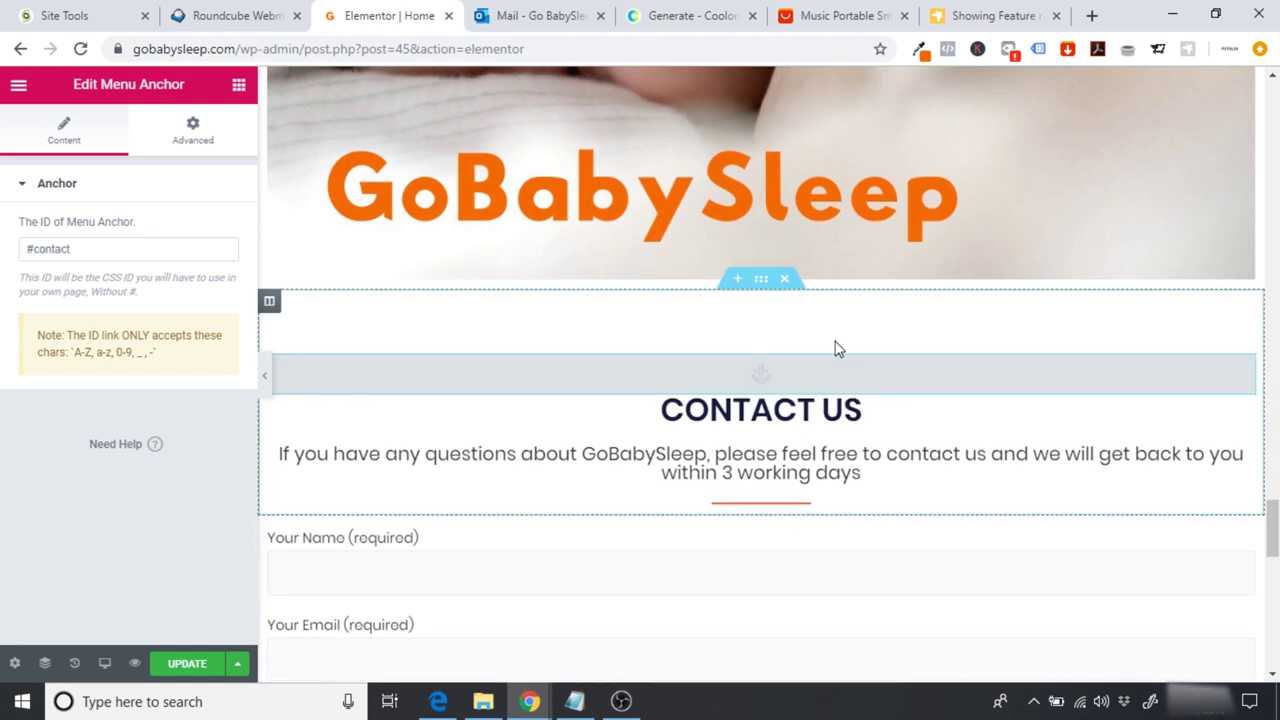
Step: Update the page, view it live, and try the CONTACT US link
{"action": "left_click", "coordinate": [187, 663]}
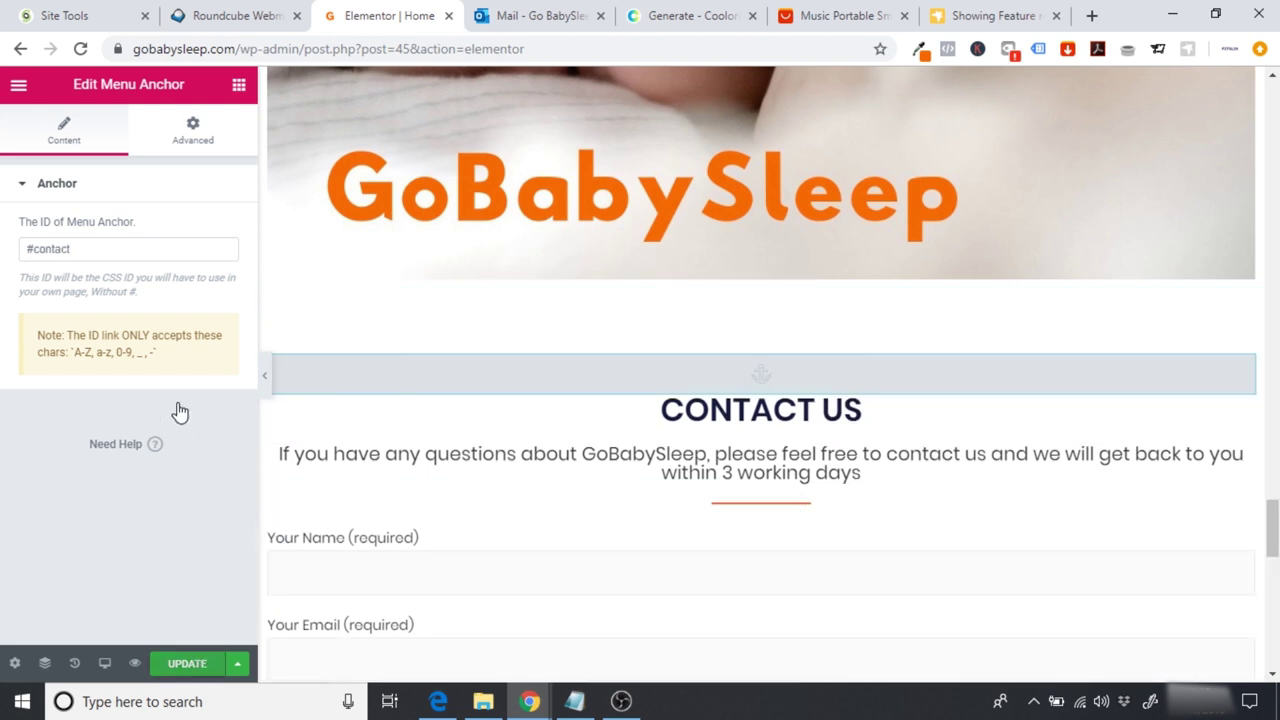
{"action": "left_click", "coordinate": [17, 90]}
{"action": "left_click", "coordinate": [127, 540]}
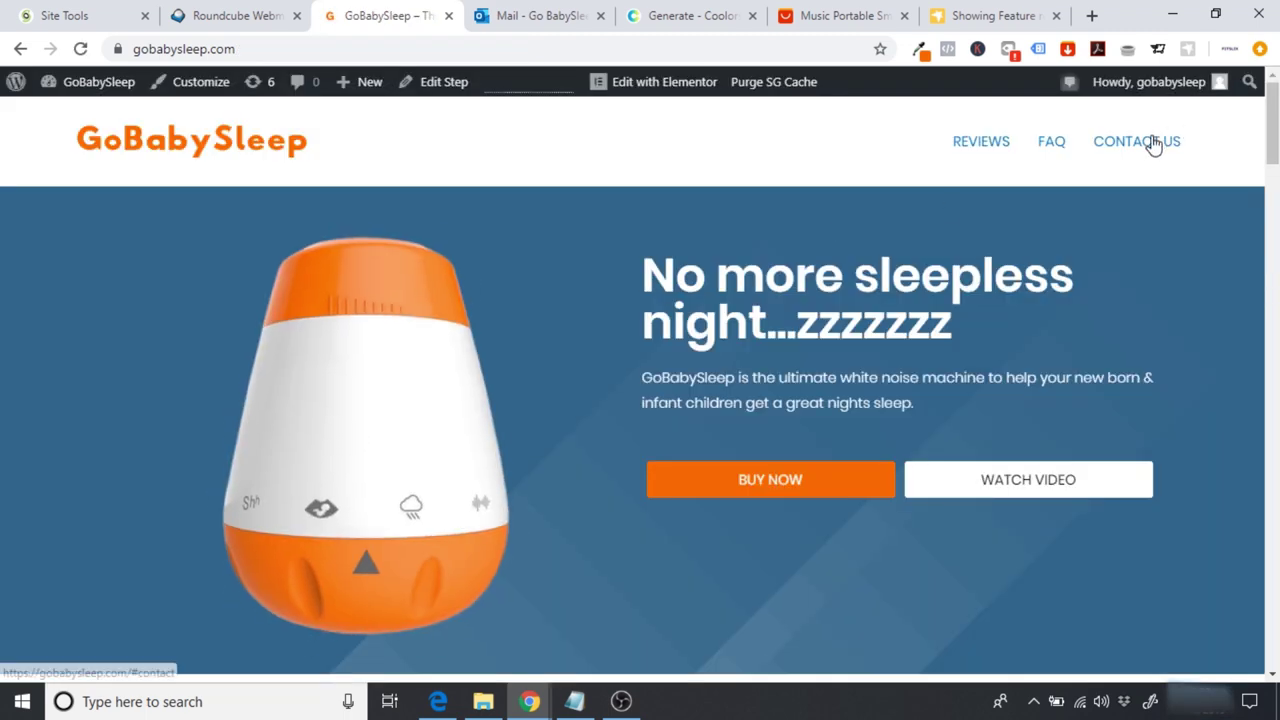
{"action": "left_click", "coordinate": [1152, 142]}
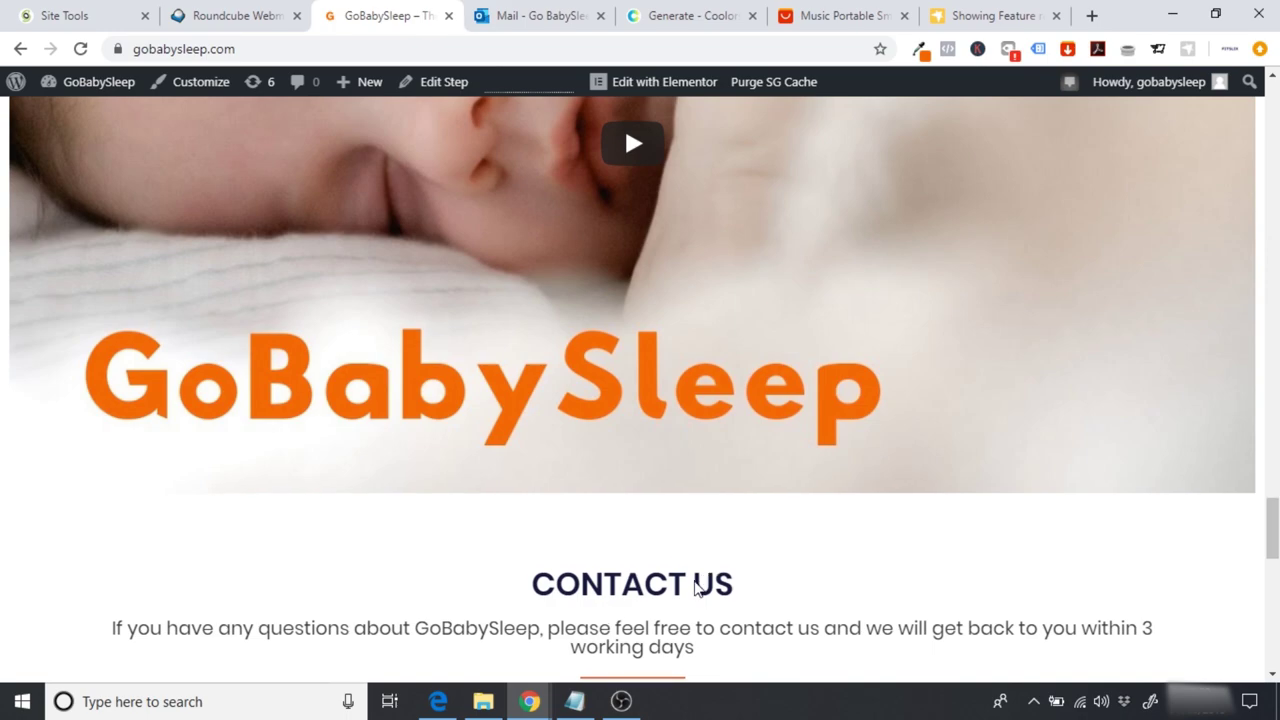
Step: Check that CONTACT US, FAQ and REVIEWS each land on their section headings
{"action": "scroll", "coordinate": [691, 603], "scroll_direction": "down", "scroll_amount": 8}
{"action": "left_click_drag", "start_coordinate": [1272, 625], "coordinate": [1272, 115]}
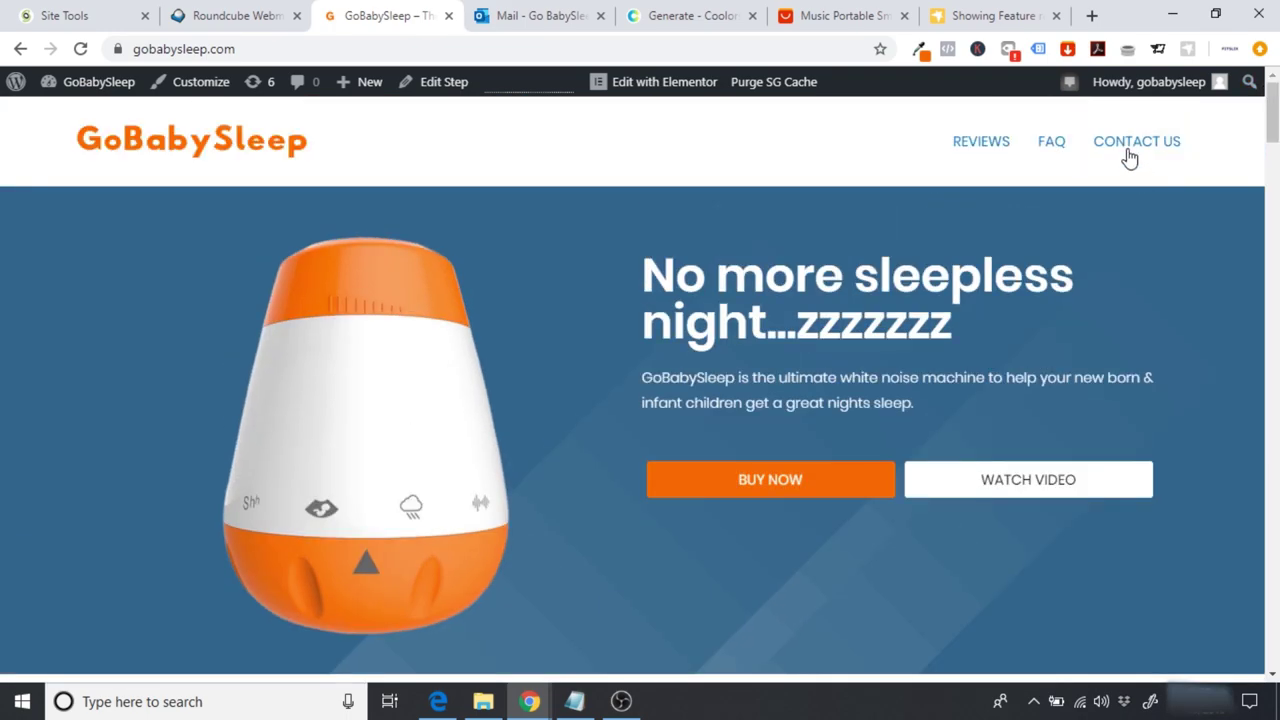
{"action": "left_click", "coordinate": [1132, 163]}
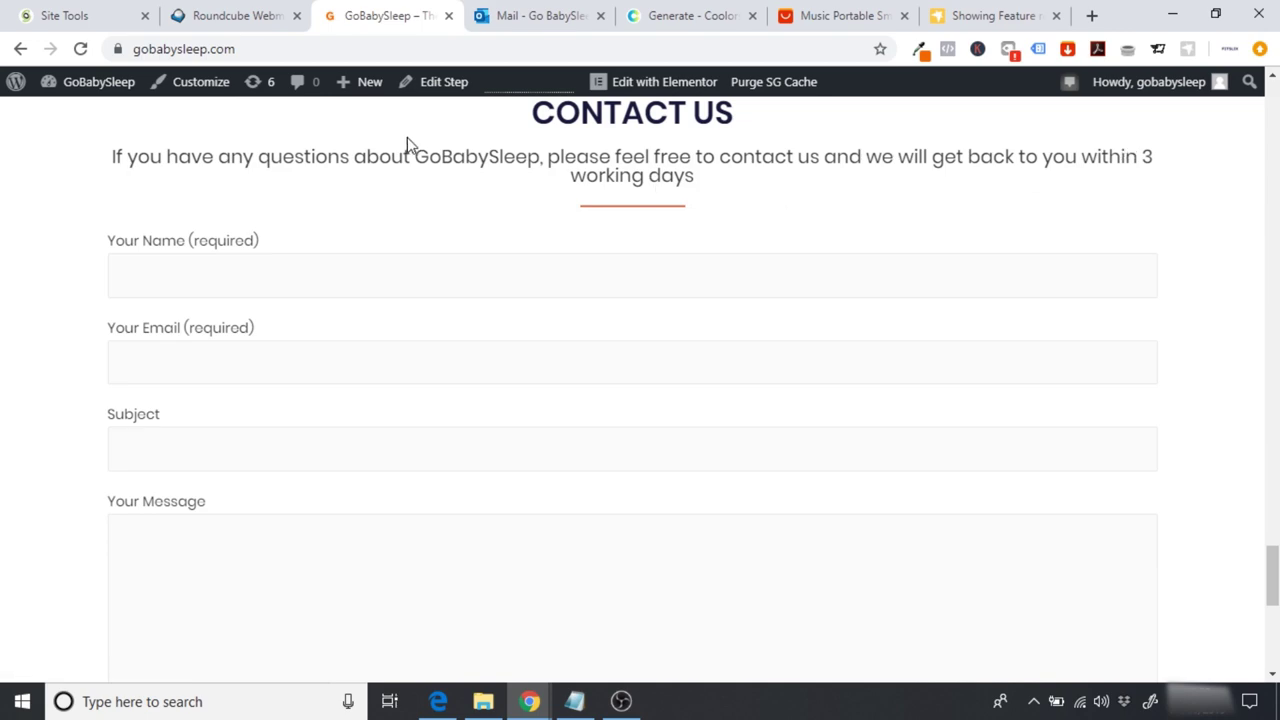
{"action": "left_click_drag", "start_coordinate": [1272, 575], "coordinate": [1272, 115]}
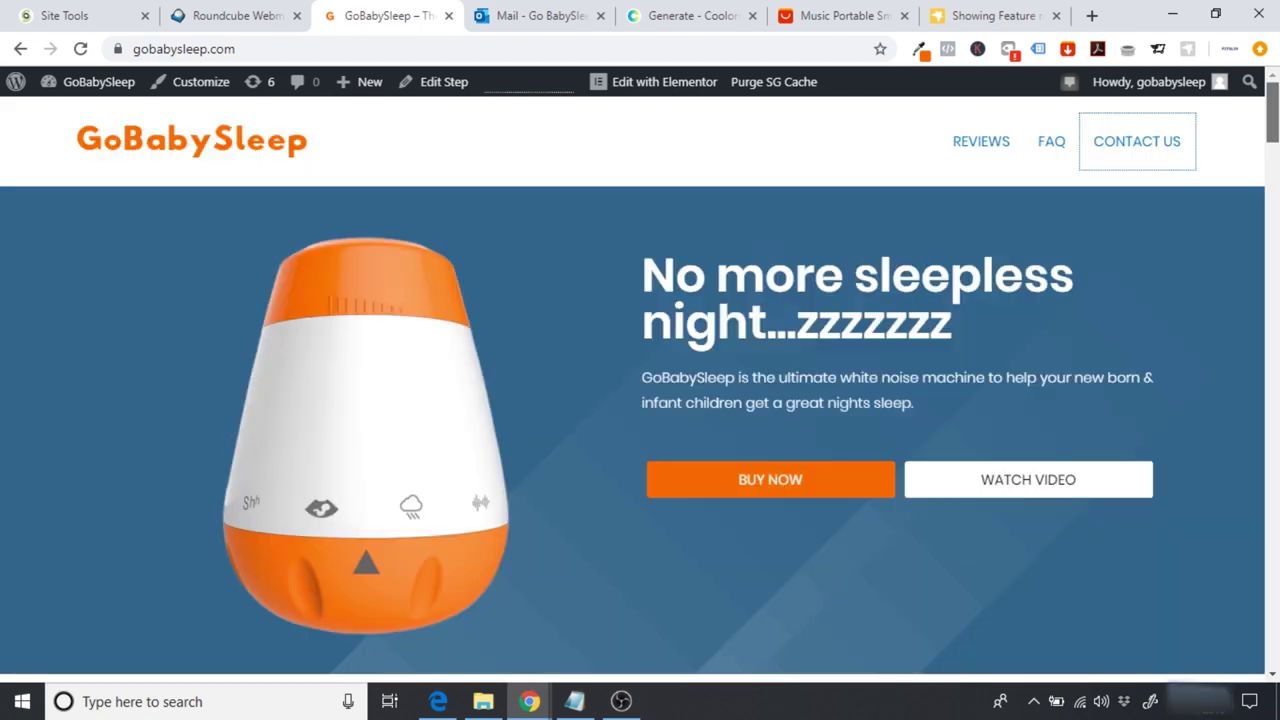
{"action": "left_click", "coordinate": [1052, 150]}
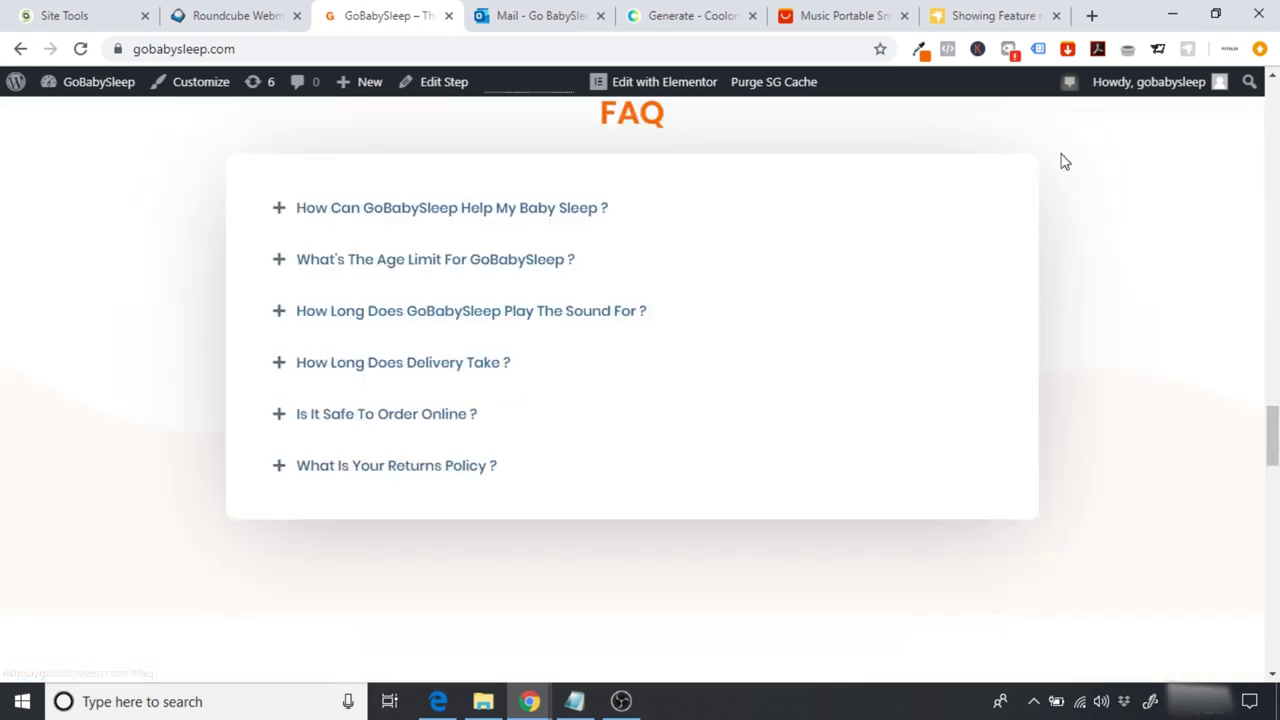
{"action": "left_click_drag", "start_coordinate": [1272, 435], "coordinate": [1272, 112]}
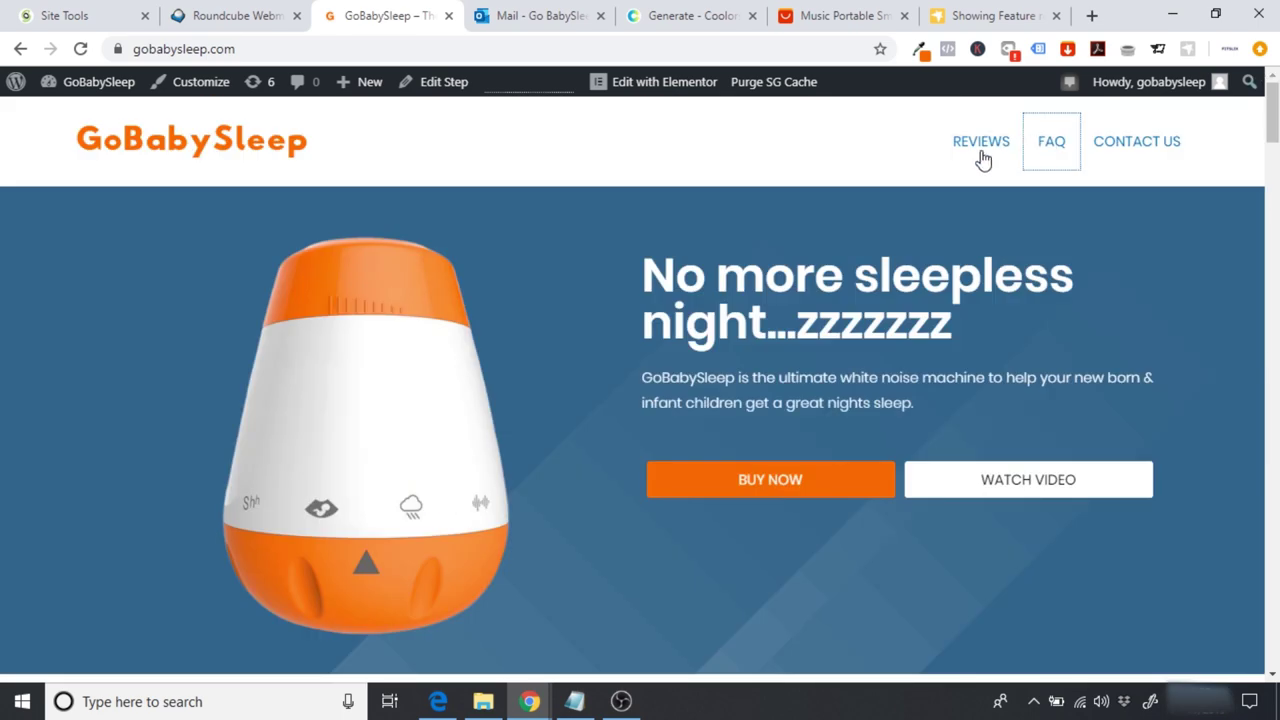
{"action": "left_click", "coordinate": [986, 158]}
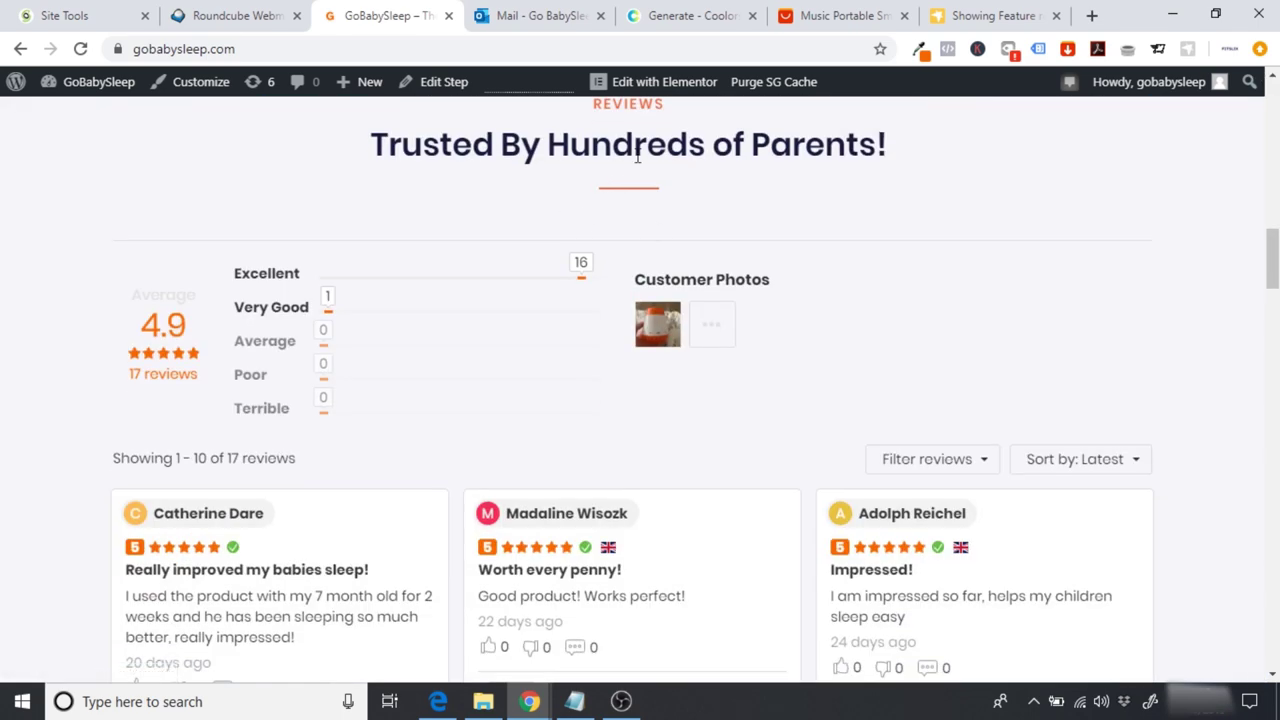
{"action": "left_click_drag", "start_coordinate": [1276, 272], "coordinate": [1274, 120]}
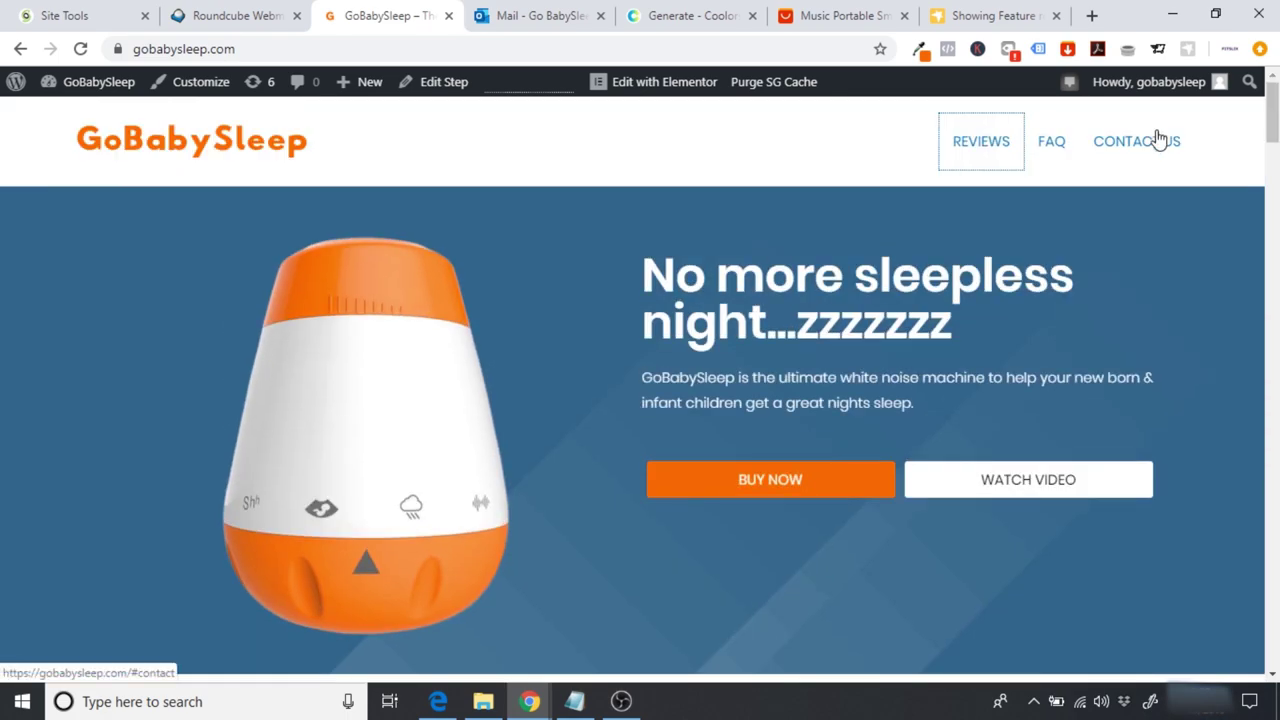
{"action": "left_click", "coordinate": [1158, 140]}
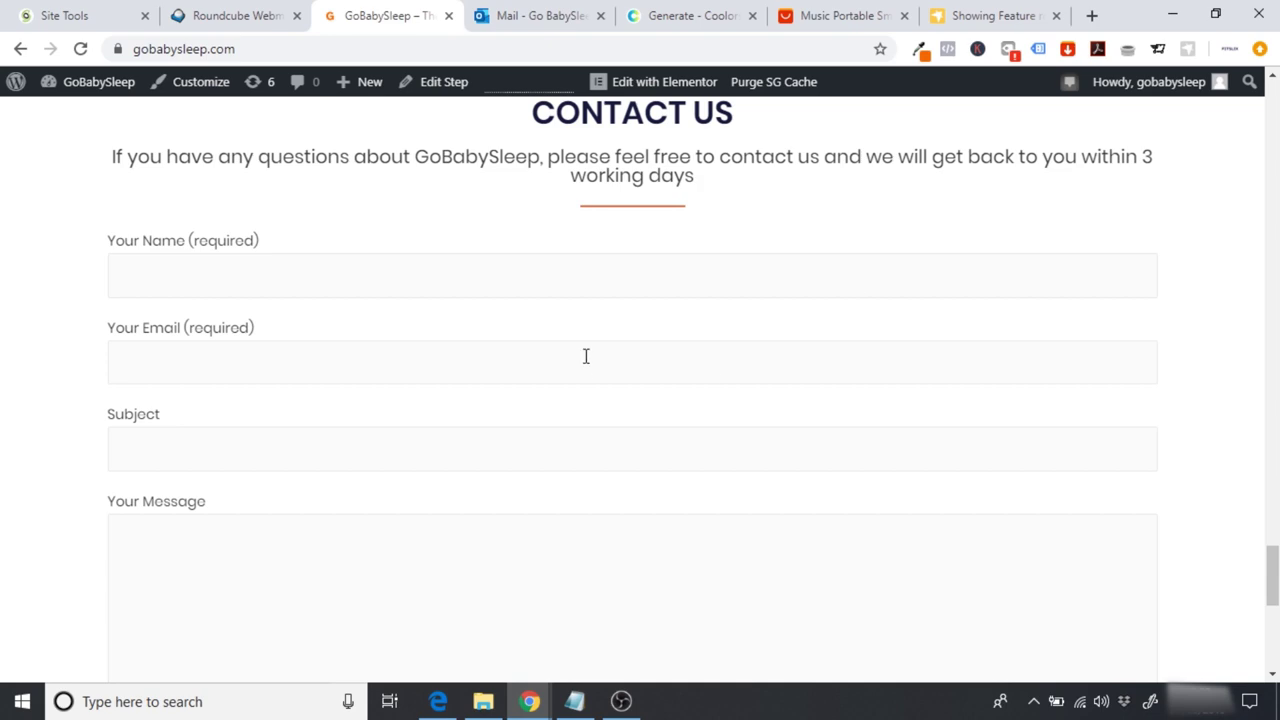
Step: Retest CONTACT US and scroll through the page back to the top banner
{"action": "left_click_drag", "start_coordinate": [1272, 578], "coordinate": [1195, 70]}
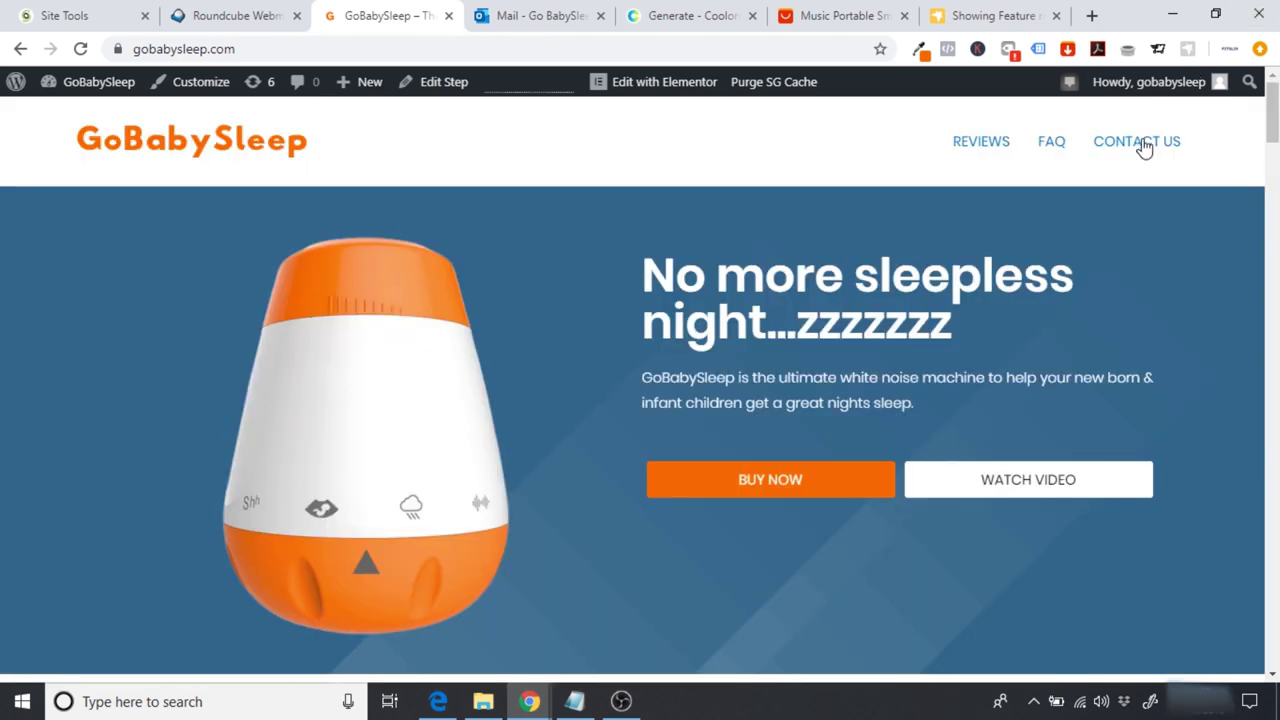
{"action": "left_click", "coordinate": [1143, 143]}
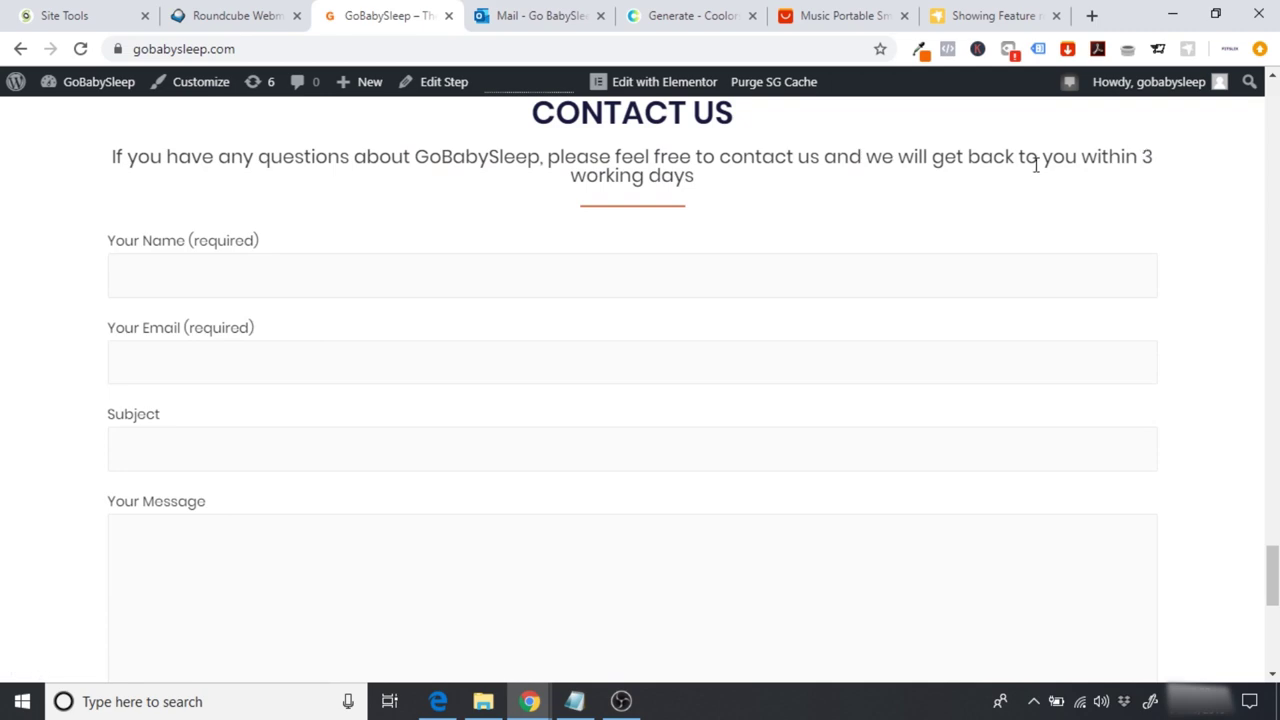
{"action": "left_click_drag", "start_coordinate": [1272, 576], "coordinate": [1272, 110]}
{"action": "left_click", "coordinate": [952, 209]}
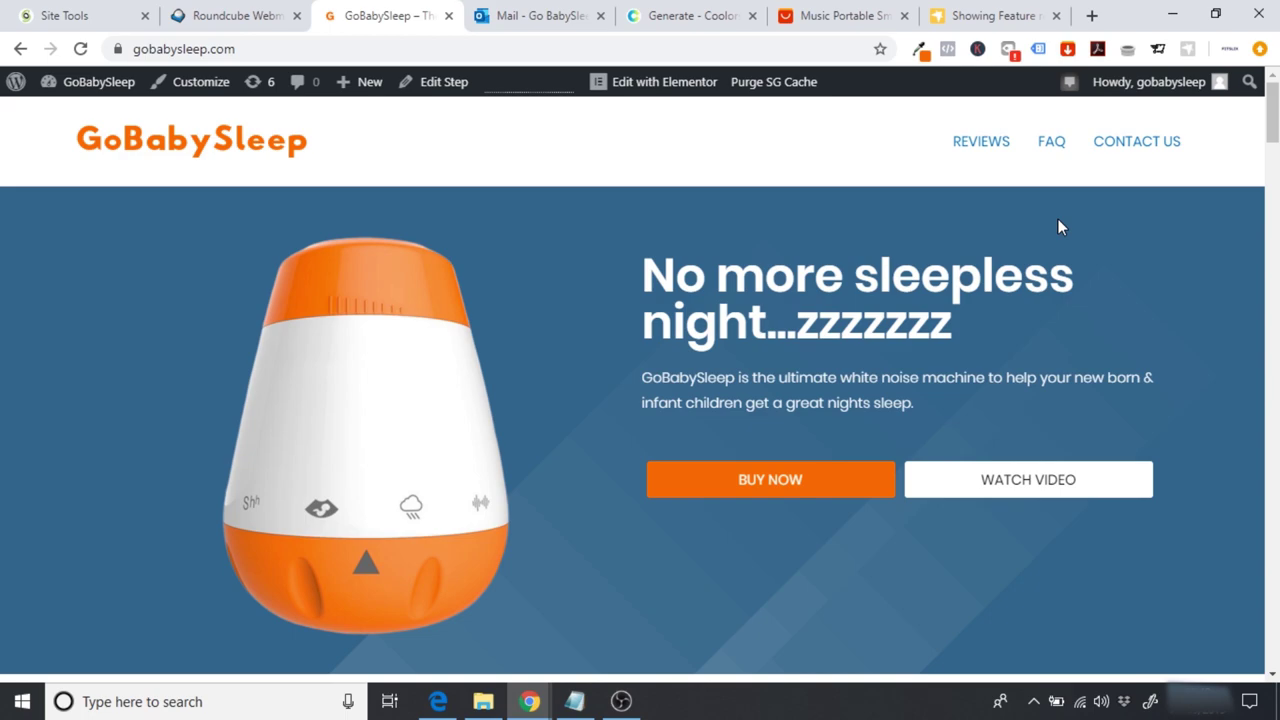
{"action": "left_click_drag", "start_coordinate": [1272, 112], "coordinate": [1272, 115]}
{"action": "left_click_drag", "start_coordinate": [1272, 115], "coordinate": [1272, 190]}
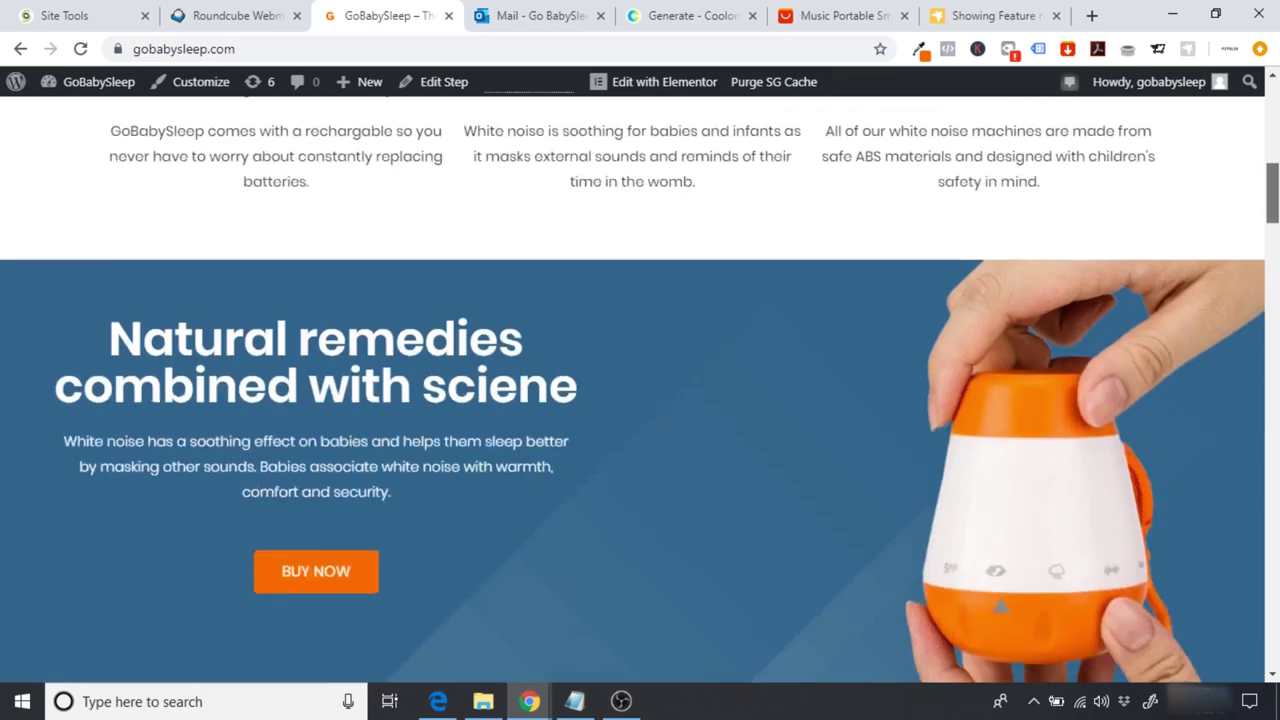
{"action": "scroll", "coordinate": [520, 136], "scroll_direction": "down", "scroll_amount": 5}
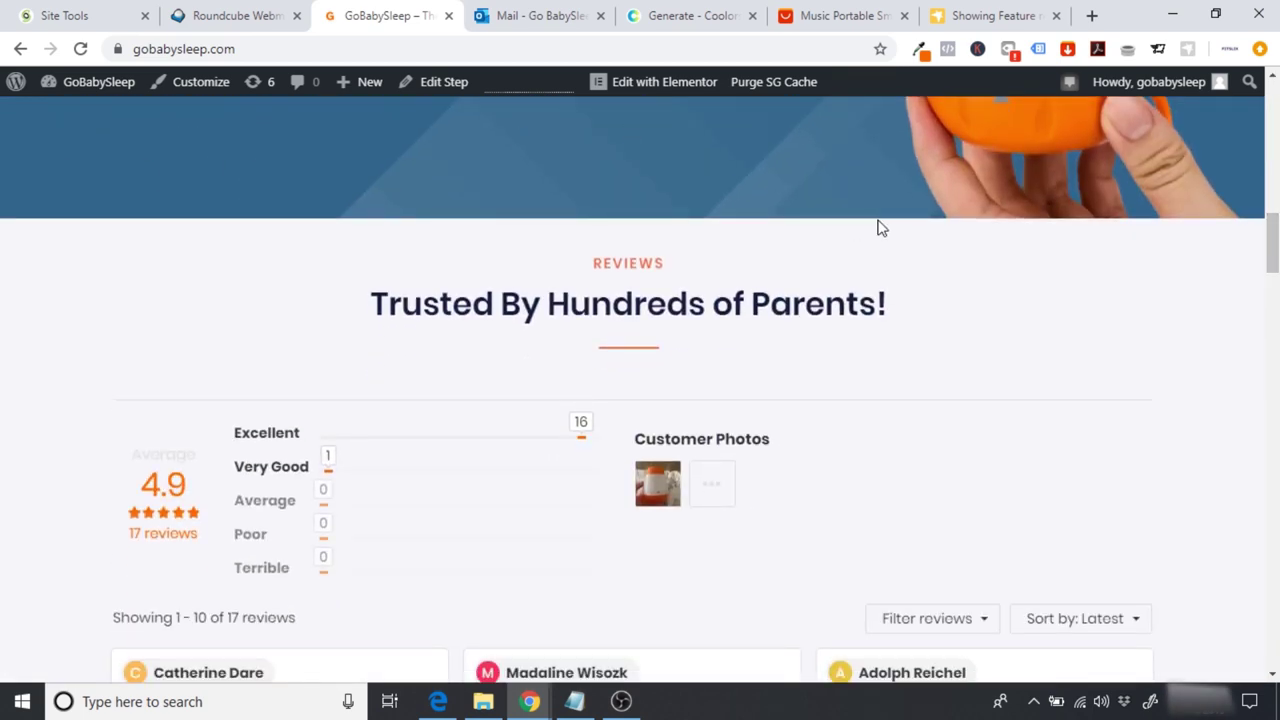
{"action": "left_click_drag", "start_coordinate": [1272, 243], "coordinate": [1268, 95]}
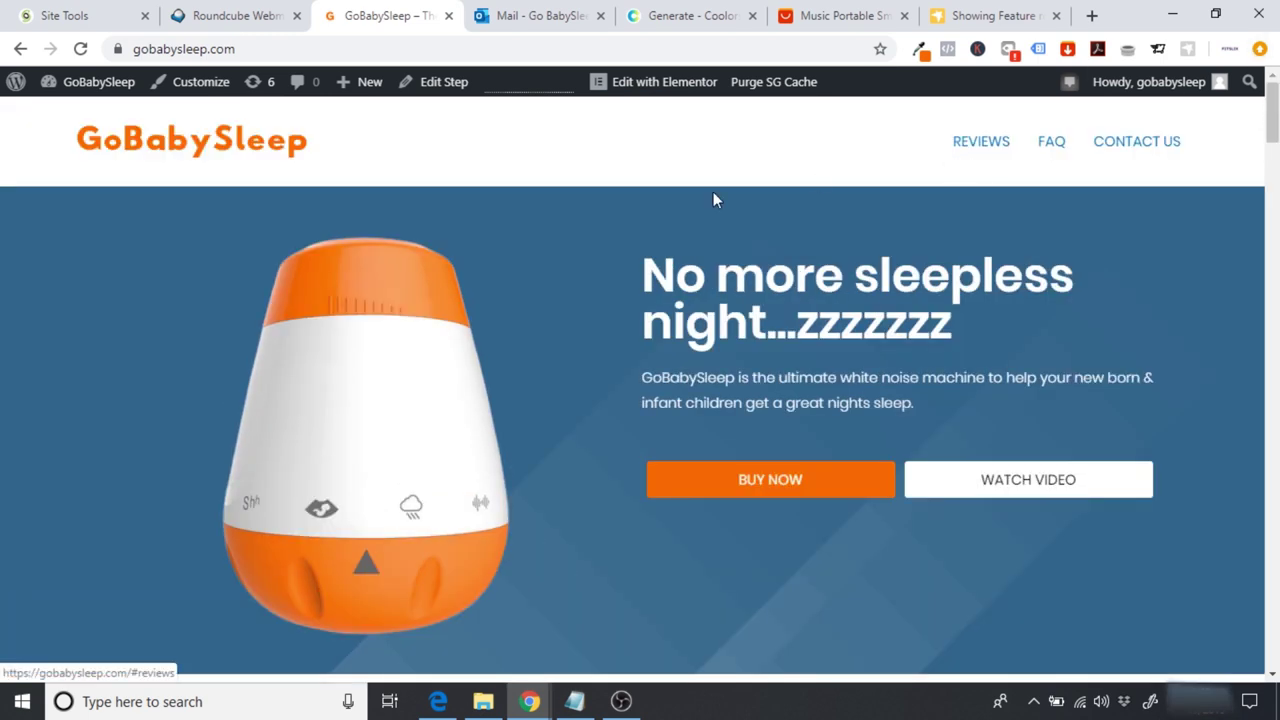
Step: In Customizer's Layout > Header > Primary Header, set Last Item in Menu to Button
{"action": "left_click", "coordinate": [201, 87]}
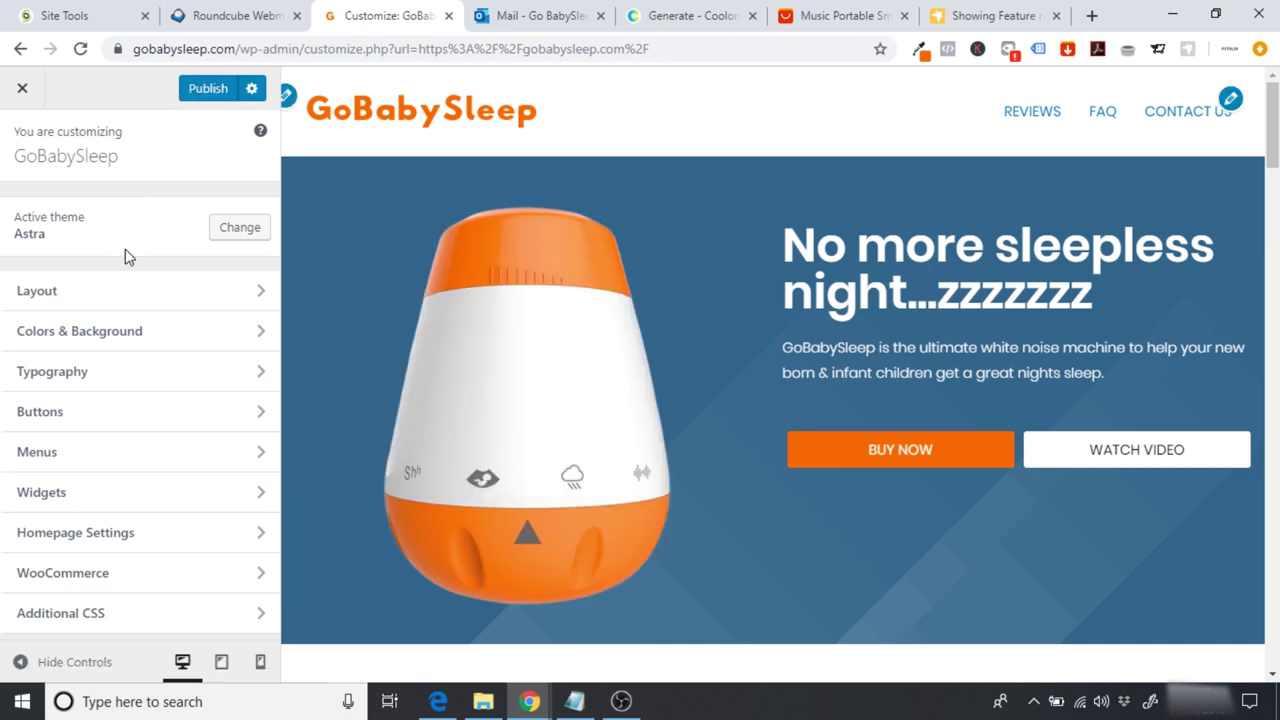
{"action": "left_click", "coordinate": [88, 311]}
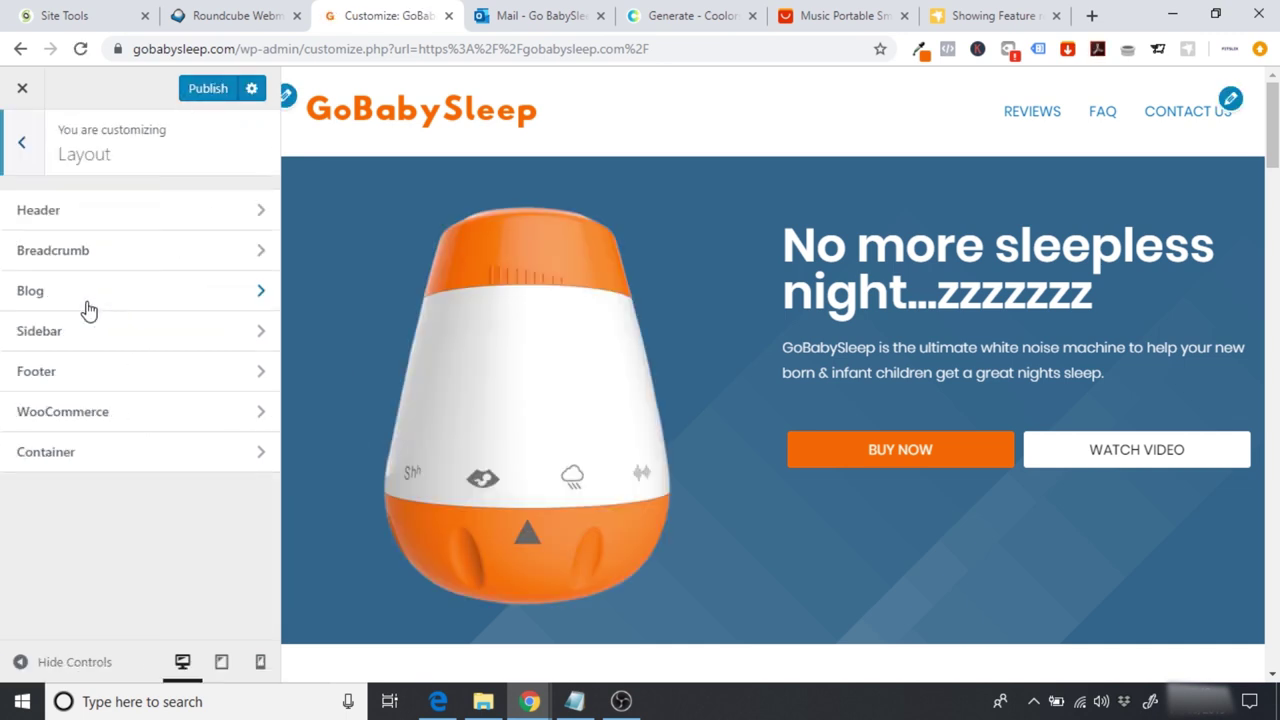
{"action": "left_click", "coordinate": [58, 224]}
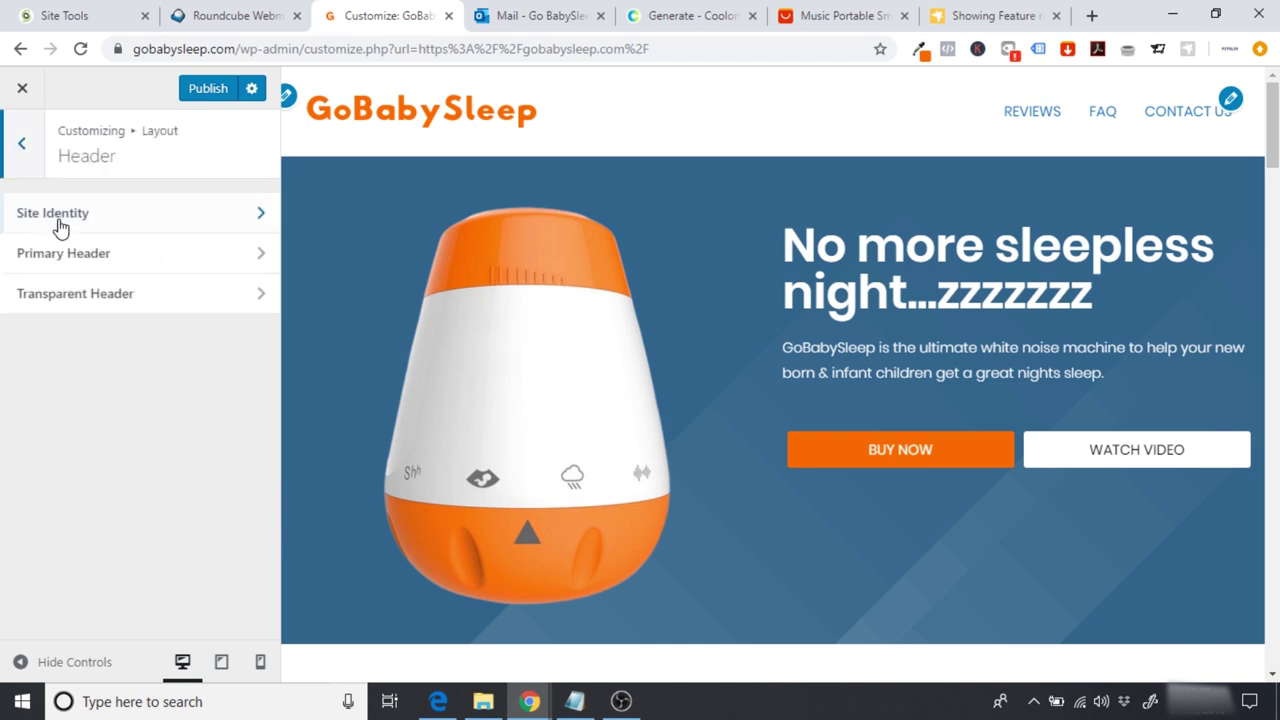
{"action": "left_click", "coordinate": [117, 260]}
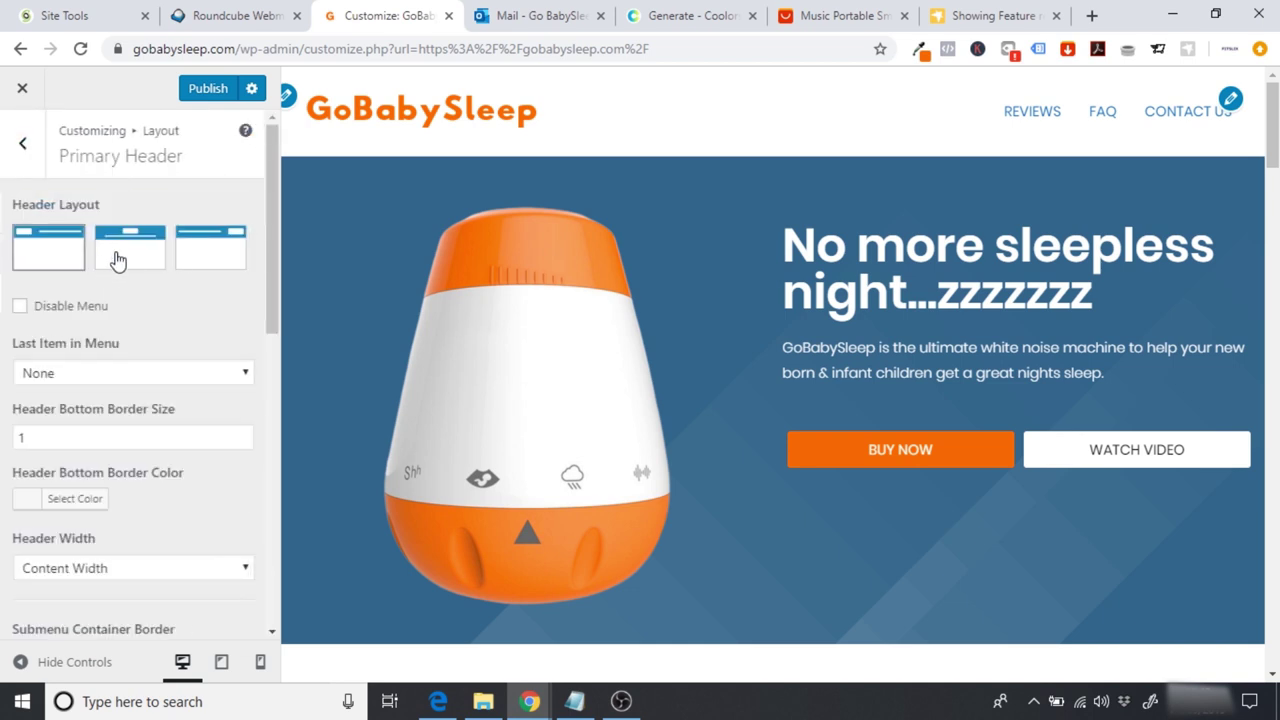
{"action": "left_click", "coordinate": [80, 376]}
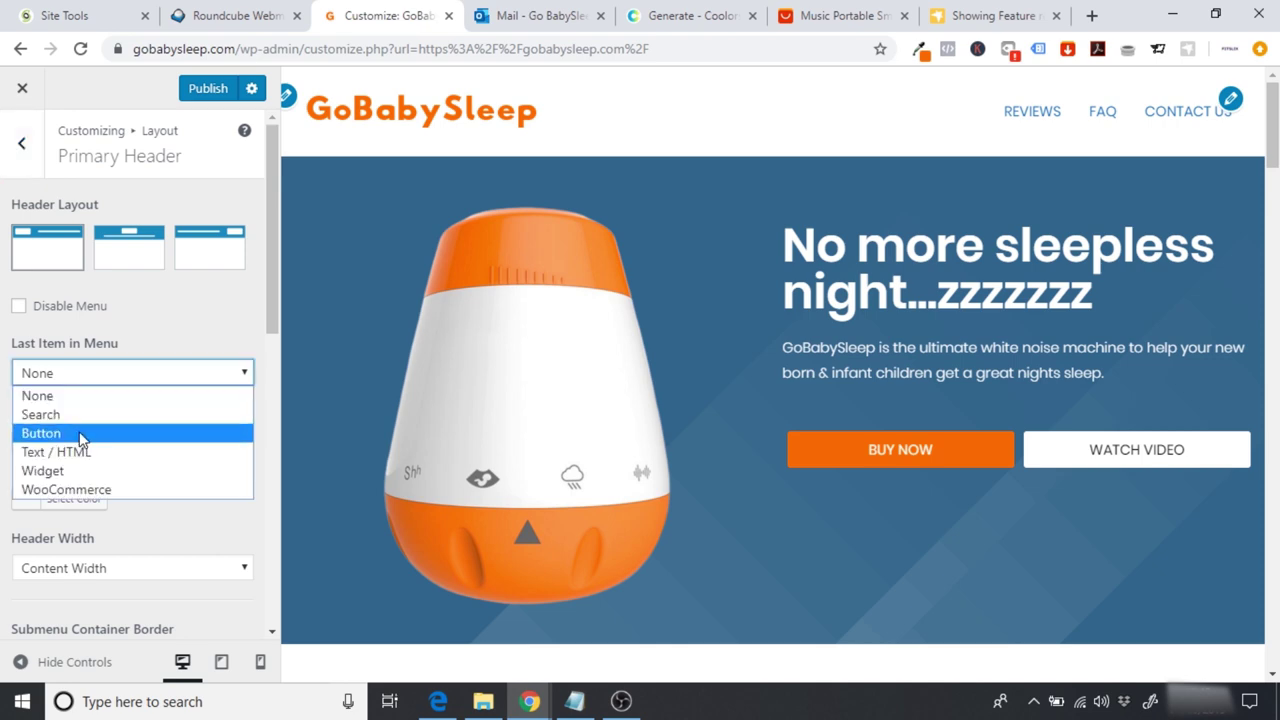
{"action": "left_click", "coordinate": [80, 436]}
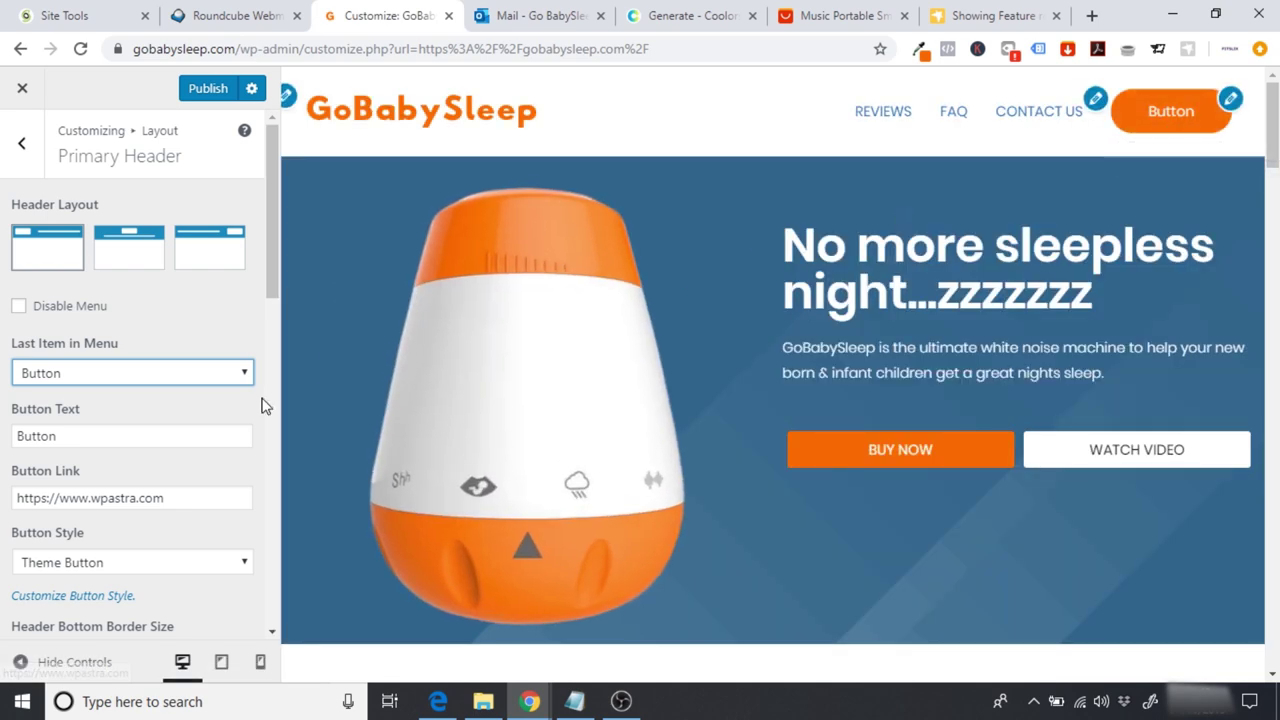
Step: Label the header button 'BUY NOW' and clear its Button Link
{"action": "left_click_drag", "start_coordinate": [129, 435], "coordinate": [4, 463]}
{"action": "type", "text": "BU"}
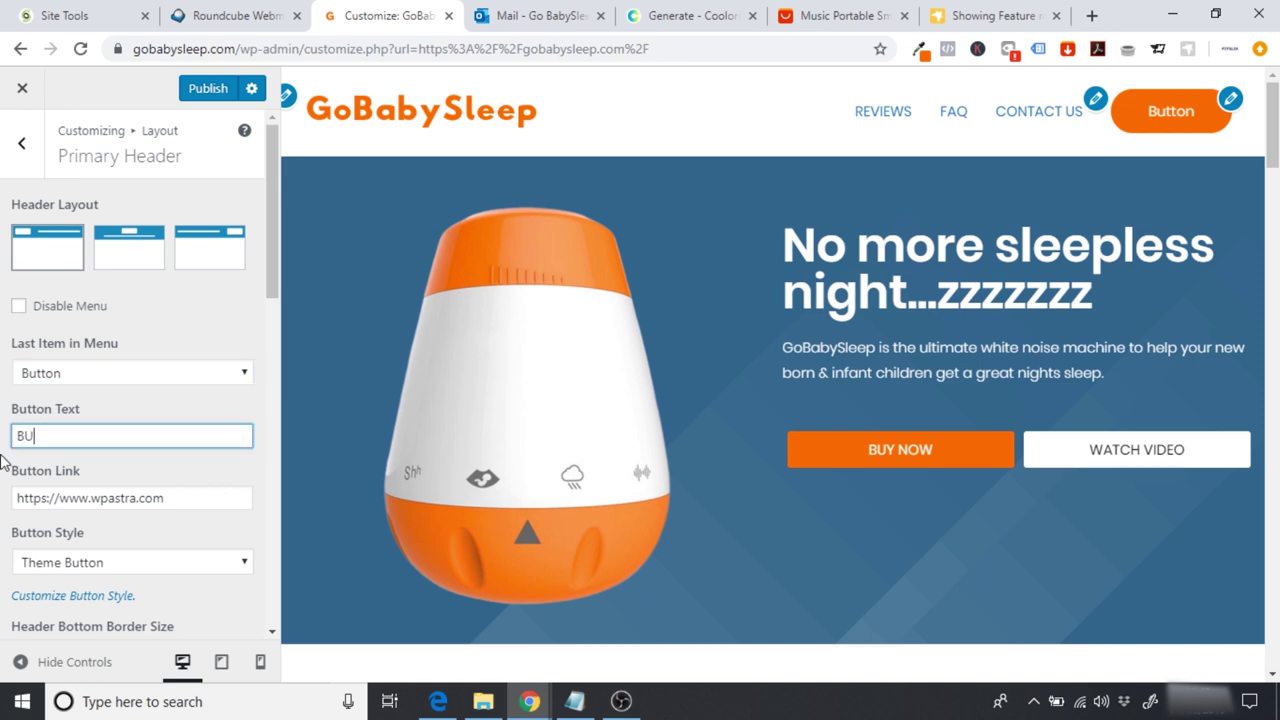
{"action": "type", "text": "Y NOW"}
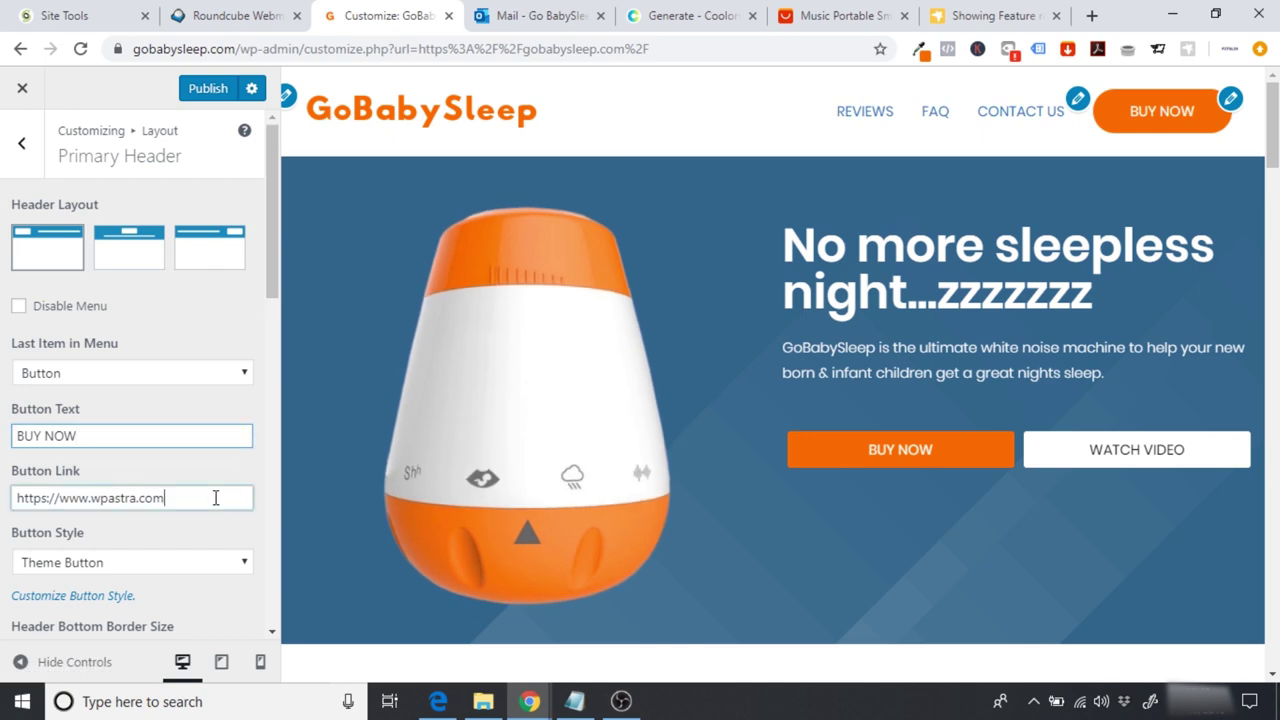
{"action": "key", "text": "Tab"}
{"action": "key", "text": "BackSpace"}
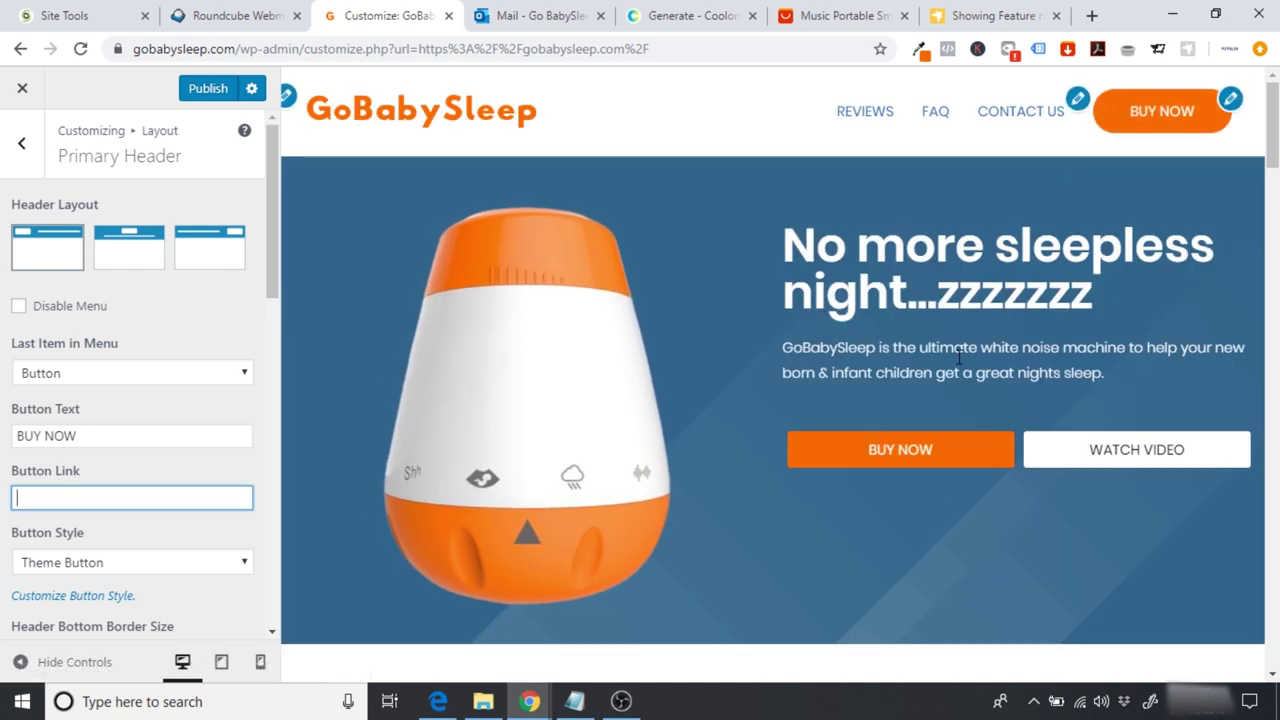
Step: Try the Custom Button style and keep Header Width at content width
{"action": "left_click", "coordinate": [147, 570]}
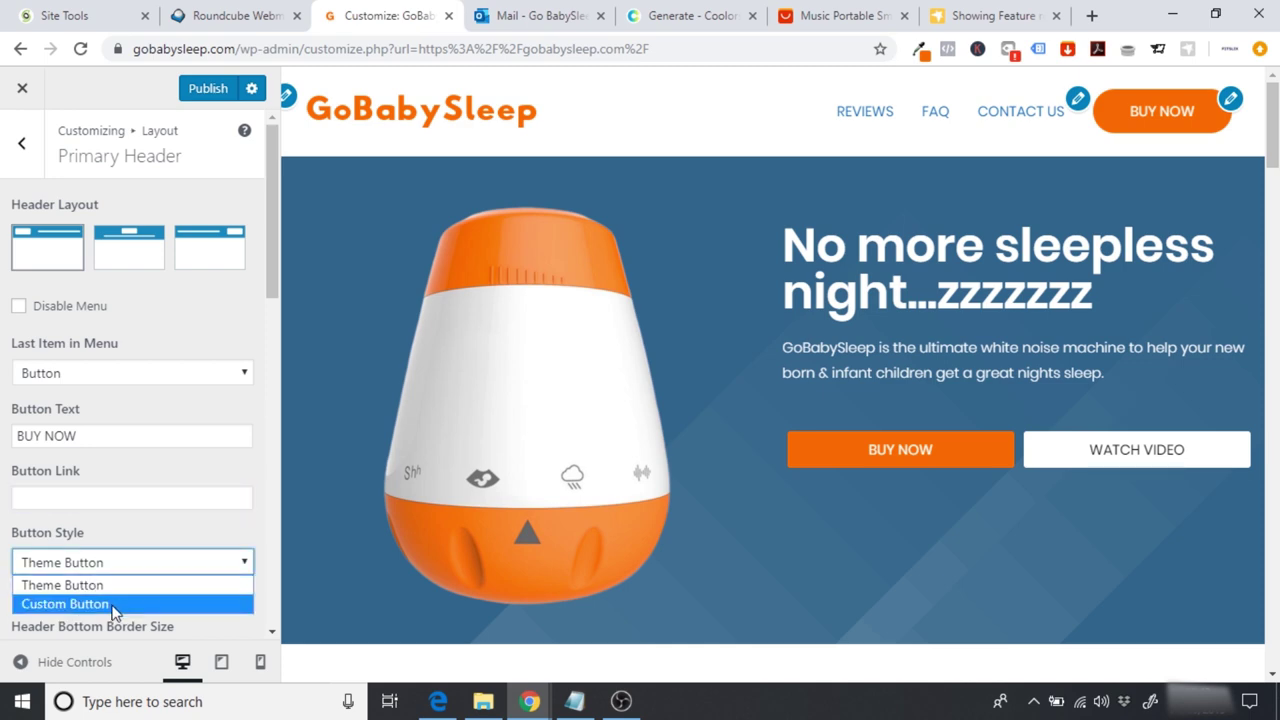
{"action": "key", "text": "Return"}
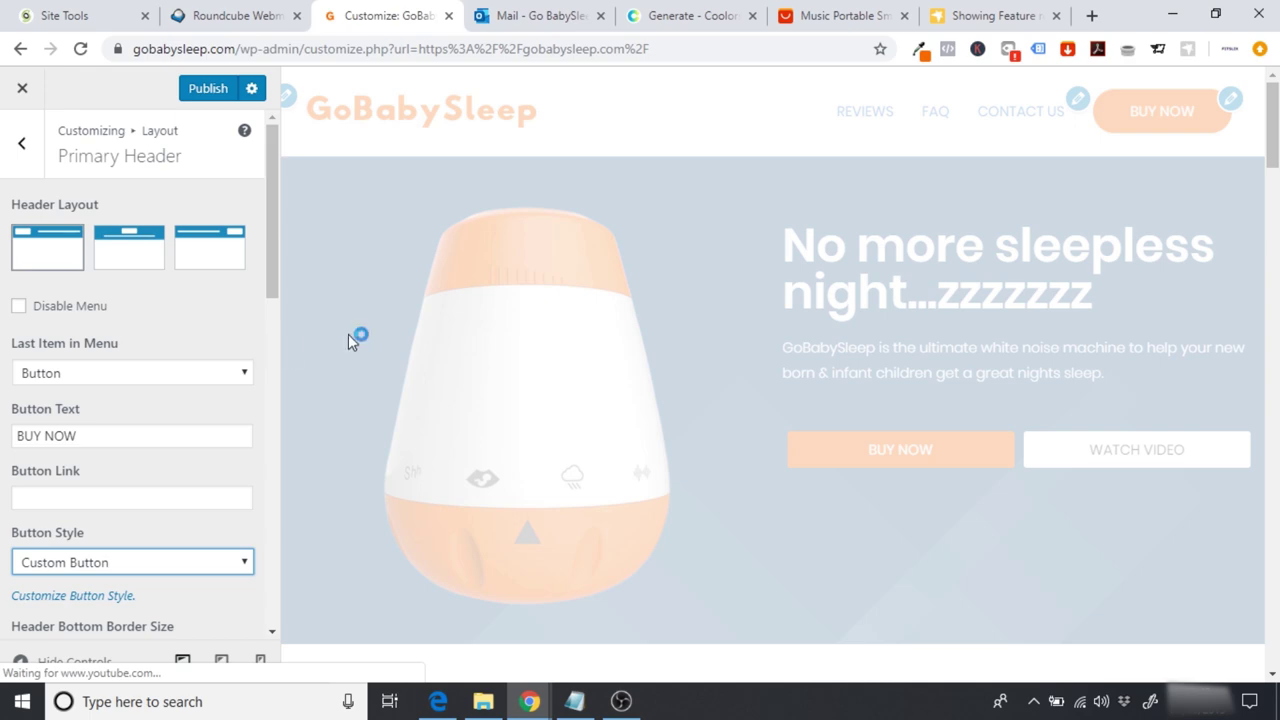
{"action": "scroll", "coordinate": [1277, 345], "scroll_direction": "down", "scroll_amount": 1}
{"action": "scroll", "coordinate": [1277, 345], "scroll_direction": "down", "scroll_amount": 20}
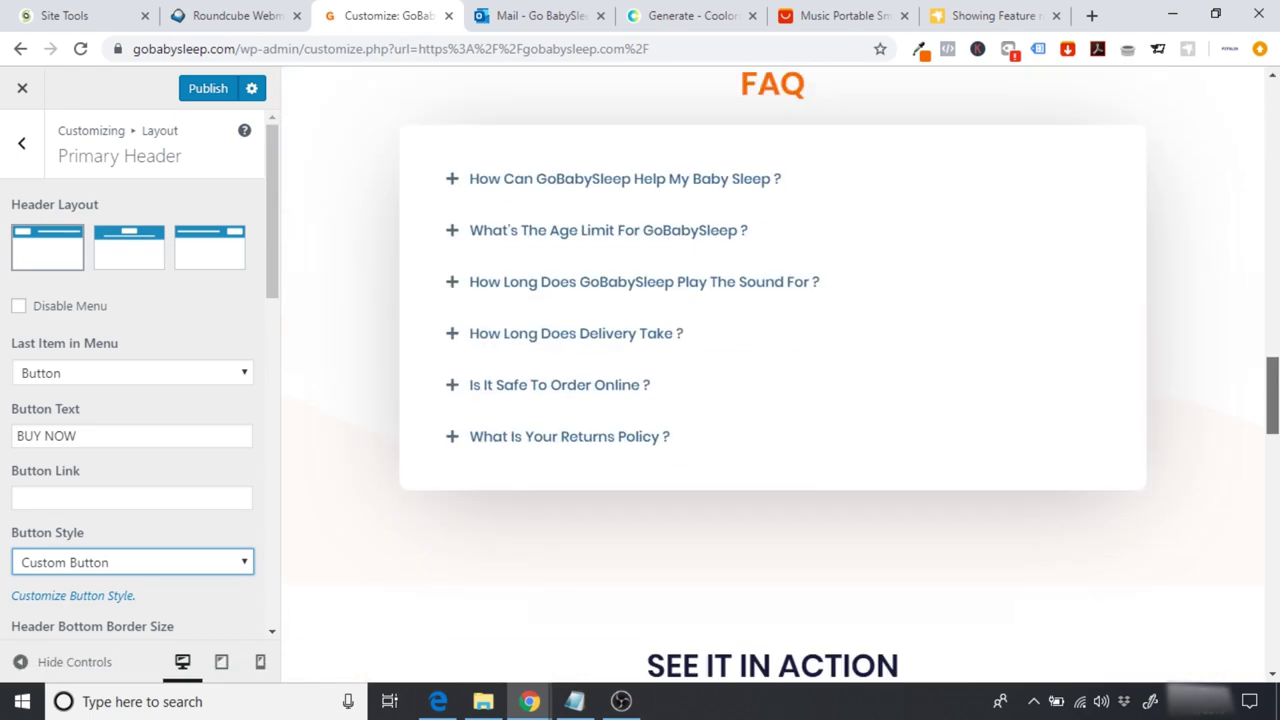
{"action": "scroll", "coordinate": [1277, 345], "scroll_direction": "down", "scroll_amount": 5}
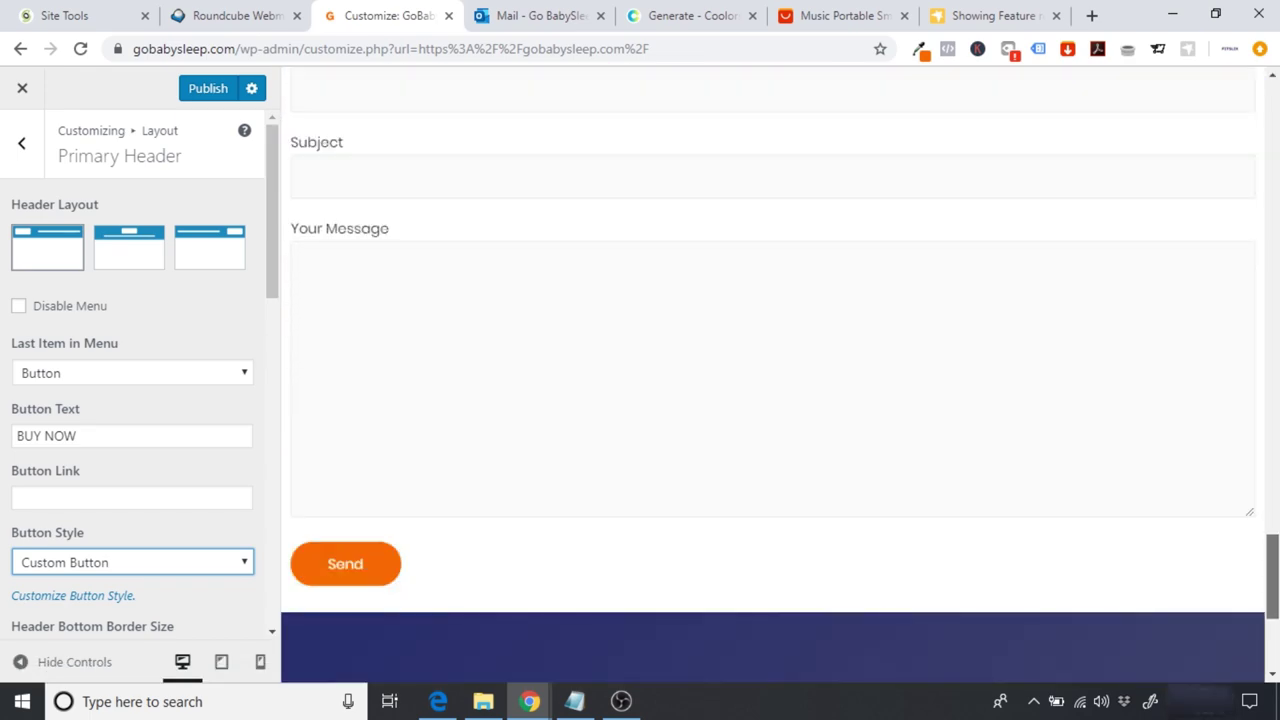
{"action": "left_click_drag", "start_coordinate": [1273, 630], "coordinate": [1273, 109]}
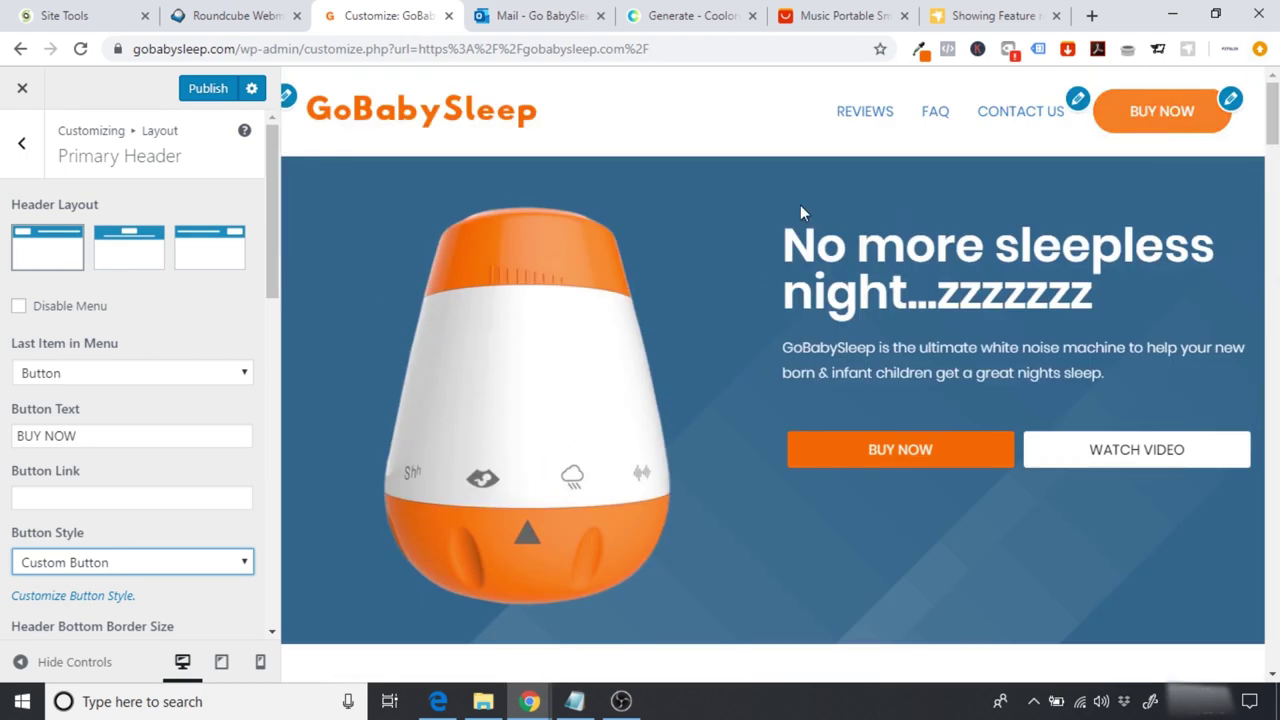
{"action": "left_click_drag", "start_coordinate": [276, 265], "coordinate": [283, 360]}
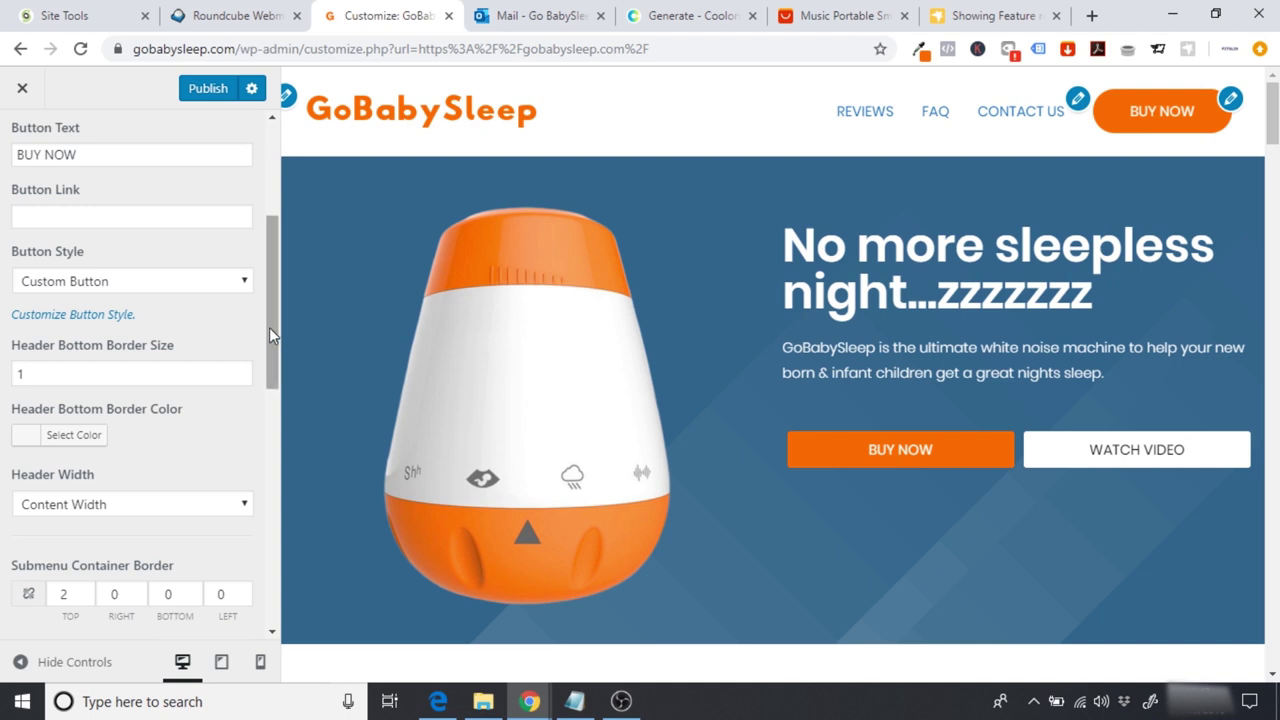
{"action": "left_click_drag", "start_coordinate": [269, 327], "coordinate": [272, 368]}
{"action": "left_click", "coordinate": [182, 387]}
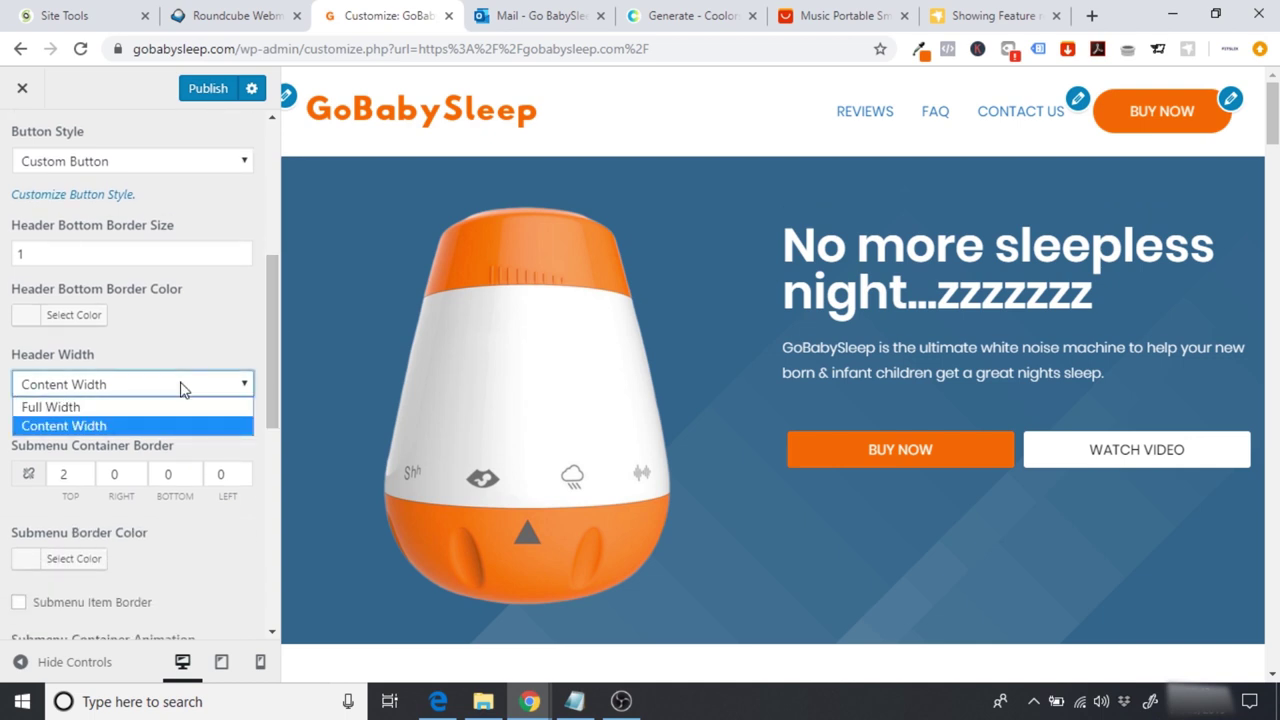
{"action": "left_click", "coordinate": [182, 384]}
Step: Revert the button style to Theme Button and return to the Layout settings list
{"action": "mouse_move", "coordinate": [272, 295]}
{"action": "left_mouse_down"}
{"action": "mouse_move", "coordinate": [283, 380]}
{"action": "mouse_move", "coordinate": [283, 205]}
{"action": "left_mouse_up"}
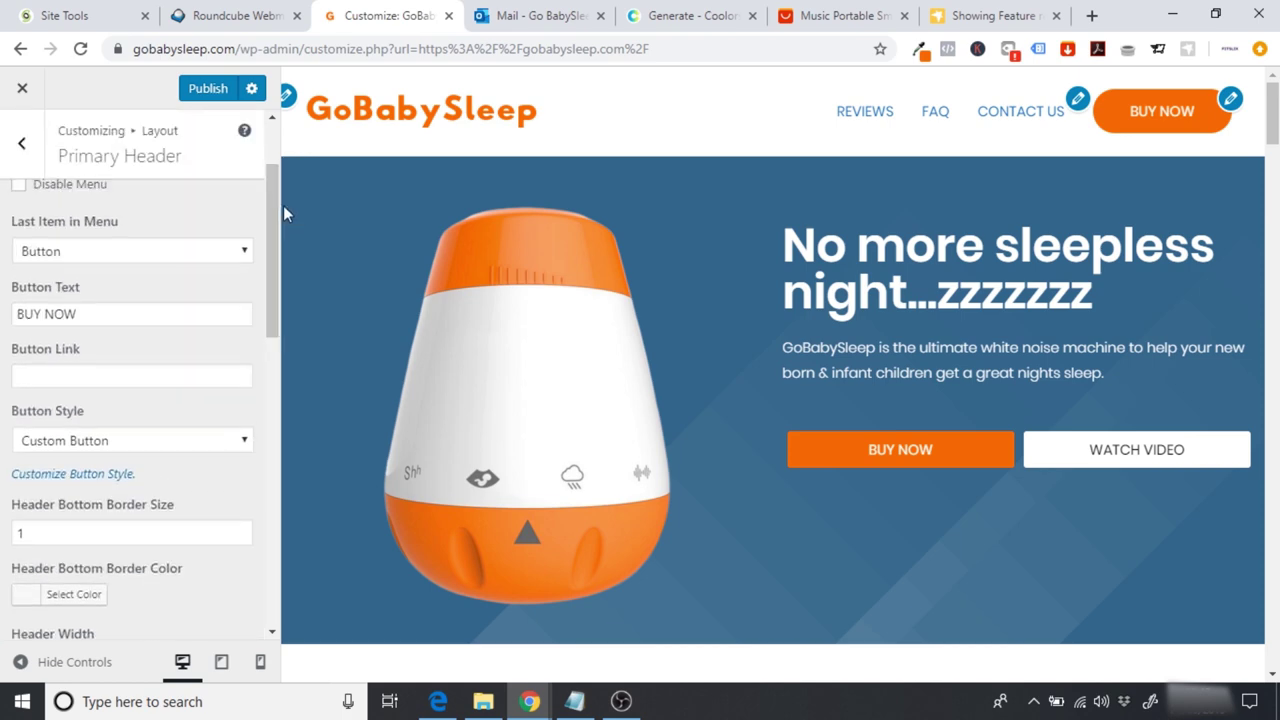
{"action": "left_click", "coordinate": [120, 448]}
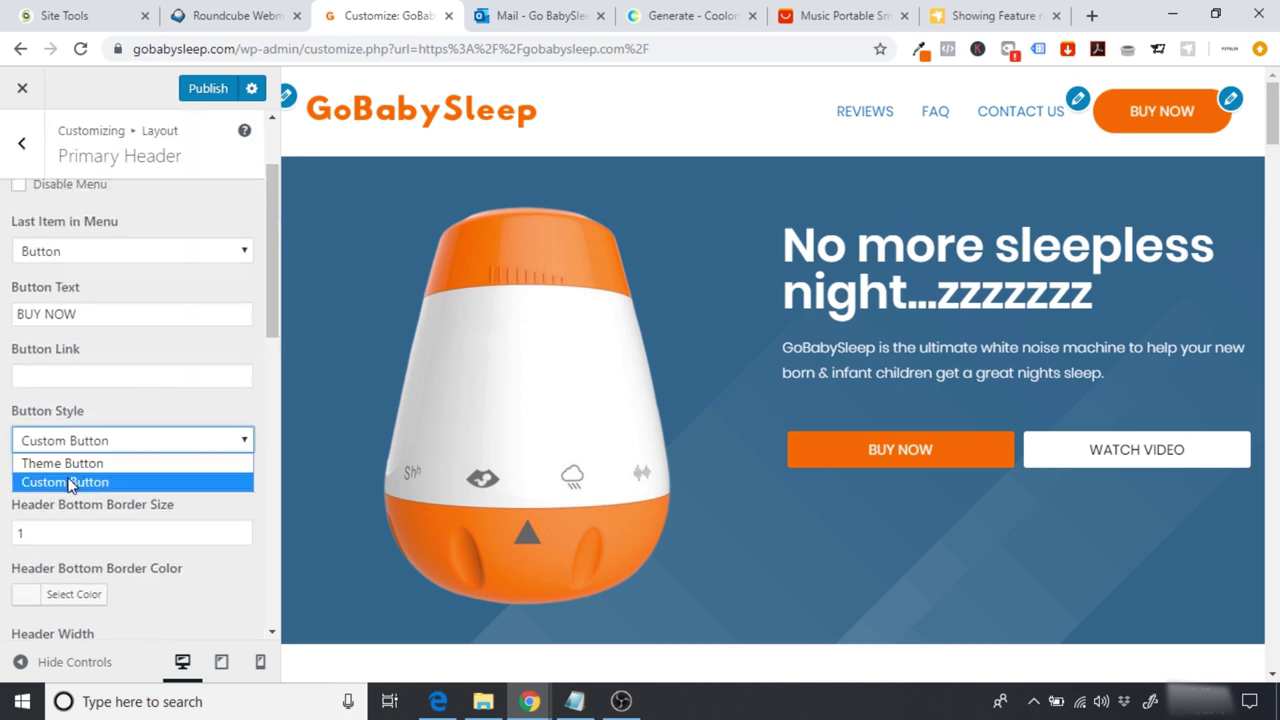
{"action": "left_click", "coordinate": [68, 478]}
{"action": "key", "text": "Up"}
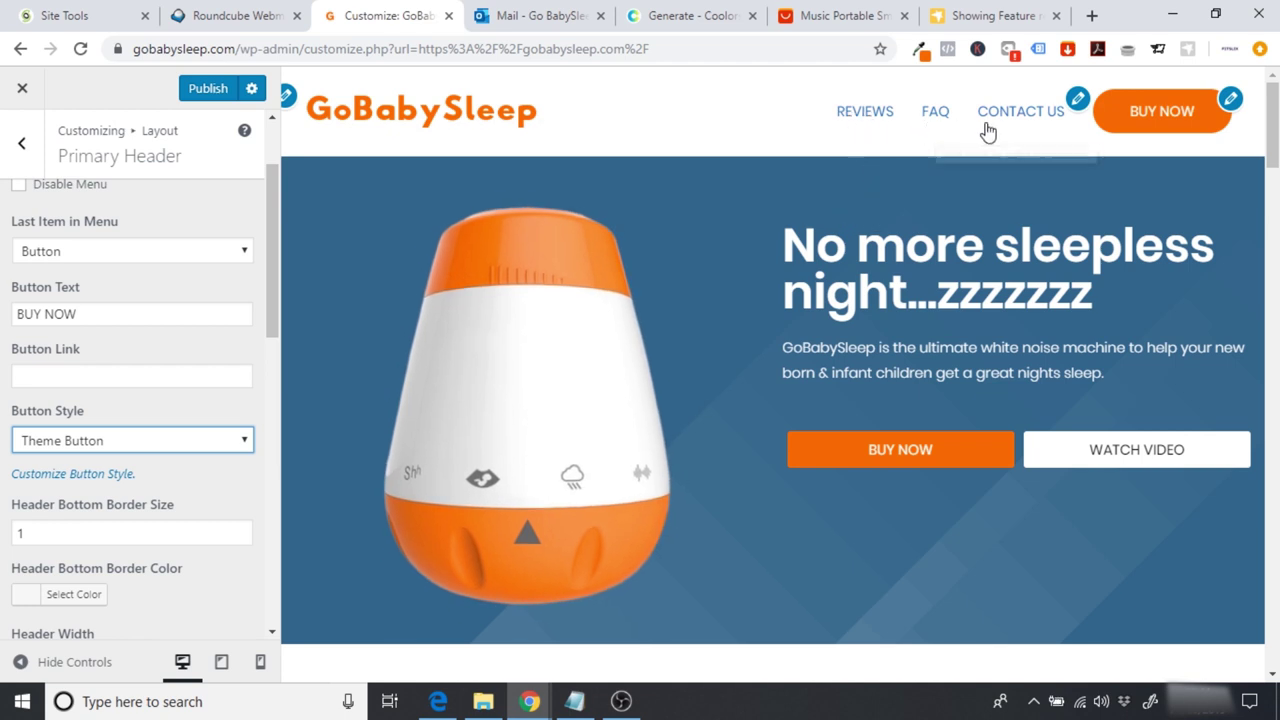
{"action": "left_click", "coordinate": [32, 168]}
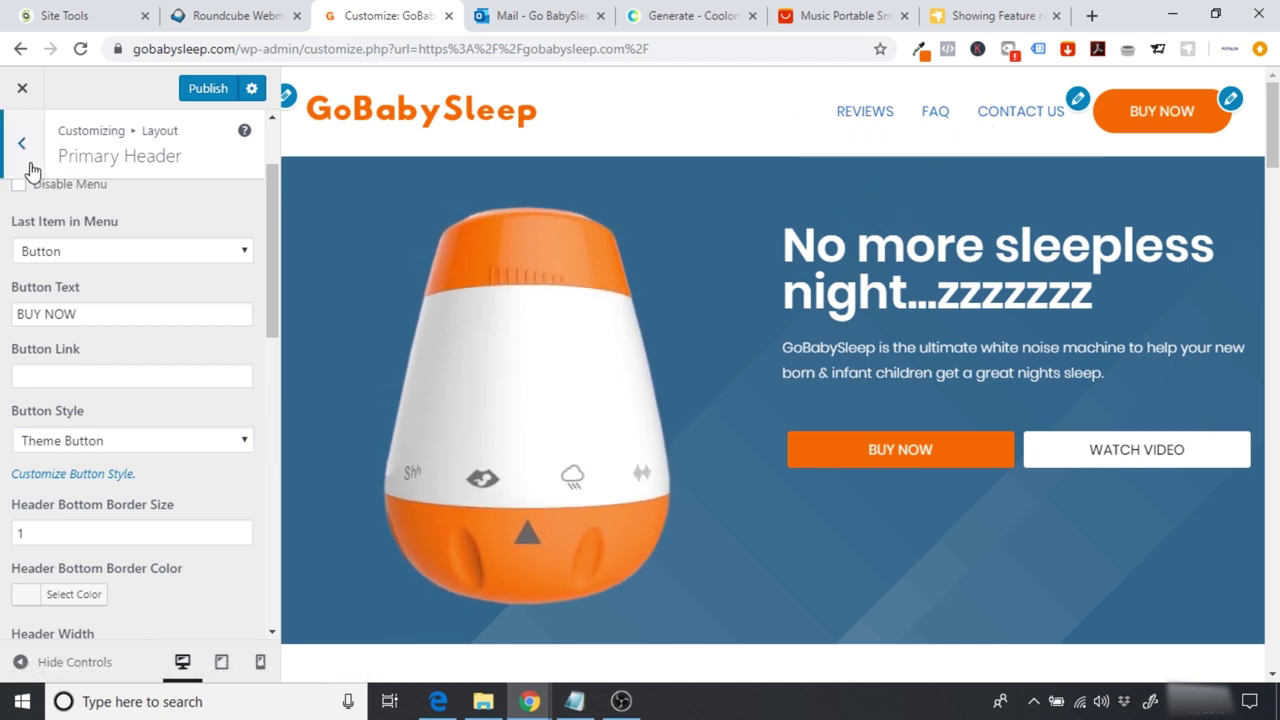
{"action": "left_click", "coordinate": [33, 171]}
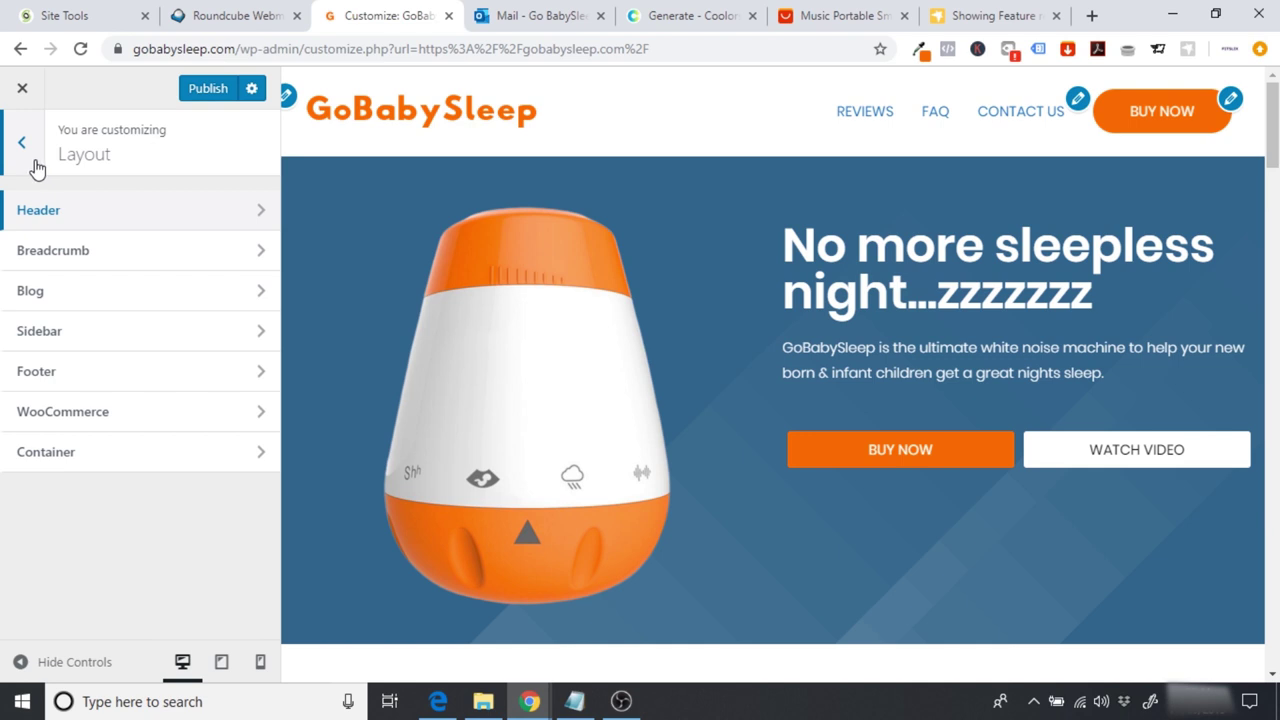
Step: Set the base Link Color to #0e0e0e in Colors & Background
{"action": "left_click", "coordinate": [35, 169]}
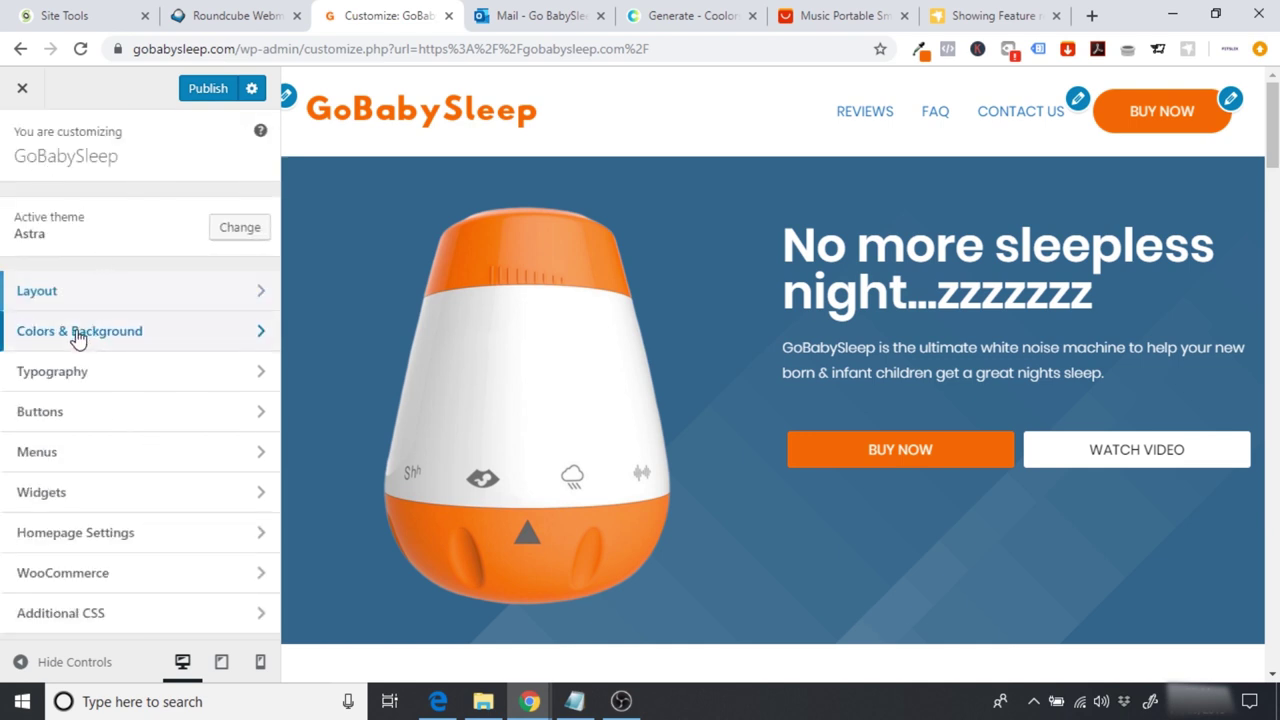
{"action": "left_click", "coordinate": [77, 335]}
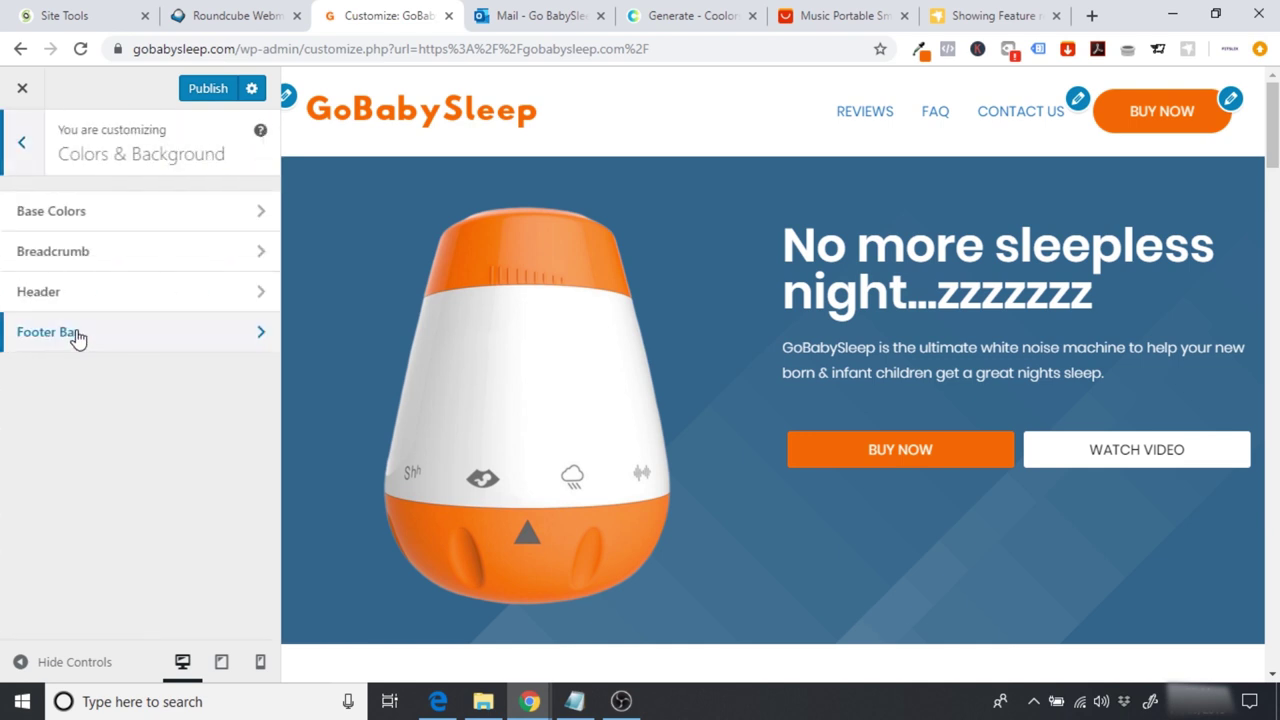
{"action": "left_click", "coordinate": [91, 222]}
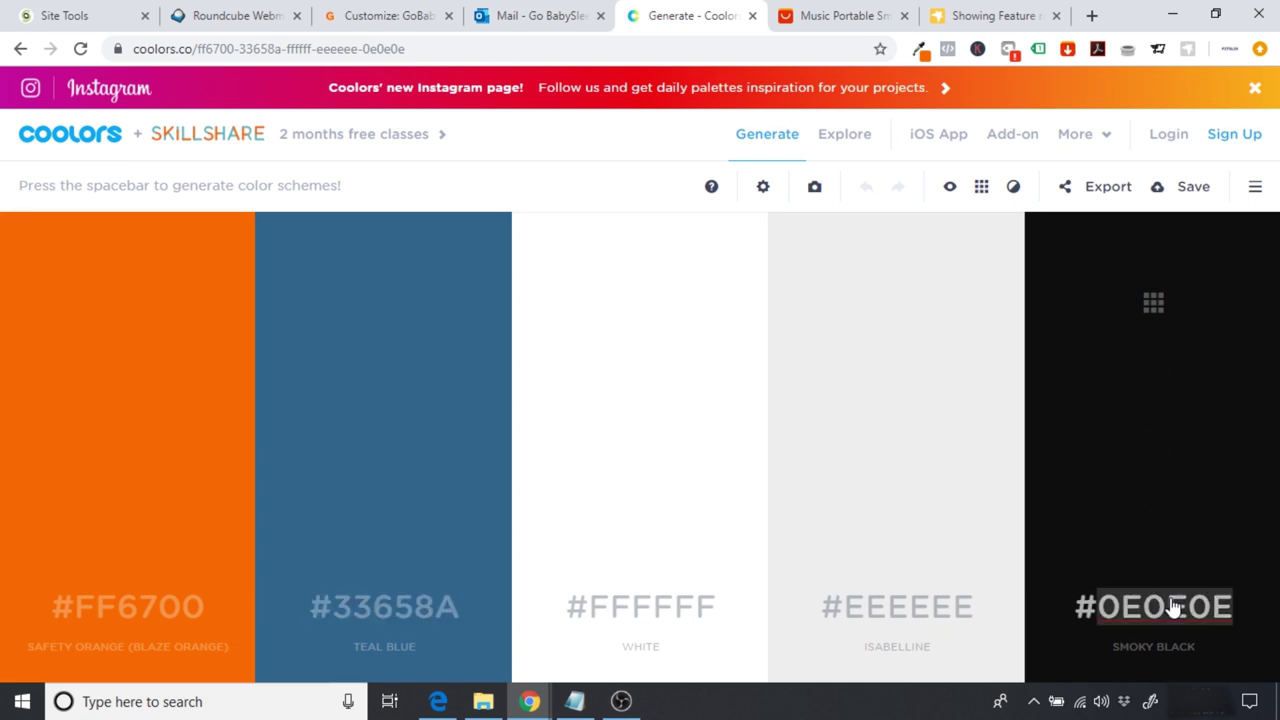
{"action": "left_click", "coordinate": [382, 15]}
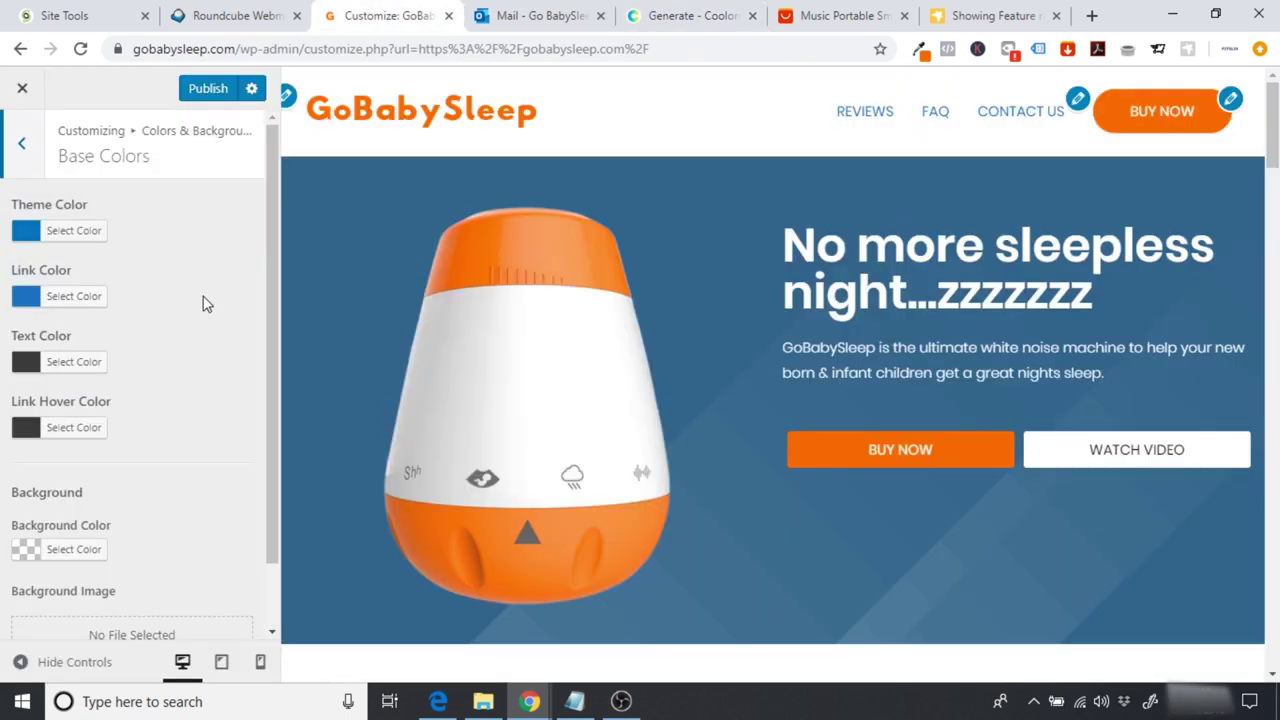
{"action": "left_click", "coordinate": [35, 303]}
{"action": "left_click", "coordinate": [230, 297]}
{"action": "left_click", "coordinate": [170, 297]}
{"action": "type", "text": "#0e0e0e"}
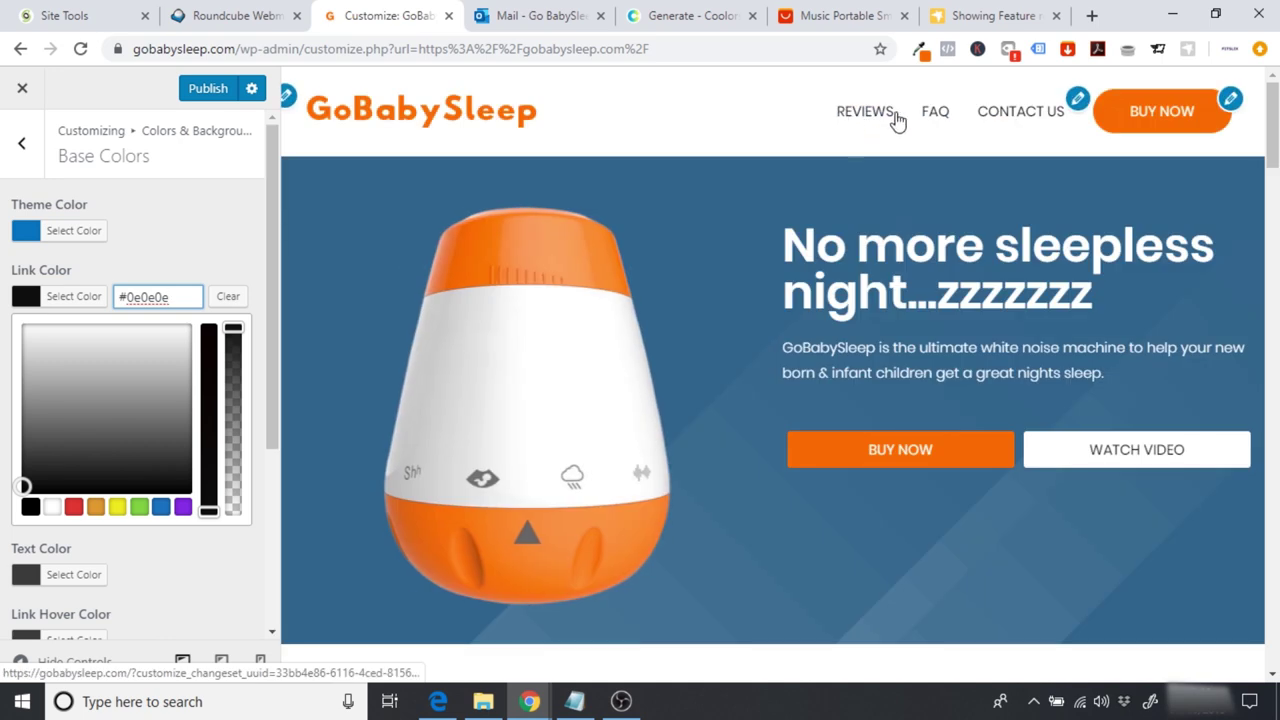
{"action": "left_click", "coordinate": [229, 257]}
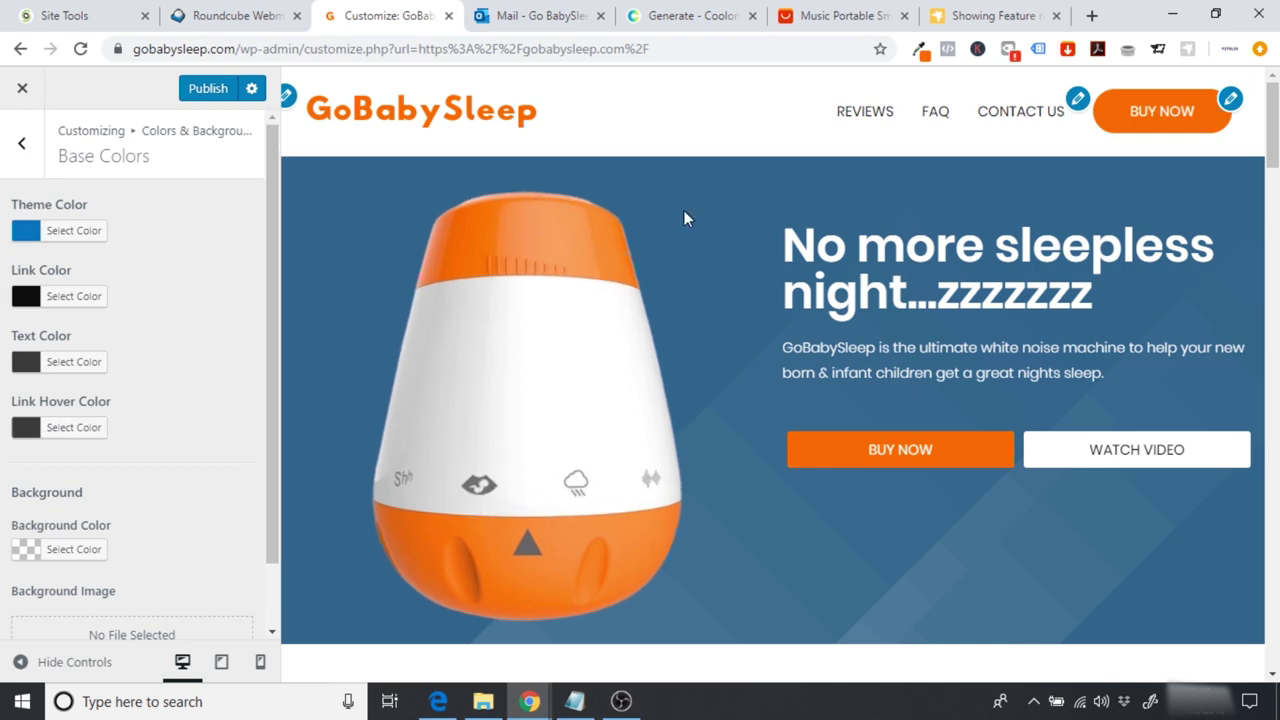
Step: Review the page and close the Customizer, returning to the live homepage
{"action": "scroll", "coordinate": [1274, 76], "scroll_direction": "down", "scroll_amount": 10}
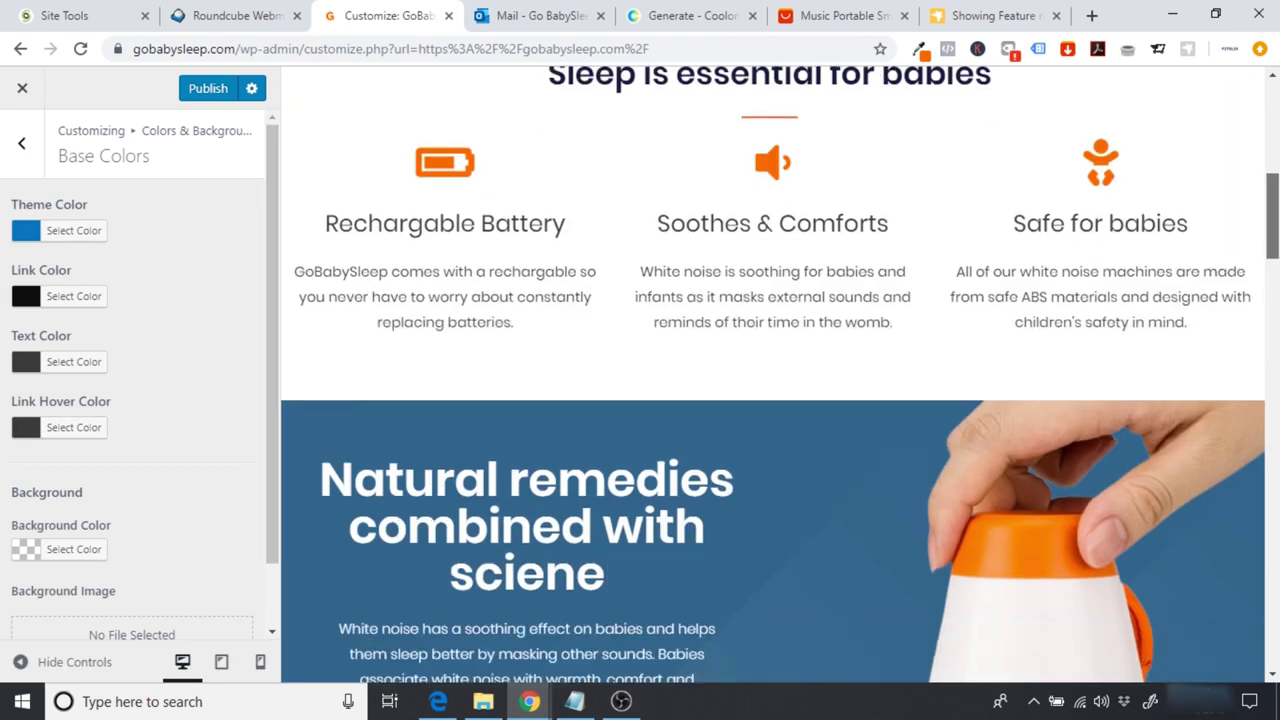
{"action": "scroll", "coordinate": [1274, 76], "scroll_direction": "up", "scroll_amount": 10}
{"action": "scroll", "coordinate": [1274, 76], "scroll_direction": "down", "scroll_amount": 12}
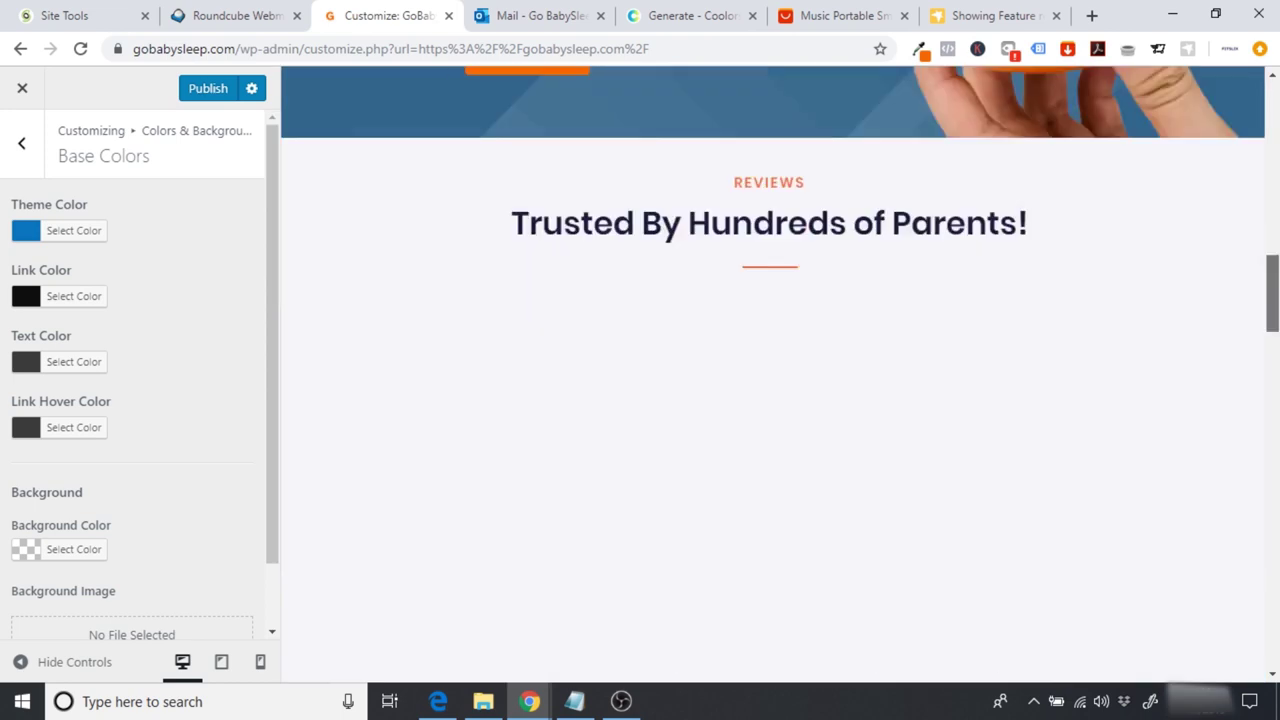
{"action": "scroll", "coordinate": [1274, 76], "scroll_direction": "up", "scroll_amount": 2}
{"action": "scroll", "coordinate": [1273, 103], "scroll_direction": "up", "scroll_amount": 10}
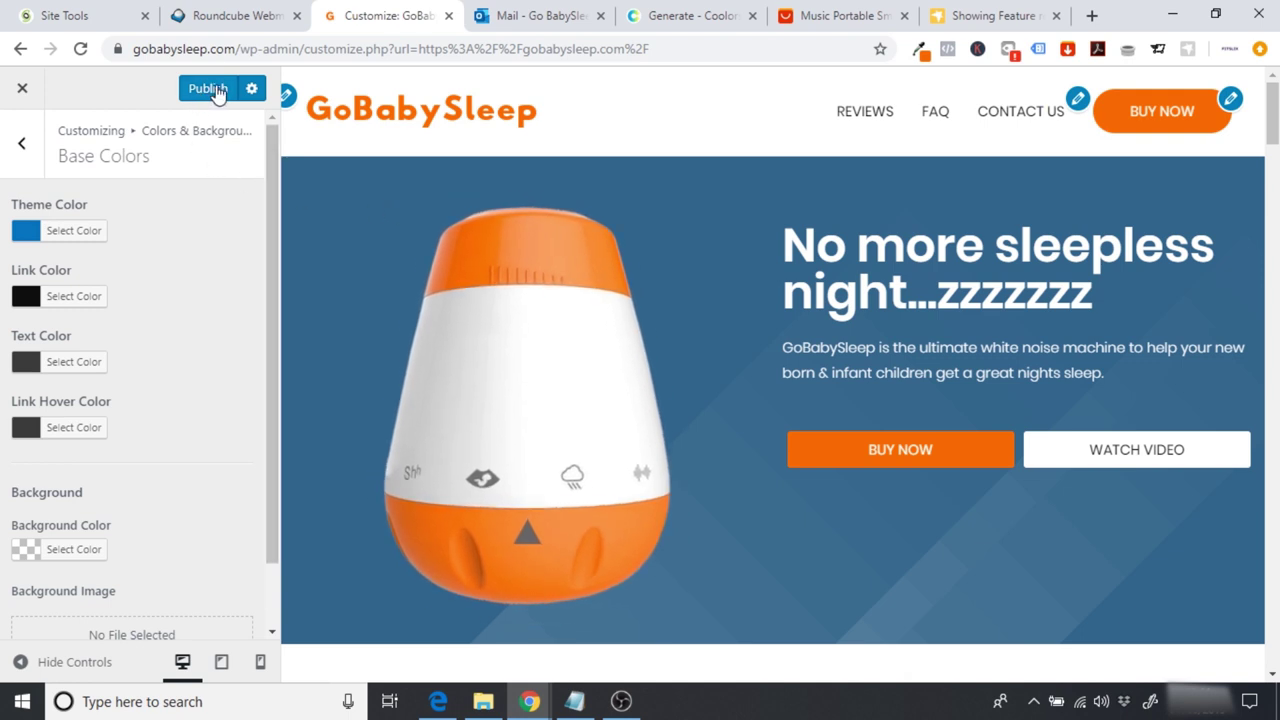
{"action": "left_click", "coordinate": [23, 90]}
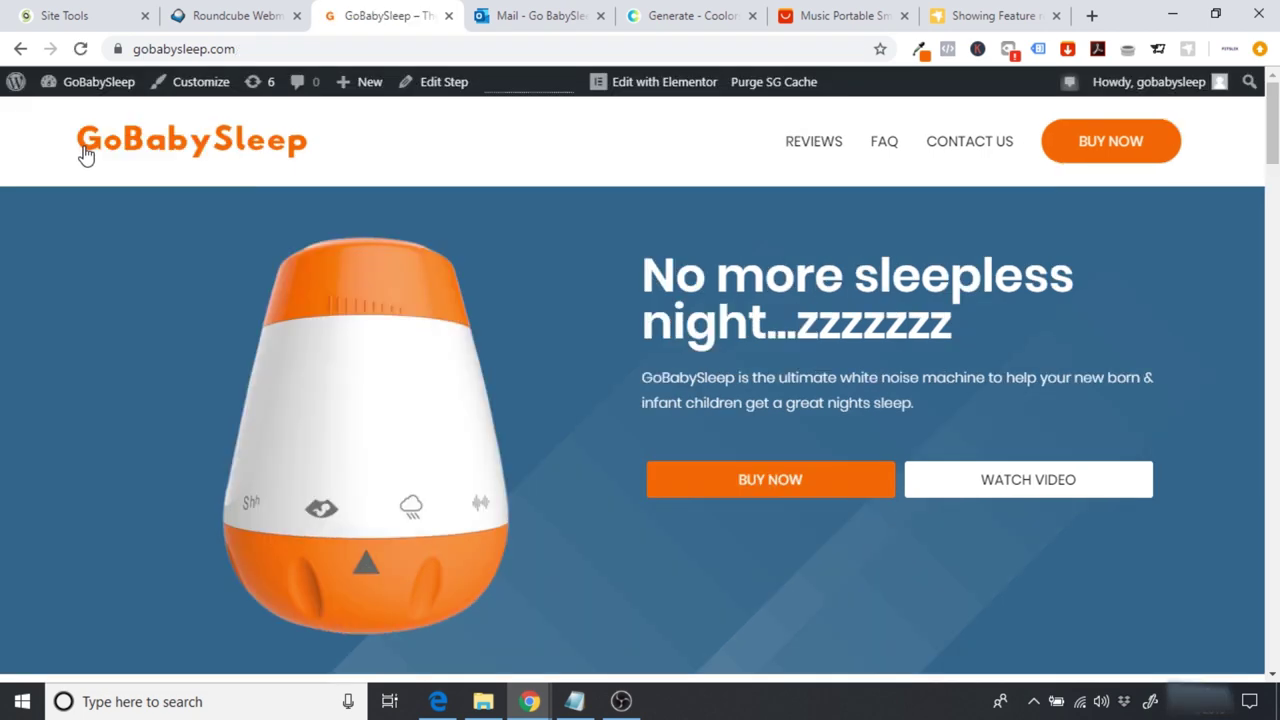
Step: Activate the Astra Pro Sticky Header module from Appearance > Astra Options
{"action": "left_click", "coordinate": [76, 88]}
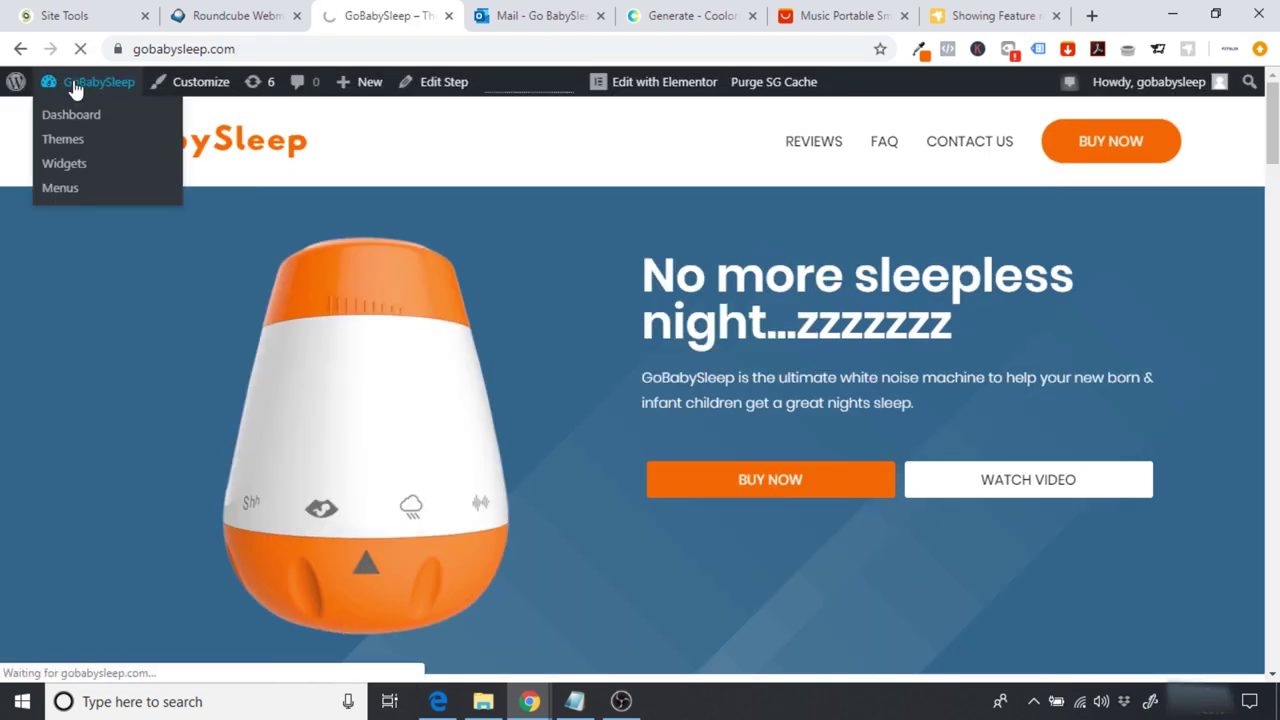
{"action": "scroll", "coordinate": [55, 88], "scroll_direction": "down", "scroll_amount": 2}
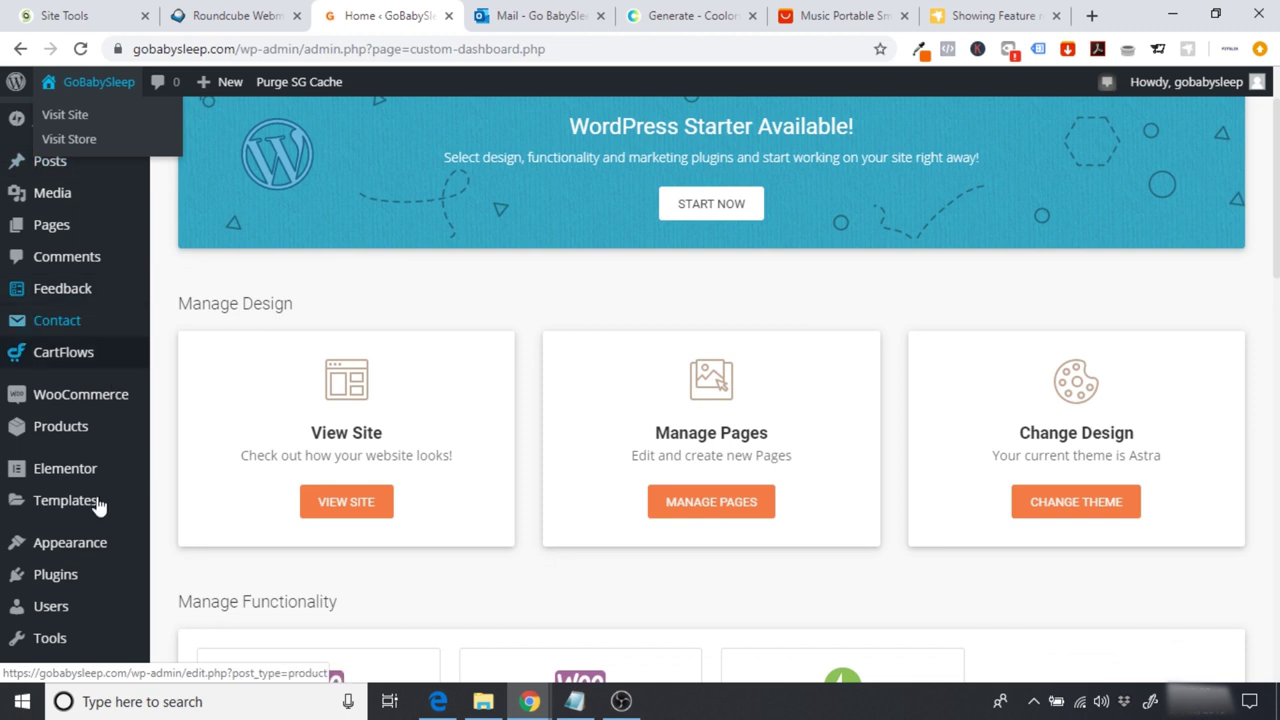
{"action": "mouse_move", "coordinate": [66, 550]}
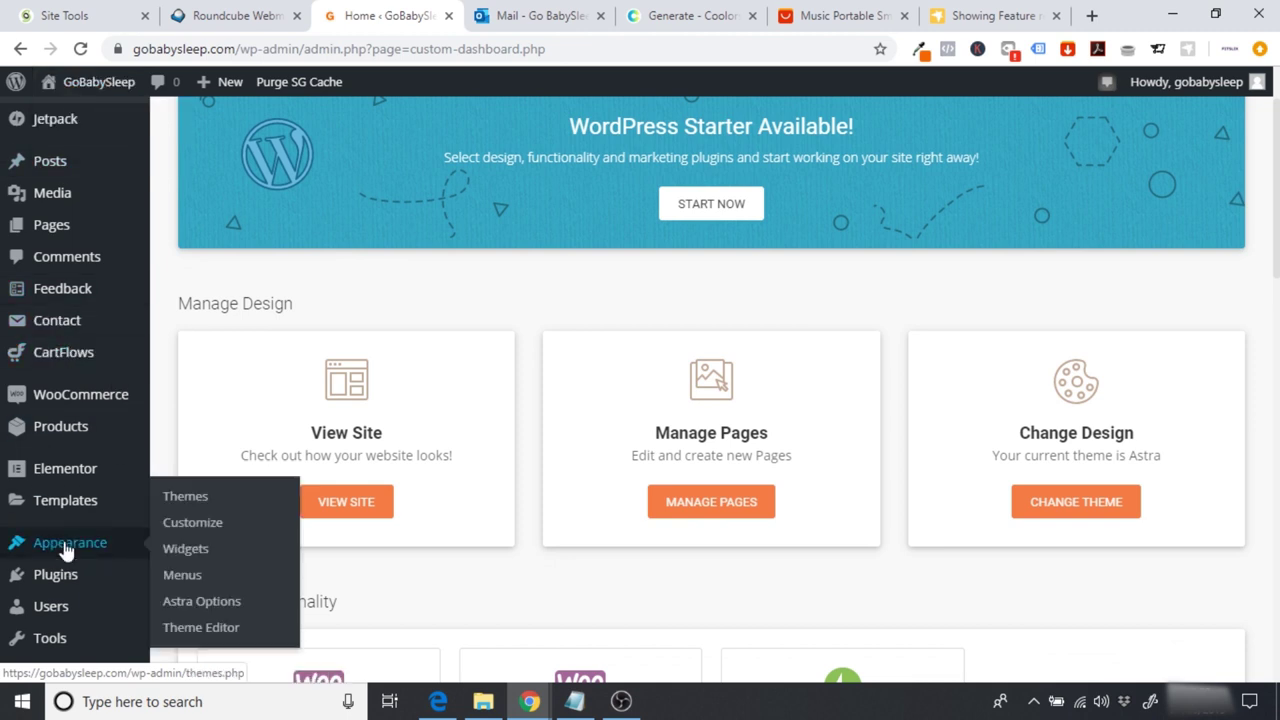
{"action": "left_click", "coordinate": [210, 603]}
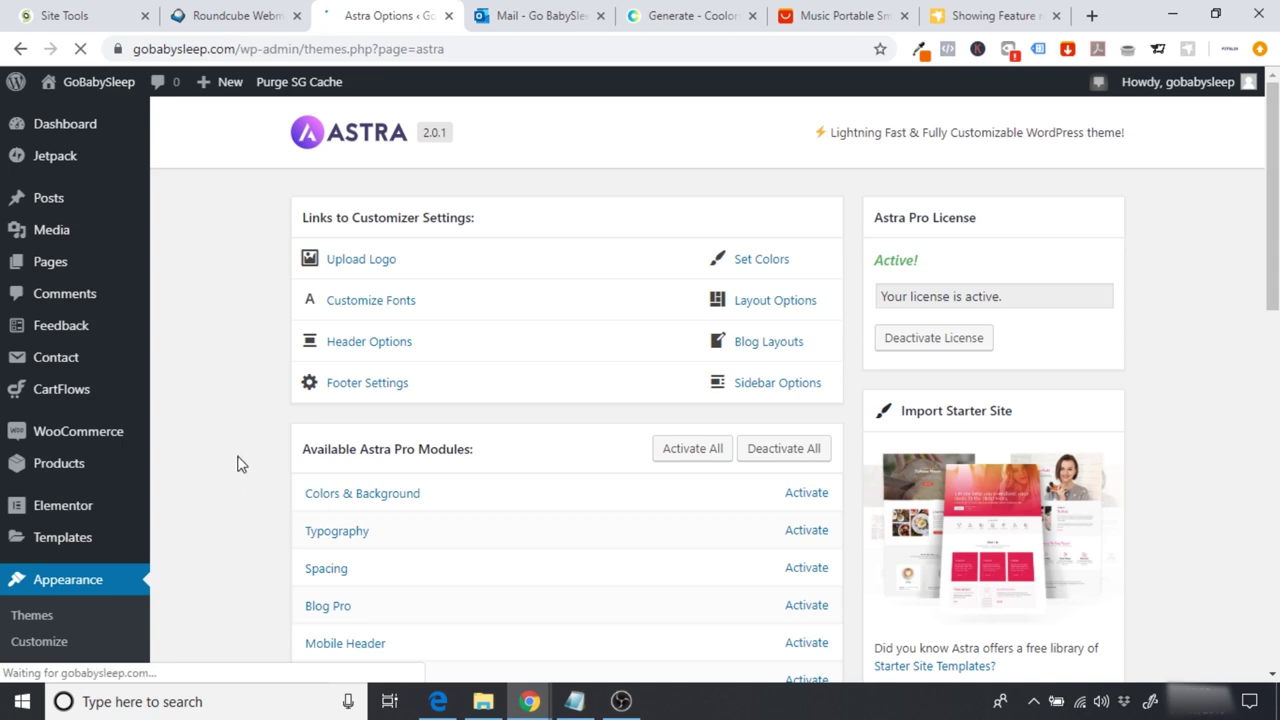
{"action": "scroll", "coordinate": [237, 463], "scroll_direction": "down", "scroll_amount": 2}
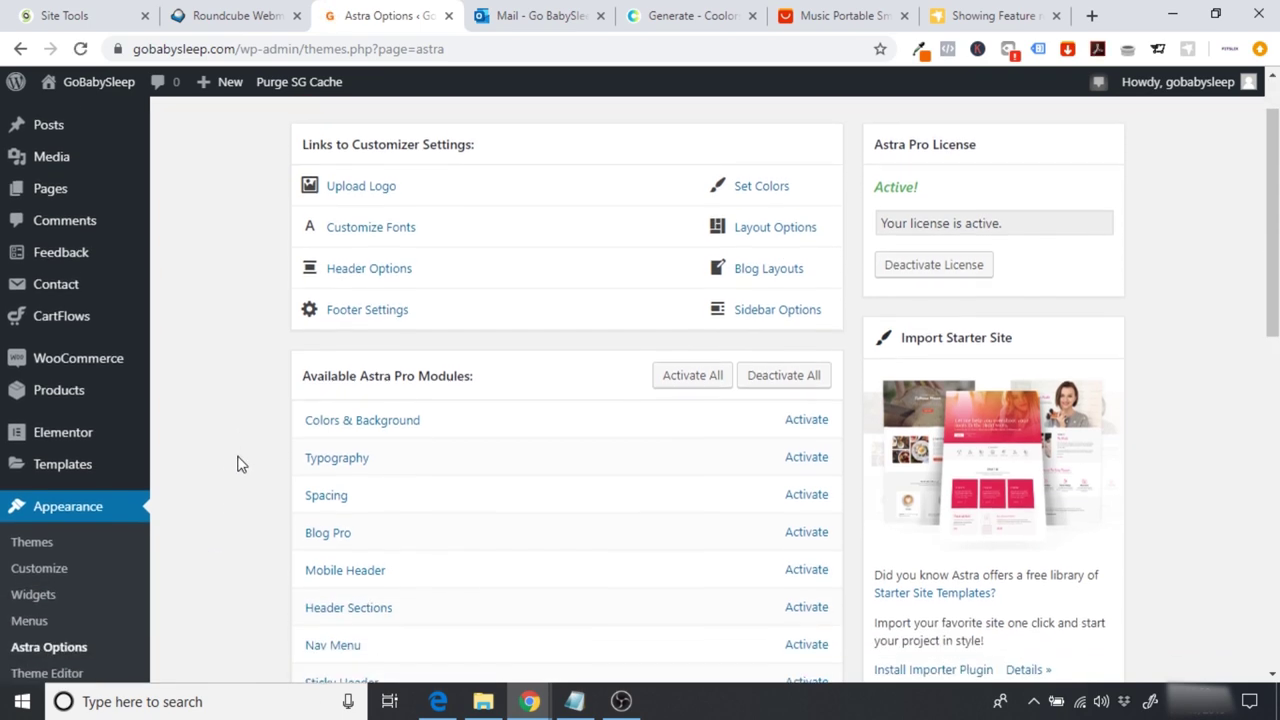
{"action": "scroll", "coordinate": [237, 463], "scroll_direction": "down", "scroll_amount": 2}
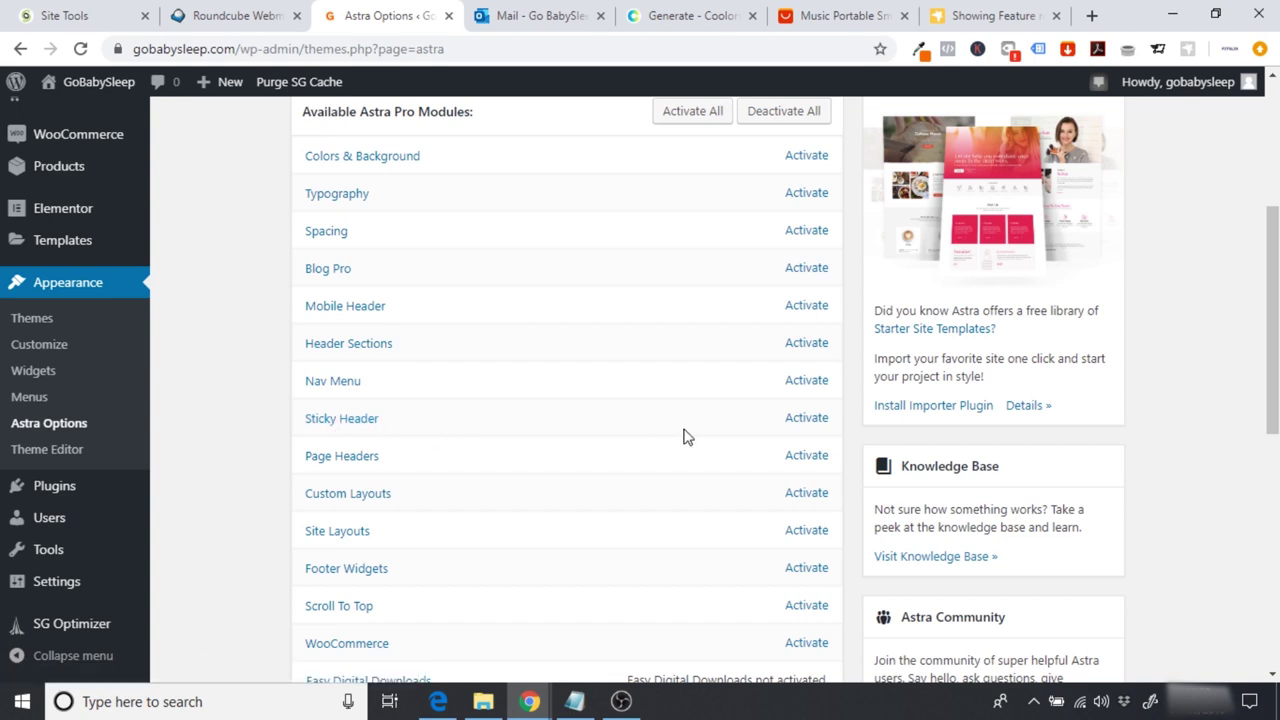
{"action": "left_click", "coordinate": [793, 422]}
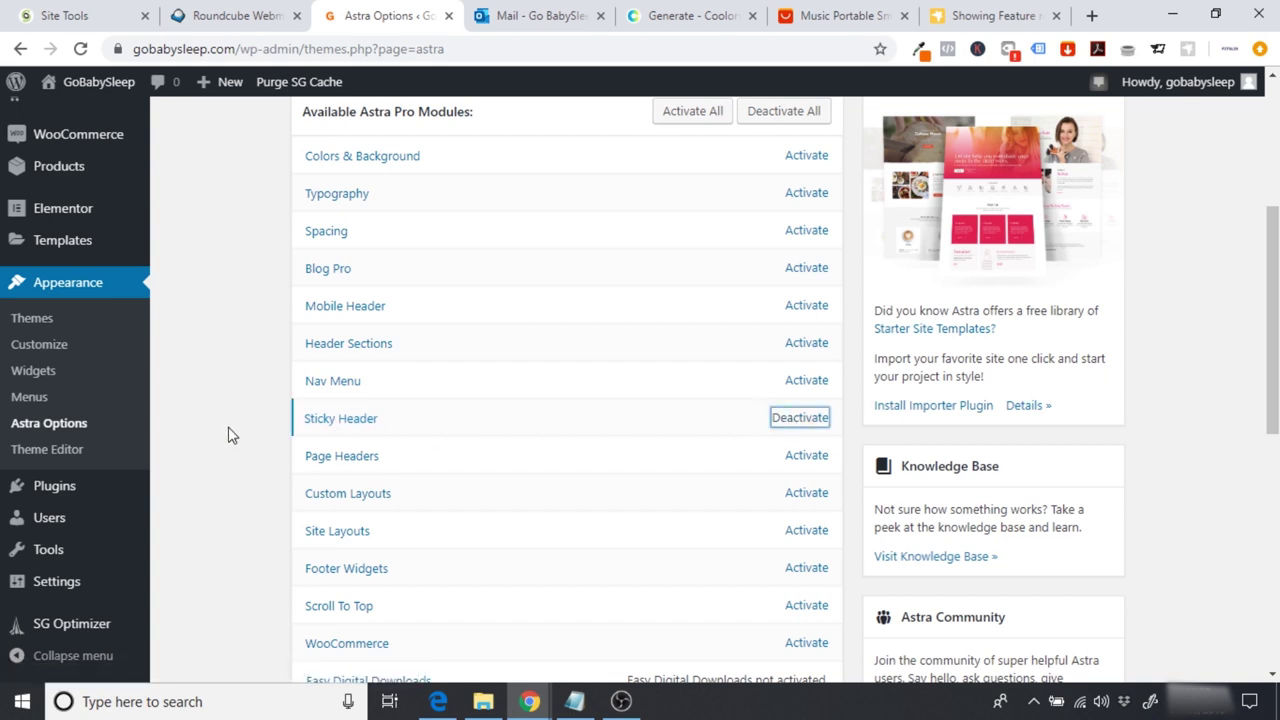
{"action": "scroll", "coordinate": [235, 435], "scroll_direction": "up", "scroll_amount": 4}
{"action": "scroll", "coordinate": [228, 435], "scroll_direction": "down", "scroll_amount": 1}
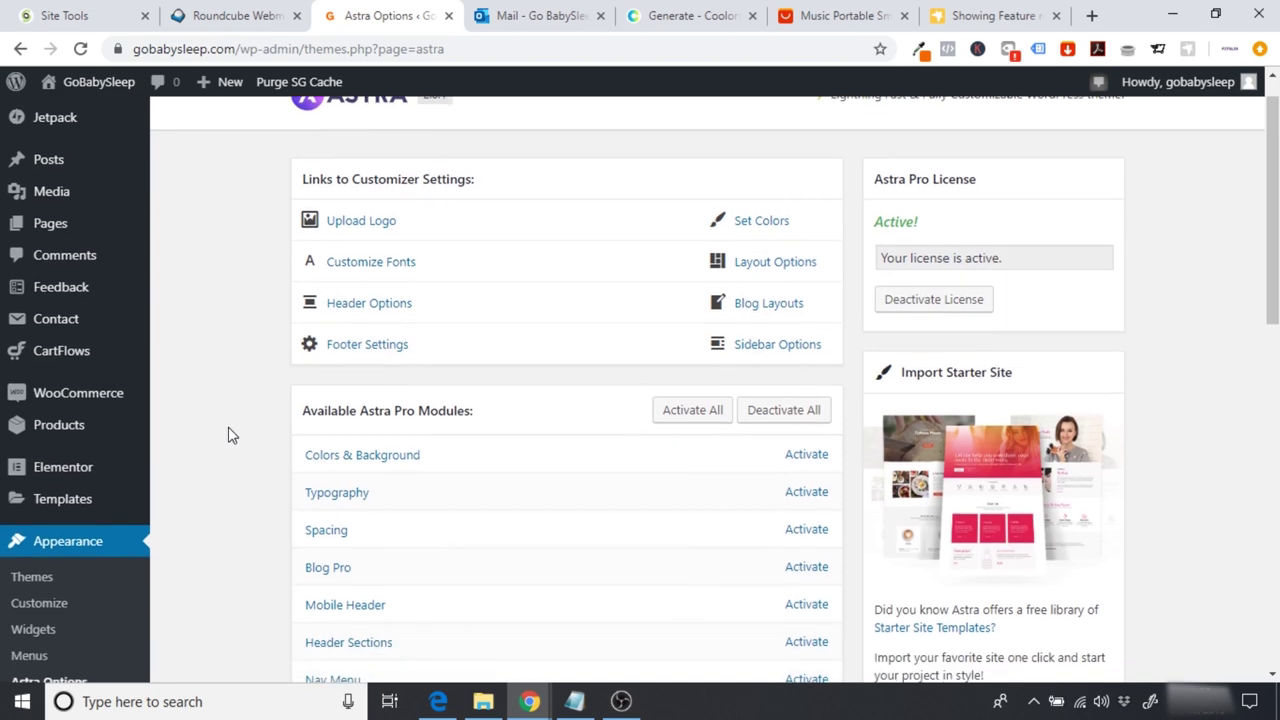
Step: Make the primary header sticky on Desktop + Mobile in the Customizer and publish the change
{"action": "left_click", "coordinate": [48, 534]}
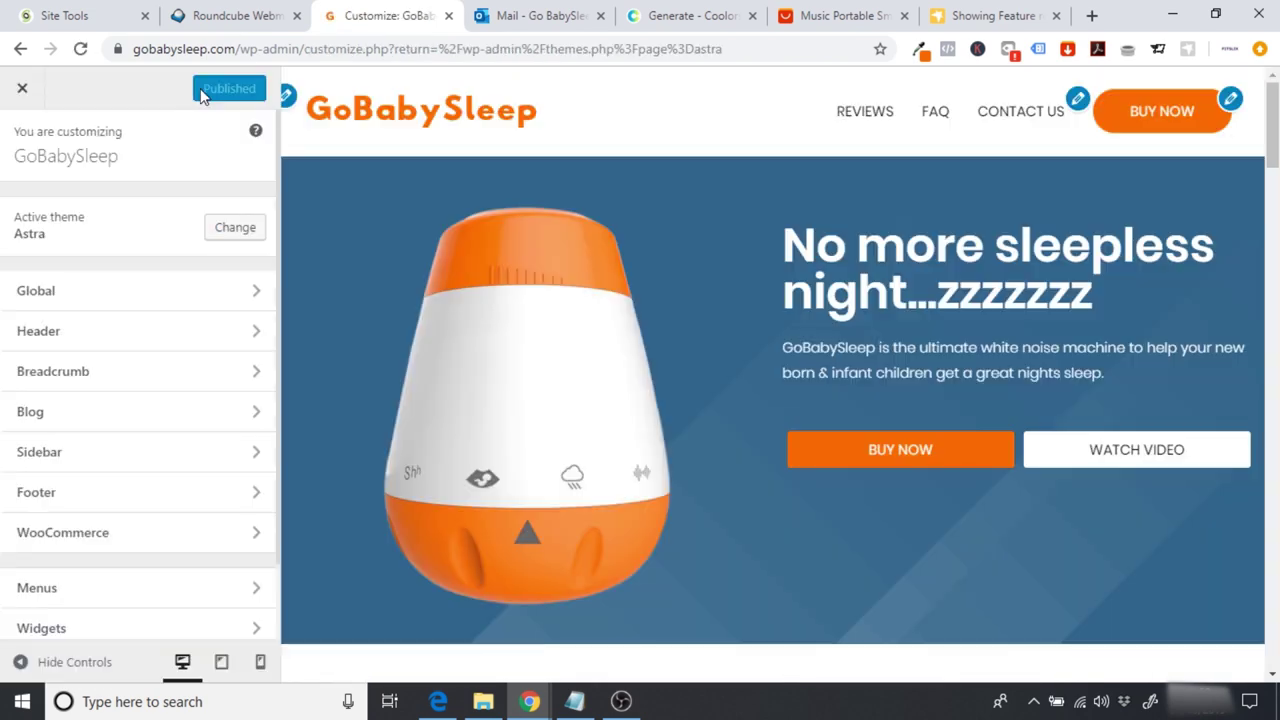
{"action": "left_click", "coordinate": [113, 337]}
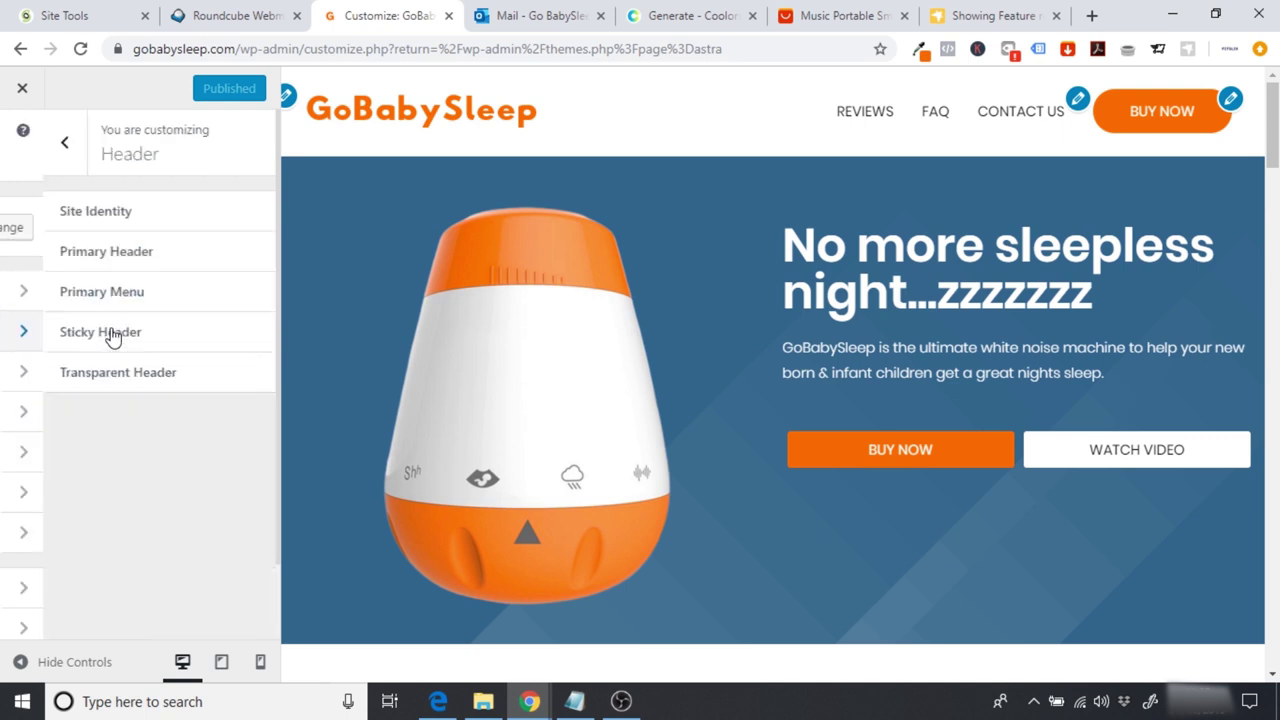
{"action": "left_click", "coordinate": [104, 338]}
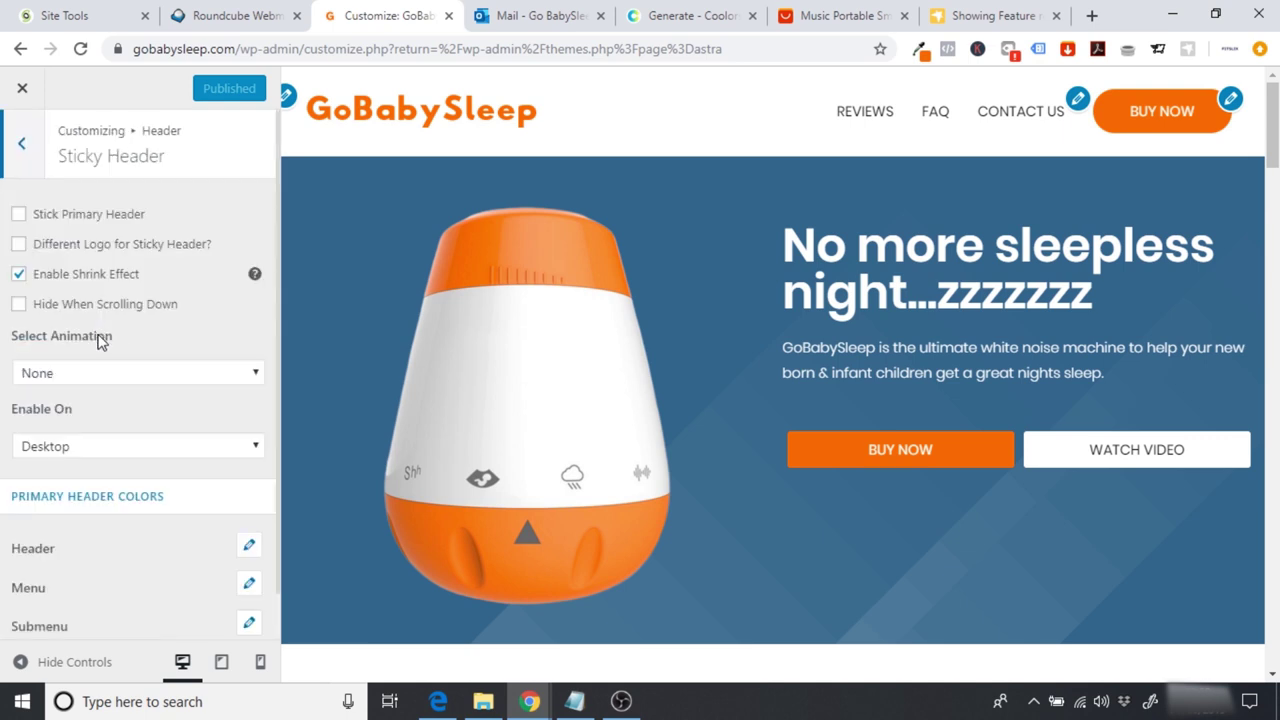
{"action": "left_click", "coordinate": [18, 217]}
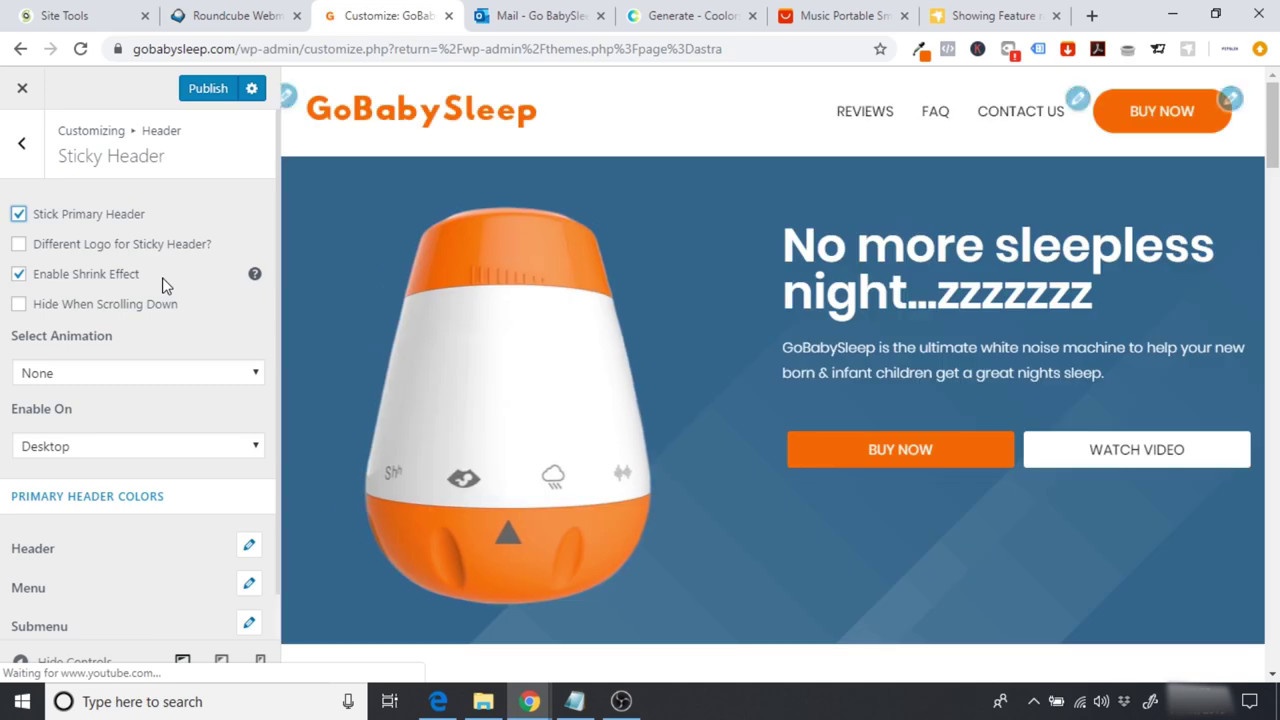
{"action": "scroll", "coordinate": [772, 400], "scroll_direction": "down", "scroll_amount": 8}
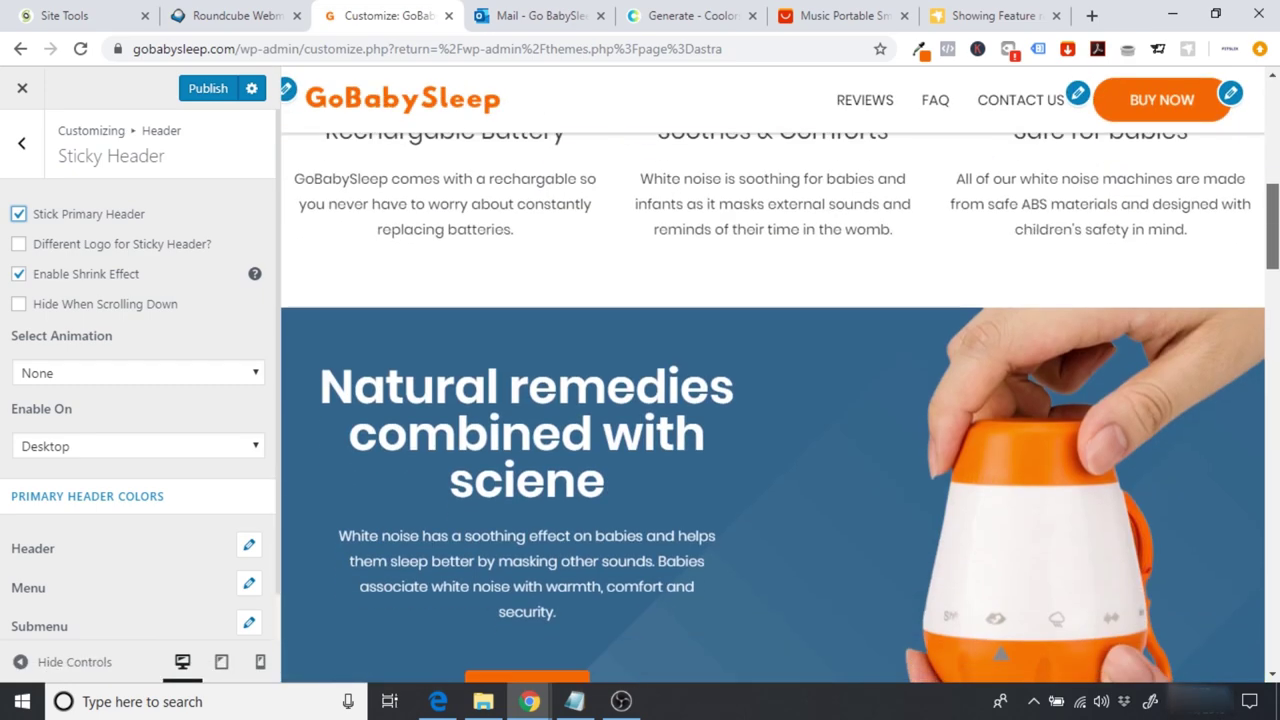
{"action": "scroll", "coordinate": [772, 400], "scroll_direction": "up", "scroll_amount": 8}
{"action": "scroll", "coordinate": [772, 400], "scroll_direction": "down", "scroll_amount": 4}
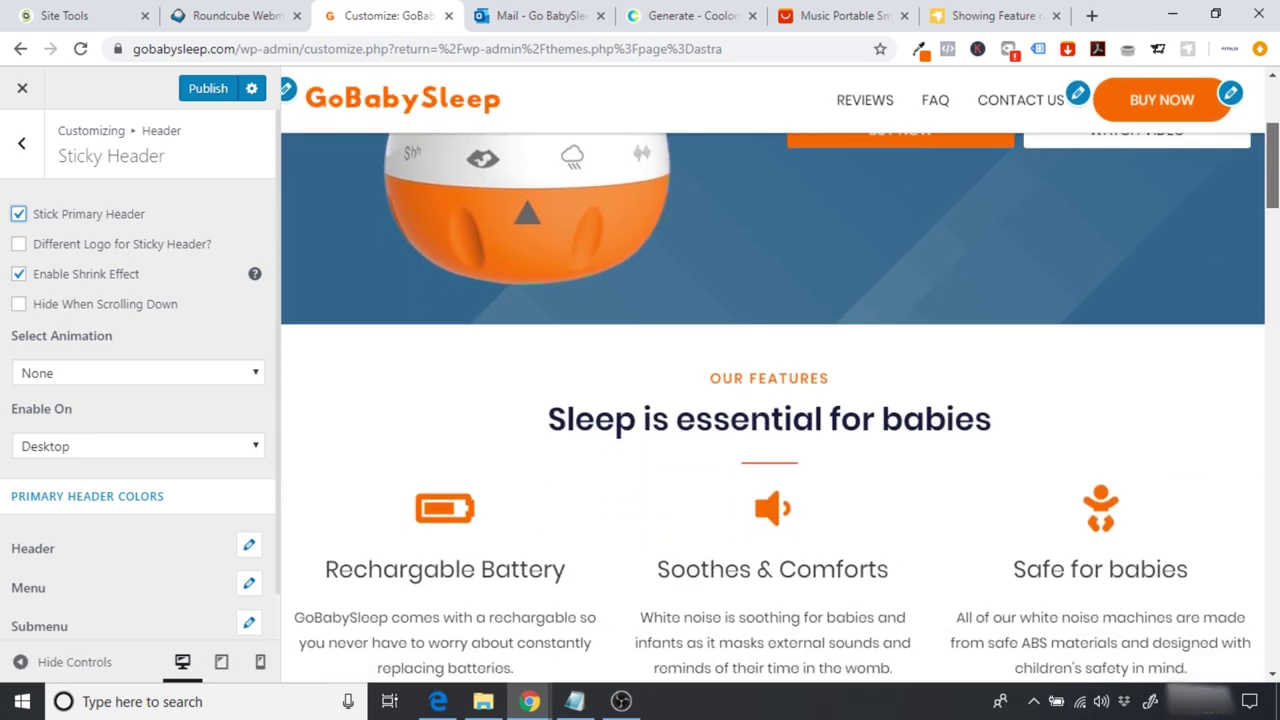
{"action": "left_click", "coordinate": [204, 448]}
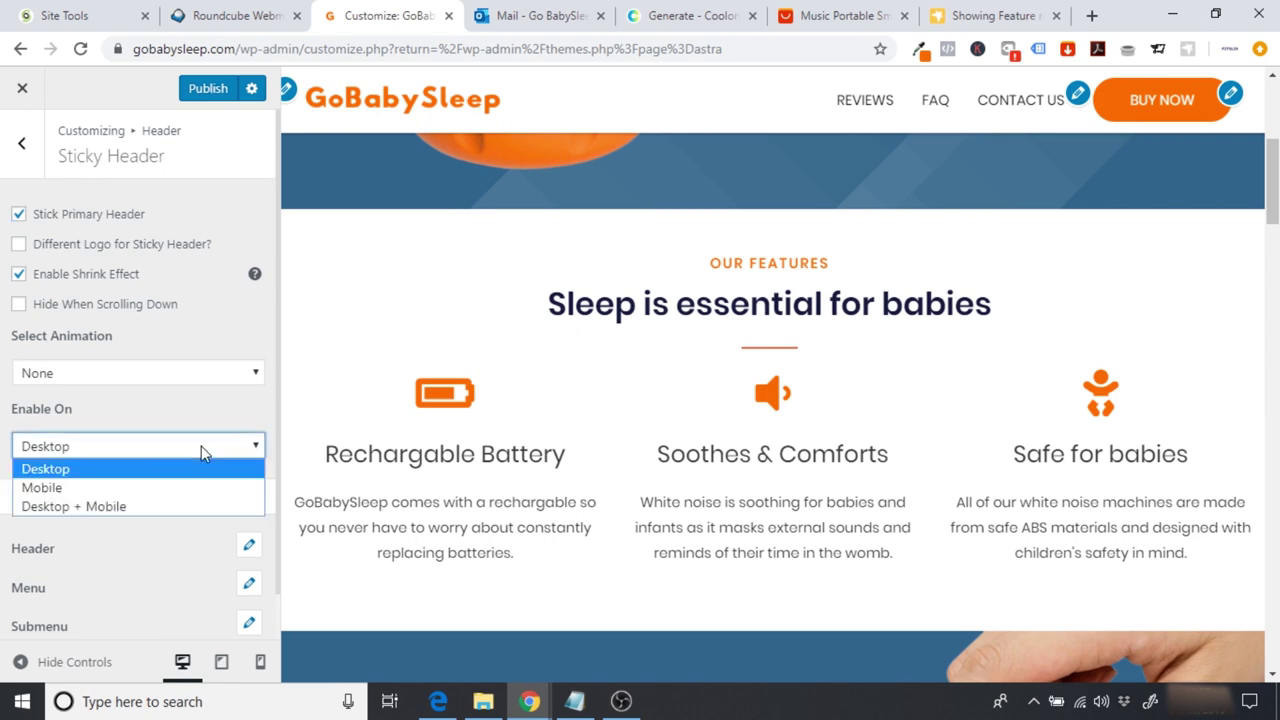
{"action": "left_click", "coordinate": [160, 509]}
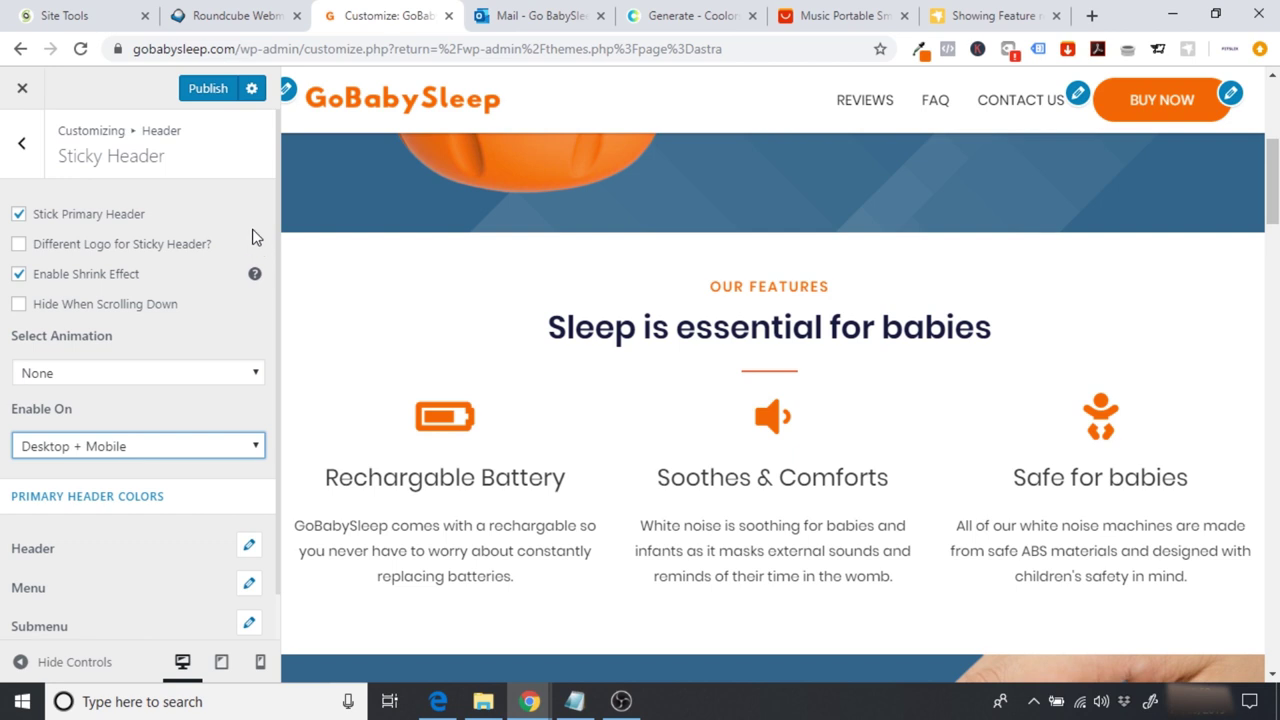
{"action": "left_click", "coordinate": [207, 90]}
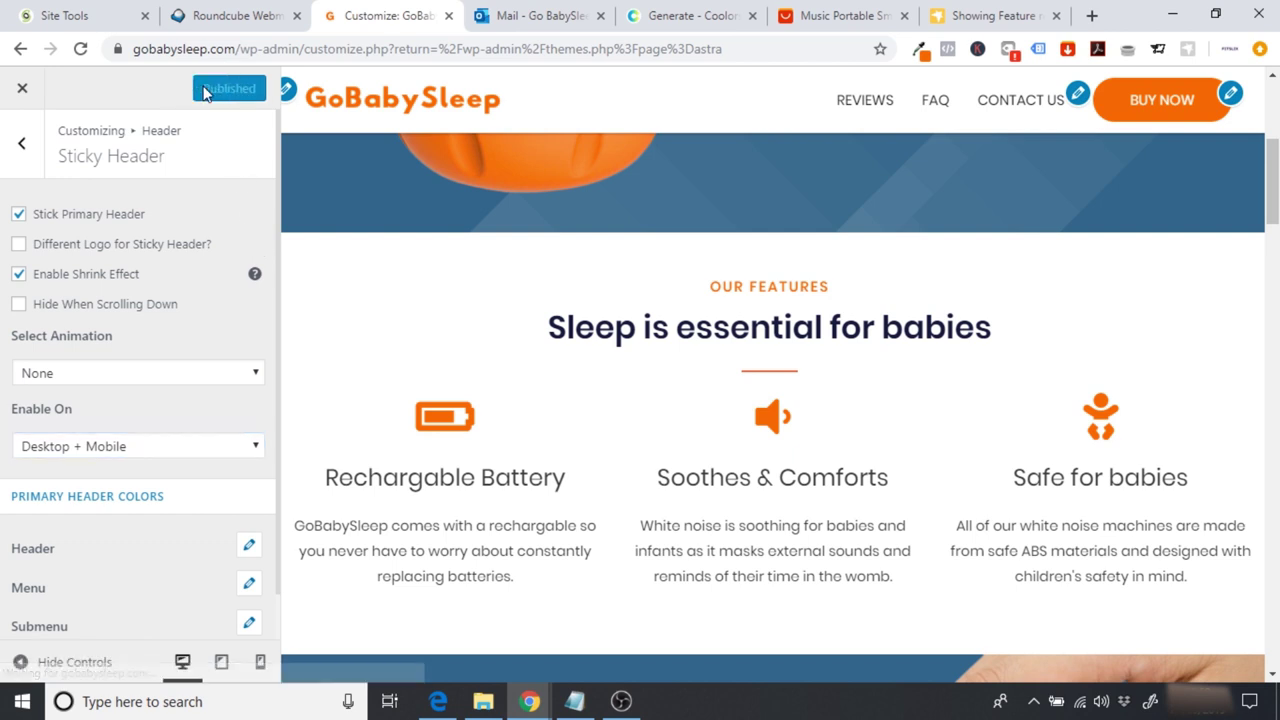
{"action": "left_click", "coordinate": [16, 92]}
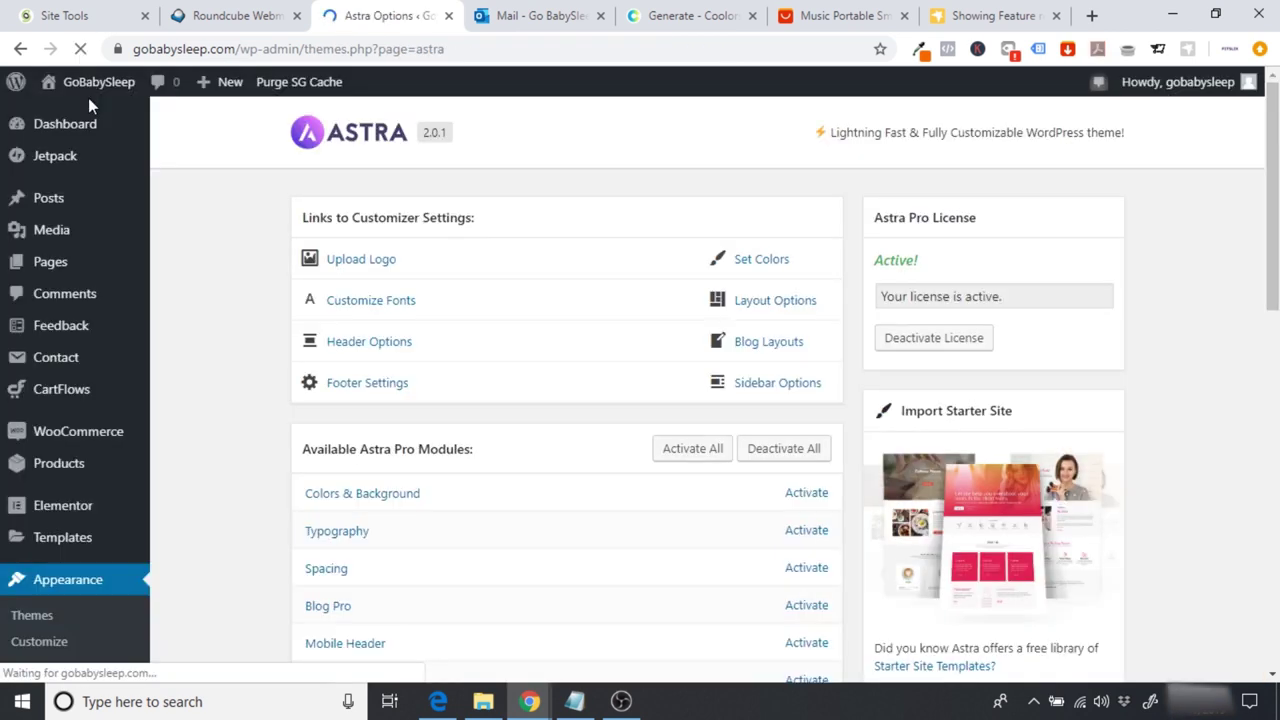
Step: Visit the live homepage and scroll to confirm the header stays pinned, then return to the top
{"action": "mouse_move", "coordinate": [93, 82]}
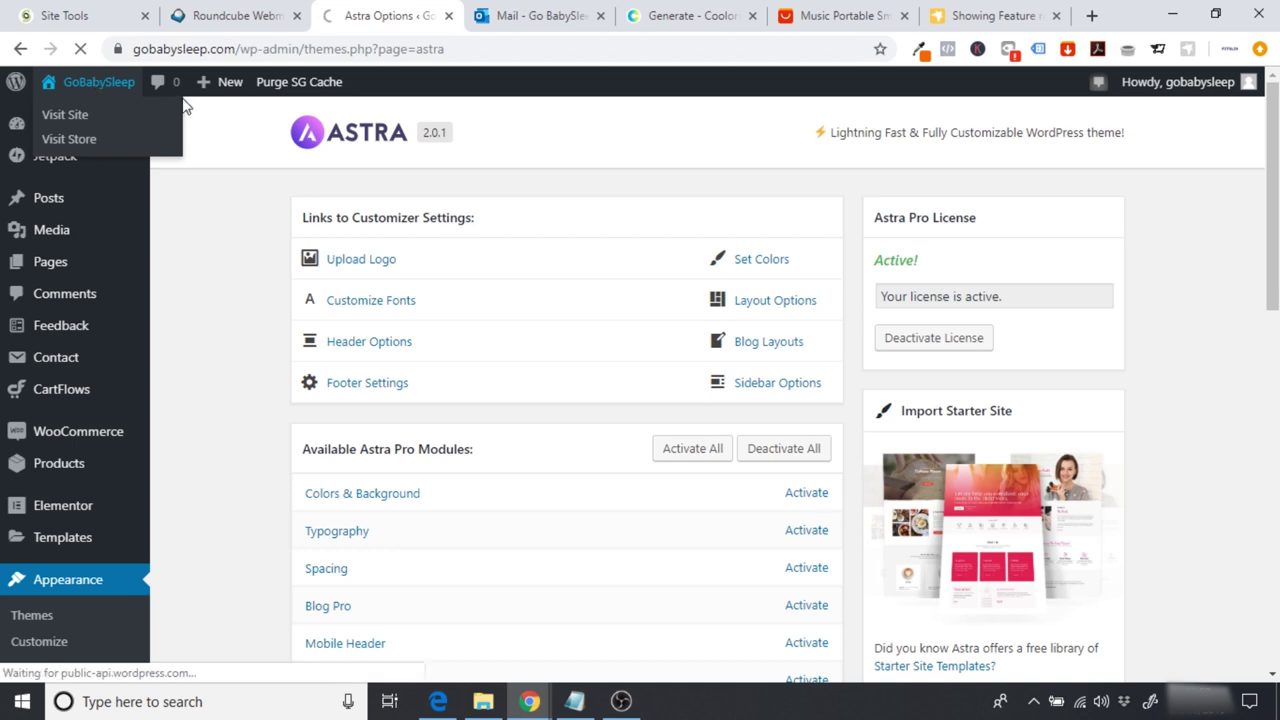
{"action": "left_click", "coordinate": [181, 106]}
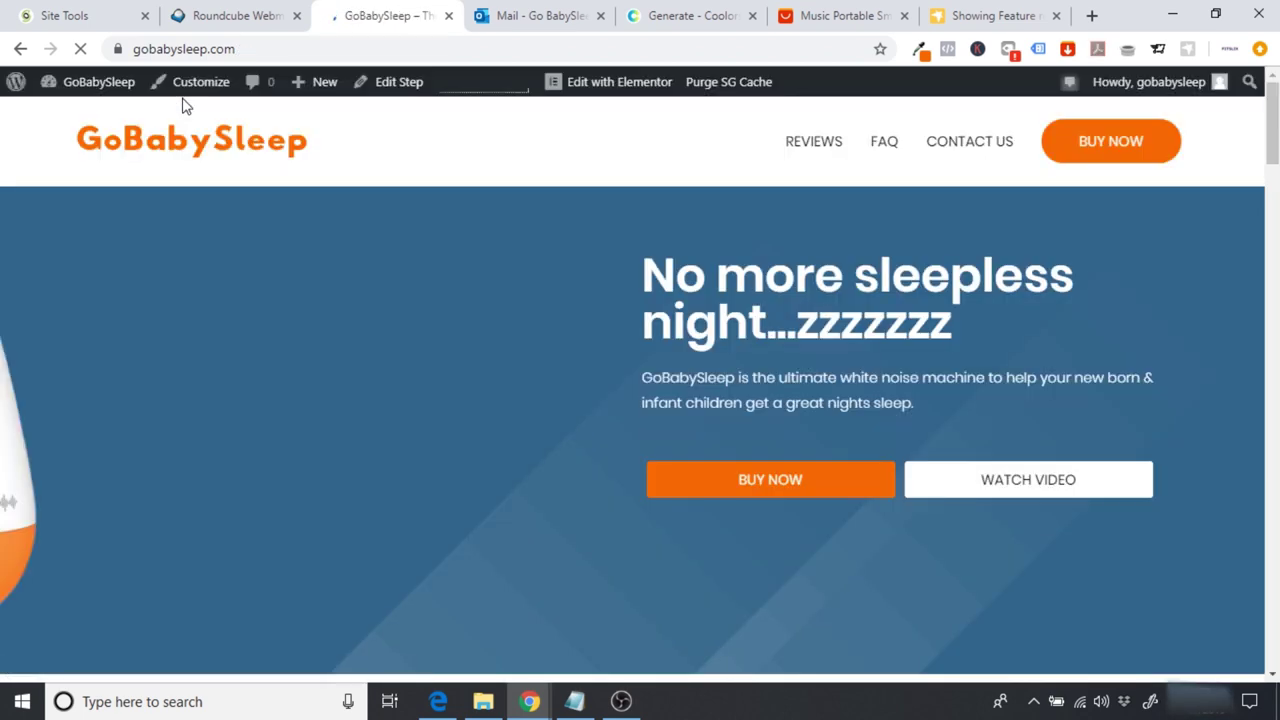
{"action": "scroll", "coordinate": [640, 400], "scroll_direction": "down", "scroll_amount": 7}
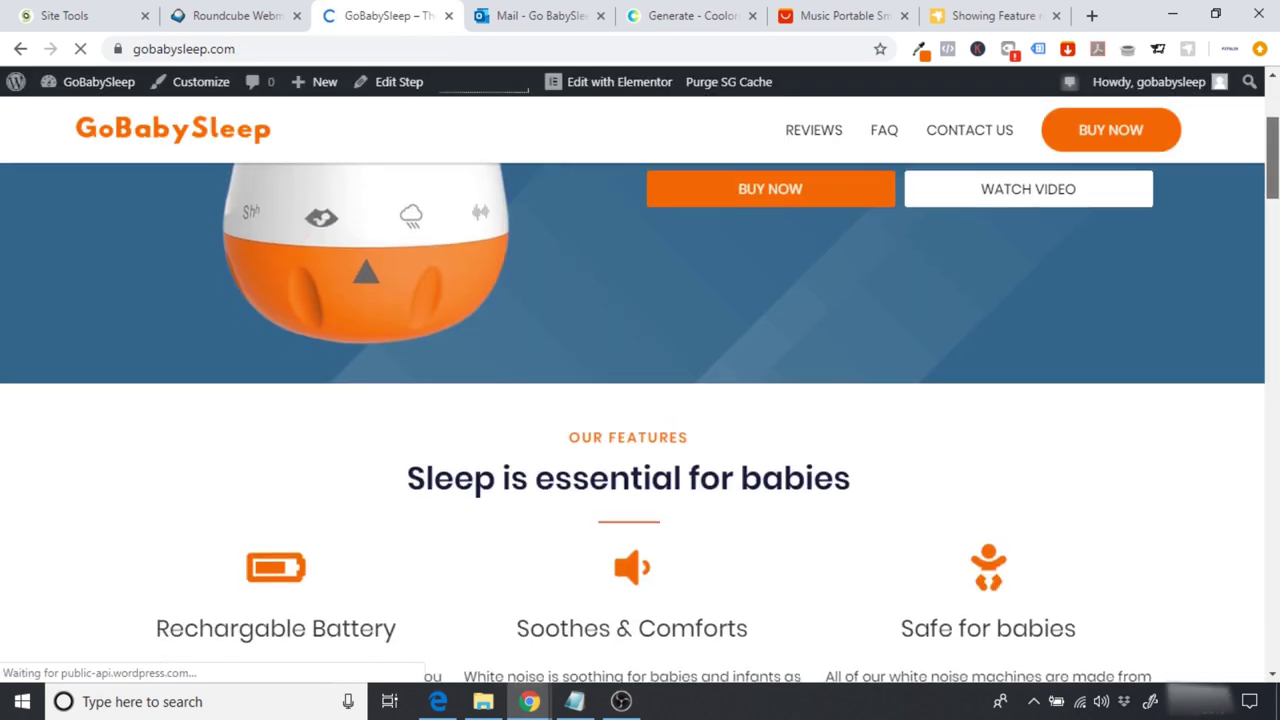
{"action": "scroll", "coordinate": [640, 420], "scroll_direction": "down", "scroll_amount": 3}
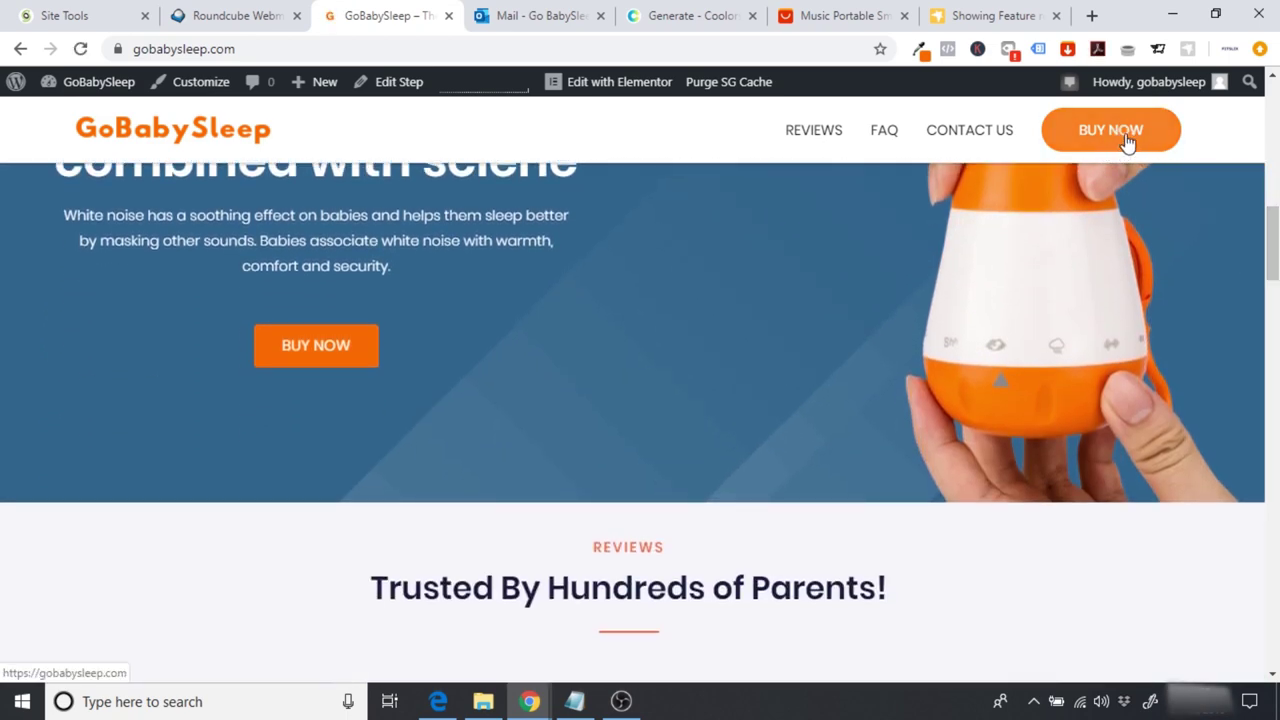
{"action": "scroll", "coordinate": [1130, 184], "scroll_direction": "down", "scroll_amount": 5}
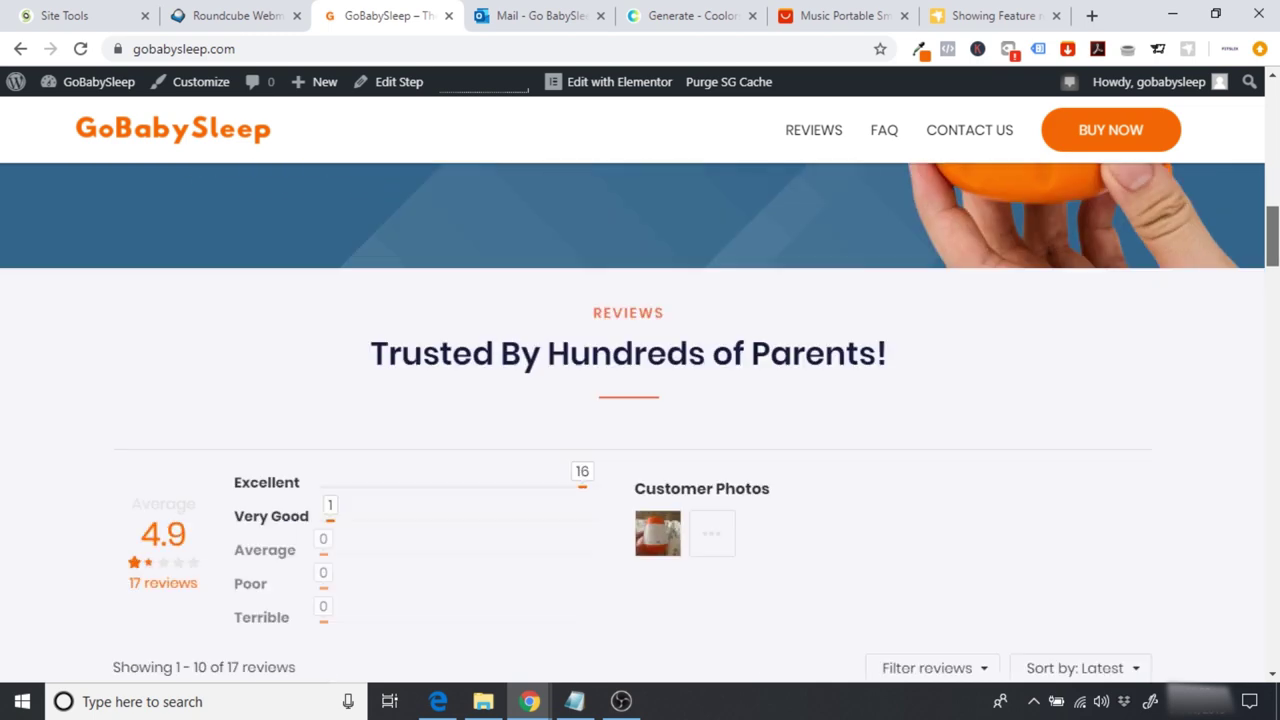
{"action": "scroll", "coordinate": [1130, 184], "scroll_direction": "up", "scroll_amount": 3}
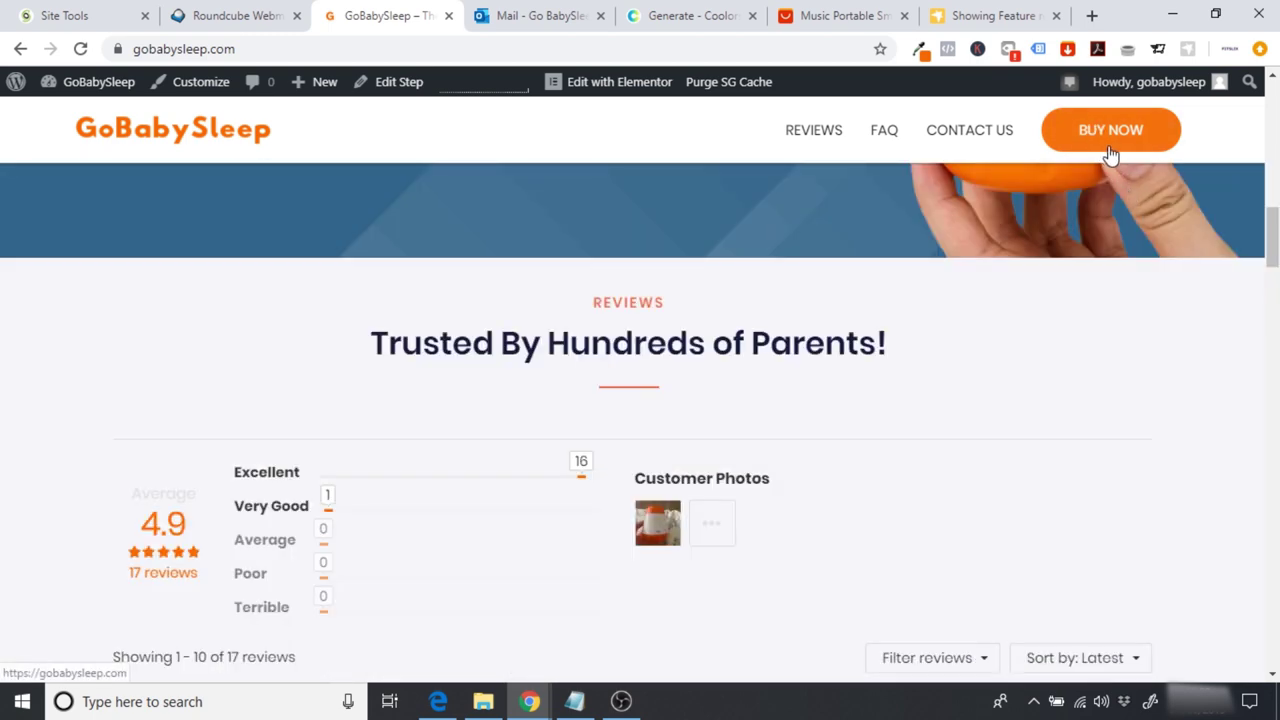
{"action": "left_click", "coordinate": [1108, 155]}
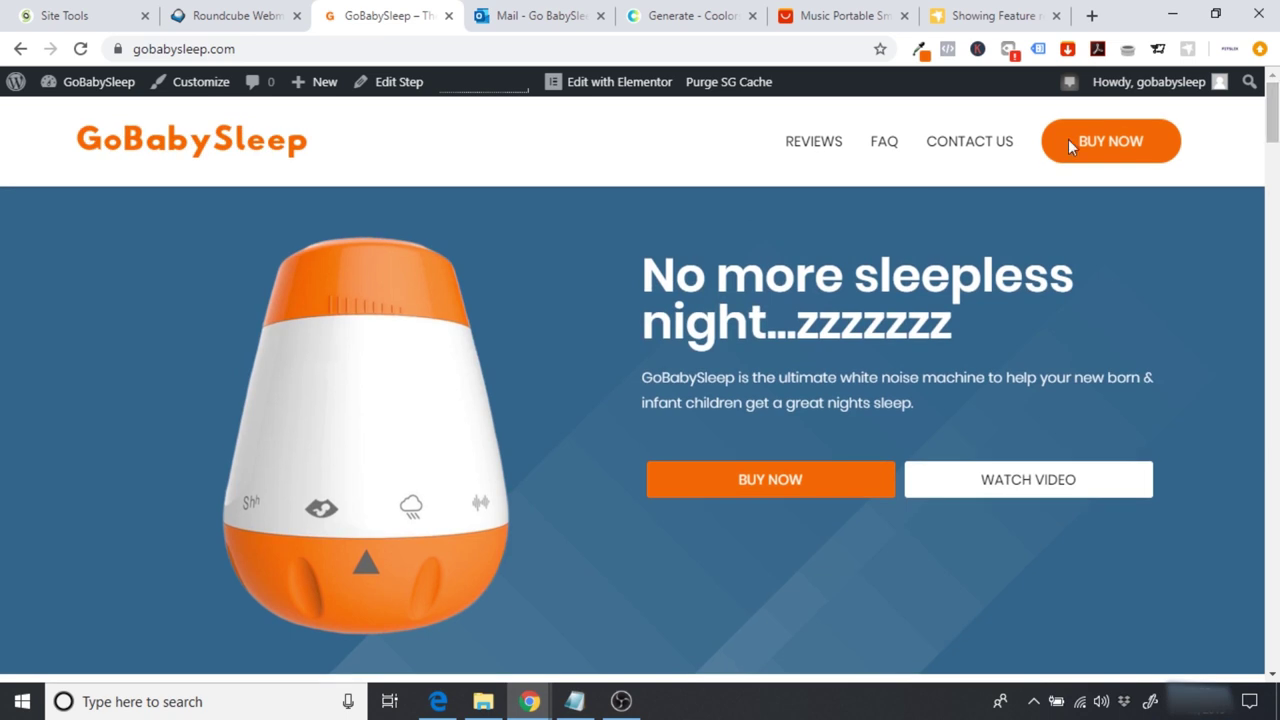
{"action": "left_click", "coordinate": [619, 88]}
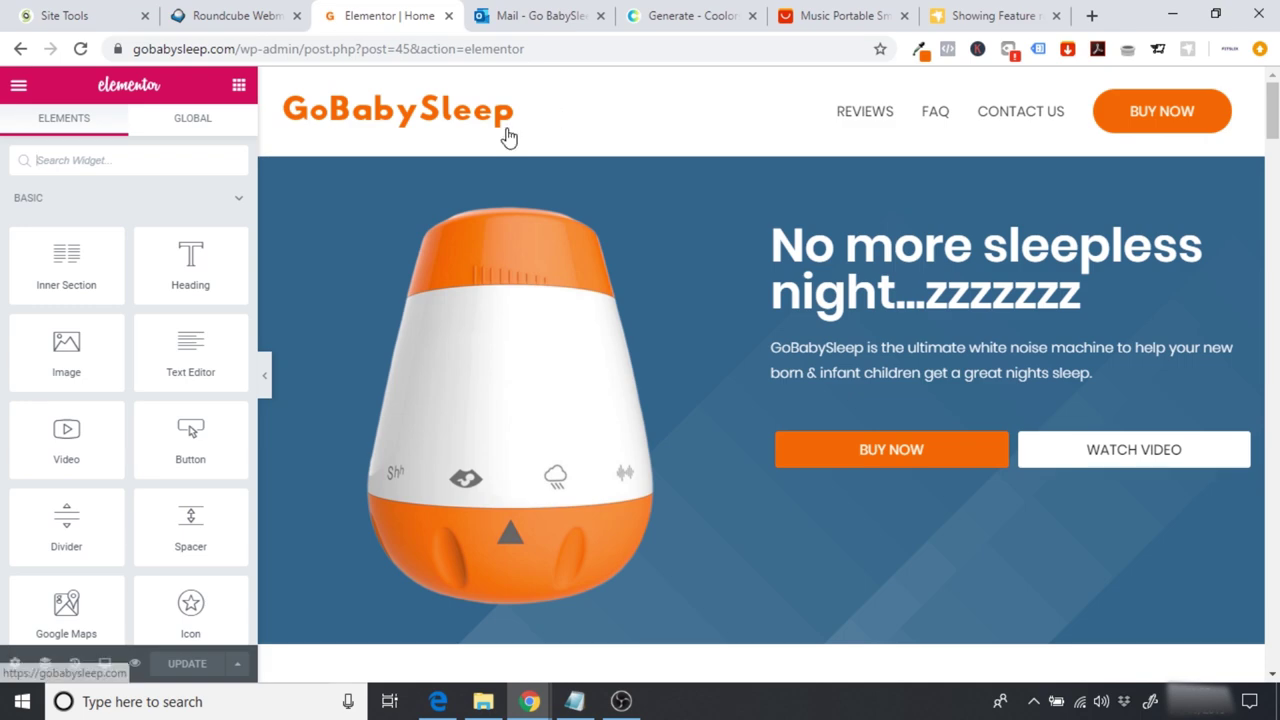
{"action": "left_click", "coordinate": [106, 664]}
{"action": "left_click", "coordinate": [86, 628]}
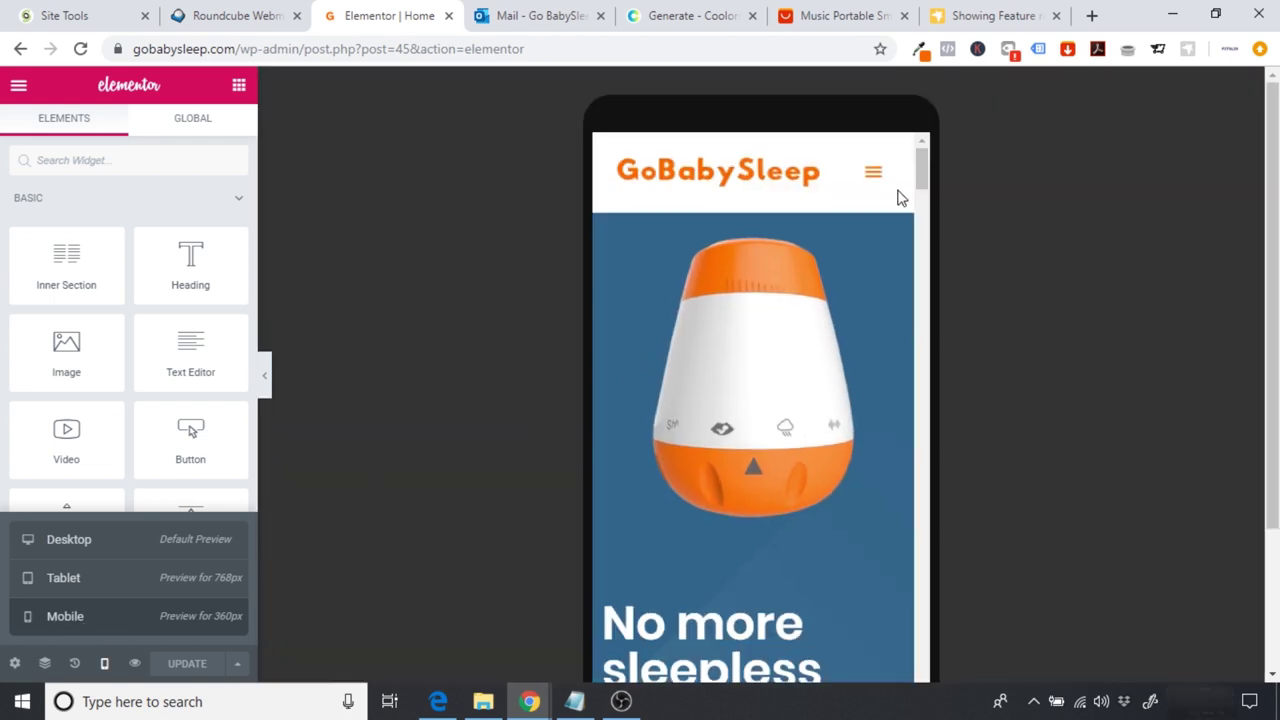
{"action": "left_click_drag", "start_coordinate": [922, 170], "coordinate": [915, 160]}
{"action": "left_click", "coordinate": [874, 174]}
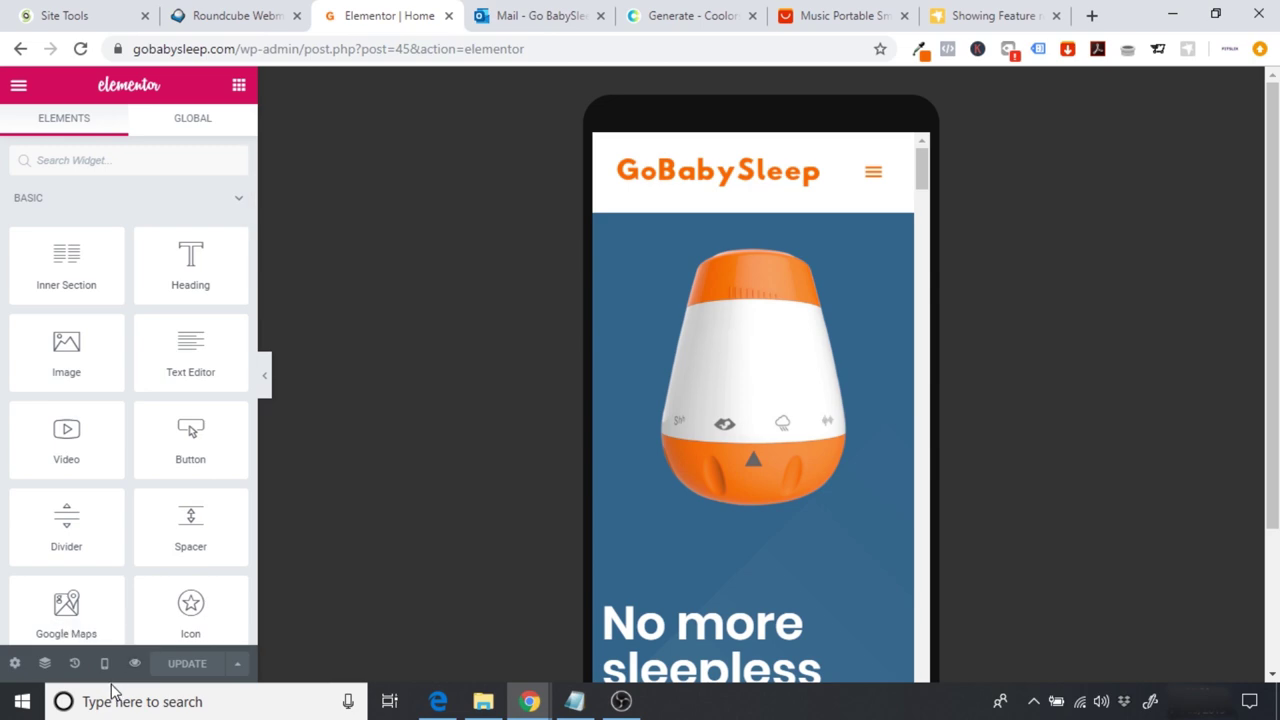
{"action": "left_click_drag", "start_coordinate": [925, 170], "coordinate": [920, 145]}
{"action": "left_click", "coordinate": [105, 663]}
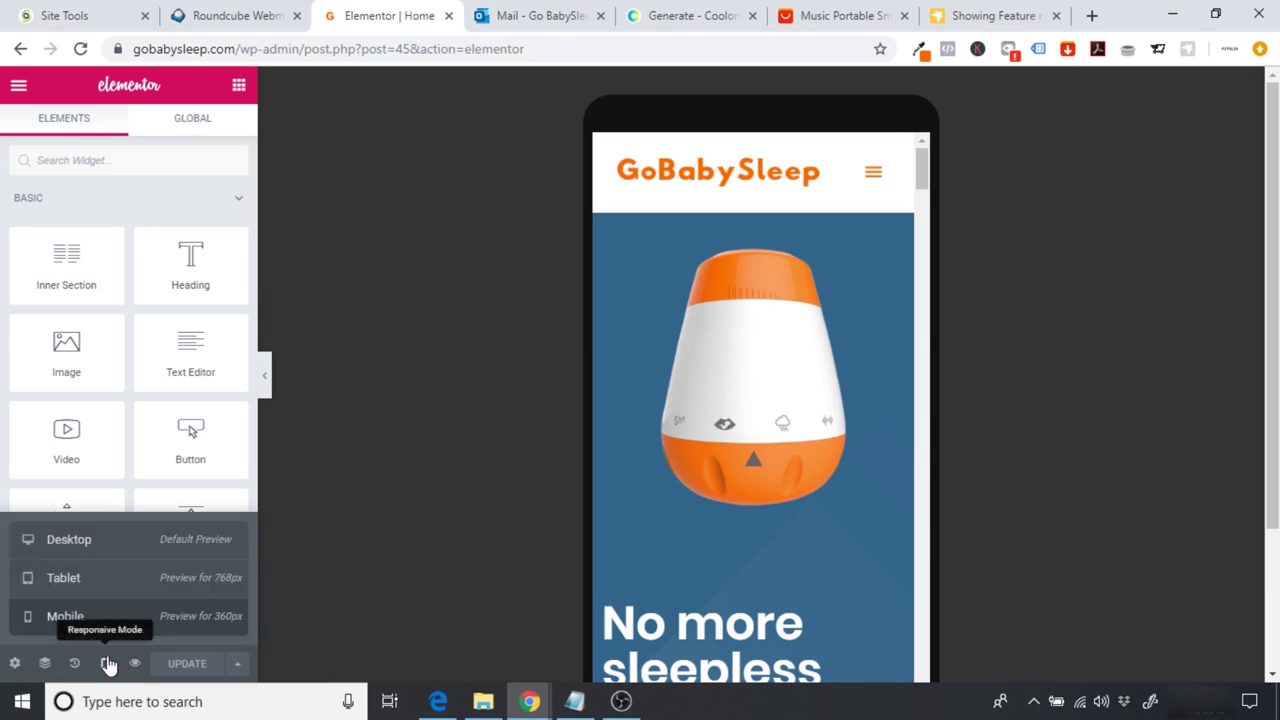
{"action": "left_click", "coordinate": [70, 540]}
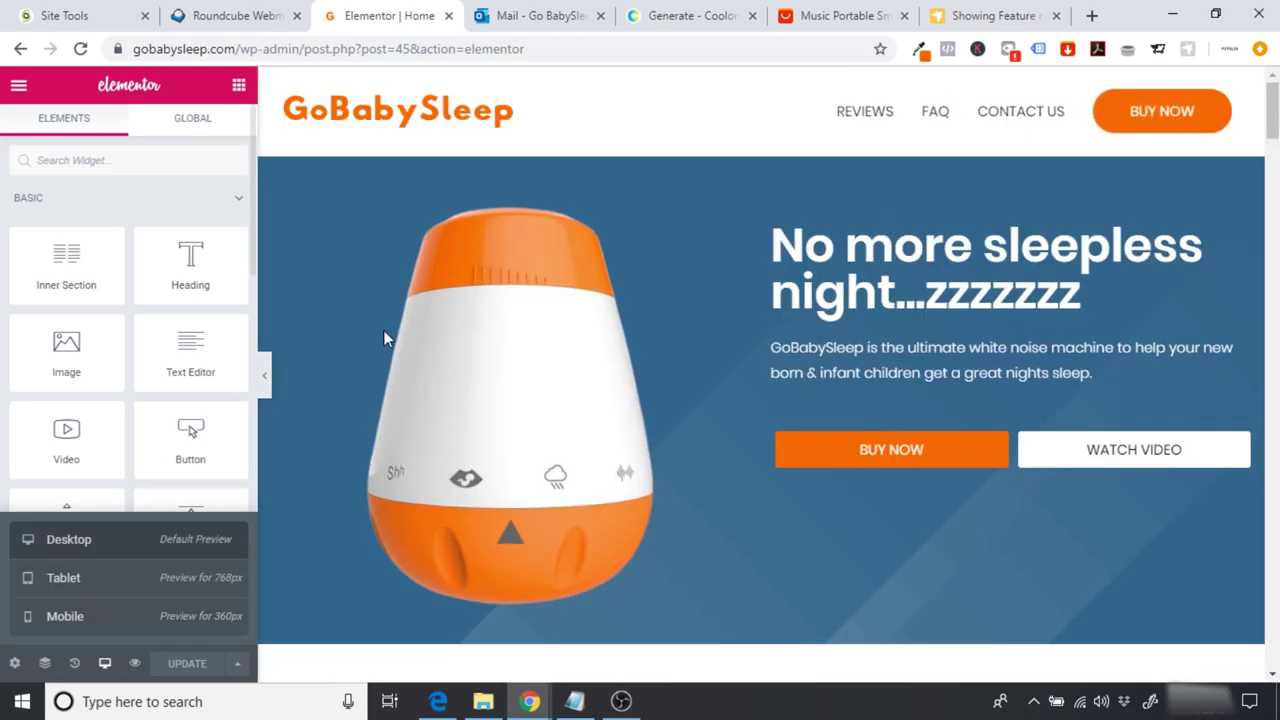
{"action": "left_click_drag", "start_coordinate": [1273, 110], "coordinate": [1273, 625]}
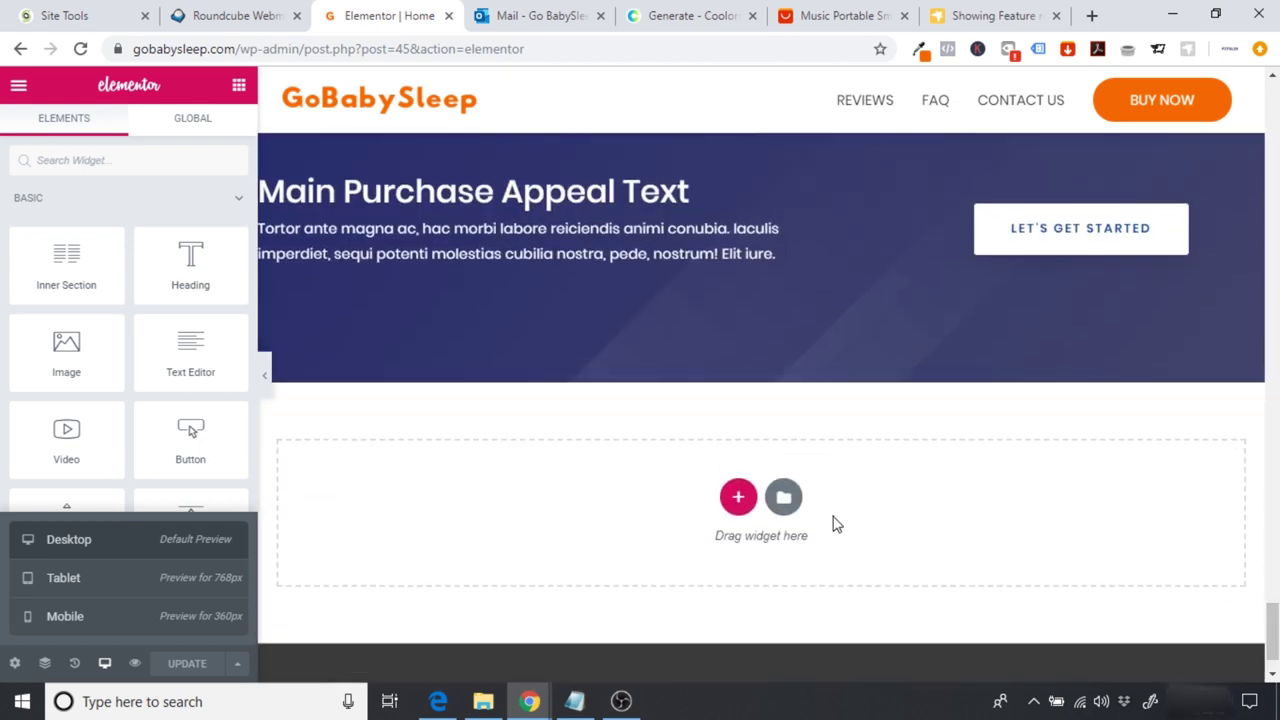
{"action": "scroll", "coordinate": [760, 400], "scroll_direction": "up", "scroll_amount": 2}
{"action": "scroll", "coordinate": [981, 404], "scroll_direction": "up", "scroll_amount": 3}
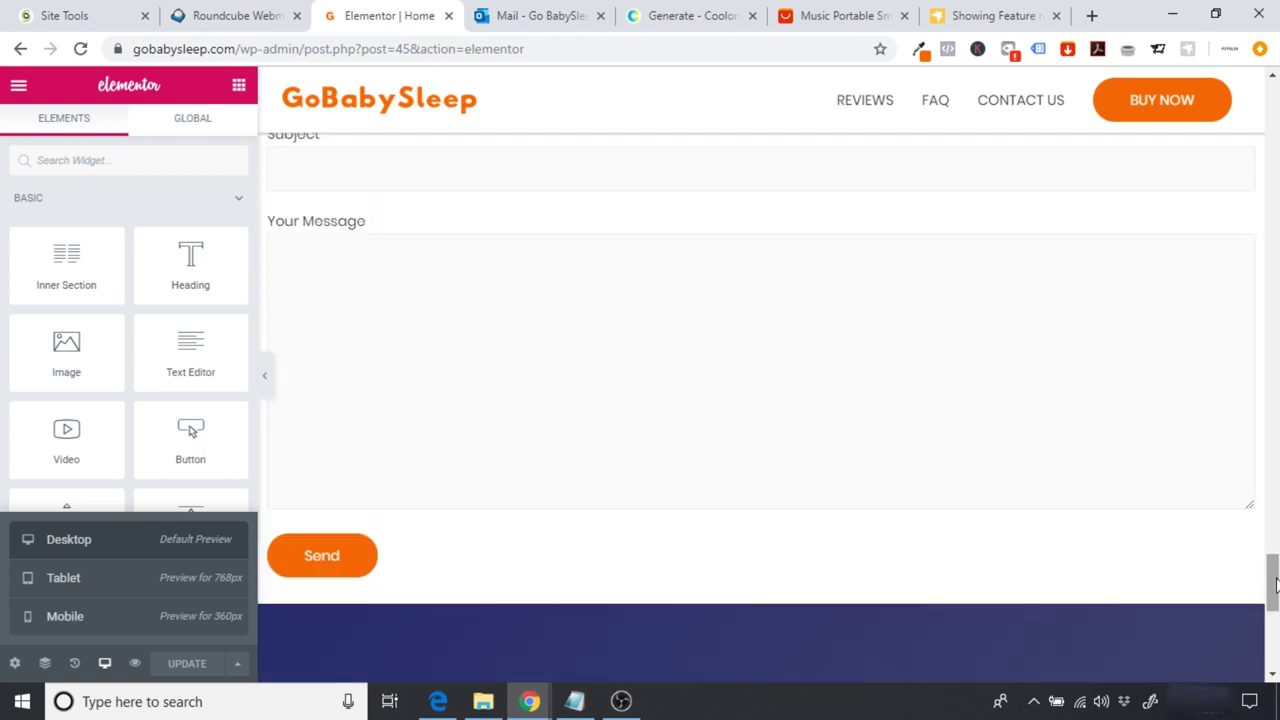
{"action": "scroll", "coordinate": [981, 404], "scroll_direction": "down", "scroll_amount": 5}
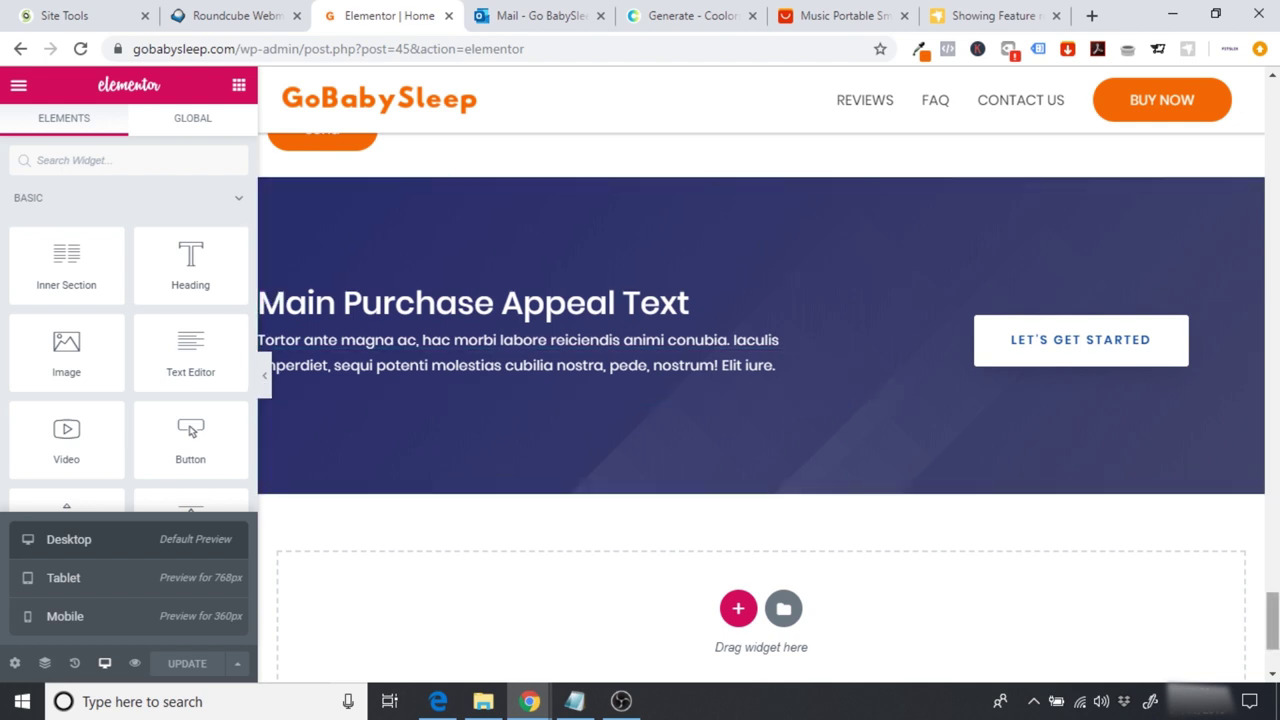
{"action": "scroll", "coordinate": [897, 573], "scroll_direction": "down", "scroll_amount": 1}
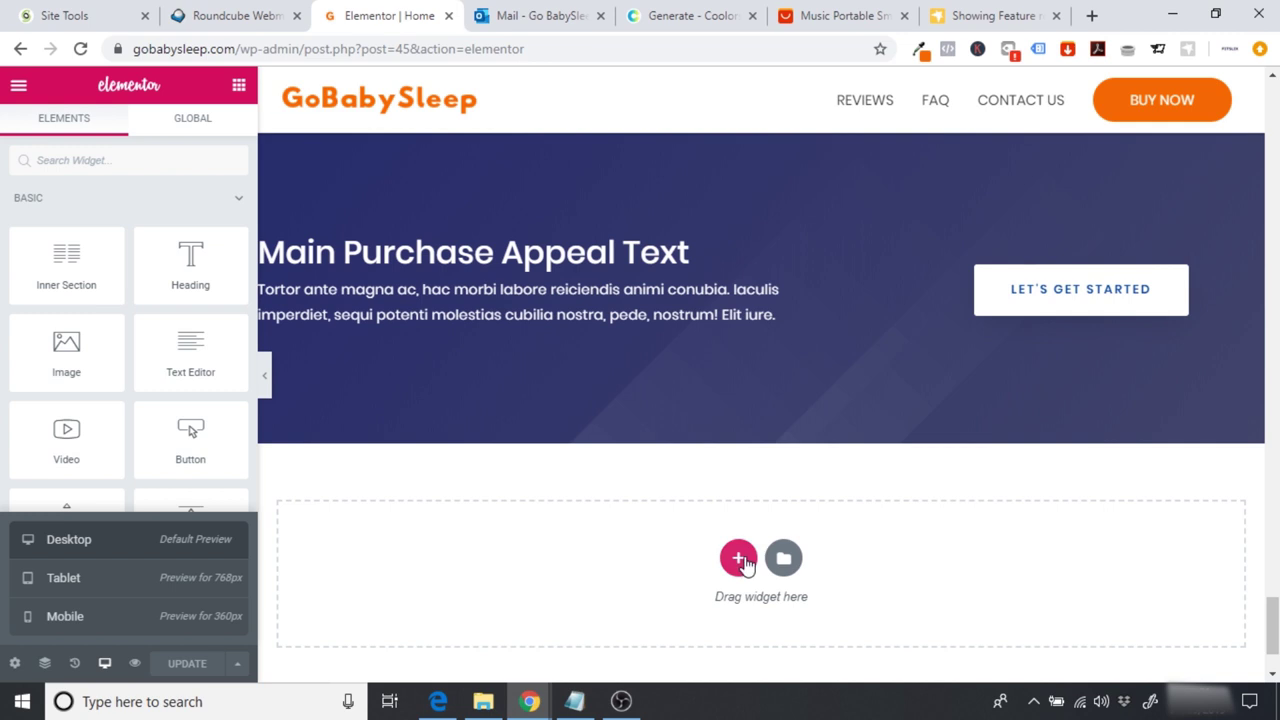
Step: Add a one-column section with the sleeping-baby photo as a Cover-sized classic background
{"action": "left_click", "coordinate": [740, 559]}
{"action": "scroll", "coordinate": [760, 500], "scroll_direction": "down", "scroll_amount": 1}
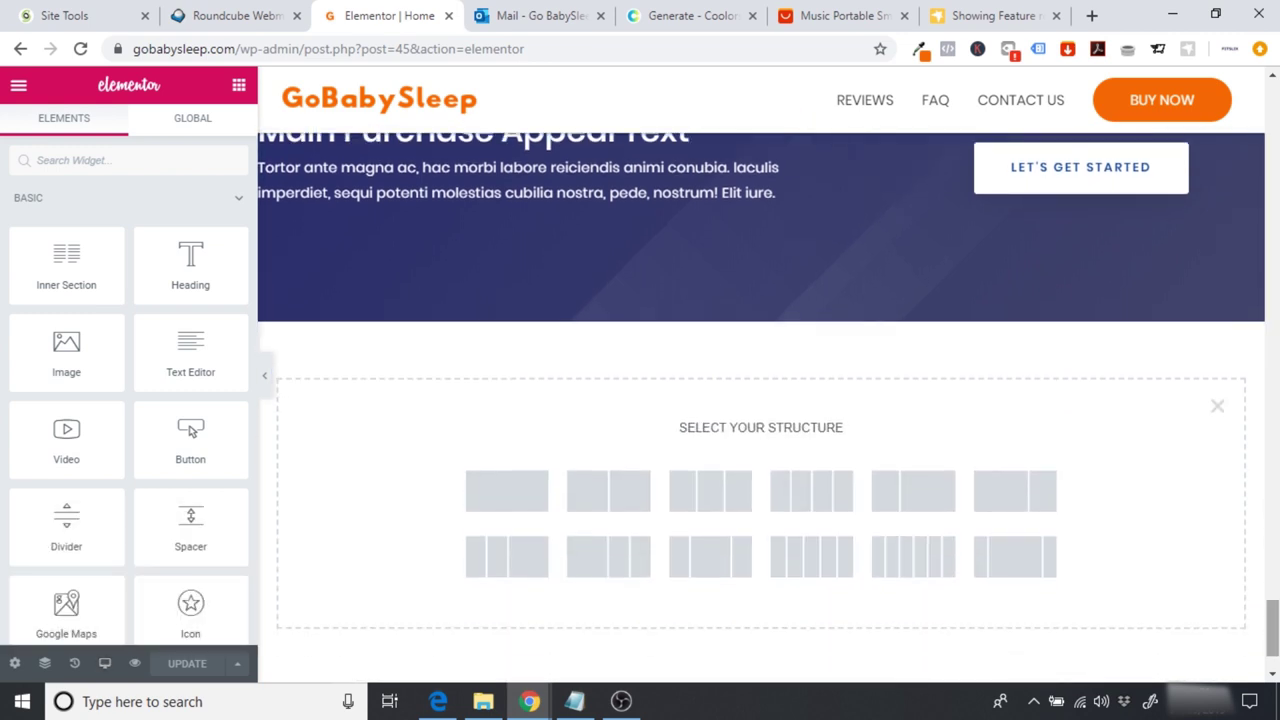
{"action": "left_click", "coordinate": [506, 490]}
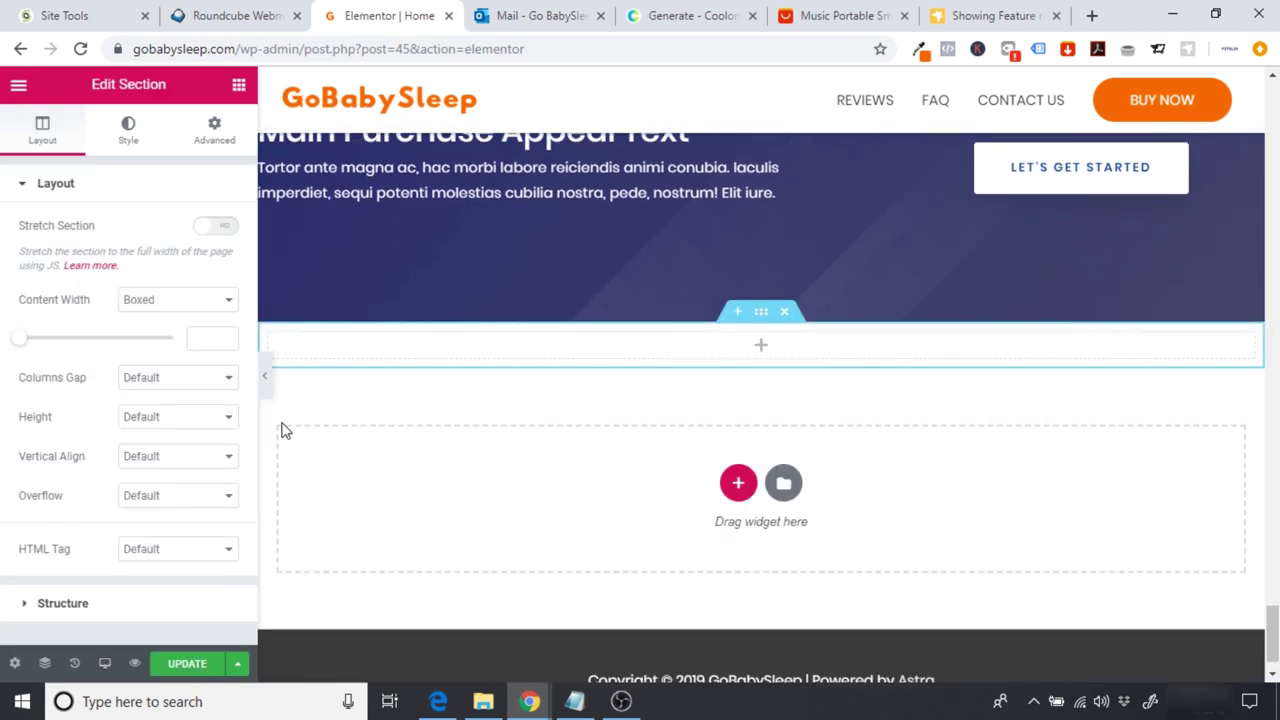
{"action": "left_click", "coordinate": [128, 130]}
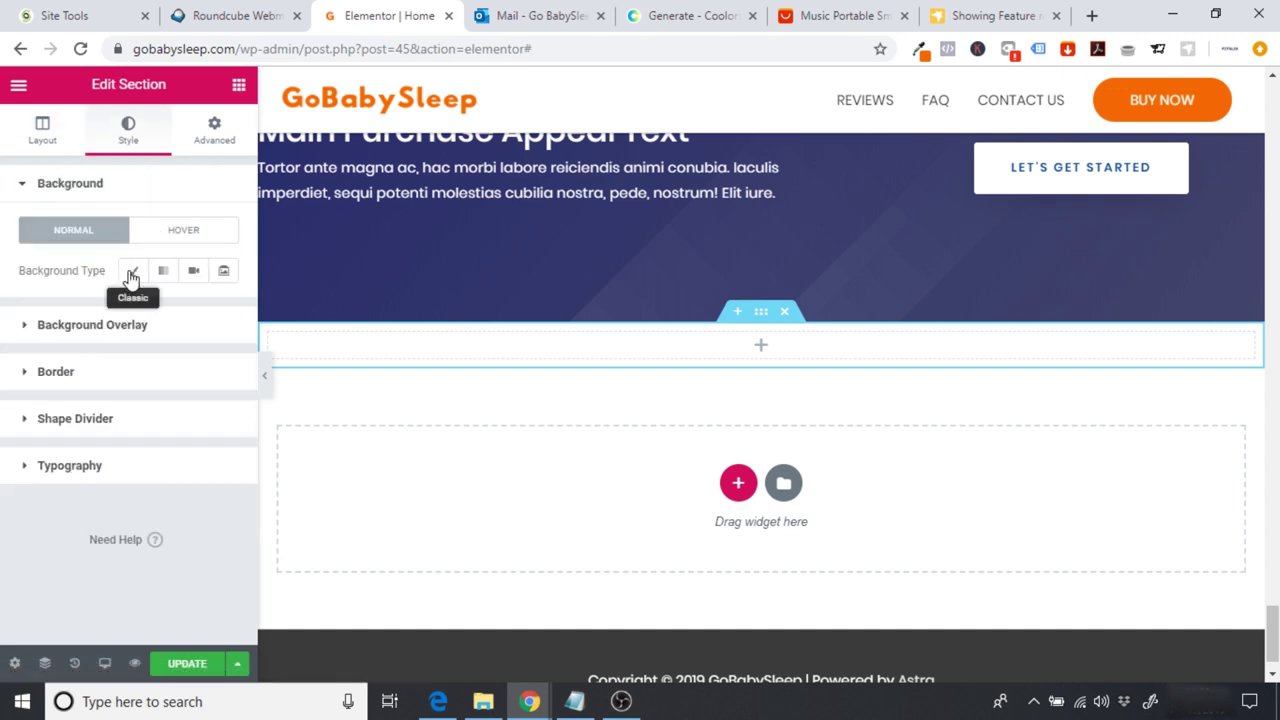
{"action": "left_click", "coordinate": [131, 275]}
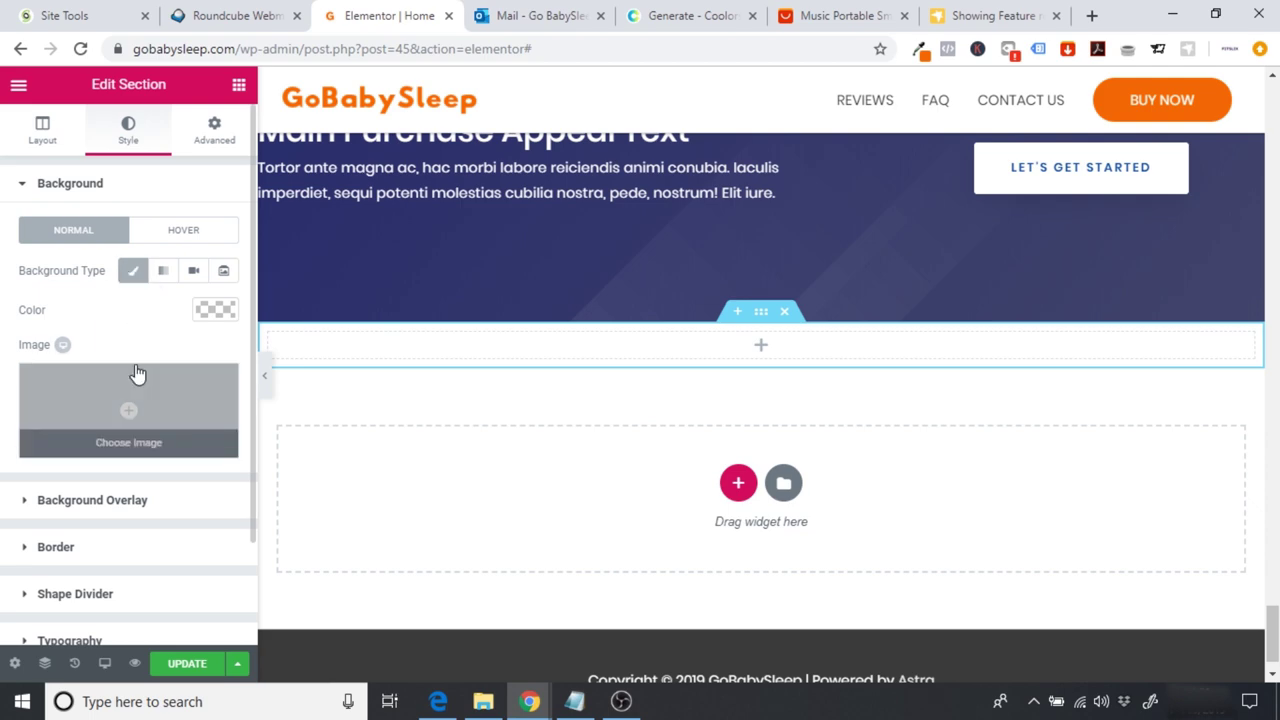
{"action": "left_click_drag", "start_coordinate": [1274, 655], "coordinate": [1274, 652]}
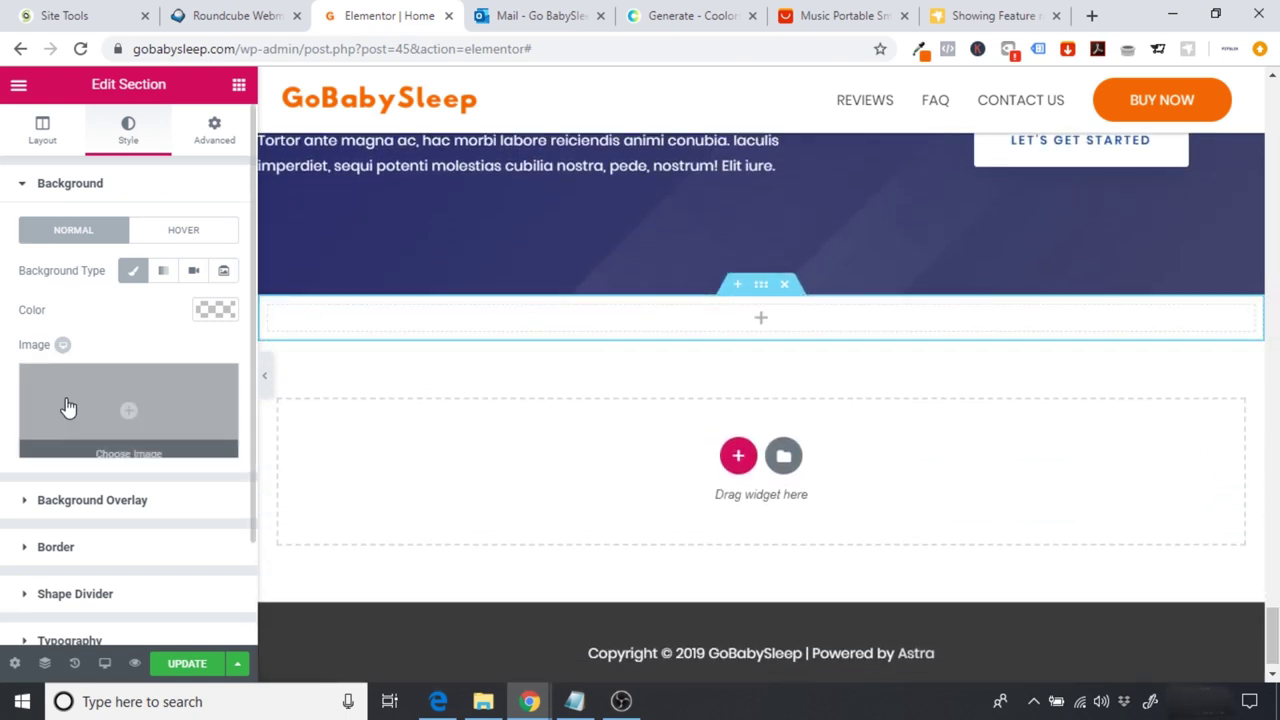
{"action": "left_click", "coordinate": [70, 410]}
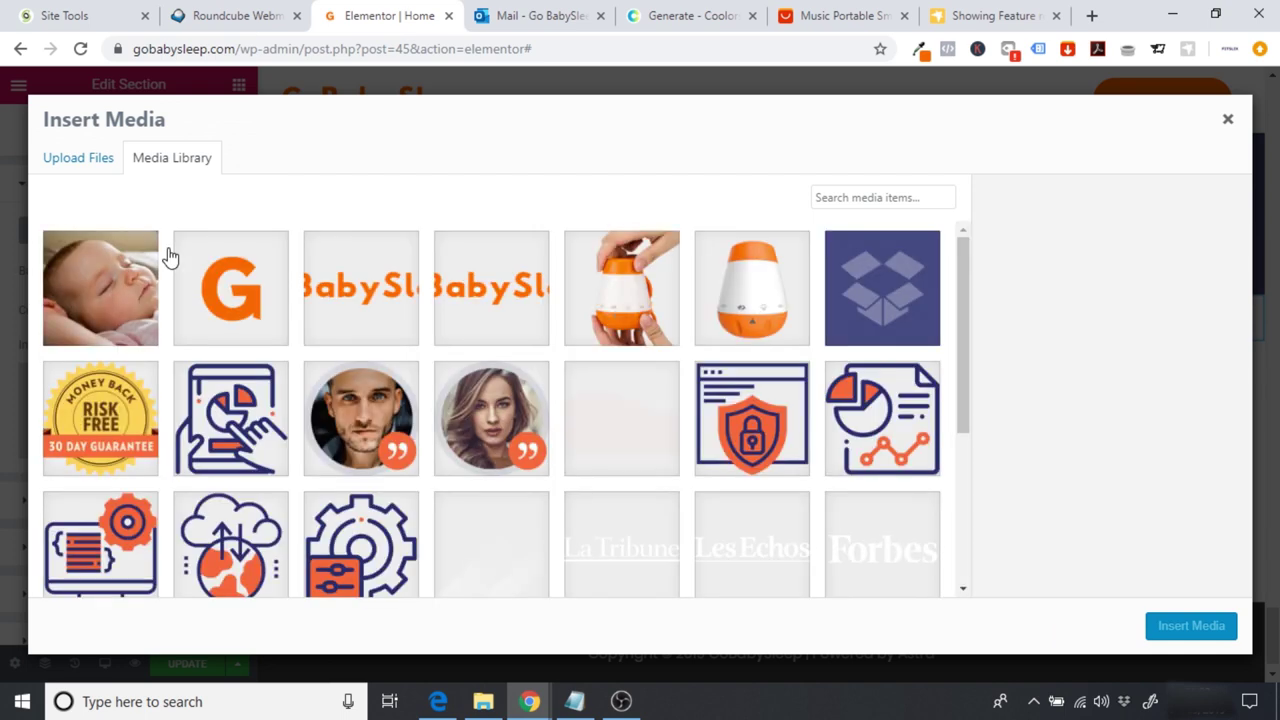
{"action": "left_click", "coordinate": [98, 282]}
{"action": "left_click", "coordinate": [1180, 627]}
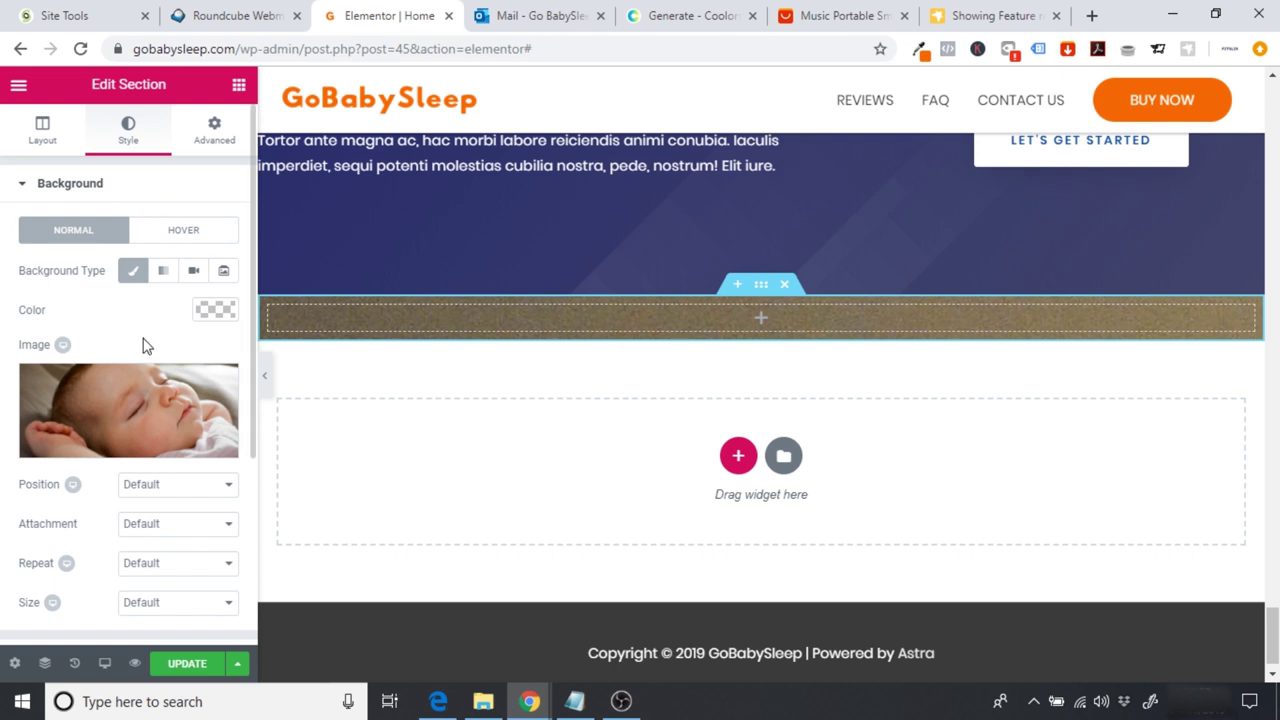
{"action": "left_click", "coordinate": [129, 604]}
{"action": "left_click", "coordinate": [166, 563]}
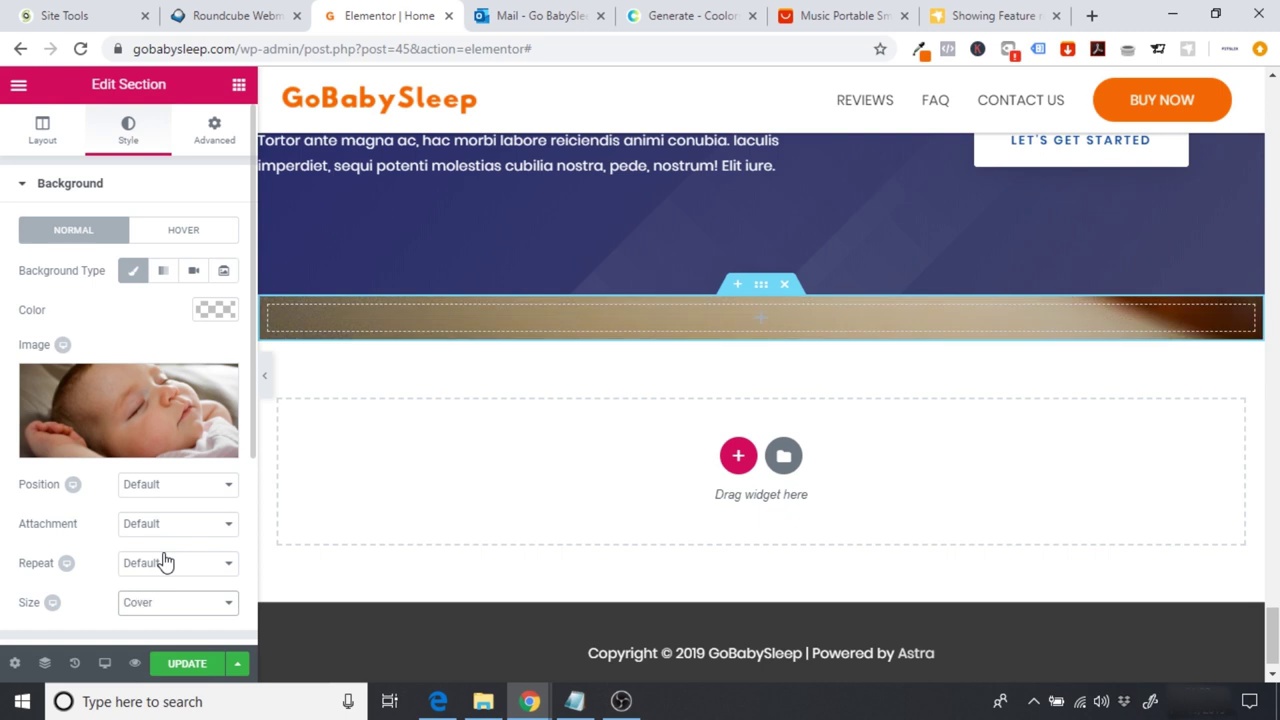
Step: Give the section a 400 px minimum height and preview it
{"action": "left_click", "coordinate": [52, 146]}
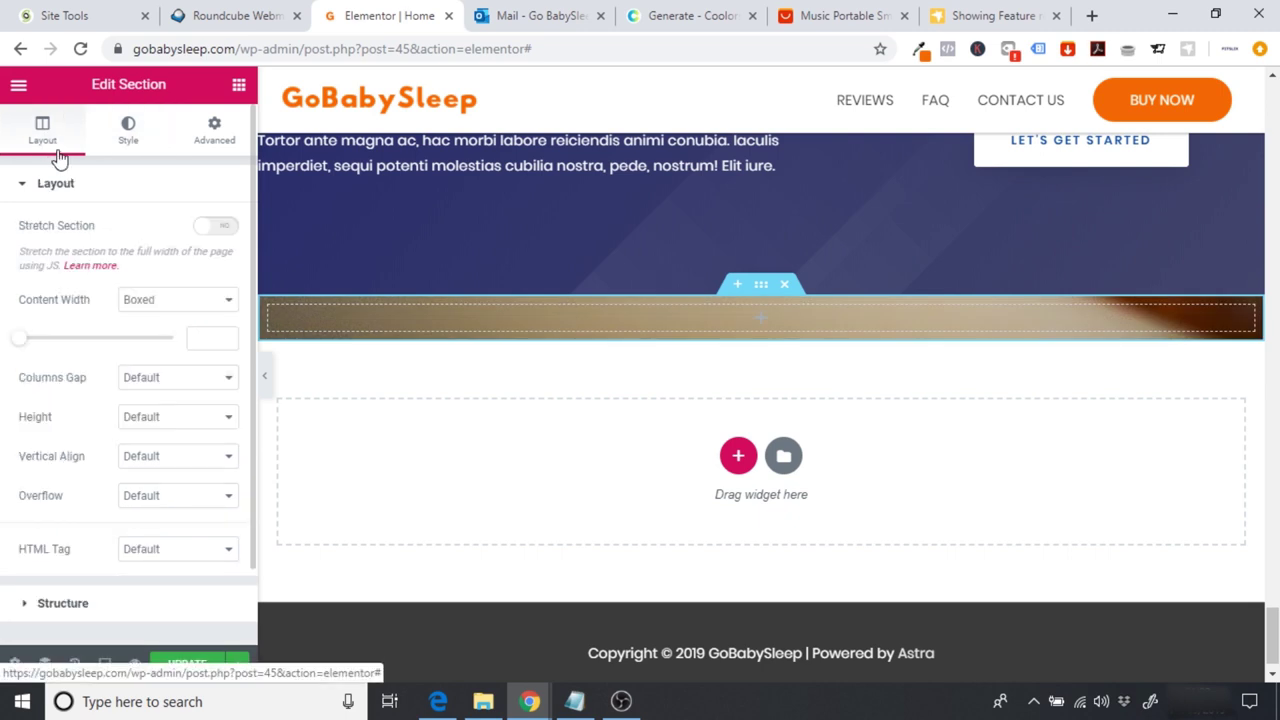
{"action": "left_click", "coordinate": [163, 420]}
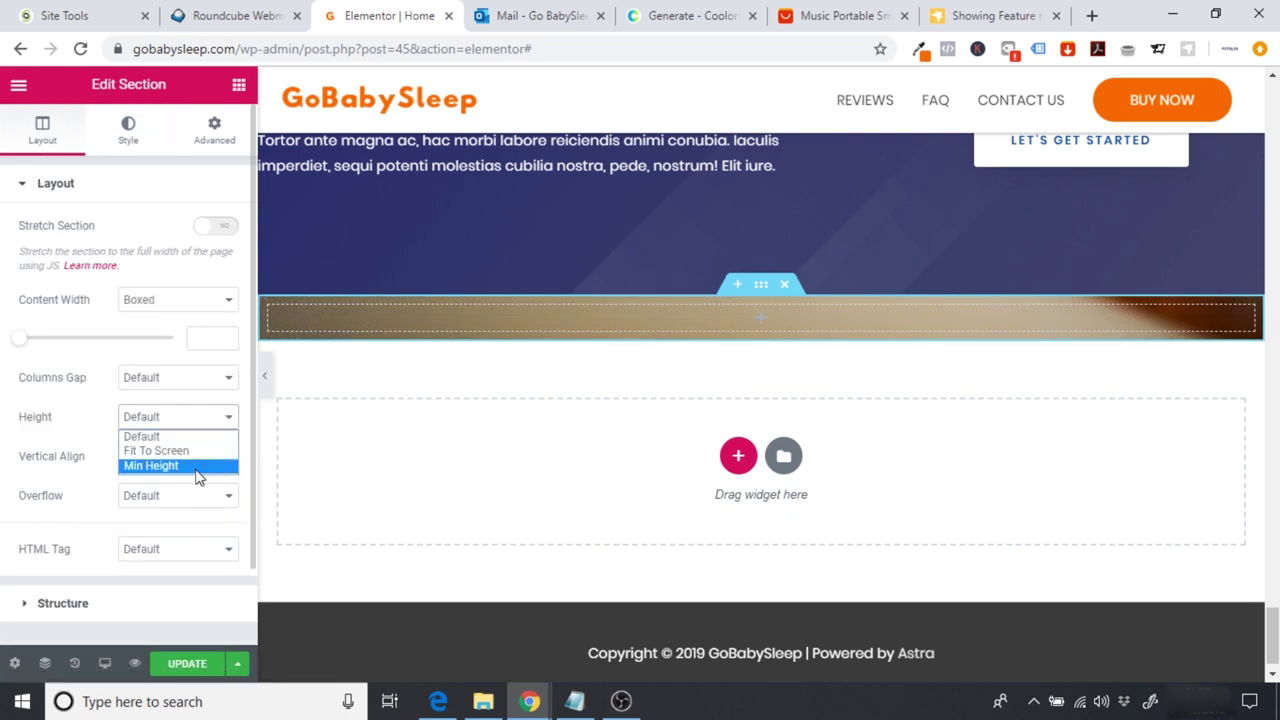
{"action": "left_click", "coordinate": [186, 466]}
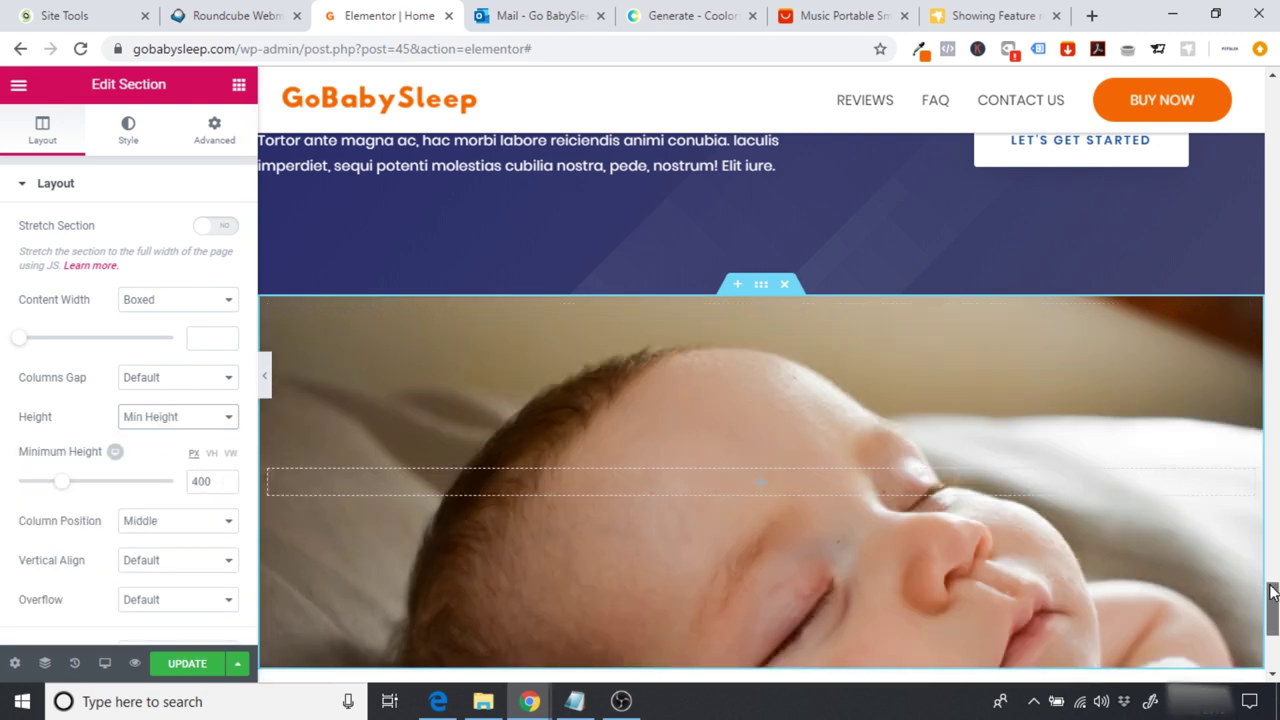
{"action": "scroll", "coordinate": [1100, 550], "scroll_direction": "down", "scroll_amount": 3}
{"action": "scroll", "coordinate": [930, 536], "scroll_direction": "up", "scroll_amount": 1}
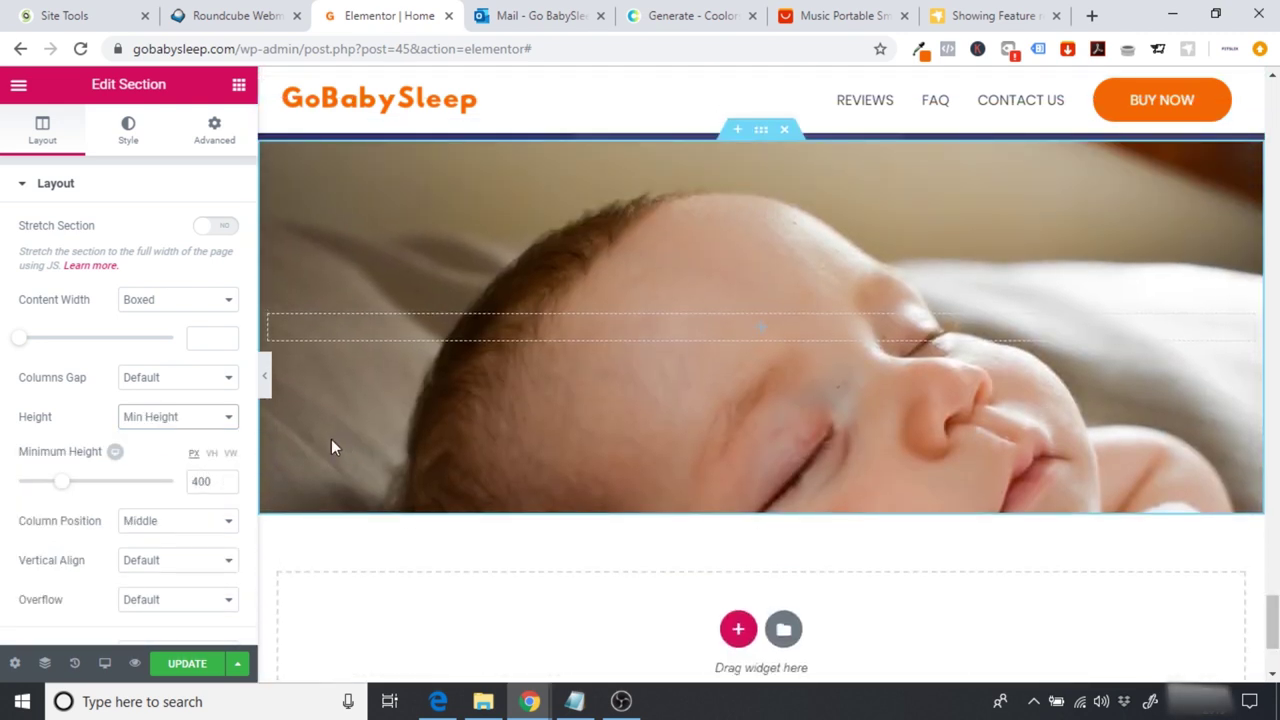
{"action": "left_click", "coordinate": [264, 380]}
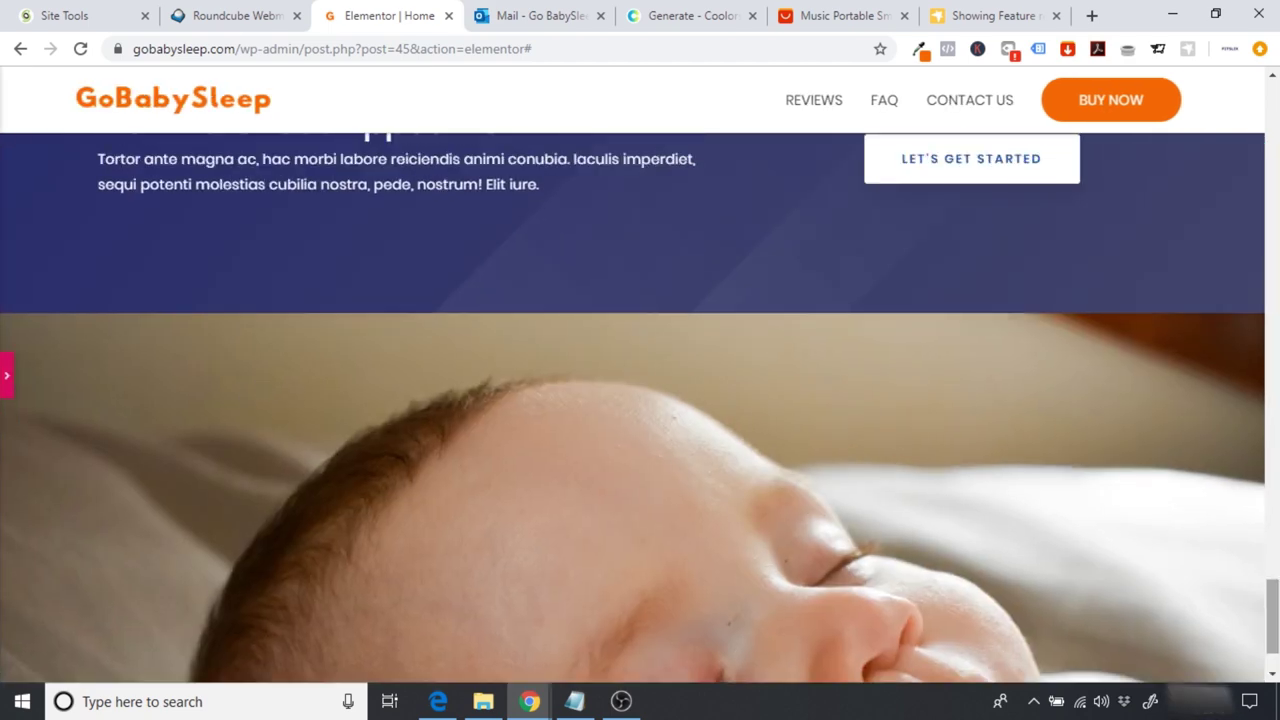
{"action": "scroll", "coordinate": [361, 398], "scroll_direction": "down", "scroll_amount": 2}
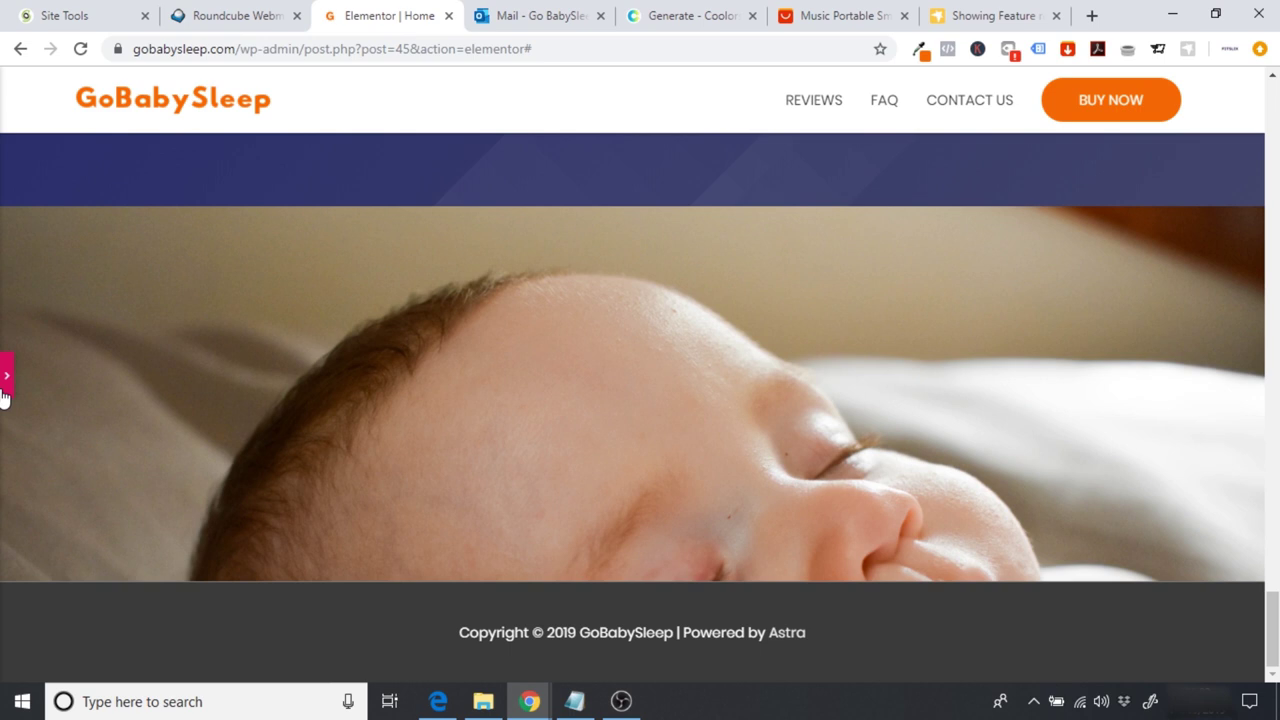
{"action": "key", "text": "ctrl+p"}
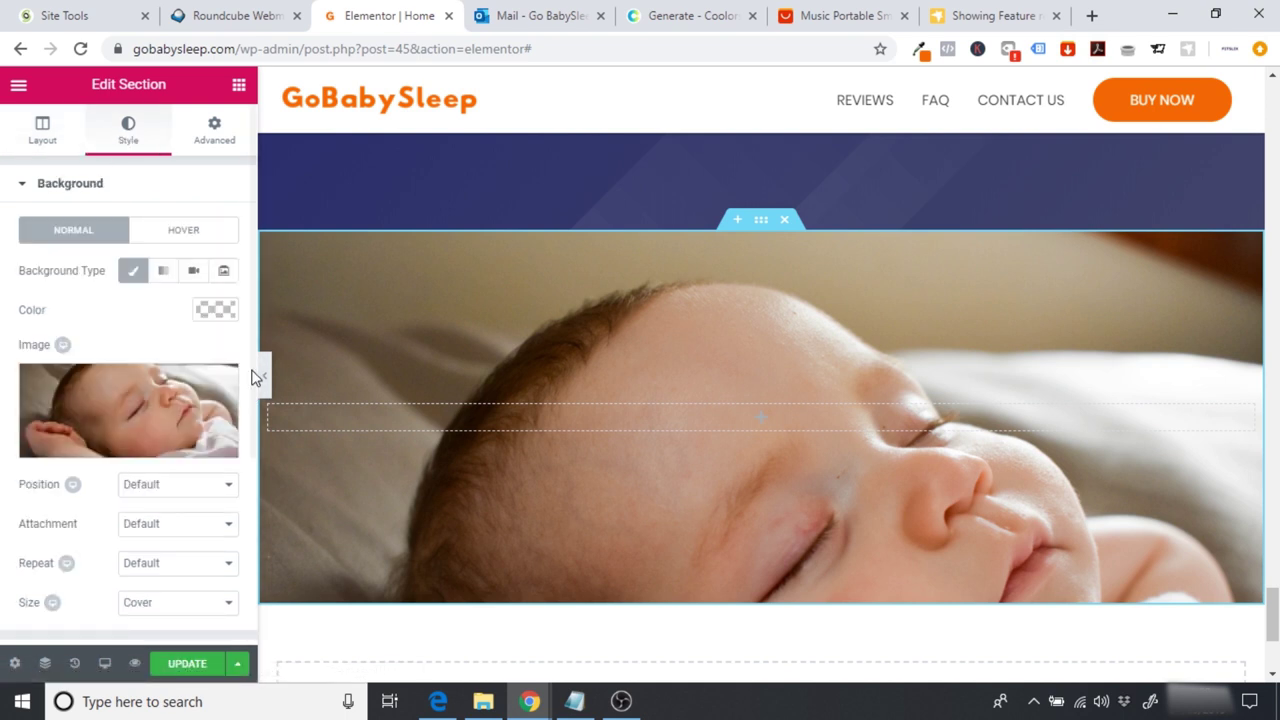
{"action": "scroll", "coordinate": [193, 415], "scroll_direction": "down", "scroll_amount": 1}
Step: Set the background position to Center Center and preview the section
{"action": "left_click", "coordinate": [186, 405]}
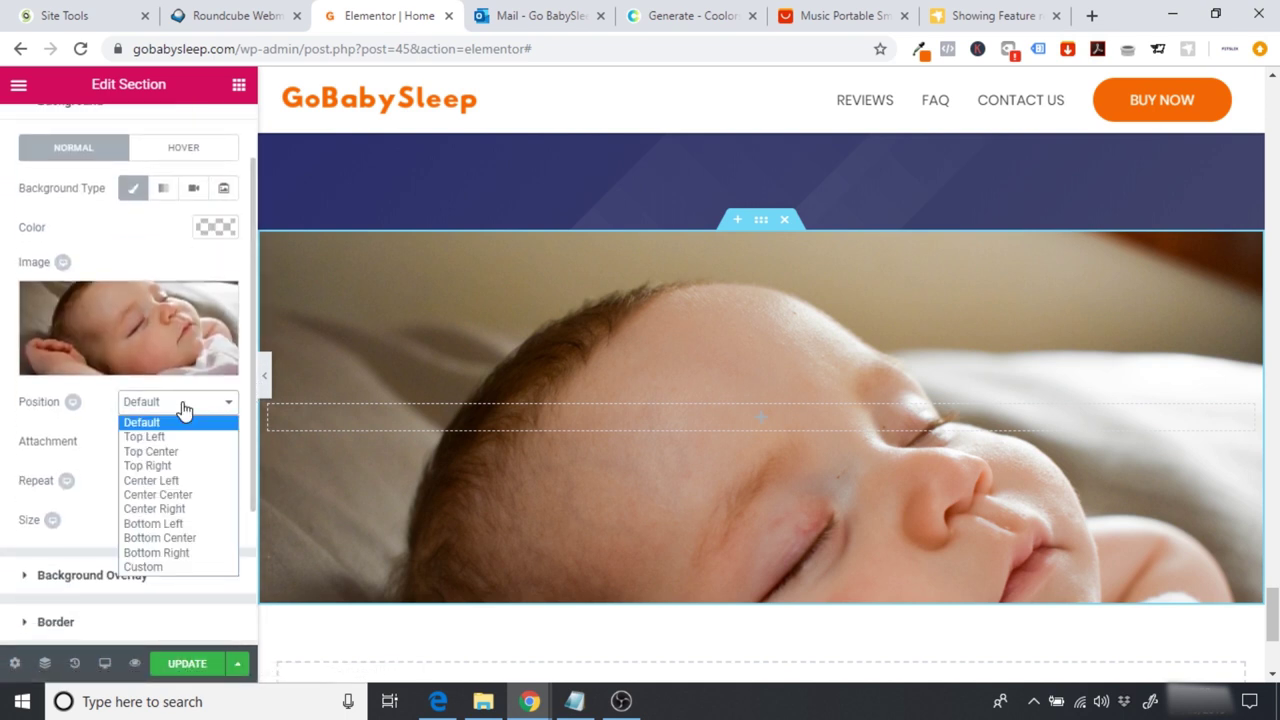
{"action": "left_click", "coordinate": [190, 451]}
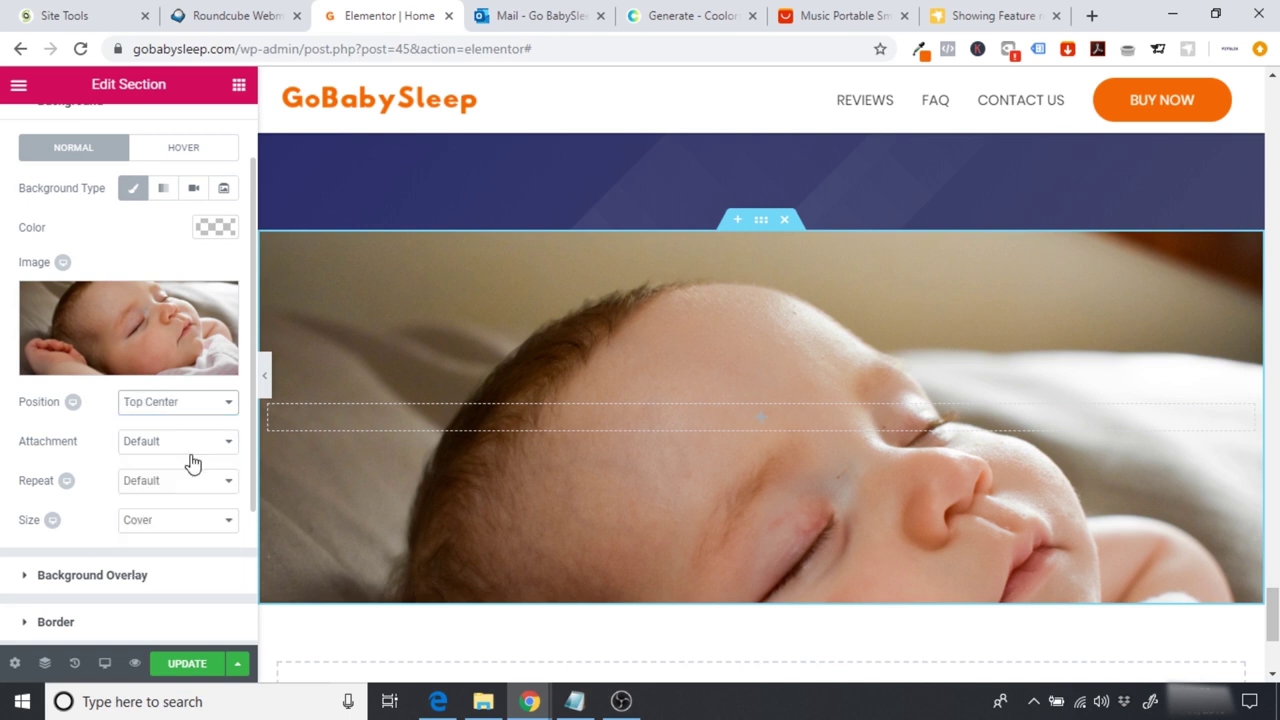
{"action": "left_click", "coordinate": [176, 410]}
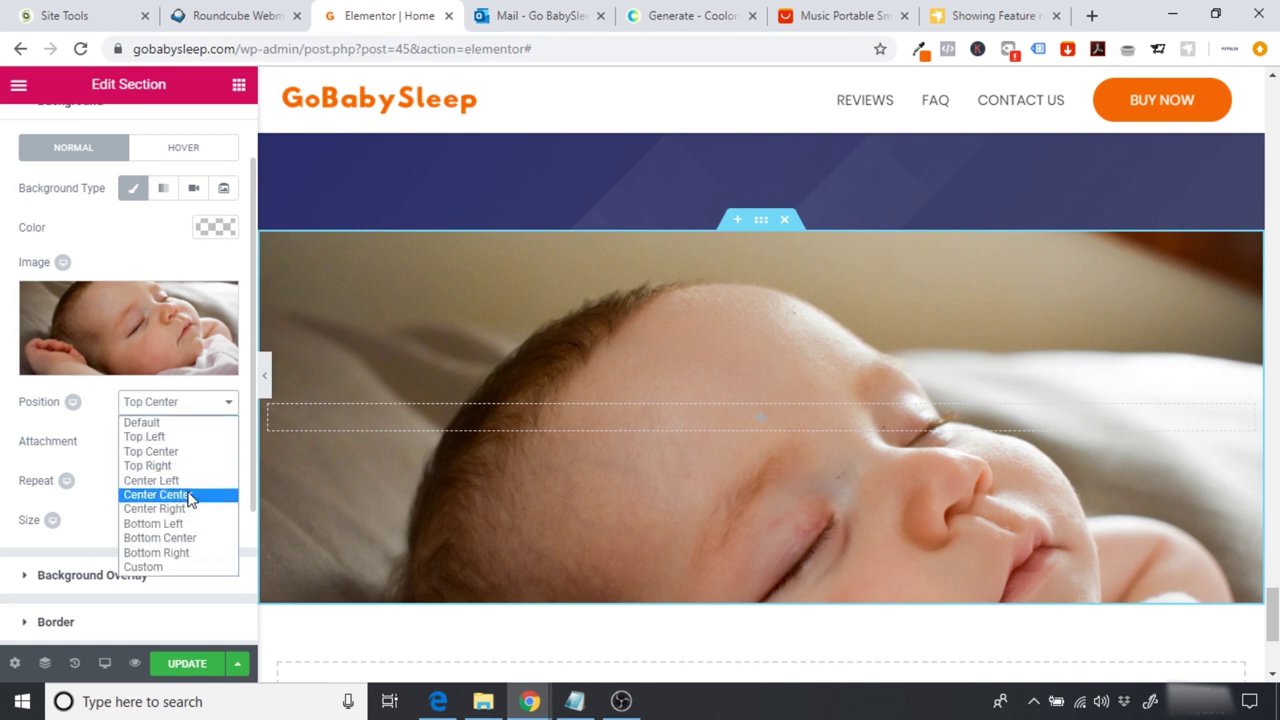
{"action": "left_click", "coordinate": [188, 492]}
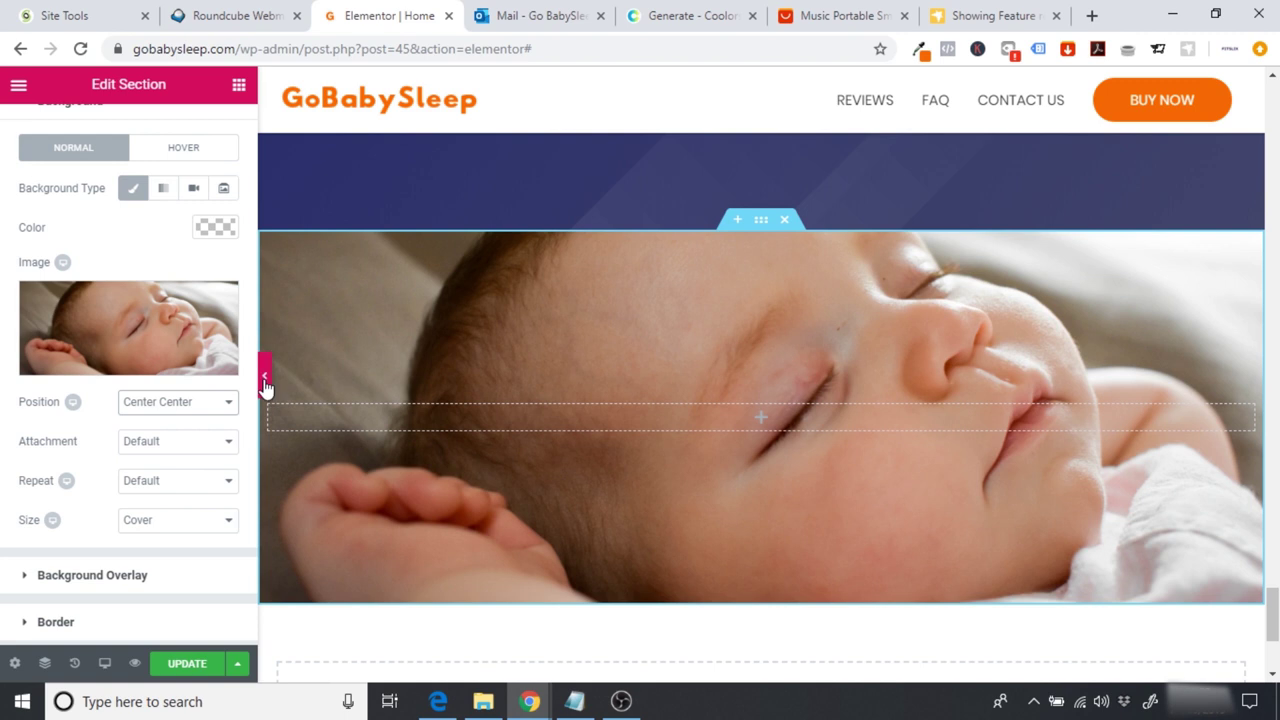
{"action": "left_click", "coordinate": [264, 379]}
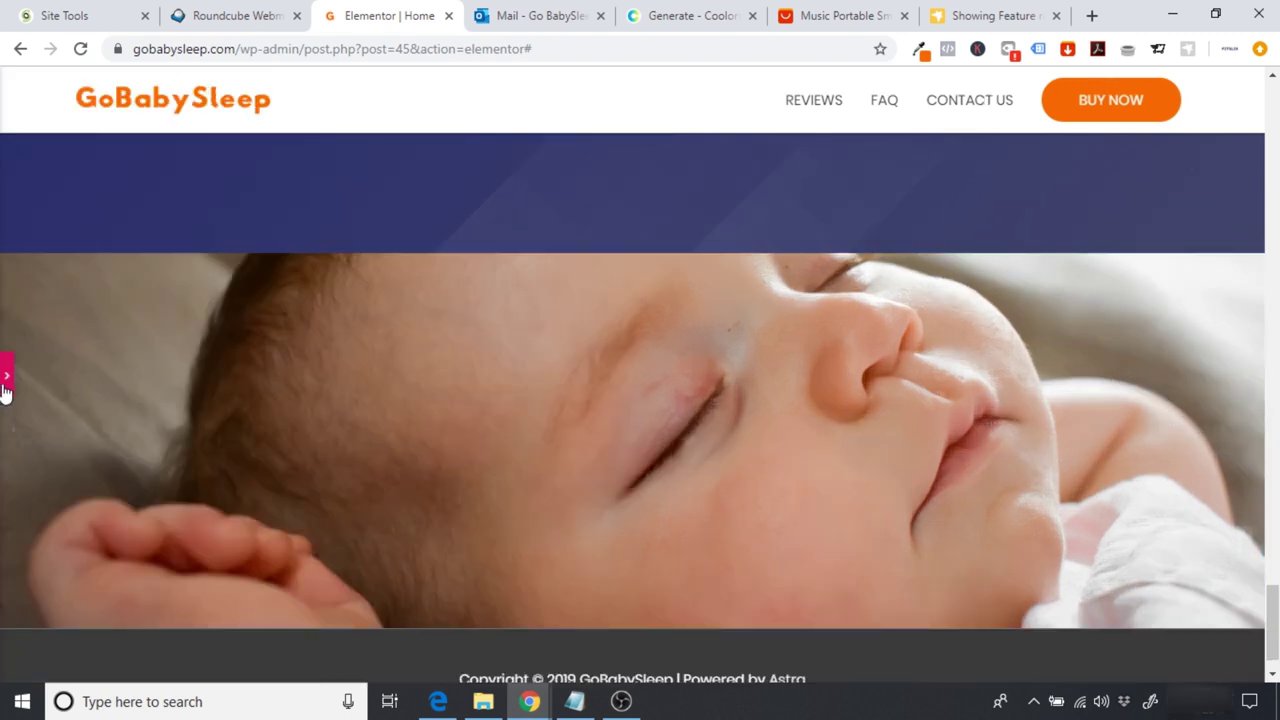
{"action": "left_click", "coordinate": [445, 380]}
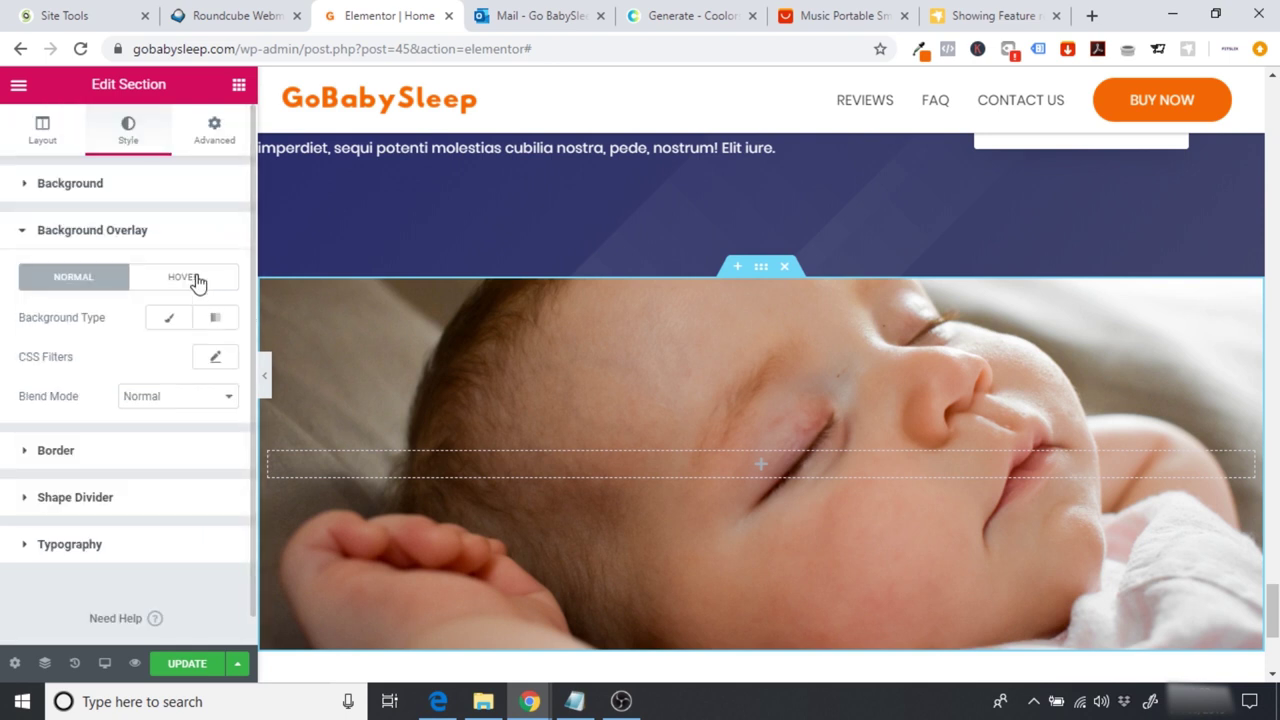
Step: Give the baby section a classic #004e89 blue background overlay at 0.5 opacity
{"action": "left_click", "coordinate": [168, 318]}
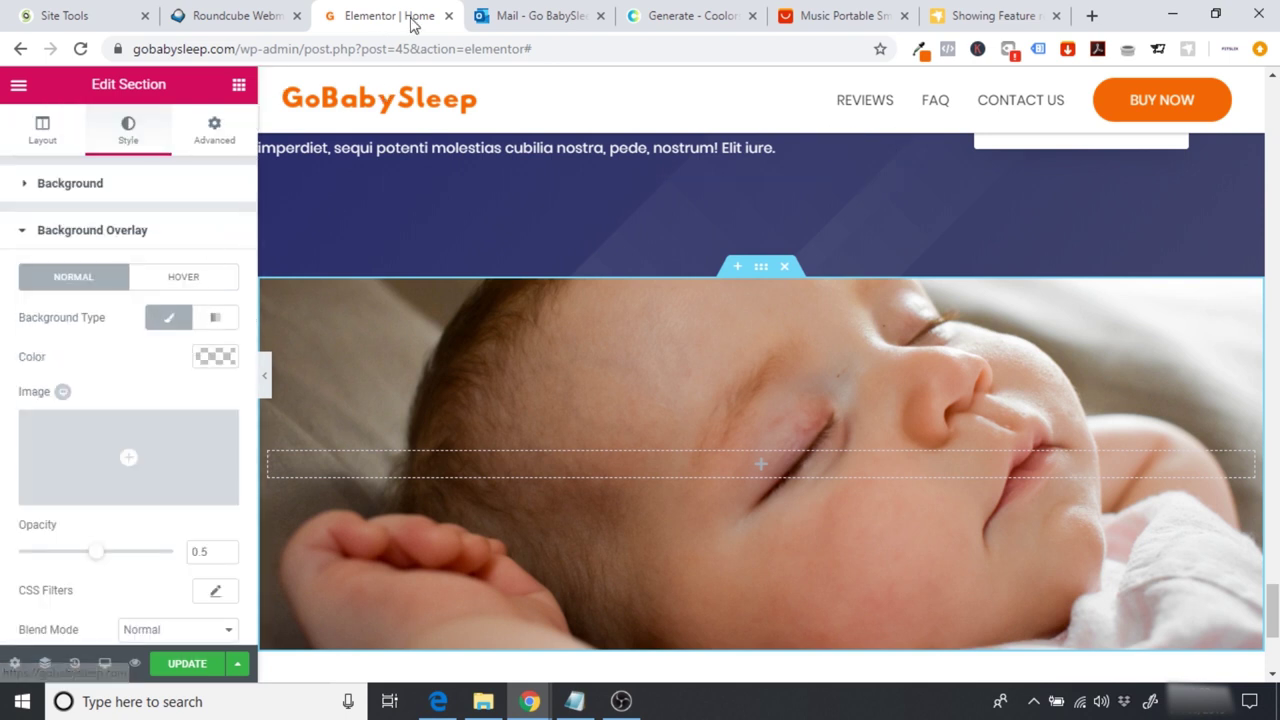
{"action": "left_click", "coordinate": [700, 15]}
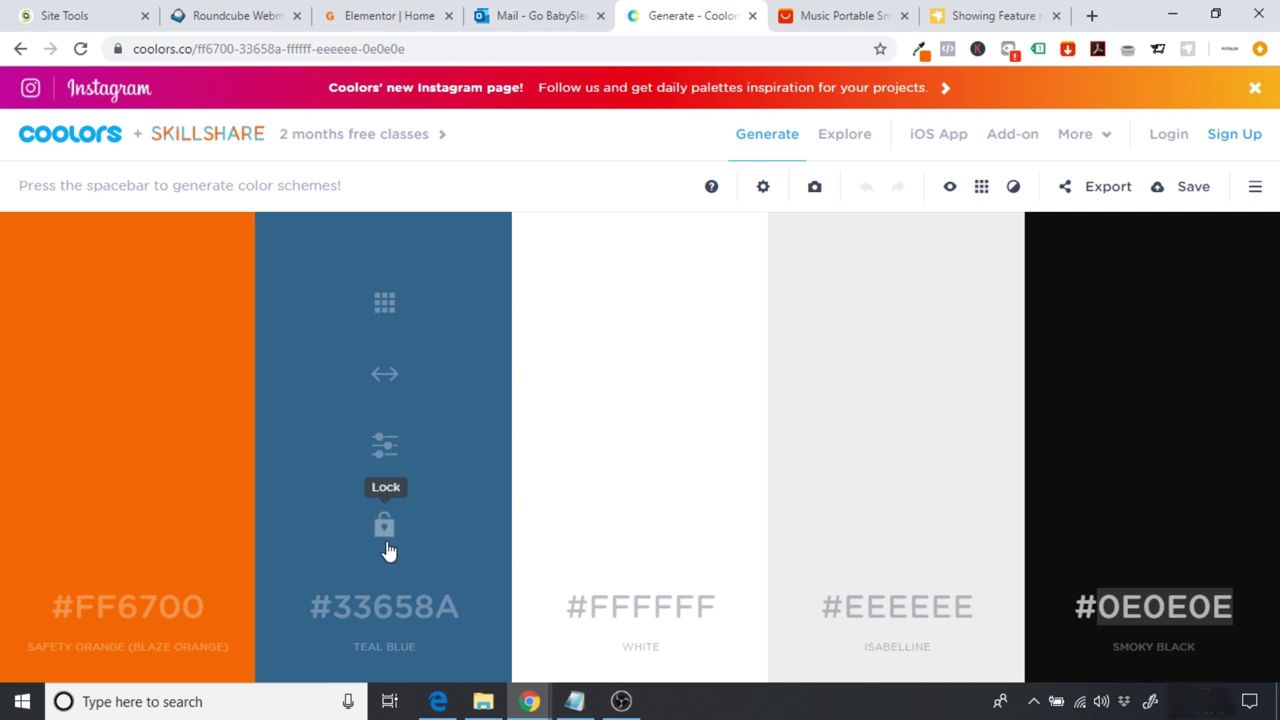
{"action": "left_click", "coordinate": [387, 607]}
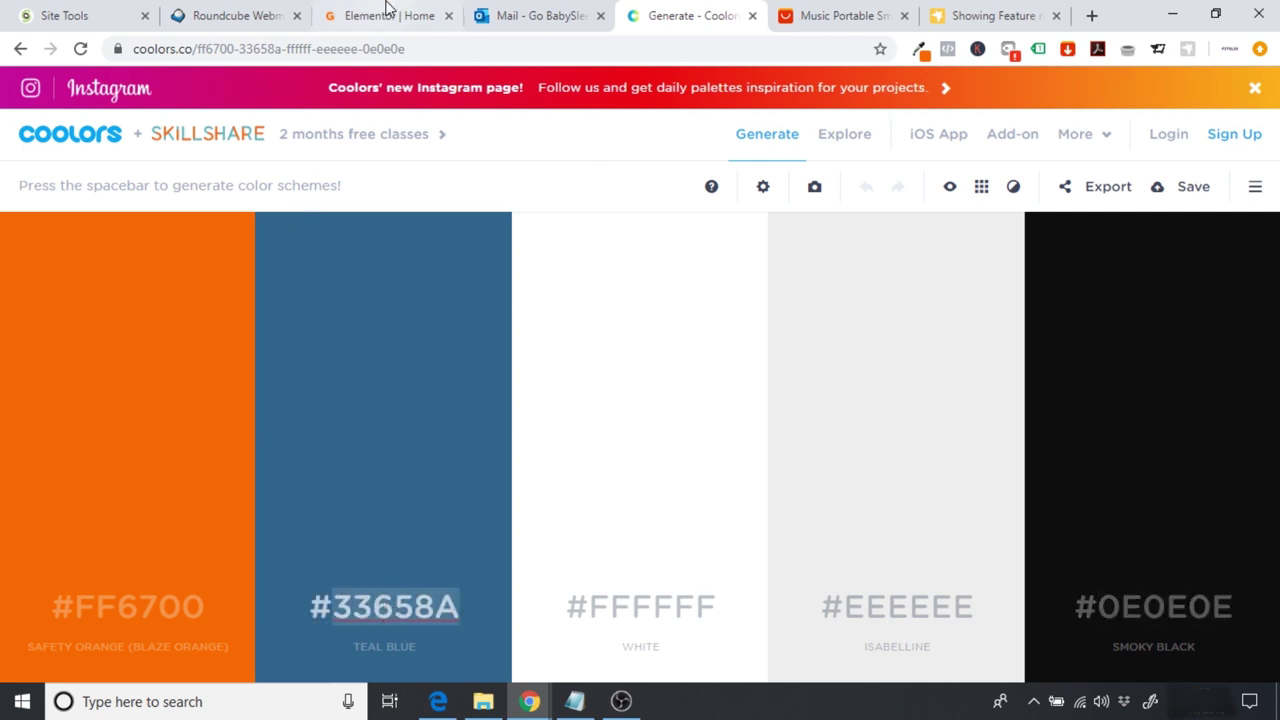
{"action": "left_click", "coordinate": [388, 10]}
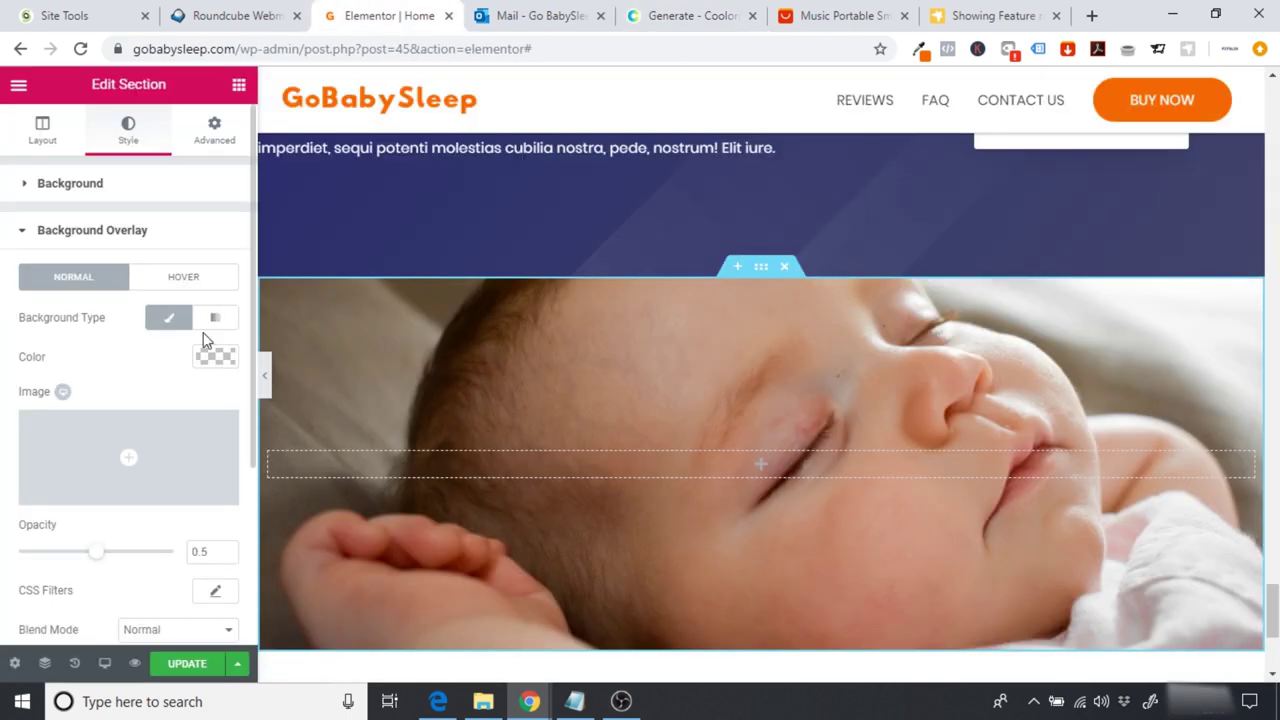
{"action": "left_click", "coordinate": [88, 472]}
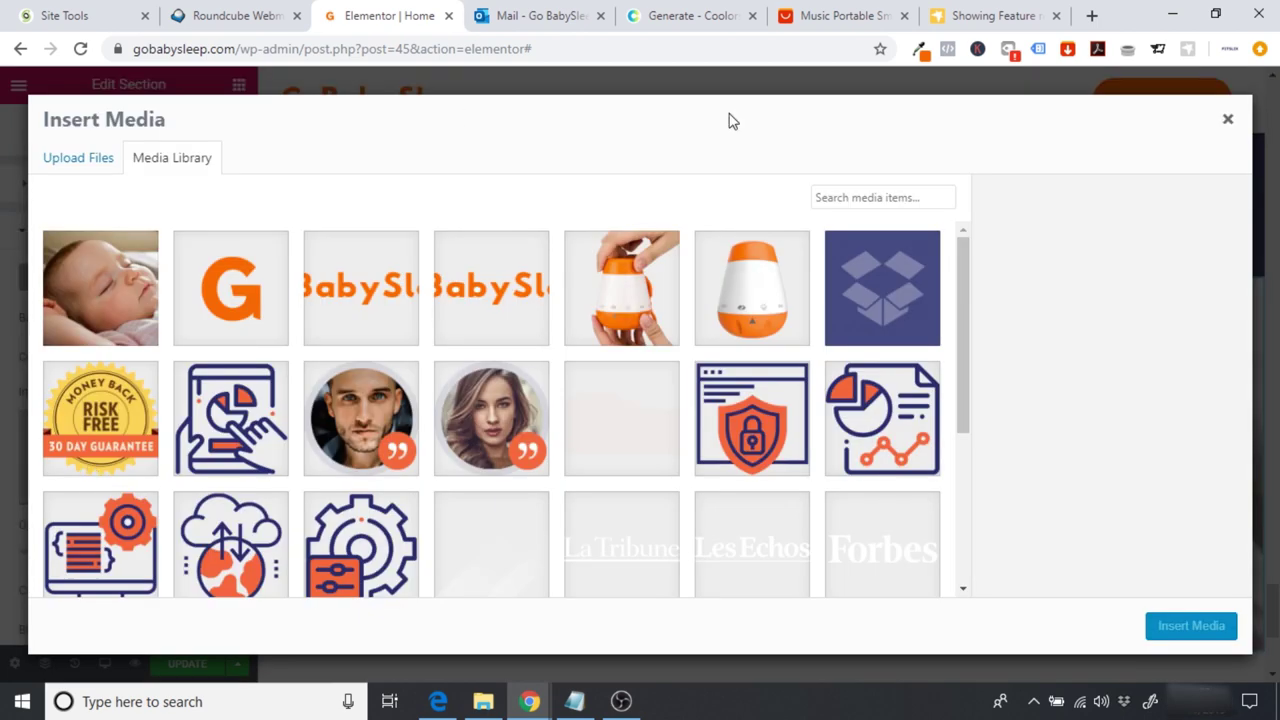
{"action": "left_click", "coordinate": [1230, 118]}
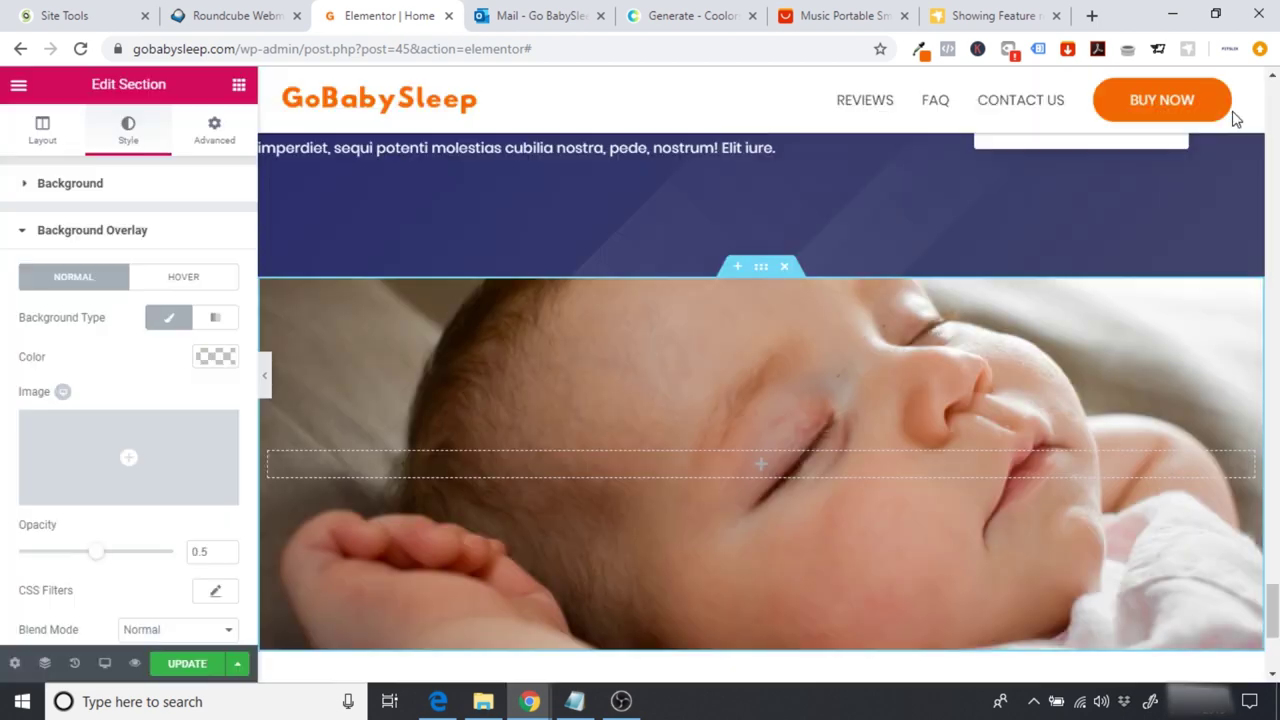
{"action": "left_click", "coordinate": [214, 360]}
{"action": "left_click", "coordinate": [85, 357]}
{"action": "type", "text": "#33658A"}
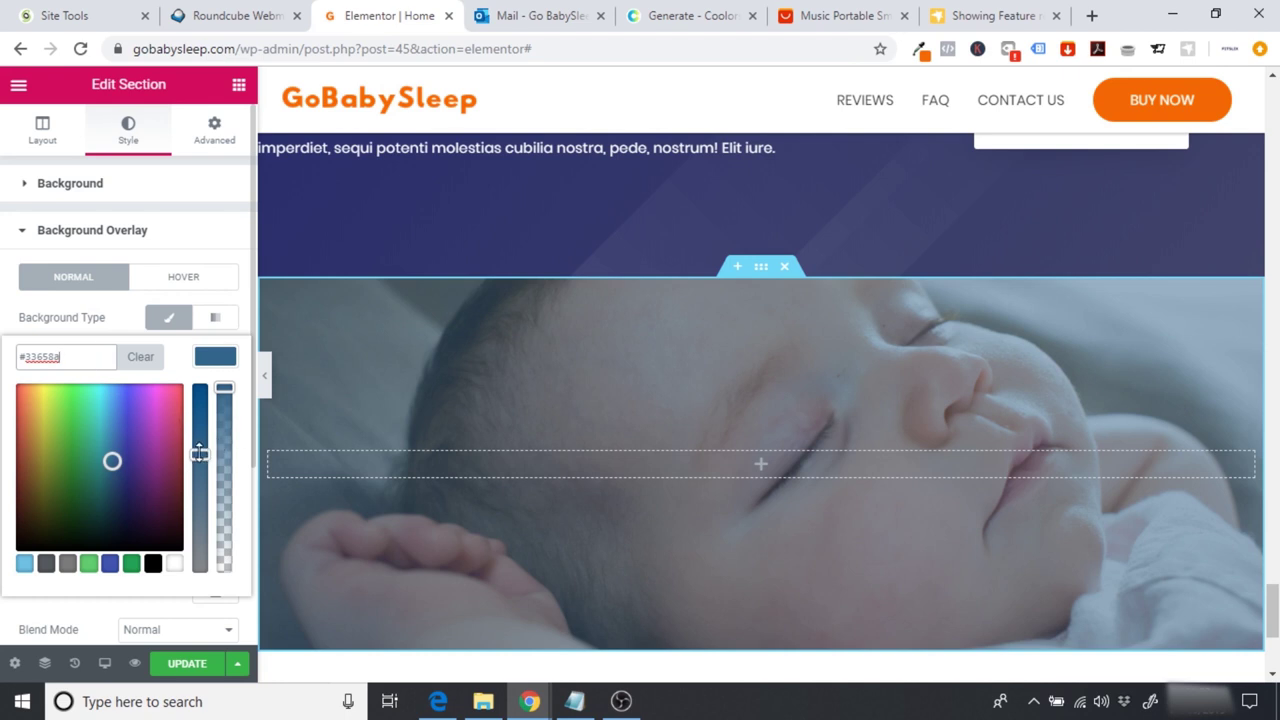
{"action": "left_click_drag", "start_coordinate": [202, 450], "coordinate": [231, 379]}
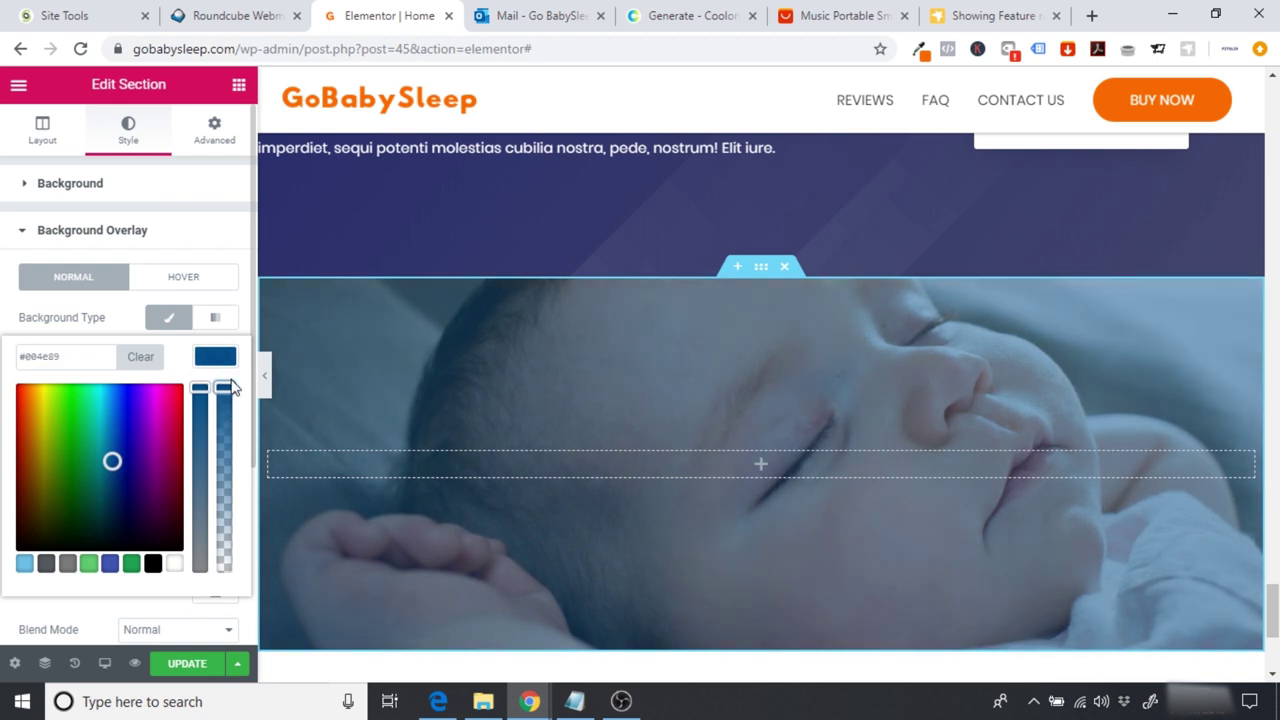
{"action": "left_click", "coordinate": [243, 303]}
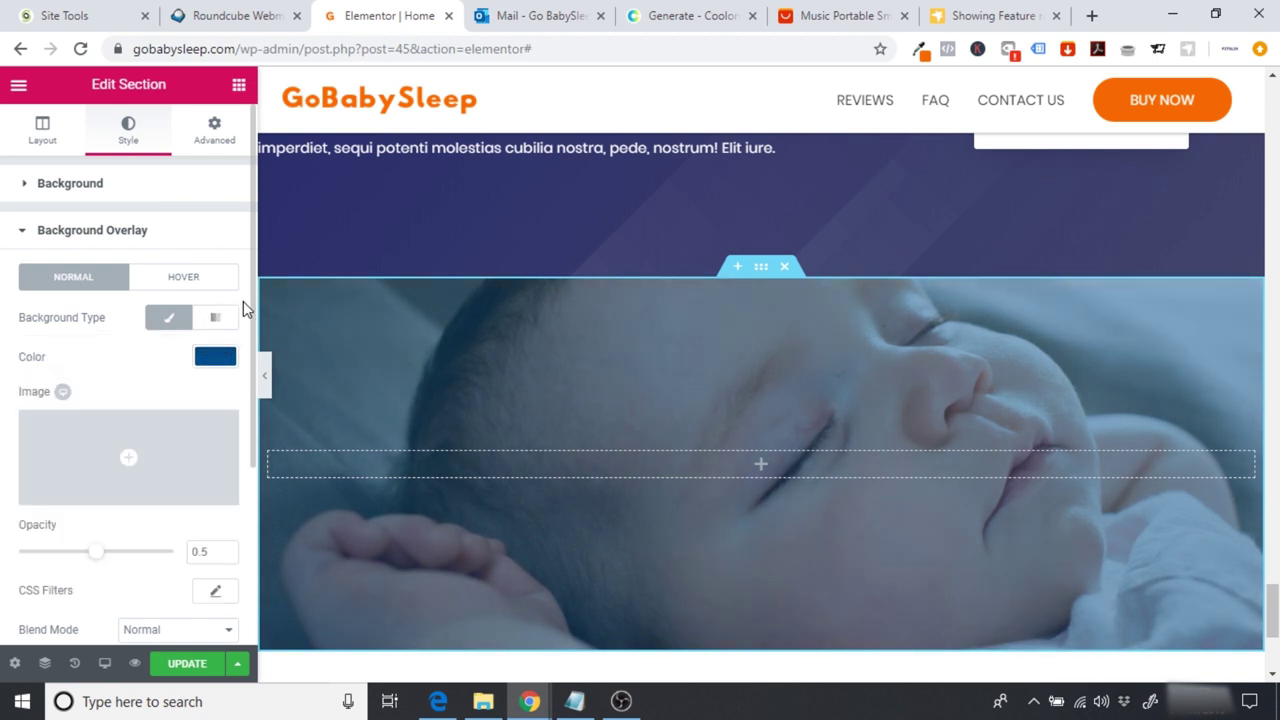
{"action": "left_click_drag", "start_coordinate": [1275, 607], "coordinate": [1276, 590]}
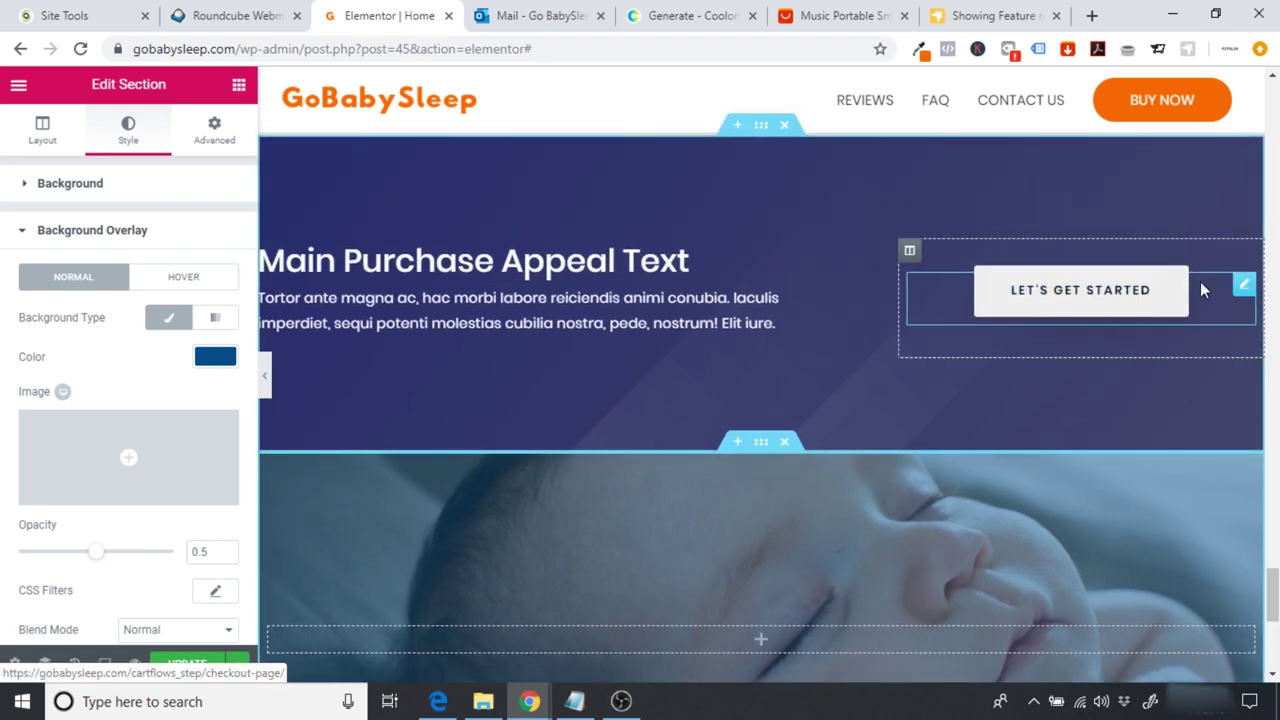
Step: Move the button into the baby section, relabel it BUY NOW and clear its link
{"action": "left_click_drag", "start_coordinate": [1243, 287], "coordinate": [723, 650]}
{"action": "scroll", "coordinate": [723, 650], "scroll_direction": "down", "scroll_amount": 3}
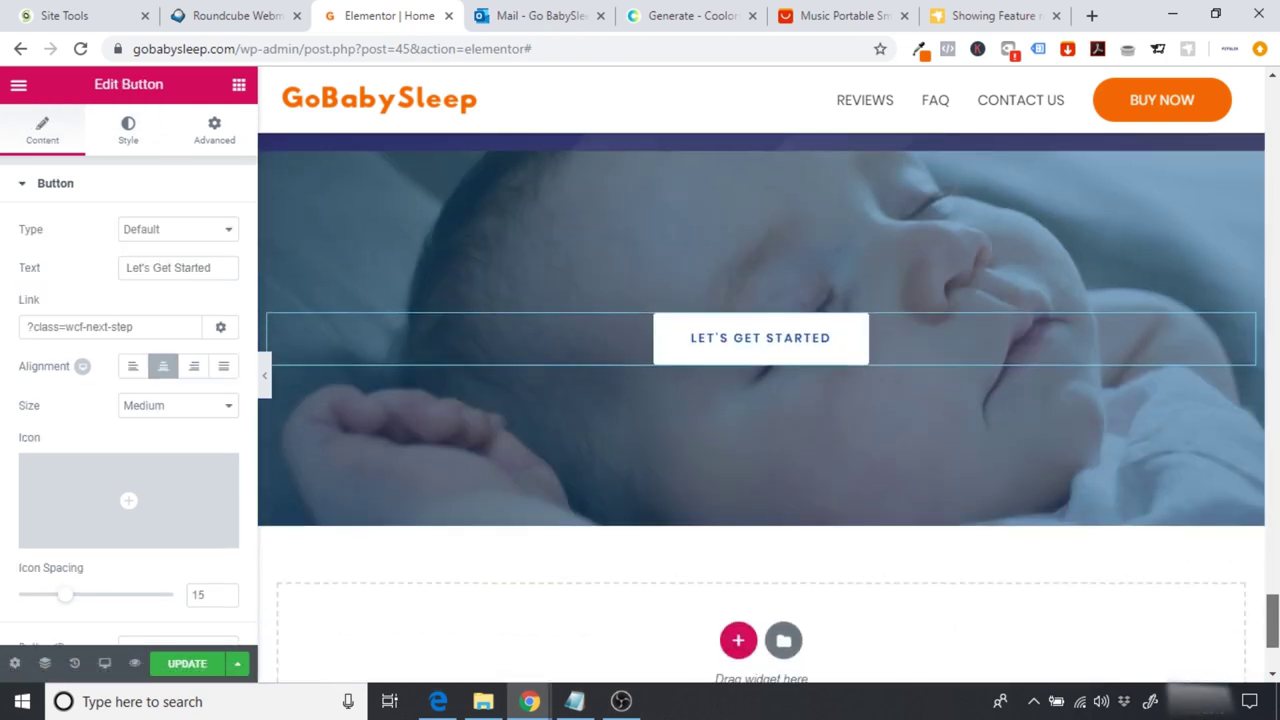
{"action": "left_click_drag", "start_coordinate": [223, 265], "coordinate": [3, 311]}
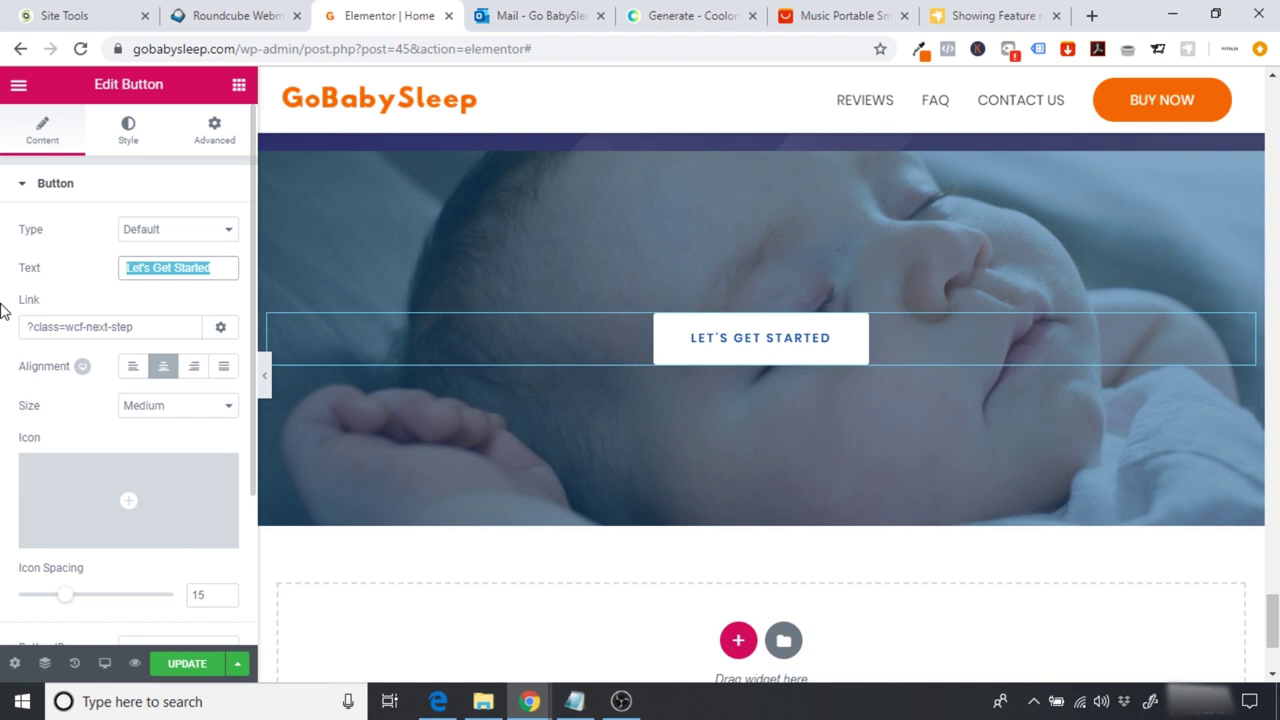
{"action": "type", "text": "BUY N"}
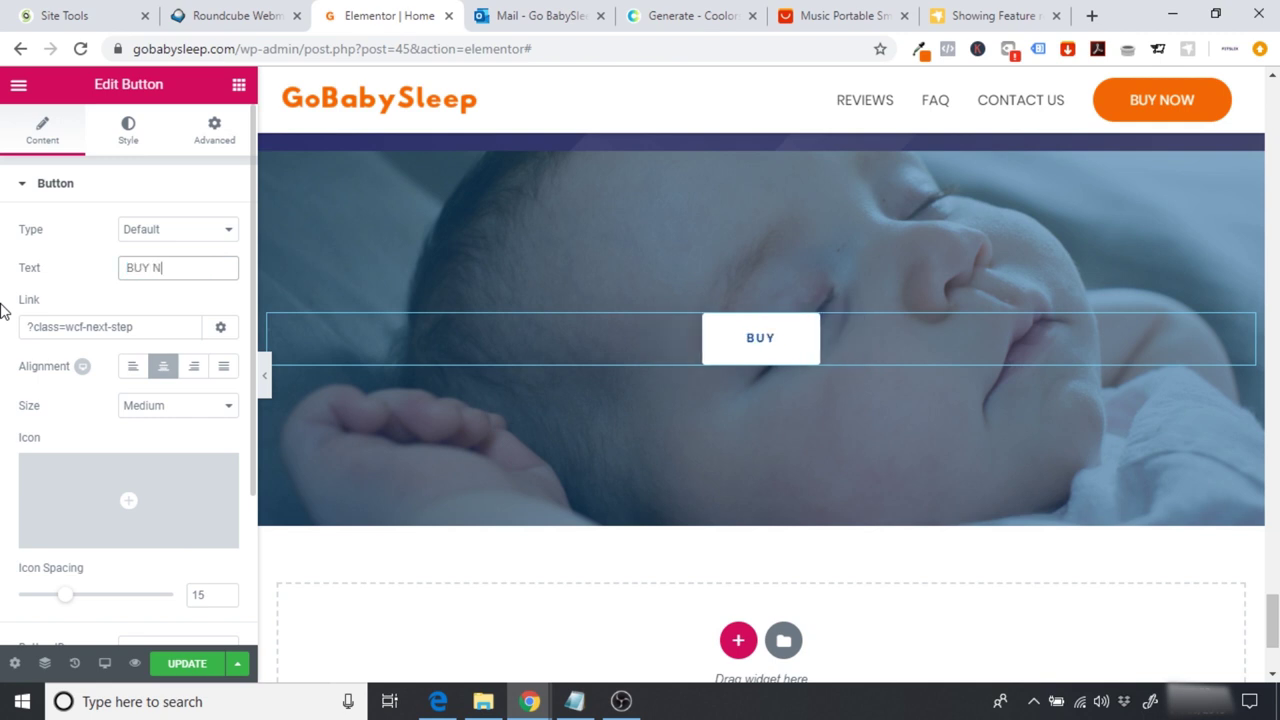
{"action": "type", "text": "OW"}
{"action": "left_click_drag", "start_coordinate": [137, 325], "coordinate": [3, 335]}
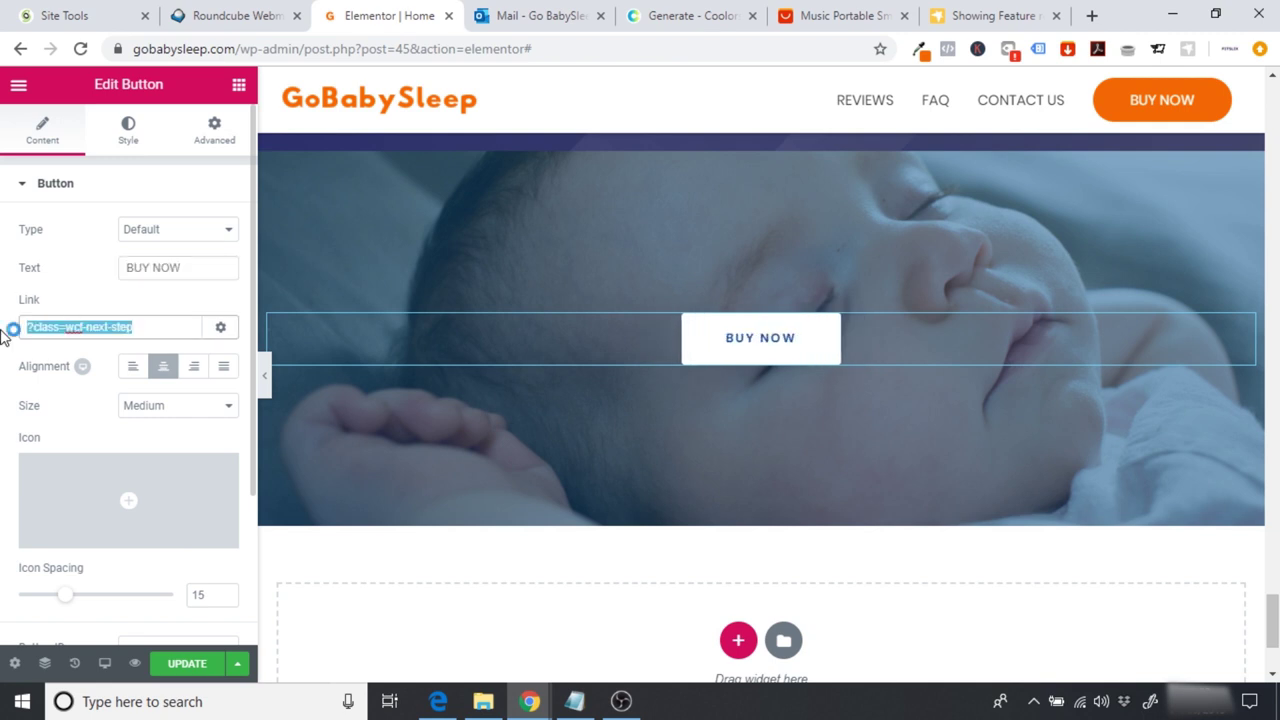
{"action": "key", "text": "BackSpace"}
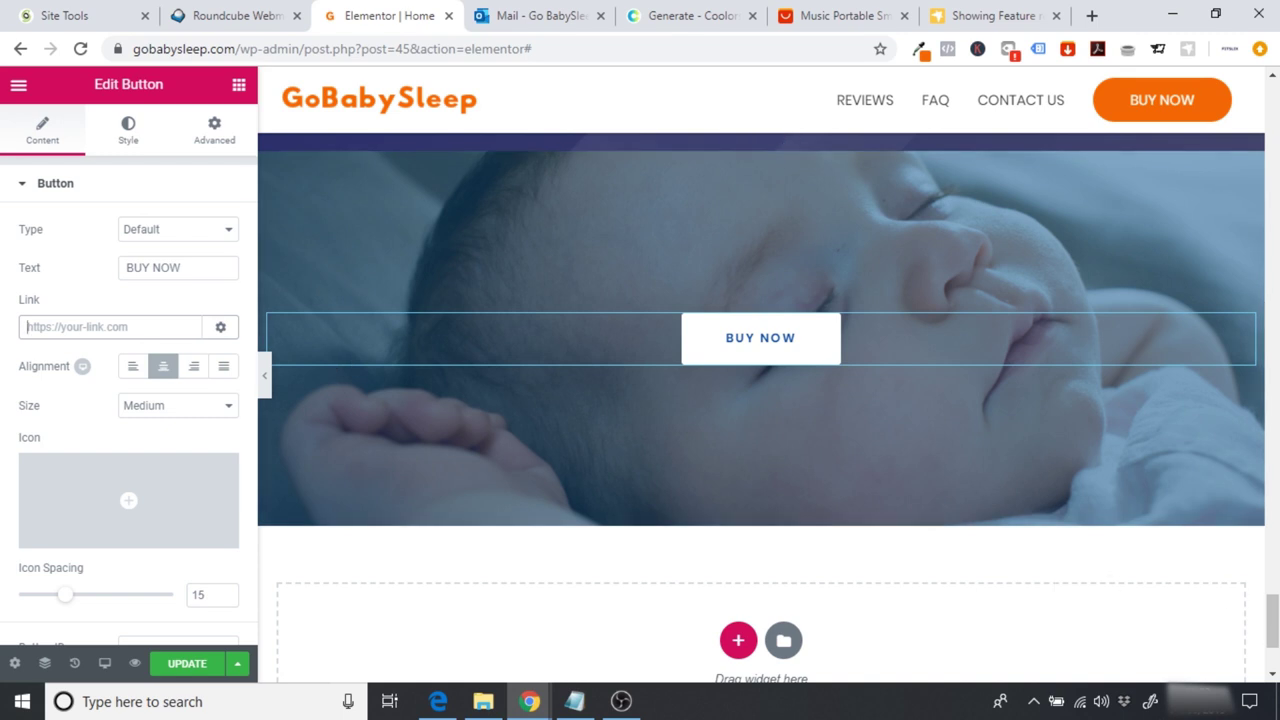
{"action": "scroll", "coordinate": [760, 400], "scroll_direction": "up", "scroll_amount": 4}
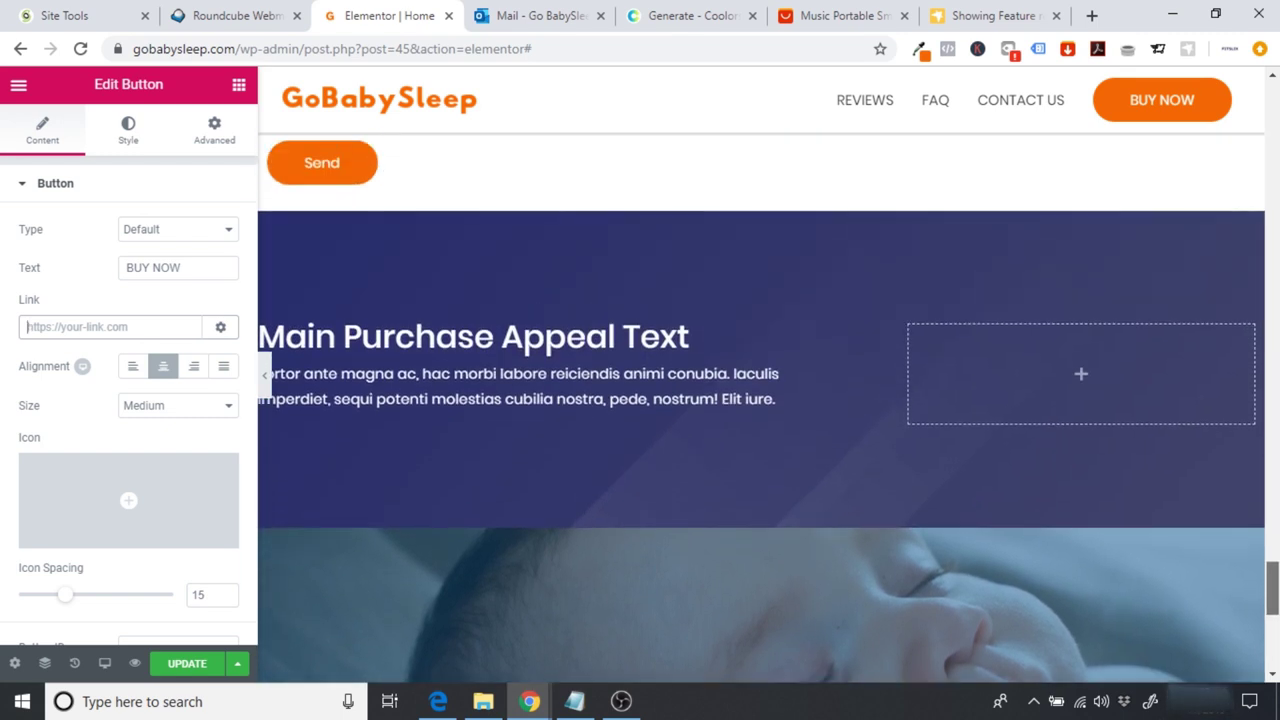
{"action": "scroll", "coordinate": [971, 514], "scroll_direction": "down", "scroll_amount": 1}
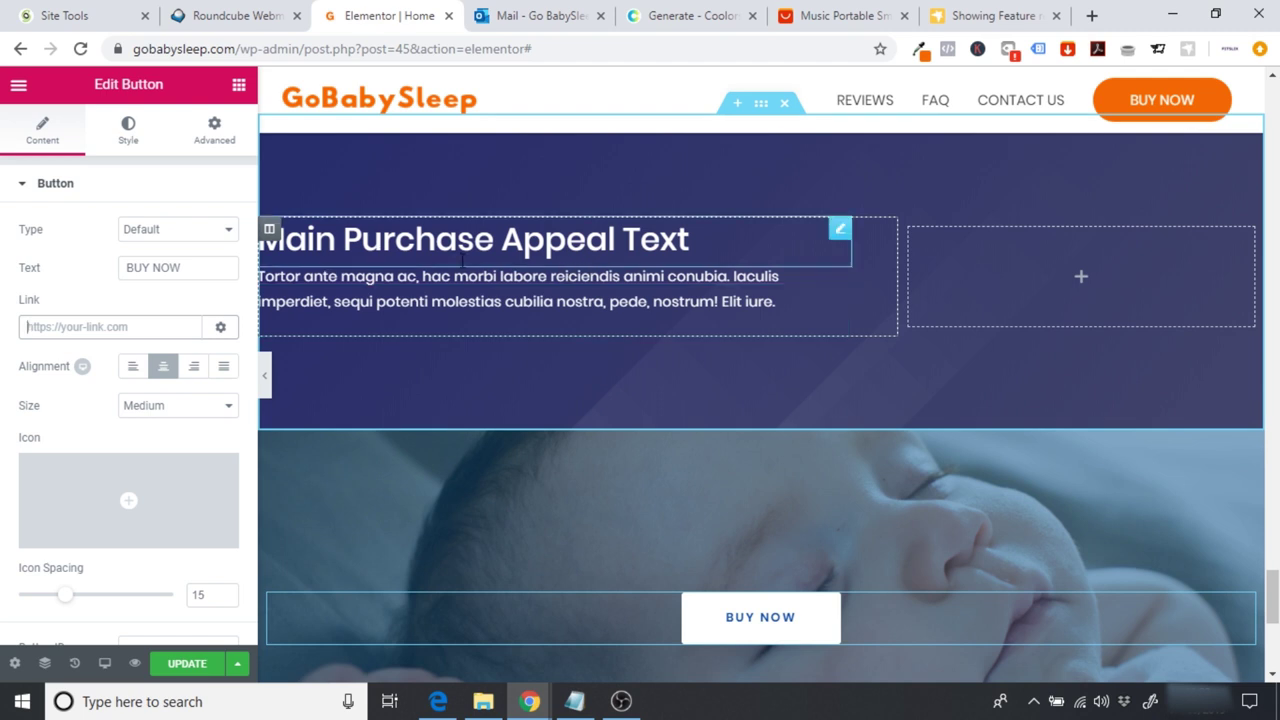
Step: Move the heading and paragraph into the baby section, centre both, and delete the empty purple section
{"action": "left_click_drag", "start_coordinate": [840, 229], "coordinate": [697, 602]}
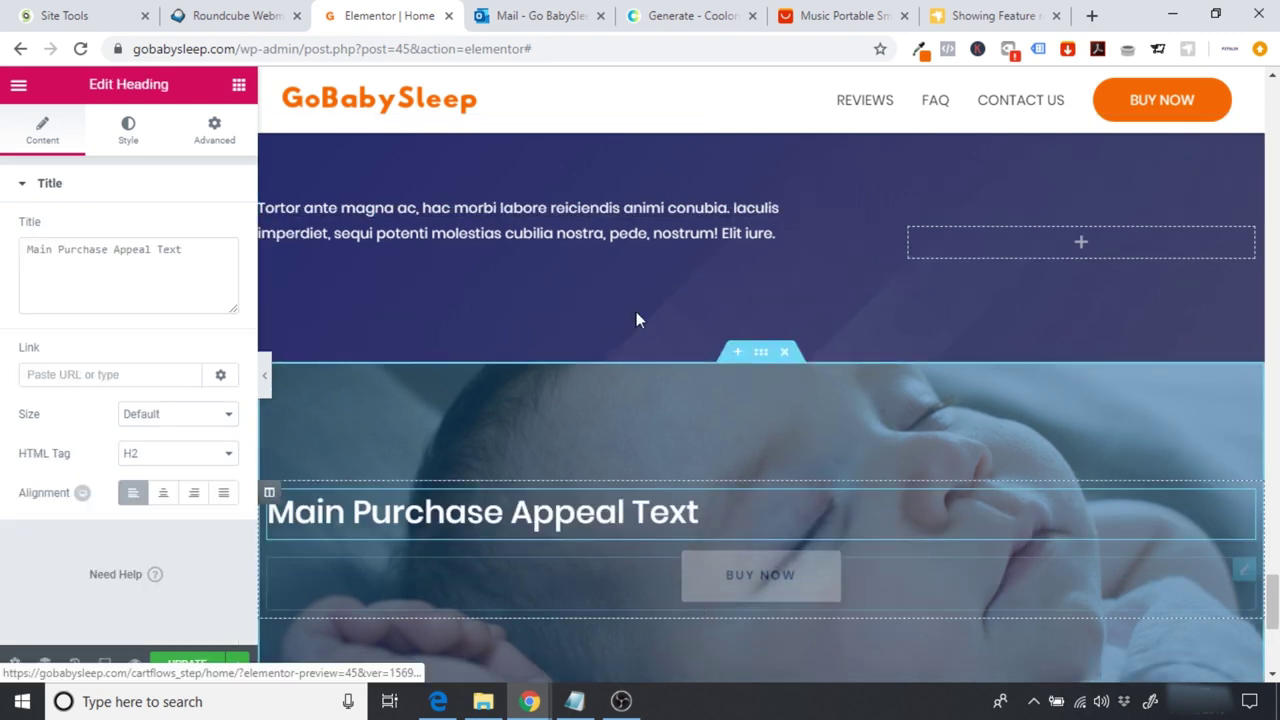
{"action": "left_click", "coordinate": [163, 492]}
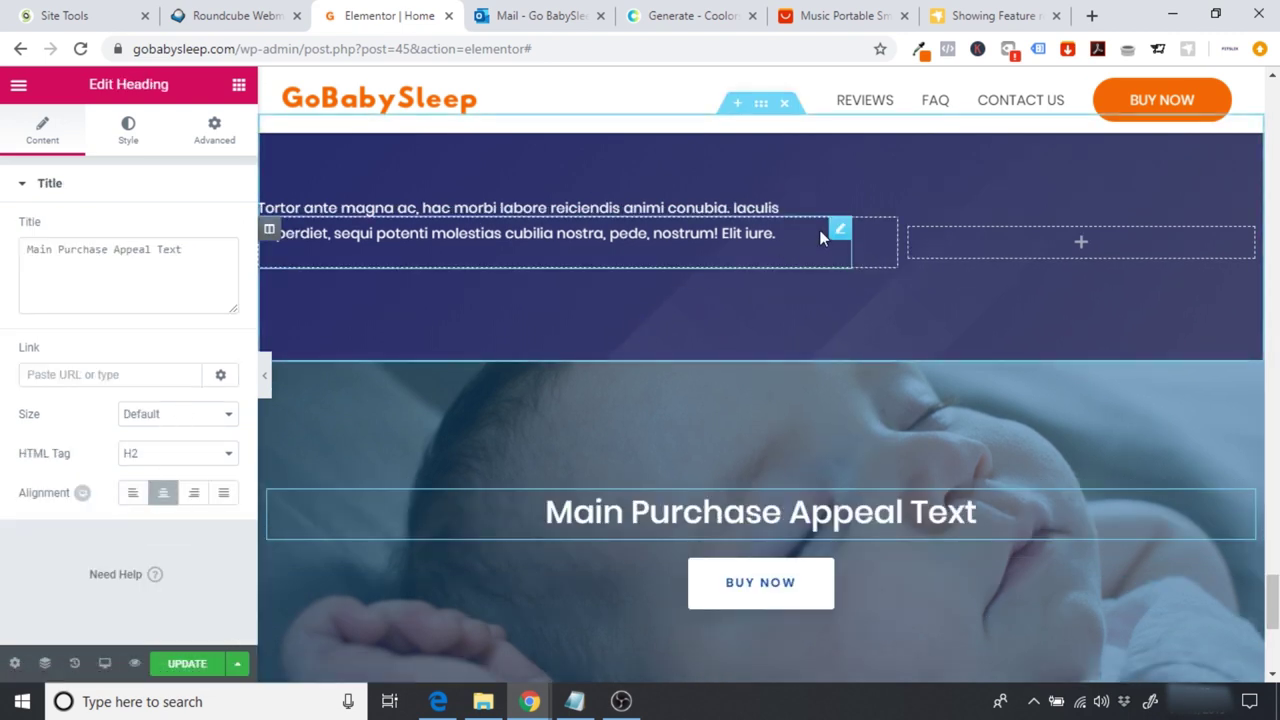
{"action": "left_click_drag", "start_coordinate": [846, 260], "coordinate": [790, 540]}
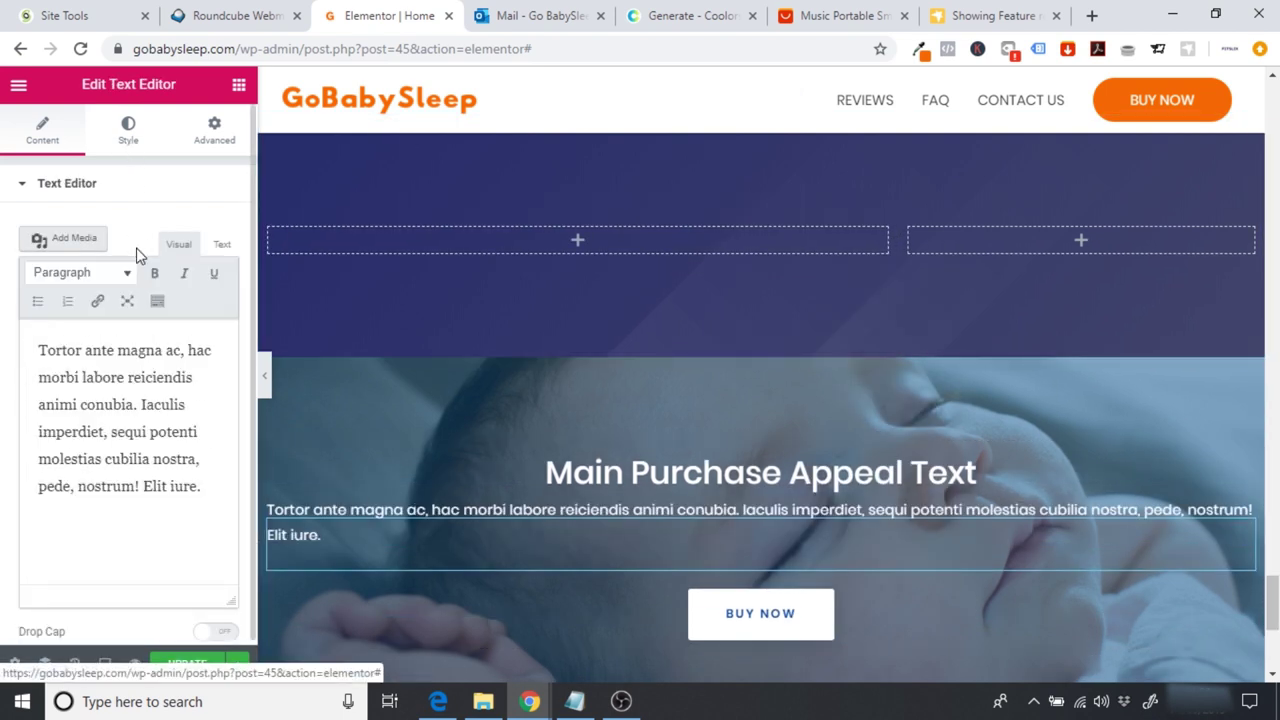
{"action": "left_click", "coordinate": [128, 130]}
{"action": "left_click", "coordinate": [163, 229]}
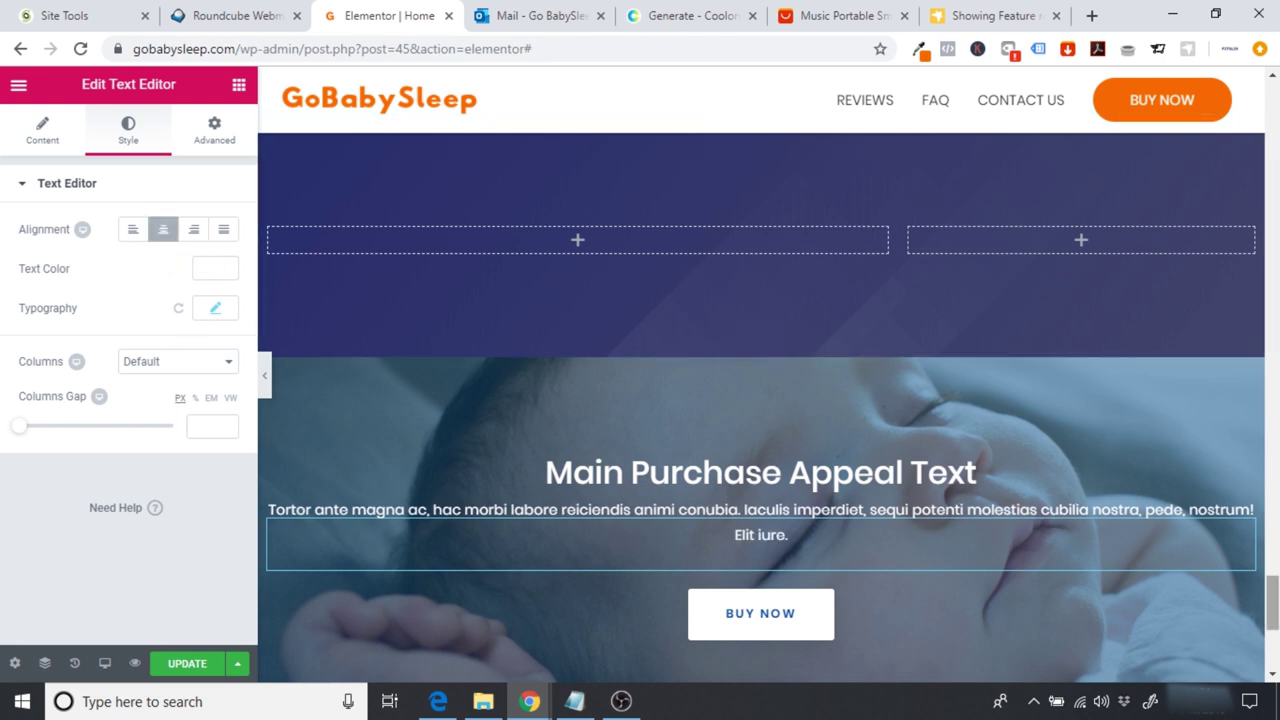
{"action": "scroll", "coordinate": [1186, 335], "scroll_direction": "up", "scroll_amount": 2}
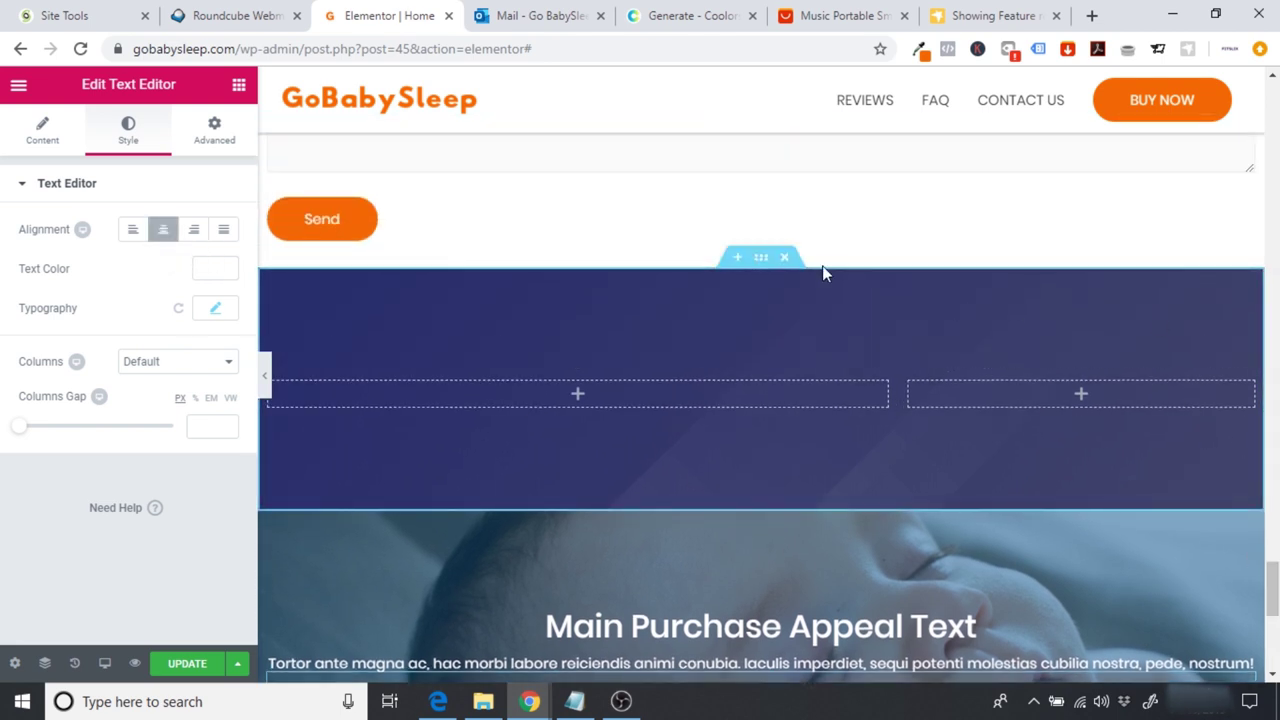
{"action": "left_click", "coordinate": [784, 258]}
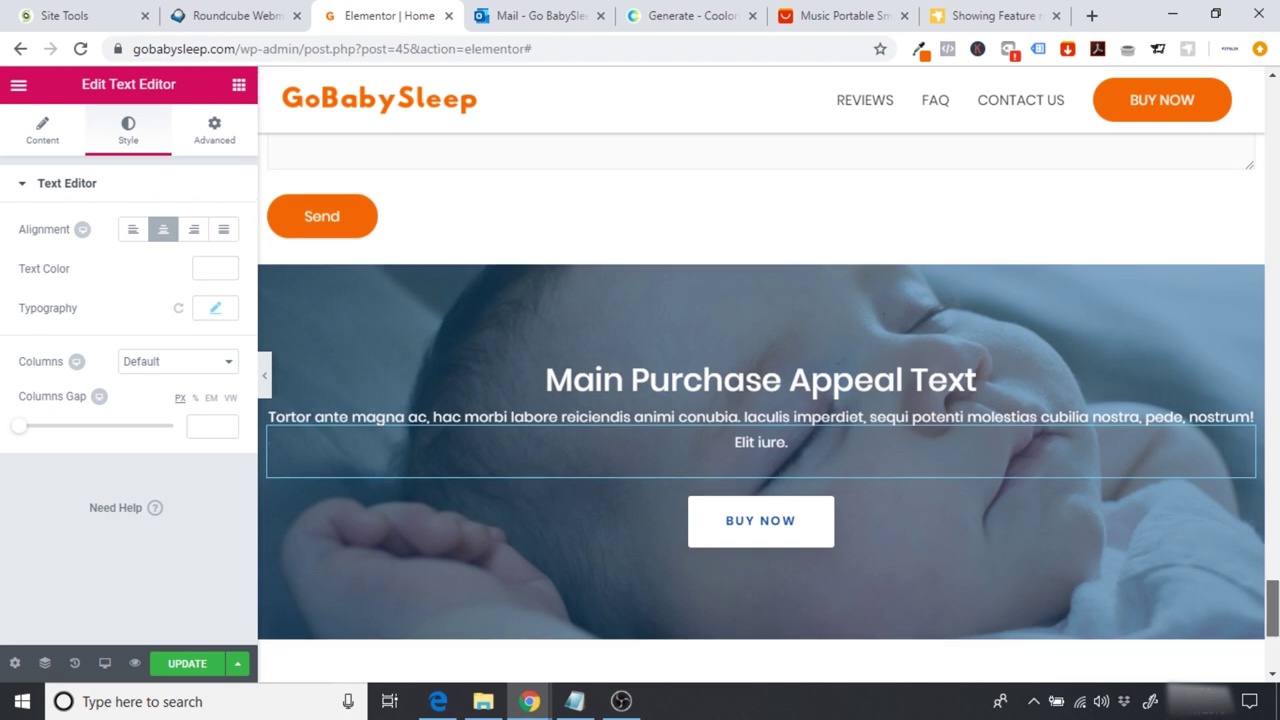
{"action": "scroll", "coordinate": [800, 325], "scroll_direction": "down", "scroll_amount": 1}
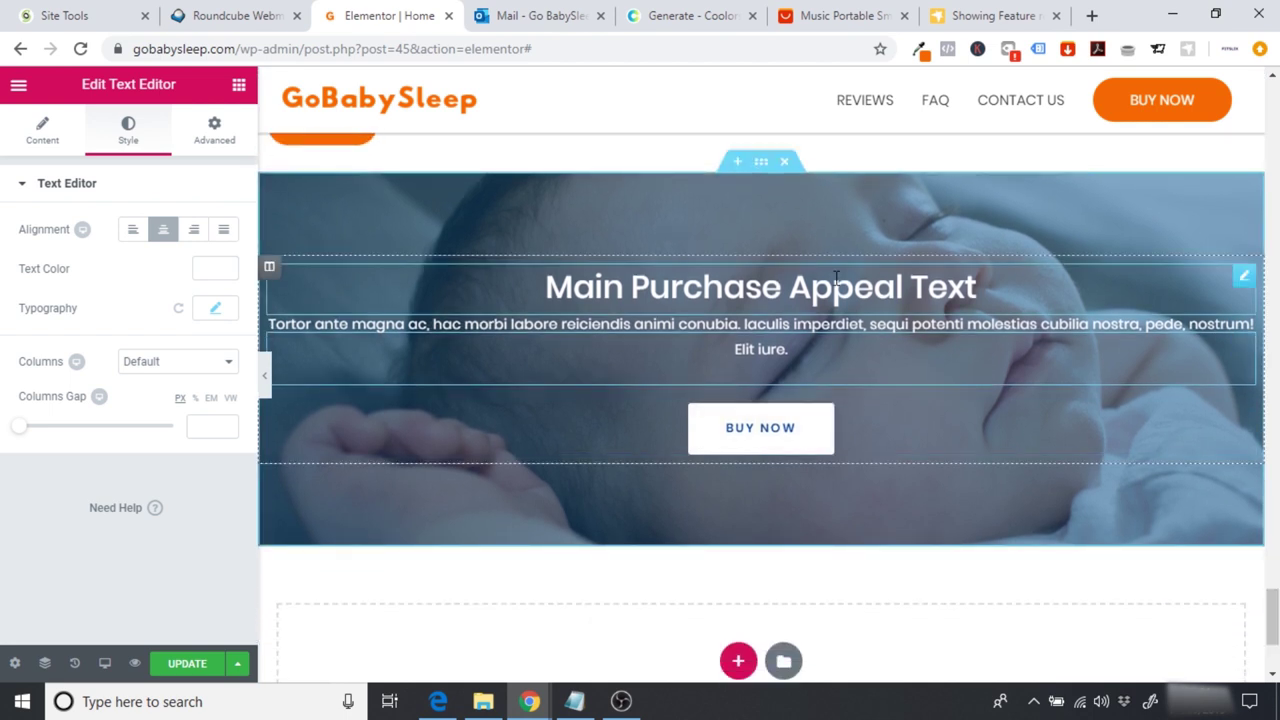
Step: Change the heading title to 'A Great Night's Sleep For You and Your Baby'
{"action": "left_click", "coordinate": [372, 273]}
{"action": "left_click", "coordinate": [220, 268]}
{"action": "key", "text": "Return"}
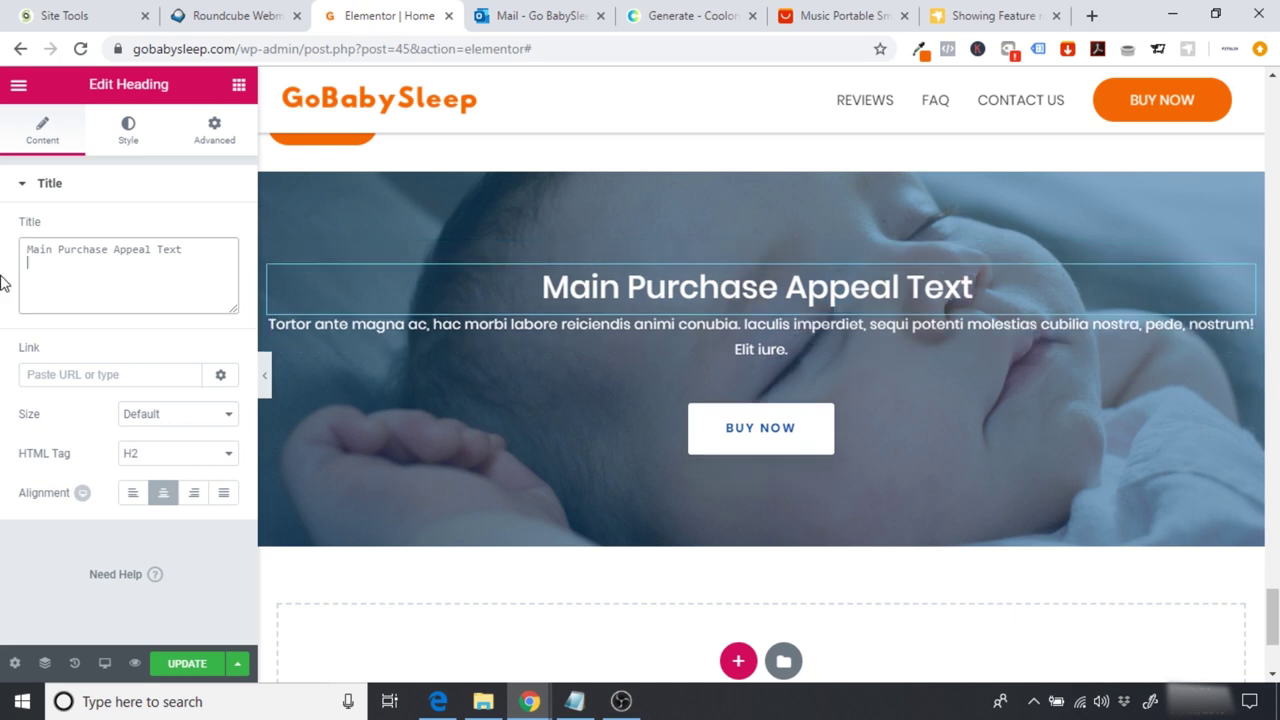
{"action": "left_click_drag", "start_coordinate": [224, 262], "coordinate": [0, 237]}
{"action": "type", "text": "A "}
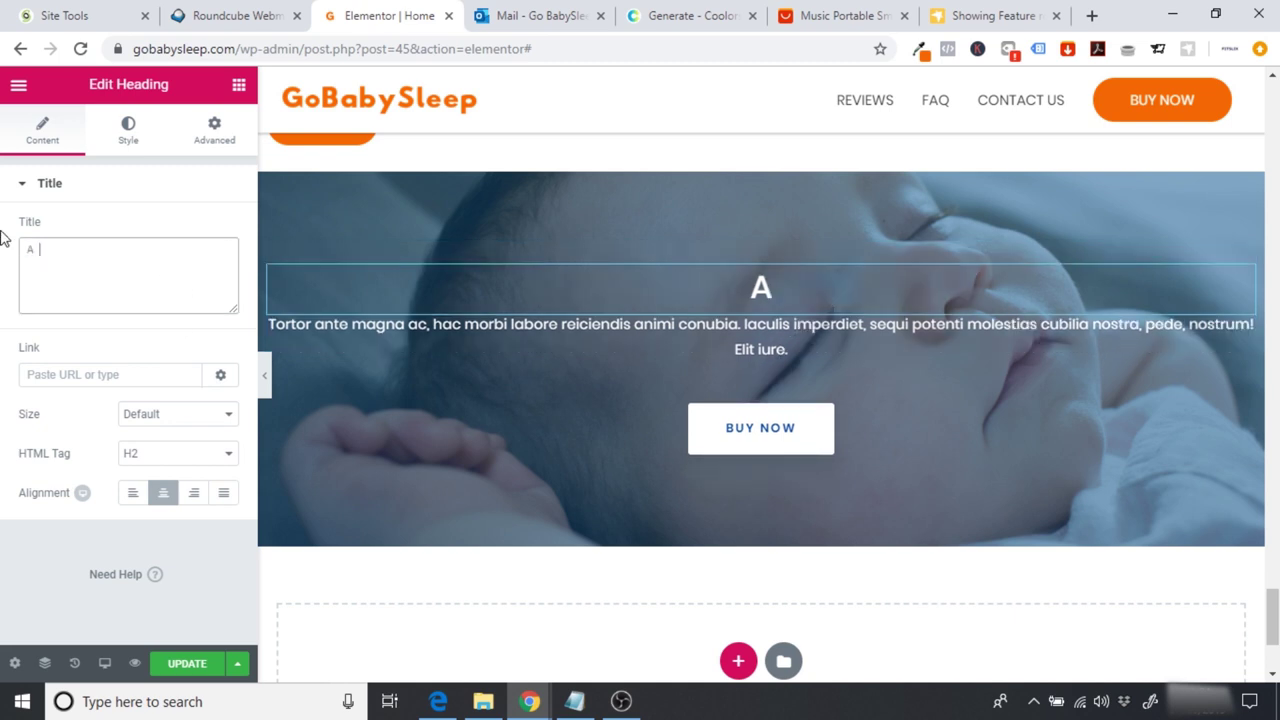
{"action": "type", "text": "Great Nights"}
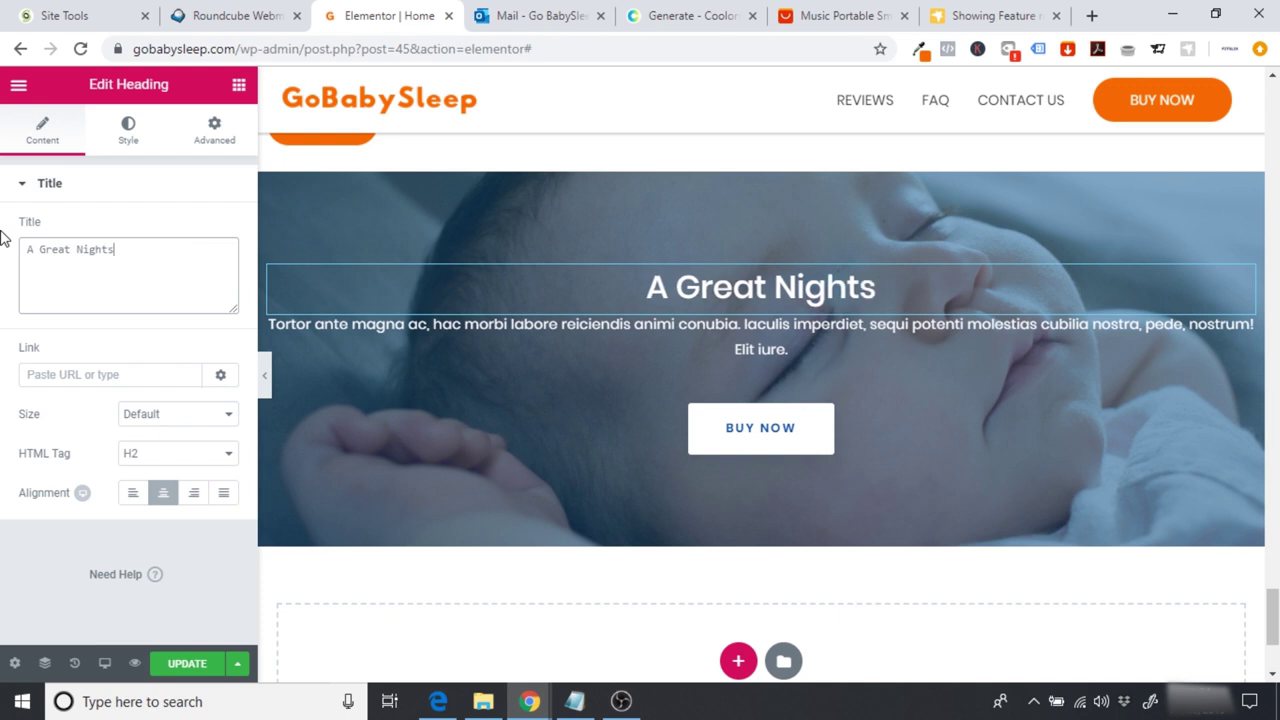
{"action": "type", "text": "'s Sleep For You And"}
{"action": "key", "text": "BackSpace"}
{"action": "key", "text": "BackSpace"}
{"action": "key", "text": "BackSpace"}
{"action": "type", "text": "and You"}
{"action": "key", "text": "BackSpace"}
{"action": "type", "text": "our Baby"}
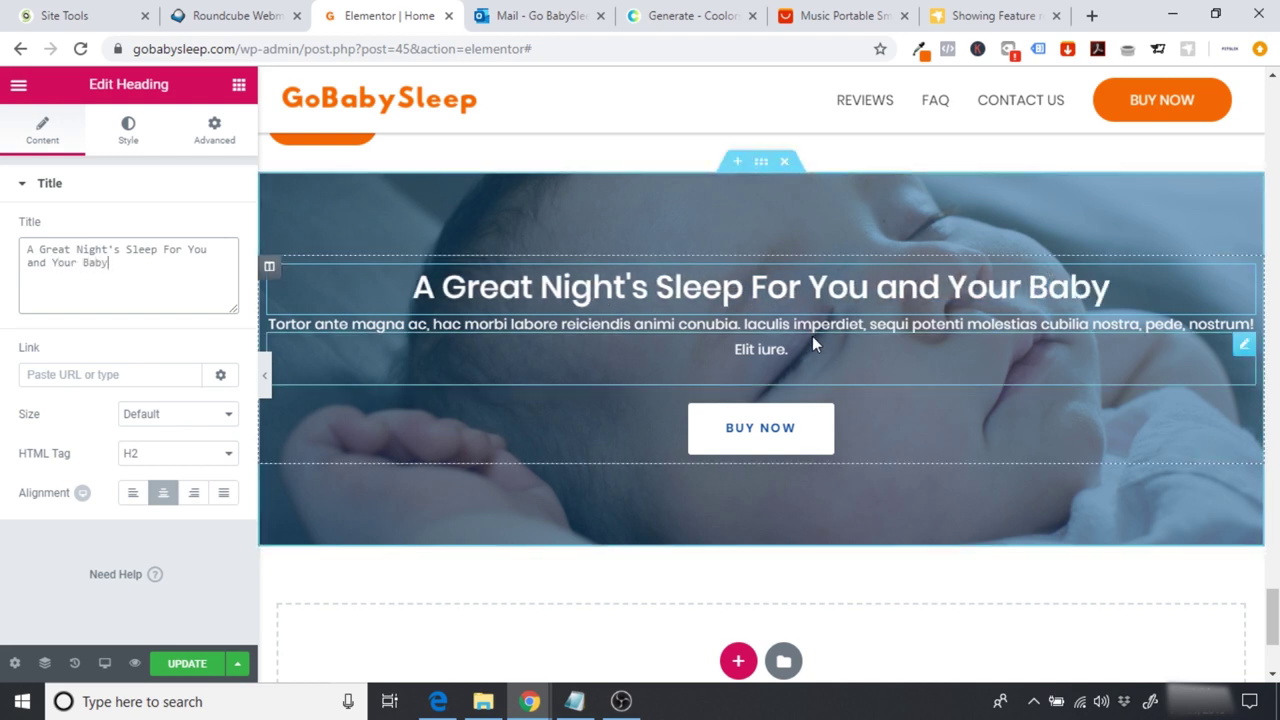
Step: Delete the paragraph under the headline and preview the page at full width
{"action": "left_click", "coordinate": [998, 347]}
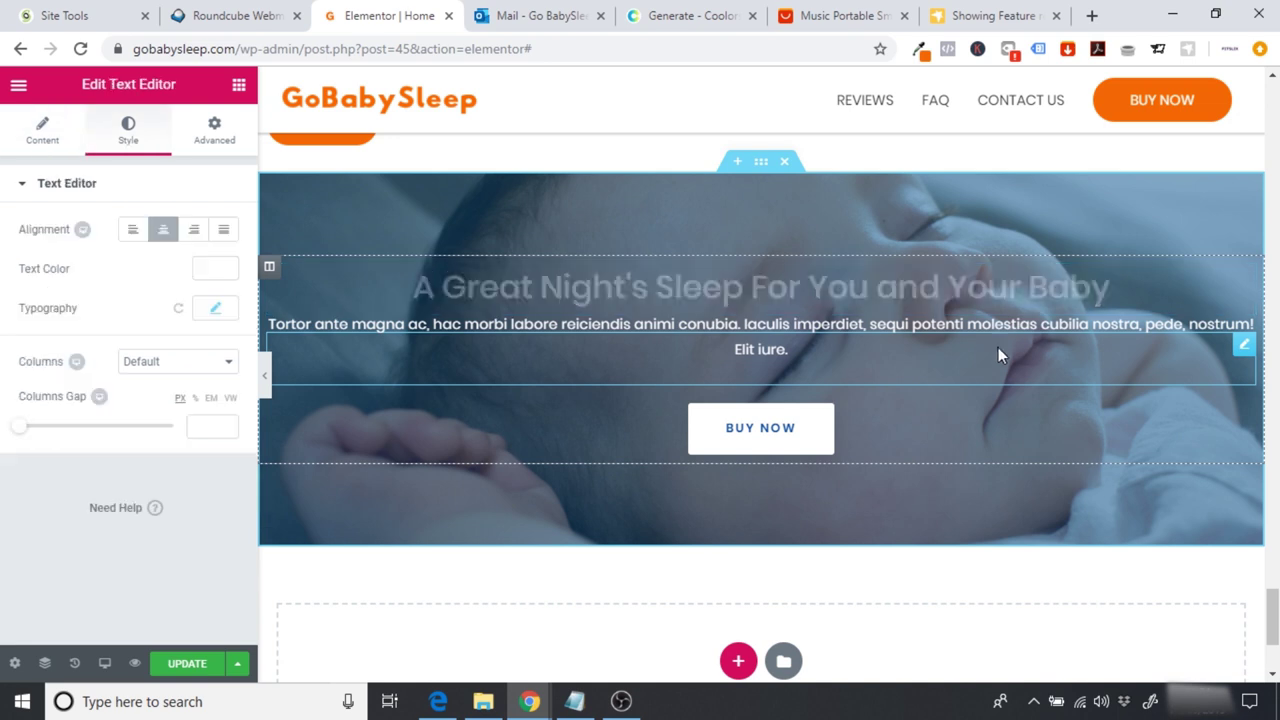
{"action": "right_click", "coordinate": [1250, 362]}
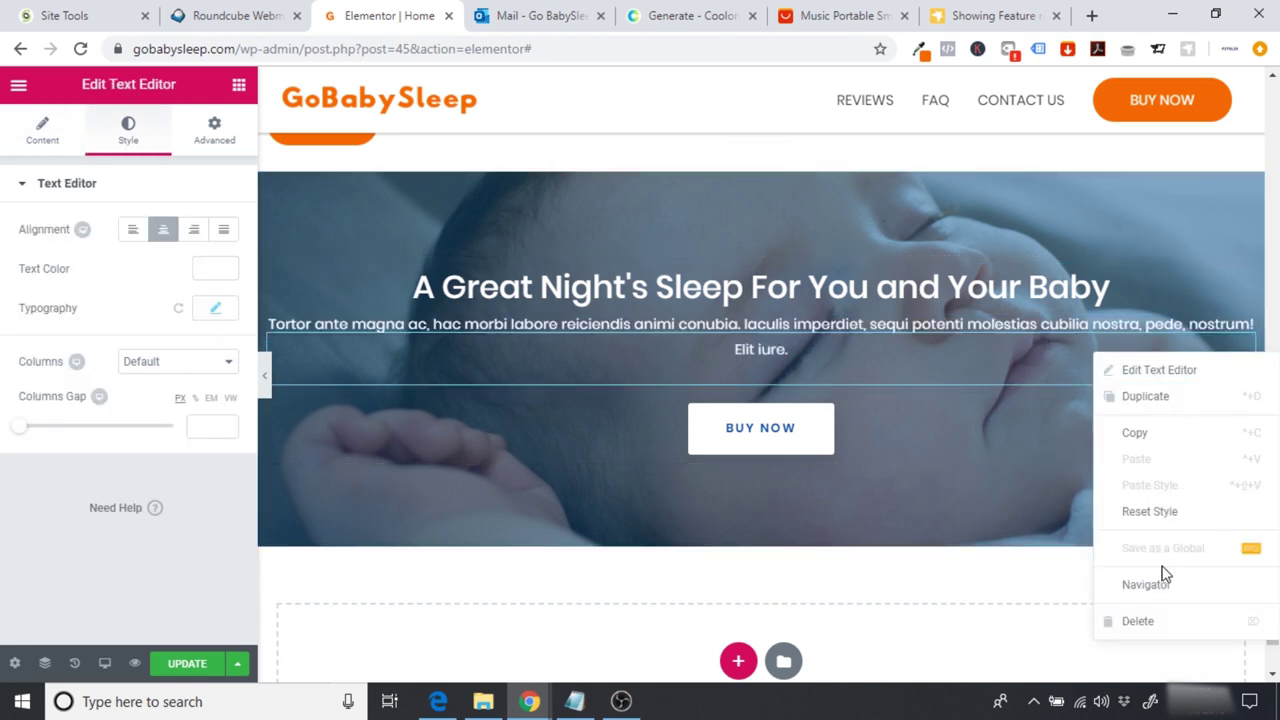
{"action": "key", "text": "Delete"}
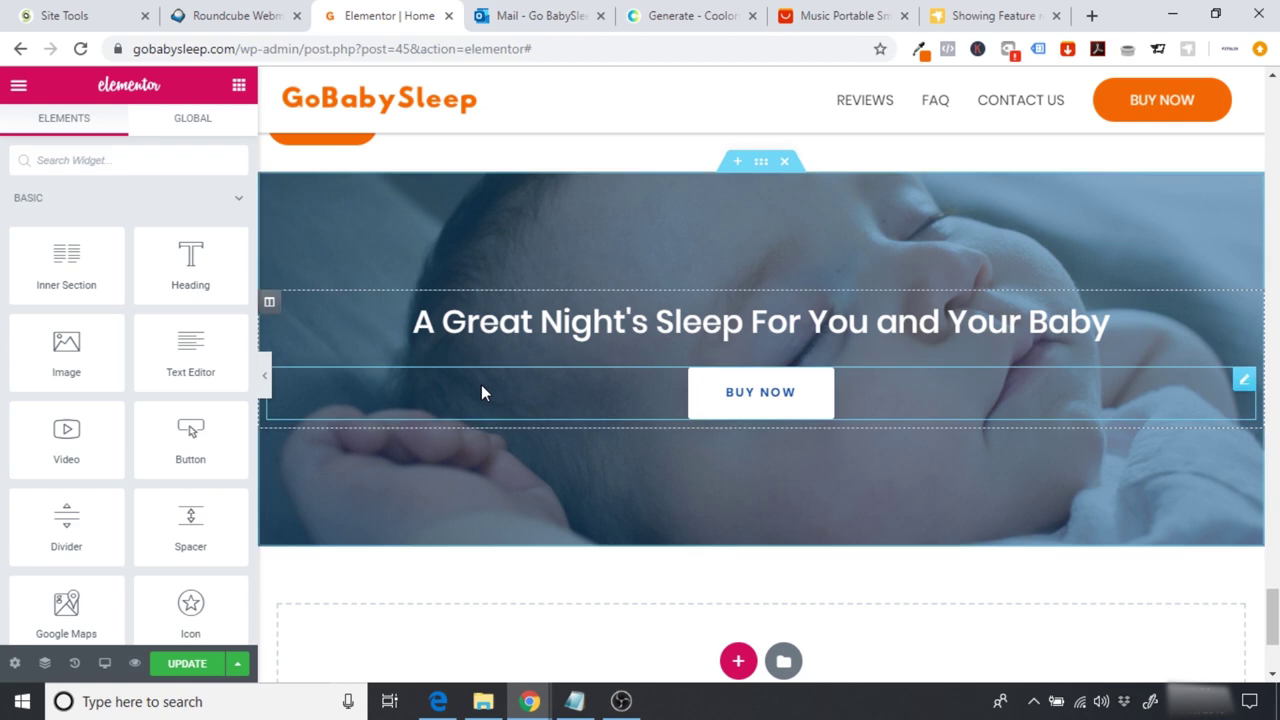
{"action": "left_click", "coordinate": [265, 373]}
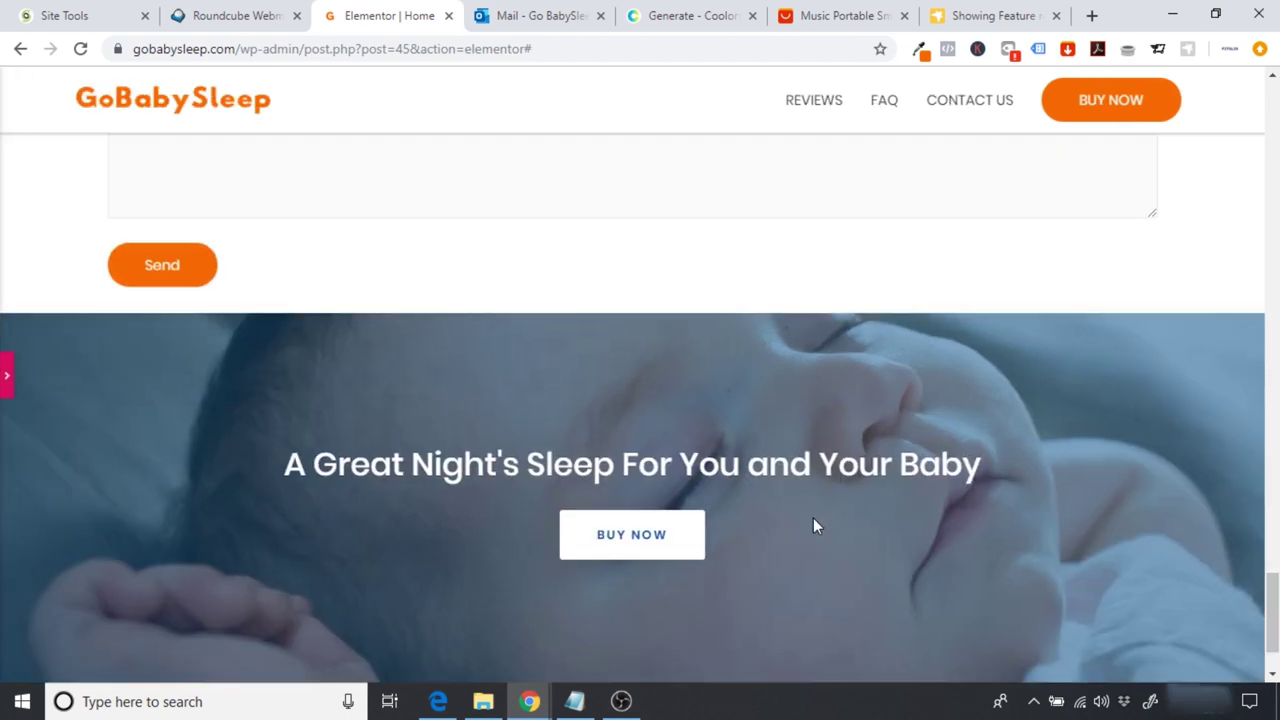
{"action": "scroll", "coordinate": [640, 400], "scroll_direction": "down", "scroll_amount": 2}
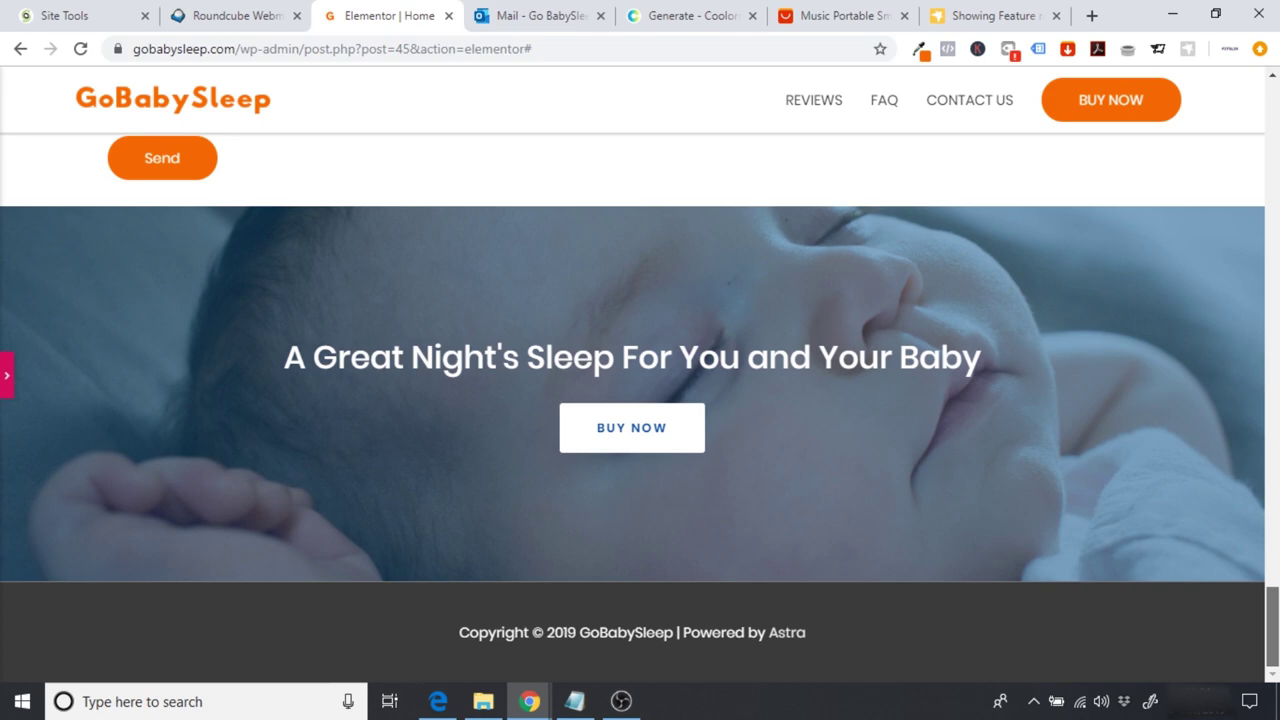
{"action": "left_click_drag", "start_coordinate": [1272, 625], "coordinate": [1272, 95]}
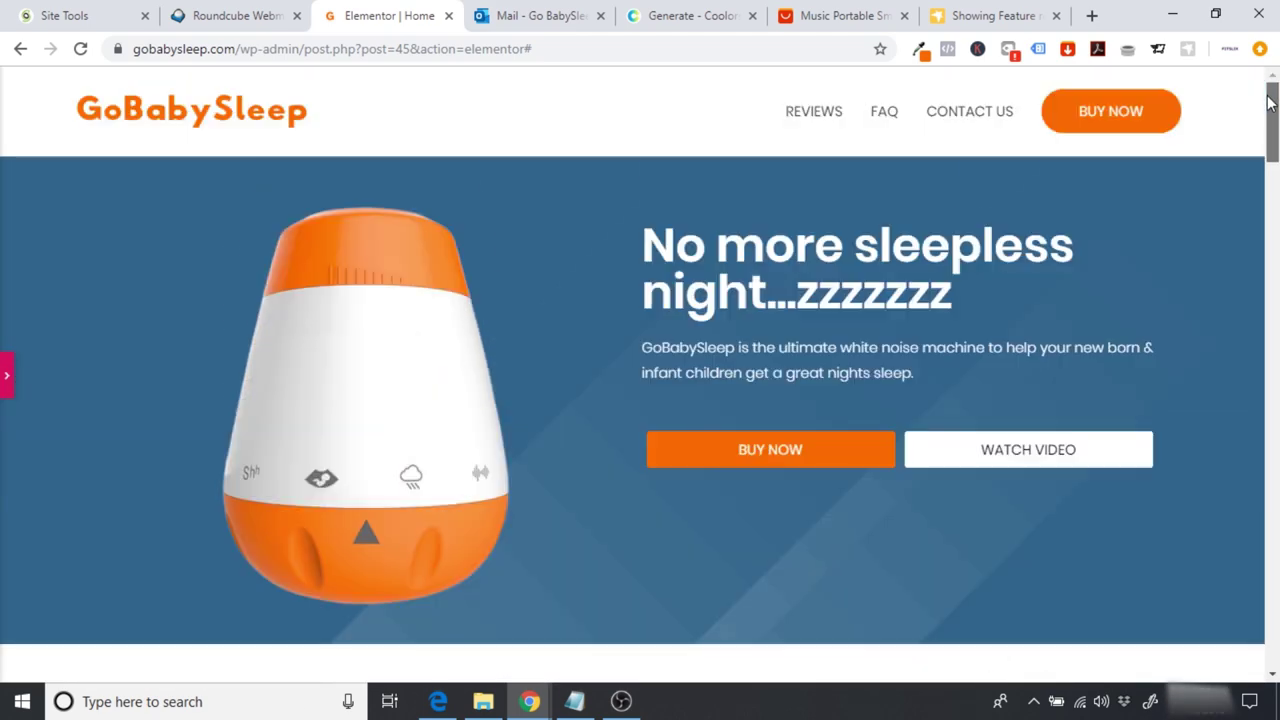
{"action": "left_click", "coordinate": [1081, 129]}
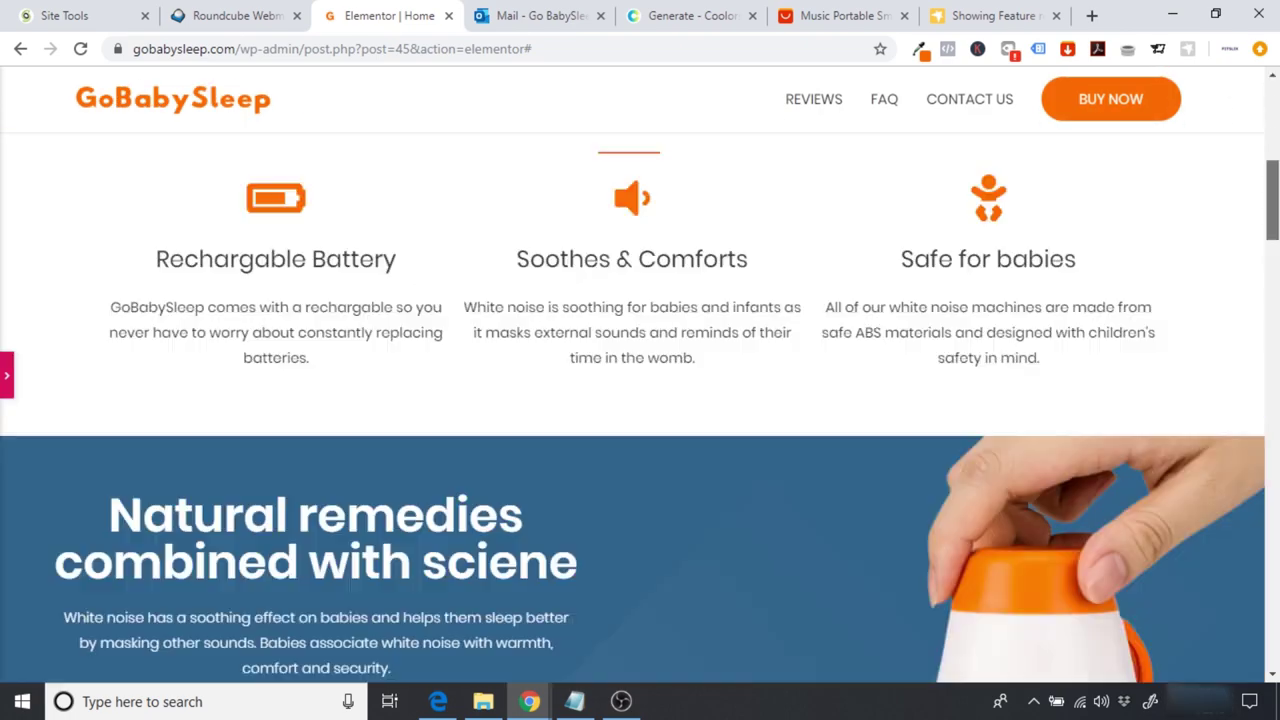
{"action": "key", "text": "Home"}
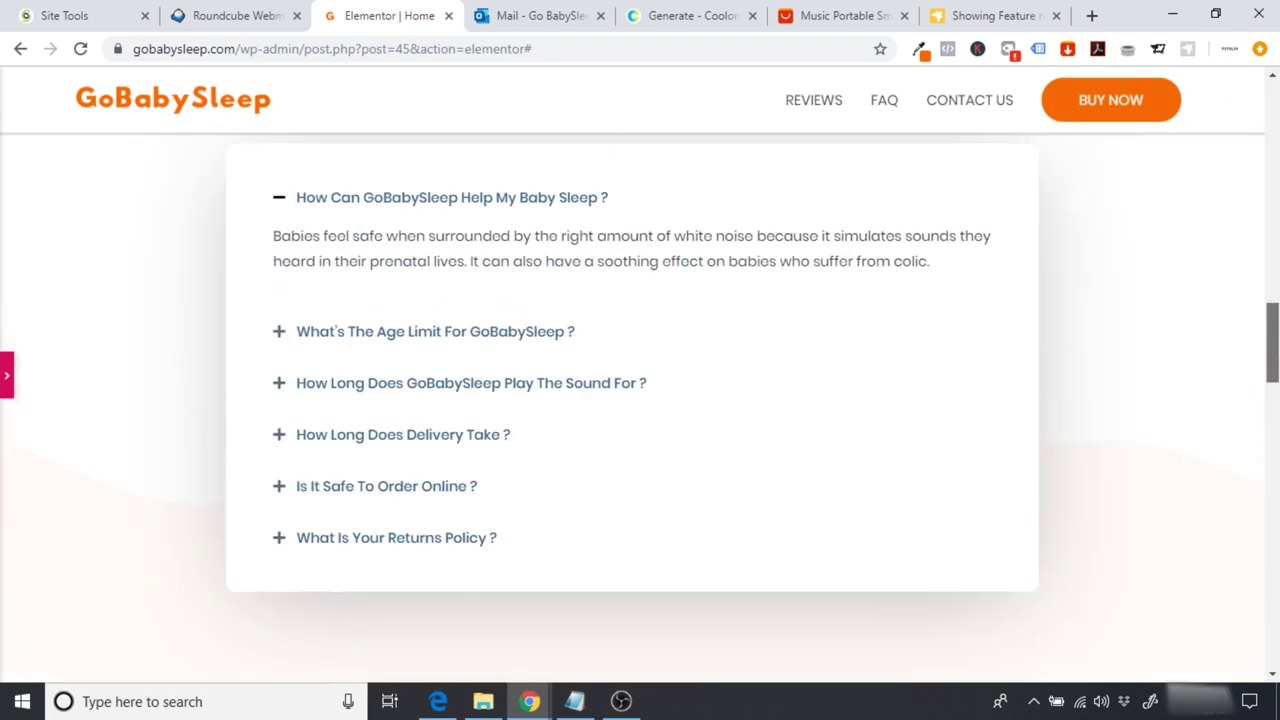
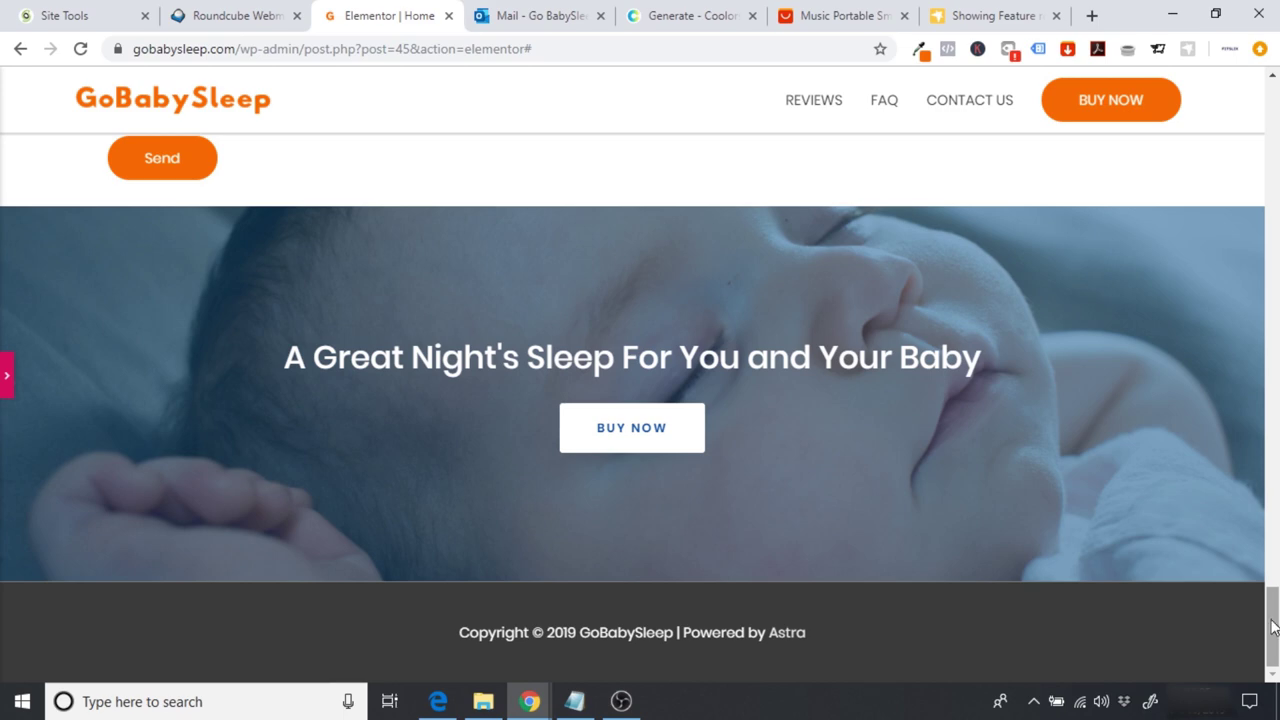
Step: Leave preview and view the GoBabySleep home page on the live site
{"action": "left_click_drag", "start_coordinate": [1273, 627], "coordinate": [1273, 124]}
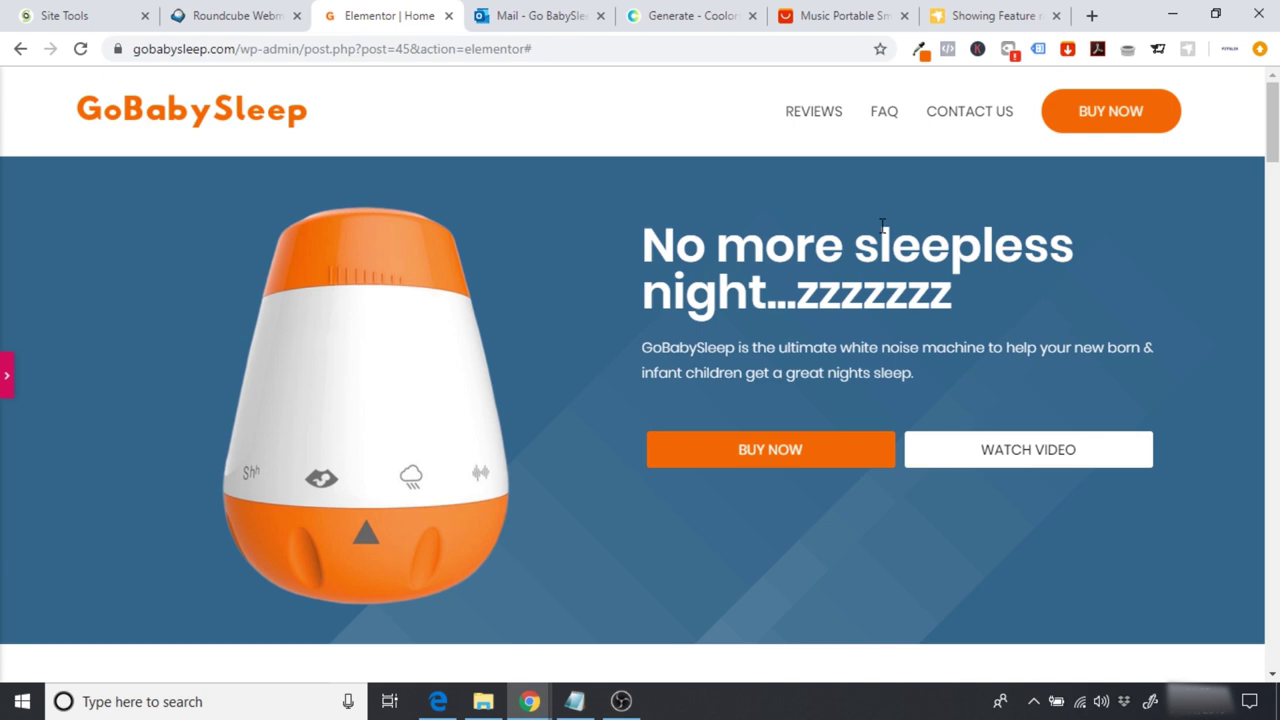
{"action": "left_click_drag", "start_coordinate": [1273, 120], "coordinate": [1273, 625]}
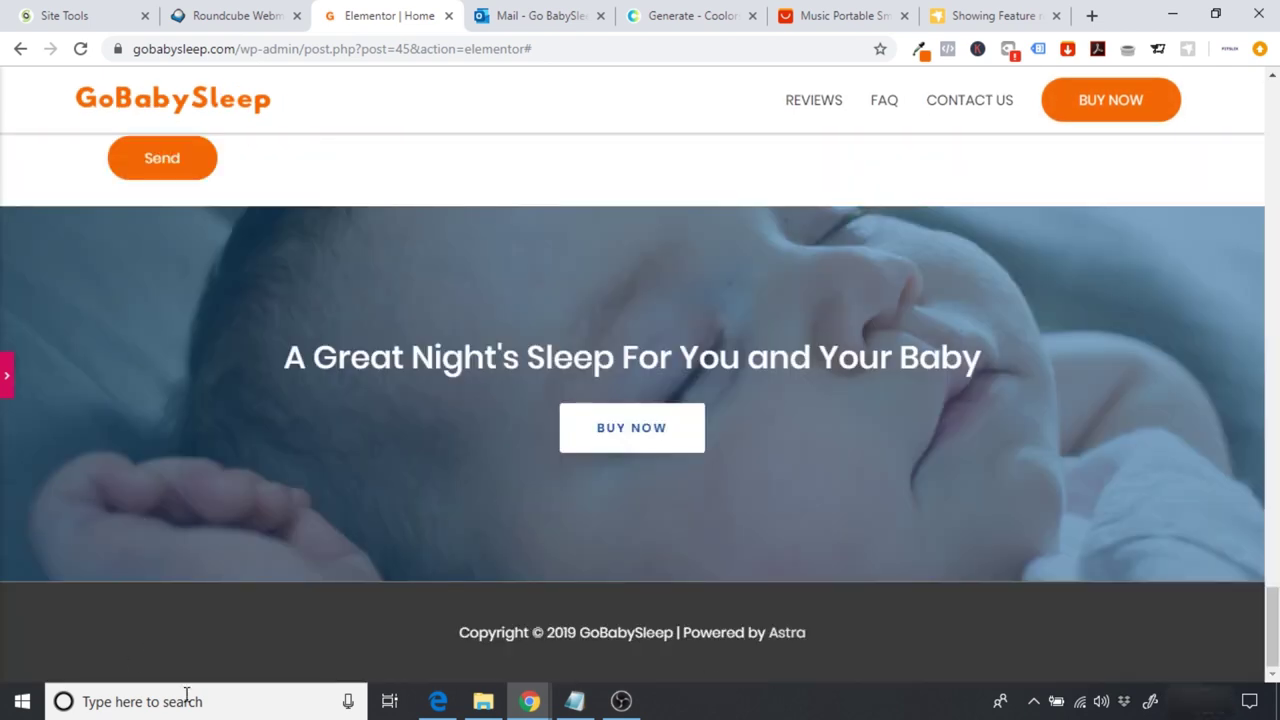
{"action": "left_click", "coordinate": [3, 376]}
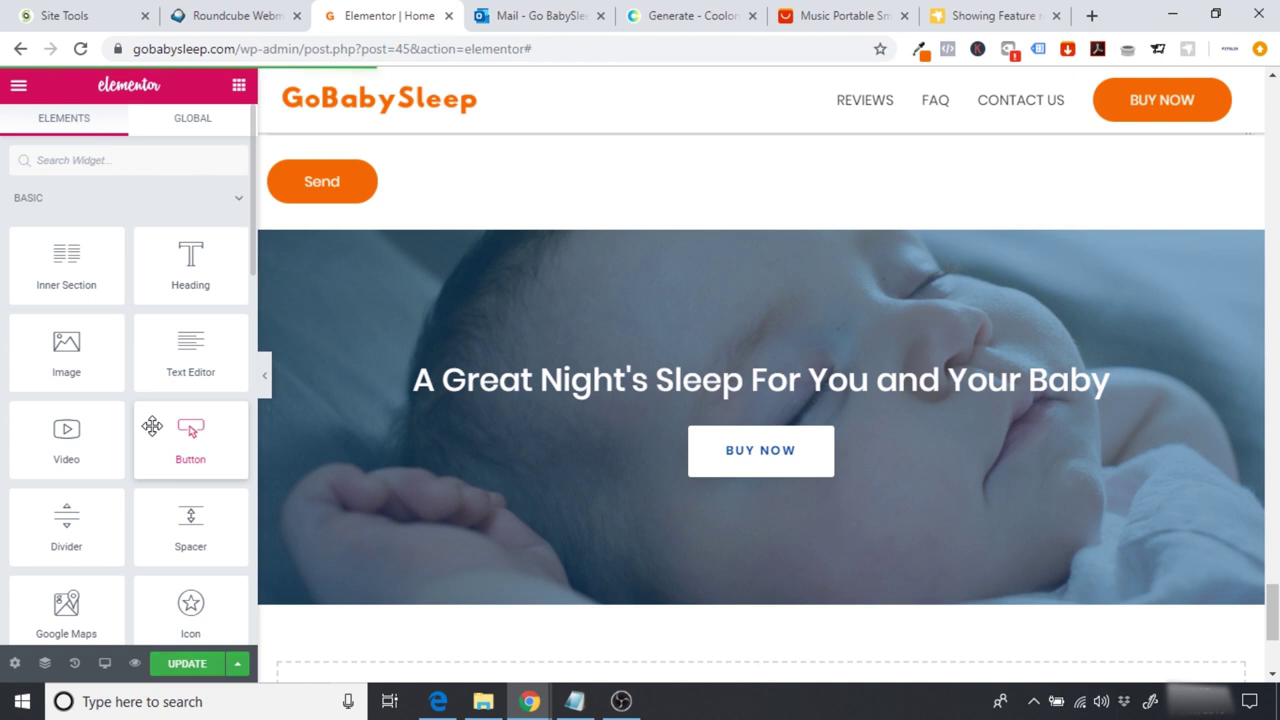
{"action": "left_click", "coordinate": [18, 85]}
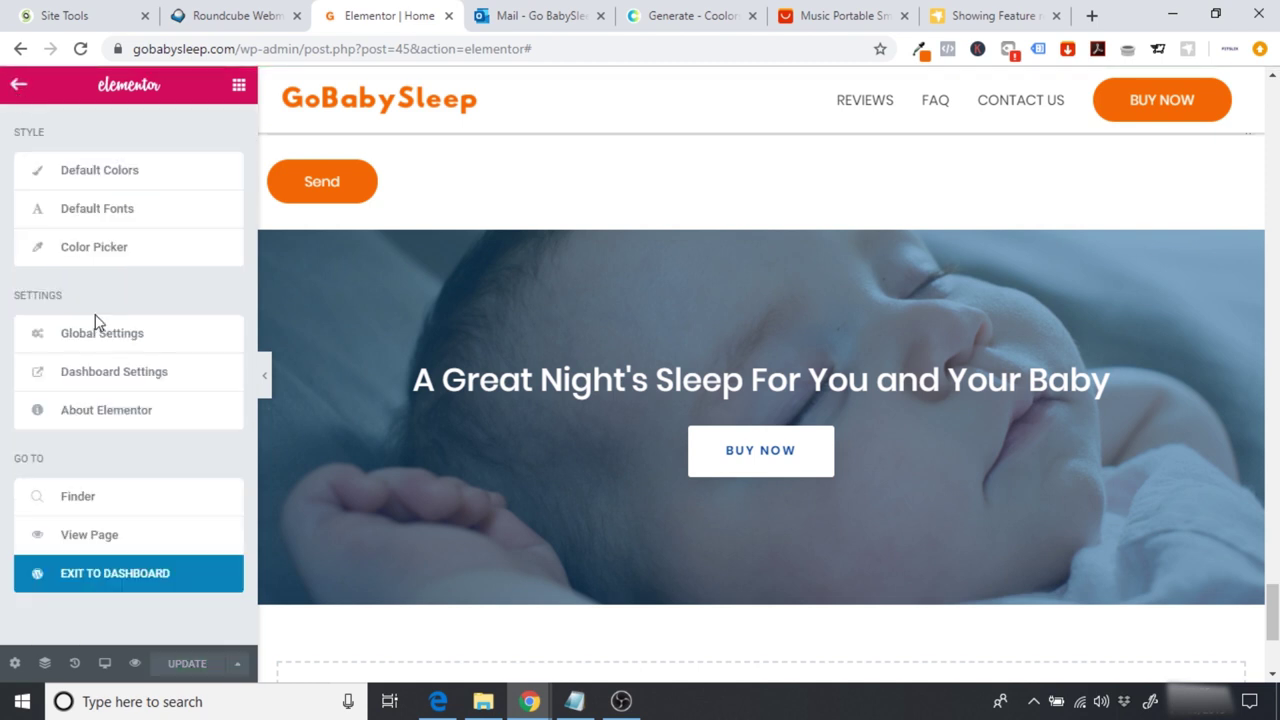
{"action": "left_click", "coordinate": [89, 536]}
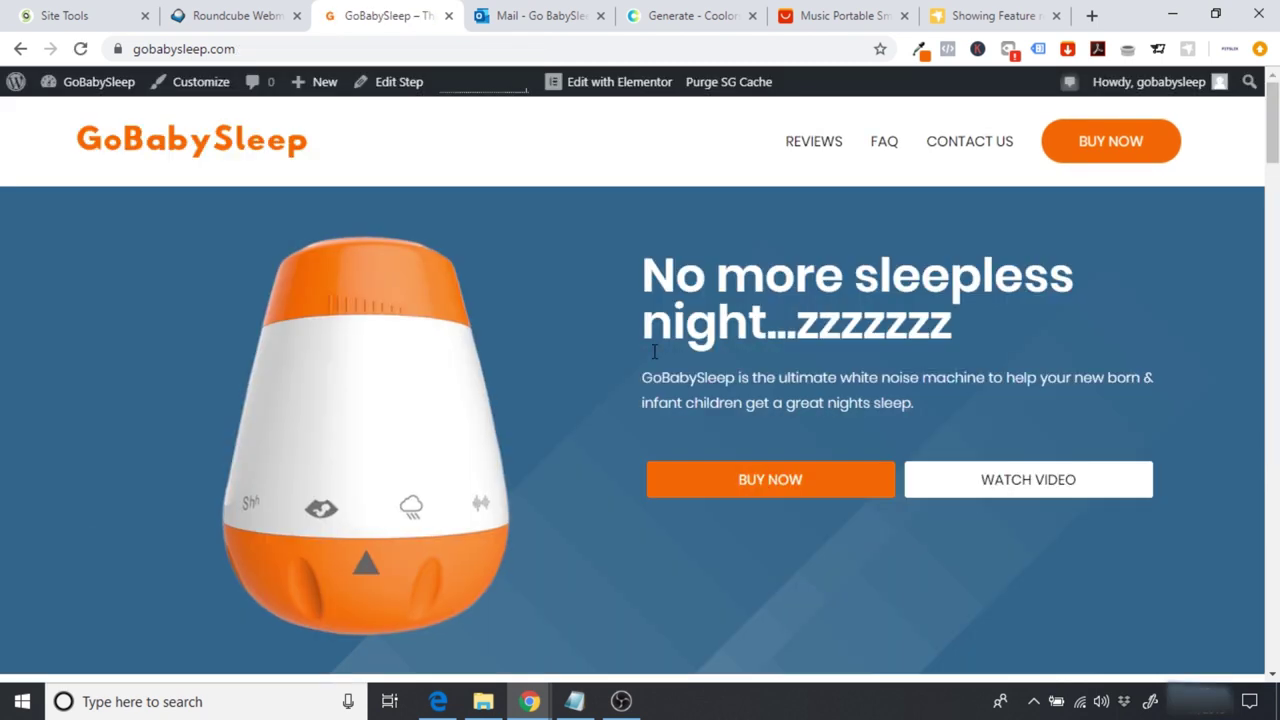
Step: Jump through the live home page's Reviews, FAQ and Contact Us sections
{"action": "left_click", "coordinate": [811, 156]}
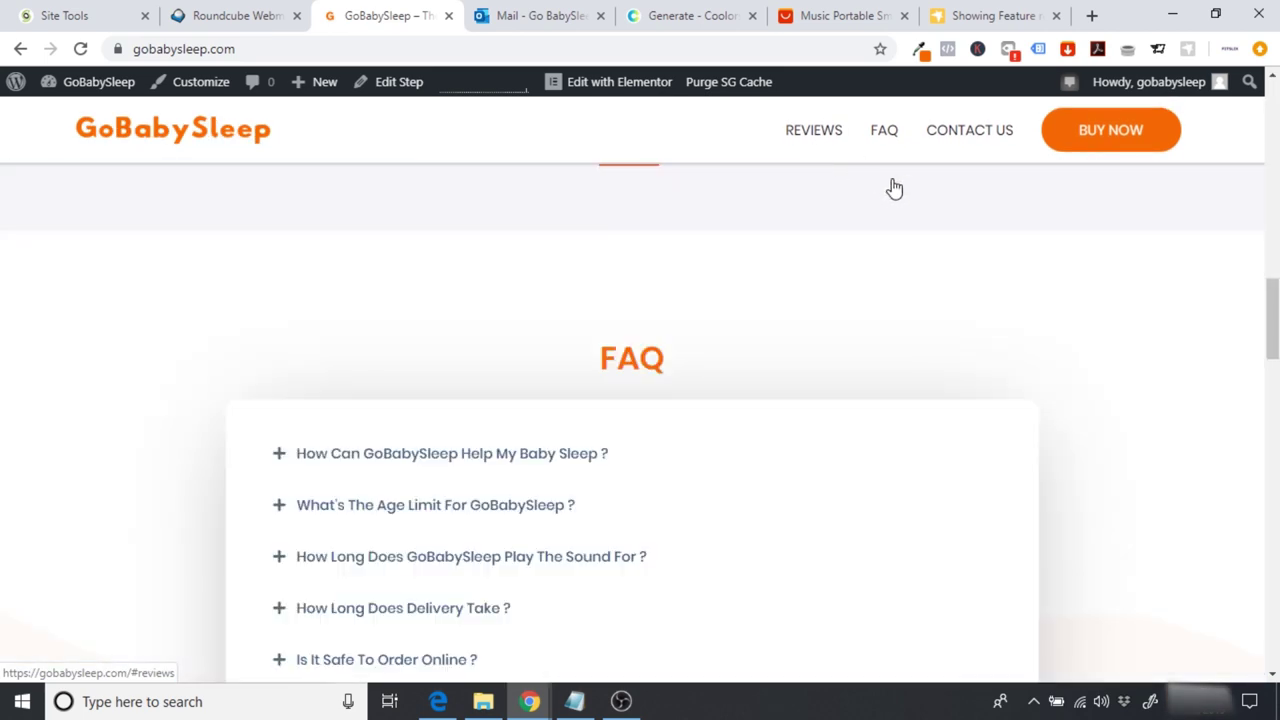
{"action": "left_click", "coordinate": [826, 150]}
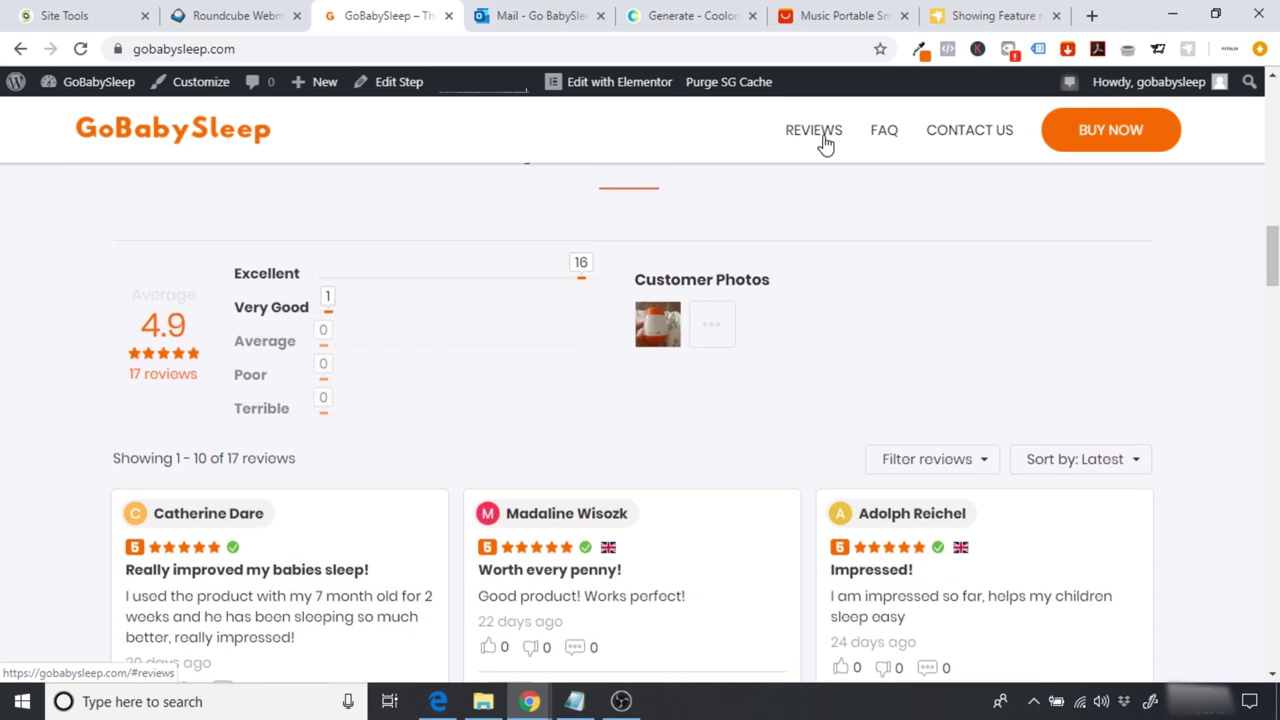
{"action": "left_click", "coordinate": [884, 140]}
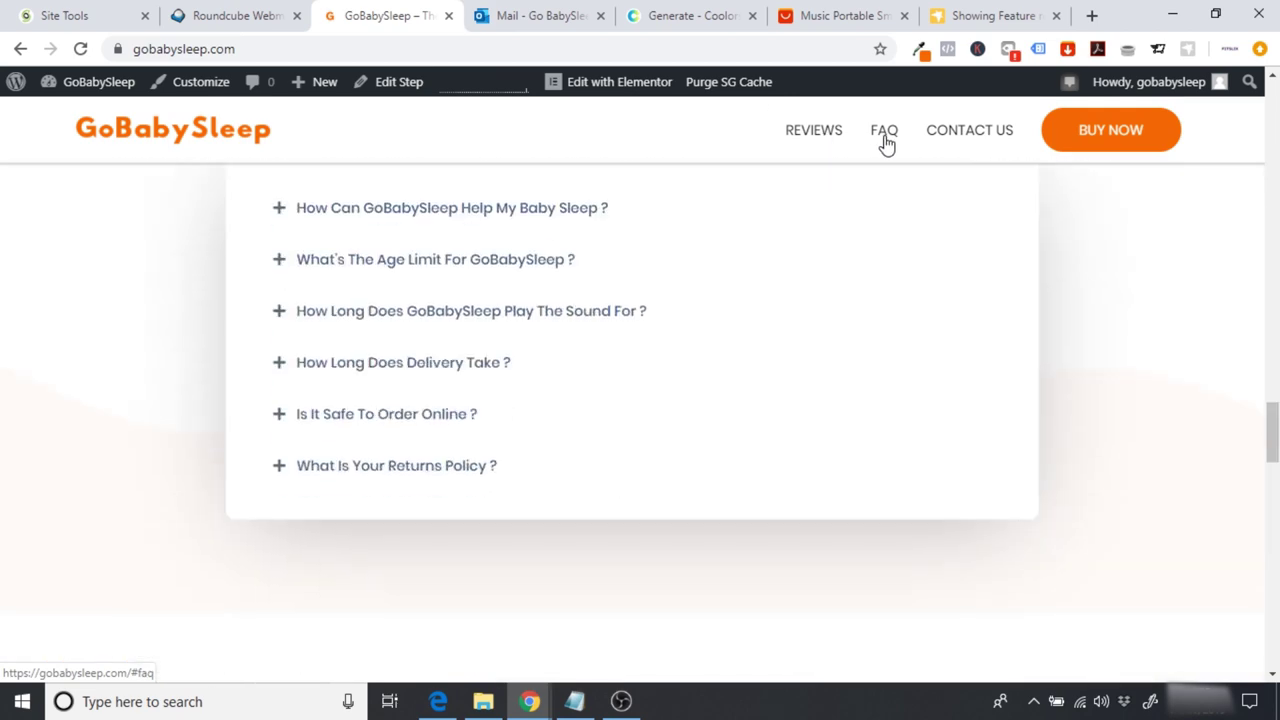
{"action": "left_click", "coordinate": [963, 135]}
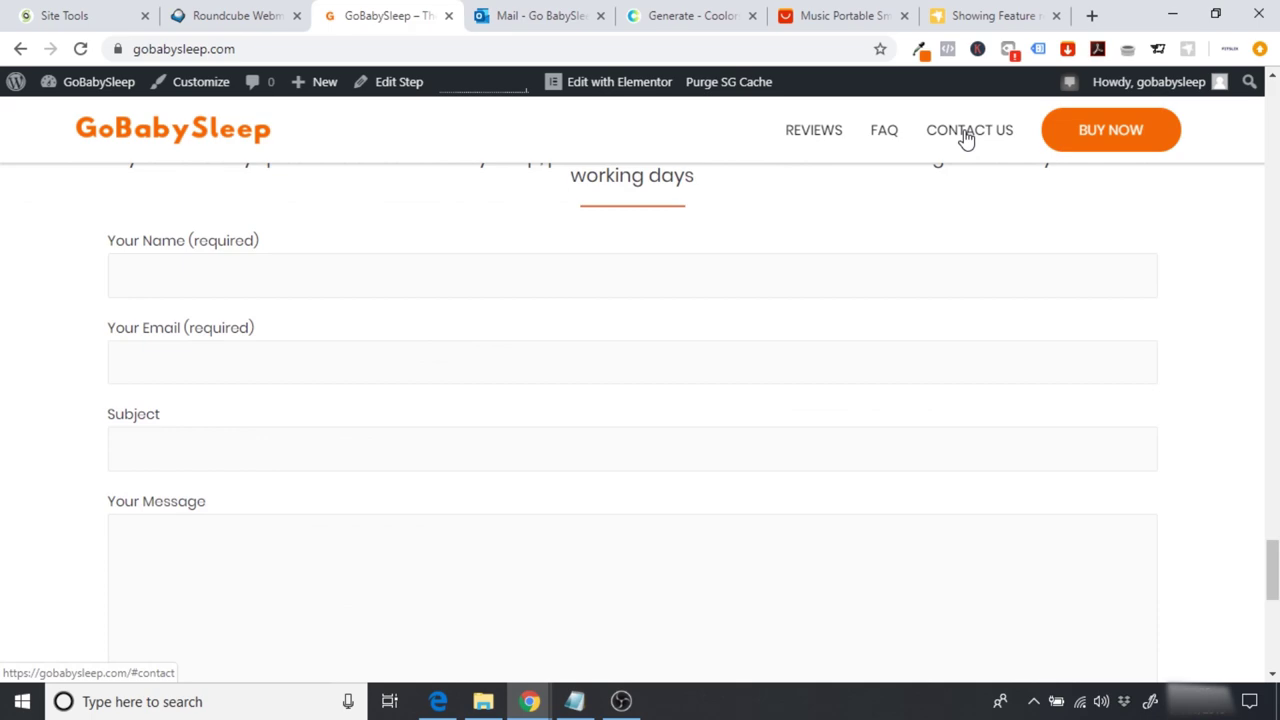
{"action": "left_click", "coordinate": [966, 138]}
{"action": "scroll", "coordinate": [640, 420], "scroll_direction": "up", "scroll_amount": 15}
{"action": "scroll", "coordinate": [640, 400], "scroll_direction": "up", "scroll_amount": 5}
{"action": "left_click", "coordinate": [884, 305]}
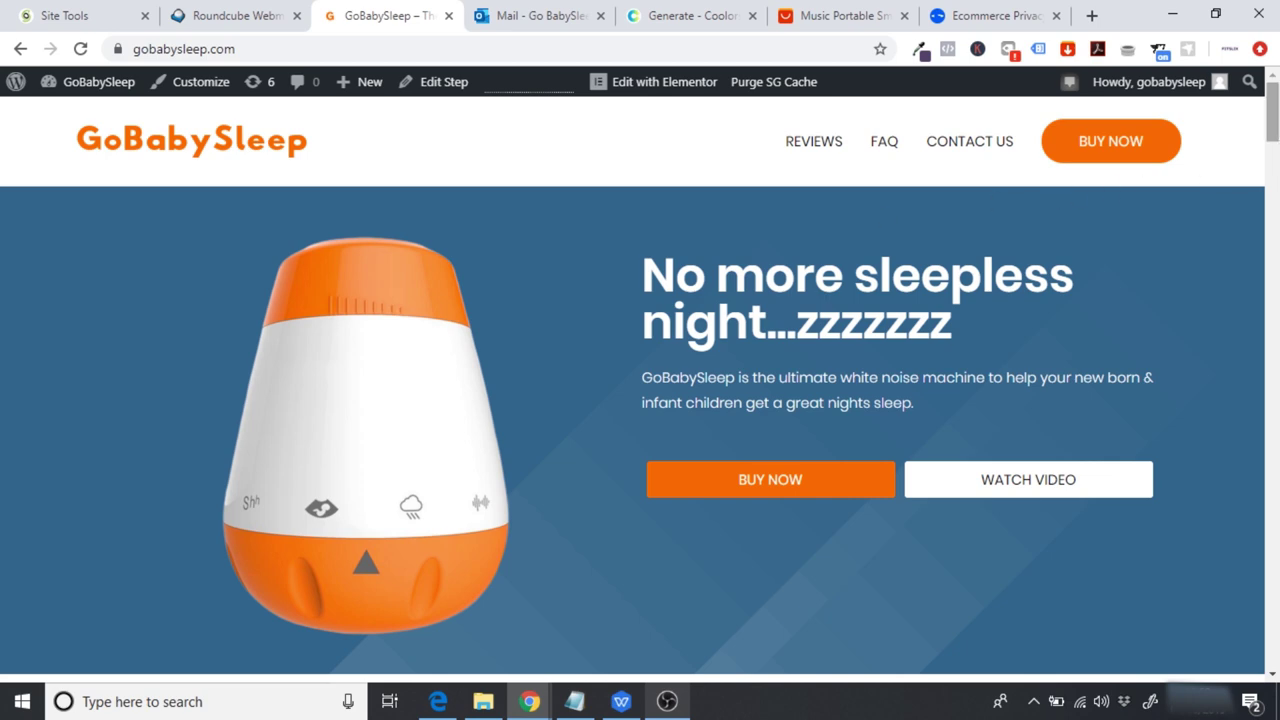
Step: Scroll through the home page and go to the GoBabySleep admin Dashboard
{"action": "scroll", "coordinate": [1049, 197], "scroll_direction": "down", "scroll_amount": 15}
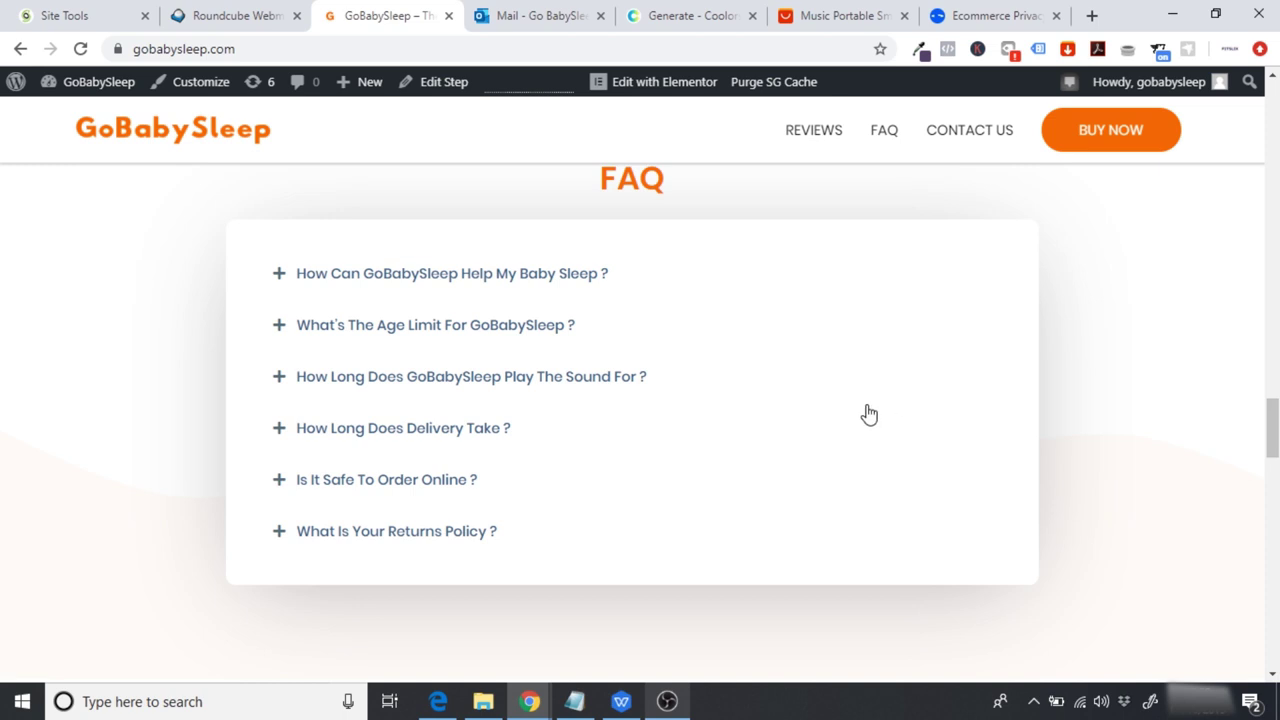
{"action": "scroll", "coordinate": [640, 400], "scroll_direction": "down", "scroll_amount": 15}
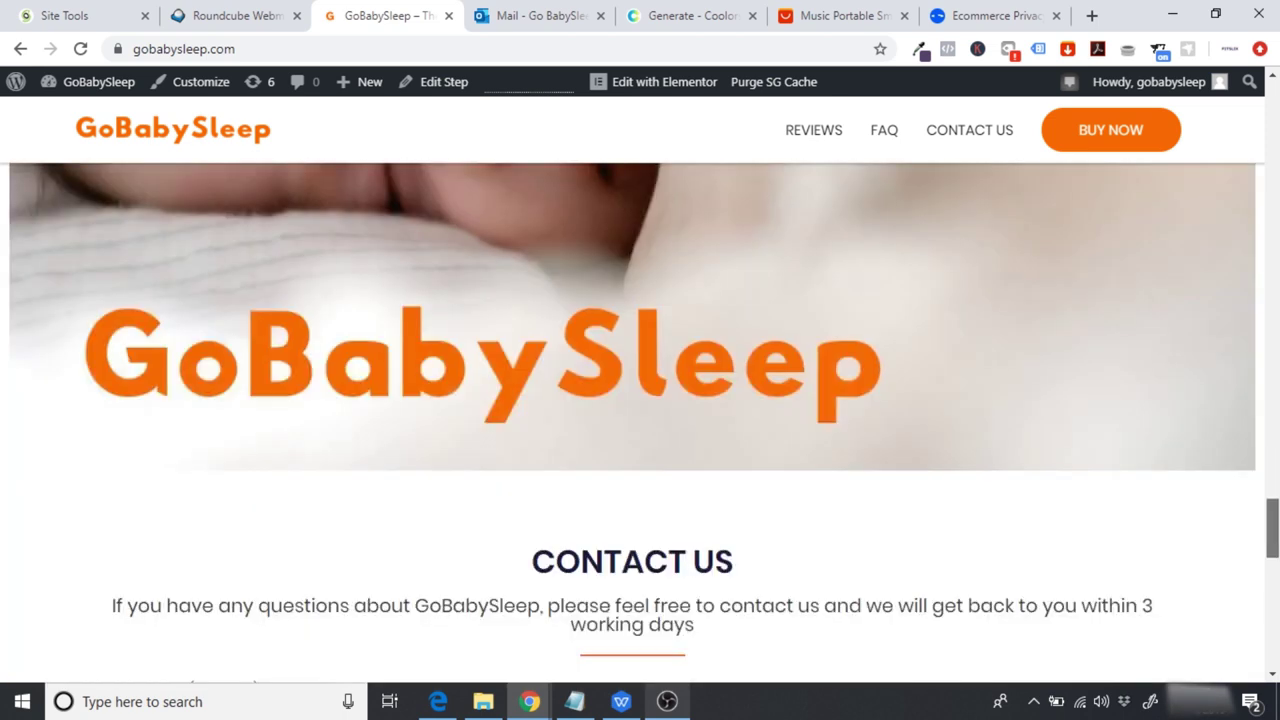
{"action": "scroll", "coordinate": [640, 400], "scroll_direction": "down", "scroll_amount": 4}
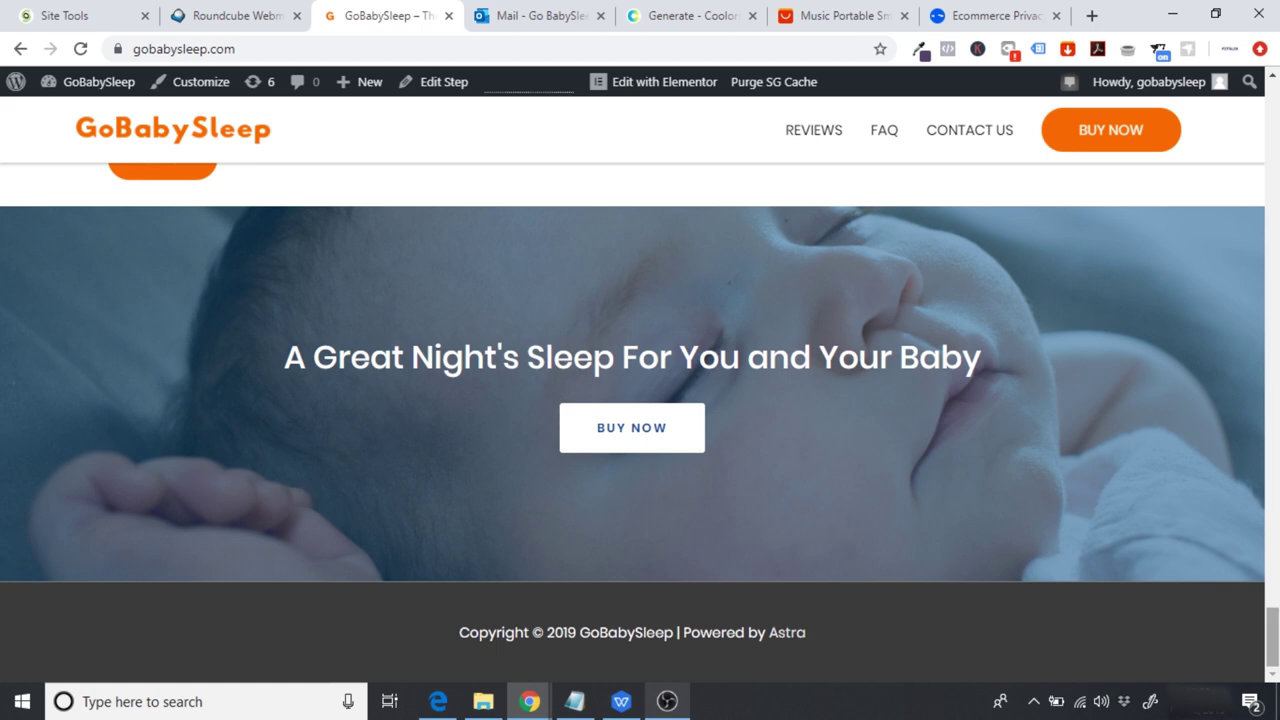
{"action": "left_click_drag", "start_coordinate": [1274, 628], "coordinate": [1272, 100]}
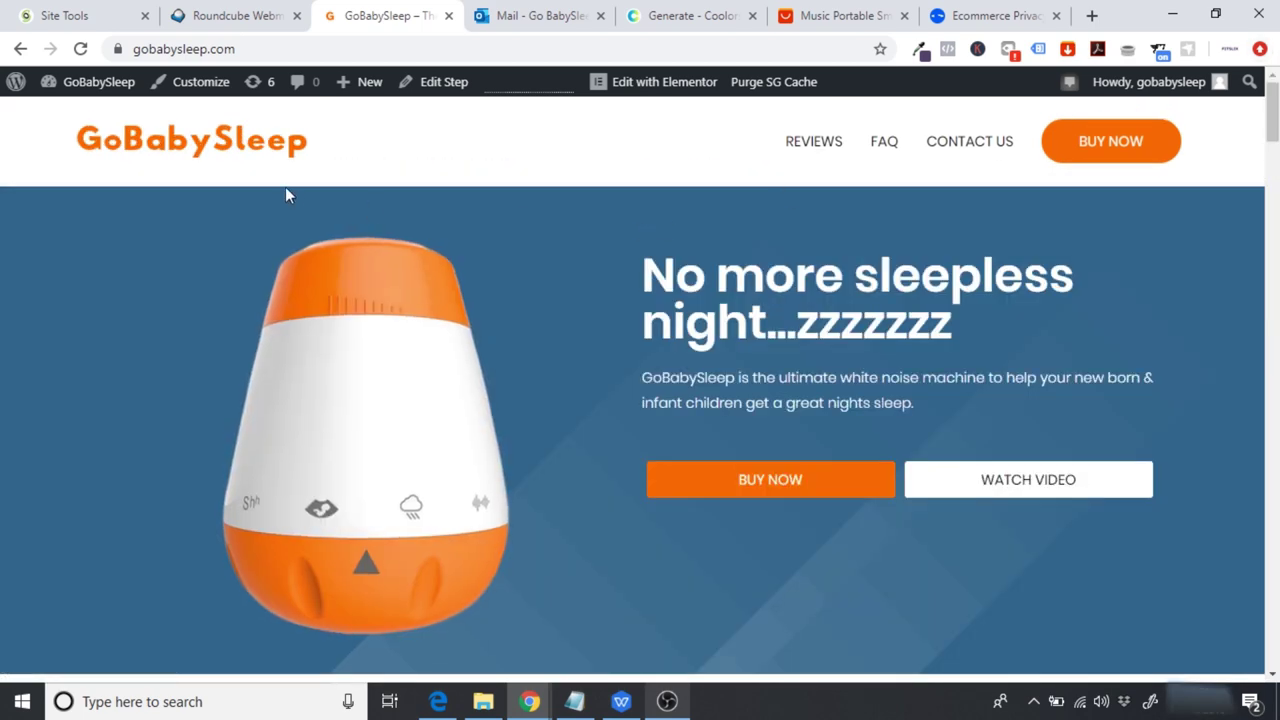
{"action": "left_click", "coordinate": [86, 86]}
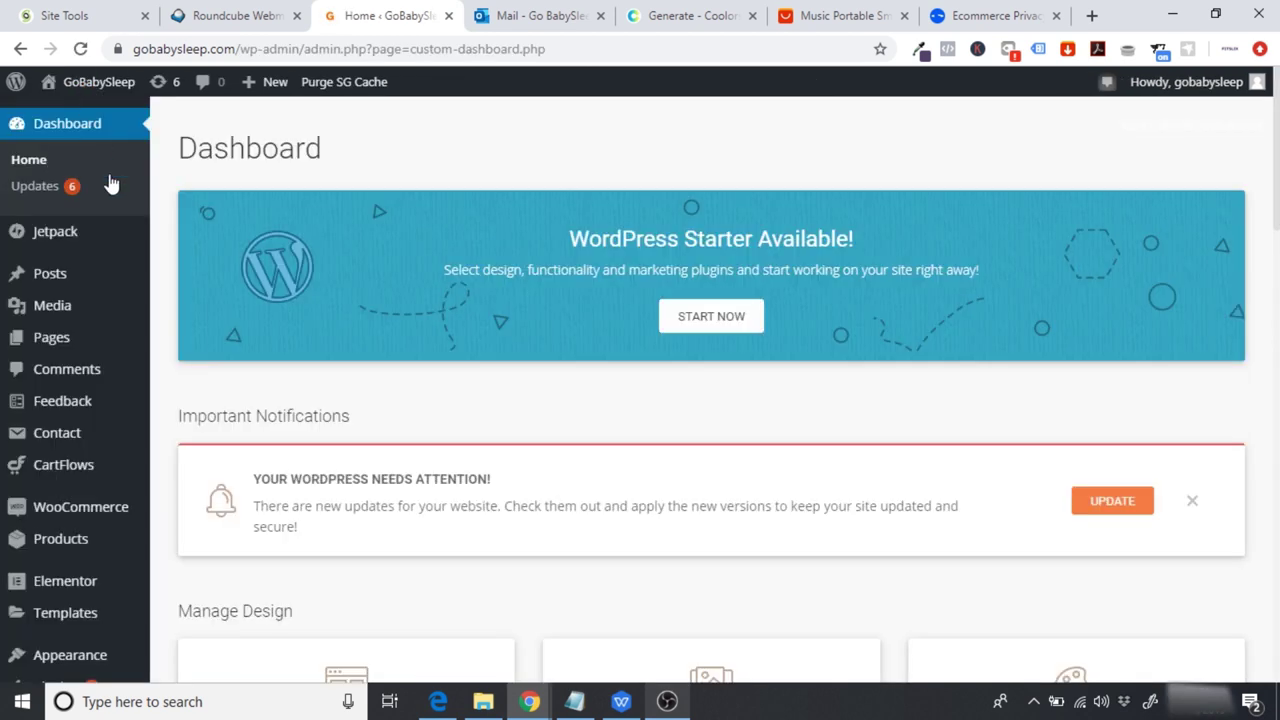
Step: Start a new WordPress page titled 'Shipping & Delivery'
{"action": "mouse_move", "coordinate": [63, 337]}
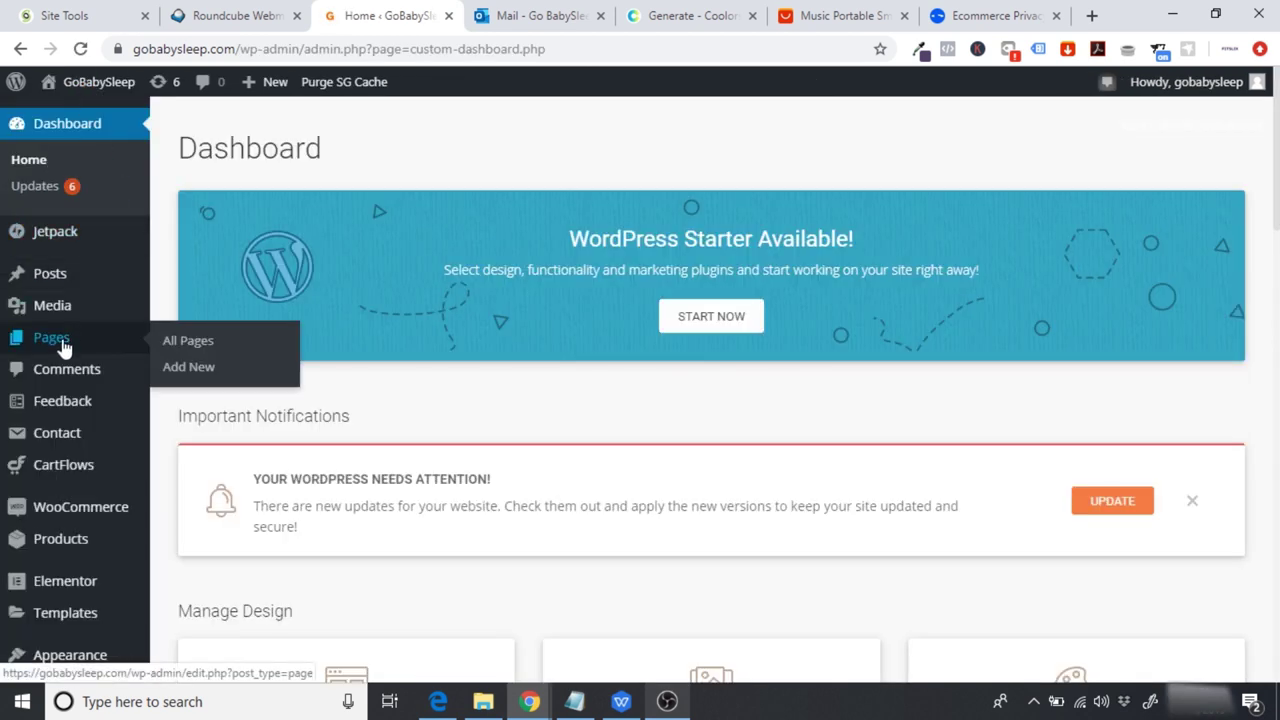
{"action": "left_click", "coordinate": [205, 369]}
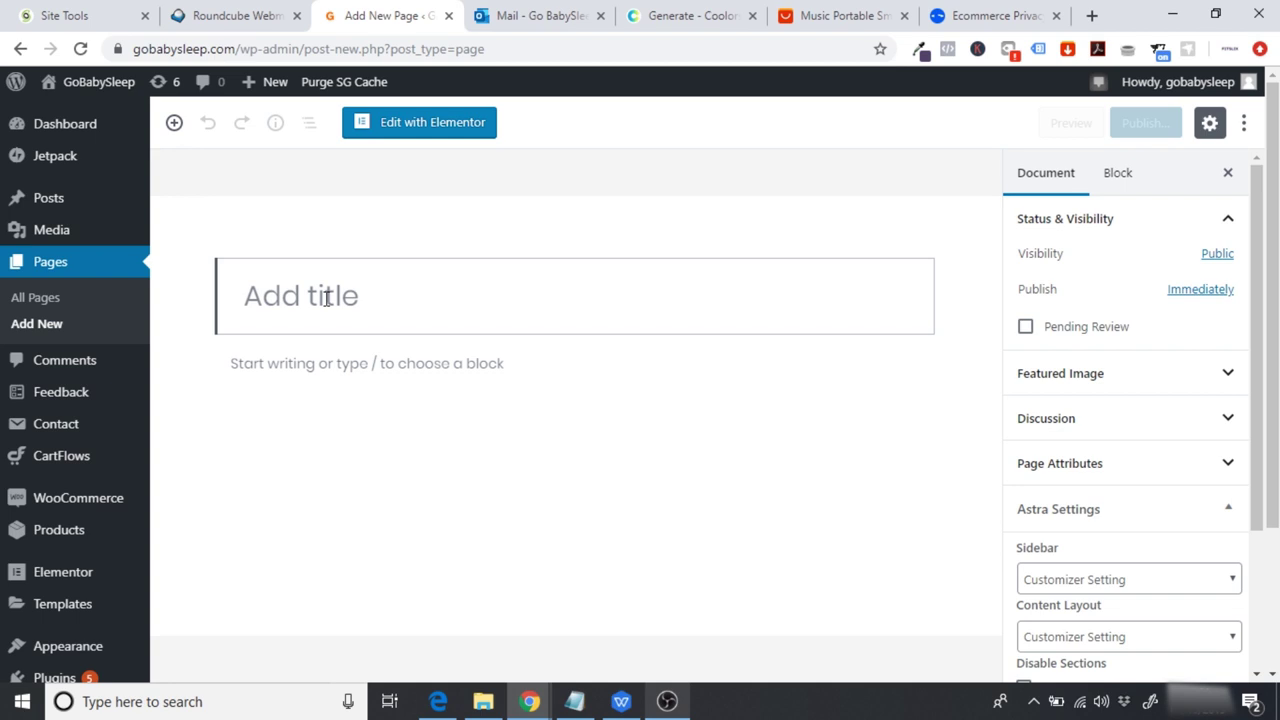
{"action": "type", "text": "Shipping & Del"}
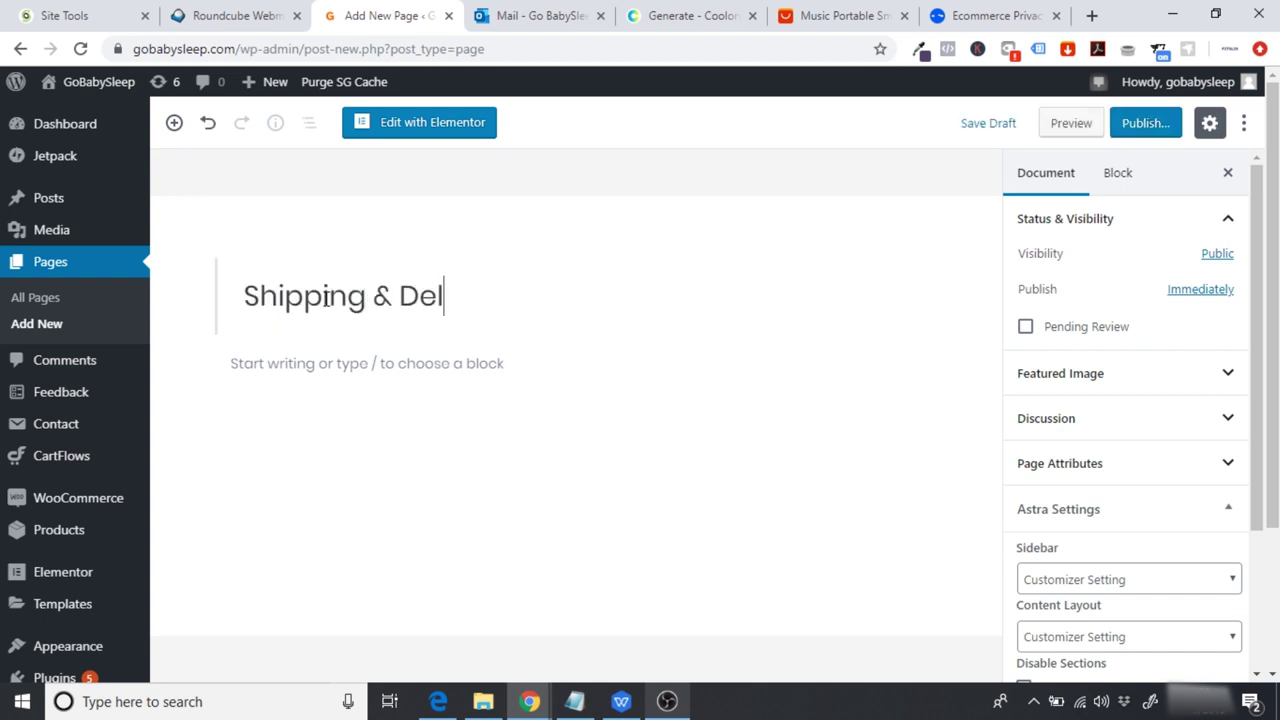
{"action": "type", "text": "ivery"}
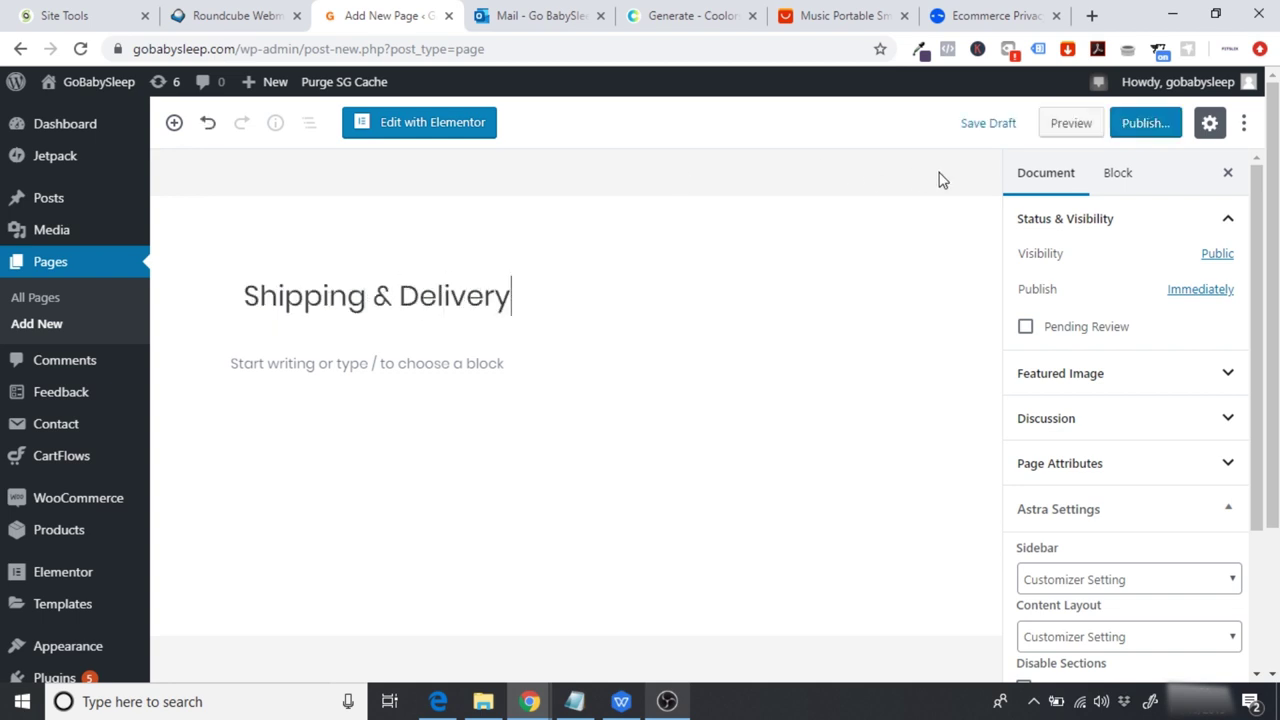
Step: Open the page in Elementor and set its layout to Elementor Full Width
{"action": "left_click", "coordinate": [428, 132]}
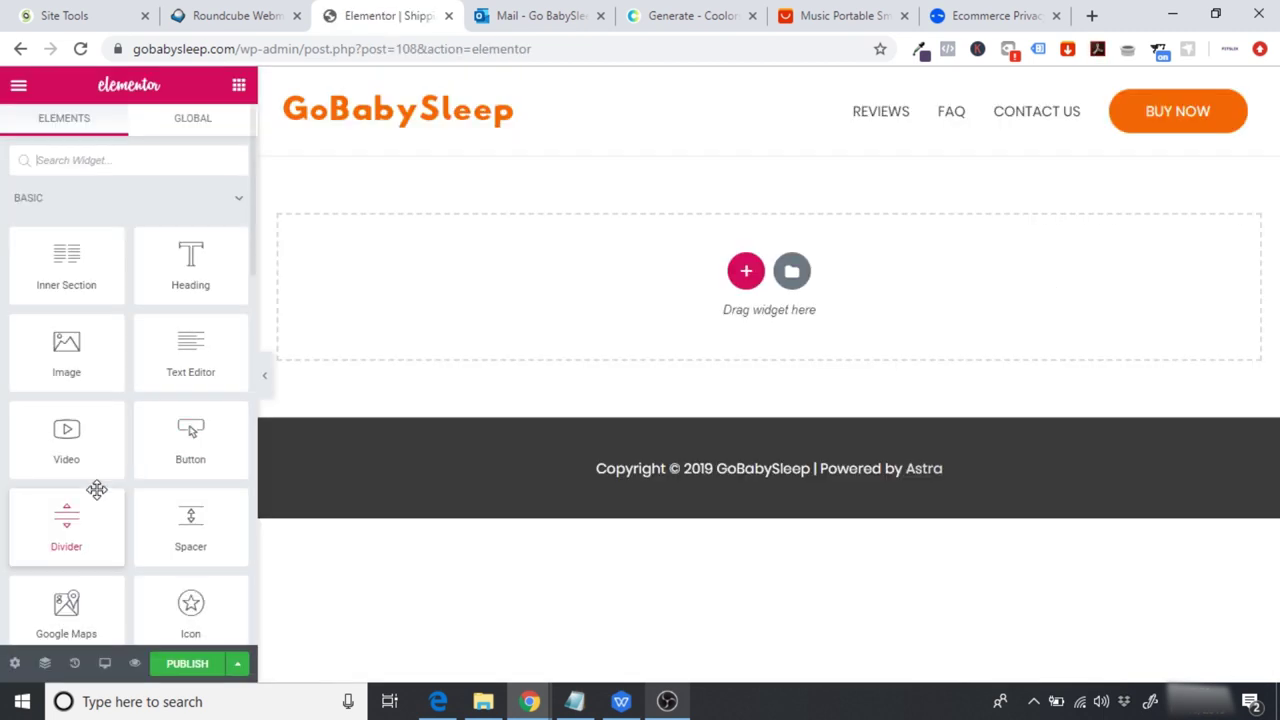
{"action": "left_click", "coordinate": [14, 665]}
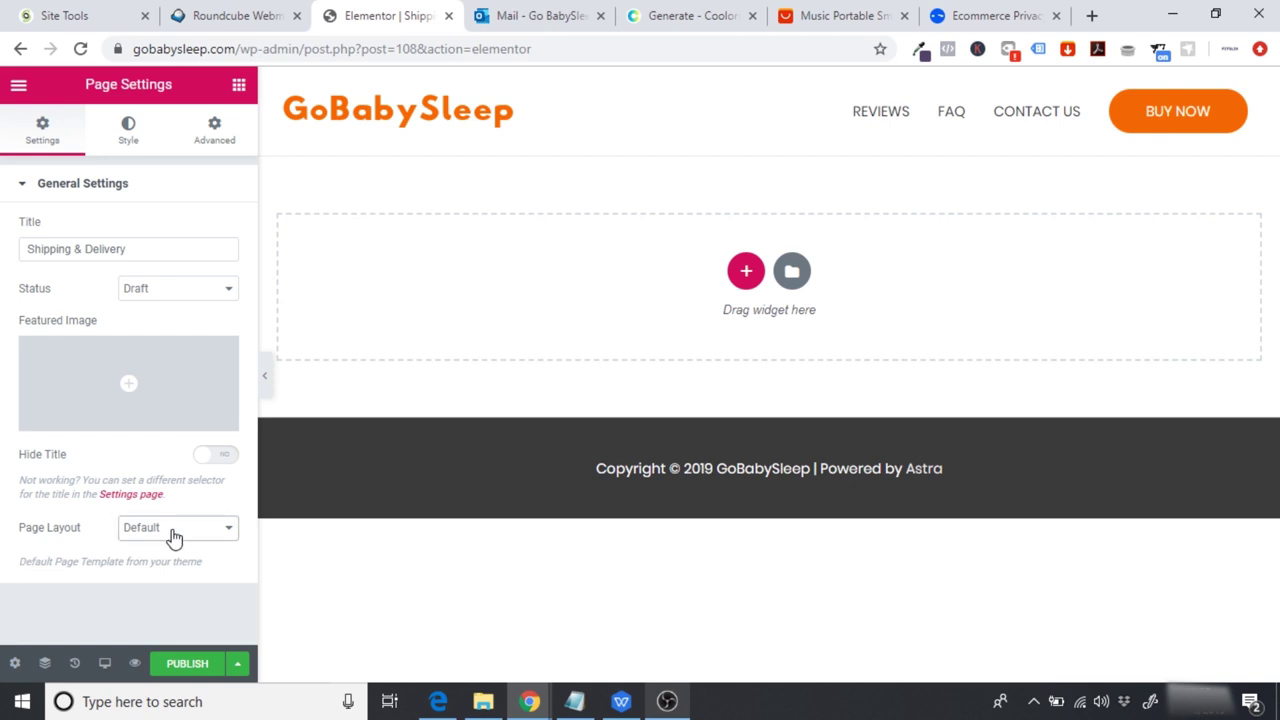
{"action": "left_click", "coordinate": [231, 538]}
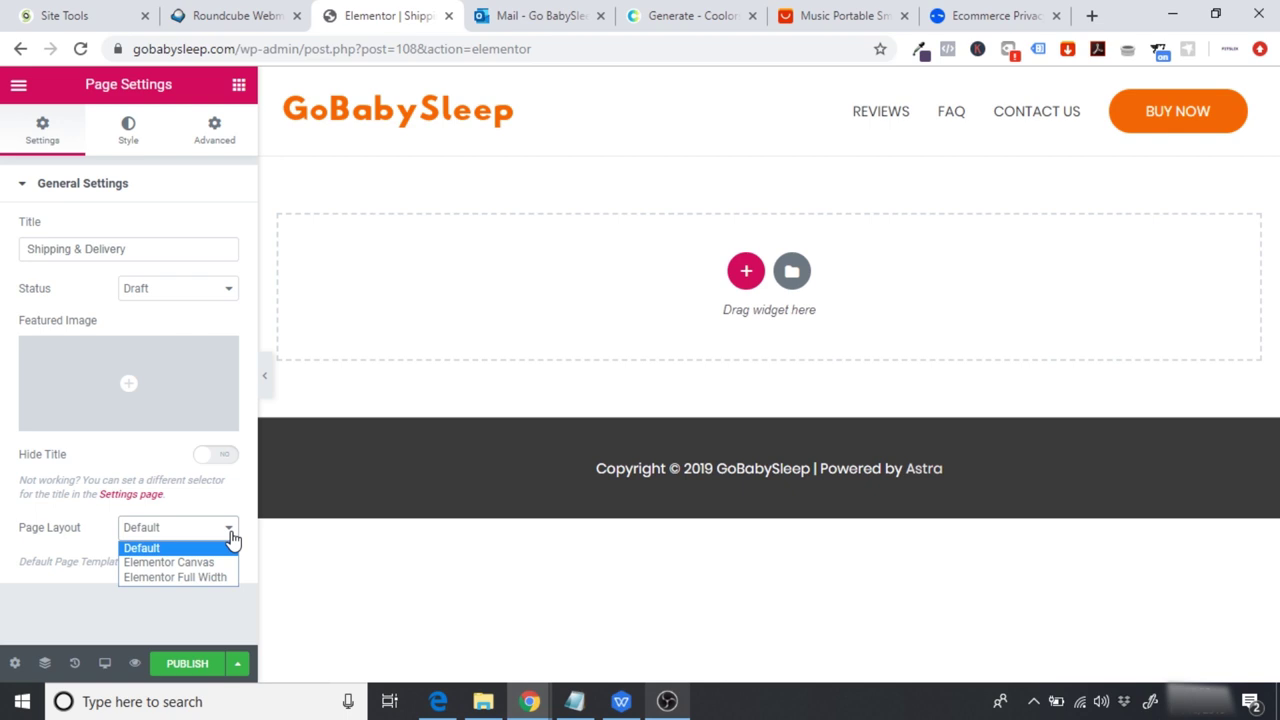
{"action": "left_click", "coordinate": [176, 578]}
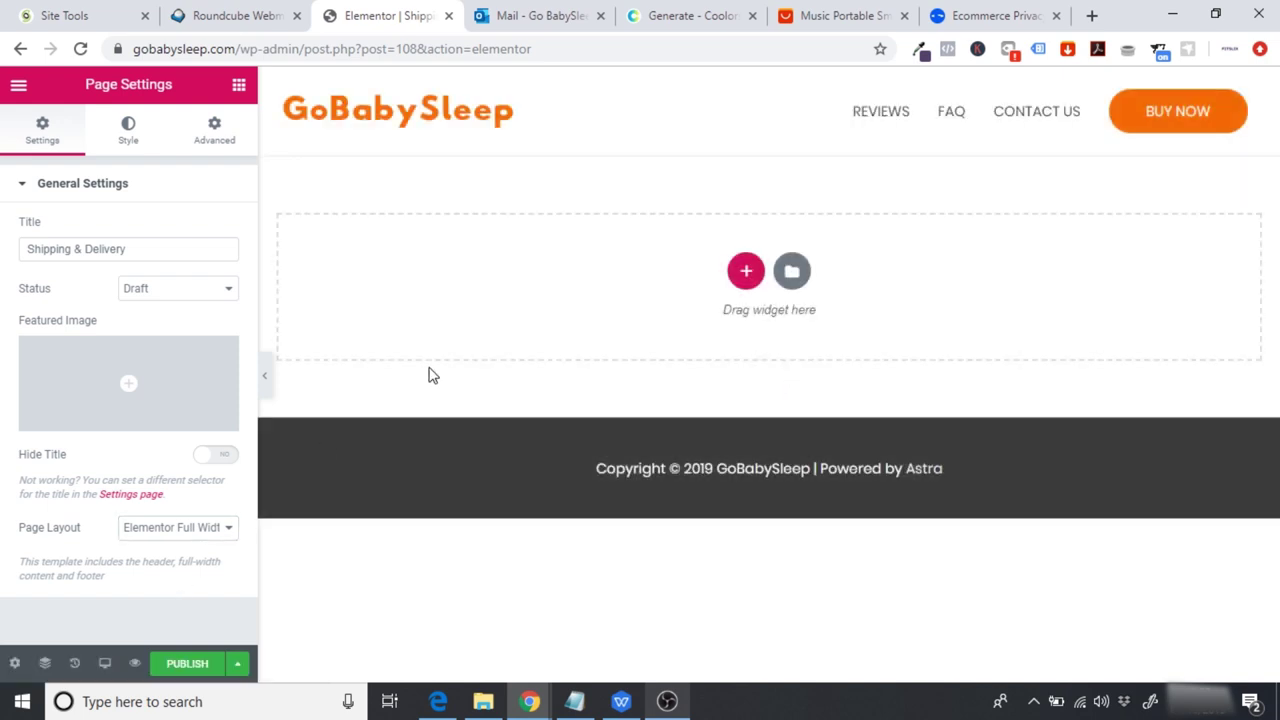
Step: Add a single-column section and bring up its style options alongside the Coolors palette
{"action": "left_click", "coordinate": [746, 271]}
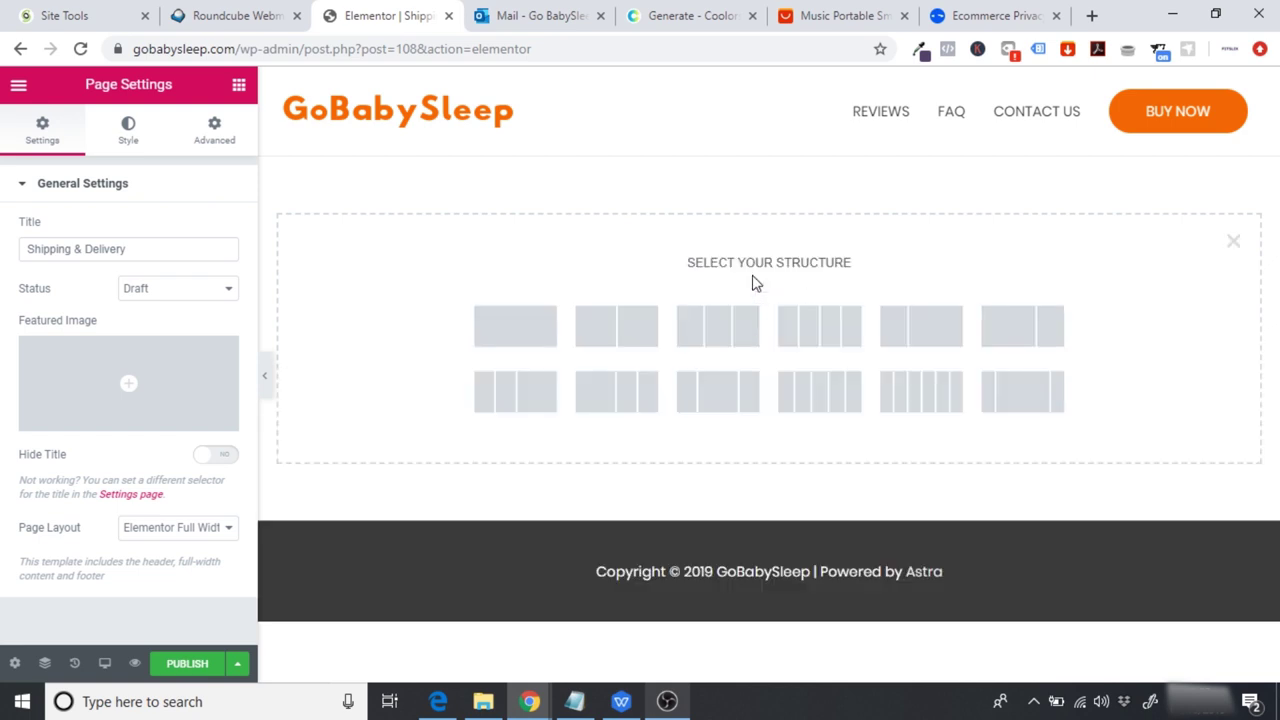
{"action": "left_click", "coordinate": [502, 335]}
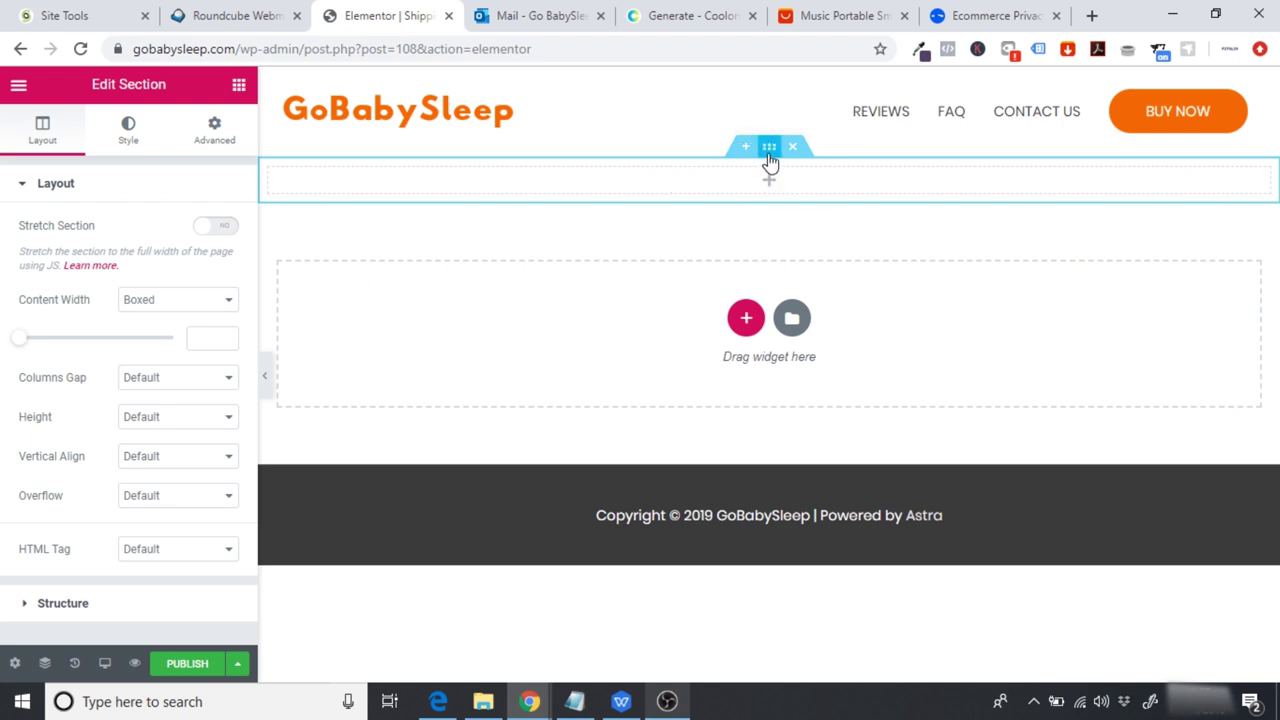
{"action": "left_click", "coordinate": [130, 139]}
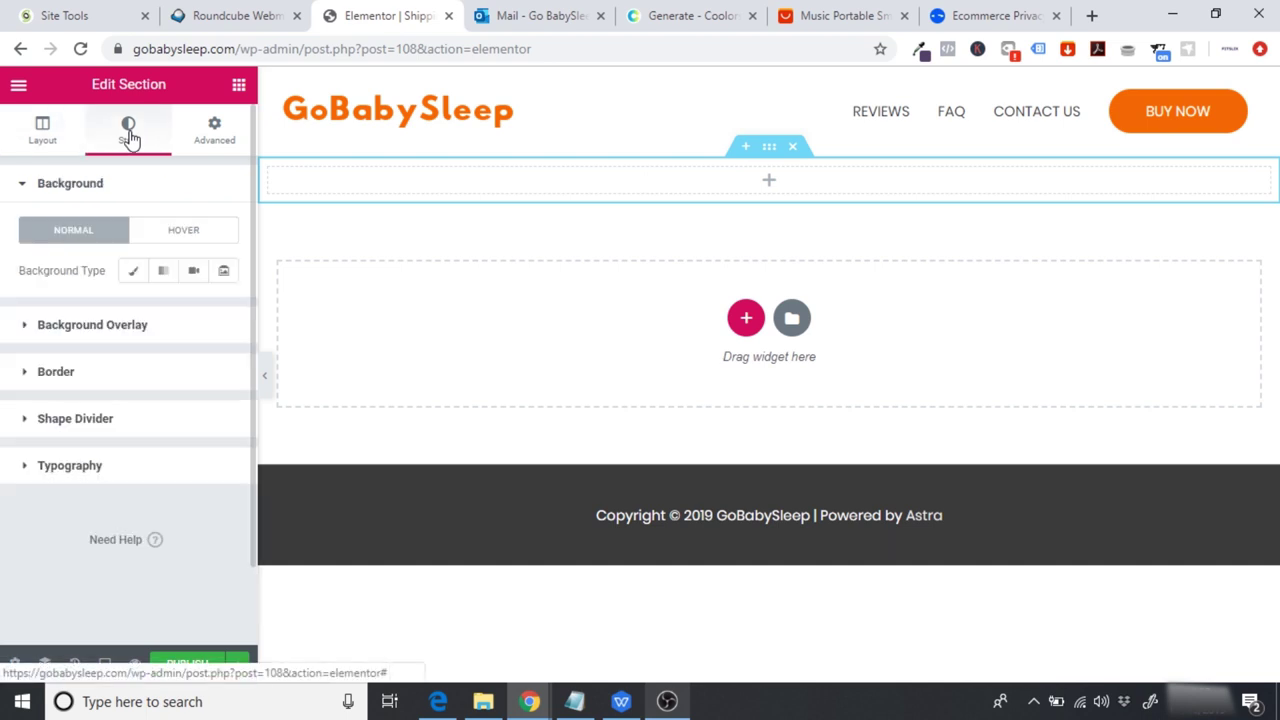
{"action": "left_click", "coordinate": [692, 15]}
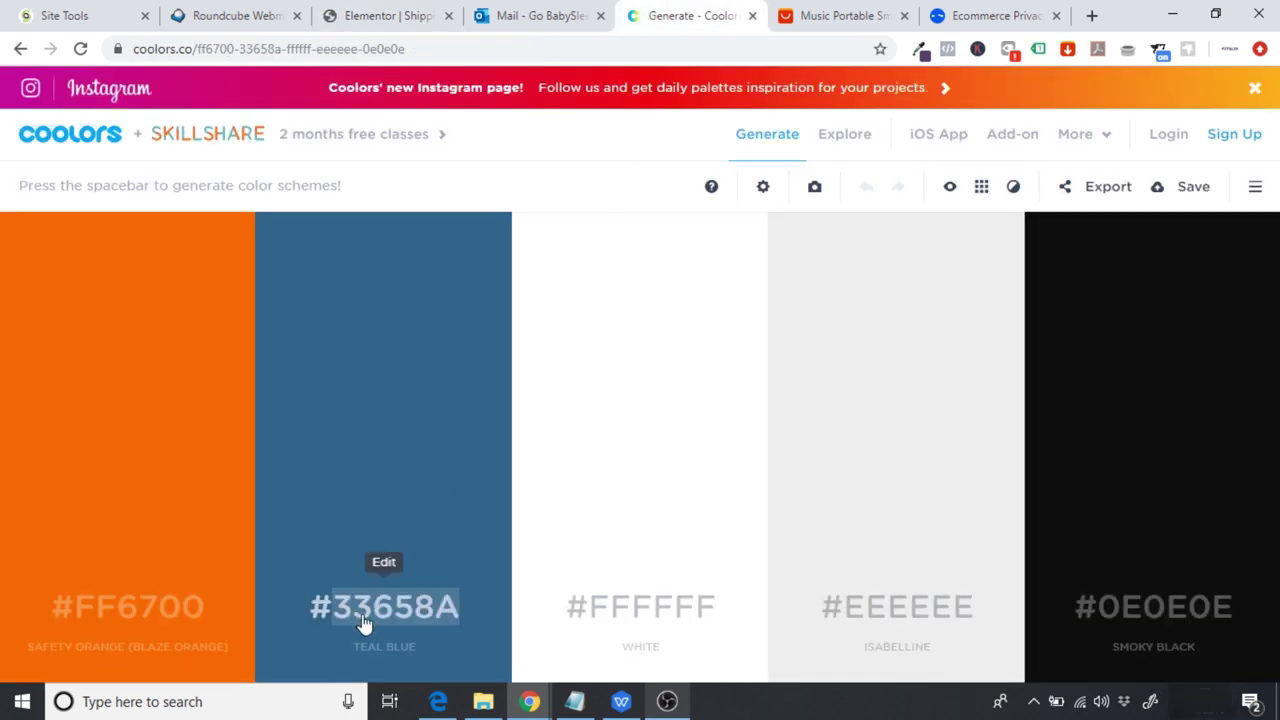
Step: Copy the Teal Blue hex code 33658A from Coolors and return to Elementor
{"action": "left_click", "coordinate": [360, 616]}
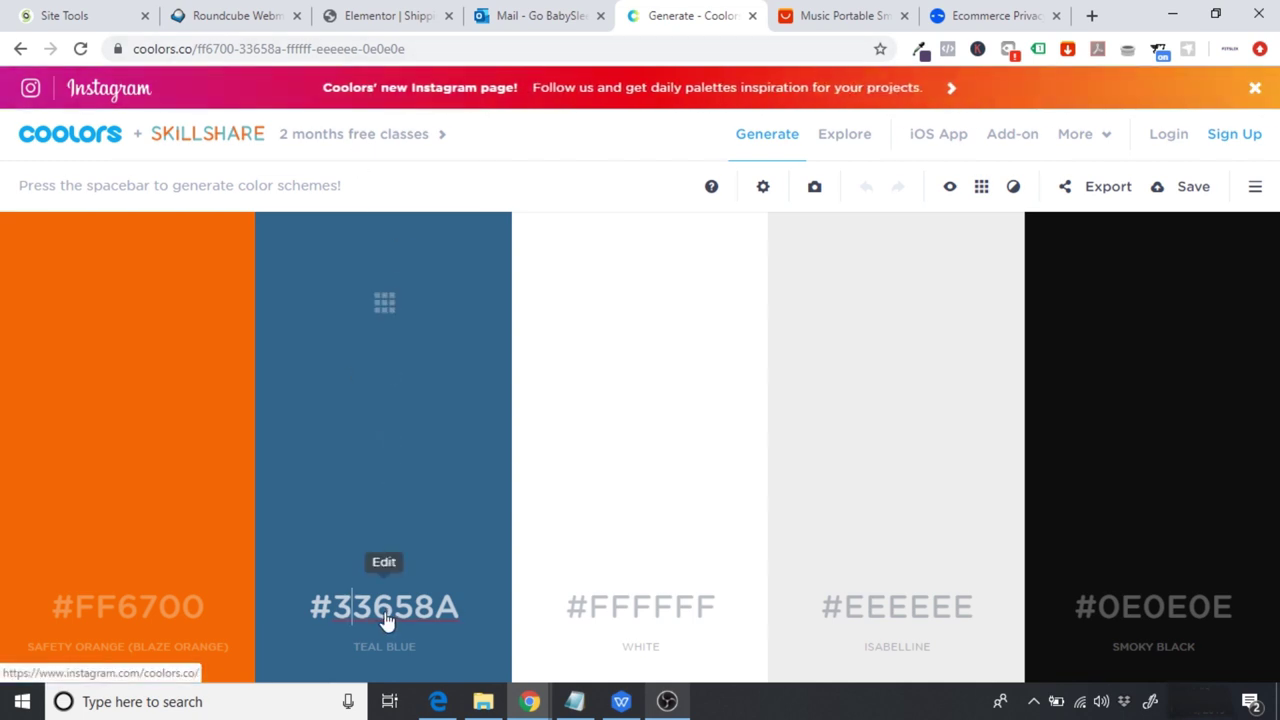
{"action": "double_click", "coordinate": [388, 622]}
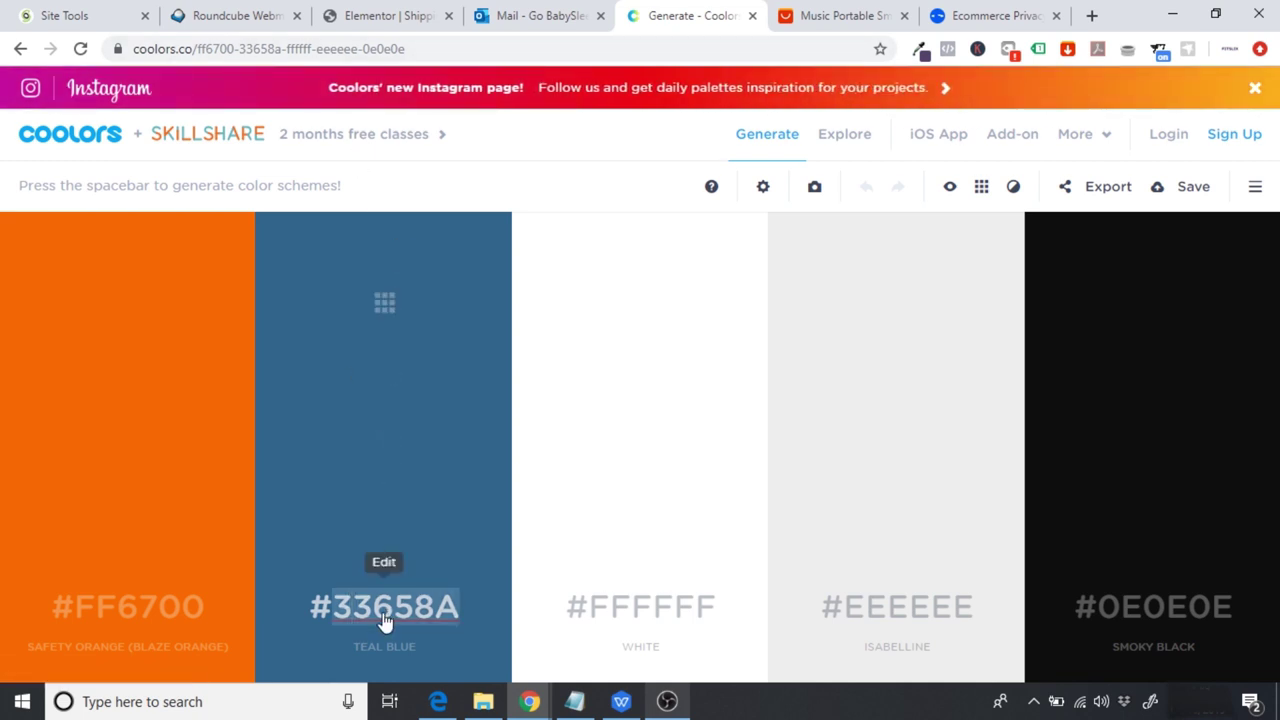
{"action": "left_click", "coordinate": [378, 8]}
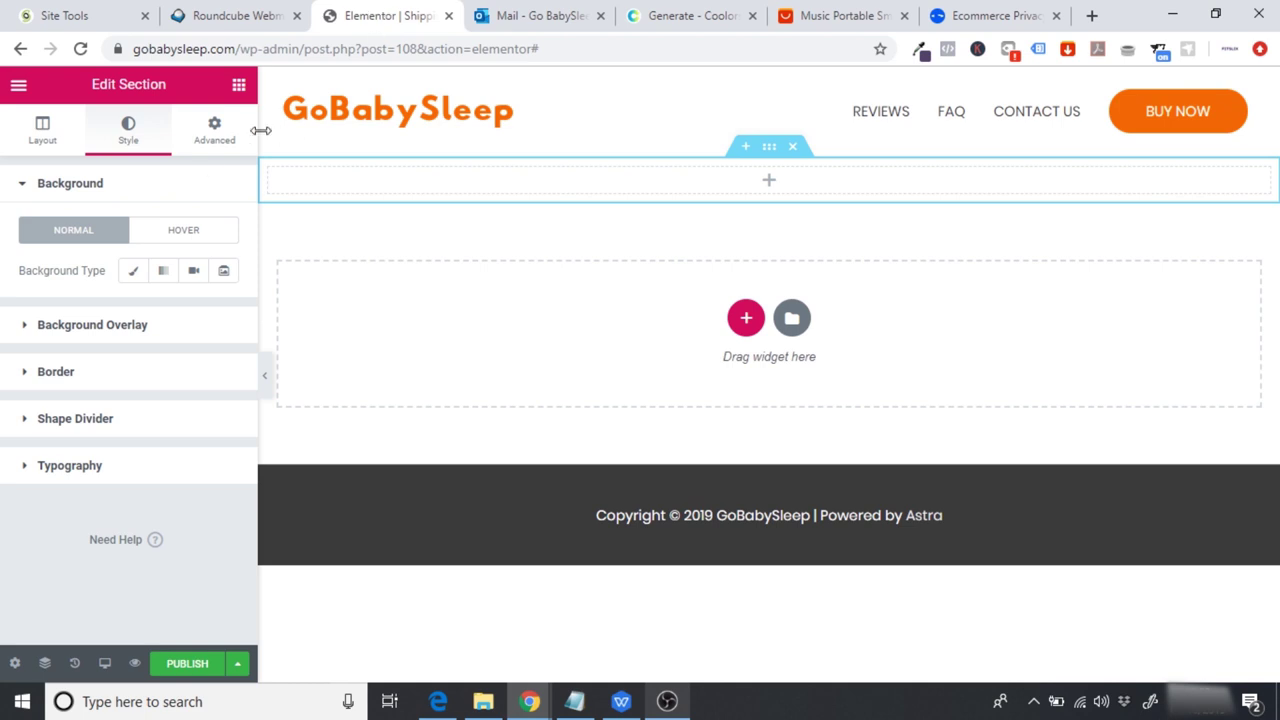
Step: Give the section a classic #33658a blue background
{"action": "left_click", "coordinate": [133, 279]}
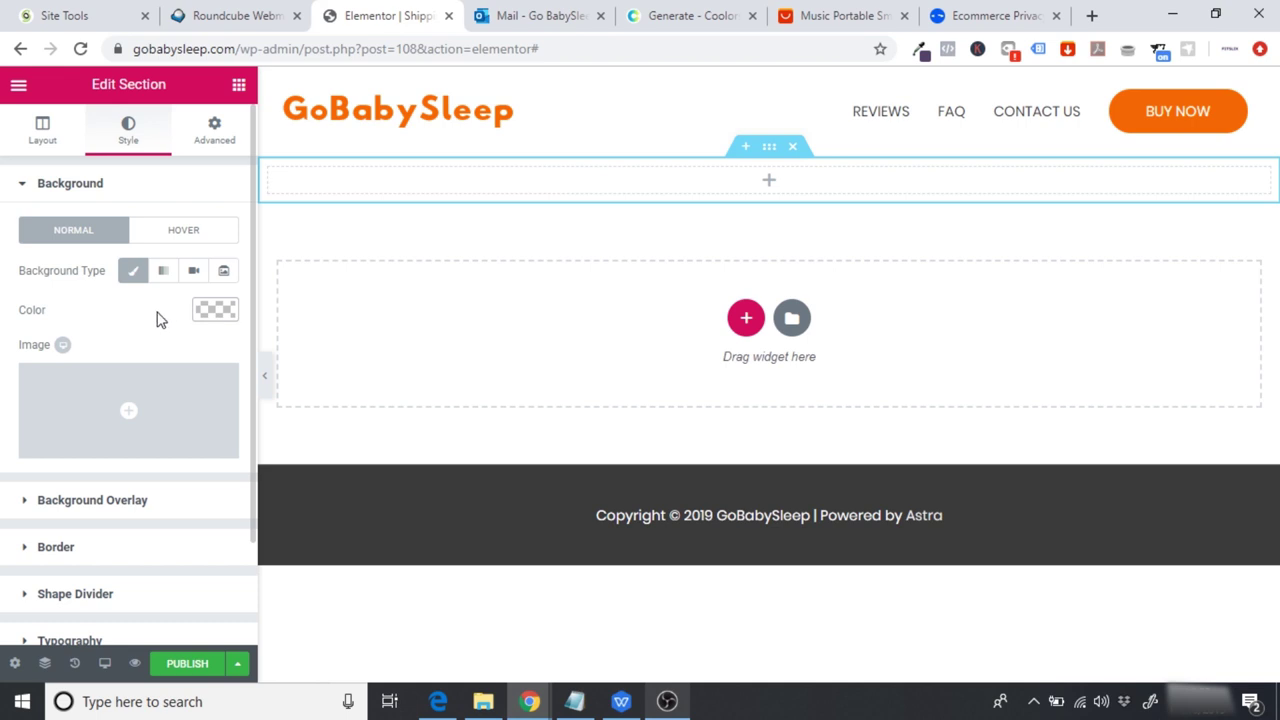
{"action": "left_click", "coordinate": [214, 310]}
{"action": "left_click", "coordinate": [83, 313]}
{"action": "type", "text": "#33658a"}
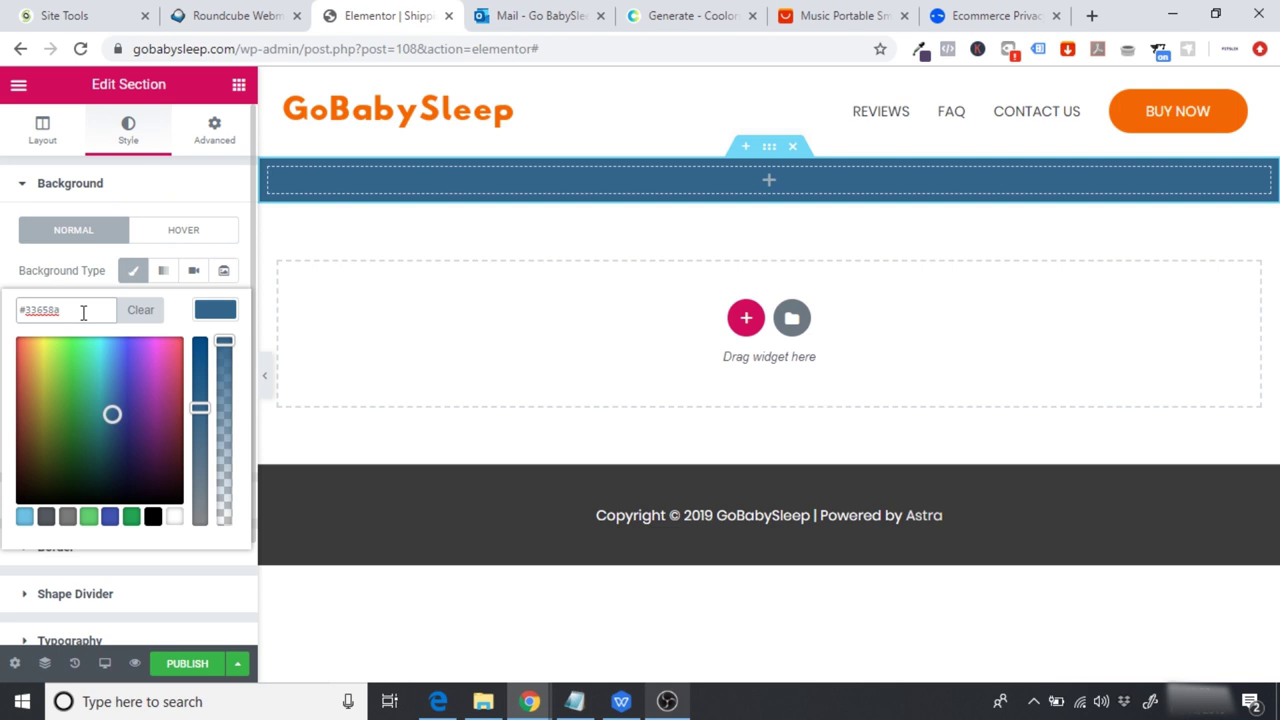
Step: Set the section's minimum height to 200 px
{"action": "left_click", "coordinate": [42, 130]}
{"action": "left_click", "coordinate": [178, 416]}
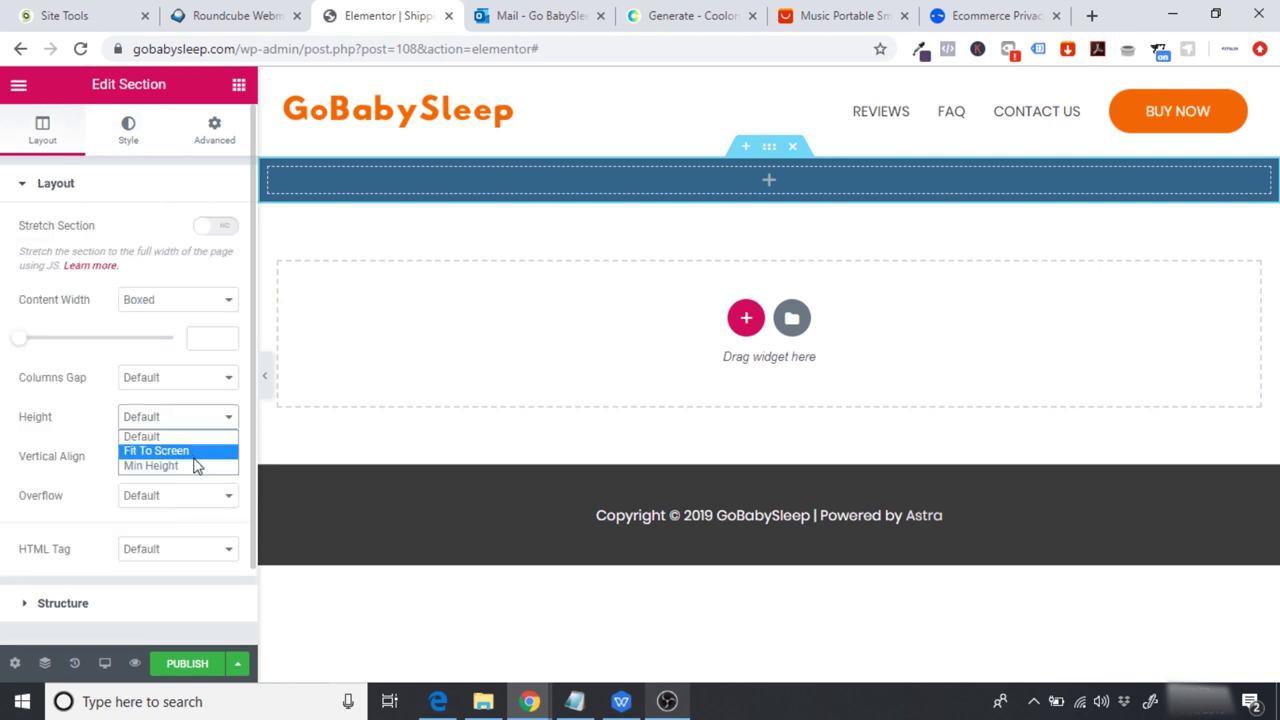
{"action": "left_click", "coordinate": [152, 466]}
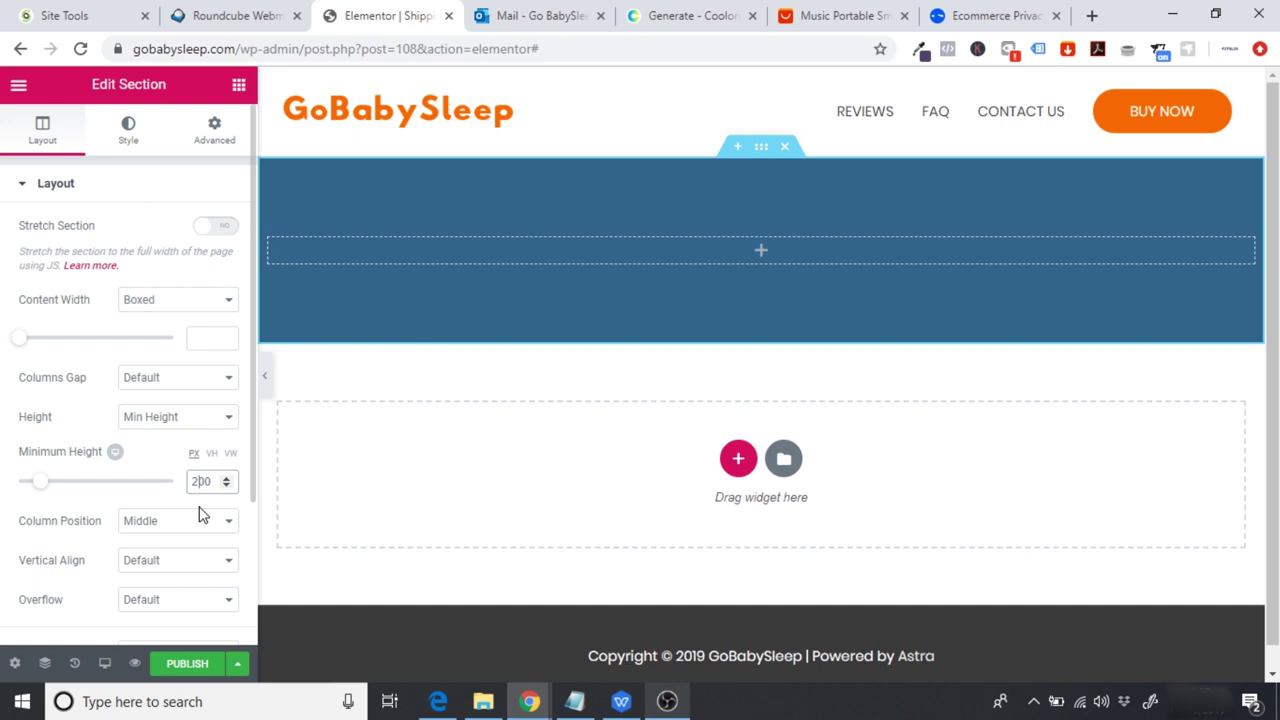
{"action": "left_click", "coordinate": [239, 88]}
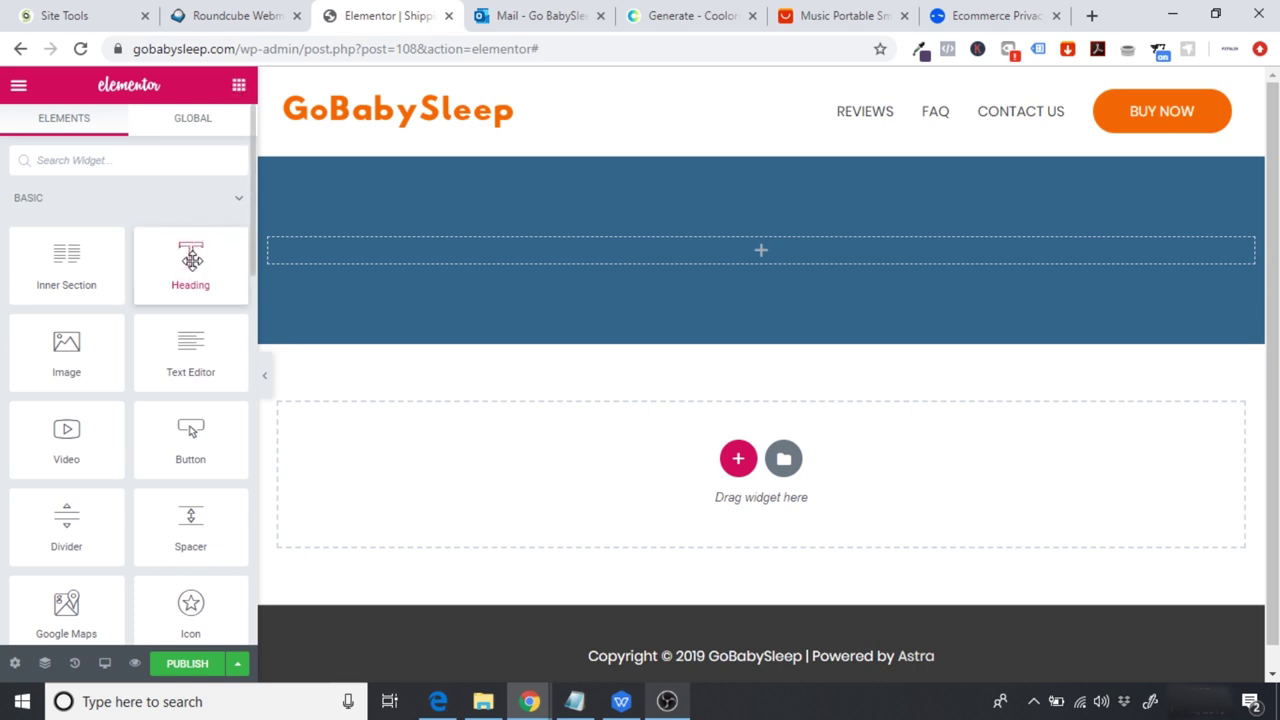
Step: Place a centred heading reading 'Shipping & Delivery' inside the blue banner
{"action": "left_click_drag", "start_coordinate": [190, 260], "coordinate": [761, 242]}
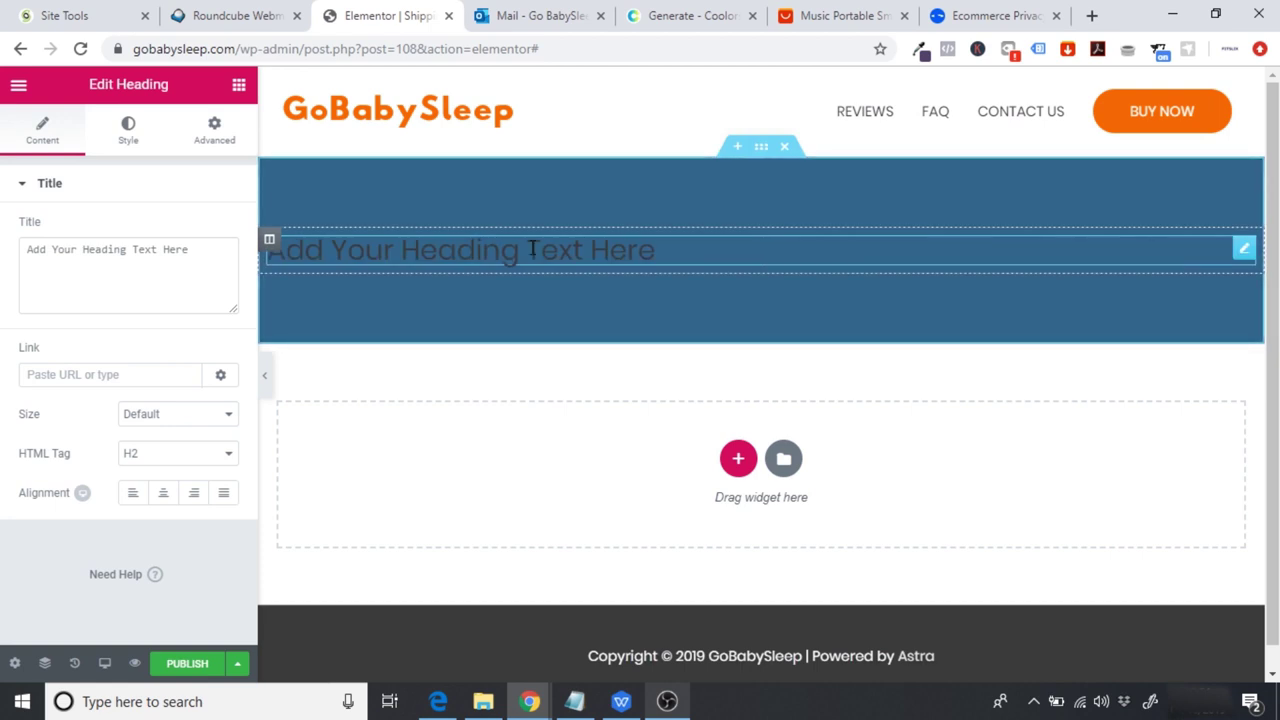
{"action": "left_click", "coordinate": [163, 492]}
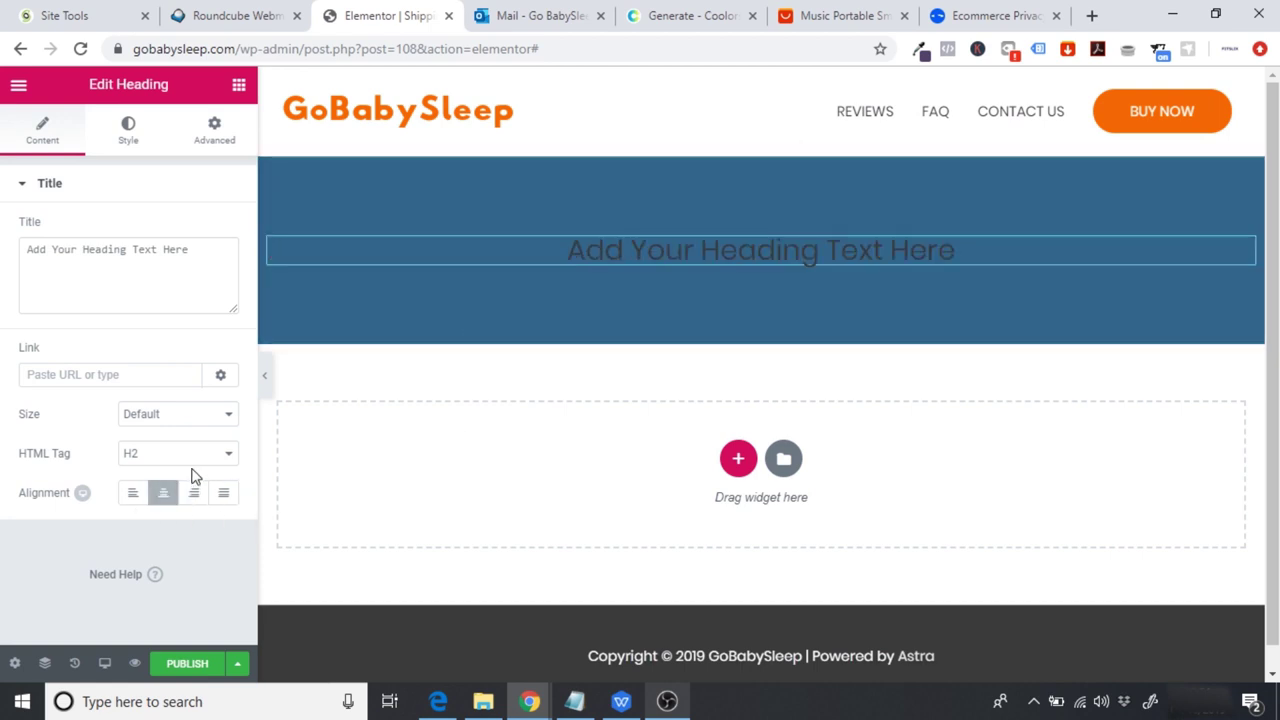
{"action": "left_click_drag", "start_coordinate": [217, 258], "coordinate": [2, 287]}
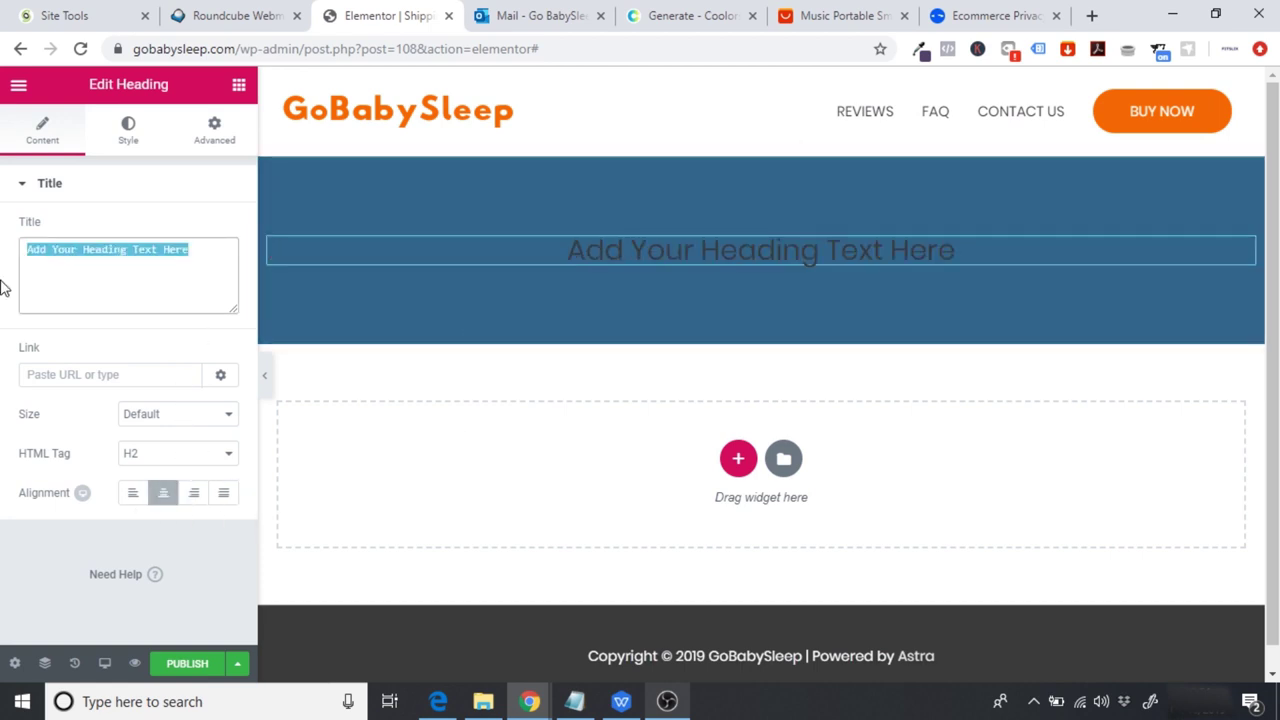
{"action": "type", "text": "Shipping"}
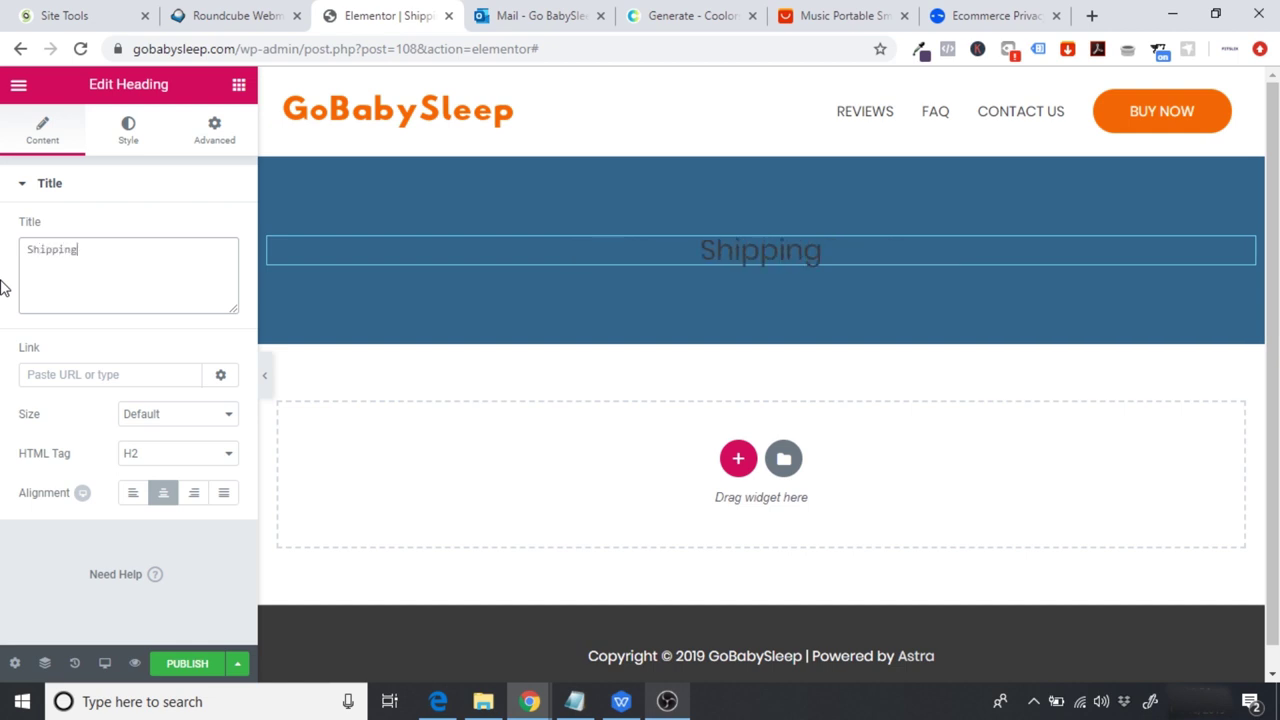
{"action": "type", "text": " & Deliver"}
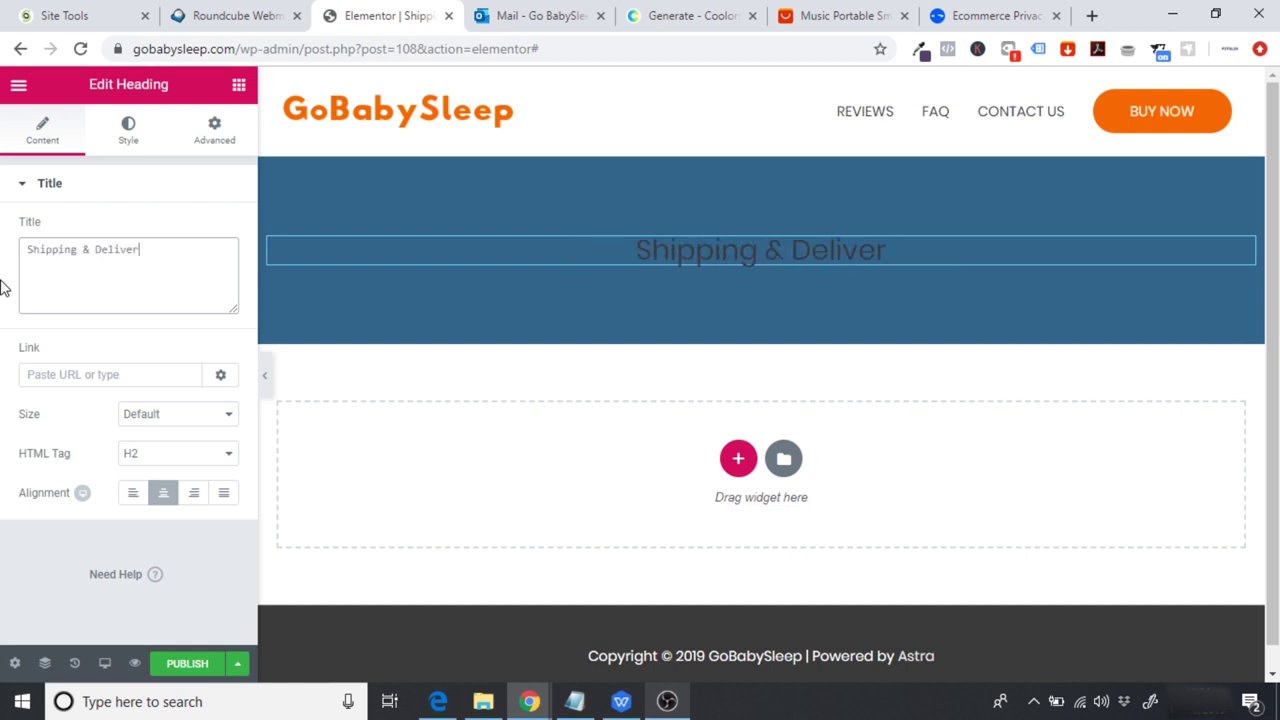
{"action": "type", "text": "y"}
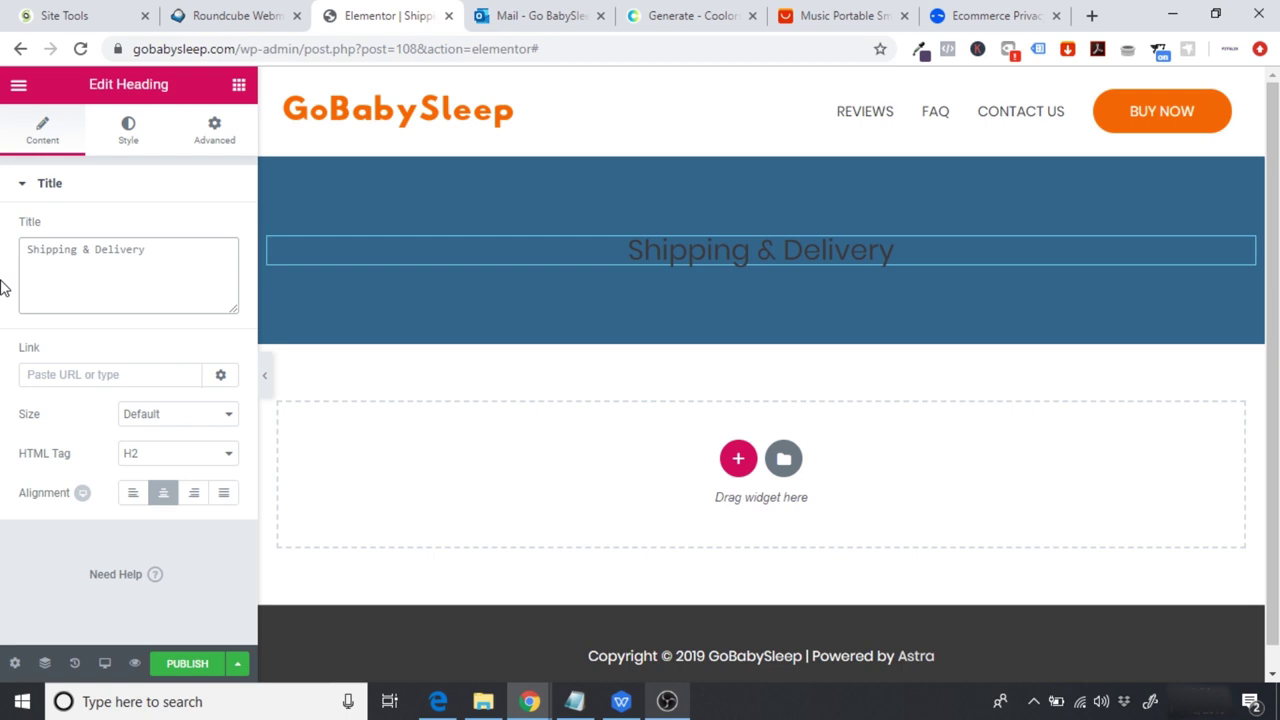
Step: Make the heading text colour white
{"action": "left_click", "coordinate": [130, 132]}
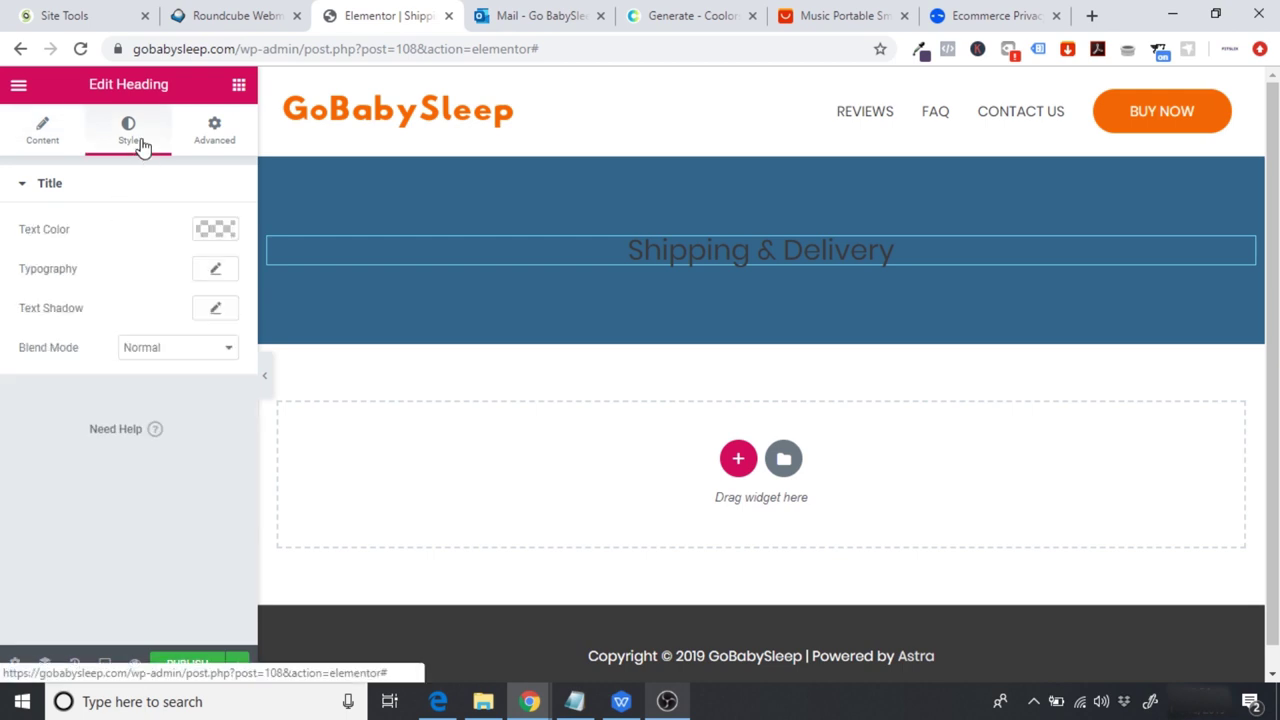
{"action": "left_click", "coordinate": [216, 229]}
{"action": "left_click", "coordinate": [175, 438]}
{"action": "left_click", "coordinate": [160, 503]}
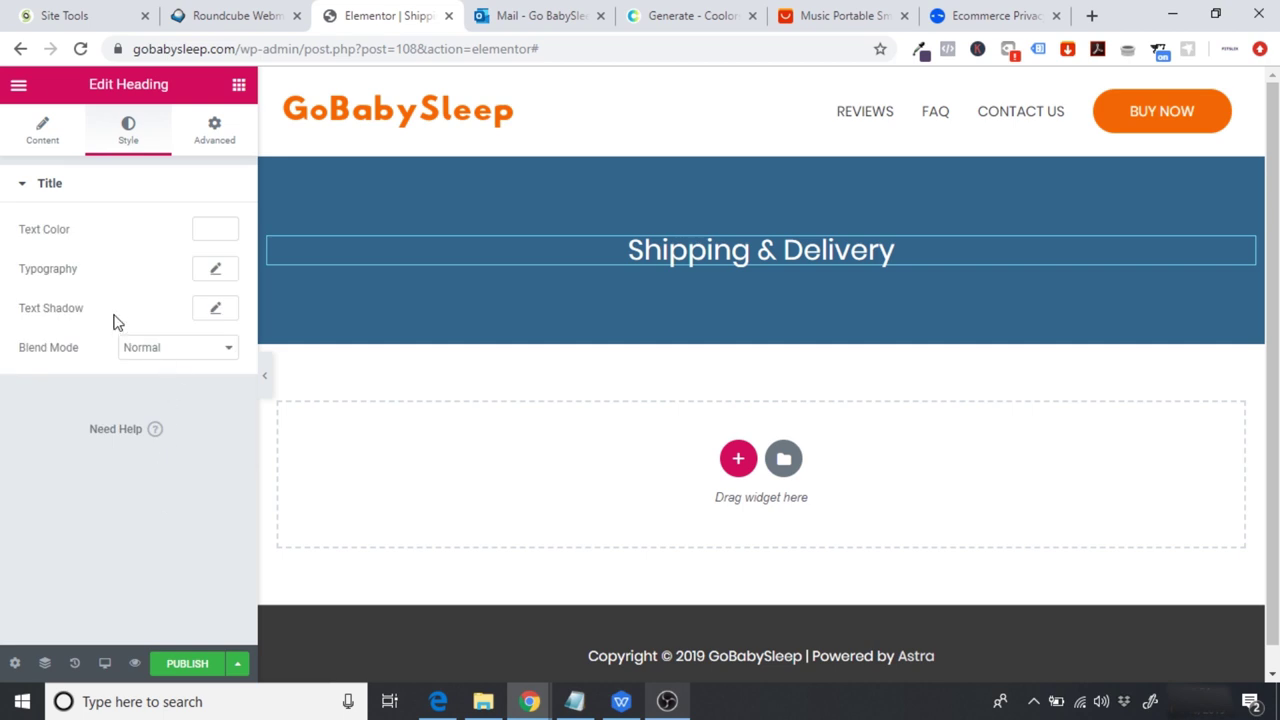
Step: Set the heading typography to Poppins with font weight 700
{"action": "left_click", "coordinate": [213, 276]}
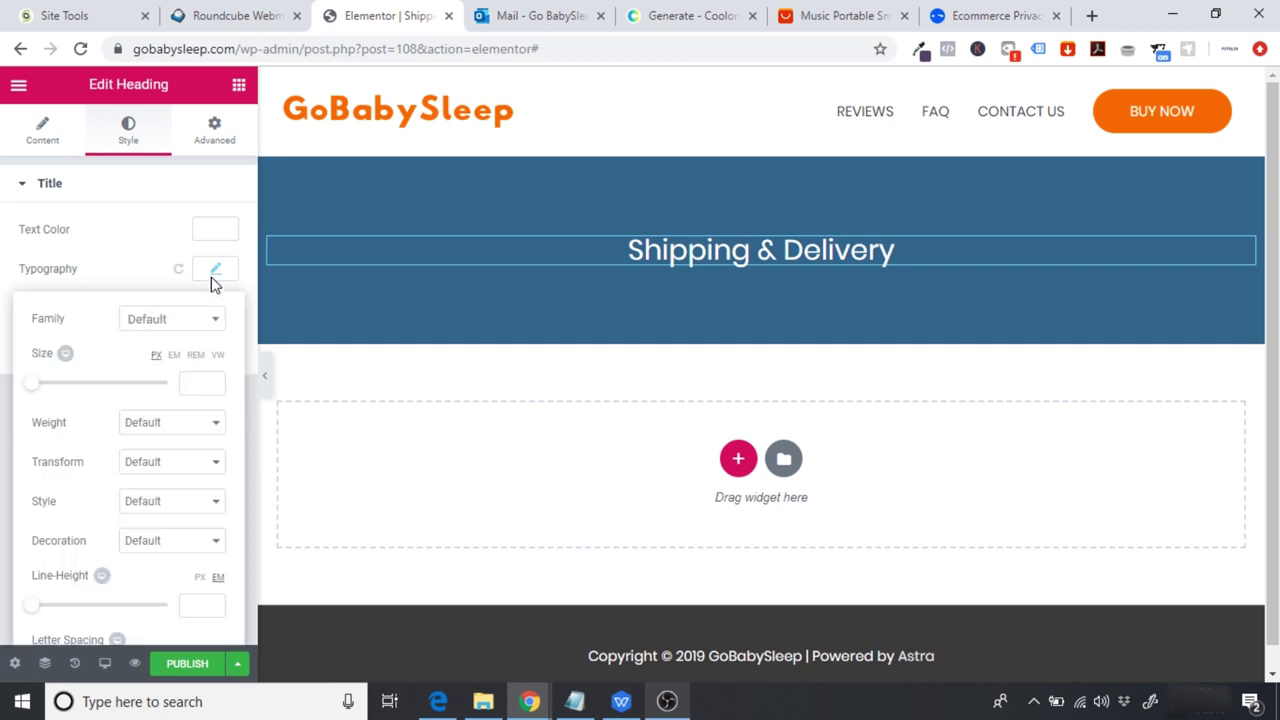
{"action": "left_click", "coordinate": [183, 330]}
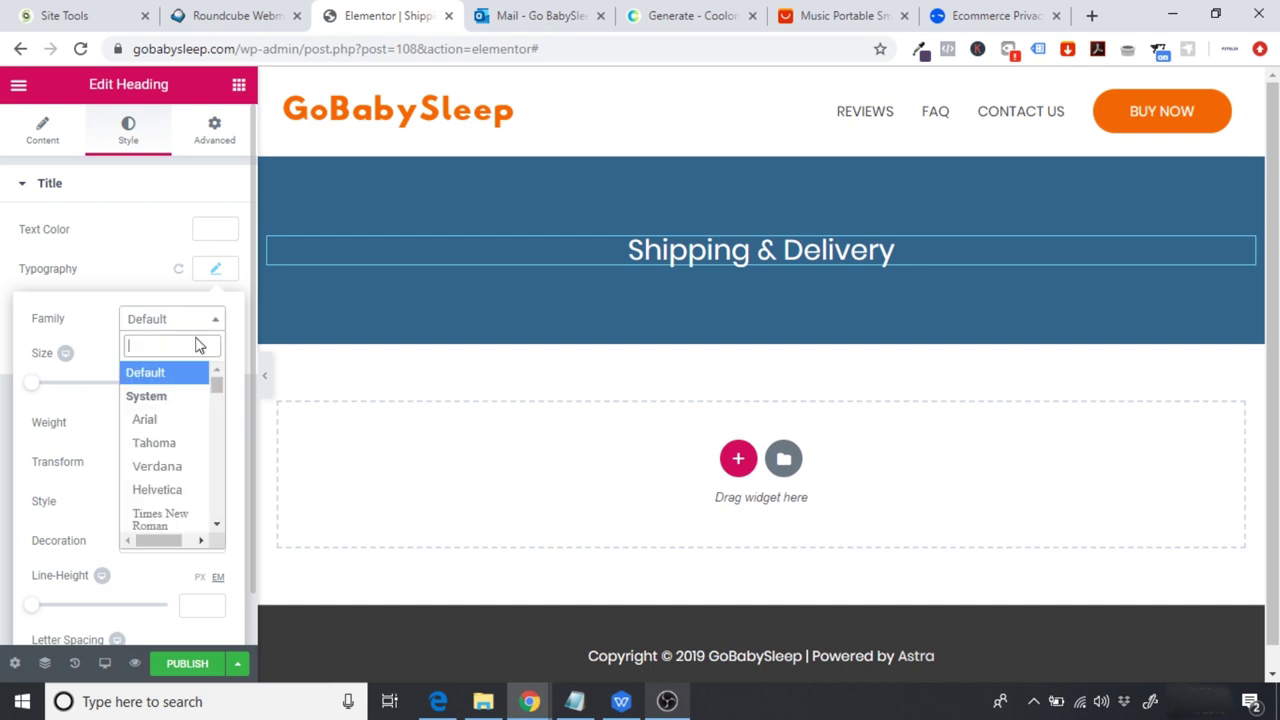
{"action": "type", "text": "popp"}
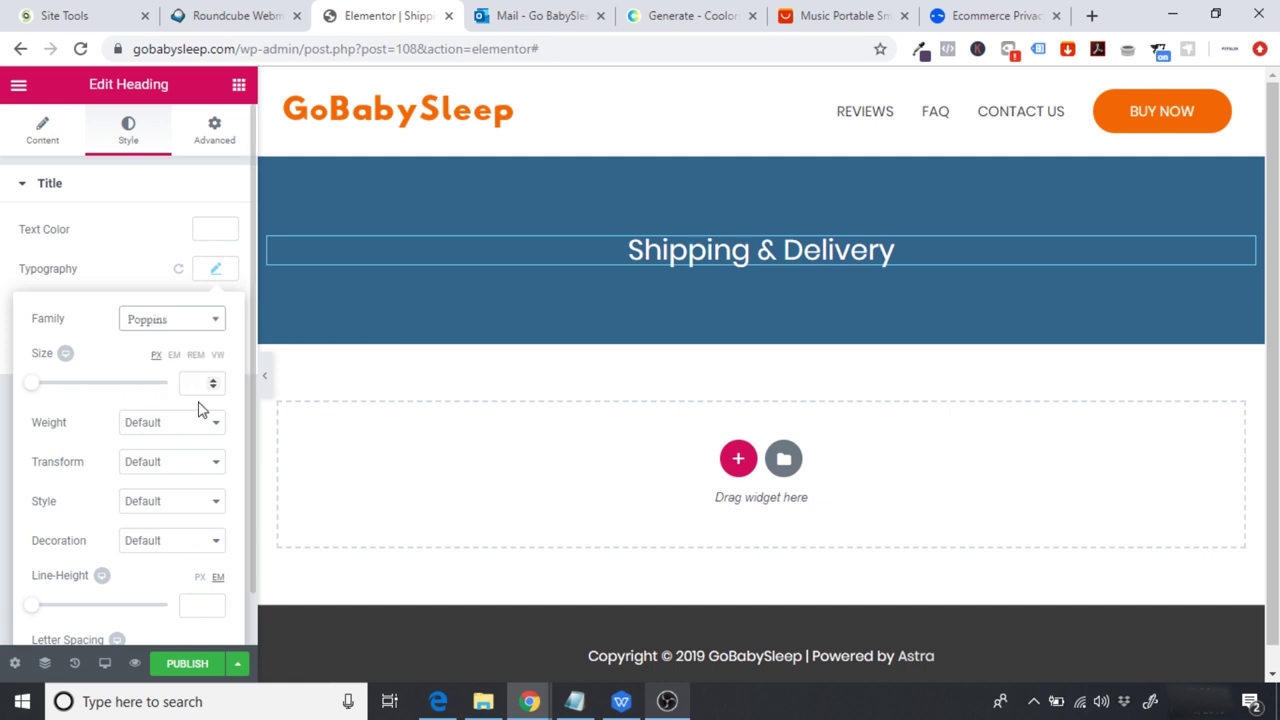
{"action": "left_click", "coordinate": [140, 268]}
{"action": "left_click", "coordinate": [215, 269]}
{"action": "left_click", "coordinate": [206, 428]}
{"action": "left_click", "coordinate": [170, 558]}
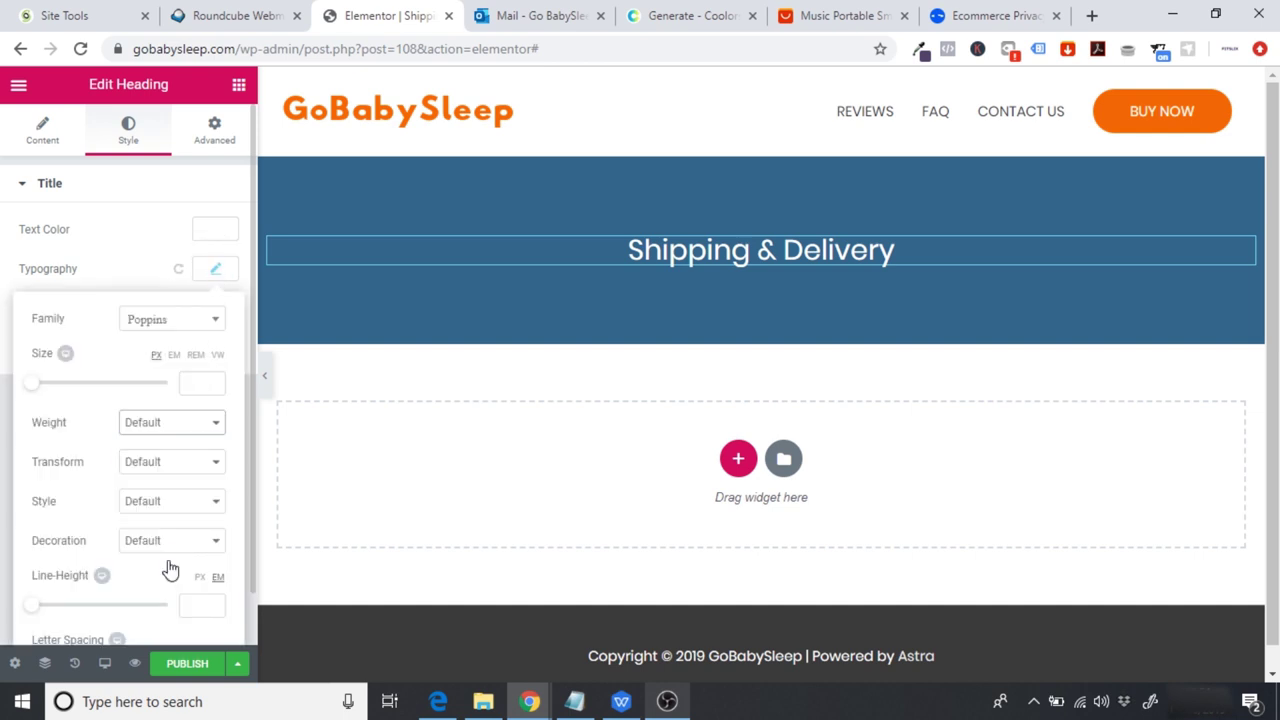
{"action": "left_click", "coordinate": [175, 428]}
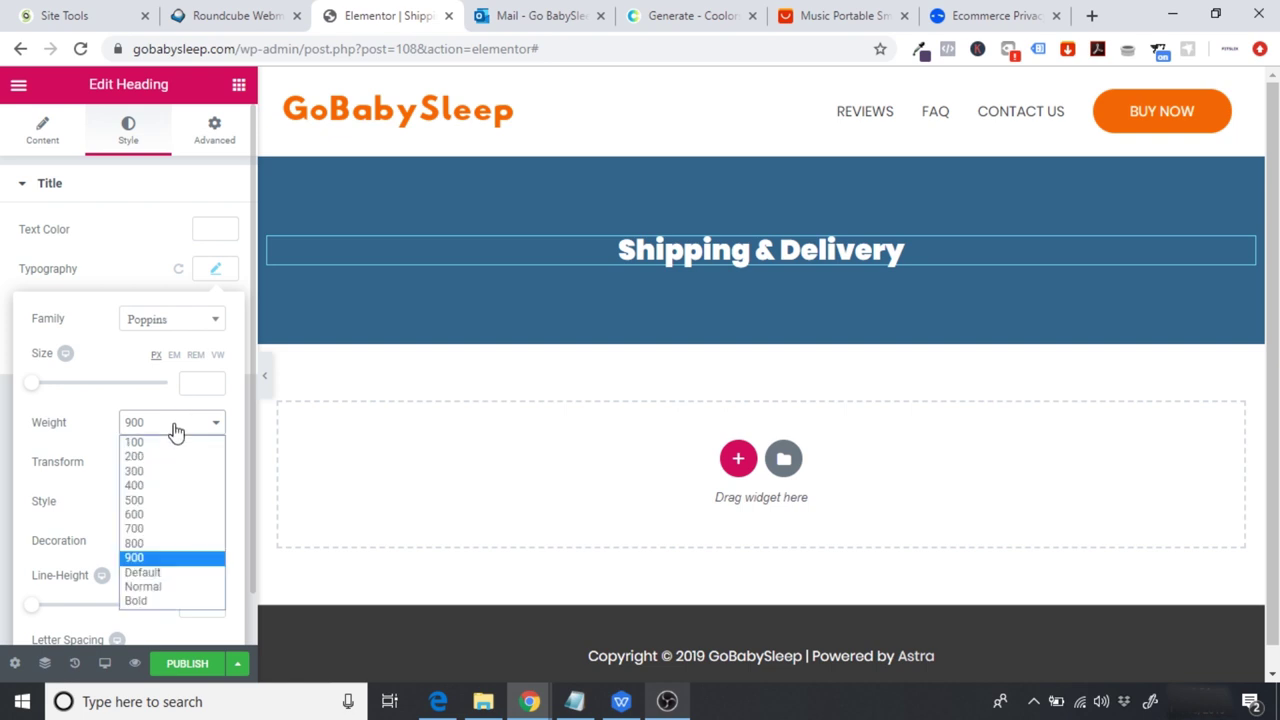
{"action": "left_click", "coordinate": [177, 502]}
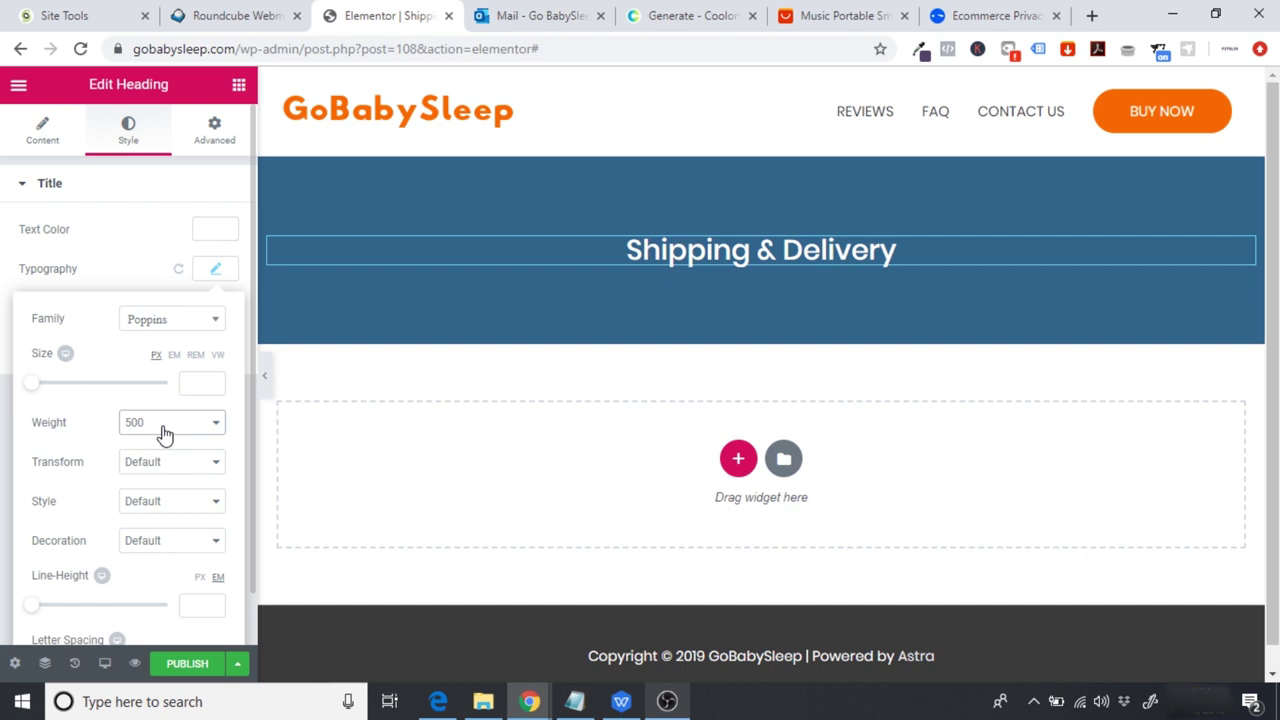
{"action": "left_click", "coordinate": [217, 428]}
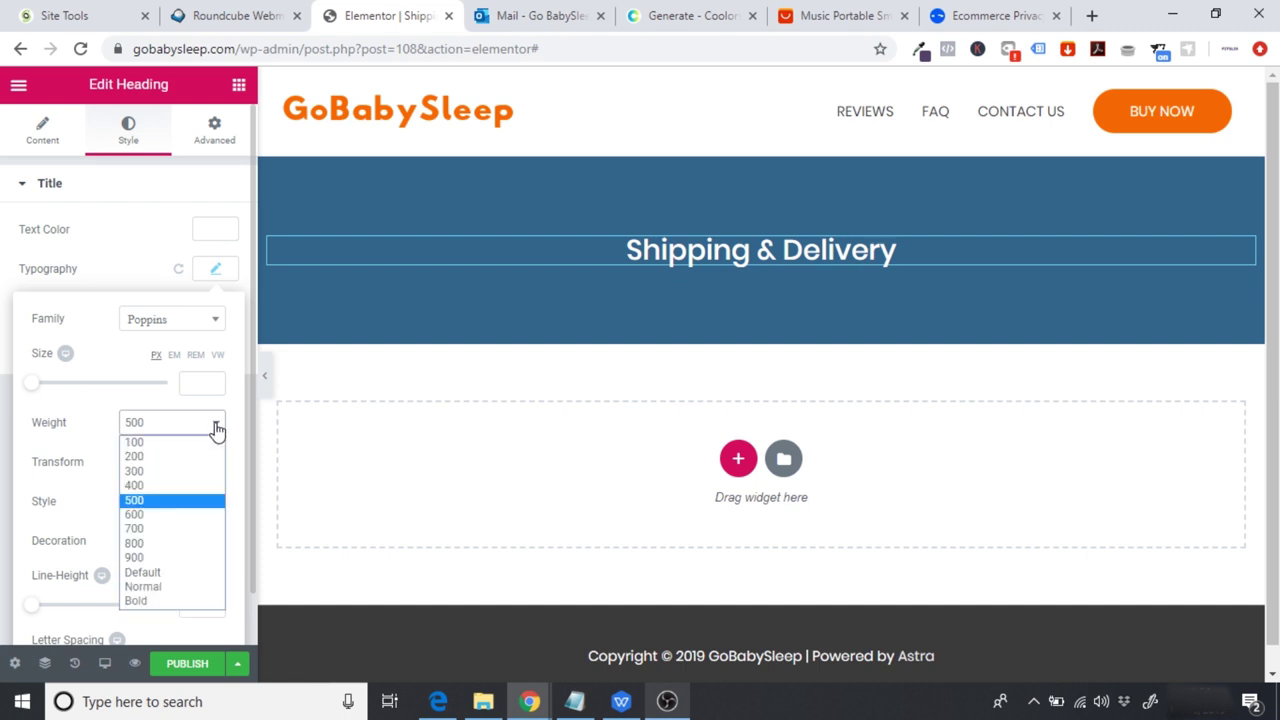
{"action": "left_click", "coordinate": [155, 538]}
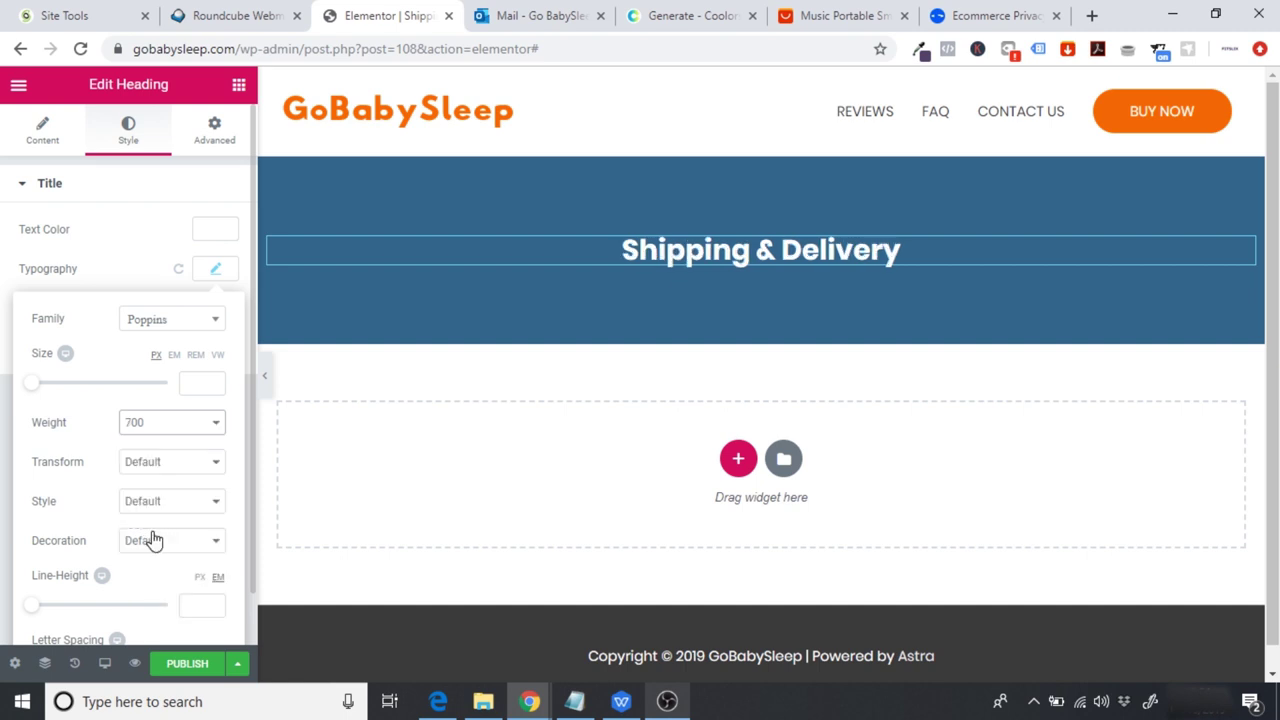
Step: Retype the title as 'SHIPPING & DELIVERY' and add an empty section below the banner
{"action": "left_click", "coordinate": [57, 136]}
{"action": "left_click", "coordinate": [196, 261]}
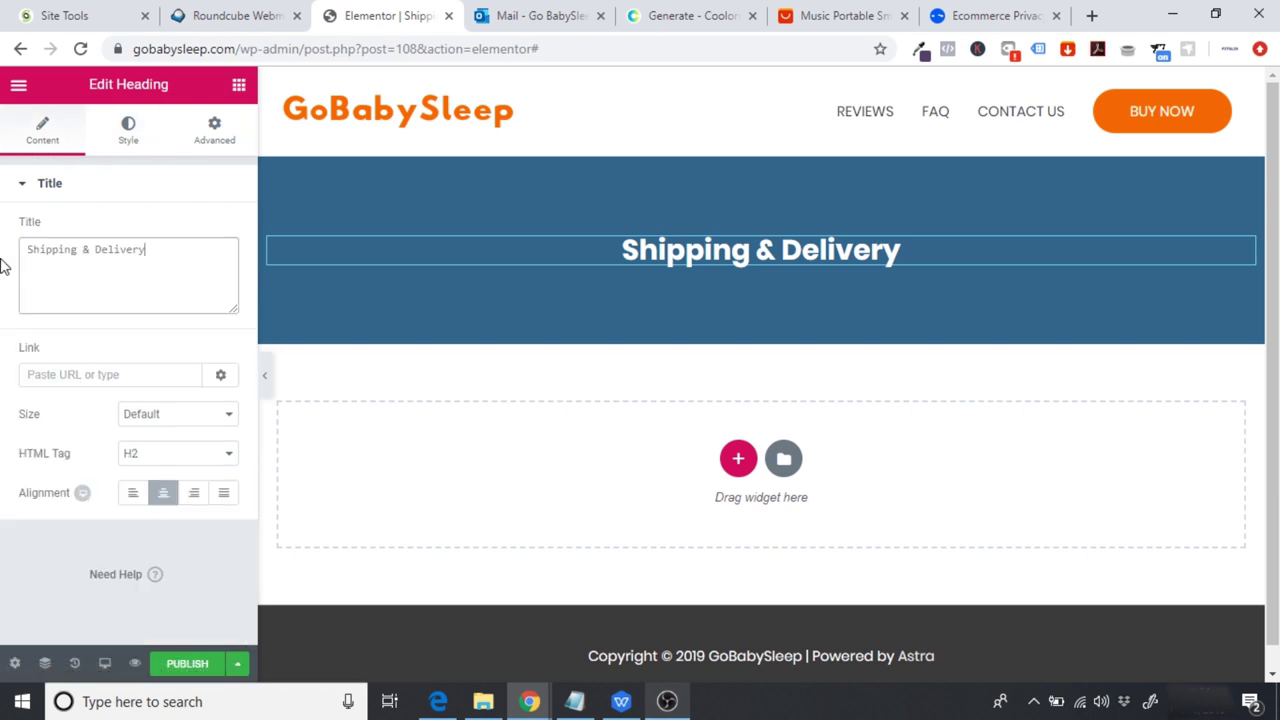
{"action": "triple_click", "coordinate": [184, 245]}
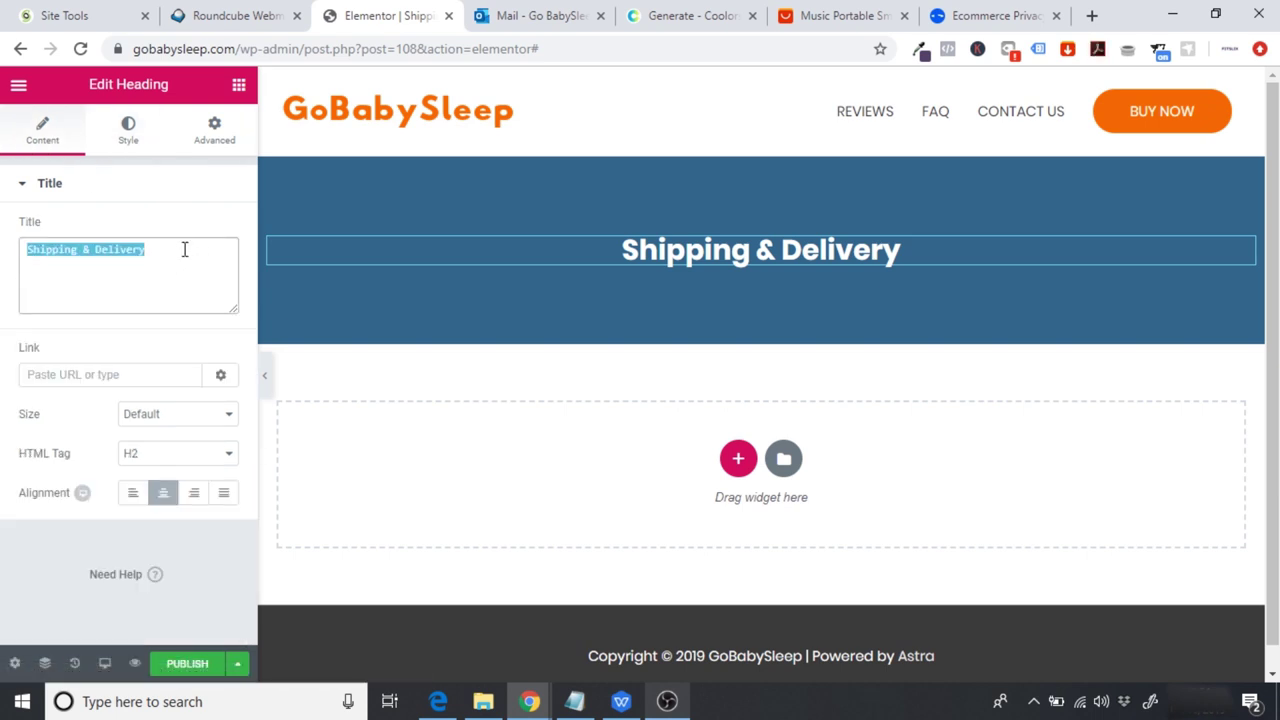
{"action": "type", "text": "Sh"}
{"action": "key", "text": "BackSpace"}
{"action": "type", "text": "H"}
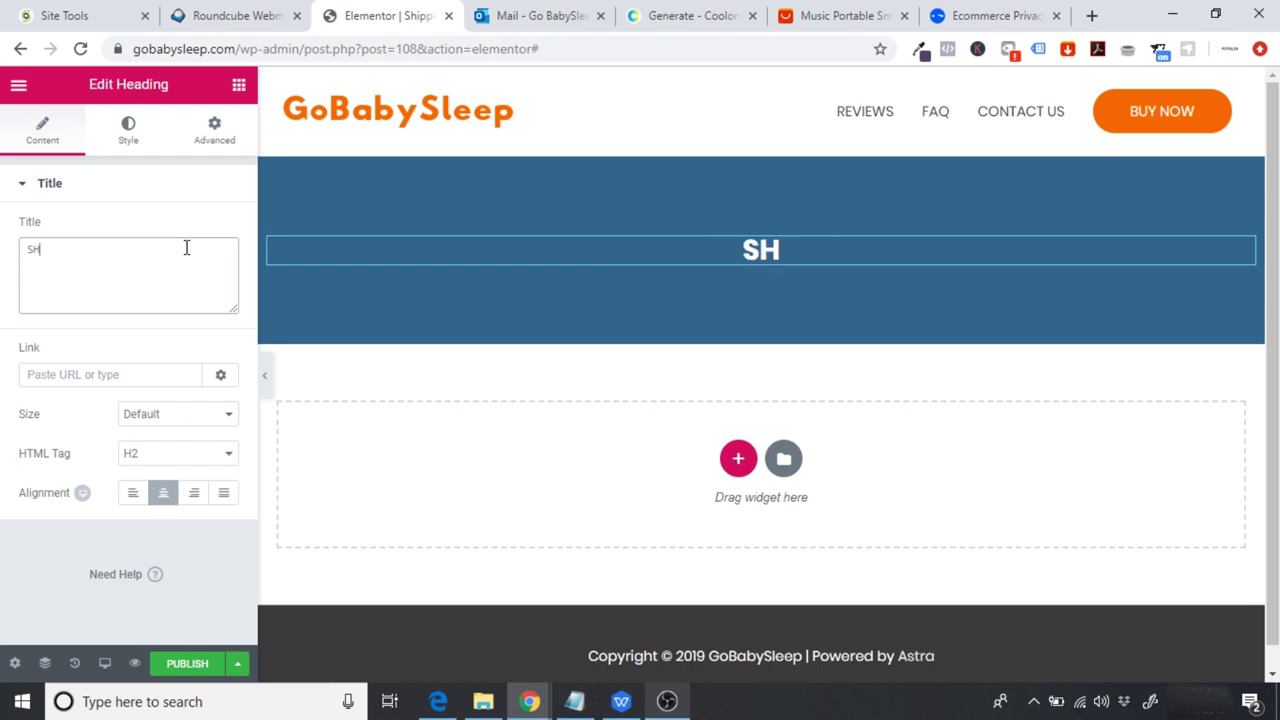
{"action": "type", "text": "IPPING & d"}
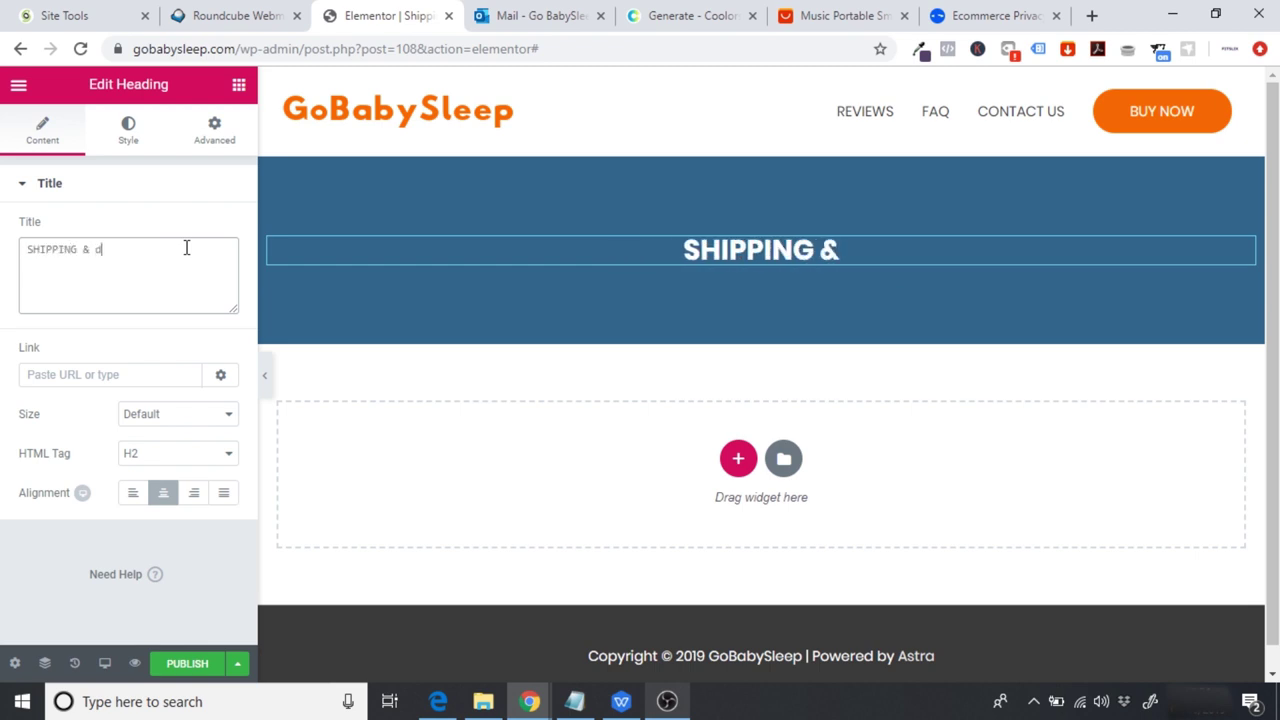
{"action": "key", "text": "BackSpace"}
{"action": "type", "text": "DELIVERY"}
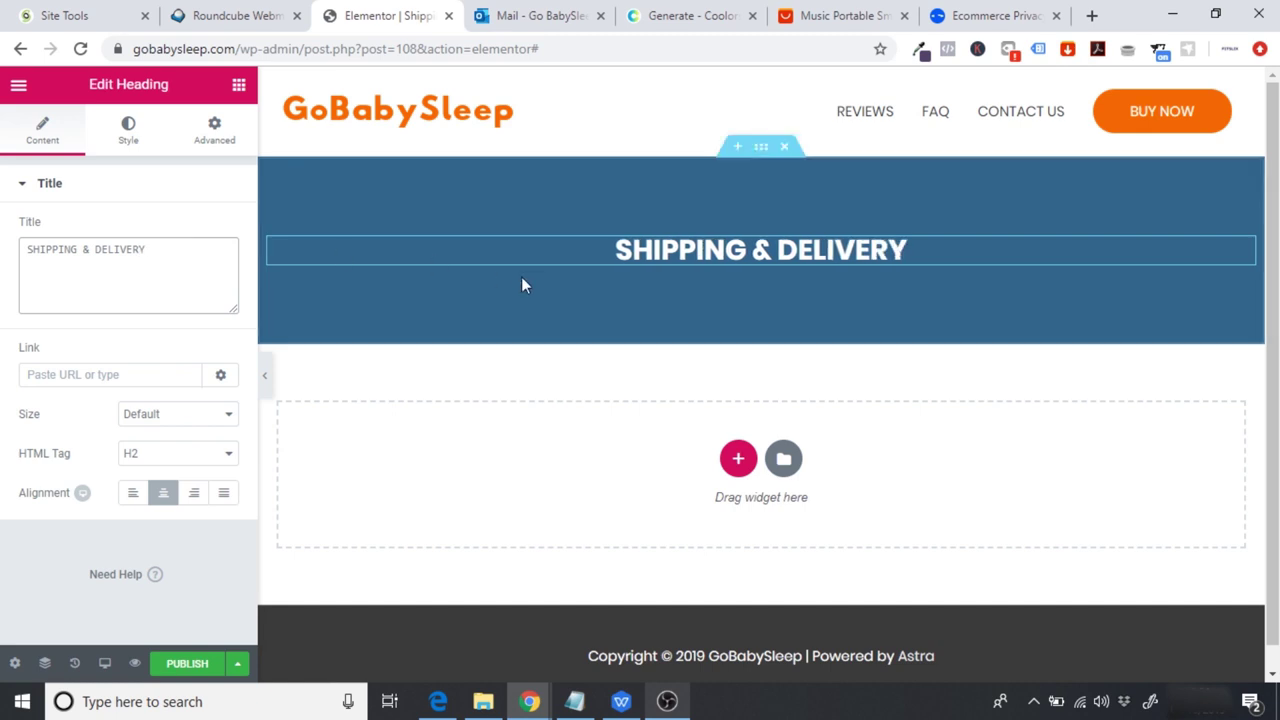
{"action": "left_click", "coordinate": [740, 465]}
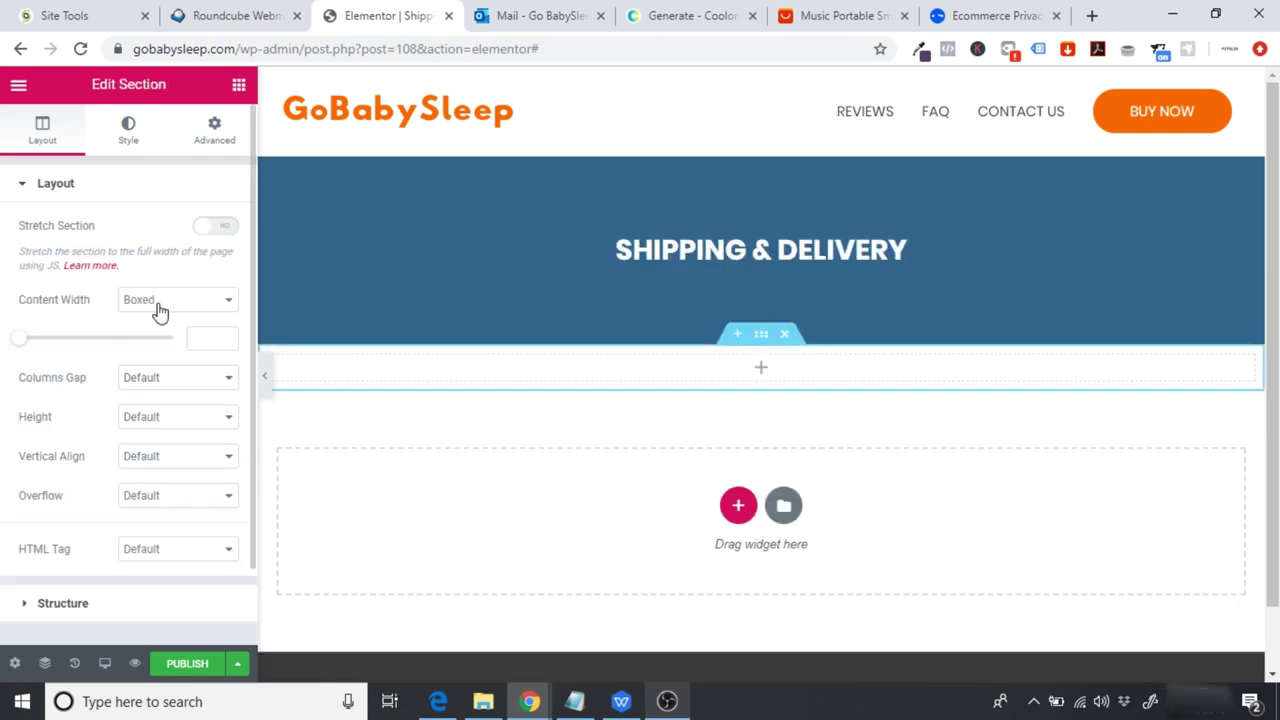
Step: Drop a Text Editor widget into the section below the banner
{"action": "left_click", "coordinate": [238, 90]}
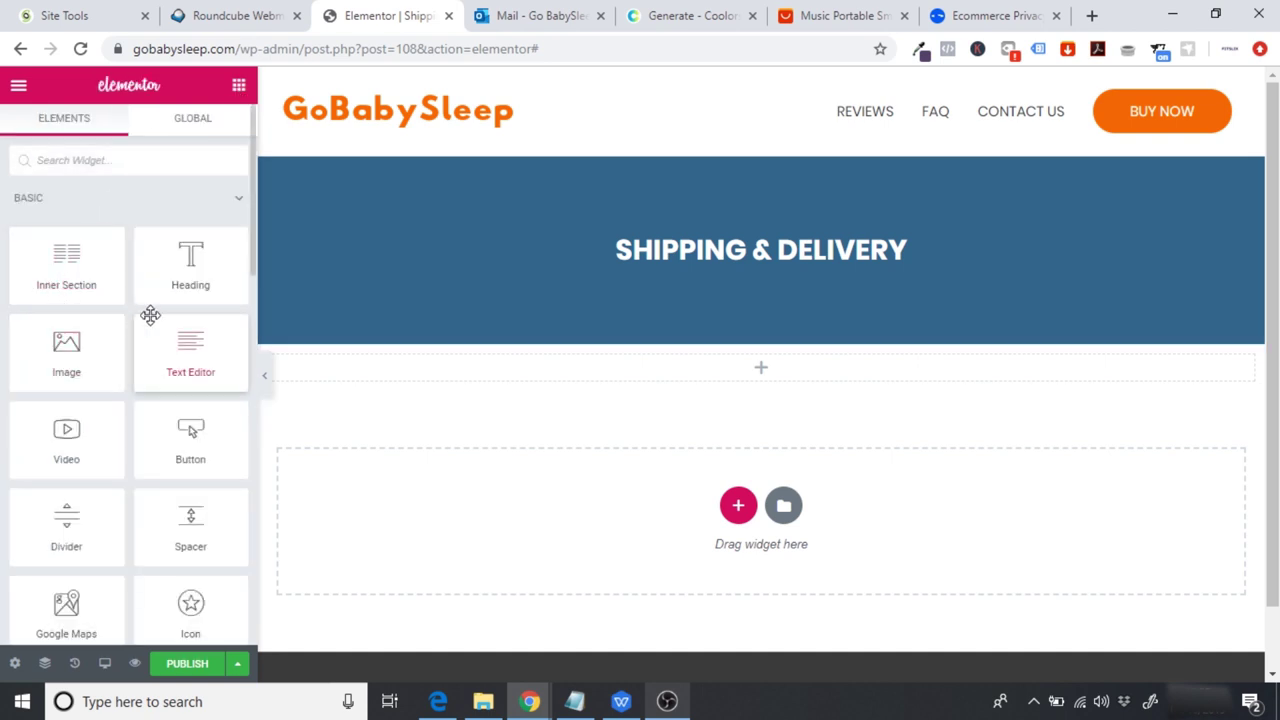
{"action": "left_click_drag", "start_coordinate": [194, 354], "coordinate": [777, 369]}
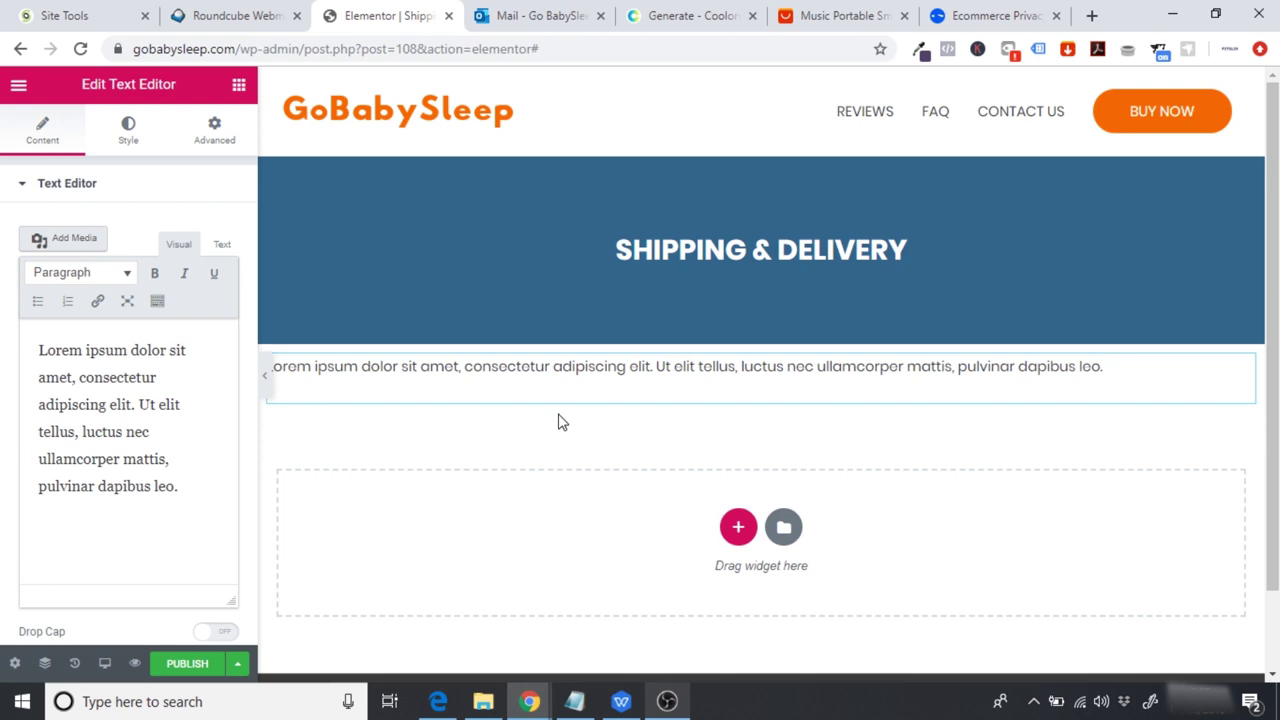
{"action": "left_click", "coordinate": [621, 701]}
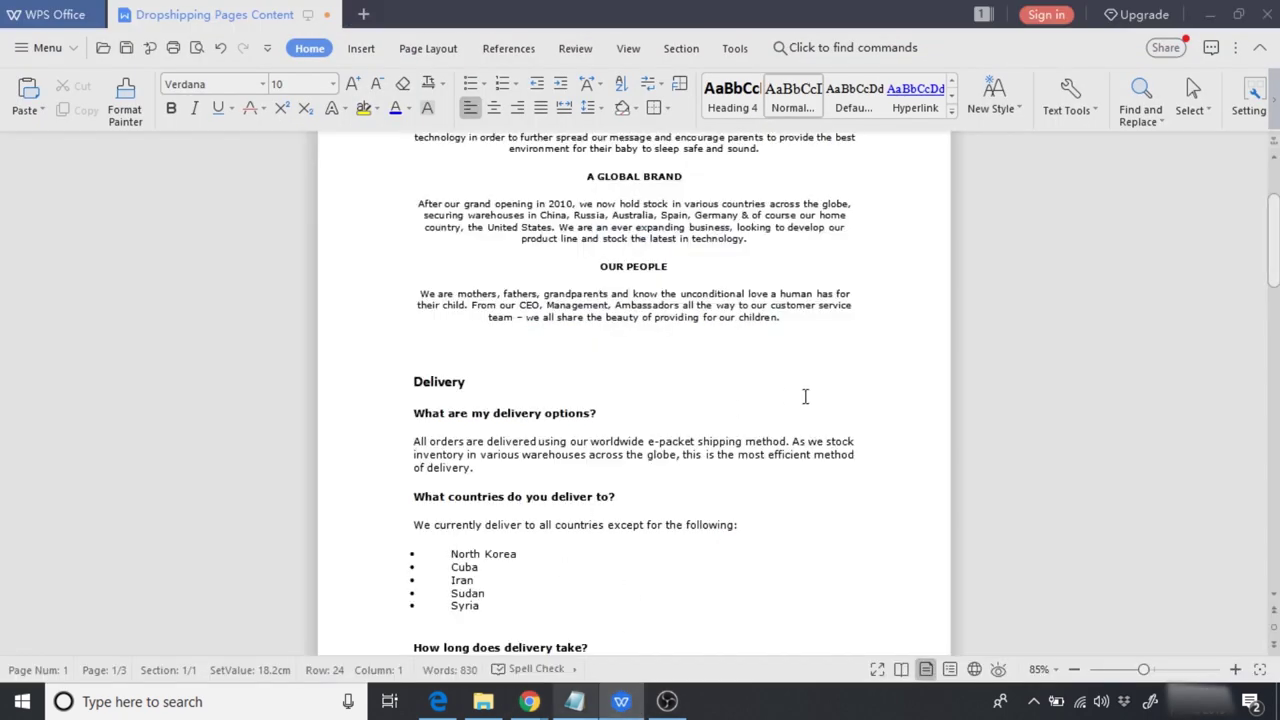
Step: Copy the Delivery questions and answers from the Dropshipping Pages Content document
{"action": "left_click_drag", "start_coordinate": [1273, 240], "coordinate": [1273, 261]}
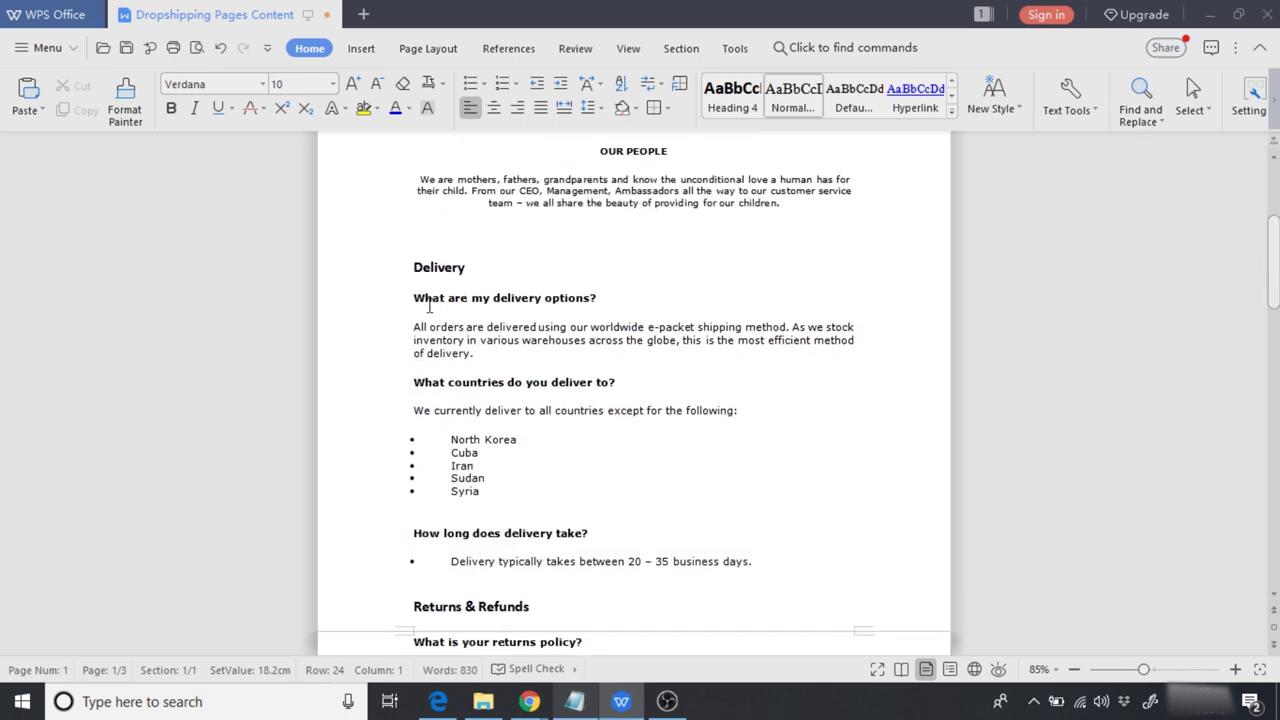
{"action": "left_click_drag", "start_coordinate": [414, 306], "coordinate": [760, 588]}
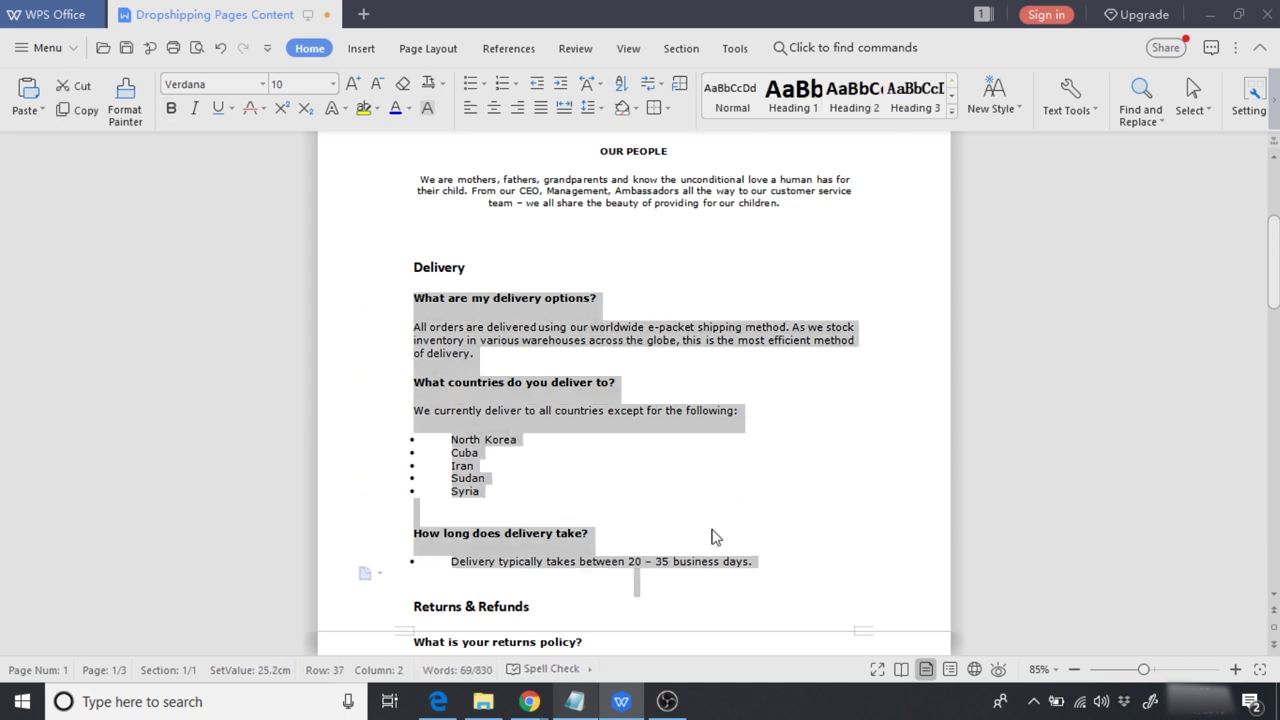
{"action": "right_click", "coordinate": [476, 322]}
{"action": "left_click", "coordinate": [528, 333]}
{"action": "mouse_move", "coordinate": [529, 701]}
{"action": "left_click", "coordinate": [620, 630]}
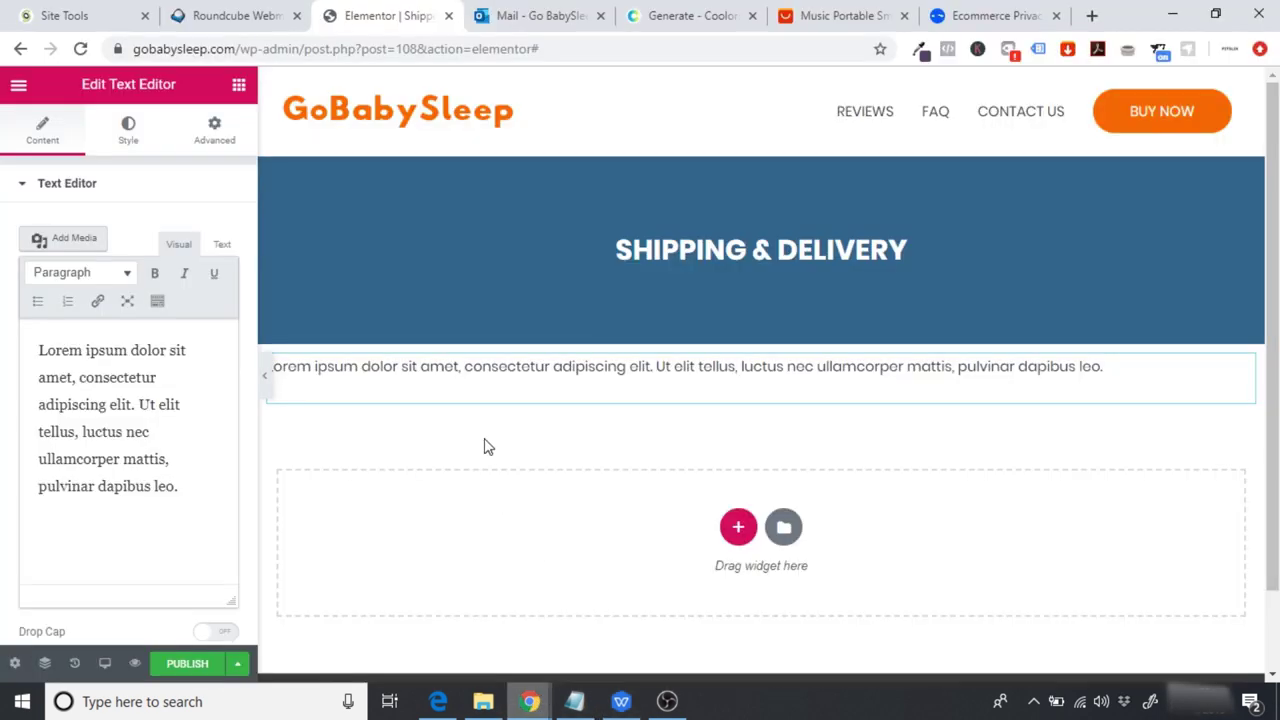
Step: Paste the delivery FAQ over the Lorem ipsum placeholder and remove the extra empty line
{"action": "left_click_drag", "start_coordinate": [194, 487], "coordinate": [34, 344]}
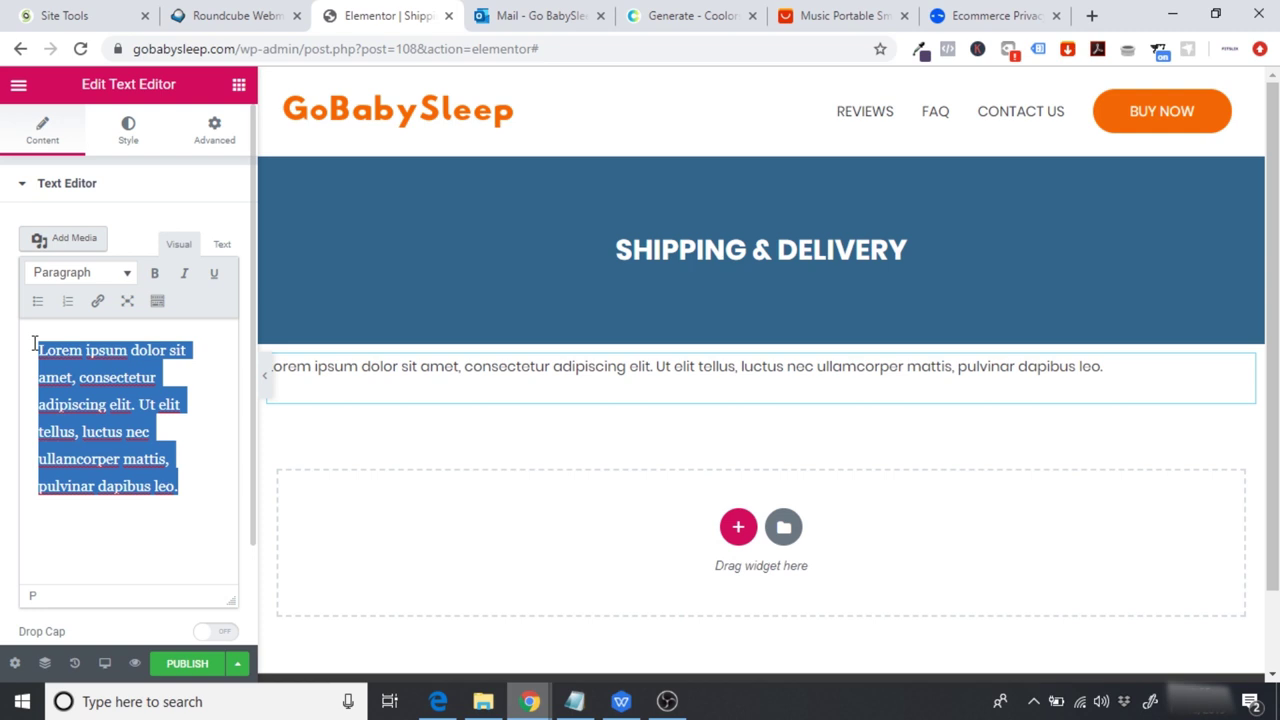
{"action": "key", "text": "ctrl+v"}
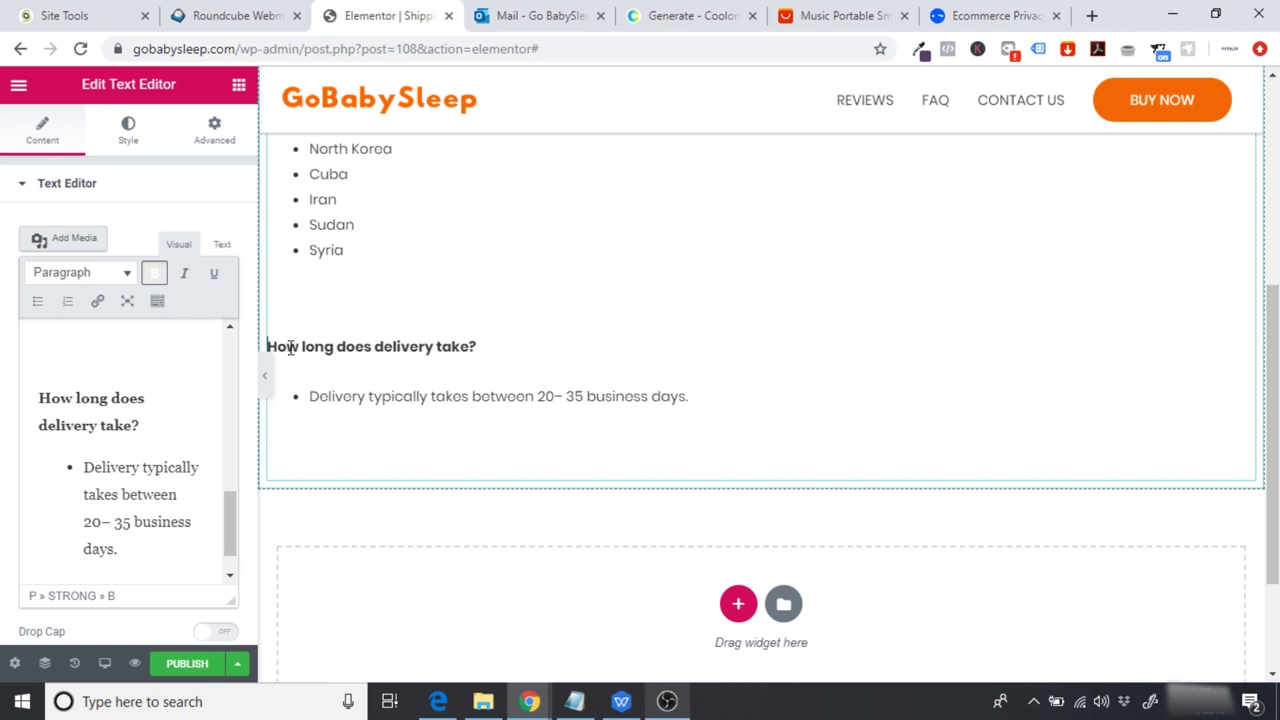
{"action": "key", "text": "BackSpace"}
{"action": "scroll", "coordinate": [1063, 469], "scroll_direction": "up", "scroll_amount": 4}
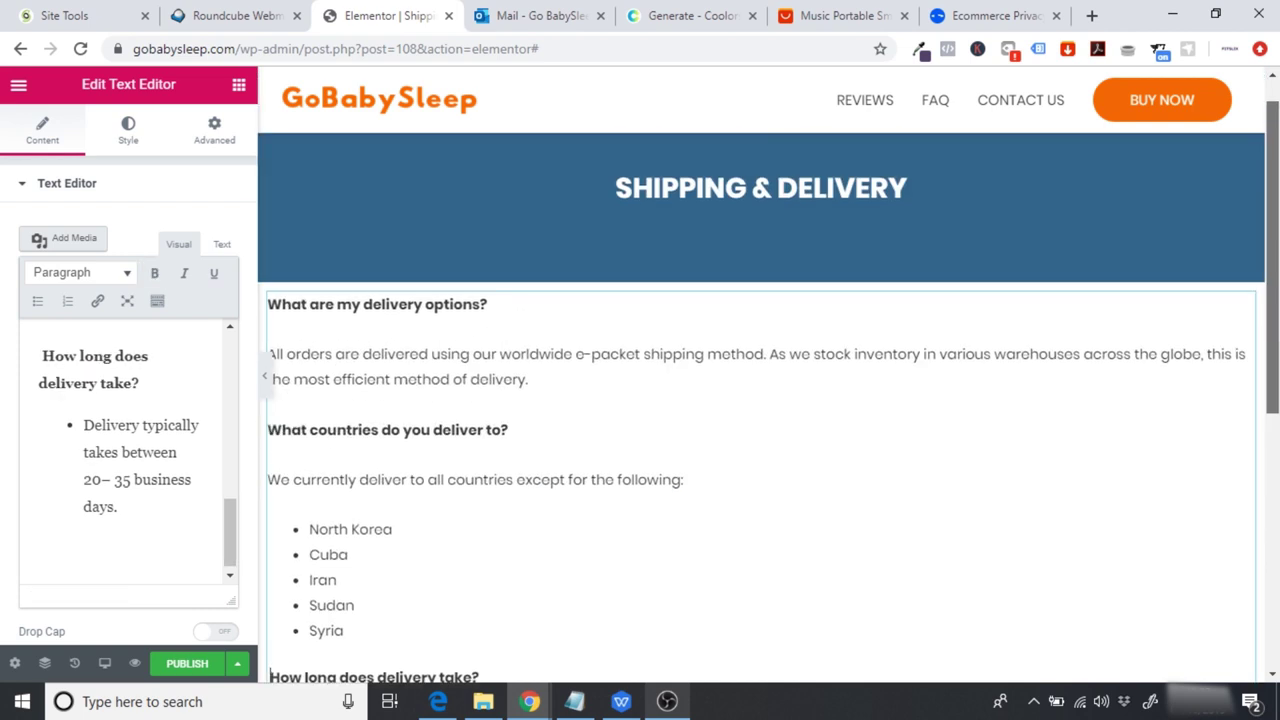
{"action": "scroll", "coordinate": [1277, 335], "scroll_direction": "down", "scroll_amount": 2}
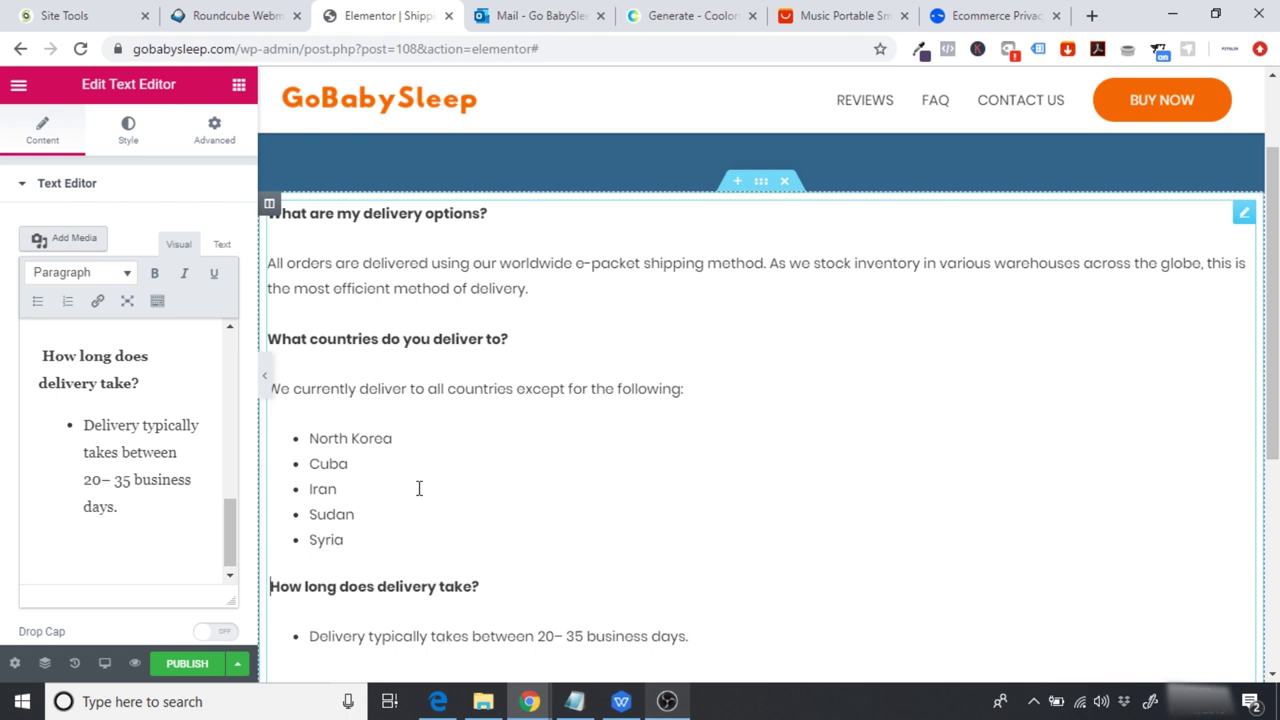
{"action": "left_click_drag", "start_coordinate": [367, 545], "coordinate": [305, 427]}
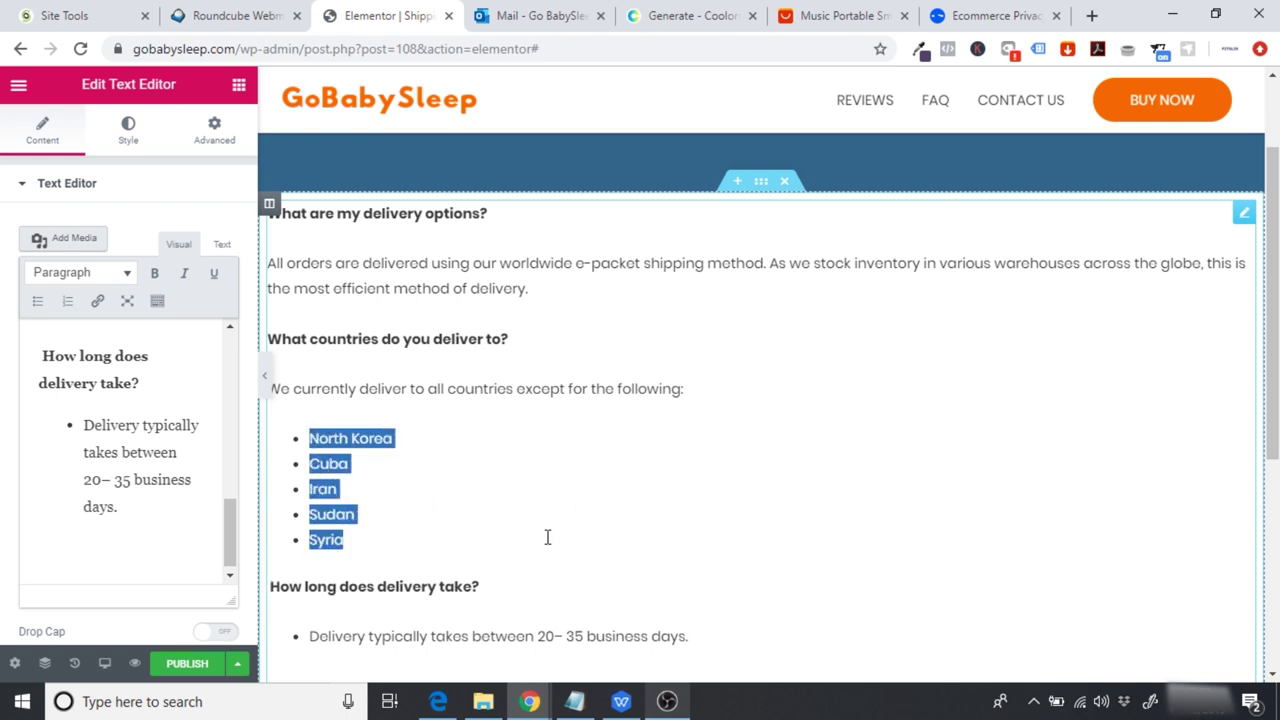
{"action": "left_click", "coordinate": [486, 554]}
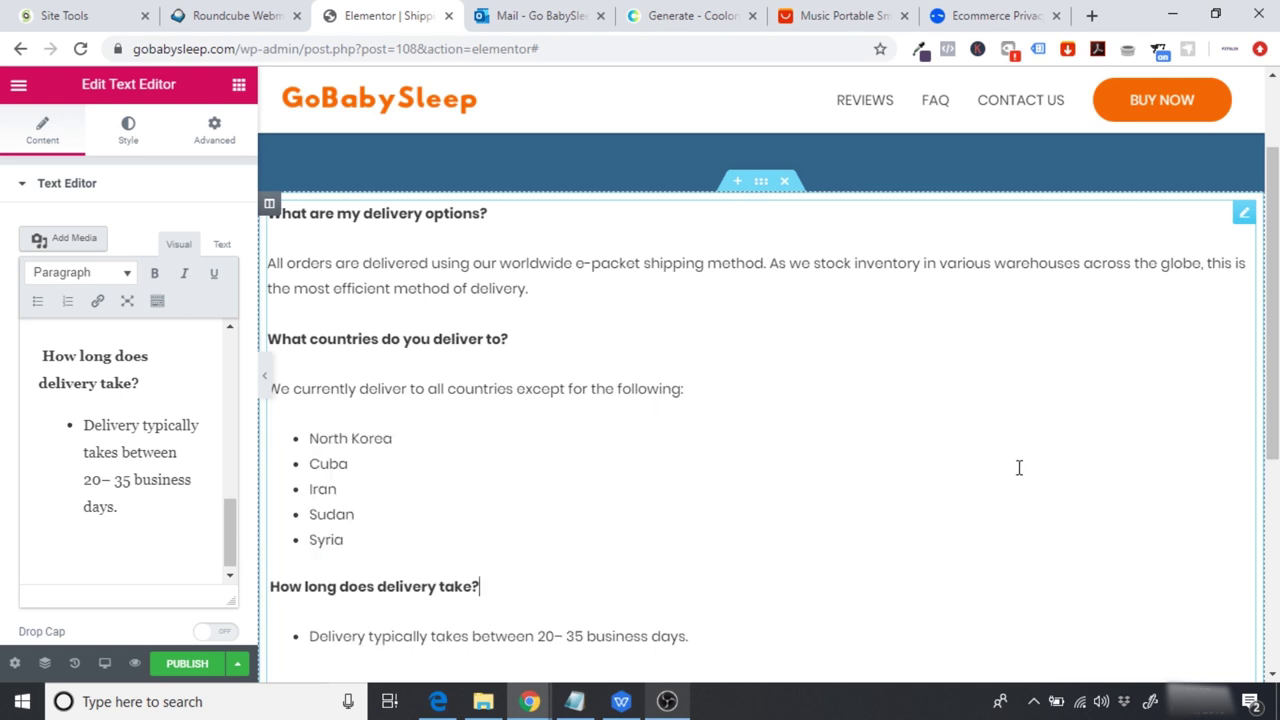
{"action": "scroll", "coordinate": [1006, 474], "scroll_direction": "down", "scroll_amount": 1}
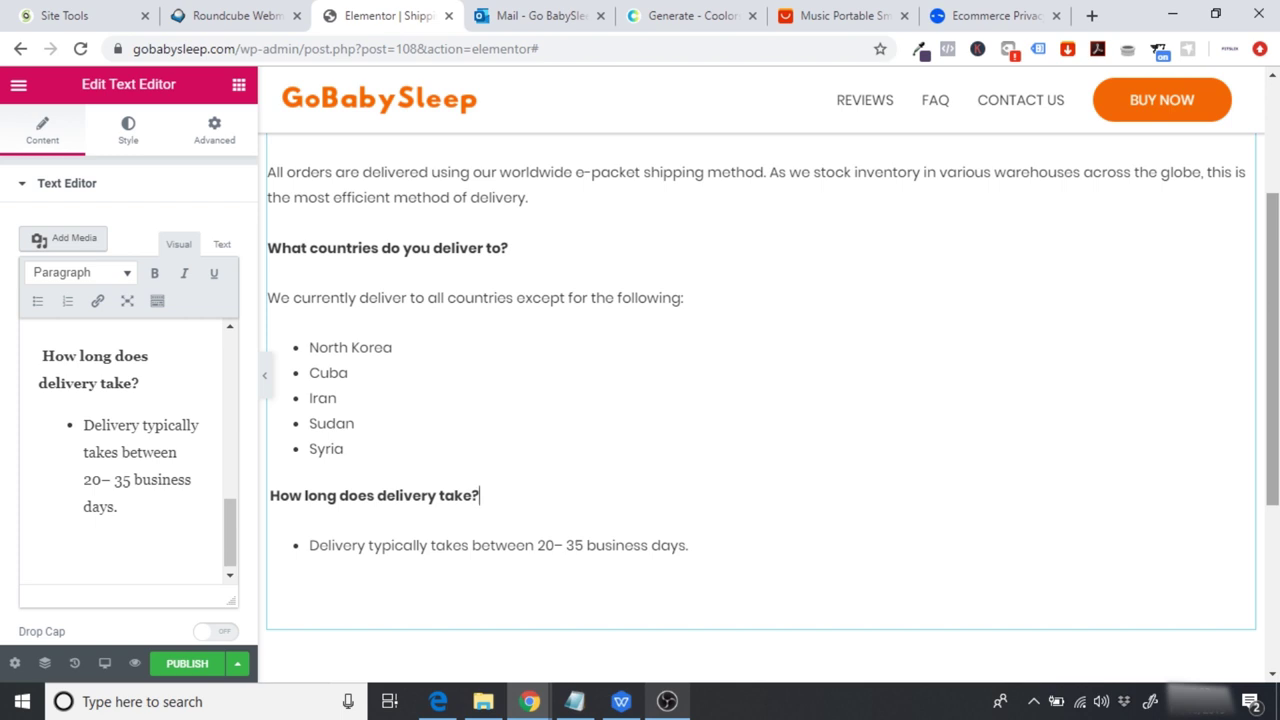
{"action": "scroll", "coordinate": [689, 454], "scroll_direction": "up", "scroll_amount": 5}
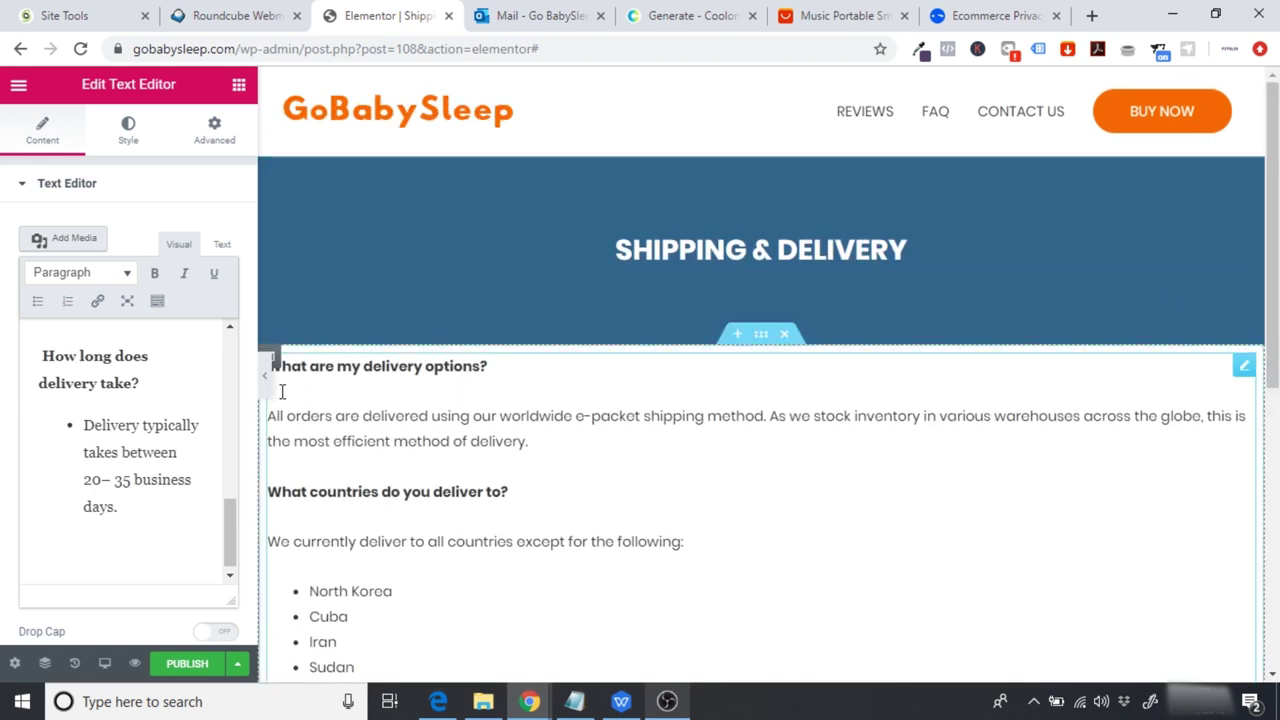
Step: Preview the page, then left-align the SHIPPING & DELIVERY banner heading
{"action": "left_click", "coordinate": [265, 376]}
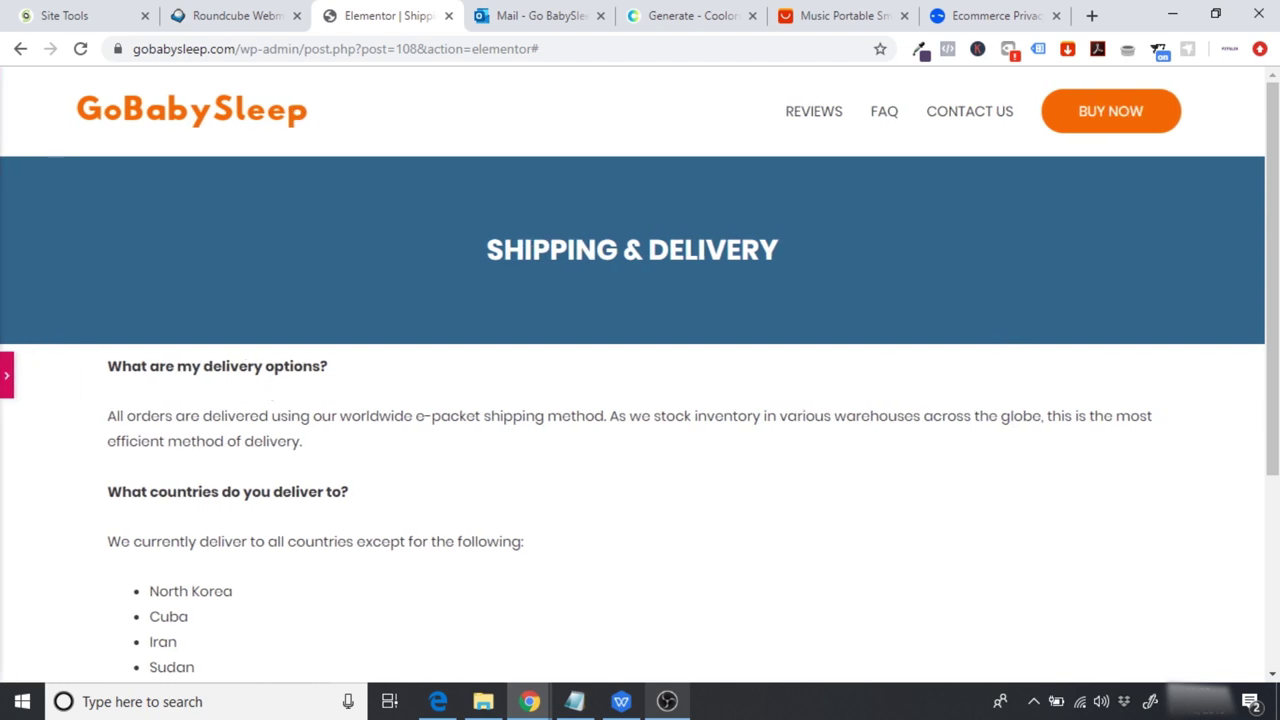
{"action": "scroll", "coordinate": [1174, 313], "scroll_direction": "down", "scroll_amount": 2}
{"action": "scroll", "coordinate": [628, 300], "scroll_direction": "up", "scroll_amount": 2}
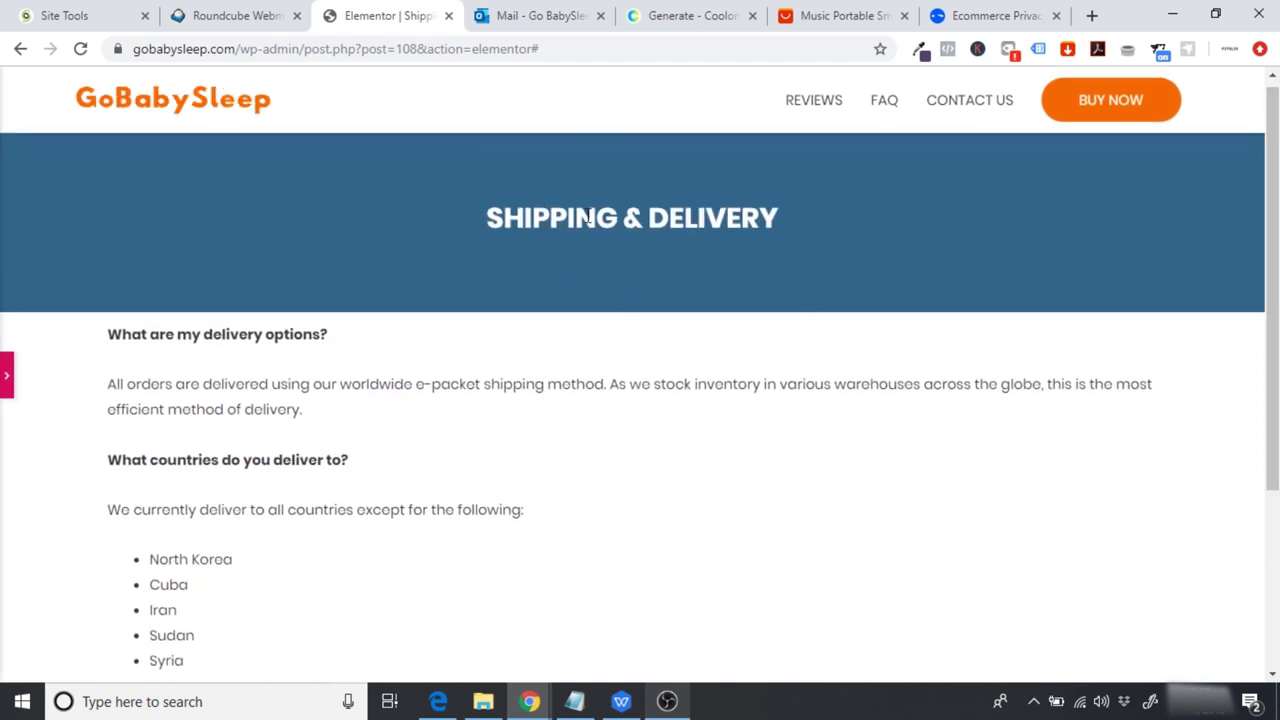
{"action": "left_click", "coordinate": [6, 385]}
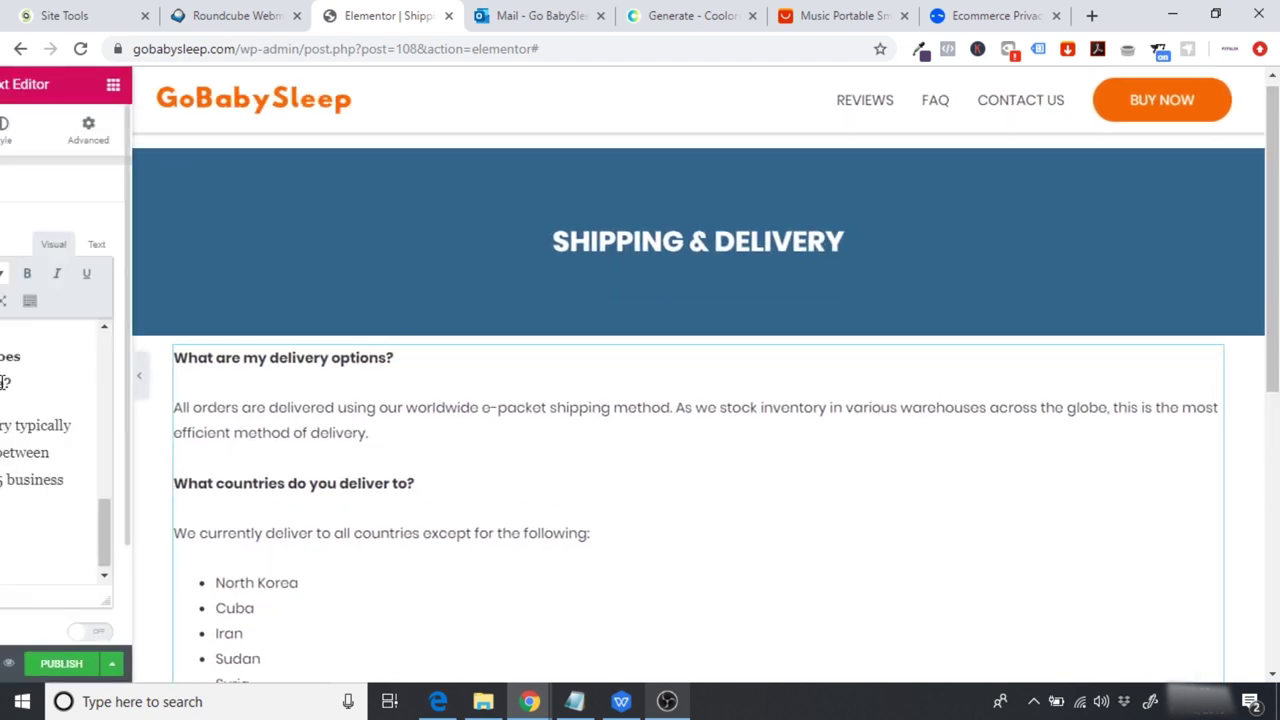
{"action": "left_click", "coordinate": [716, 240]}
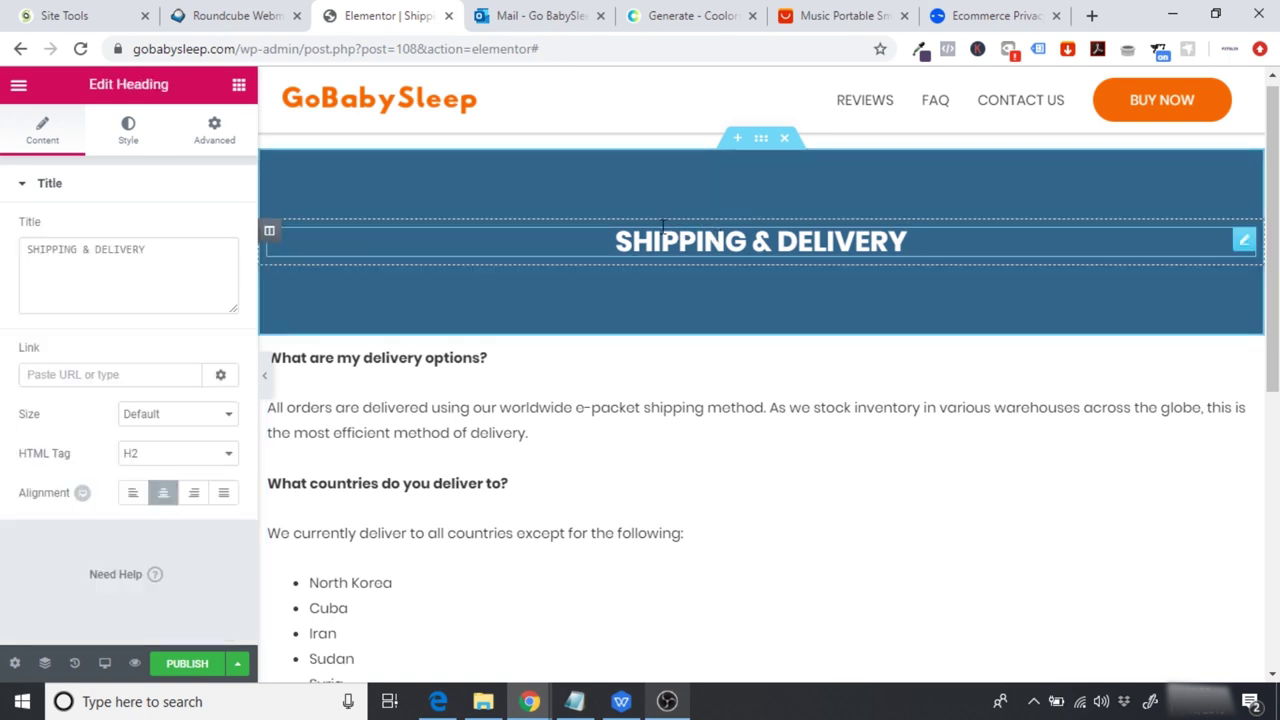
{"action": "left_click", "coordinate": [133, 492]}
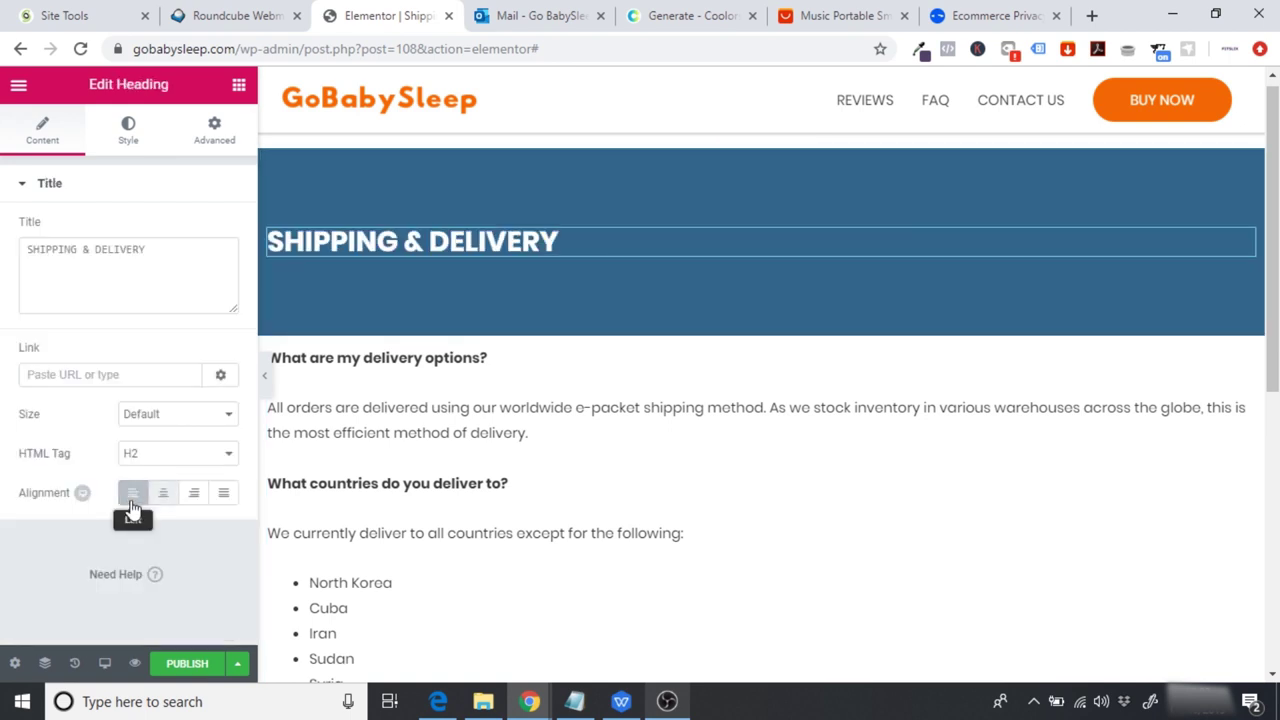
Step: Add a spacer of height 30 above the first delivery question
{"action": "left_click", "coordinate": [264, 375]}
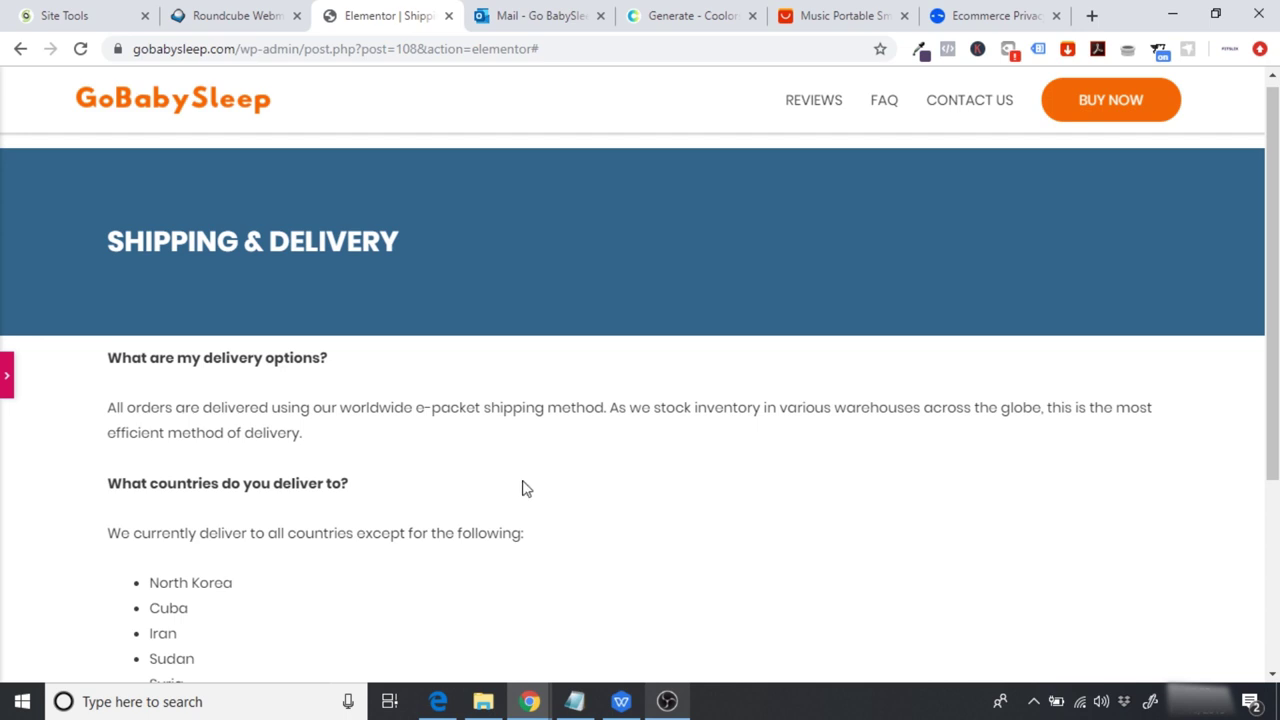
{"action": "scroll", "coordinate": [1263, 371], "scroll_direction": "down", "scroll_amount": 2}
{"action": "scroll", "coordinate": [1263, 371], "scroll_direction": "up", "scroll_amount": 3}
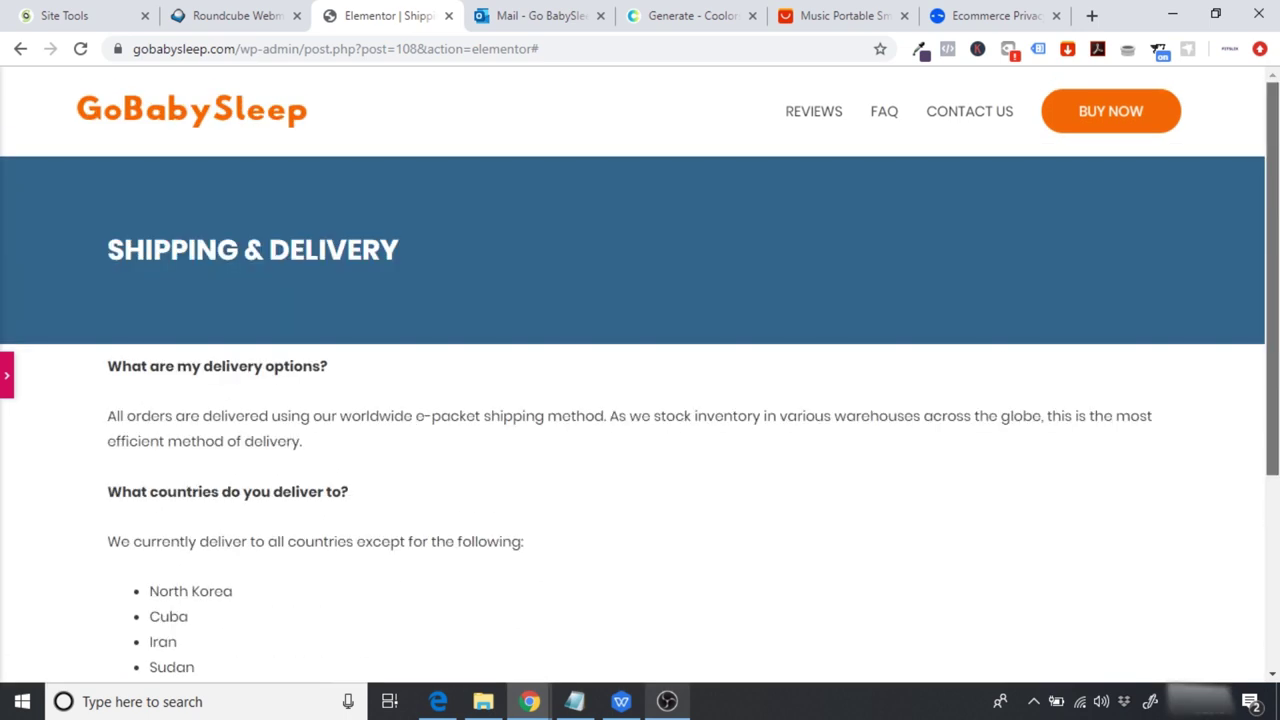
{"action": "left_click", "coordinate": [6, 375]}
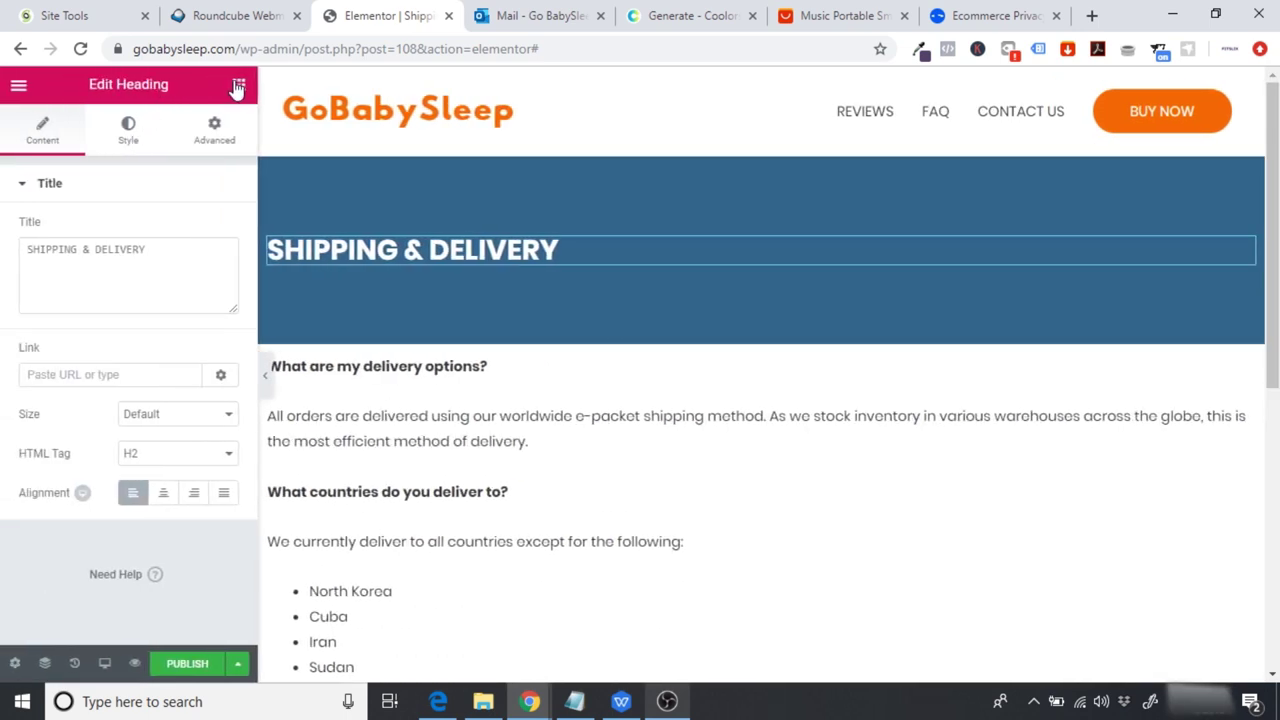
{"action": "left_click", "coordinate": [238, 85]}
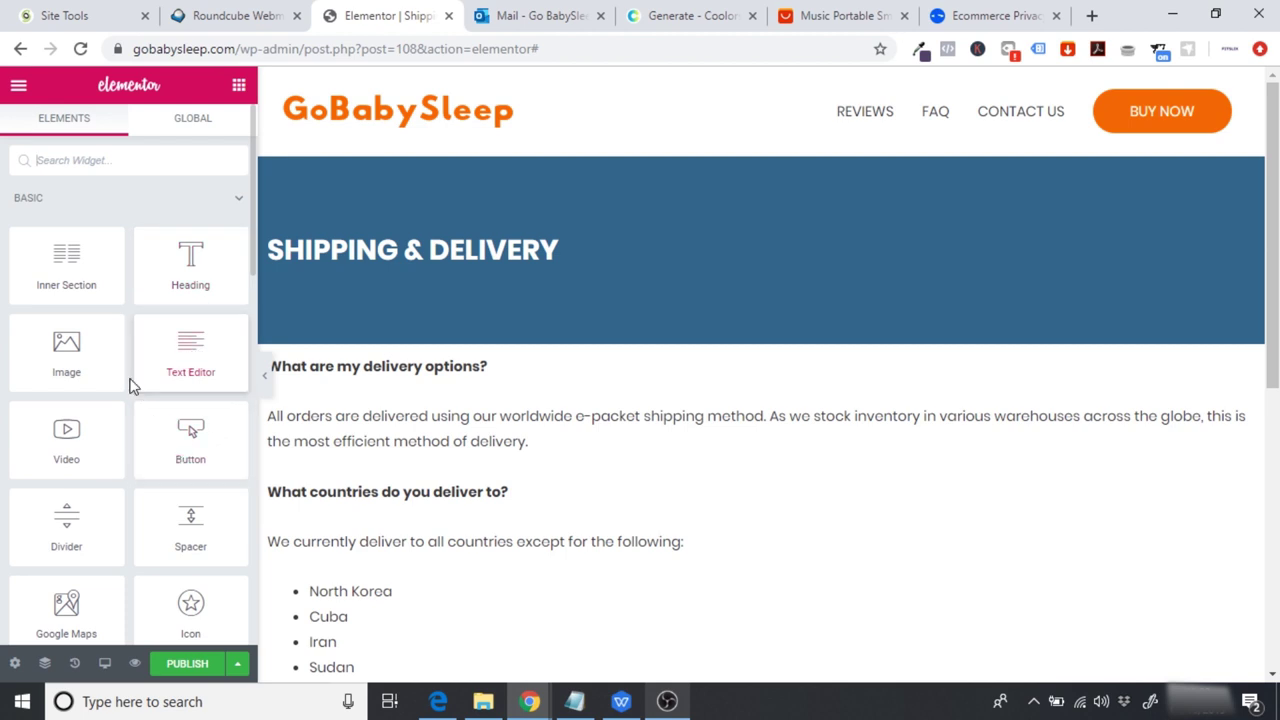
{"action": "left_click_drag", "start_coordinate": [190, 540], "coordinate": [443, 372]}
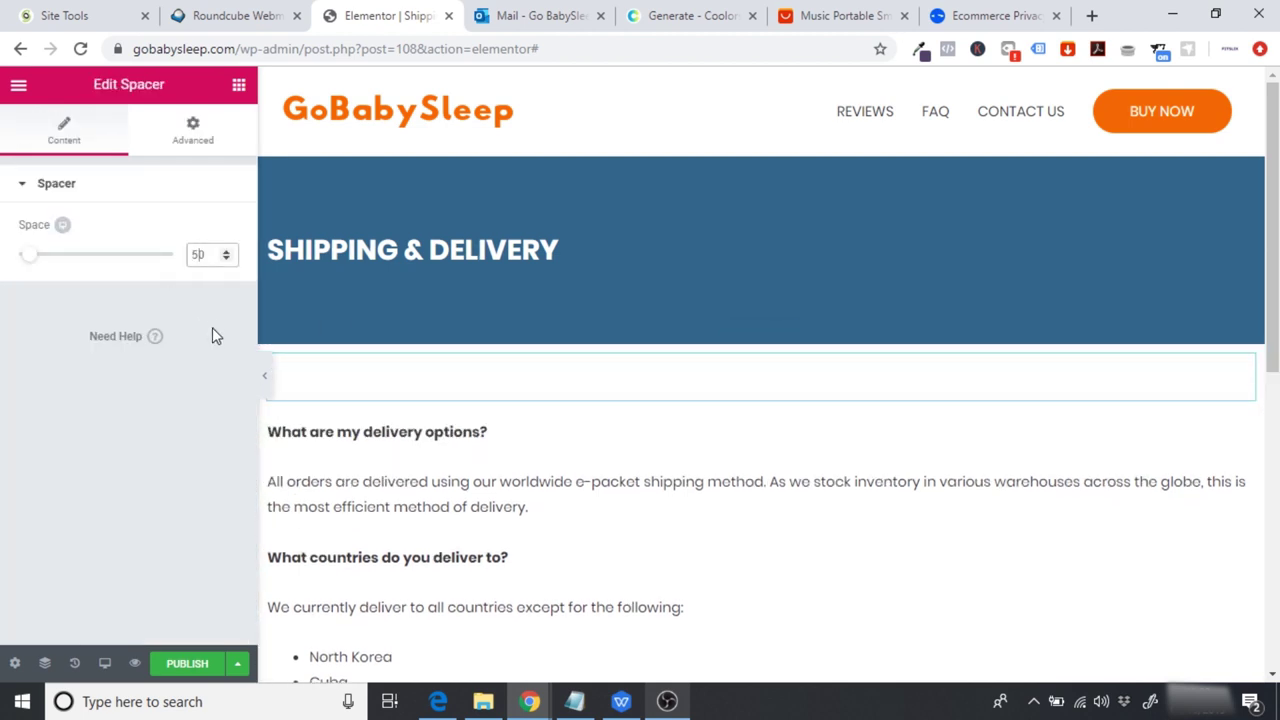
{"action": "key", "text": "BackSpace"}
{"action": "key", "text": "BackSpace"}
{"action": "type", "text": "30"}
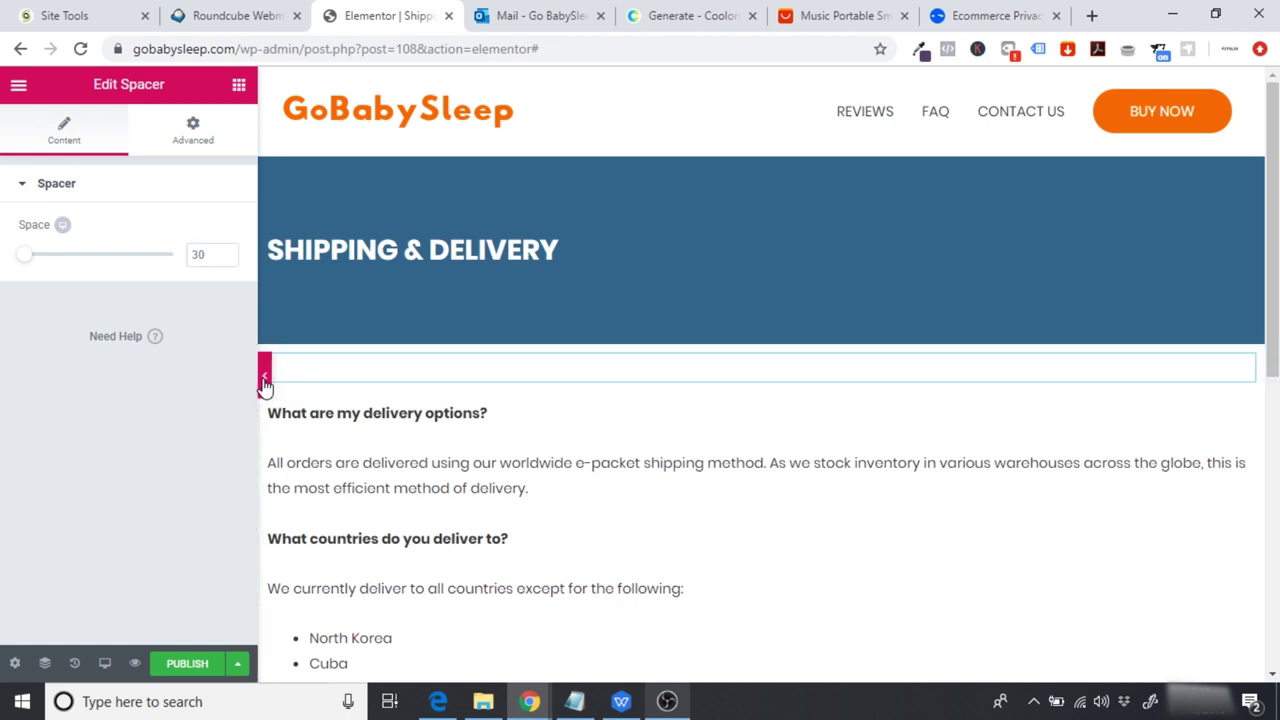
Step: Preview the page to check the new spacing
{"action": "left_click", "coordinate": [263, 380]}
{"action": "scroll", "coordinate": [929, 322], "scroll_direction": "down", "scroll_amount": 3}
{"action": "scroll", "coordinate": [640, 376], "scroll_direction": "down", "scroll_amount": 1}
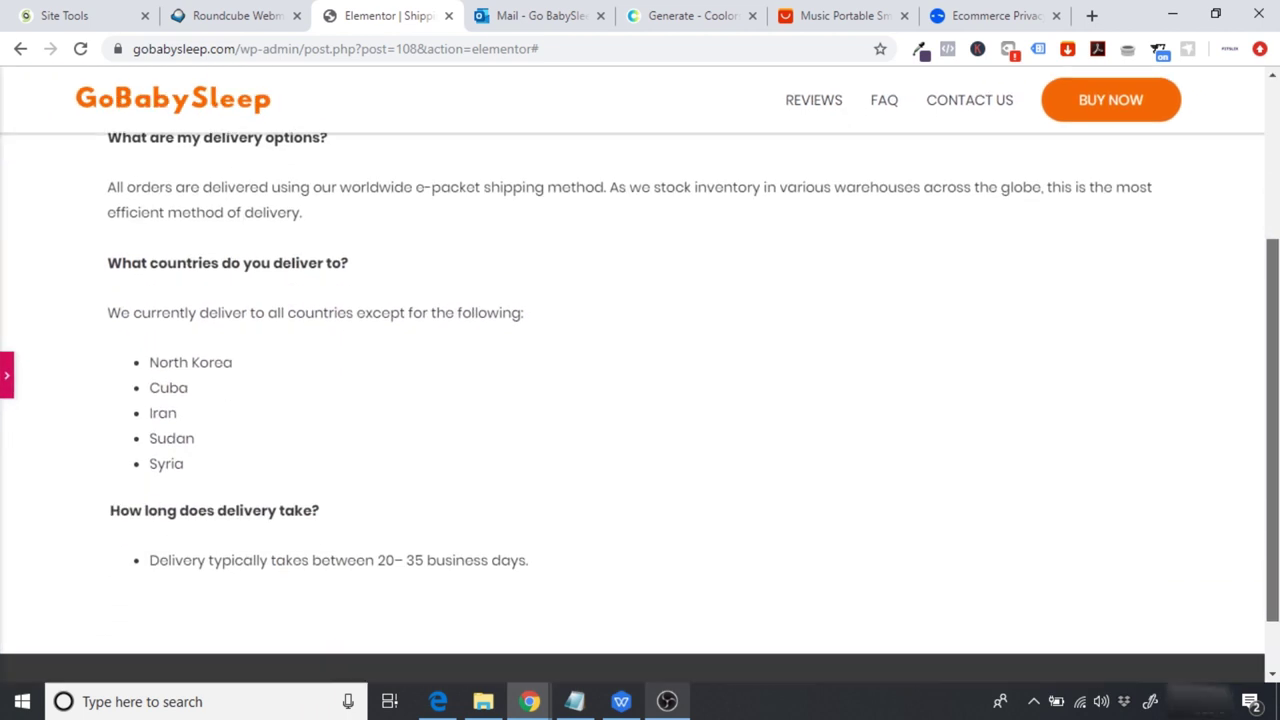
{"action": "scroll", "coordinate": [640, 376], "scroll_direction": "up", "scroll_amount": 2}
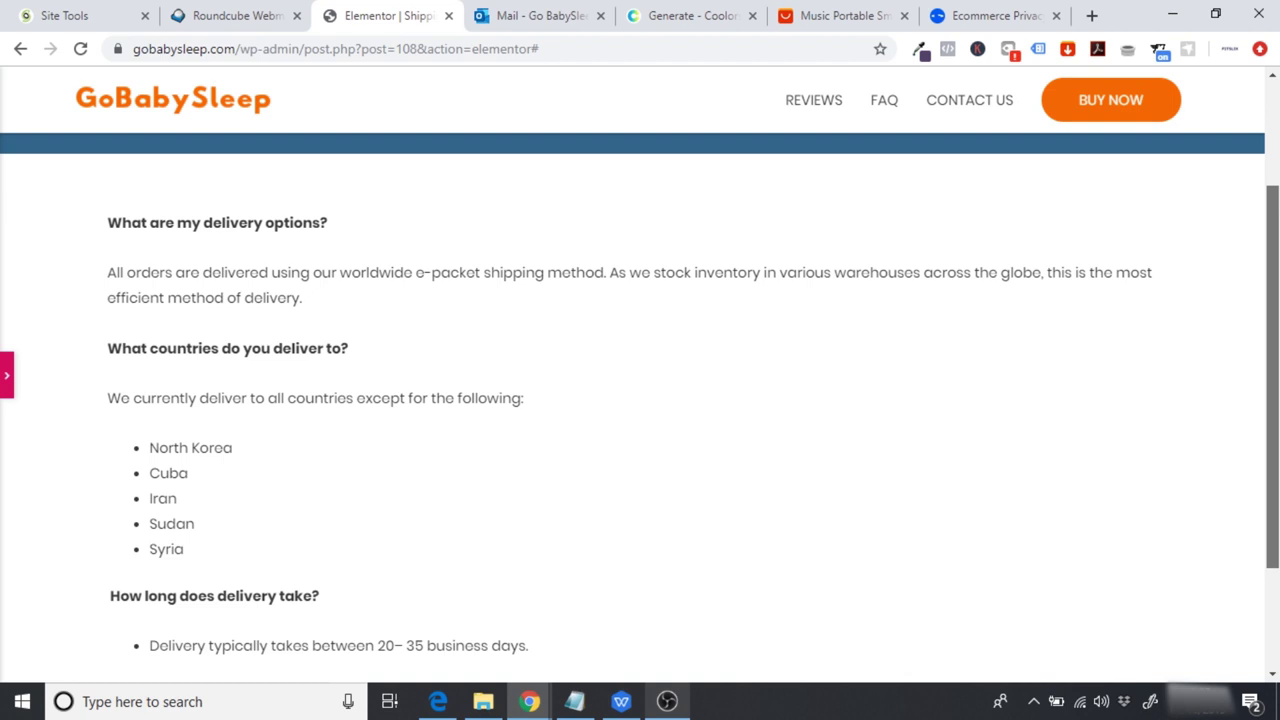
{"action": "scroll", "coordinate": [640, 376], "scroll_direction": "up", "scroll_amount": 2}
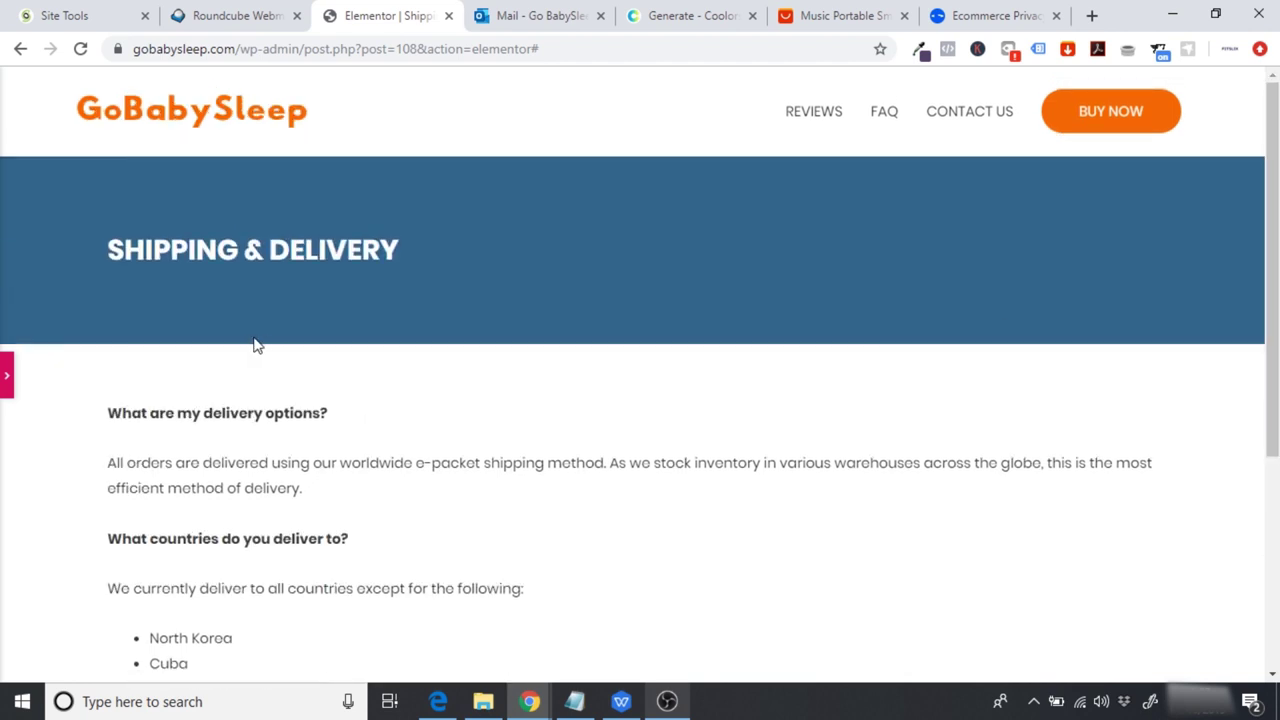
Step: Review the banner heading's typography, then publish the Shipping & Delivery page
{"action": "left_click", "coordinate": [6, 376]}
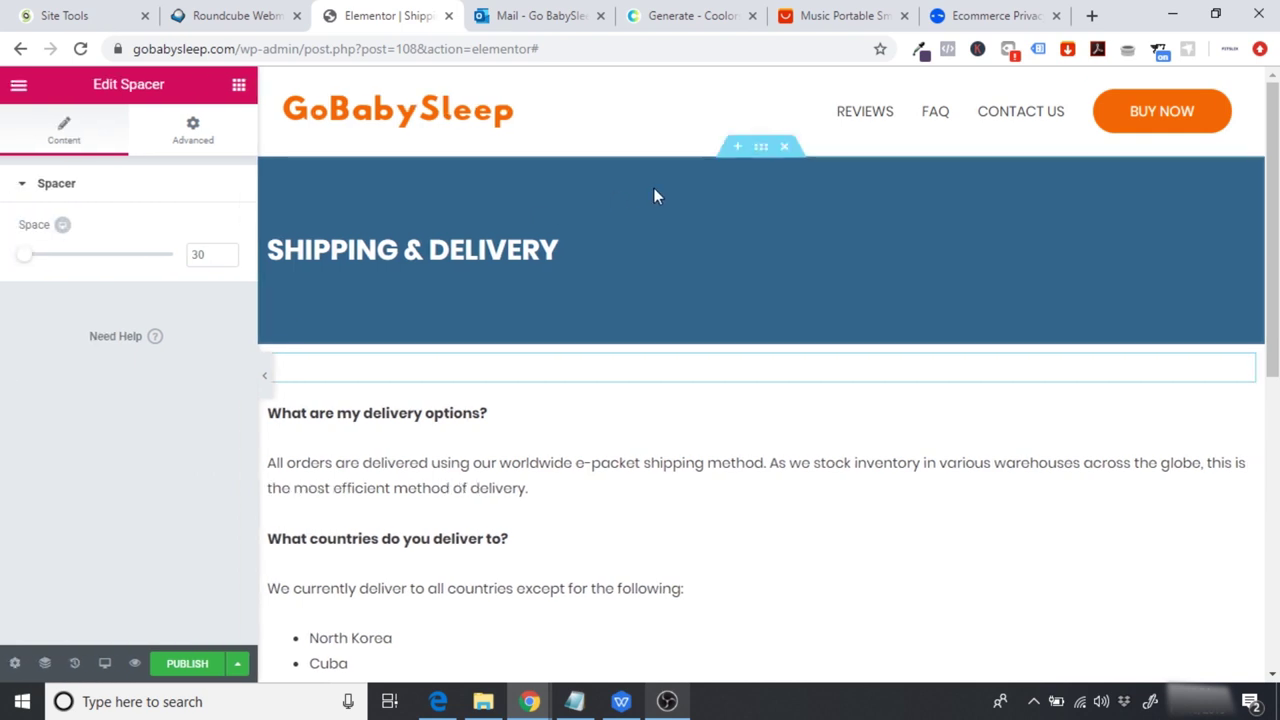
{"action": "left_click", "coordinate": [761, 148]}
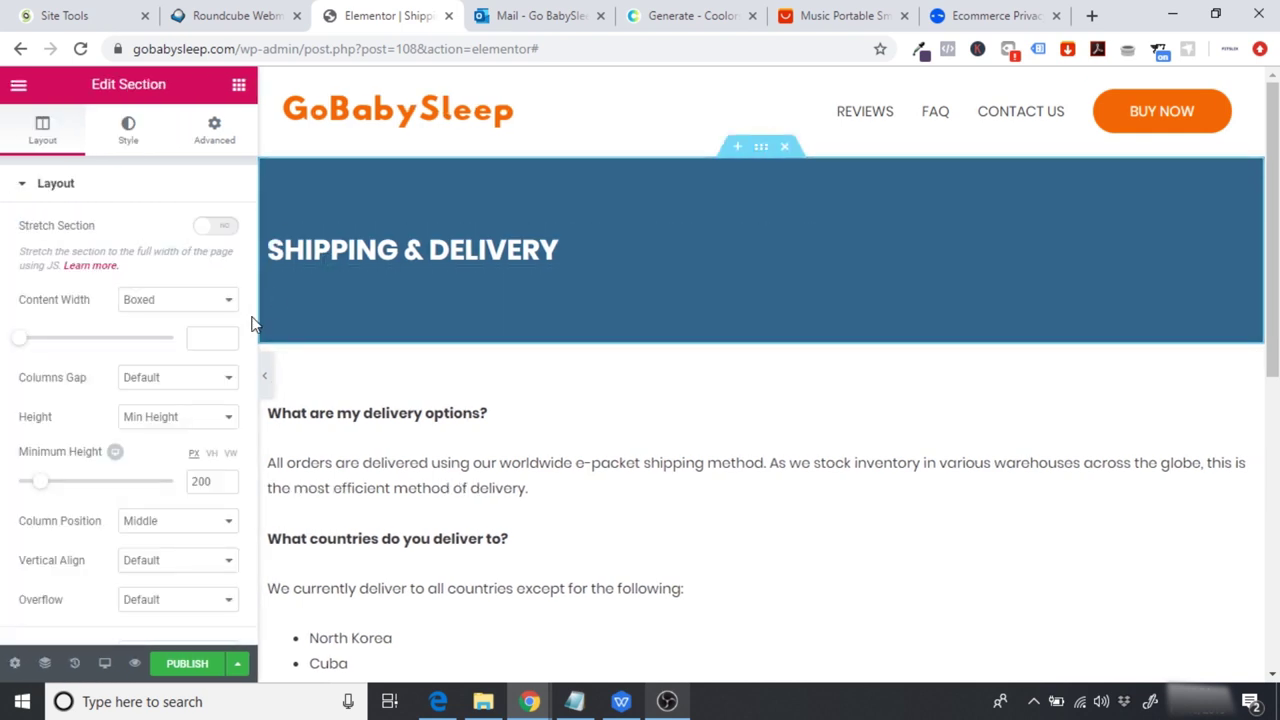
{"action": "left_click", "coordinate": [366, 252]}
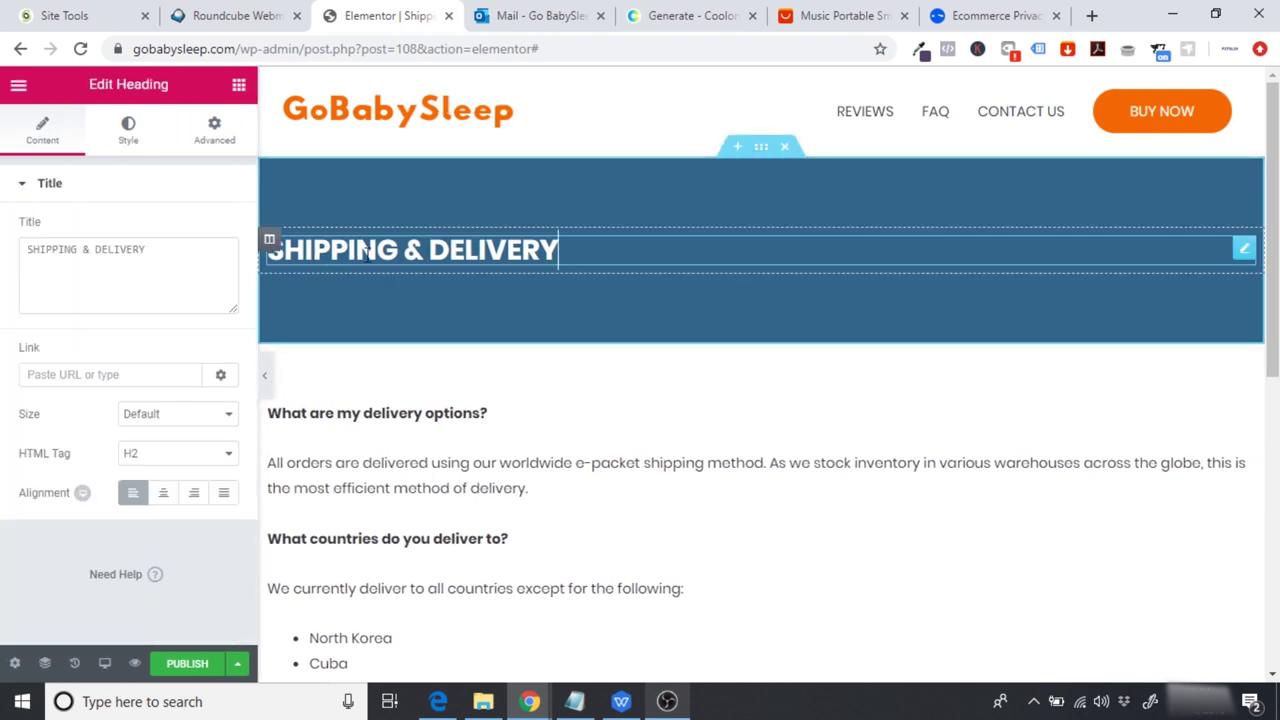
{"action": "left_click", "coordinate": [112, 143]}
{"action": "left_click", "coordinate": [215, 268]}
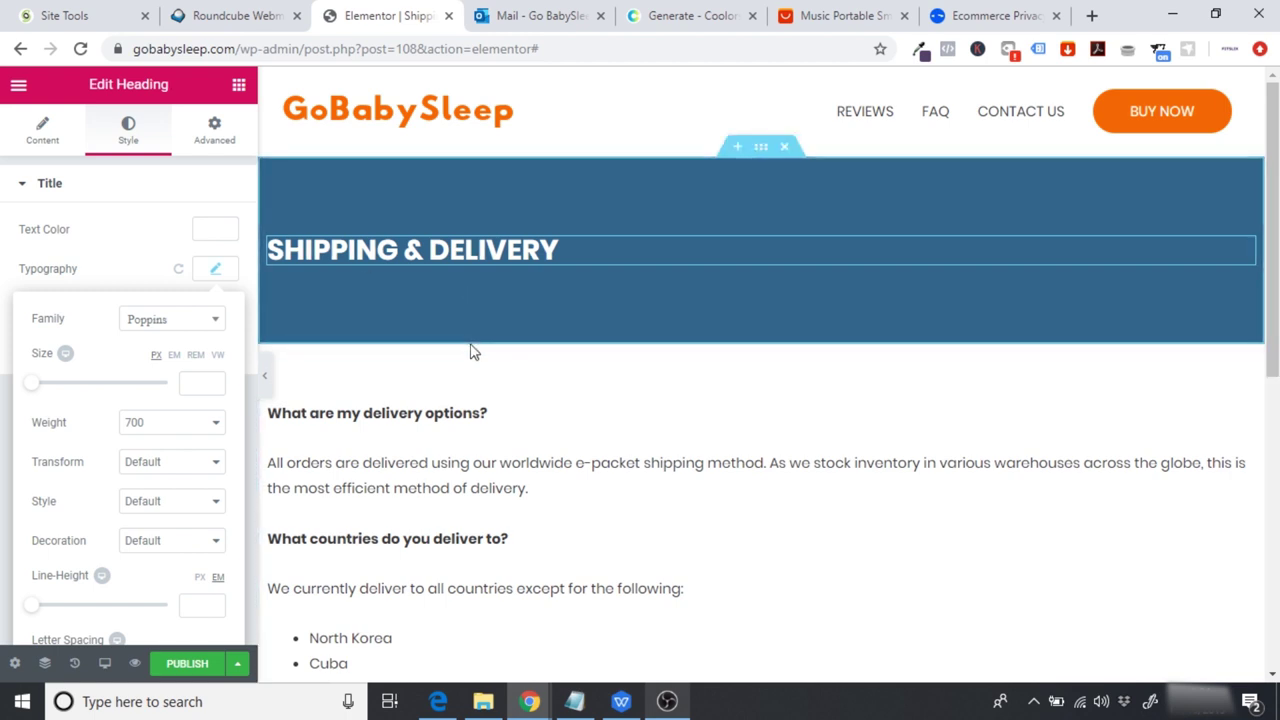
{"action": "left_click", "coordinate": [189, 666]}
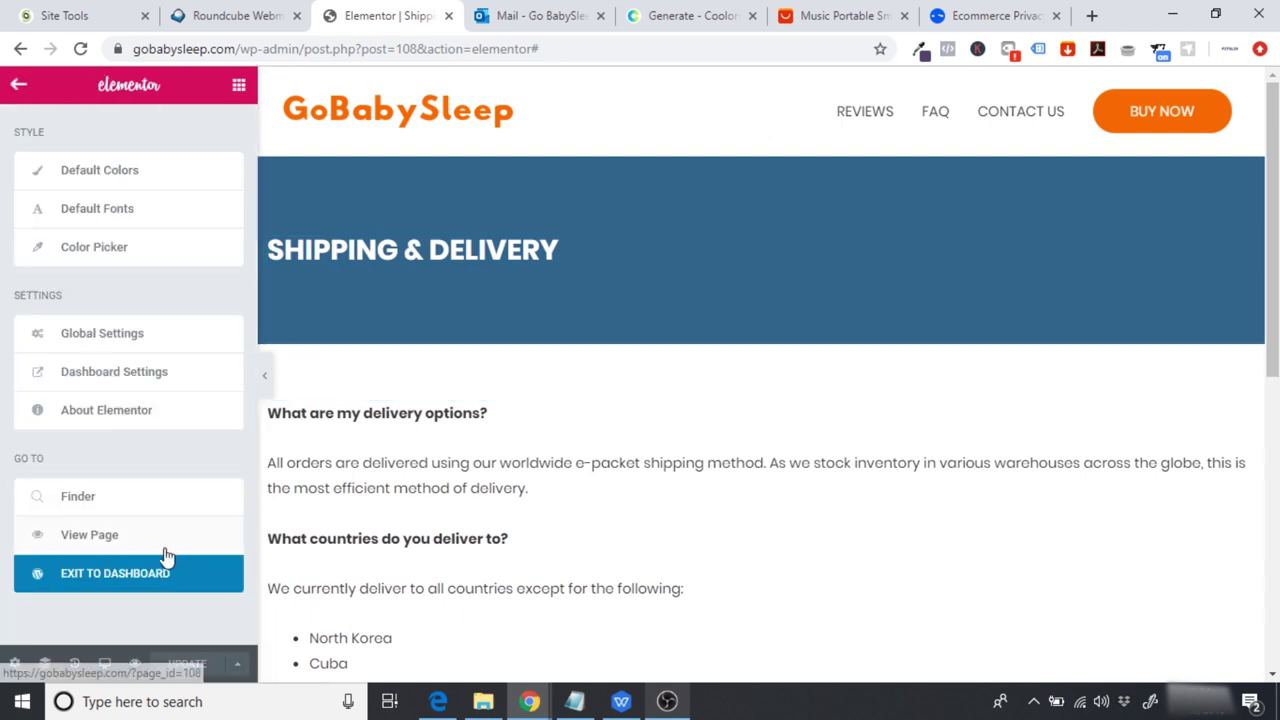
Step: Exit to the dashboard, add a page titled 'Returns & Refunds', and open it in Elementor
{"action": "left_click", "coordinate": [112, 583]}
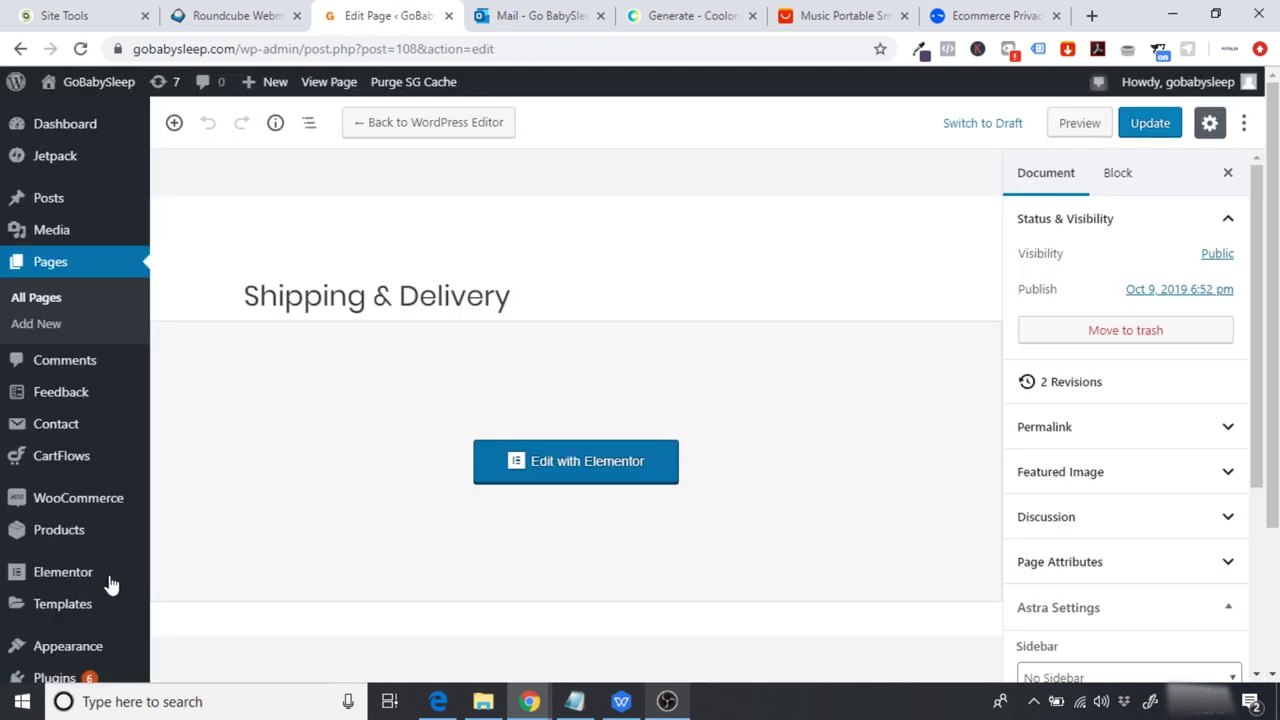
{"action": "left_click", "coordinate": [44, 326]}
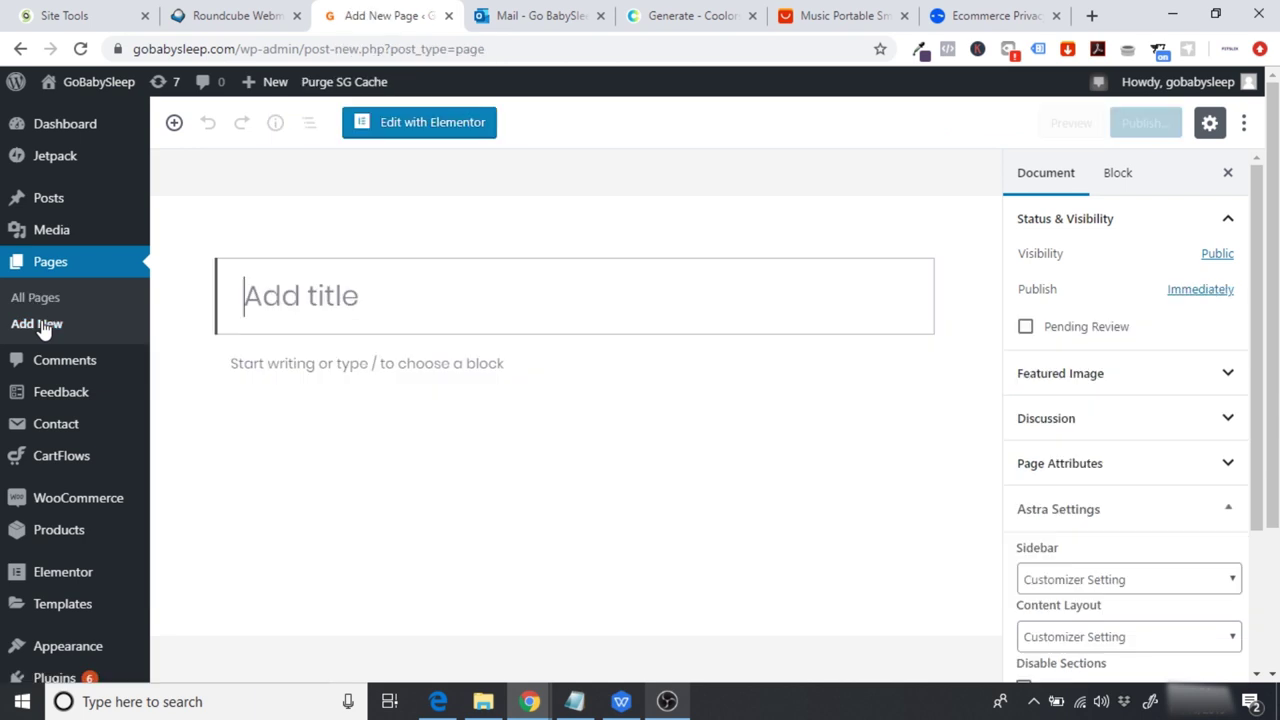
{"action": "type", "text": "Retrus"}
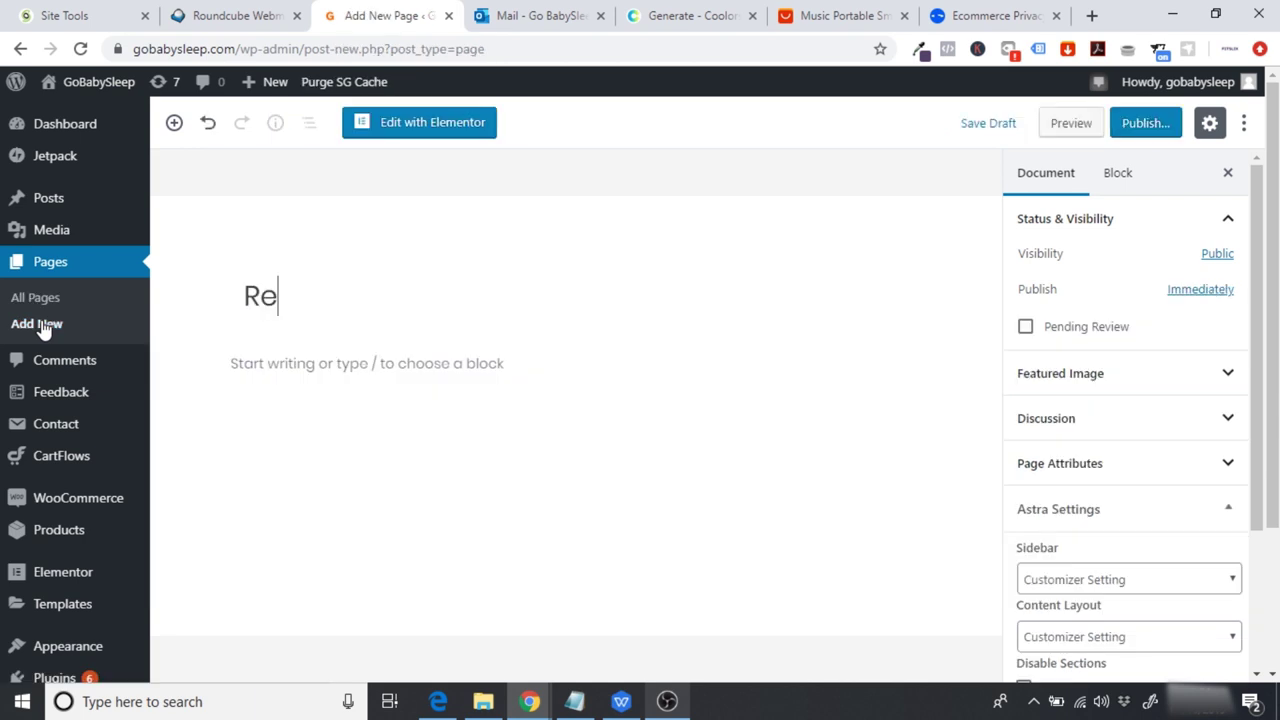
{"action": "key", "text": "BackSpace"}
{"action": "key", "text": "BackSpace"}
{"action": "key", "text": "BackSpace"}
{"action": "type", "text": "urns & Refunds"}
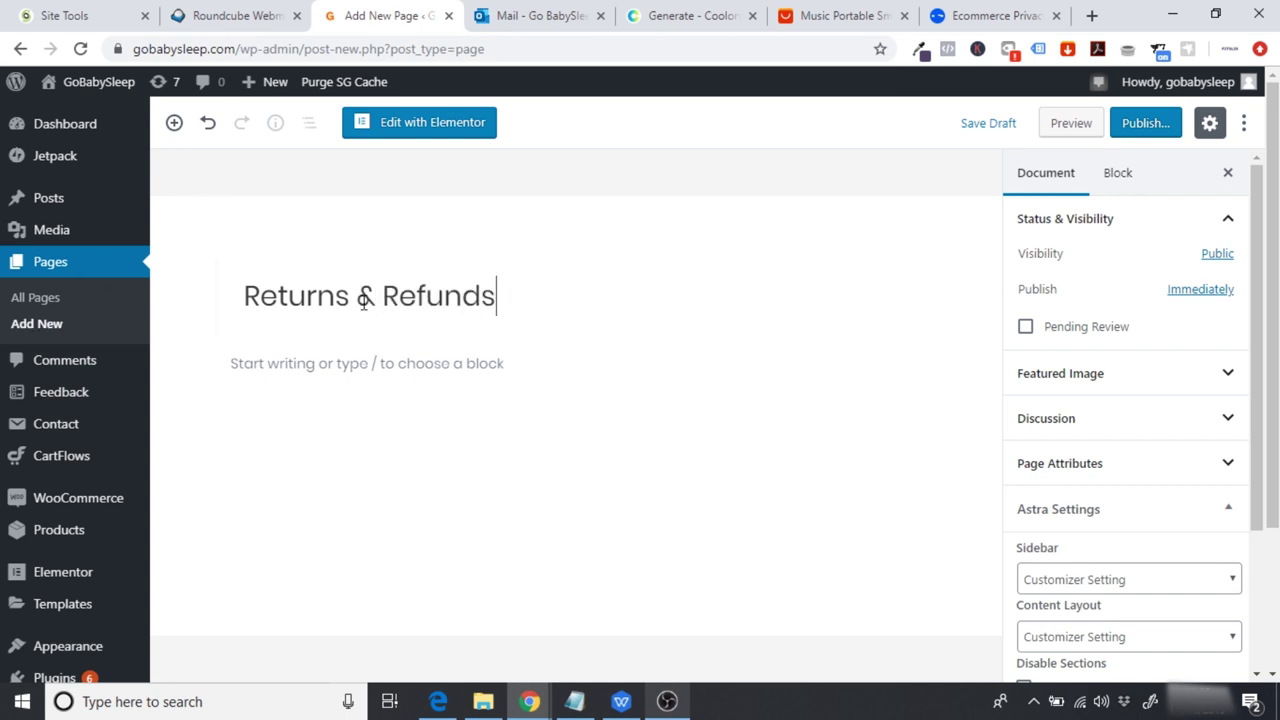
{"action": "left_click", "coordinate": [430, 138]}
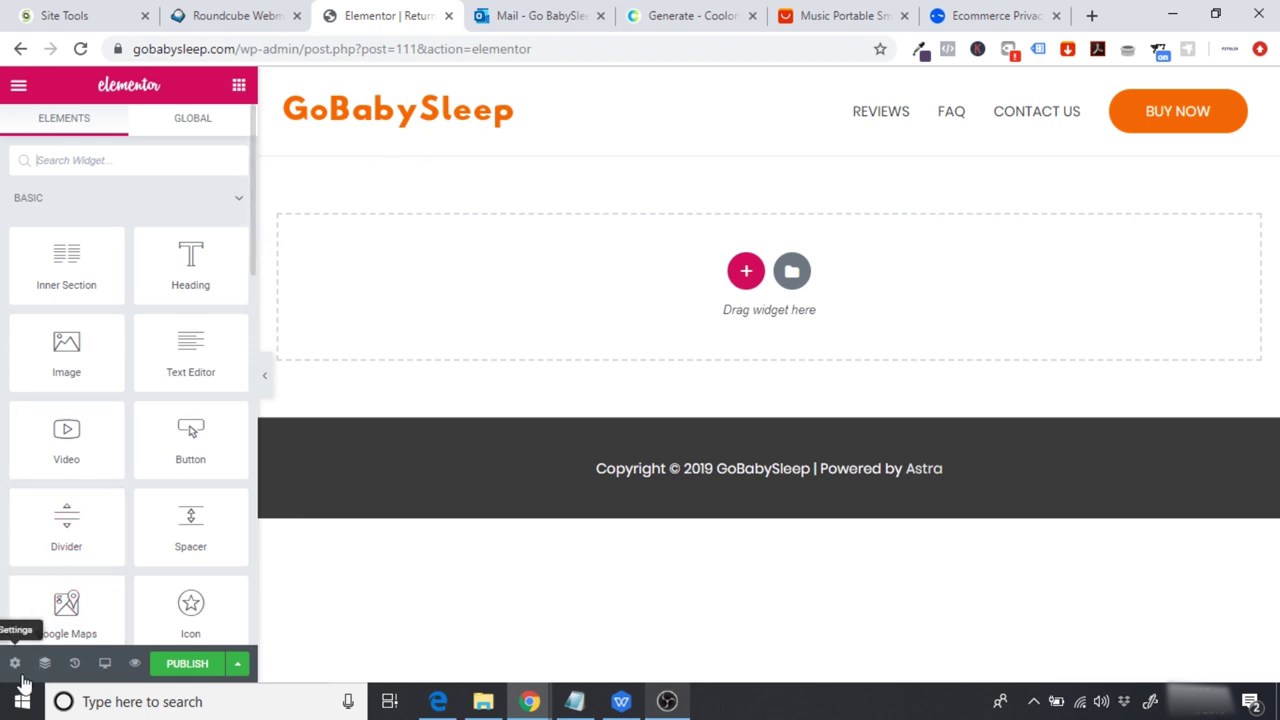
Step: Set the page layout to Elementor Full Width
{"action": "left_click", "coordinate": [15, 664]}
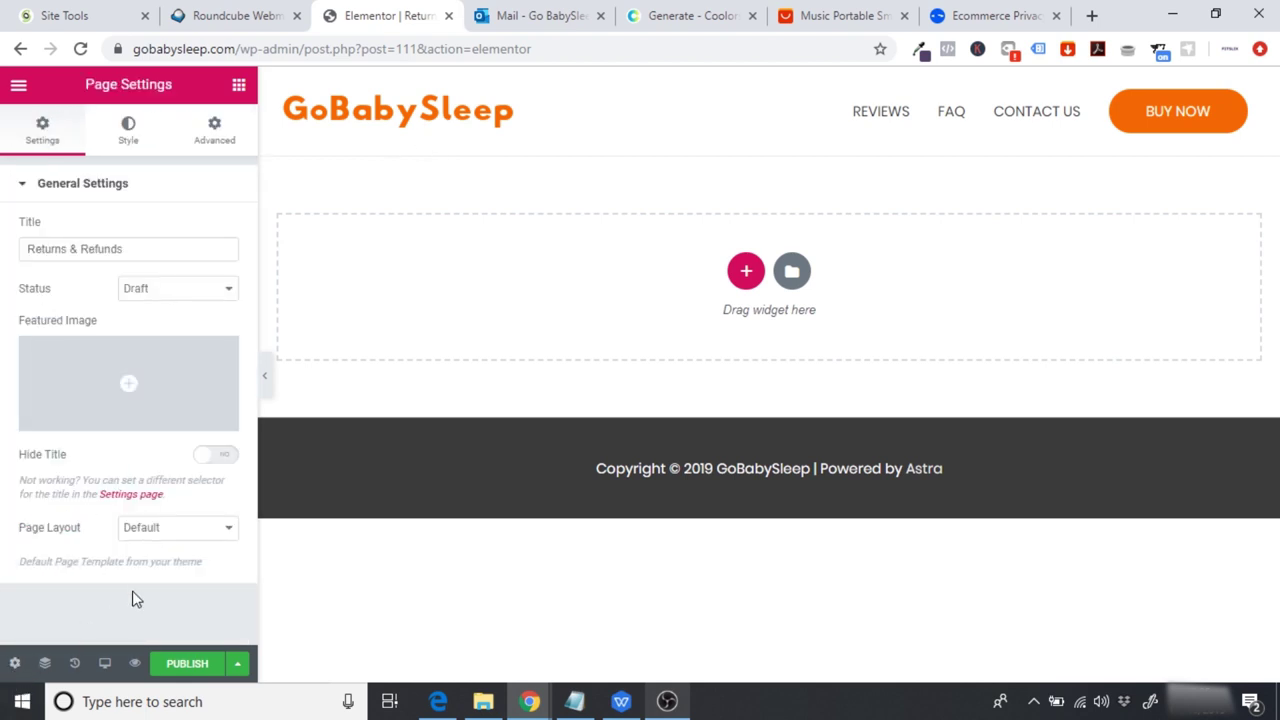
{"action": "left_click", "coordinate": [146, 536]}
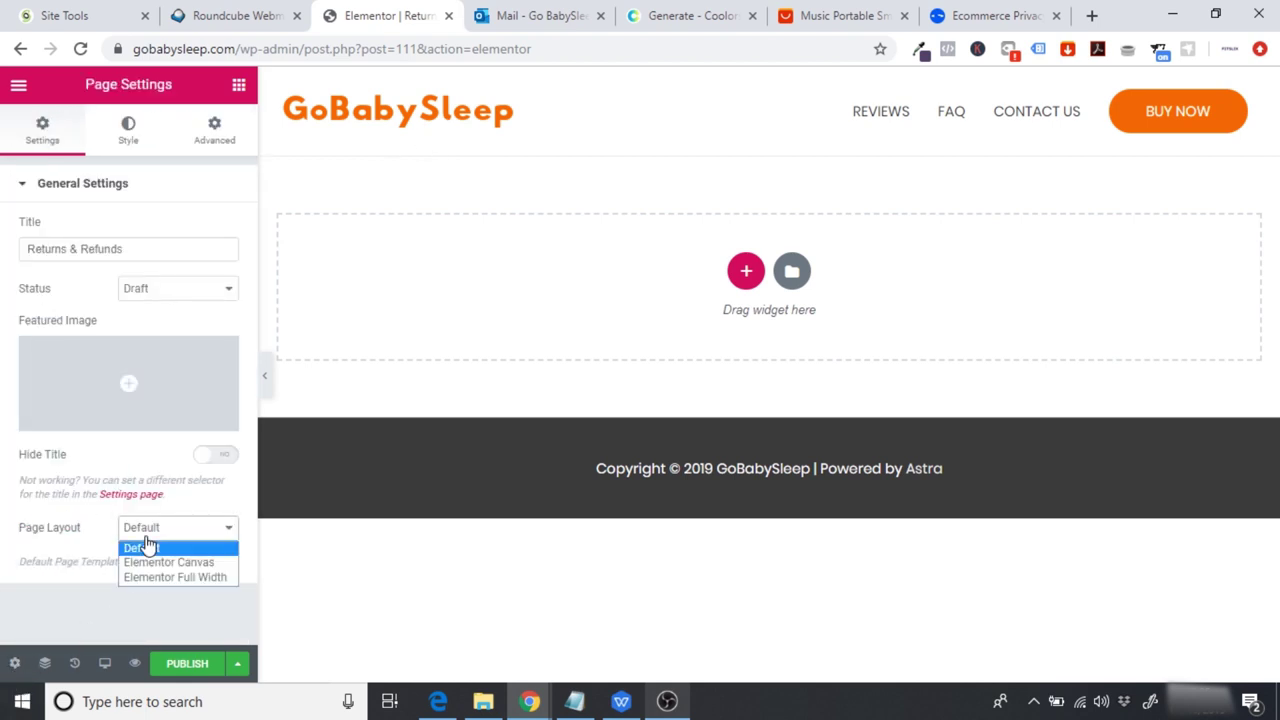
{"action": "left_click", "coordinate": [186, 578]}
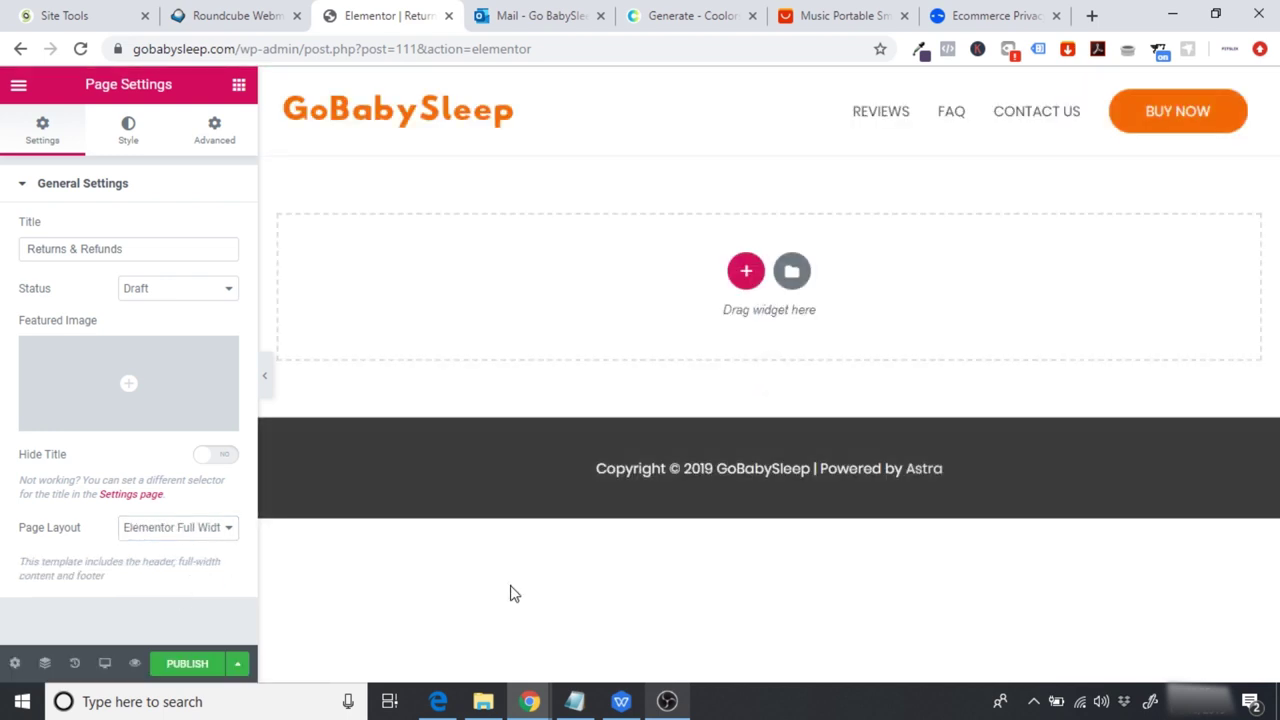
Step: Add a one-column section with a teal-blue #33658a background colour
{"action": "left_click", "coordinate": [746, 272]}
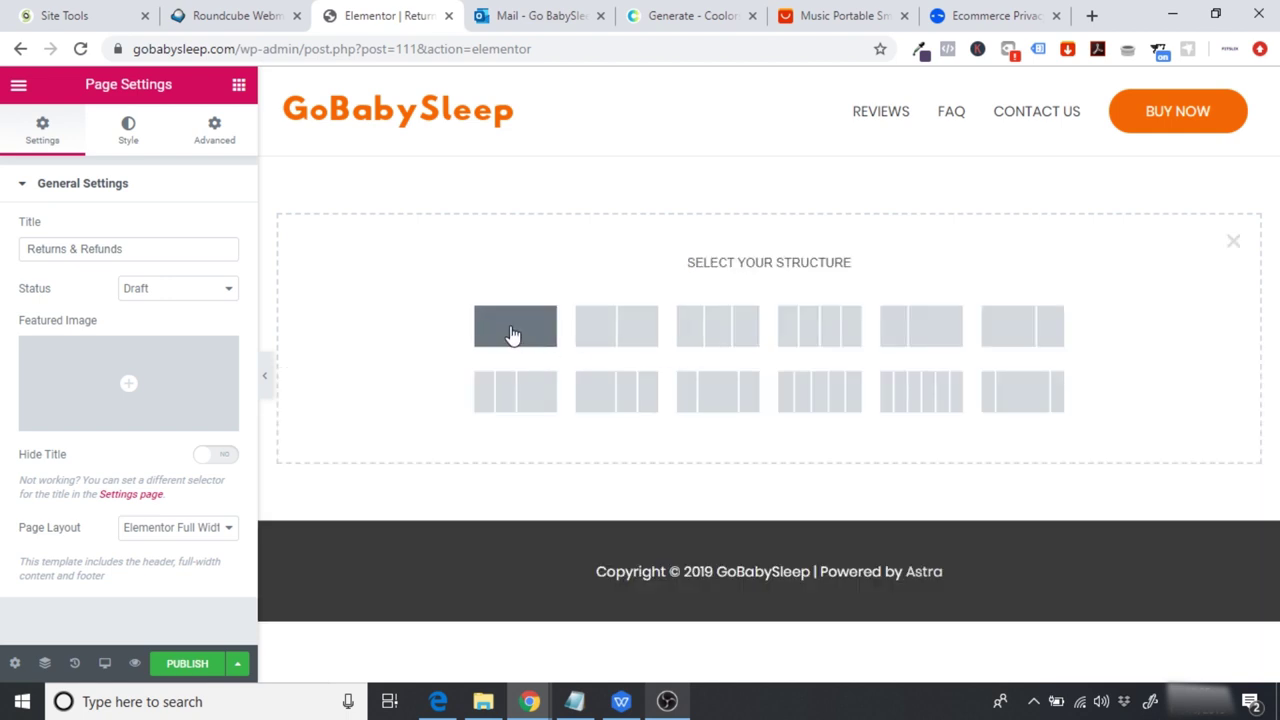
{"action": "left_click", "coordinate": [512, 334]}
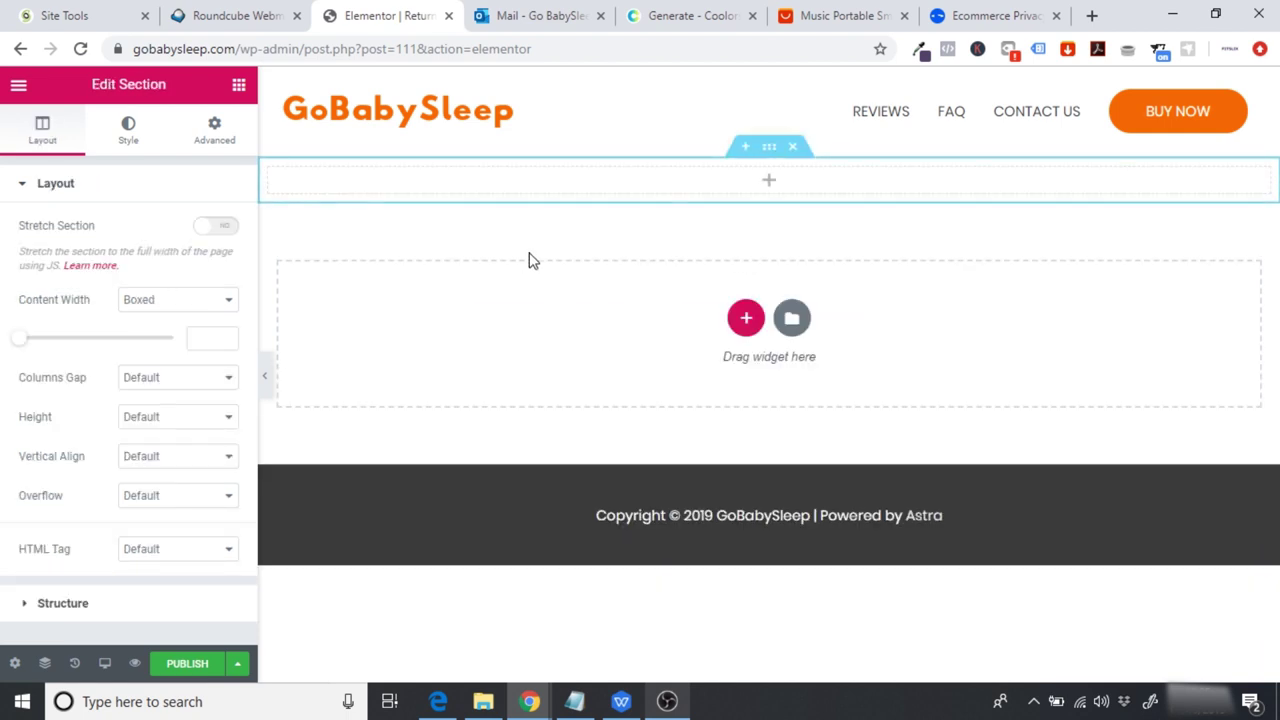
{"action": "left_click", "coordinate": [695, 14]}
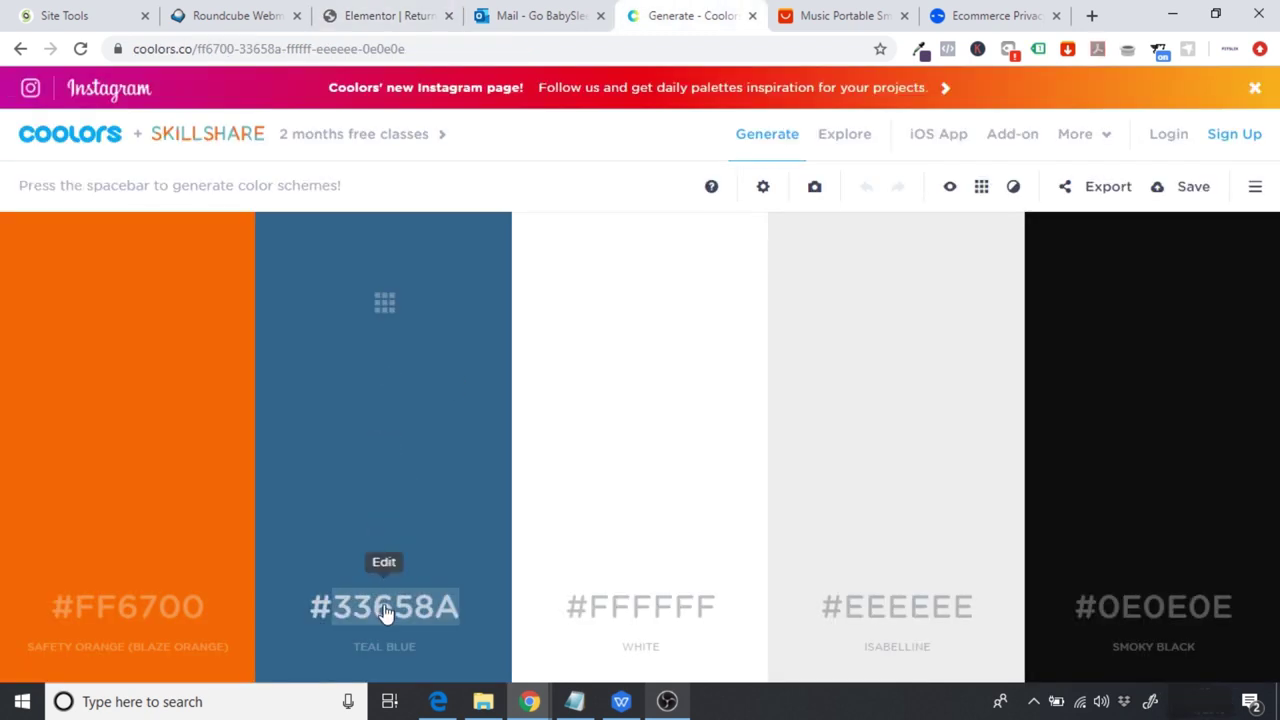
{"action": "left_click", "coordinate": [382, 13]}
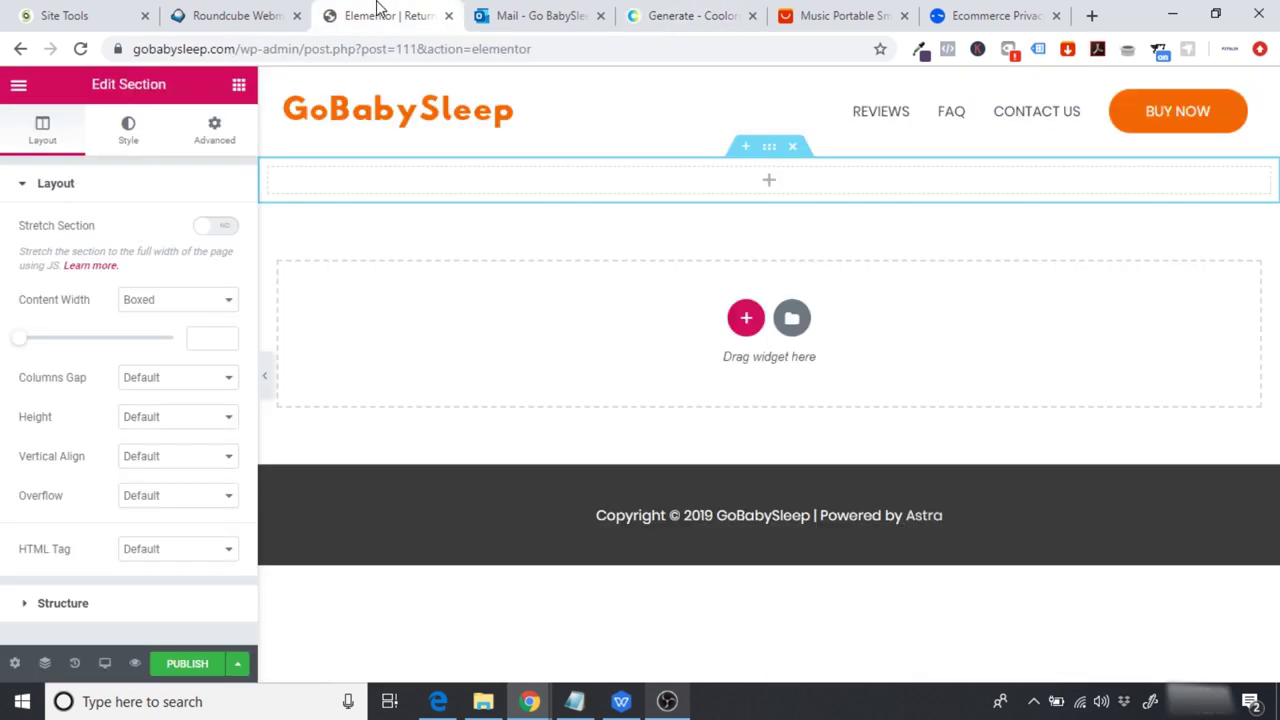
{"action": "left_click", "coordinate": [128, 134]}
{"action": "left_click", "coordinate": [141, 279]}
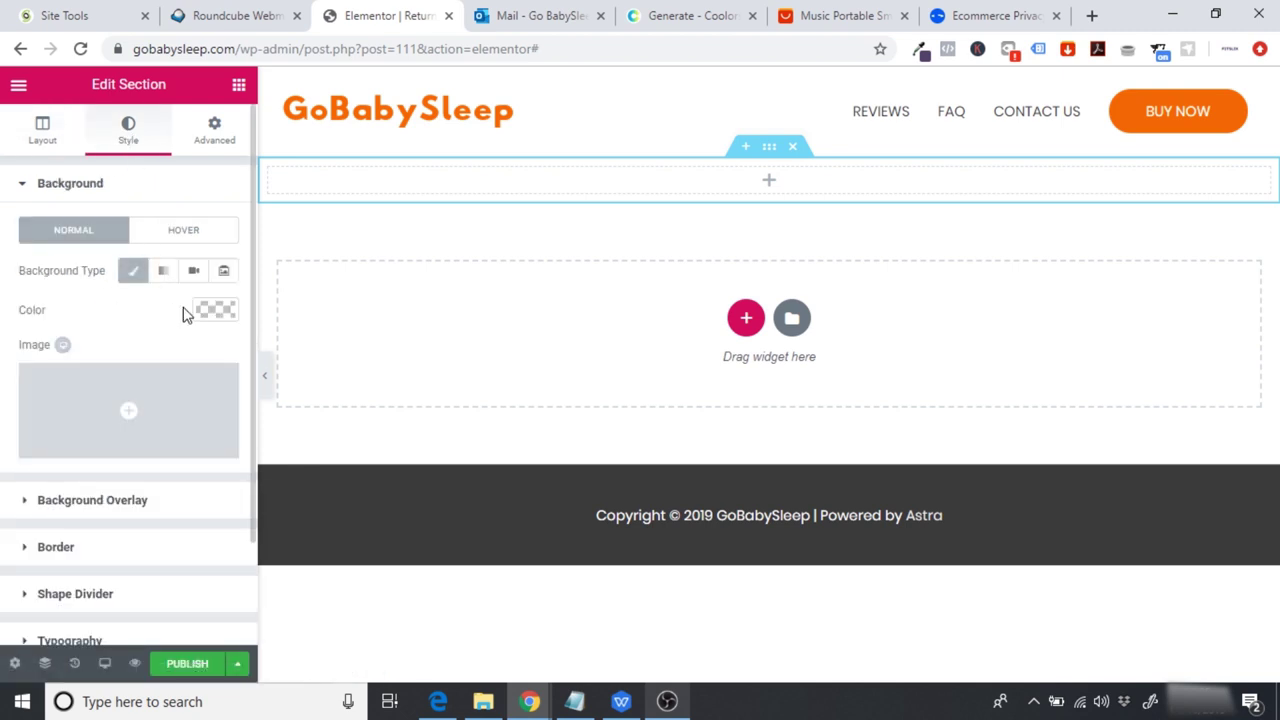
{"action": "left_click", "coordinate": [207, 316]}
{"action": "left_click", "coordinate": [75, 314]}
{"action": "type", "text": "#33658a"}
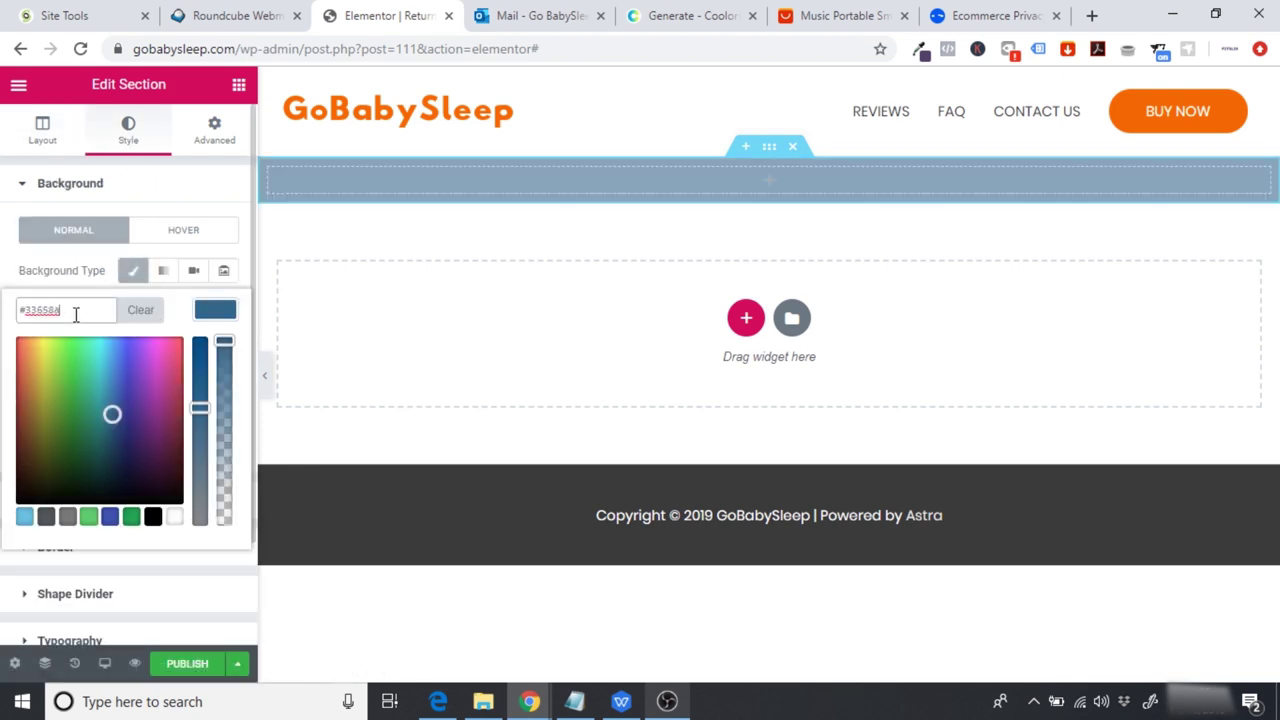
Step: Set the section height to a minimum height of 200
{"action": "left_click", "coordinate": [42, 132]}
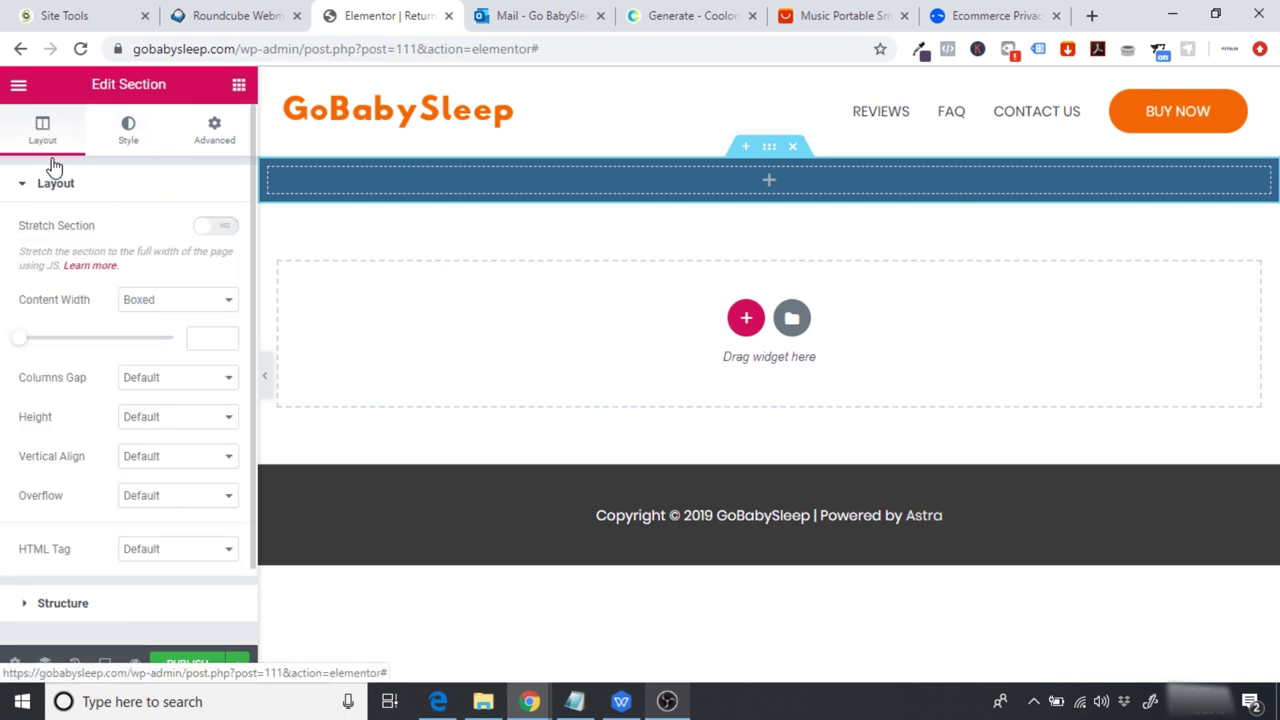
{"action": "left_click", "coordinate": [186, 424]}
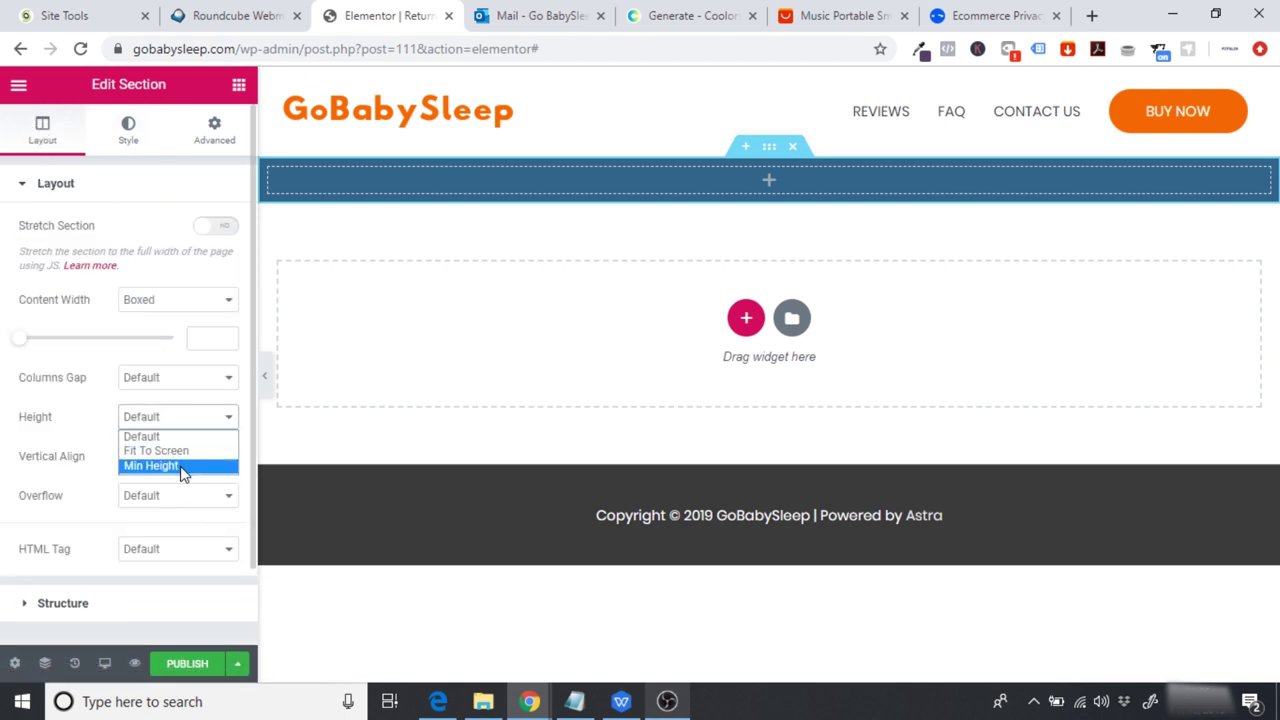
{"action": "left_click", "coordinate": [183, 466]}
{"action": "left_click", "coordinate": [196, 482]}
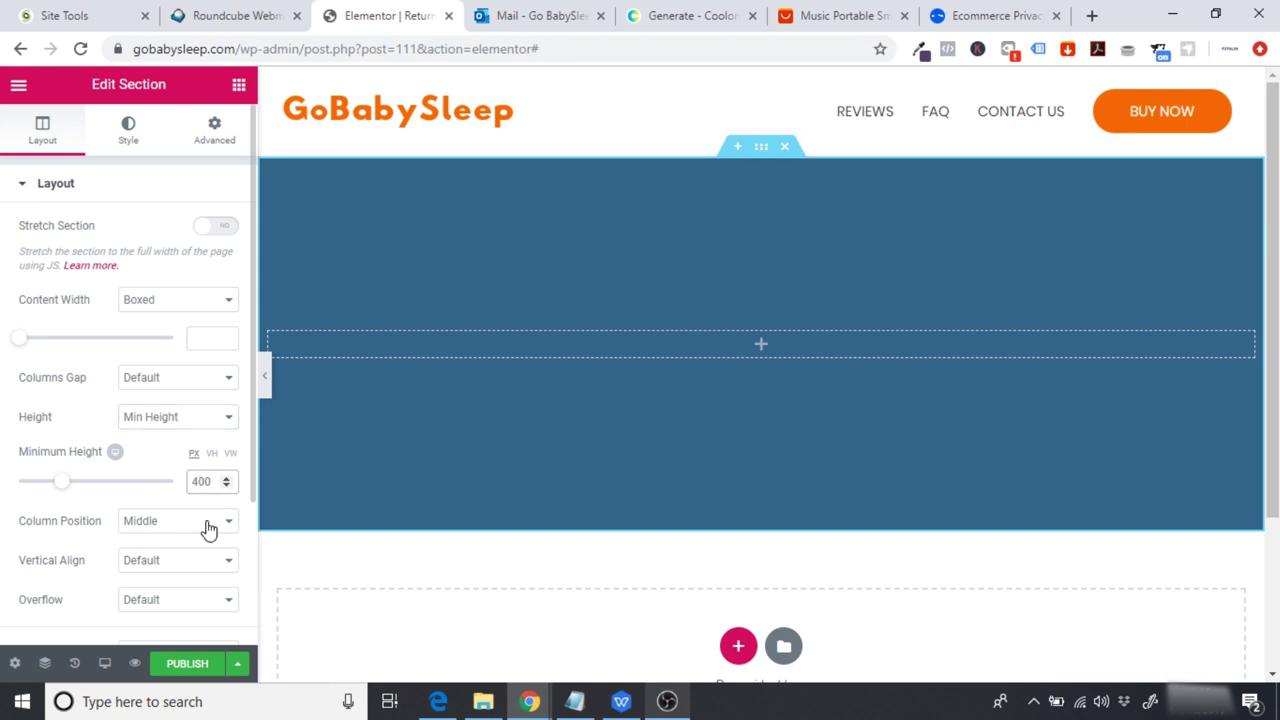
{"action": "key", "text": "BackSpace"}
{"action": "type", "text": "2"}
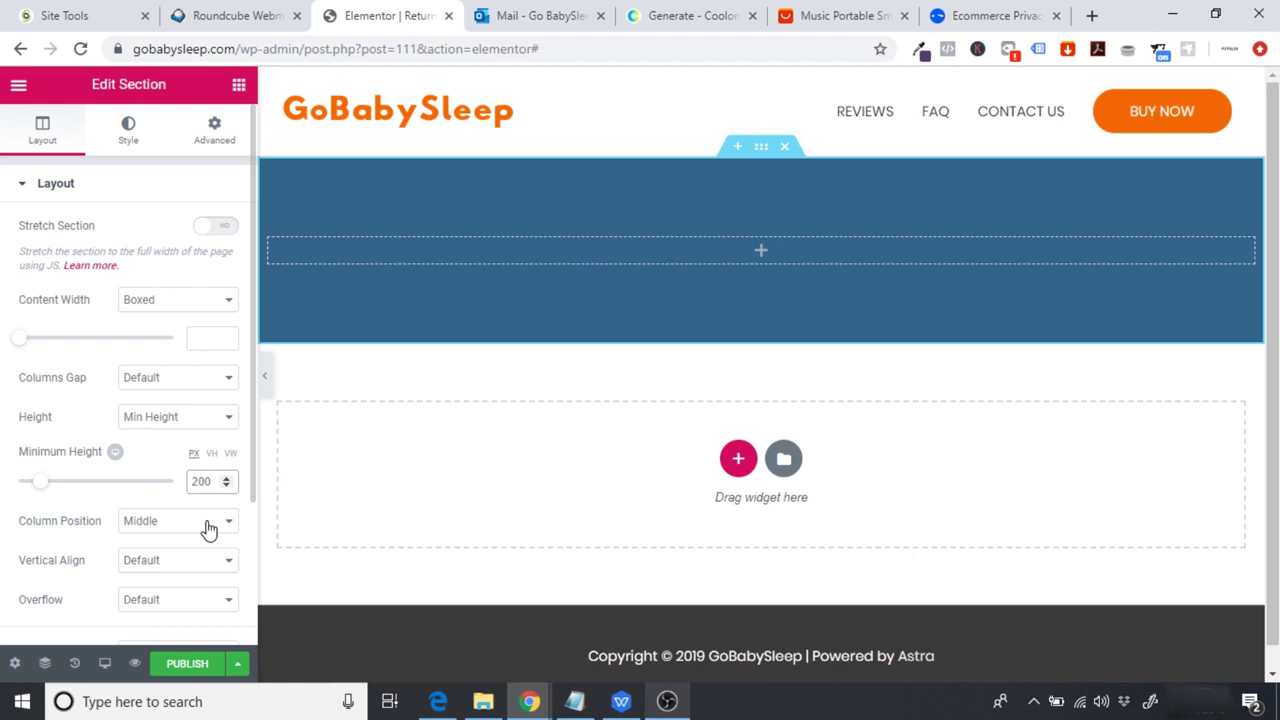
Step: Add a left-aligned heading with white text inside the blue section
{"action": "left_click", "coordinate": [238, 85]}
{"action": "left_click_drag", "start_coordinate": [190, 262], "coordinate": [657, 249]}
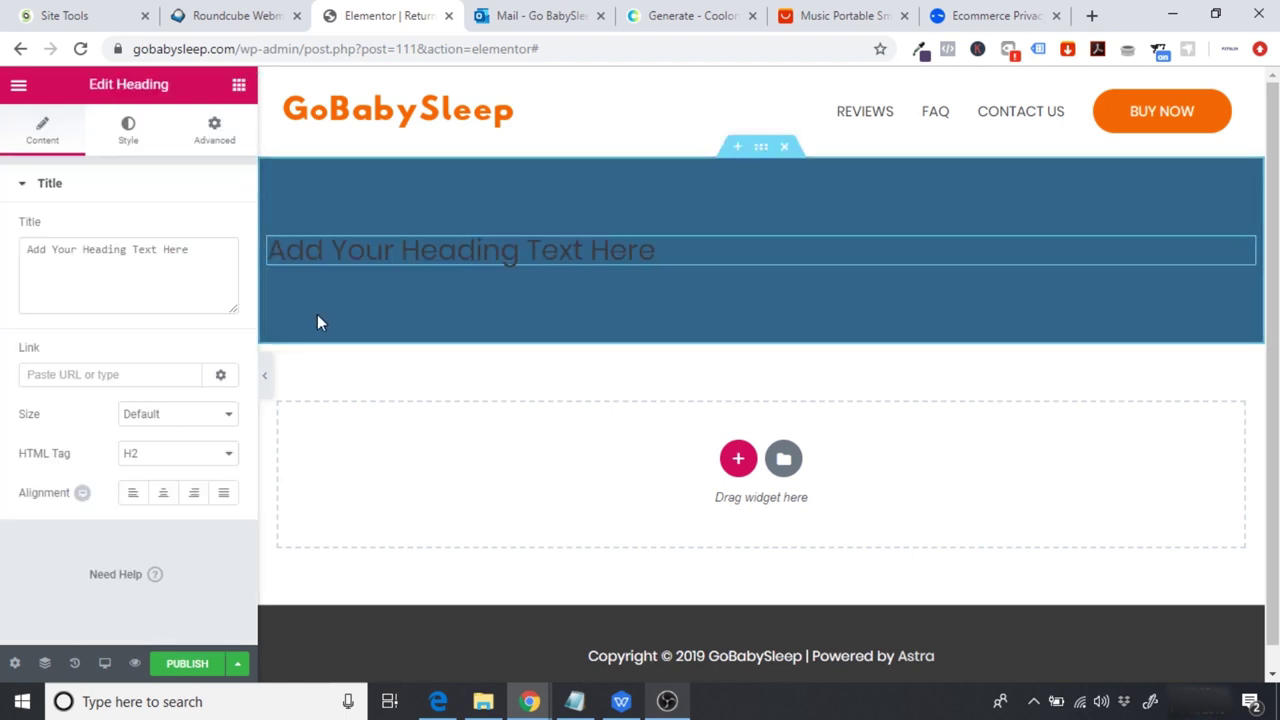
{"action": "left_click", "coordinate": [133, 495]}
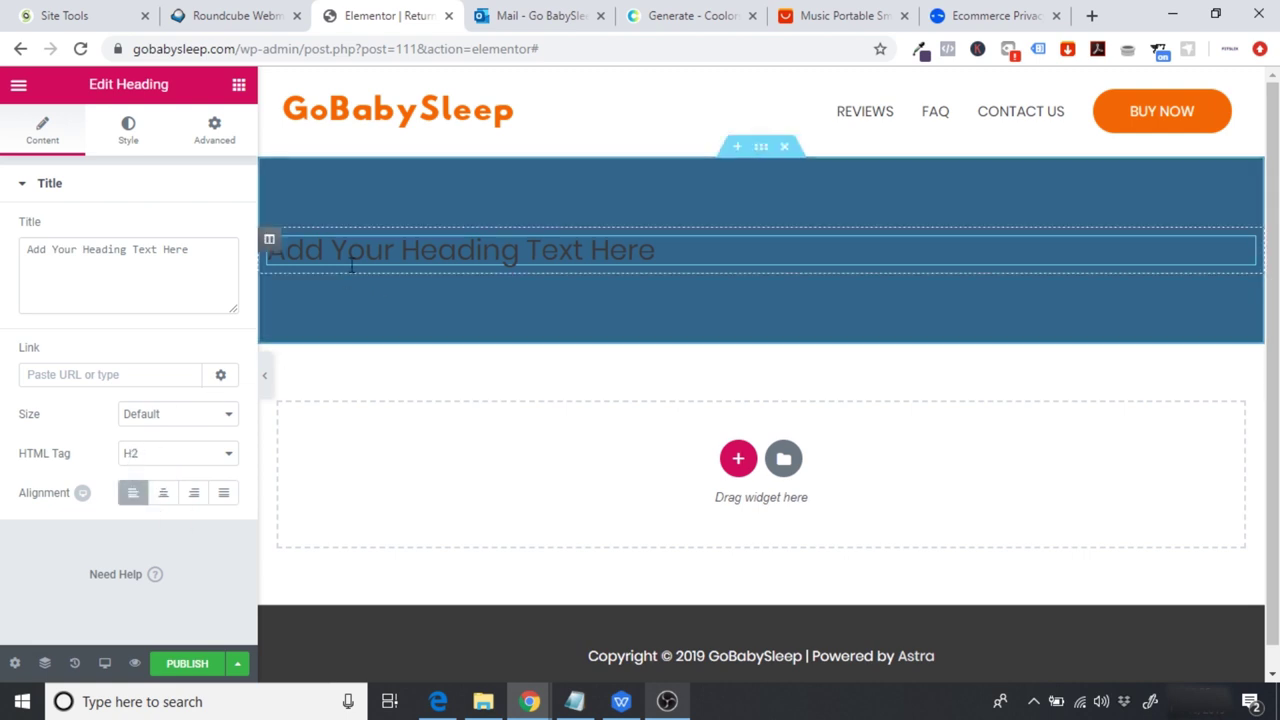
{"action": "left_click", "coordinate": [123, 148]}
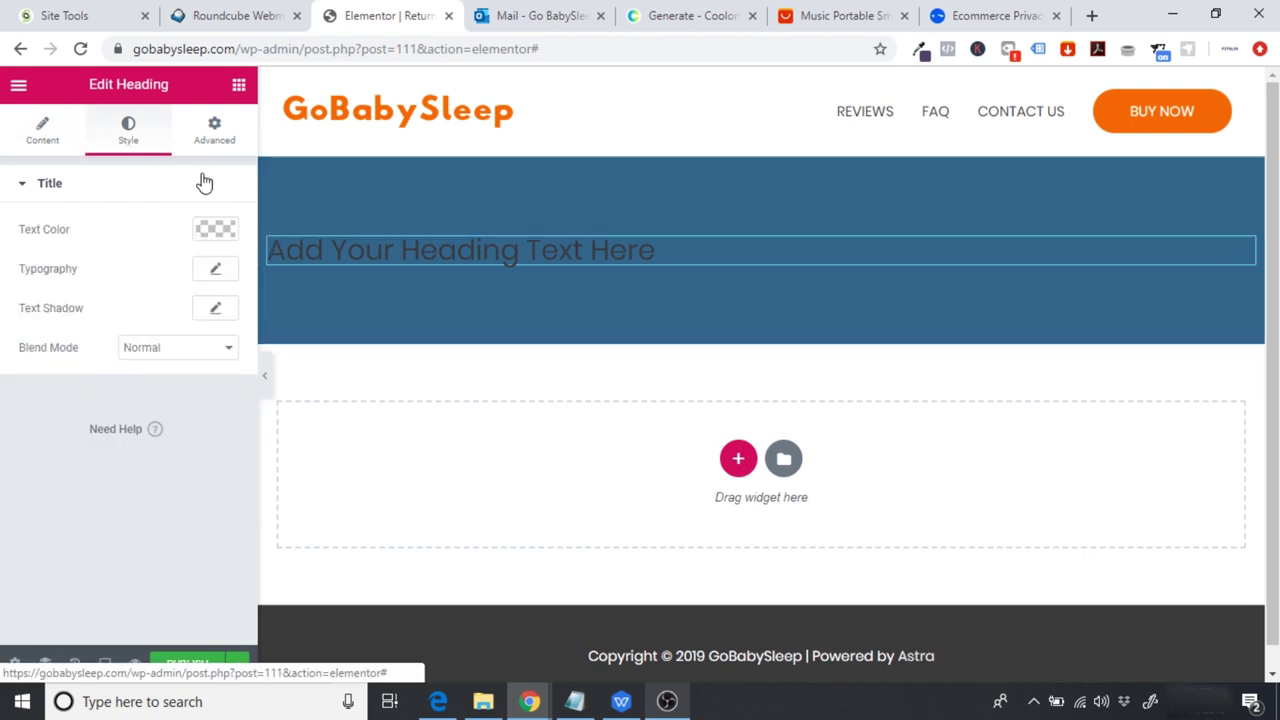
{"action": "left_click", "coordinate": [215, 230]}
{"action": "left_click", "coordinate": [172, 438]}
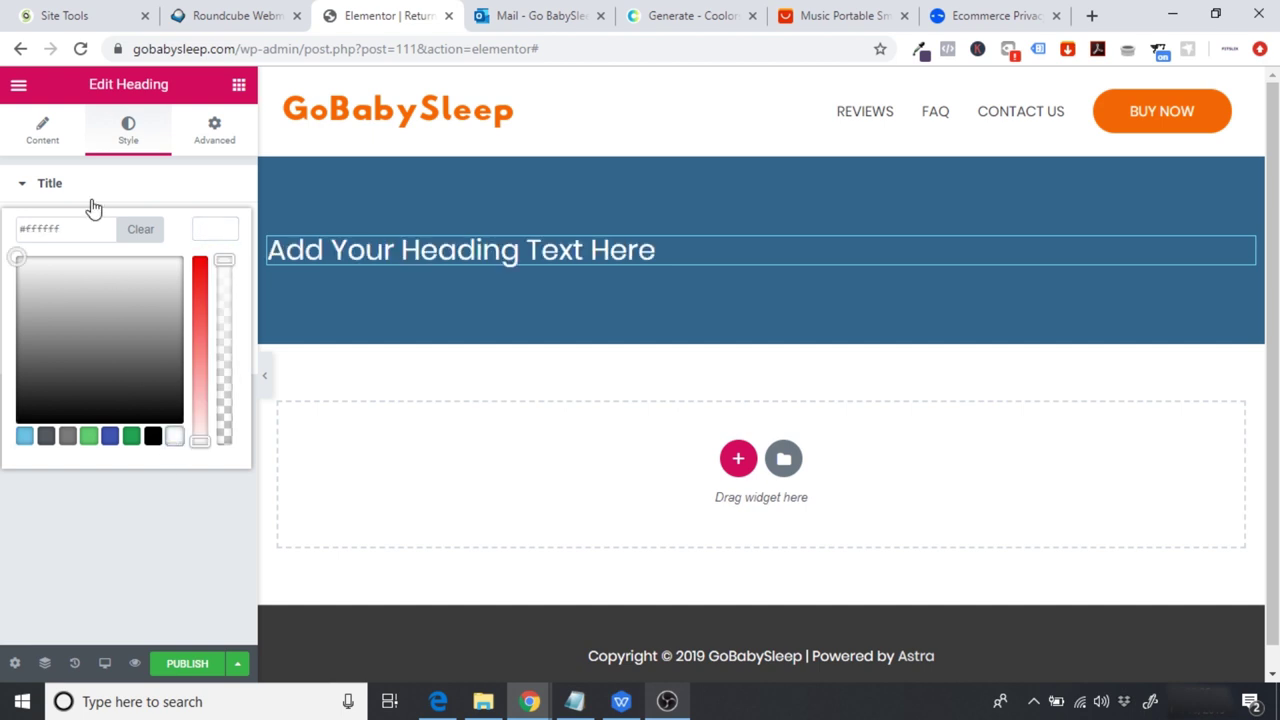
Step: Change the heading text to 'RETURNS & REFUNDS'
{"action": "left_click", "coordinate": [42, 130]}
{"action": "left_click_drag", "start_coordinate": [190, 250], "coordinate": [5, 318]}
{"action": "key", "text": "BackSpace"}
{"action": "type", "text": "RE"}
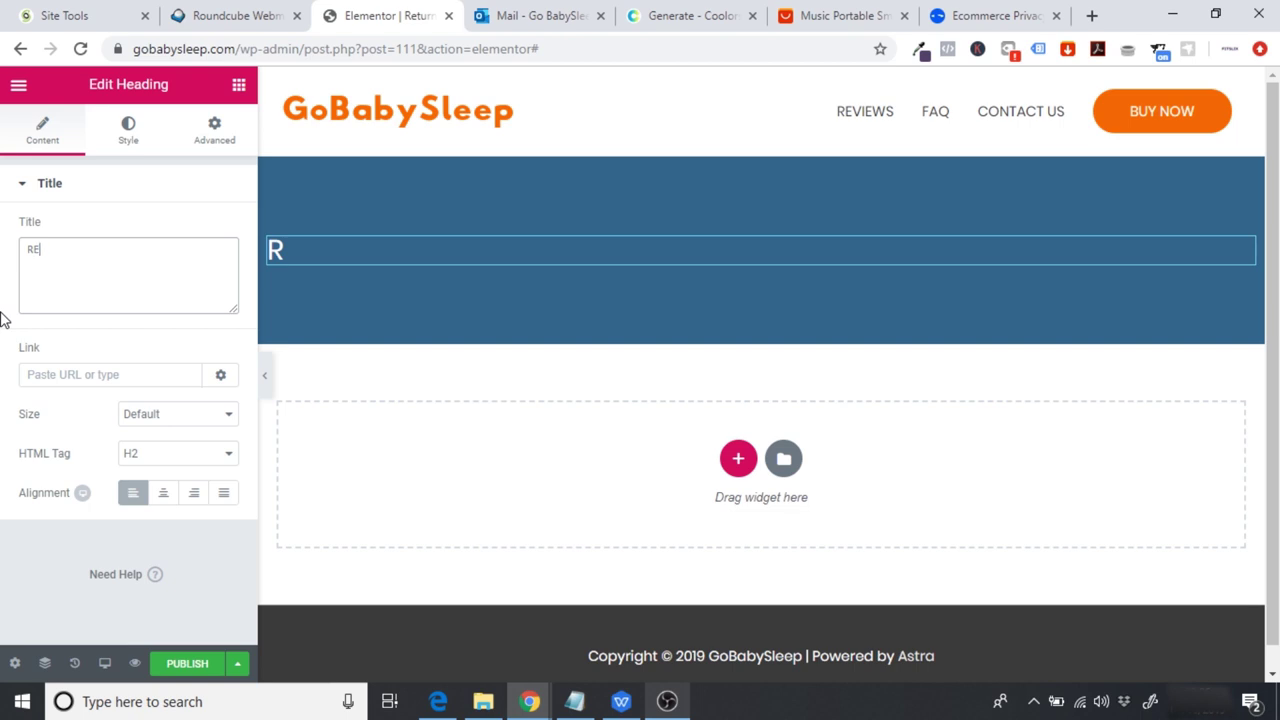
{"action": "type", "text": "TURNS"}
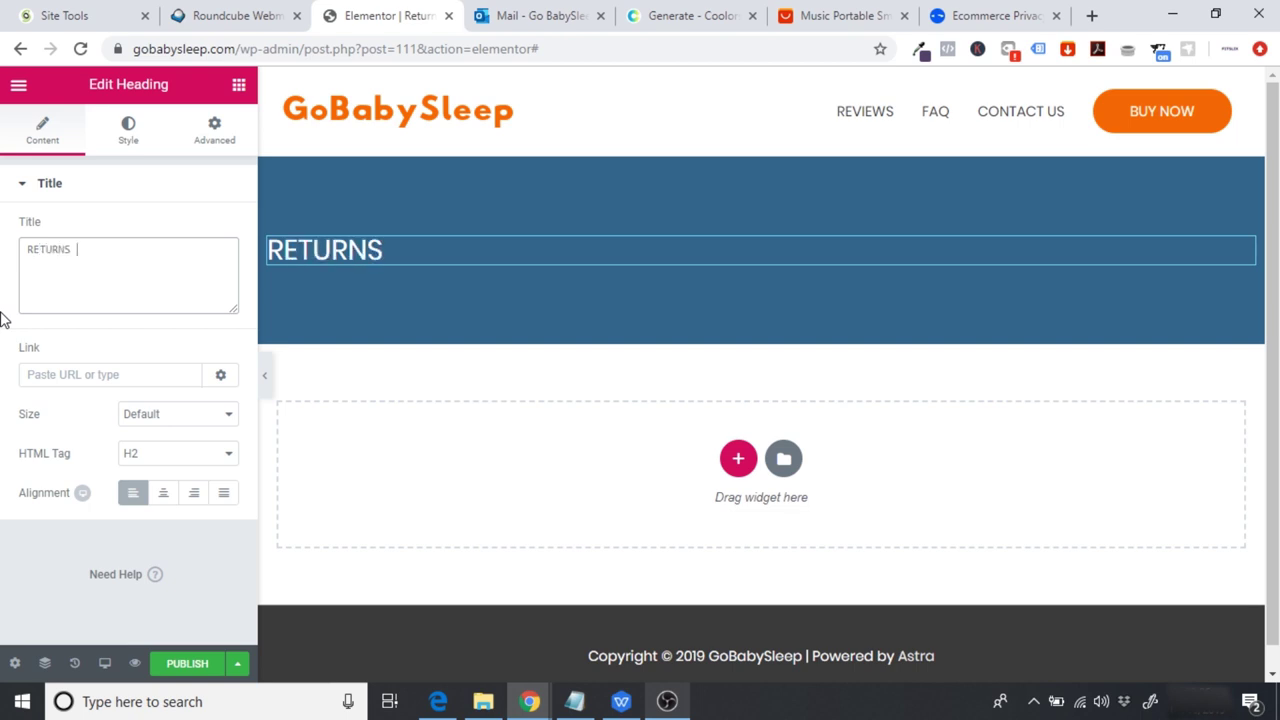
{"action": "type", "text": " & re"}
{"action": "key", "text": "BackSpace"}
{"action": "key", "text": "BackSpace"}
{"action": "type", "text": "REFUNDS"}
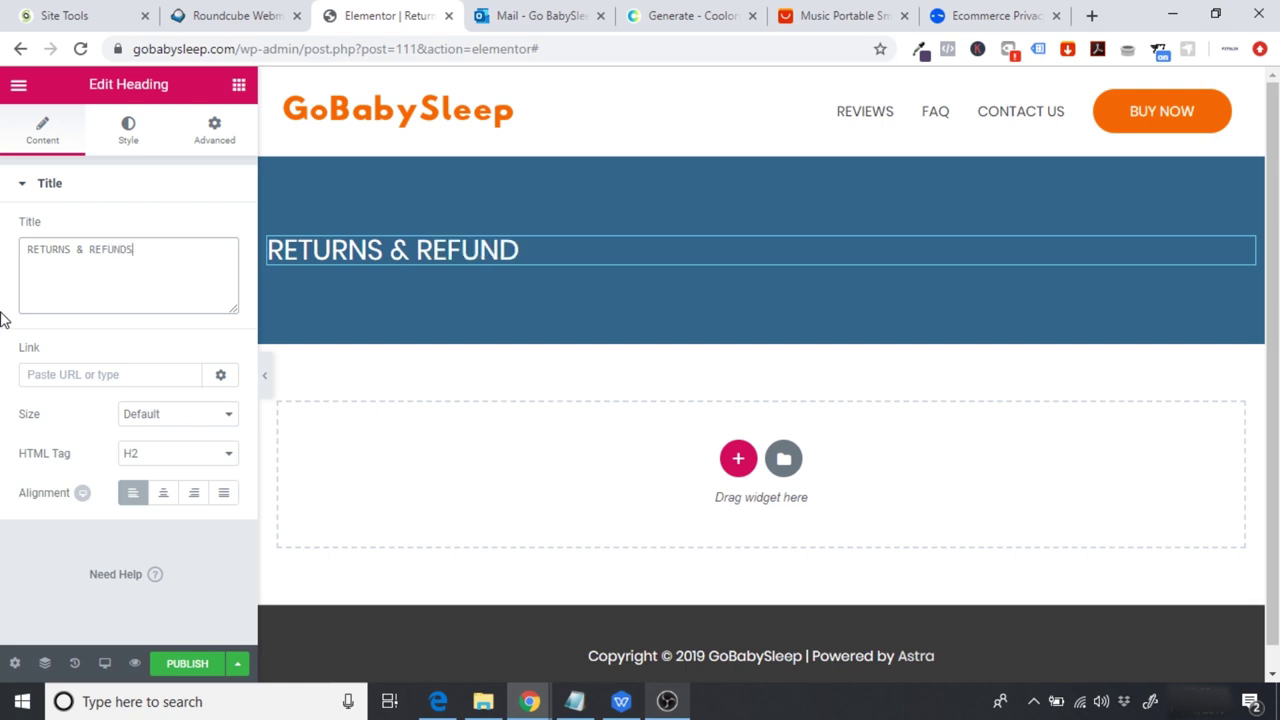
Step: Make the heading bold (700) in the Poppins font, then bring up the WPS Office document
{"action": "left_click", "coordinate": [127, 140]}
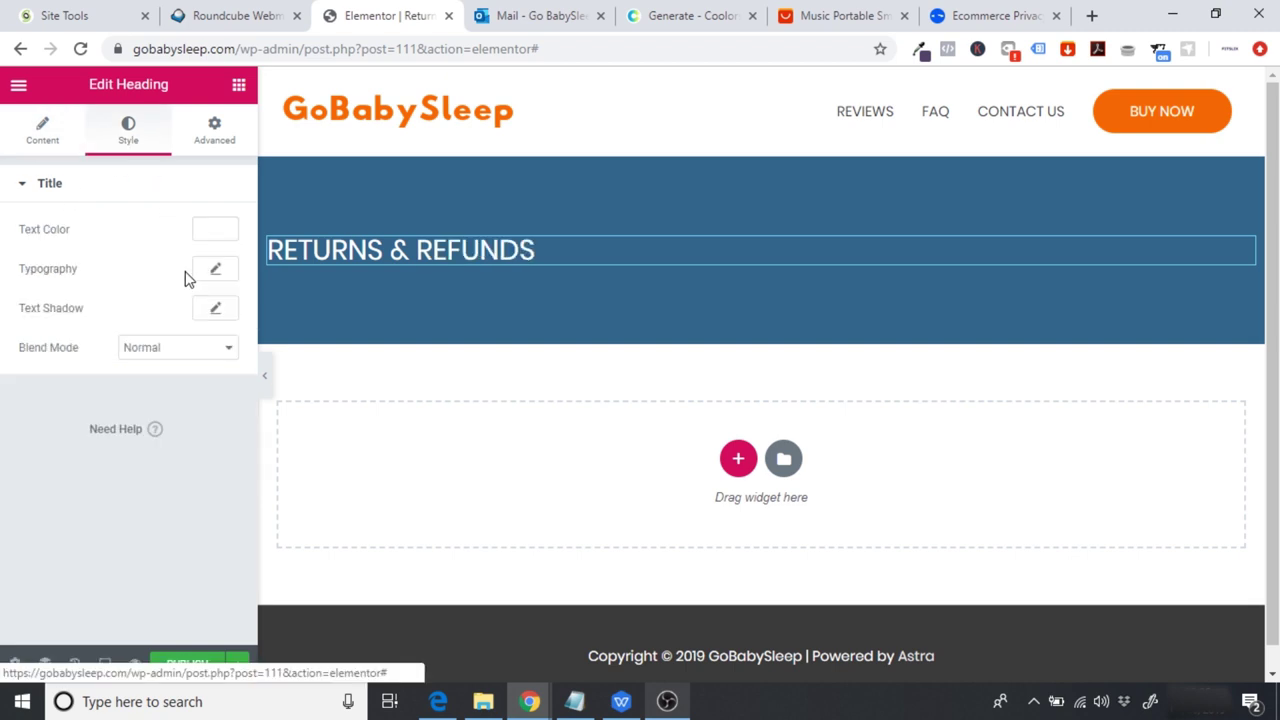
{"action": "left_click", "coordinate": [217, 271]}
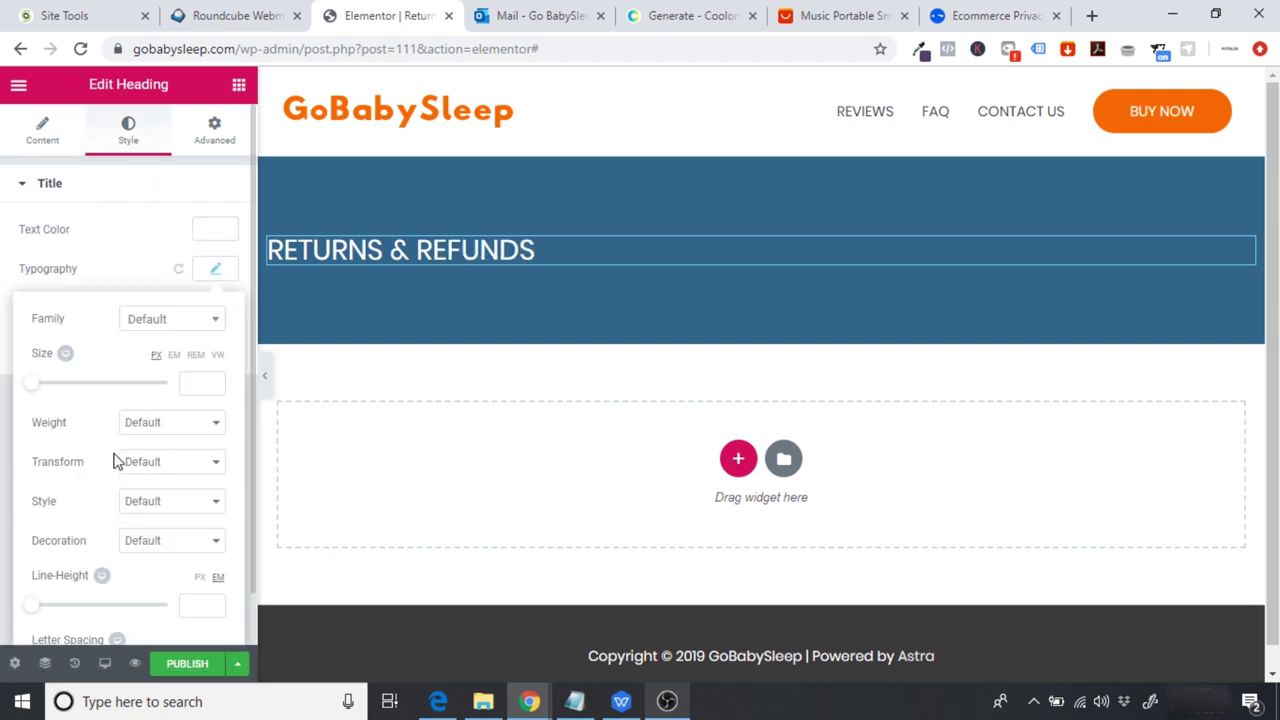
{"action": "left_click", "coordinate": [178, 432]}
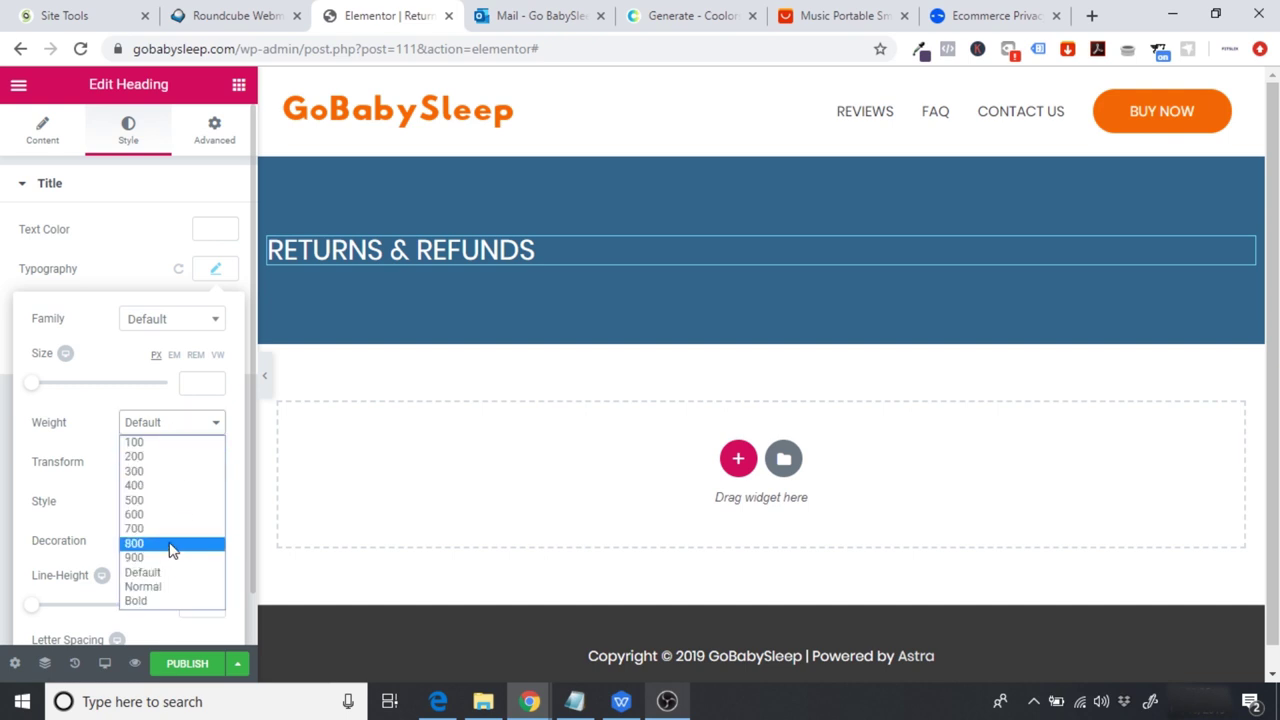
{"action": "left_click", "coordinate": [165, 530]}
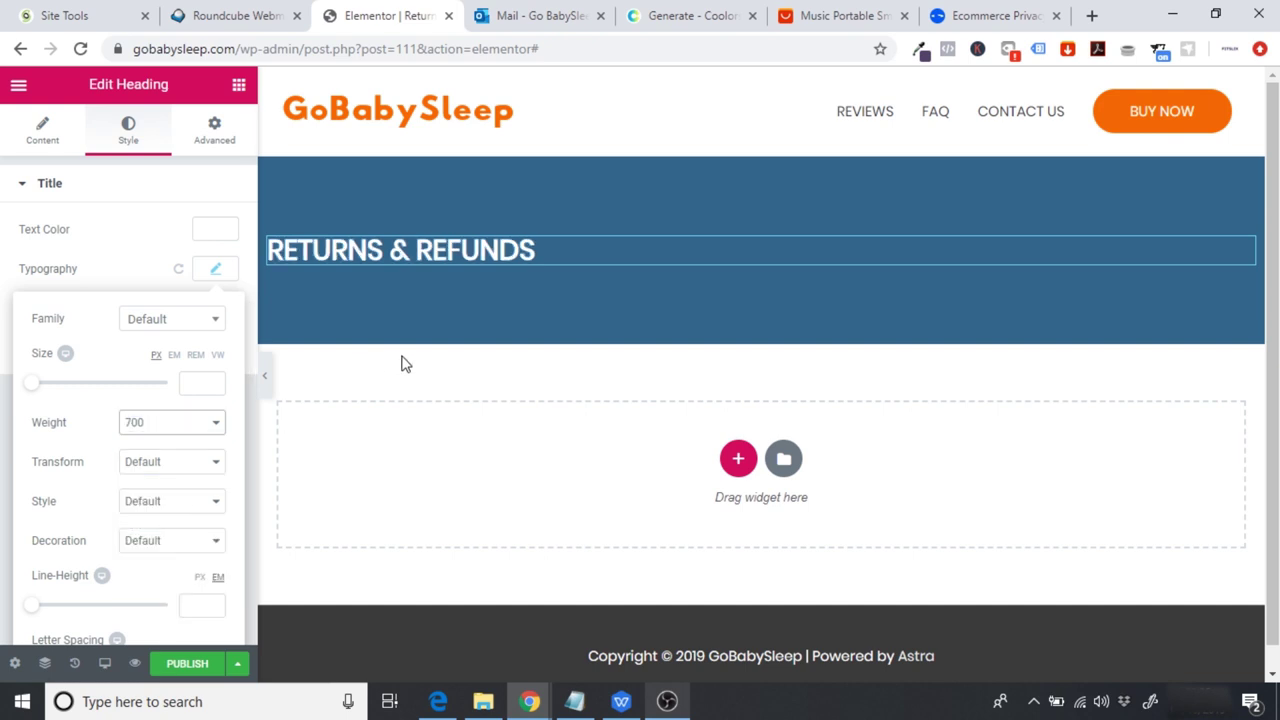
{"action": "left_click", "coordinate": [170, 321]}
{"action": "type", "text": "POPP"}
{"action": "left_click", "coordinate": [165, 400]}
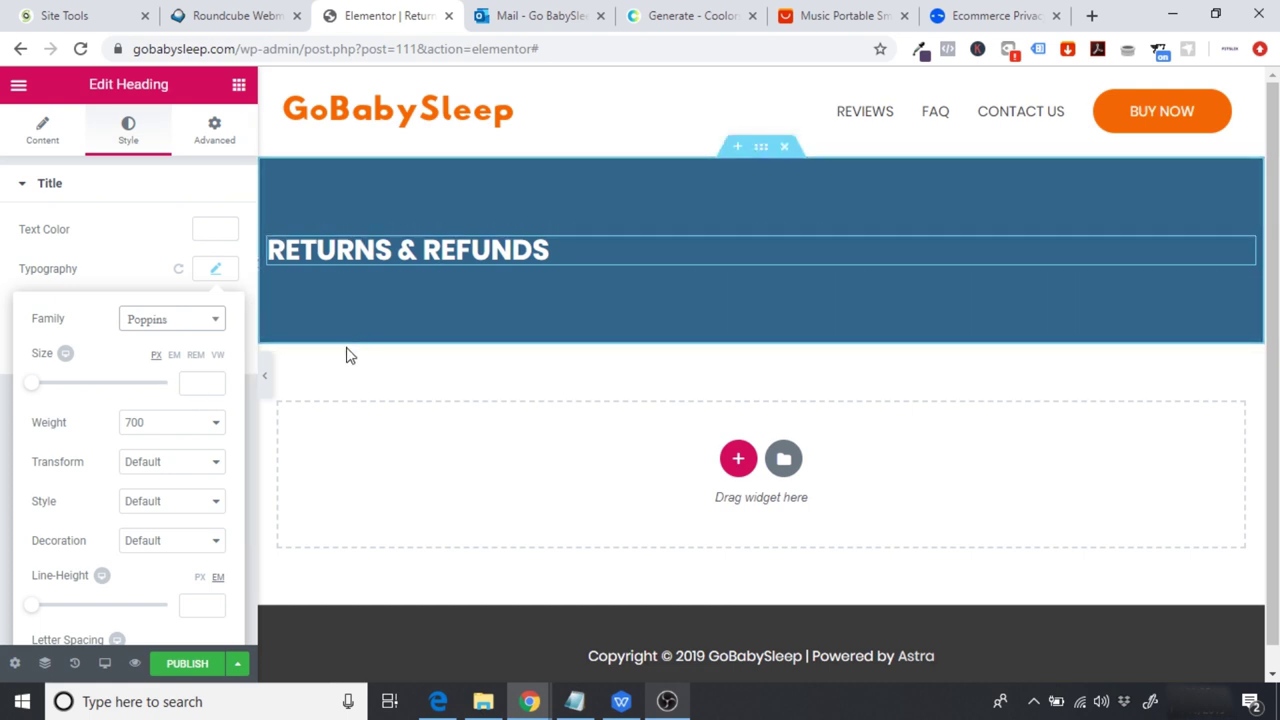
{"action": "left_click", "coordinate": [340, 380]}
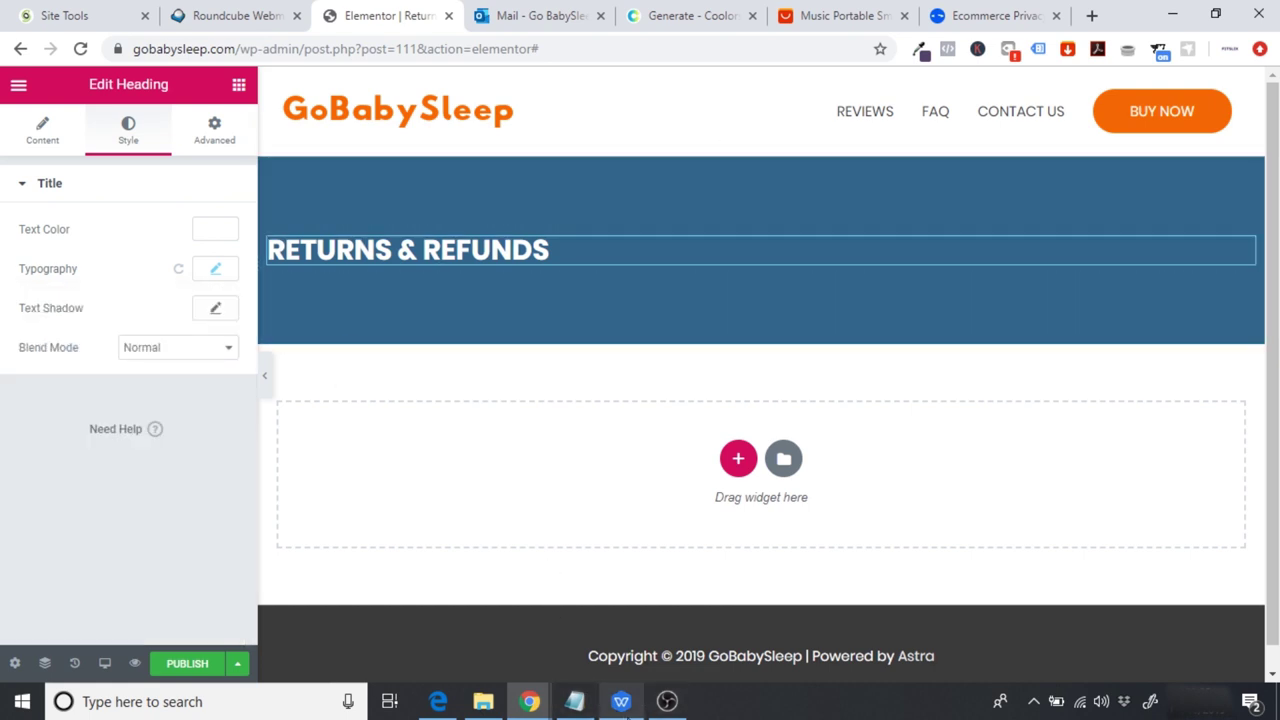
{"action": "left_click", "coordinate": [621, 701]}
{"action": "left_click_drag", "start_coordinate": [1273, 270], "coordinate": [1273, 324]}
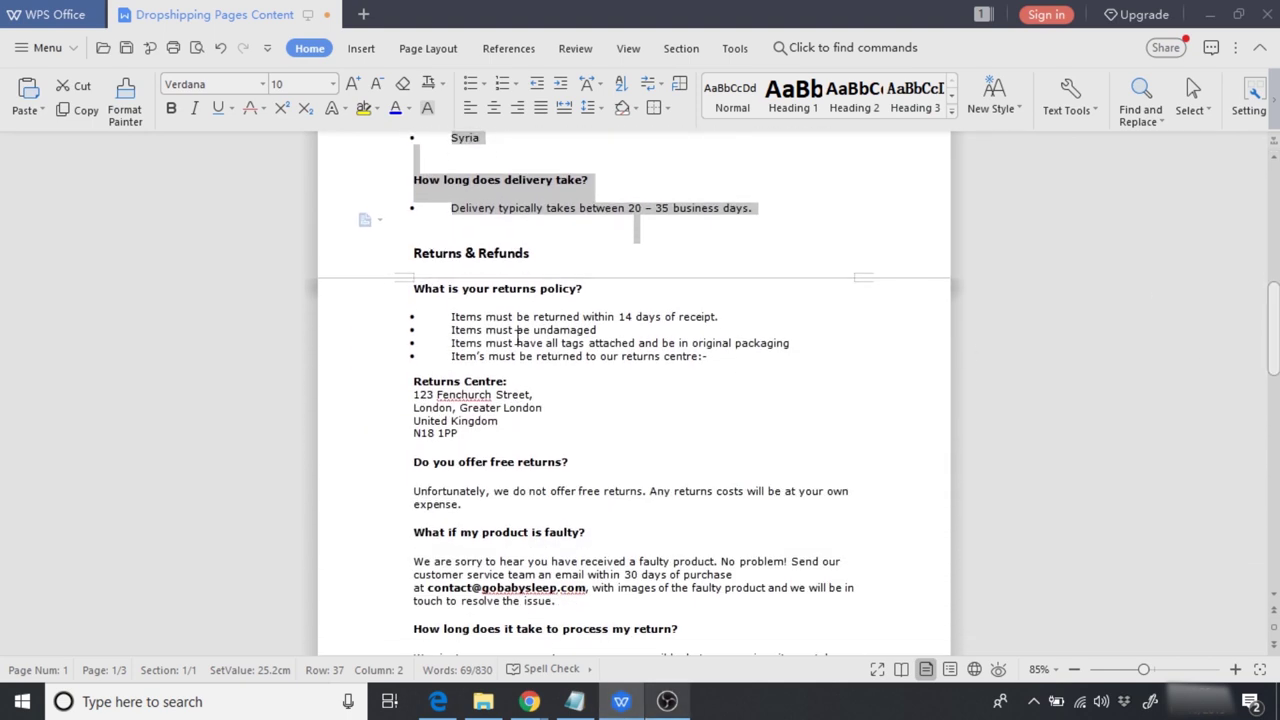
Step: Copy the Returns & Refunds FAQ text from WPS Office and return to the Elementor editor
{"action": "left_click_drag", "start_coordinate": [414, 288], "coordinate": [766, 434]}
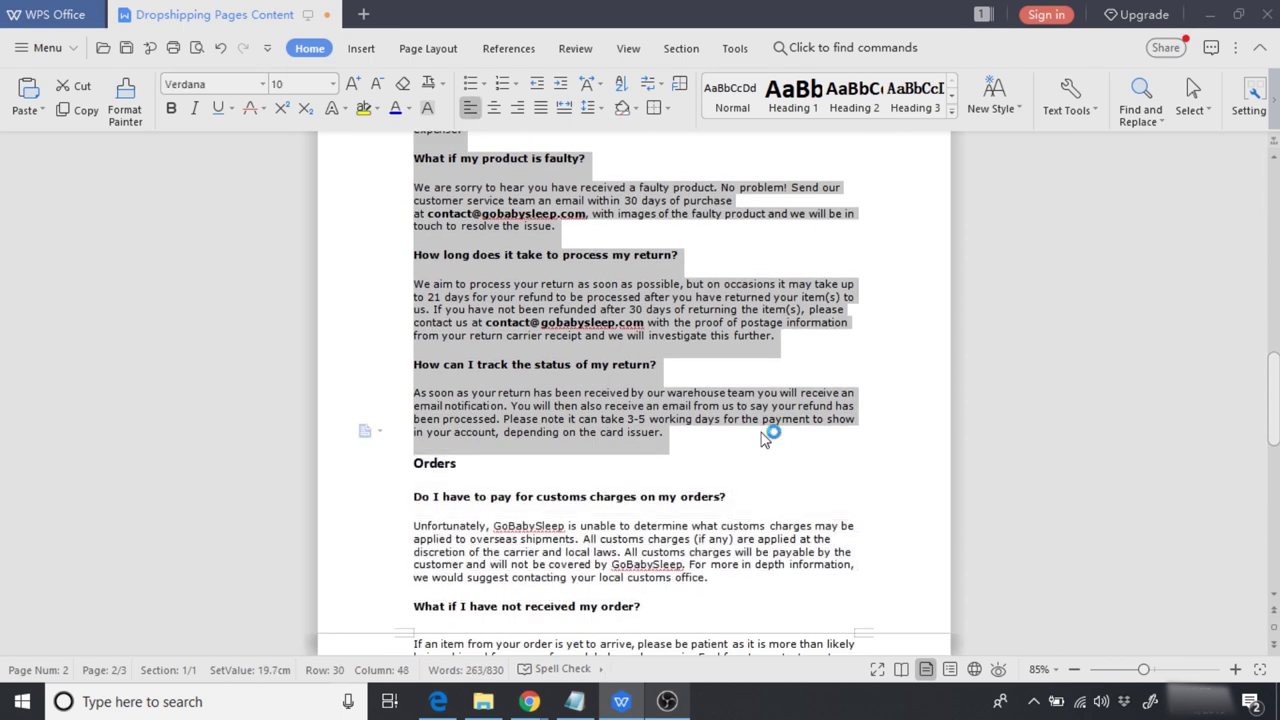
{"action": "right_click", "coordinate": [663, 420]}
{"action": "left_click", "coordinate": [718, 117]}
{"action": "mouse_move", "coordinate": [529, 701]}
{"action": "left_click", "coordinate": [857, 638]}
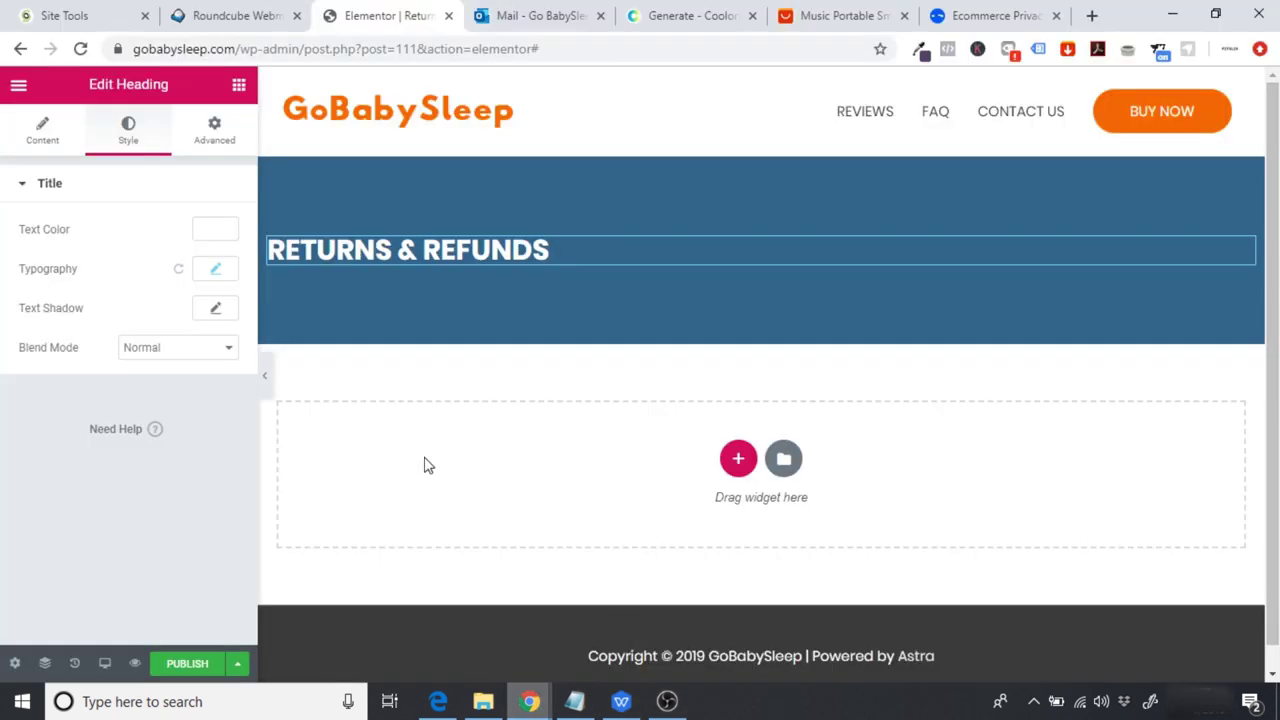
Step: Add a single-column section below the banner containing a Text Editor widget
{"action": "left_click", "coordinate": [239, 87]}
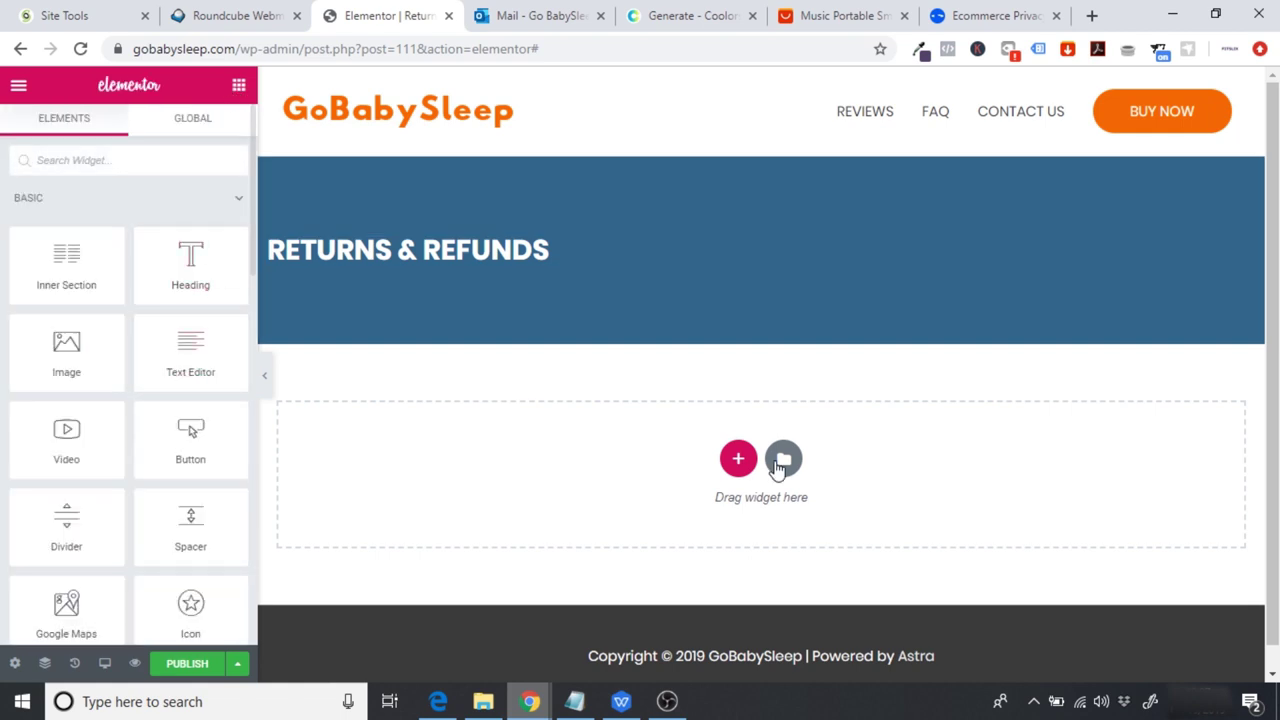
{"action": "left_click", "coordinate": [738, 458]}
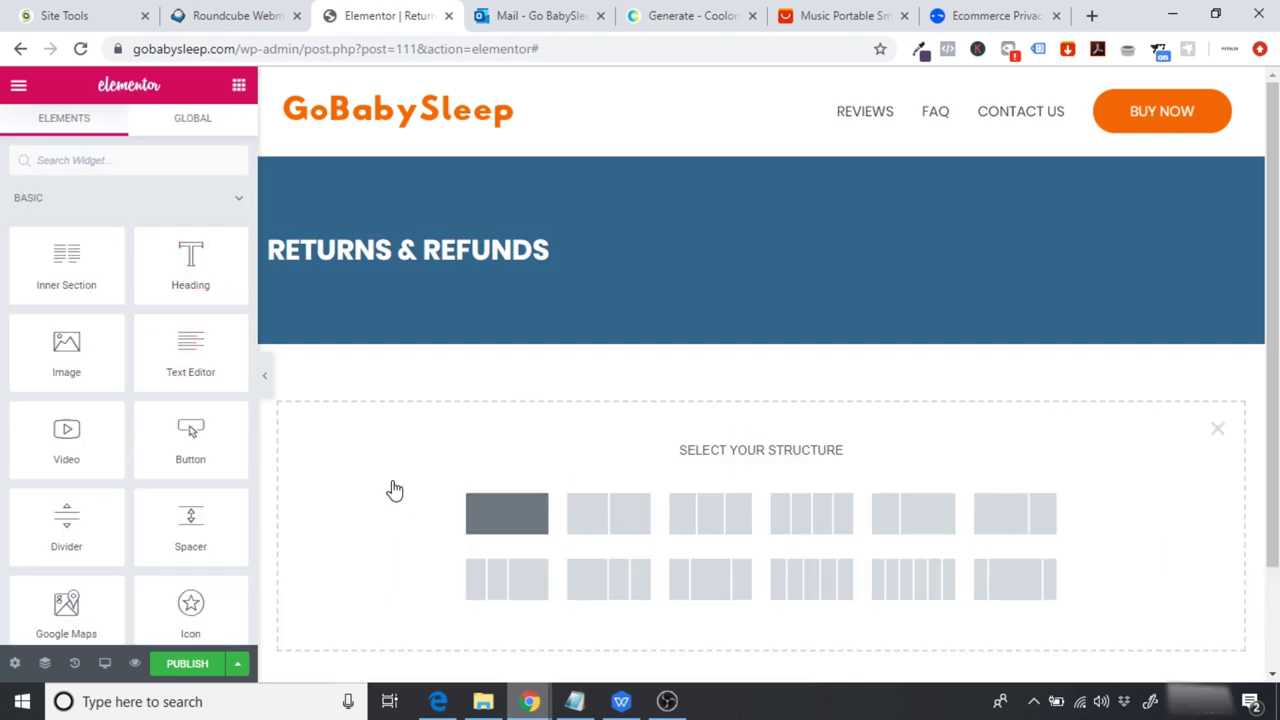
{"action": "left_click", "coordinate": [506, 513]}
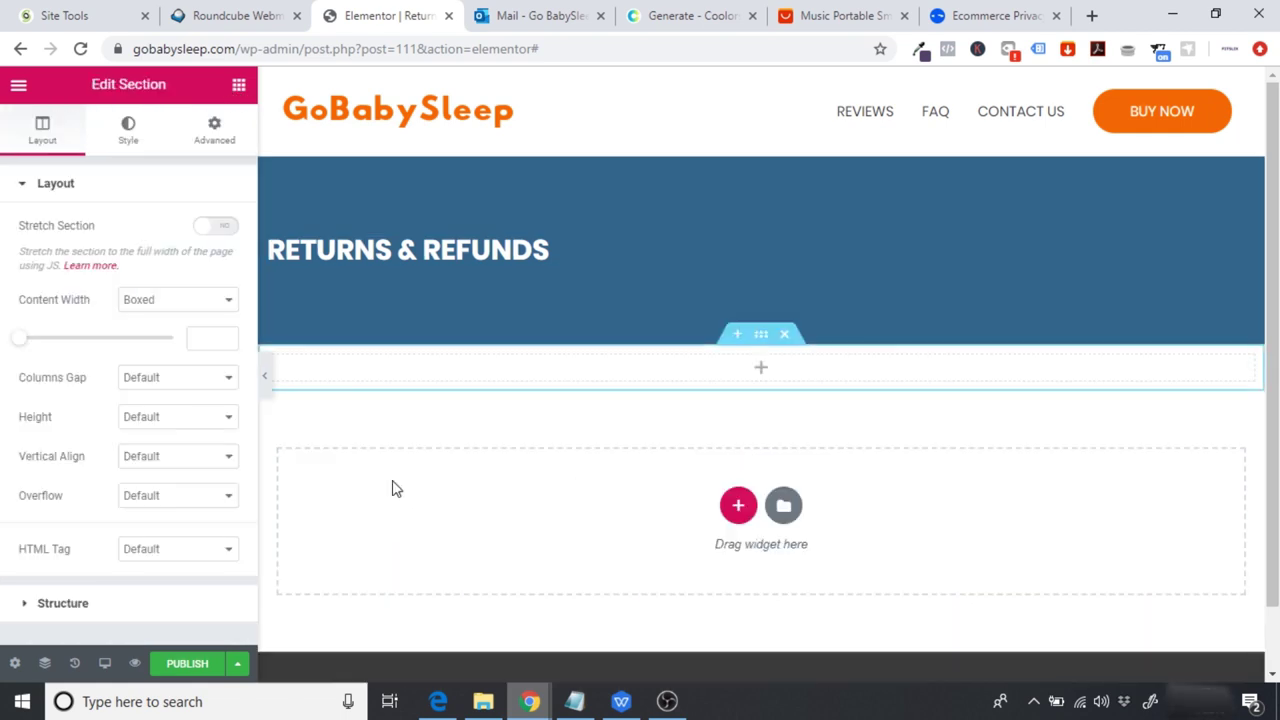
{"action": "left_click", "coordinate": [239, 87]}
{"action": "left_click_drag", "start_coordinate": [195, 350], "coordinate": [771, 371]}
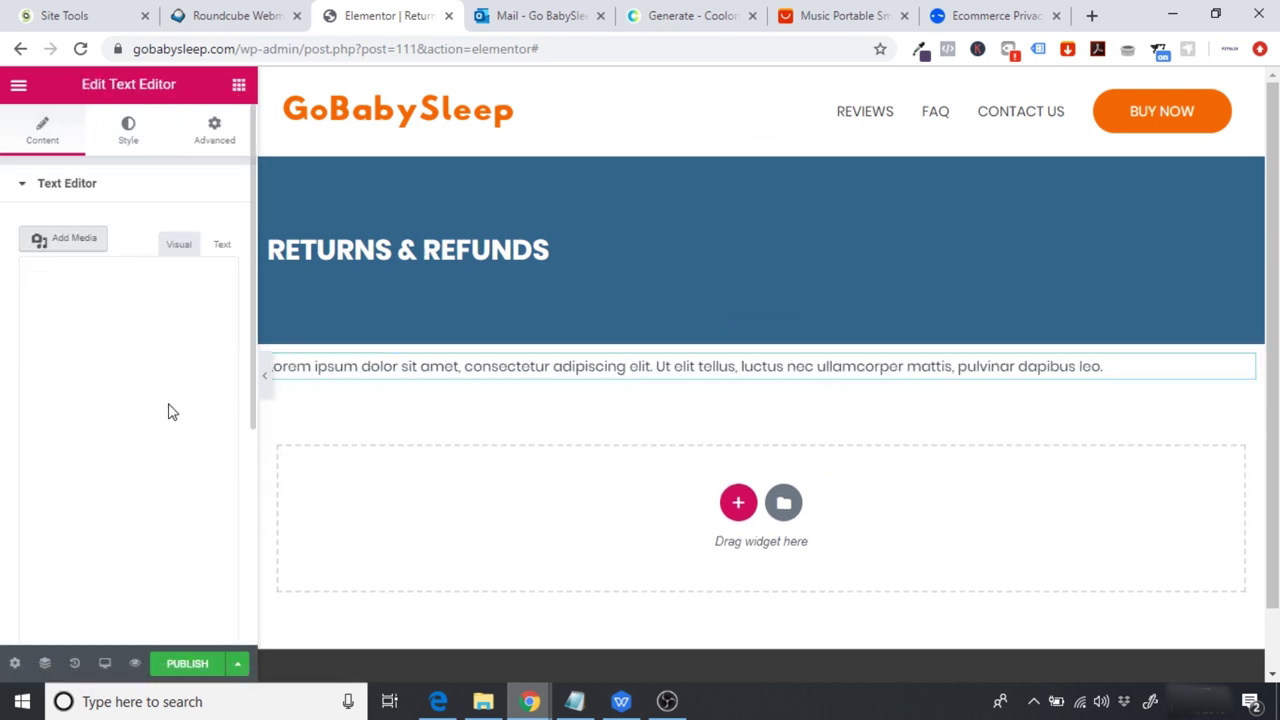
Step: Replace the lorem ipsum with the pasted returns FAQ and remove the blank line above Returns Centre
{"action": "left_click_drag", "start_coordinate": [189, 483], "coordinate": [4, 320]}
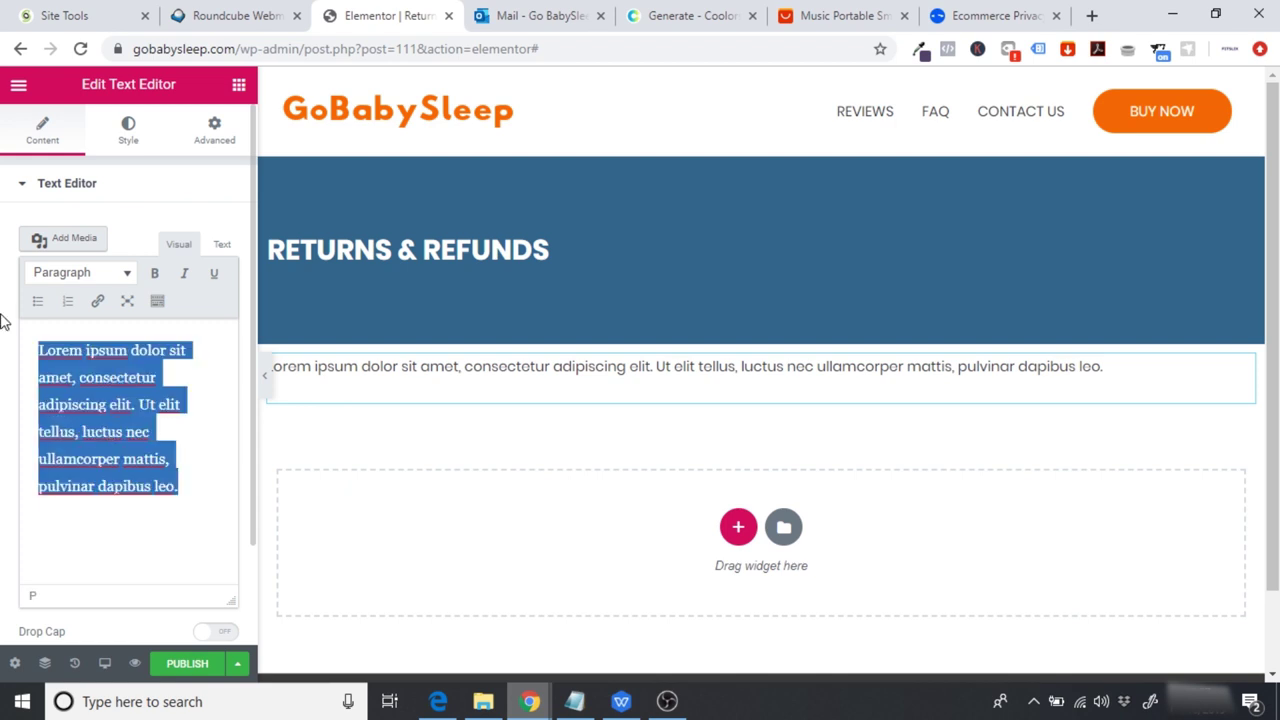
{"action": "key", "text": "BackSpace"}
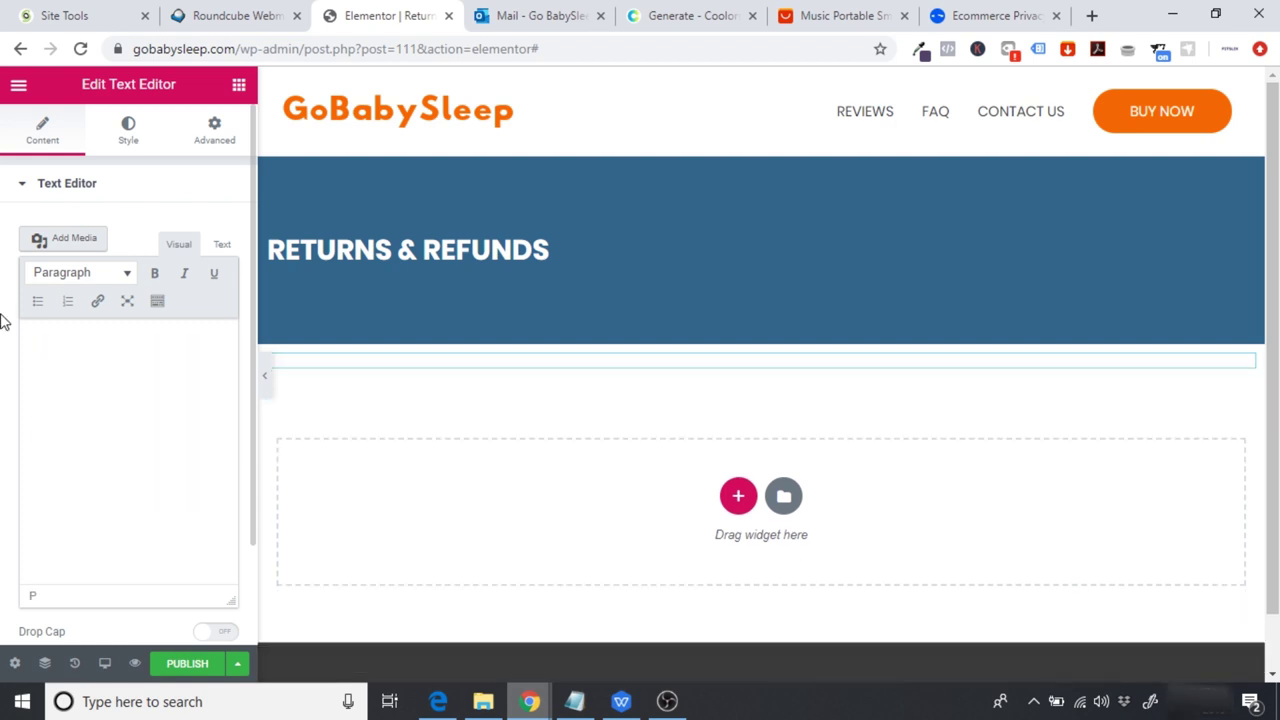
{"action": "key", "text": "ctrl+v"}
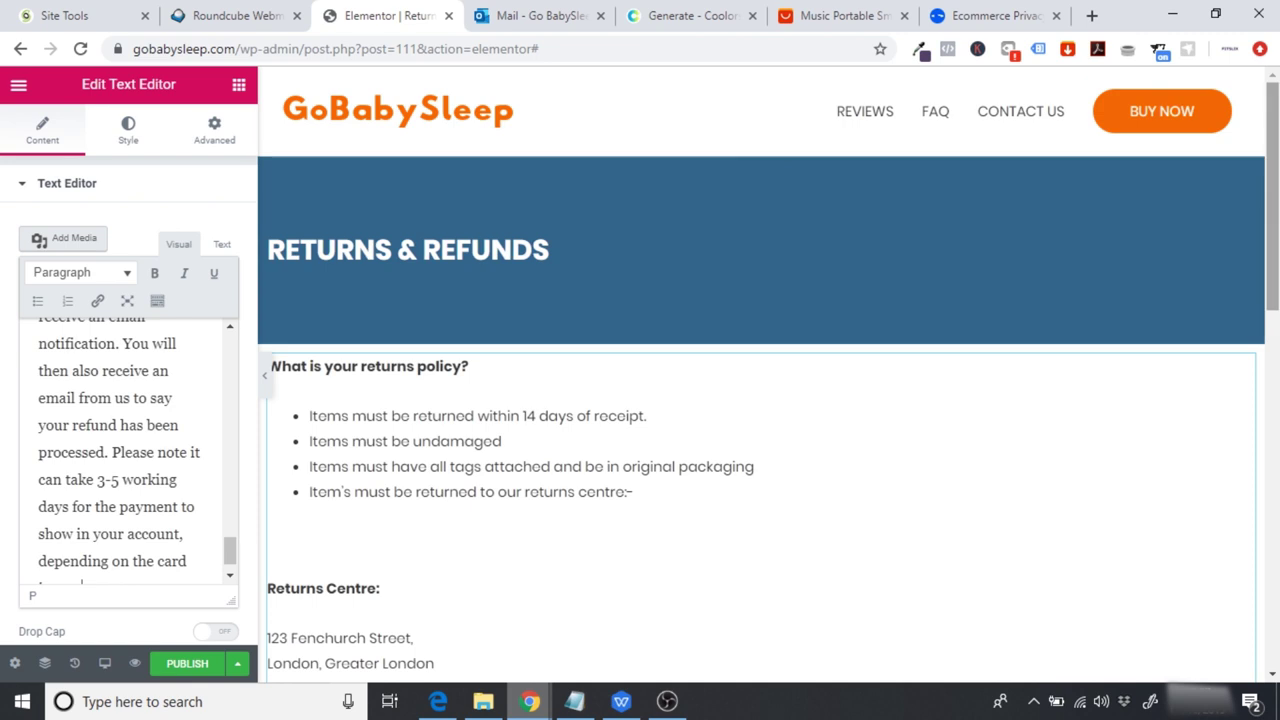
{"action": "left_click", "coordinate": [301, 386]}
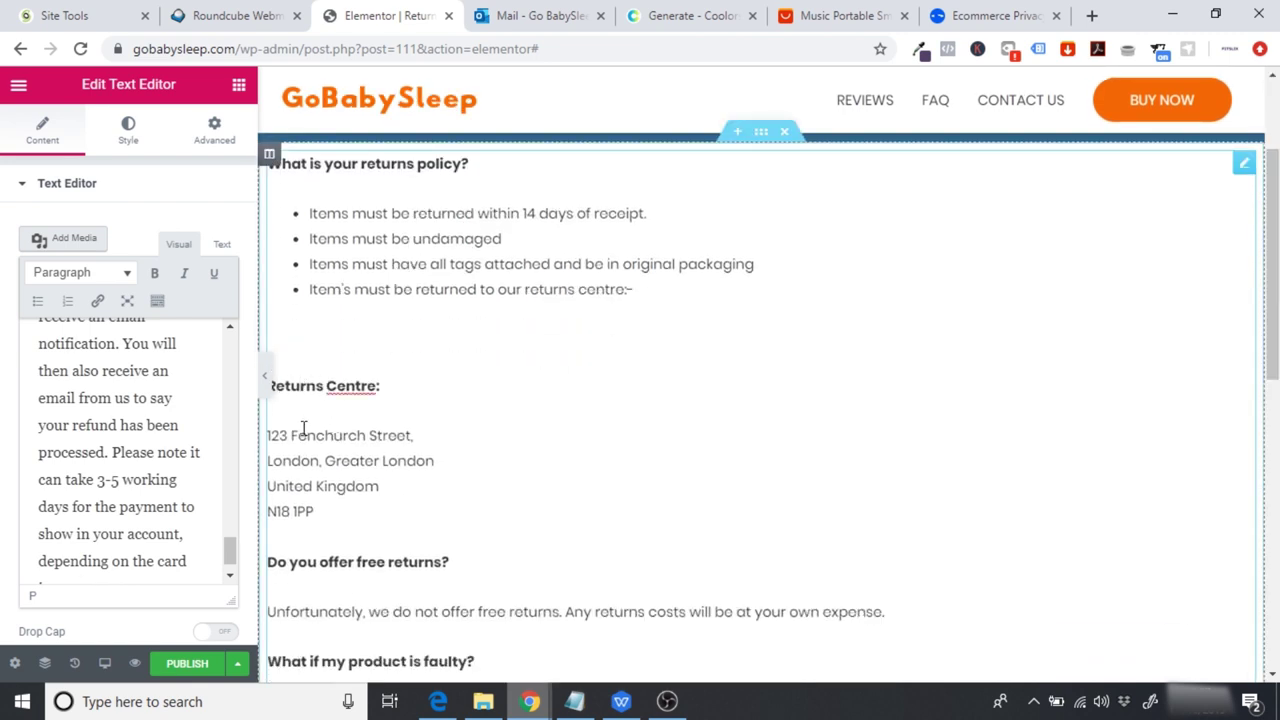
{"action": "key", "text": "BackSpace"}
Step: Review the pasted FAQ, checking the contact email in the faulty-product and processing answers
{"action": "scroll", "coordinate": [968, 421], "scroll_direction": "down", "scroll_amount": 4}
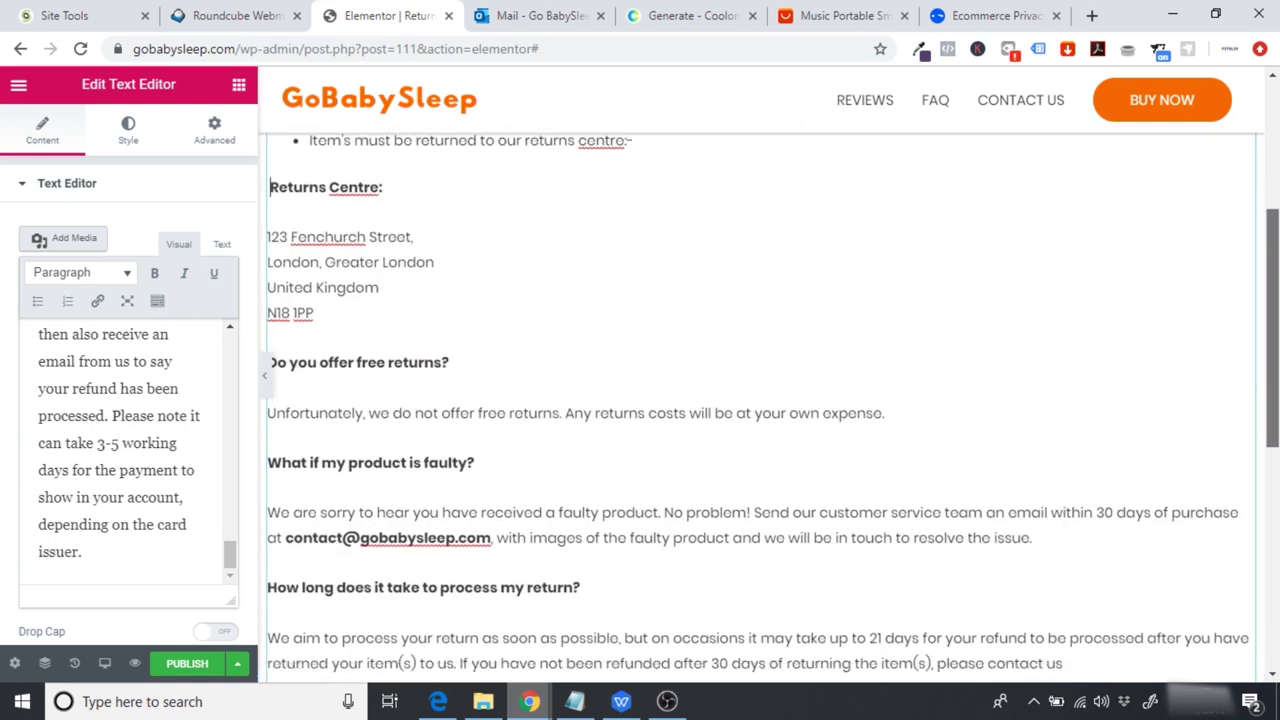
{"action": "scroll", "coordinate": [844, 477], "scroll_direction": "down", "scroll_amount": 1}
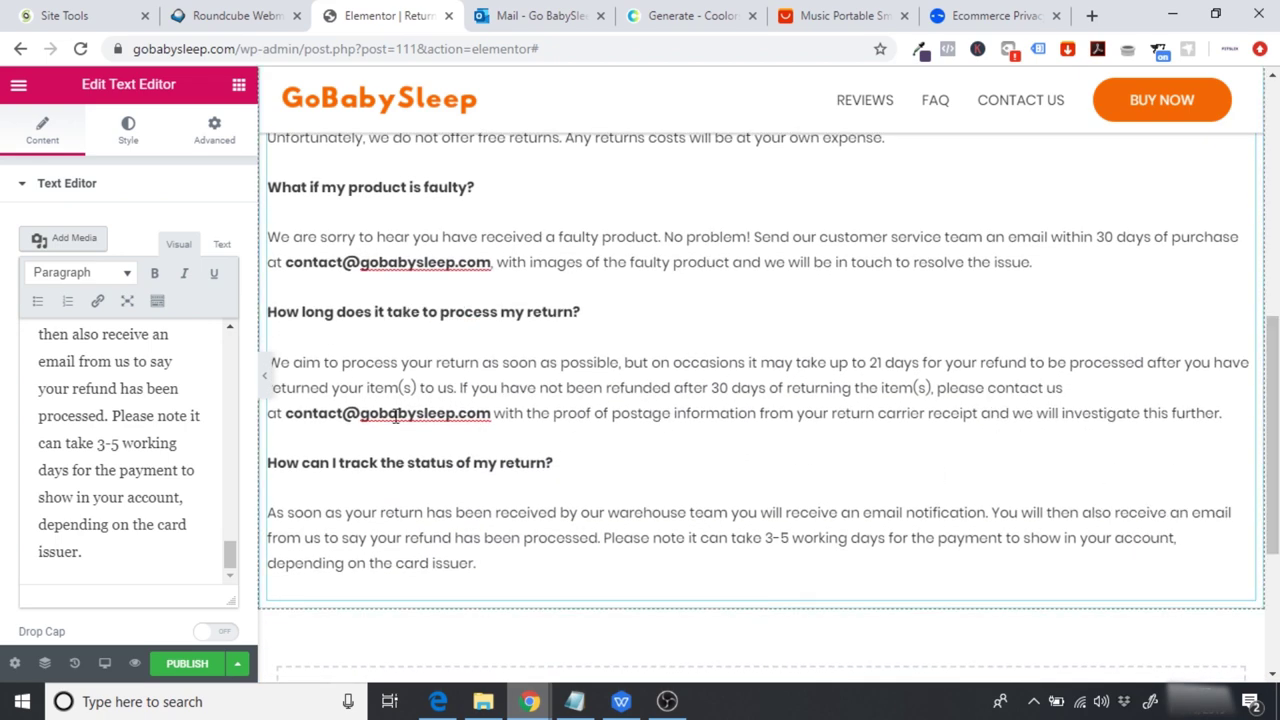
{"action": "left_click_drag", "start_coordinate": [288, 413], "coordinate": [491, 413]}
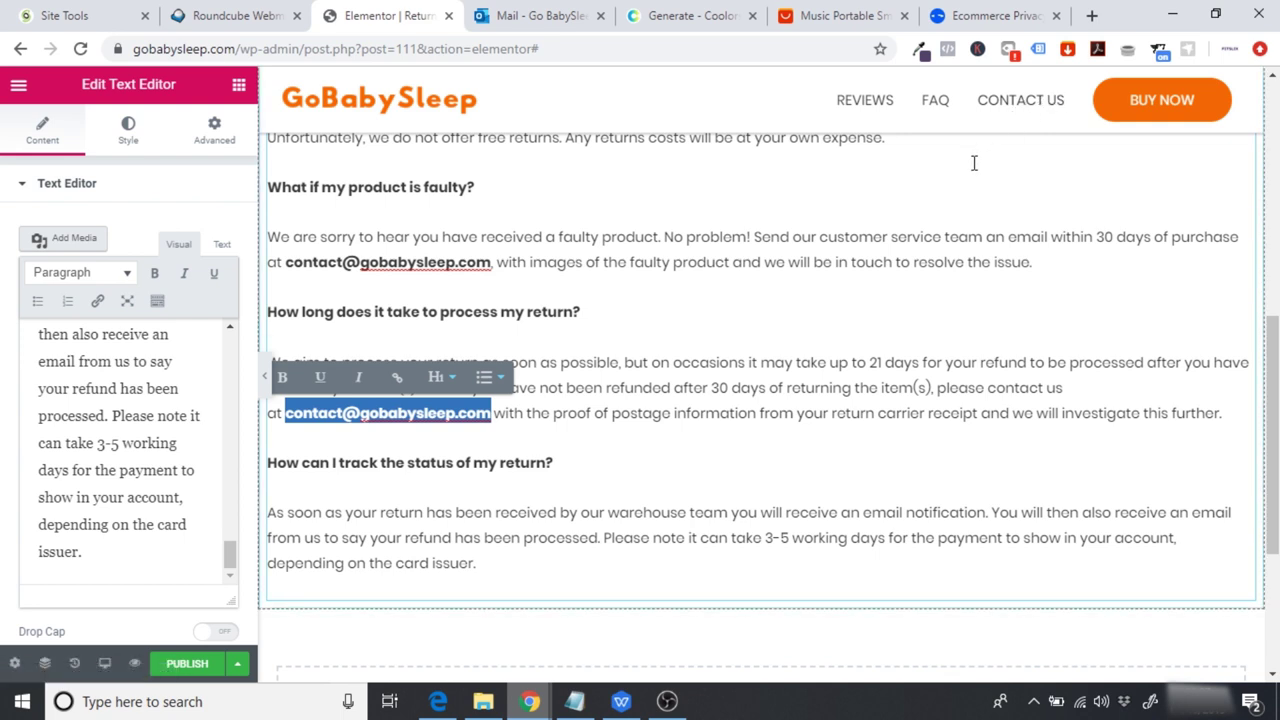
{"action": "left_click", "coordinate": [560, 463]}
{"action": "left_click_drag", "start_coordinate": [286, 262], "coordinate": [500, 263]}
{"action": "left_click", "coordinate": [541, 345]}
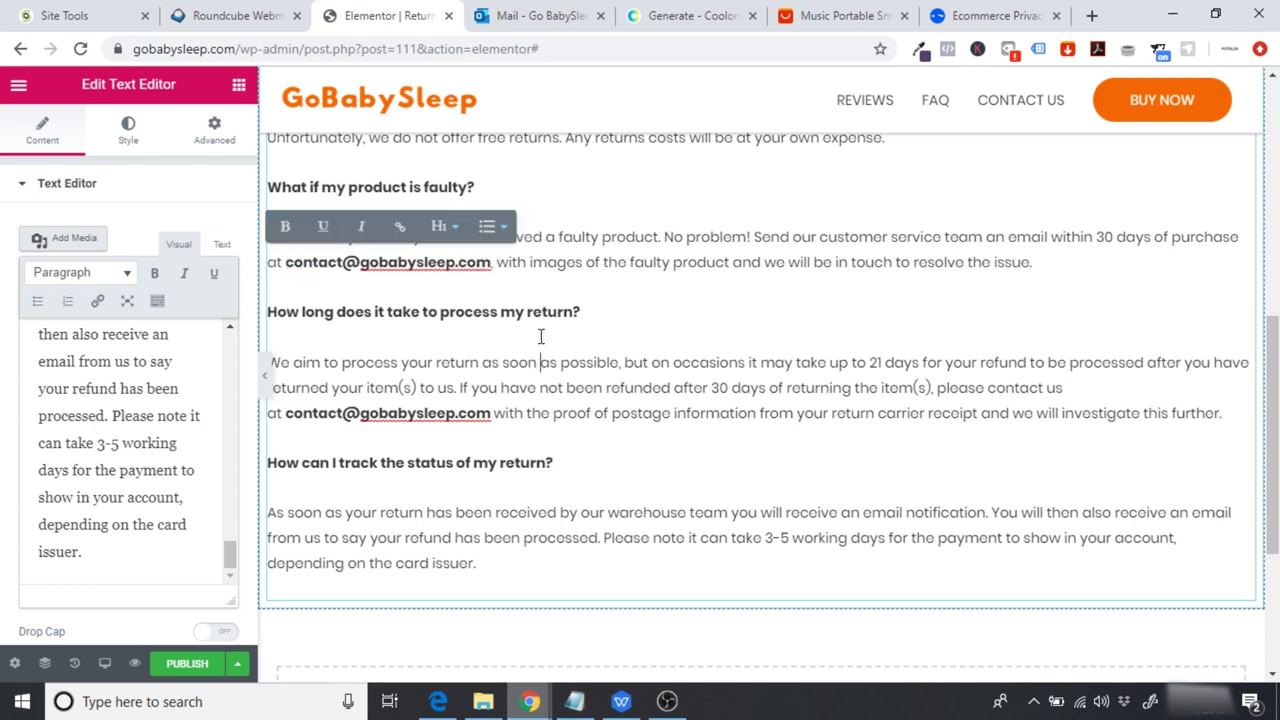
{"action": "scroll", "coordinate": [917, 436], "scroll_direction": "up", "scroll_amount": 6}
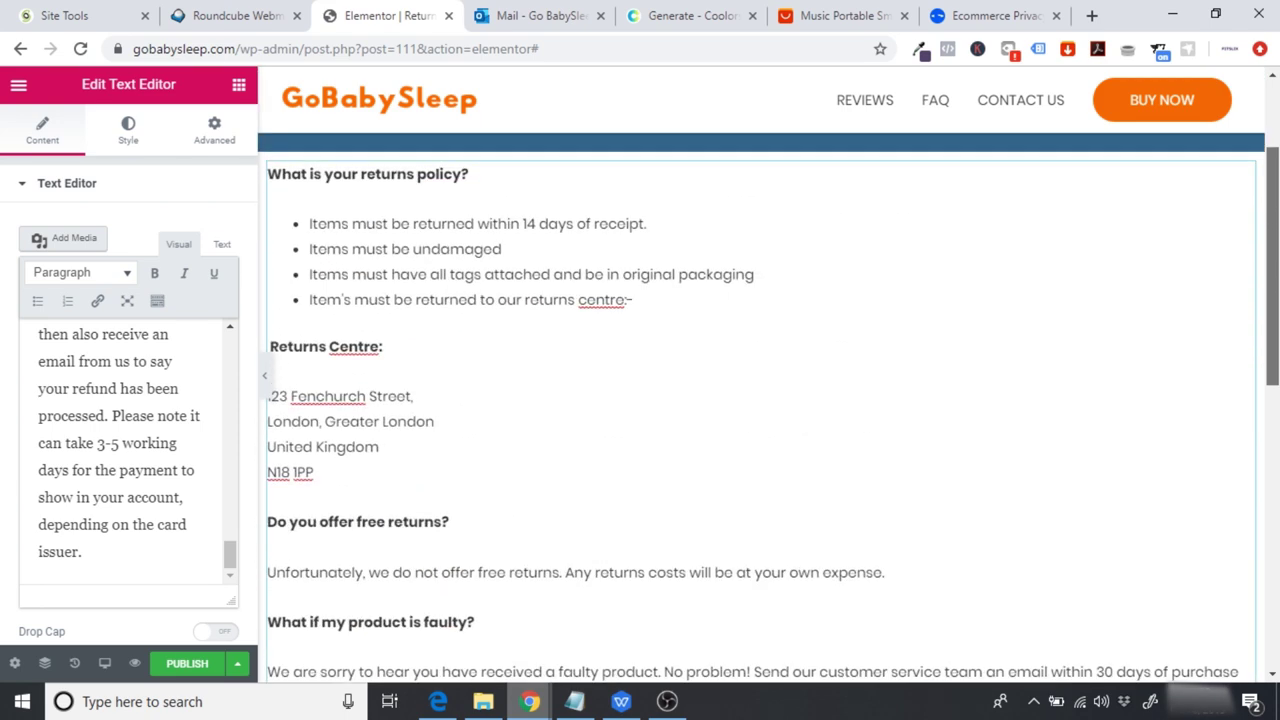
{"action": "left_click_drag", "start_coordinate": [1274, 287], "coordinate": [1274, 303]}
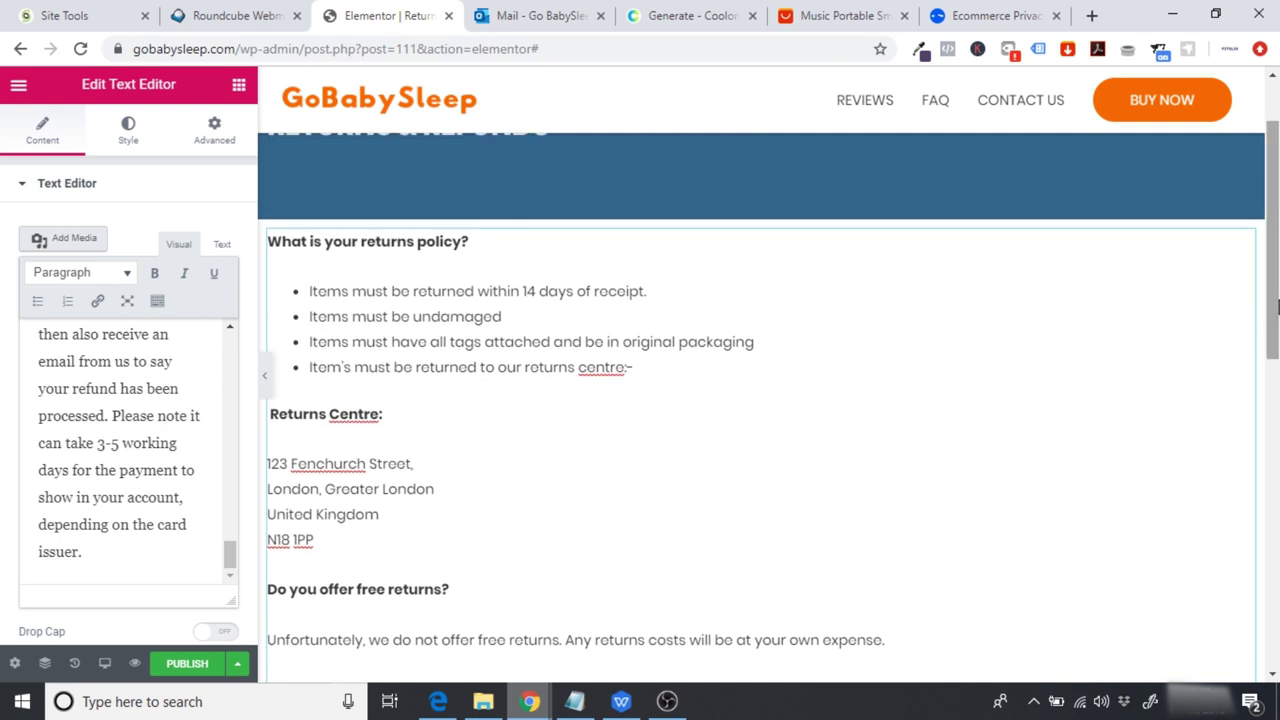
Step: Make the first bullet end '14 days of you receiving your order'
{"action": "left_click_drag", "start_coordinate": [492, 290], "coordinate": [574, 291]}
{"action": "left_click", "coordinate": [548, 296]}
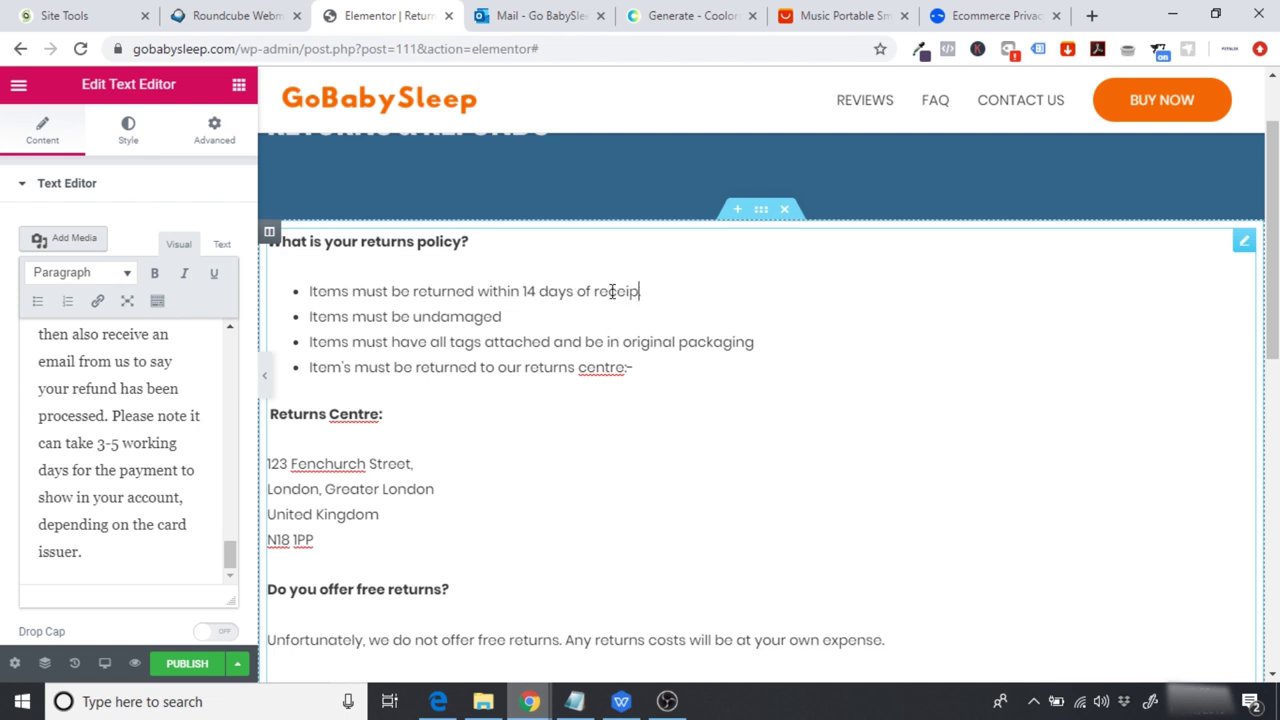
{"action": "type", "text": "YOUR"}
{"action": "key", "text": "BackSpace"}
{"action": "type", "text": "you receiving your order"}
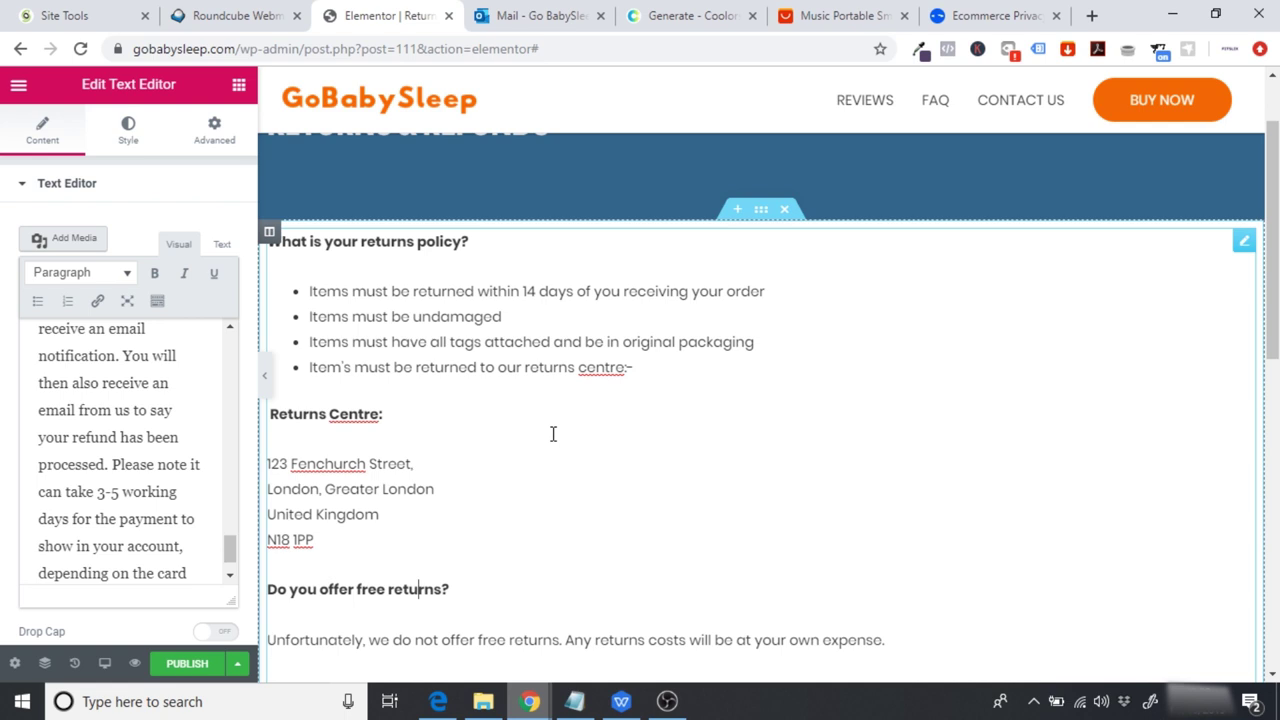
Step: Read through the rest of the returns FAQ, including the returns centre address lines
{"action": "scroll", "coordinate": [552, 433], "scroll_direction": "down", "scroll_amount": 1}
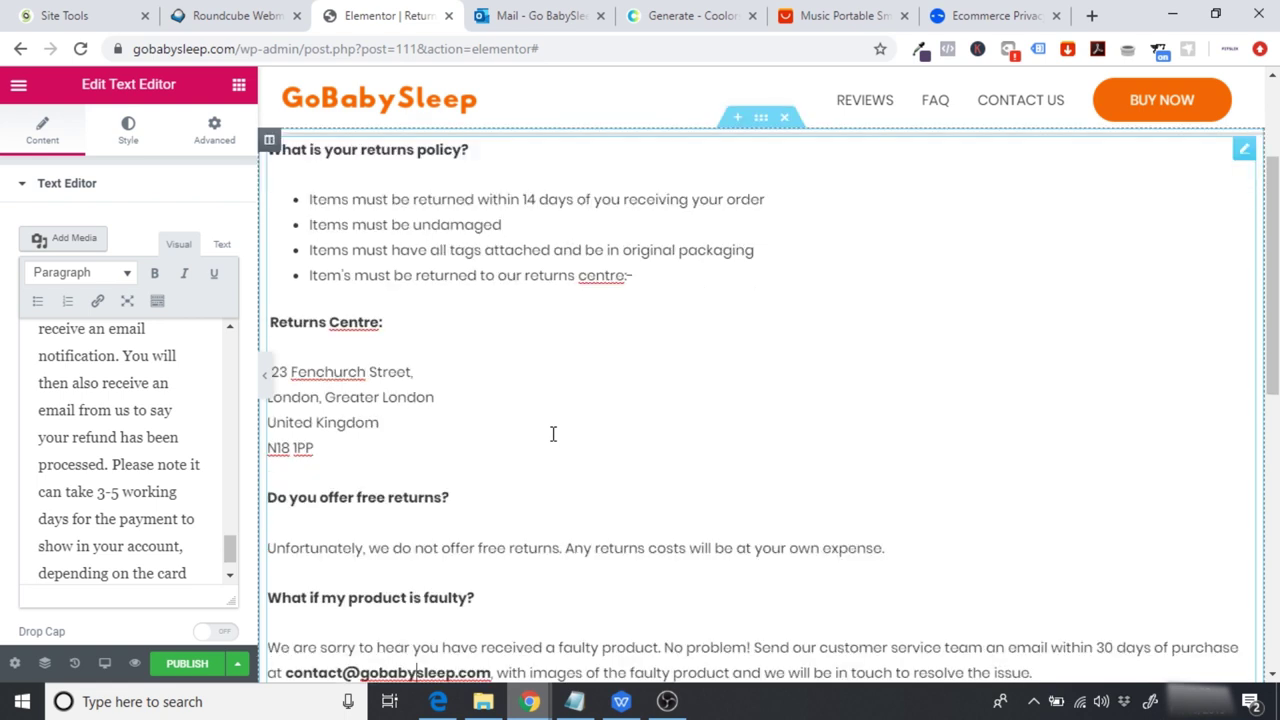
{"action": "left_click_drag", "start_coordinate": [331, 453], "coordinate": [270, 352]}
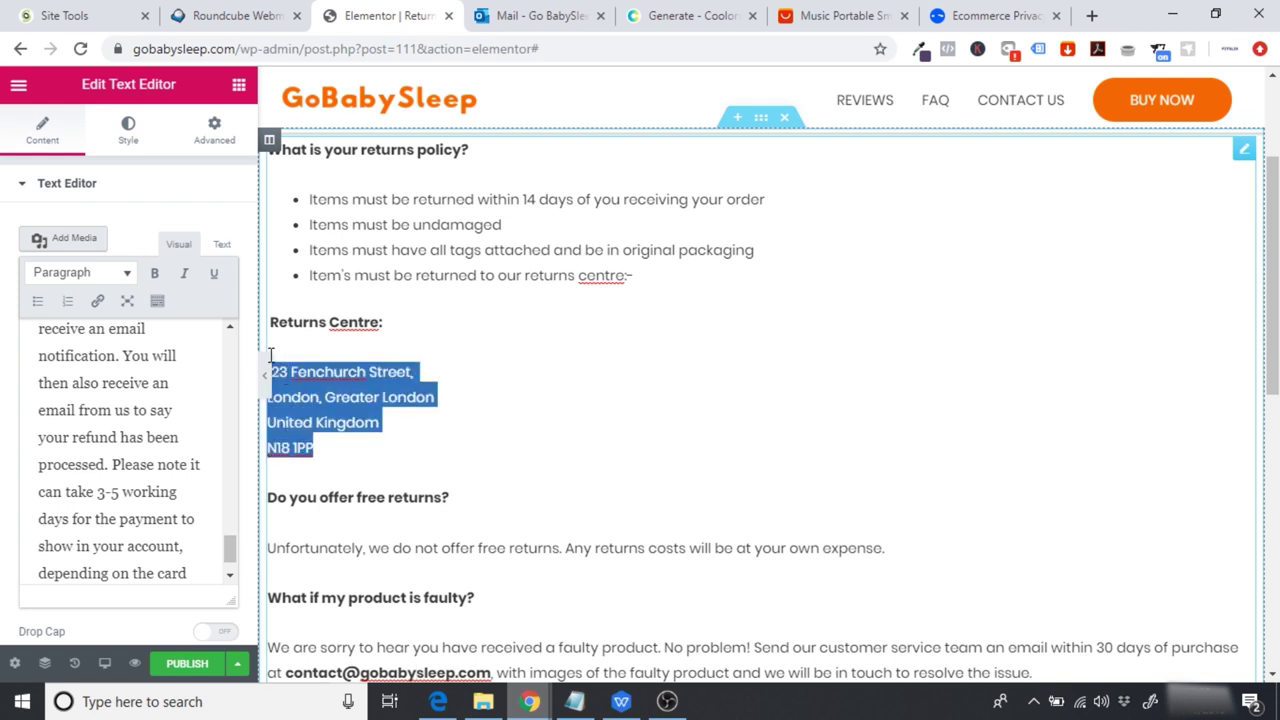
{"action": "left_click", "coordinate": [412, 402]}
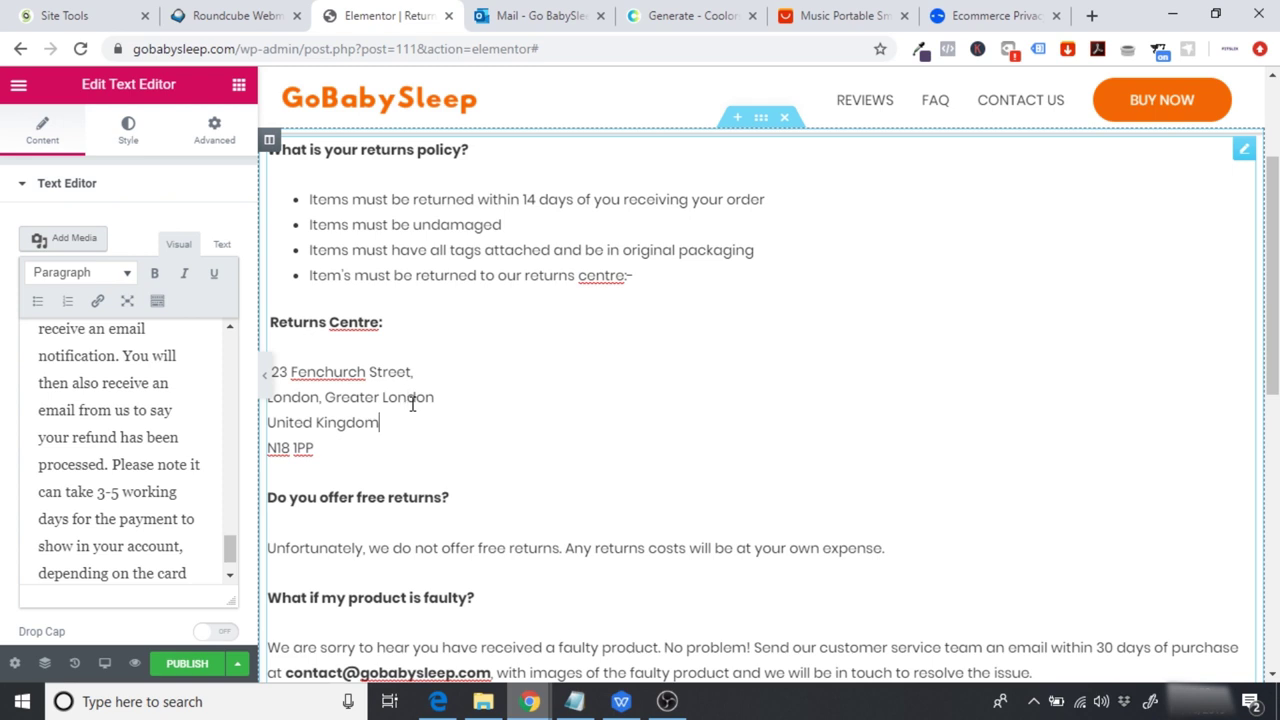
{"action": "scroll", "coordinate": [412, 403], "scroll_direction": "down", "scroll_amount": 1}
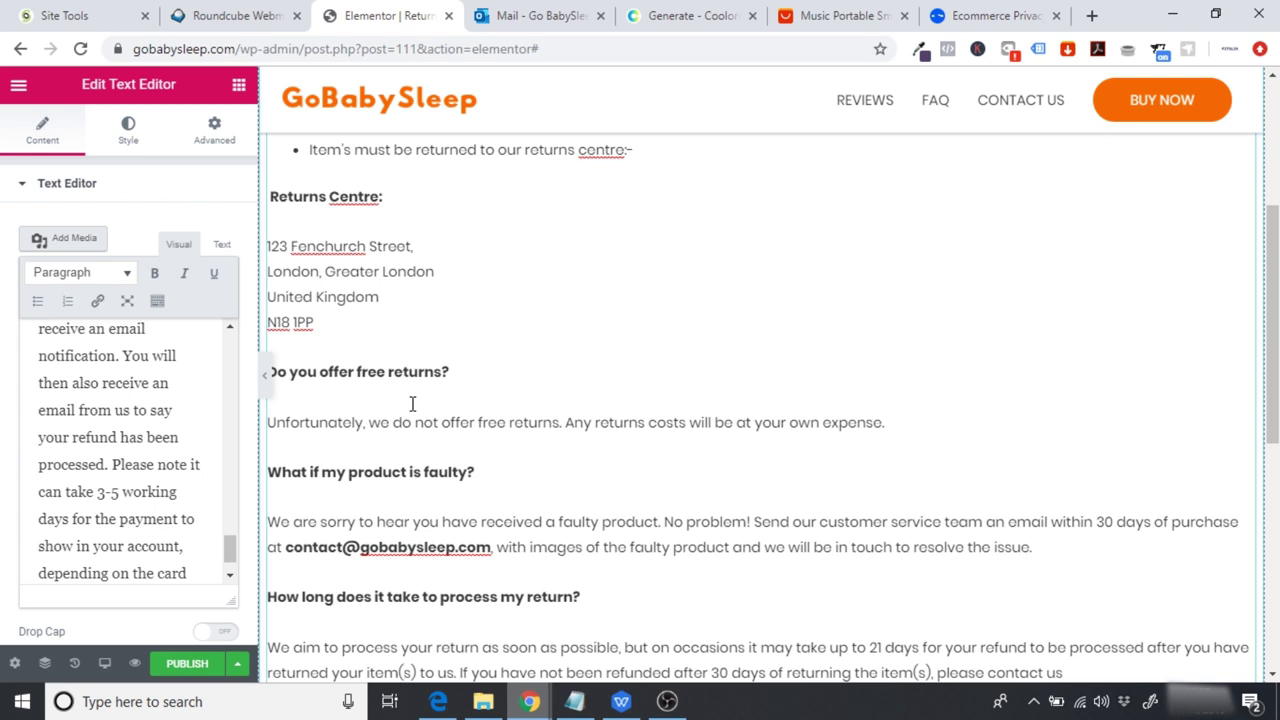
{"action": "scroll", "coordinate": [412, 403], "scroll_direction": "down", "scroll_amount": 1}
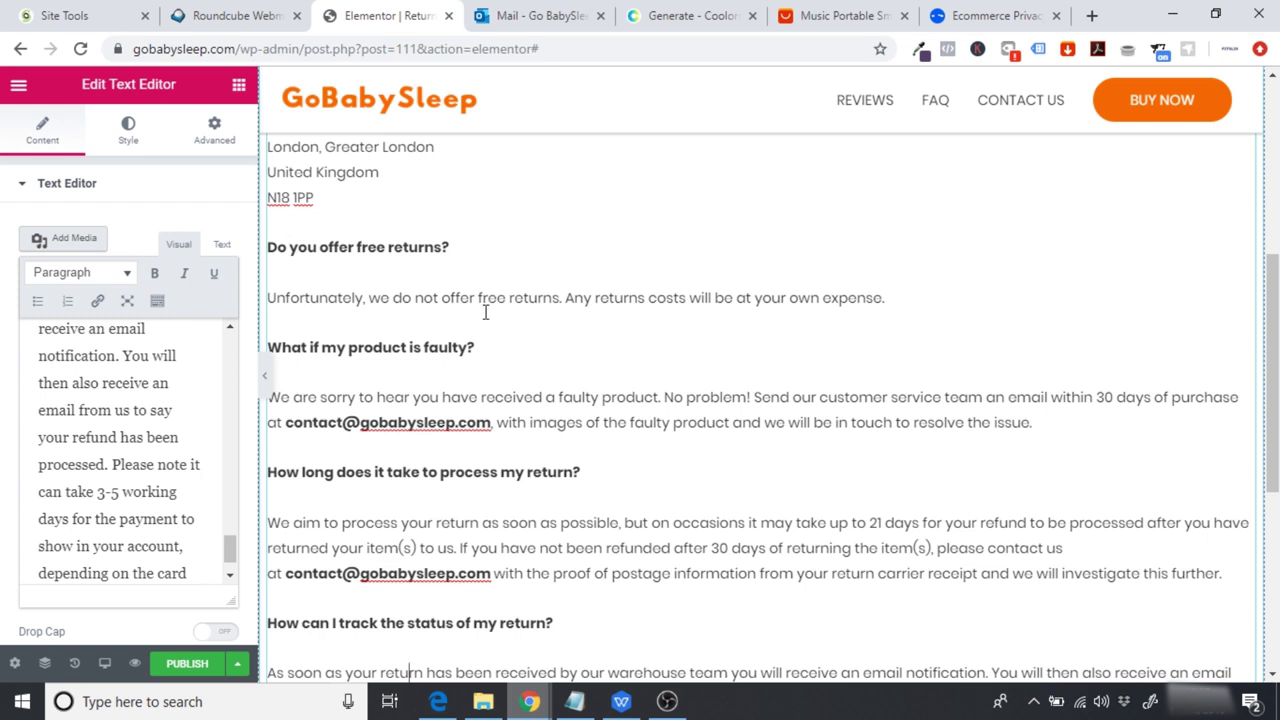
{"action": "scroll", "coordinate": [485, 312], "scroll_direction": "down", "scroll_amount": 1}
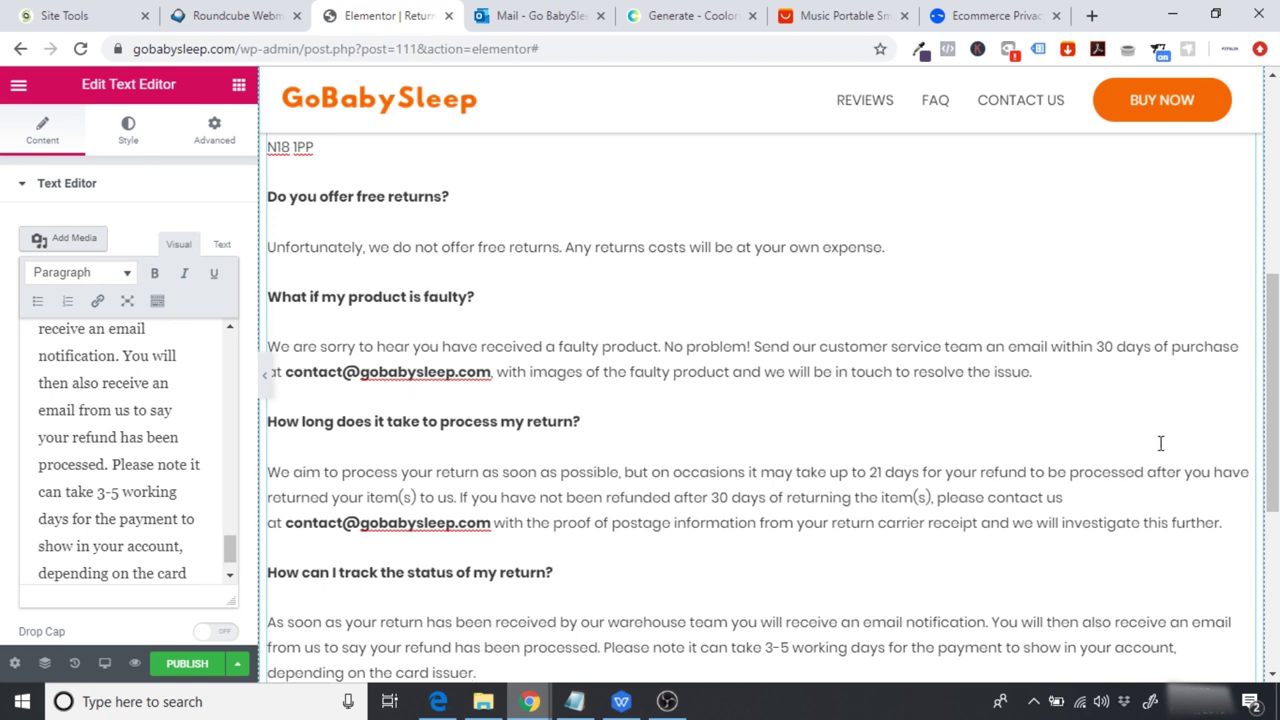
{"action": "scroll", "coordinate": [1120, 457], "scroll_direction": "down", "scroll_amount": 2}
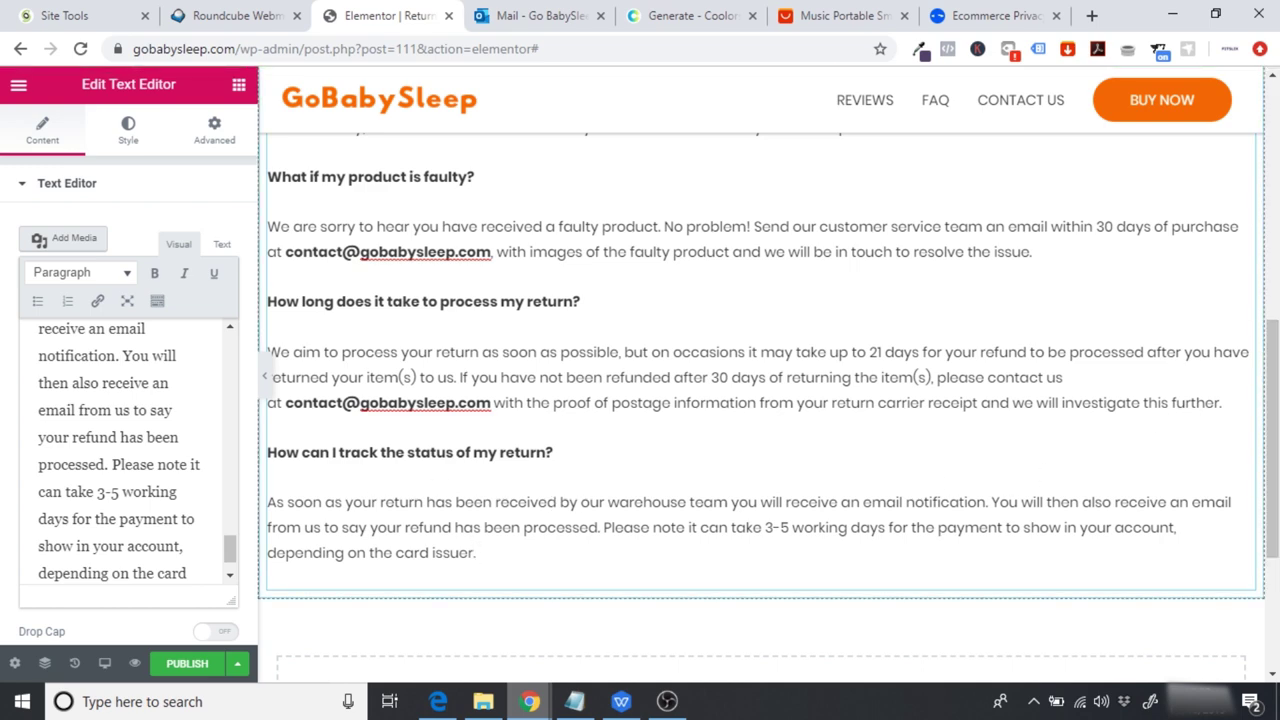
{"action": "scroll", "coordinate": [760, 380], "scroll_direction": "up", "scroll_amount": 15}
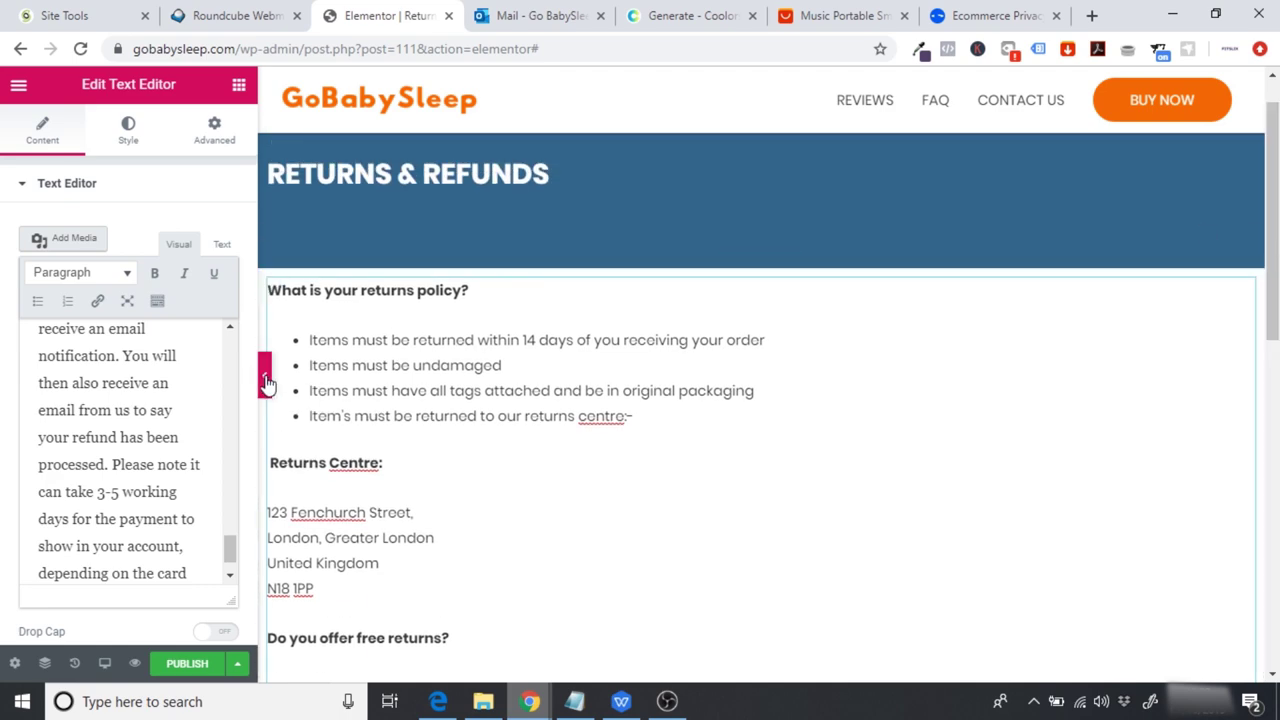
Step: Add a spacer of height 30 above the returns policy question
{"action": "left_click", "coordinate": [266, 380]}
{"action": "scroll", "coordinate": [1060, 289], "scroll_direction": "down", "scroll_amount": 12}
{"action": "scroll", "coordinate": [694, 289], "scroll_direction": "up", "scroll_amount": 12}
{"action": "left_click", "coordinate": [6, 375]}
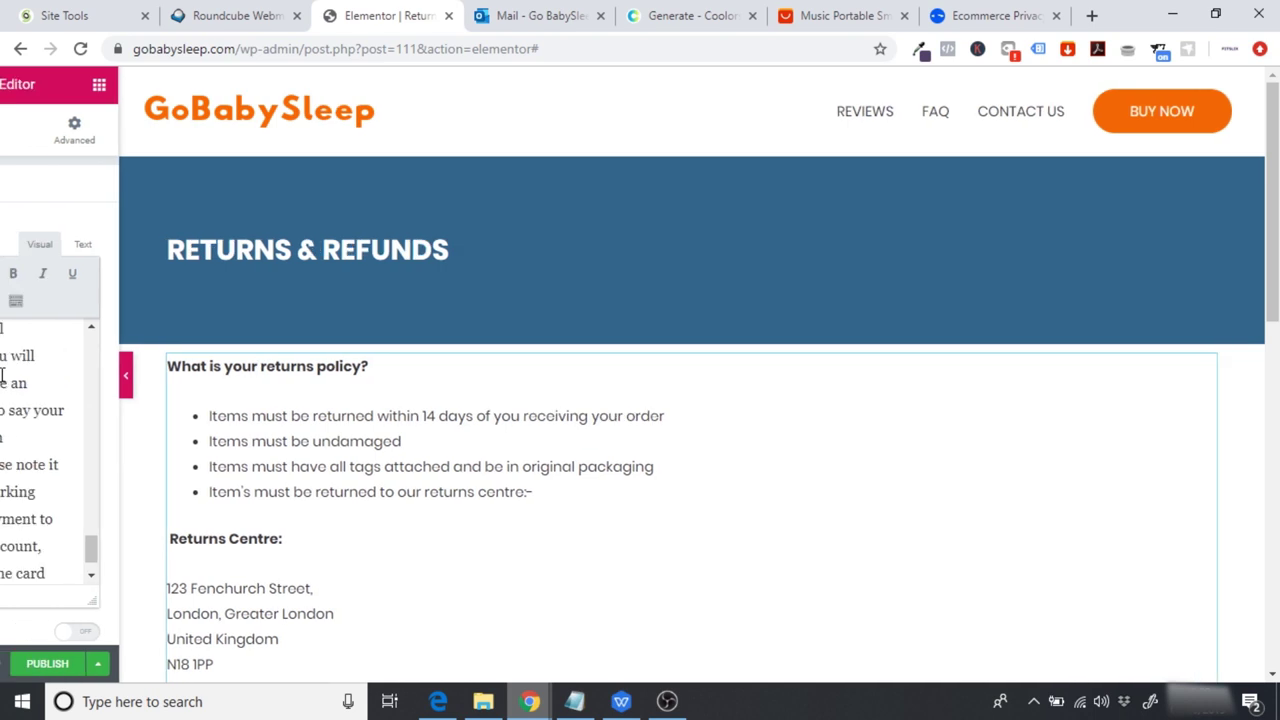
{"action": "left_click", "coordinate": [239, 84]}
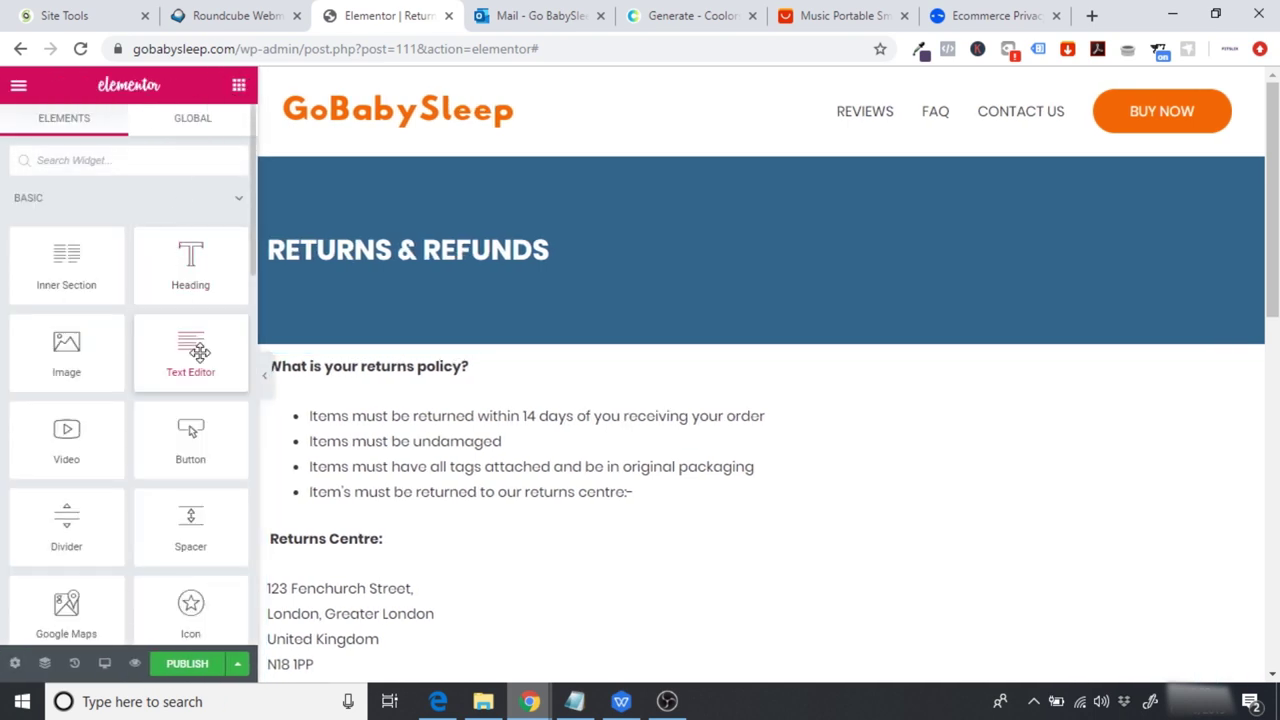
{"action": "left_click_drag", "start_coordinate": [190, 520], "coordinate": [409, 371]}
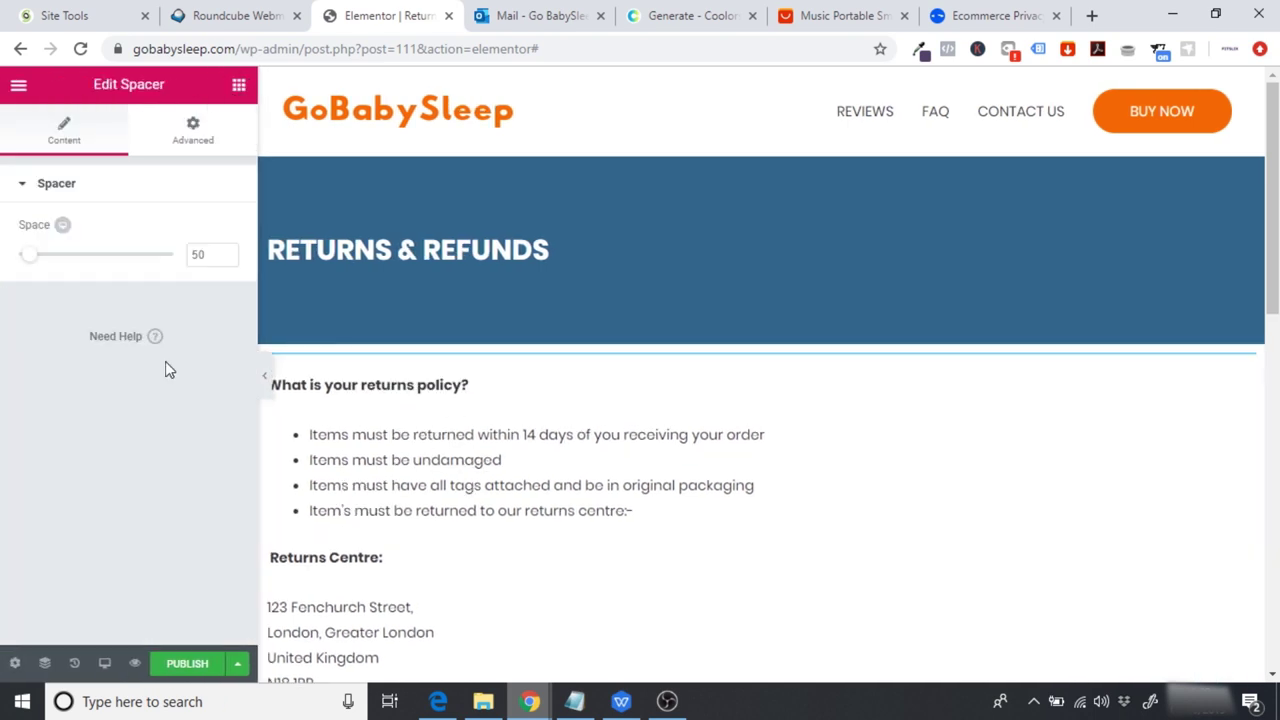
{"action": "left_click", "coordinate": [205, 254]}
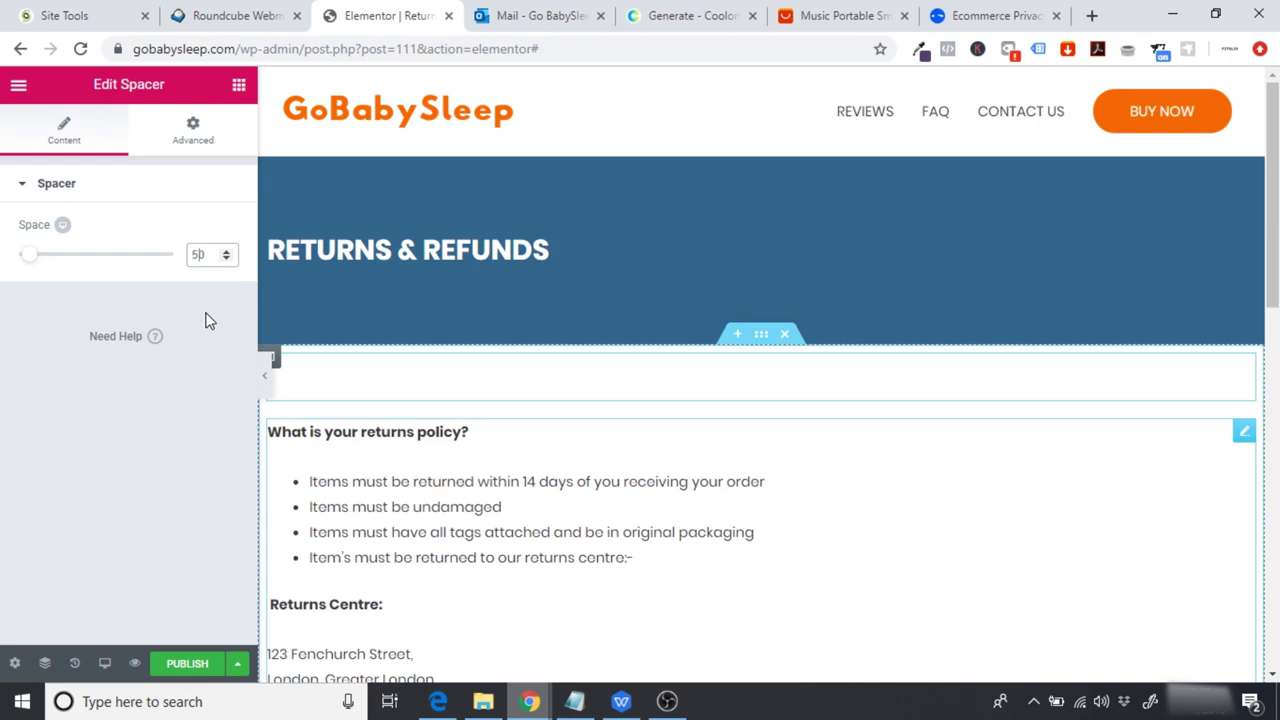
{"action": "key", "text": "BackSpace"}
{"action": "type", "text": "3"}
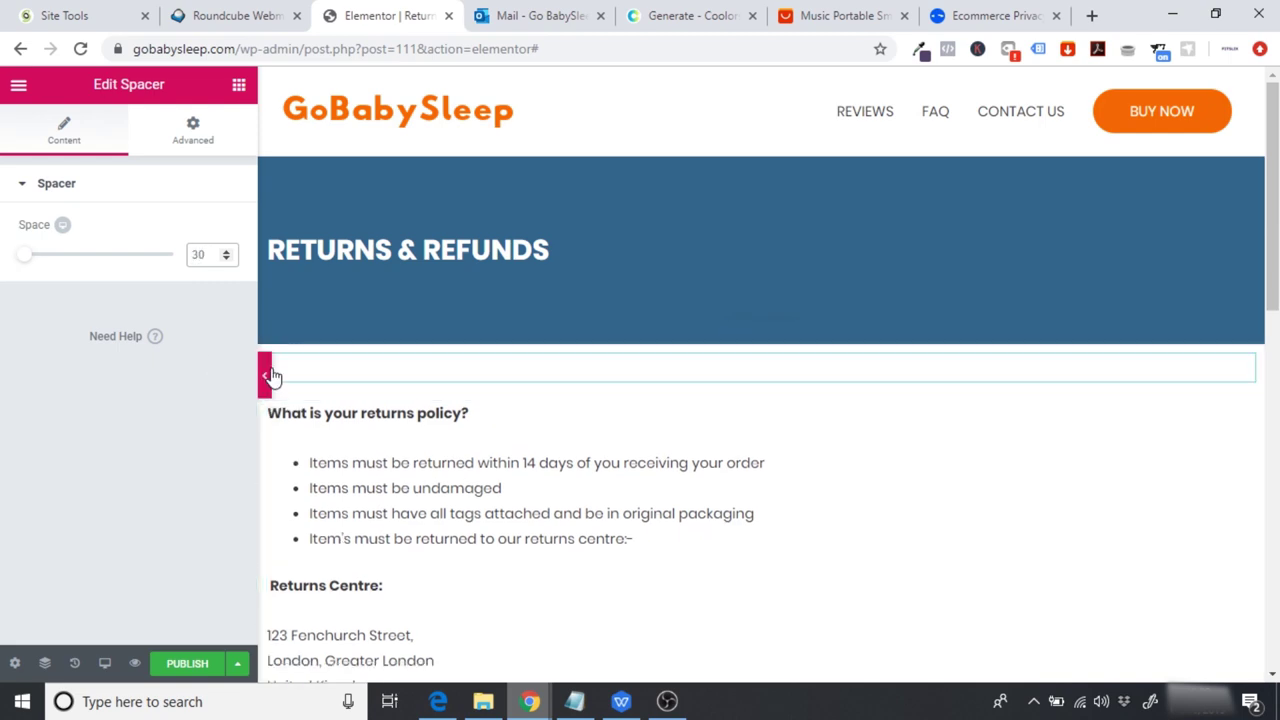
Step: Preview the spacing and publish the Returns & Refunds page with Ctrl+S
{"action": "left_click", "coordinate": [272, 374]}
{"action": "left_click_drag", "start_coordinate": [1273, 289], "coordinate": [1274, 285]}
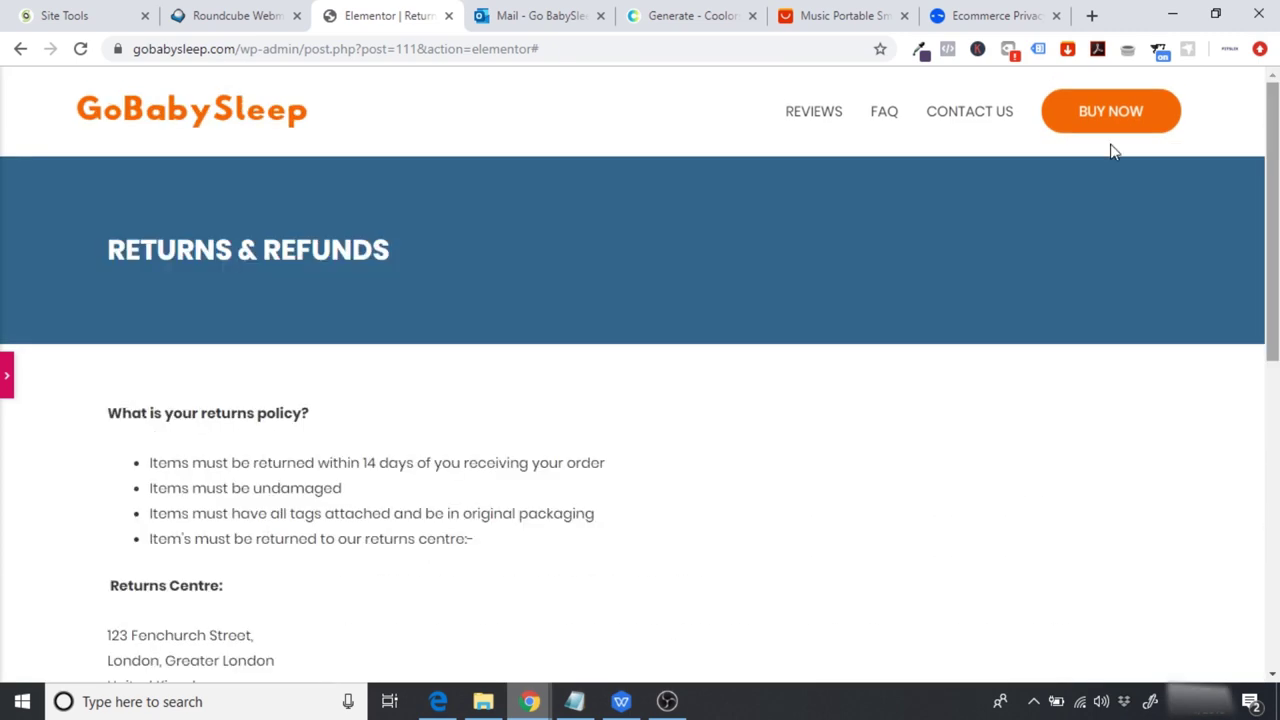
{"action": "left_click", "coordinate": [5, 377]}
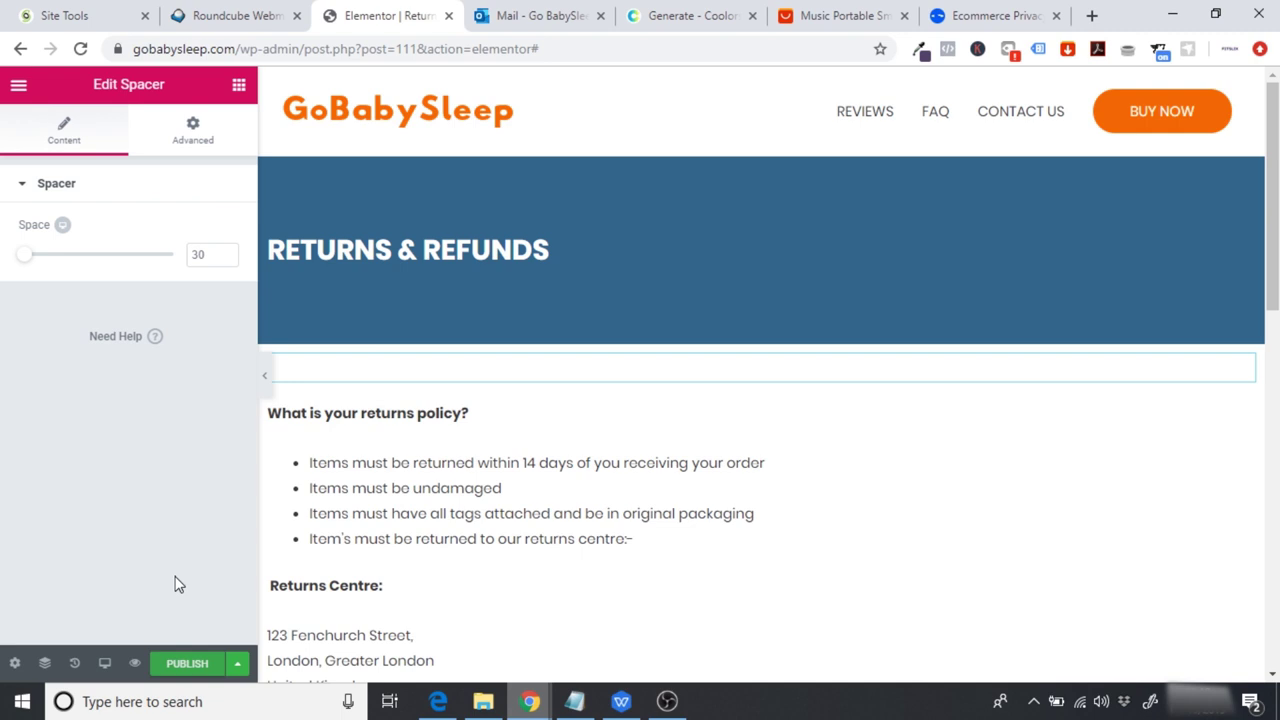
{"action": "key", "text": "ctrl+s"}
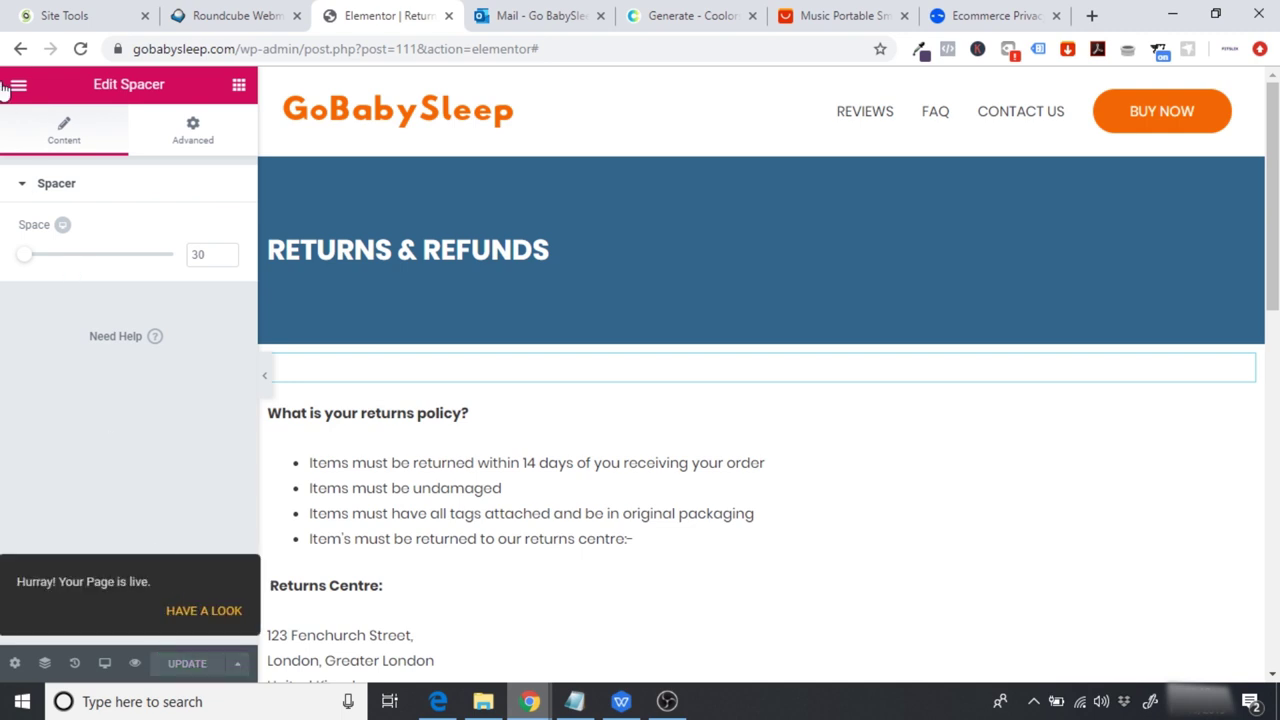
{"action": "left_click", "coordinate": [15, 86]}
Step: Exit to the dashboard, add a page titled 'Orders', and open it in Elementor
{"action": "left_click", "coordinate": [113, 578]}
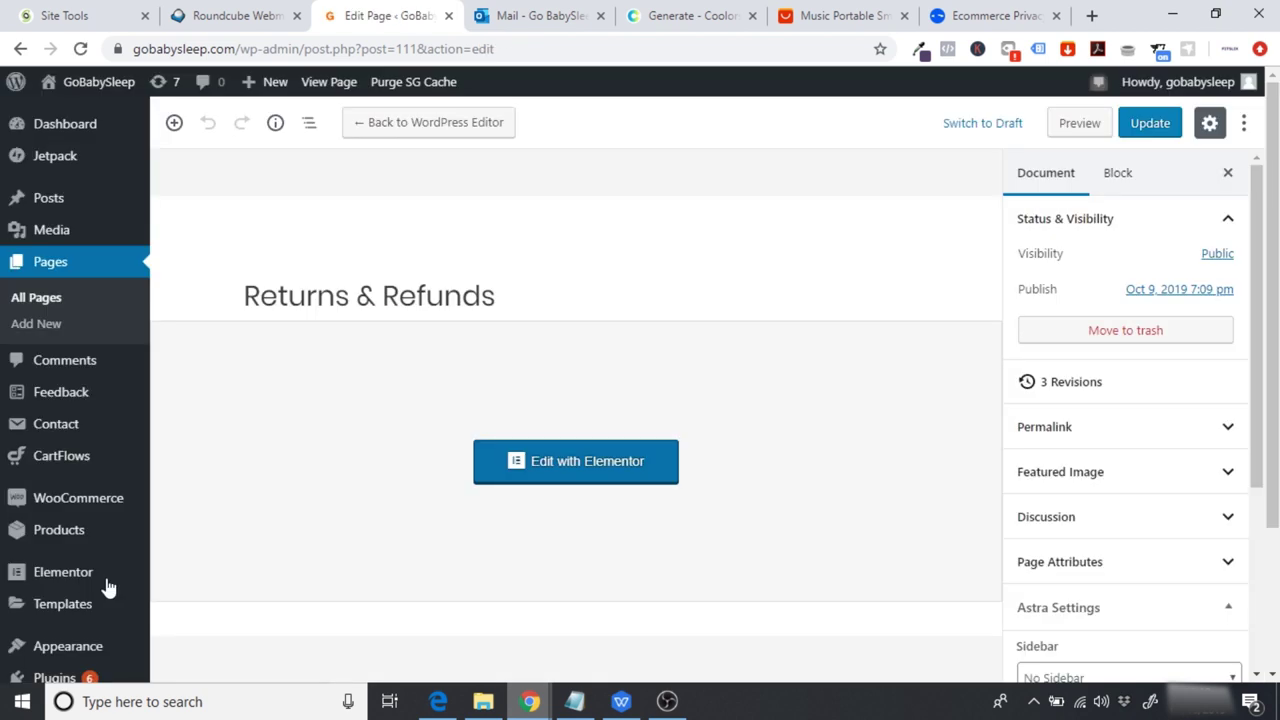
{"action": "left_click", "coordinate": [54, 331]}
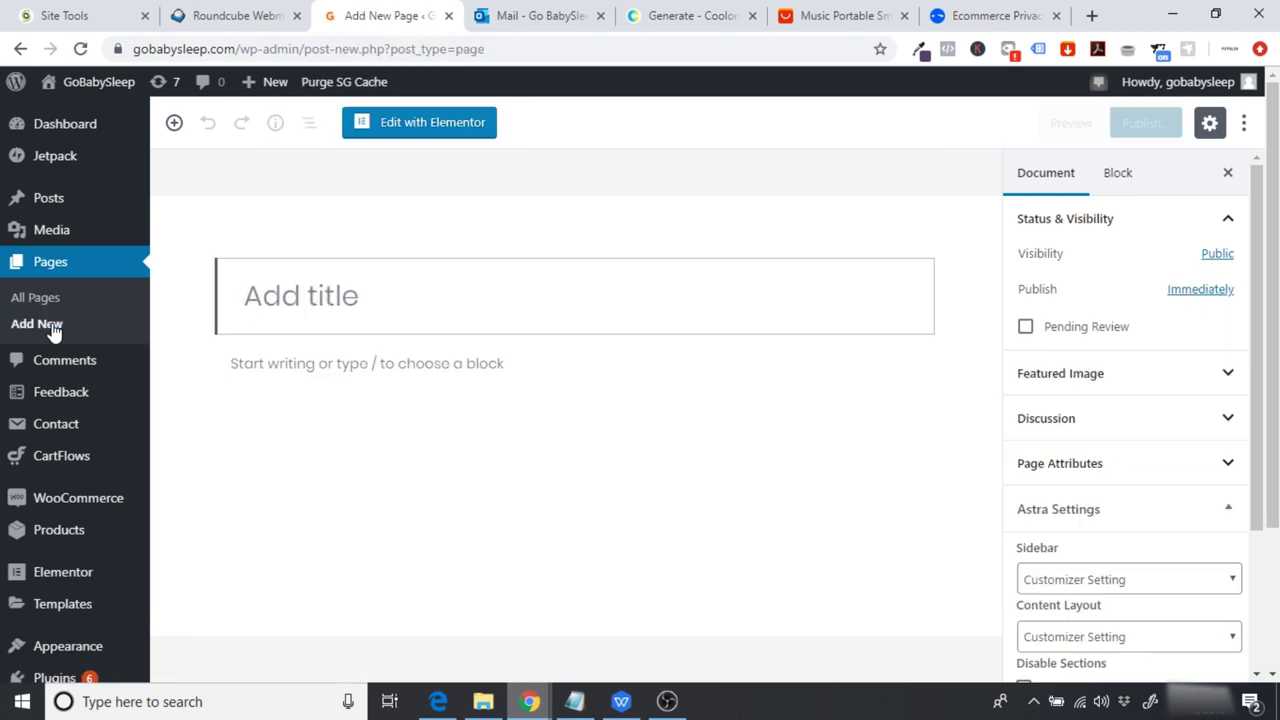
{"action": "type", "text": "Orders"}
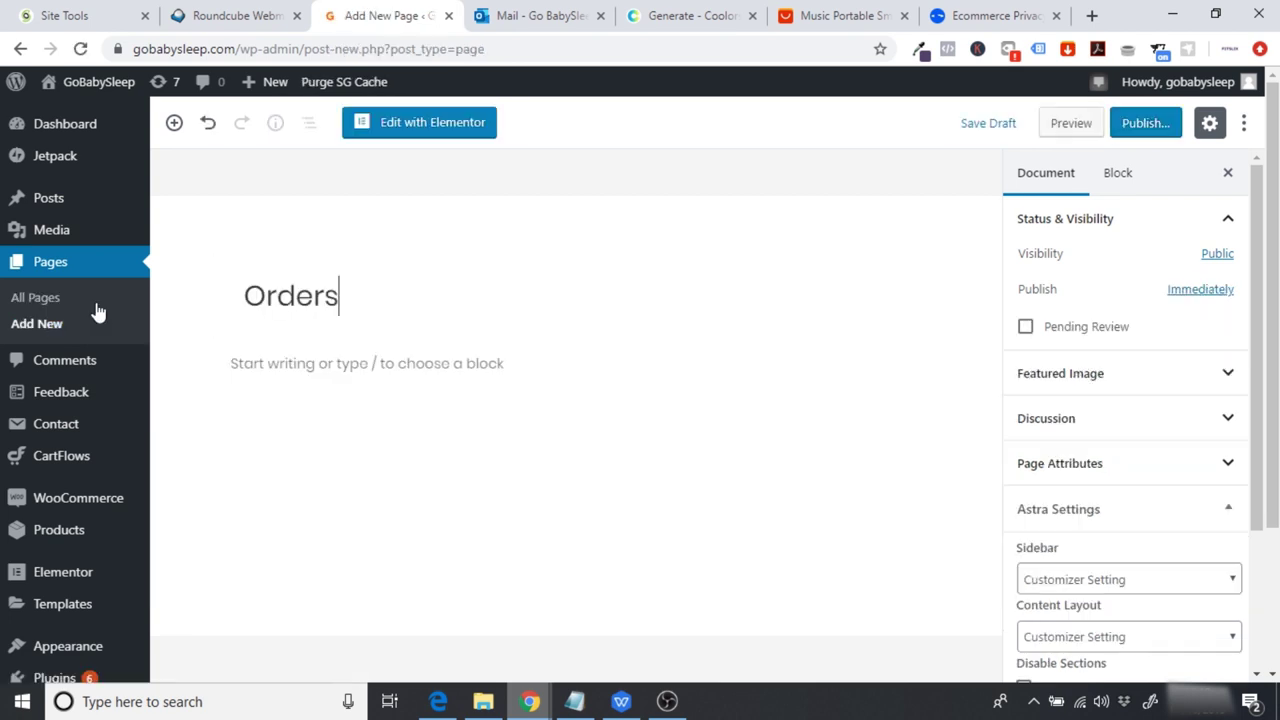
{"action": "left_click", "coordinate": [432, 128]}
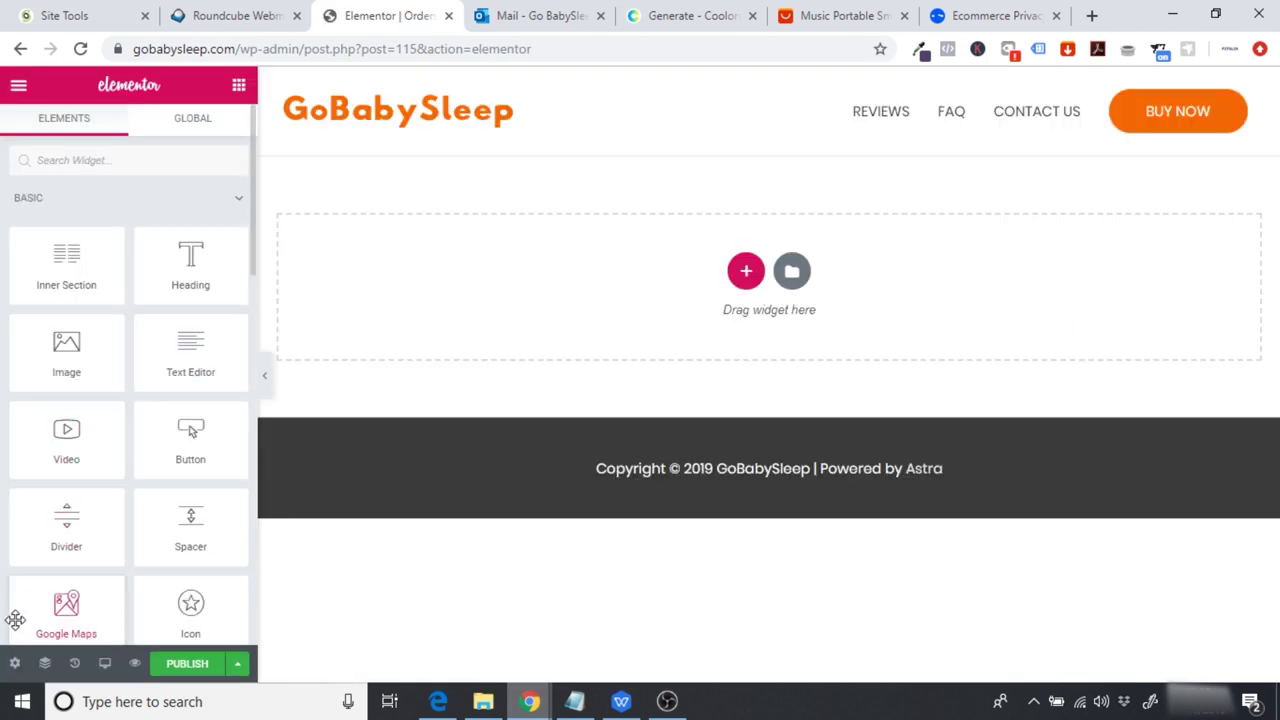
Step: Switch the Orders page to Elementor Full Width layout and add a one-column section
{"action": "left_click", "coordinate": [15, 663]}
{"action": "left_click", "coordinate": [163, 537]}
{"action": "left_click", "coordinate": [186, 578]}
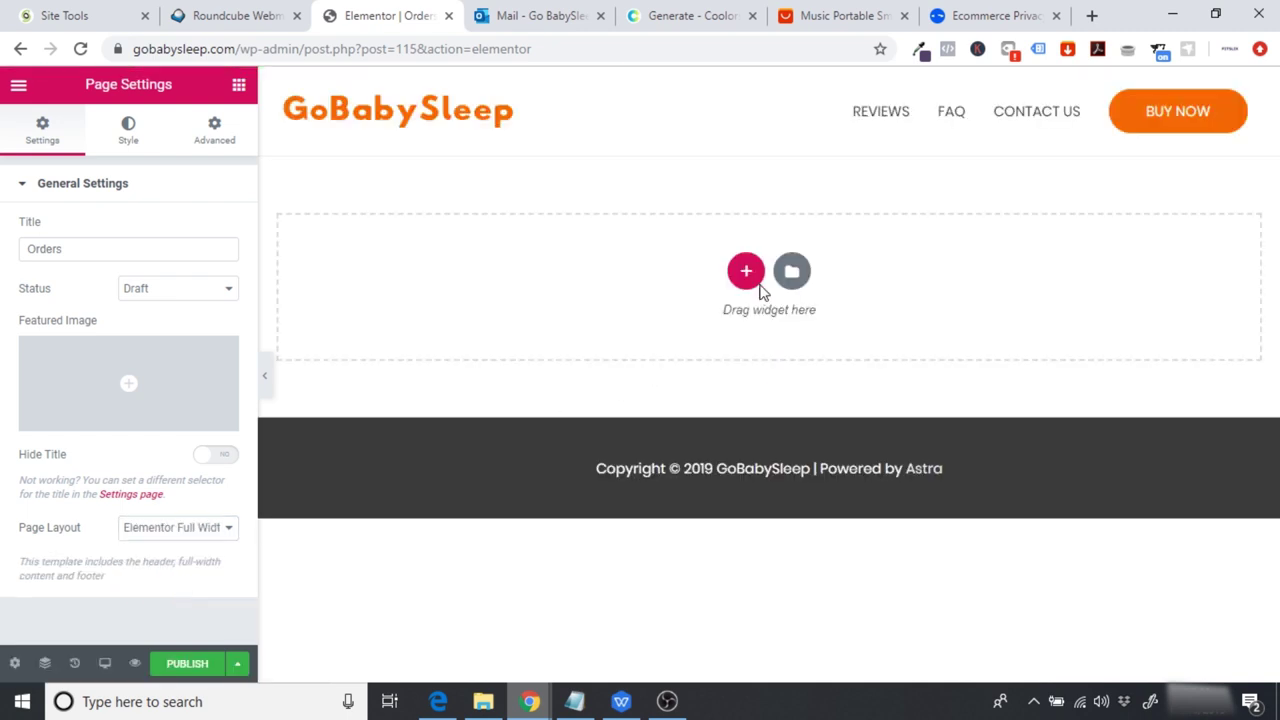
{"action": "left_click", "coordinate": [745, 273]}
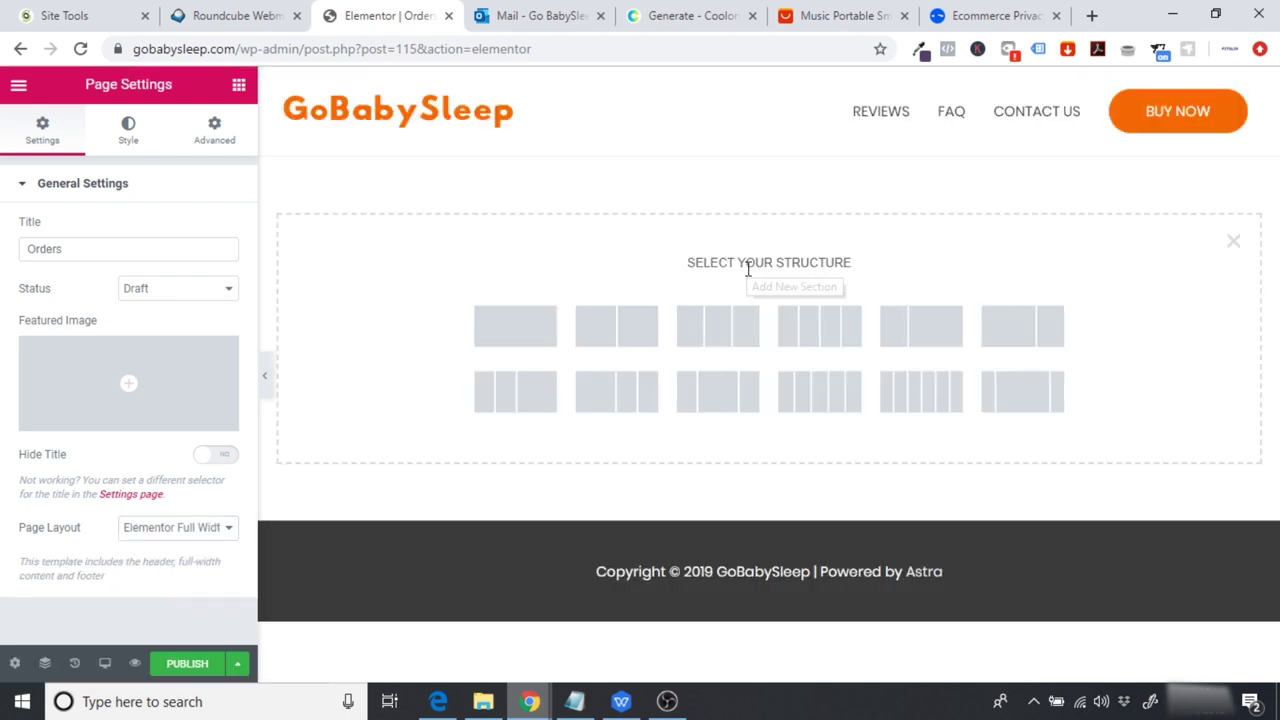
{"action": "left_click", "coordinate": [505, 334]}
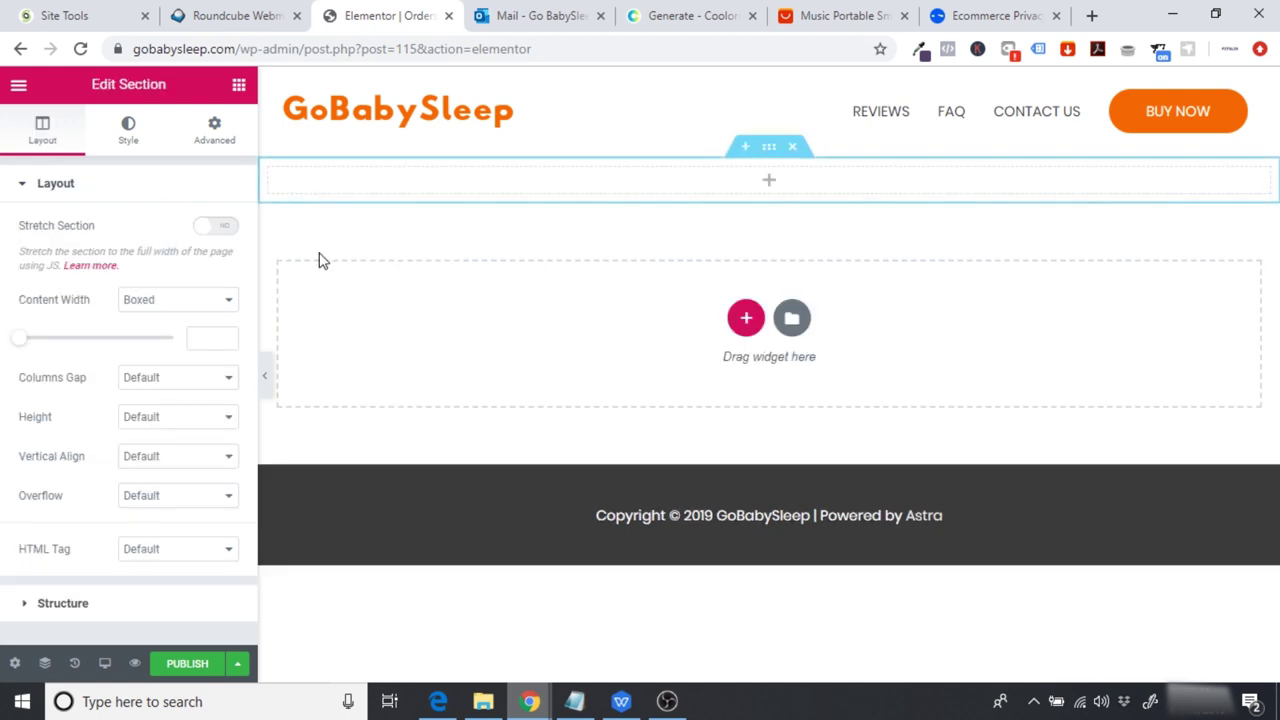
Step: Give the new section a classic #33658a background colour
{"action": "left_click", "coordinate": [665, 15]}
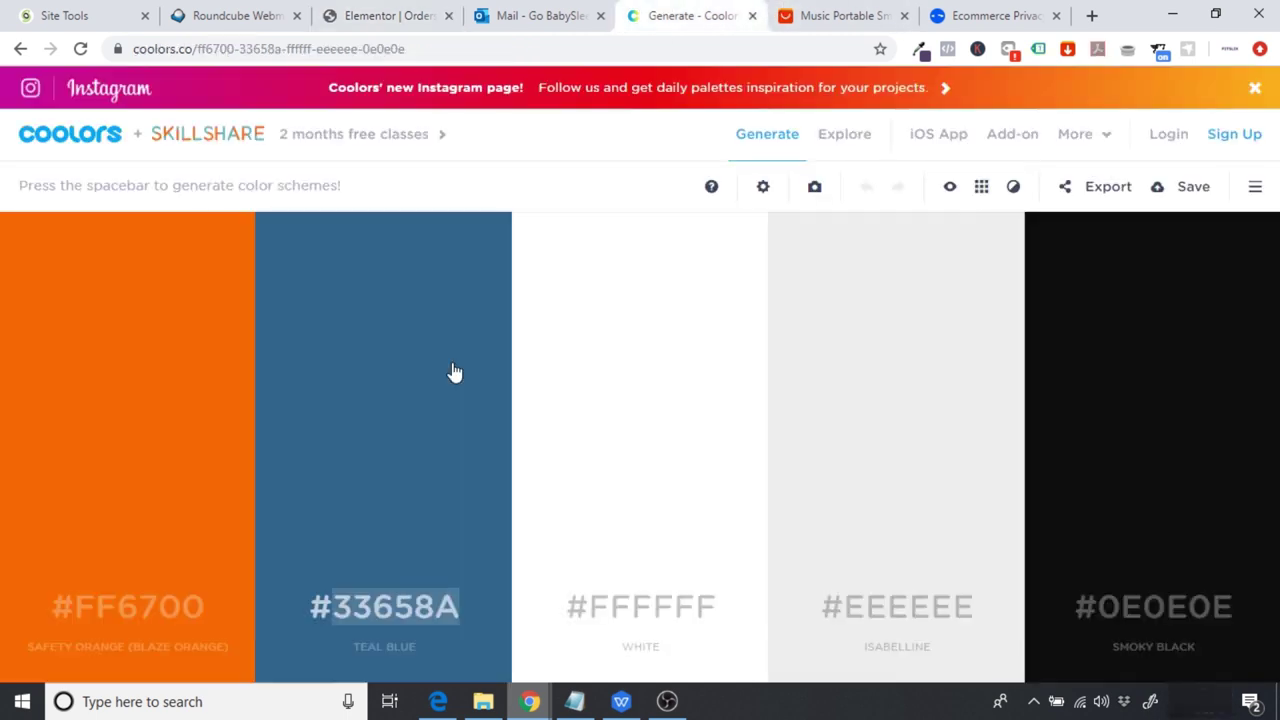
{"action": "left_click", "coordinate": [395, 15]}
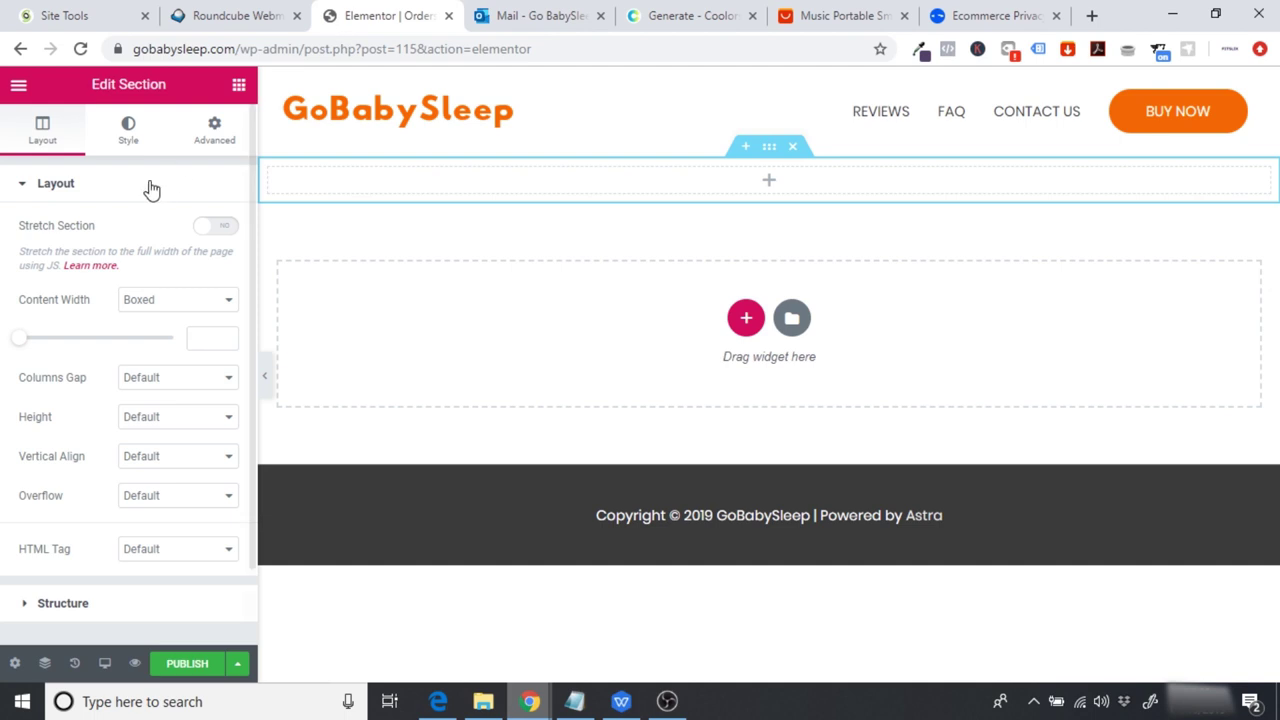
{"action": "left_click", "coordinate": [128, 146]}
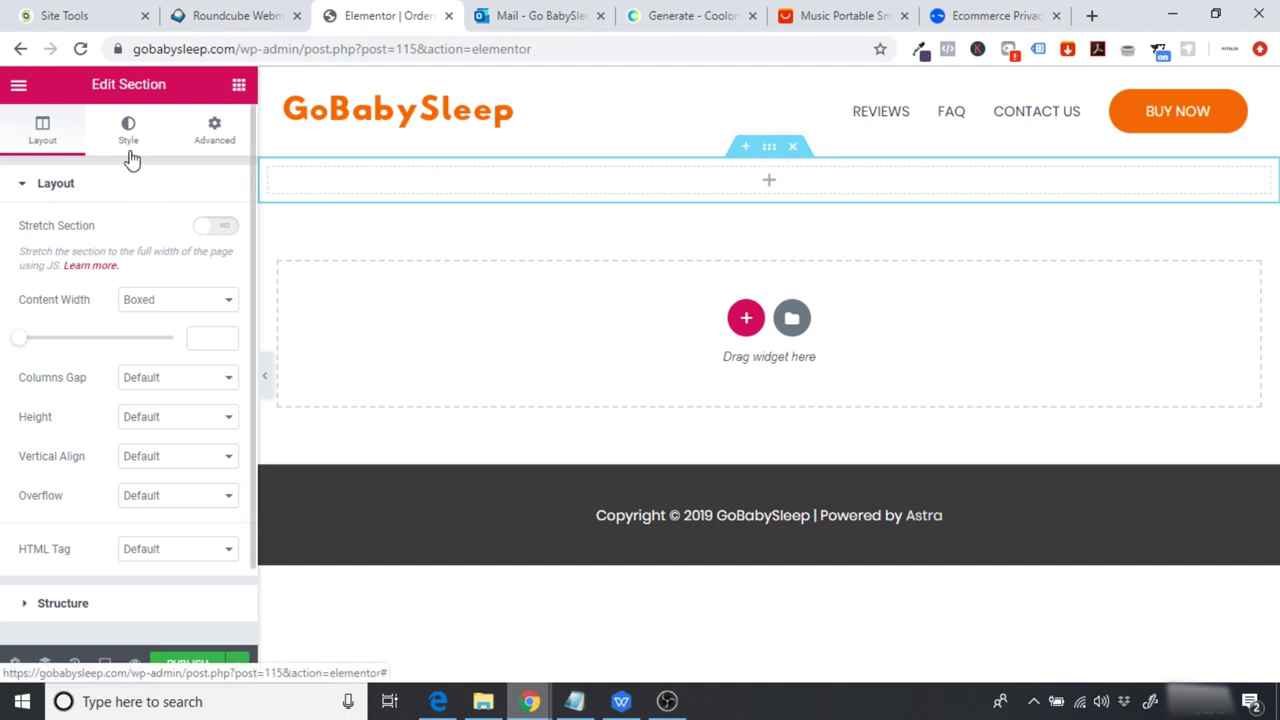
{"action": "left_click", "coordinate": [137, 272]}
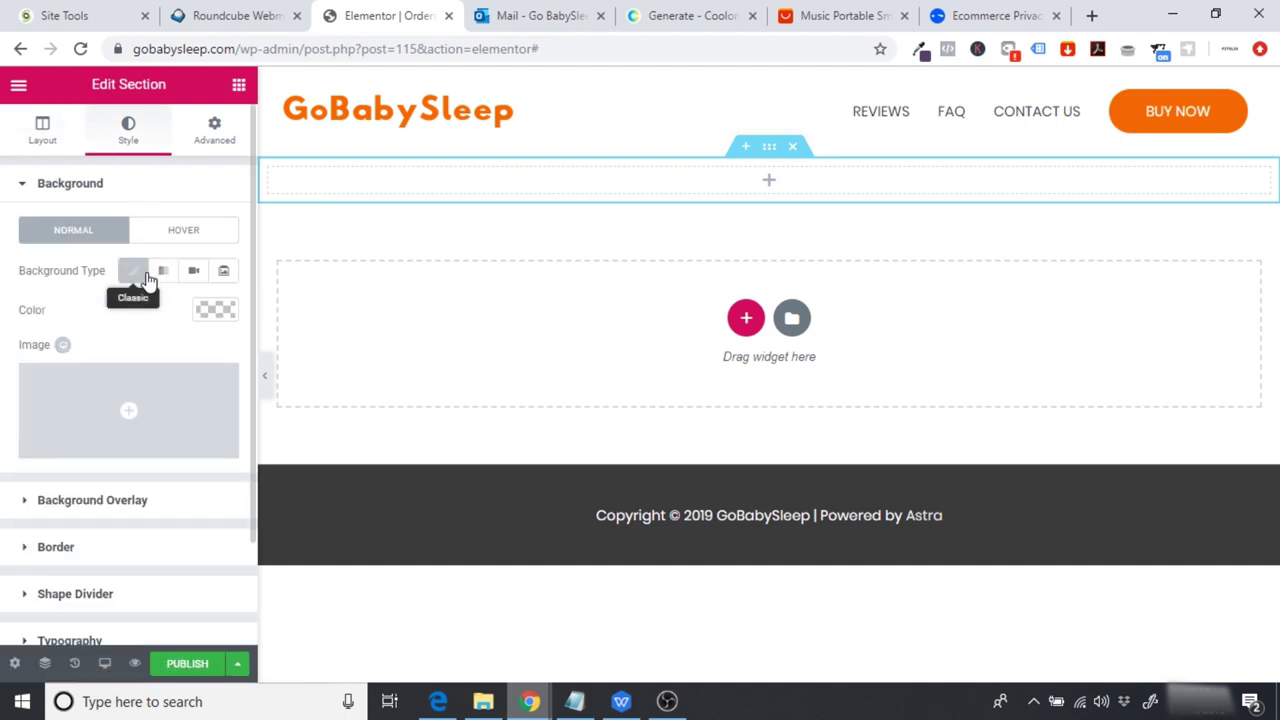
{"action": "left_click", "coordinate": [212, 309]}
{"action": "left_click", "coordinate": [104, 311]}
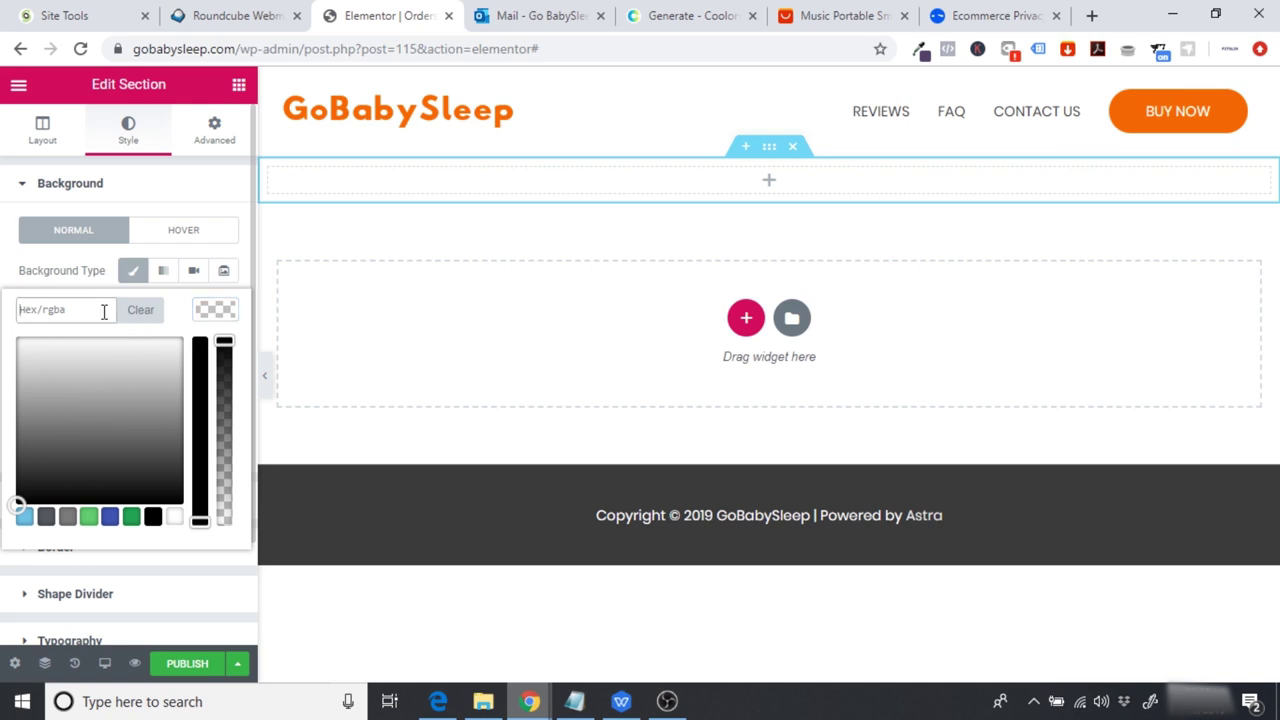
{"action": "type", "text": "#33658a"}
Step: Set the section height to Min Height 200
{"action": "left_click", "coordinate": [55, 150]}
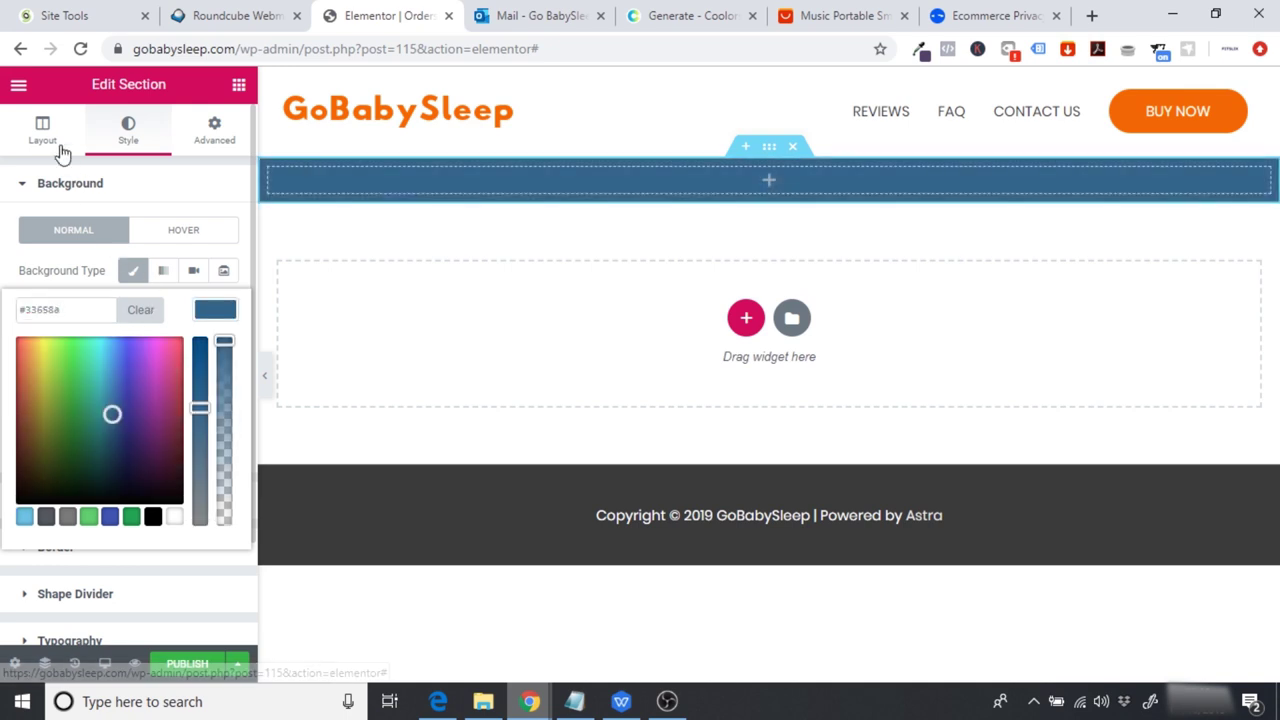
{"action": "left_click", "coordinate": [163, 421]}
{"action": "left_click", "coordinate": [175, 472]}
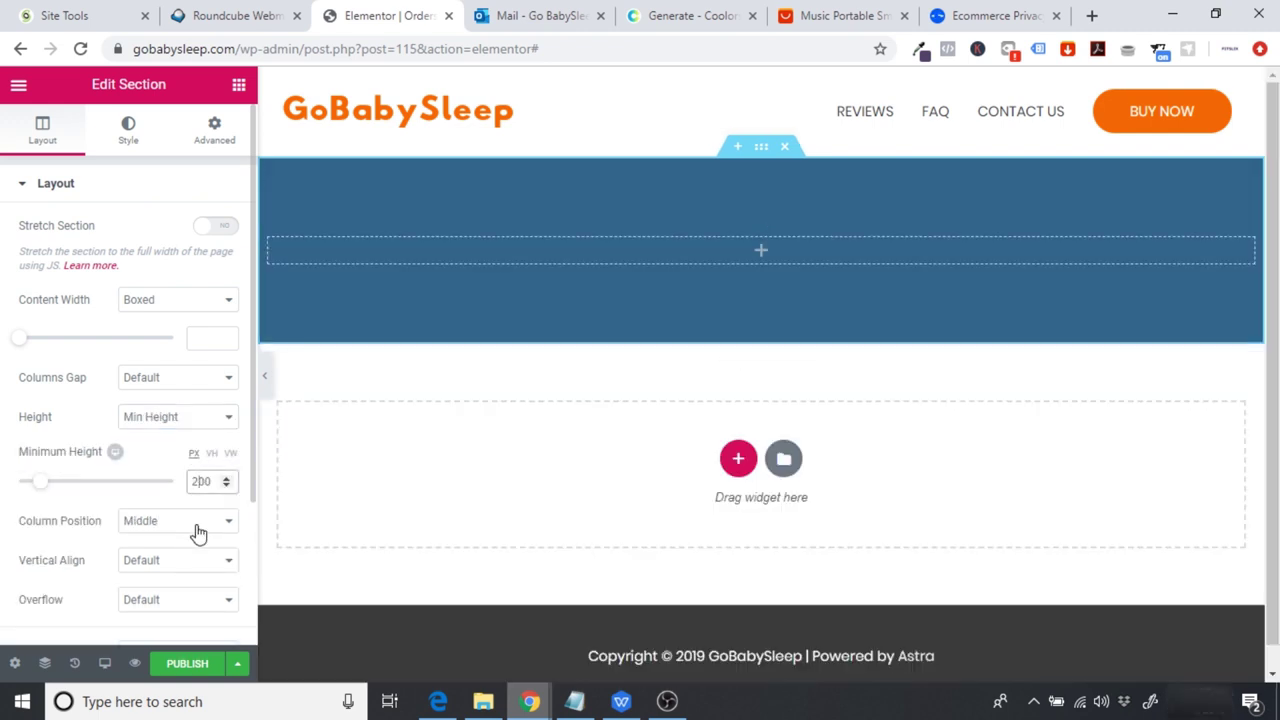
{"action": "left_click", "coordinate": [234, 90]}
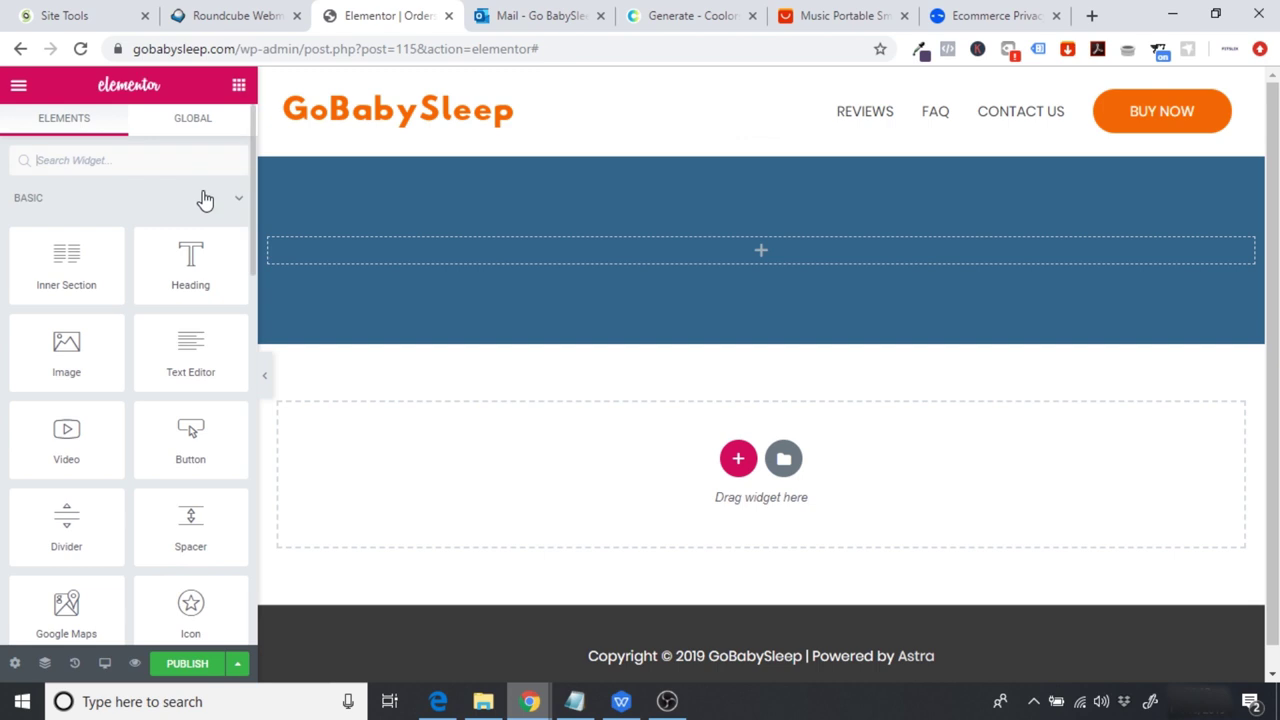
Step: Add a white 'ORDERS' heading inside the blue banner
{"action": "left_click_drag", "start_coordinate": [189, 260], "coordinate": [713, 250]}
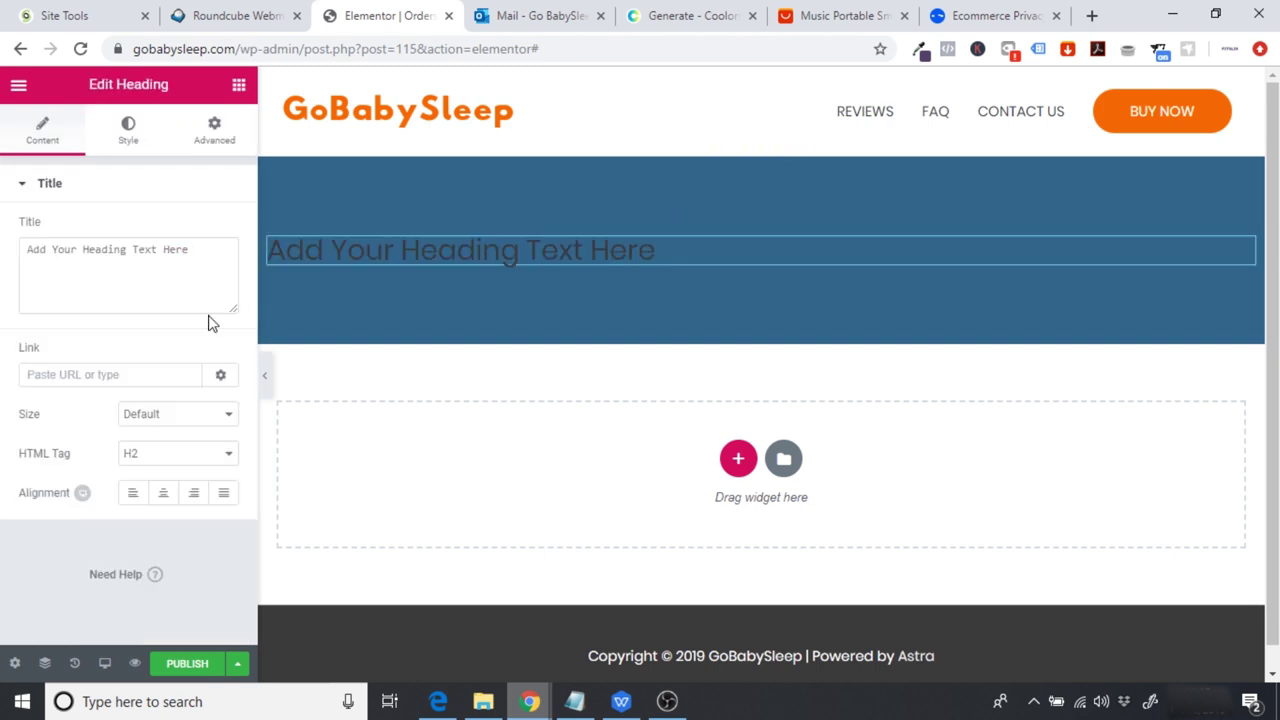
{"action": "left_click_drag", "start_coordinate": [211, 264], "coordinate": [3, 292]}
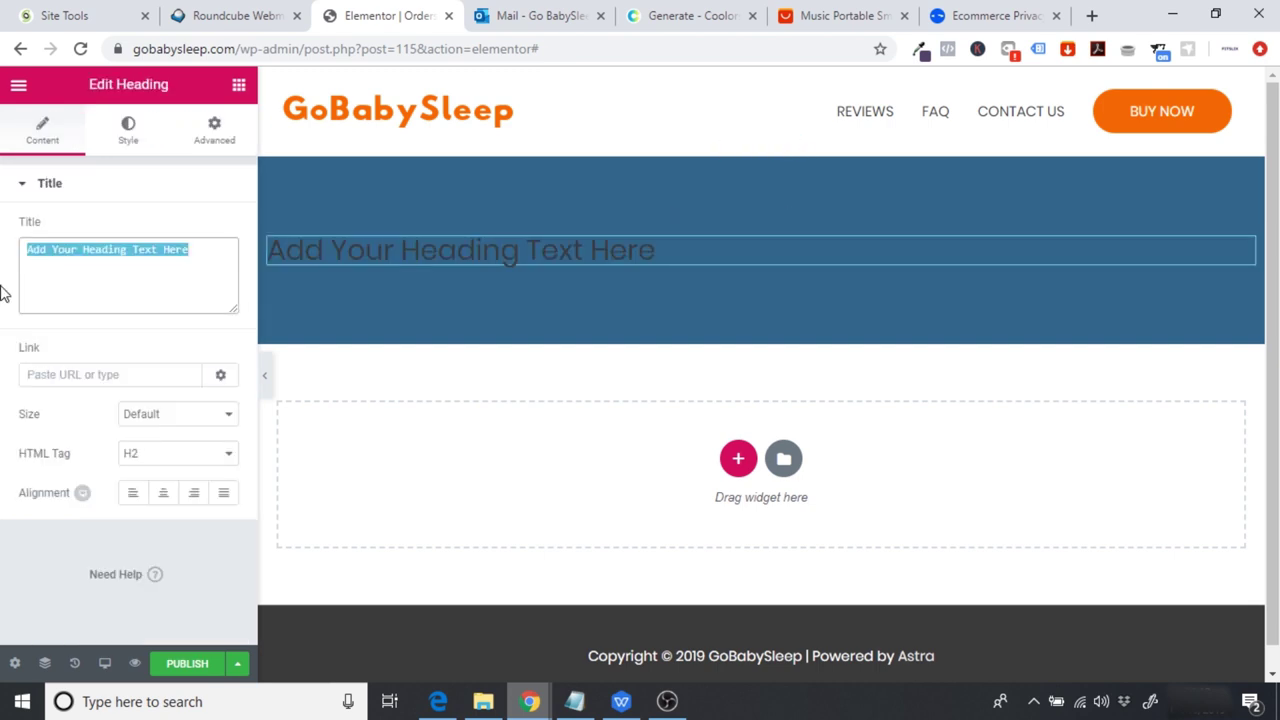
{"action": "type", "text": "ORDERS"}
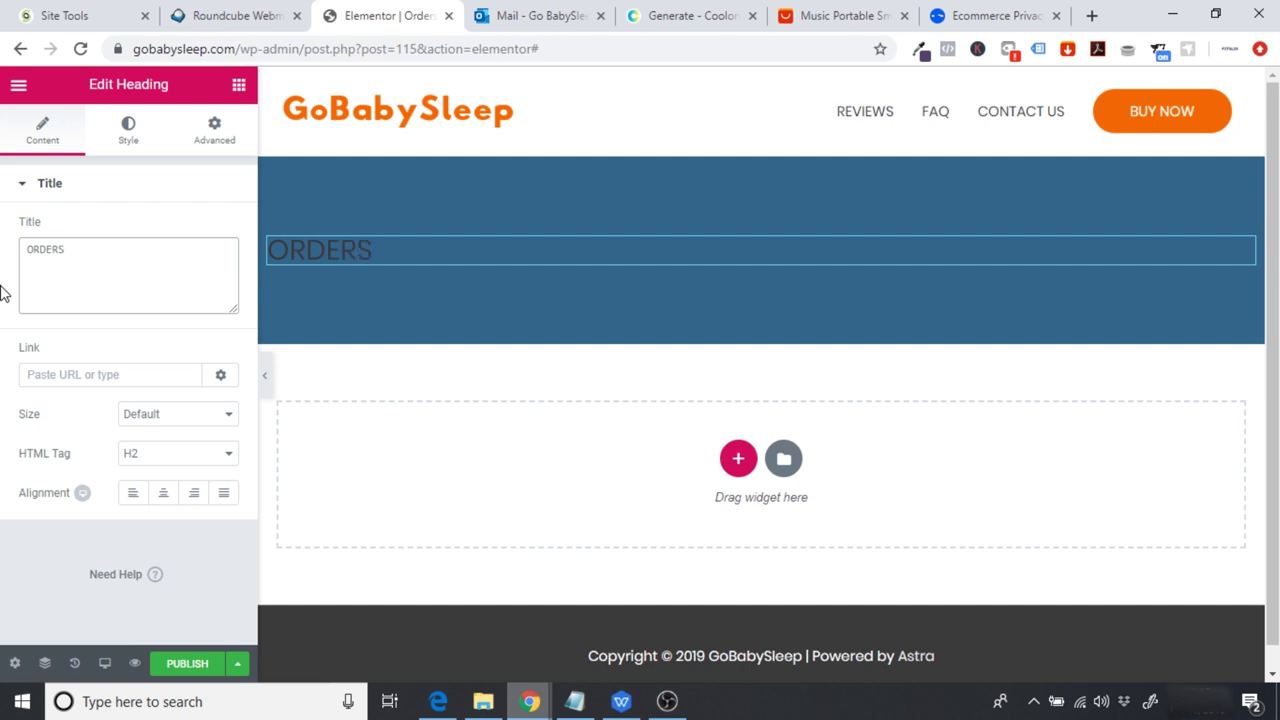
{"action": "left_click", "coordinate": [136, 130]}
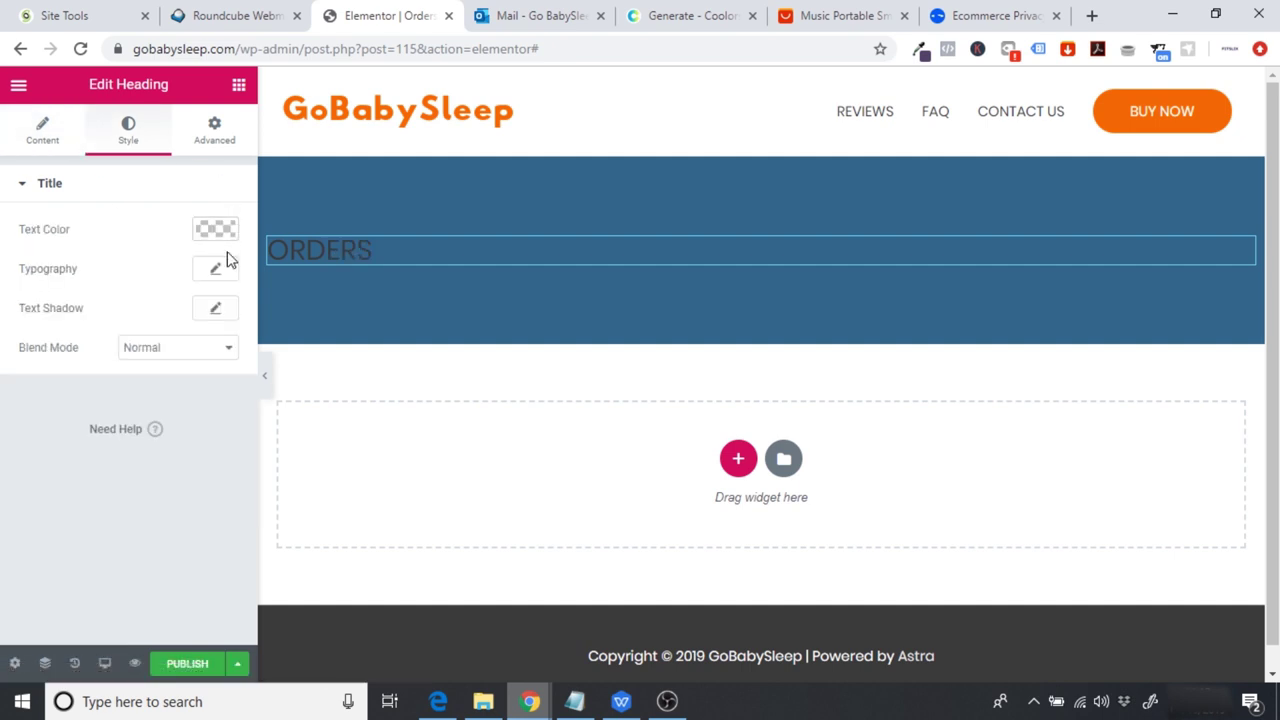
{"action": "left_click", "coordinate": [218, 230]}
{"action": "left_click", "coordinate": [174, 437]}
{"action": "left_click", "coordinate": [162, 548]}
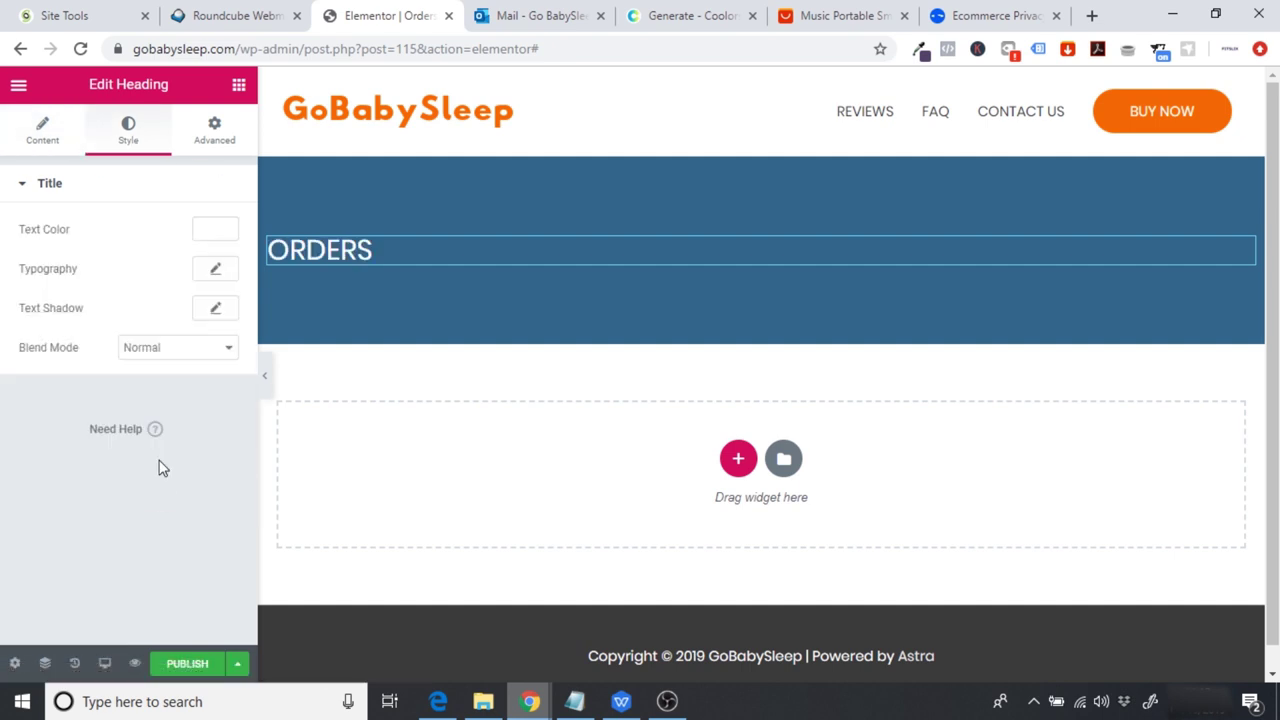
Step: Set the ORDERS heading font to Poppins at weight 700, then bring up the WPS Office document
{"action": "left_click", "coordinate": [215, 269]}
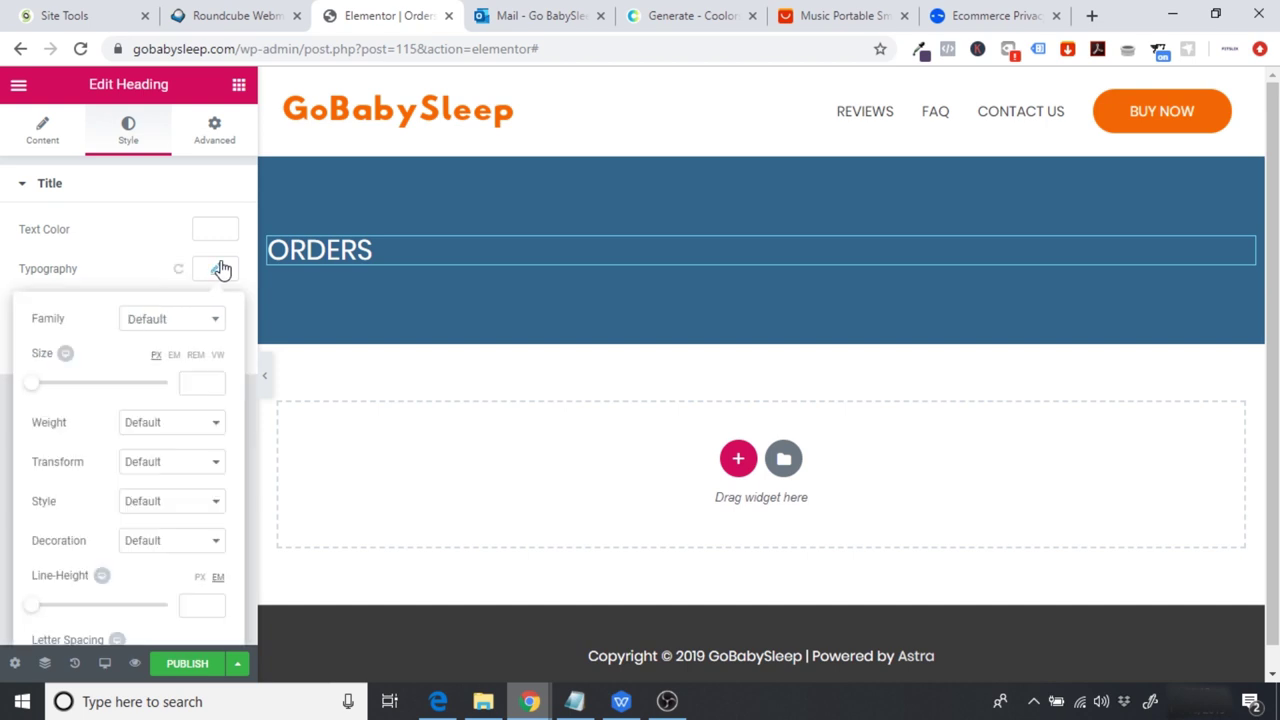
{"action": "left_click", "coordinate": [178, 322]}
{"action": "type", "text": "popp"}
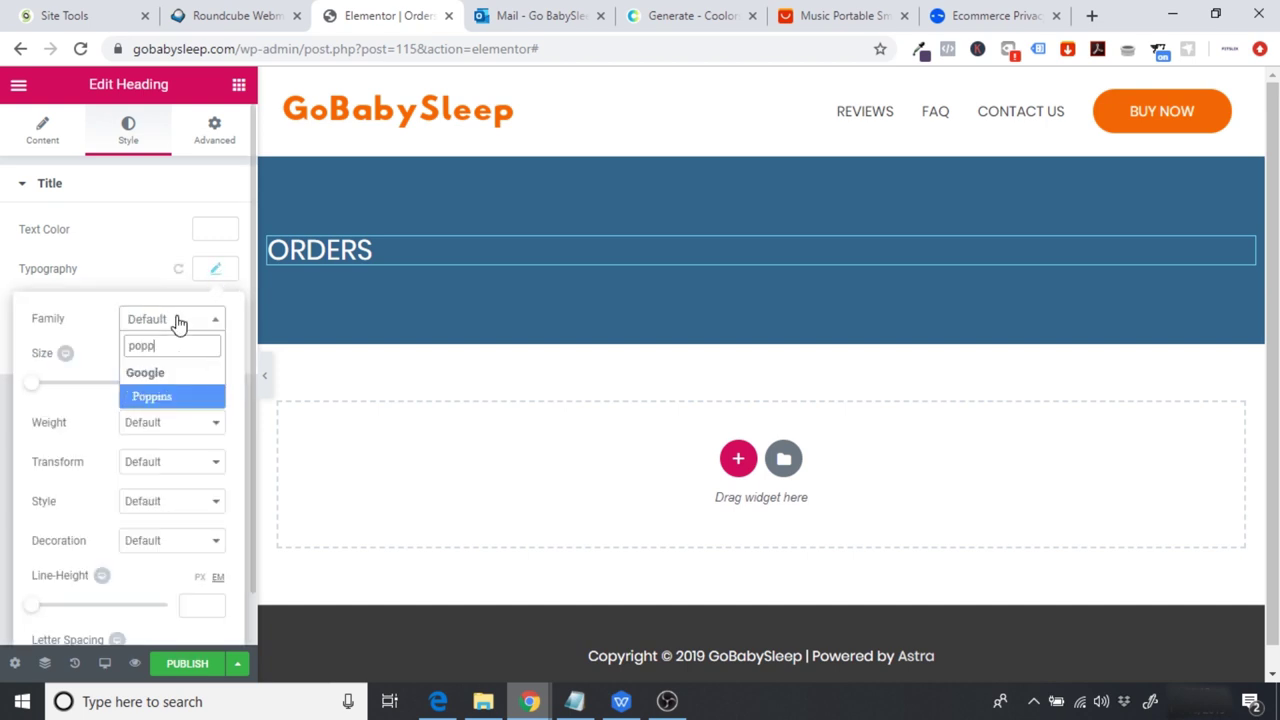
{"action": "left_click", "coordinate": [176, 398]}
{"action": "left_click", "coordinate": [166, 425]}
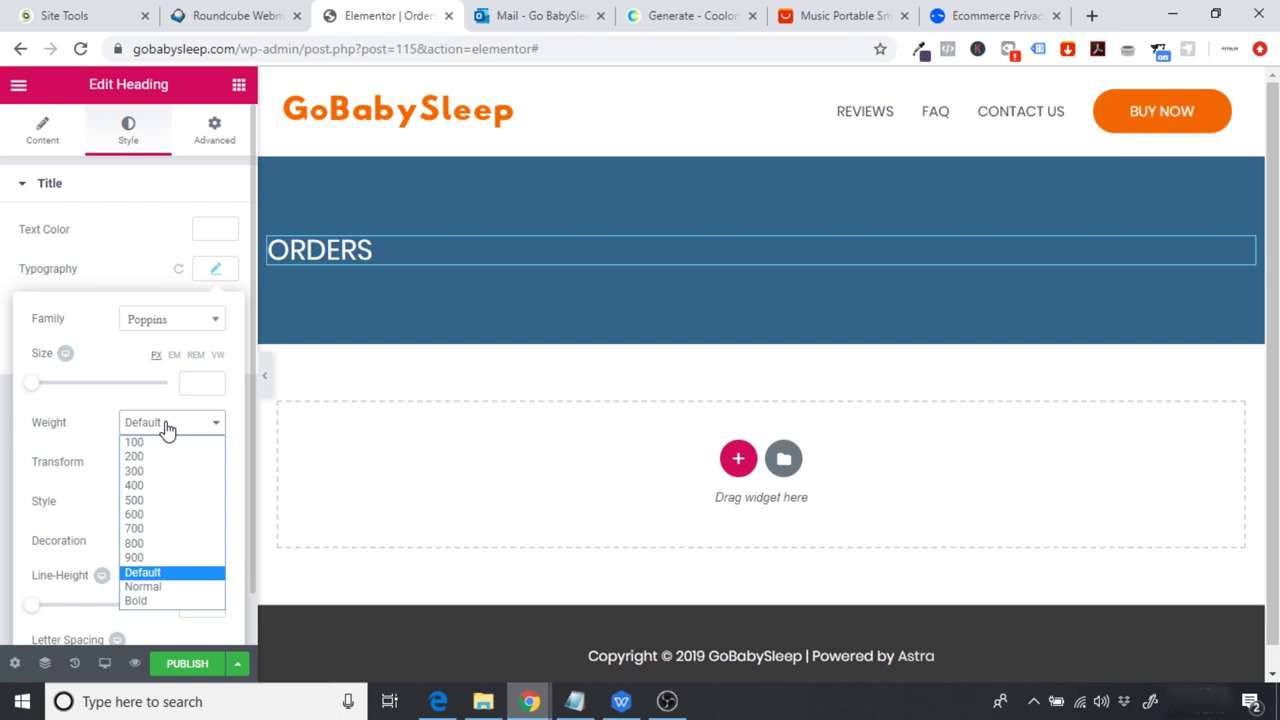
{"action": "left_click", "coordinate": [165, 528]}
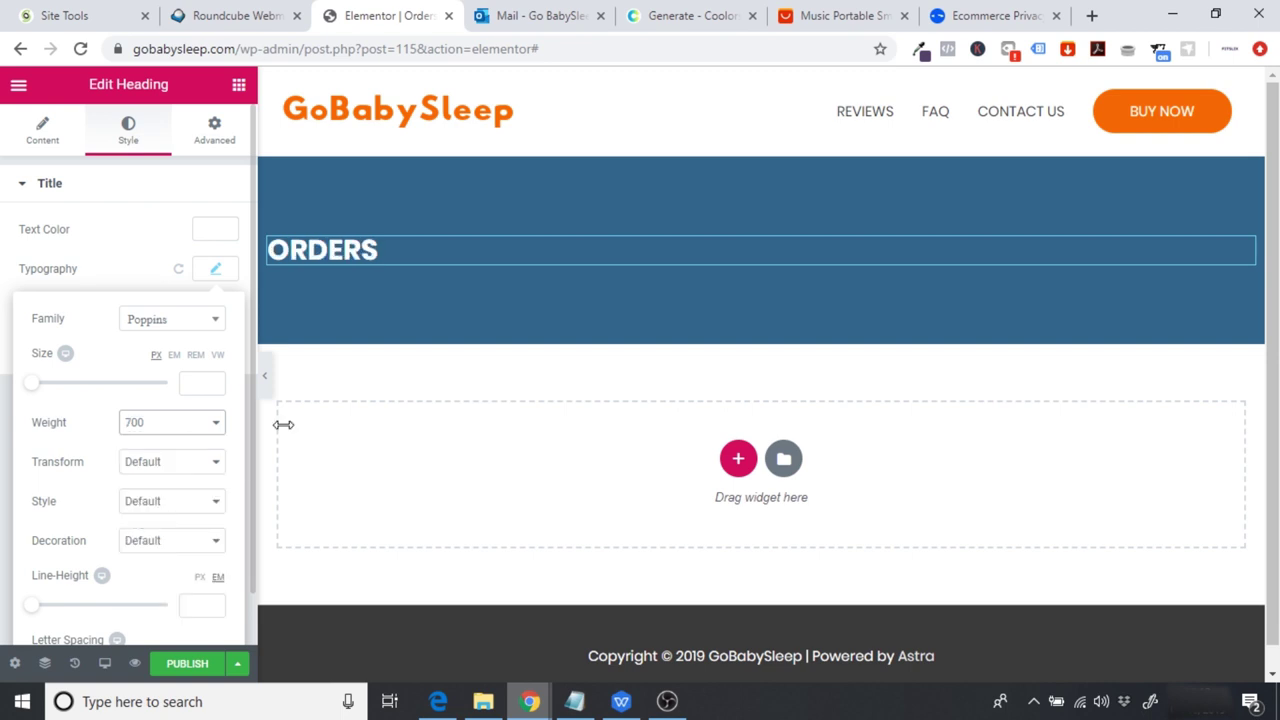
{"action": "left_click", "coordinate": [373, 376]}
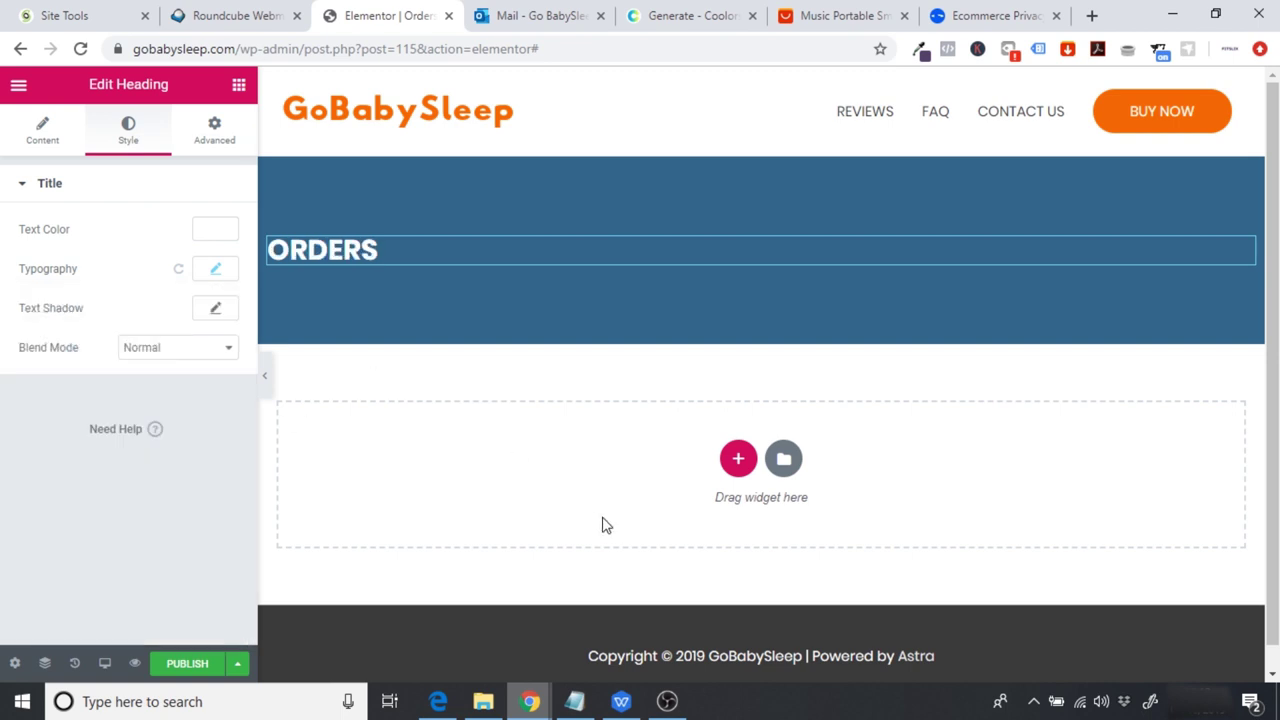
{"action": "left_click", "coordinate": [622, 703]}
{"action": "left_click_drag", "start_coordinate": [1274, 382], "coordinate": [1277, 428]}
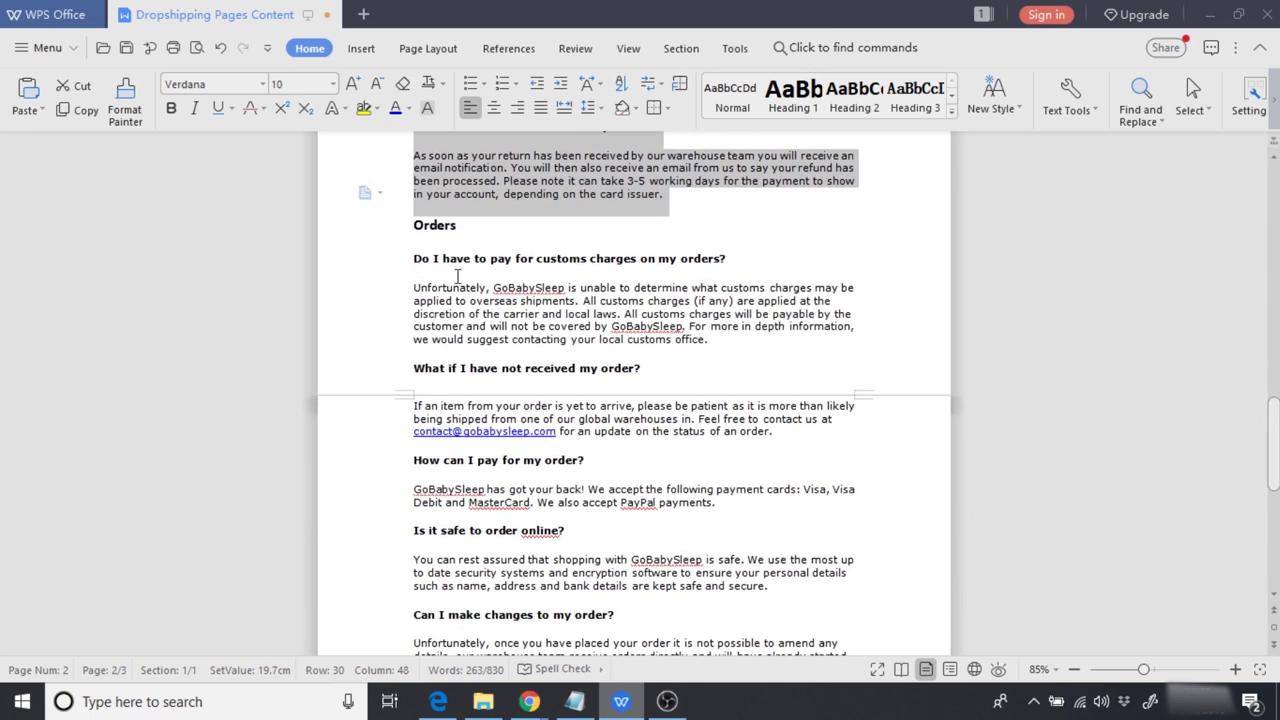
Step: Start a Find and Replace for 'GoBabySleep' with 'Y' as replacement, then cancel it
{"action": "left_click_drag", "start_coordinate": [492, 288], "coordinate": [566, 288]}
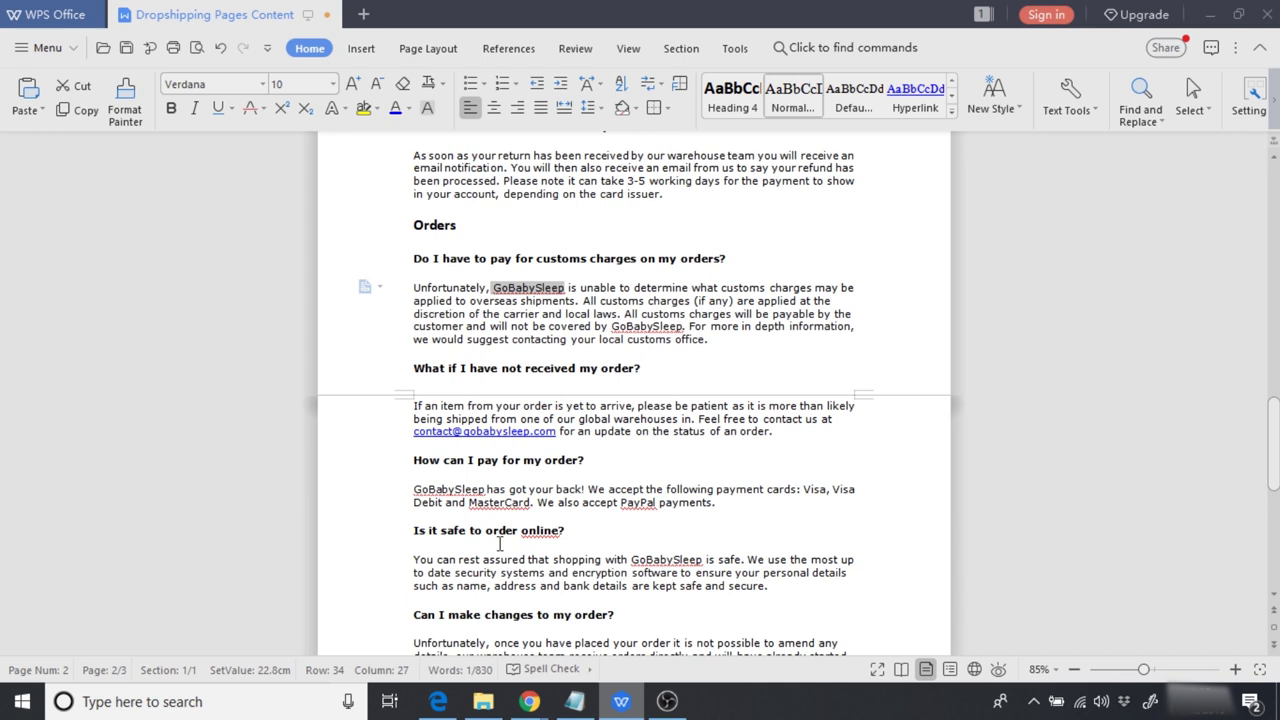
{"action": "left_click", "coordinate": [1136, 122]}
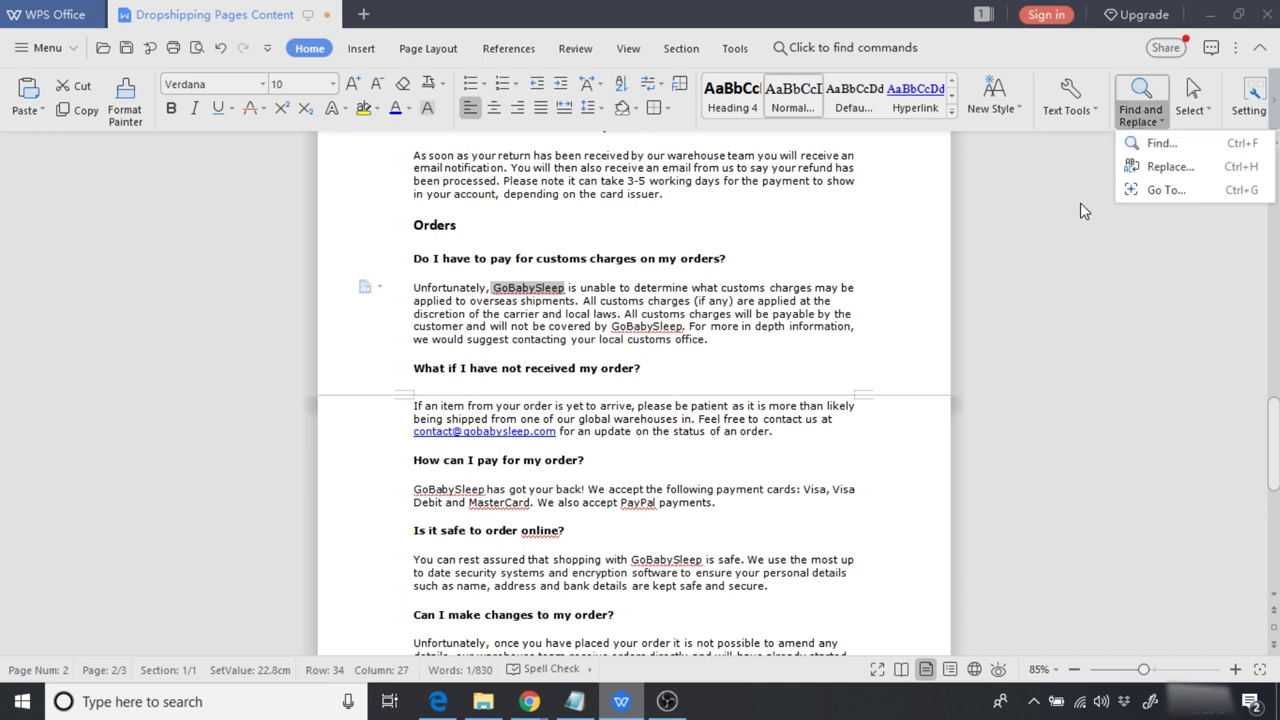
{"action": "left_click", "coordinate": [1160, 144]}
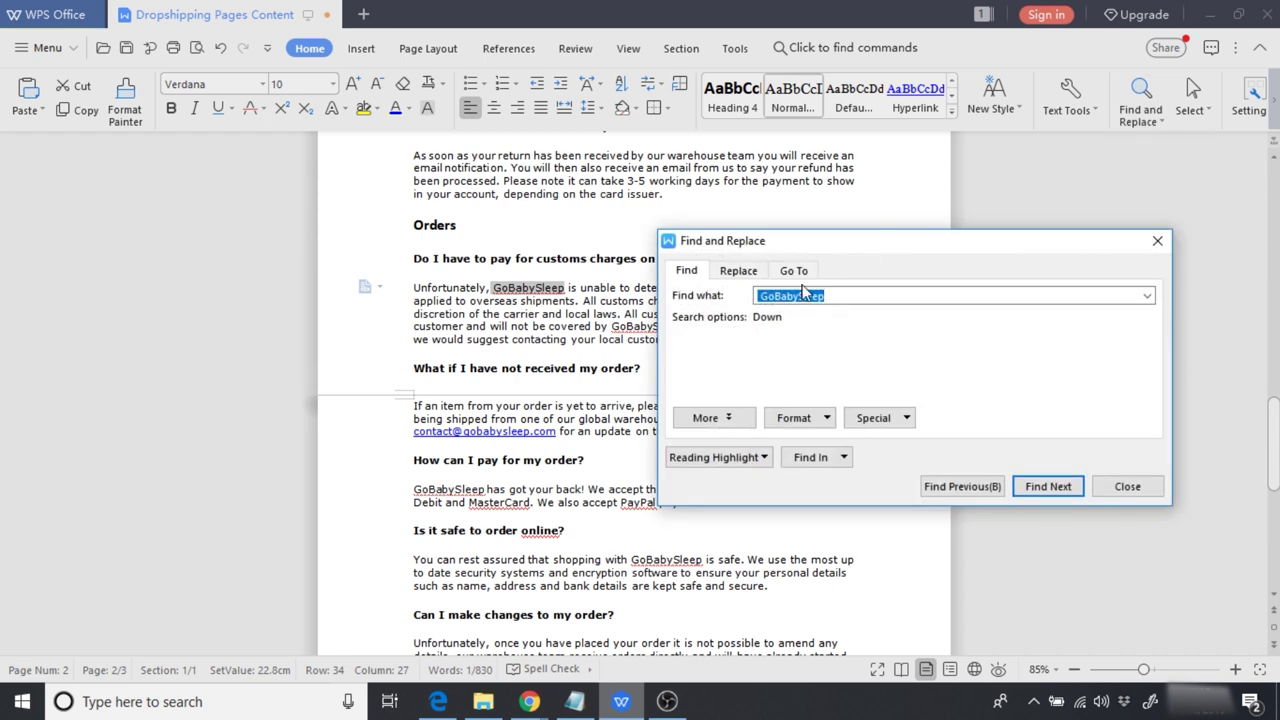
{"action": "left_click", "coordinate": [740, 271]}
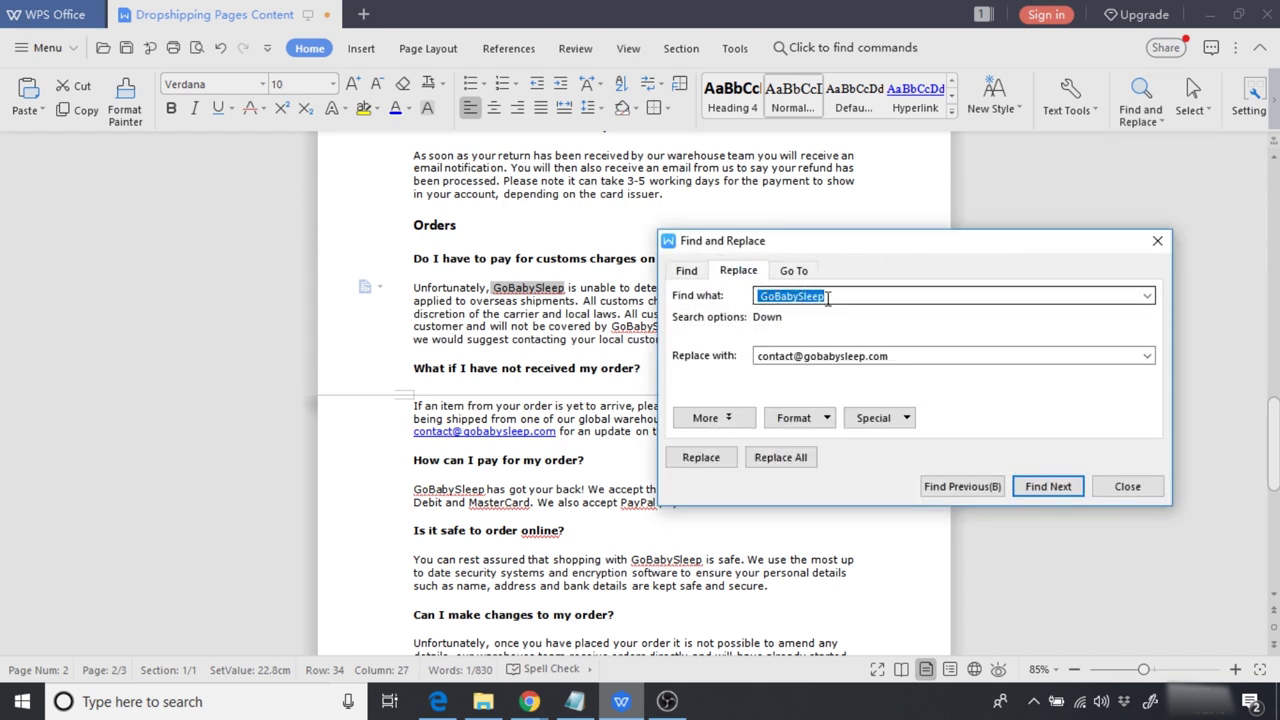
{"action": "left_click", "coordinate": [904, 356]}
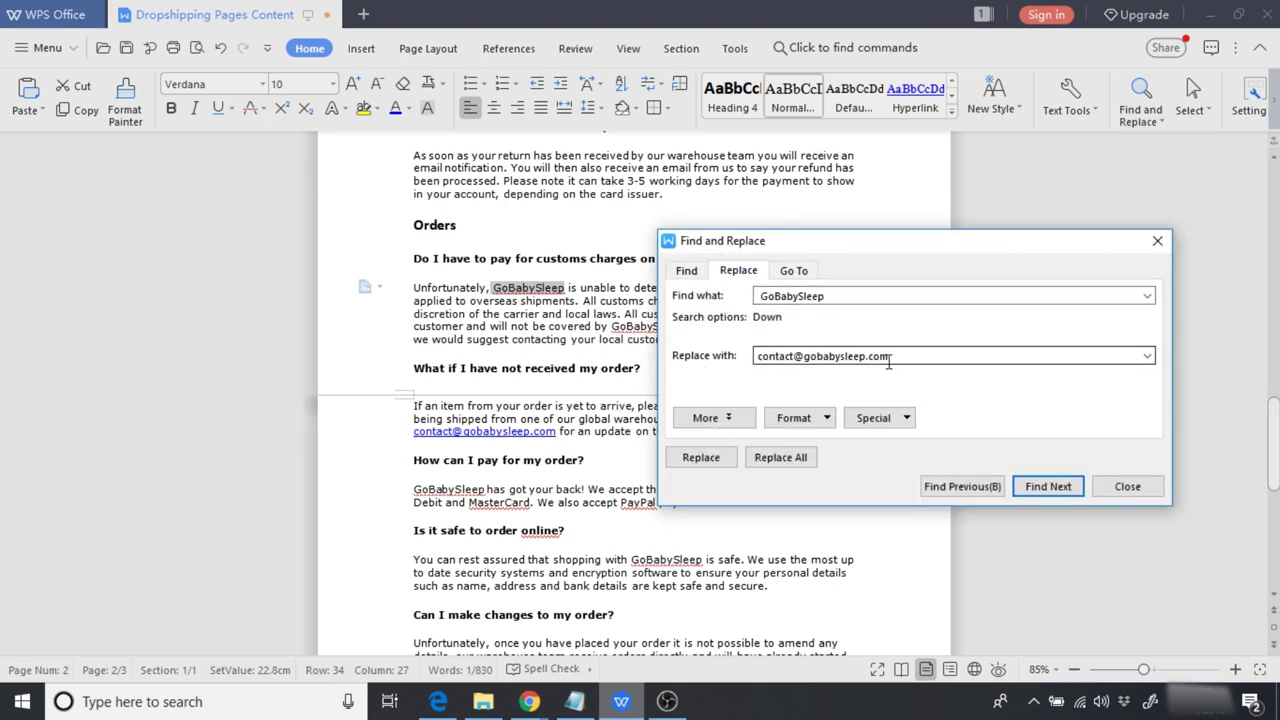
{"action": "left_click_drag", "start_coordinate": [903, 356], "coordinate": [666, 346]}
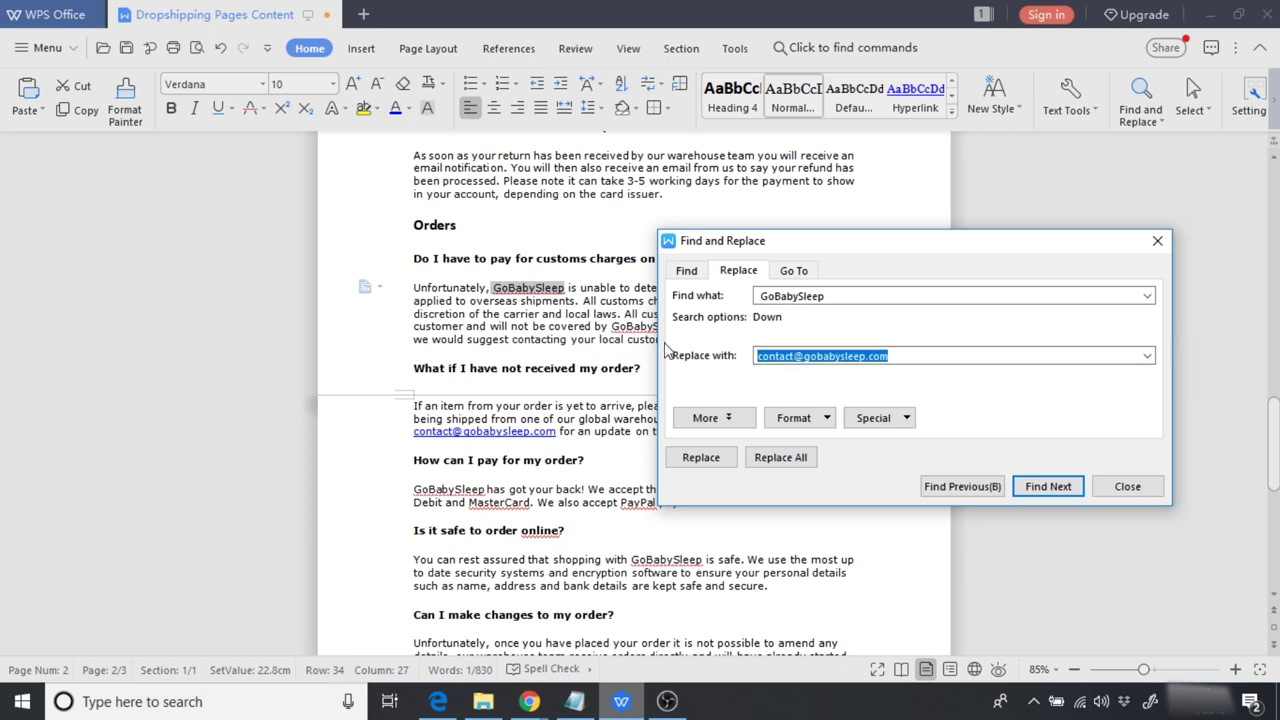
{"action": "type", "text": "YourStore"}
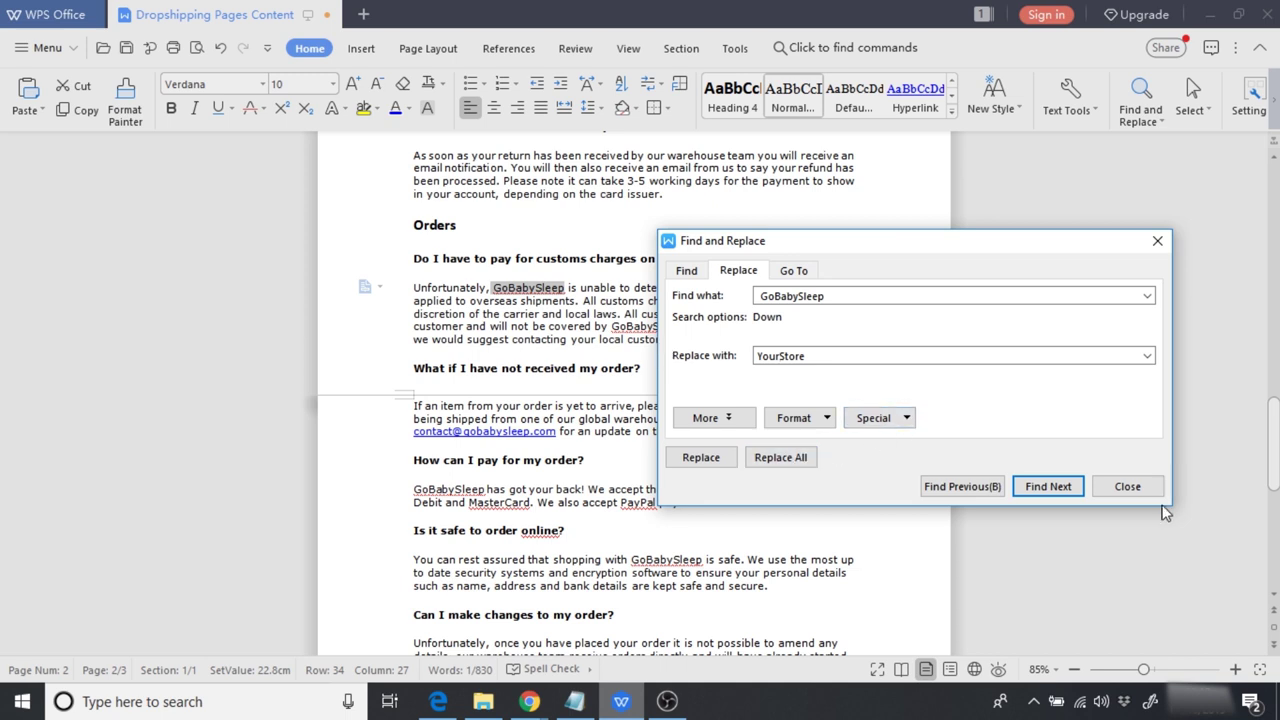
{"action": "left_click", "coordinate": [1133, 490]}
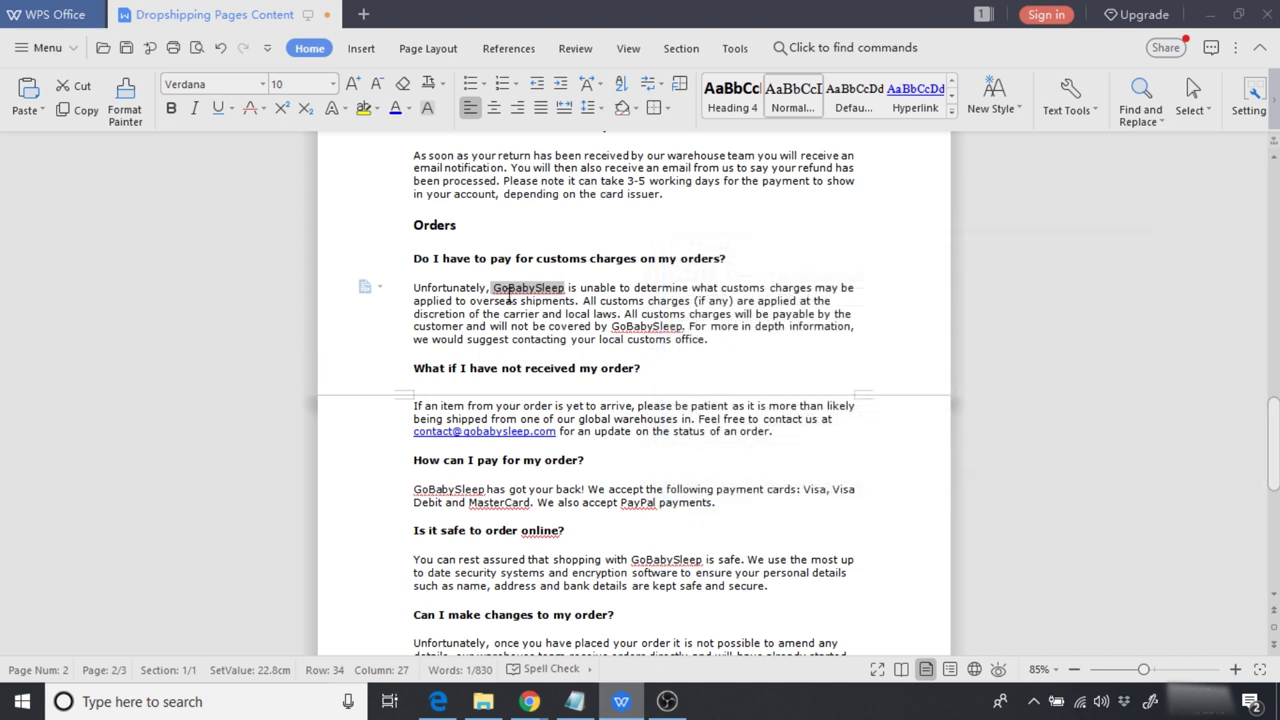
Step: Copy the Orders FAQ questions and answers and return to the Elementor editor
{"action": "scroll", "coordinate": [736, 600], "scroll_direction": "down", "scroll_amount": 5}
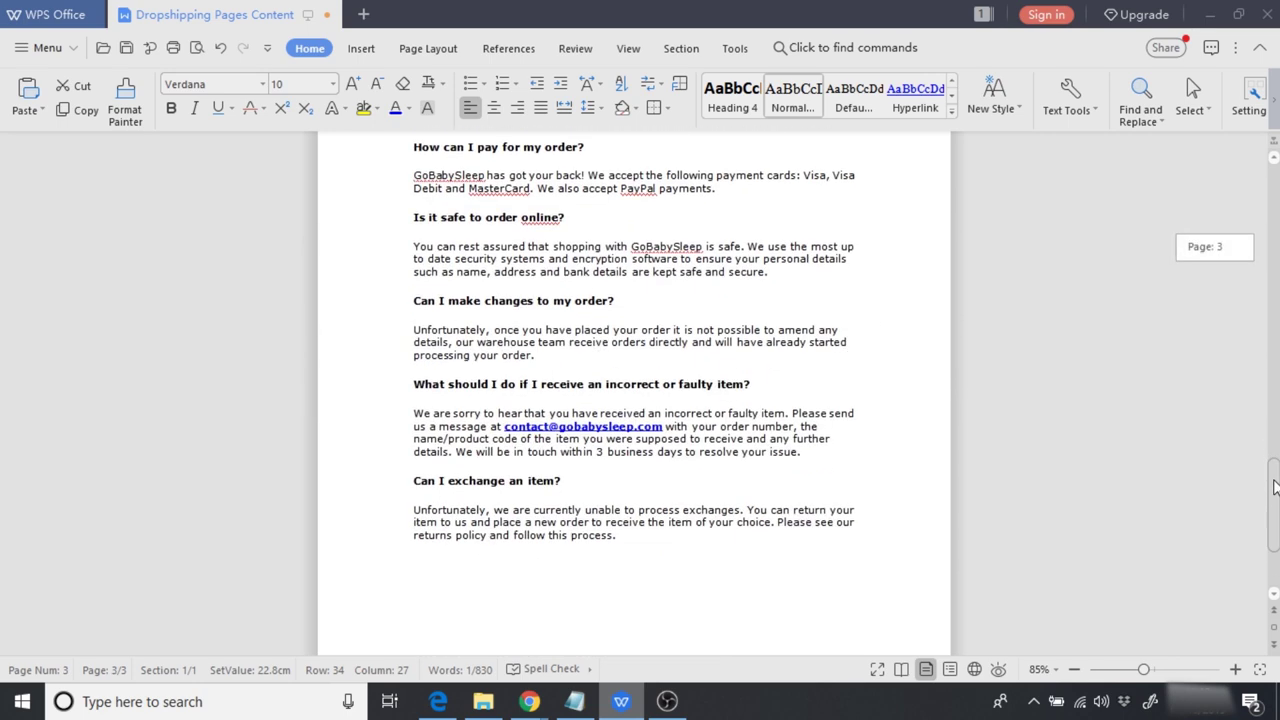
{"action": "left_click_drag", "start_coordinate": [626, 527], "coordinate": [401, 266]}
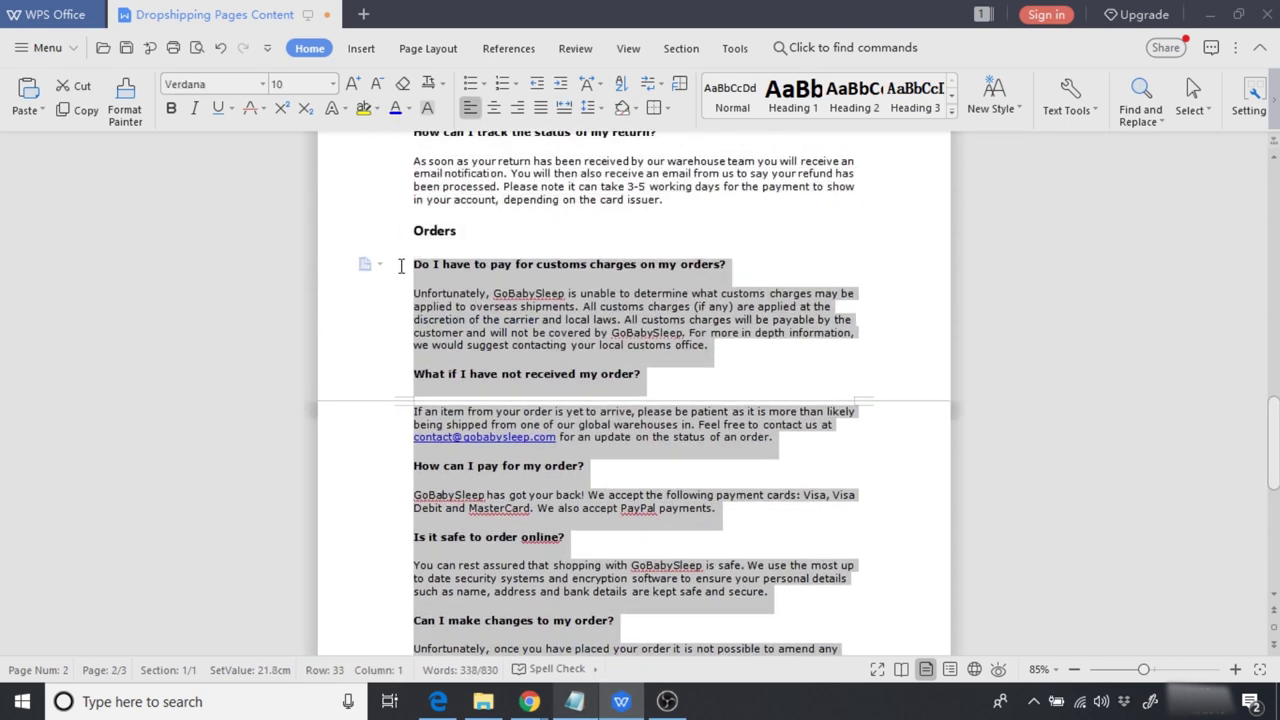
{"action": "right_click", "coordinate": [473, 305]}
{"action": "left_click", "coordinate": [538, 325]}
{"action": "mouse_move", "coordinate": [529, 701]}
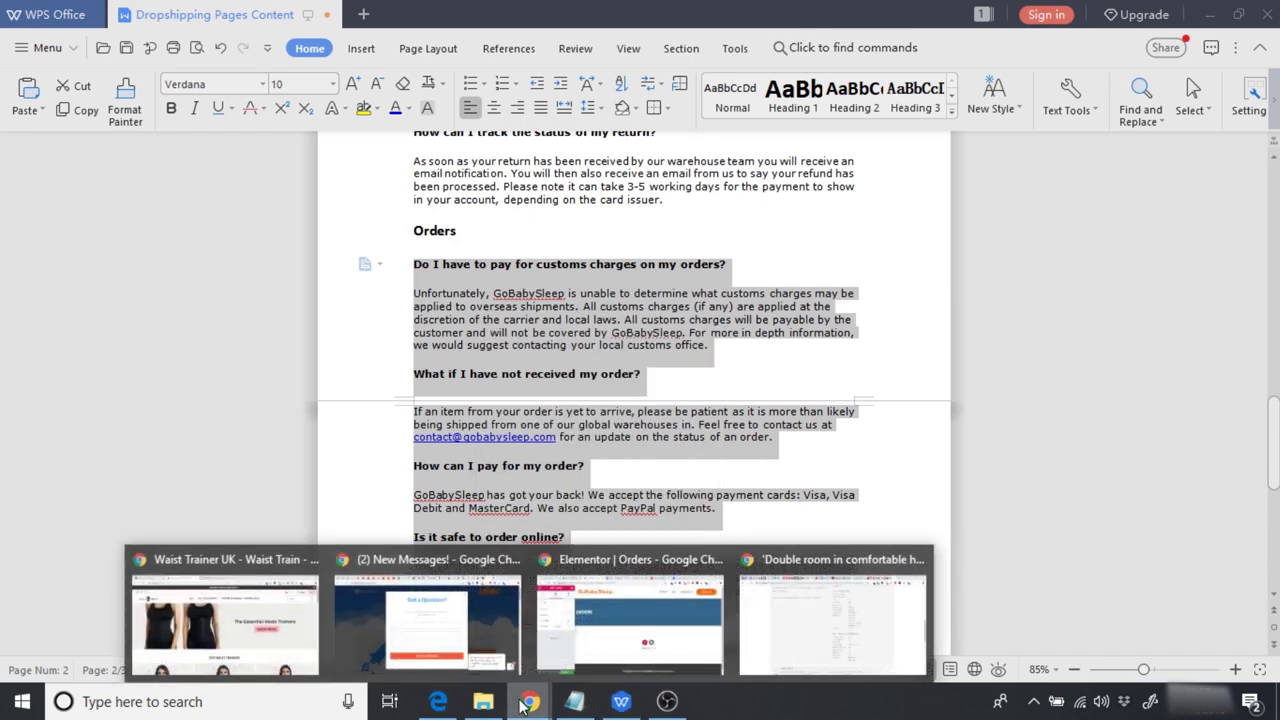
{"action": "left_click", "coordinate": [577, 635]}
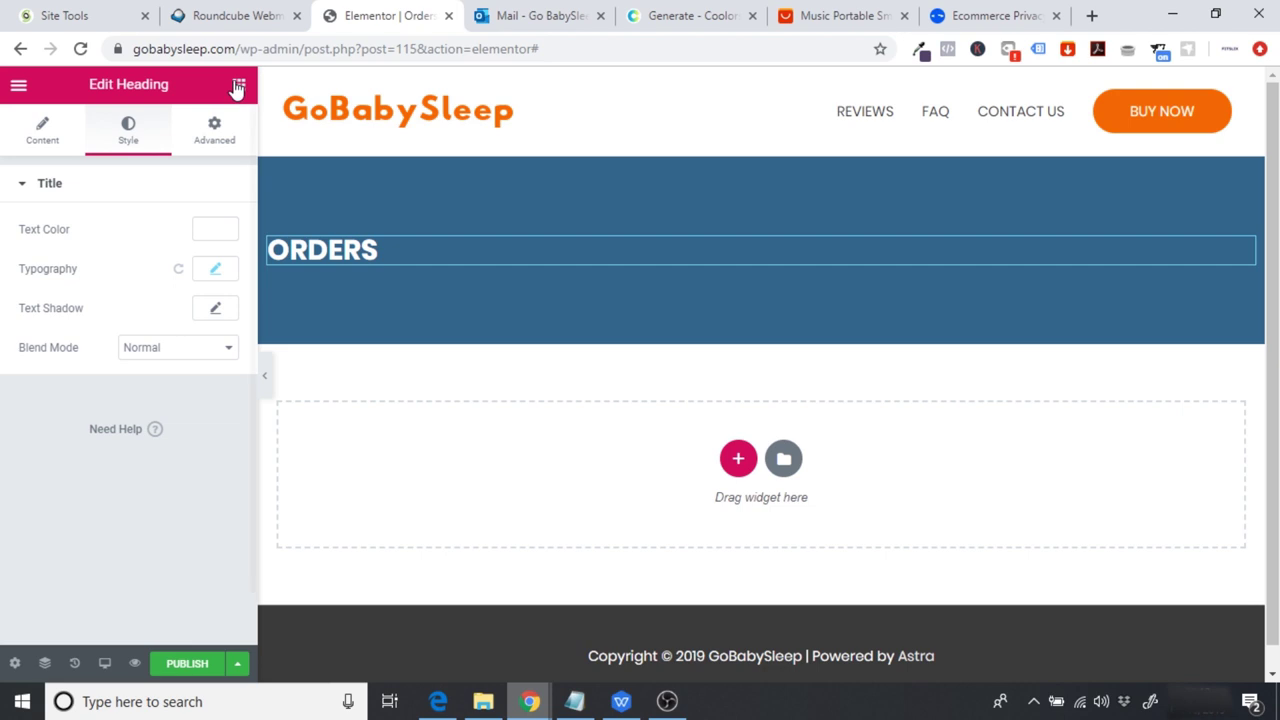
Step: Add a section below the banner with a Text Editor holding the pasted FAQ text
{"action": "left_click", "coordinate": [738, 458]}
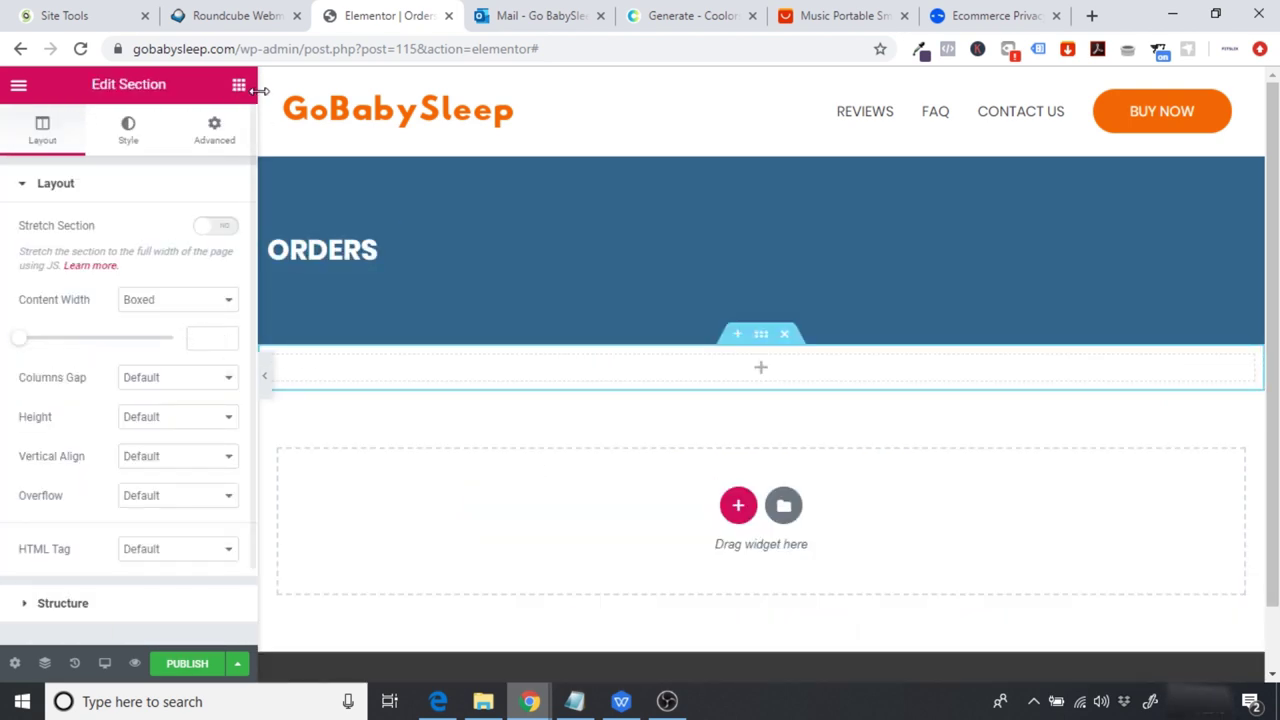
{"action": "left_click", "coordinate": [239, 85]}
{"action": "left_click_drag", "start_coordinate": [182, 345], "coordinate": [747, 364]}
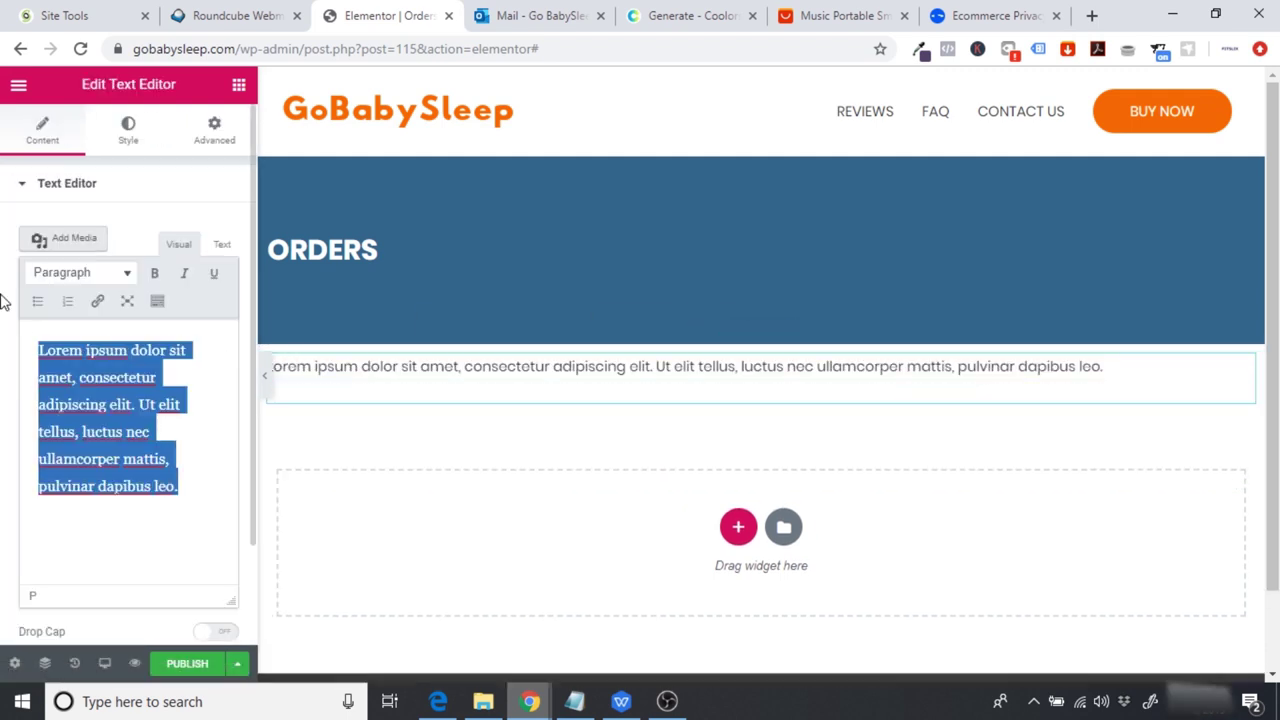
{"action": "key", "text": "BackSpace"}
{"action": "key", "text": "ctrl+v"}
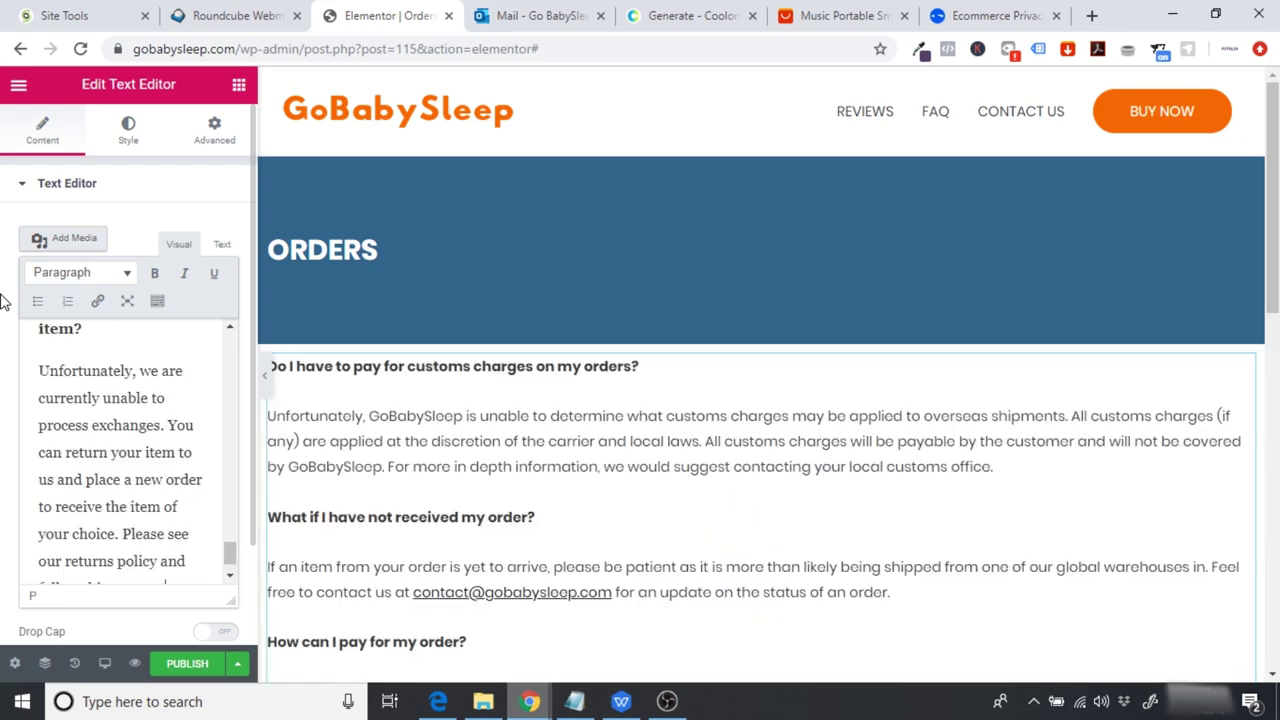
{"action": "left_click_drag", "start_coordinate": [1275, 257], "coordinate": [1276, 268]}
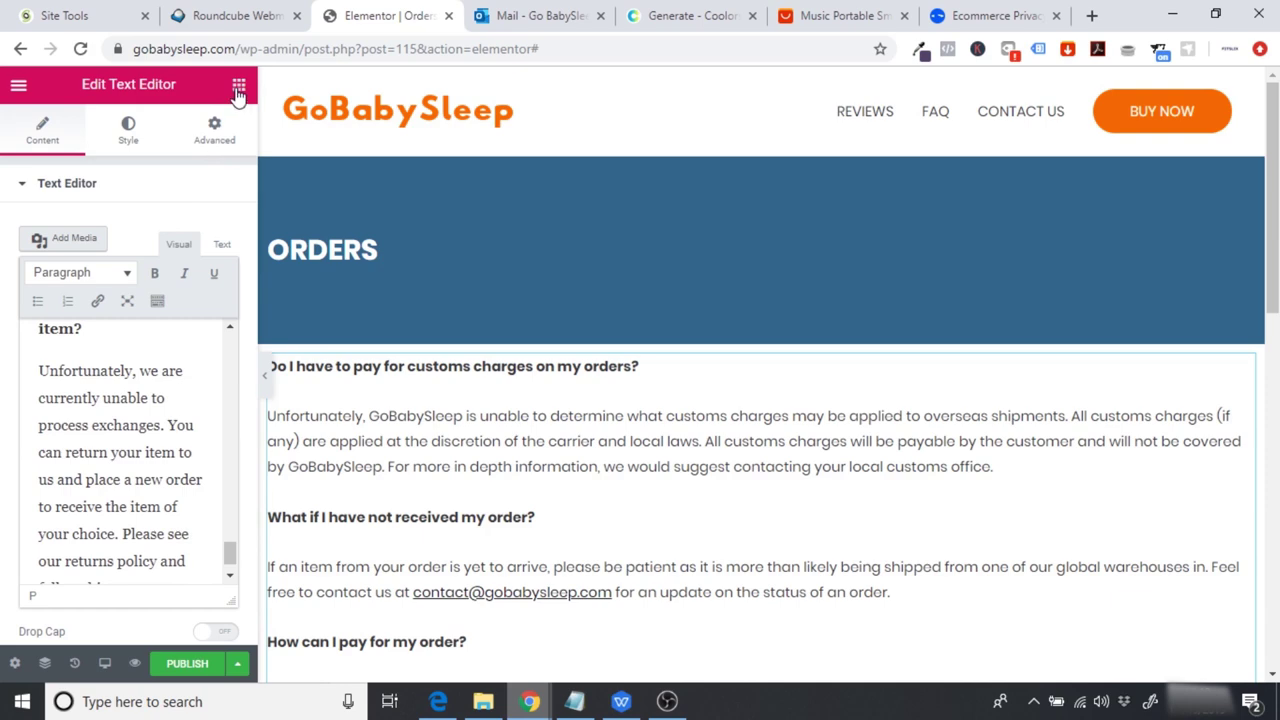
Step: Put a 30-high spacer above the FAQ text and hide the panel to preview
{"action": "left_click_drag", "start_coordinate": [190, 530], "coordinate": [577, 366]}
{"action": "left_click", "coordinate": [197, 254]}
{"action": "key", "text": "BackSpace"}
{"action": "type", "text": "30"}
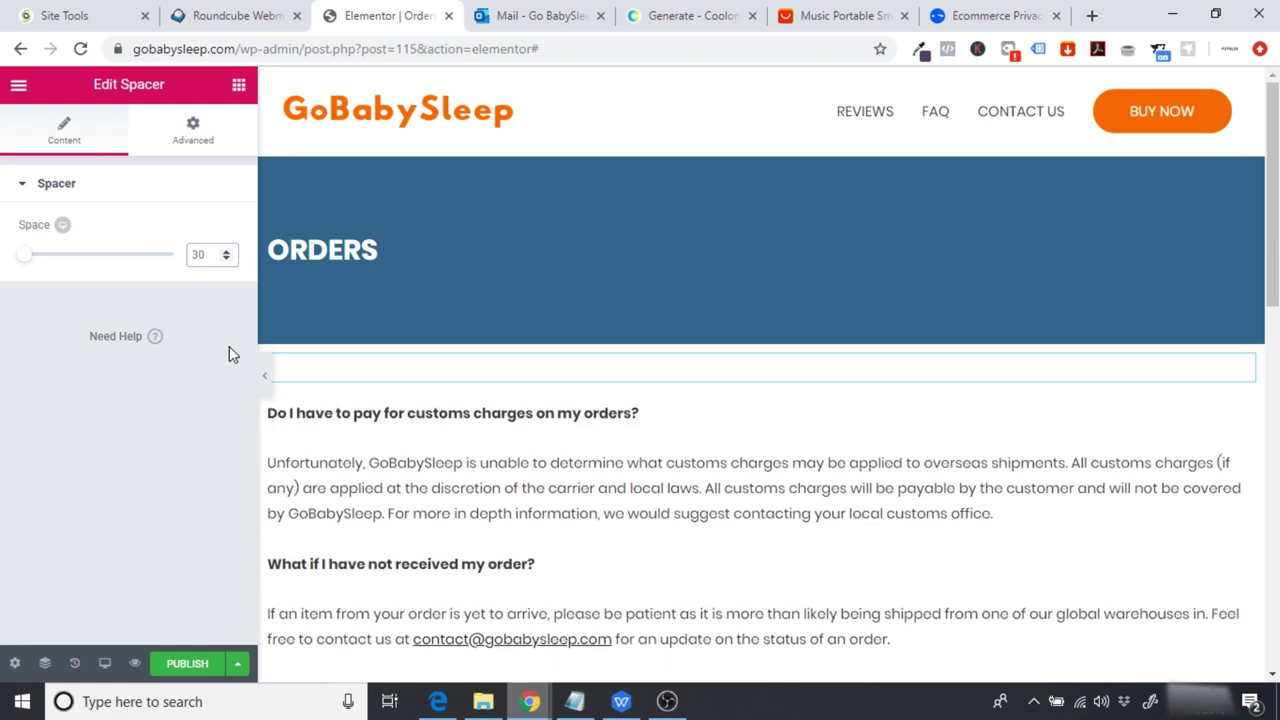
{"action": "left_click", "coordinate": [262, 373]}
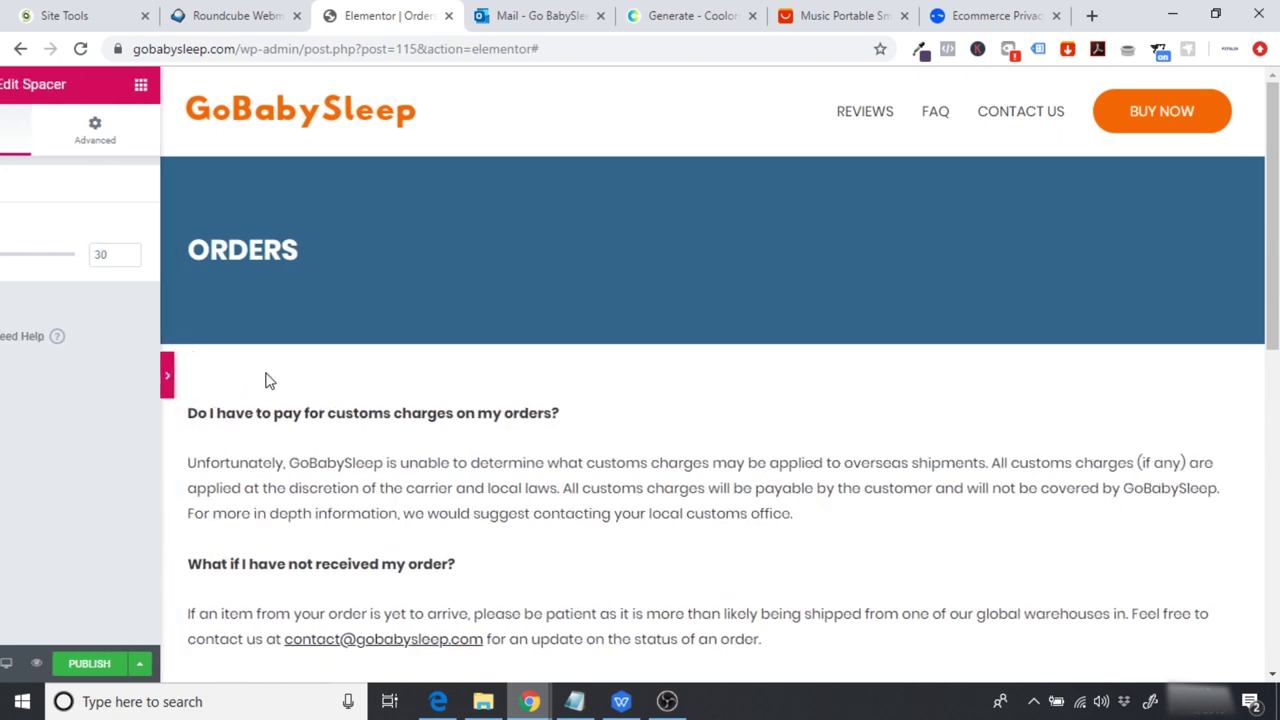
{"action": "left_click_drag", "start_coordinate": [1274, 265], "coordinate": [1276, 318]}
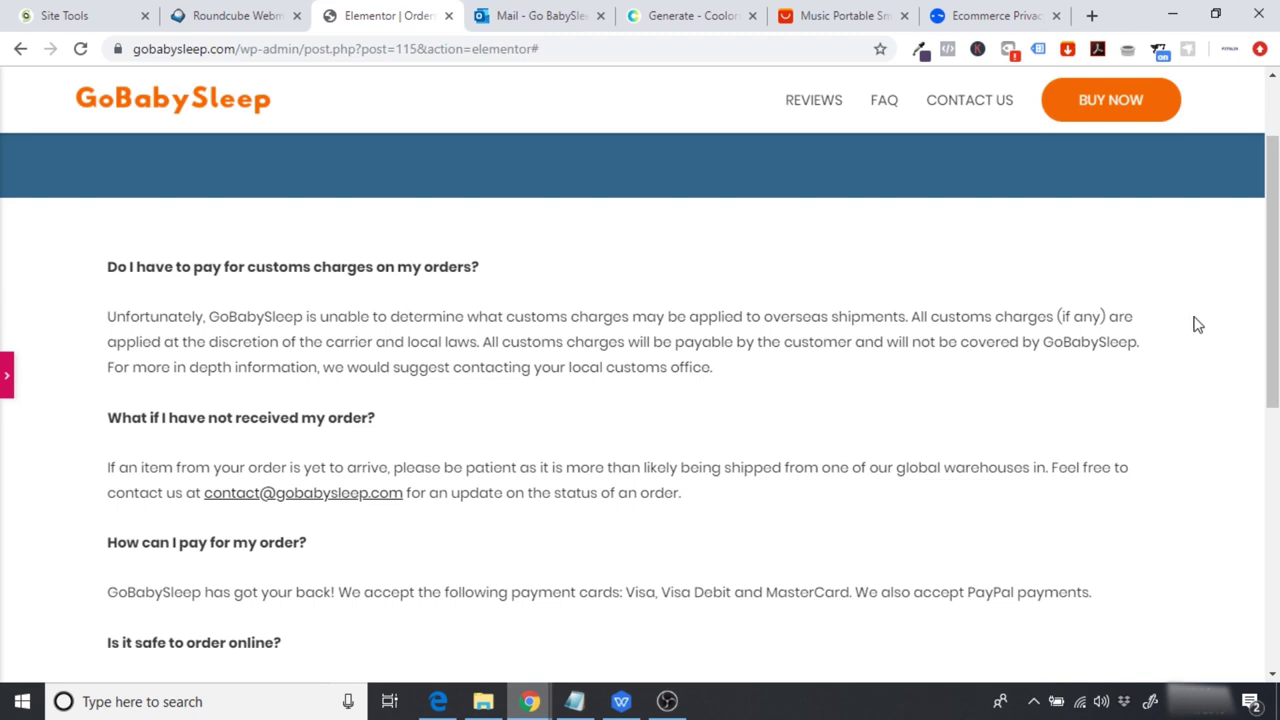
Step: Scroll through the Orders page preview and reopen the editing panel
{"action": "scroll", "coordinate": [1197, 324], "scroll_direction": "down", "scroll_amount": 1}
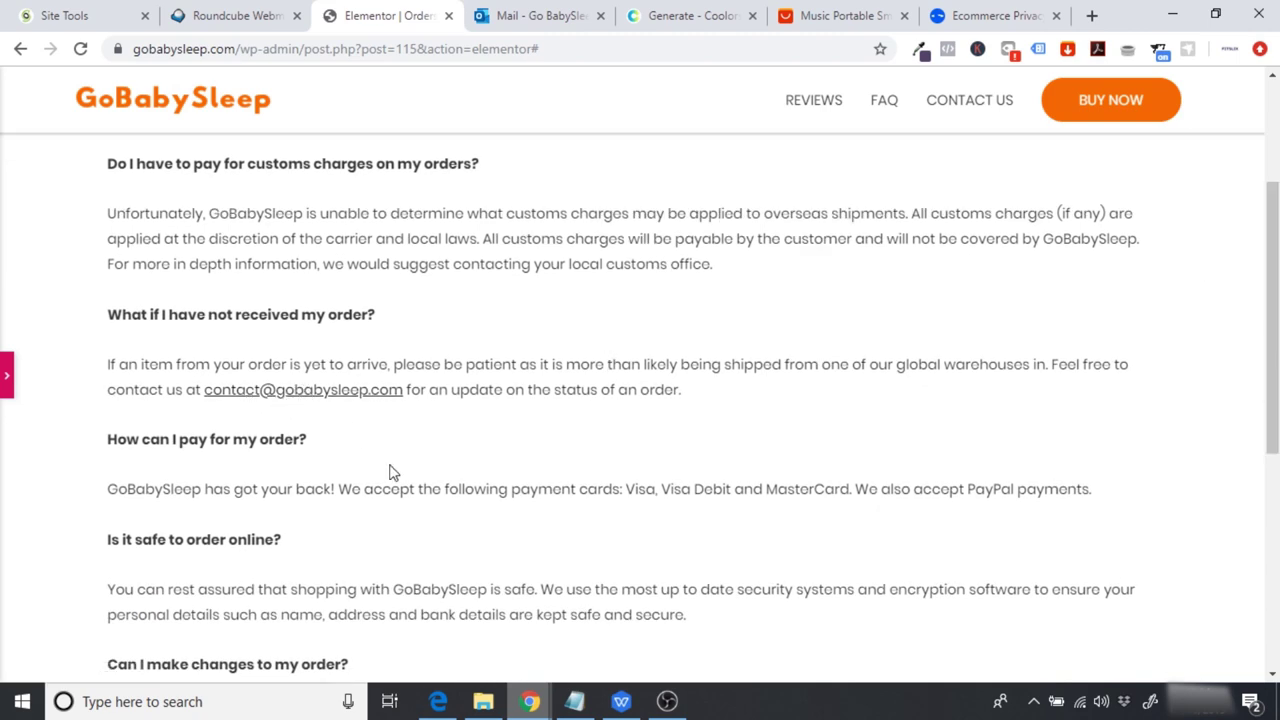
{"action": "scroll", "coordinate": [390, 472], "scroll_direction": "down", "scroll_amount": 1}
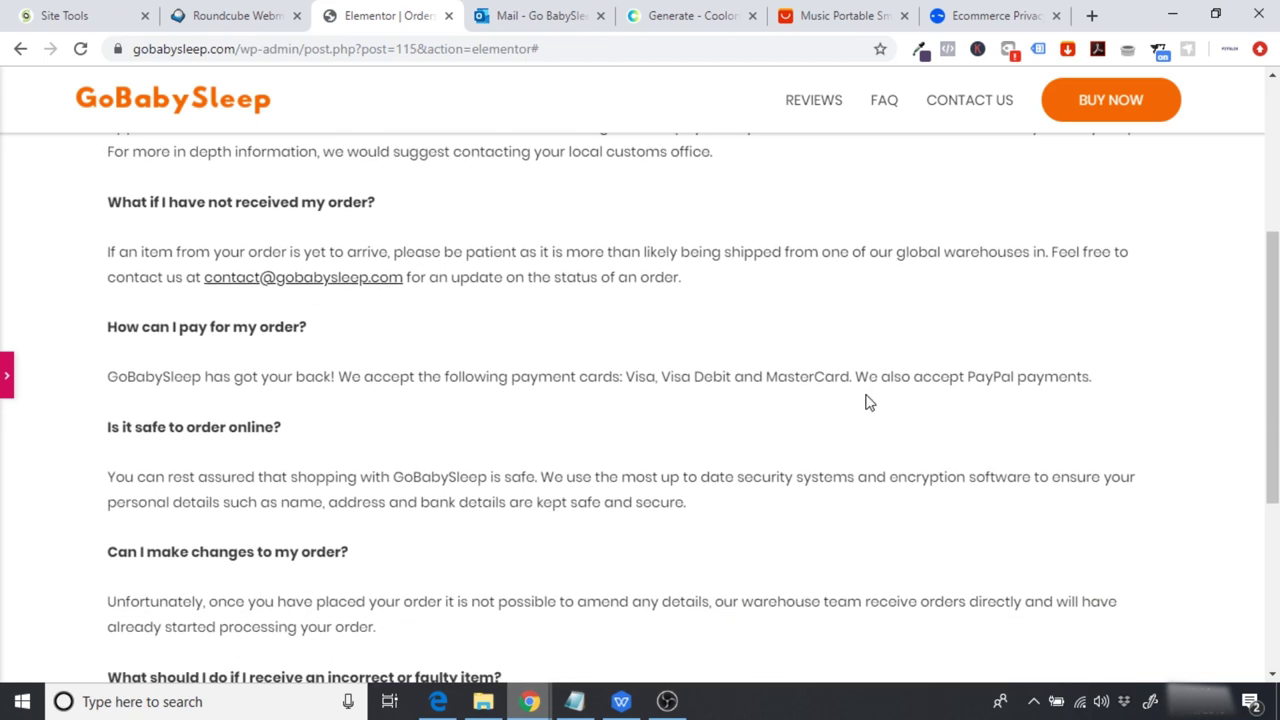
{"action": "scroll", "coordinate": [614, 529], "scroll_direction": "down", "scroll_amount": 1}
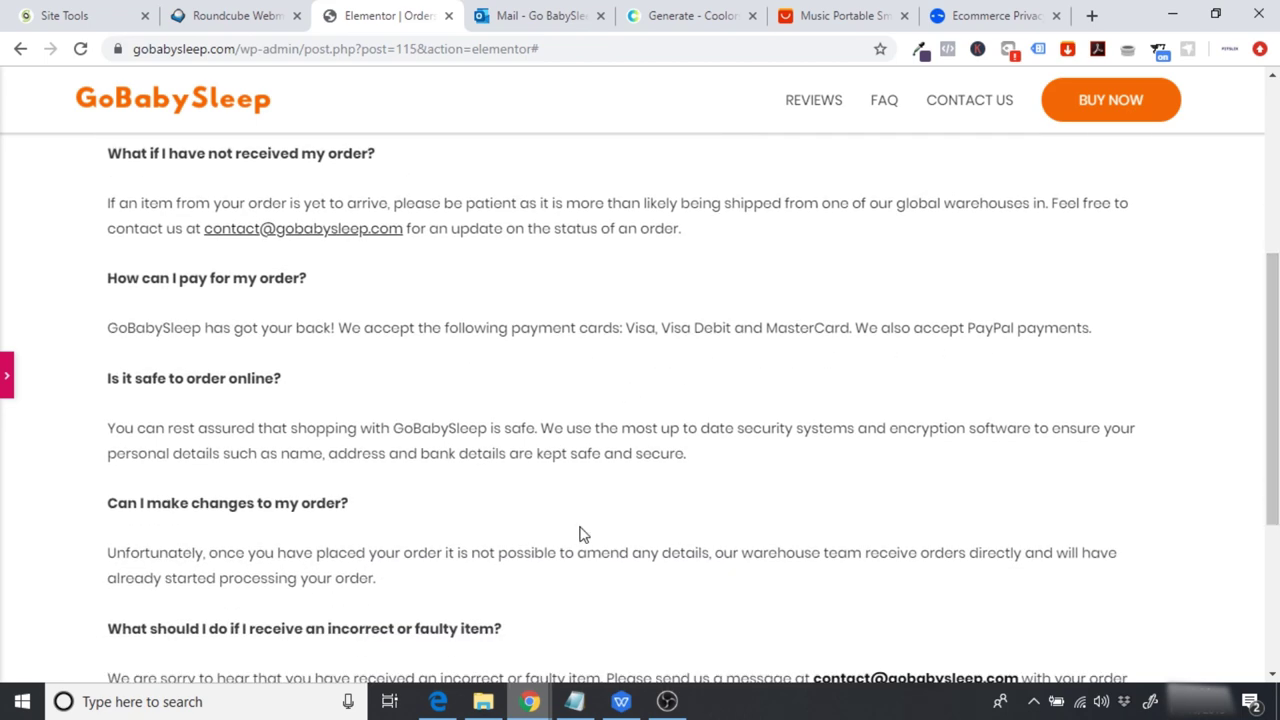
{"action": "scroll", "coordinate": [970, 477], "scroll_direction": "down", "scroll_amount": 3}
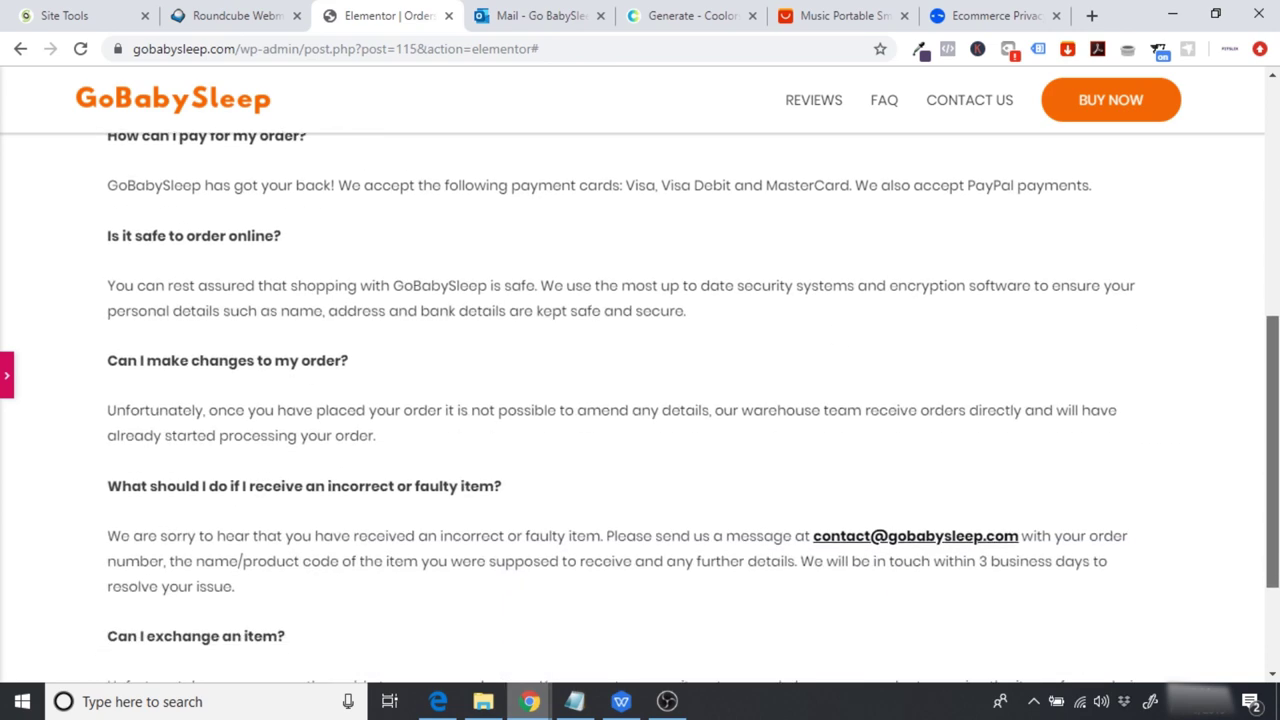
{"action": "scroll", "coordinate": [640, 400], "scroll_direction": "up", "scroll_amount": 1}
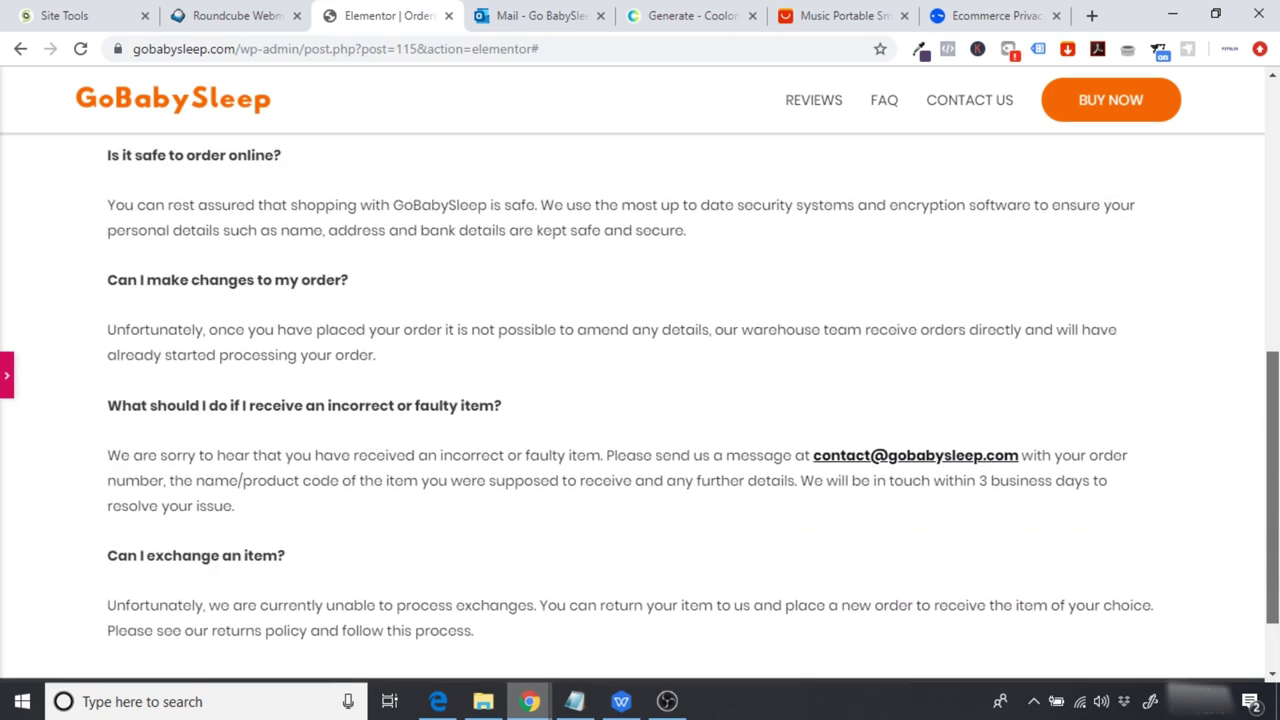
{"action": "scroll", "coordinate": [640, 405], "scroll_direction": "up", "scroll_amount": 6}
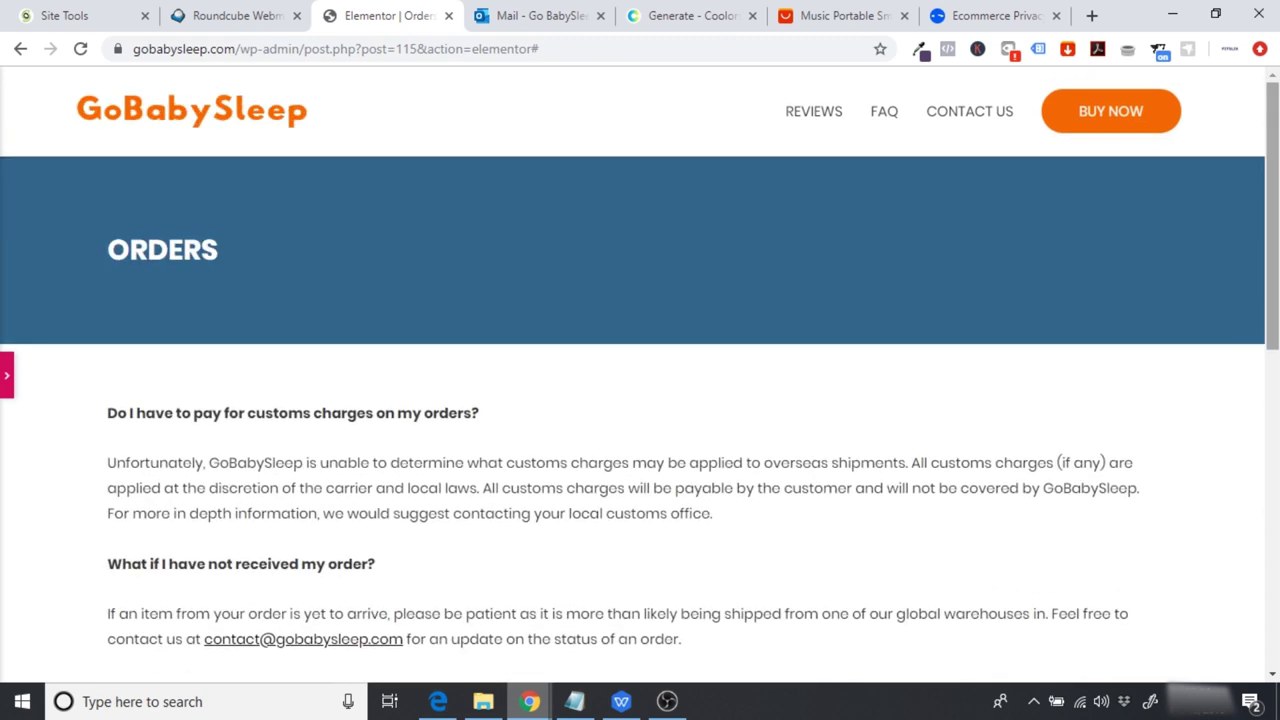
{"action": "left_click", "coordinate": [5, 379]}
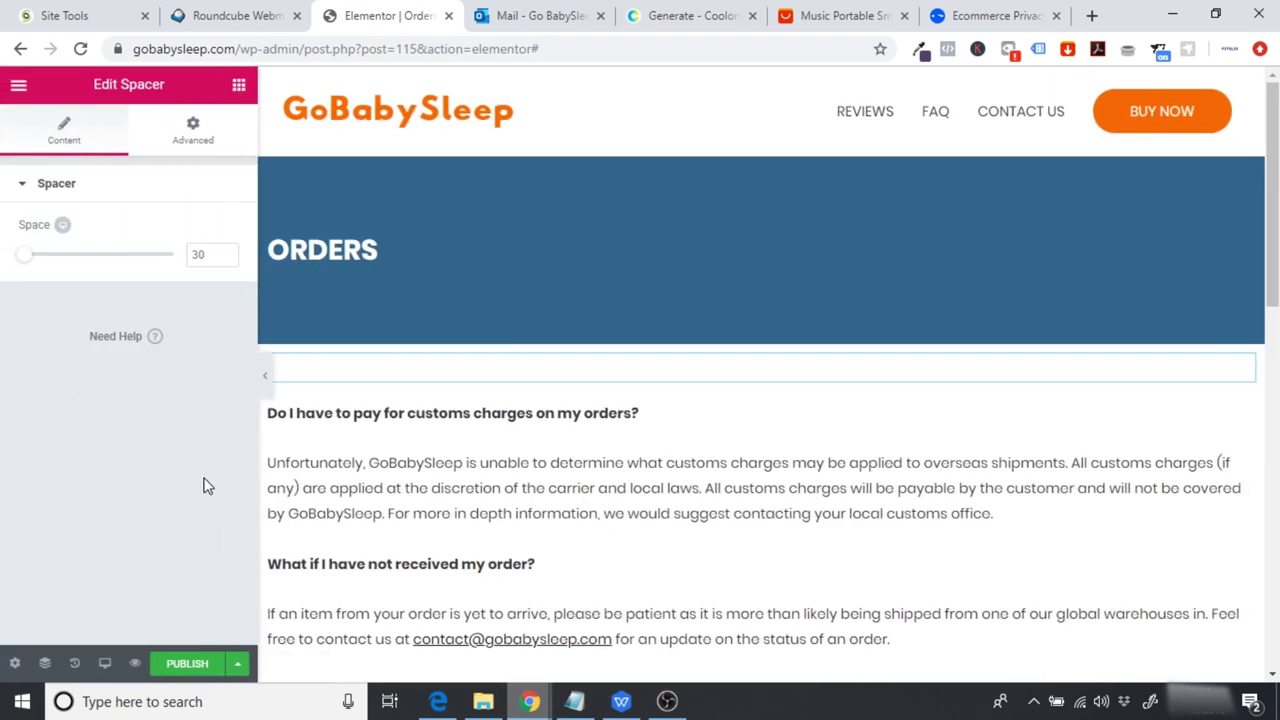
Step: Publish the Orders page and exit to the WordPress dashboard
{"action": "left_click", "coordinate": [183, 665]}
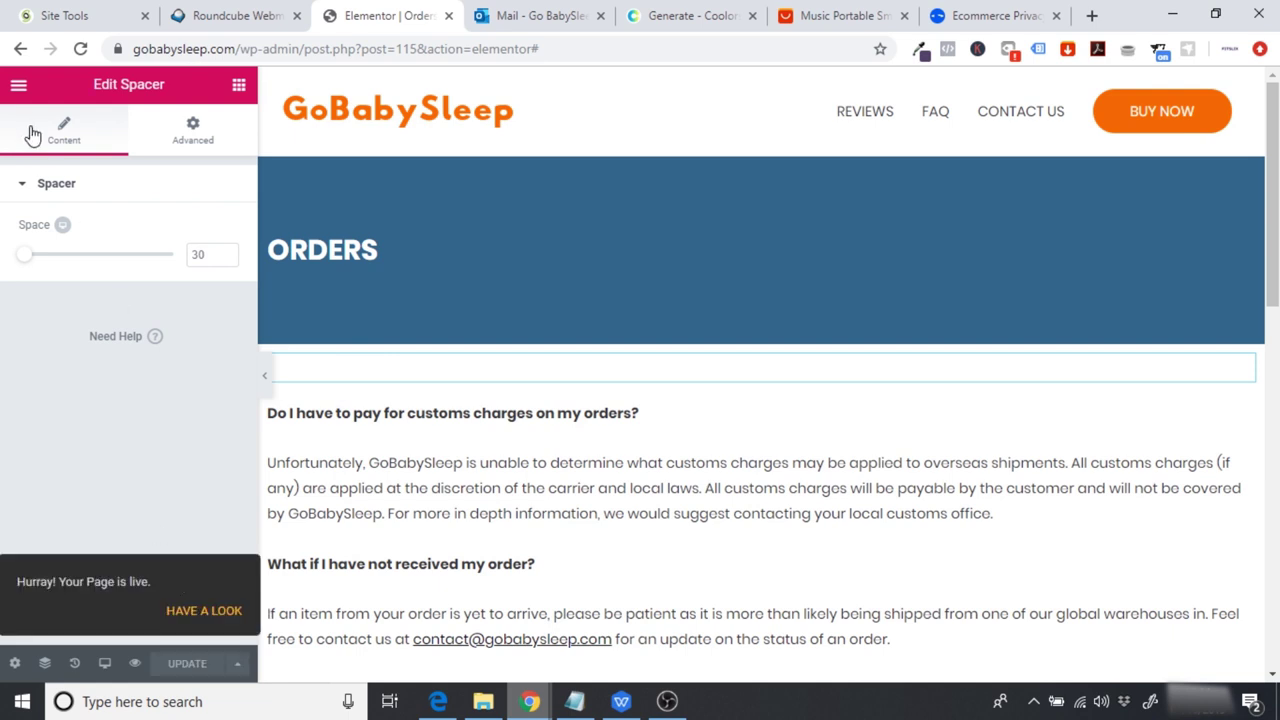
{"action": "left_click", "coordinate": [18, 86]}
{"action": "left_click", "coordinate": [95, 576]}
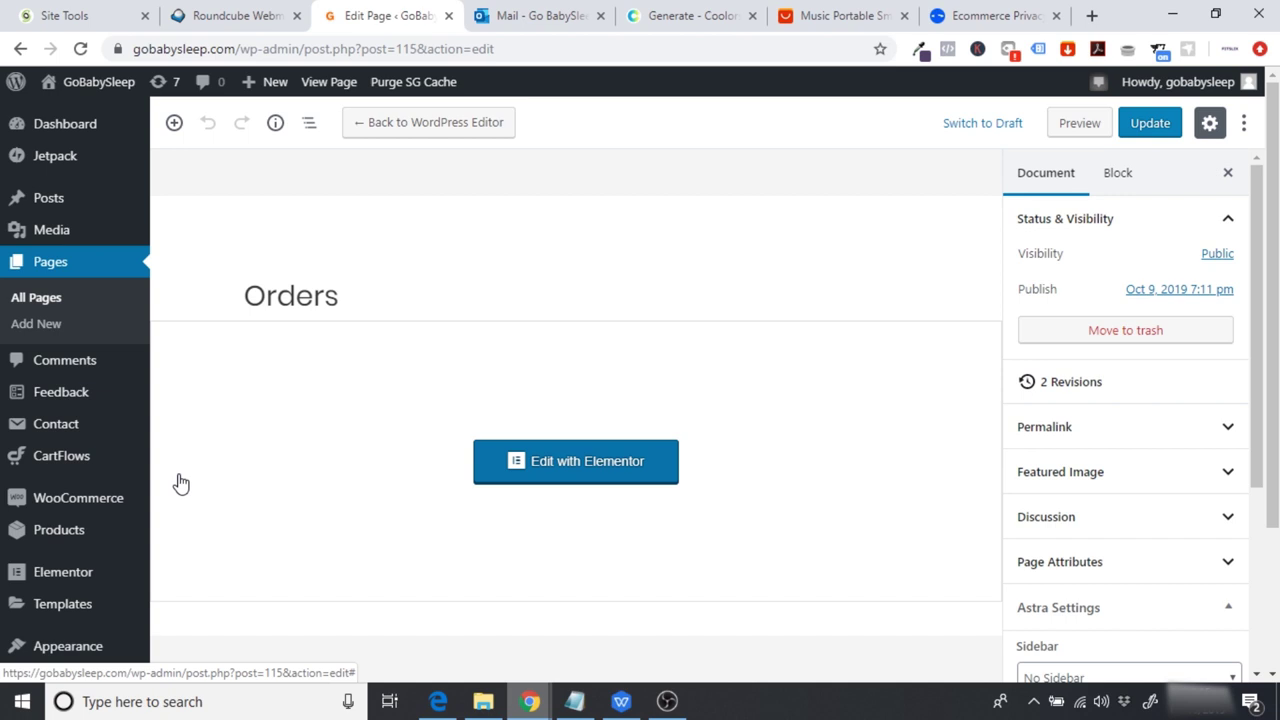
Step: Trash the old Privacy Policy draft and open a new 'Privacy Policy' page in Elementor
{"action": "left_click", "coordinate": [40, 302]}
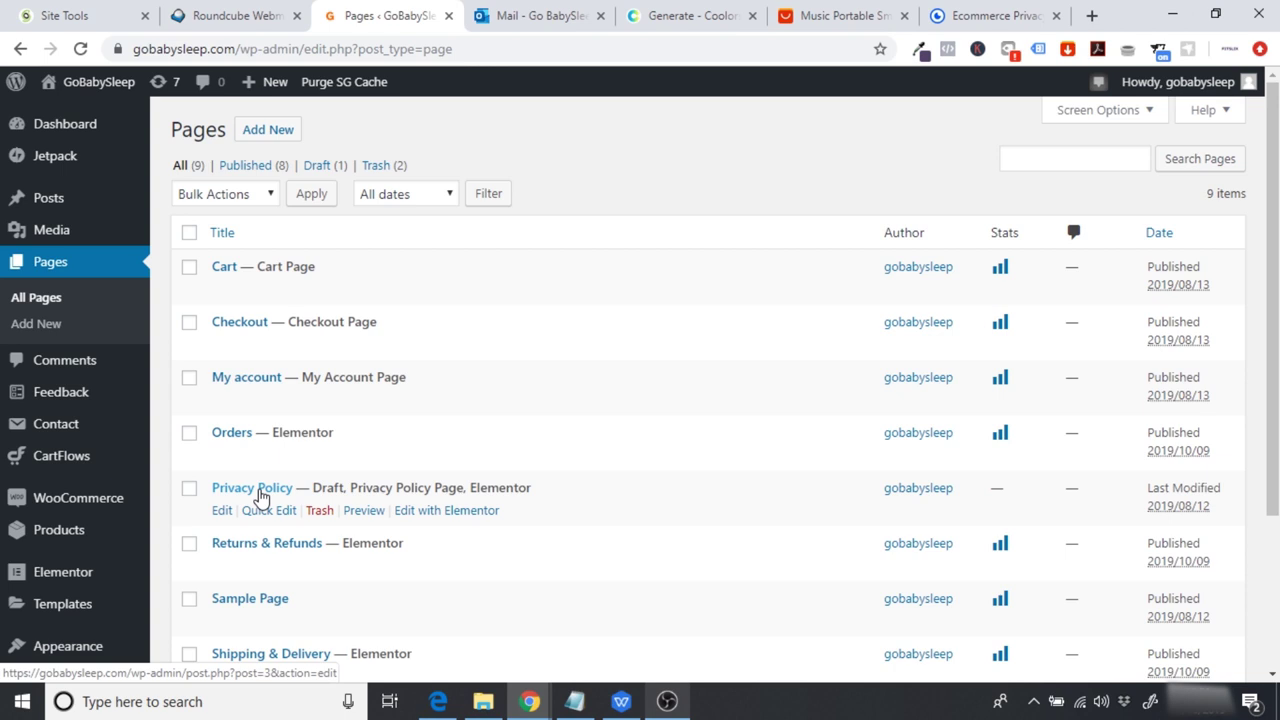
{"action": "left_click", "coordinate": [319, 512]}
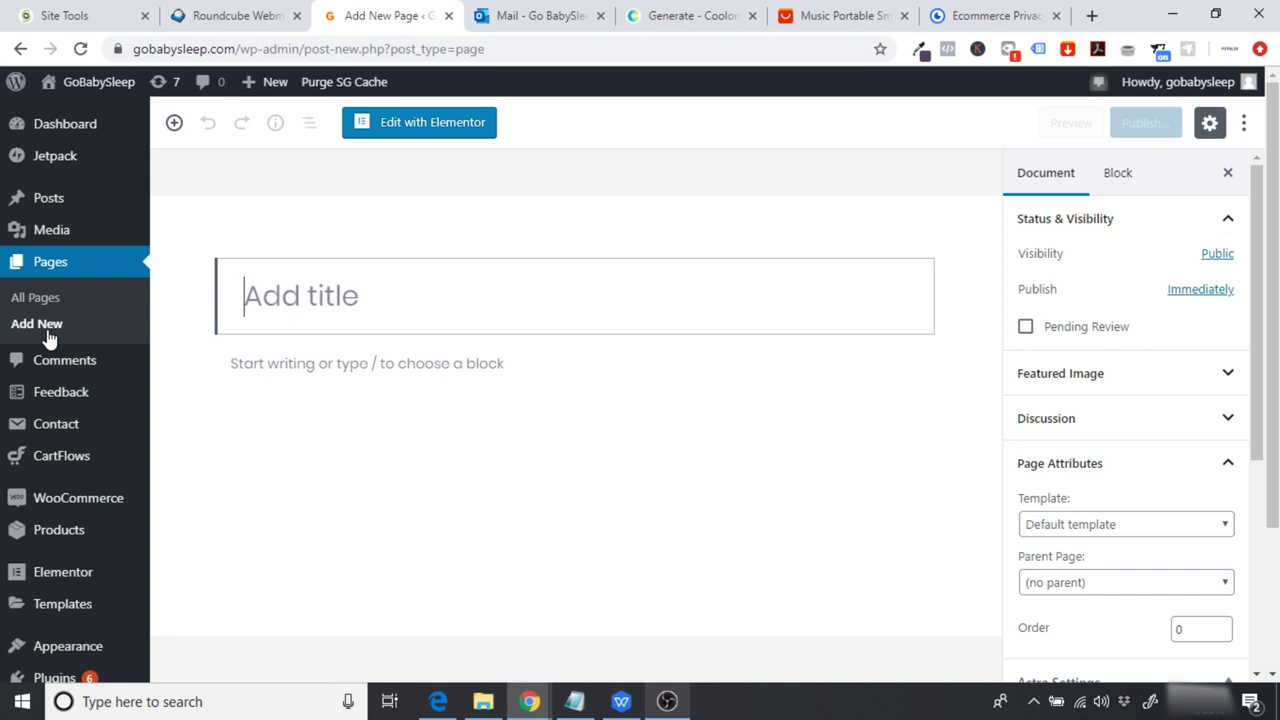
{"action": "type", "text": "Pri"}
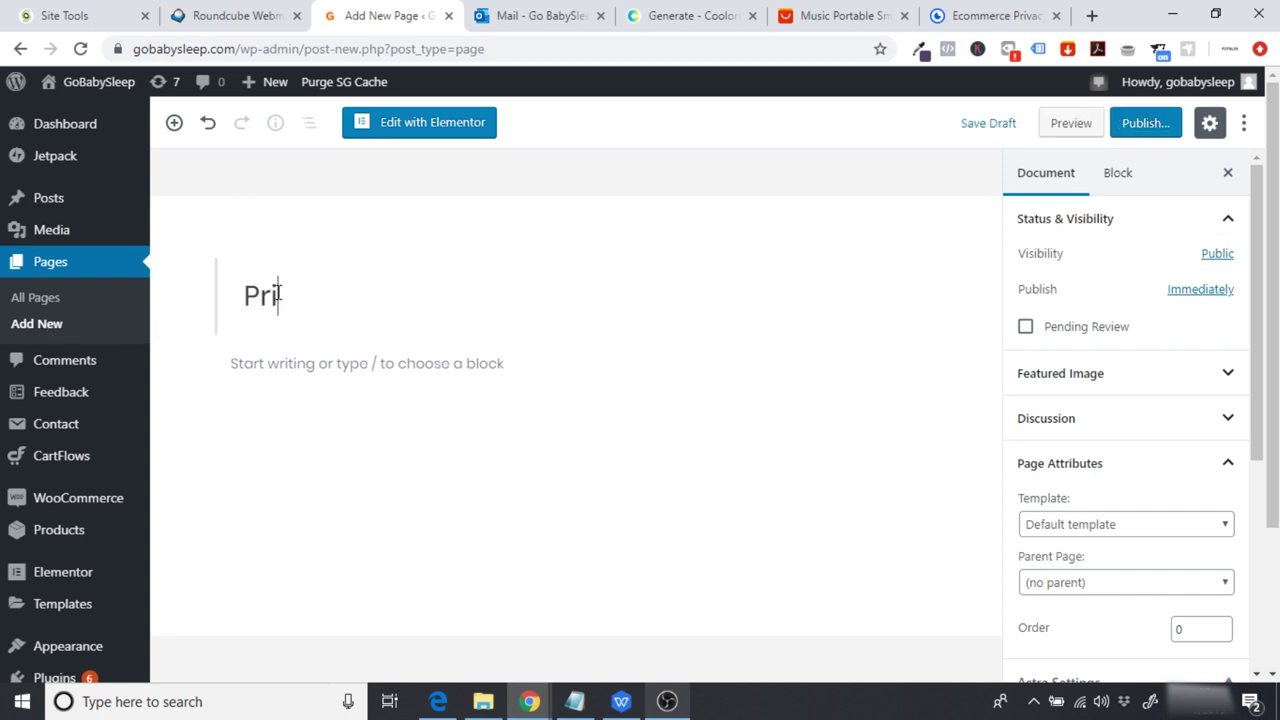
{"action": "type", "text": "vacy Policy"}
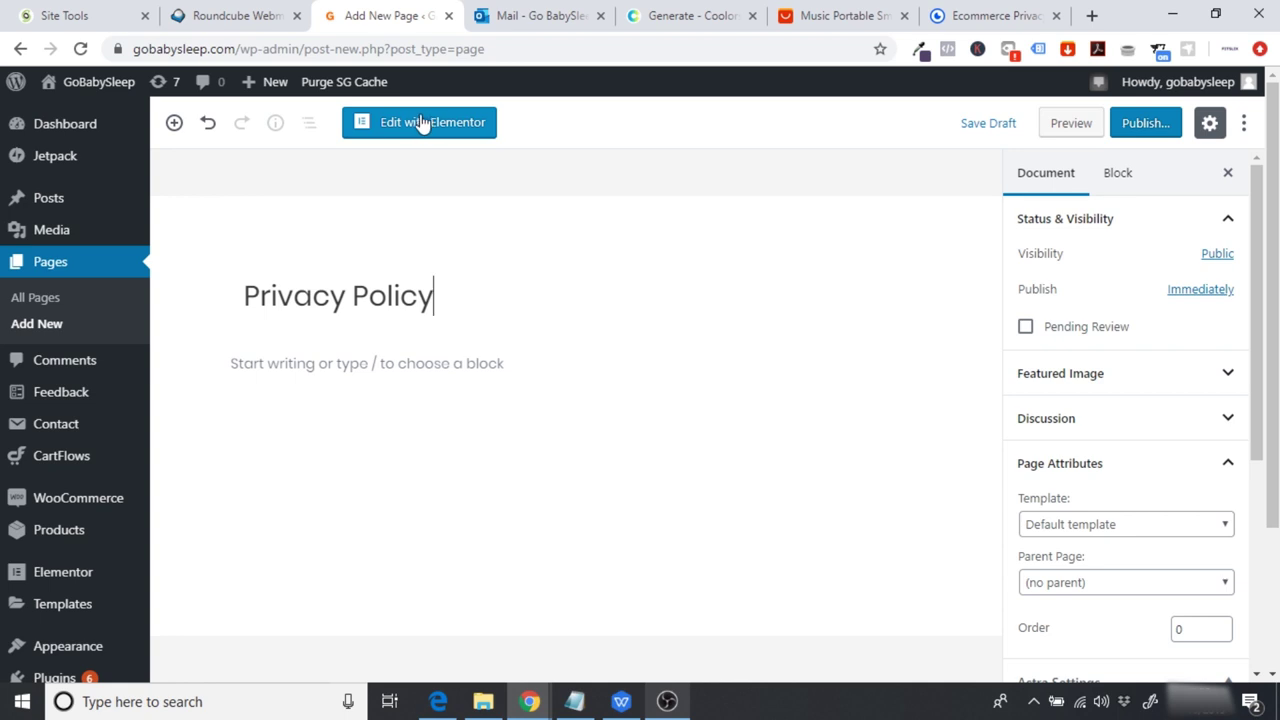
{"action": "left_click", "coordinate": [420, 122]}
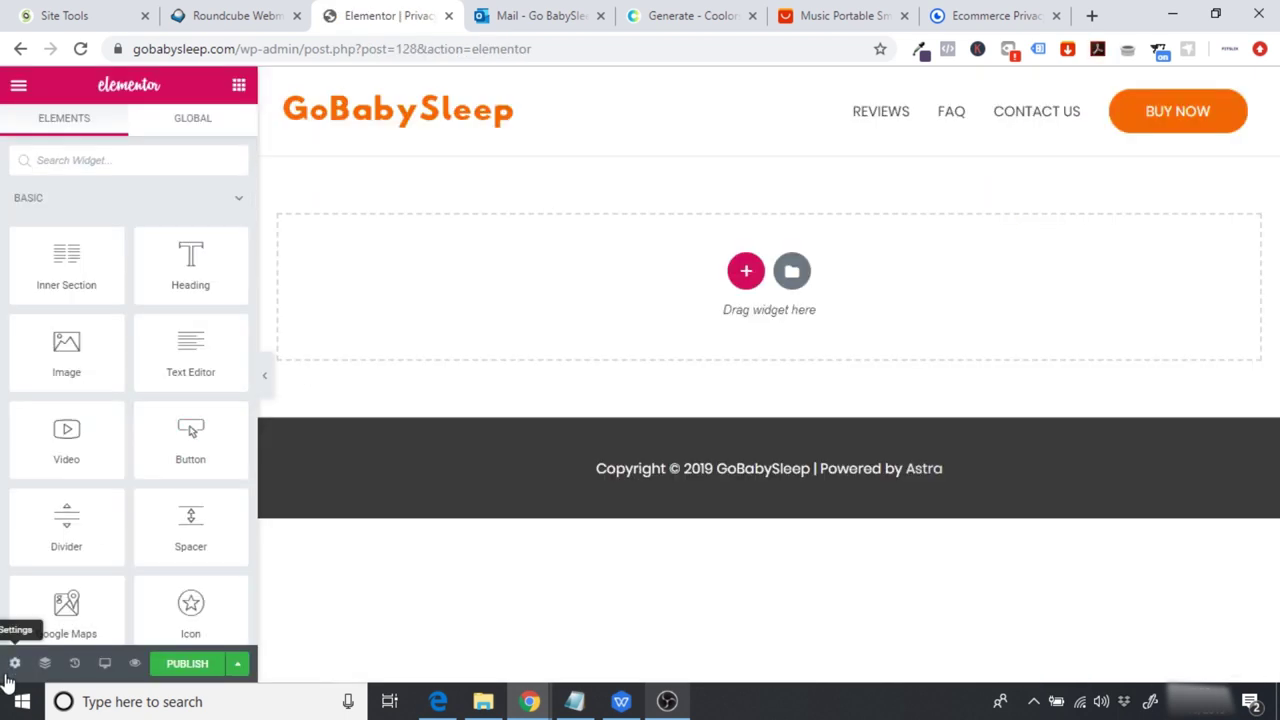
{"action": "left_click", "coordinate": [14, 663]}
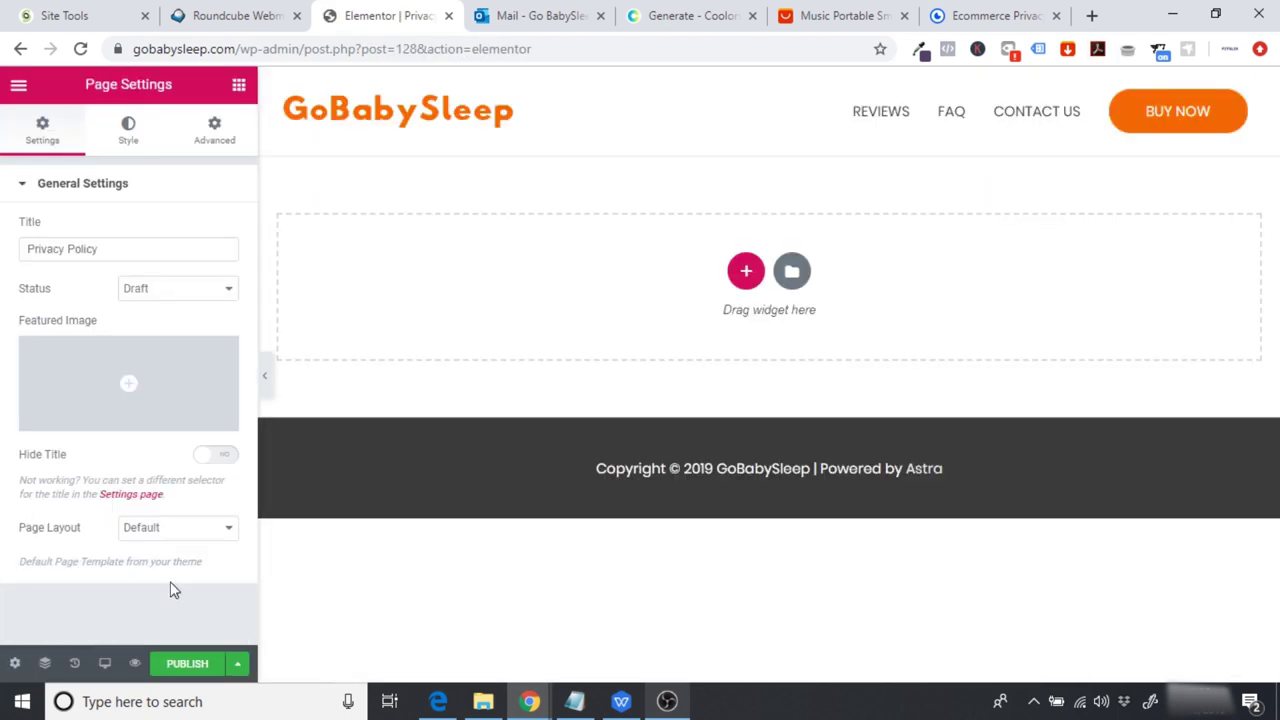
Step: Set the page to Elementor Full Width and add a one-column section
{"action": "left_click", "coordinate": [178, 527]}
{"action": "left_click", "coordinate": [186, 578]}
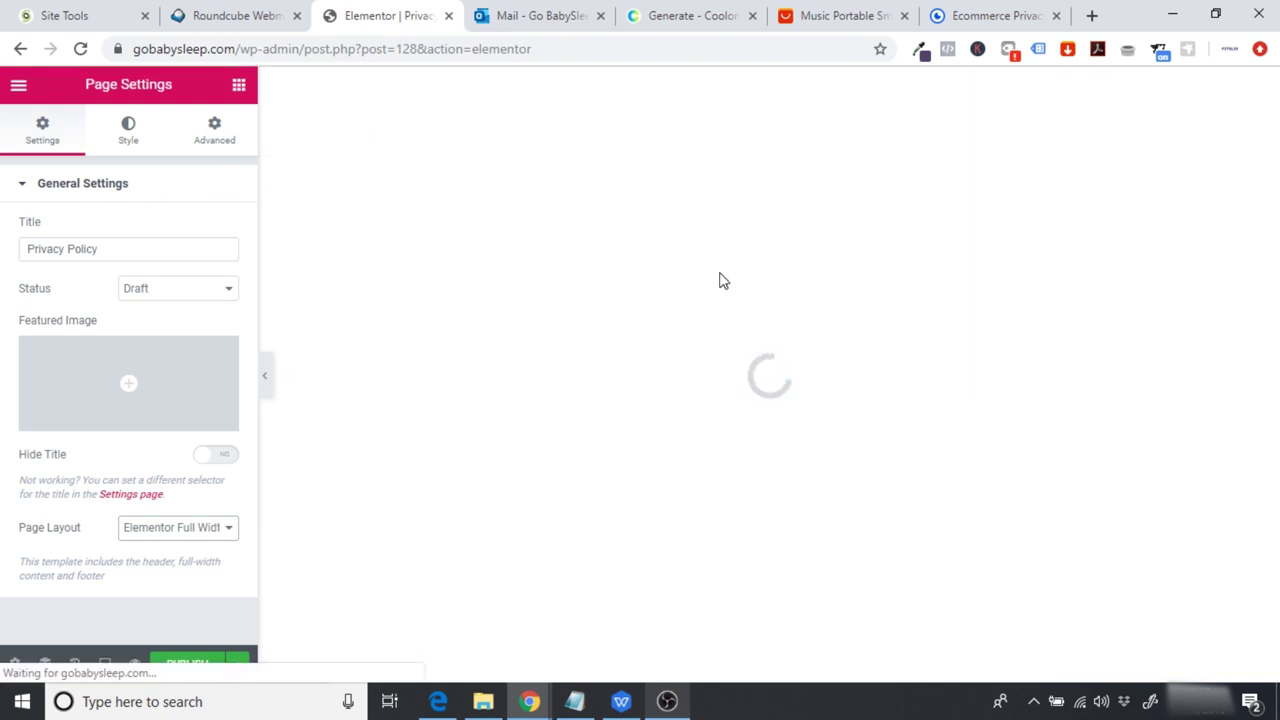
{"action": "left_click", "coordinate": [740, 280]}
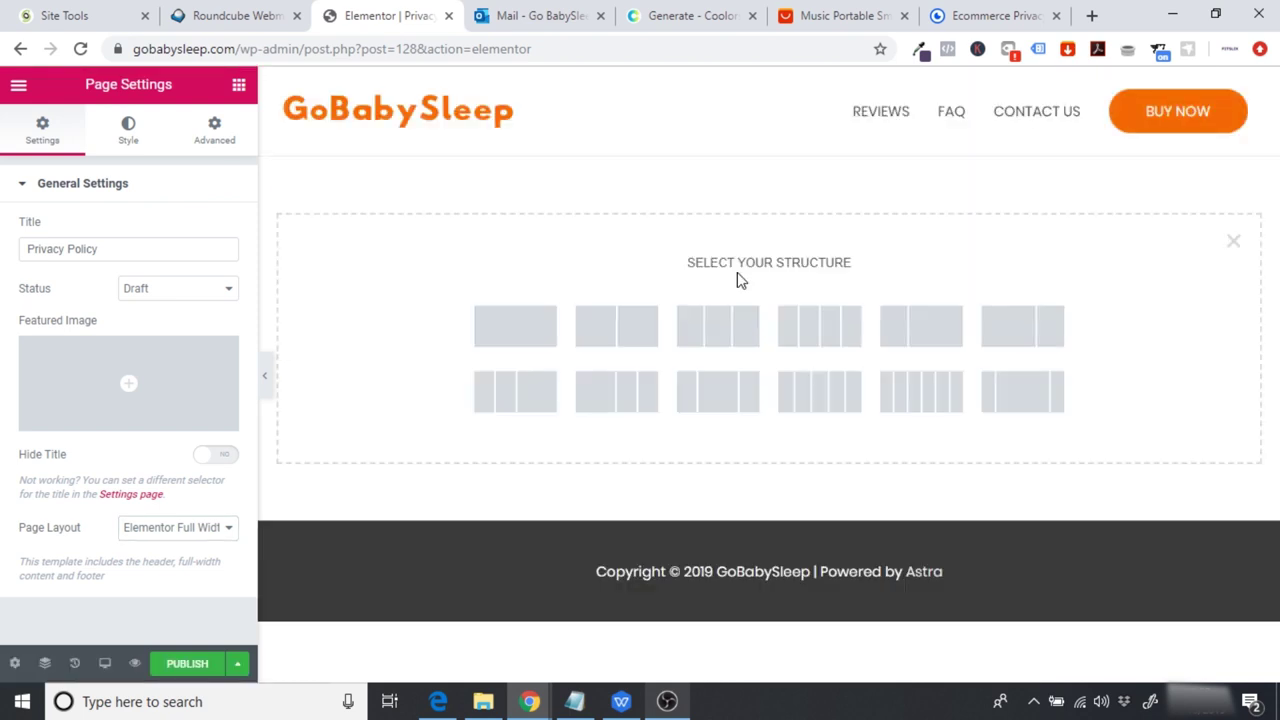
{"action": "left_click", "coordinate": [543, 322]}
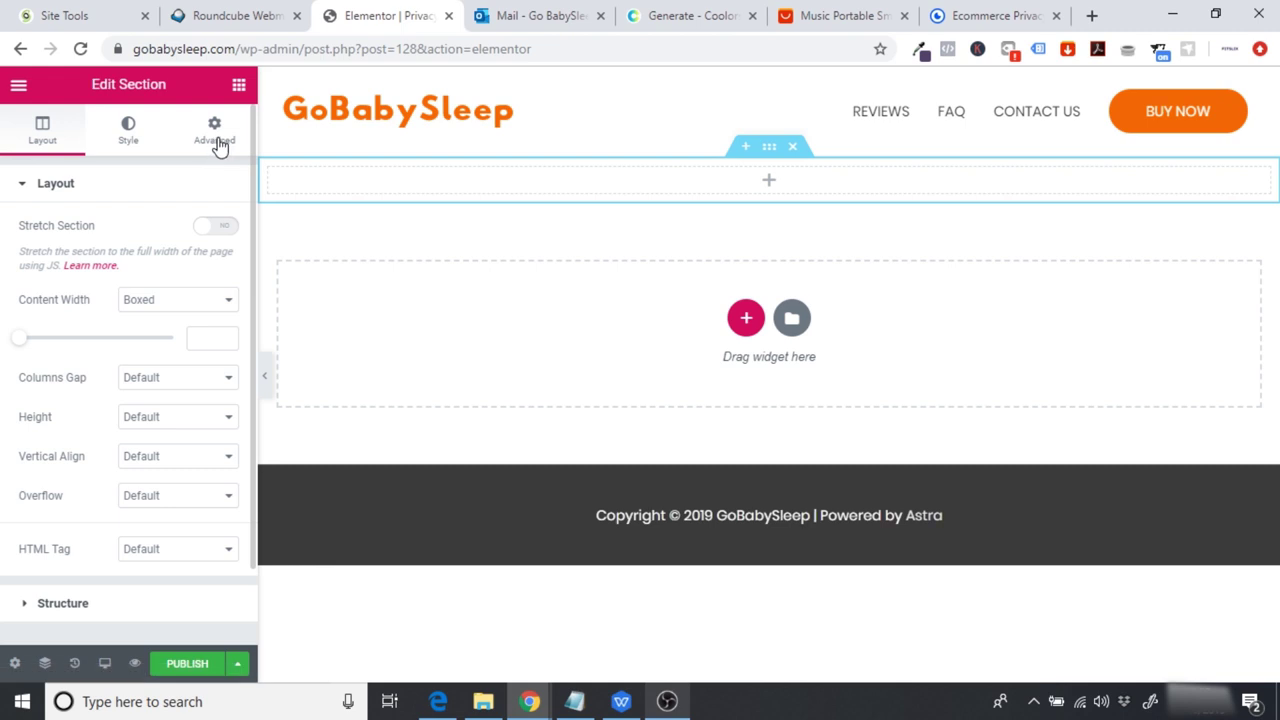
Step: Give the section a classic #33658A teal background
{"action": "left_click", "coordinate": [712, 15]}
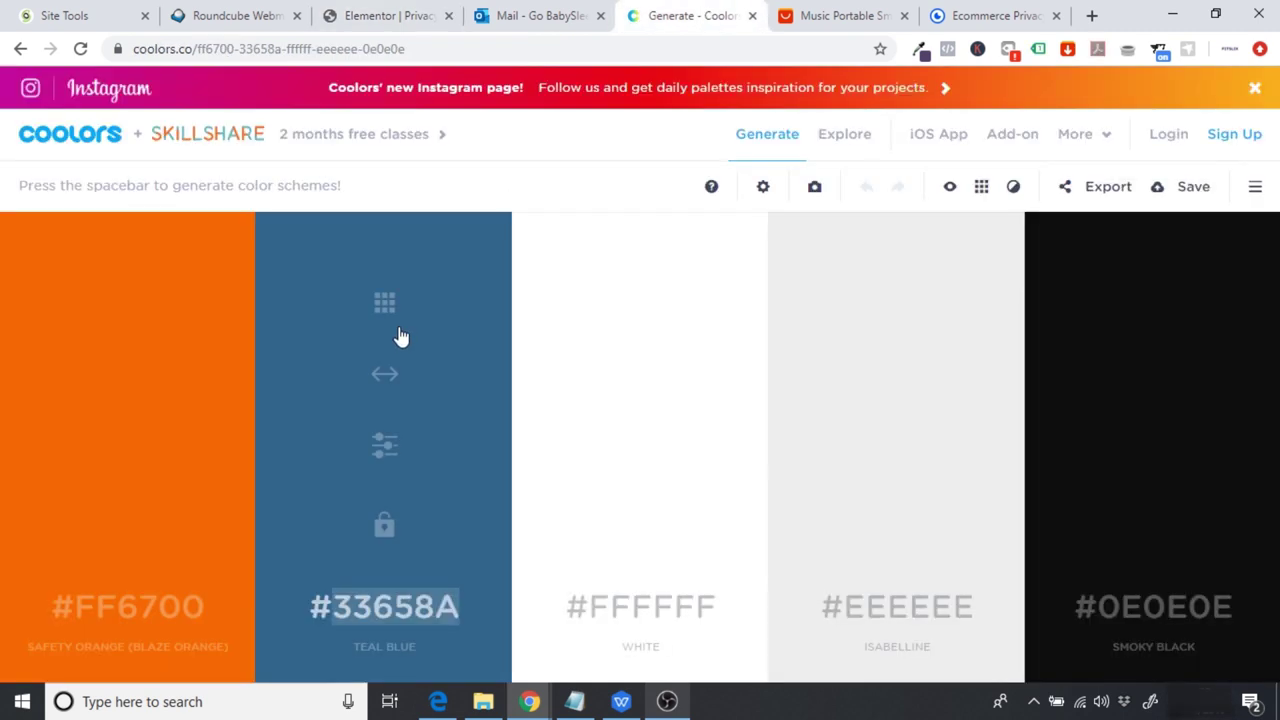
{"action": "left_click", "coordinate": [392, 13]}
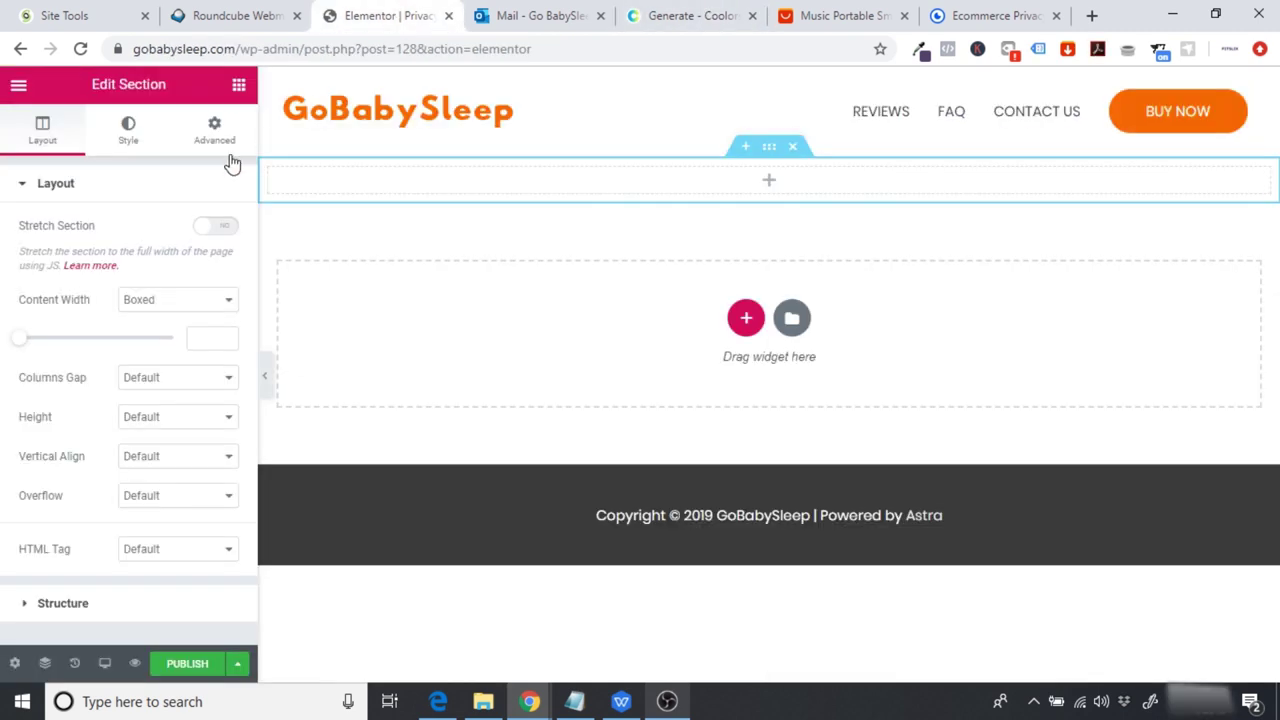
{"action": "left_click", "coordinate": [131, 137]}
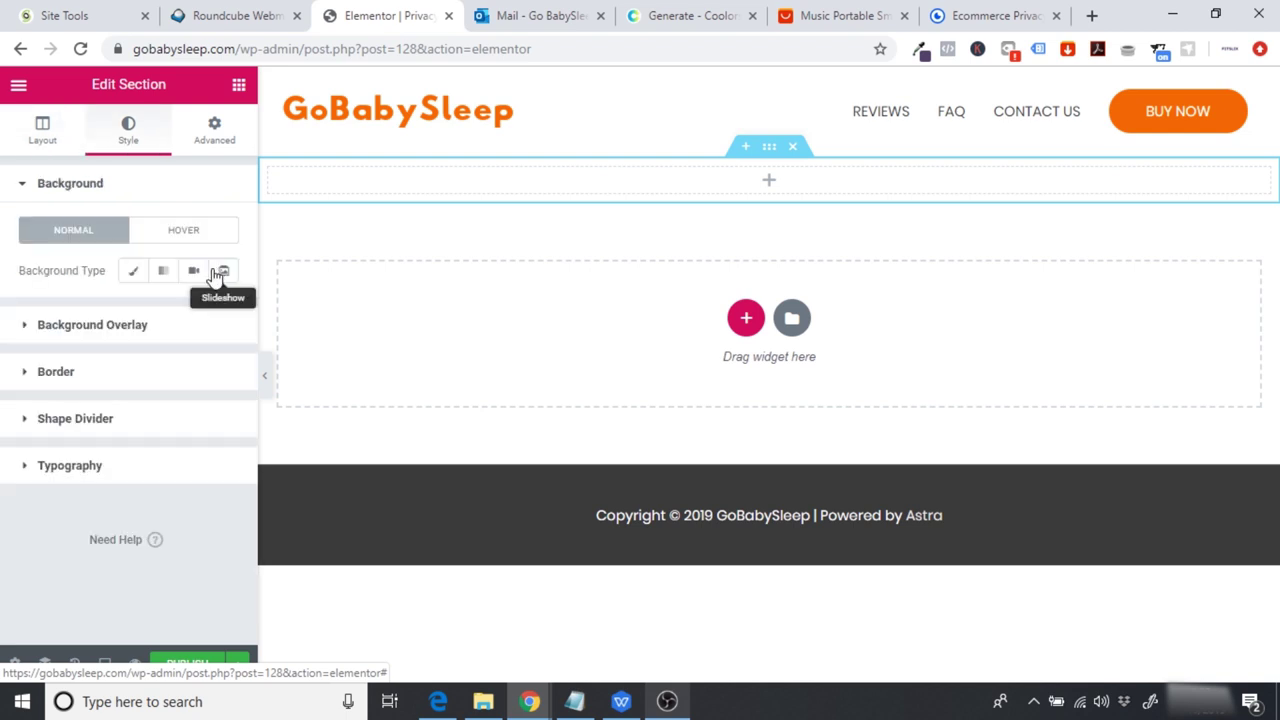
{"action": "left_click", "coordinate": [162, 272]}
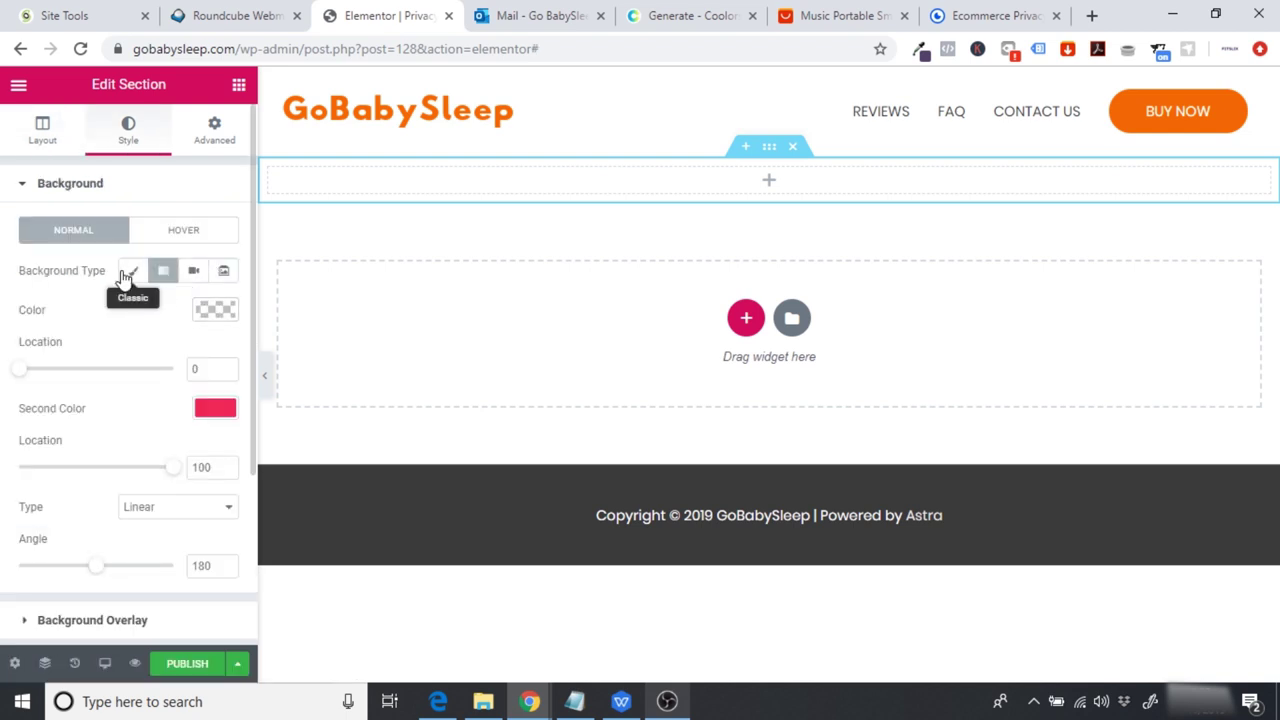
{"action": "left_click", "coordinate": [128, 272]}
{"action": "left_click", "coordinate": [214, 309]}
{"action": "key", "text": "ctrl+v"}
Step: Set the section to Min Height 200
{"action": "left_click", "coordinate": [40, 135]}
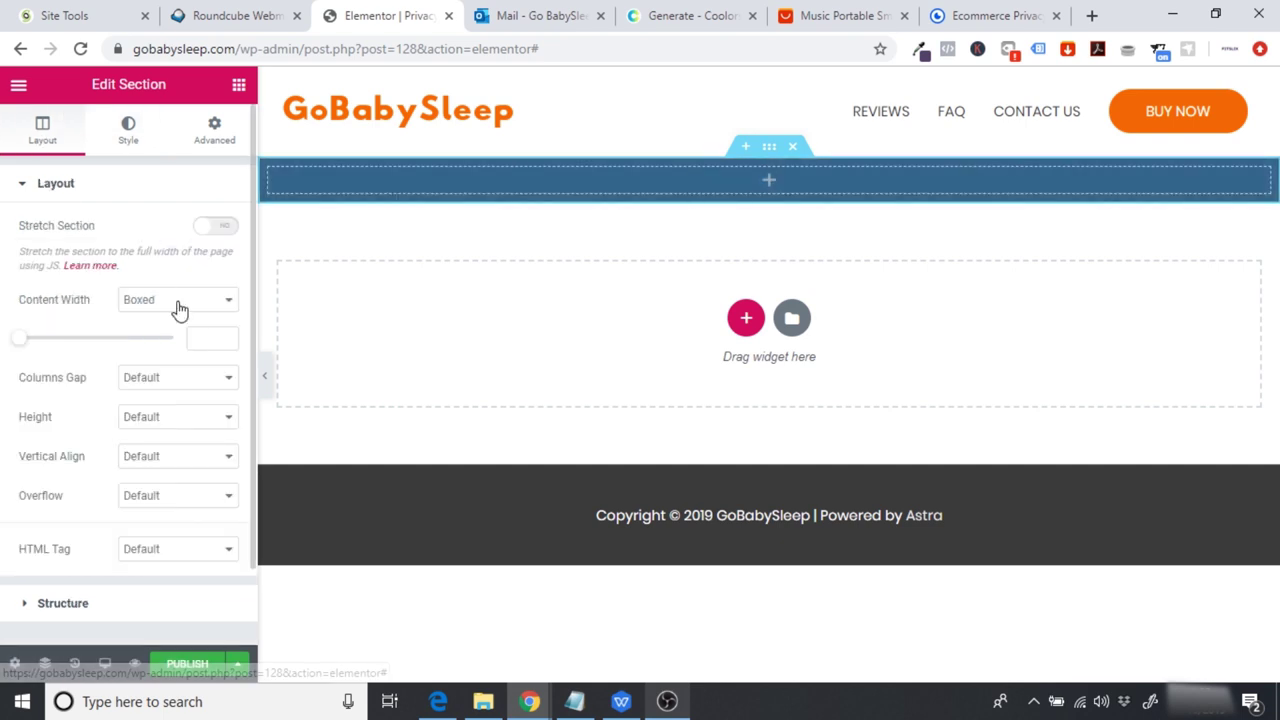
{"action": "left_click", "coordinate": [165, 418]}
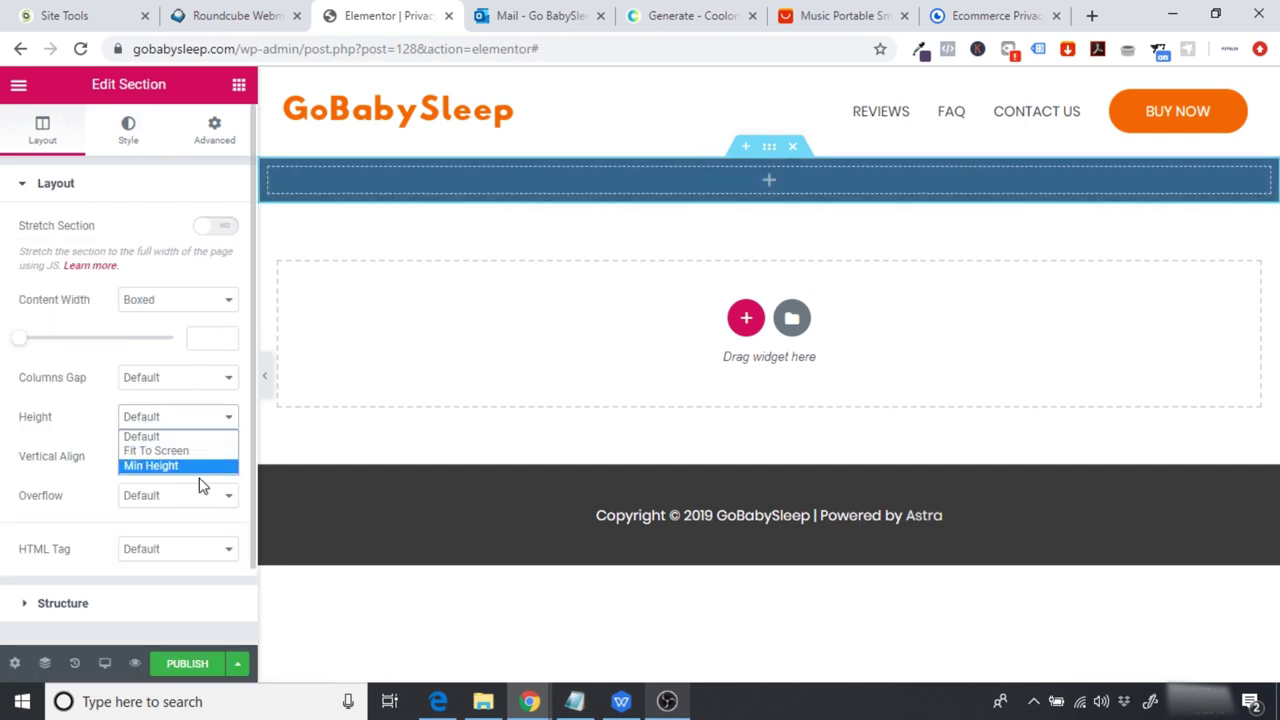
{"action": "left_click", "coordinate": [200, 466]}
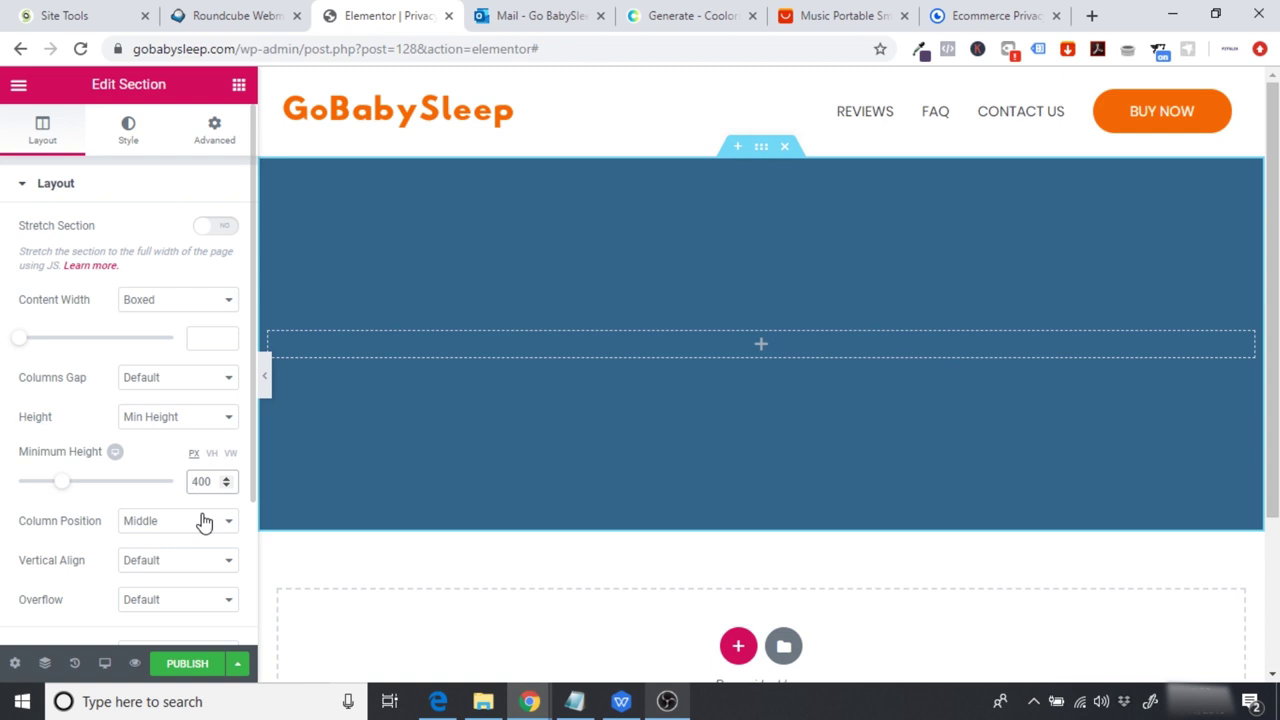
{"action": "key", "text": "BackSpace"}
{"action": "type", "text": "2"}
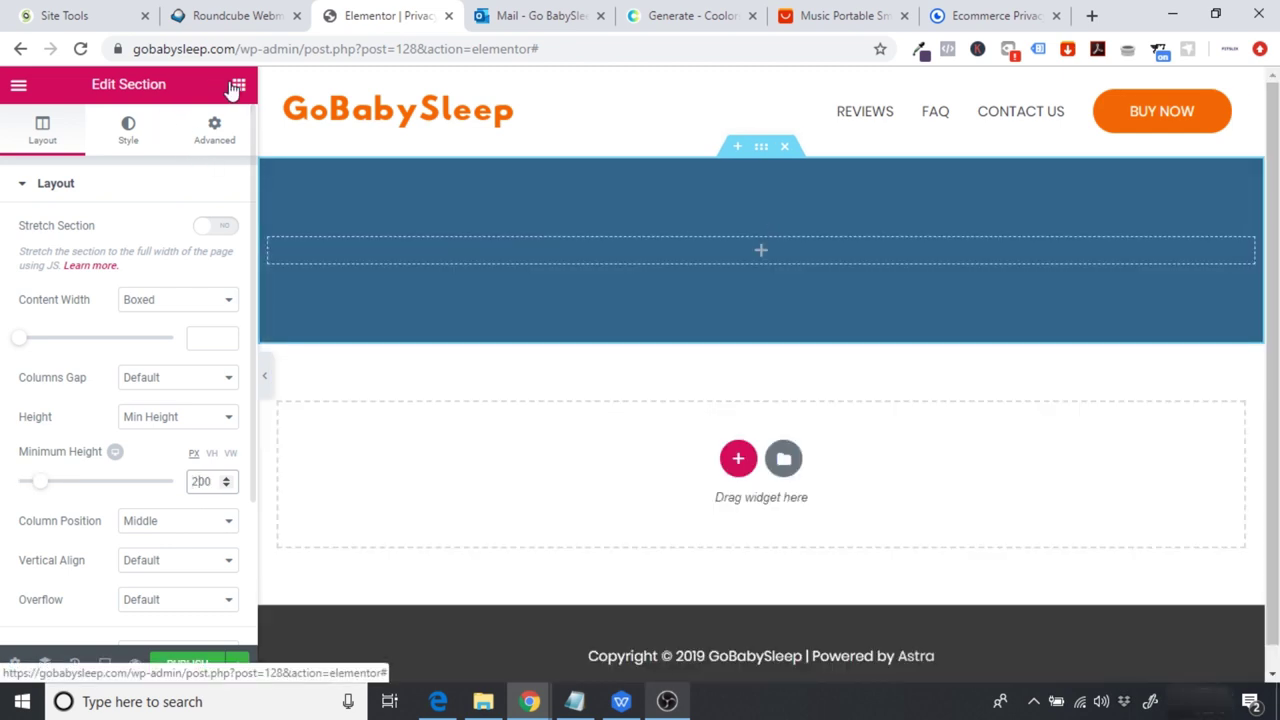
Step: Add a white 'PRIVACY POLICY' heading inside the teal banner
{"action": "left_click", "coordinate": [238, 88]}
{"action": "left_click_drag", "start_coordinate": [190, 262], "coordinate": [732, 243]}
{"action": "left_click_drag", "start_coordinate": [205, 248], "coordinate": [720, 249]}
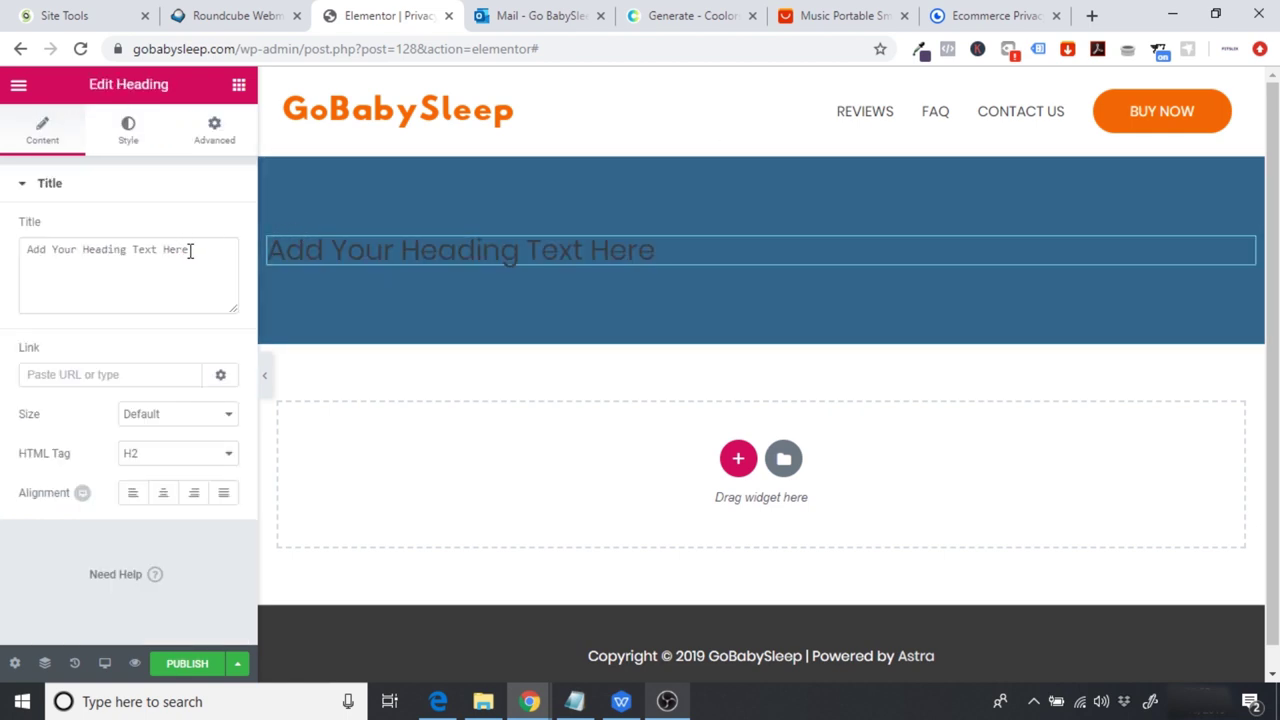
{"action": "left_click_drag", "start_coordinate": [191, 250], "coordinate": [5, 240]}
{"action": "type", "text": "PRIVACY POLICY"}
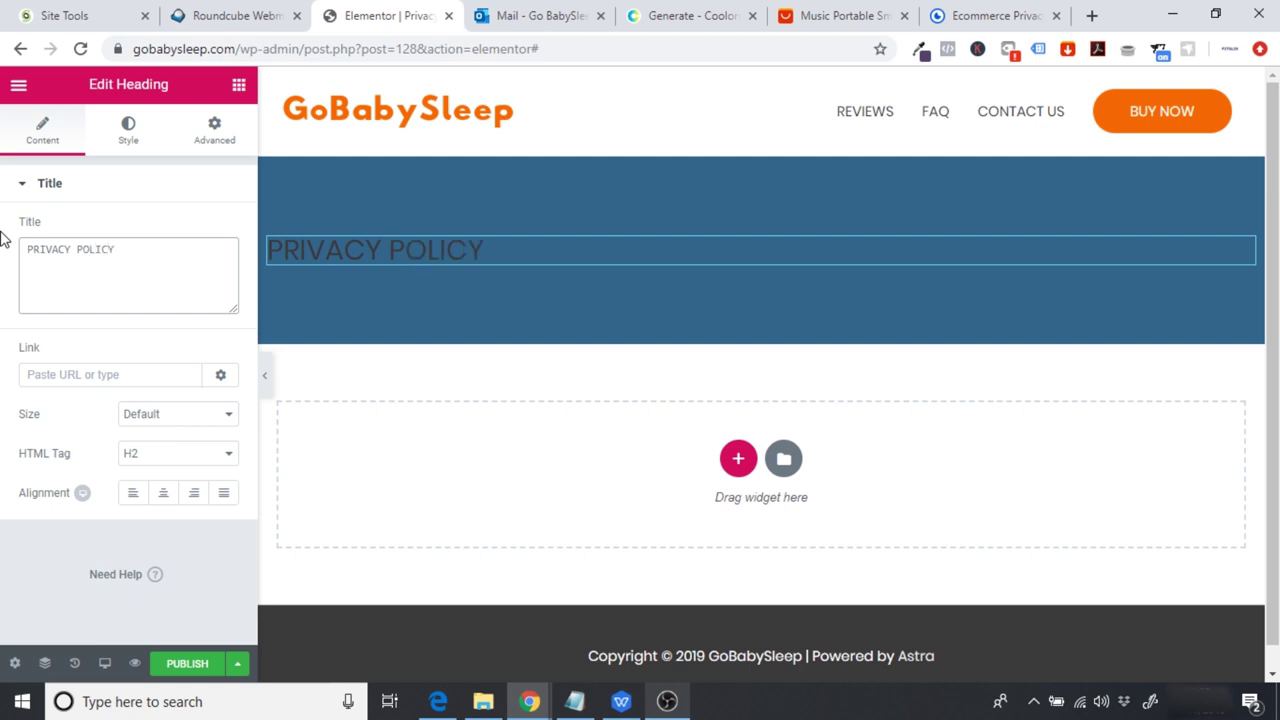
{"action": "left_click", "coordinate": [128, 135]}
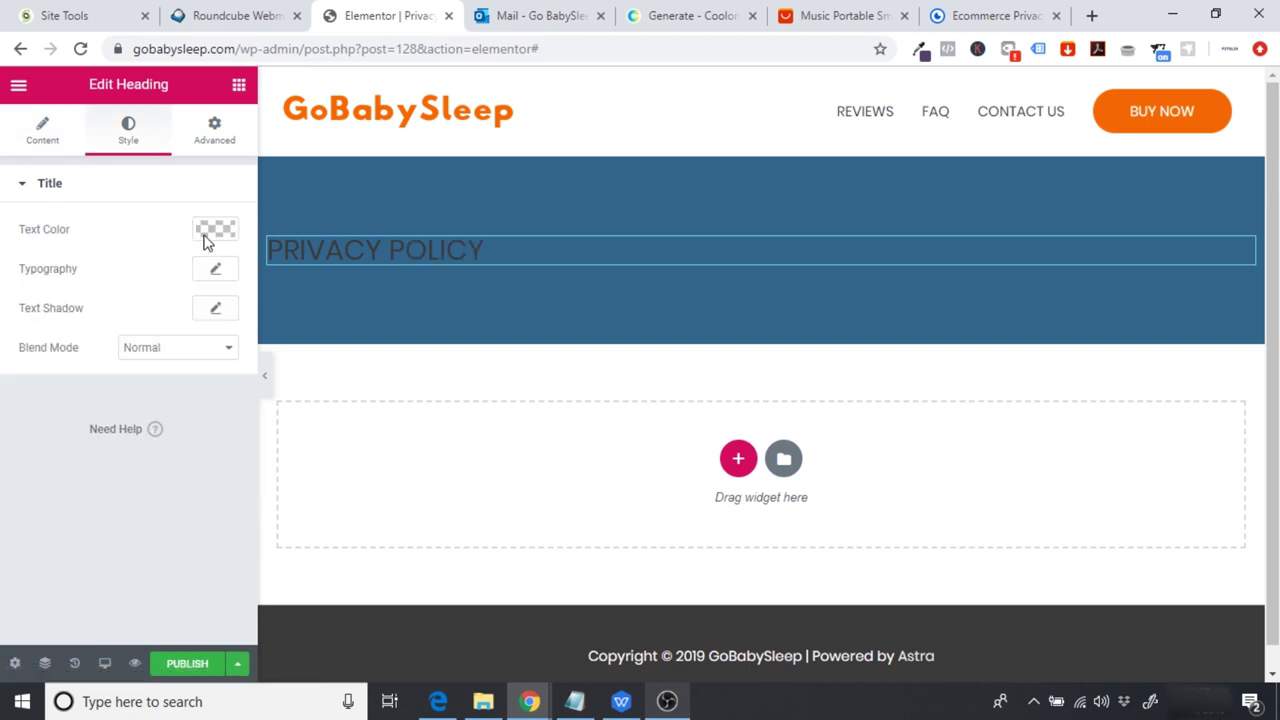
{"action": "left_click", "coordinate": [210, 231]}
{"action": "left_click", "coordinate": [174, 436]}
{"action": "left_click", "coordinate": [180, 509]}
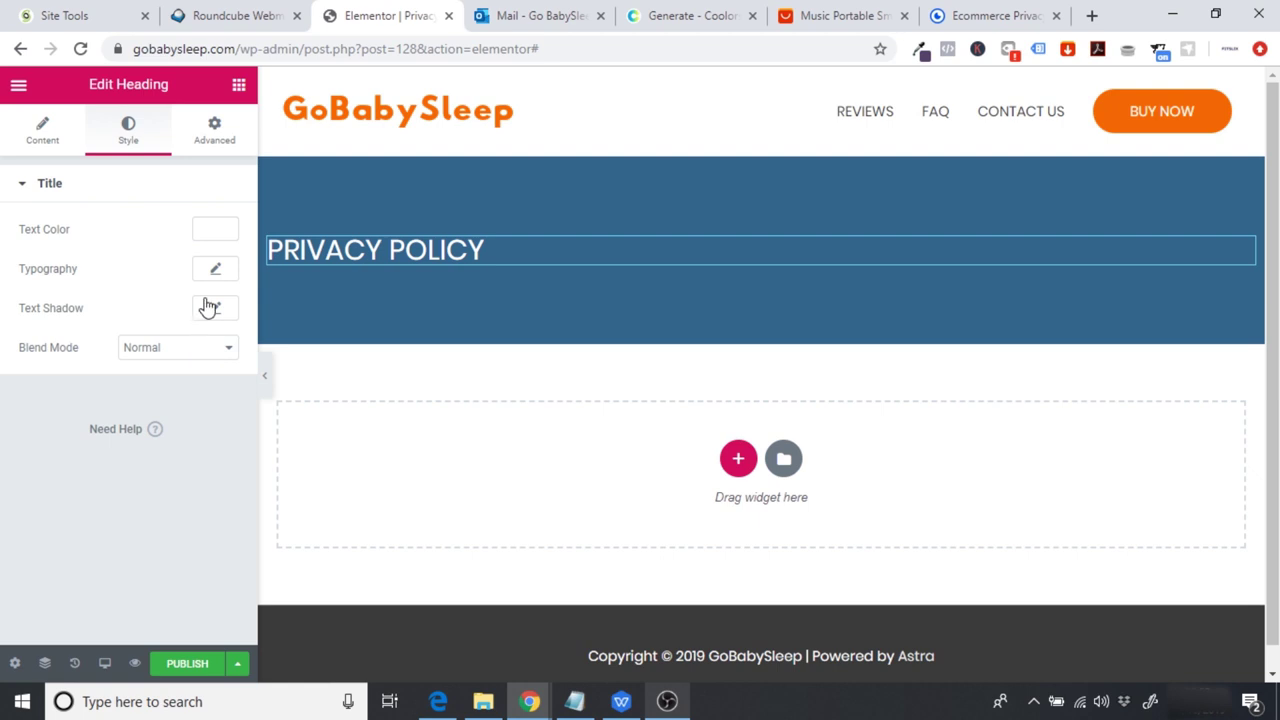
Step: Set the heading font to Poppins weight 700, then bring up the GetTerms.io generator
{"action": "left_click", "coordinate": [216, 271]}
{"action": "left_click", "coordinate": [171, 319]}
{"action": "type", "text": "poppi"}
{"action": "key", "text": "Return"}
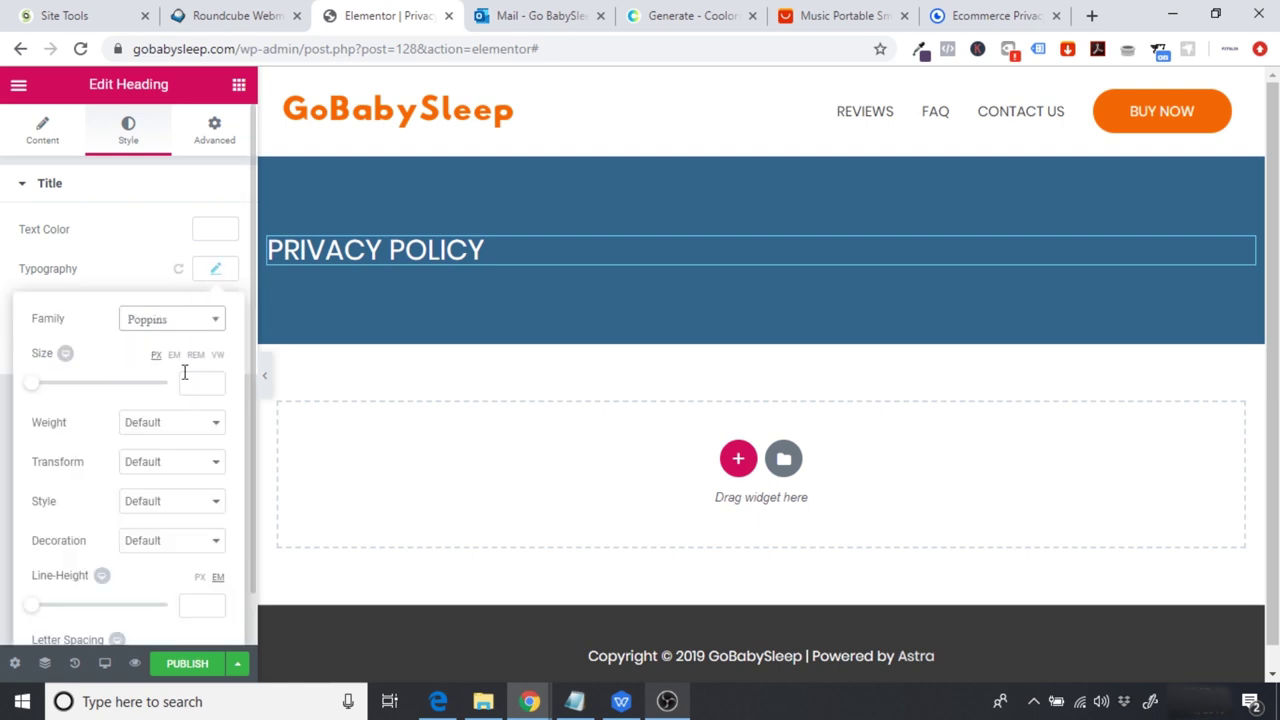
{"action": "left_click", "coordinate": [174, 437]}
{"action": "left_click", "coordinate": [176, 529]}
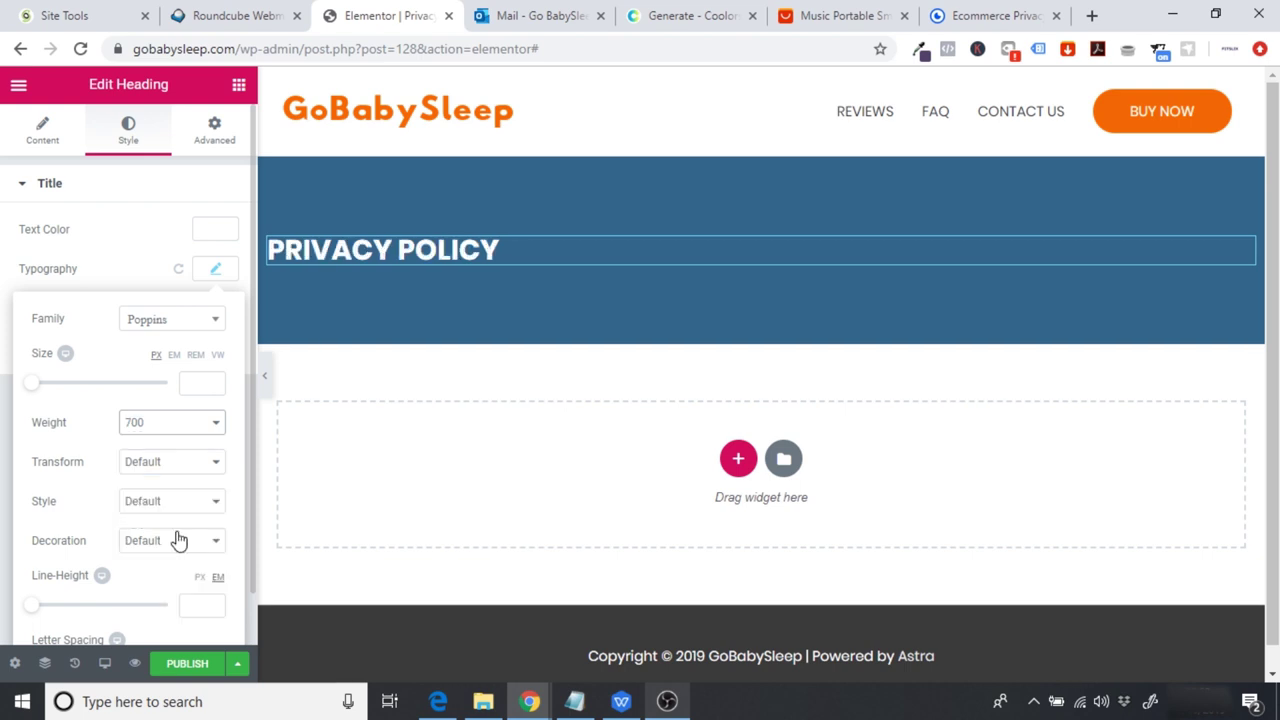
{"action": "left_click", "coordinate": [420, 392]}
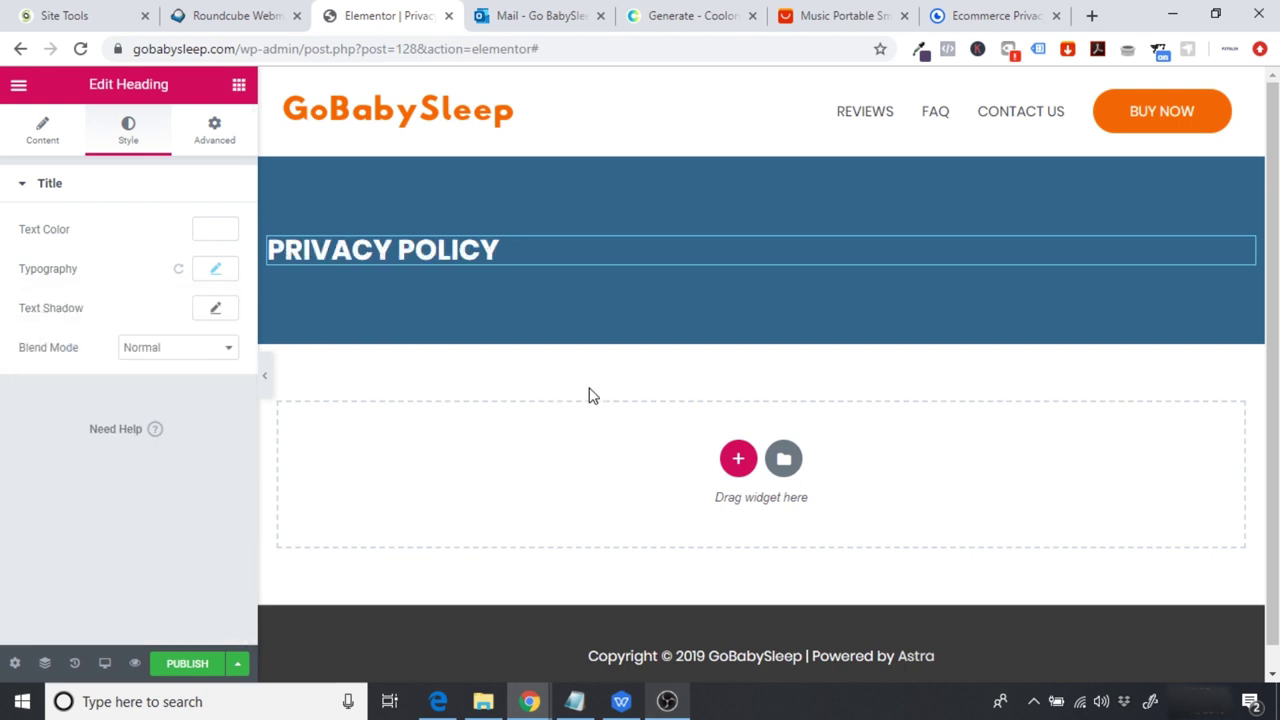
{"action": "left_click", "coordinate": [983, 10]}
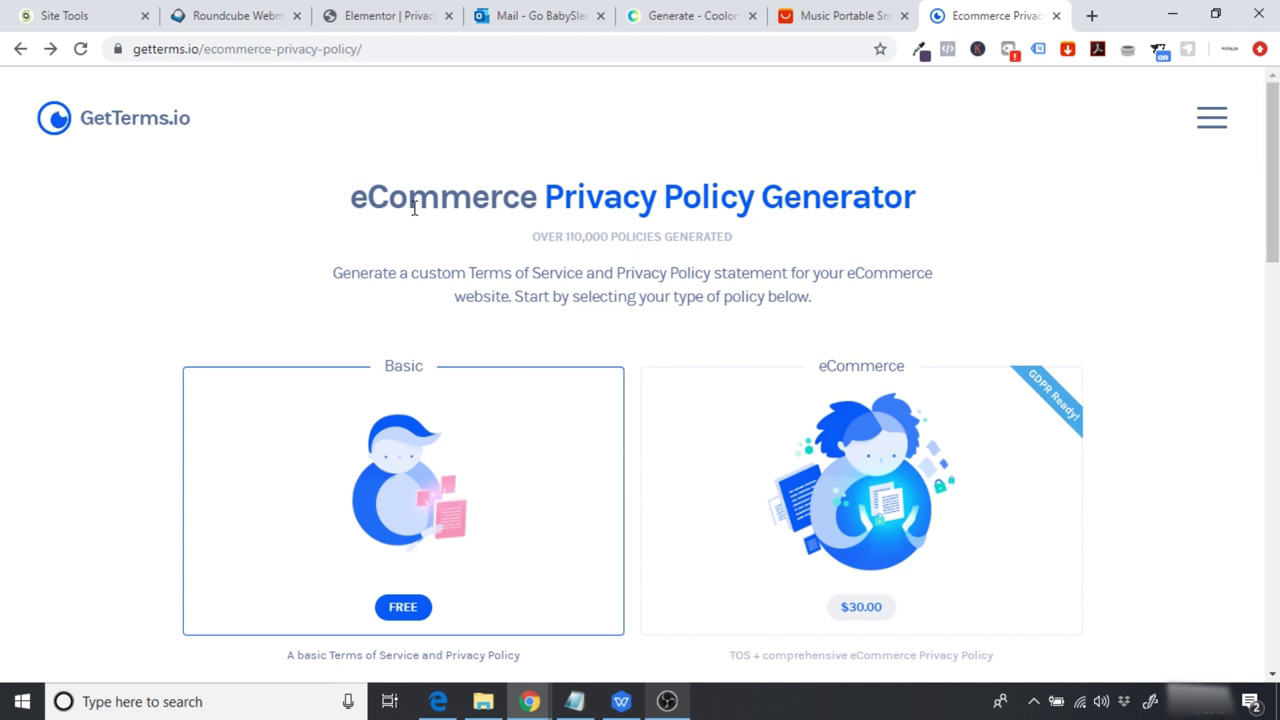
{"action": "scroll", "coordinate": [1218, 226], "scroll_direction": "down", "scroll_amount": 3}
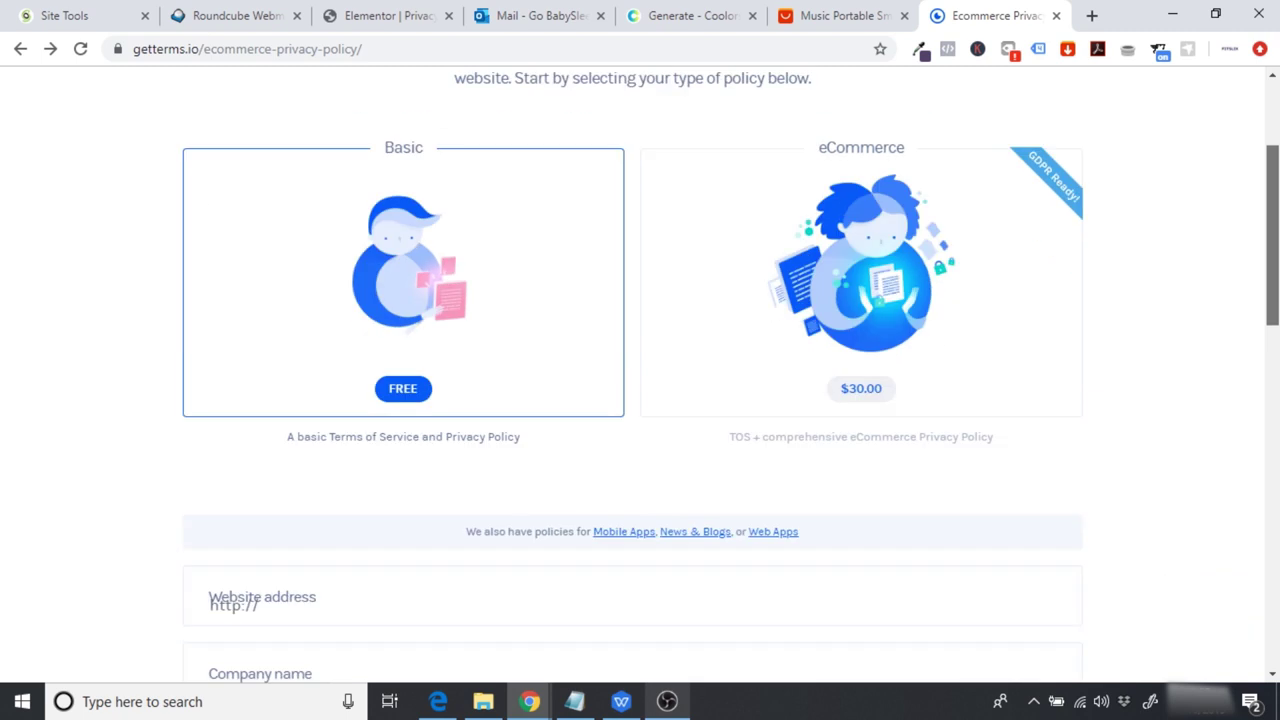
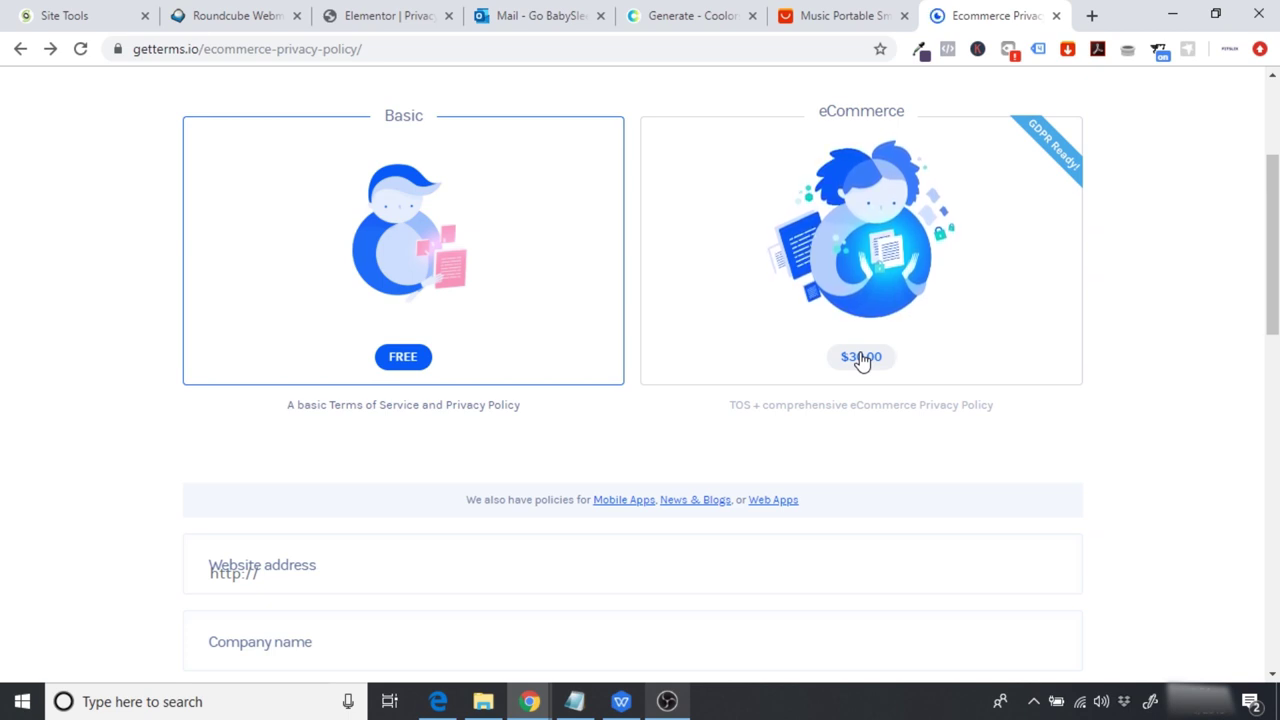
Step: Choose the FREE Basic privacy policy plan in GetTerms.io instead of eCommerce
{"action": "left_click", "coordinate": [866, 323]}
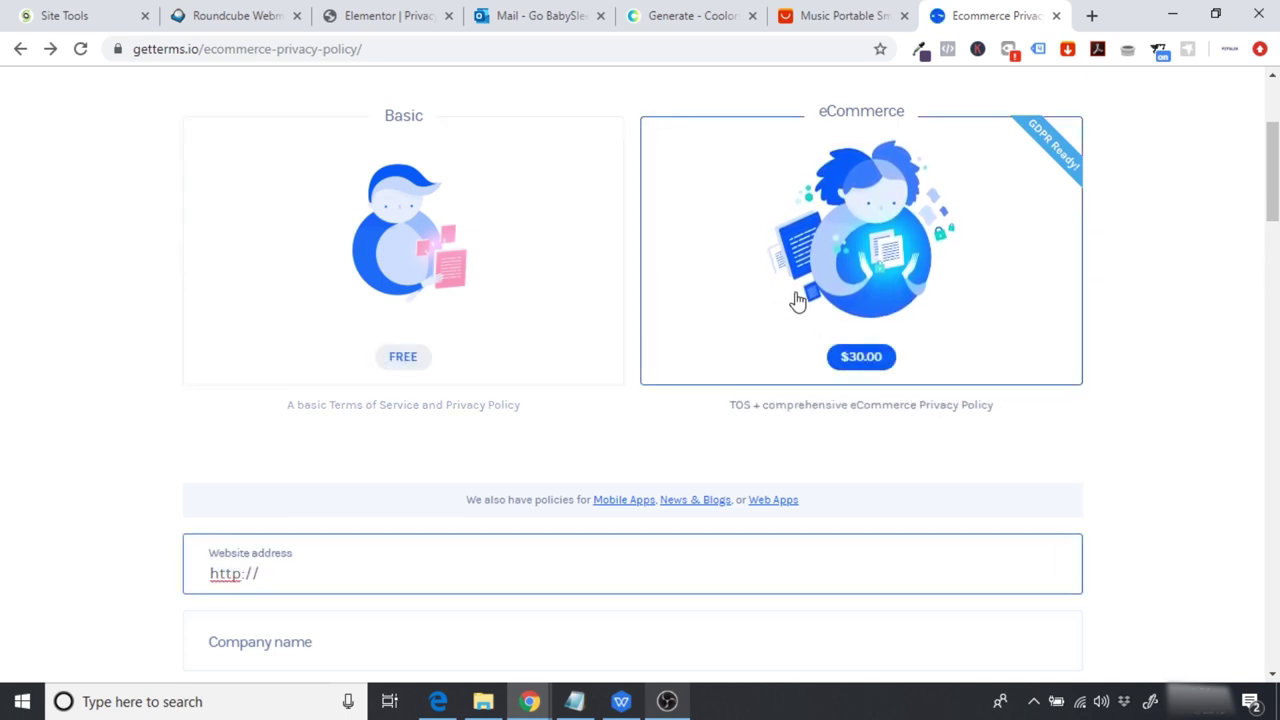
{"action": "left_click_drag", "start_coordinate": [1273, 155], "coordinate": [1275, 180]}
{"action": "left_click", "coordinate": [393, 165]}
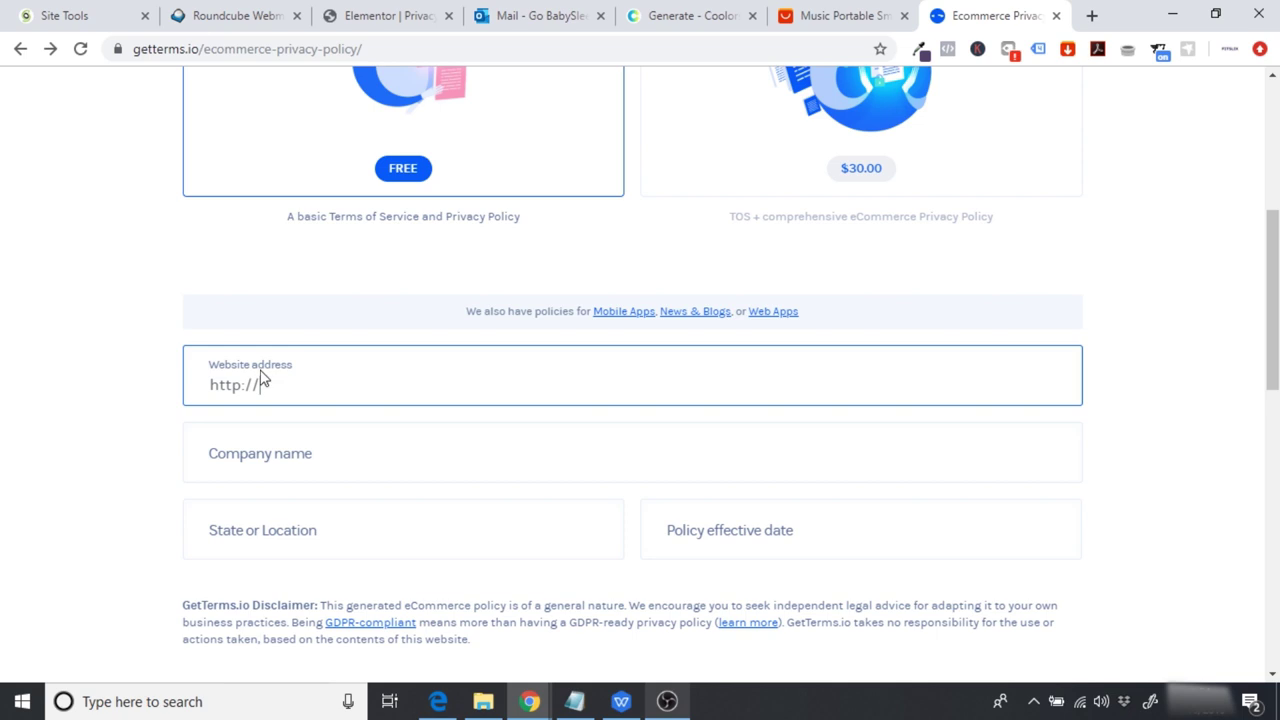
Step: Enter the GoBabySleep site URL as the website address, trimmed to just the domain
{"action": "left_click", "coordinate": [380, 15]}
{"action": "left_click", "coordinate": [325, 48]}
{"action": "key", "text": "ctrl+c"}
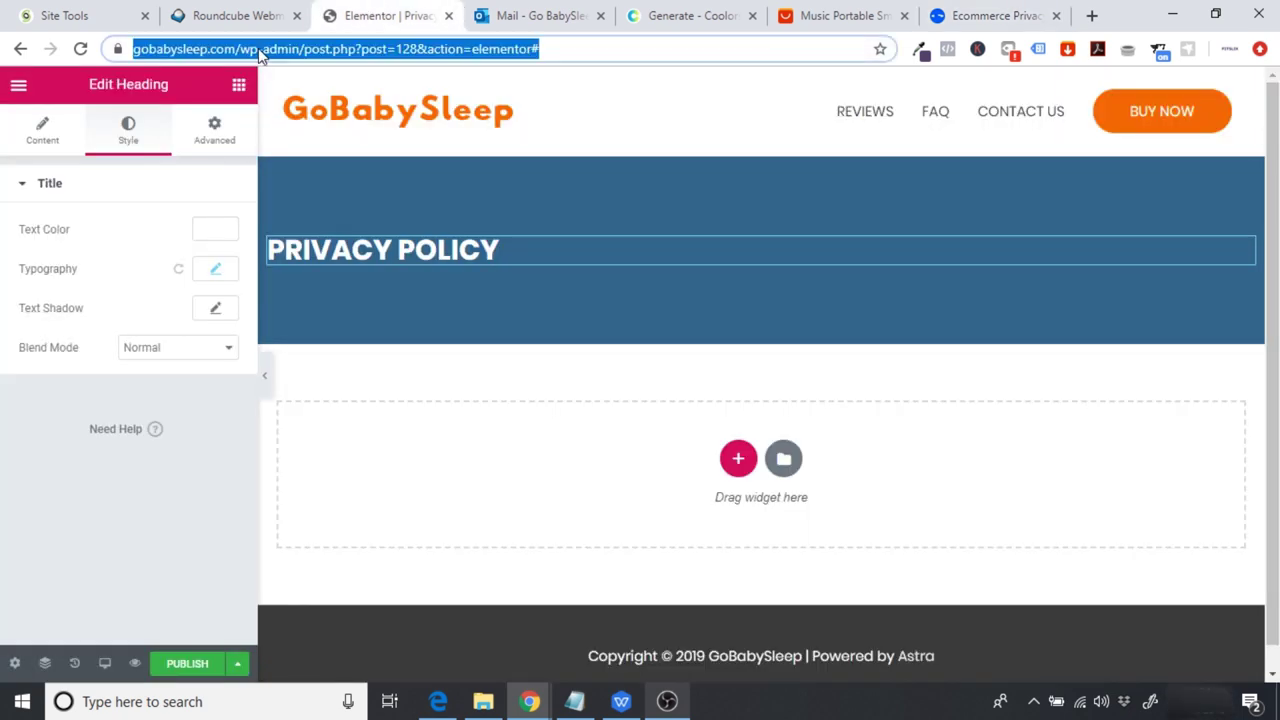
{"action": "left_click", "coordinate": [995, 15]}
{"action": "left_click_drag", "start_coordinate": [320, 376], "coordinate": [53, 445]}
{"action": "key", "text": "ctrl+v"}
{"action": "left_click_drag", "start_coordinate": [848, 386], "coordinate": [407, 394]}
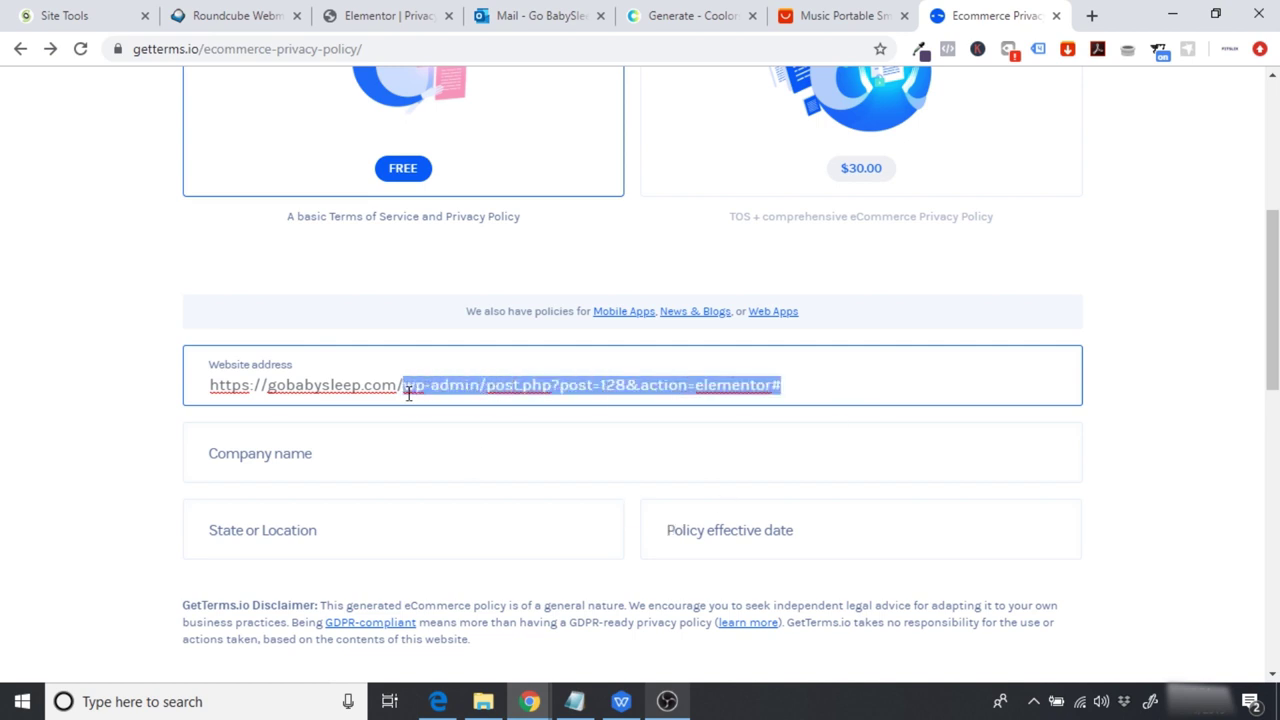
{"action": "key", "text": "BackSpace"}
{"action": "key", "text": "BackSpace"}
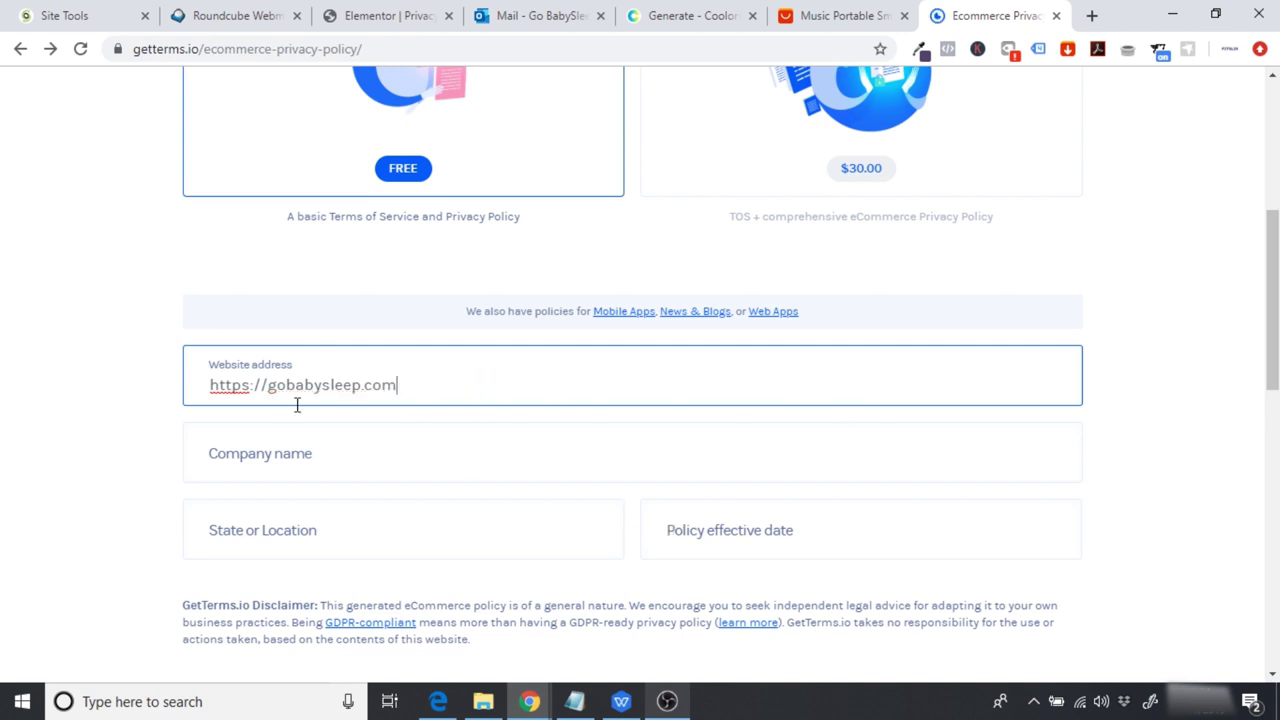
Step: Fill in company GoBabySleep, location United Kingdom and effective date 10 October 2019
{"action": "left_click", "coordinate": [250, 457]}
{"action": "type", "text": "GoBaby"}
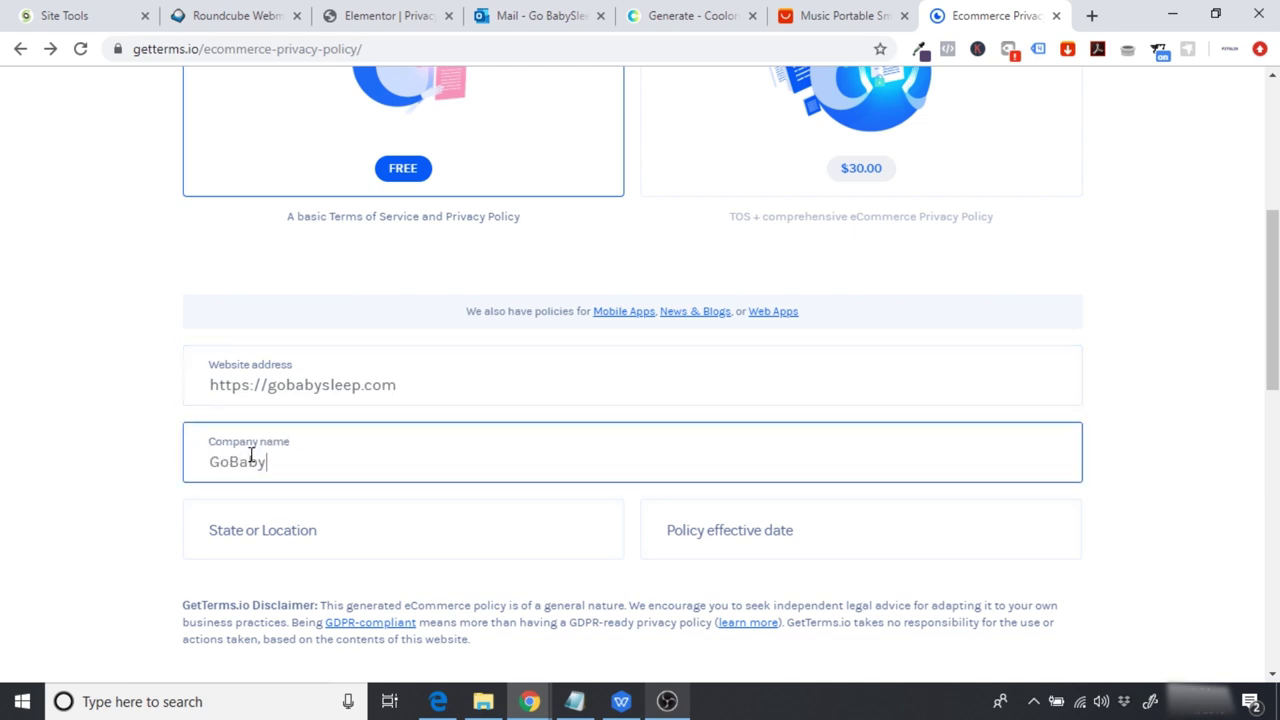
{"action": "type", "text": "Sleep"}
{"action": "key", "text": "Tab"}
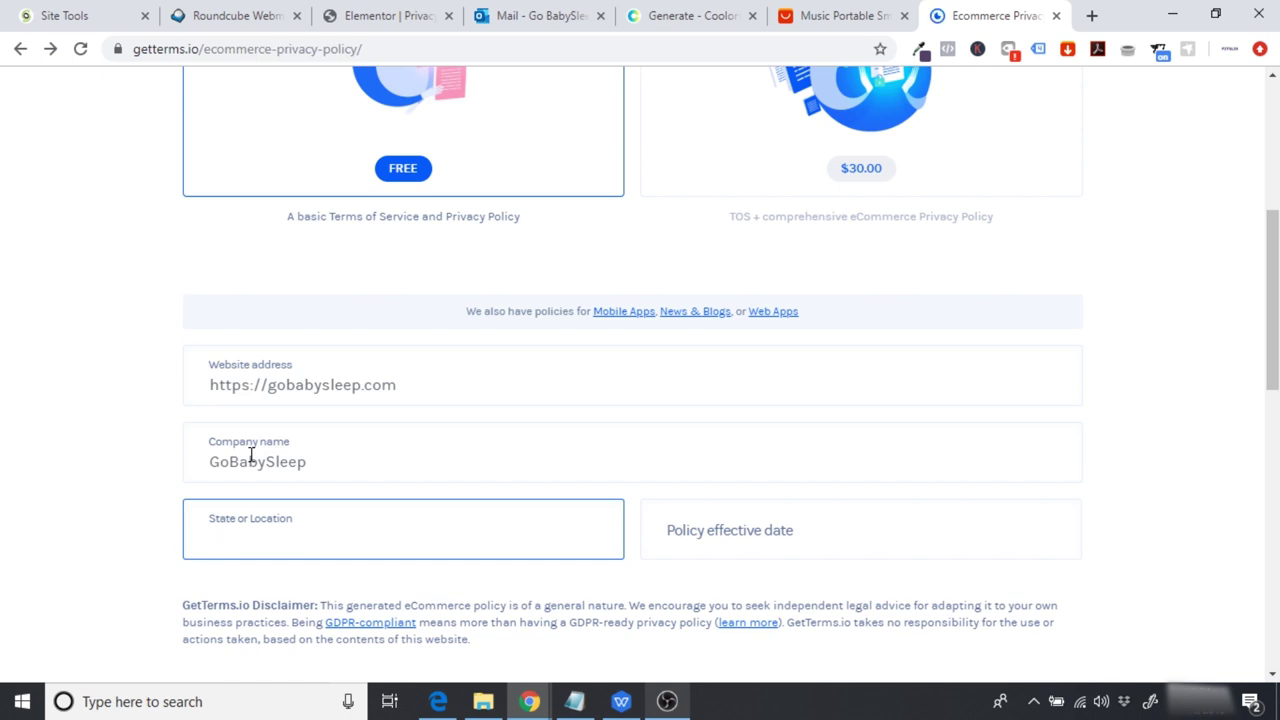
{"action": "type", "text": "United Kingdom"}
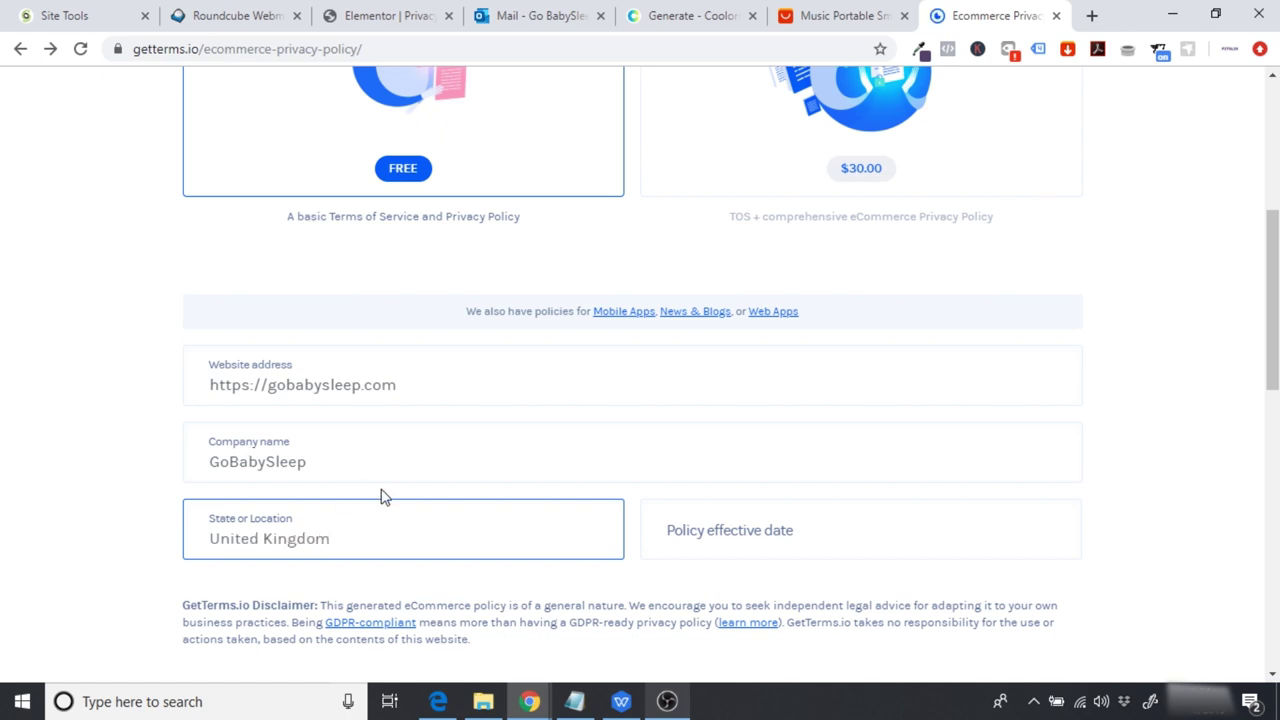
{"action": "left_click", "coordinate": [713, 540]}
{"action": "left_click", "coordinate": [827, 333]}
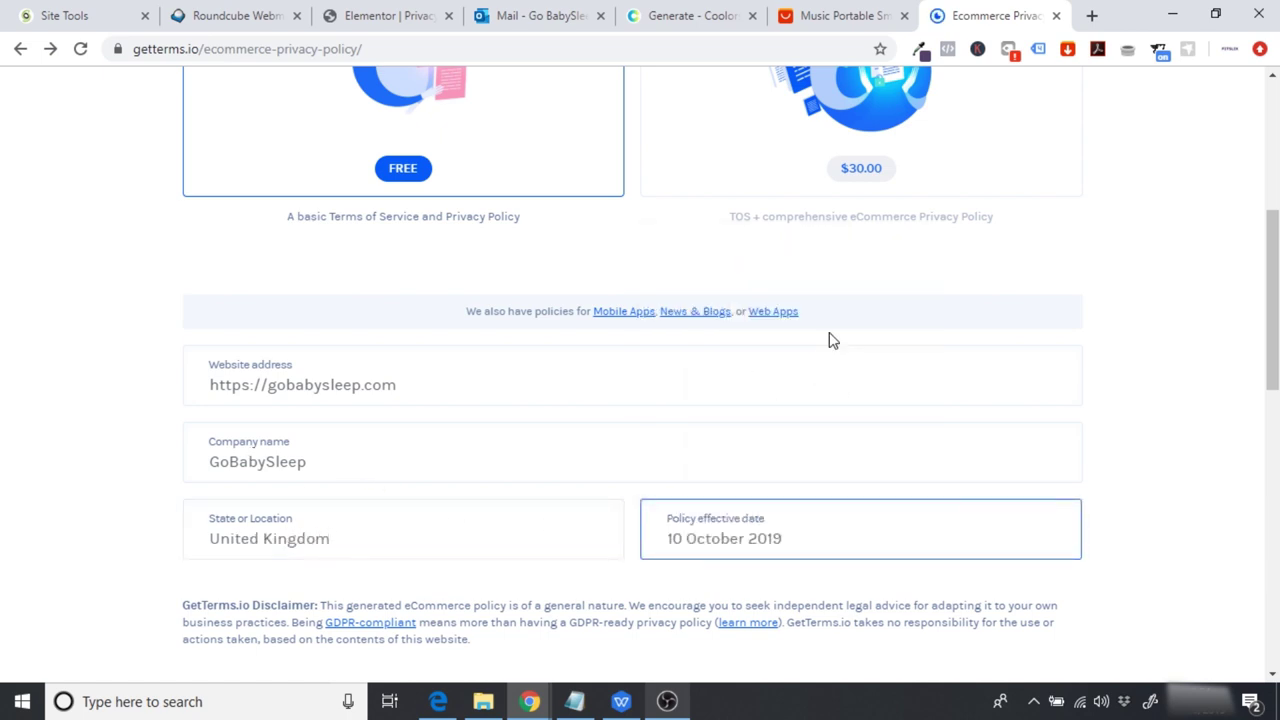
{"action": "left_click_drag", "start_coordinate": [1272, 380], "coordinate": [1272, 466]}
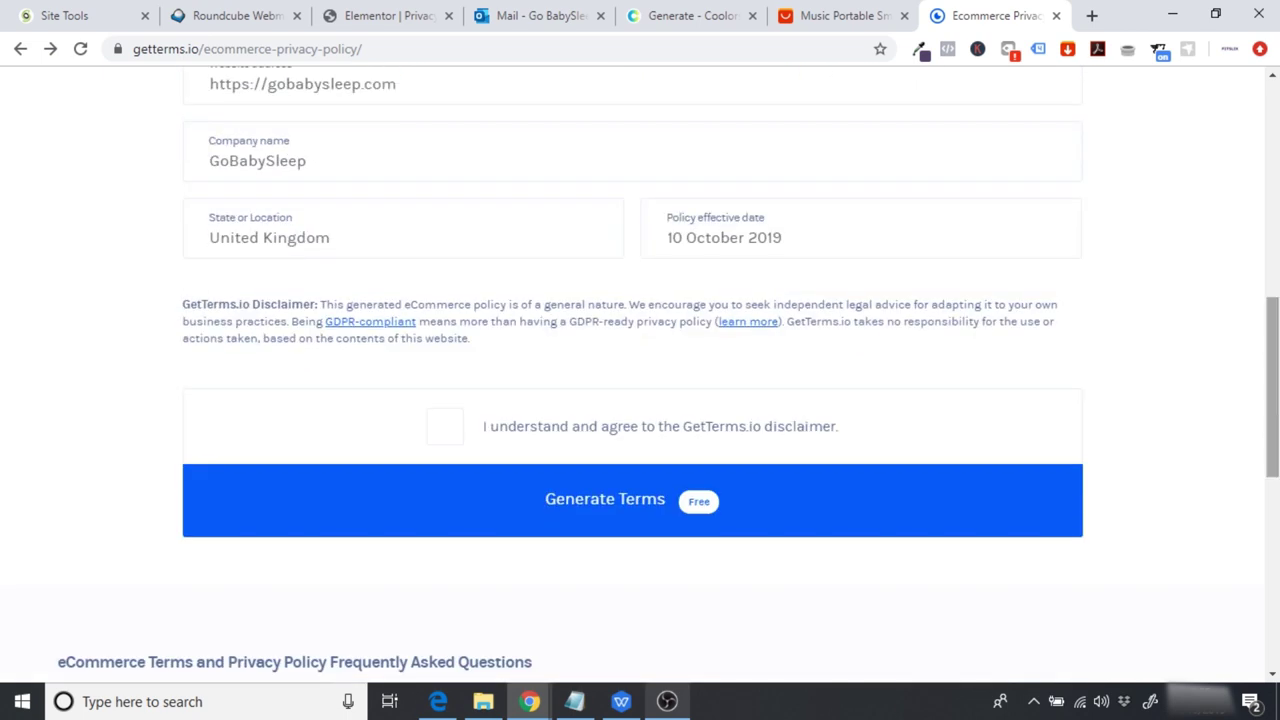
Step: Accept the disclaimer, generate the privacy policy and copy it to the clipboard
{"action": "left_click", "coordinate": [444, 432]}
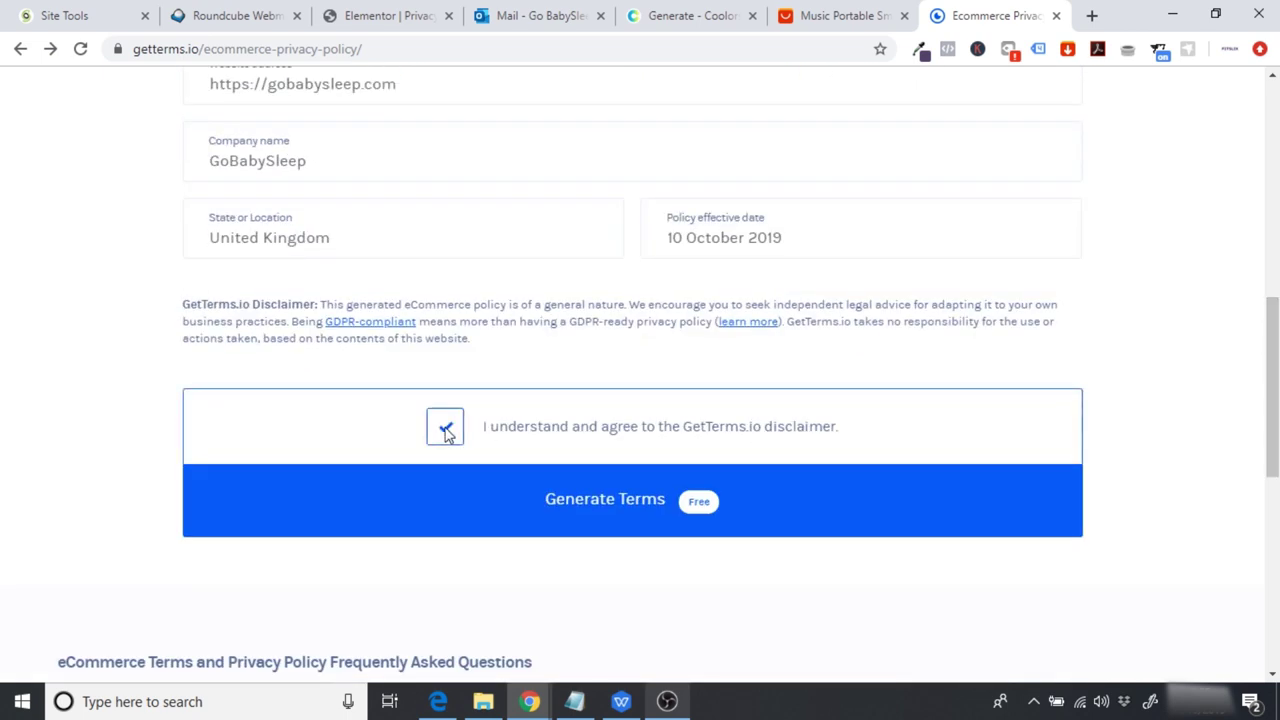
{"action": "left_click", "coordinate": [650, 512]}
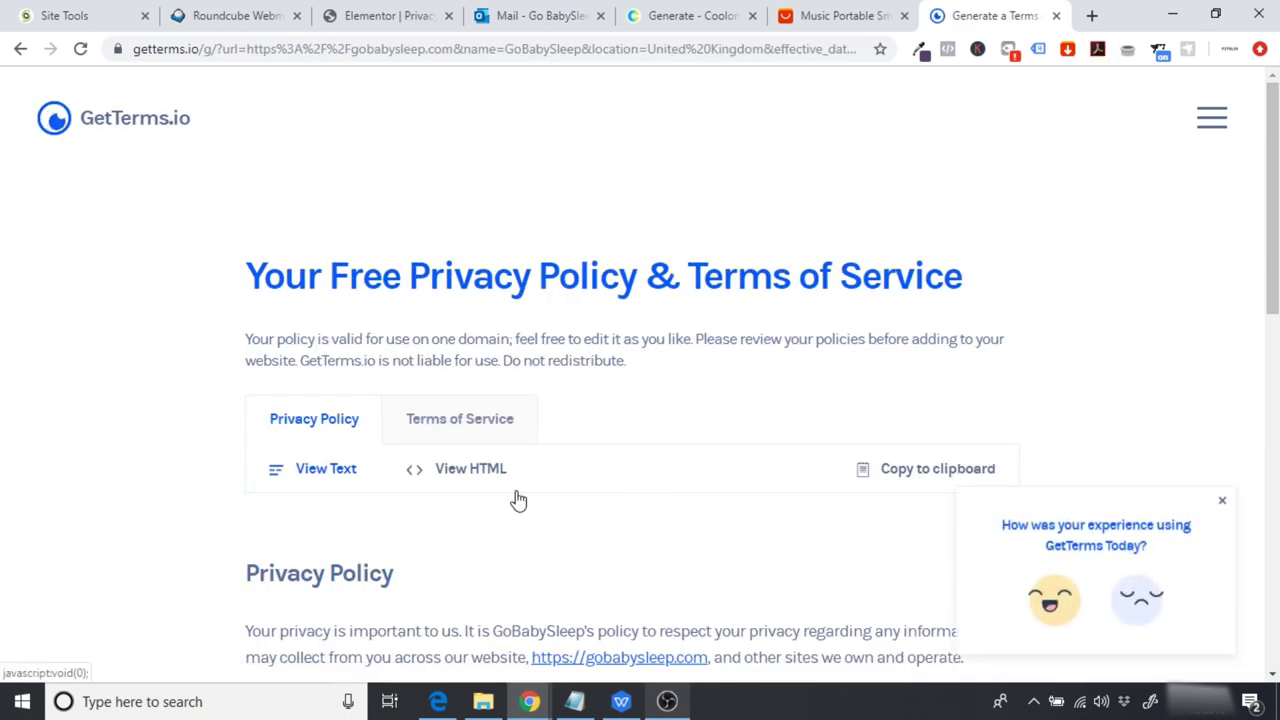
{"action": "scroll", "coordinate": [1266, 360], "scroll_direction": "down", "scroll_amount": 2}
{"action": "scroll", "coordinate": [640, 380], "scroll_direction": "down", "scroll_amount": 4}
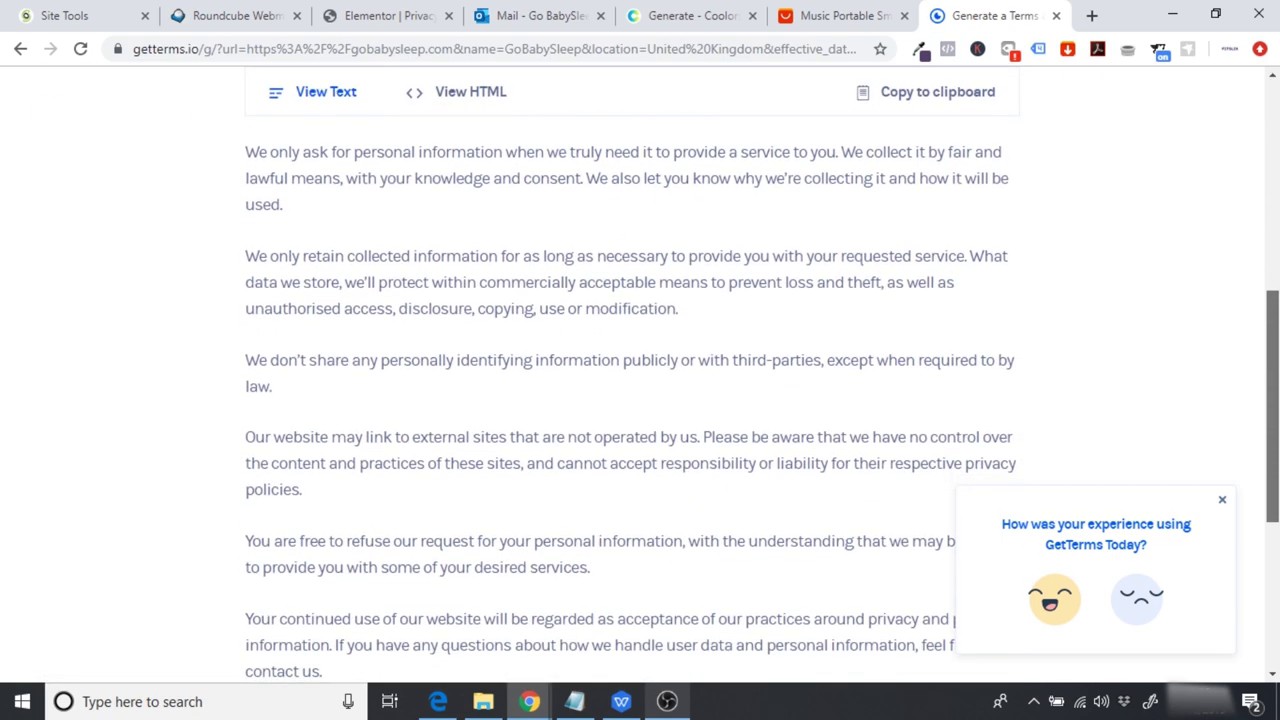
{"action": "scroll", "coordinate": [543, 280], "scroll_direction": "up", "scroll_amount": 3}
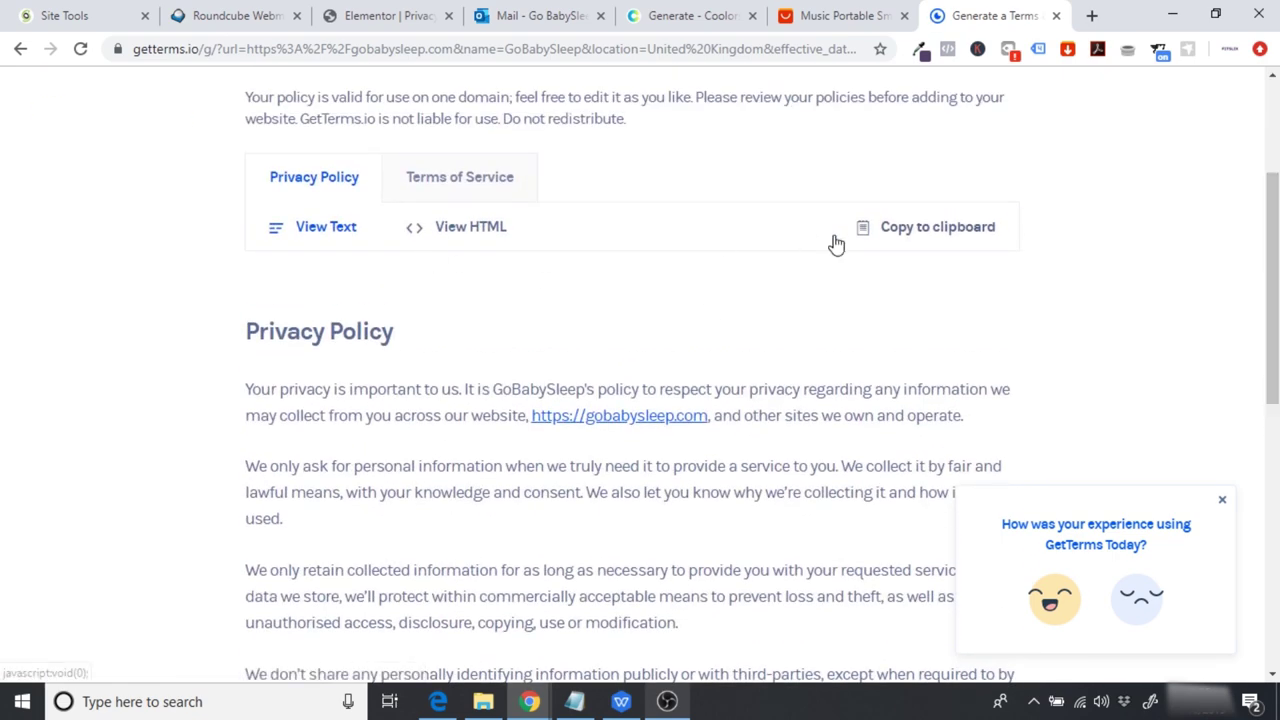
{"action": "left_click", "coordinate": [913, 248]}
{"action": "left_click", "coordinate": [383, 14]}
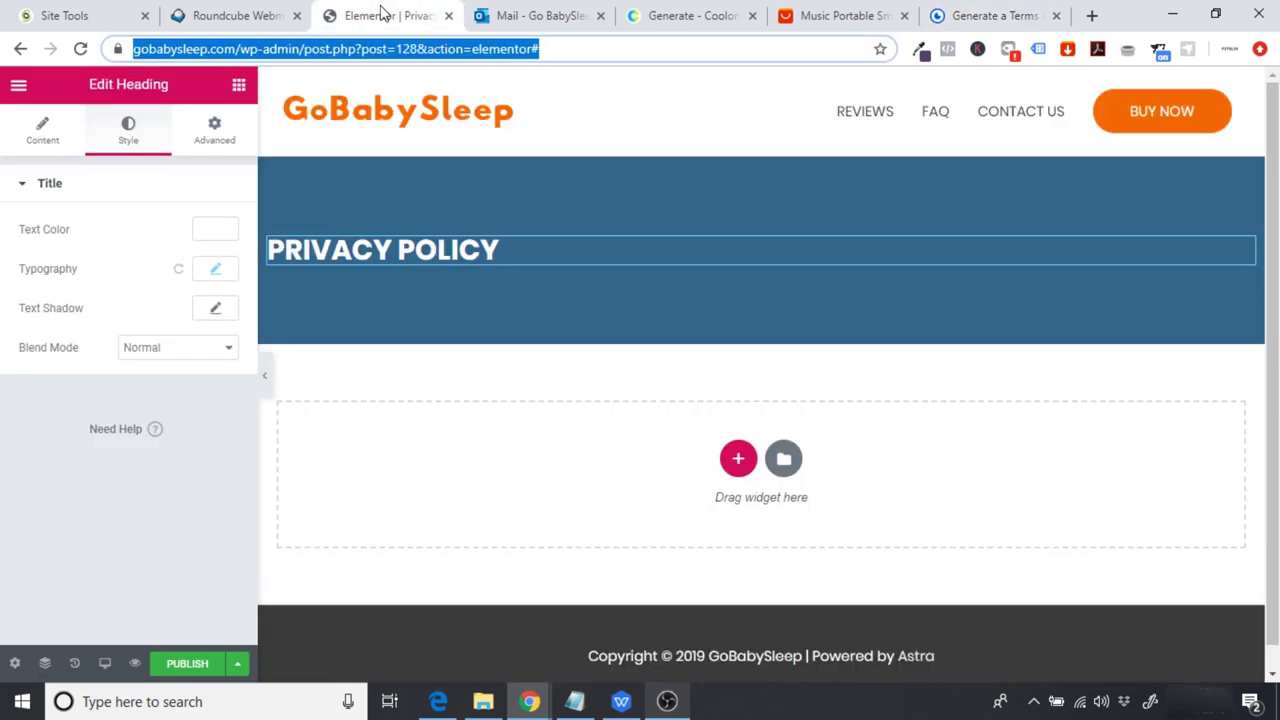
Step: Add a Text Editor widget to the empty section and paste the privacy policy over the Lorem ipsum
{"action": "left_click", "coordinate": [239, 84]}
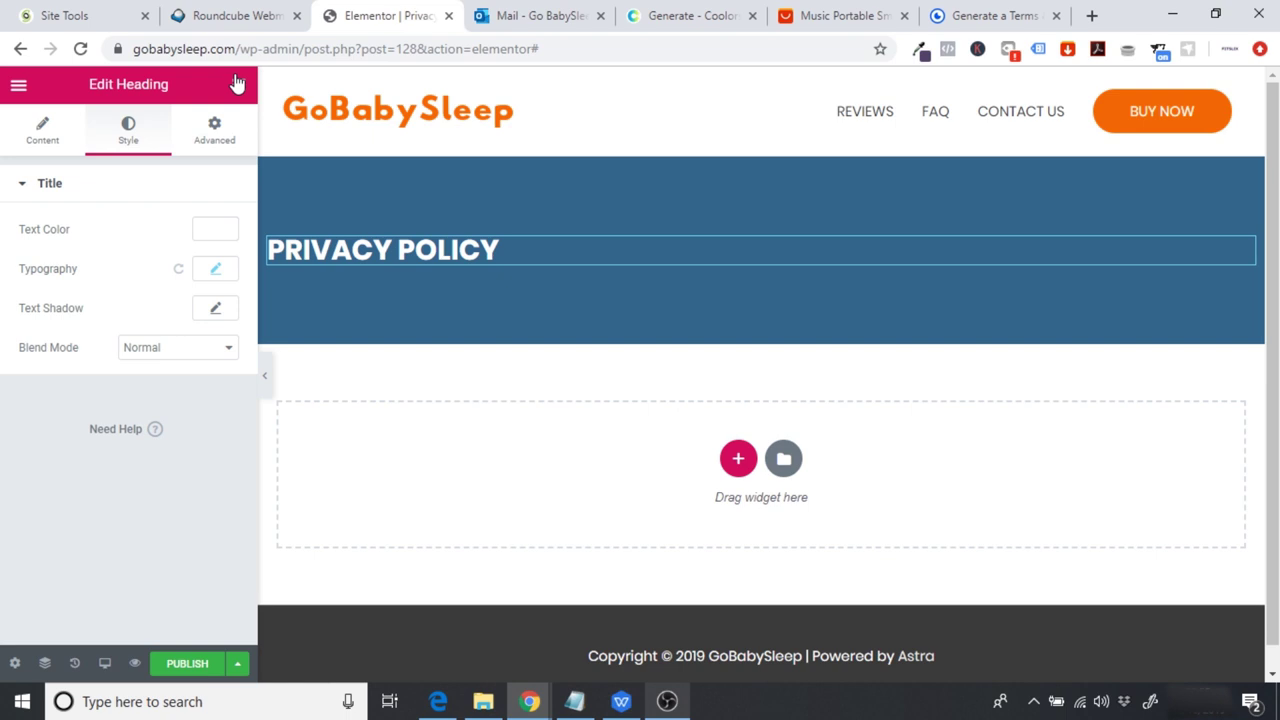
{"action": "left_click_drag", "start_coordinate": [190, 350], "coordinate": [603, 468]}
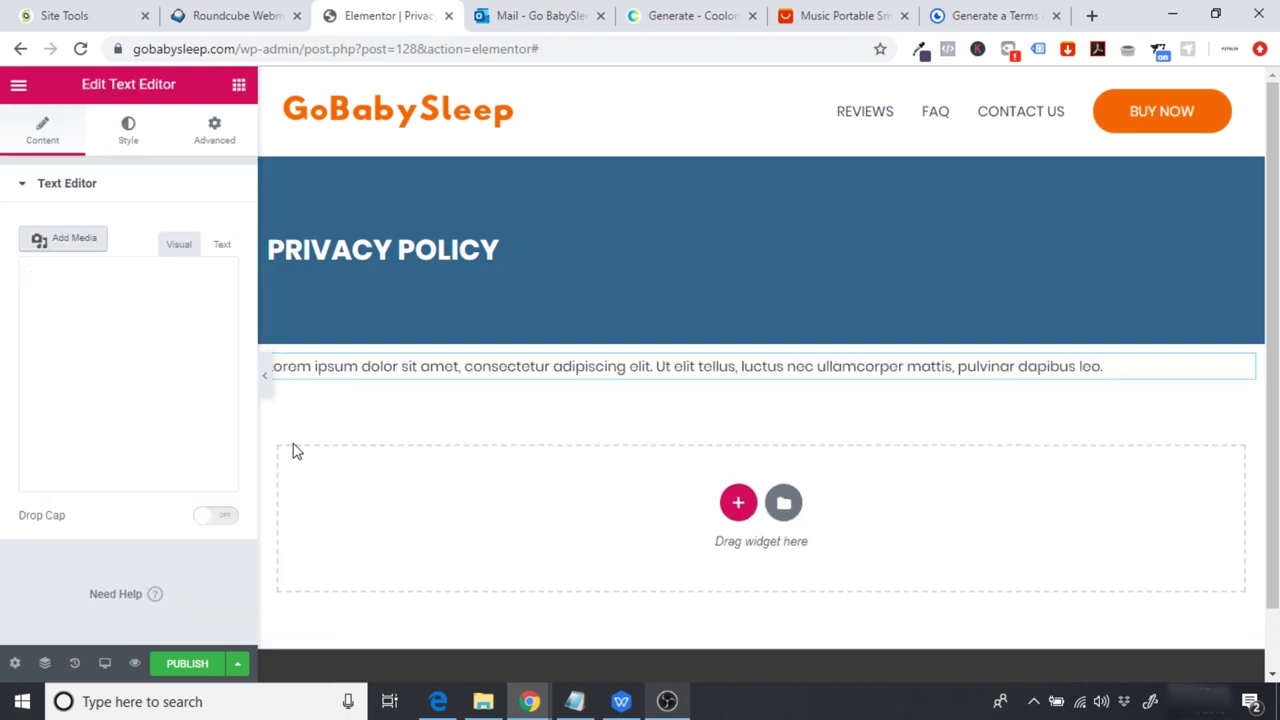
{"action": "left_click_drag", "start_coordinate": [193, 504], "coordinate": [4, 291]}
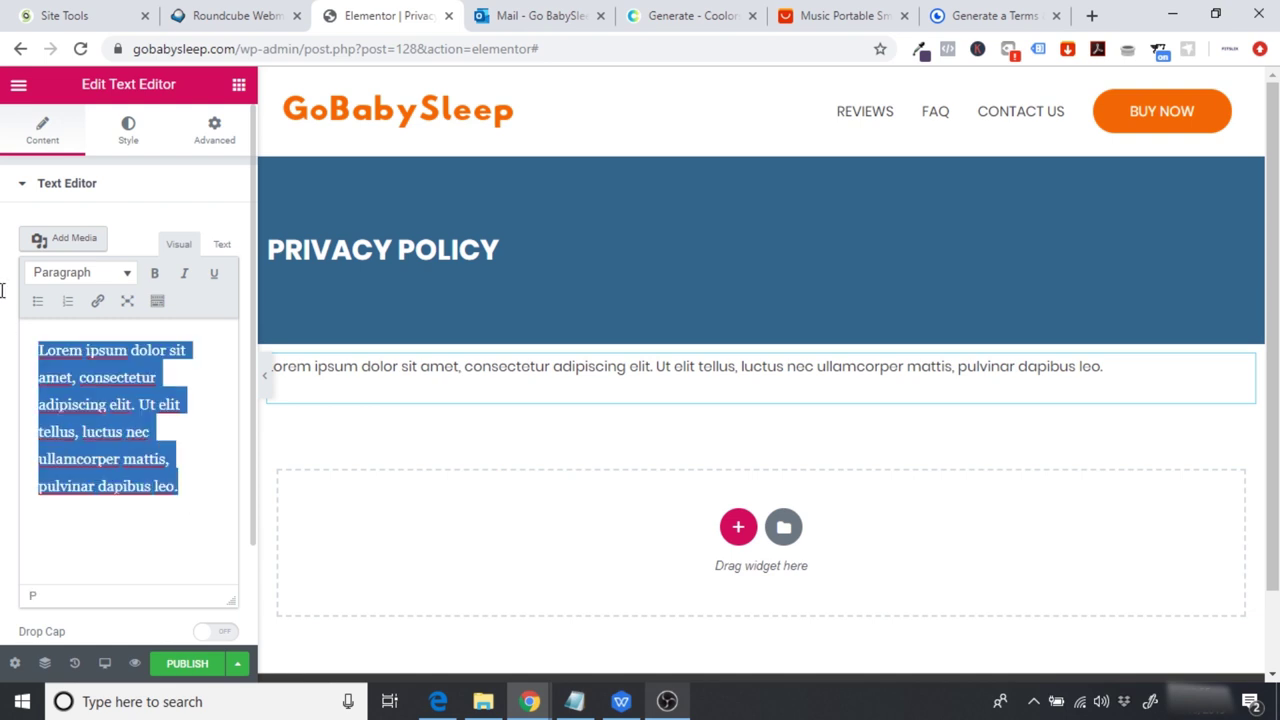
{"action": "key", "text": "ctrl+v"}
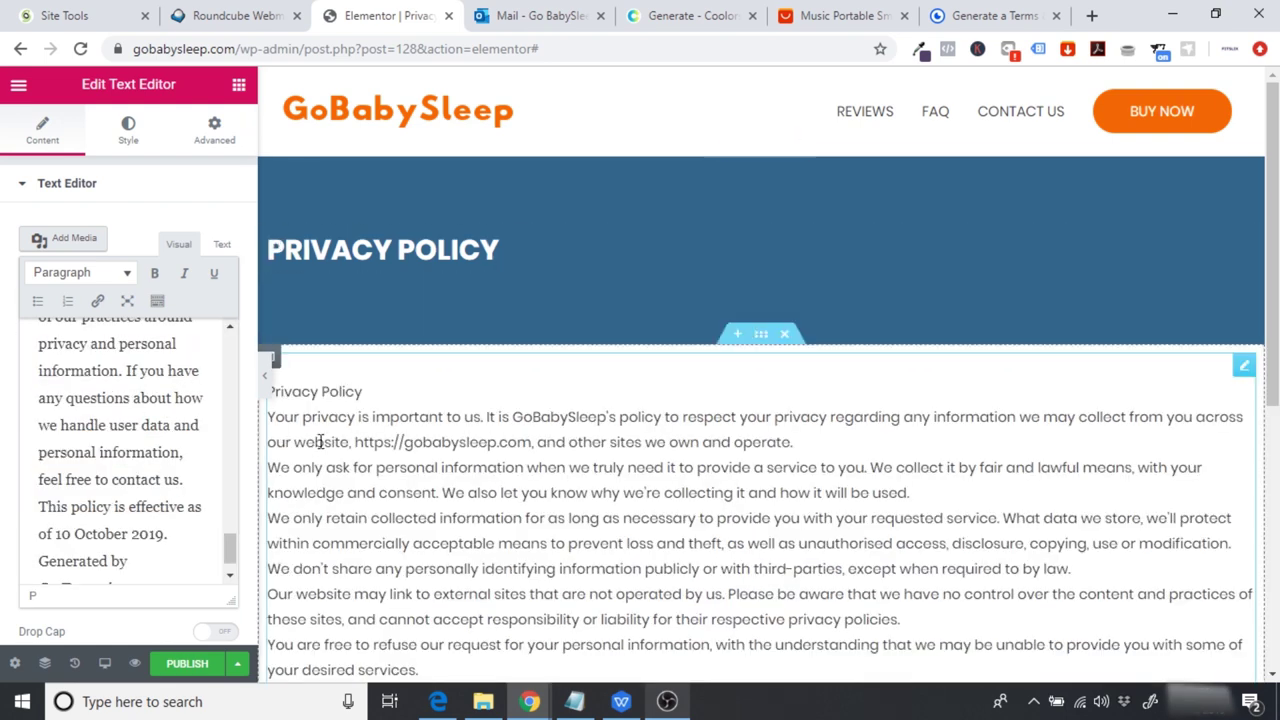
Step: Remove the duplicate 'Privacy Policy' title line from the pasted text
{"action": "scroll", "coordinate": [937, 360], "scroll_direction": "down", "scroll_amount": 4}
{"action": "scroll", "coordinate": [486, 330], "scroll_direction": "up", "scroll_amount": 3}
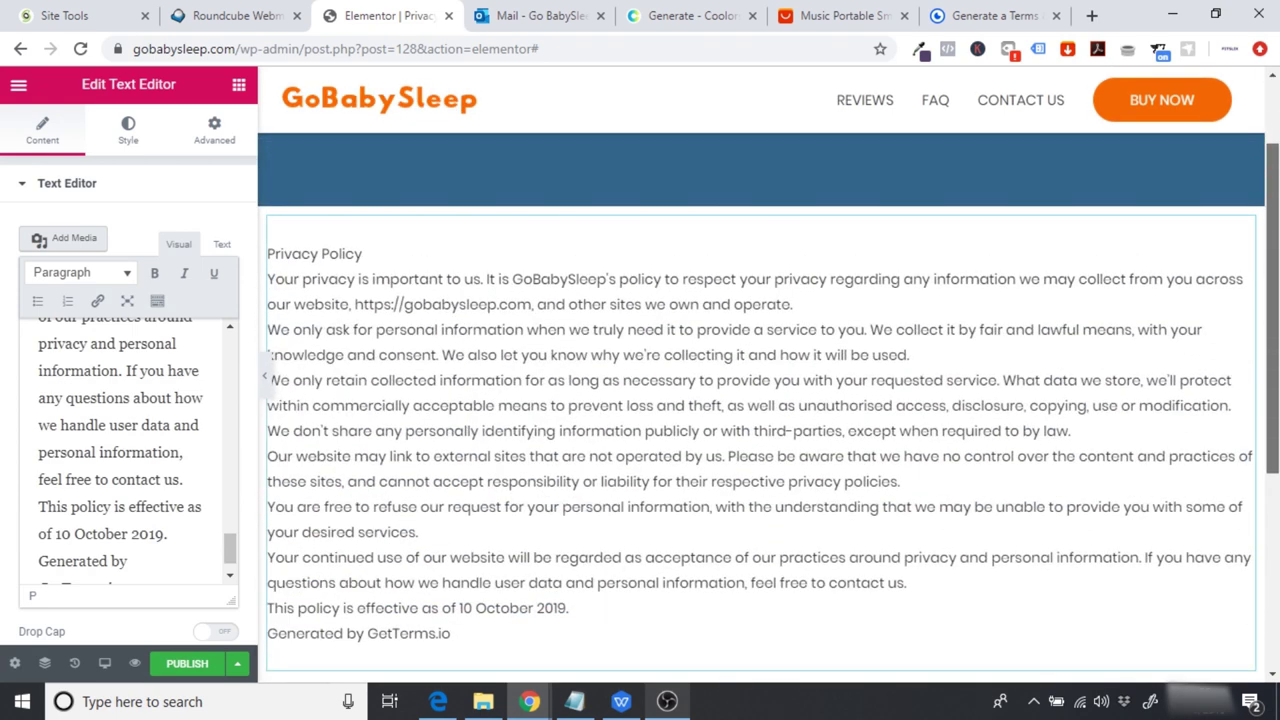
{"action": "scroll", "coordinate": [398, 258], "scroll_direction": "down", "scroll_amount": 1}
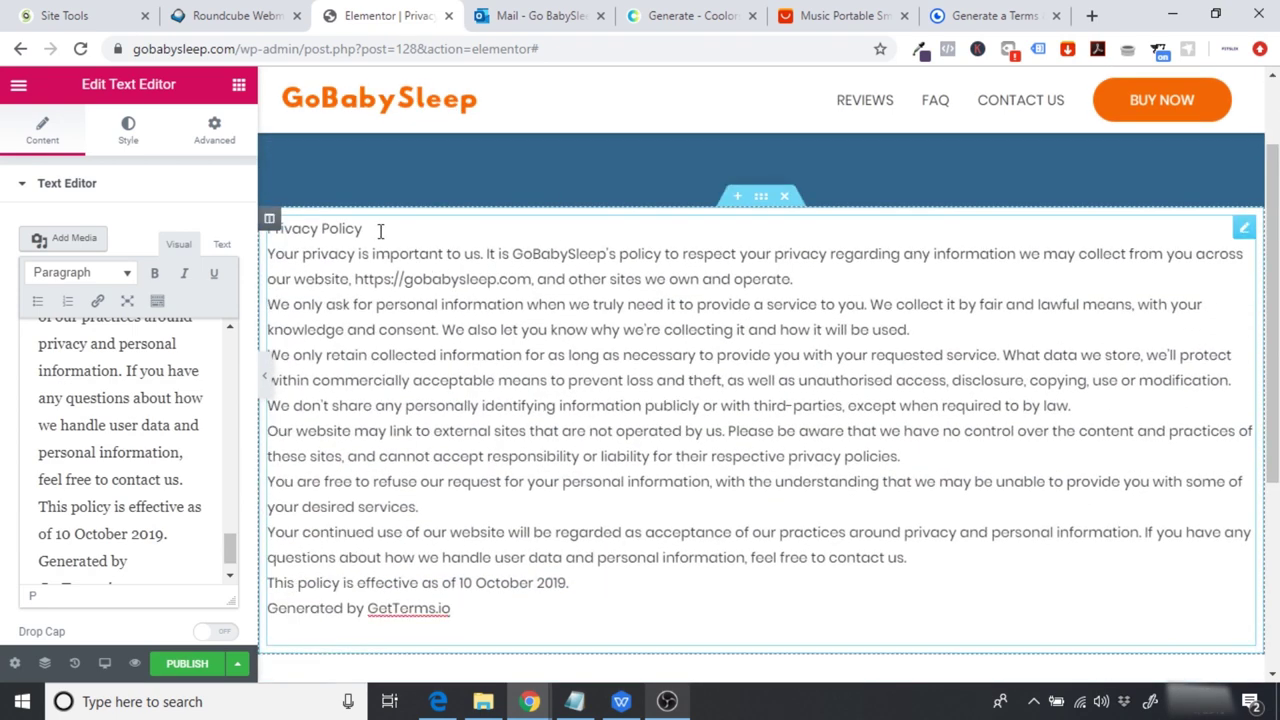
{"action": "left_click_drag", "start_coordinate": [389, 229], "coordinate": [290, 230]}
{"action": "key", "text": "BackSpace"}
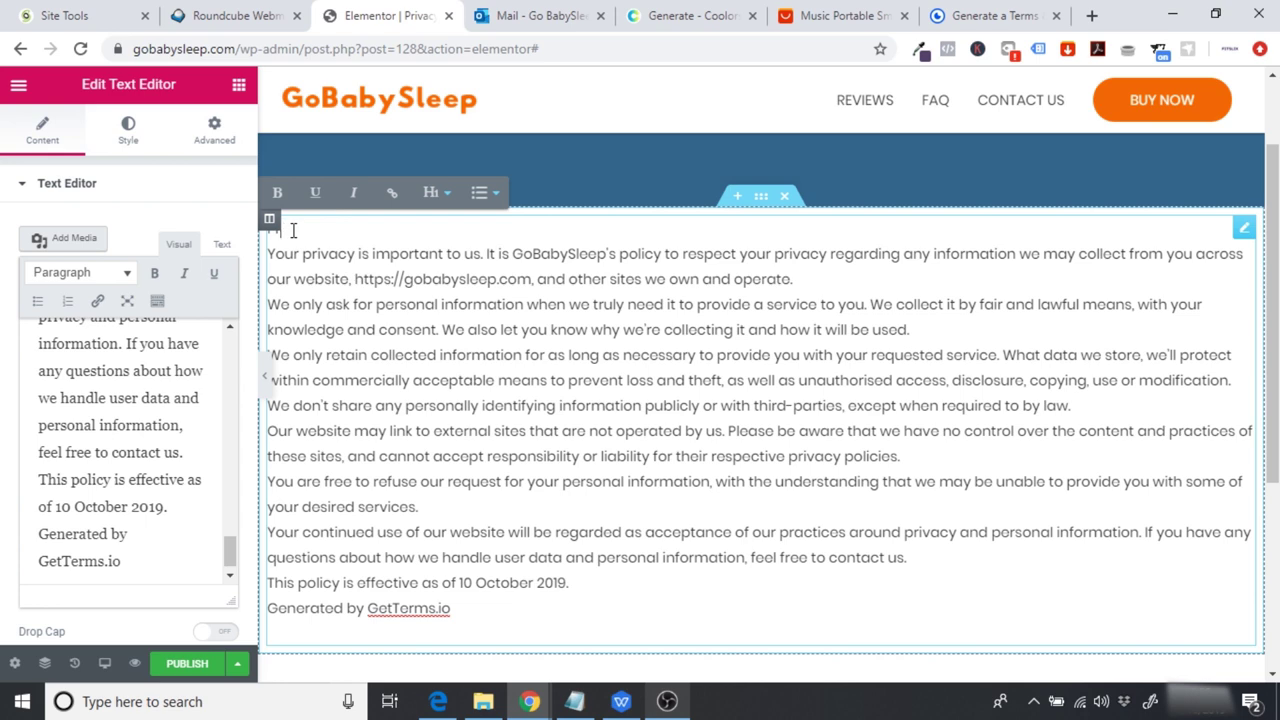
{"action": "key", "text": "ctrl+z"}
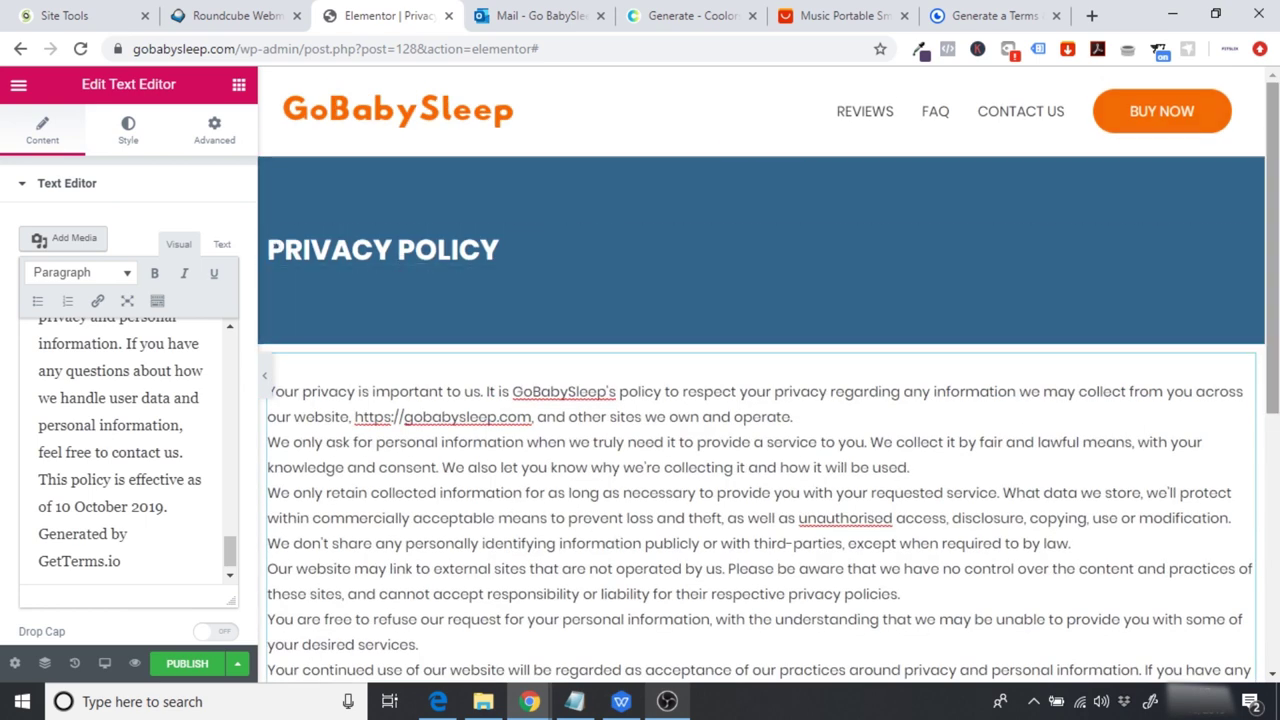
Step: Insert blank lines between the policy paragraphs, through the 'contact us.' paragraph before the date line
{"action": "scroll", "coordinate": [654, 241], "scroll_direction": "down", "scroll_amount": 1}
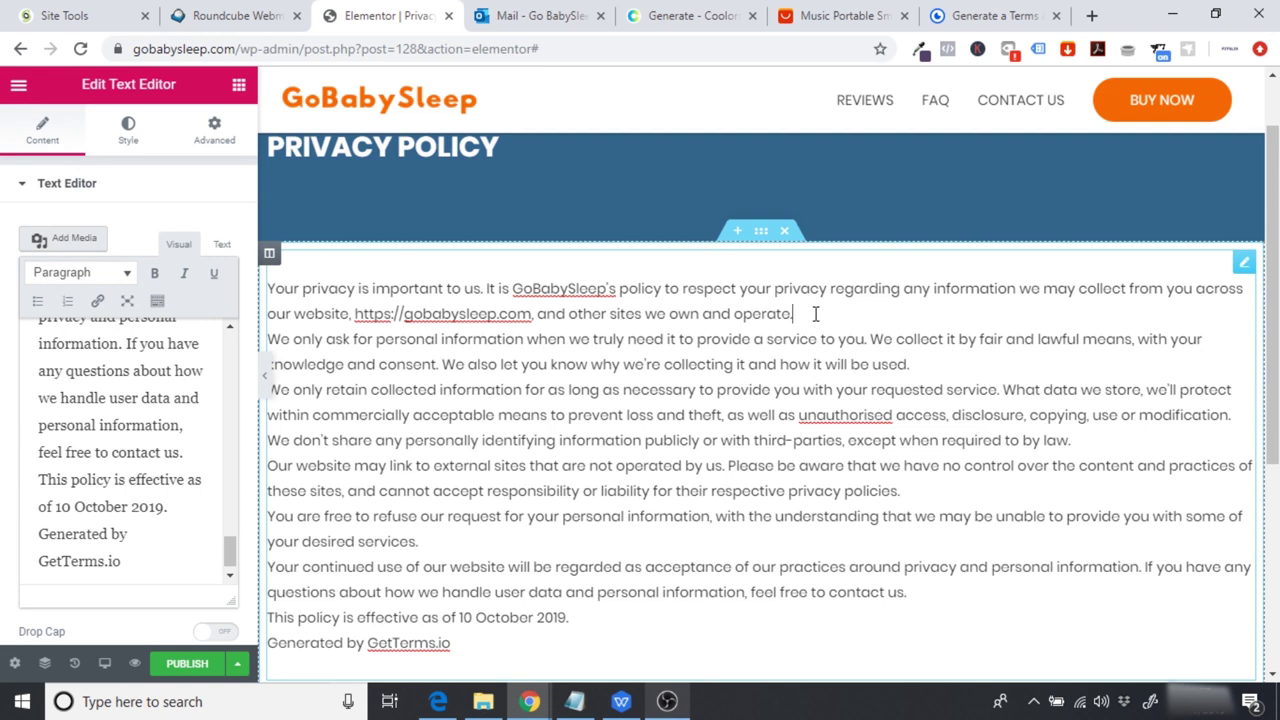
{"action": "key", "text": "Return"}
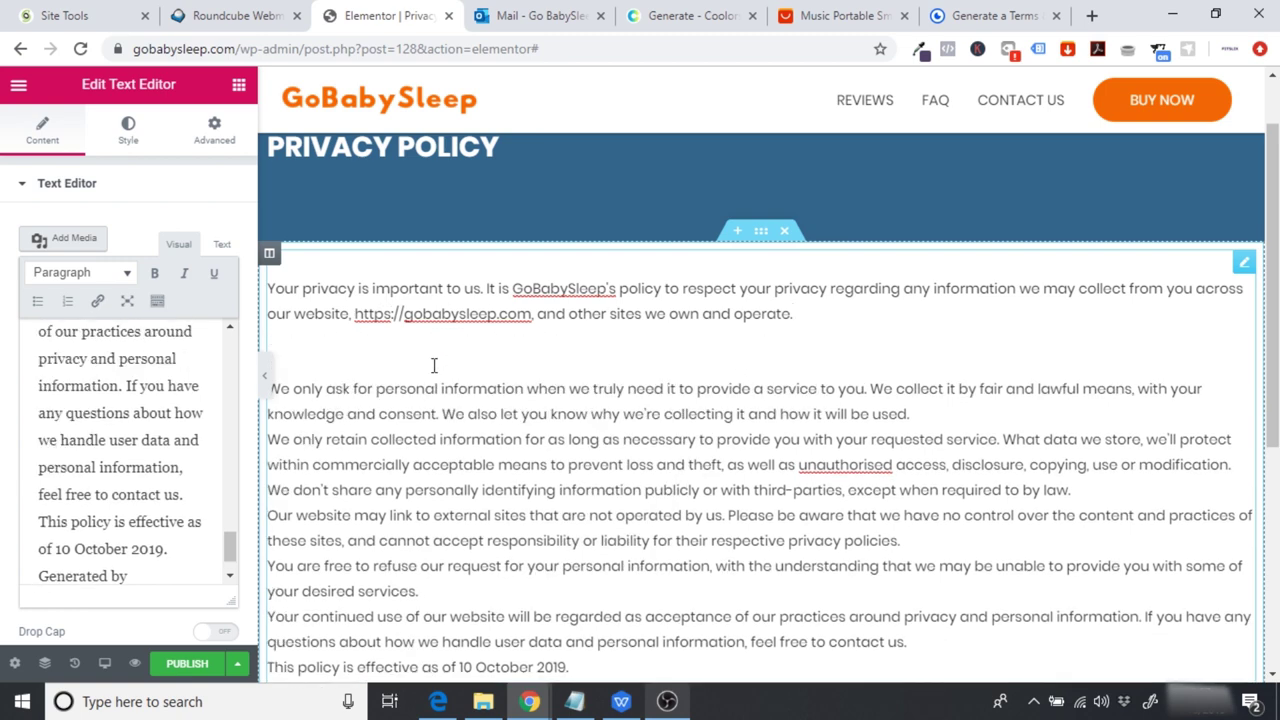
{"action": "key", "text": "BackSpace"}
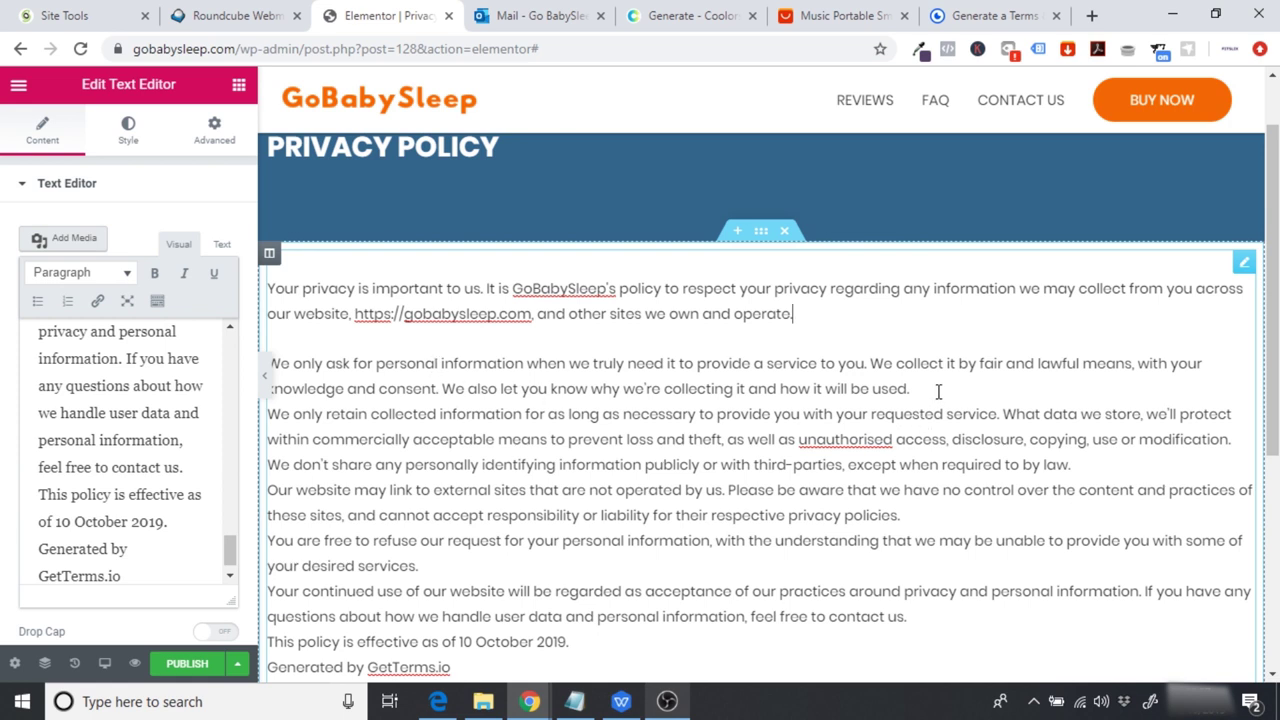
{"action": "key", "text": "Return"}
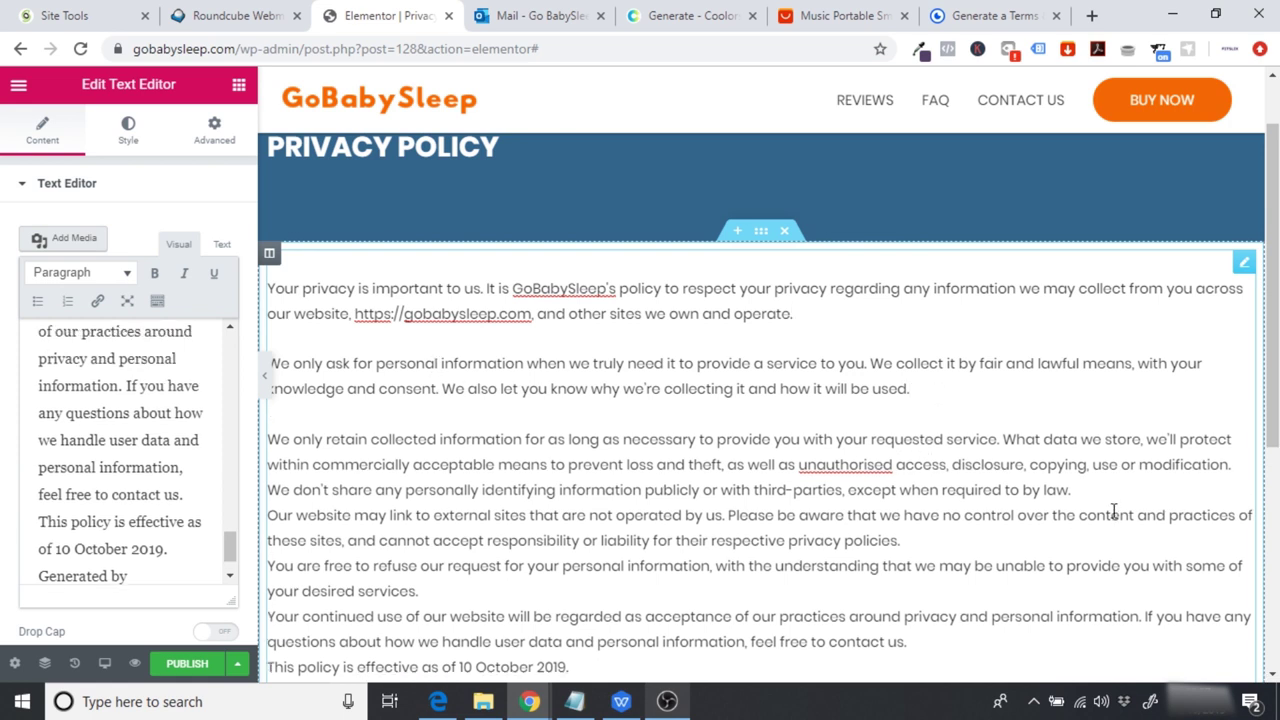
{"action": "key", "text": "Return"}
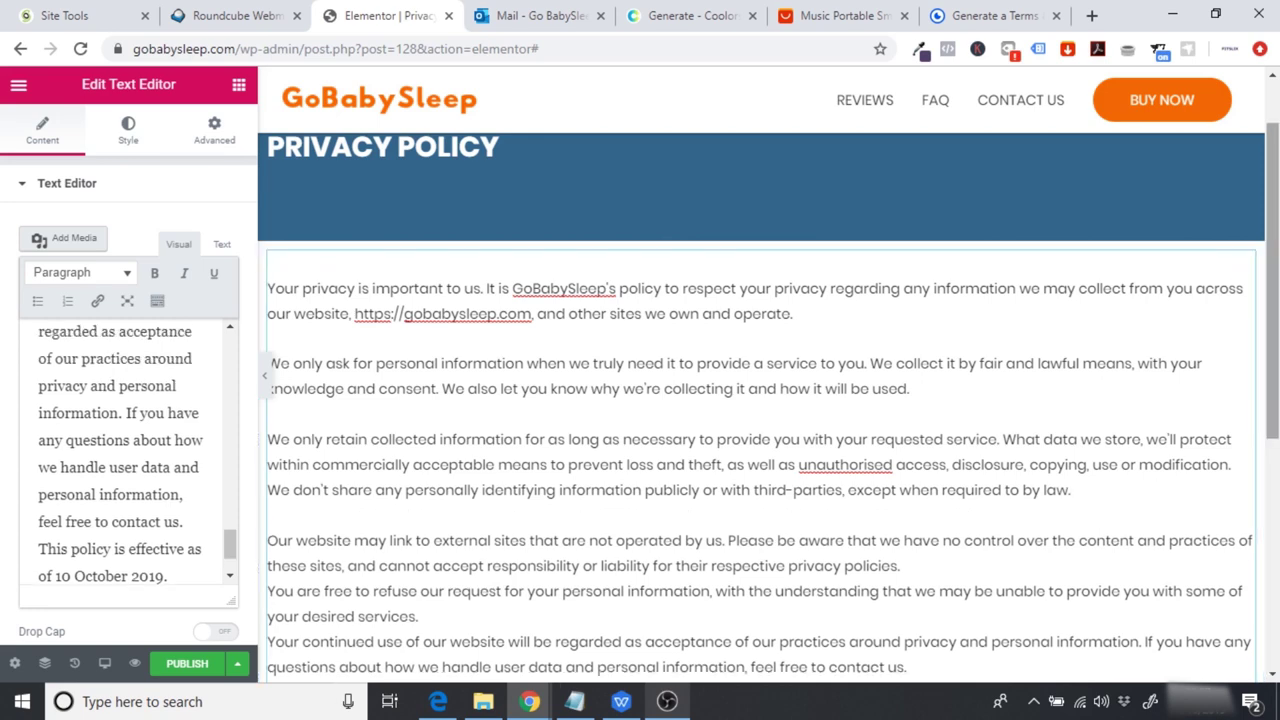
{"action": "scroll", "coordinate": [947, 445], "scroll_direction": "down", "scroll_amount": 1}
{"action": "left_click", "coordinate": [941, 434]}
{"action": "key", "text": "Return"}
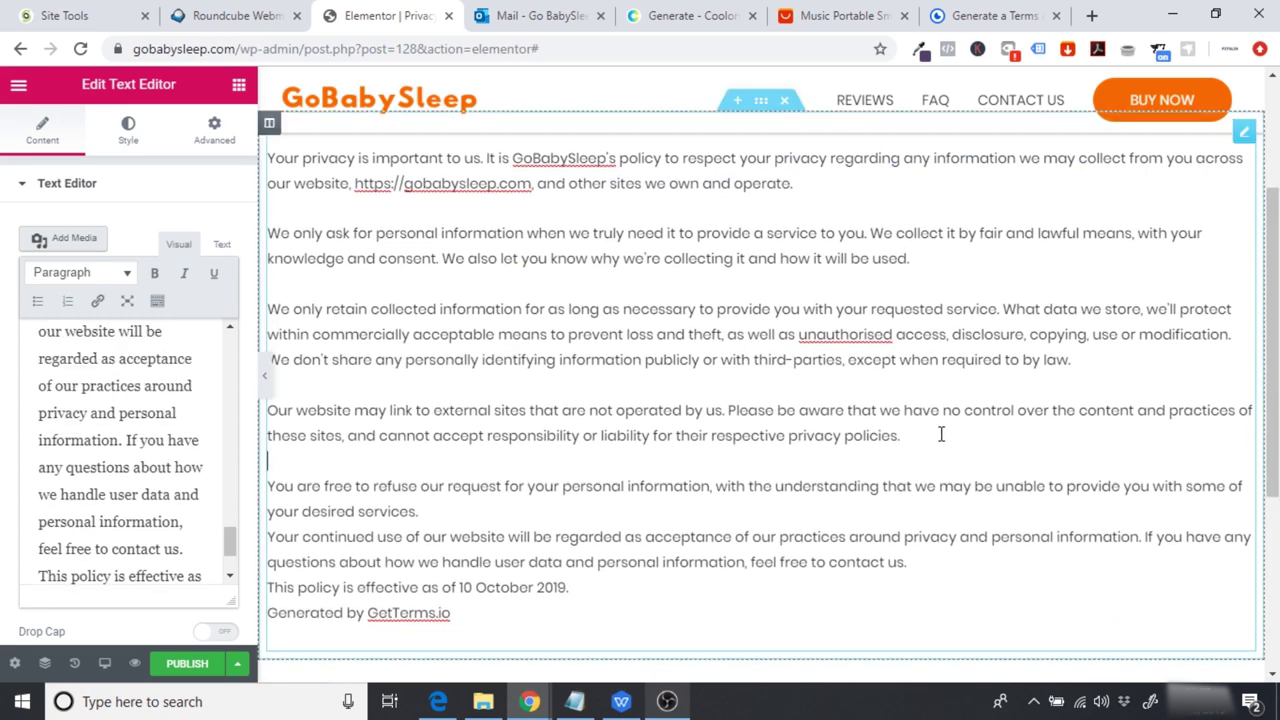
{"action": "left_click", "coordinate": [563, 511]}
{"action": "key", "text": "Return"}
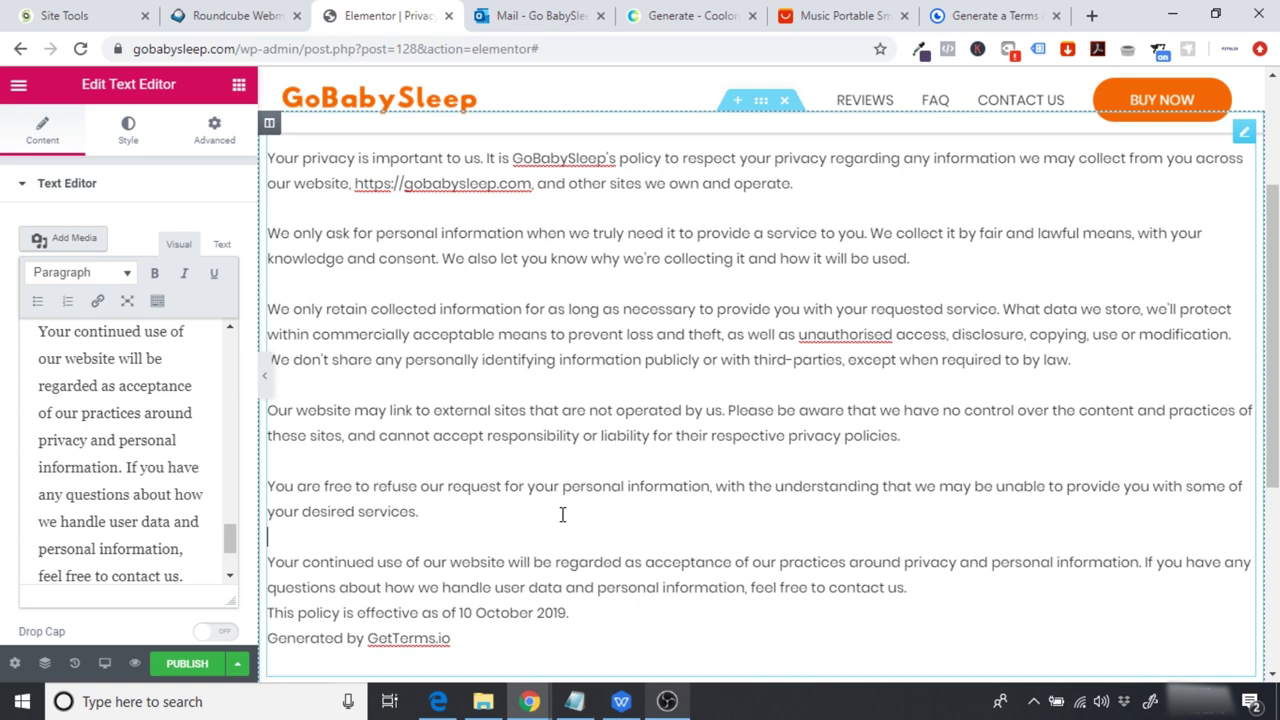
{"action": "scroll", "coordinate": [1208, 400], "scroll_direction": "down", "scroll_amount": 2}
{"action": "left_click", "coordinate": [951, 460]}
{"action": "key", "text": "Return"}
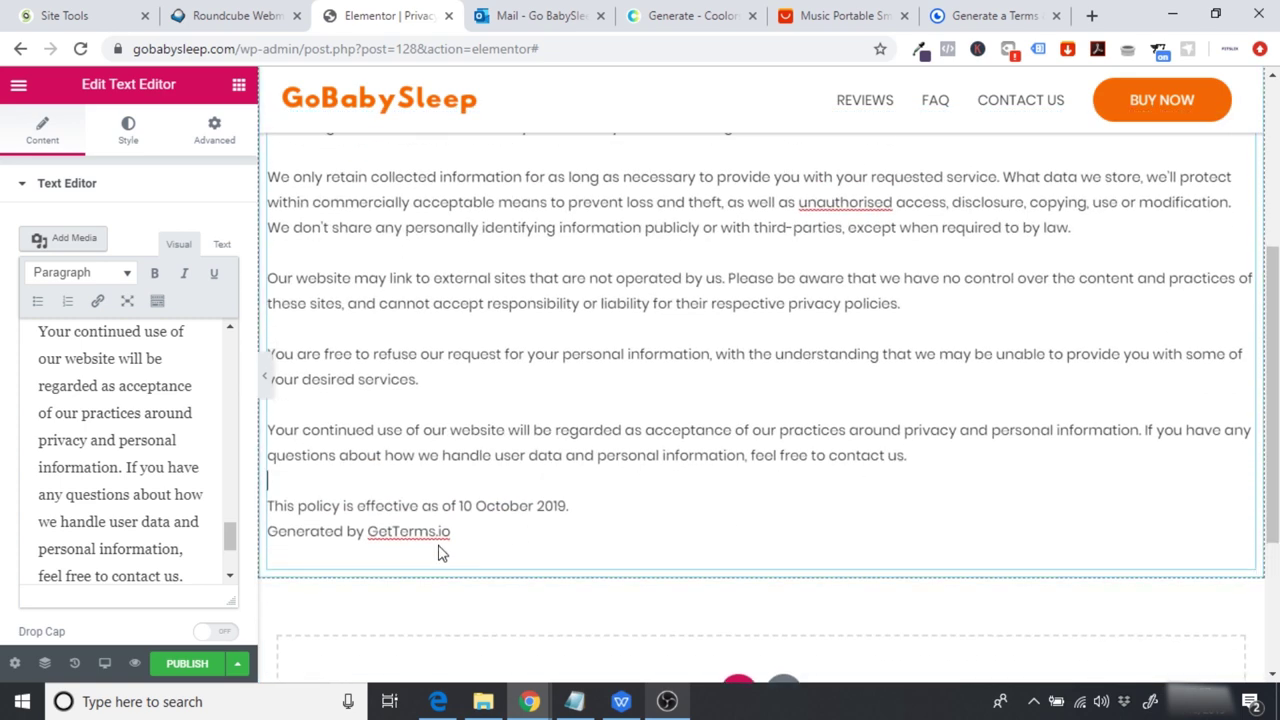
Step: Delete the 'Generated by GetTerms.io' credit line
{"action": "left_click_drag", "start_coordinate": [470, 536], "coordinate": [272, 540]}
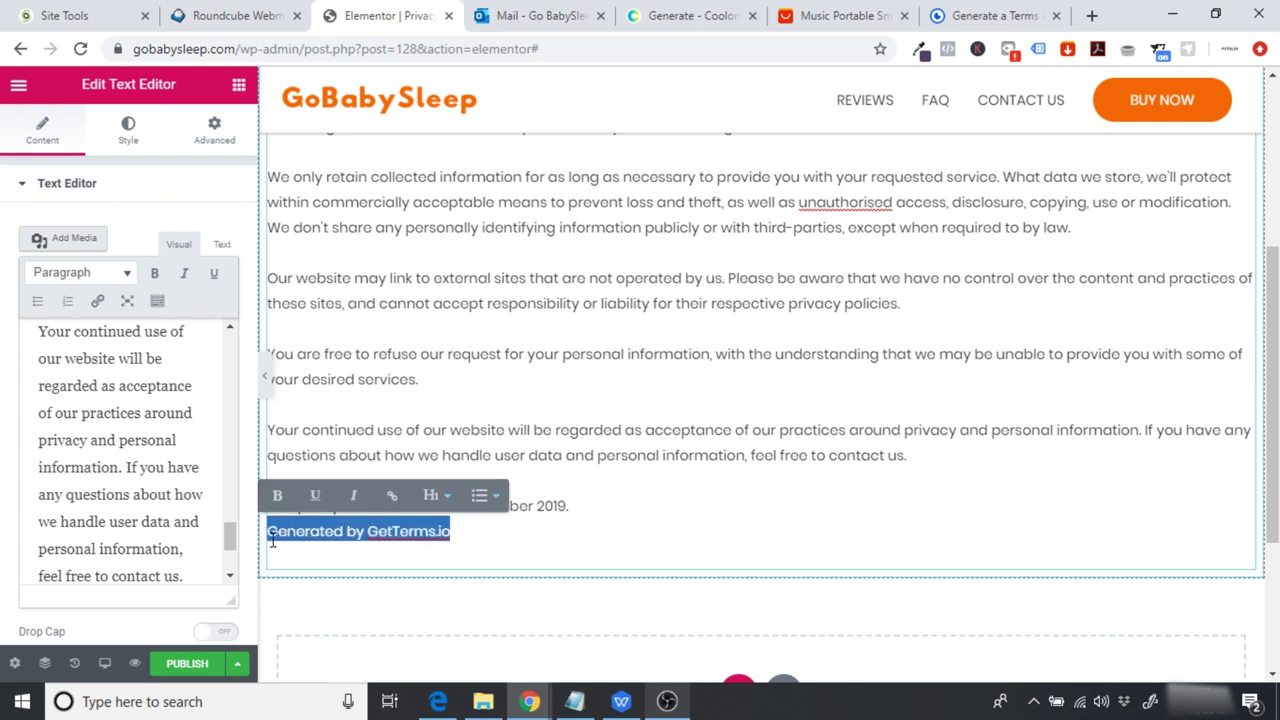
{"action": "key", "text": "BackSpace"}
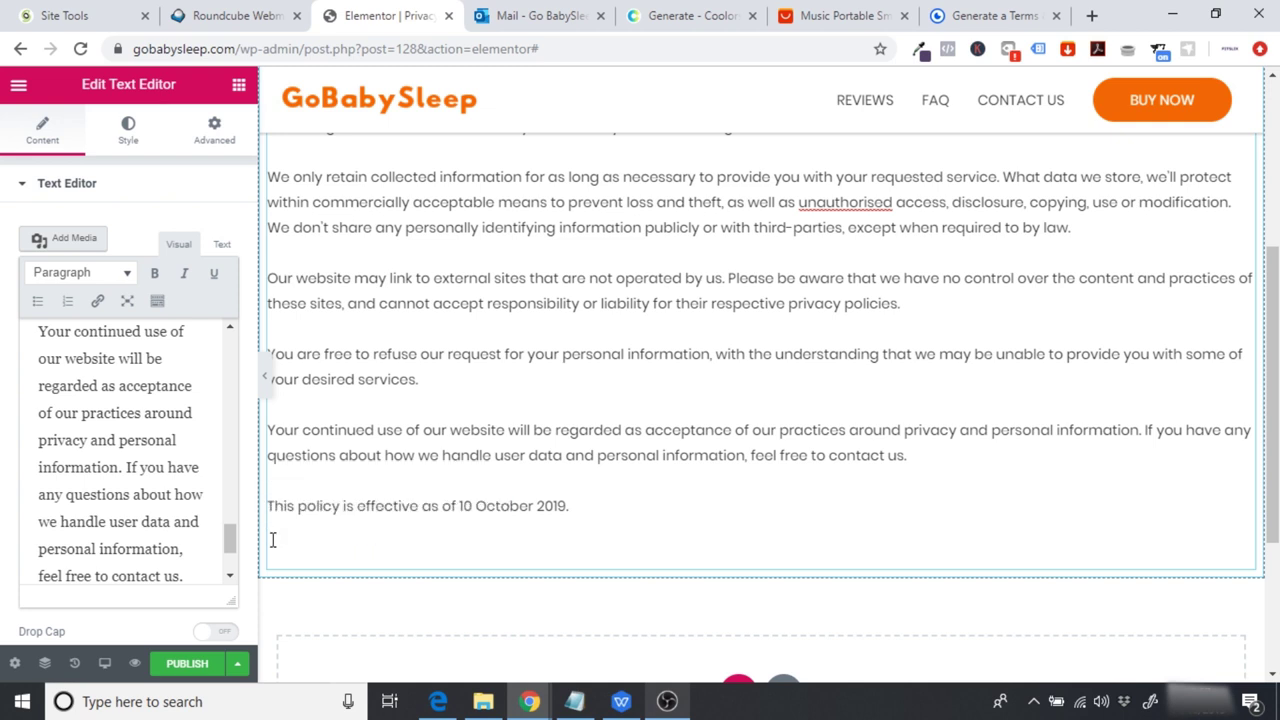
{"action": "scroll", "coordinate": [272, 534], "scroll_direction": "up", "scroll_amount": 4}
Step: Add a Spacer widget above the first policy paragraph with a height of 30
{"action": "left_click", "coordinate": [239, 86]}
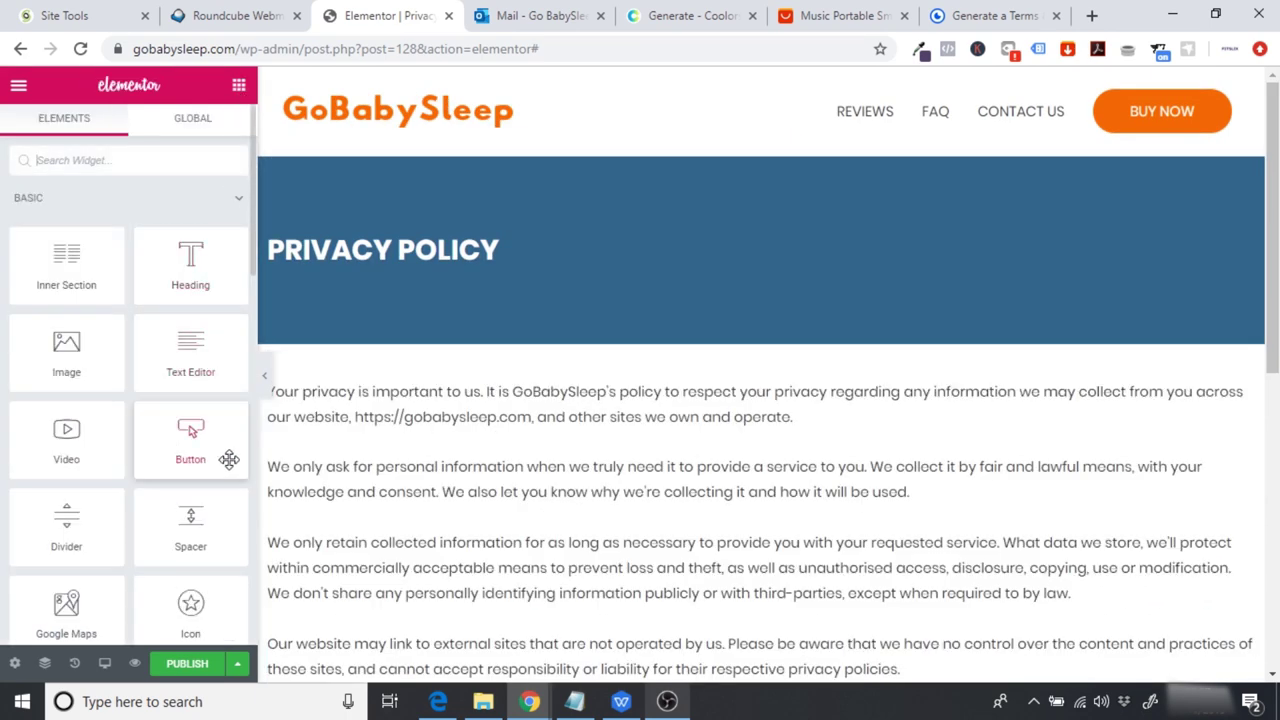
{"action": "left_click_drag", "start_coordinate": [191, 550], "coordinate": [390, 395]}
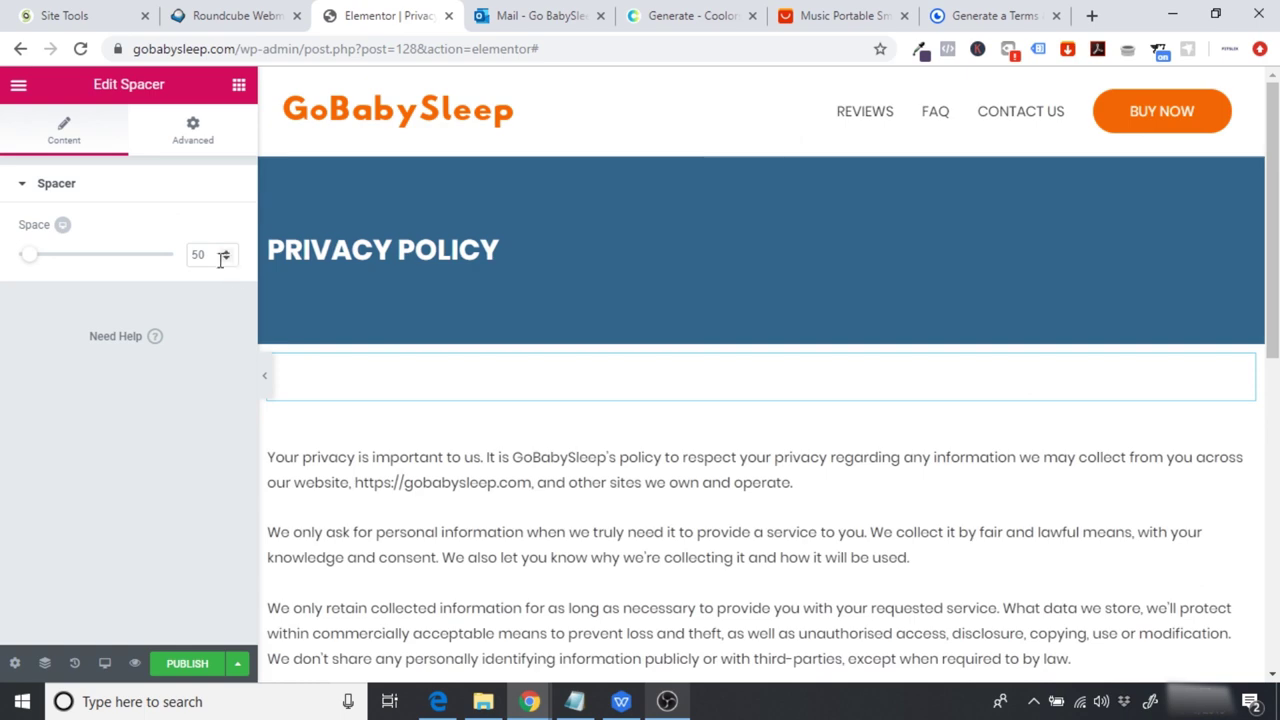
{"action": "key", "text": "BackSpace"}
{"action": "key", "text": "BackSpace"}
{"action": "type", "text": "30"}
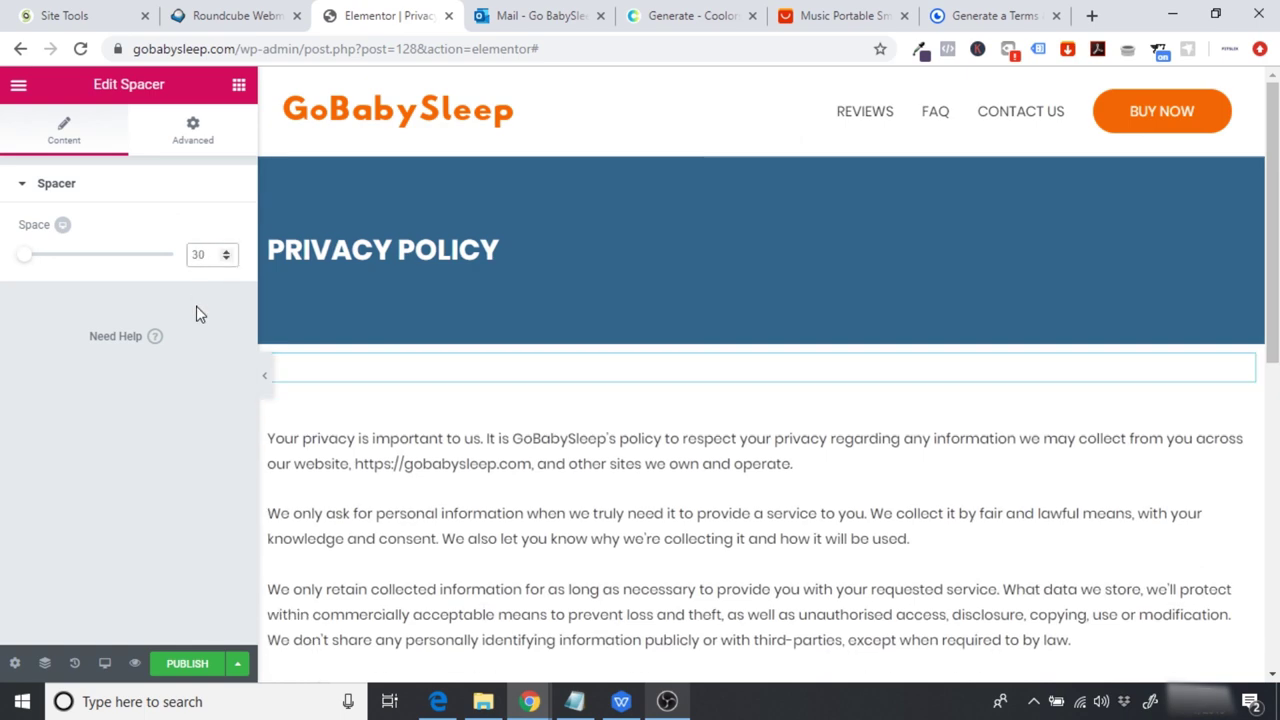
Step: Preview the Privacy Policy page and compare it with the GetTerms generated policy
{"action": "left_click", "coordinate": [265, 379]}
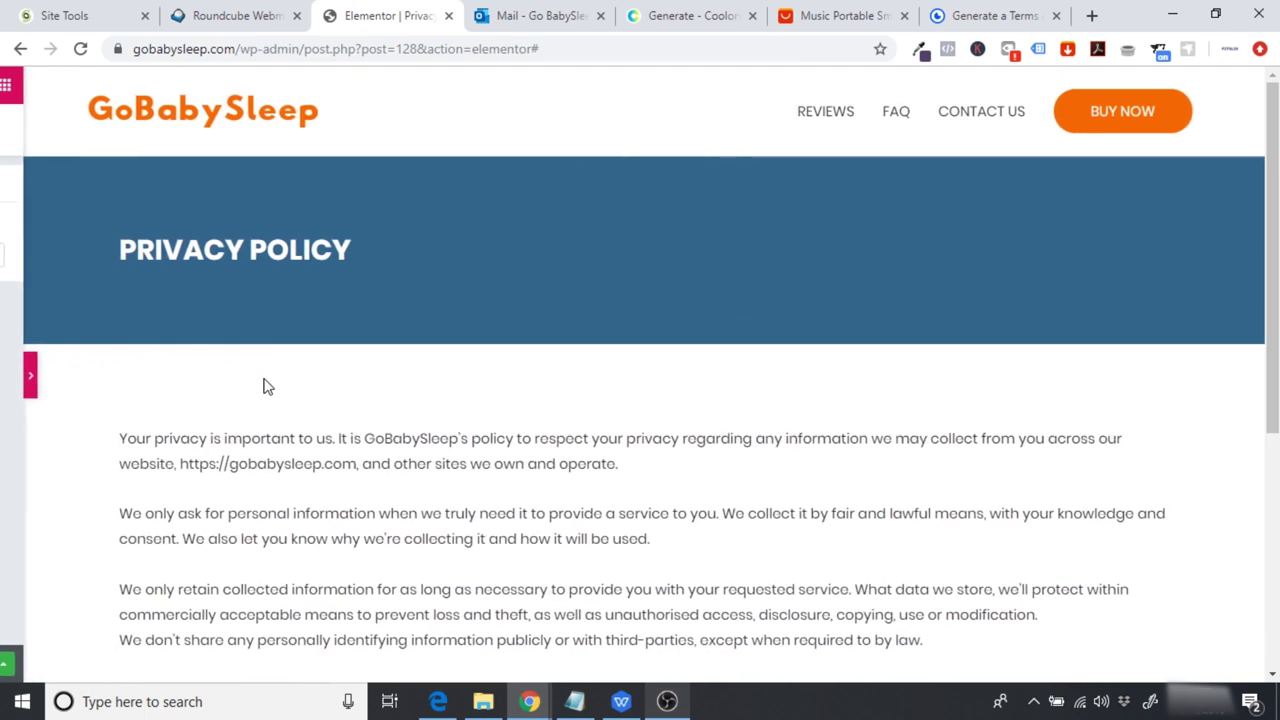
{"action": "scroll", "coordinate": [971, 323], "scroll_direction": "down", "scroll_amount": 3}
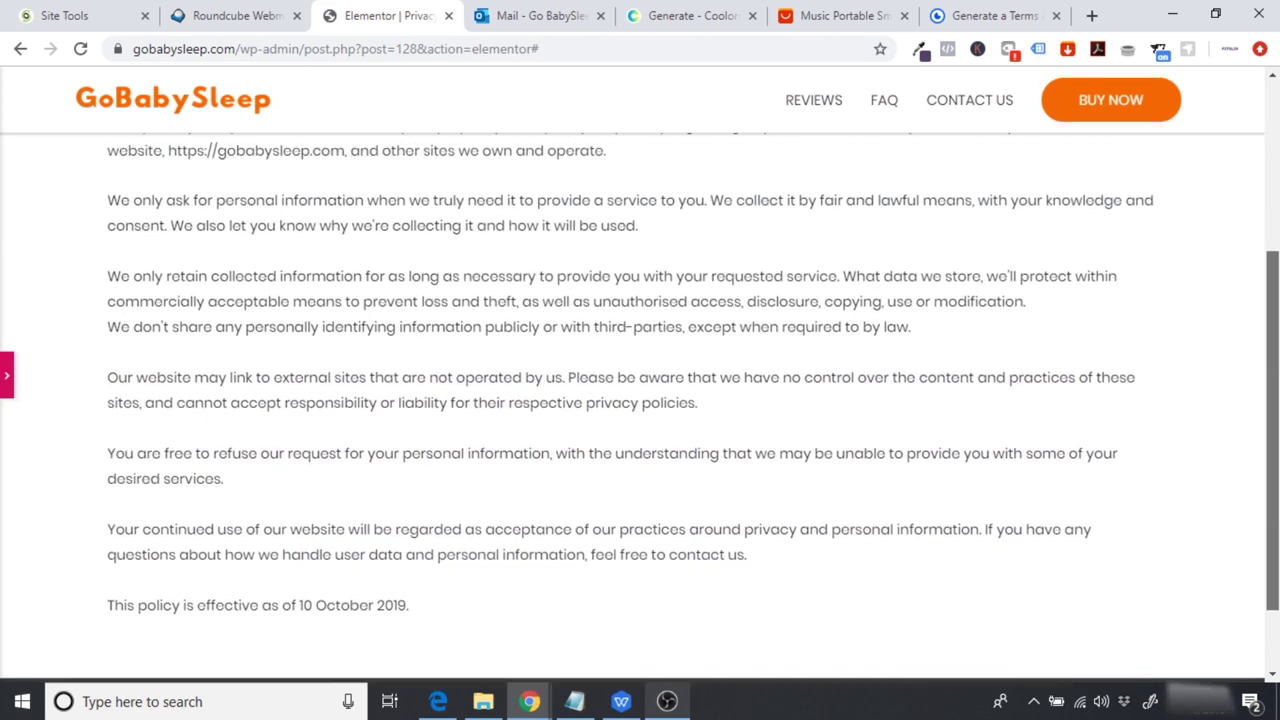
{"action": "scroll", "coordinate": [640, 400], "scroll_direction": "up", "scroll_amount": 3}
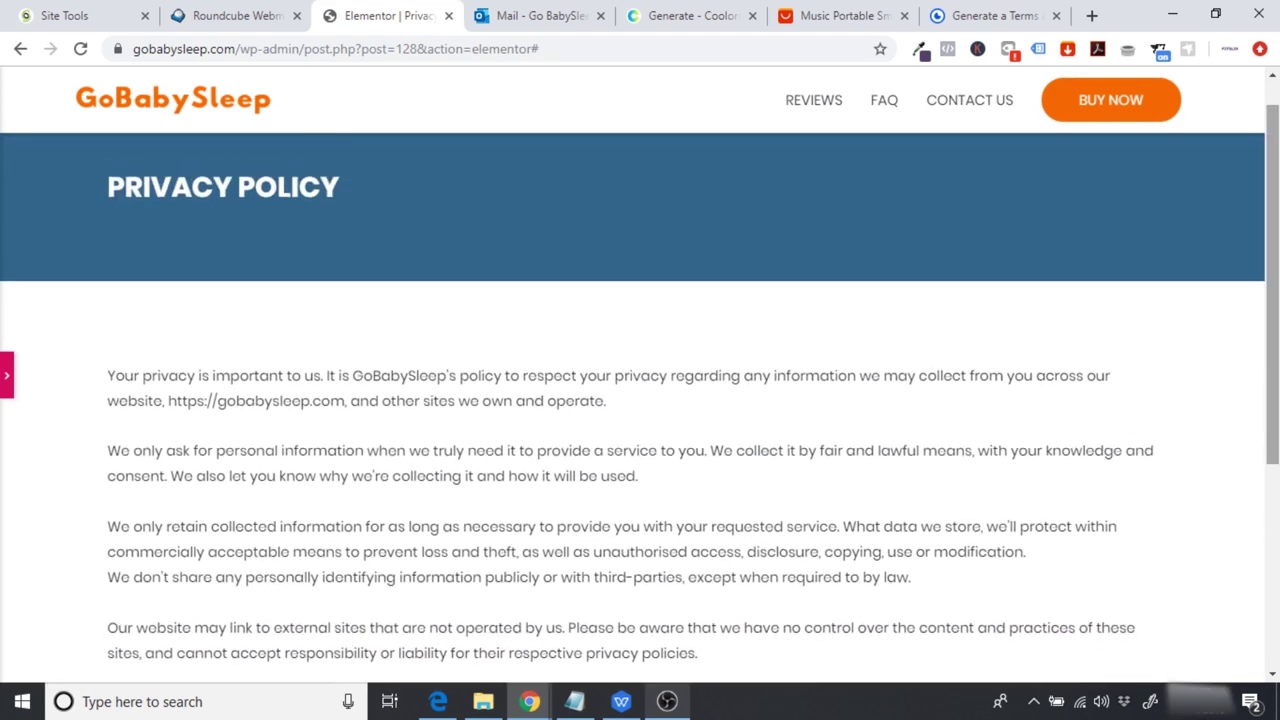
{"action": "scroll", "coordinate": [640, 387], "scroll_direction": "up", "scroll_amount": 1}
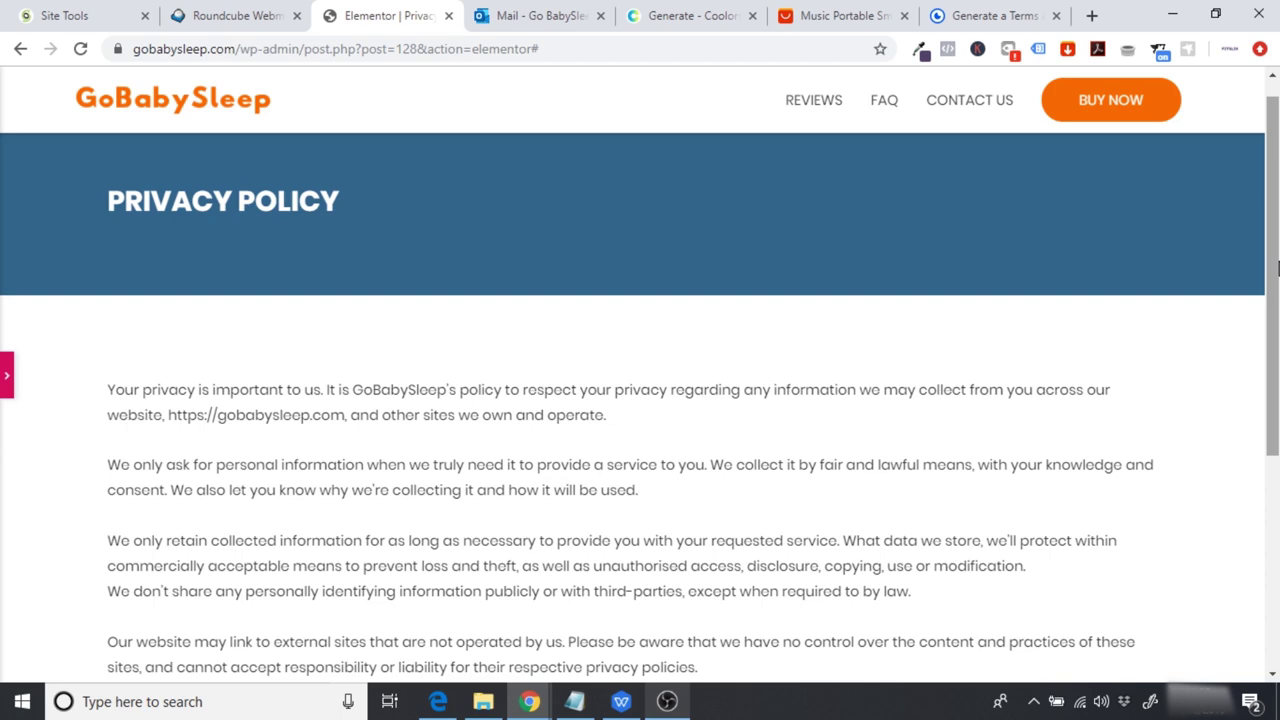
{"action": "left_click", "coordinate": [1003, 12]}
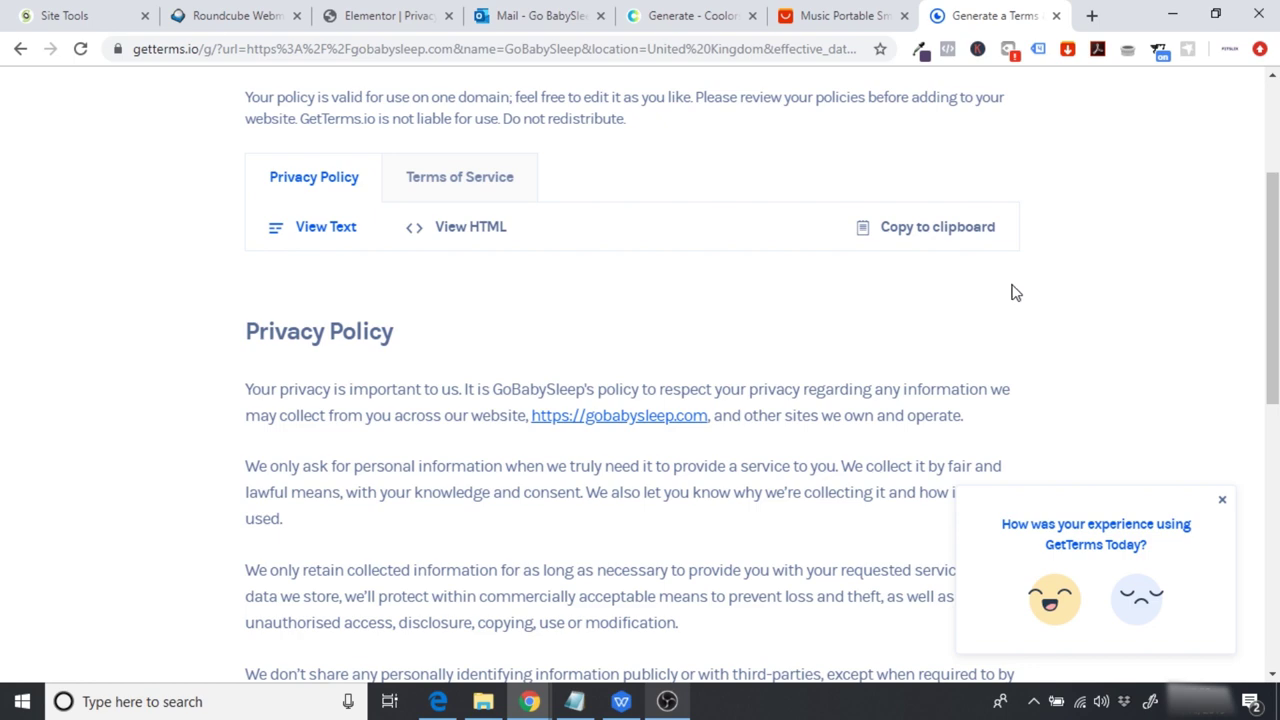
{"action": "left_click", "coordinate": [345, 16]}
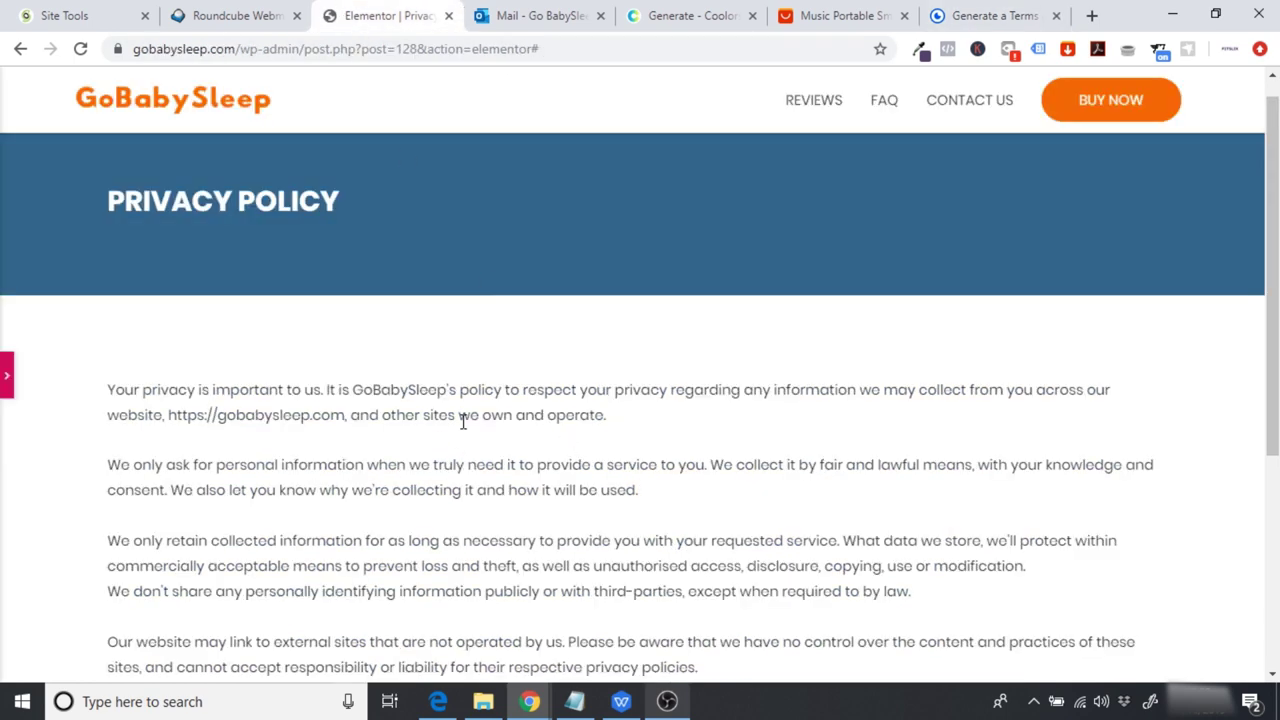
{"action": "scroll", "coordinate": [400, 400], "scroll_direction": "down", "scroll_amount": 3}
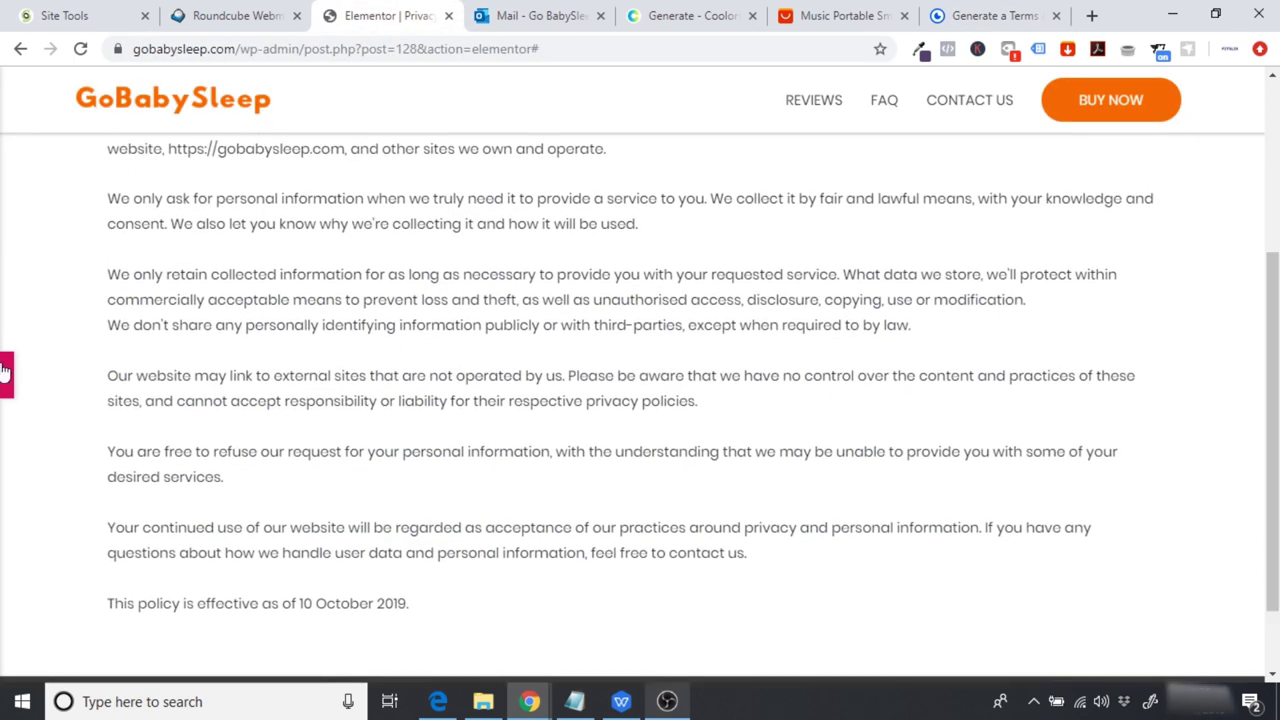
Step: Publish the Privacy Policy page
{"action": "left_click", "coordinate": [6, 373]}
{"action": "left_click", "coordinate": [187, 660]}
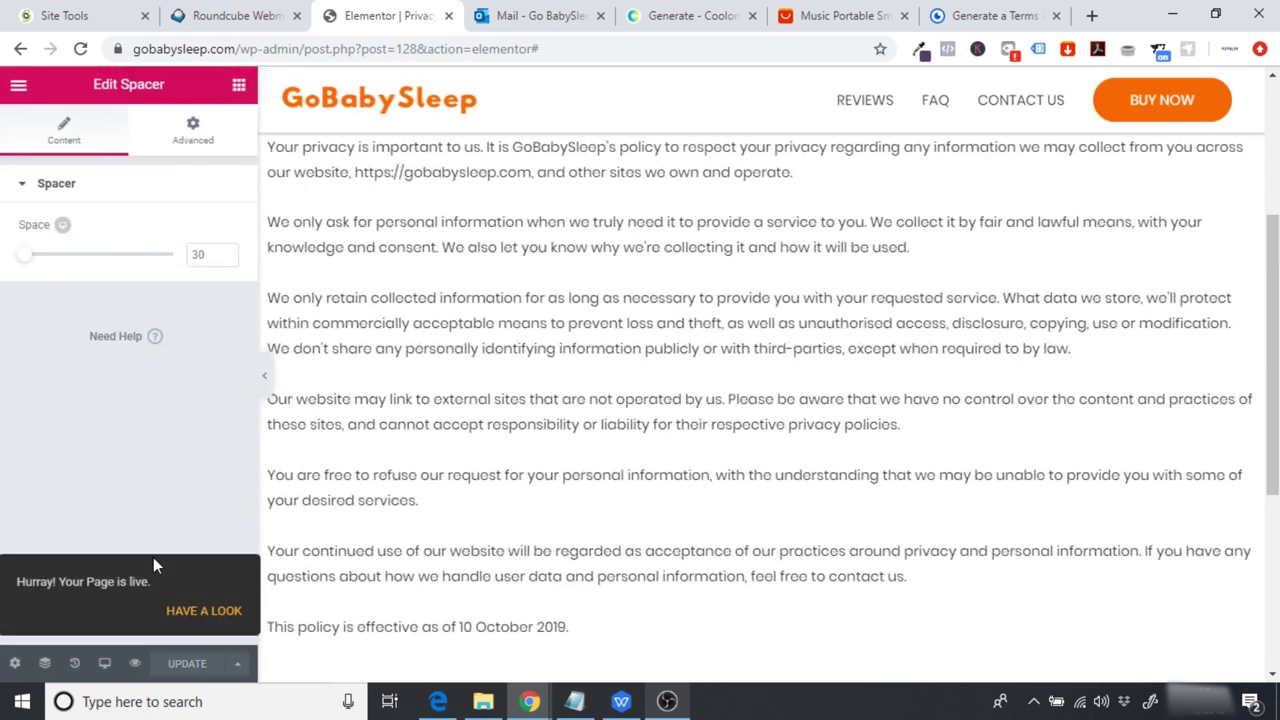
{"action": "scroll", "coordinate": [515, 440], "scroll_direction": "up", "scroll_amount": 3}
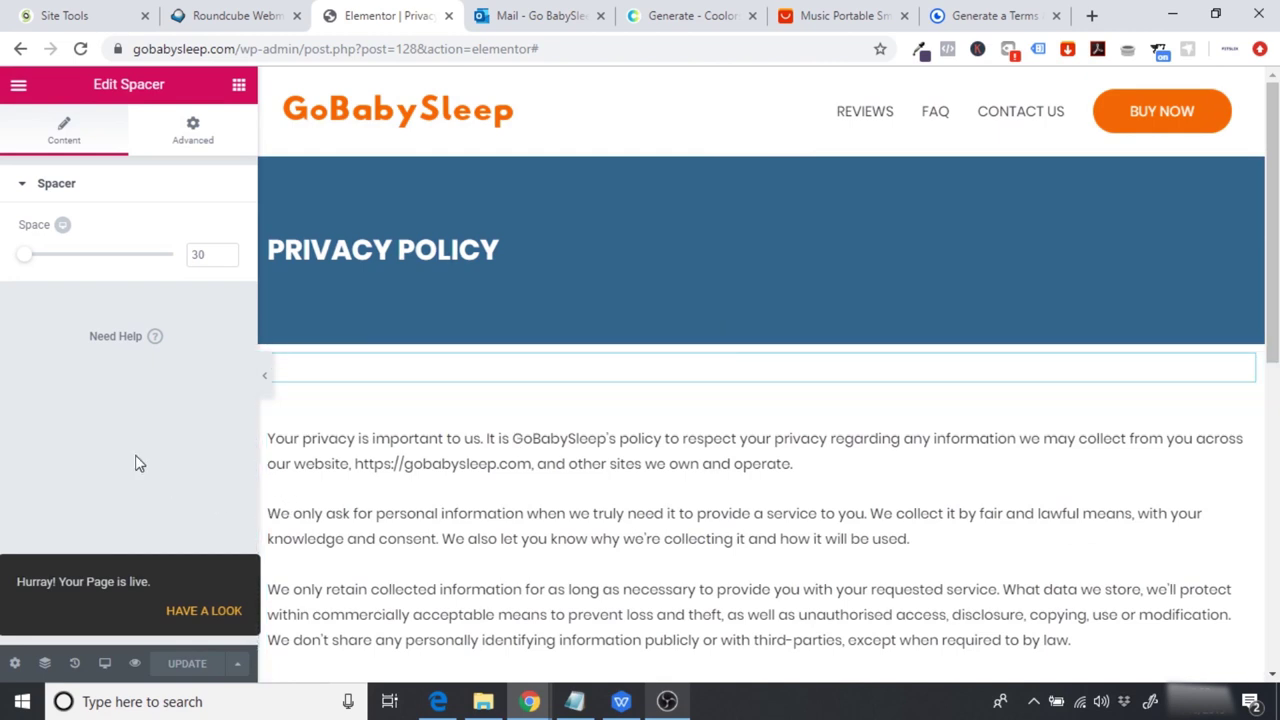
{"action": "left_click", "coordinate": [15, 88]}
Step: Create a new WordPress page titled 'Terms of Service' and edit it with Elementor
{"action": "left_click", "coordinate": [88, 585]}
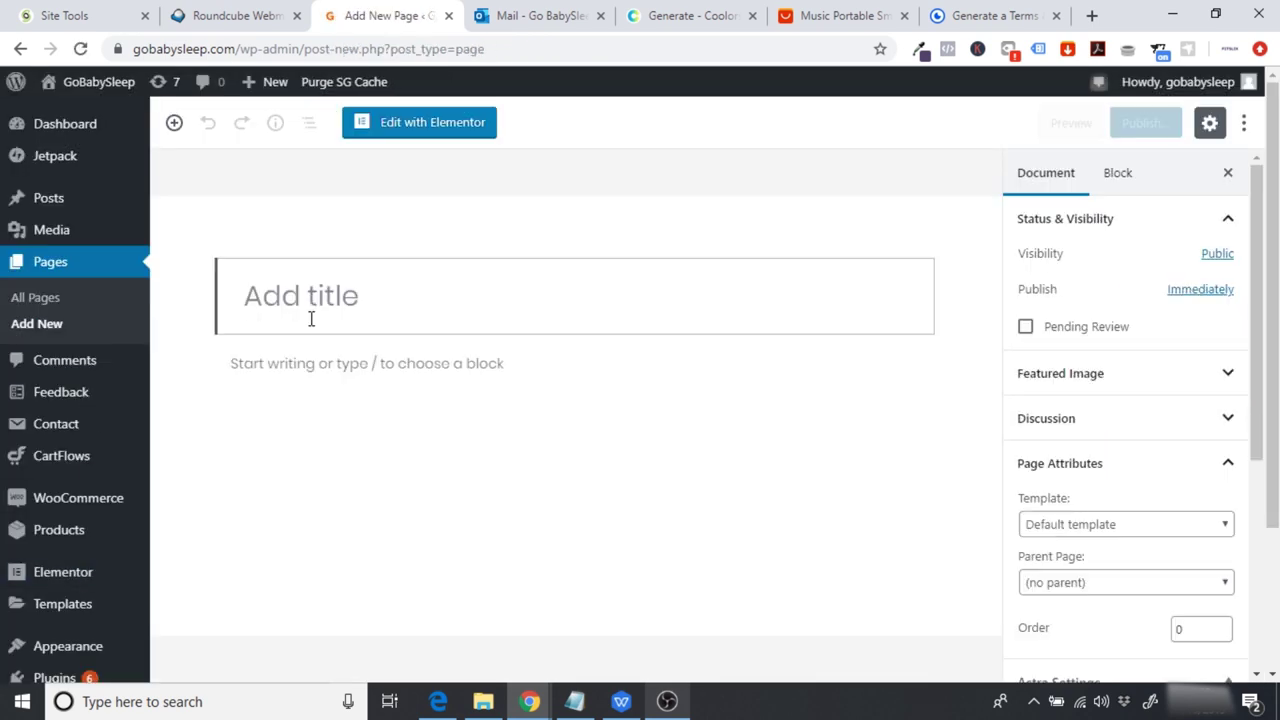
{"action": "type", "text": "Terms of Service"}
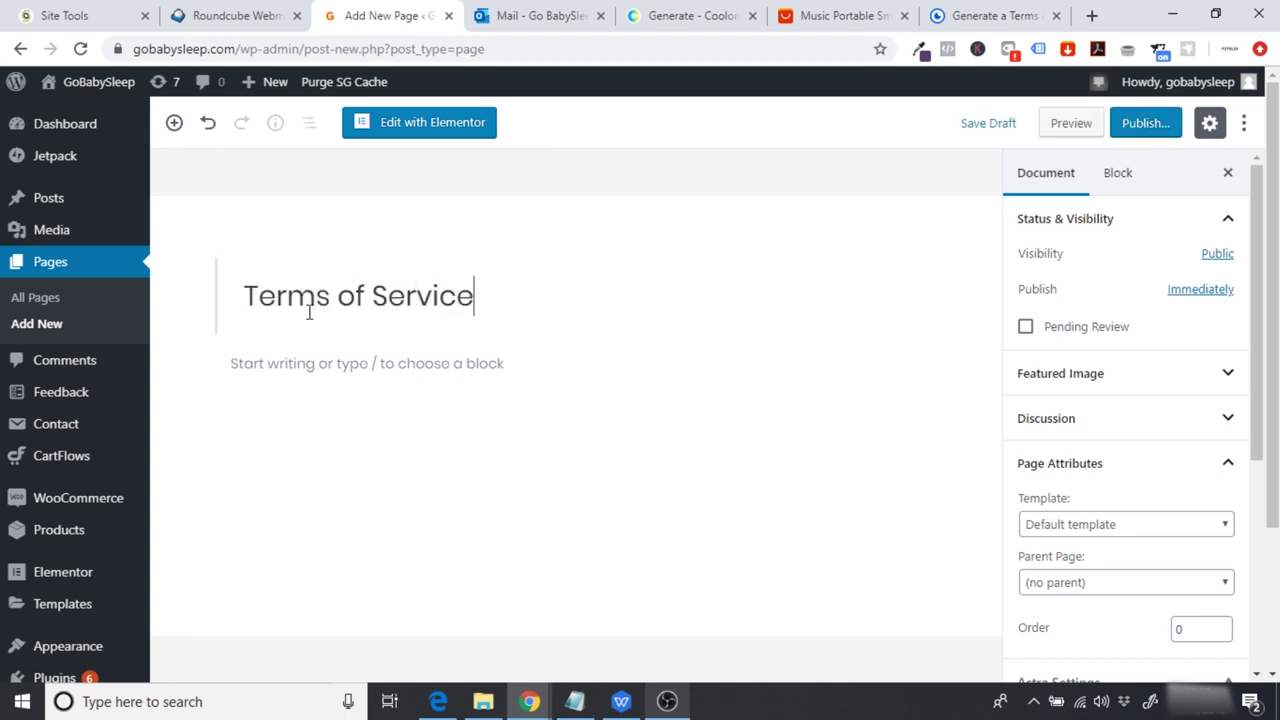
{"action": "left_click", "coordinate": [426, 128]}
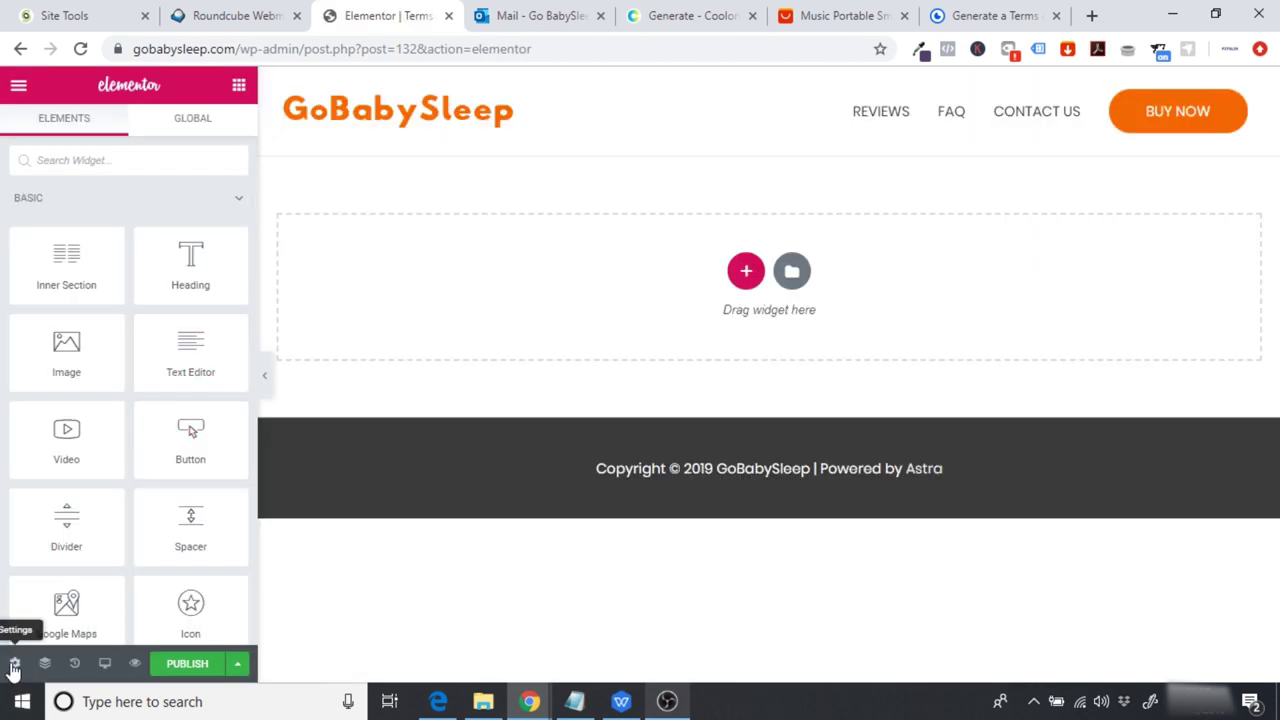
Step: Set the page layout to Elementor Full Width
{"action": "left_click", "coordinate": [14, 664]}
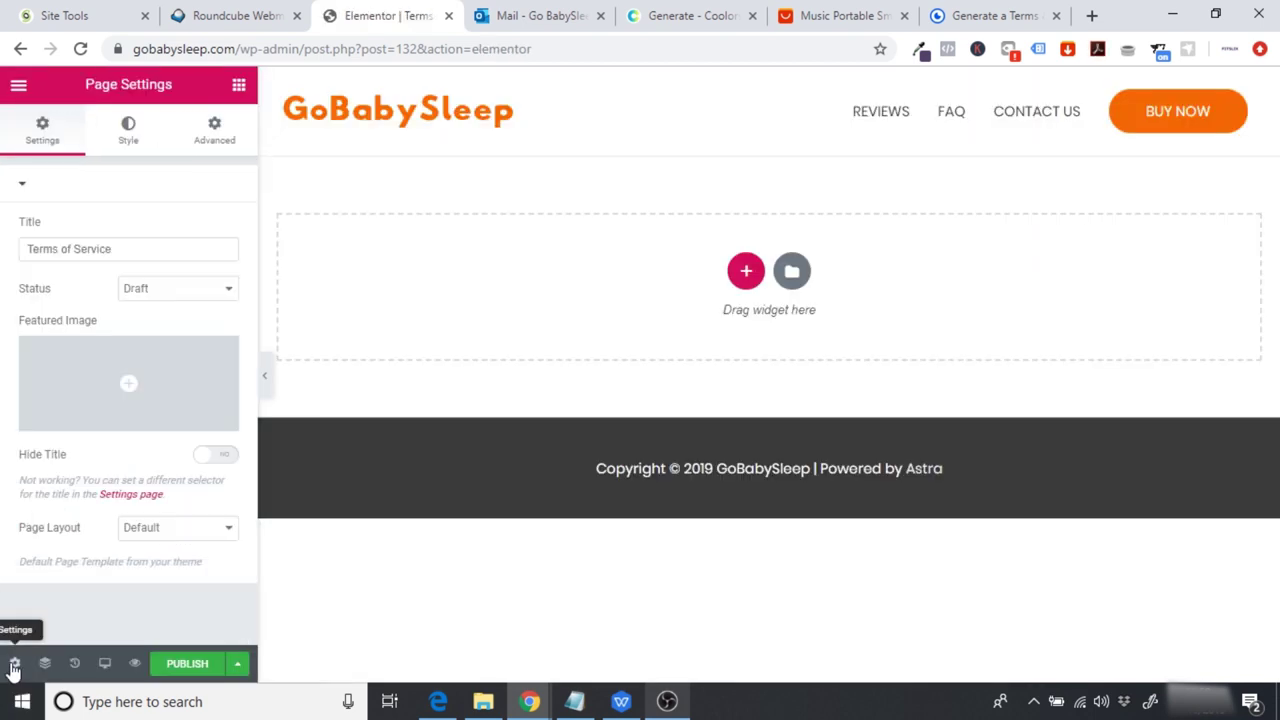
{"action": "left_click", "coordinate": [170, 521]}
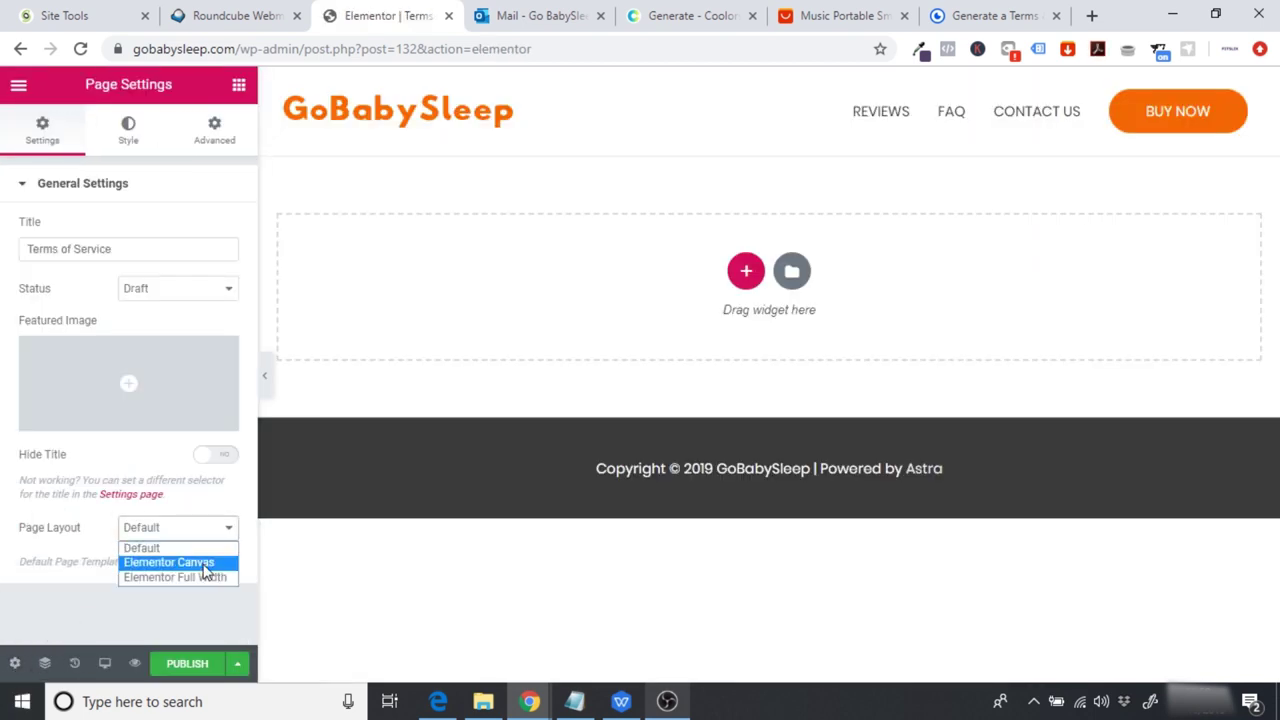
{"action": "left_click", "coordinate": [194, 577]}
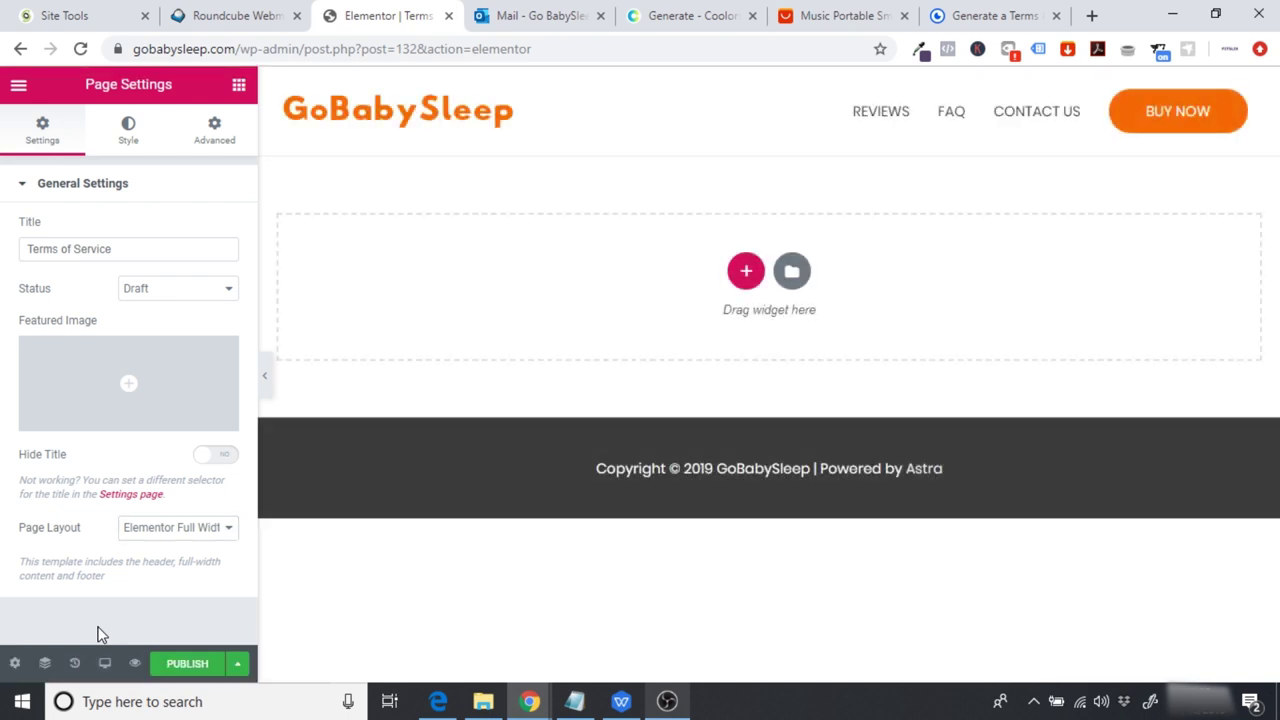
Step: Add a single-column section with a blue background and a minimum height of 200
{"action": "left_click", "coordinate": [746, 270]}
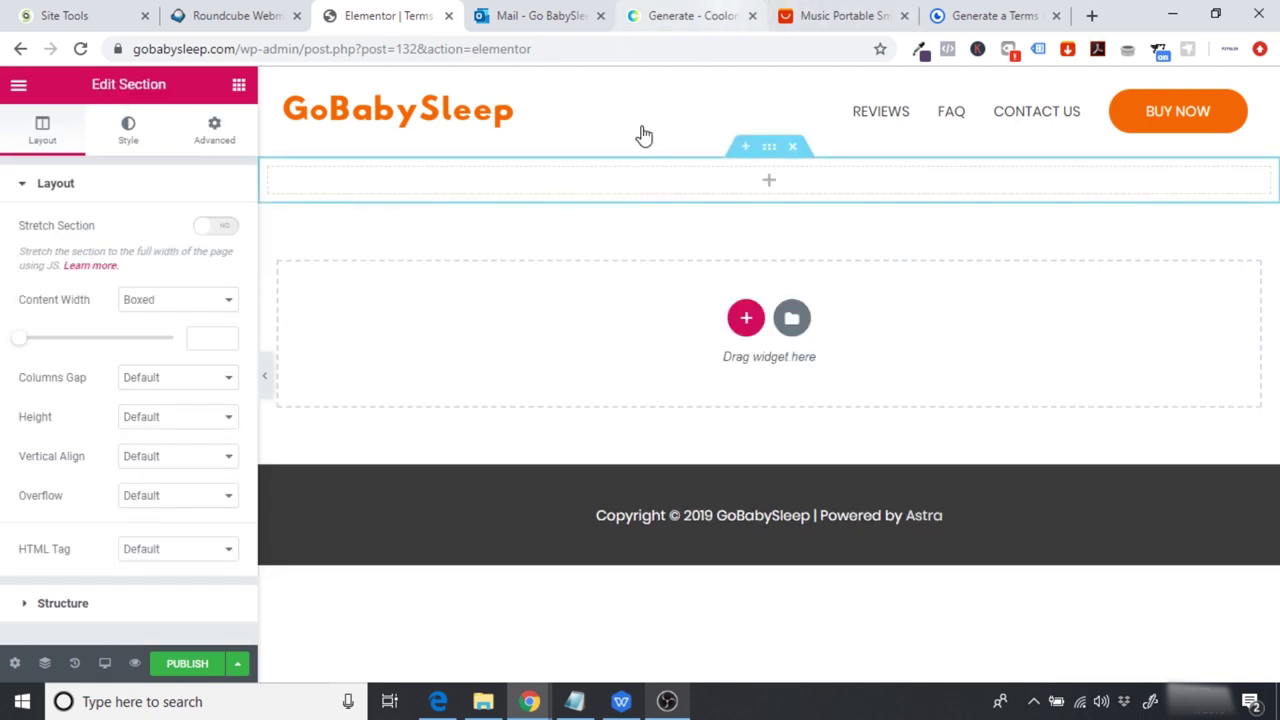
{"action": "left_click", "coordinate": [690, 15]}
{"action": "left_click", "coordinate": [405, 12]}
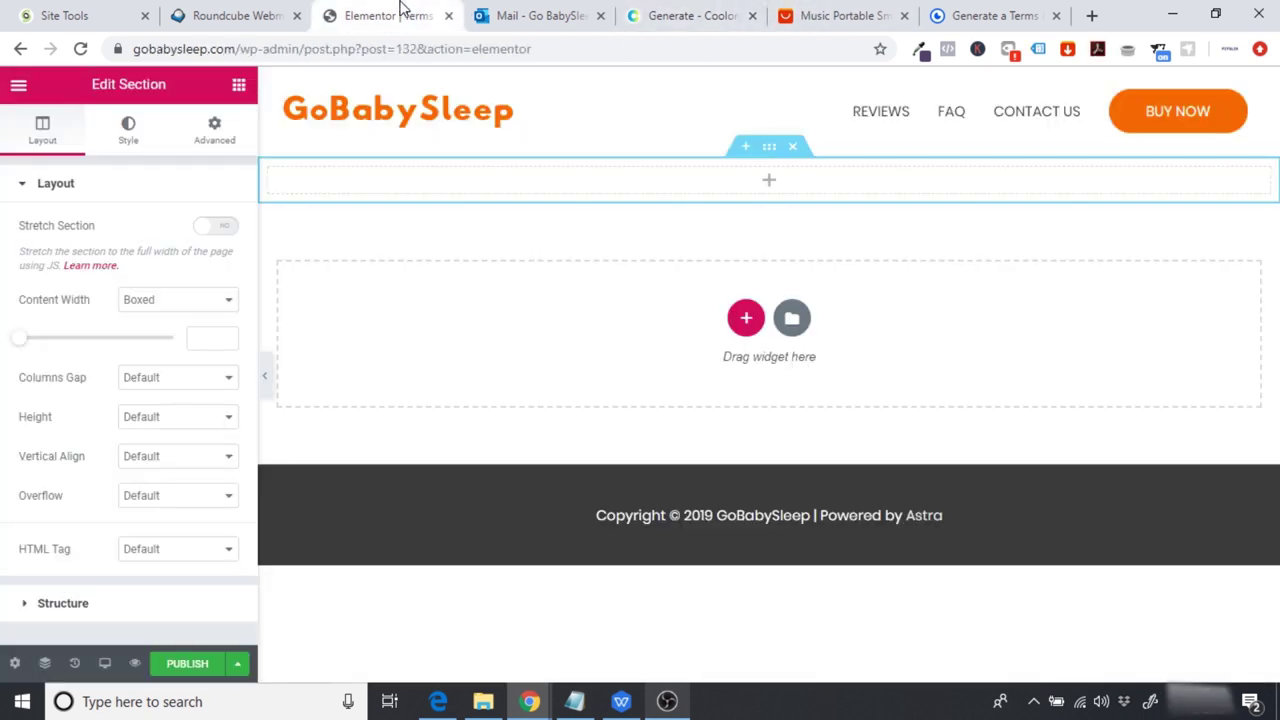
{"action": "left_click", "coordinate": [128, 130]}
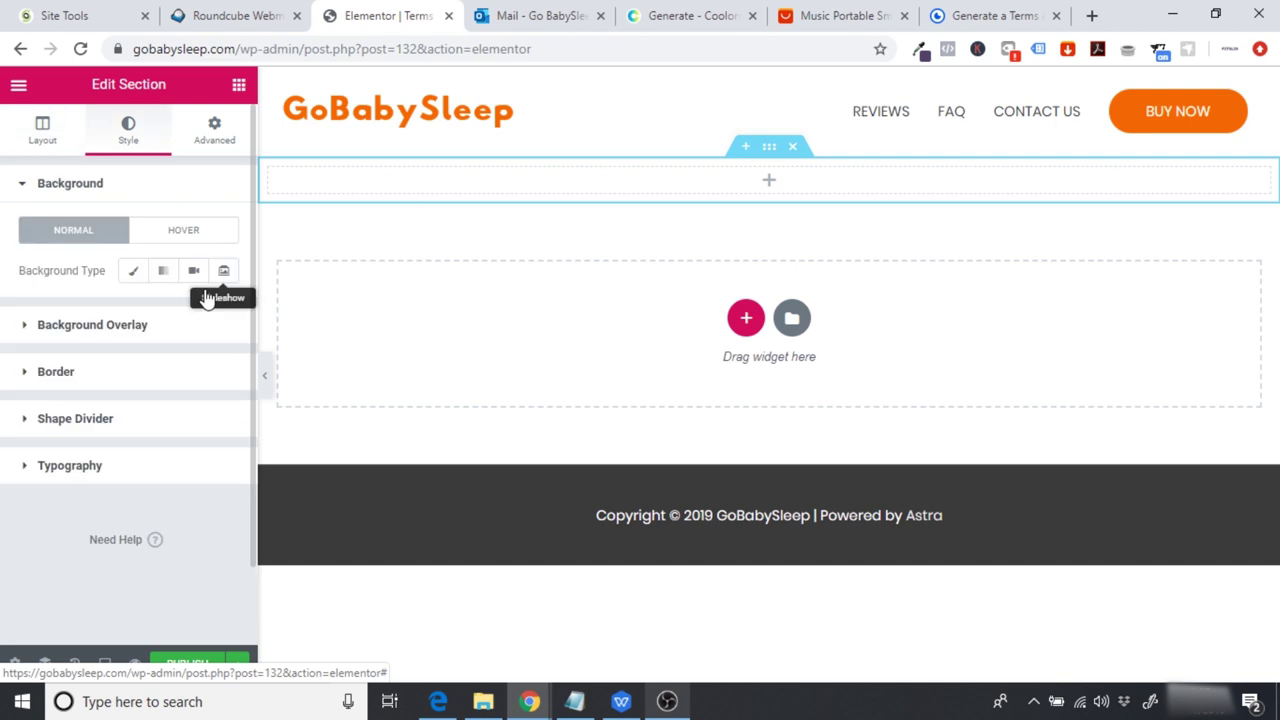
{"action": "left_click", "coordinate": [136, 276]}
{"action": "left_click", "coordinate": [215, 310]}
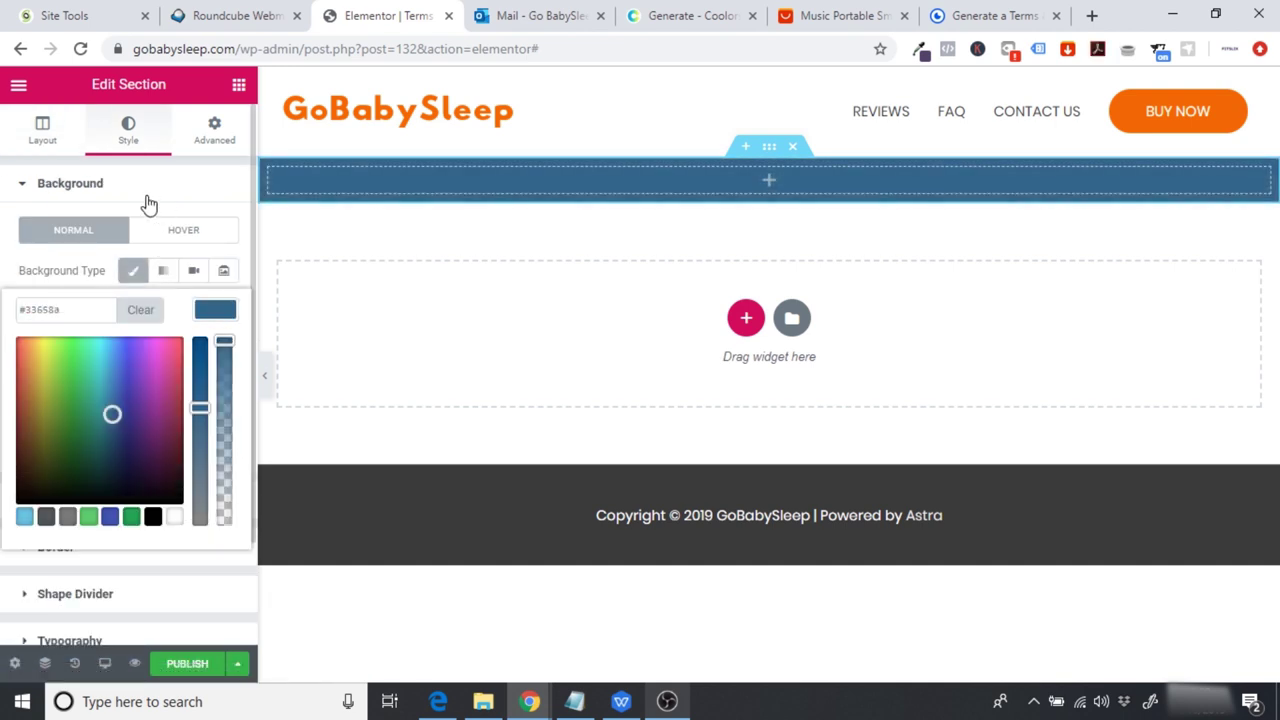
{"action": "left_click", "coordinate": [42, 128]}
{"action": "left_click", "coordinate": [155, 417]}
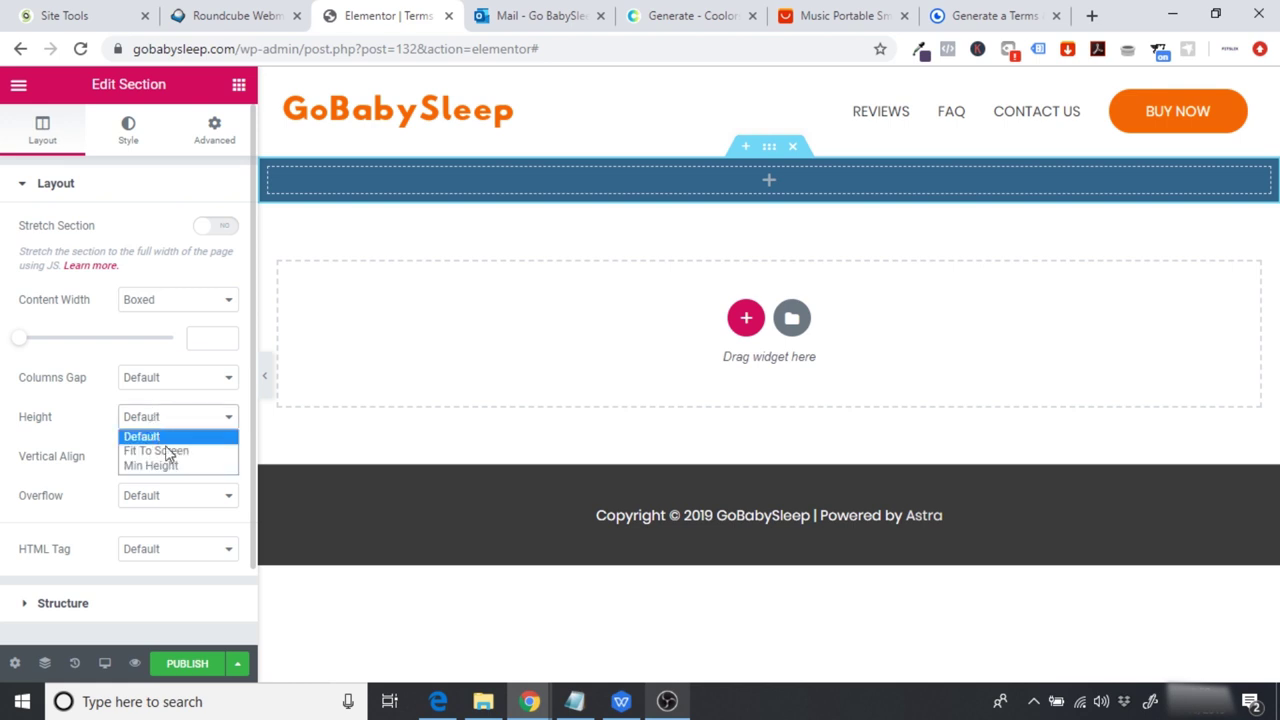
{"action": "left_click", "coordinate": [163, 466]}
{"action": "double_click", "coordinate": [197, 475]}
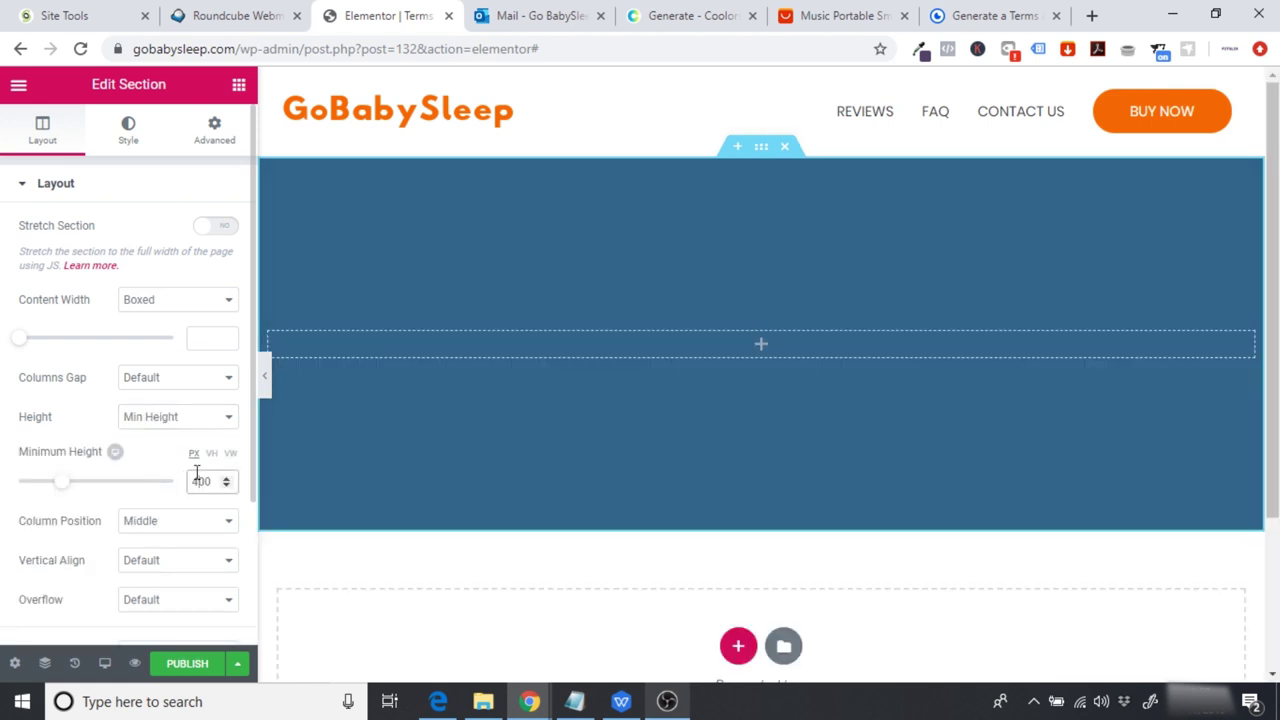
{"action": "type", "text": "200"}
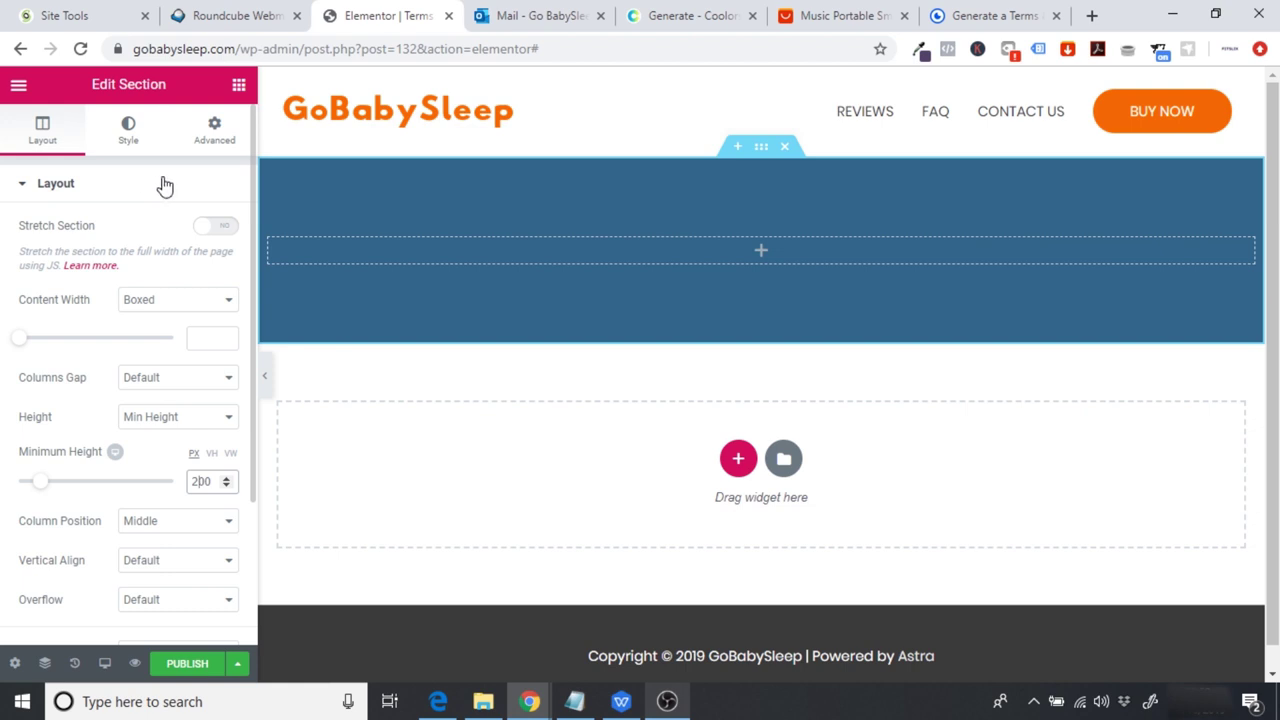
Step: Add a white 'TERMS OF SERVICE' heading to the blue section
{"action": "left_click", "coordinate": [239, 85]}
{"action": "left_click_drag", "start_coordinate": [190, 252], "coordinate": [660, 248]}
{"action": "key", "text": "ctrl+a"}
{"action": "type", "text": "TERMS OF SERVICE"}
{"action": "left_click", "coordinate": [125, 128]}
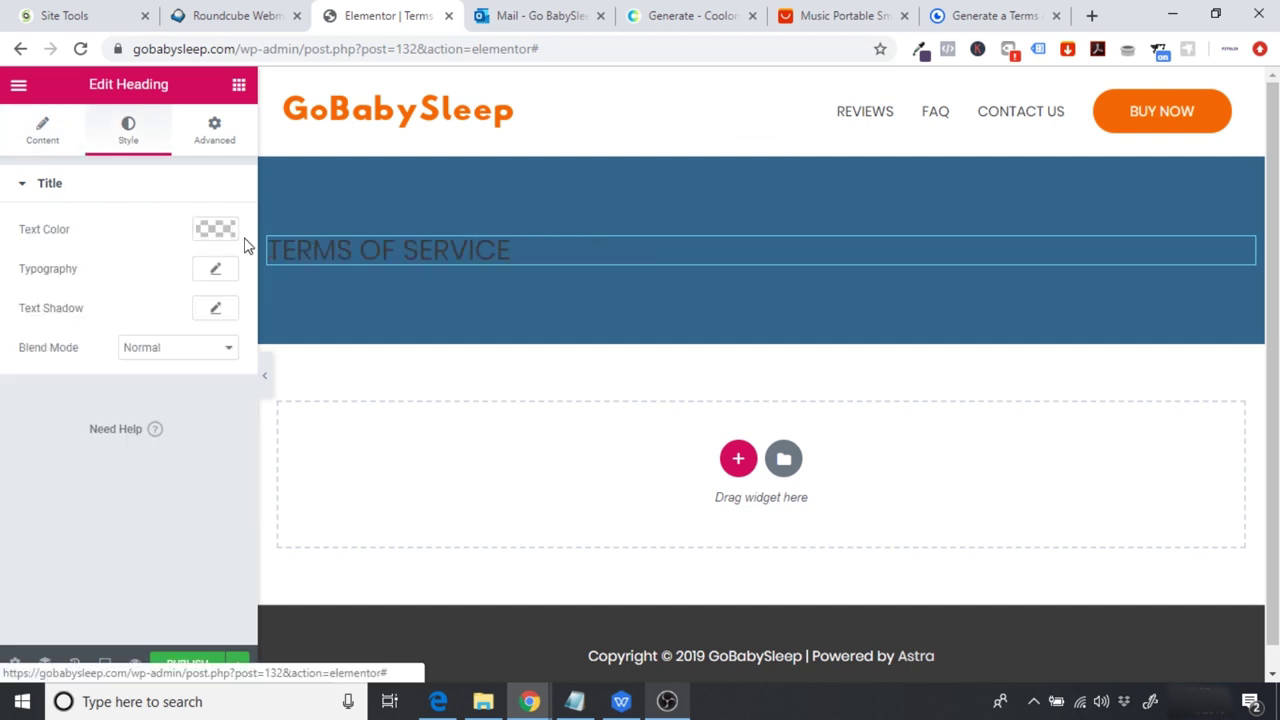
{"action": "left_click", "coordinate": [203, 230]}
{"action": "left_click", "coordinate": [174, 436]}
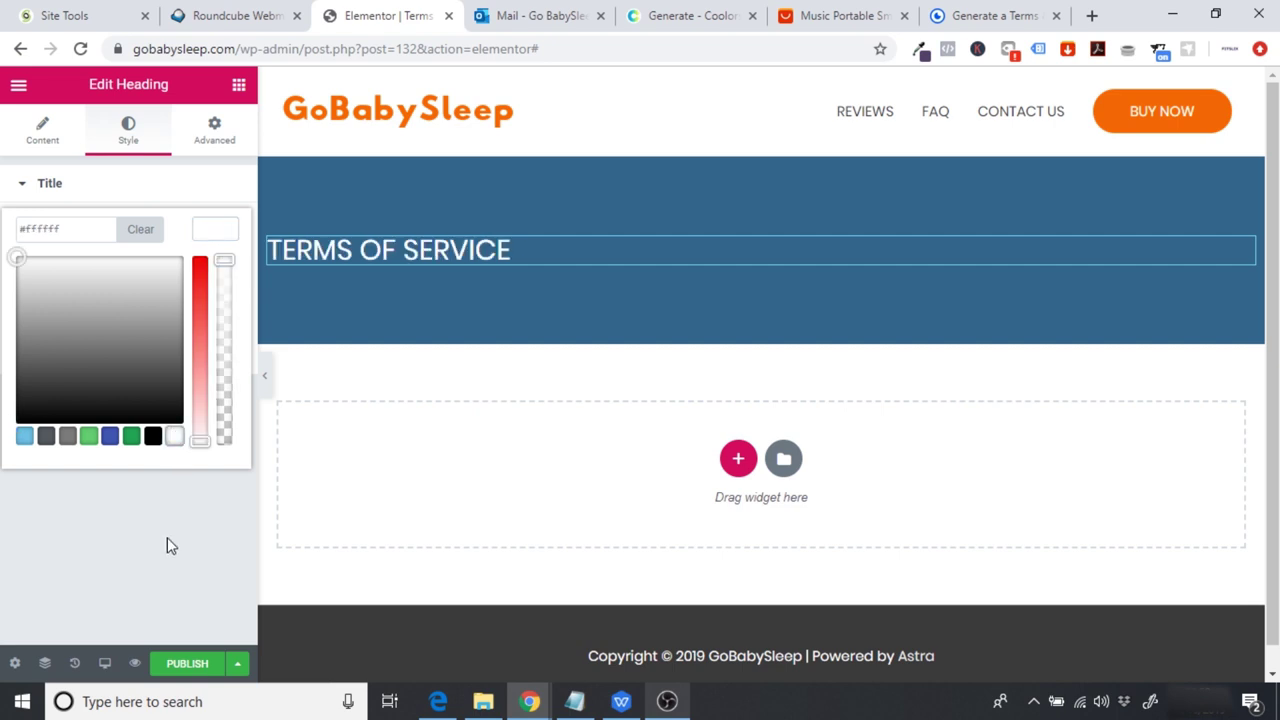
{"action": "left_click", "coordinate": [167, 530]}
Step: Set the heading typography to Poppins at weight 700
{"action": "left_click", "coordinate": [214, 272]}
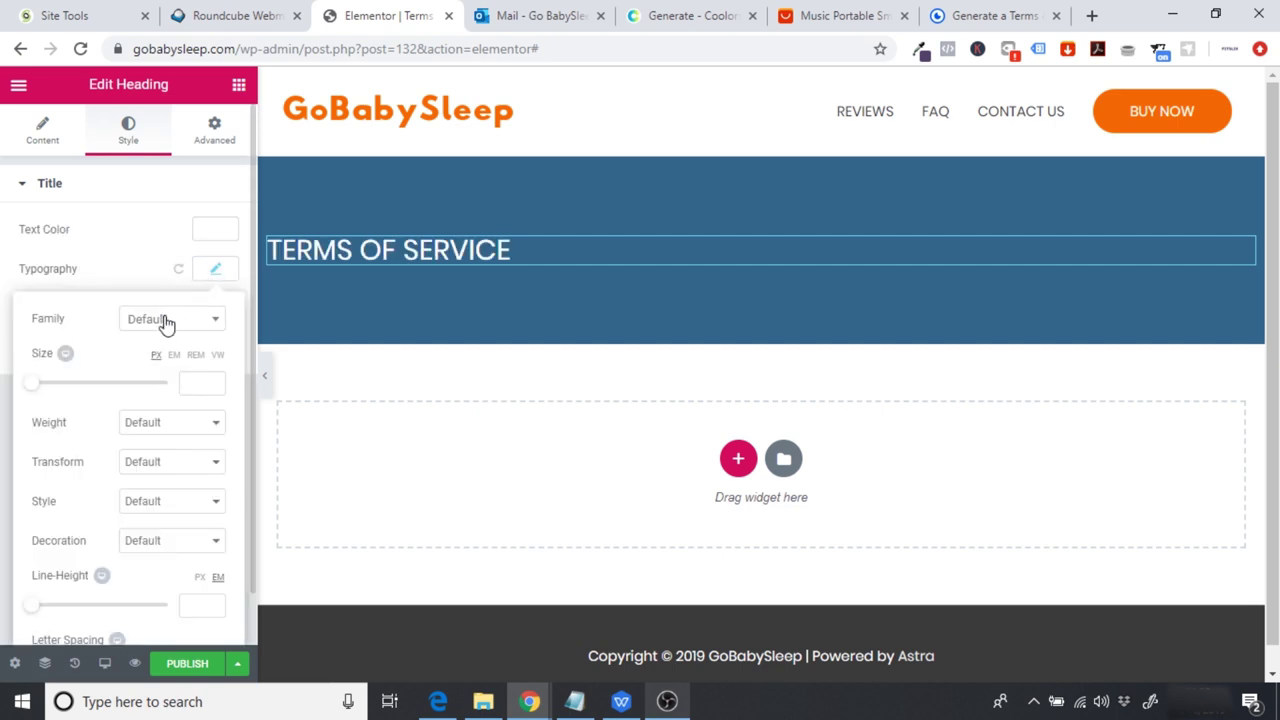
{"action": "left_click", "coordinate": [166, 320]}
{"action": "type", "text": "p"}
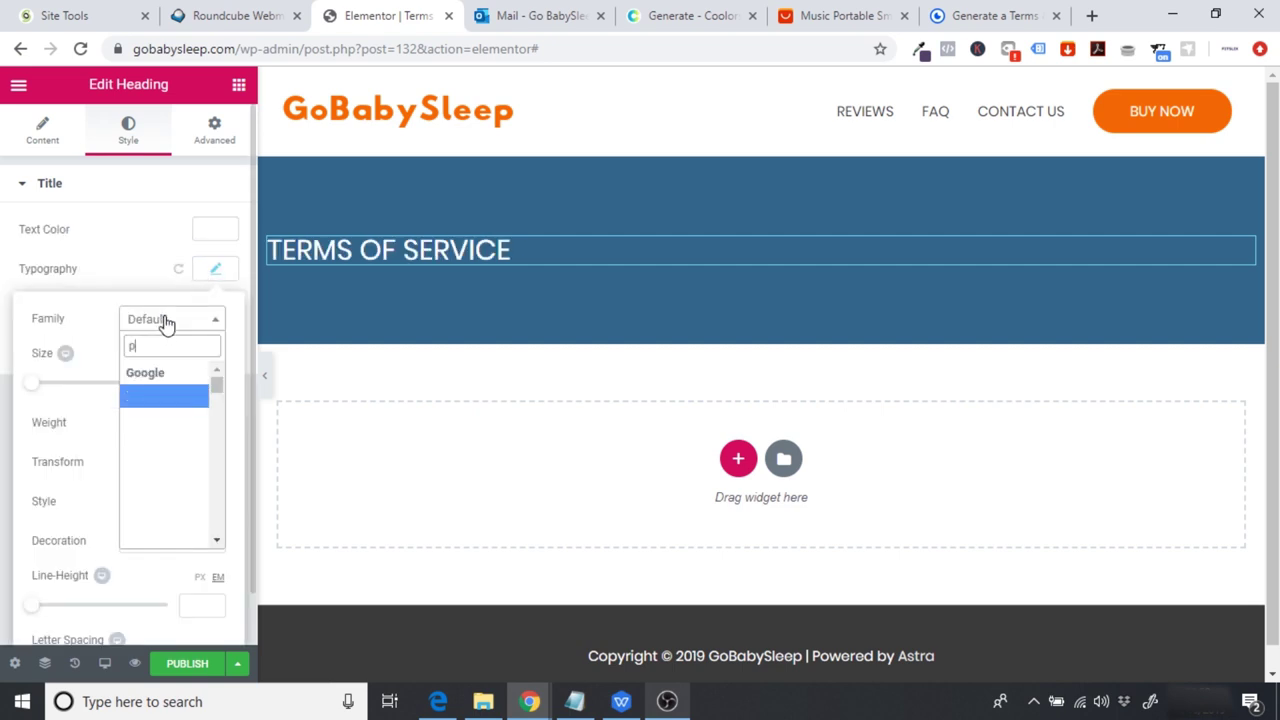
{"action": "type", "text": "oppins"}
{"action": "key", "text": "Return"}
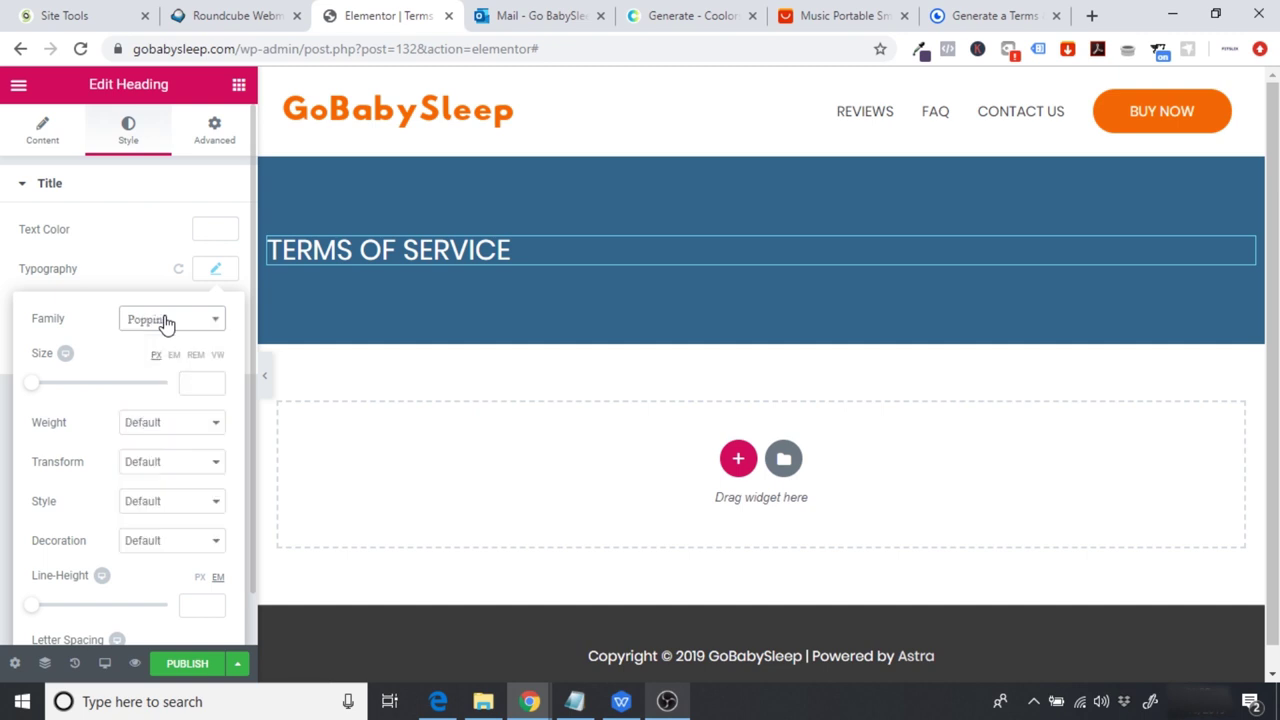
{"action": "left_click", "coordinate": [172, 430]}
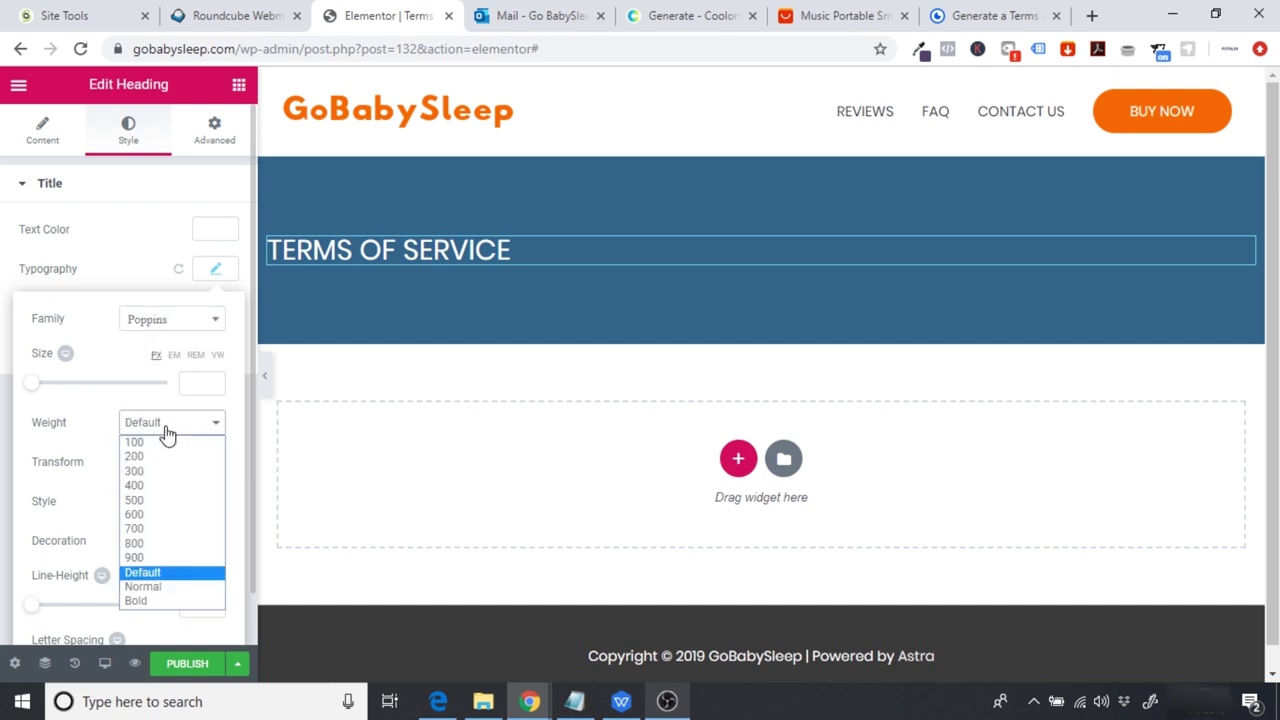
{"action": "left_click", "coordinate": [174, 529]}
{"action": "left_click", "coordinate": [430, 385]}
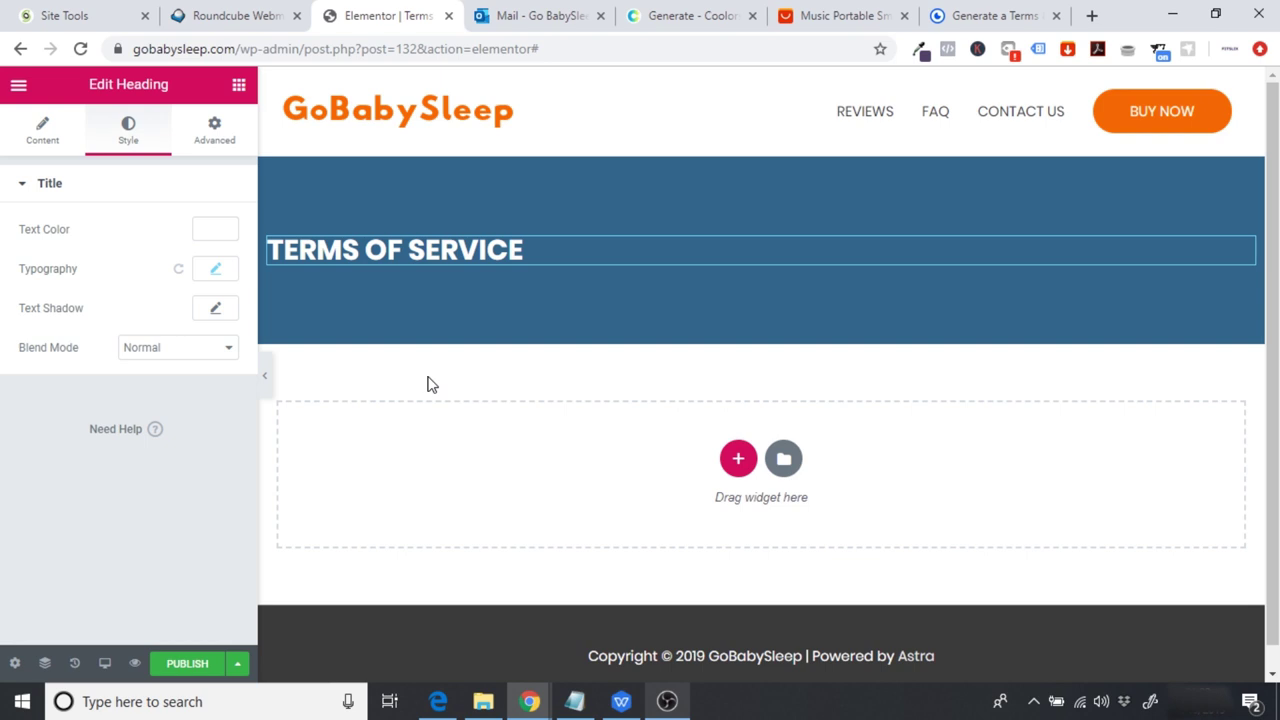
{"action": "left_click", "coordinate": [980, 12]}
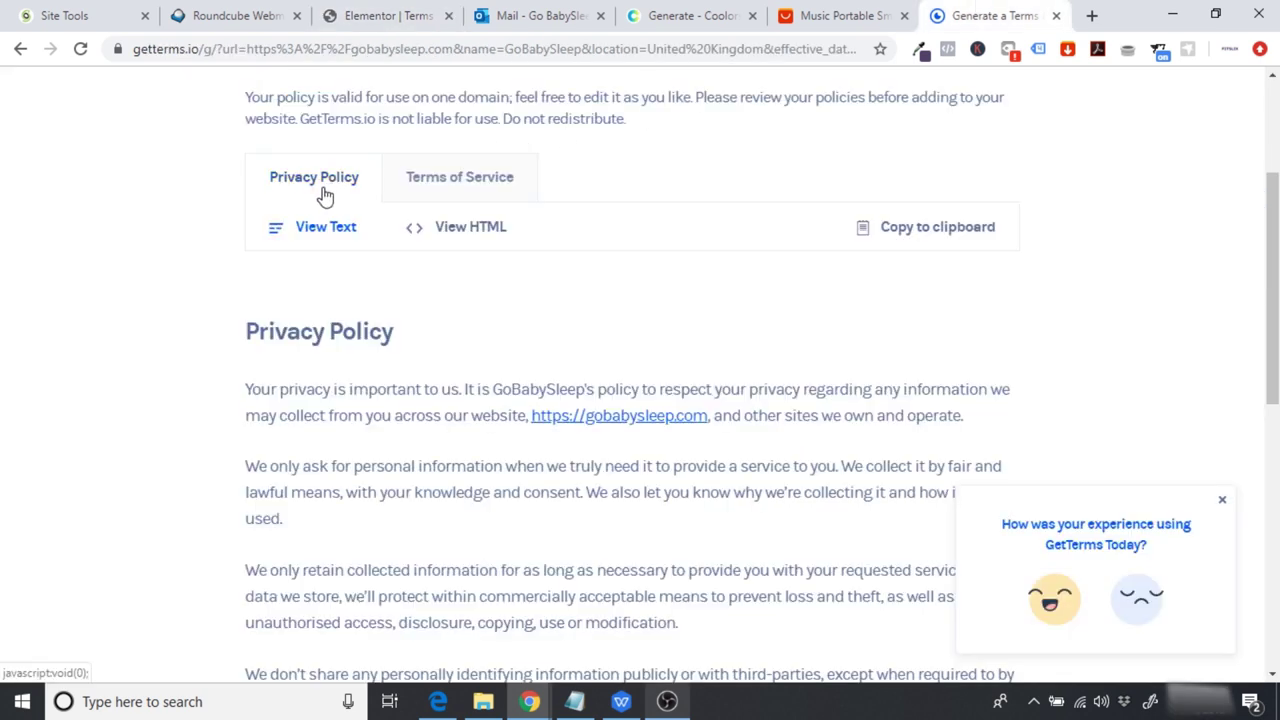
Step: Copy the generated GoBabySleep Terms of Service text from GetTerms
{"action": "left_click", "coordinate": [457, 189]}
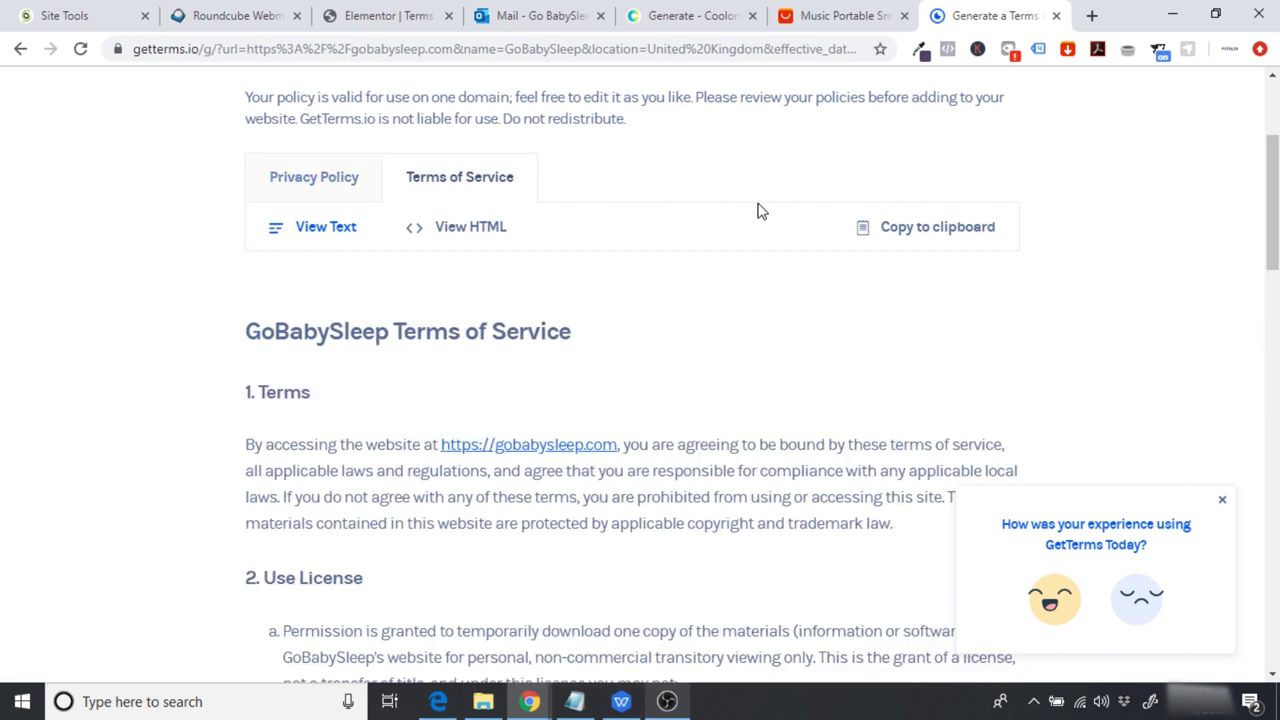
{"action": "left_click", "coordinate": [933, 238]}
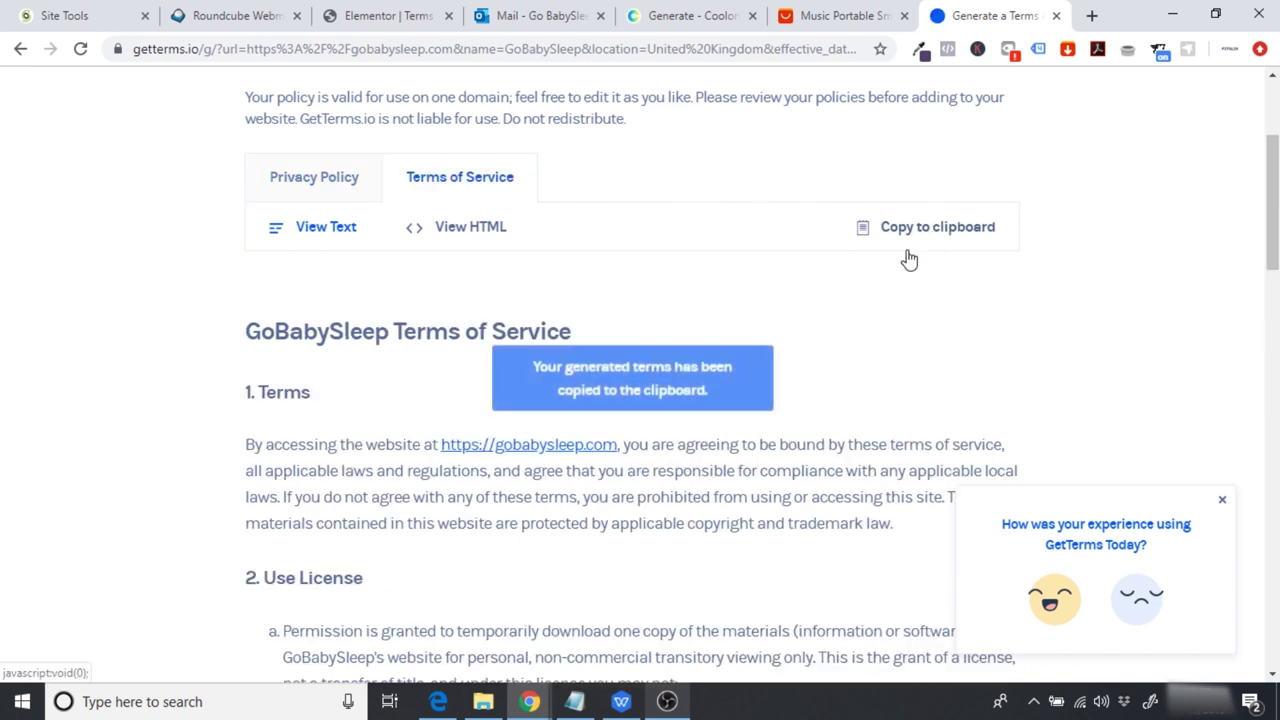
{"action": "left_click", "coordinate": [383, 16]}
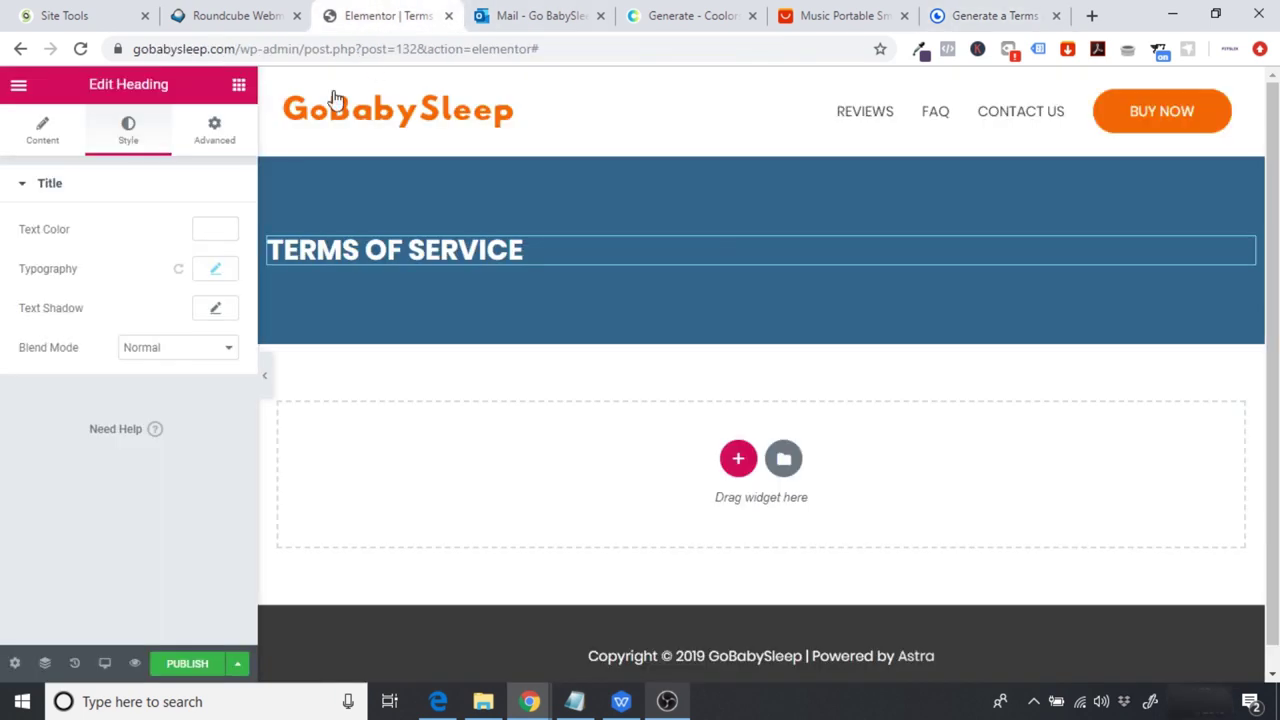
Step: Add a Text Editor widget, paste the Terms of Service over the placeholder, and delete the repeated title
{"action": "left_click", "coordinate": [238, 85]}
{"action": "left_click_drag", "start_coordinate": [190, 352], "coordinate": [711, 449]}
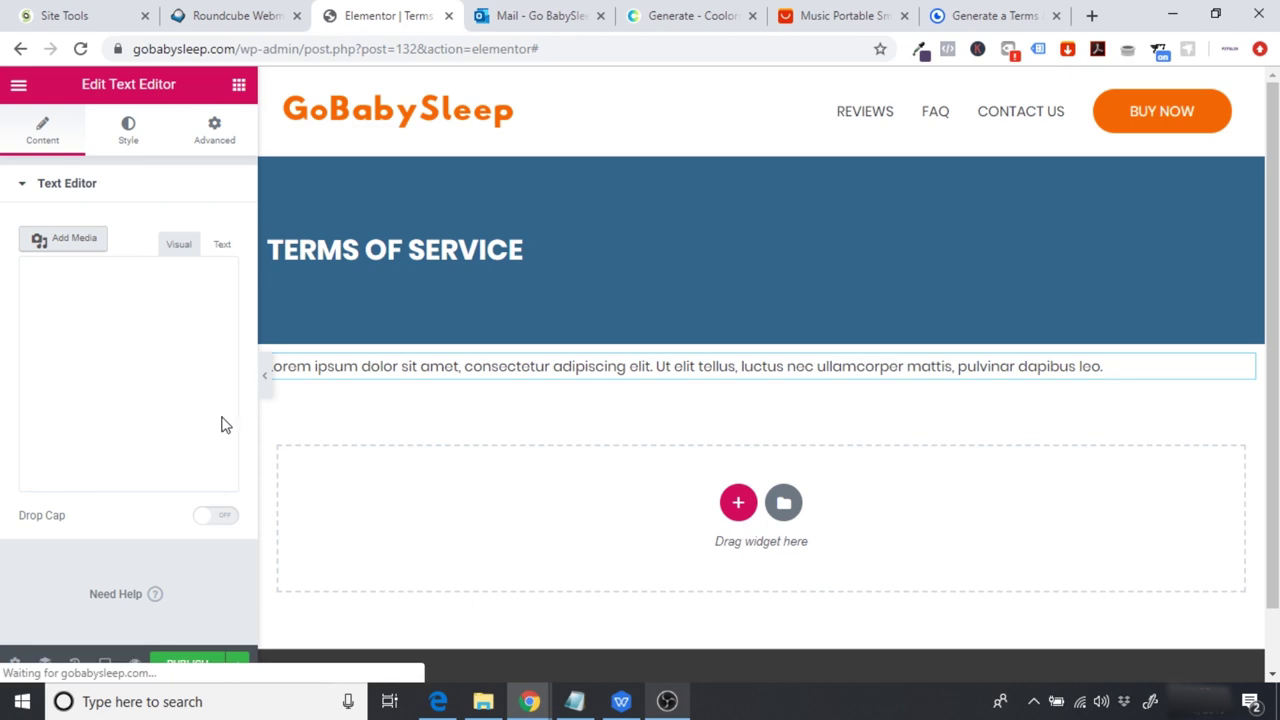
{"action": "left_click_drag", "start_coordinate": [197, 473], "coordinate": [2, 292]}
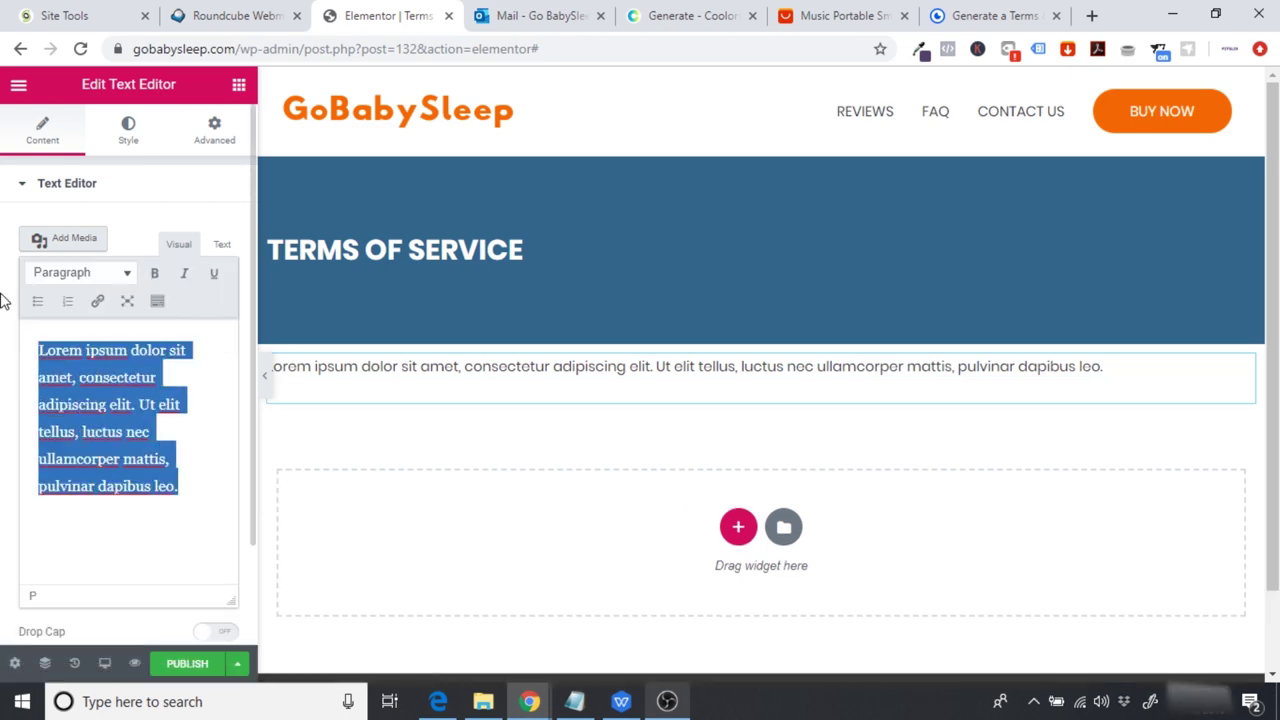
{"action": "key", "text": "ctrl+v"}
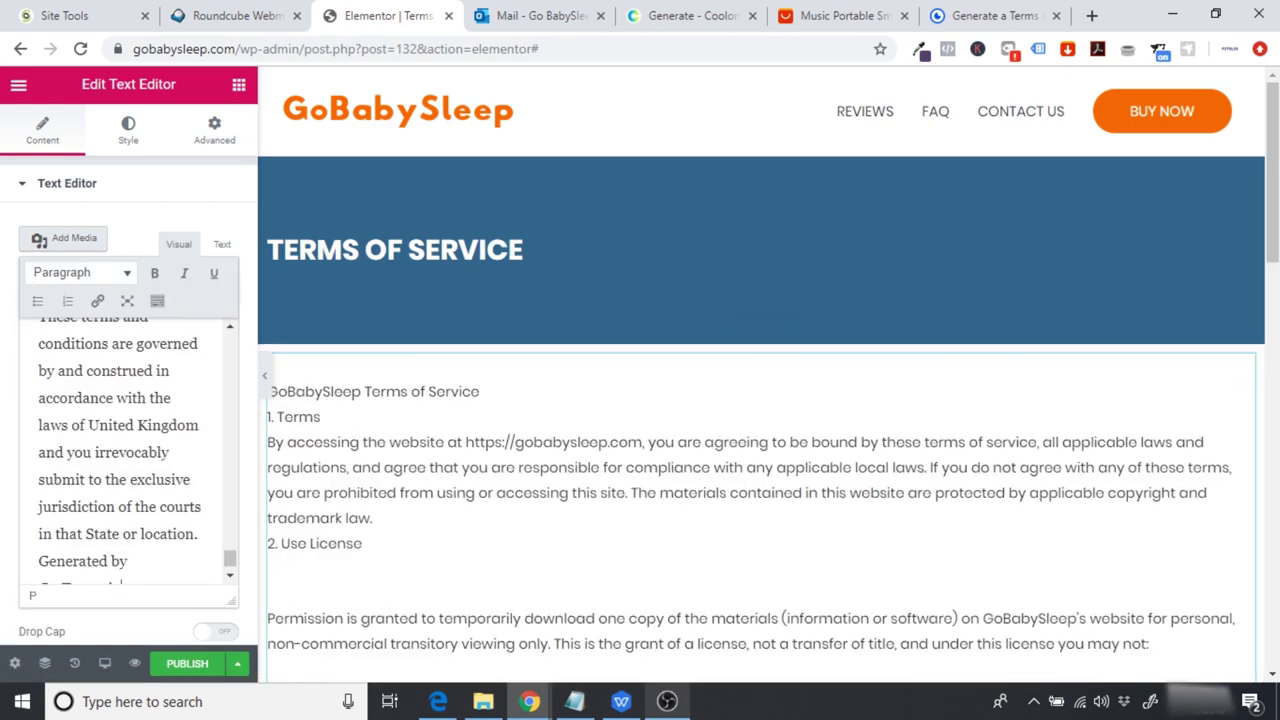
{"action": "scroll", "coordinate": [705, 441], "scroll_direction": "down", "scroll_amount": 5}
{"action": "scroll", "coordinate": [540, 175], "scroll_direction": "up", "scroll_amount": 6}
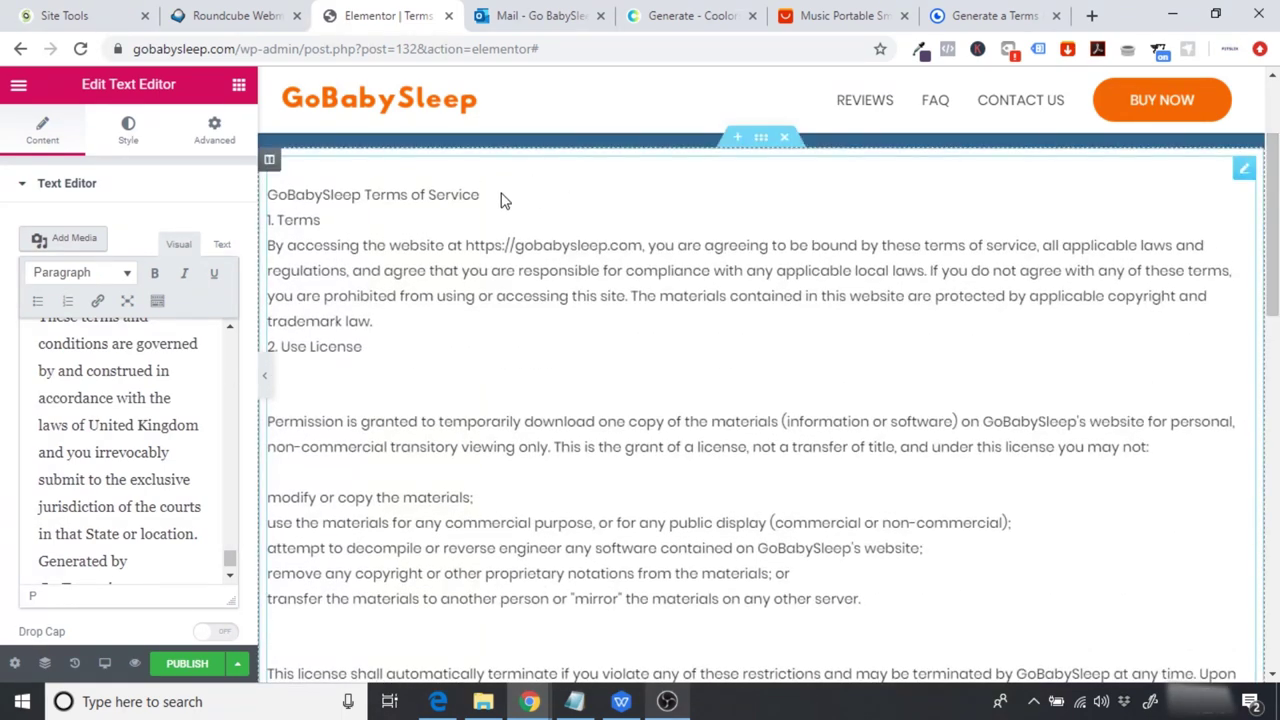
{"action": "left_click_drag", "start_coordinate": [493, 170], "coordinate": [286, 158]}
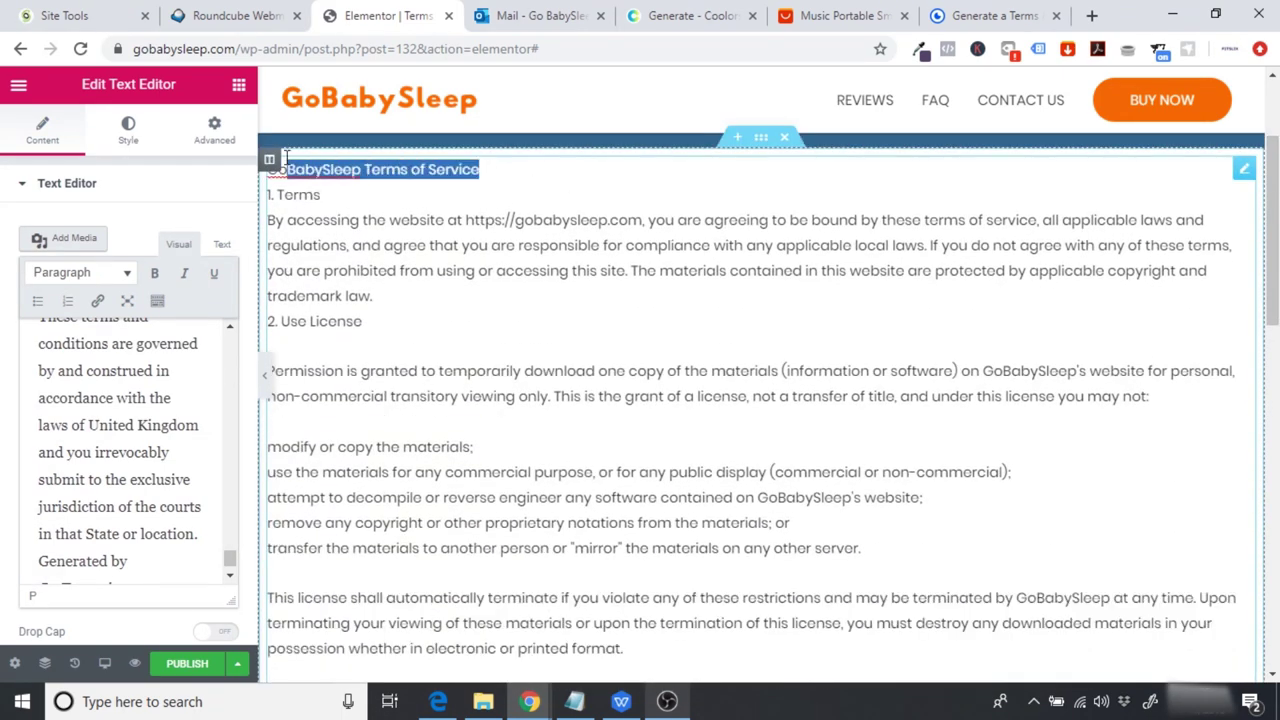
{"action": "key", "text": "BackSpace"}
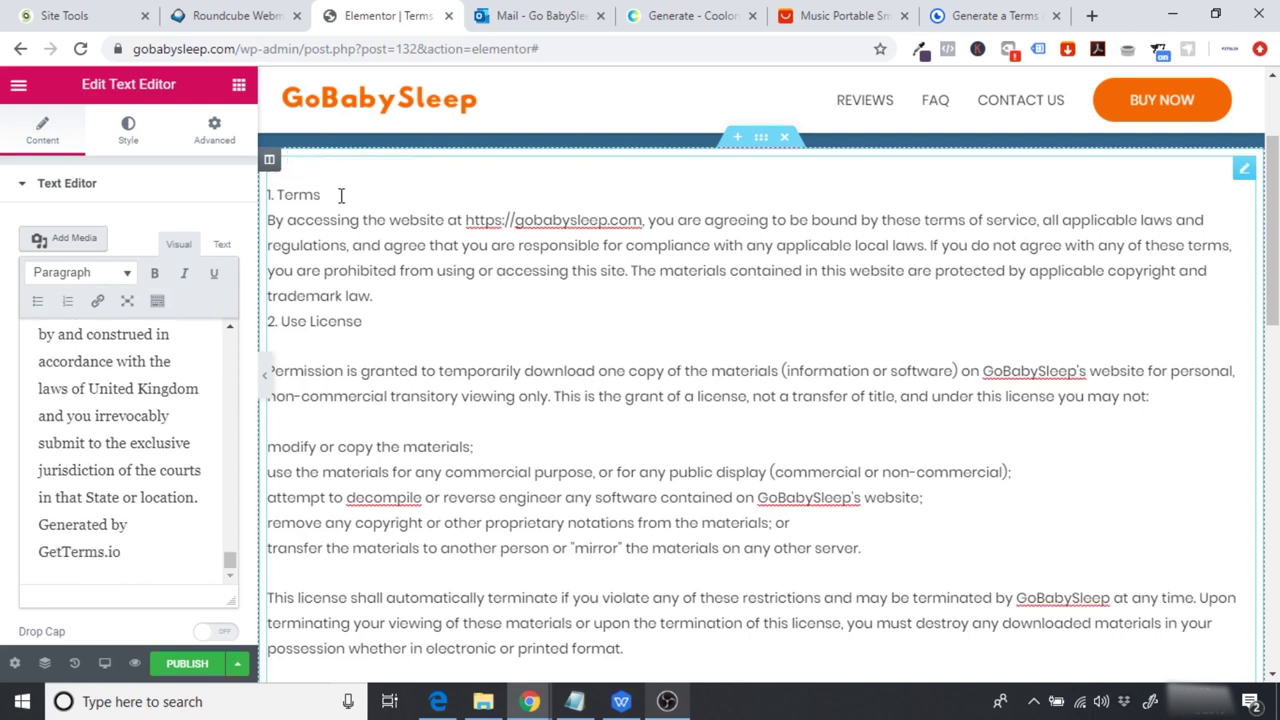
Step: Add blank lines to space out sections 1. Terms through 4. Limitations
{"action": "key", "text": "Return"}
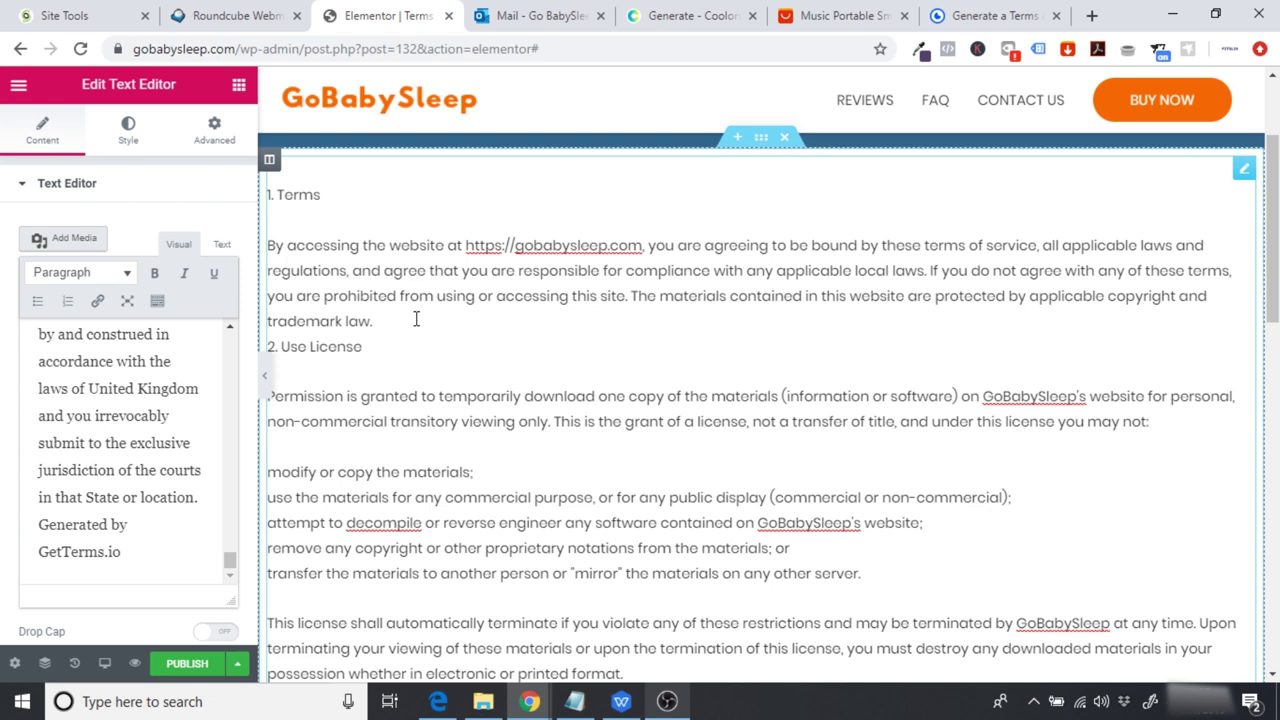
{"action": "key", "text": "Return"}
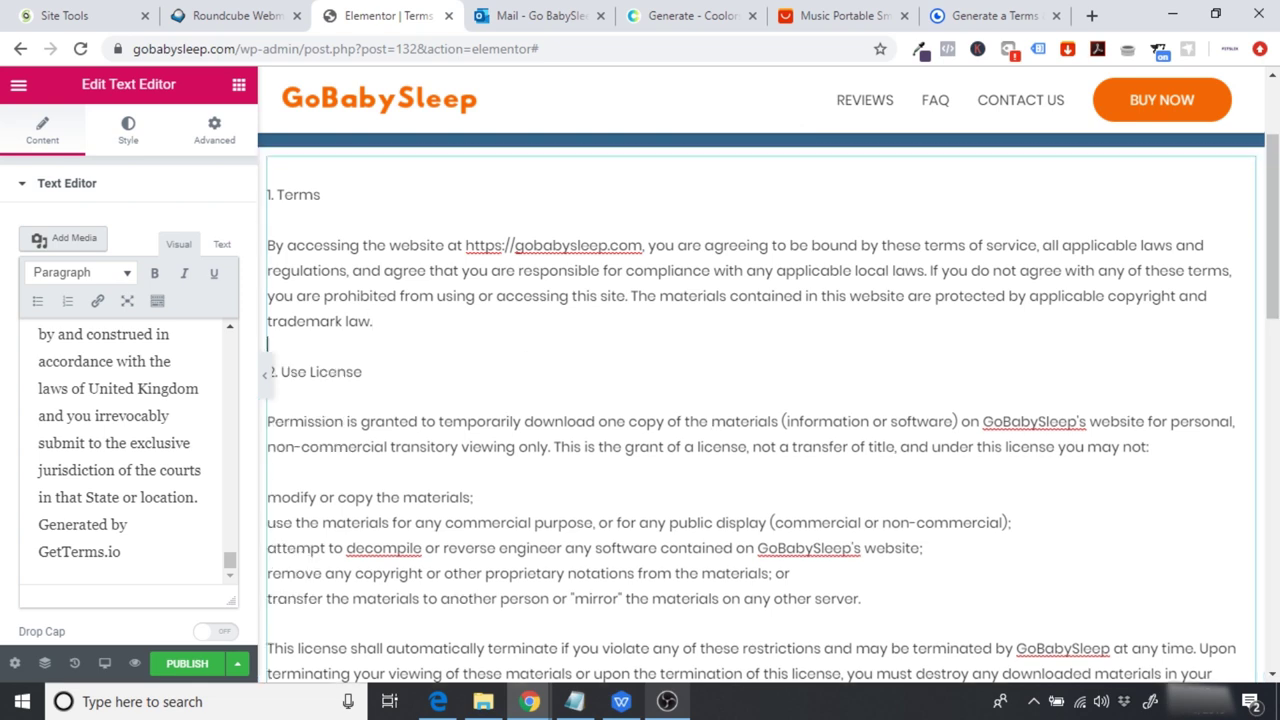
{"action": "scroll", "coordinate": [713, 422], "scroll_direction": "down", "scroll_amount": 2}
{"action": "scroll", "coordinate": [606, 474], "scroll_direction": "down", "scroll_amount": 1}
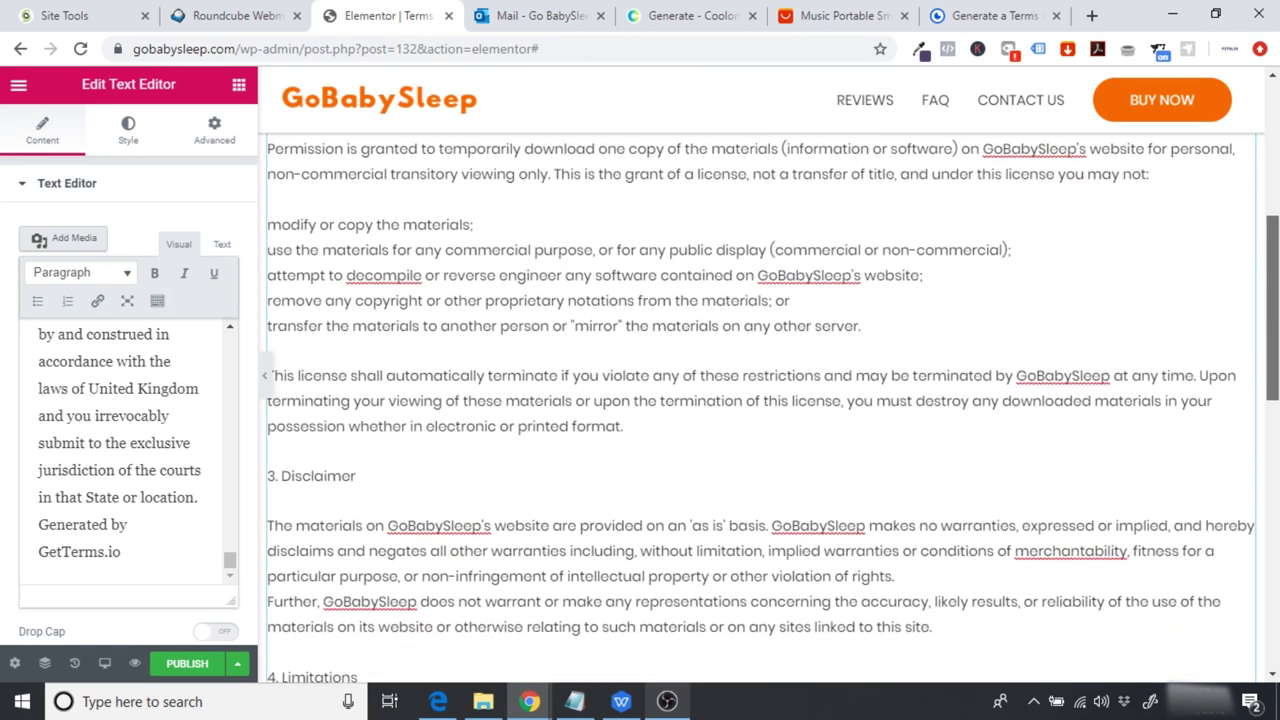
{"action": "scroll", "coordinate": [606, 474], "scroll_direction": "down", "scroll_amount": 1}
{"action": "scroll", "coordinate": [563, 431], "scroll_direction": "down", "scroll_amount": 2}
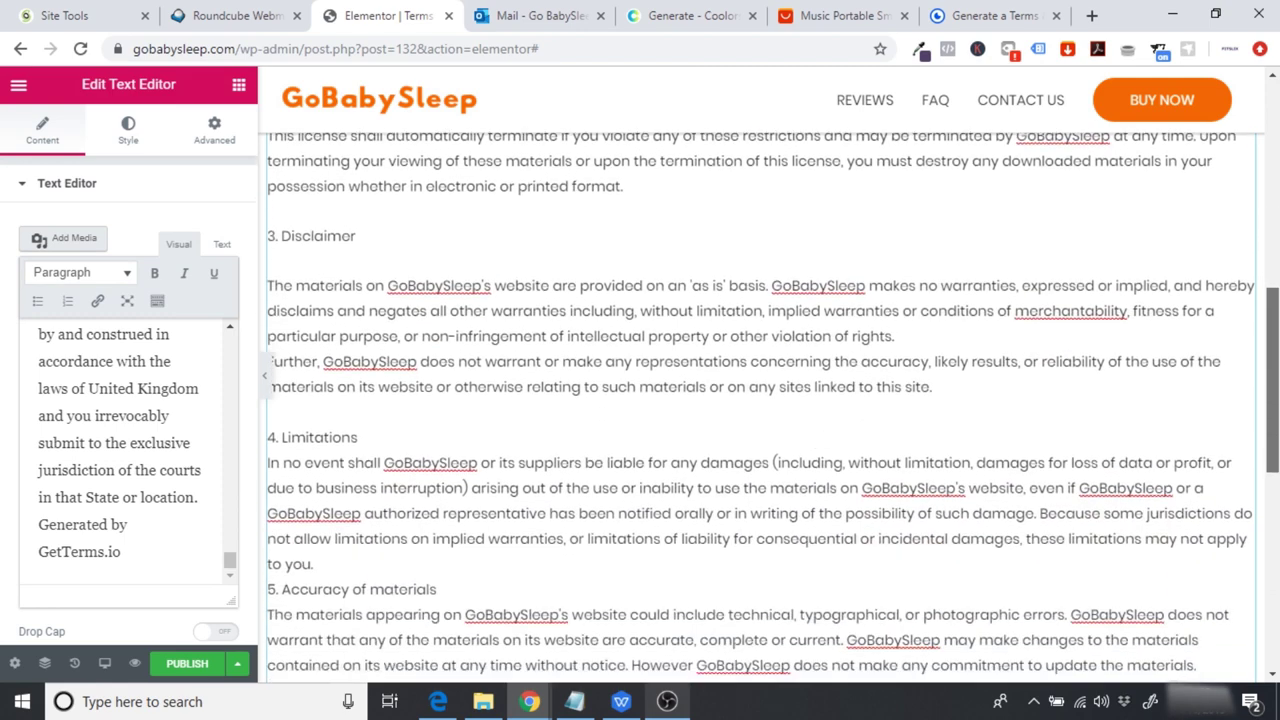
{"action": "key", "text": "Return"}
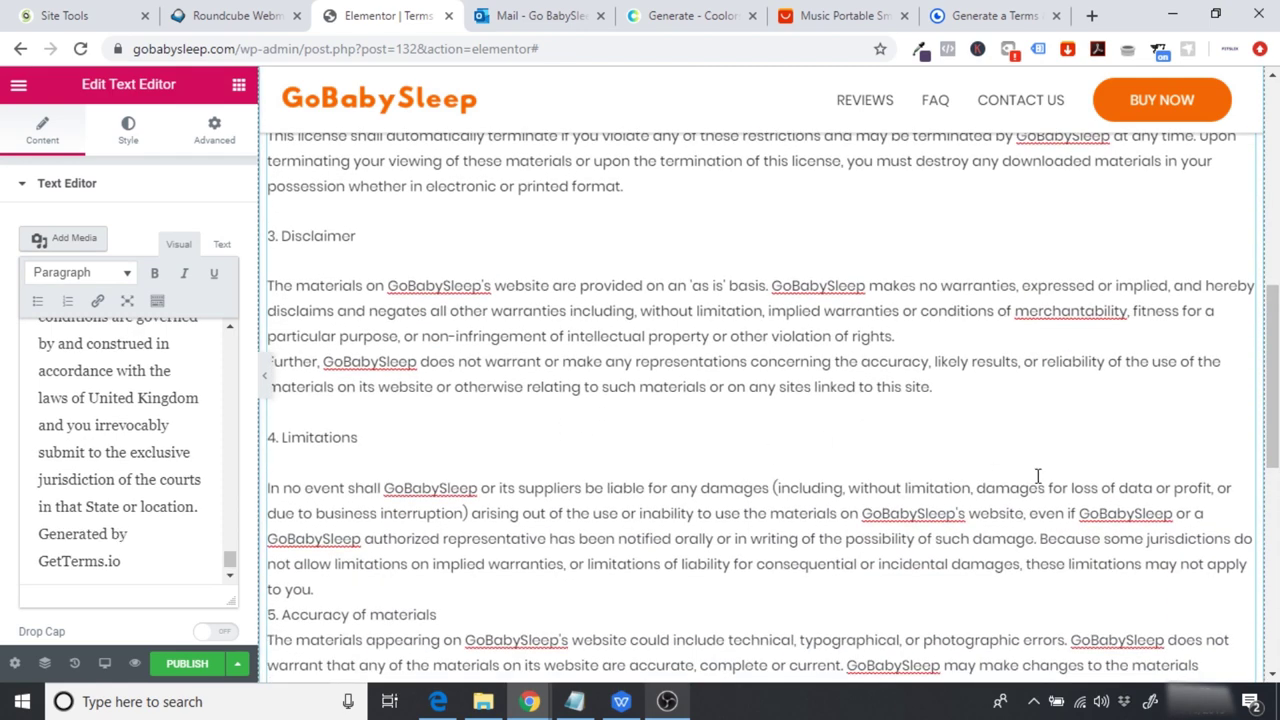
{"action": "scroll", "coordinate": [1037, 476], "scroll_direction": "down", "scroll_amount": 2}
{"action": "left_click", "coordinate": [411, 403]}
{"action": "key", "text": "Return"}
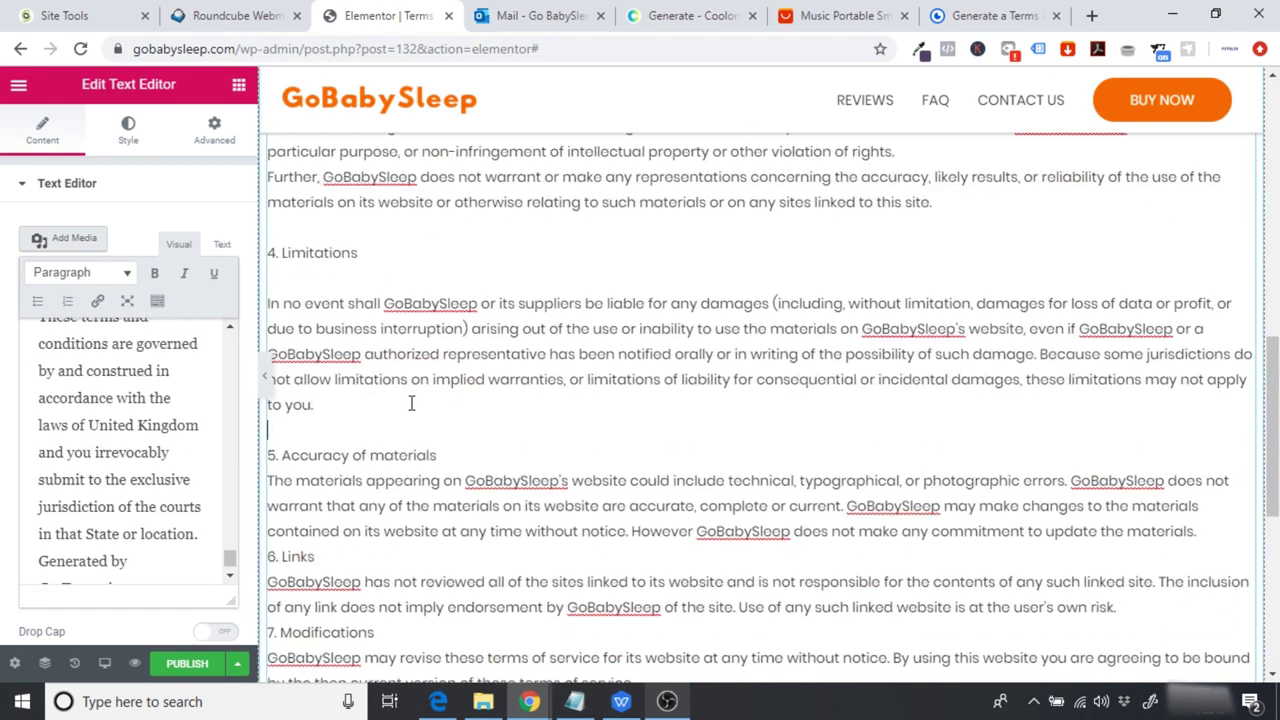
Step: Add blank lines around sections 5. Accuracy of materials through 8. Governing Law
{"action": "key", "text": "Return"}
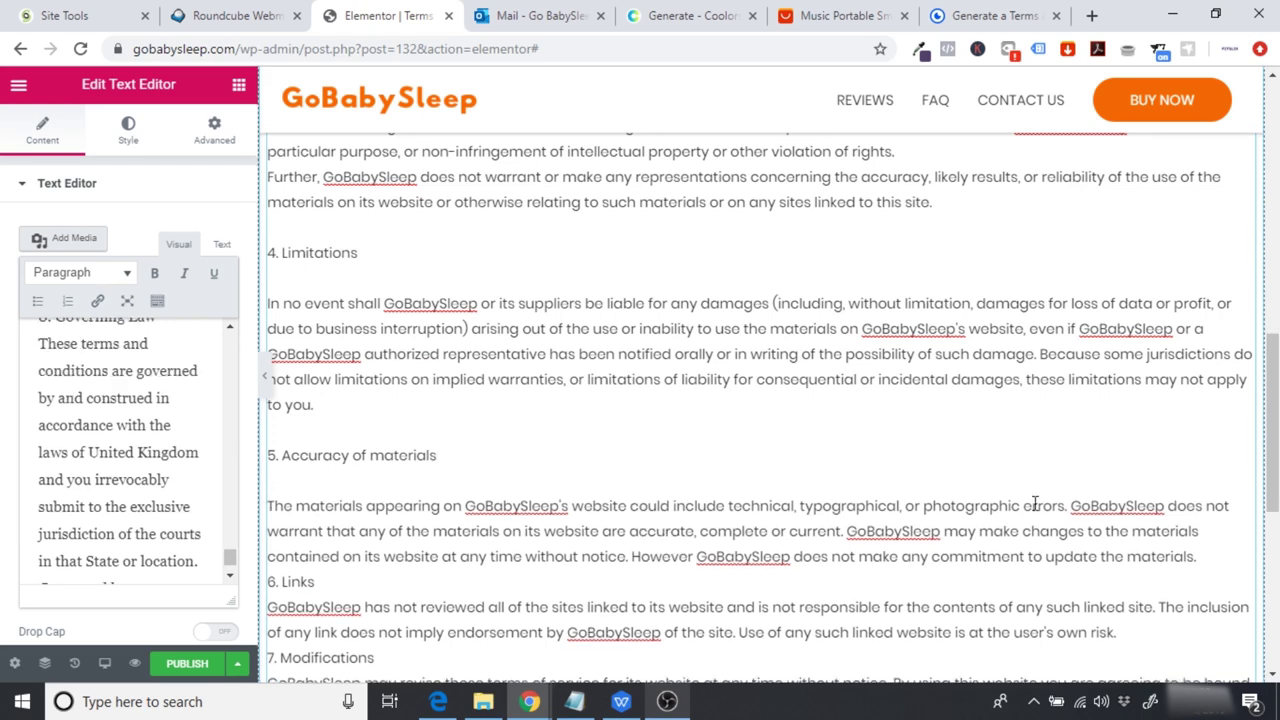
{"action": "scroll", "coordinate": [815, 522], "scroll_direction": "down", "scroll_amount": 2}
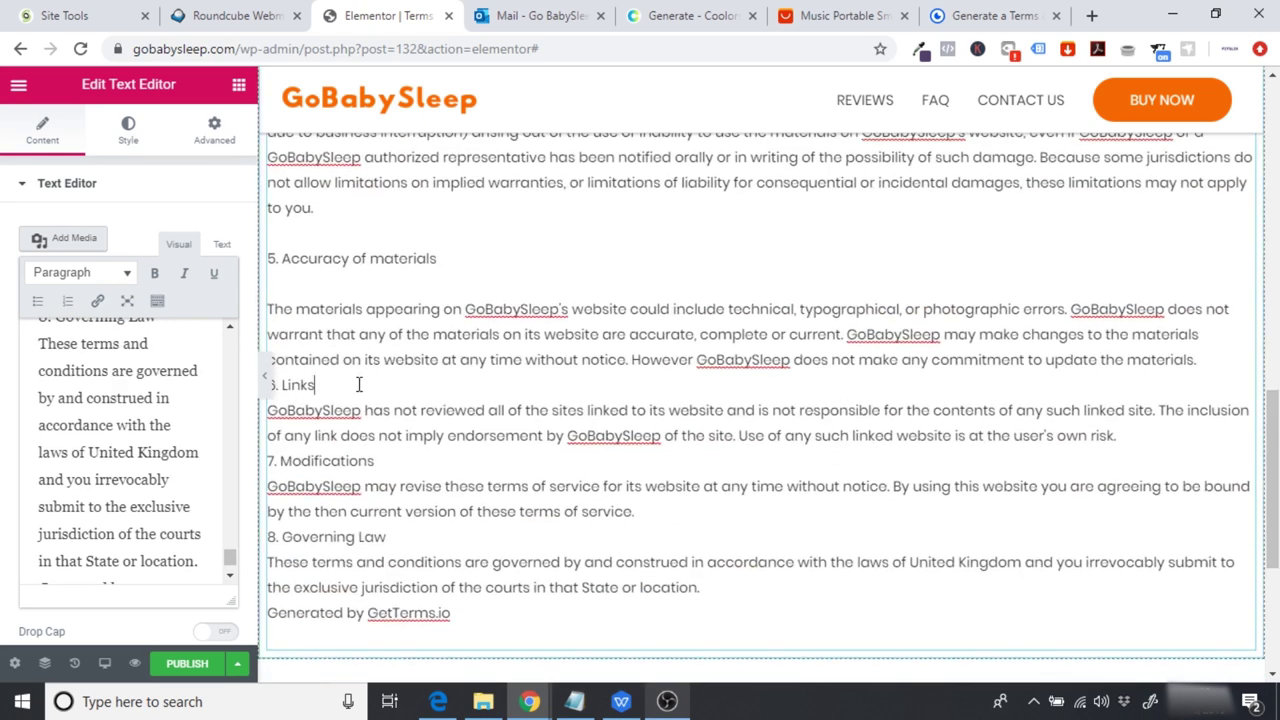
{"action": "key", "text": "Return"}
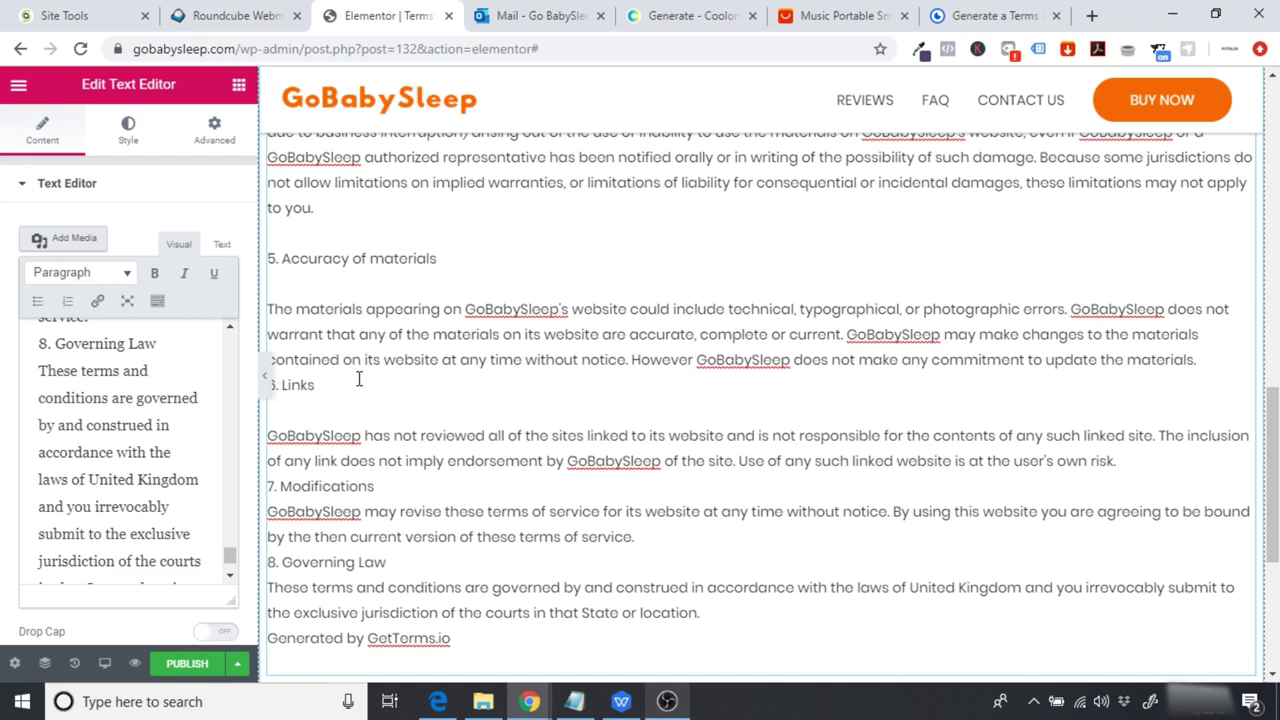
{"action": "key", "text": "Return"}
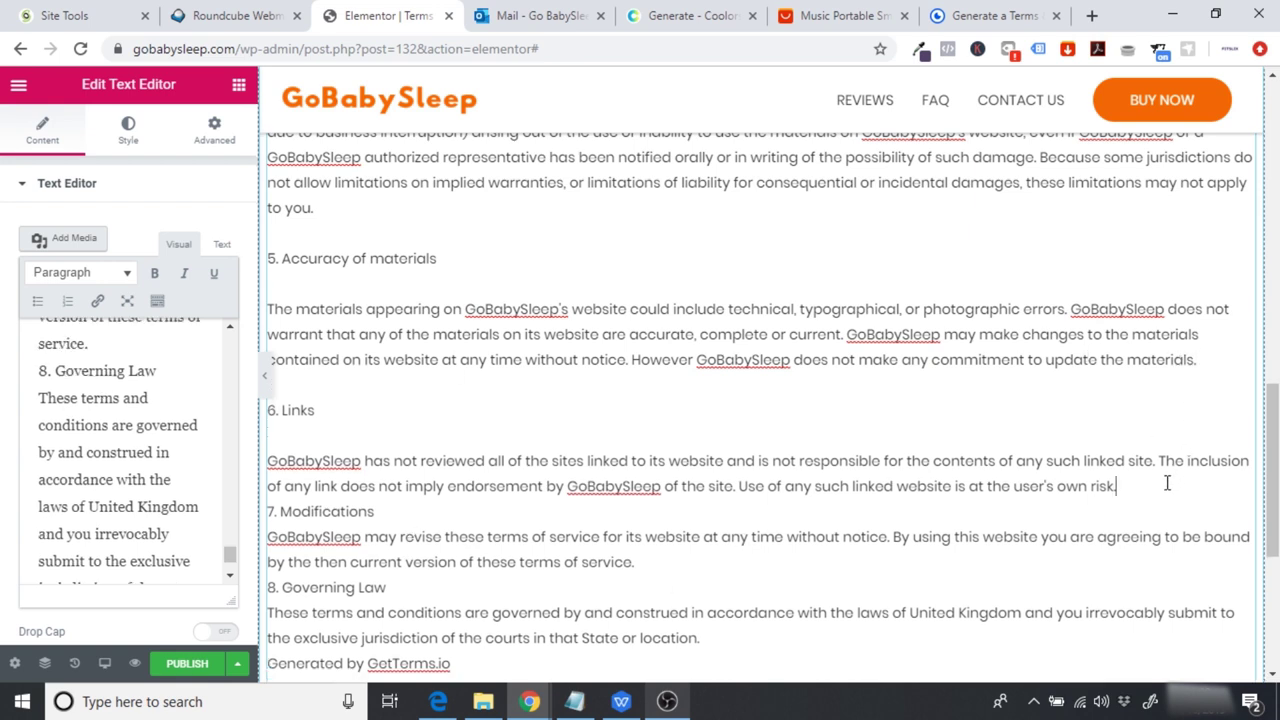
{"action": "key", "text": "Return"}
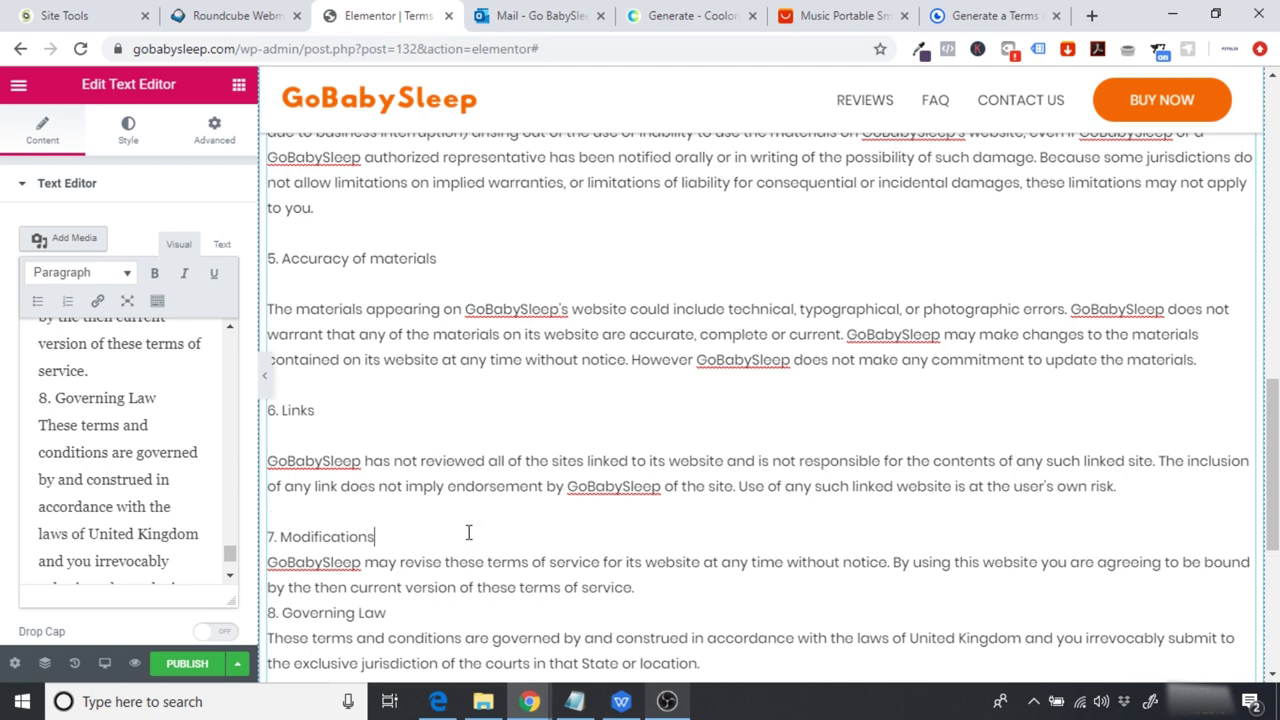
{"action": "key", "text": "Return"}
{"action": "scroll", "coordinate": [1117, 467], "scroll_direction": "down", "scroll_amount": 3}
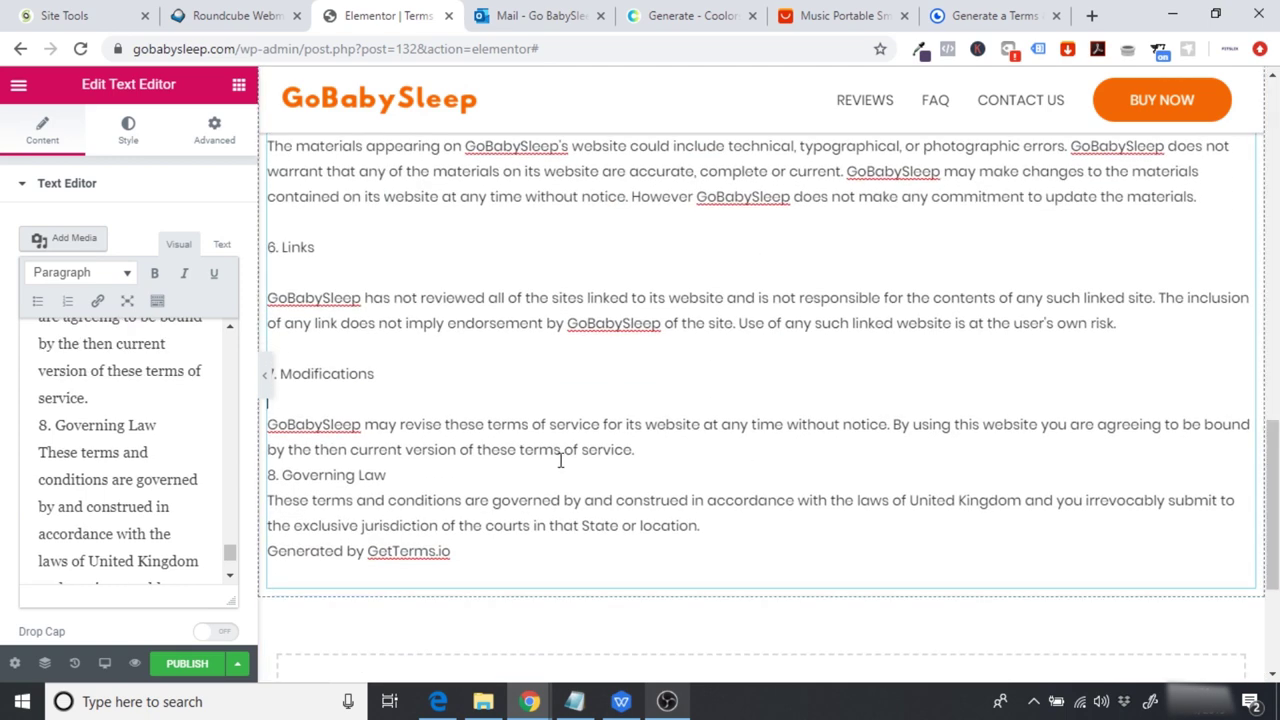
{"action": "key", "text": "Return"}
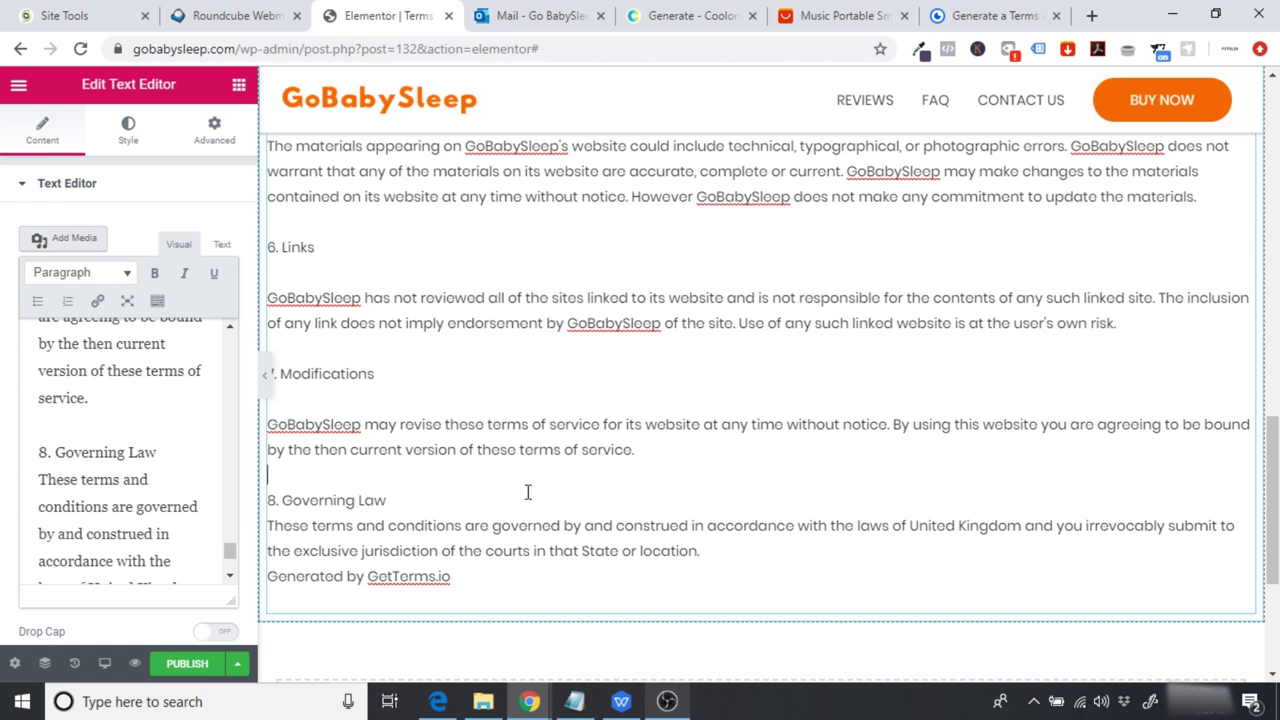
{"action": "key", "text": "Return"}
Step: Delete the 'Generated by GetTerms.io' line and select the 1. Terms heading
{"action": "left_click_drag", "start_coordinate": [476, 601], "coordinate": [267, 601]}
{"action": "key", "text": "BackSpace"}
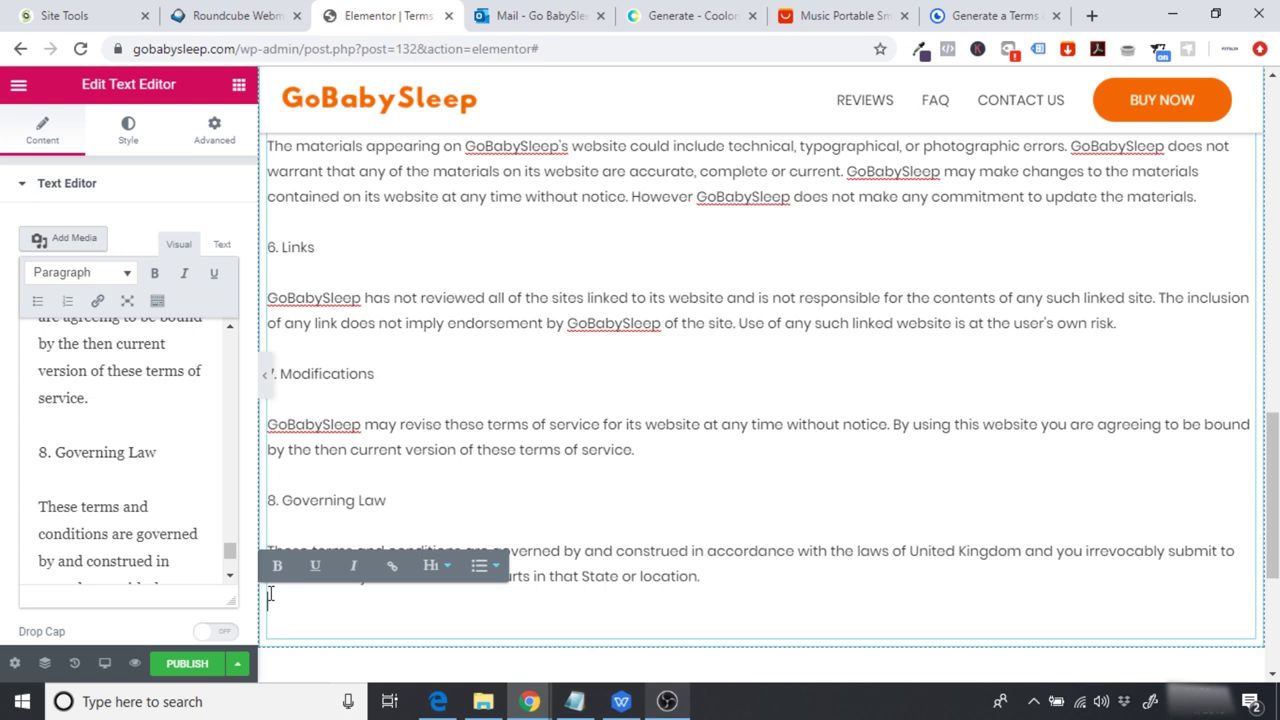
{"action": "scroll", "coordinate": [860, 577], "scroll_direction": "up", "scroll_amount": 10}
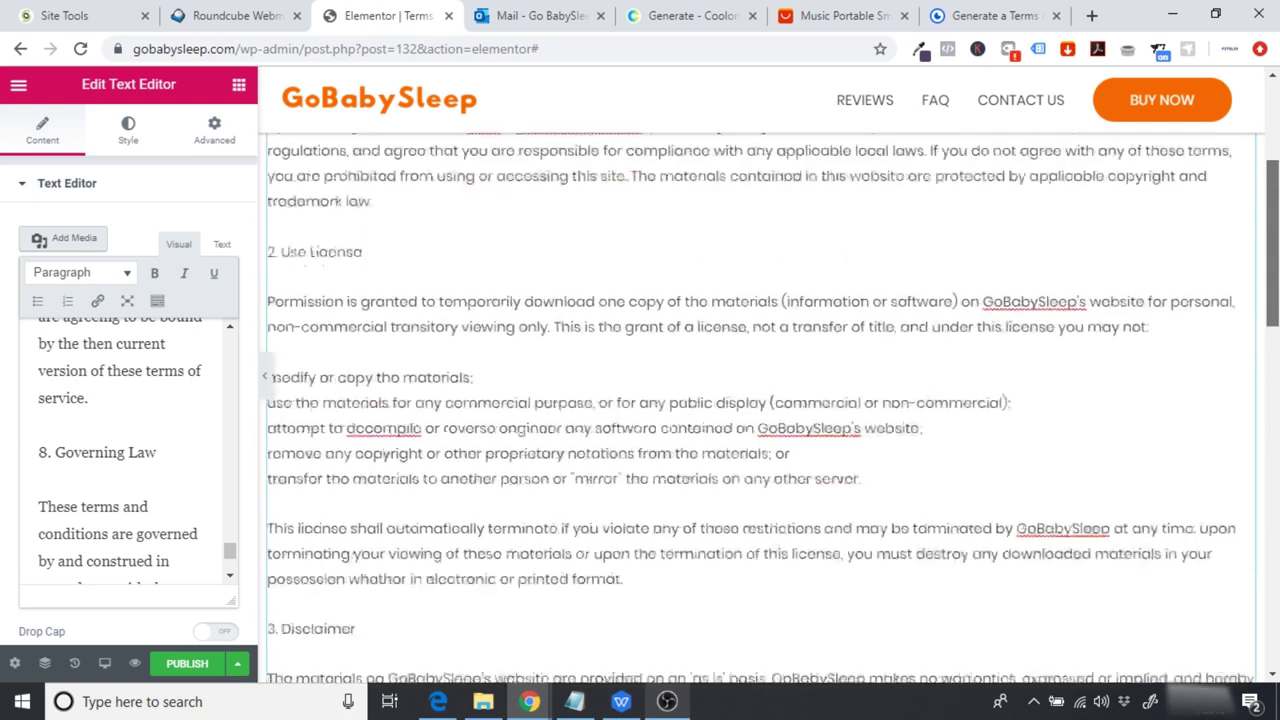
{"action": "scroll", "coordinate": [337, 371], "scroll_direction": "up", "scroll_amount": 3}
{"action": "left_click_drag", "start_coordinate": [339, 346], "coordinate": [266, 346]}
Step: Bold the Terms of Service headings 1. Terms through 5. Accuracy of materials
{"action": "left_click", "coordinate": [277, 311]}
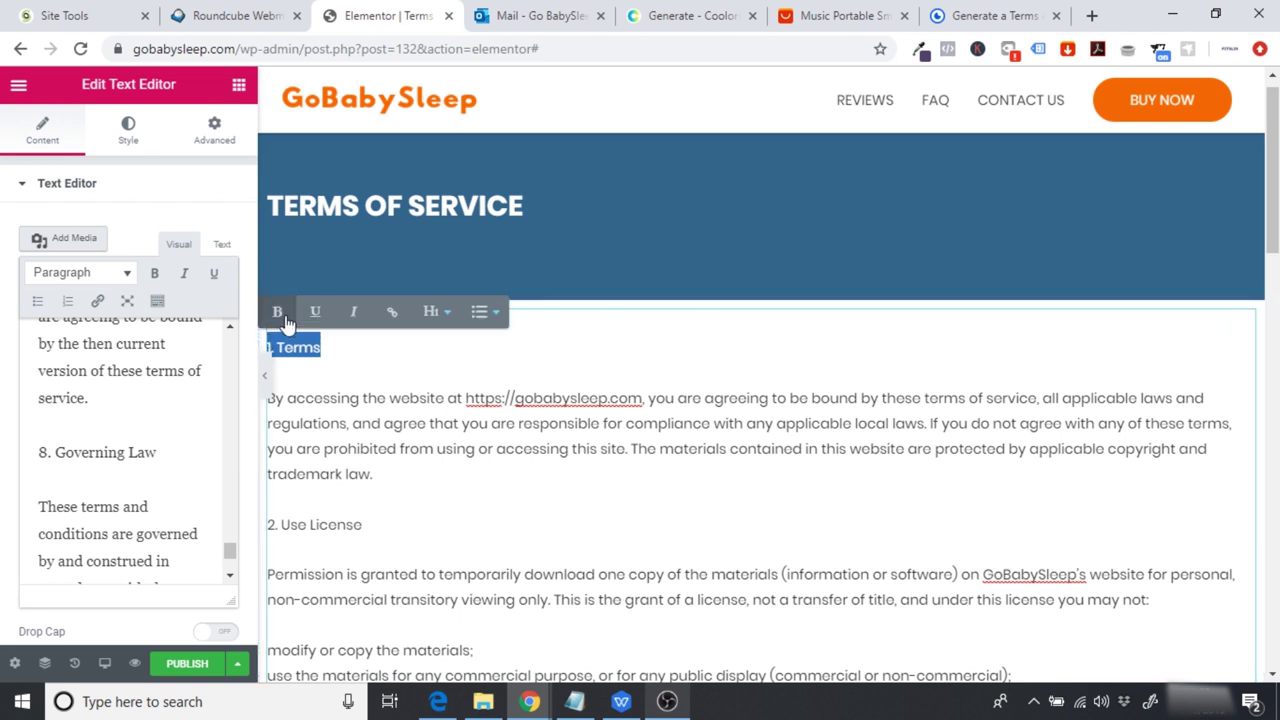
{"action": "left_click_drag", "start_coordinate": [379, 524], "coordinate": [268, 528]}
{"action": "left_click", "coordinate": [277, 488]}
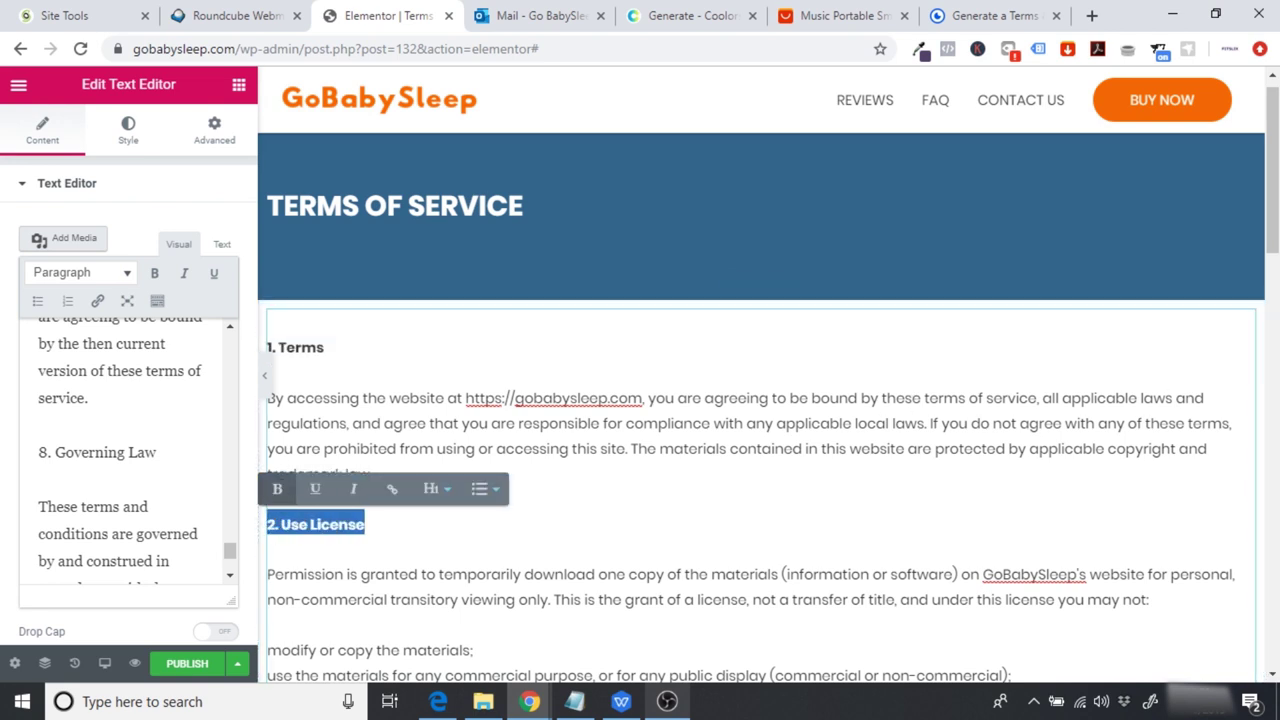
{"action": "scroll", "coordinate": [280, 488], "scroll_direction": "down", "scroll_amount": 3}
{"action": "left_click_drag", "start_coordinate": [360, 552], "coordinate": [275, 560]}
{"action": "left_click", "coordinate": [277, 517]}
{"action": "scroll", "coordinate": [994, 403], "scroll_direction": "down", "scroll_amount": 3}
{"action": "left_click_drag", "start_coordinate": [358, 397], "coordinate": [272, 399]}
{"action": "left_click", "coordinate": [277, 361]}
{"action": "scroll", "coordinate": [513, 388], "scroll_direction": "down", "scroll_amount": 2}
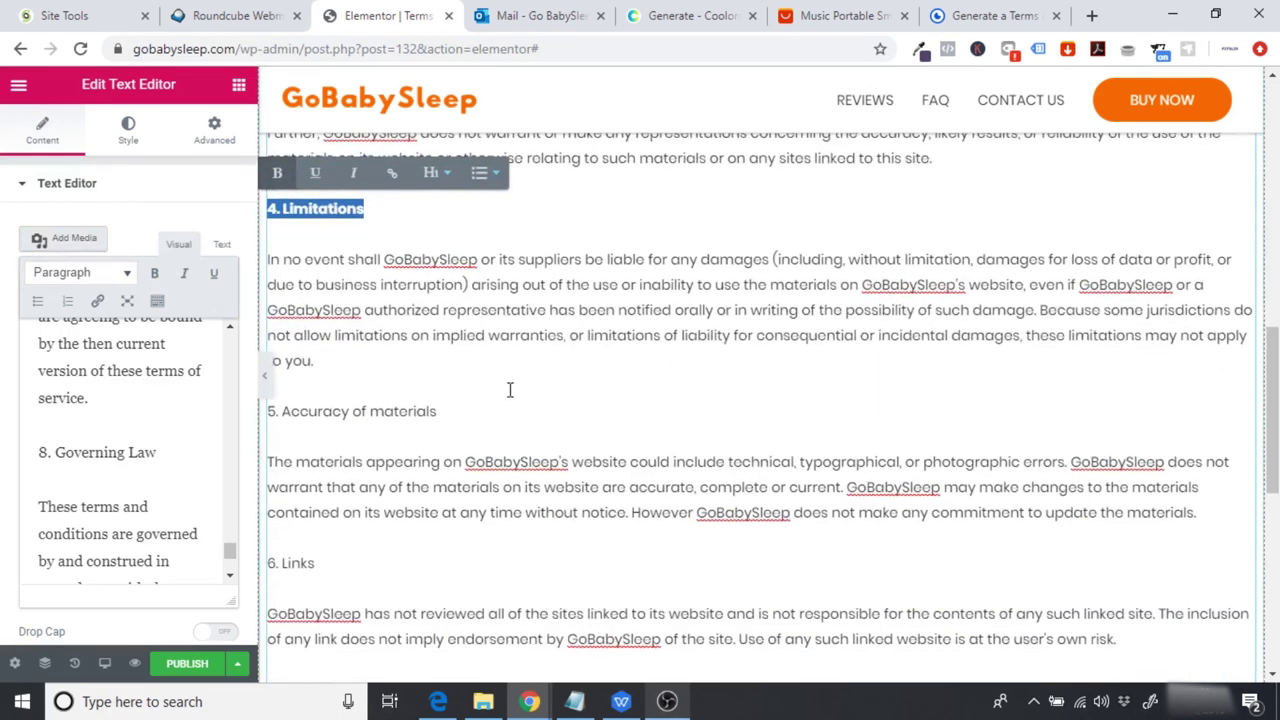
{"action": "left_click_drag", "start_coordinate": [453, 413], "coordinate": [269, 415]}
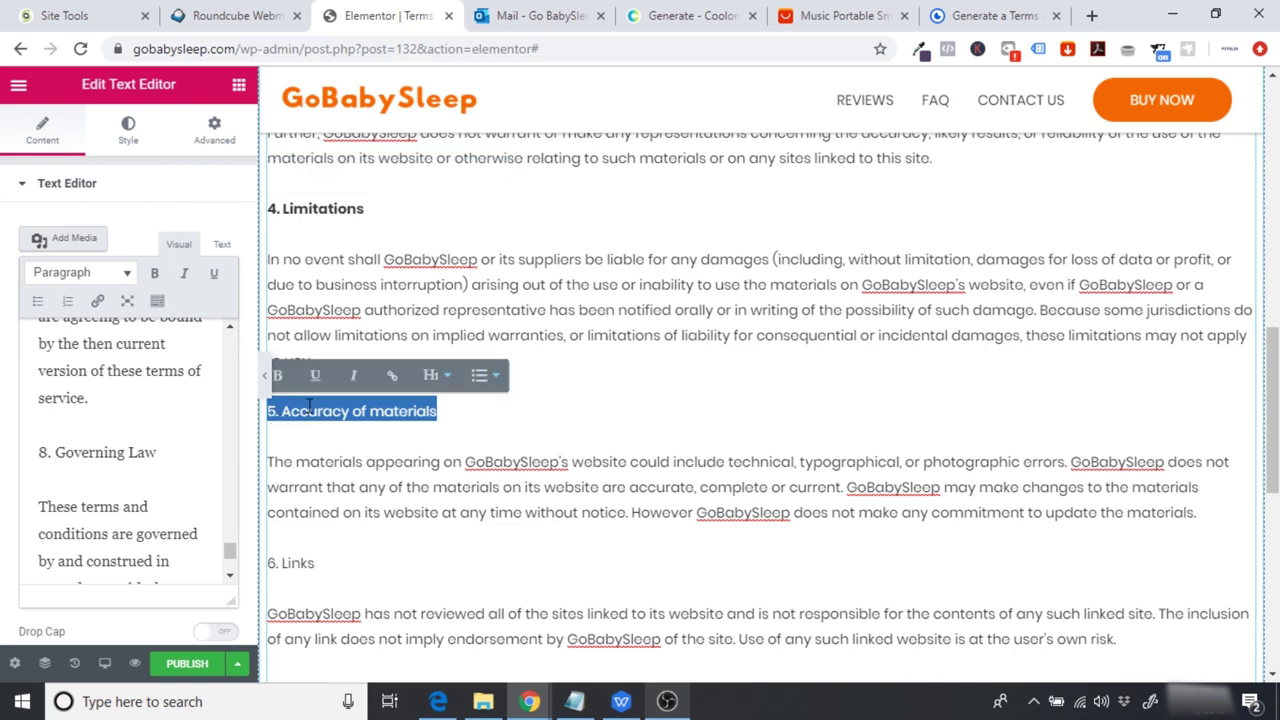
{"action": "left_click", "coordinate": [277, 375]}
Step: Bold the 6. Links, 7. Modifications and 8. Governing Law headings, then hide the editing panel
{"action": "scroll", "coordinate": [360, 400], "scroll_direction": "down", "scroll_amount": 2}
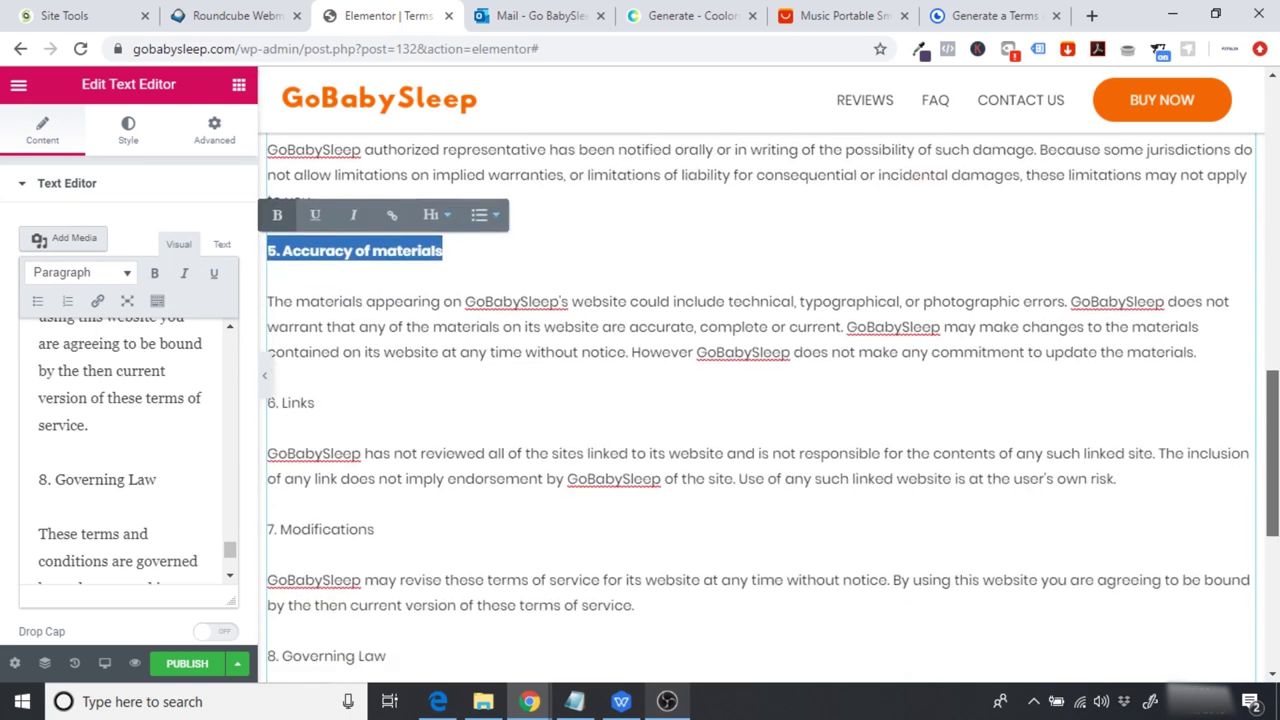
{"action": "left_click_drag", "start_coordinate": [320, 403], "coordinate": [268, 412]}
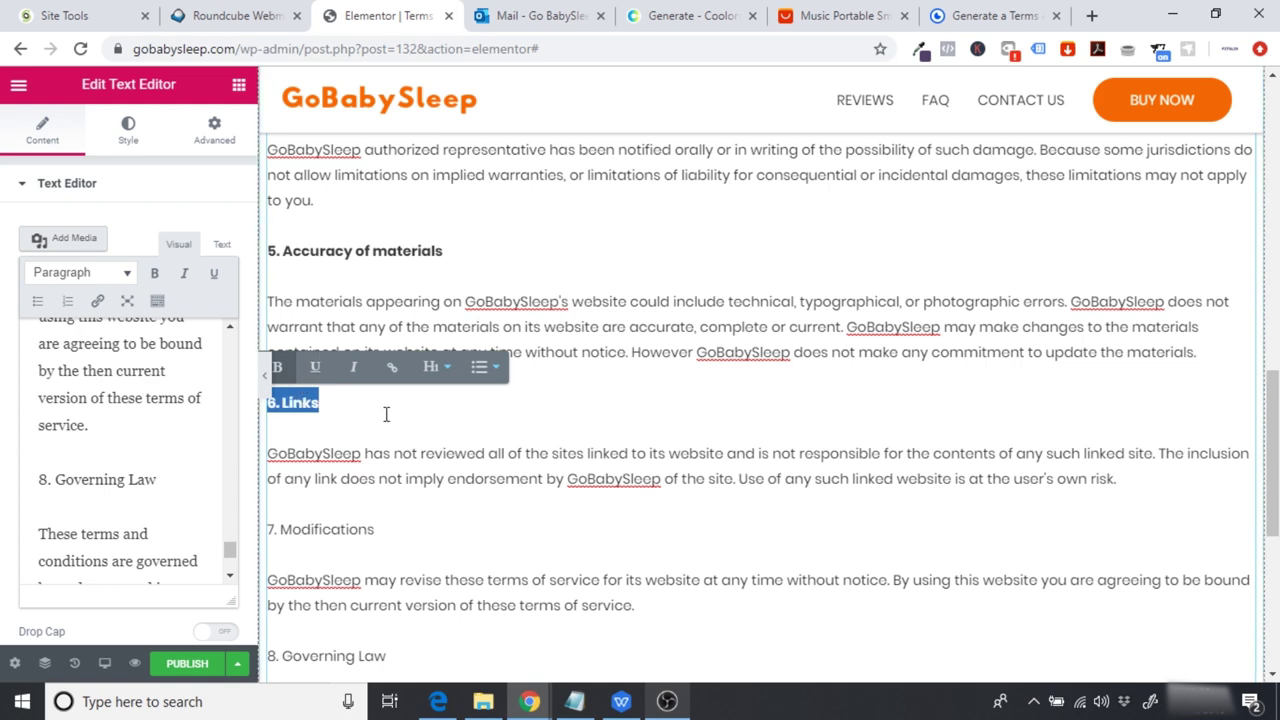
{"action": "scroll", "coordinate": [600, 420], "scroll_direction": "down", "scroll_amount": 2}
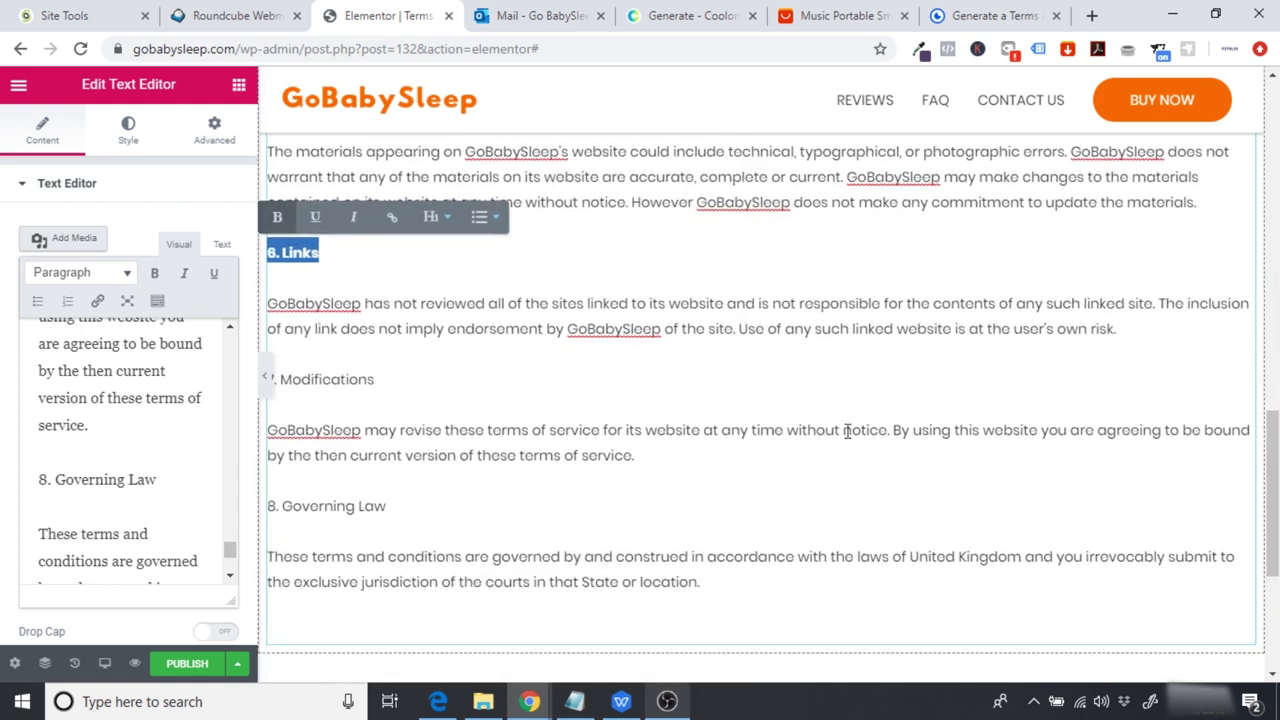
{"action": "left_click", "coordinate": [407, 386]}
{"action": "left_click_drag", "start_coordinate": [407, 386], "coordinate": [270, 380]}
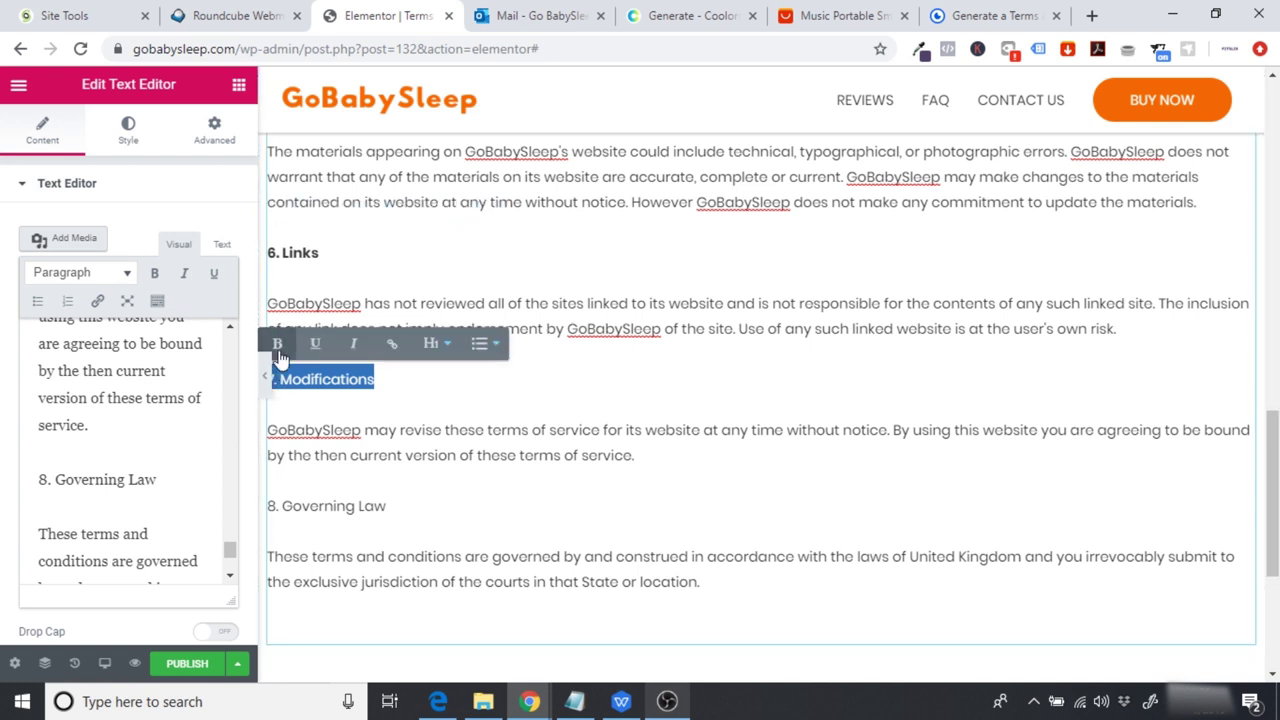
{"action": "left_click_drag", "start_coordinate": [400, 508], "coordinate": [258, 507]}
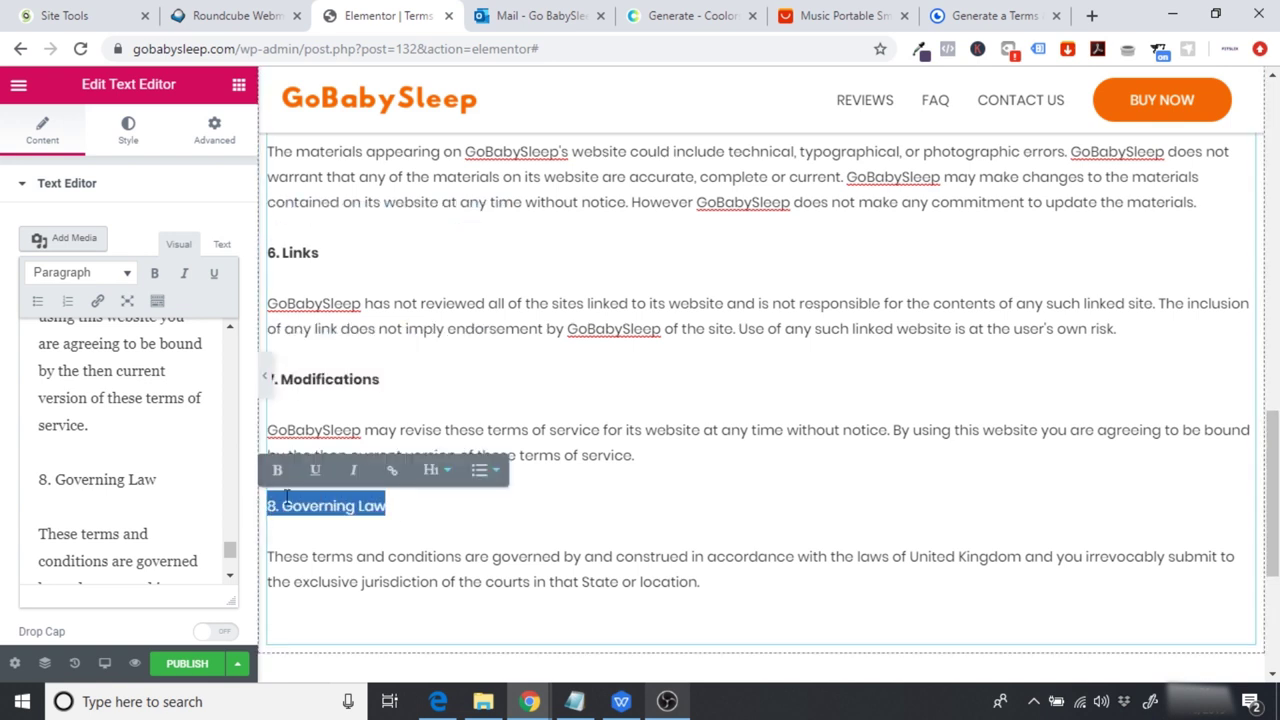
{"action": "left_click", "coordinate": [279, 471]}
{"action": "left_click_drag", "start_coordinate": [1274, 480], "coordinate": [1276, 140]}
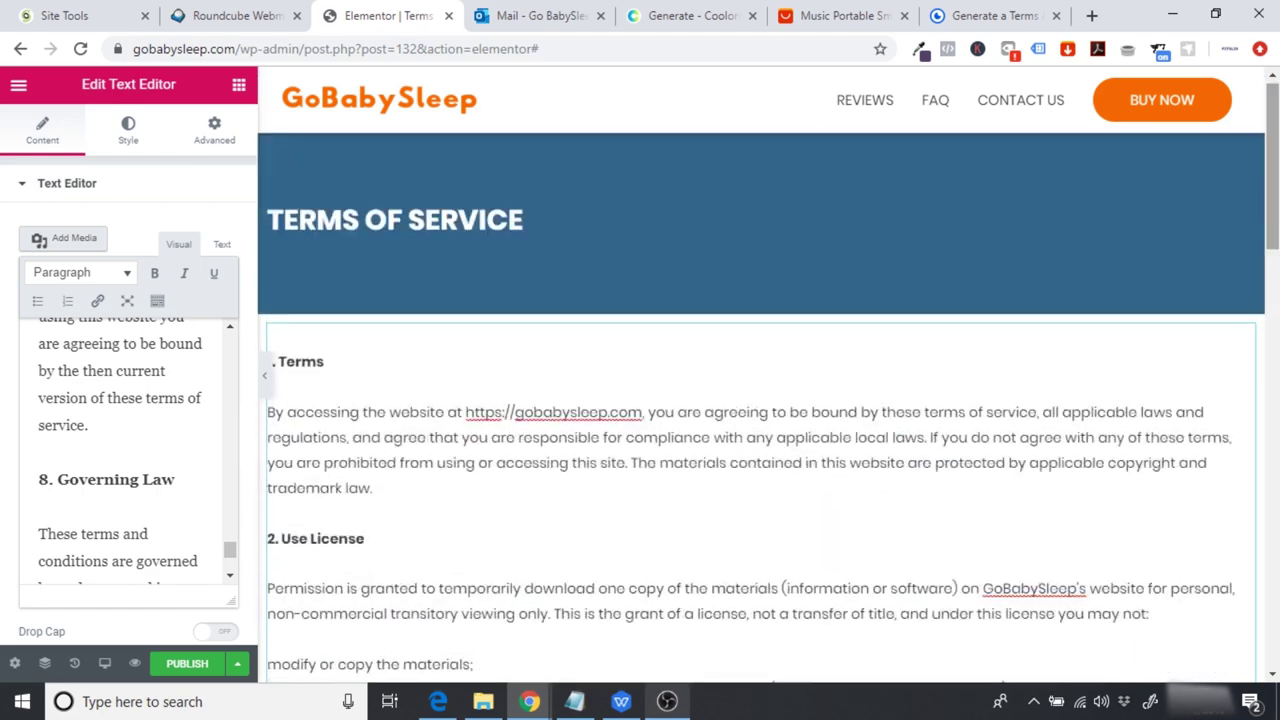
{"action": "left_click", "coordinate": [266, 380]}
Step: Add a Spacer widget 30 high just below the Terms of Service banner
{"action": "left_click_drag", "start_coordinate": [1274, 180], "coordinate": [1274, 400]}
{"action": "scroll", "coordinate": [505, 522], "scroll_direction": "down", "scroll_amount": 3}
{"action": "scroll", "coordinate": [338, 562], "scroll_direction": "up", "scroll_amount": 15}
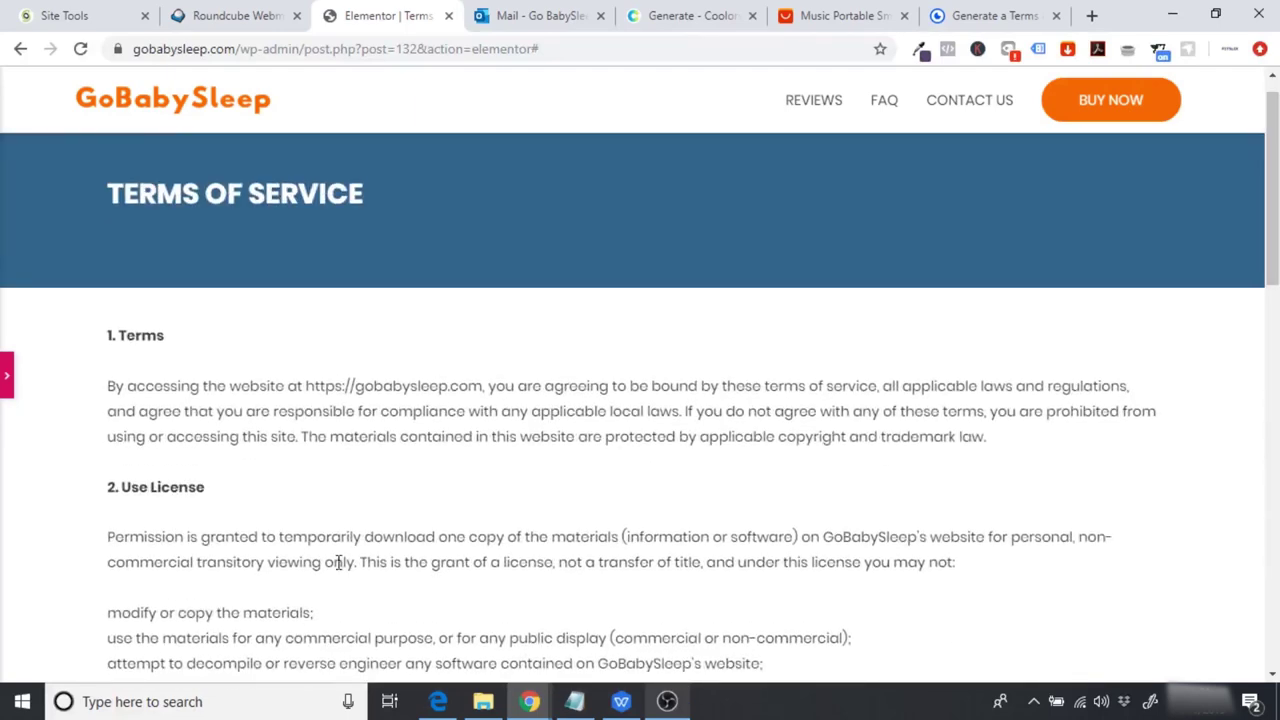
{"action": "left_click", "coordinate": [5, 376]}
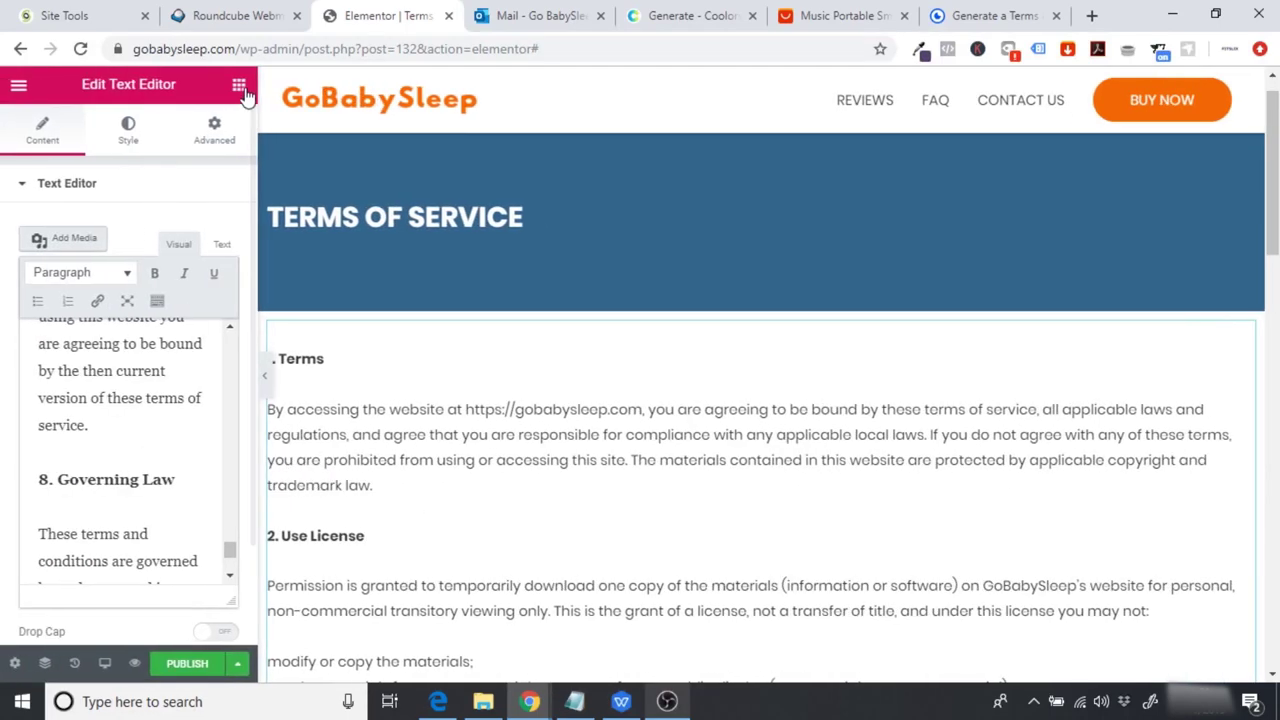
{"action": "left_click", "coordinate": [240, 88]}
{"action": "left_click_drag", "start_coordinate": [190, 525], "coordinate": [279, 343]}
{"action": "double_click", "coordinate": [197, 254]}
{"action": "type", "text": "0"}
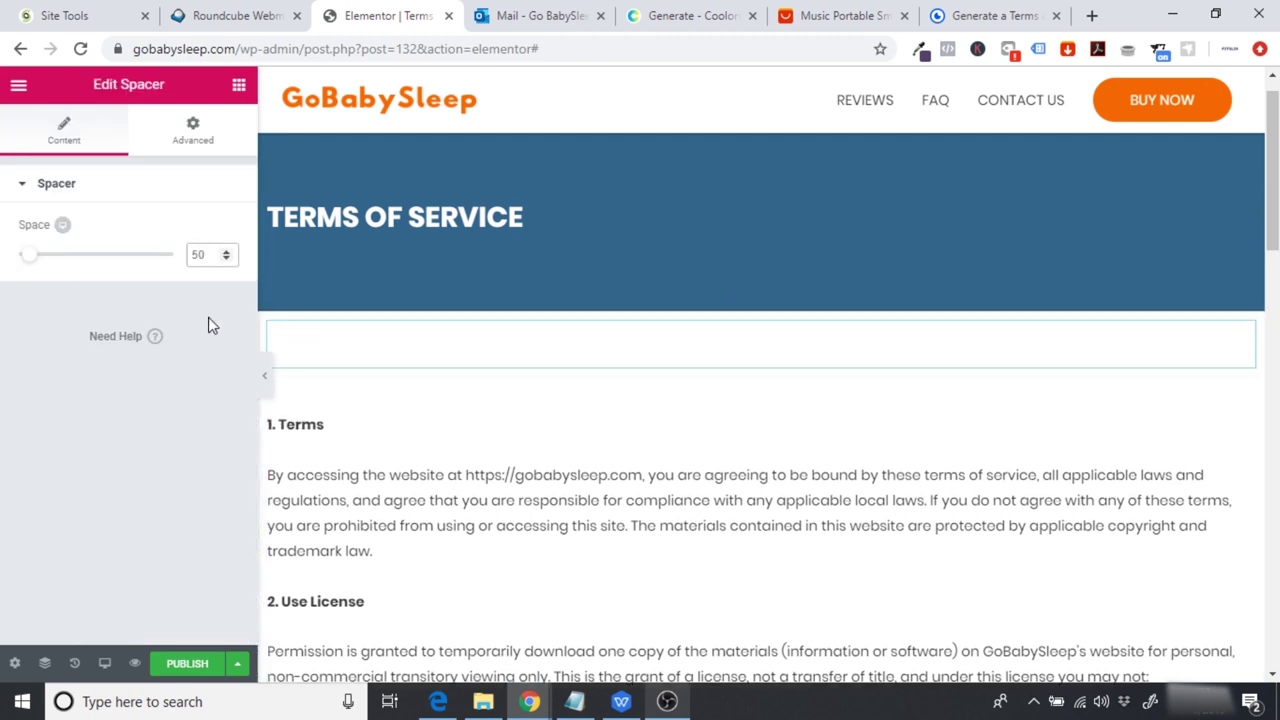
{"action": "type", "text": "3"}
Step: Publish the Terms of Service page and view its live version
{"action": "left_click", "coordinate": [195, 663]}
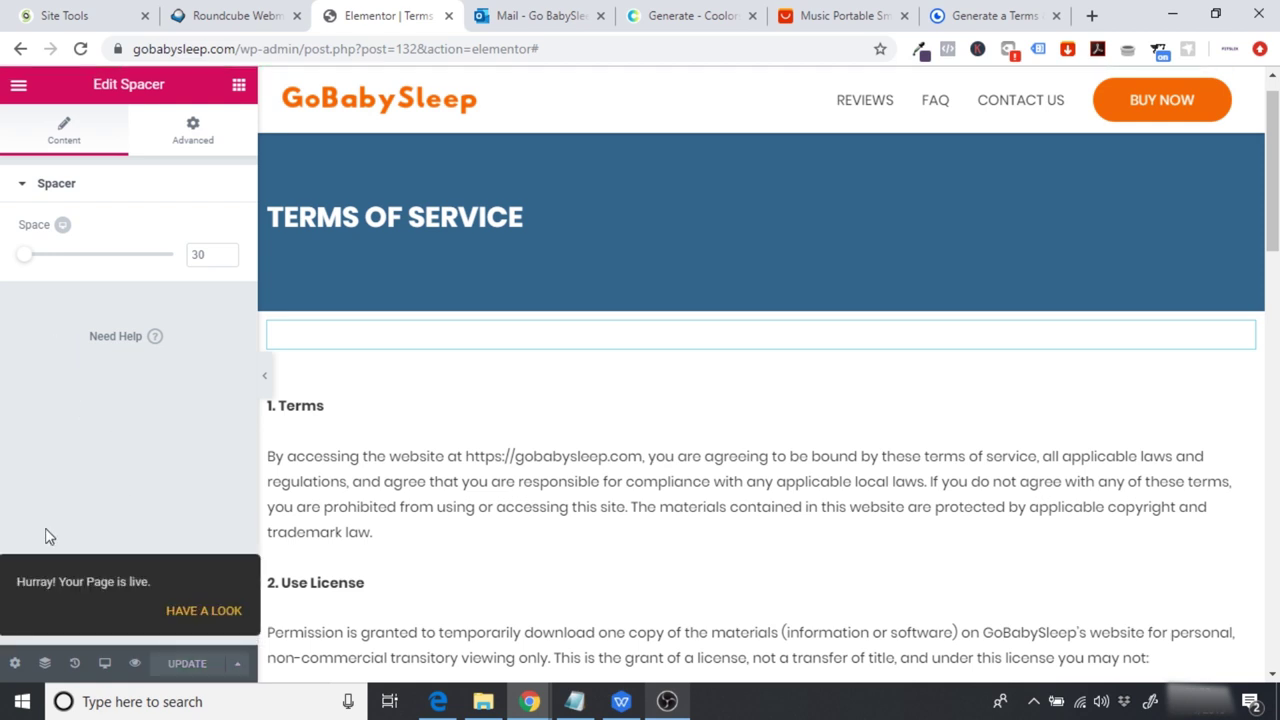
{"action": "left_click", "coordinate": [20, 88]}
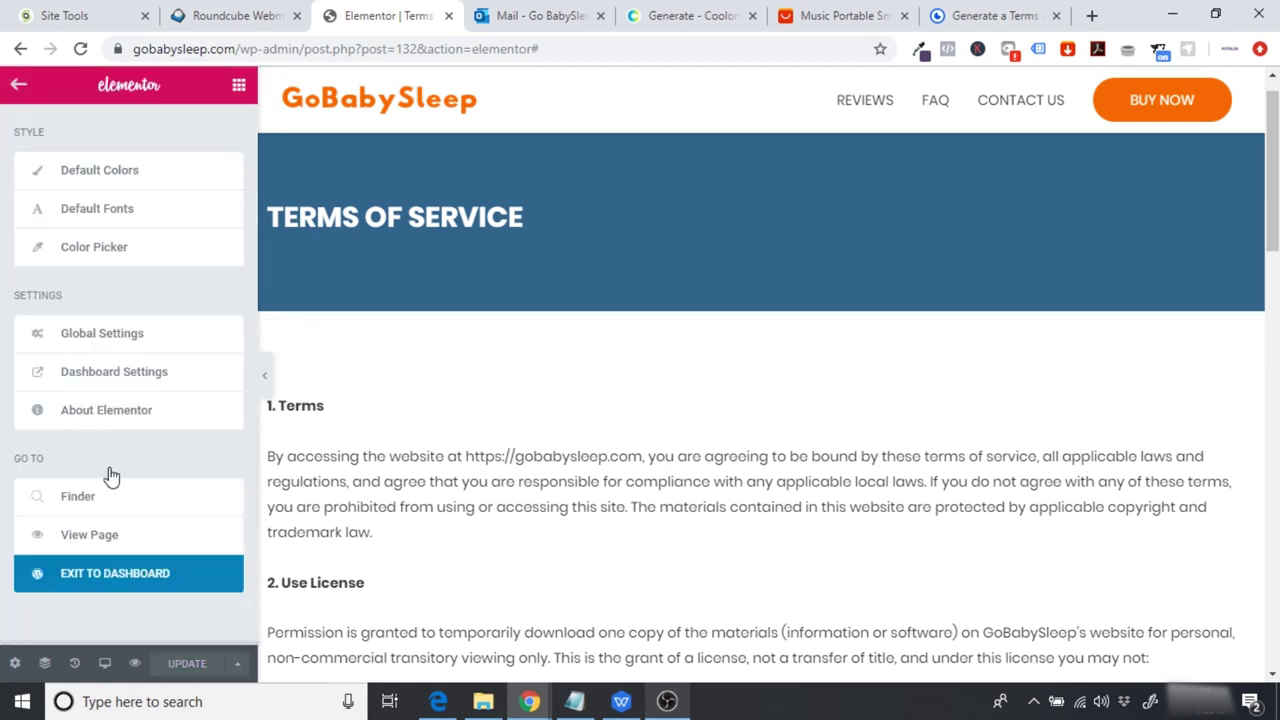
{"action": "left_click", "coordinate": [106, 534]}
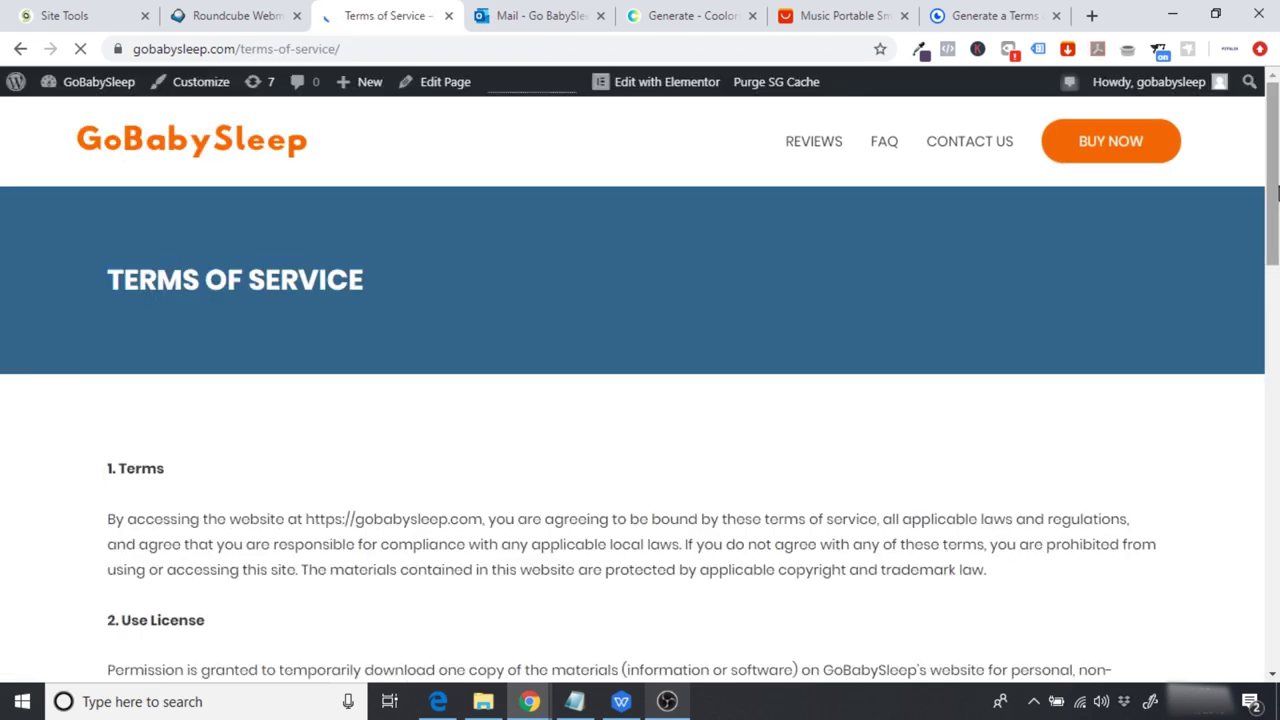
{"action": "scroll", "coordinate": [1229, 294], "scroll_direction": "down", "scroll_amount": 4}
{"action": "scroll", "coordinate": [640, 400], "scroll_direction": "down", "scroll_amount": 10}
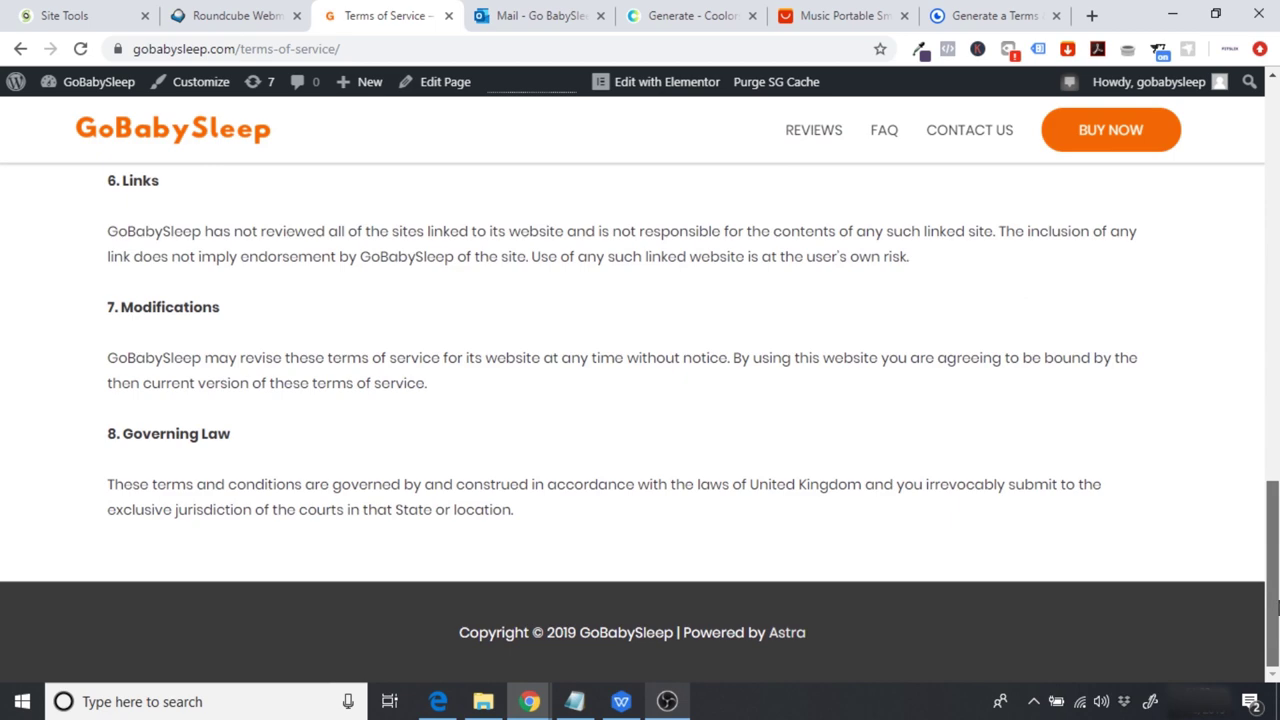
{"action": "scroll", "coordinate": [1088, 273], "scroll_direction": "up", "scroll_amount": 15}
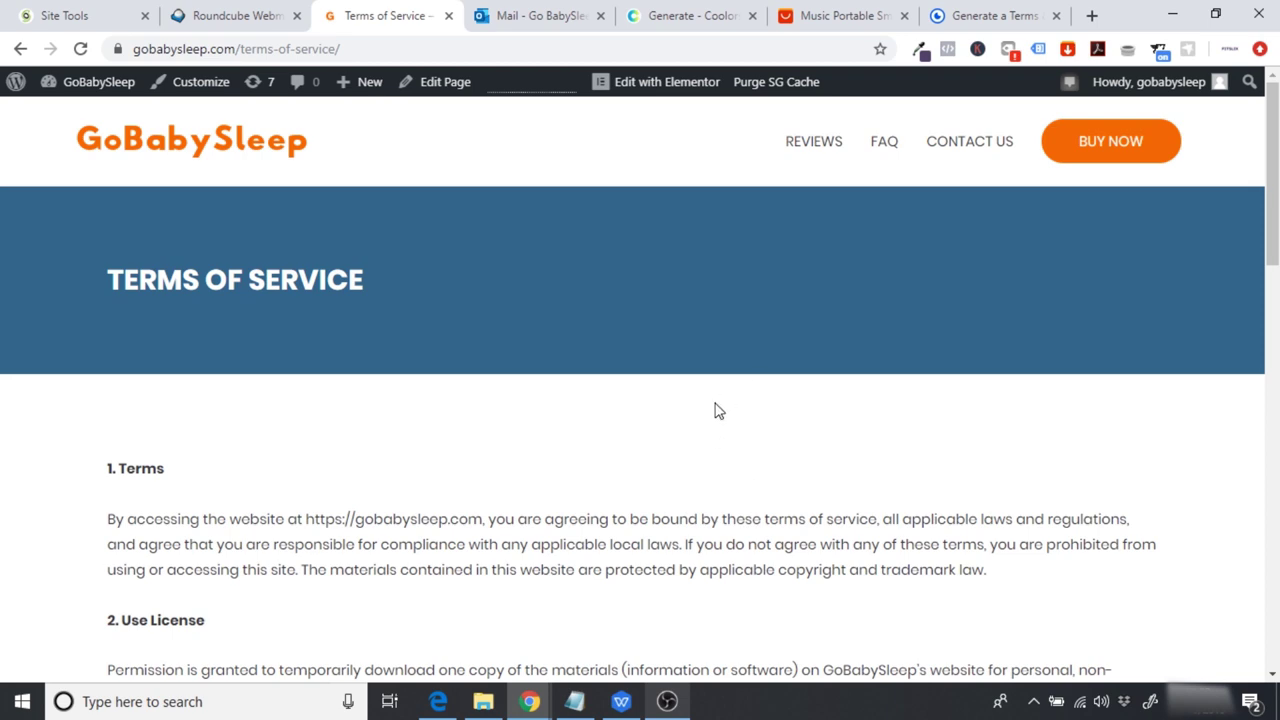
{"action": "left_click_drag", "start_coordinate": [1272, 240], "coordinate": [1272, 638]}
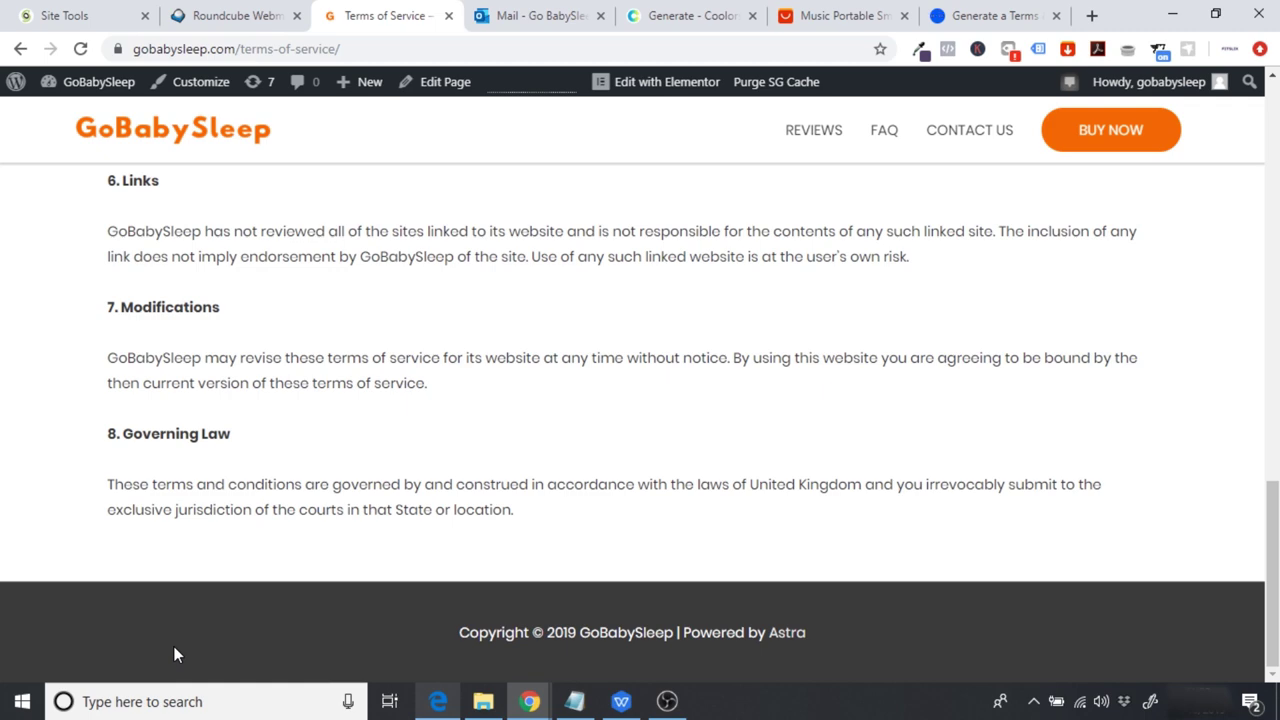
{"action": "left_click_drag", "start_coordinate": [1272, 570], "coordinate": [1272, 180]}
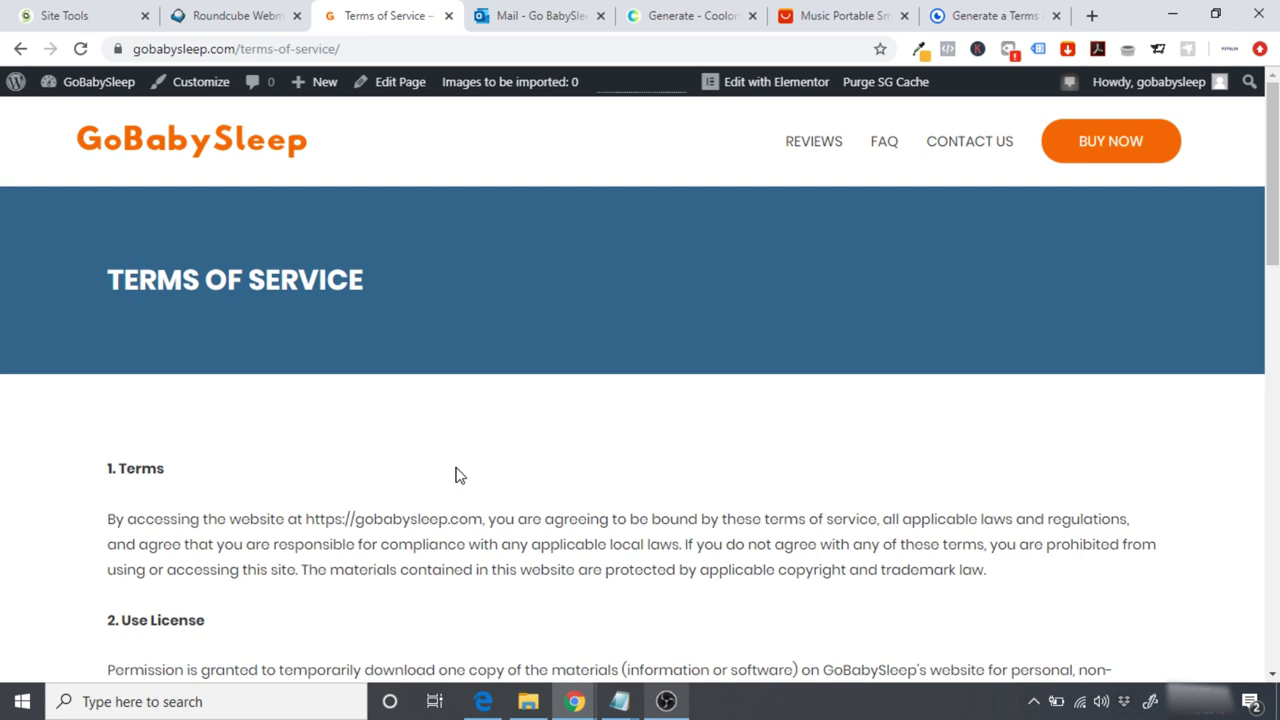
Step: From the site's Dashboard, go to Appearance > Menus to show the Main Menu
{"action": "left_click", "coordinate": [84, 84]}
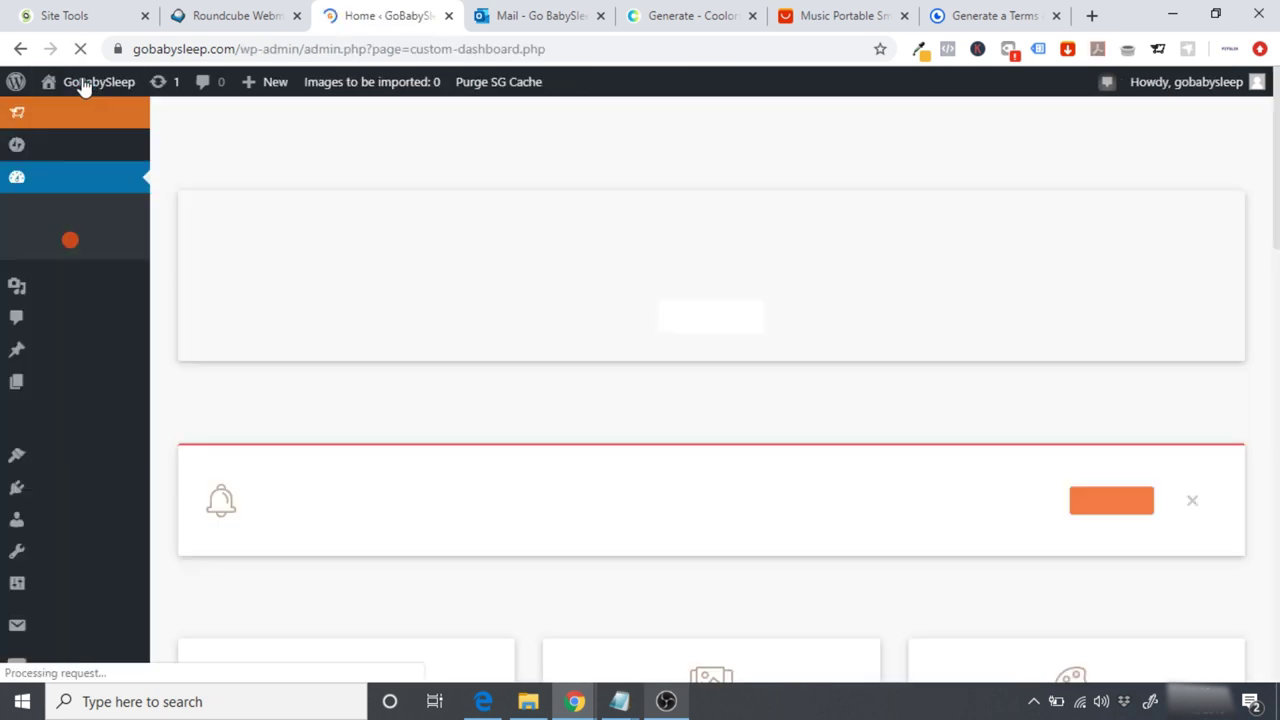
{"action": "mouse_move", "coordinate": [86, 452]}
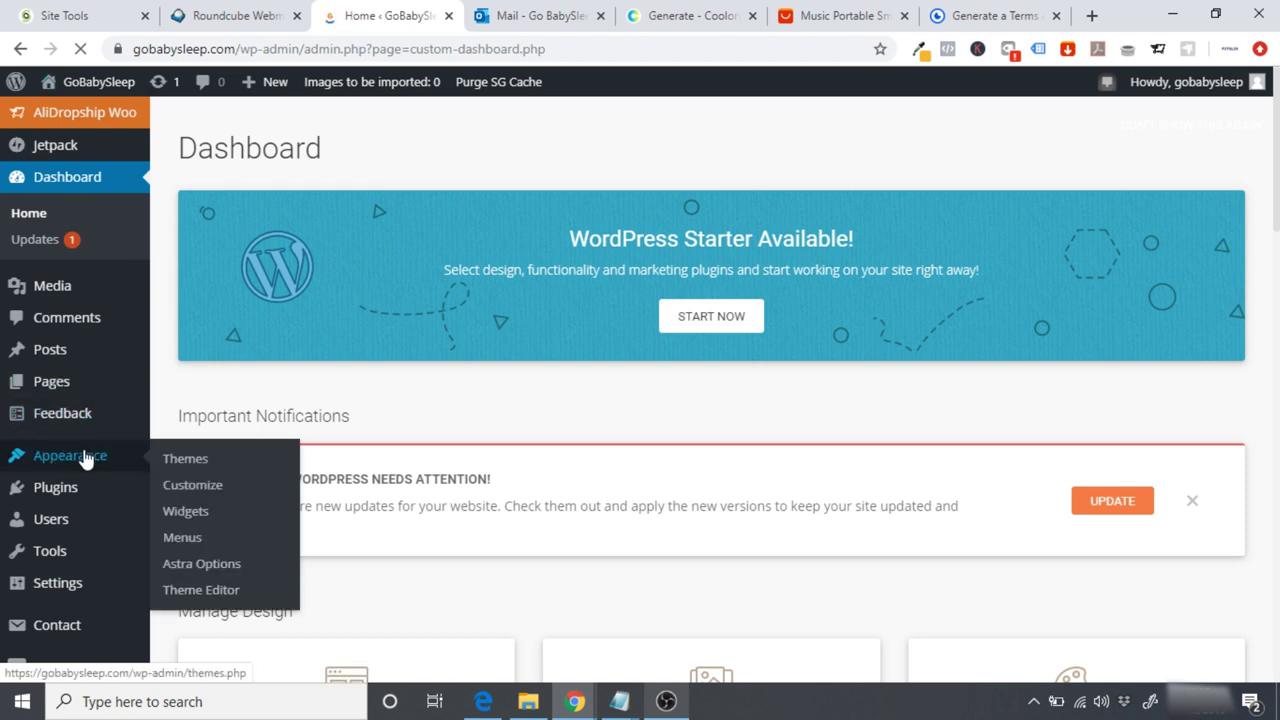
{"action": "left_click", "coordinate": [185, 538]}
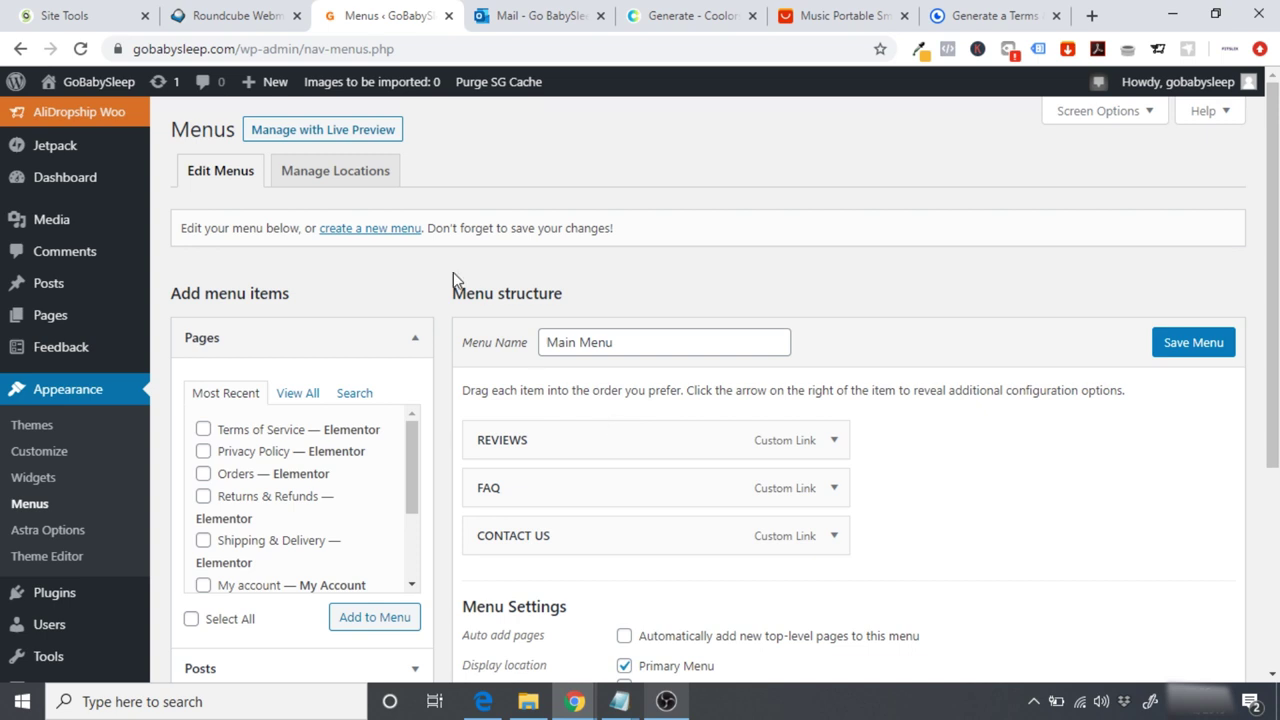
Step: Create a new menu named HELP
{"action": "left_click", "coordinate": [362, 230]}
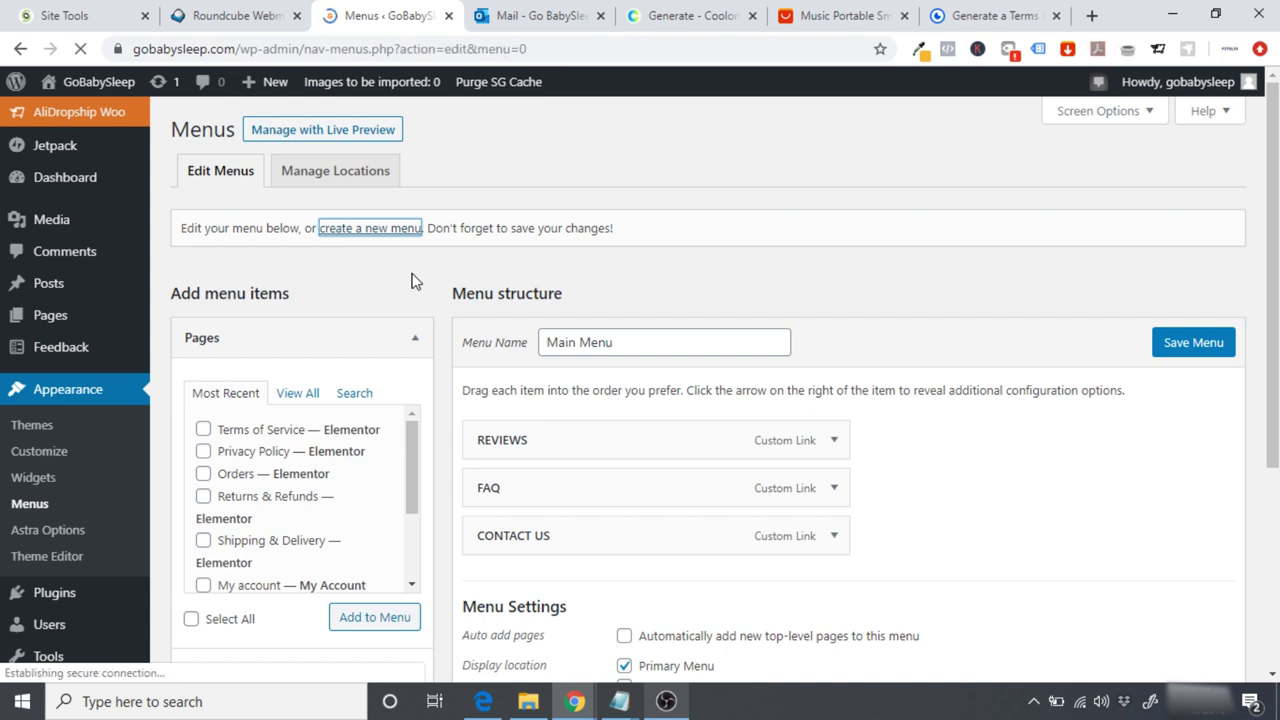
{"action": "left_click", "coordinate": [616, 338]}
{"action": "type", "text": "HELP"}
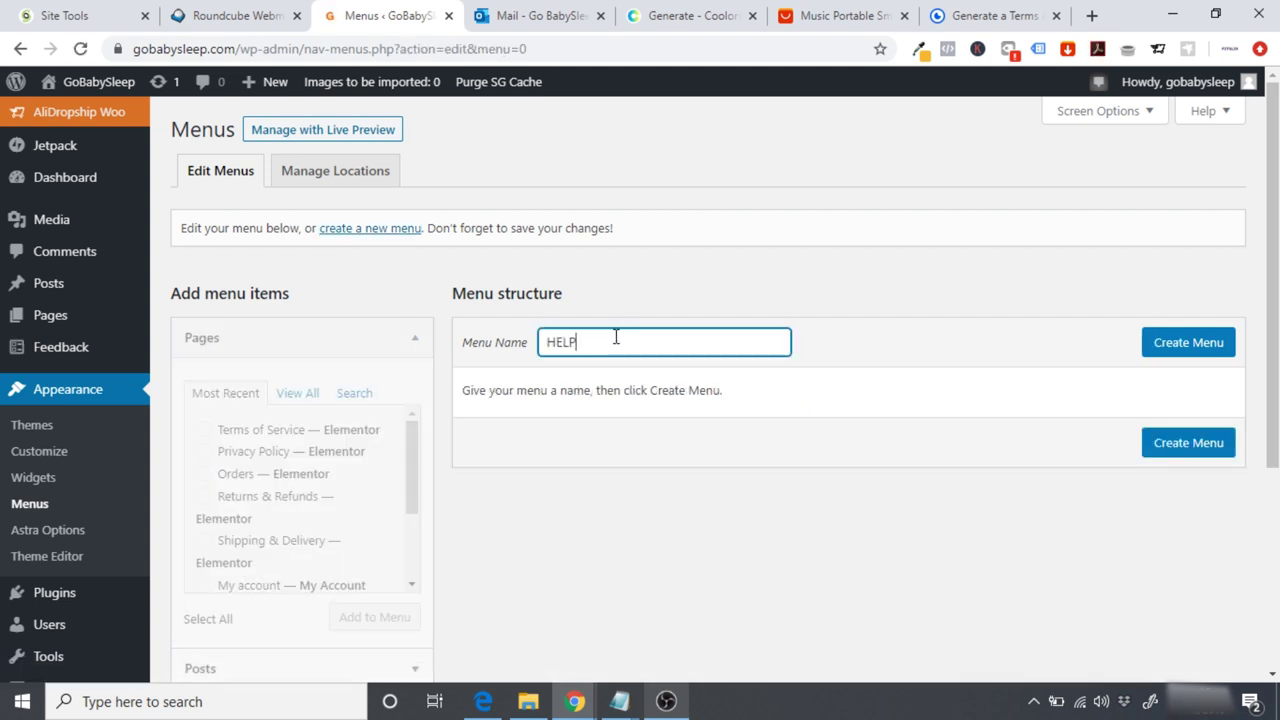
{"action": "left_click", "coordinate": [1183, 342]}
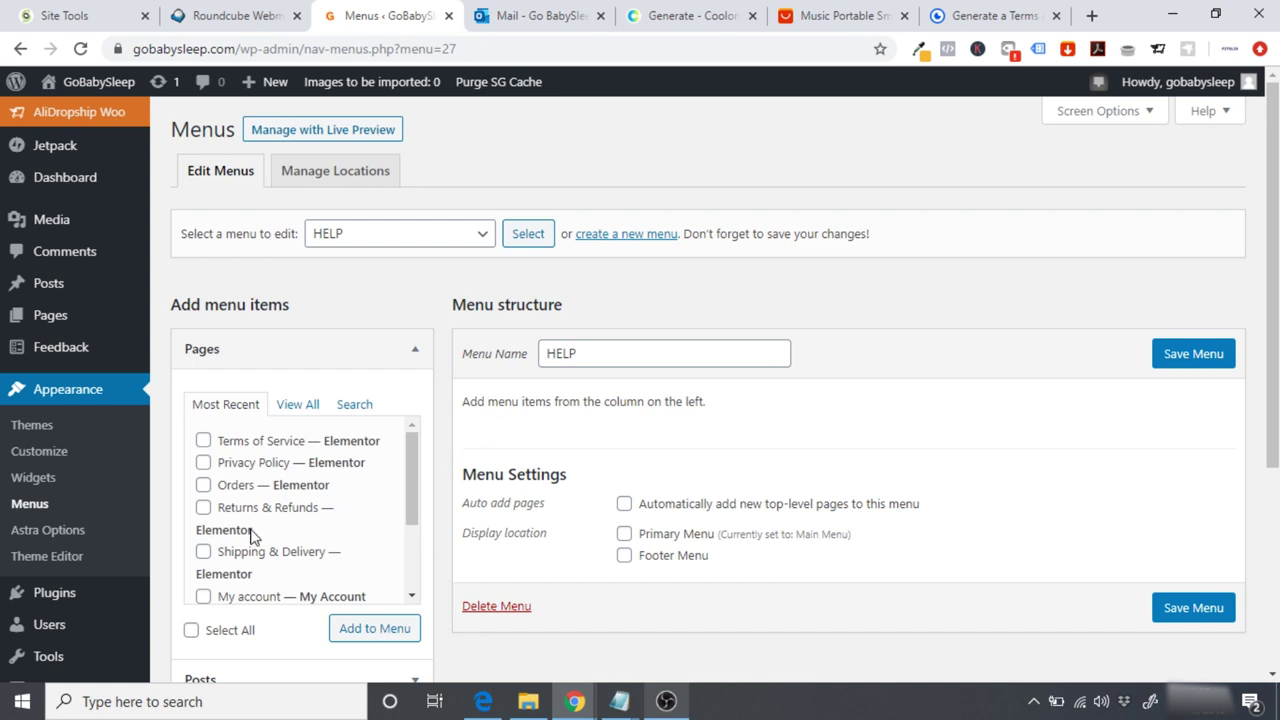
Step: Add Shipping & Delivery, Returns & Refunds and Orders to HELP in that order, and save
{"action": "left_click", "coordinate": [204, 510]}
{"action": "left_click", "coordinate": [203, 553]}
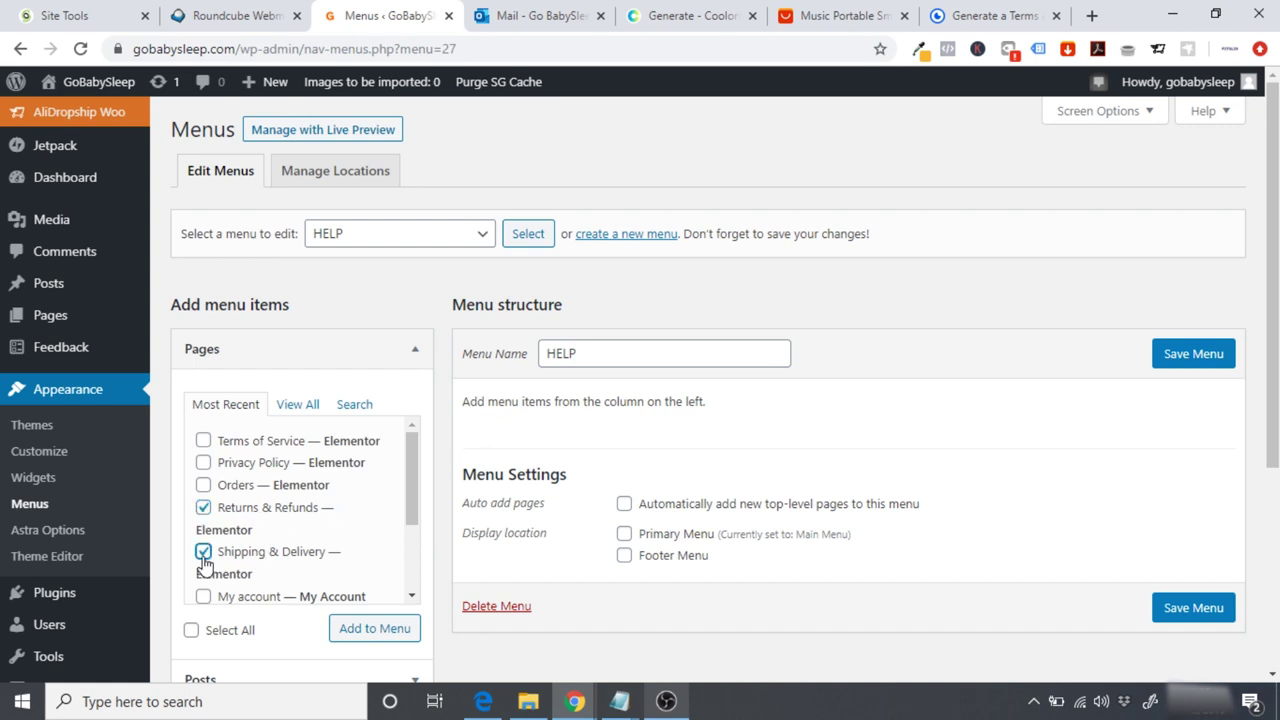
{"action": "left_click", "coordinate": [204, 485]}
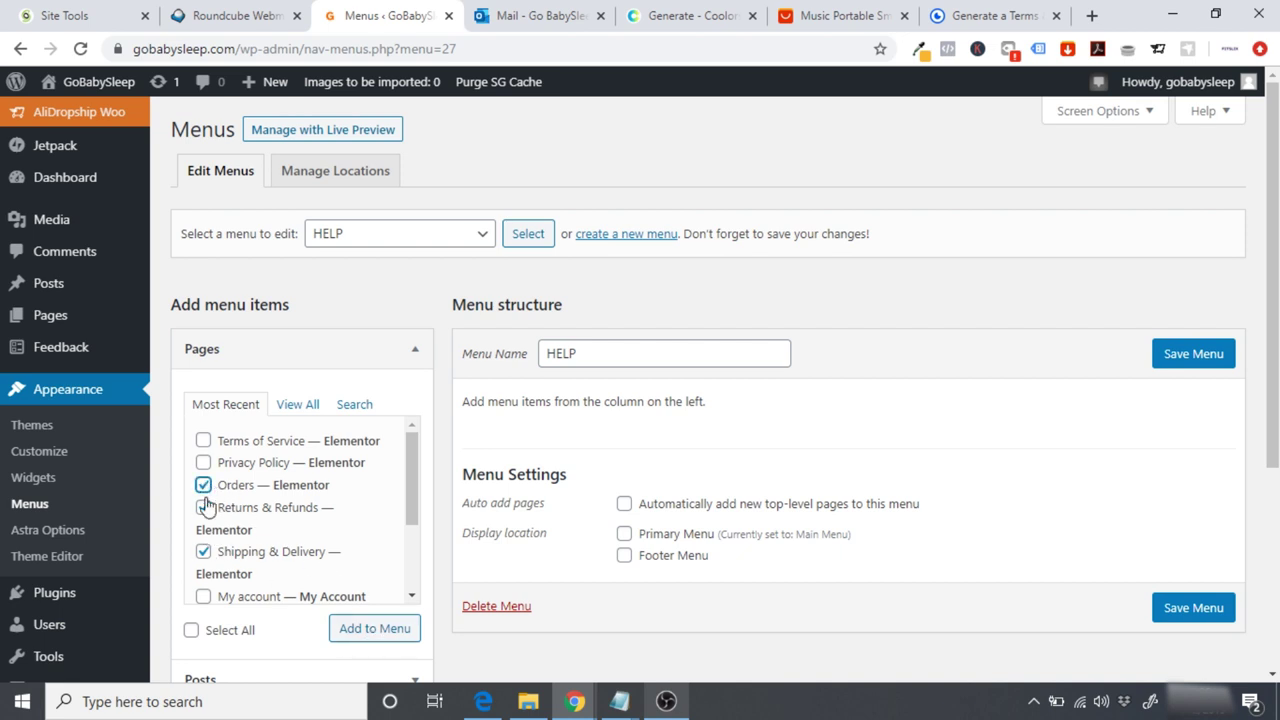
{"action": "left_click", "coordinate": [386, 630]}
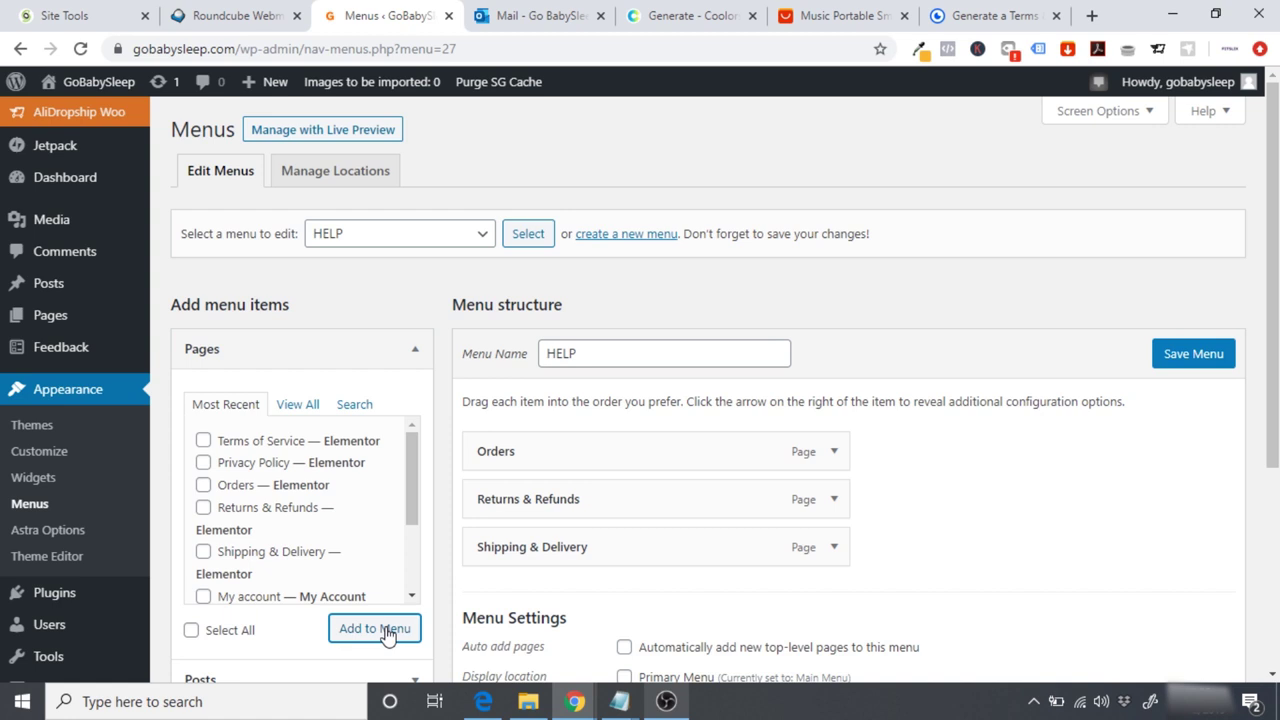
{"action": "left_click_drag", "start_coordinate": [571, 551], "coordinate": [567, 447]}
{"action": "left_click_drag", "start_coordinate": [566, 537], "coordinate": [546, 511]}
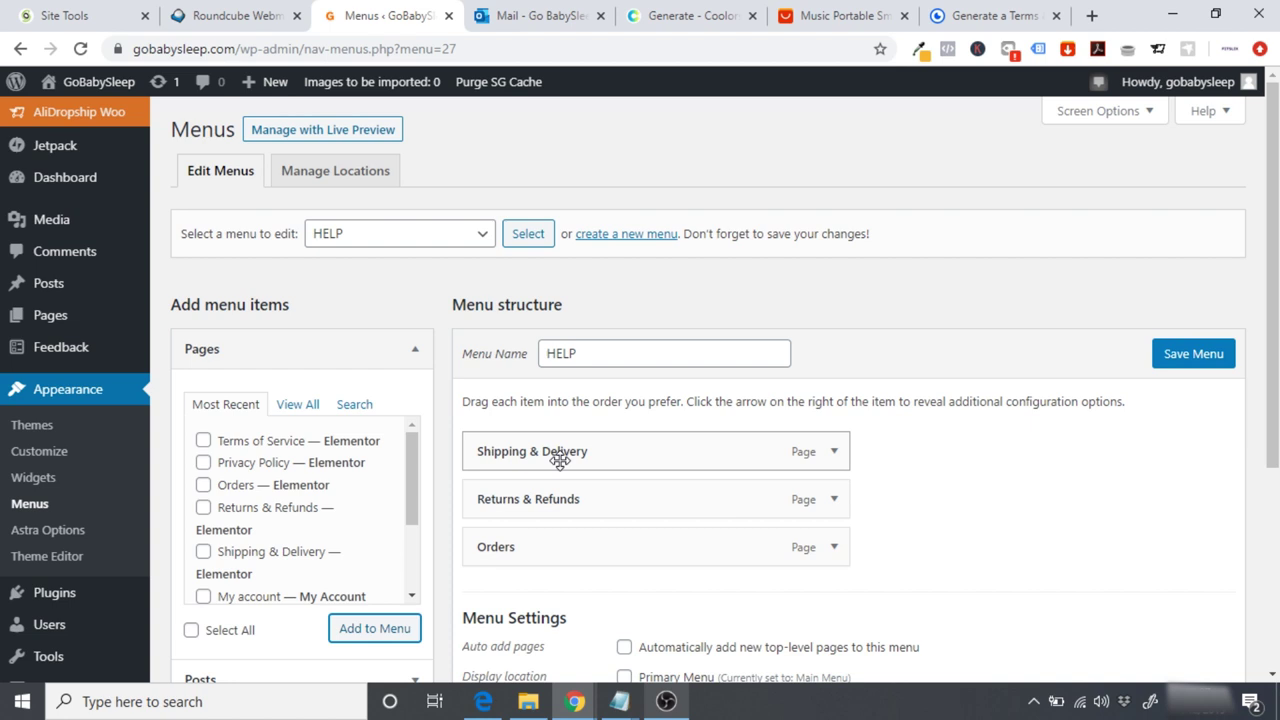
{"action": "left_click", "coordinate": [1168, 365]}
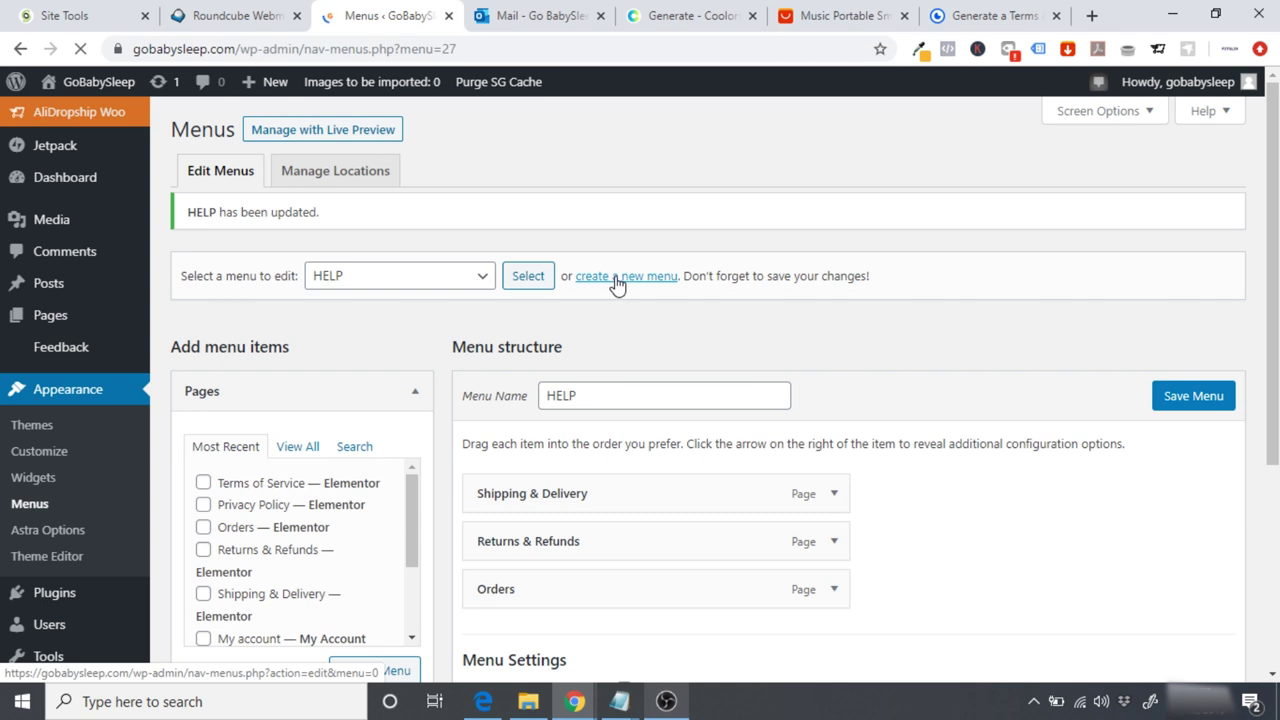
Step: Create a new menu named ABOUT
{"action": "left_click", "coordinate": [650, 290]}
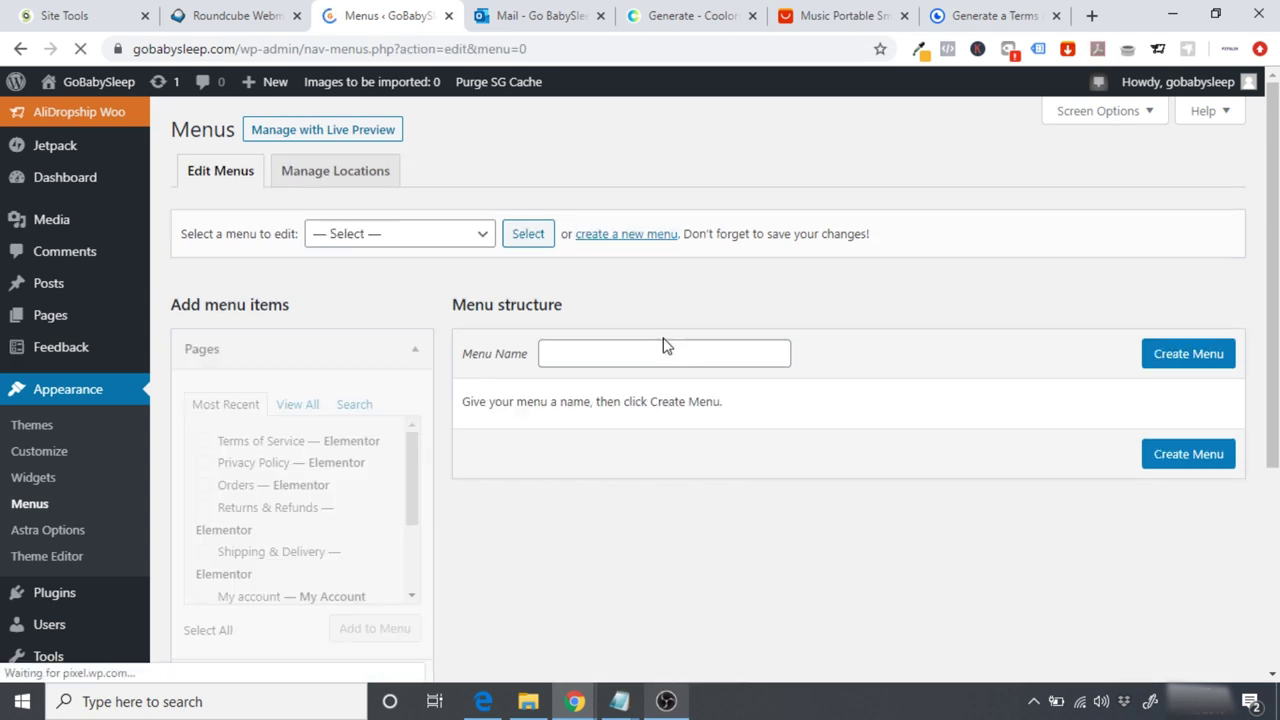
{"action": "left_click", "coordinate": [605, 352]}
{"action": "type", "text": "ABOUT"}
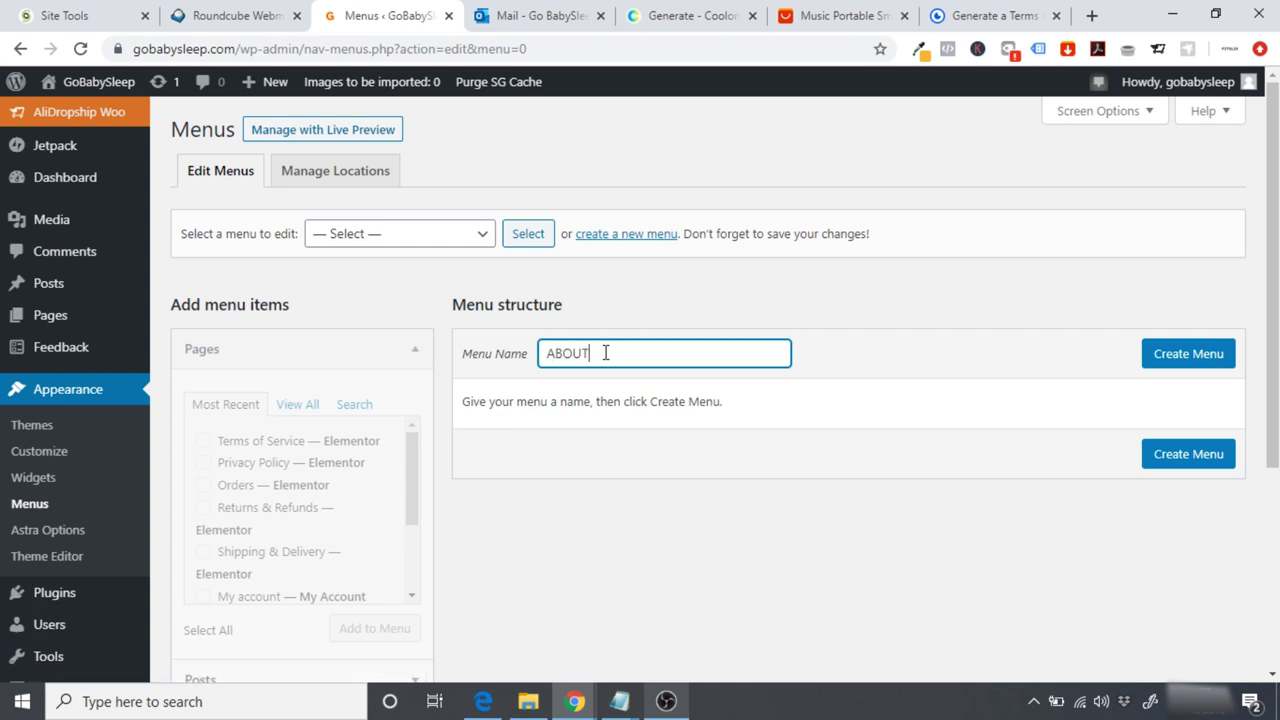
{"action": "left_click", "coordinate": [1212, 352]}
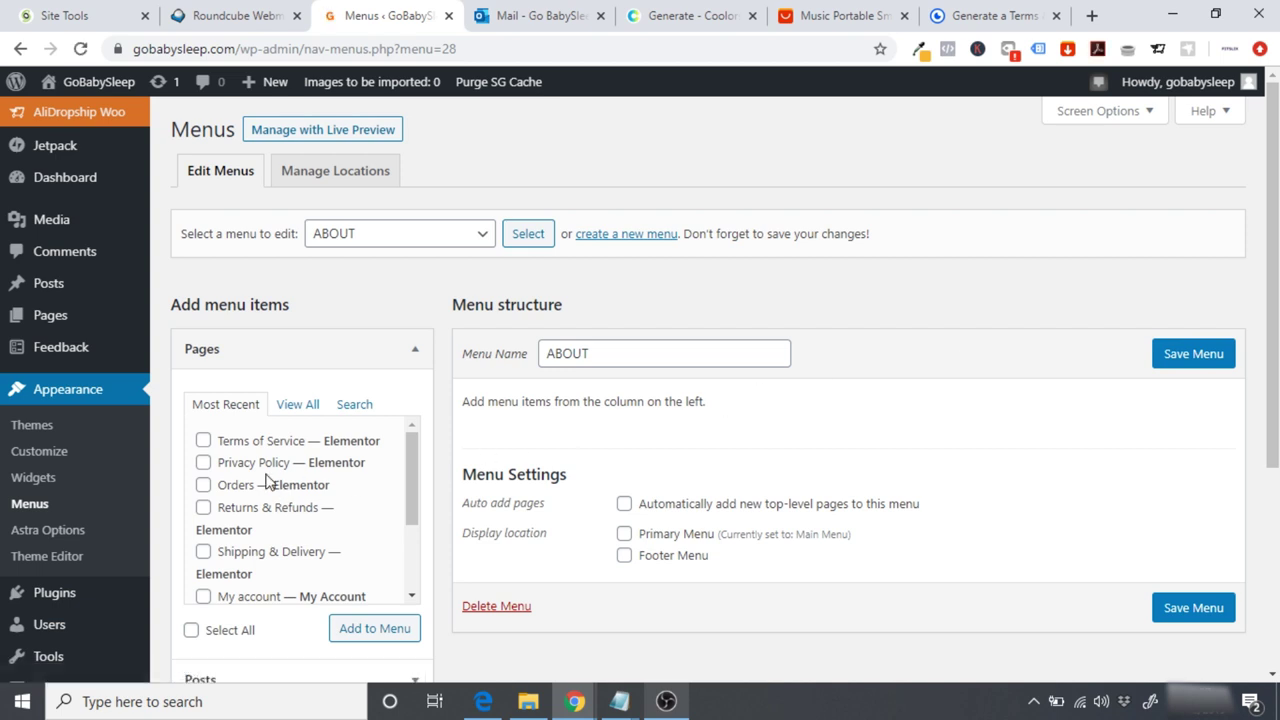
Step: Add the Terms of Service and Privacy Policy pages to ABOUT and save it
{"action": "left_click", "coordinate": [203, 440]}
{"action": "left_click", "coordinate": [203, 462]}
{"action": "left_click", "coordinate": [370, 628]}
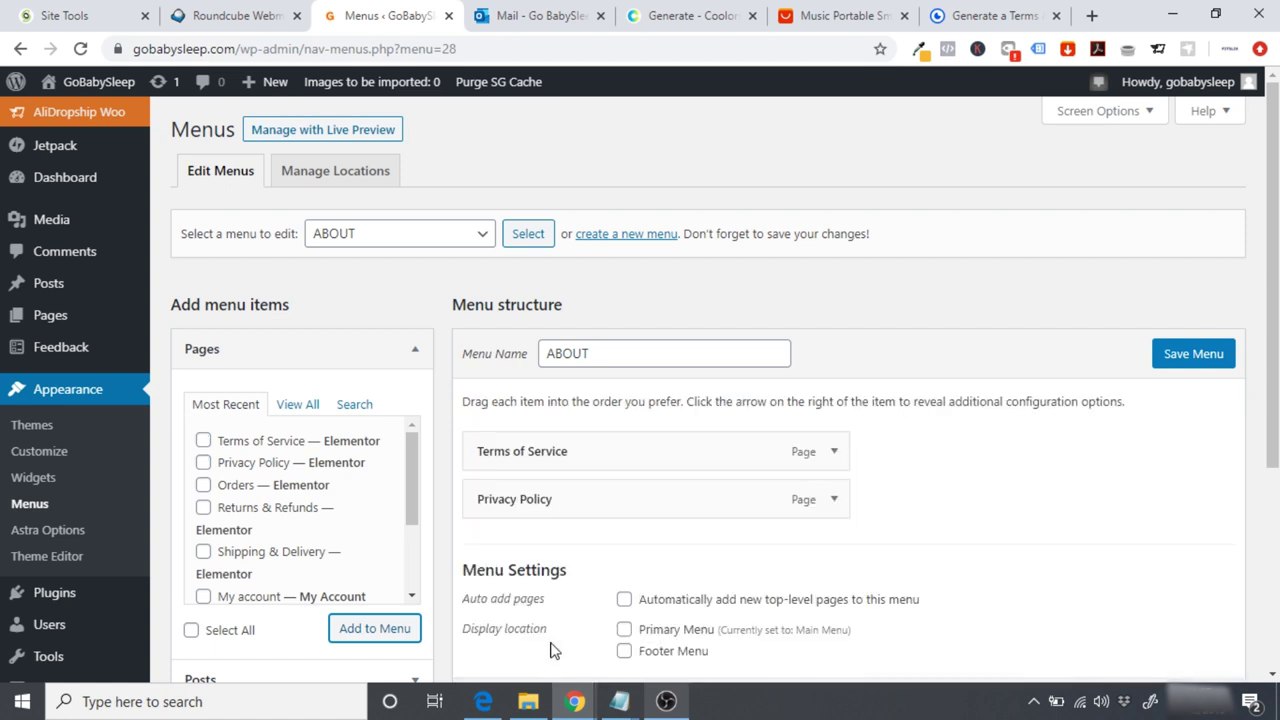
{"action": "left_click", "coordinate": [1177, 354]}
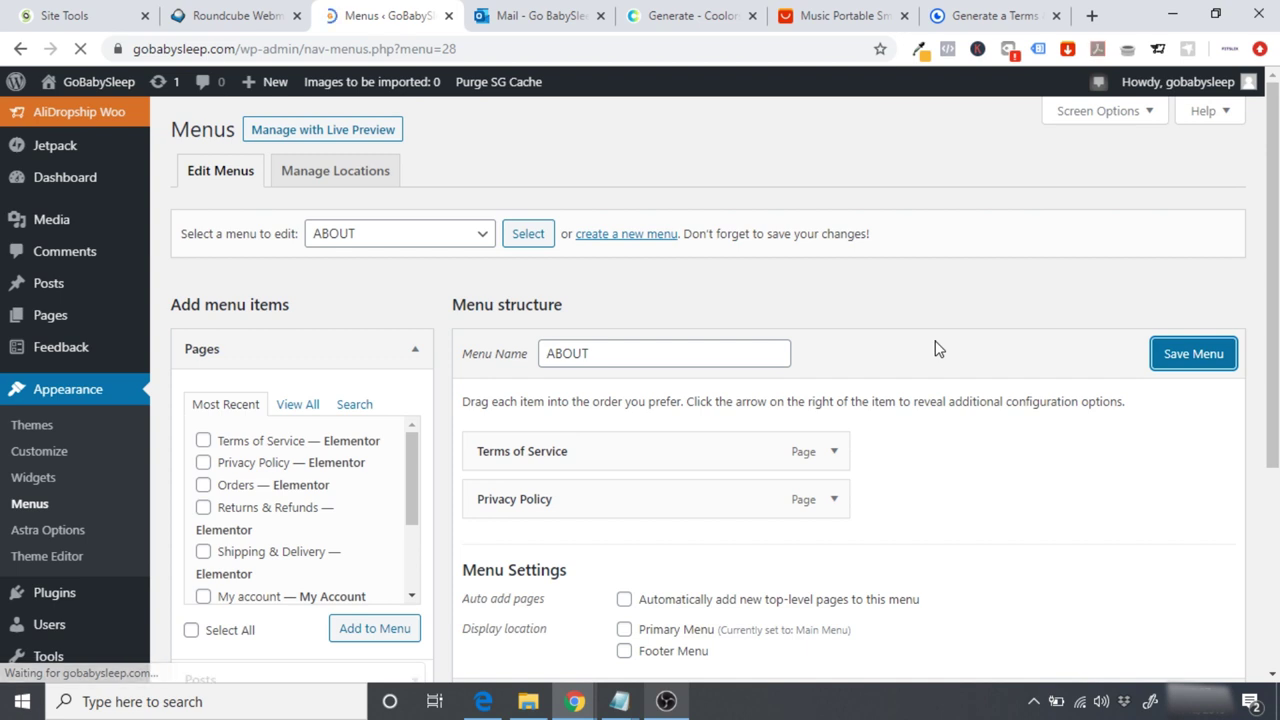
{"action": "left_click_drag", "start_coordinate": [409, 512], "coordinate": [400, 602]}
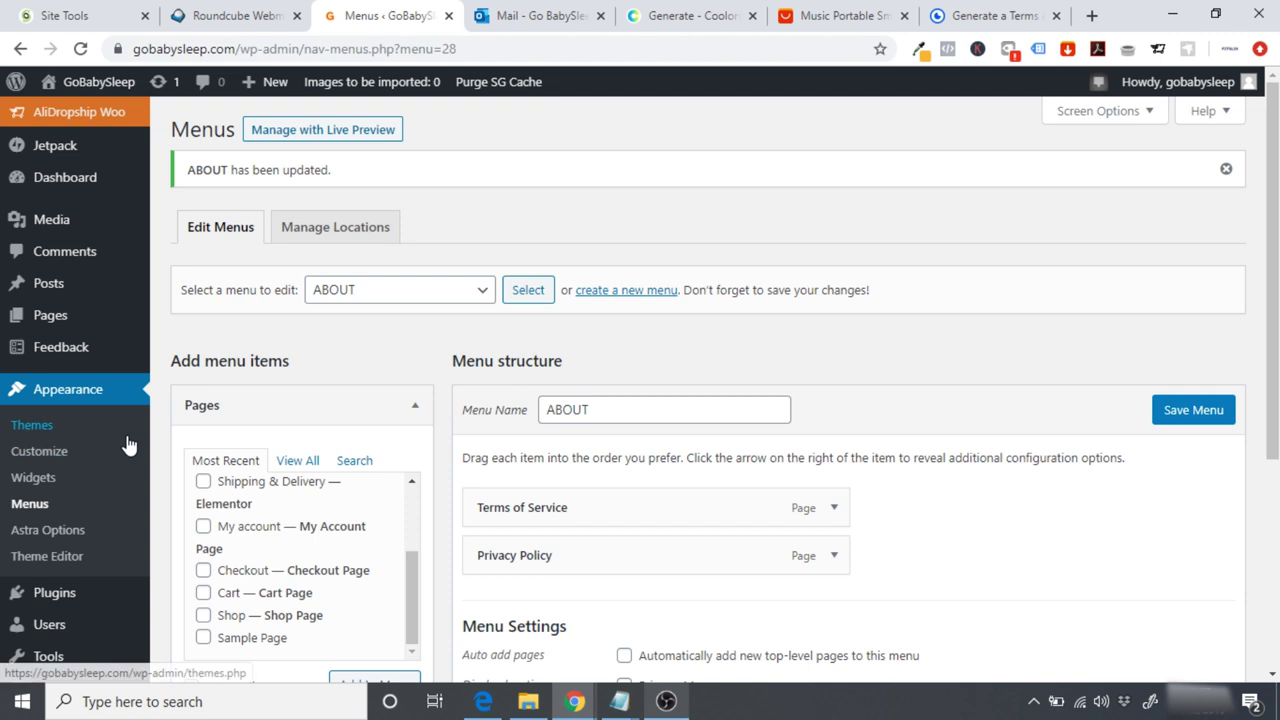
Step: Trash the Sample Page, delete it permanently from Trash, and visit the site's home page
{"action": "left_click", "coordinate": [52, 322]}
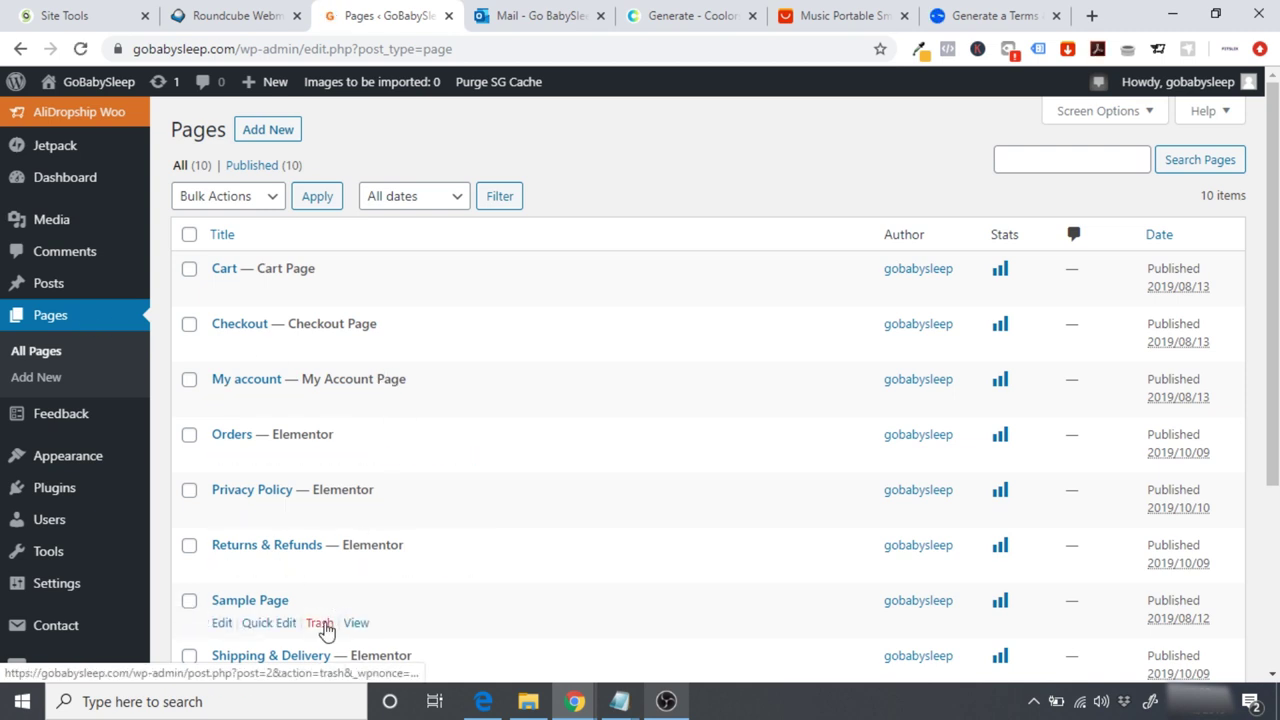
{"action": "left_click", "coordinate": [319, 624]}
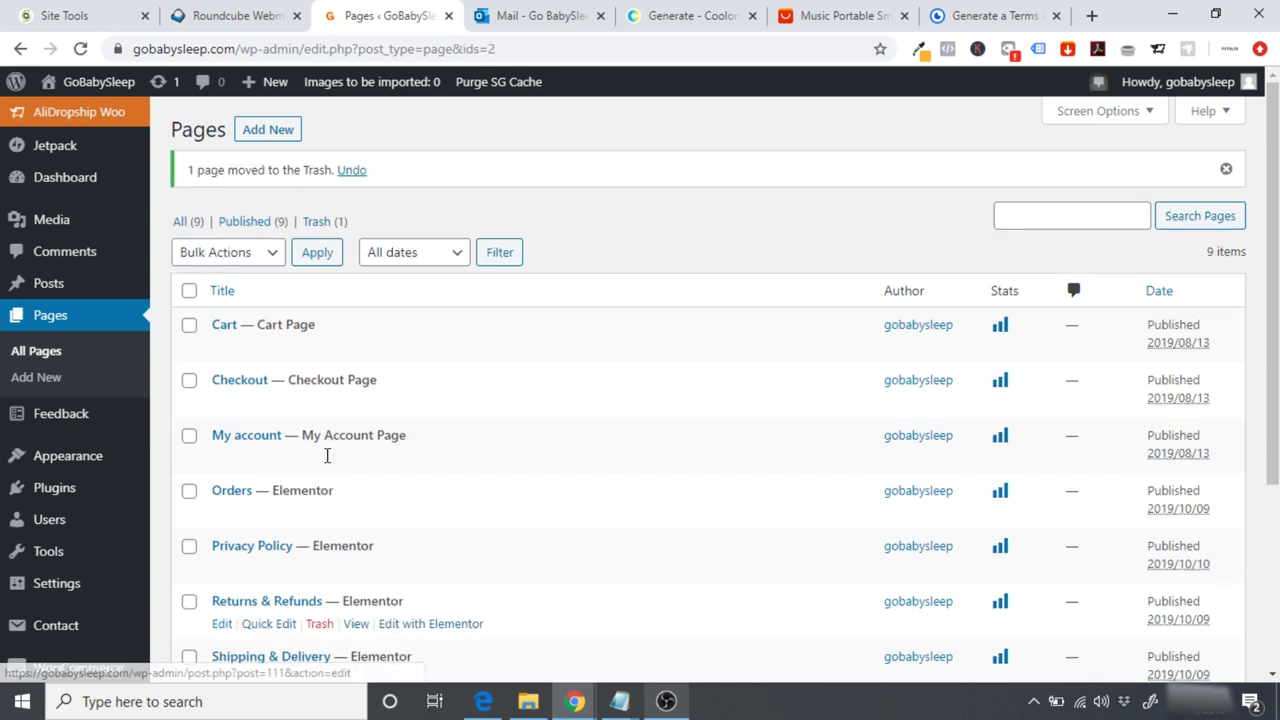
{"action": "left_click", "coordinate": [317, 227]}
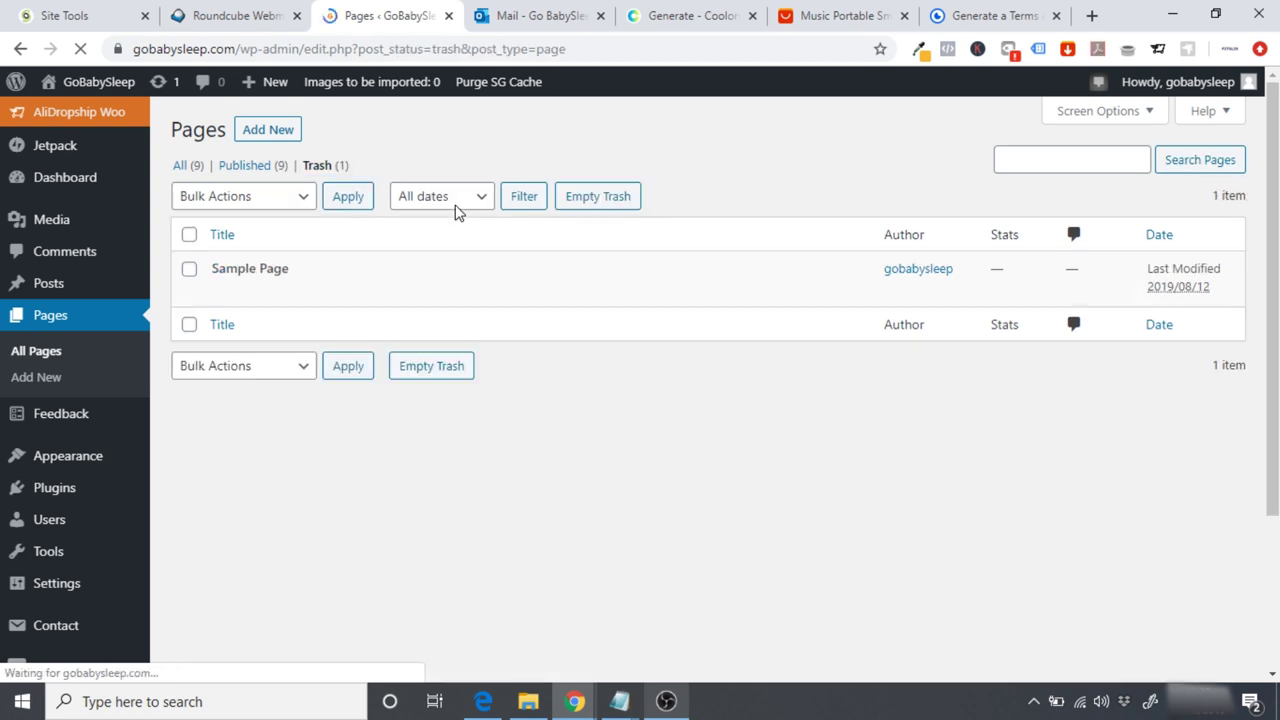
{"action": "mouse_move", "coordinate": [206, 286]}
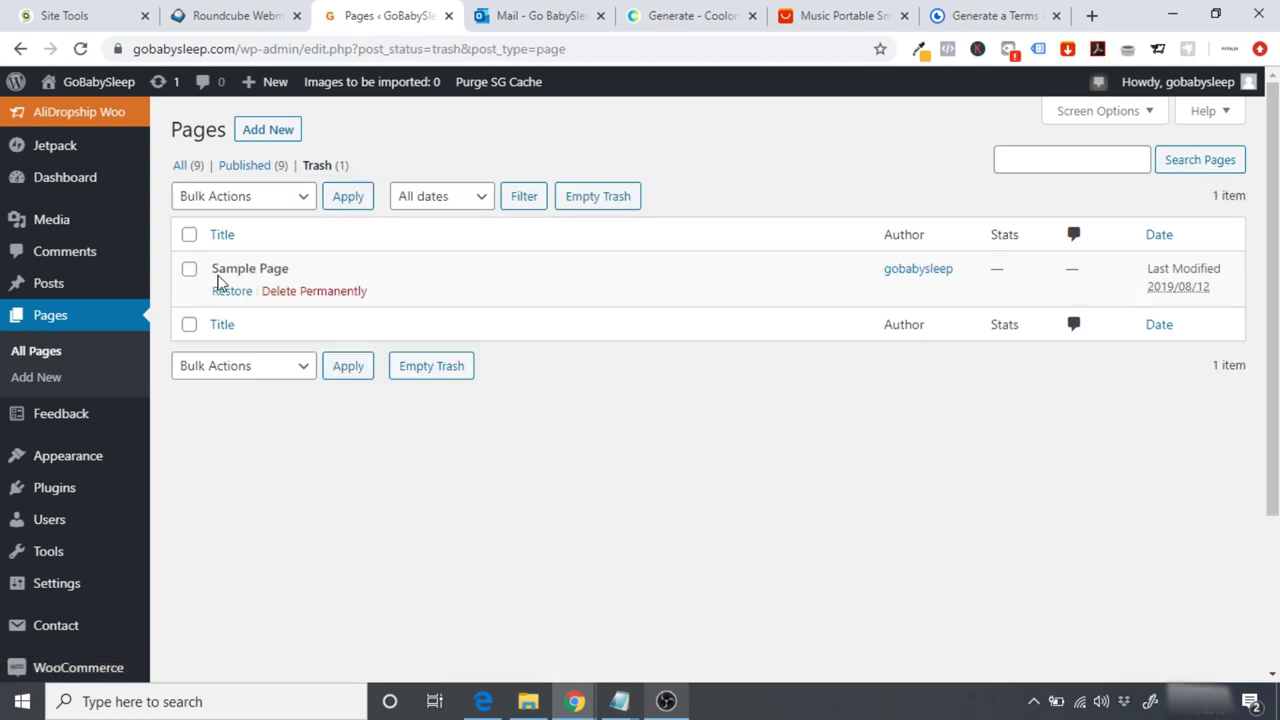
{"action": "left_click", "coordinate": [284, 291]}
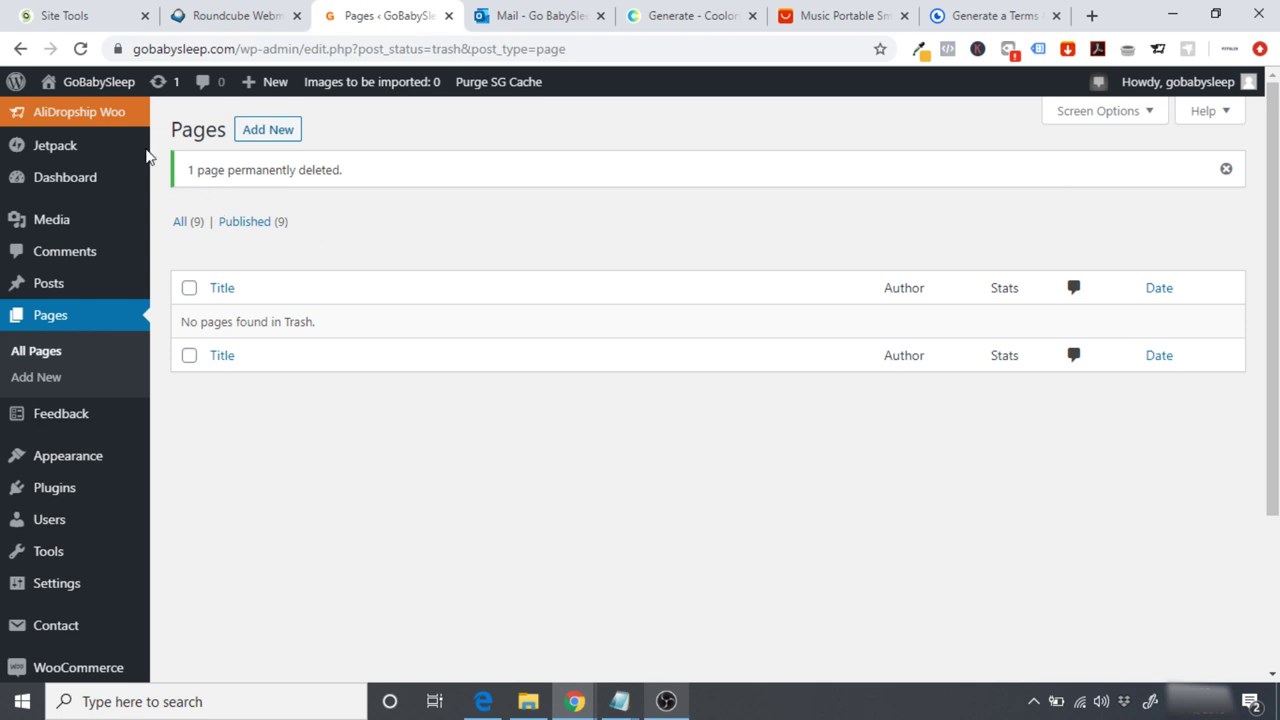
{"action": "left_click", "coordinate": [89, 88]}
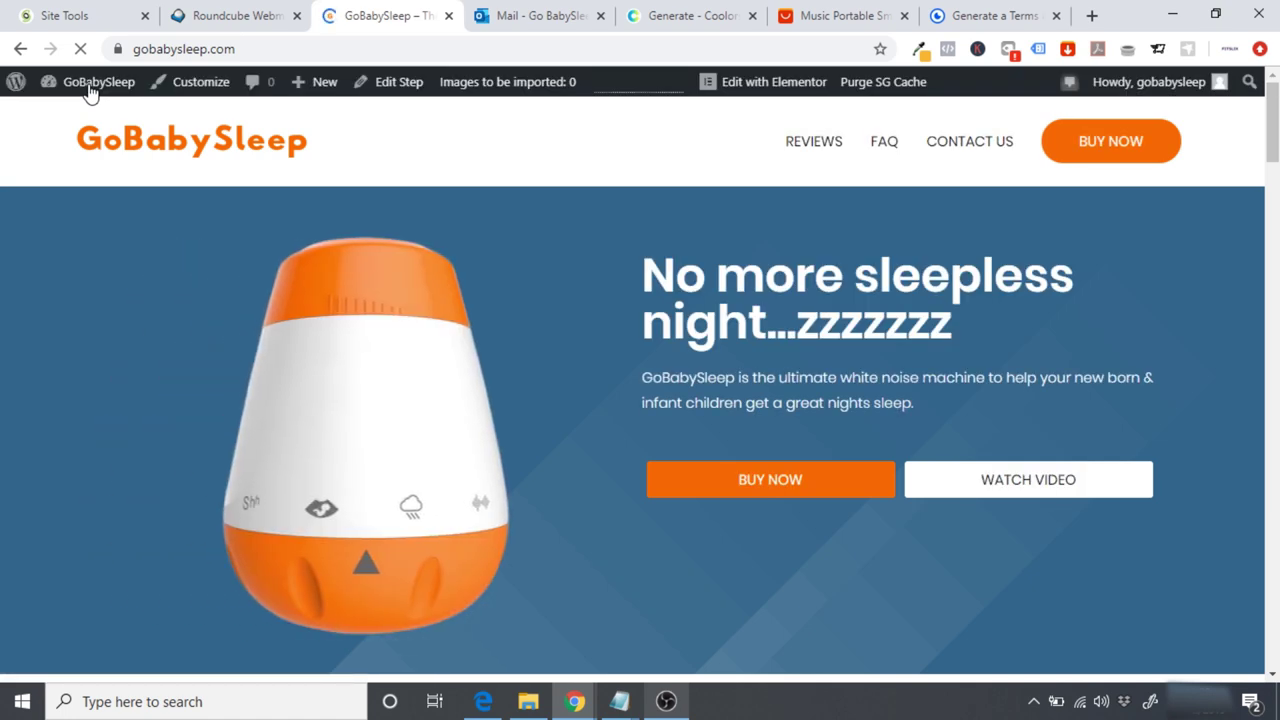
Step: In the Customizer, set Footer > Footer Widgets to Layout 4, adding four widget areas
{"action": "left_click", "coordinate": [194, 84]}
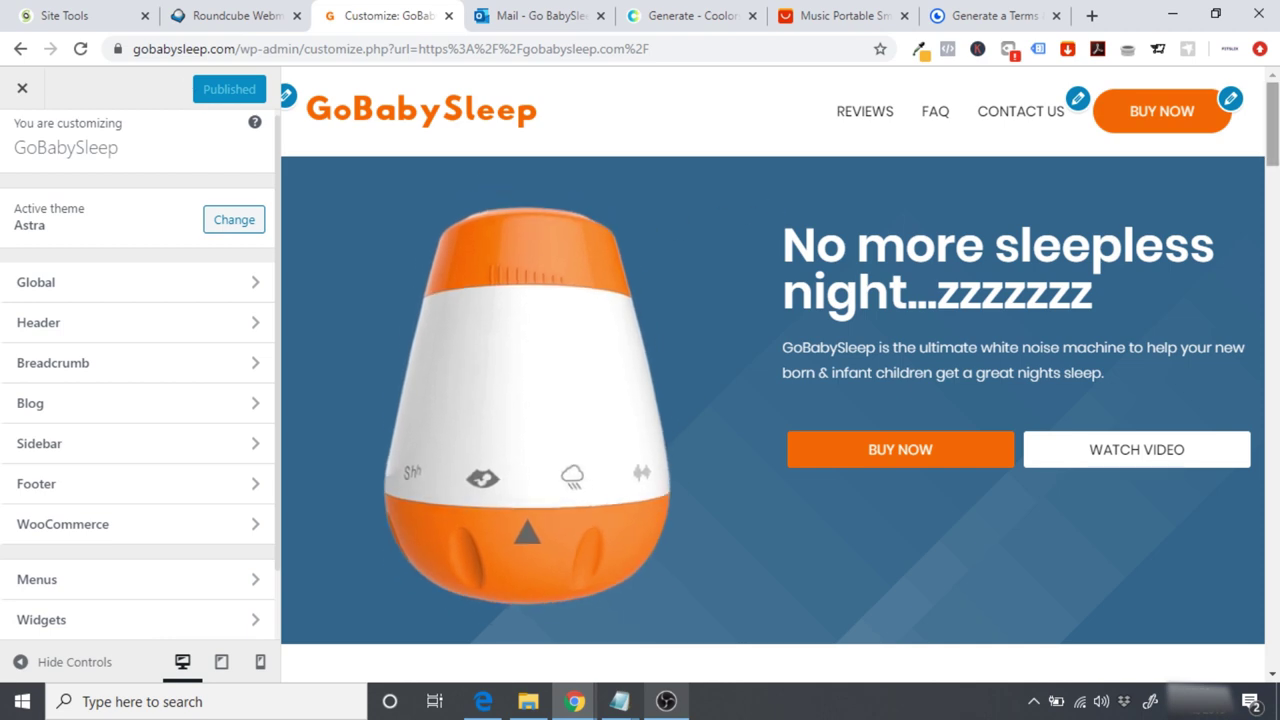
{"action": "scroll", "coordinate": [771, 206], "scroll_direction": "down", "scroll_amount": 5}
{"action": "scroll", "coordinate": [772, 400], "scroll_direction": "down", "scroll_amount": 10}
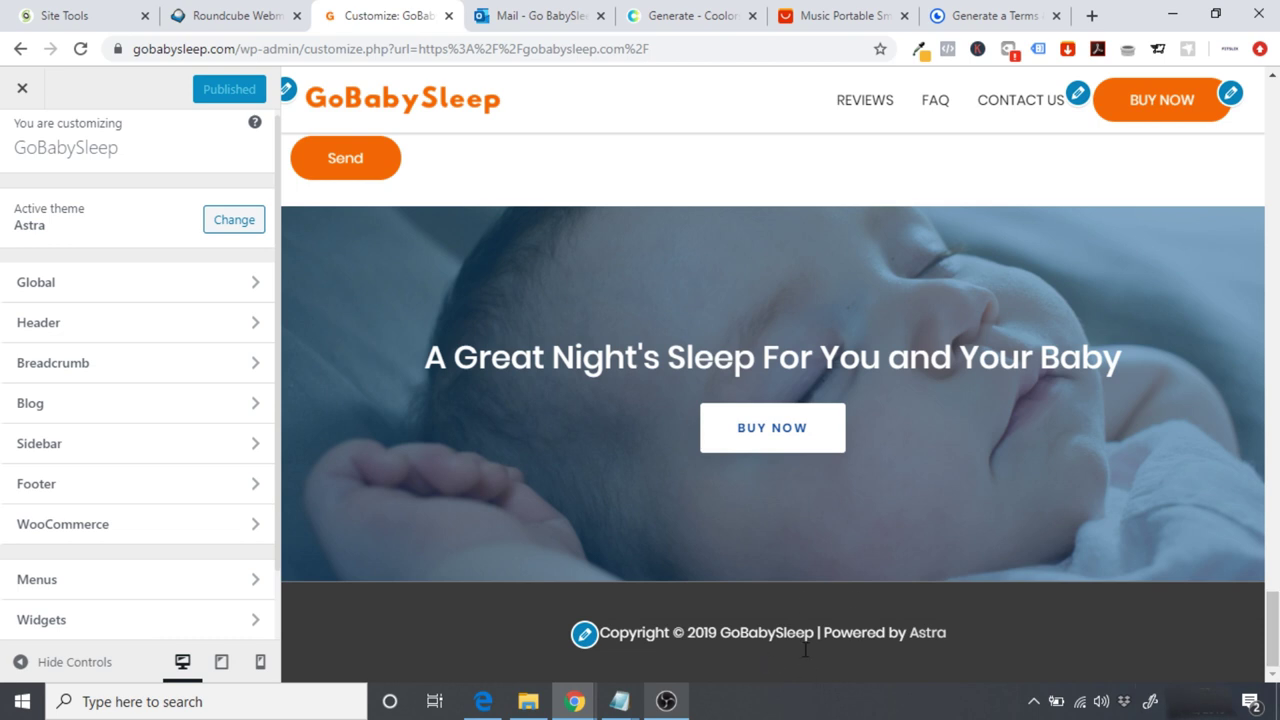
{"action": "left_click", "coordinate": [85, 490]}
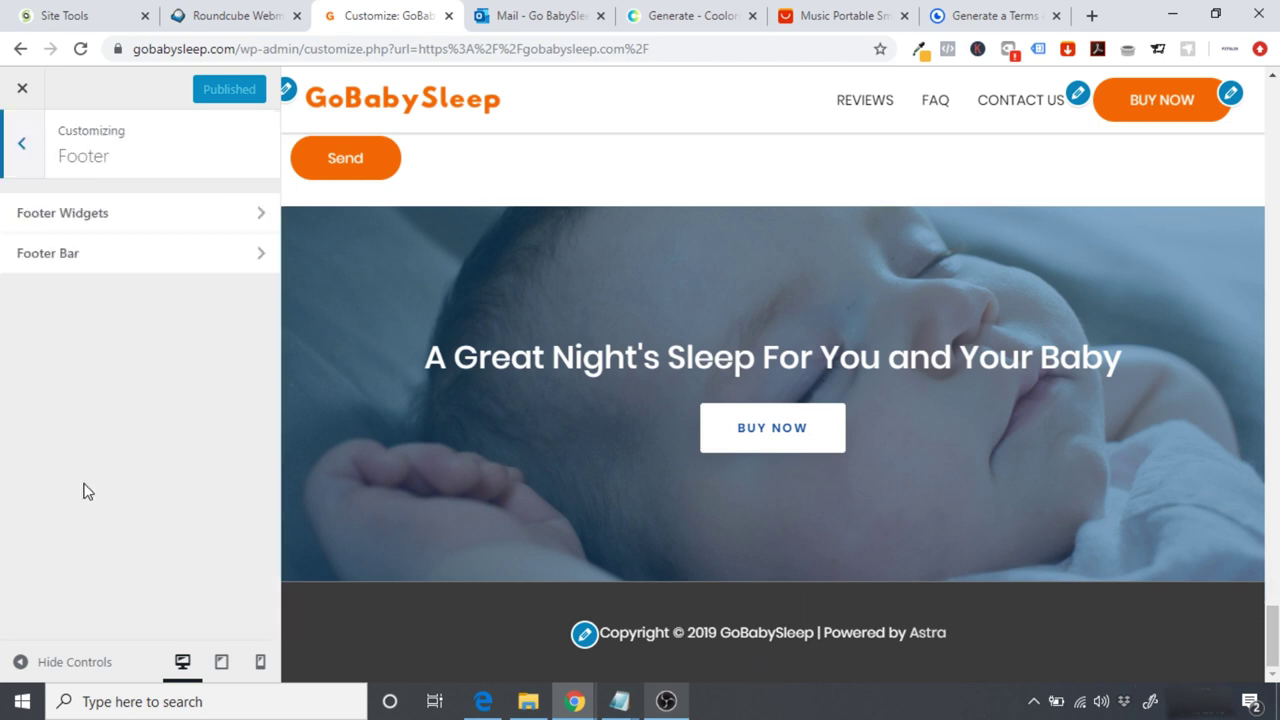
{"action": "left_click", "coordinate": [81, 228]}
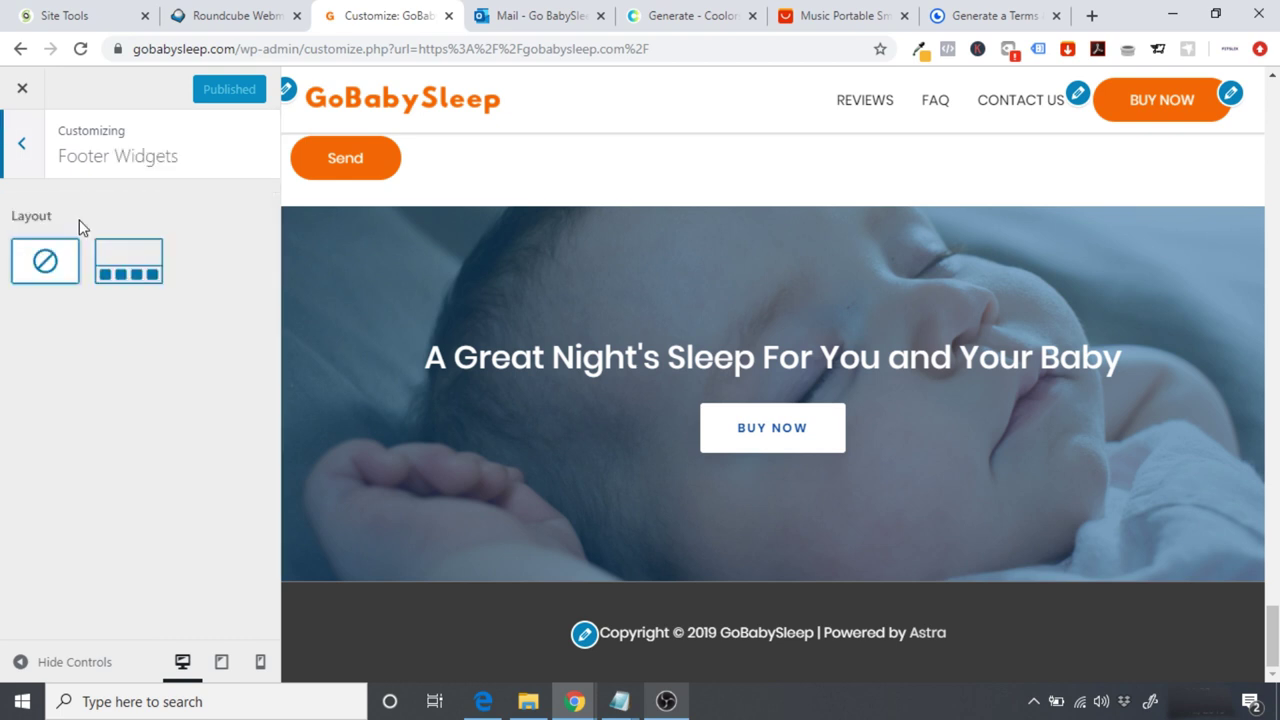
{"action": "left_click", "coordinate": [135, 277]}
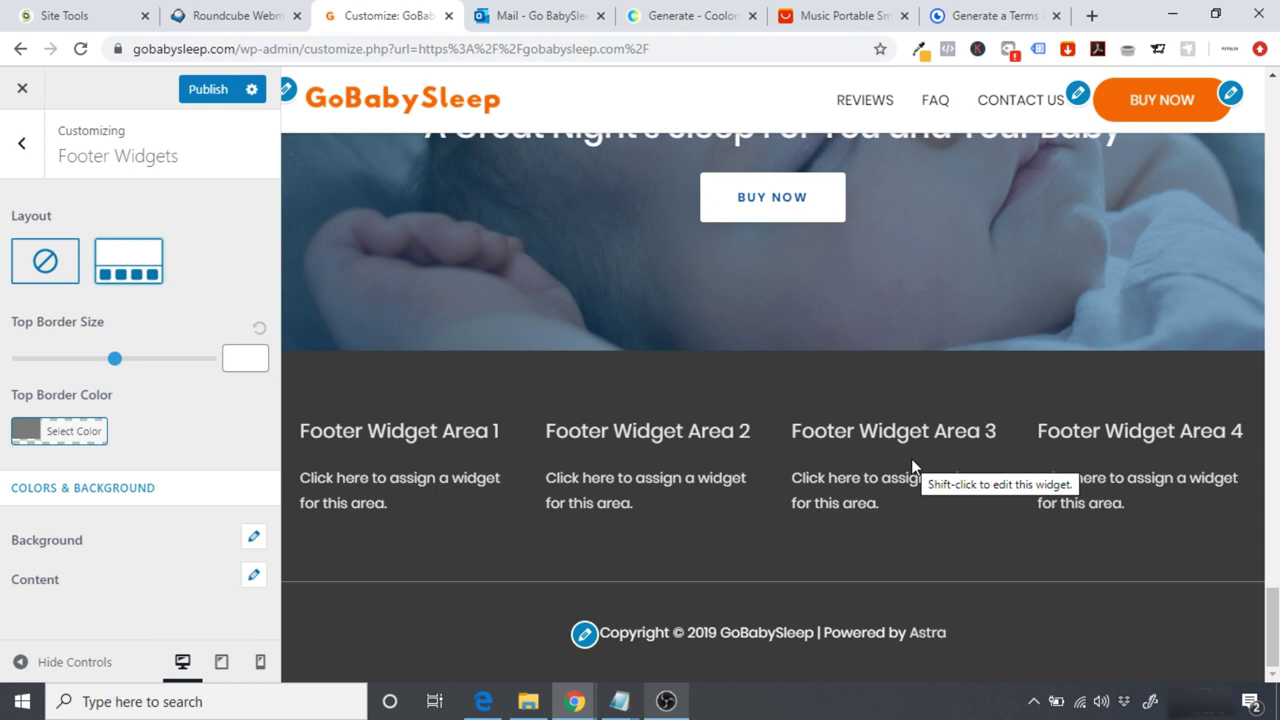
{"action": "left_click", "coordinate": [24, 146]}
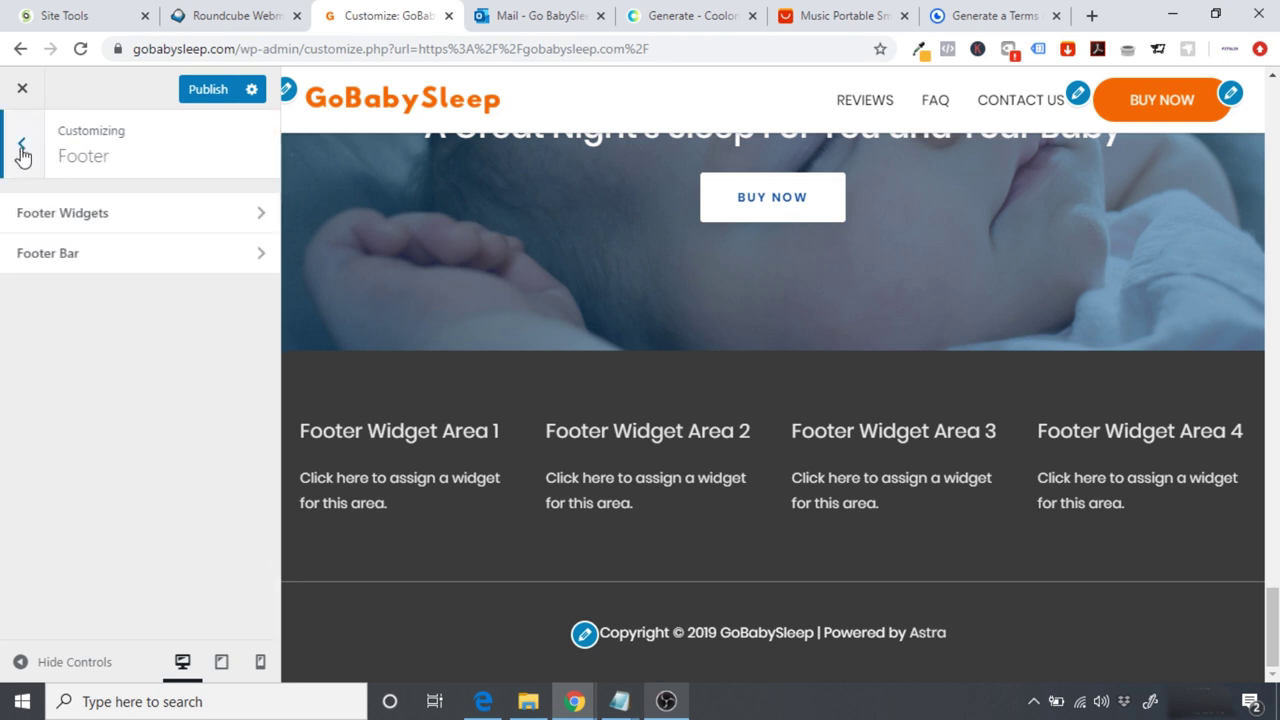
{"action": "left_click", "coordinate": [24, 146]}
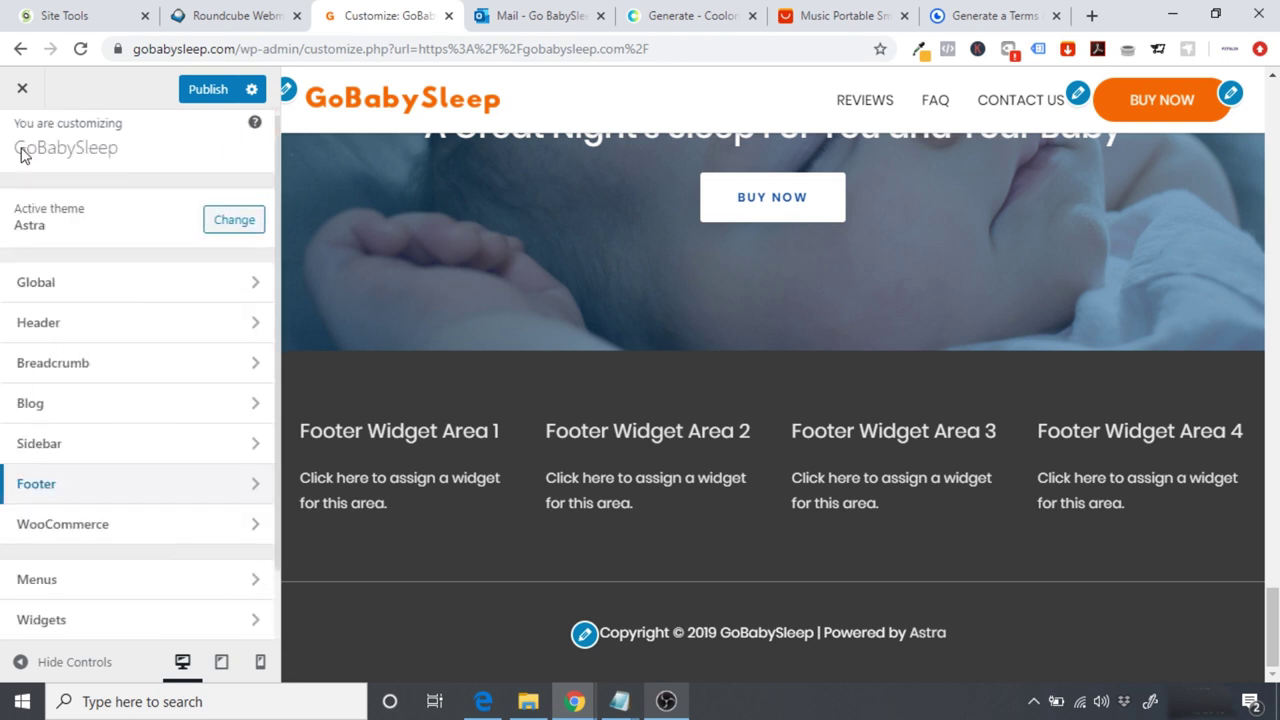
Step: Add a Navigation Menu widget to Footer Widget Area 2
{"action": "left_click", "coordinate": [42, 620]}
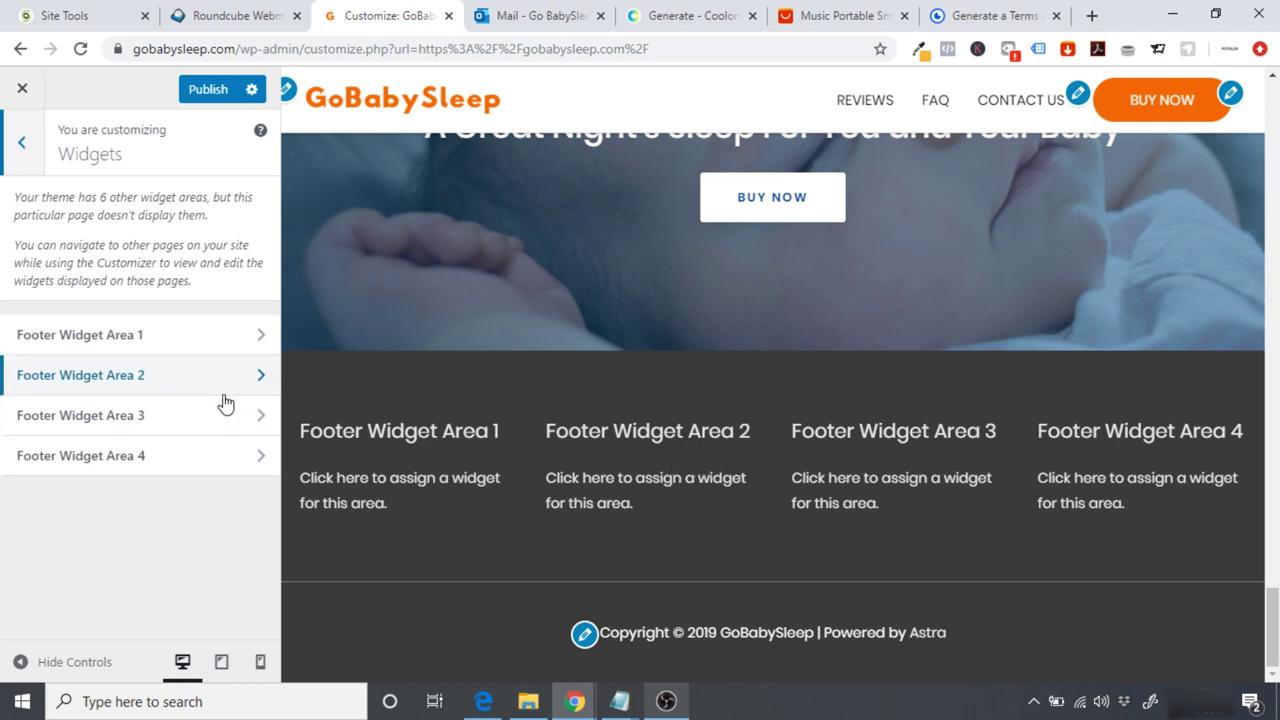
{"action": "left_click", "coordinate": [154, 387]}
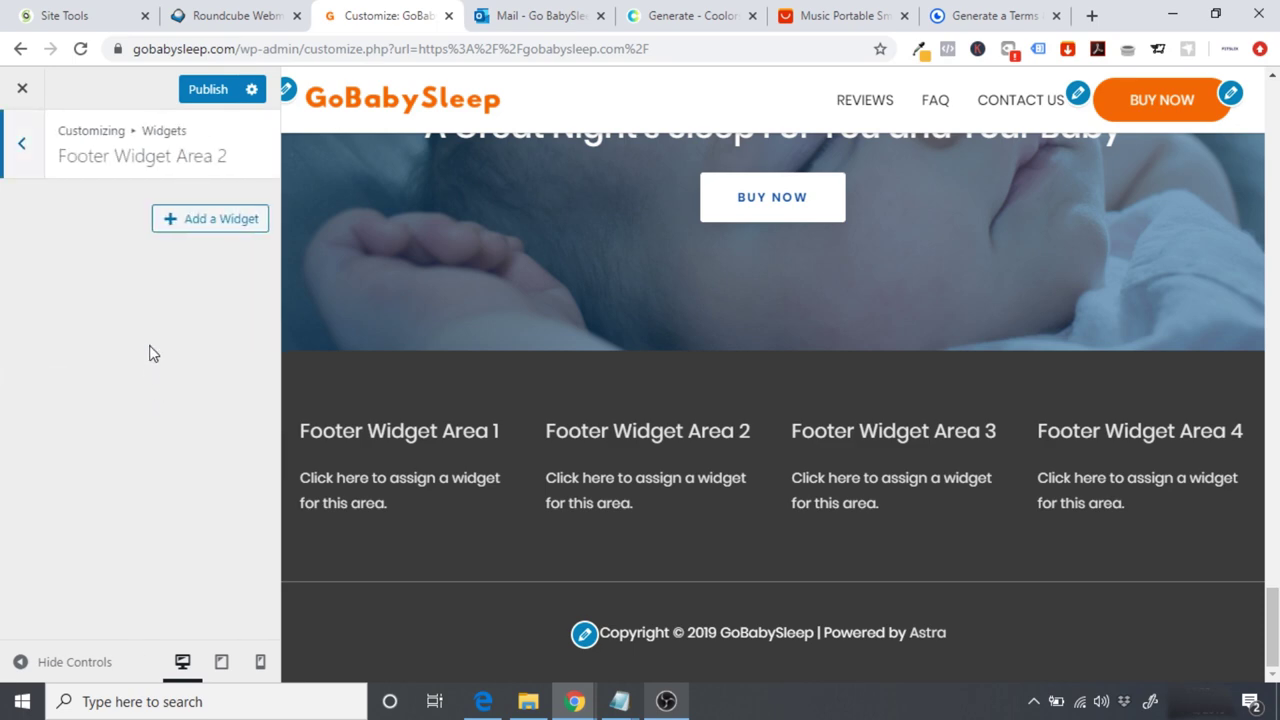
{"action": "left_click", "coordinate": [200, 221]}
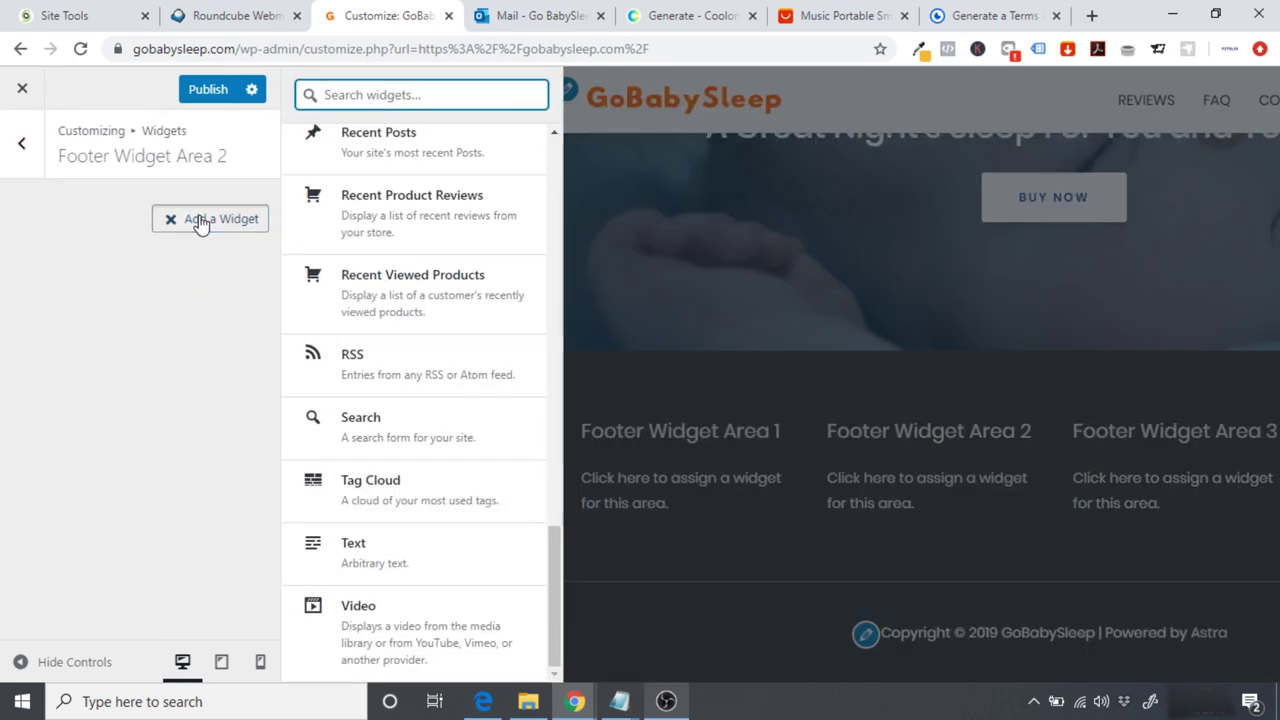
{"action": "type", "text": "navi"}
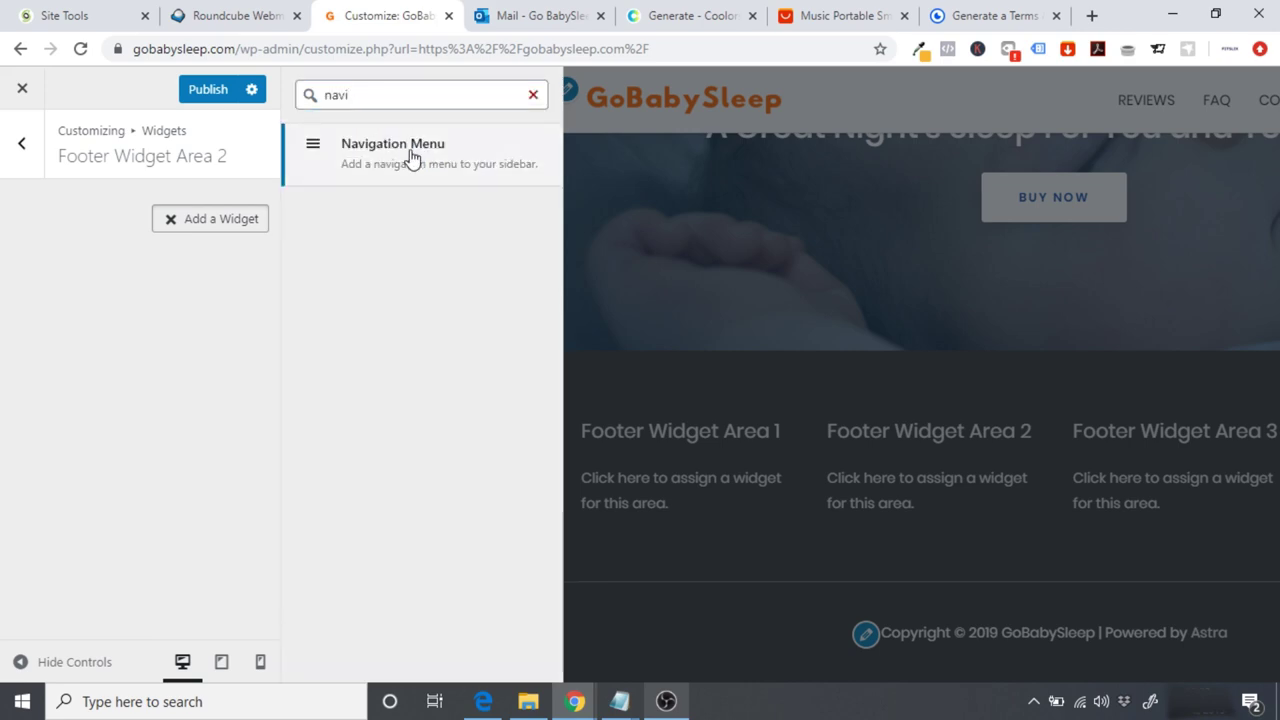
{"action": "left_click", "coordinate": [410, 152]}
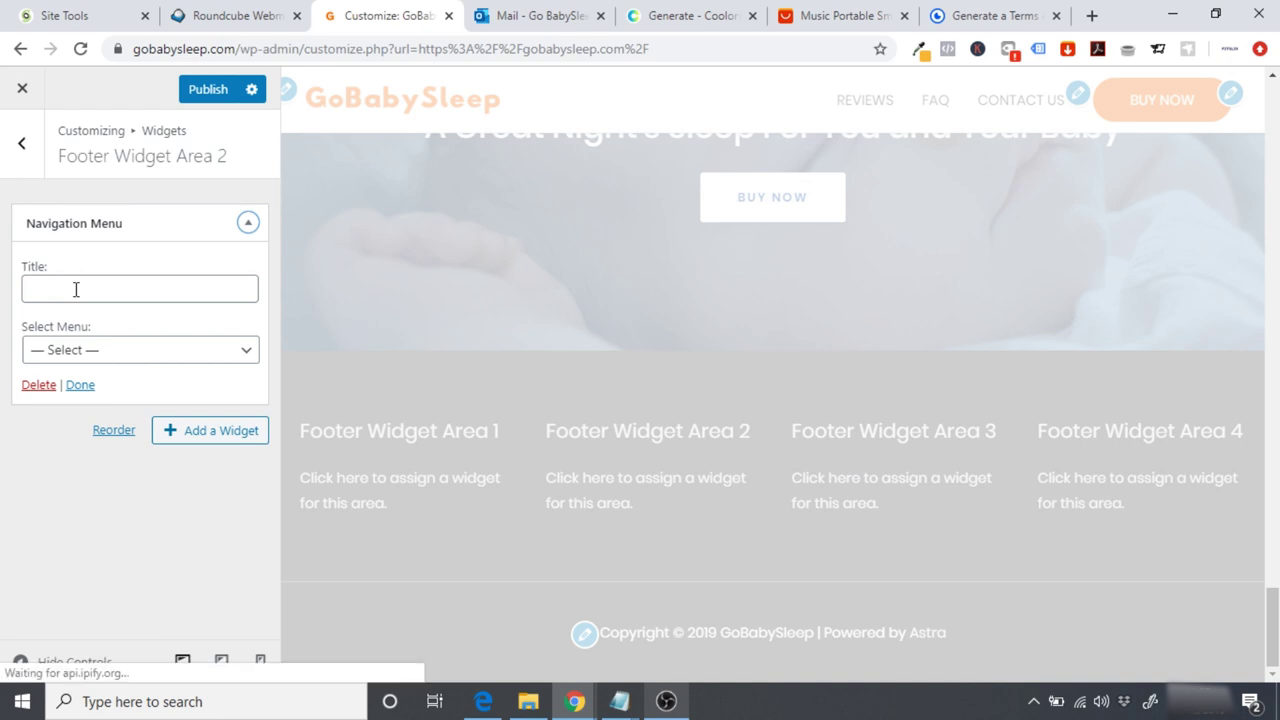
Step: Title the widget 'Help' and have it show the HELP menu
{"action": "left_click", "coordinate": [75, 289]}
{"action": "type", "text": "HELP"}
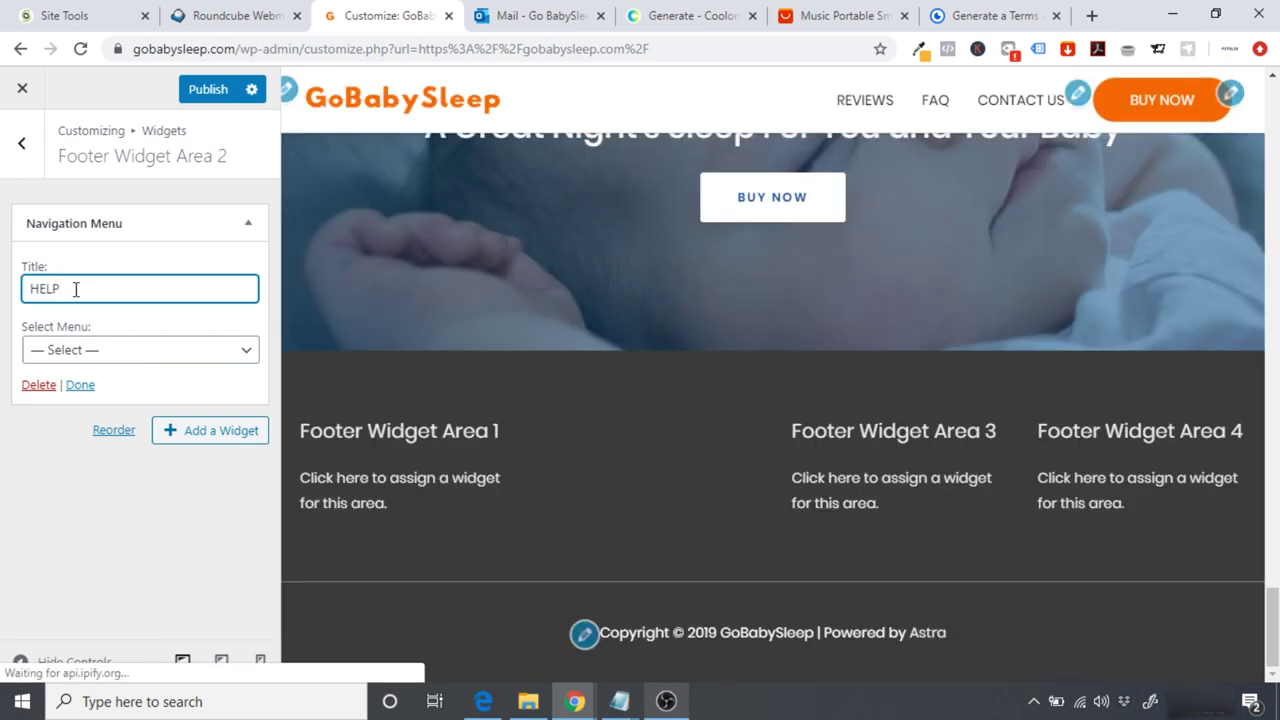
{"action": "left_click", "coordinate": [86, 352]}
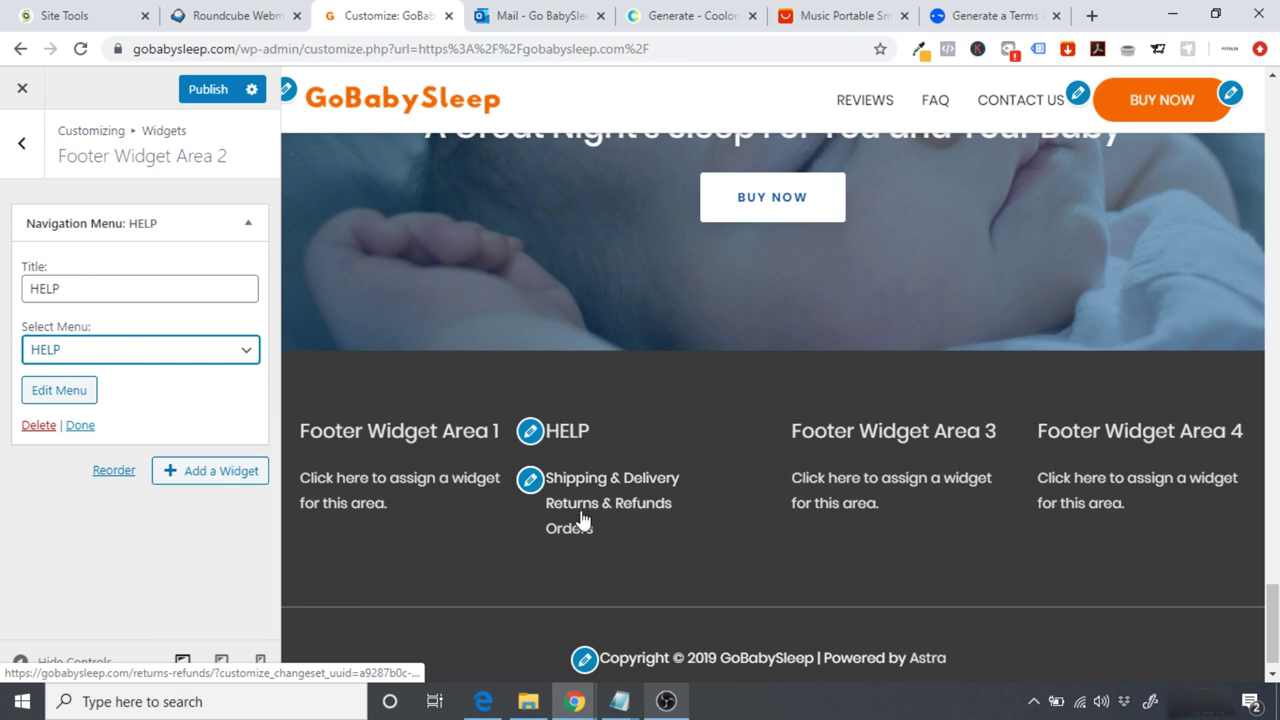
{"action": "left_click", "coordinate": [94, 287]}
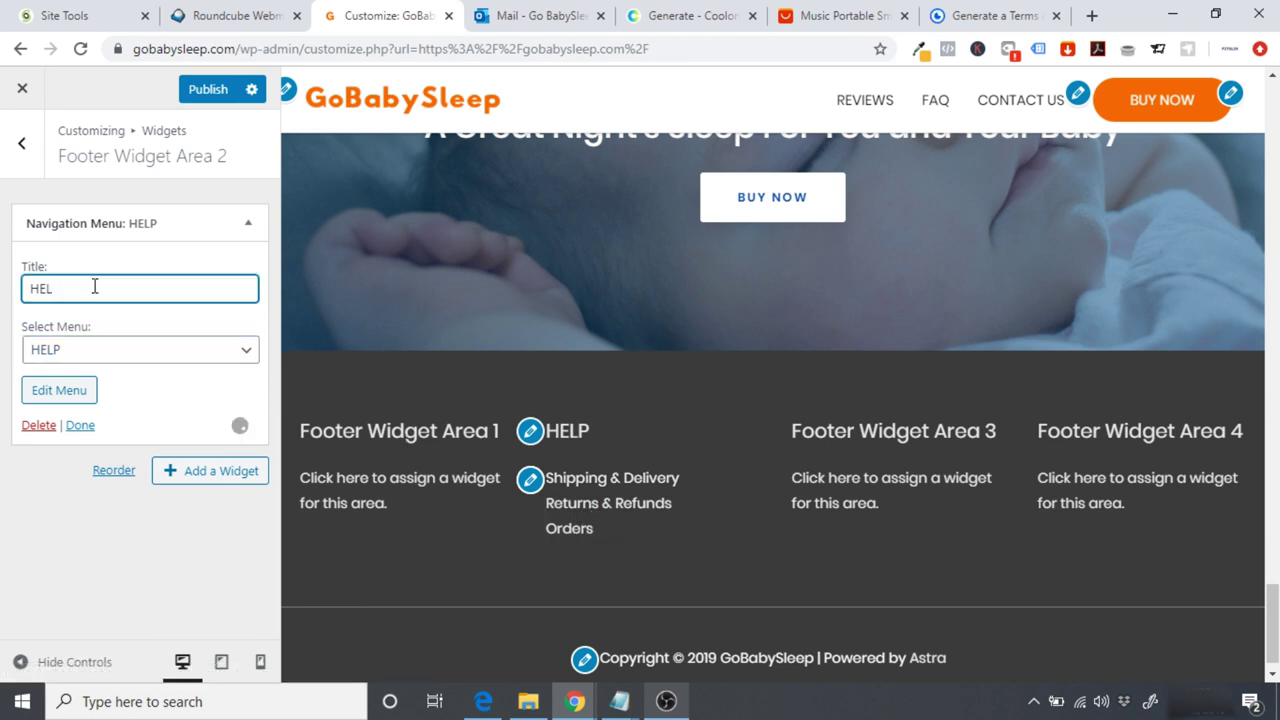
{"action": "key", "text": "BackSpace"}
{"action": "type", "text": "elp"}
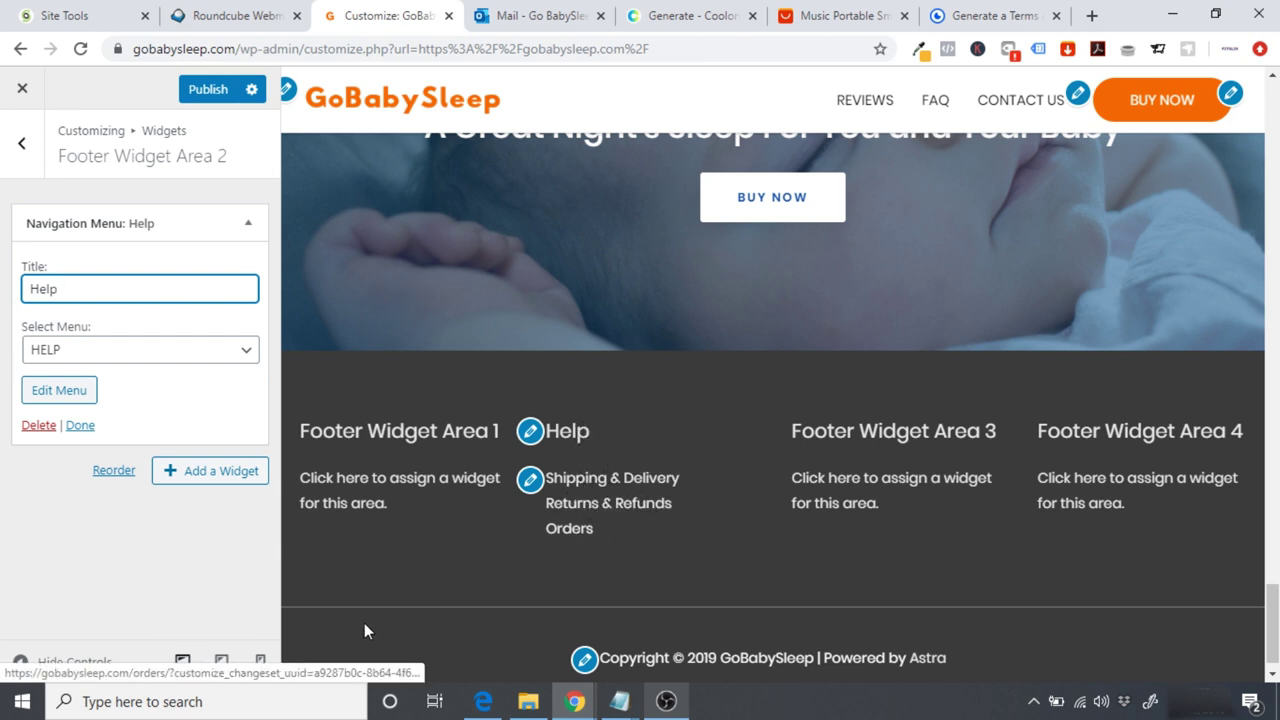
{"action": "left_click", "coordinate": [80, 426]}
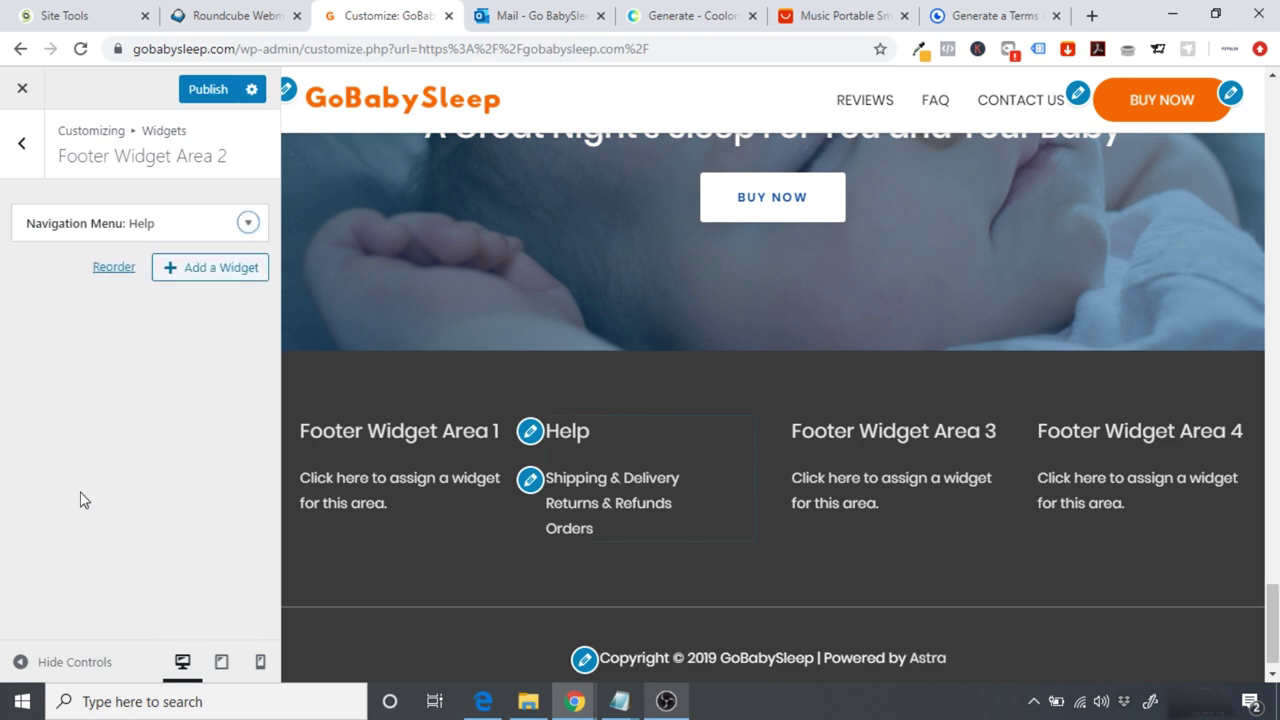
{"action": "left_click", "coordinate": [26, 145]}
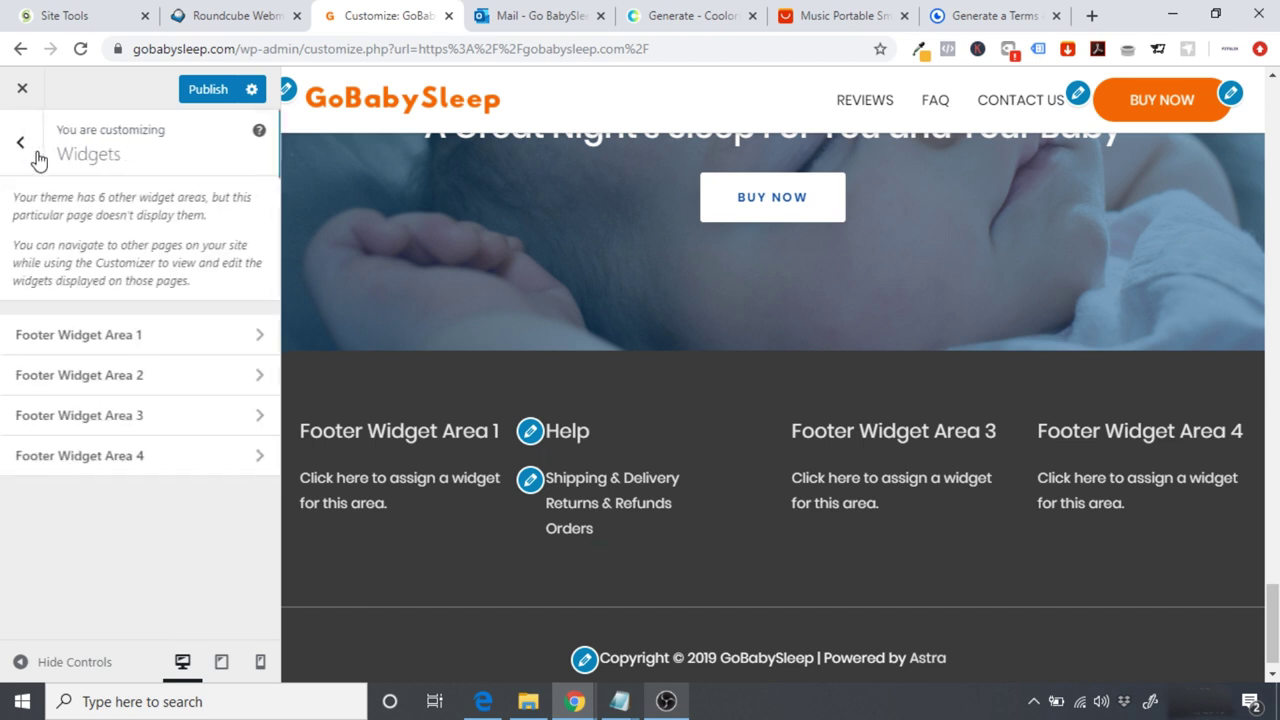
Step: Add a Navigation Menu widget titled 'About' showing the ABOUT menu to Footer Widget Area 3
{"action": "left_click", "coordinate": [125, 424]}
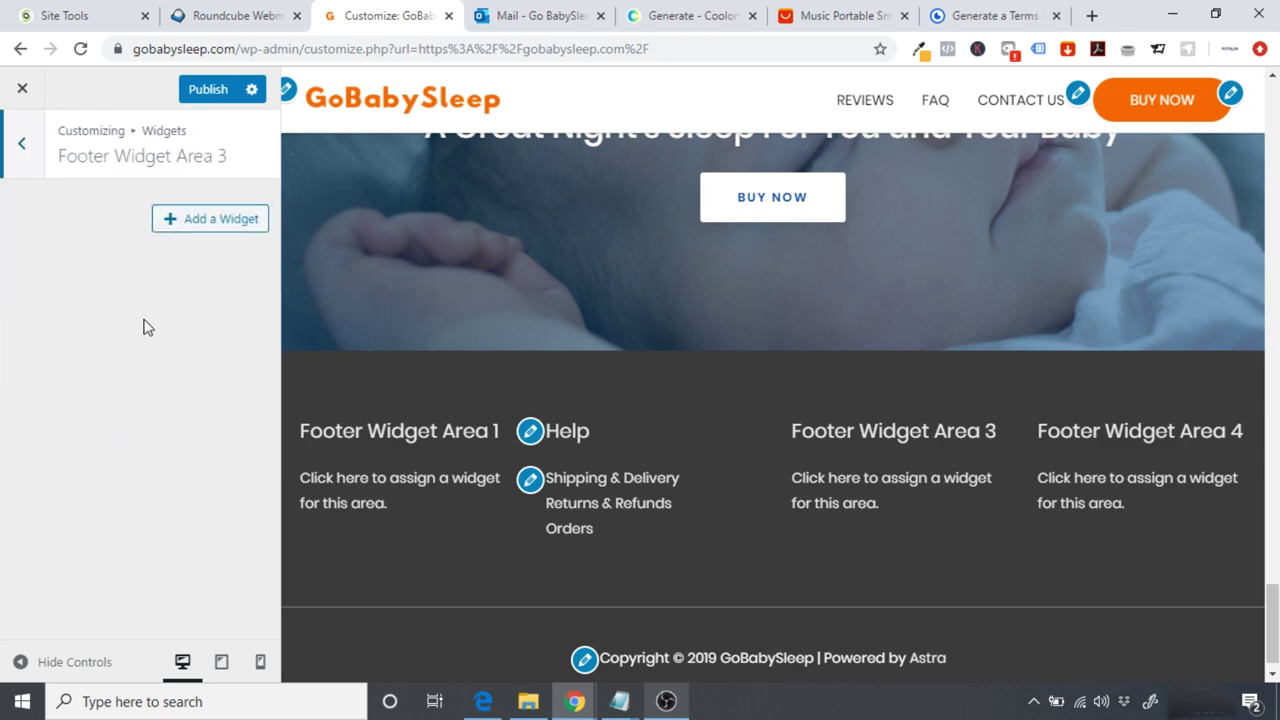
{"action": "left_click", "coordinate": [199, 222]}
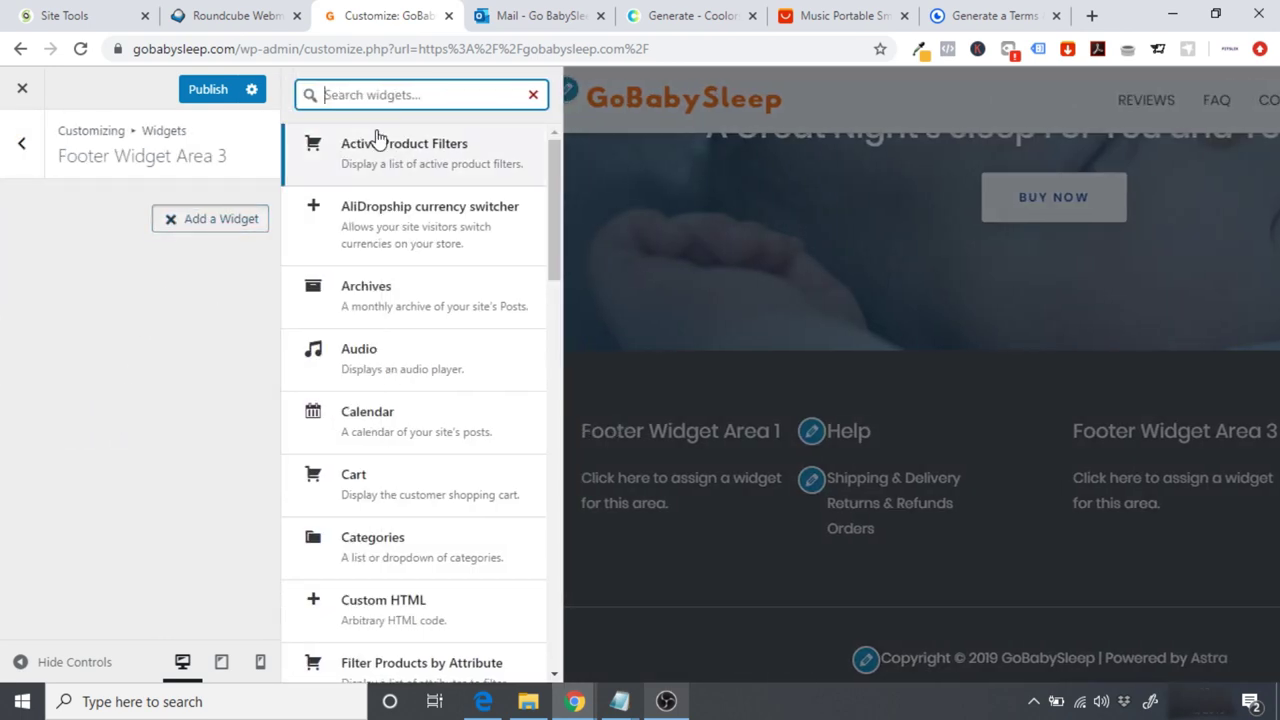
{"action": "type", "text": "na"}
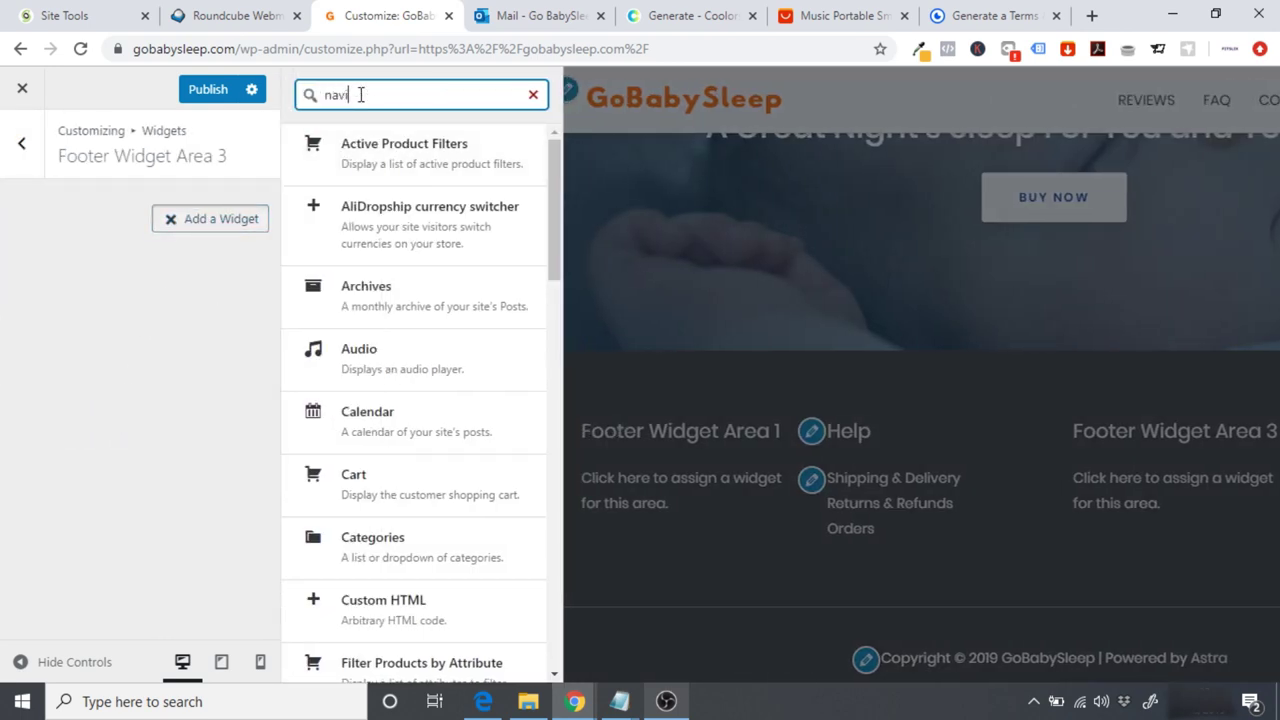
{"action": "type", "text": "vi"}
{"action": "left_click", "coordinate": [387, 158]}
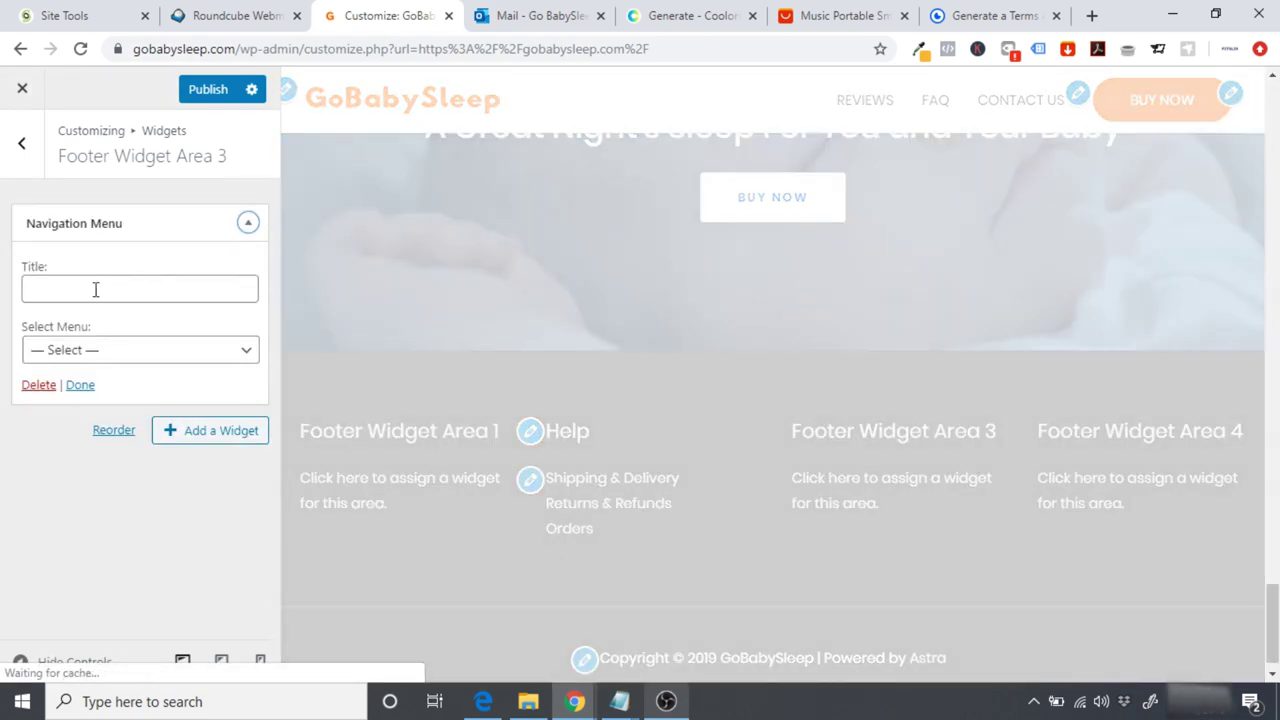
{"action": "left_click", "coordinate": [95, 289]}
{"action": "type", "text": "About"}
{"action": "left_click", "coordinate": [92, 360]}
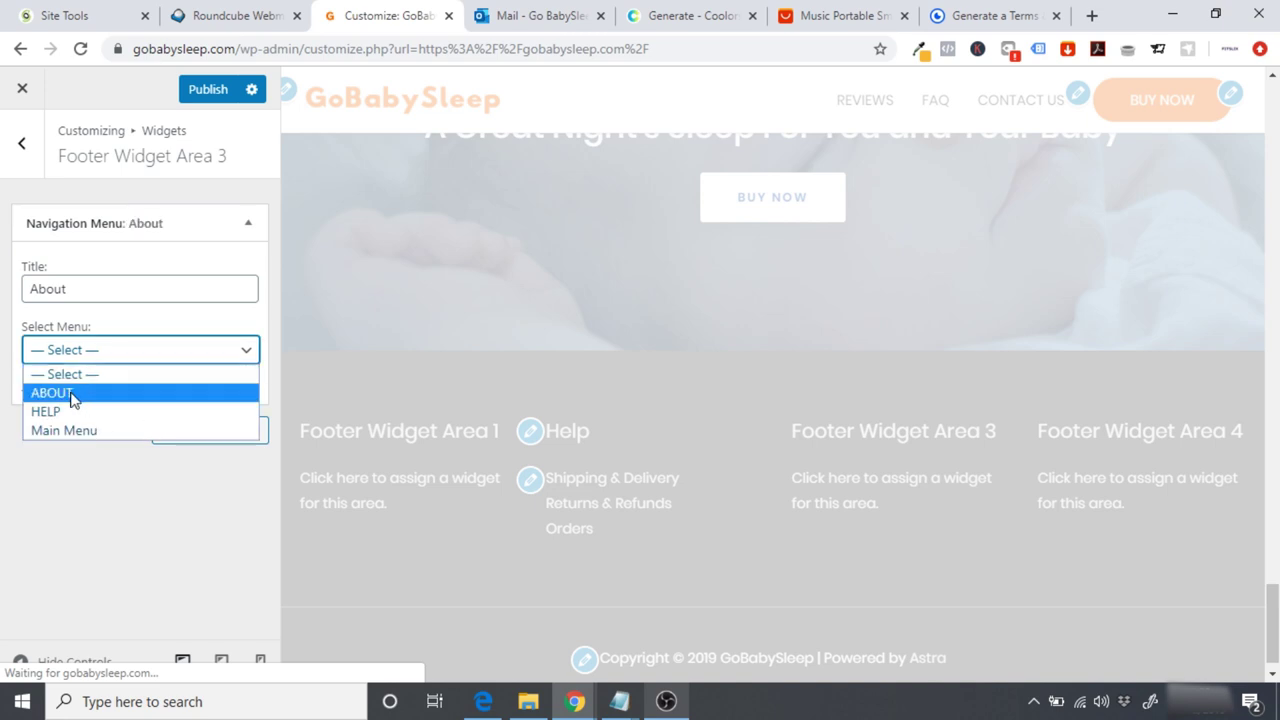
{"action": "left_click", "coordinate": [72, 396]}
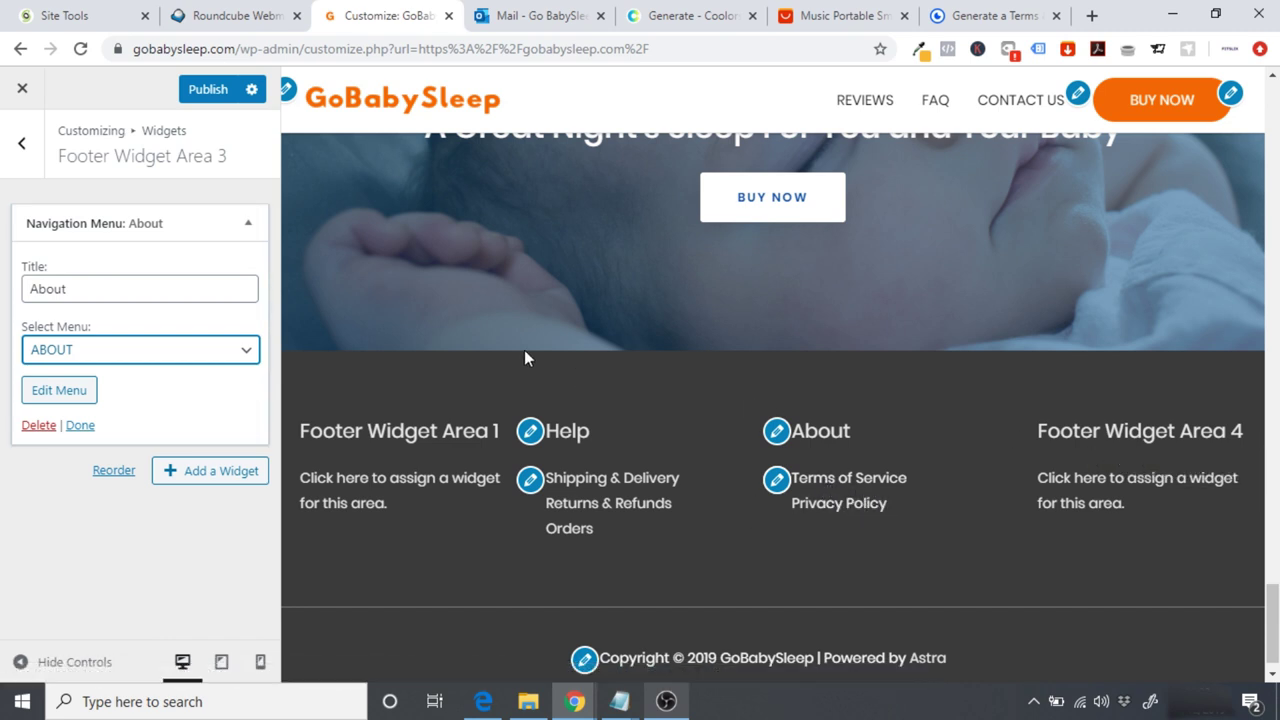
{"action": "left_click", "coordinate": [20, 148]}
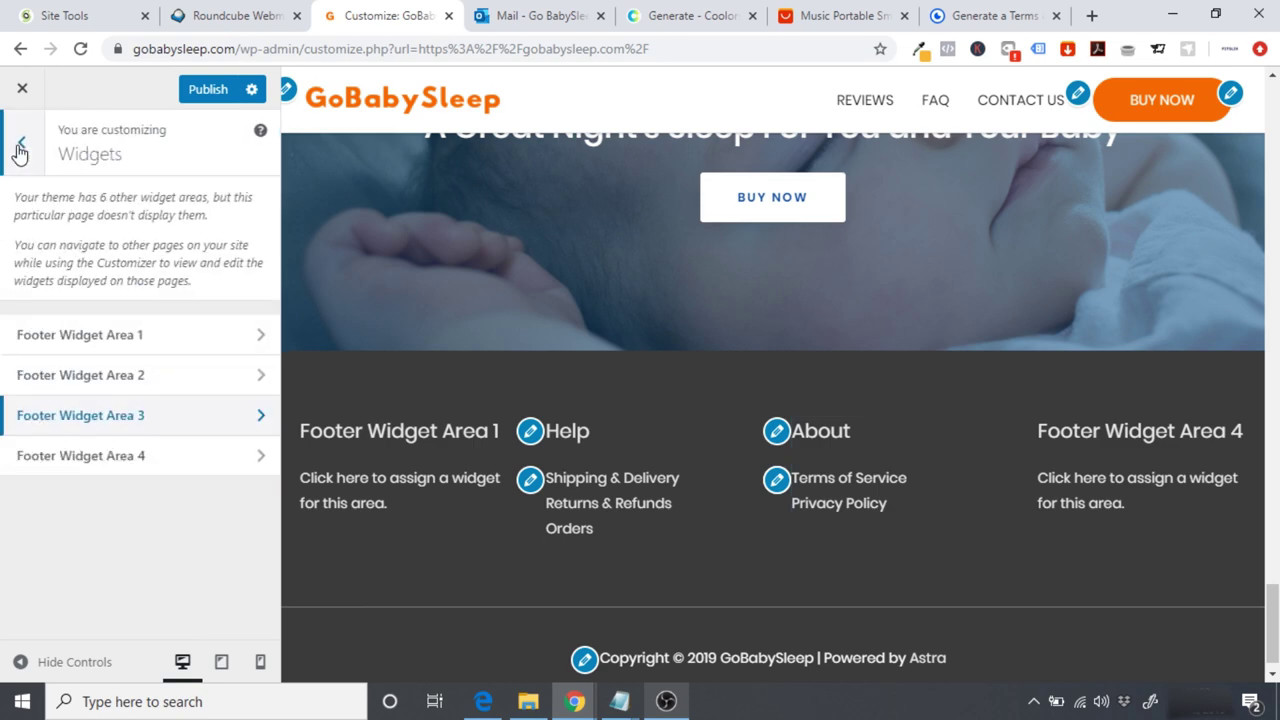
{"action": "left_click", "coordinate": [135, 466]}
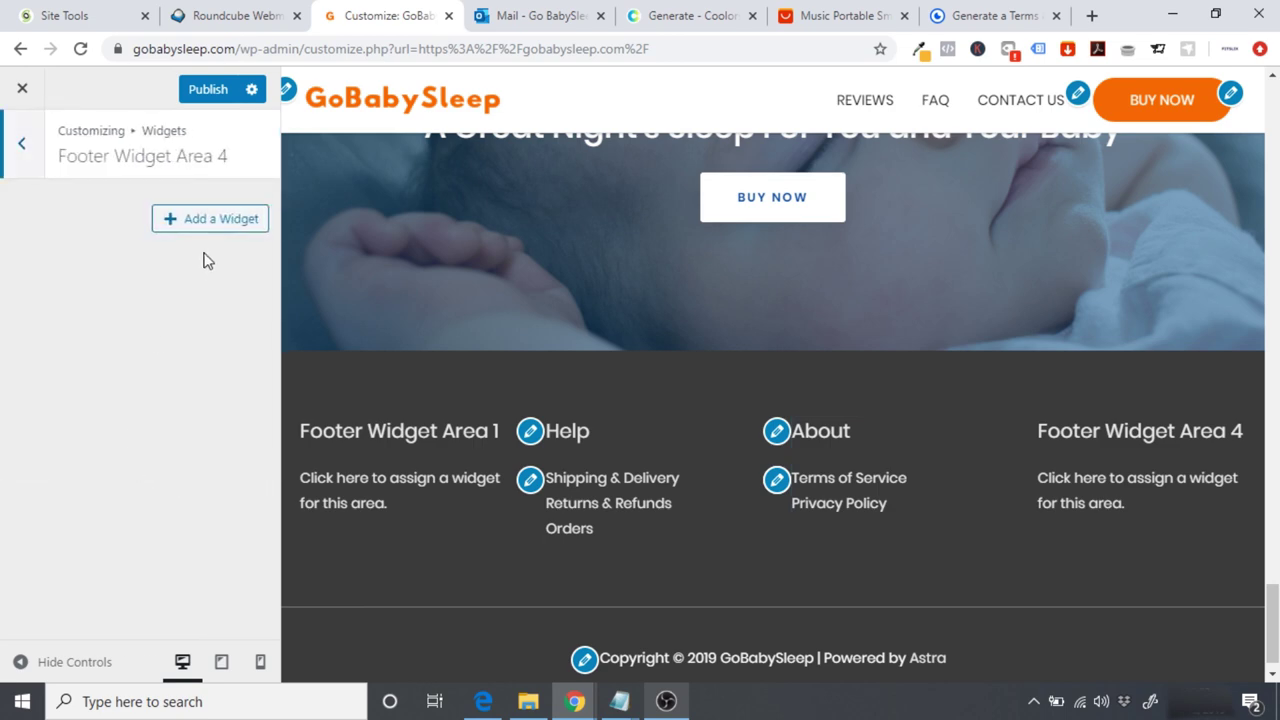
Step: Add a Text widget titled 'Have a question for us?' with a contact invitation to Area 4
{"action": "left_click", "coordinate": [211, 222]}
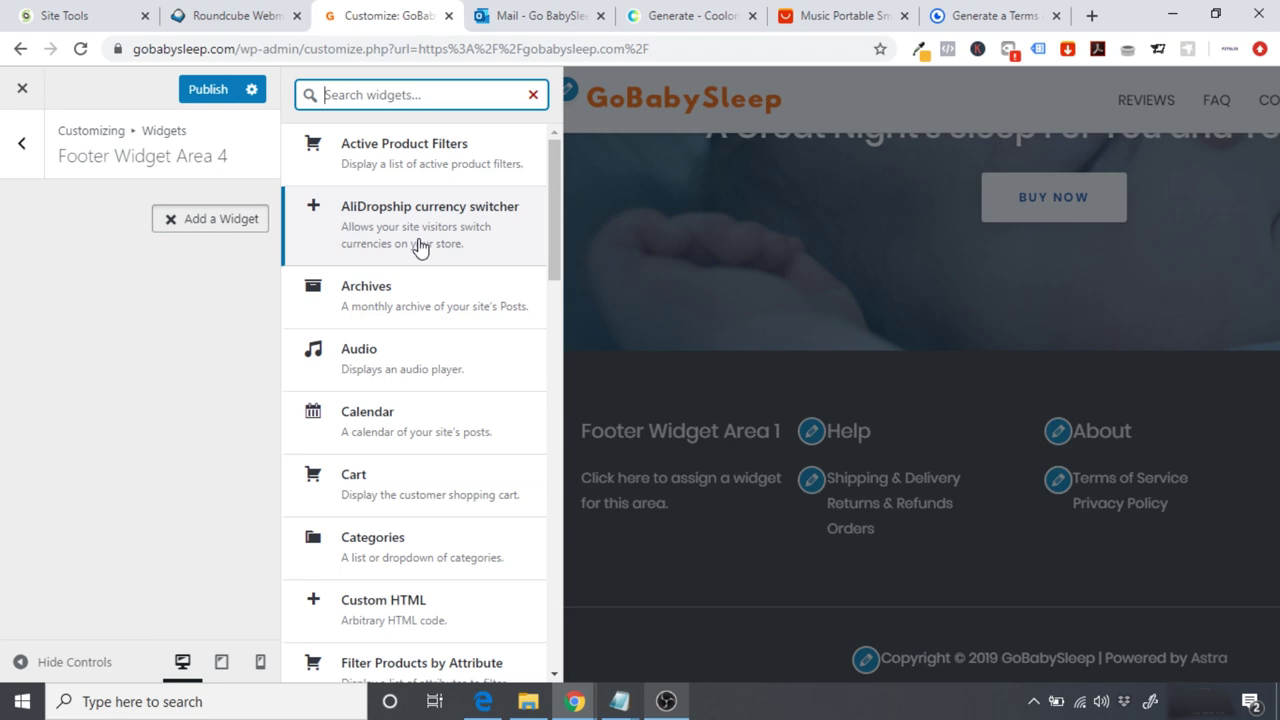
{"action": "left_click_drag", "start_coordinate": [553, 203], "coordinate": [558, 585]}
{"action": "left_click", "coordinate": [409, 562]}
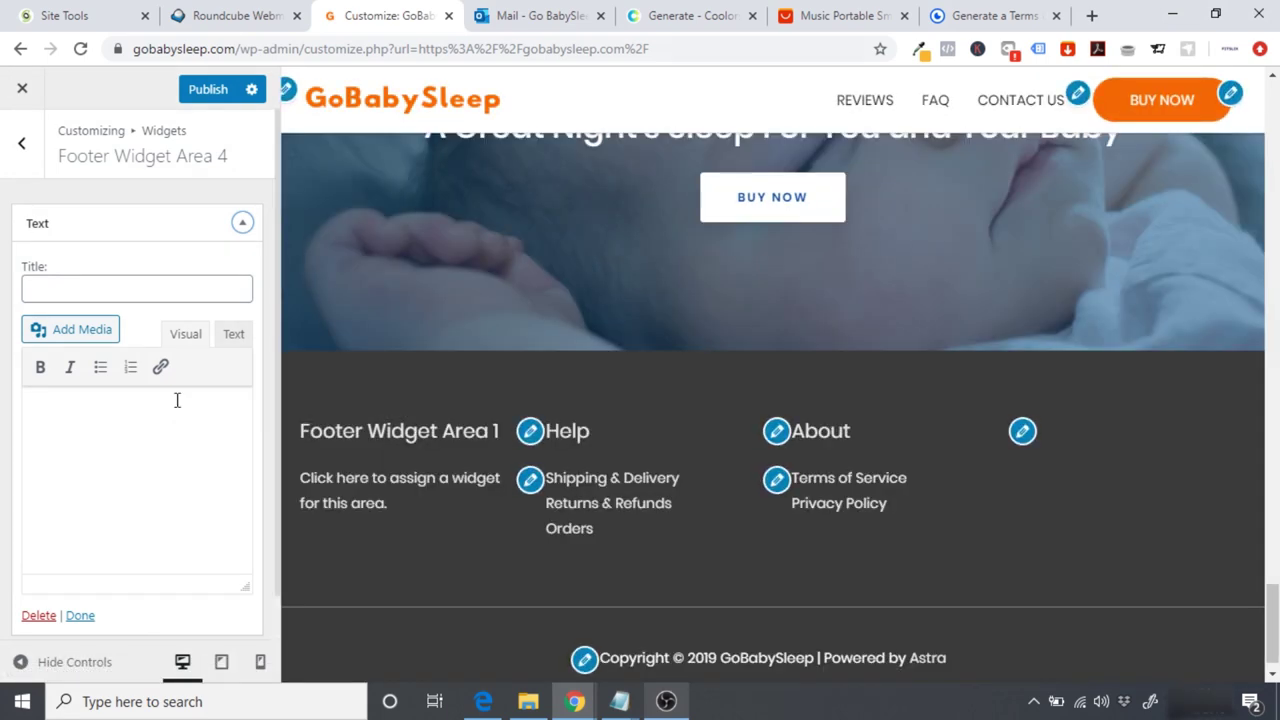
{"action": "left_click_drag", "start_coordinate": [1272, 600], "coordinate": [1270, 650]}
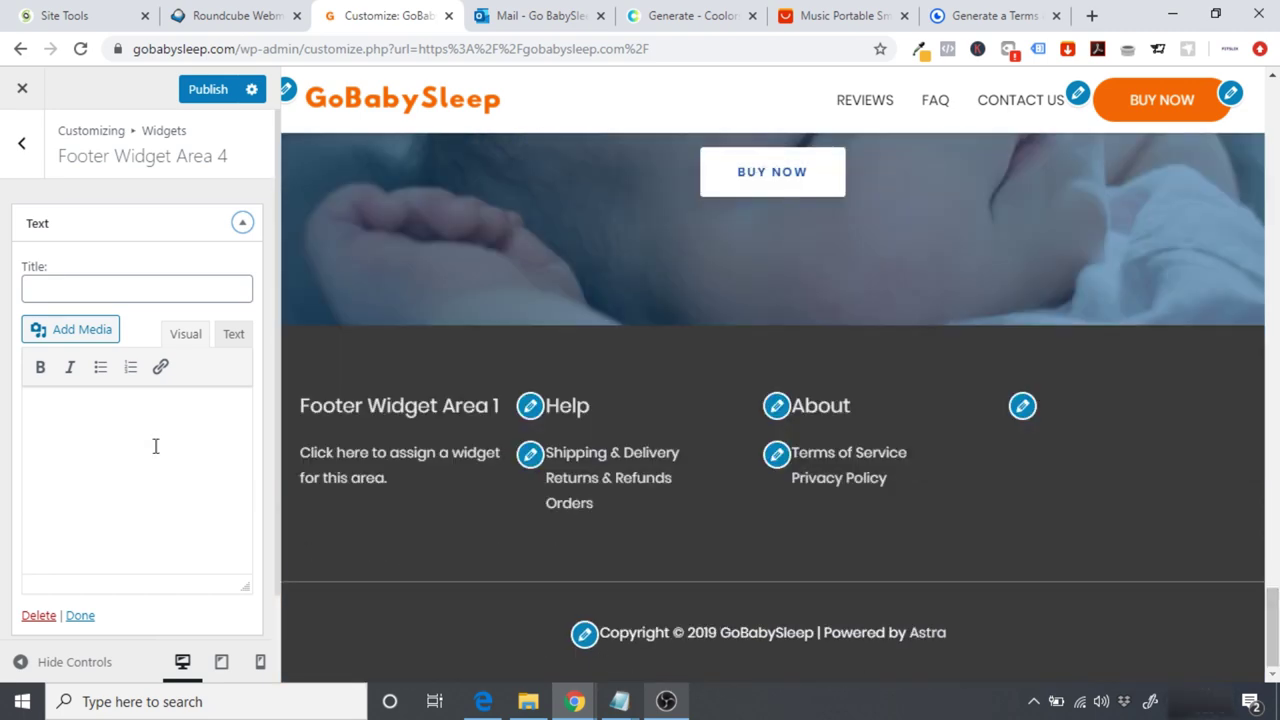
{"action": "left_click", "coordinate": [63, 295]}
{"action": "type", "text": "Have a question f"}
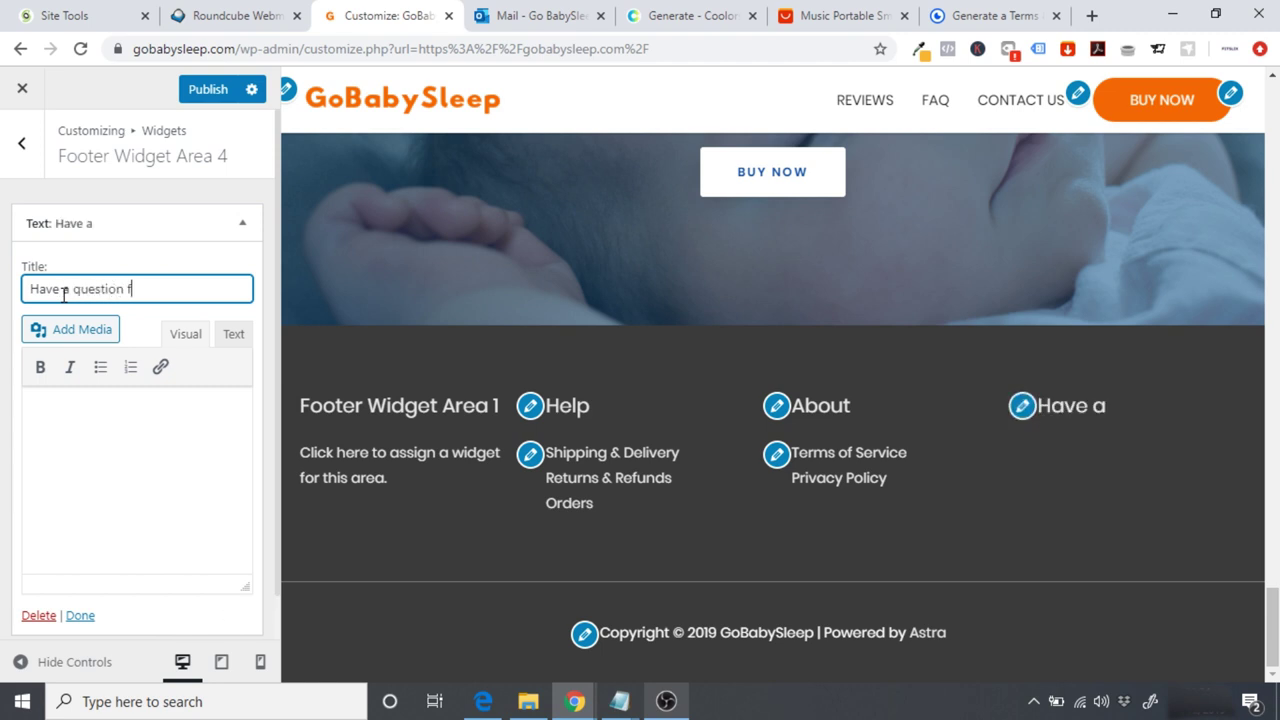
{"action": "type", "text": "or us?"}
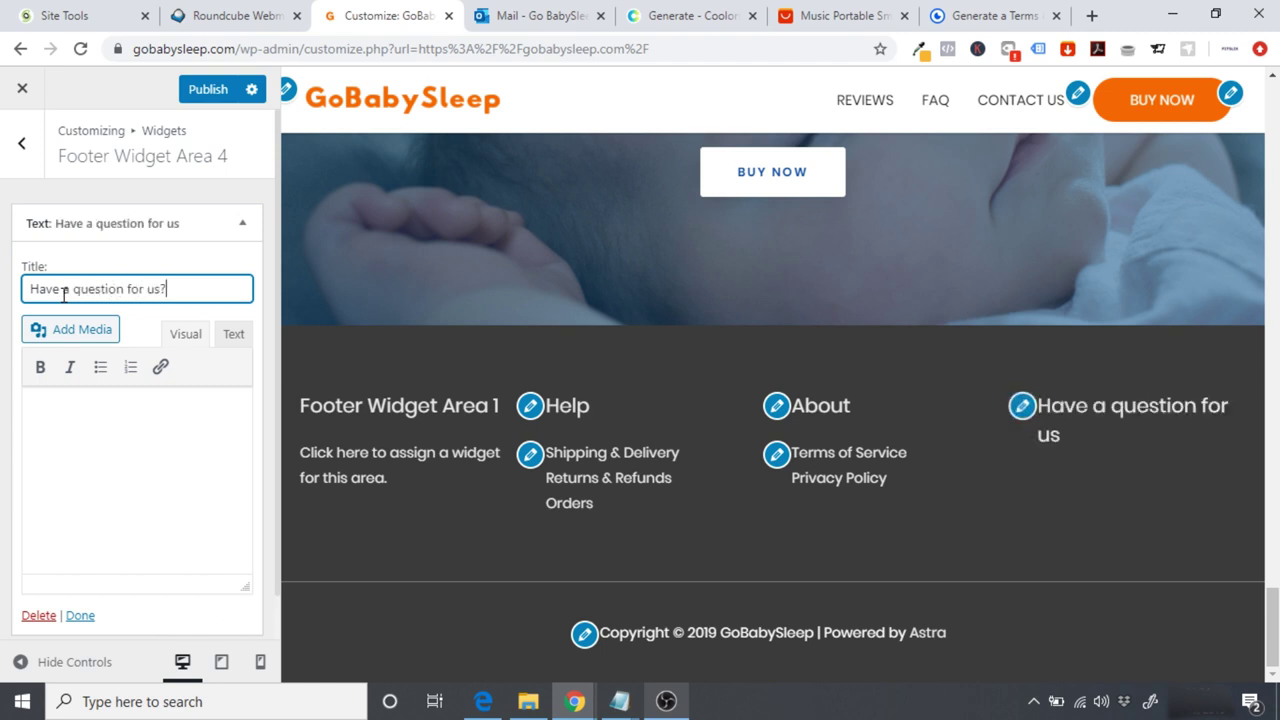
{"action": "left_click", "coordinate": [89, 447]}
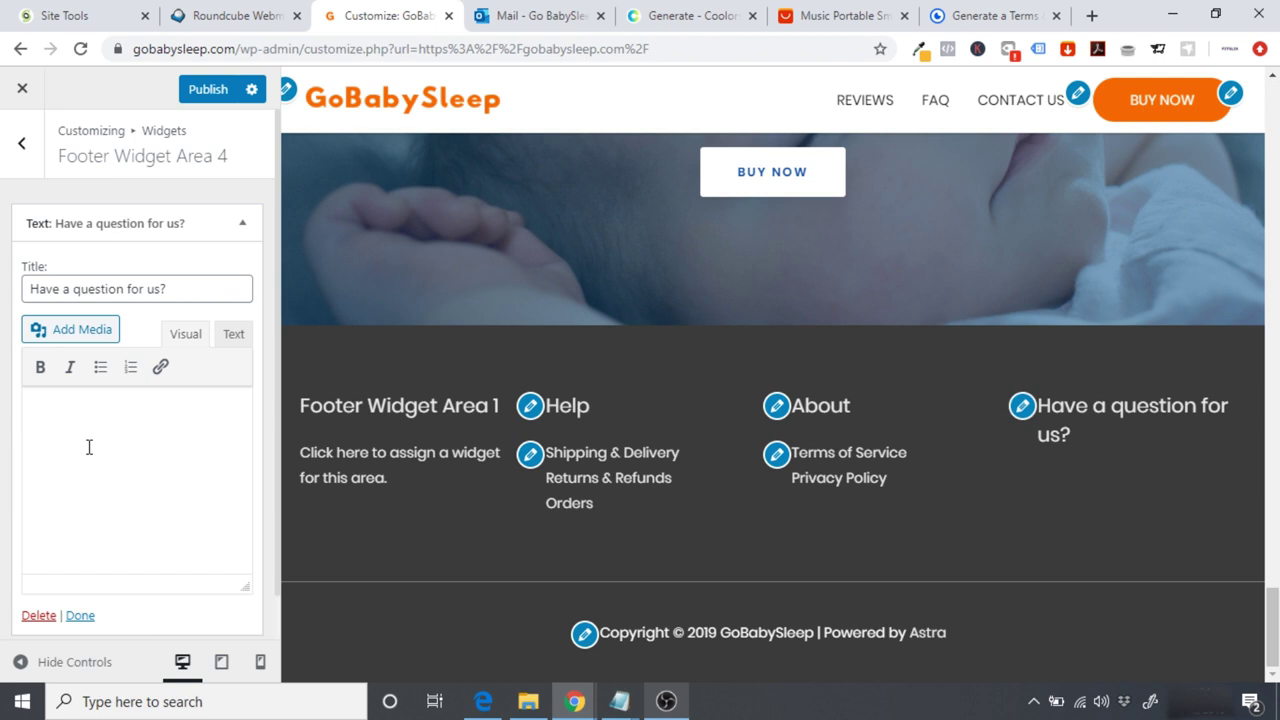
{"action": "type", "text": "If you have any questions a"}
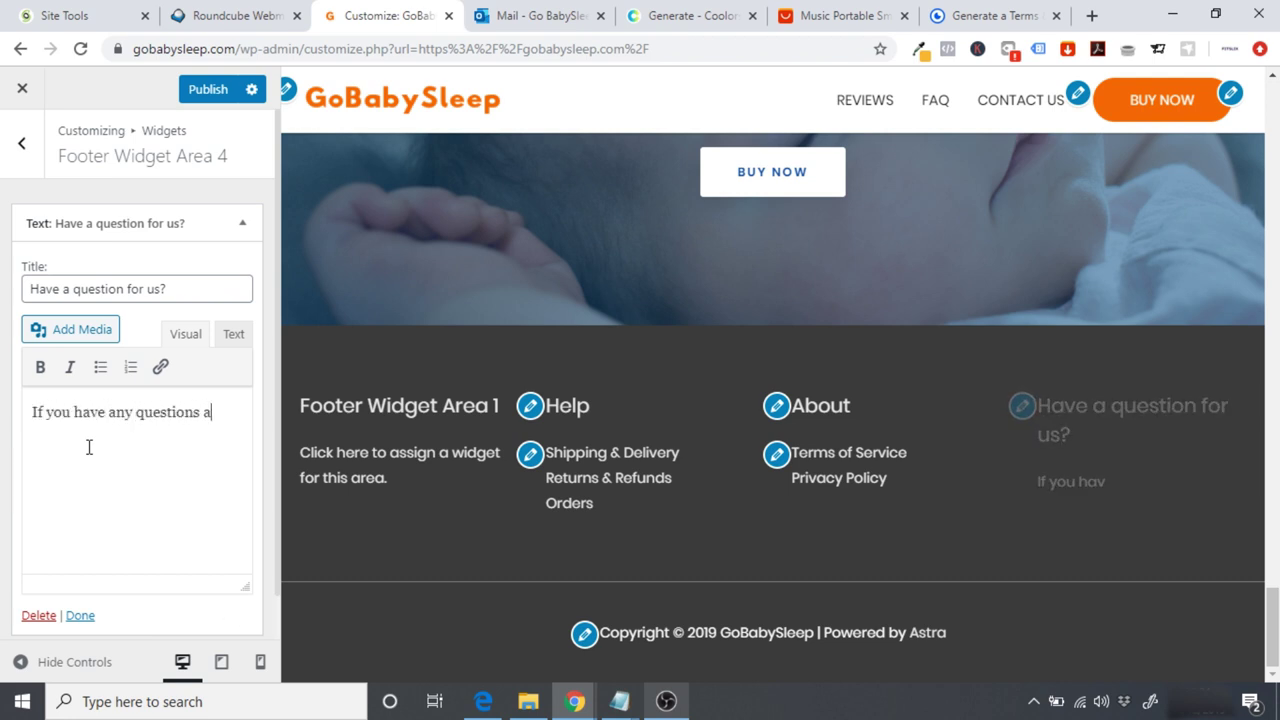
{"action": "type", "text": "bout GoBabt"}
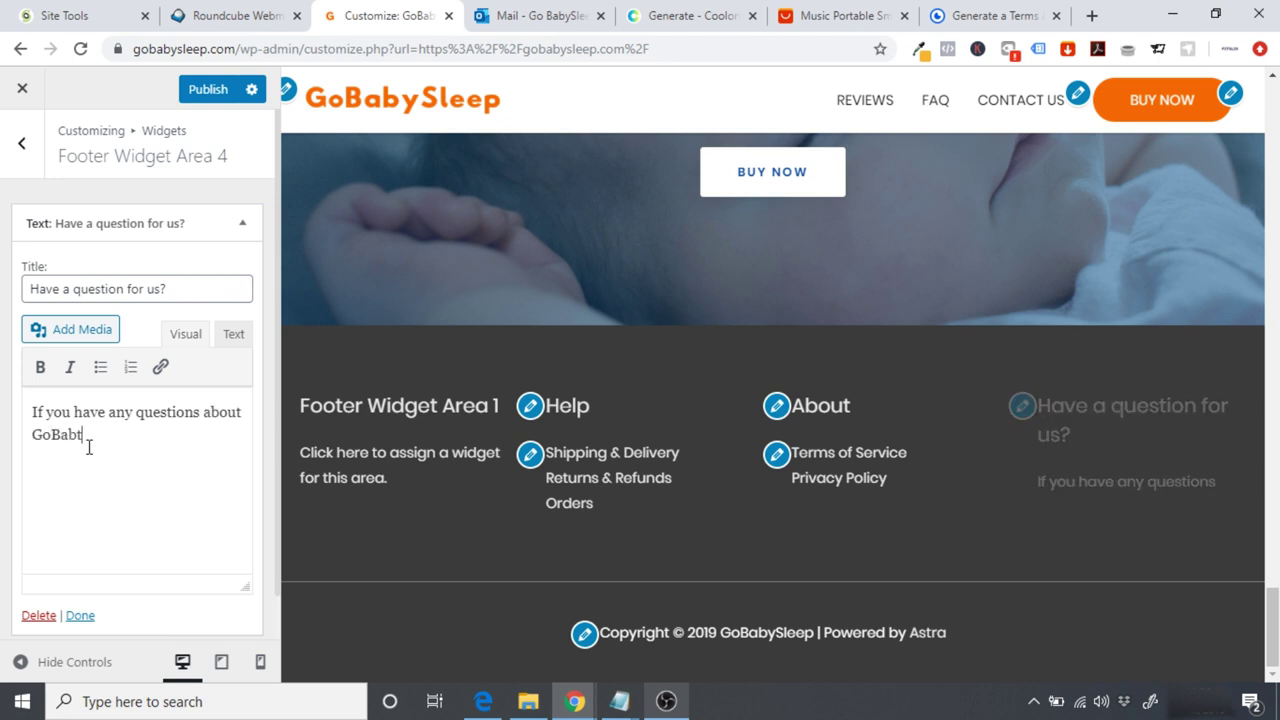
{"action": "key", "text": "BackSpace"}
{"action": "type", "text": "ySleep"}
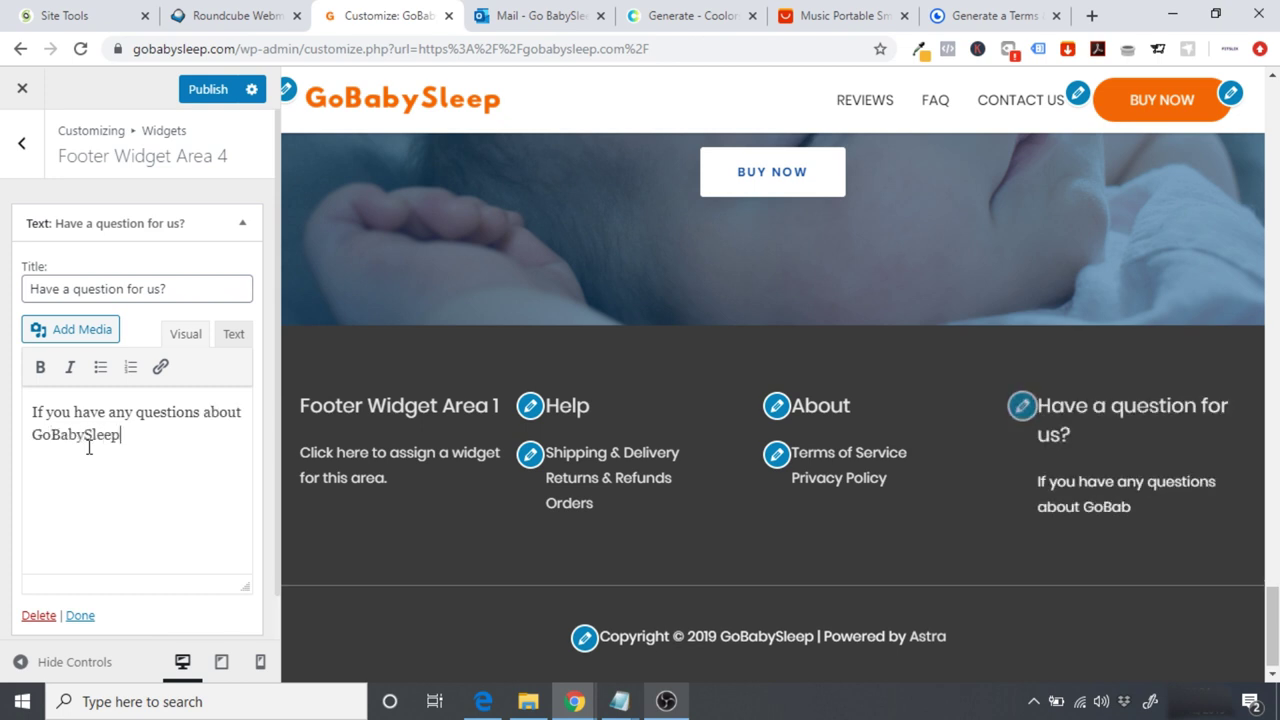
{"action": "type", "text": ", please do not"}
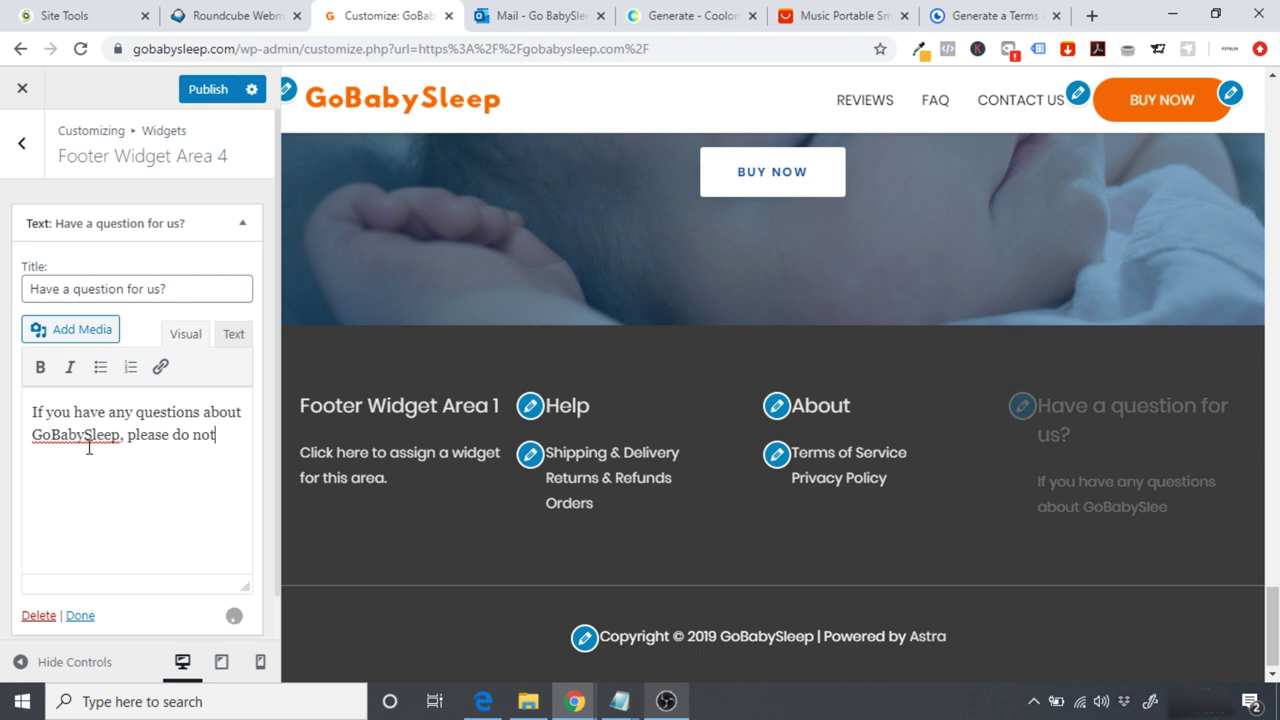
{"action": "type", "text": " hesis"}
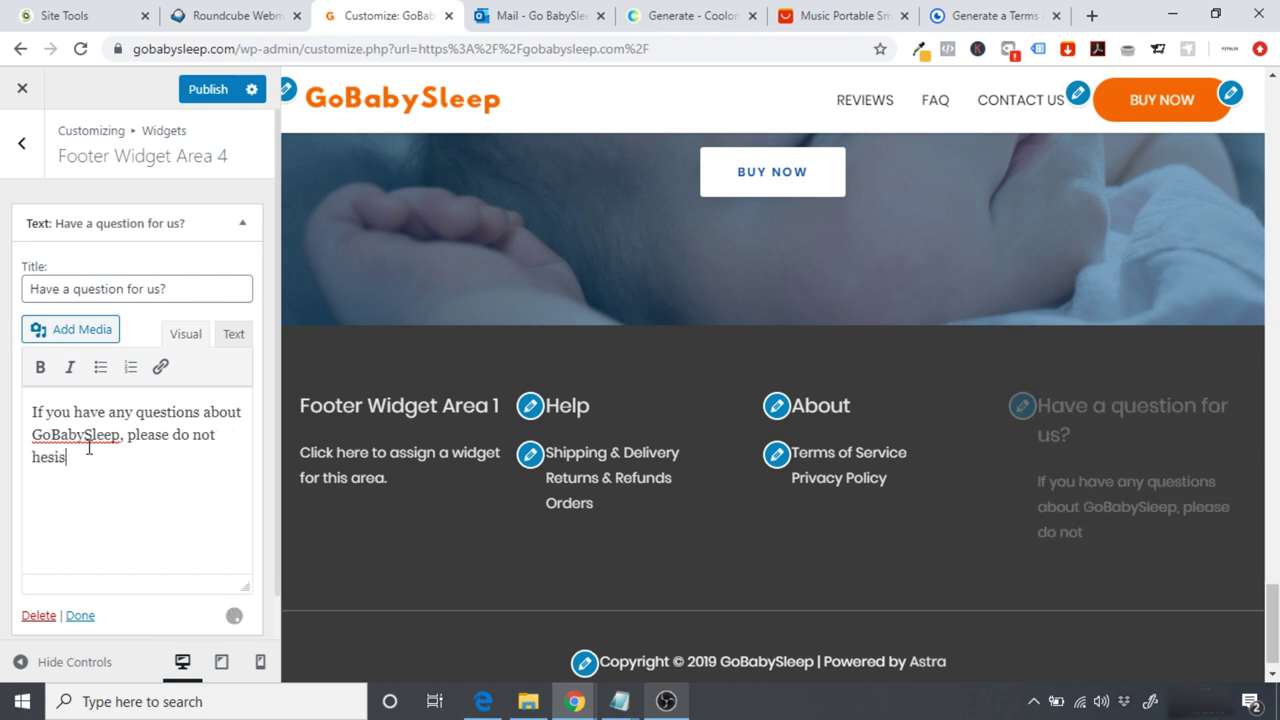
{"action": "type", "text": "tate to contact"}
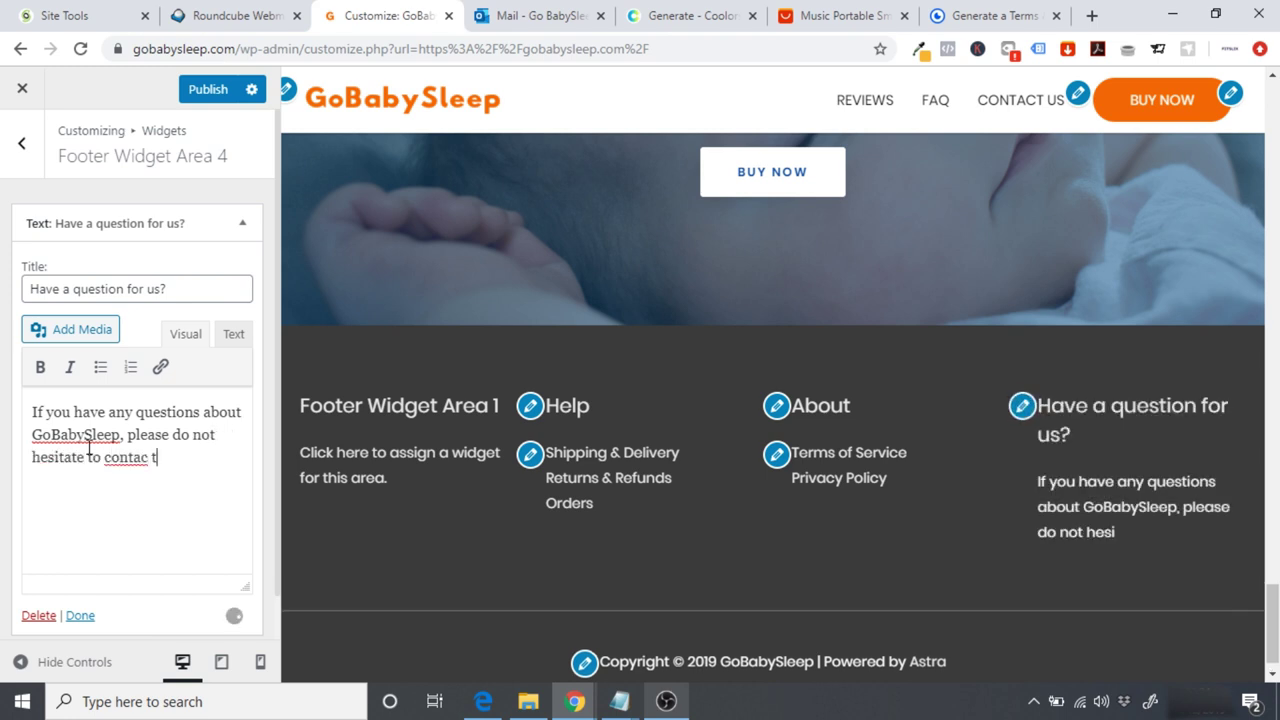
{"action": "type", "text": " us"}
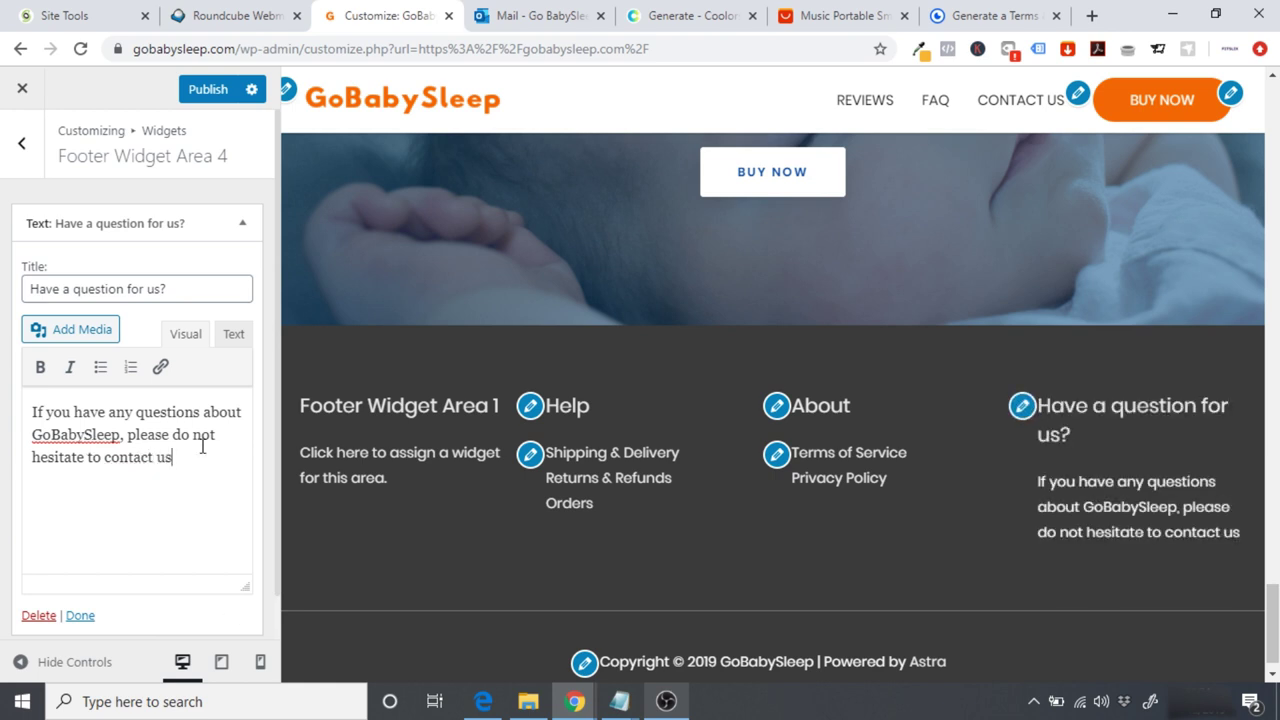
Step: Open the live site from its logo link in a new tab
{"action": "right_click", "coordinate": [412, 117]}
{"action": "left_click", "coordinate": [422, 112]}
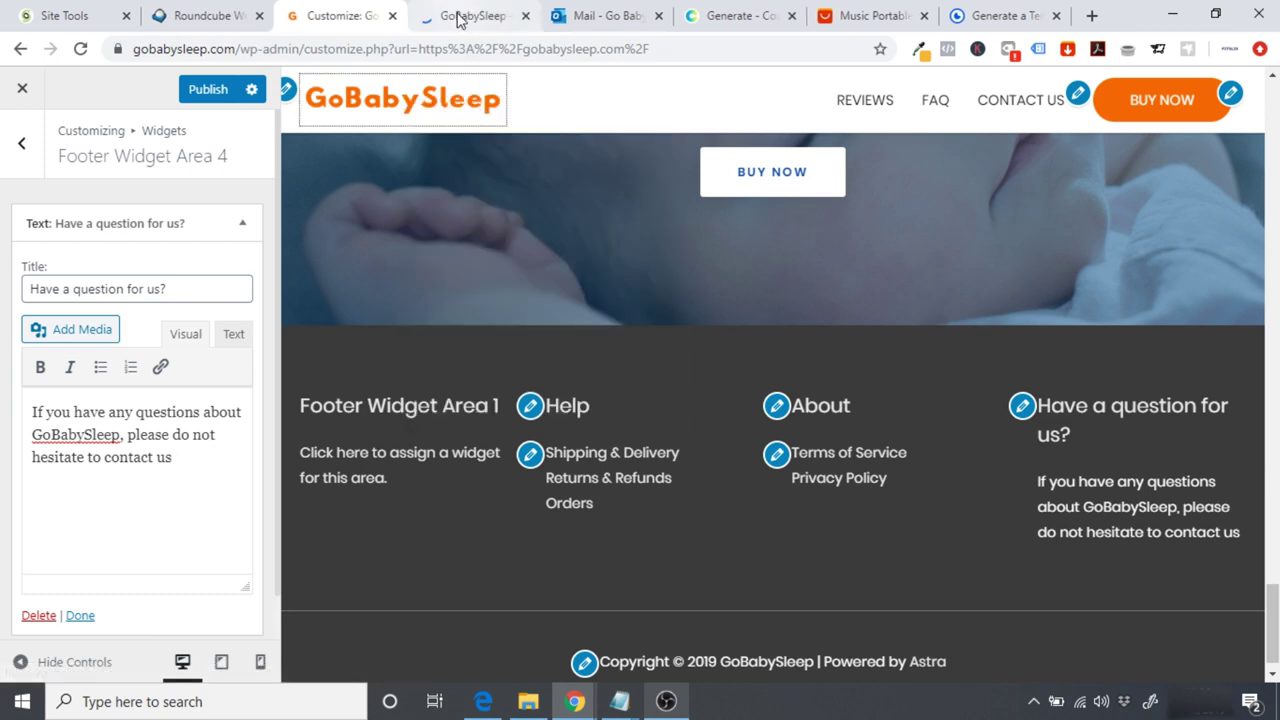
{"action": "left_click", "coordinate": [459, 17]}
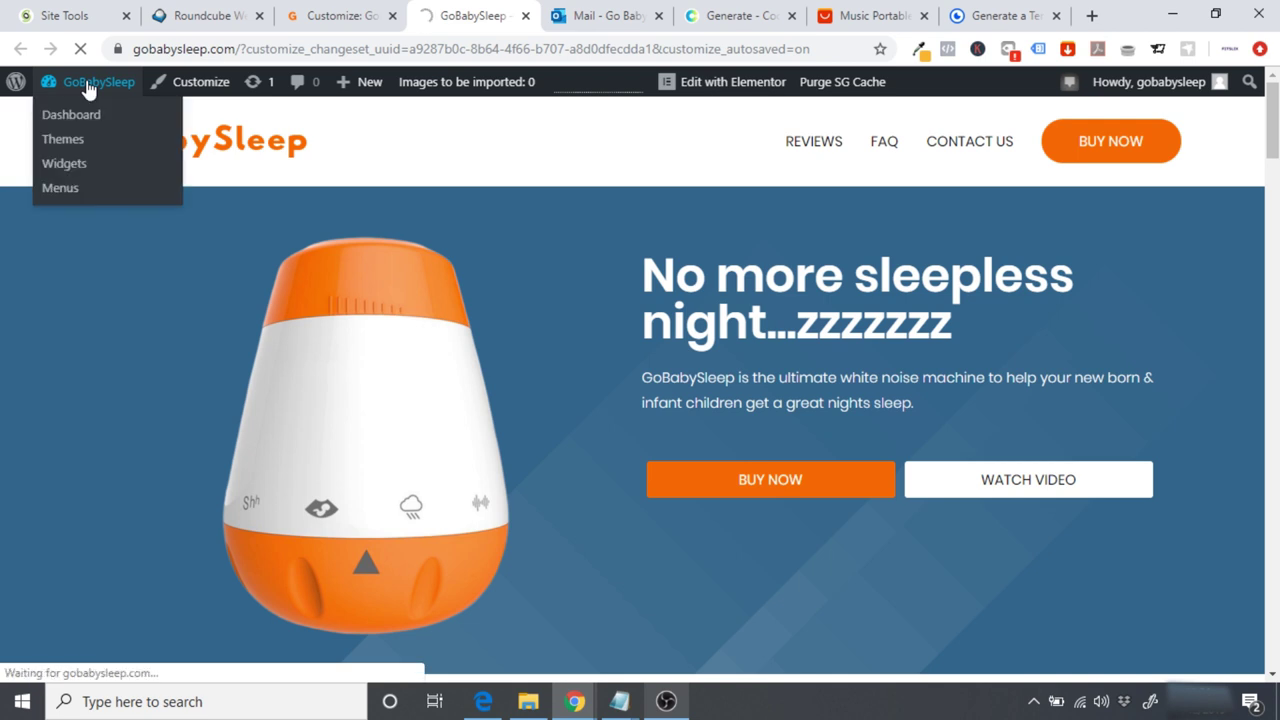
Step: Load the Main Menu for editing in Appearance > Menus
{"action": "left_click", "coordinate": [88, 88]}
{"action": "mouse_move", "coordinate": [29, 462]}
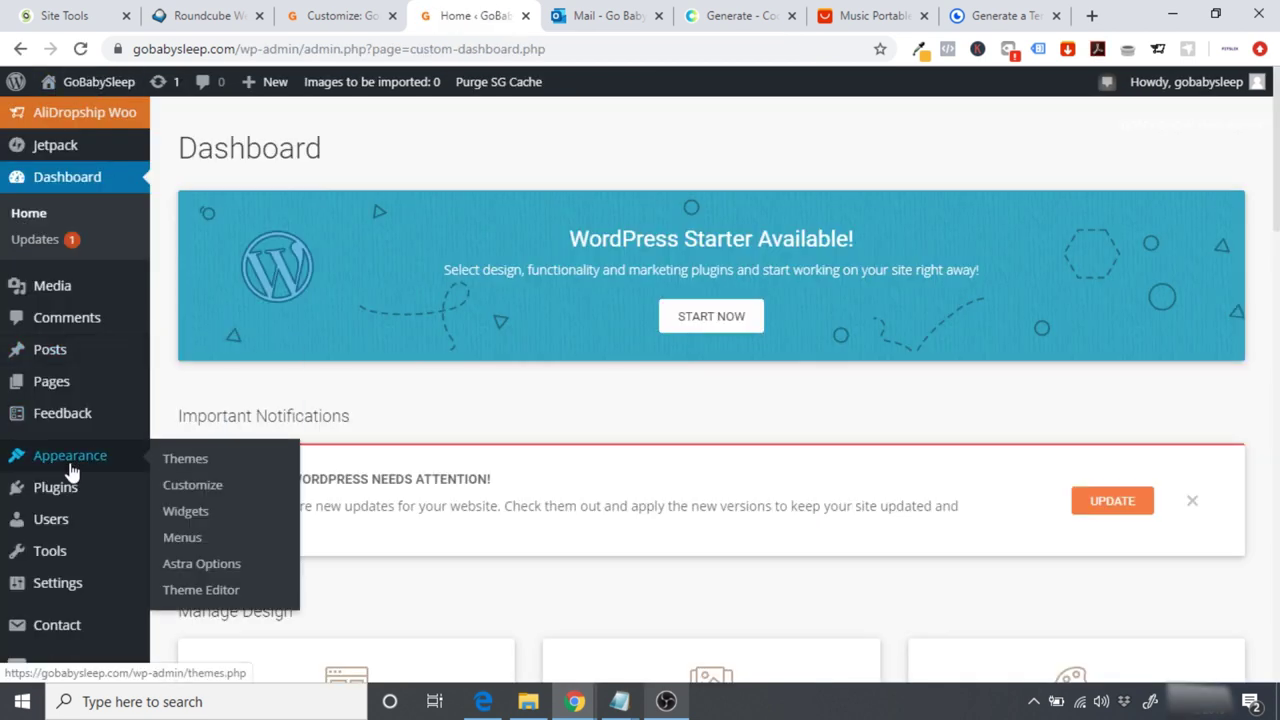
{"action": "left_click", "coordinate": [180, 538]}
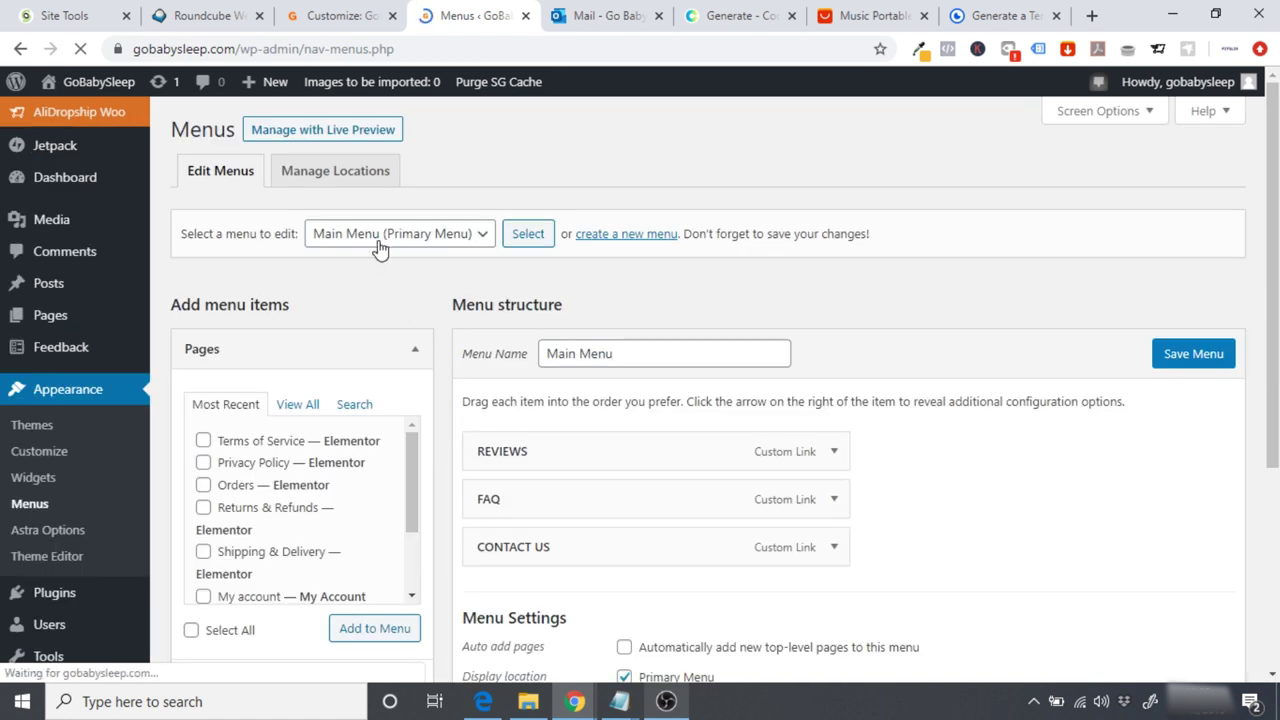
{"action": "left_click", "coordinate": [370, 247]}
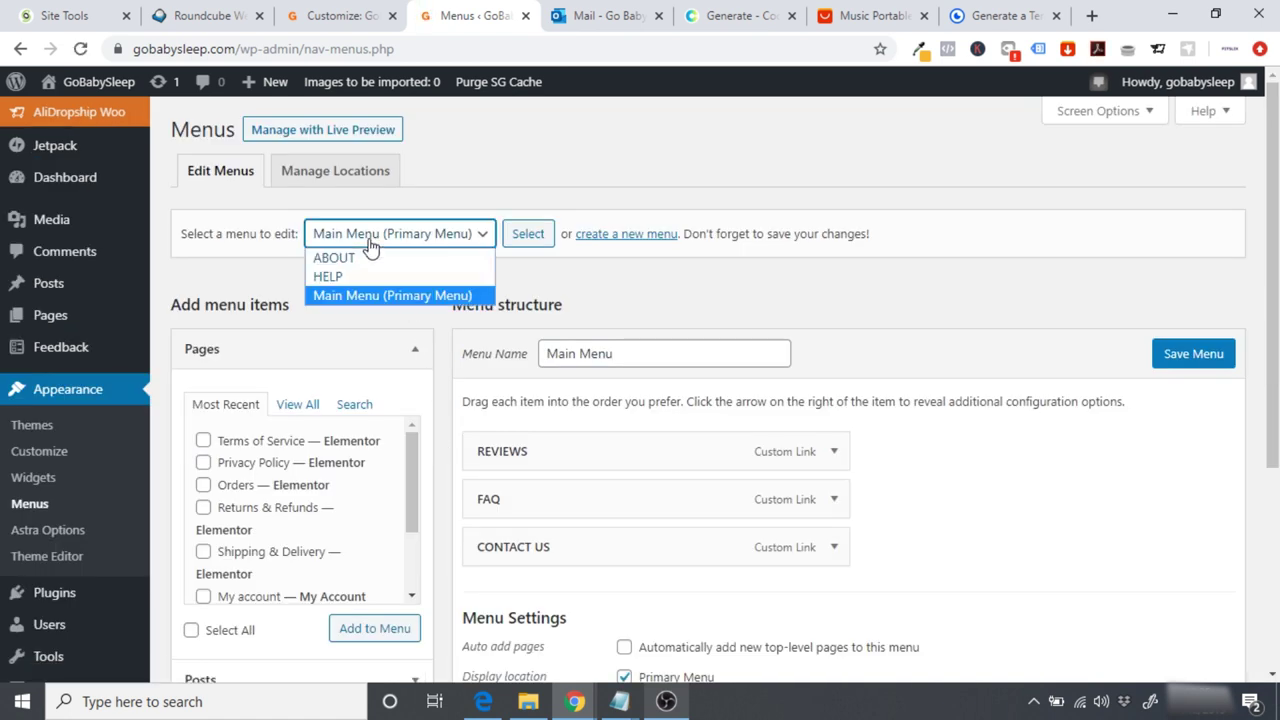
{"action": "left_click", "coordinate": [373, 295]}
{"action": "left_click", "coordinate": [527, 237]}
Step: Expand the CONTACT US item, take its #contact URL, and return to the Customizer
{"action": "scroll", "coordinate": [1200, 320], "scroll_direction": "down", "scroll_amount": 2}
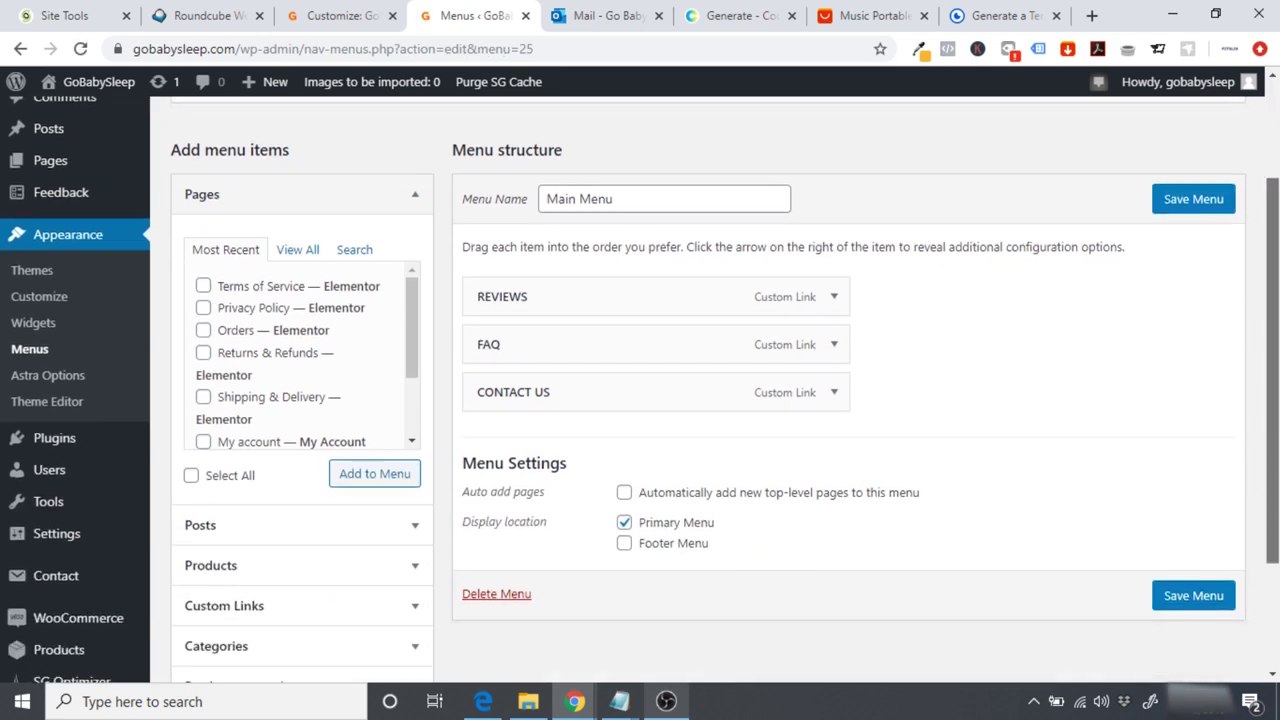
{"action": "left_click", "coordinate": [835, 392]}
{"action": "left_click_drag", "start_coordinate": [684, 459], "coordinate": [396, 468]}
{"action": "key", "text": "ctrl+c"}
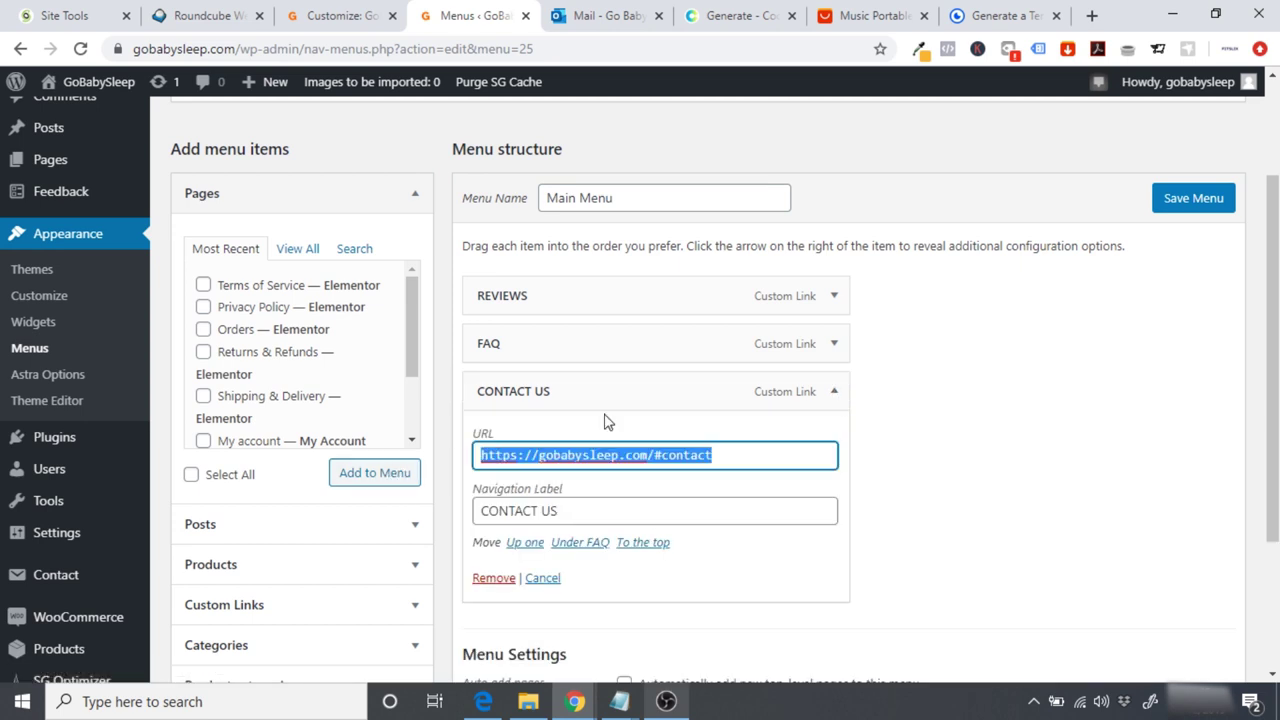
{"action": "left_click", "coordinate": [340, 16]}
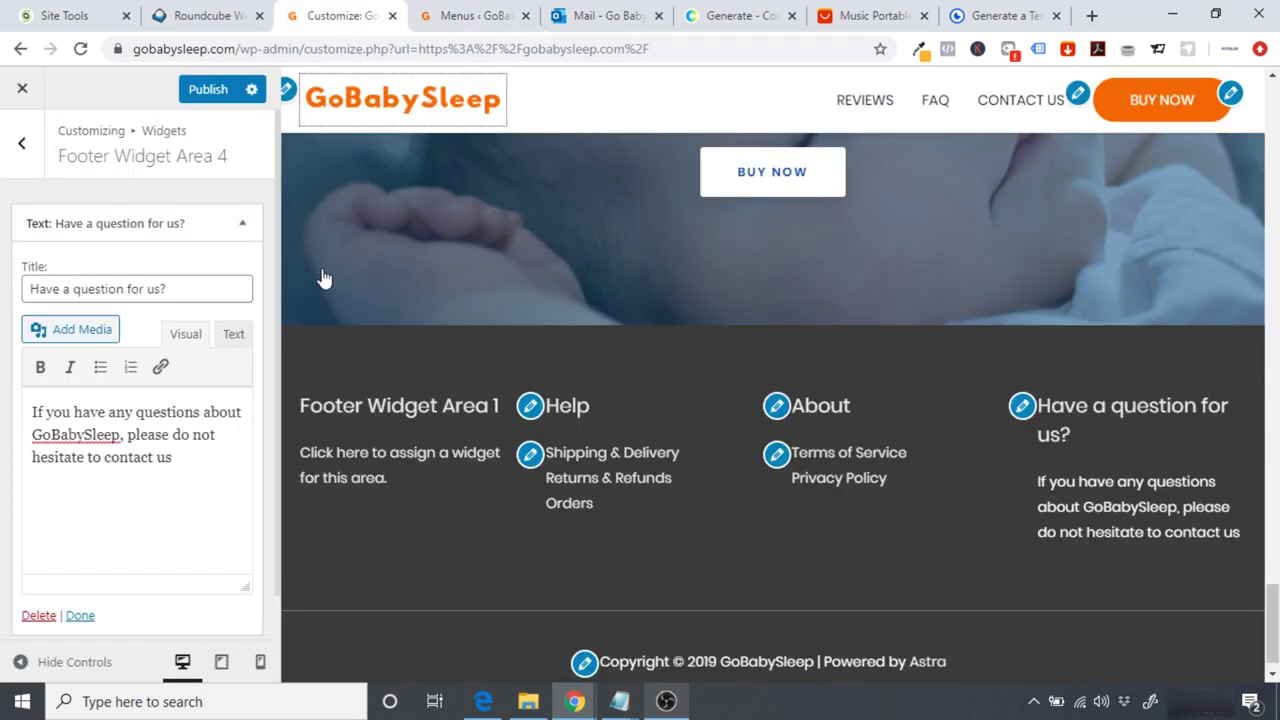
Step: Link the words 'contact us' in the footer text widget to the pasted #contact URL
{"action": "left_click_drag", "start_coordinate": [183, 457], "coordinate": [108, 457]}
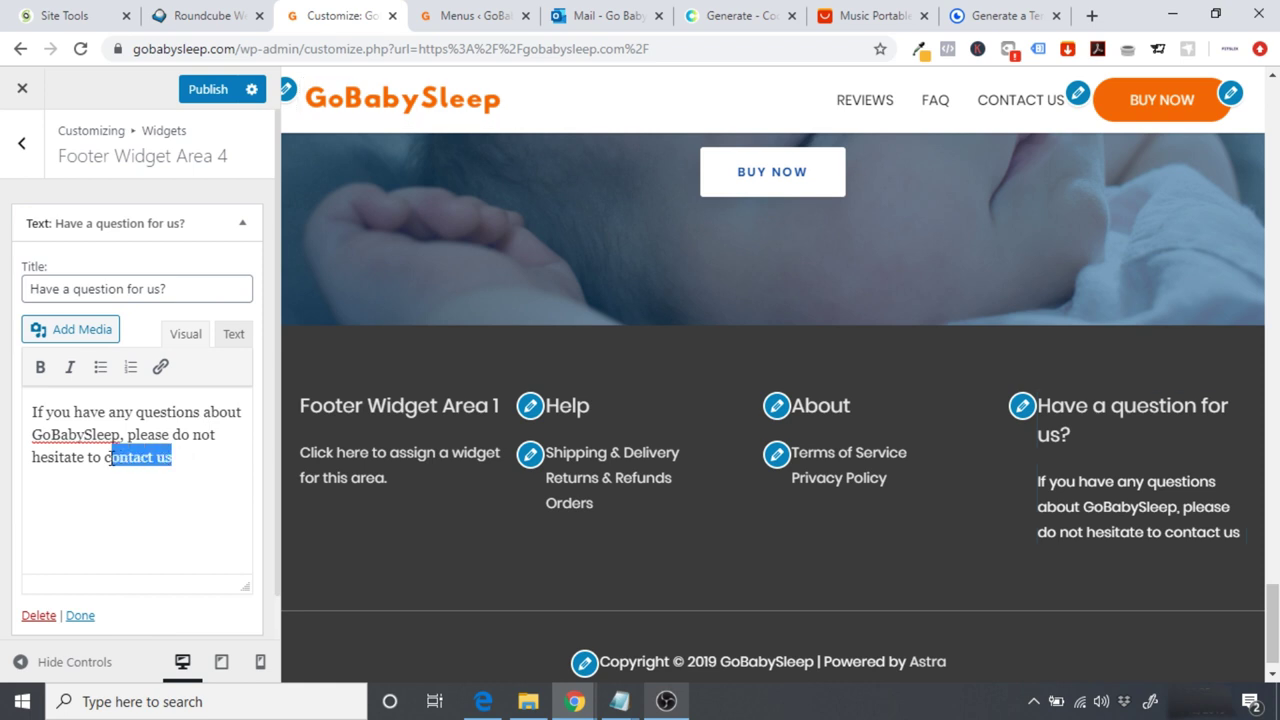
{"action": "left_click", "coordinate": [160, 370]}
{"action": "key", "text": "ctrl+v"}
{"action": "left_click", "coordinate": [403, 492]}
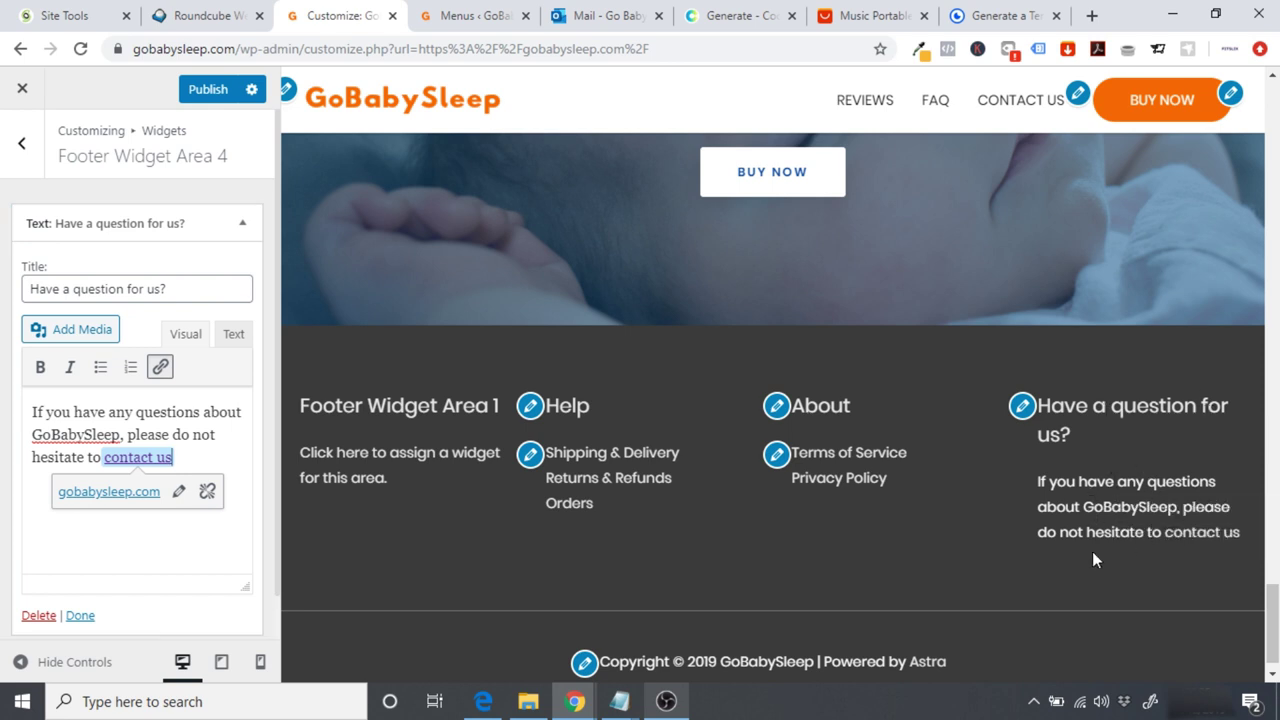
Step: Test the new contact us link in the preview, then return to the widget-area list
{"action": "left_click", "coordinate": [1170, 541]}
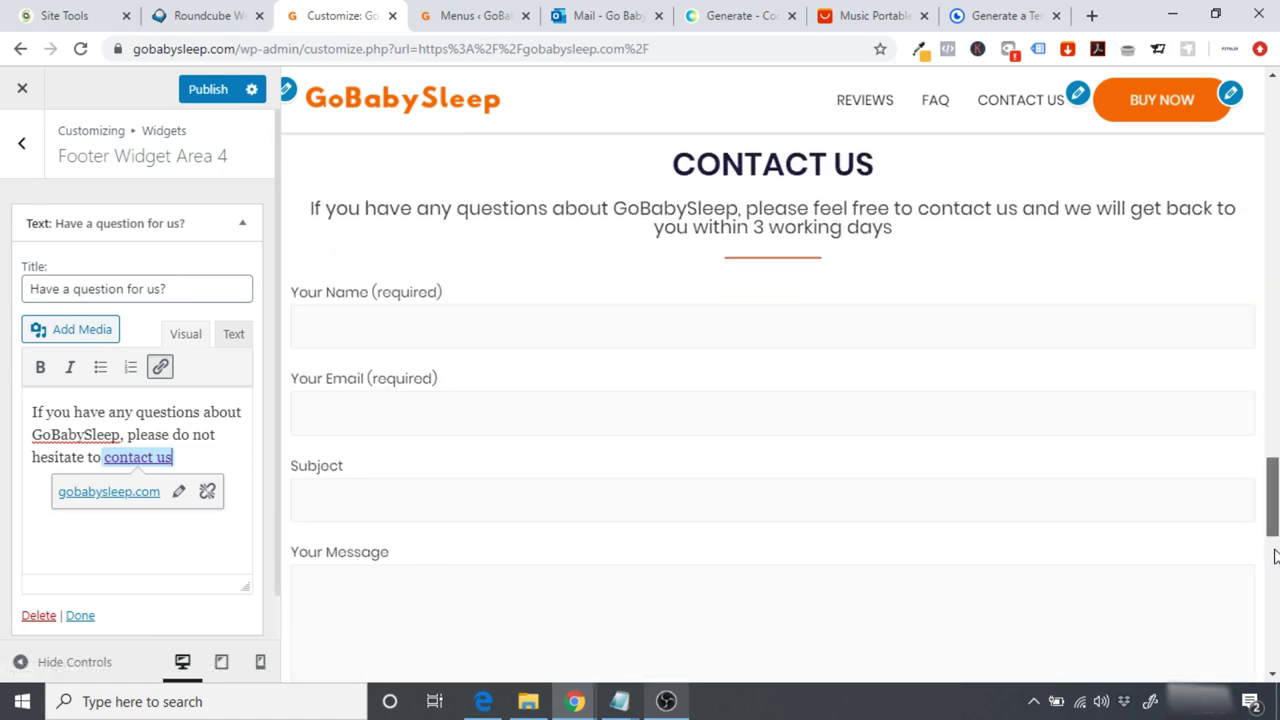
{"action": "scroll", "coordinate": [1273, 541], "scroll_direction": "down", "scroll_amount": 10}
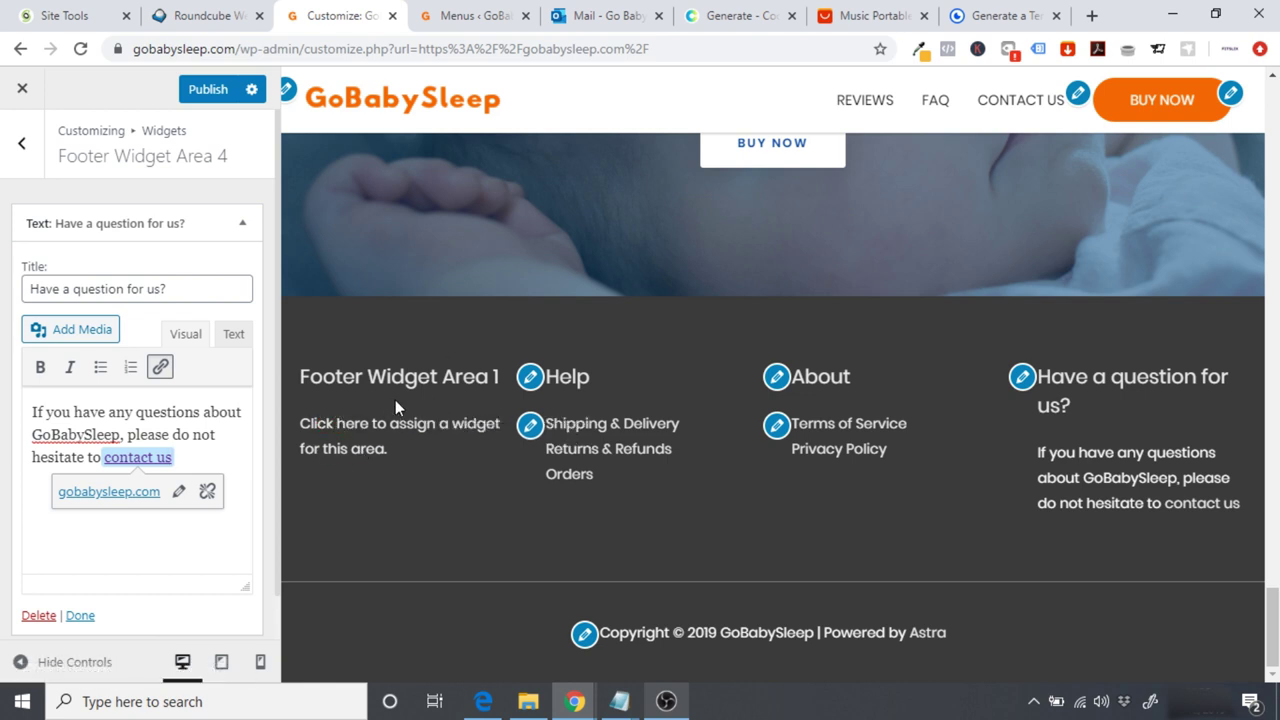
{"action": "left_click", "coordinate": [612, 638]}
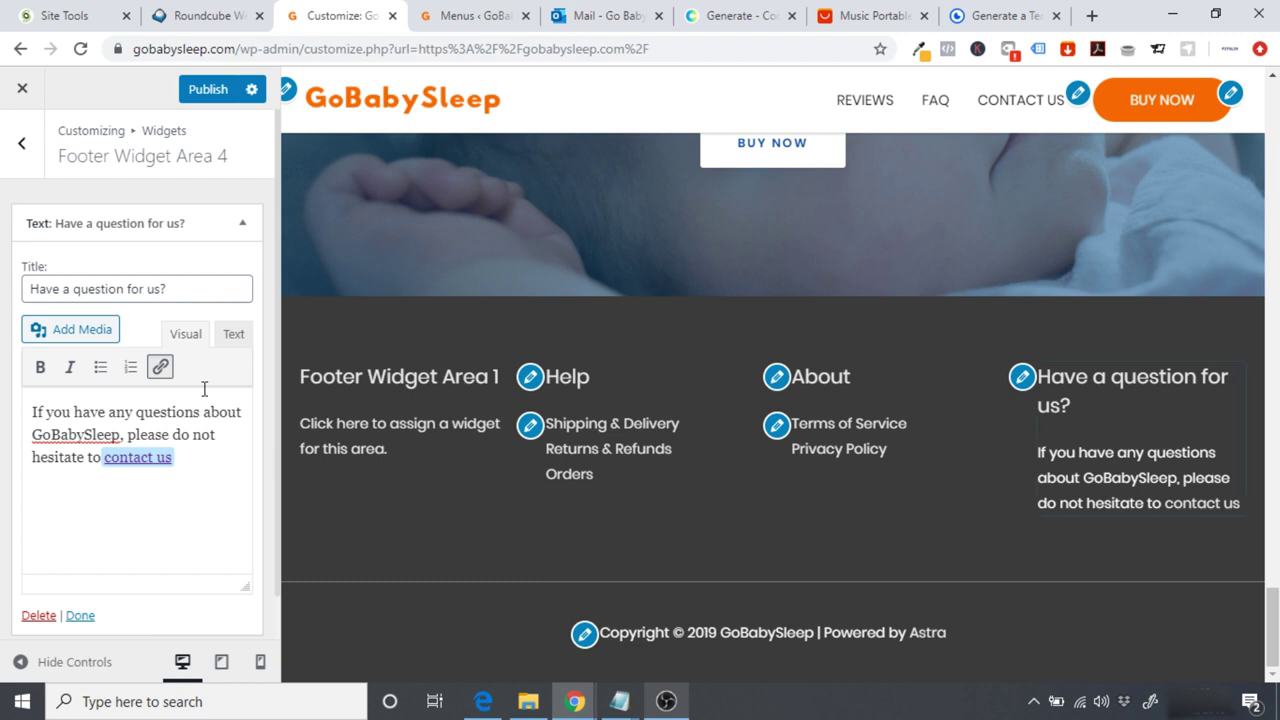
{"action": "left_click", "coordinate": [22, 145]}
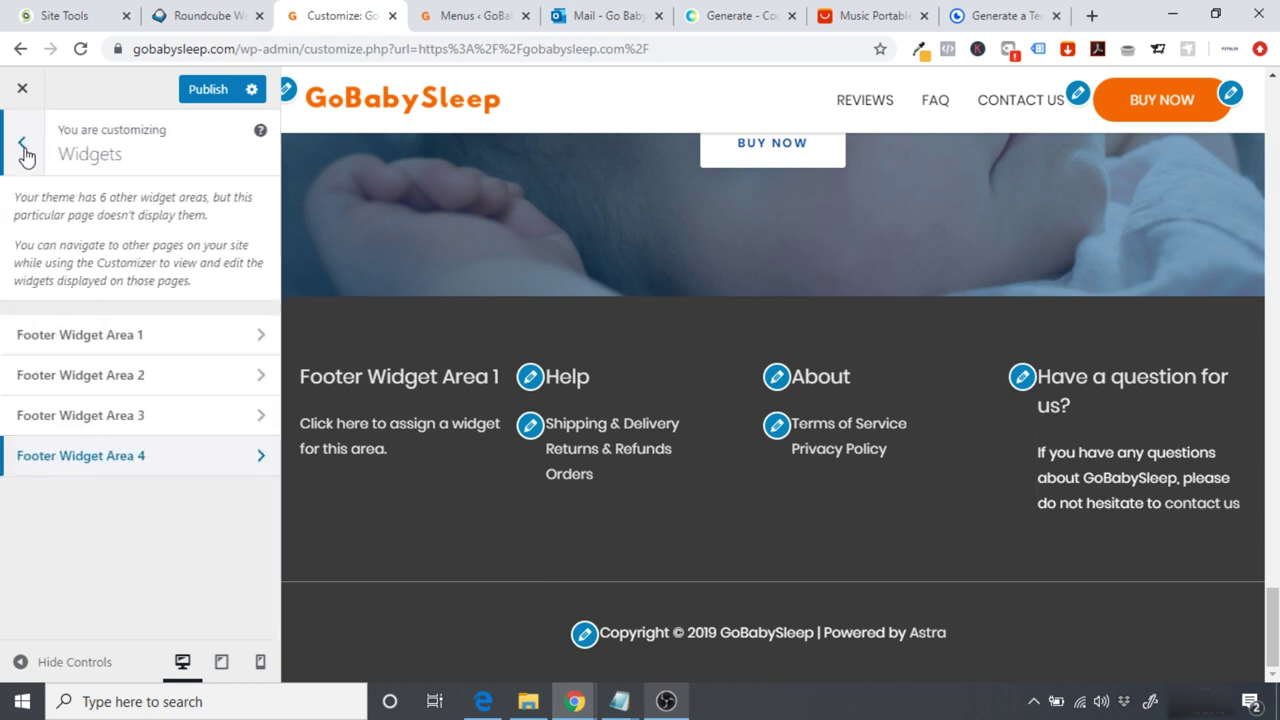
Step: Change the footer bar text from Copyright to GoBabySleep and delete the year, title and author shortcodes
{"action": "left_click", "coordinate": [22, 148]}
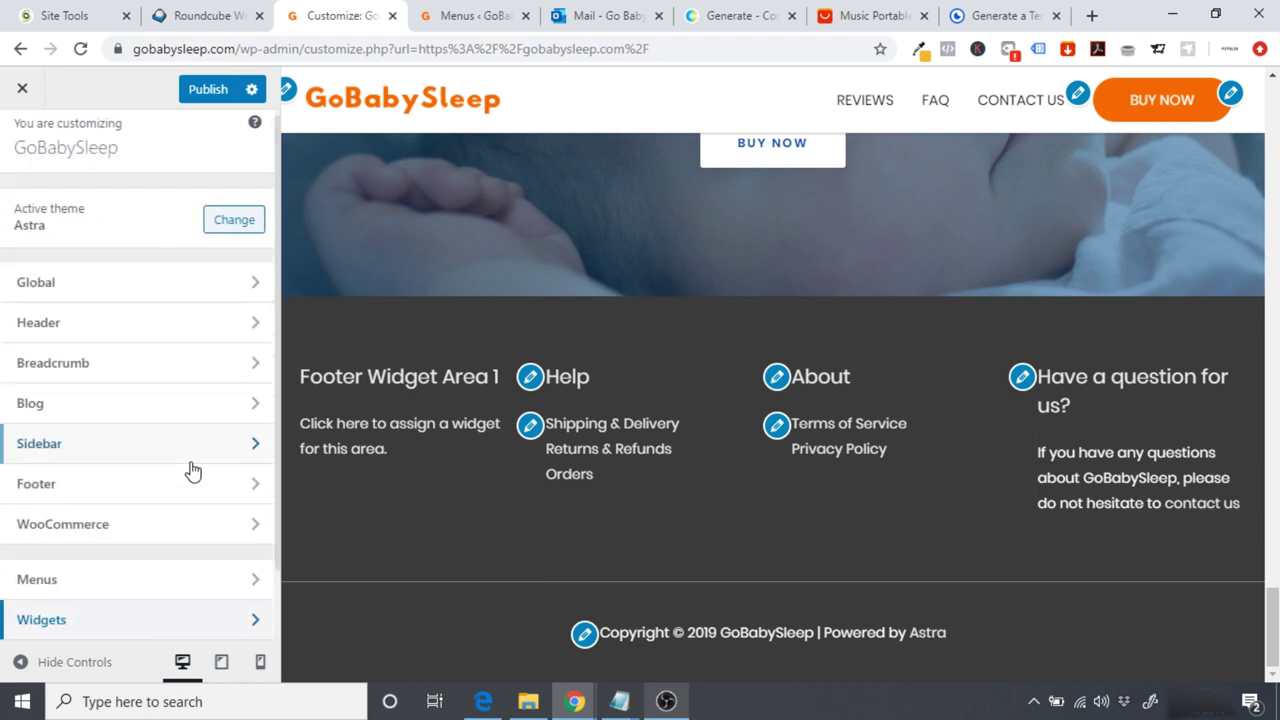
{"action": "left_click", "coordinate": [126, 484]}
{"action": "left_click", "coordinate": [90, 258]}
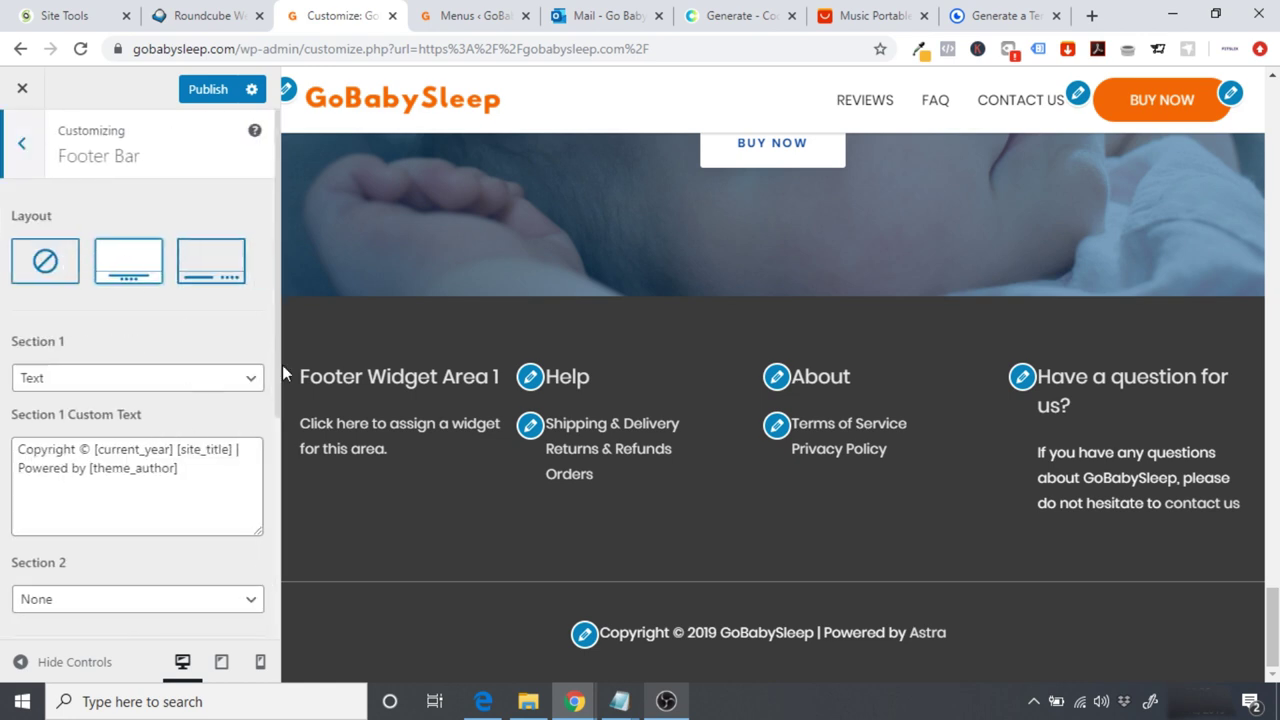
{"action": "scroll", "coordinate": [278, 375], "scroll_direction": "down", "scroll_amount": 1}
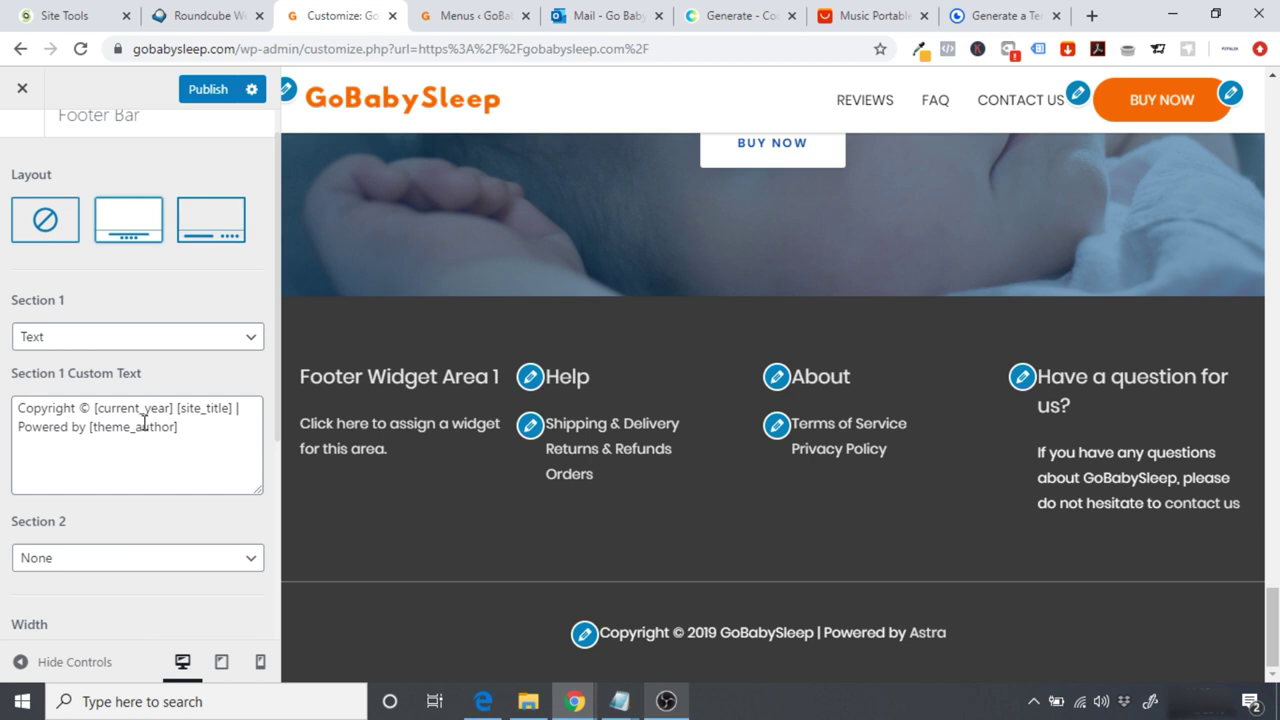
{"action": "left_click", "coordinate": [80, 408]}
{"action": "left_click_drag", "start_coordinate": [80, 408], "coordinate": [3, 410]}
{"action": "type", "text": "Go"}
{"action": "type", "text": "BabySle"}
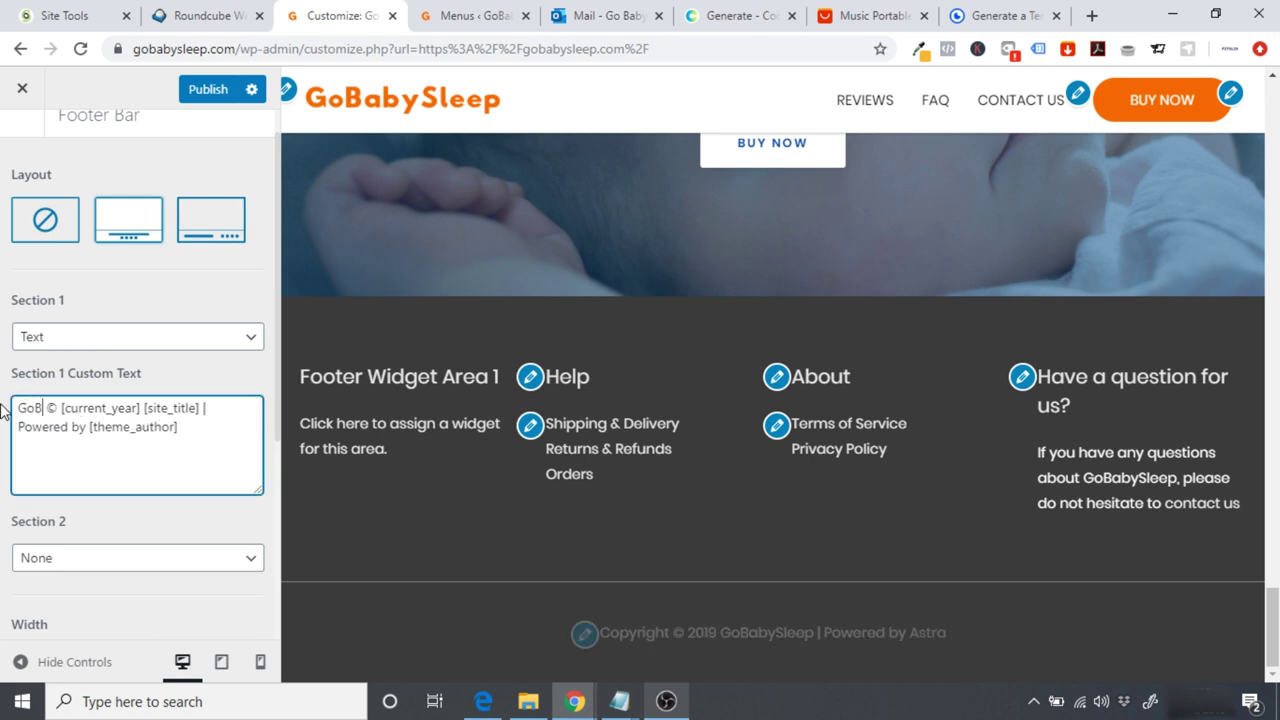
{"action": "type", "text": "ep"}
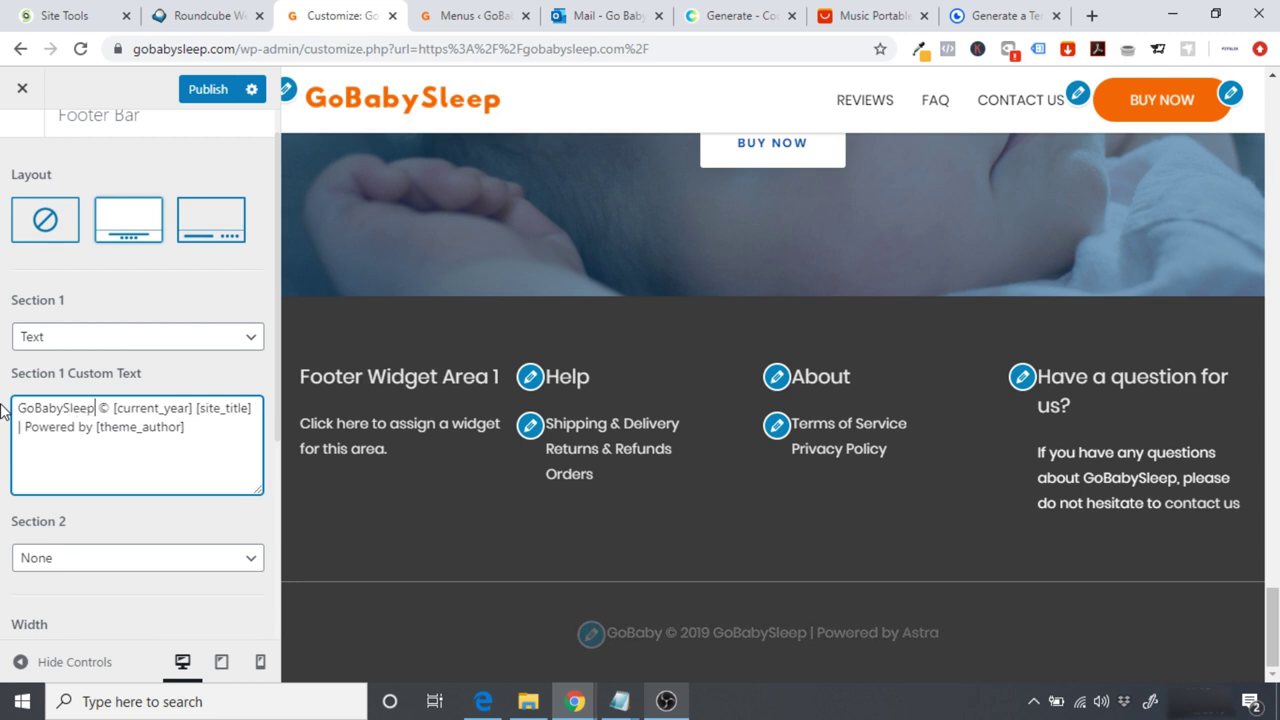
{"action": "left_click", "coordinate": [238, 426]}
{"action": "left_click_drag", "start_coordinate": [211, 431], "coordinate": [115, 411]}
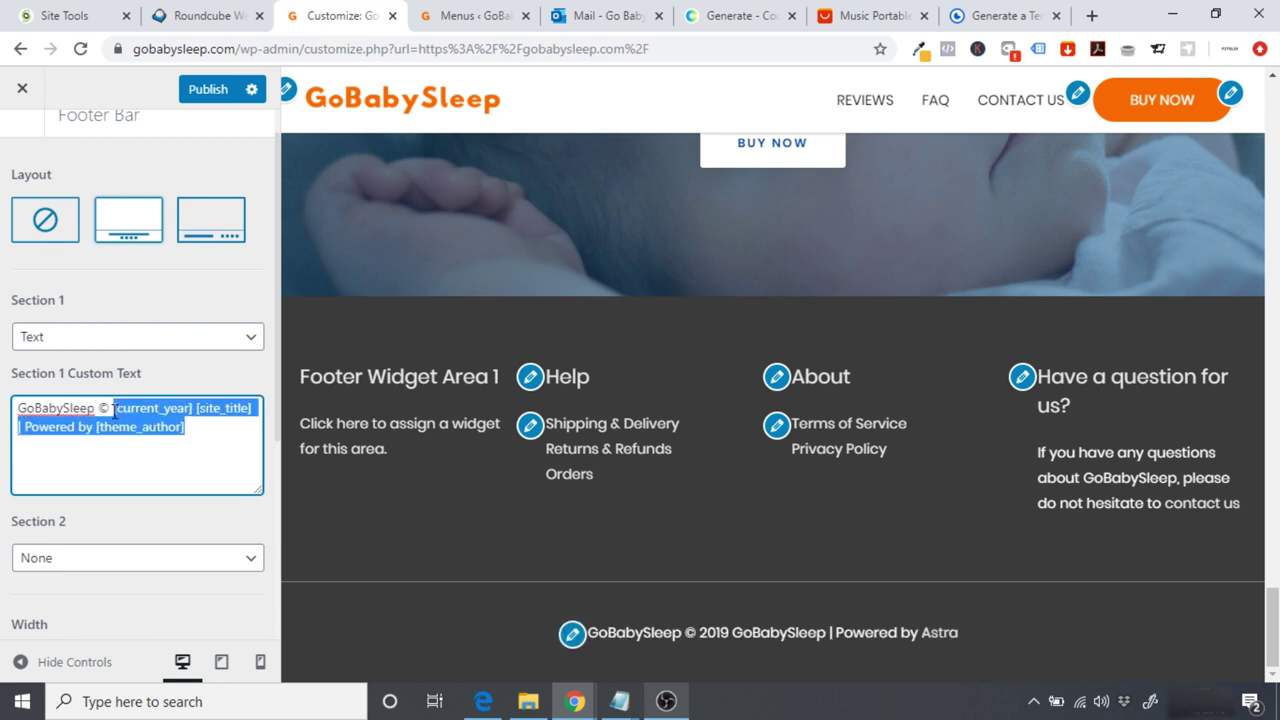
{"action": "key", "text": "BackSpace"}
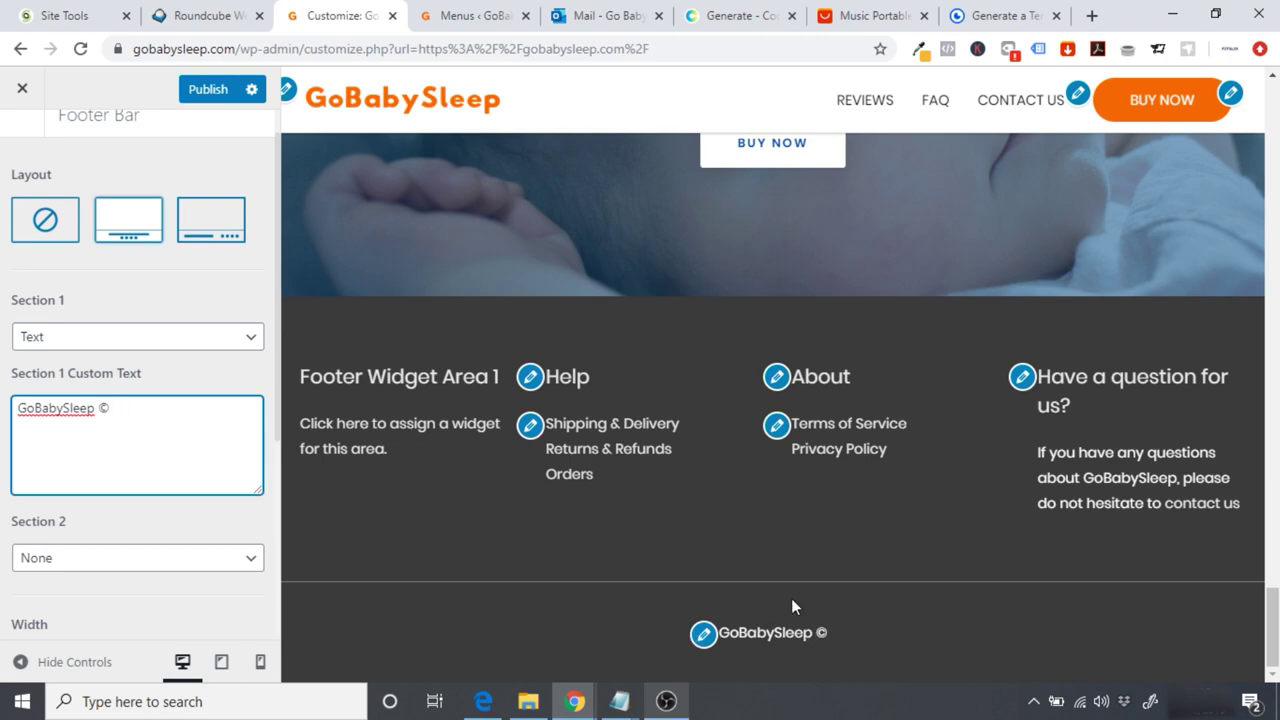
Step: Set the footer bar layout to none and publish the Customizer changes
{"action": "left_click", "coordinate": [56, 227]}
{"action": "left_click", "coordinate": [56, 227]}
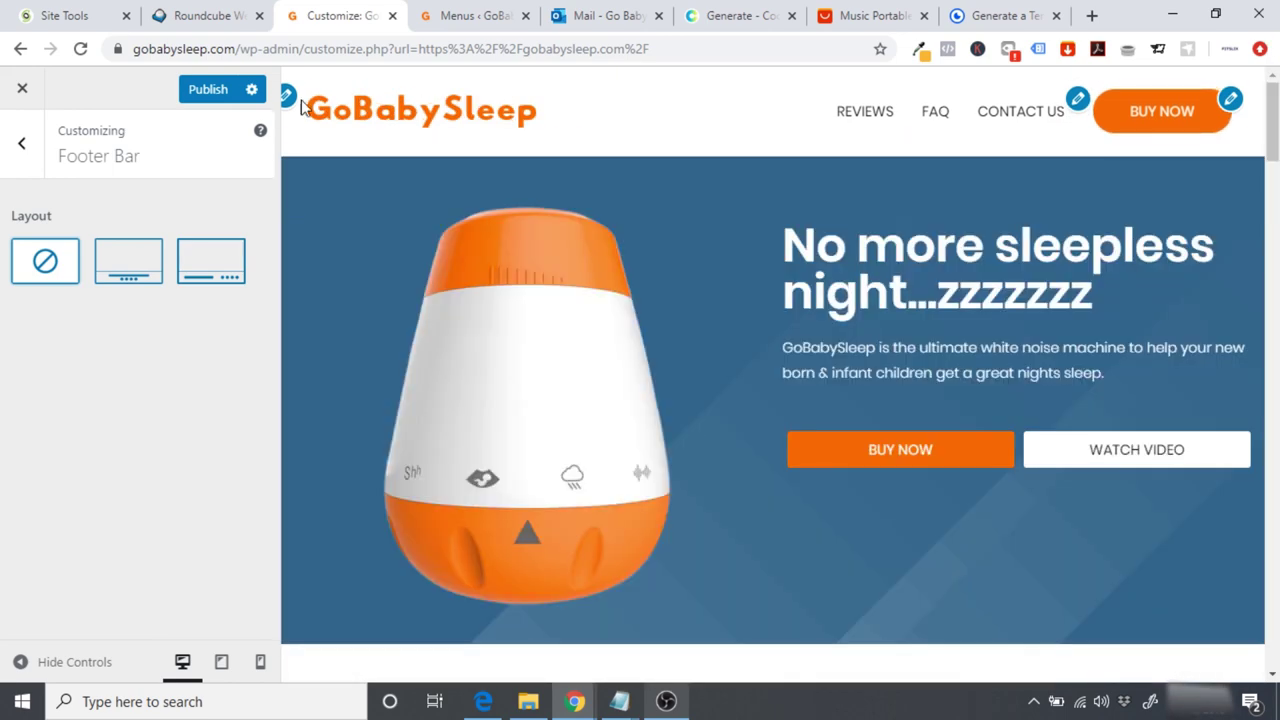
{"action": "left_click", "coordinate": [195, 92]}
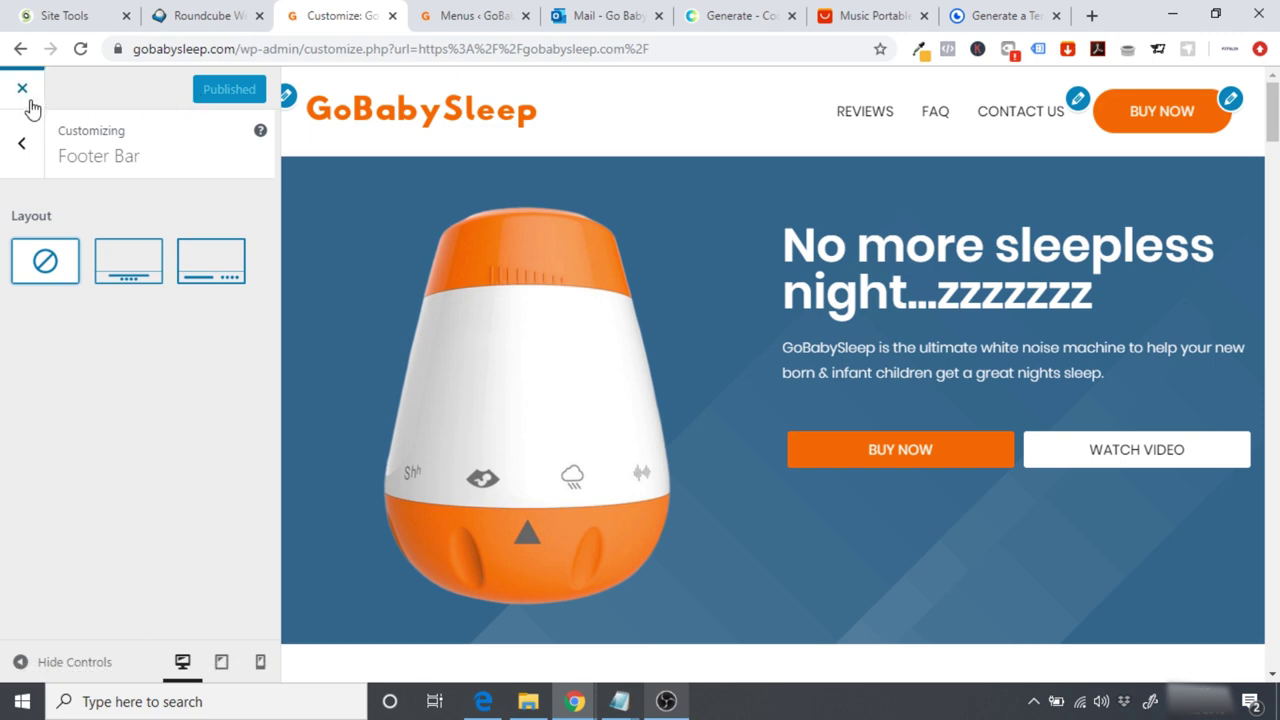
{"action": "left_click_drag", "start_coordinate": [1272, 112], "coordinate": [1272, 637]}
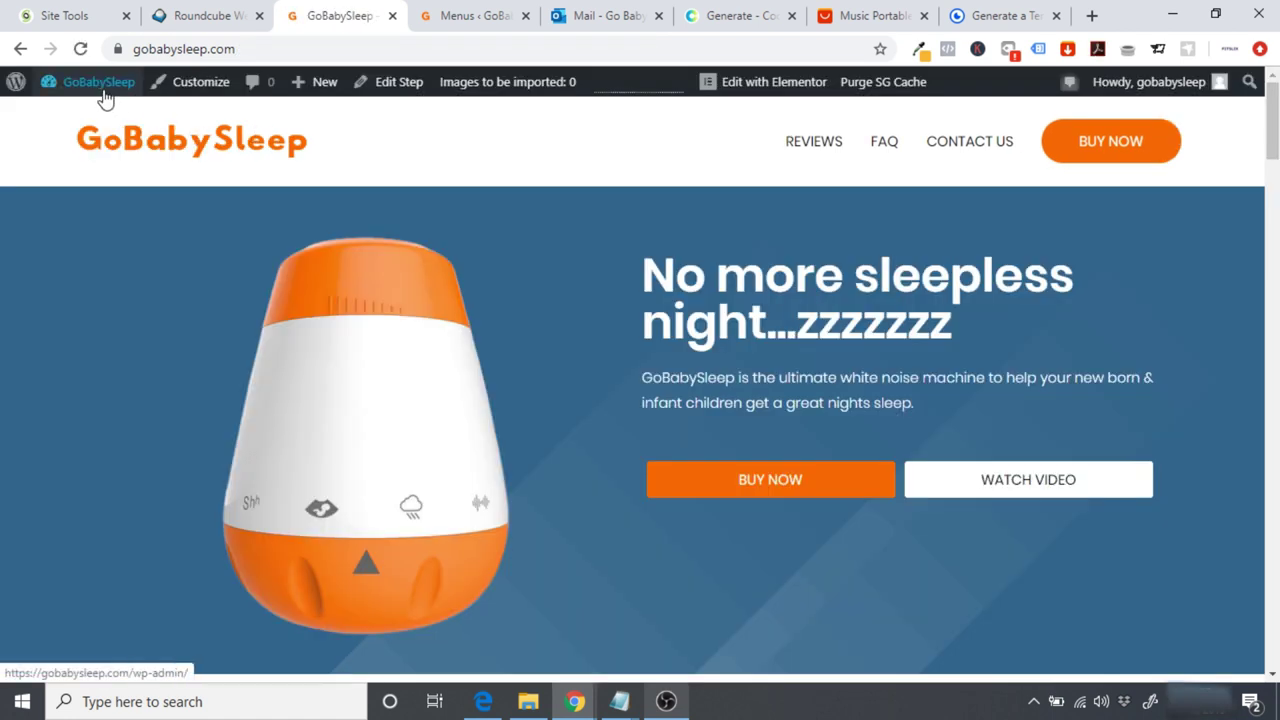
Step: Search the plugin directory for 'contact form 7 mailchimp' under Plugins > Add New
{"action": "left_click", "coordinate": [90, 90]}
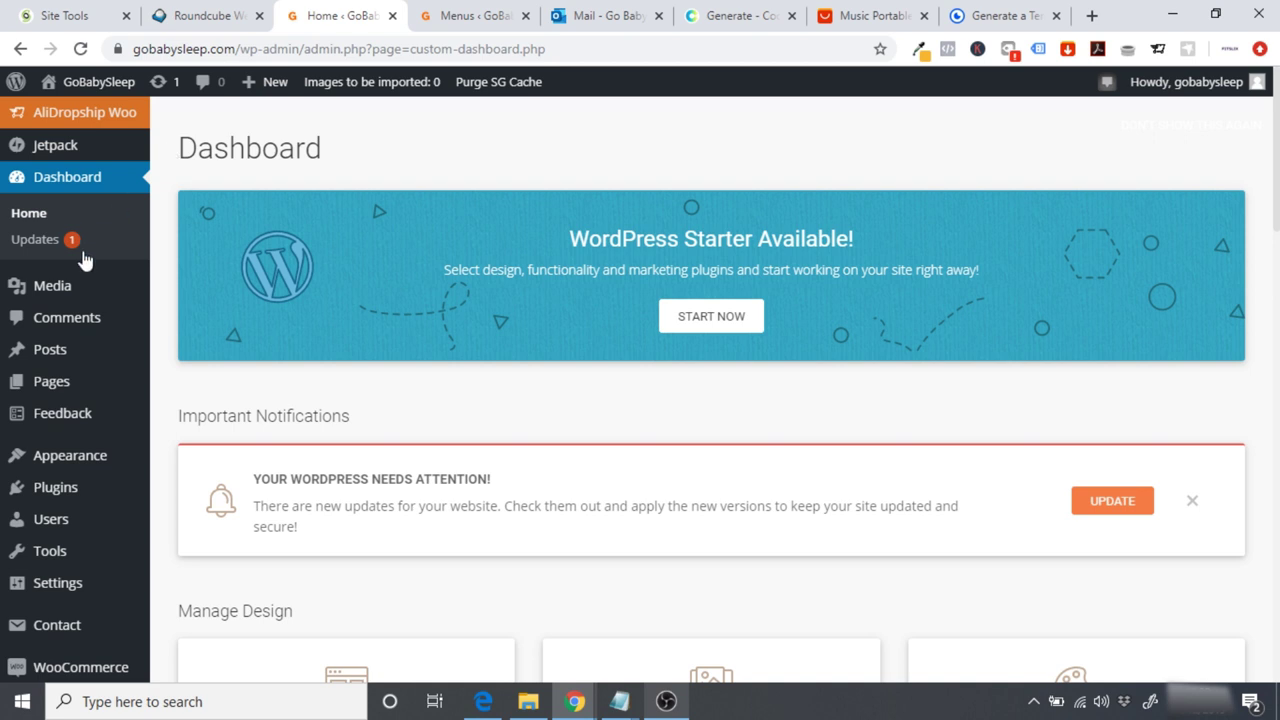
{"action": "mouse_move", "coordinate": [71, 491]}
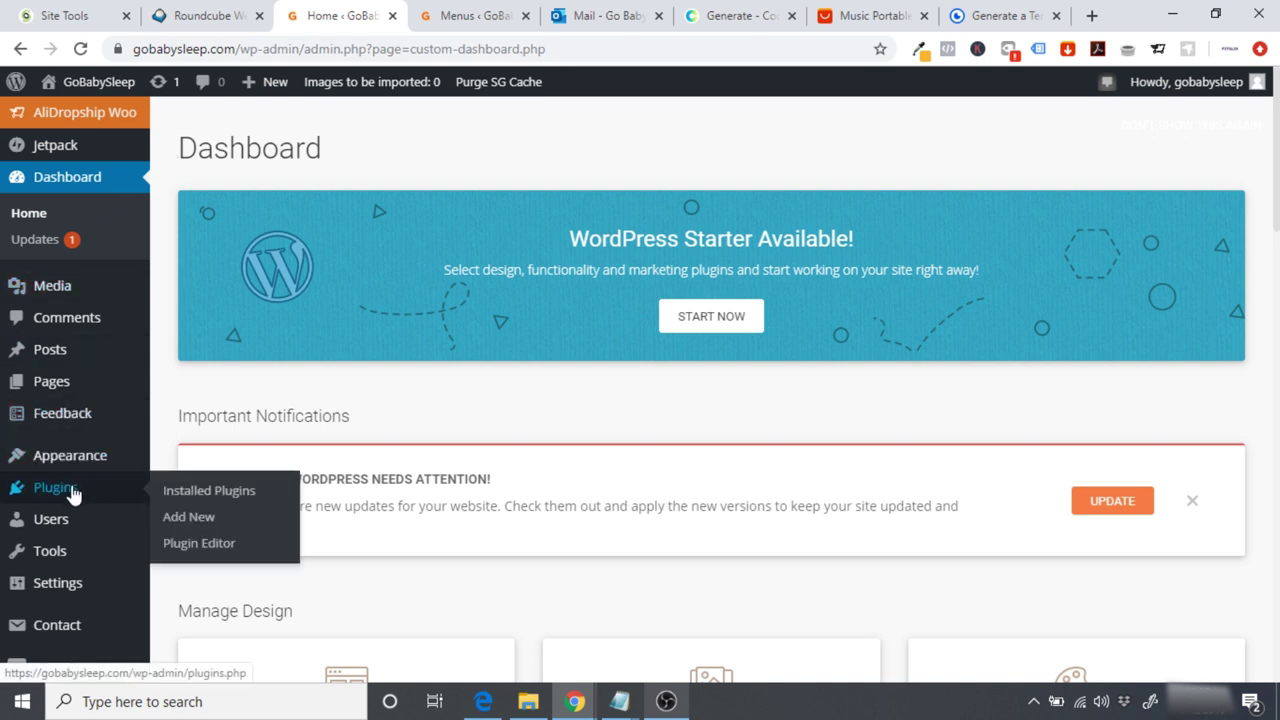
{"action": "left_click", "coordinate": [214, 523]}
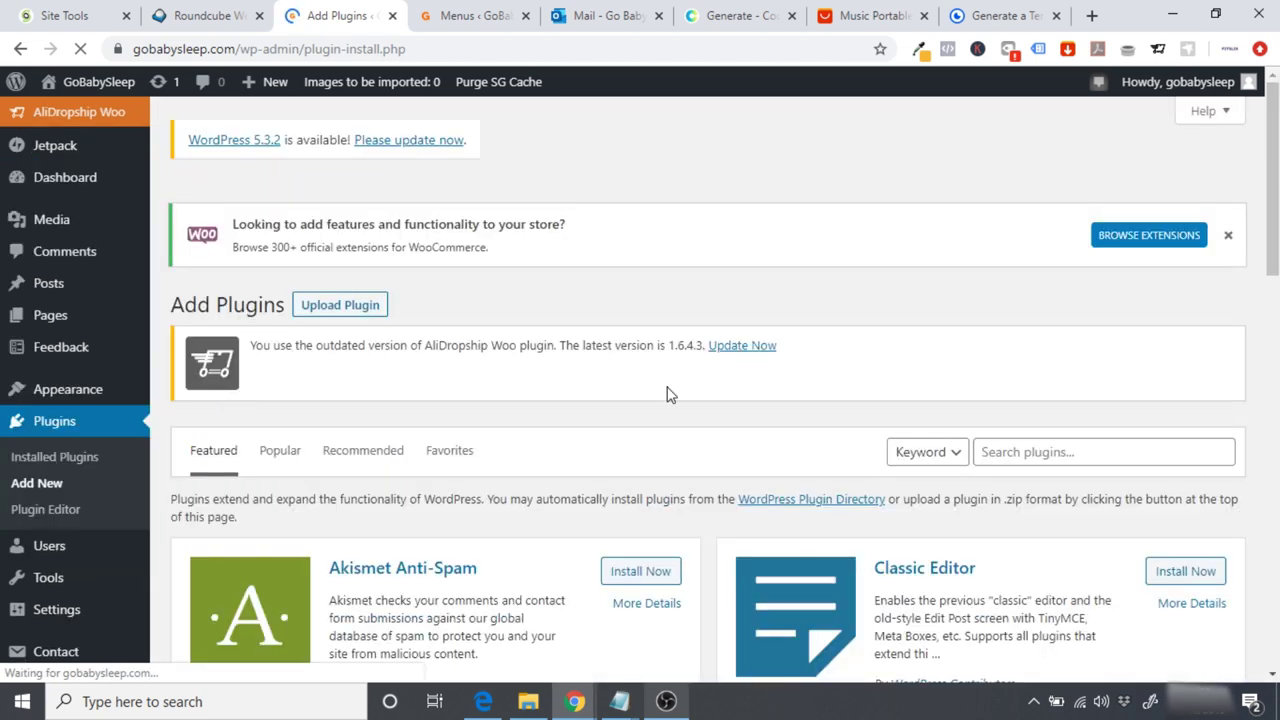
{"action": "left_click", "coordinate": [1027, 451]}
{"action": "type", "text": "co"}
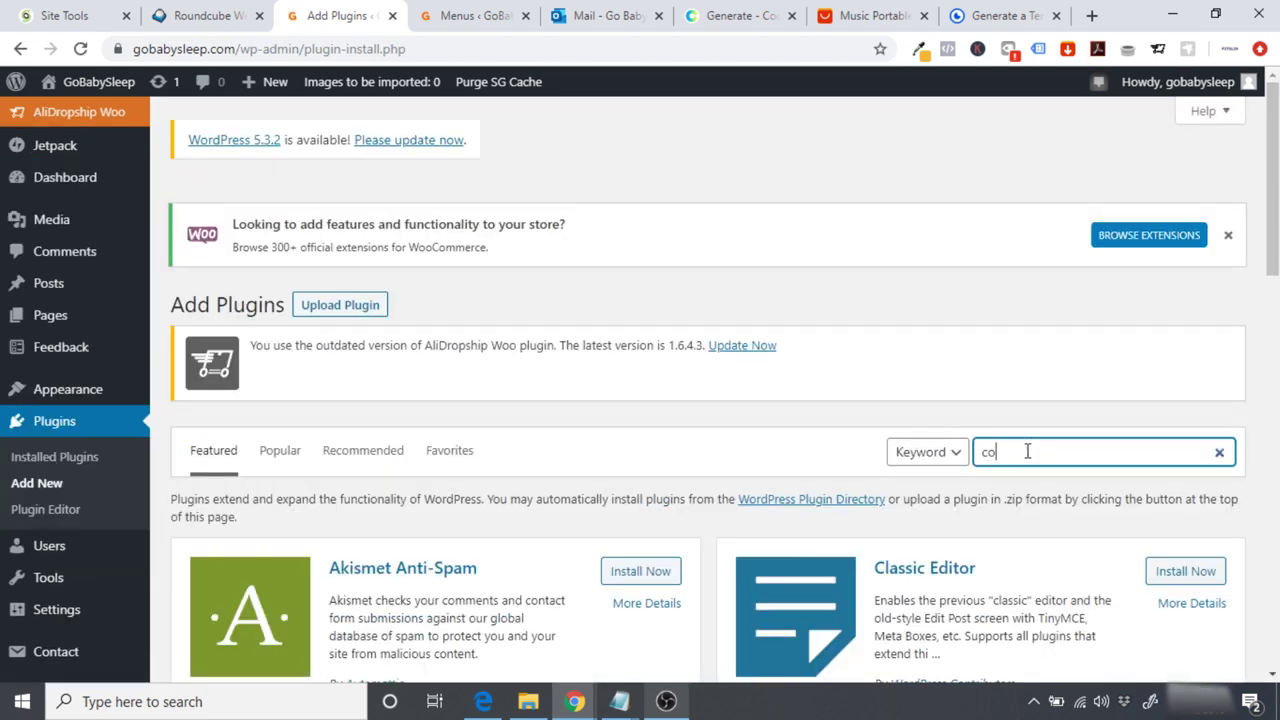
{"action": "type", "text": "ntact form 7 mailchimp"}
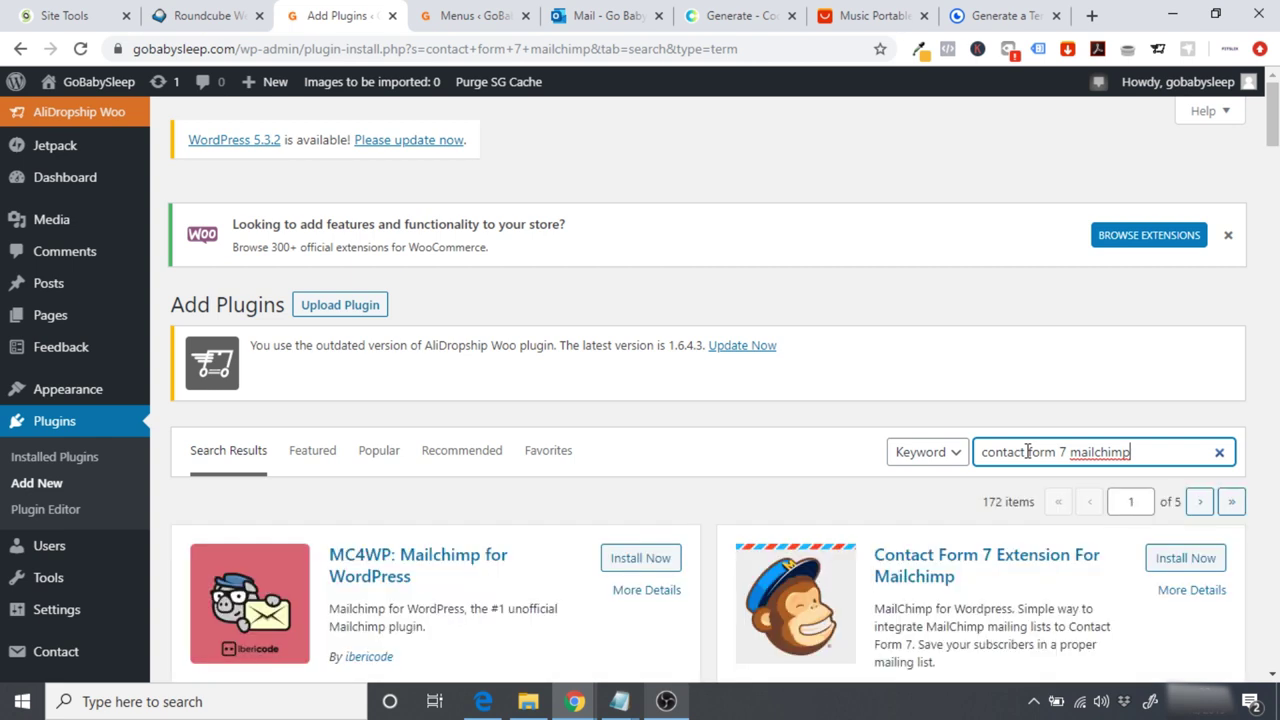
{"action": "left_click", "coordinate": [1250, 360]}
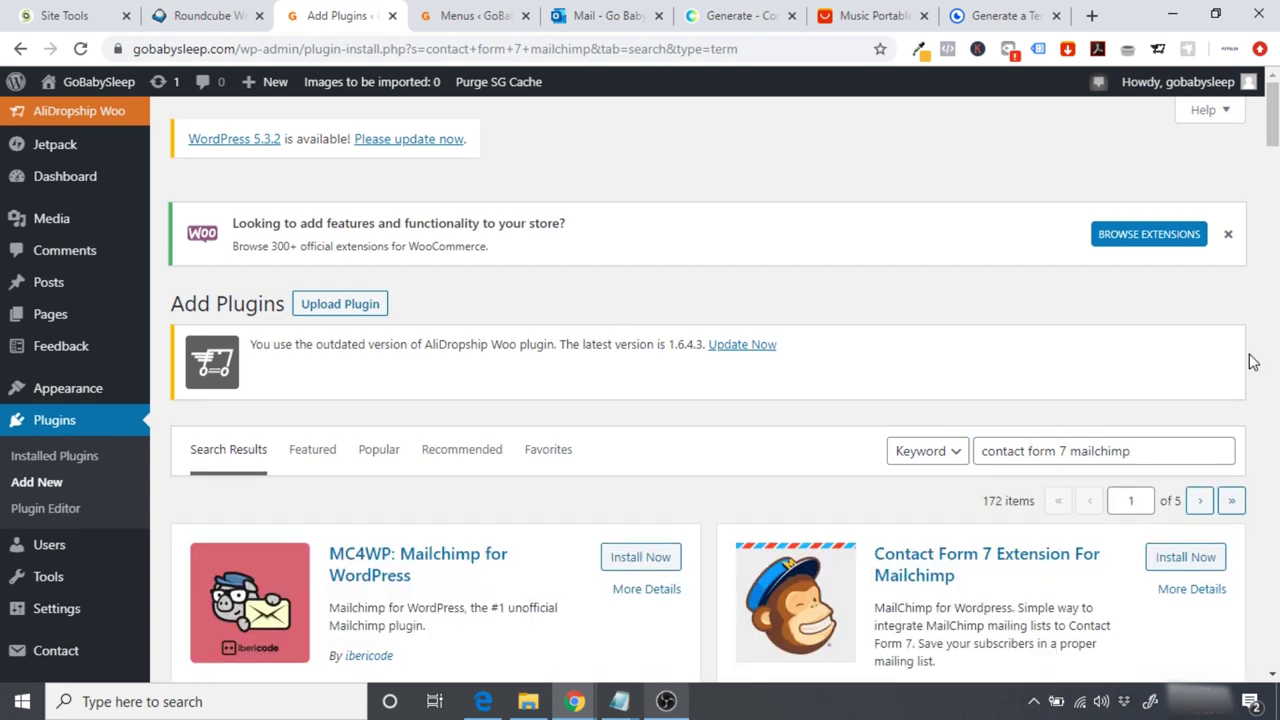
Step: Install and activate Contact Form 7 Extension For Mailchimp, then close the Generate a Terms tab
{"action": "scroll", "coordinate": [1252, 362], "scroll_direction": "down", "scroll_amount": 2}
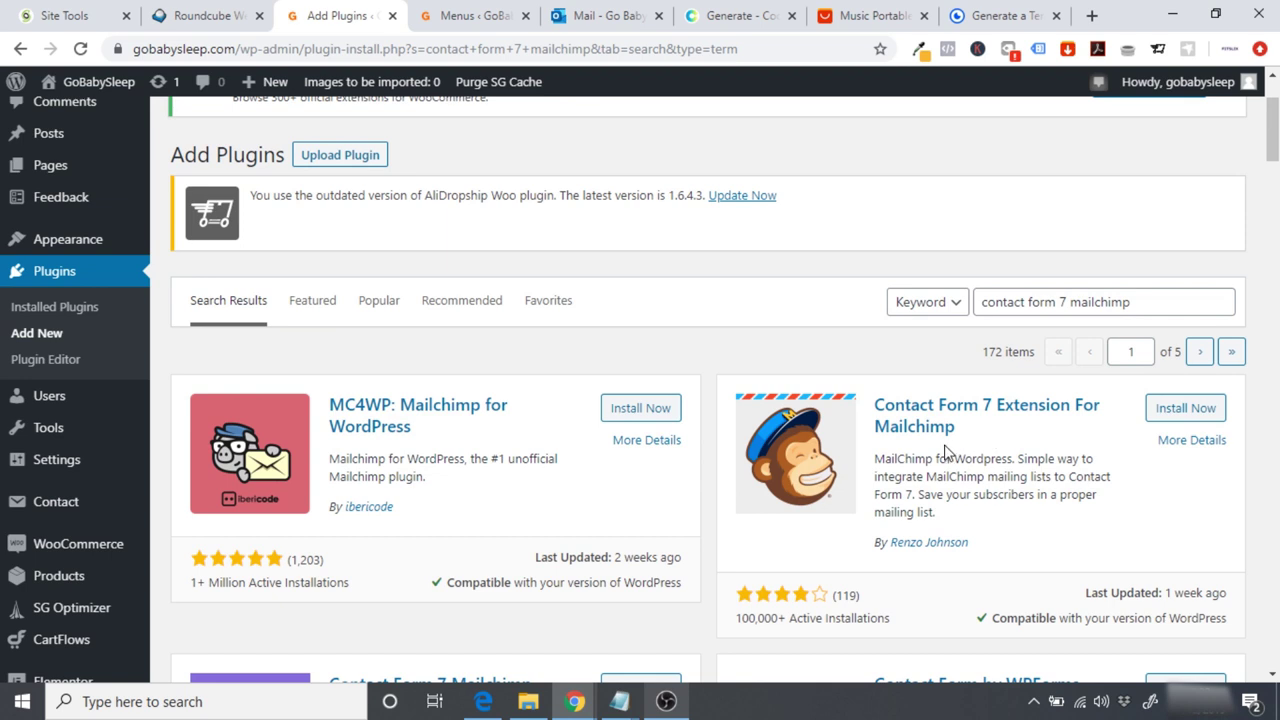
{"action": "left_click", "coordinate": [1168, 412]}
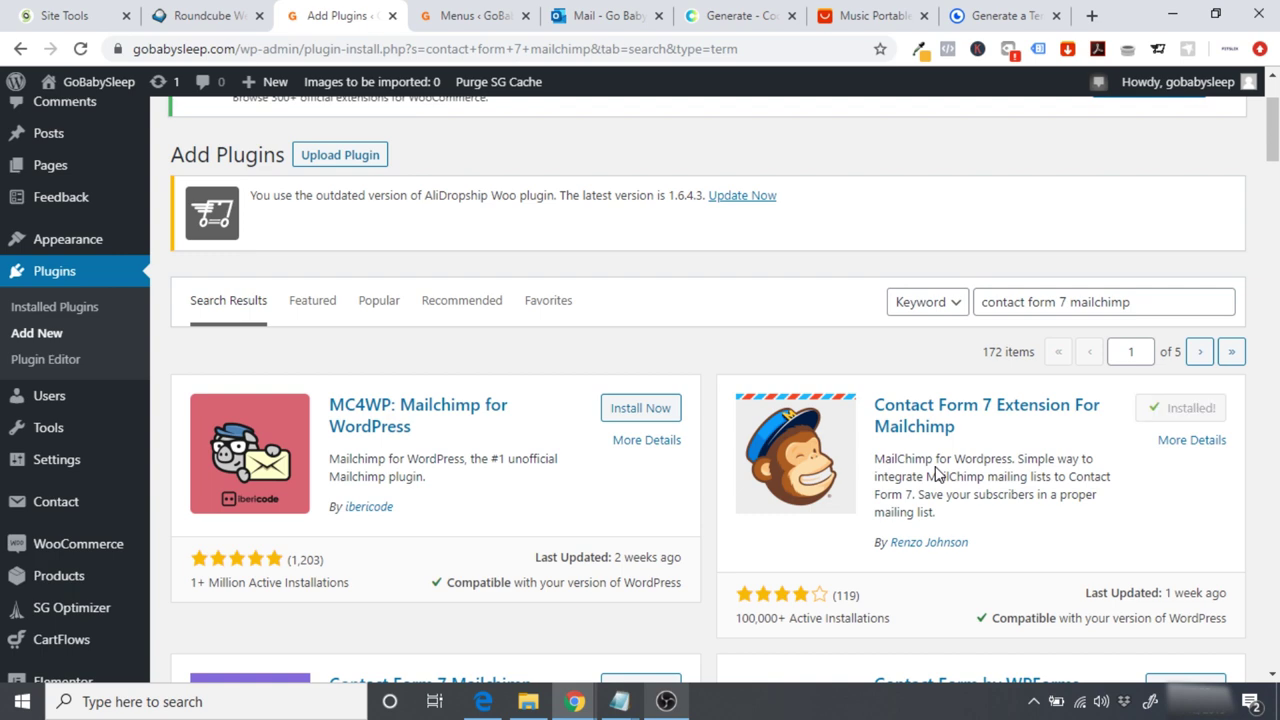
{"action": "left_click", "coordinate": [1190, 422]}
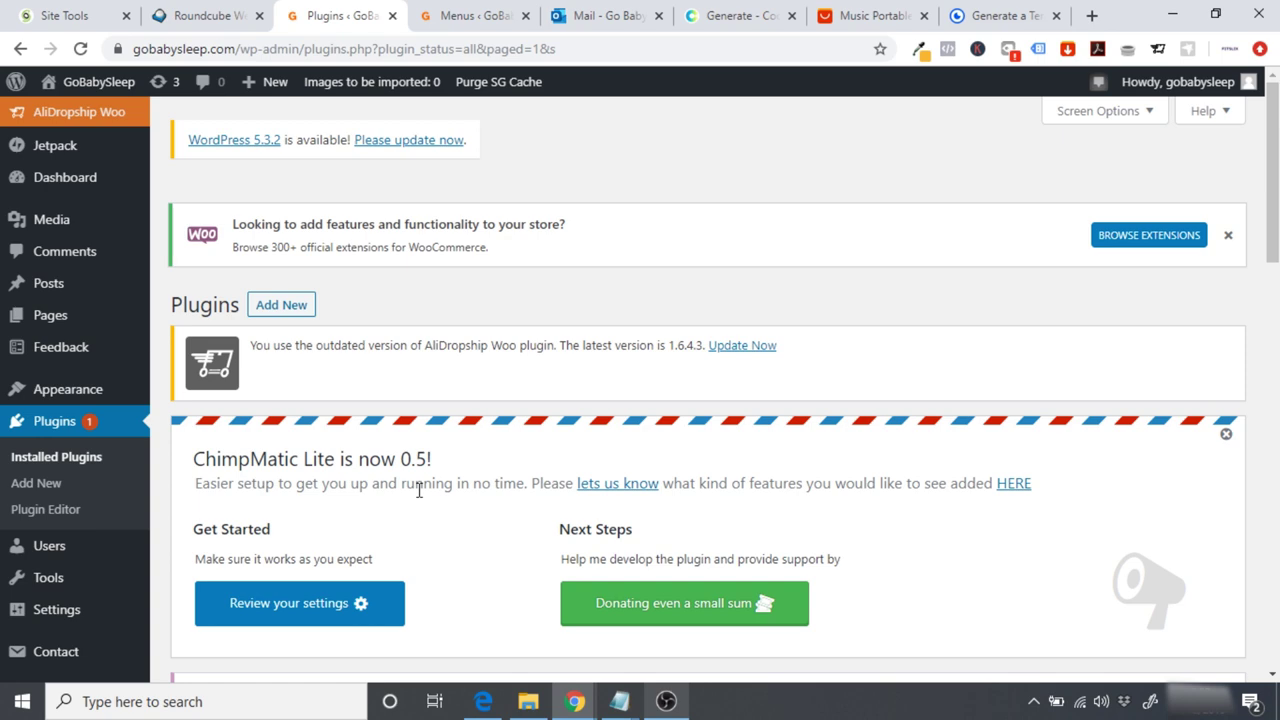
{"action": "scroll", "coordinate": [419, 490], "scroll_direction": "down", "scroll_amount": 1}
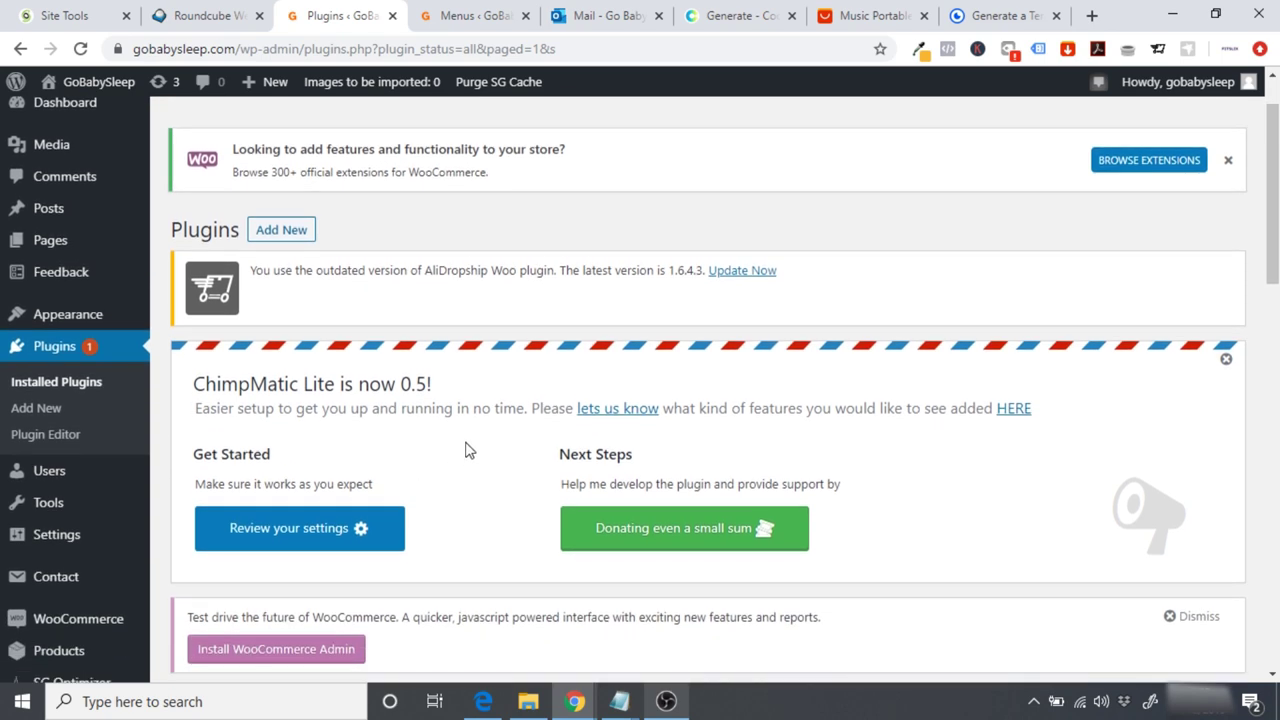
{"action": "scroll", "coordinate": [469, 451], "scroll_direction": "up", "scroll_amount": 1}
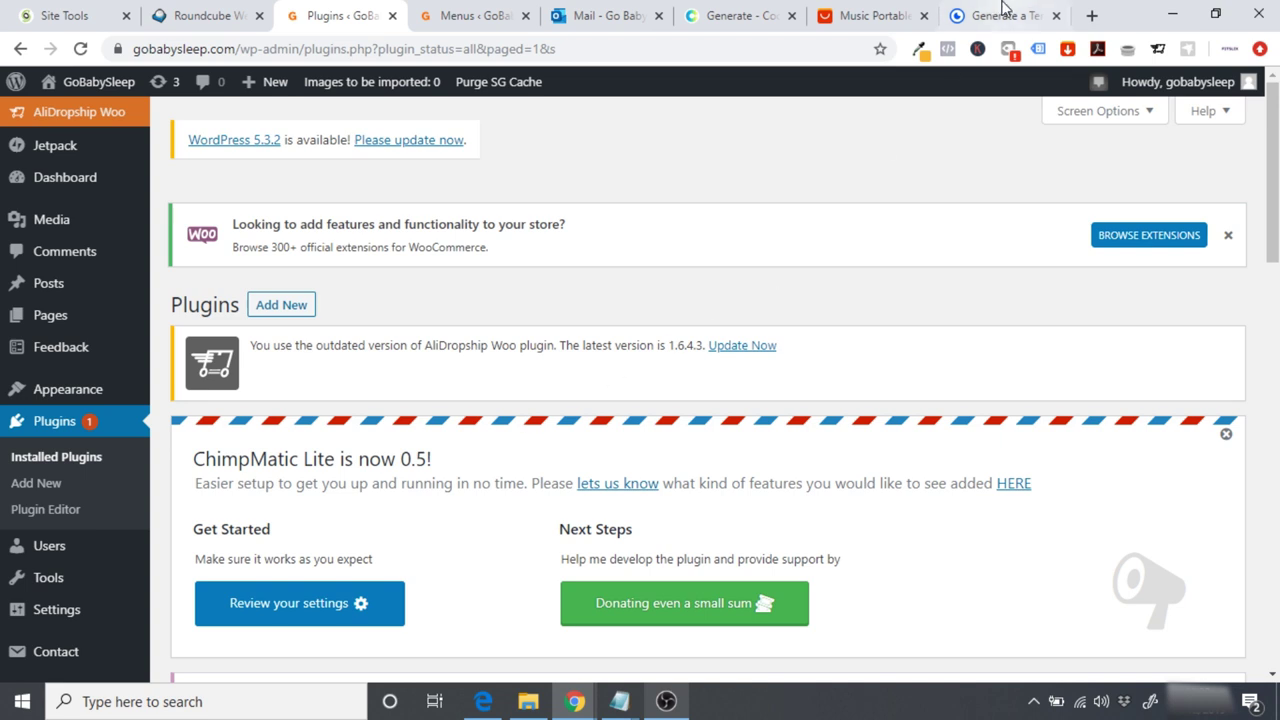
{"action": "left_click", "coordinate": [1058, 16]}
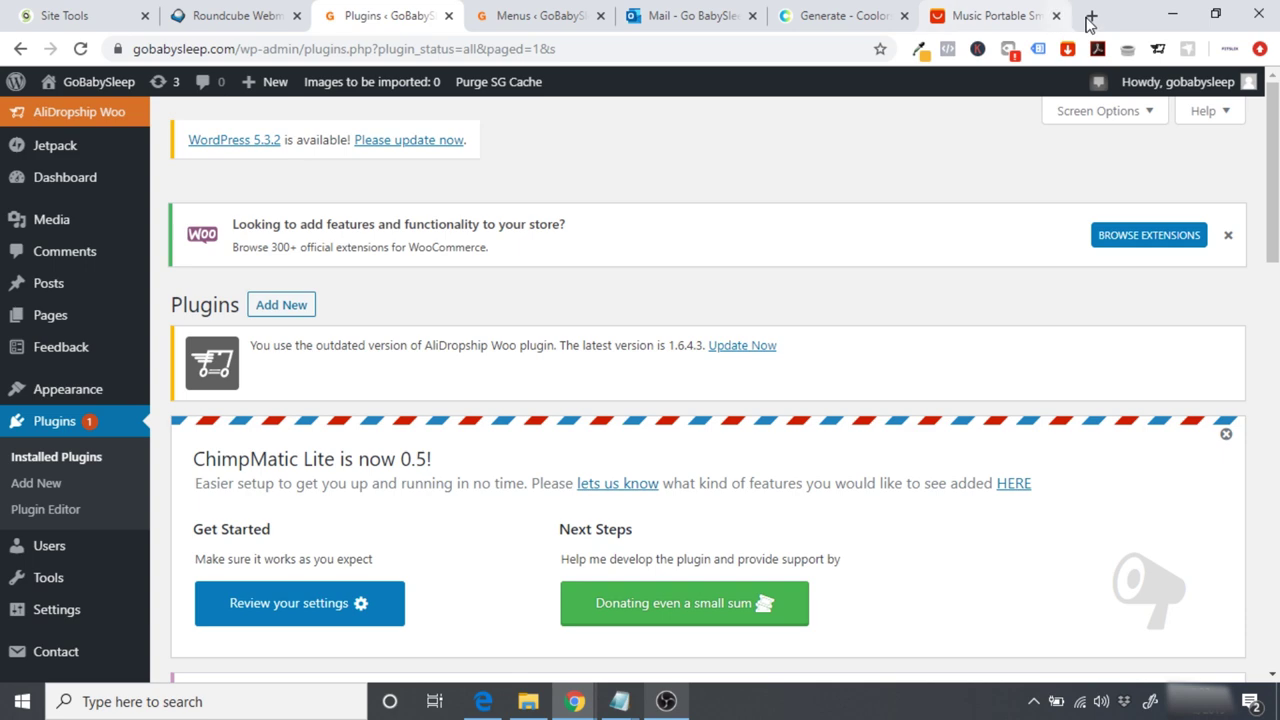
Step: Open mailchimp.com in a new tab and submit the free signup form with email, username and password
{"action": "left_click", "coordinate": [1092, 16]}
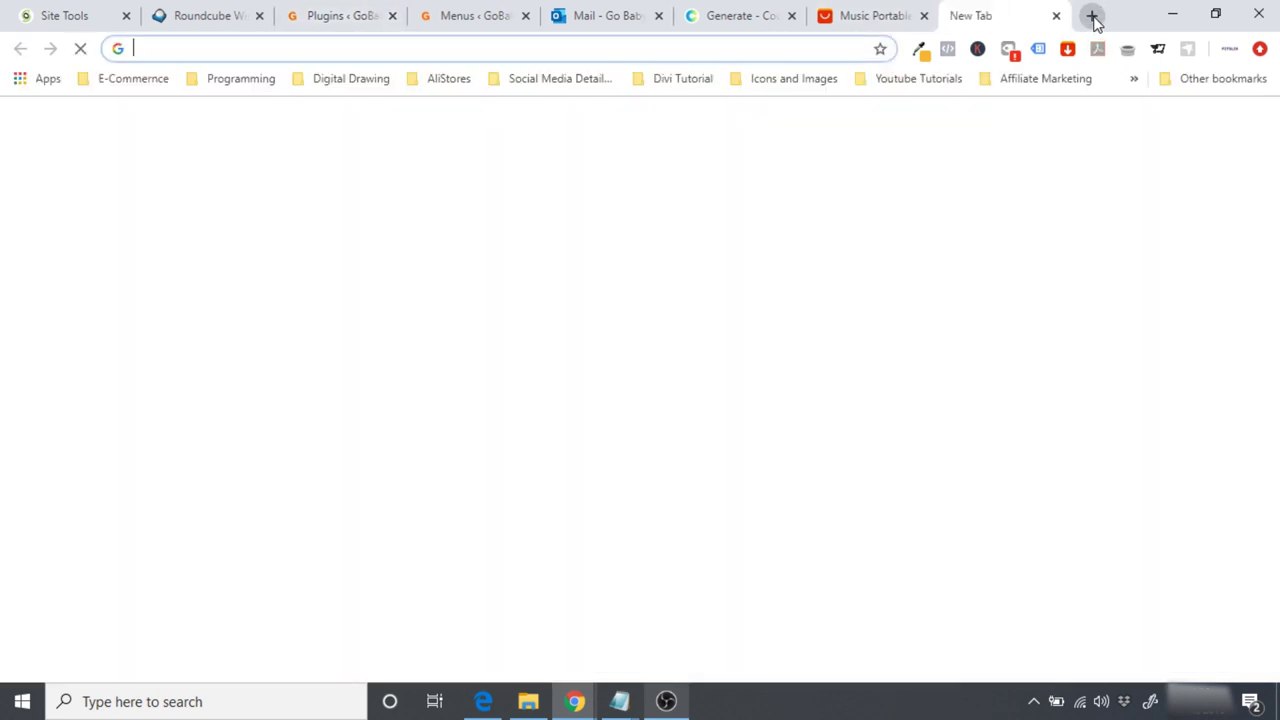
{"action": "type", "text": "mailchimp.com"}
{"action": "key", "text": "Return"}
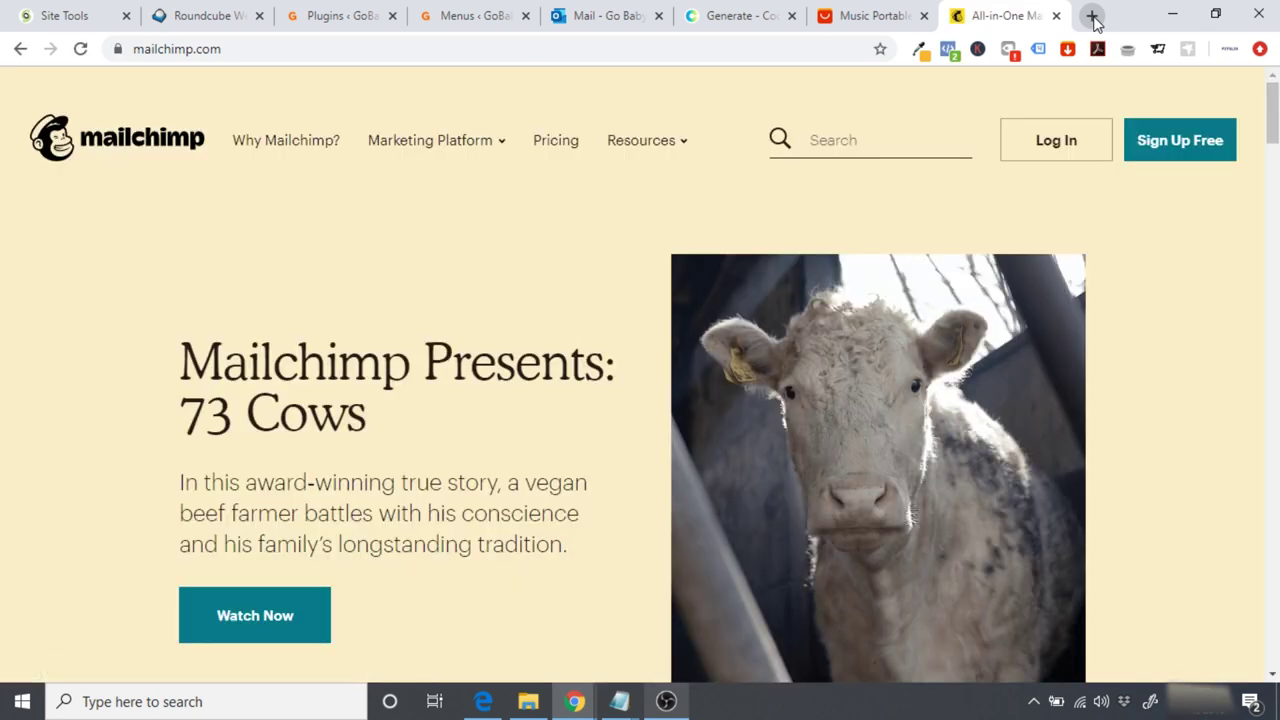
{"action": "left_click", "coordinate": [1175, 147]}
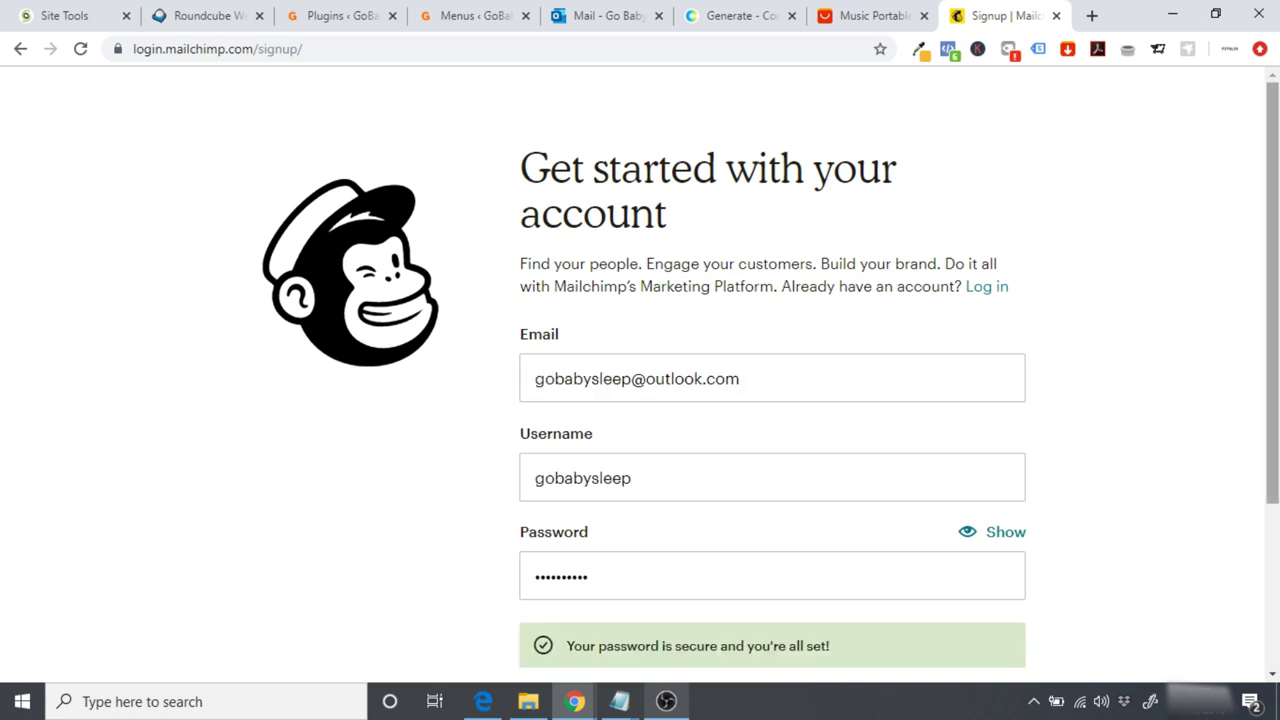
{"action": "scroll", "coordinate": [1272, 300], "scroll_direction": "down", "scroll_amount": 3}
{"action": "left_click", "coordinate": [607, 489]}
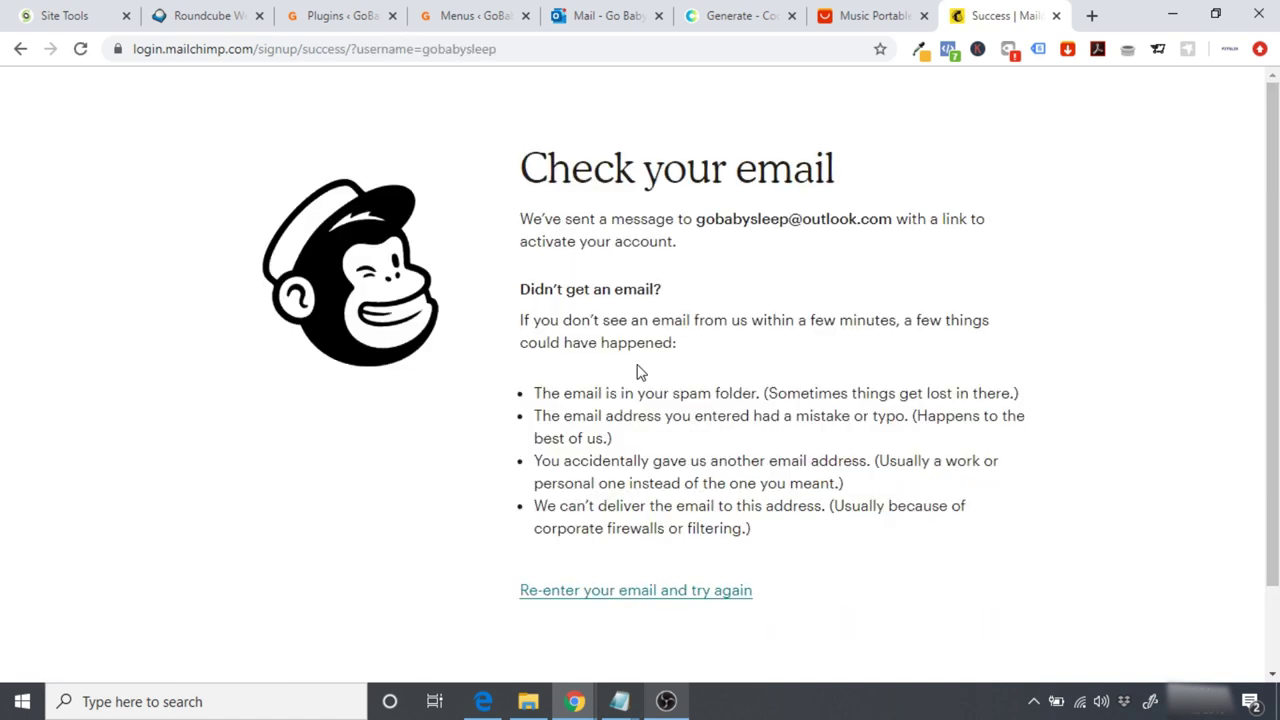
Step: Open the Activate Your Mailchimp Account email in Outlook and follow its Activate Account link
{"action": "left_click", "coordinate": [589, 10]}
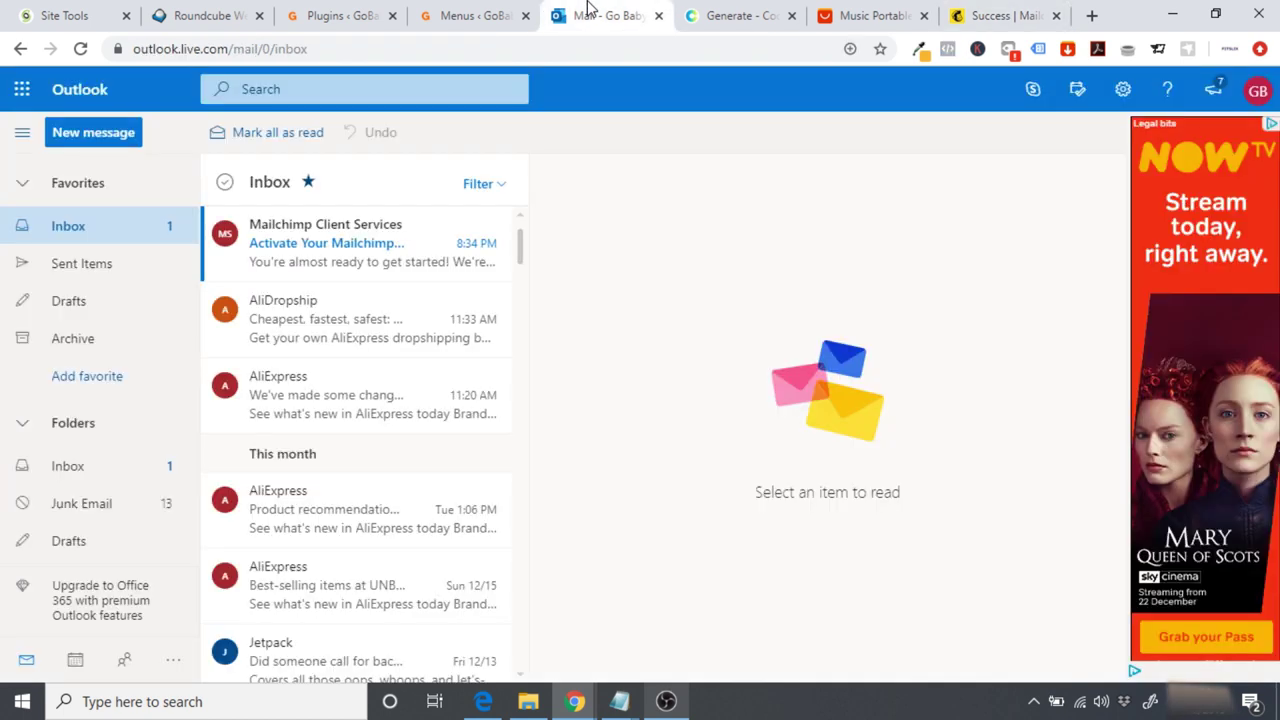
{"action": "left_click", "coordinate": [322, 246]}
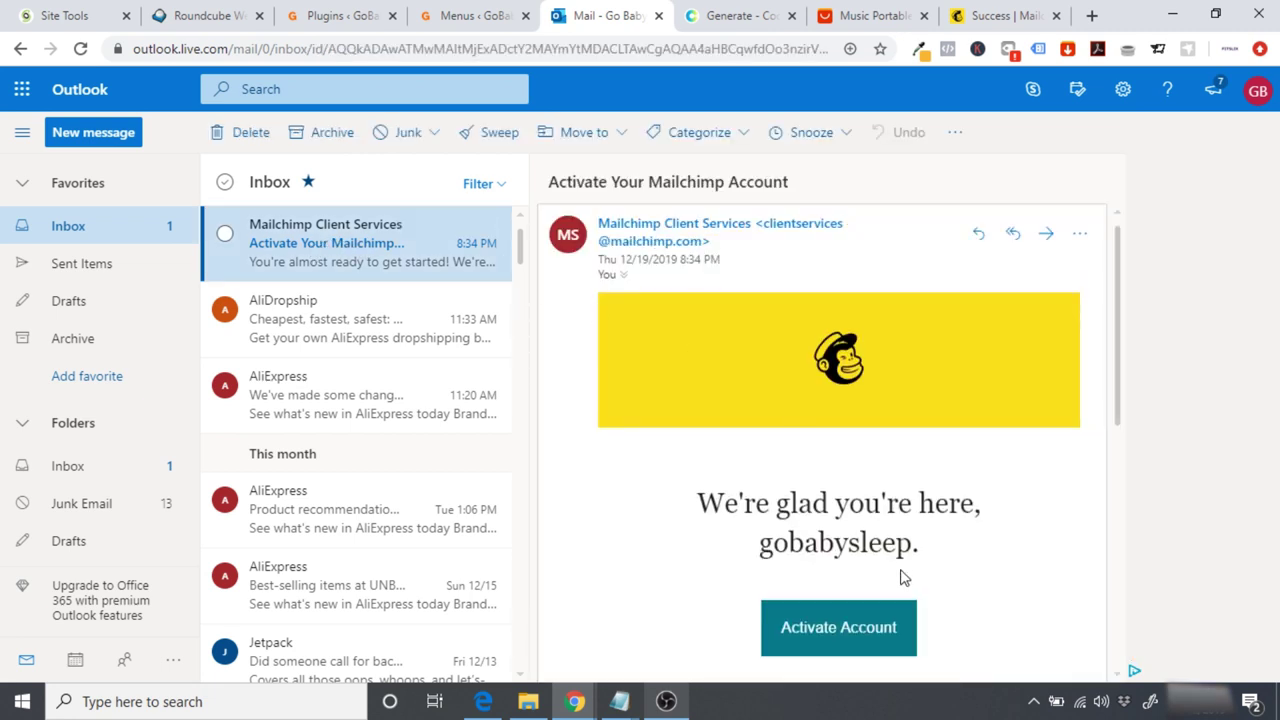
{"action": "left_click", "coordinate": [836, 634]}
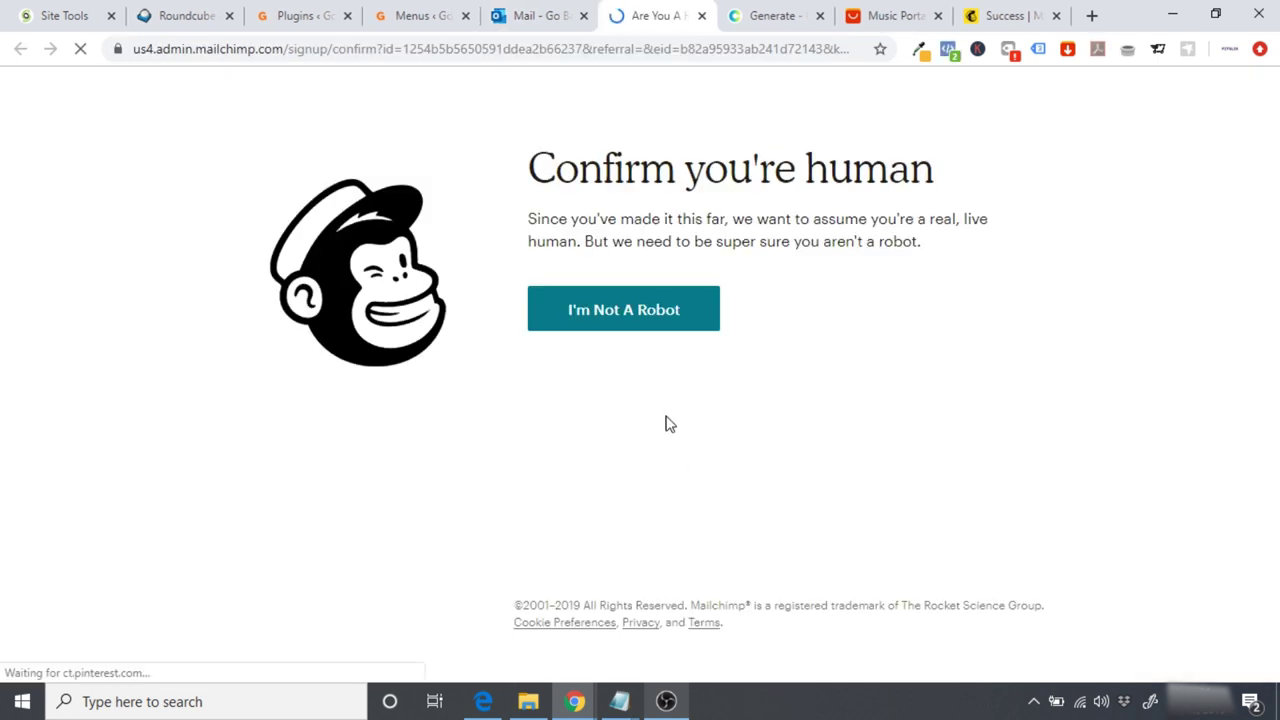
Step: Confirm being human, keep the Free plan, and enter the name GoBaby Sleep
{"action": "left_click", "coordinate": [610, 312]}
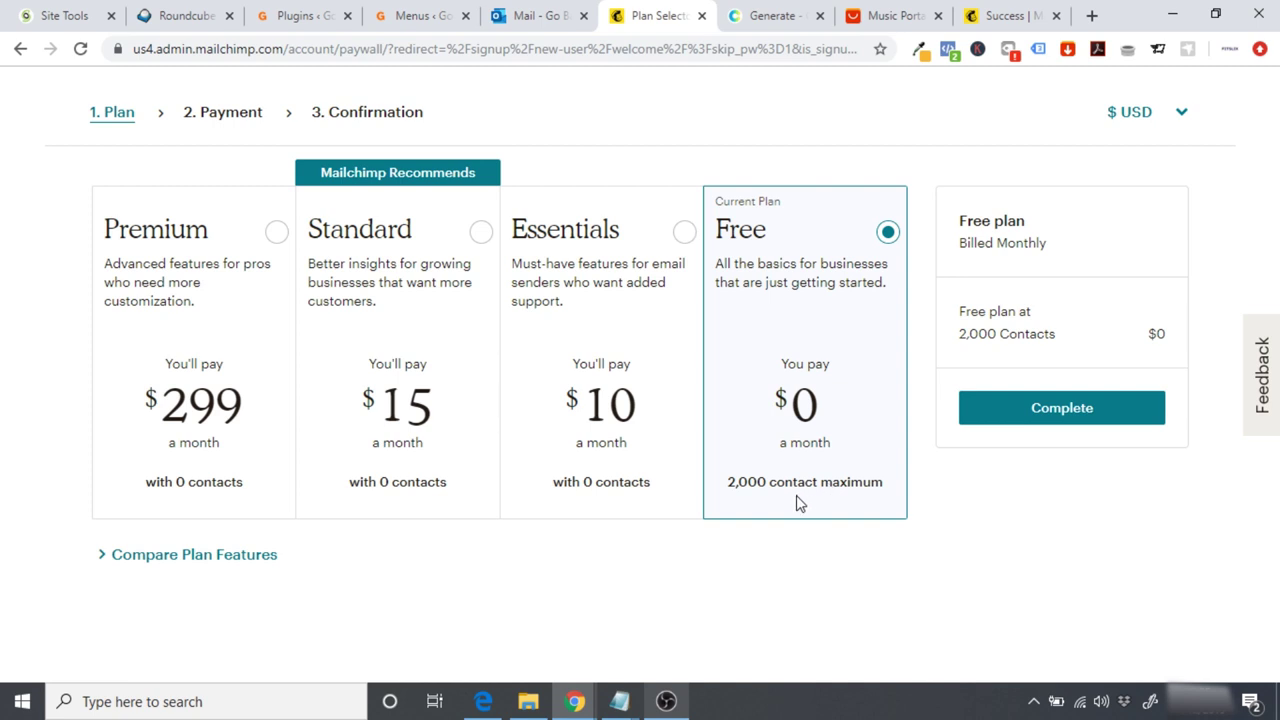
{"action": "left_click", "coordinate": [1050, 416]}
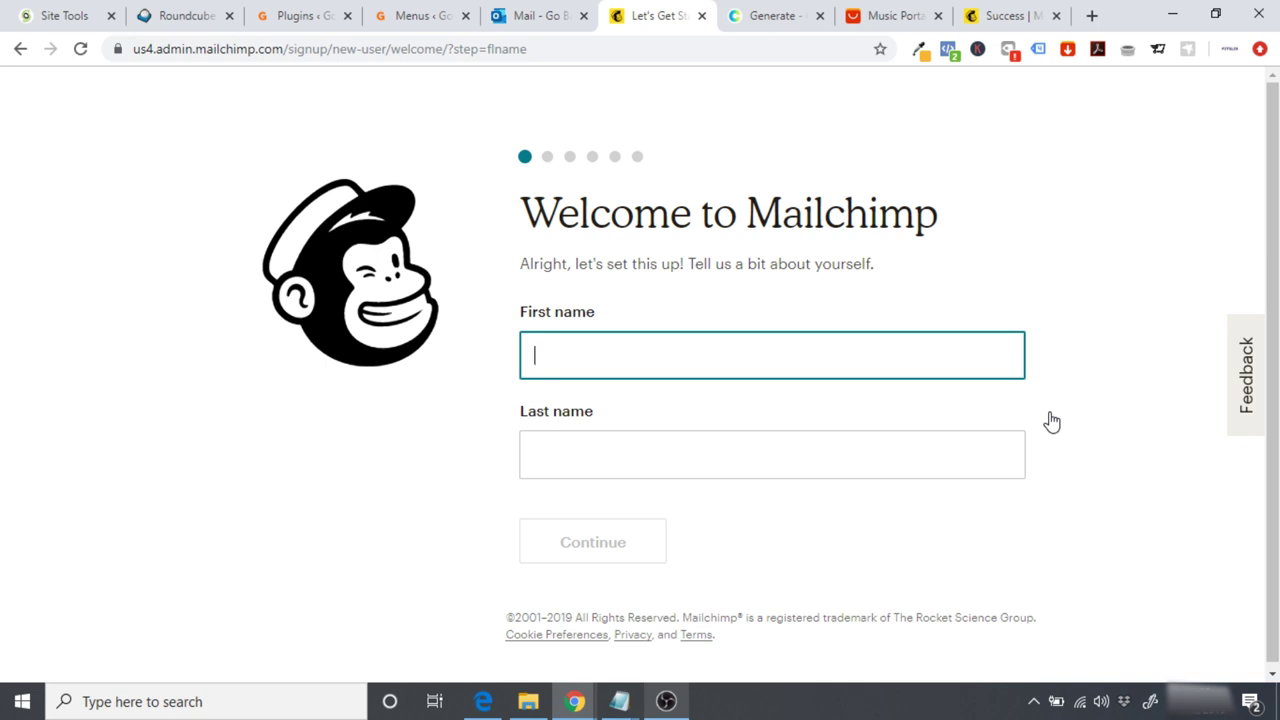
{"action": "type", "text": "GoBaby"}
{"action": "key", "text": "Tab"}
{"action": "type", "text": "Sleep"}
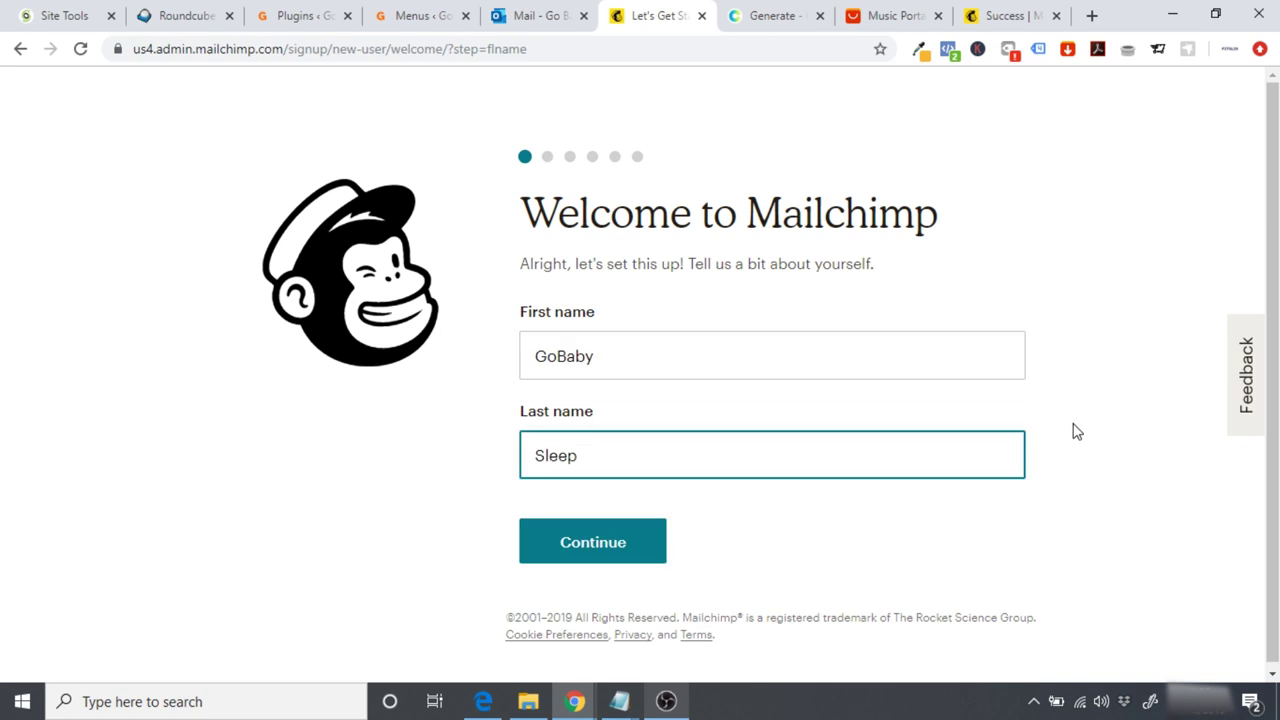
{"action": "left_click", "coordinate": [620, 549]}
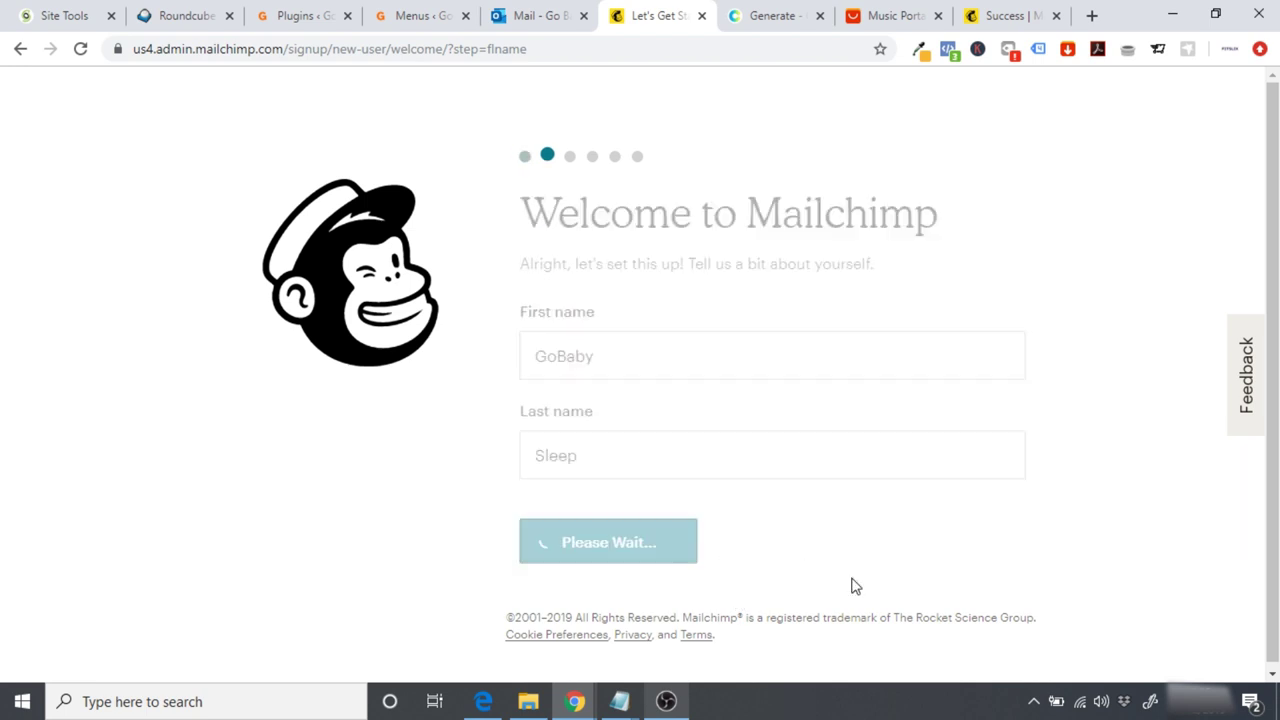
{"action": "type", "text": "Go"}
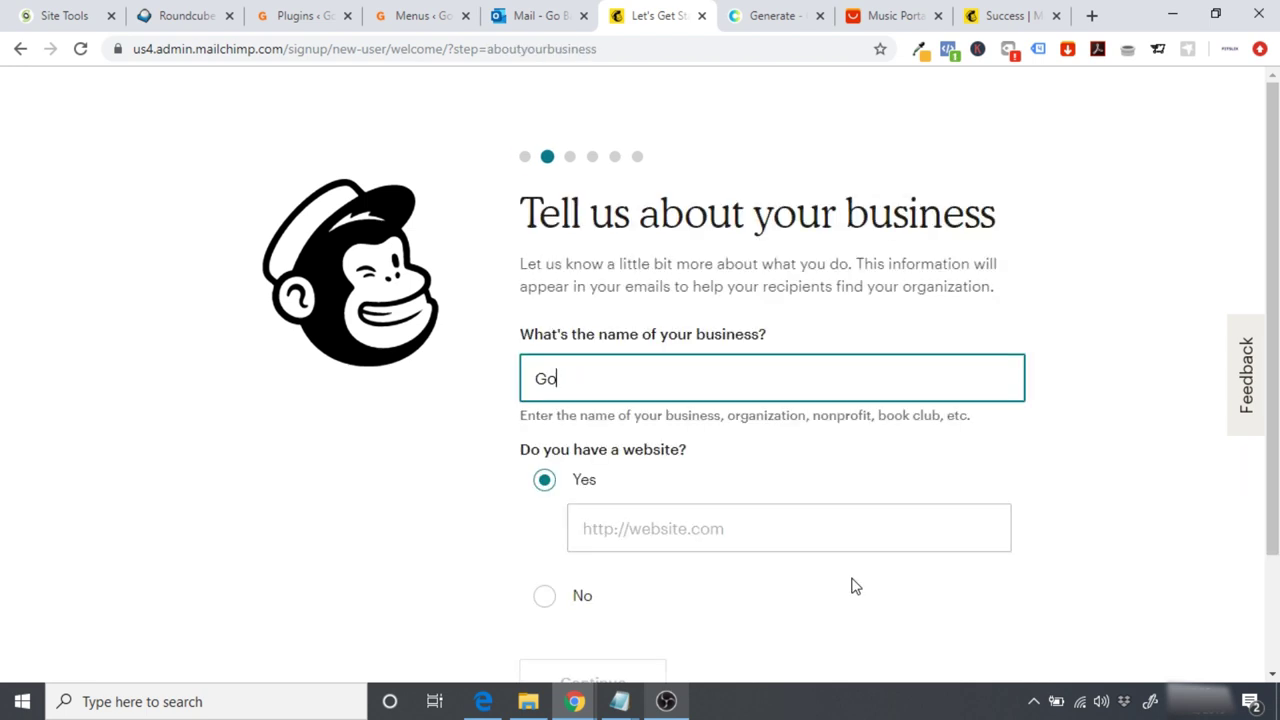
{"action": "type", "text": "BabySleep"}
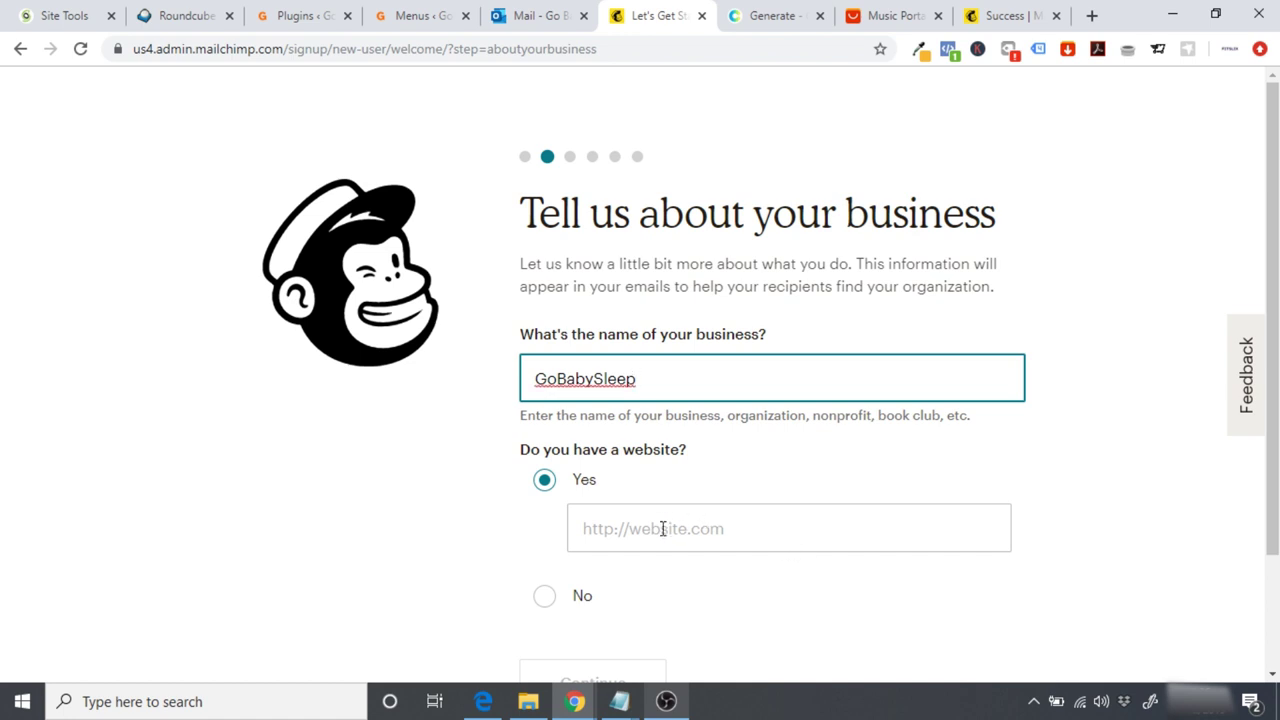
{"action": "left_click", "coordinate": [390, 18]}
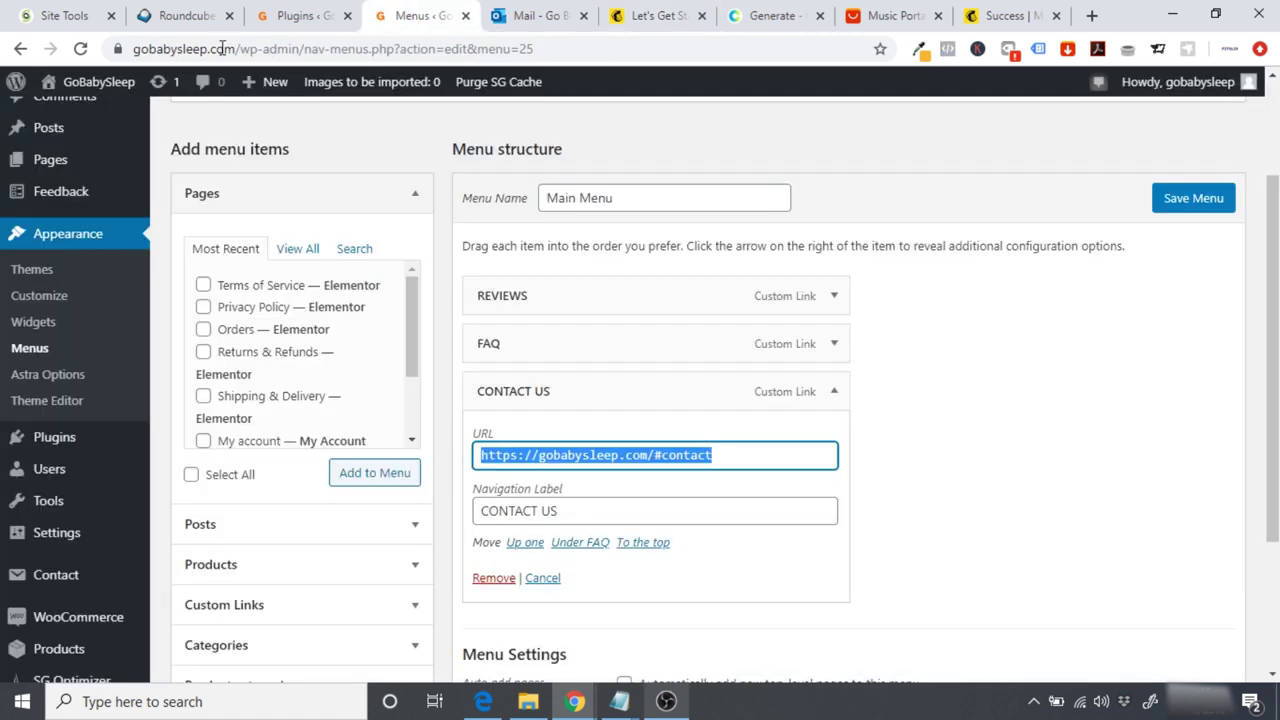
{"action": "left_click", "coordinate": [210, 48]}
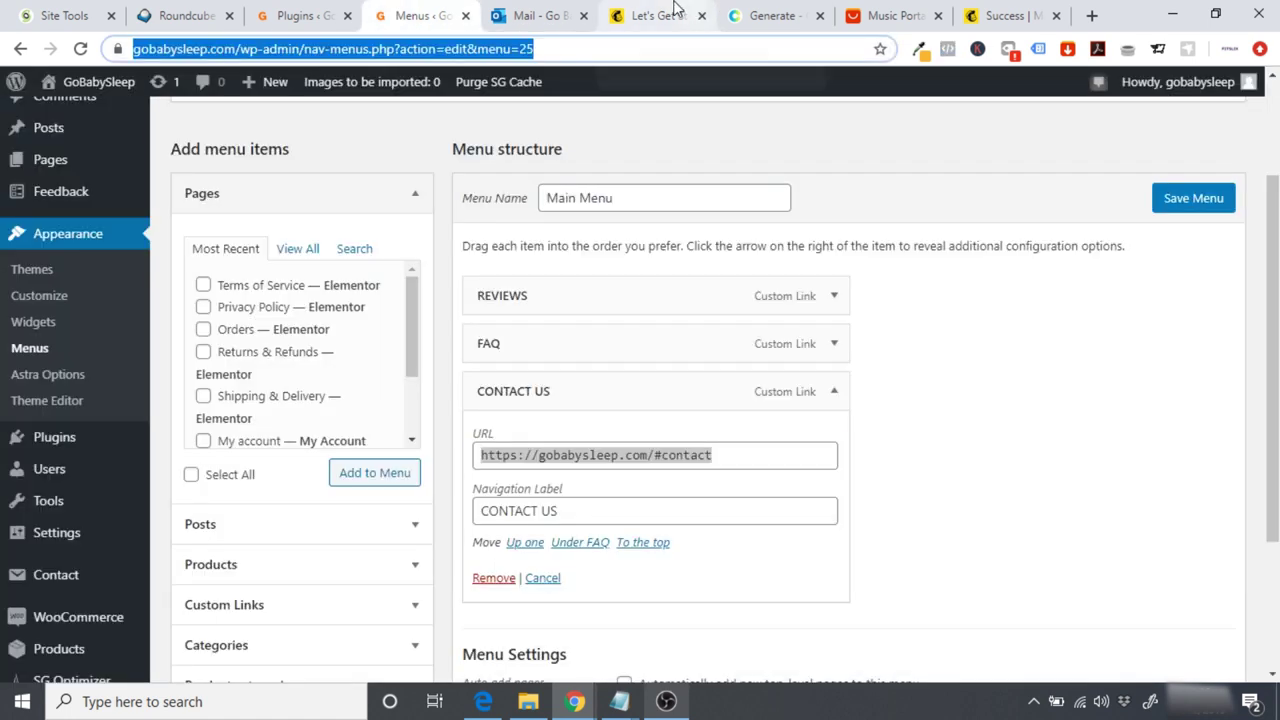
{"action": "left_click", "coordinate": [660, 15]}
{"action": "left_click", "coordinate": [654, 528]}
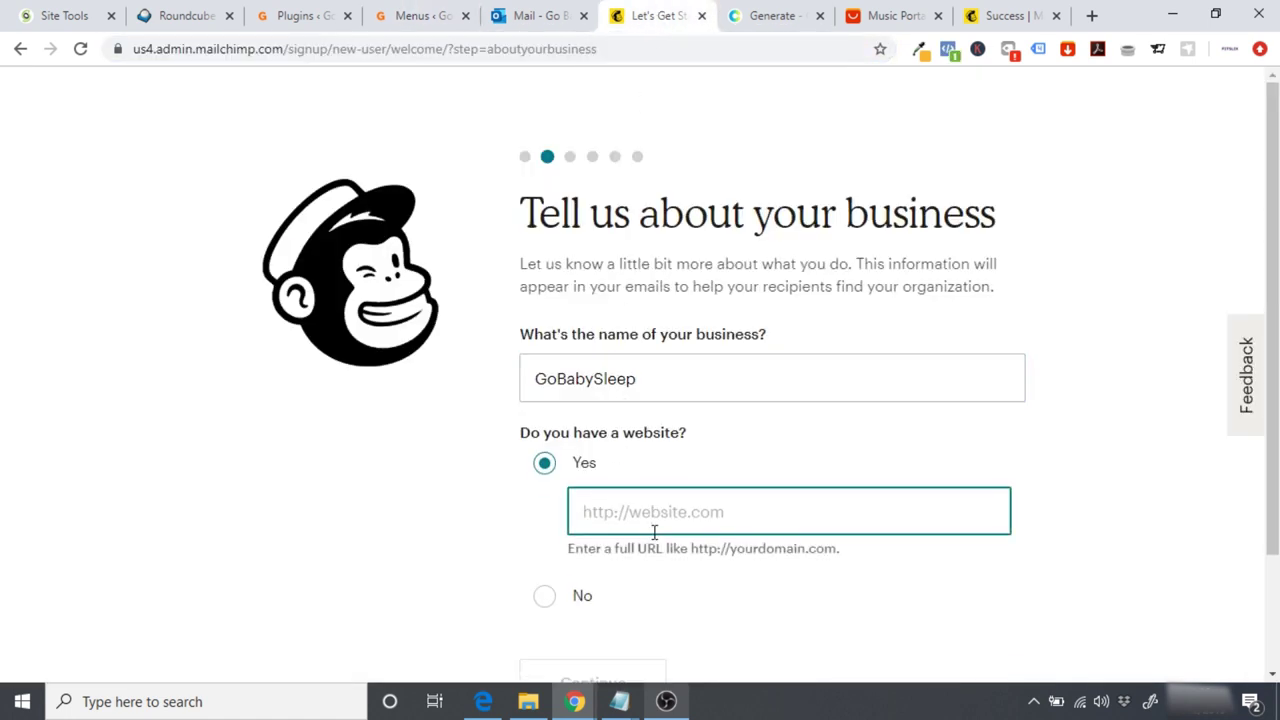
{"action": "type", "text": "https://gobabysleep.com/wp-admin/nav-menus.php?action=edit&menu=2"}
{"action": "key", "text": "BackSpace"}
{"action": "key", "text": "BackSpace"}
{"action": "key", "text": "BackSpace"}
{"action": "key", "text": "BackSpace"}
{"action": "key", "text": "BackSpace"}
{"action": "key", "text": "BackSpace"}
{"action": "key", "text": "BackSpace"}
{"action": "key", "text": "BackSpace"}
{"action": "key", "text": "BackSpace"}
{"action": "key", "text": "BackSpace"}
{"action": "key", "text": "BackSpace"}
{"action": "key", "text": "BackSpace"}
{"action": "key", "text": "BackSpace"}
{"action": "key", "text": "BackSpace"}
{"action": "key", "text": "BackSpace"}
{"action": "key", "text": "BackSpace"}
{"action": "key", "text": "BackSpace"}
{"action": "key", "text": "BackSpace"}
{"action": "key", "text": "BackSpace"}
{"action": "key", "text": "BackSpace"}
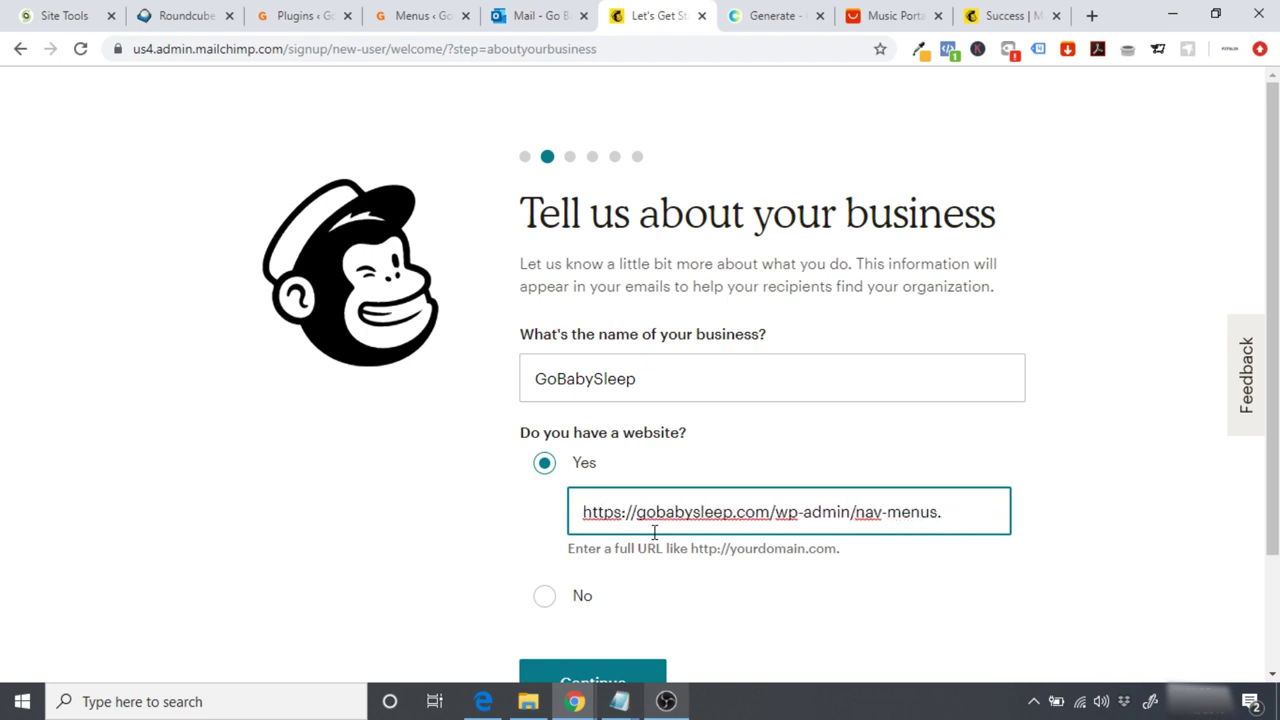
{"action": "key", "text": "BackSpace"}
{"action": "key", "text": "BackSpace"}
{"action": "key", "text": "BackSpace"}
{"action": "key", "text": "BackSpace"}
{"action": "key", "text": "BackSpace"}
{"action": "key", "text": "BackSpace"}
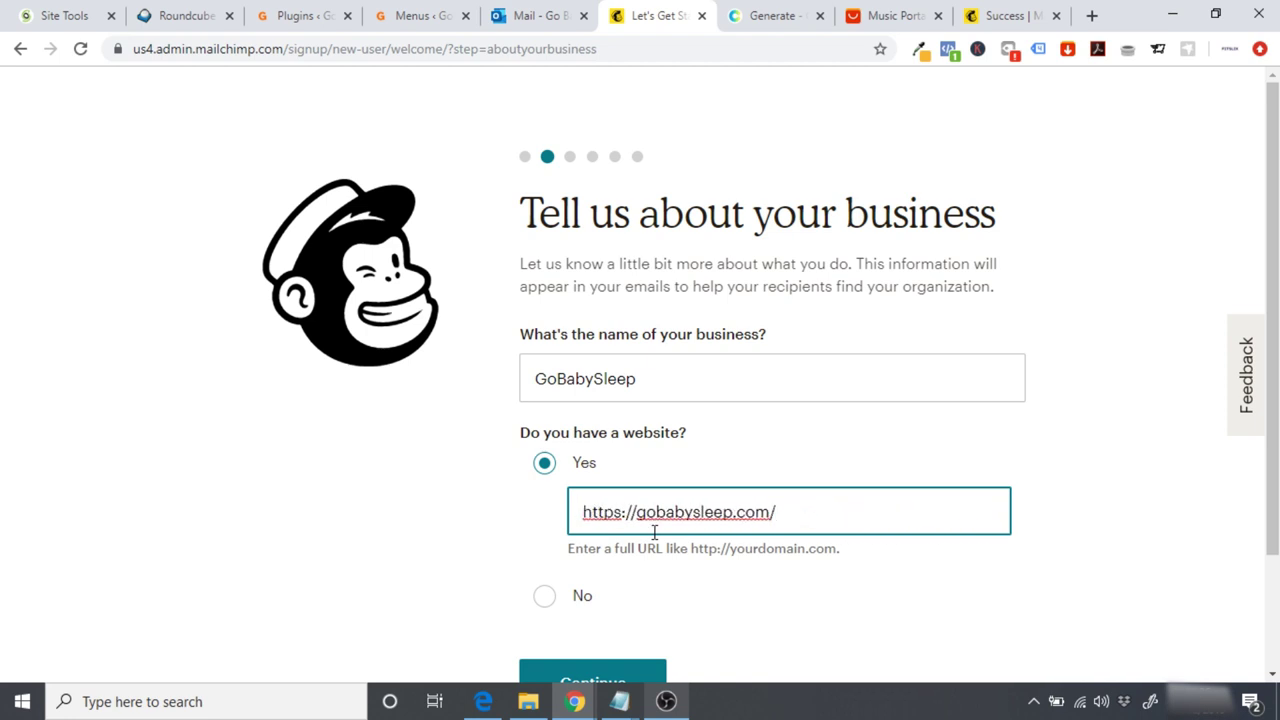
{"action": "scroll", "coordinate": [917, 540], "scroll_direction": "down", "scroll_amount": 1}
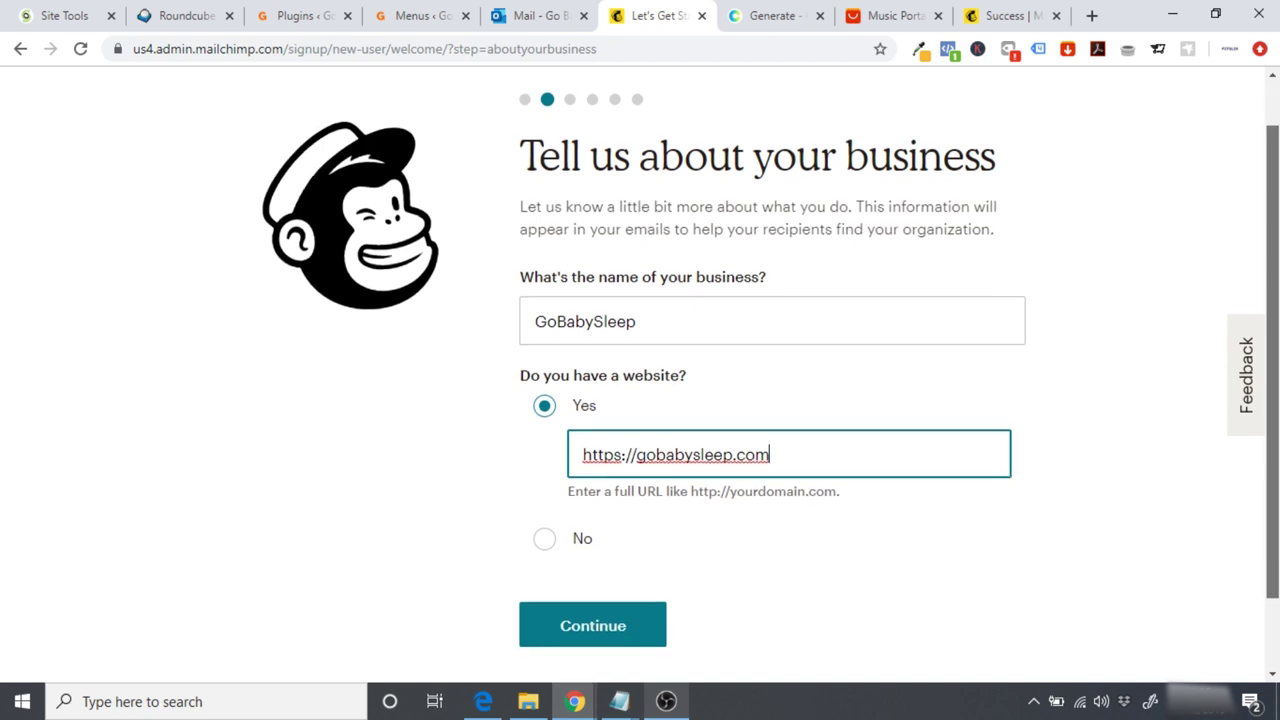
{"action": "left_click", "coordinate": [596, 636]}
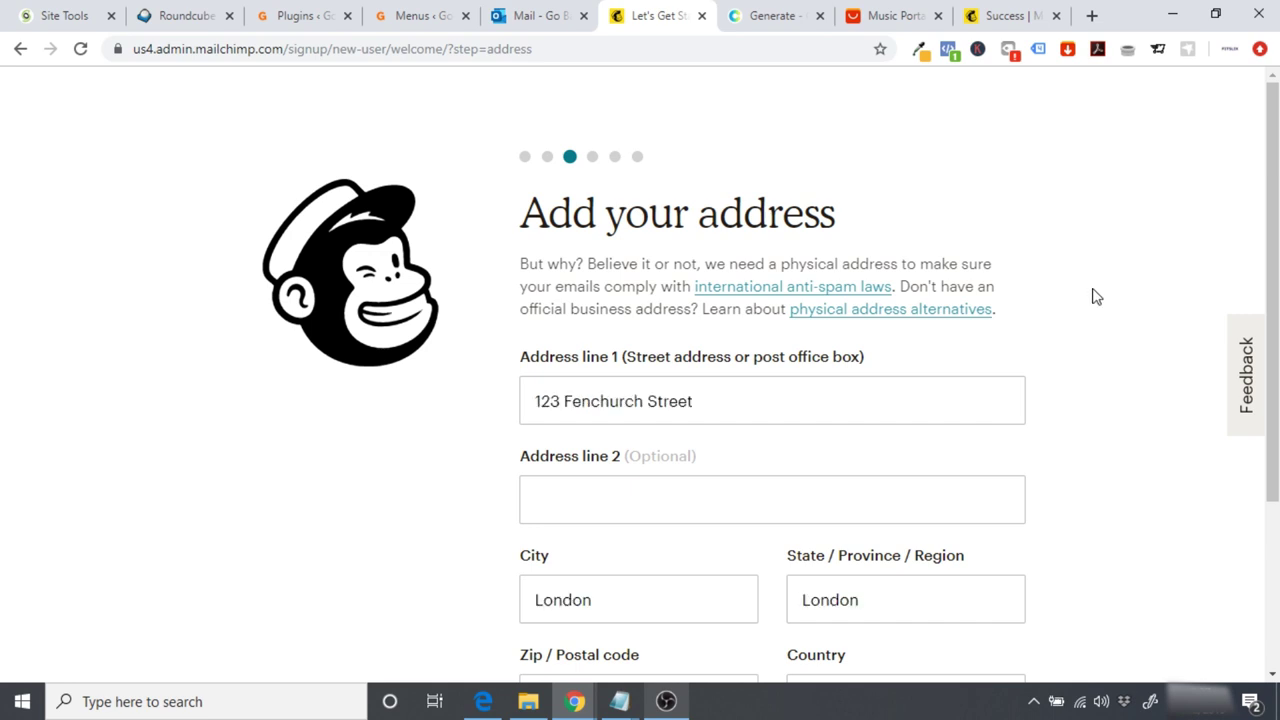
Step: Submit the address, answer No to having subscribers, skip social media and the questionnaire, and enter the dashboard
{"action": "scroll", "coordinate": [1270, 300], "scroll_direction": "down", "scroll_amount": 3}
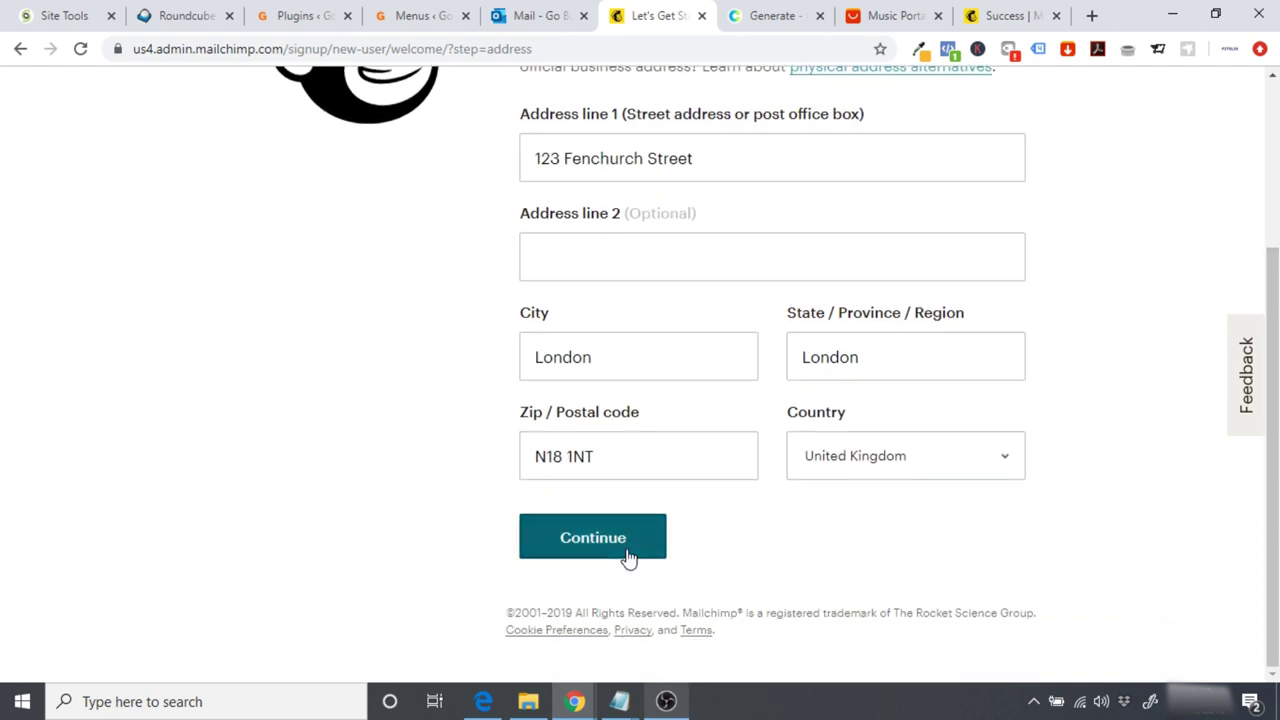
{"action": "left_click", "coordinate": [628, 558]}
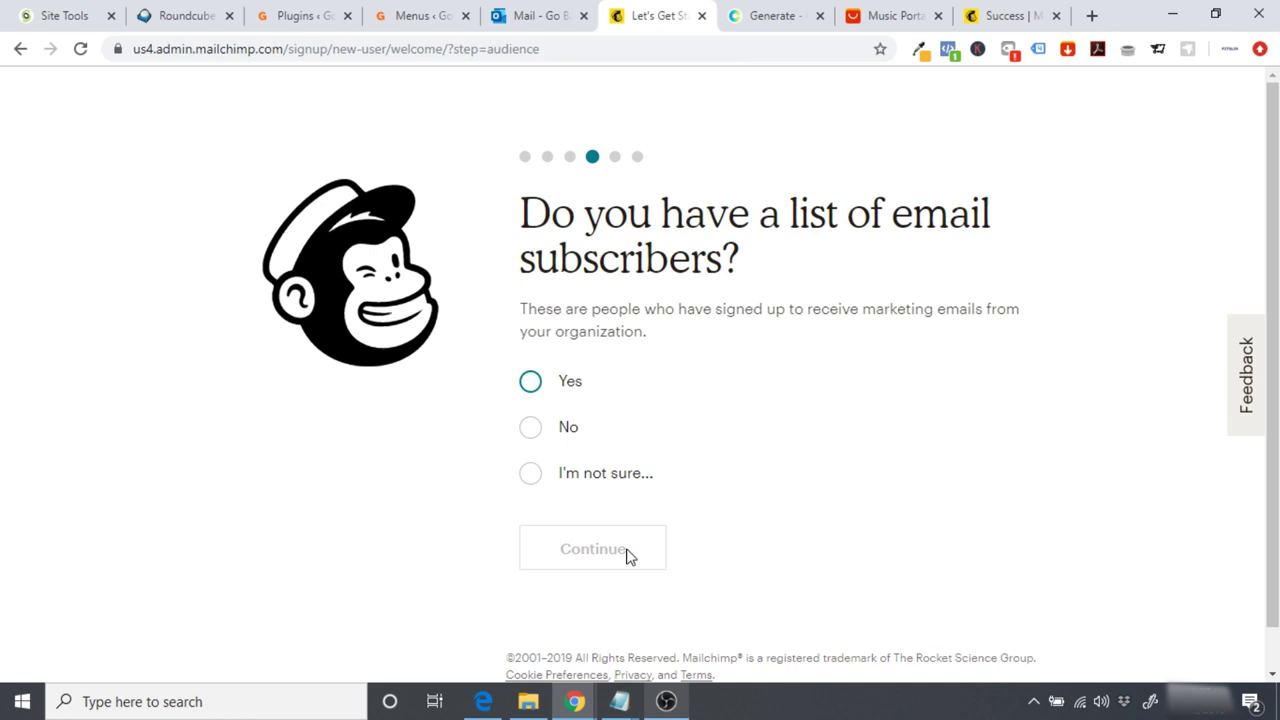
{"action": "left_click", "coordinate": [529, 430]}
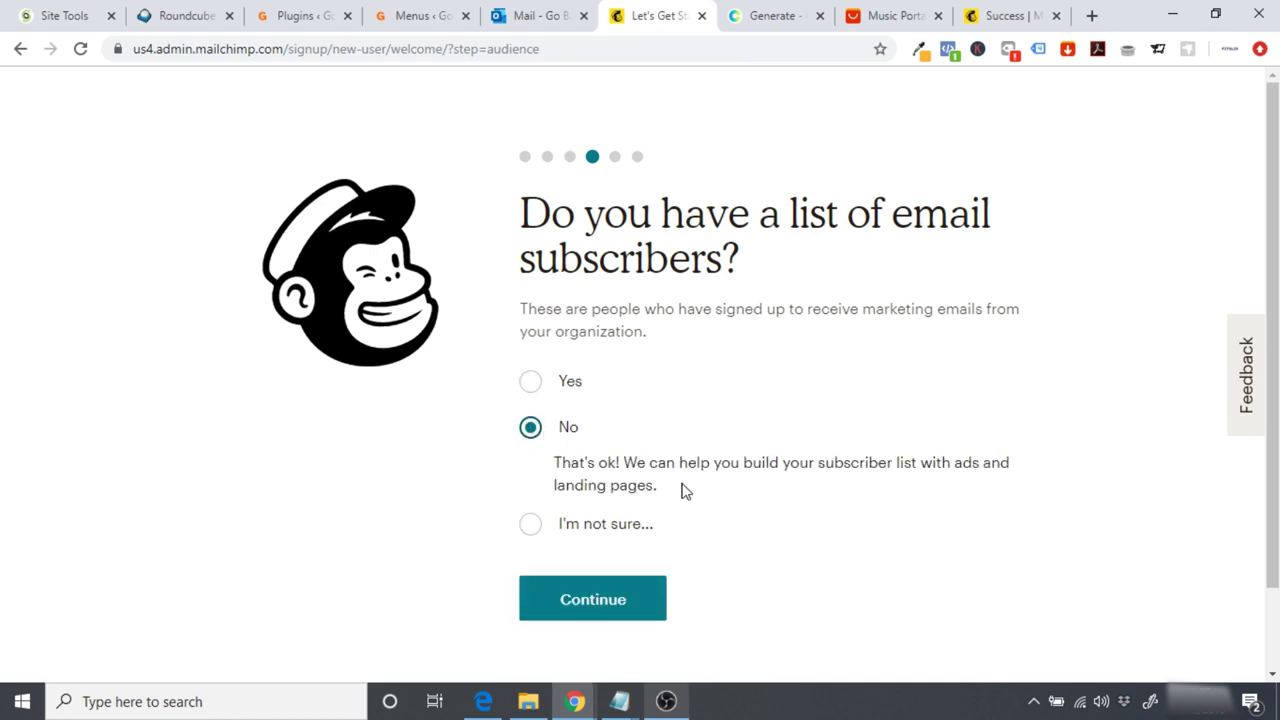
{"action": "left_click", "coordinate": [620, 617]}
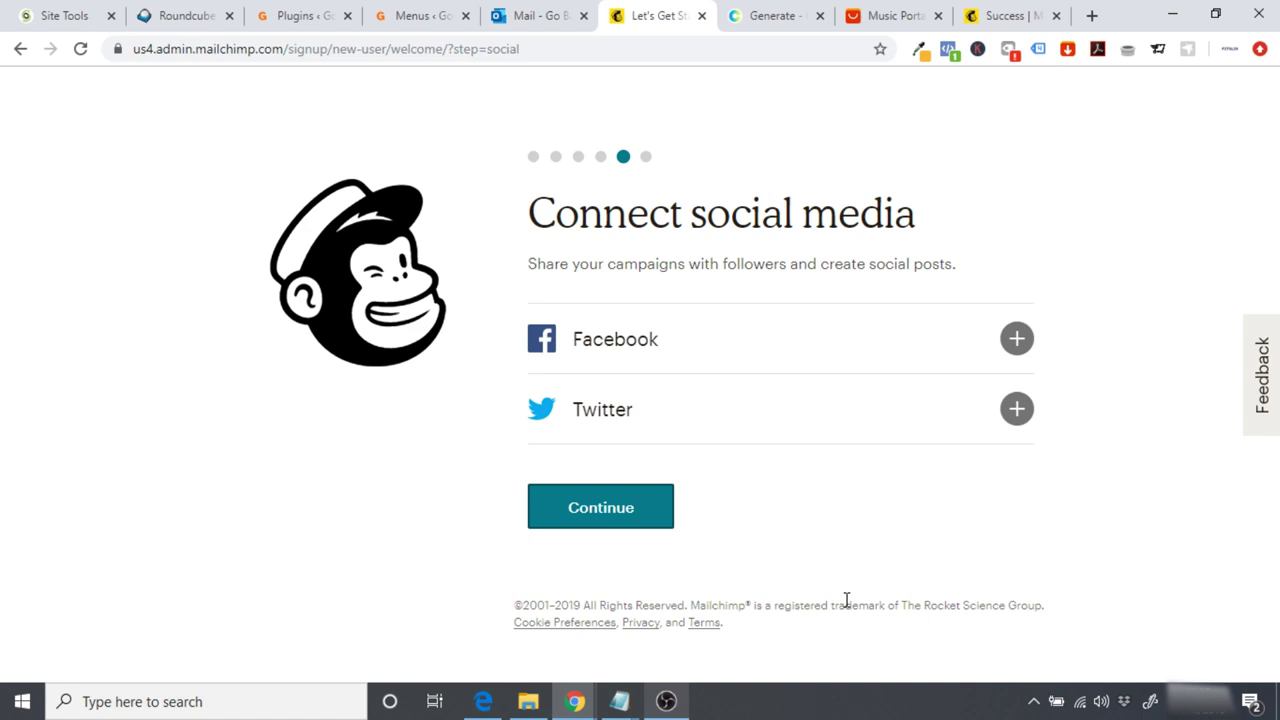
{"action": "left_click", "coordinate": [640, 520]}
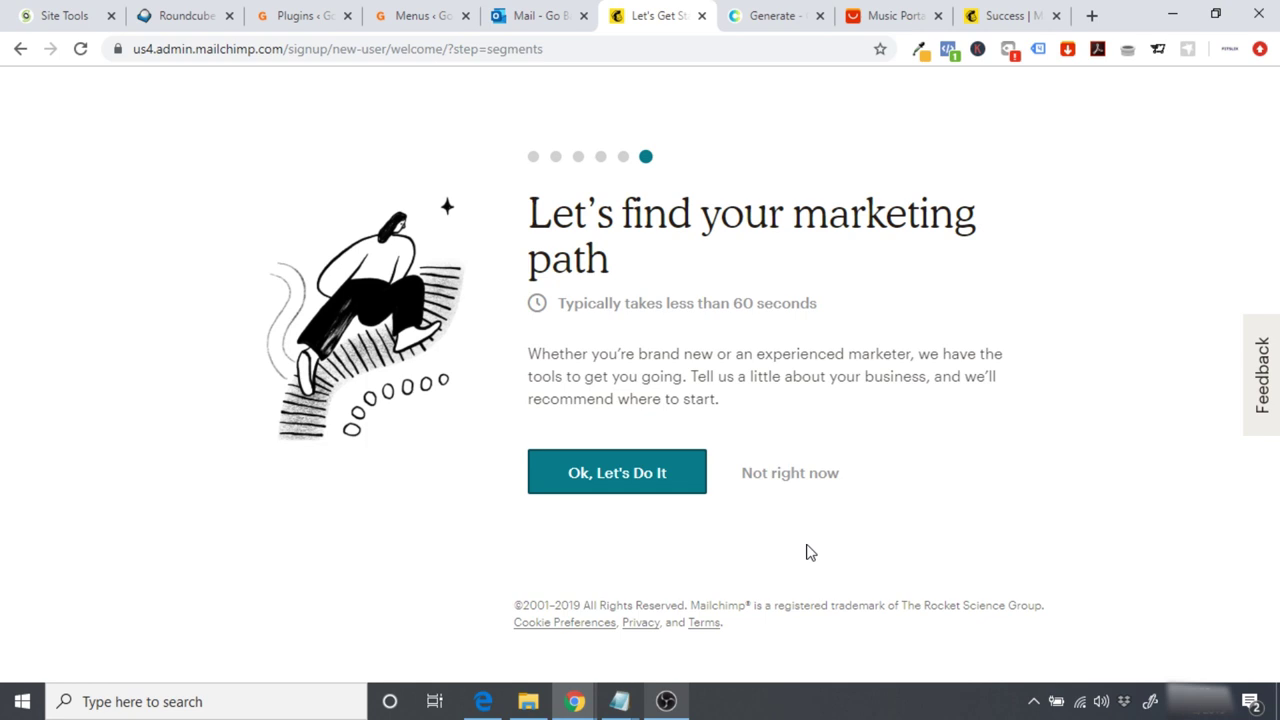
{"action": "left_click", "coordinate": [780, 476]}
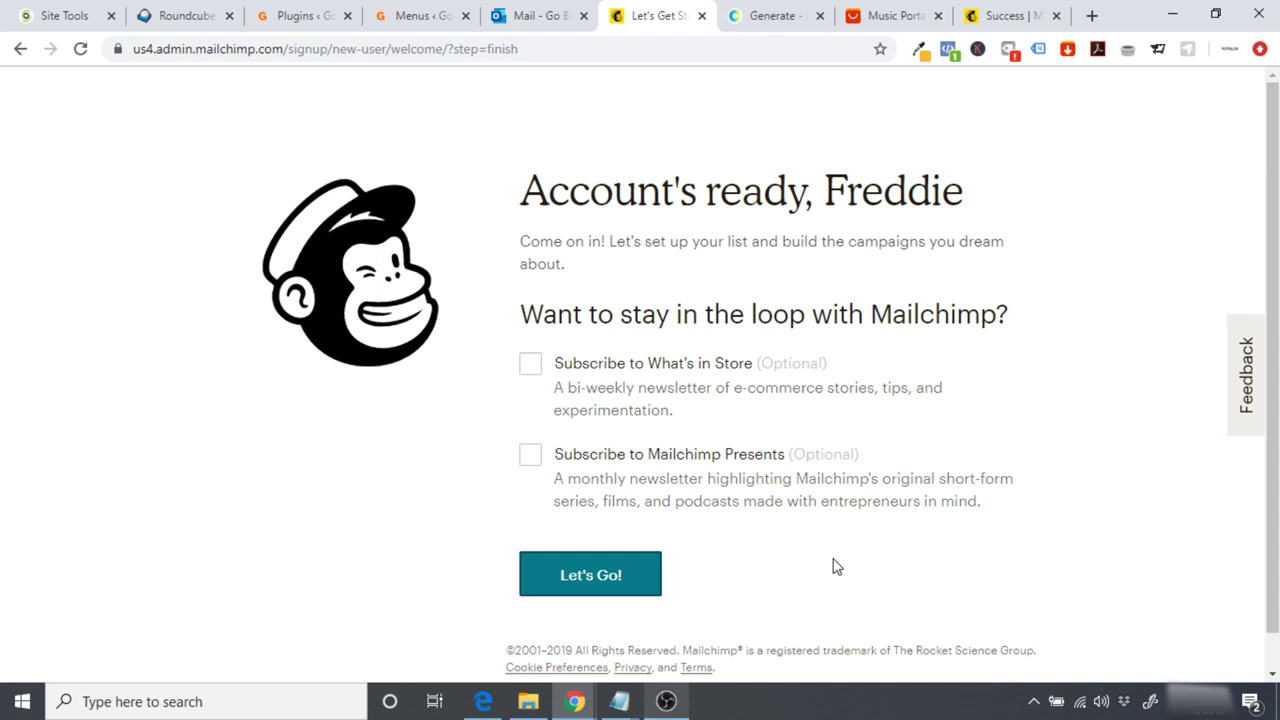
{"action": "left_click", "coordinate": [612, 568]}
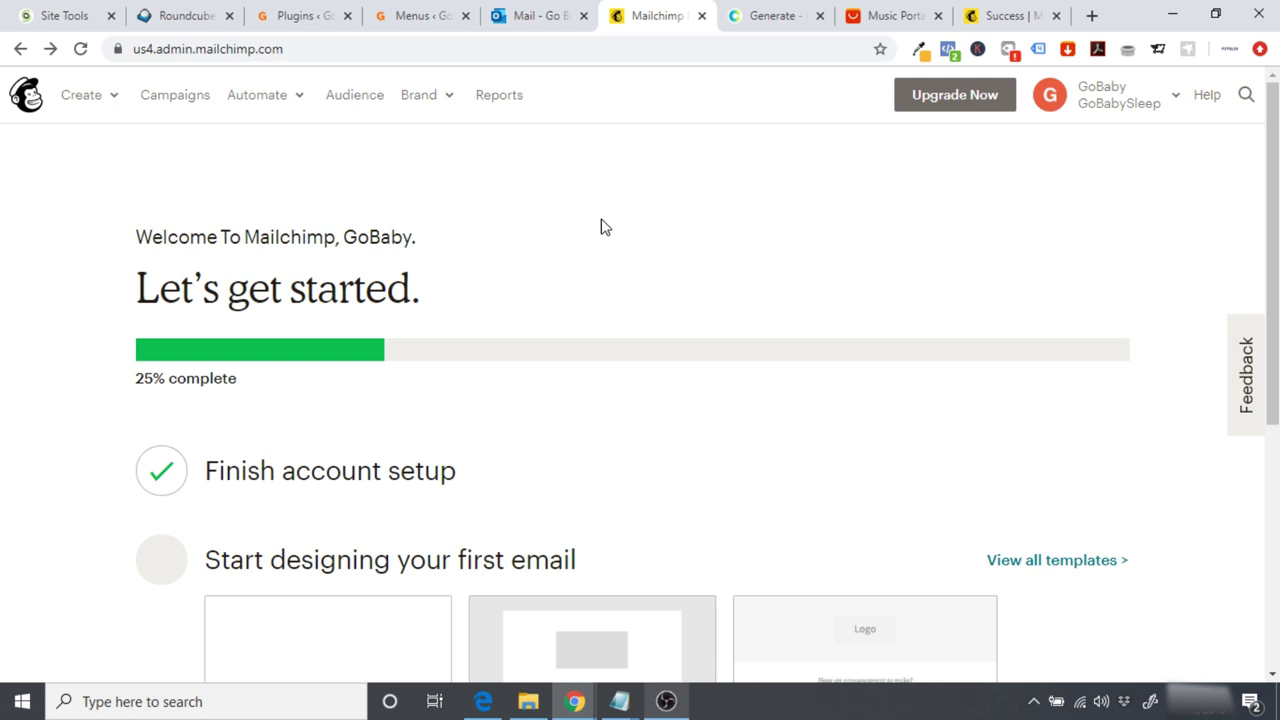
Step: Navigate to Account > Extras > API keys in Mailchimp
{"action": "left_click", "coordinate": [1051, 100]}
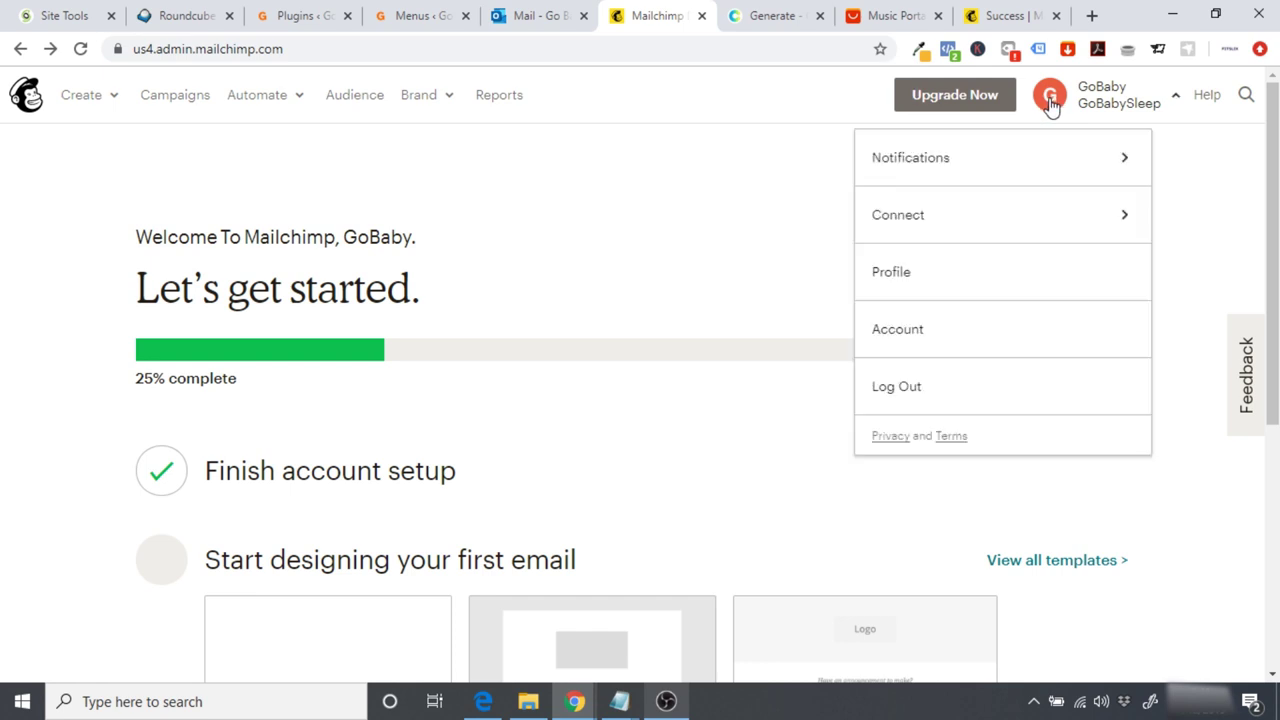
{"action": "left_click", "coordinate": [971, 332]}
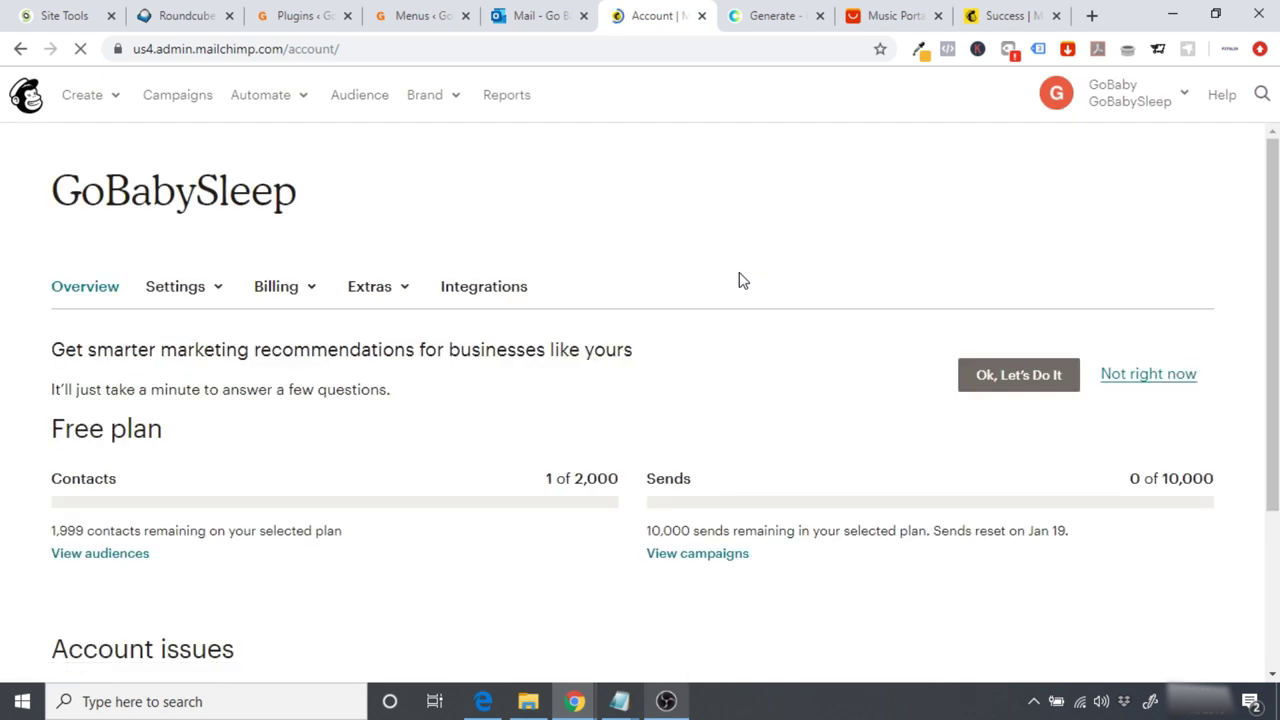
{"action": "left_click", "coordinate": [385, 300]}
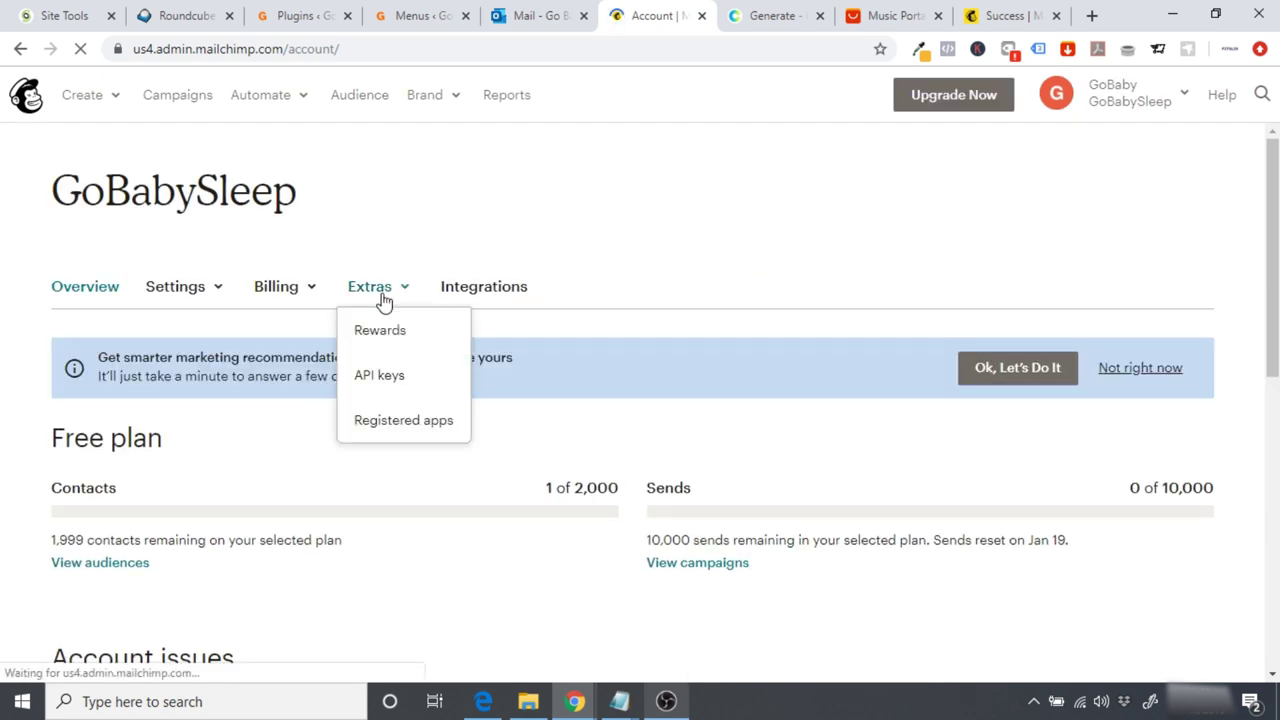
{"action": "left_click", "coordinate": [415, 380]}
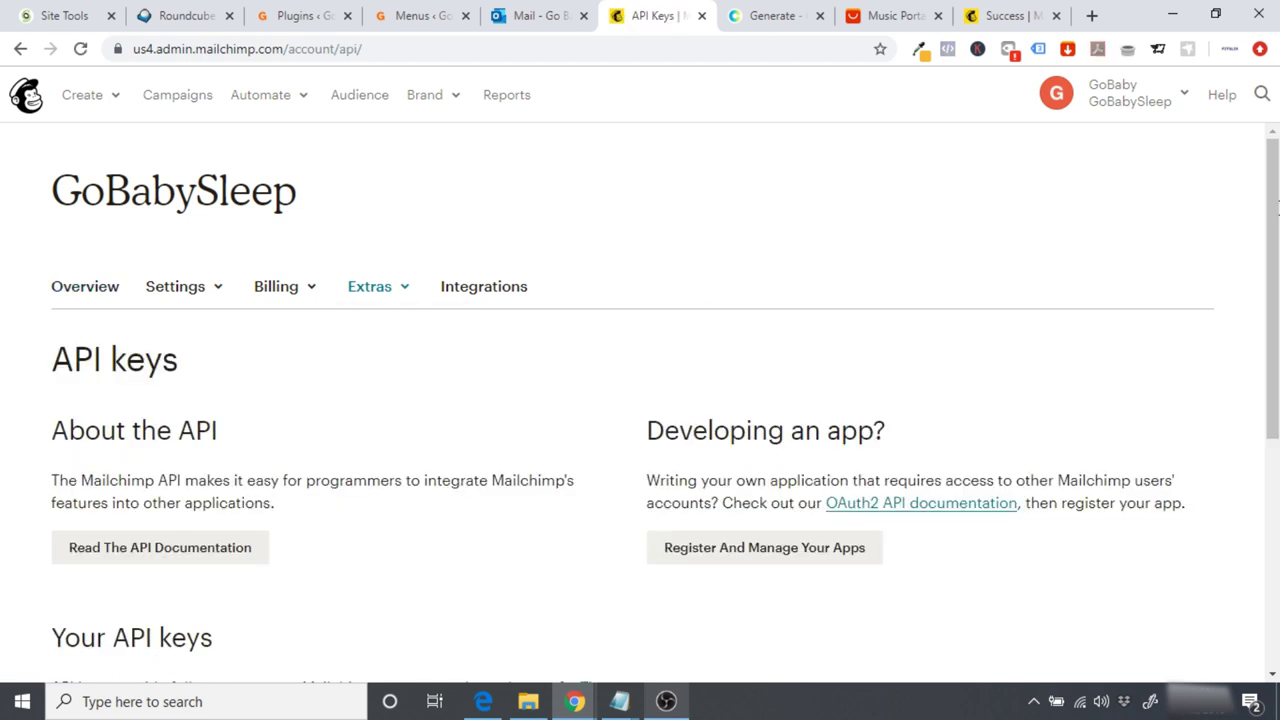
Step: Create a new API key, copy it, and return to the WordPress plugins tab
{"action": "scroll", "coordinate": [811, 300], "scroll_direction": "down", "scroll_amount": 7}
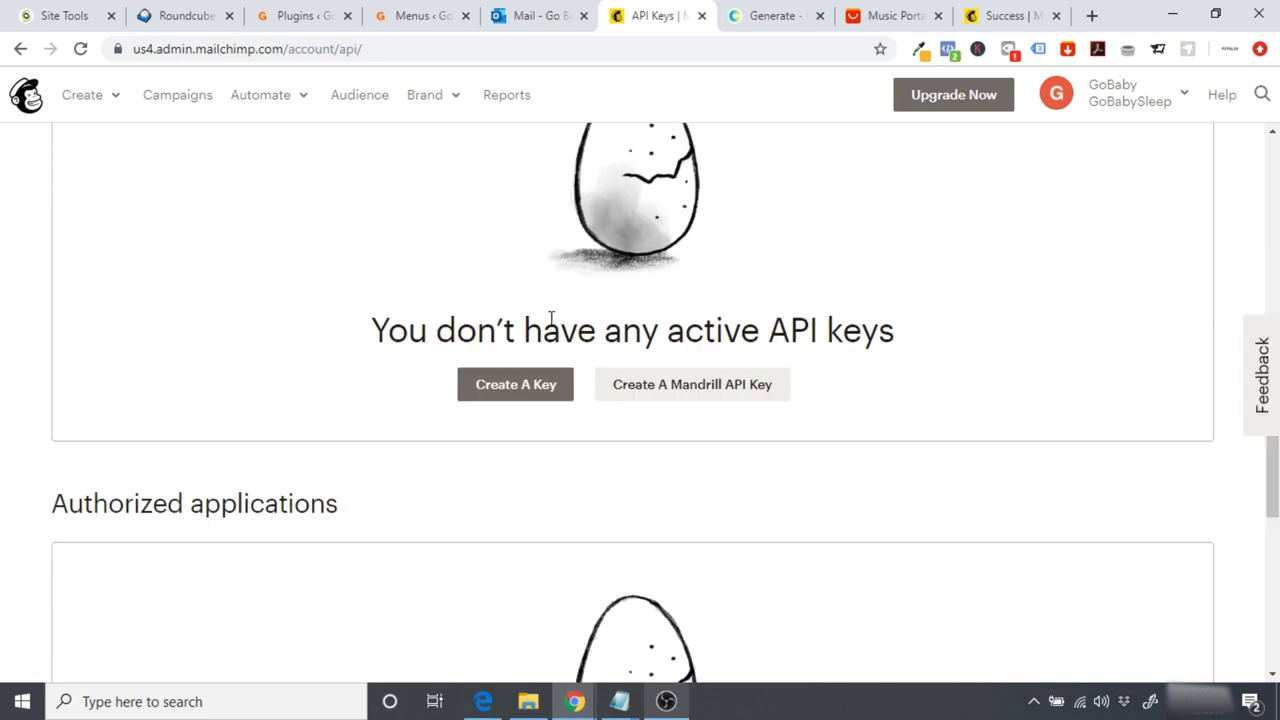
{"action": "left_click", "coordinate": [537, 385]}
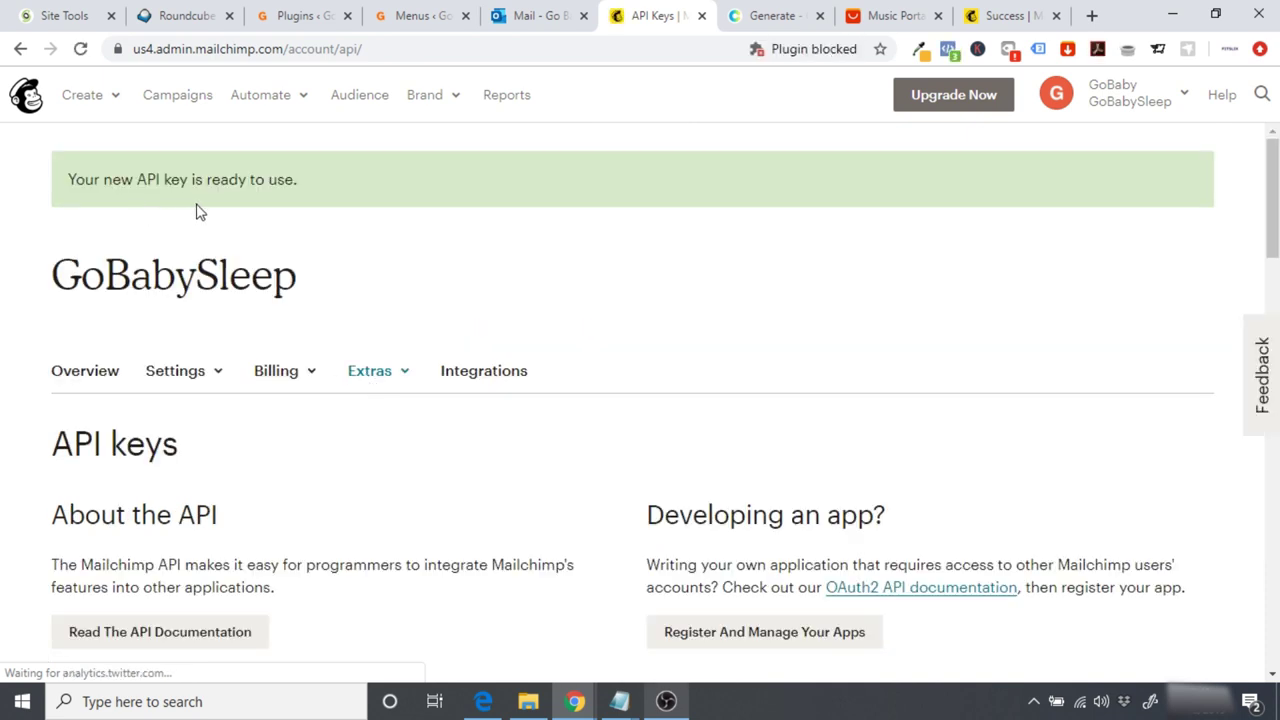
{"action": "scroll", "coordinate": [891, 277], "scroll_direction": "down", "scroll_amount": 3}
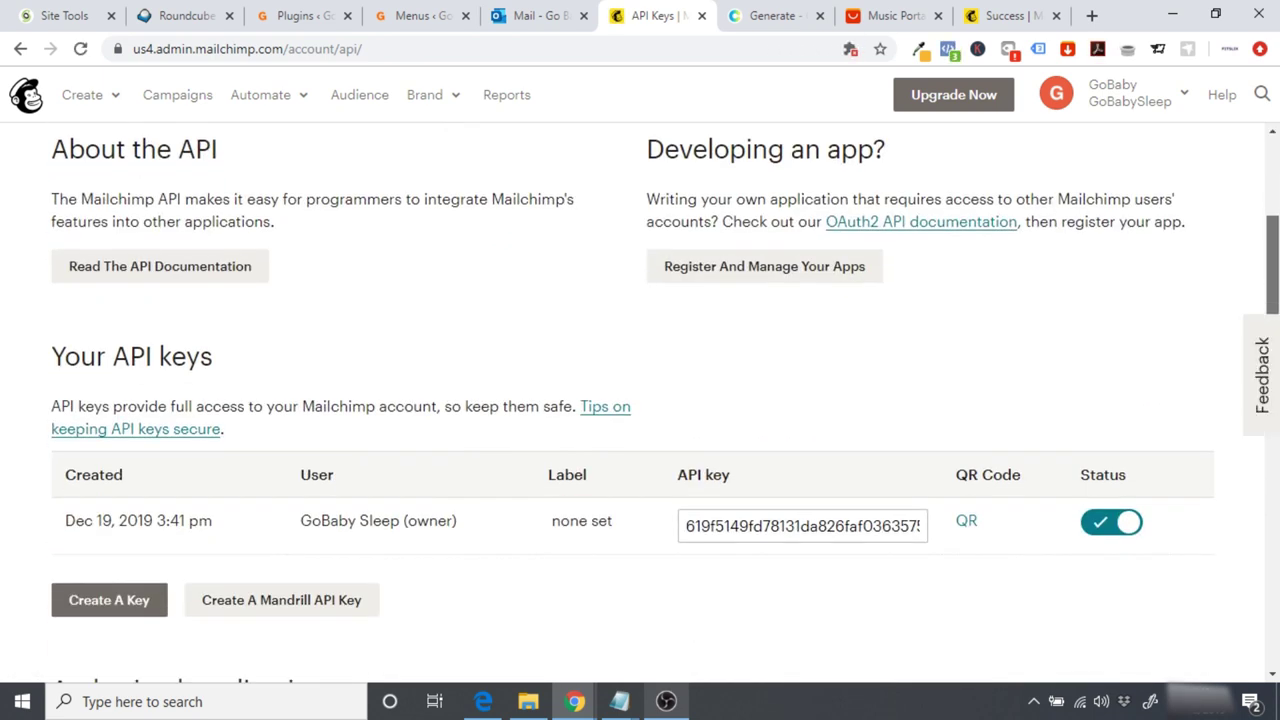
{"action": "scroll", "coordinate": [878, 446], "scroll_direction": "down", "scroll_amount": 1}
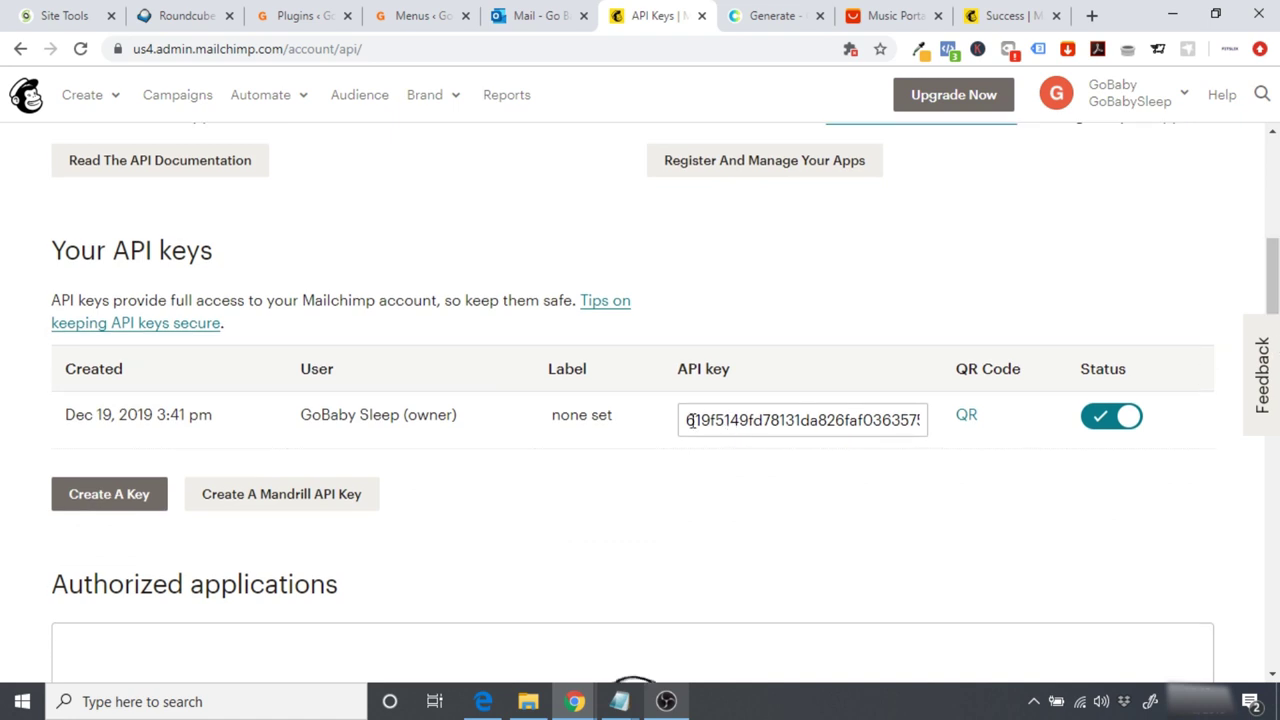
{"action": "left_click_drag", "start_coordinate": [680, 420], "coordinate": [960, 416]}
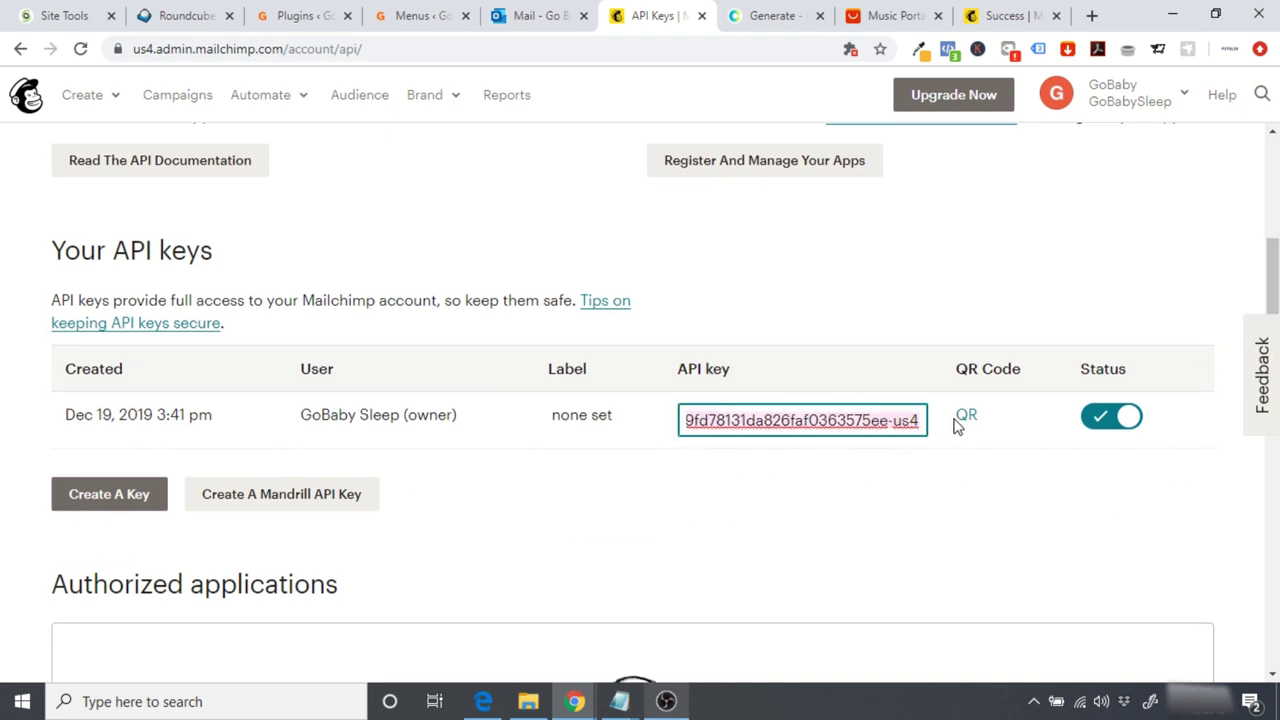
{"action": "right_click", "coordinate": [826, 423]}
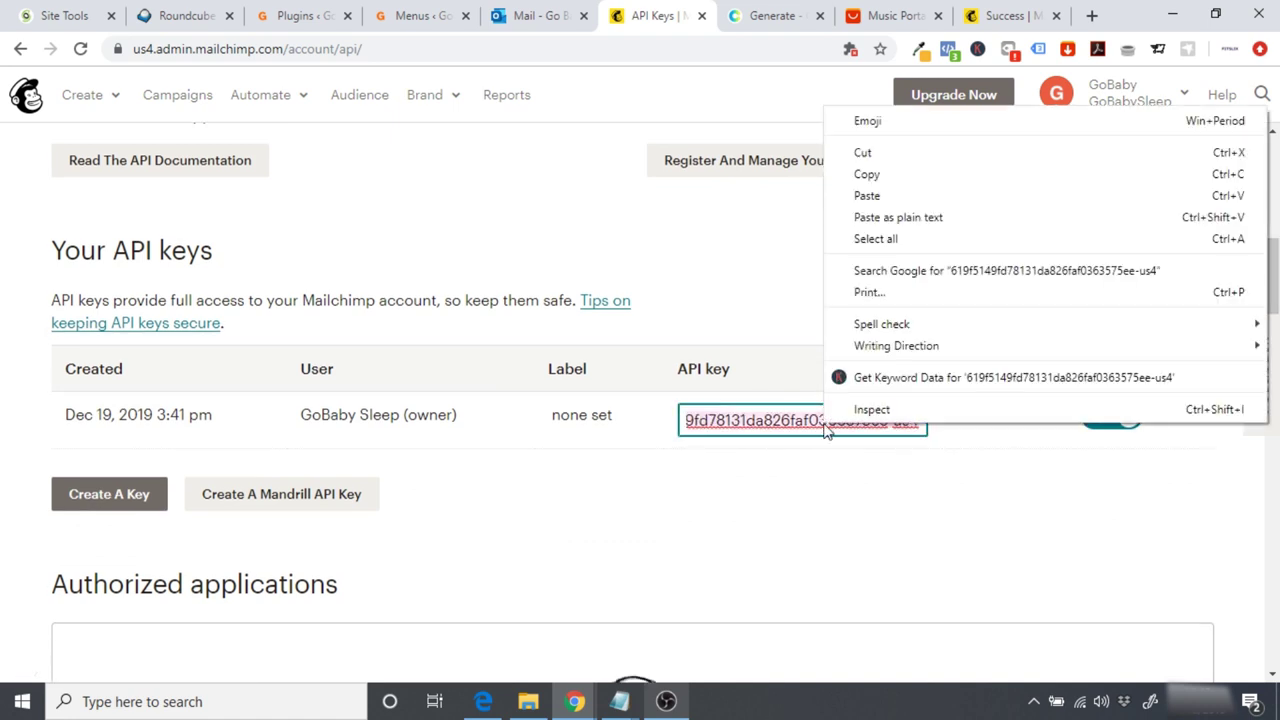
{"action": "left_click", "coordinate": [877, 178]}
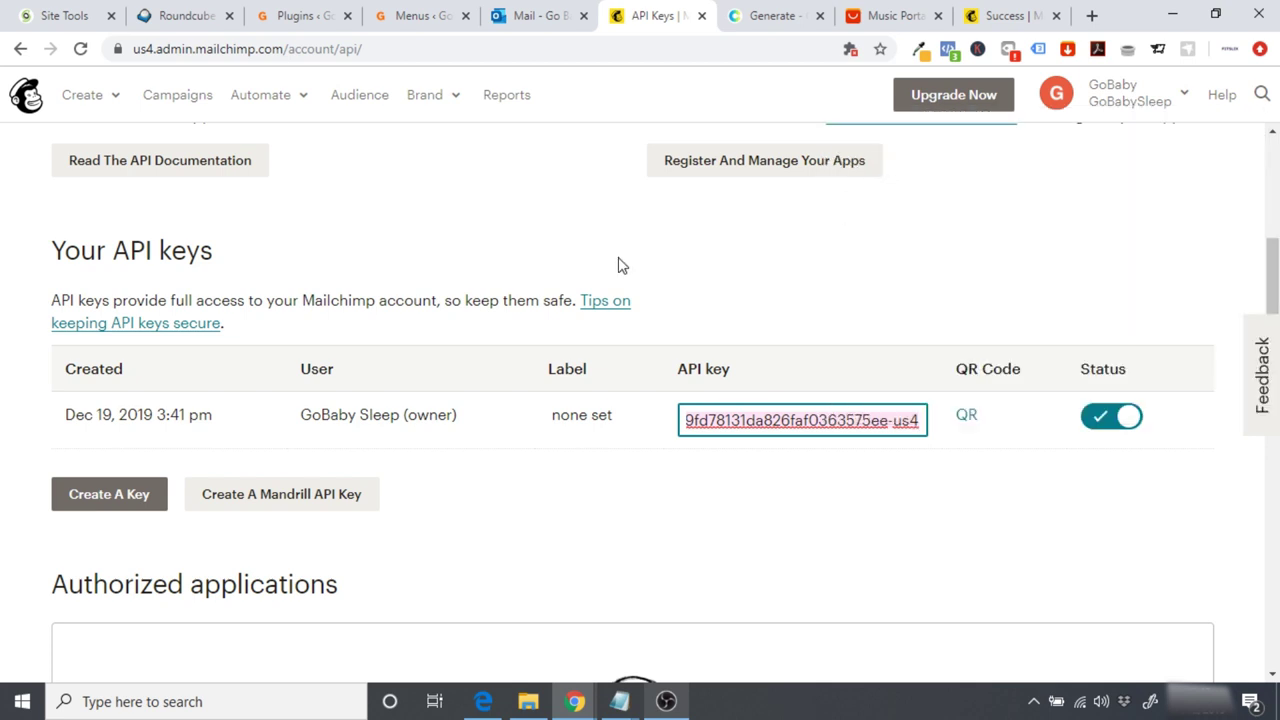
{"action": "left_click", "coordinate": [300, 18]}
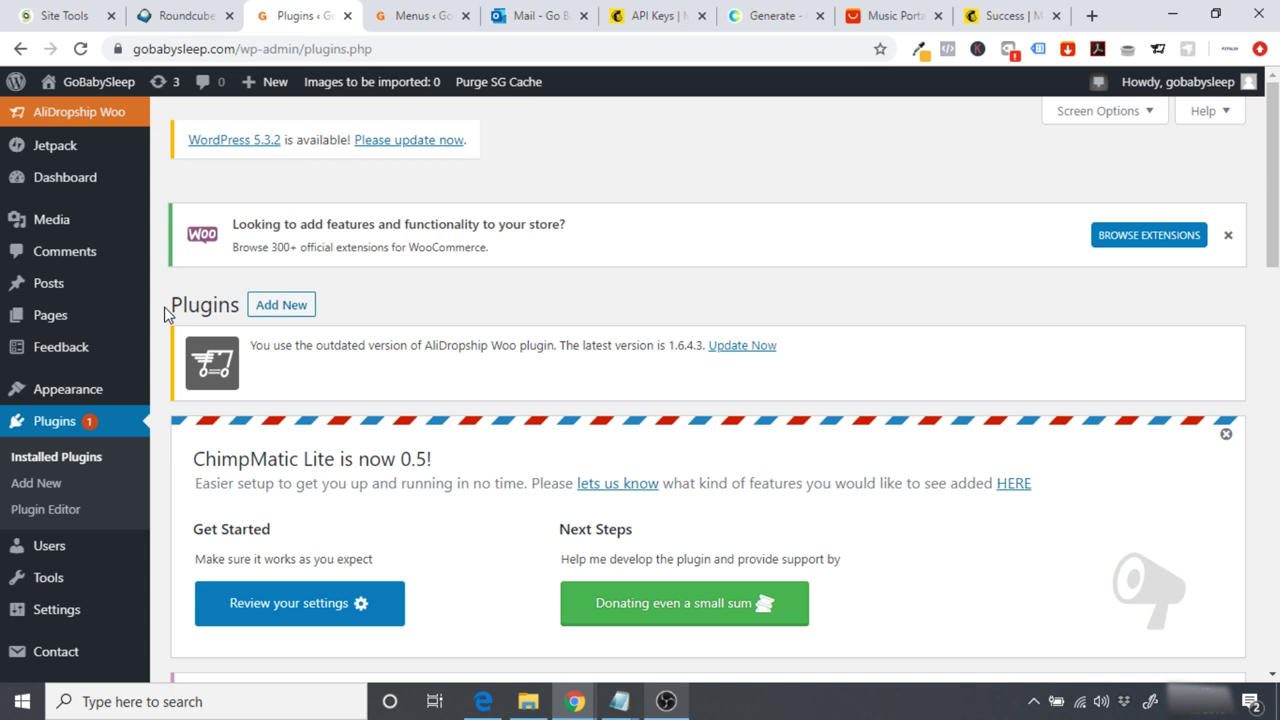
Step: Start a new Contact Form 7 form titled 'Email Subscribe'
{"action": "scroll", "coordinate": [165, 313], "scroll_direction": "down", "scroll_amount": 1}
{"action": "mouse_move", "coordinate": [52, 612]}
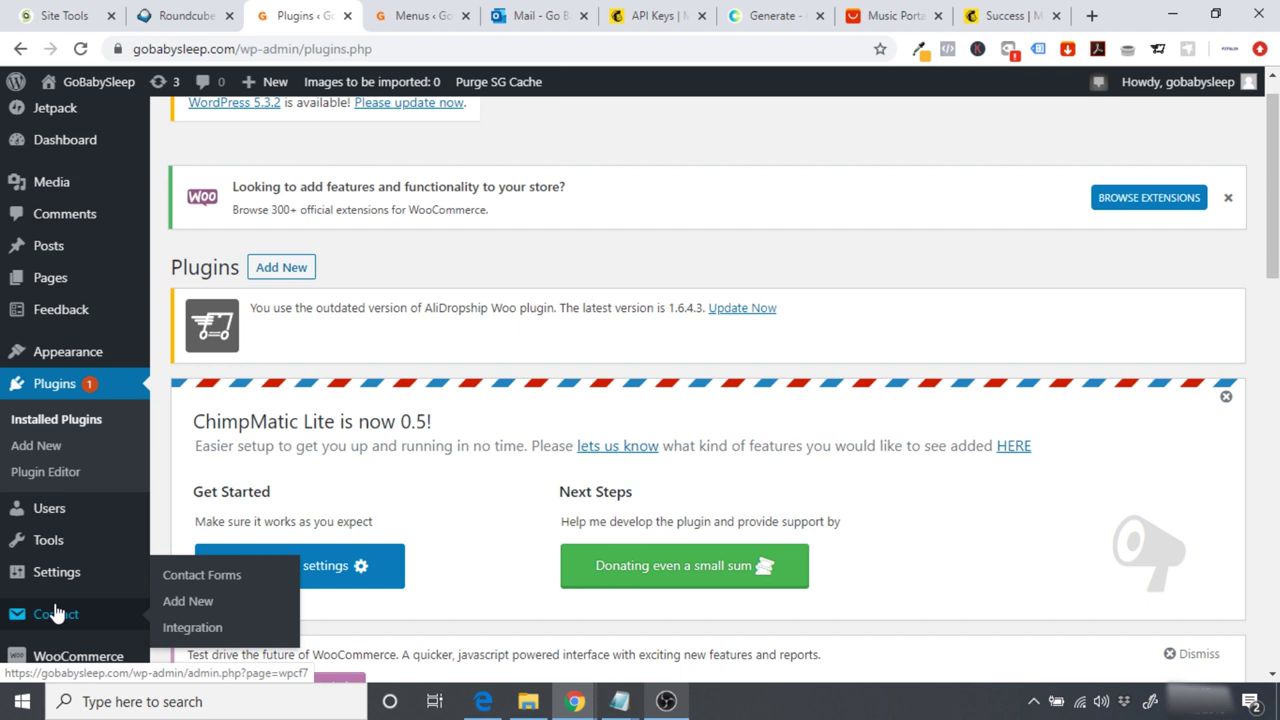
{"action": "left_click", "coordinate": [177, 602]}
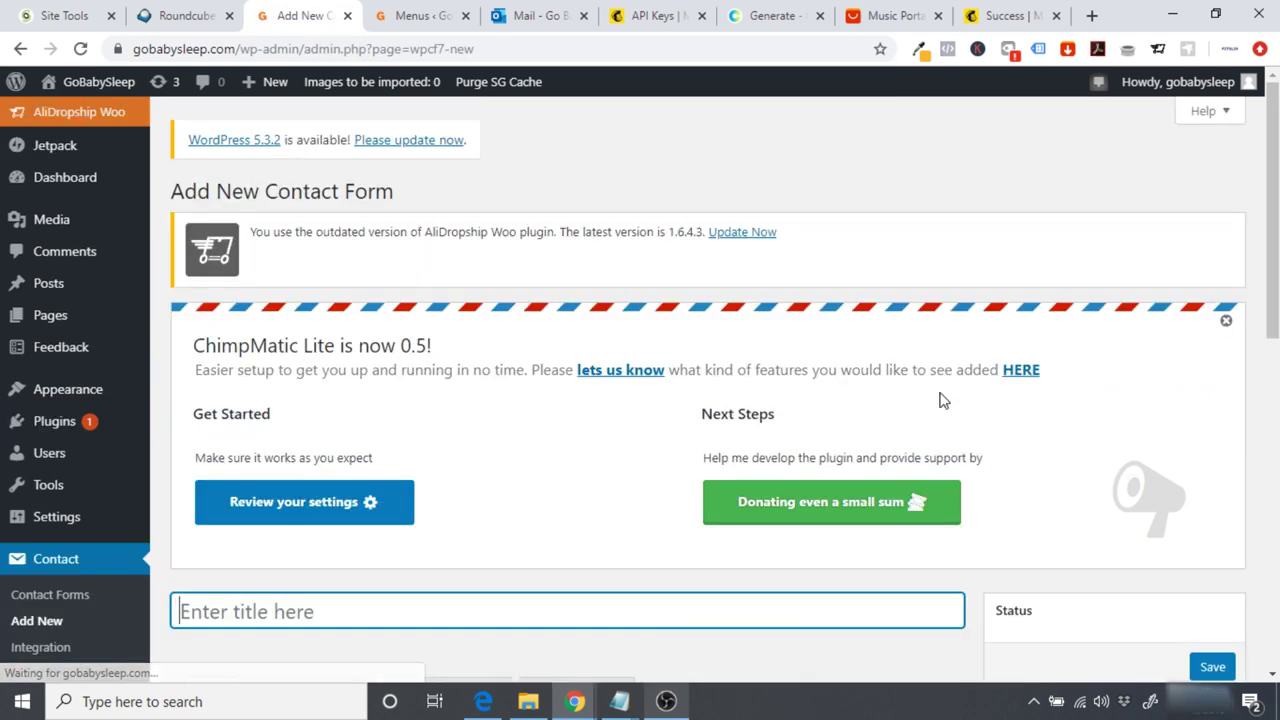
{"action": "scroll", "coordinate": [510, 404], "scroll_direction": "down", "scroll_amount": 3}
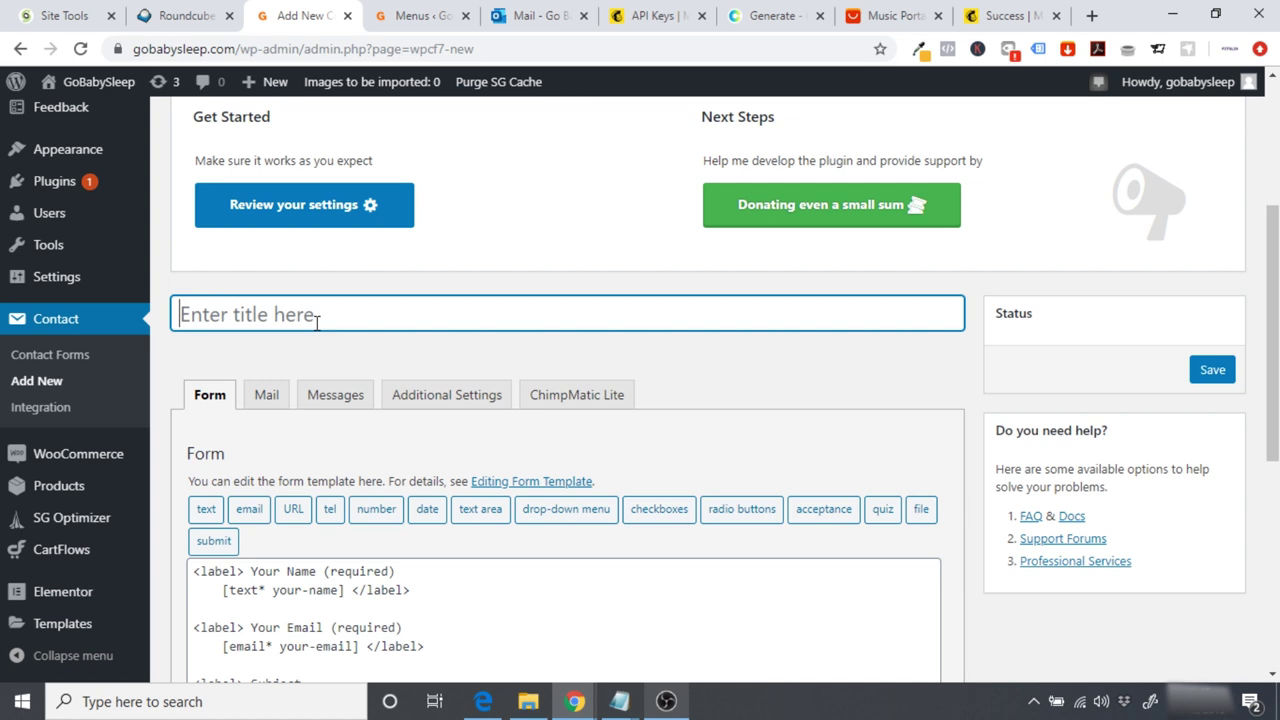
{"action": "type", "text": "Email Subc"}
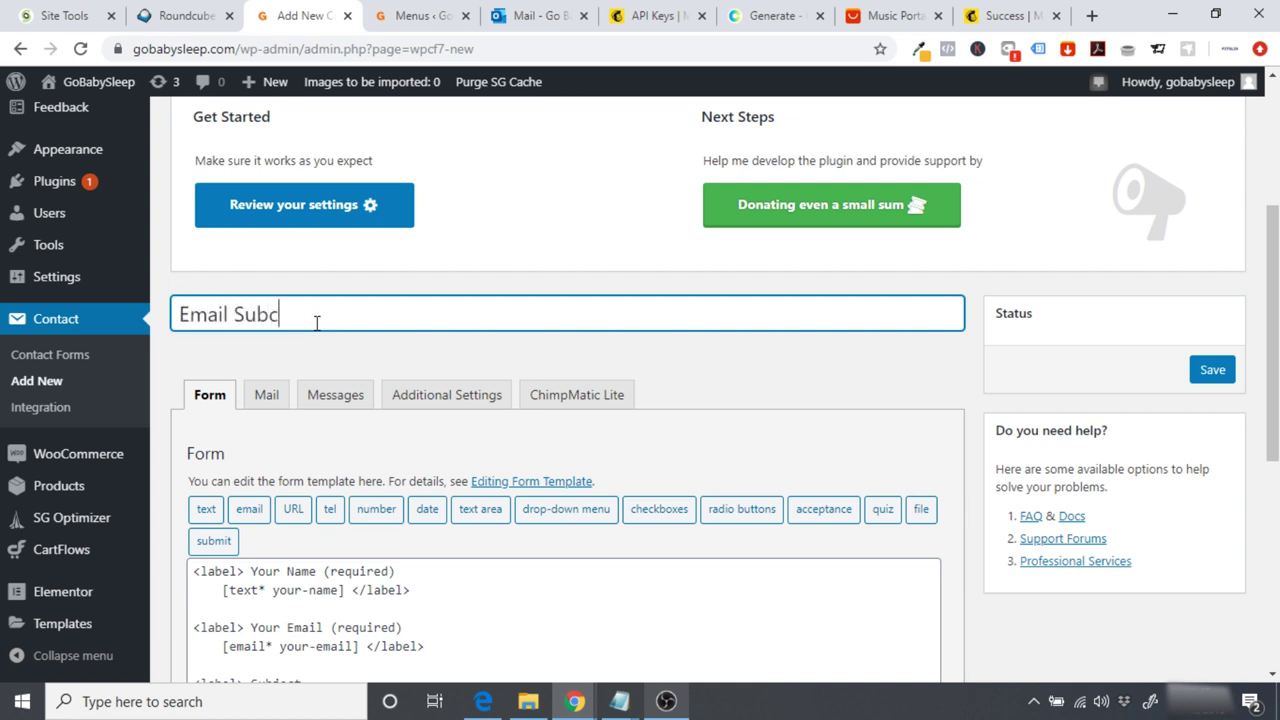
{"action": "key", "text": "BackSpace"}
{"action": "type", "text": "sr"}
{"action": "key", "text": "BackSpace"}
{"action": "type", "text": "cribe"}
{"action": "left_click", "coordinate": [355, 350]}
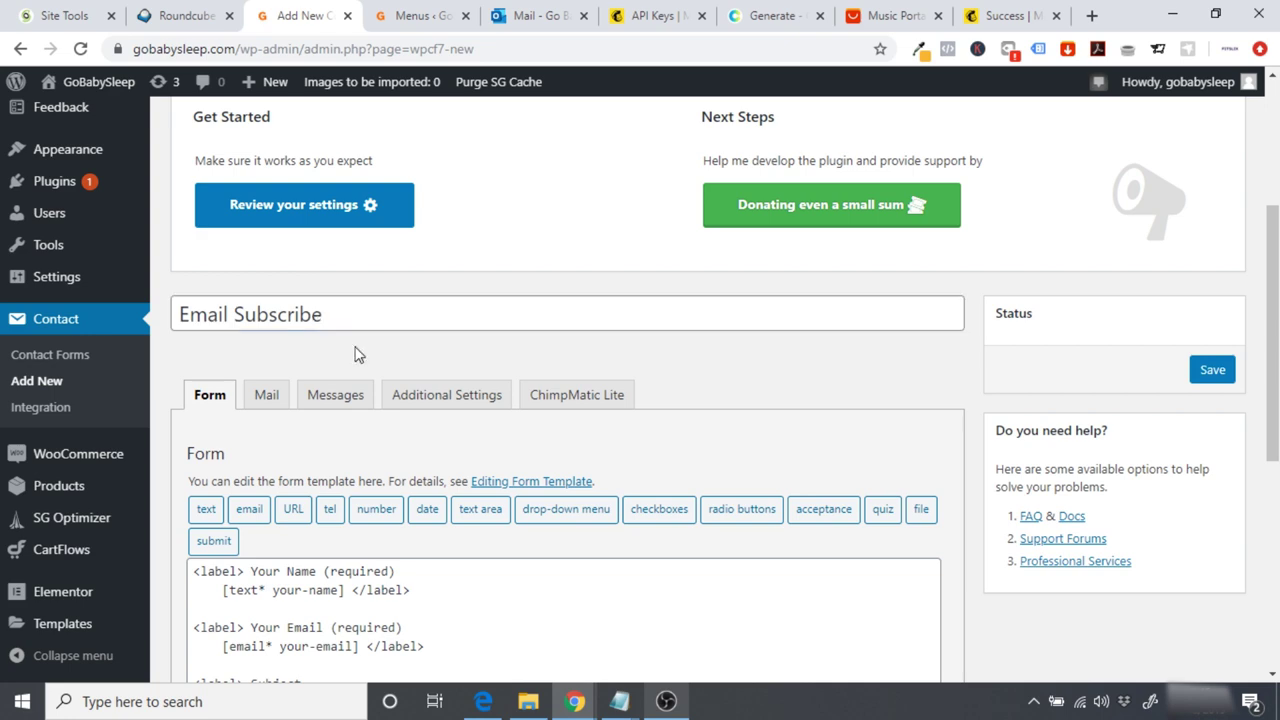
Step: Delete the Subject, Message and submit lines, leaving Name and Email, then view the Messages settings
{"action": "scroll", "coordinate": [1039, 270], "scroll_direction": "down", "scroll_amount": 2}
{"action": "scroll", "coordinate": [869, 440], "scroll_direction": "down", "scroll_amount": 1}
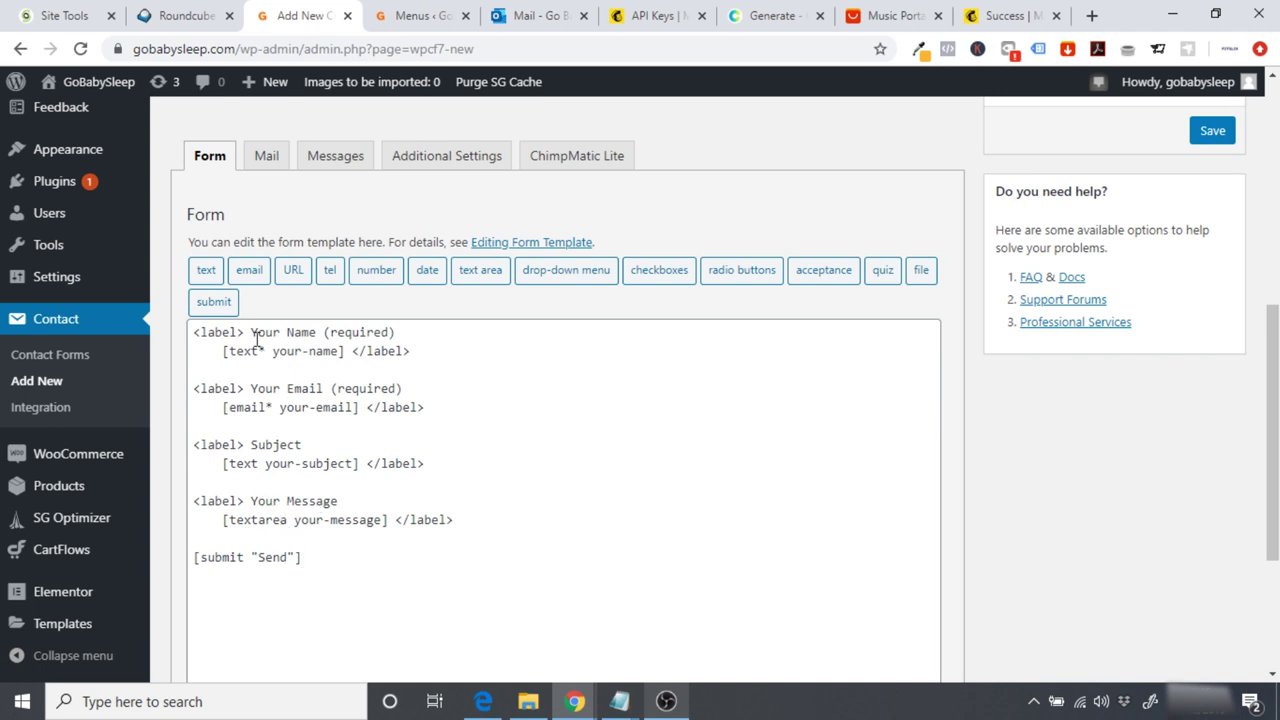
{"action": "left_click_drag", "start_coordinate": [318, 562], "coordinate": [192, 444]}
{"action": "key", "text": "BackSpace"}
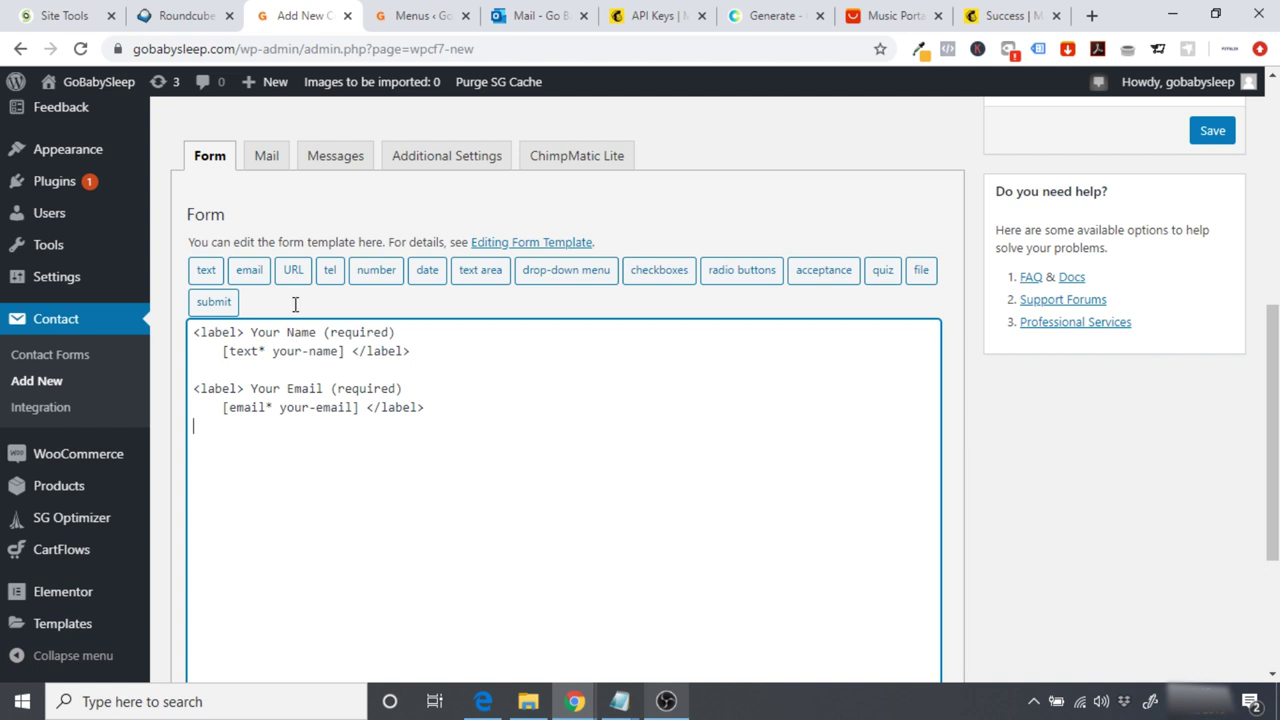
{"action": "left_click", "coordinate": [321, 166]}
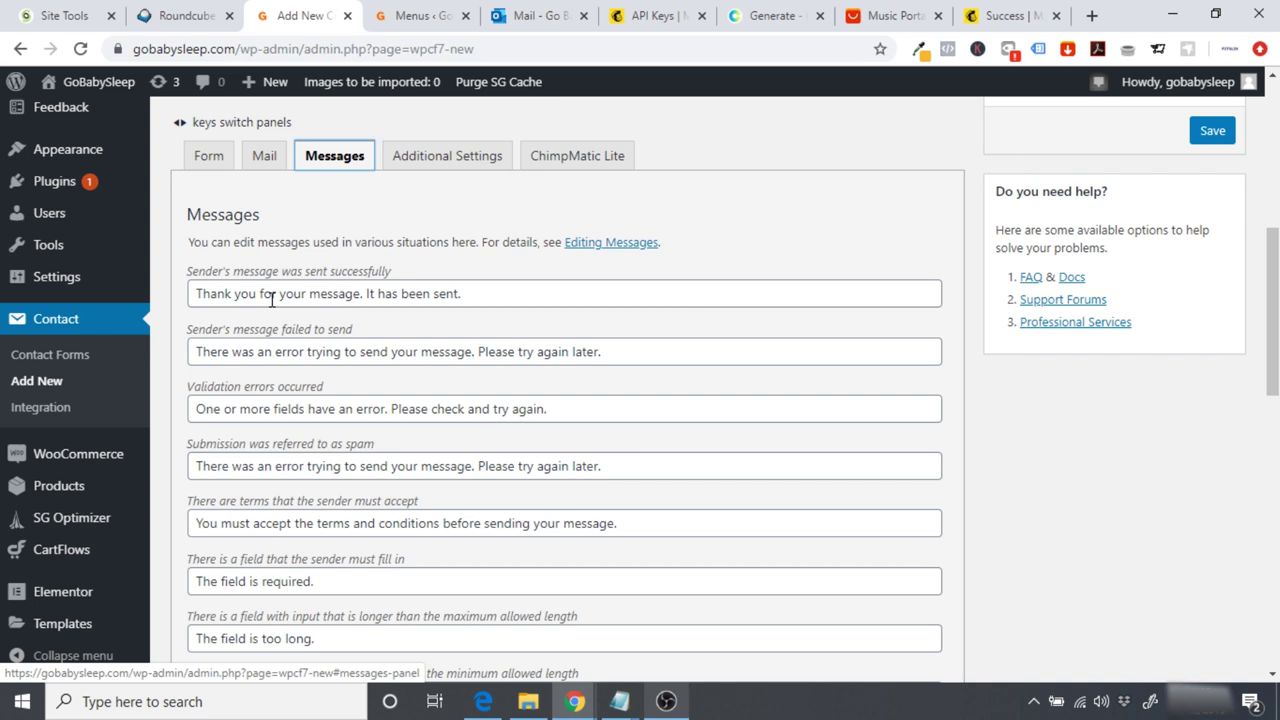
Step: Open WooCommerce's Coupons page in a new browser tab and switch to it
{"action": "key", "text": "Right"}
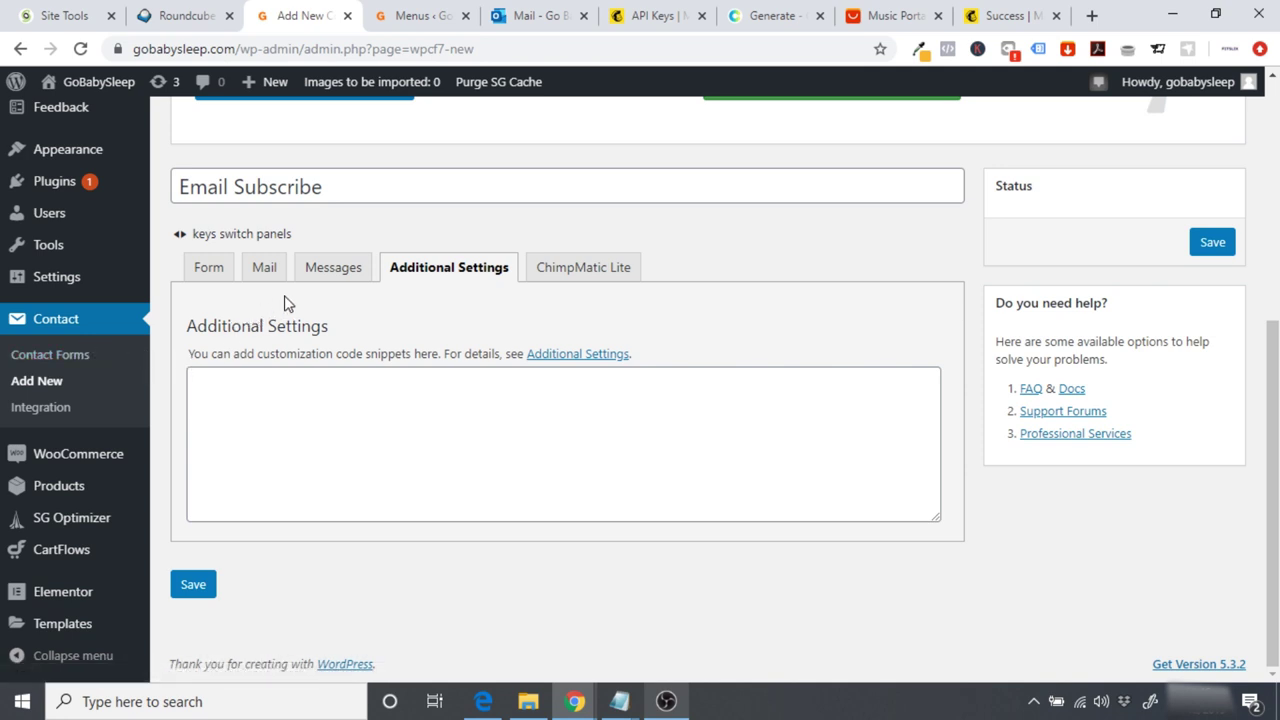
{"action": "left_click", "coordinate": [316, 275]}
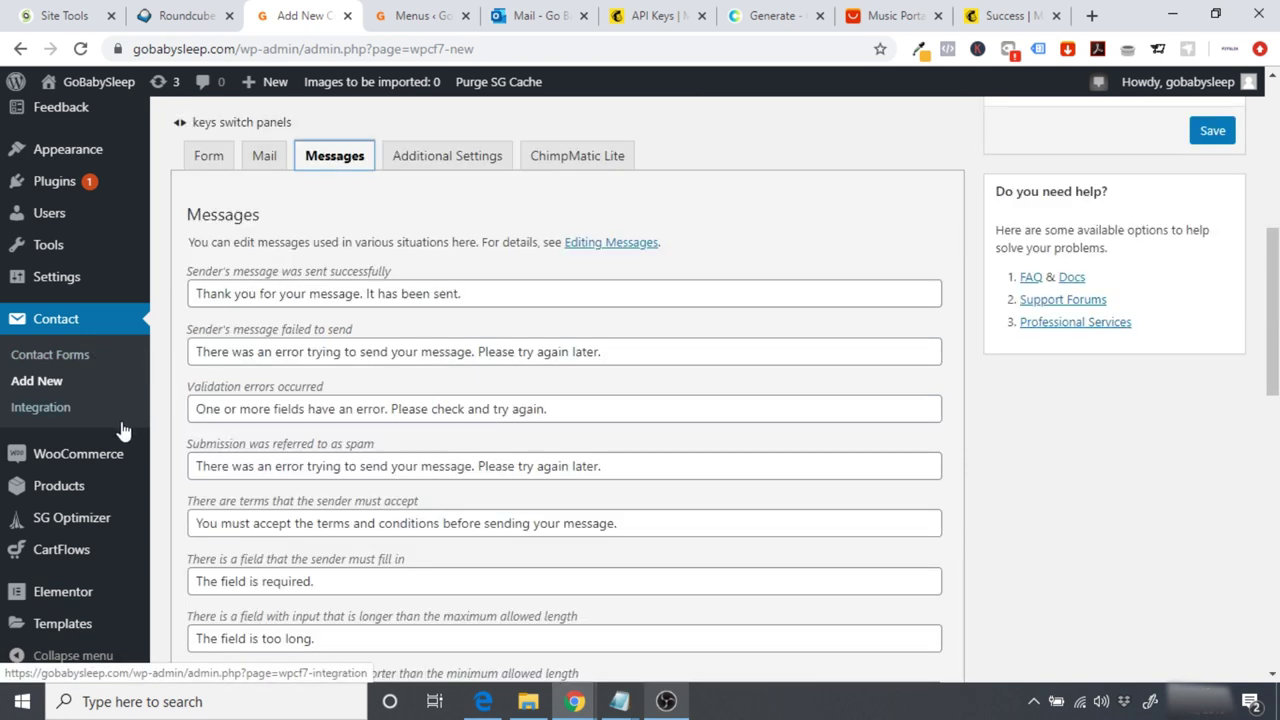
{"action": "mouse_move", "coordinate": [85, 462]}
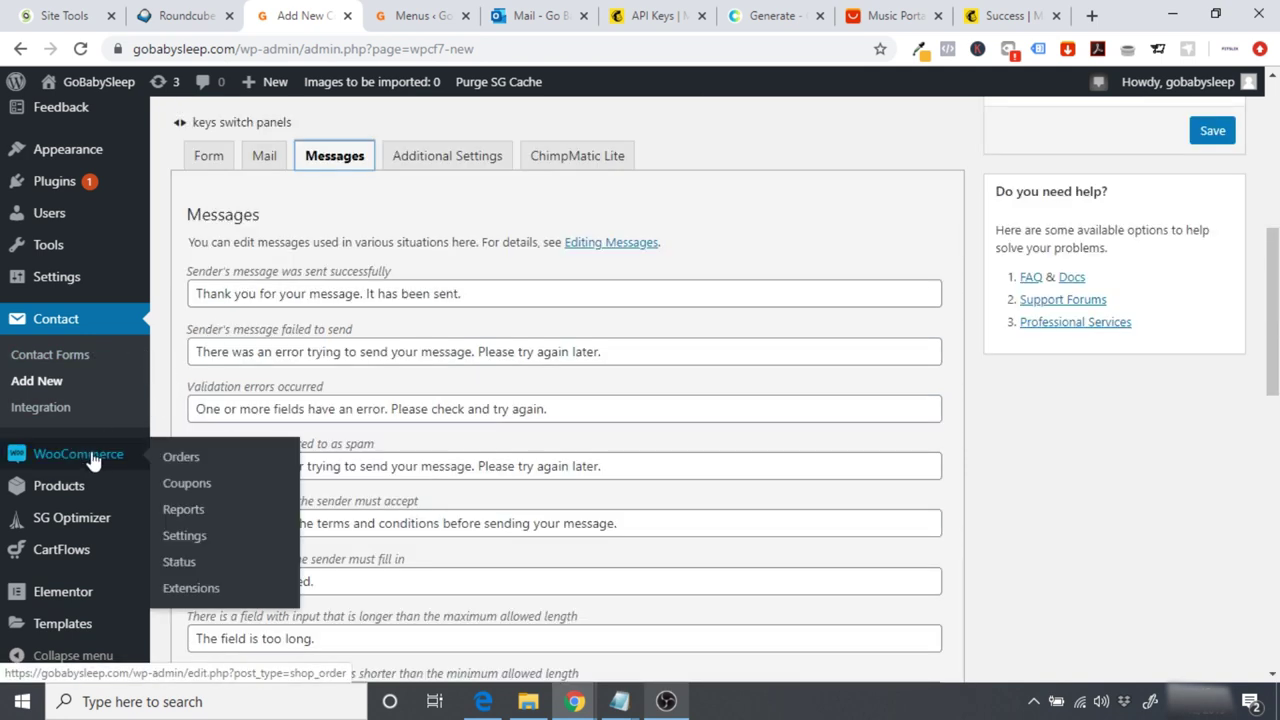
{"action": "right_click", "coordinate": [188, 494]}
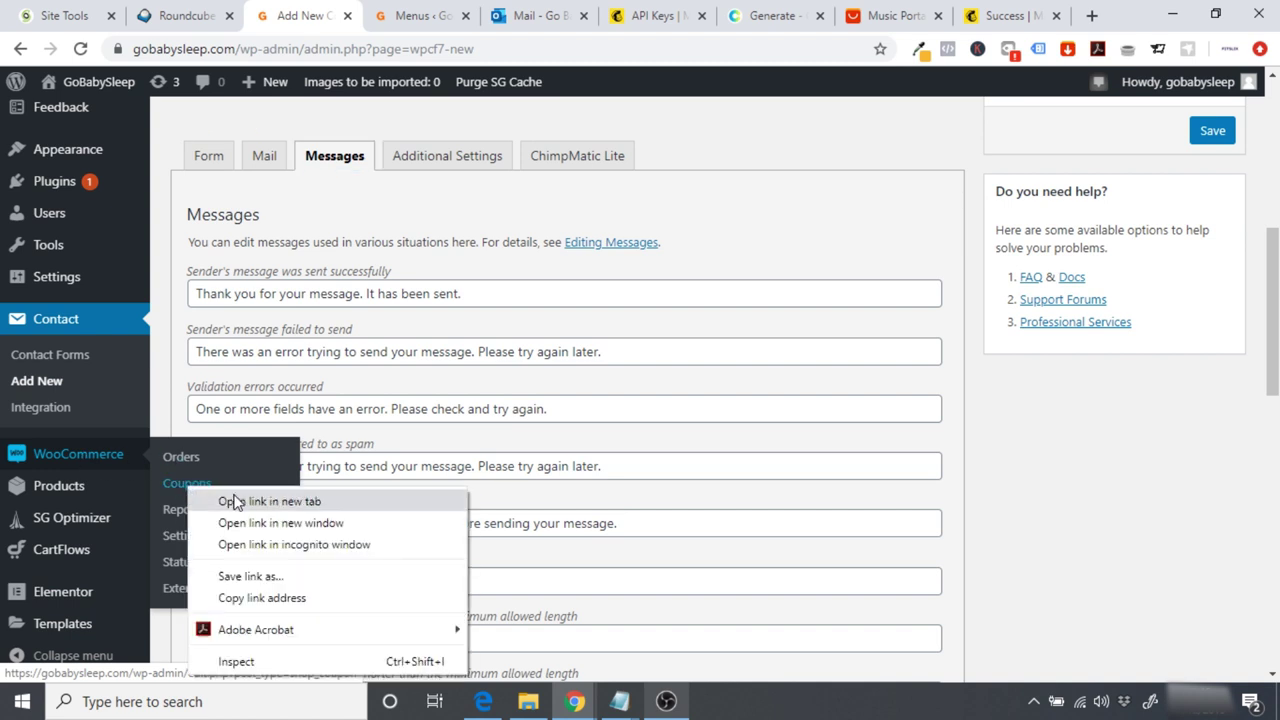
{"action": "left_click", "coordinate": [229, 503]}
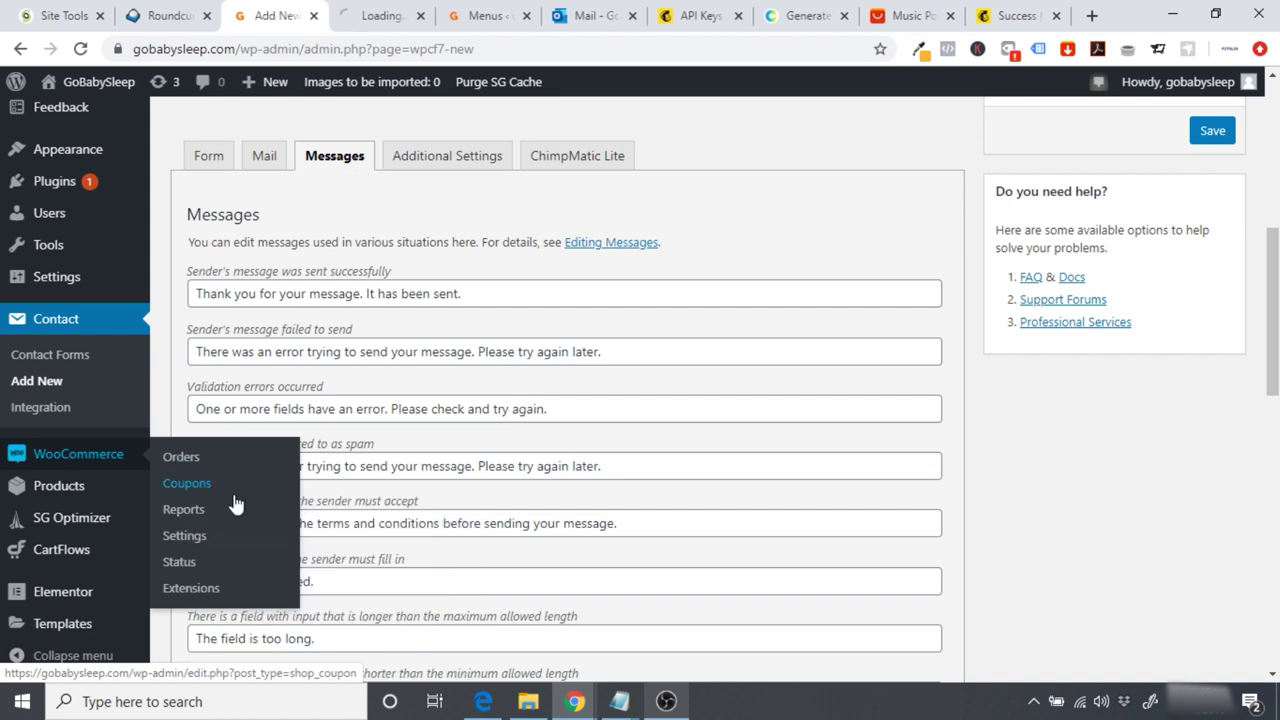
{"action": "left_click", "coordinate": [374, 17]}
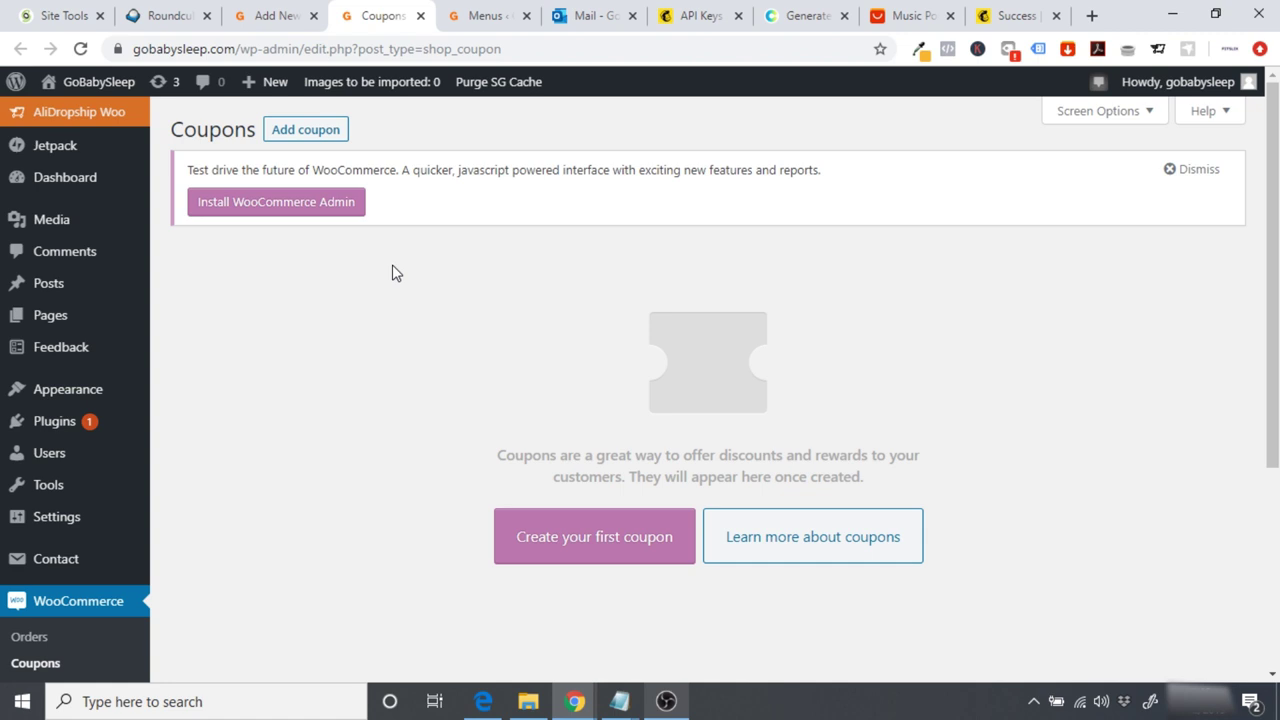
Step: Start a first coupon with code 10OFF and description 'Get 10 % off your order'
{"action": "left_click", "coordinate": [601, 546]}
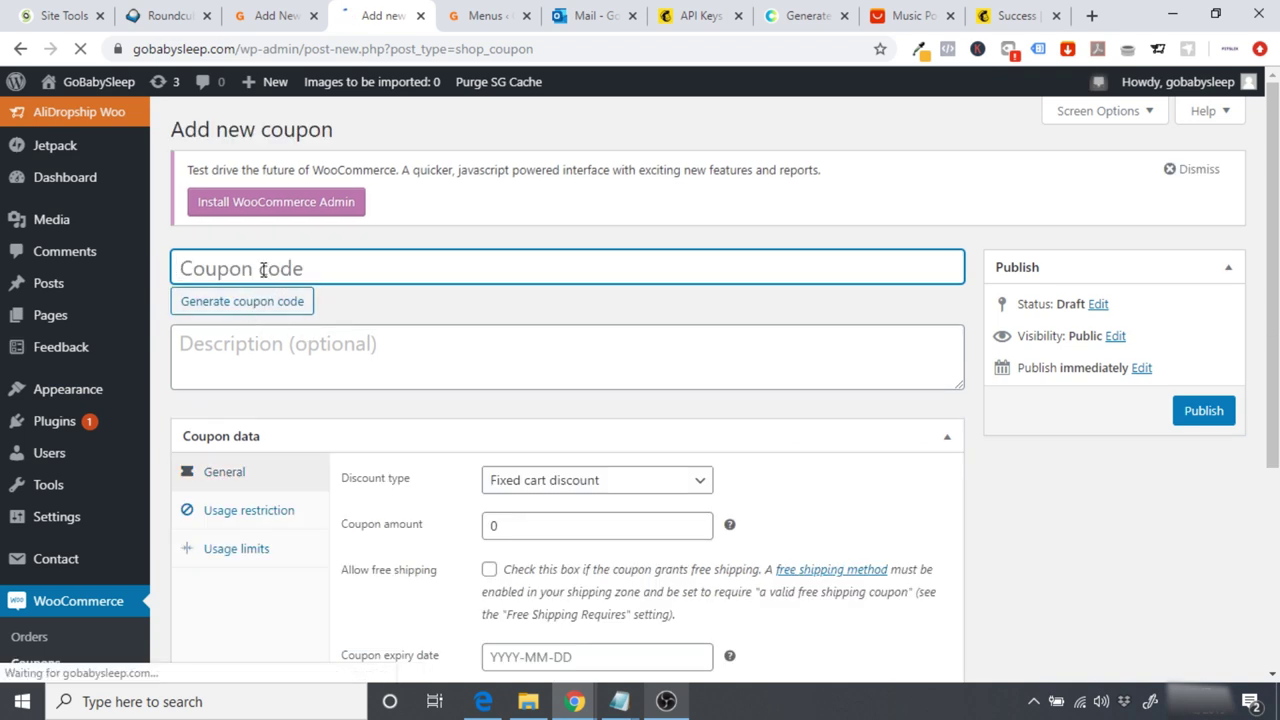
{"action": "type", "text": "100"}
{"action": "type", "text": "FF"}
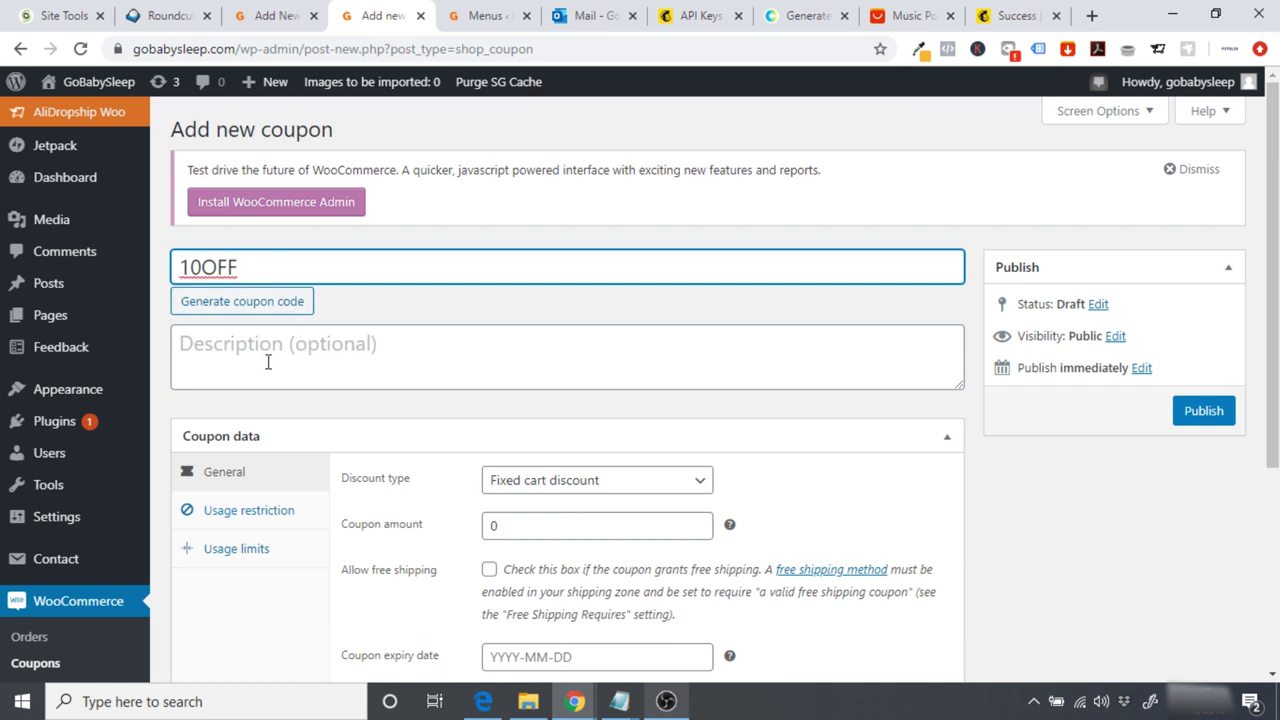
{"action": "left_click", "coordinate": [260, 357]}
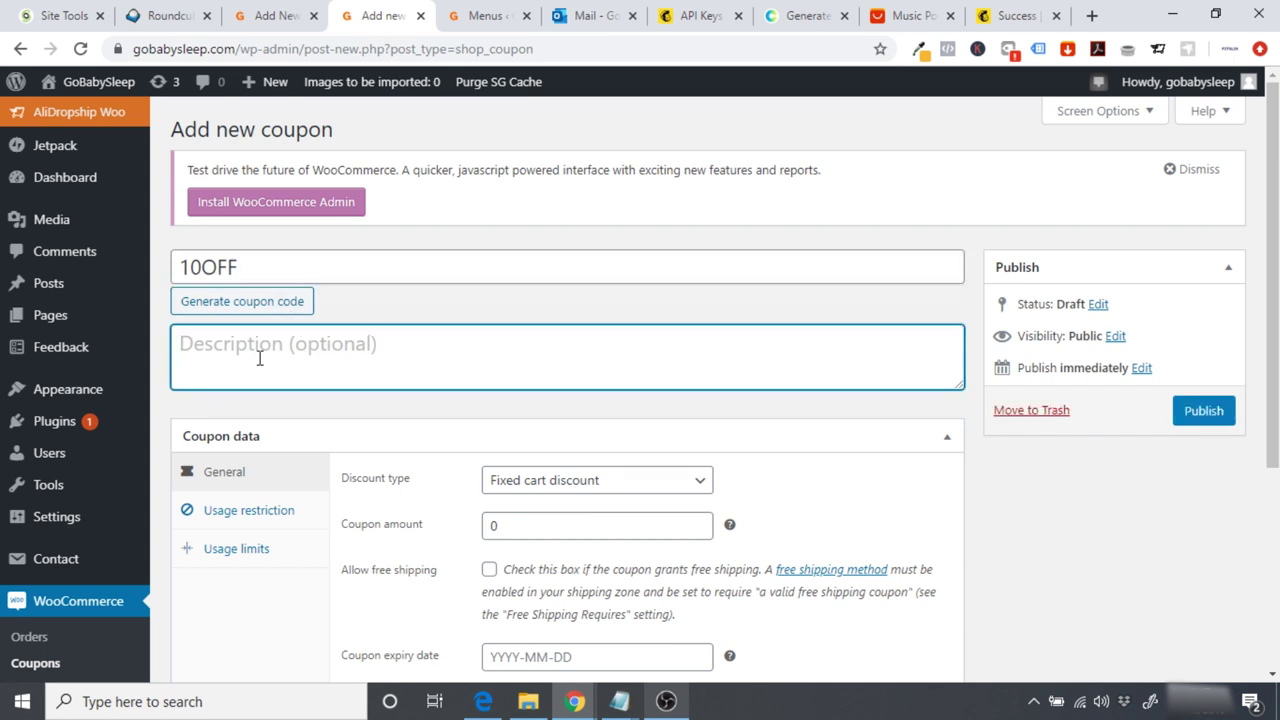
{"action": "type", "text": "Get 10 "}
{"action": "type", "text": "% of"}
{"action": "key", "text": "BackSpace"}
{"action": "type", "text": "off your order"}
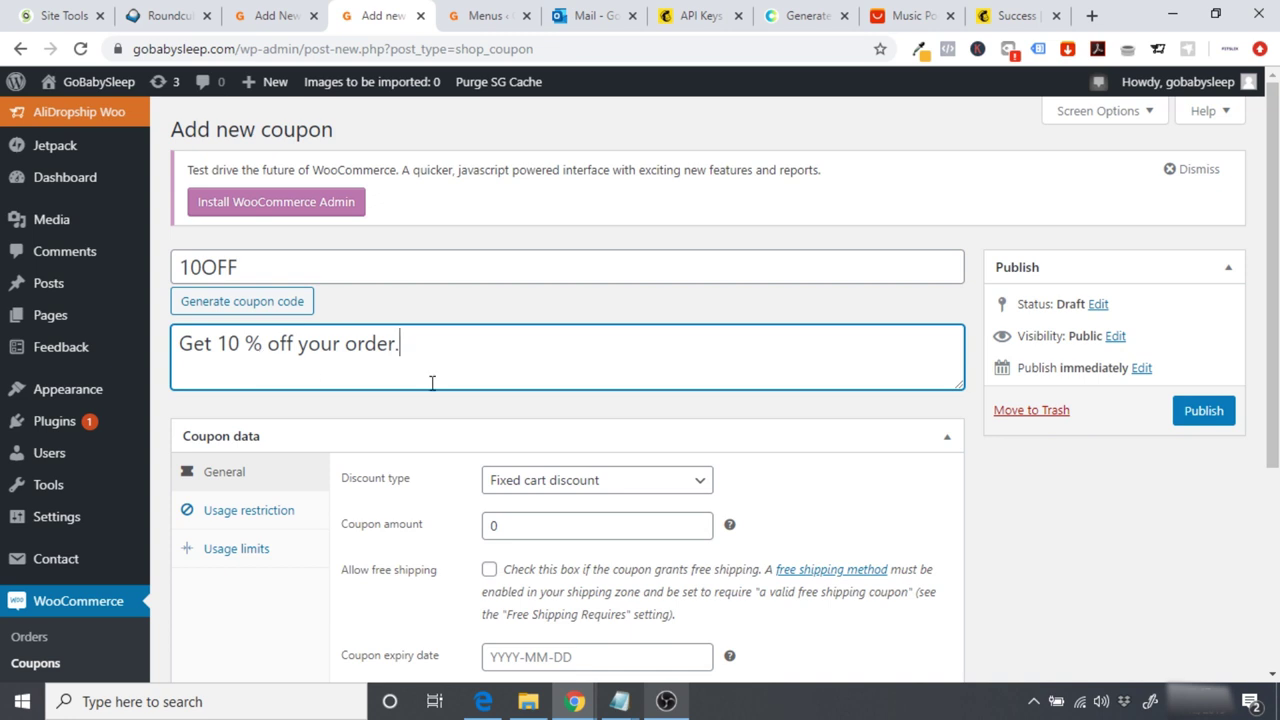
{"action": "scroll", "coordinate": [700, 452], "scroll_direction": "down", "scroll_amount": 1}
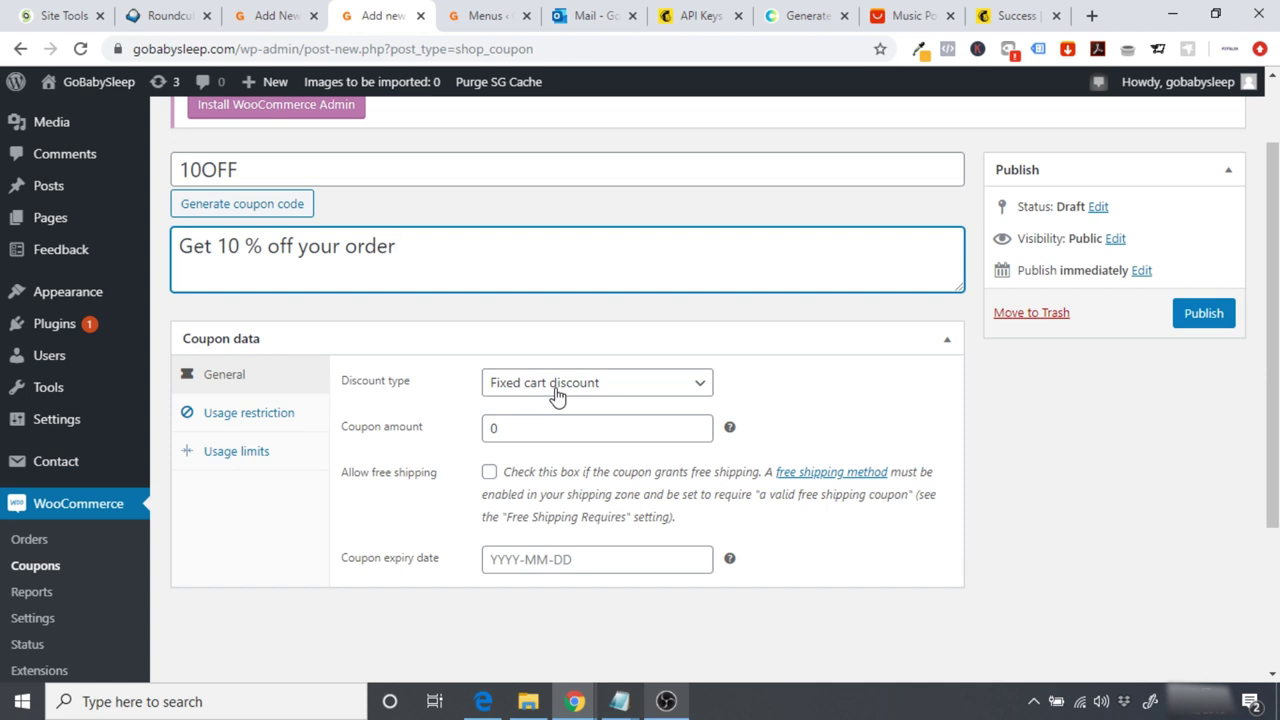
Step: Make the coupon a 10 percentage discount that allows free shipping
{"action": "left_click", "coordinate": [522, 392]}
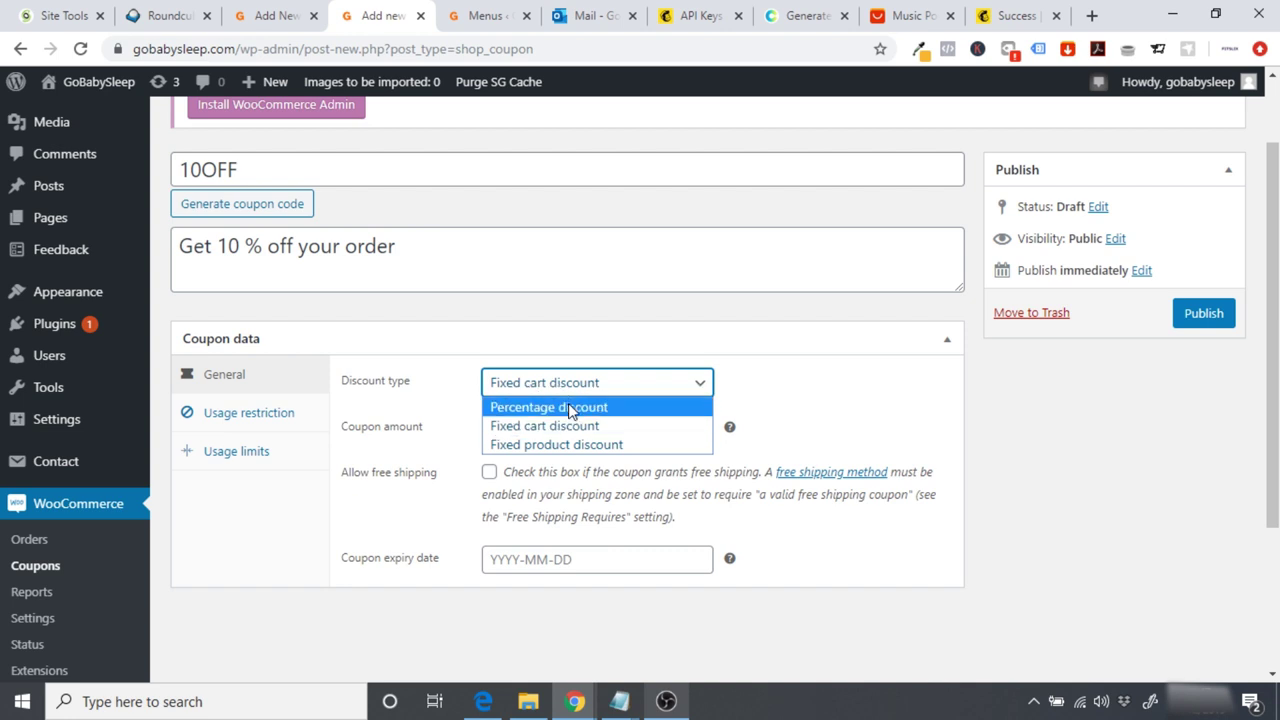
{"action": "left_click", "coordinate": [570, 409]}
{"action": "left_click", "coordinate": [524, 428]}
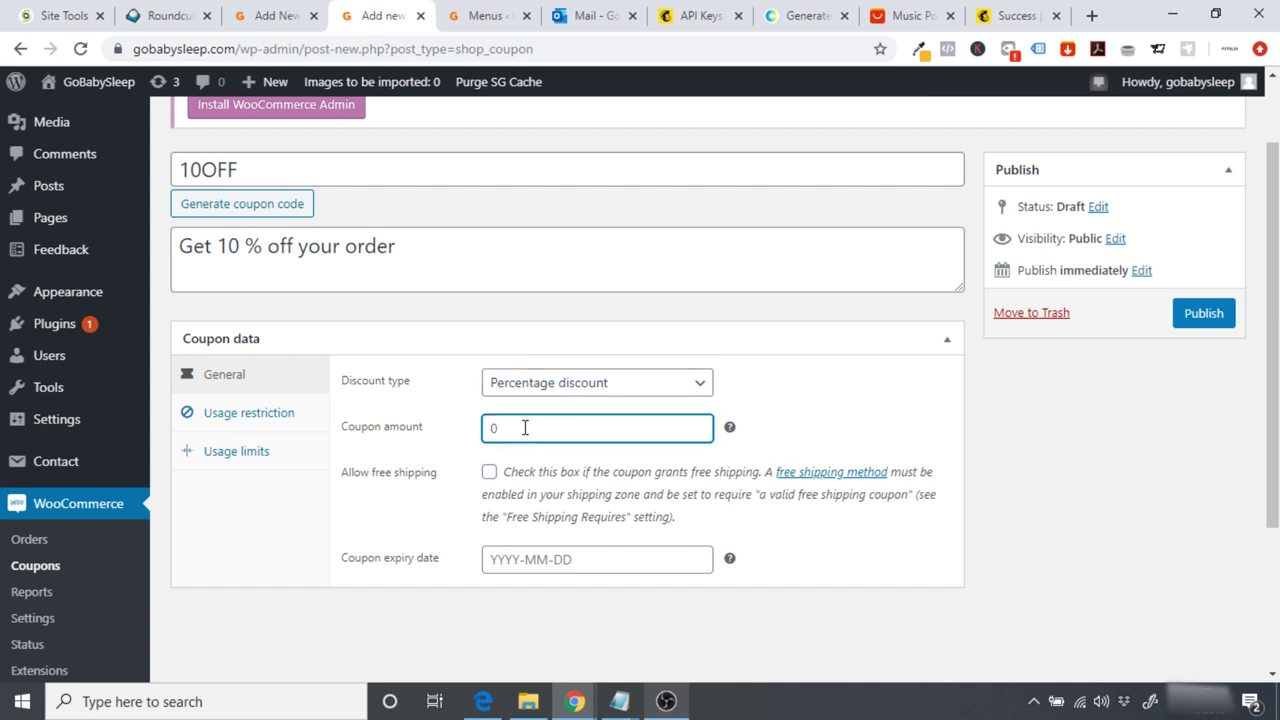
{"action": "left_click", "coordinate": [411, 503]}
{"action": "left_click", "coordinate": [489, 472]}
Step: Under usage restrictions, leave minimum spend unset and tick Individual use only
{"action": "scroll", "coordinate": [426, 501], "scroll_direction": "down", "scroll_amount": 1}
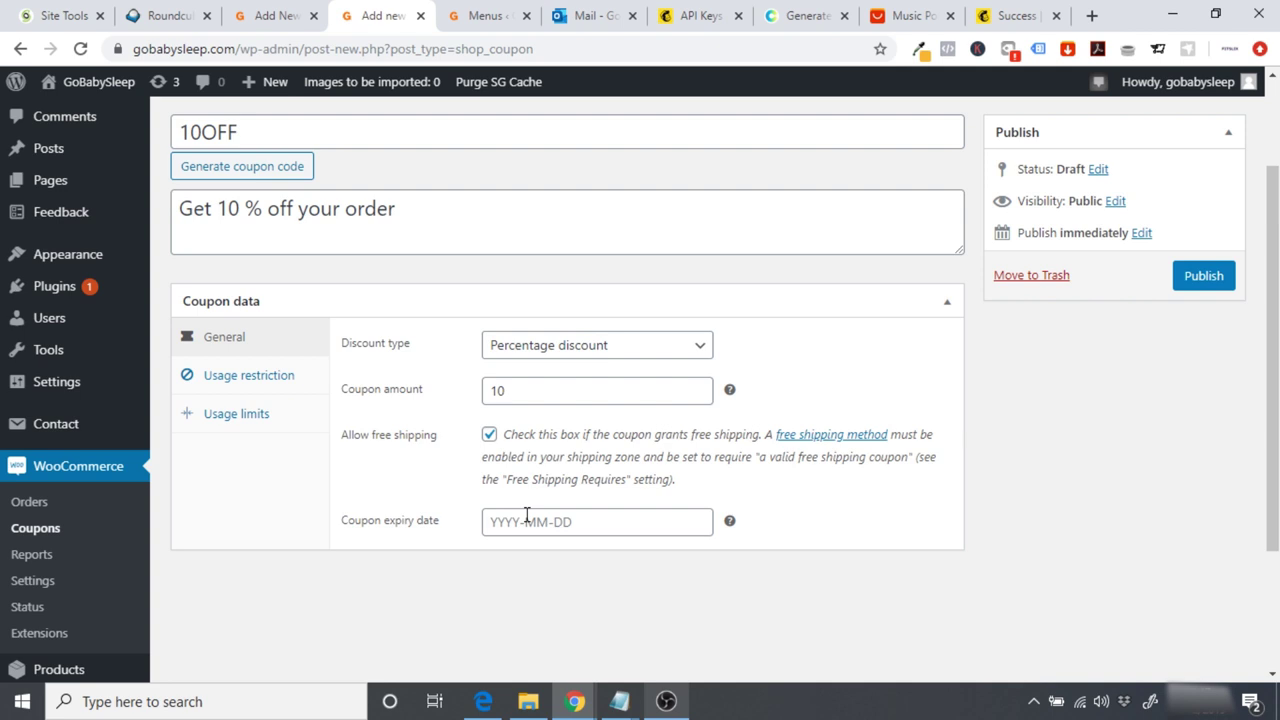
{"action": "left_click", "coordinate": [266, 378]}
{"action": "left_click", "coordinate": [569, 348]}
{"action": "left_click", "coordinate": [470, 377]}
{"action": "scroll", "coordinate": [472, 378], "scroll_direction": "down", "scroll_amount": 1}
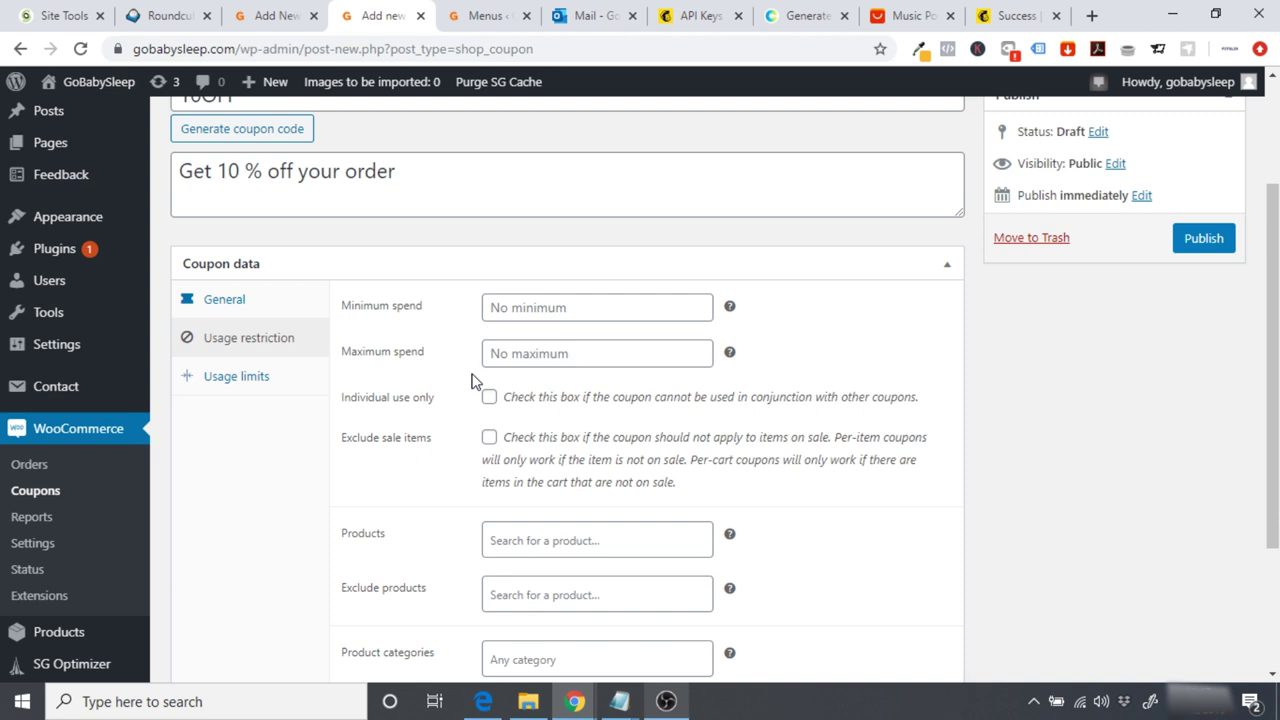
{"action": "scroll", "coordinate": [472, 380], "scroll_direction": "down", "scroll_amount": 1}
{"action": "left_click", "coordinate": [489, 359]}
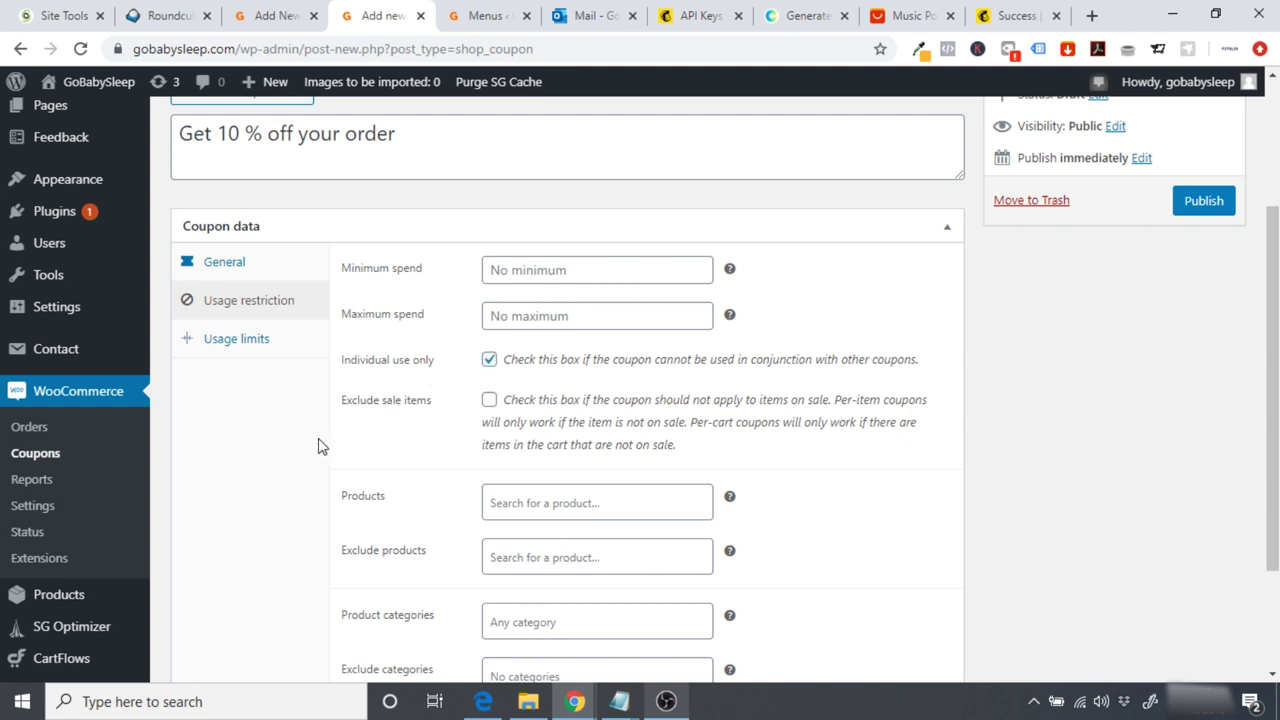
{"action": "scroll", "coordinate": [322, 446], "scroll_direction": "down", "scroll_amount": 1}
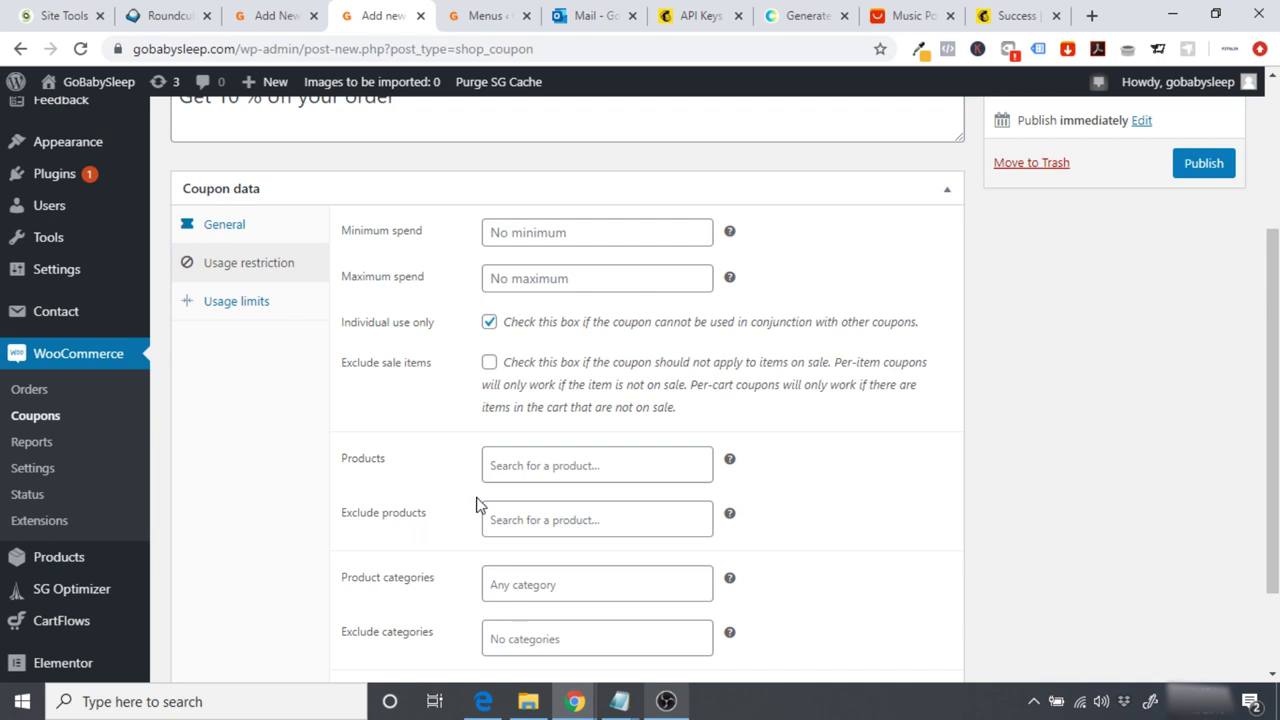
{"action": "scroll", "coordinate": [477, 506], "scroll_direction": "down", "scroll_amount": 2}
{"action": "scroll", "coordinate": [477, 506], "scroll_direction": "up", "scroll_amount": 1}
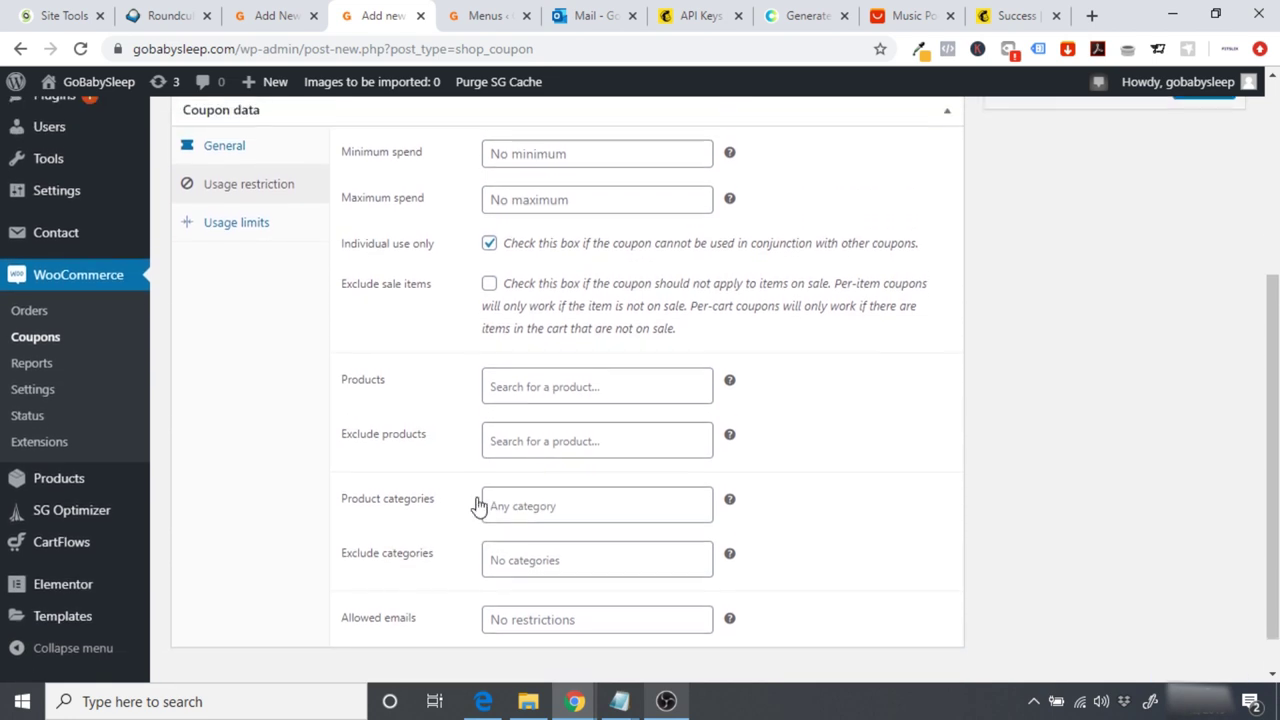
{"action": "scroll", "coordinate": [477, 506], "scroll_direction": "up", "scroll_amount": 1}
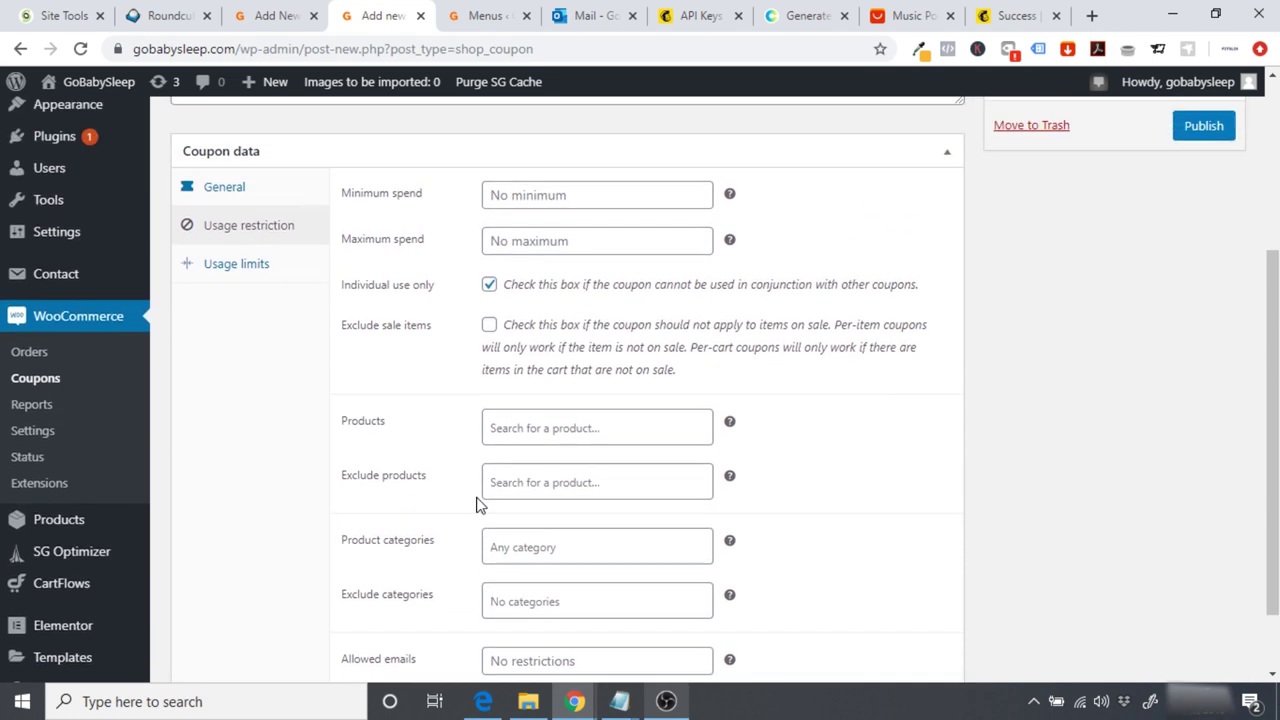
Step: Limit the coupon to 1 use per user and publish it
{"action": "left_click", "coordinate": [238, 266]}
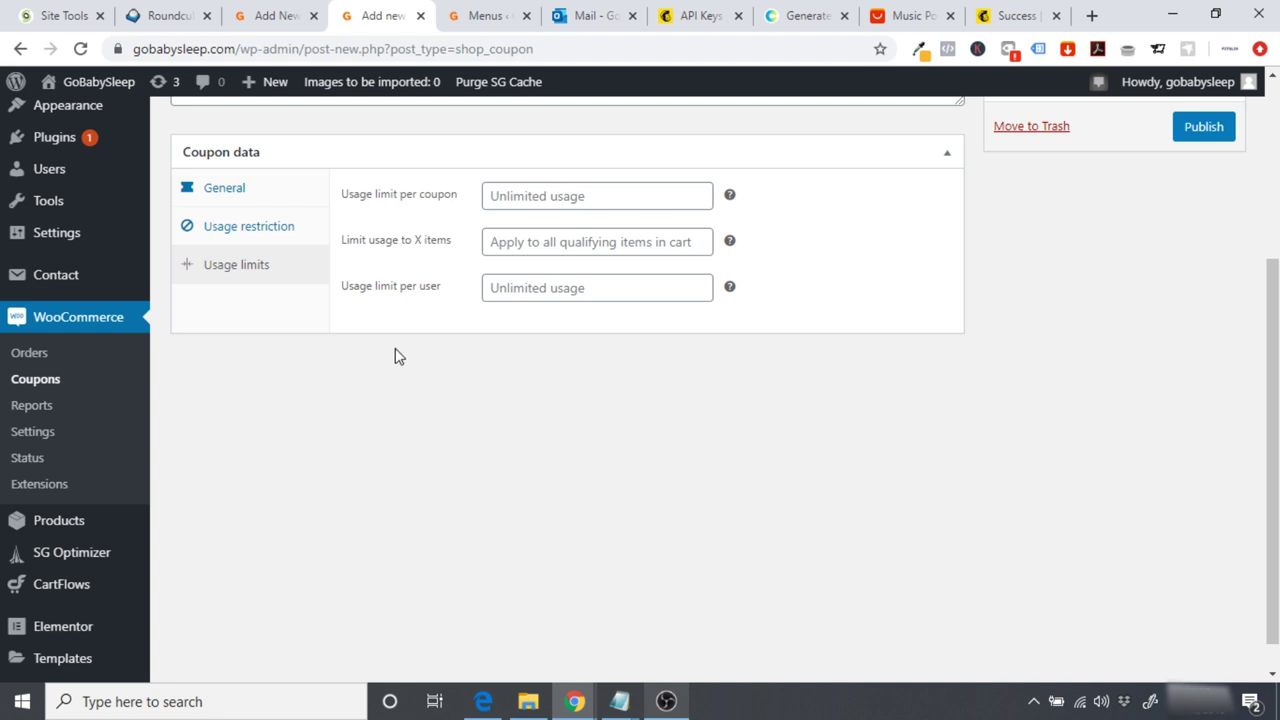
{"action": "left_click", "coordinate": [522, 292]}
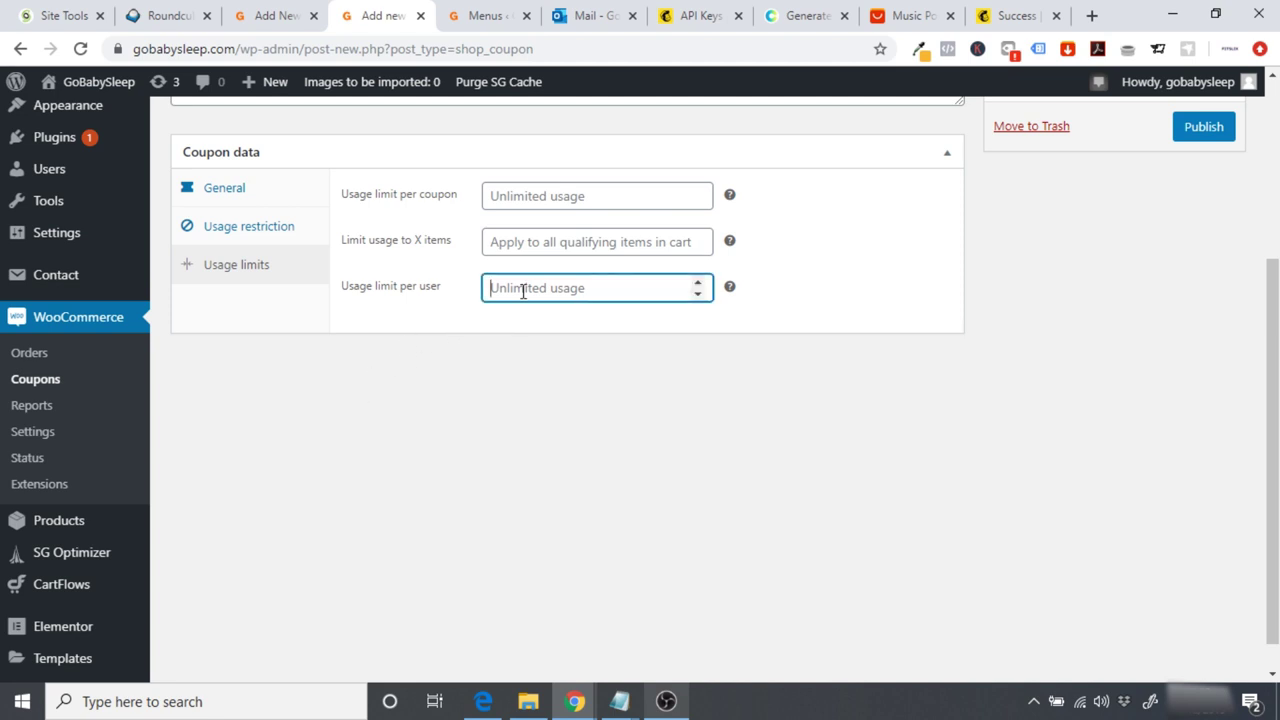
{"action": "type", "text": "1"}
{"action": "left_click", "coordinate": [490, 385]}
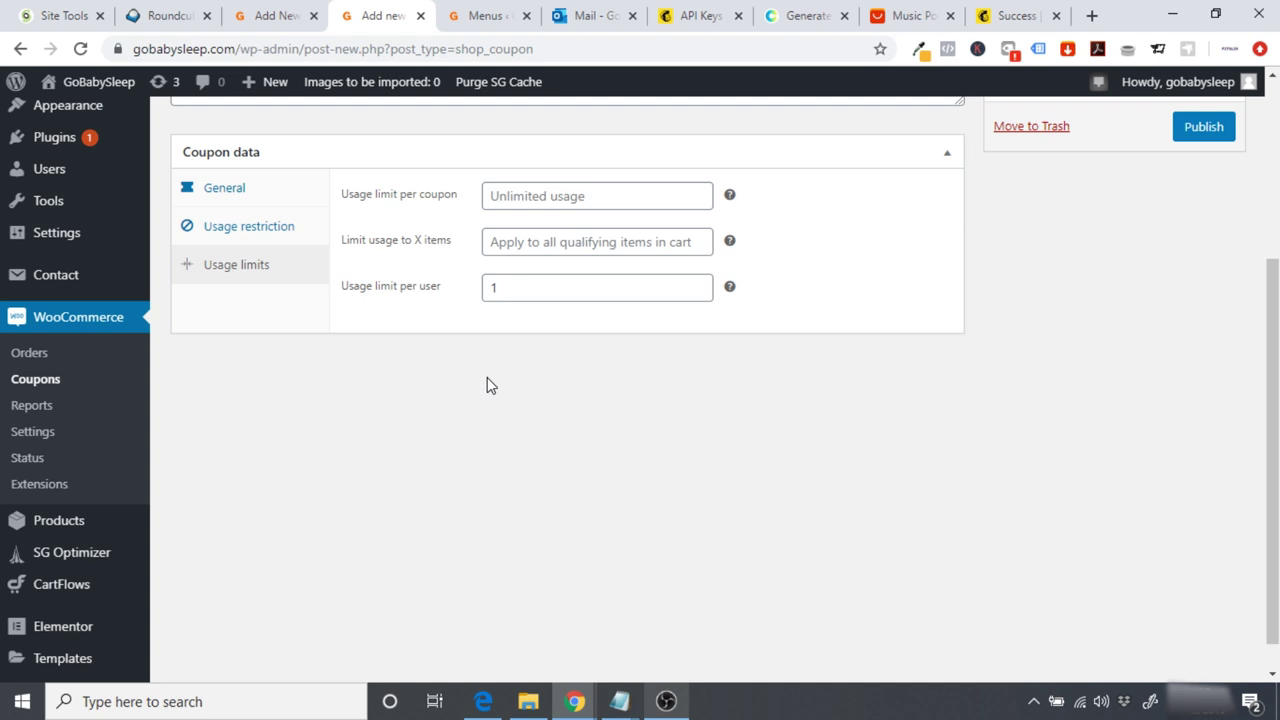
{"action": "scroll", "coordinate": [1249, 330], "scroll_direction": "up", "scroll_amount": 3}
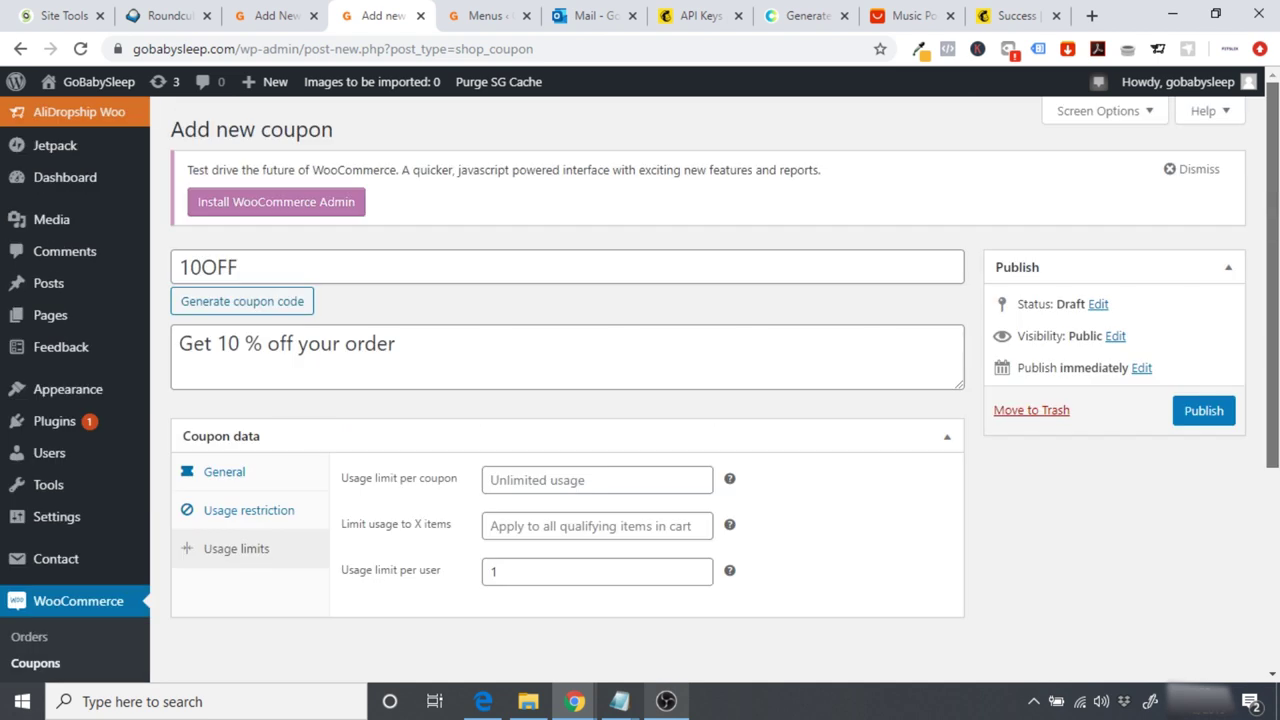
{"action": "double_click", "coordinate": [343, 263]}
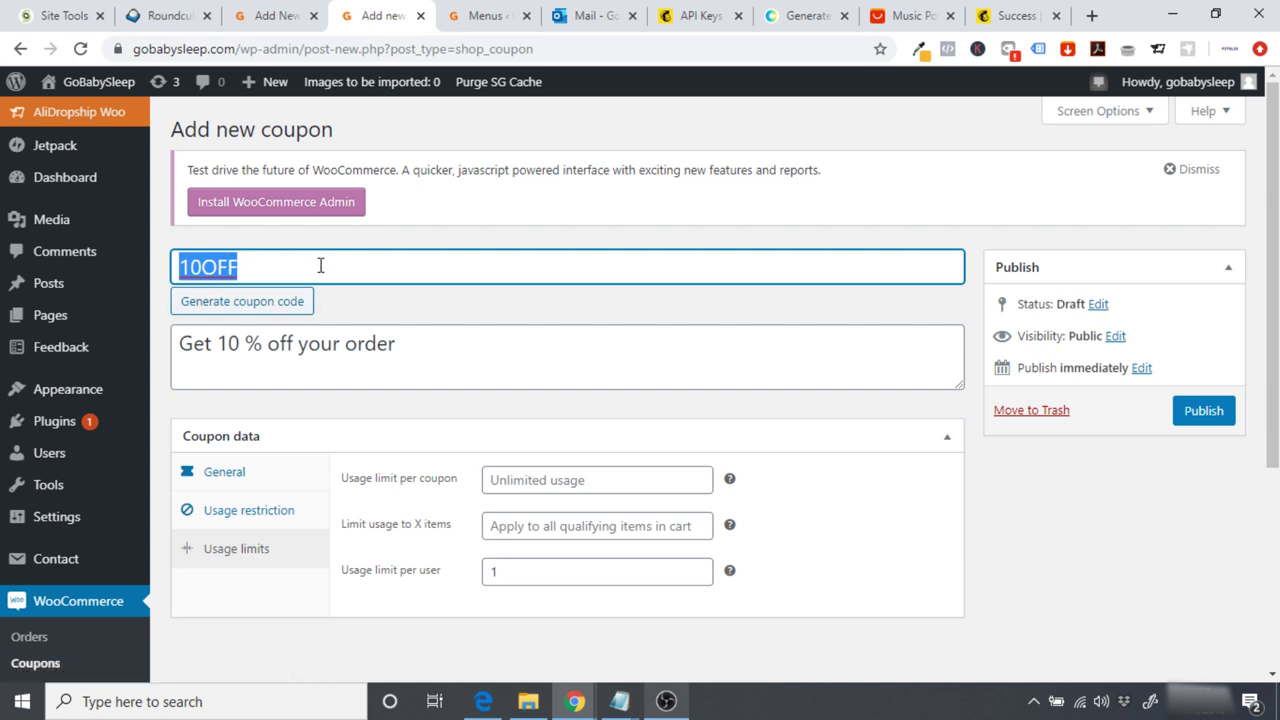
{"action": "left_click", "coordinate": [1204, 411]}
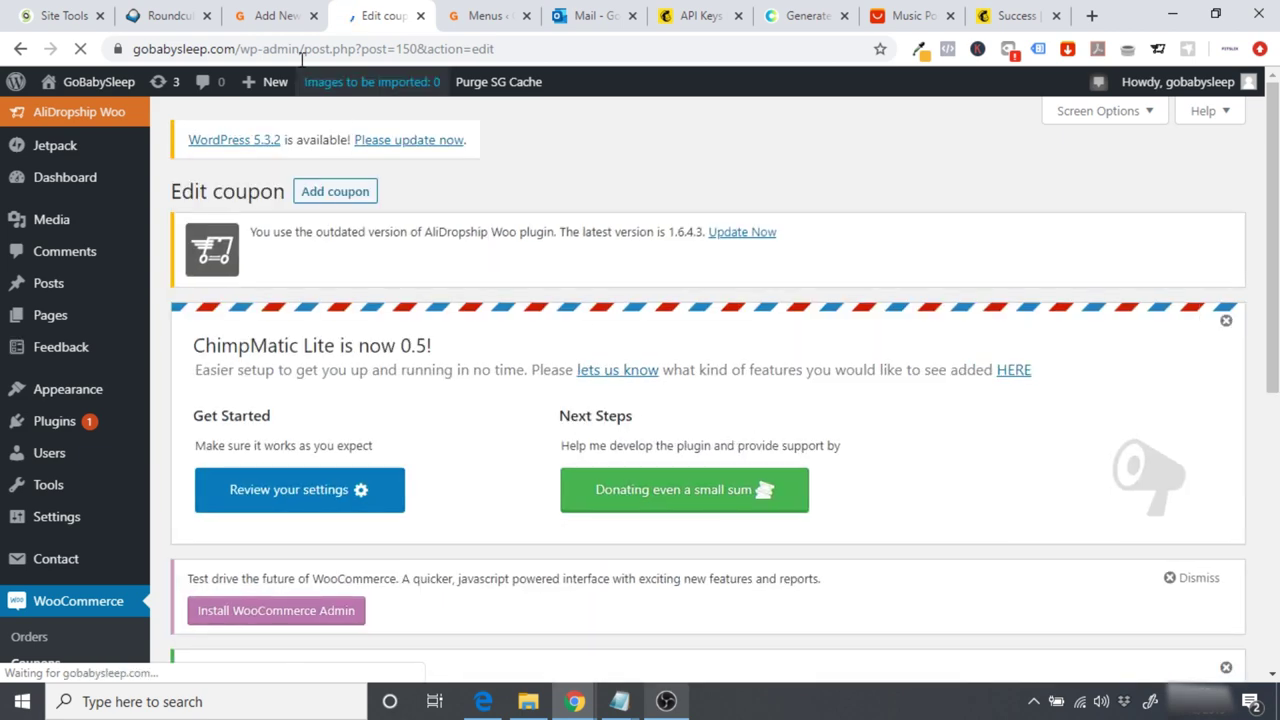
Step: Replace the form's success message with 'Use the code 10OFF for 10 % off your order' and save
{"action": "left_click", "coordinate": [275, 16]}
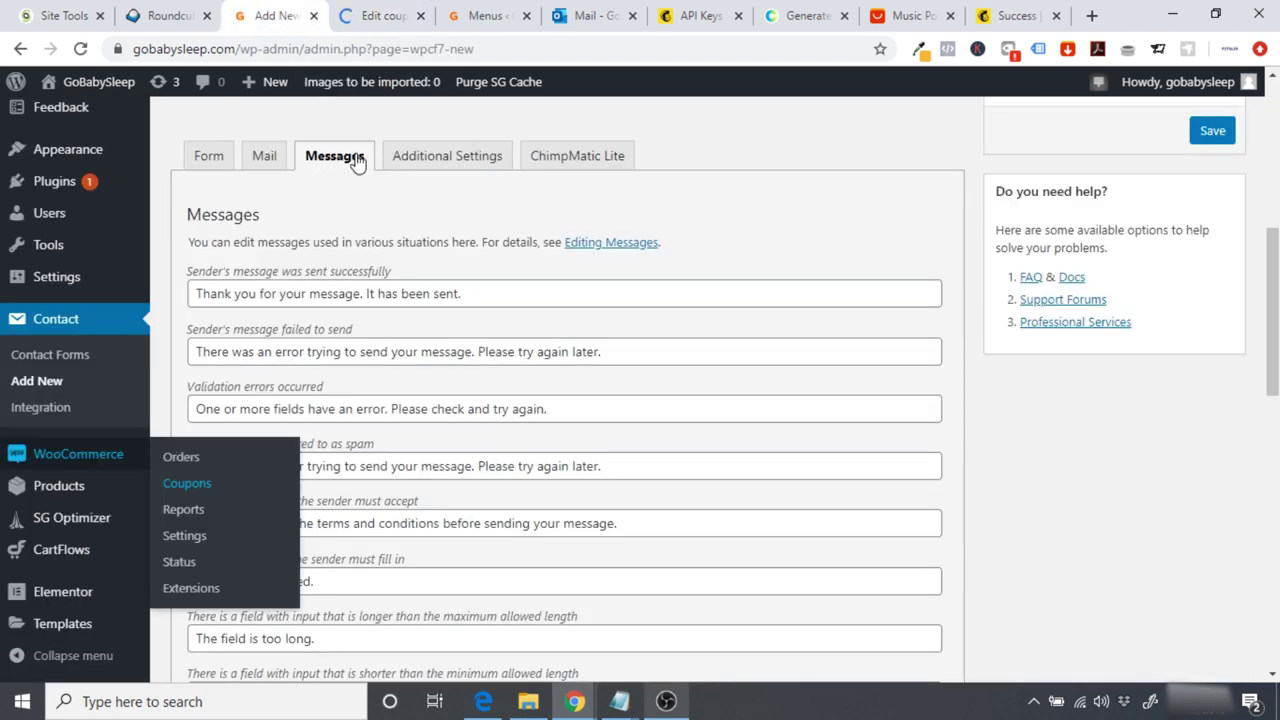
{"action": "triple_click", "coordinate": [470, 290]}
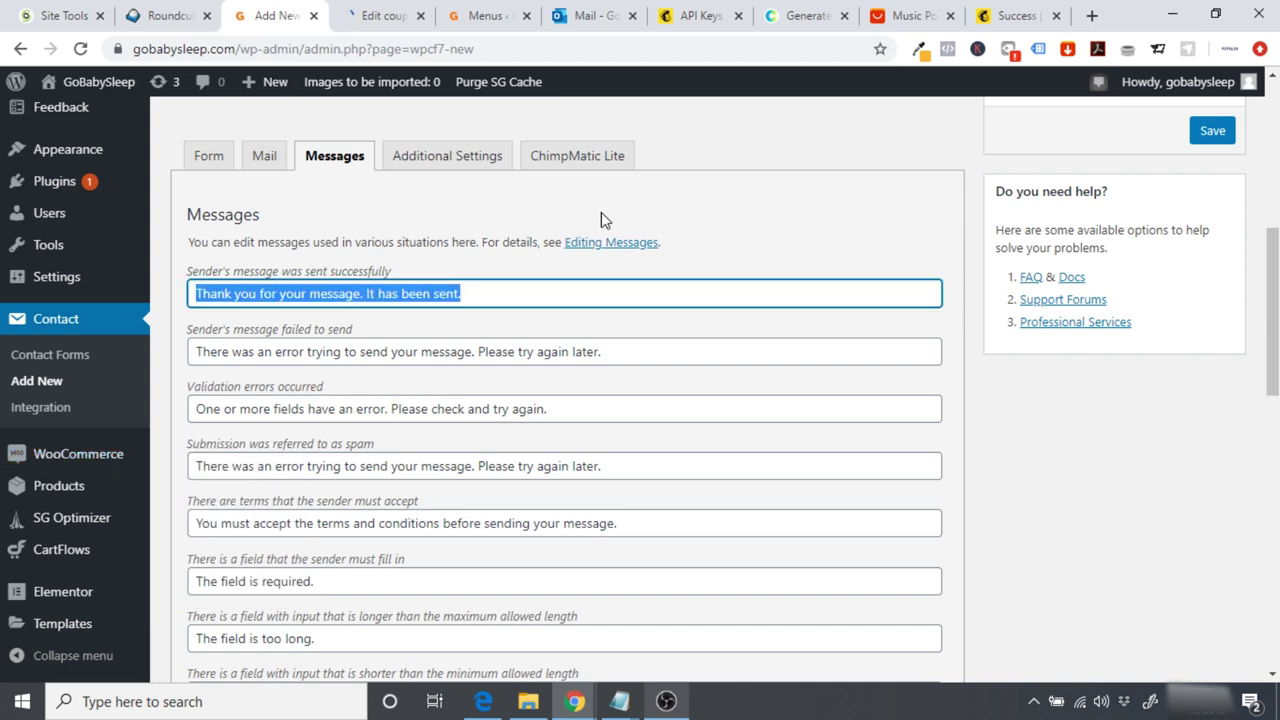
{"action": "type", "text": "Use the code 10OFF for 10 % off your order"}
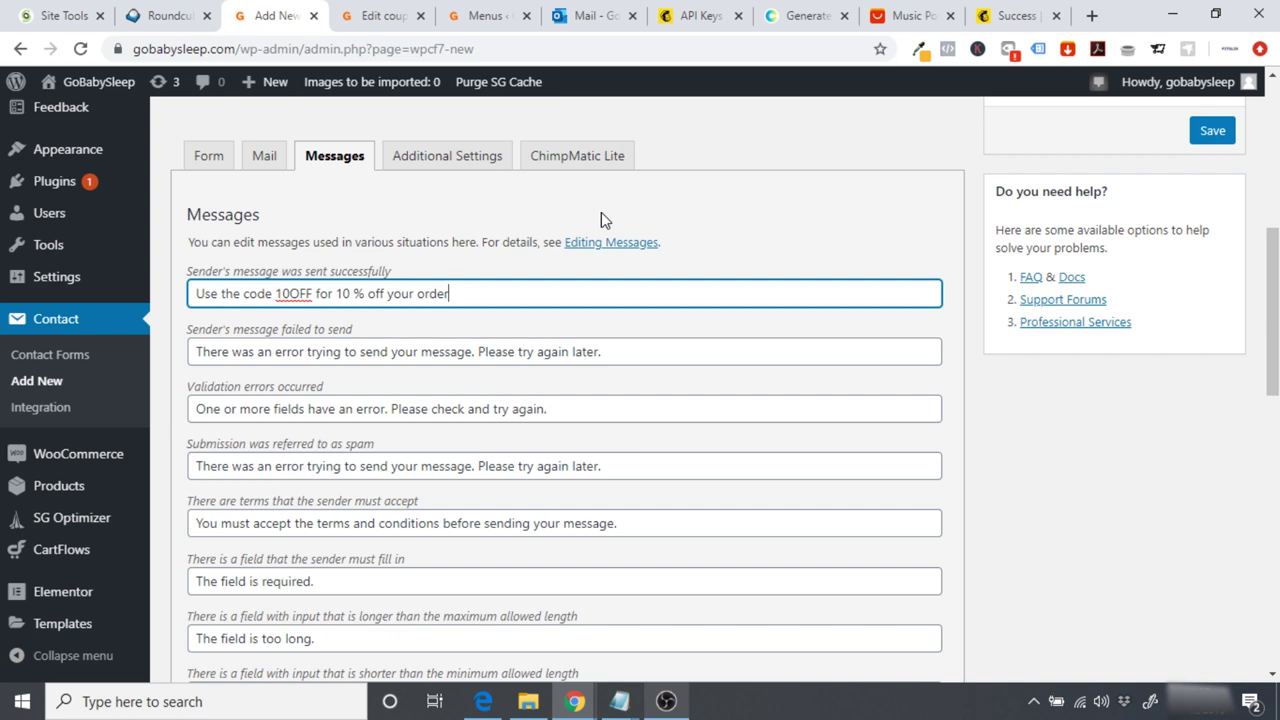
{"action": "type", "text": "."}
{"action": "key", "text": "BackSpace"}
{"action": "left_click", "coordinate": [1208, 131]}
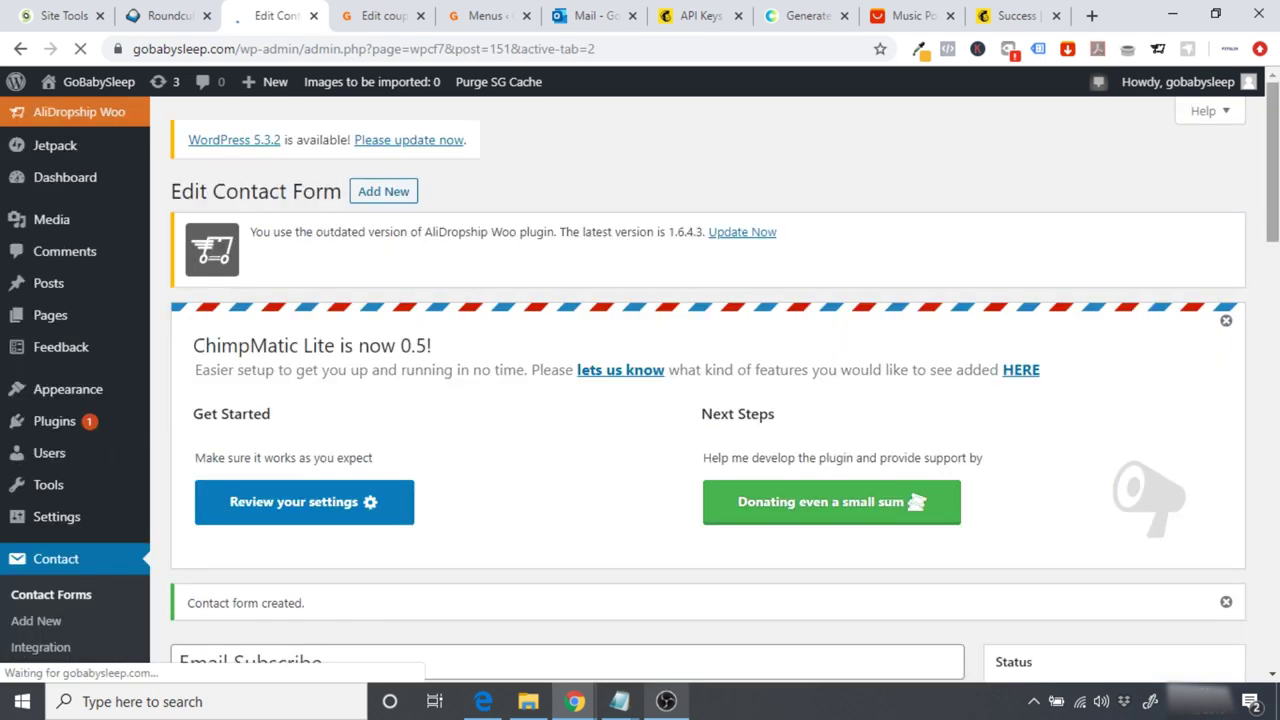
Step: Open the form's ChimpMatic settings and copy the API key from Mailchimp's API Keys page
{"action": "scroll", "coordinate": [1225, 160], "scroll_direction": "down", "scroll_amount": 2}
{"action": "scroll", "coordinate": [1083, 273], "scroll_direction": "down", "scroll_amount": 4}
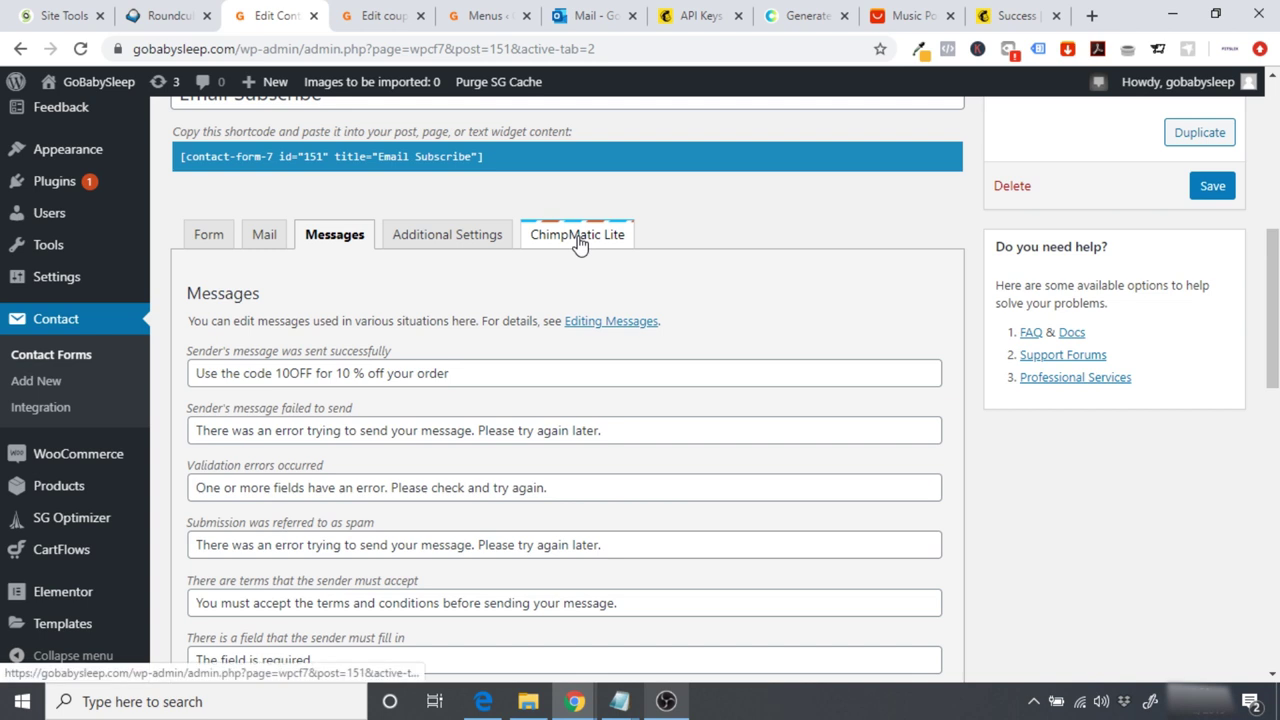
{"action": "left_click", "coordinate": [600, 244]}
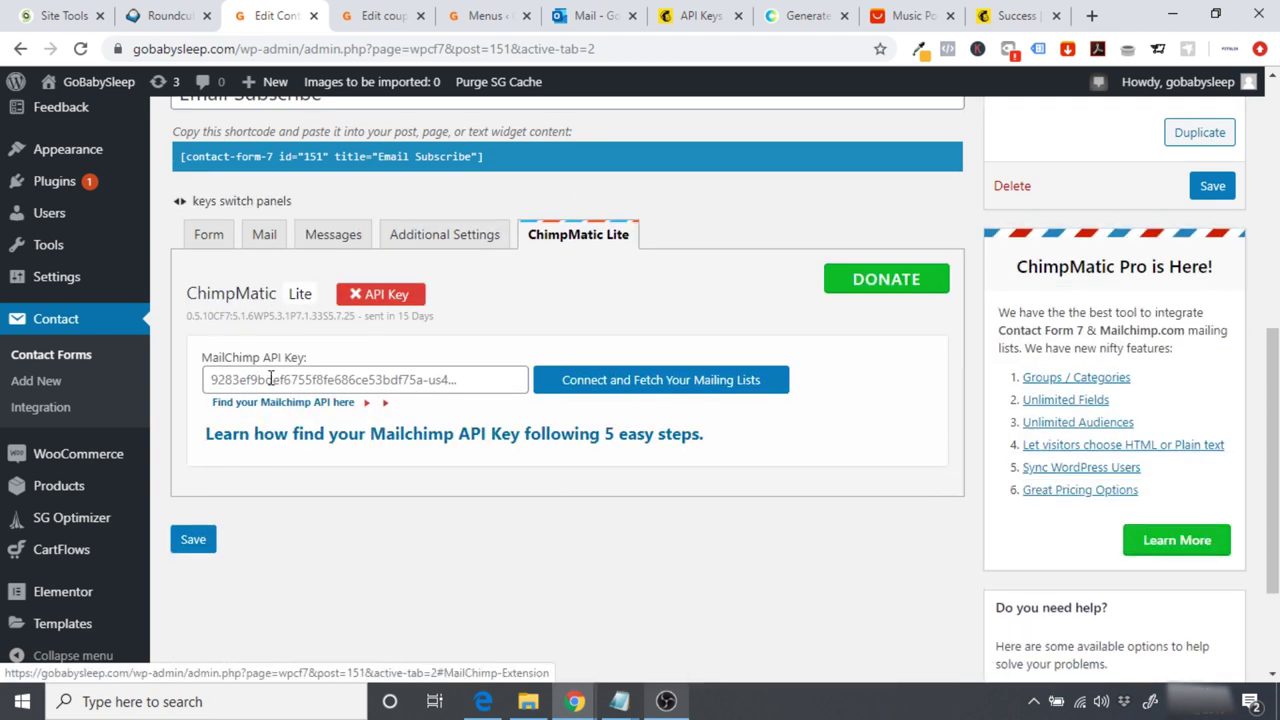
{"action": "left_click", "coordinate": [692, 15]}
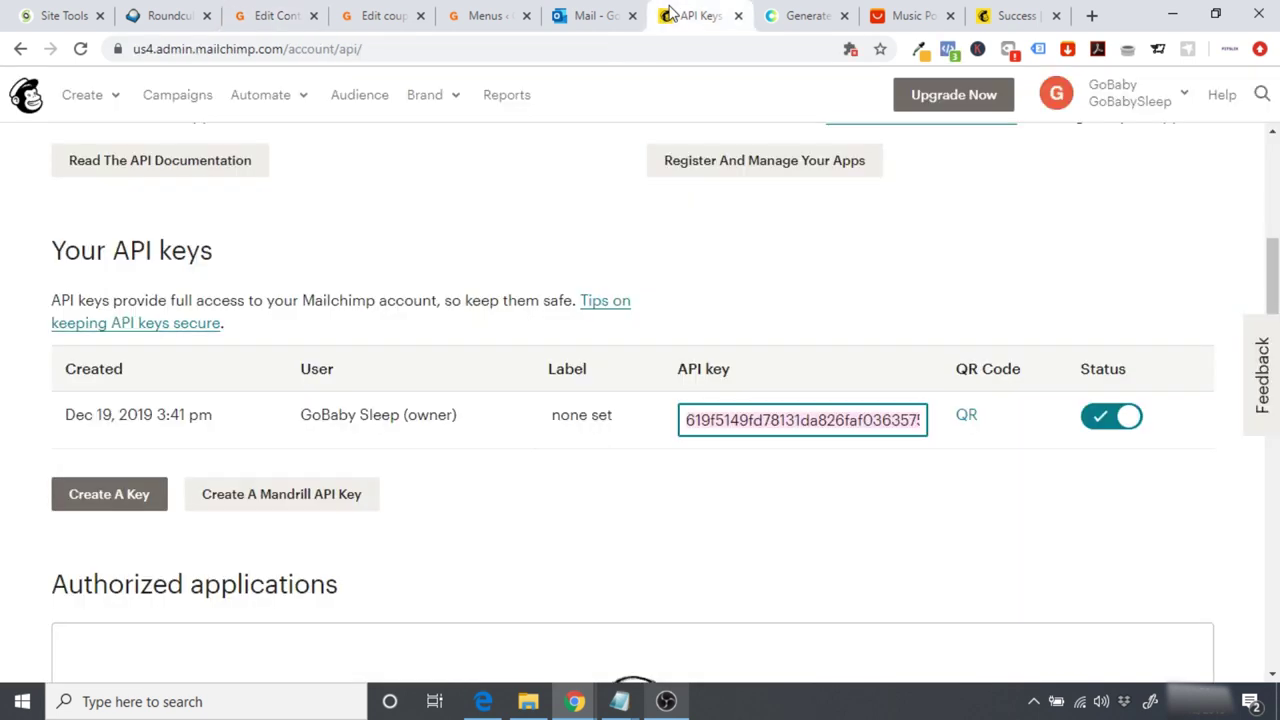
{"action": "left_click", "coordinate": [755, 420]}
{"action": "triple_click", "coordinate": [700, 420]}
{"action": "right_click", "coordinate": [700, 420]}
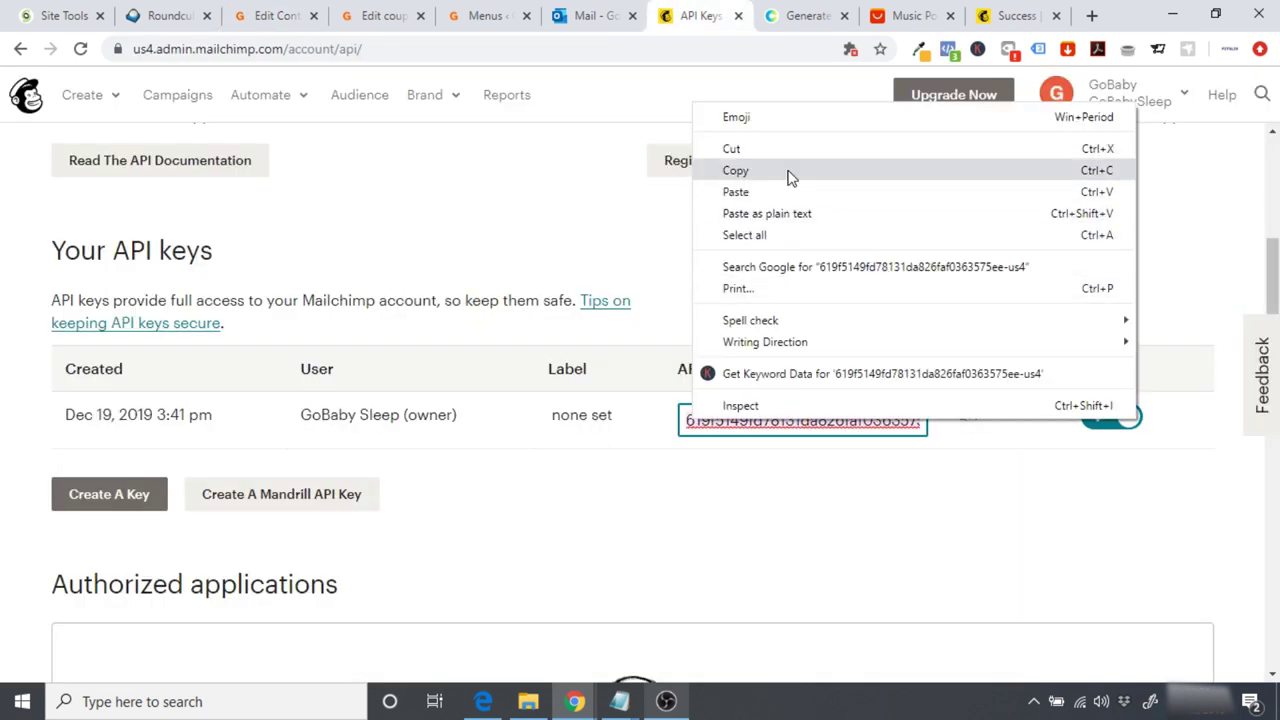
{"action": "left_click", "coordinate": [731, 169]}
Step: Paste the API key into ChimpMatic, connect, and fetch the GoBabySleep mailing list
{"action": "left_click", "coordinate": [285, 18]}
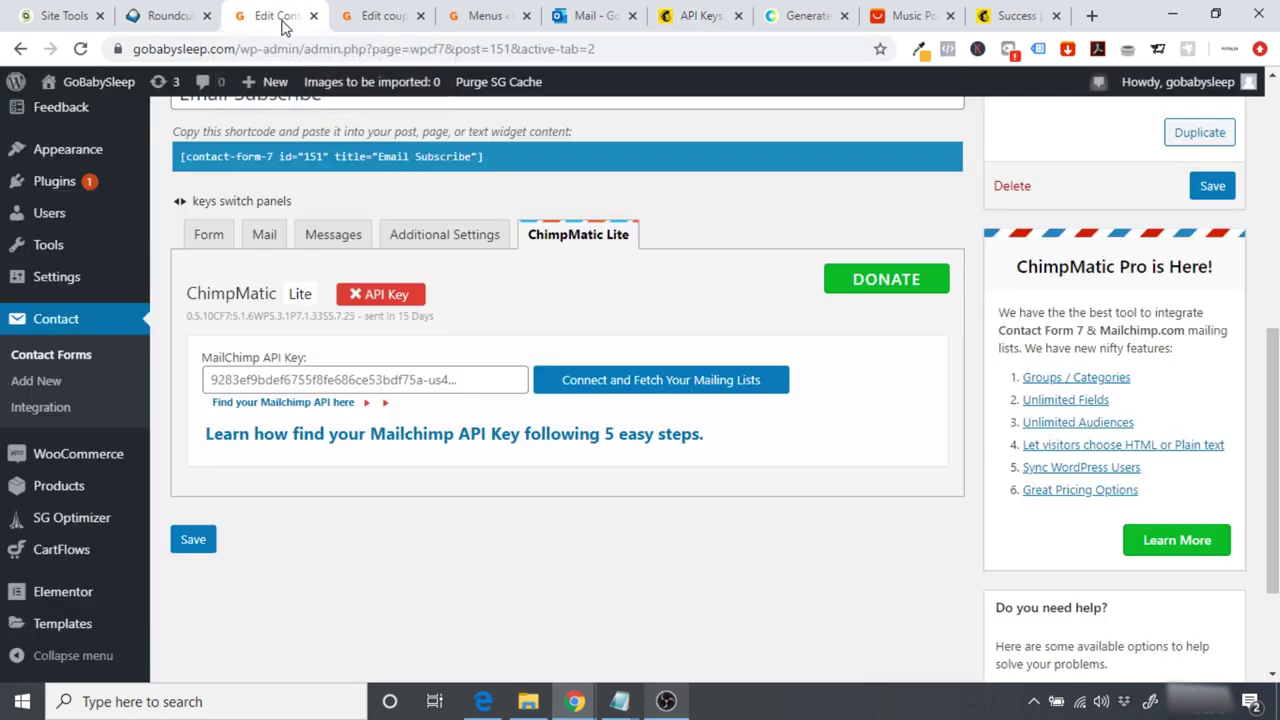
{"action": "left_click", "coordinate": [290, 378]}
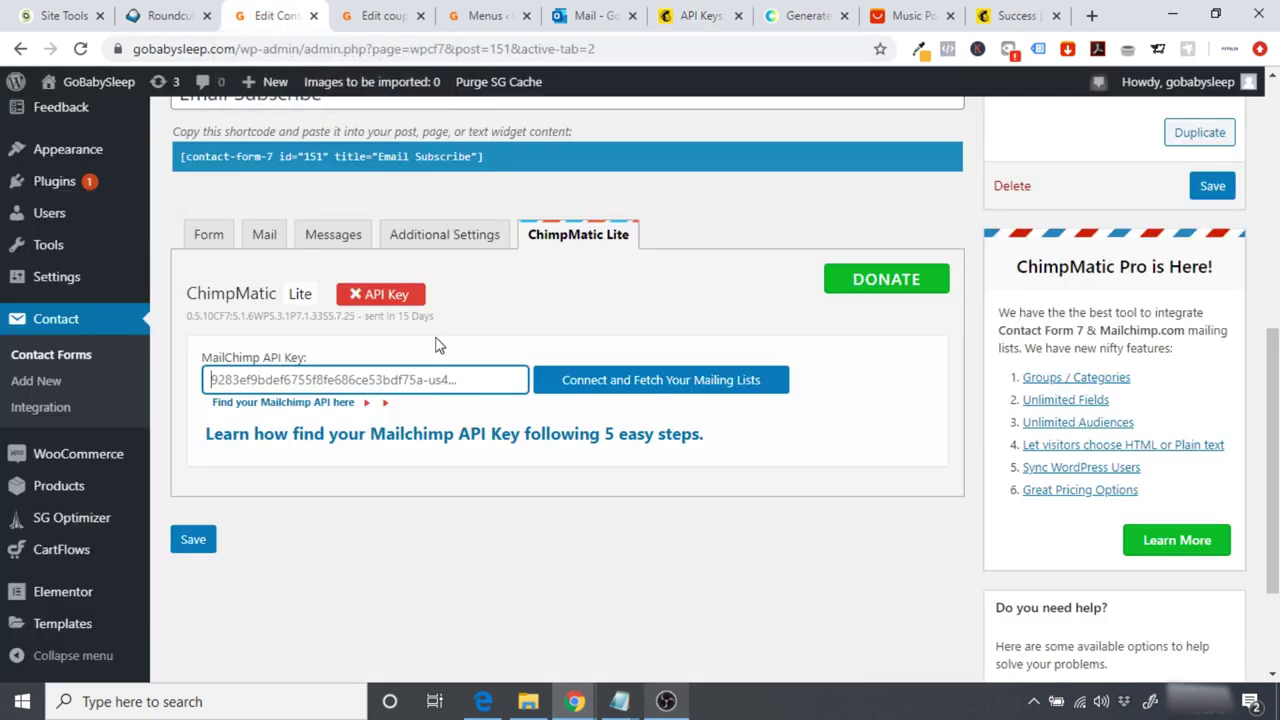
{"action": "key", "text": "ctrl+v"}
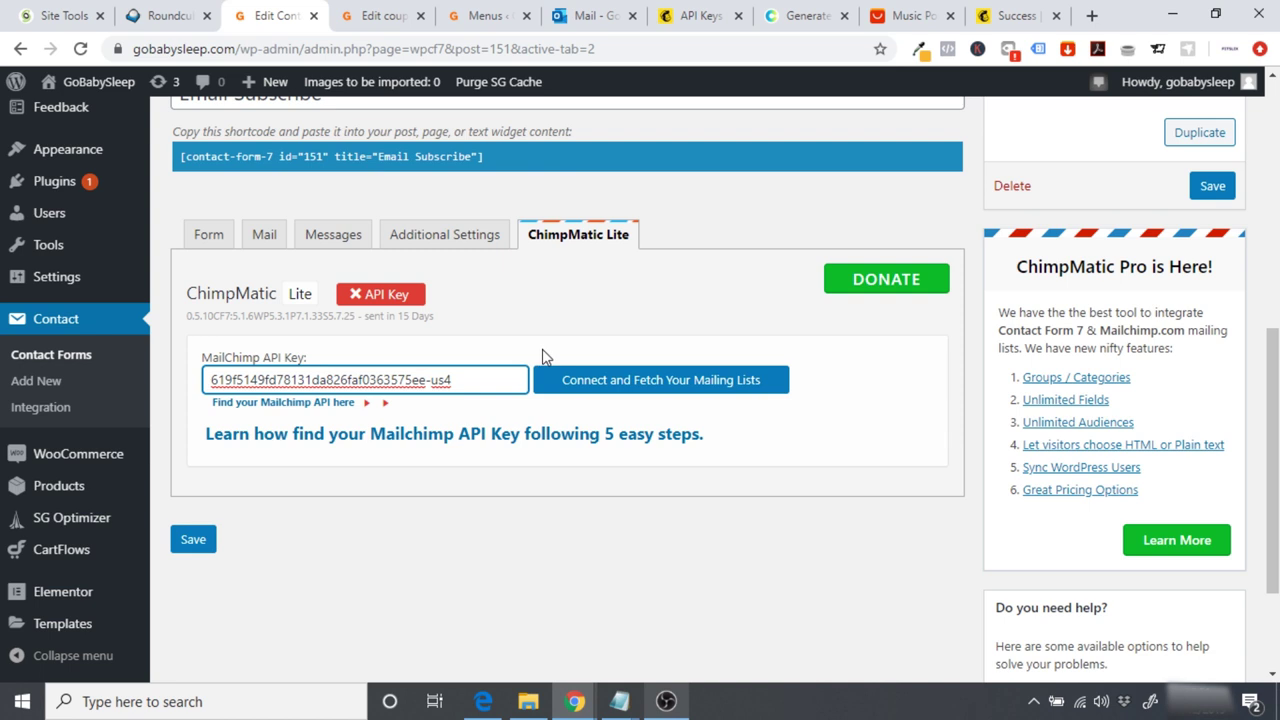
{"action": "left_click", "coordinate": [642, 388]}
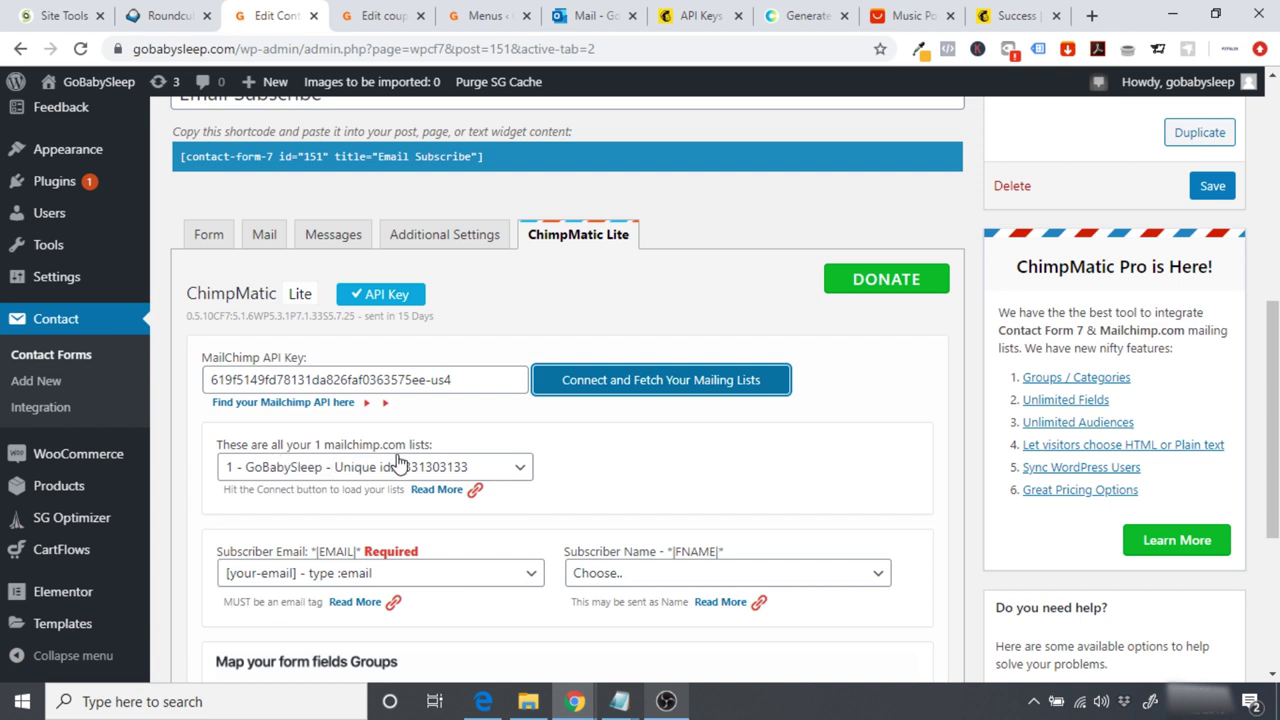
{"action": "left_click", "coordinate": [695, 463]}
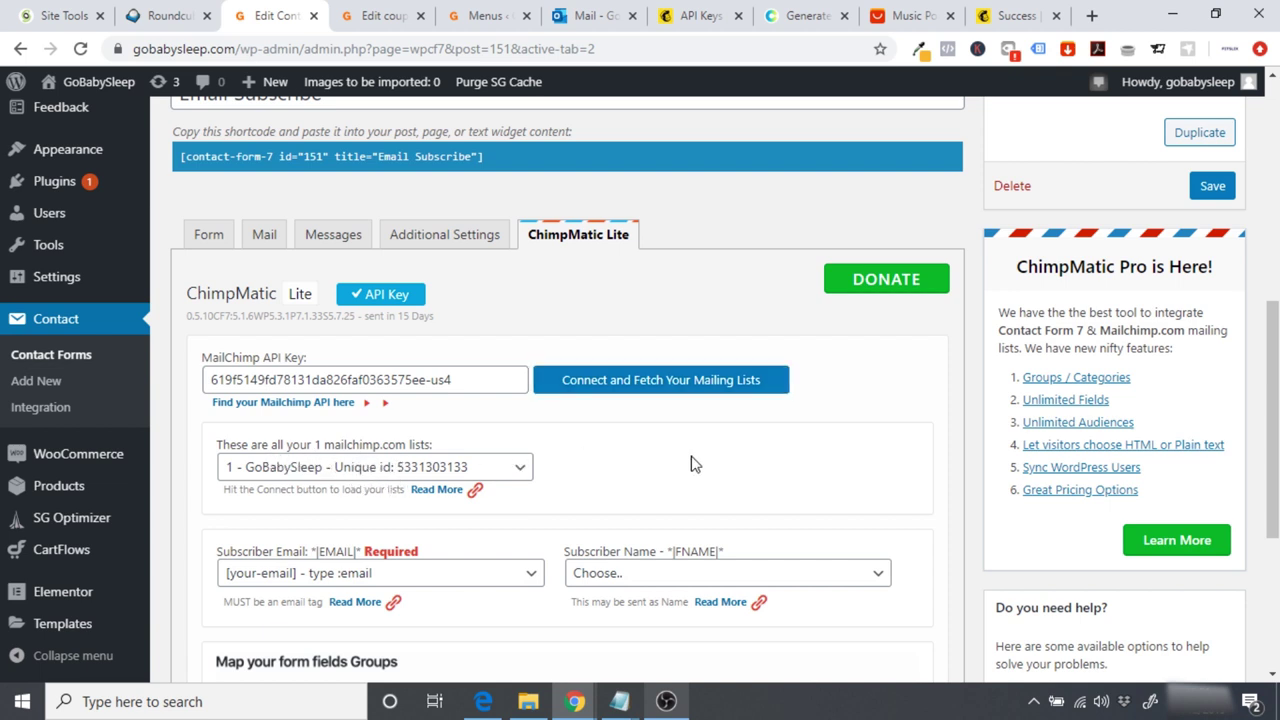
Step: Map Subscriber Name to [your-name] and save the Email Subscribe form
{"action": "scroll", "coordinate": [695, 463], "scroll_direction": "down", "scroll_amount": 3}
{"action": "scroll", "coordinate": [695, 463], "scroll_direction": "down", "scroll_amount": 3}
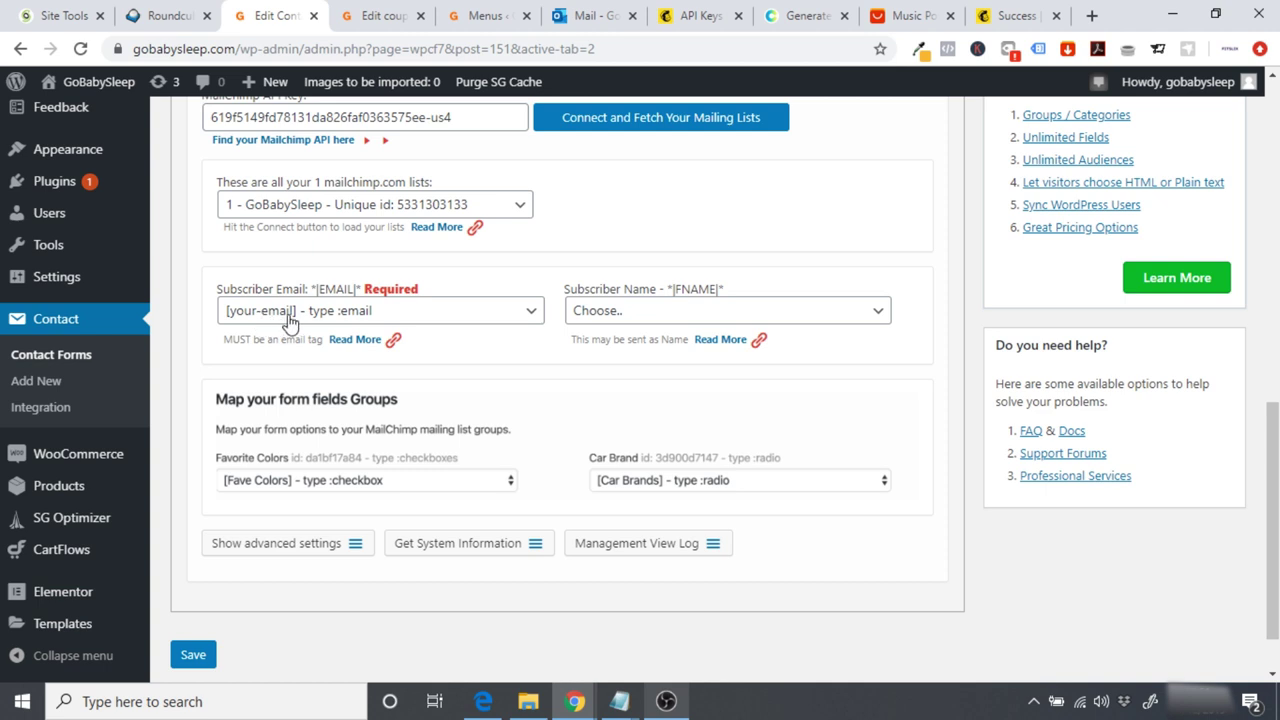
{"action": "left_click", "coordinate": [660, 313]}
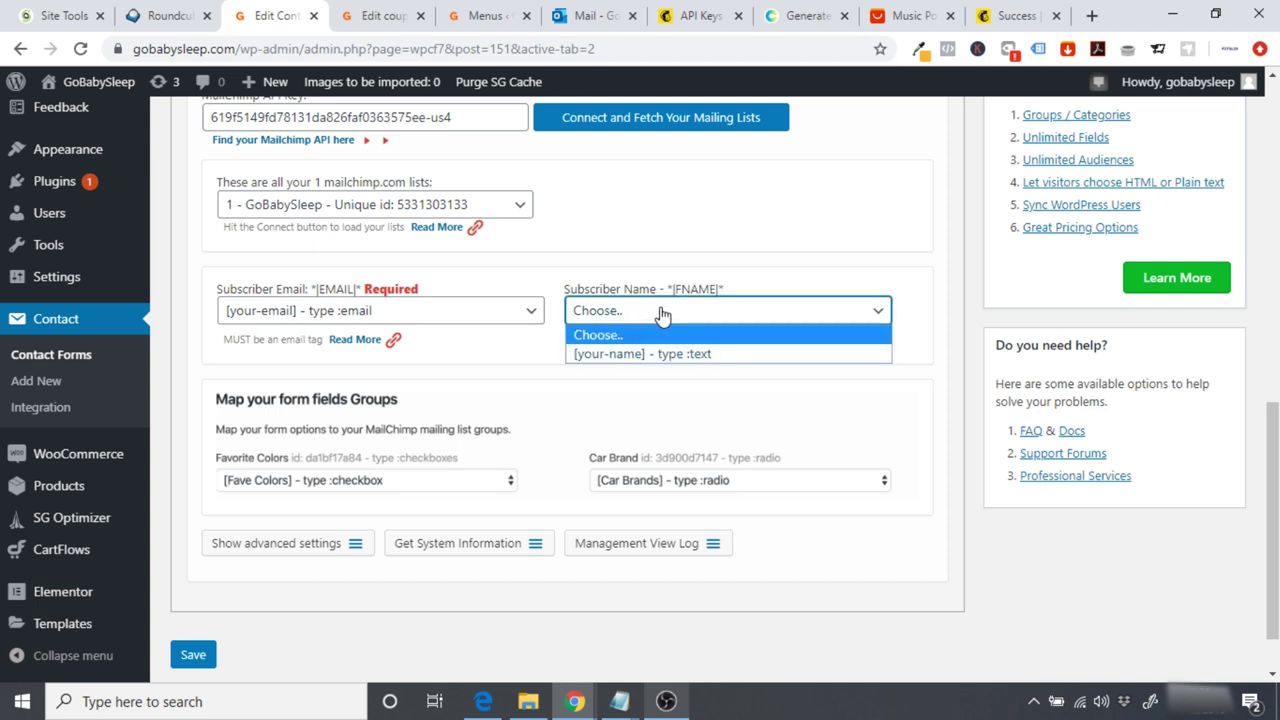
{"action": "left_click", "coordinate": [674, 354]}
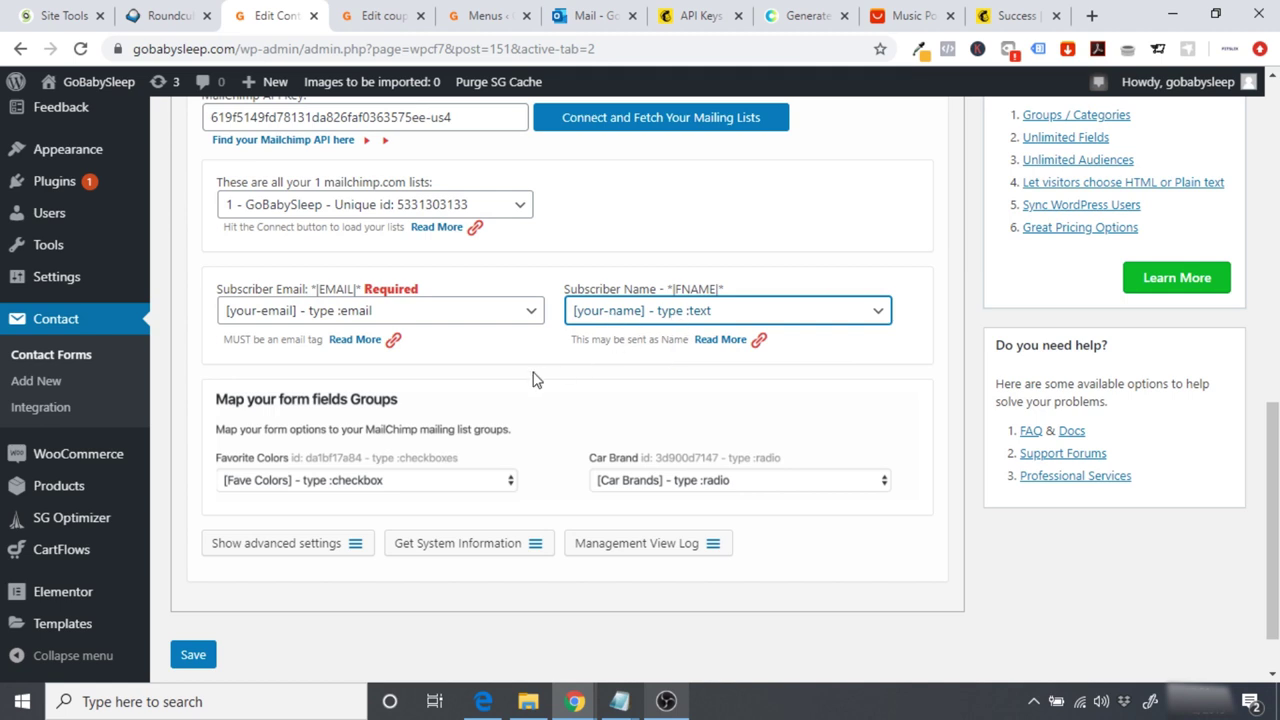
{"action": "left_click", "coordinate": [503, 382]}
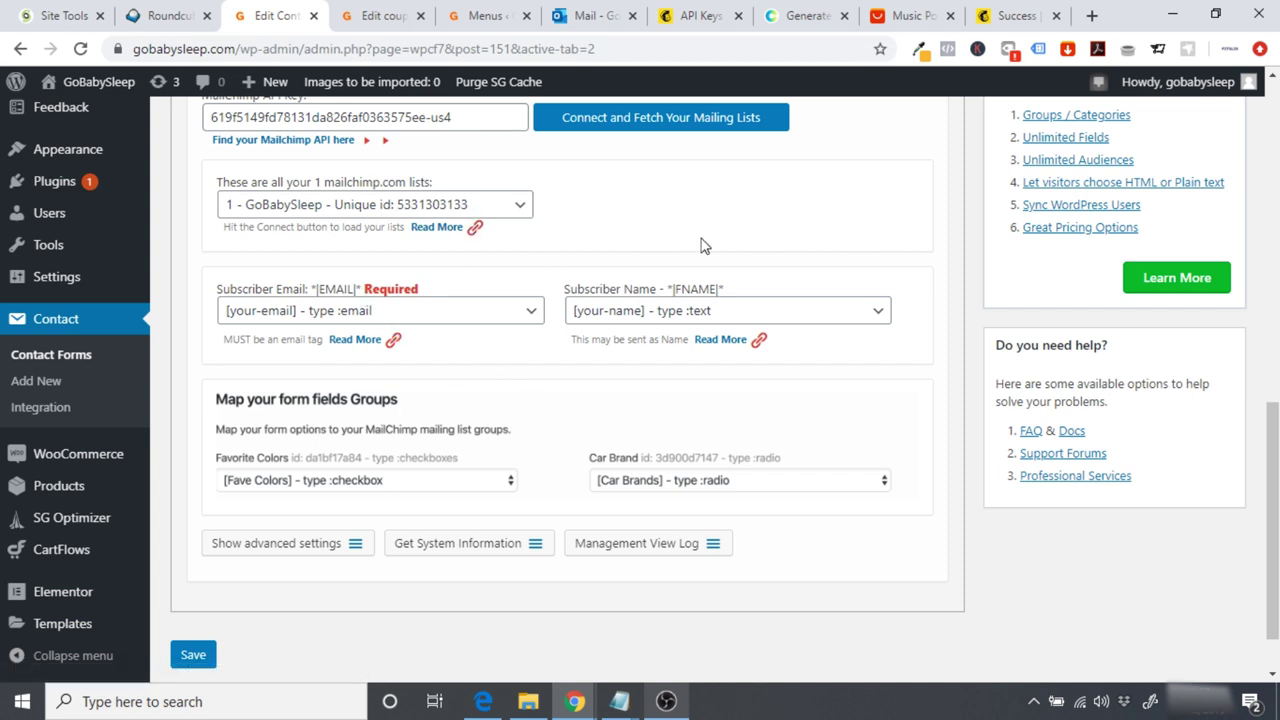
{"action": "left_click", "coordinate": [196, 652]}
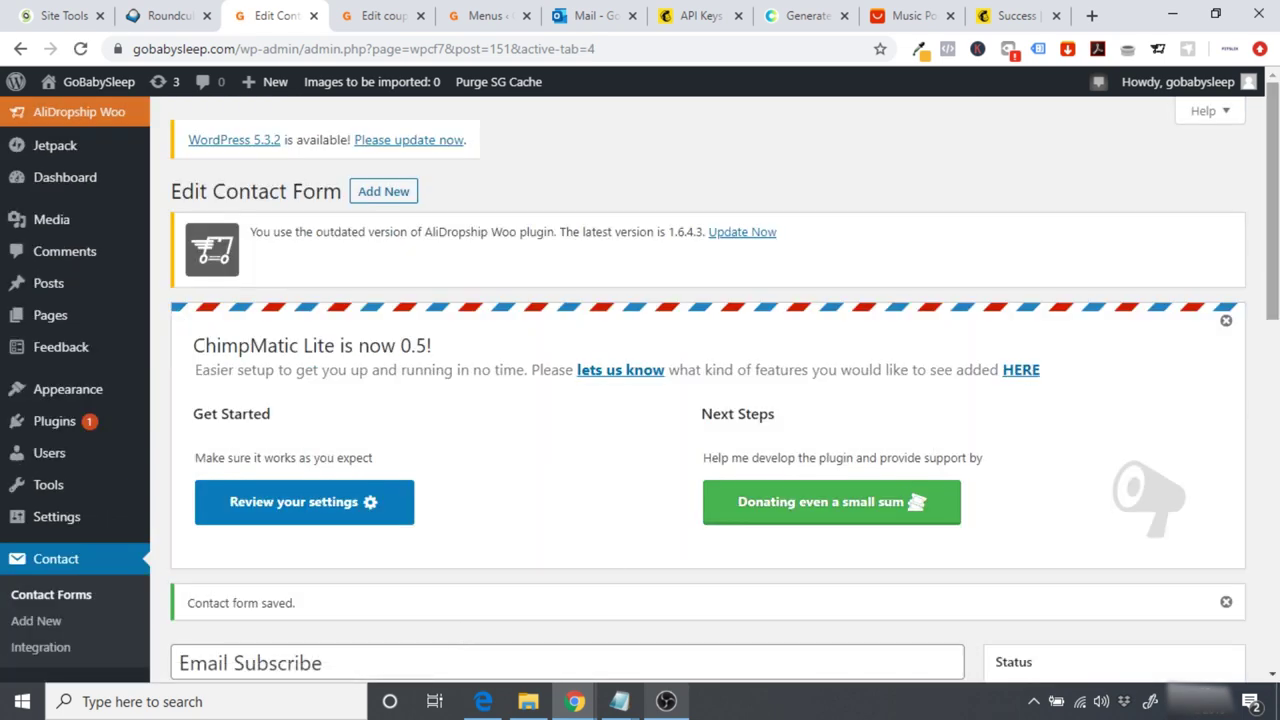
Step: Copy the Email Subscribe form's shortcode
{"action": "scroll", "coordinate": [460, 637], "scroll_direction": "down", "scroll_amount": 2}
{"action": "scroll", "coordinate": [558, 528], "scroll_direction": "down", "scroll_amount": 2}
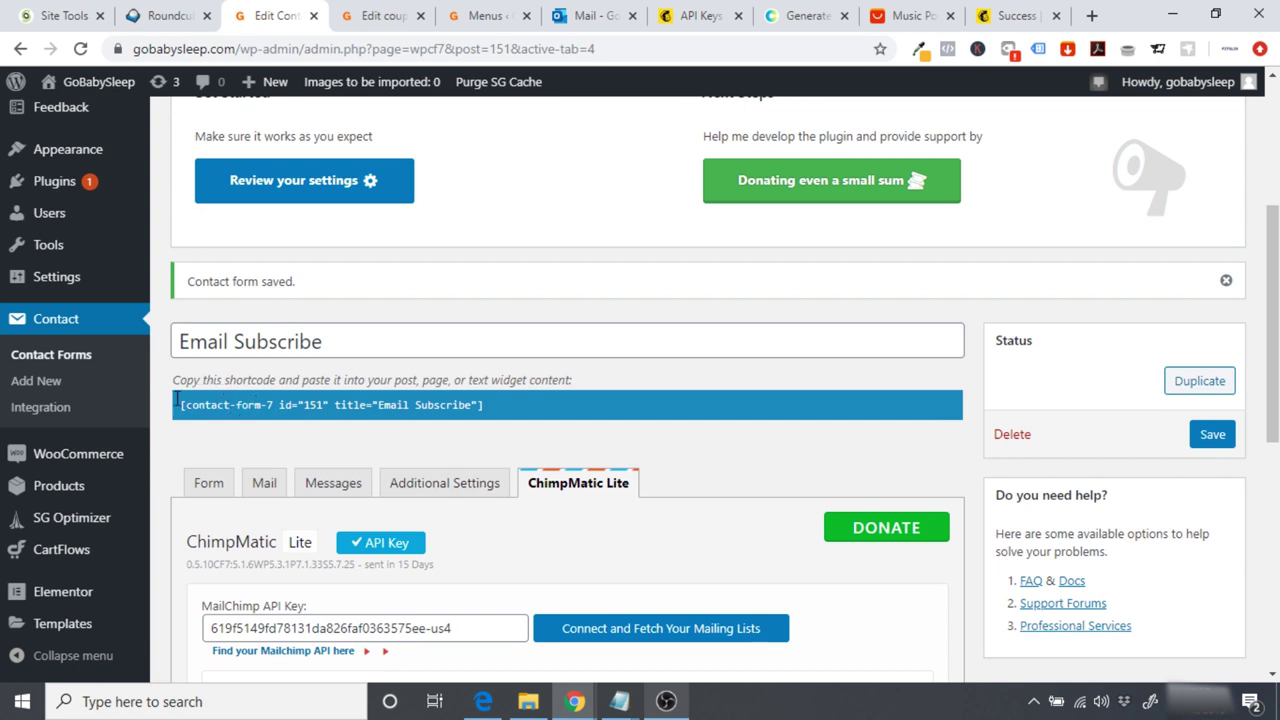
{"action": "left_click", "coordinate": [222, 404]}
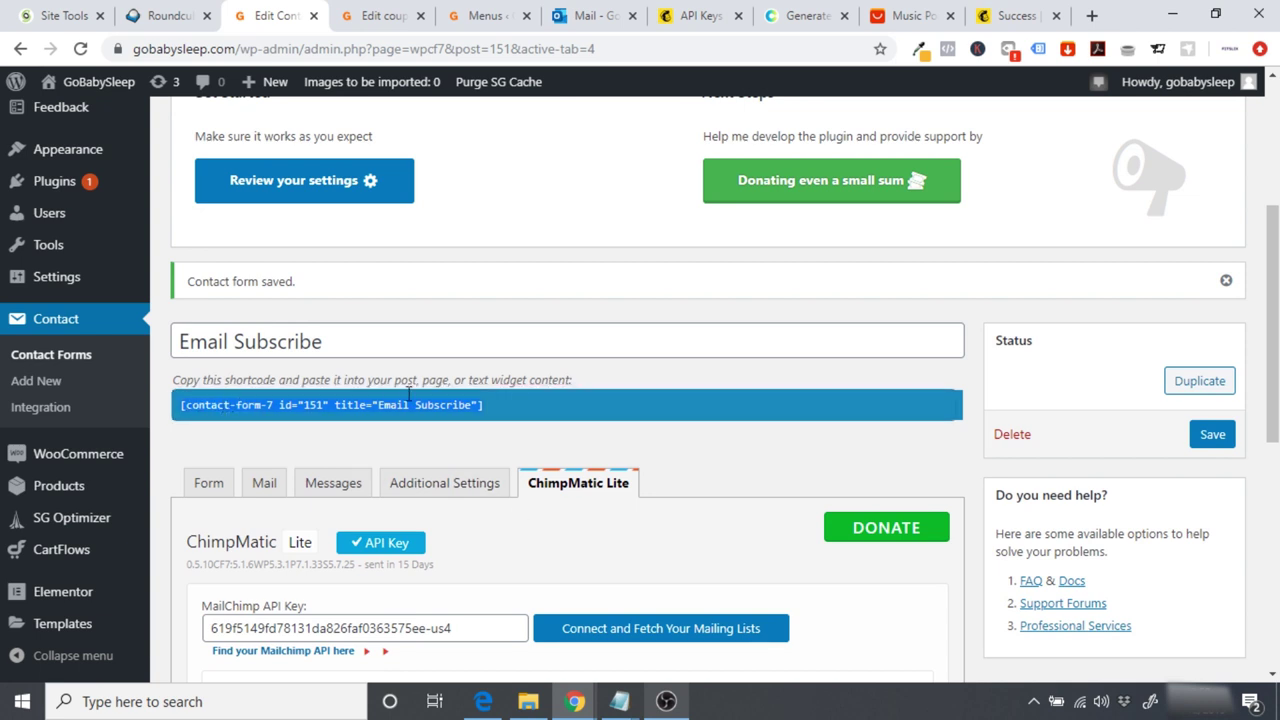
{"action": "right_click", "coordinate": [338, 403]}
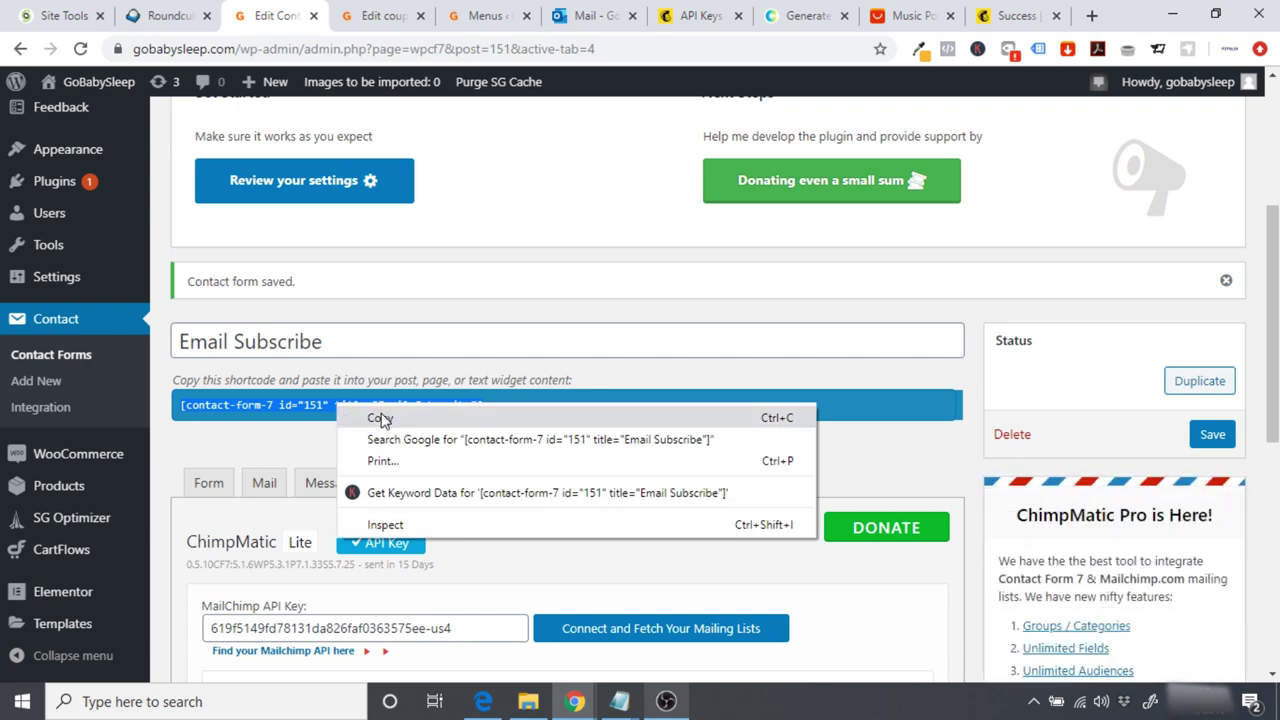
{"action": "left_click", "coordinate": [382, 415]}
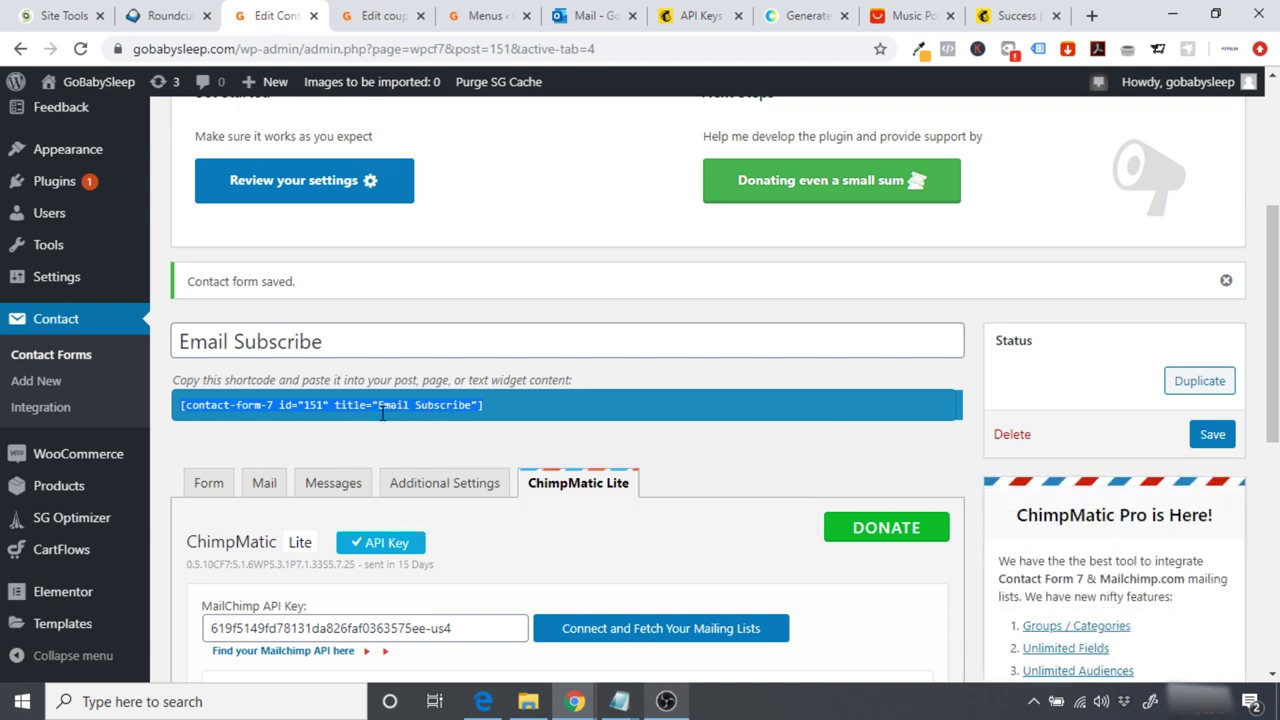
Step: Open the GoBabySleep site's Customizer on the Widgets panel with Footer Widget Areas 1-4
{"action": "left_click", "coordinate": [90, 87]}
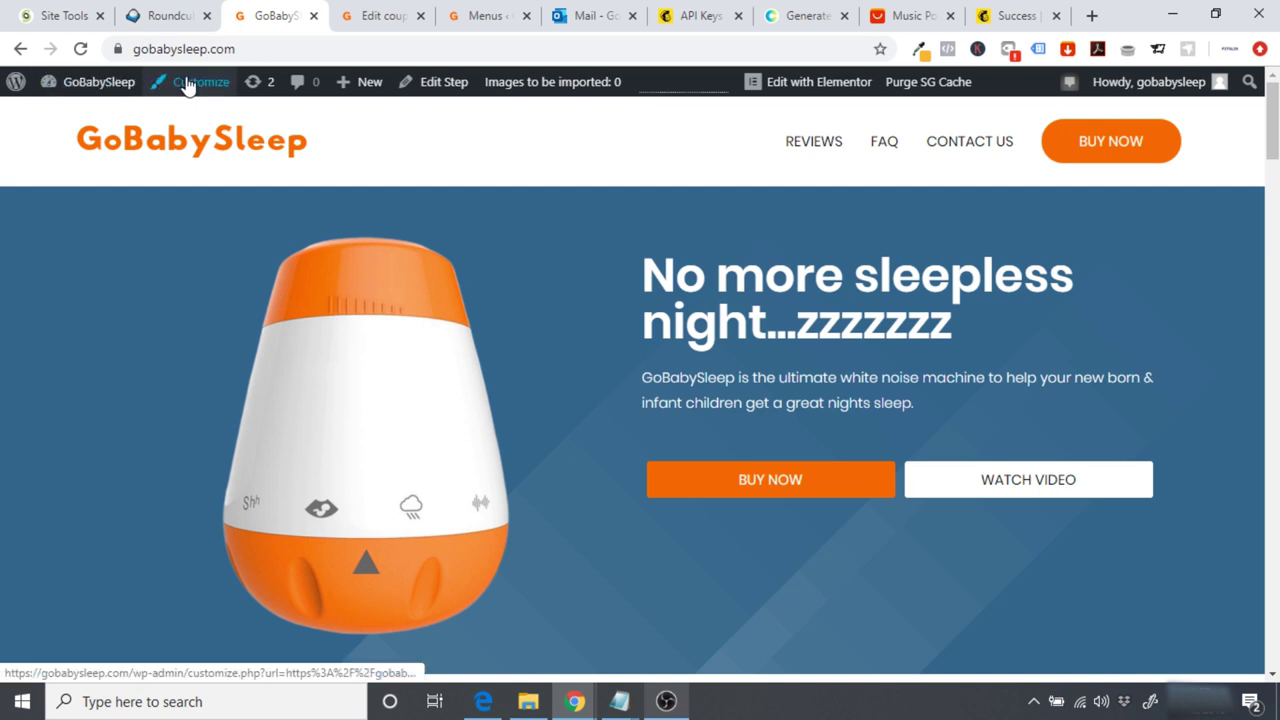
{"action": "left_click", "coordinate": [188, 84]}
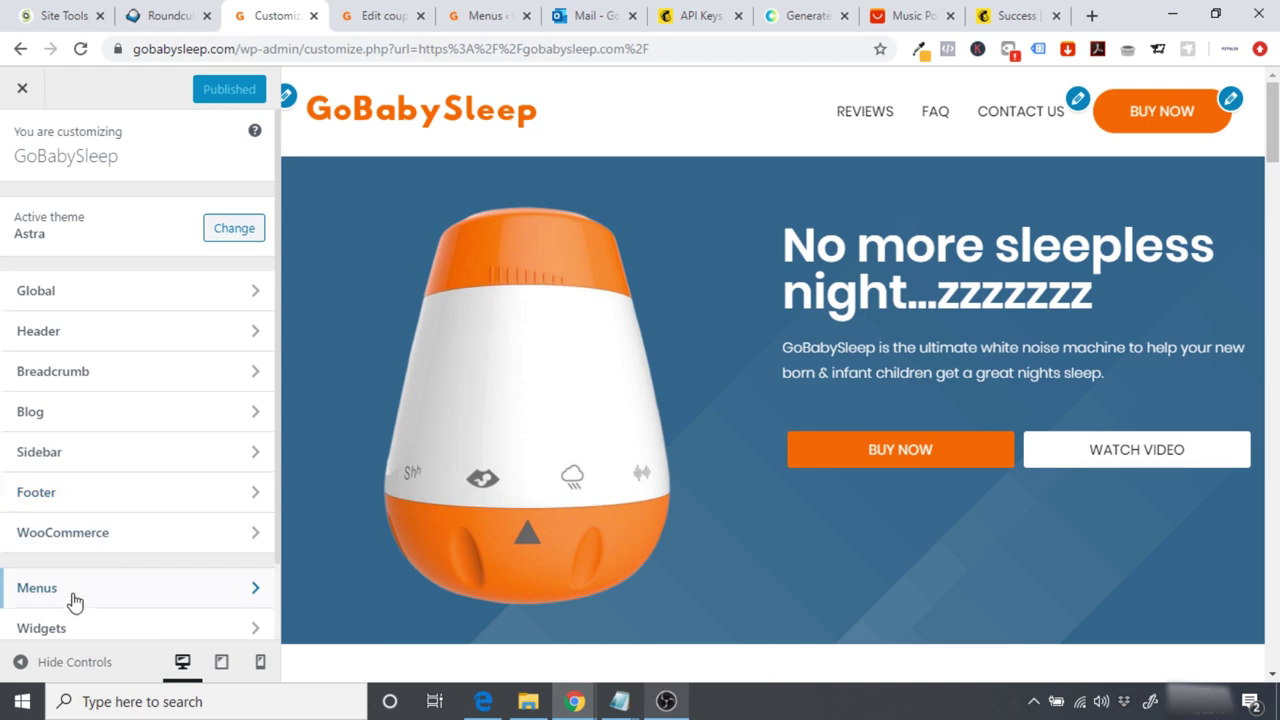
{"action": "left_click", "coordinate": [75, 630]}
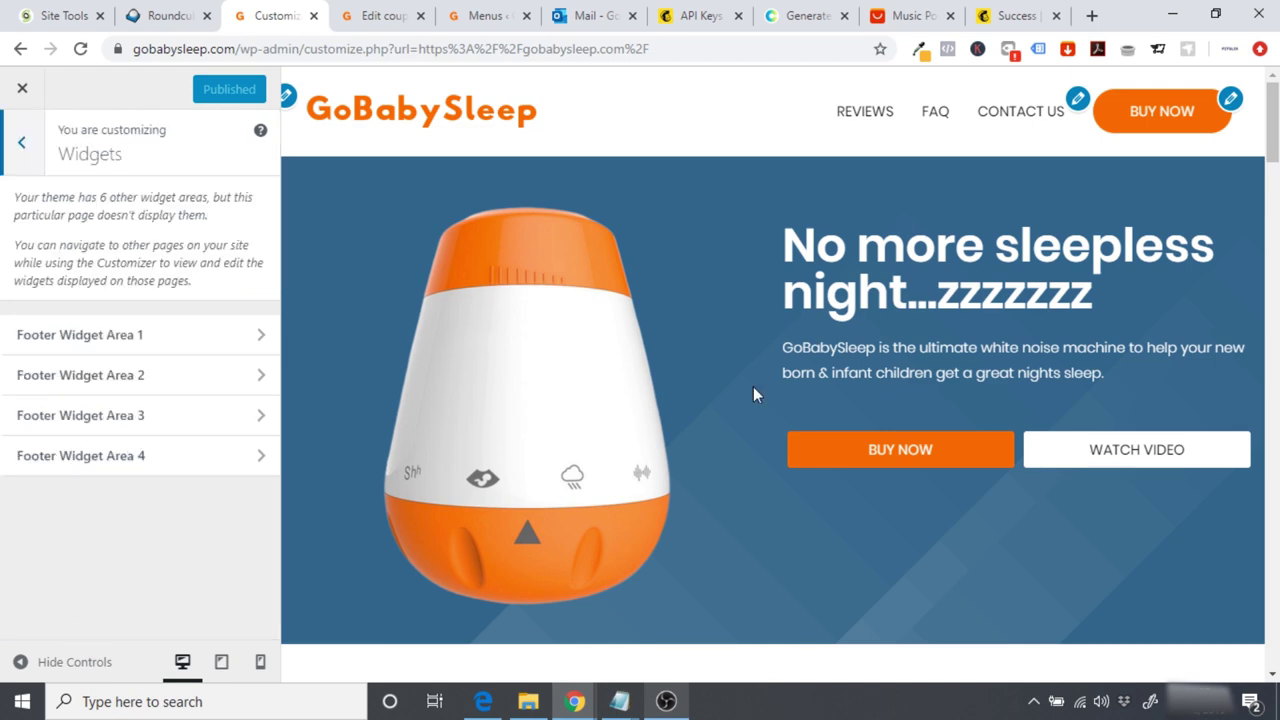
{"action": "scroll", "coordinate": [531, 443], "scroll_direction": "down", "scroll_amount": 10}
{"action": "scroll", "coordinate": [773, 400], "scroll_direction": "up", "scroll_amount": 1}
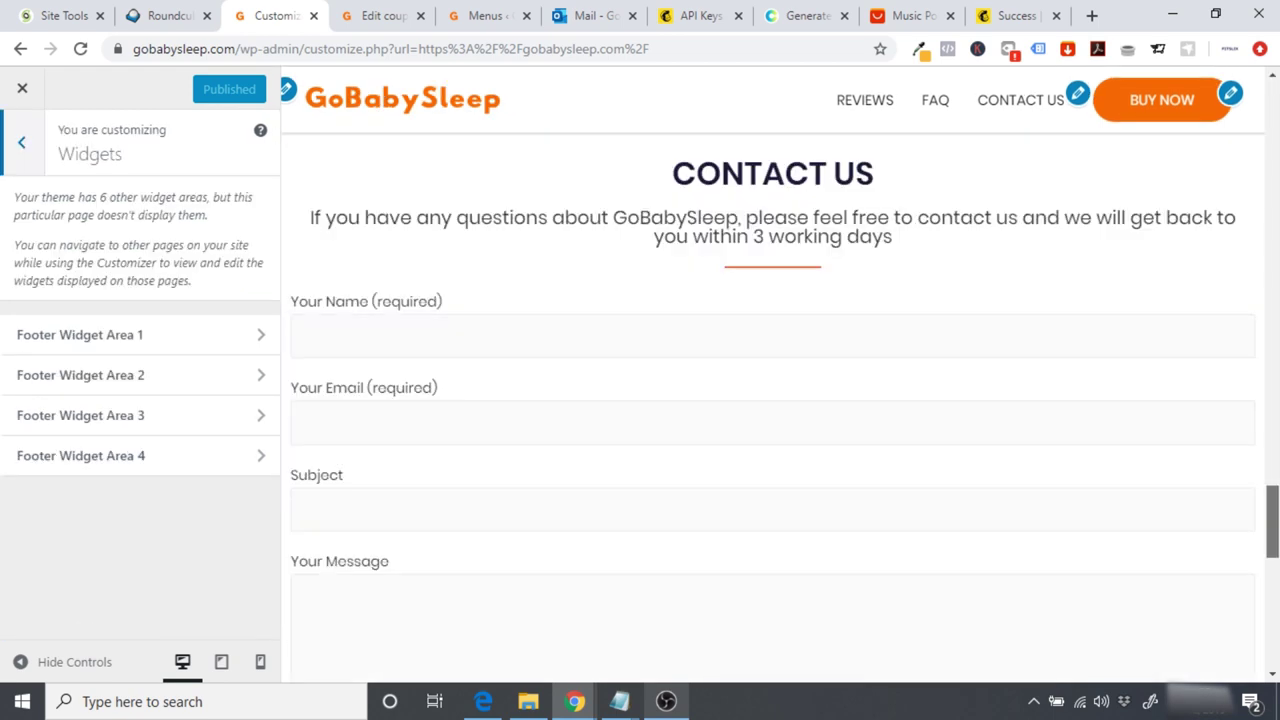
{"action": "scroll", "coordinate": [773, 400], "scroll_direction": "down", "scroll_amount": 5}
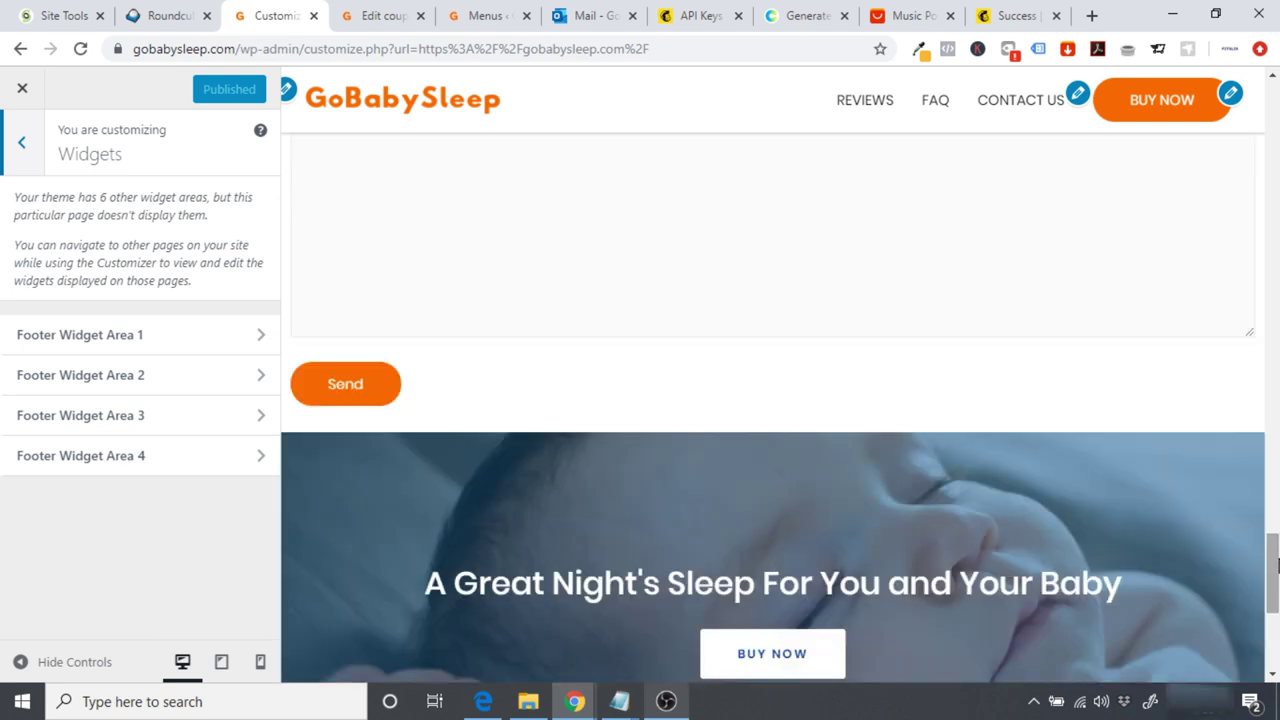
{"action": "scroll", "coordinate": [1276, 565], "scroll_direction": "up", "scroll_amount": 5}
{"action": "scroll", "coordinate": [1274, 569], "scroll_direction": "down", "scroll_amount": 9}
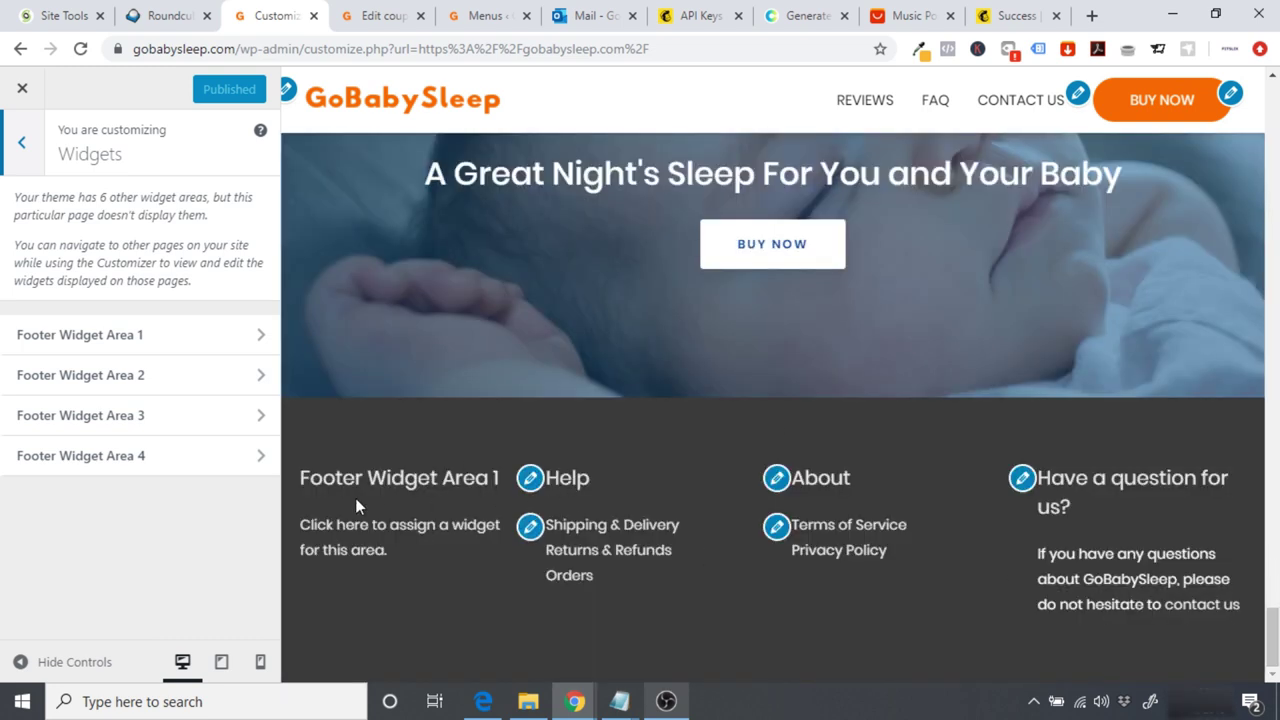
Step: Add a Text widget to Footer Widget Area 1 and paste the Email Subscribe shortcode into it
{"action": "left_click", "coordinate": [152, 340]}
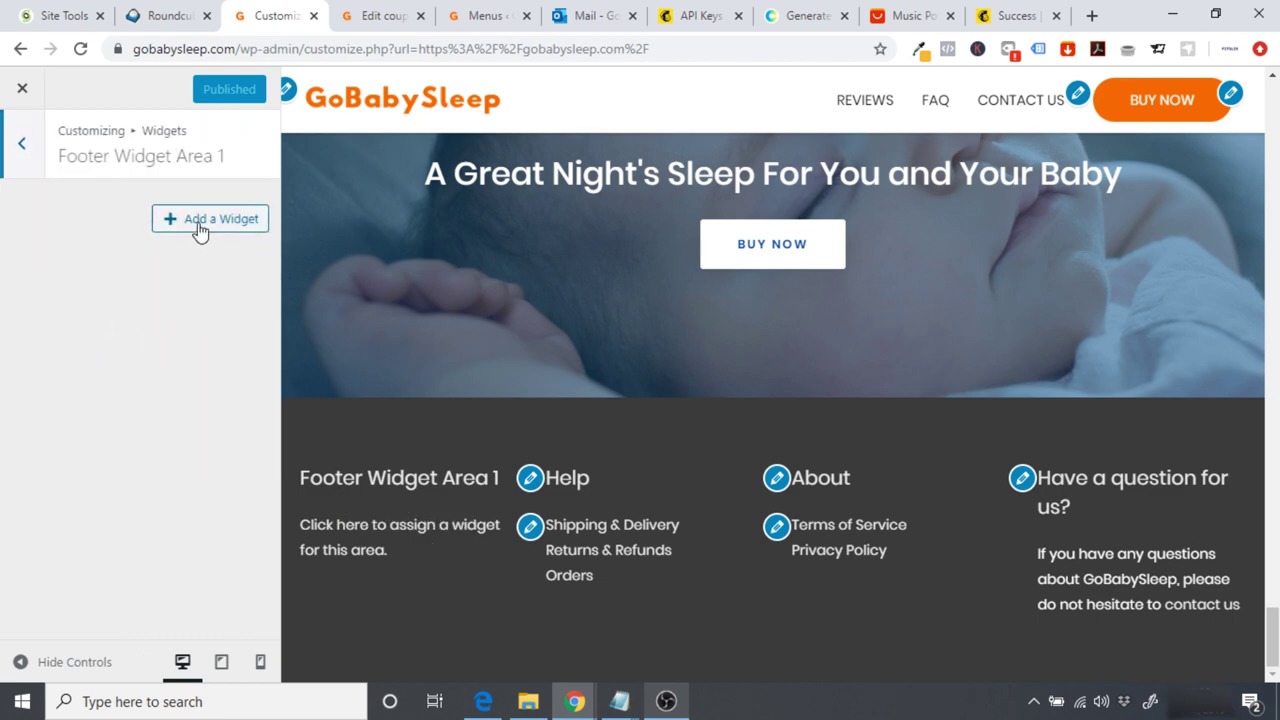
{"action": "left_click", "coordinate": [200, 228]}
{"action": "left_click_drag", "start_coordinate": [551, 194], "coordinate": [554, 560]}
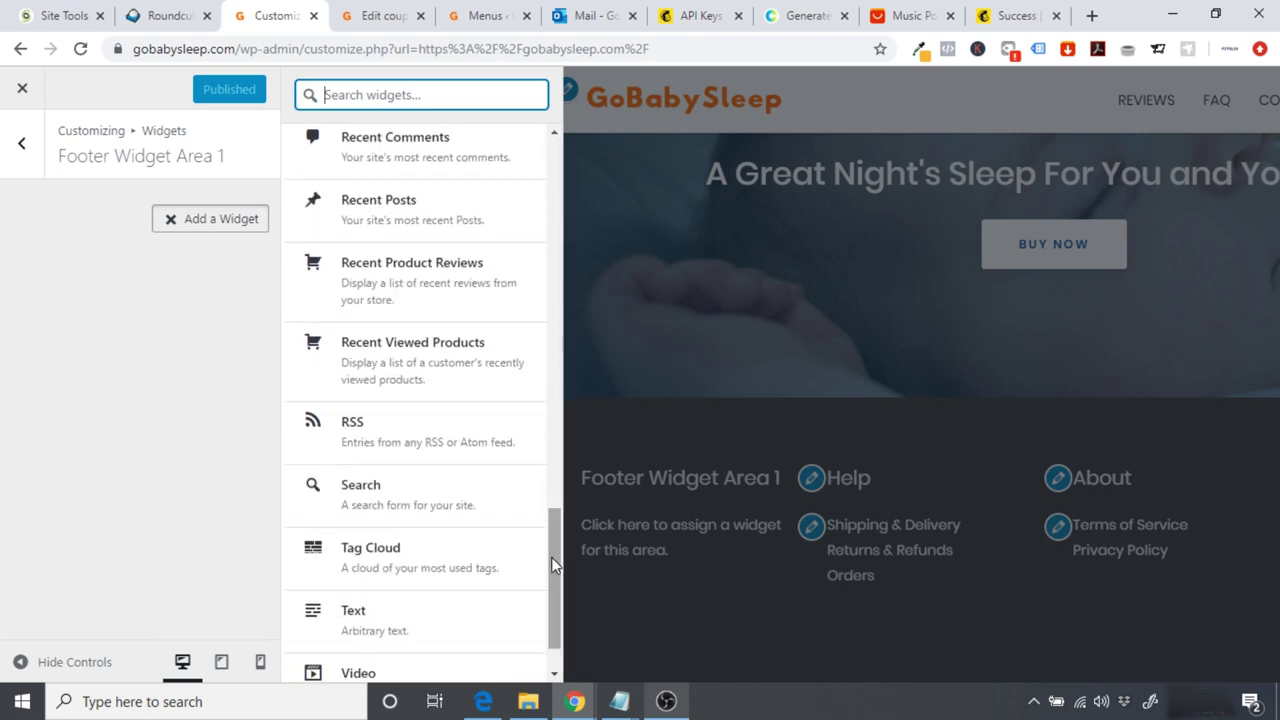
{"action": "left_click", "coordinate": [362, 621]}
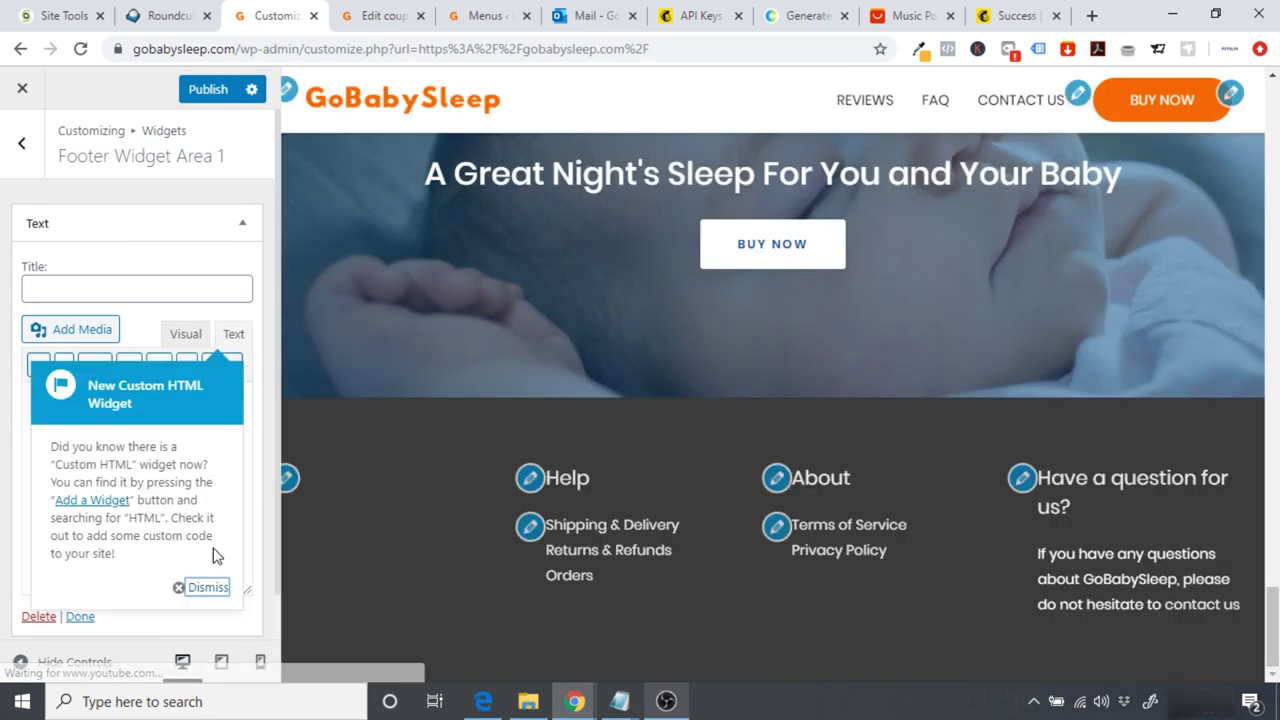
{"action": "left_click", "coordinate": [205, 588]}
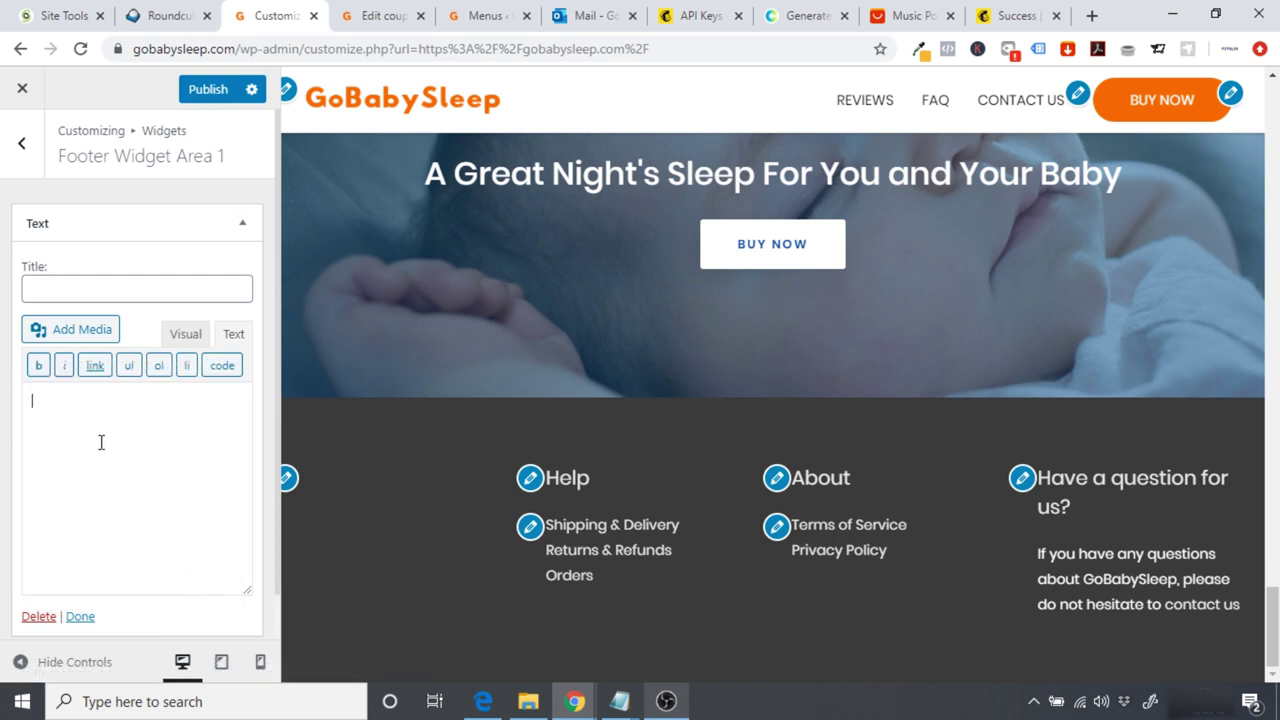
{"action": "key", "text": "ctrl+v"}
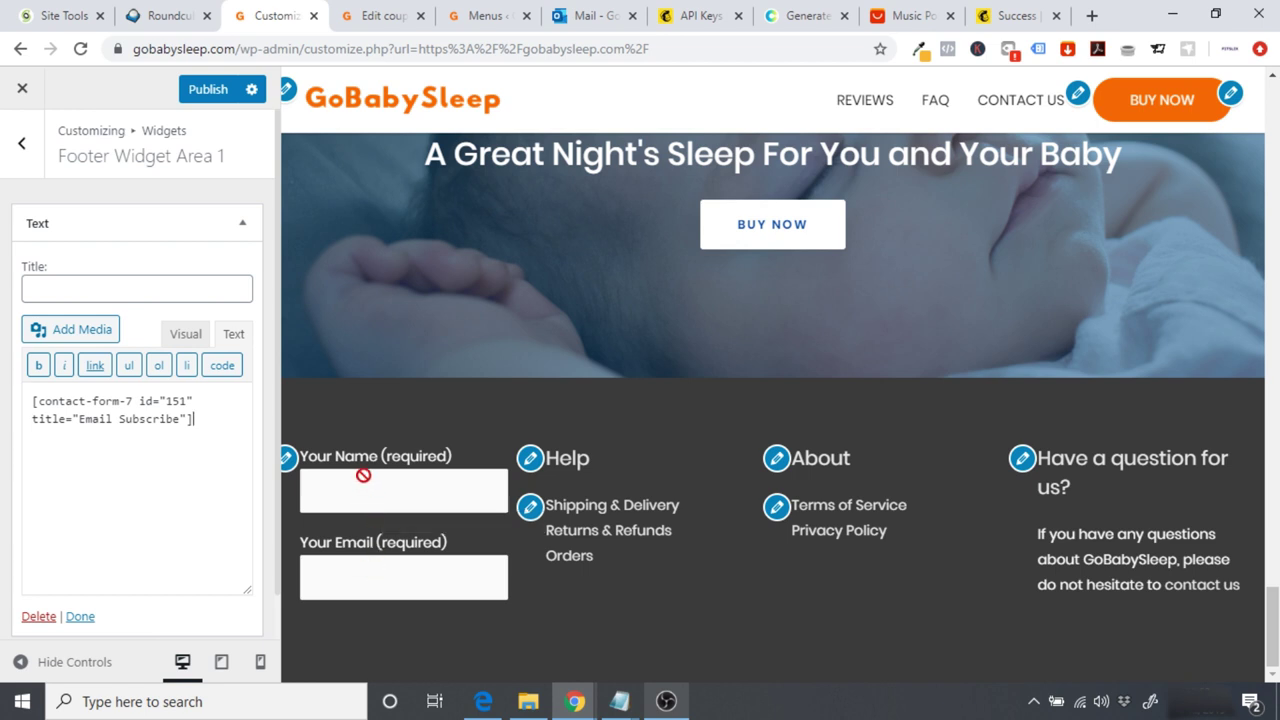
Step: Title the footer Text widget 'Get 10 % Off' and publish the change
{"action": "left_click", "coordinate": [94, 293]}
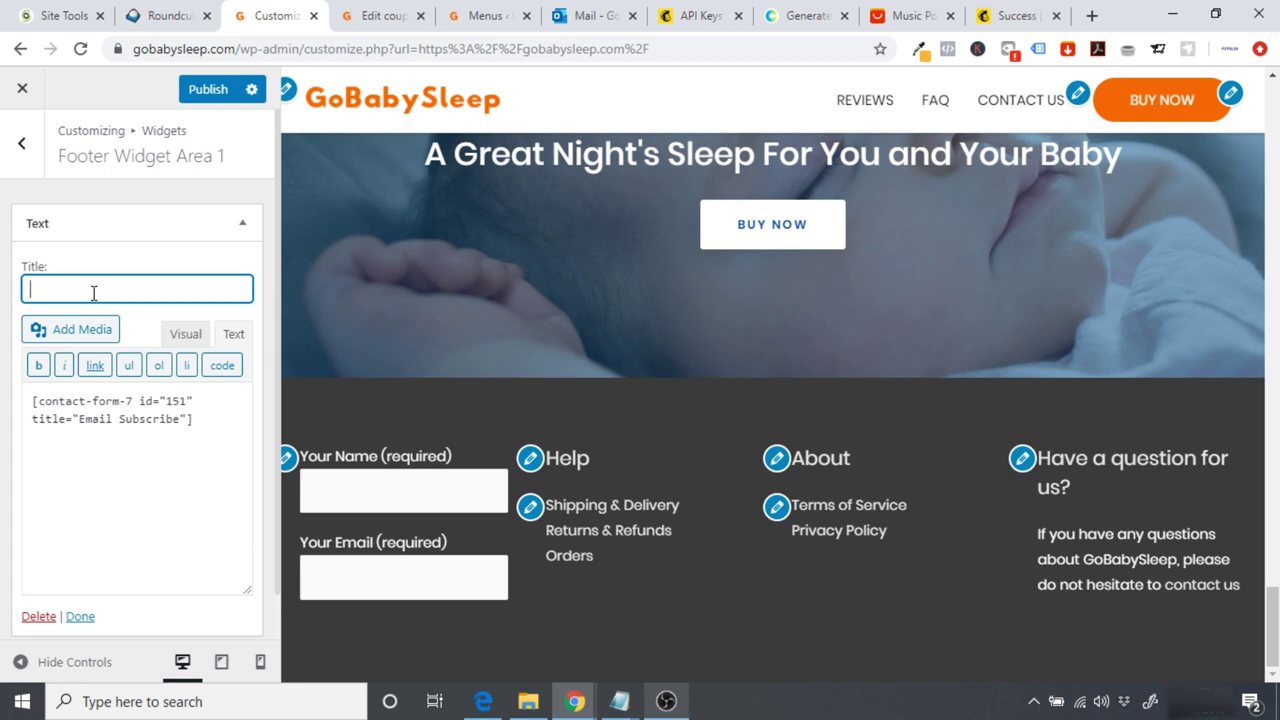
{"action": "type", "text": "Subsc"}
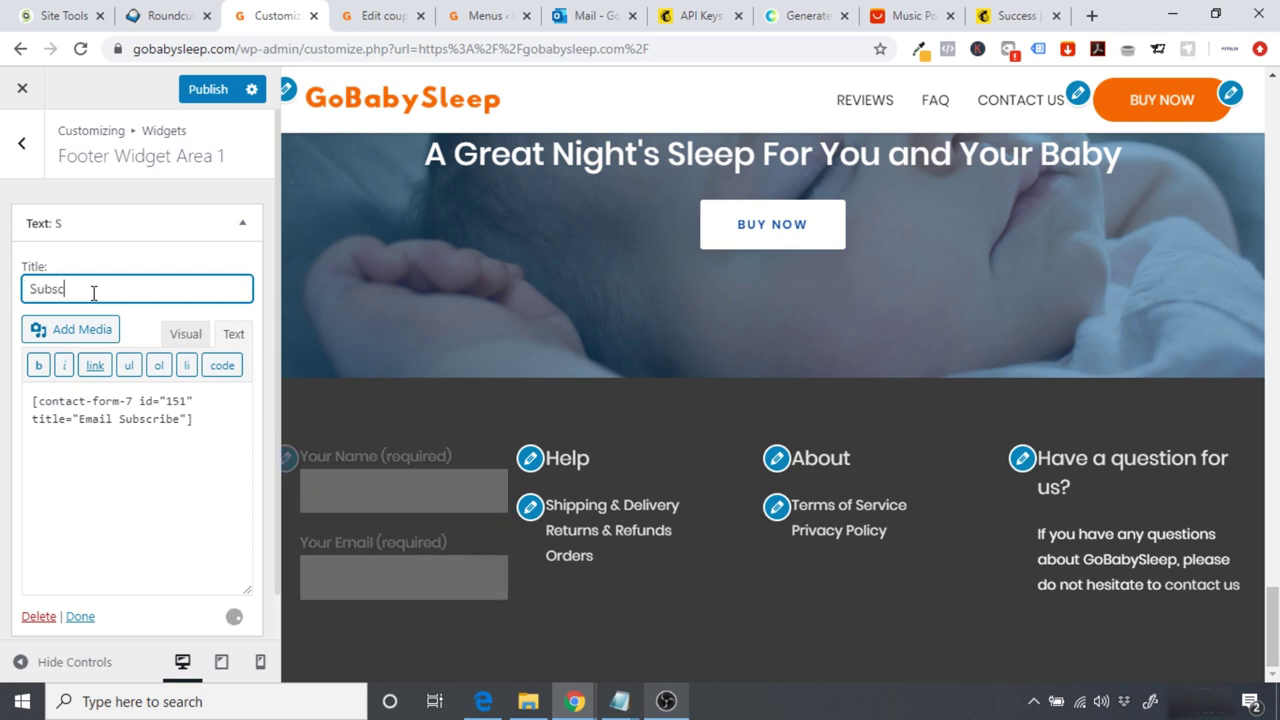
{"action": "type", "text": "ribe for "}
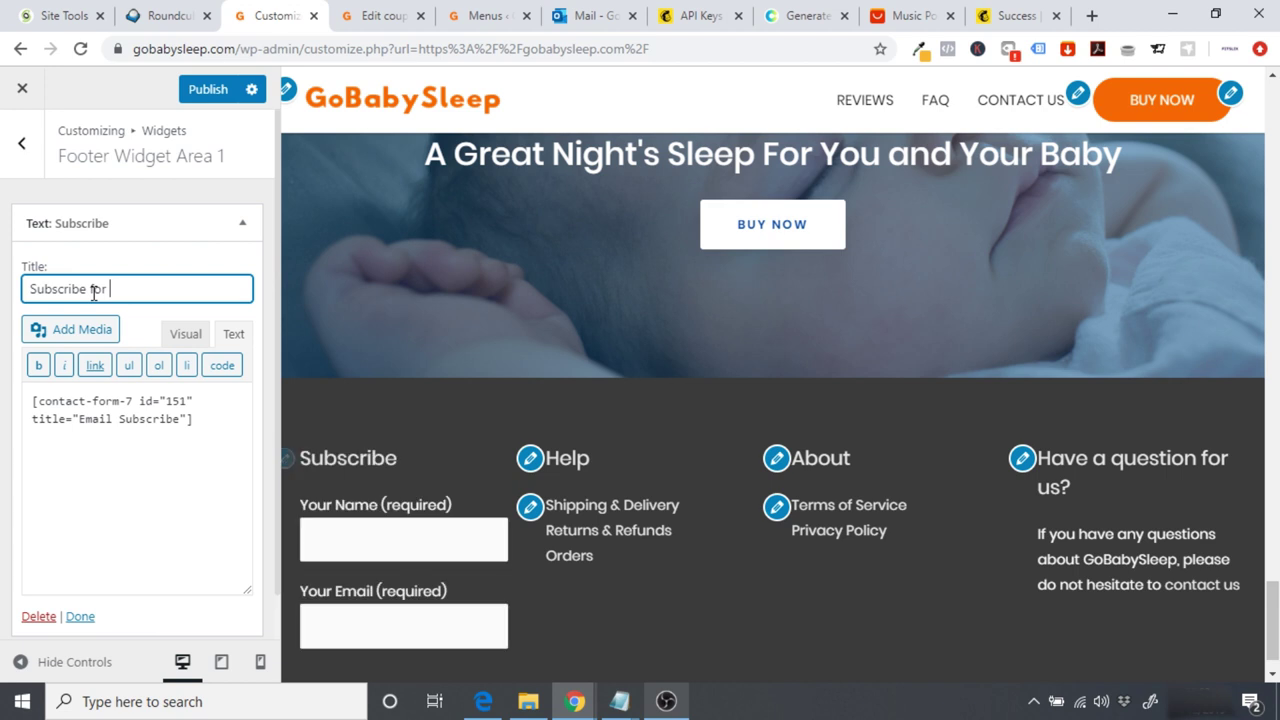
{"action": "type", "text": "10 % "}
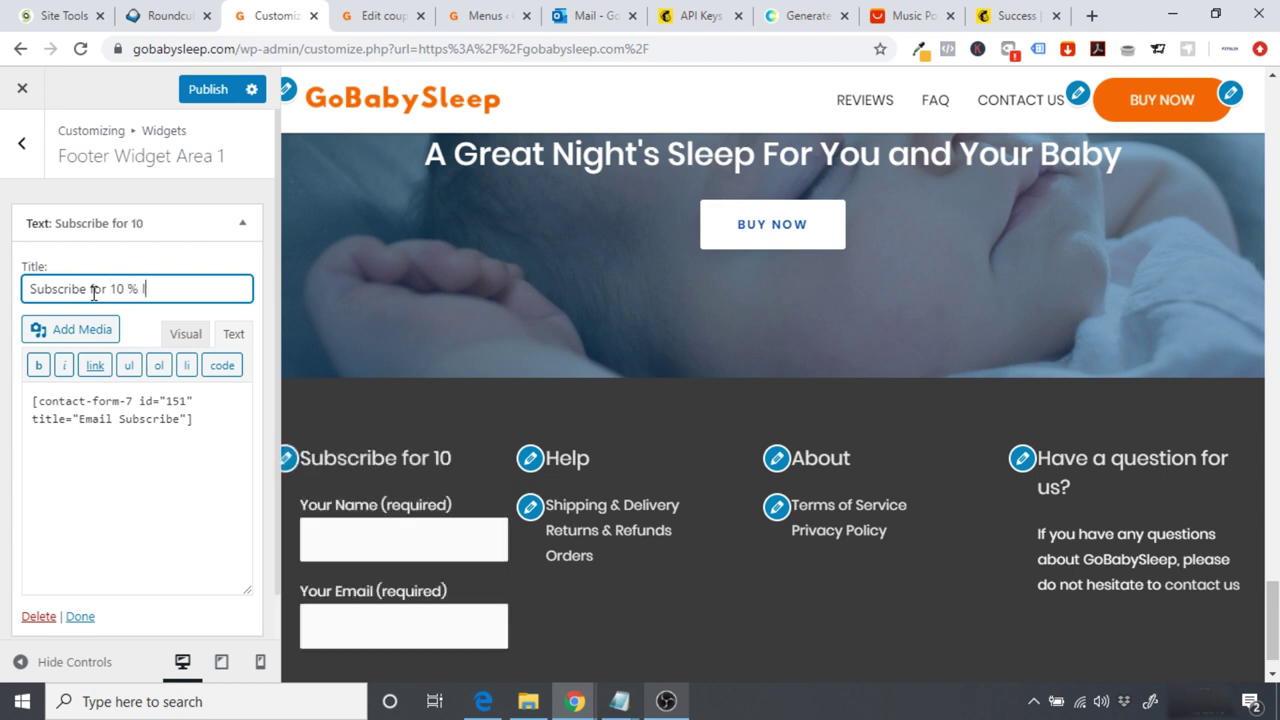
{"action": "type", "text": "Off"}
{"action": "scroll", "coordinate": [897, 583], "scroll_direction": "down", "scroll_amount": 1}
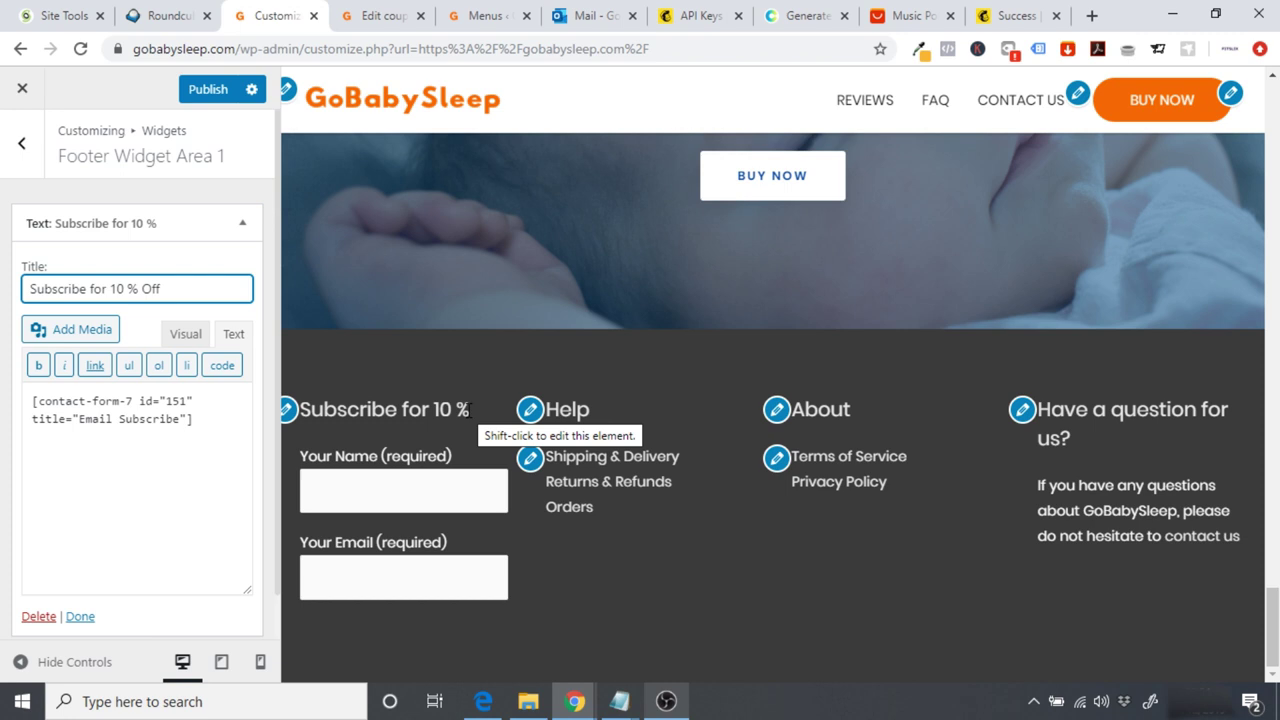
{"action": "left_click_drag", "start_coordinate": [180, 288], "coordinate": [2, 312]}
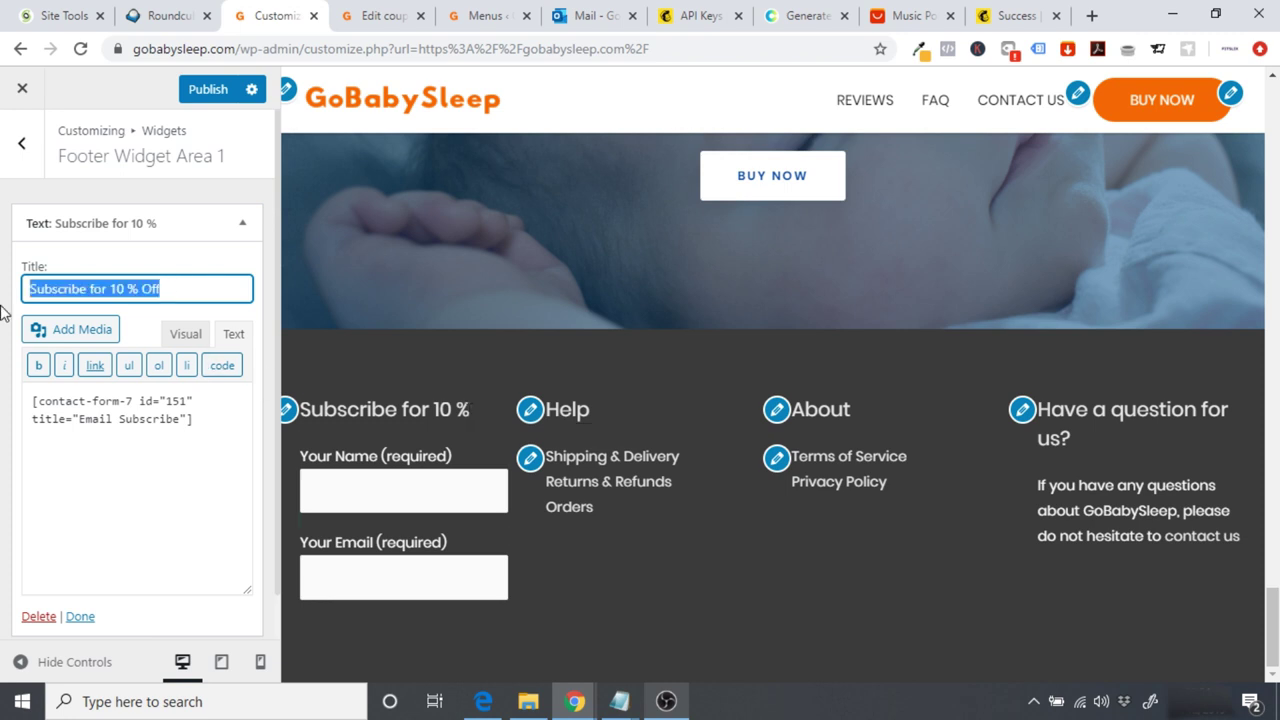
{"action": "type", "text": "Get 1"}
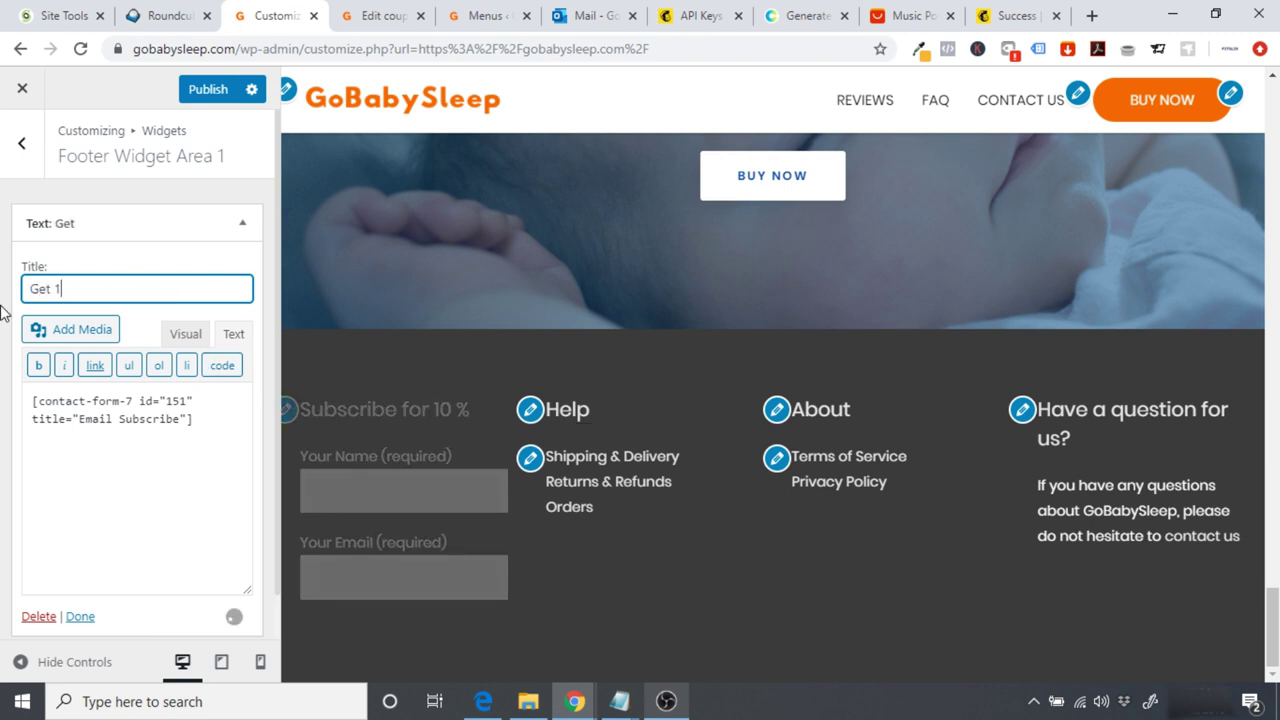
{"action": "type", "text": "0 % Of"}
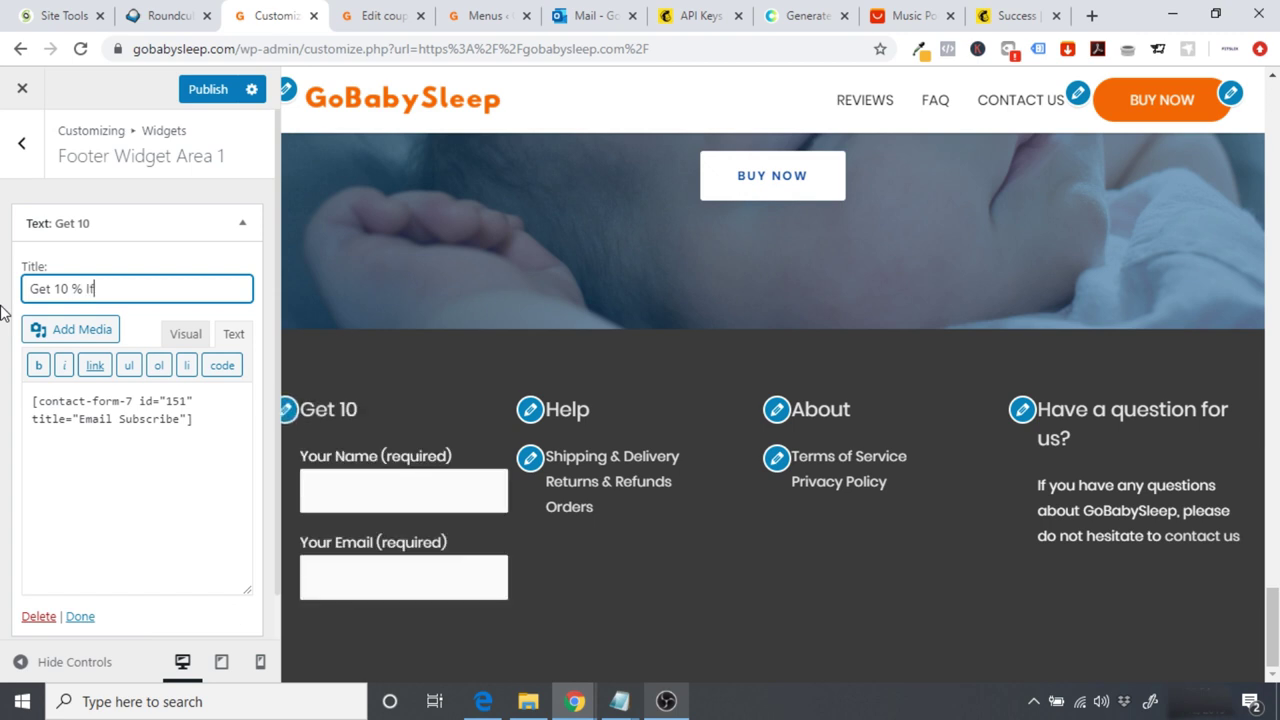
{"action": "key", "text": "BackSpace"}
{"action": "key", "text": "BackSpace"}
{"action": "type", "text": "Off"}
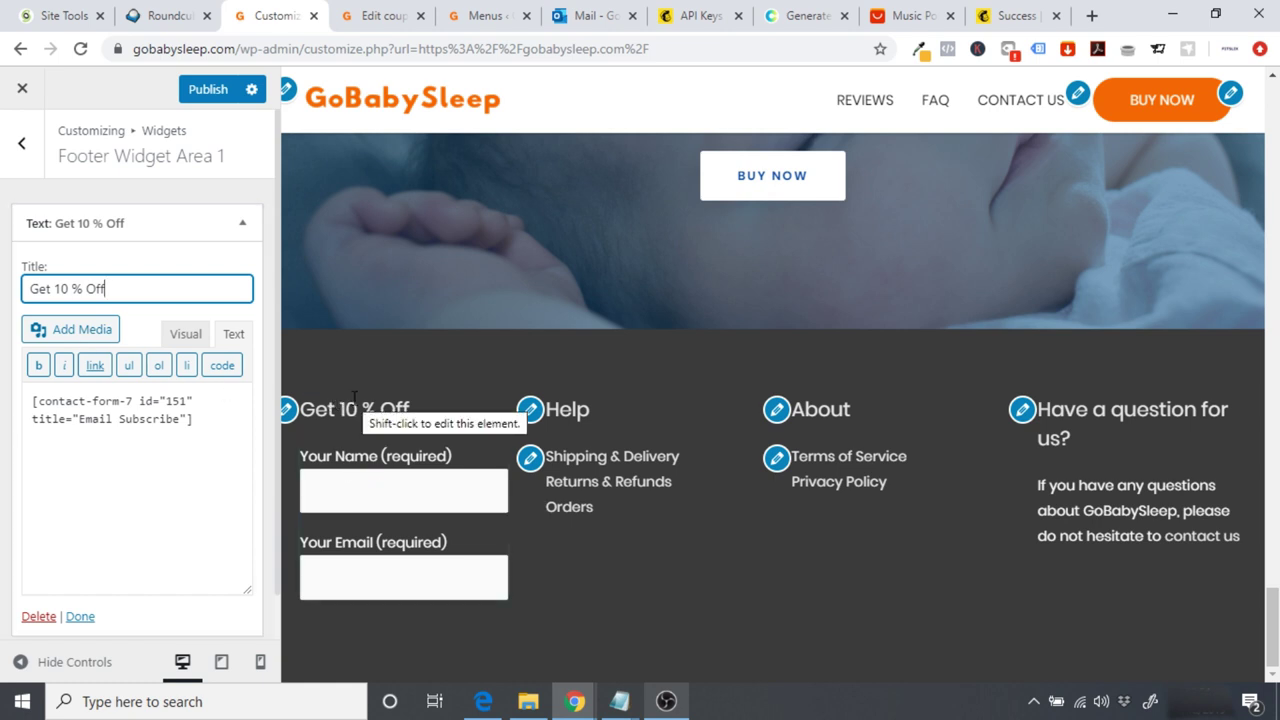
{"action": "left_click", "coordinate": [208, 92]}
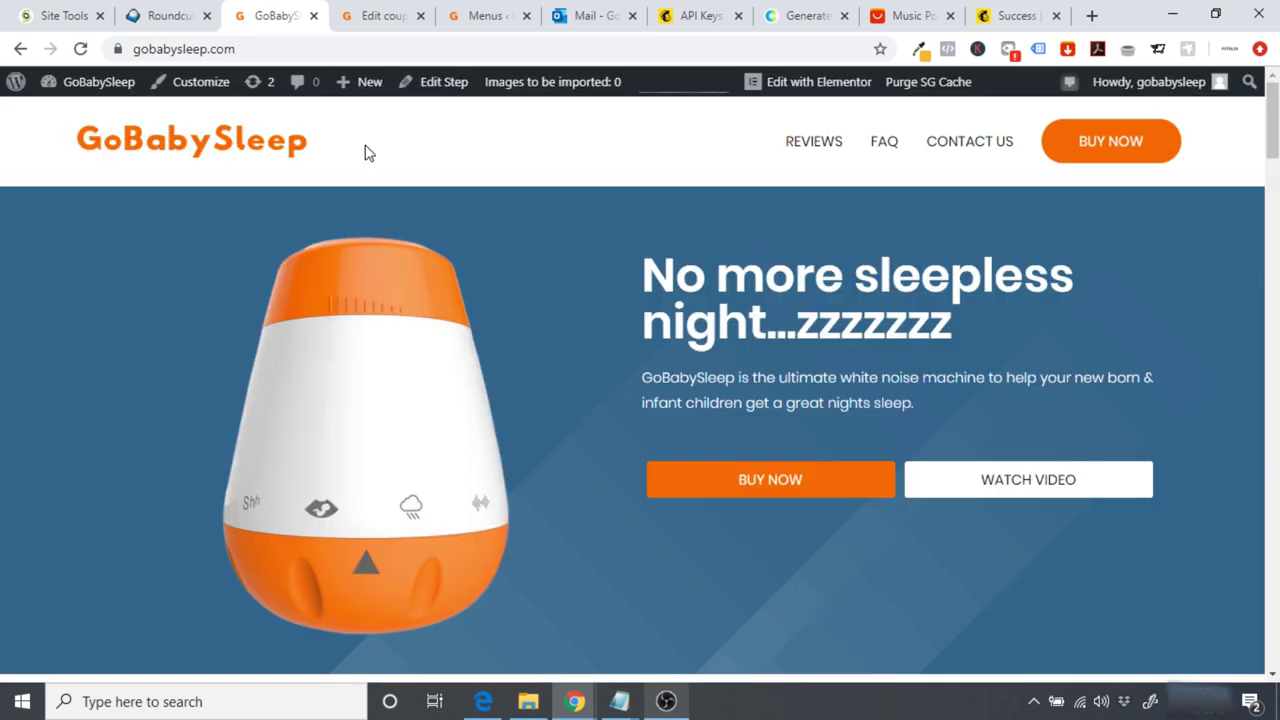
{"action": "left_click_drag", "start_coordinate": [1272, 120], "coordinate": [1272, 628]}
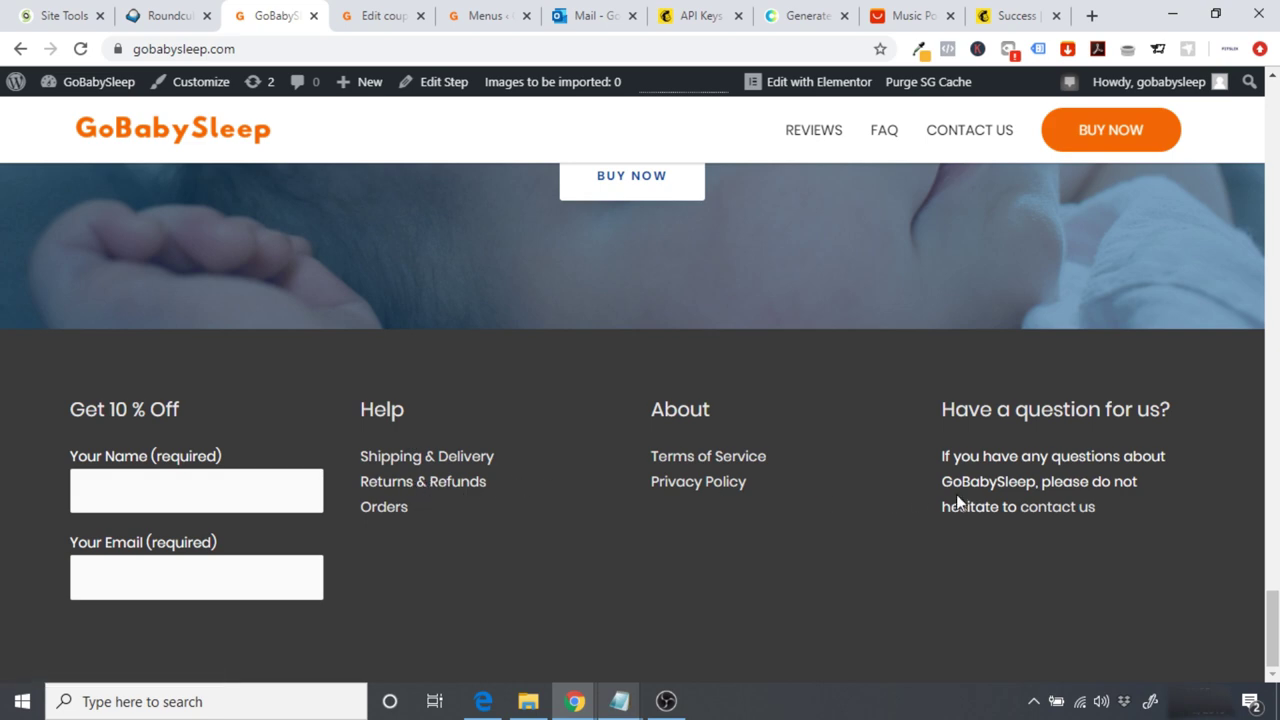
{"action": "left_click", "coordinate": [1051, 507]}
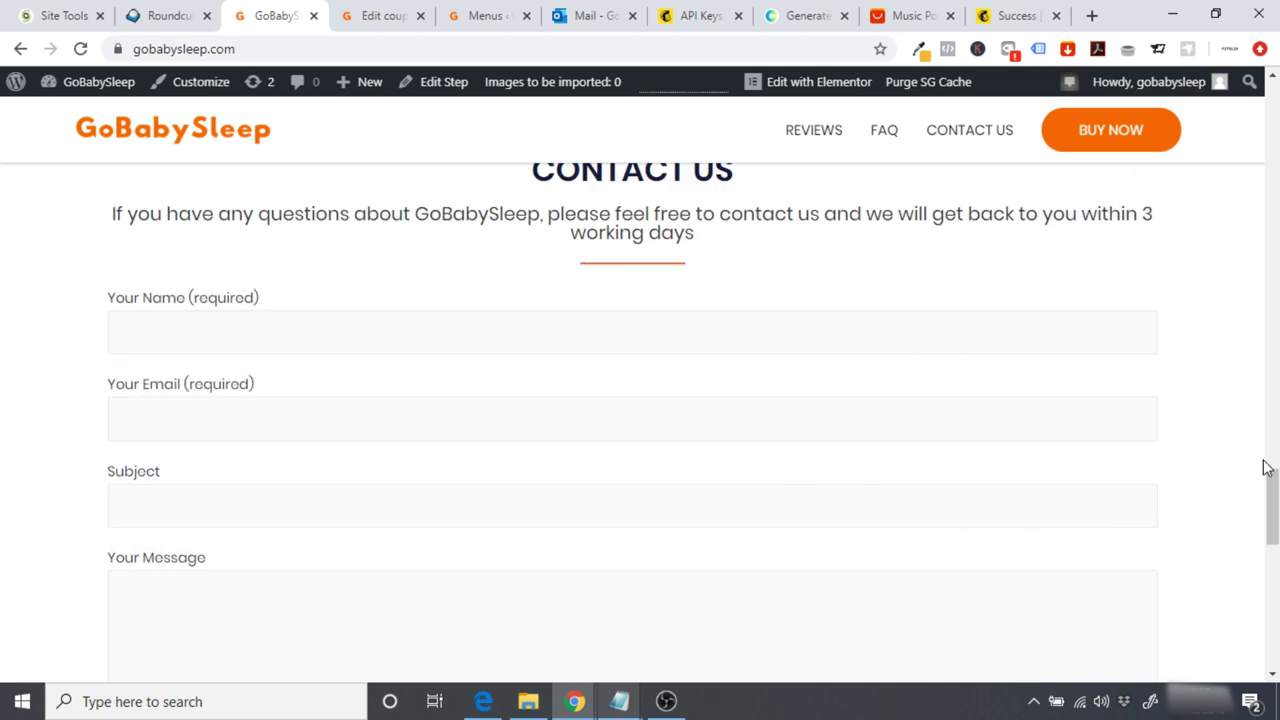
{"action": "left_click_drag", "start_coordinate": [1272, 505], "coordinate": [1272, 631]}
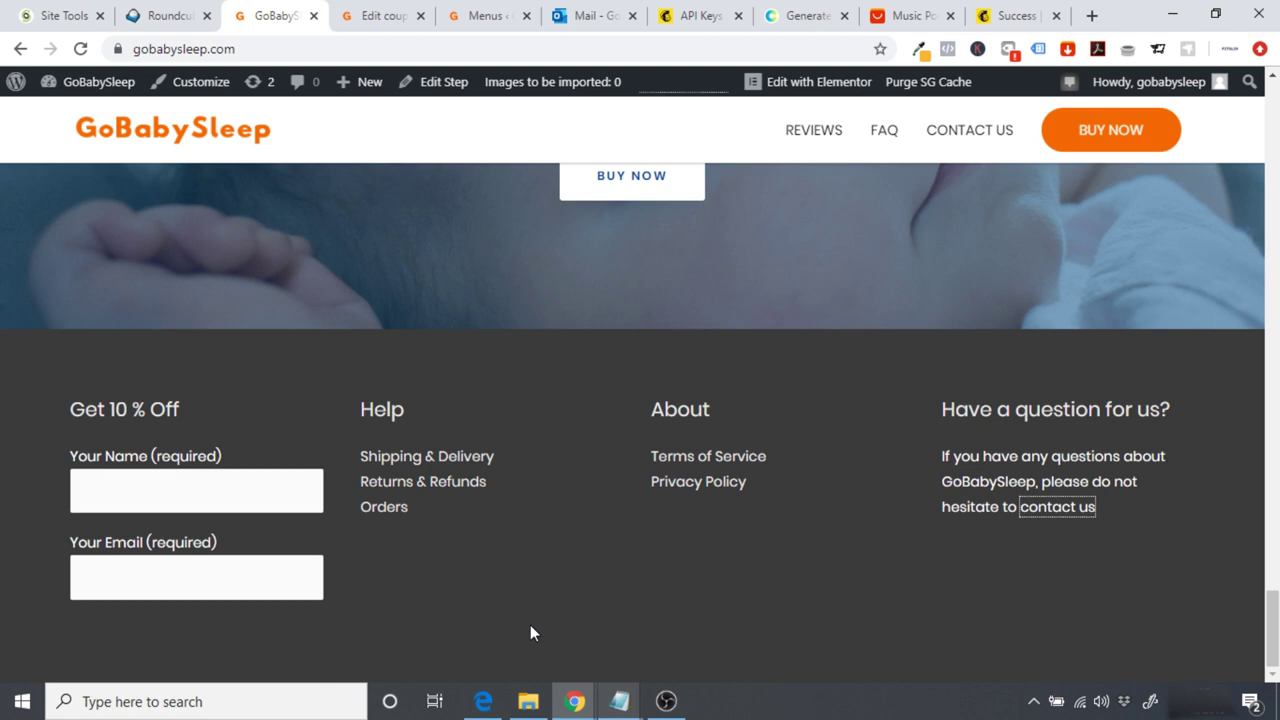
{"action": "left_click", "coordinate": [688, 22]}
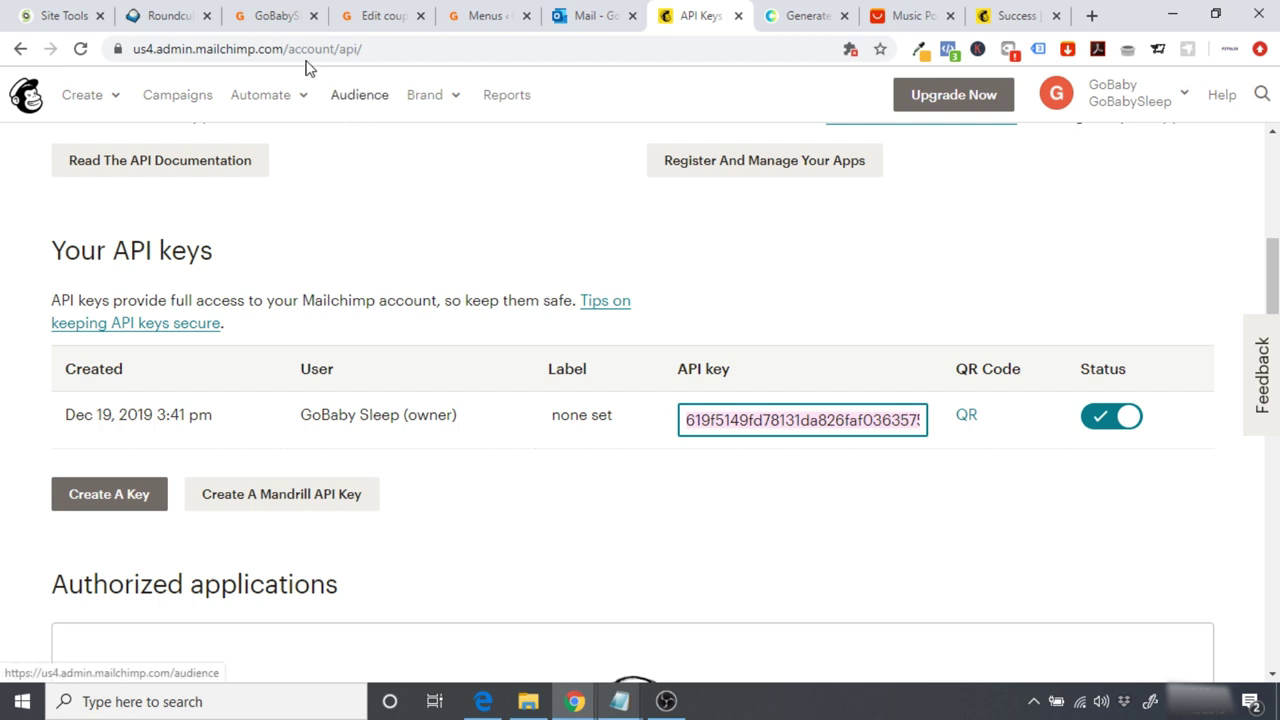
{"action": "left_click", "coordinate": [272, 16]}
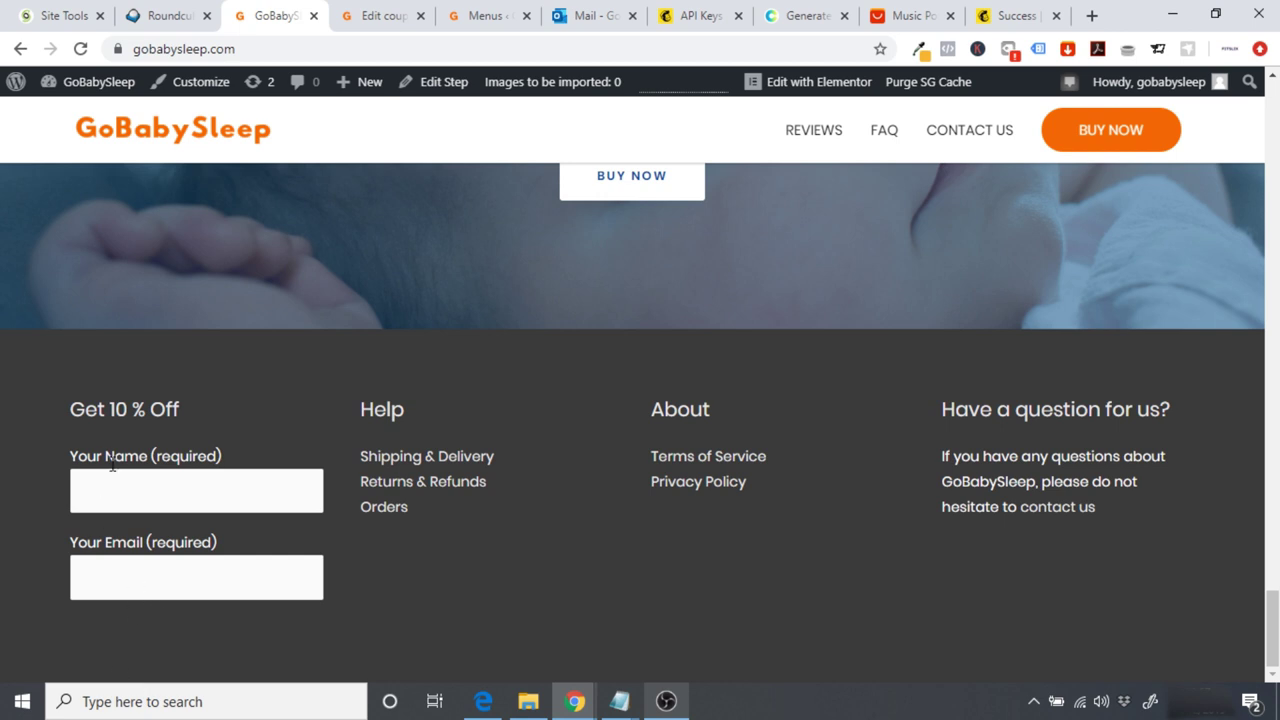
Step: Copy the [submit "Send"] button code from Contact form 1
{"action": "left_click", "coordinate": [84, 86]}
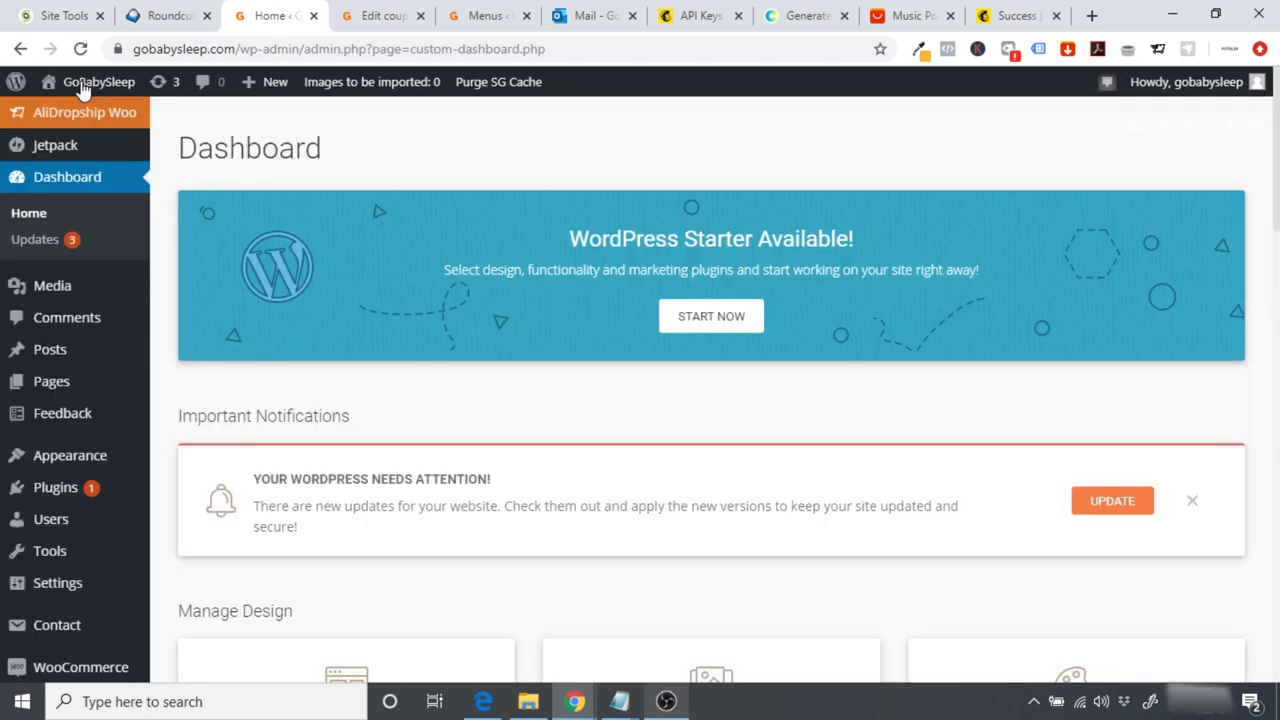
{"action": "scroll", "coordinate": [163, 380], "scroll_direction": "down", "scroll_amount": 1}
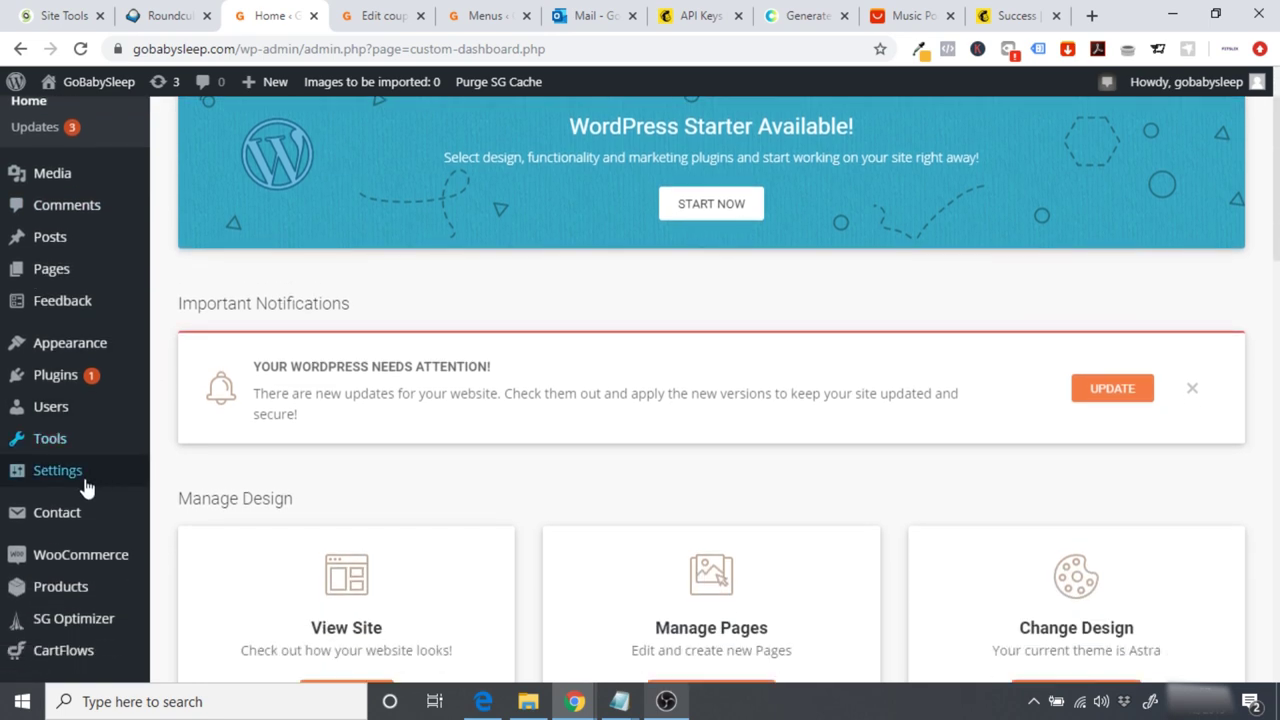
{"action": "mouse_move", "coordinate": [68, 513]}
{"action": "left_click", "coordinate": [192, 515]}
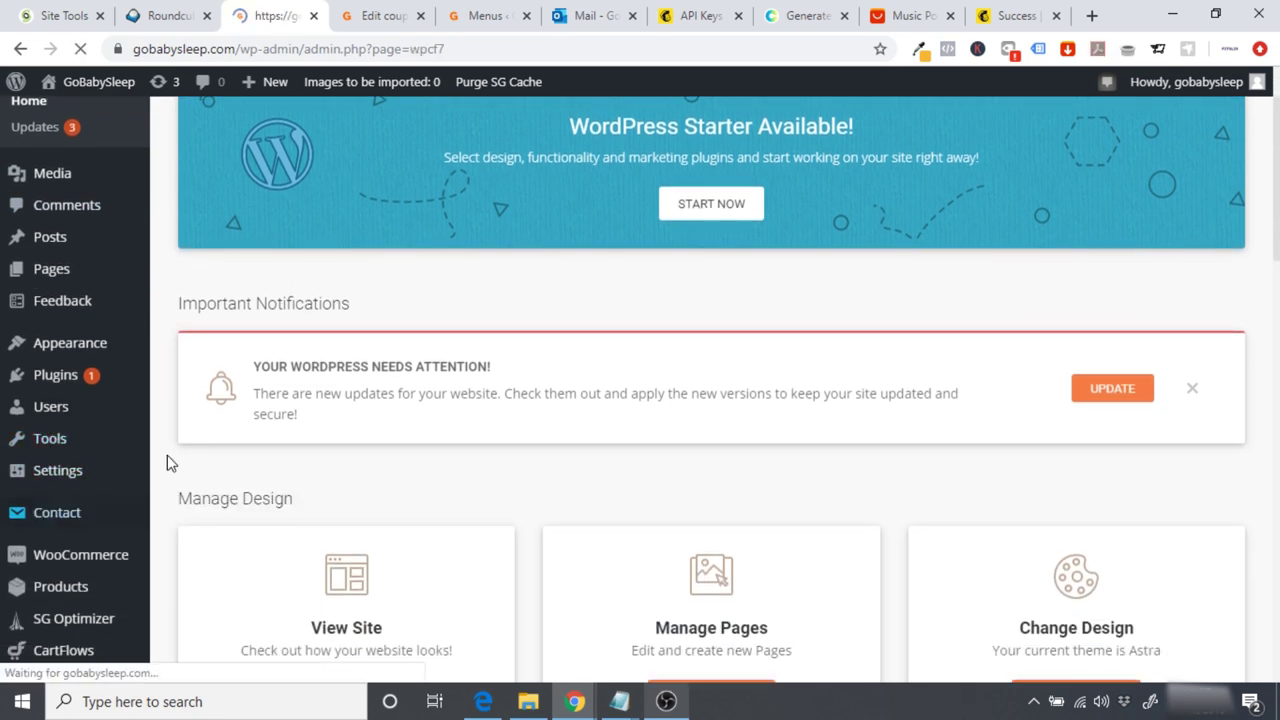
{"action": "scroll", "coordinate": [168, 462], "scroll_direction": "down", "scroll_amount": 2}
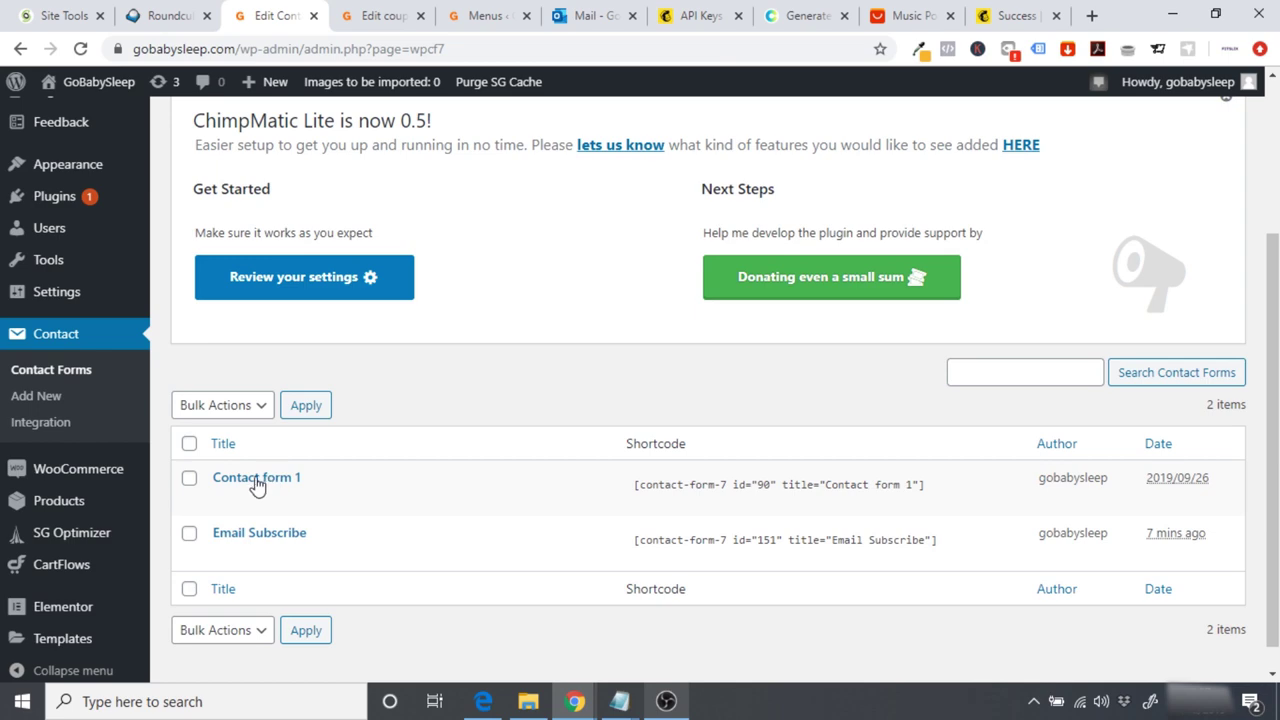
{"action": "left_click", "coordinate": [257, 480]}
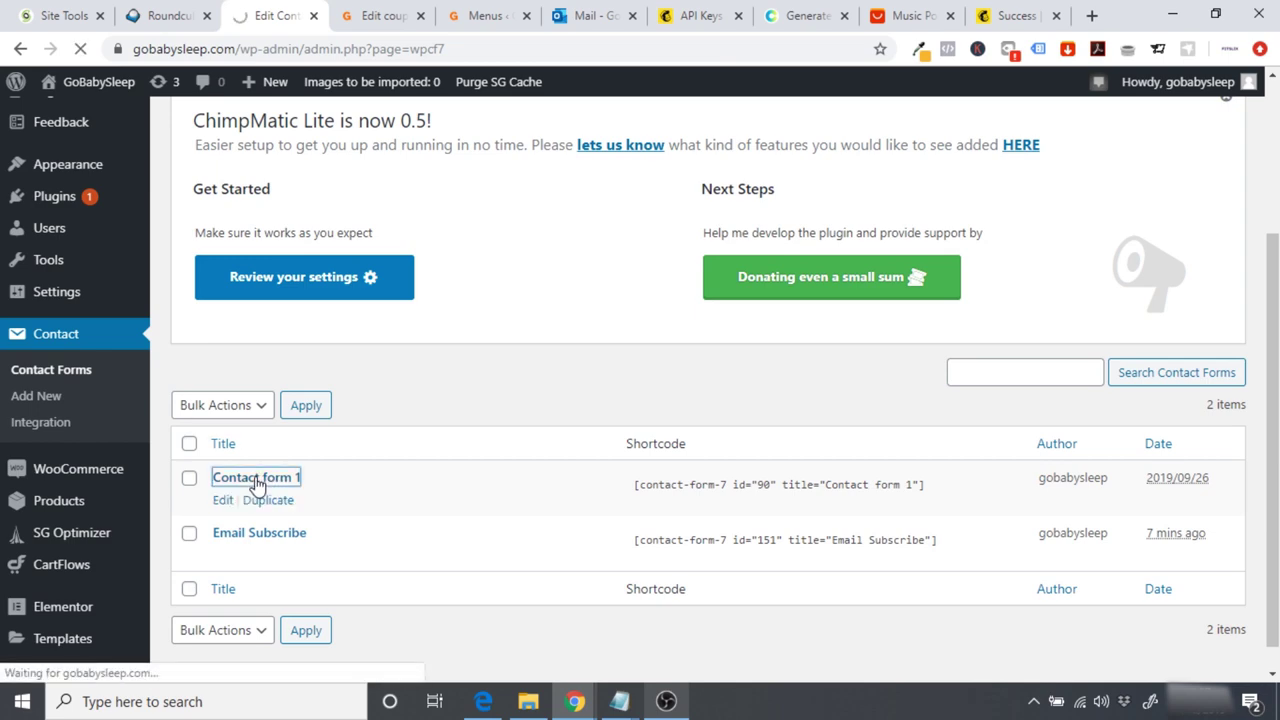
{"action": "scroll", "coordinate": [257, 484], "scroll_direction": "down", "scroll_amount": 7}
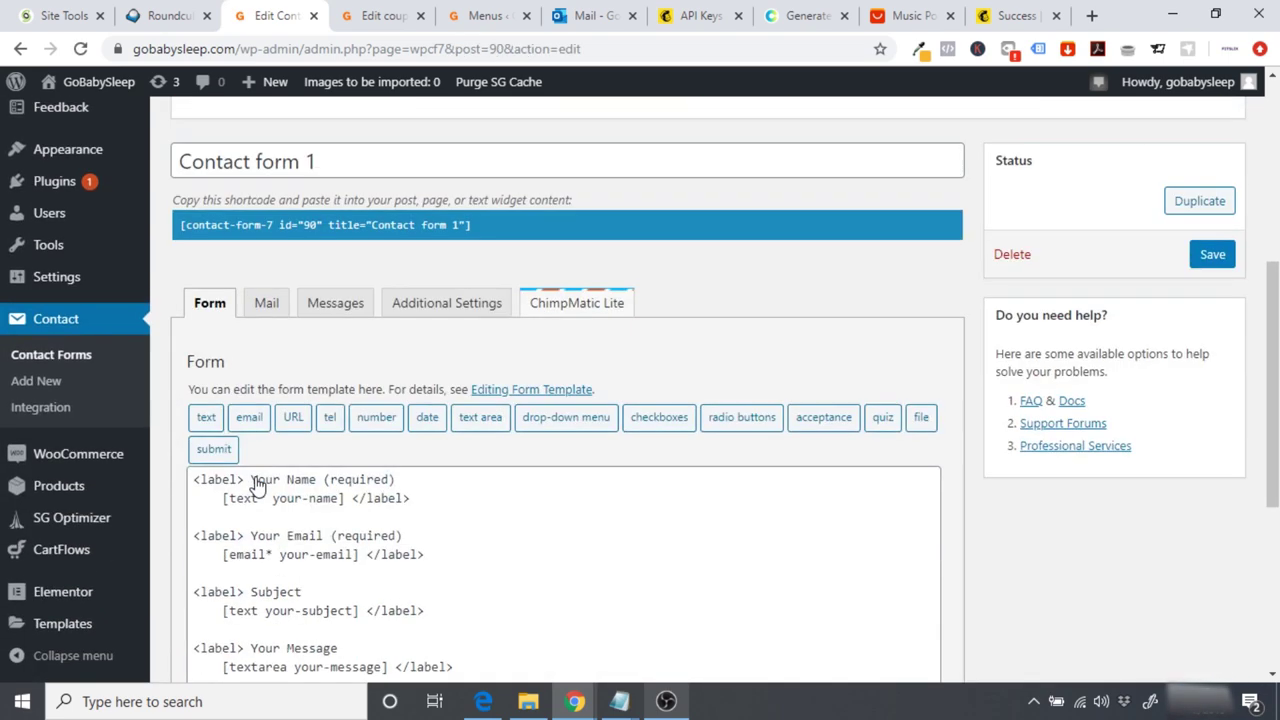
{"action": "left_click_drag", "start_coordinate": [301, 517], "coordinate": [192, 520]}
{"action": "key", "text": "ctrl+c"}
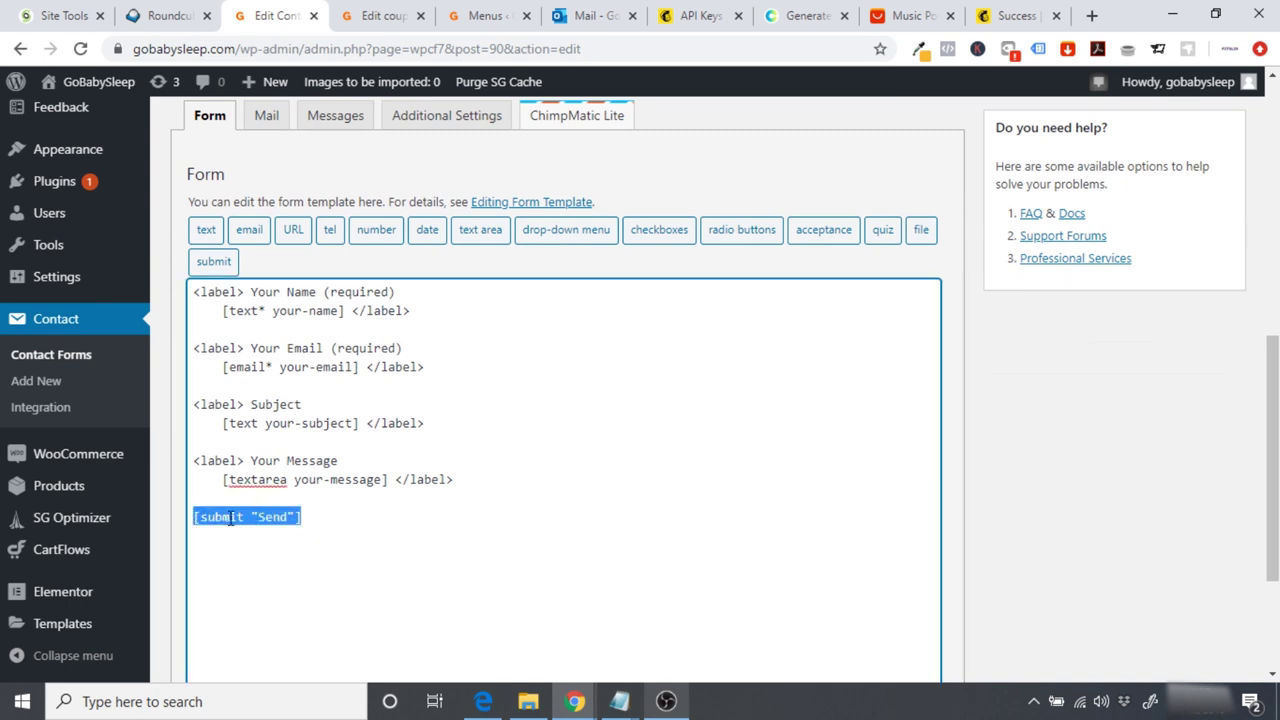
Step: Paste the submit button code below the email field in the Email Subscribe form
{"action": "left_click", "coordinate": [55, 355]}
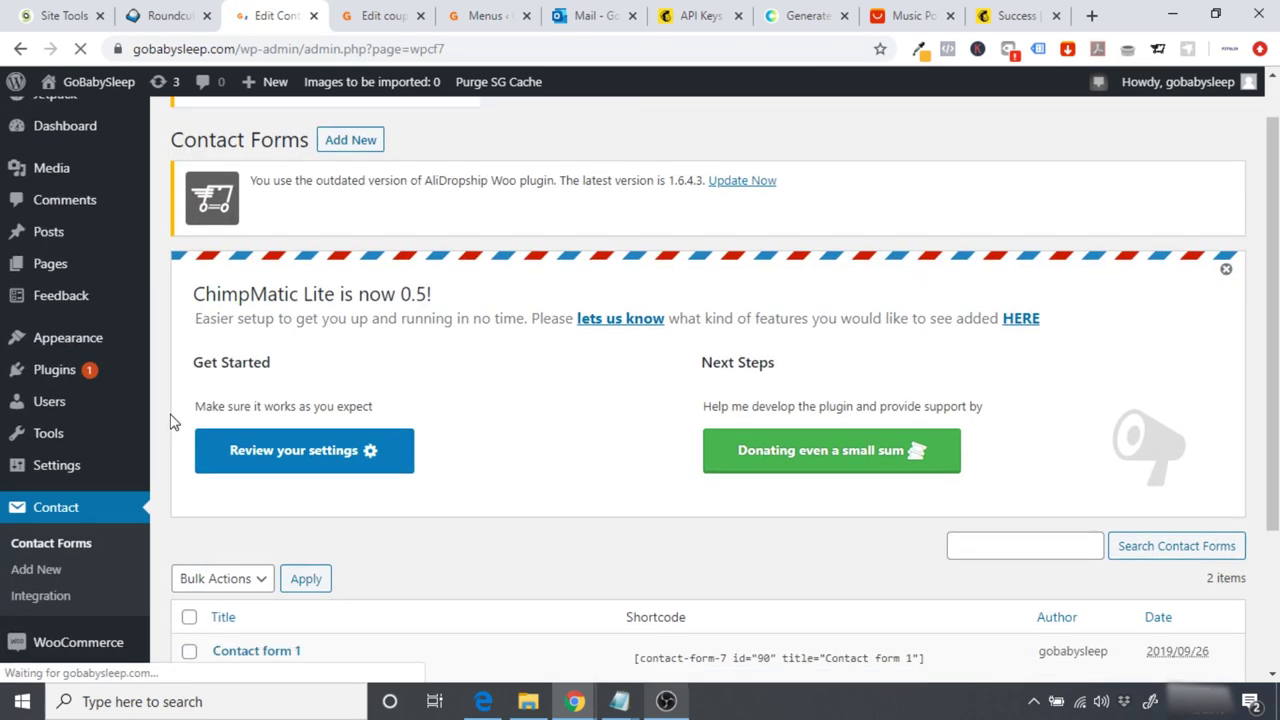
{"action": "scroll", "coordinate": [170, 422], "scroll_direction": "down", "scroll_amount": 3}
{"action": "left_click", "coordinate": [254, 505]}
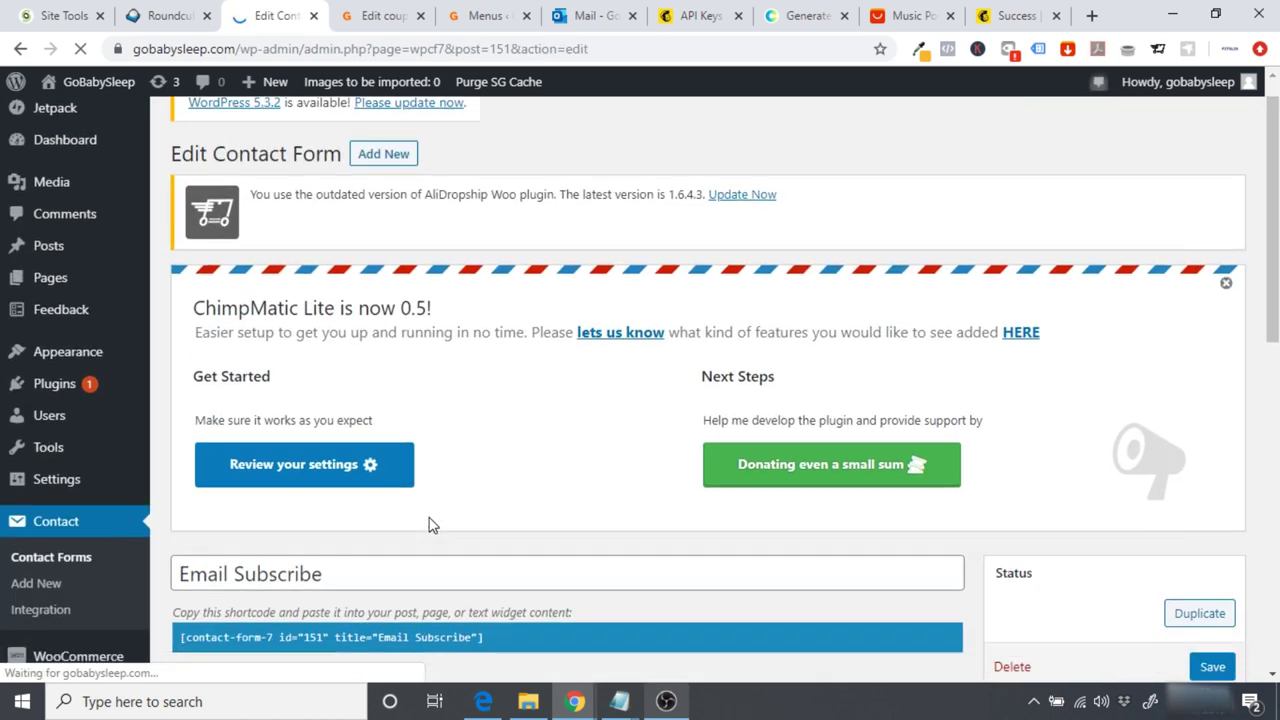
{"action": "scroll", "coordinate": [428, 525], "scroll_direction": "down", "scroll_amount": 6}
{"action": "left_click", "coordinate": [451, 369]}
{"action": "key", "text": "Return"}
{"action": "key", "text": "Return"}
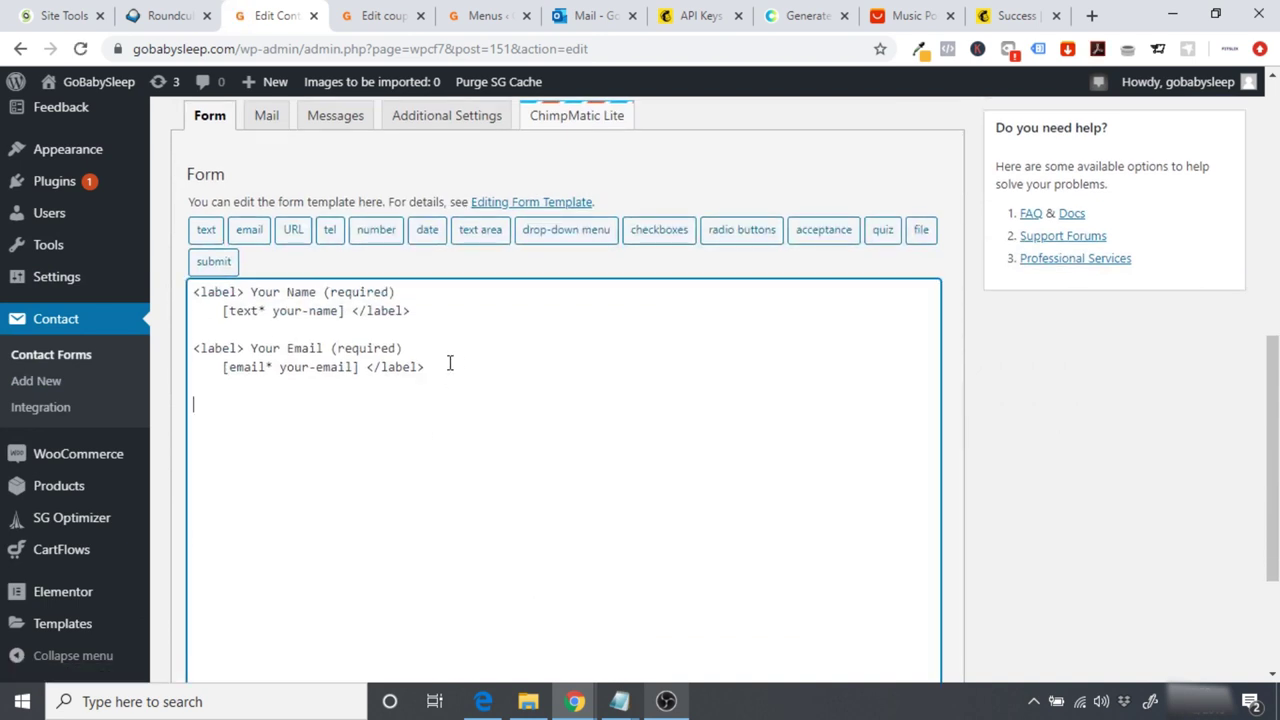
{"action": "key", "text": "ctrl+v"}
Step: Relabel the button 'Get Code' and save the Email Subscribe form
{"action": "double_click", "coordinate": [272, 404]}
{"action": "type", "text": "Get Code"}
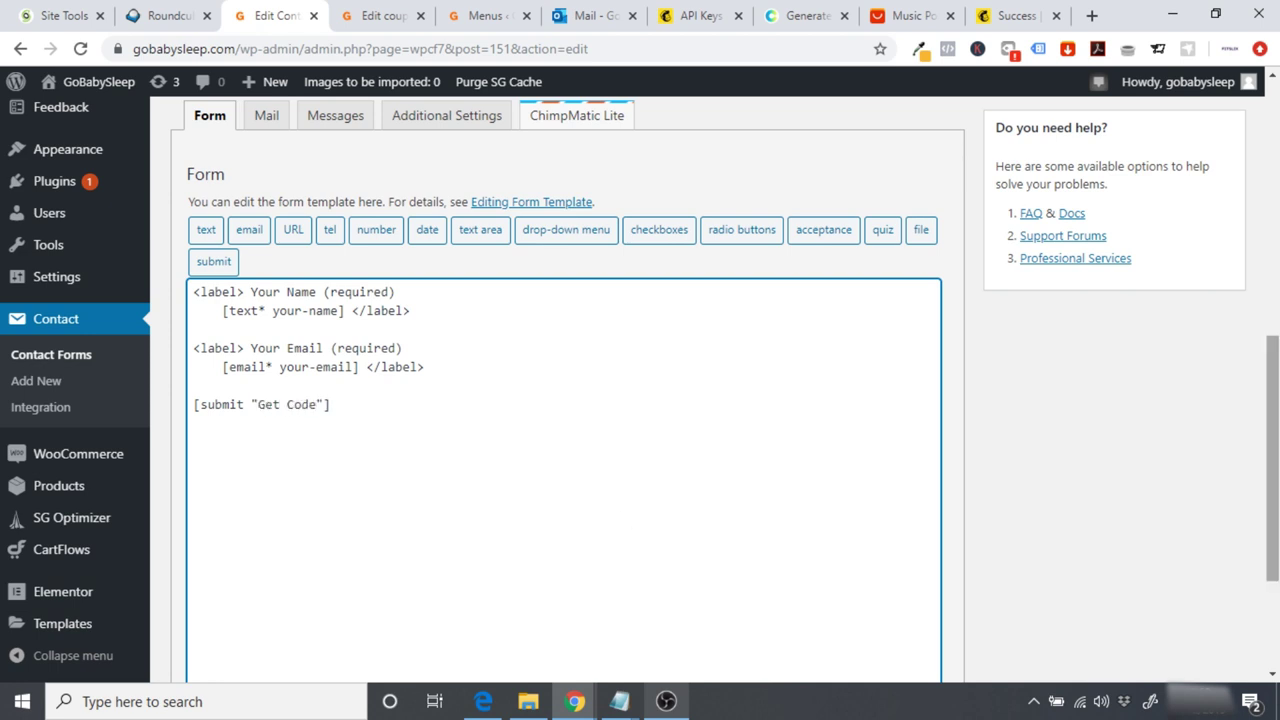
{"action": "scroll", "coordinate": [560, 500], "scroll_direction": "down", "scroll_amount": 2}
{"action": "left_click", "coordinate": [185, 588]}
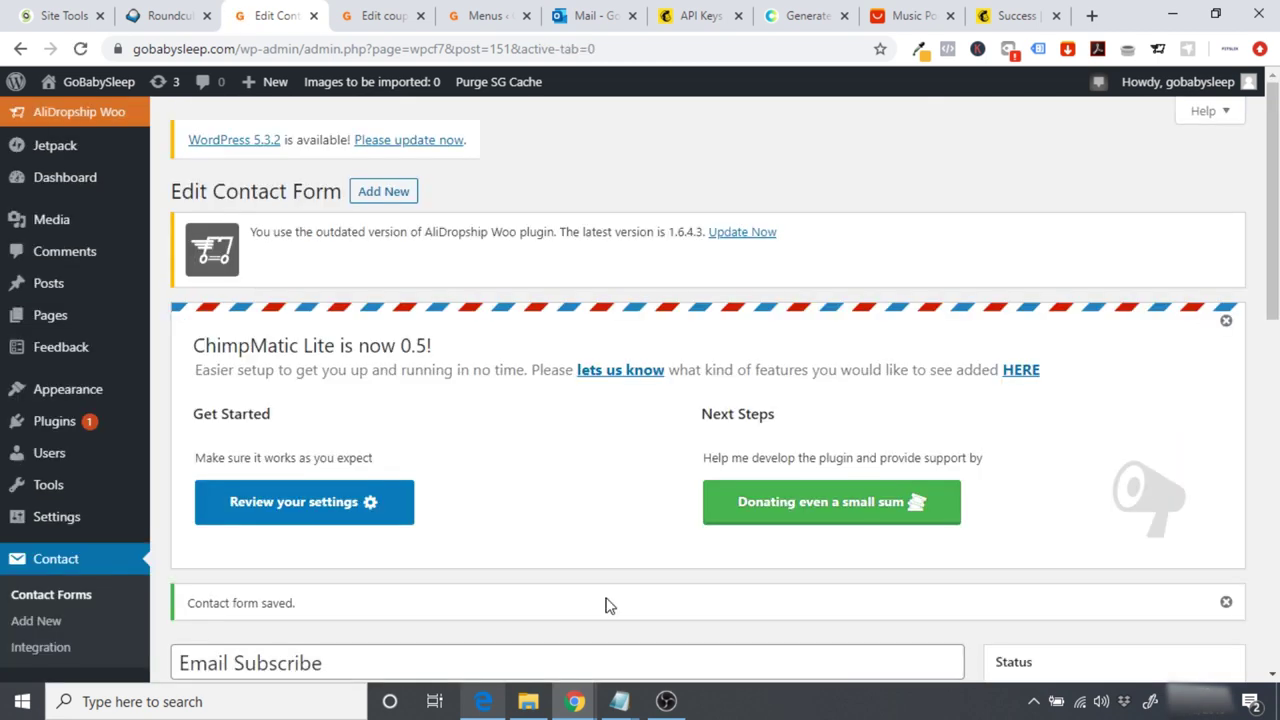
{"action": "left_click", "coordinate": [104, 86]}
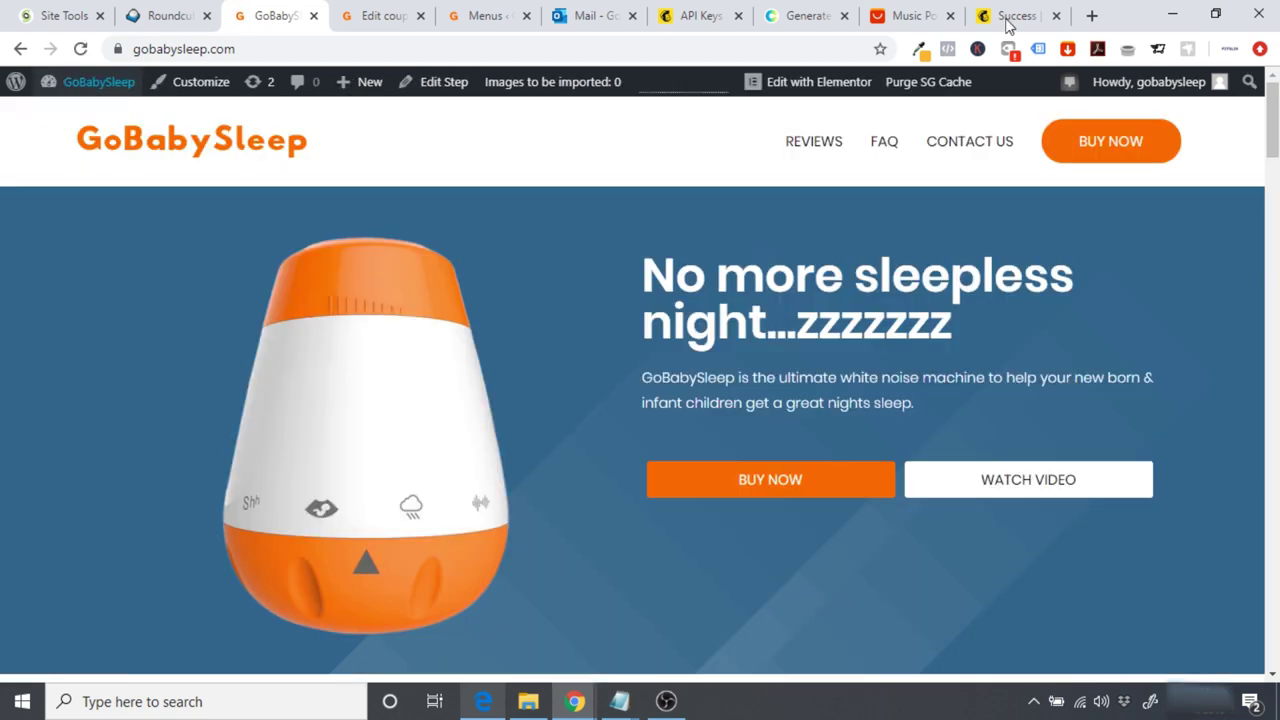
Step: Submit the site footer signup form with a test name and e-mail address
{"action": "scroll", "coordinate": [1272, 120], "scroll_direction": "down", "scroll_amount": 5}
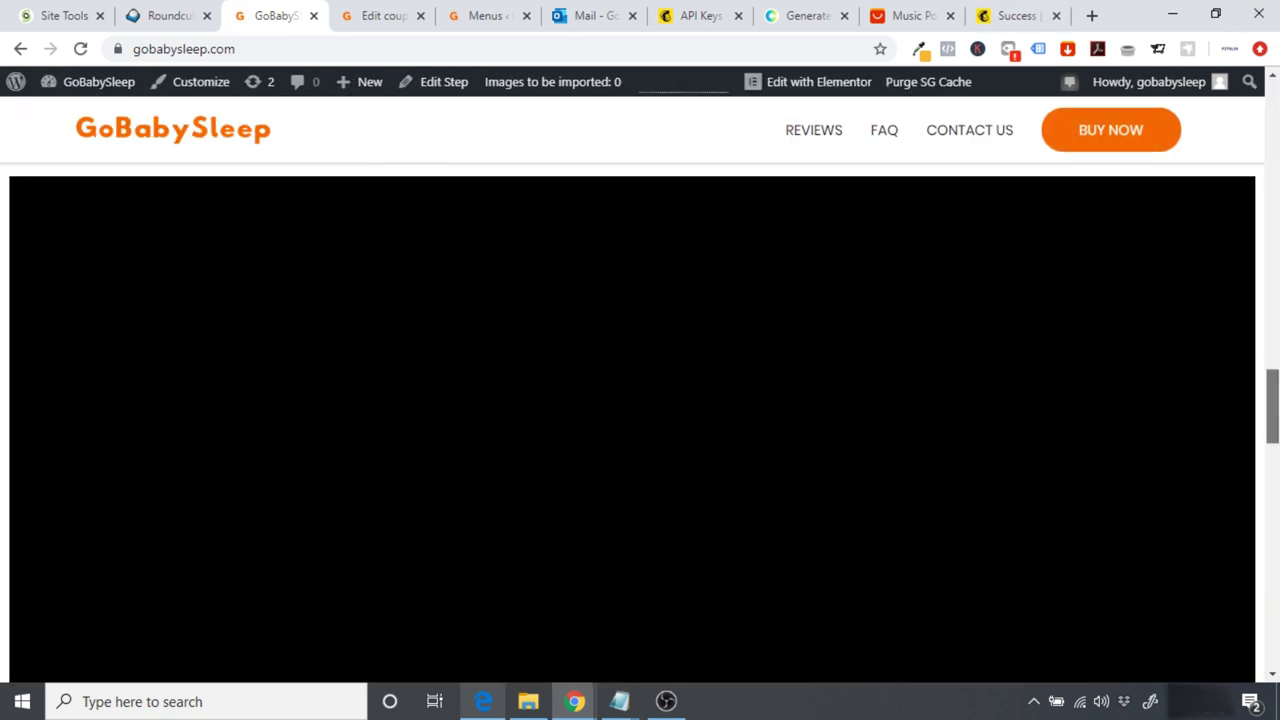
{"action": "scroll", "coordinate": [640, 420], "scroll_direction": "down", "scroll_amount": 10}
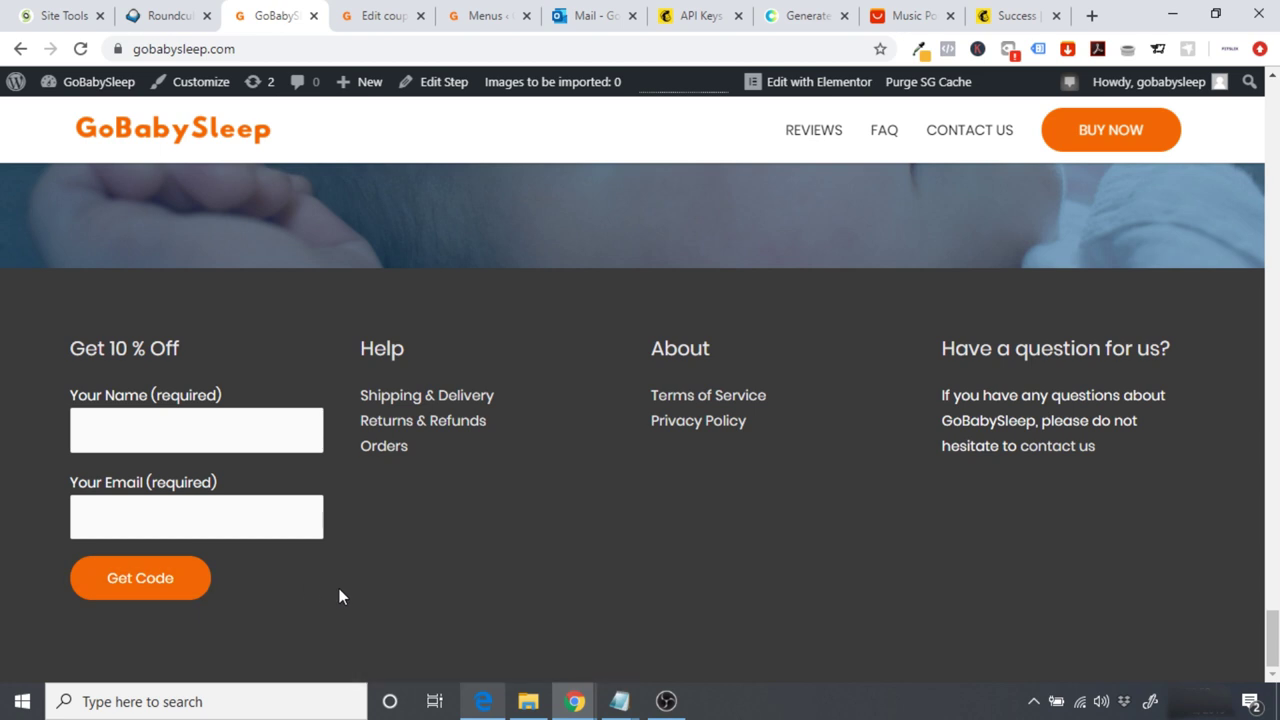
{"action": "left_click", "coordinate": [158, 429]}
{"action": "type", "text": "John Smith"}
{"action": "key", "text": "Tab"}
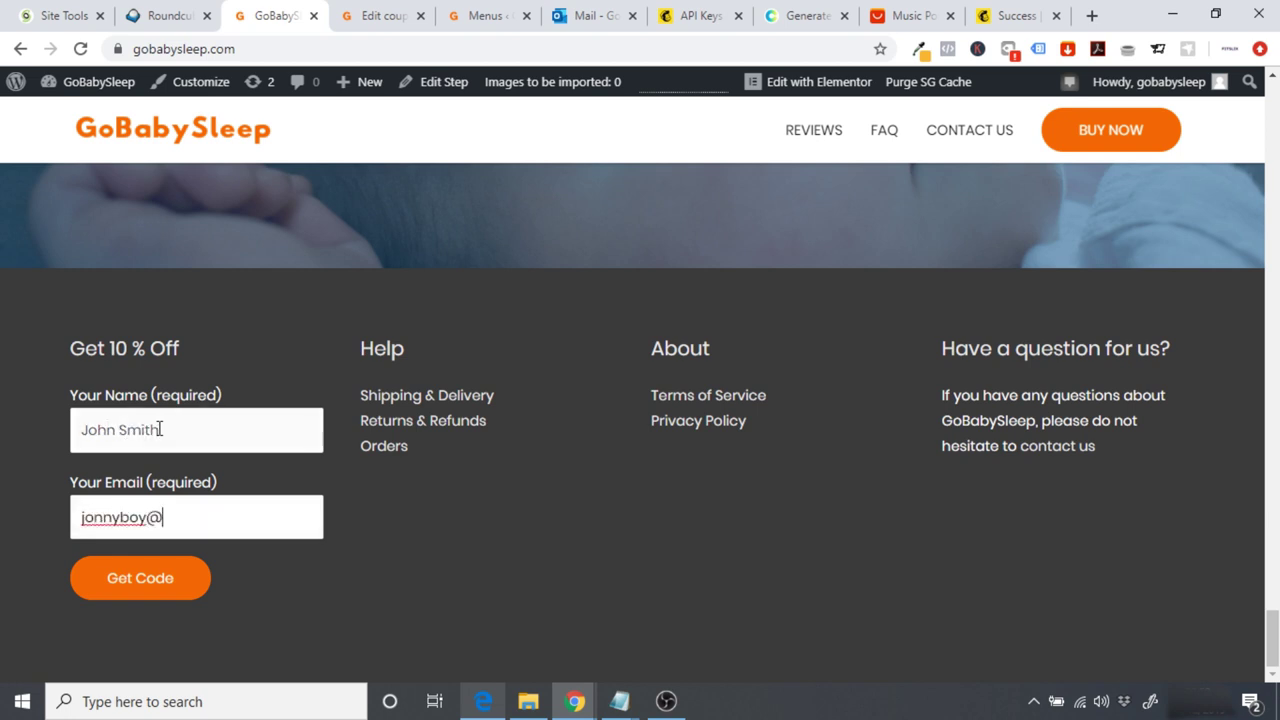
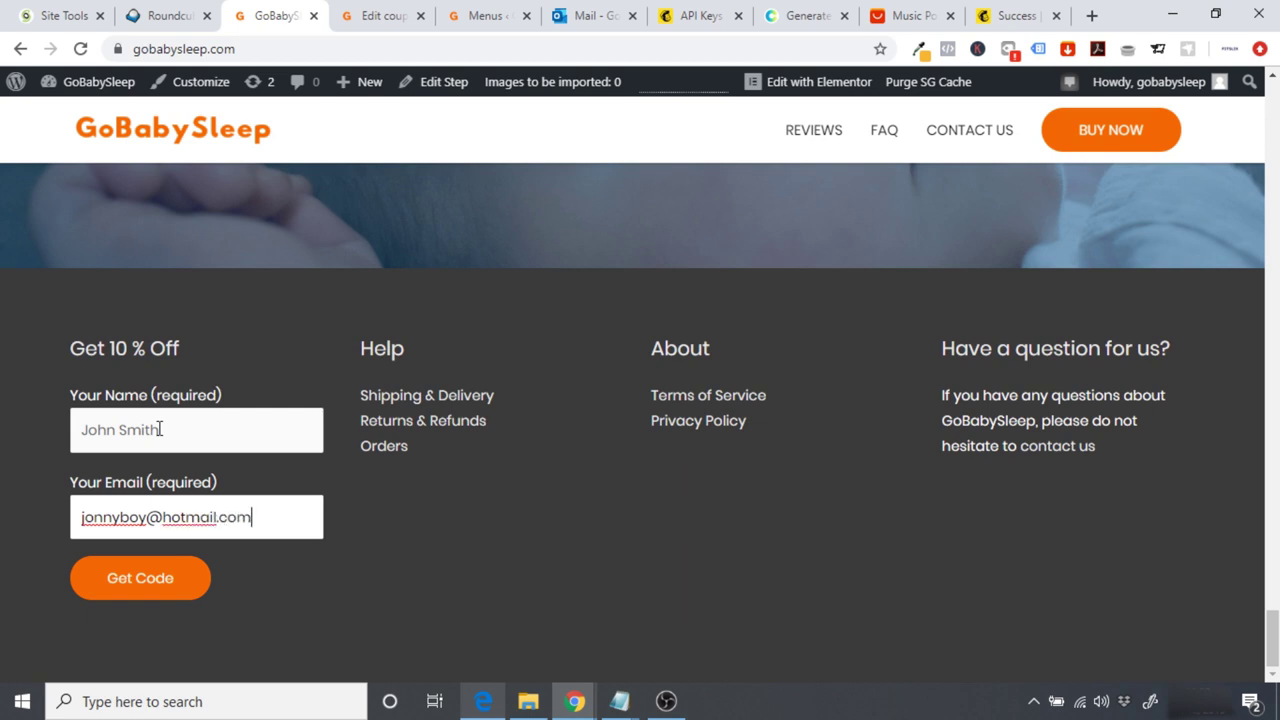
{"action": "left_click", "coordinate": [200, 580]}
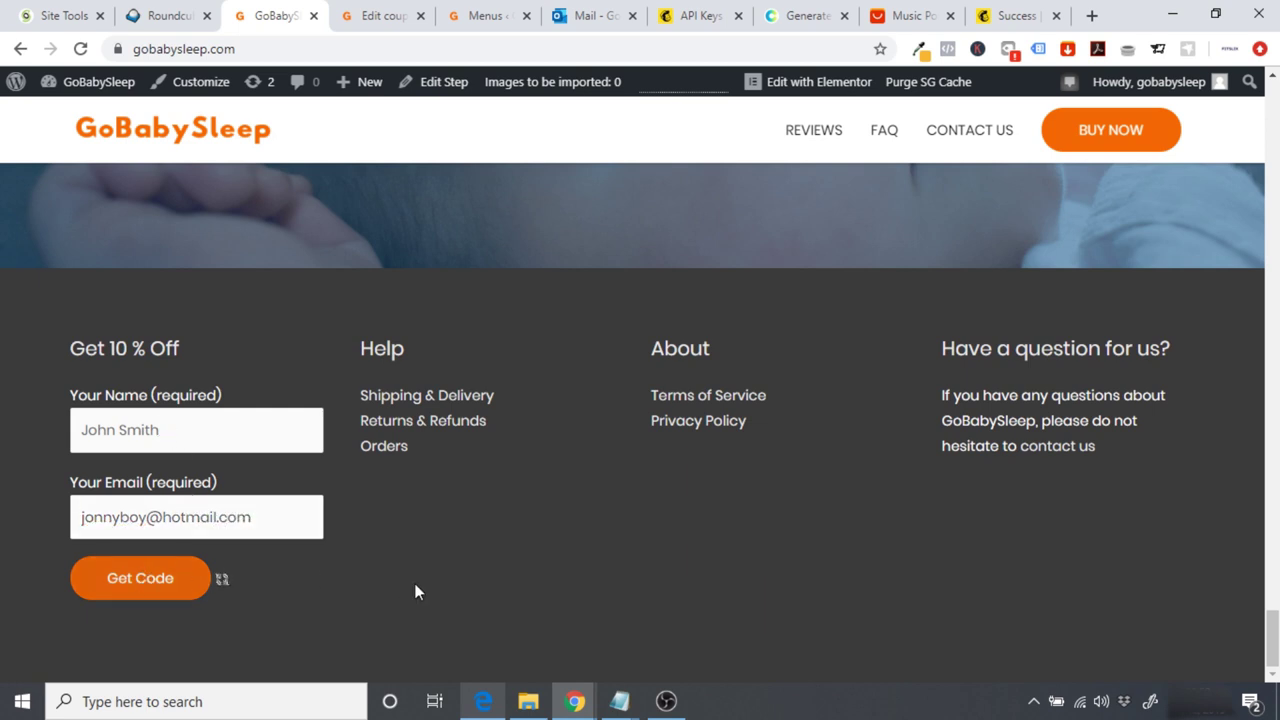
Step: Check the 10OFF code message, then open the Mailchimp audience overview
{"action": "scroll", "coordinate": [417, 592], "scroll_direction": "down", "scroll_amount": 1}
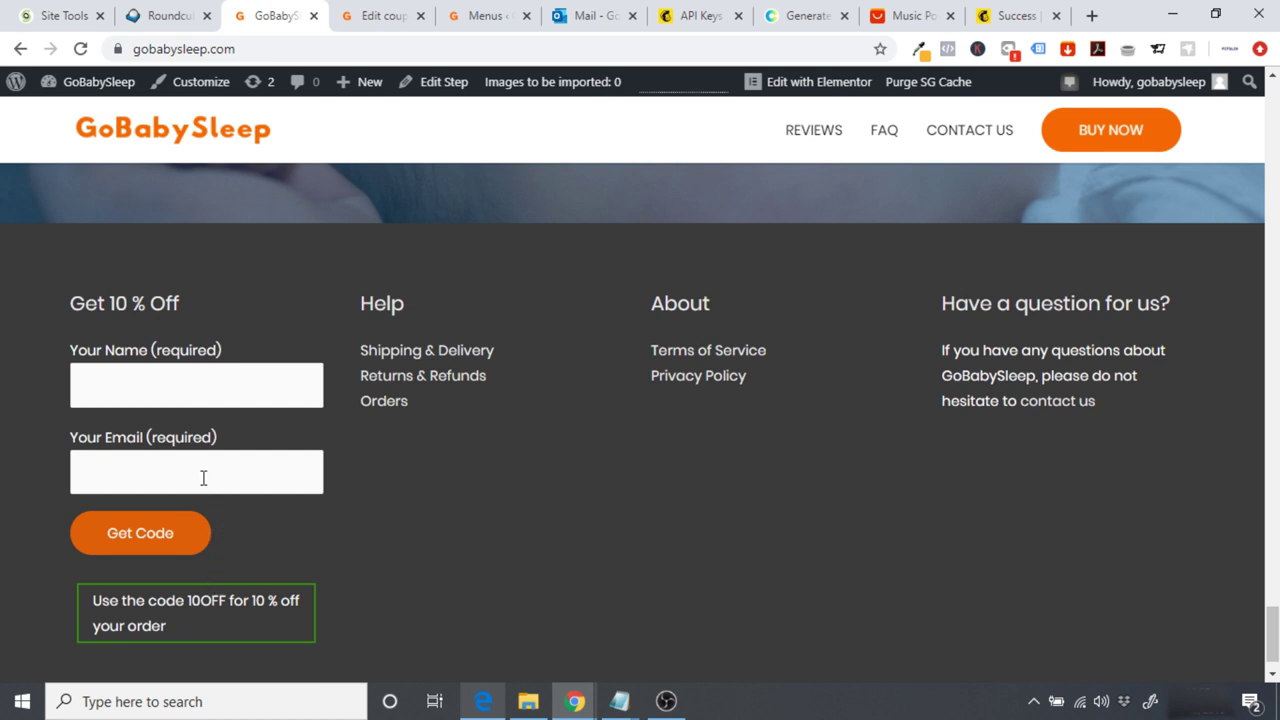
{"action": "left_click", "coordinate": [688, 16]}
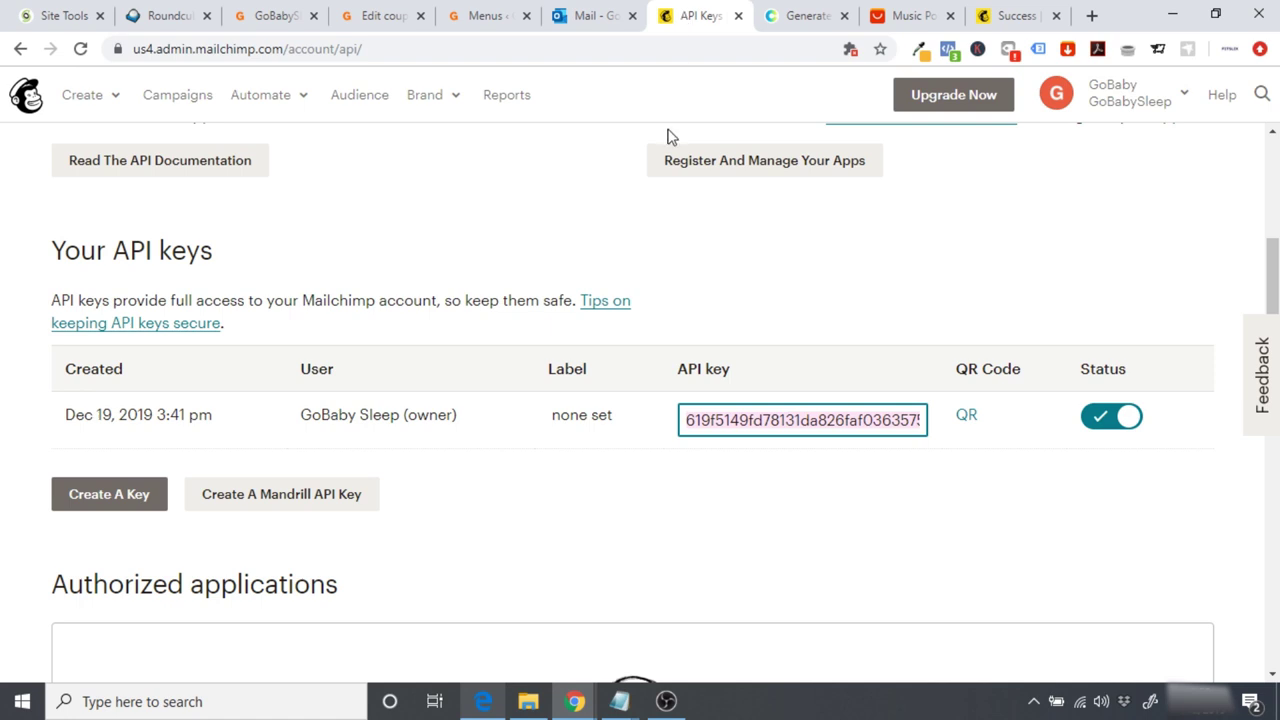
{"action": "left_click", "coordinate": [360, 97]}
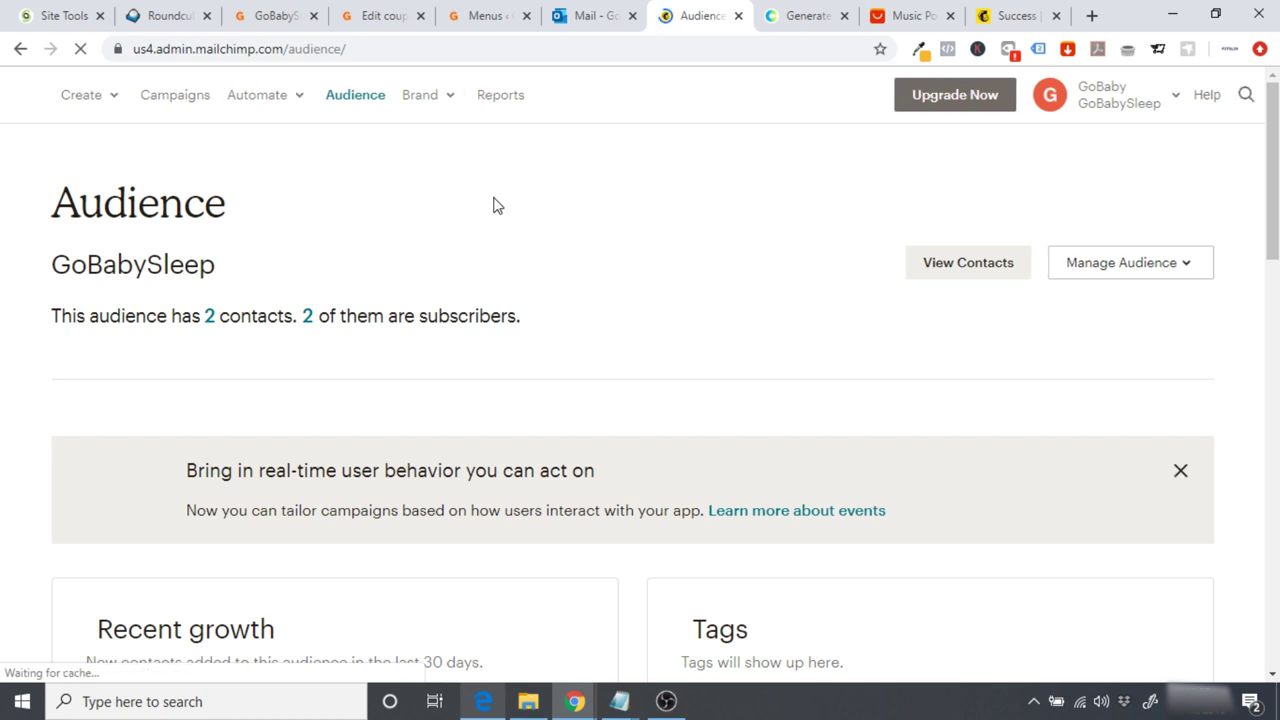
Step: Review the GoBabySleep audience's two subscribed contacts, then return to the GoBabySleep site
{"action": "scroll", "coordinate": [835, 260], "scroll_direction": "down", "scroll_amount": 1}
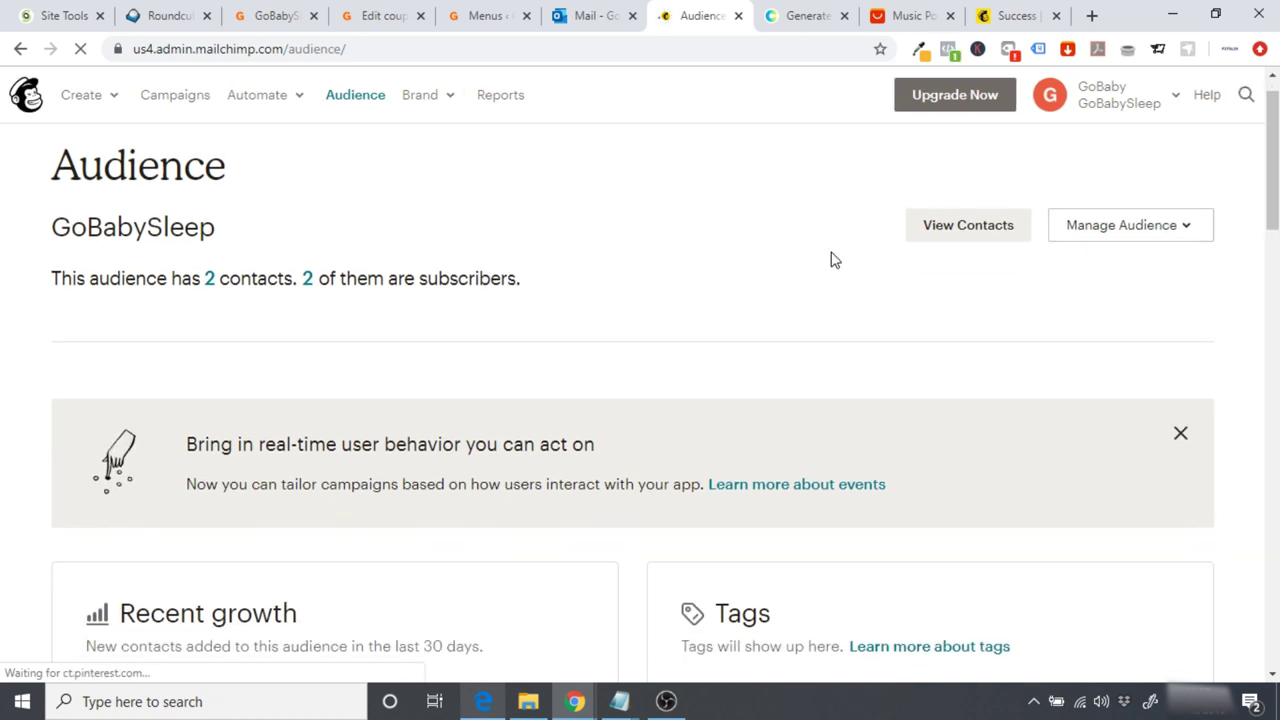
{"action": "left_click", "coordinate": [952, 235]}
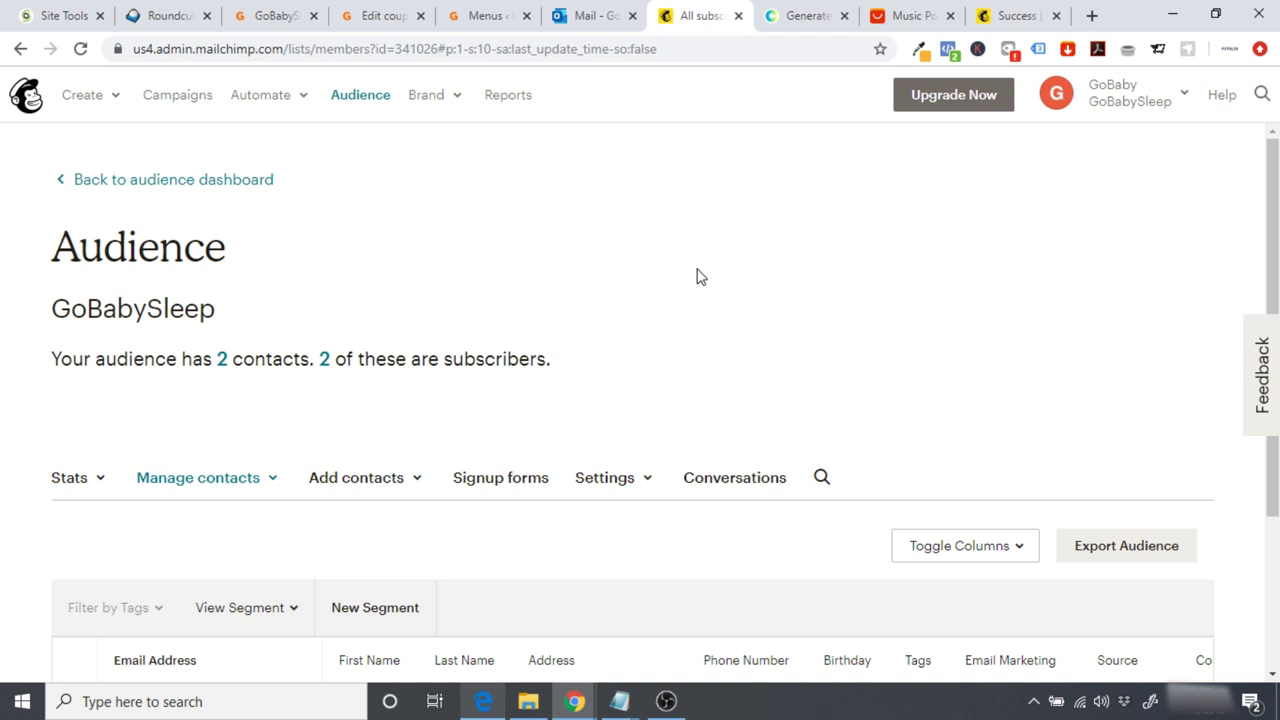
{"action": "scroll", "coordinate": [540, 515], "scroll_direction": "down", "scroll_amount": 3}
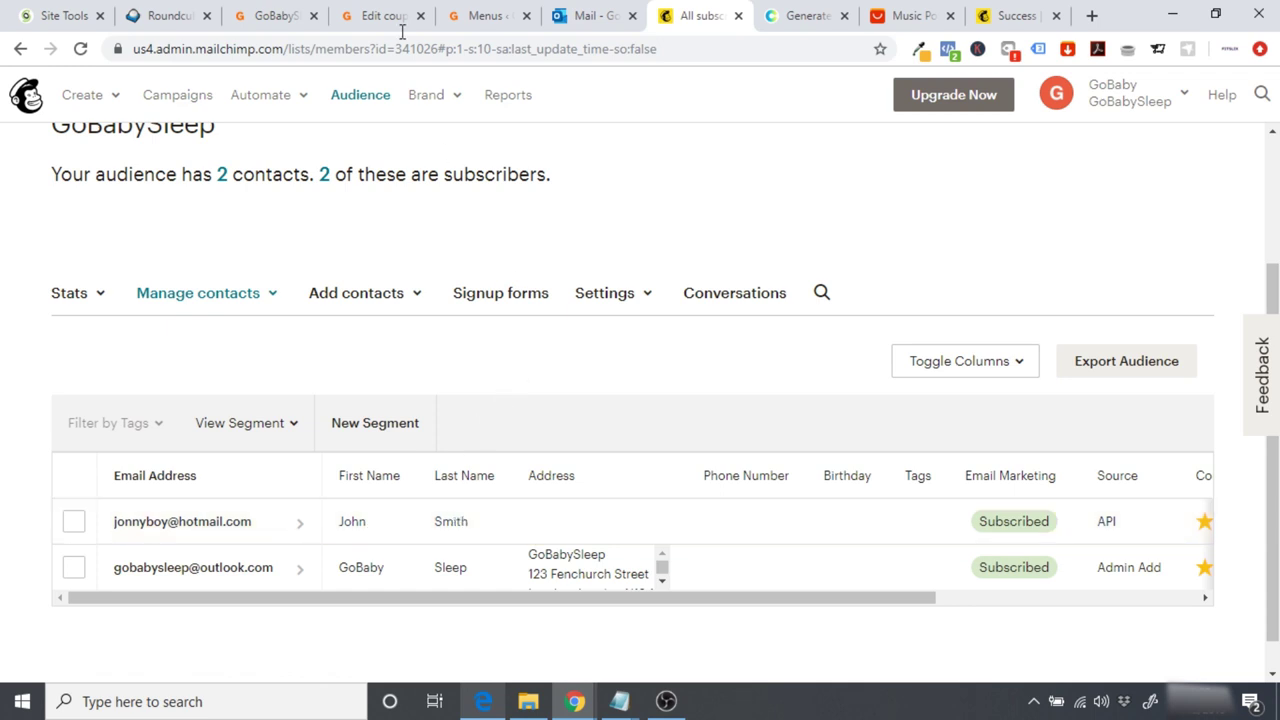
{"action": "left_click", "coordinate": [269, 8]}
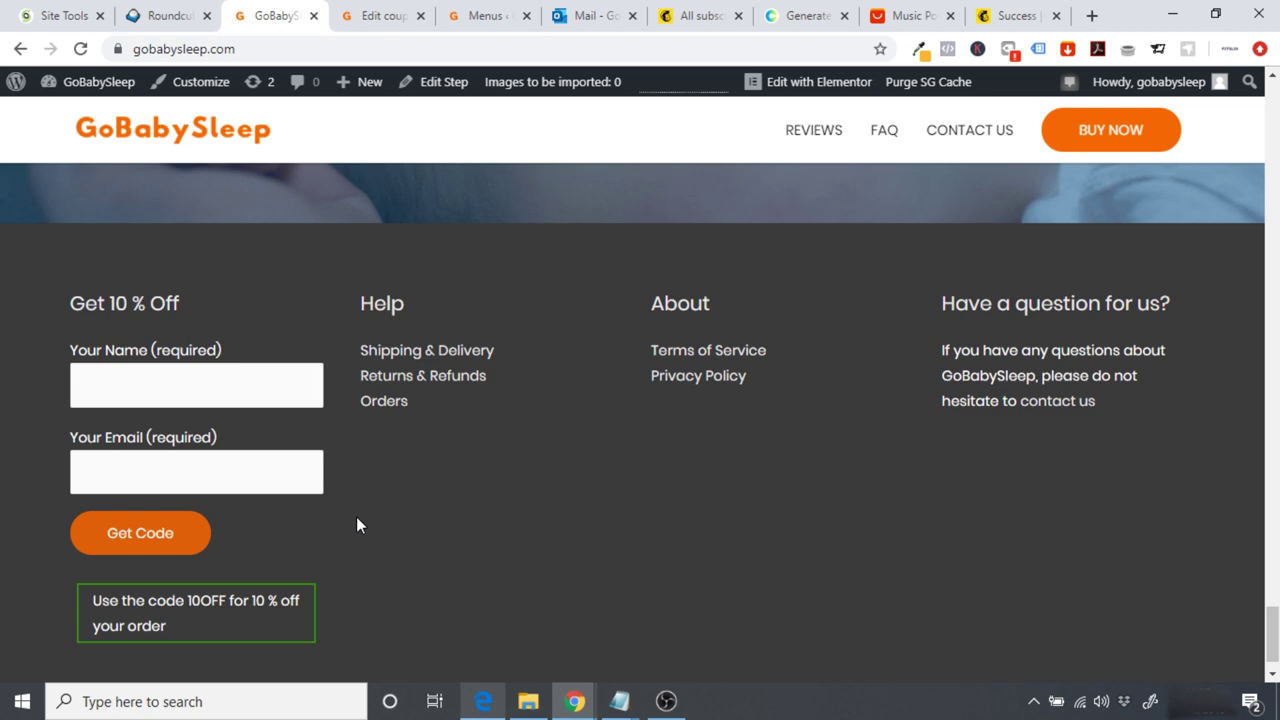
{"action": "scroll", "coordinate": [356, 524], "scroll_direction": "up", "scroll_amount": 8}
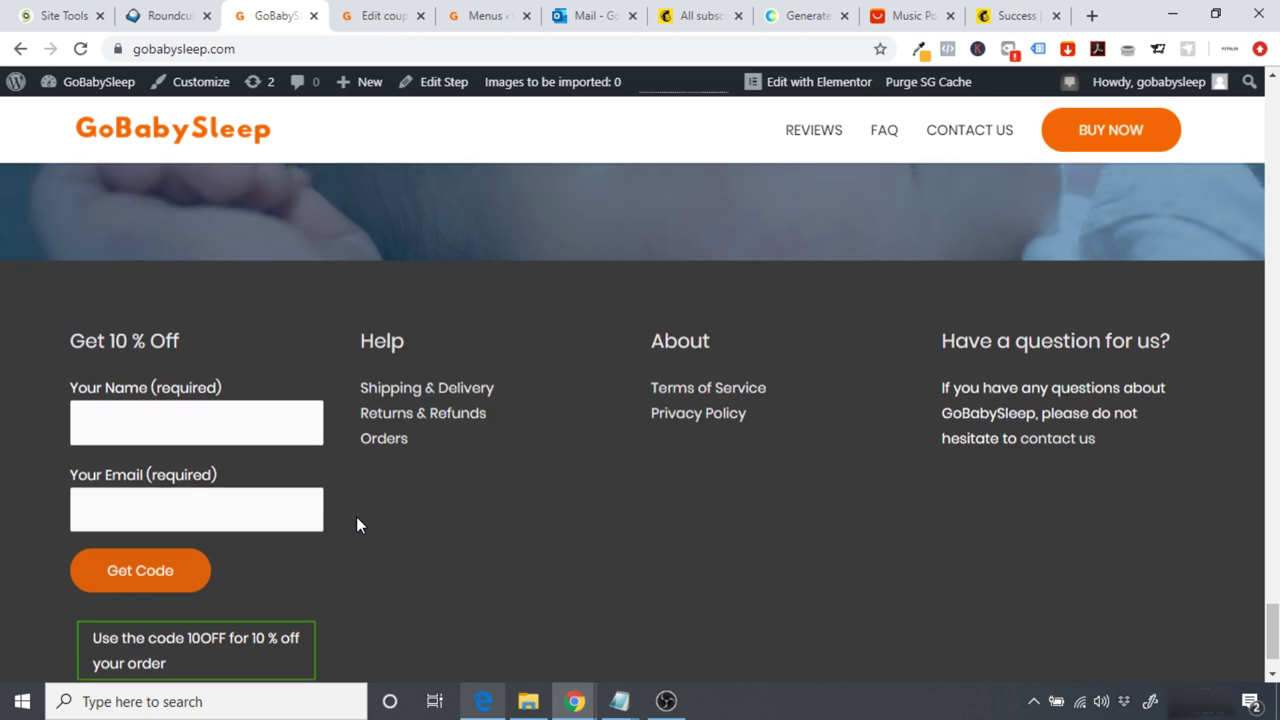
{"action": "scroll", "coordinate": [360, 525], "scroll_direction": "up", "scroll_amount": 15}
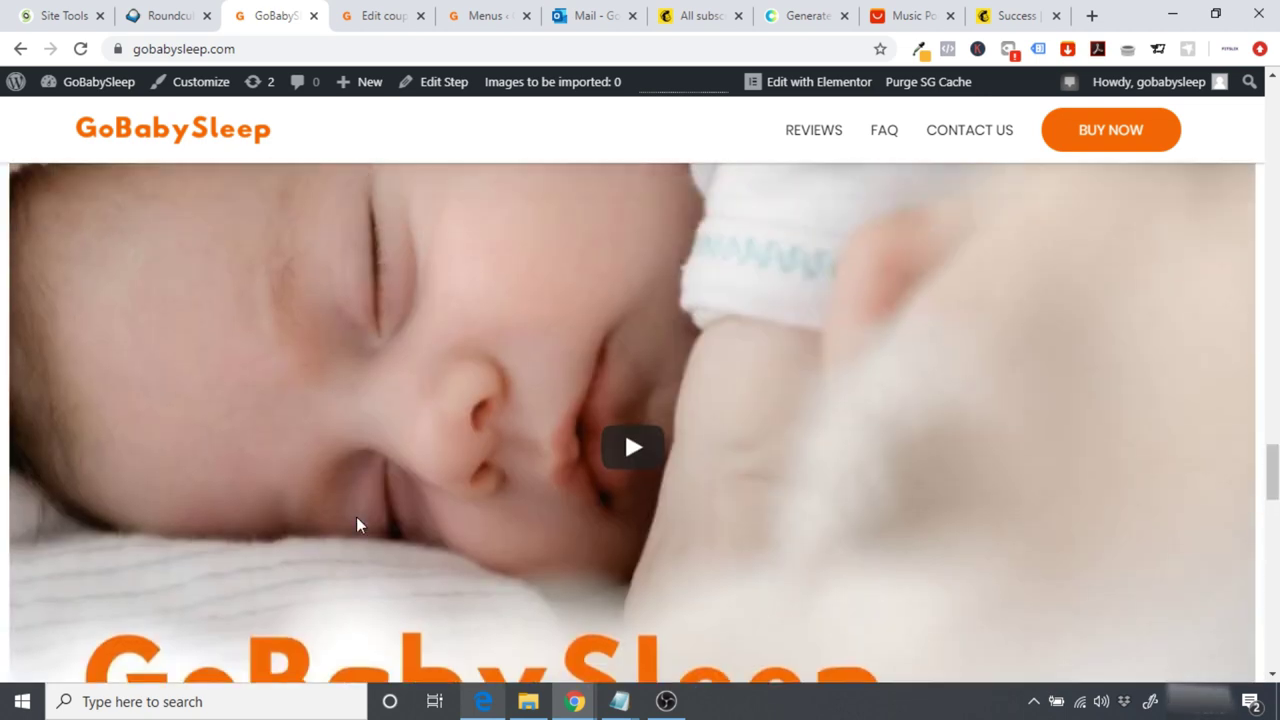
{"action": "scroll", "coordinate": [360, 525], "scroll_direction": "up", "scroll_amount": 15}
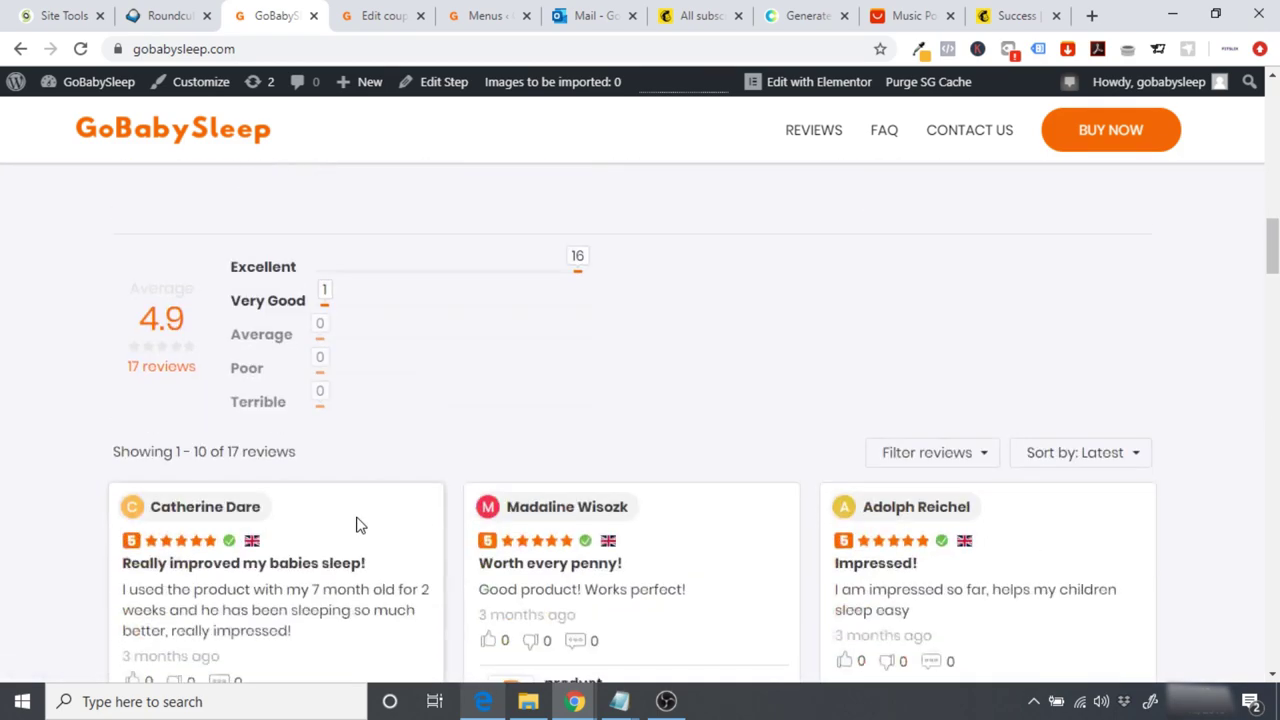
{"action": "scroll", "coordinate": [360, 525], "scroll_direction": "up", "scroll_amount": 3}
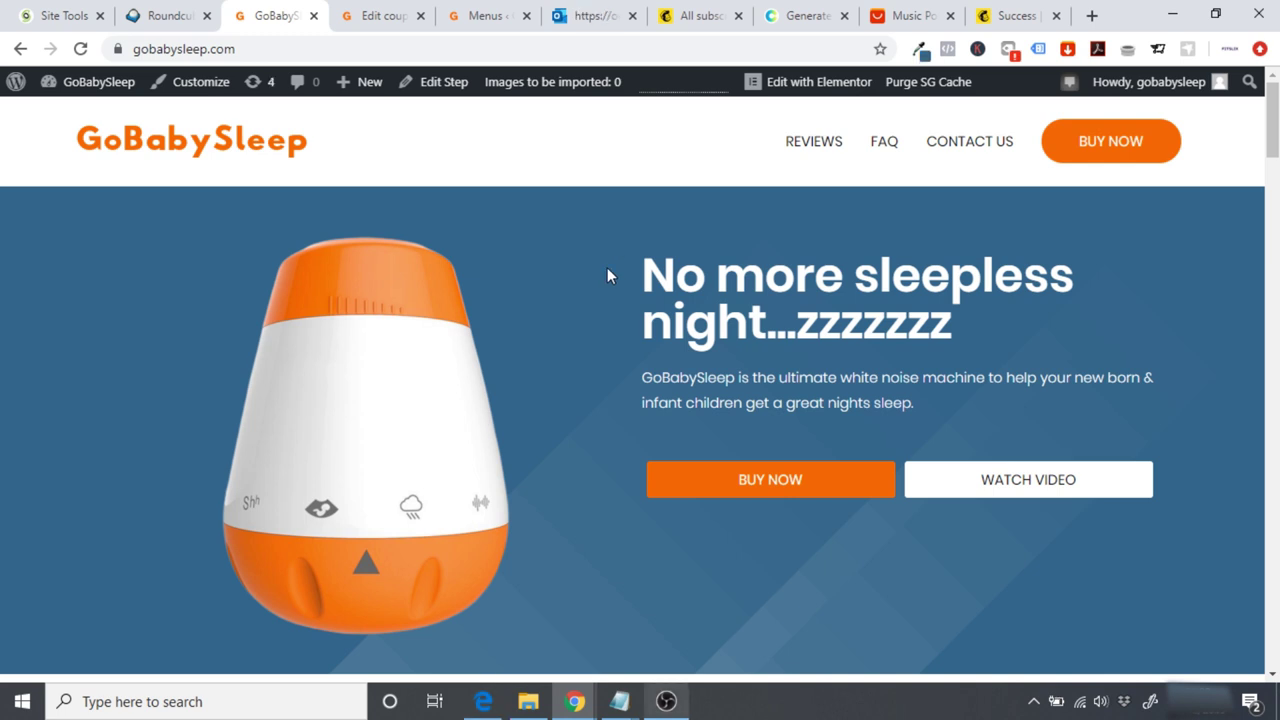
Step: Open the Main Funnel flow from the CartFlows Flows list in the dashboard
{"action": "left_click", "coordinate": [86, 87]}
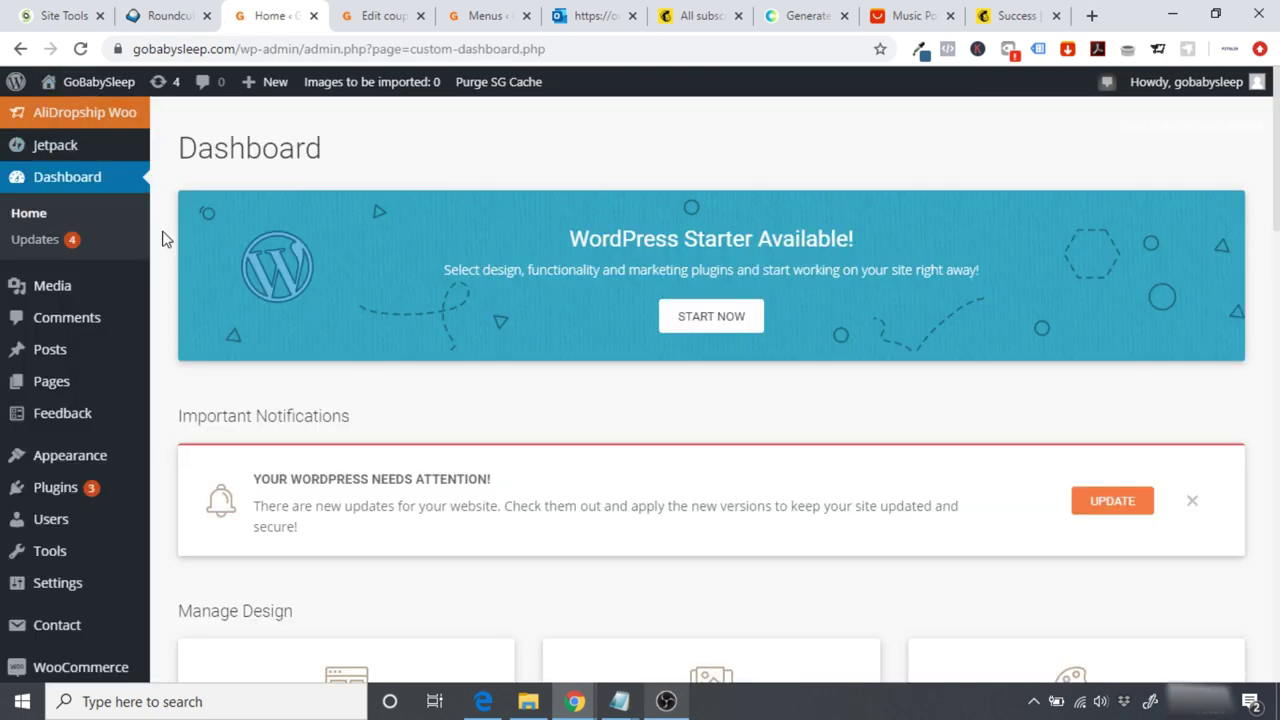
{"action": "scroll", "coordinate": [165, 240], "scroll_direction": "down", "scroll_amount": 3}
{"action": "mouse_move", "coordinate": [81, 556]}
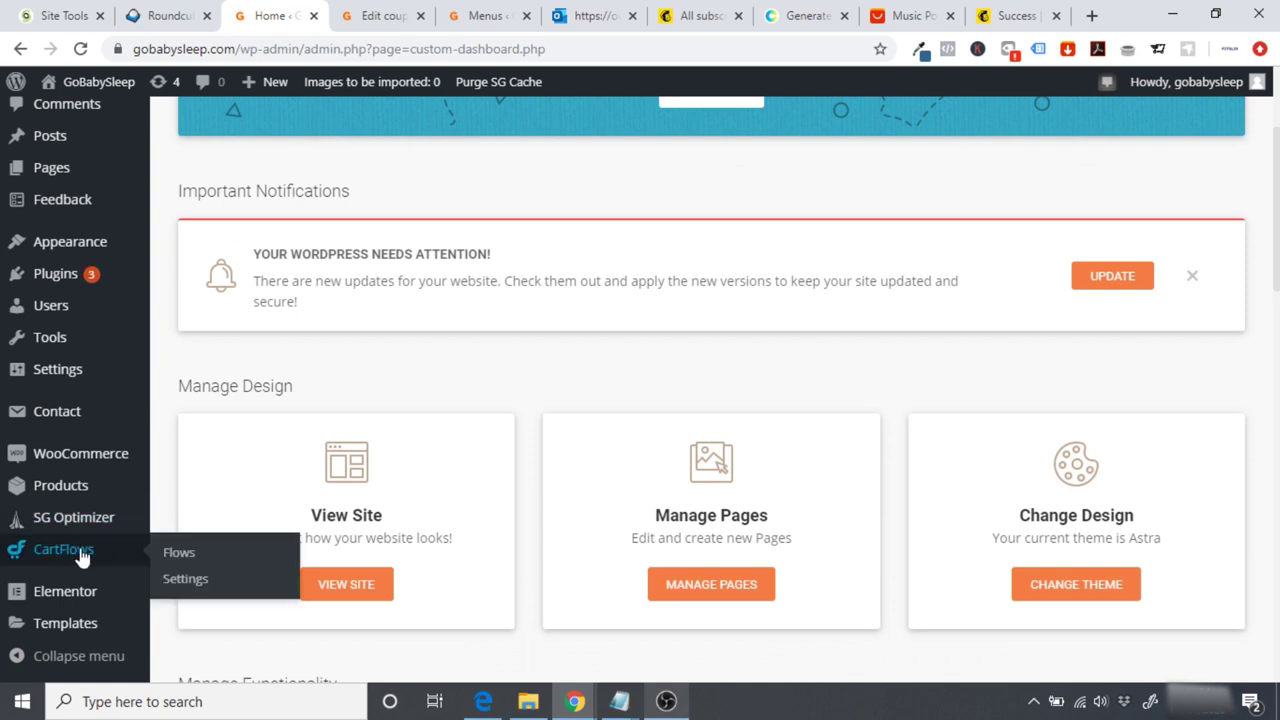
{"action": "left_click", "coordinate": [180, 556]}
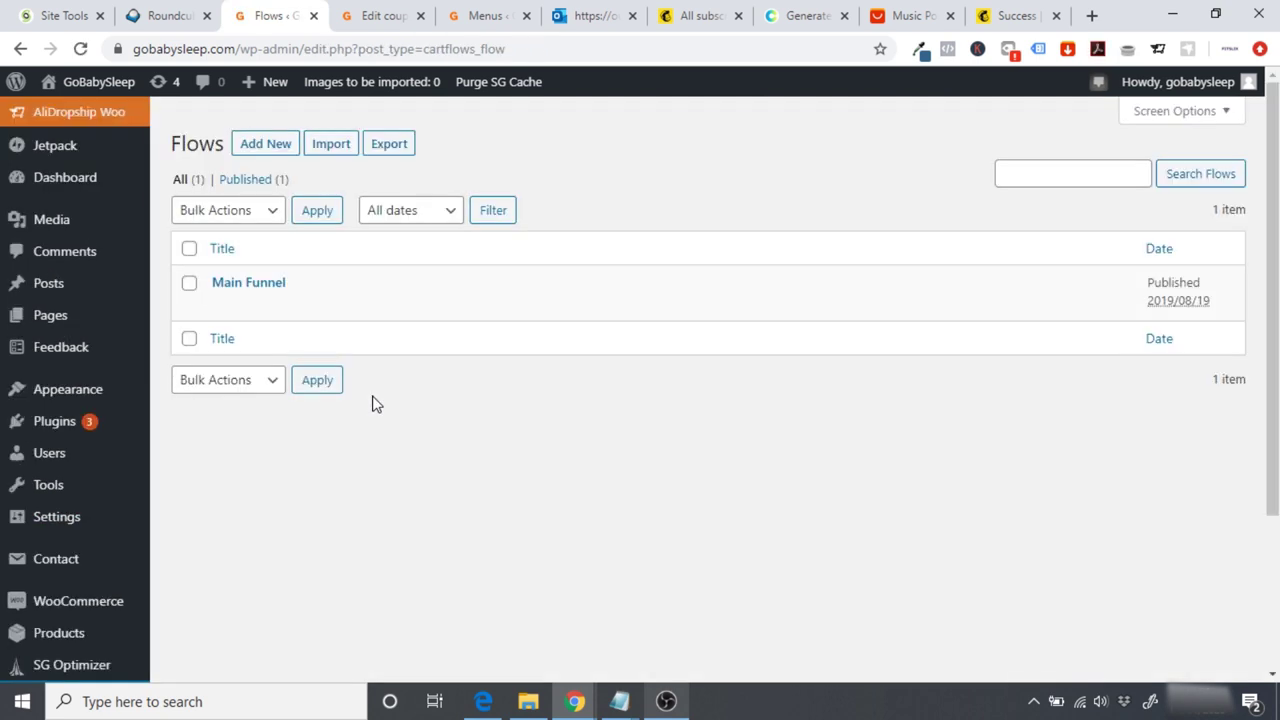
{"action": "left_click", "coordinate": [230, 288]}
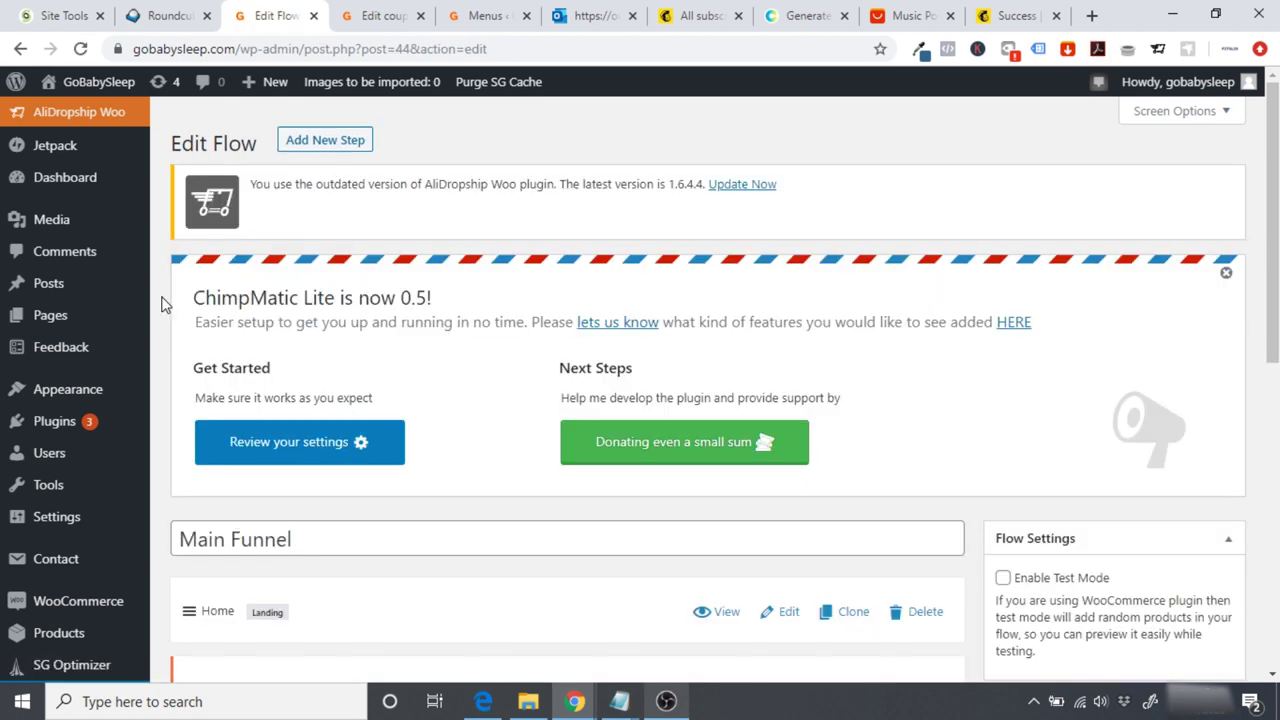
Step: Preview the live Checkout Page step, then close the preview
{"action": "scroll", "coordinate": [165, 305], "scroll_direction": "down", "scroll_amount": 3}
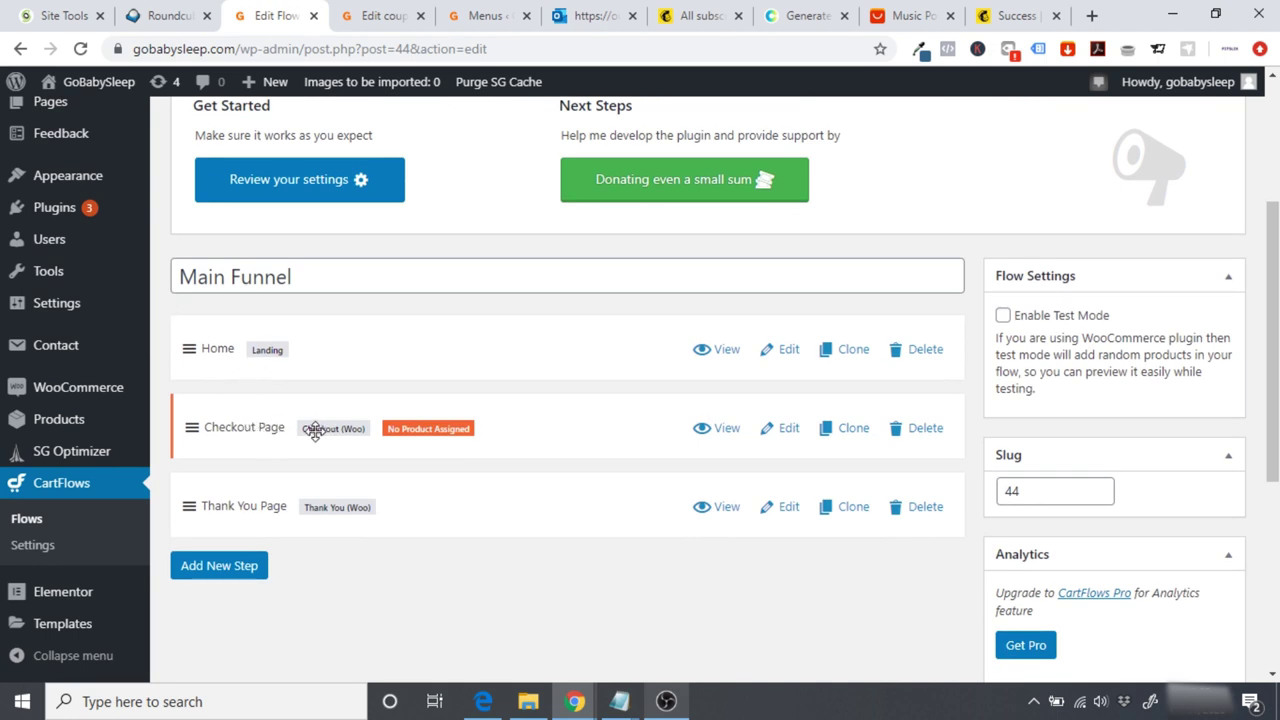
{"action": "left_click", "coordinate": [724, 430]}
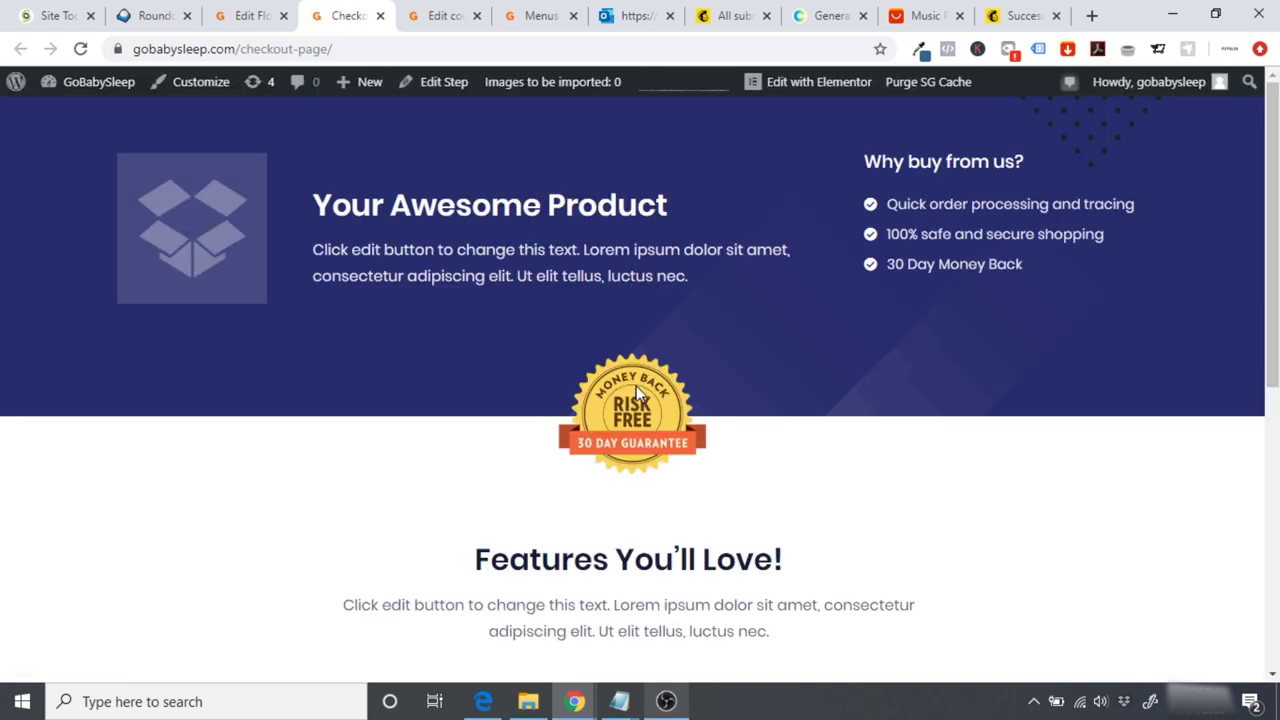
{"action": "scroll", "coordinate": [636, 393], "scroll_direction": "down", "scroll_amount": 6}
{"action": "scroll", "coordinate": [636, 393], "scroll_direction": "up", "scroll_amount": 6}
{"action": "scroll", "coordinate": [964, 240], "scroll_direction": "down", "scroll_amount": 5}
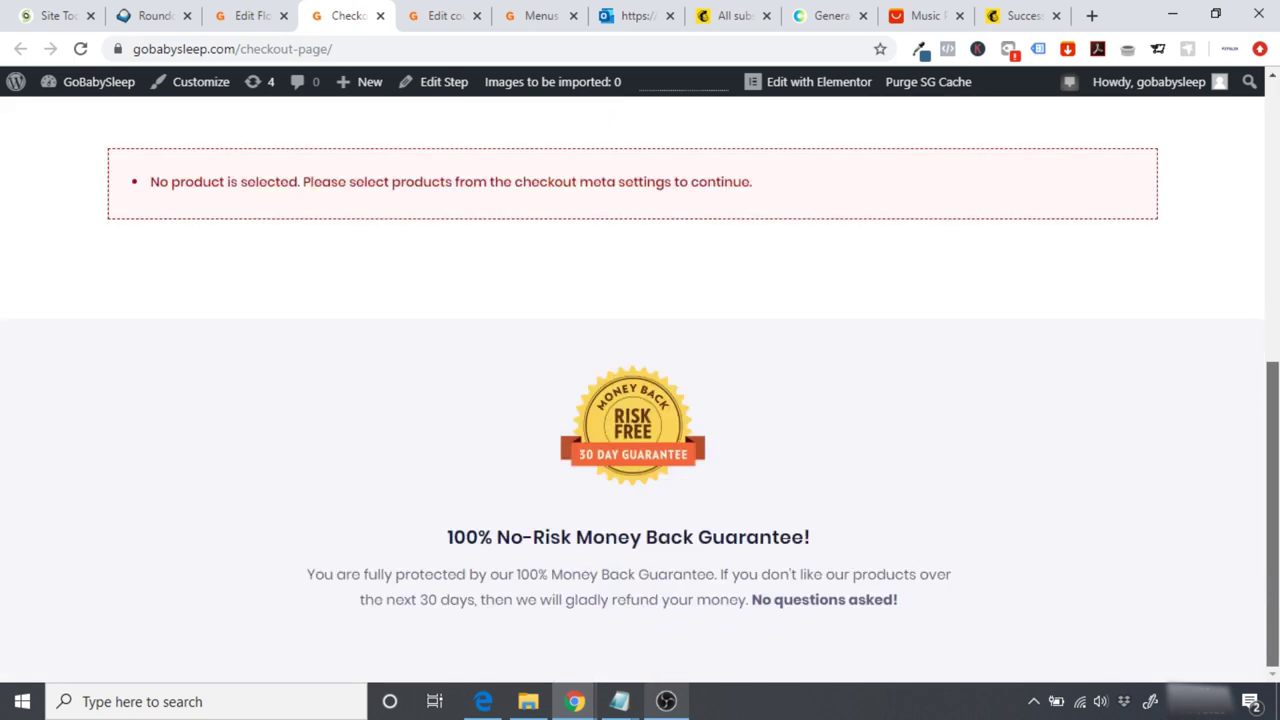
{"action": "scroll", "coordinate": [524, 149], "scroll_direction": "up", "scroll_amount": 5}
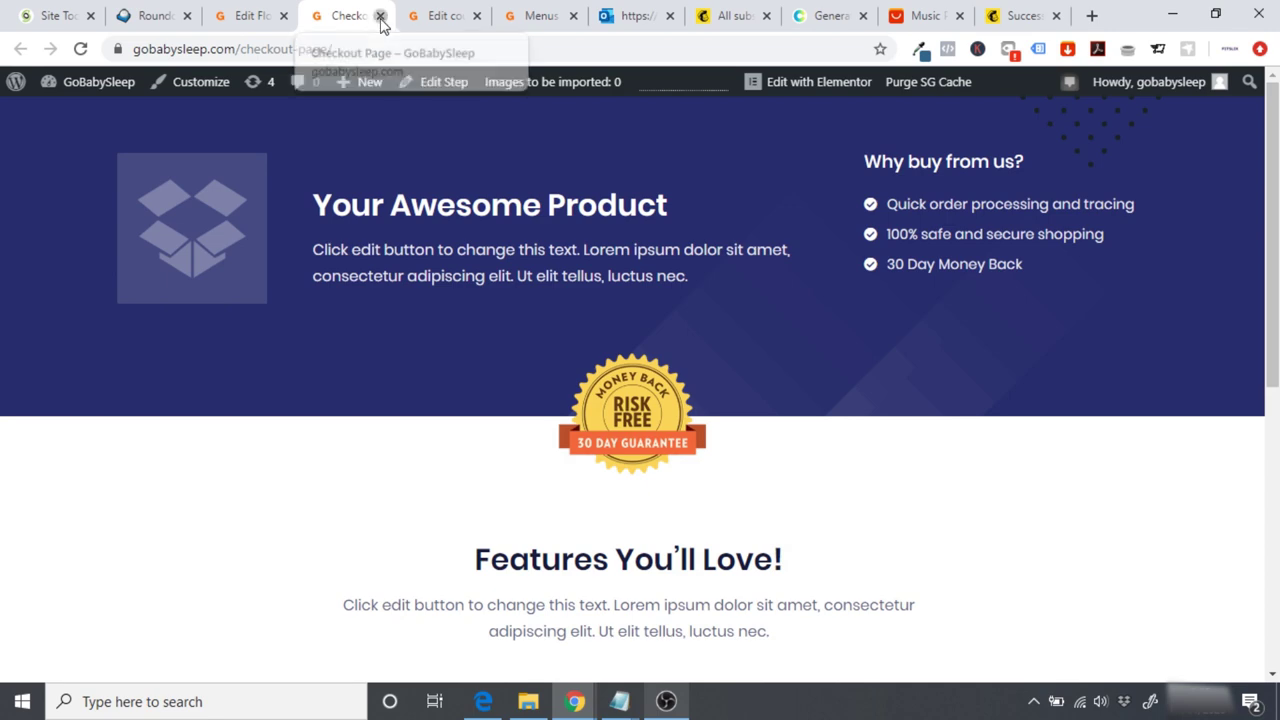
{"action": "left_click", "coordinate": [380, 16]}
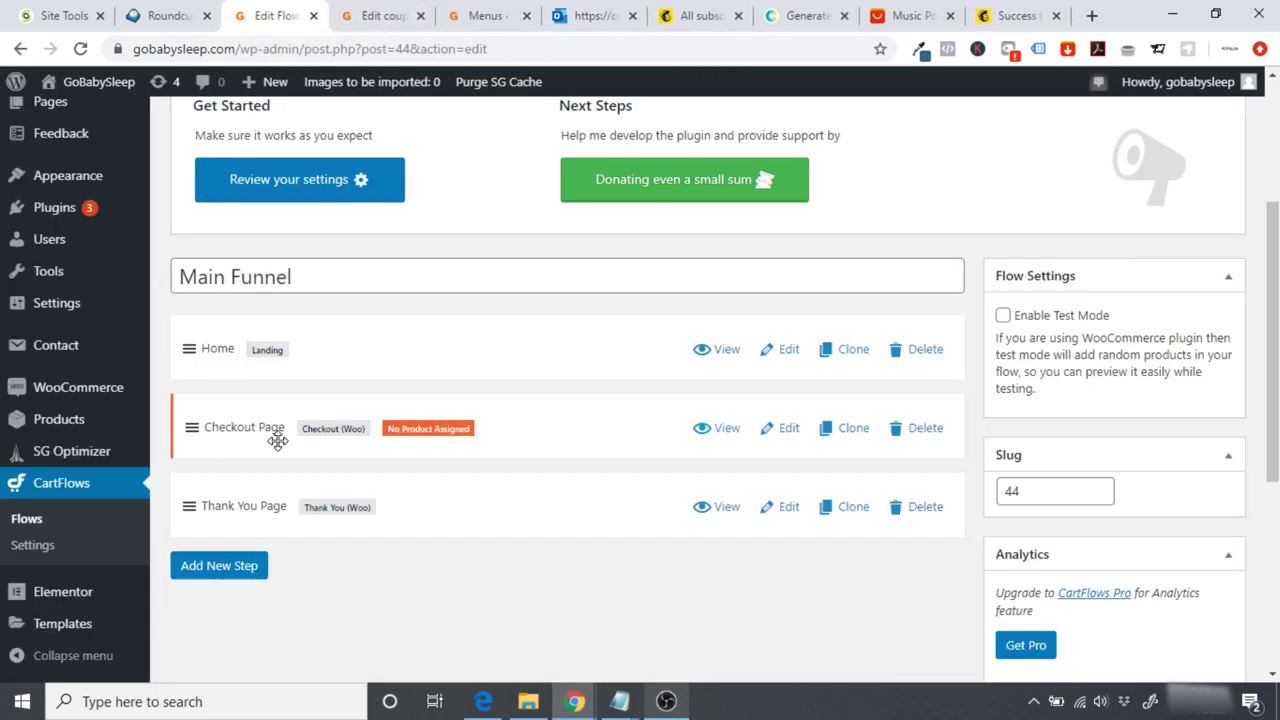
Step: Assign 'GoBabySleep – The Ultimate White Noise Machine' as the Checkout Page product and update
{"action": "left_click", "coordinate": [785, 430]}
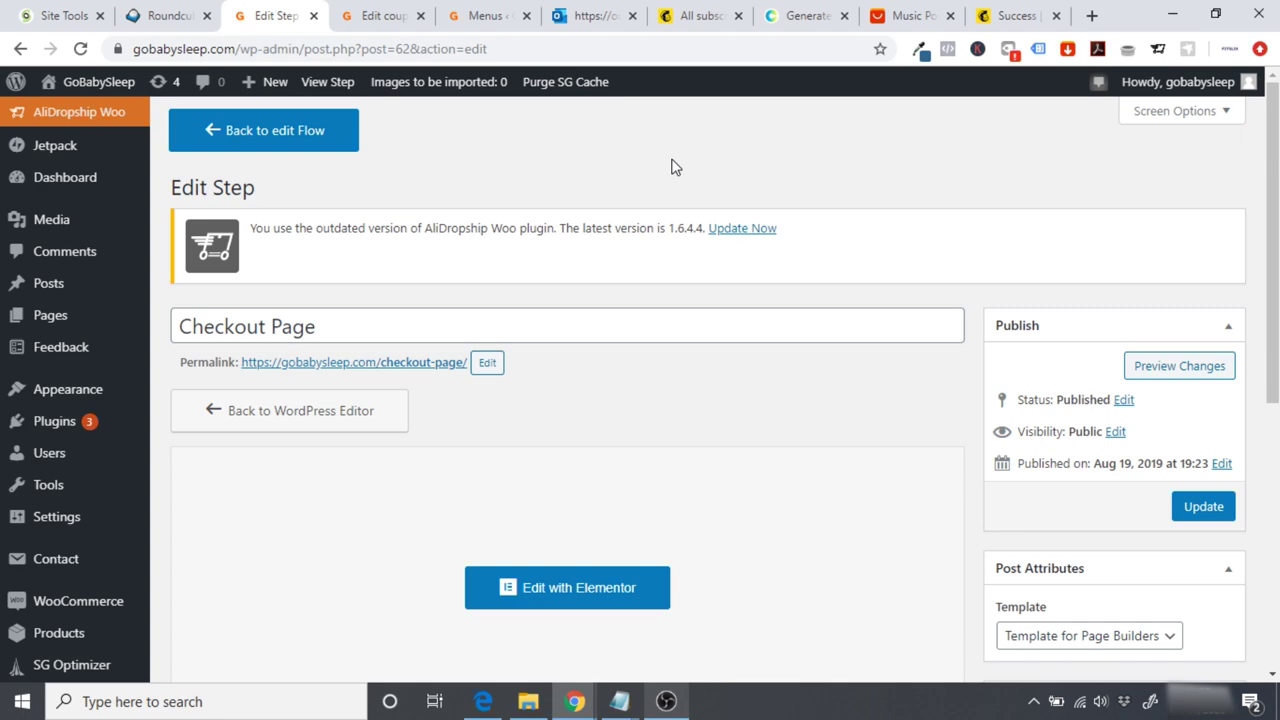
{"action": "scroll", "coordinate": [1157, 109], "scroll_direction": "down", "scroll_amount": 5}
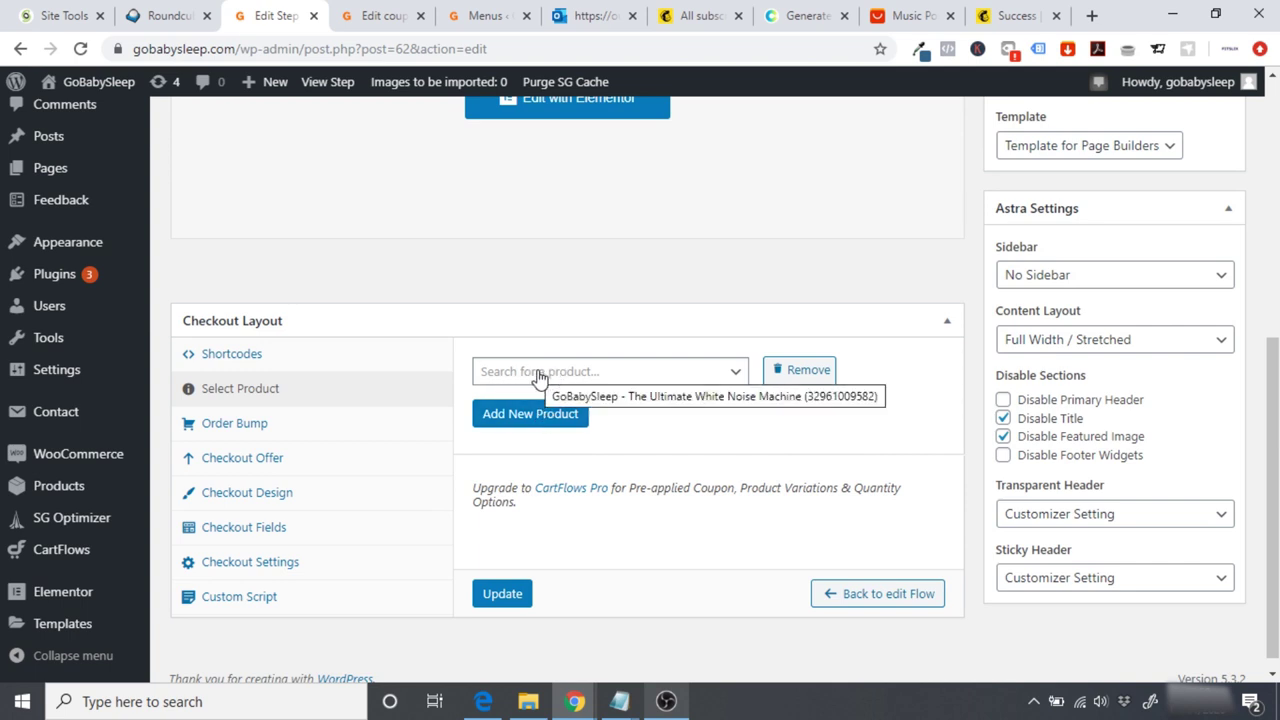
{"action": "left_click", "coordinate": [531, 373]}
{"action": "type", "text": "gobab"}
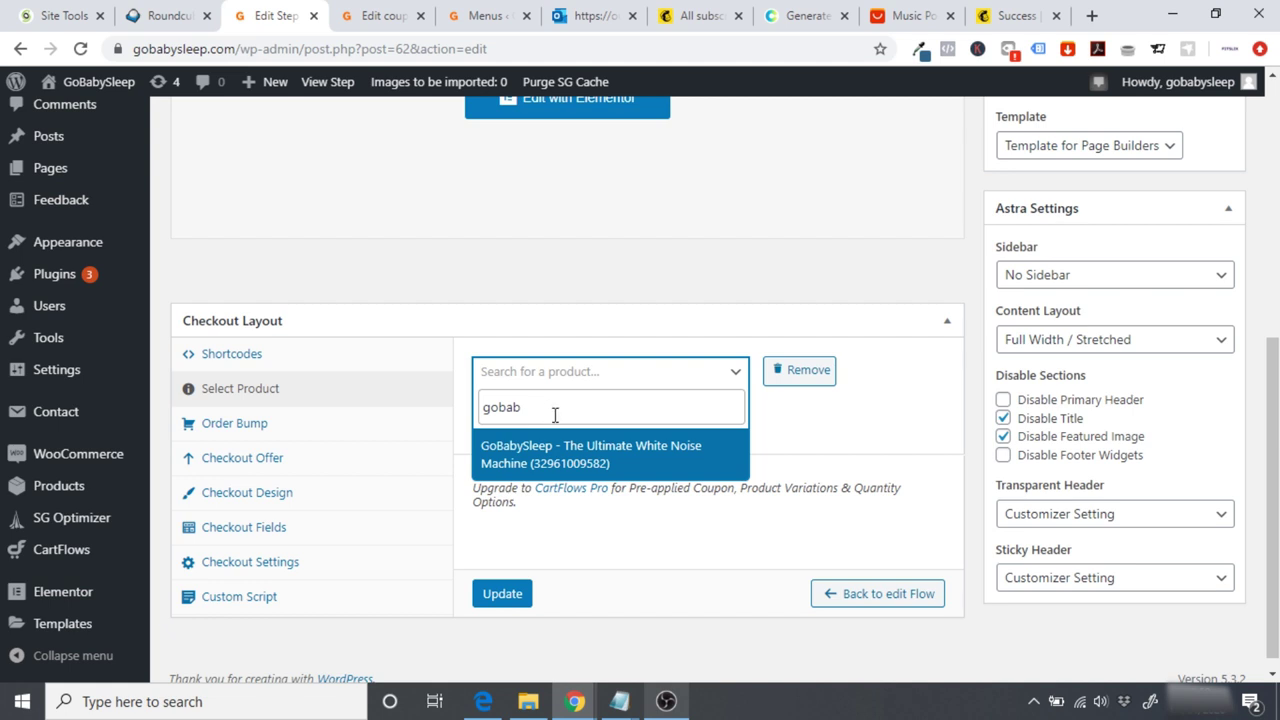
{"action": "left_click", "coordinate": [584, 465]}
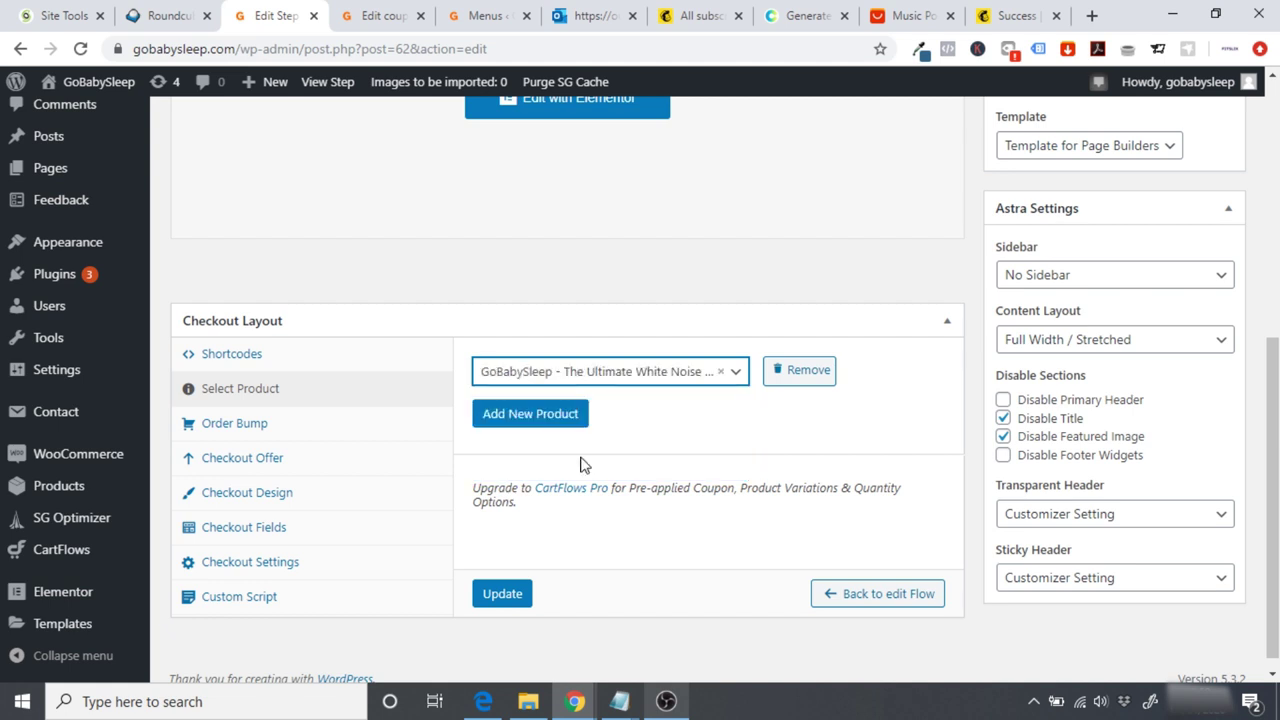
{"action": "left_click", "coordinate": [504, 593]}
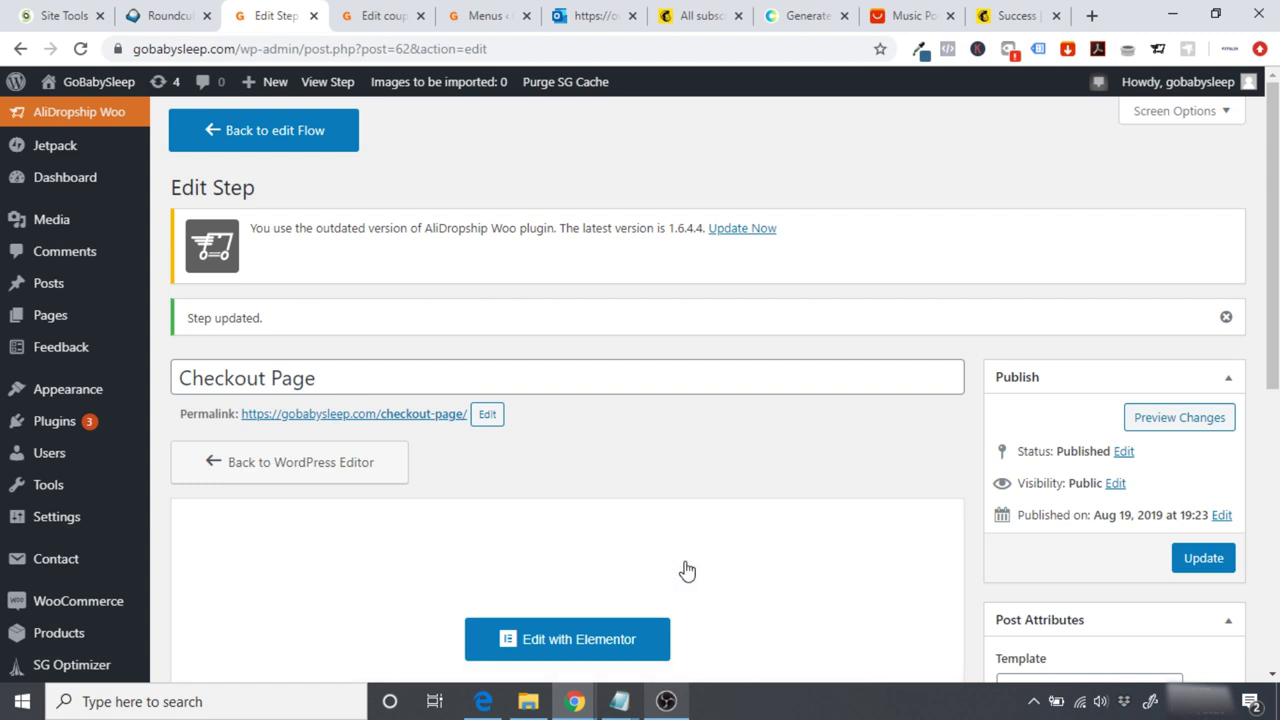
{"action": "left_click", "coordinate": [1190, 417]}
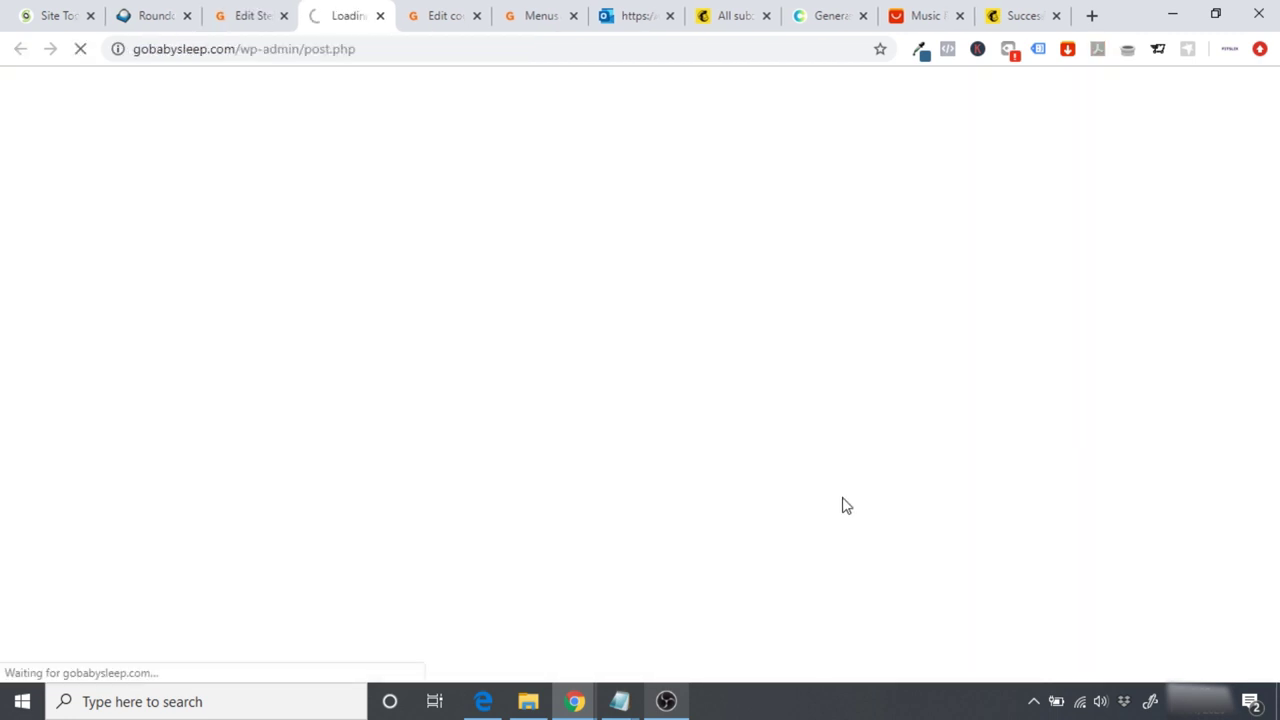
{"action": "scroll", "coordinate": [843, 500], "scroll_direction": "down", "scroll_amount": 5}
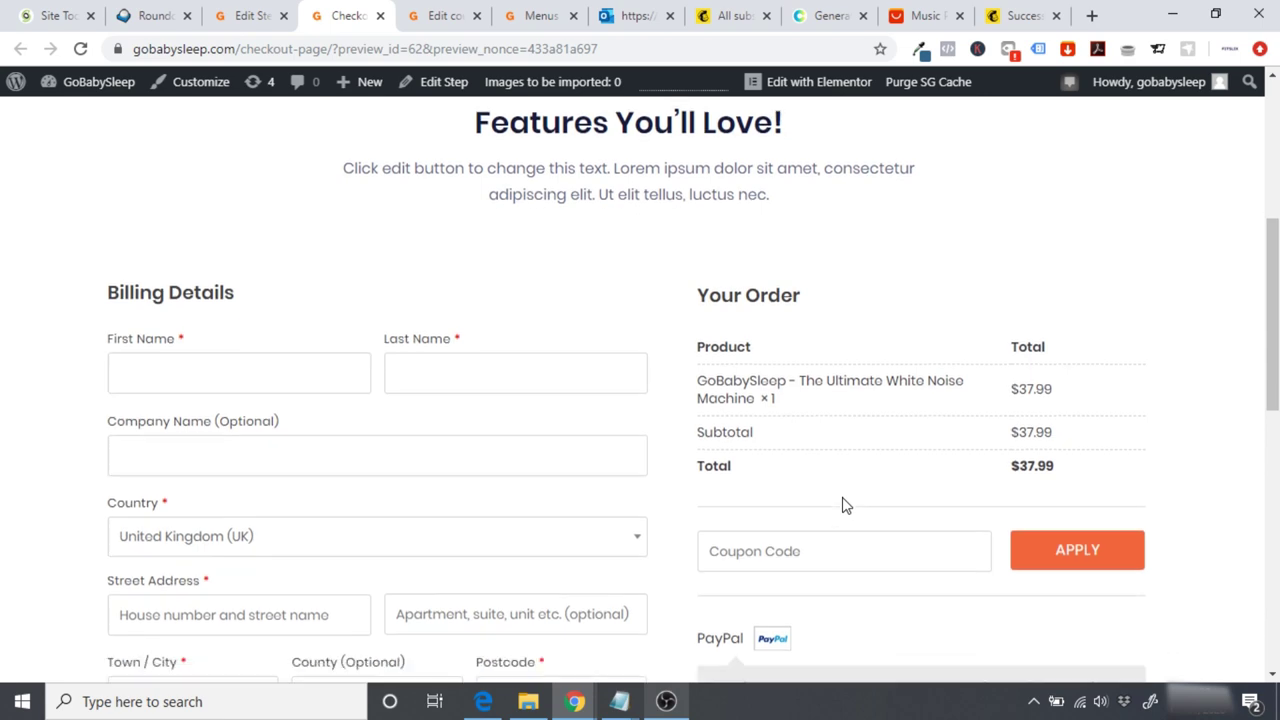
{"action": "scroll", "coordinate": [843, 500], "scroll_direction": "down", "scroll_amount": 4}
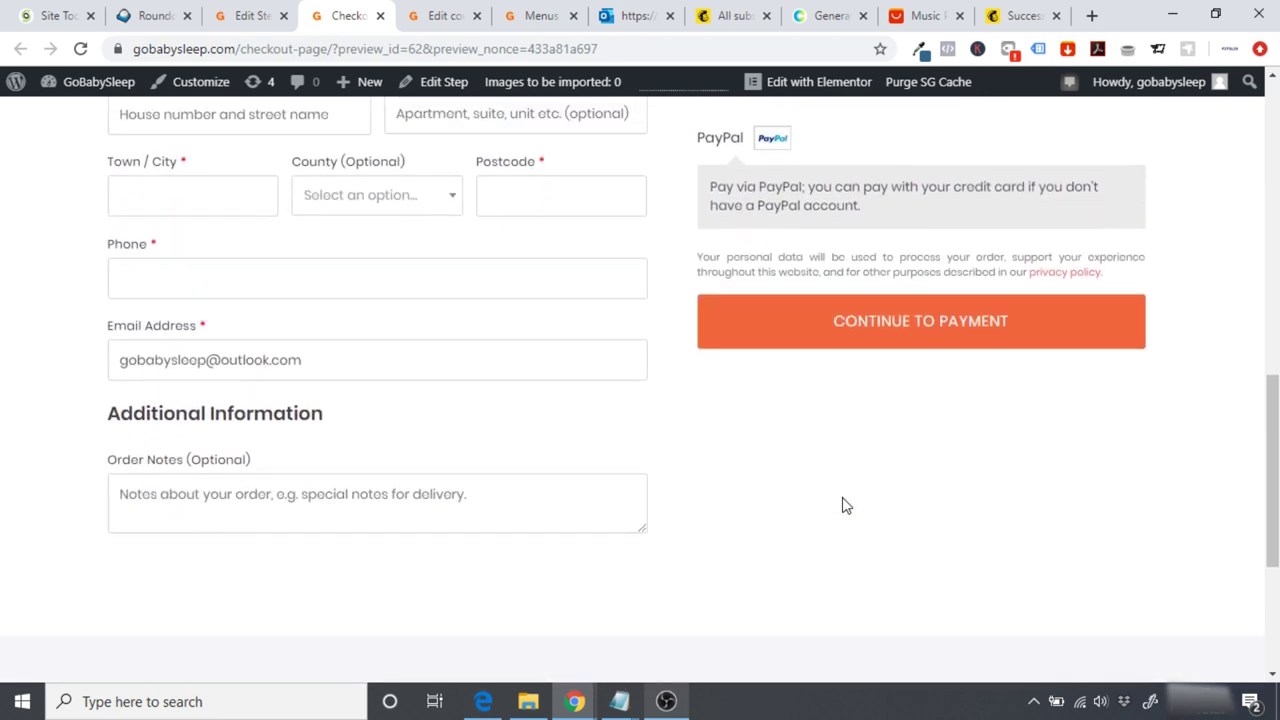
{"action": "scroll", "coordinate": [842, 505], "scroll_direction": "up", "scroll_amount": 6}
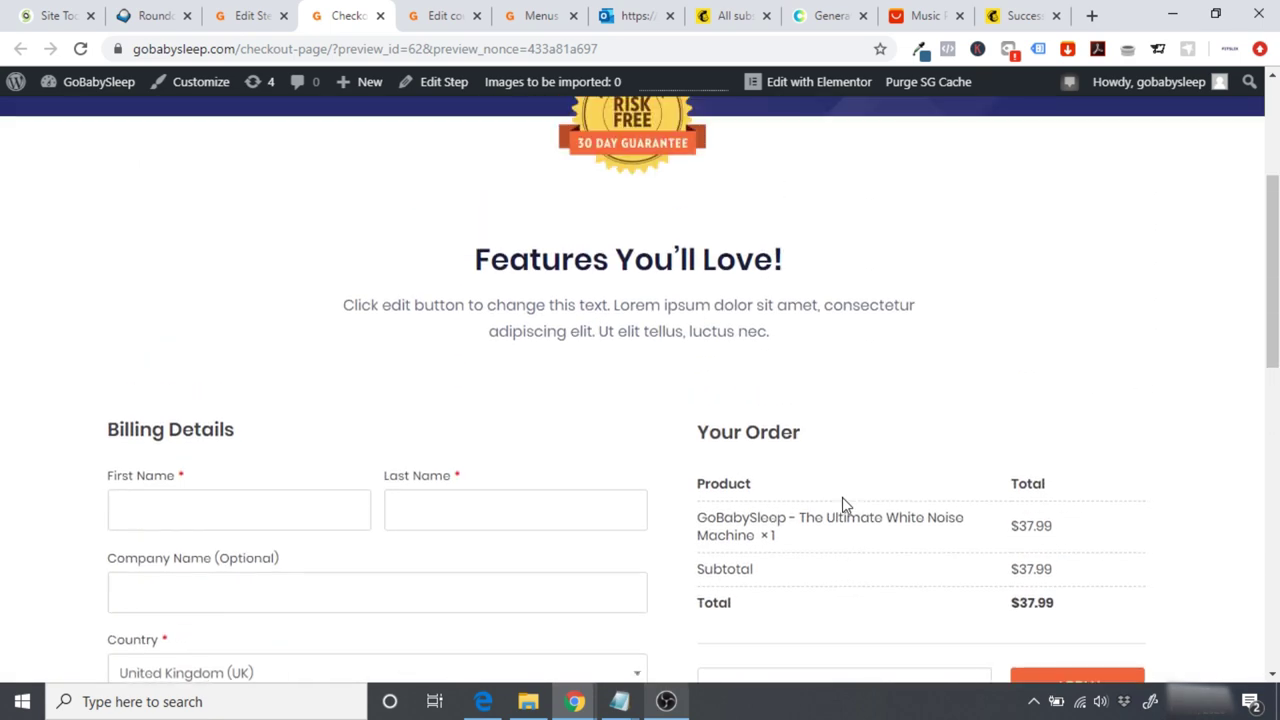
{"action": "scroll", "coordinate": [843, 505], "scroll_direction": "down", "scroll_amount": 4}
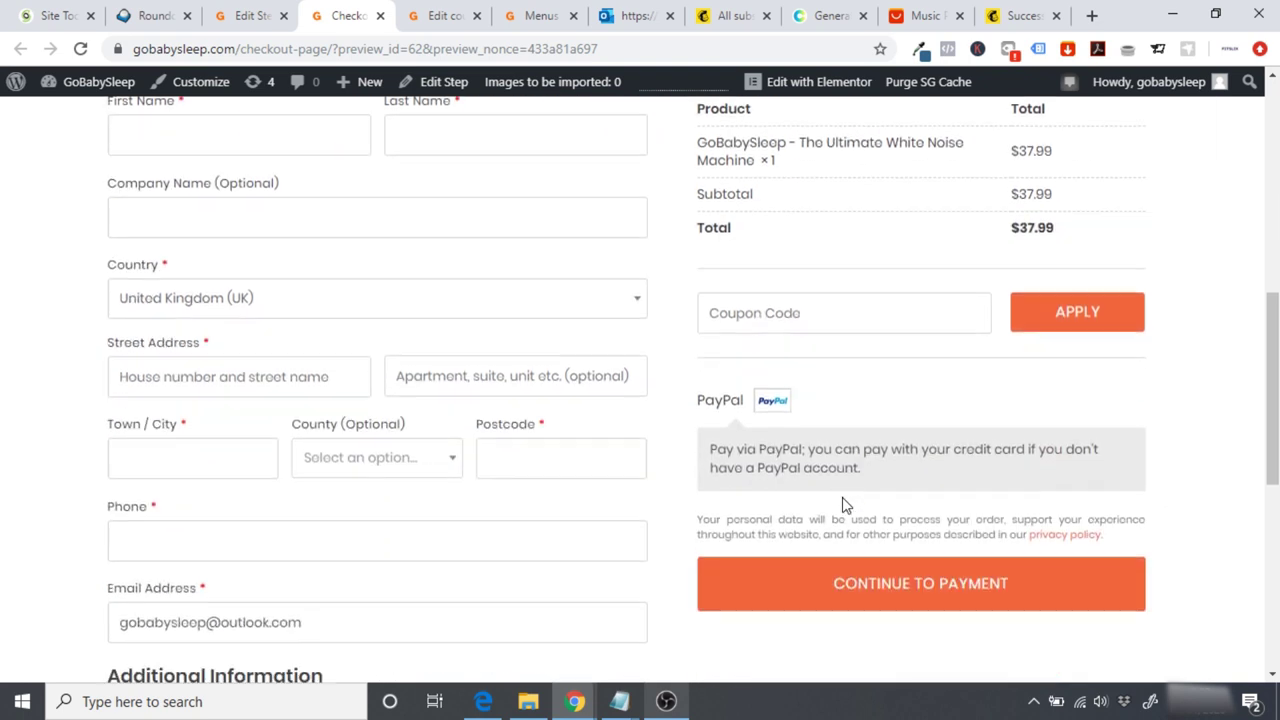
{"action": "scroll", "coordinate": [843, 500], "scroll_direction": "down", "scroll_amount": 5}
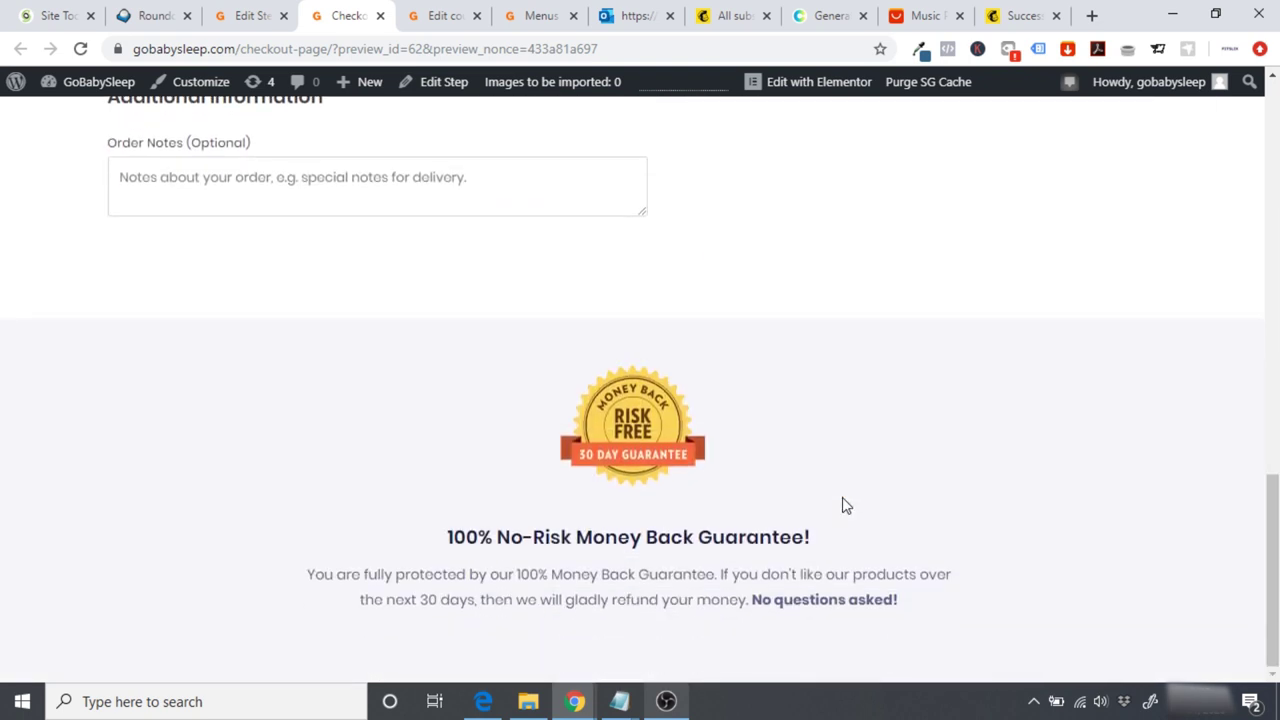
{"action": "scroll", "coordinate": [842, 505], "scroll_direction": "up", "scroll_amount": 7}
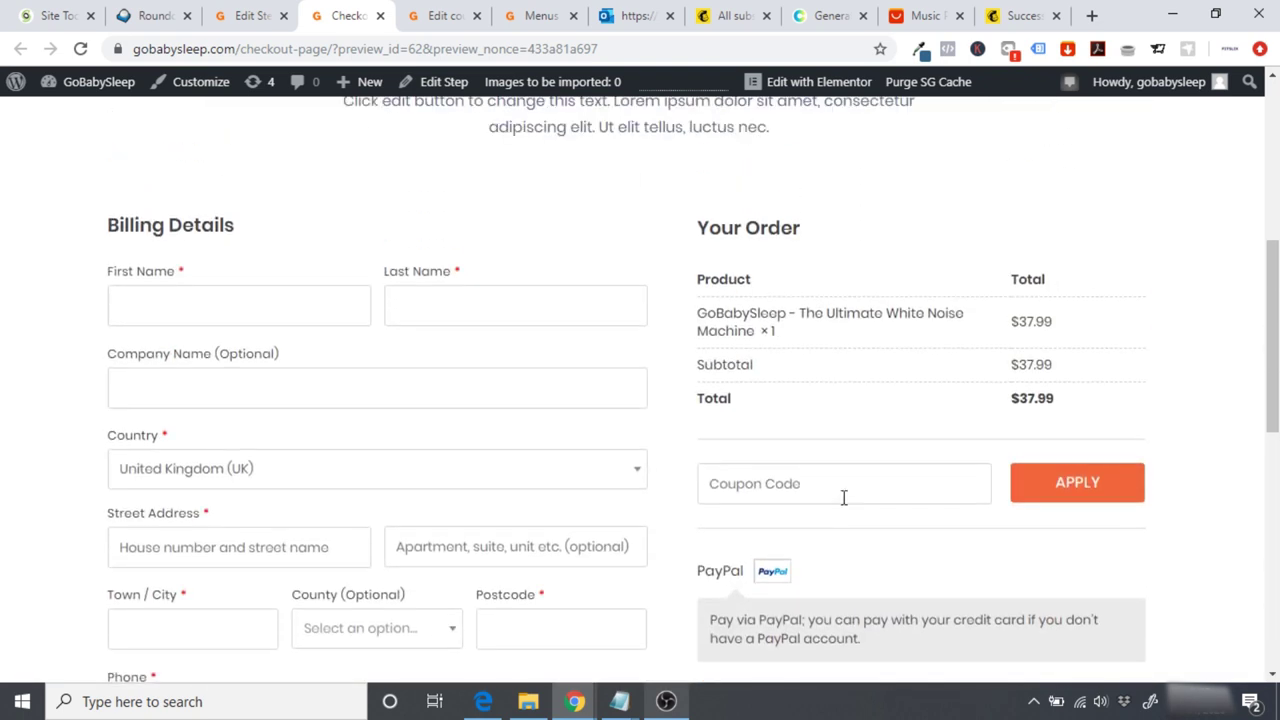
{"action": "scroll", "coordinate": [287, 348], "scroll_direction": "down", "scroll_amount": 1}
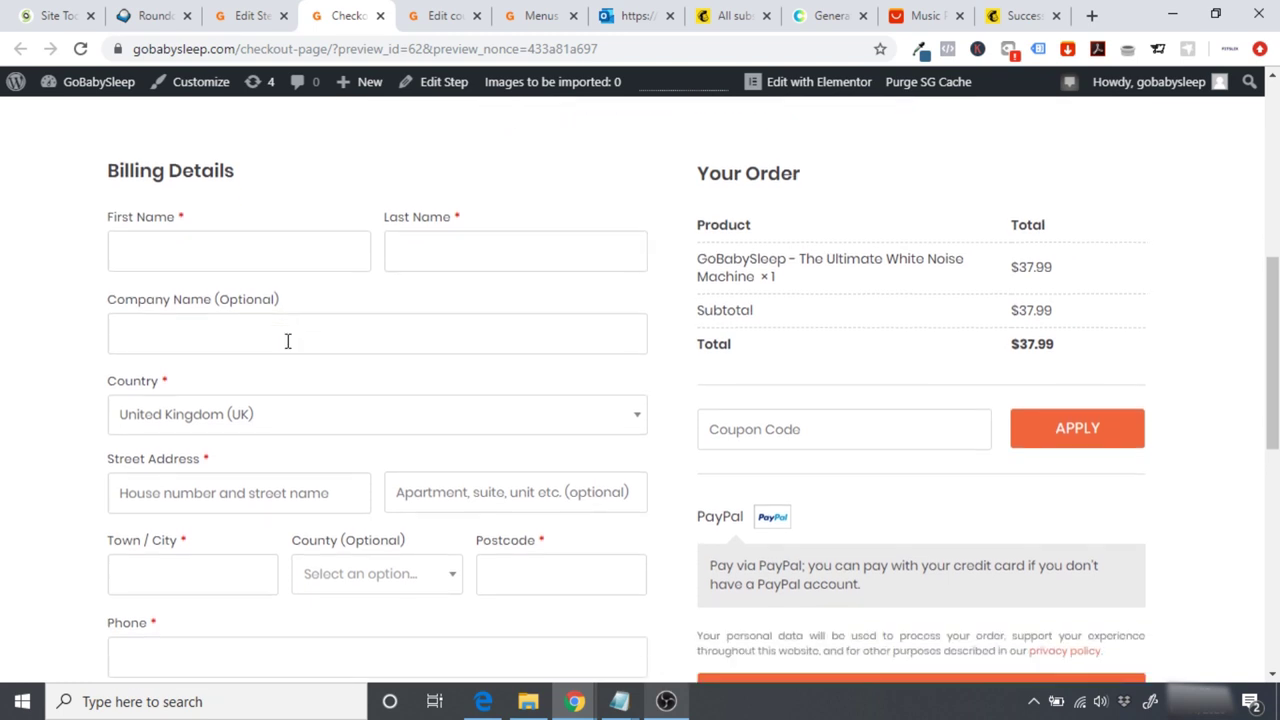
{"action": "scroll", "coordinate": [828, 400], "scroll_direction": "down", "scroll_amount": 1}
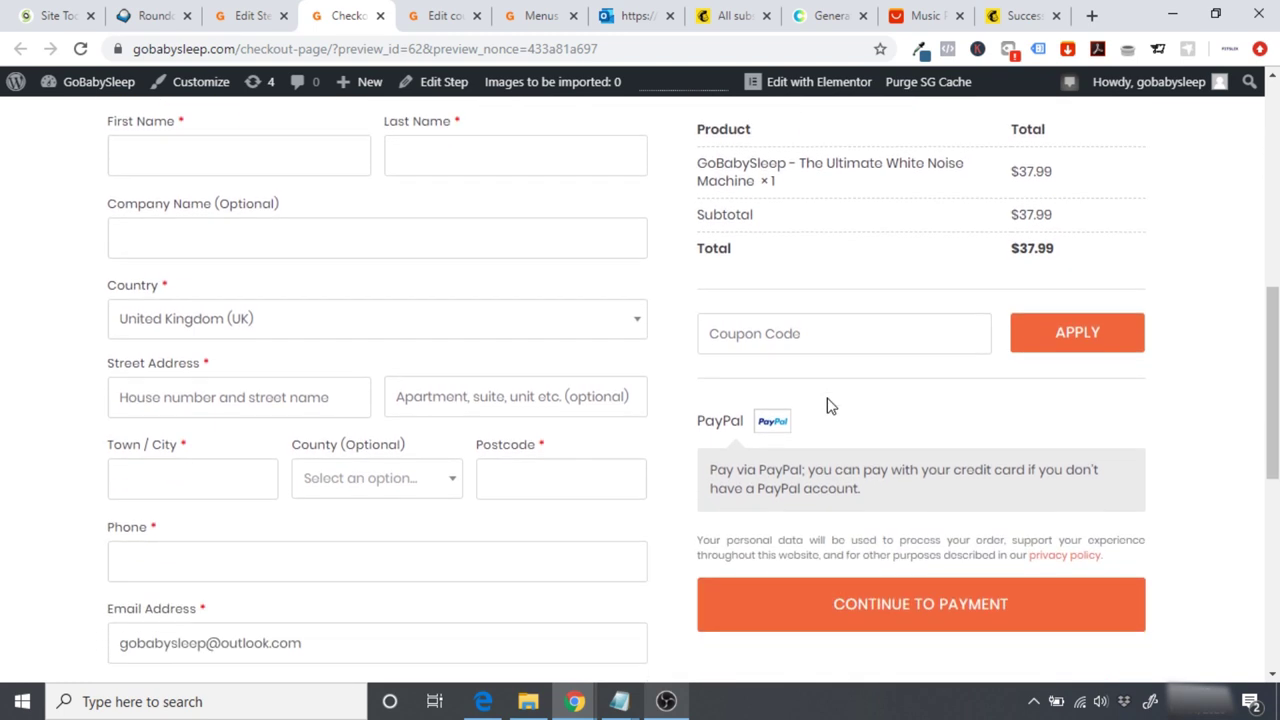
{"action": "scroll", "coordinate": [838, 470], "scroll_direction": "up", "scroll_amount": 1}
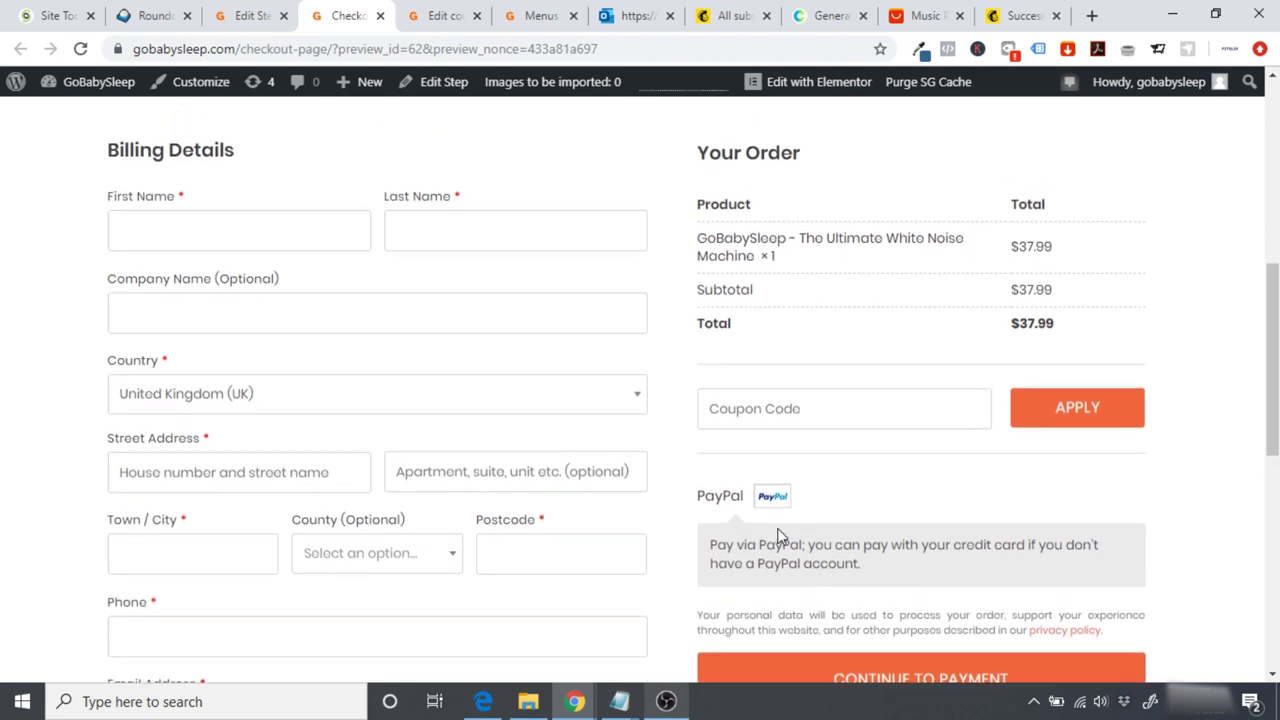
{"action": "scroll", "coordinate": [781, 537], "scroll_direction": "down", "scroll_amount": 1}
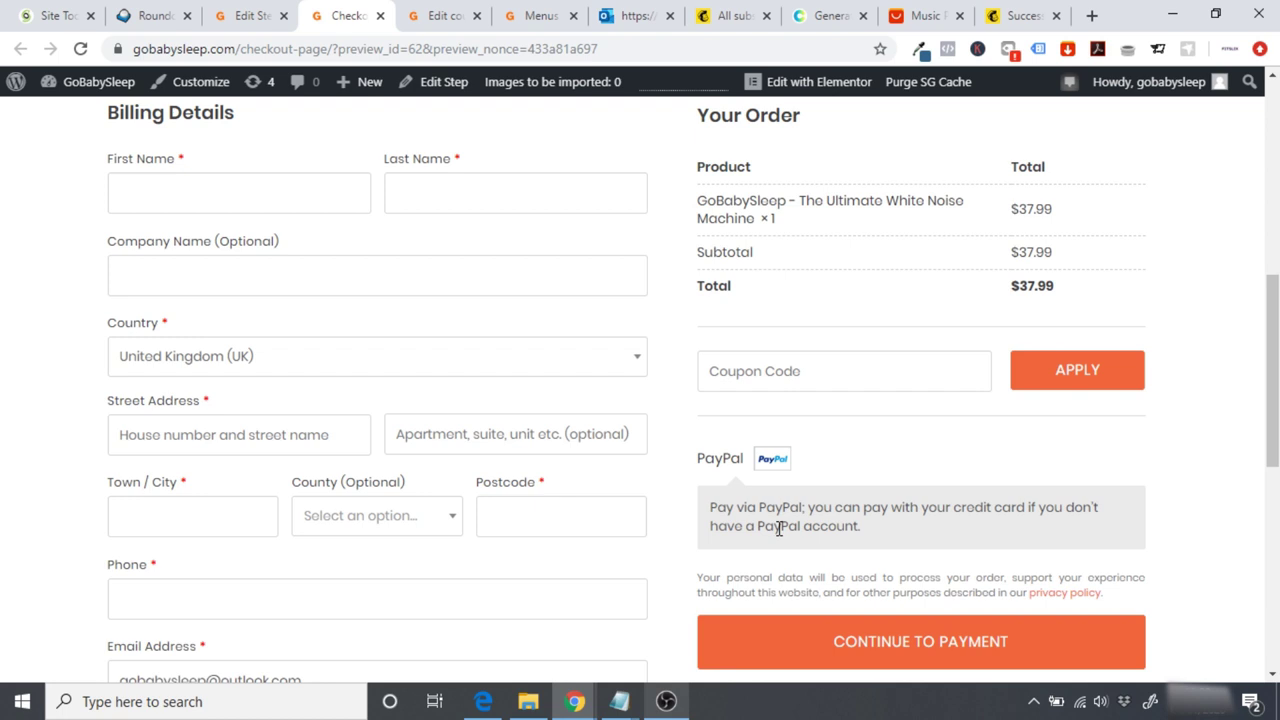
{"action": "scroll", "coordinate": [779, 529], "scroll_direction": "up", "scroll_amount": 1}
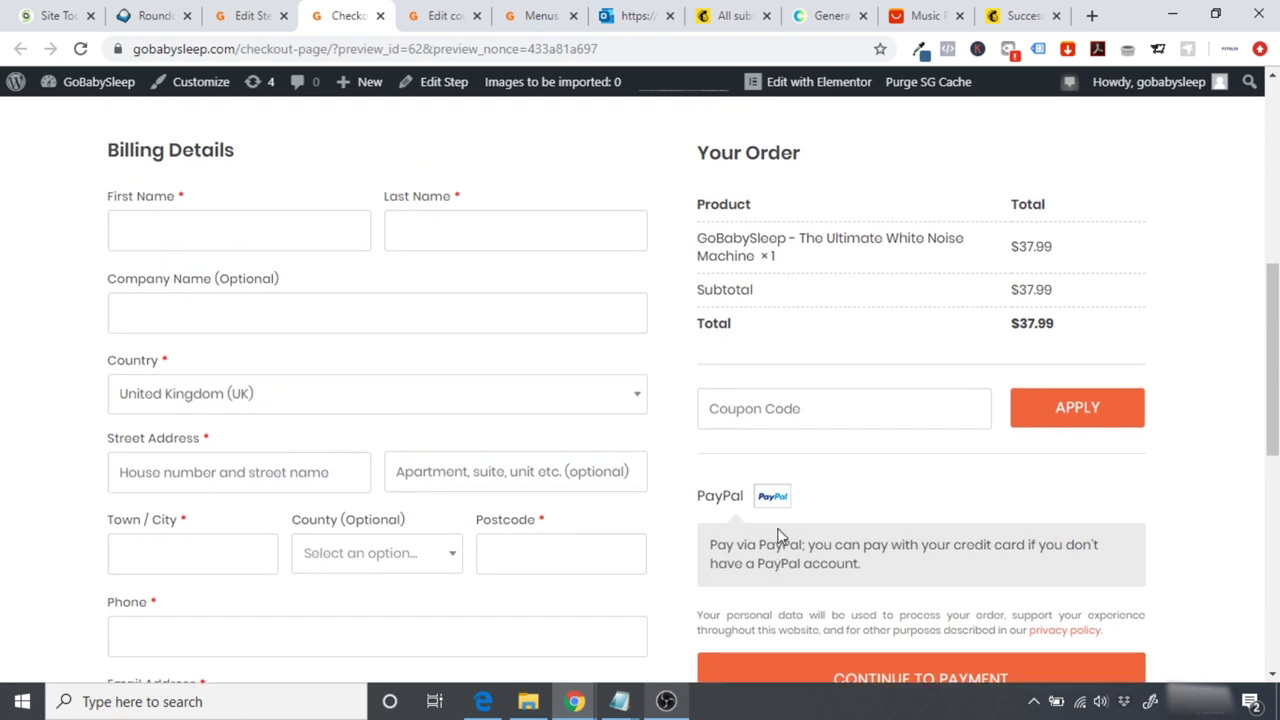
{"action": "scroll", "coordinate": [779, 536], "scroll_direction": "up", "scroll_amount": 1}
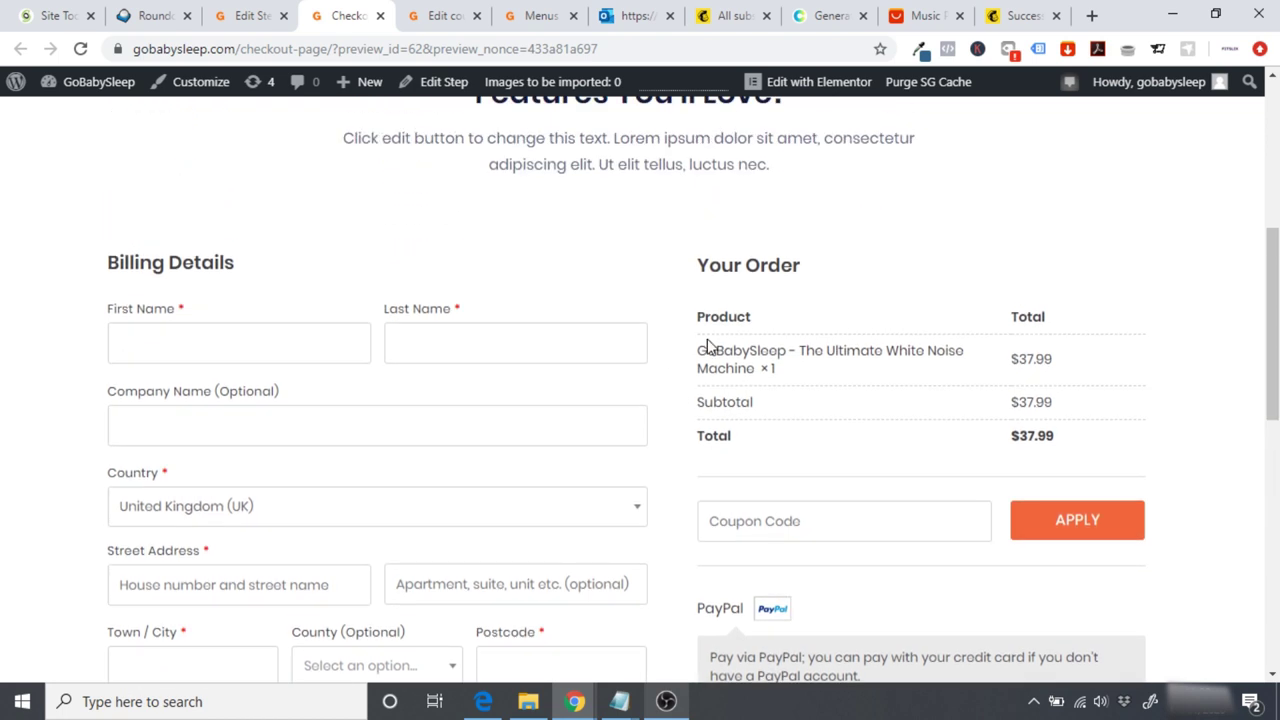
{"action": "scroll", "coordinate": [1014, 446], "scroll_direction": "up", "scroll_amount": 3}
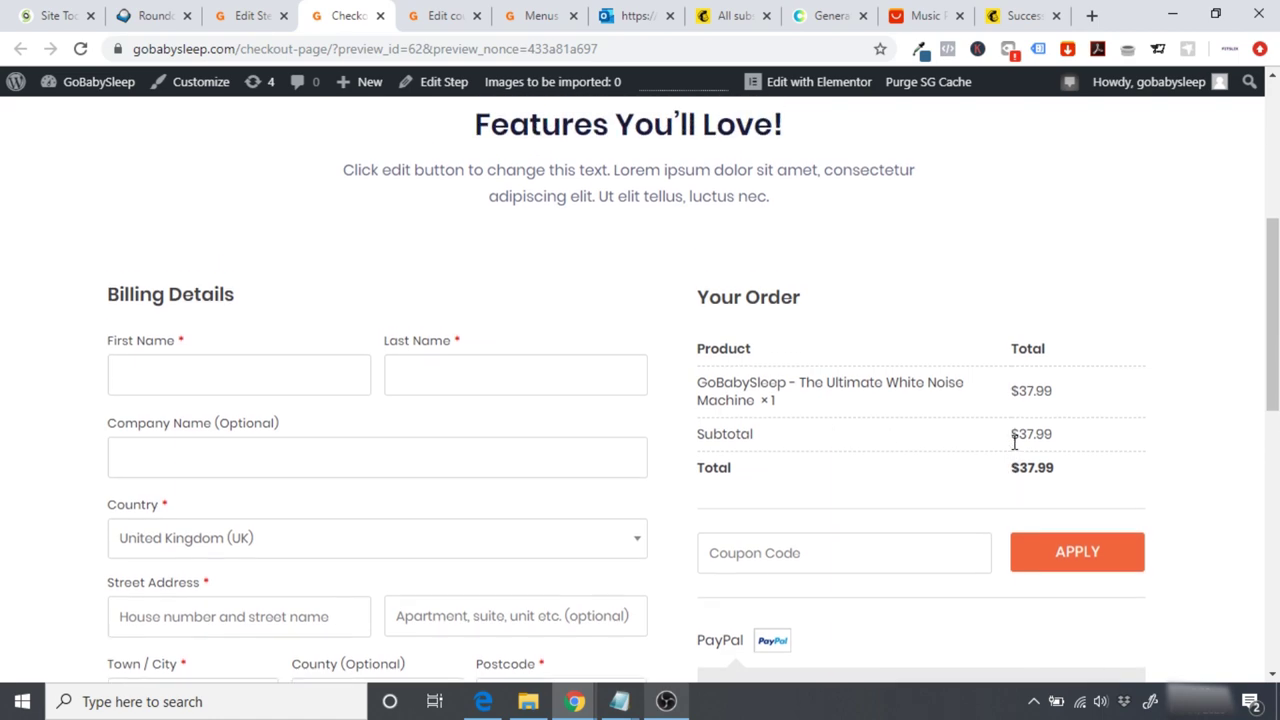
{"action": "scroll", "coordinate": [1015, 449], "scroll_direction": "down", "scroll_amount": 2}
{"action": "scroll", "coordinate": [1015, 449], "scroll_direction": "down", "scroll_amount": 5}
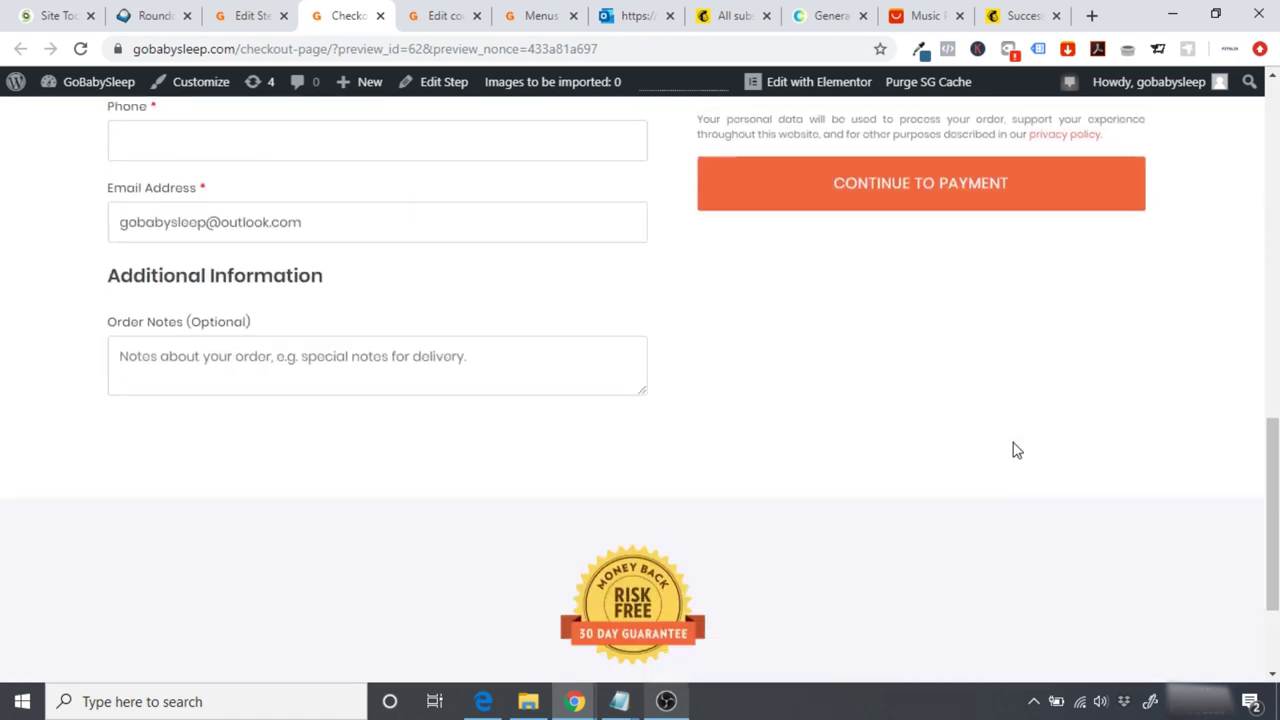
{"action": "scroll", "coordinate": [1014, 449], "scroll_direction": "up", "scroll_amount": 3}
{"action": "scroll", "coordinate": [1013, 449], "scroll_direction": "up", "scroll_amount": 6}
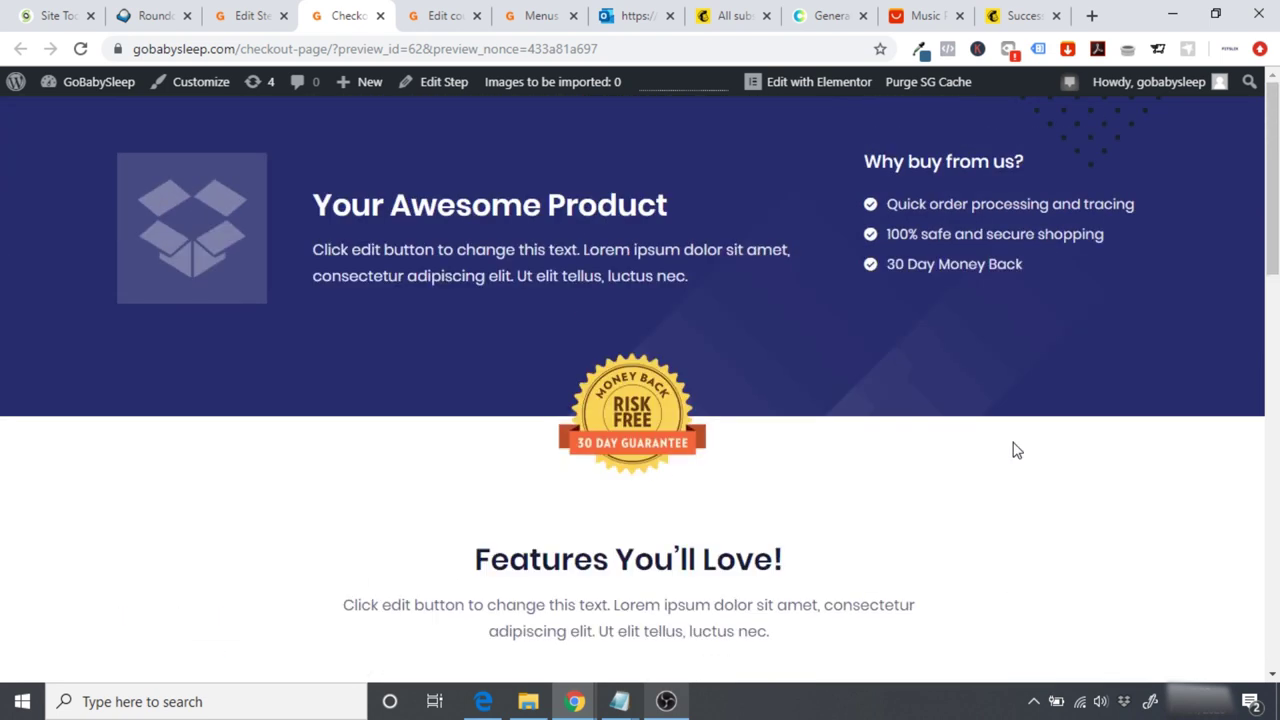
Step: Open the checkout page in Elementor, view it live, then reopen the editor
{"action": "left_click", "coordinate": [803, 87]}
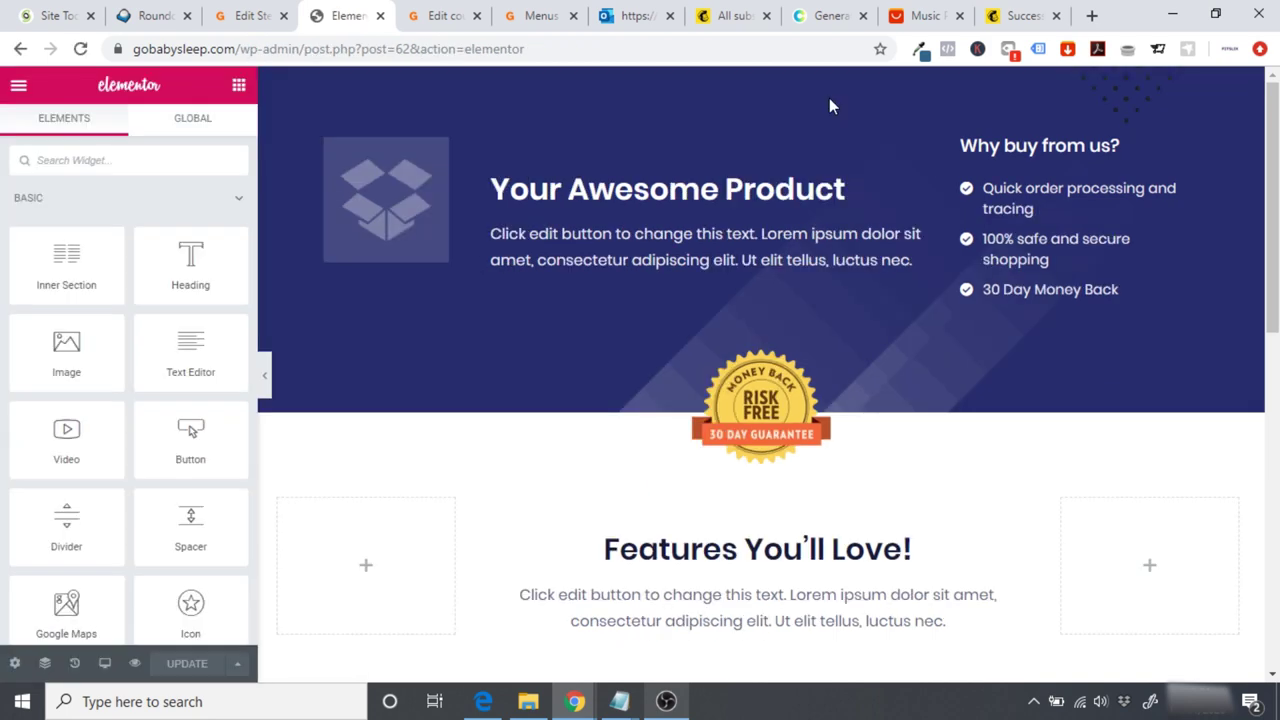
{"action": "left_click_drag", "start_coordinate": [1273, 190], "coordinate": [1275, 432]}
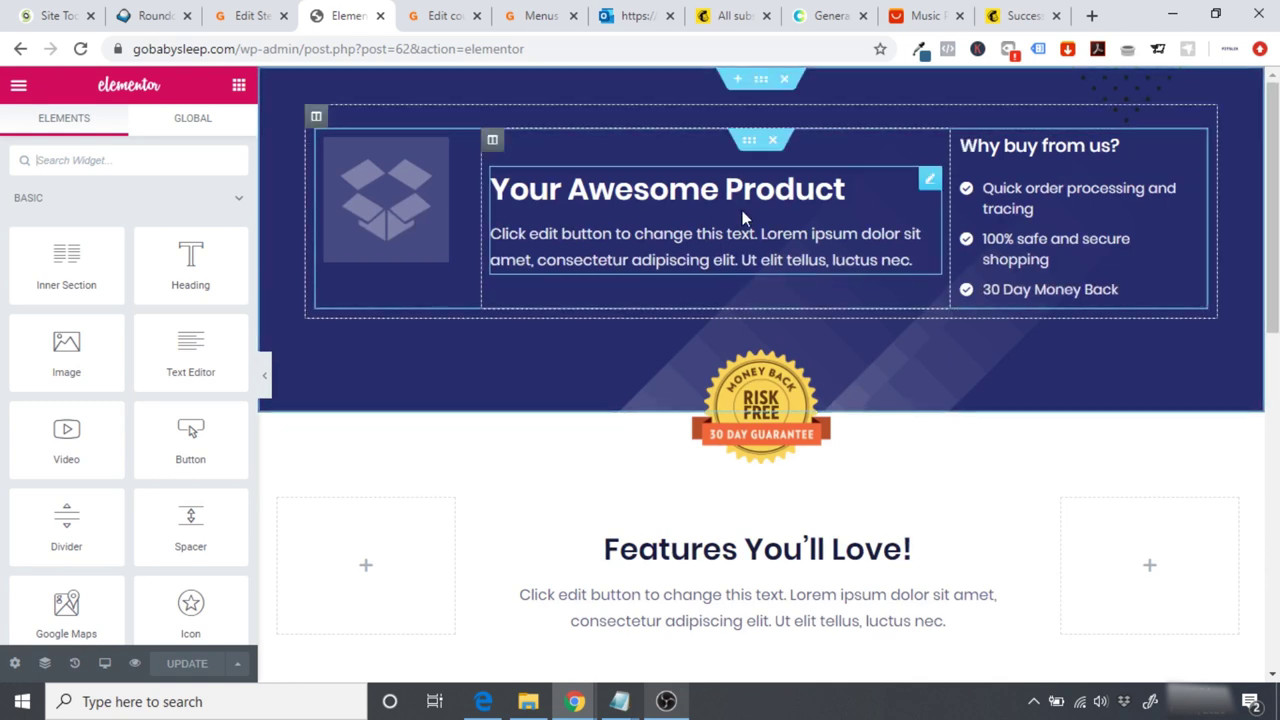
{"action": "left_click", "coordinate": [18, 85]}
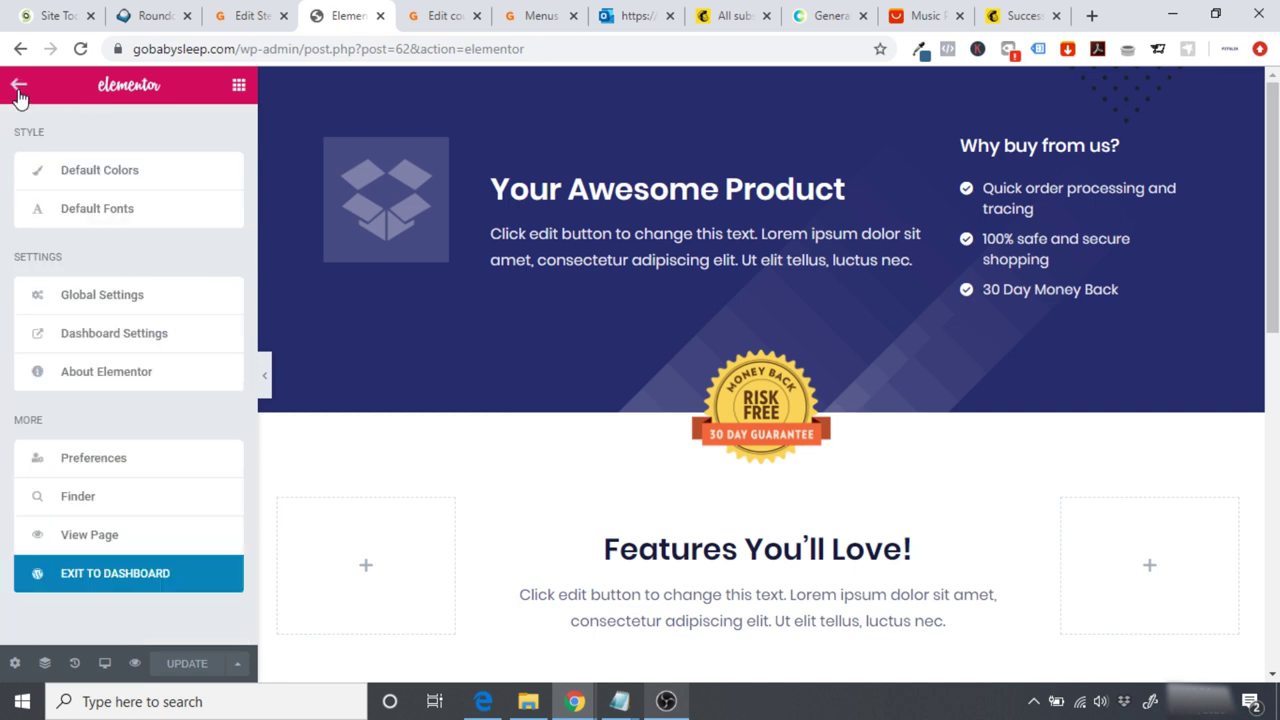
{"action": "left_click", "coordinate": [77, 534]}
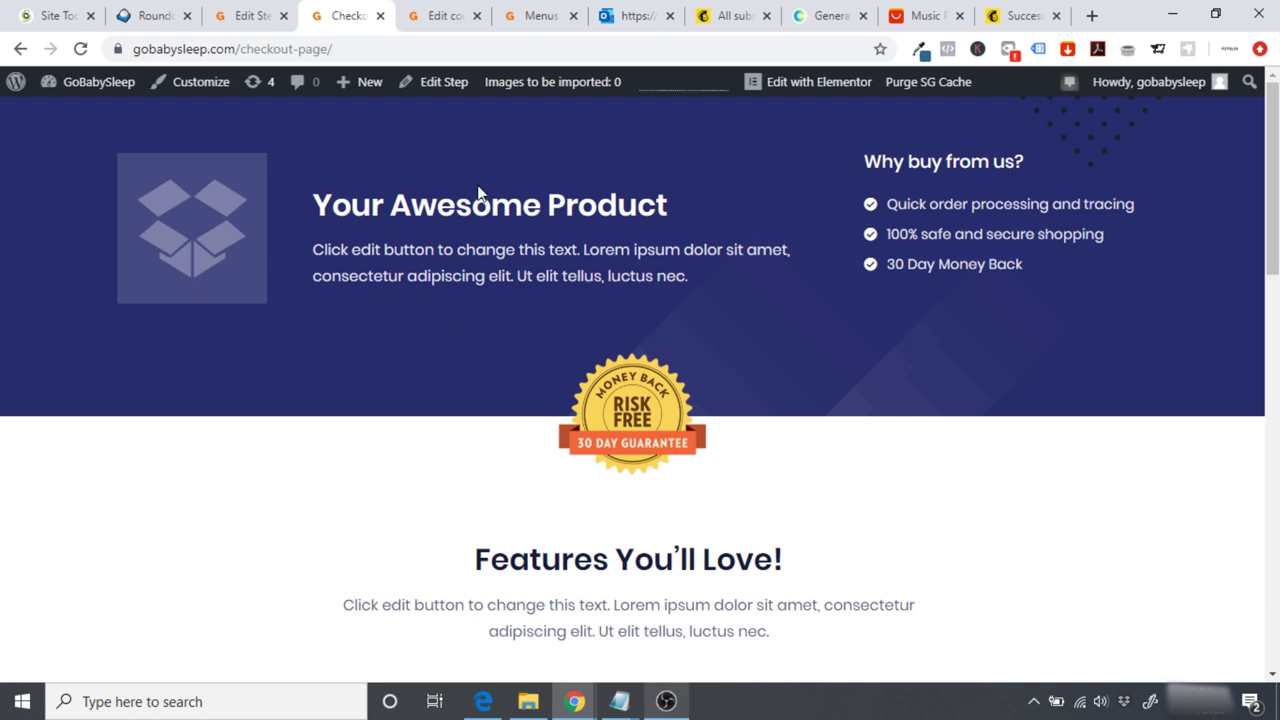
{"action": "left_click", "coordinate": [805, 82]}
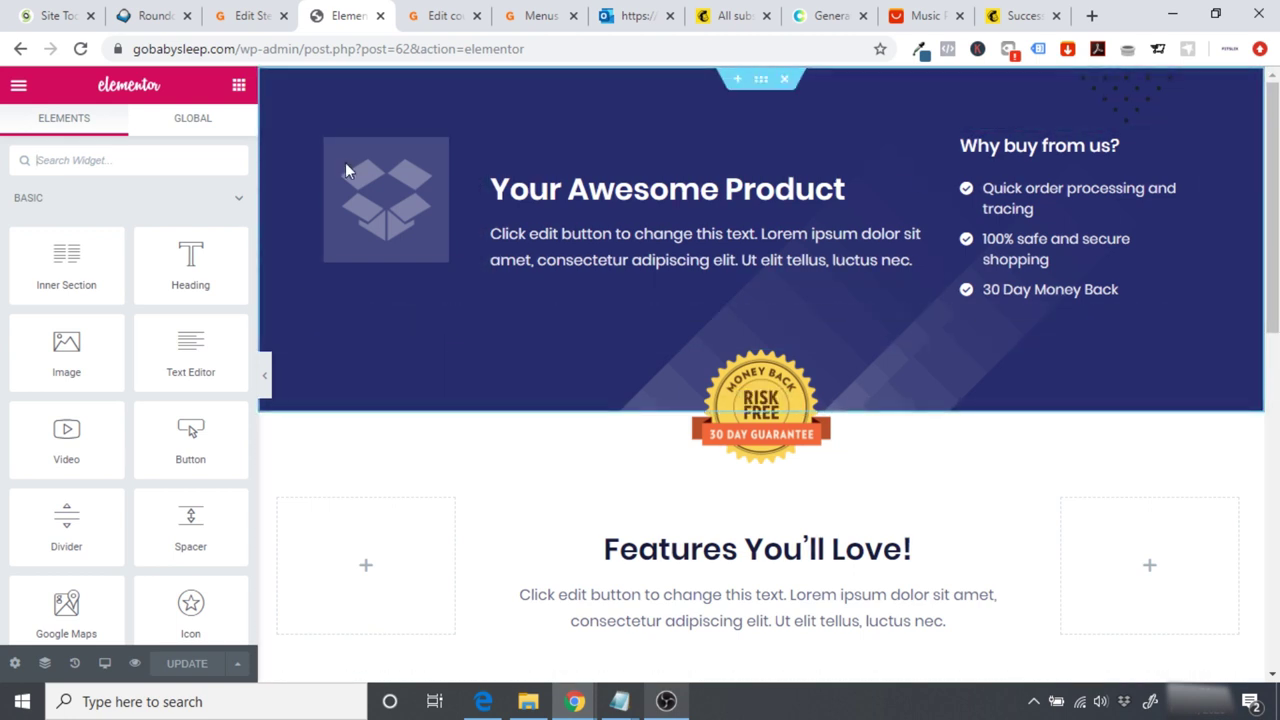
Step: Set the hero section's background colour to #33658A from the eye dropper
{"action": "left_click", "coordinate": [760, 80]}
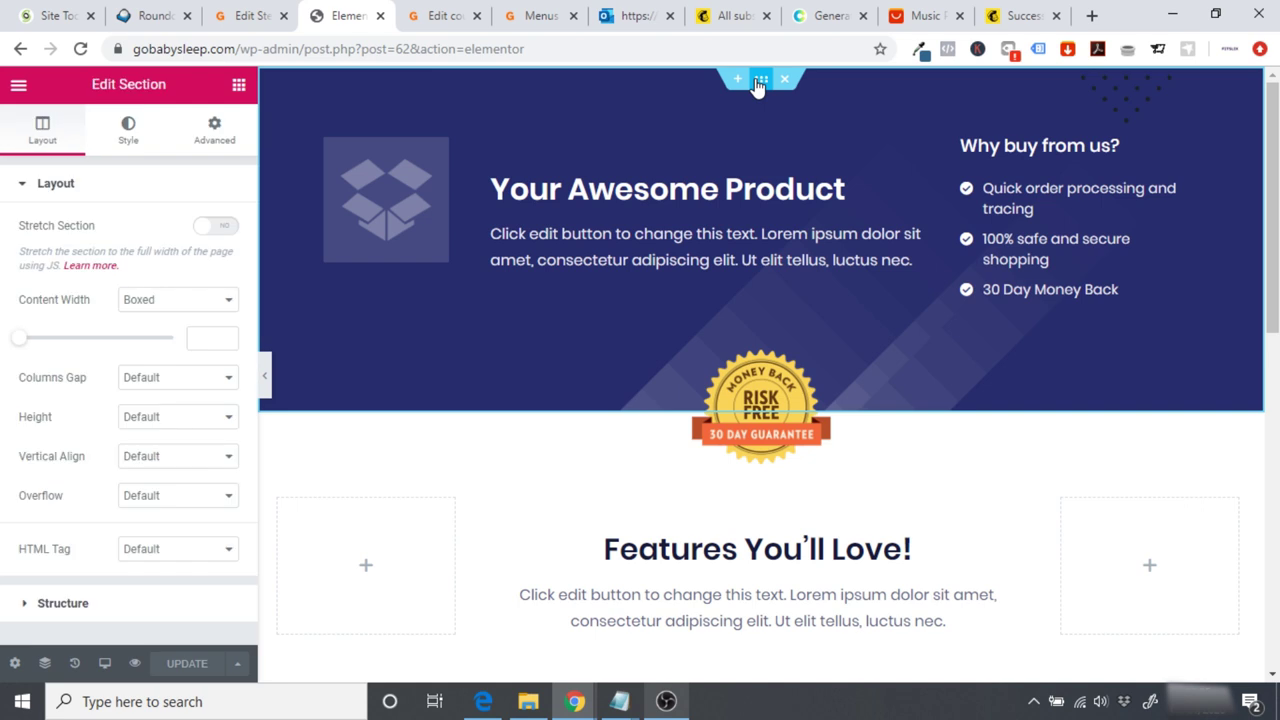
{"action": "left_click", "coordinate": [128, 130]}
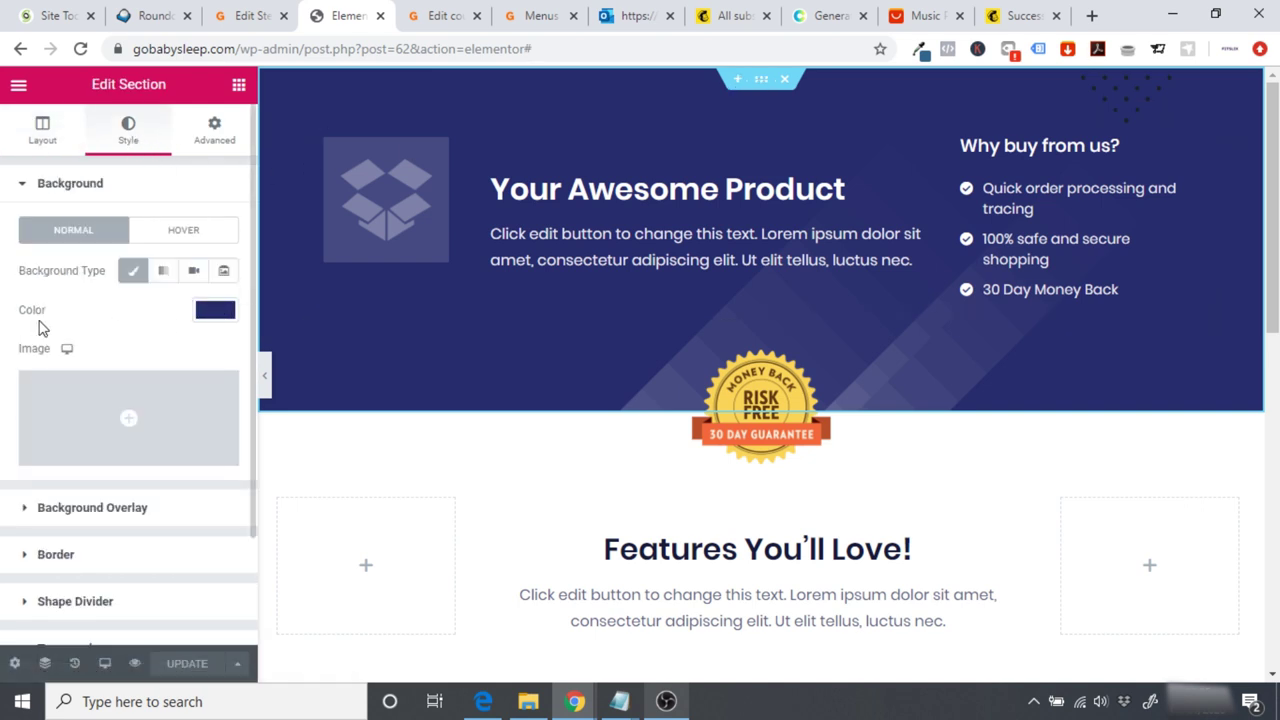
{"action": "left_click", "coordinate": [919, 49]}
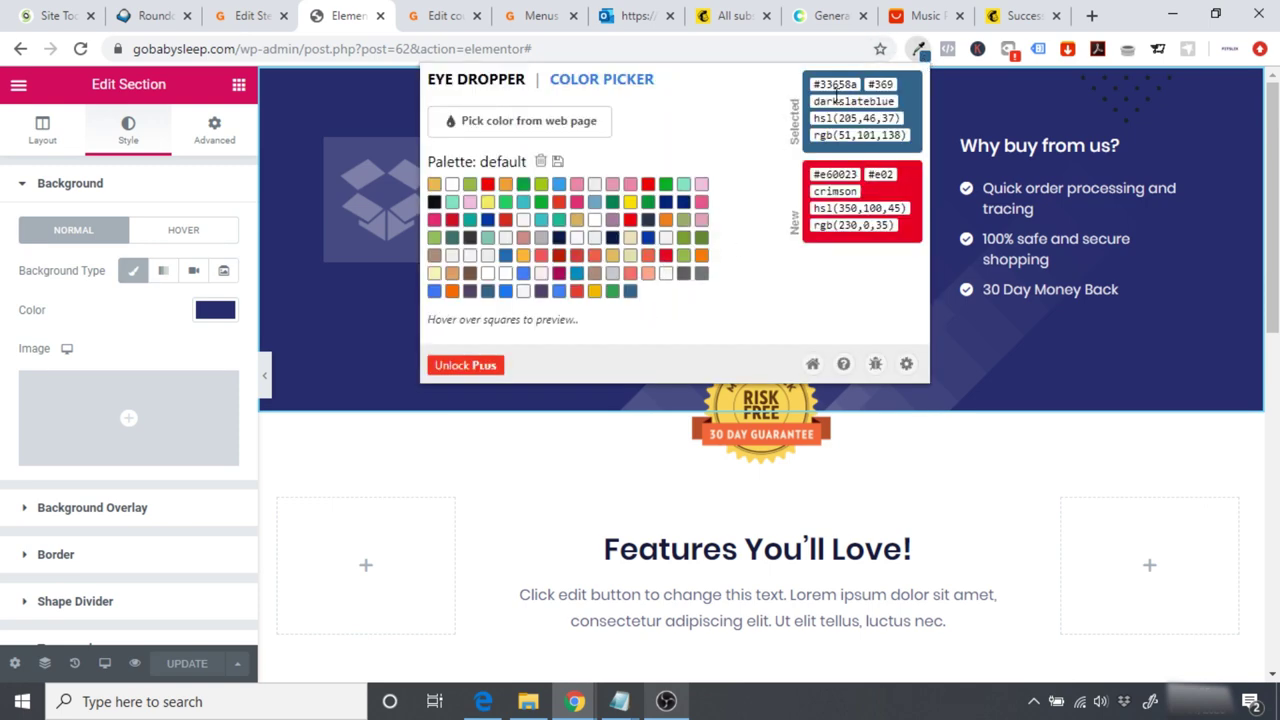
{"action": "double_click", "coordinate": [830, 85]}
{"action": "left_click", "coordinate": [216, 310]}
{"action": "left_click", "coordinate": [214, 314]}
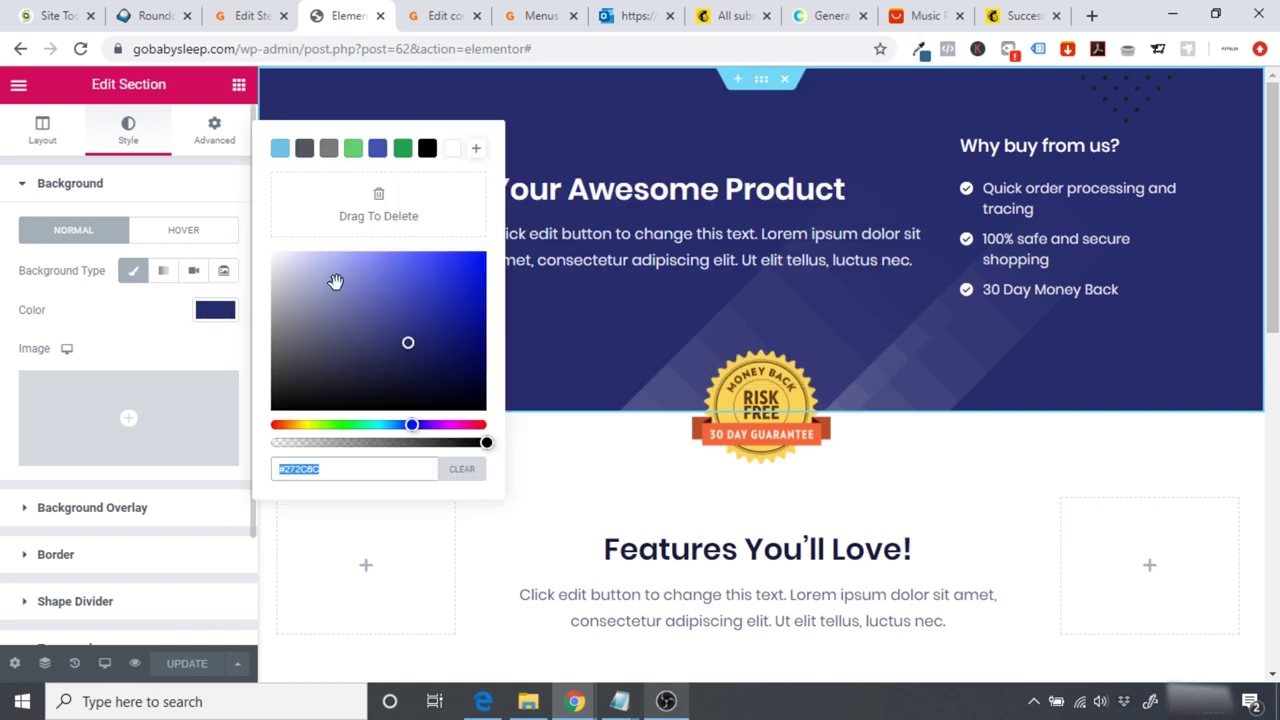
{"action": "type", "text": "#33658A"}
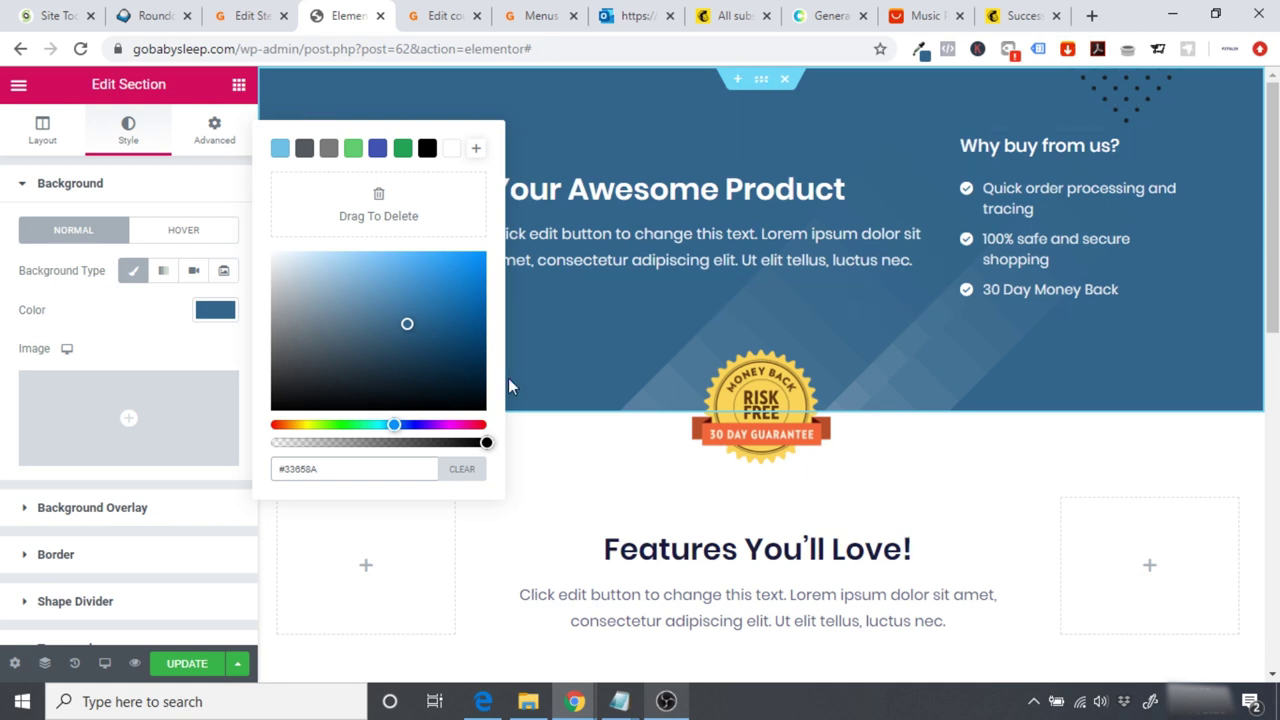
{"action": "left_click", "coordinate": [102, 350]}
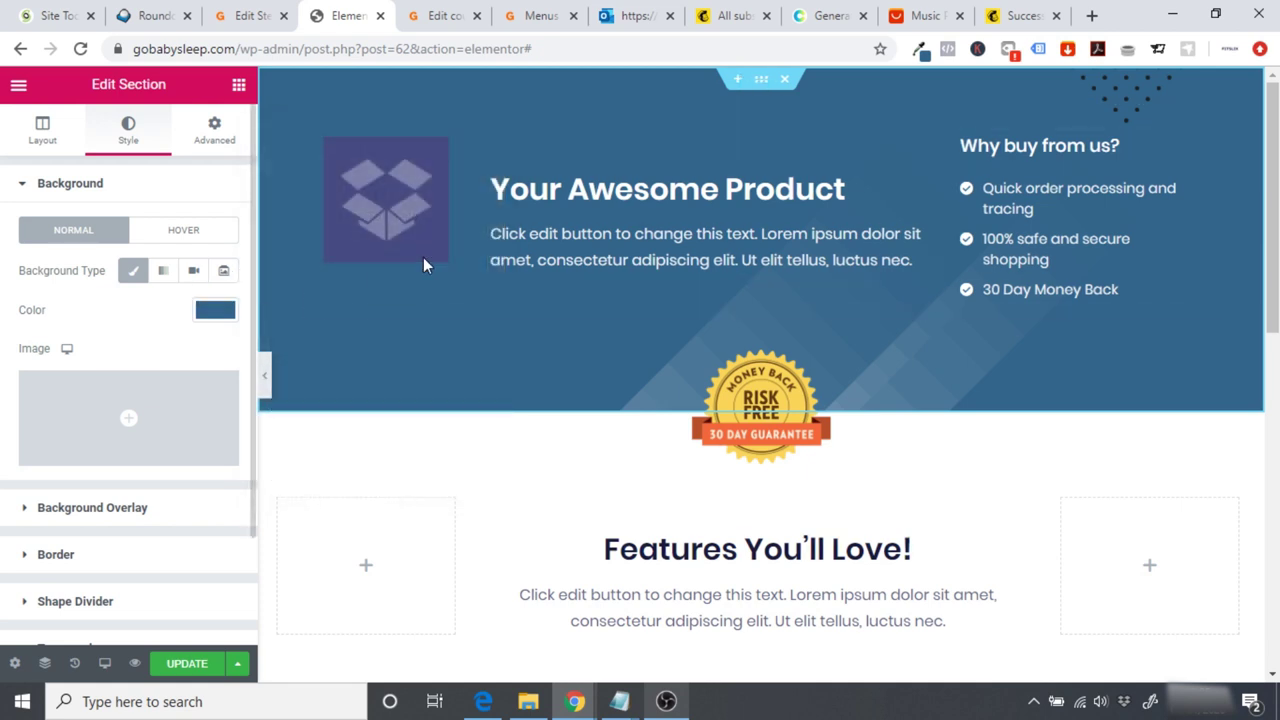
Step: Replace the banner's placeholder image with White-Noise-Machine.png from the media library
{"action": "left_click", "coordinate": [370, 175]}
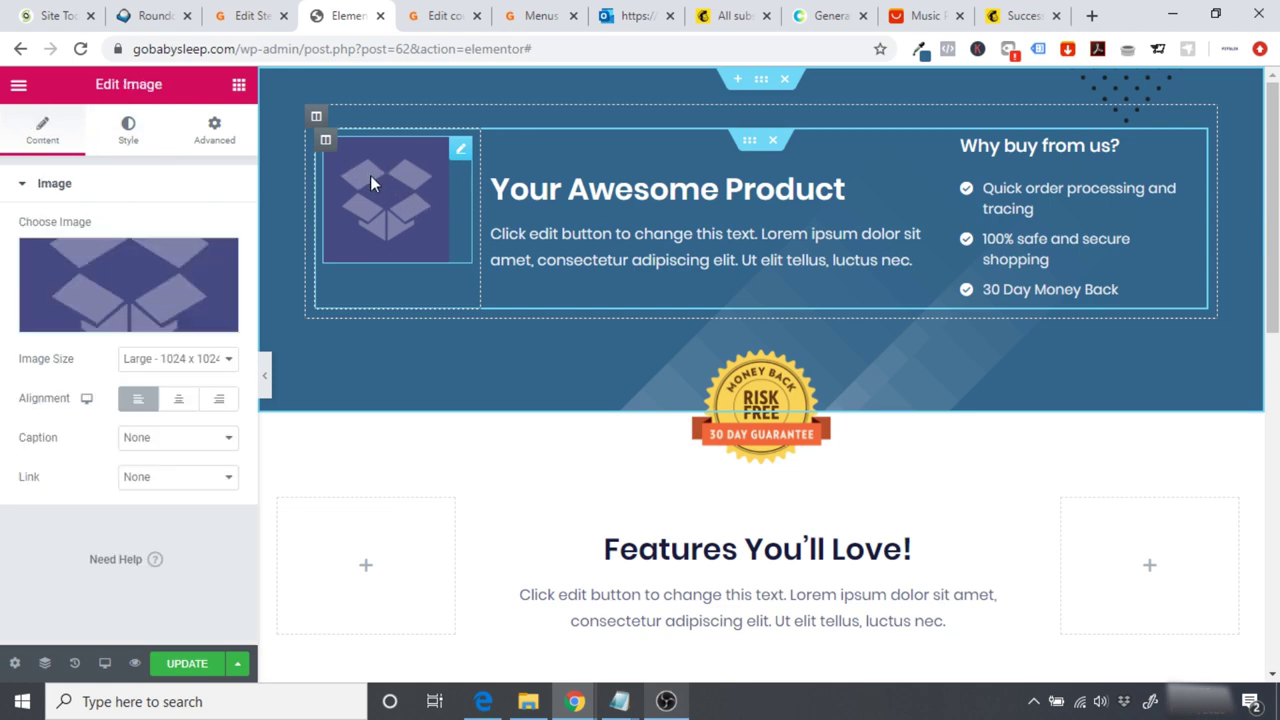
{"action": "left_click", "coordinate": [121, 315]}
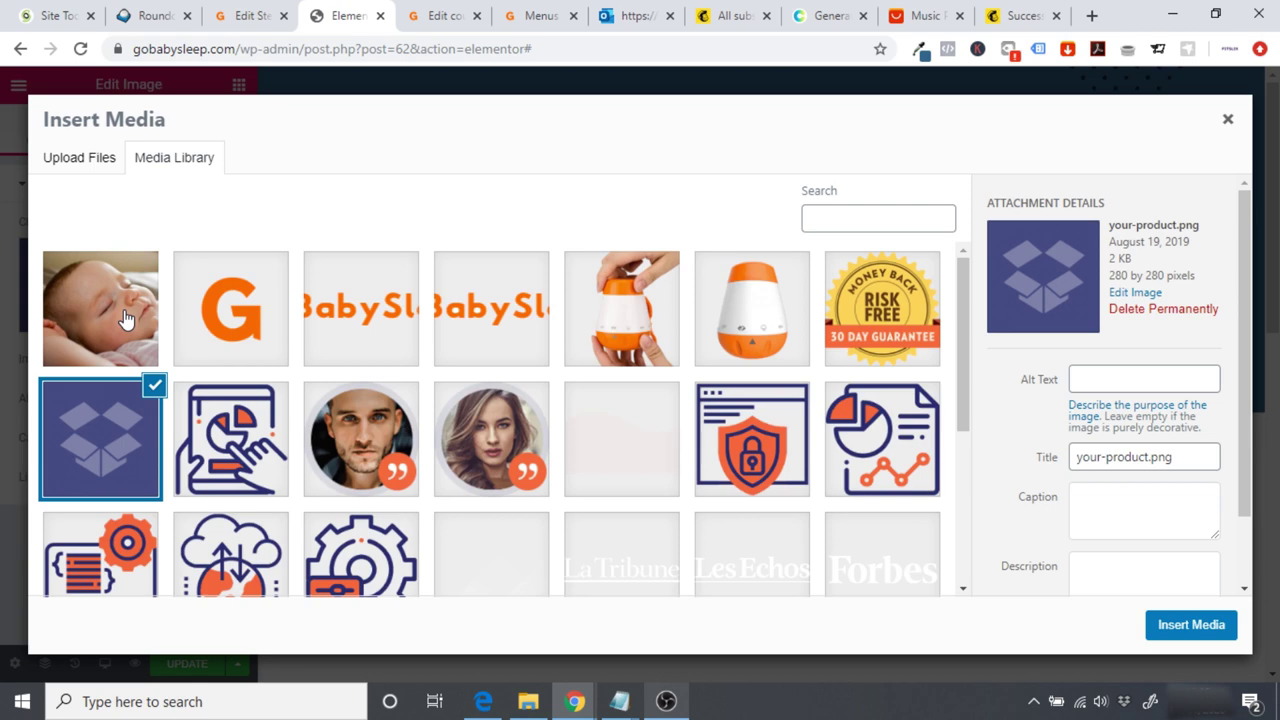
{"action": "left_click", "coordinate": [758, 320]}
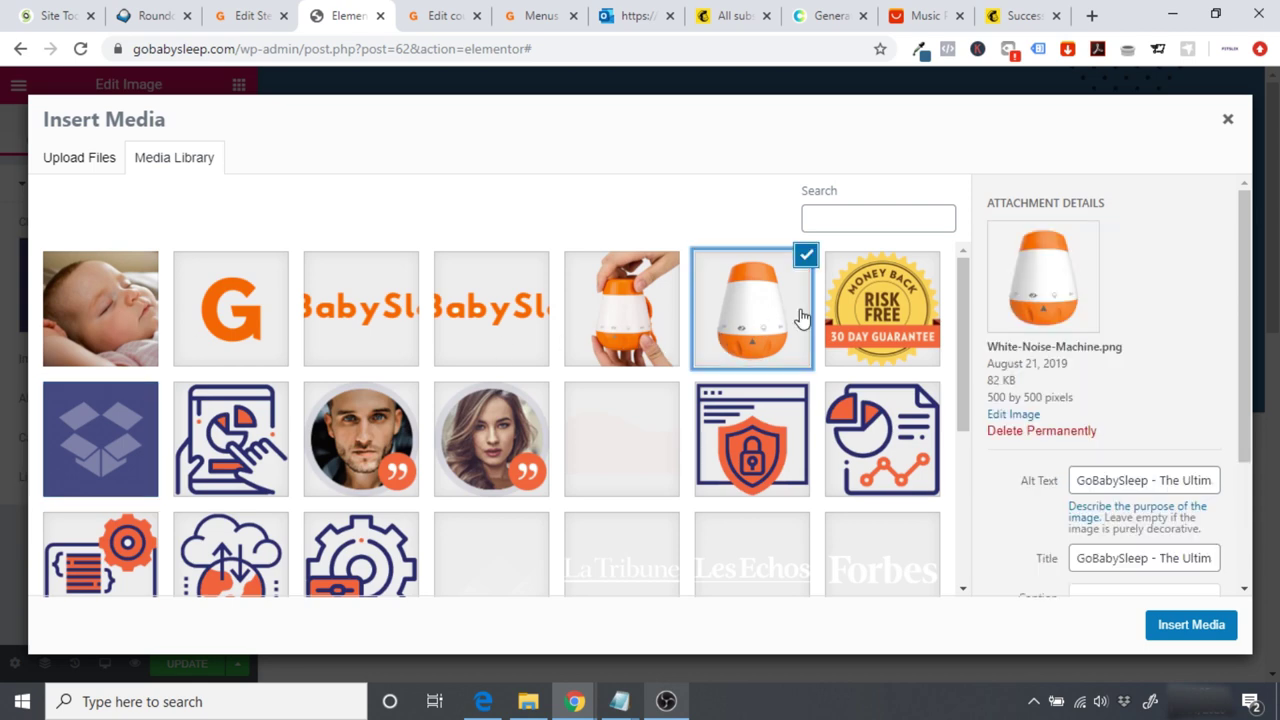
{"action": "left_click", "coordinate": [1172, 624]}
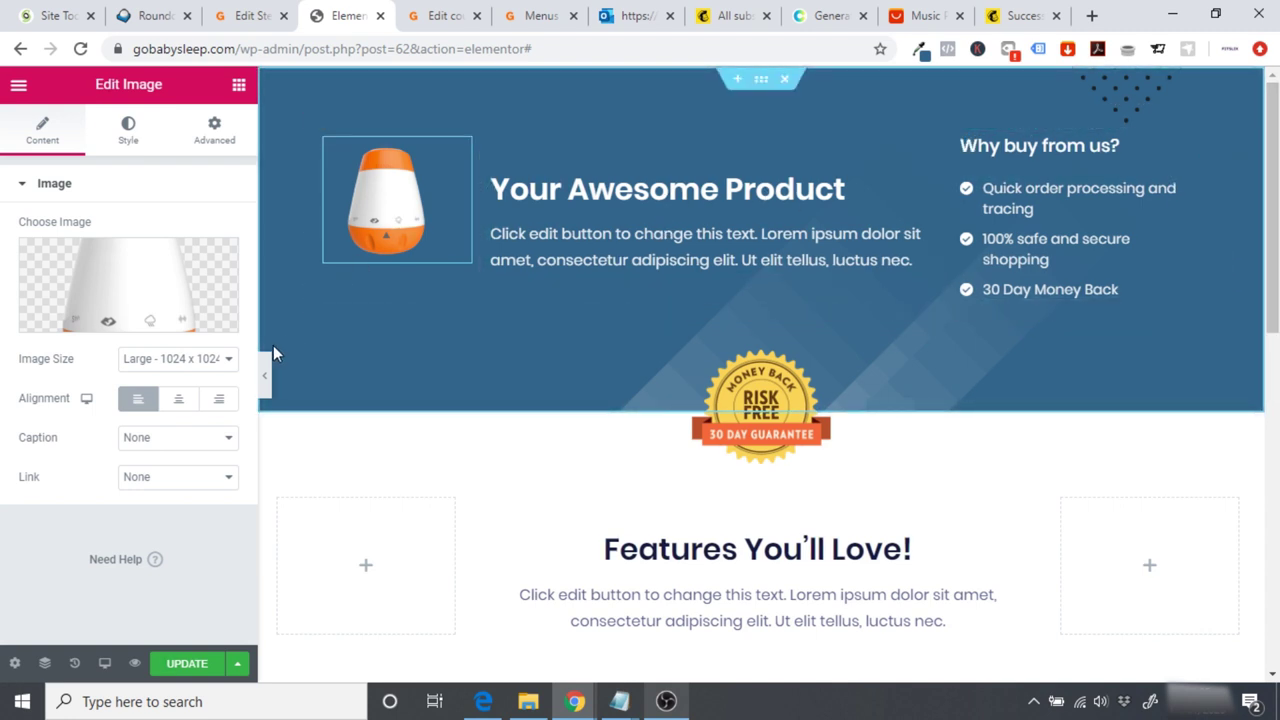
Step: Keep the image size at Large 1024 x 1024 and centre-align it
{"action": "left_click", "coordinate": [205, 359]}
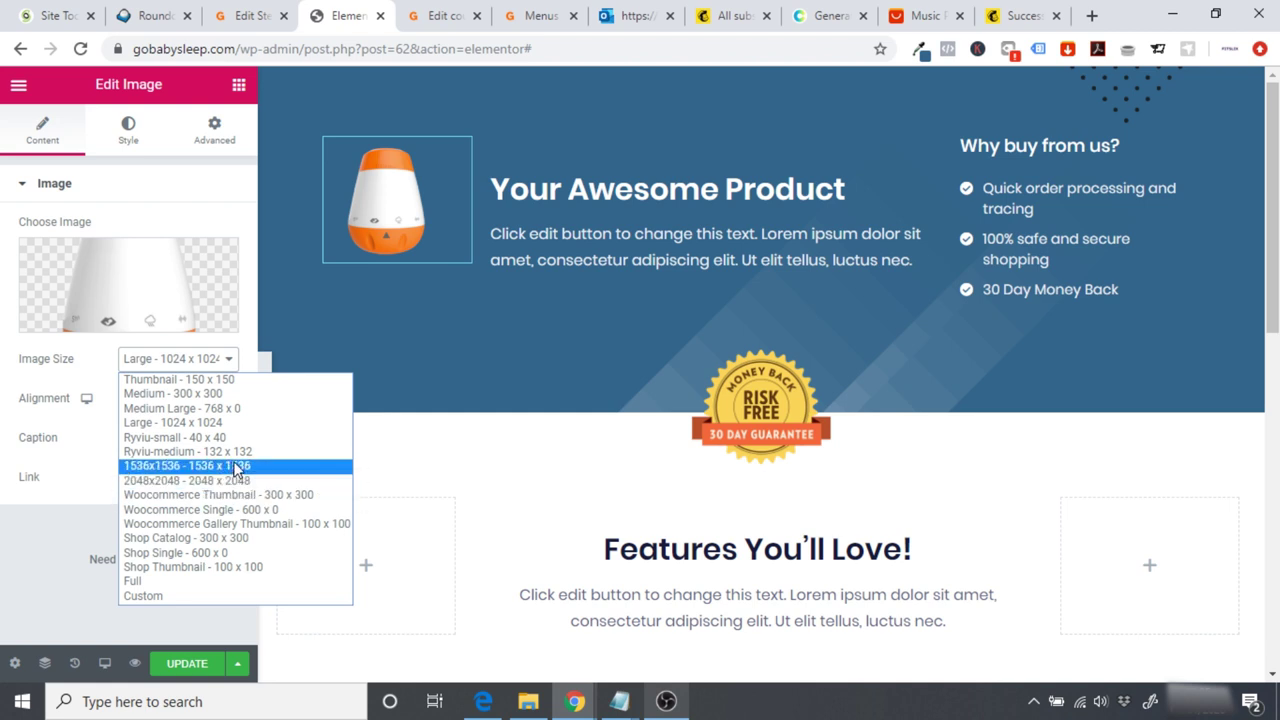
{"action": "left_click", "coordinate": [258, 466]}
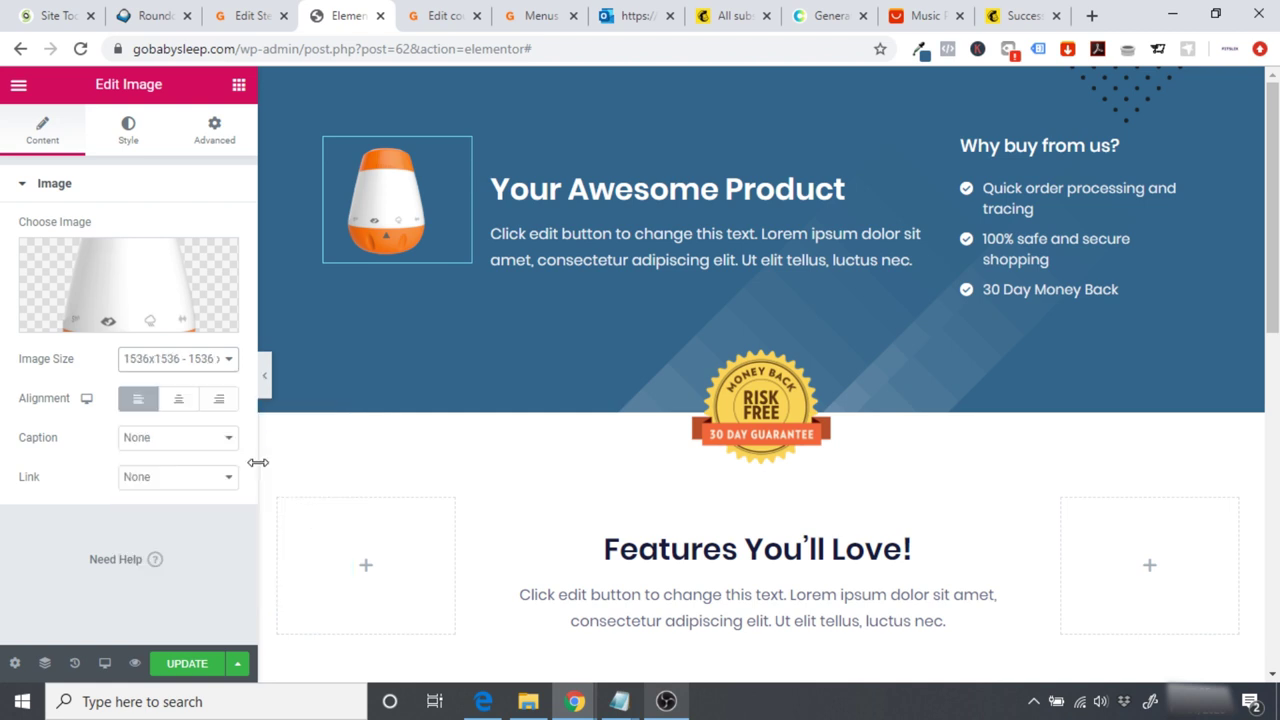
{"action": "left_click", "coordinate": [195, 369]}
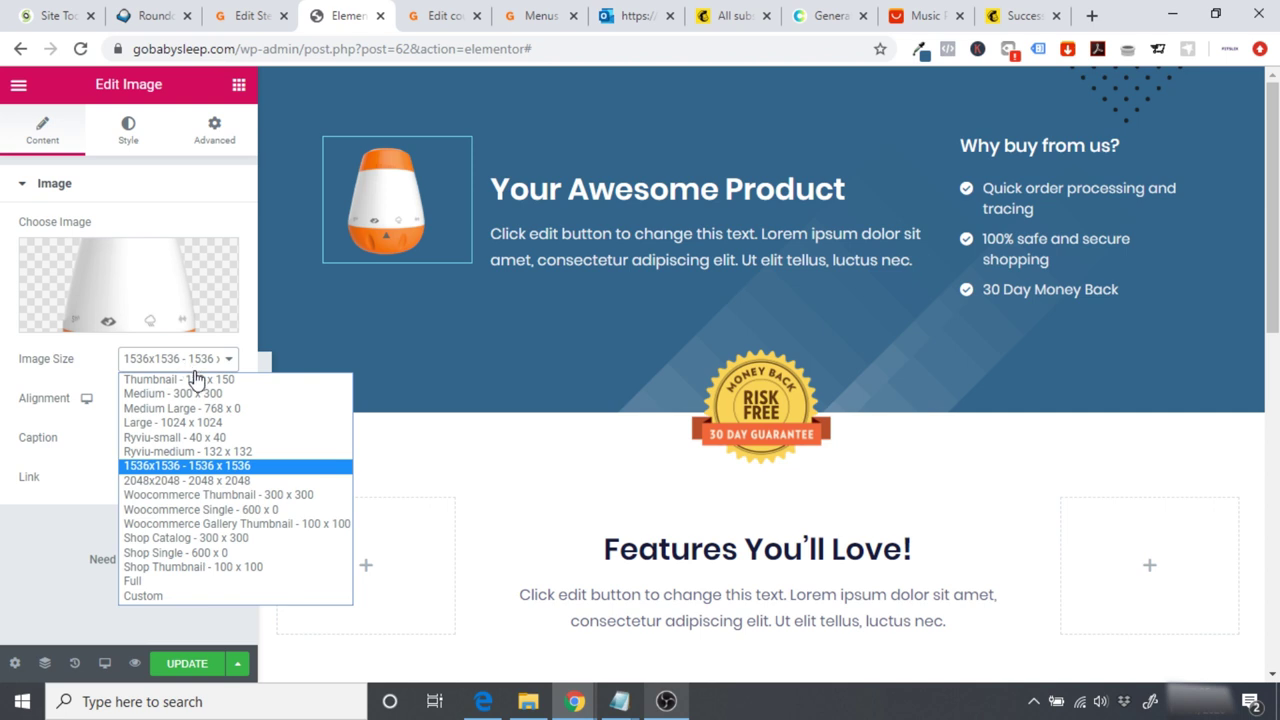
{"action": "left_click", "coordinate": [228, 422]}
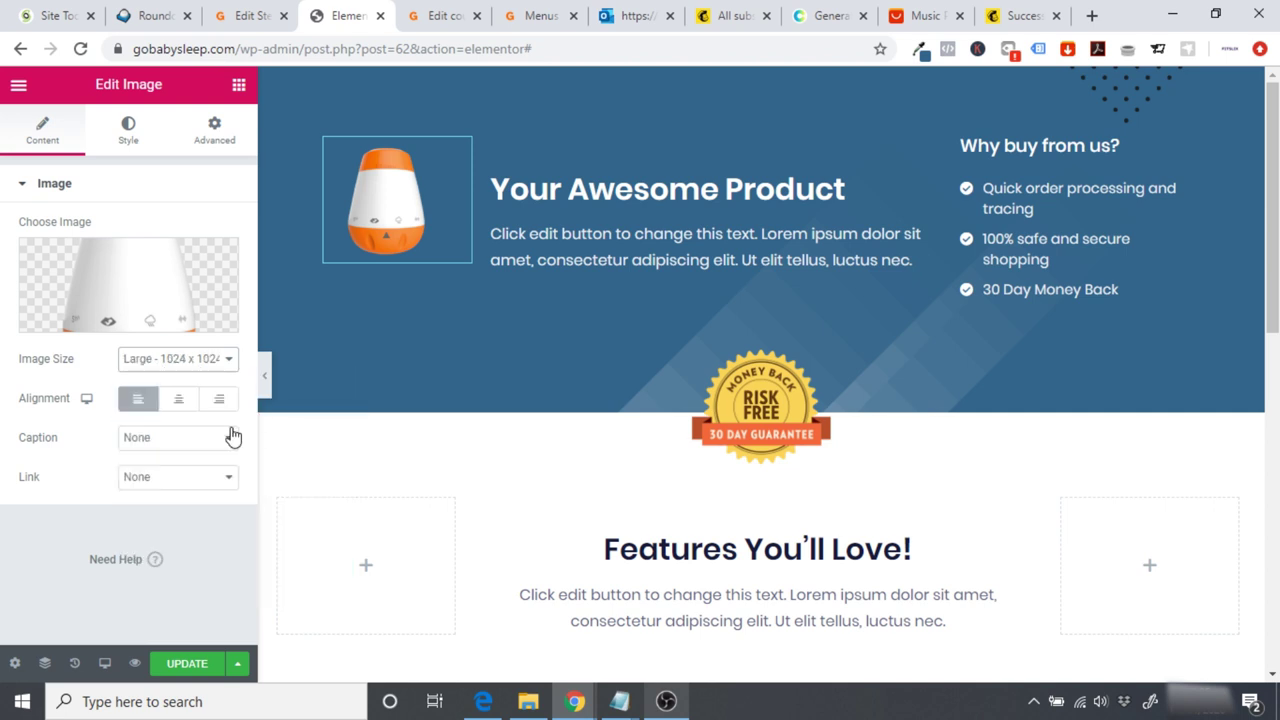
{"action": "left_click", "coordinate": [178, 399]}
{"action": "left_click", "coordinate": [219, 399]}
{"action": "left_click", "coordinate": [178, 399]}
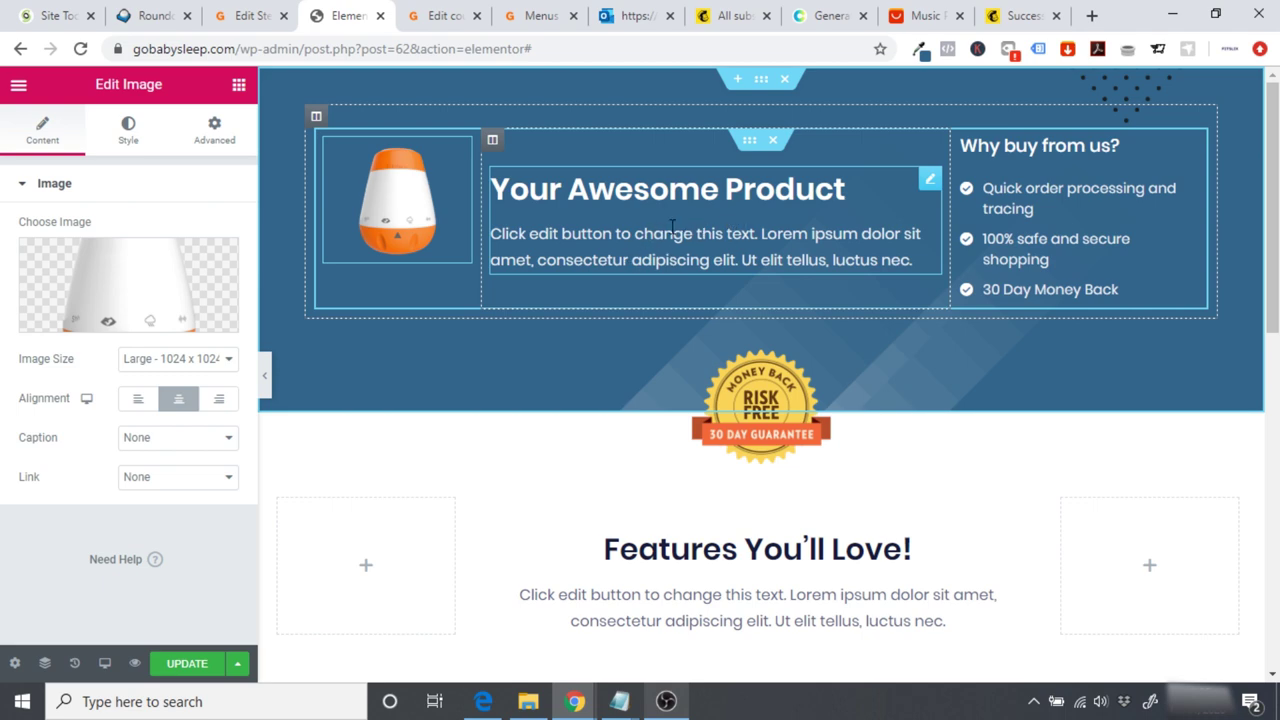
Step: Change the banner heading to 'The Best Decision Your Sleep Will Ever Have'
{"action": "left_click", "coordinate": [250, 18]}
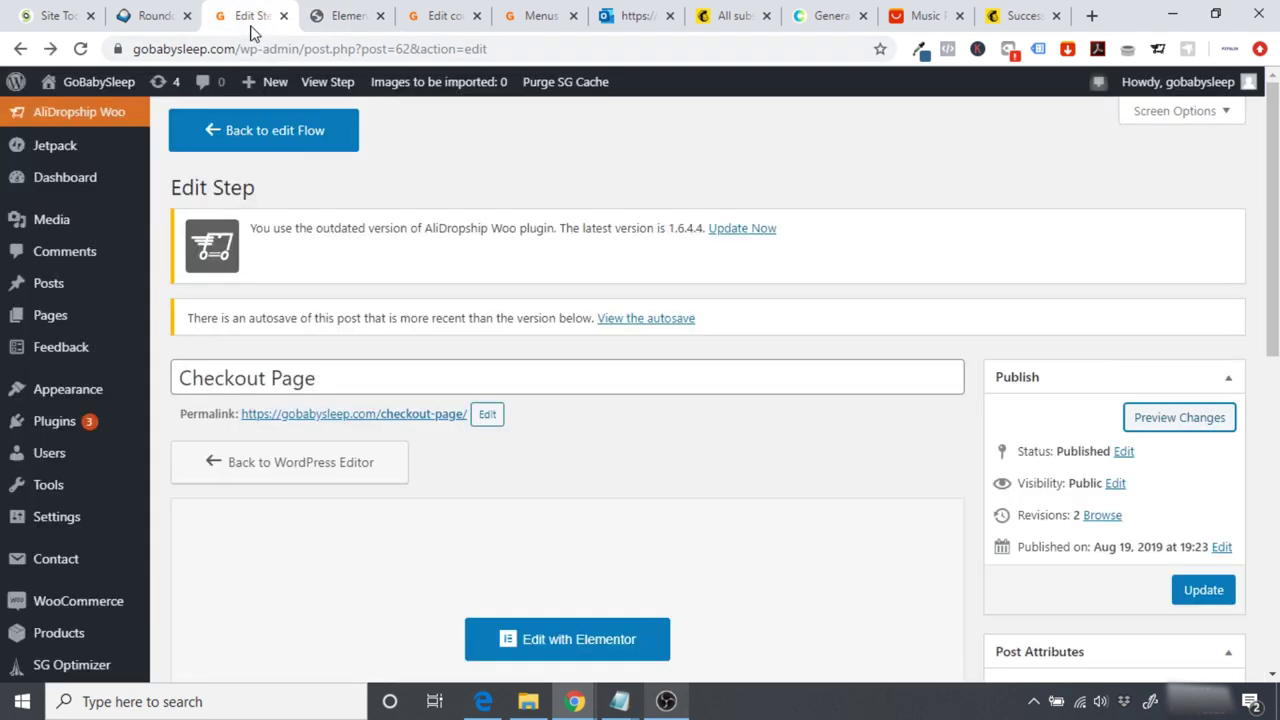
{"action": "left_click", "coordinate": [91, 93]}
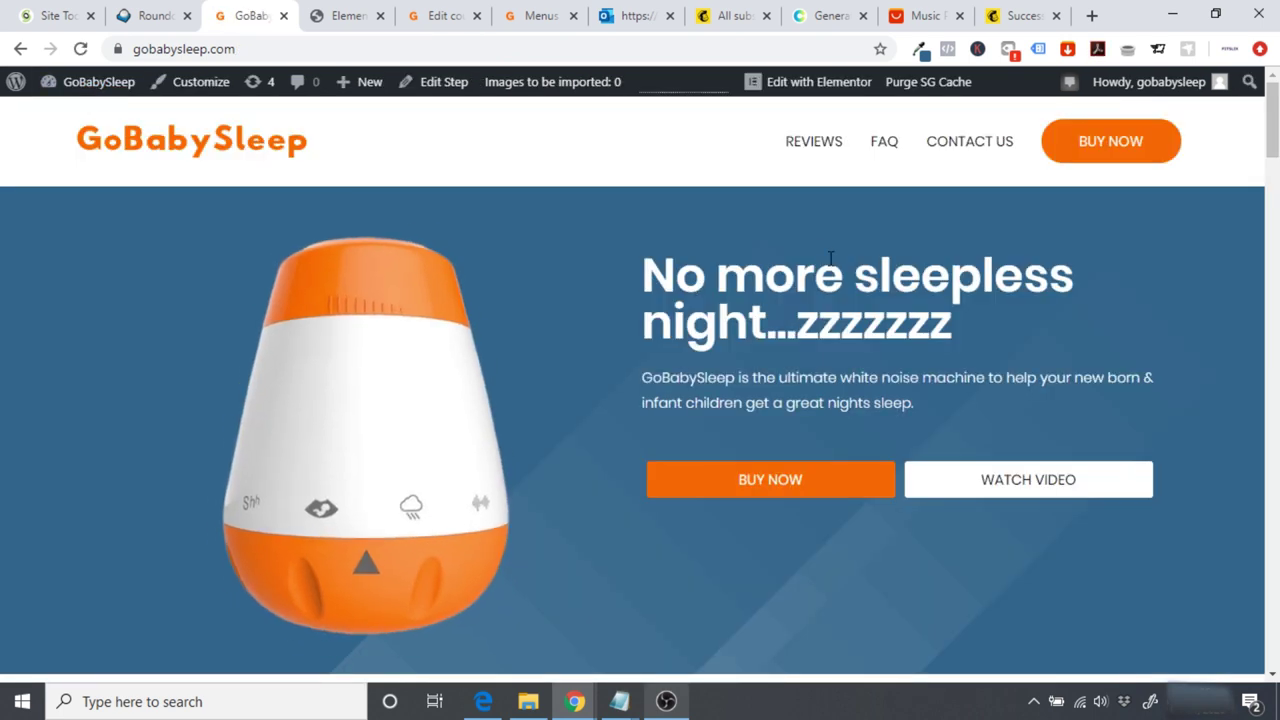
{"action": "left_click", "coordinate": [345, 15]}
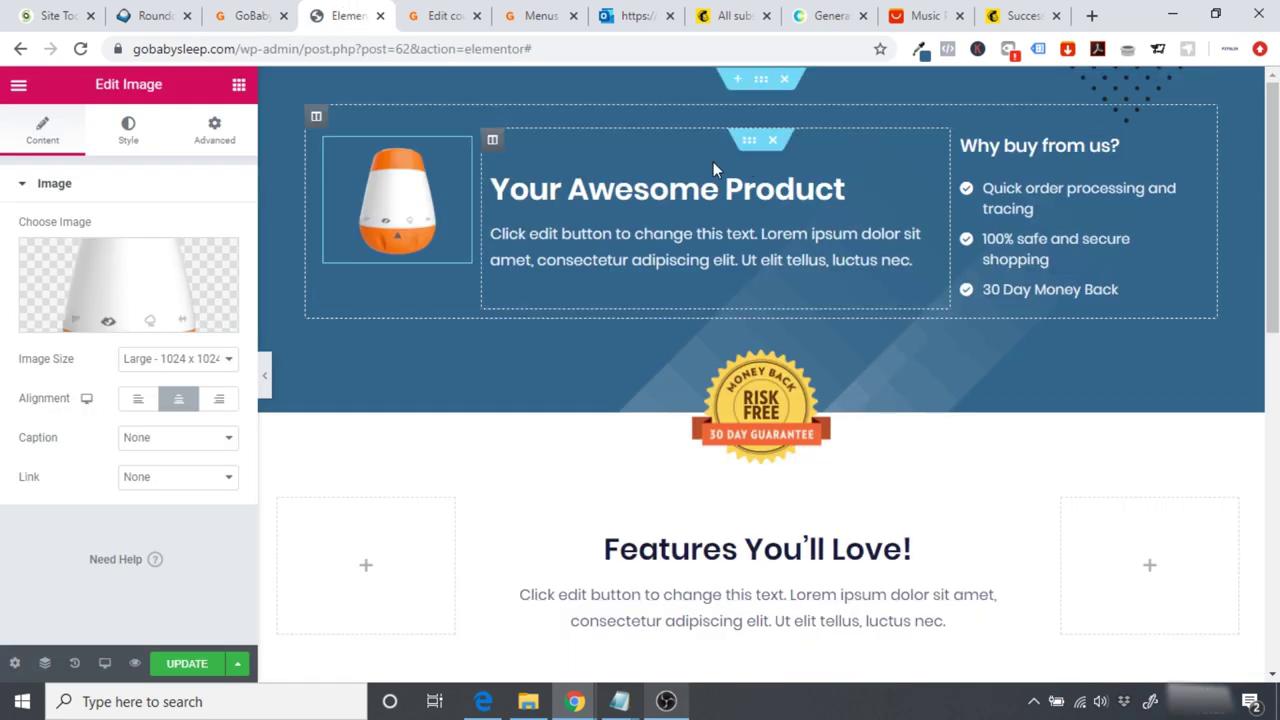
{"action": "left_click", "coordinate": [843, 192]}
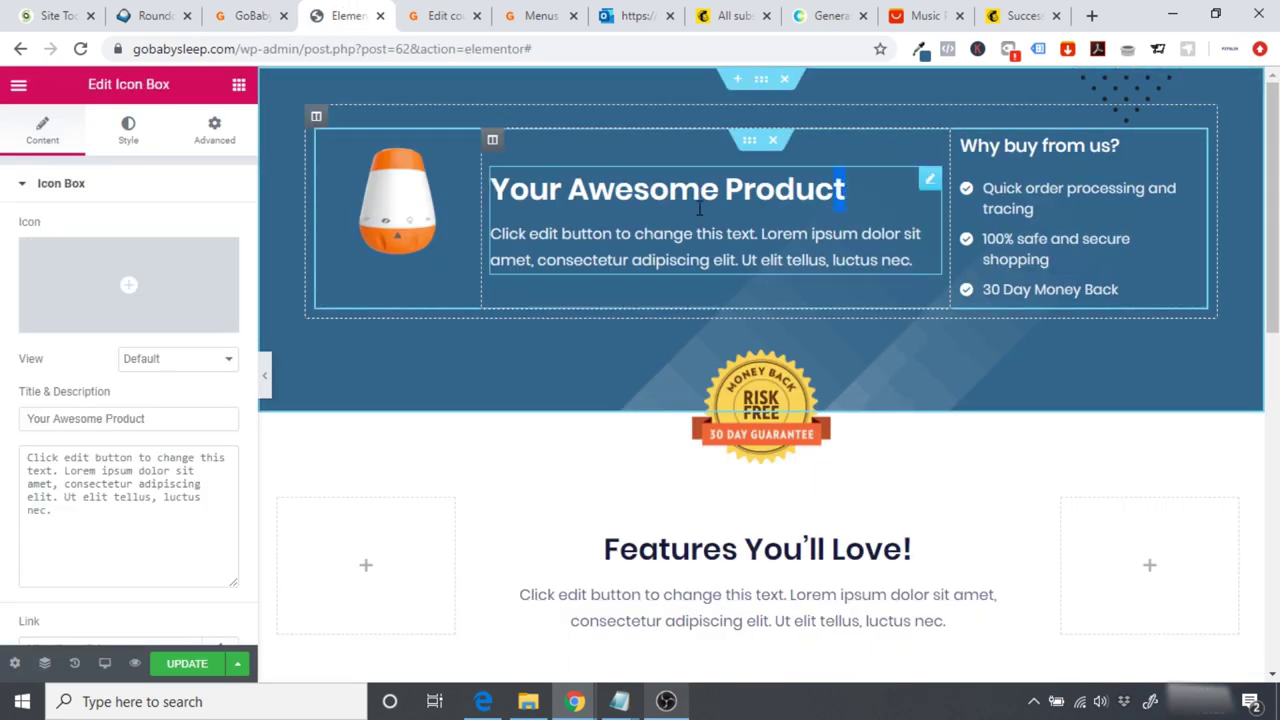
{"action": "left_click_drag", "start_coordinate": [834, 193], "coordinate": [478, 176]}
{"action": "scroll", "coordinate": [480, 176], "scroll_direction": "down", "scroll_amount": 5}
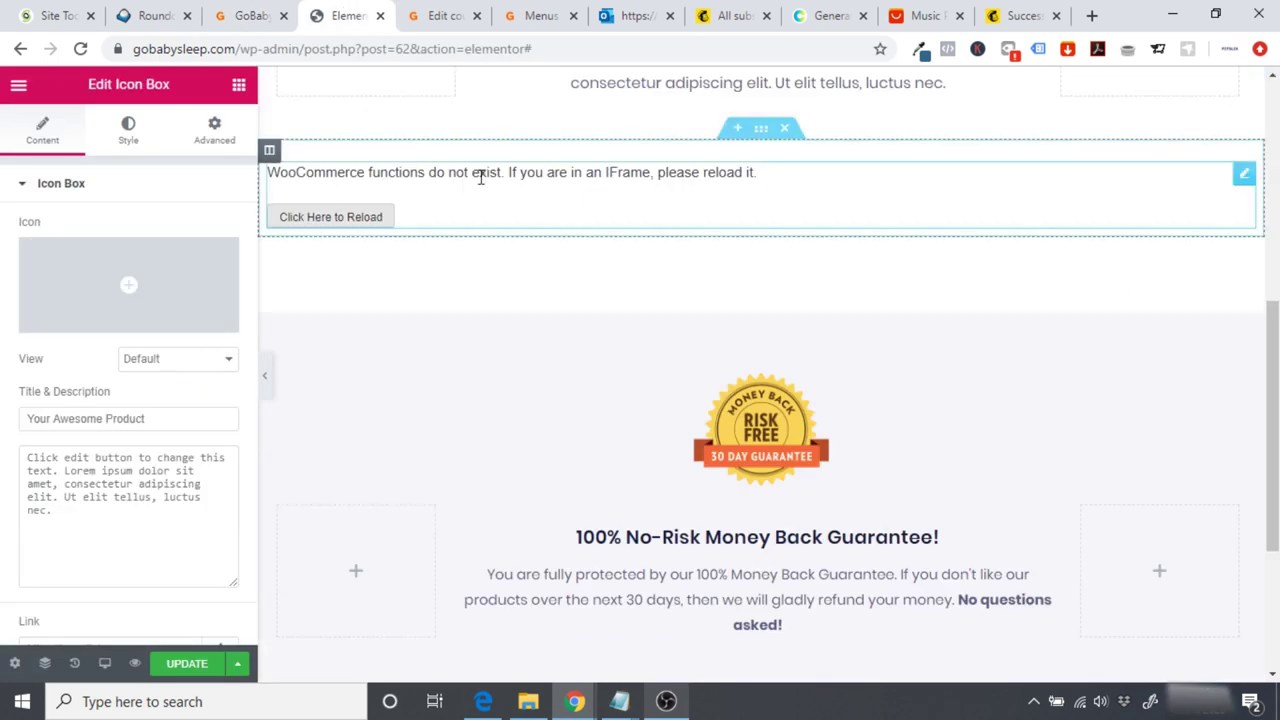
{"action": "scroll", "coordinate": [637, 244], "scroll_direction": "up", "scroll_amount": 5}
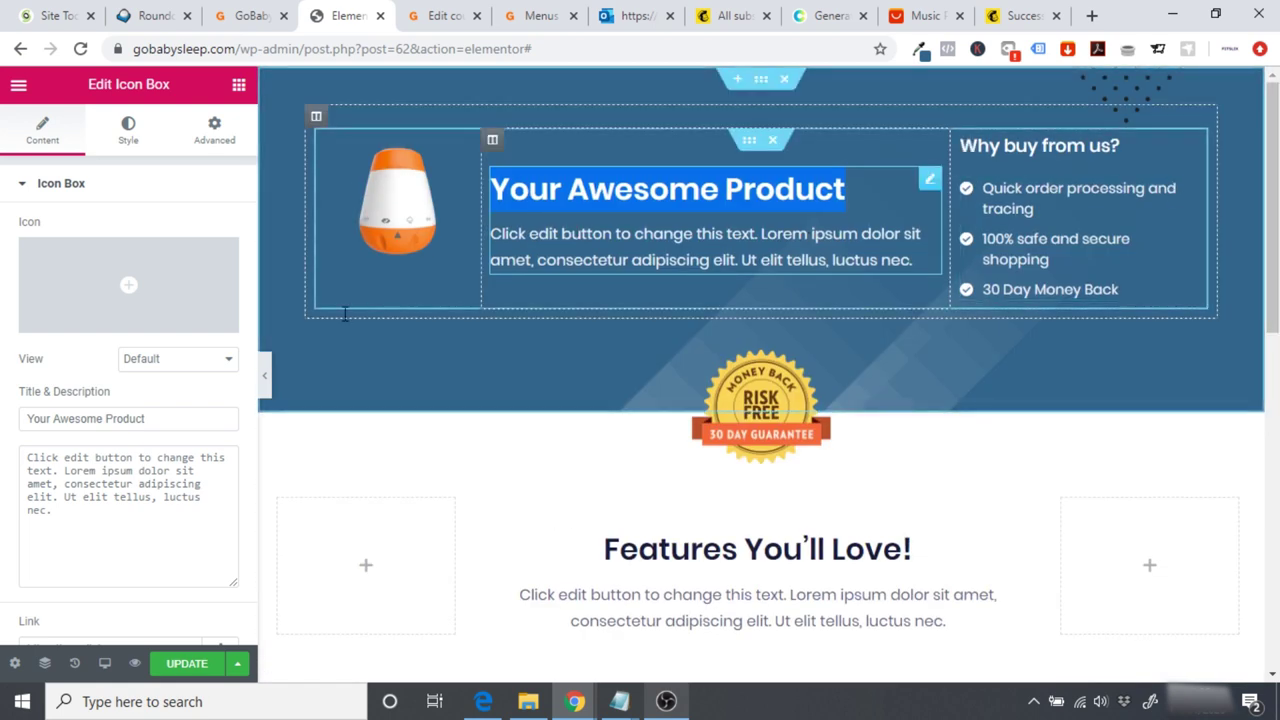
{"action": "left_click", "coordinate": [838, 214]}
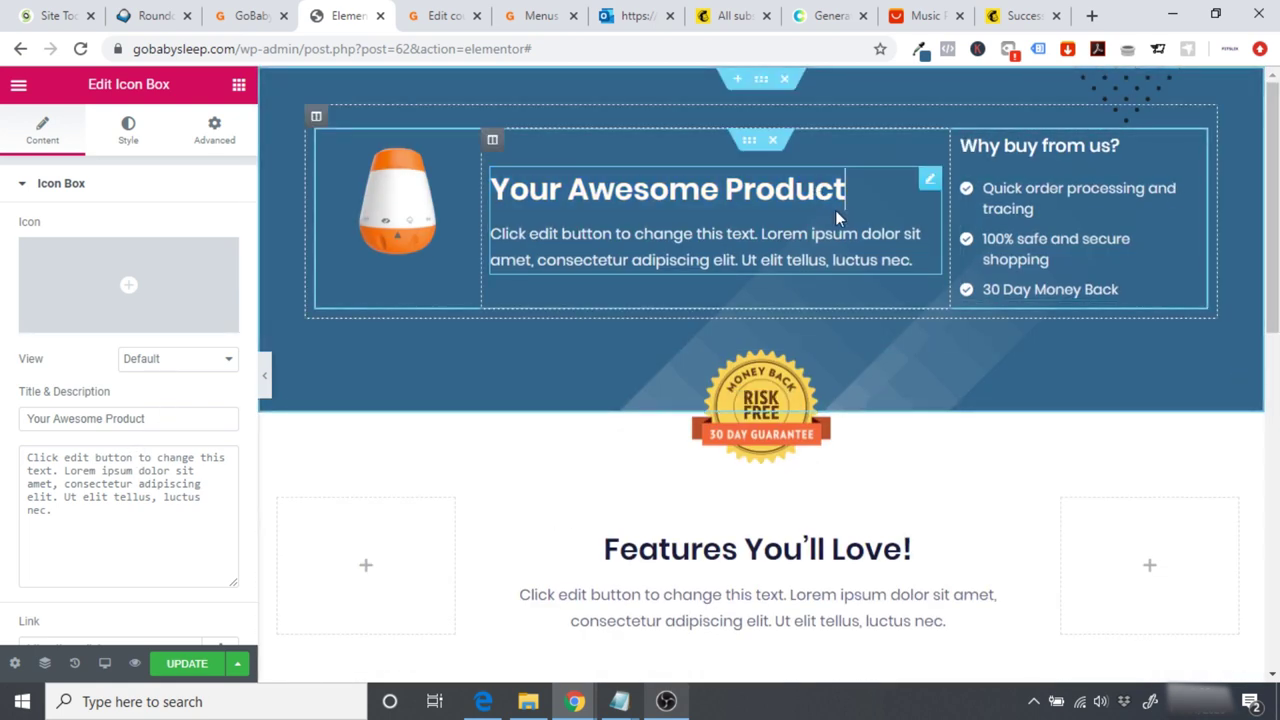
{"action": "key", "text": "BackSpace"}
{"action": "key", "text": "BackSpace"}
{"action": "key", "text": "BackSpace"}
{"action": "key", "text": "BackSpace"}
{"action": "key", "text": "BackSpace"}
{"action": "key", "text": "BackSpace"}
{"action": "key", "text": "BackSpace"}
{"action": "key", "text": "BackSpace"}
{"action": "key", "text": "BackSpace"}
{"action": "key", "text": "BackSpace"}
{"action": "key", "text": "BackSpace"}
{"action": "key", "text": "BackSpace"}
{"action": "key", "text": "BackSpace"}
{"action": "key", "text": "BackSpace"}
{"action": "key", "text": "BackSpace"}
{"action": "key", "text": "BackSpace"}
{"action": "key", "text": "BackSpace"}
{"action": "key", "text": "BackSpace"}
{"action": "key", "text": "BackSpace"}
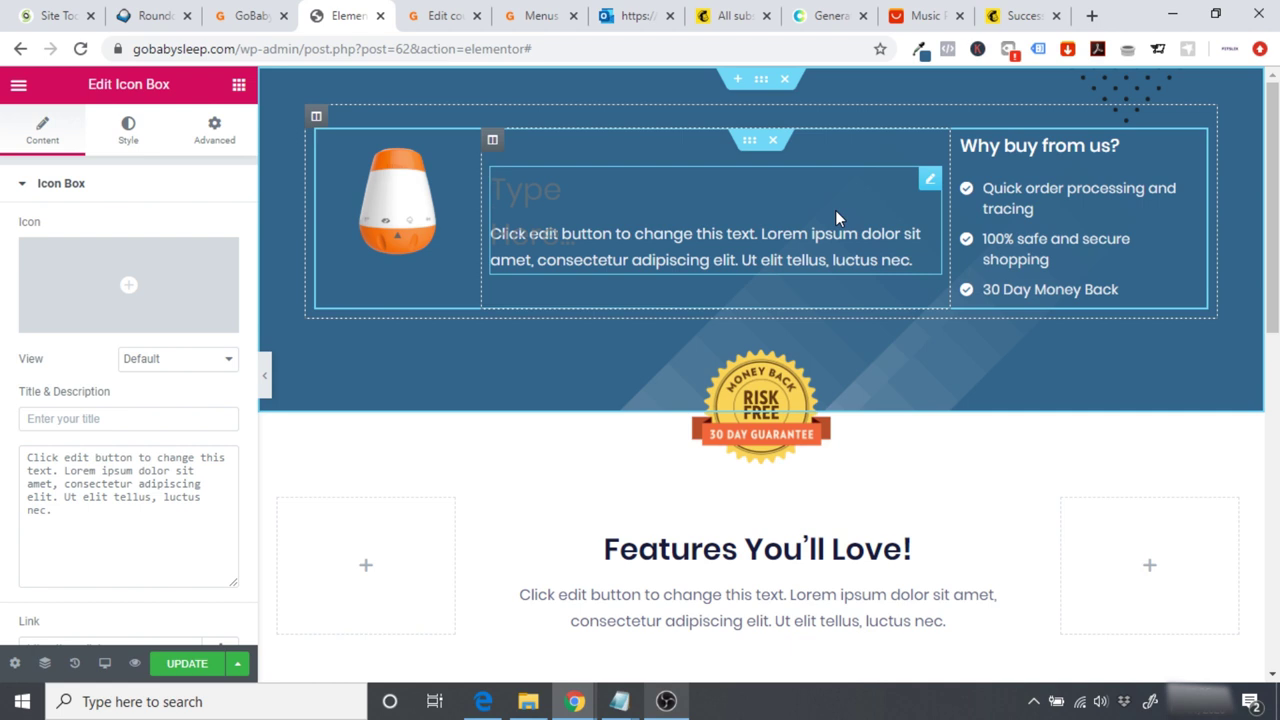
{"action": "type", "text": "The Best Decision You"}
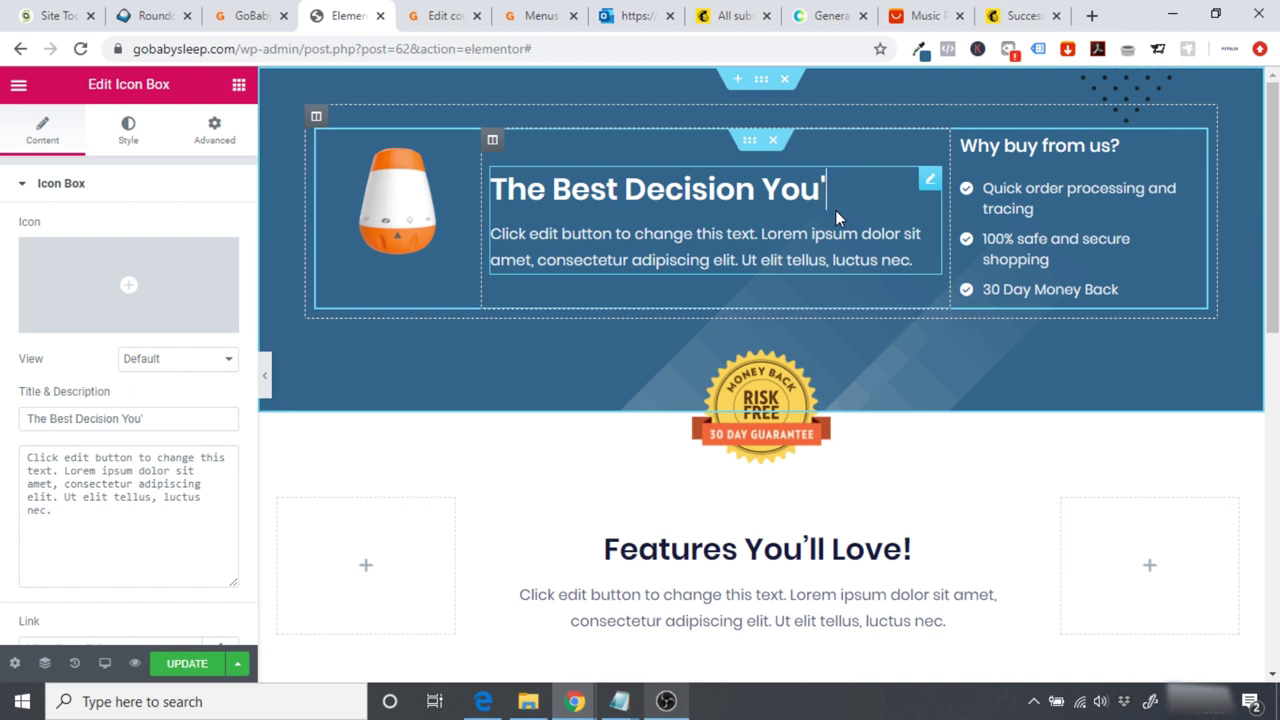
{"action": "type", "text": "r Sle"}
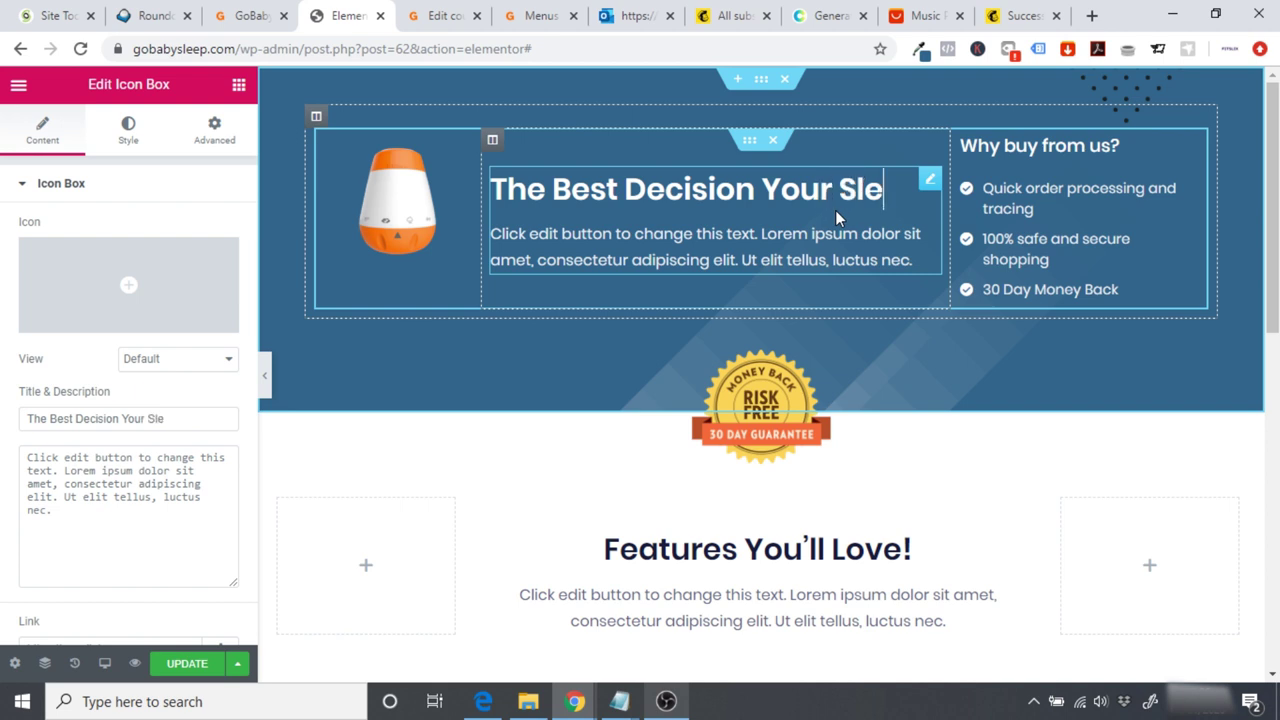
{"action": "type", "text": "ep Will Ever Have"}
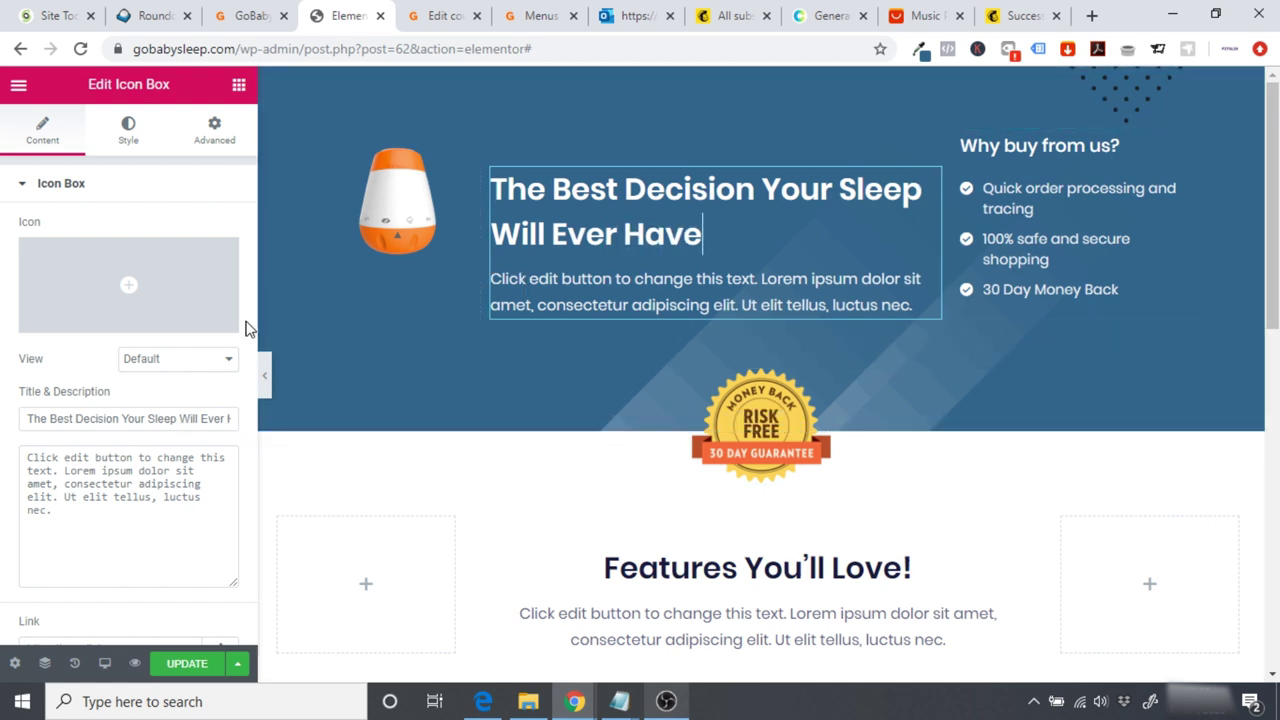
Step: Centre-align the icon box heading and description text
{"action": "scroll", "coordinate": [252, 430], "scroll_direction": "down", "scroll_amount": 2}
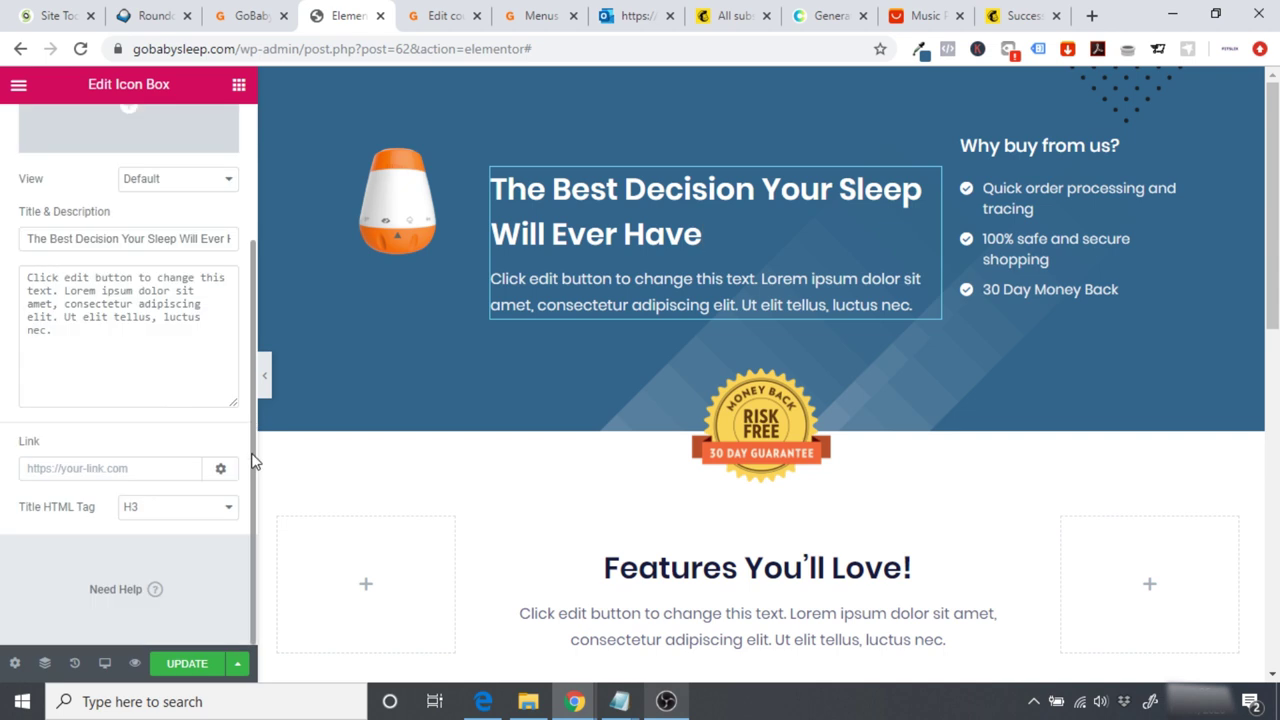
{"action": "left_click_drag", "start_coordinate": [250, 507], "coordinate": [240, 317]}
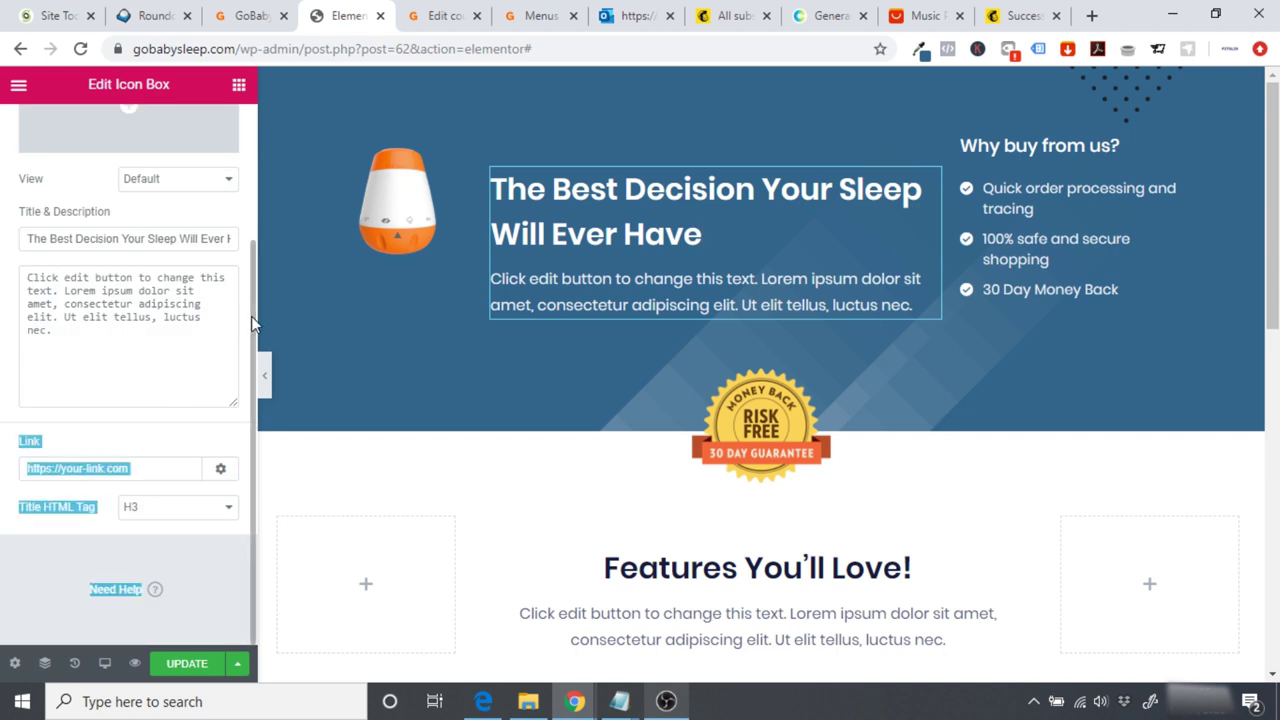
{"action": "scroll", "coordinate": [240, 191], "scroll_direction": "up", "scroll_amount": 2}
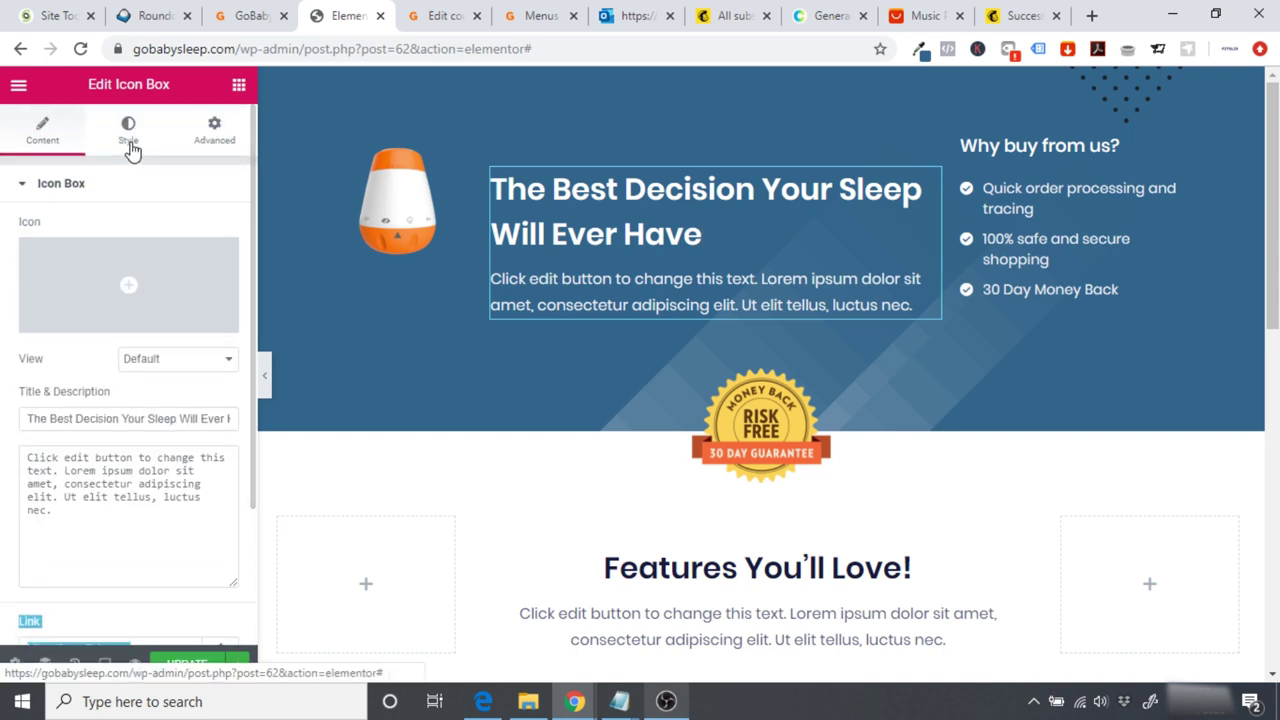
{"action": "left_click", "coordinate": [130, 145]}
{"action": "left_click", "coordinate": [163, 231]}
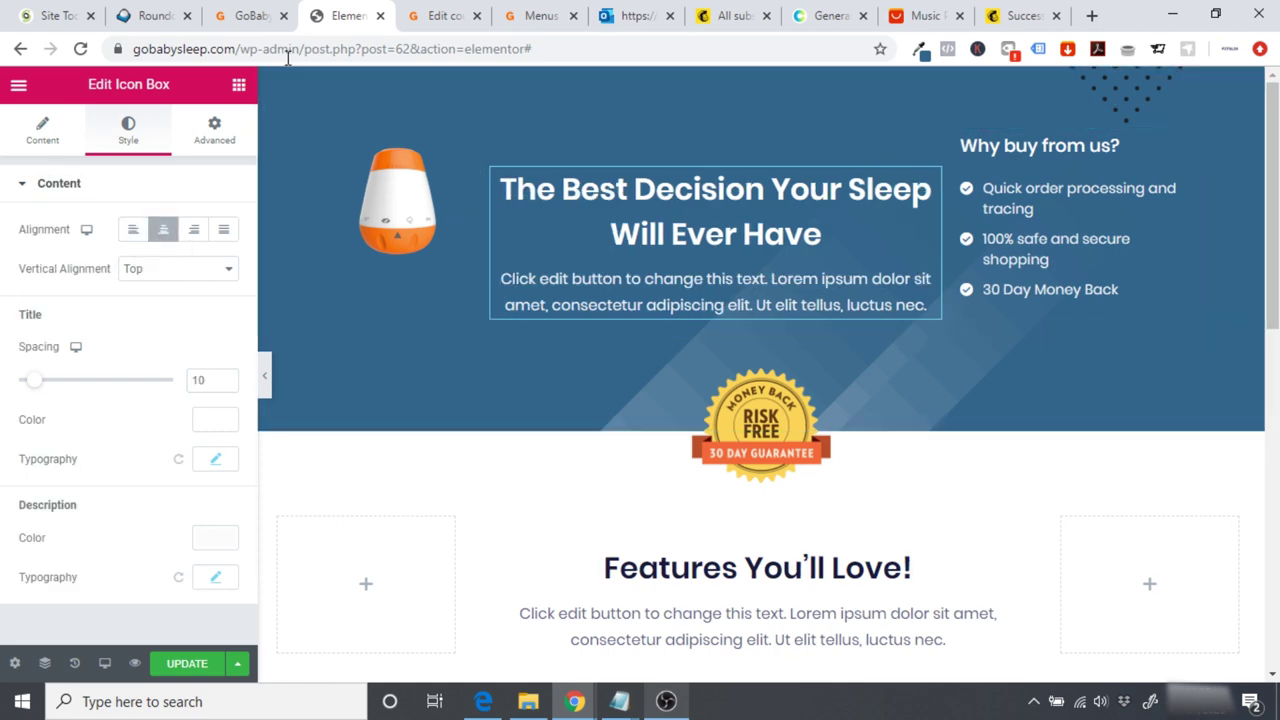
Step: Replace the icon box description with the homepage hero paragraph
{"action": "left_click", "coordinate": [248, 17]}
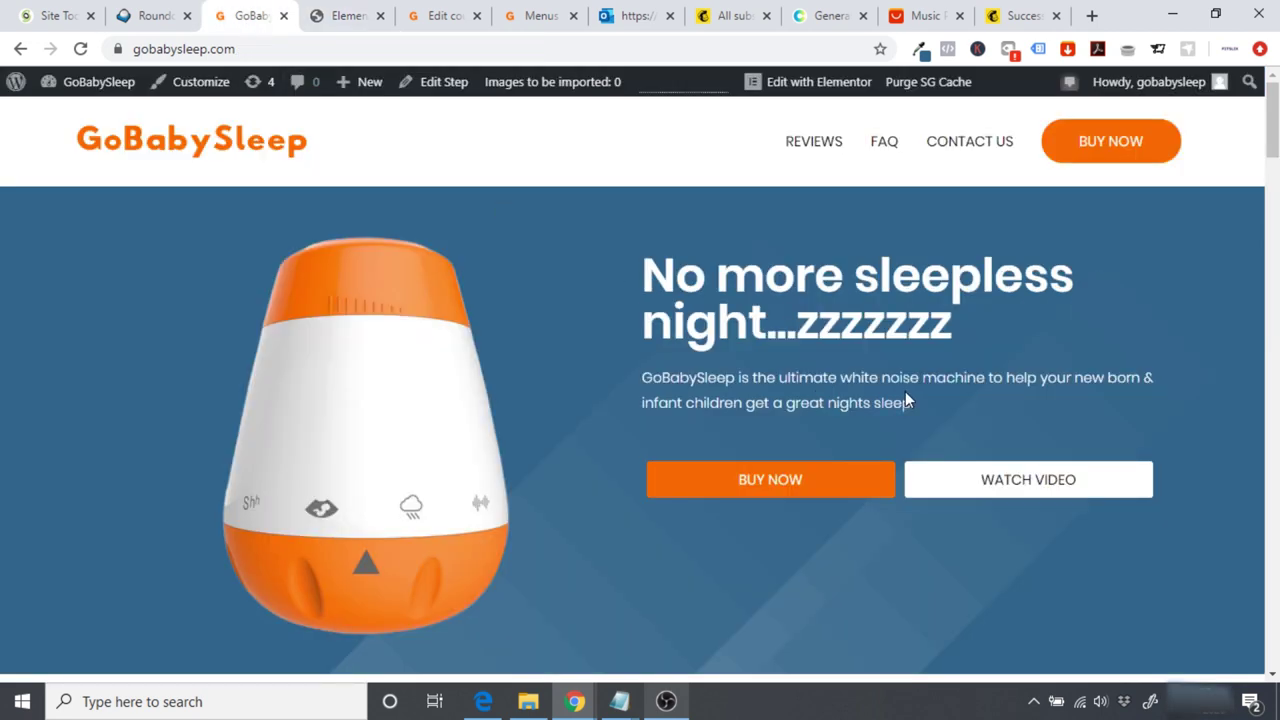
{"action": "triple_click", "coordinate": [814, 377]}
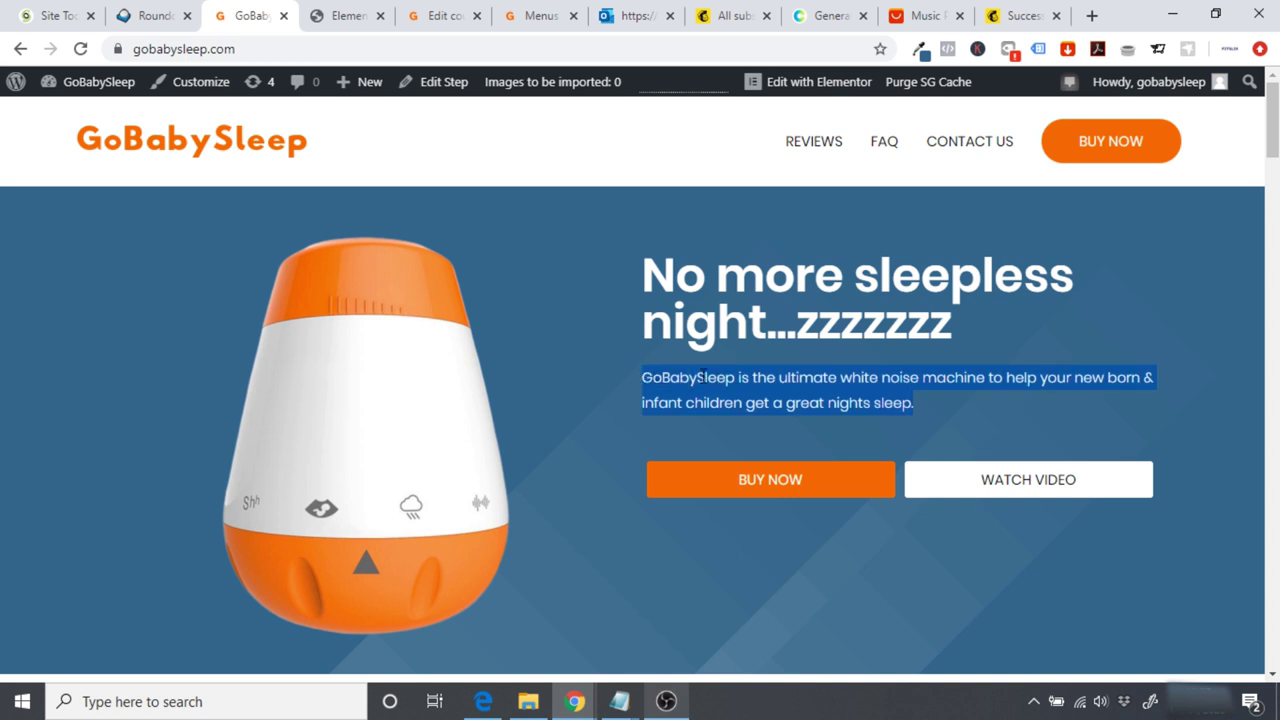
{"action": "left_click", "coordinate": [340, 15]}
{"action": "left_click", "coordinate": [906, 304]}
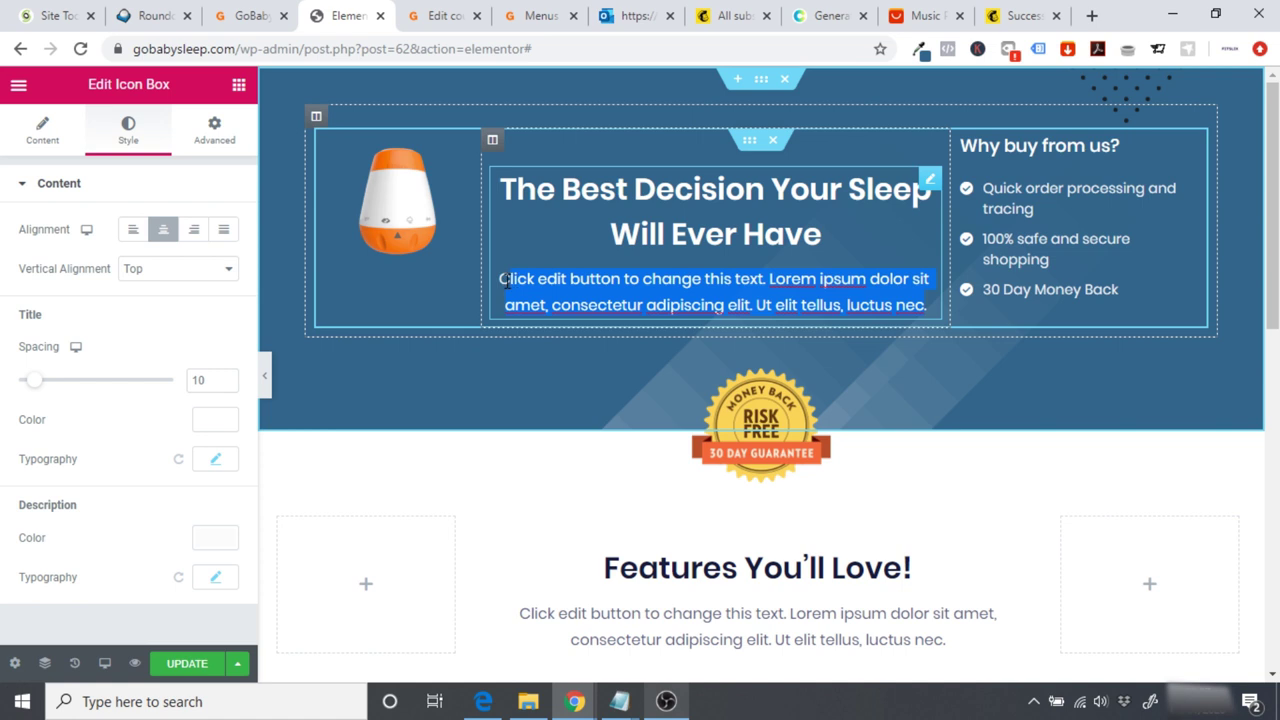
{"action": "type", "text": "C"}
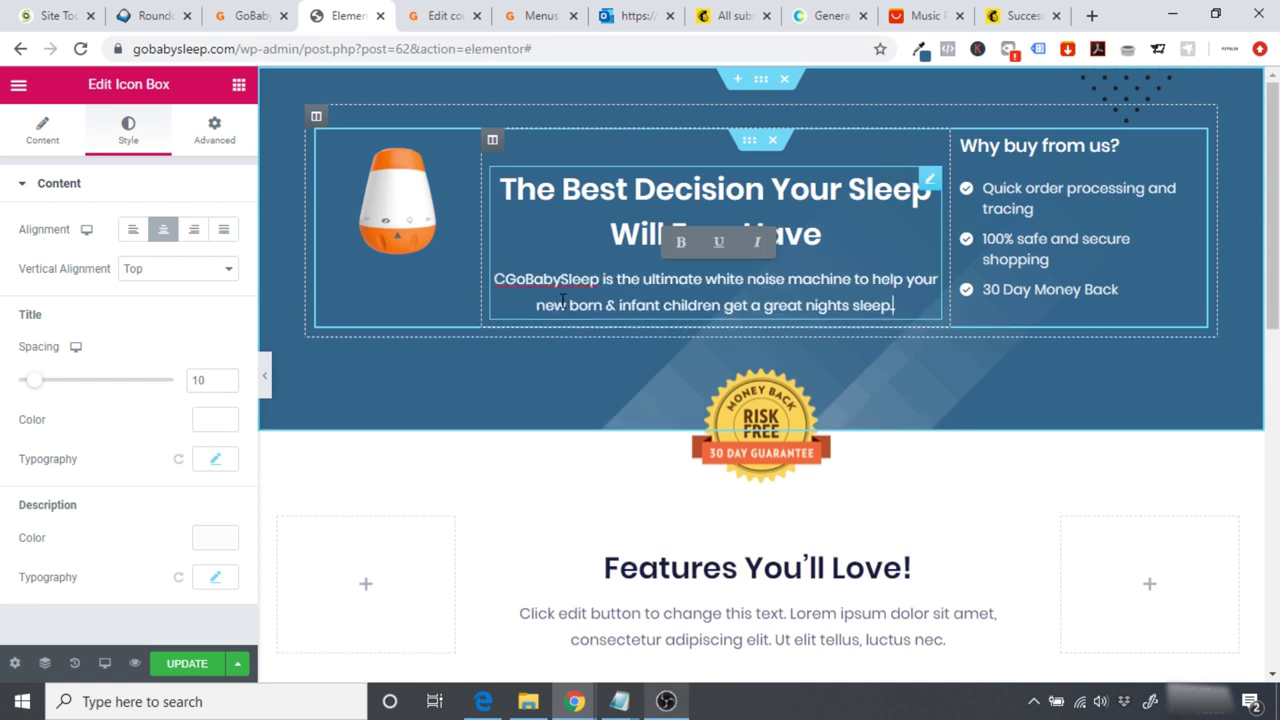
{"action": "left_click", "coordinate": [499, 279]}
{"action": "key", "text": "Delete"}
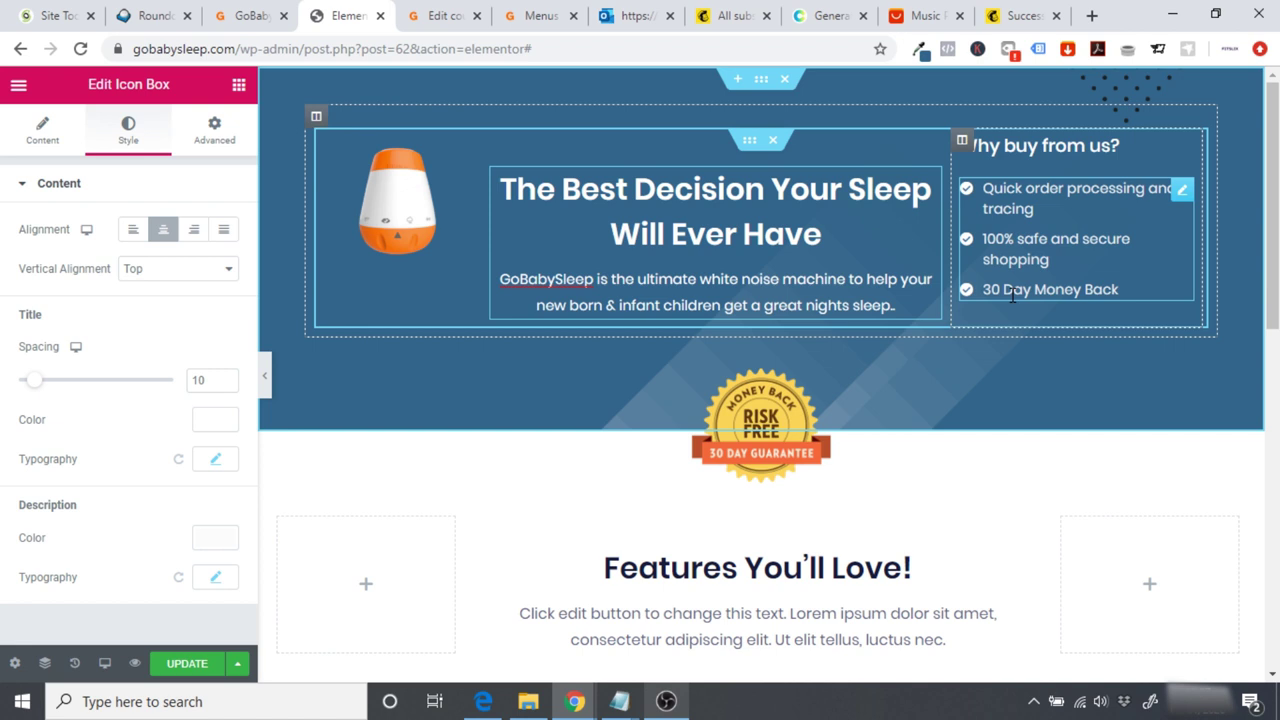
Step: Change the third list item from '30 Day Money Back' to '40 Day'
{"action": "left_click", "coordinate": [990, 298]}
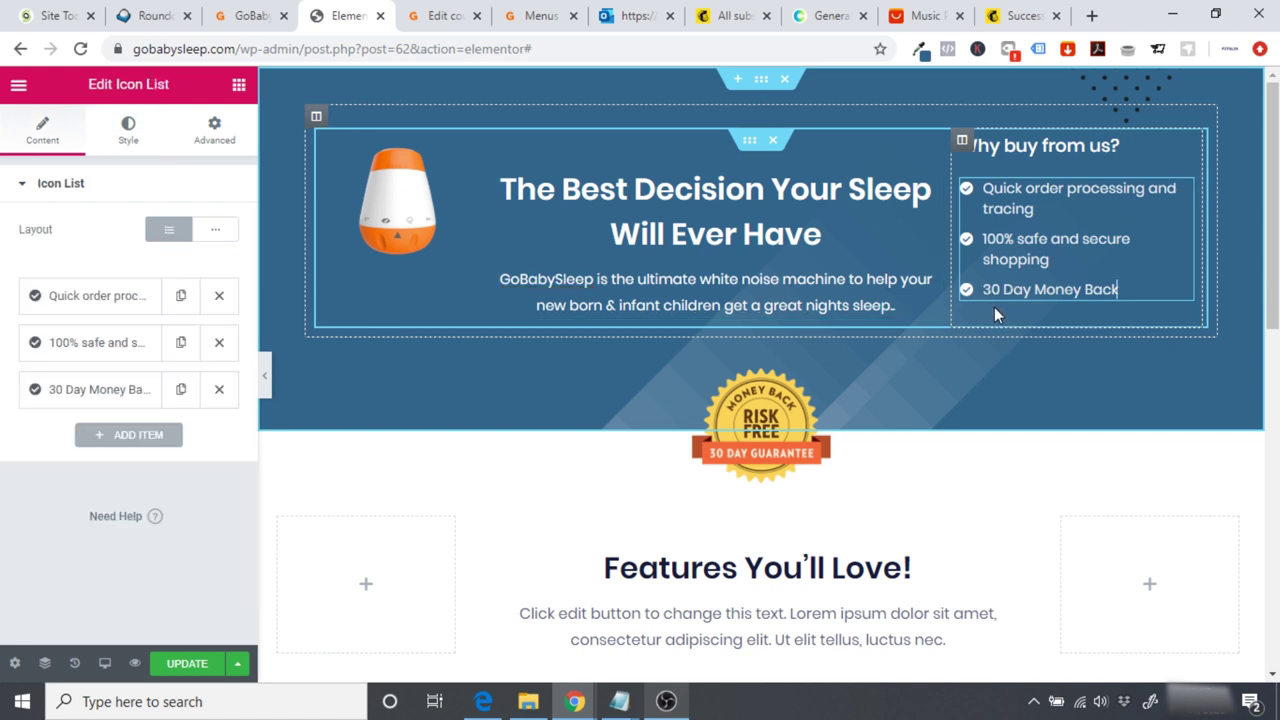
{"action": "key", "text": "BackSpace"}
{"action": "type", "text": "4"}
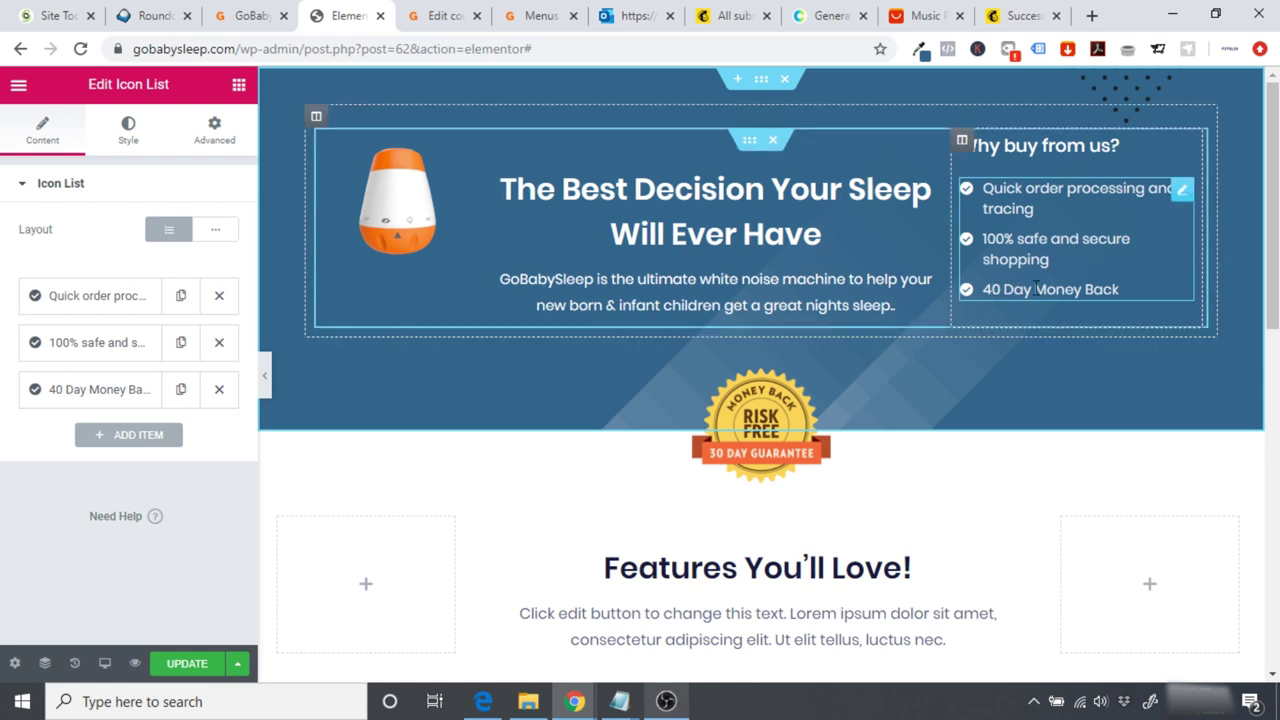
Step: Rewrite the third 'Why buy from us?' item as '98 percent 5 Star Ratings'
{"action": "left_click", "coordinate": [1120, 289]}
{"action": "left_click_drag", "start_coordinate": [1120, 289], "coordinate": [984, 290]}
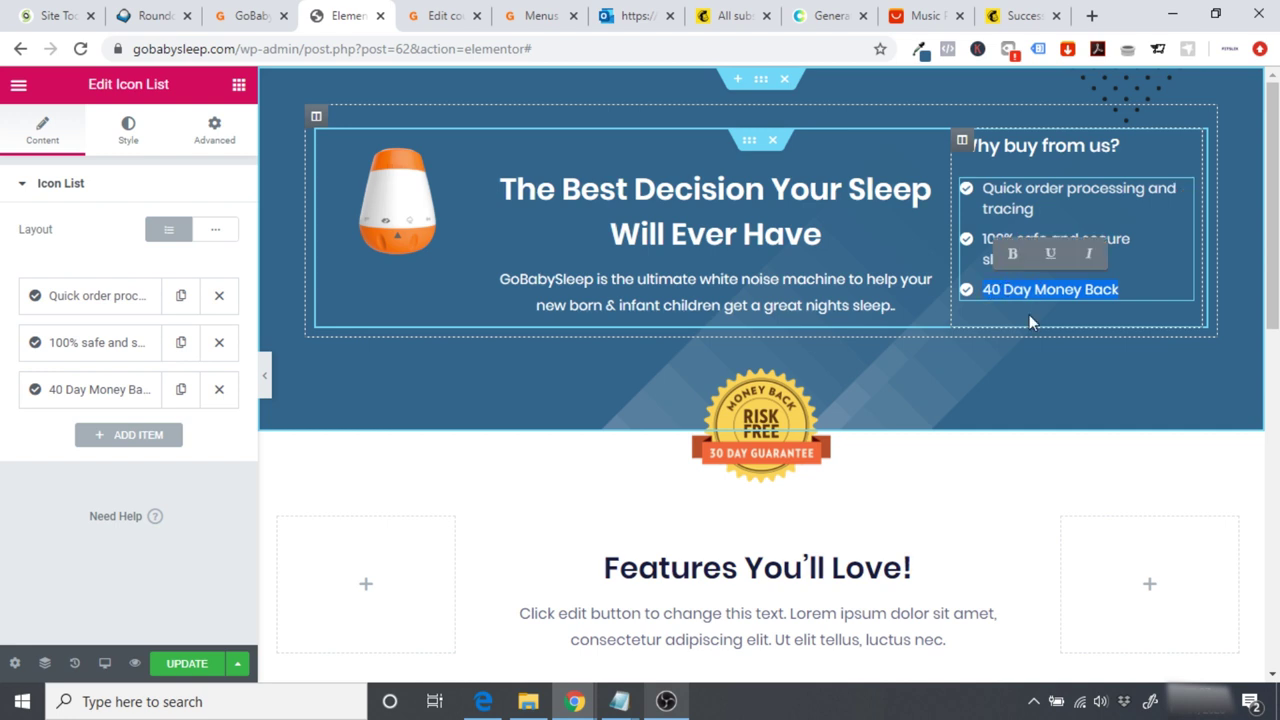
{"action": "type", "text": "98%"}
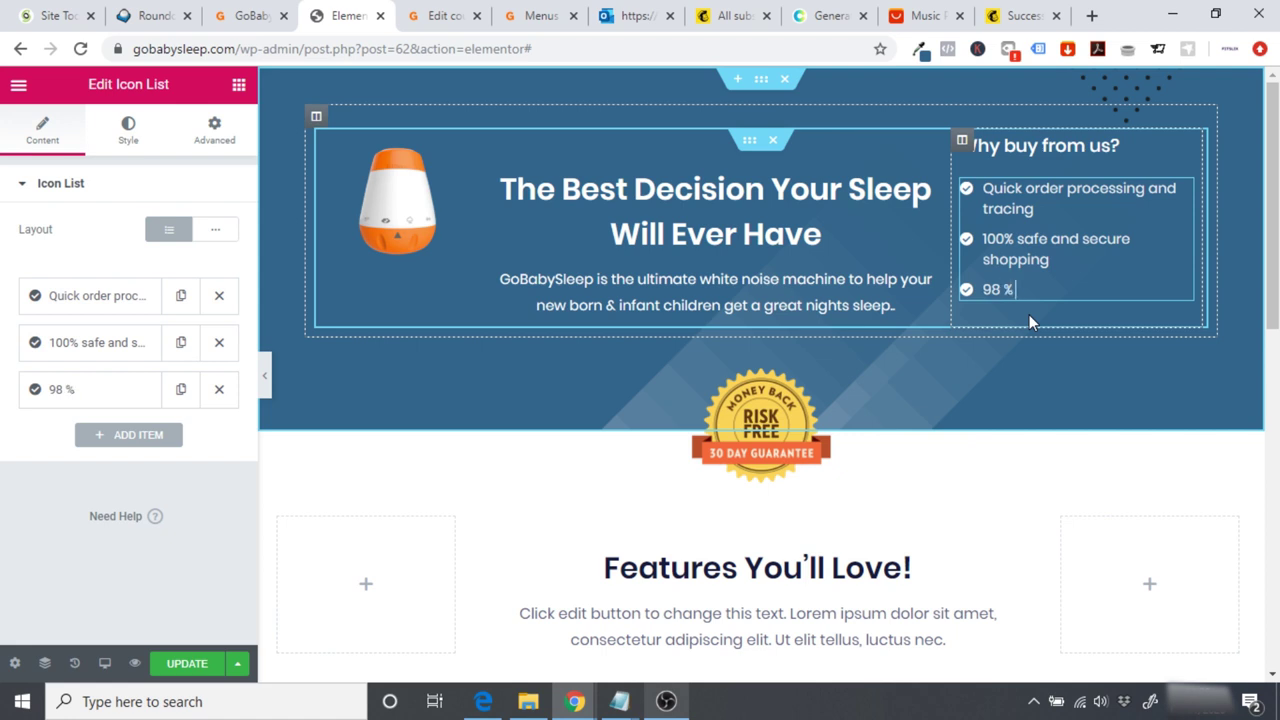
{"action": "type", "text": " 5 Star Ratinng"}
{"action": "key", "text": "BackSpace"}
{"action": "key", "text": "BackSpace"}
{"action": "type", "text": "gs"}
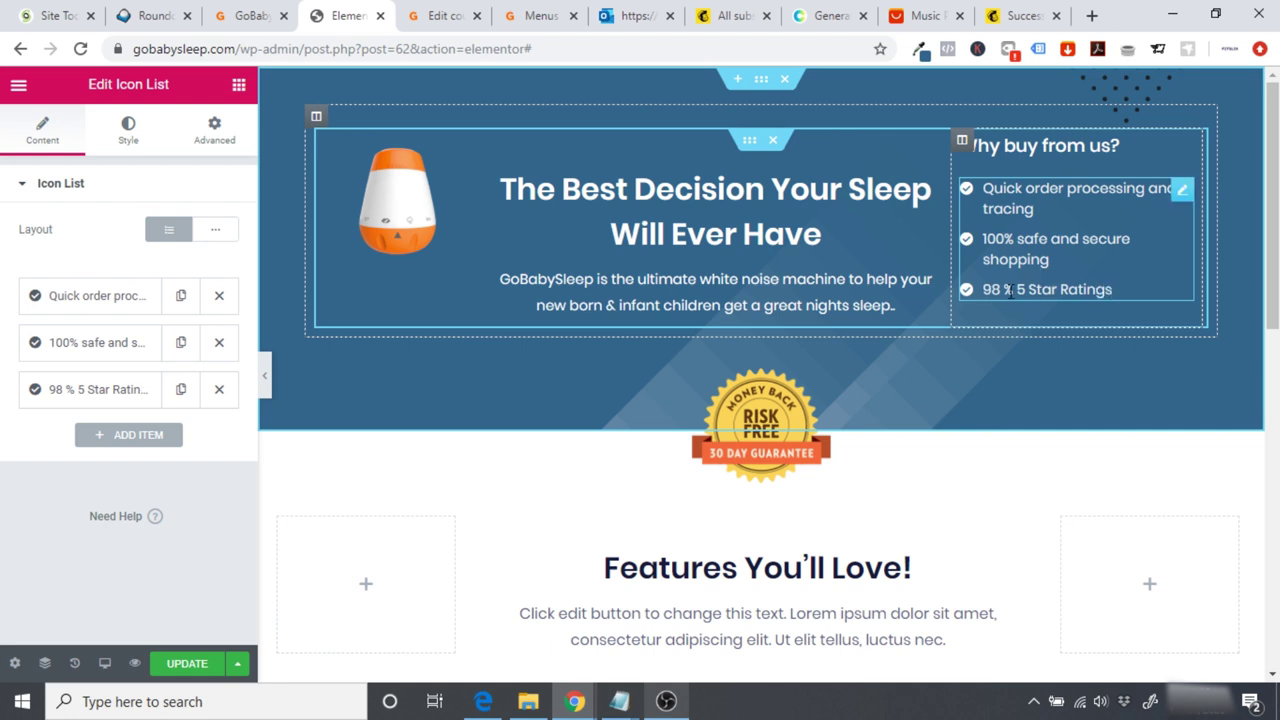
{"action": "left_click", "coordinate": [1010, 290]}
{"action": "key", "text": "BackSpace"}
{"action": "type", "text": "percent"}
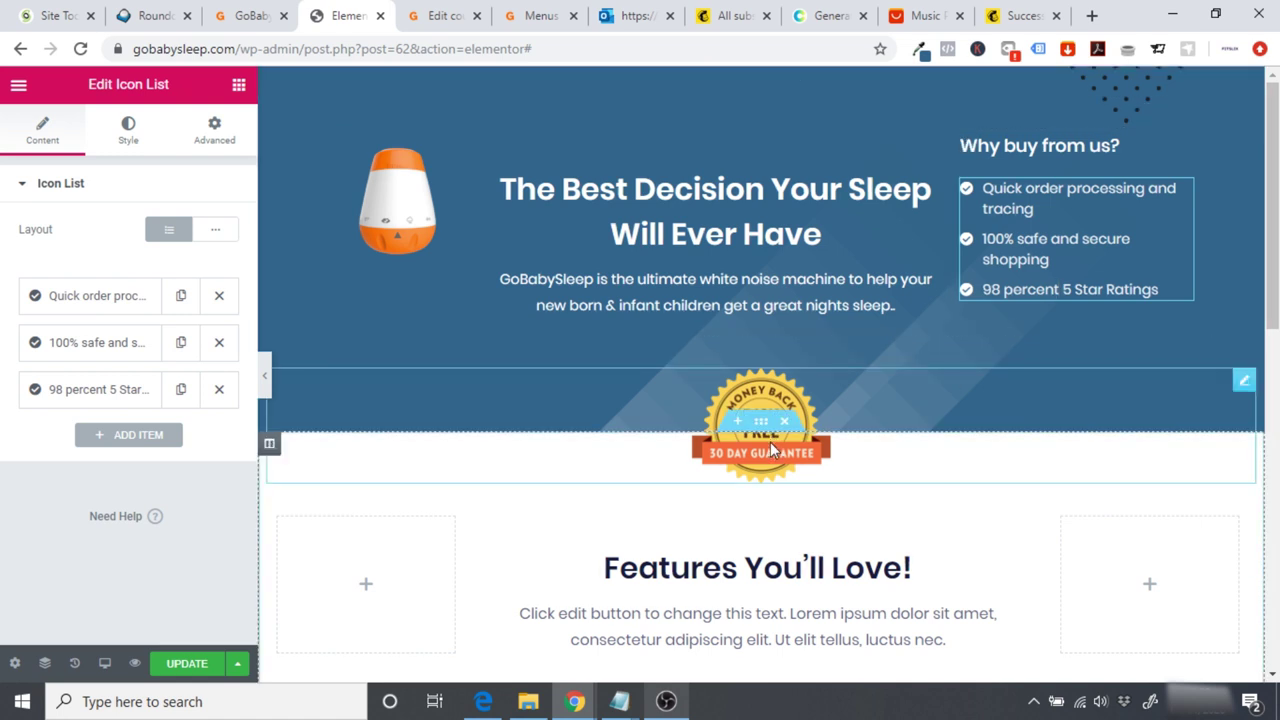
Step: Delete the Risk Free guarantee badge image from the checkout page
{"action": "left_click", "coordinate": [735, 427]}
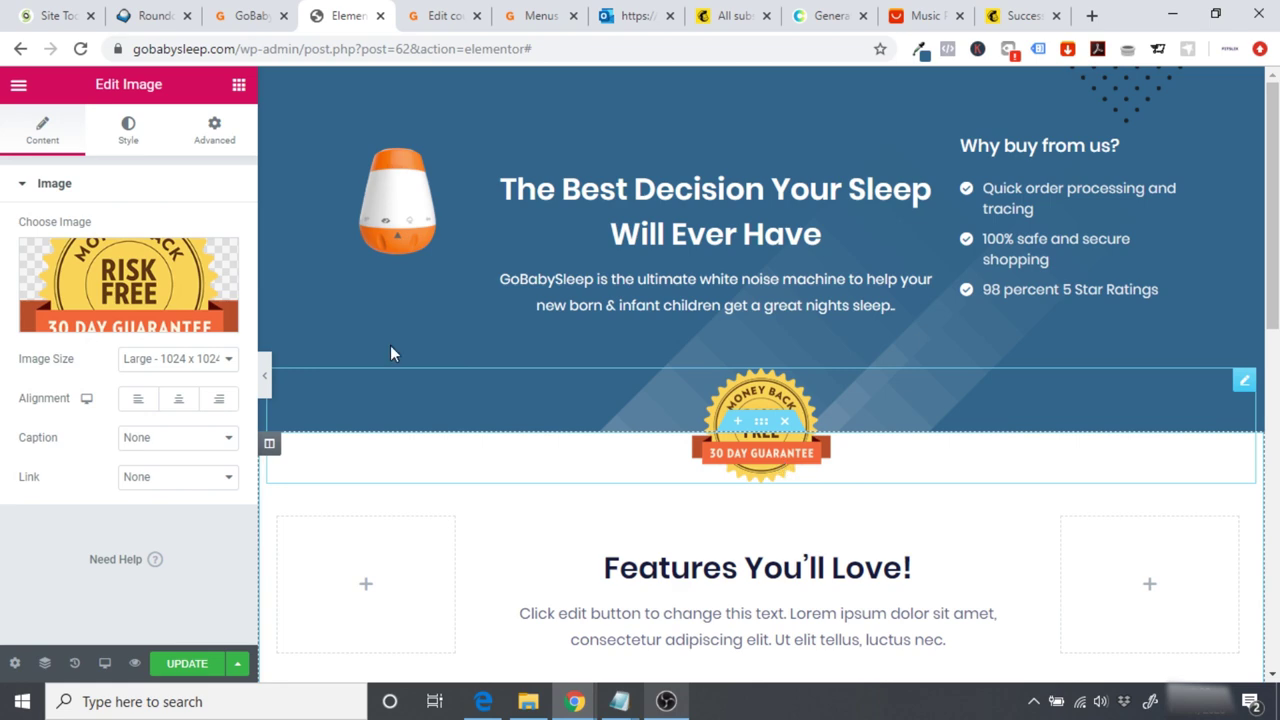
{"action": "left_click", "coordinate": [226, 261]}
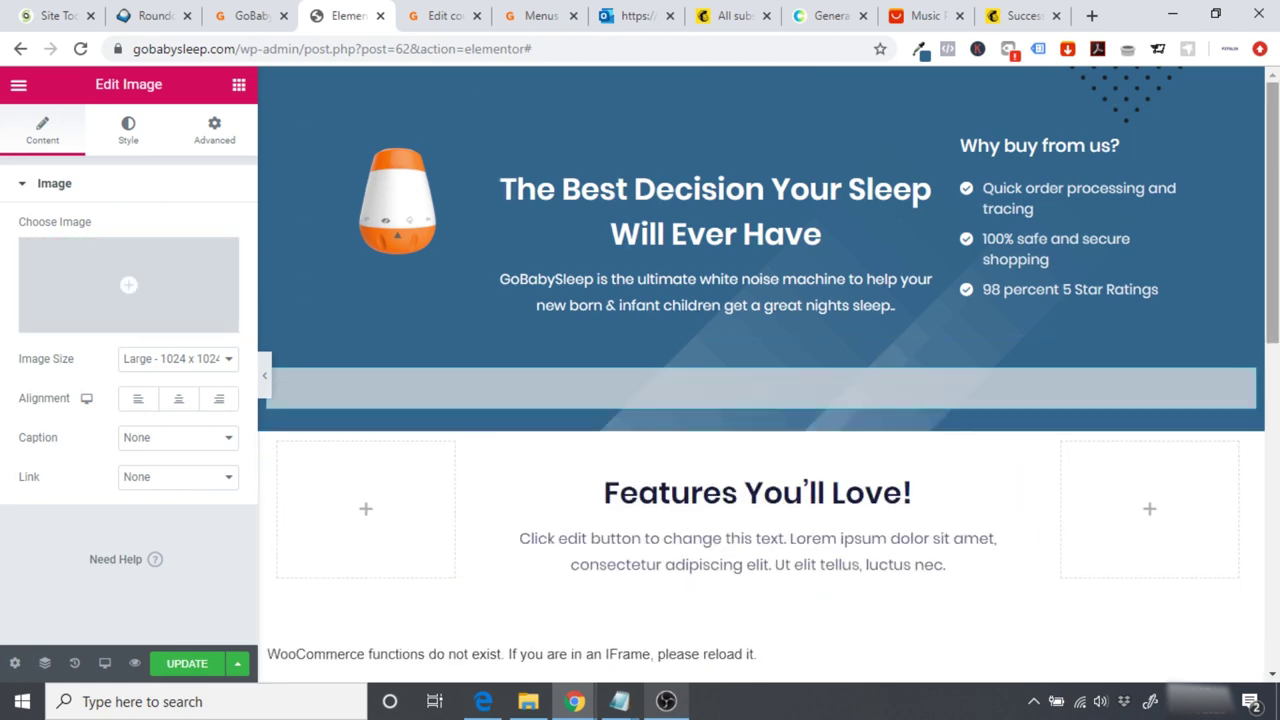
{"action": "scroll", "coordinate": [760, 370], "scroll_direction": "down", "scroll_amount": 2}
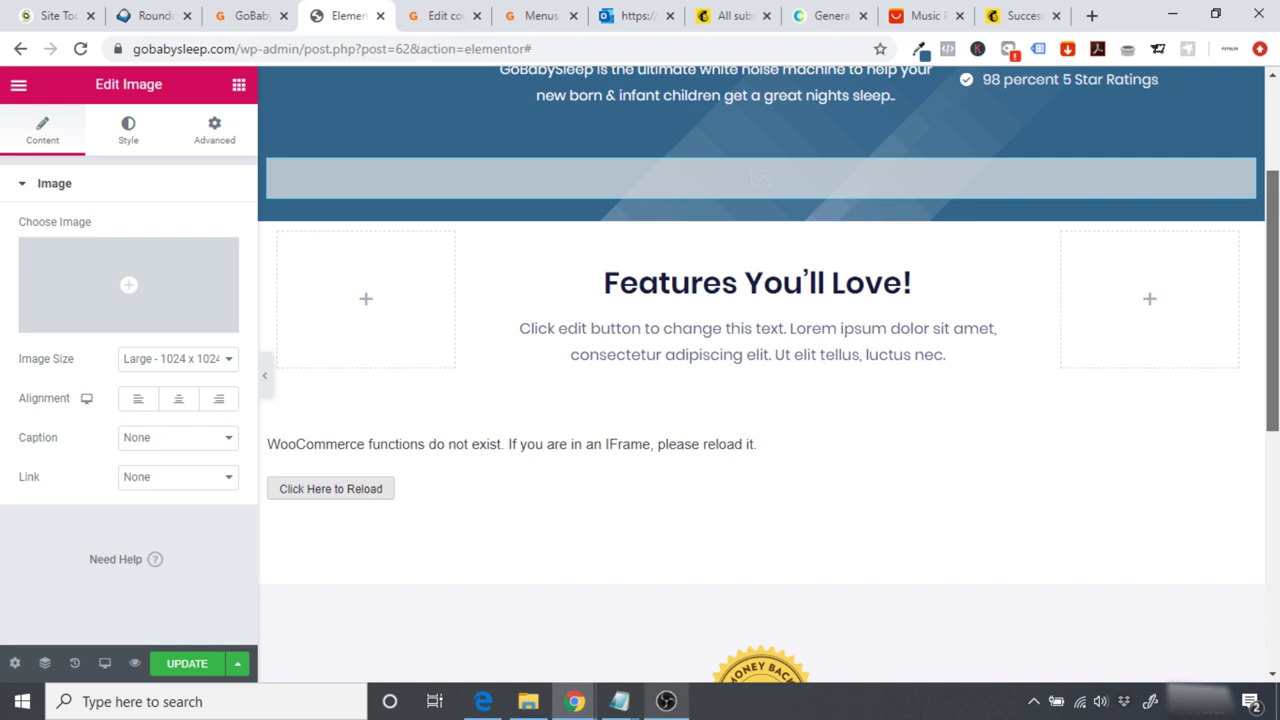
{"action": "scroll", "coordinate": [785, 330], "scroll_direction": "down", "scroll_amount": 1}
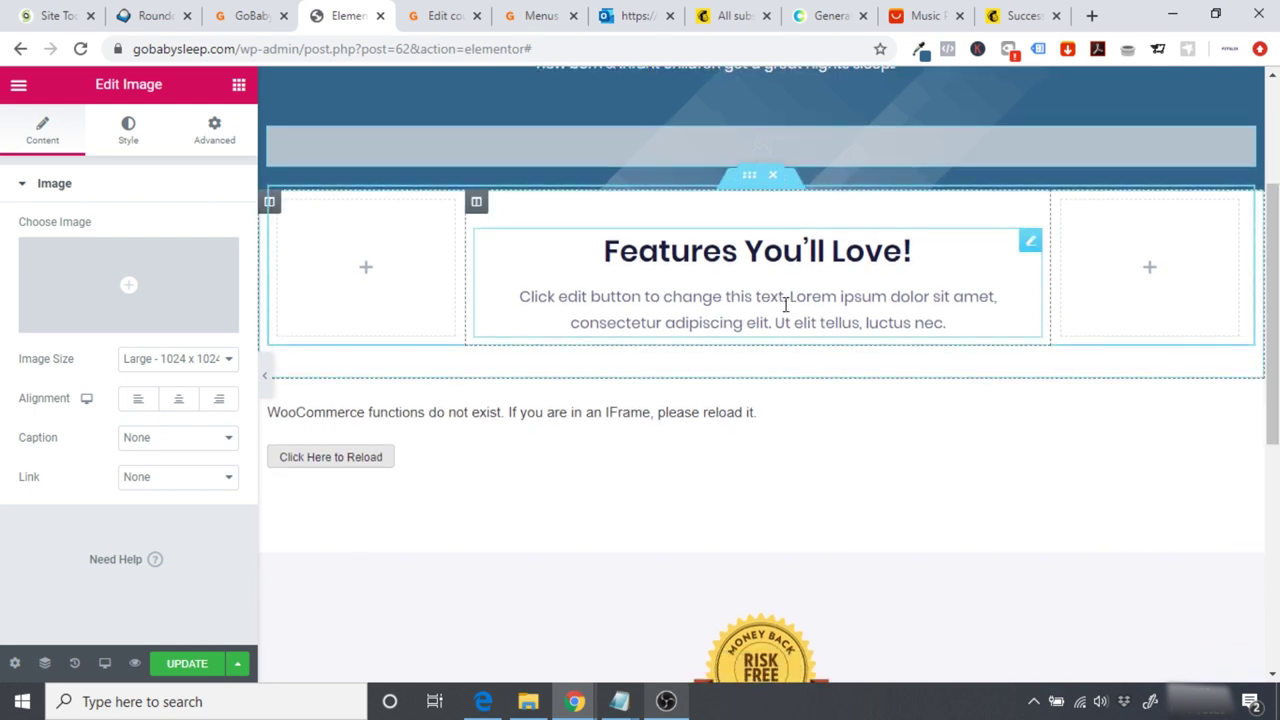
Step: Paste the homepage's Soothes & Comforts white noise text over the placeholder description
{"action": "left_click", "coordinate": [251, 18]}
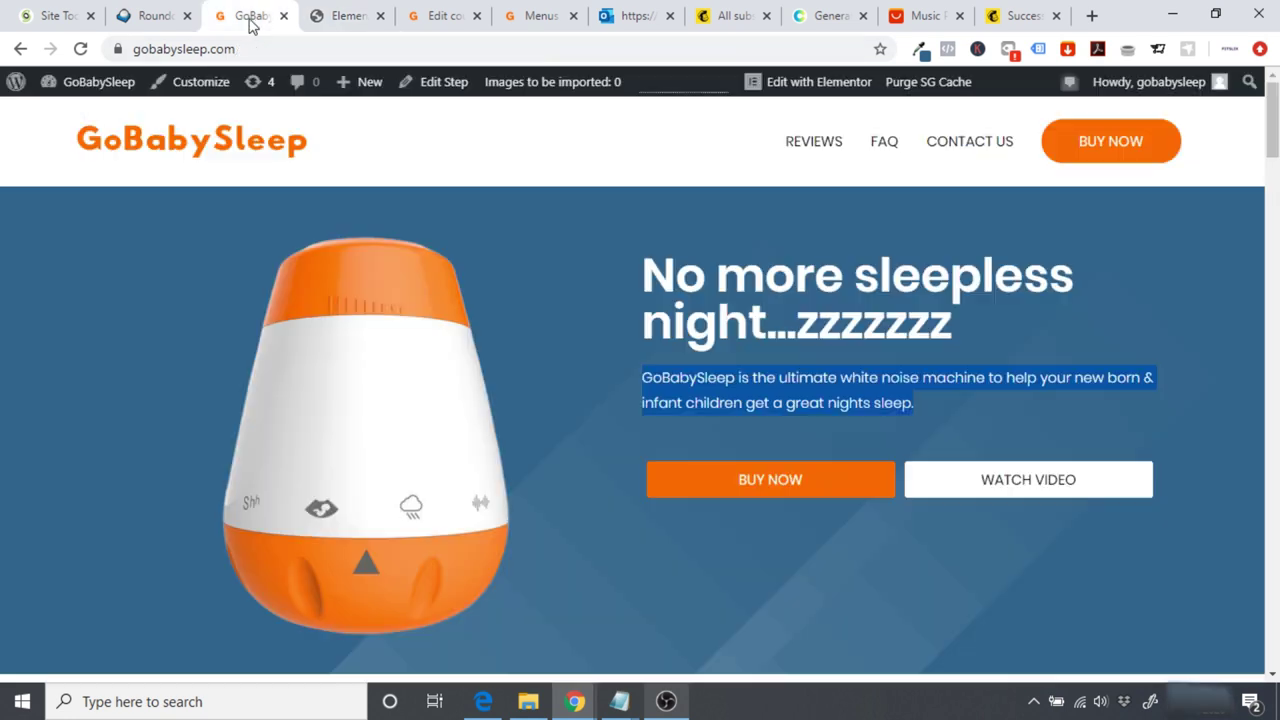
{"action": "scroll", "coordinate": [1140, 200], "scroll_direction": "down", "scroll_amount": 5}
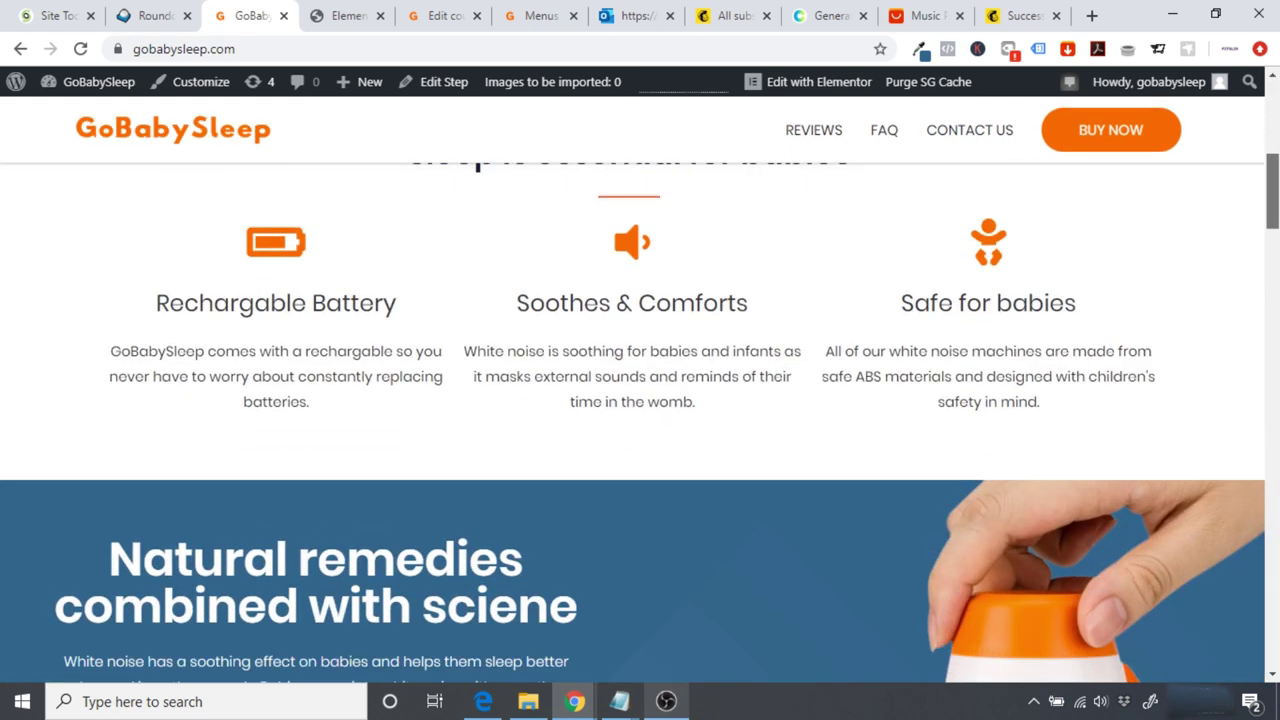
{"action": "scroll", "coordinate": [640, 400], "scroll_direction": "up", "scroll_amount": 1}
{"action": "scroll", "coordinate": [640, 400], "scroll_direction": "down", "scroll_amount": 2}
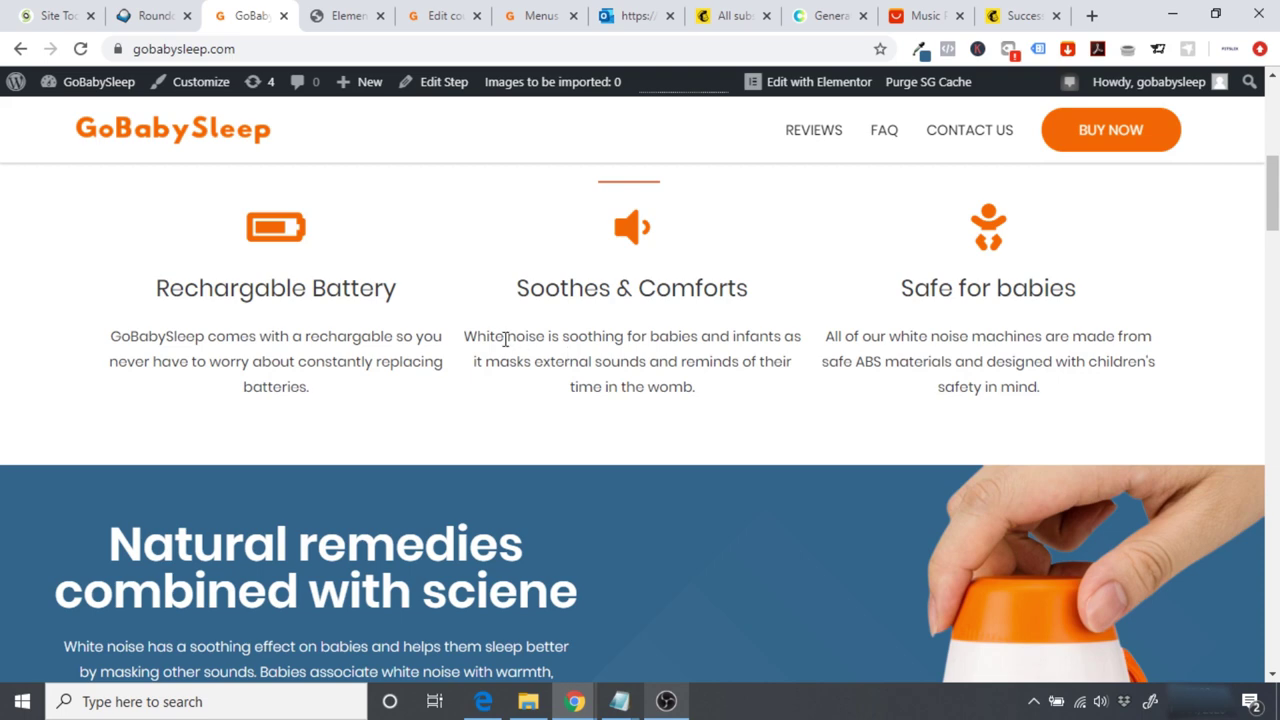
{"action": "left_click_drag", "start_coordinate": [464, 335], "coordinate": [737, 391]}
{"action": "key", "text": "ctrl+c"}
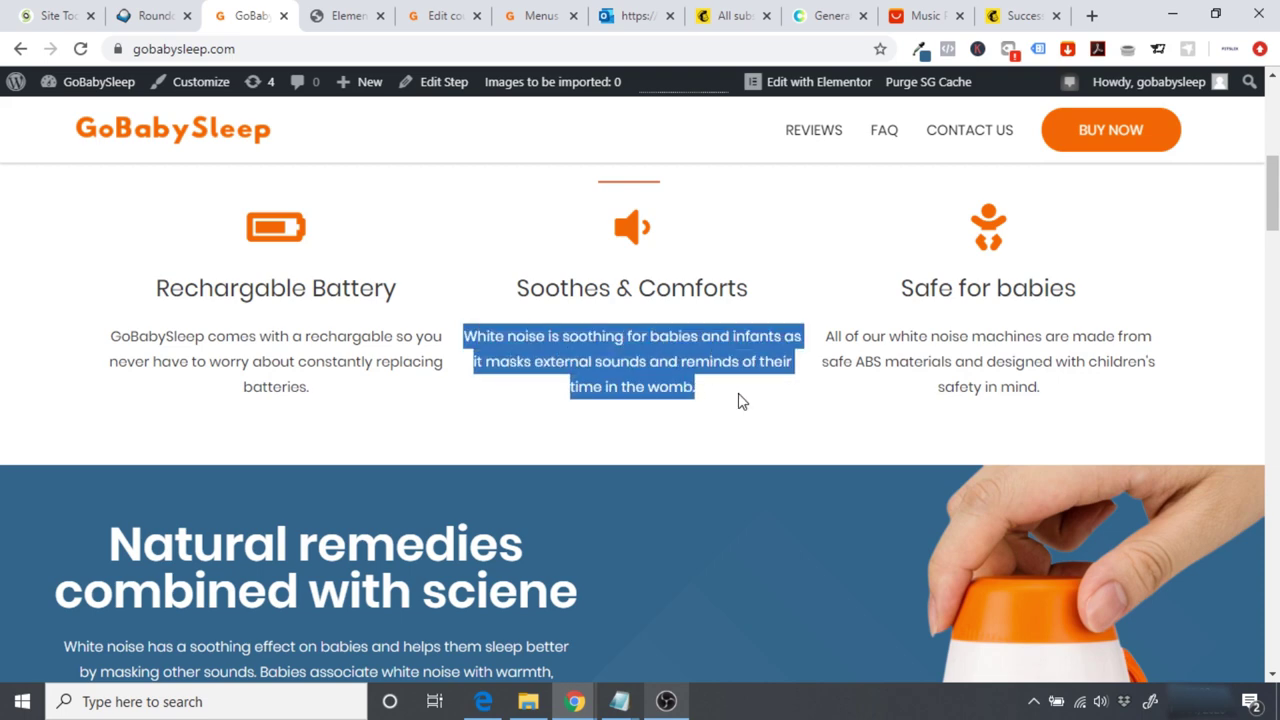
{"action": "left_click", "coordinate": [340, 15]}
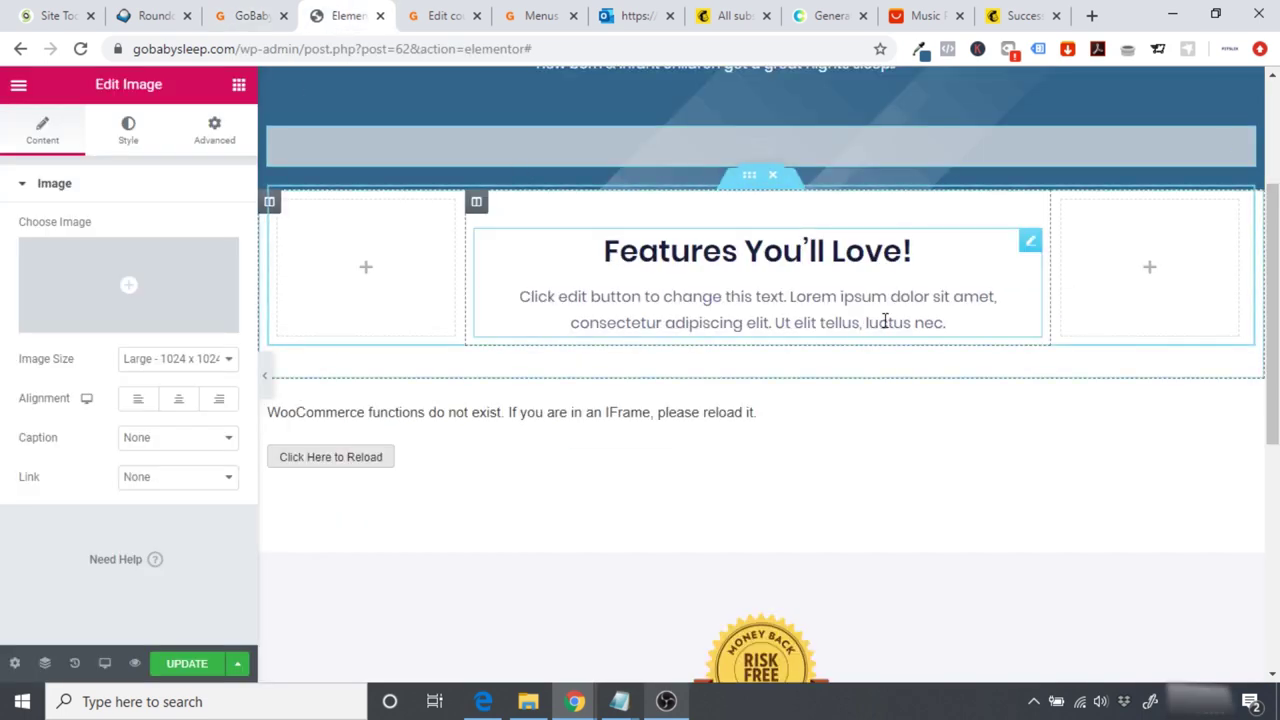
{"action": "left_click", "coordinate": [885, 322]}
{"action": "left_click_drag", "start_coordinate": [954, 322], "coordinate": [513, 271]}
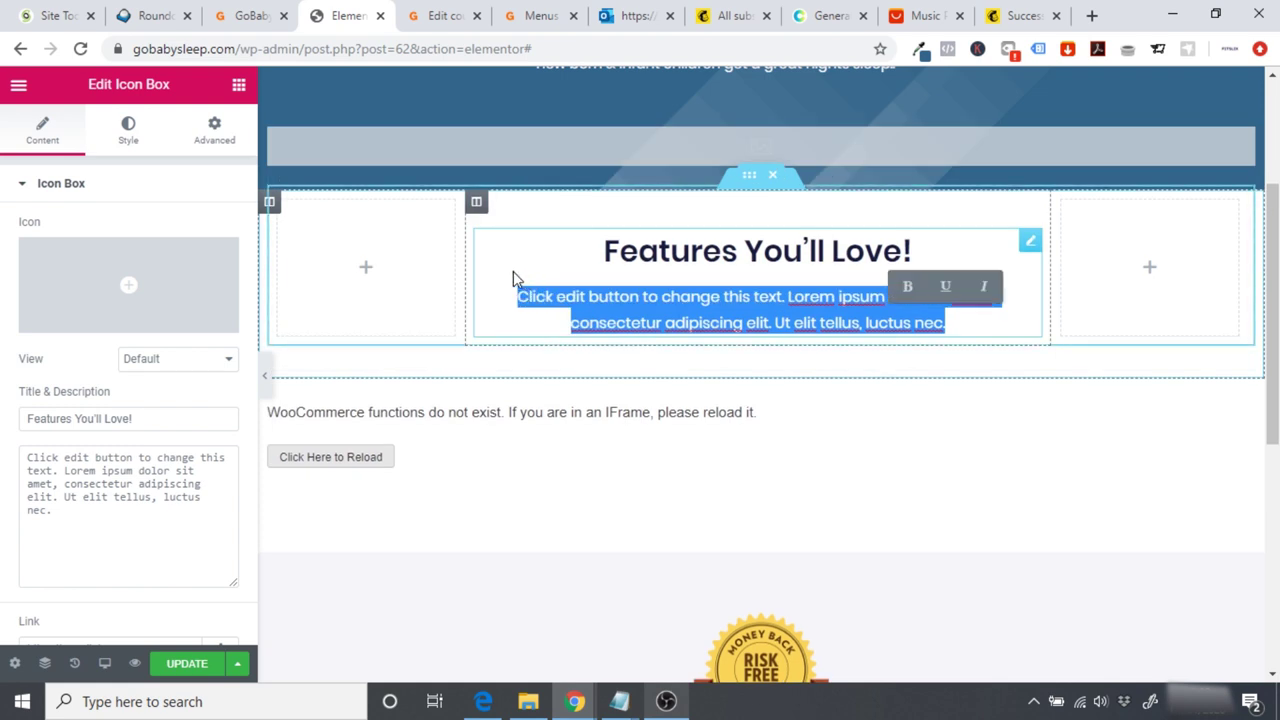
{"action": "key", "text": "ctrl+v"}
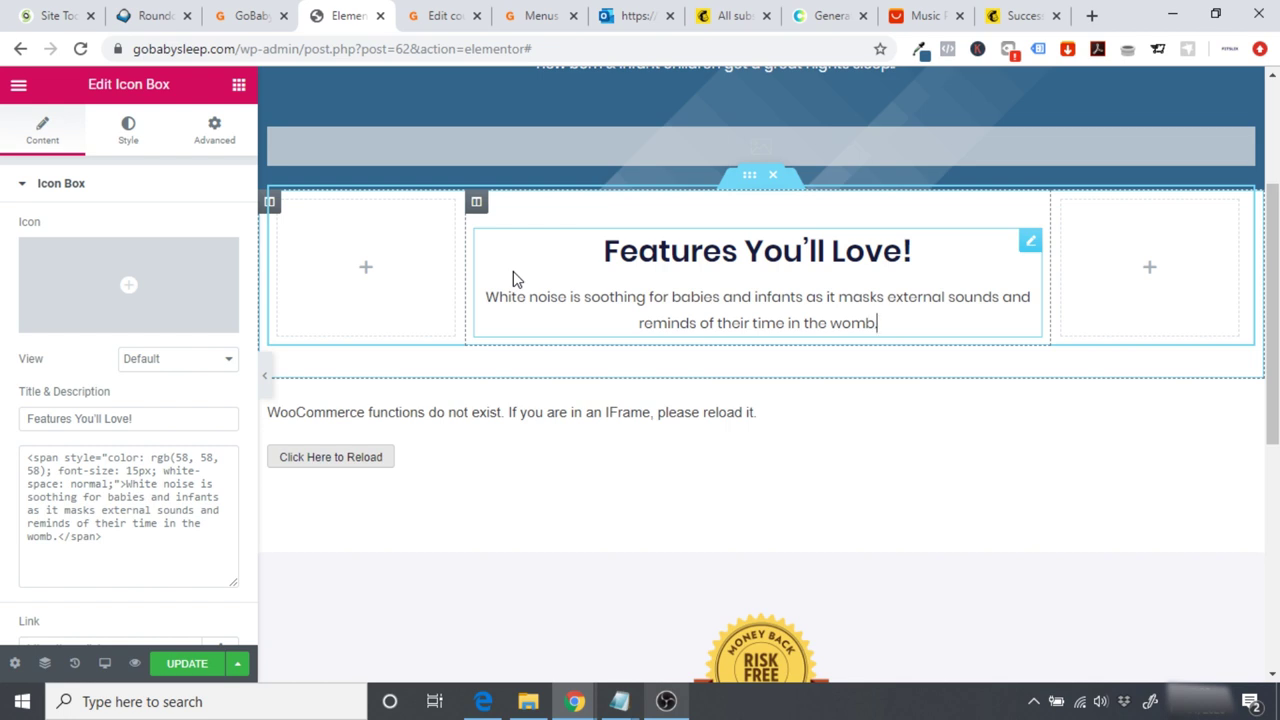
Step: Replace the 'Features You'll Love!' heading with 'Sleep is essential for babies'
{"action": "left_click", "coordinate": [258, 17]}
{"action": "scroll", "coordinate": [710, 278], "scroll_direction": "up", "scroll_amount": 2}
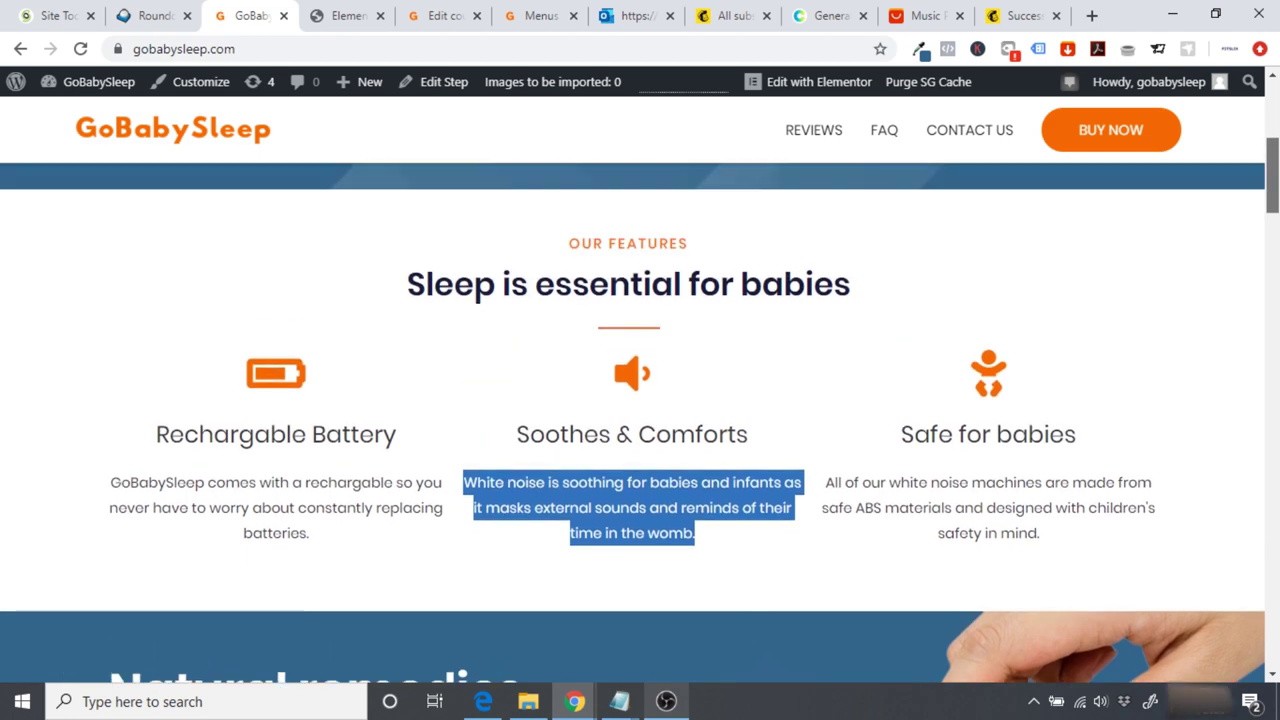
{"action": "left_click_drag", "start_coordinate": [411, 306], "coordinate": [851, 299]}
{"action": "key", "text": "ctrl+c"}
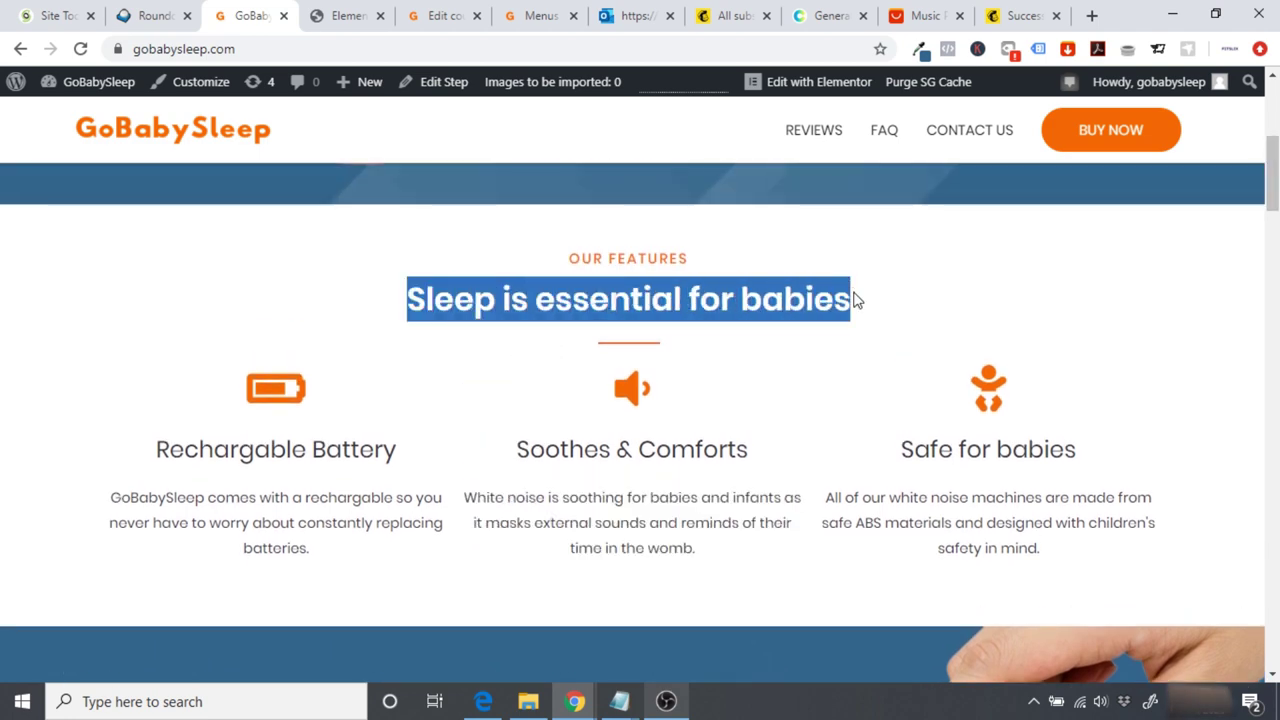
{"action": "left_click", "coordinate": [340, 12]}
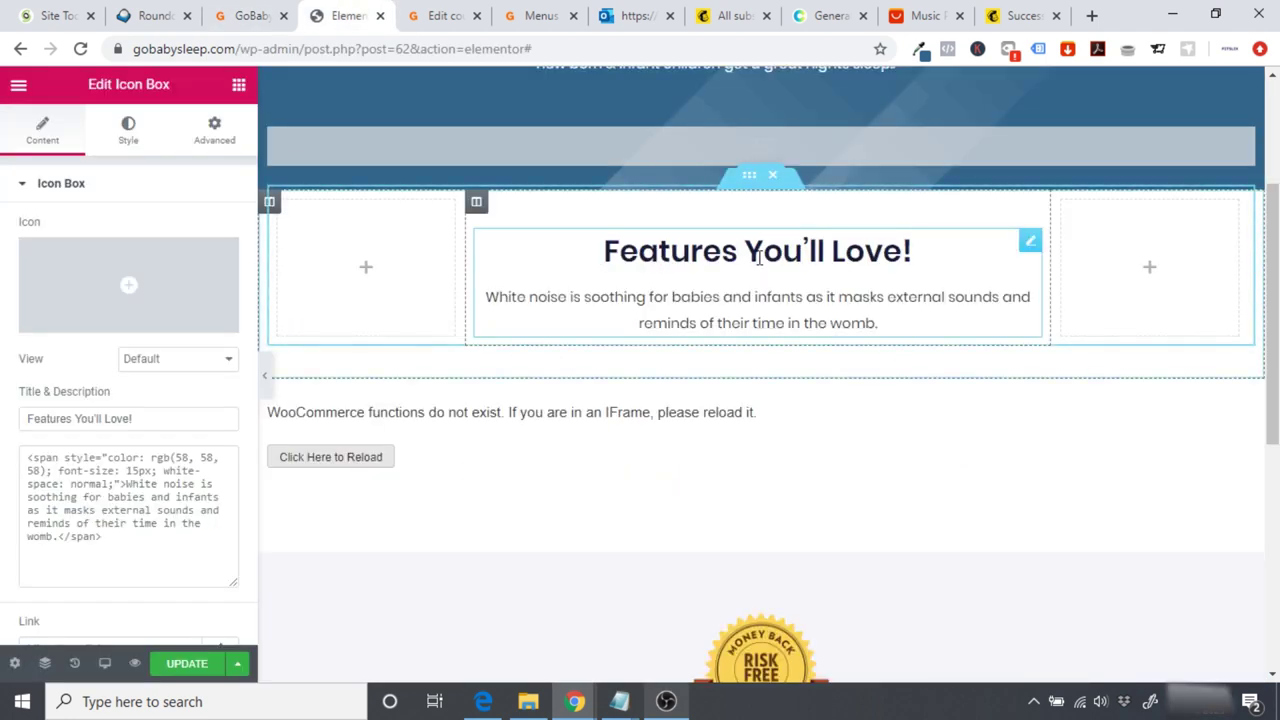
{"action": "left_click_drag", "start_coordinate": [915, 252], "coordinate": [608, 252]}
{"action": "key", "text": "ctrl+v"}
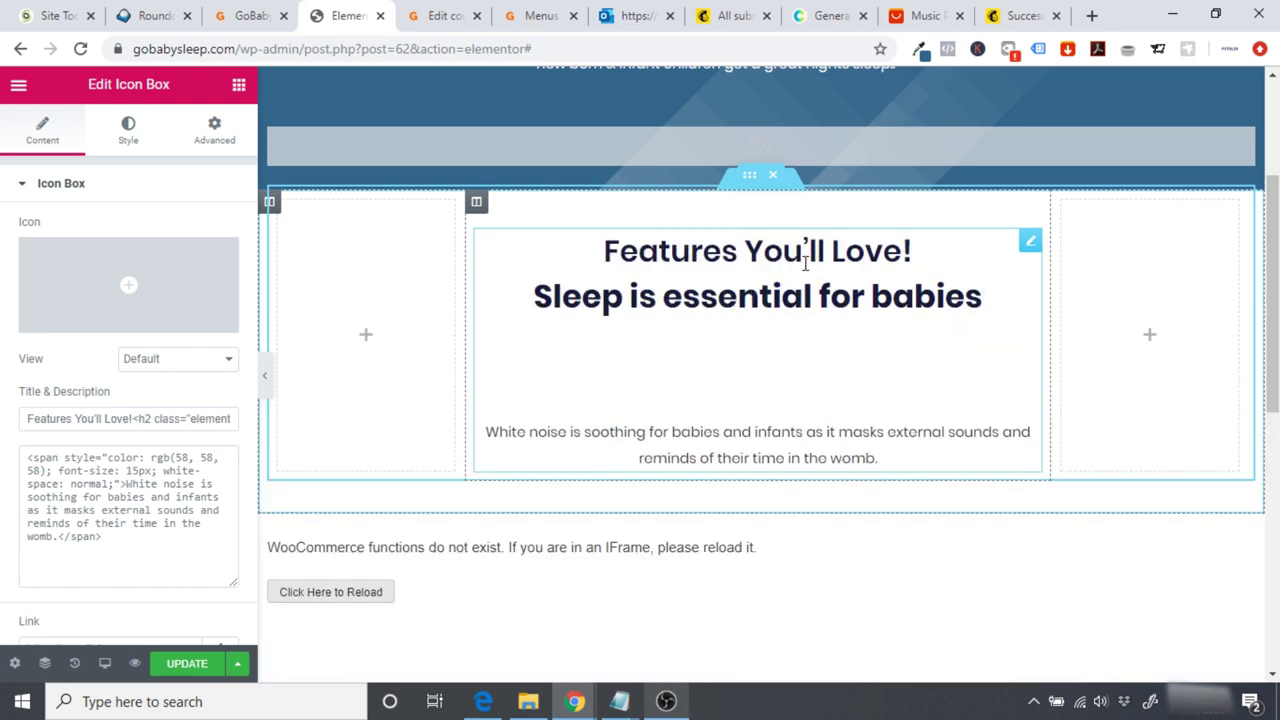
{"action": "left_click_drag", "start_coordinate": [912, 252], "coordinate": [600, 262]}
{"action": "key", "text": "BackSpace"}
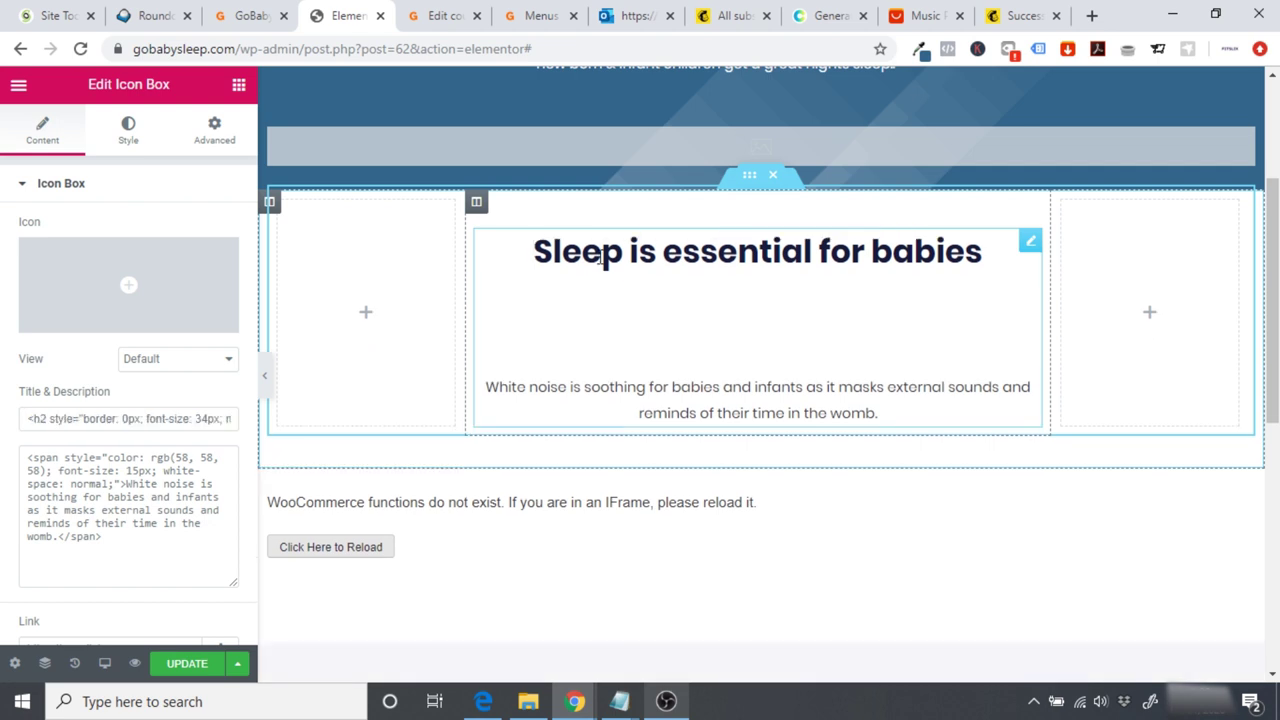
{"action": "left_click", "coordinate": [488, 342]}
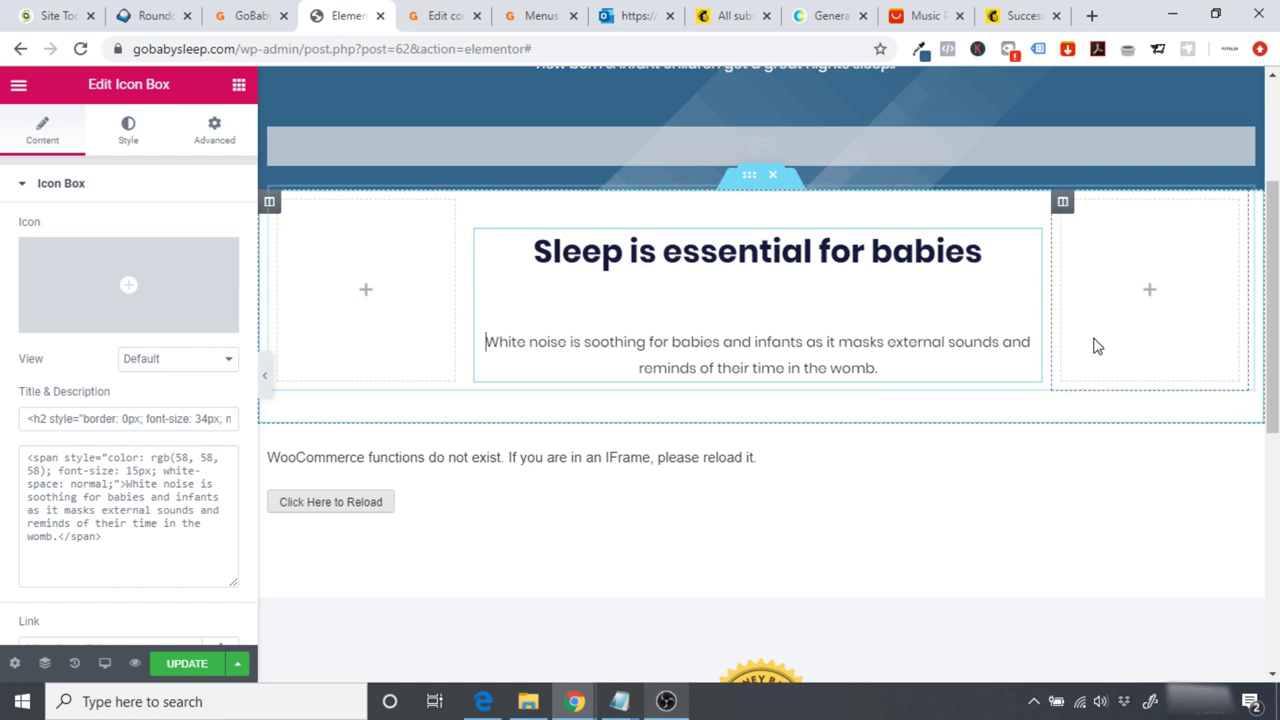
{"action": "scroll", "coordinate": [1094, 346], "scroll_direction": "down", "scroll_amount": 4}
{"action": "scroll", "coordinate": [760, 365], "scroll_direction": "down", "scroll_amount": 2}
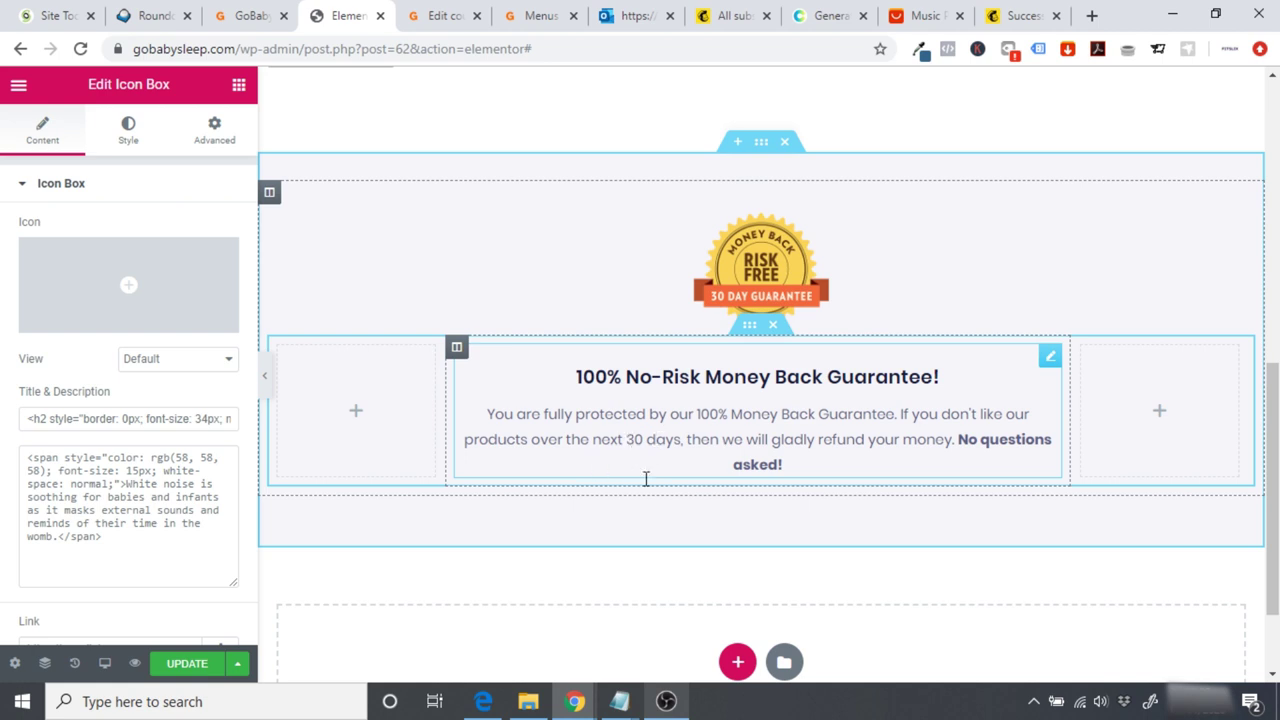
Step: Change the money back guarantee from 30 to 40 days, then back to 30
{"action": "left_click", "coordinate": [634, 445]}
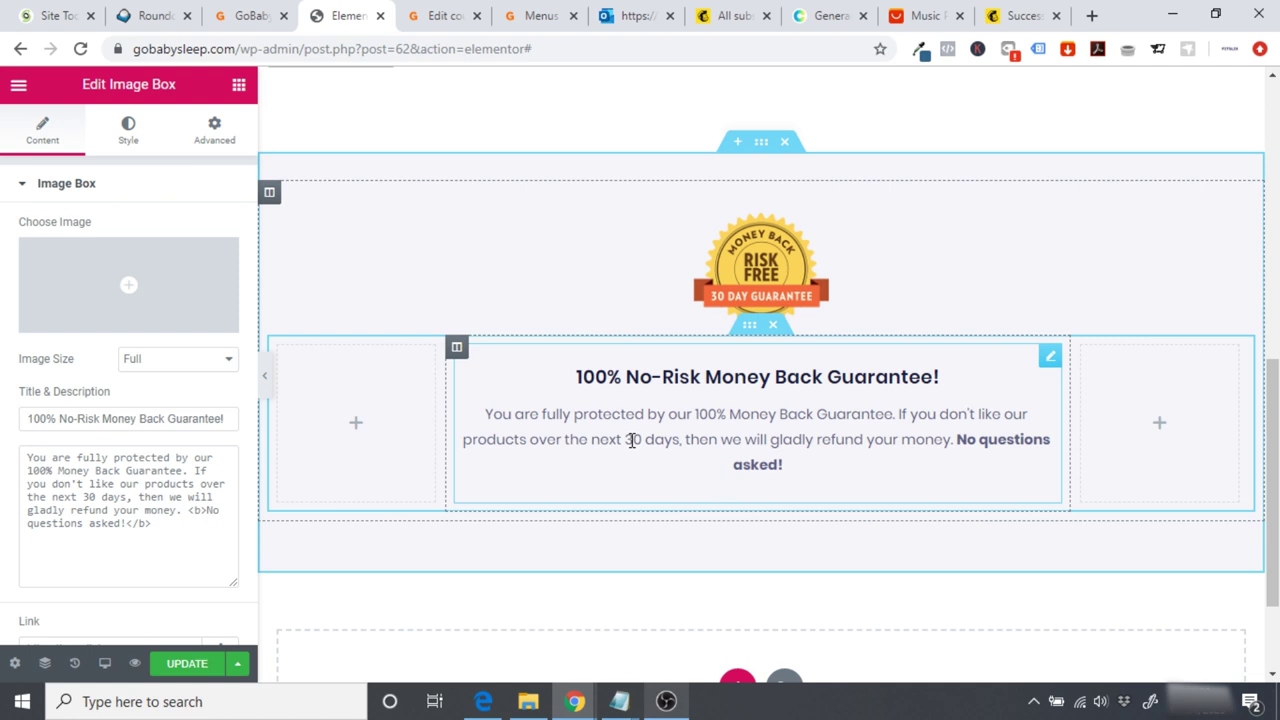
{"action": "key", "text": "BackSpace"}
{"action": "type", "text": "4"}
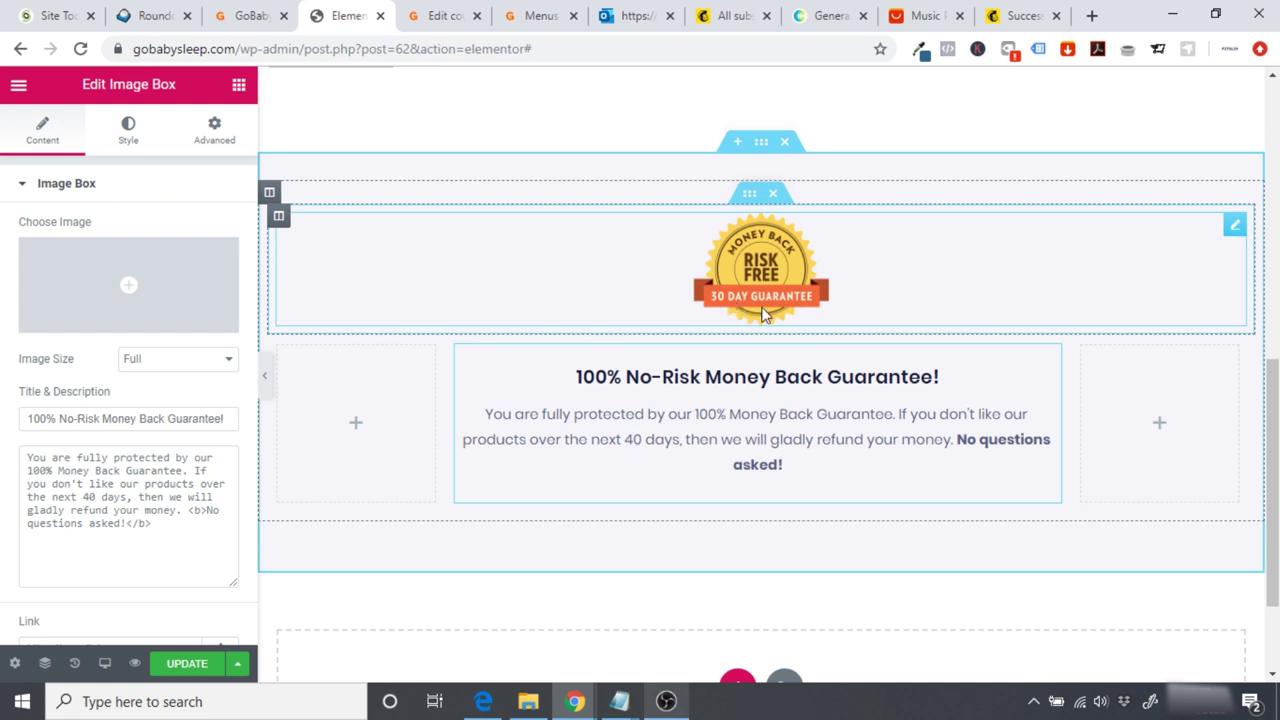
{"action": "scroll", "coordinate": [760, 400], "scroll_direction": "down", "scroll_amount": 2}
{"action": "scroll", "coordinate": [760, 400], "scroll_direction": "up", "scroll_amount": 4}
{"action": "scroll", "coordinate": [632, 594], "scroll_direction": "down", "scroll_amount": 1}
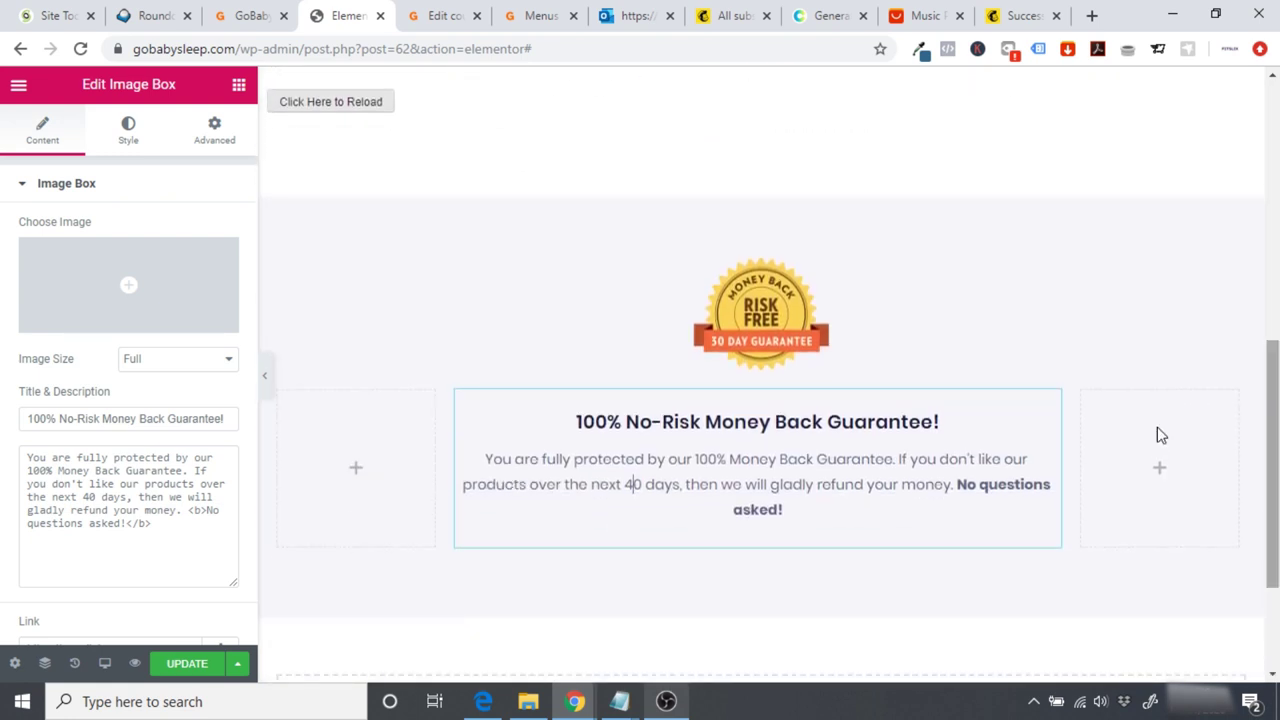
{"action": "key", "text": "BackSpace"}
{"action": "type", "text": "3"}
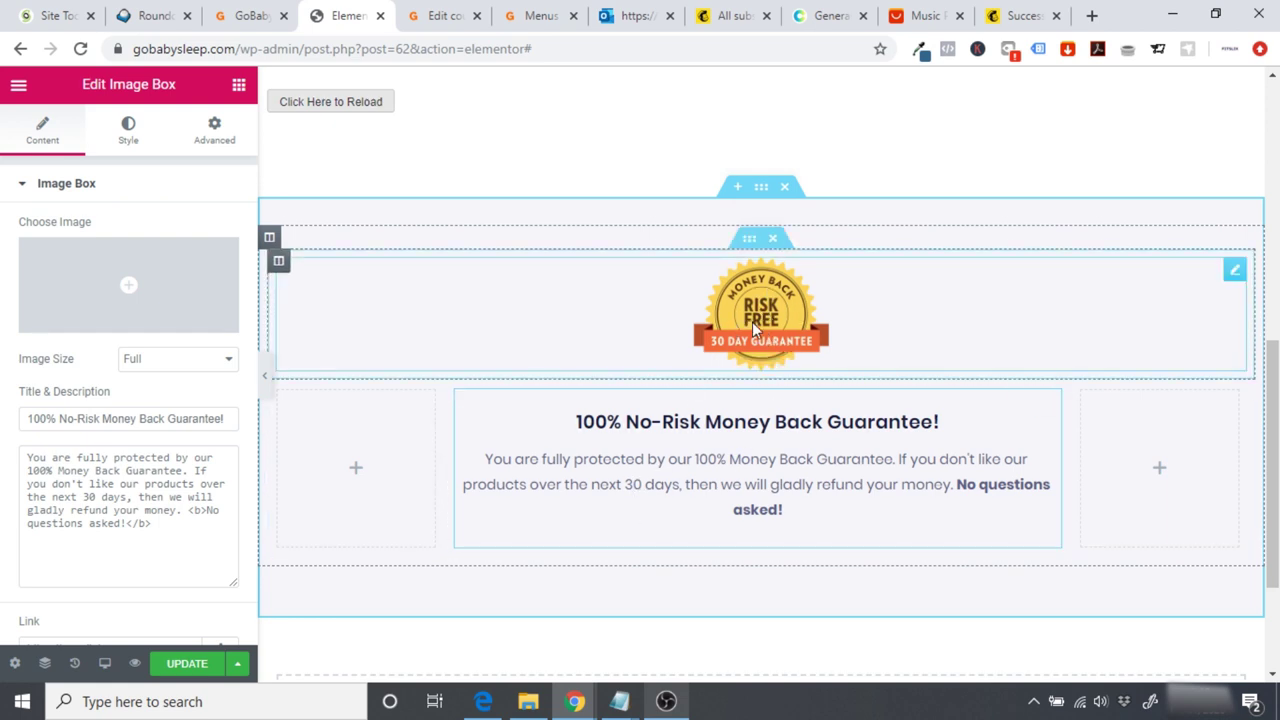
{"action": "scroll", "coordinate": [1107, 400], "scroll_direction": "up", "scroll_amount": 10}
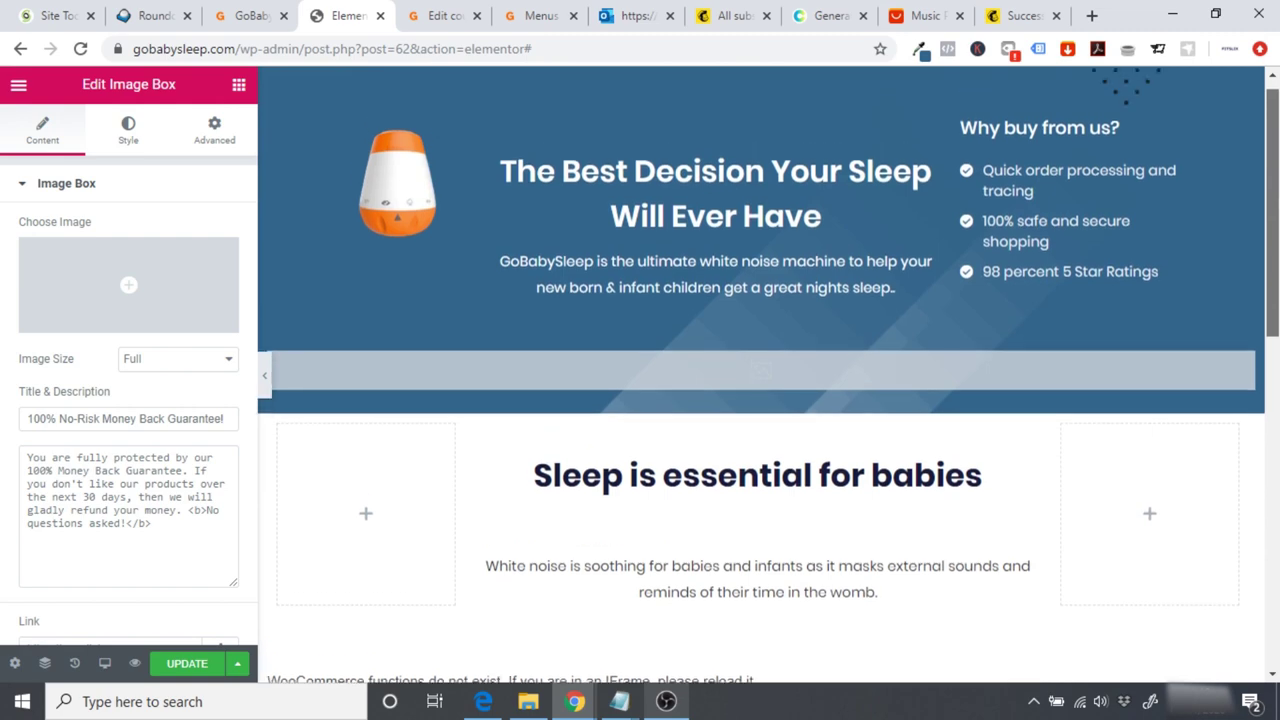
{"action": "left_click_drag", "start_coordinate": [1272, 350], "coordinate": [1274, 273]}
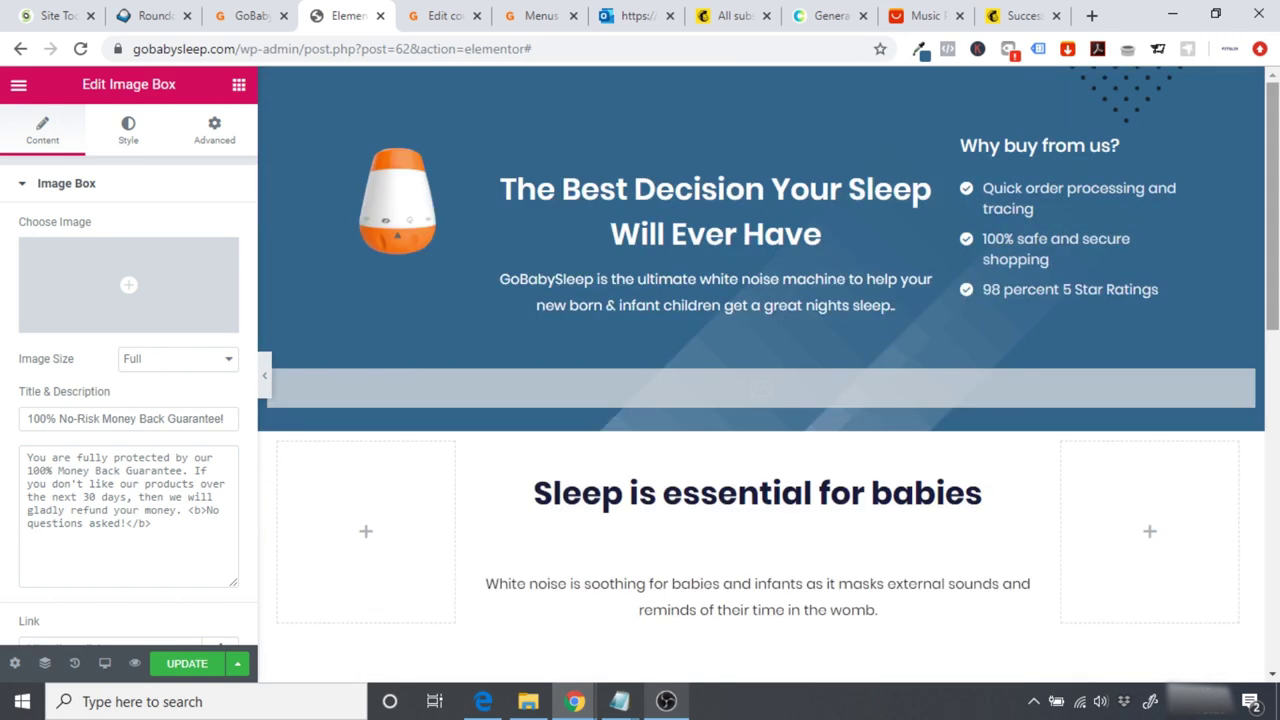
Step: Save the Elementor changes and view the live checkout page
{"action": "left_click", "coordinate": [210, 665]}
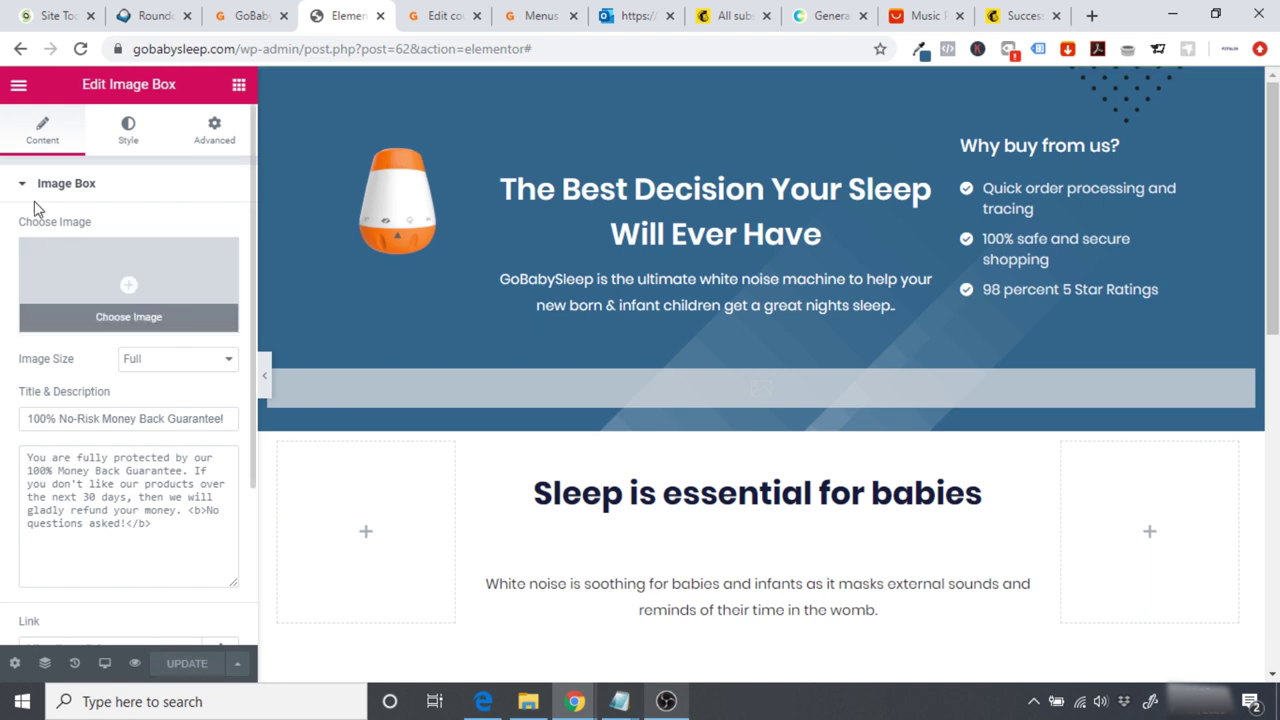
{"action": "left_click", "coordinate": [17, 90]}
{"action": "left_click", "coordinate": [68, 538]}
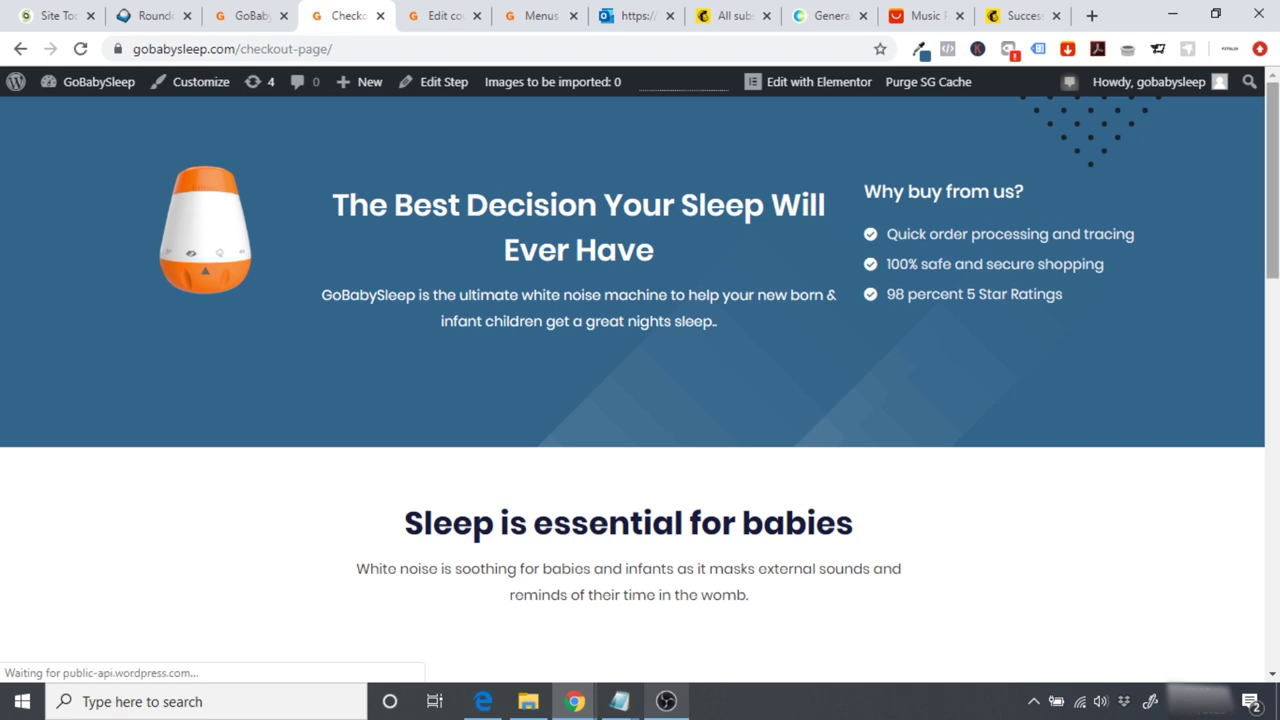
Step: Copy the orange hex code #ff6700 from the colour picker extension
{"action": "scroll", "coordinate": [640, 390], "scroll_direction": "down", "scroll_amount": 7}
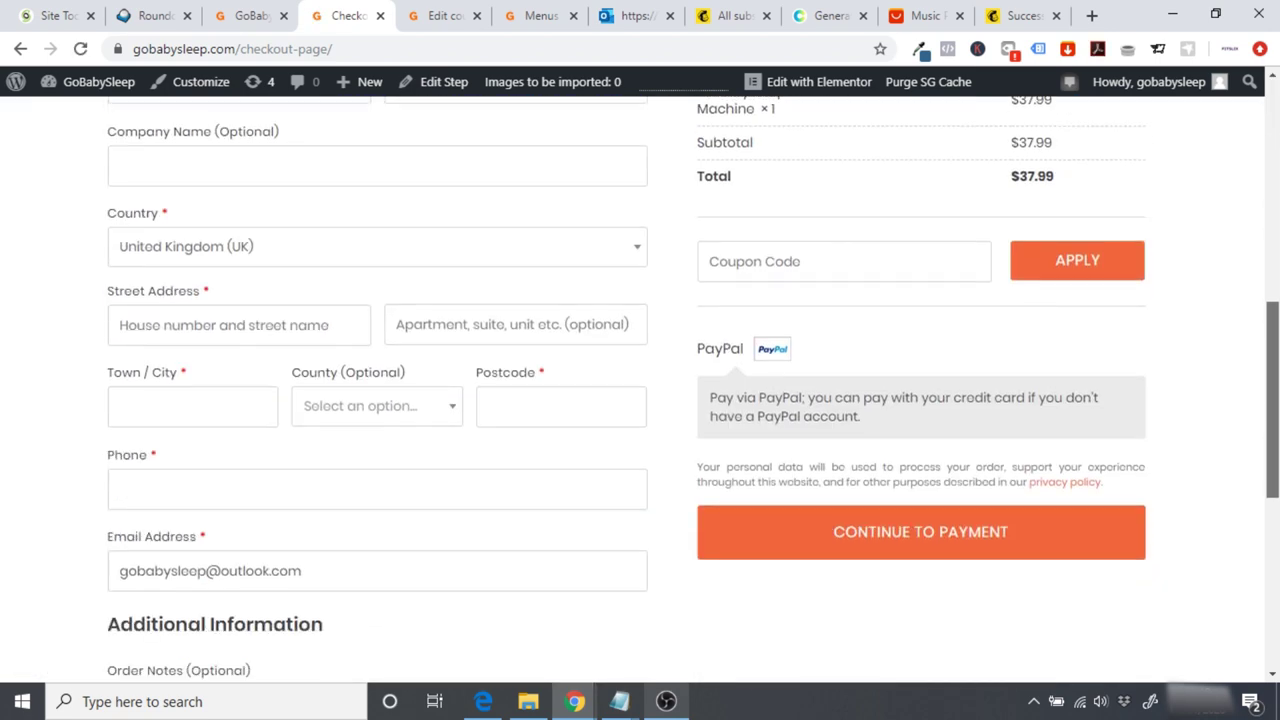
{"action": "left_click_drag", "start_coordinate": [1272, 420], "coordinate": [1272, 181]}
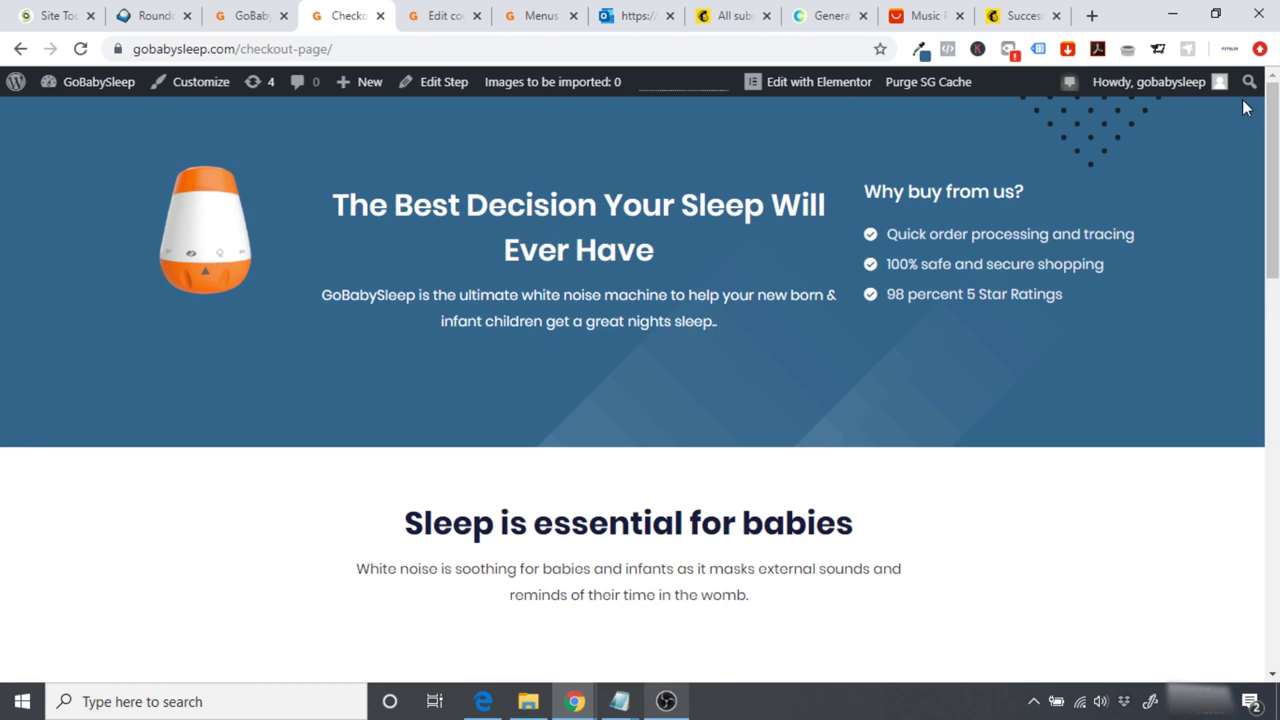
{"action": "left_click", "coordinate": [920, 50]}
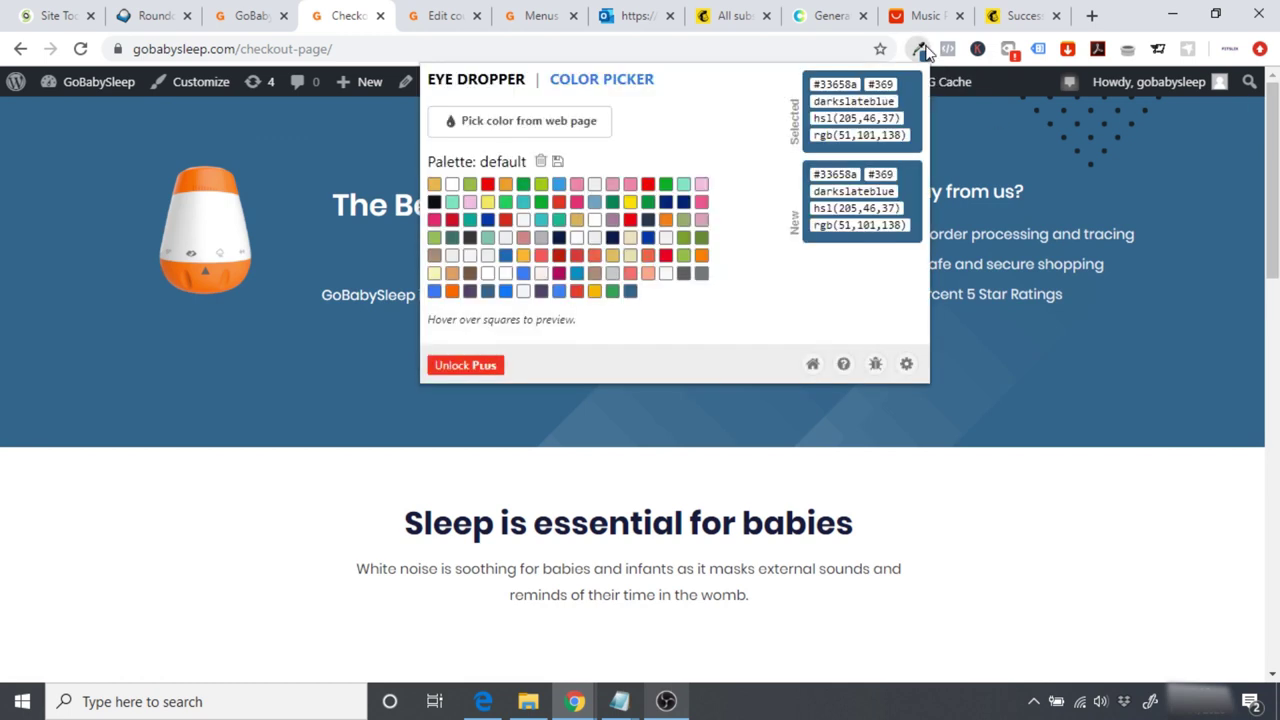
{"action": "left_click", "coordinate": [452, 293]}
{"action": "double_click", "coordinate": [824, 84]}
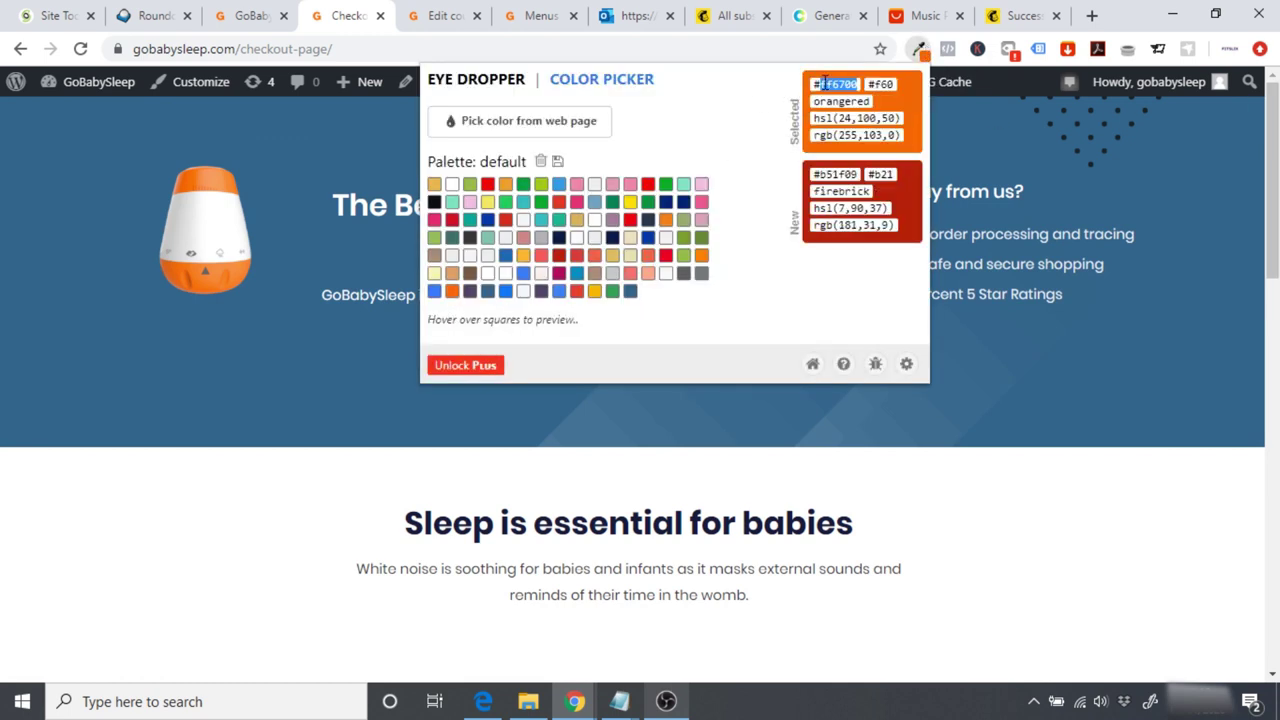
Step: Open the Checkout Design settings of the Main Funnel's Checkout Page step in CartFlows
{"action": "left_click", "coordinate": [242, 20]}
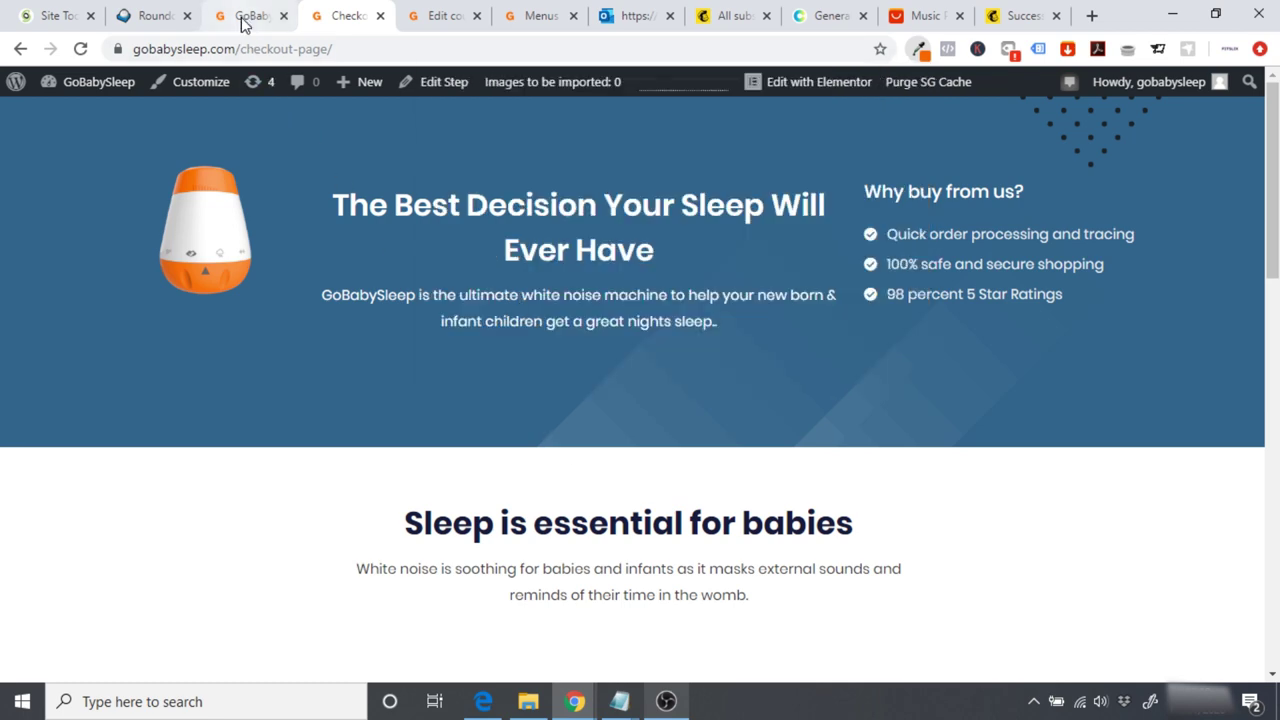
{"action": "left_click", "coordinate": [91, 88]}
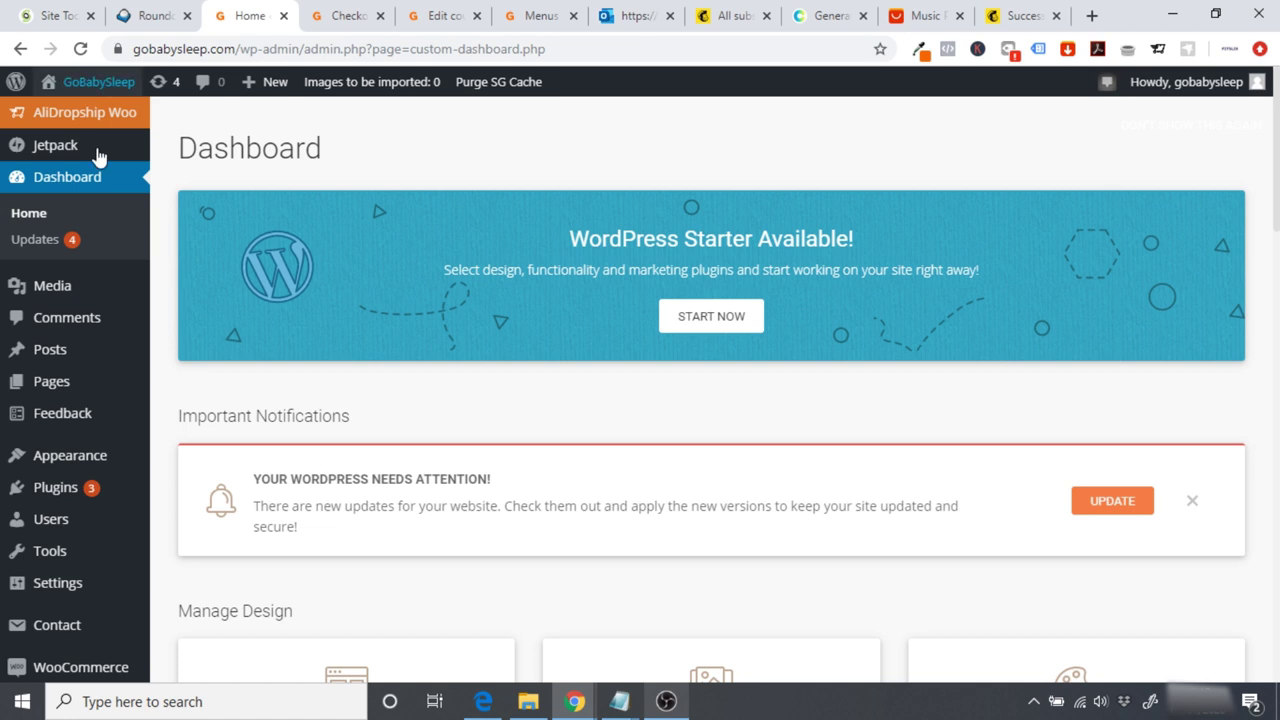
{"action": "mouse_move", "coordinate": [89, 357]}
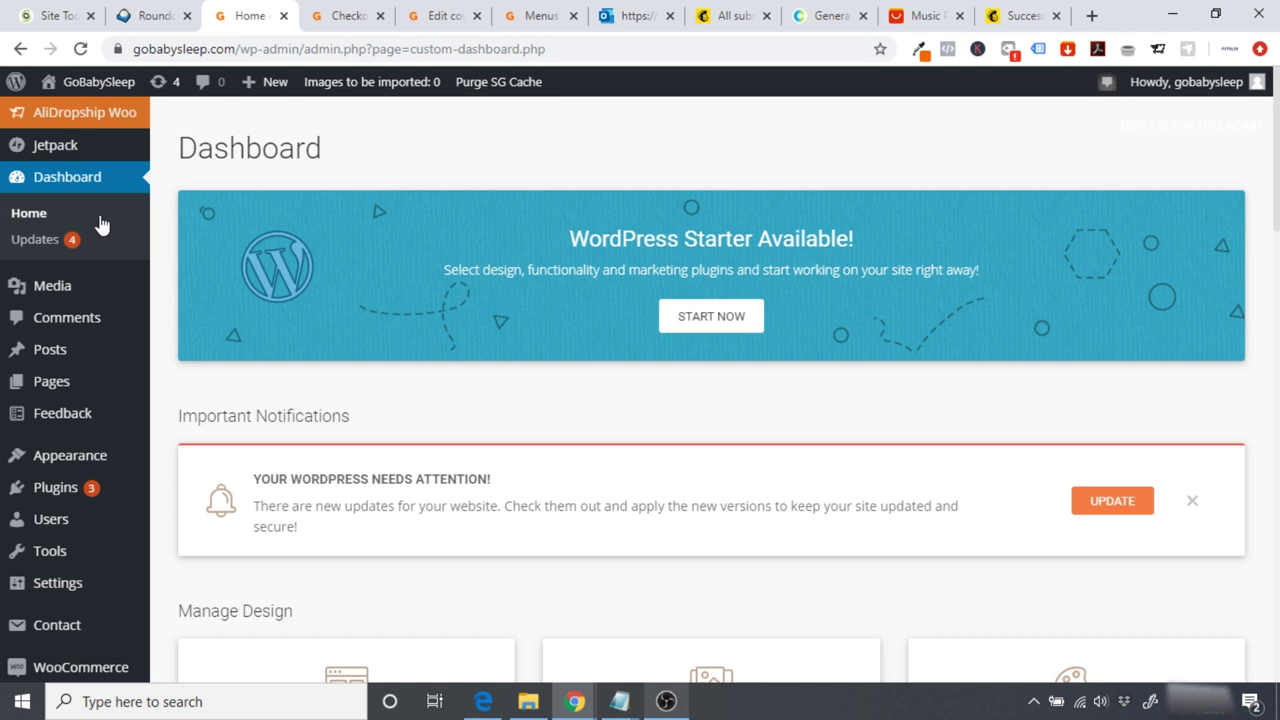
{"action": "scroll", "coordinate": [89, 357], "scroll_direction": "down", "scroll_amount": 1}
{"action": "mouse_move", "coordinate": [63, 645]}
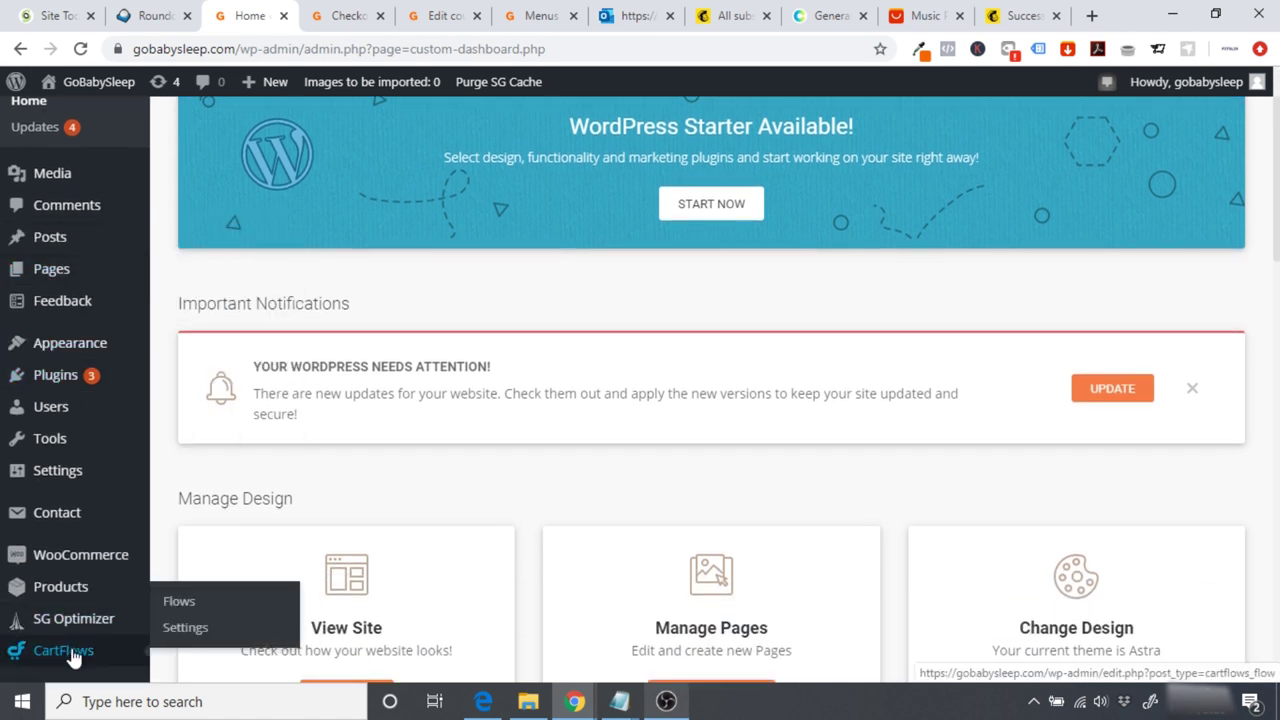
{"action": "left_click", "coordinate": [180, 601]}
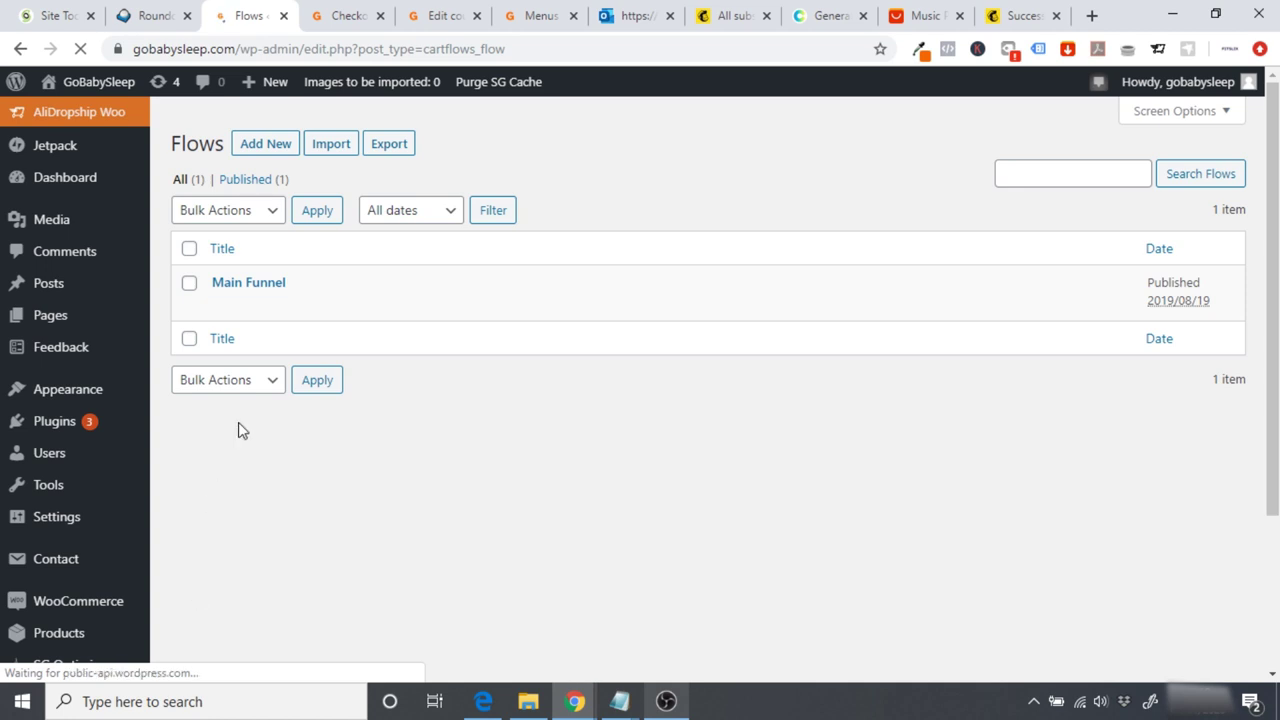
{"action": "left_click", "coordinate": [244, 290]}
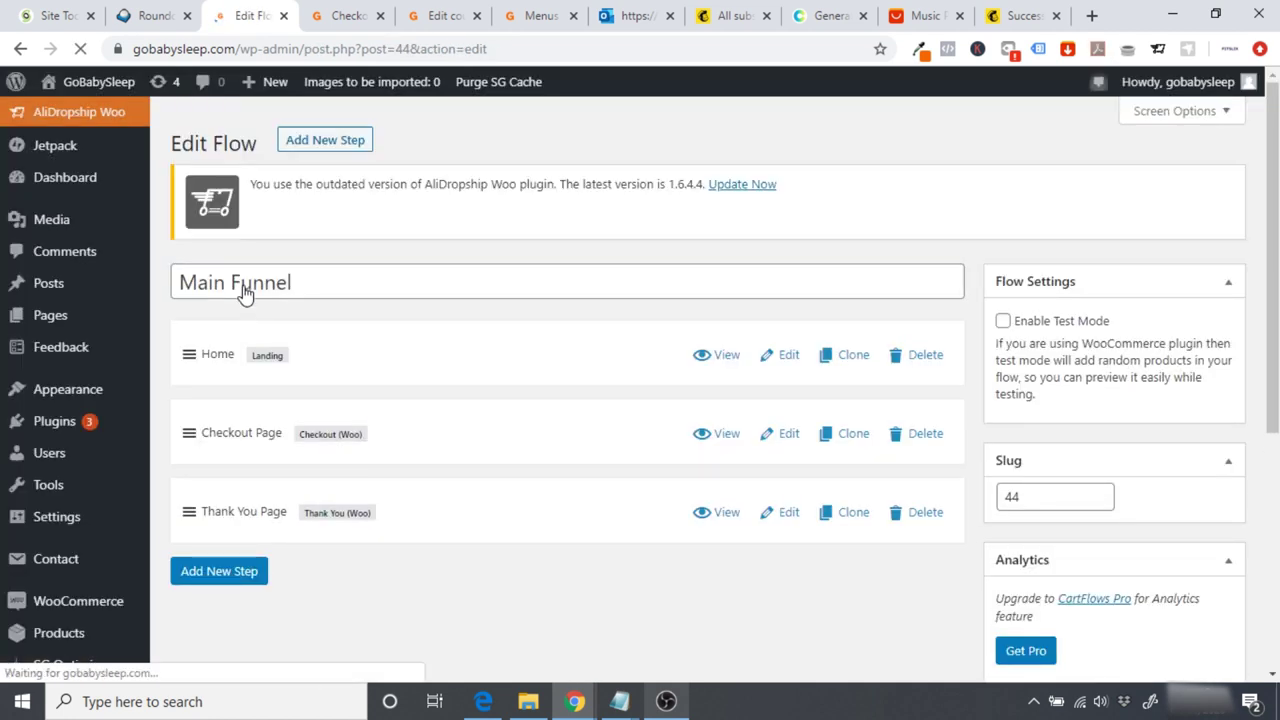
{"action": "left_click", "coordinate": [785, 439]}
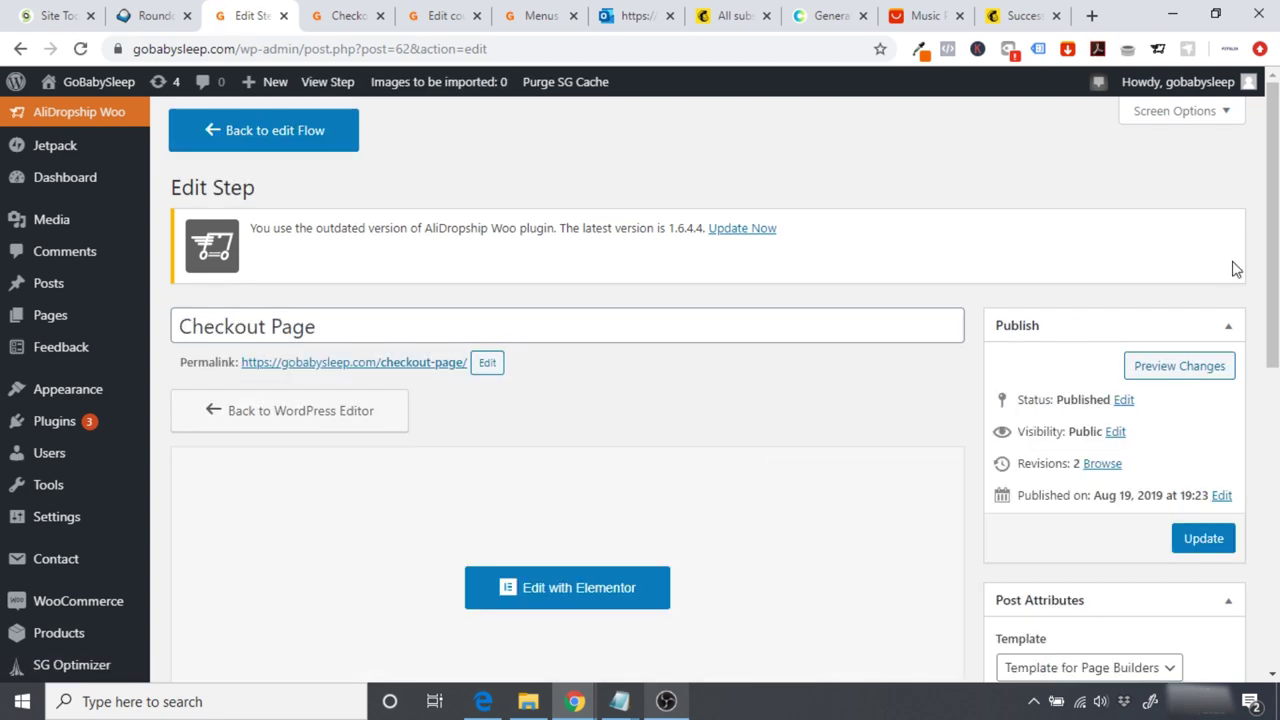
{"action": "scroll", "coordinate": [450, 445], "scroll_direction": "down", "scroll_amount": 6}
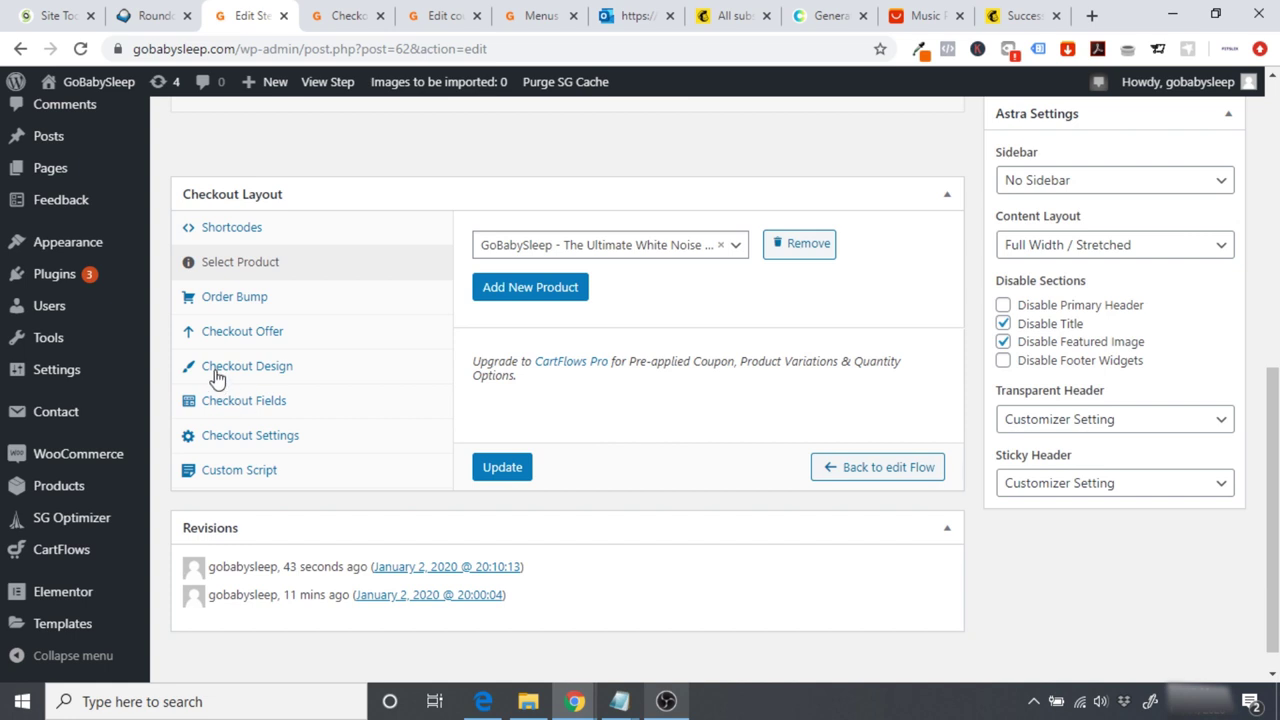
{"action": "left_click", "coordinate": [236, 370]}
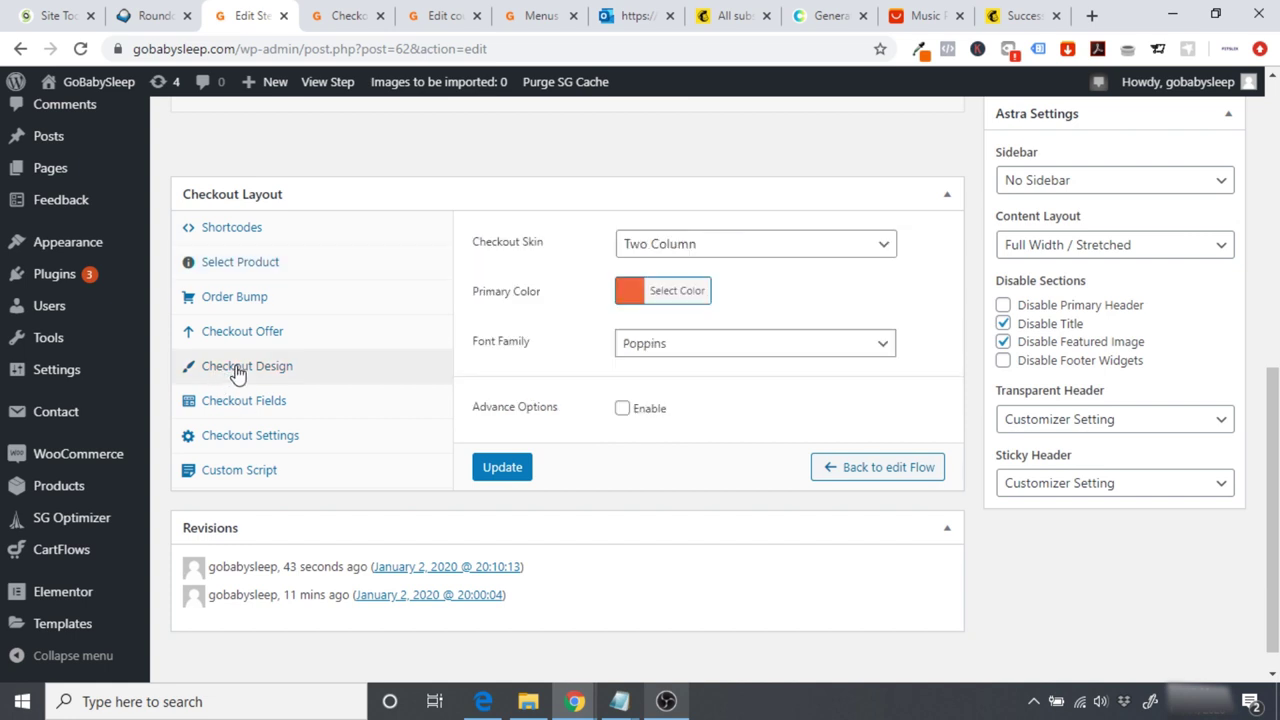
Step: Replace primary colour f1653c with #ff6700, update the step, and reload the live checkout
{"action": "left_click", "coordinate": [662, 300]}
{"action": "double_click", "coordinate": [738, 291]}
{"action": "left_click", "coordinate": [912, 306]}
{"action": "left_click", "coordinate": [526, 464]}
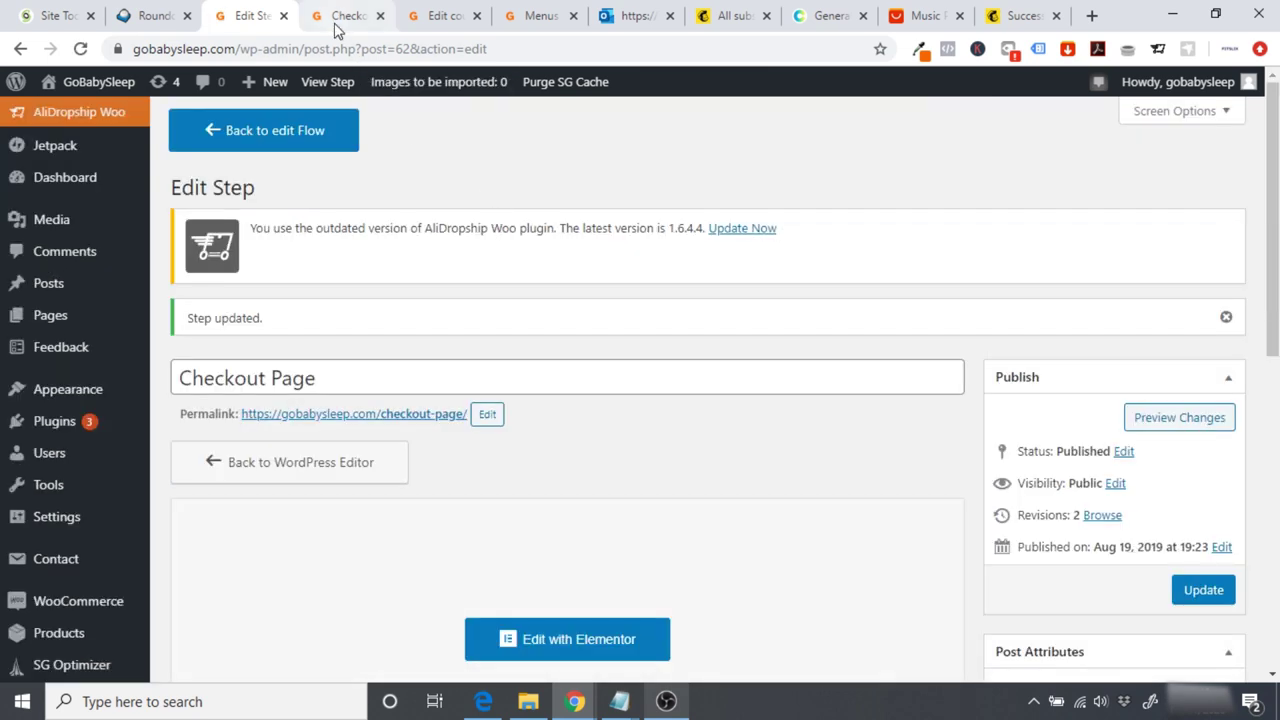
{"action": "left_click", "coordinate": [336, 28]}
{"action": "left_click", "coordinate": [80, 48]}
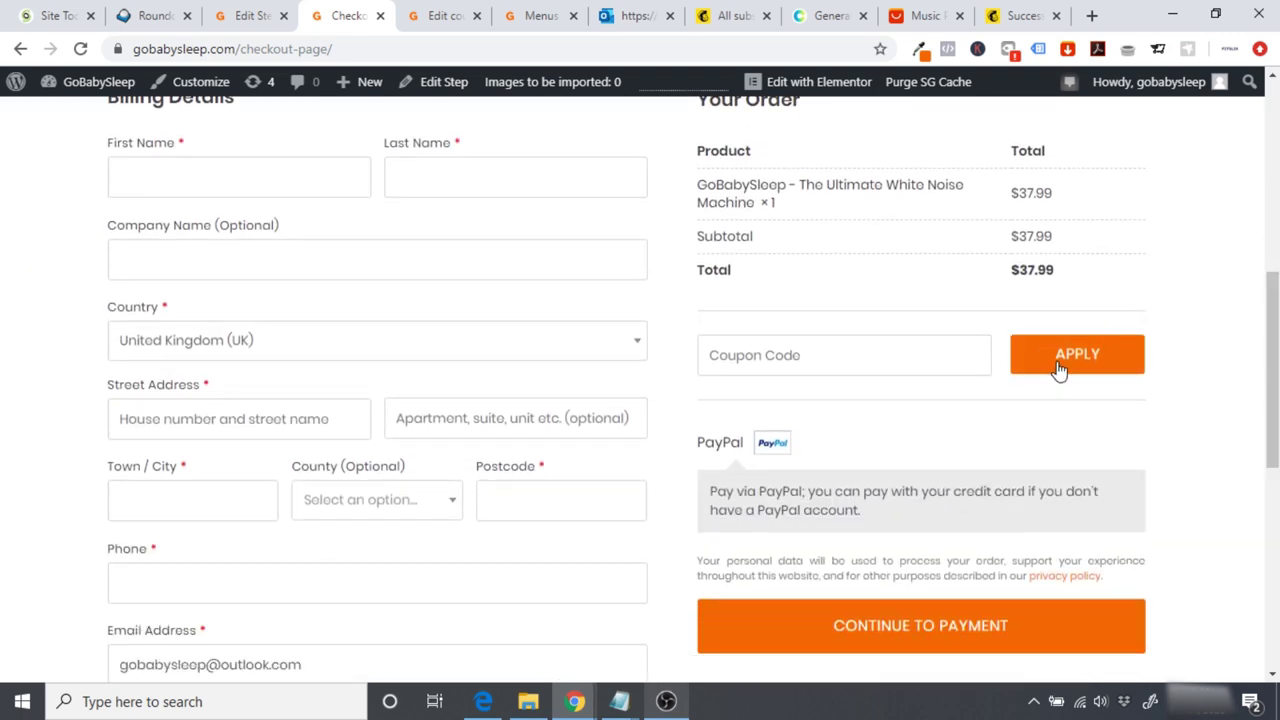
Step: Check the orange Apply and Continue to Payment buttons and the privacy policy link on checkout
{"action": "left_click_drag", "start_coordinate": [1272, 360], "coordinate": [1276, 420]}
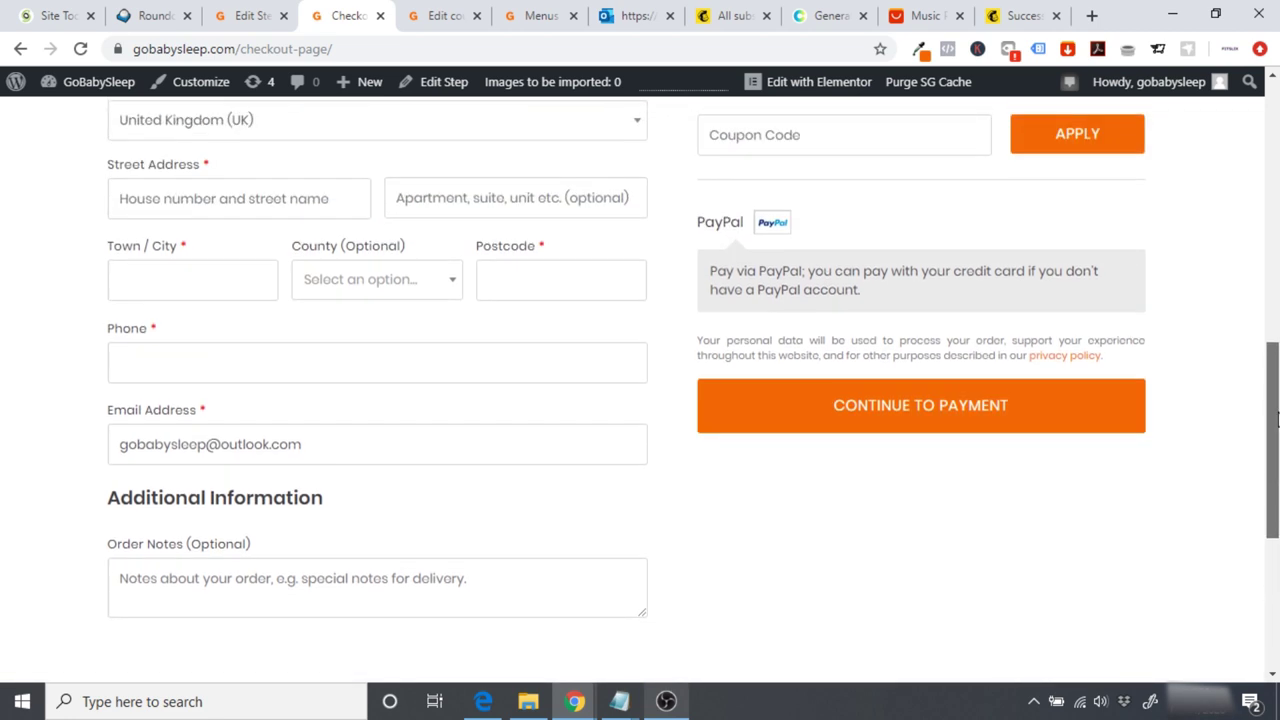
{"action": "left_click", "coordinate": [1062, 358]}
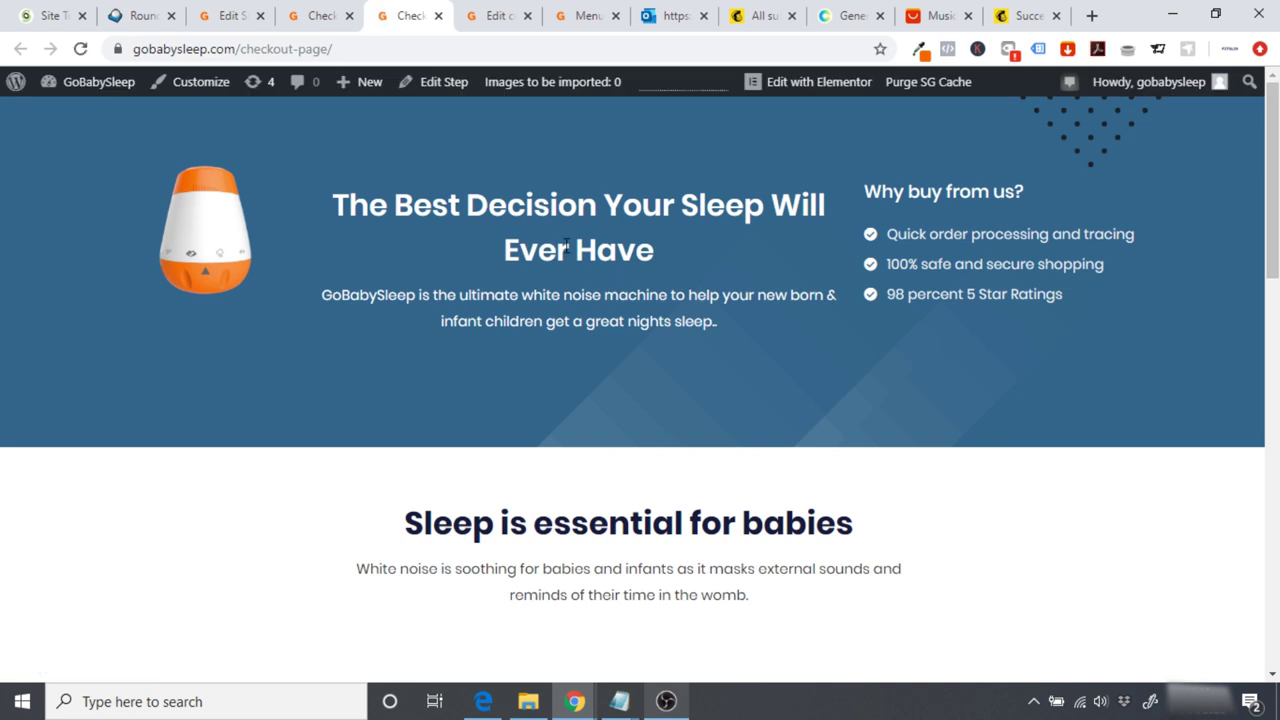
{"action": "left_click", "coordinate": [437, 16]}
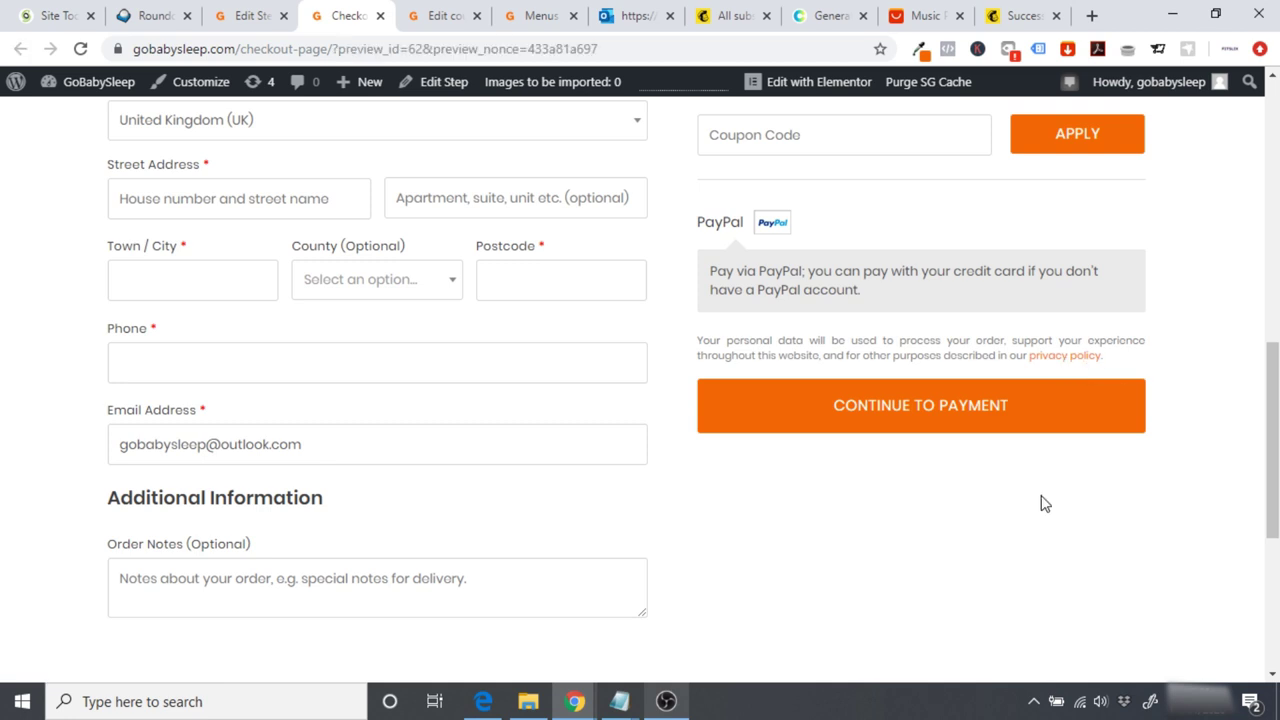
{"action": "left_click", "coordinate": [92, 86]}
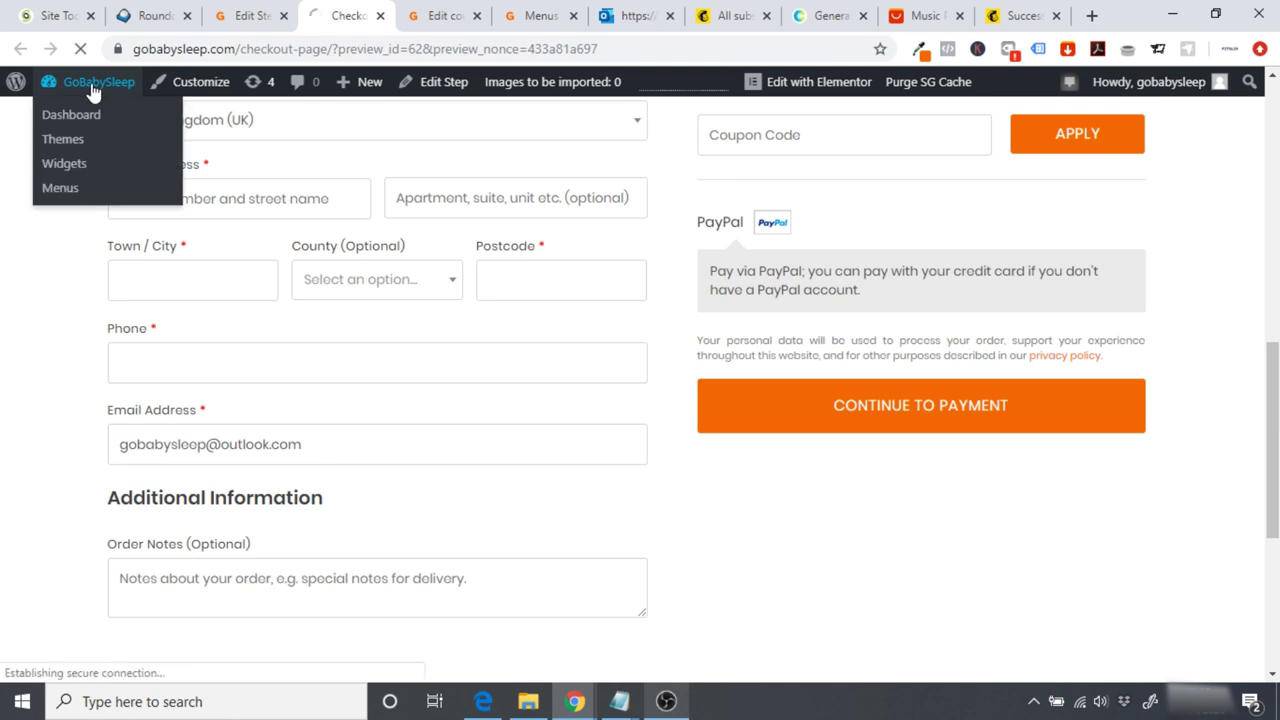
Step: Set Privacy Policy as the privacy page in WooCommerce Accounts & Privacy settings and save
{"action": "scroll", "coordinate": [70, 498], "scroll_direction": "down", "scroll_amount": 2}
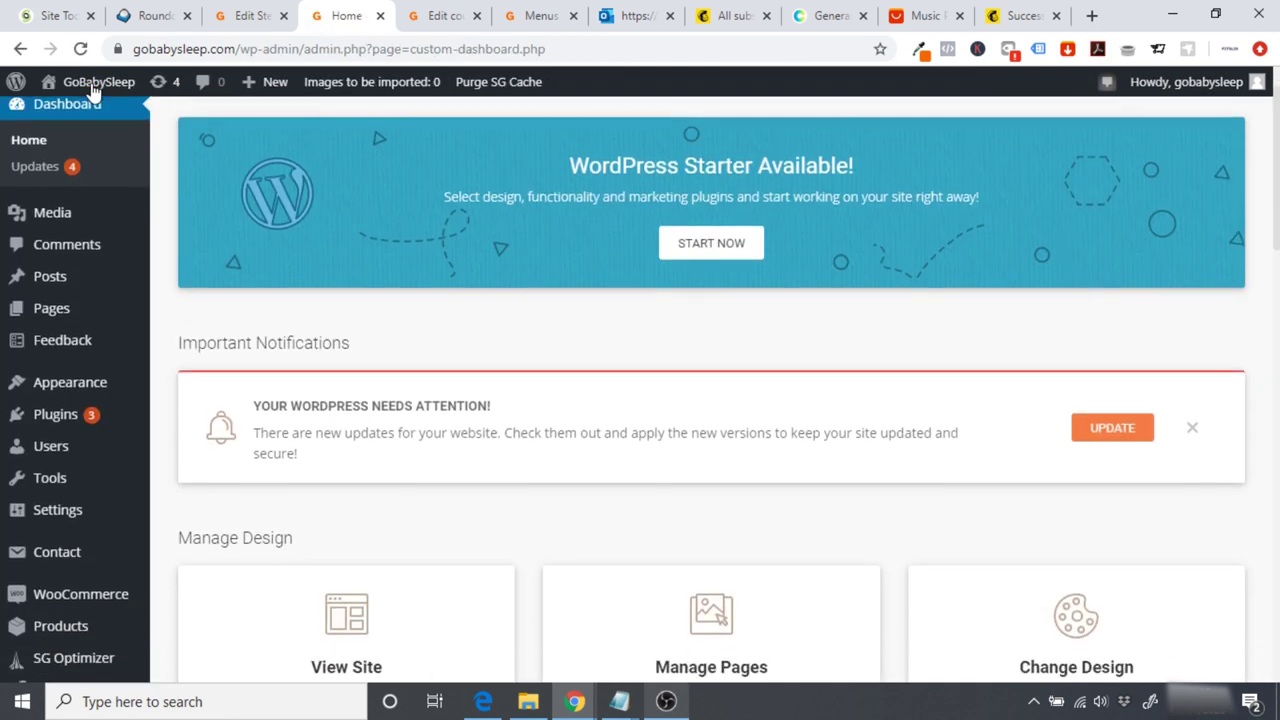
{"action": "mouse_move", "coordinate": [57, 530]}
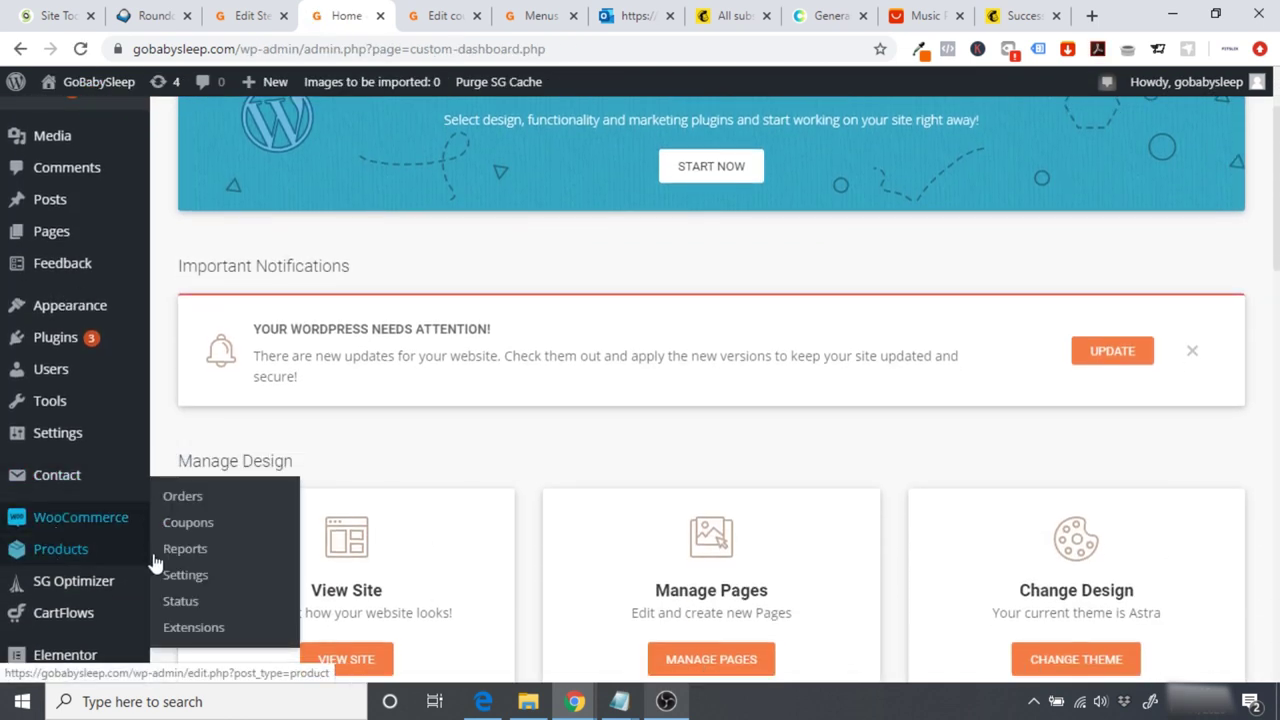
{"action": "left_click", "coordinate": [187, 585]}
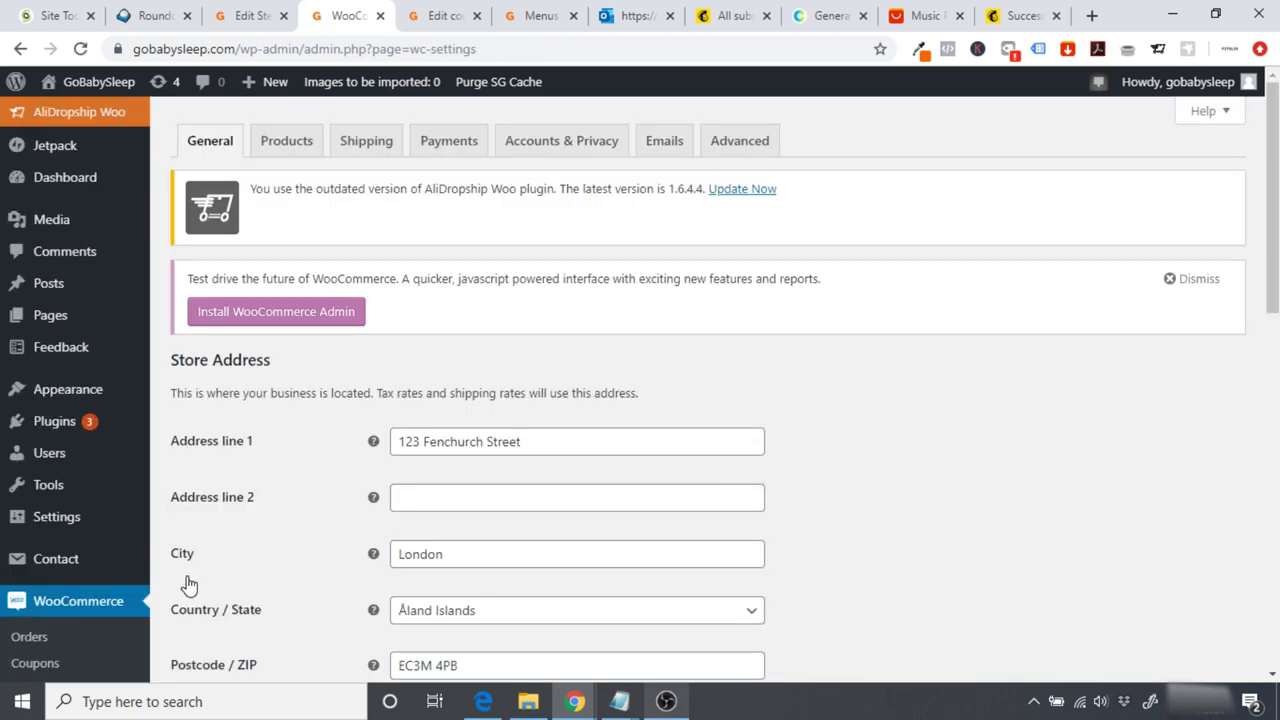
{"action": "left_click", "coordinate": [540, 150]}
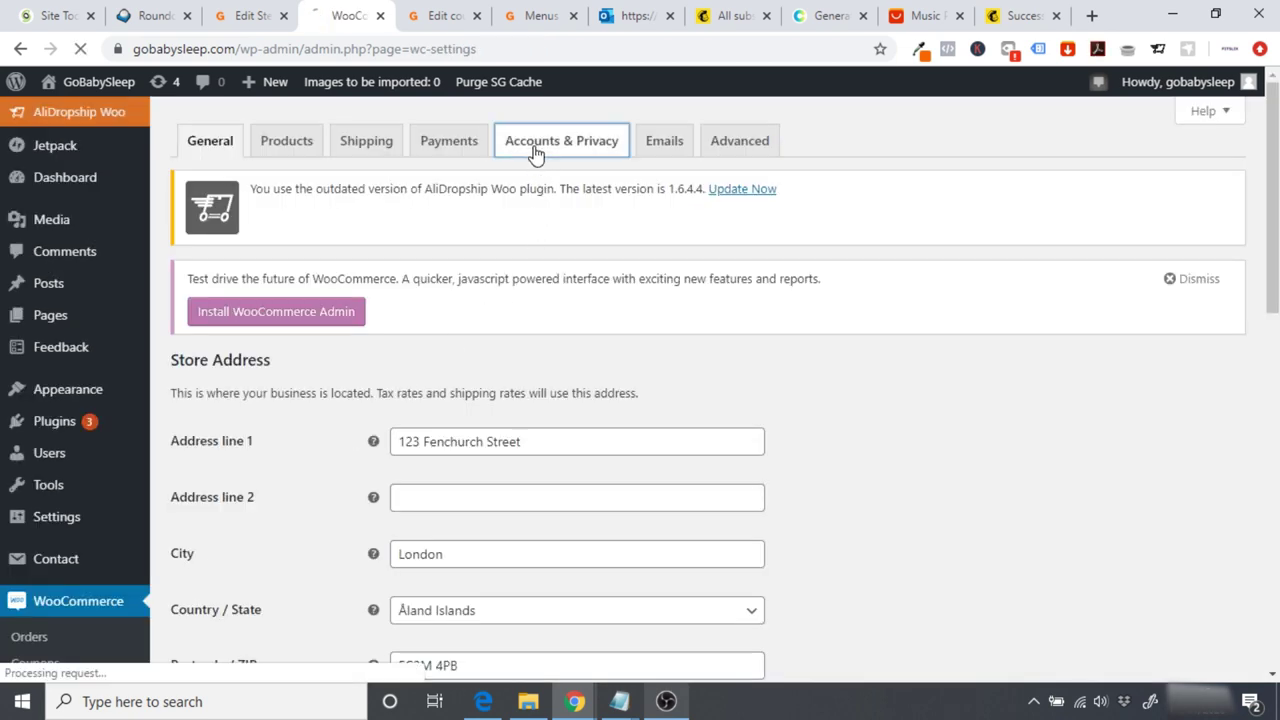
{"action": "scroll", "coordinate": [743, 380], "scroll_direction": "down", "scroll_amount": 5}
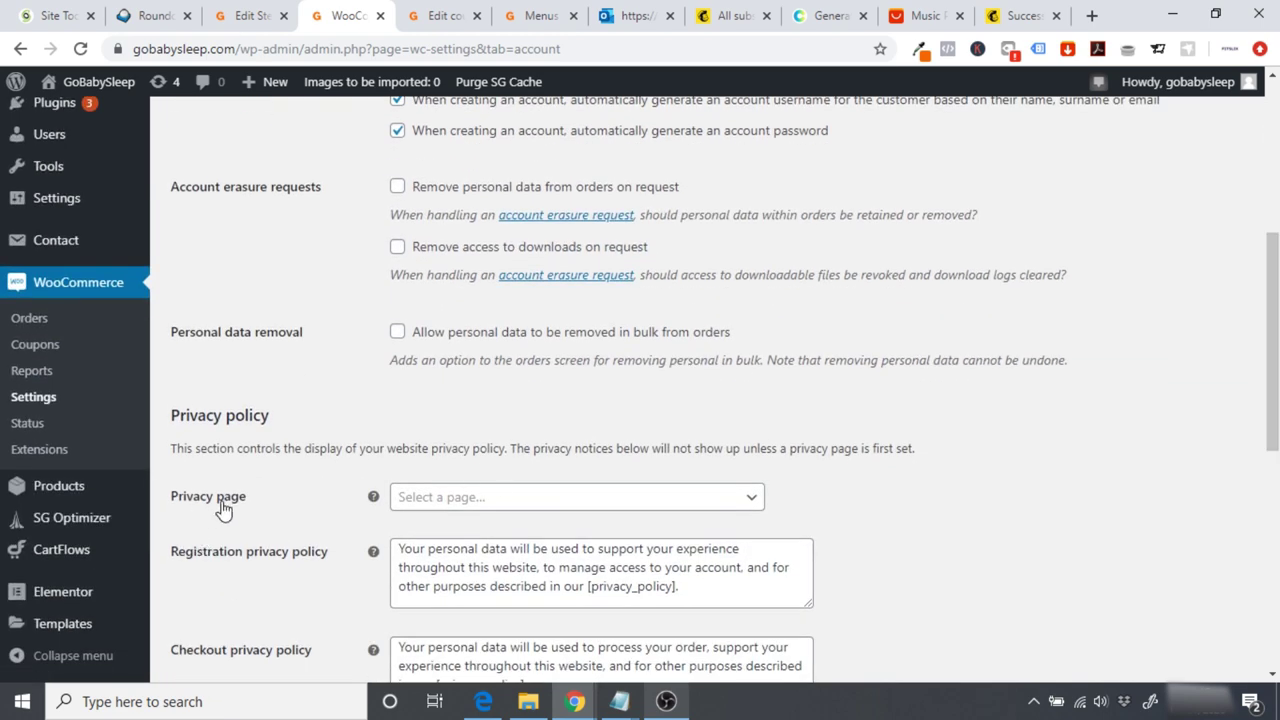
{"action": "left_click", "coordinate": [443, 497]}
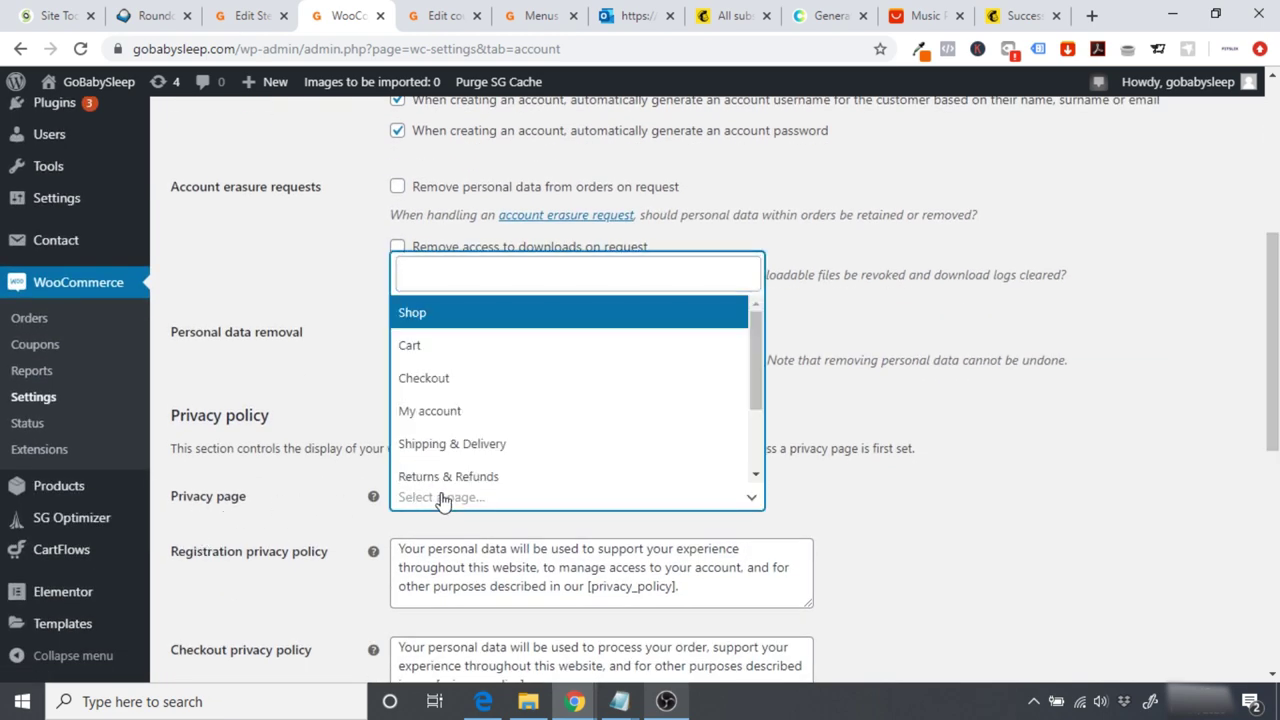
{"action": "left_click_drag", "start_coordinate": [754, 358], "coordinate": [756, 414]}
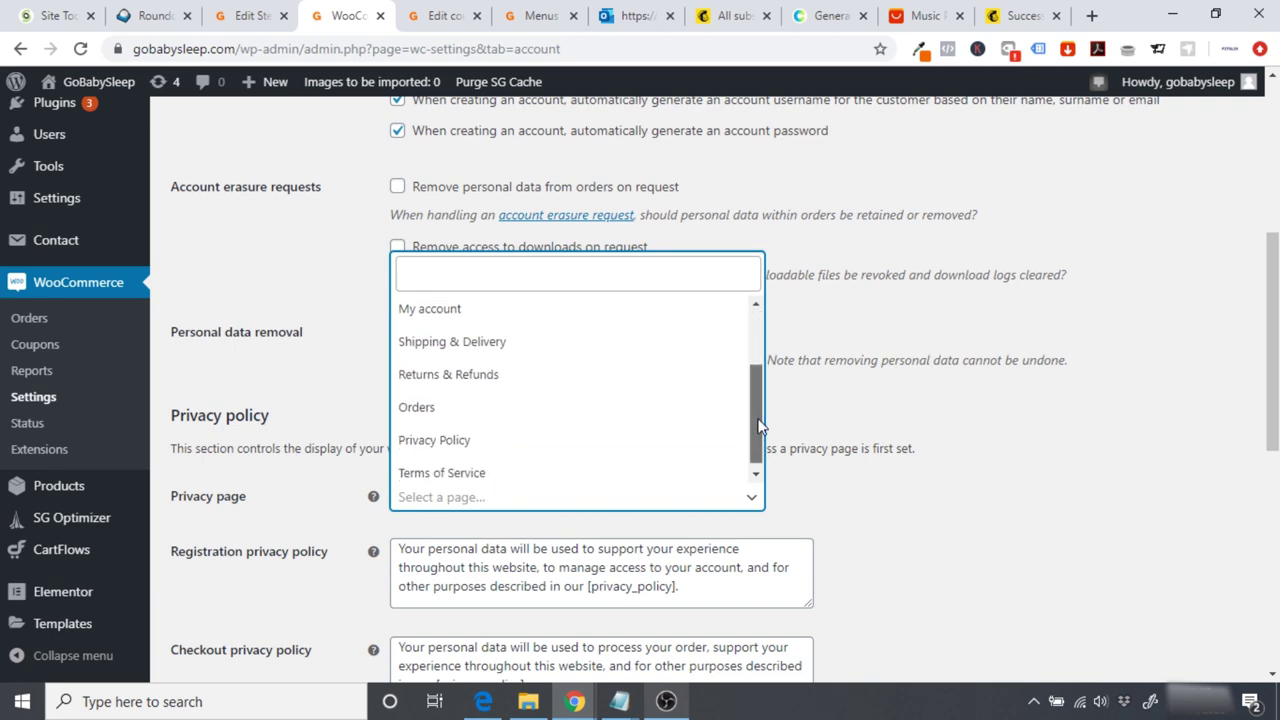
{"action": "left_click", "coordinate": [544, 437]}
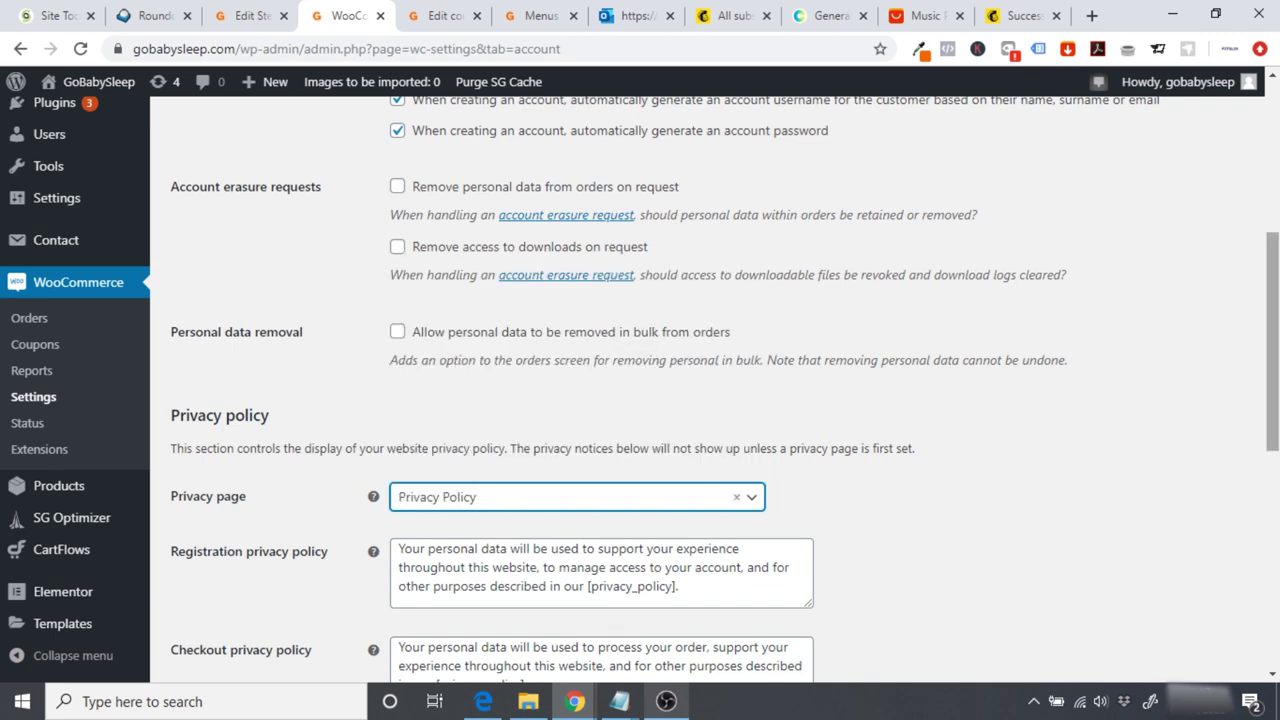
{"action": "scroll", "coordinate": [544, 437], "scroll_direction": "down", "scroll_amount": 3}
{"action": "scroll", "coordinate": [704, 625], "scroll_direction": "down", "scroll_amount": 4}
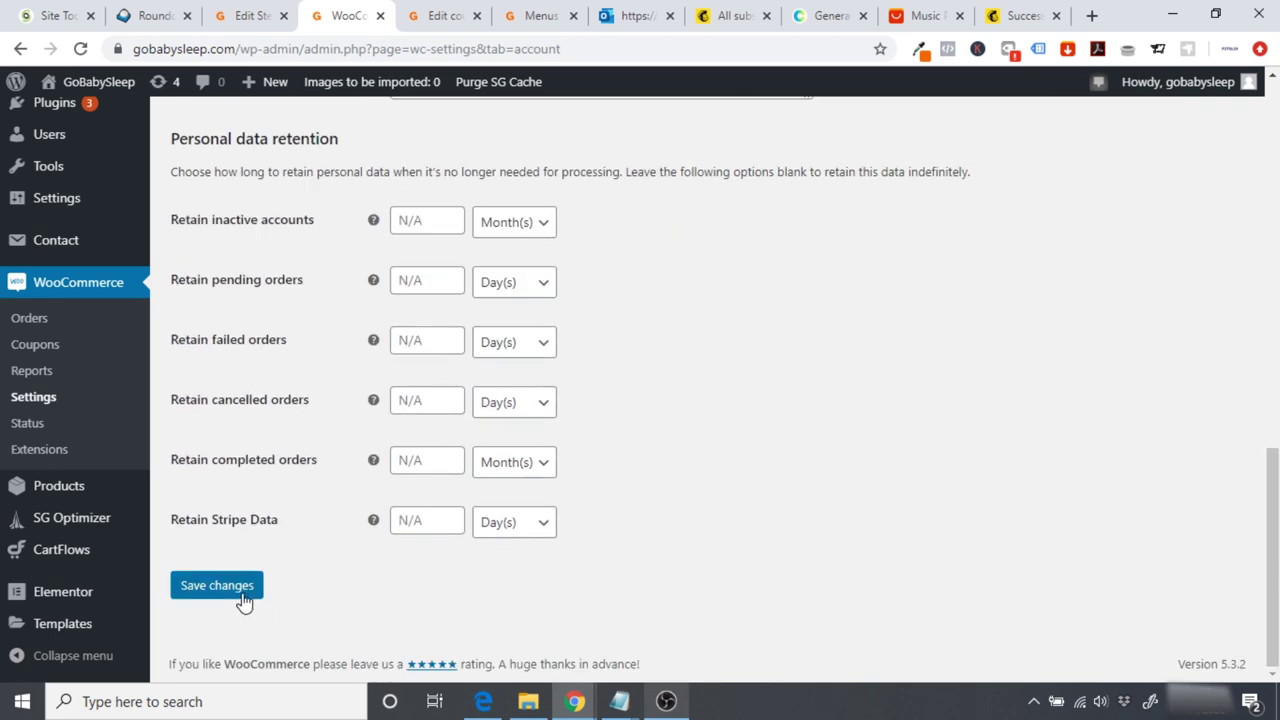
{"action": "left_click", "coordinate": [240, 598]}
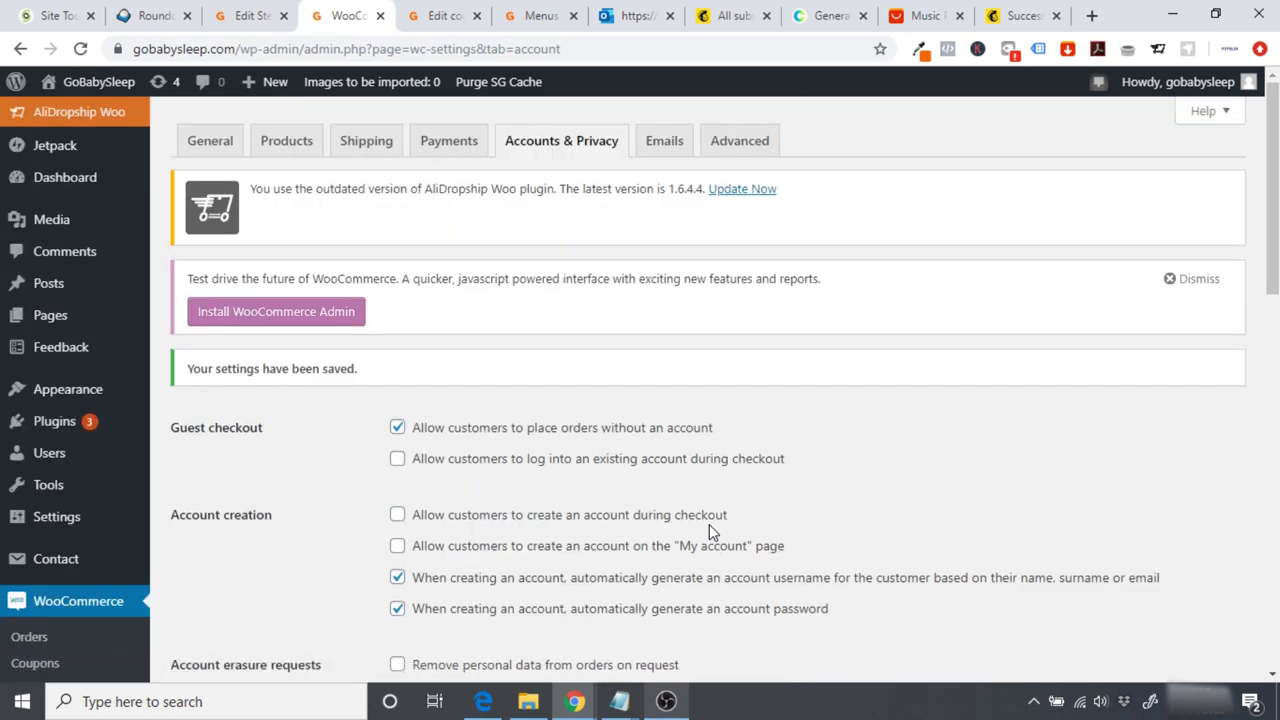
Step: View the Main Funnel's Checkout Page from CartFlows Flows in a new tab
{"action": "scroll", "coordinate": [709, 524], "scroll_direction": "down", "scroll_amount": 4}
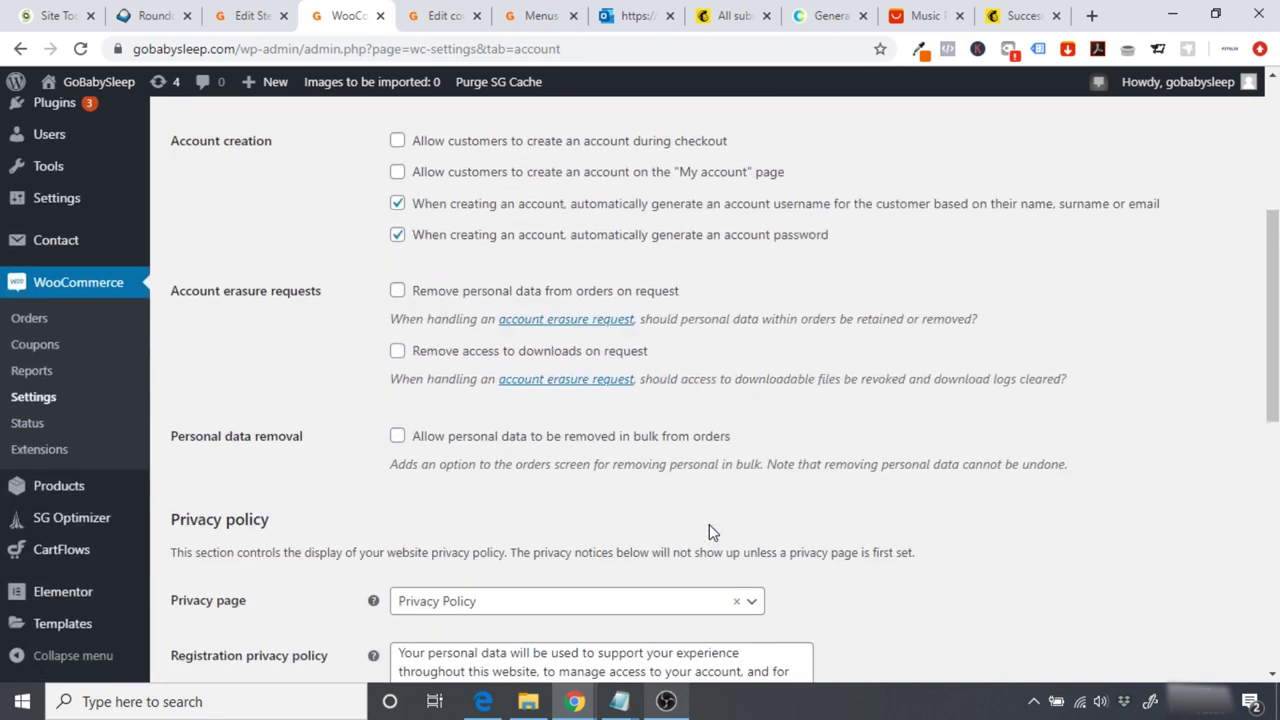
{"action": "left_click", "coordinate": [143, 562]}
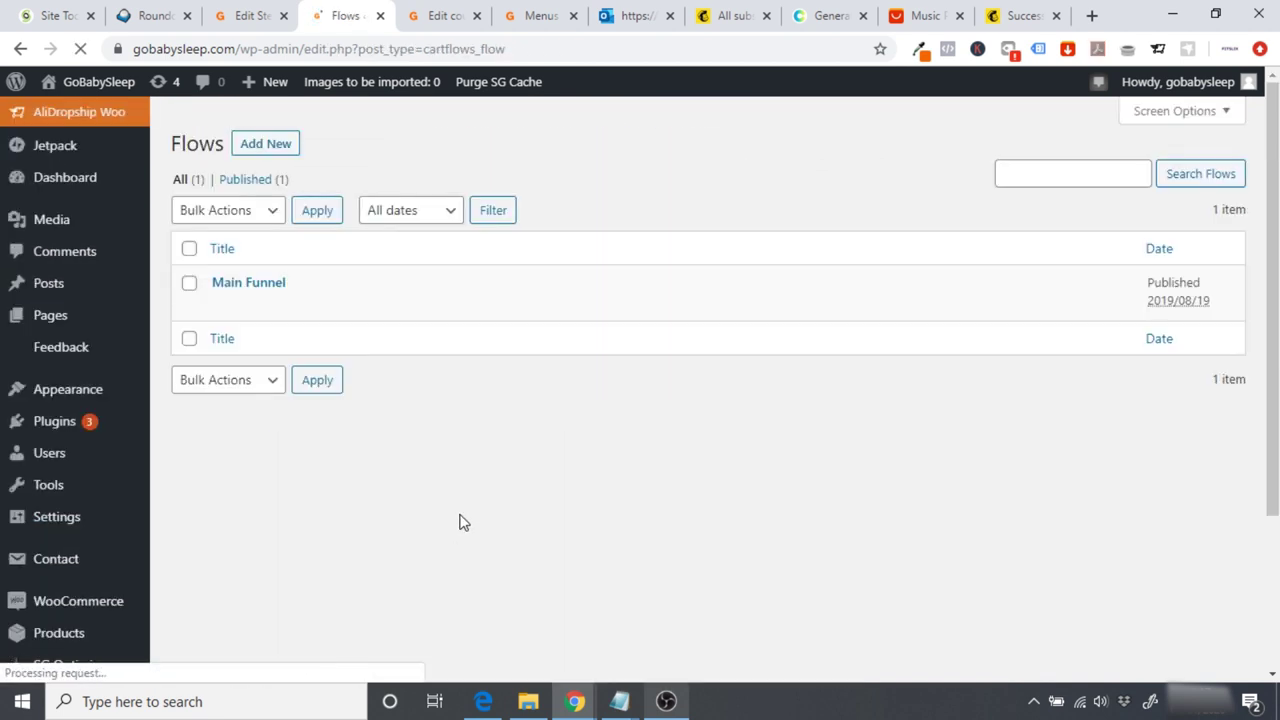
{"action": "left_click", "coordinate": [236, 283]}
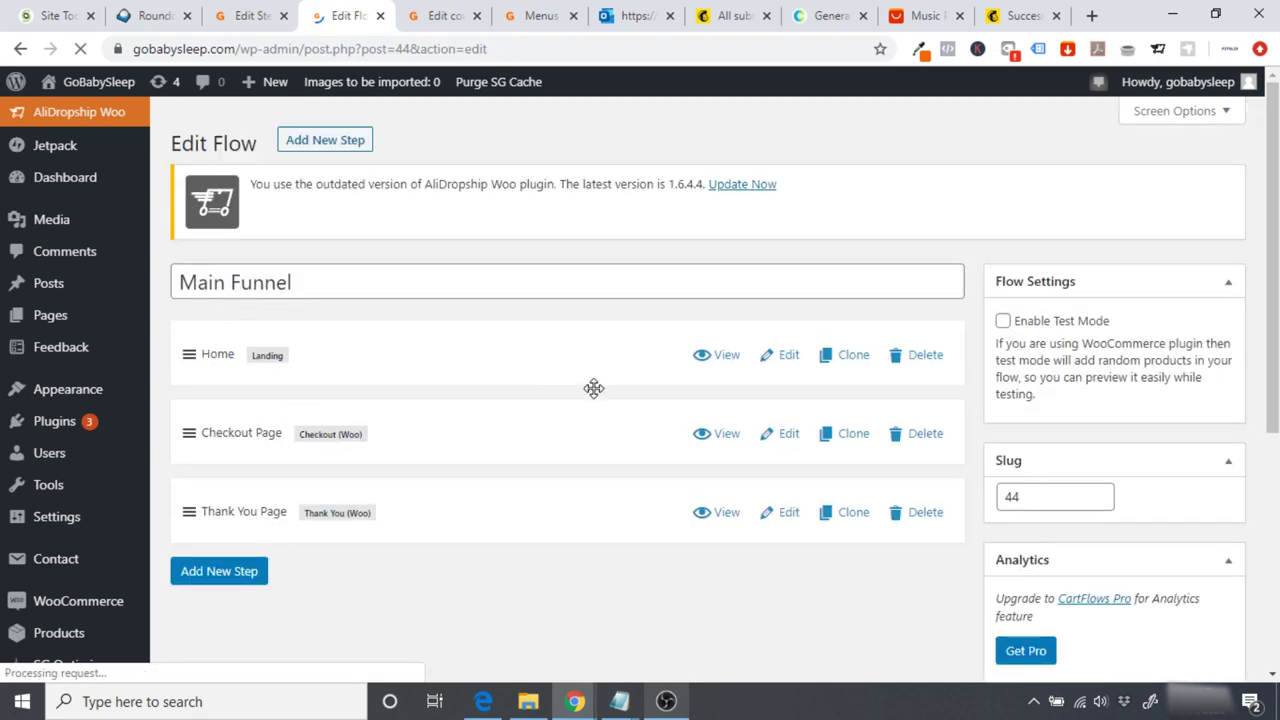
{"action": "left_click", "coordinate": [722, 446]}
{"action": "scroll", "coordinate": [1060, 398], "scroll_direction": "down", "scroll_amount": 7}
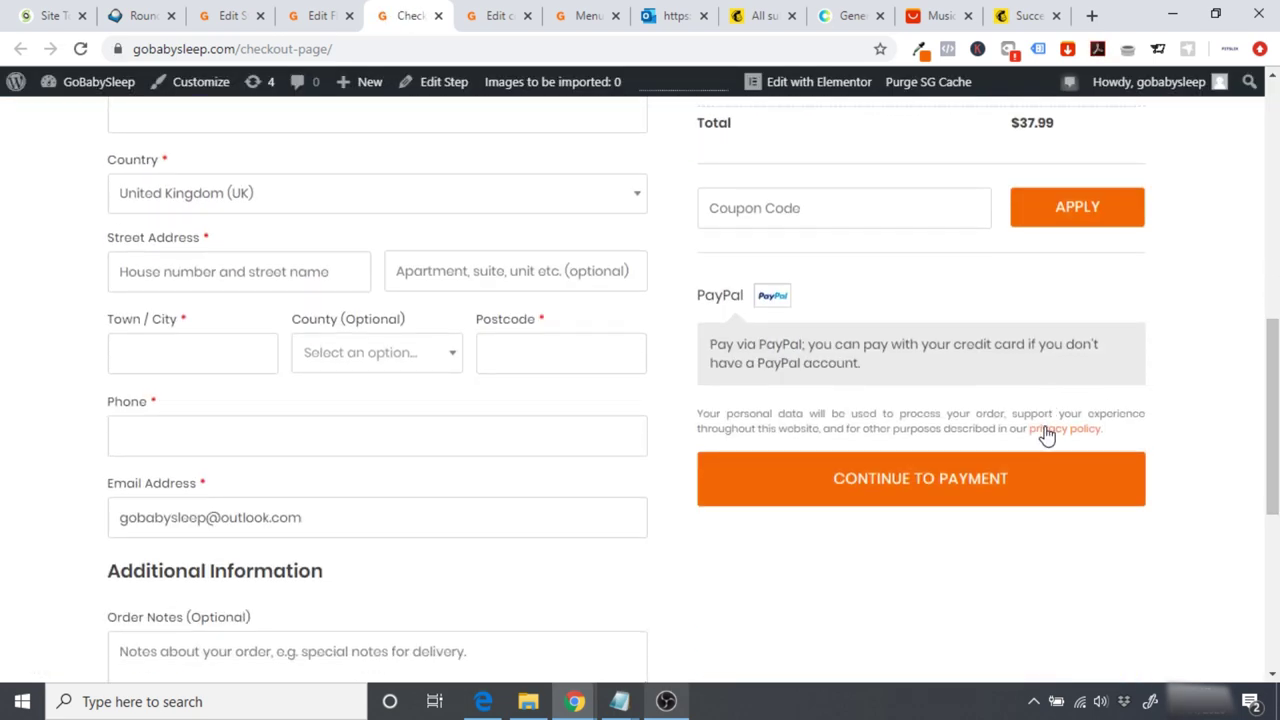
{"action": "left_click", "coordinate": [1045, 432]}
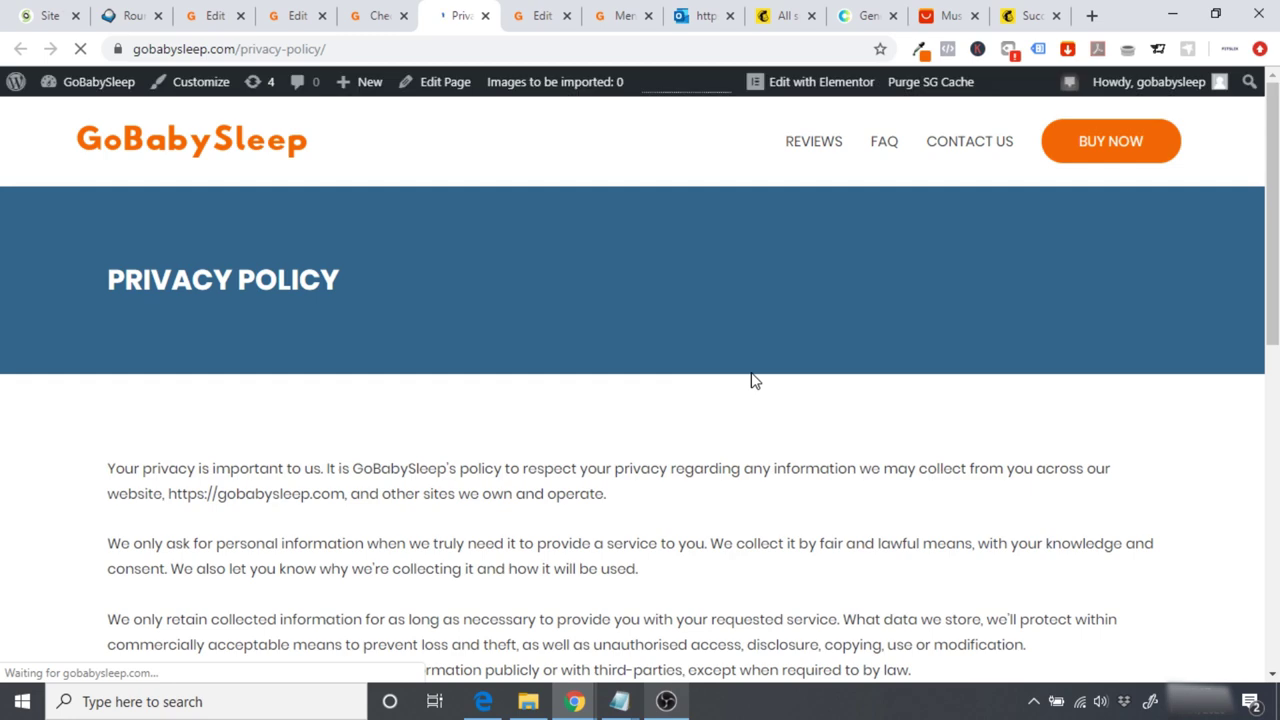
{"action": "scroll", "coordinate": [755, 380], "scroll_direction": "down", "scroll_amount": 4}
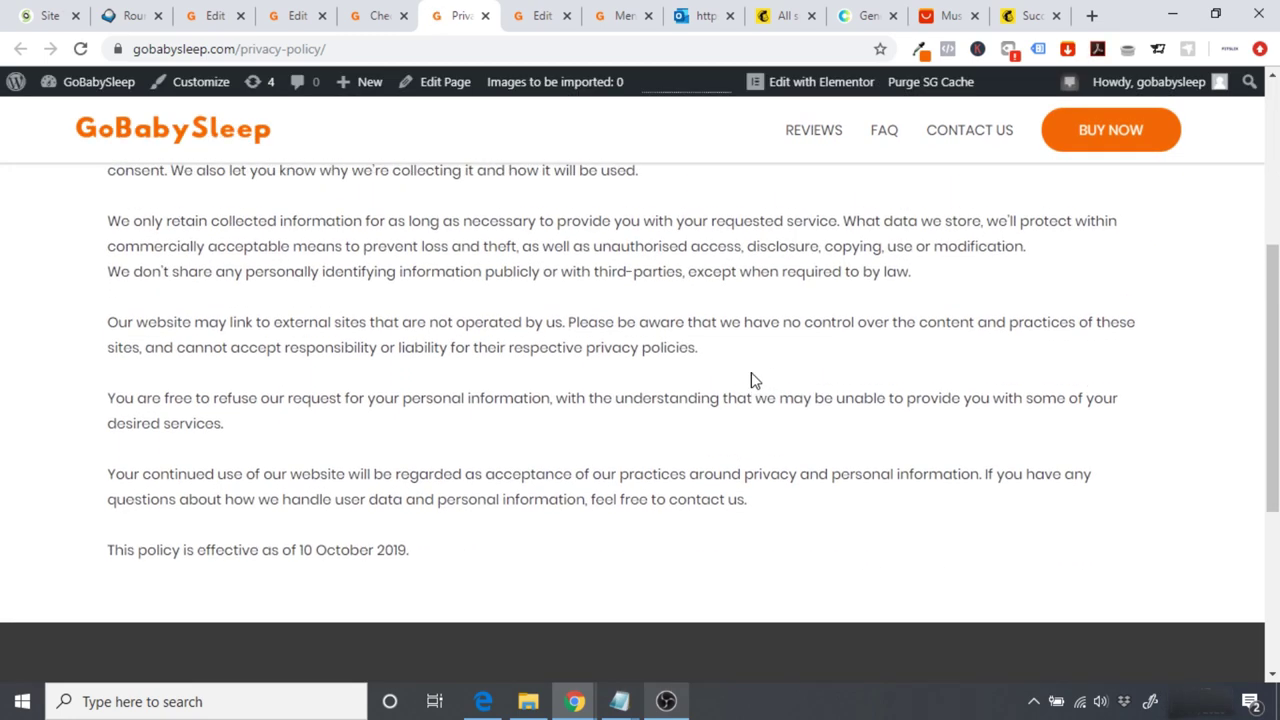
{"action": "scroll", "coordinate": [754, 378], "scroll_direction": "up", "scroll_amount": 5}
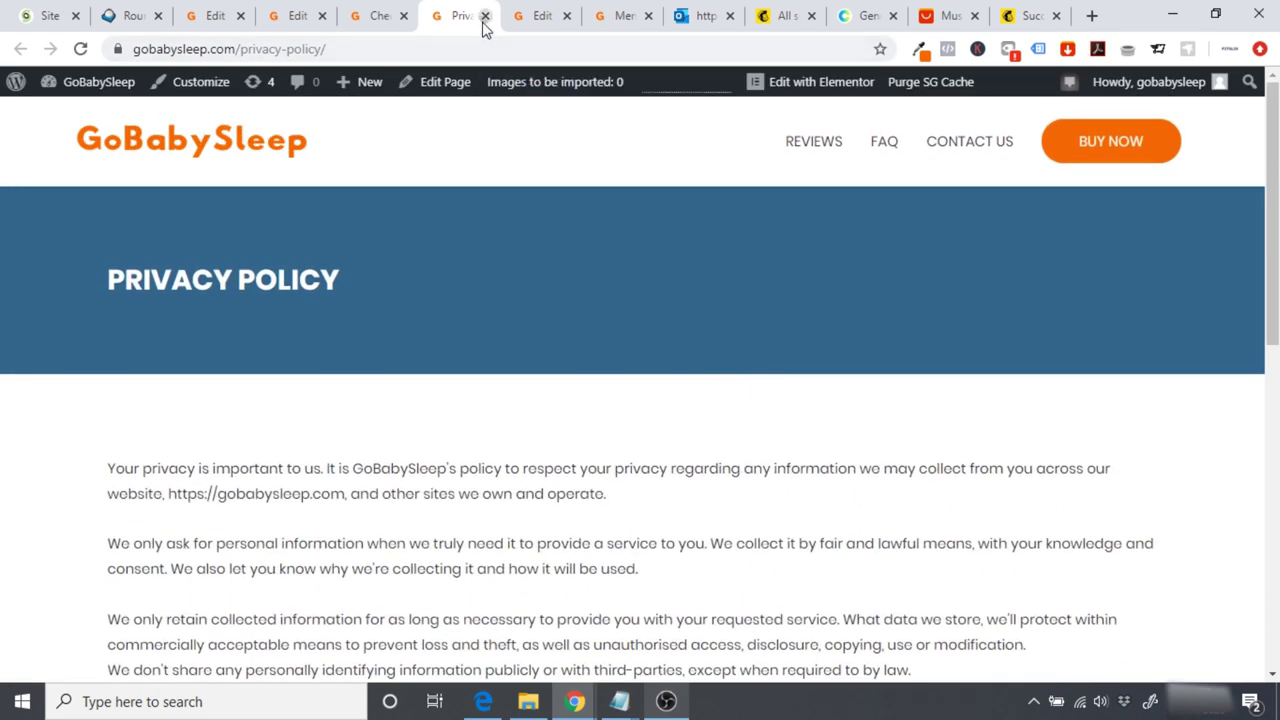
{"action": "left_click", "coordinate": [485, 15]}
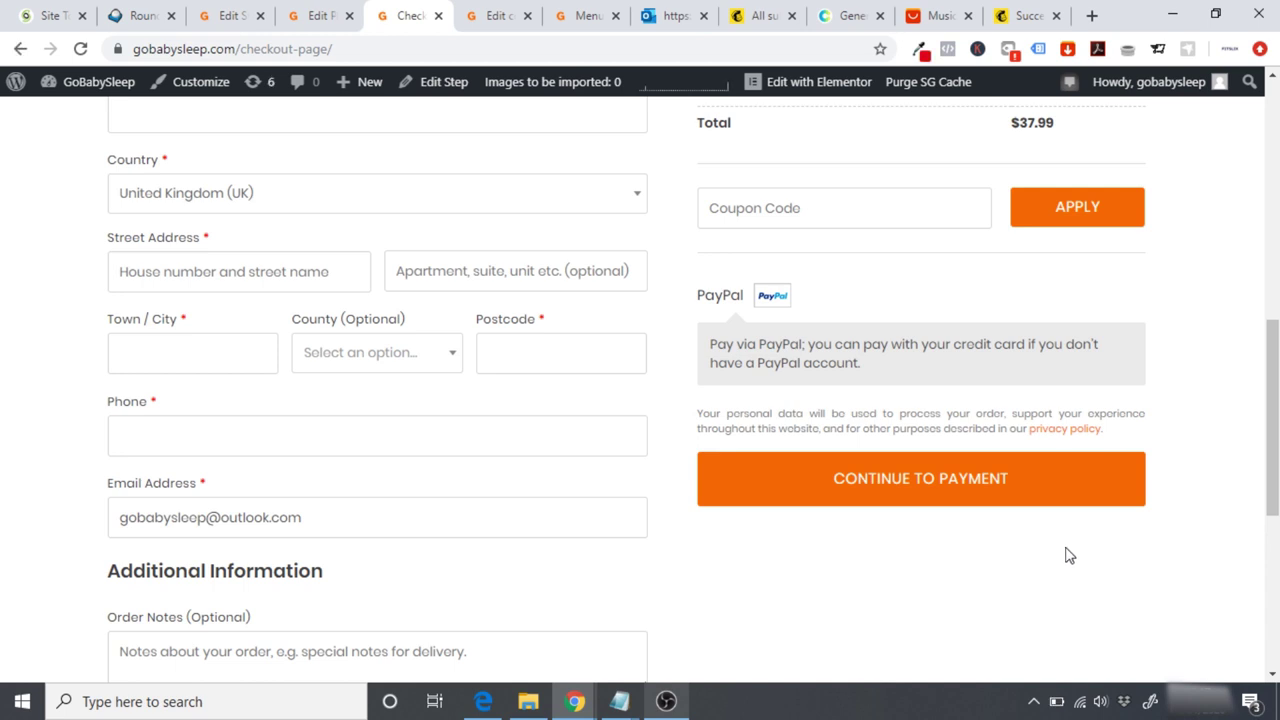
Step: Open the Thank You Page step of the Main Funnel in CartFlows' Edit Step screen
{"action": "left_click", "coordinate": [84, 82]}
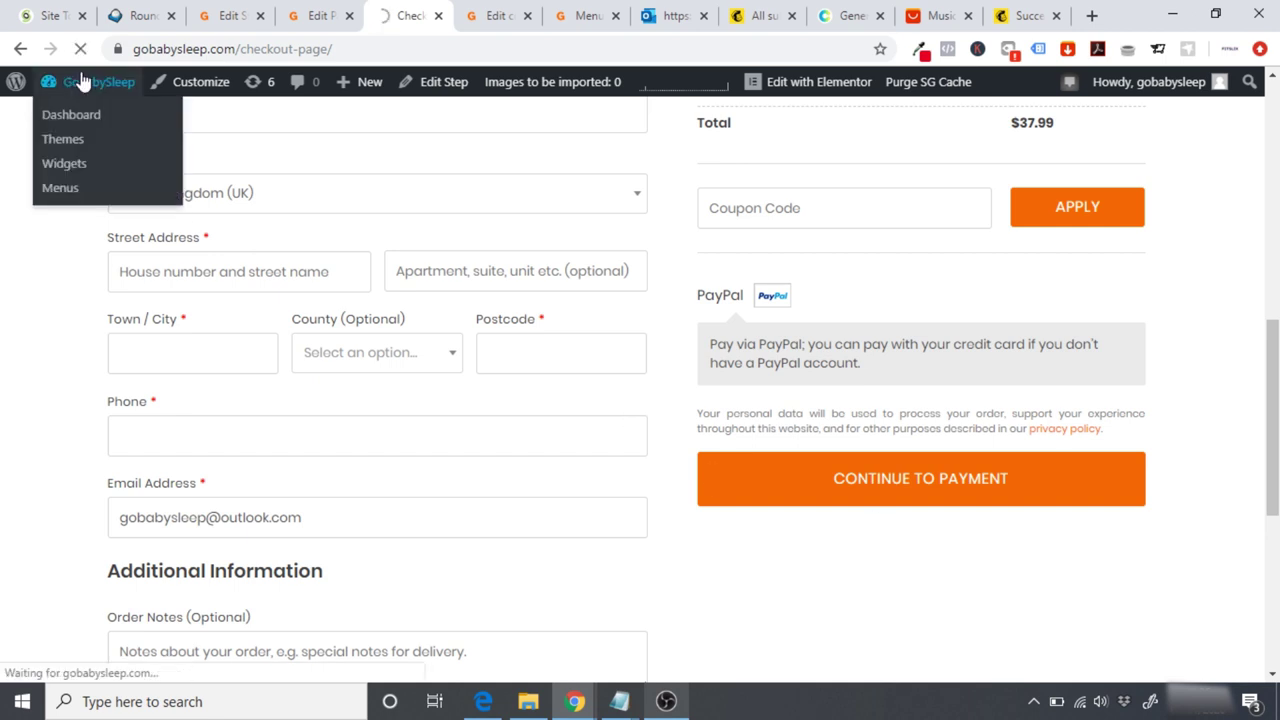
{"action": "scroll", "coordinate": [163, 220], "scroll_direction": "down", "scroll_amount": 3}
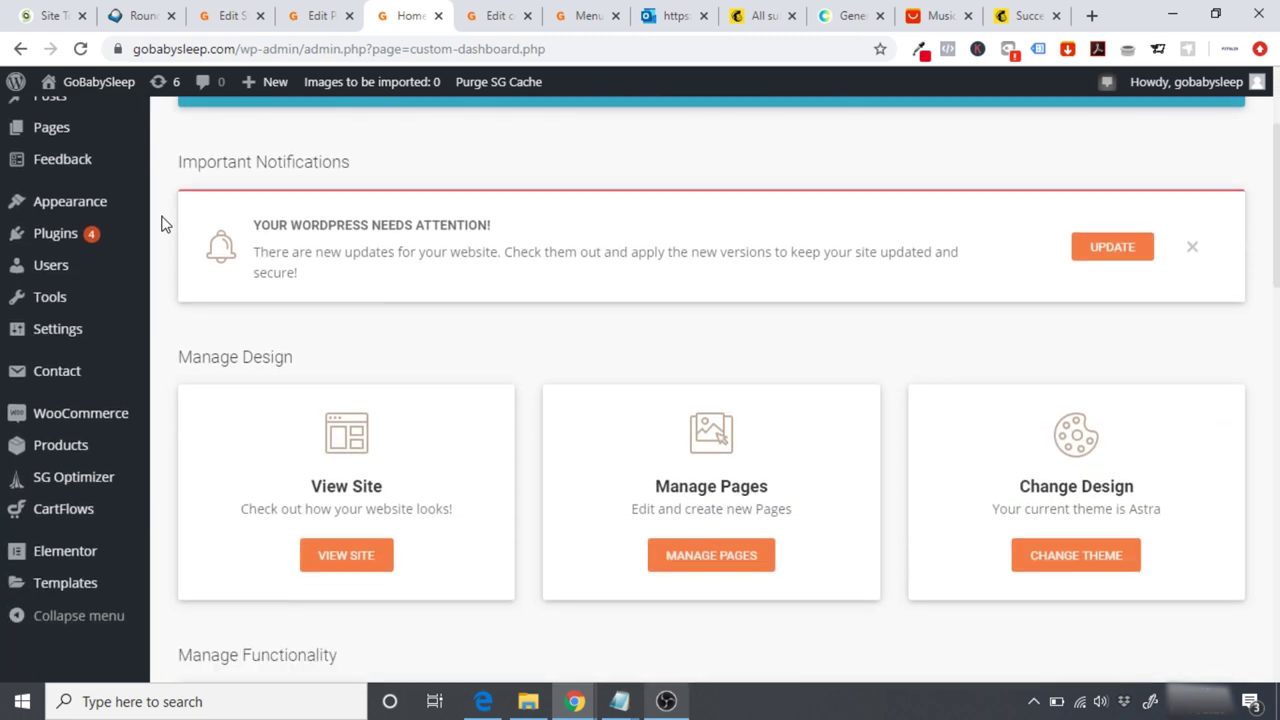
{"action": "mouse_move", "coordinate": [90, 557]}
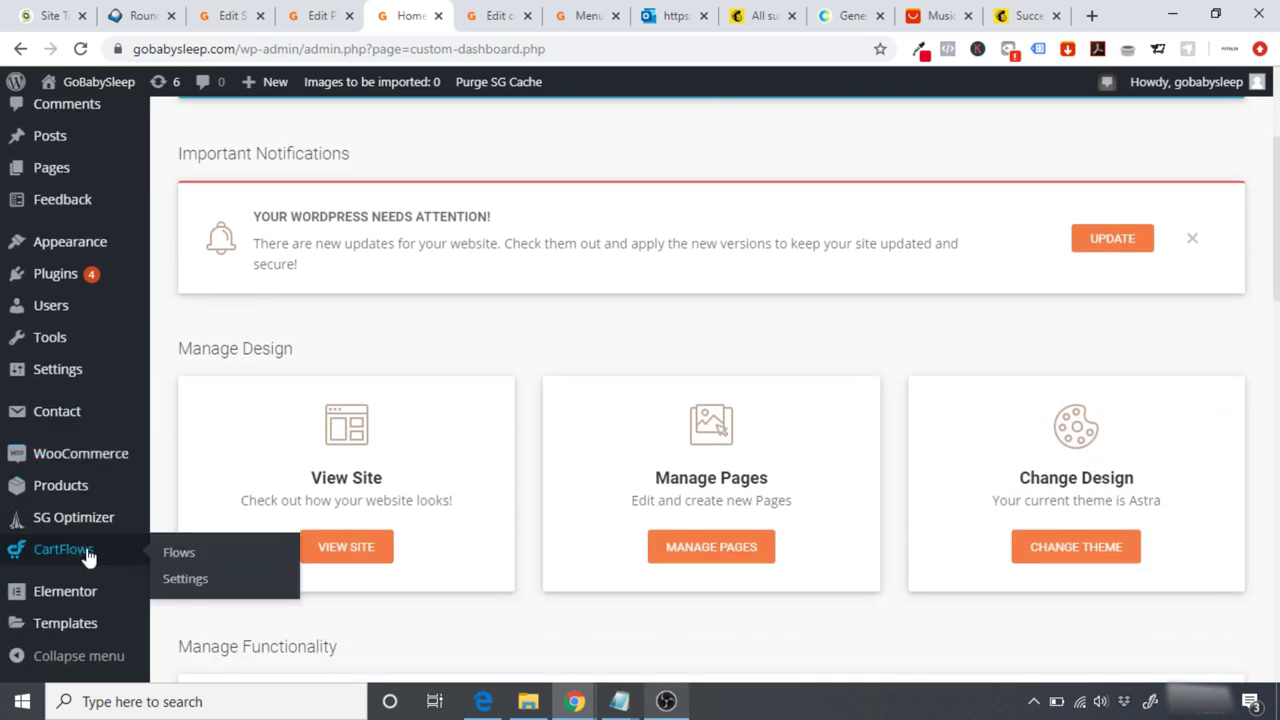
{"action": "left_click", "coordinate": [180, 554]}
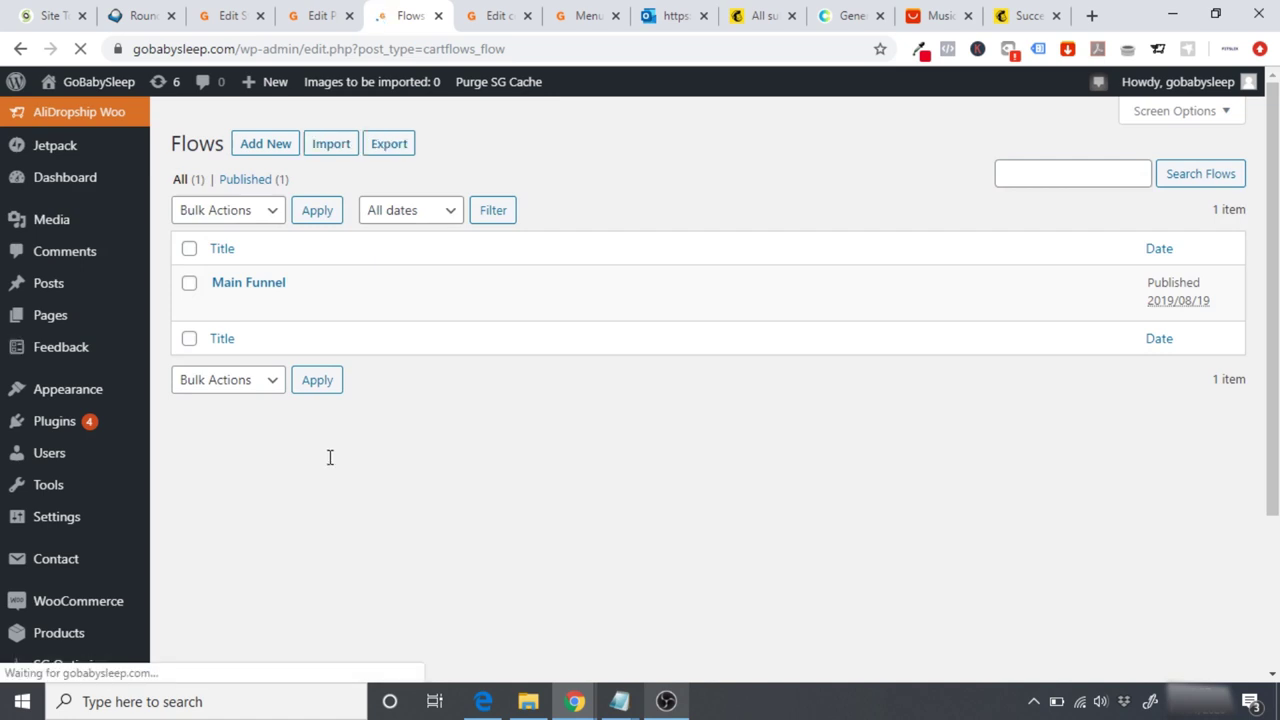
{"action": "left_click", "coordinate": [243, 285]}
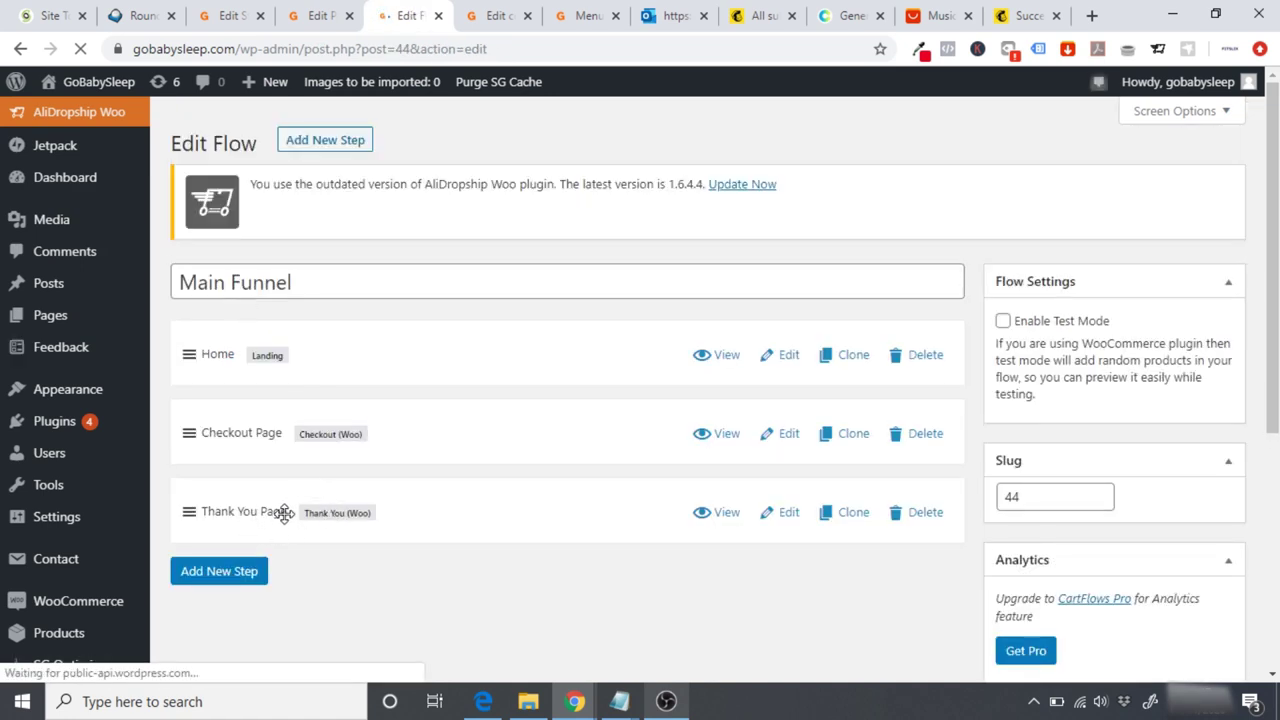
{"action": "left_click", "coordinate": [782, 516]}
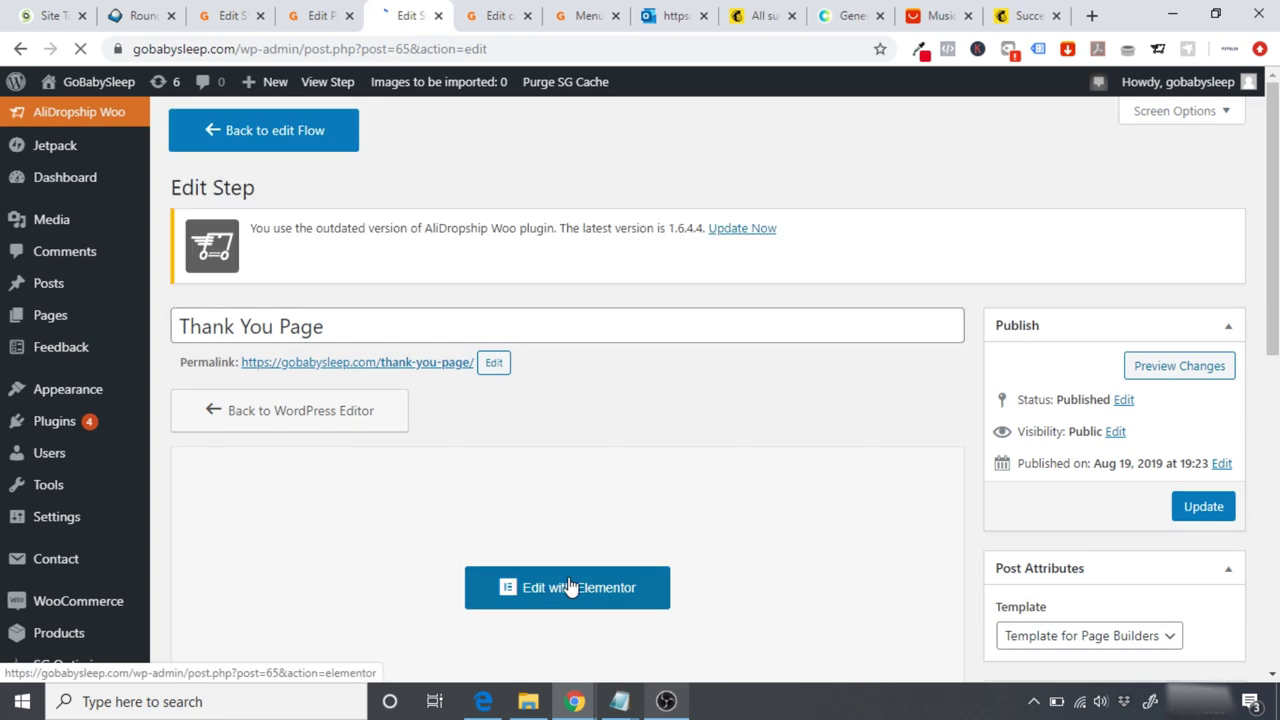
Step: Open the thank-you page in Elementor and make the icon box's check icon orange #FF6700
{"action": "left_click", "coordinate": [570, 587]}
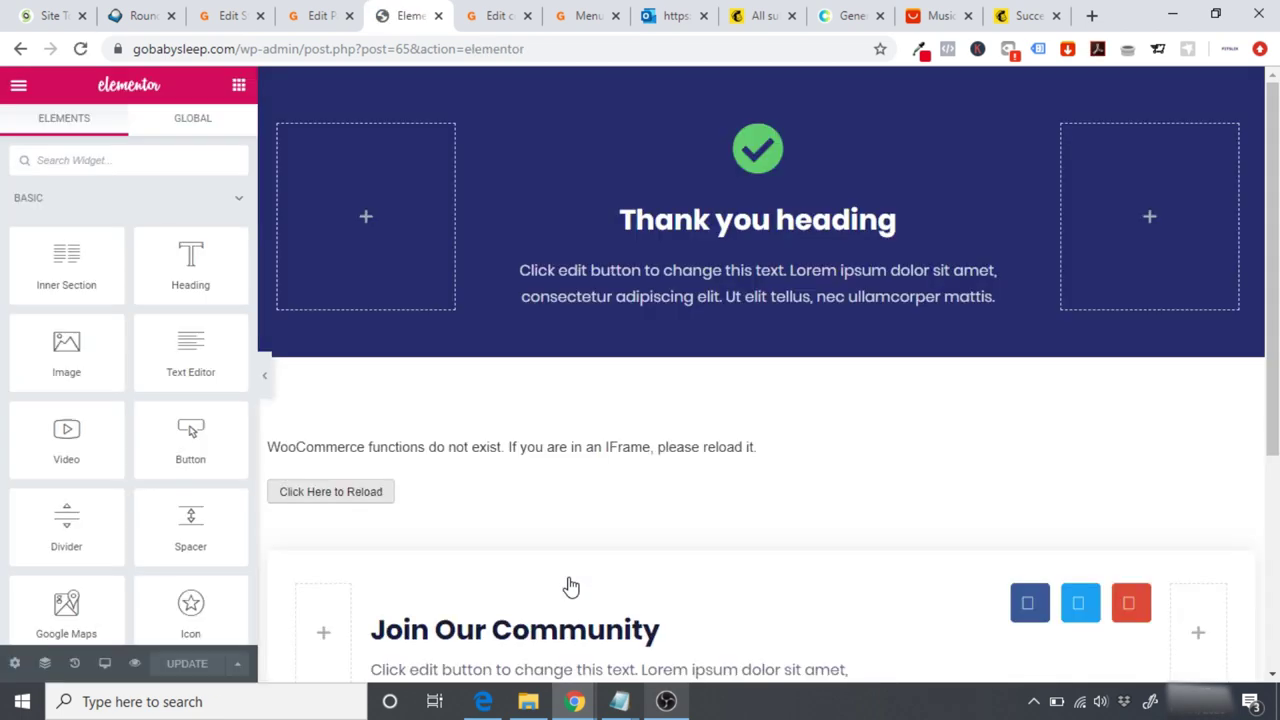
{"action": "scroll", "coordinate": [760, 400], "scroll_direction": "down", "scroll_amount": 5}
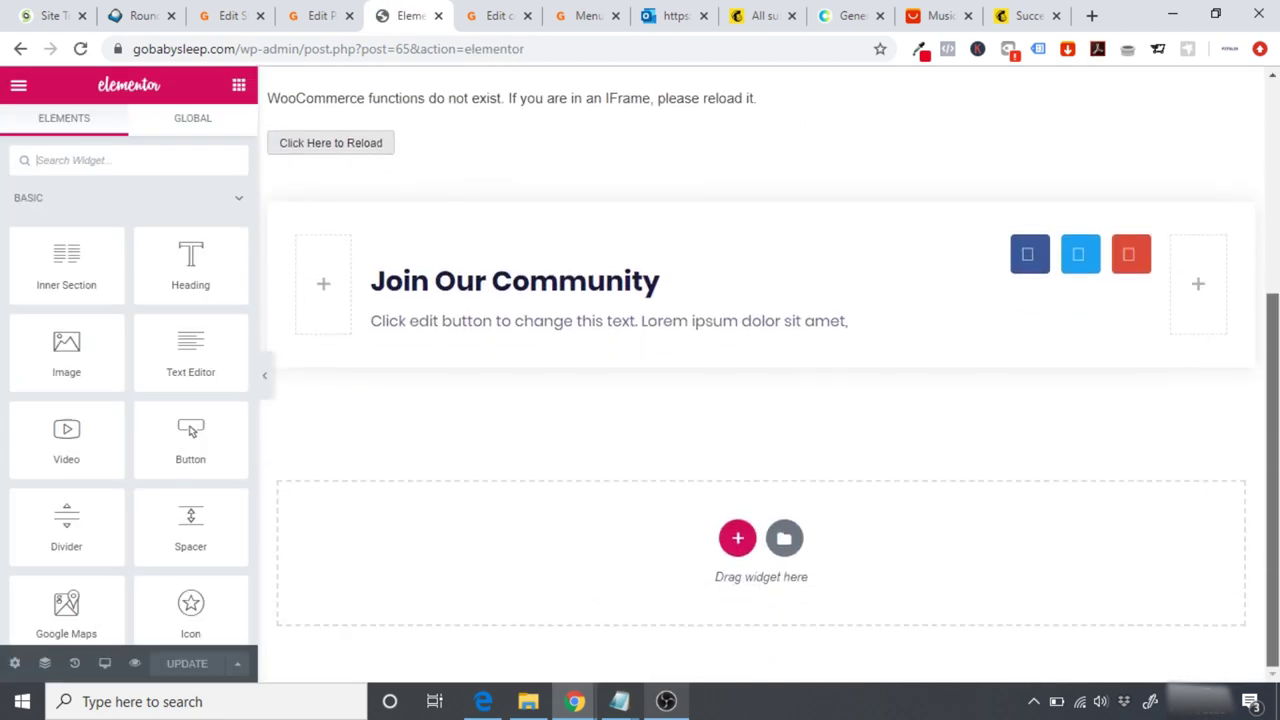
{"action": "scroll", "coordinate": [760, 400], "scroll_direction": "up", "scroll_amount": 5}
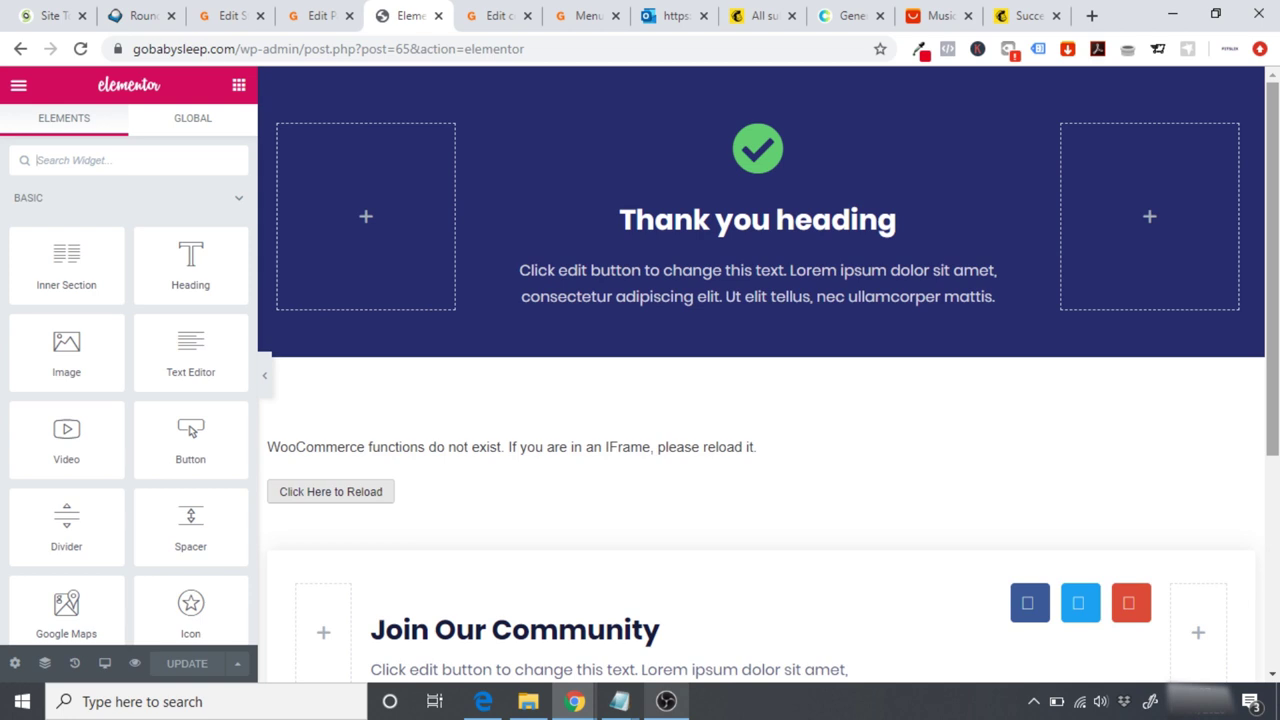
{"action": "left_click", "coordinate": [760, 232]}
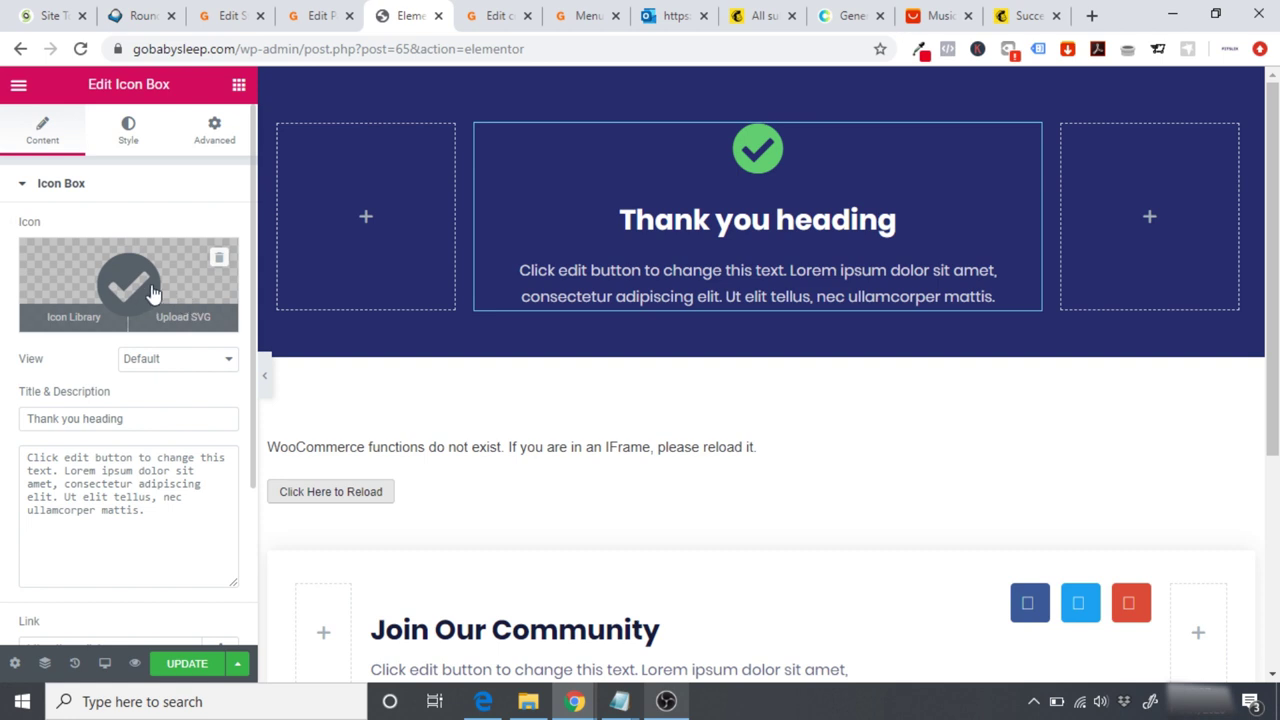
{"action": "left_click", "coordinate": [118, 138]}
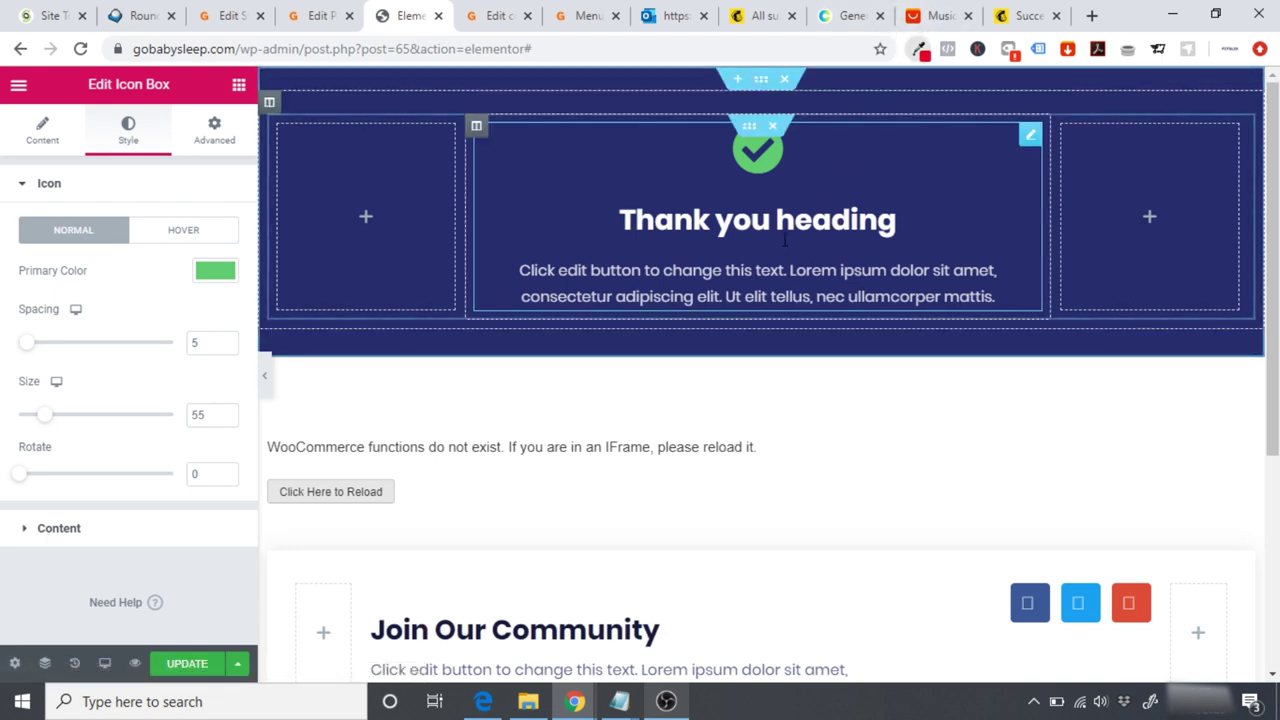
{"action": "left_click", "coordinate": [920, 50]}
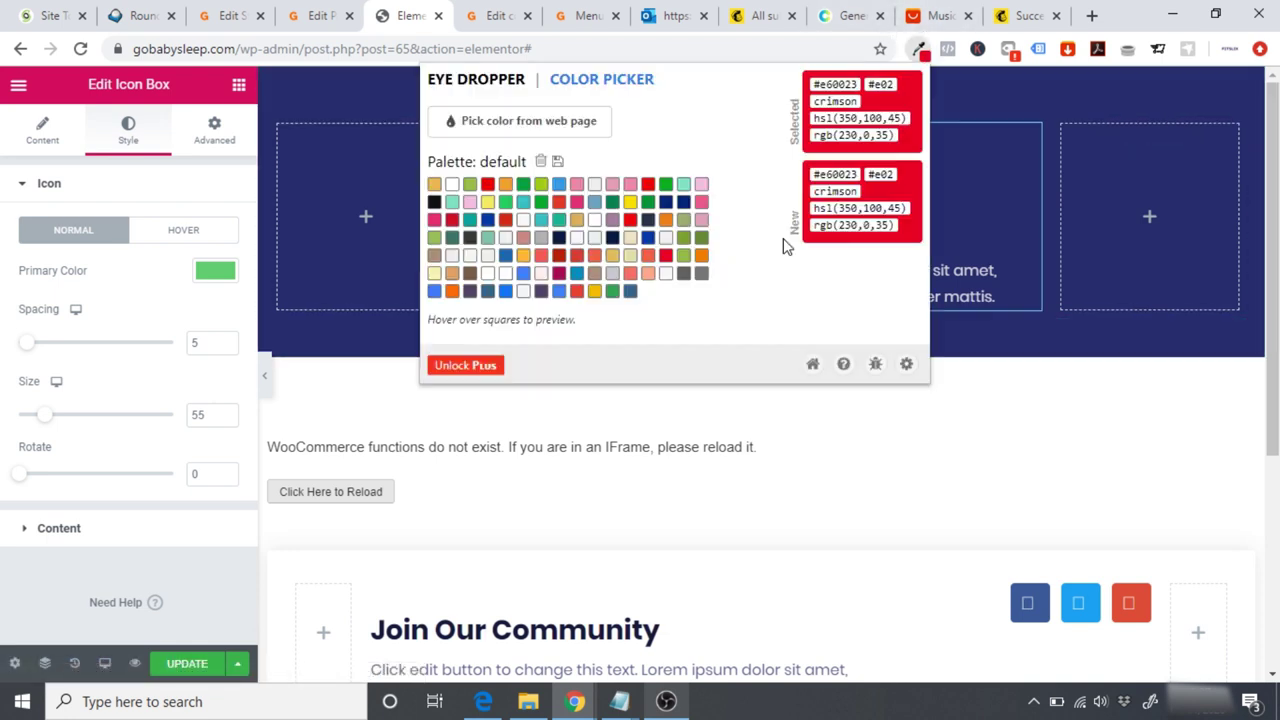
{"action": "left_click", "coordinate": [452, 290]}
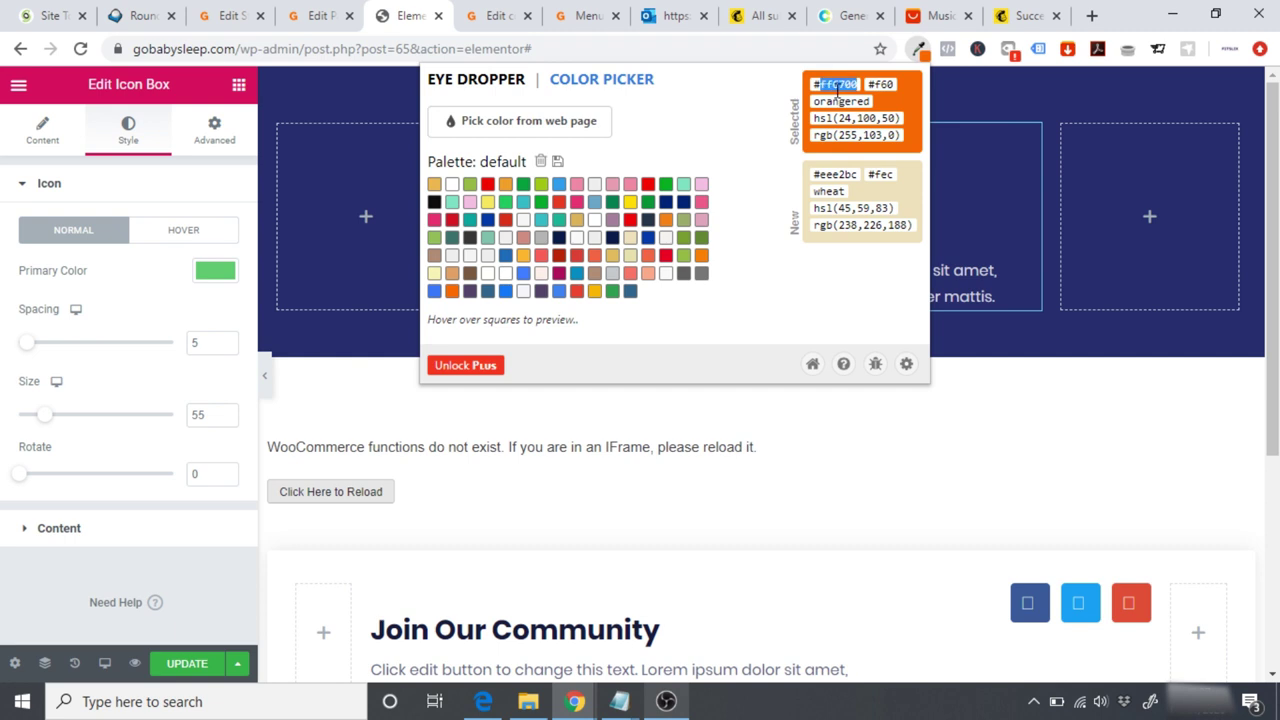
{"action": "left_click", "coordinate": [216, 276]}
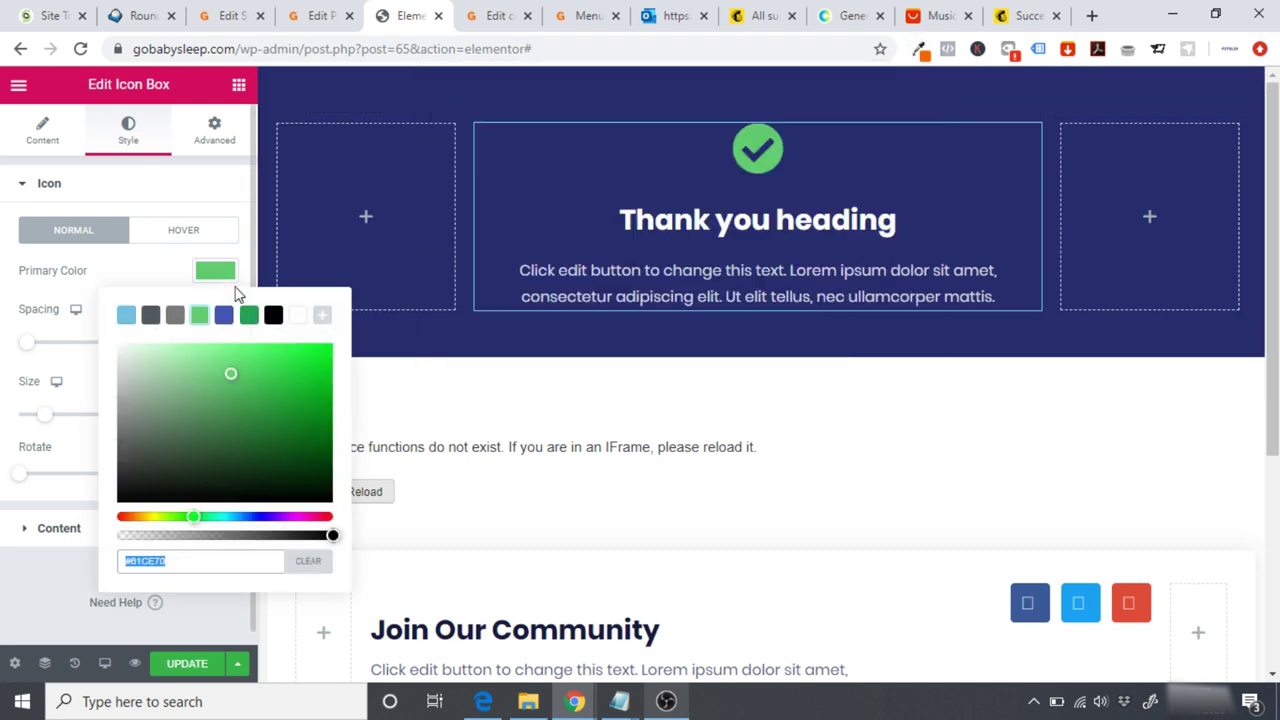
{"action": "type", "text": "#FF6700"}
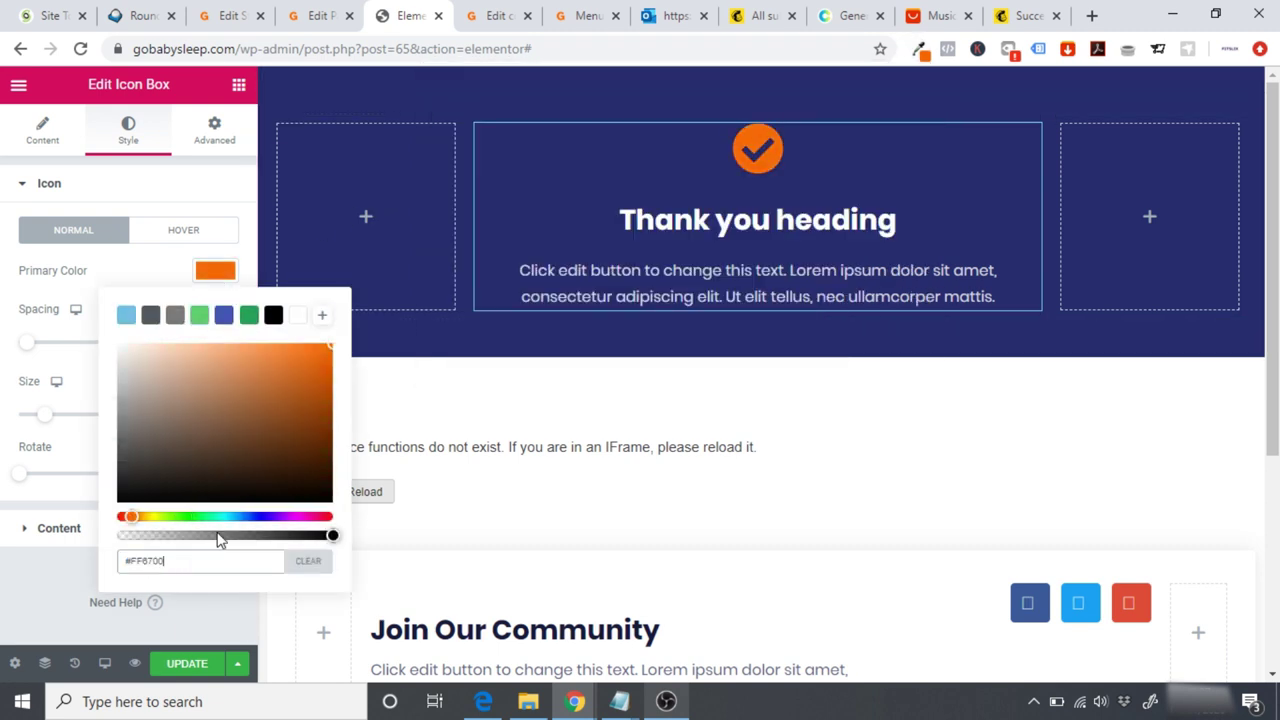
Step: Set the thank-you banner section's background colour to #33658A
{"action": "left_click", "coordinate": [920, 52]}
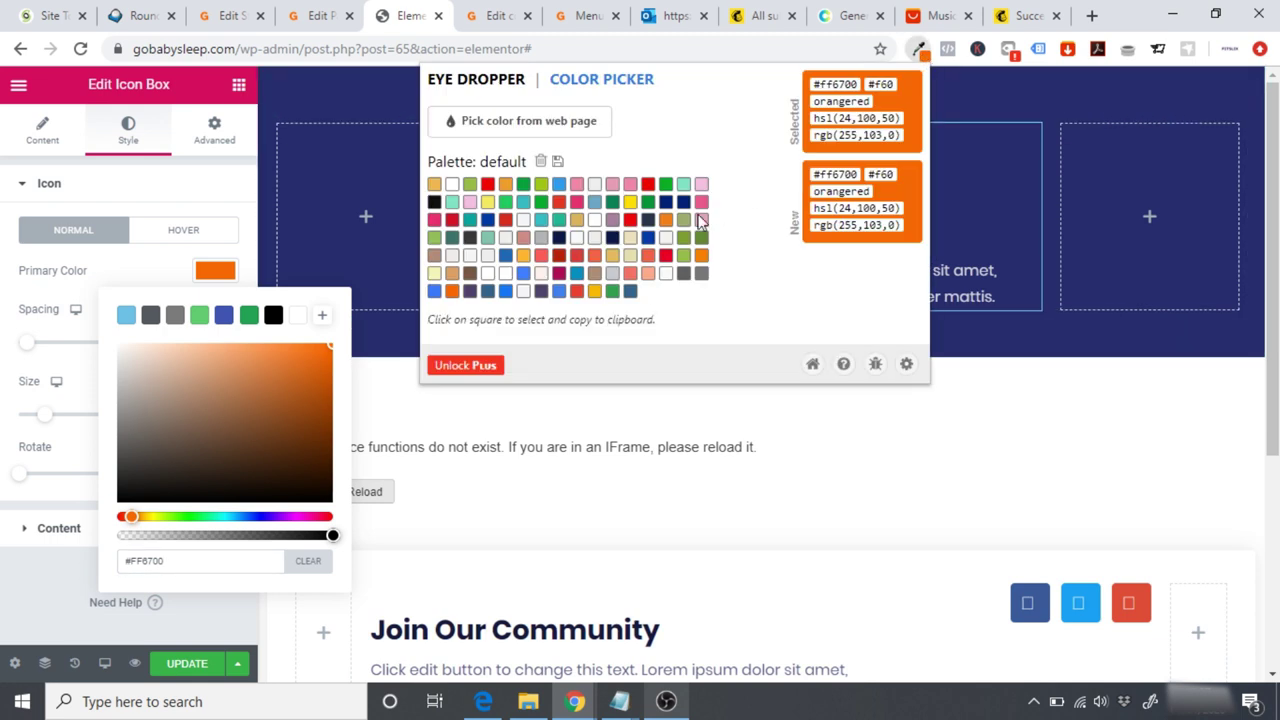
{"action": "left_click", "coordinate": [630, 291]}
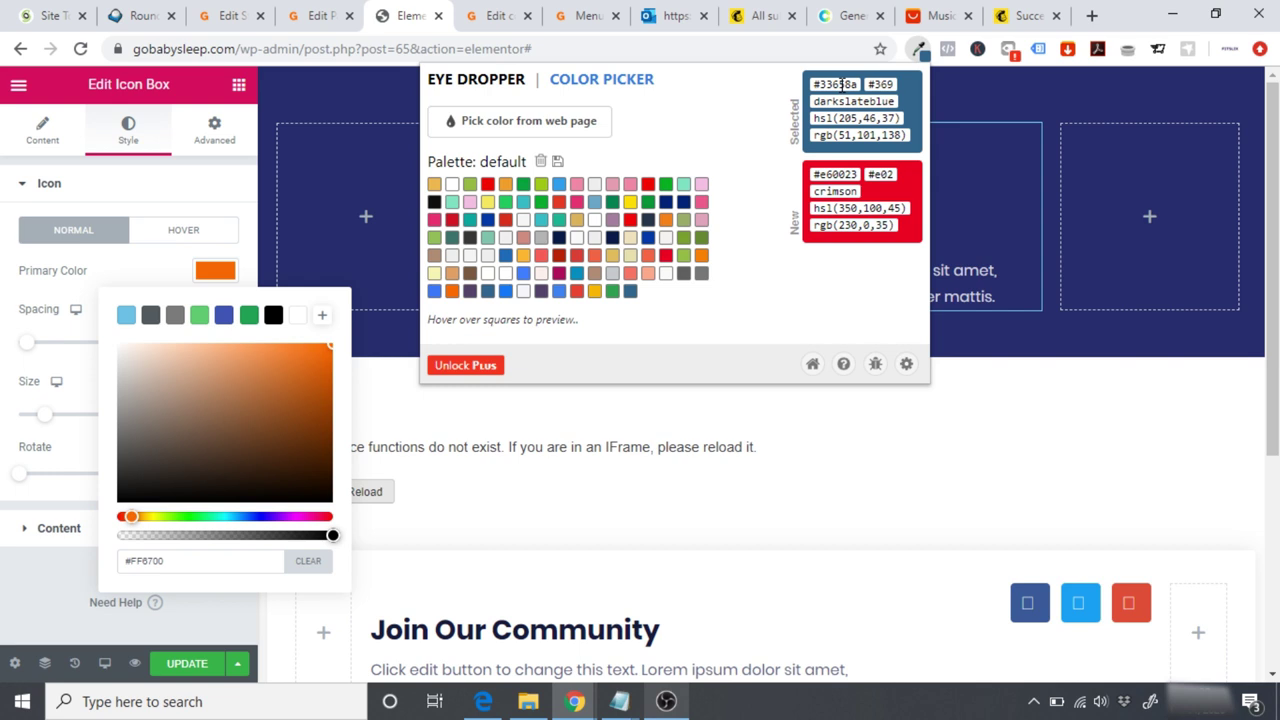
{"action": "left_click", "coordinate": [318, 78]}
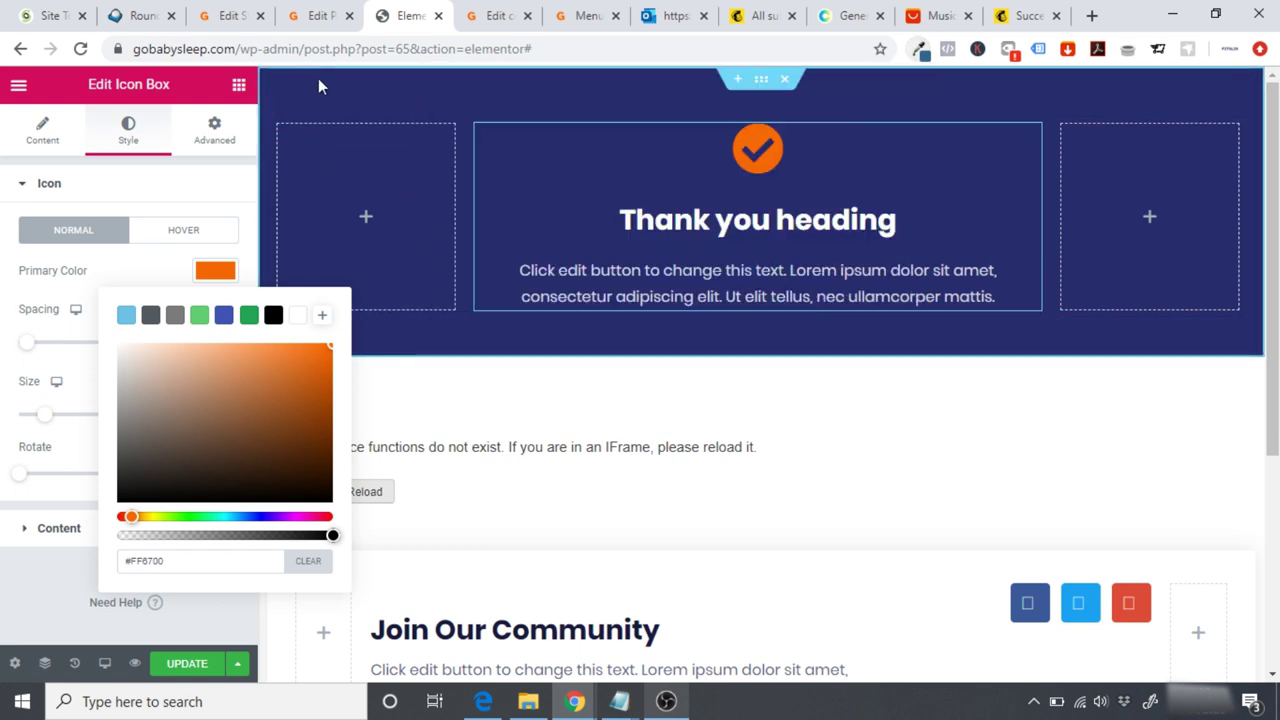
{"action": "left_click", "coordinate": [762, 84]}
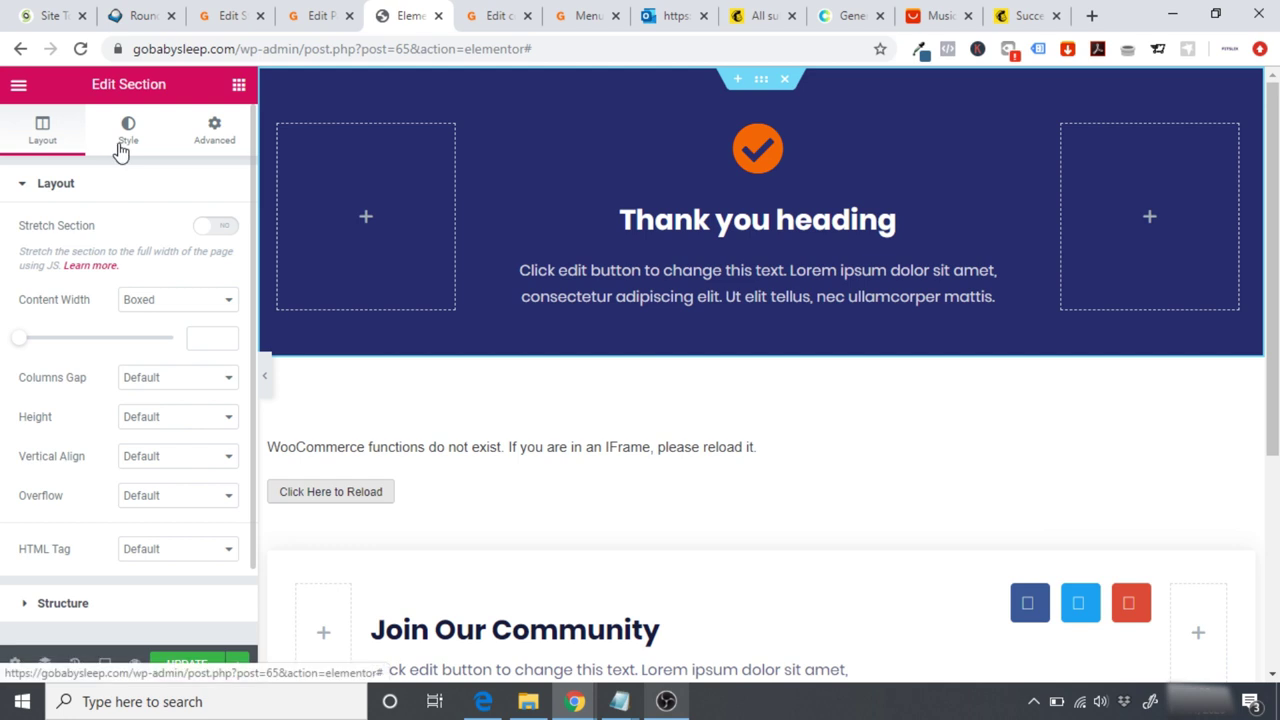
{"action": "left_click", "coordinate": [128, 135]}
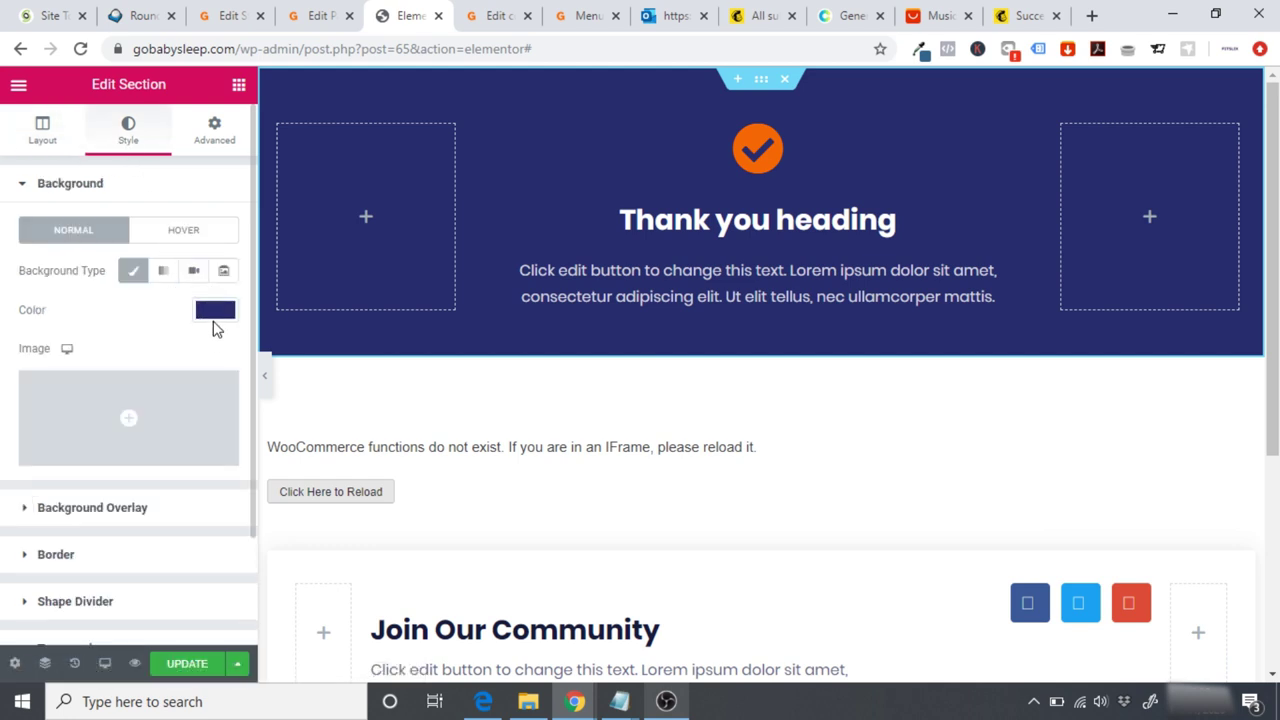
{"action": "left_click", "coordinate": [214, 312]}
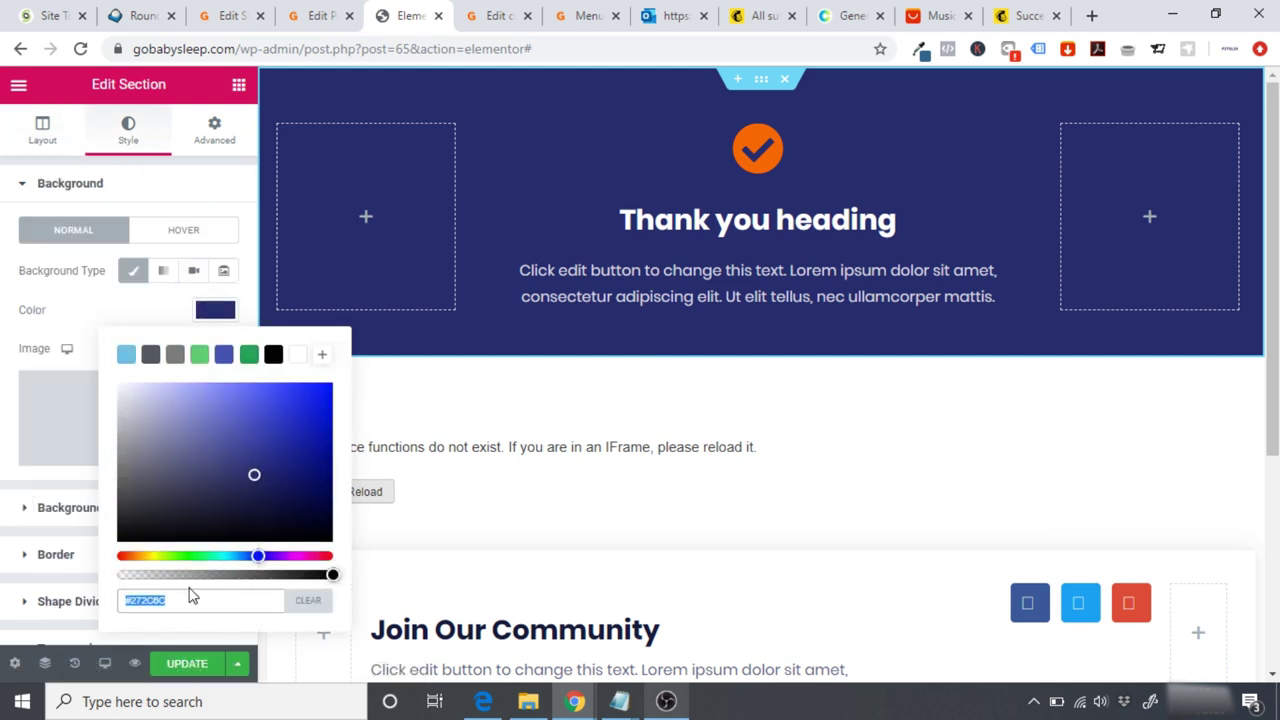
{"action": "type", "text": "#33658A"}
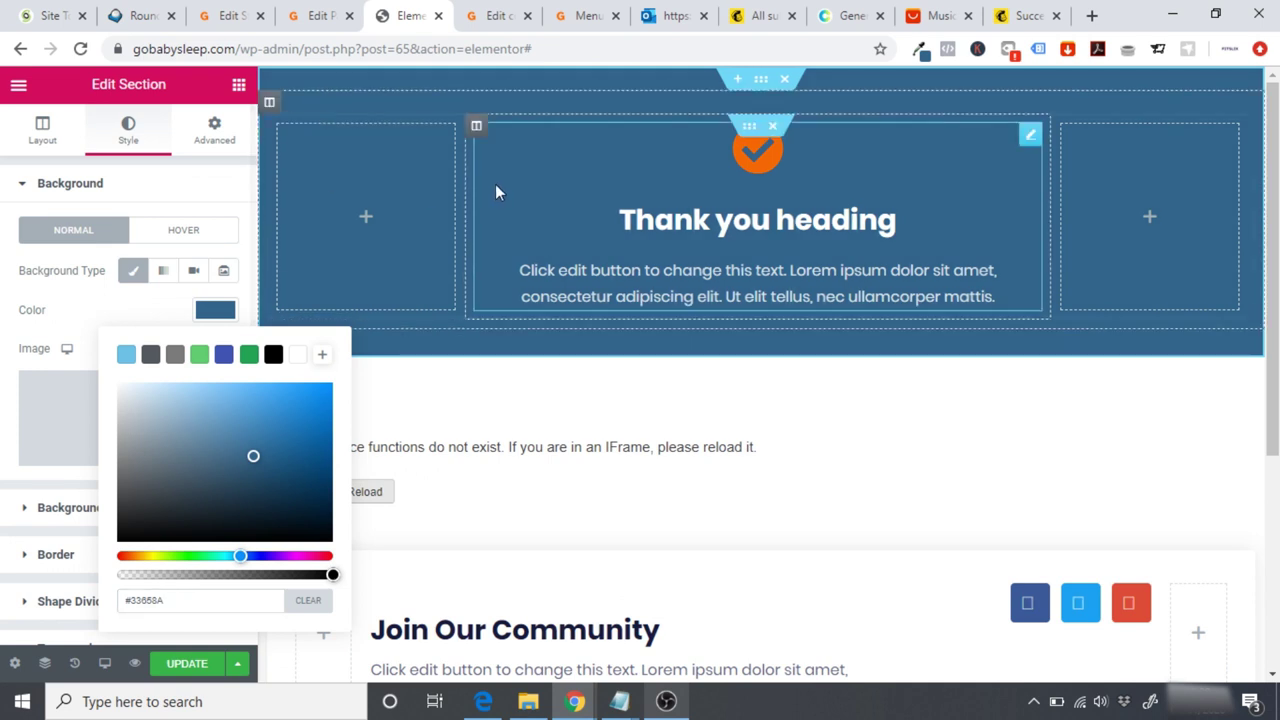
{"action": "left_click", "coordinate": [414, 186]}
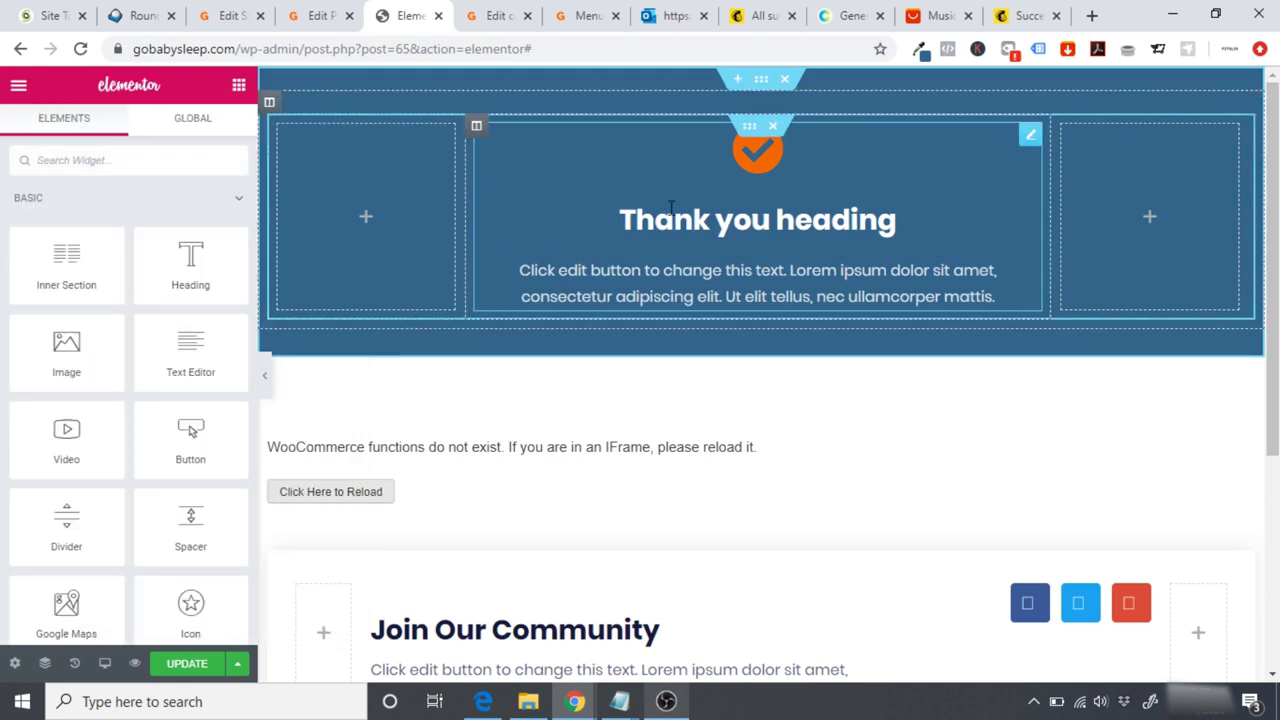
Step: Change the heading to 'Thank you for your order' and the description to the processing-soon message
{"action": "left_click", "coordinate": [903, 220]}
{"action": "key", "text": "BackSpace"}
{"action": "key", "text": "BackSpace"}
{"action": "key", "text": "BackSpace"}
{"action": "key", "text": "BackSpace"}
{"action": "key", "text": "BackSpace"}
{"action": "key", "text": "BackSpace"}
{"action": "key", "text": "BackSpace"}
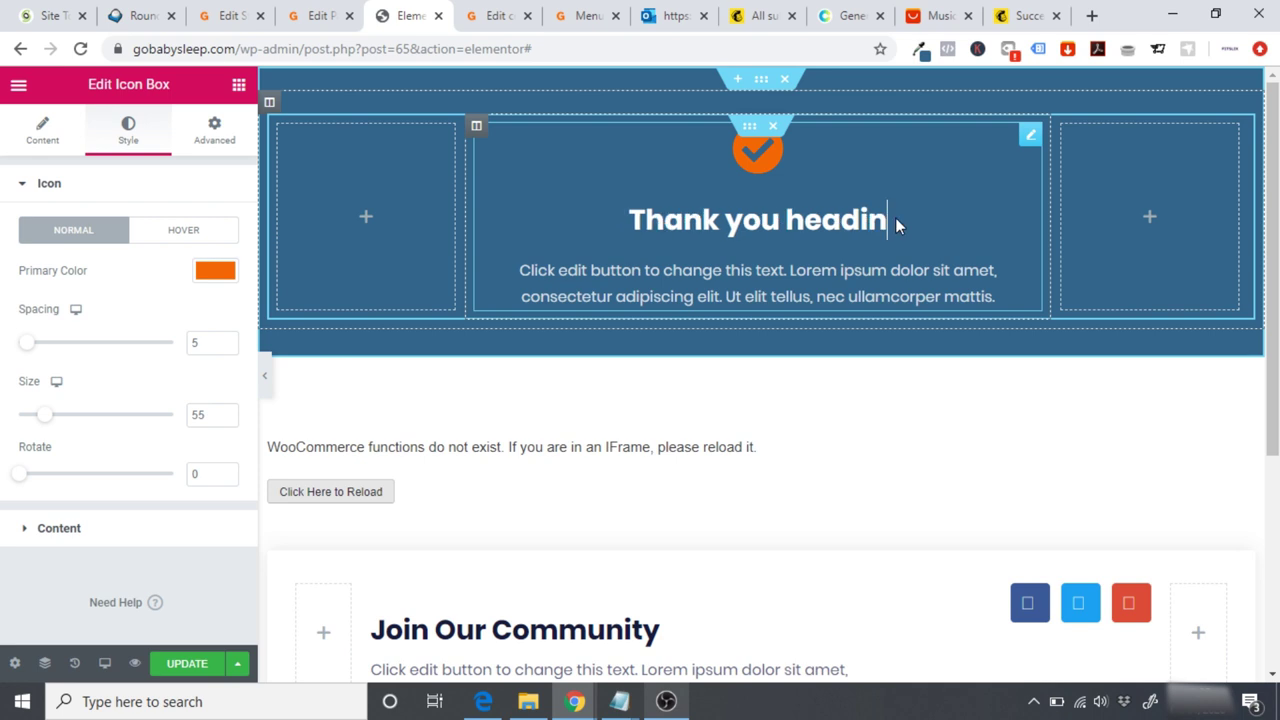
{"action": "type", "text": "for yo"}
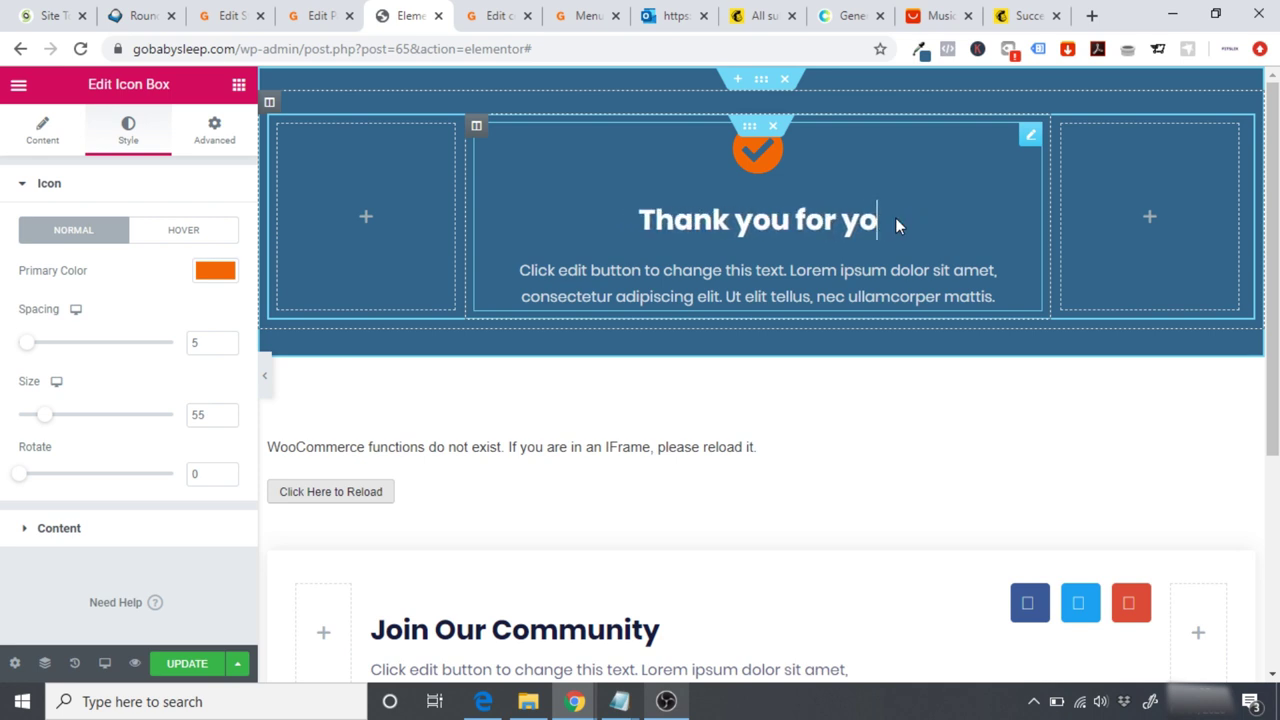
{"action": "type", "text": "ur order"}
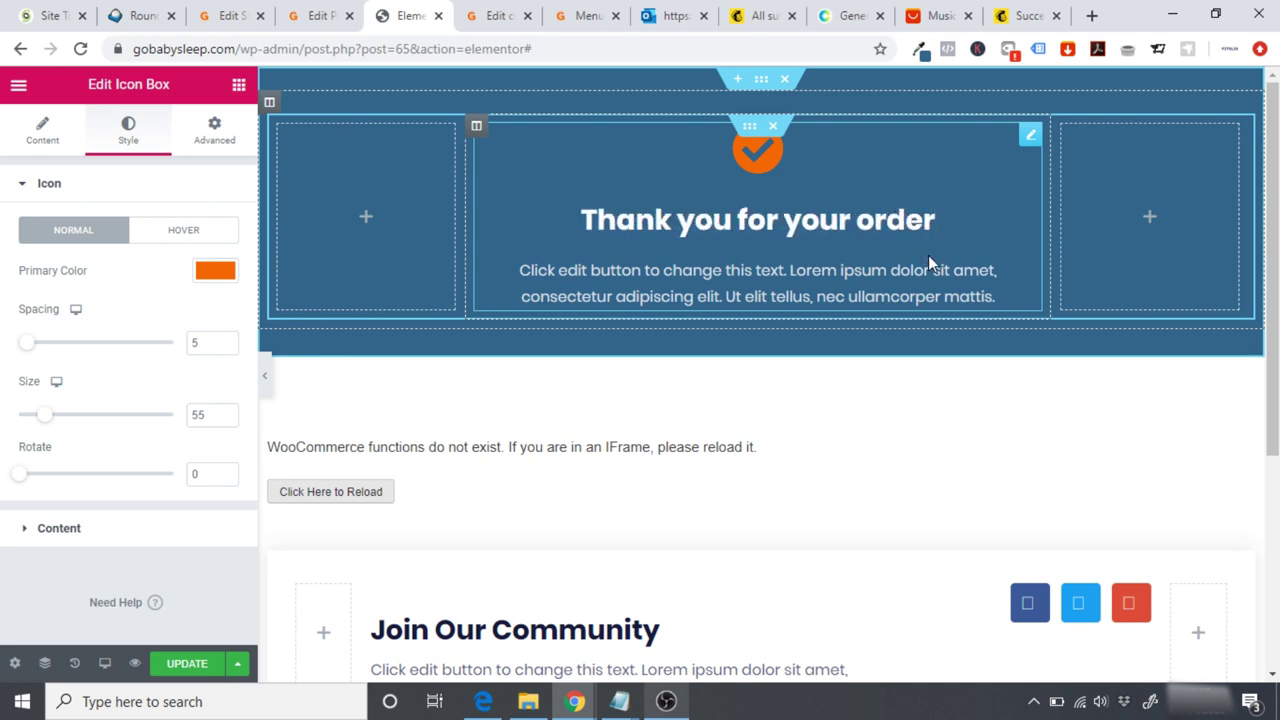
{"action": "left_click_drag", "start_coordinate": [996, 296], "coordinate": [514, 263]}
{"action": "type", "text": "Y"}
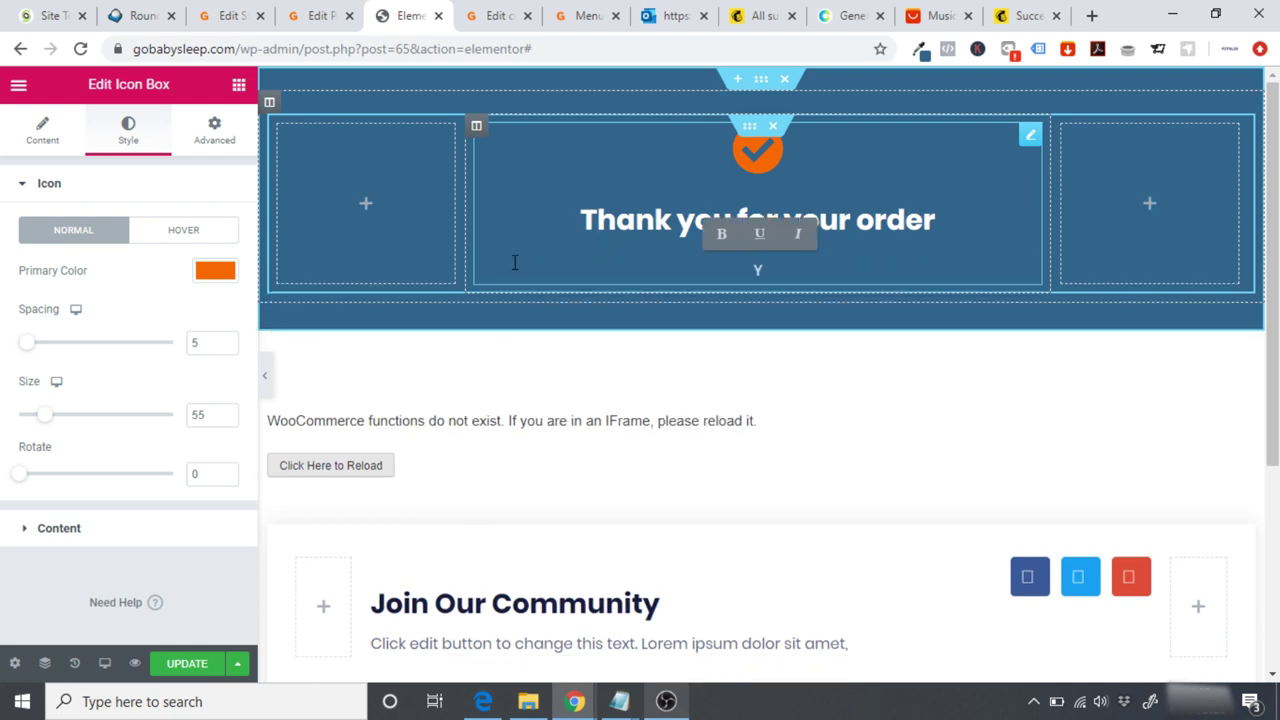
{"action": "type", "text": "ouil"}
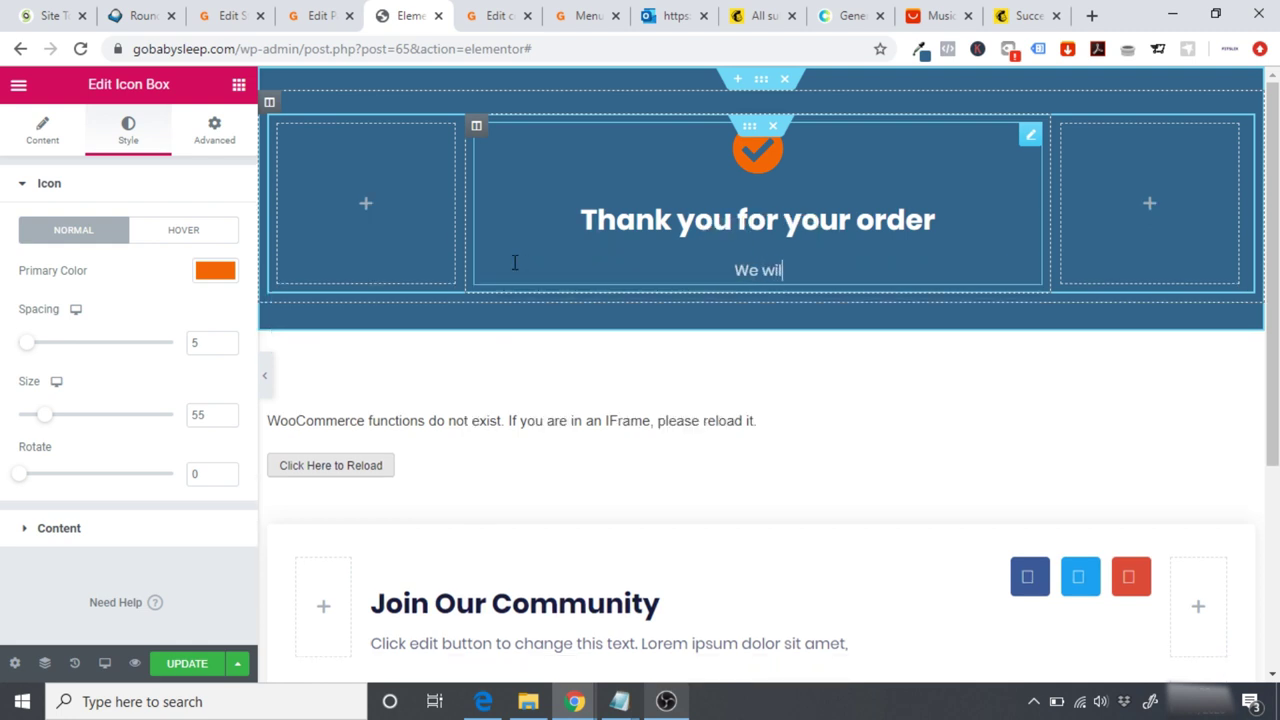
{"action": "type", "text": "l process yo"}
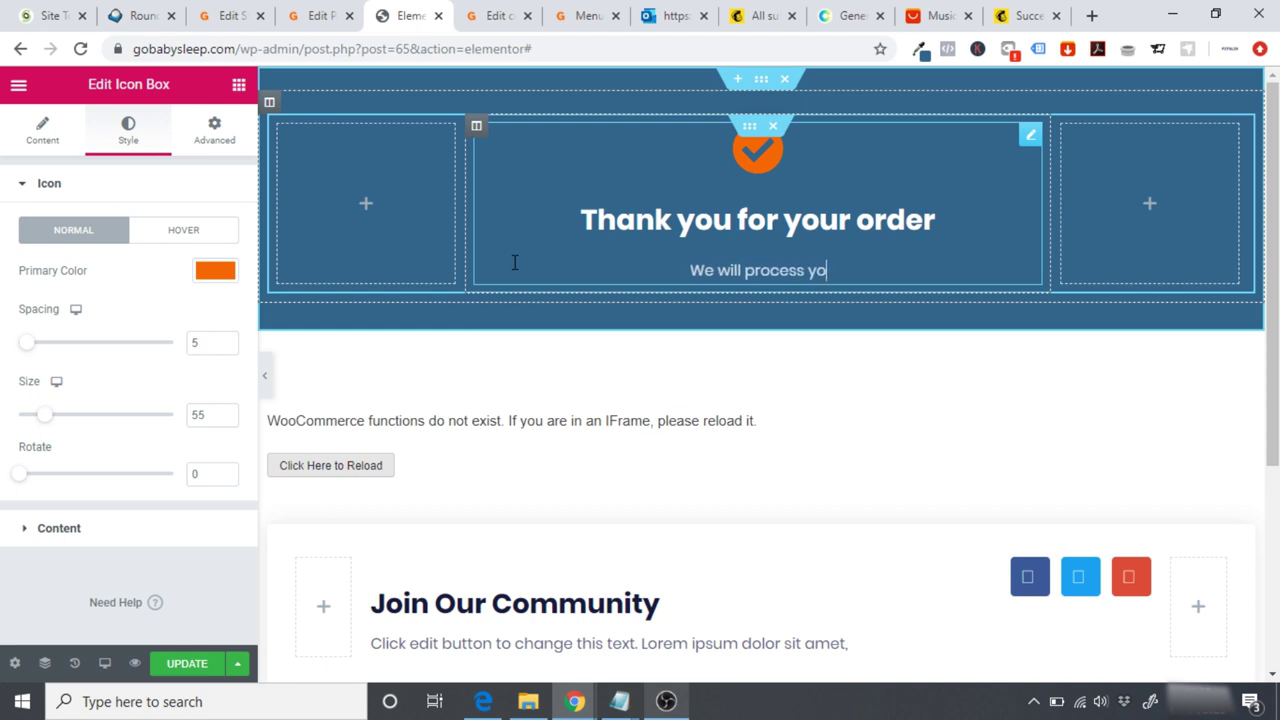
{"action": "type", "text": "ur order in the"}
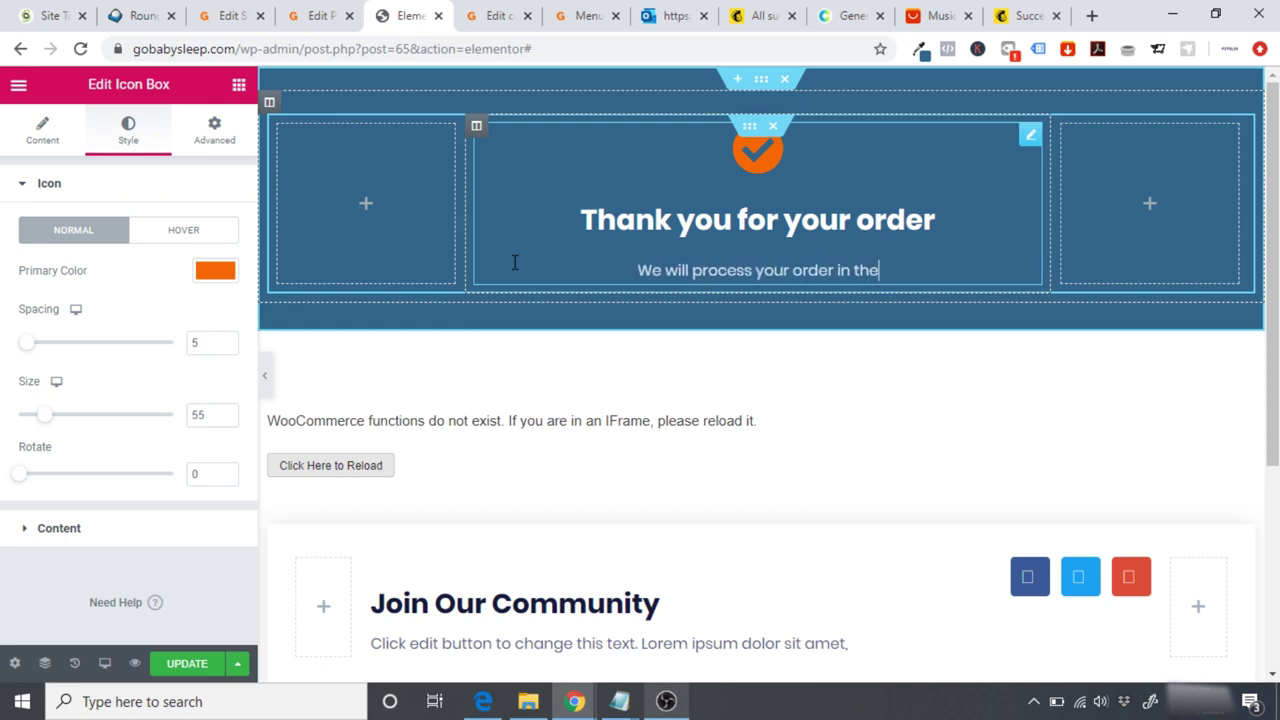
{"action": "type", "text": " coming doys and "}
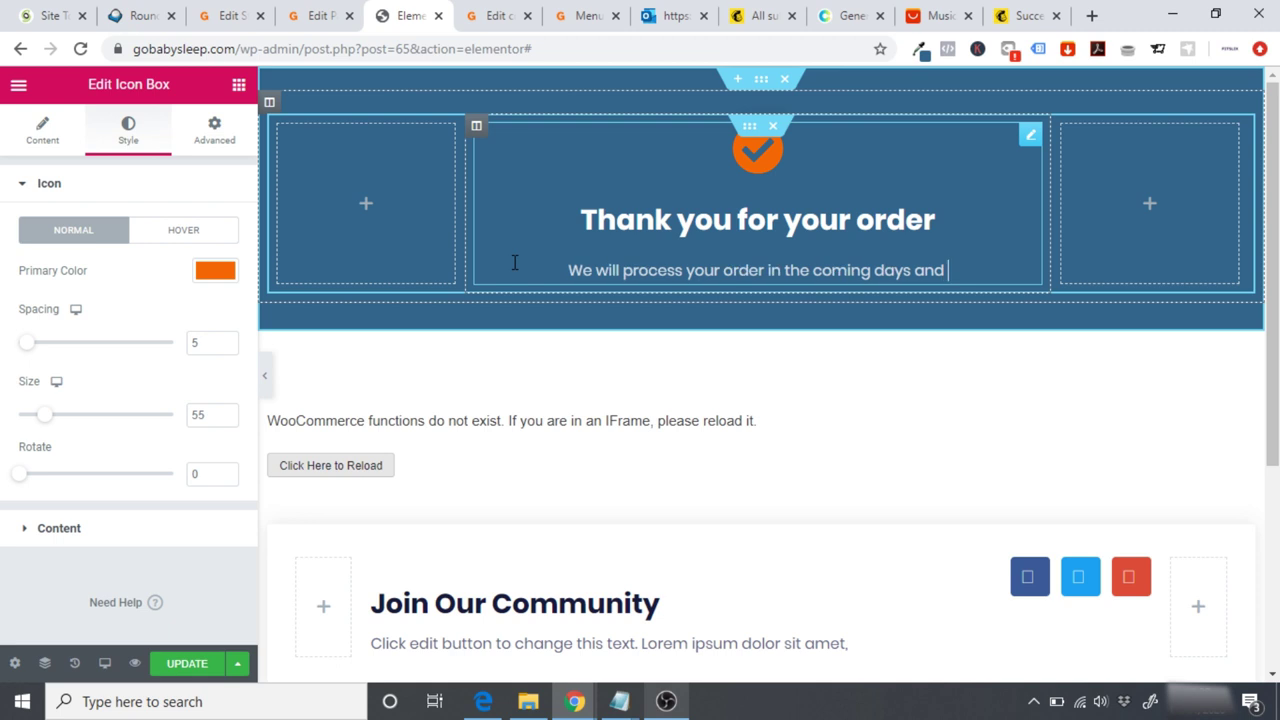
{"action": "type", "text": "it should be with you soon!"}
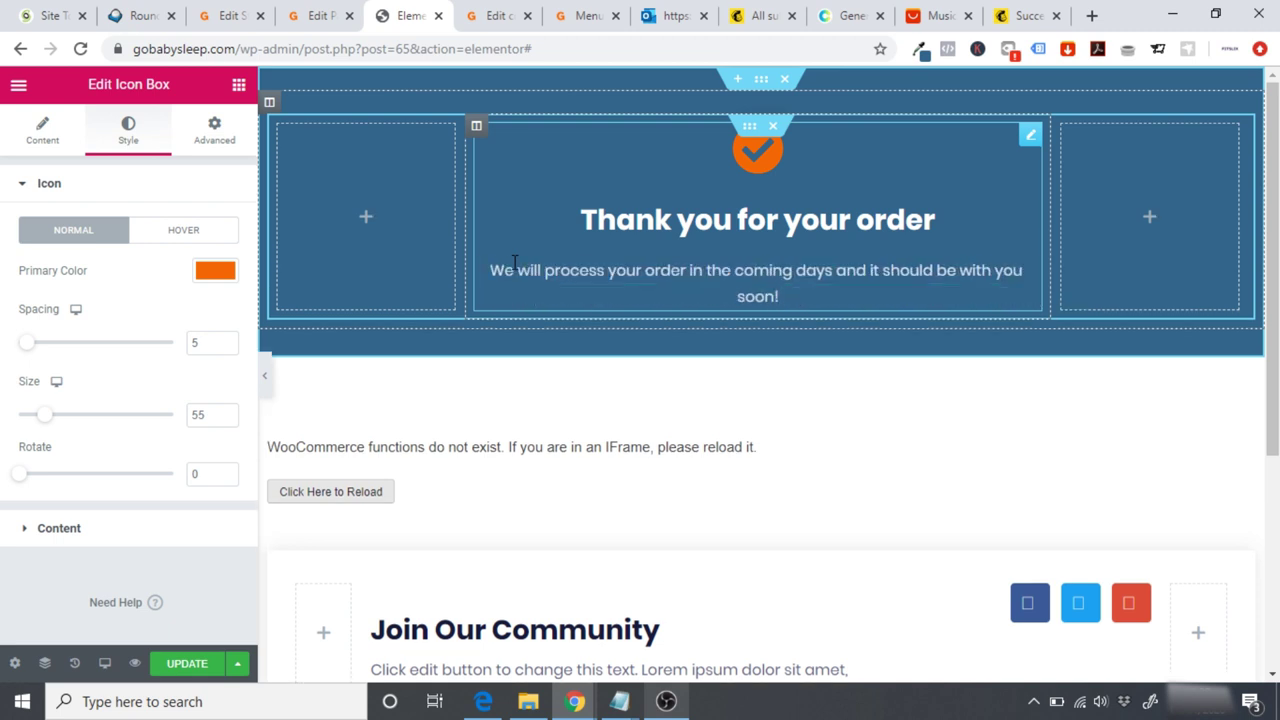
{"action": "scroll", "coordinate": [697, 605], "scroll_direction": "down", "scroll_amount": 3}
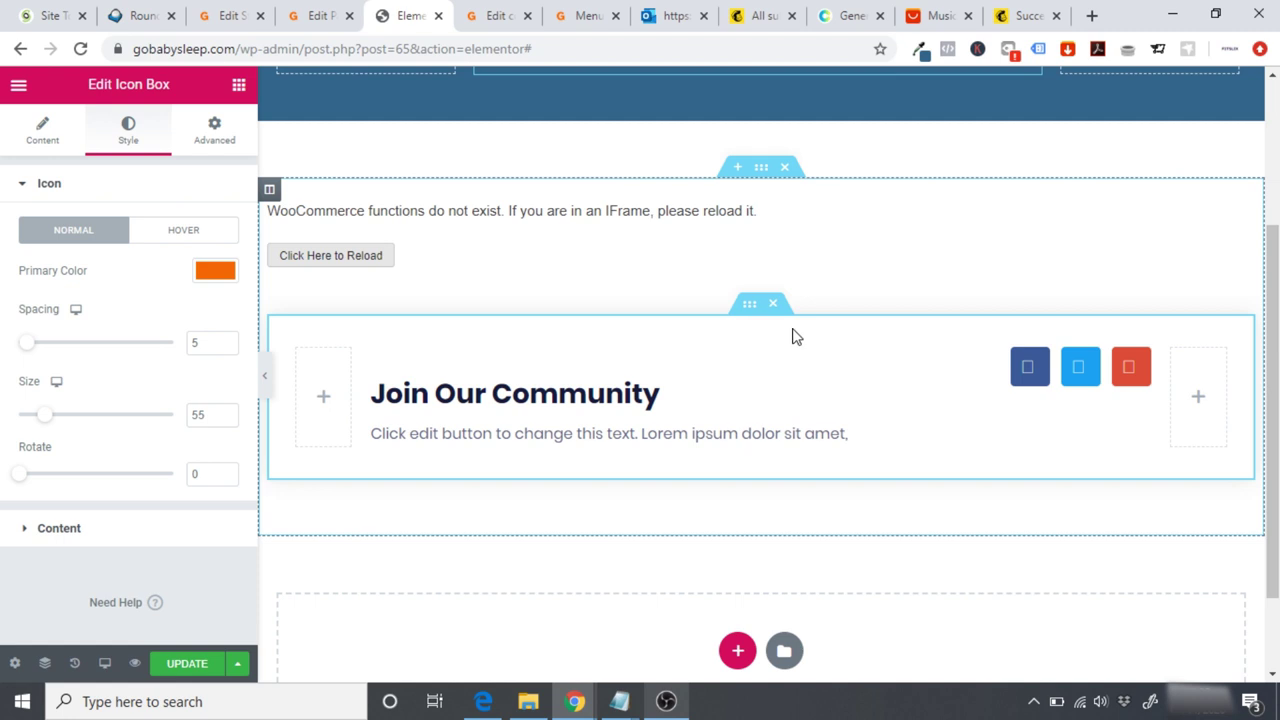
{"action": "scroll", "coordinate": [775, 314], "scroll_direction": "up", "scroll_amount": 1}
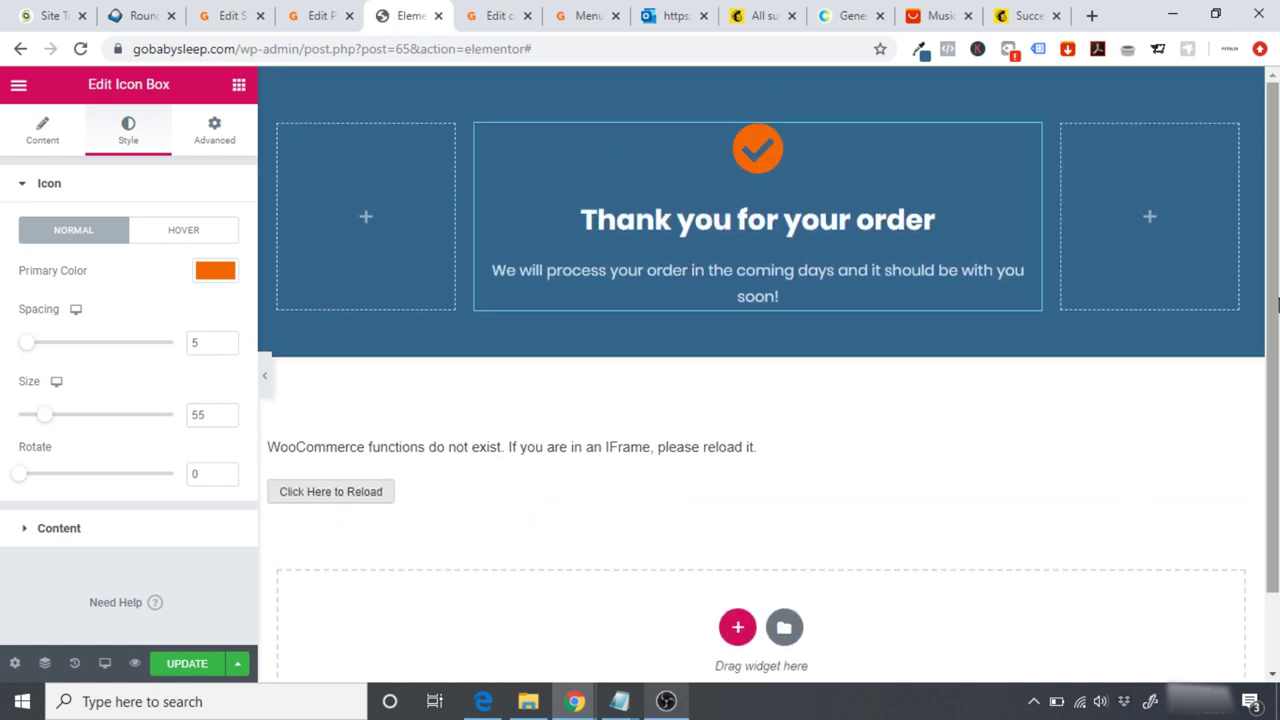
{"action": "left_click", "coordinate": [368, 219]}
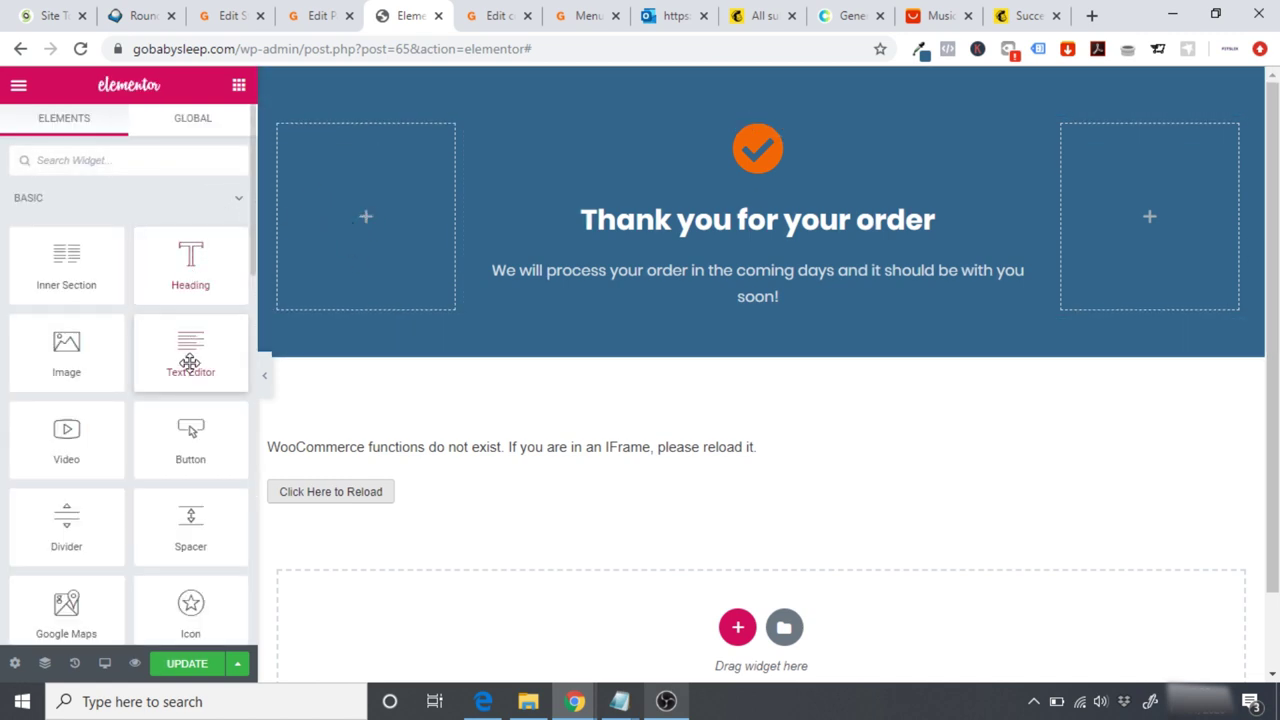
Step: Add a right-aligned Image widget with White-Noise-Machine.png in the banner's left column
{"action": "left_click_drag", "start_coordinate": [69, 380], "coordinate": [383, 218]}
{"action": "left_click", "coordinate": [141, 295]}
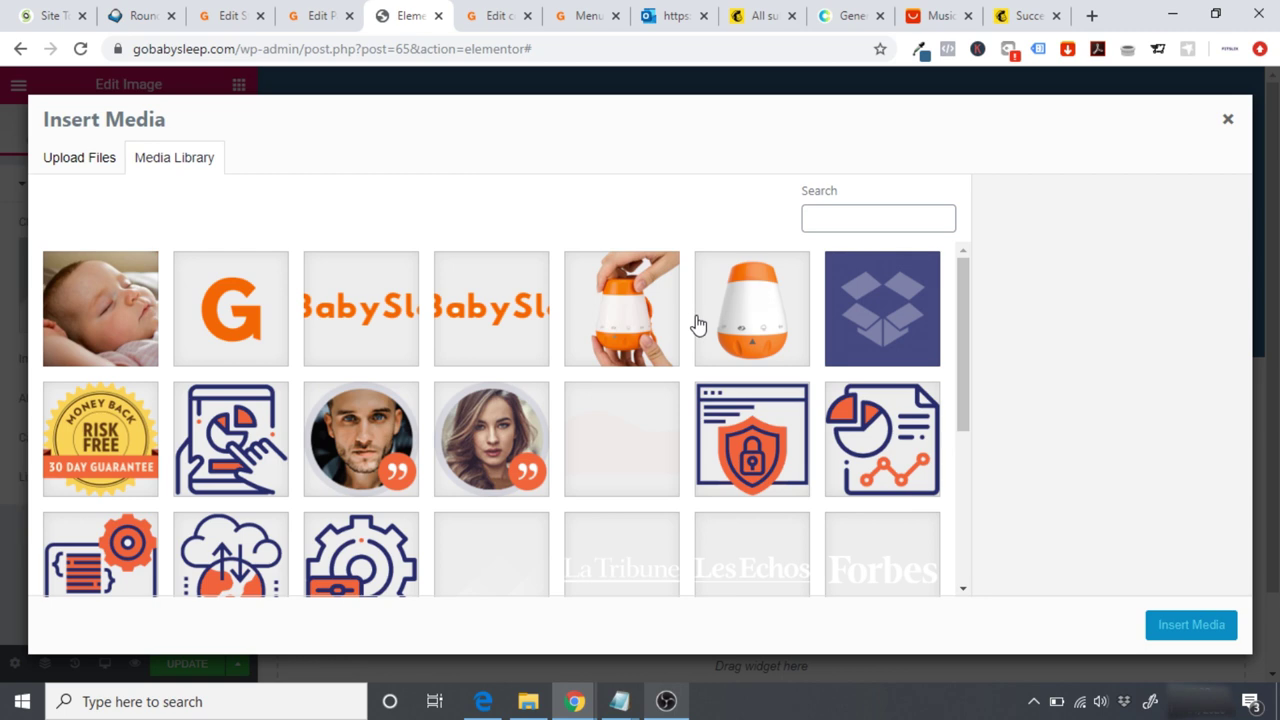
{"action": "left_click", "coordinate": [755, 330]}
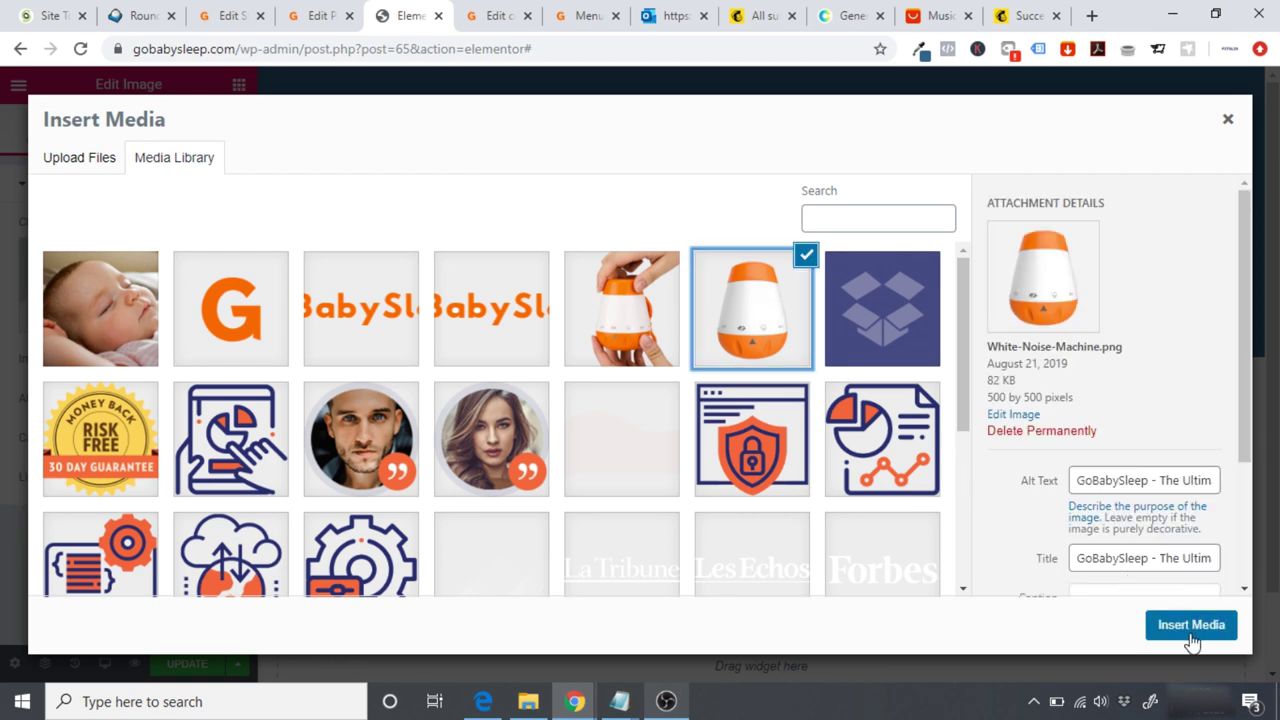
{"action": "left_click", "coordinate": [1190, 624]}
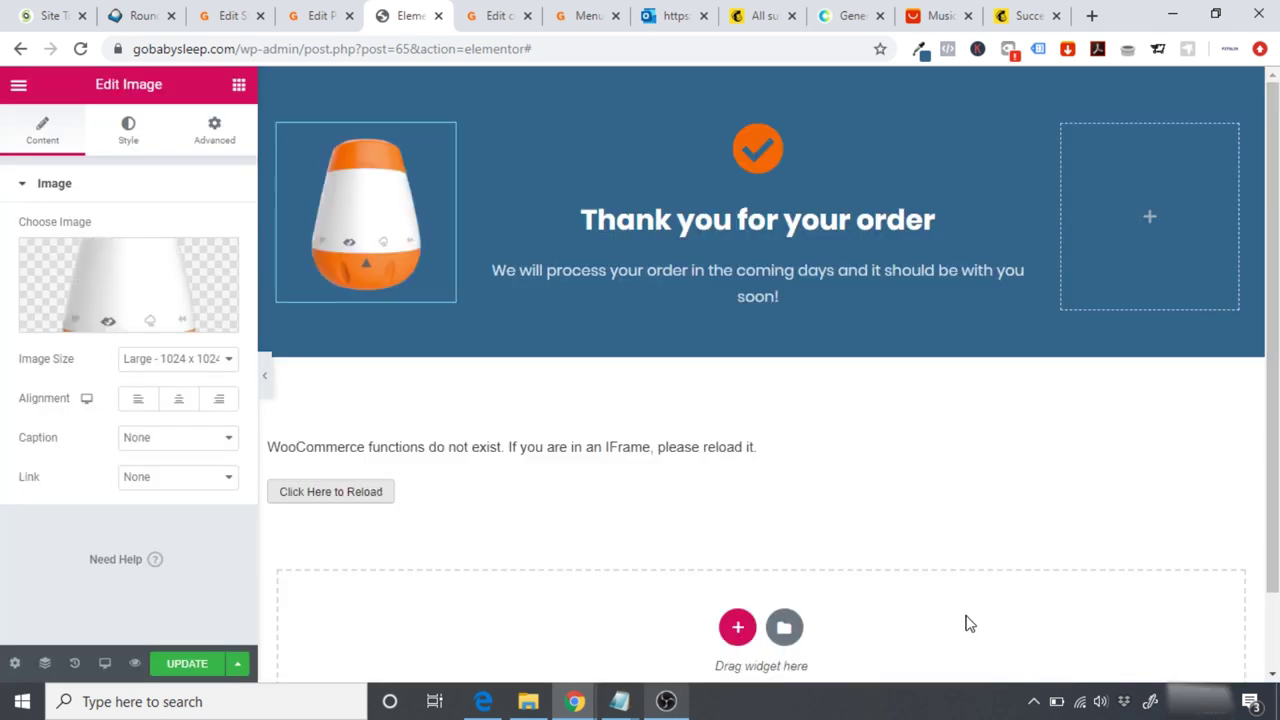
{"action": "scroll", "coordinate": [1276, 445], "scroll_direction": "down", "scroll_amount": 1}
{"action": "scroll", "coordinate": [760, 400], "scroll_direction": "up", "scroll_amount": 1}
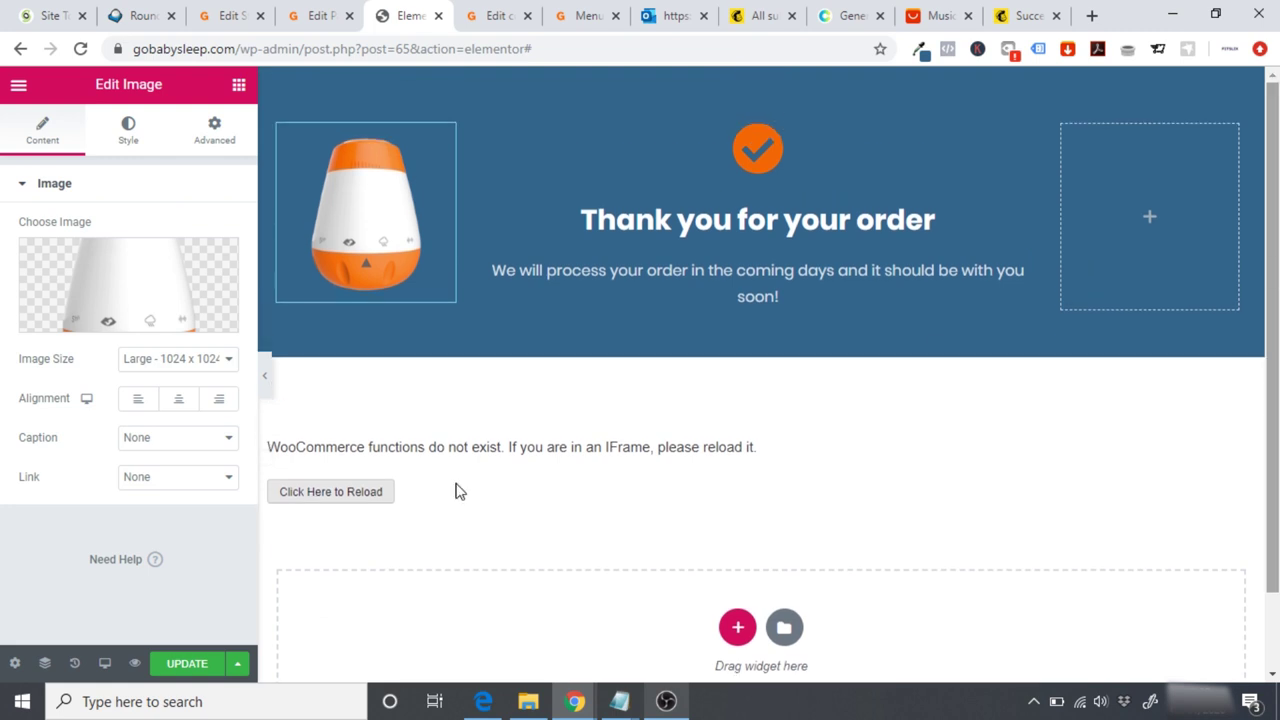
{"action": "left_click", "coordinate": [219, 399]}
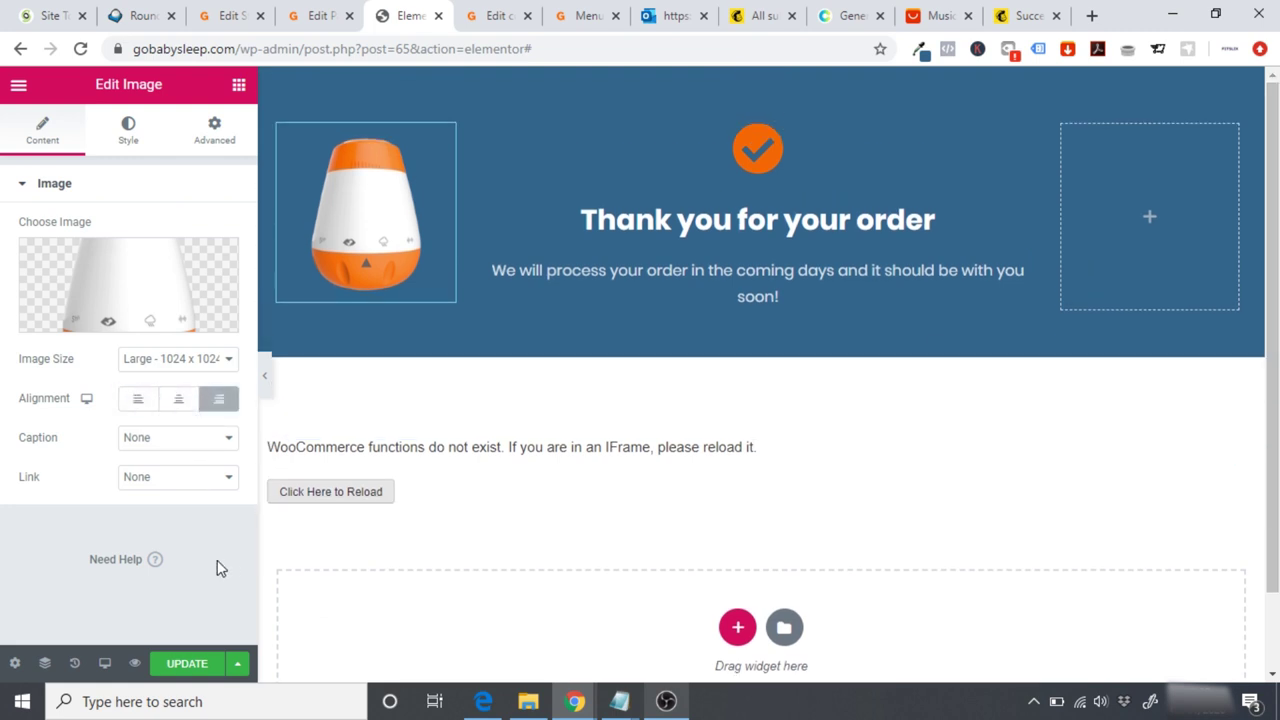
Step: Update the page and view the published thank-you page
{"action": "left_click", "coordinate": [196, 664]}
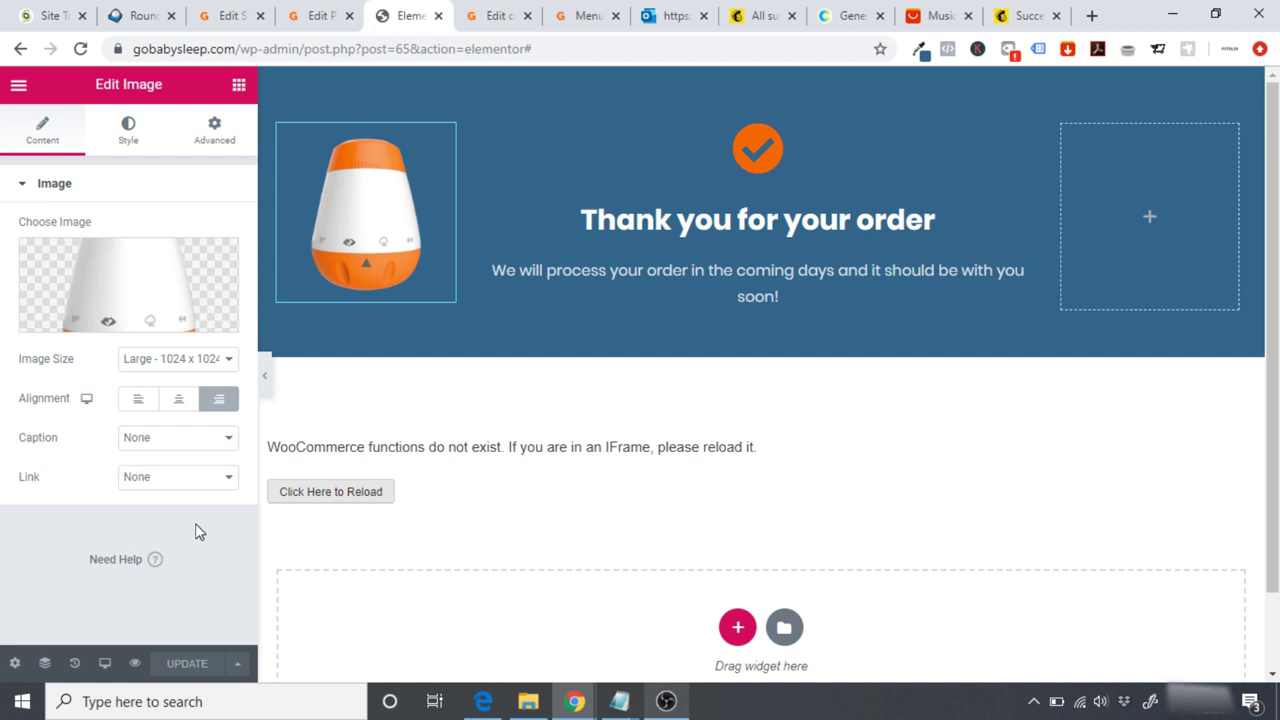
{"action": "left_click", "coordinate": [18, 85]}
{"action": "left_click", "coordinate": [88, 542]}
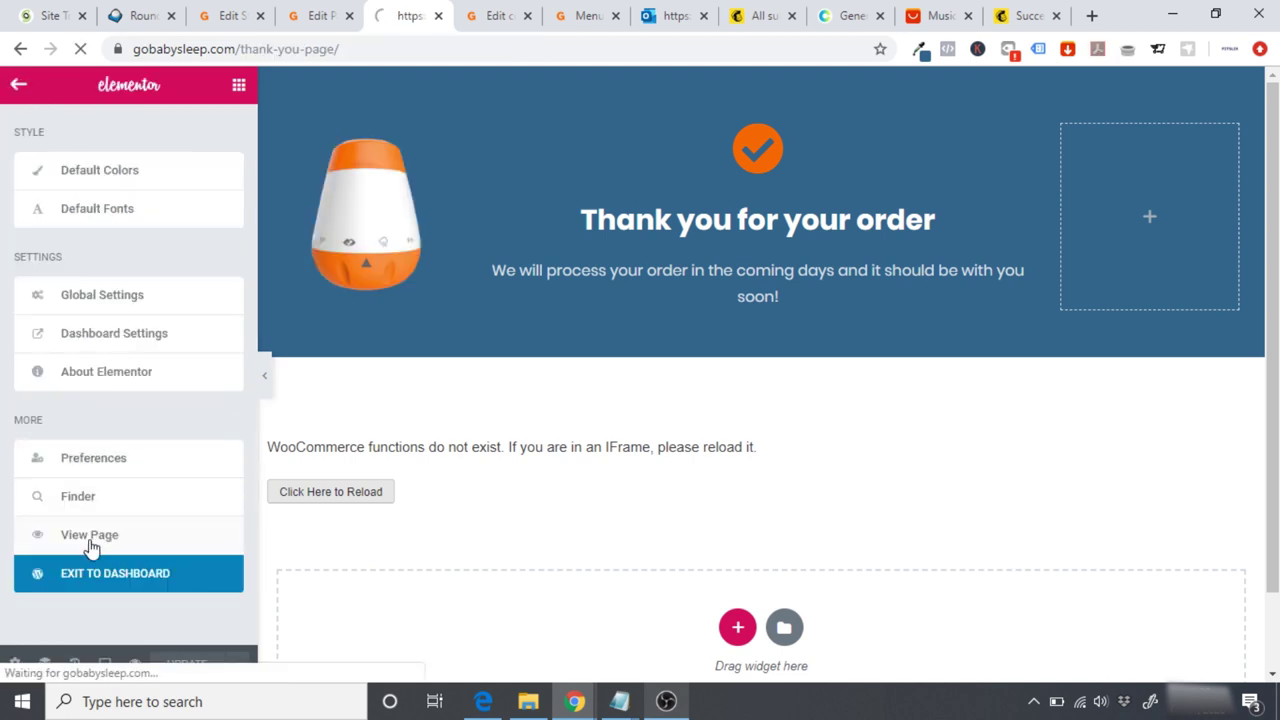
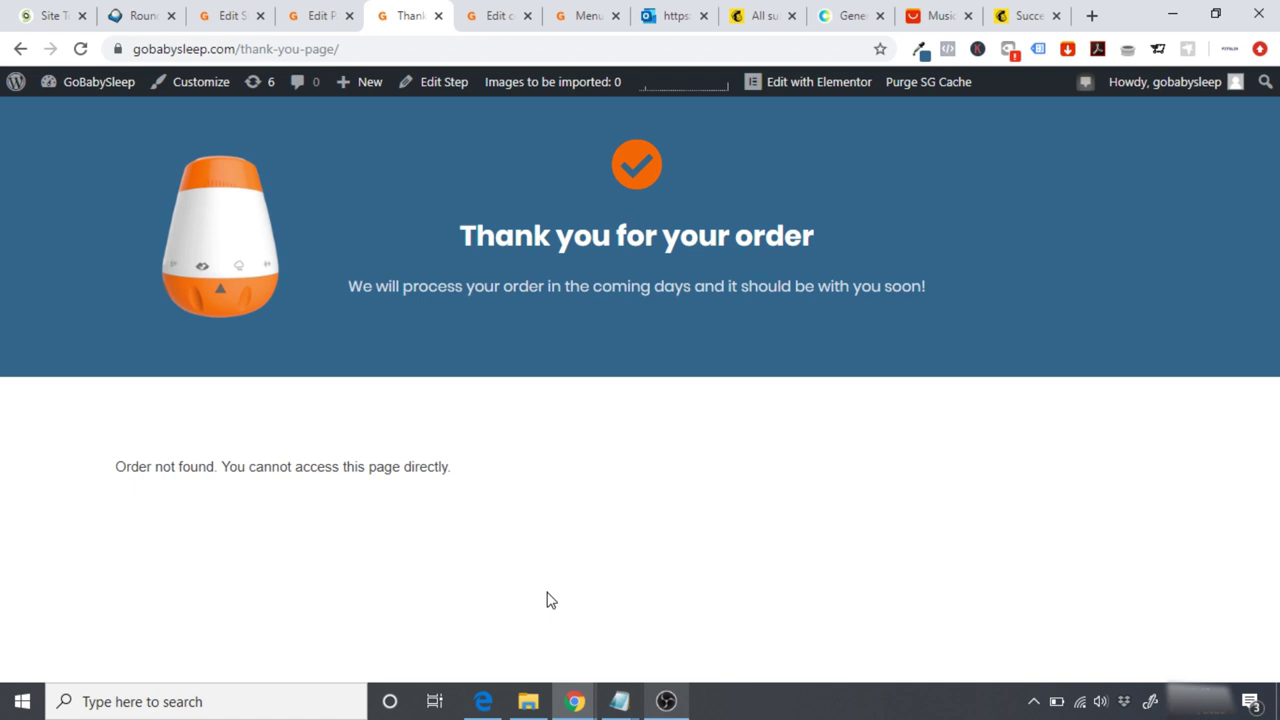
Step: Change the page address from /thank-you-page/ to /checkout-page/ and load it
{"action": "left_click_drag", "start_coordinate": [381, 49], "coordinate": [323, 49]}
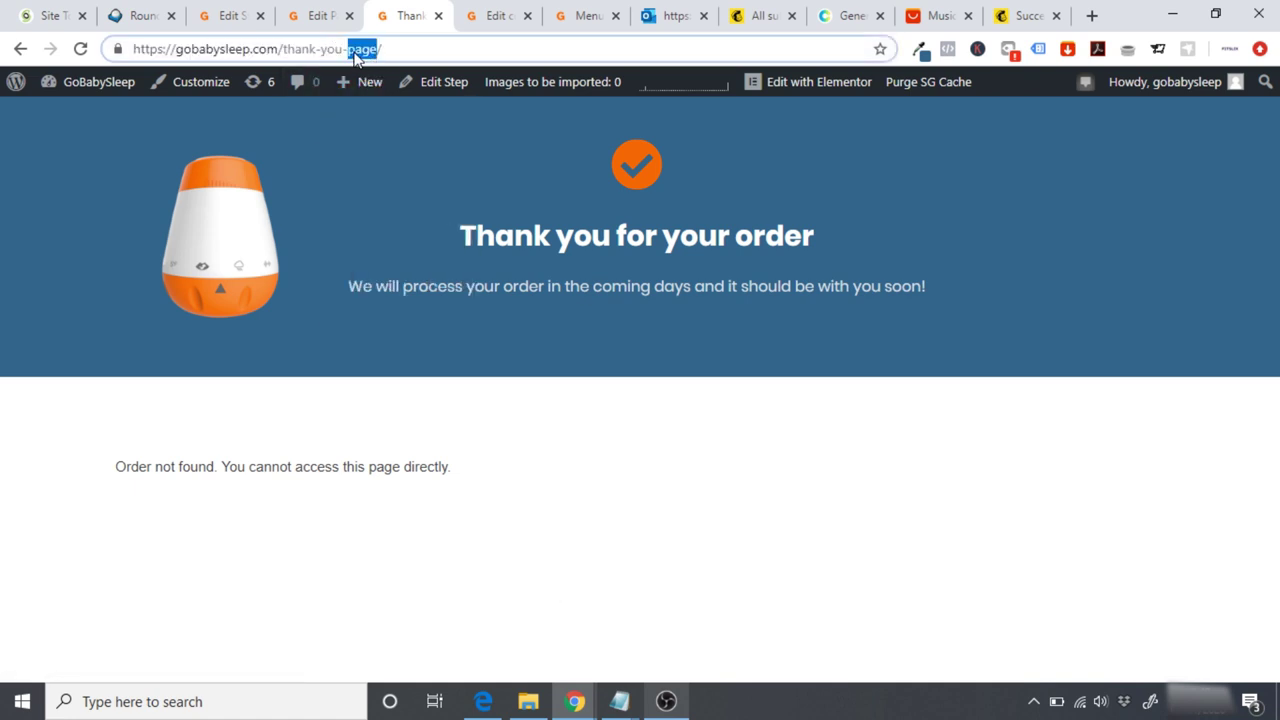
{"action": "left_click", "coordinate": [353, 50]}
{"action": "key", "text": "BackSpace"}
{"action": "key", "text": "BackSpace"}
{"action": "key", "text": "BackSpace"}
{"action": "key", "text": "BackSpace"}
{"action": "key", "text": "BackSpace"}
{"action": "key", "text": "BackSpace"}
{"action": "key", "text": "BackSpace"}
{"action": "key", "text": "BackSpace"}
{"action": "key", "text": "BackSpace"}
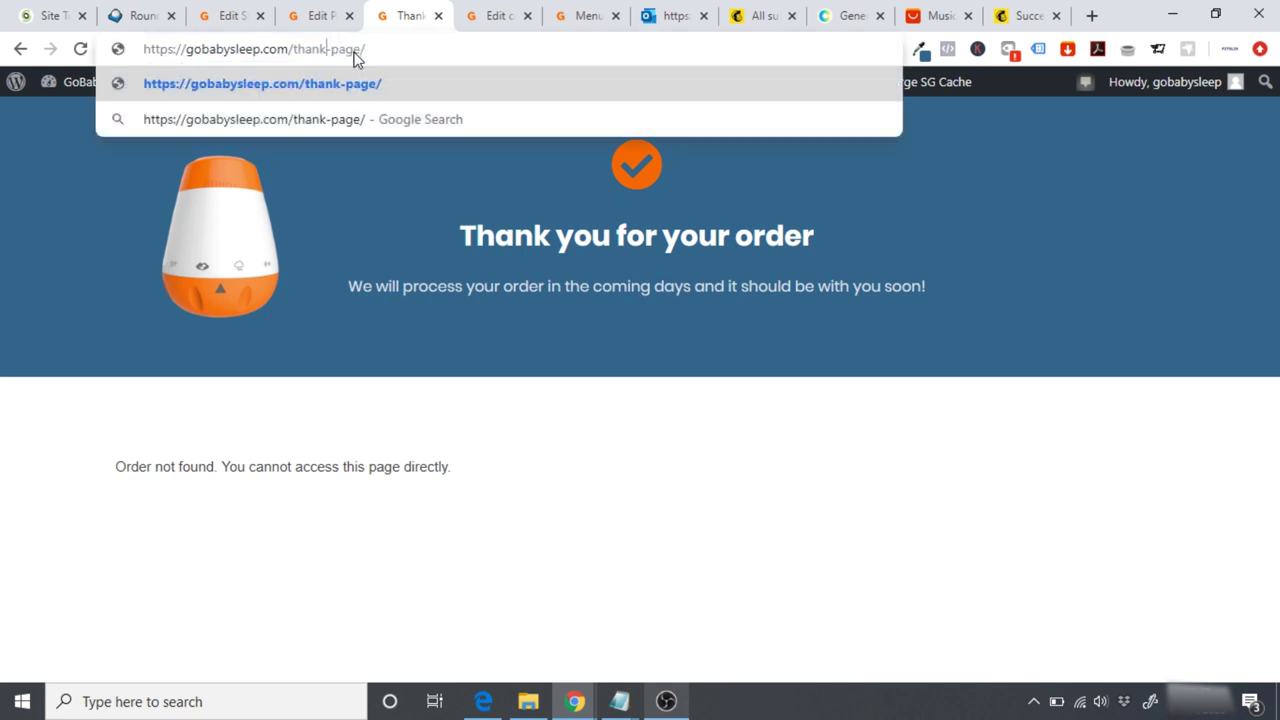
{"action": "type", "text": "che"}
{"action": "key", "text": "BackSpace"}
{"action": "type", "text": "heckout"}
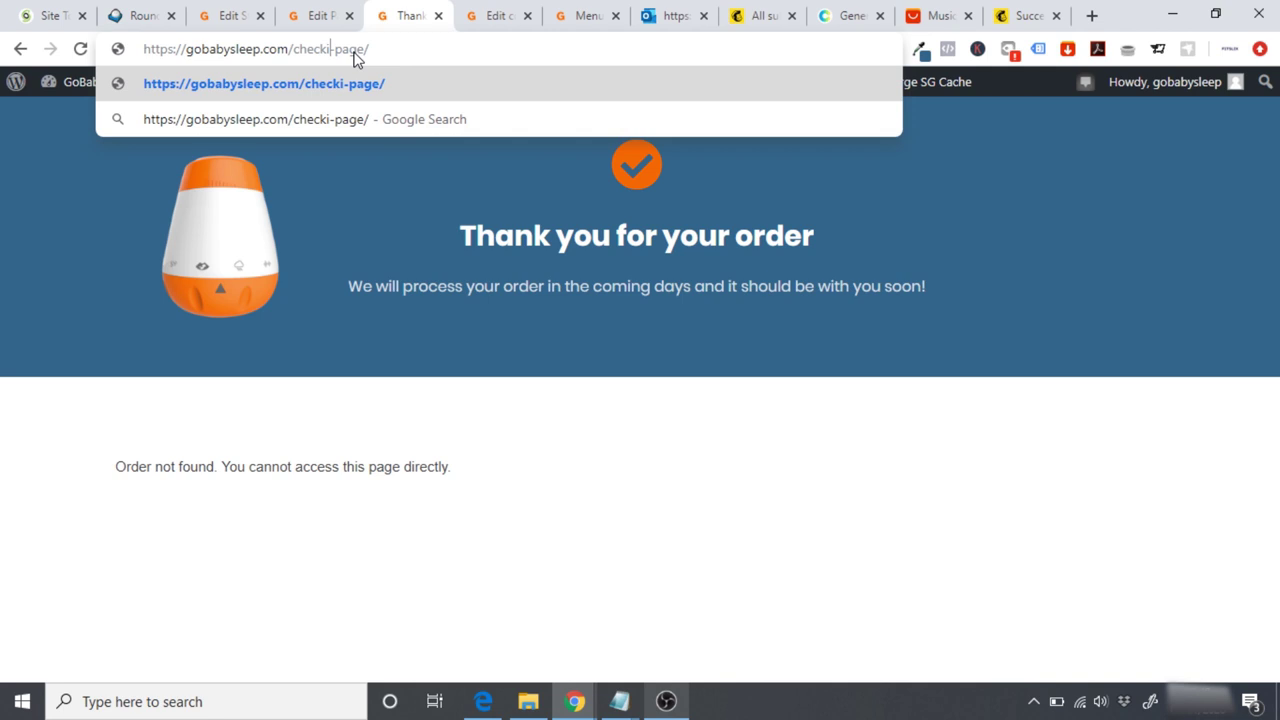
{"action": "key", "text": "Return"}
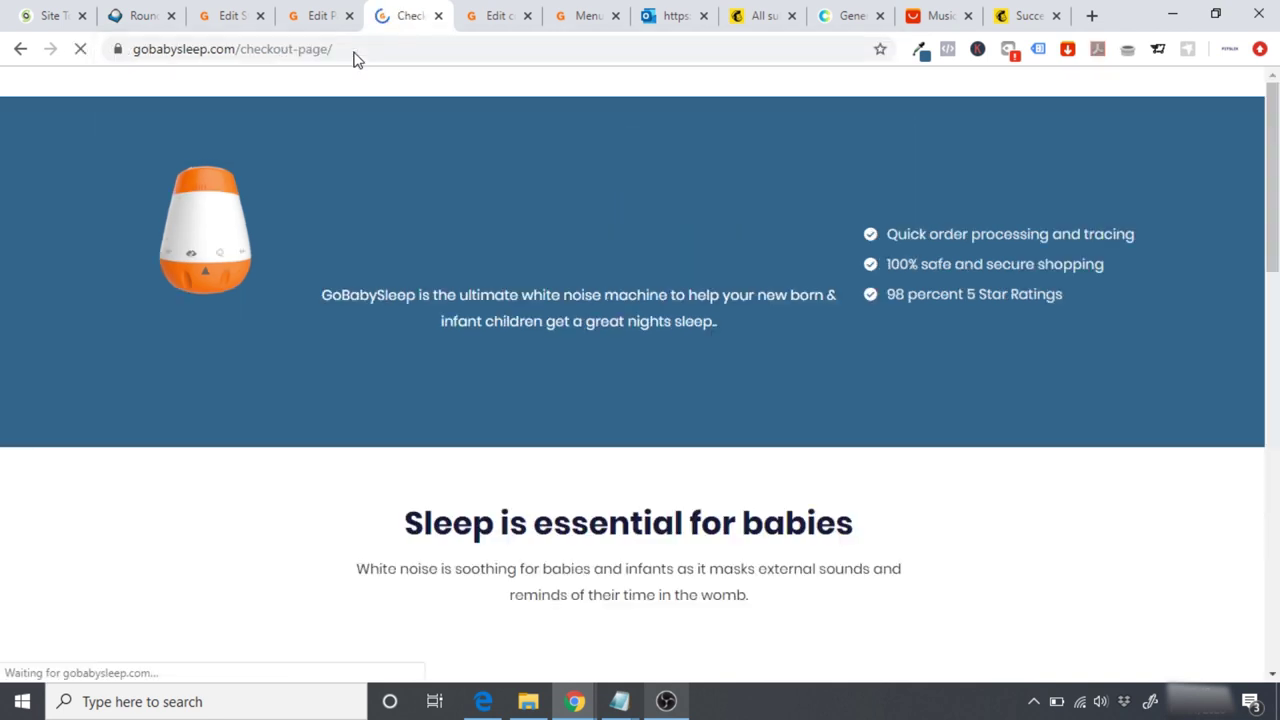
Step: Go to the WordPress Dashboard, then visit the live GoBabySleep site
{"action": "left_click", "coordinate": [298, 50]}
{"action": "key", "text": "ctrl+c"}
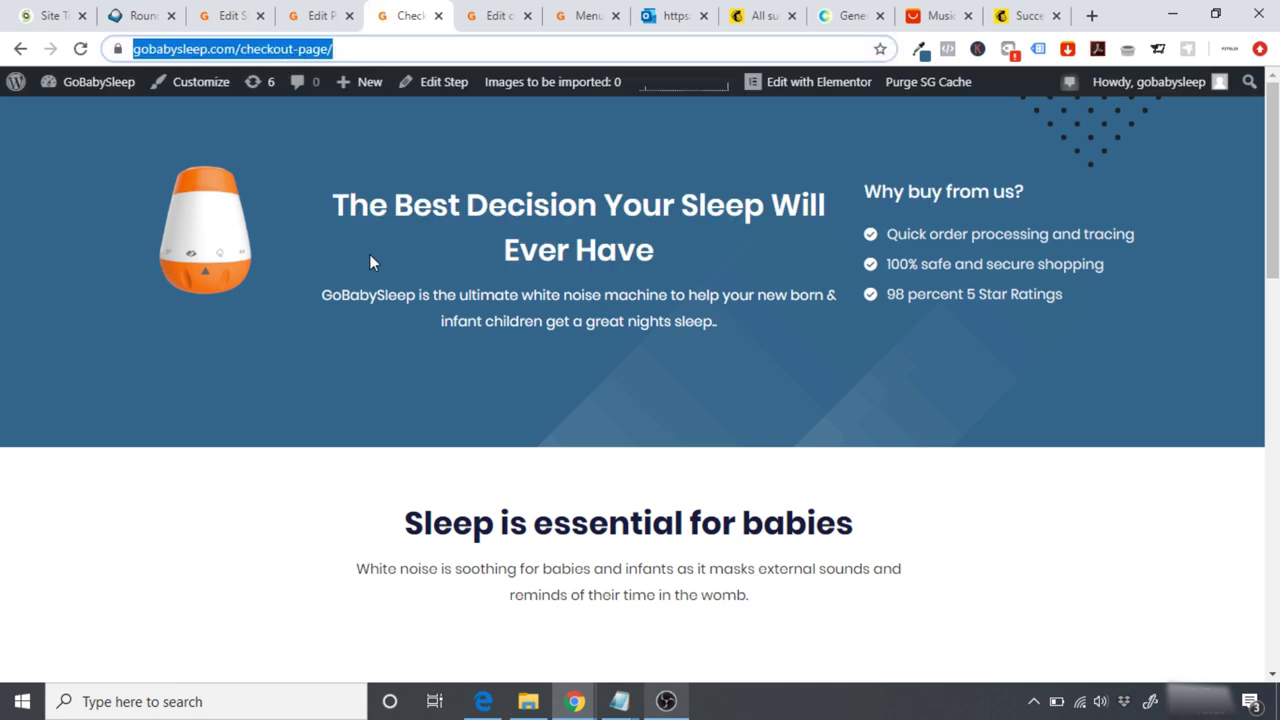
{"action": "left_click", "coordinate": [93, 89]}
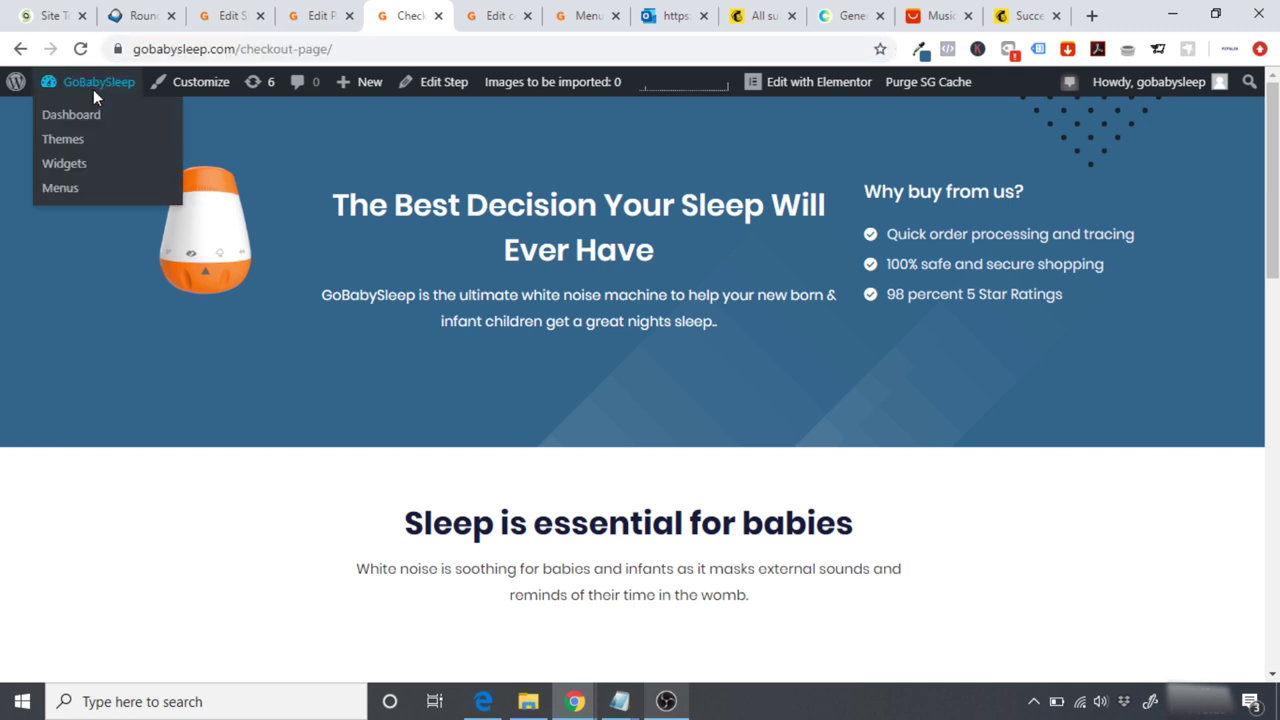
{"action": "left_click", "coordinate": [93, 89]}
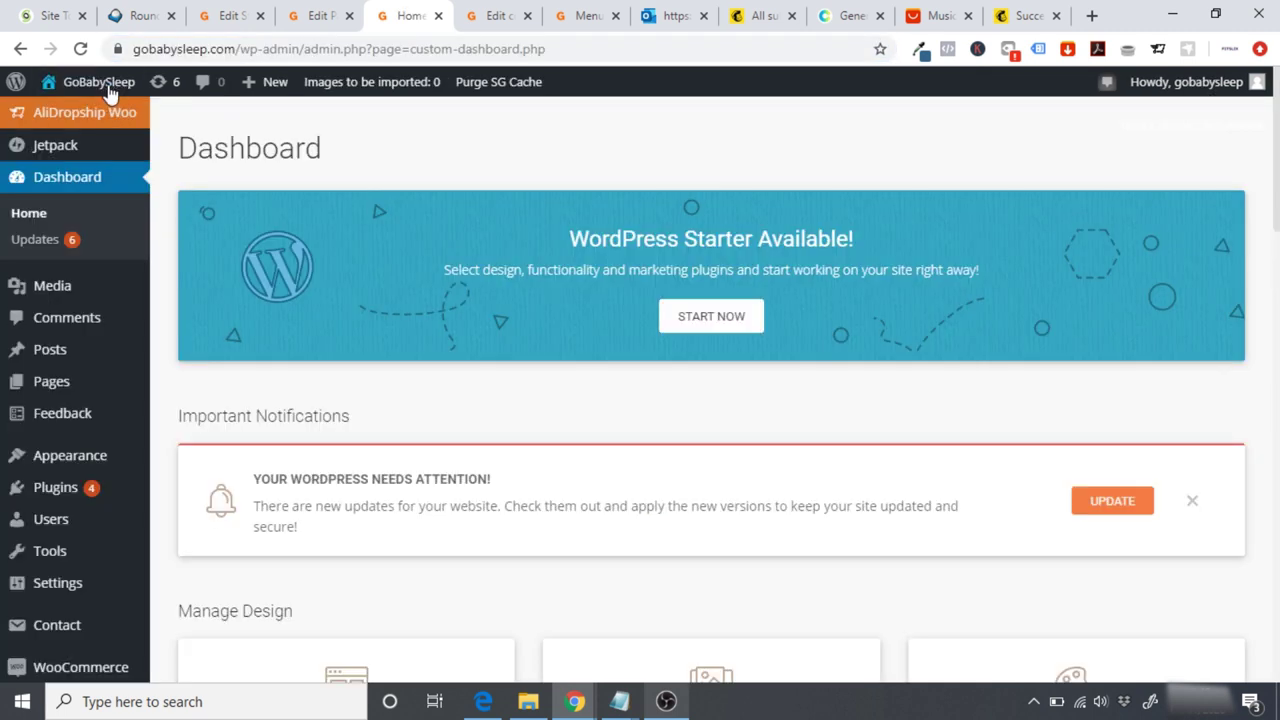
{"action": "left_click", "coordinate": [100, 88]}
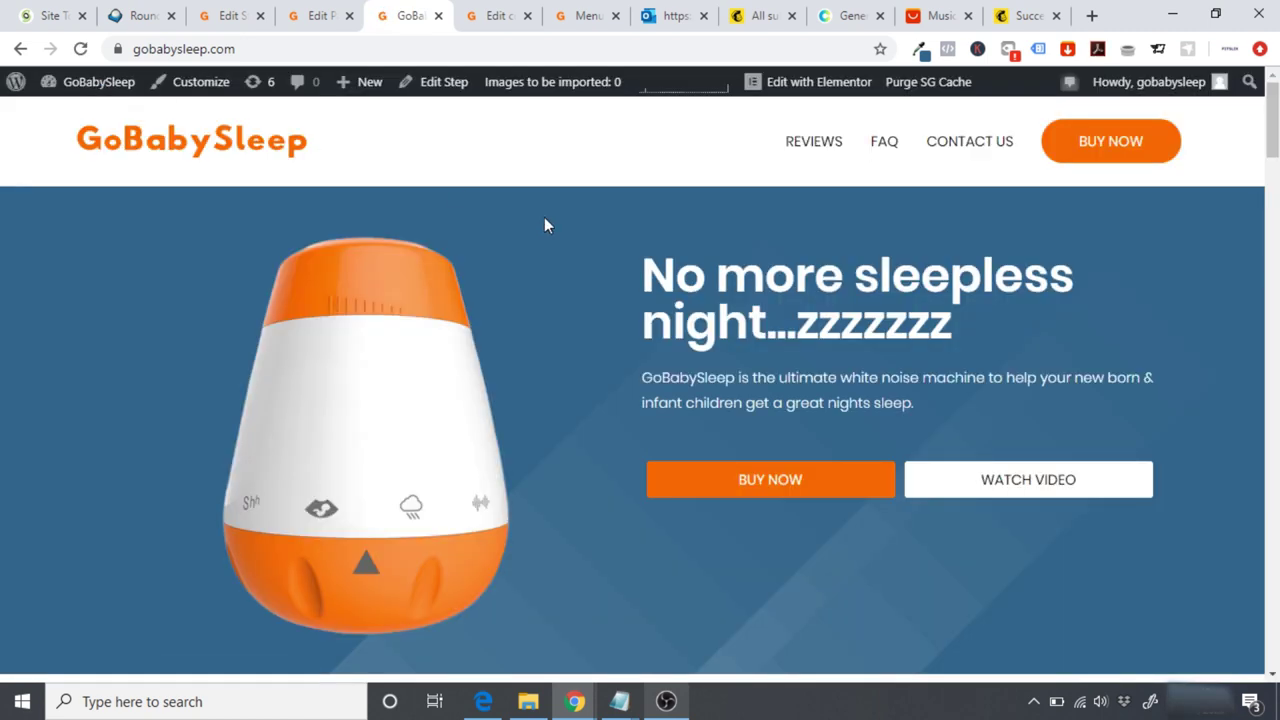
Step: Scroll through the home page's feature, FAQ, contact and video sections, then back to the hero
{"action": "scroll", "coordinate": [1274, 150], "scroll_direction": "down", "scroll_amount": 2}
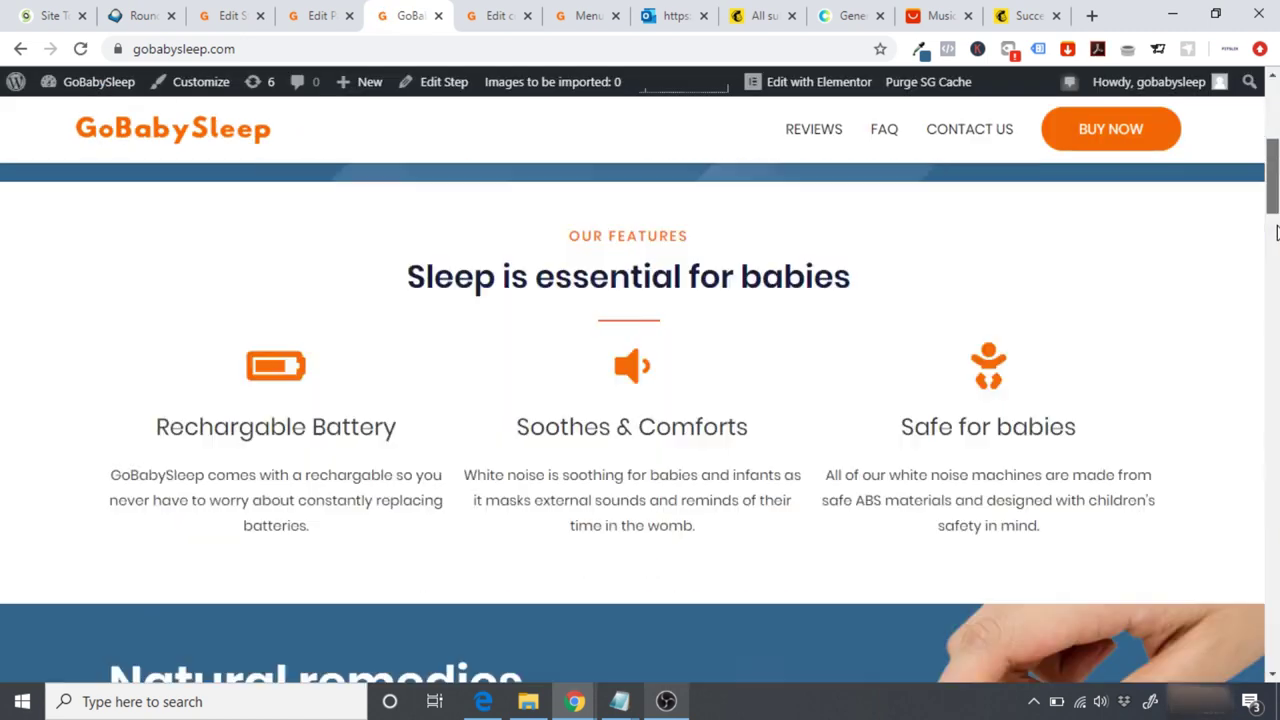
{"action": "scroll", "coordinate": [1274, 150], "scroll_direction": "up", "scroll_amount": 2}
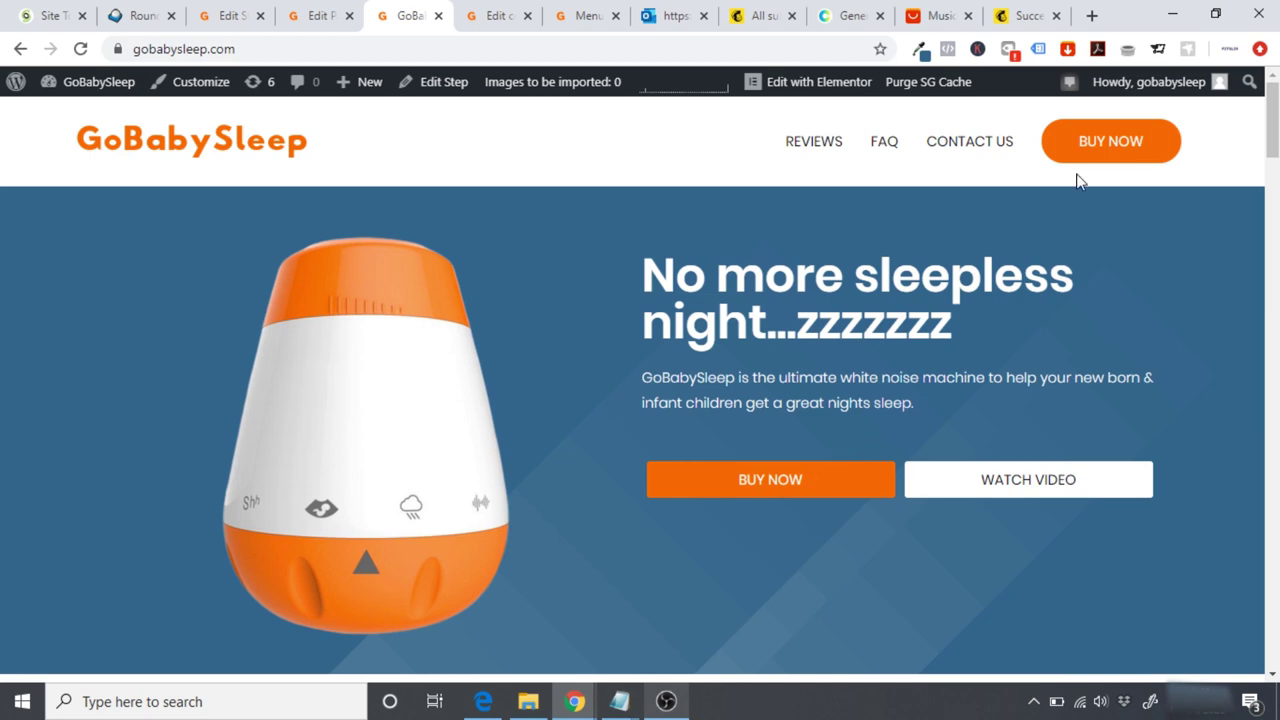
{"action": "scroll", "coordinate": [870, 458], "scroll_direction": "down", "scroll_amount": 10}
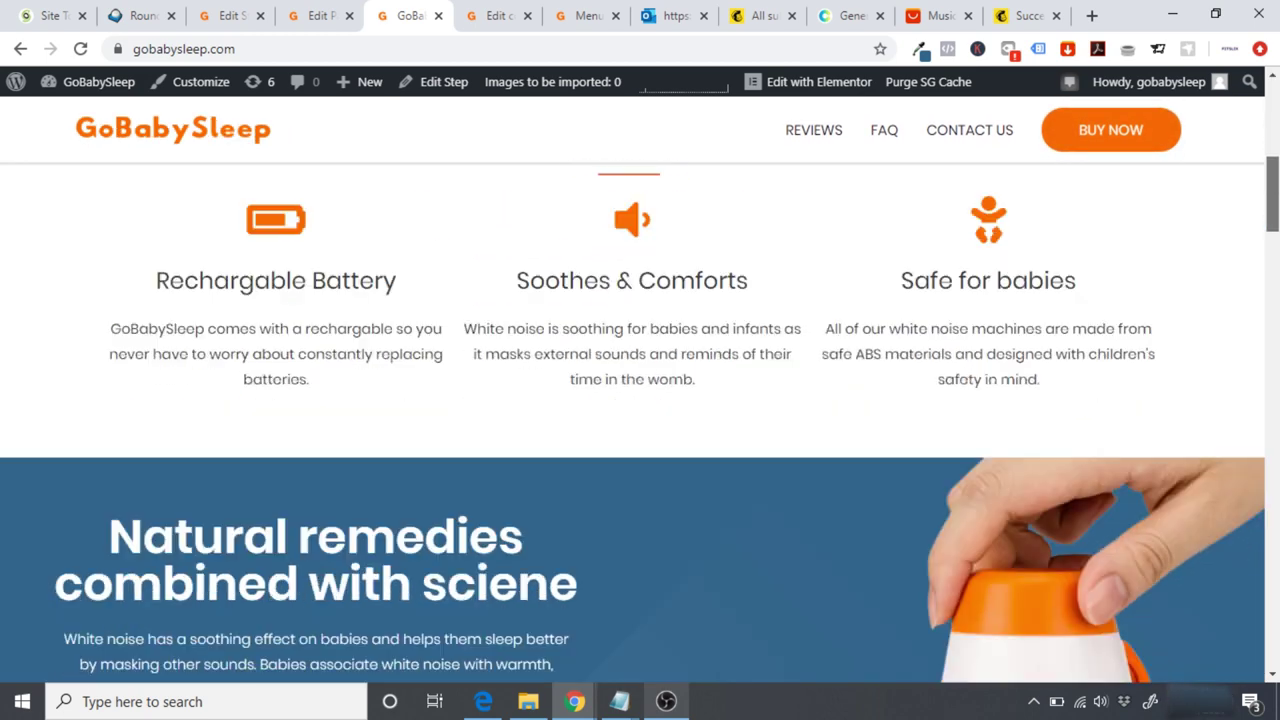
{"action": "scroll", "coordinate": [640, 440], "scroll_direction": "down", "scroll_amount": 10}
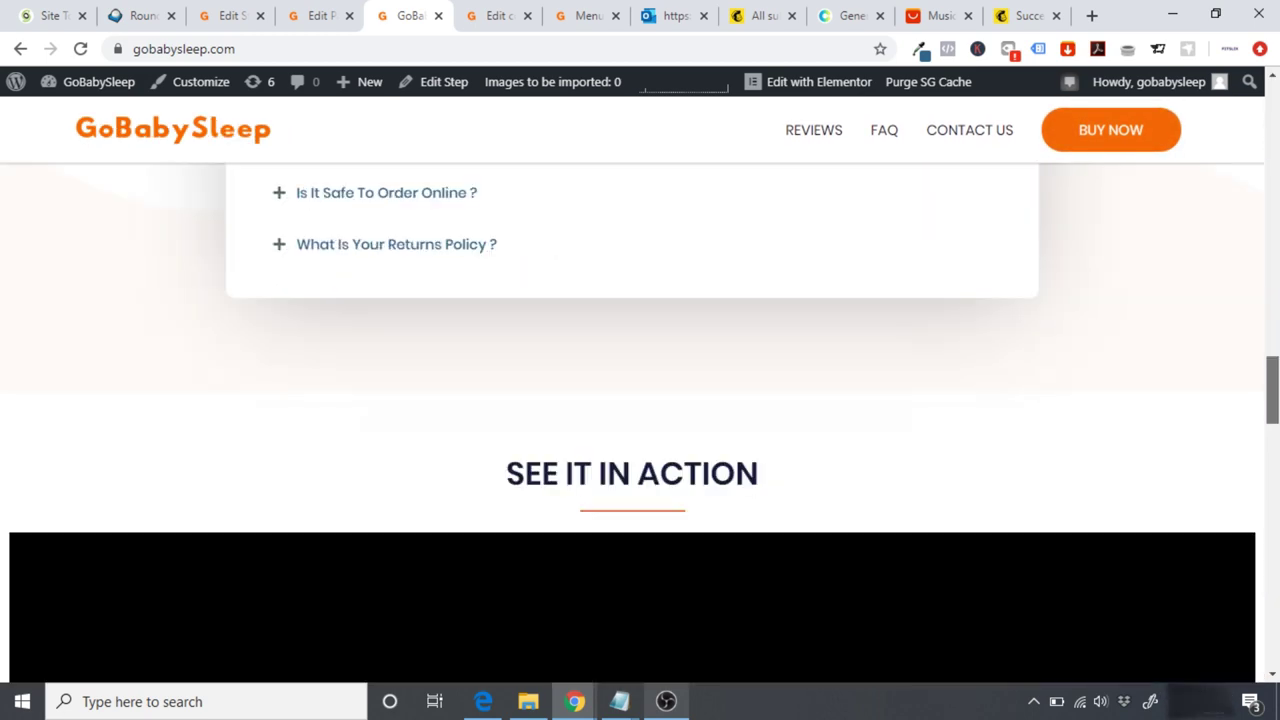
{"action": "scroll", "coordinate": [640, 420], "scroll_direction": "down", "scroll_amount": 10}
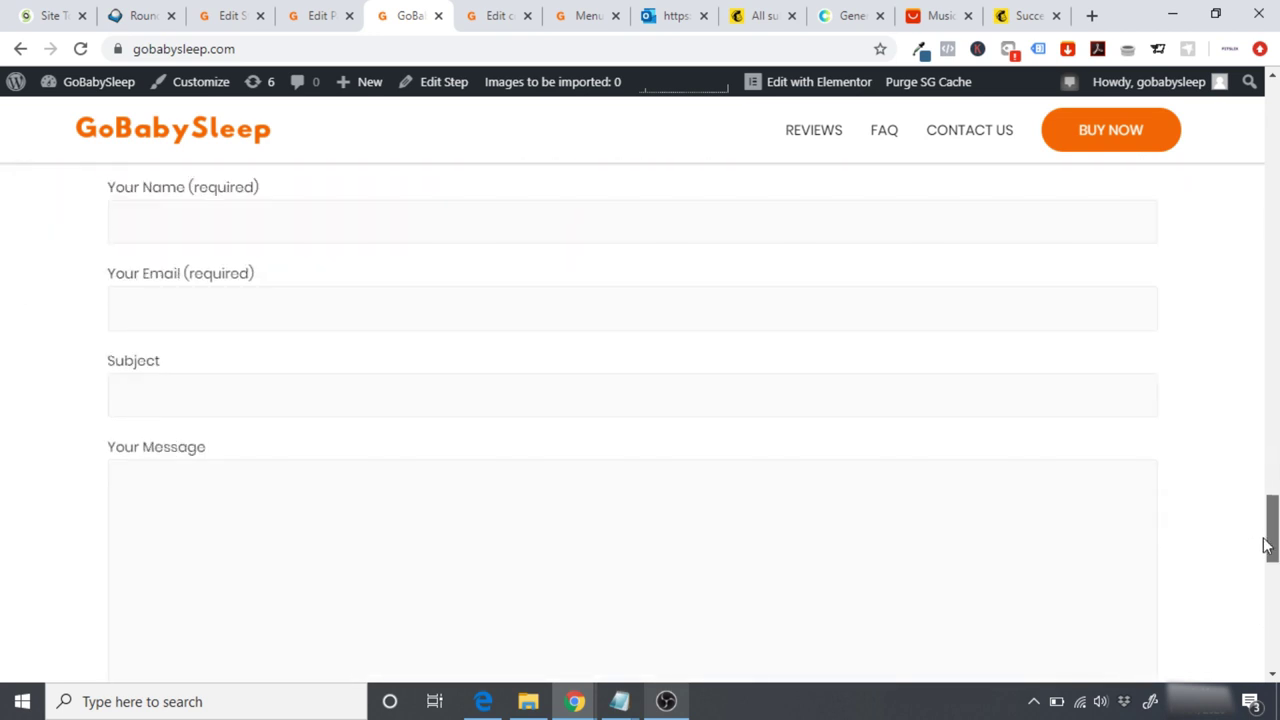
{"action": "scroll", "coordinate": [1271, 540], "scroll_direction": "down", "scroll_amount": 5}
{"action": "scroll", "coordinate": [1271, 540], "scroll_direction": "up", "scroll_amount": 7}
{"action": "scroll", "coordinate": [1272, 300], "scroll_direction": "up", "scroll_amount": 5}
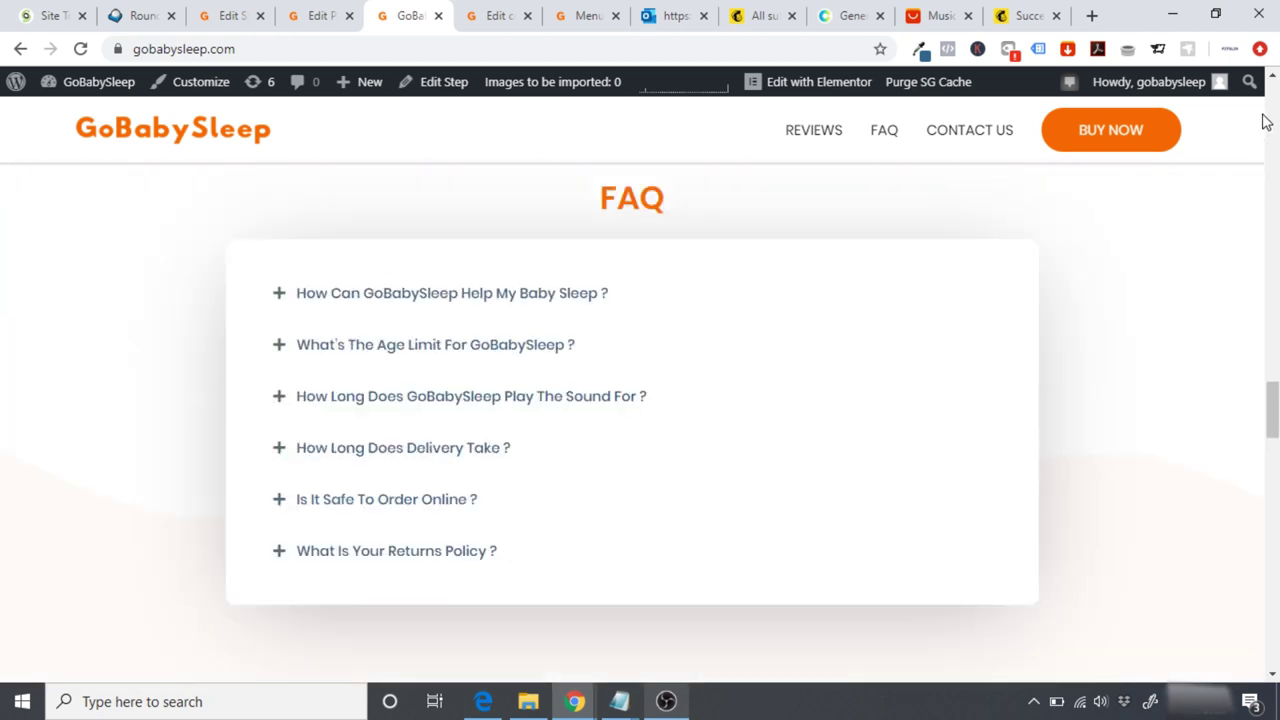
{"action": "left_click_drag", "start_coordinate": [1275, 400], "coordinate": [1258, 16]}
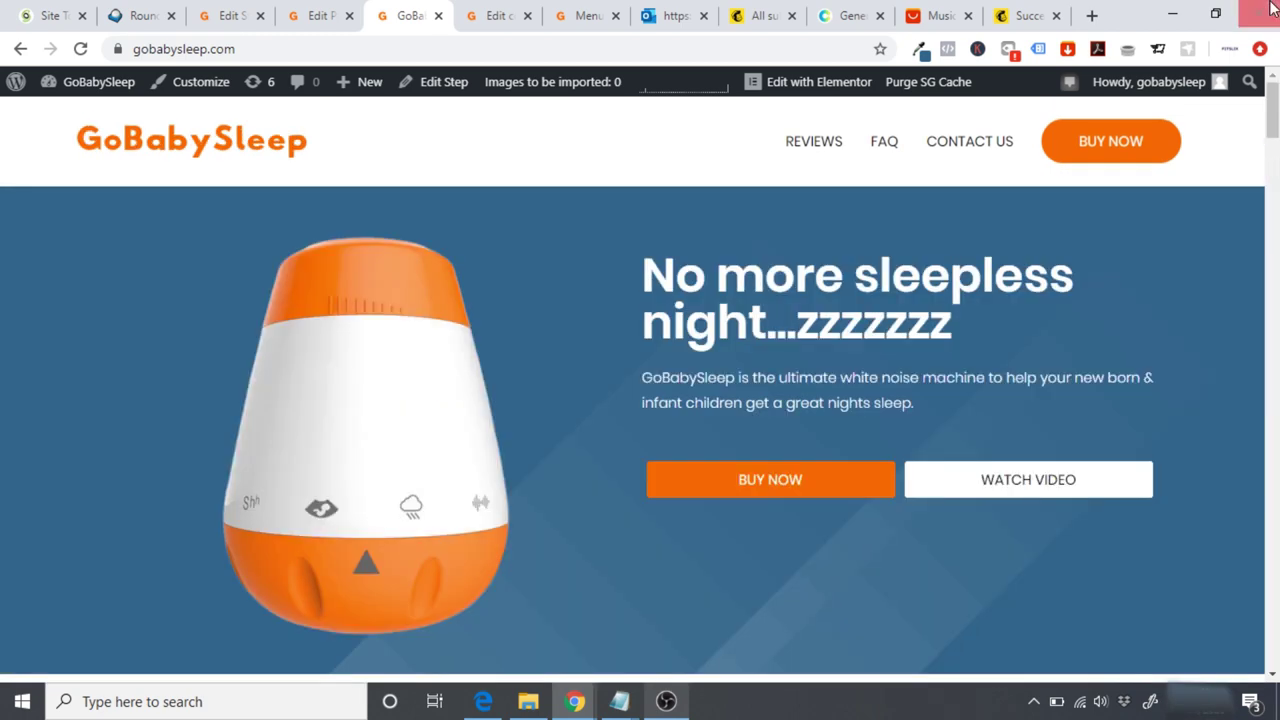
Step: Open the home page in Elementor and link the hero BUY NOW button to the checkout page
{"action": "left_click", "coordinate": [800, 86]}
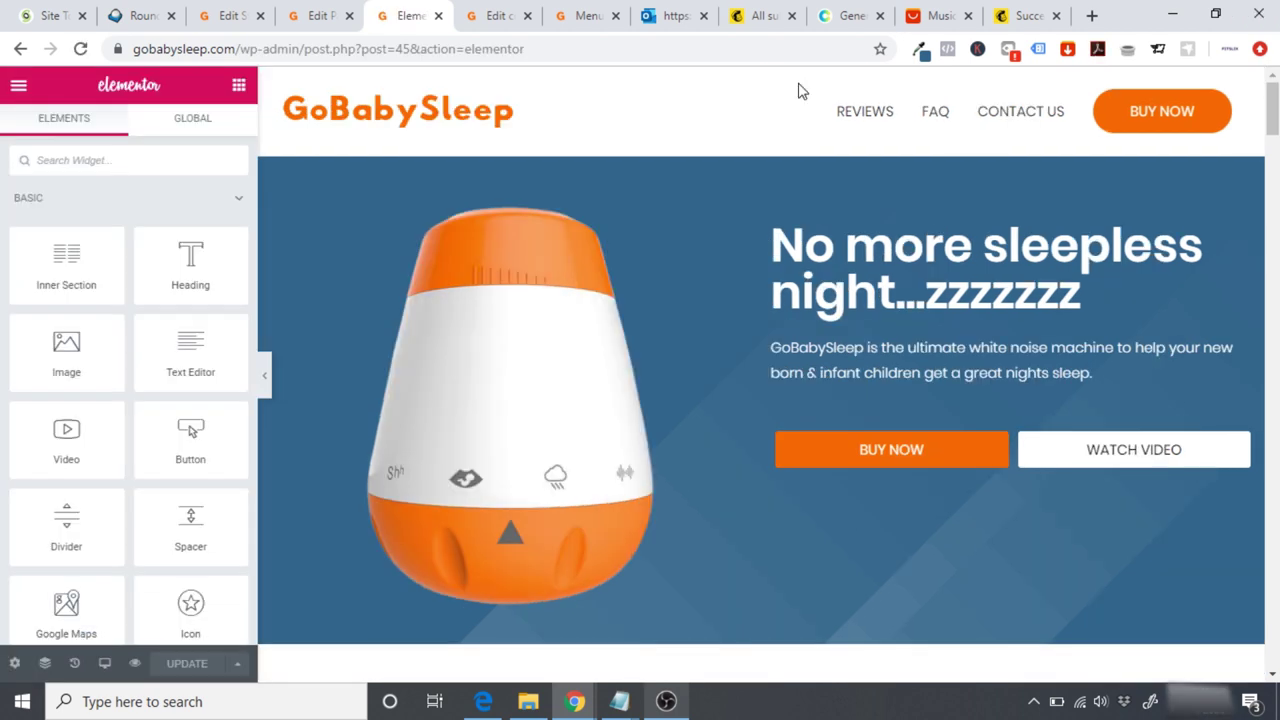
{"action": "left_click", "coordinate": [963, 456]}
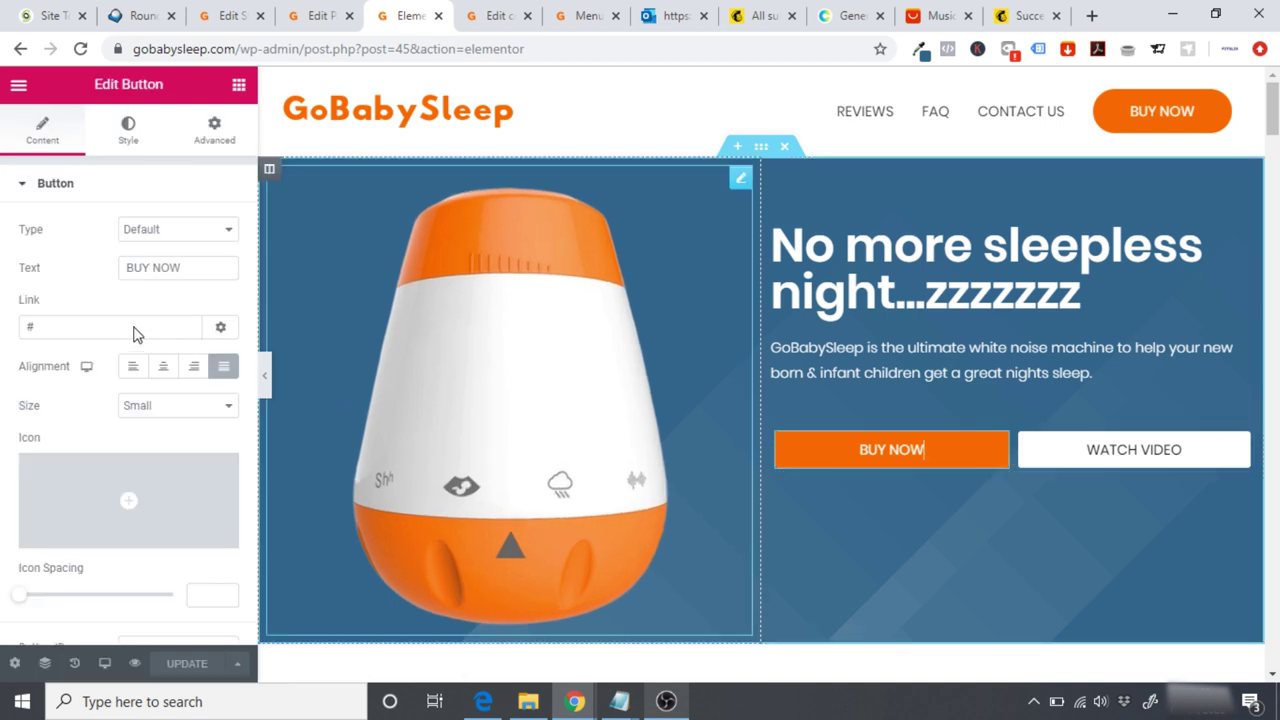
{"action": "double_click", "coordinate": [77, 331]}
{"action": "key", "text": "ctrl+v"}
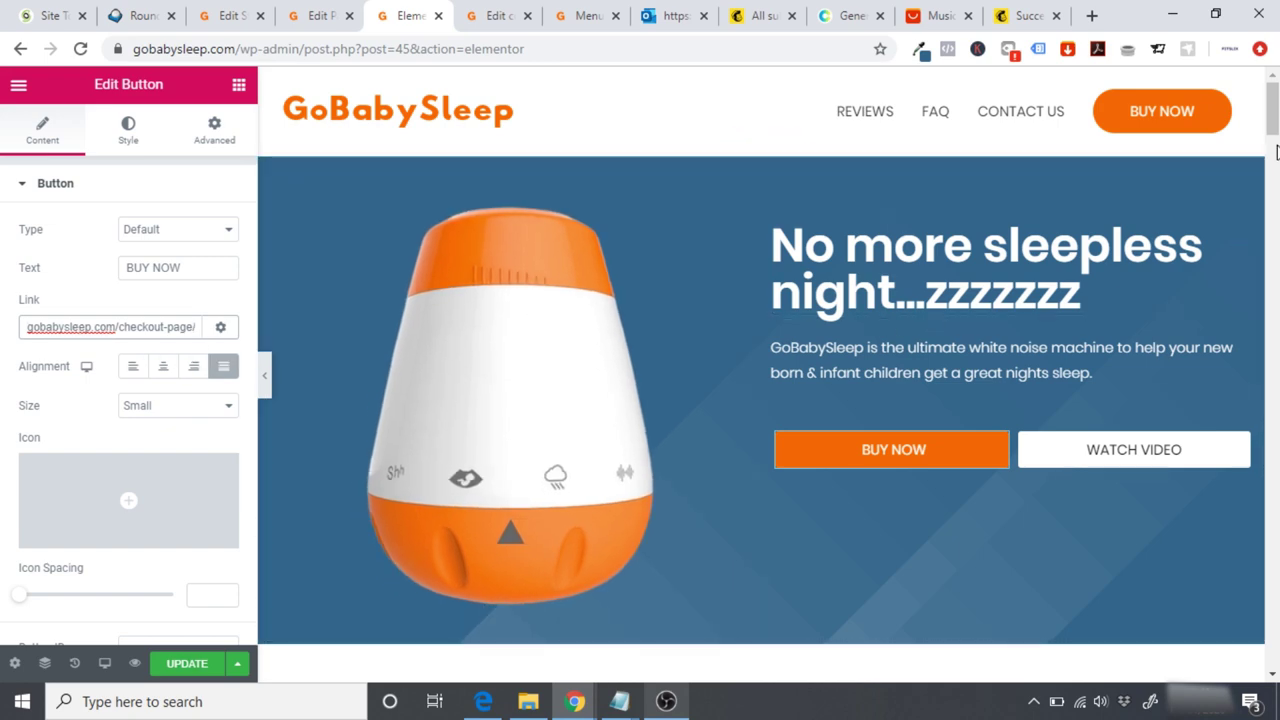
{"action": "left_click_drag", "start_coordinate": [1273, 140], "coordinate": [1273, 228]}
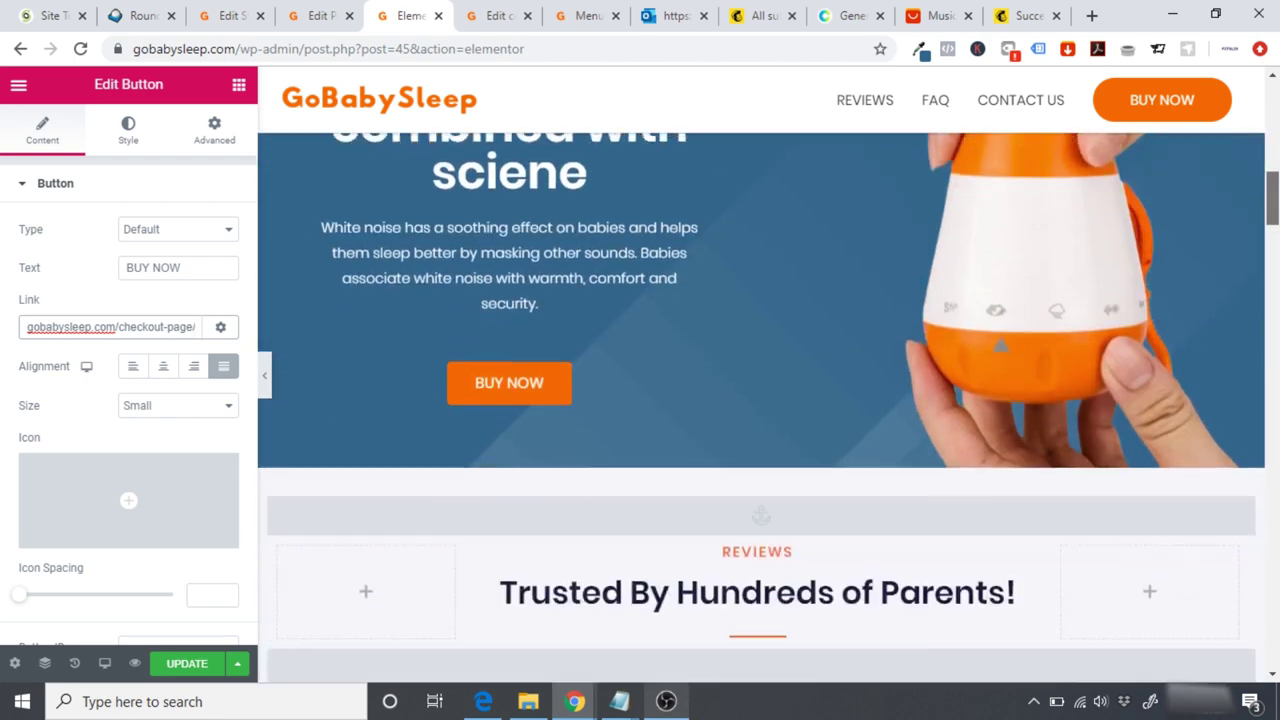
Step: Replace the Natural remedies BUY NOW button's # link with the checkout page URL
{"action": "left_click", "coordinate": [588, 356]}
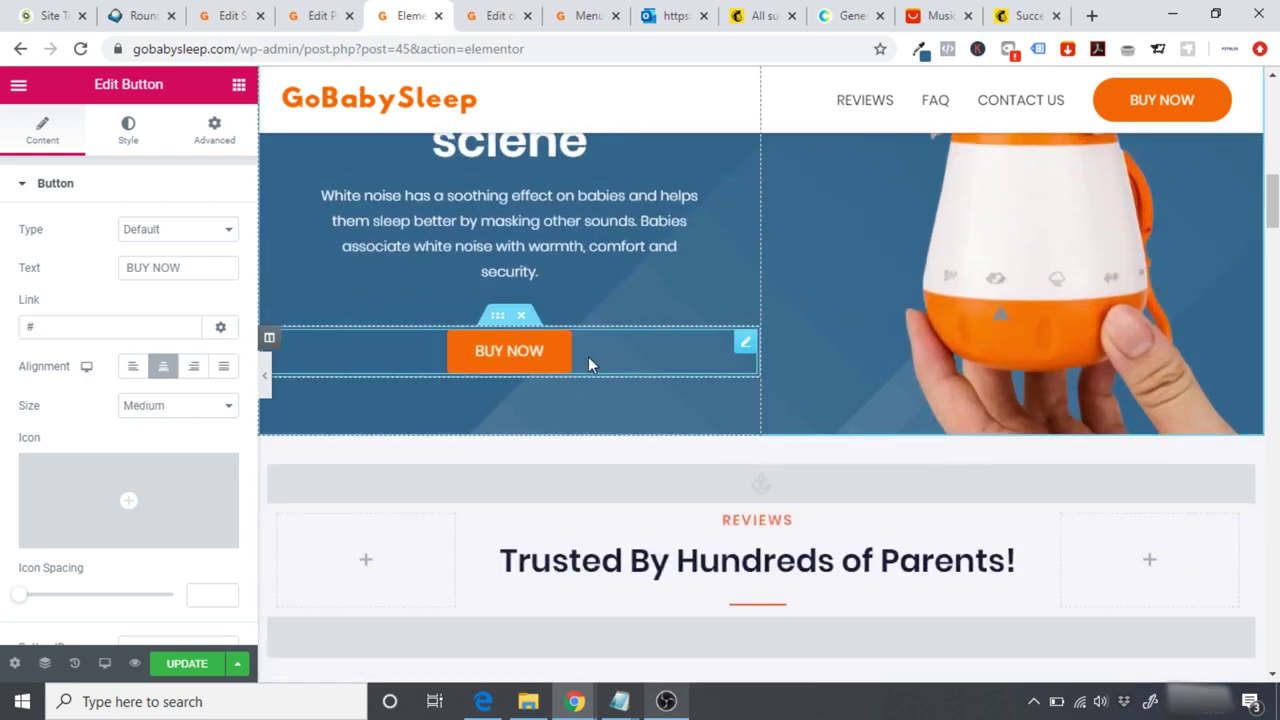
{"action": "left_click", "coordinate": [131, 329]}
{"action": "key", "text": "BackSpace"}
{"action": "key", "text": "ctrl+v"}
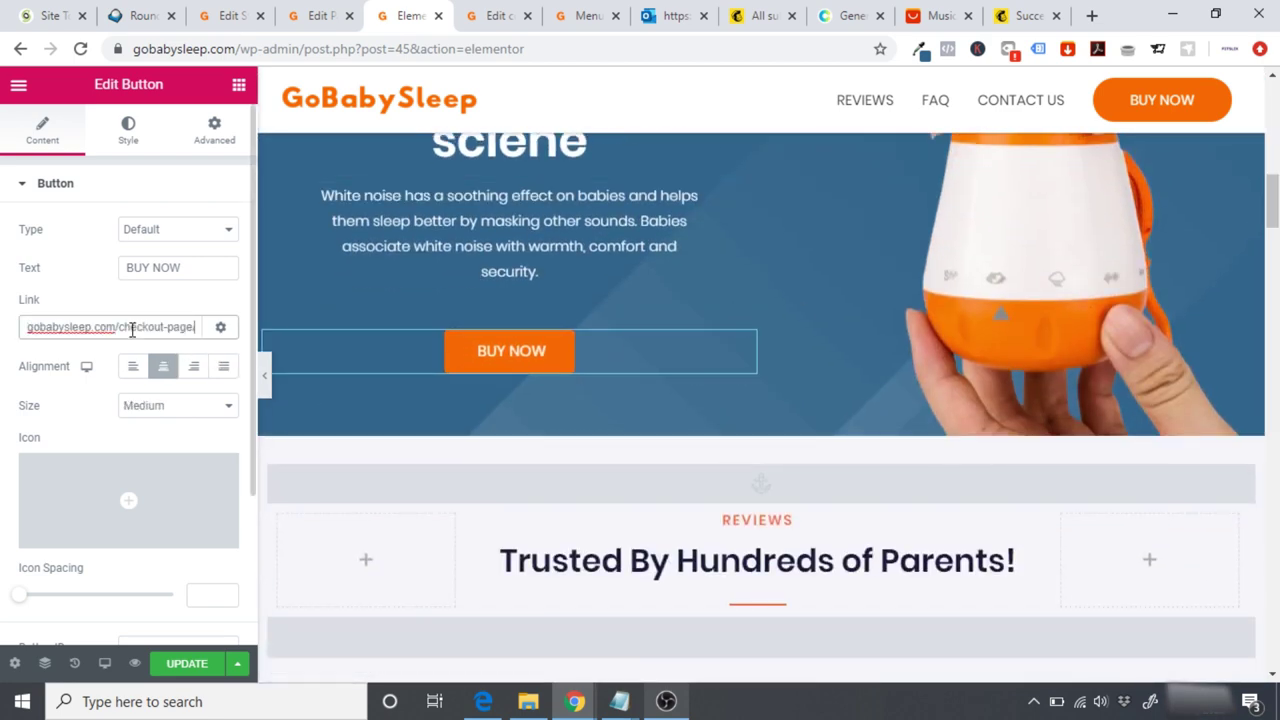
{"action": "left_click_drag", "start_coordinate": [1273, 200], "coordinate": [1273, 575]}
Step: Link the baby banner's BUY NOW button to the checkout page, keeping it centred
{"action": "scroll", "coordinate": [1134, 577], "scroll_direction": "down", "scroll_amount": 1}
{"action": "left_click", "coordinate": [861, 540]}
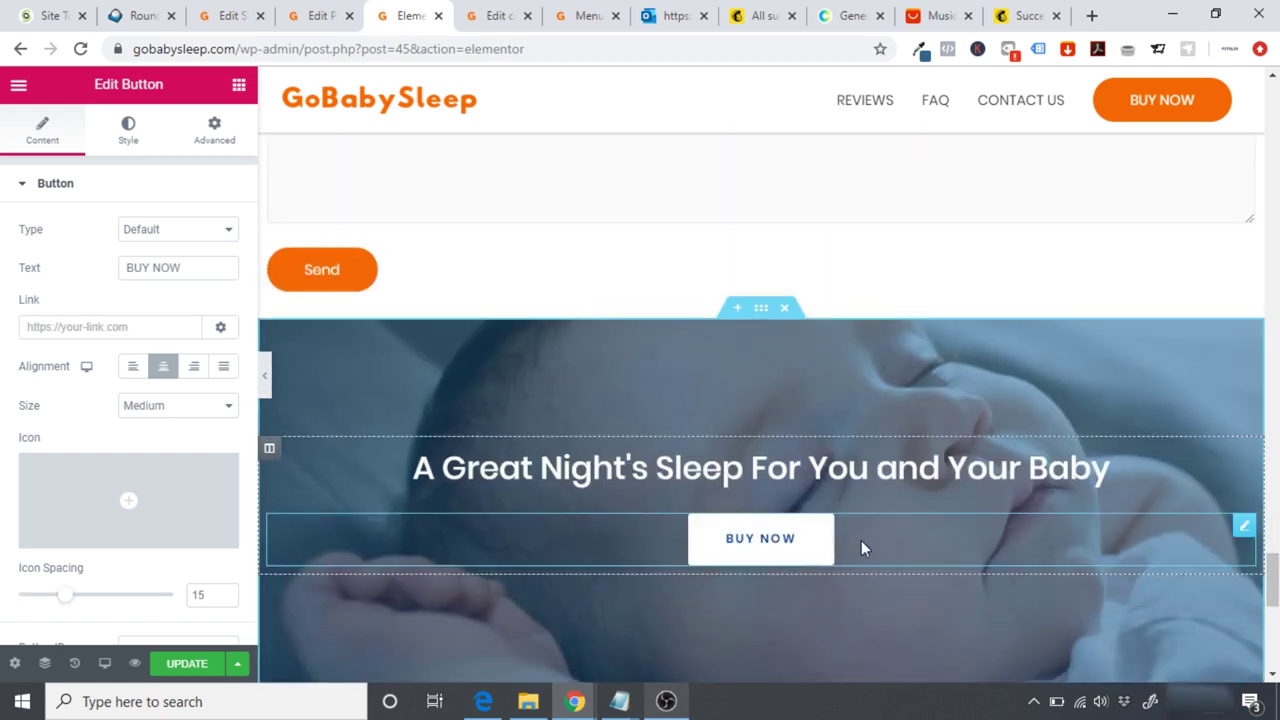
{"action": "left_click", "coordinate": [118, 333]}
{"action": "type", "text": "gobabysleep.com/checkout-page/"}
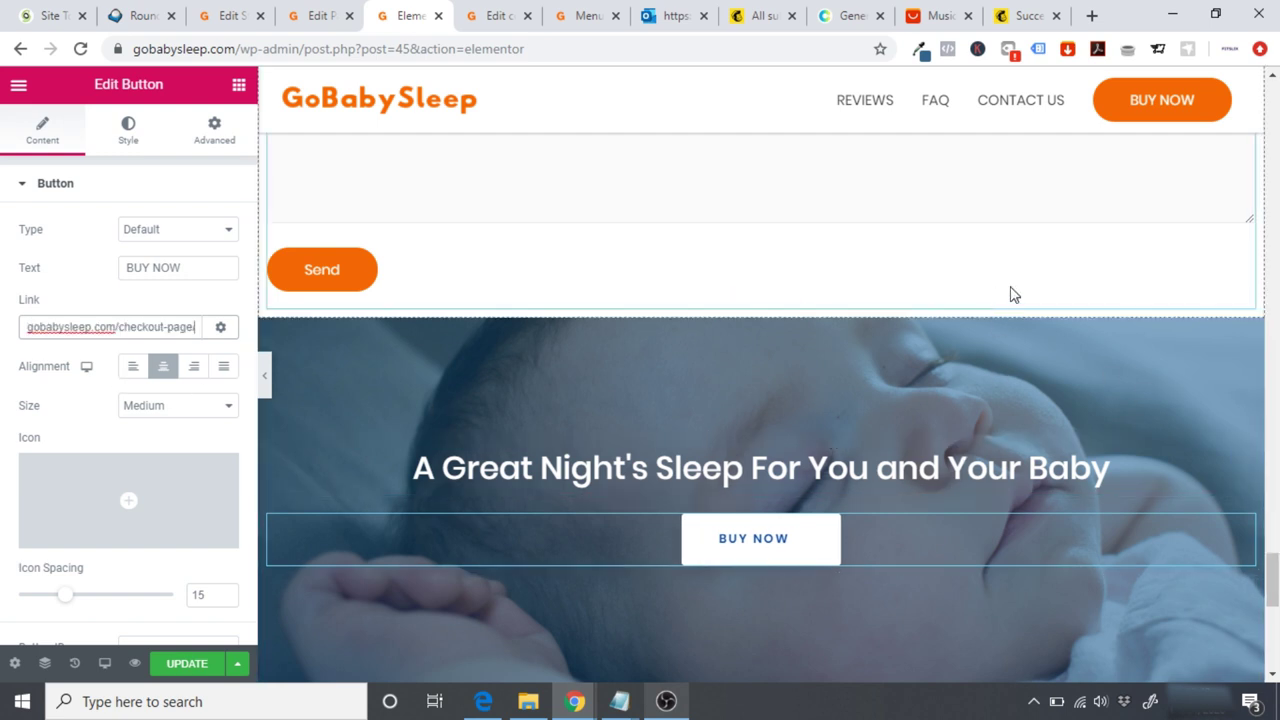
{"action": "scroll", "coordinate": [1272, 580], "scroll_direction": "down", "scroll_amount": 1}
{"action": "scroll", "coordinate": [1272, 580], "scroll_direction": "down", "scroll_amount": 1}
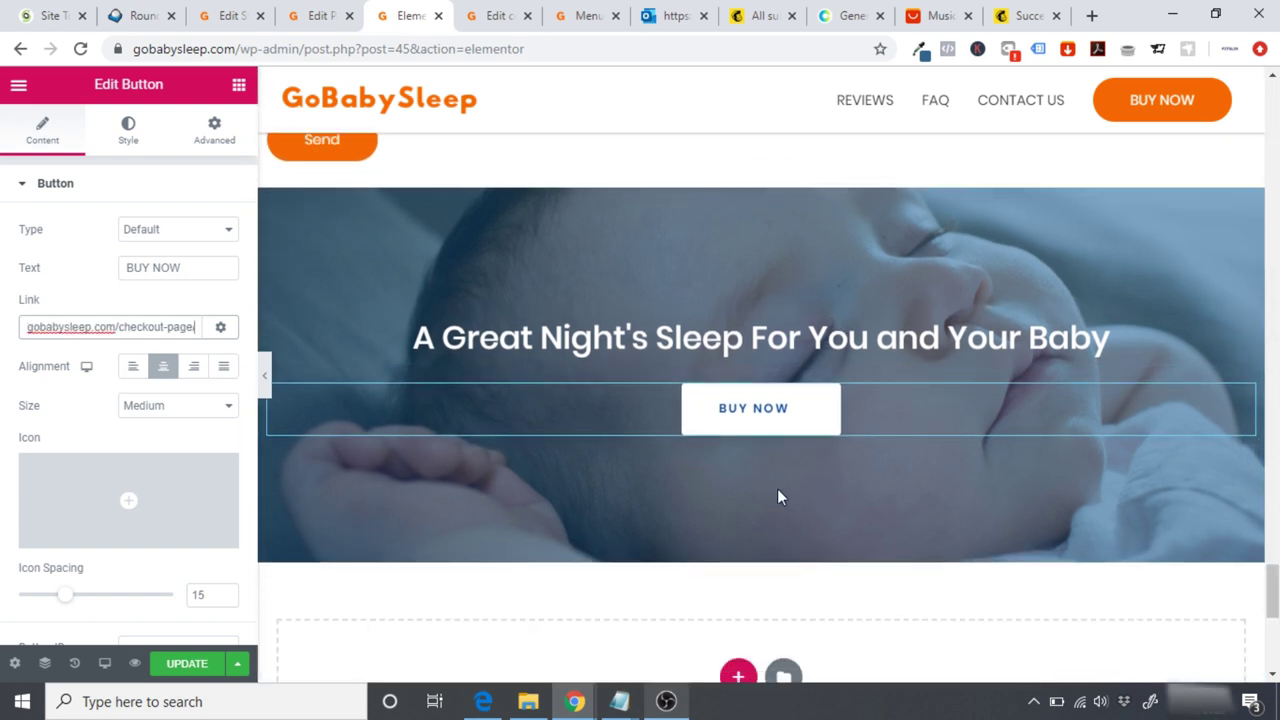
{"action": "left_click", "coordinate": [195, 370]}
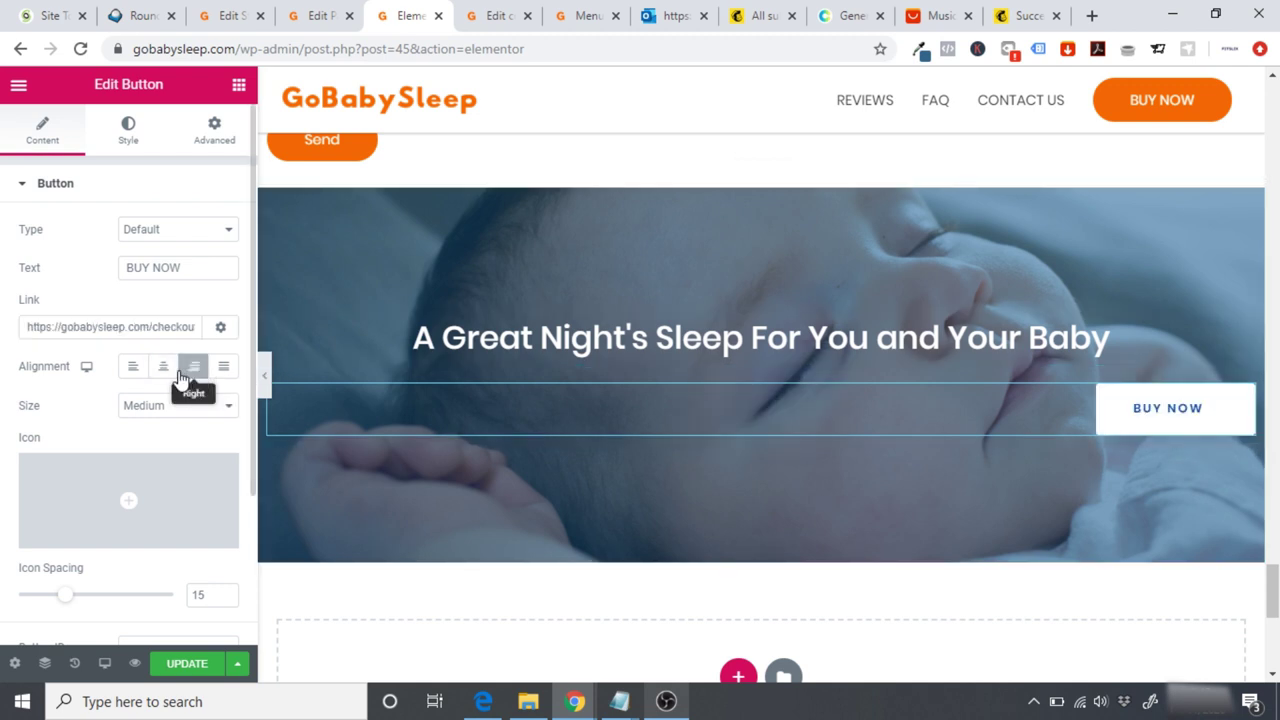
{"action": "left_click", "coordinate": [163, 367]}
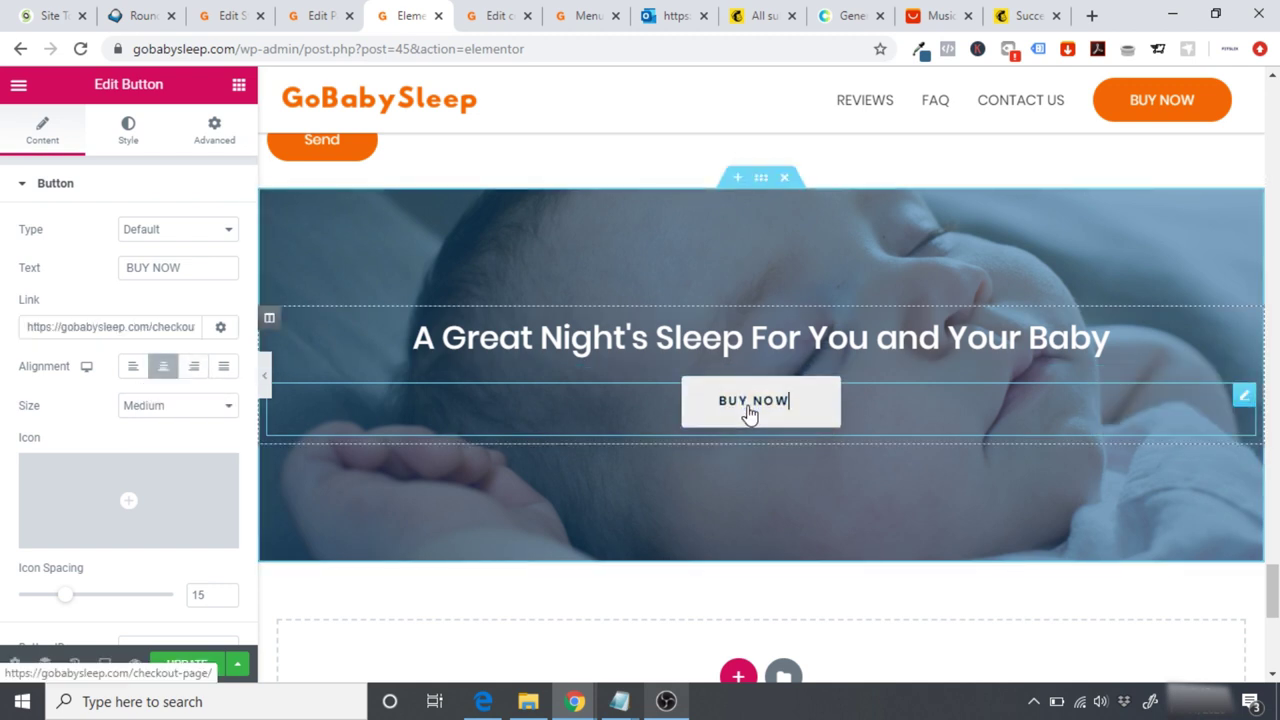
{"action": "left_click", "coordinate": [122, 140]}
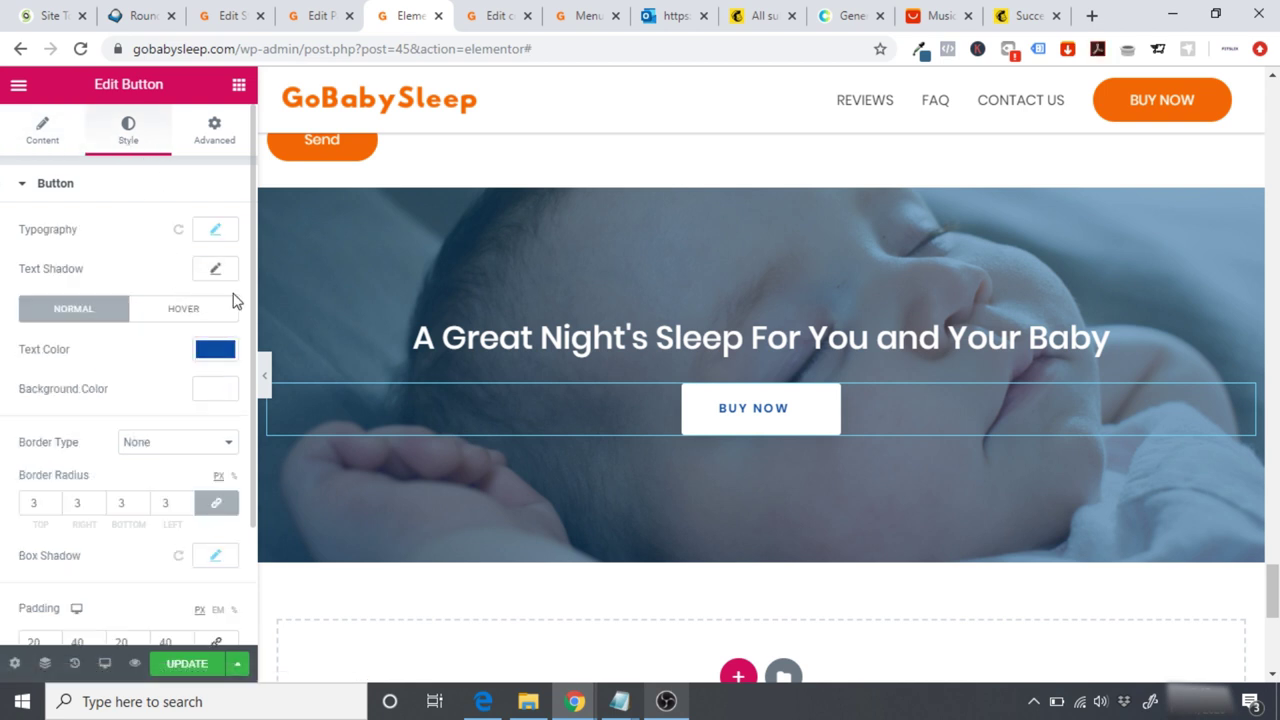
{"action": "scroll", "coordinate": [255, 340], "scroll_direction": "down", "scroll_amount": 2}
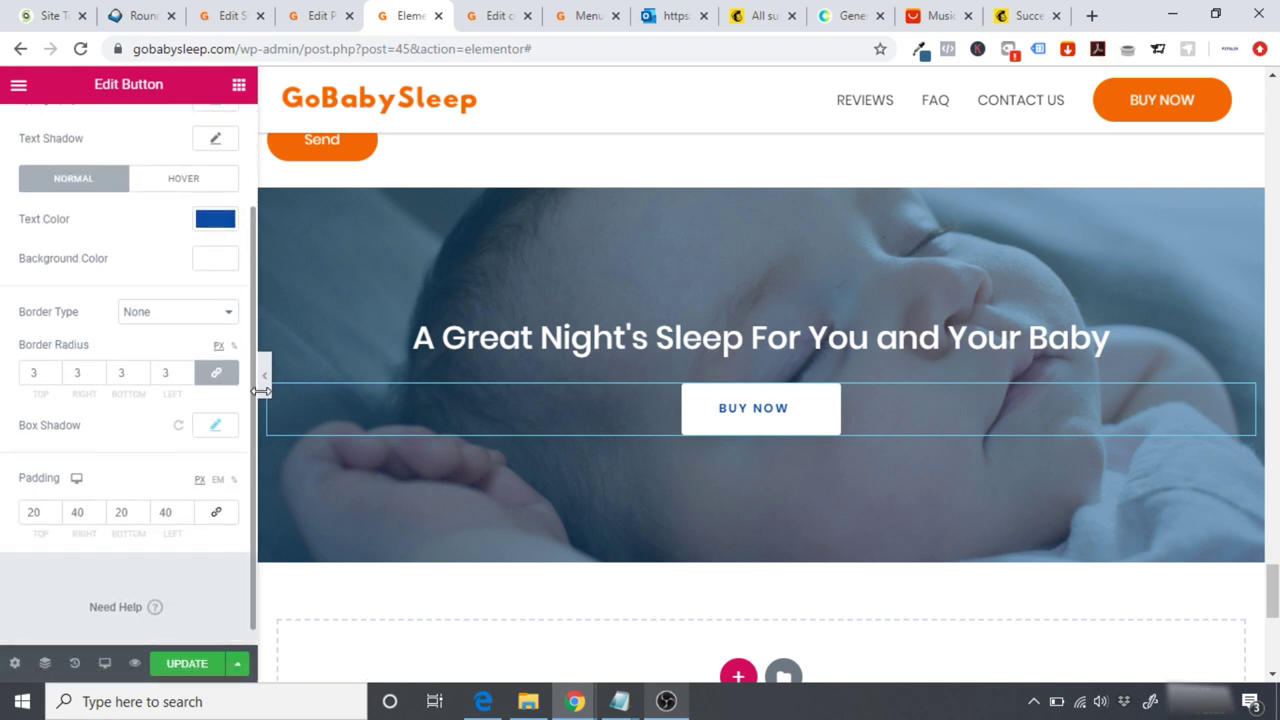
{"action": "scroll", "coordinate": [252, 250], "scroll_direction": "up", "scroll_amount": 2}
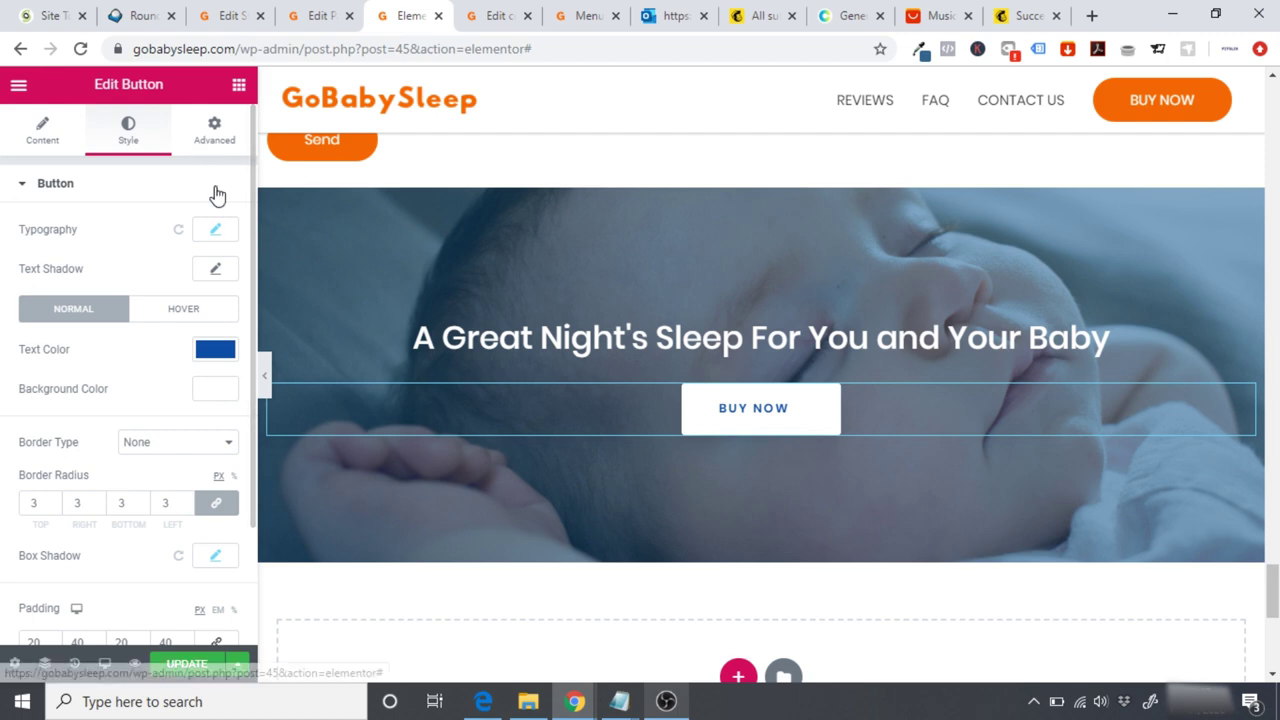
{"action": "left_click_drag", "start_coordinate": [1274, 618], "coordinate": [1275, 509]}
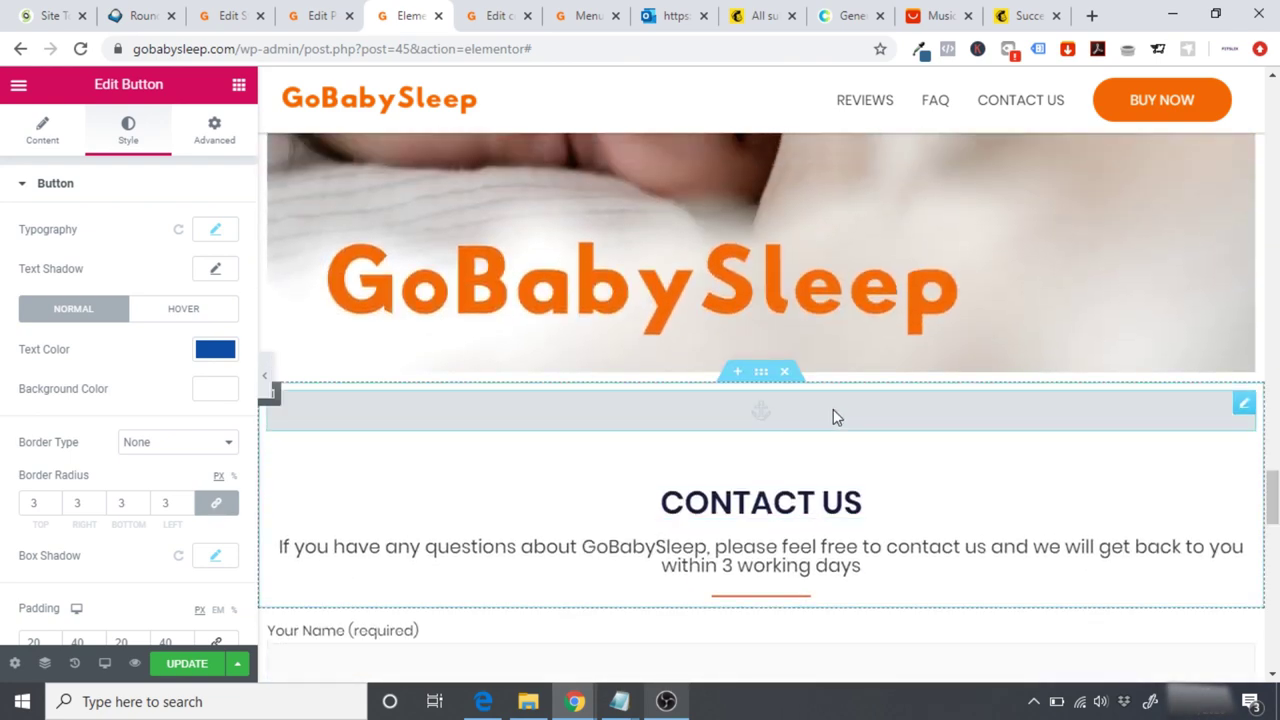
Step: Inspect the contact section's #contact menu anchor
{"action": "left_click", "coordinate": [836, 426]}
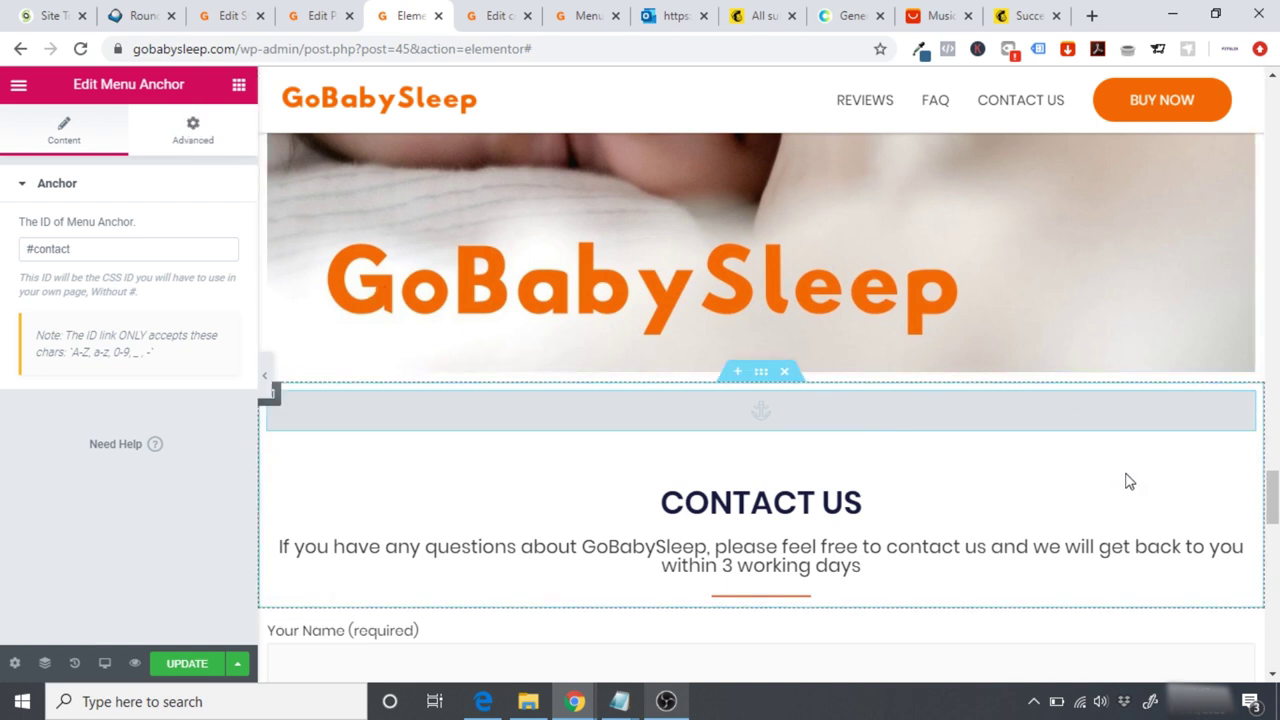
{"action": "left_click_drag", "start_coordinate": [1272, 495], "coordinate": [1274, 432]}
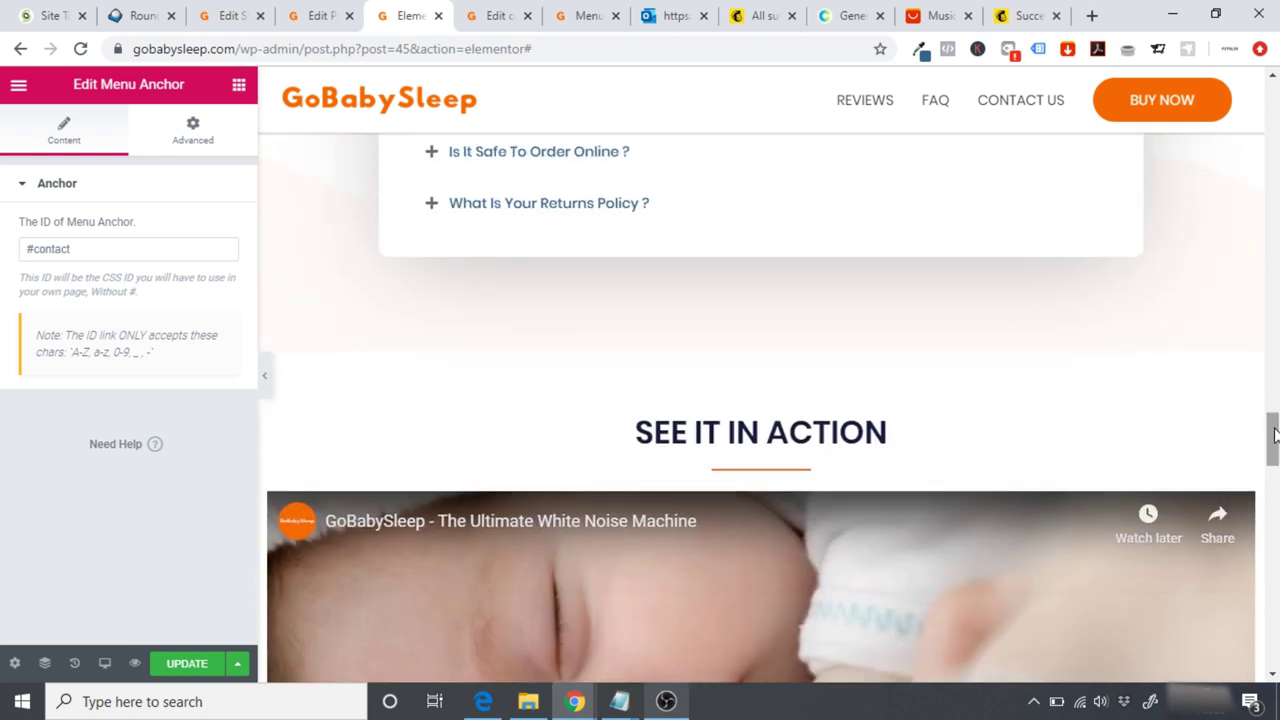
{"action": "scroll", "coordinate": [760, 380], "scroll_direction": "down", "scroll_amount": 1}
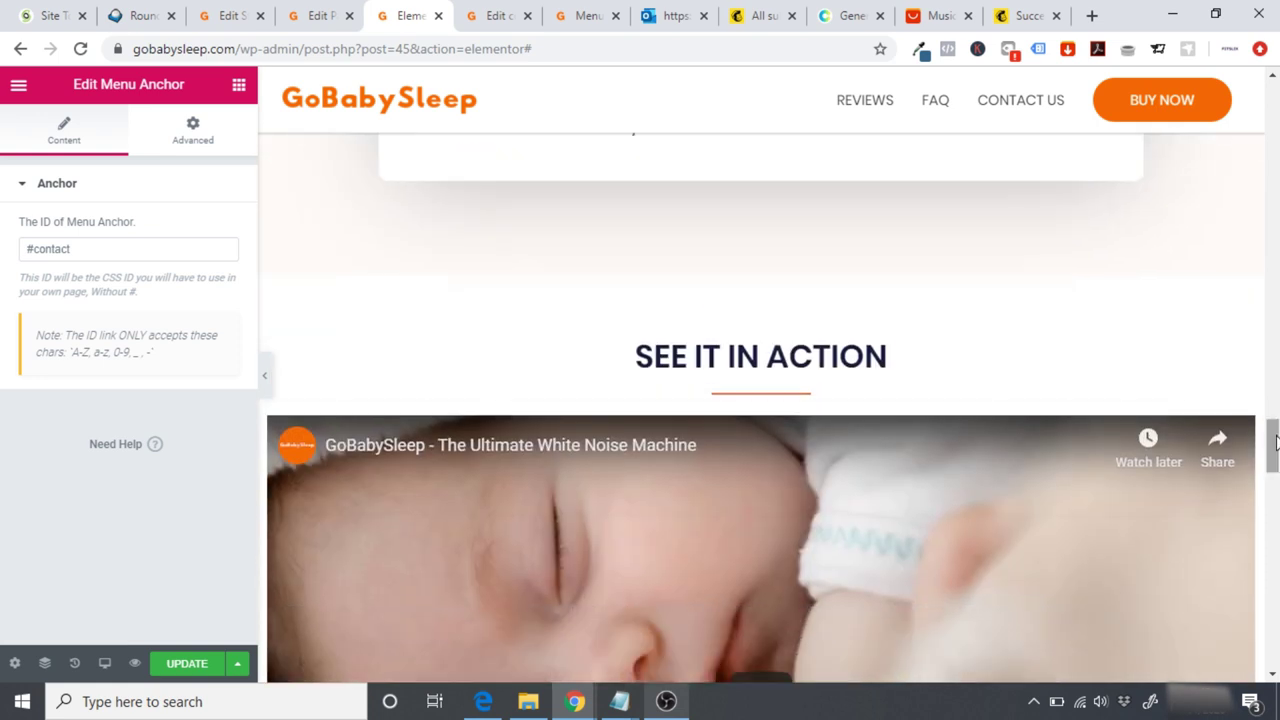
{"action": "left_click", "coordinate": [19, 88]}
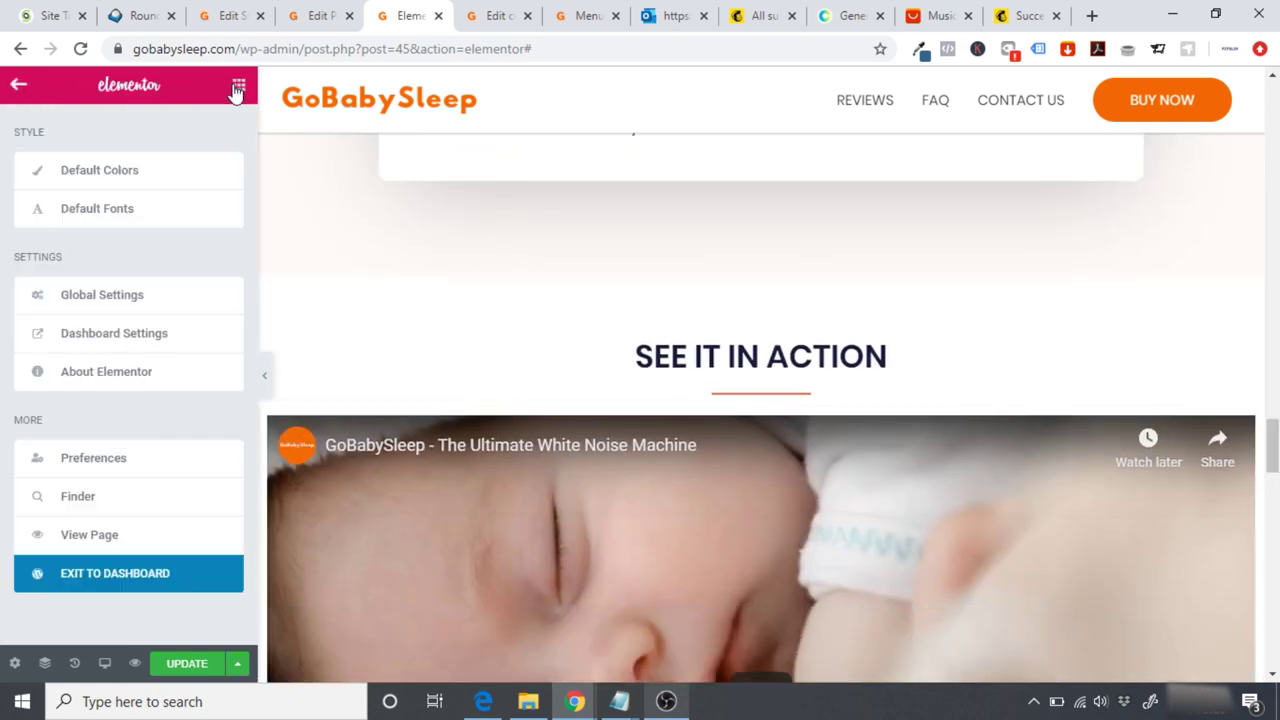
Step: Drag a Menu Anchor toward the video heading and delete the spacer added by mistake
{"action": "left_click", "coordinate": [236, 86]}
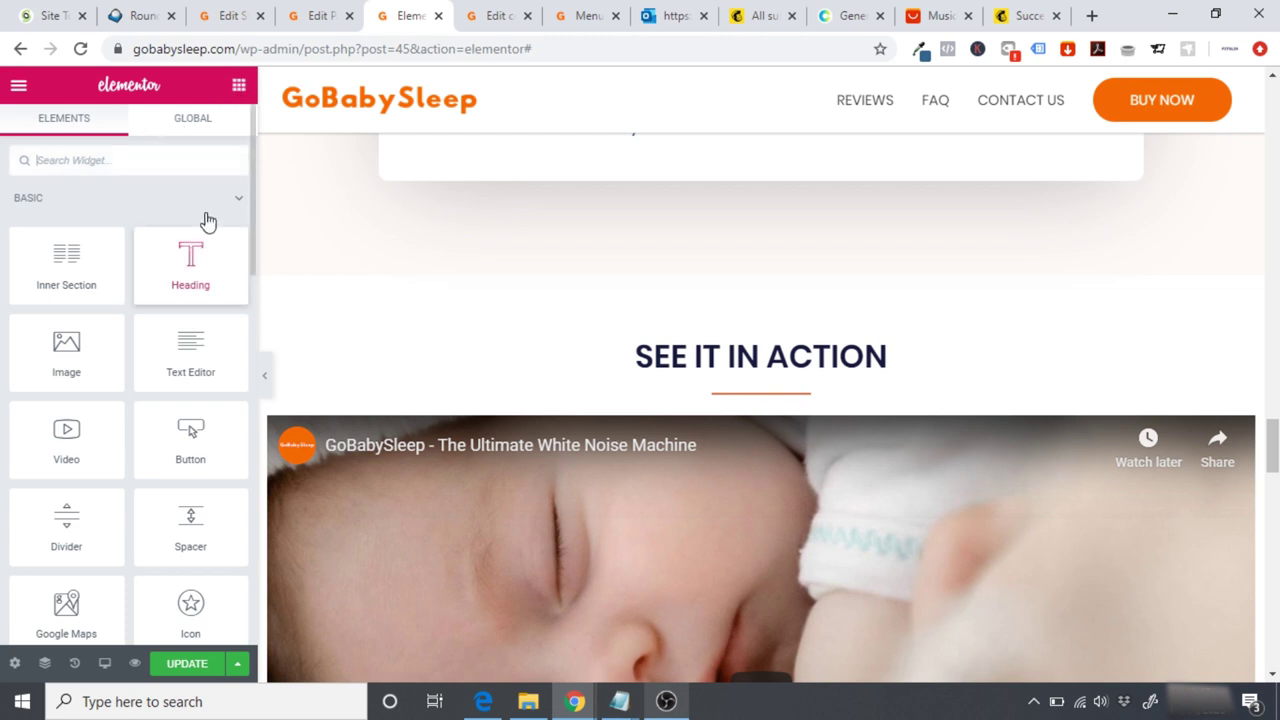
{"action": "left_click", "coordinate": [152, 170]}
{"action": "type", "text": "anc"}
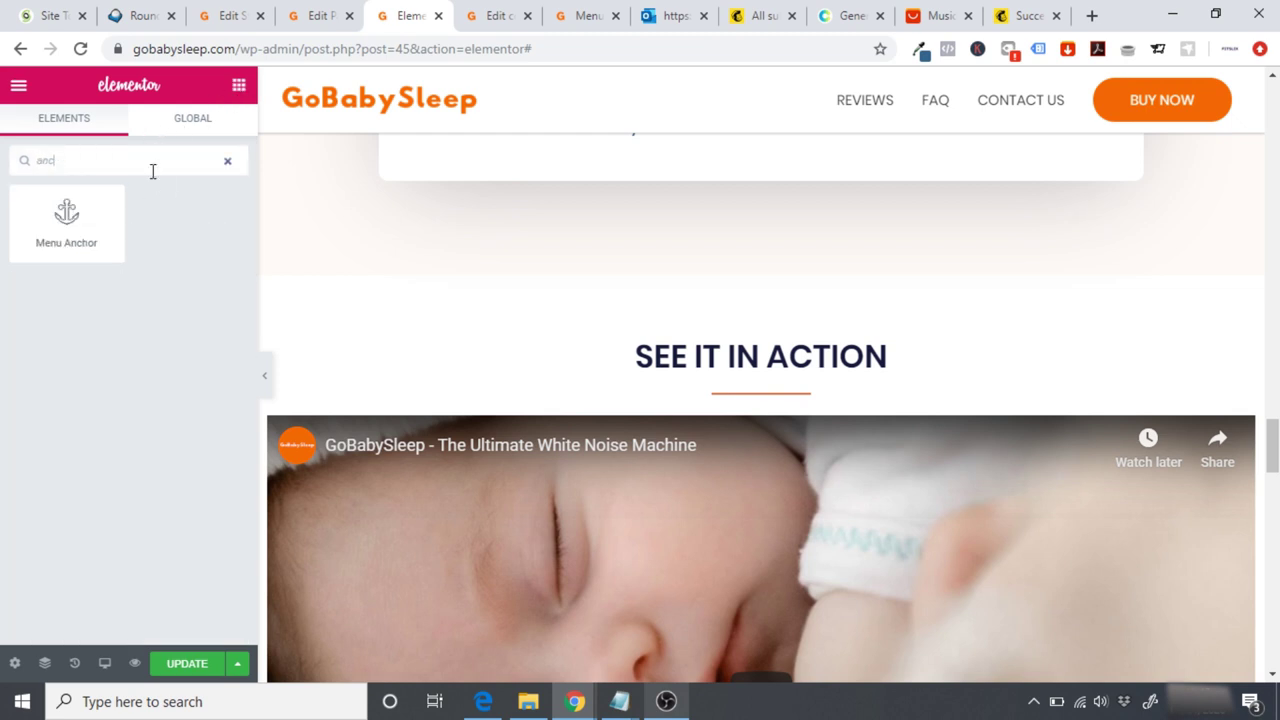
{"action": "left_click_drag", "start_coordinate": [109, 191], "coordinate": [756, 328]}
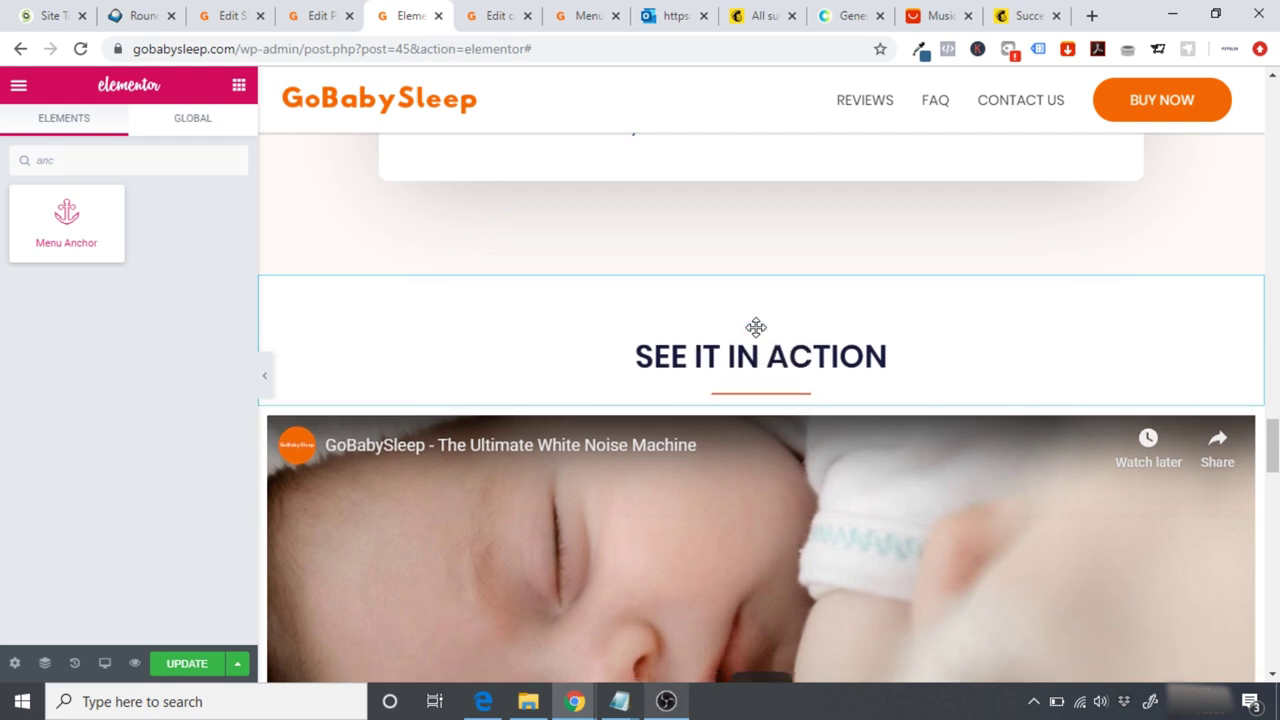
{"action": "left_click", "coordinate": [538, 310]}
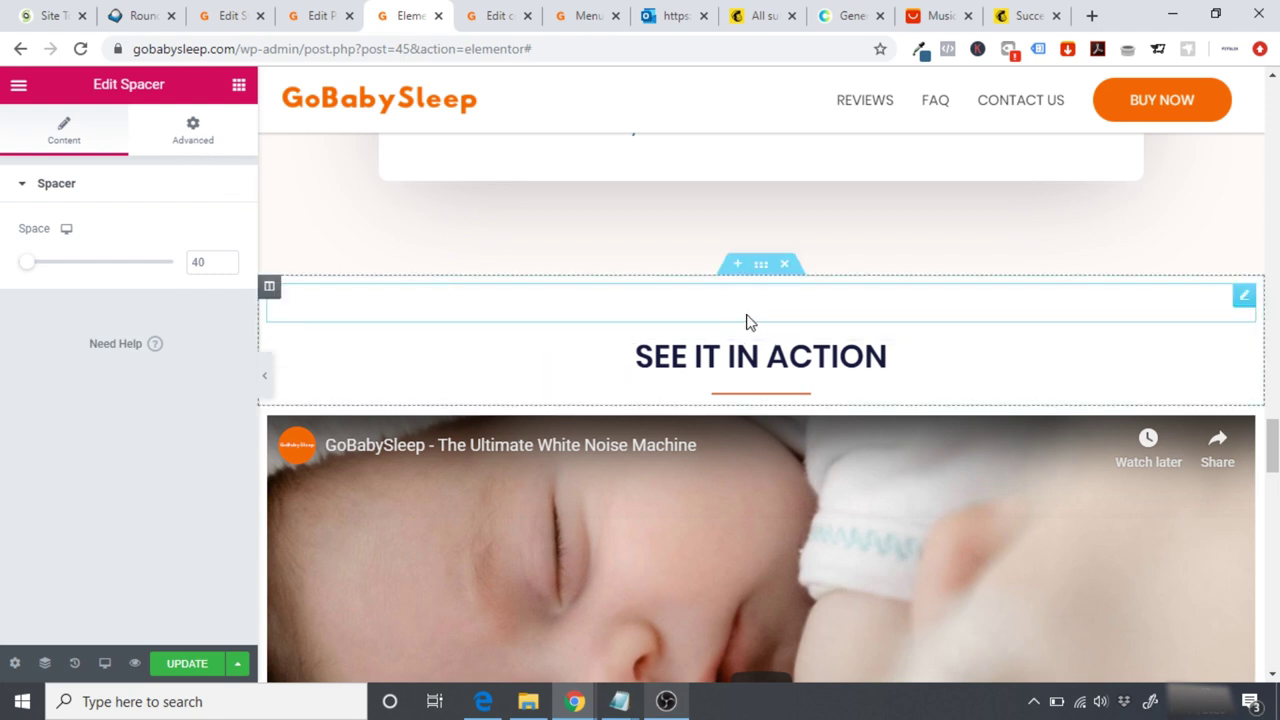
{"action": "right_click", "coordinate": [1240, 298]}
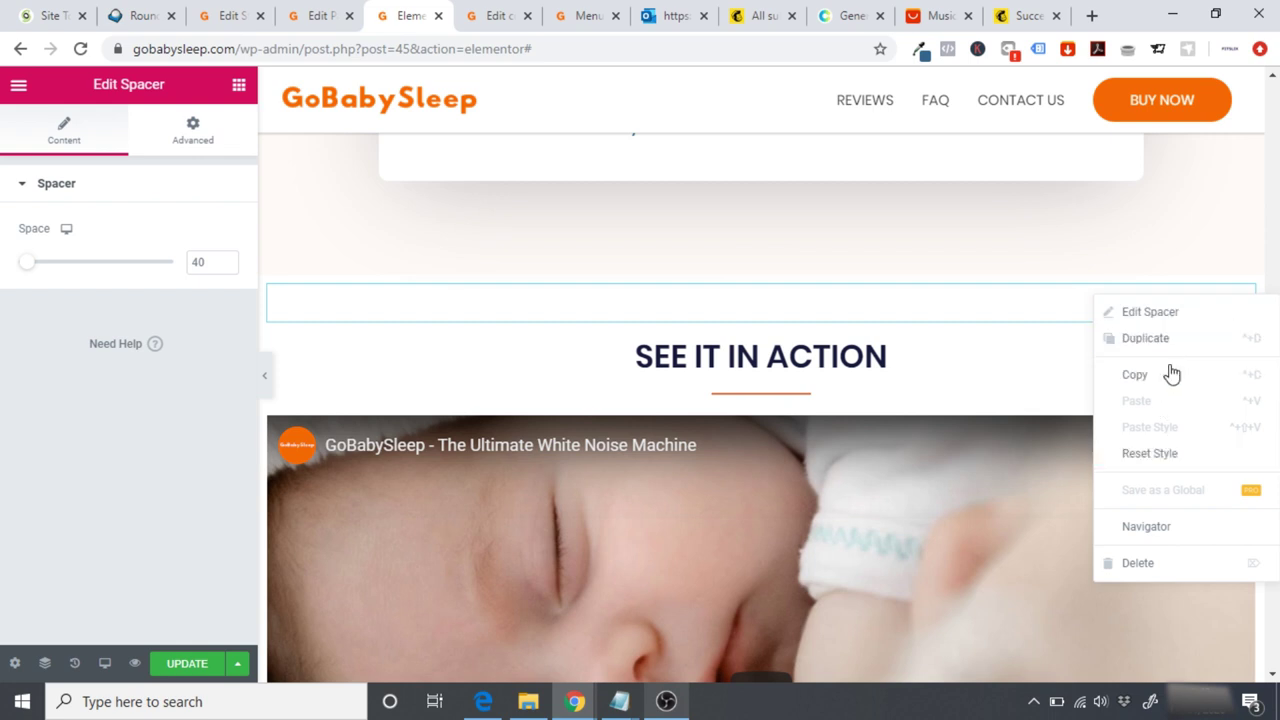
{"action": "left_click", "coordinate": [1120, 563]}
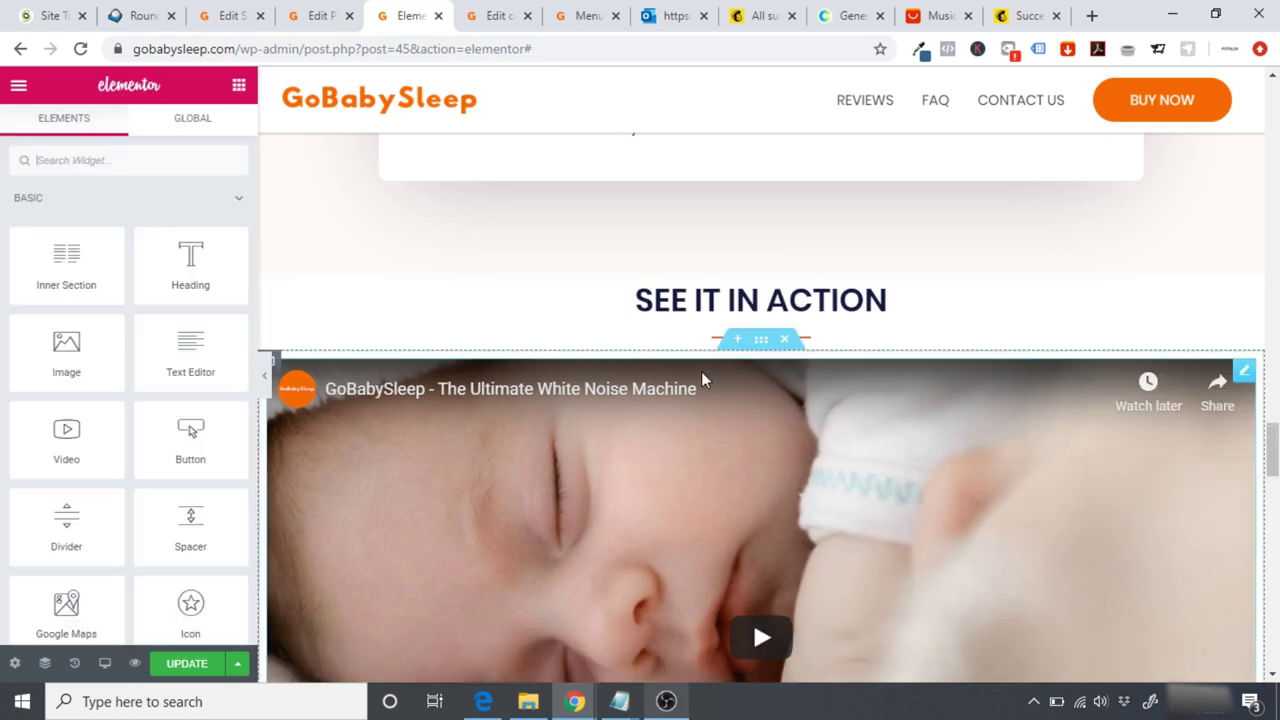
Step: Place a Menu Anchor above SEE IT IN ACTION and set its ID to #video
{"action": "left_click", "coordinate": [90, 161]}
{"action": "type", "text": "anch"}
{"action": "left_click_drag", "start_coordinate": [43, 240], "coordinate": [737, 289]}
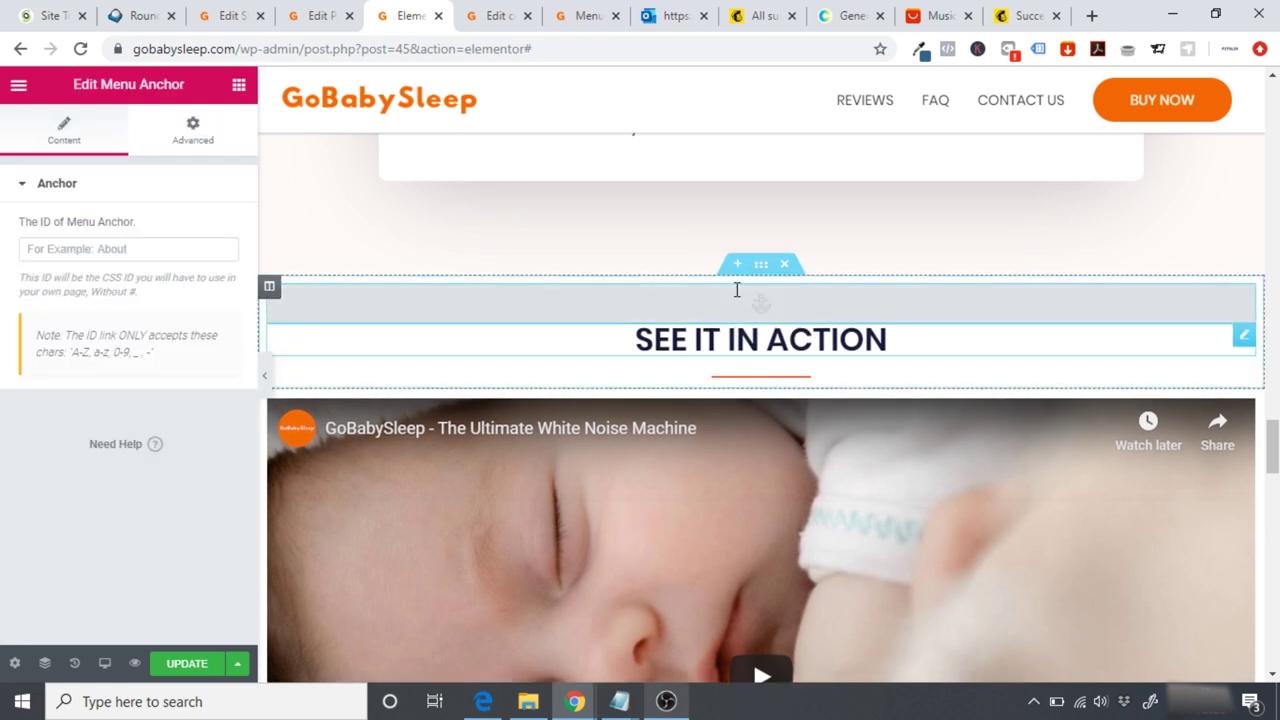
{"action": "left_click", "coordinate": [60, 252]}
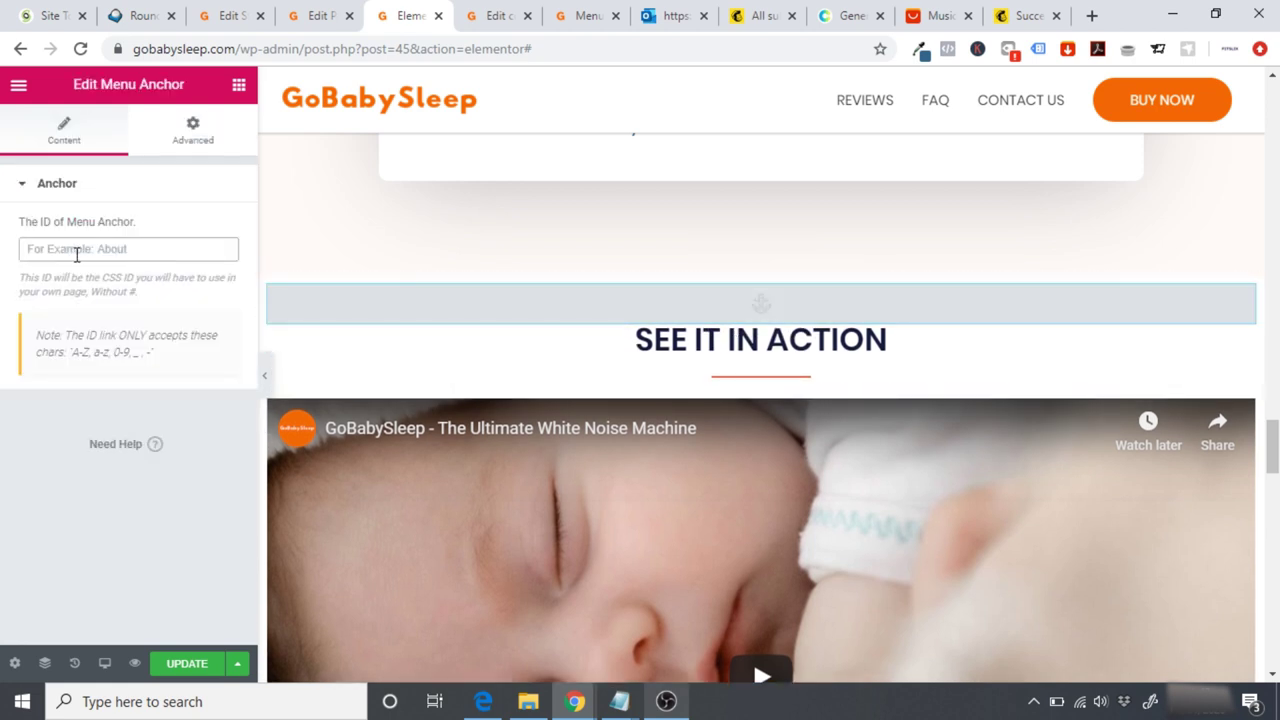
{"action": "scroll", "coordinate": [884, 306], "scroll_direction": "down", "scroll_amount": 6}
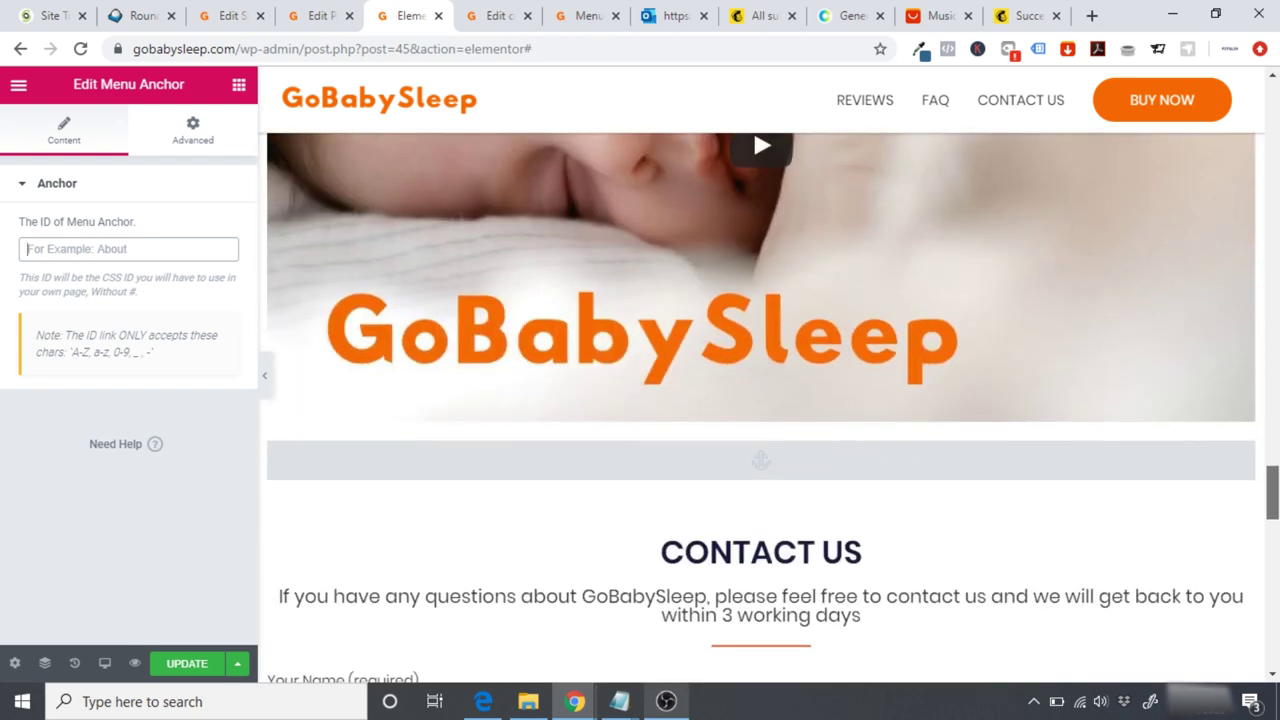
{"action": "type", "text": "#contact"}
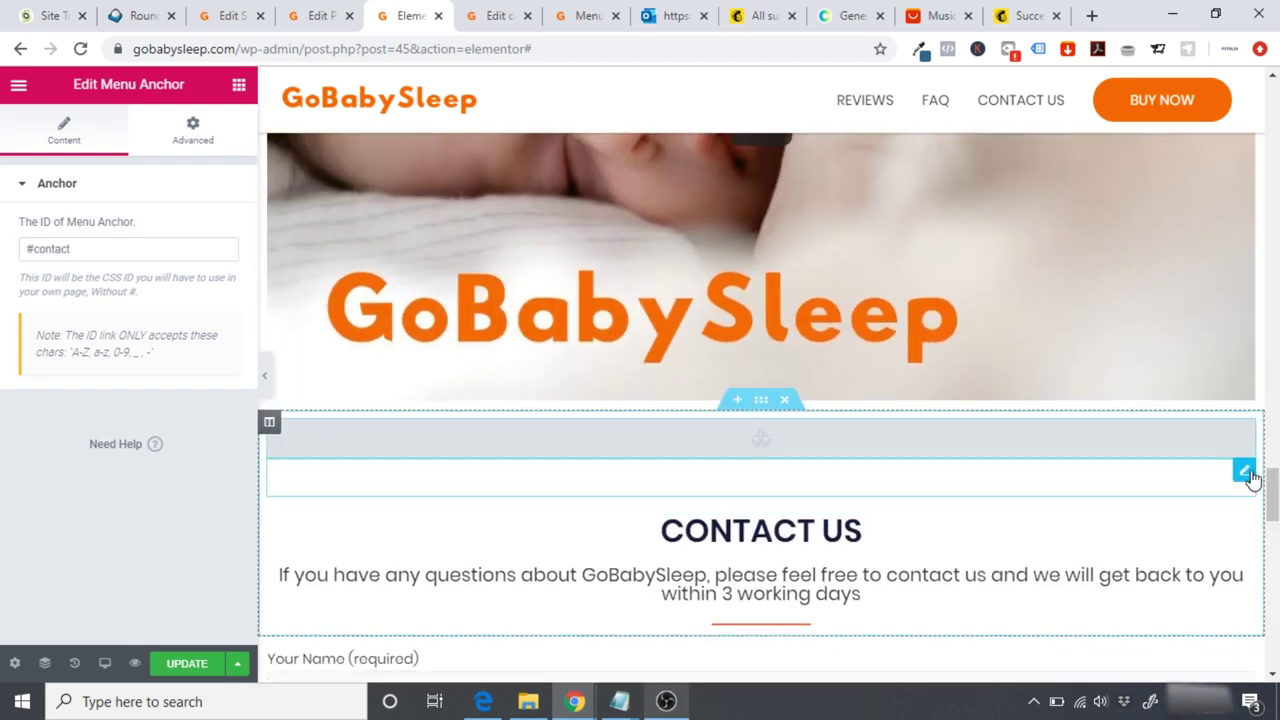
{"action": "scroll", "coordinate": [912, 429], "scroll_direction": "up", "scroll_amount": 7}
{"action": "left_click", "coordinate": [912, 442]}
{"action": "left_click", "coordinate": [83, 247]}
{"action": "type", "text": "#video"}
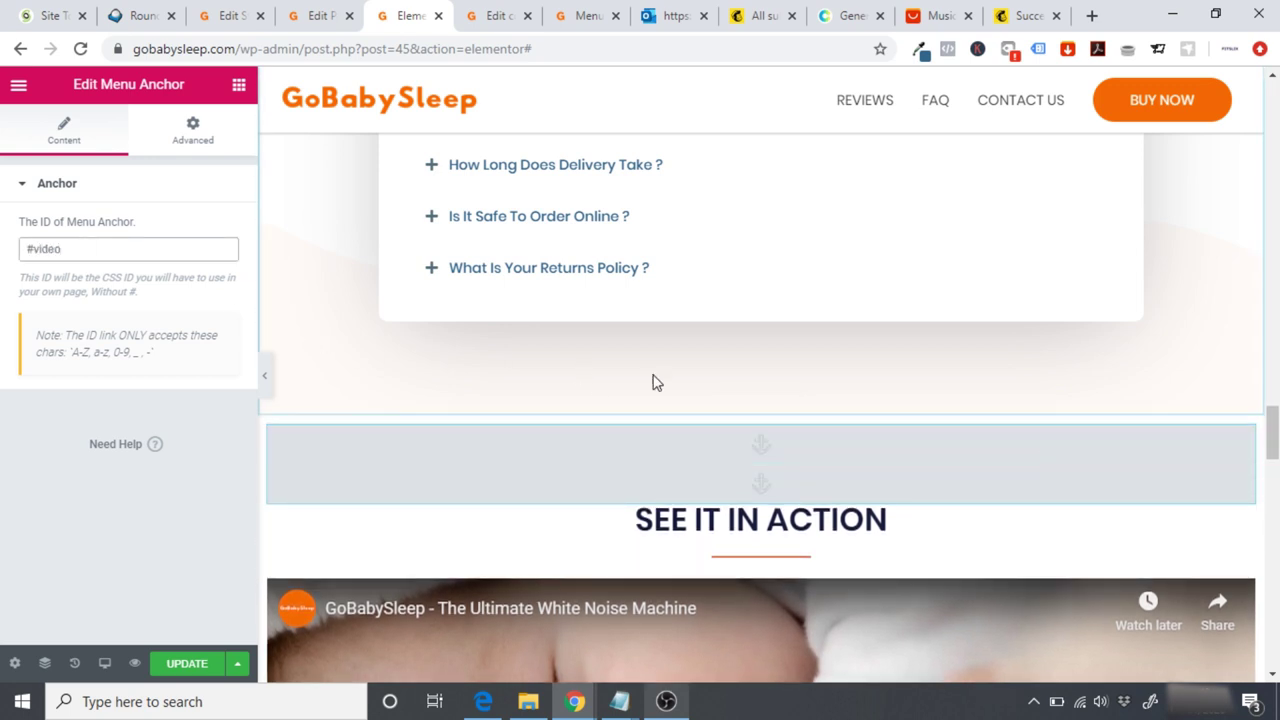
{"action": "left_click_drag", "start_coordinate": [1271, 429], "coordinate": [1272, 110]}
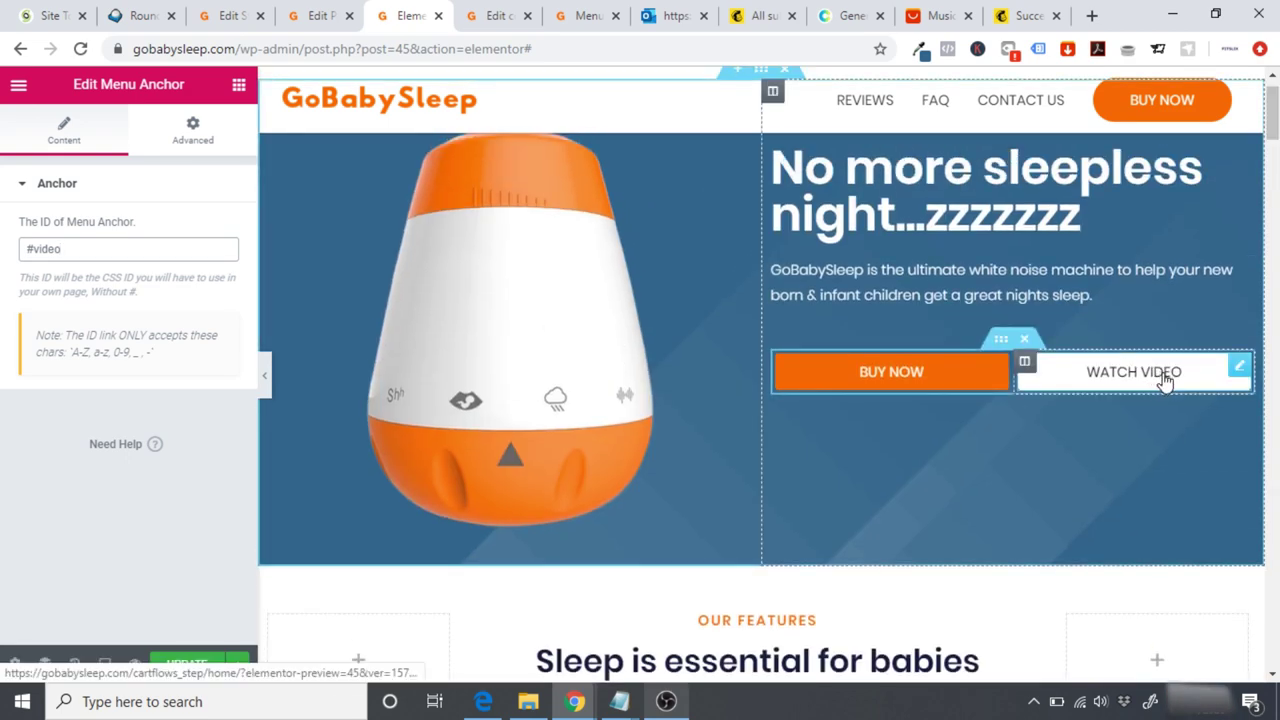
Step: Link the WATCH VIDEO button to #video and update the page
{"action": "left_click", "coordinate": [1186, 390]}
{"action": "left_click", "coordinate": [100, 327]}
{"action": "type", "text": "video"}
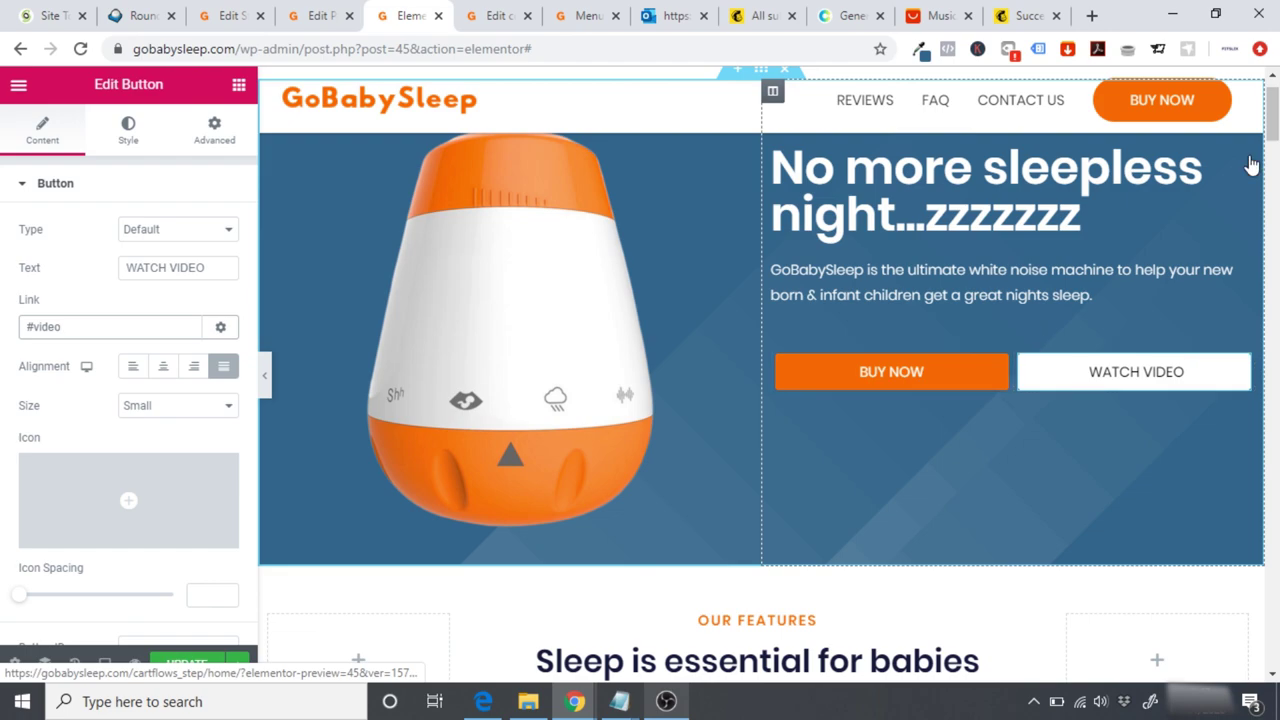
{"action": "left_click_drag", "start_coordinate": [1276, 135], "coordinate": [1274, 110]}
{"action": "left_click", "coordinate": [197, 665]}
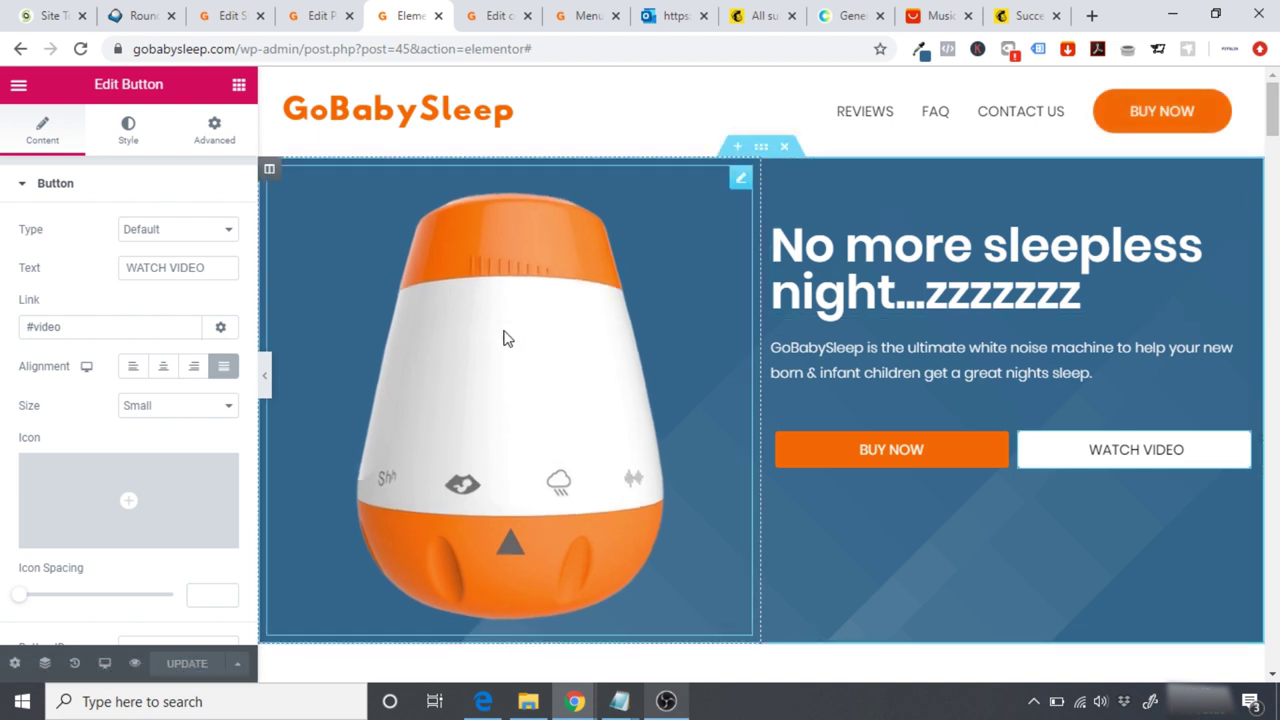
Step: Check the hero BUY NOW button's full checkout page link
{"action": "left_click", "coordinate": [866, 456]}
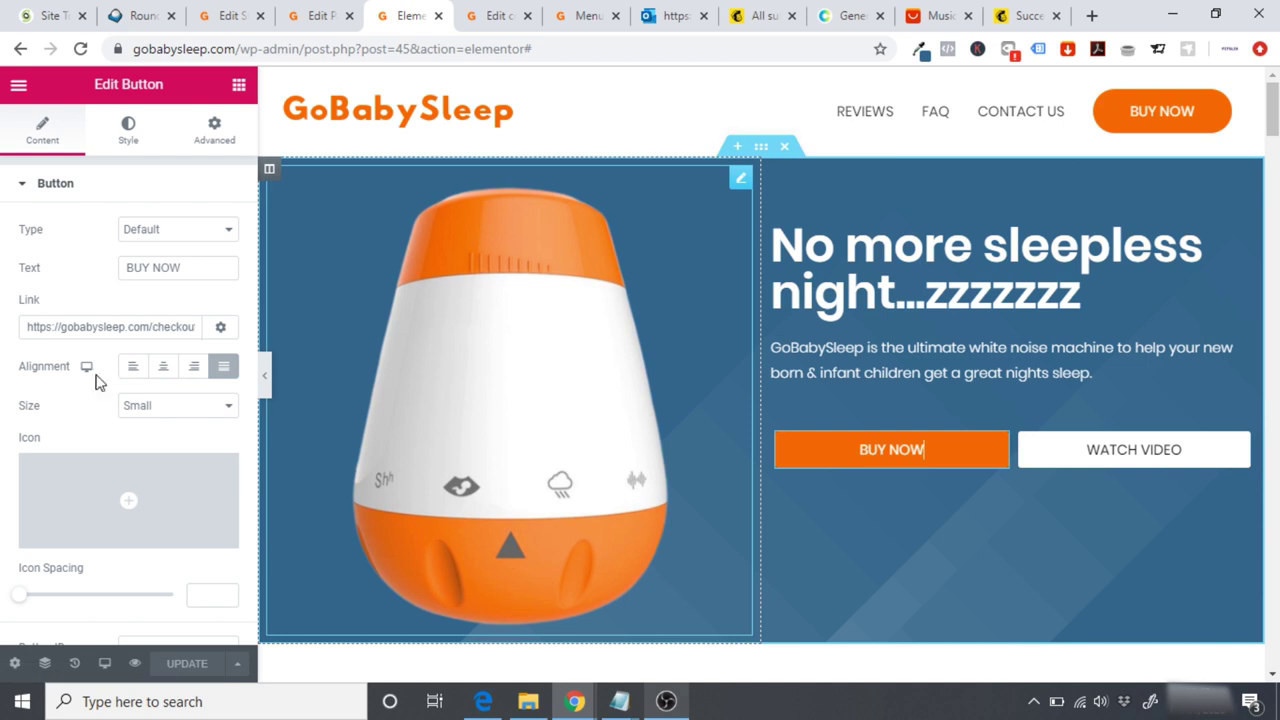
{"action": "left_click_drag", "start_coordinate": [30, 327], "coordinate": [326, 333]}
{"action": "key", "text": "ctrl+c"}
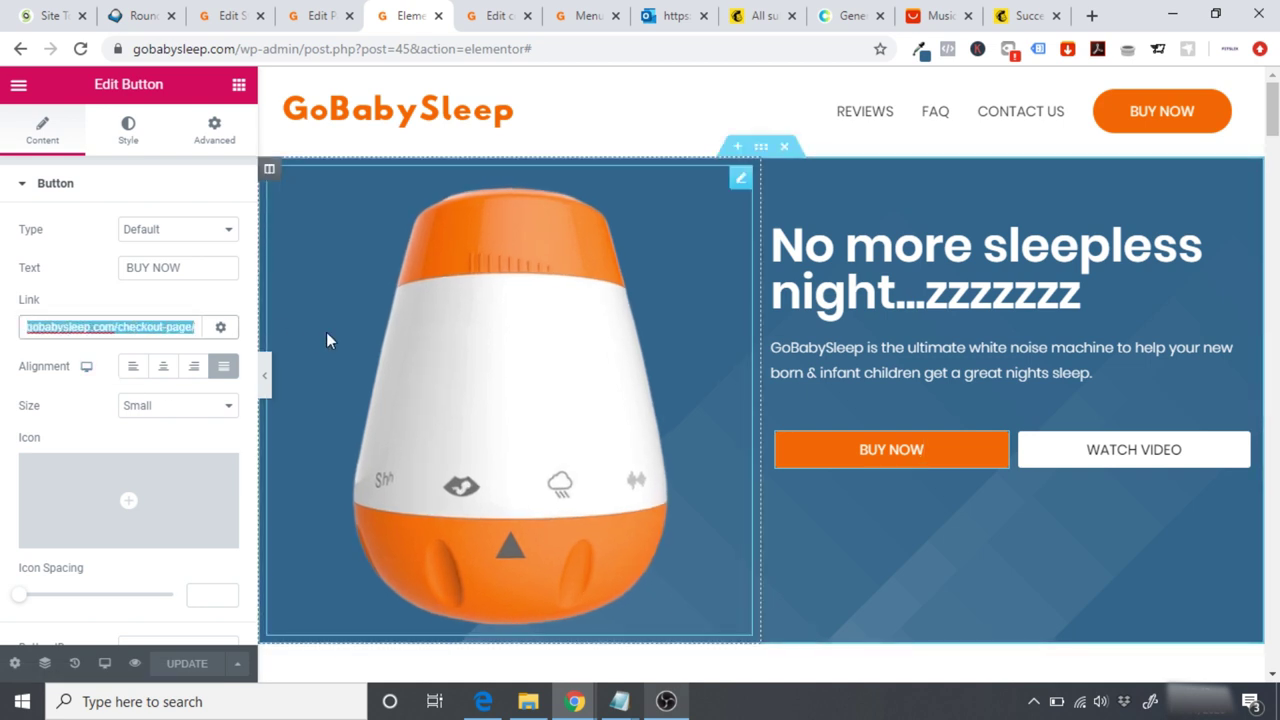
{"action": "left_click", "coordinate": [19, 87]}
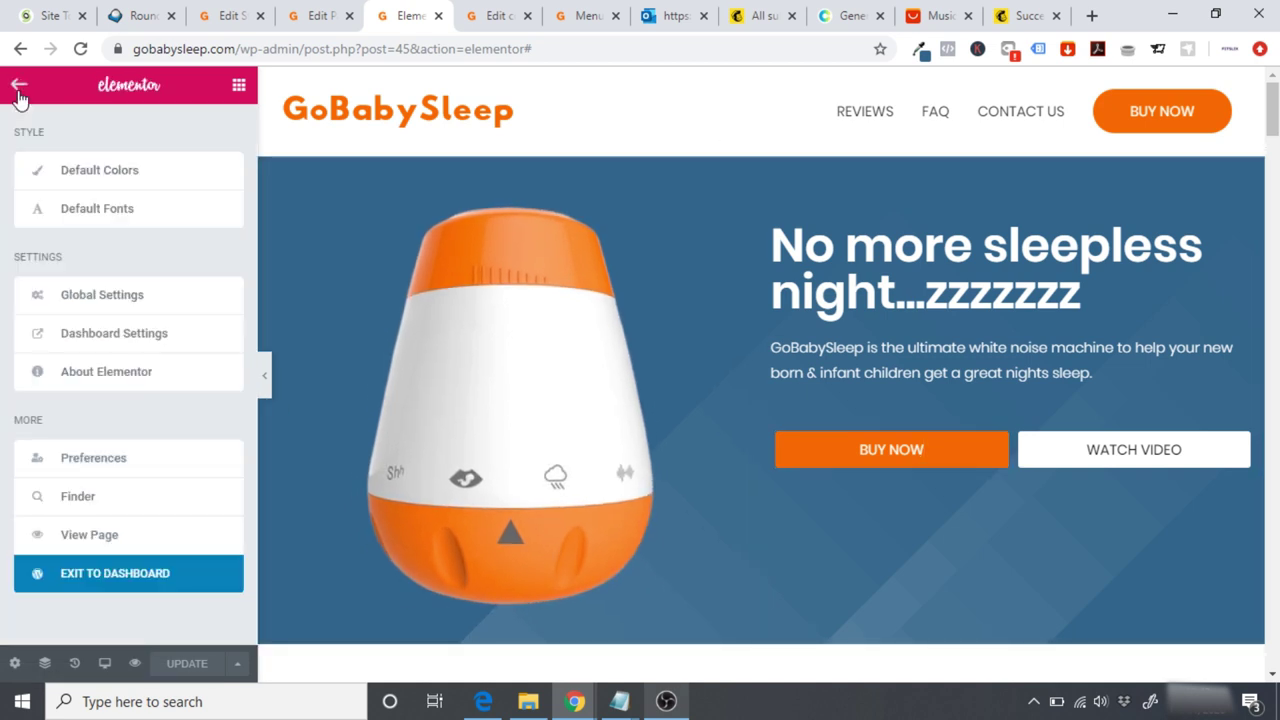
Step: View the live home page and scroll through it
{"action": "left_click", "coordinate": [83, 538]}
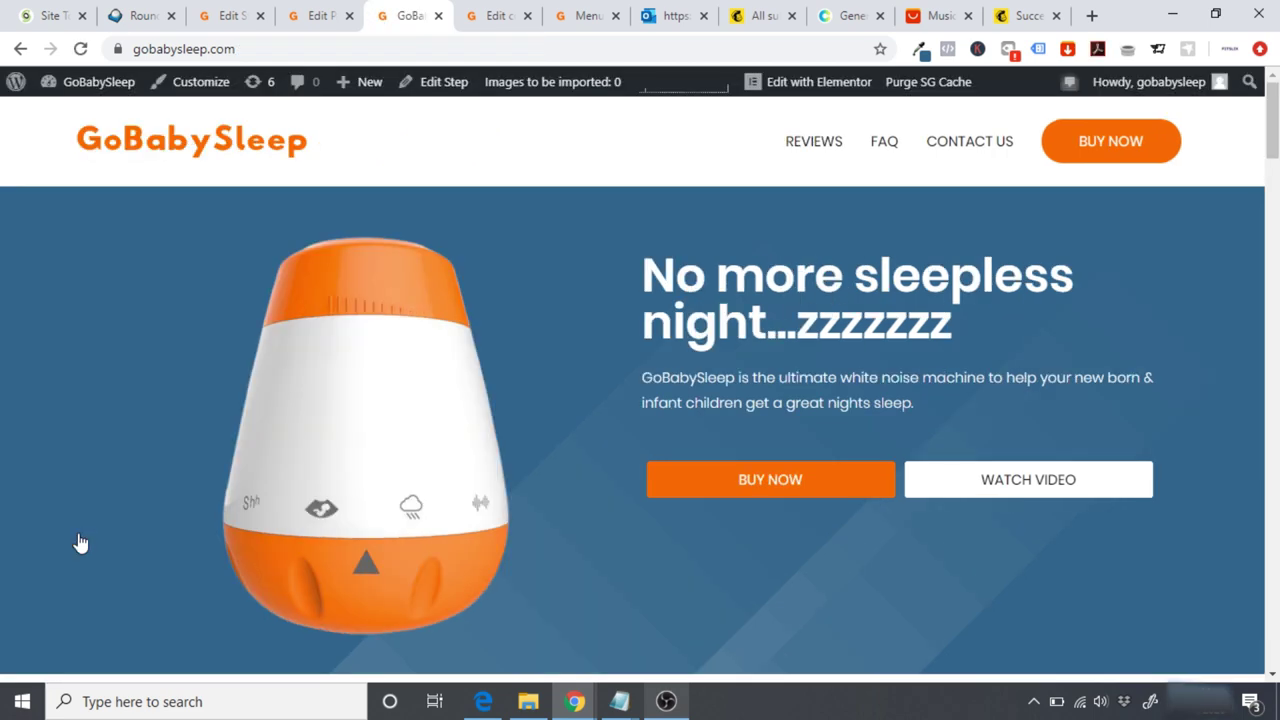
{"action": "scroll", "coordinate": [1171, 414], "scroll_direction": "down", "scroll_amount": 6}
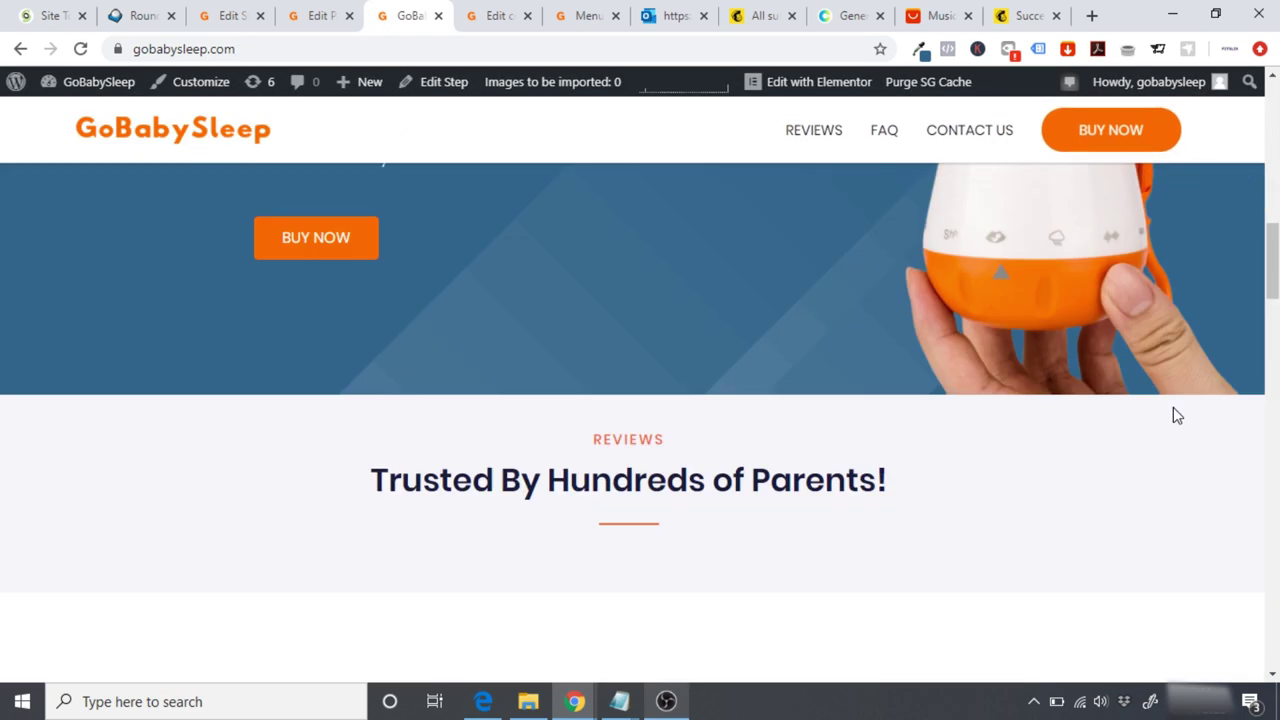
{"action": "scroll", "coordinate": [1177, 415], "scroll_direction": "down", "scroll_amount": 5}
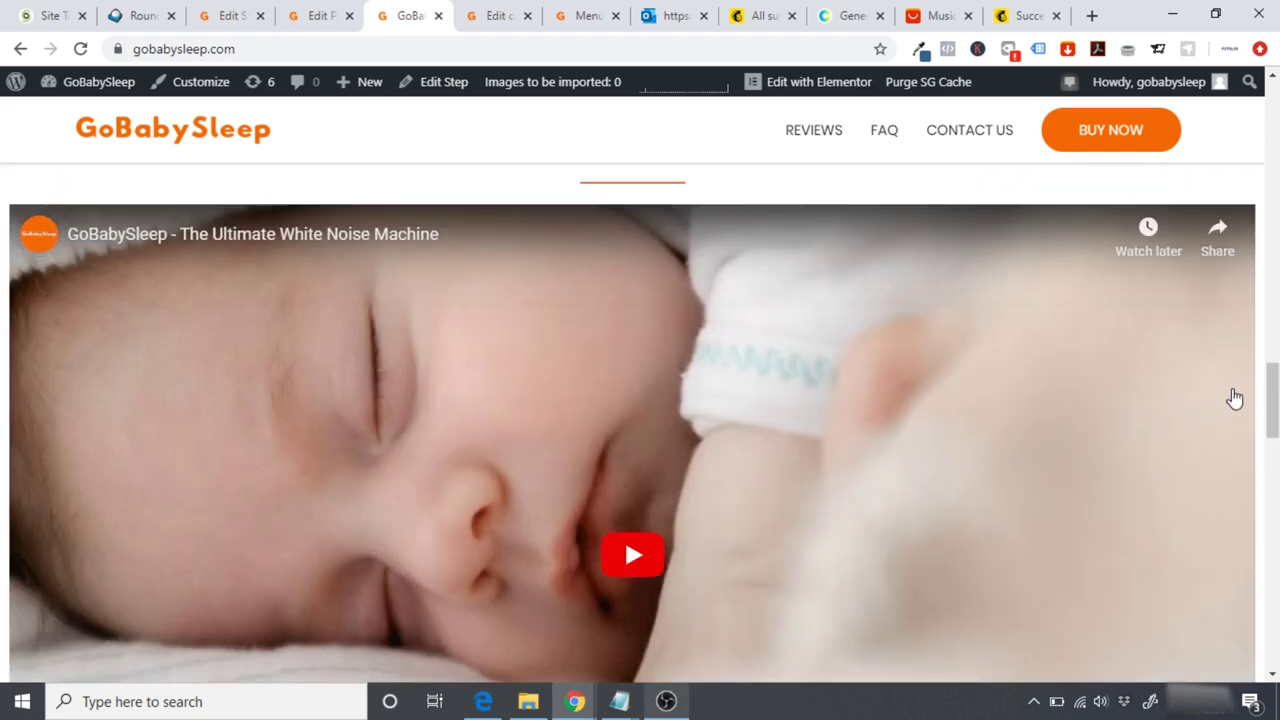
{"action": "left_click_drag", "start_coordinate": [1273, 400], "coordinate": [1275, 120]}
Step: Confirm BUY NOW opens the checkout page with the $37.99 order, then return home
{"action": "left_click", "coordinate": [754, 437]}
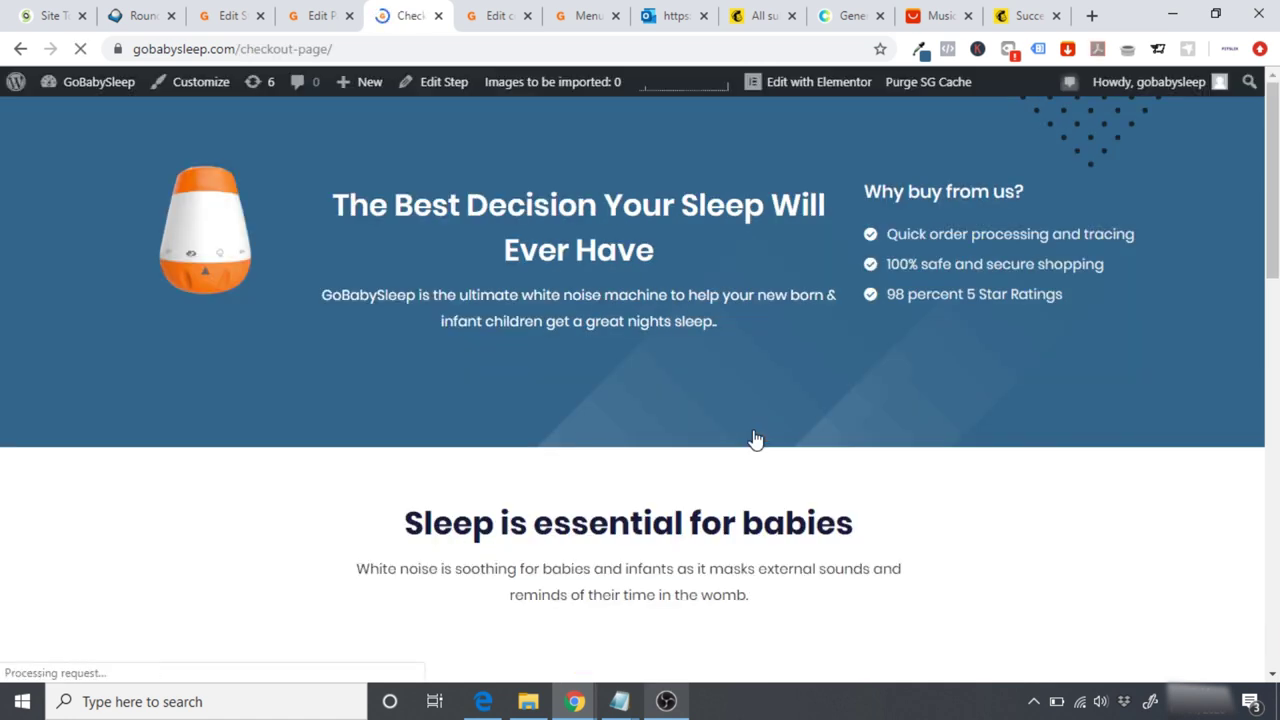
{"action": "left_click_drag", "start_coordinate": [1270, 218], "coordinate": [1270, 350]}
{"action": "scroll", "coordinate": [366, 176], "scroll_direction": "down", "scroll_amount": 10}
{"action": "scroll", "coordinate": [366, 176], "scroll_direction": "up", "scroll_amount": 15}
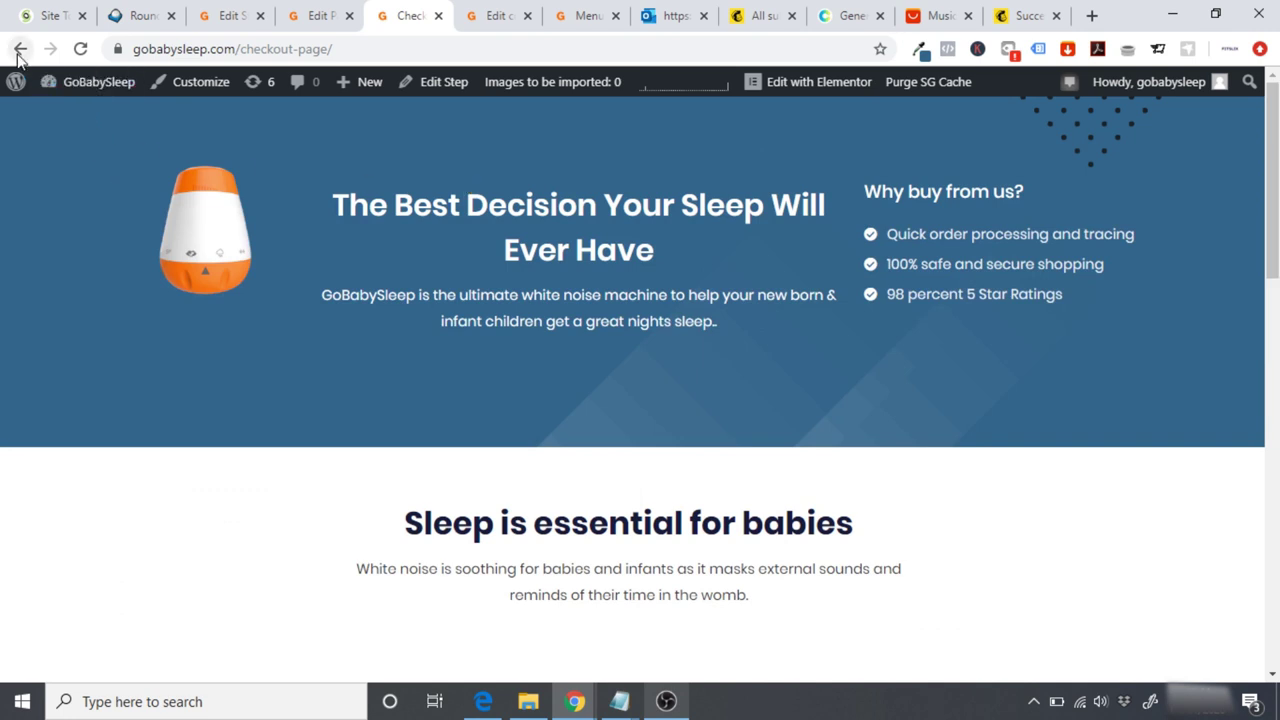
{"action": "left_click", "coordinate": [80, 48]}
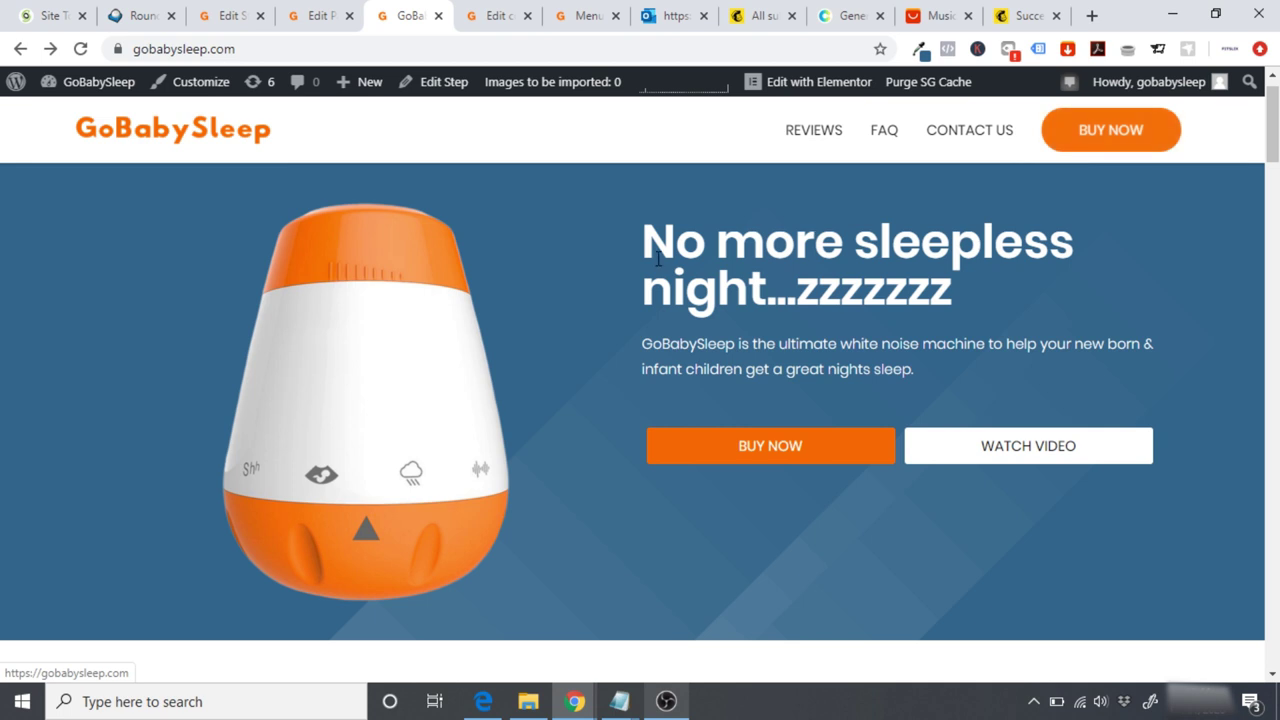
Step: In the Astra Customizer, link the header BUY NOW button to gobabysleep.com/checkout-page/ and publish
{"action": "left_click", "coordinate": [185, 88]}
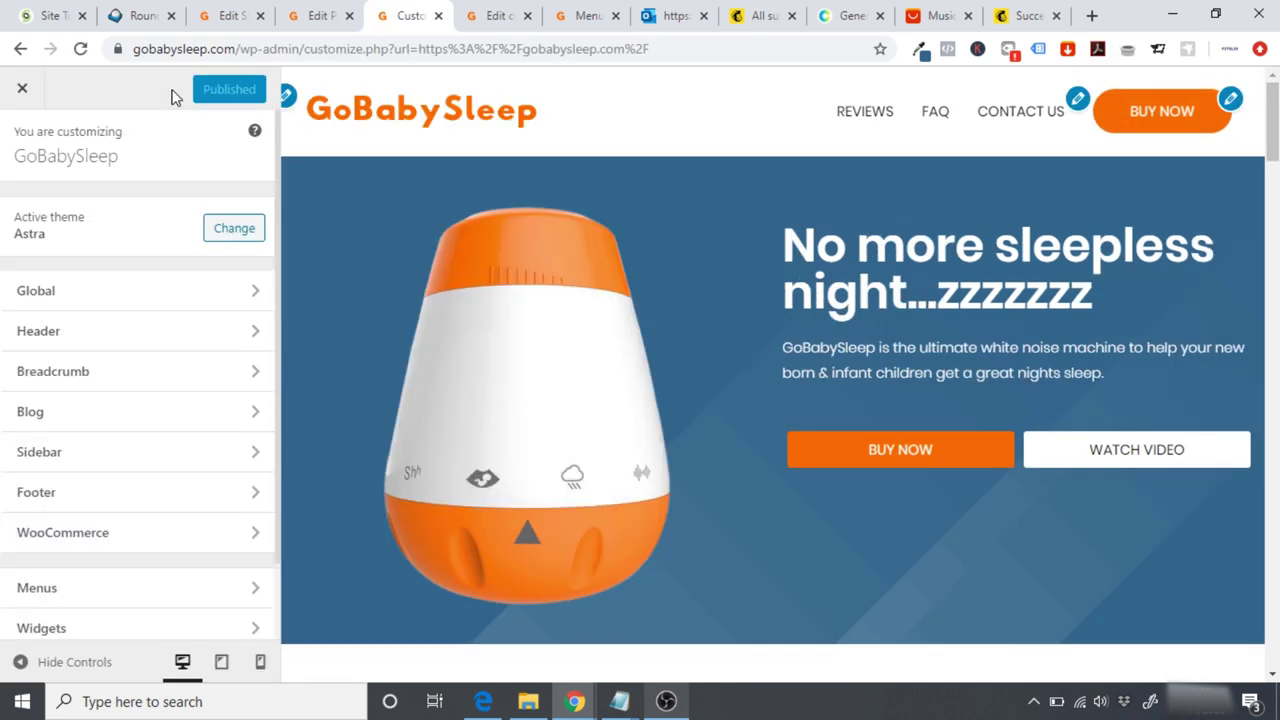
{"action": "left_click", "coordinate": [86, 338]}
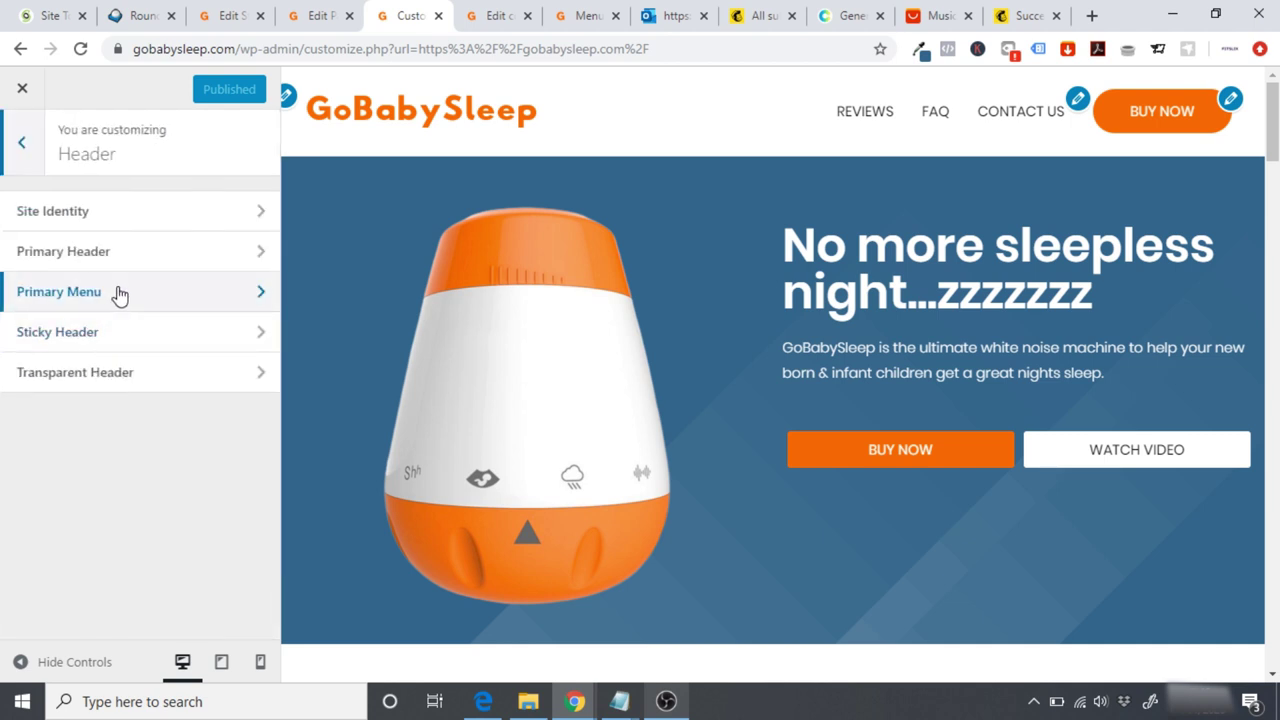
{"action": "left_click", "coordinate": [111, 300]}
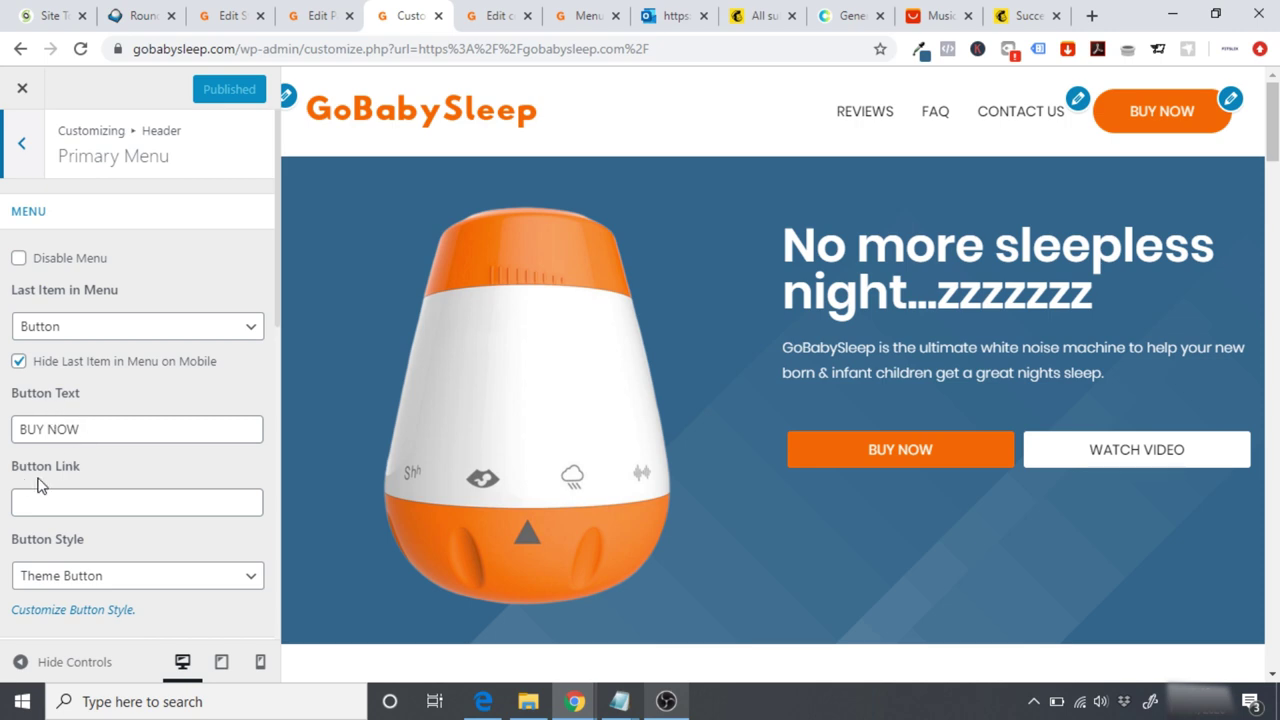
{"action": "left_click", "coordinate": [75, 501]}
{"action": "key", "text": "ctrl+v"}
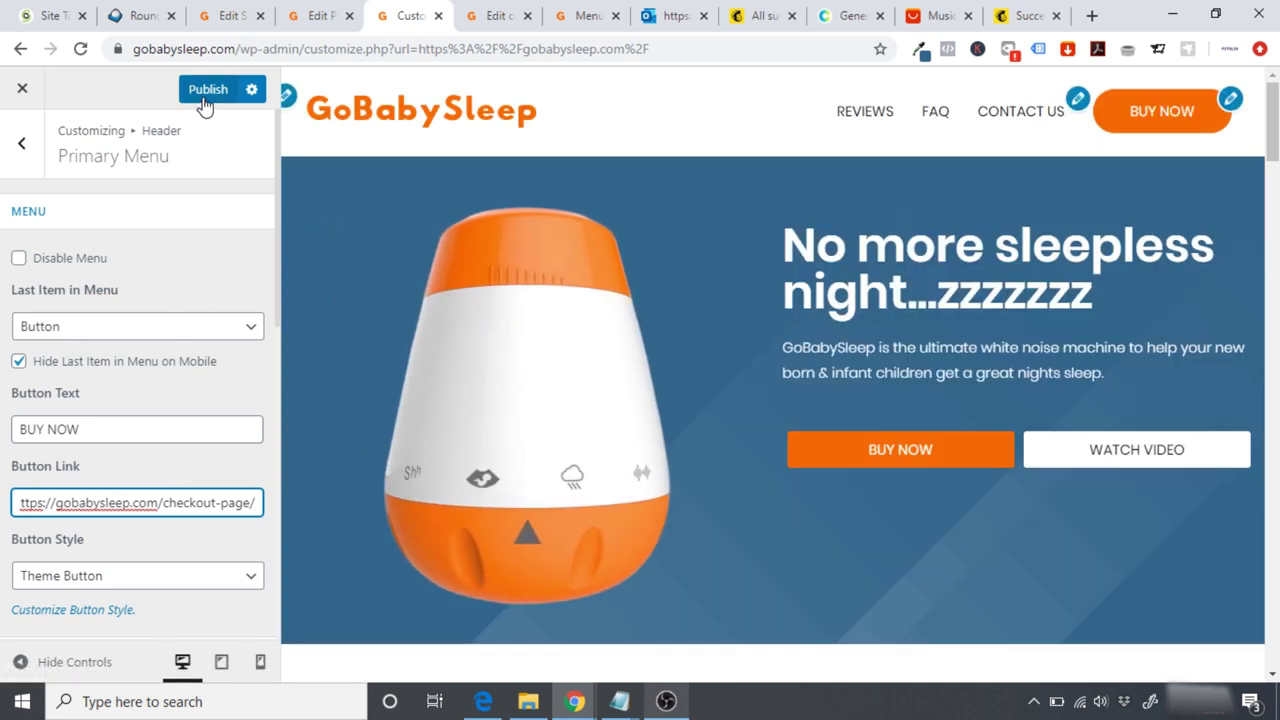
{"action": "left_click", "coordinate": [203, 100]}
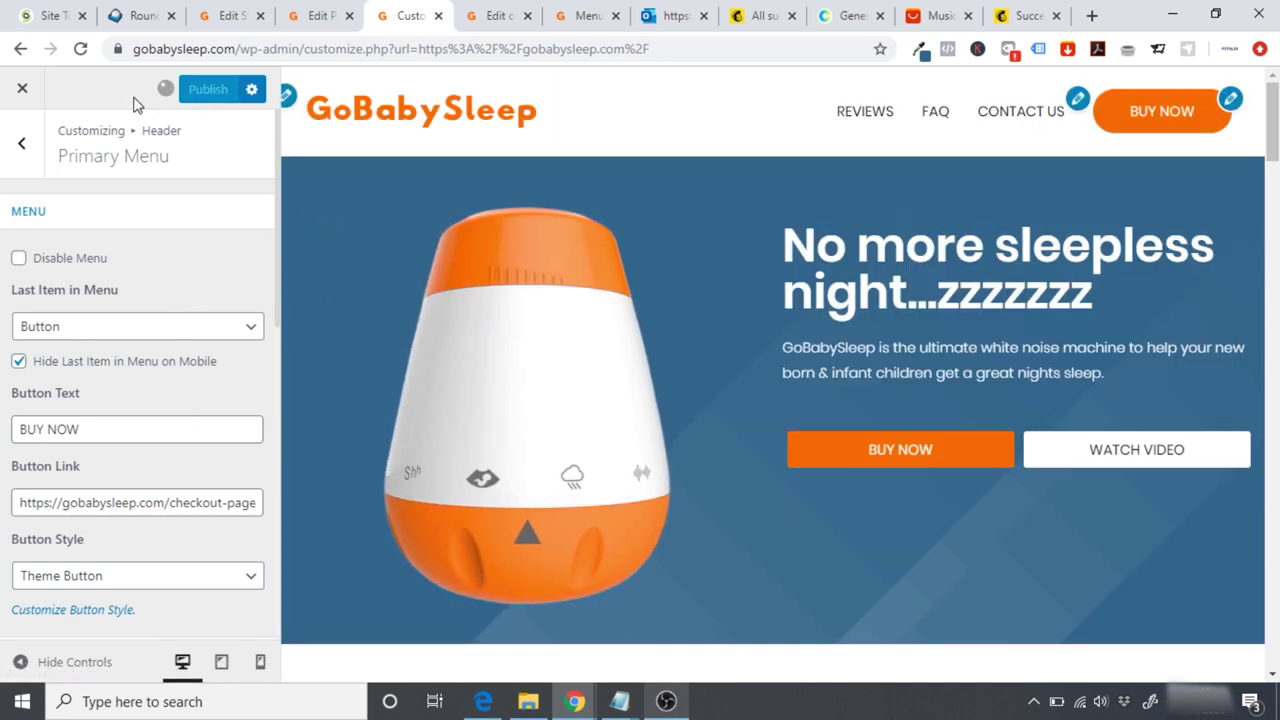
{"action": "left_click", "coordinate": [23, 92]}
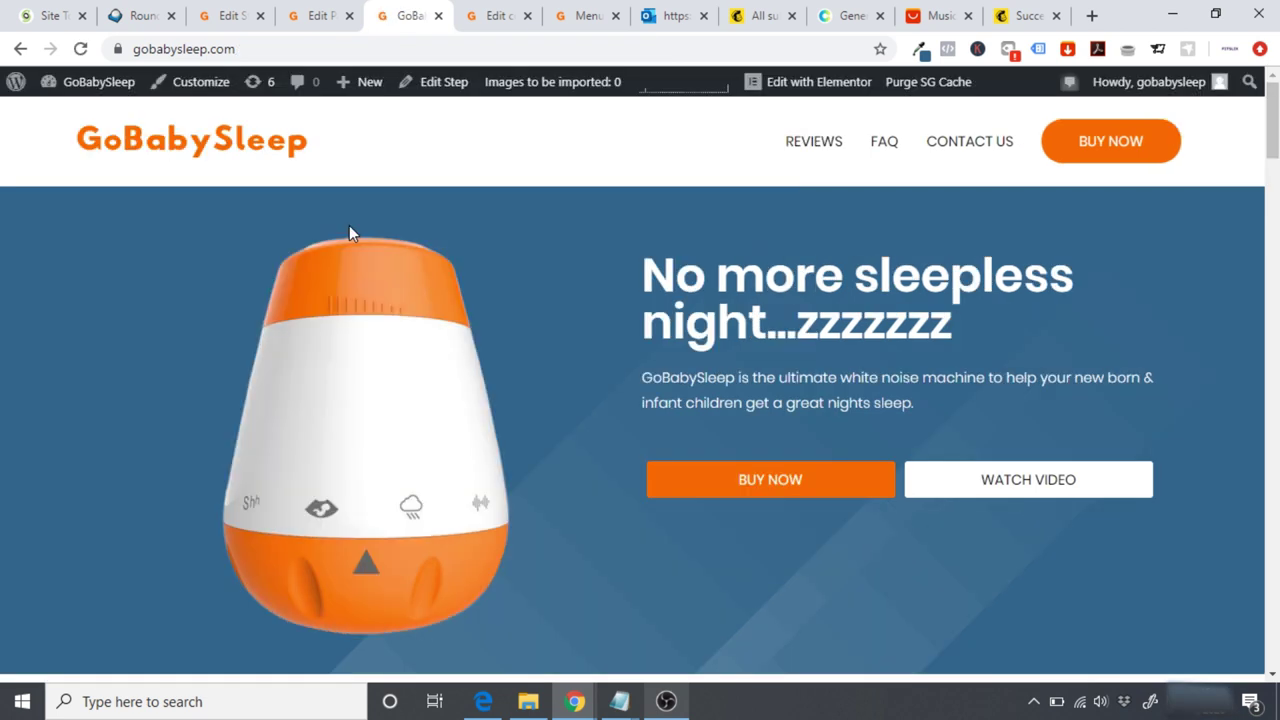
Step: Confirm the header BUY NOW button leads to the checkout page
{"action": "left_click", "coordinate": [1108, 148]}
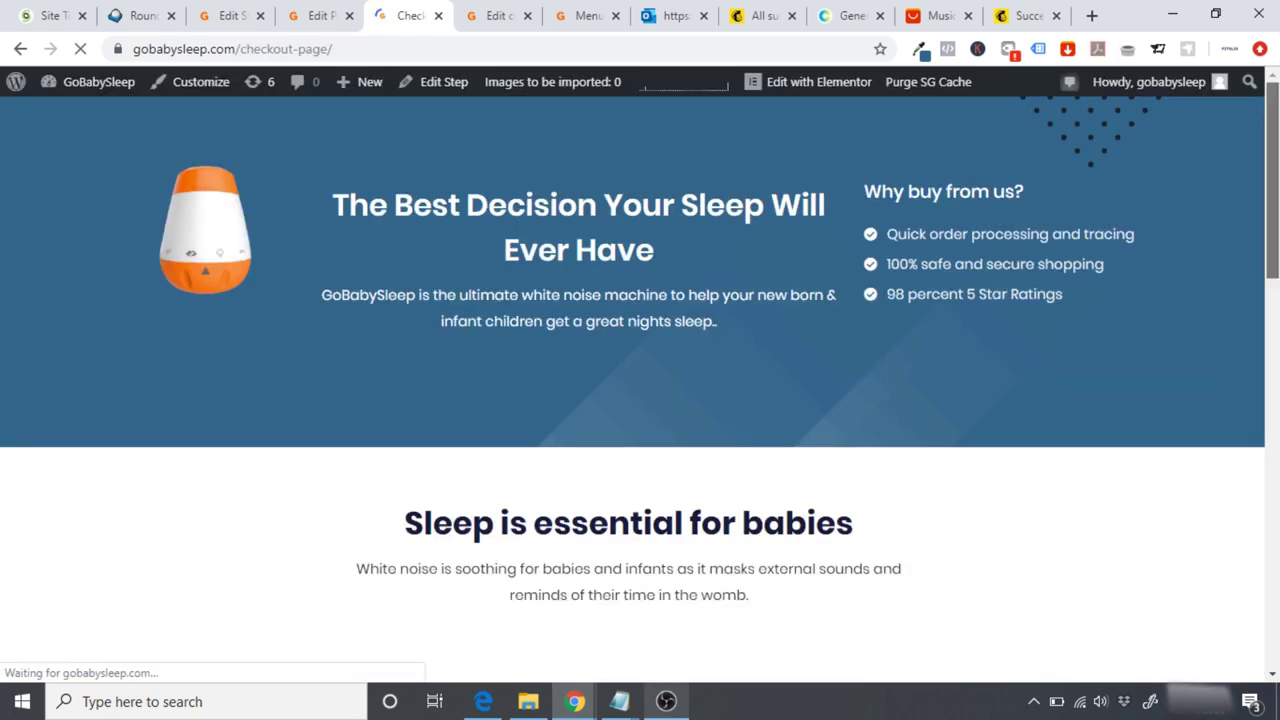
{"action": "scroll", "coordinate": [640, 400], "scroll_direction": "down", "scroll_amount": 15}
{"action": "scroll", "coordinate": [789, 320], "scroll_direction": "up", "scroll_amount": 15}
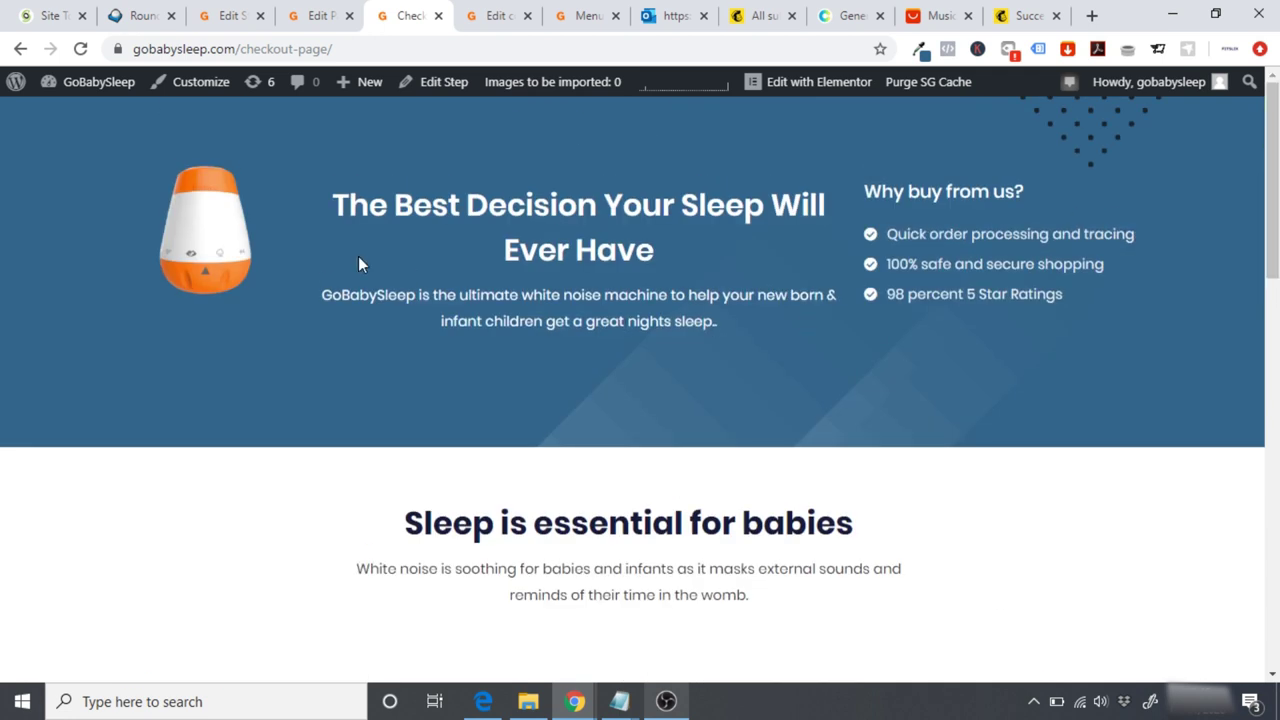
Step: Return to the home page via the Dashboard and reopen it in Elementor
{"action": "left_click", "coordinate": [86, 90]}
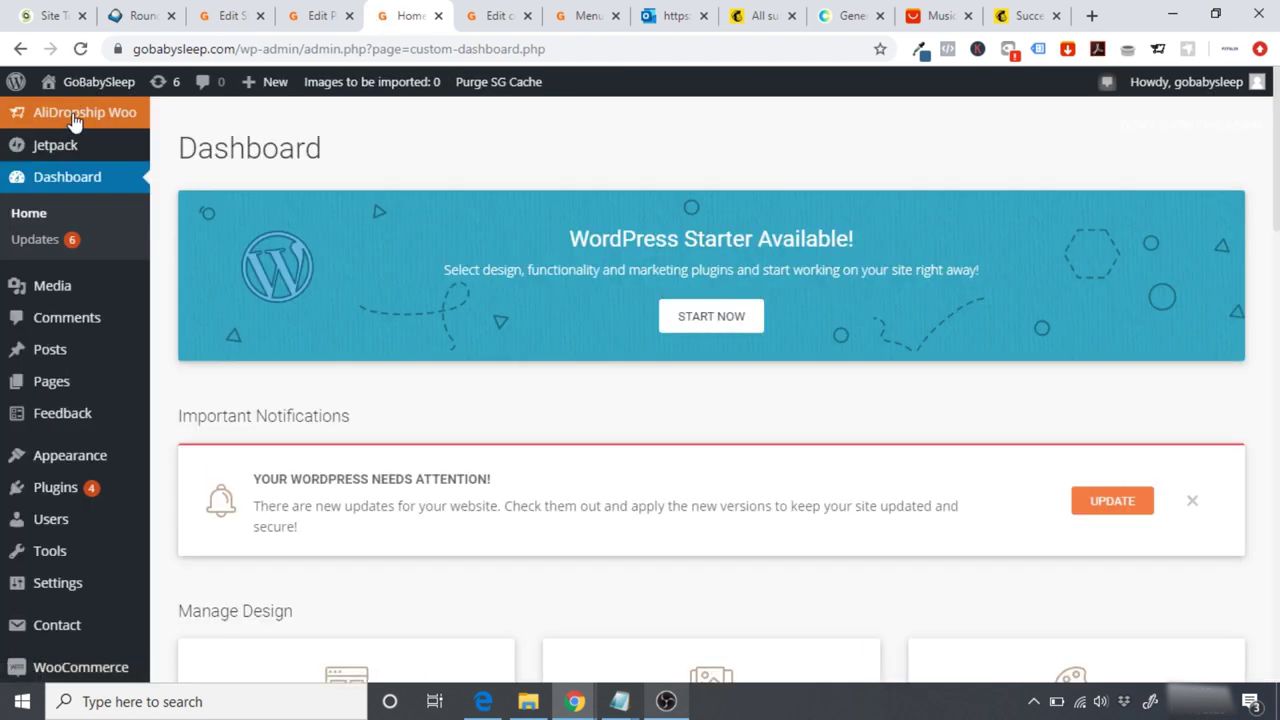
{"action": "left_click", "coordinate": [82, 88]}
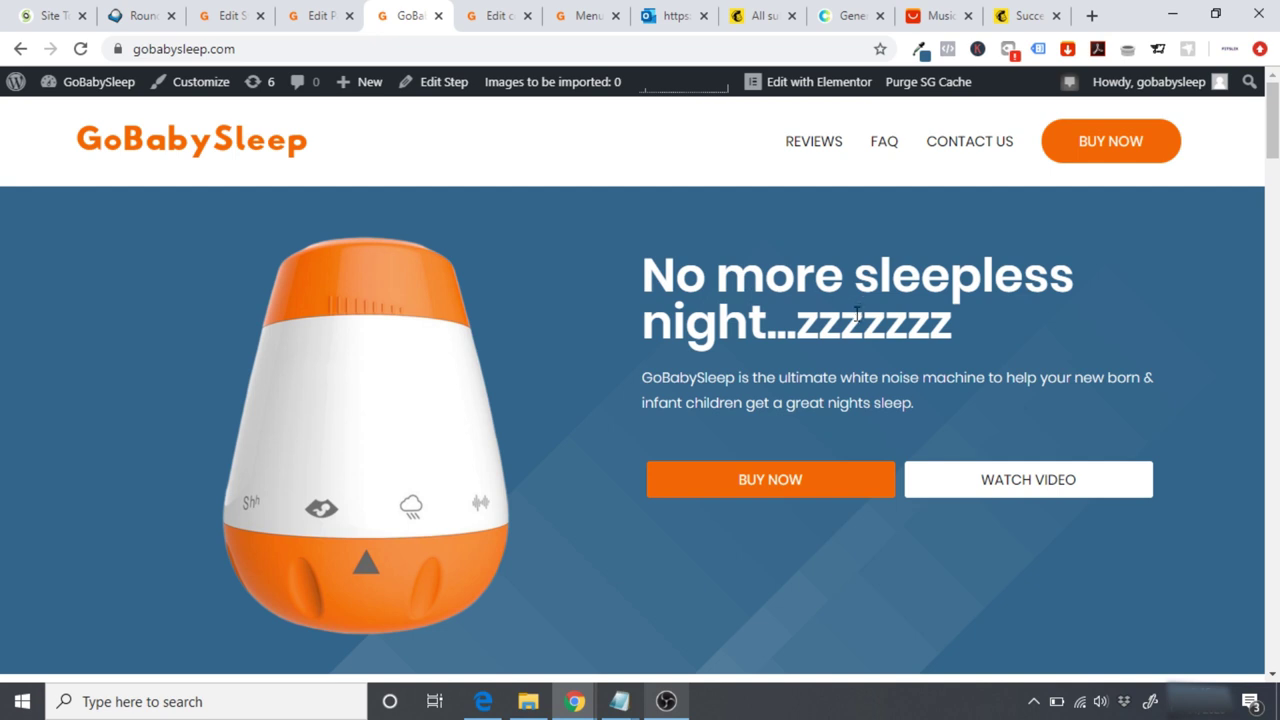
{"action": "scroll", "coordinate": [857, 313], "scroll_direction": "down", "scroll_amount": 3}
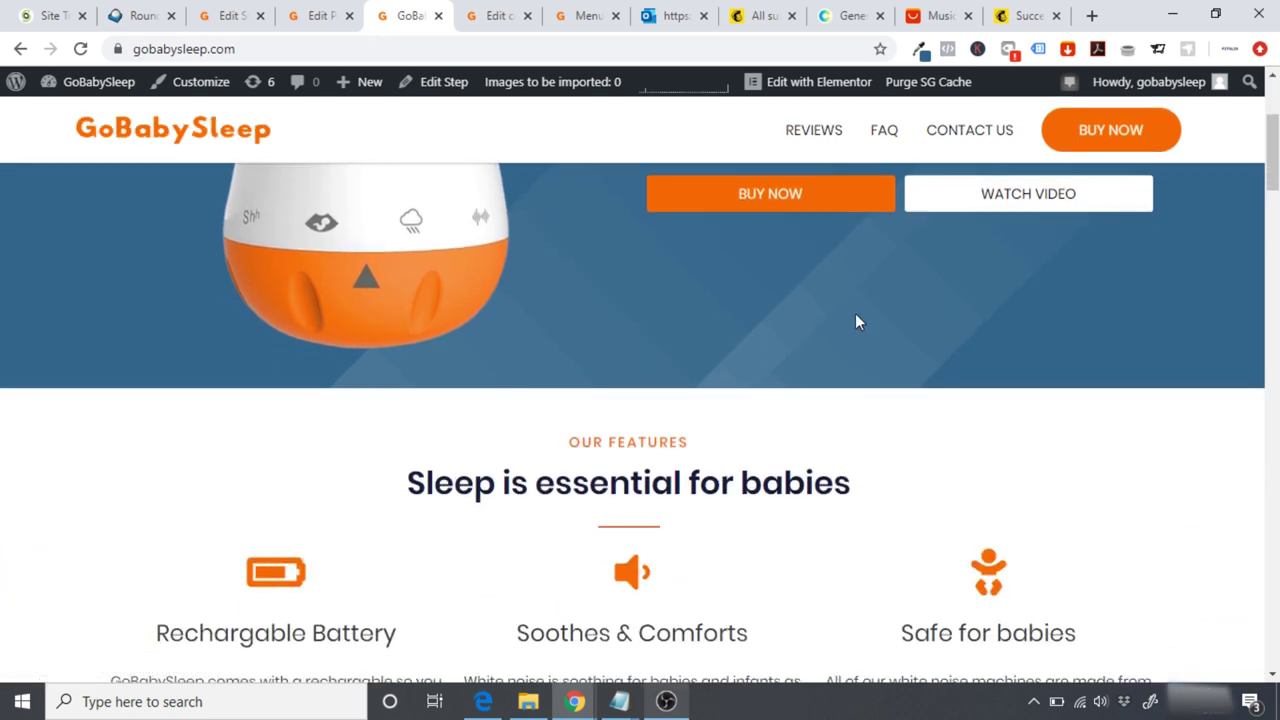
{"action": "scroll", "coordinate": [855, 322], "scroll_direction": "down", "scroll_amount": 7}
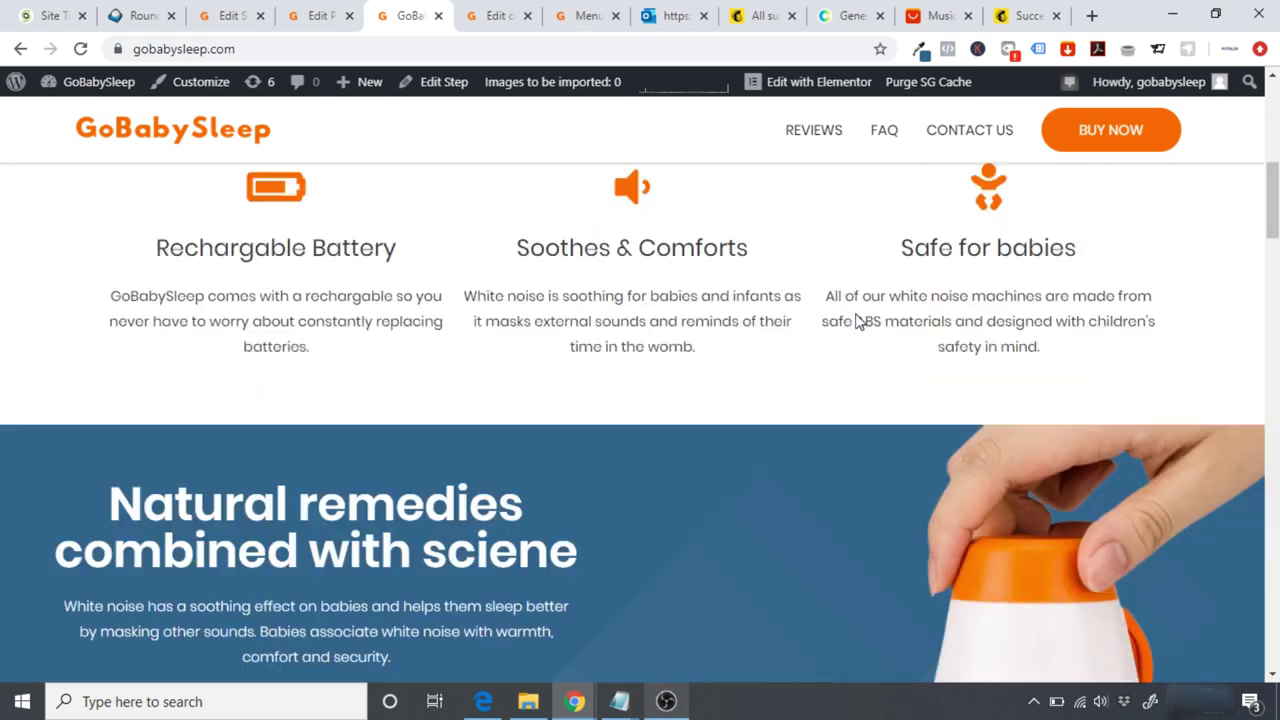
{"action": "scroll", "coordinate": [855, 322], "scroll_direction": "down", "scroll_amount": 4}
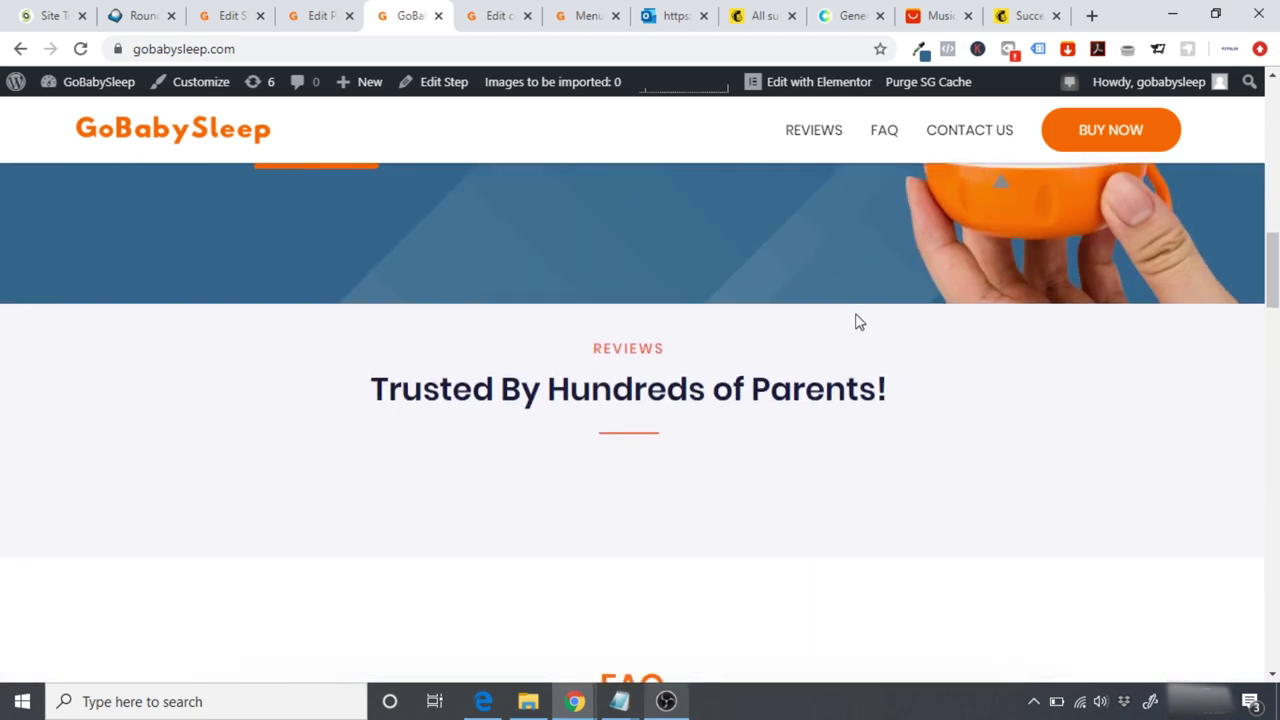
{"action": "scroll", "coordinate": [855, 322], "scroll_direction": "down", "scroll_amount": 2}
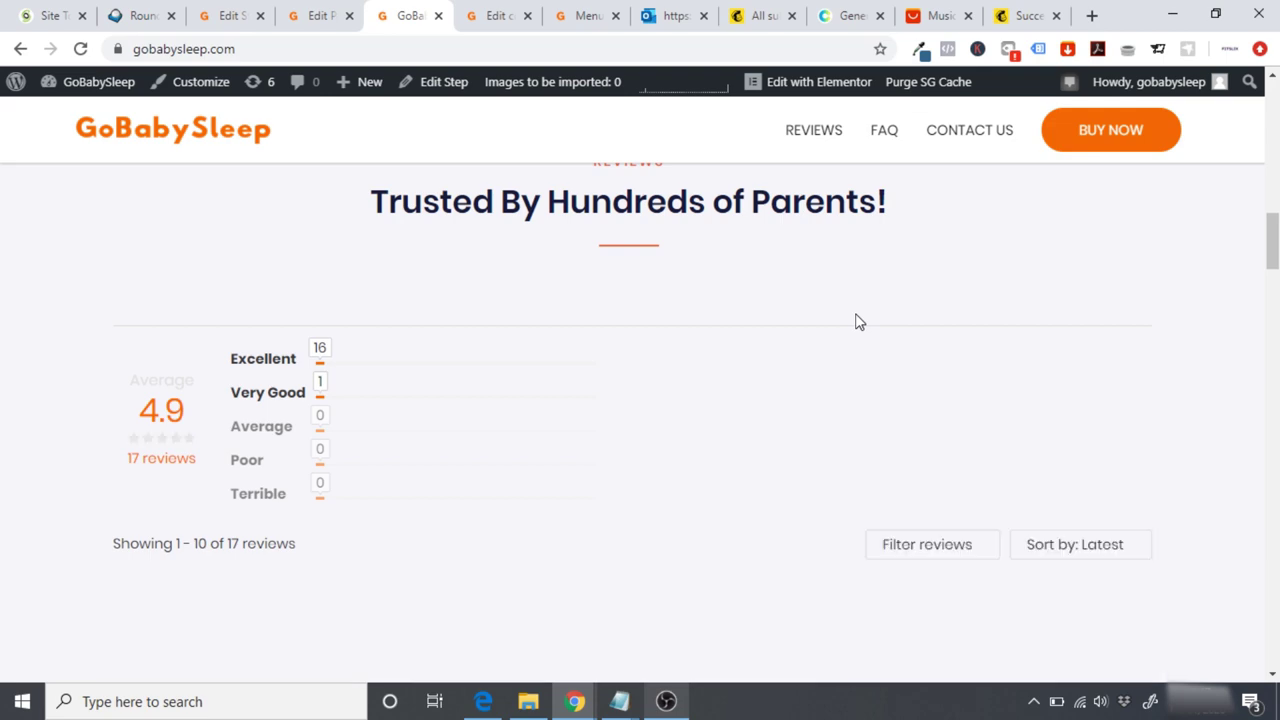
{"action": "left_click_drag", "start_coordinate": [1272, 240], "coordinate": [1272, 110]}
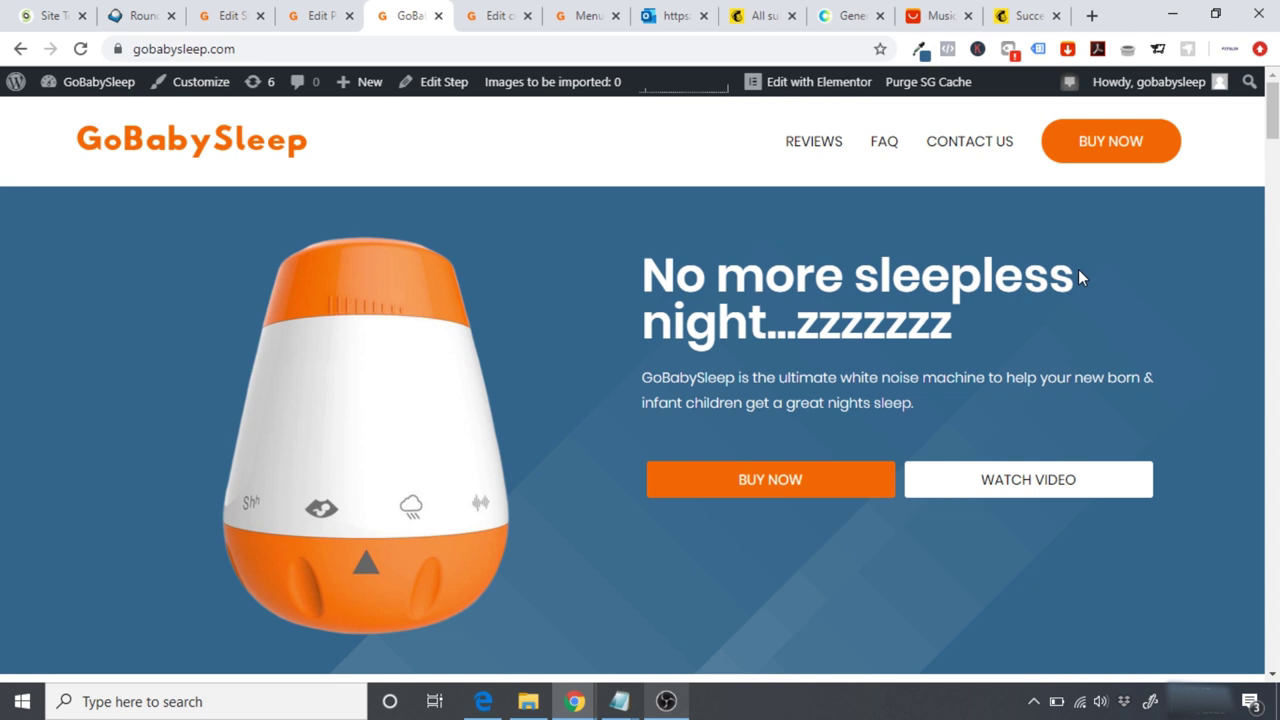
{"action": "left_click", "coordinate": [848, 82]}
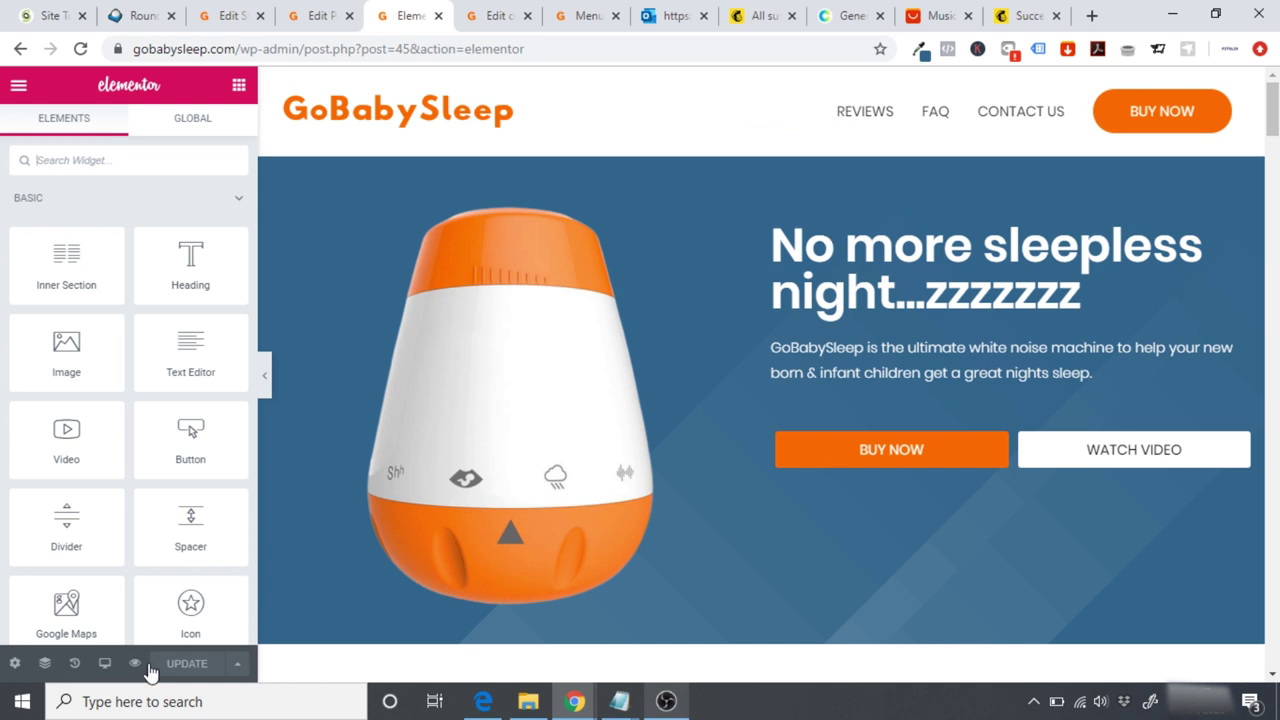
Step: Switch the Elementor preview to mobile width and scroll the page
{"action": "left_click", "coordinate": [105, 668]}
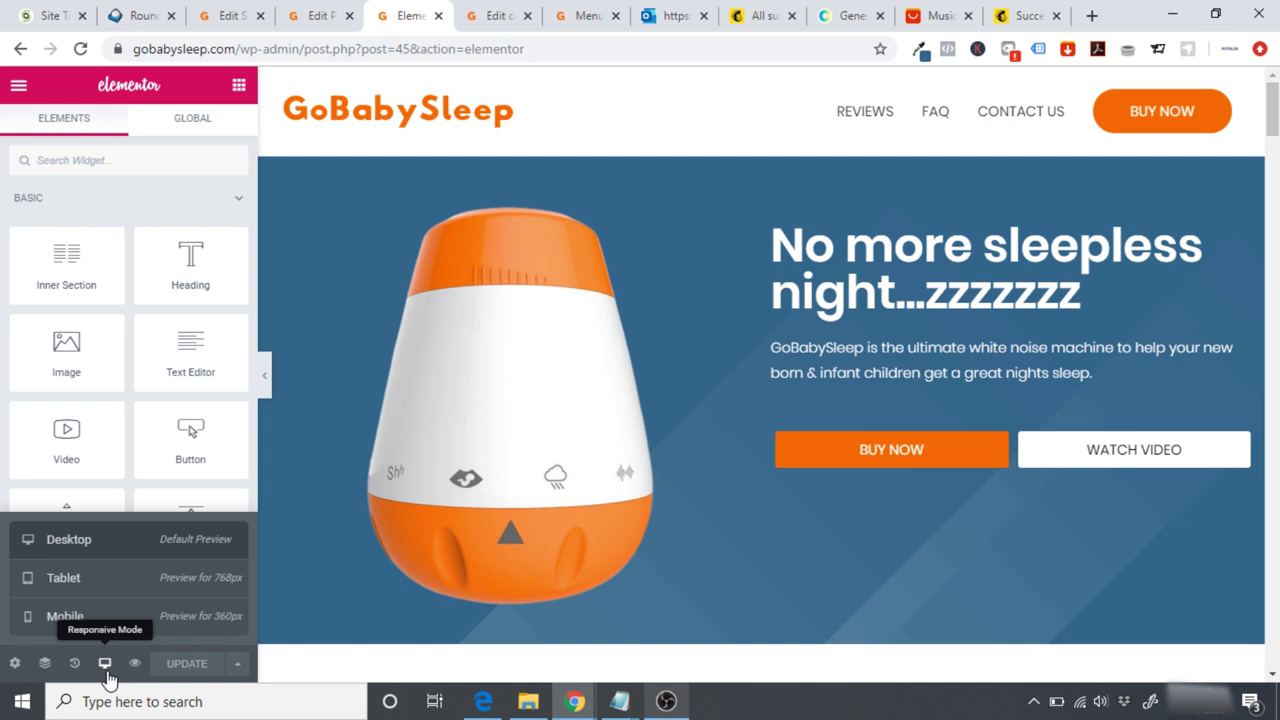
{"action": "left_click", "coordinate": [157, 628]}
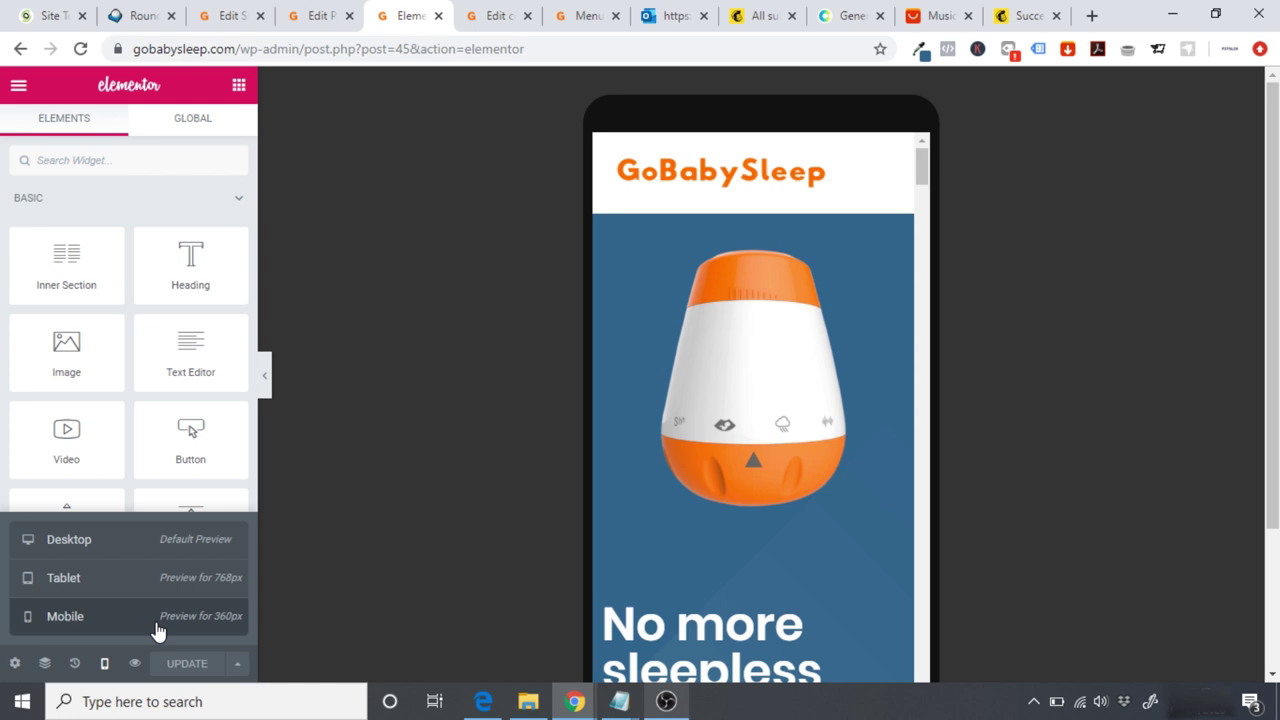
{"action": "left_click_drag", "start_coordinate": [925, 172], "coordinate": [986, 618]}
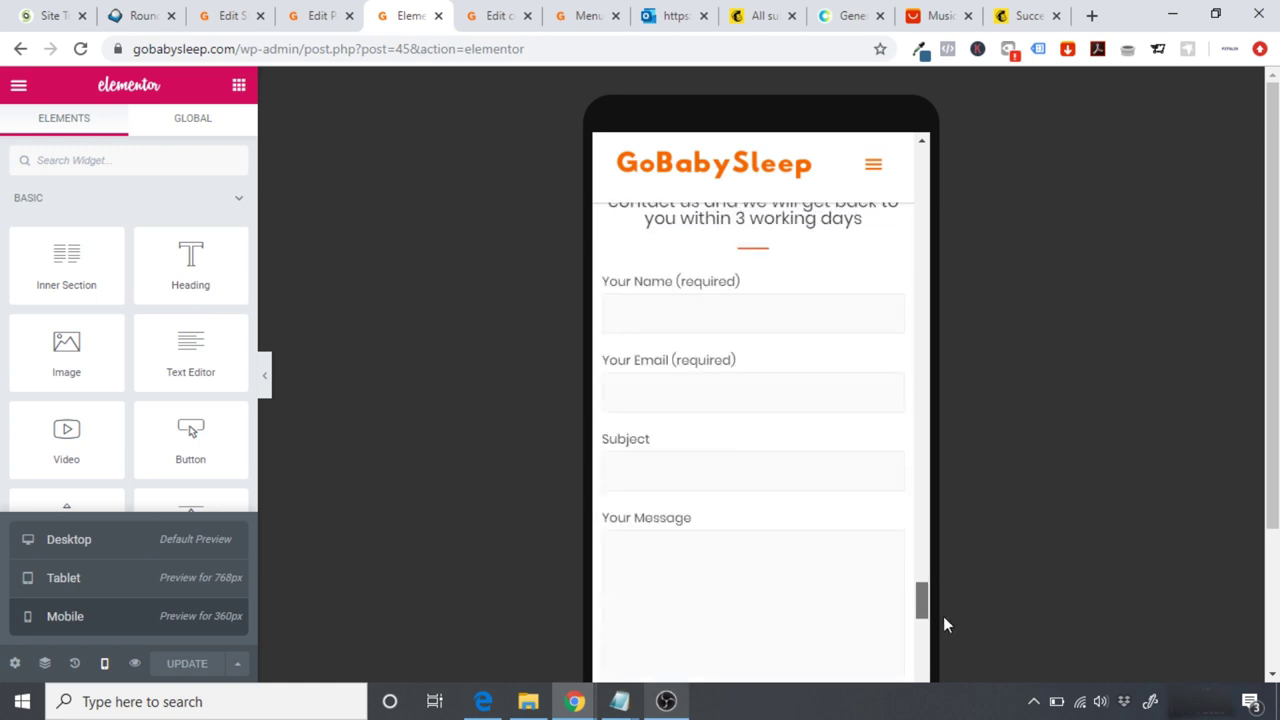
{"action": "scroll", "coordinate": [926, 607], "scroll_direction": "down", "scroll_amount": 5}
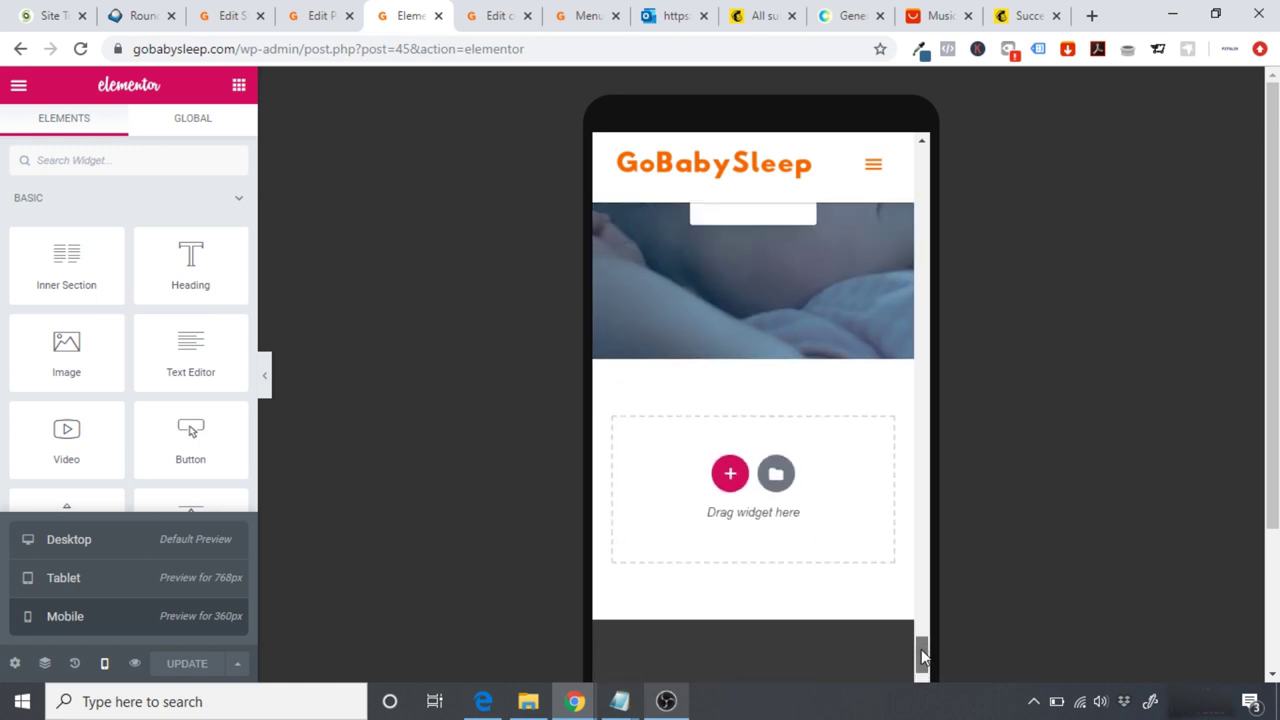
{"action": "scroll", "coordinate": [921, 634], "scroll_direction": "up", "scroll_amount": 3}
{"action": "left_click_drag", "start_coordinate": [921, 628], "coordinate": [912, 148]}
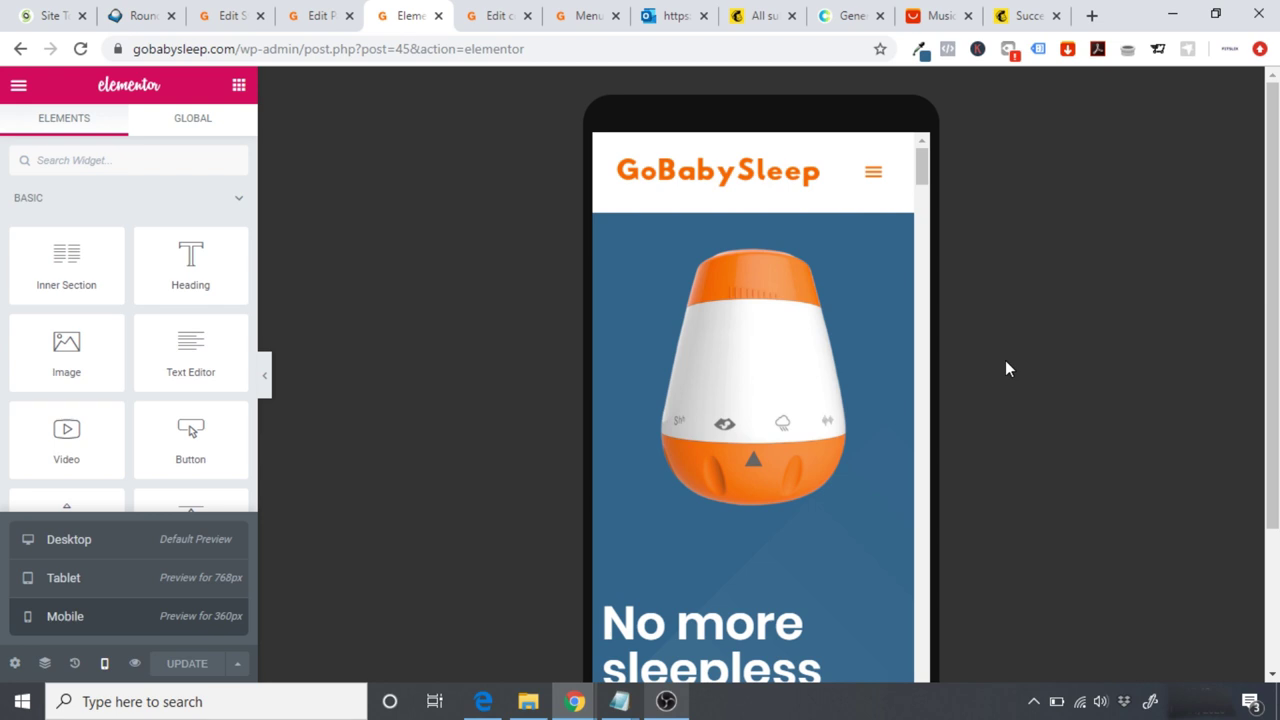
{"action": "left_click_drag", "start_coordinate": [926, 178], "coordinate": [927, 195]}
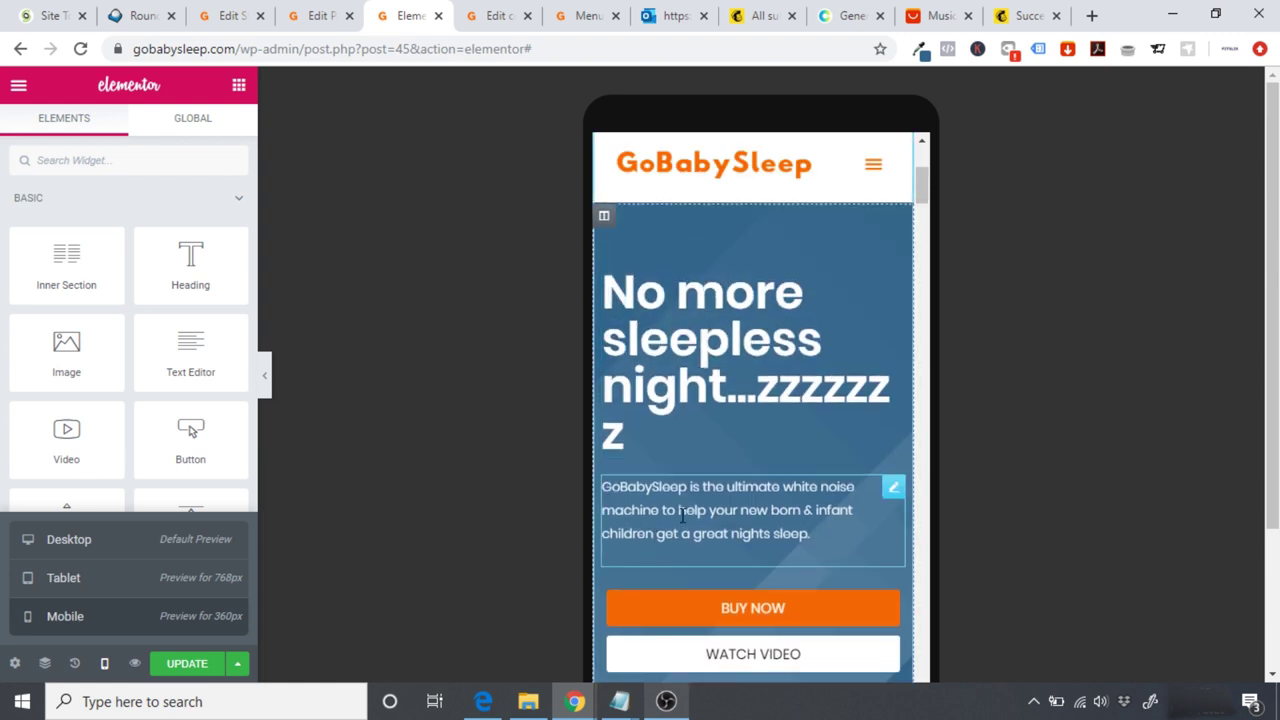
Step: Set the hero heading's mobile font size to 45
{"action": "left_click", "coordinate": [695, 373]}
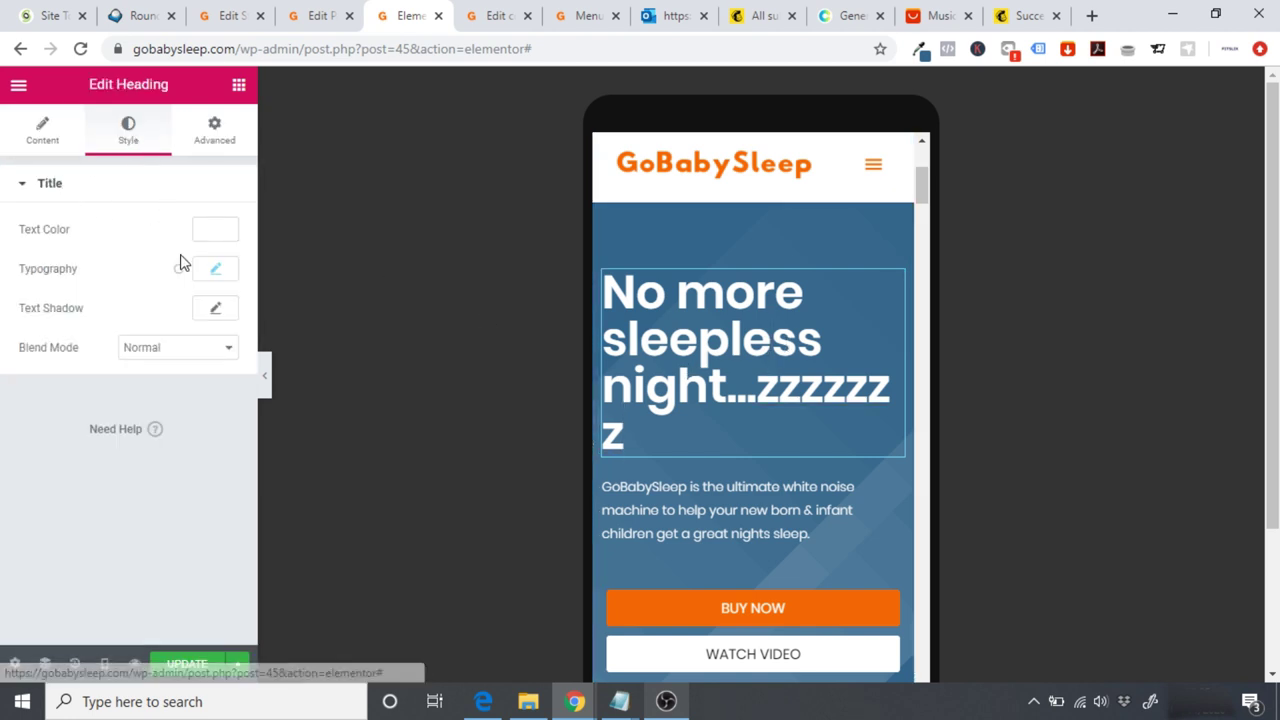
{"action": "left_click", "coordinate": [213, 272]}
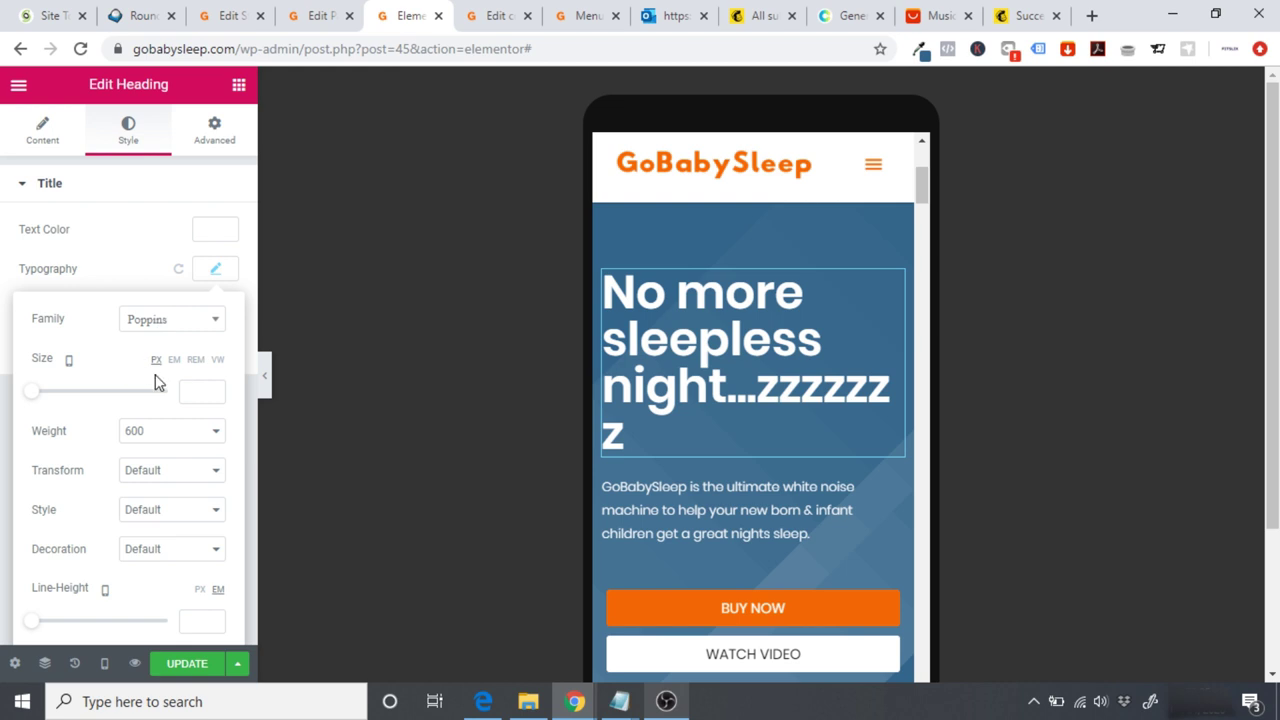
{"action": "left_click", "coordinate": [194, 390]}
{"action": "type", "text": "40"}
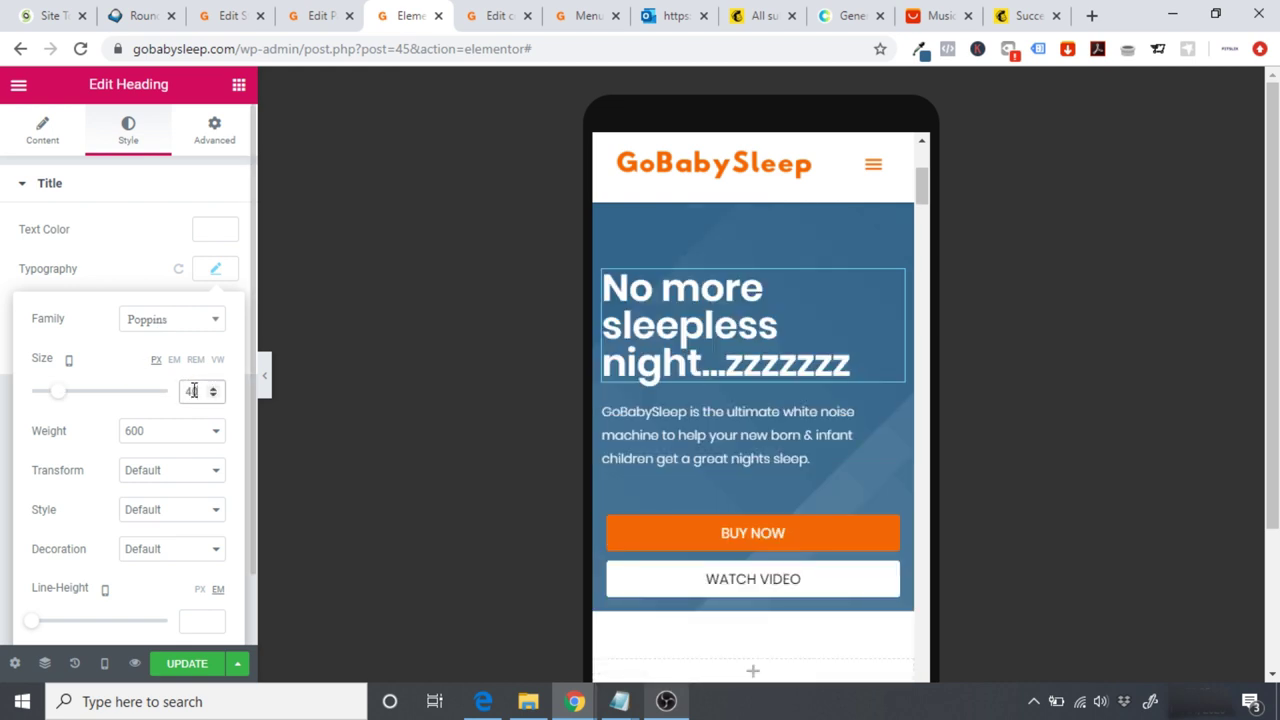
{"action": "key", "text": "BackSpace"}
{"action": "key", "text": "BackSpace"}
{"action": "type", "text": "50"}
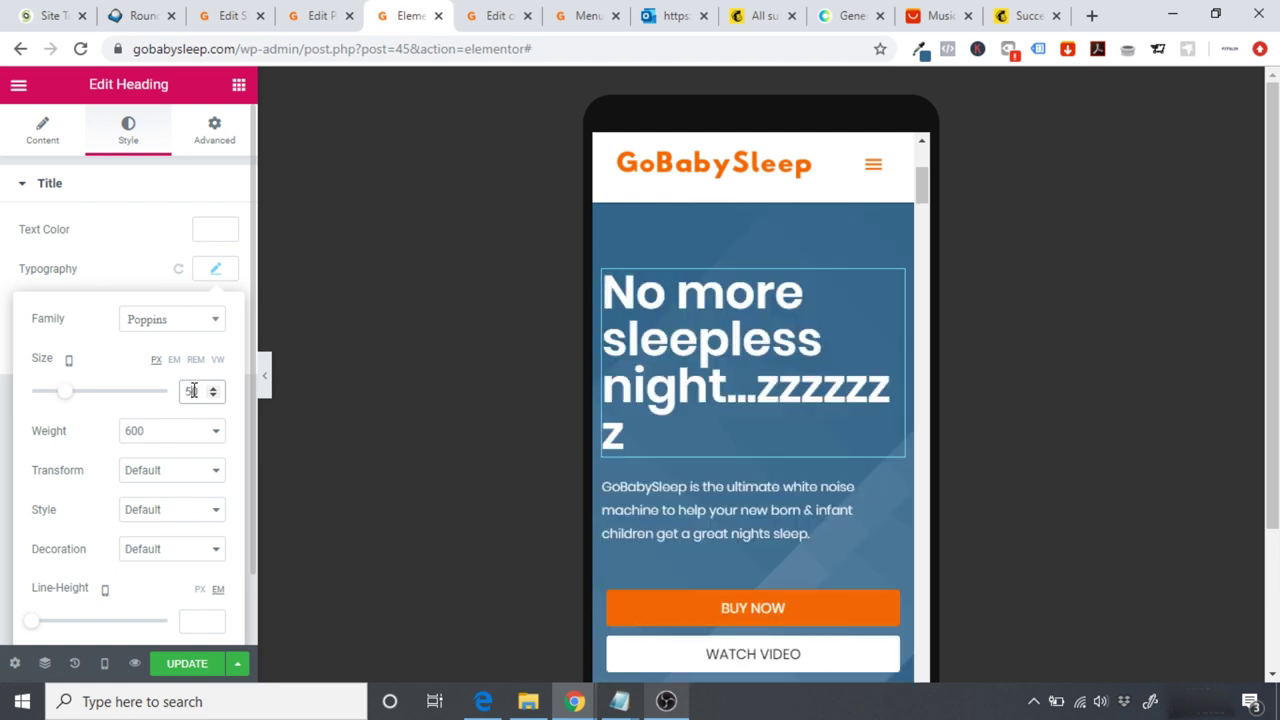
{"action": "key", "text": "BackSpace"}
{"action": "key", "text": "BackSpace"}
{"action": "type", "text": "45"}
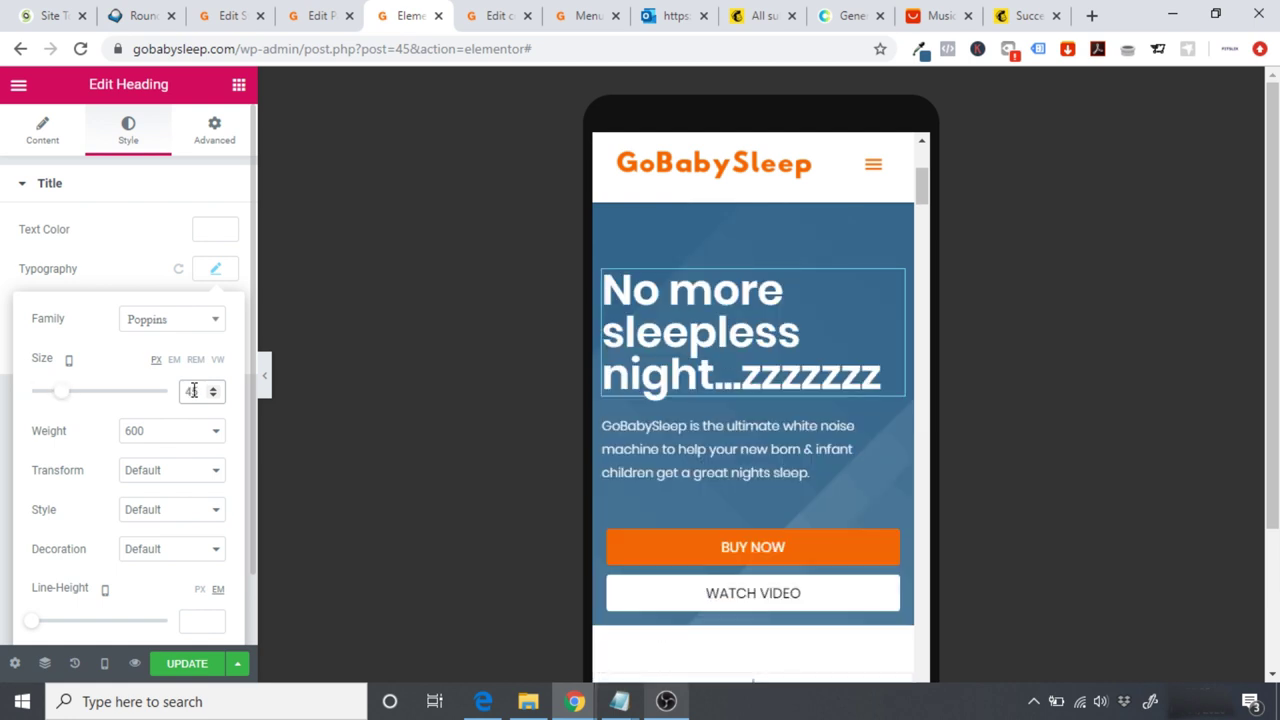
Step: Set the hero paragraph's mobile typography size to 15 px
{"action": "left_click", "coordinate": [745, 452]}
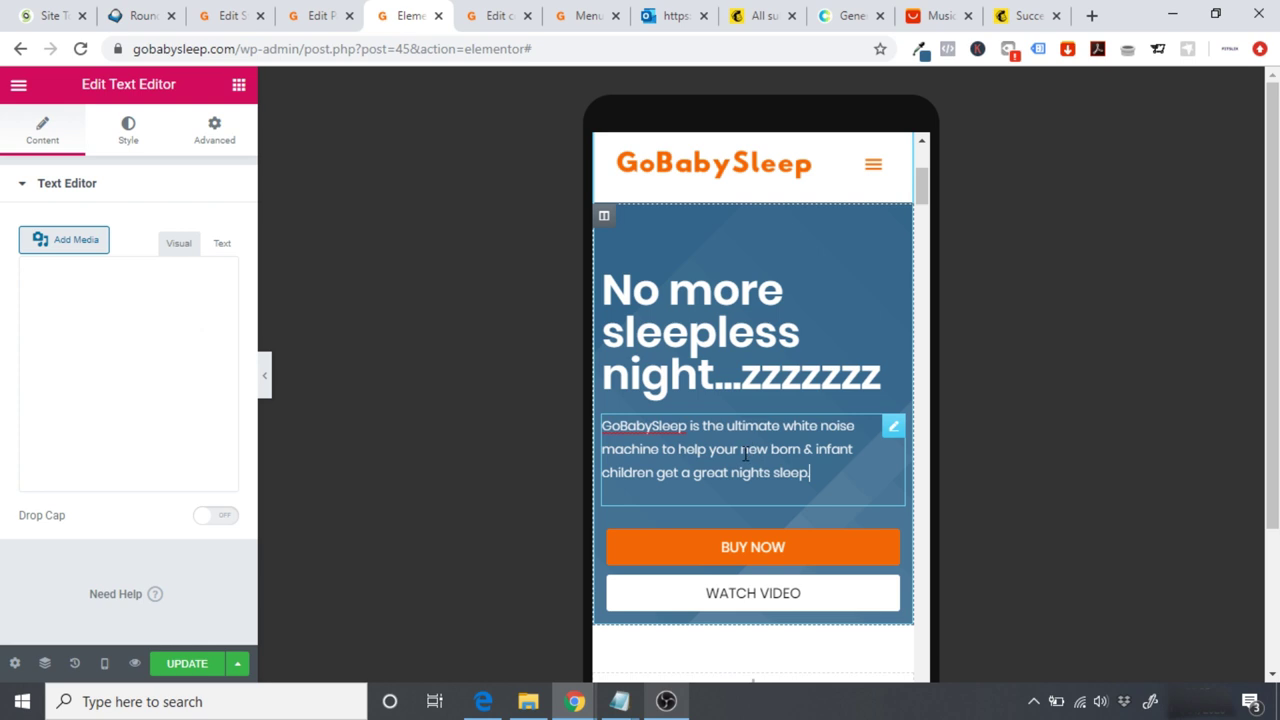
{"action": "left_click", "coordinate": [143, 138]}
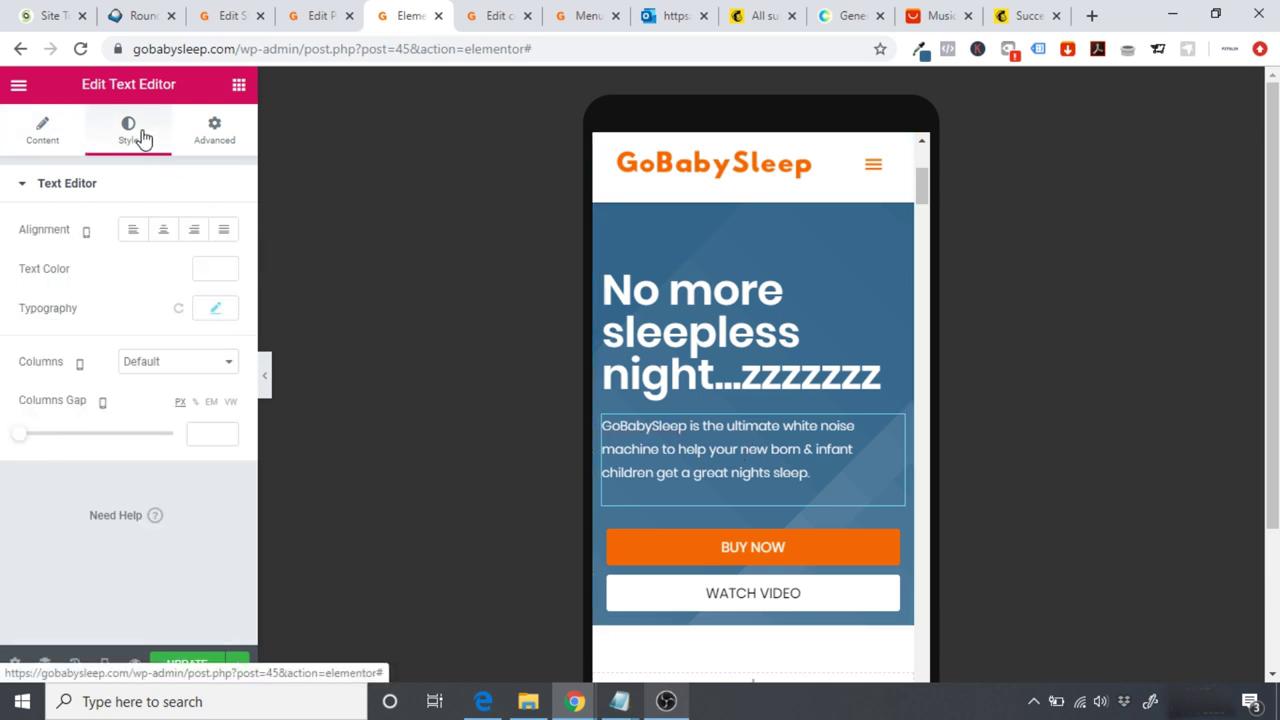
{"action": "left_click", "coordinate": [215, 312]}
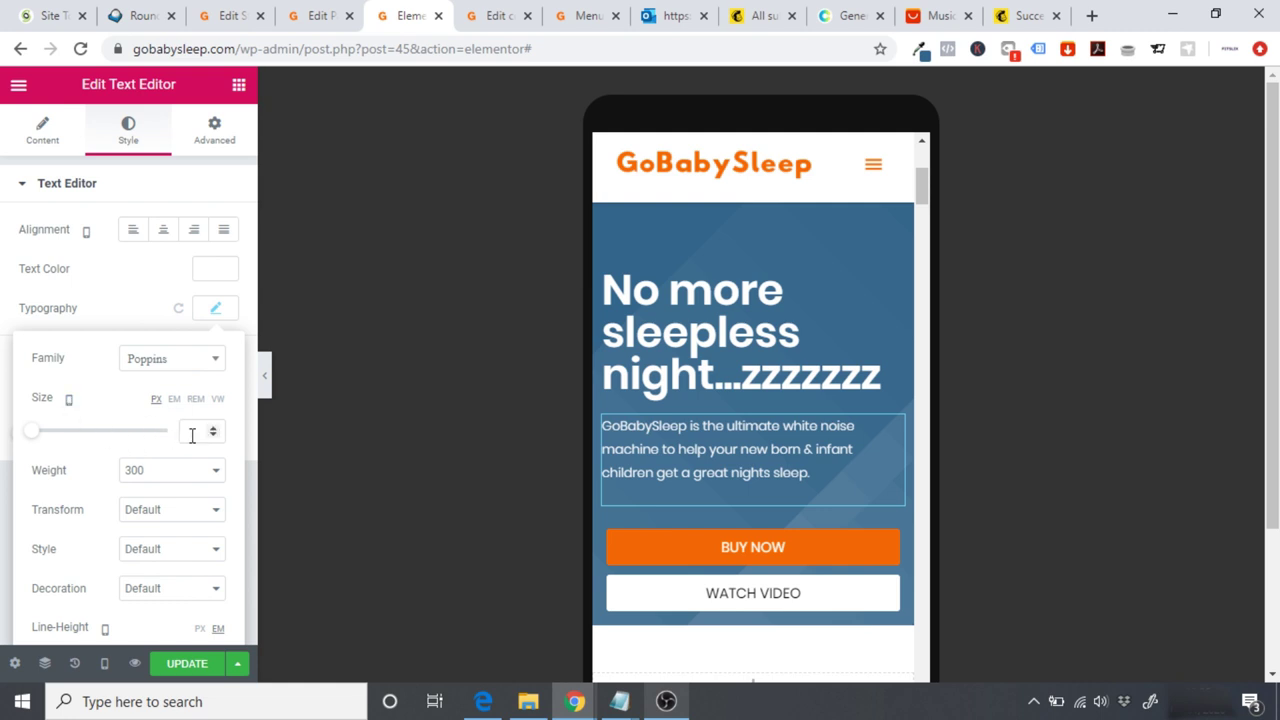
{"action": "type", "text": "21"}
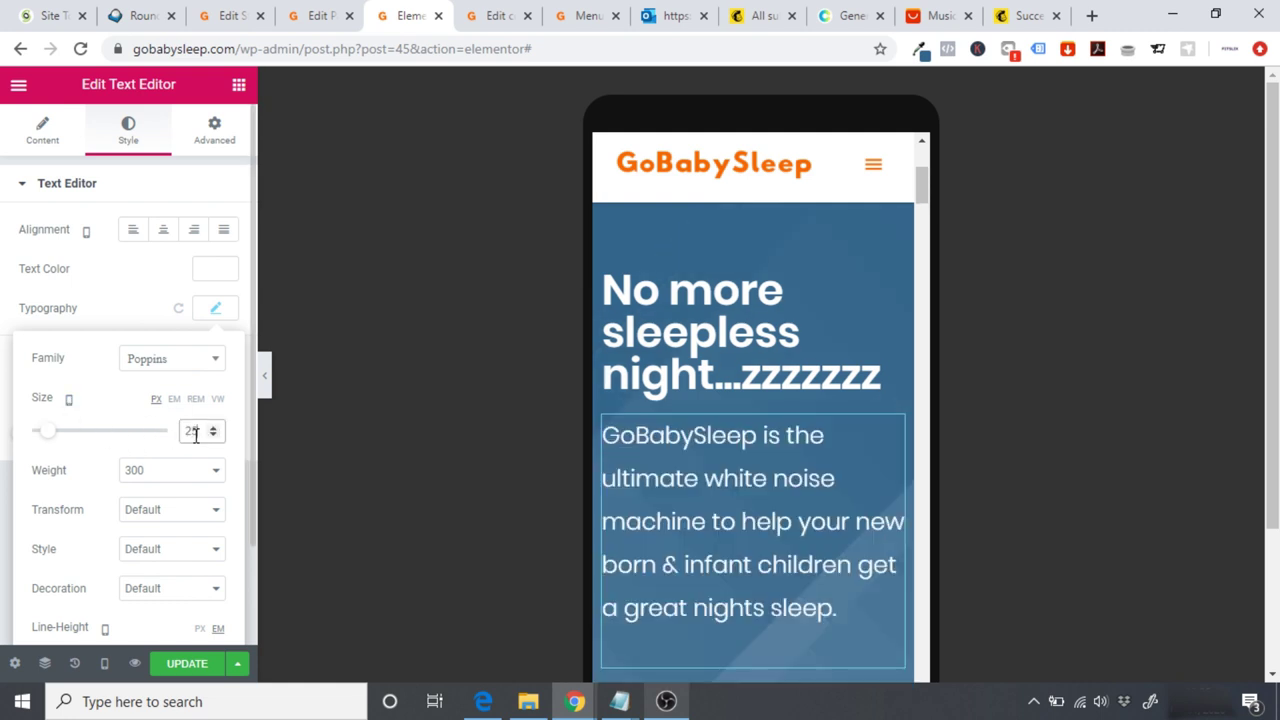
{"action": "key", "text": "BackSpace"}
{"action": "key", "text": "BackSpace"}
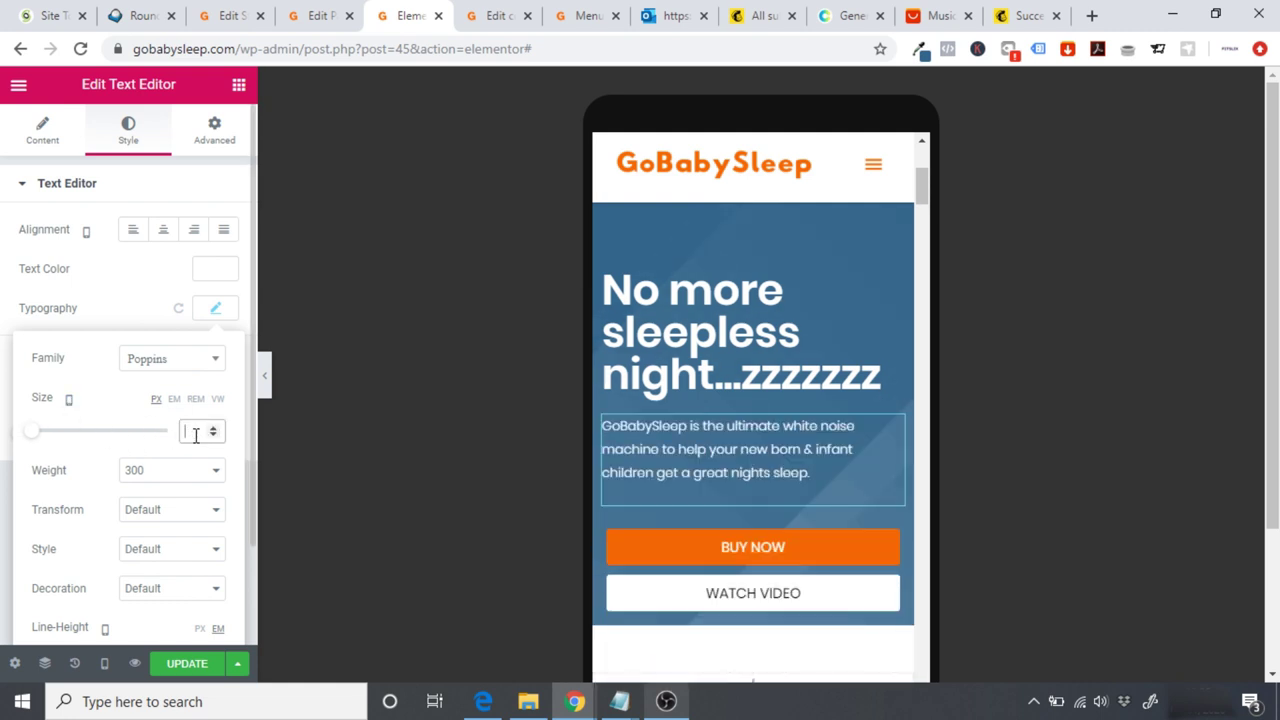
{"action": "type", "text": "21"}
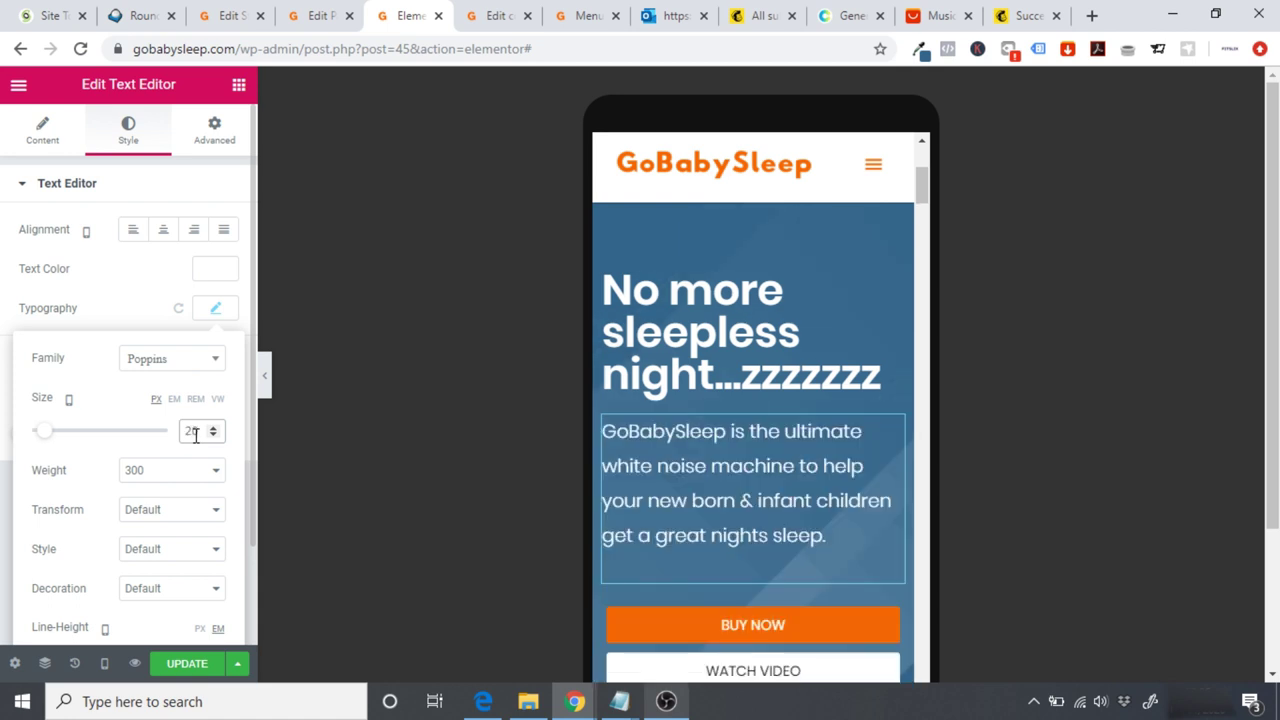
{"action": "key", "text": "BackSpace"}
{"action": "key", "text": "BackSpace"}
{"action": "type", "text": "15"}
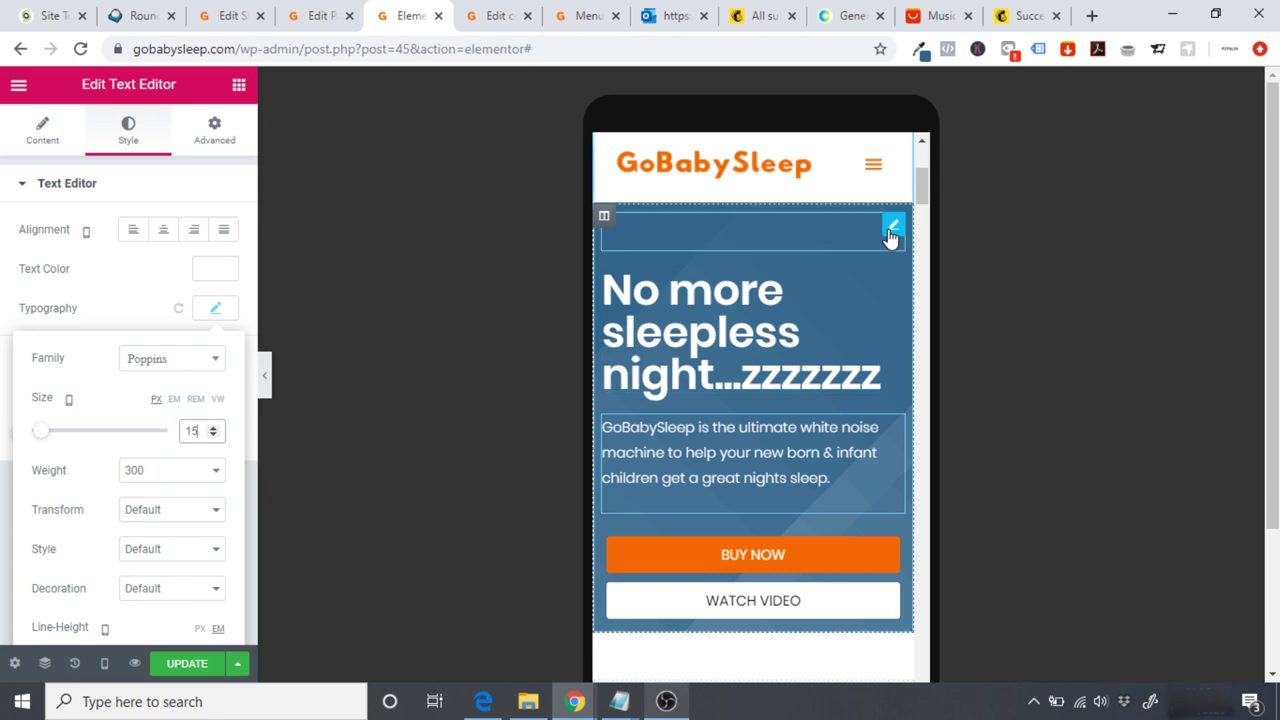
{"action": "scroll", "coordinate": [927, 197], "scroll_direction": "up", "scroll_amount": 2}
{"action": "scroll", "coordinate": [927, 197], "scroll_direction": "up", "scroll_amount": 2}
{"action": "scroll", "coordinate": [933, 188], "scroll_direction": "down", "scroll_amount": 5}
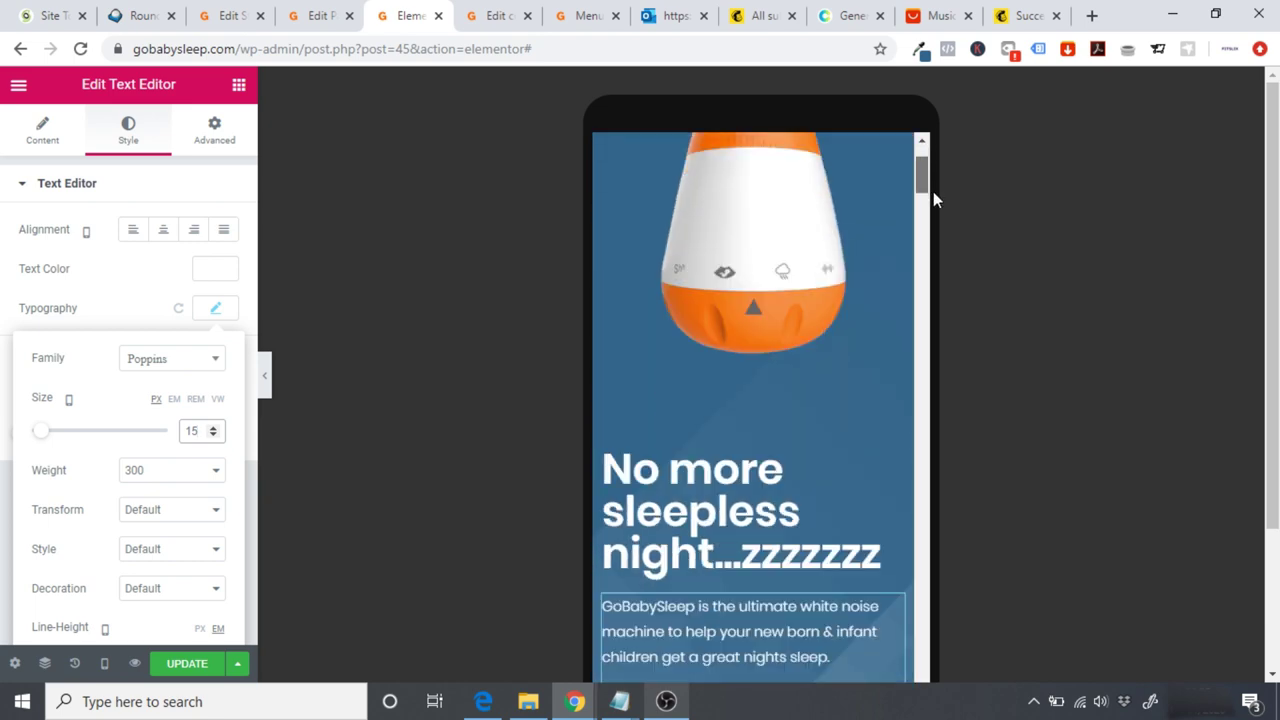
{"action": "scroll", "coordinate": [934, 200], "scroll_direction": "up", "scroll_amount": 3}
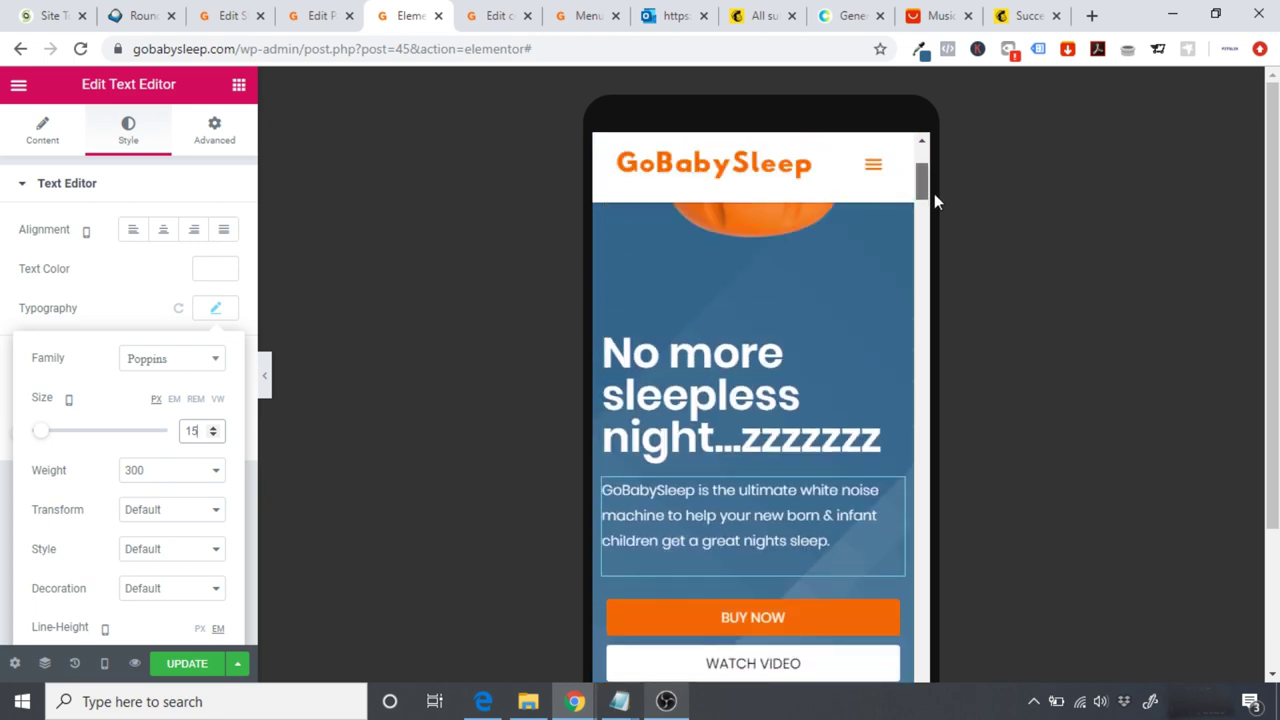
{"action": "left_click", "coordinate": [733, 355]}
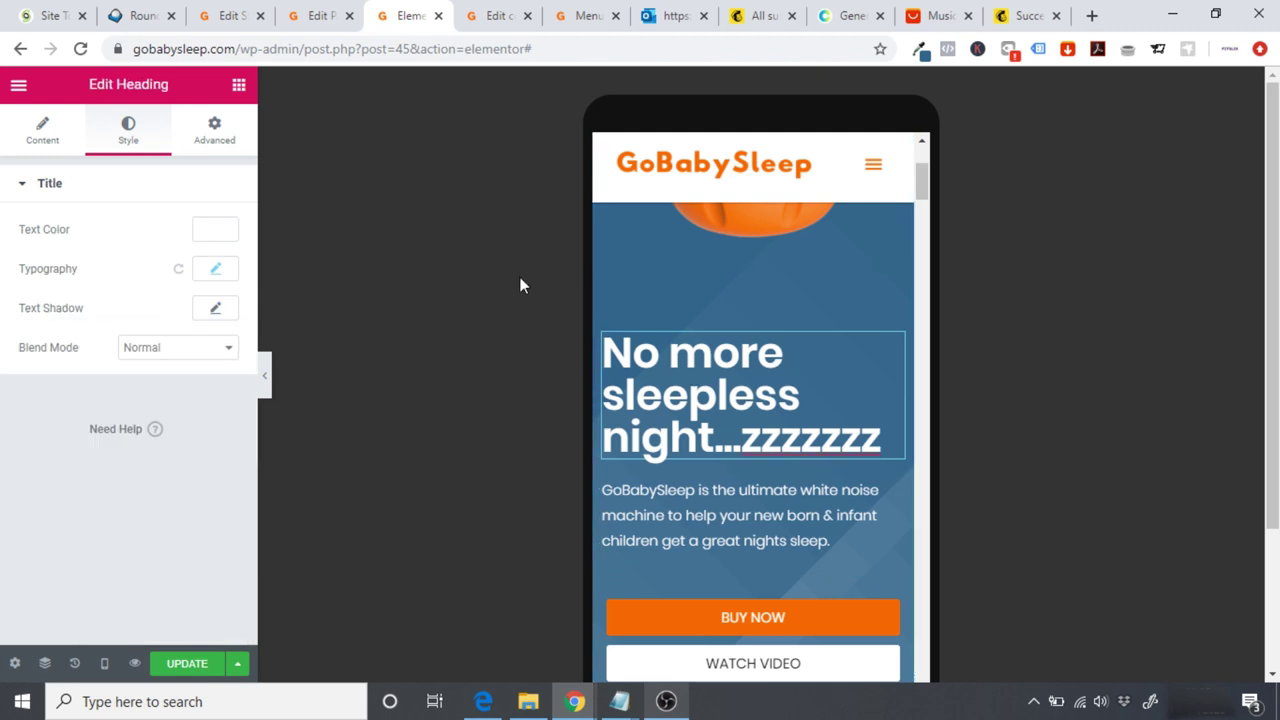
Step: Centre-align the hero heading and the description paragraph
{"action": "left_click", "coordinate": [57, 141]}
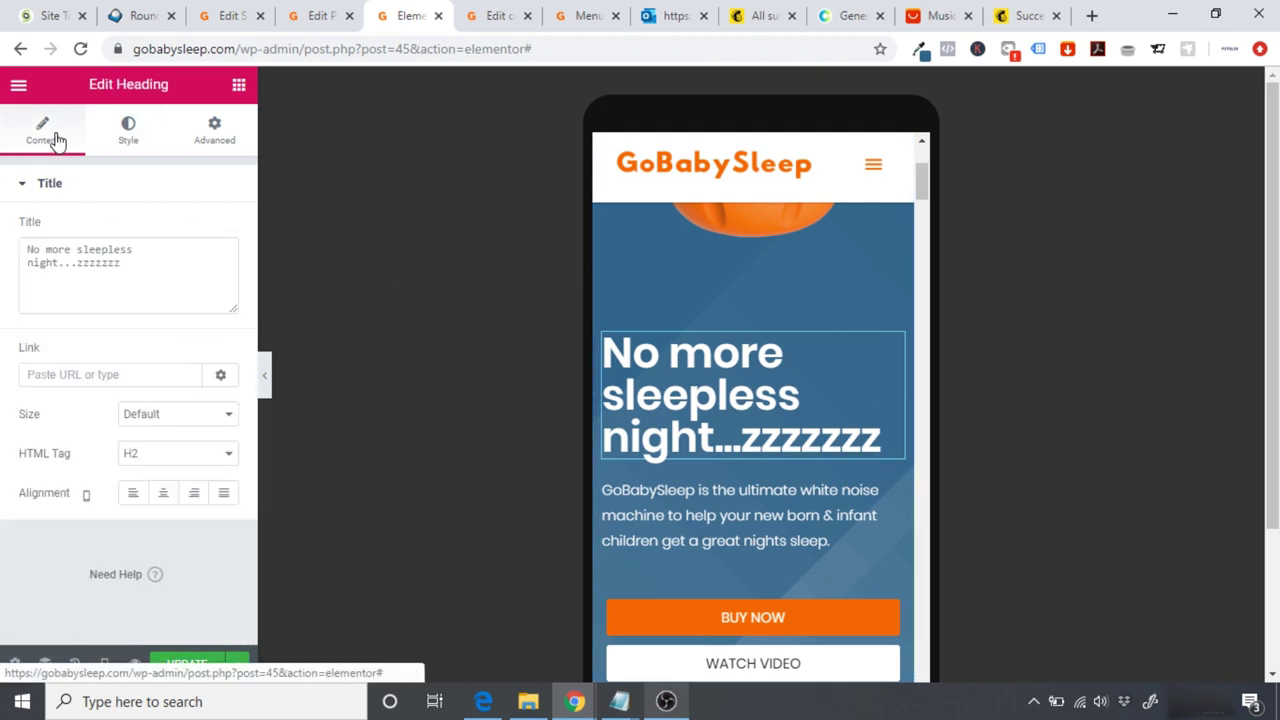
{"action": "left_click", "coordinate": [164, 494]}
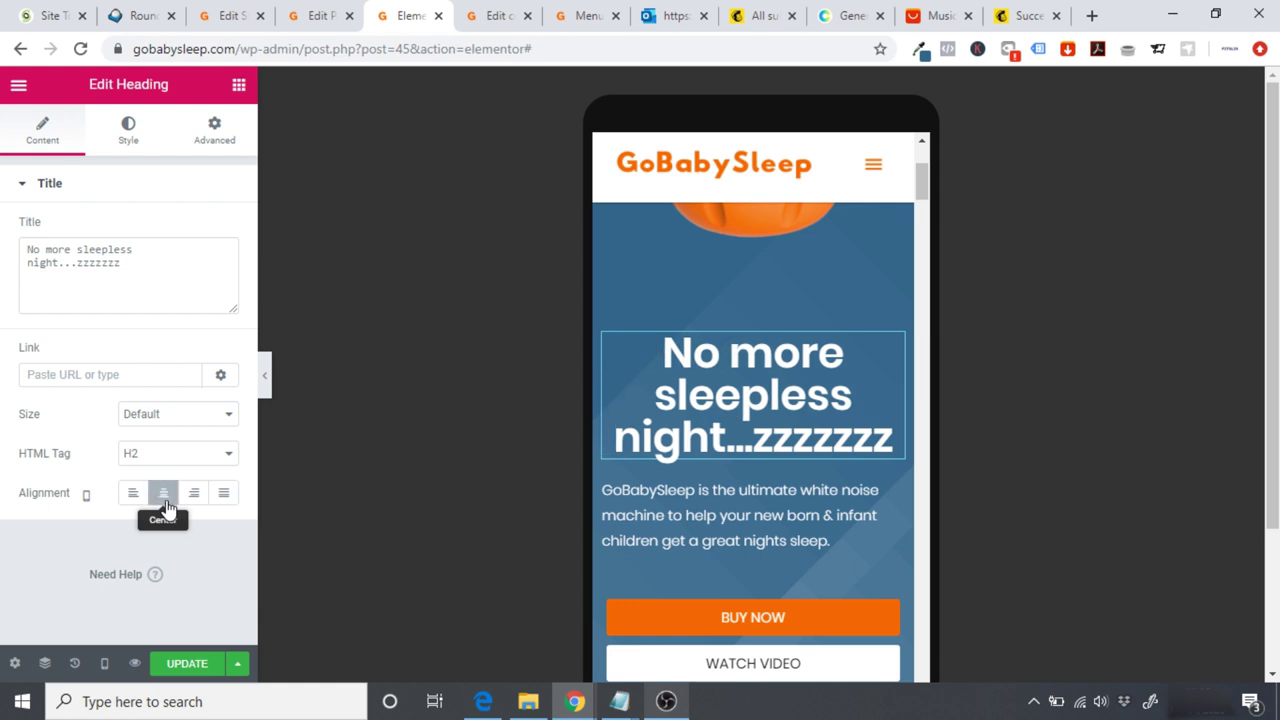
{"action": "left_click", "coordinate": [610, 500]}
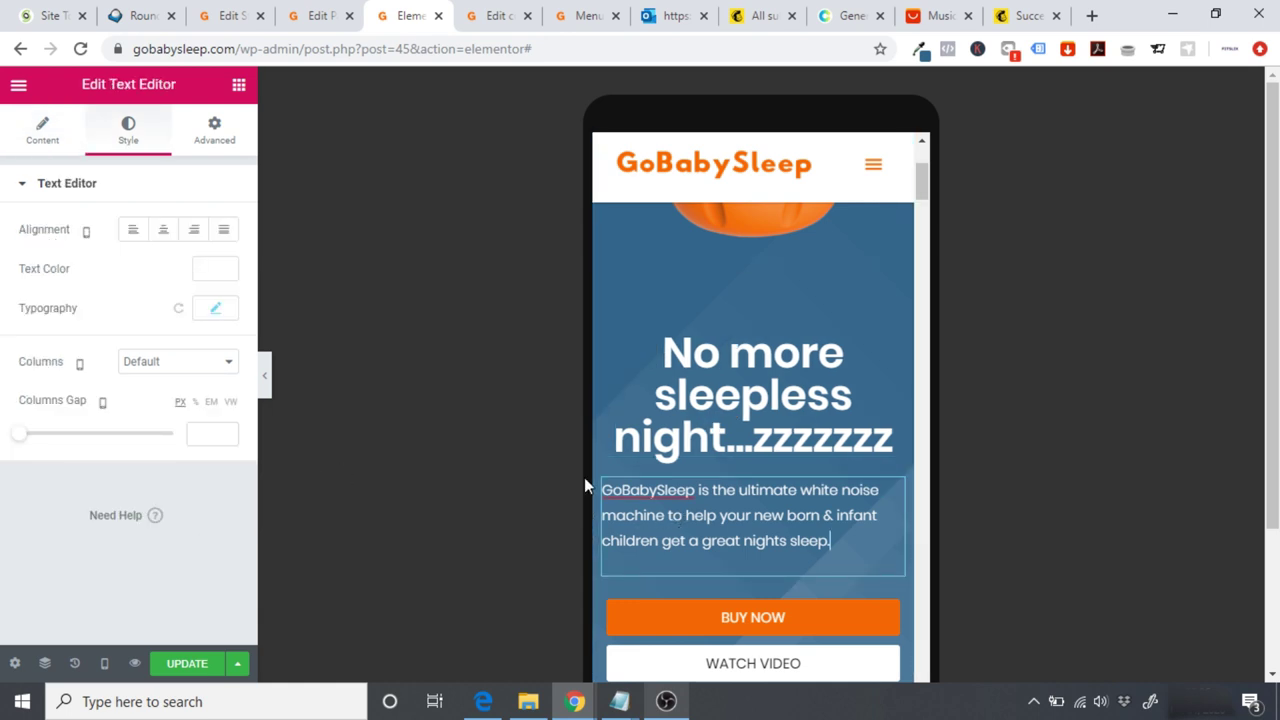
{"action": "left_click", "coordinate": [160, 240]}
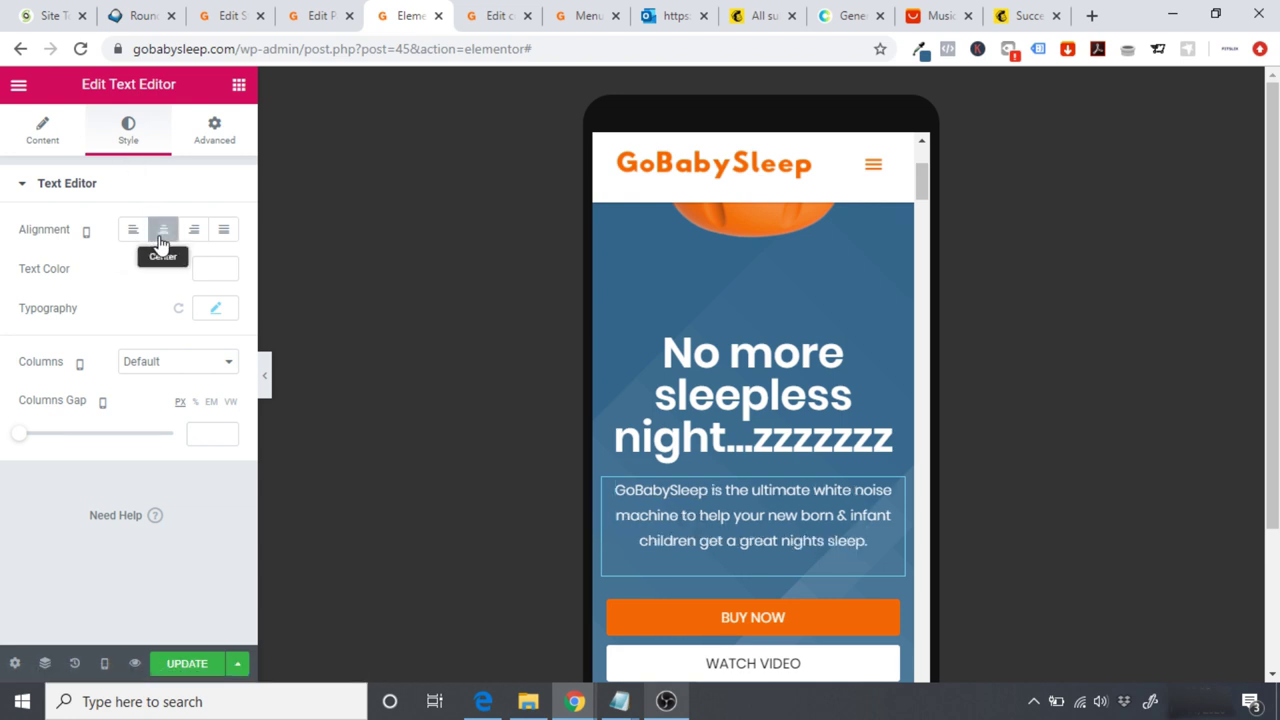
Step: Set the spacer above the heading to 10, then delete it
{"action": "left_click_drag", "start_coordinate": [925, 183], "coordinate": [920, 165]}
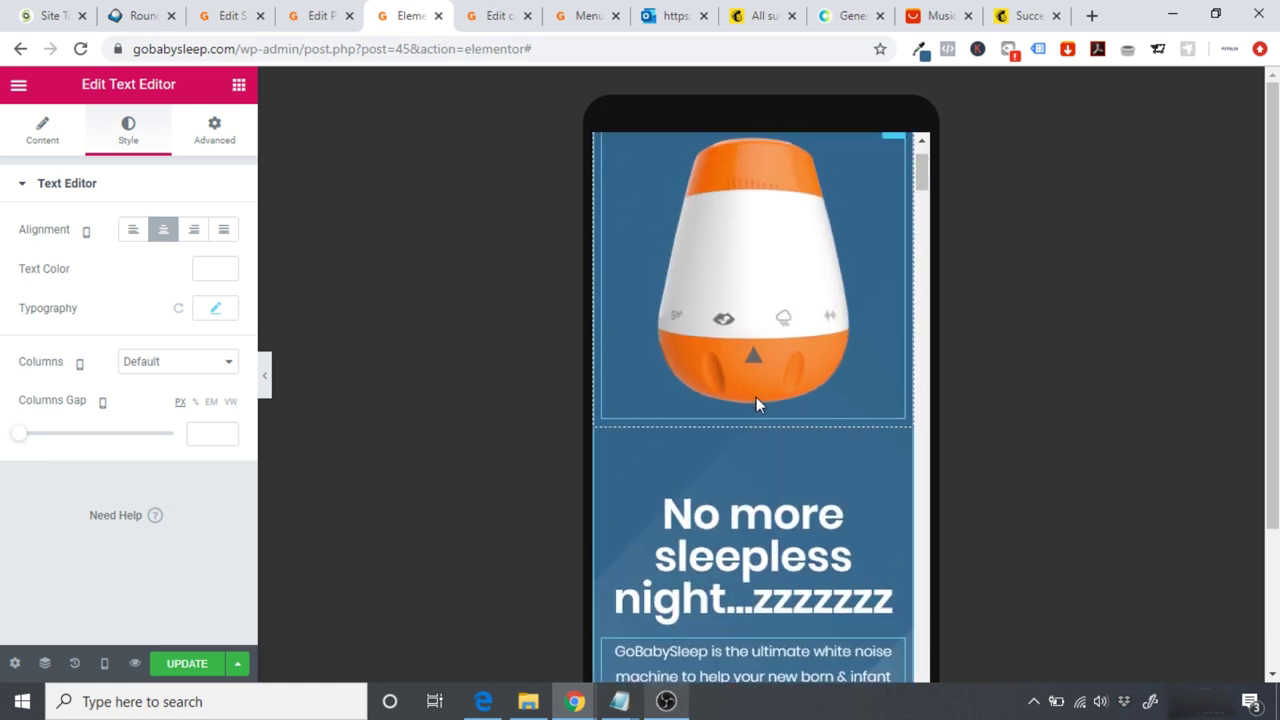
{"action": "left_click", "coordinate": [739, 457]}
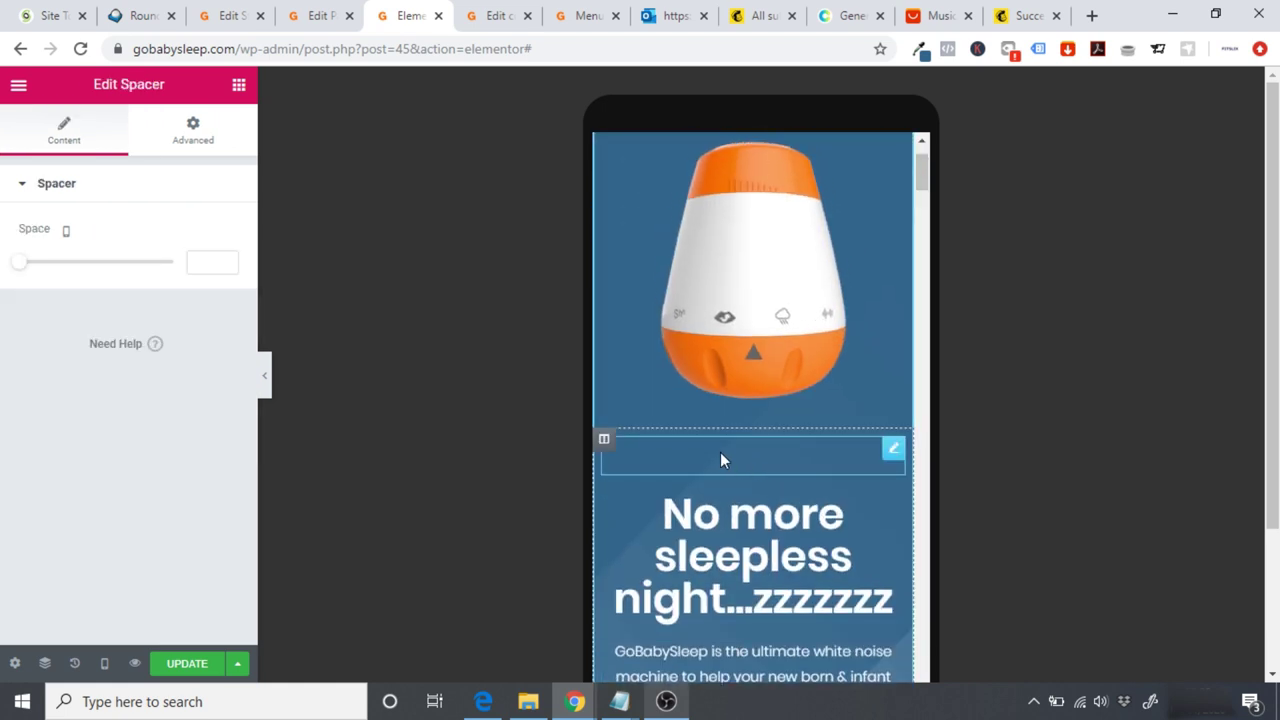
{"action": "left_click", "coordinate": [201, 262]}
{"action": "type", "text": "10"}
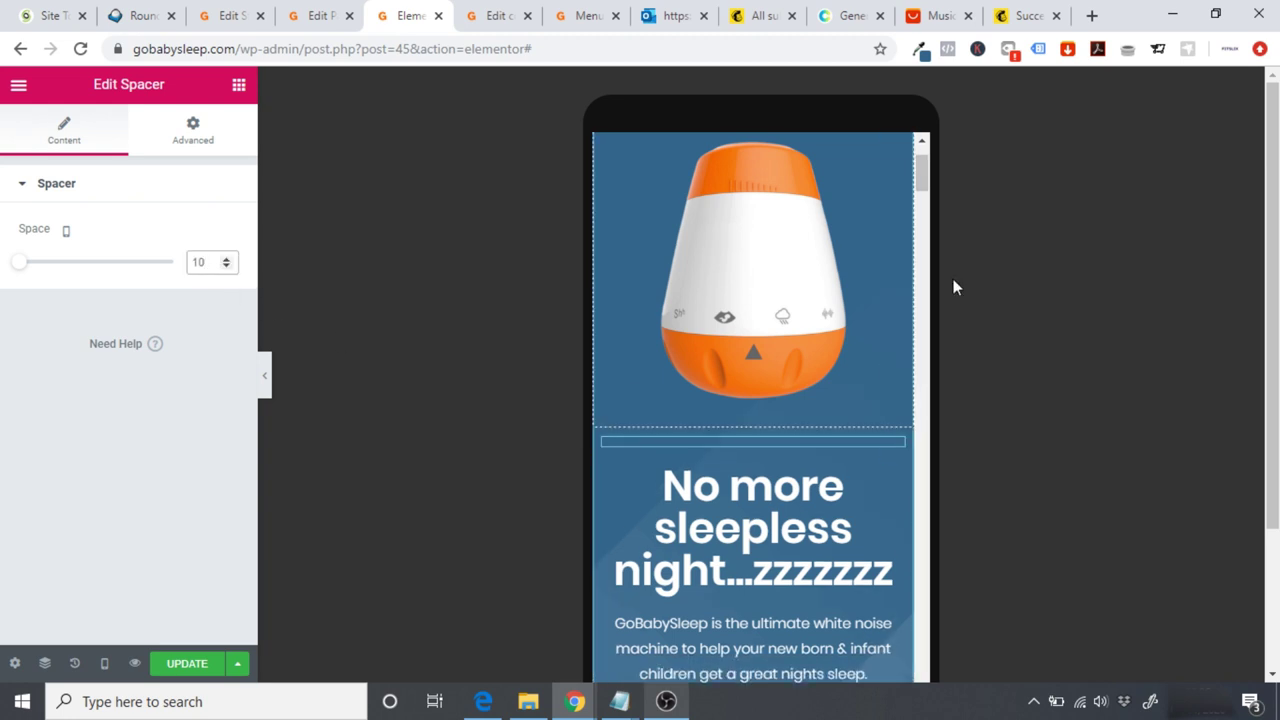
{"action": "left_click_drag", "start_coordinate": [920, 177], "coordinate": [924, 195]}
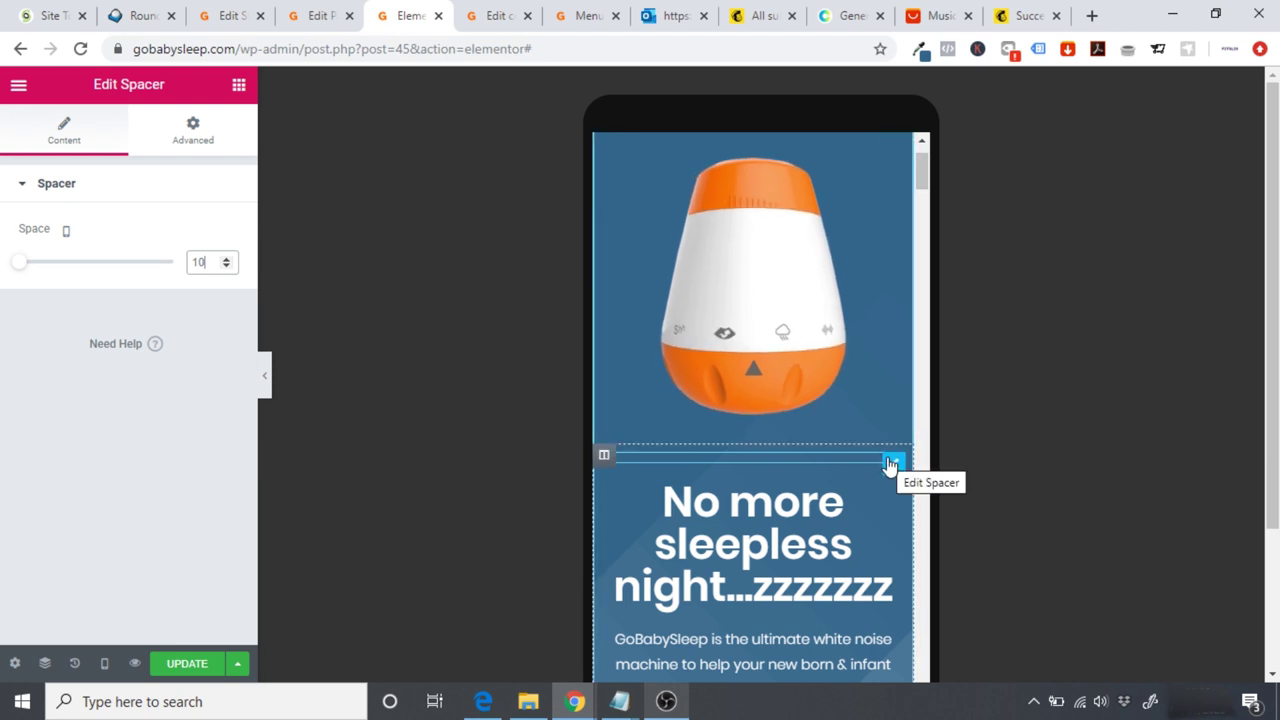
{"action": "right_click", "coordinate": [890, 464]}
{"action": "left_click", "coordinate": [958, 664]}
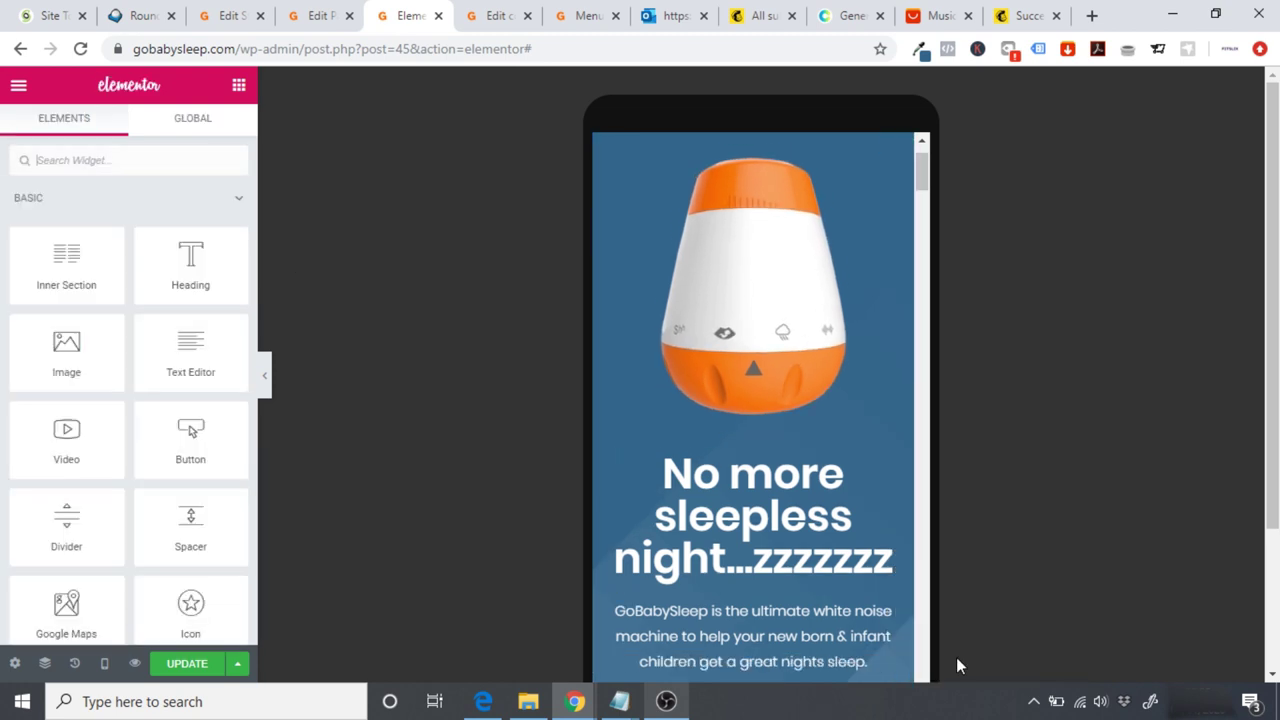
Step: Try moving the product image above BUY NOW, then undo the misplaced move with Ctrl+Z
{"action": "left_click_drag", "start_coordinate": [921, 172], "coordinate": [924, 158]}
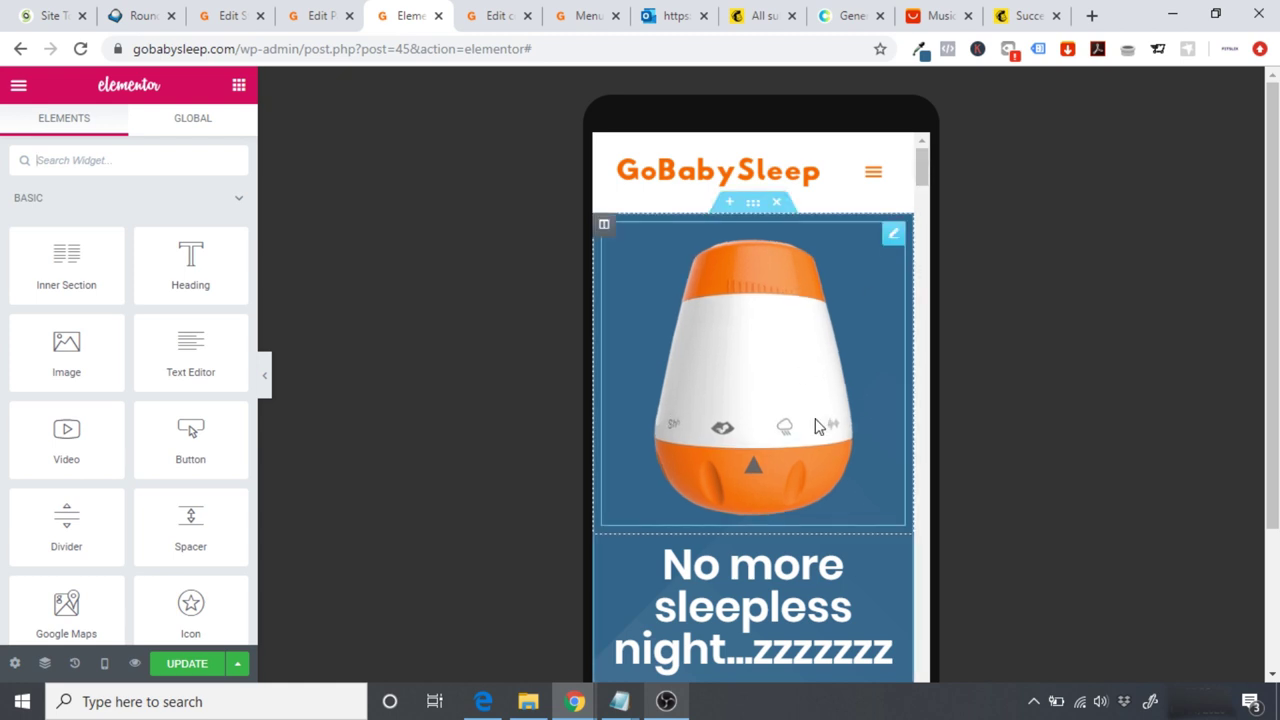
{"action": "scroll", "coordinate": [928, 200], "scroll_direction": "down", "scroll_amount": 4}
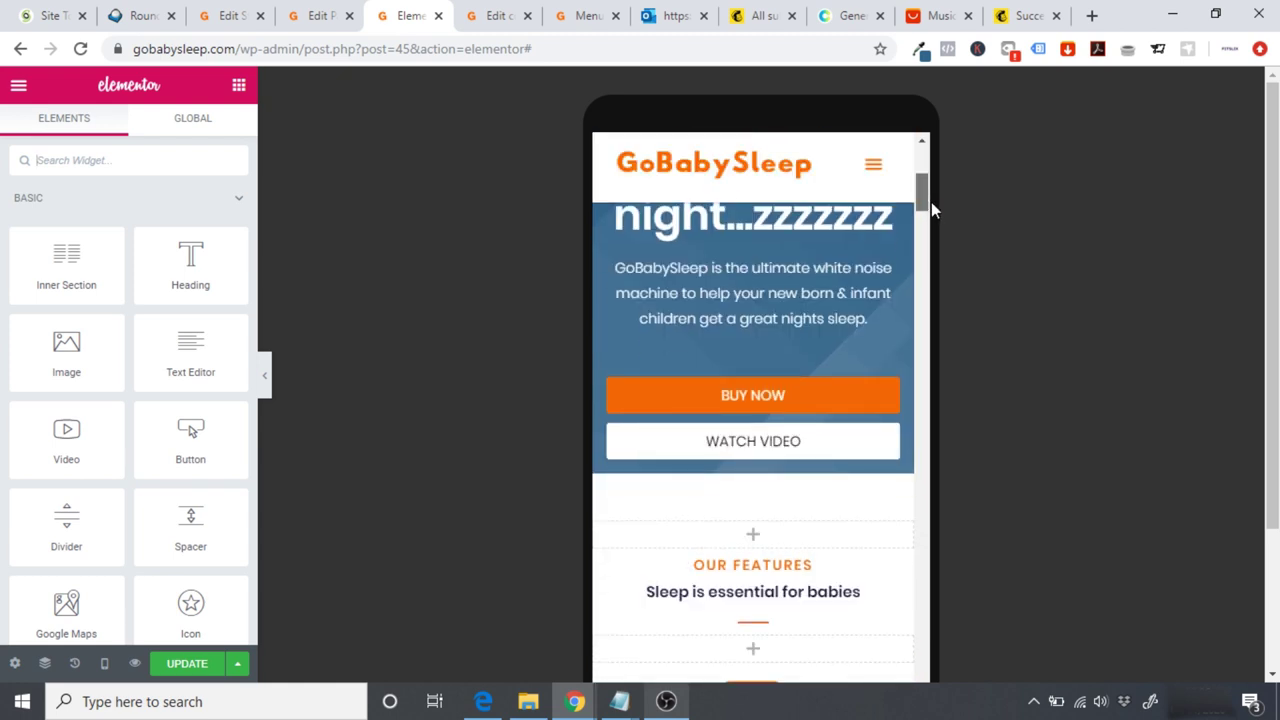
{"action": "scroll", "coordinate": [931, 200], "scroll_direction": "up", "scroll_amount": 2}
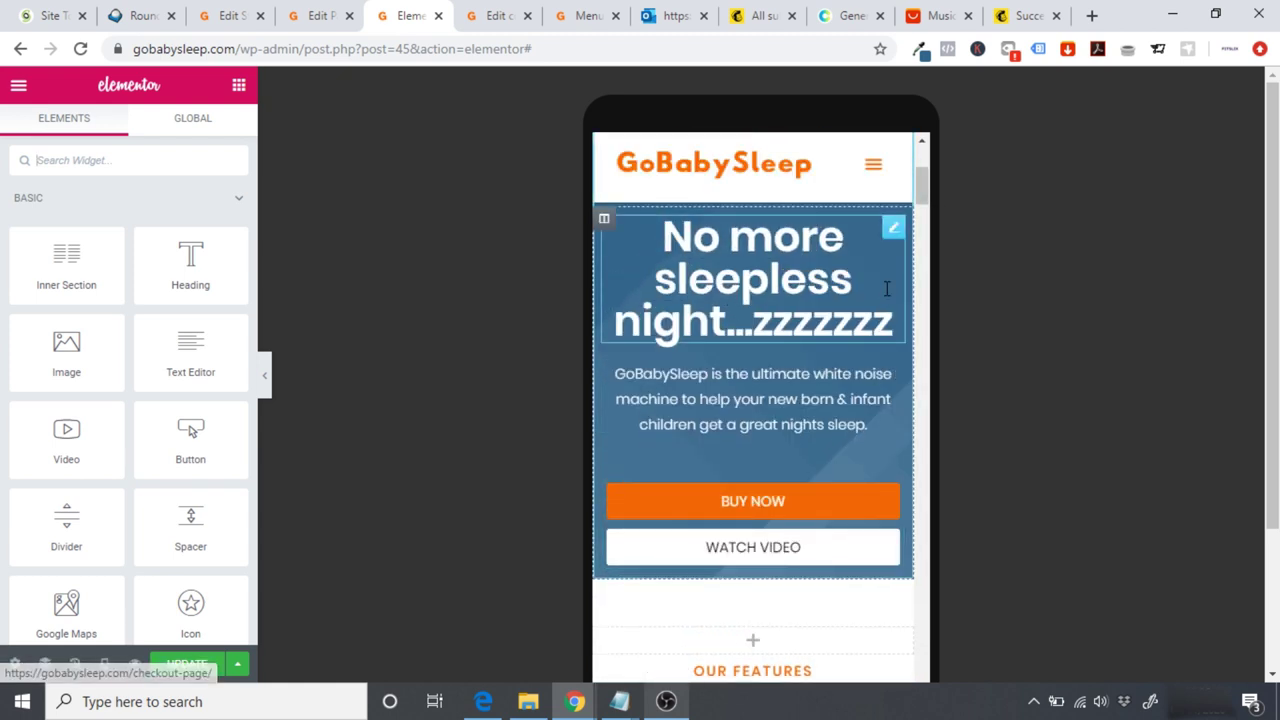
{"action": "scroll", "coordinate": [925, 180], "scroll_direction": "up", "scroll_amount": 3}
{"action": "scroll", "coordinate": [925, 180], "scroll_direction": "down", "scroll_amount": 1}
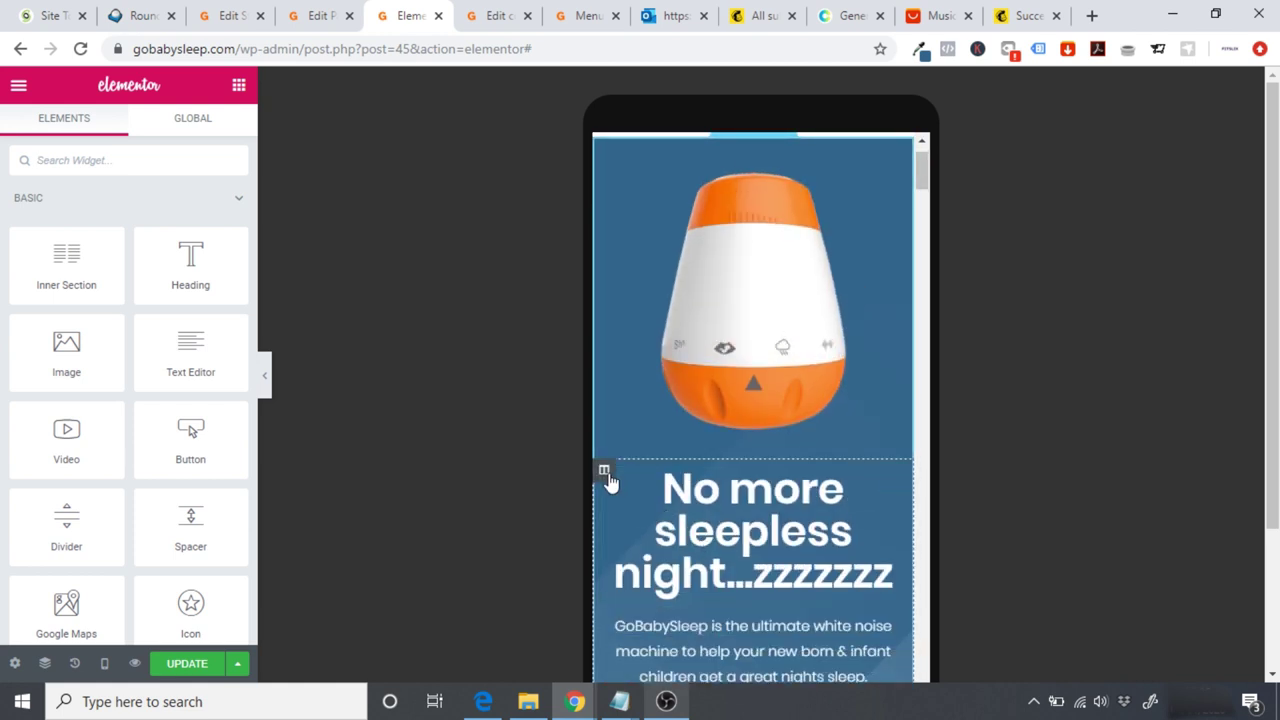
{"action": "left_click_drag", "start_coordinate": [622, 424], "coordinate": [672, 200]}
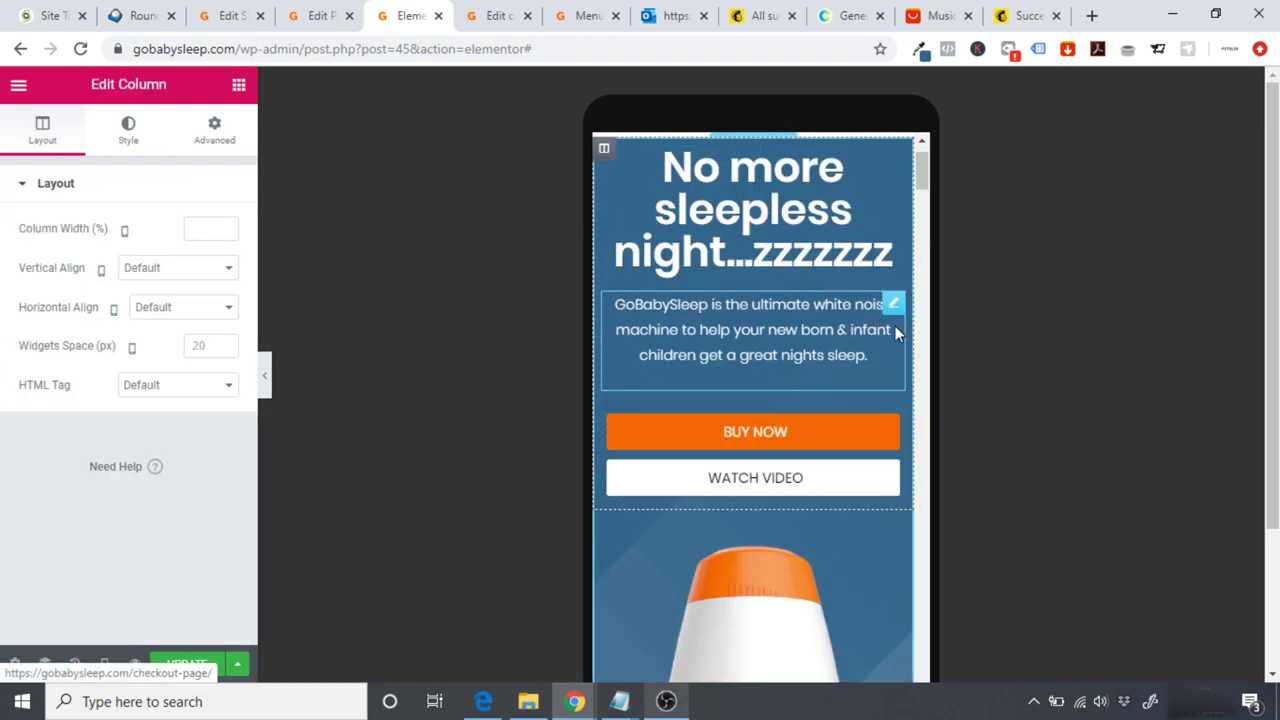
{"action": "scroll", "coordinate": [933, 184], "scroll_direction": "down", "scroll_amount": 1}
{"action": "scroll", "coordinate": [926, 191], "scroll_direction": "up", "scroll_amount": 2}
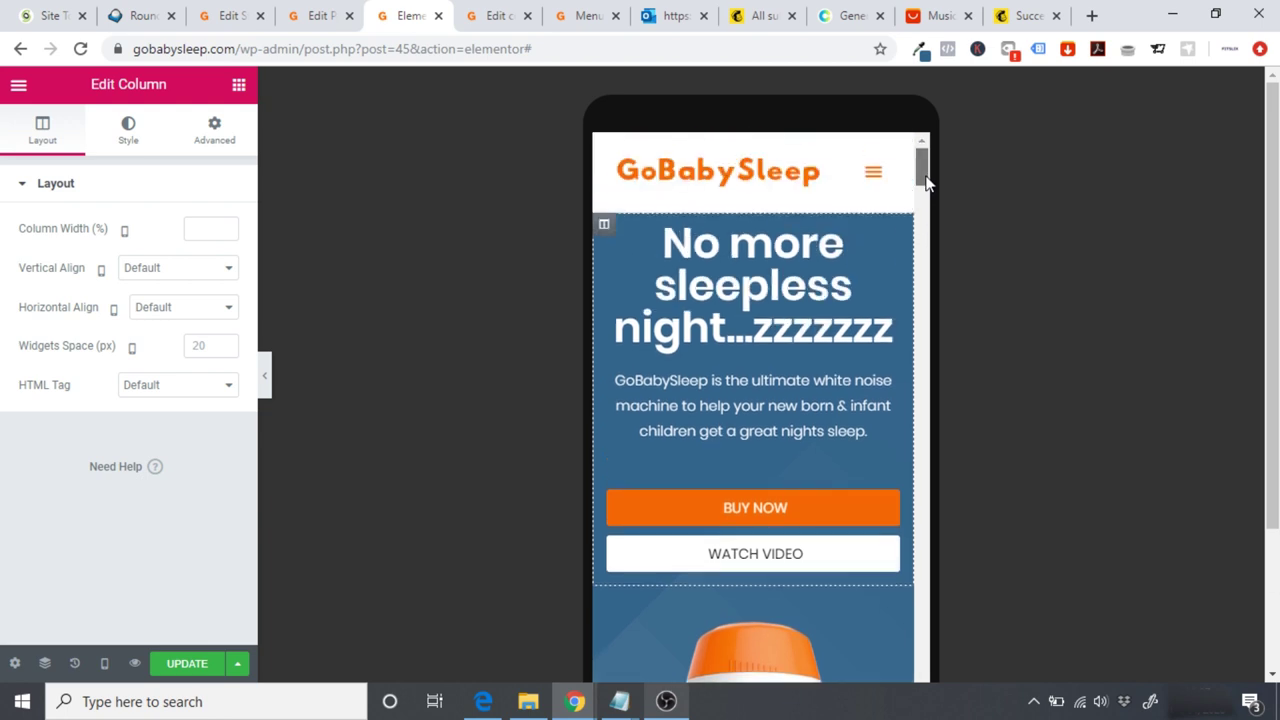
{"action": "scroll", "coordinate": [928, 188], "scroll_direction": "down", "scroll_amount": 1}
{"action": "scroll", "coordinate": [928, 188], "scroll_direction": "down", "scroll_amount": 1}
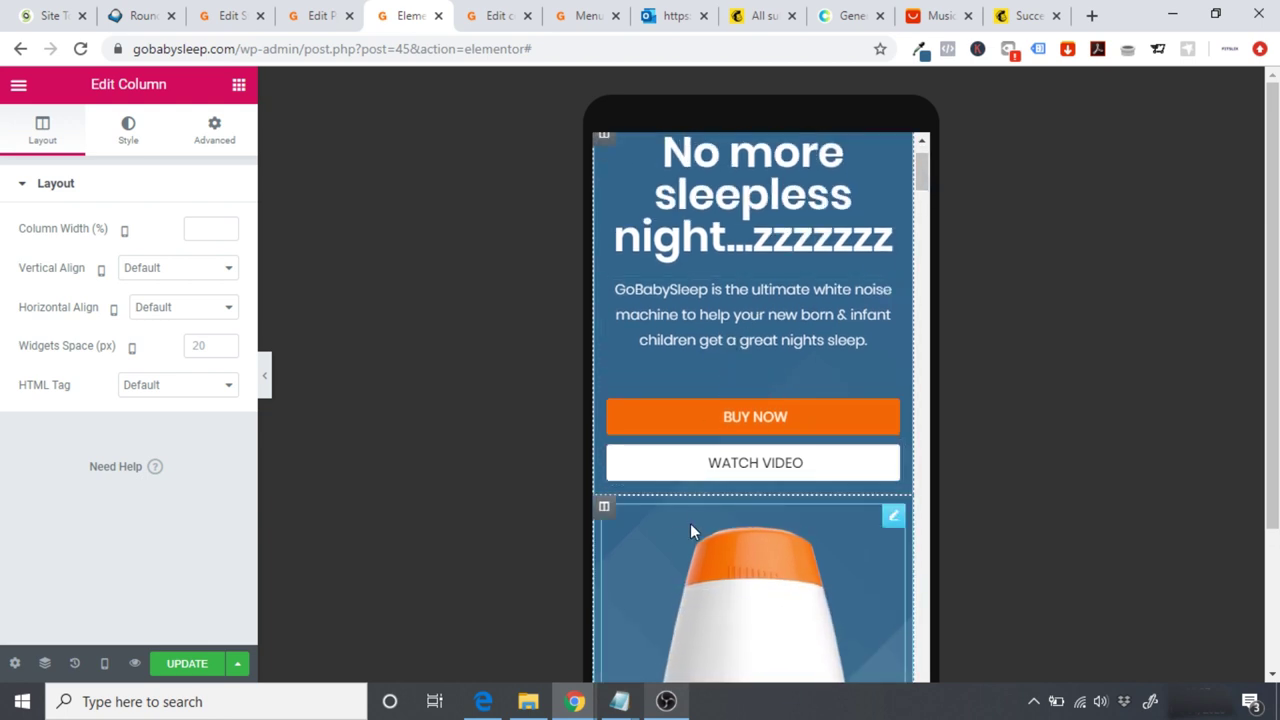
{"action": "left_click_drag", "start_coordinate": [893, 520], "coordinate": [810, 356]}
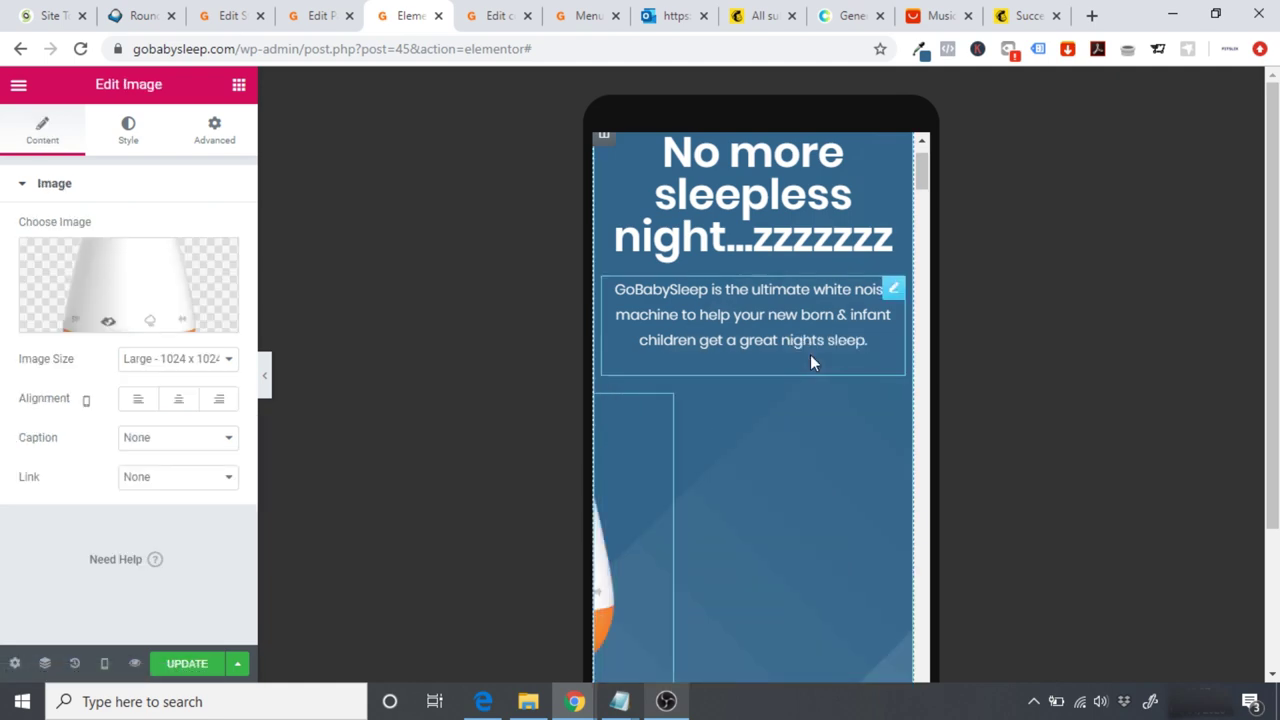
{"action": "scroll", "coordinate": [924, 176], "scroll_direction": "up", "scroll_amount": 2}
{"action": "left_click_drag", "start_coordinate": [924, 176], "coordinate": [928, 166]}
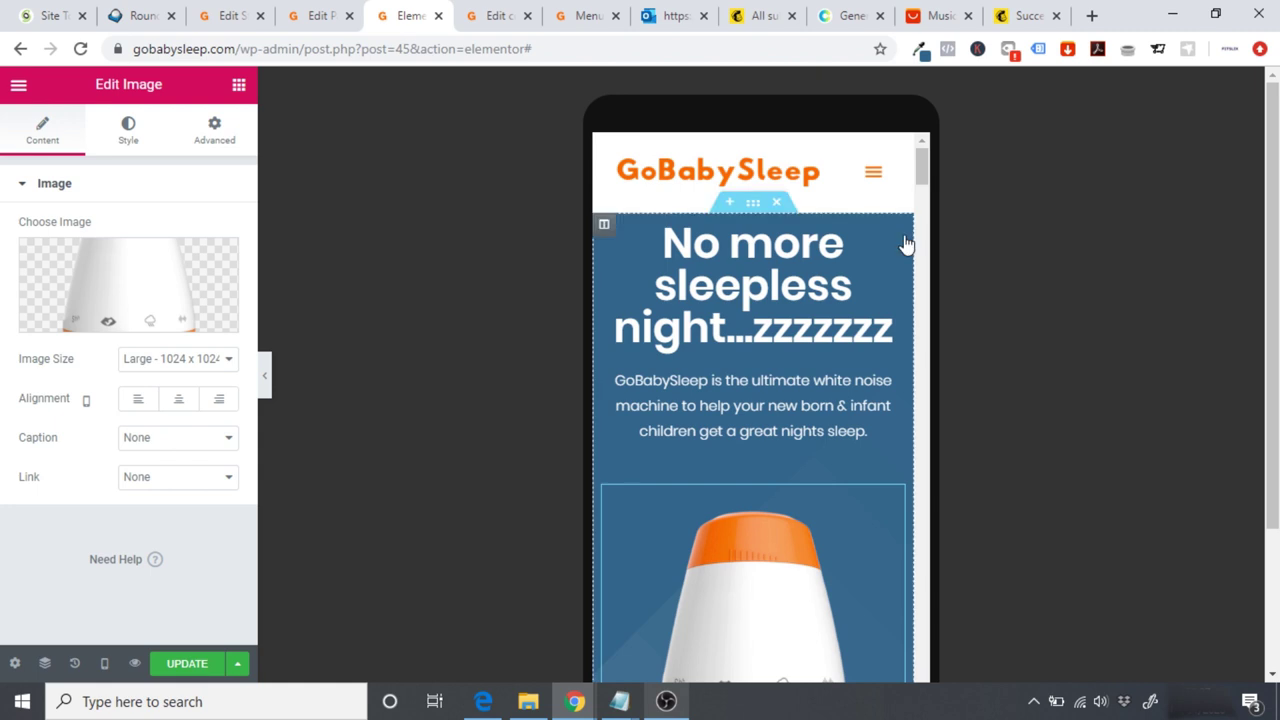
{"action": "key", "text": "ctrl+z"}
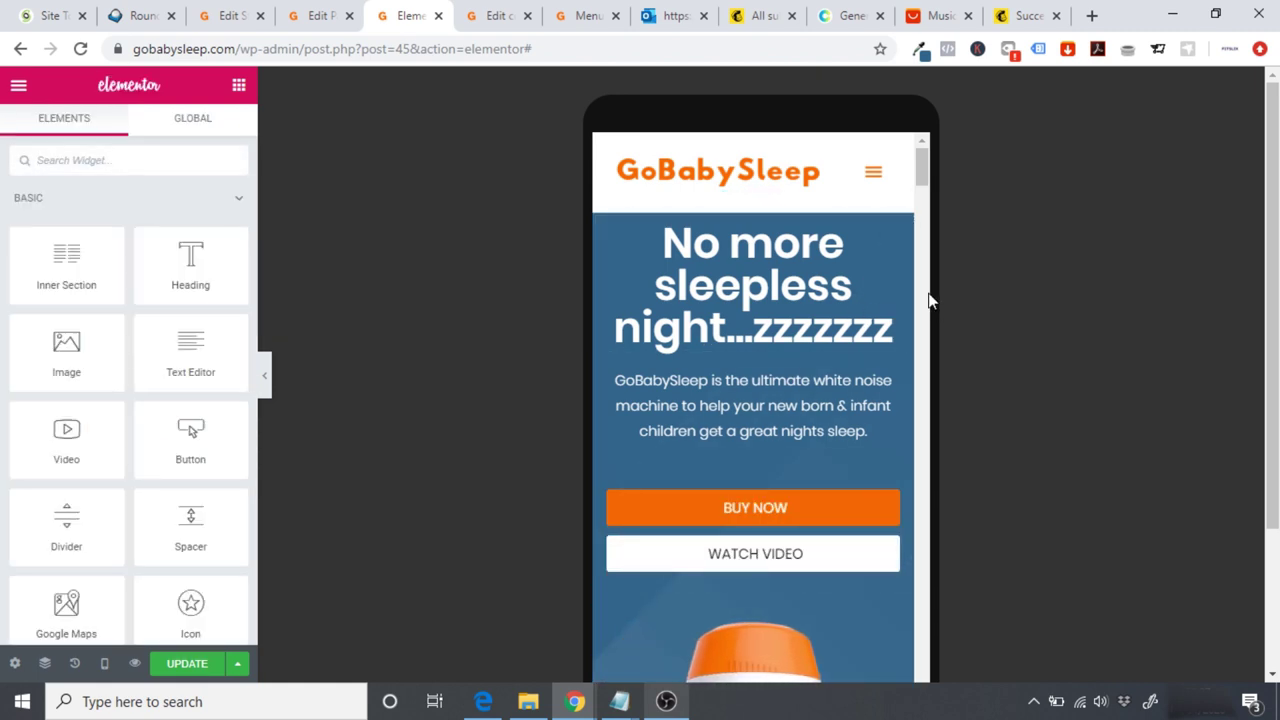
Step: Reposition the hero section and drop the image column at its top, above the heading
{"action": "scroll", "coordinate": [924, 176], "scroll_direction": "down", "scroll_amount": 2}
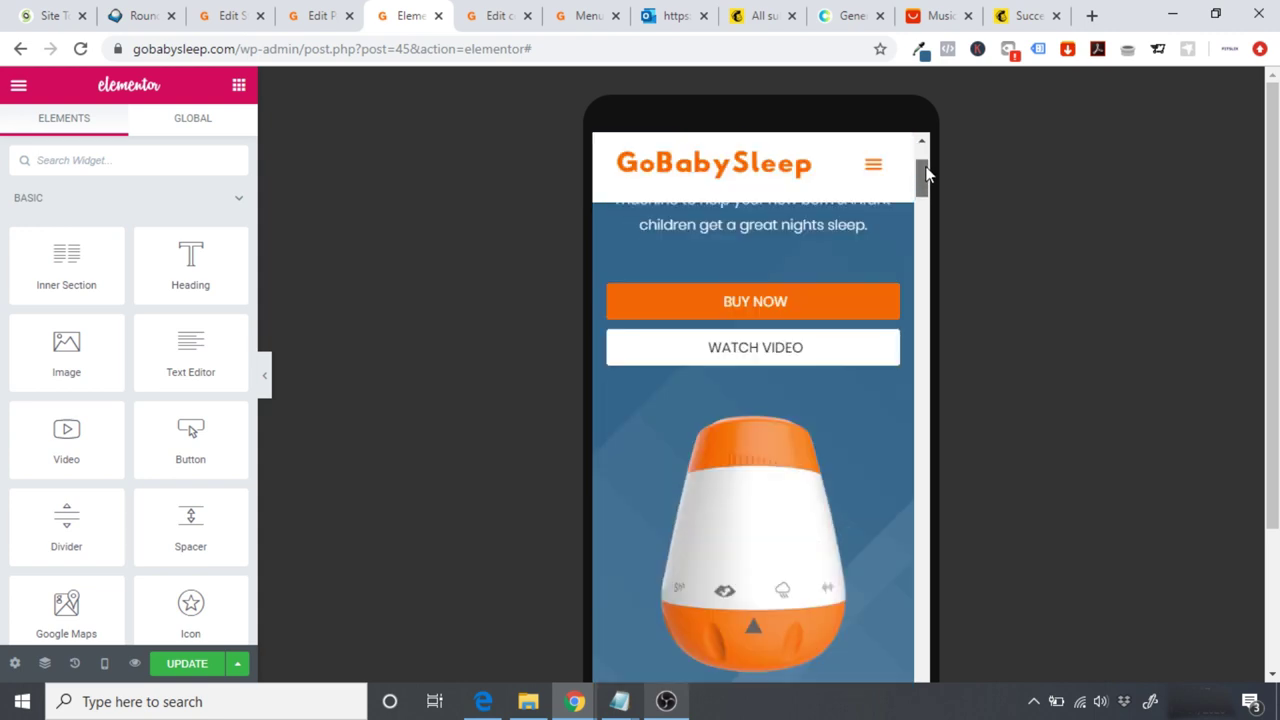
{"action": "scroll", "coordinate": [923, 171], "scroll_direction": "up", "scroll_amount": 2}
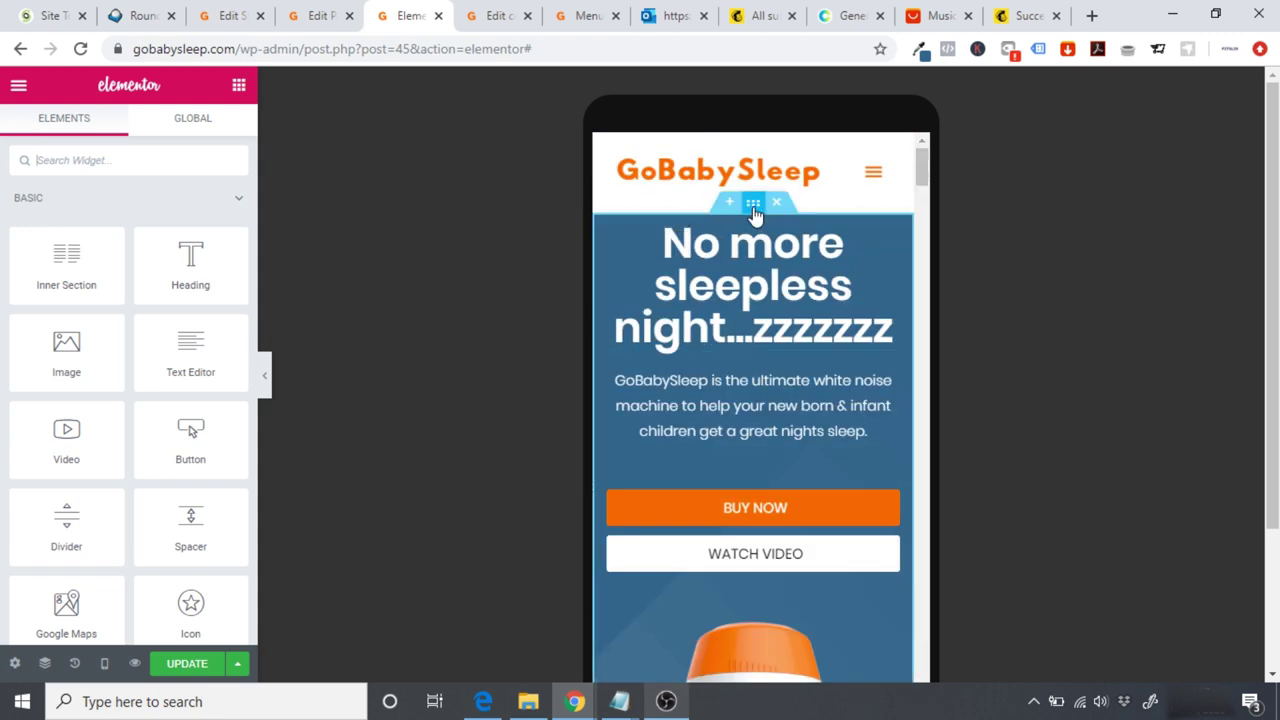
{"action": "left_click_drag", "start_coordinate": [754, 203], "coordinate": [758, 245]}
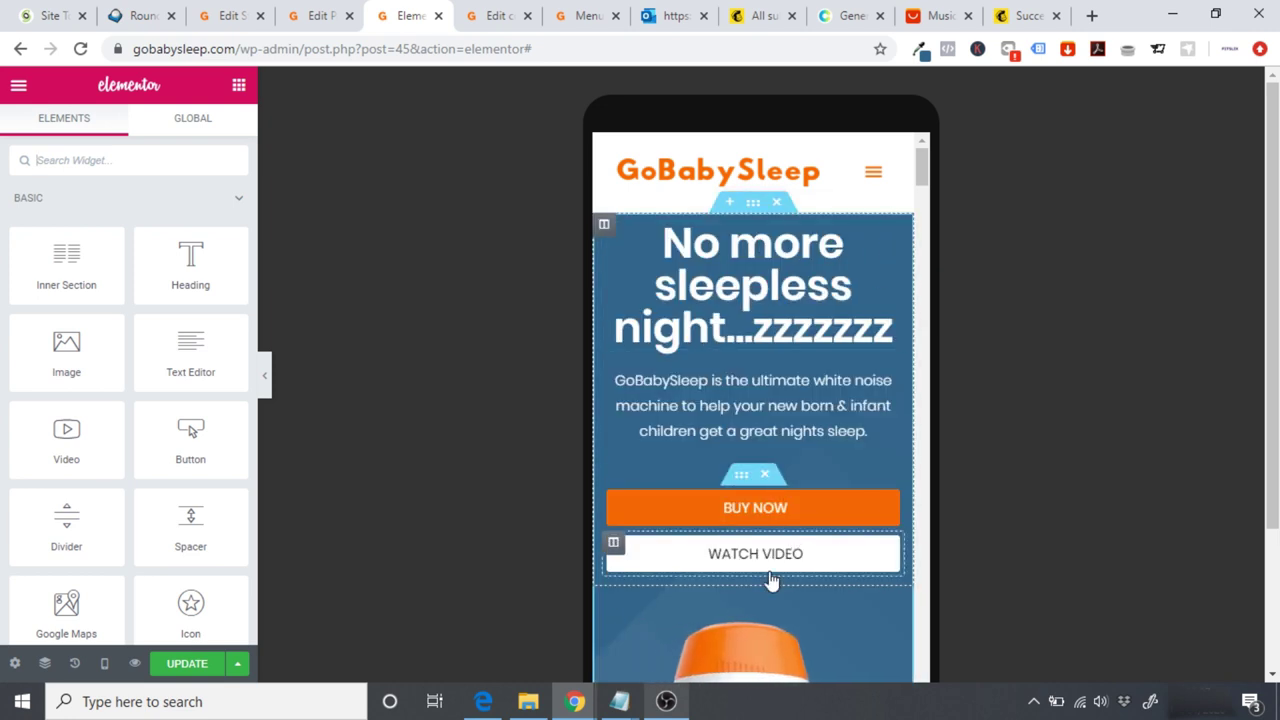
{"action": "left_click_drag", "start_coordinate": [608, 598], "coordinate": [700, 252]}
{"action": "left_click_drag", "start_coordinate": [922, 172], "coordinate": [927, 248]}
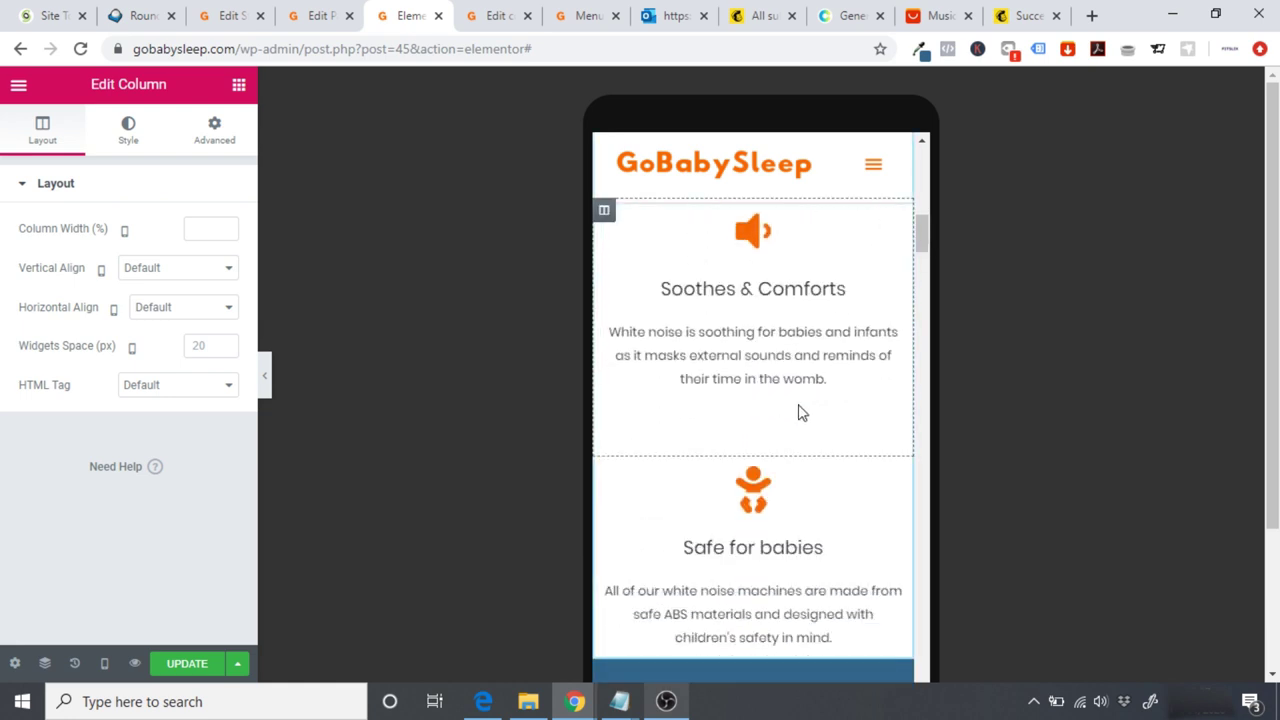
Step: Delete the spacer under Soothes & Comforts and collapse the editing panel for a wider preview
{"action": "left_click", "coordinate": [772, 440]}
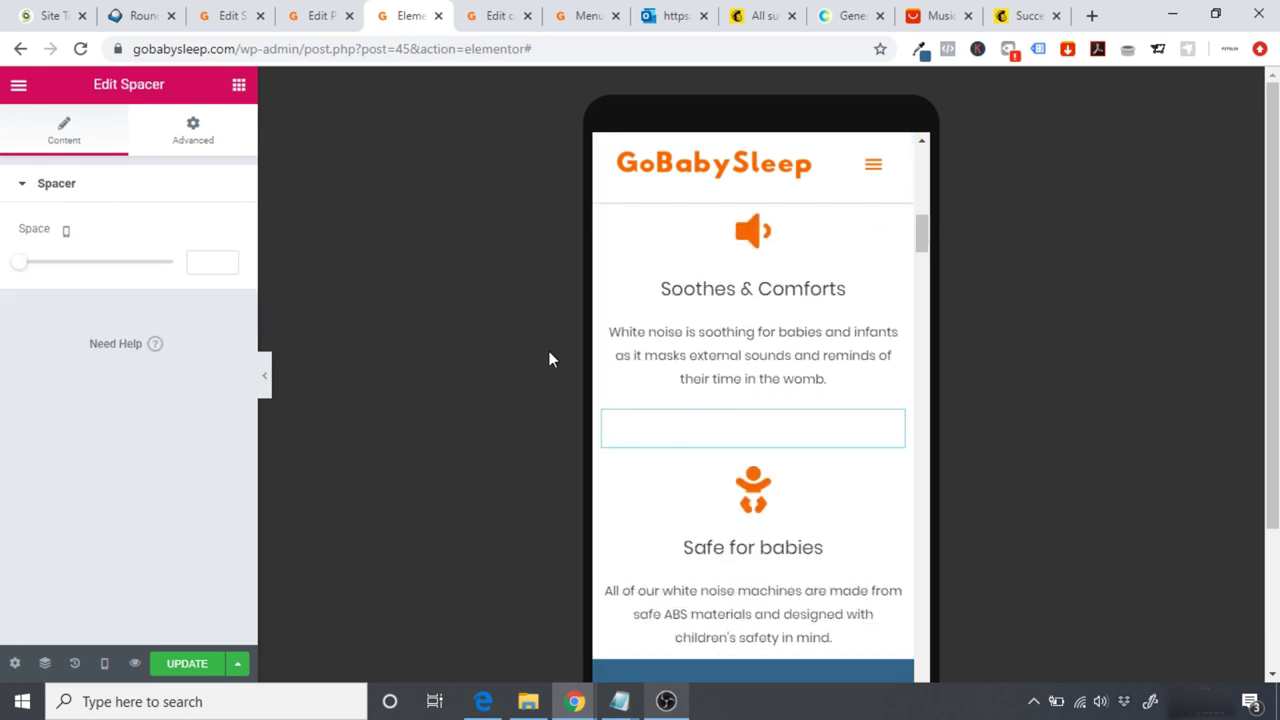
{"action": "right_click", "coordinate": [895, 430]}
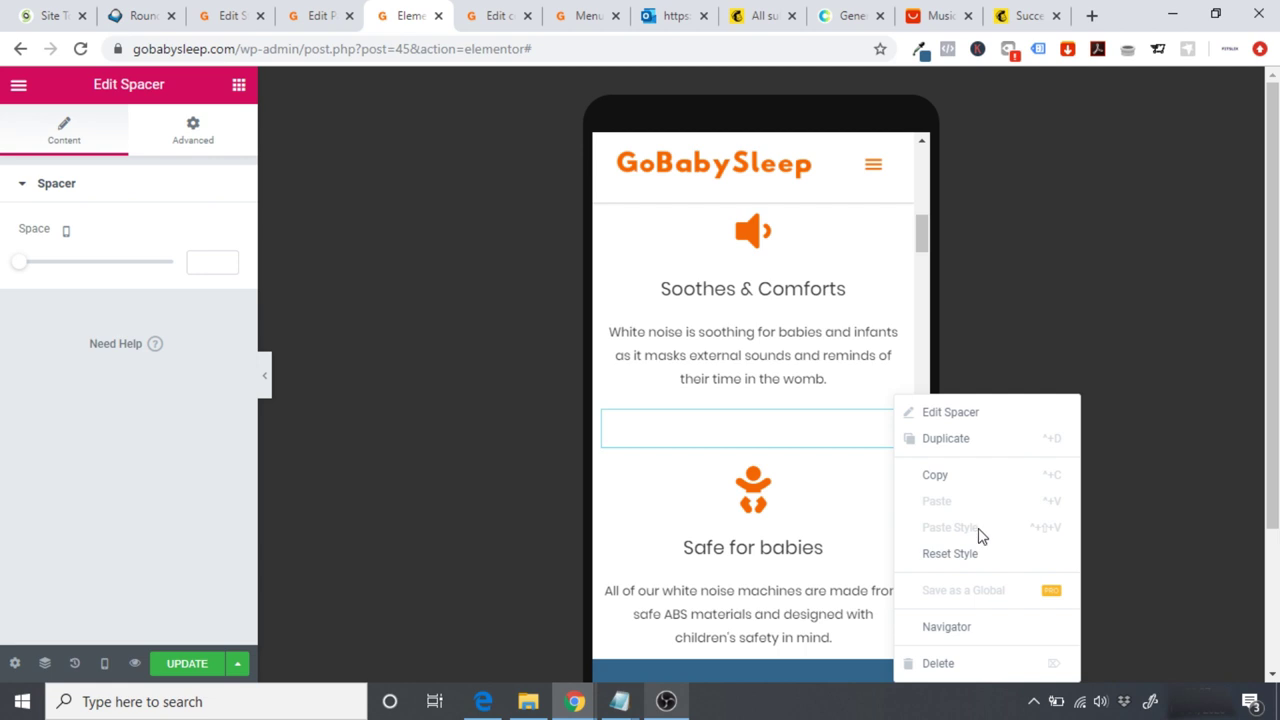
{"action": "left_click", "coordinate": [940, 664]}
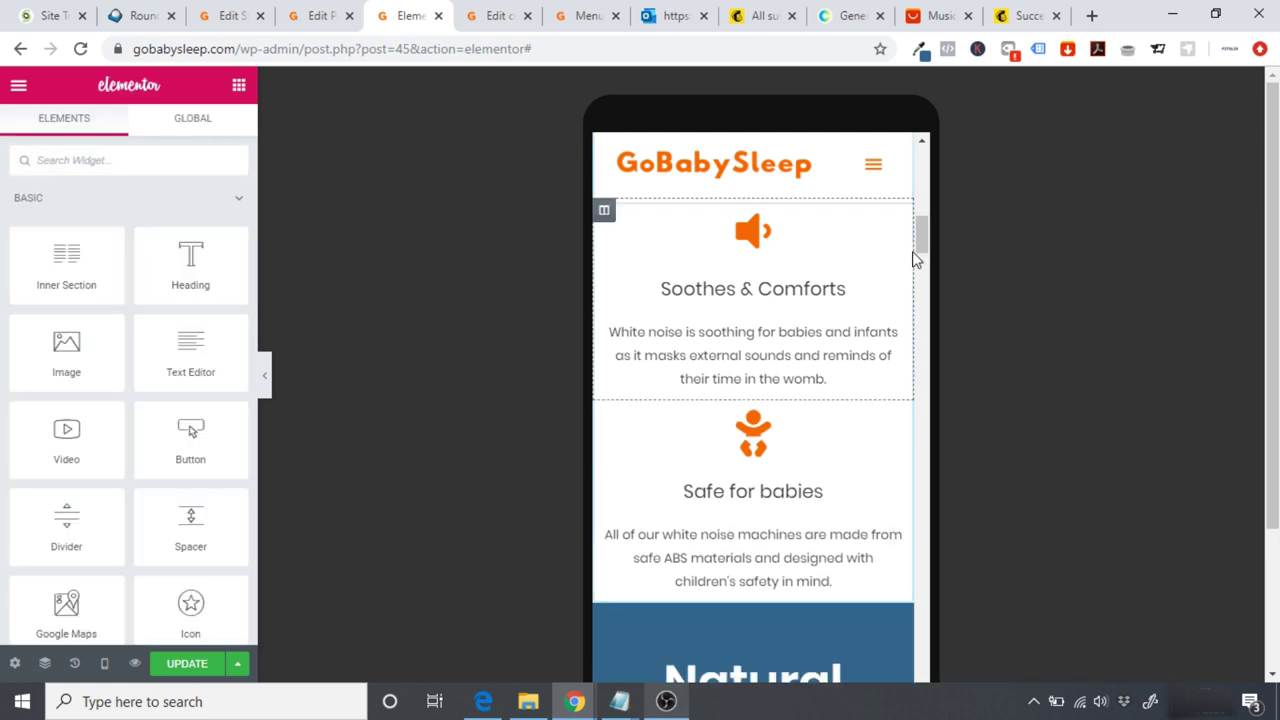
{"action": "left_click_drag", "start_coordinate": [920, 230], "coordinate": [925, 232]}
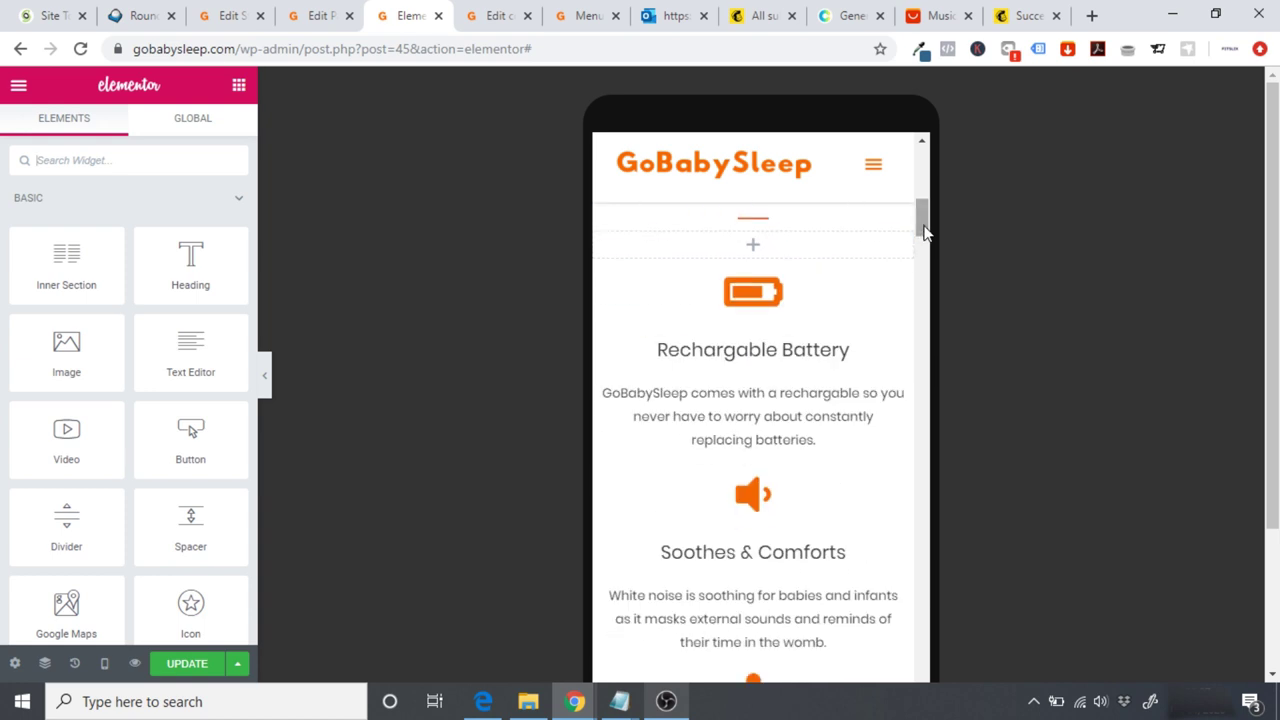
{"action": "left_click", "coordinate": [266, 375]}
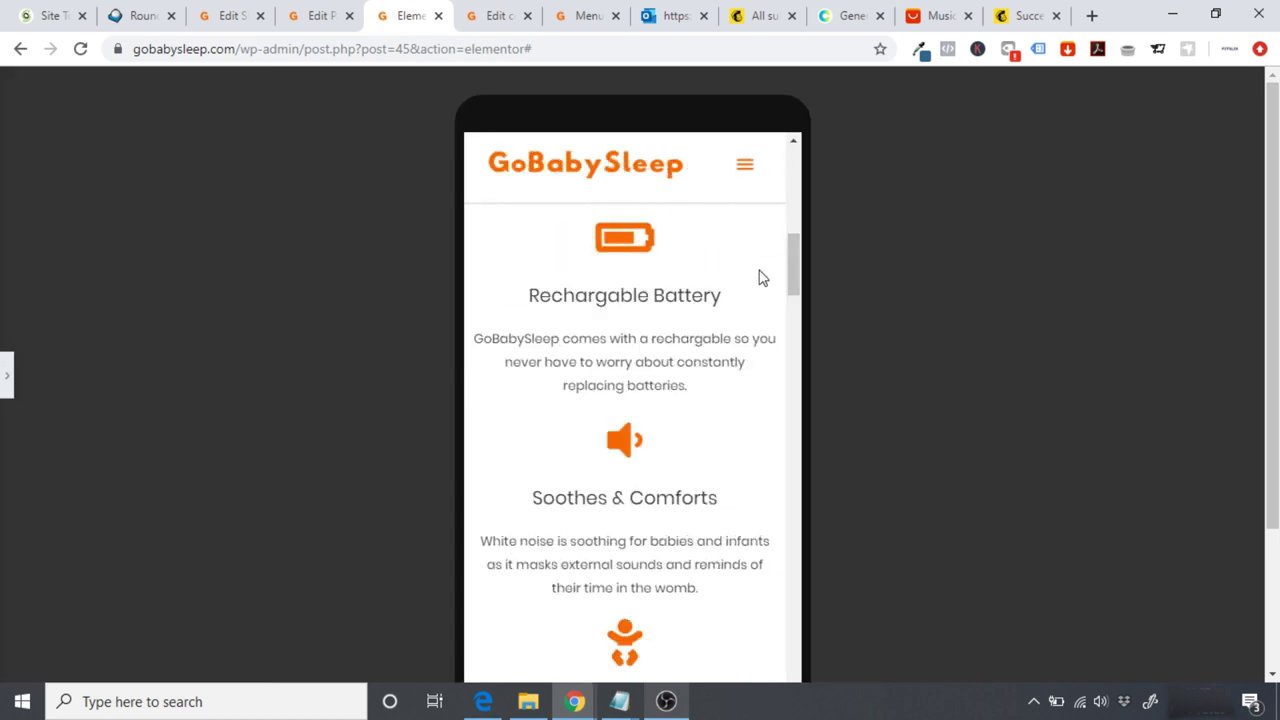
{"action": "left_click_drag", "start_coordinate": [795, 270], "coordinate": [792, 247]}
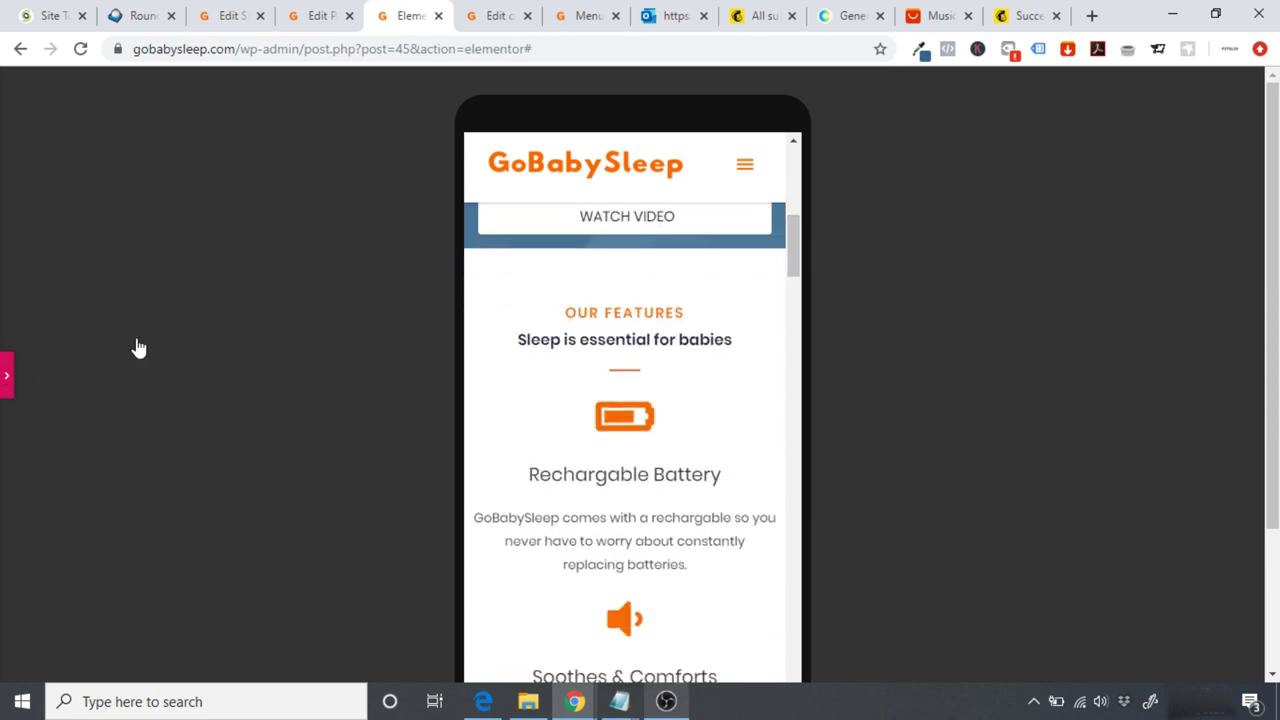
Step: Restore the panel and give the OUR FEATURES heading a 20 px mobile font size
{"action": "key", "text": "ctrl+p"}
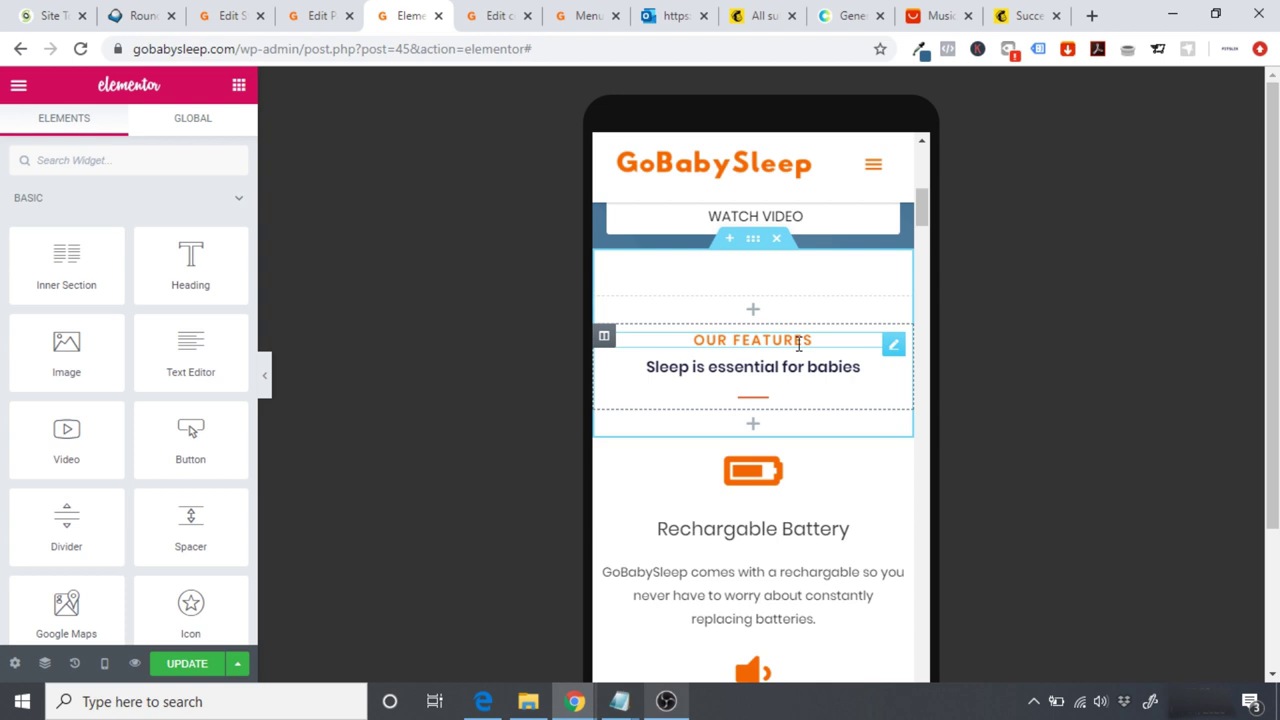
{"action": "left_click", "coordinate": [799, 345]}
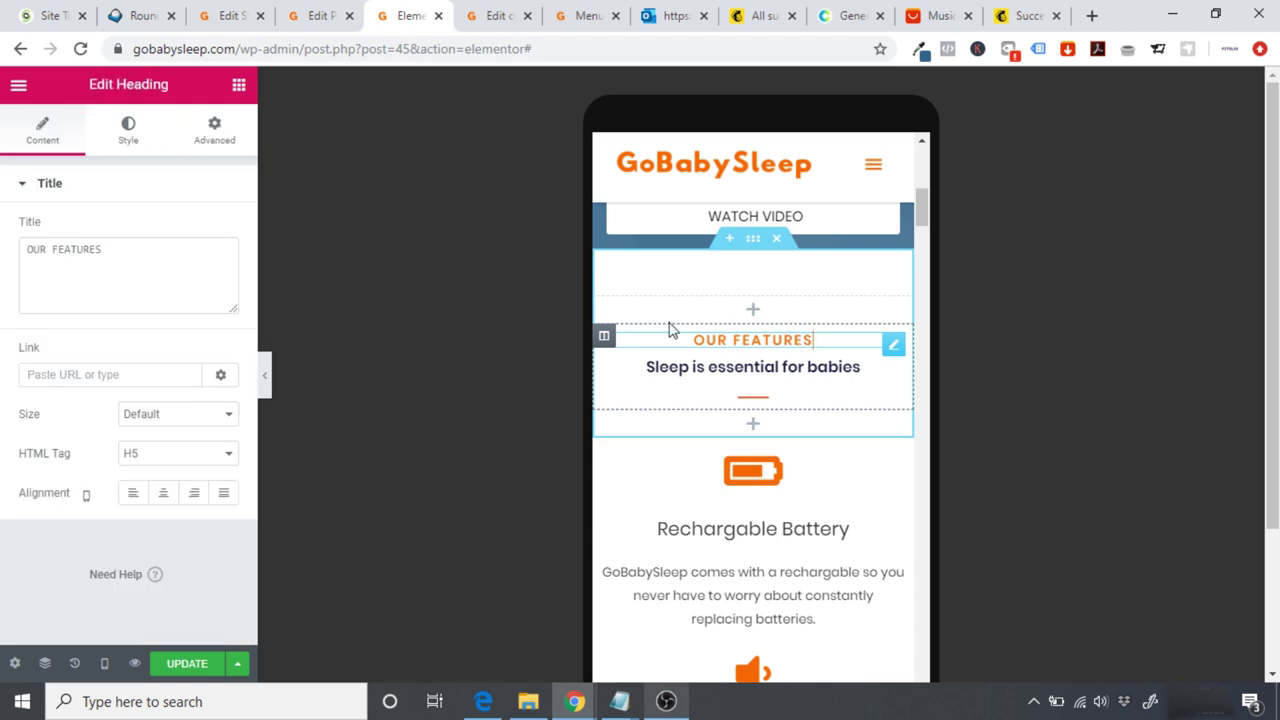
{"action": "left_click", "coordinate": [126, 132]}
{"action": "left_click", "coordinate": [207, 271]}
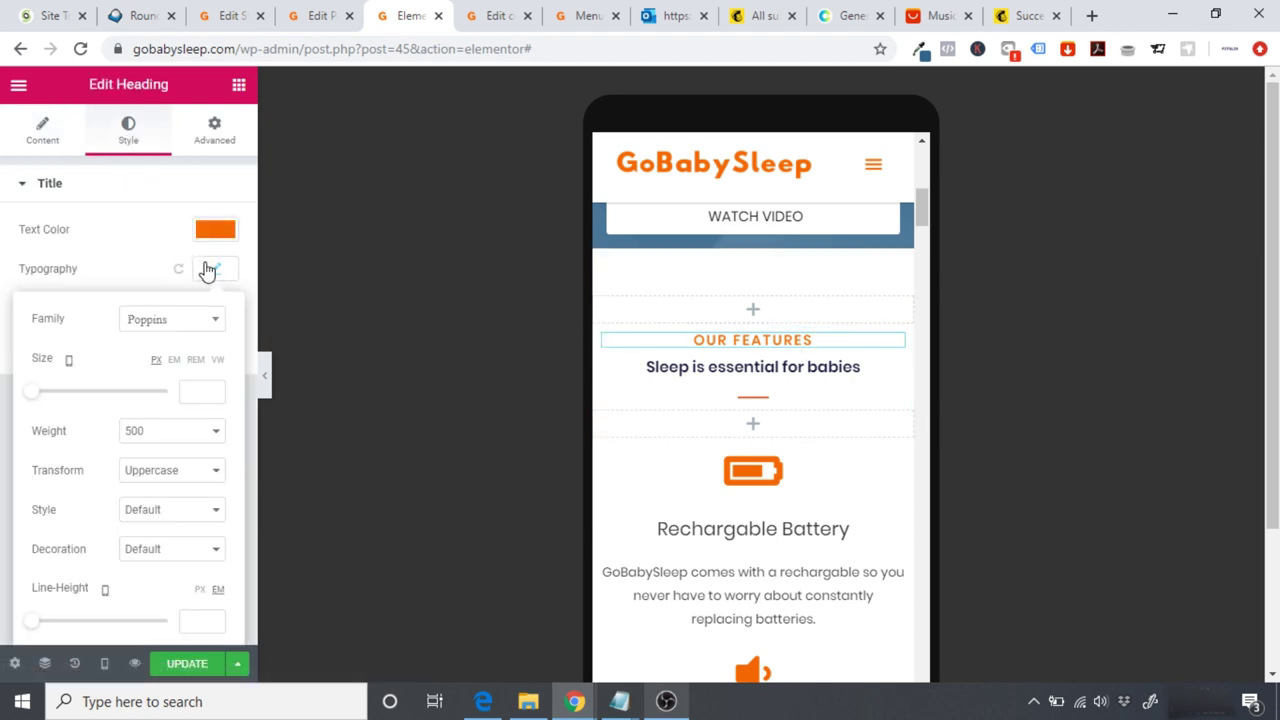
{"action": "left_click", "coordinate": [191, 390]}
{"action": "type", "text": "20"}
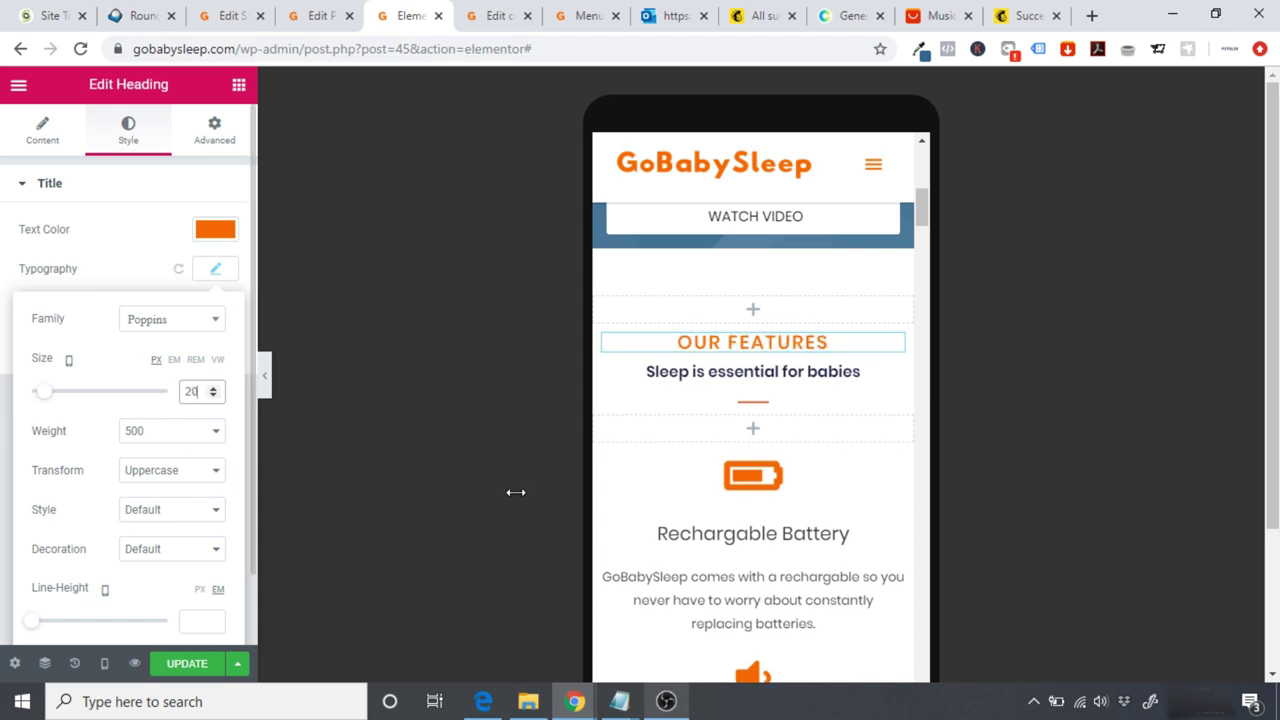
{"action": "left_click_drag", "start_coordinate": [924, 230], "coordinate": [928, 285]}
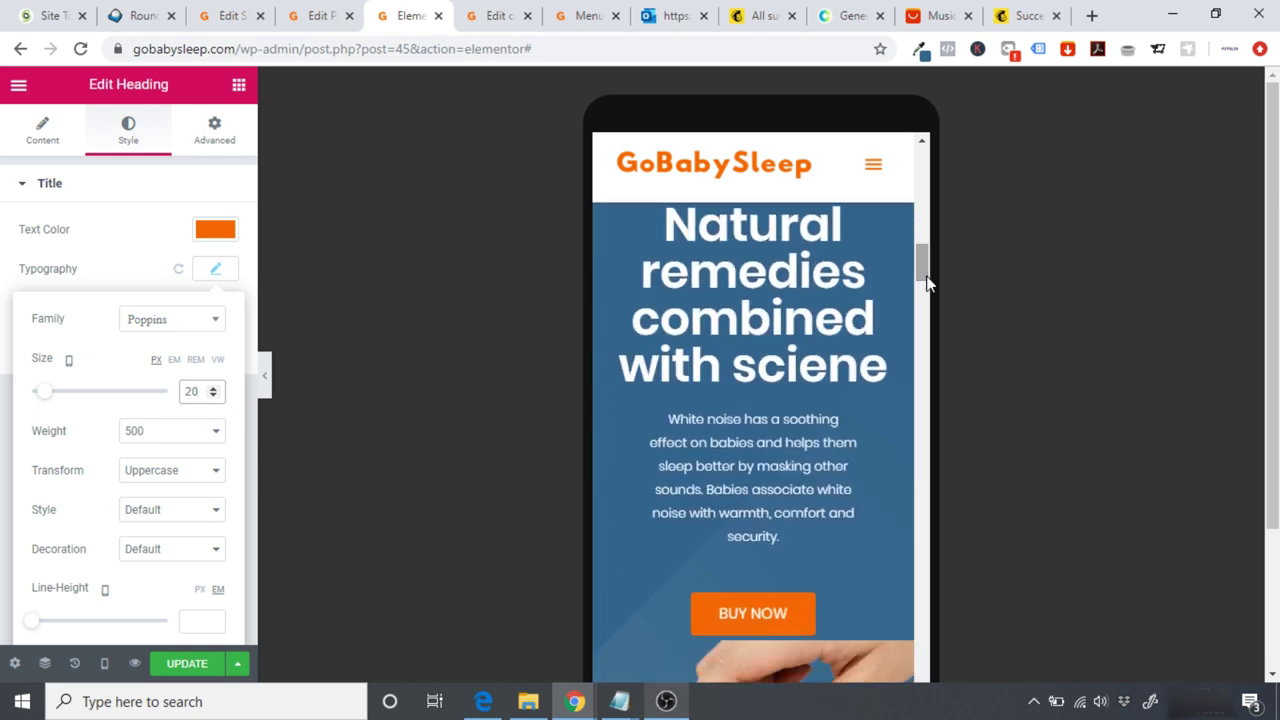
Step: Set the Natural remedies heading's typography size to 40
{"action": "left_click", "coordinate": [757, 287]}
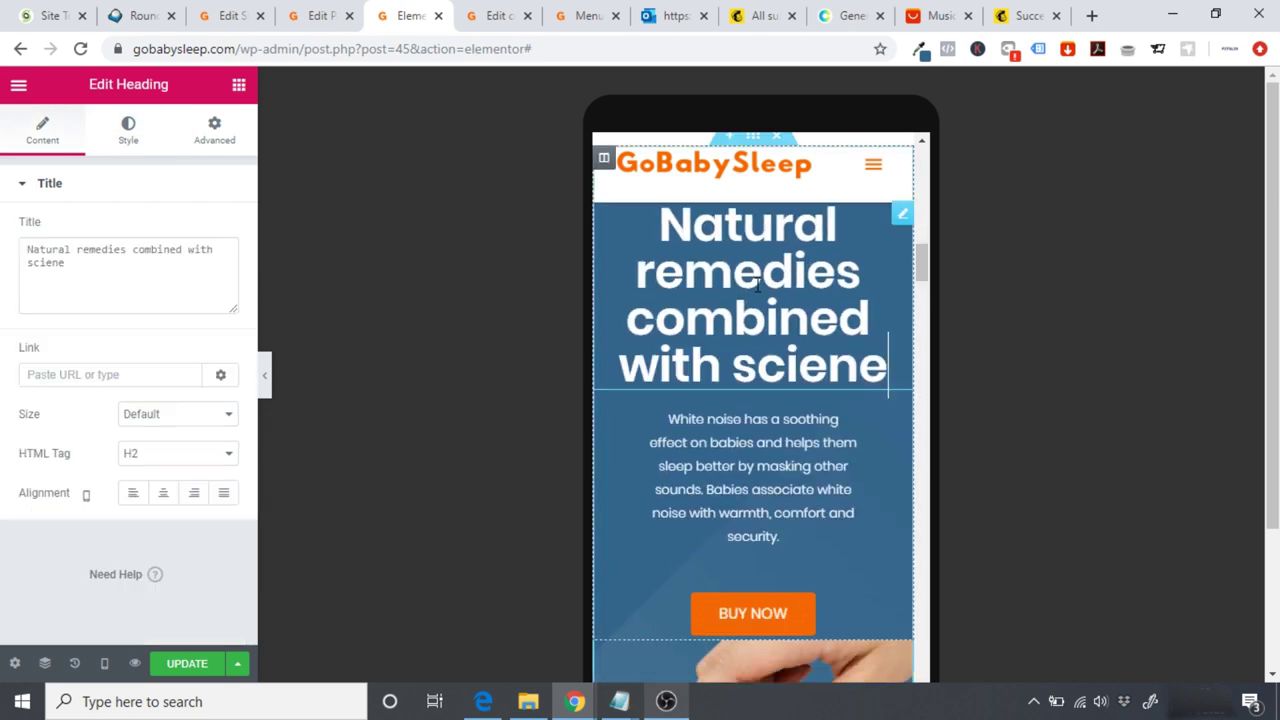
{"action": "left_click", "coordinate": [125, 138]}
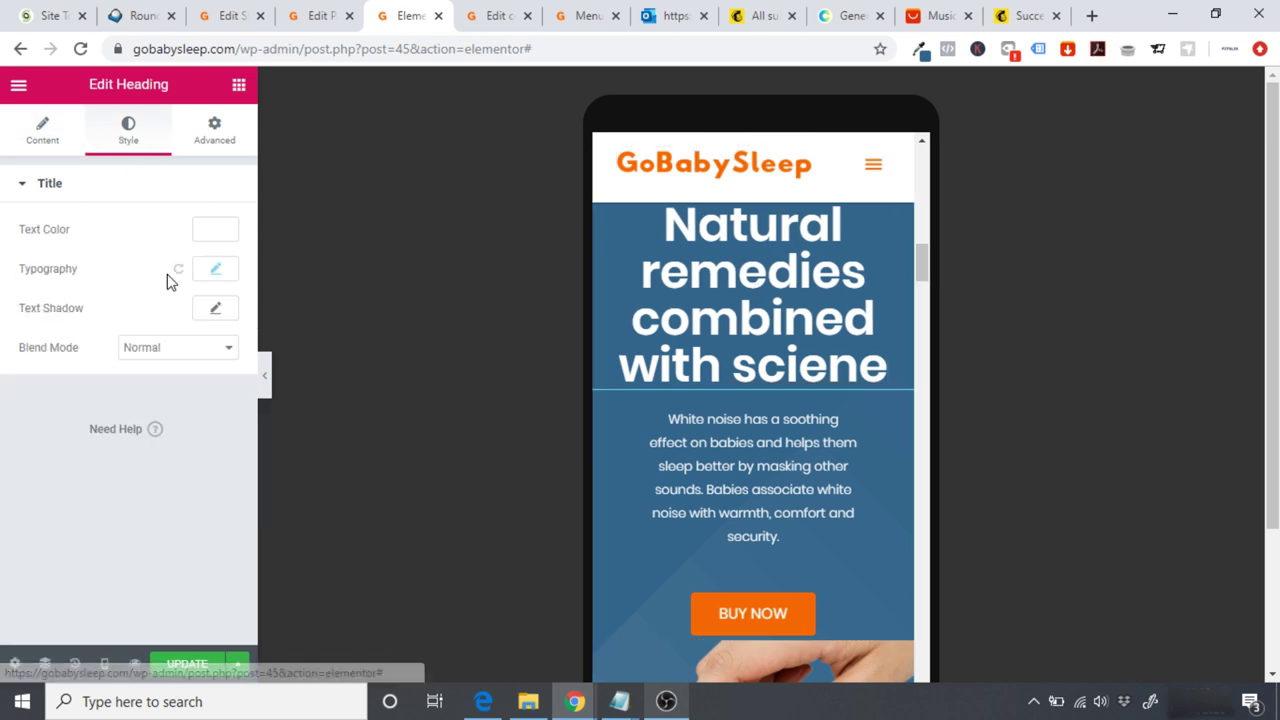
{"action": "left_click", "coordinate": [216, 271]}
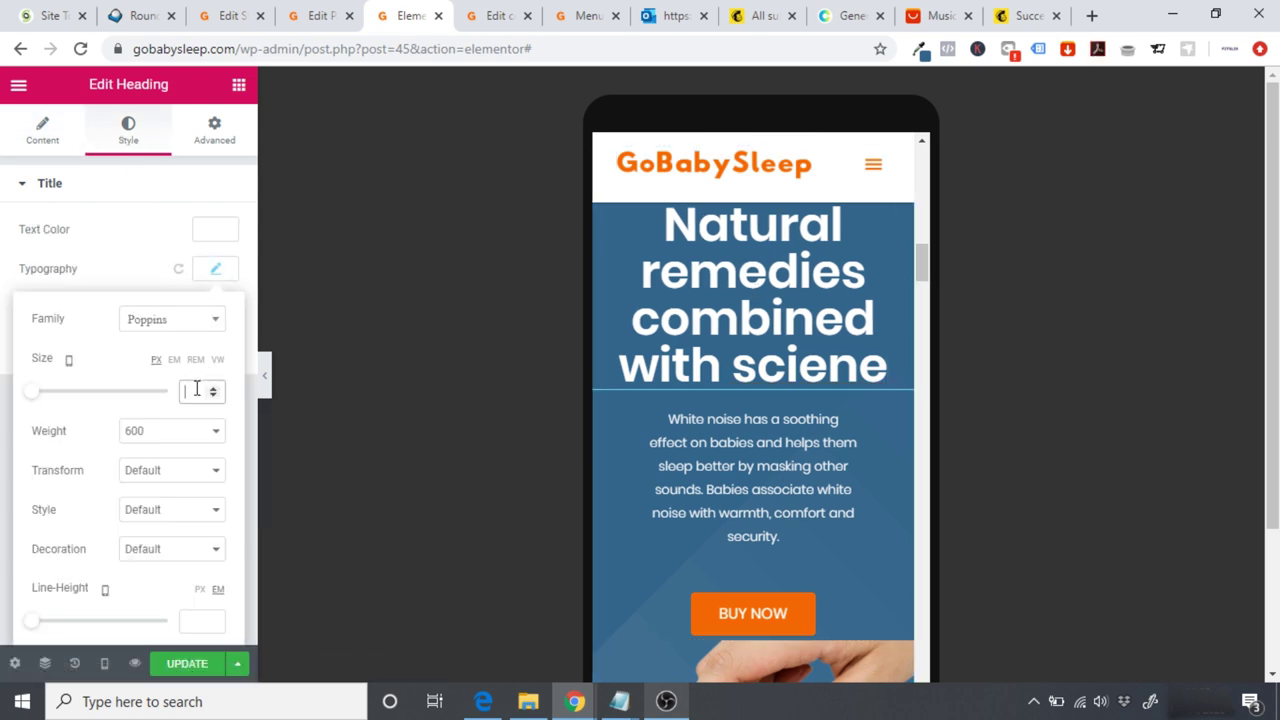
{"action": "type", "text": "40"}
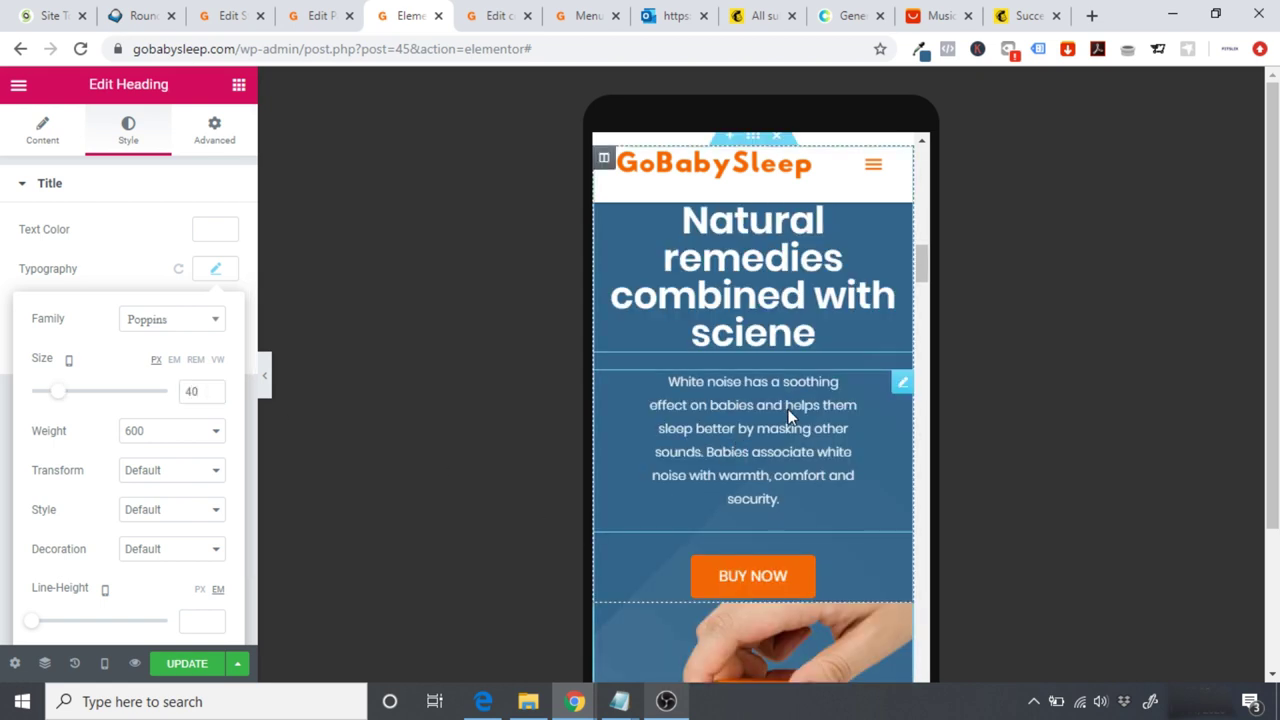
Step: Set the white-noise paragraph's font size to 15 after briefly trying 20
{"action": "left_click", "coordinate": [757, 428]}
{"action": "left_click", "coordinate": [128, 128]}
{"action": "left_click", "coordinate": [214, 310]}
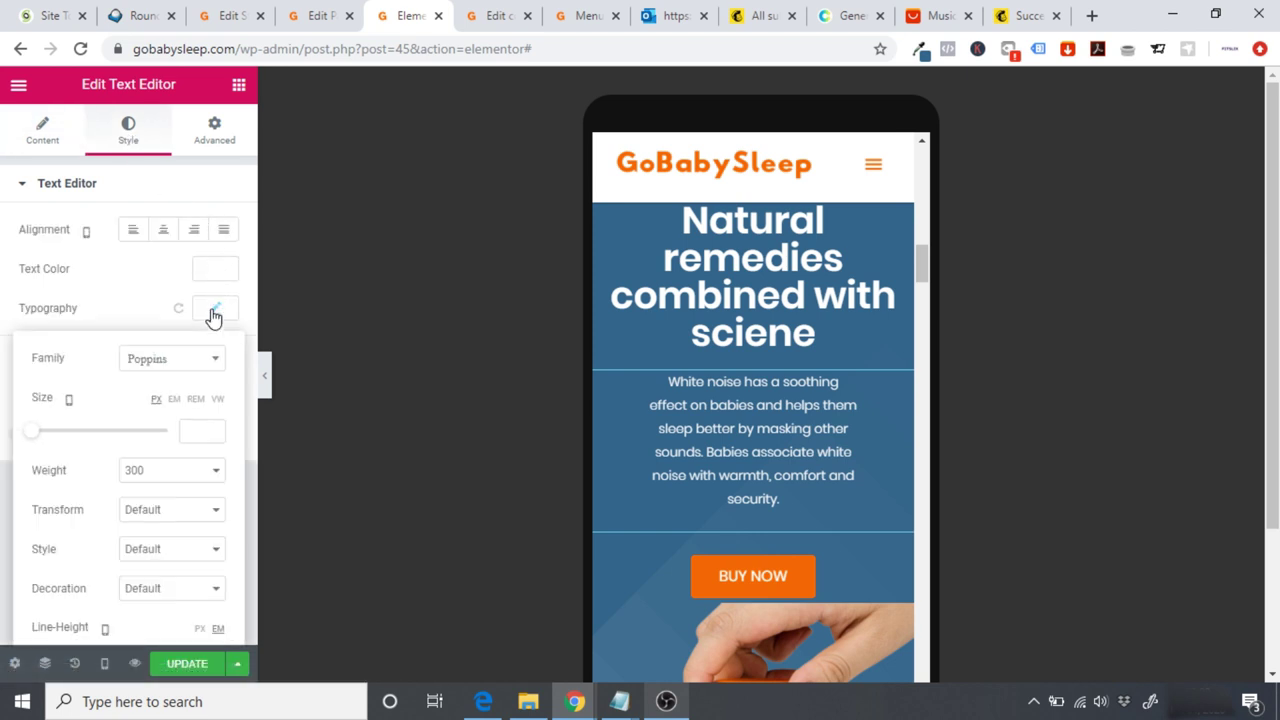
{"action": "left_click", "coordinate": [201, 434]}
{"action": "type", "text": "15"}
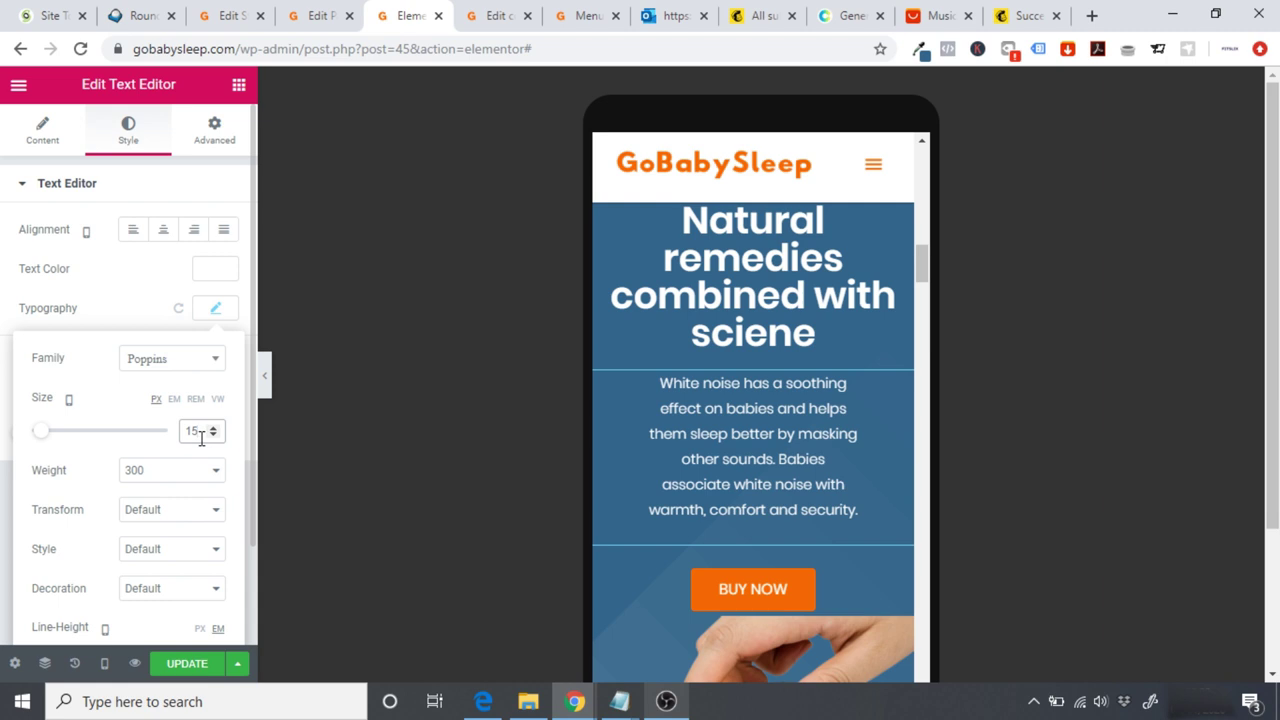
{"action": "key", "text": "BackSpace"}
{"action": "key", "text": "BackSpace"}
{"action": "type", "text": "20"}
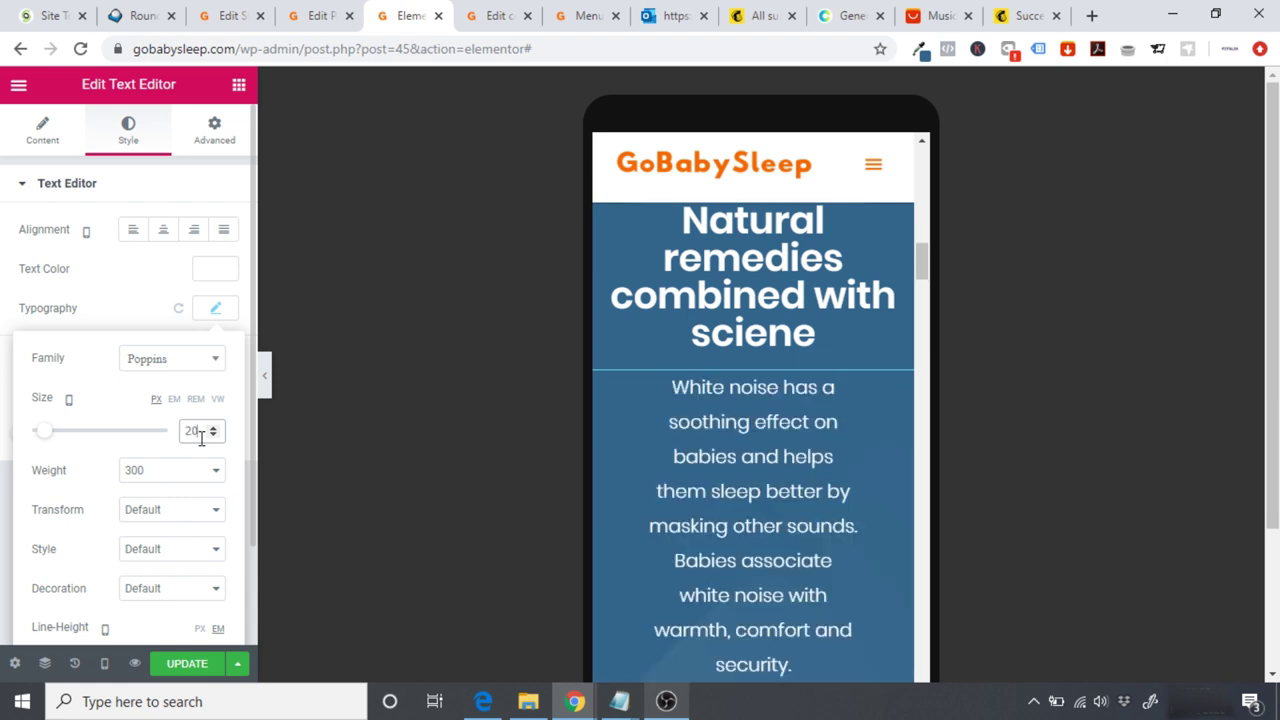
{"action": "key", "text": "BackSpace"}
{"action": "key", "text": "BackSpace"}
{"action": "type", "text": "15"}
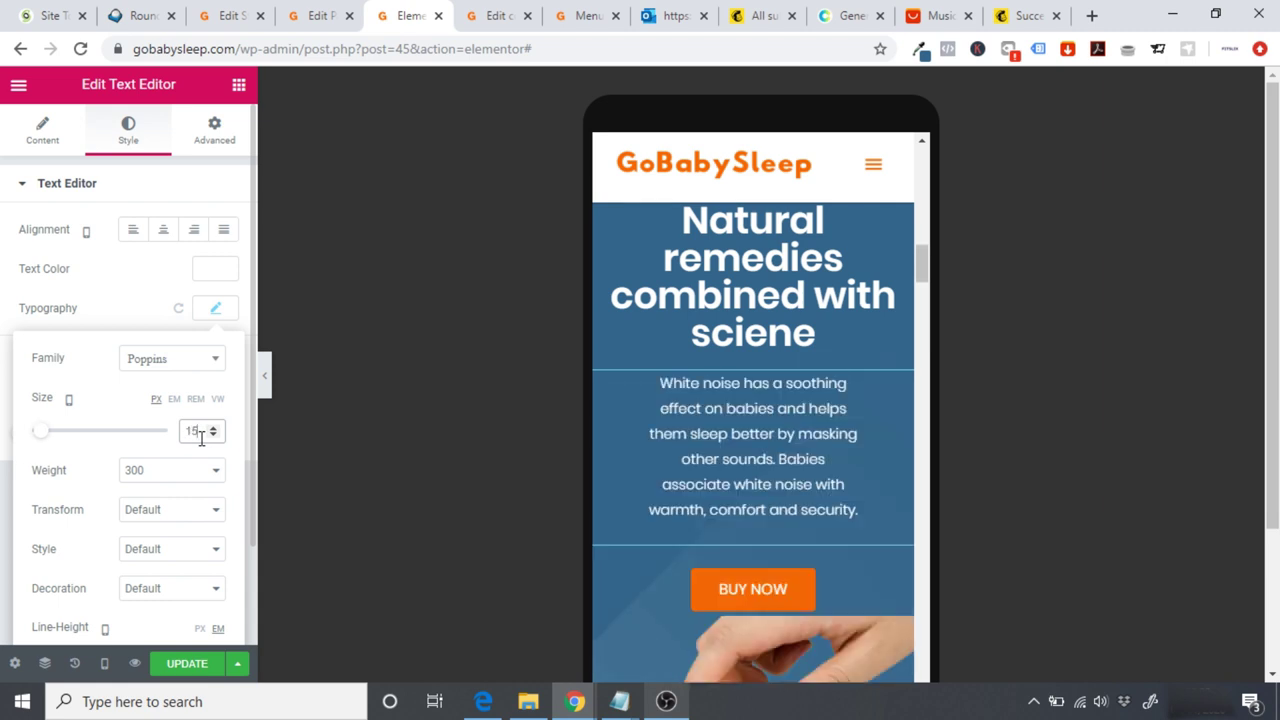
{"action": "left_click", "coordinate": [362, 473]}
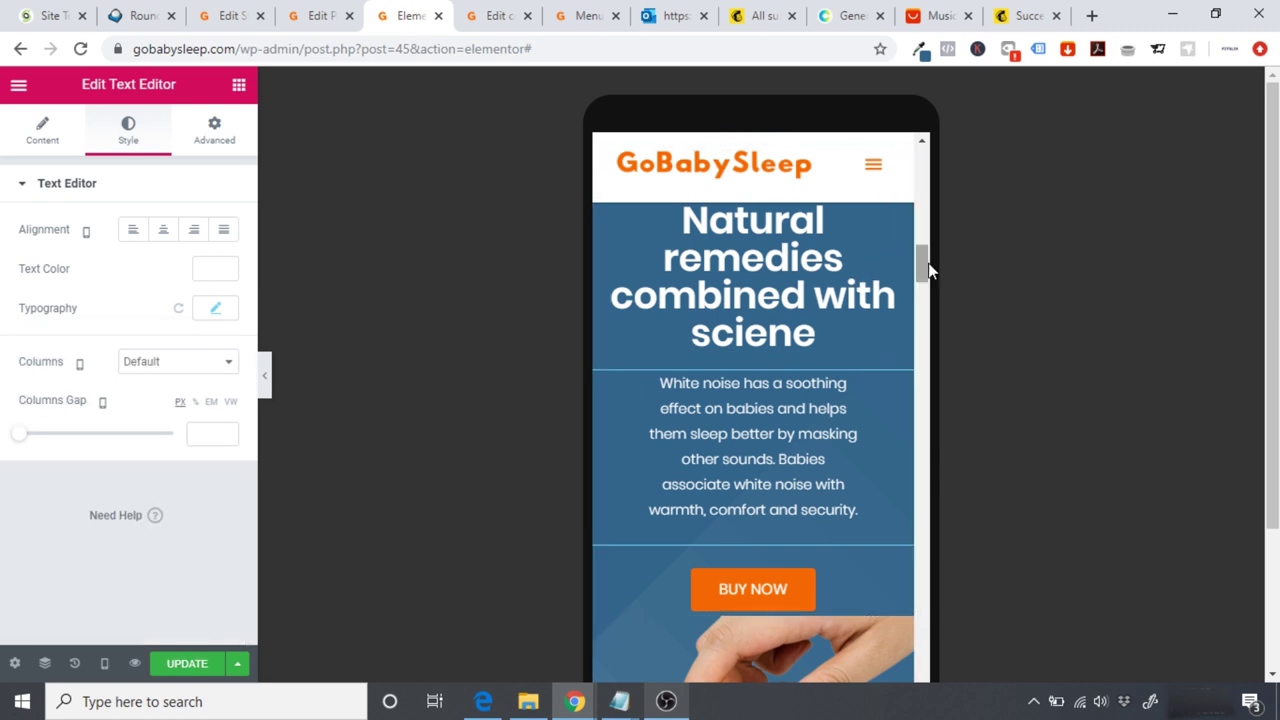
{"action": "left_click_drag", "start_coordinate": [930, 272], "coordinate": [928, 258]}
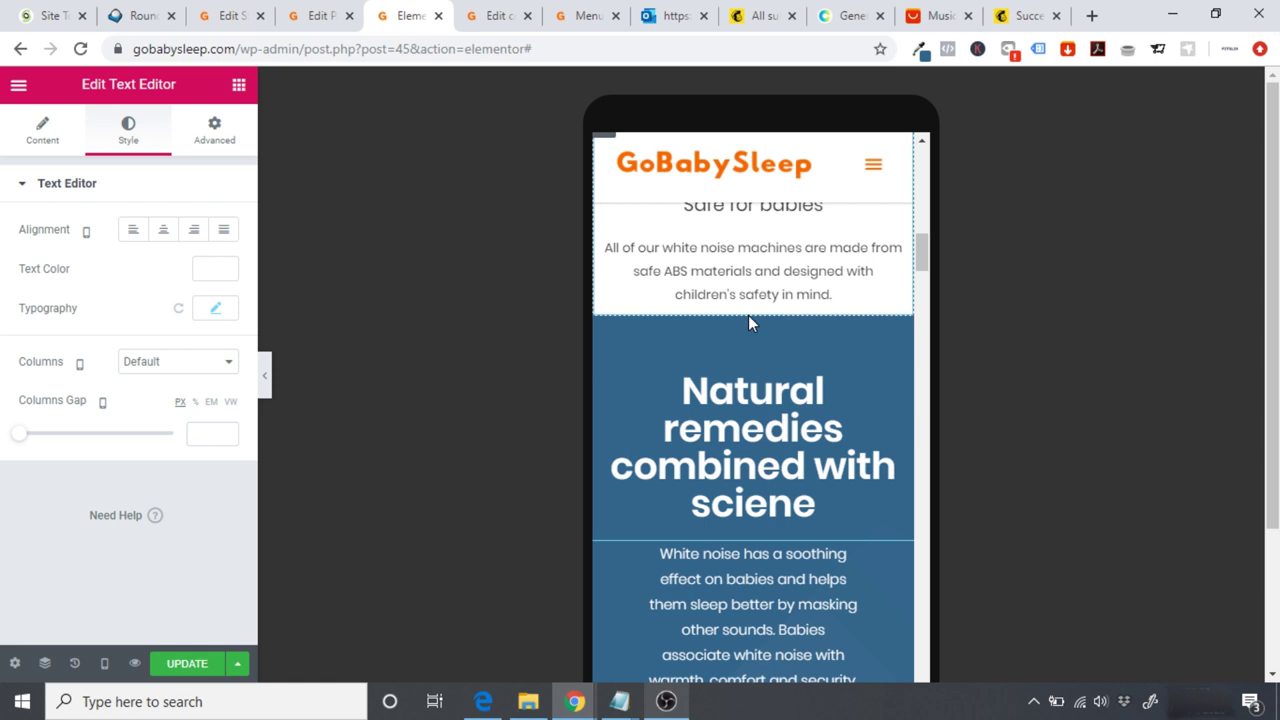
Step: Add a Spacer widget between the Safe for babies text and Natural remedies, then preview the layout
{"action": "left_click", "coordinate": [237, 87]}
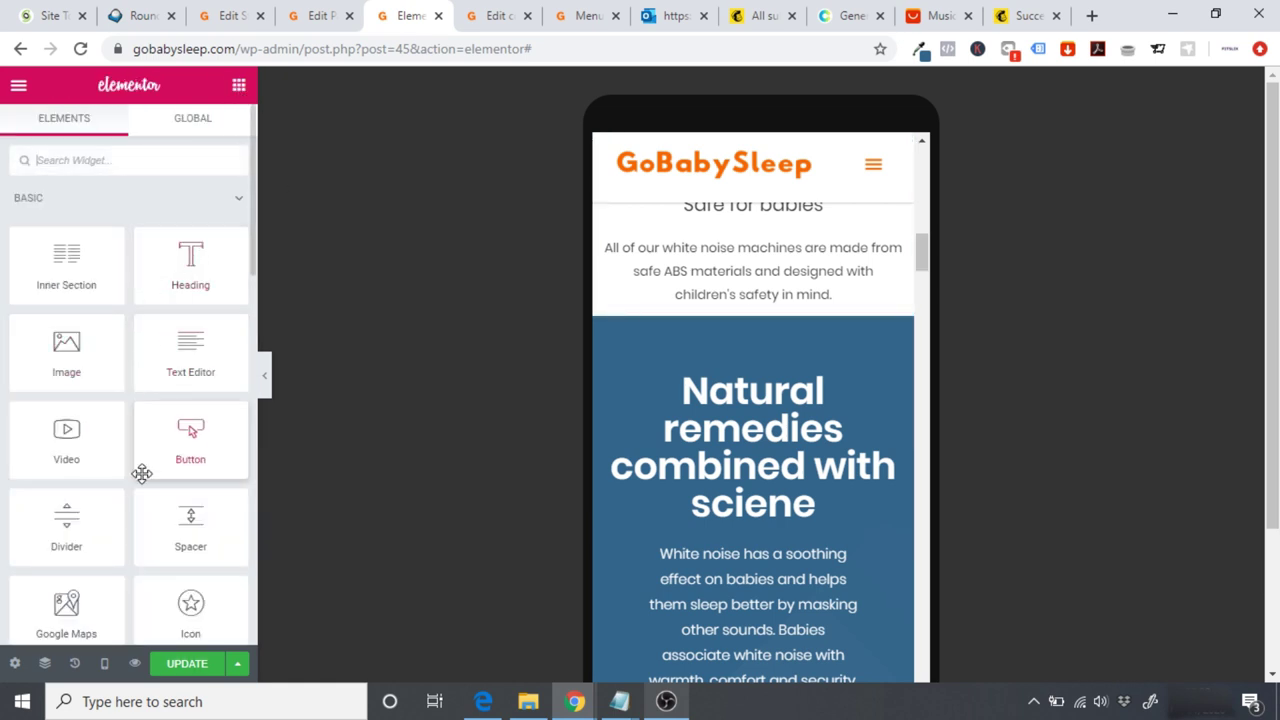
{"action": "left_click_drag", "start_coordinate": [190, 527], "coordinate": [780, 292]}
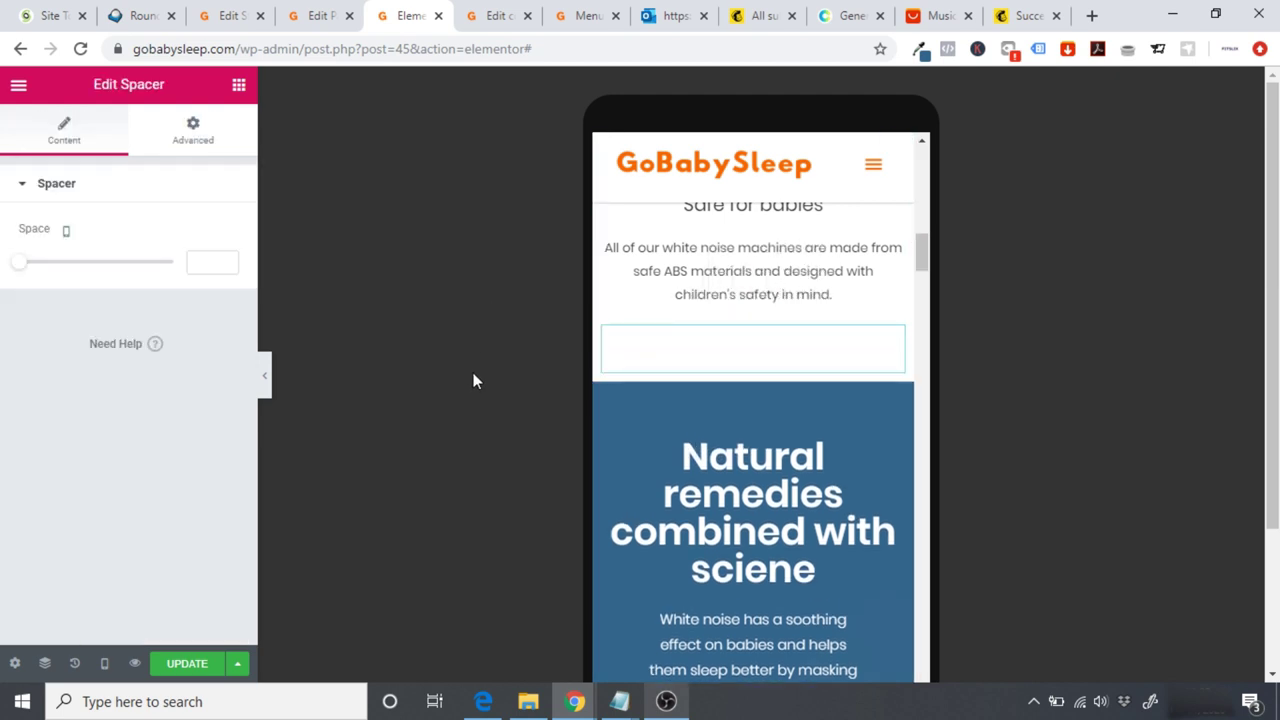
{"action": "left_click", "coordinate": [266, 385]}
{"action": "left_click_drag", "start_coordinate": [798, 318], "coordinate": [820, 380]}
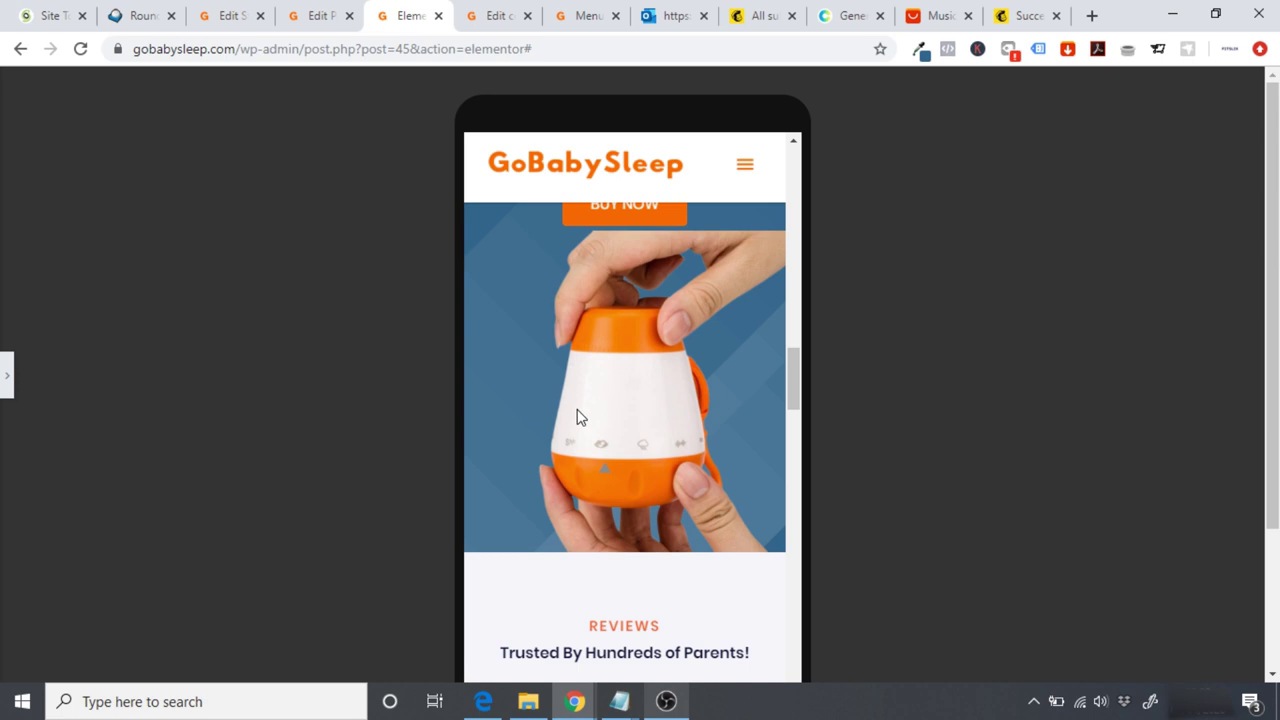
{"action": "left_click", "coordinate": [5, 378]}
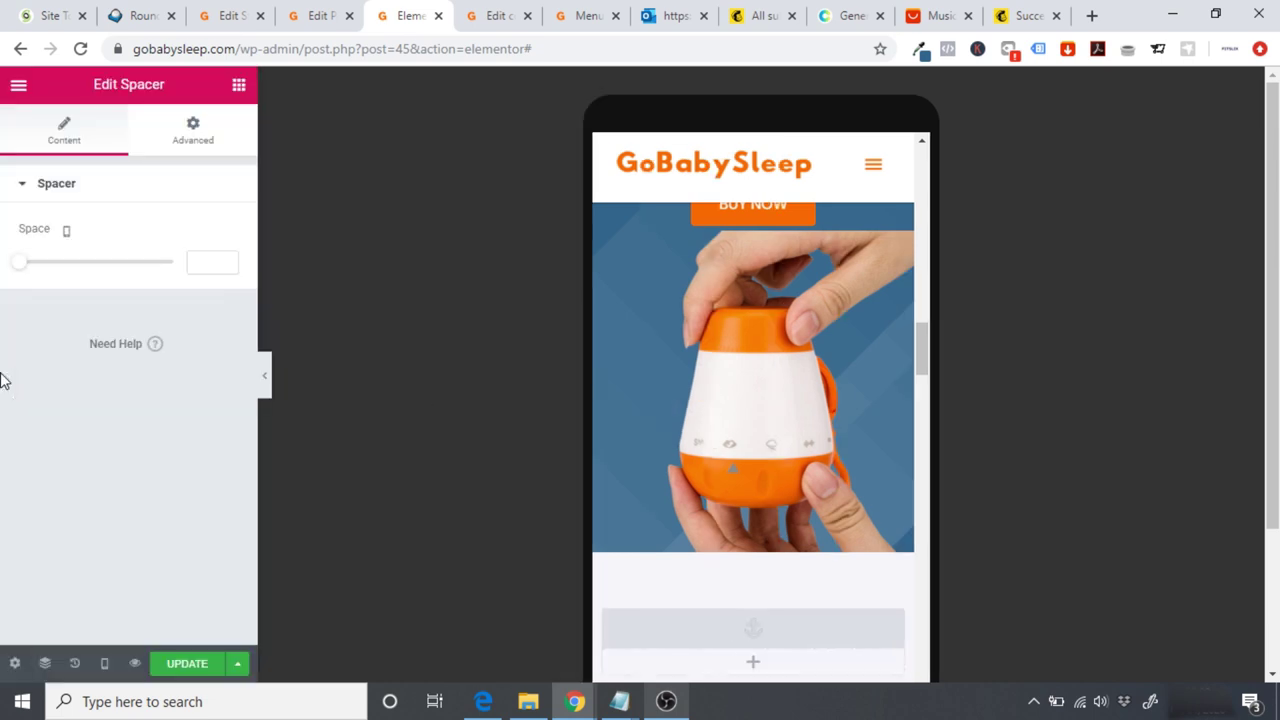
Step: Swap the hand-held product photo for the orange lamp image from the Media Library
{"action": "left_click", "coordinate": [811, 322]}
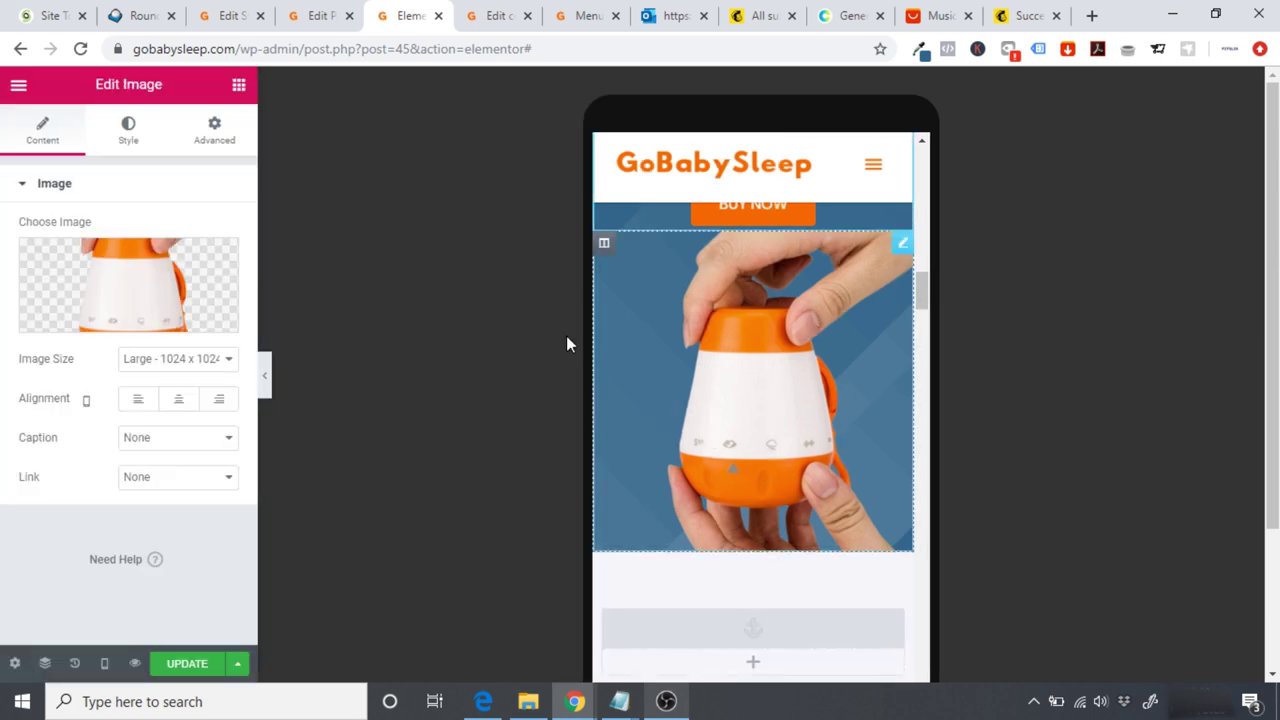
{"action": "left_click", "coordinate": [118, 292]}
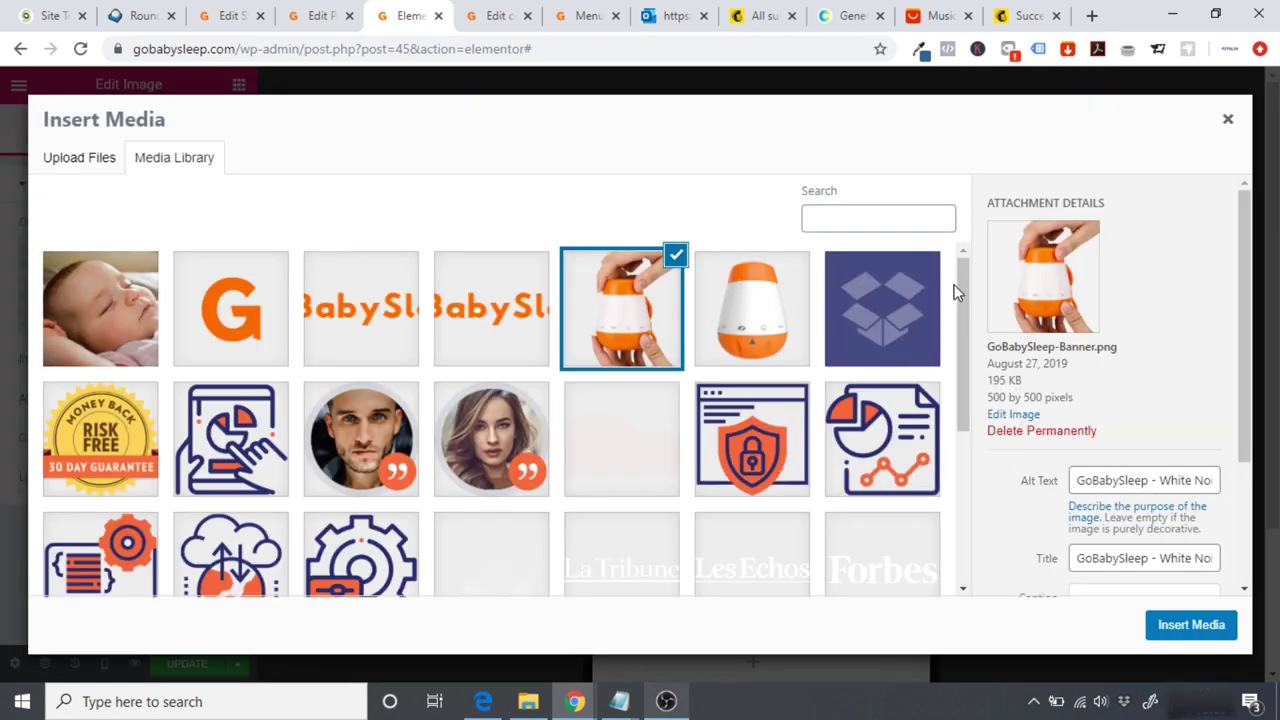
{"action": "left_click_drag", "start_coordinate": [963, 290], "coordinate": [978, 466]}
{"action": "left_click", "coordinate": [231, 530]}
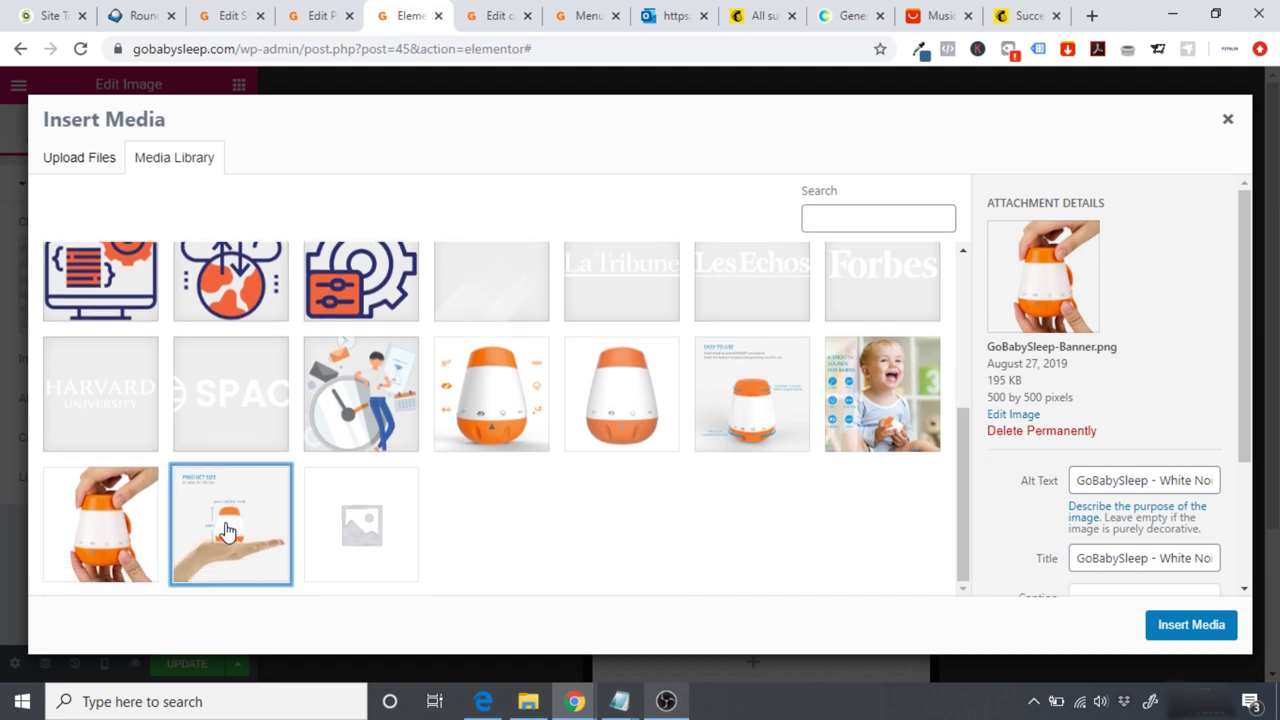
{"action": "left_click", "coordinate": [486, 410]}
{"action": "left_click", "coordinate": [1188, 624]}
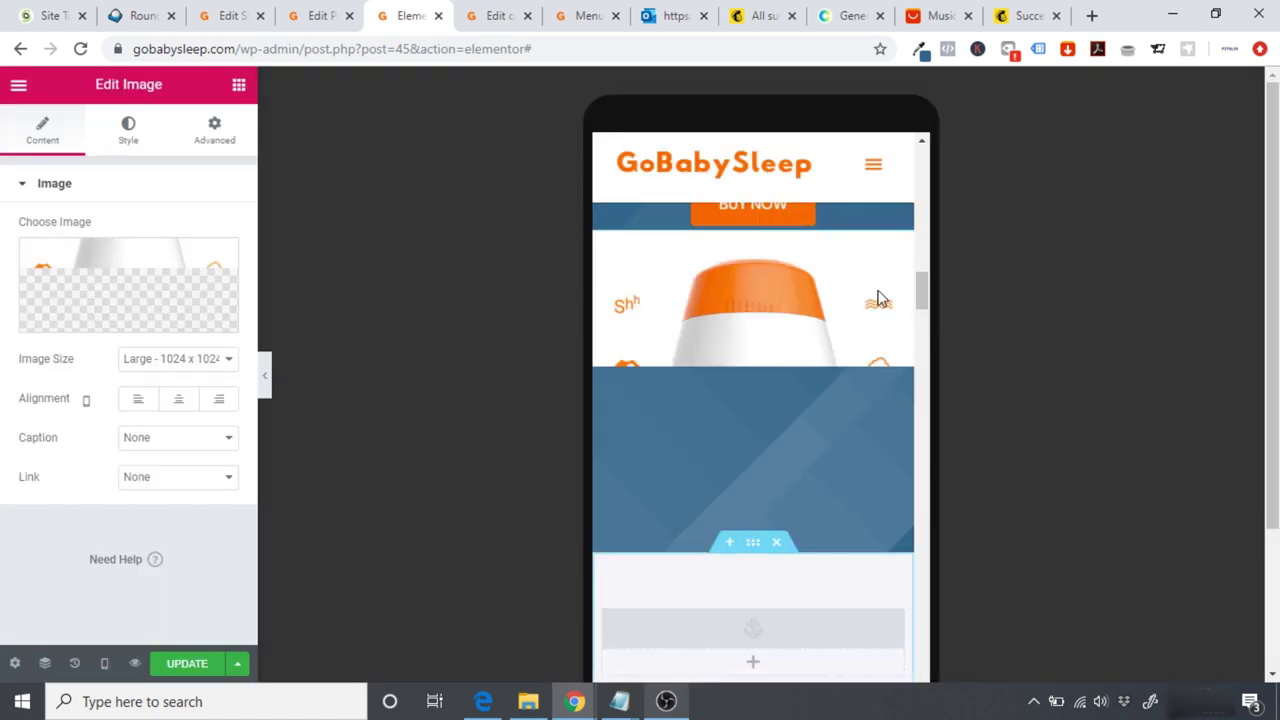
Step: Select the column holding the lamp image and hide the panel to preview the page
{"action": "scroll", "coordinate": [930, 316], "scroll_direction": "up", "scroll_amount": 3}
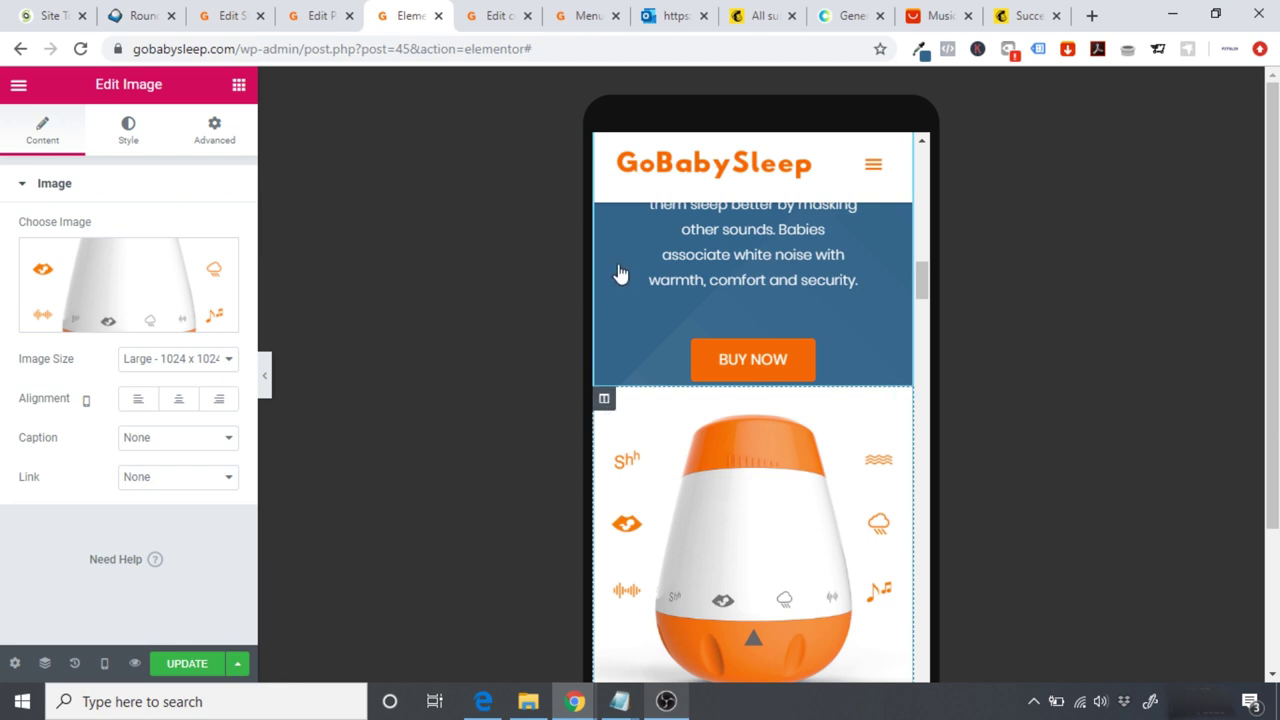
{"action": "scroll", "coordinate": [614, 286], "scroll_direction": "up", "scroll_amount": 5}
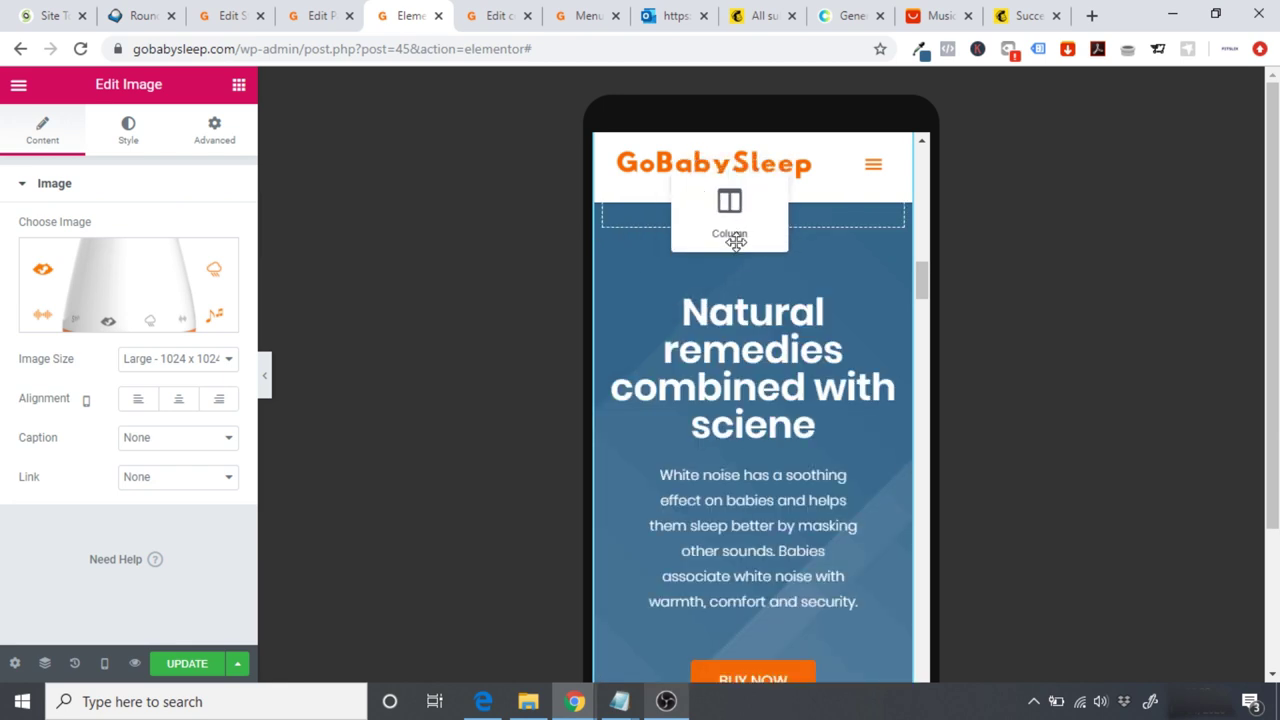
{"action": "left_click", "coordinate": [736, 242]}
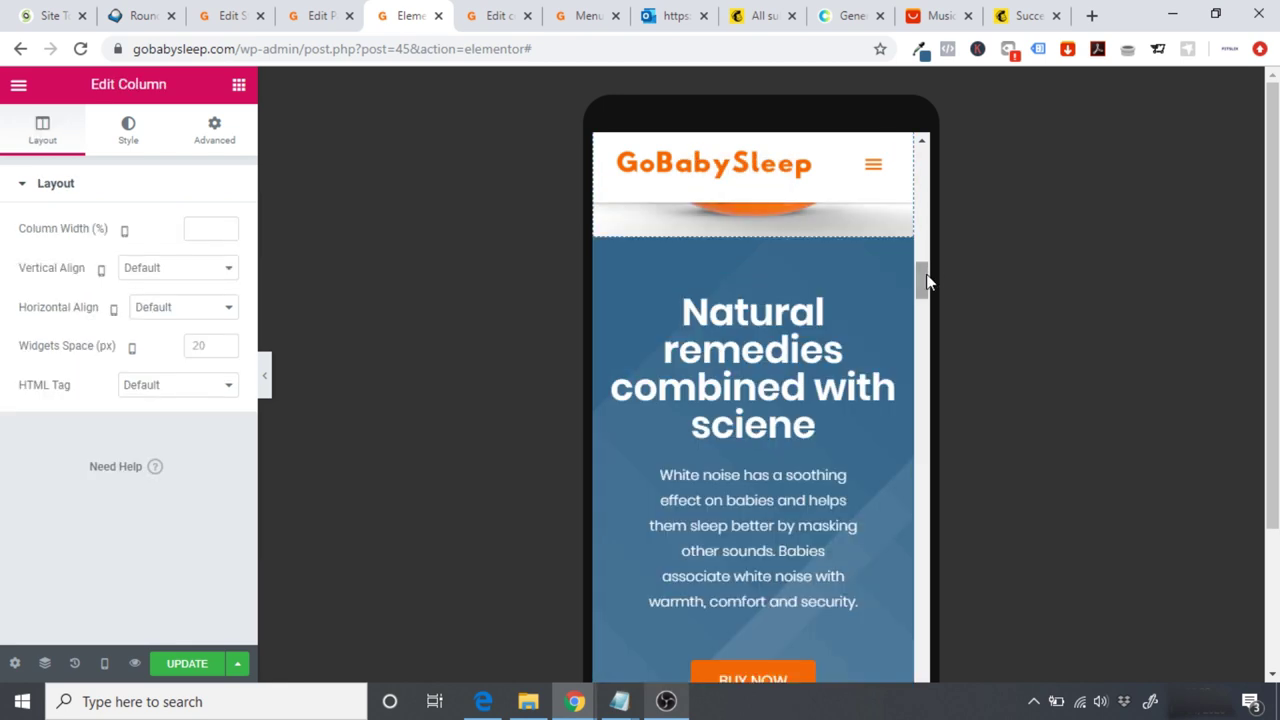
{"action": "scroll", "coordinate": [925, 265], "scroll_direction": "up", "scroll_amount": 3}
{"action": "scroll", "coordinate": [922, 258], "scroll_direction": "up", "scroll_amount": 3}
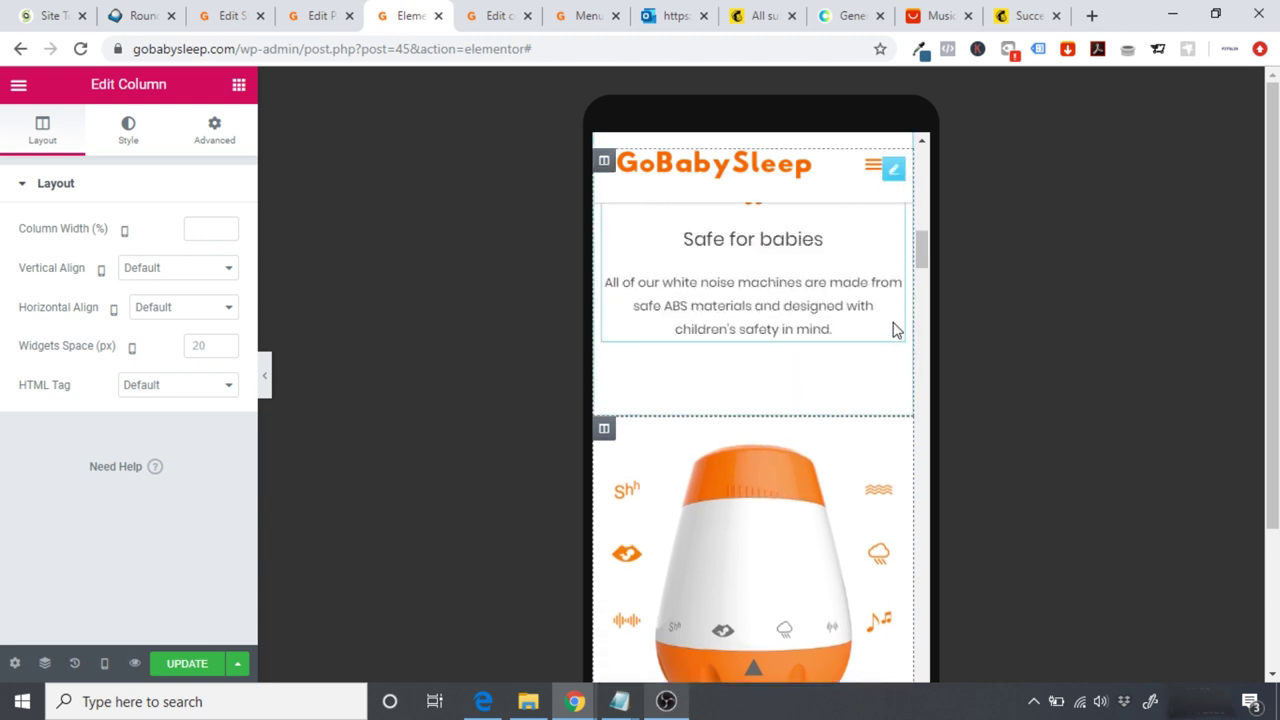
{"action": "left_click", "coordinate": [270, 393]}
{"action": "left_click_drag", "start_coordinate": [797, 306], "coordinate": [813, 321]}
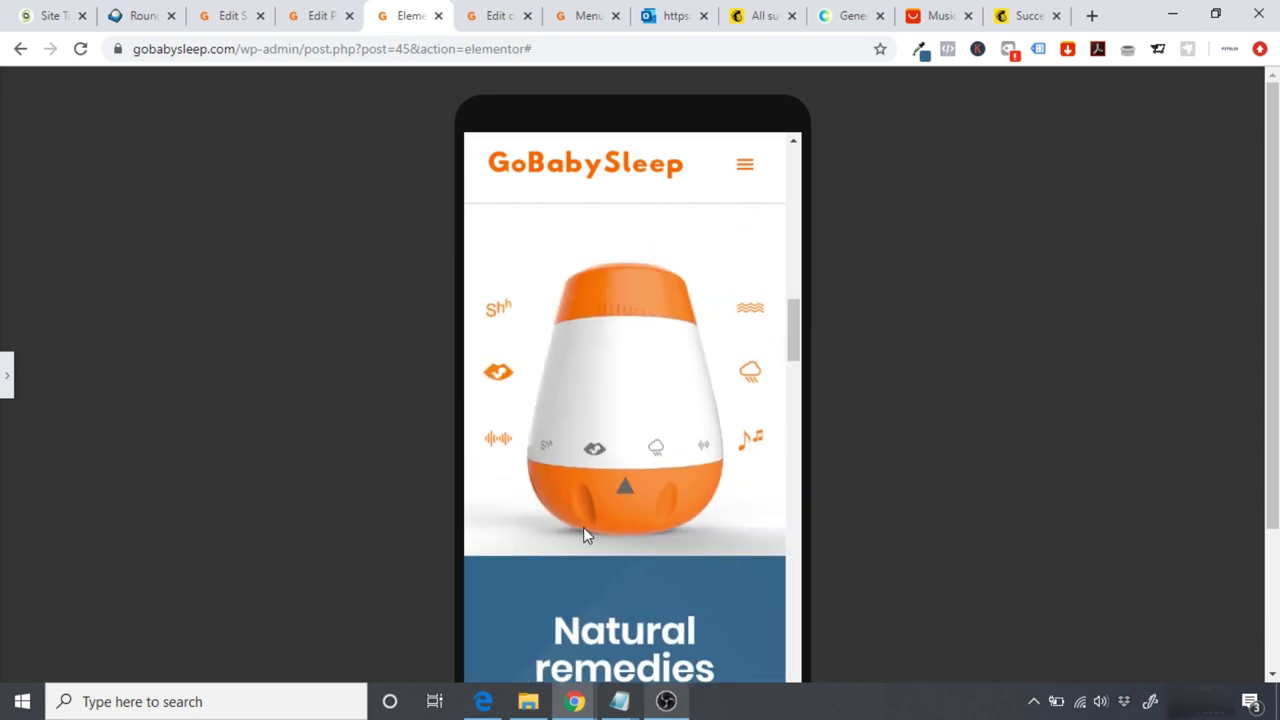
Step: Add a 10 px spacer below the BUY NOW button and preview it
{"action": "left_click_drag", "start_coordinate": [802, 348], "coordinate": [797, 397]}
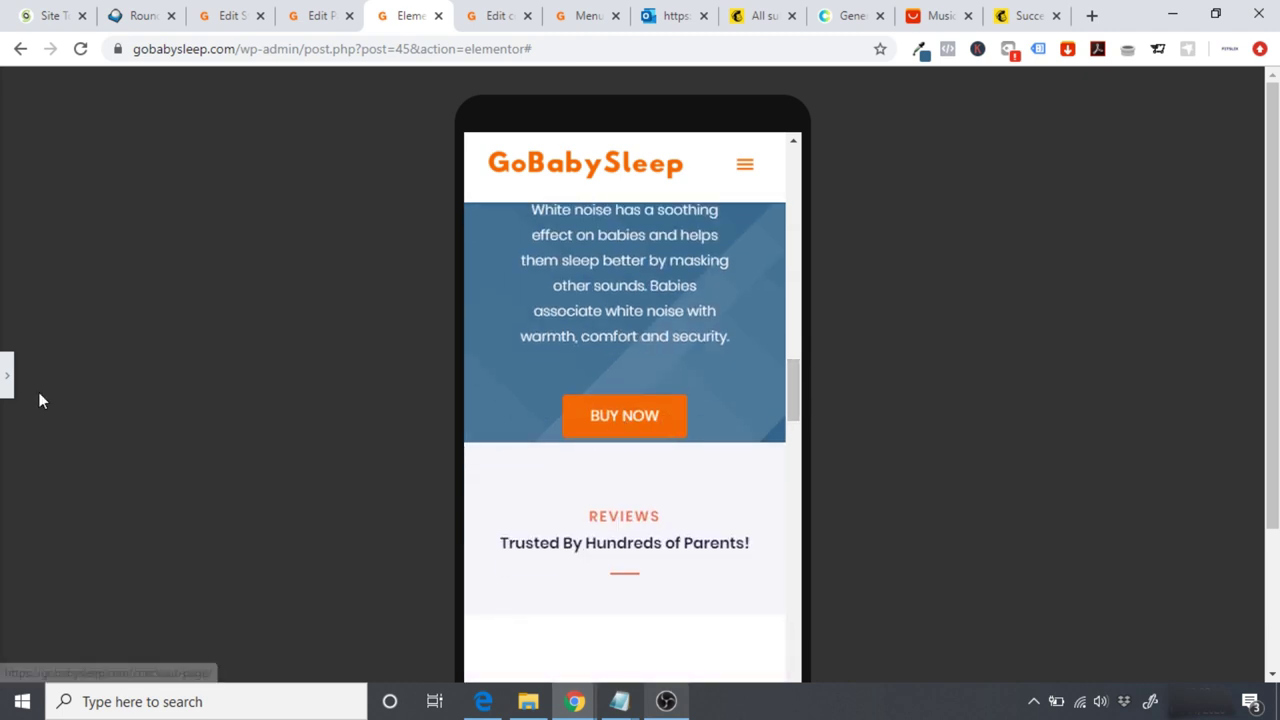
{"action": "left_click", "coordinate": [5, 380]}
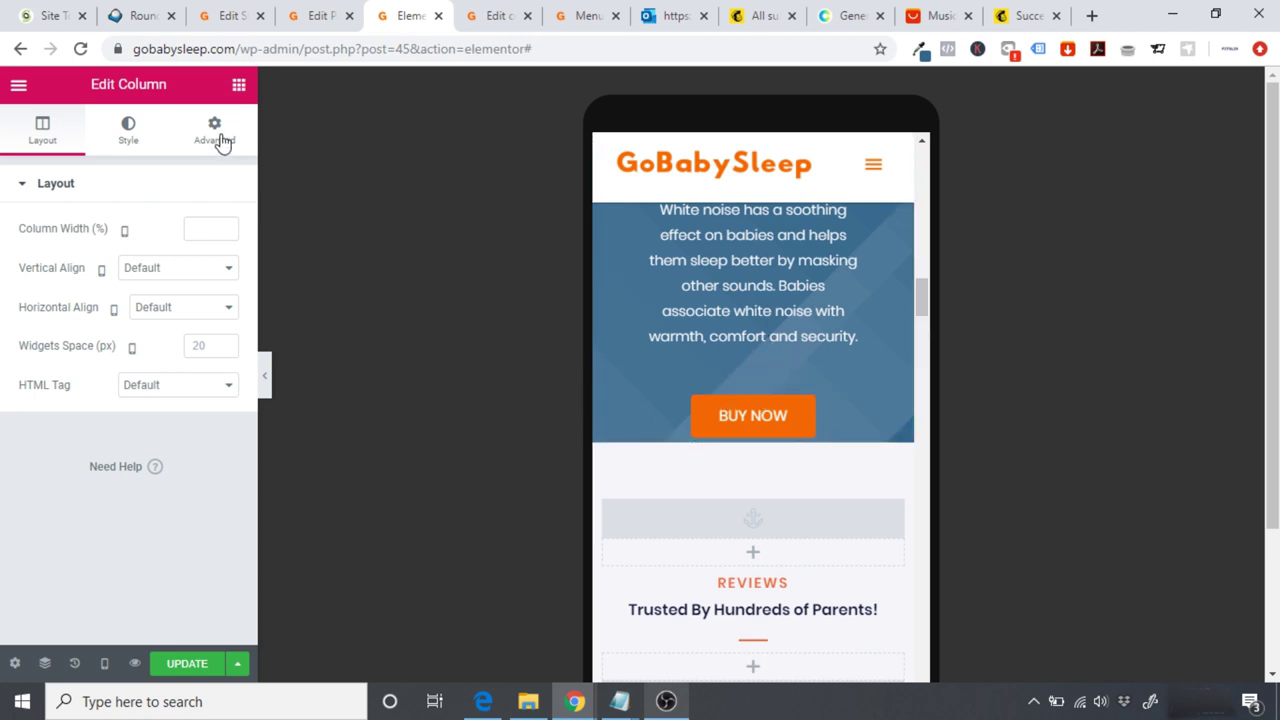
{"action": "left_click", "coordinate": [238, 85]}
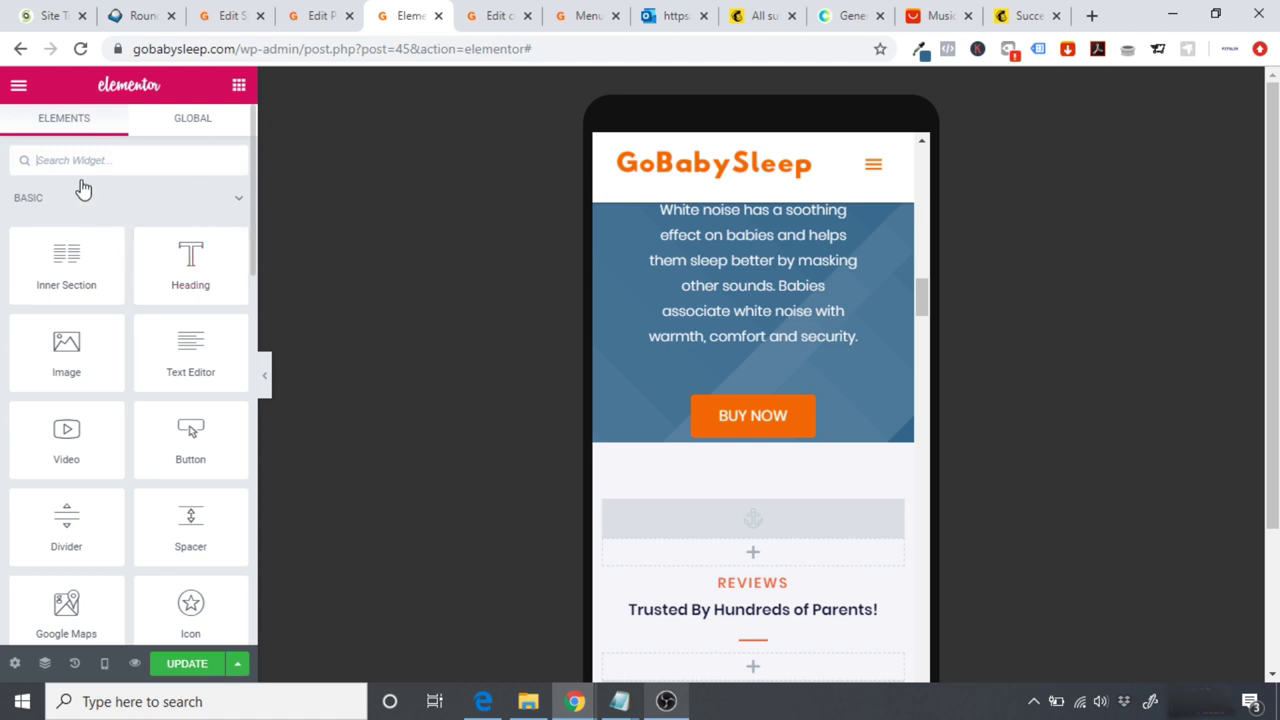
{"action": "left_click_drag", "start_coordinate": [195, 515], "coordinate": [764, 440]}
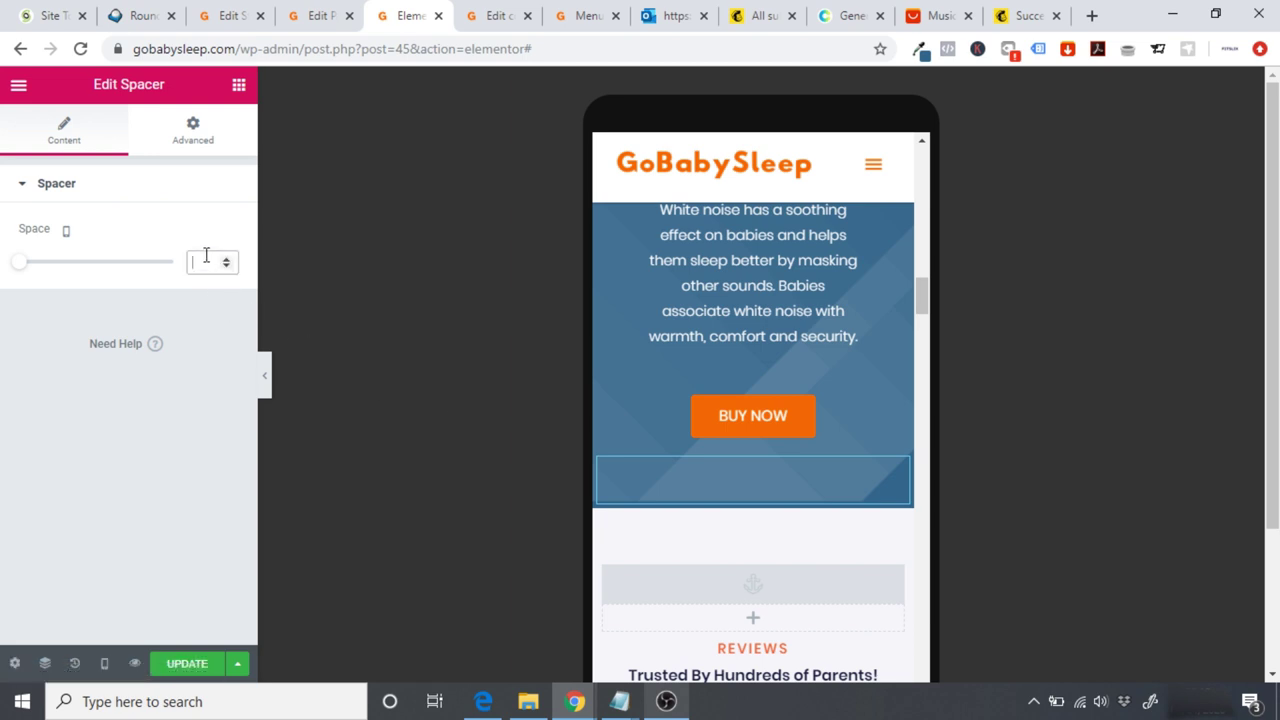
{"action": "type", "text": "10"}
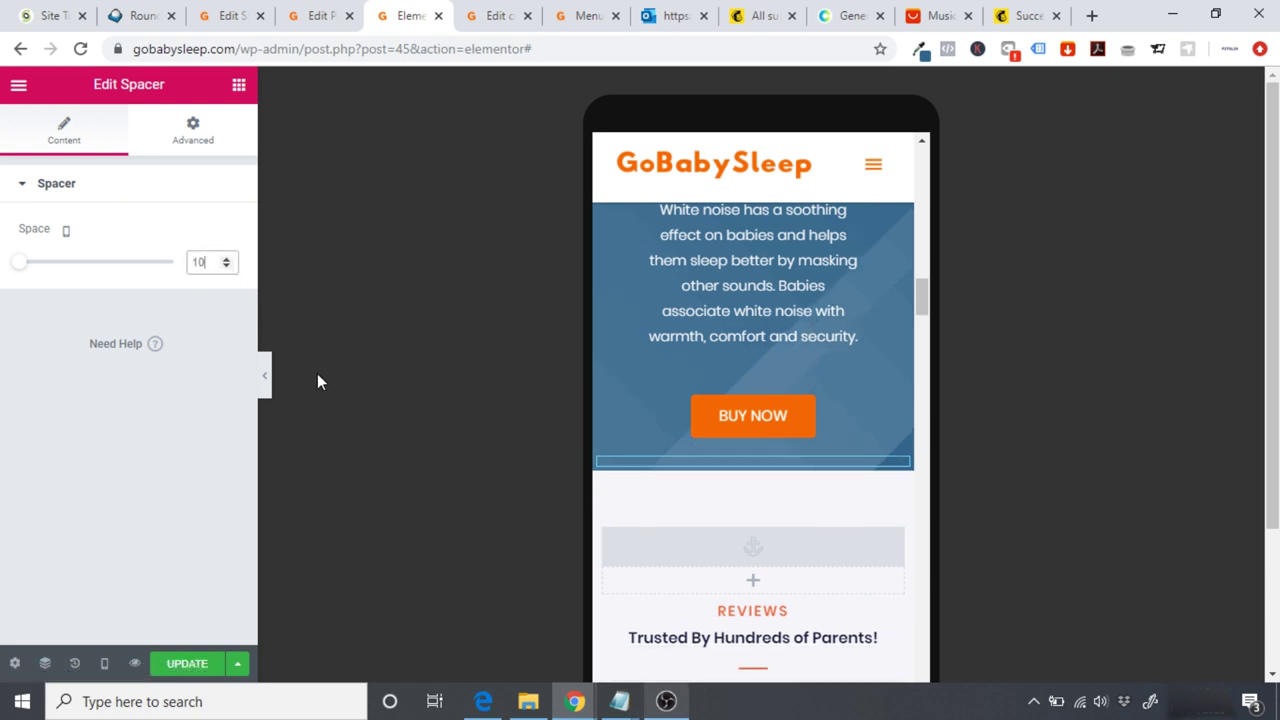
{"action": "left_click", "coordinate": [266, 376]}
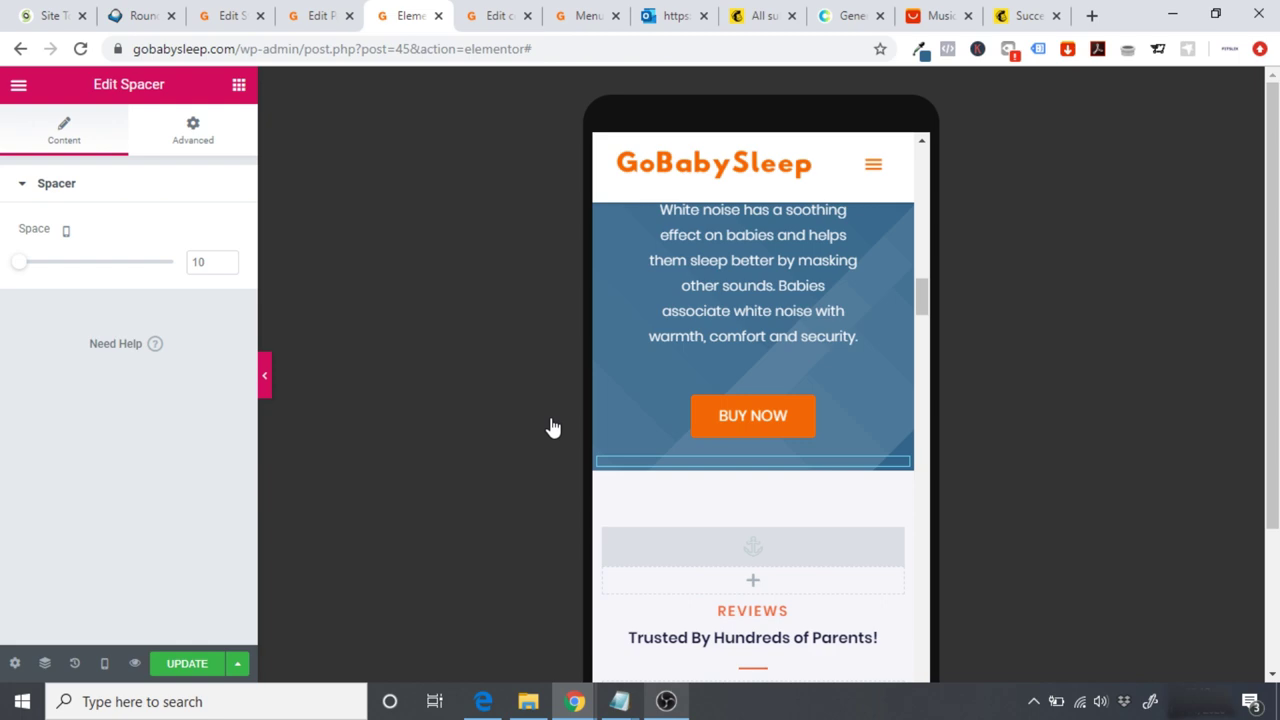
{"action": "left_click_drag", "start_coordinate": [794, 392], "coordinate": [817, 426]}
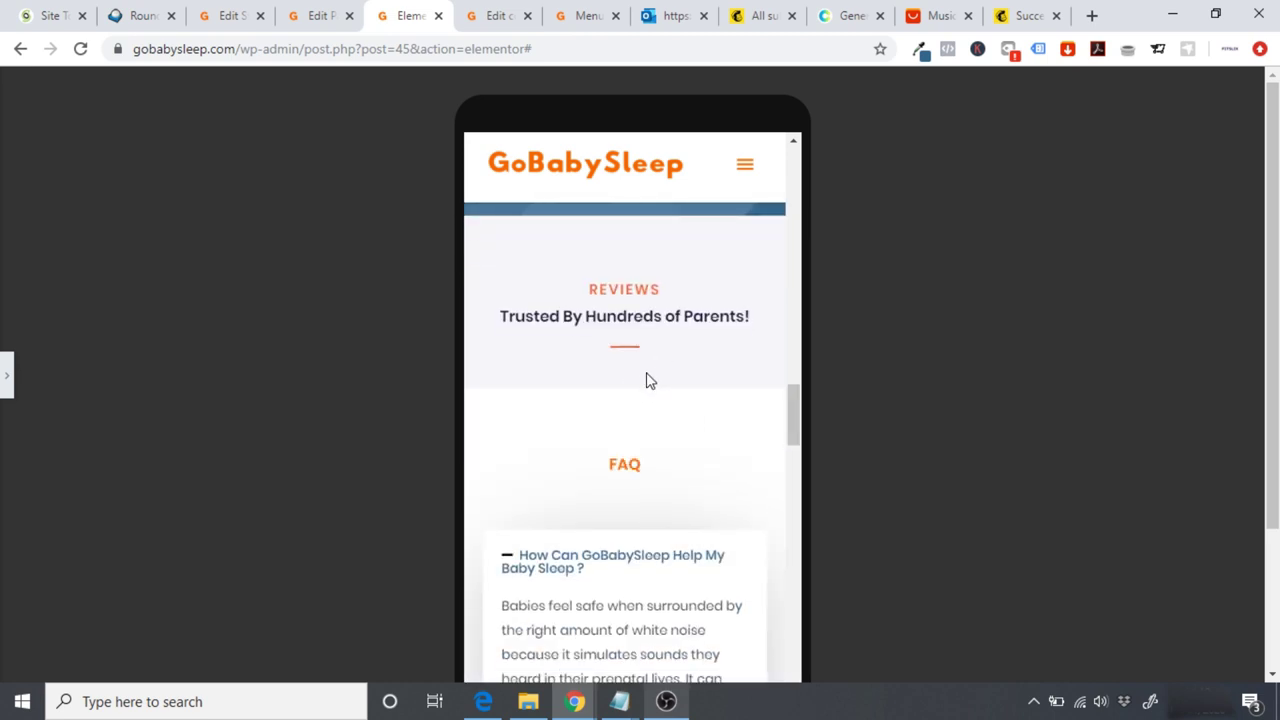
Step: Open the REVIEWS heading's Style > Typography settings
{"action": "left_click", "coordinate": [5, 376]}
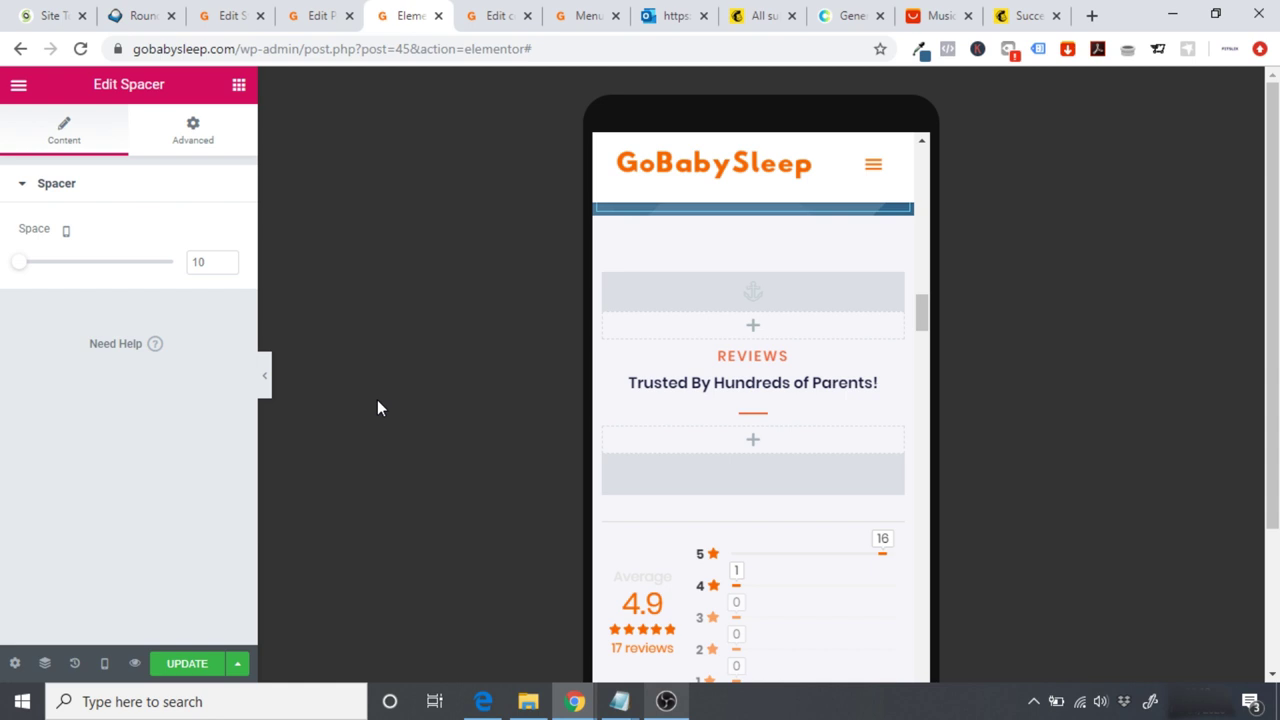
{"action": "left_click", "coordinate": [265, 385]}
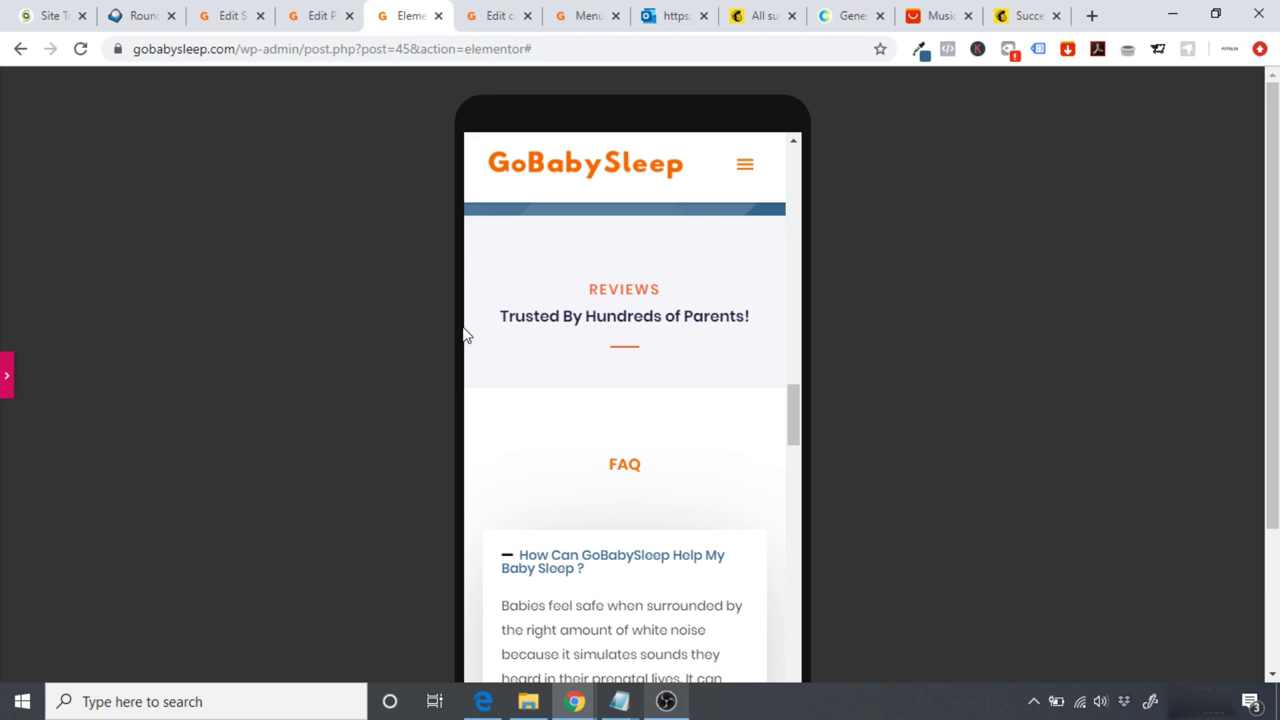
{"action": "left_click", "coordinate": [6, 378]}
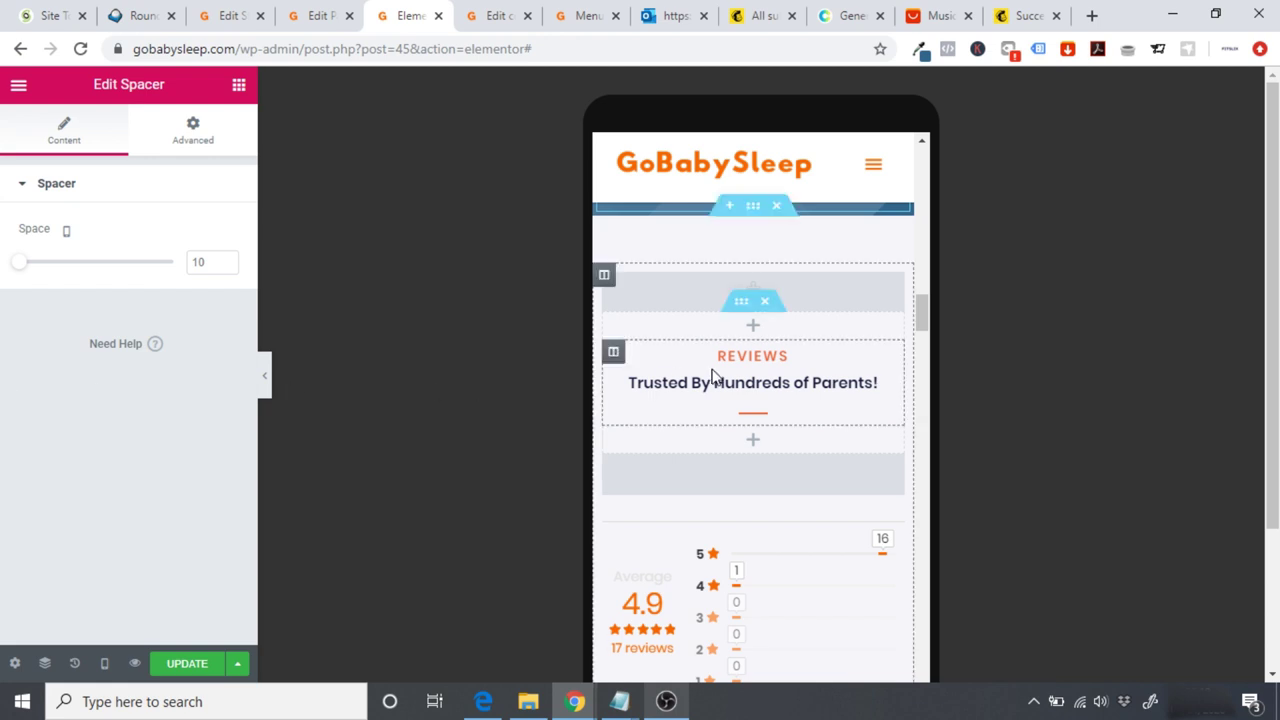
{"action": "left_click", "coordinate": [762, 358]}
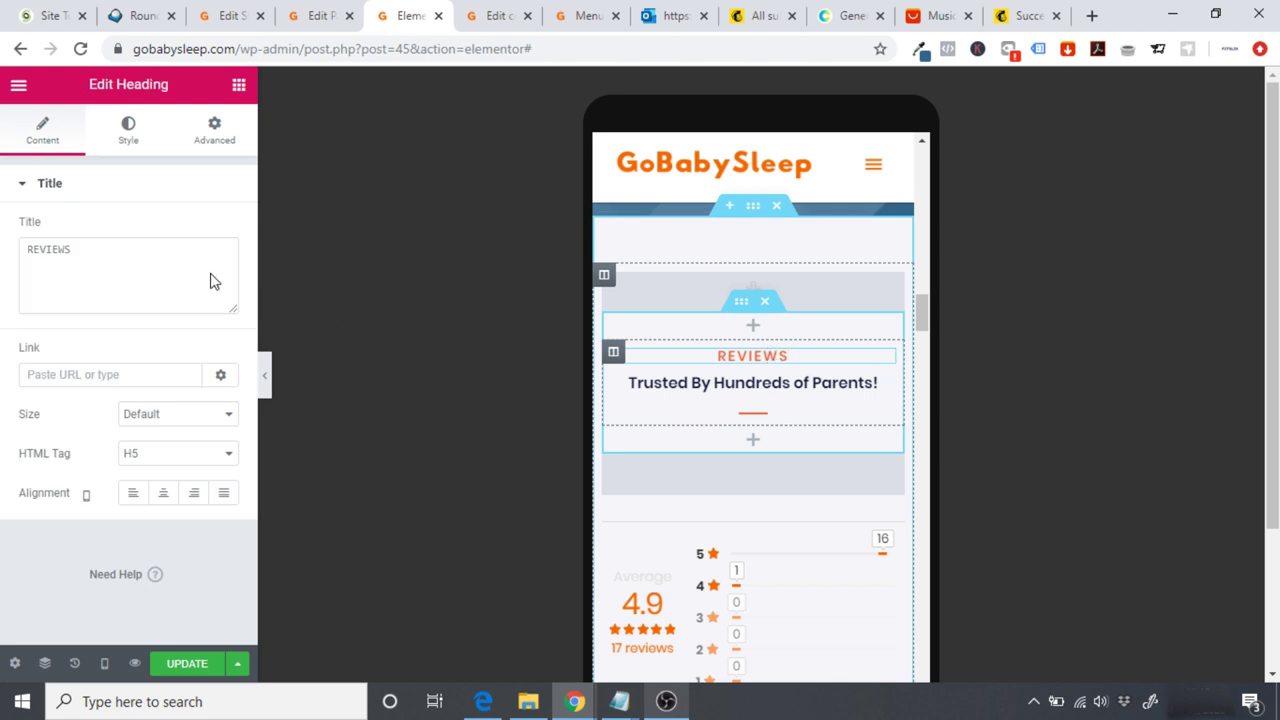
{"action": "left_click", "coordinate": [127, 140]}
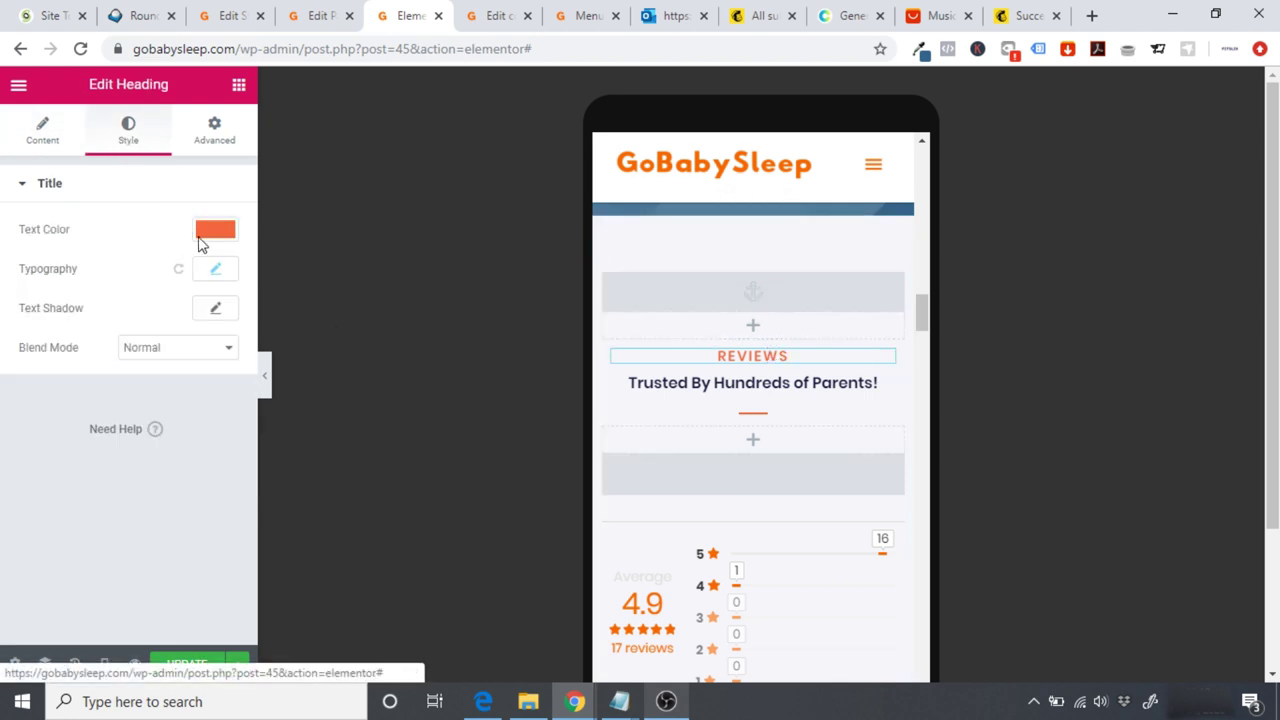
{"action": "left_click", "coordinate": [216, 269]}
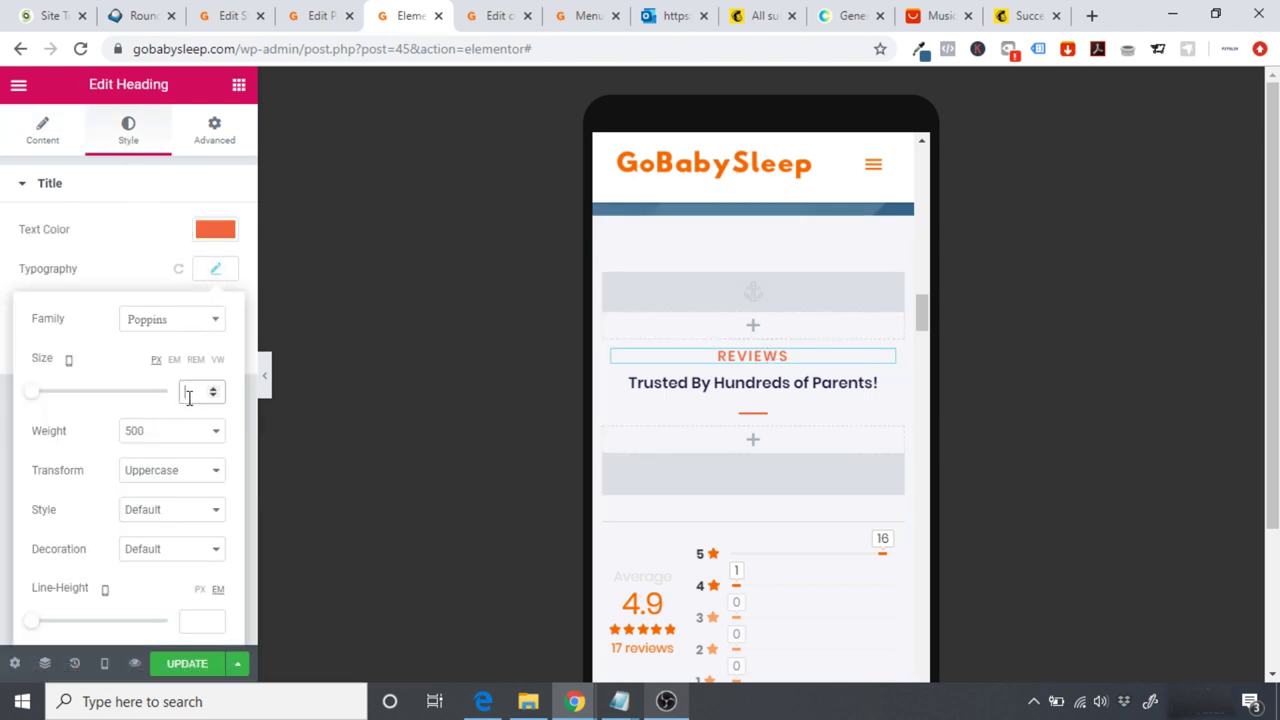
Step: Set the REVIEWS heading's font size to 30 px after briefly trying 40 px
{"action": "left_click", "coordinate": [189, 397]}
{"action": "type", "text": "40"}
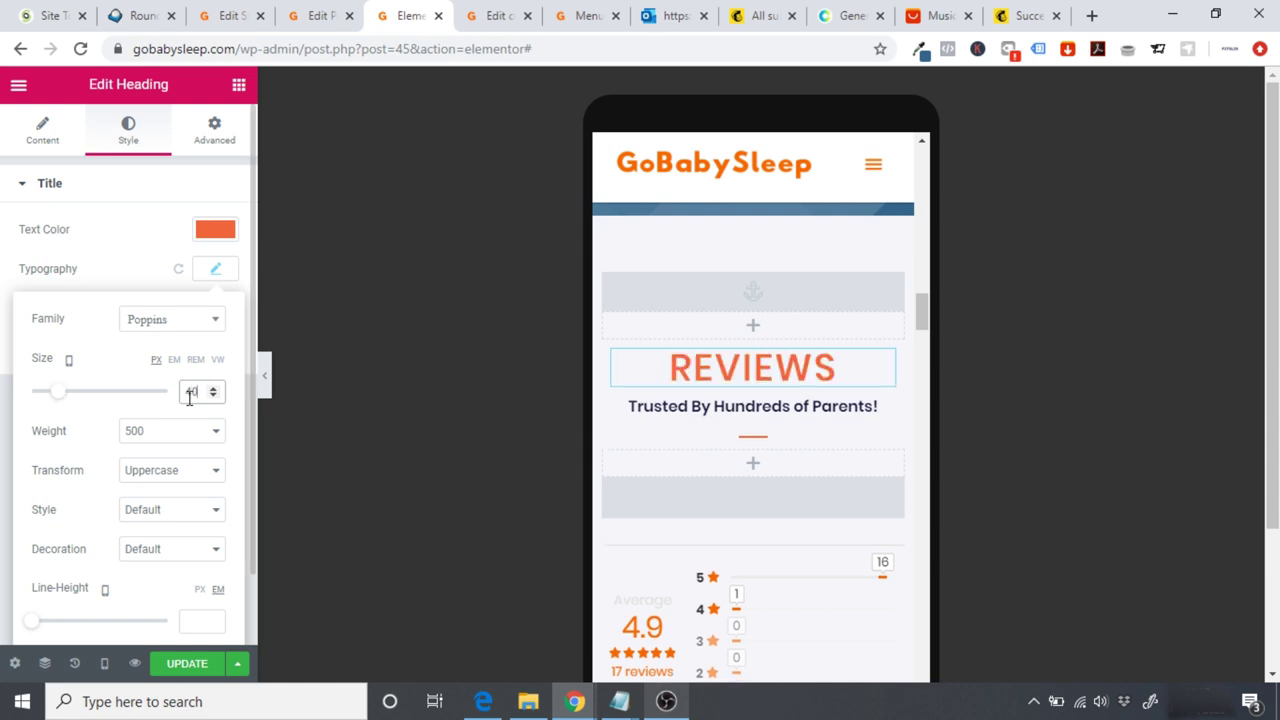
{"action": "key", "text": "BackSpace"}
{"action": "key", "text": "BackSpace"}
{"action": "type", "text": "30"}
{"action": "key", "text": "BackSpace"}
{"action": "type", "text": "0"}
{"action": "left_click", "coordinate": [398, 402]}
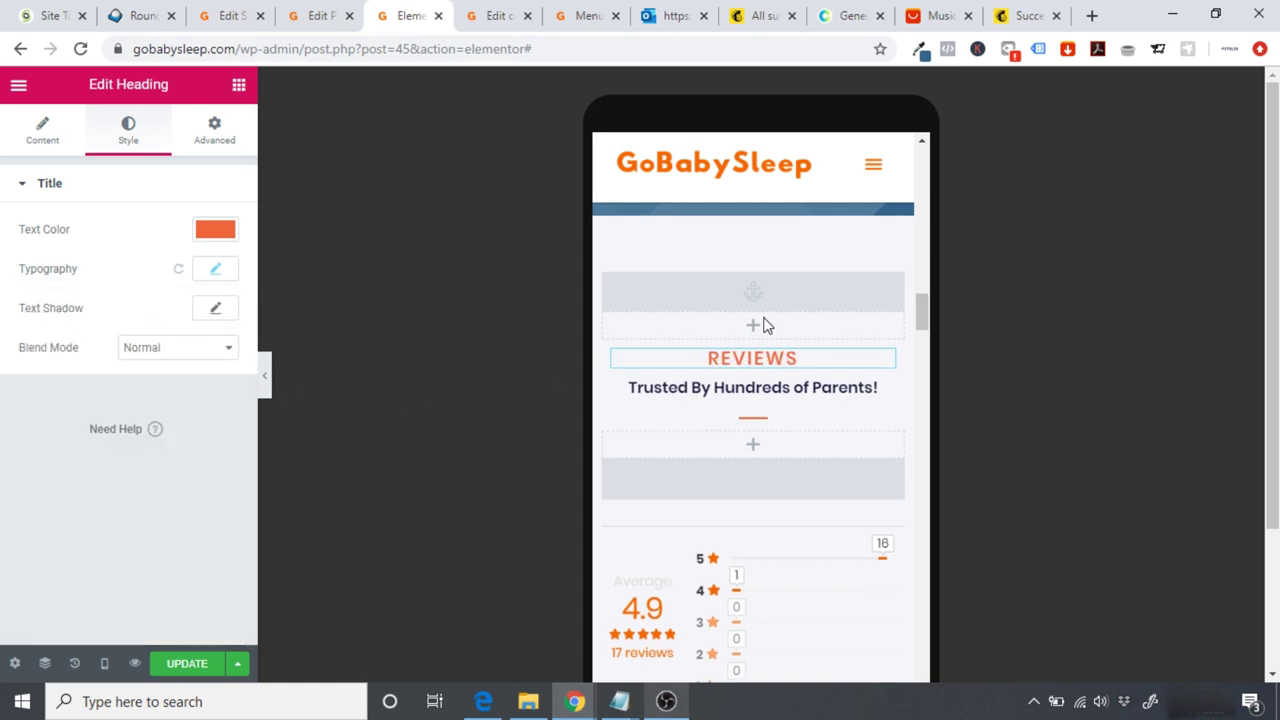
{"action": "left_click_drag", "start_coordinate": [928, 316], "coordinate": [924, 196]}
{"action": "scroll", "coordinate": [924, 196], "scroll_direction": "down", "scroll_amount": 2}
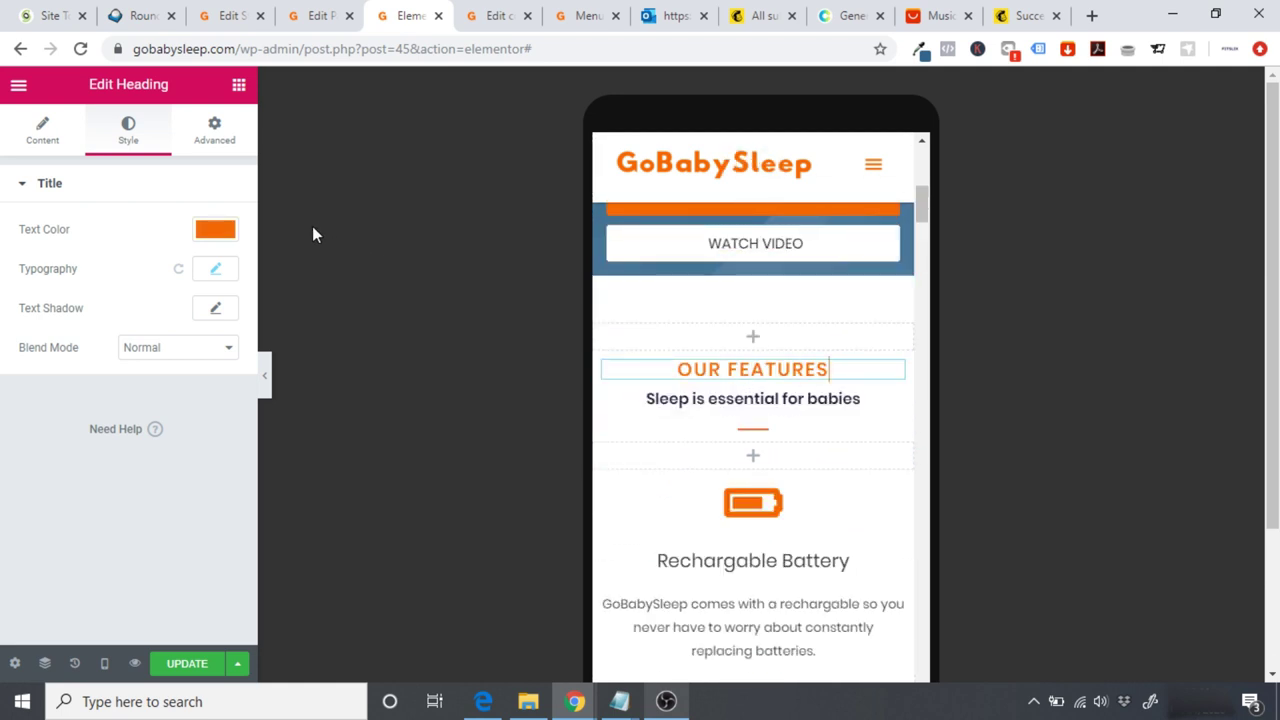
Step: Check the OUR FEATURES heading's 20 px size, then scroll the preview down to FAQ
{"action": "left_click", "coordinate": [220, 268]}
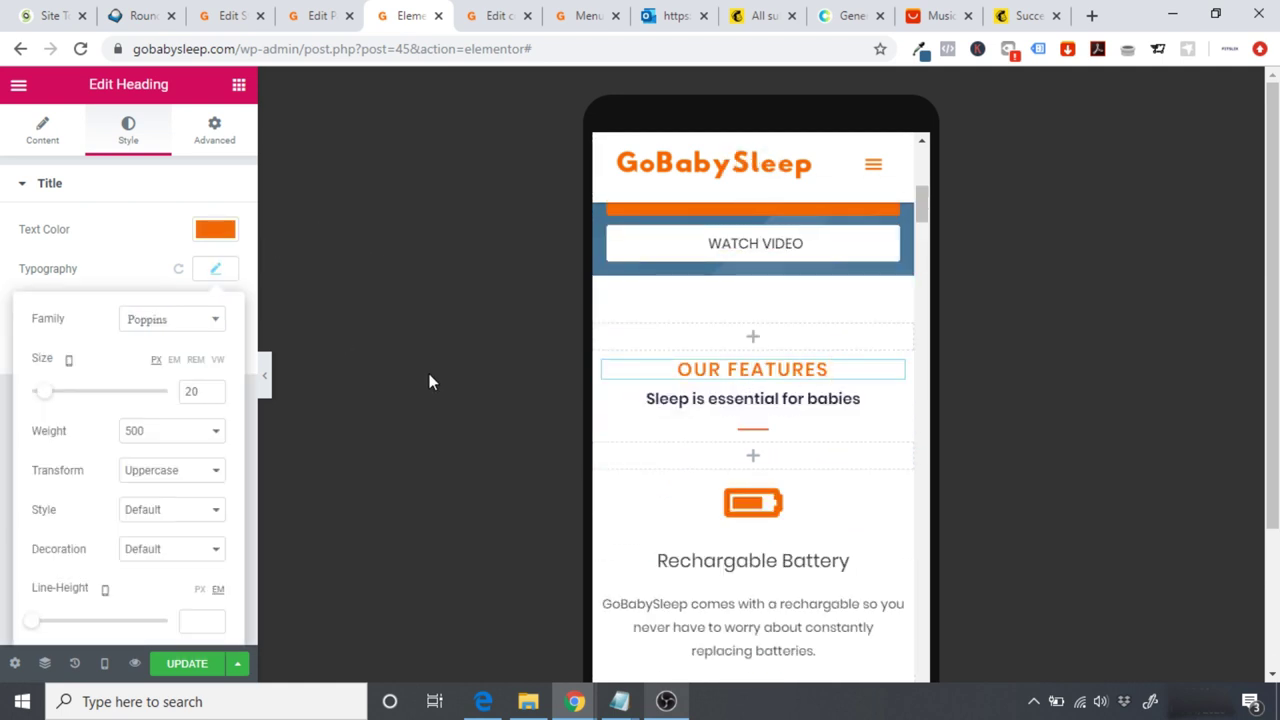
{"action": "scroll", "coordinate": [933, 278], "scroll_direction": "down", "scroll_amount": 9}
{"action": "left_click_drag", "start_coordinate": [933, 270], "coordinate": [959, 518]}
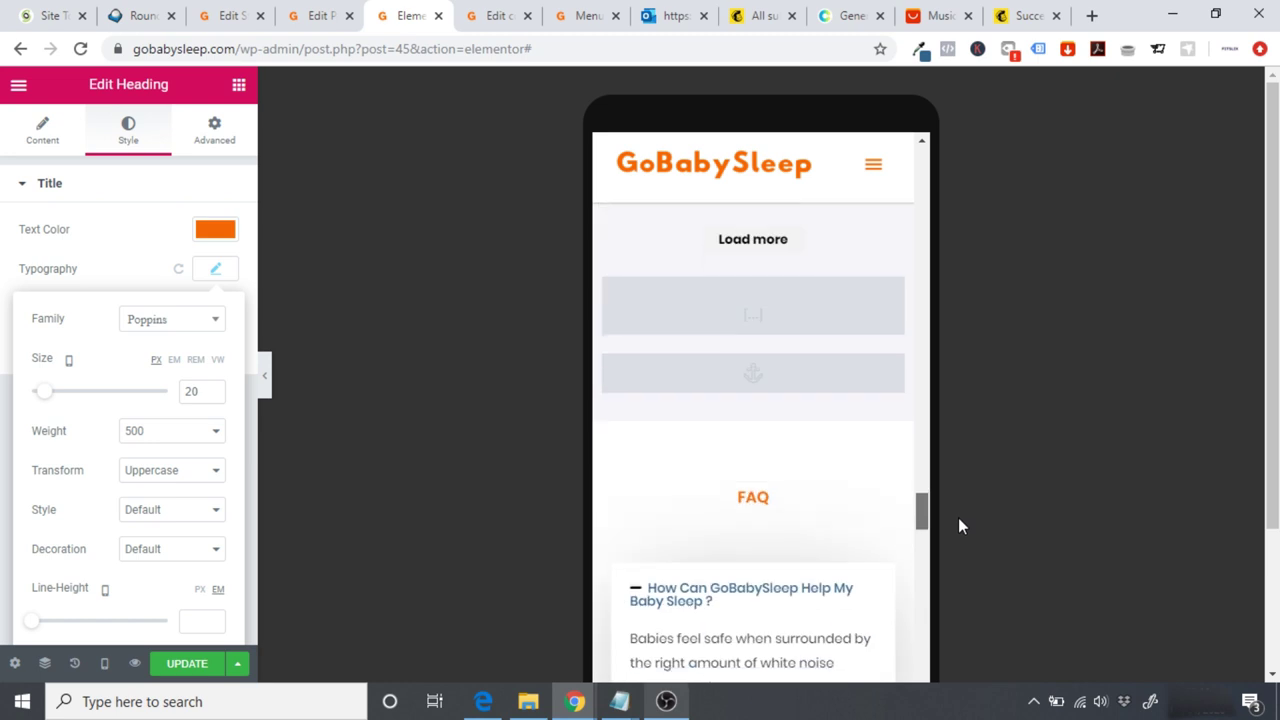
{"action": "scroll", "coordinate": [958, 515], "scroll_direction": "down", "scroll_amount": 1}
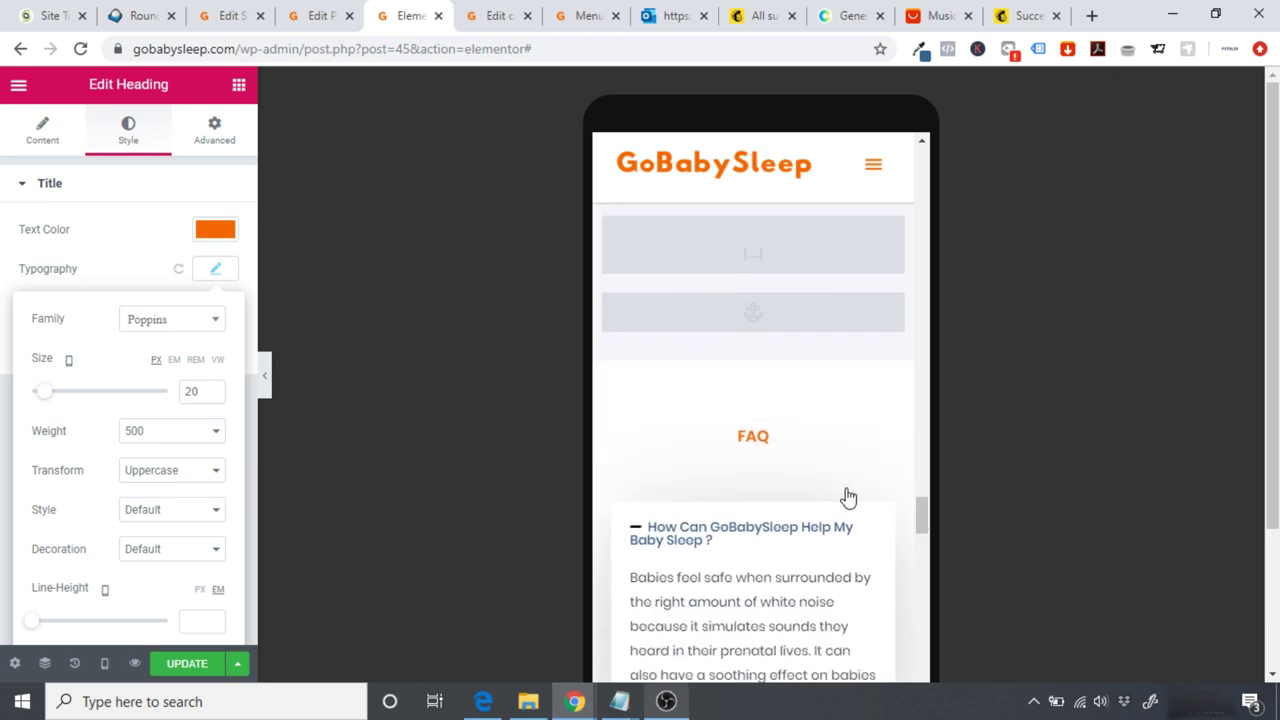
Step: Change the FAQ heading's font size from 1.2 em to 20 px
{"action": "left_click", "coordinate": [761, 433]}
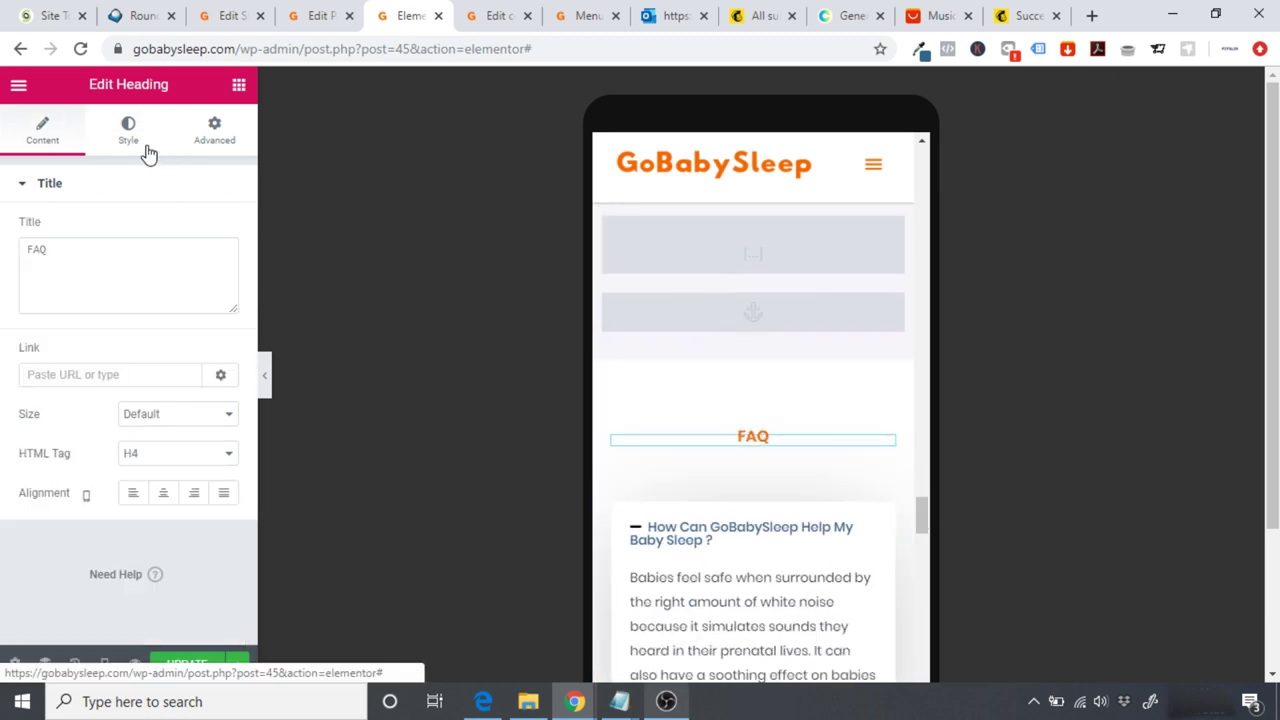
{"action": "left_click", "coordinate": [148, 152]}
{"action": "left_click", "coordinate": [210, 272]}
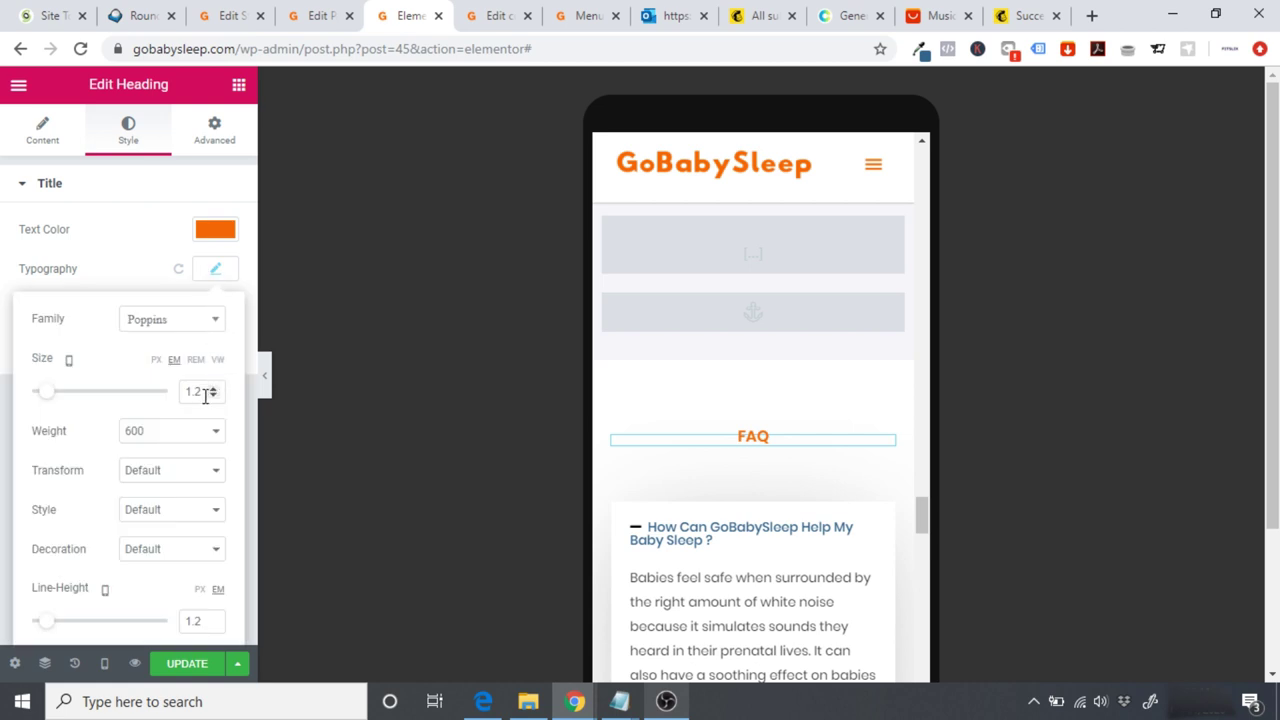
{"action": "left_click", "coordinate": [156, 360]}
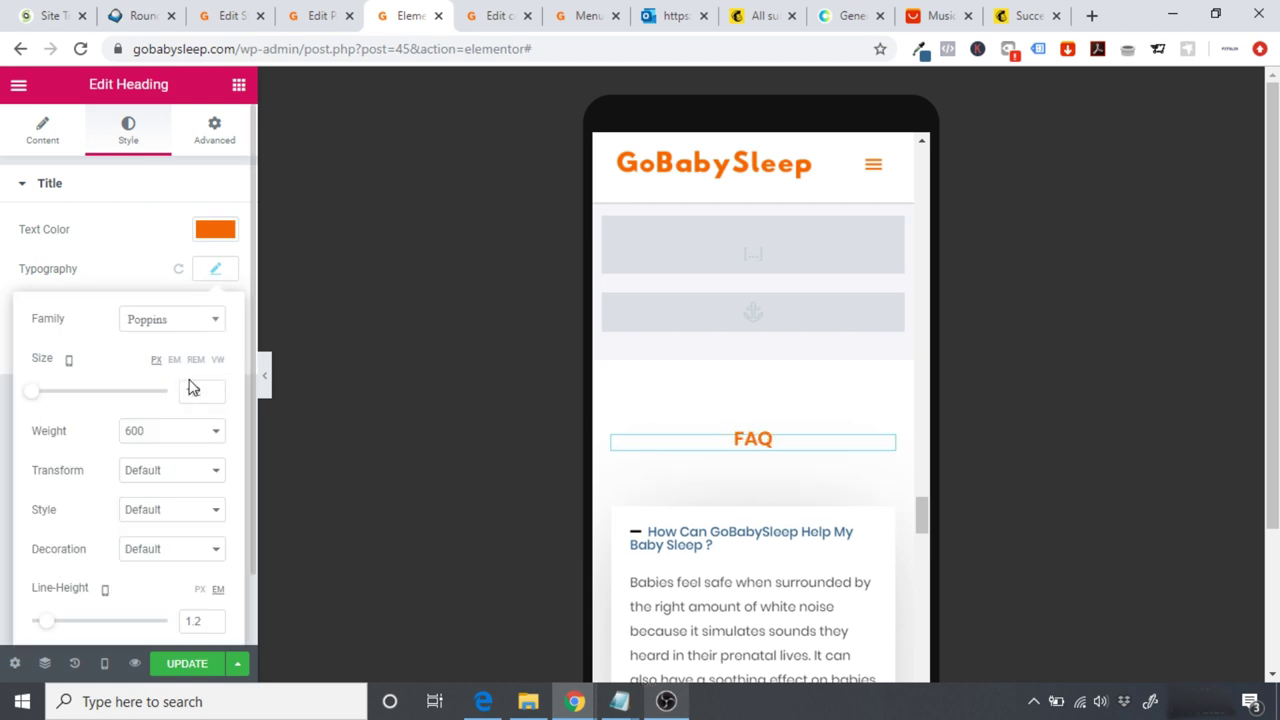
{"action": "left_click", "coordinate": [200, 392]}
{"action": "type", "text": "20"}
{"action": "left_click", "coordinate": [366, 420]}
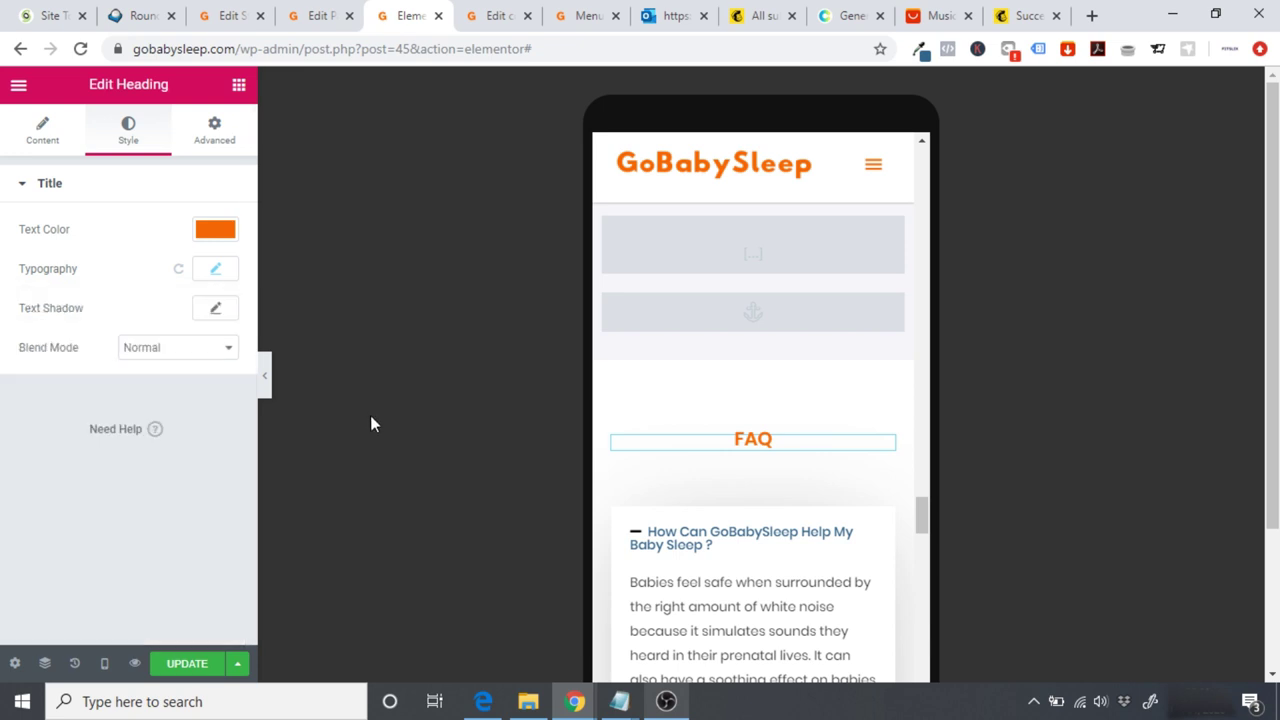
{"action": "left_click_drag", "start_coordinate": [925, 518], "coordinate": [932, 568]}
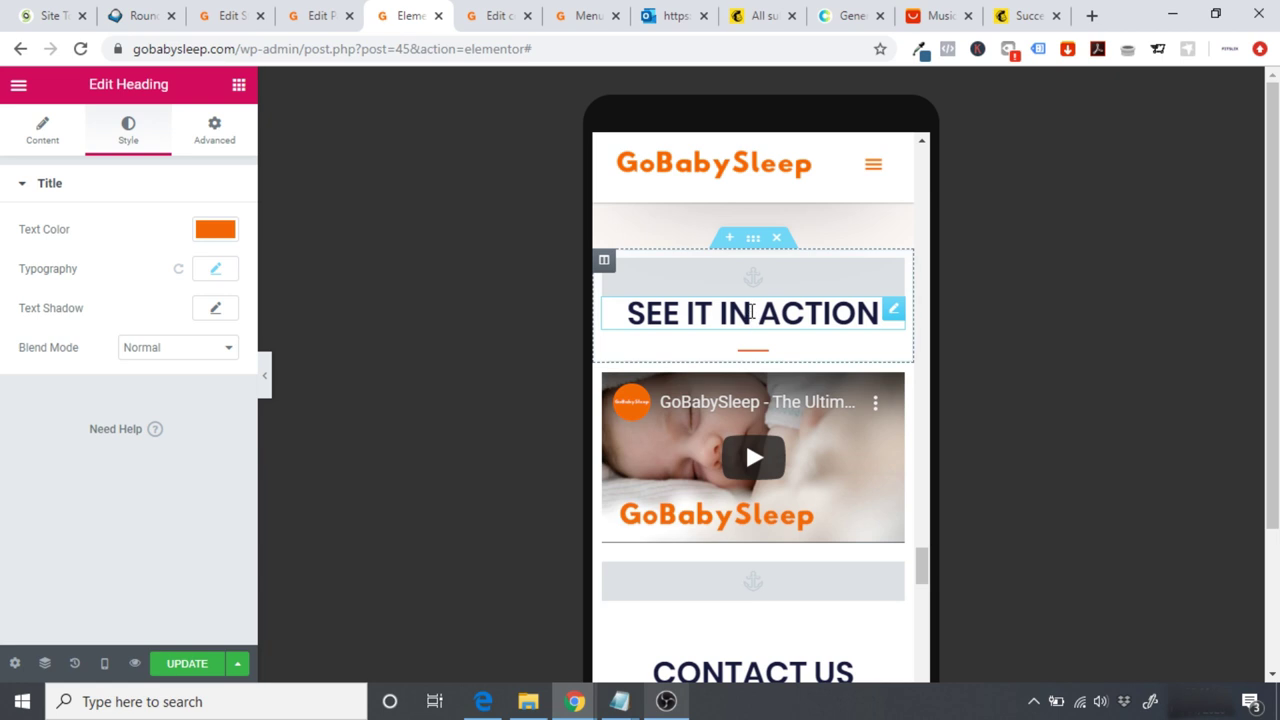
Step: Change the SEE IT IN ACTION heading's mobile font size from 20 to 25 px
{"action": "left_click", "coordinate": [890, 310]}
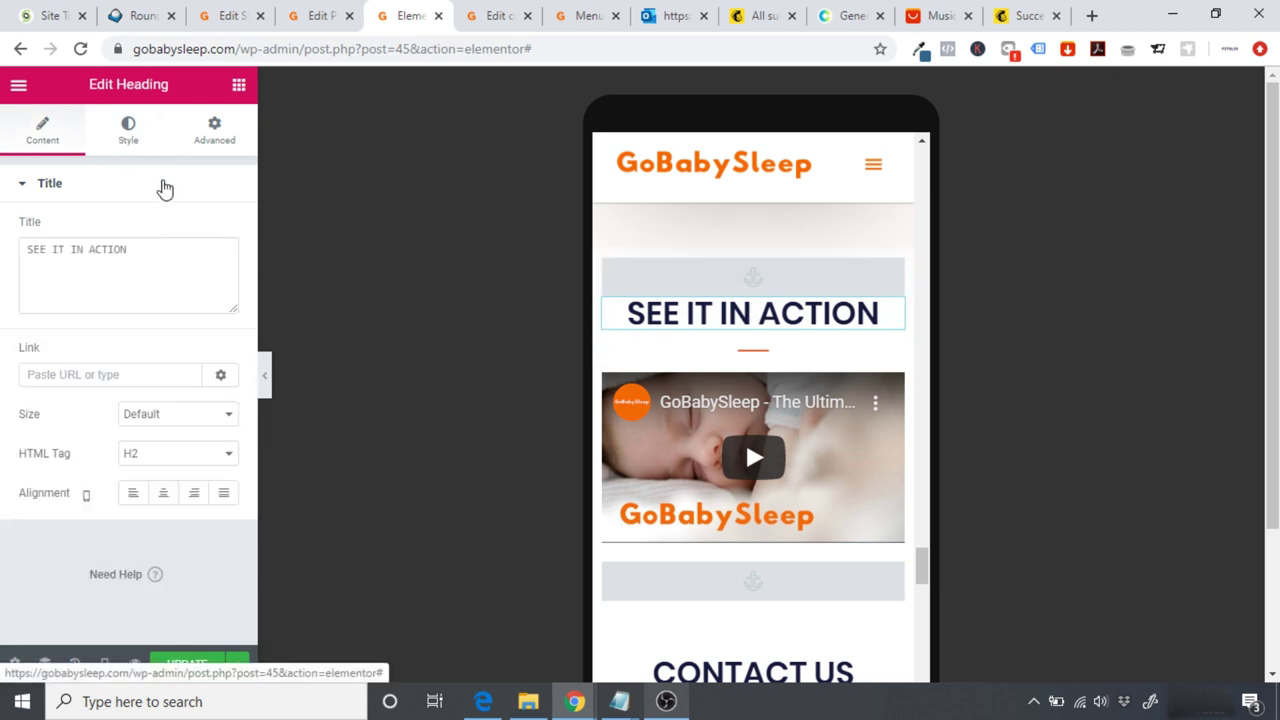
{"action": "left_click", "coordinate": [136, 148]}
{"action": "left_click", "coordinate": [214, 272]}
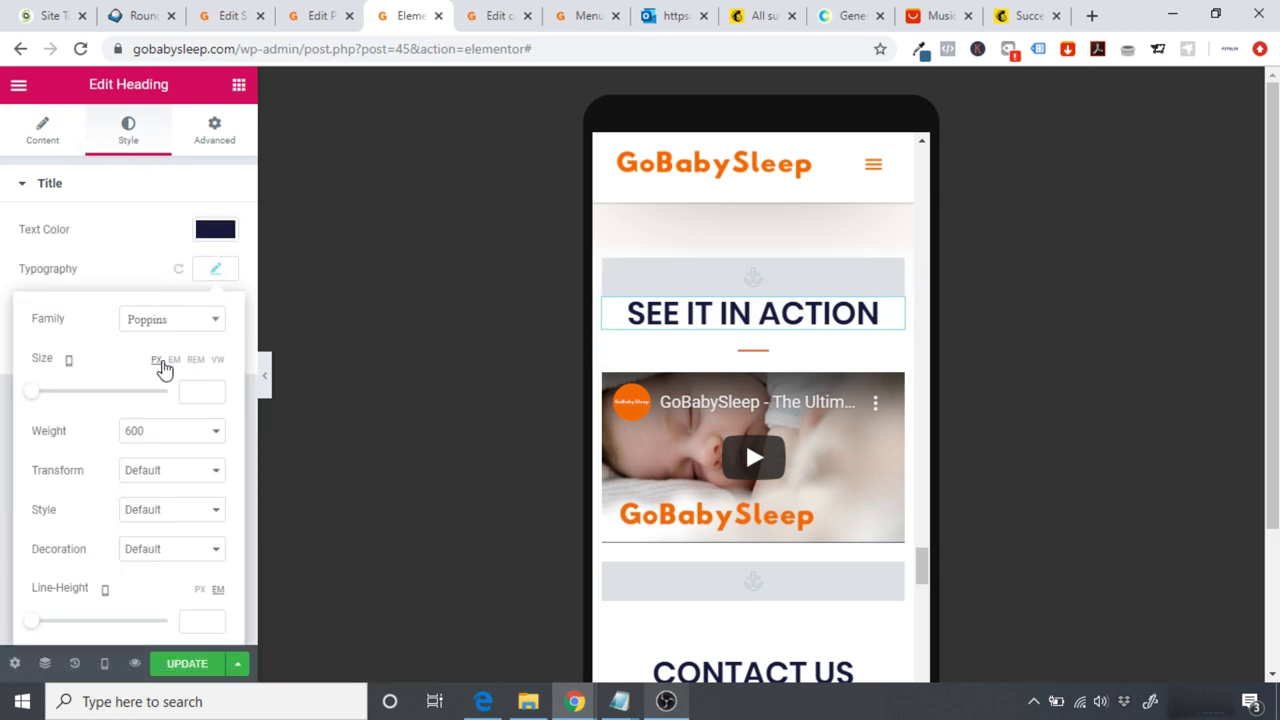
{"action": "type", "text": "20"}
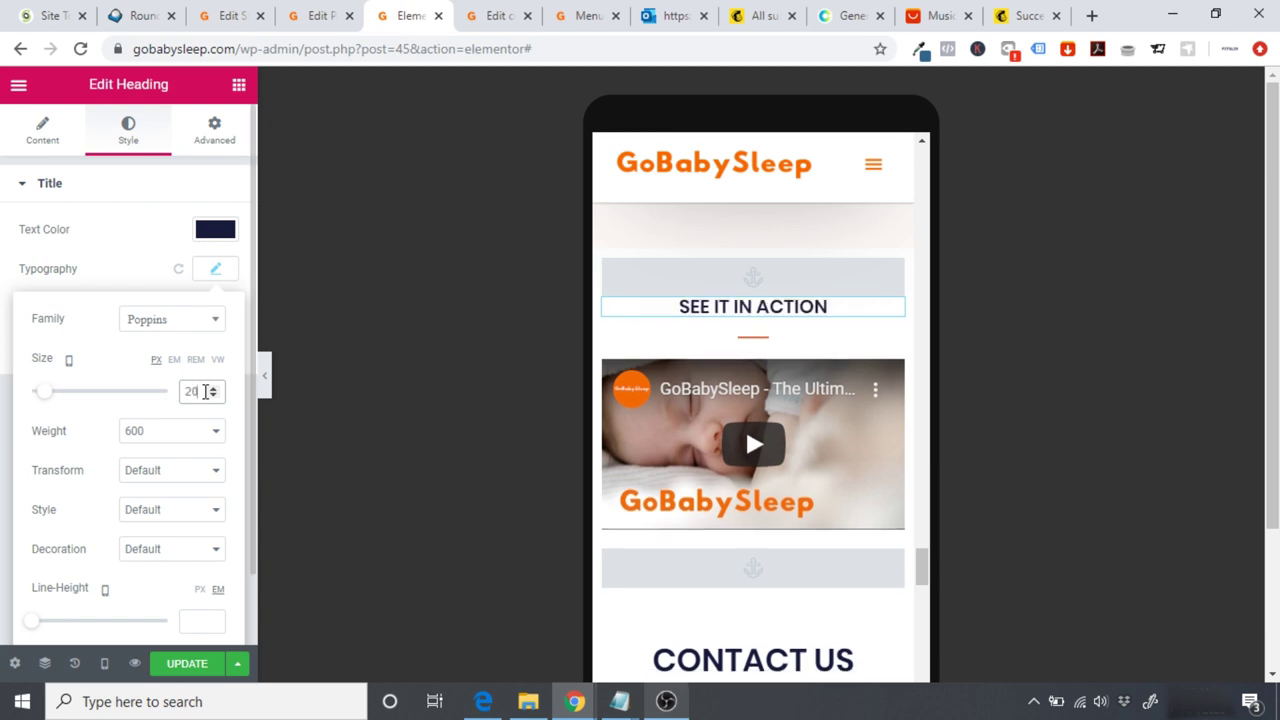
{"action": "key", "text": "BackSpace"}
{"action": "type", "text": "5"}
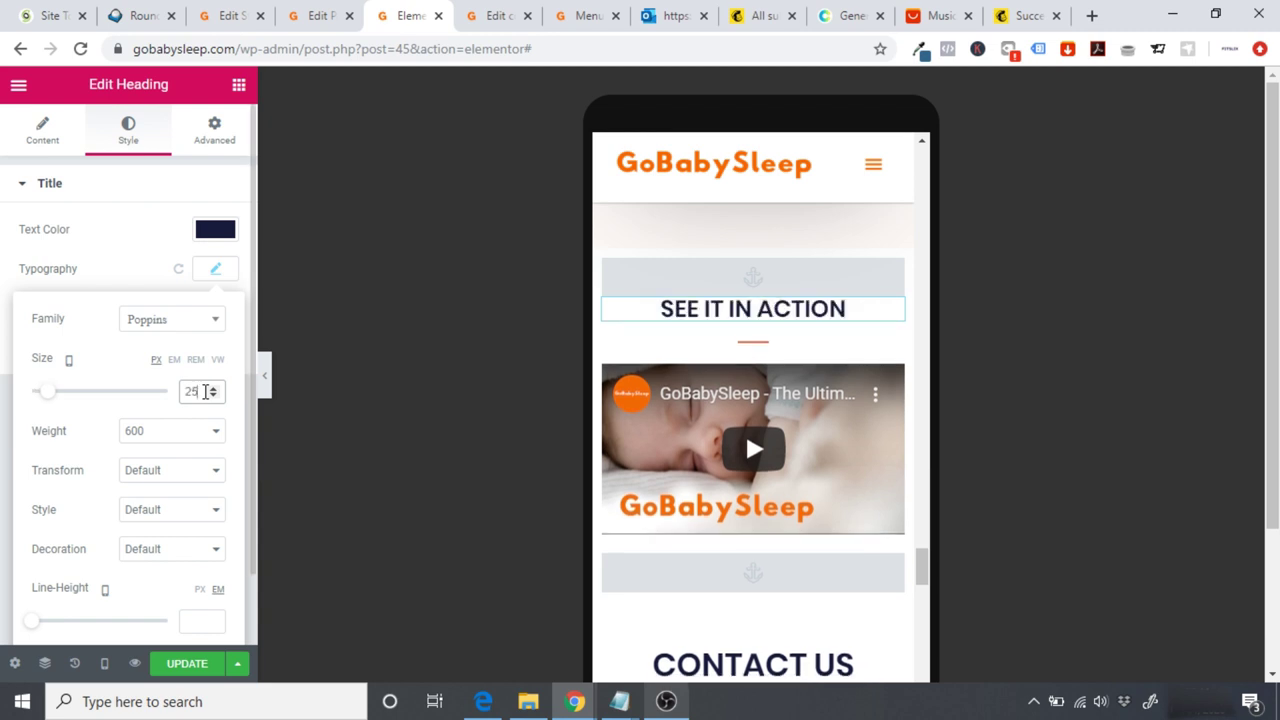
{"action": "left_click_drag", "start_coordinate": [918, 565], "coordinate": [920, 523]}
{"action": "left_click", "coordinate": [757, 276]}
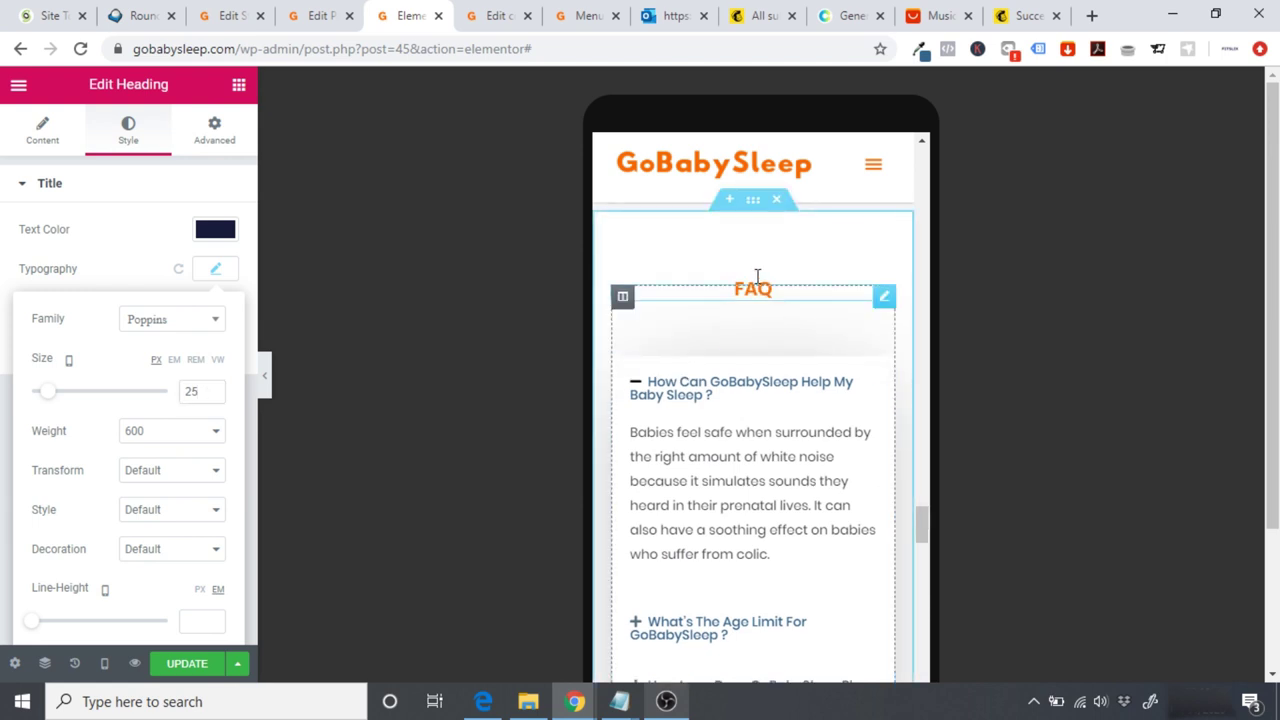
Step: Raise the FAQ heading's mobile typography size from 20 to 25 px
{"action": "left_click", "coordinate": [196, 206]}
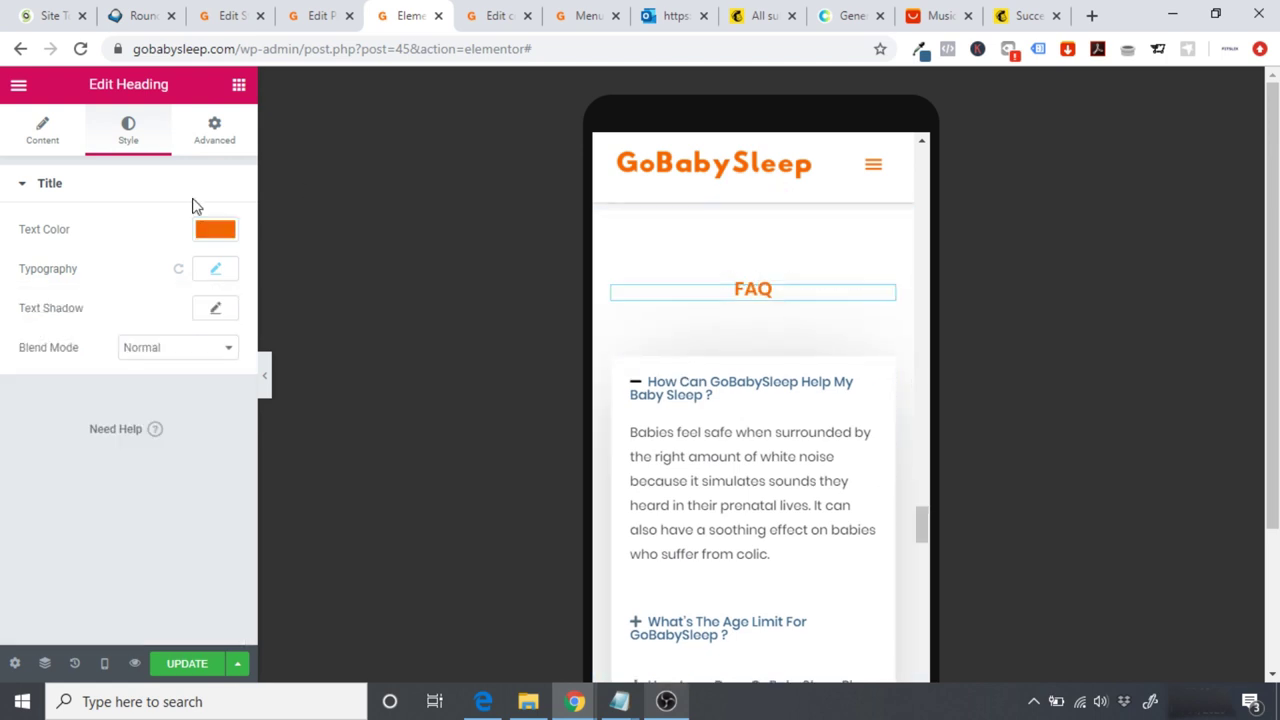
{"action": "left_click", "coordinate": [213, 270]}
{"action": "scroll", "coordinate": [202, 391], "scroll_direction": "up", "scroll_amount": 5}
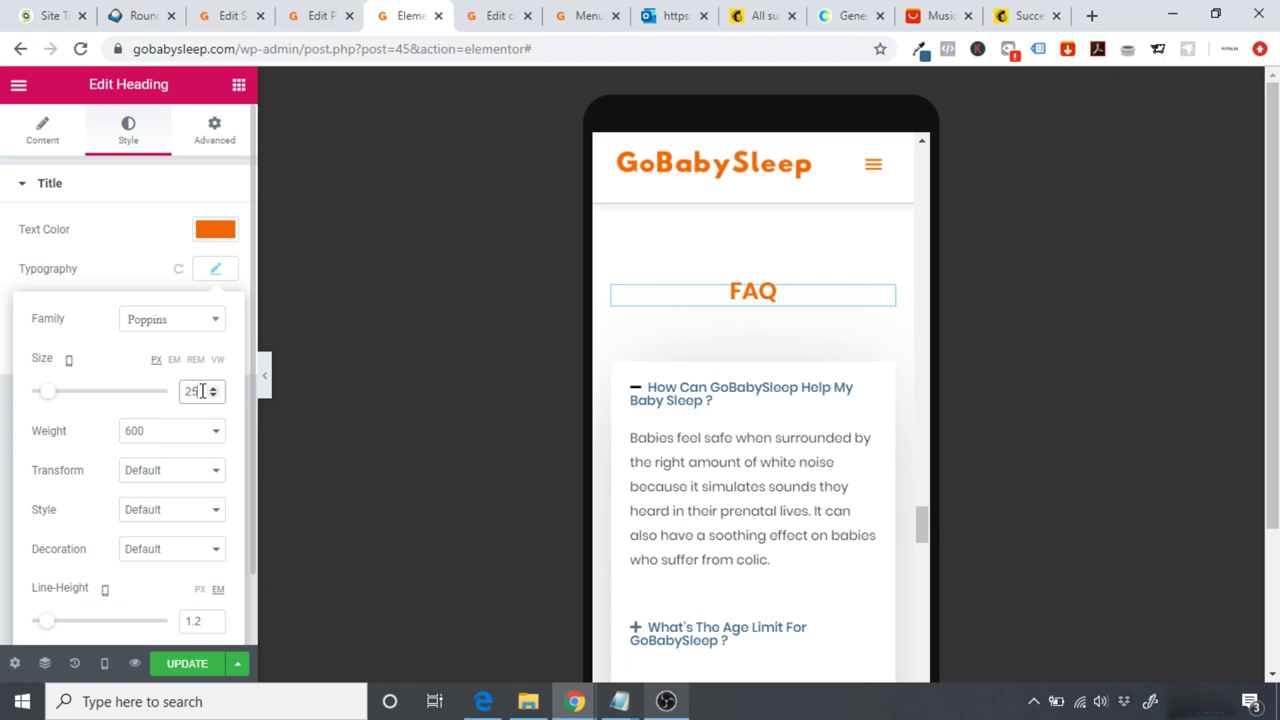
{"action": "left_click_drag", "start_coordinate": [924, 530], "coordinate": [948, 583]}
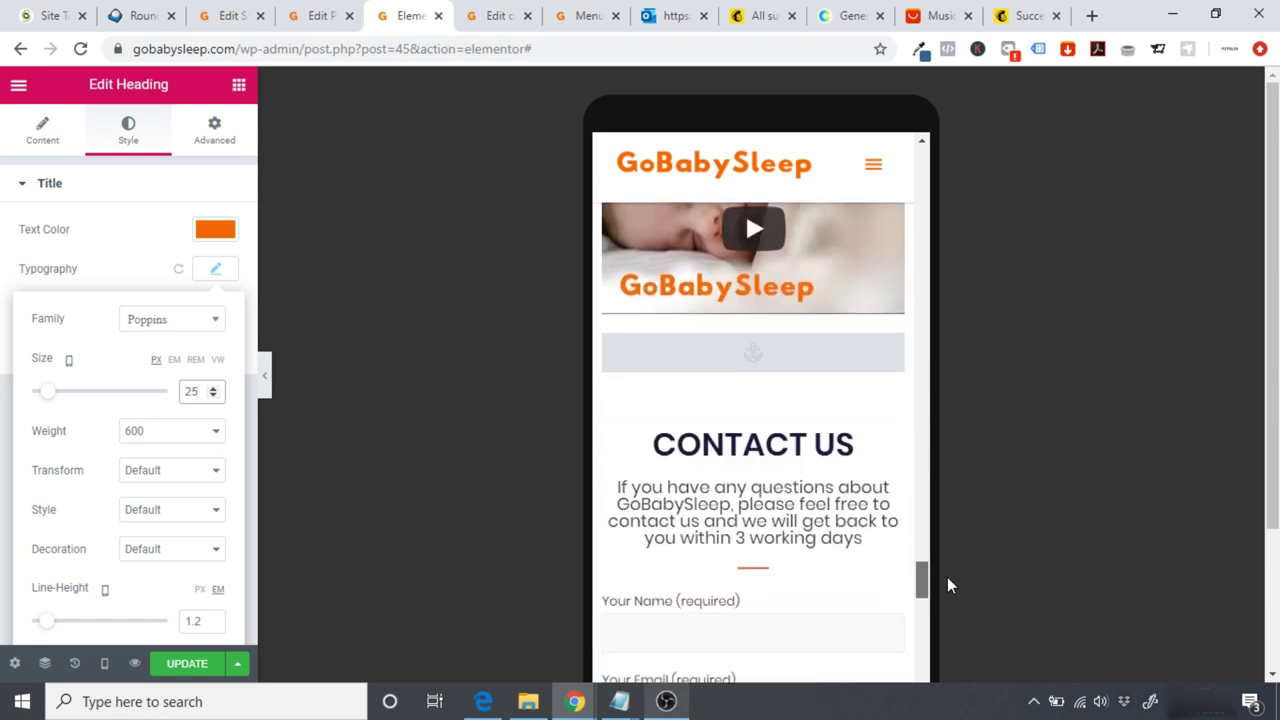
Step: Set the CONTACT US heading's mobile font size to 25 px
{"action": "left_click", "coordinate": [763, 430]}
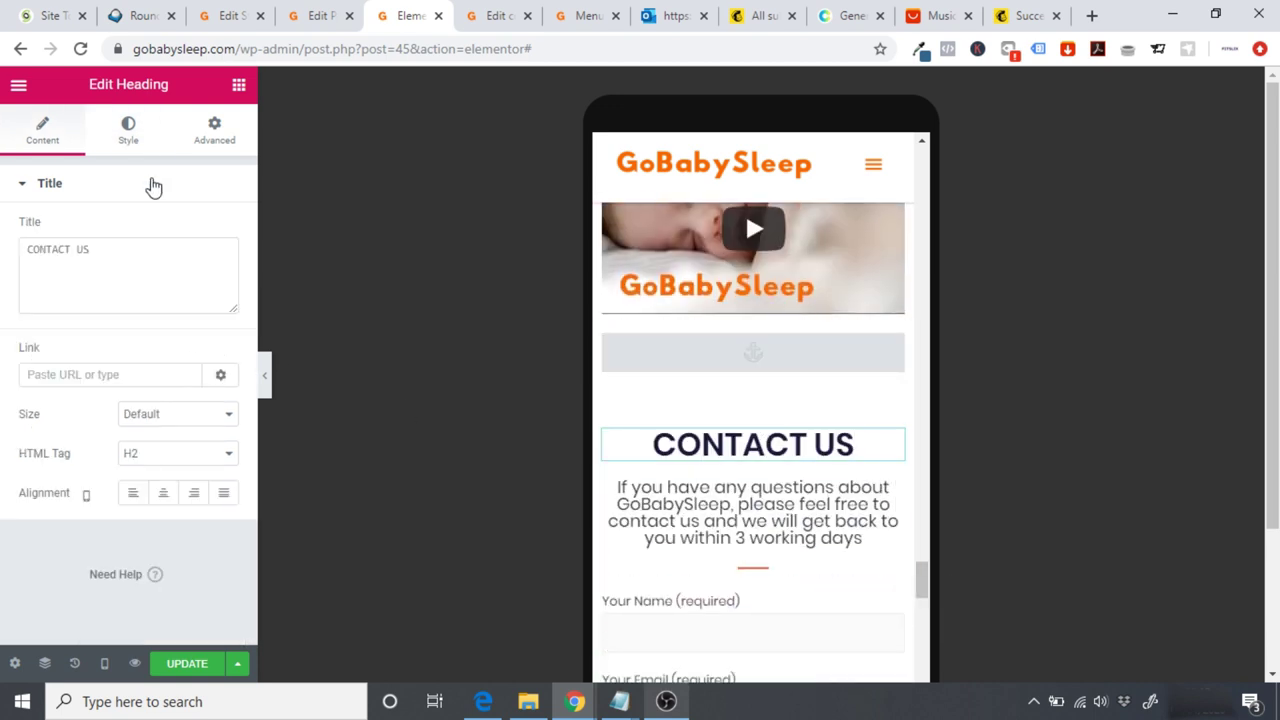
{"action": "left_click", "coordinate": [128, 131]}
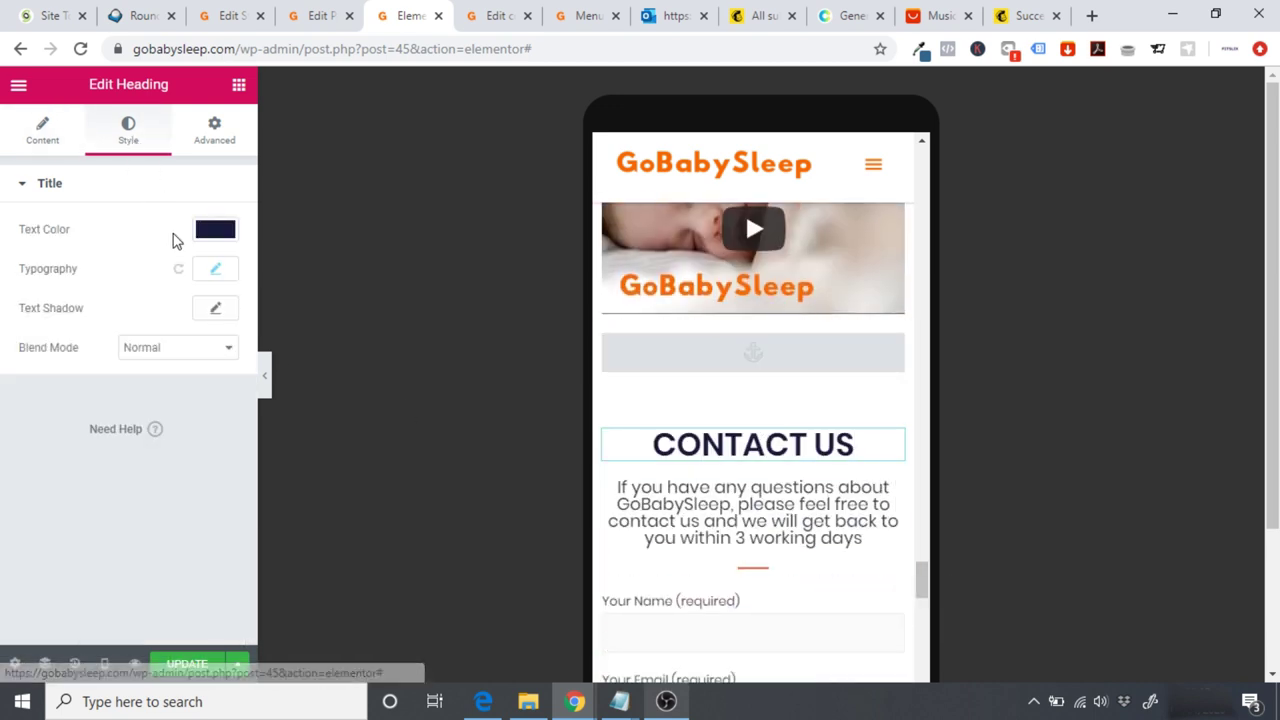
{"action": "left_click", "coordinate": [209, 272]}
{"action": "left_click", "coordinate": [197, 393]}
{"action": "type", "text": "25"}
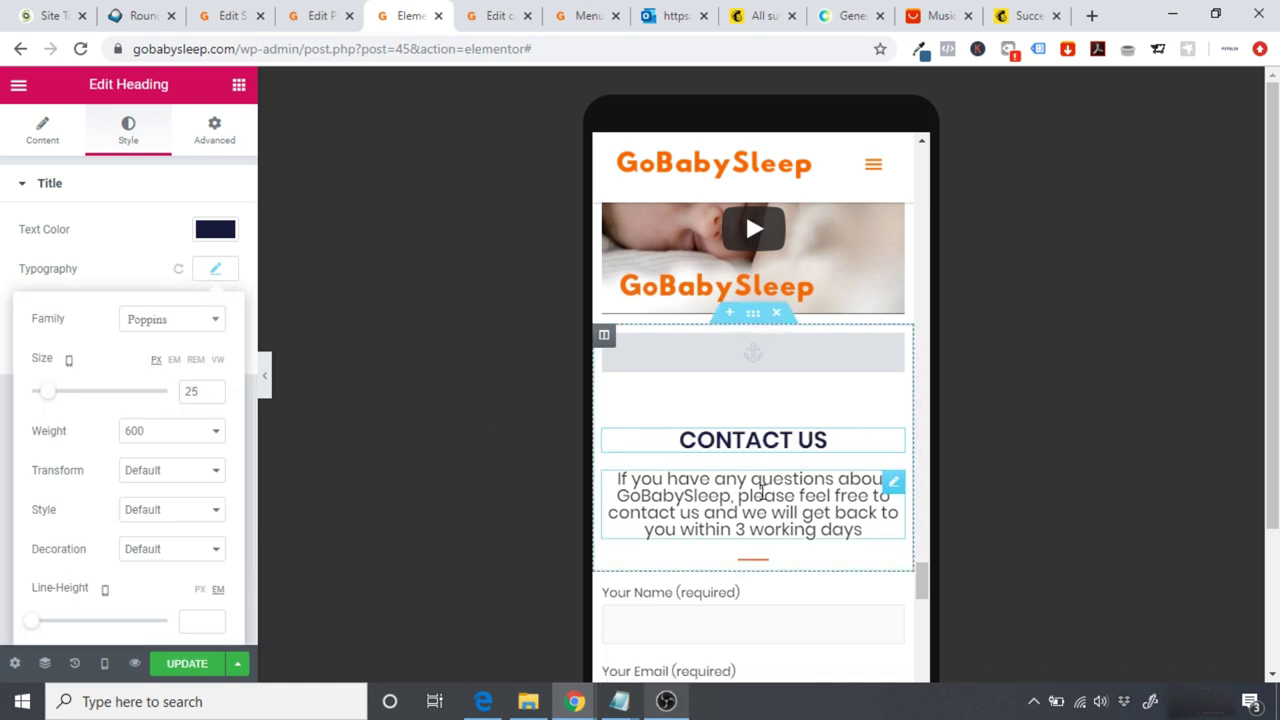
Step: Set the paragraph below CONTACT US to a 15 px mobile font size
{"action": "left_click", "coordinate": [750, 490]}
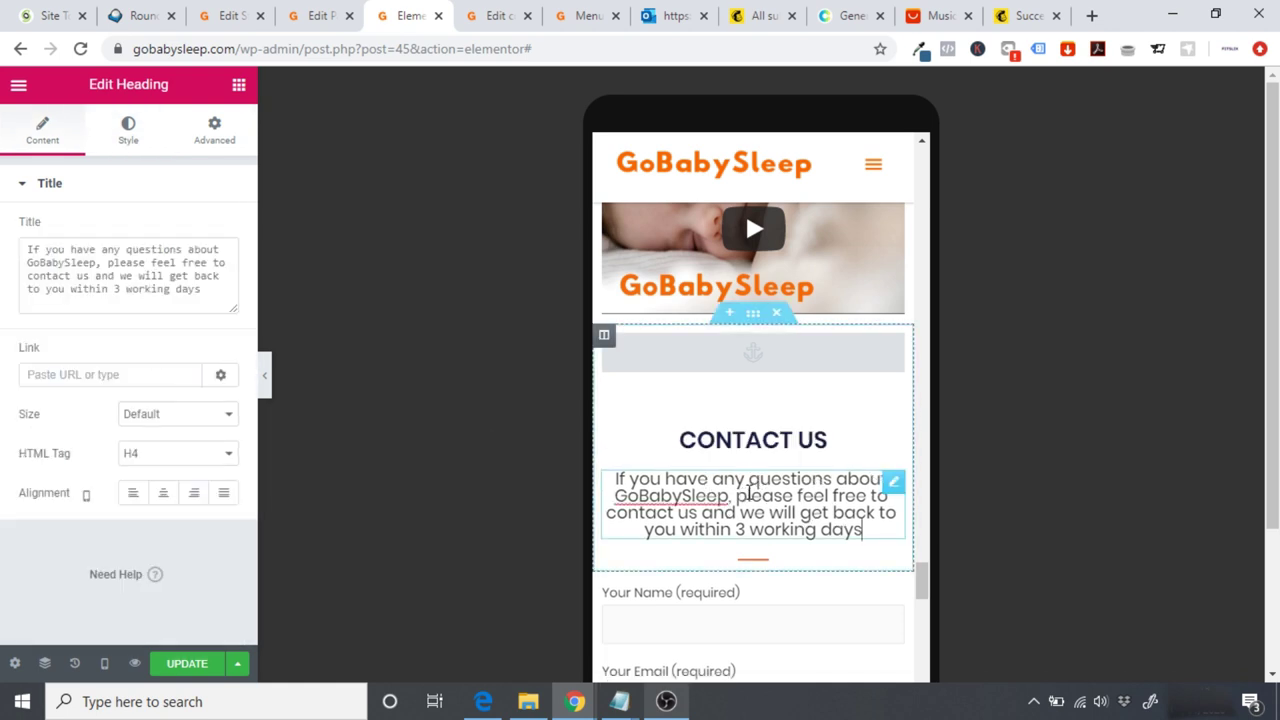
{"action": "left_click", "coordinate": [128, 145]}
{"action": "left_click", "coordinate": [203, 275]}
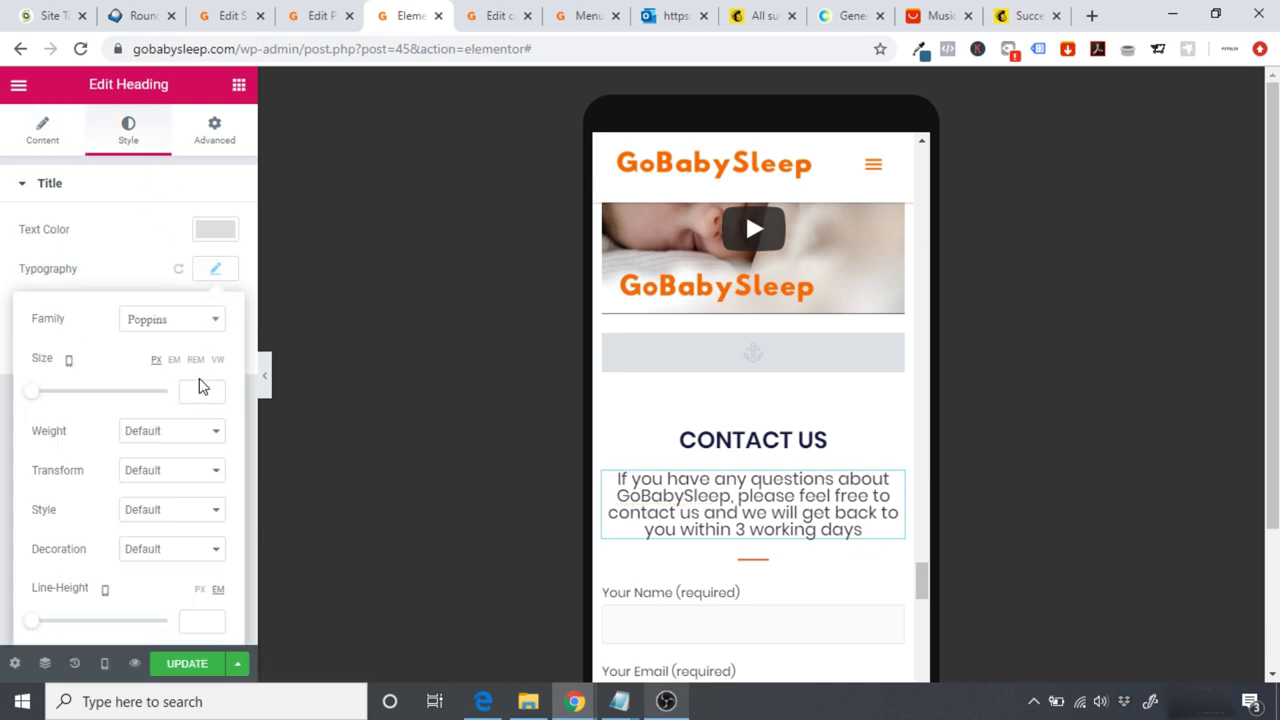
{"action": "type", "text": "15"}
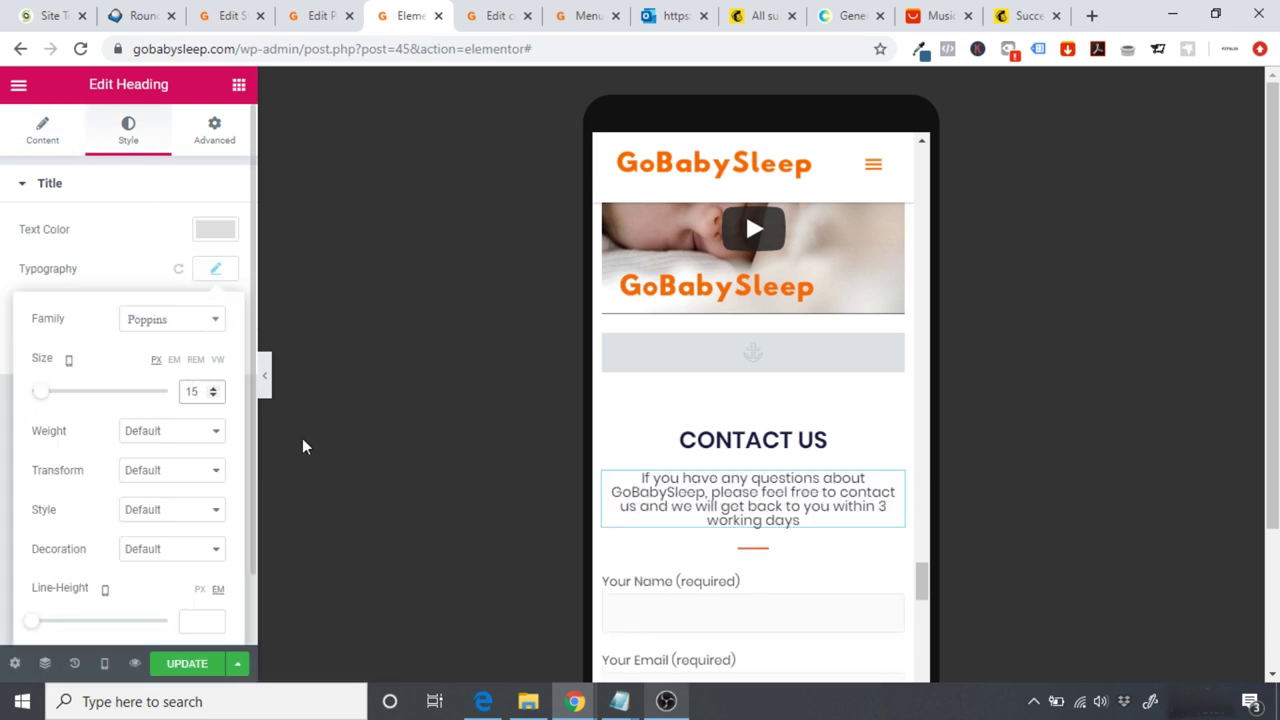
{"action": "left_click", "coordinate": [280, 435]}
{"action": "left_click_drag", "start_coordinate": [922, 578], "coordinate": [917, 162]}
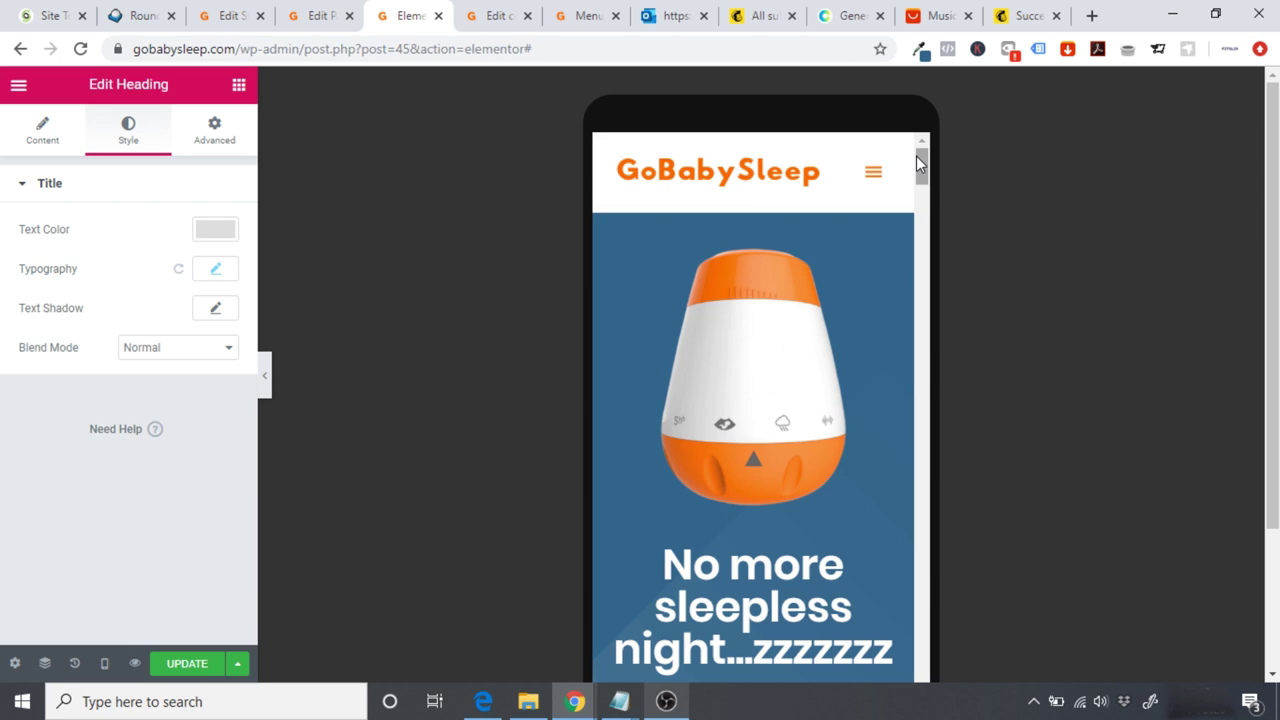
Step: Switch the preview to Tablet width and scroll through the page
{"action": "left_click", "coordinate": [104, 665]}
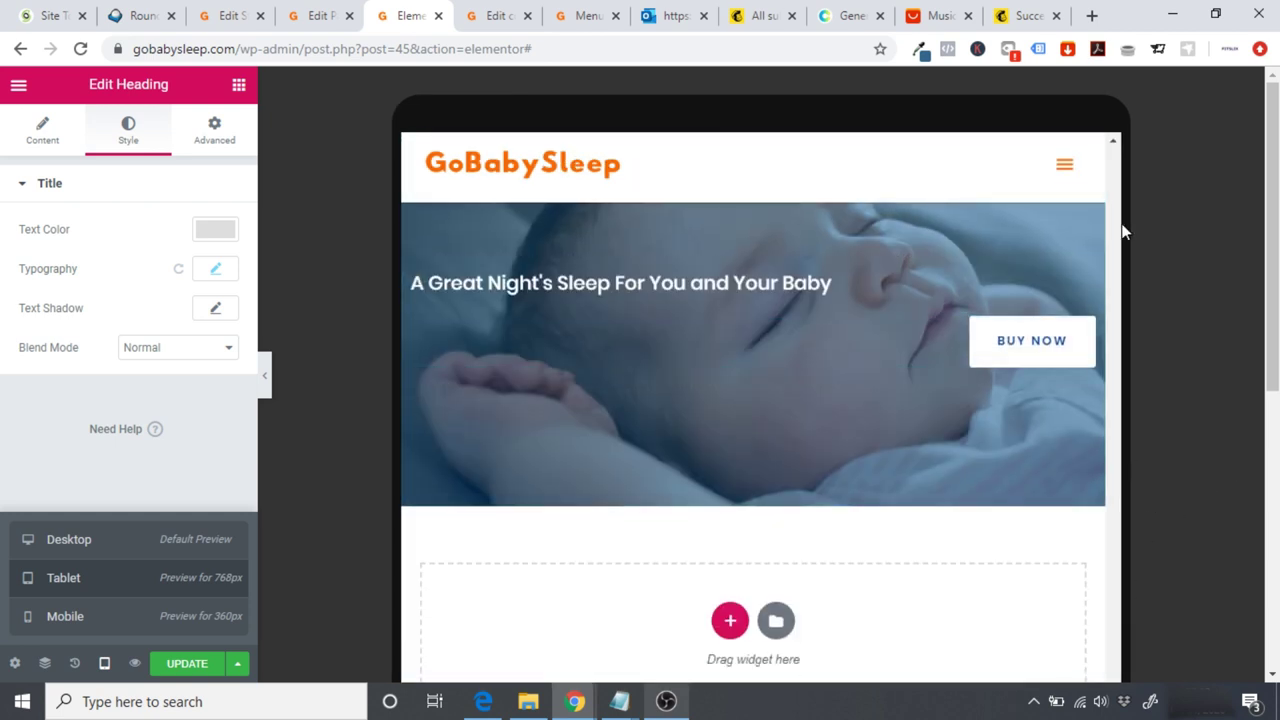
{"action": "scroll", "coordinate": [1140, 352], "scroll_direction": "down", "scroll_amount": 4}
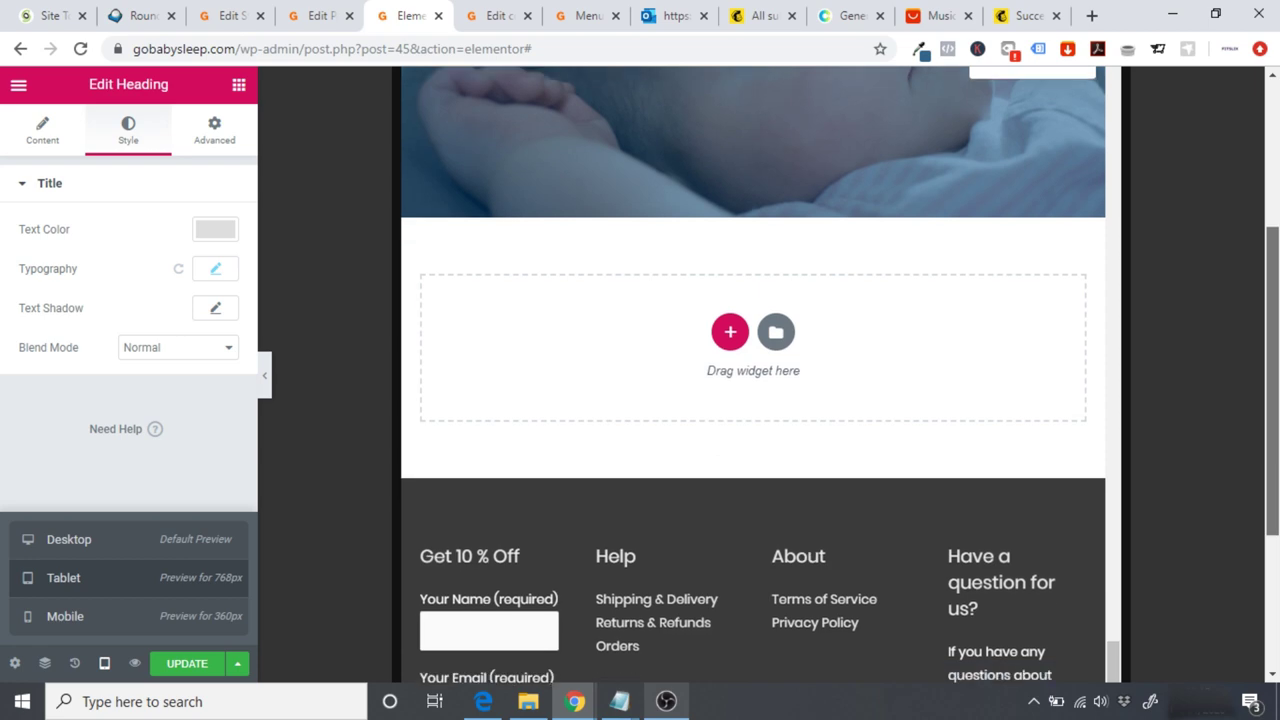
{"action": "left_click_drag", "start_coordinate": [1113, 595], "coordinate": [1063, 108]}
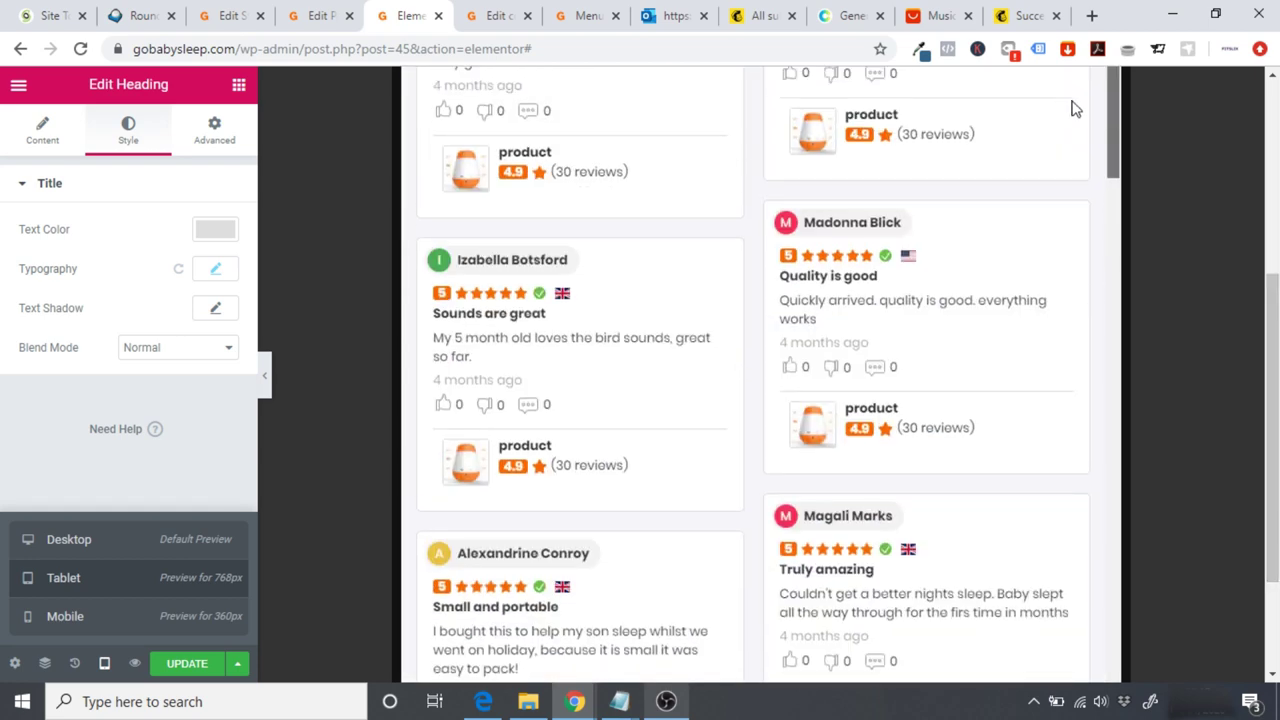
{"action": "left_click_drag", "start_coordinate": [1275, 290], "coordinate": [1265, 245]}
{"action": "left_click_drag", "start_coordinate": [1113, 380], "coordinate": [1089, 91]}
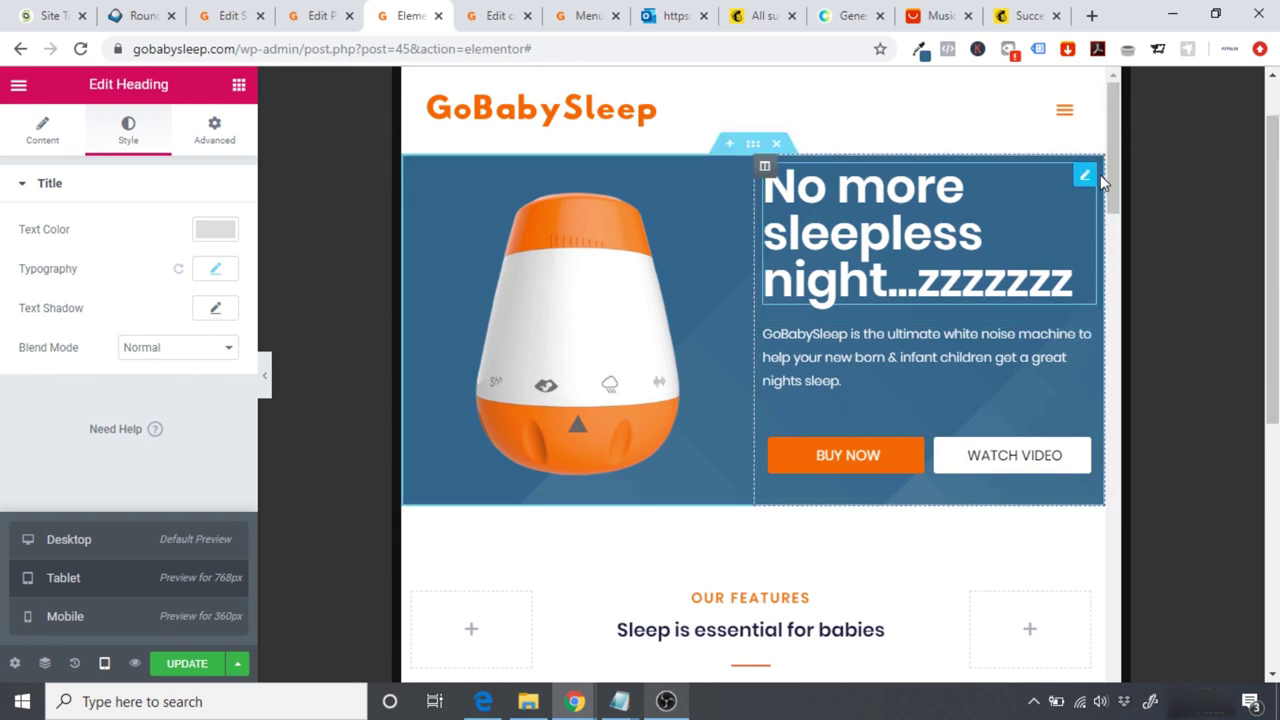
{"action": "scroll", "coordinate": [1113, 153], "scroll_direction": "down", "scroll_amount": 5}
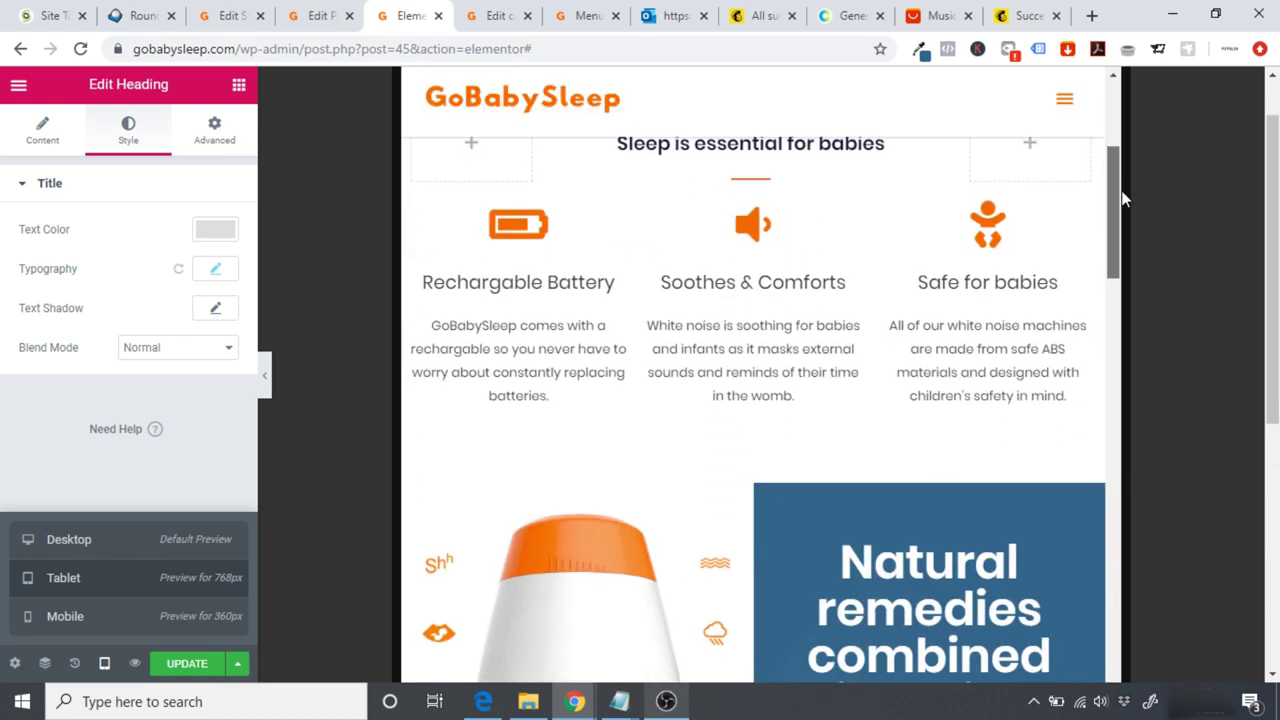
{"action": "scroll", "coordinate": [1122, 198], "scroll_direction": "down", "scroll_amount": 6}
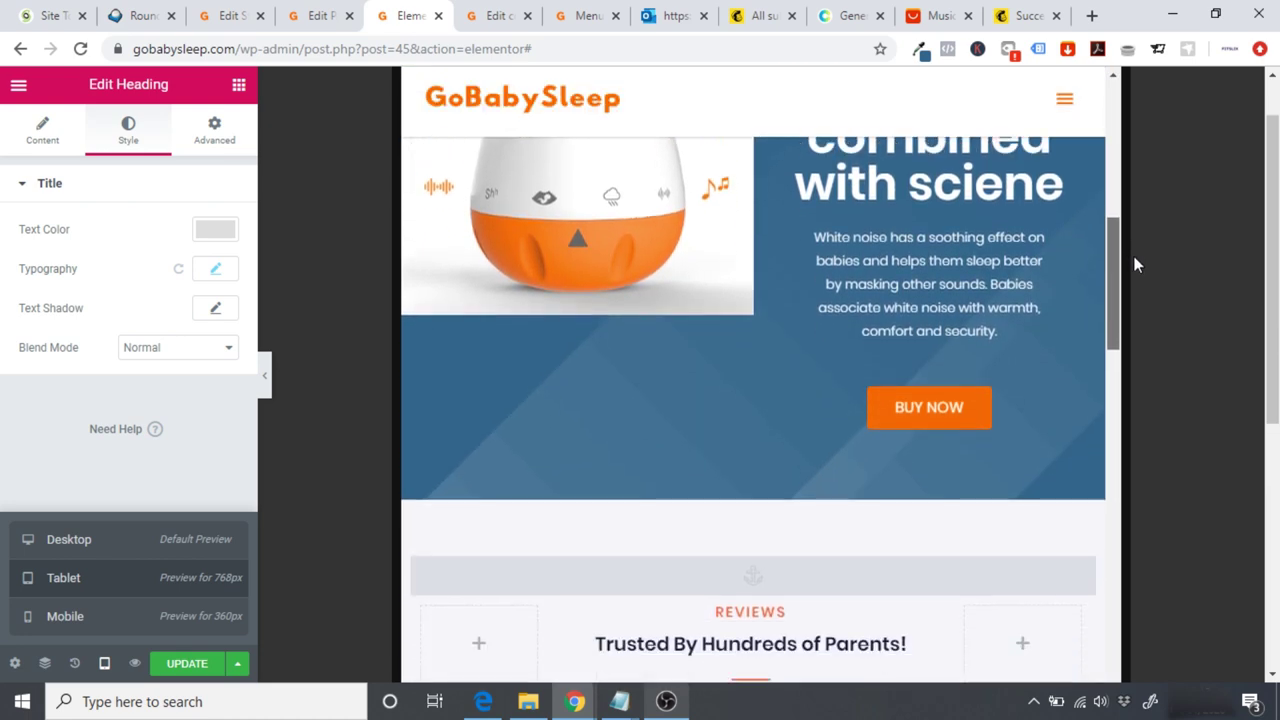
{"action": "scroll", "coordinate": [1134, 246], "scroll_direction": "up", "scroll_amount": 3}
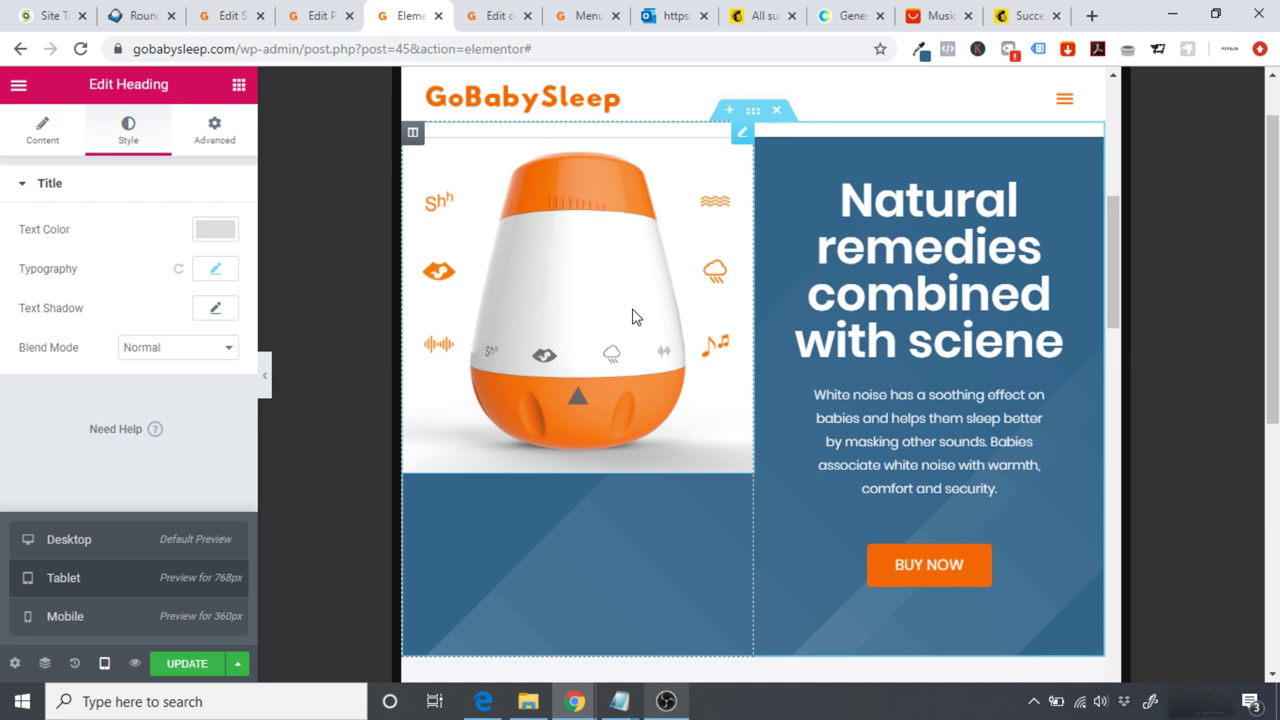
Step: Select the Natural remedies product image, briefly collapsing the editor panel to inspect it
{"action": "left_click", "coordinate": [634, 317]}
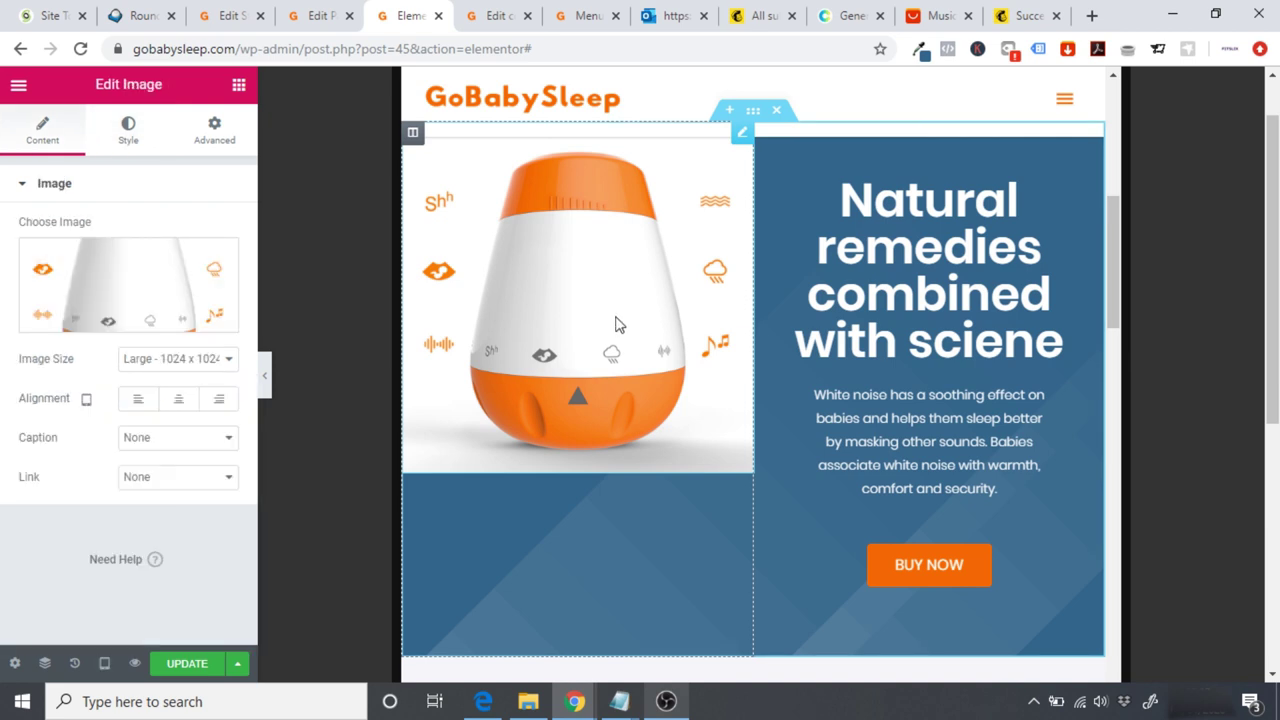
{"action": "left_click", "coordinate": [268, 400]}
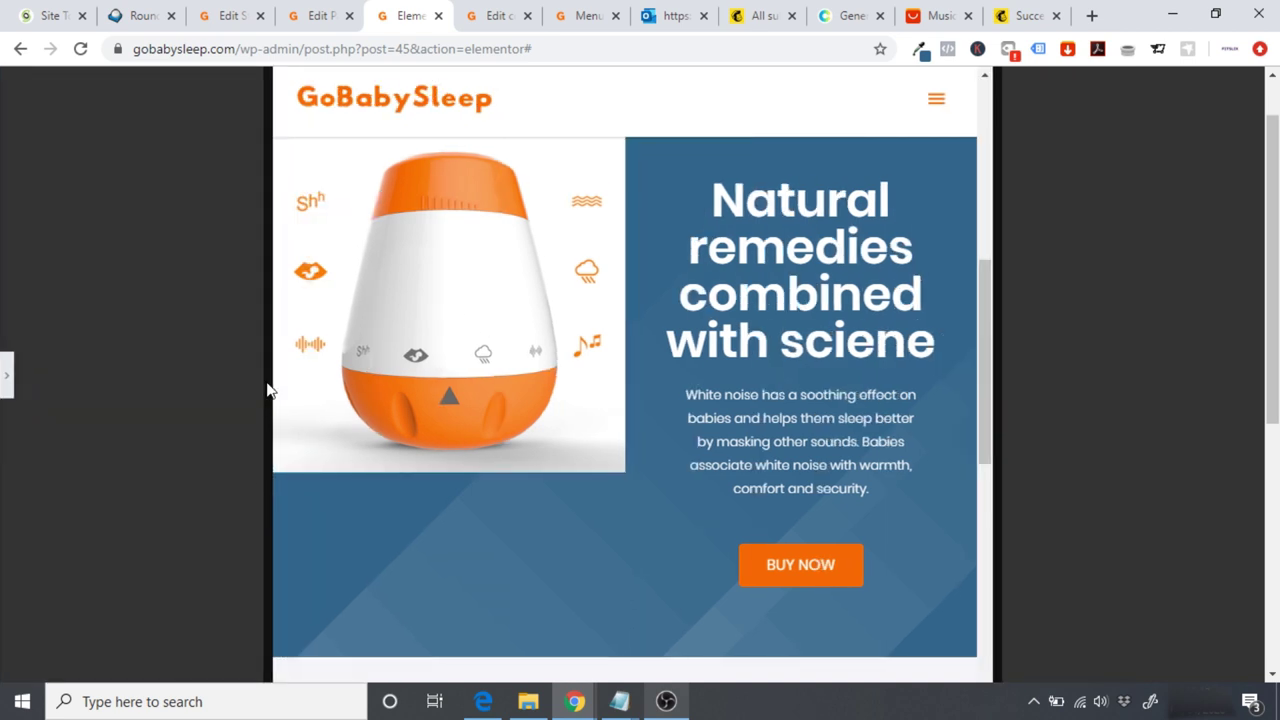
{"action": "left_click", "coordinate": [6, 378]}
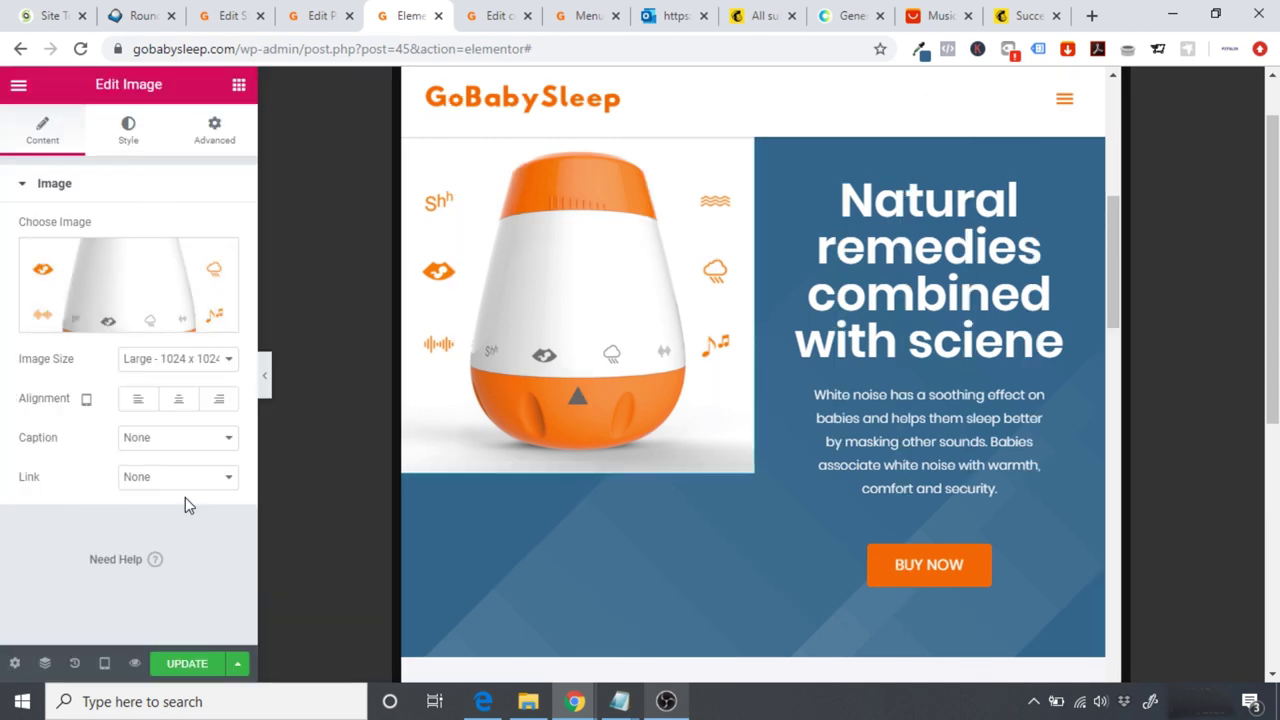
{"action": "left_click", "coordinate": [104, 663]}
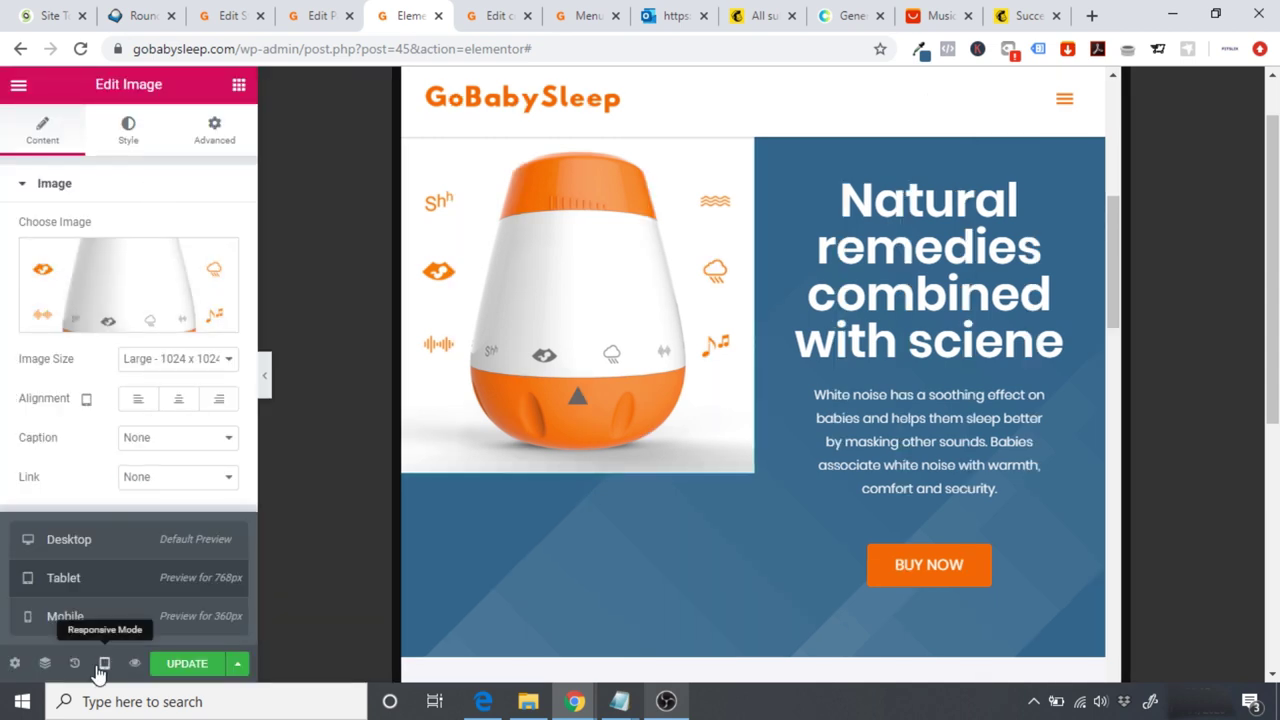
Step: In Desktop view, duplicate the Natural remedies section and move the copy's text column left
{"action": "left_click", "coordinate": [69, 540]}
{"action": "left_click_drag", "start_coordinate": [1272, 215], "coordinate": [1272, 200]}
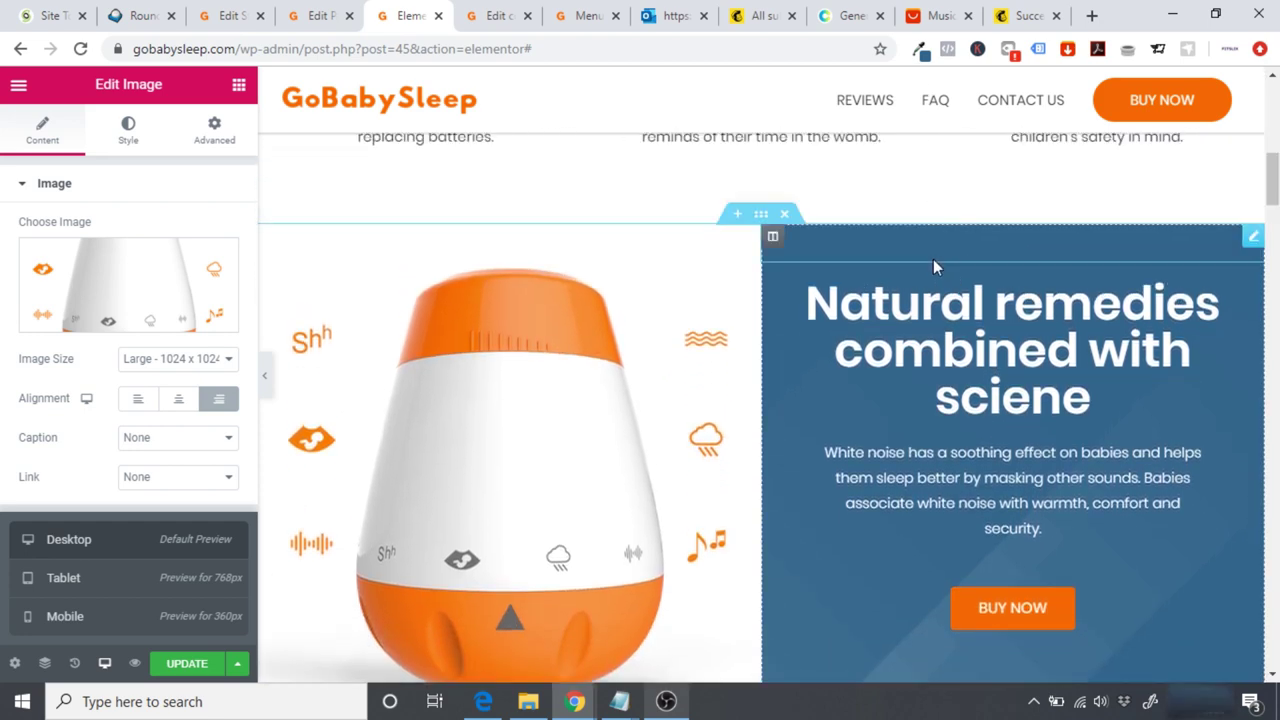
{"action": "right_click", "coordinate": [757, 218]}
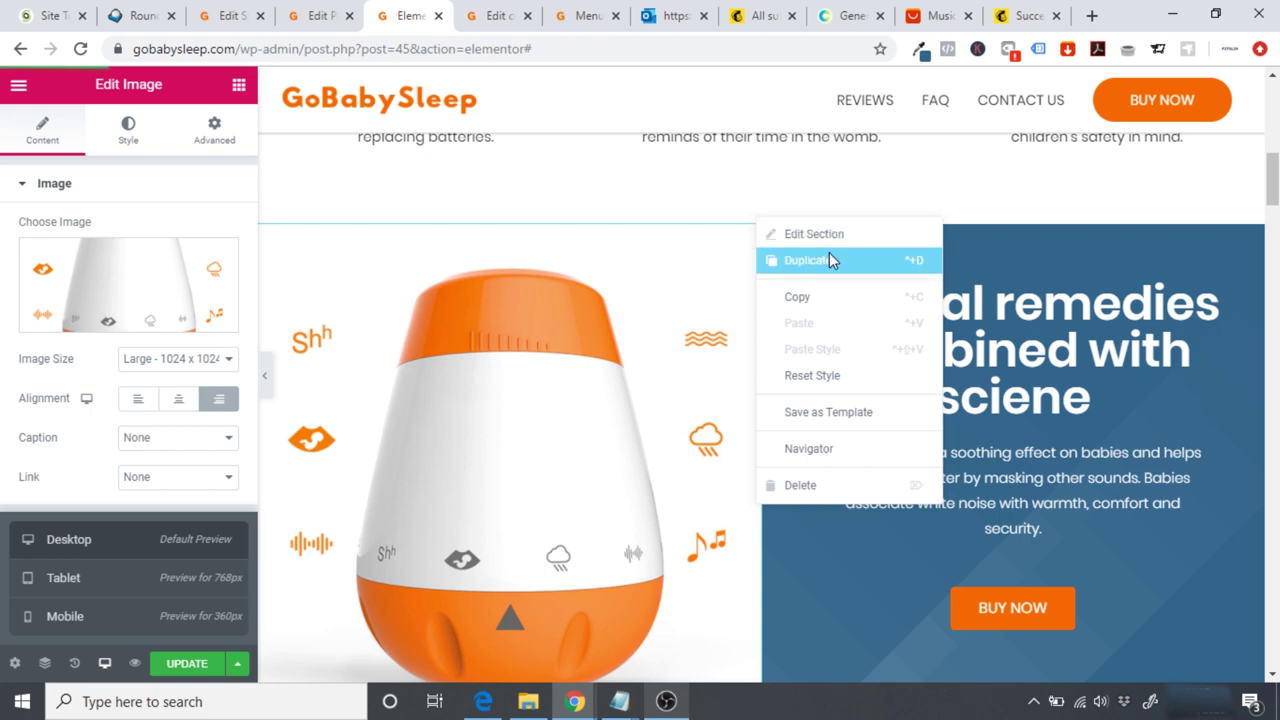
{"action": "left_click", "coordinate": [829, 260]}
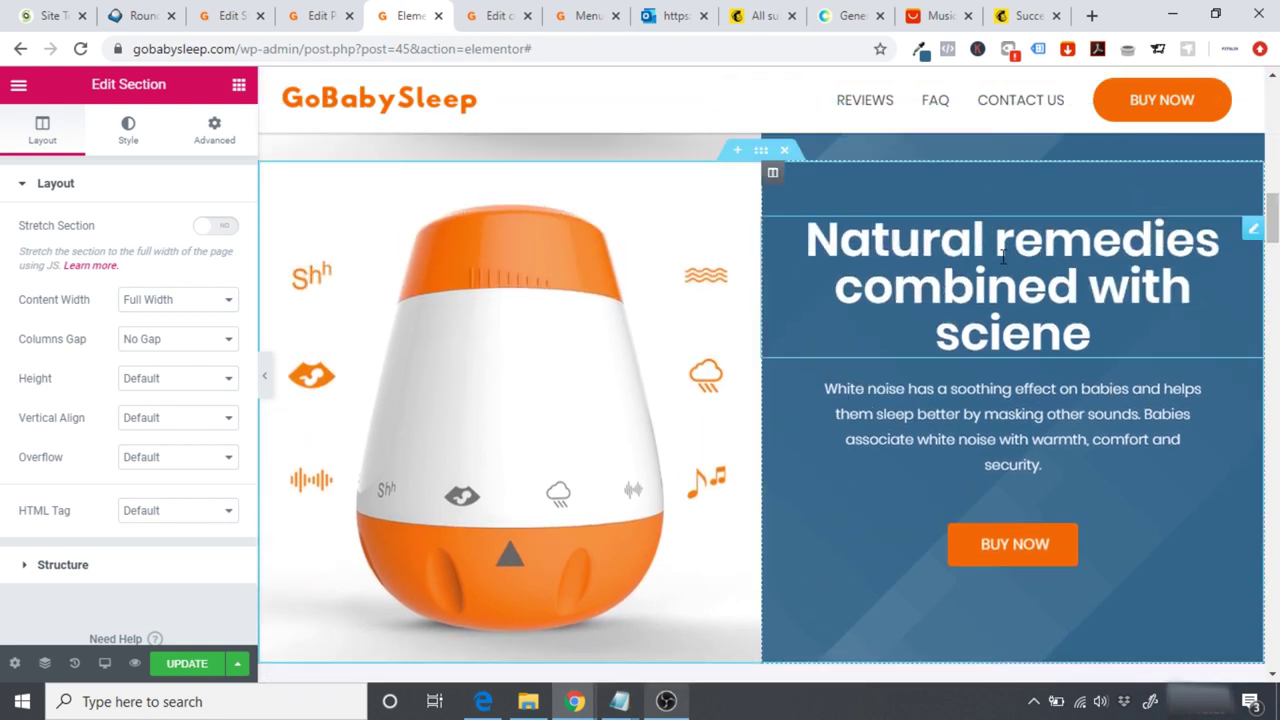
{"action": "left_click_drag", "start_coordinate": [773, 174], "coordinate": [350, 310]}
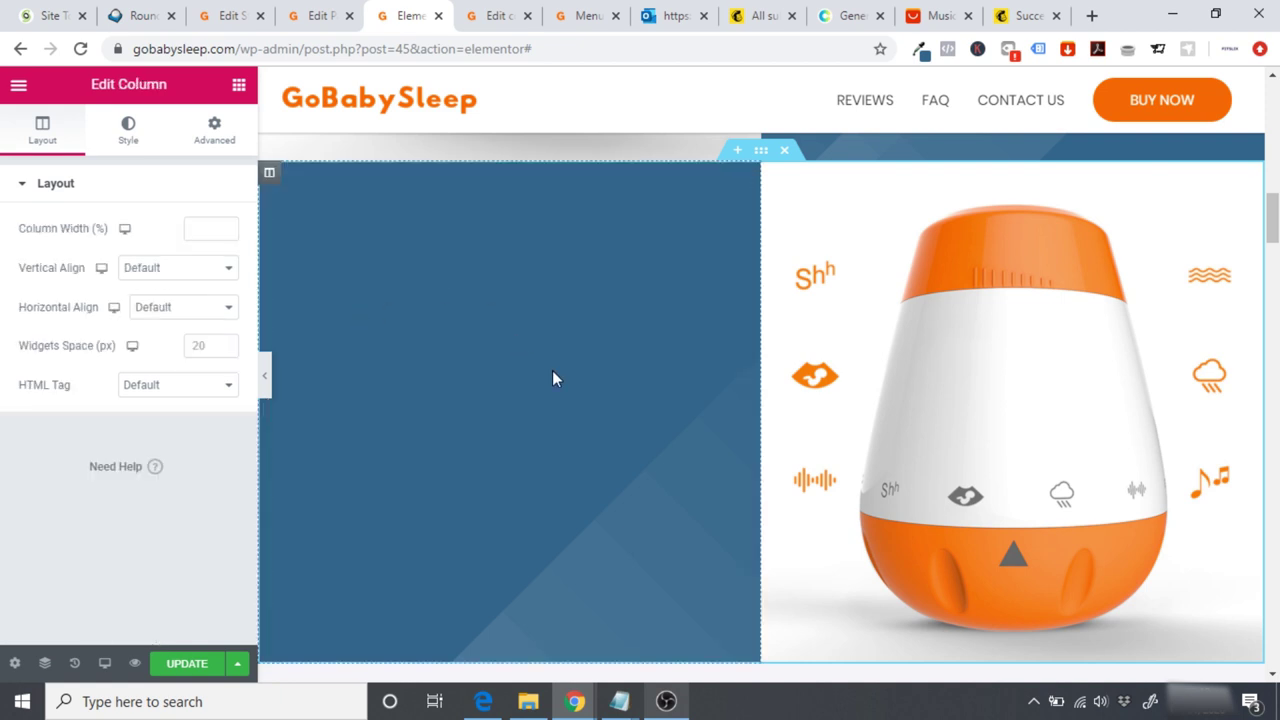
Step: Replace the copied section's lamp image with the photo of hands holding the device
{"action": "left_click", "coordinate": [868, 310]}
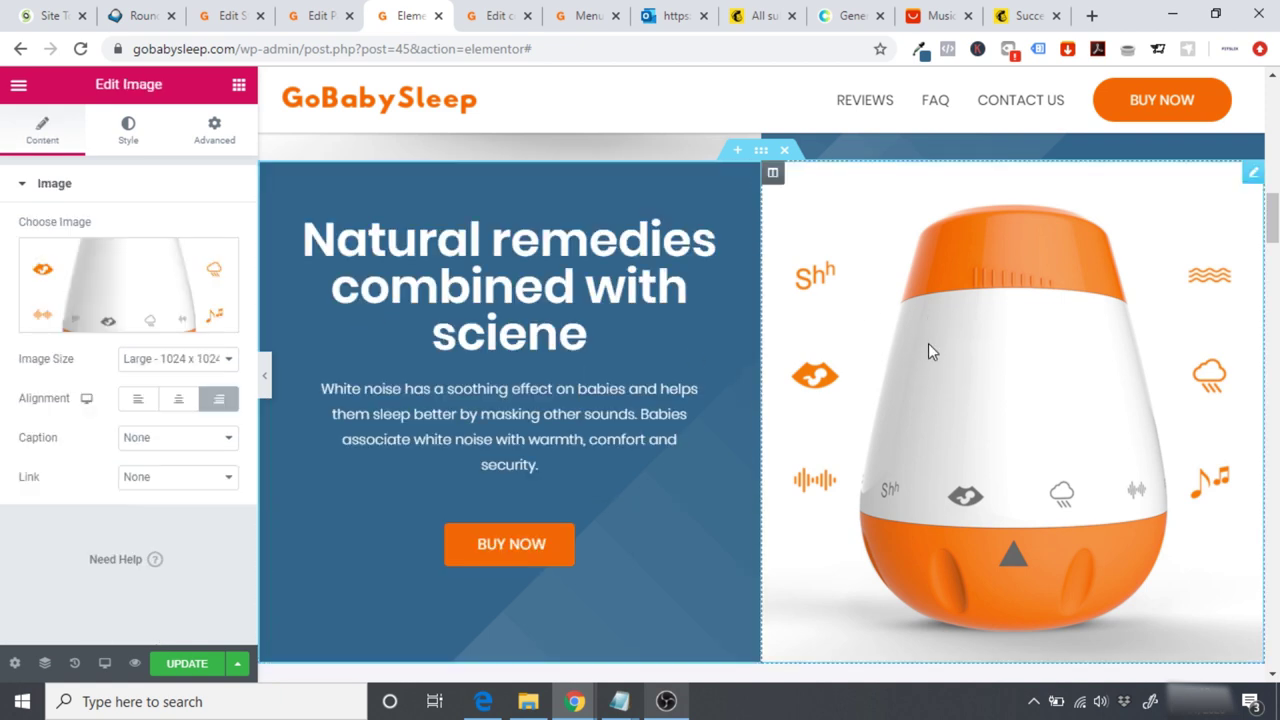
{"action": "left_click", "coordinate": [79, 295]}
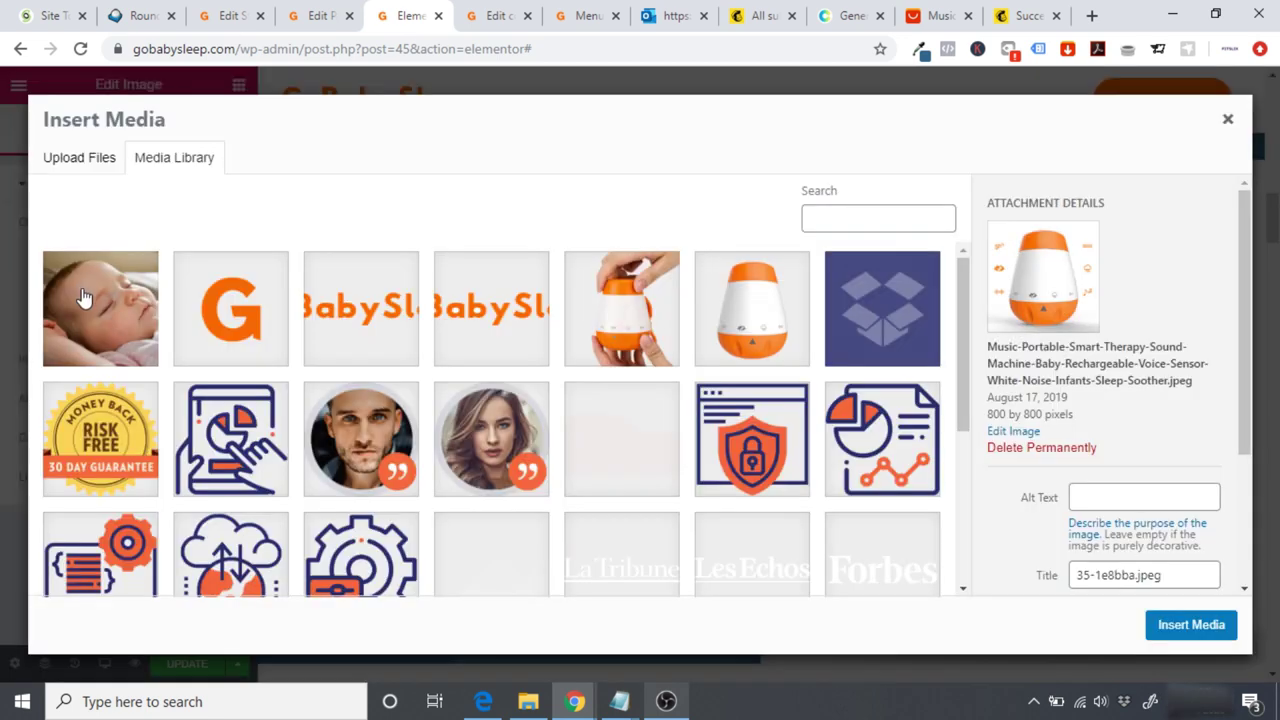
{"action": "left_click", "coordinate": [620, 318]}
{"action": "left_click", "coordinate": [1155, 617]}
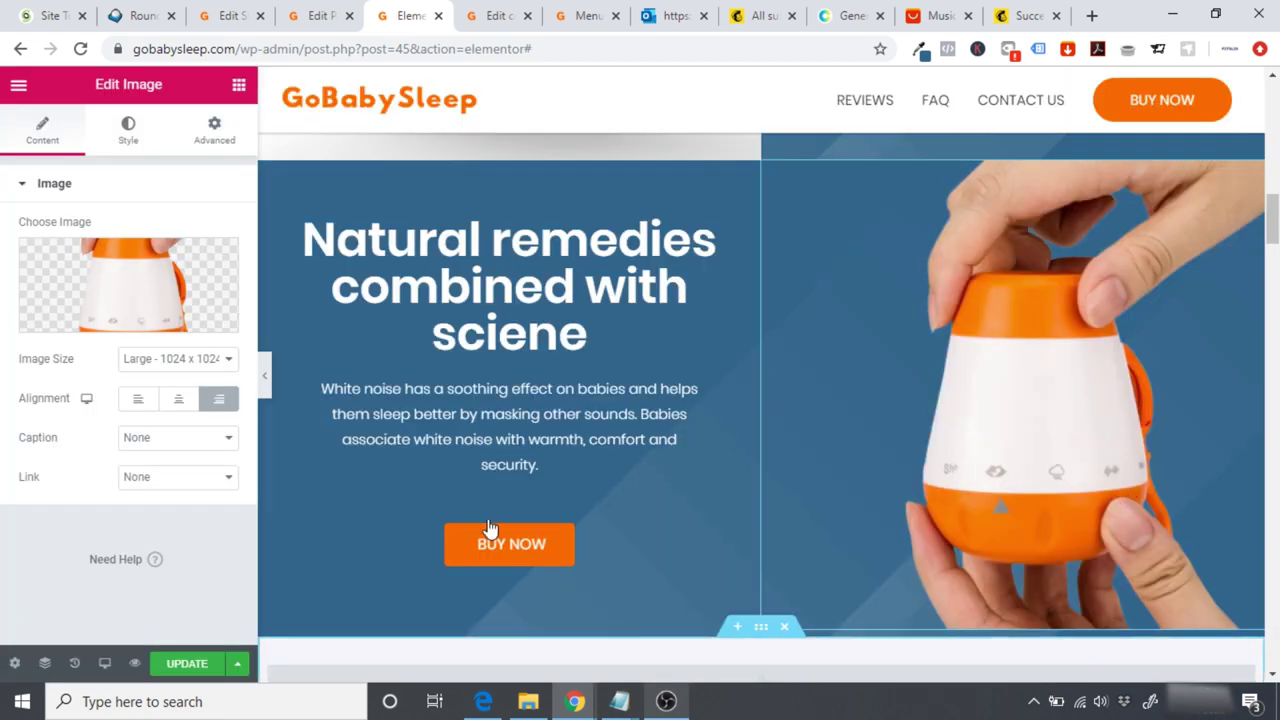
Step: Hide the editor panel and scroll the page to preview both sections
{"action": "left_click", "coordinate": [266, 379]}
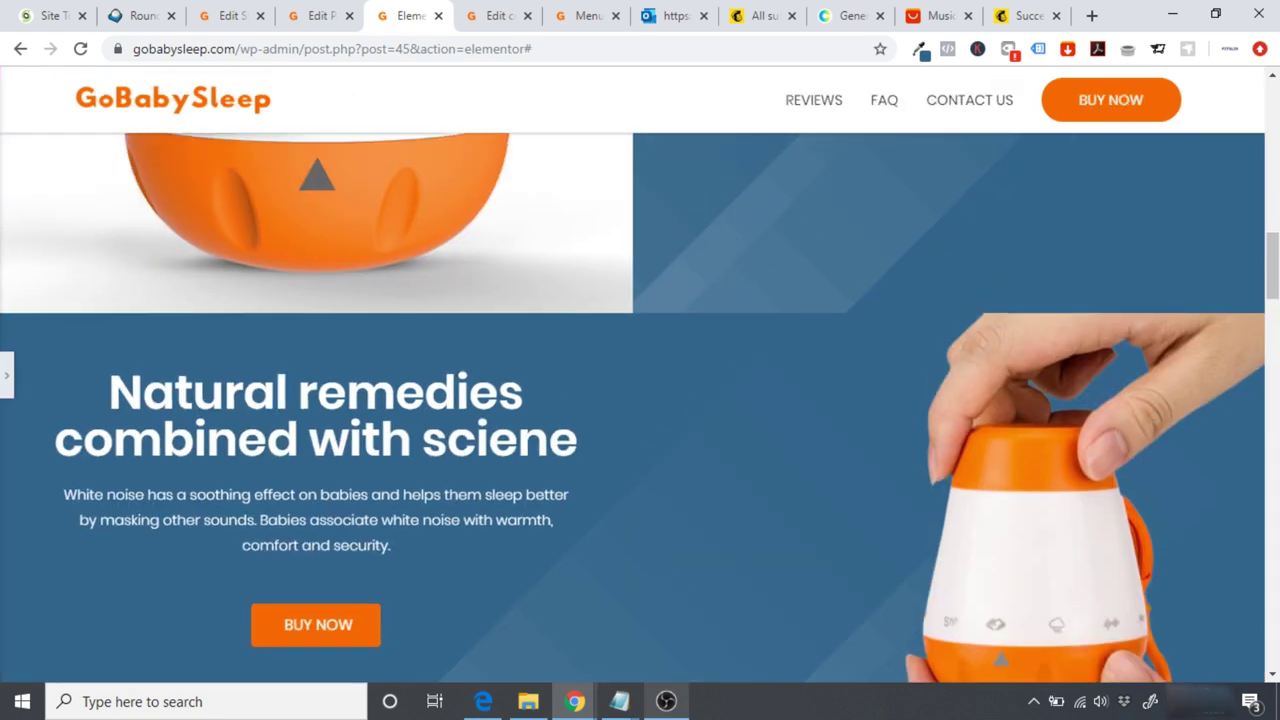
{"action": "scroll", "coordinate": [640, 424], "scroll_direction": "down", "scroll_amount": 3}
{"action": "scroll", "coordinate": [868, 403], "scroll_direction": "up", "scroll_amount": 2}
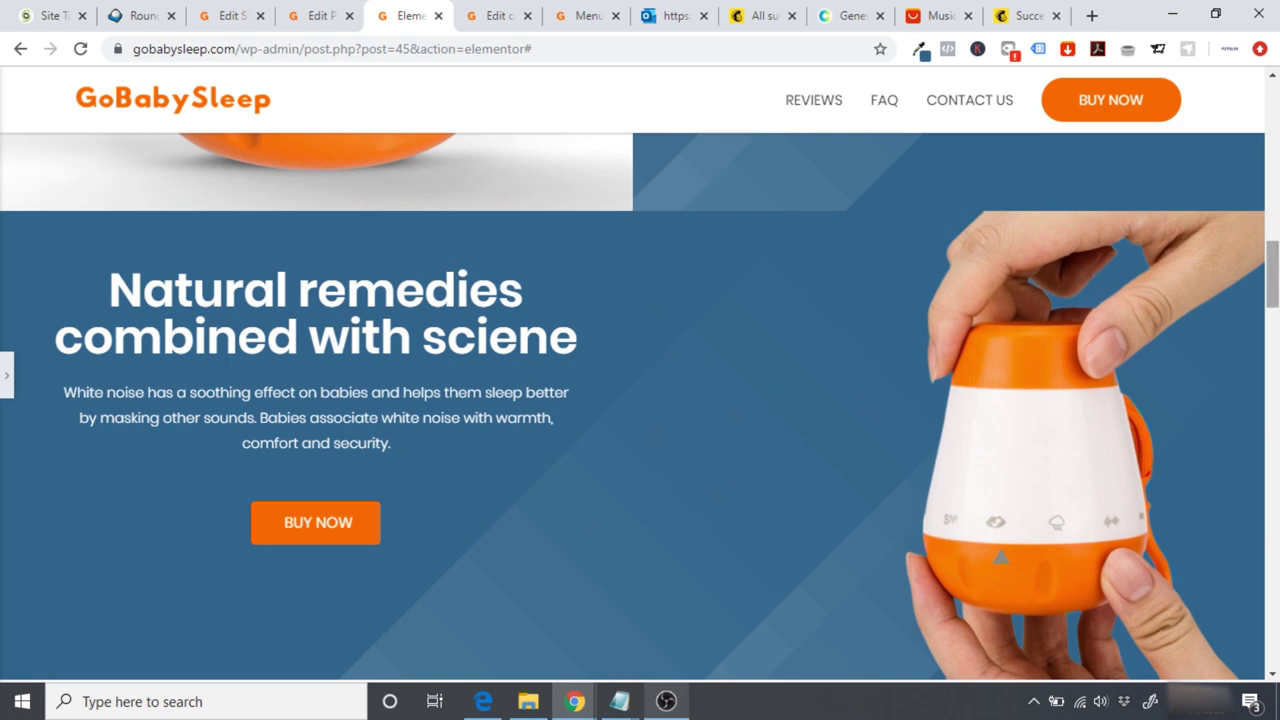
{"action": "scroll", "coordinate": [1275, 352], "scroll_direction": "up", "scroll_amount": 2}
{"action": "scroll", "coordinate": [1088, 291], "scroll_direction": "down", "scroll_amount": 6}
{"action": "scroll", "coordinate": [1265, 222], "scroll_direction": "up", "scroll_amount": 8}
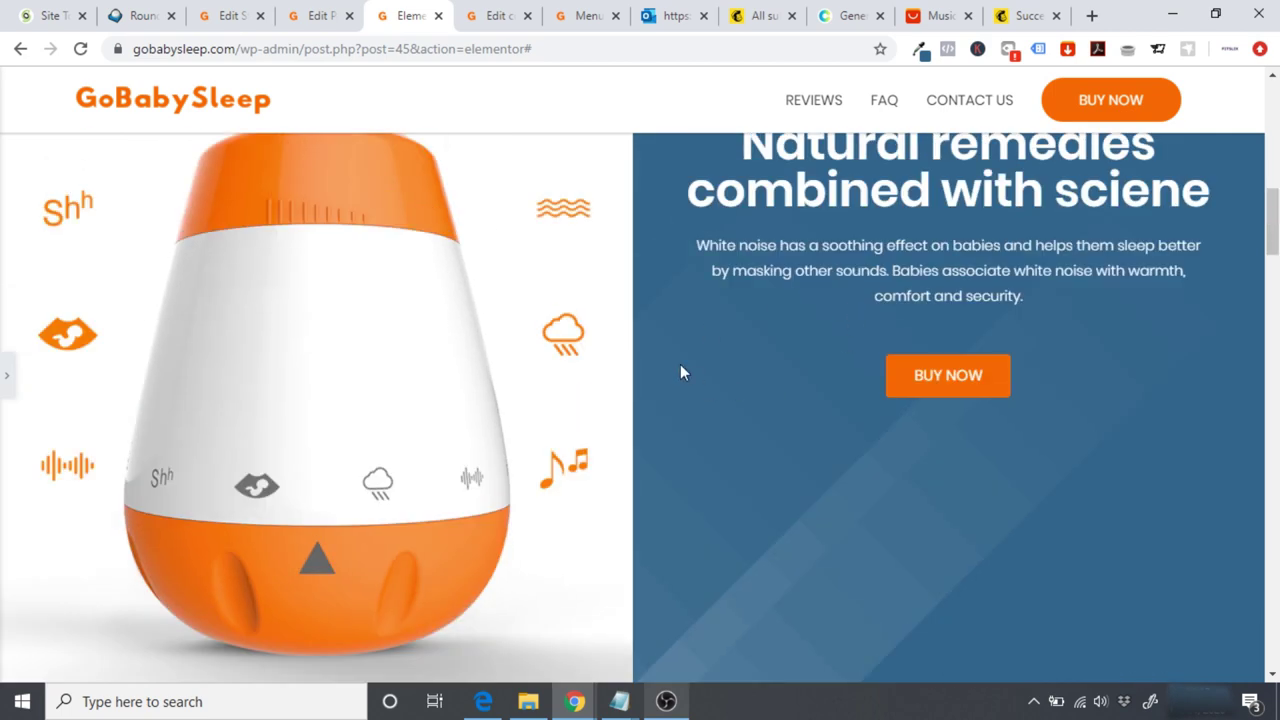
Step: Hide the original lamp-image Natural remedies section on desktop and tablet
{"action": "left_click", "coordinate": [7, 372]}
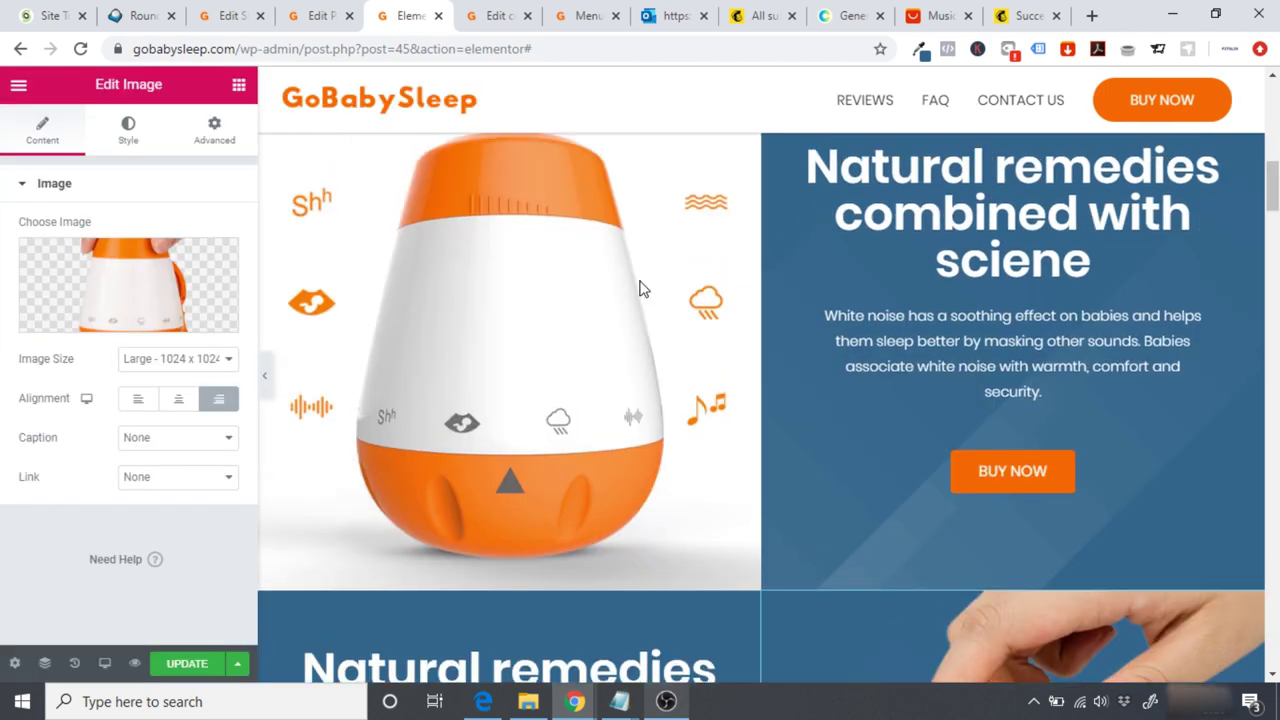
{"action": "left_click_drag", "start_coordinate": [1273, 178], "coordinate": [1273, 164]}
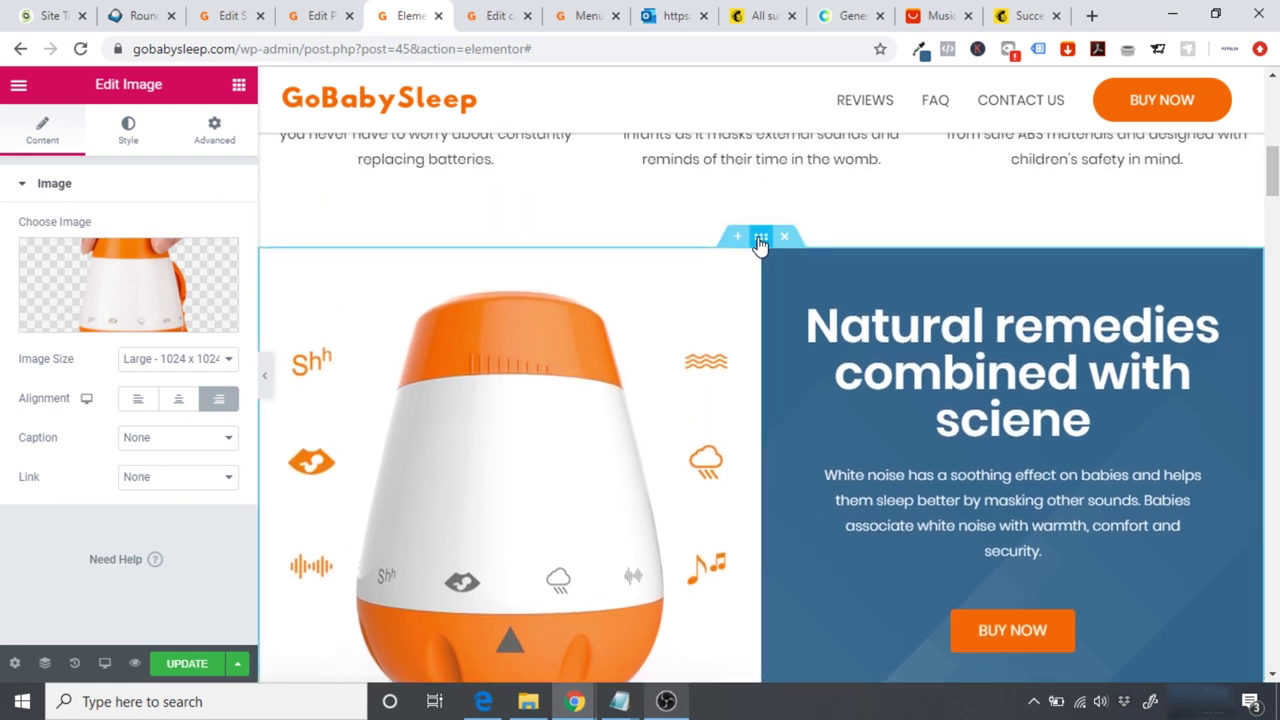
{"action": "left_click", "coordinate": [761, 237]}
{"action": "left_click", "coordinate": [214, 135]}
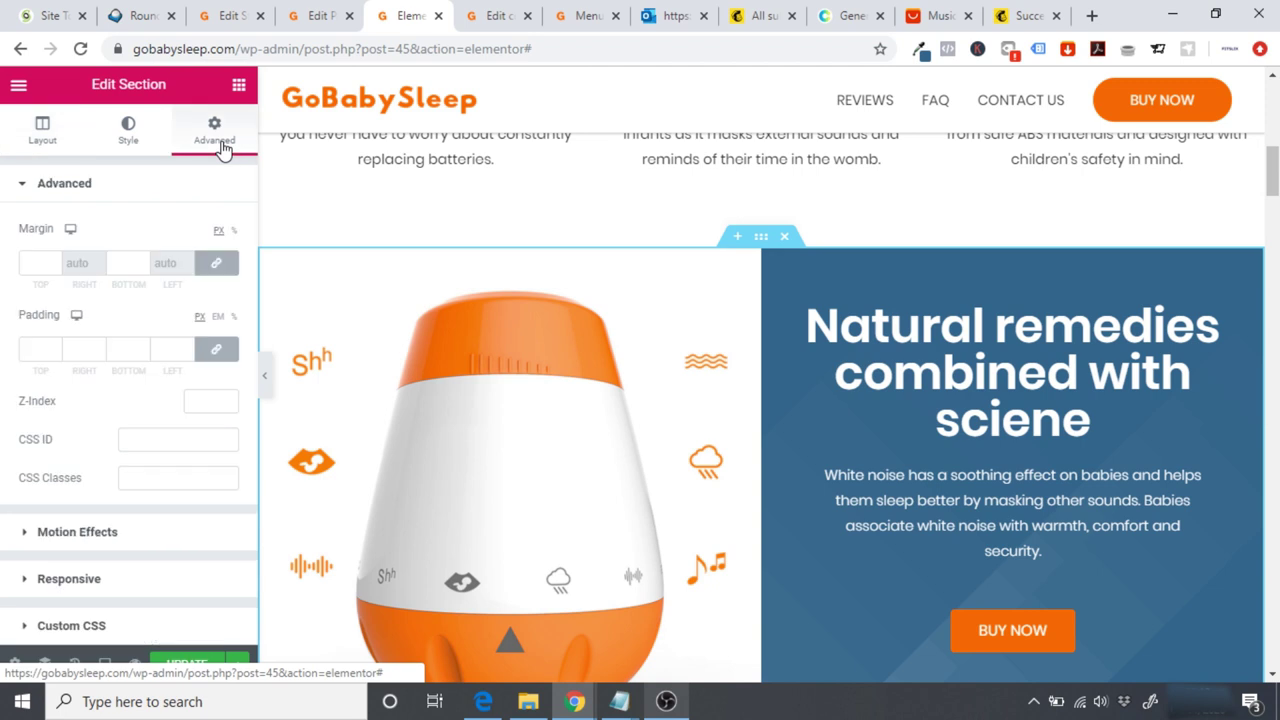
{"action": "left_click", "coordinate": [123, 578]}
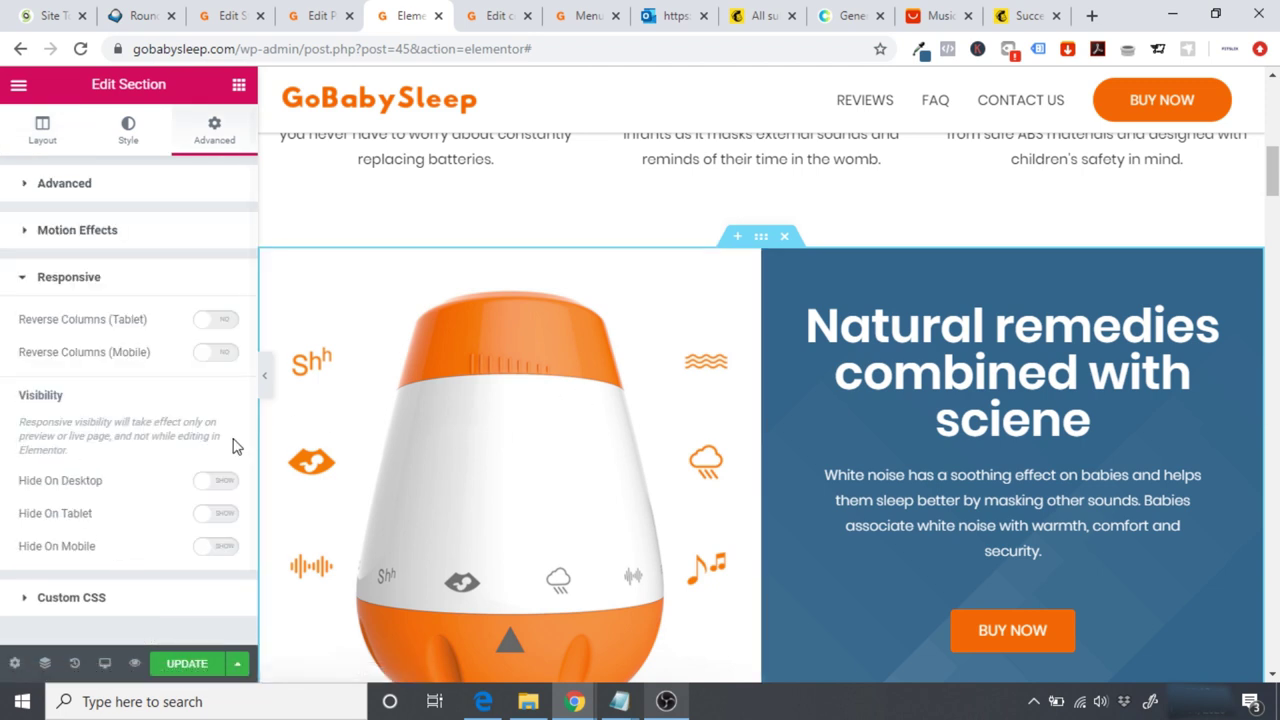
{"action": "left_click", "coordinate": [218, 483]}
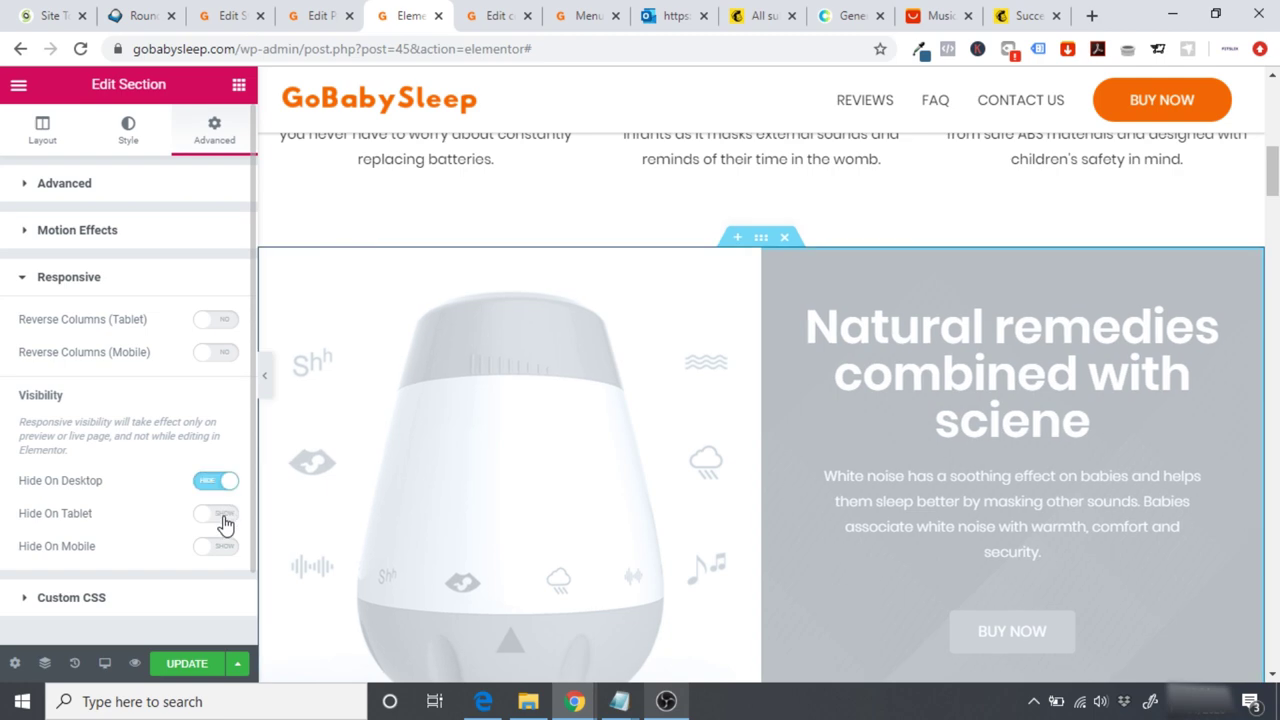
{"action": "left_click", "coordinate": [224, 520]}
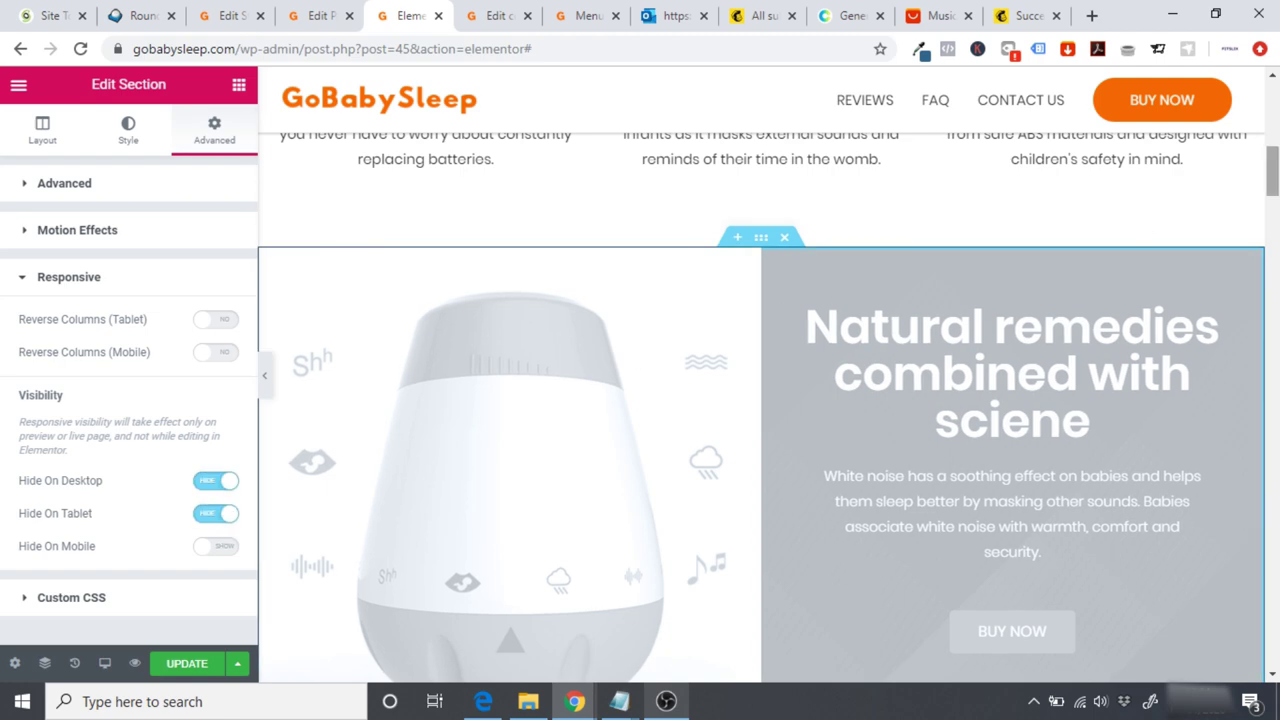
{"action": "scroll", "coordinate": [425, 427], "scroll_direction": "down", "scroll_amount": 5}
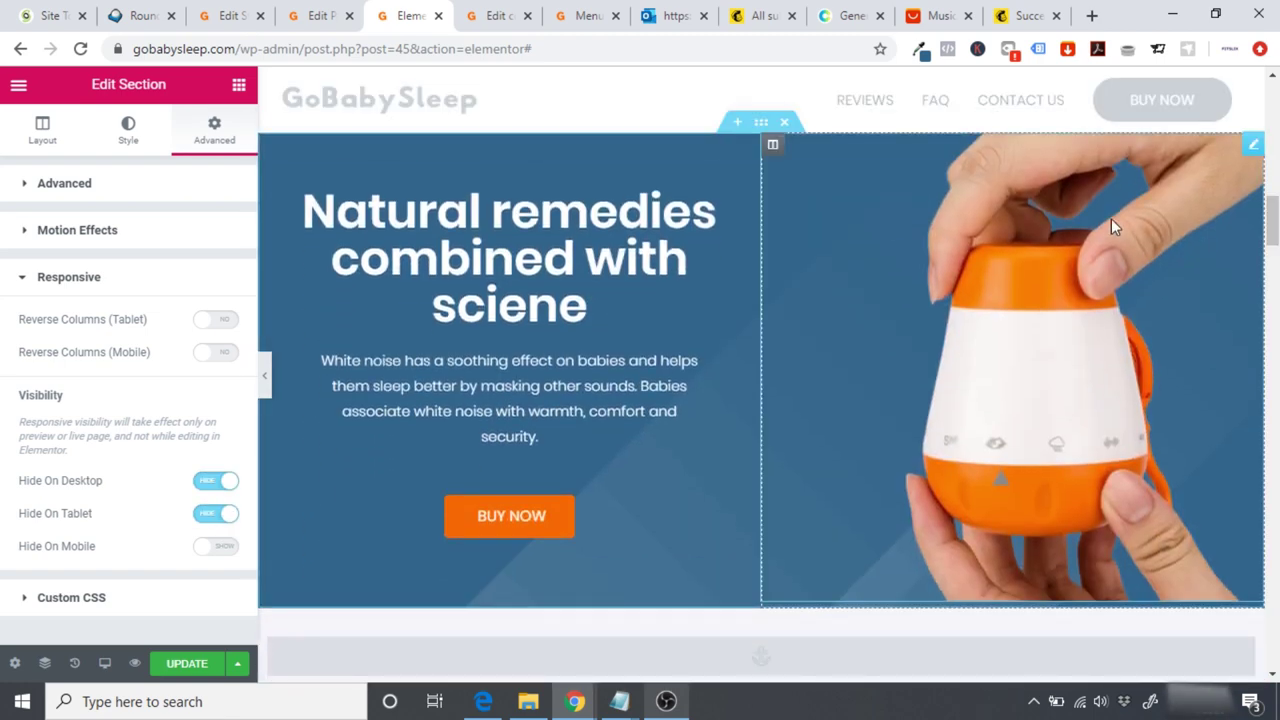
{"action": "scroll", "coordinate": [851, 158], "scroll_direction": "up", "scroll_amount": 1}
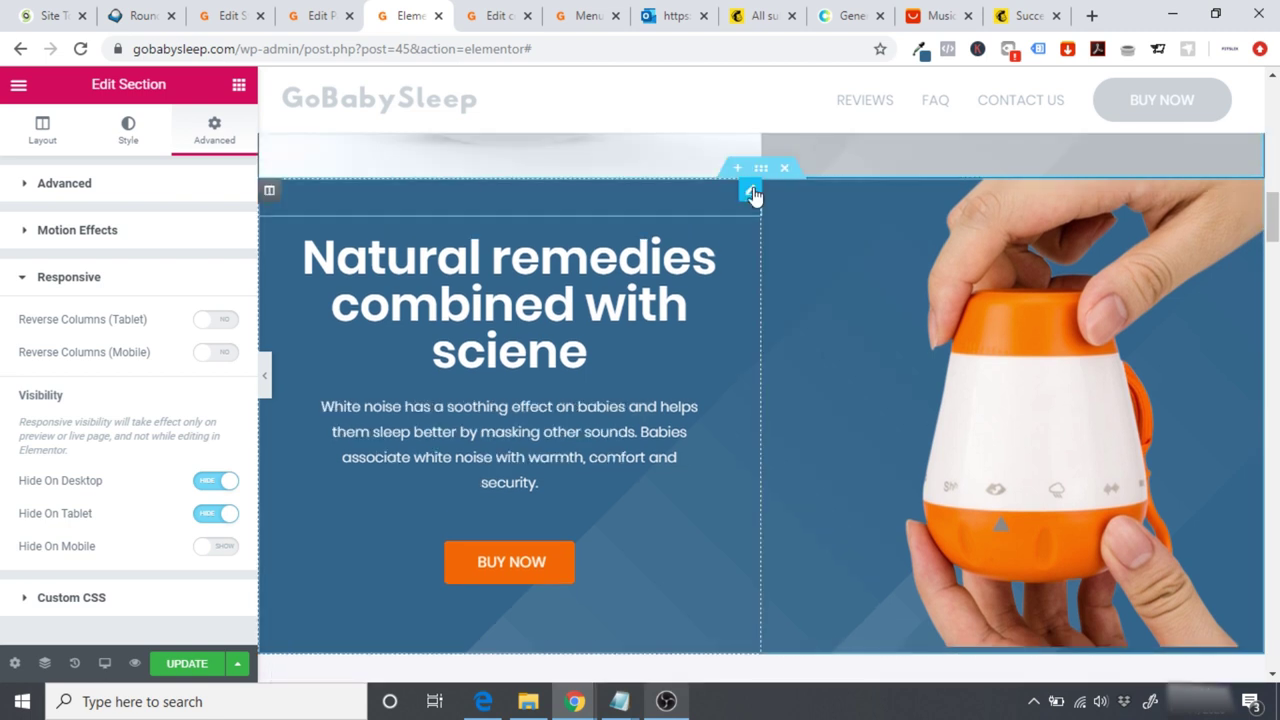
Step: Hide the blue hand-held copy of the section on mobile
{"action": "left_click", "coordinate": [761, 177]}
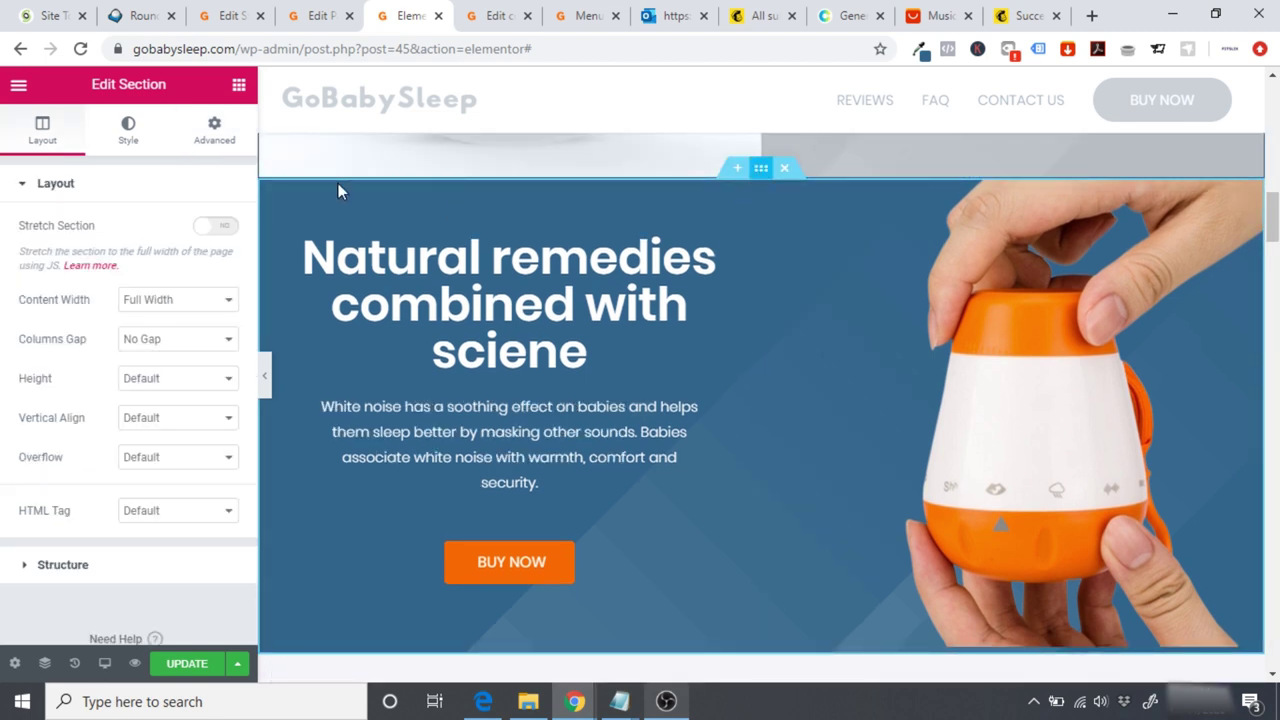
{"action": "left_click", "coordinate": [224, 132]}
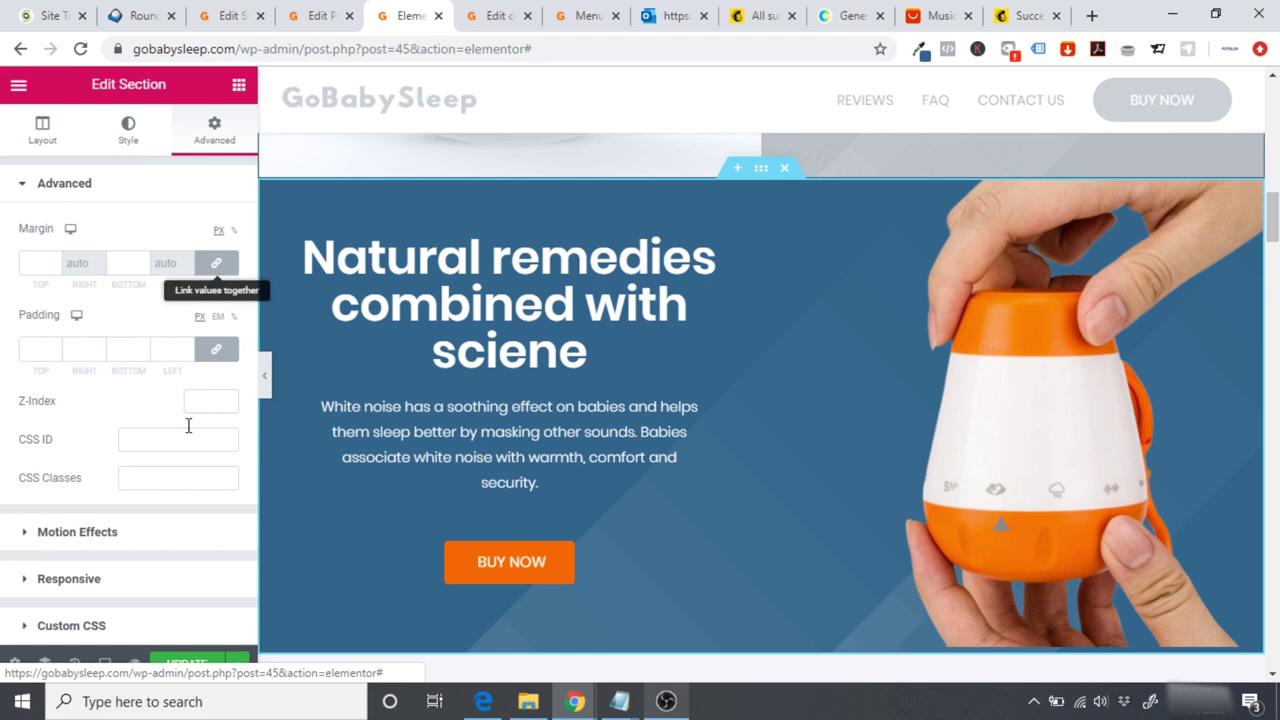
{"action": "left_click", "coordinate": [106, 578]}
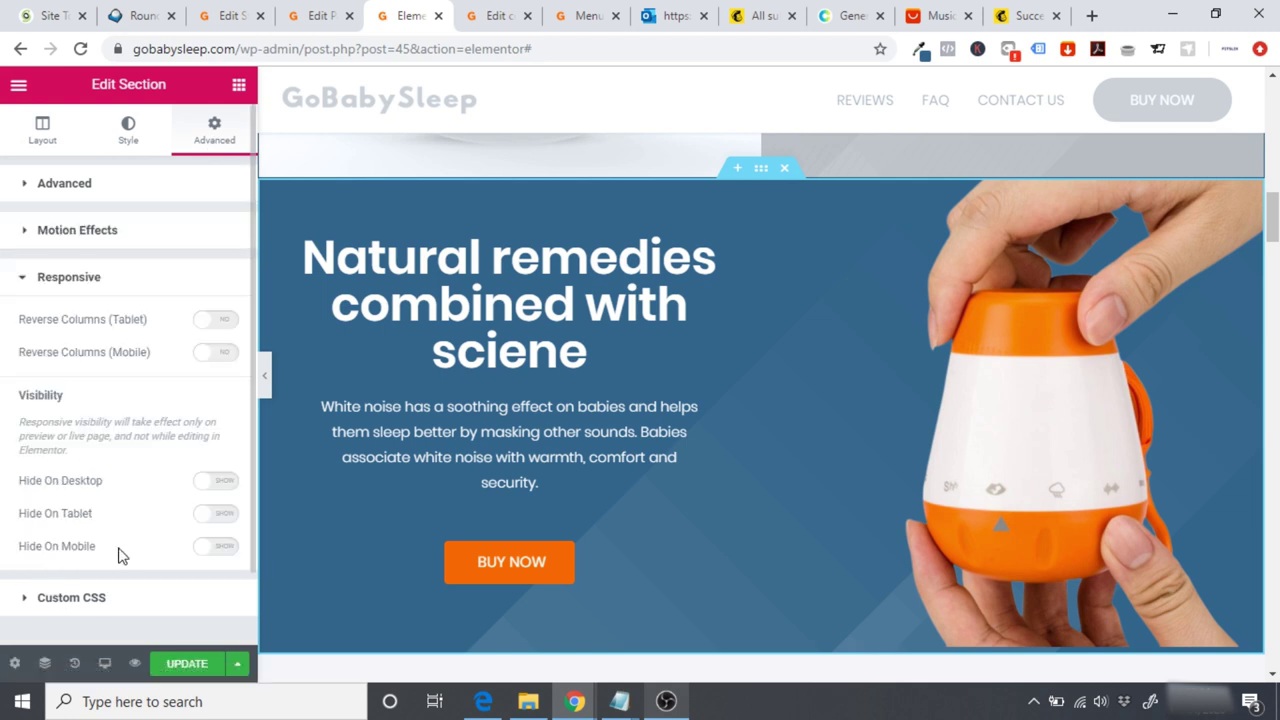
{"action": "left_click", "coordinate": [212, 547]}
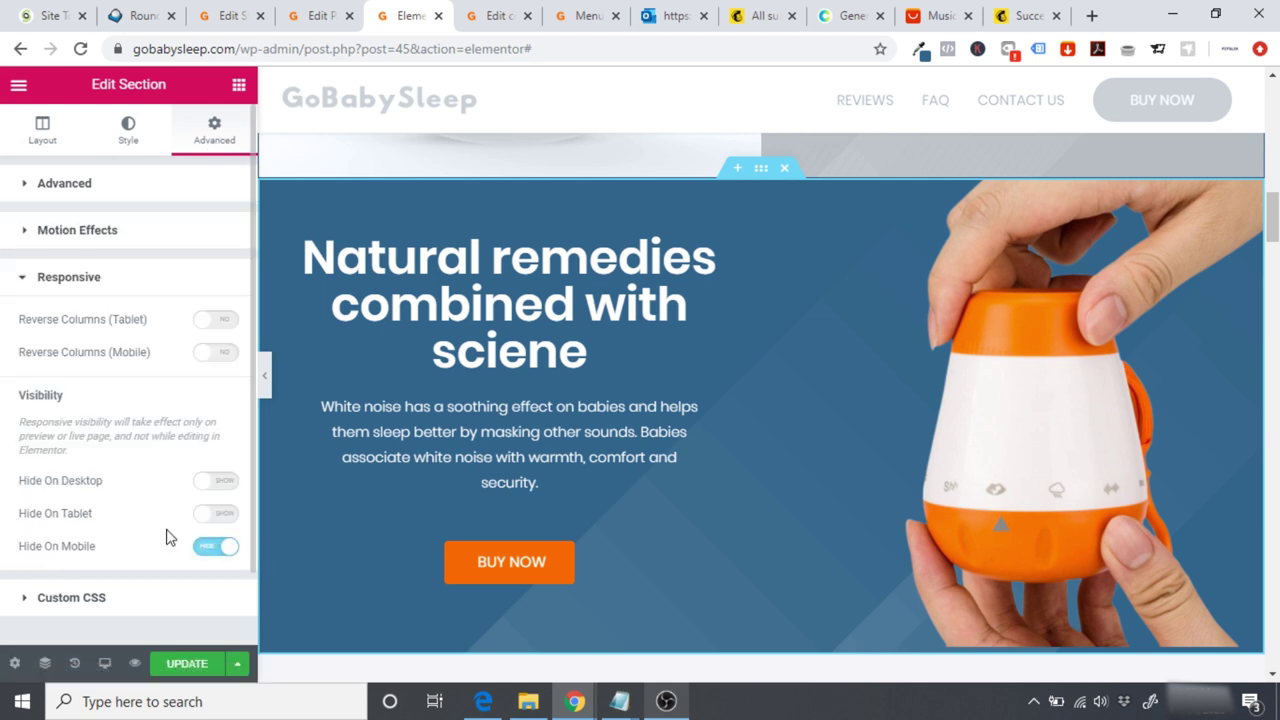
{"action": "left_click", "coordinate": [104, 663]}
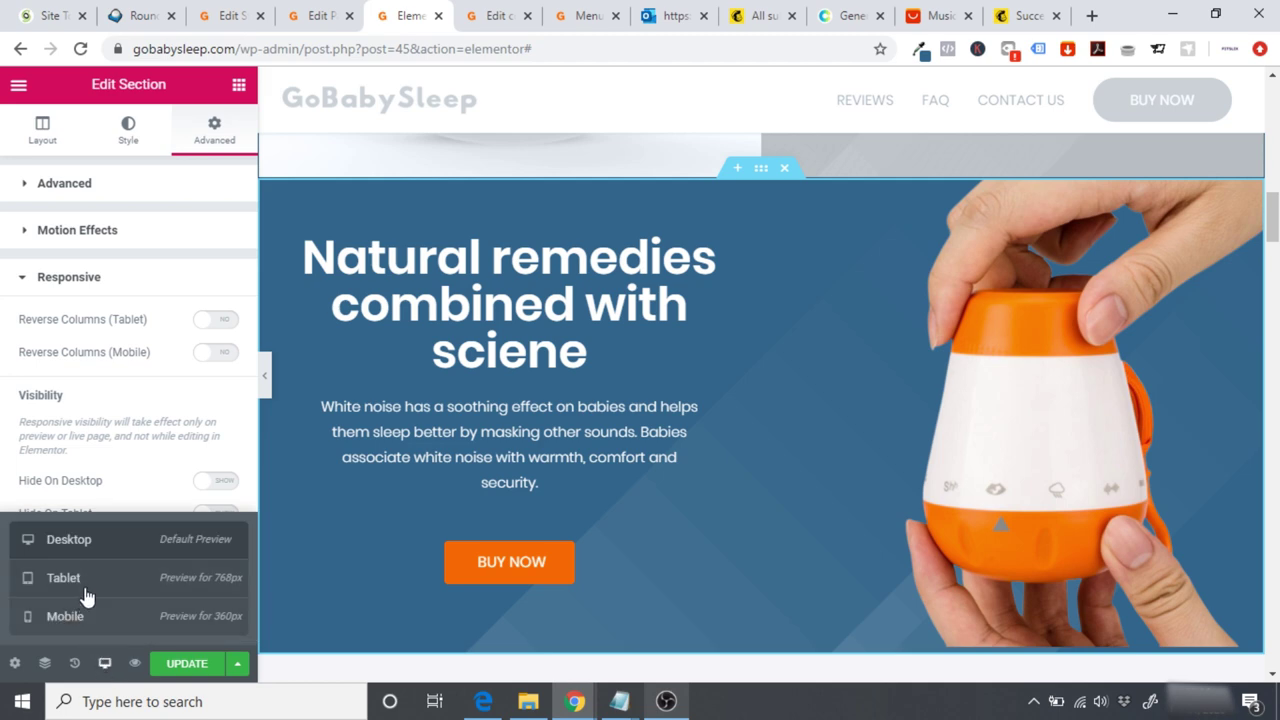
Step: In Tablet view, shrink the 'Natural remedies combined with sciene' heading to 20 px, nudged up one step
{"action": "left_click", "coordinate": [86, 588]}
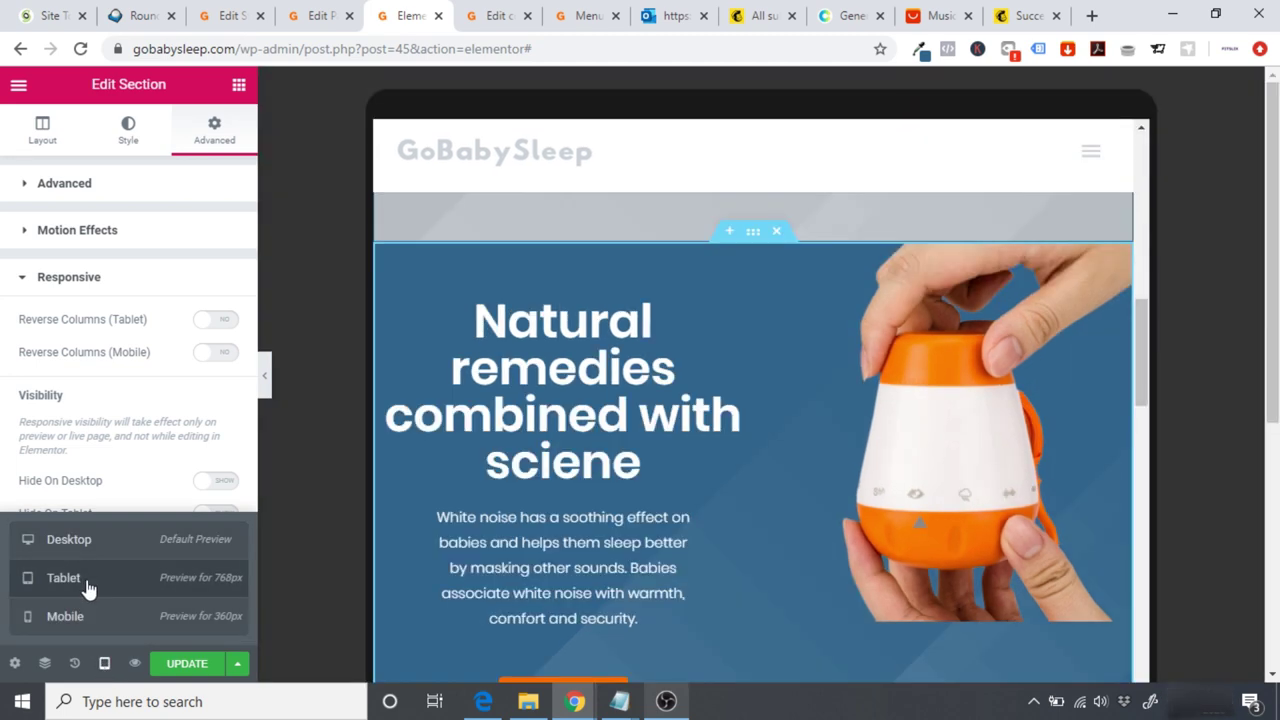
{"action": "left_click_drag", "start_coordinate": [1112, 354], "coordinate": [1044, 375]}
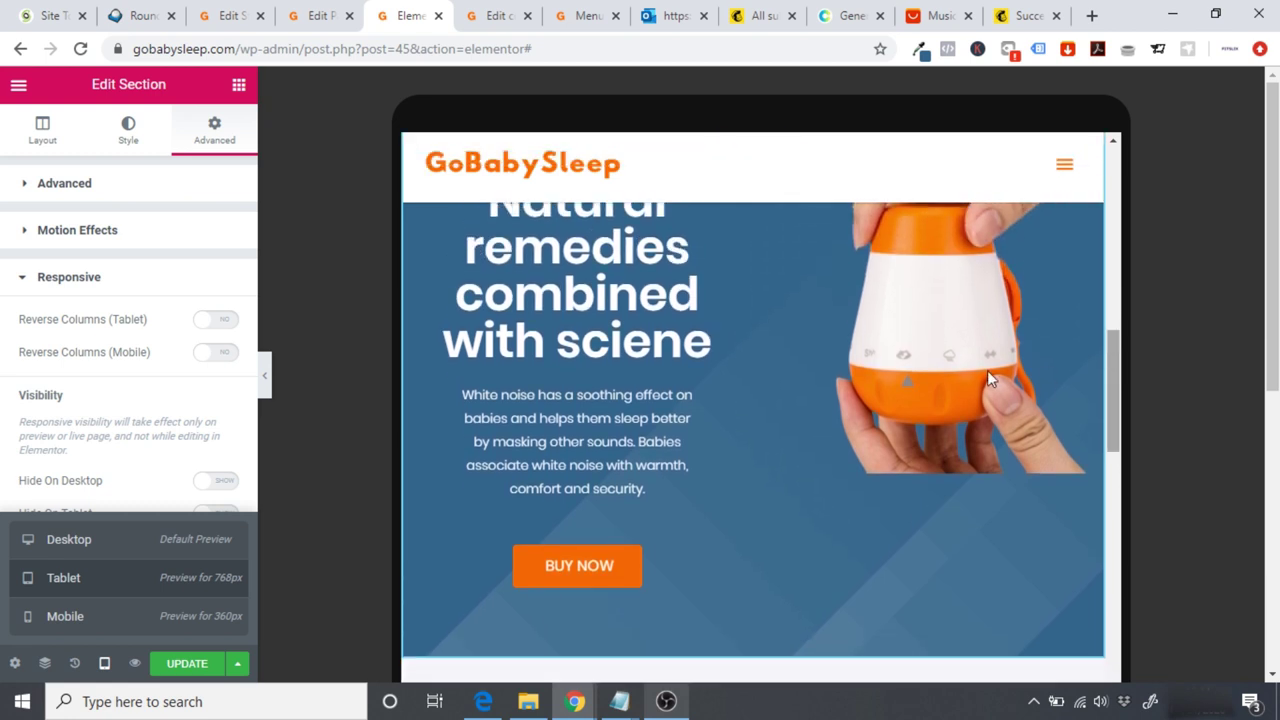
{"action": "left_click_drag", "start_coordinate": [1114, 420], "coordinate": [1115, 402]}
{"action": "left_click", "coordinate": [541, 381]}
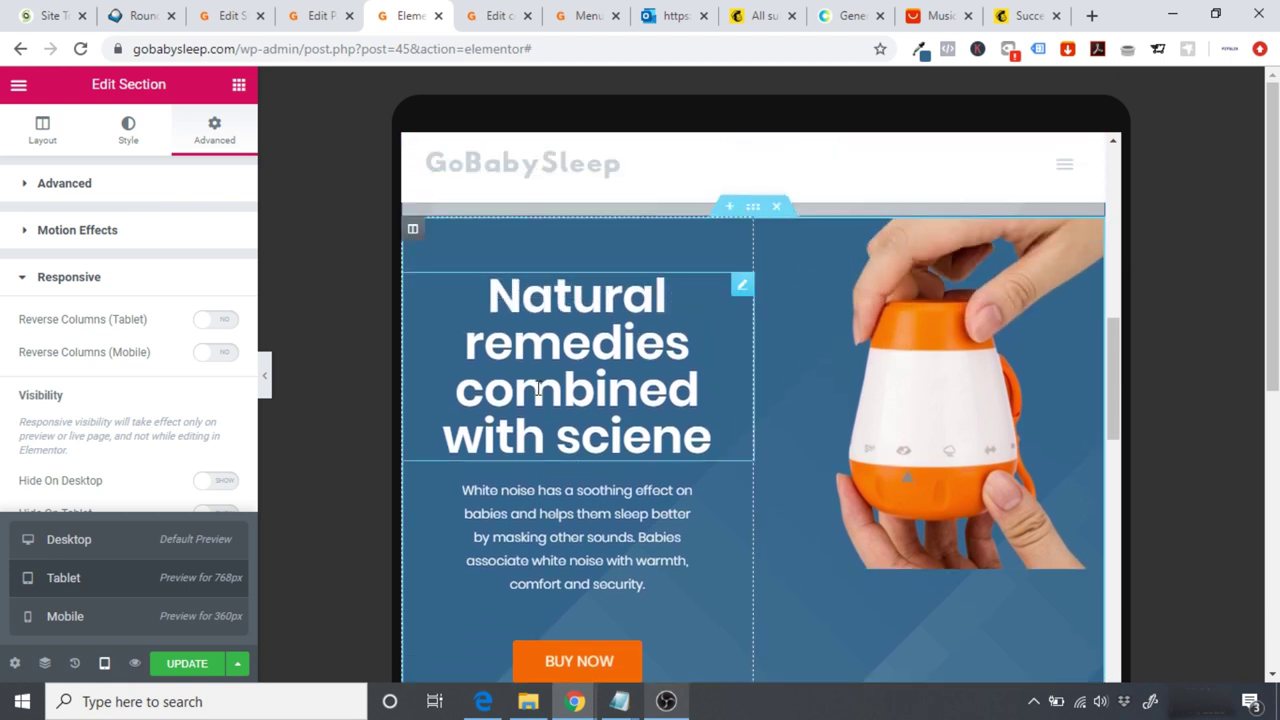
{"action": "left_click", "coordinate": [130, 130]}
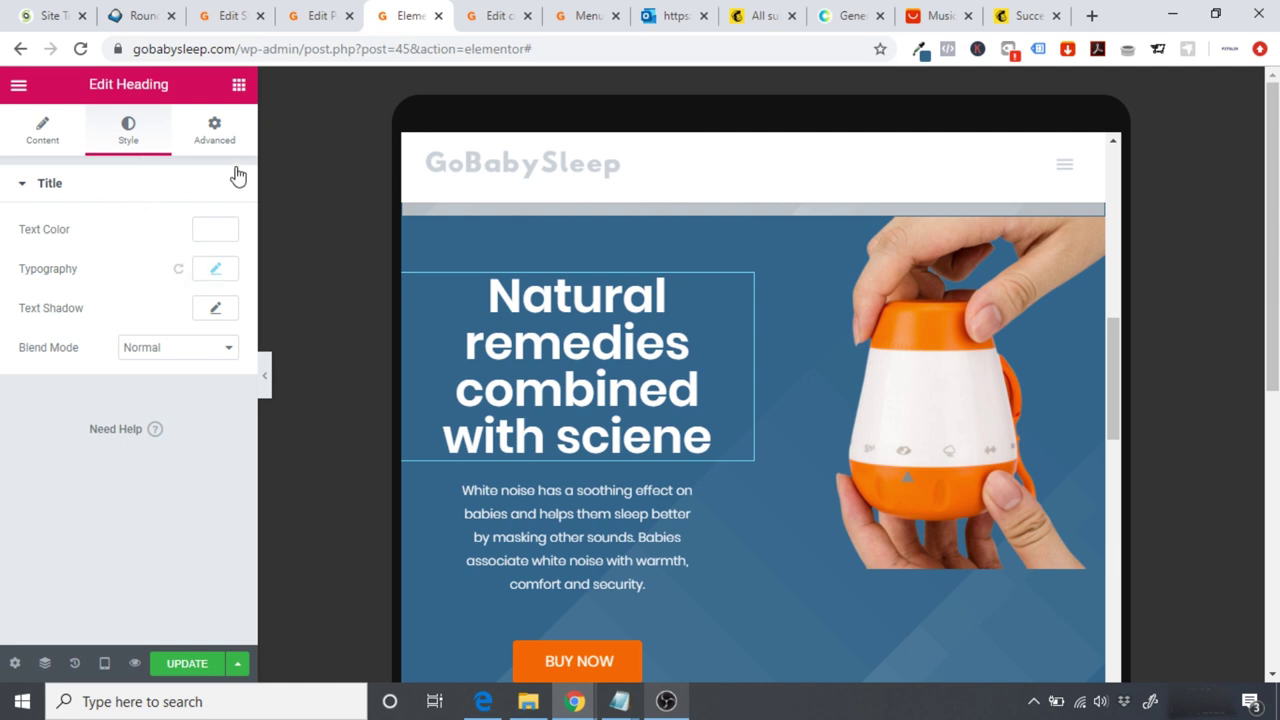
{"action": "left_click", "coordinate": [215, 143]}
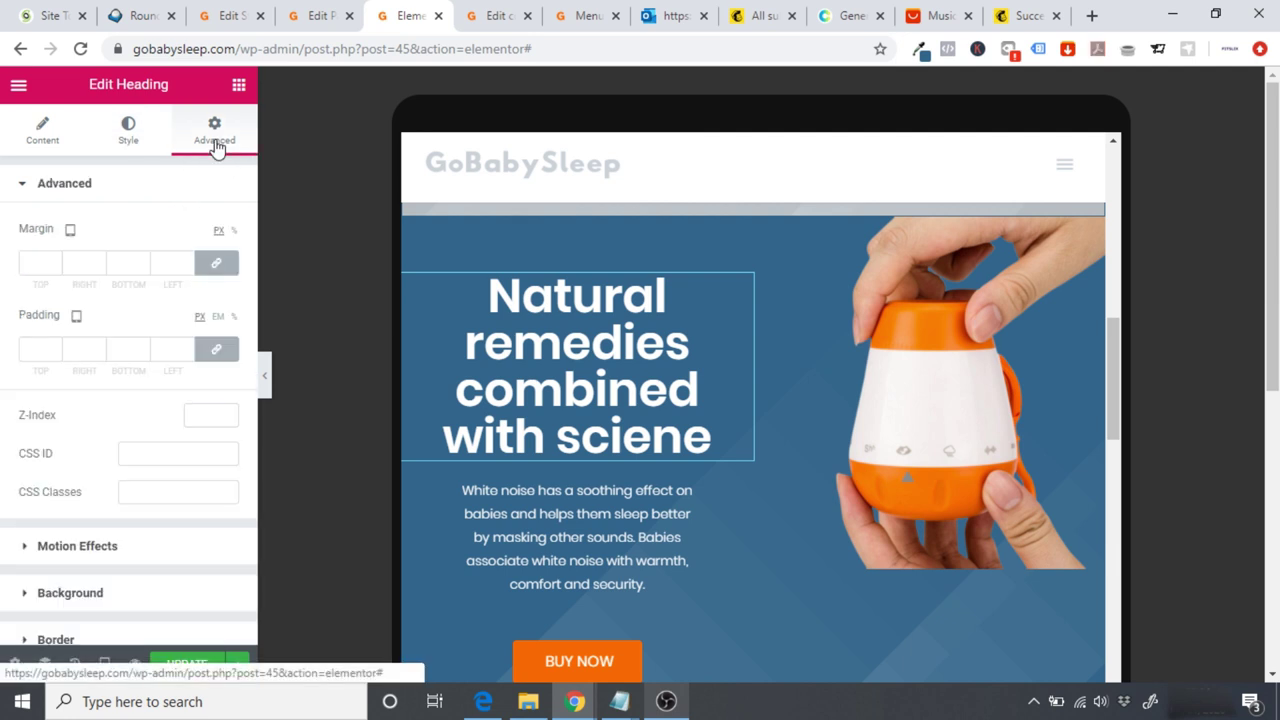
{"action": "left_click", "coordinate": [135, 140]}
{"action": "left_click", "coordinate": [212, 272]}
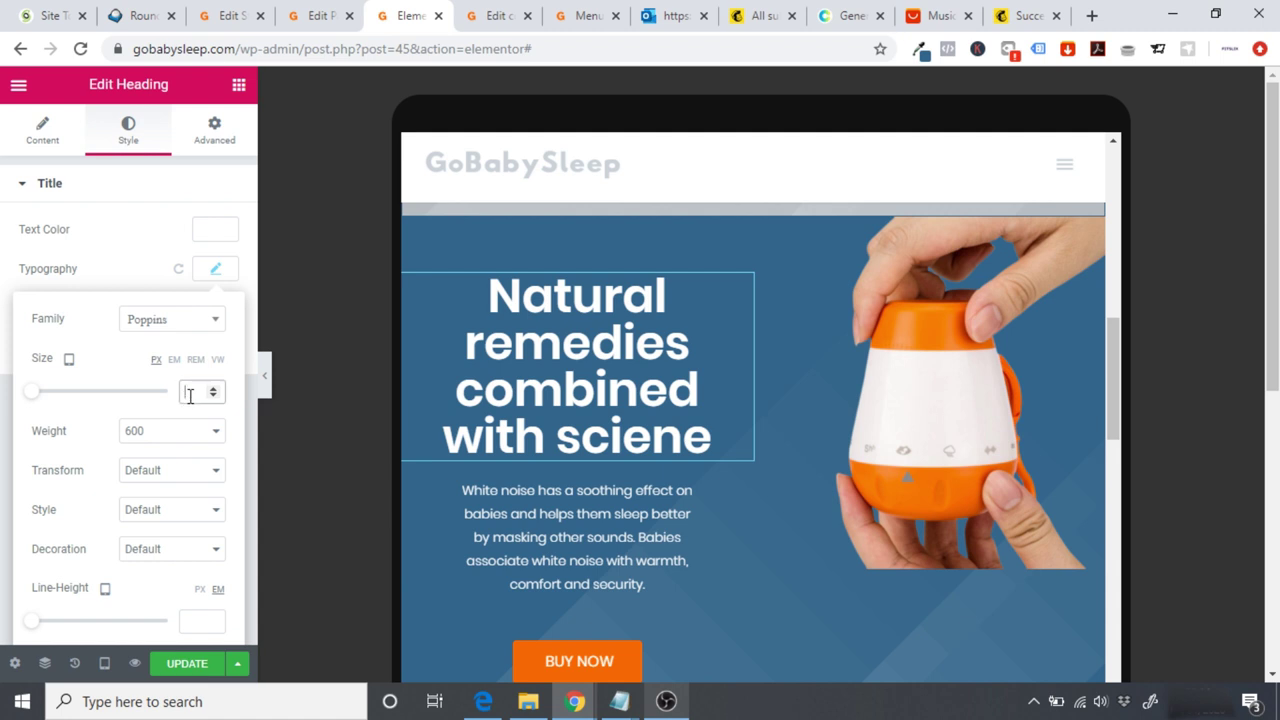
{"action": "type", "text": "20"}
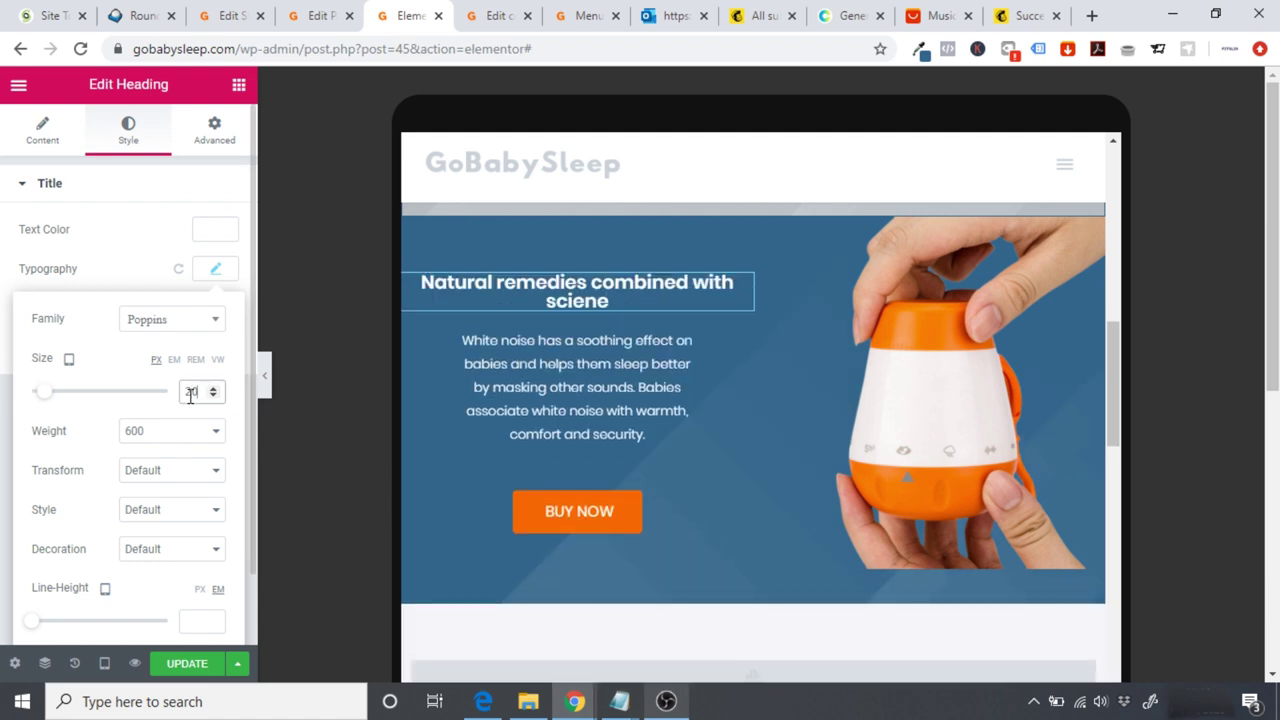
{"action": "key", "text": "Up"}
{"action": "key", "text": "Up"}
{"action": "key", "text": "Up"}
{"action": "key", "text": "Up"}
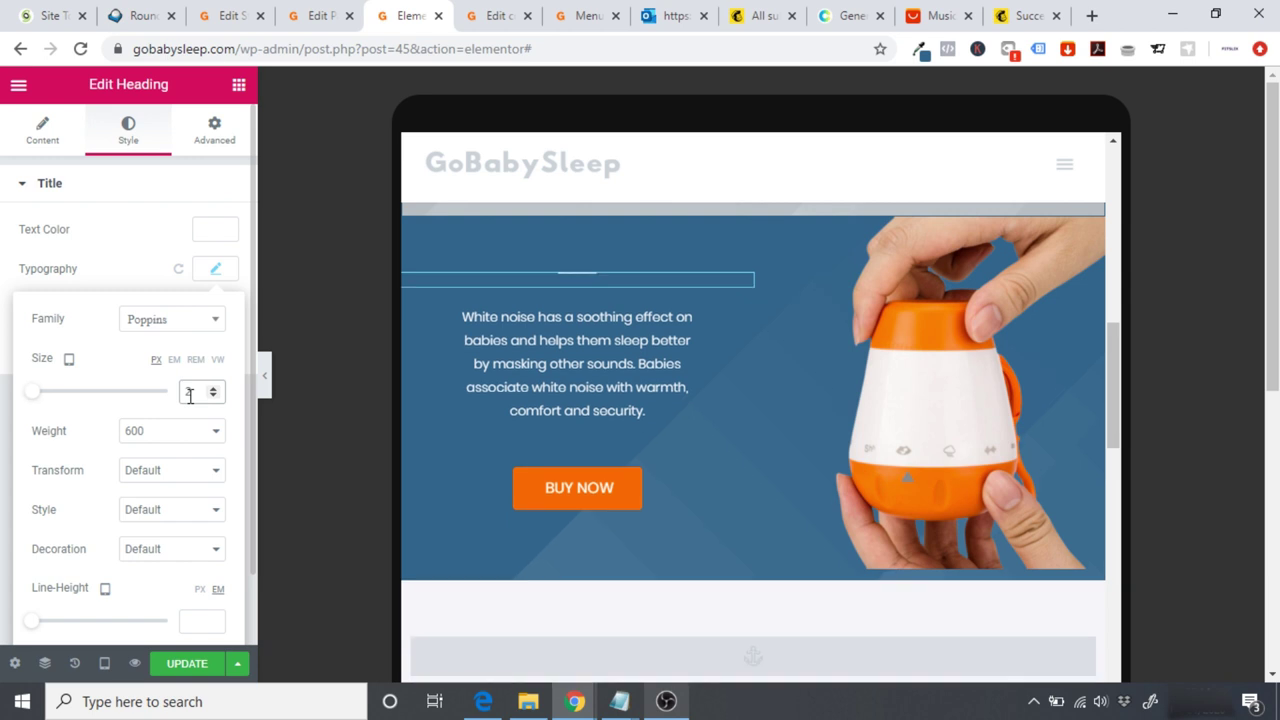
{"action": "left_click", "coordinate": [440, 400]}
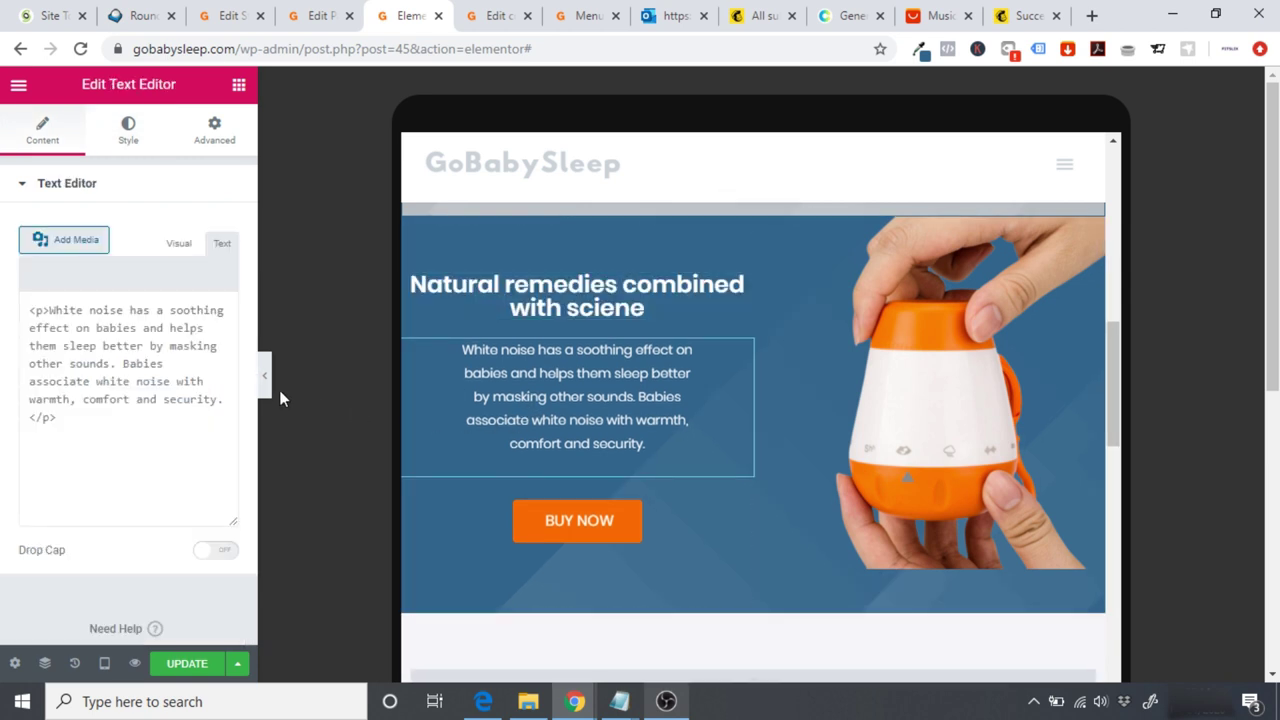
Step: Set the white-noise paragraph's tablet font size to 15
{"action": "left_click", "coordinate": [190, 250]}
{"action": "left_click", "coordinate": [125, 135]}
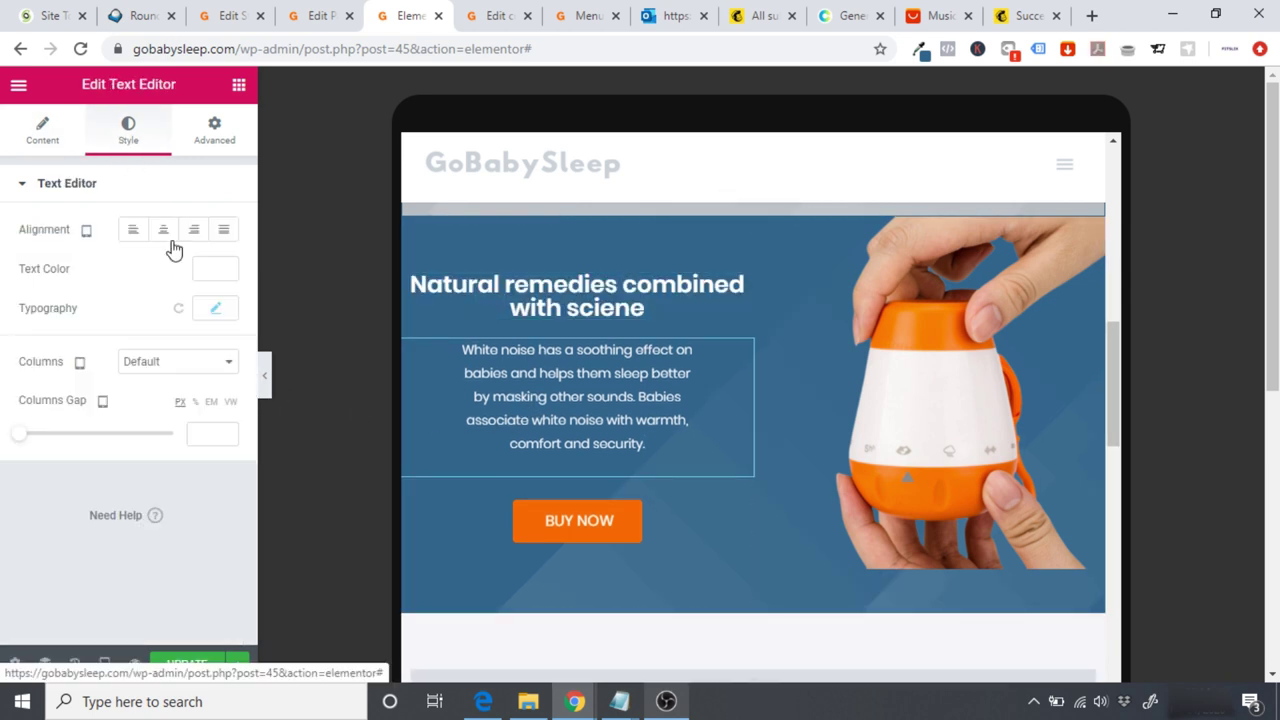
{"action": "left_click", "coordinate": [215, 312]}
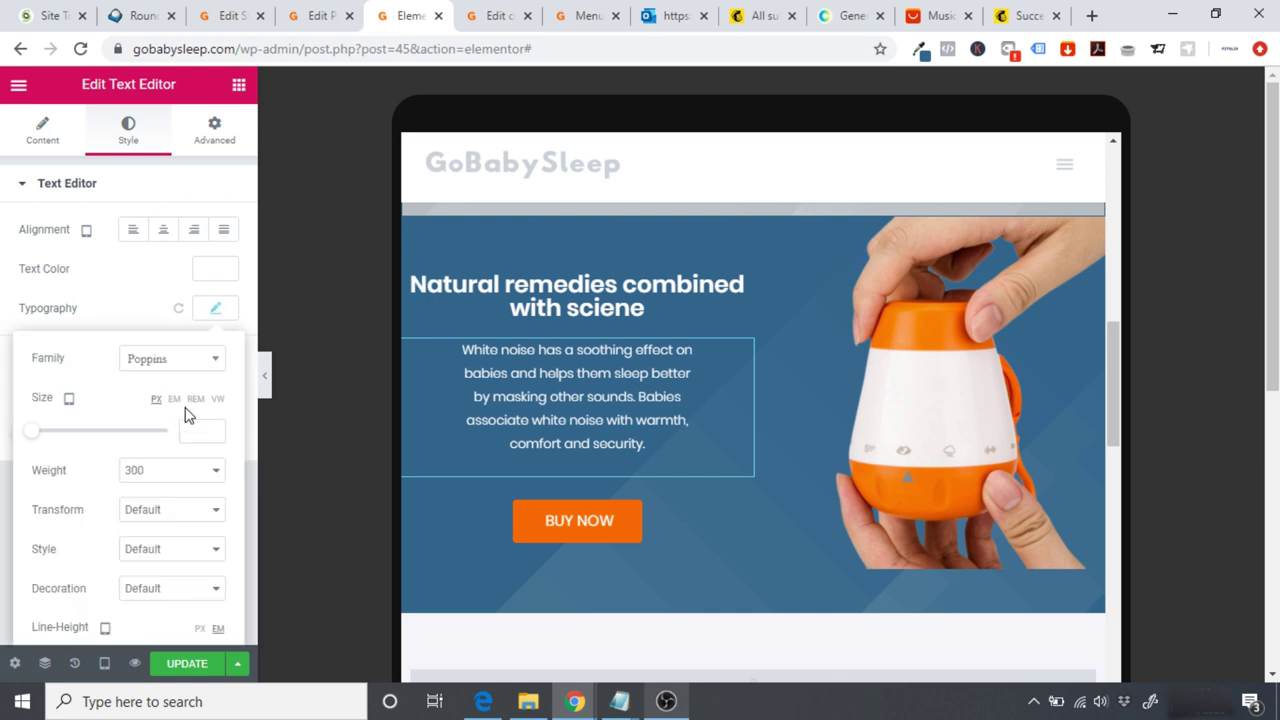
{"action": "left_click", "coordinate": [192, 431]}
{"action": "type", "text": "15"}
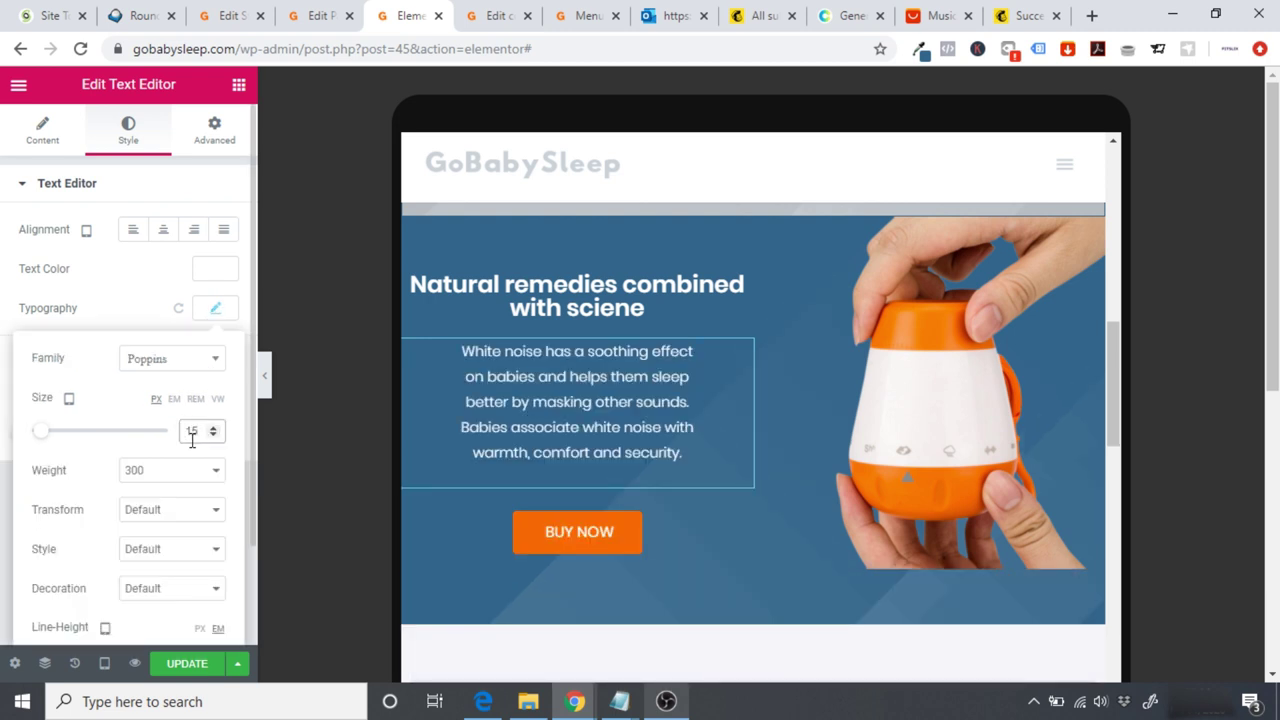
Step: Make the BUY NOW button Small, after briefly trying Extra Small
{"action": "left_click", "coordinate": [663, 542]}
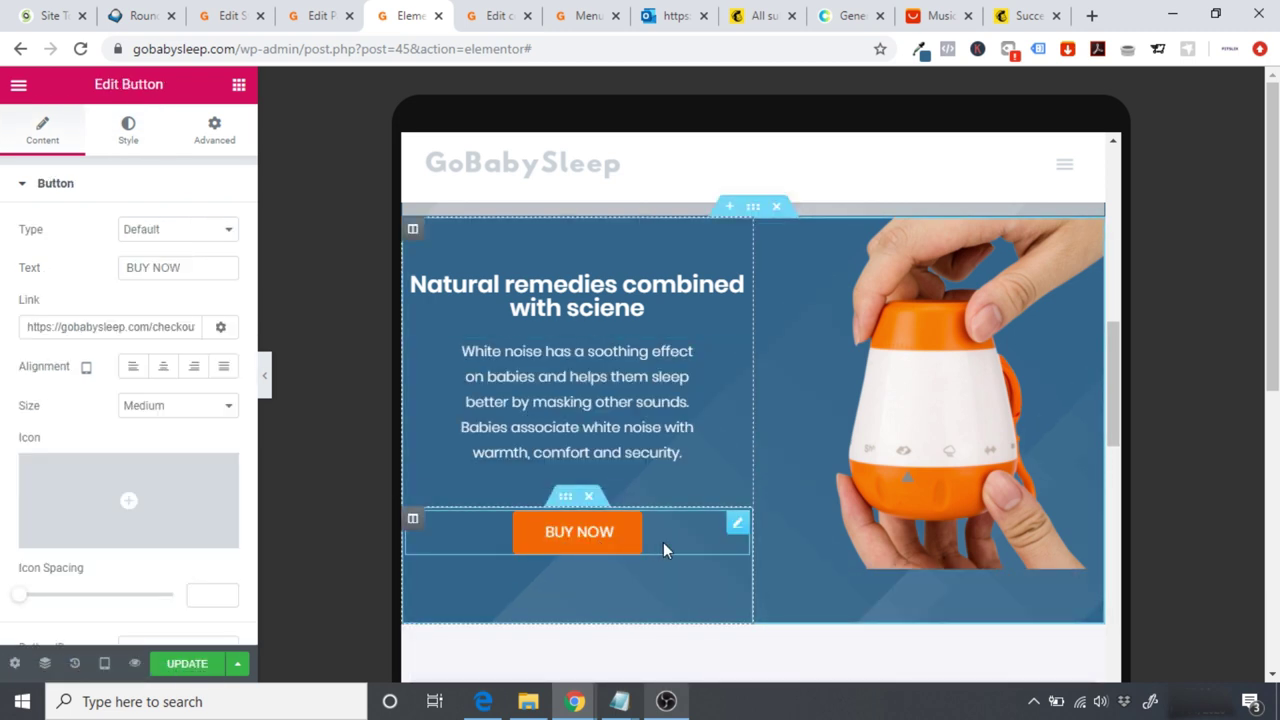
{"action": "left_click", "coordinate": [218, 406]}
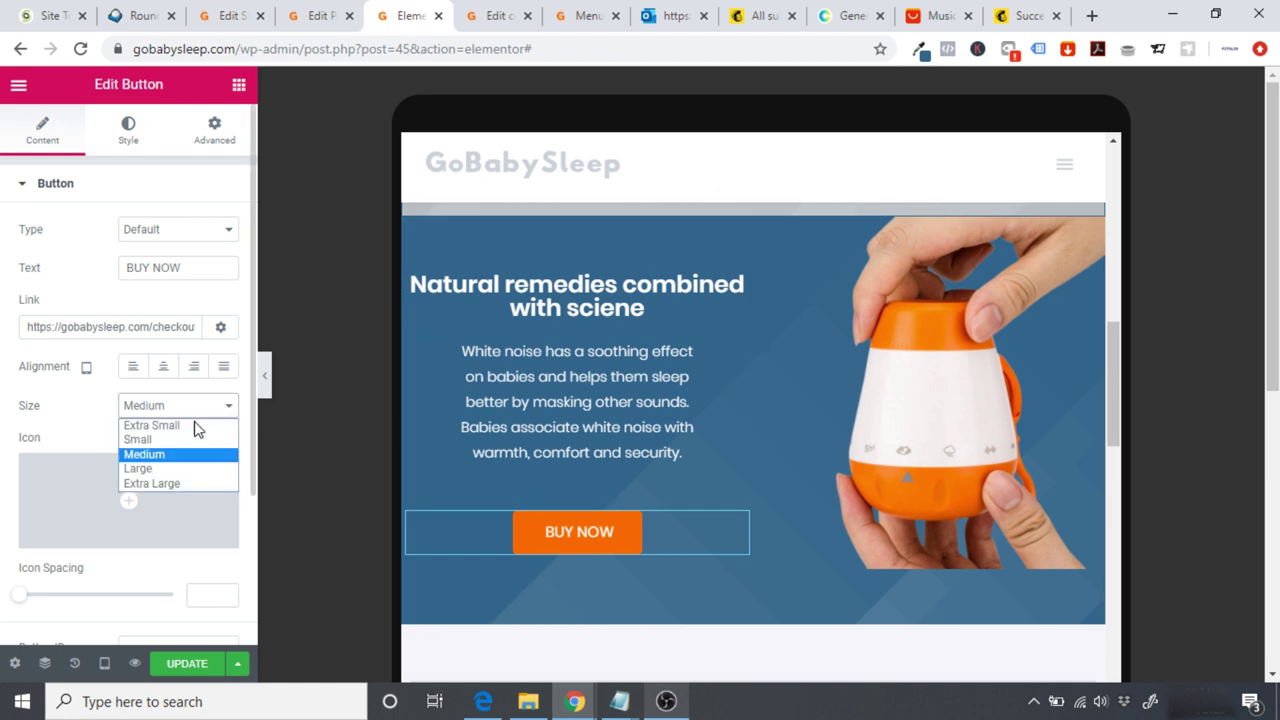
{"action": "left_click", "coordinate": [181, 440]}
{"action": "left_click", "coordinate": [154, 414]}
{"action": "left_click", "coordinate": [150, 427]}
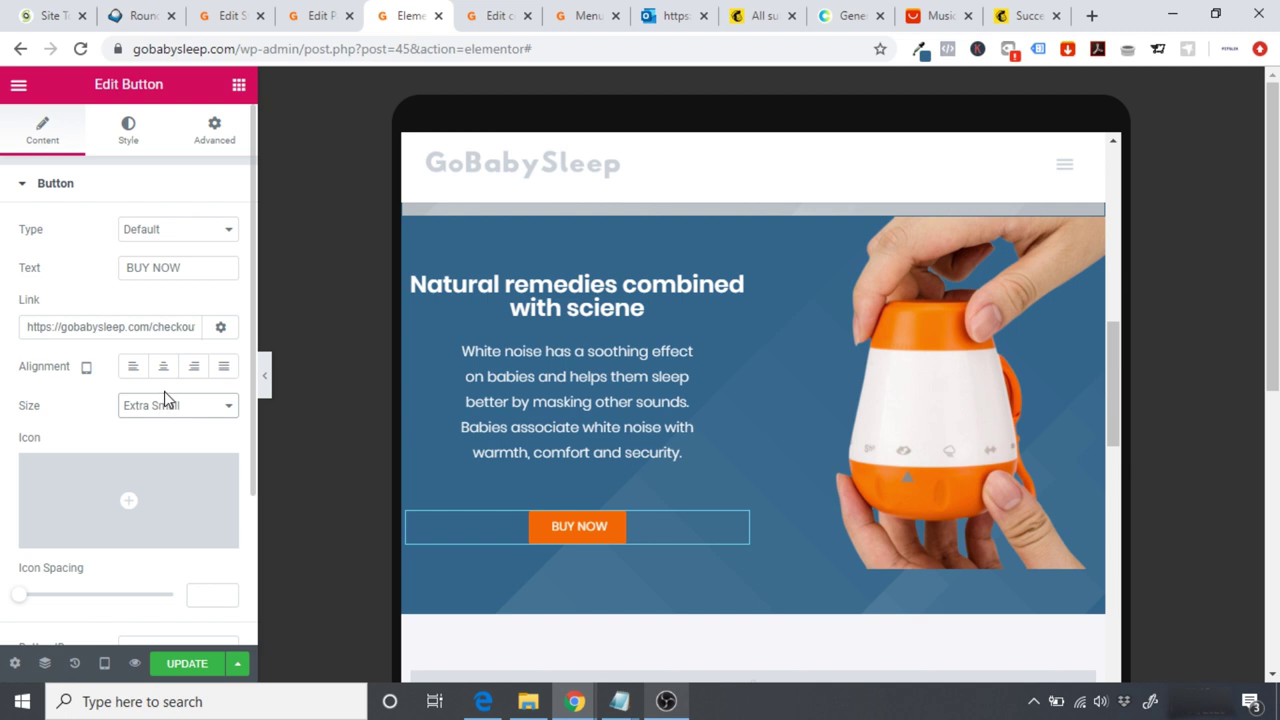
{"action": "left_click", "coordinate": [161, 407]}
{"action": "left_click", "coordinate": [165, 439]}
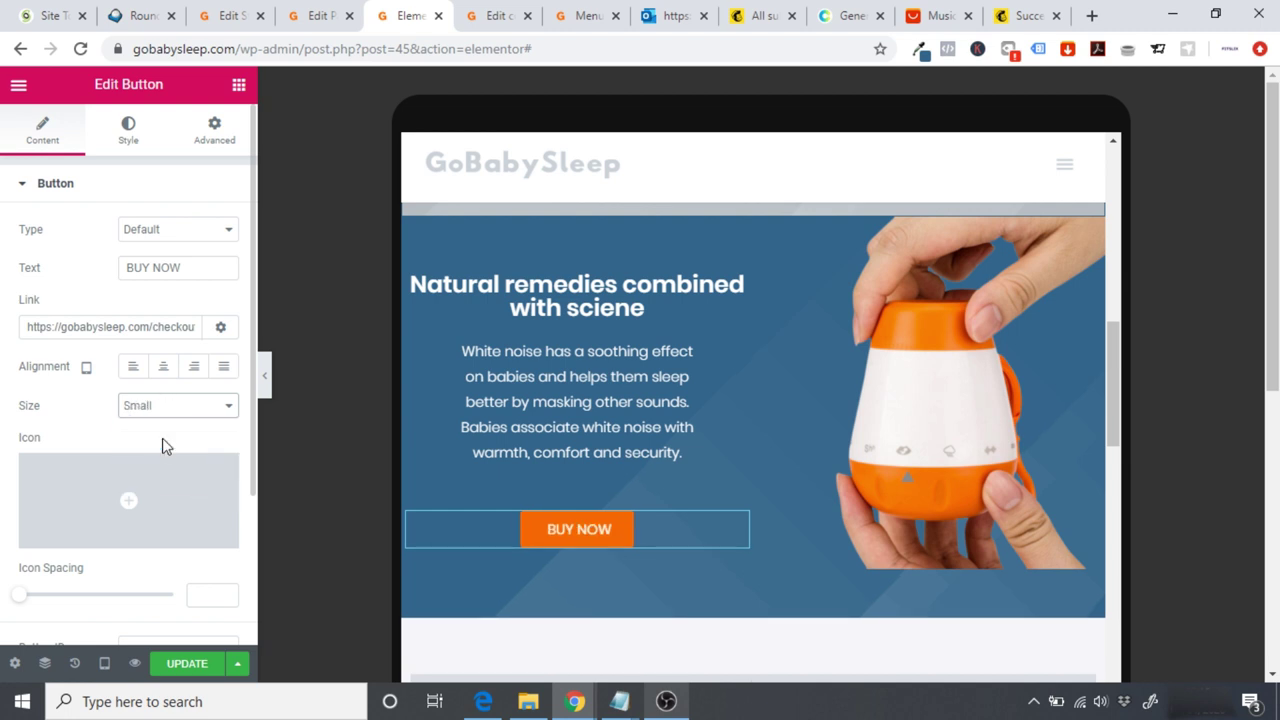
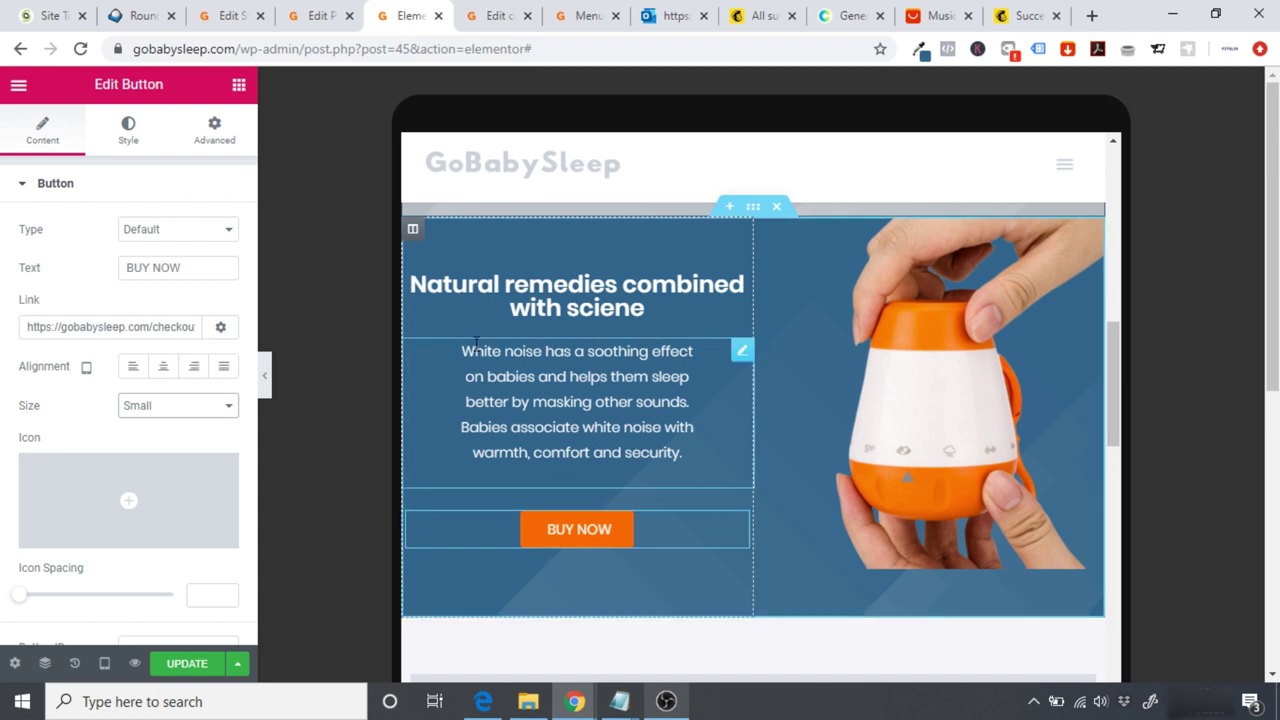
Step: Delete the old spacer at the top of the hero column
{"action": "left_click", "coordinate": [579, 243]}
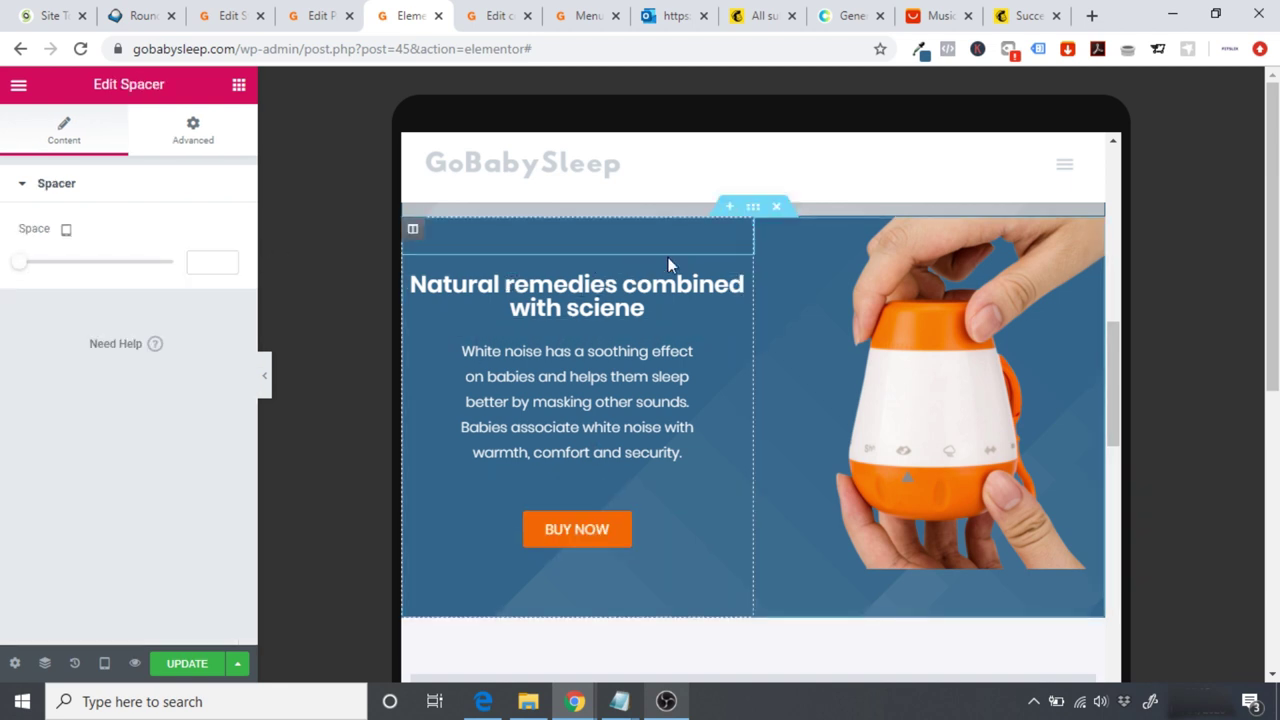
{"action": "right_click", "coordinate": [740, 243]}
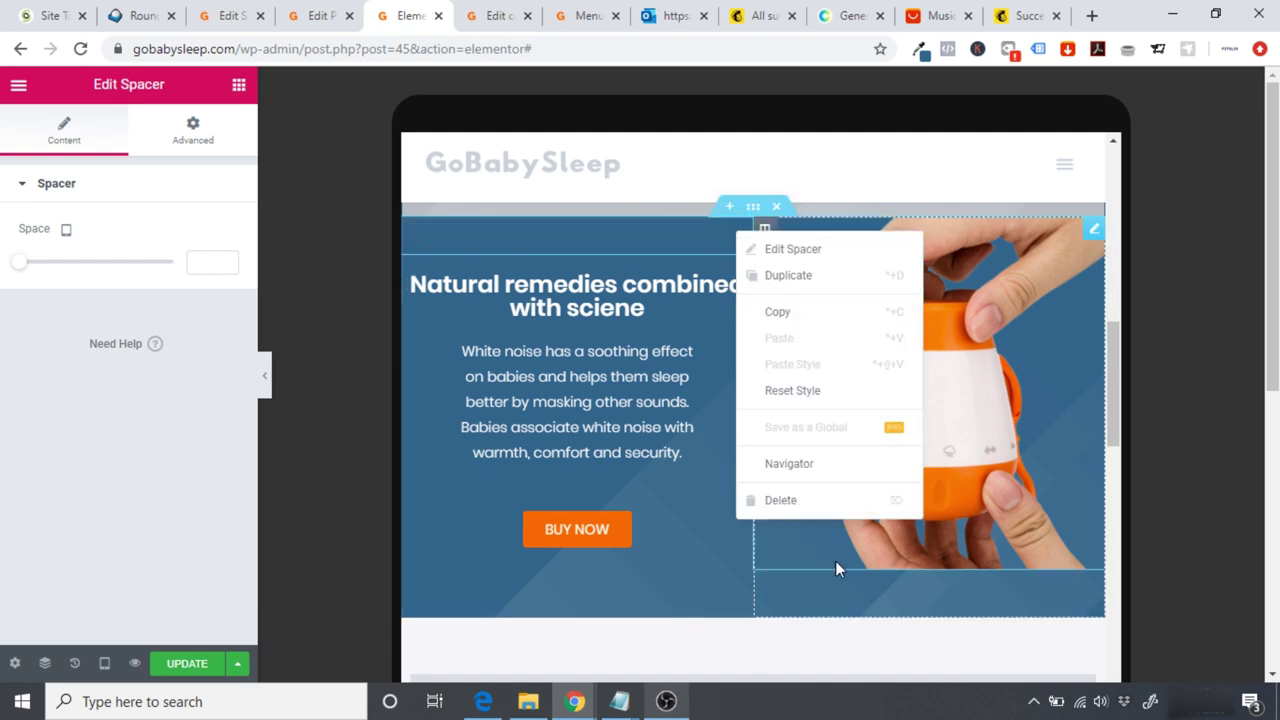
{"action": "left_click", "coordinate": [781, 501]}
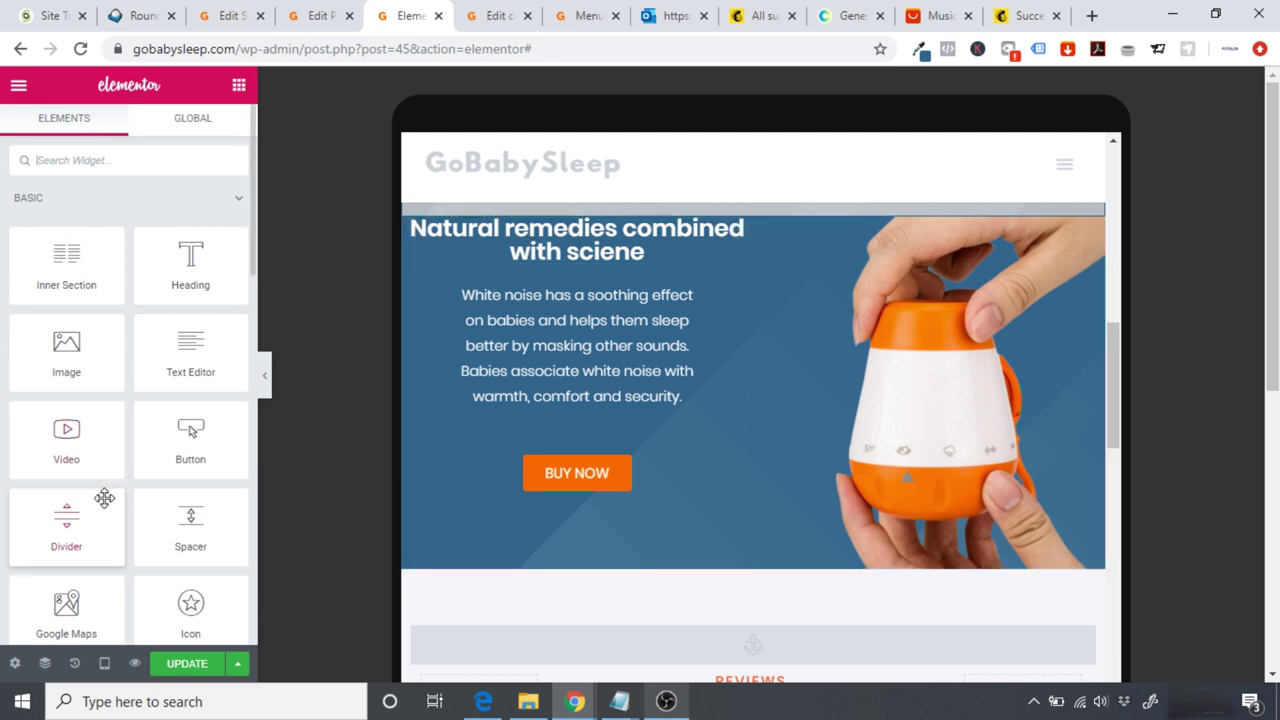
Step: Add a Spacer with Space 5 atop the hero's left column and preview the tablet layout
{"action": "left_click_drag", "start_coordinate": [162, 520], "coordinate": [562, 235]}
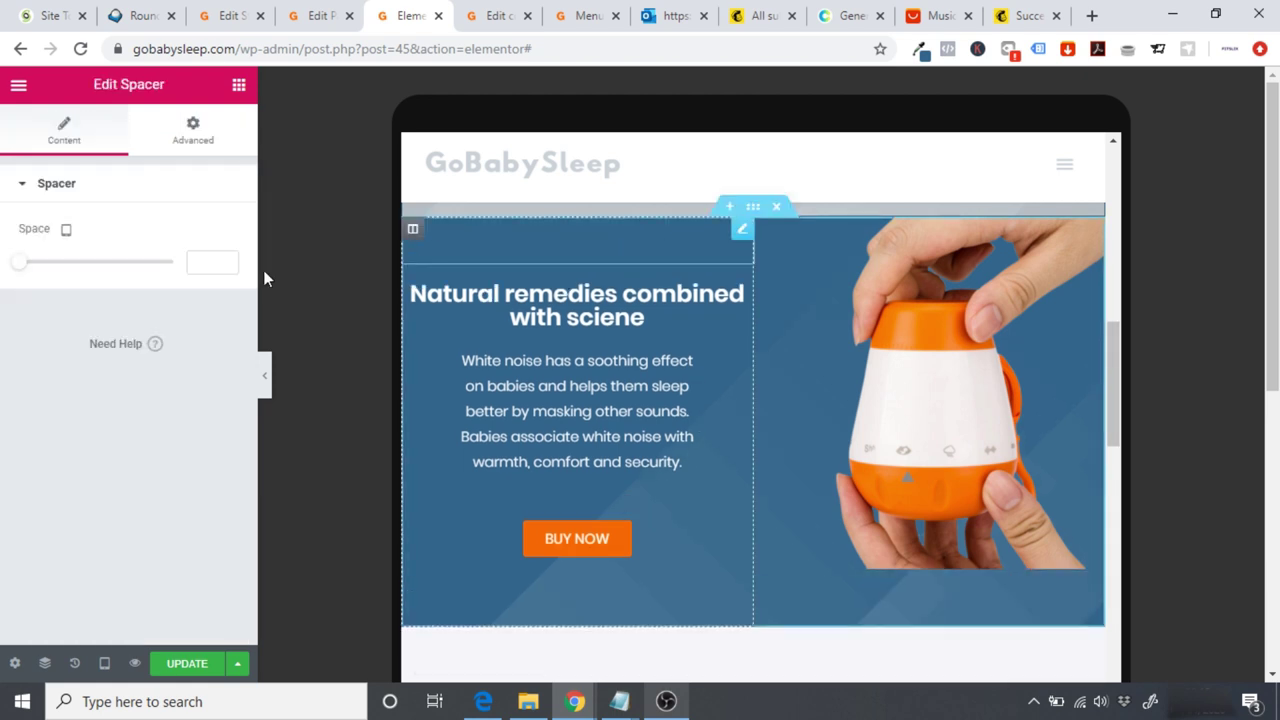
{"action": "type", "text": "5"}
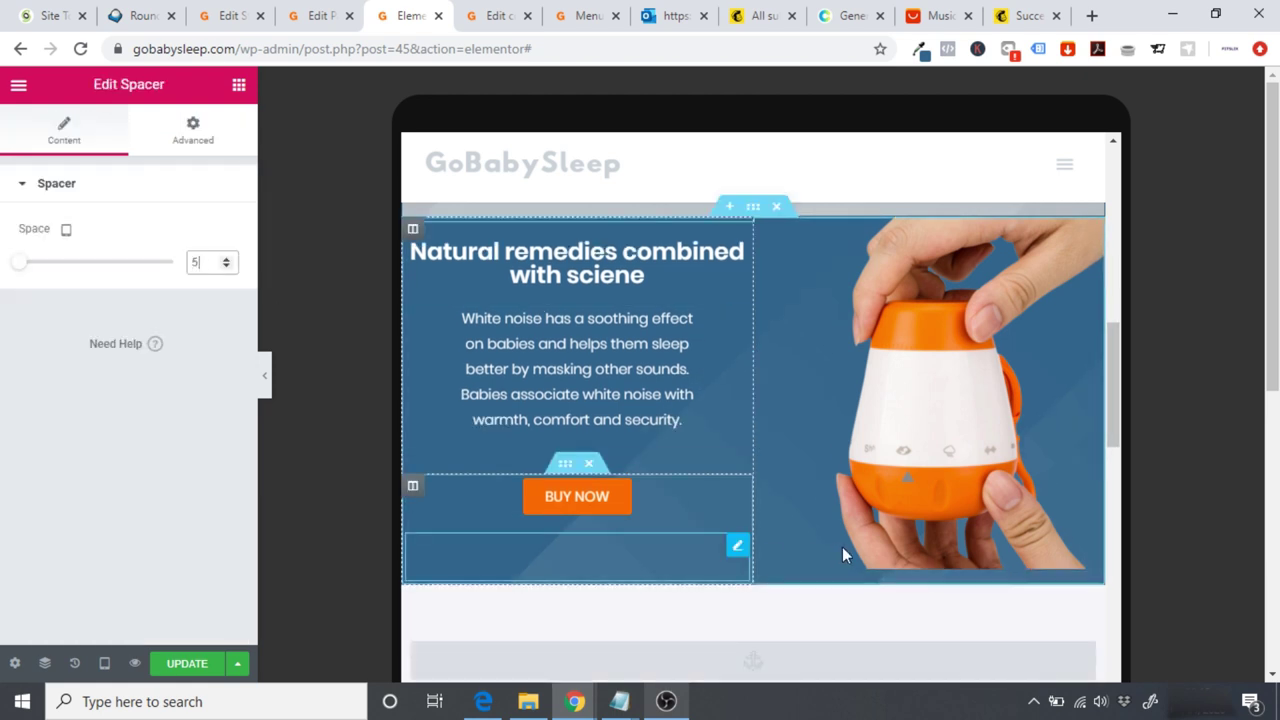
{"action": "left_click", "coordinate": [265, 378]}
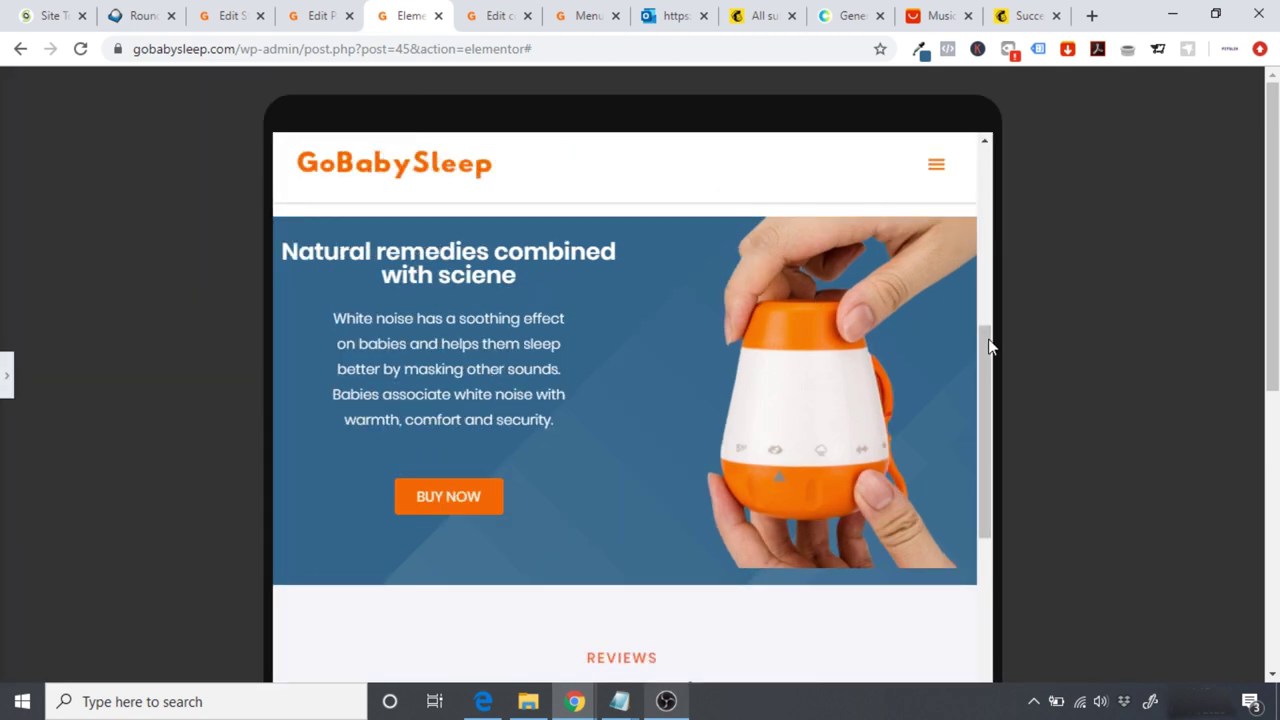
{"action": "scroll", "coordinate": [985, 340], "scroll_direction": "up", "scroll_amount": 1}
{"action": "scroll", "coordinate": [985, 343], "scroll_direction": "down", "scroll_amount": 1}
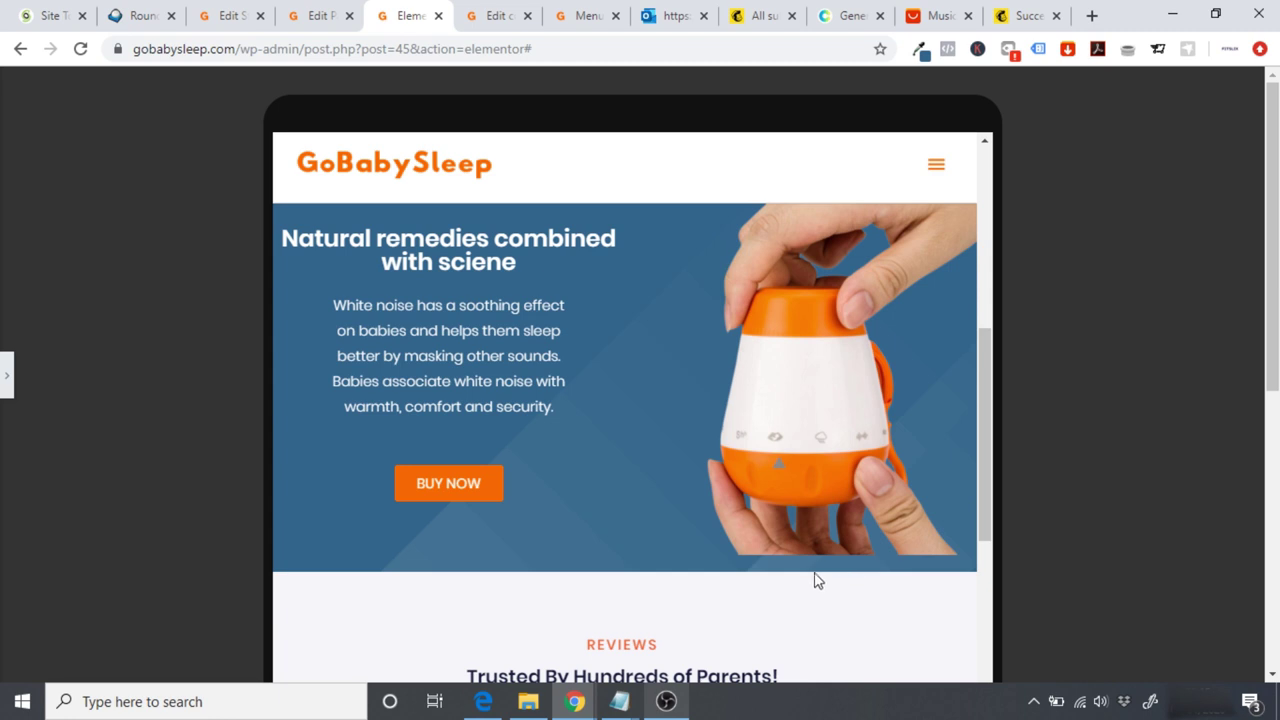
Step: Delete the spacer below the hero's BUY NOW button
{"action": "left_click", "coordinate": [8, 375]}
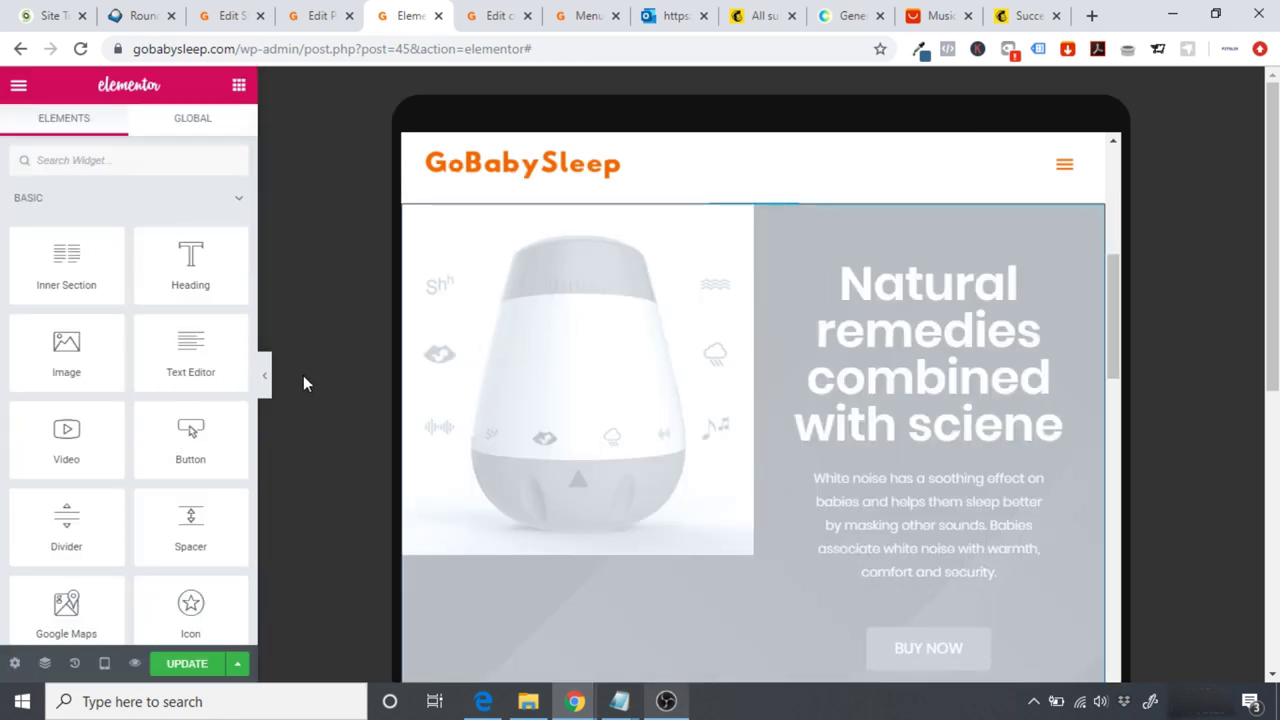
{"action": "left_click_drag", "start_coordinate": [1106, 318], "coordinate": [1128, 390]}
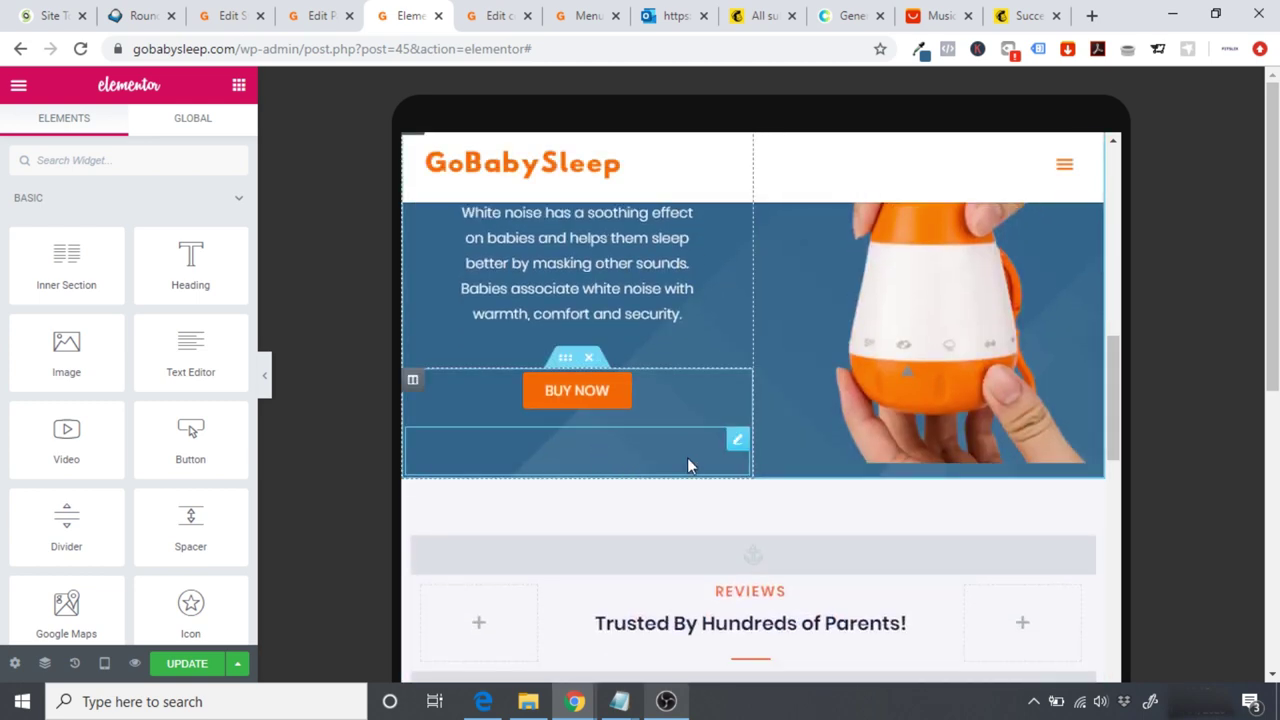
{"action": "right_click", "coordinate": [741, 444]}
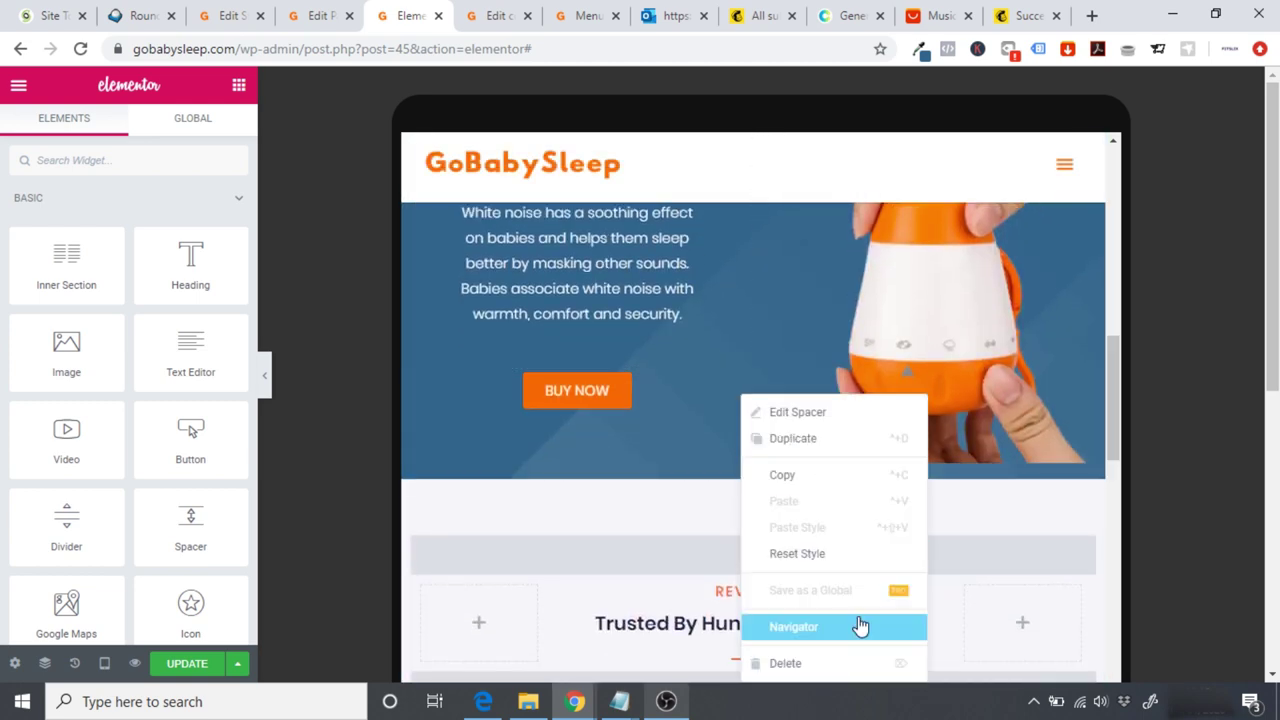
{"action": "left_click", "coordinate": [800, 665]}
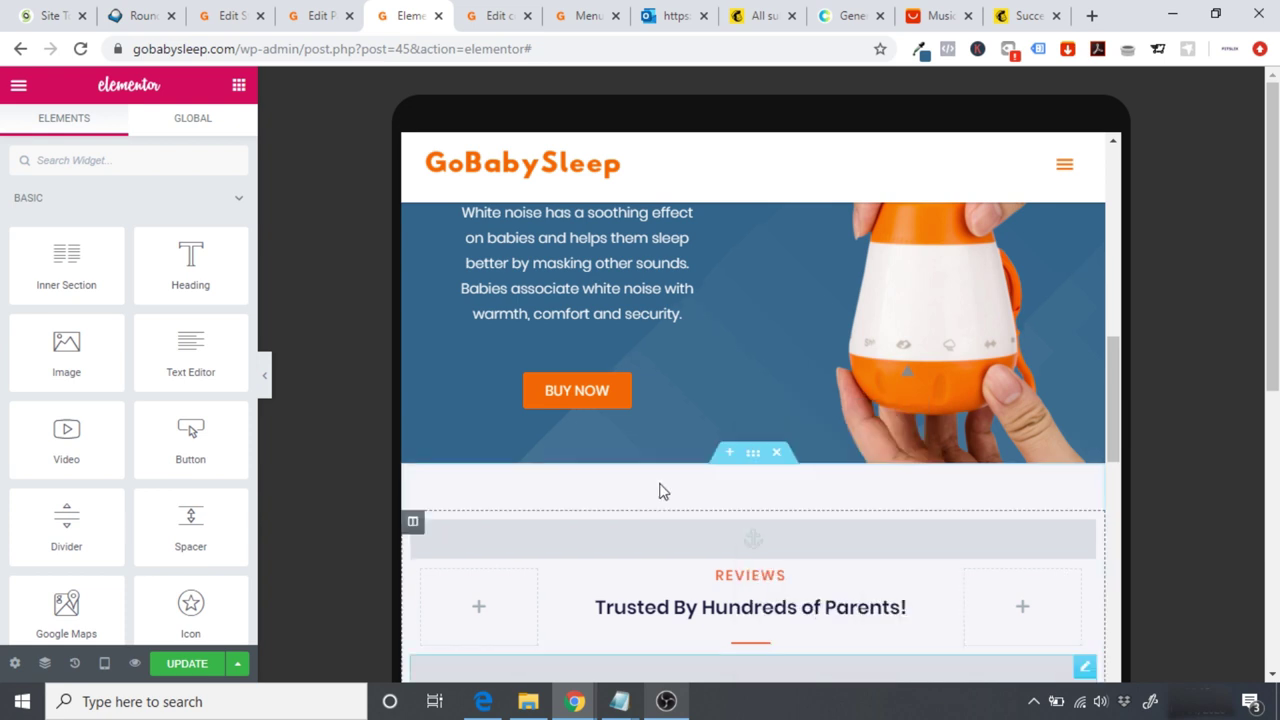
Step: Raise the top hero spacer's Space to 30 and check it in the tablet preview
{"action": "scroll", "coordinate": [1111, 369], "scroll_direction": "up", "scroll_amount": 2}
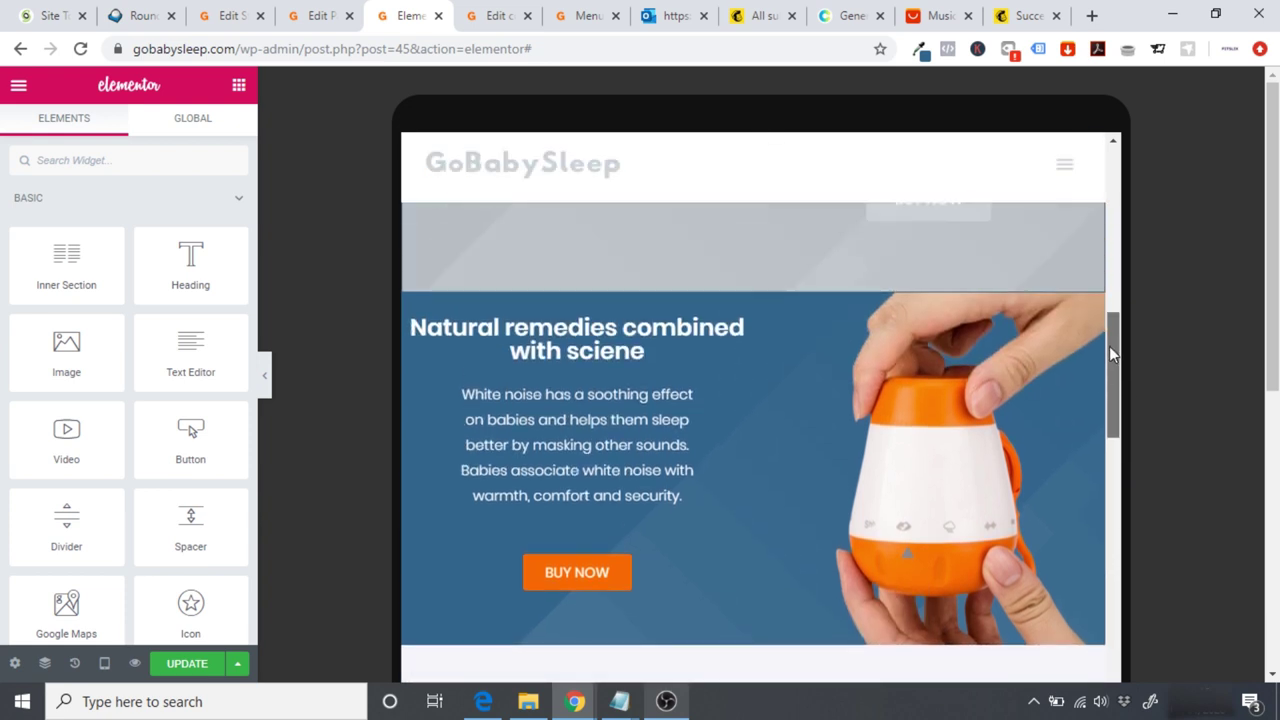
{"action": "left_click", "coordinate": [559, 314]}
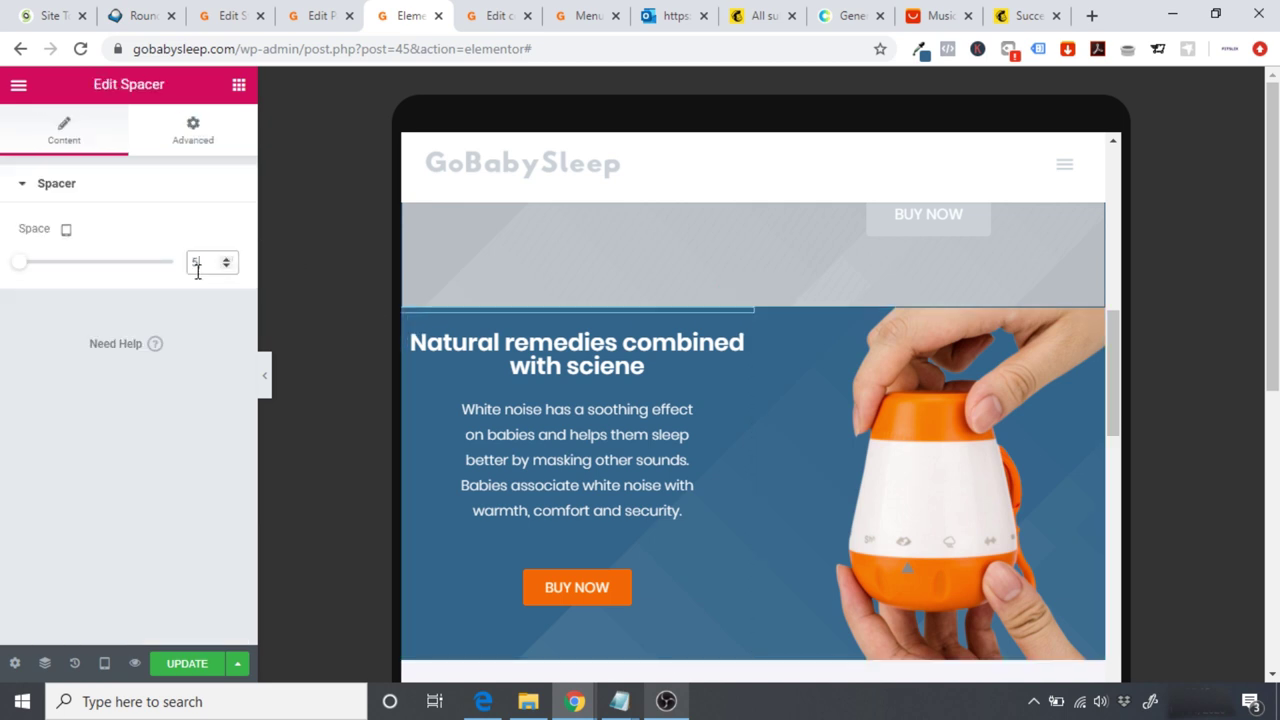
{"action": "type", "text": "10"}
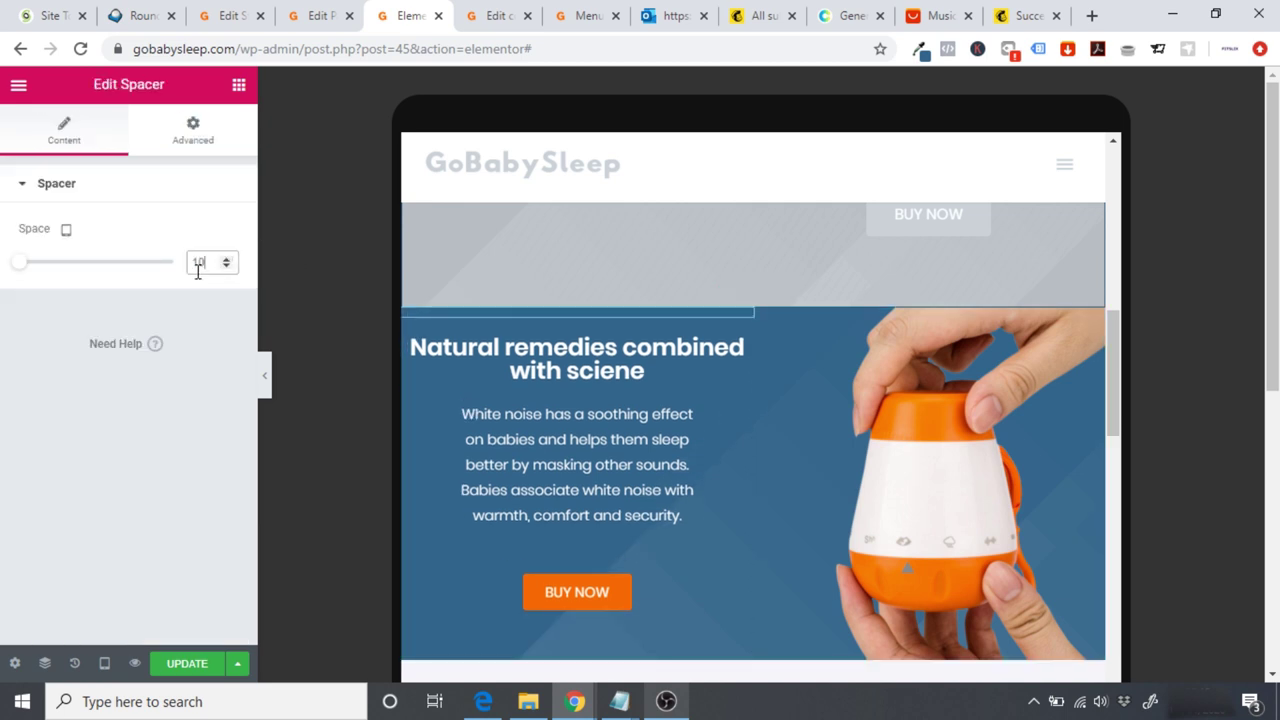
{"action": "key", "text": "BackSpace"}
{"action": "key", "text": "BackSpace"}
{"action": "type", "text": "20"}
{"action": "key", "text": "BackSpace"}
{"action": "key", "text": "BackSpace"}
{"action": "type", "text": "30"}
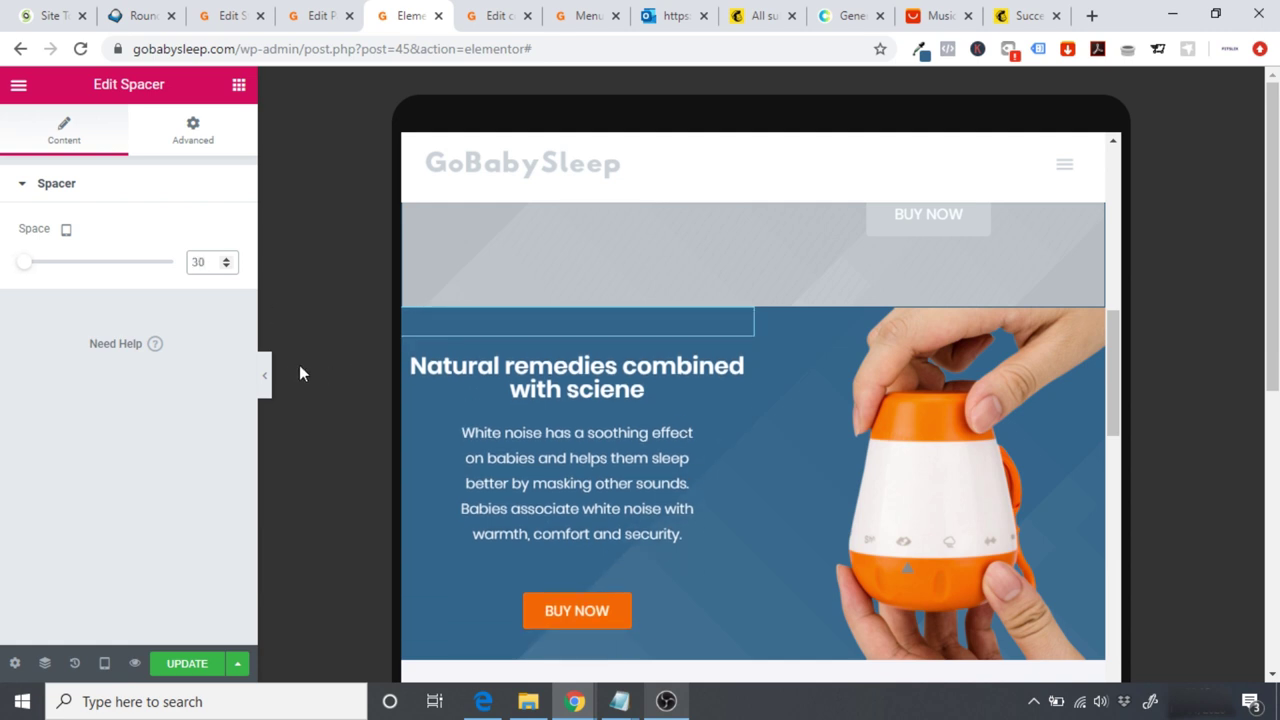
{"action": "left_click", "coordinate": [268, 378]}
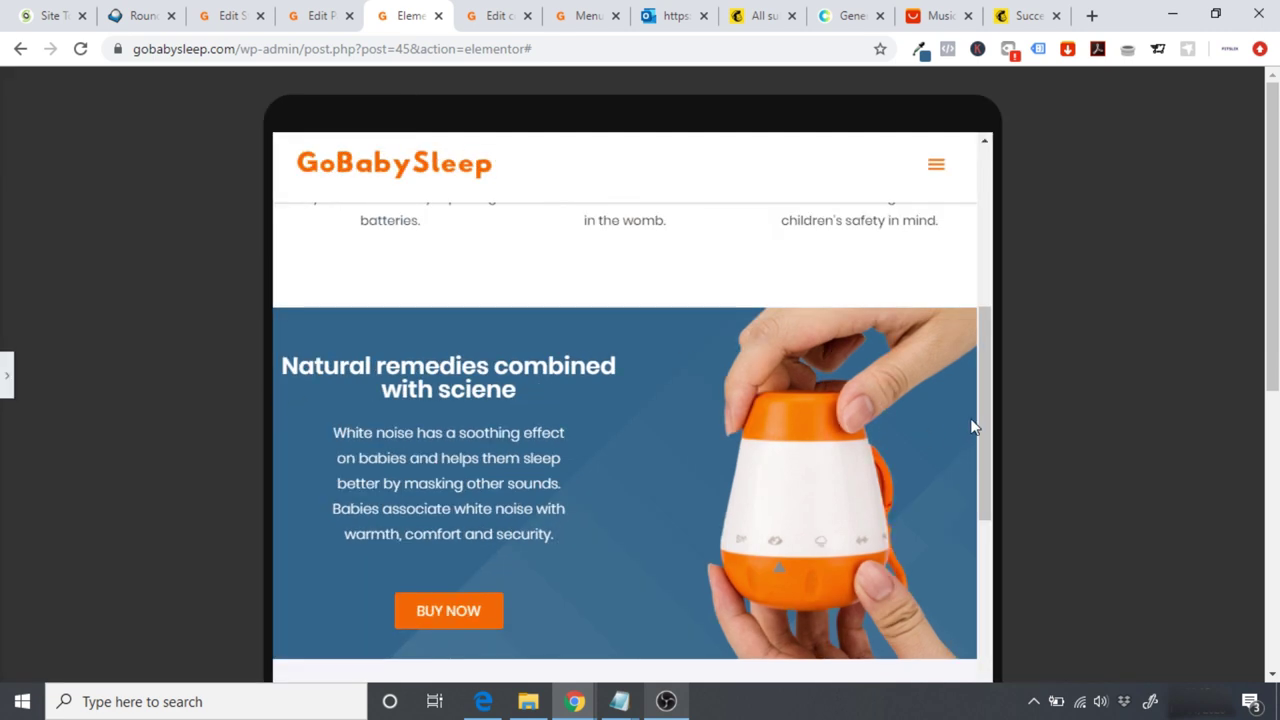
{"action": "scroll", "coordinate": [990, 431], "scroll_direction": "down", "scroll_amount": 2}
{"action": "scroll", "coordinate": [985, 430], "scroll_direction": "up", "scroll_amount": 3}
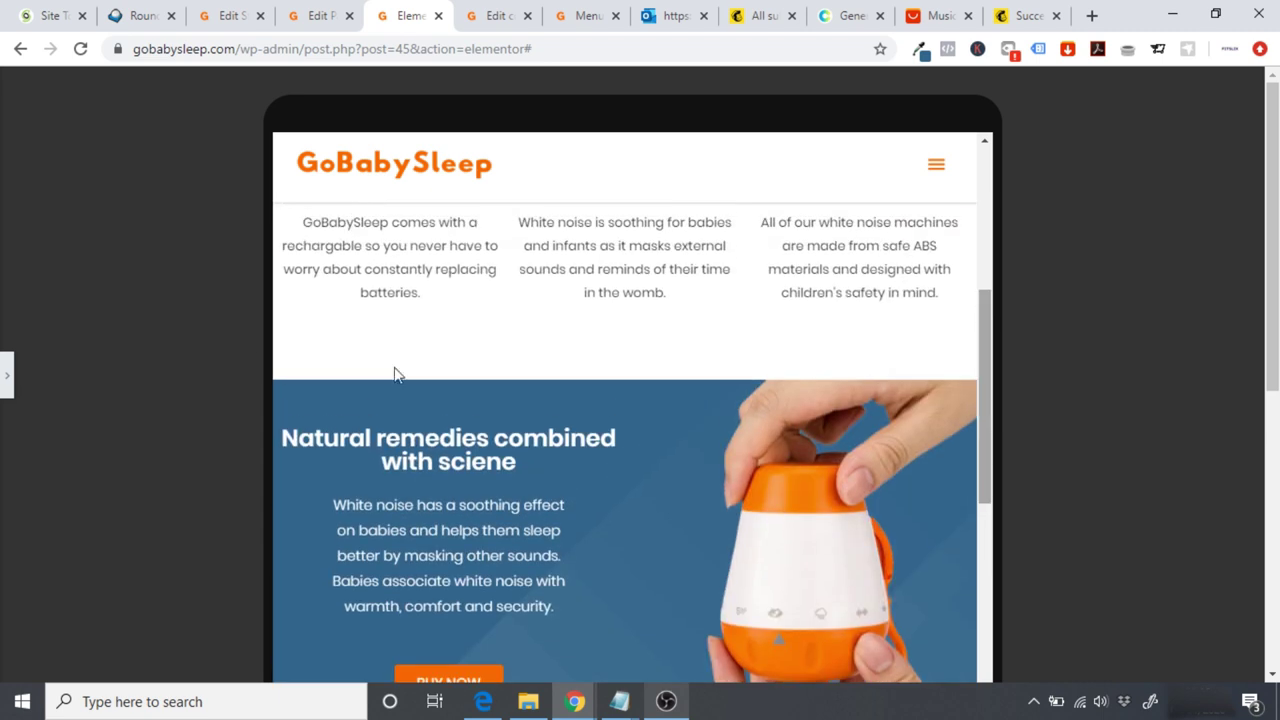
{"action": "left_click", "coordinate": [6, 372]}
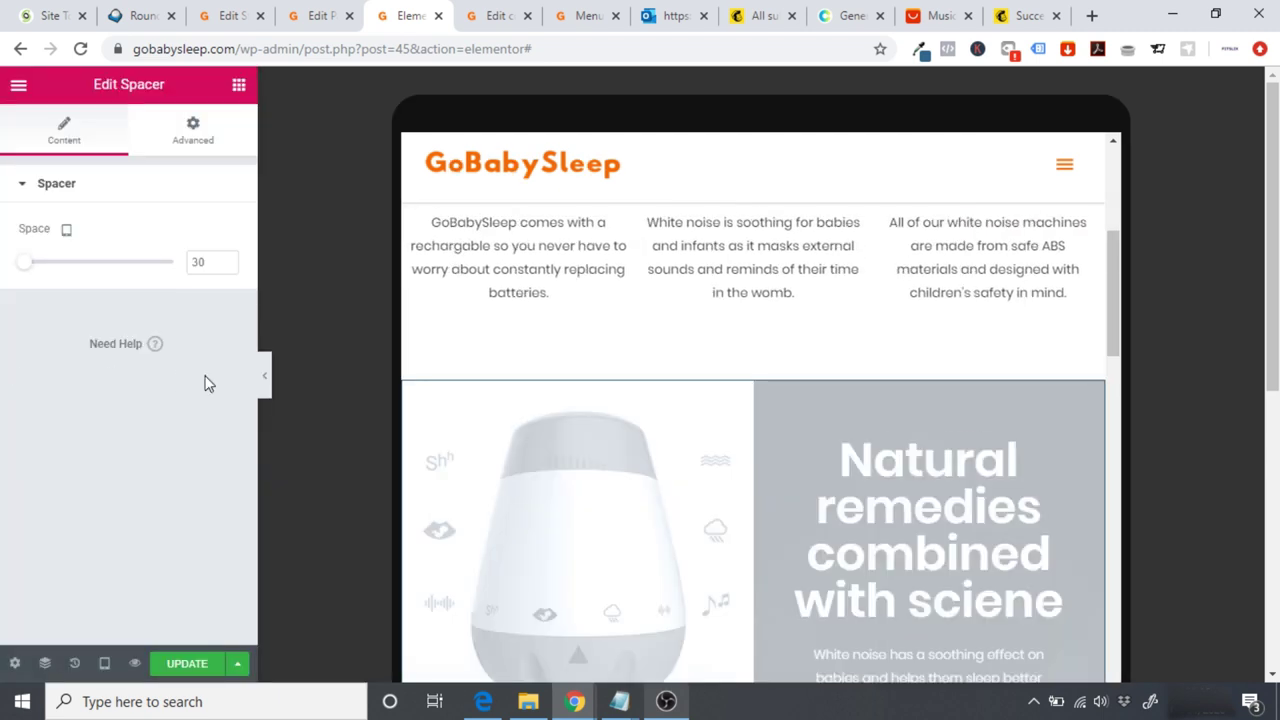
Step: Switch the preview to Desktop, review the hero section, and select its BUY NOW button
{"action": "left_click", "coordinate": [104, 663]}
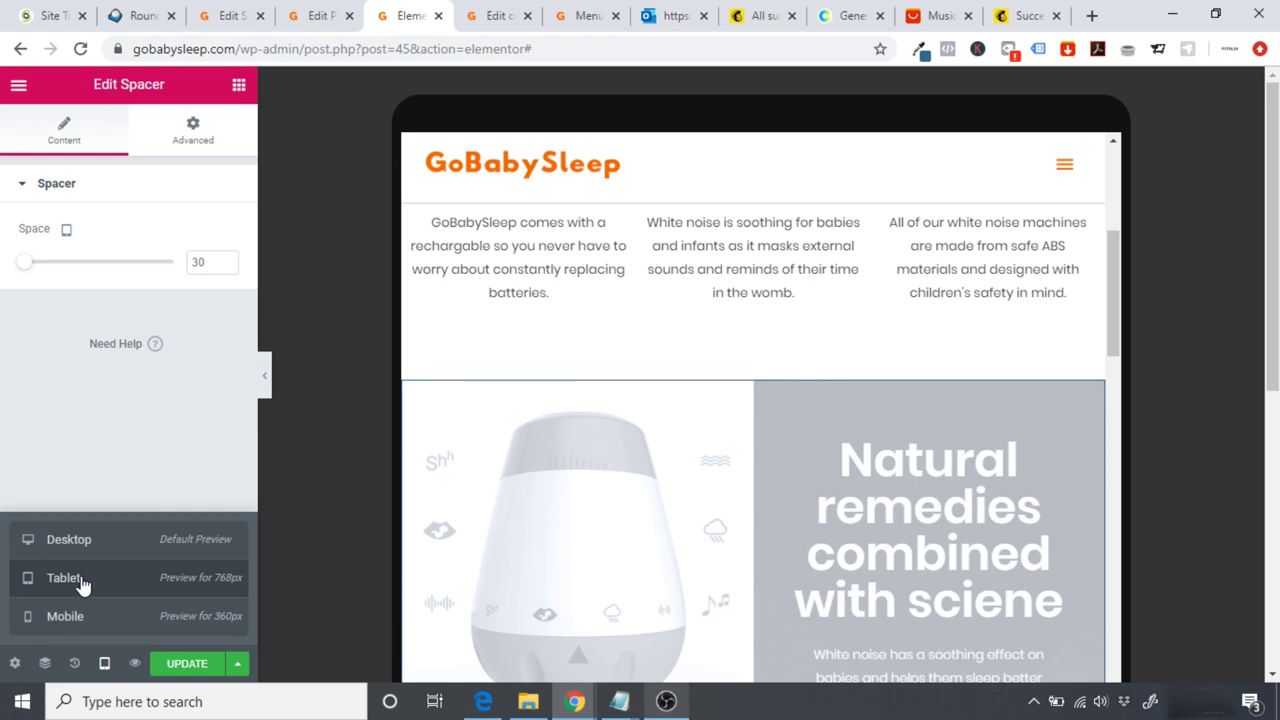
{"action": "key", "text": "ctrl+shift+m"}
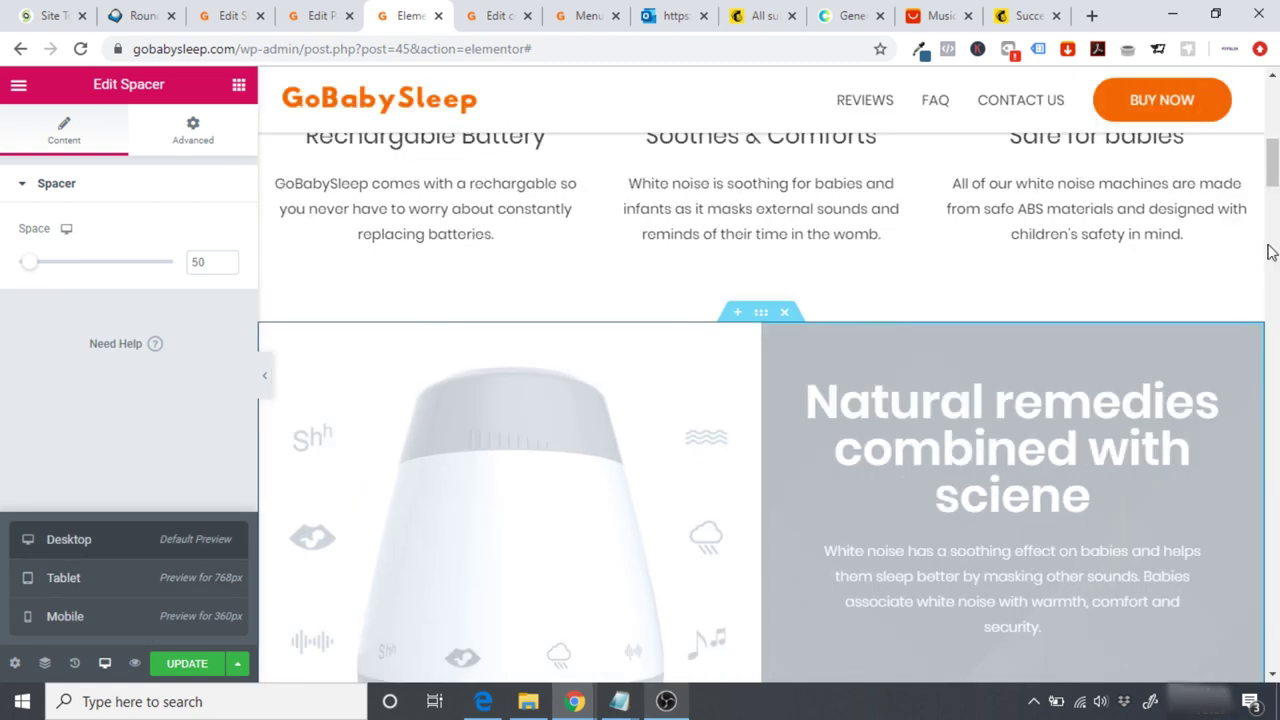
{"action": "scroll", "coordinate": [1274, 180], "scroll_direction": "down", "scroll_amount": 8}
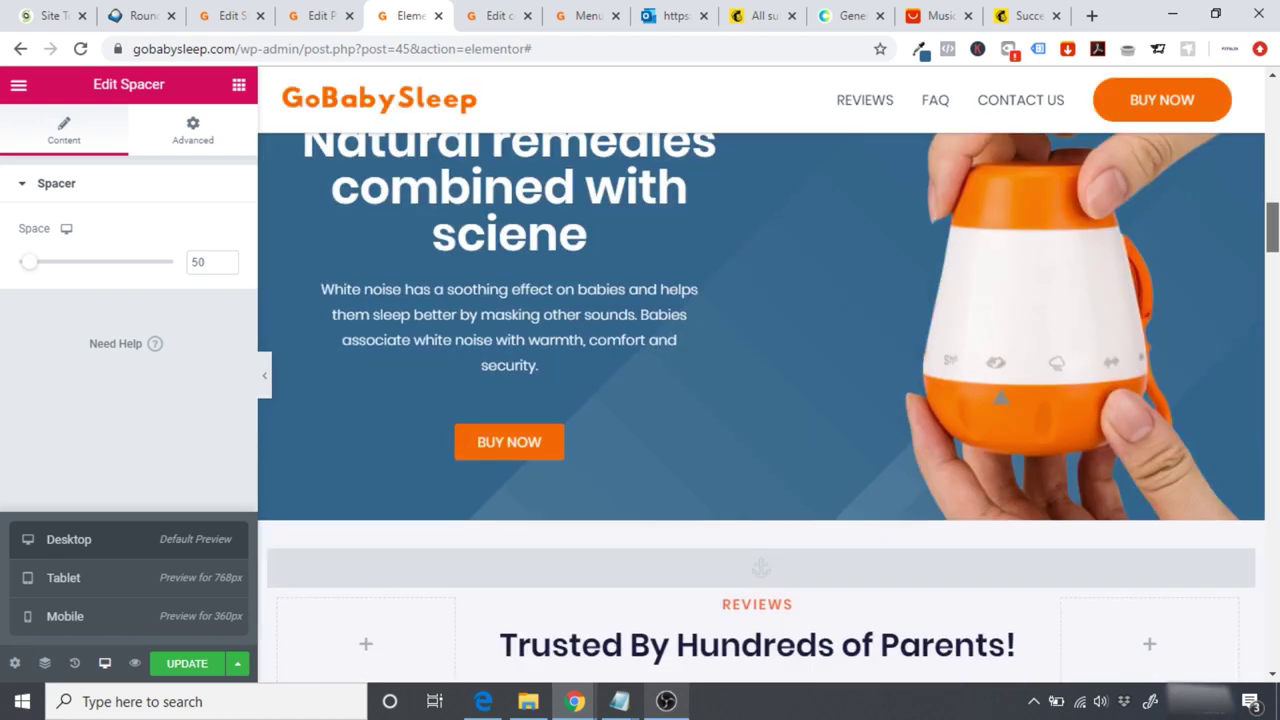
{"action": "scroll", "coordinate": [760, 400], "scroll_direction": "up", "scroll_amount": 2}
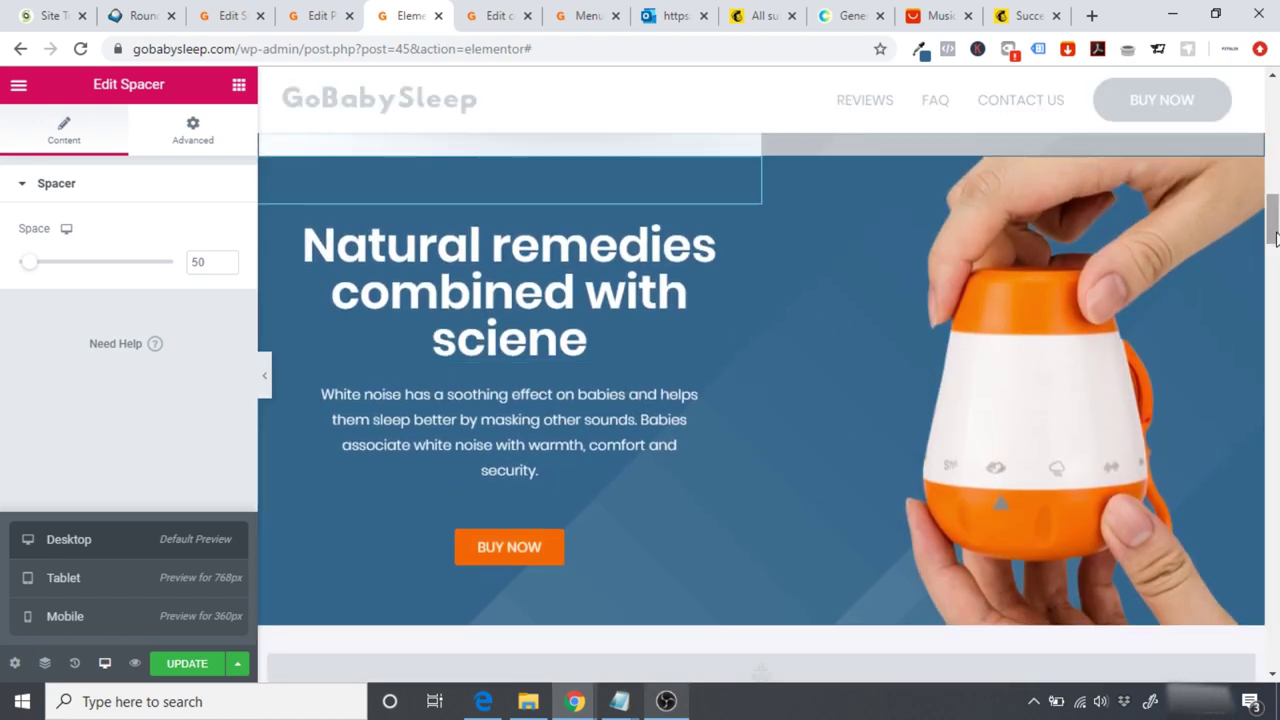
{"action": "scroll", "coordinate": [1268, 376], "scroll_direction": "up", "scroll_amount": 1}
{"action": "scroll", "coordinate": [1268, 376], "scroll_direction": "down", "scroll_amount": 2}
{"action": "scroll", "coordinate": [760, 400], "scroll_direction": "up", "scroll_amount": 2}
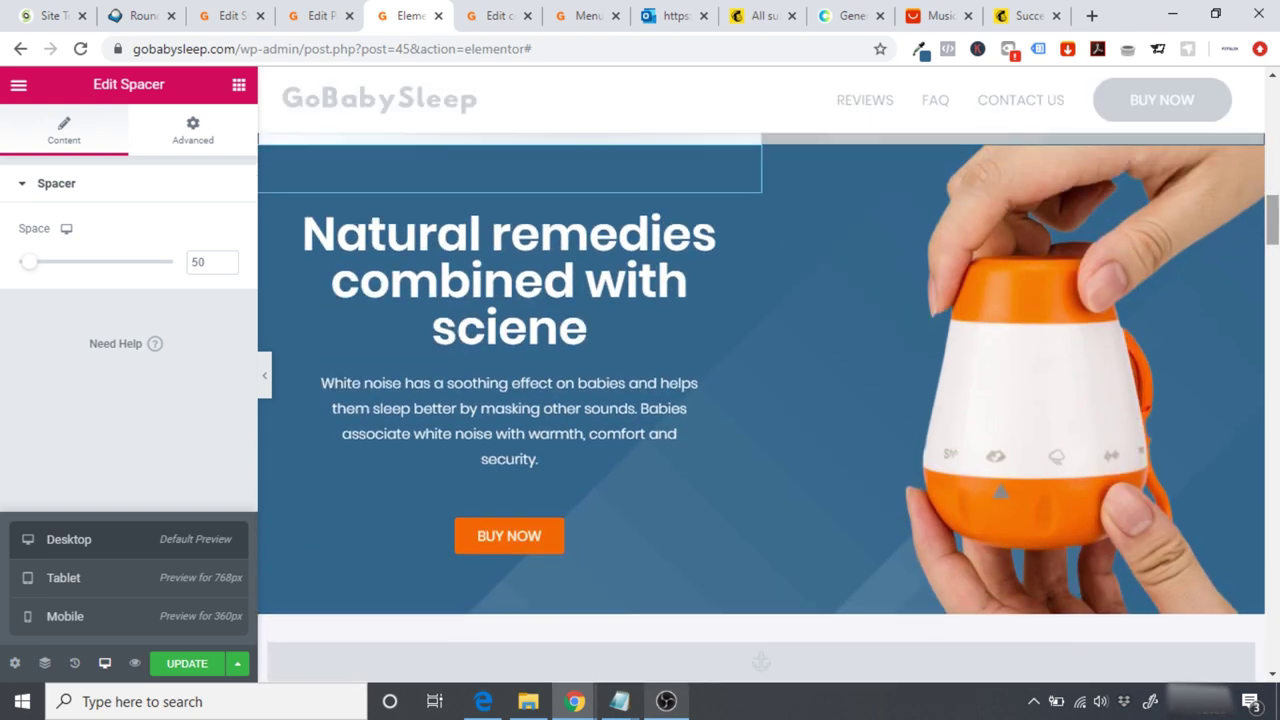
{"action": "left_click", "coordinate": [577, 537]}
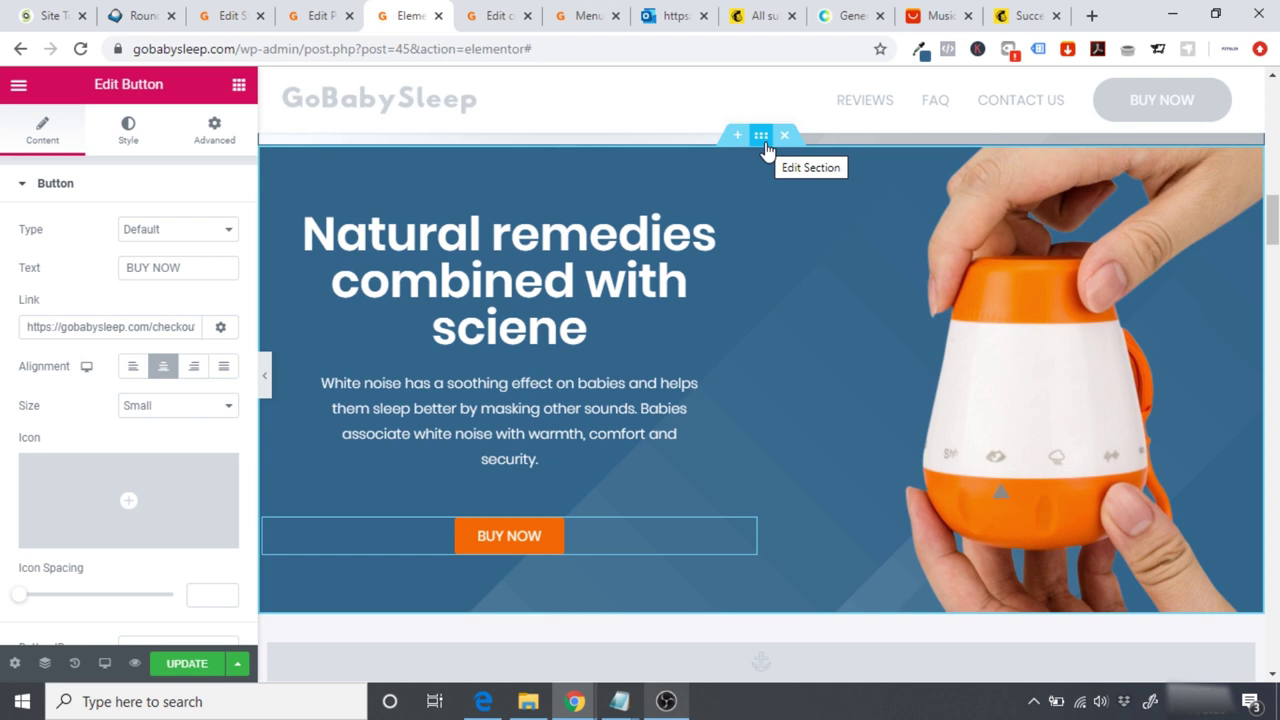
Step: Duplicate the 'Natural remedies combined with sciene' hero section
{"action": "left_click", "coordinate": [762, 137]}
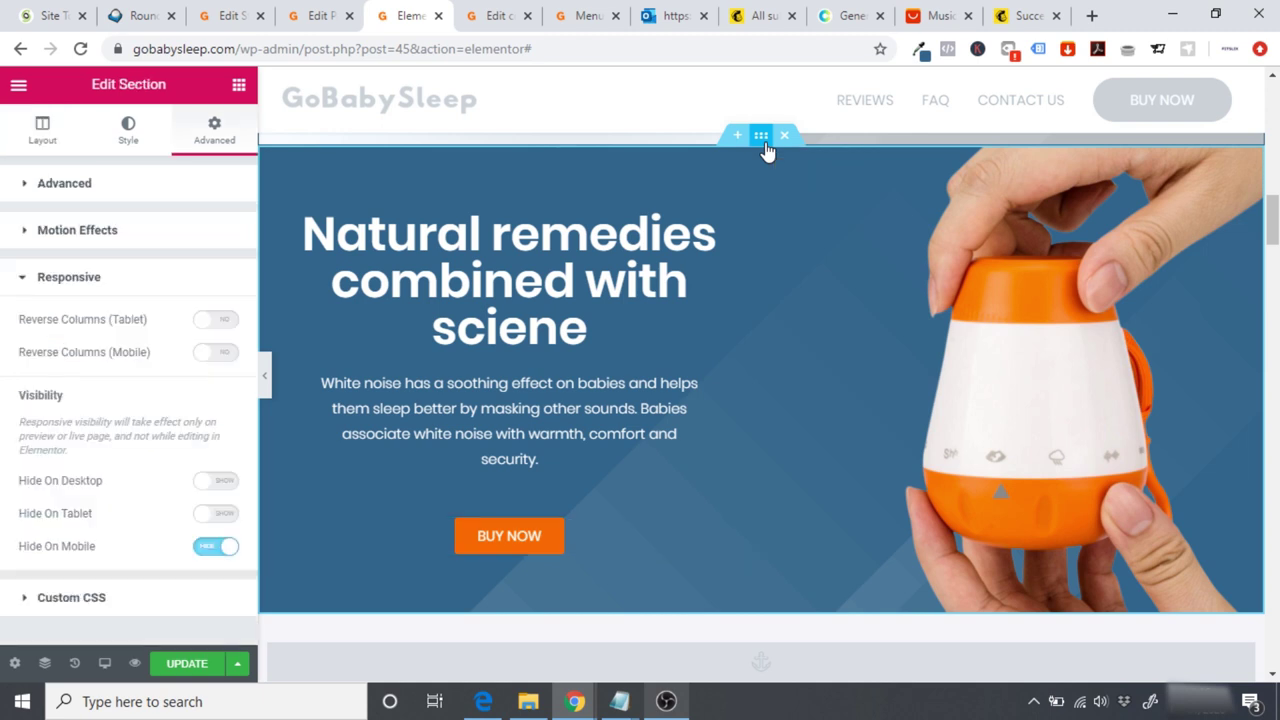
{"action": "right_click", "coordinate": [757, 140]}
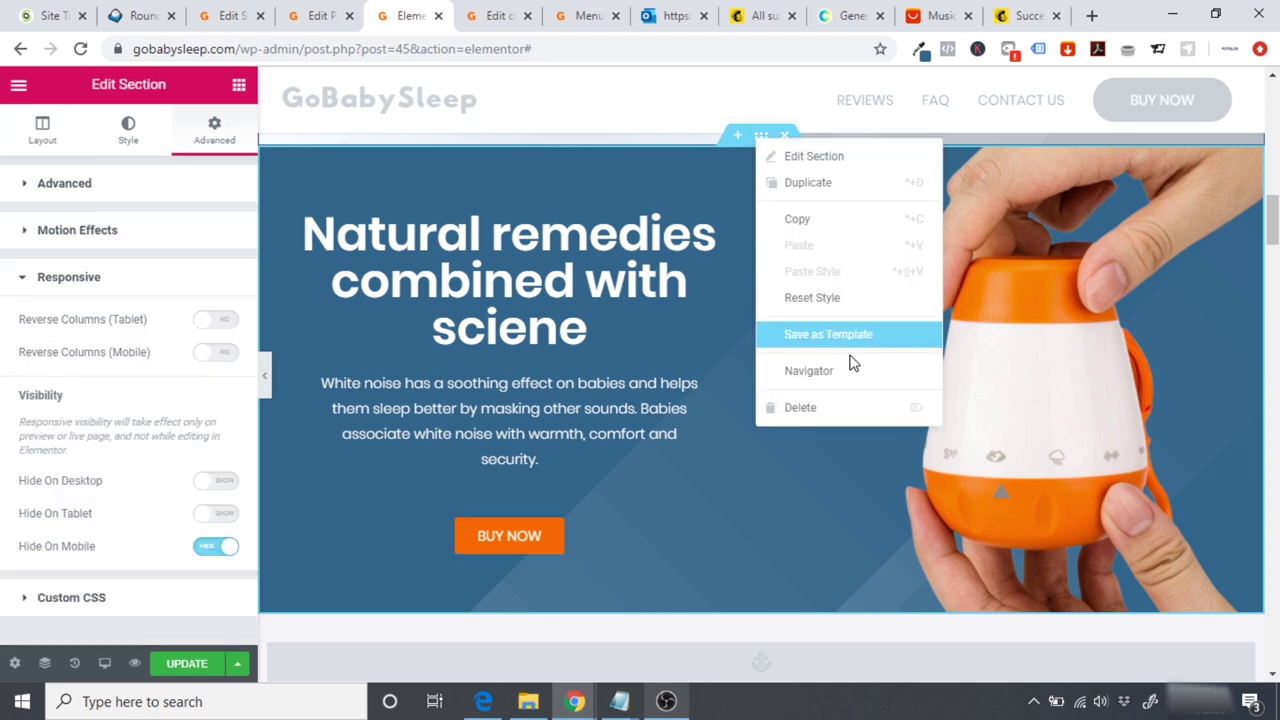
{"action": "left_click", "coordinate": [833, 190]}
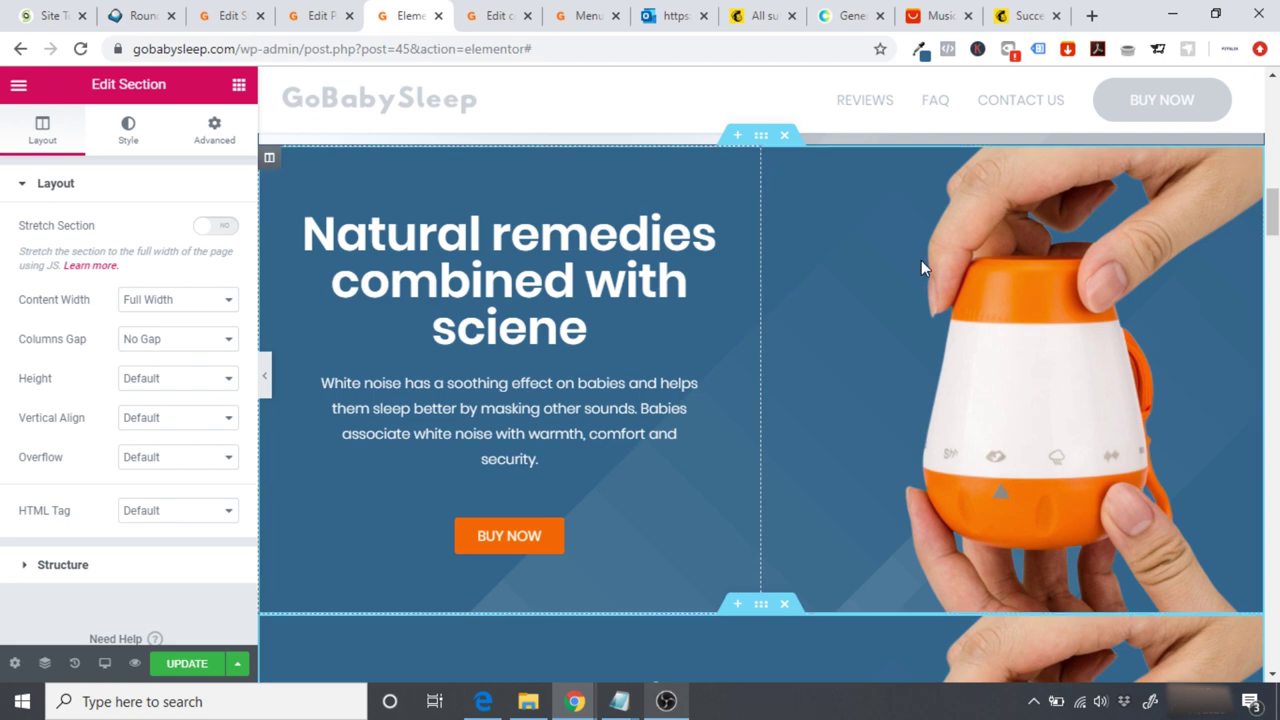
{"action": "scroll", "coordinate": [698, 347], "scroll_direction": "down", "scroll_amount": 5}
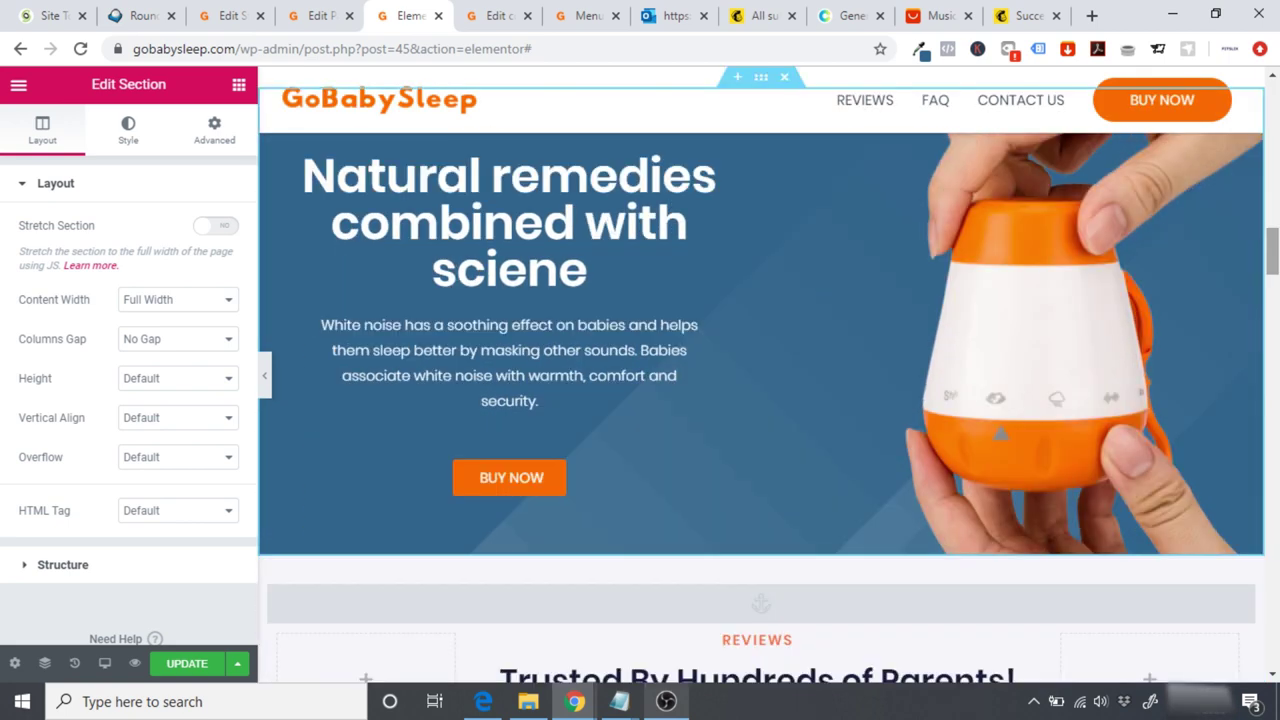
{"action": "scroll", "coordinate": [1050, 280], "scroll_direction": "up", "scroll_amount": 2}
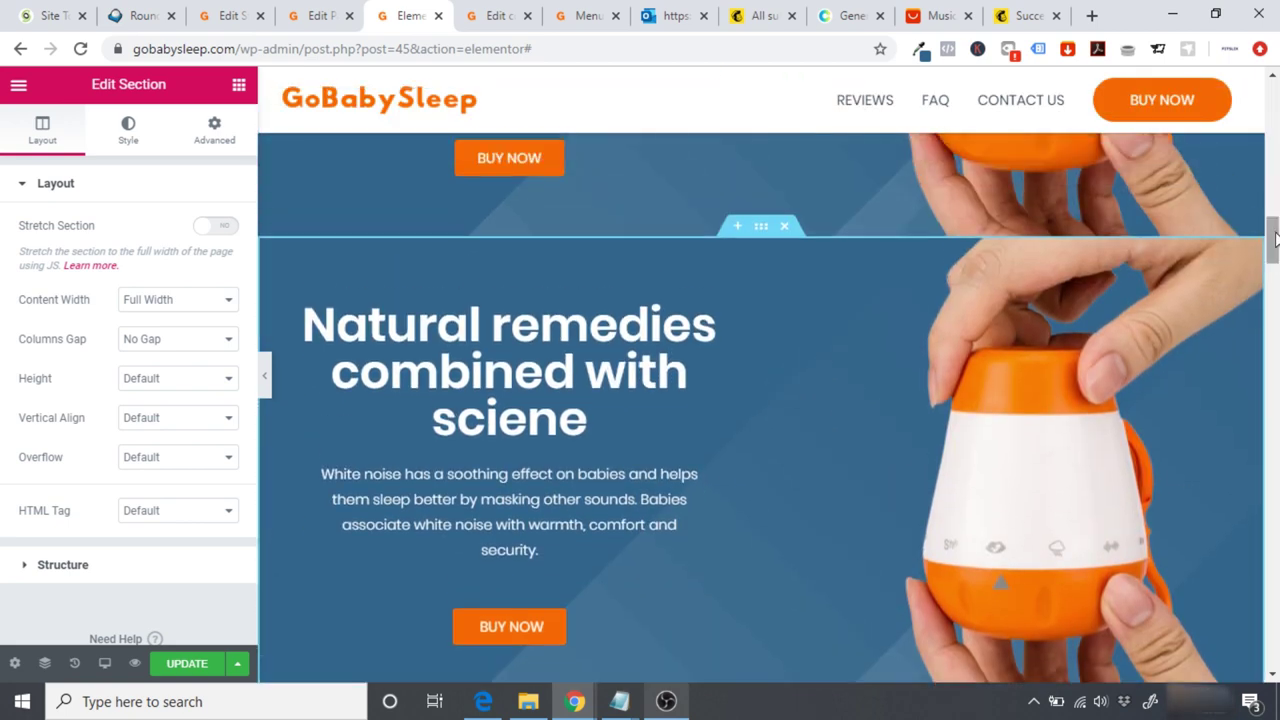
Step: Turn on Hide On Desktop for the original hero section
{"action": "left_click_drag", "start_coordinate": [1273, 240], "coordinate": [1274, 197]}
{"action": "mouse_move", "coordinate": [752, 190]}
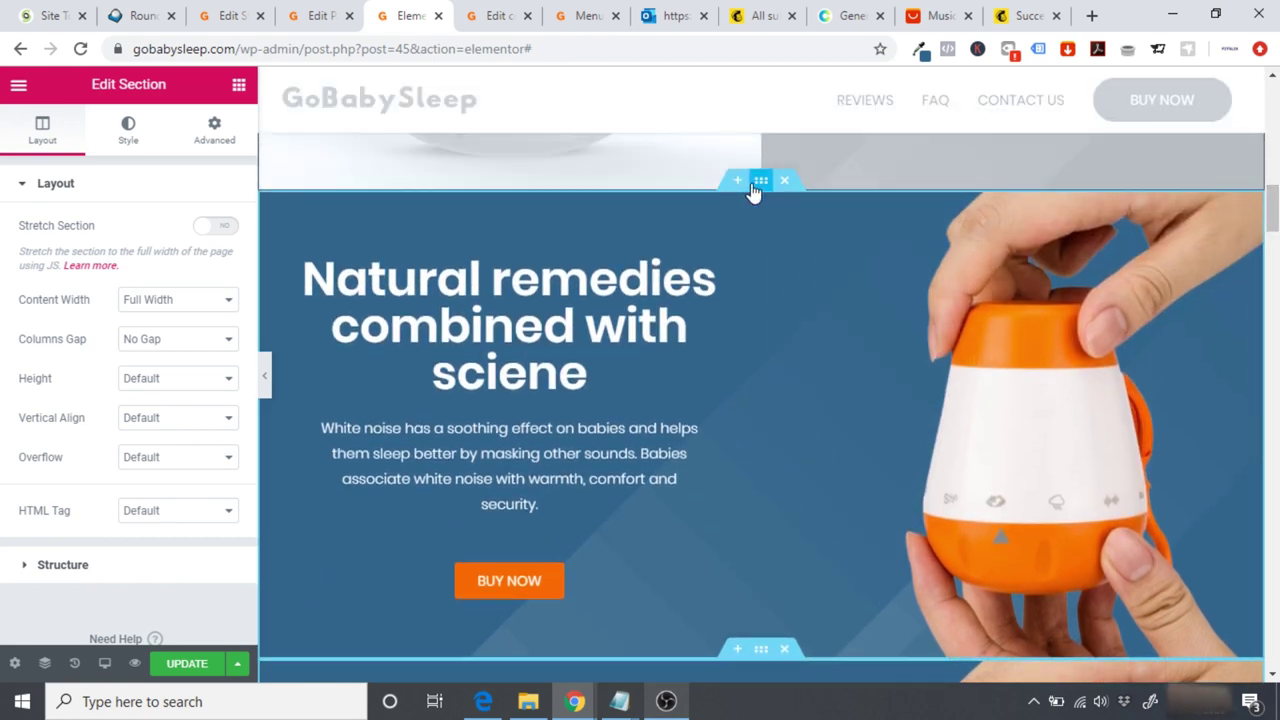
{"action": "left_click", "coordinate": [214, 127]}
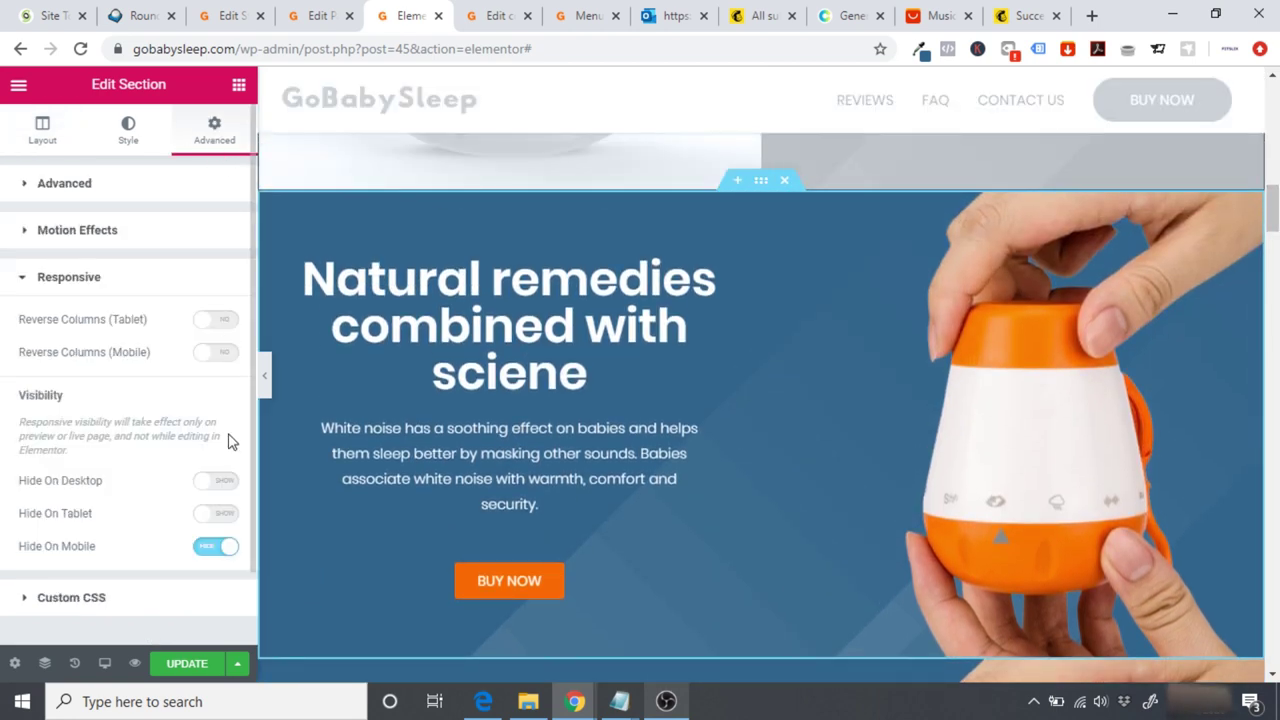
{"action": "left_click", "coordinate": [222, 484]}
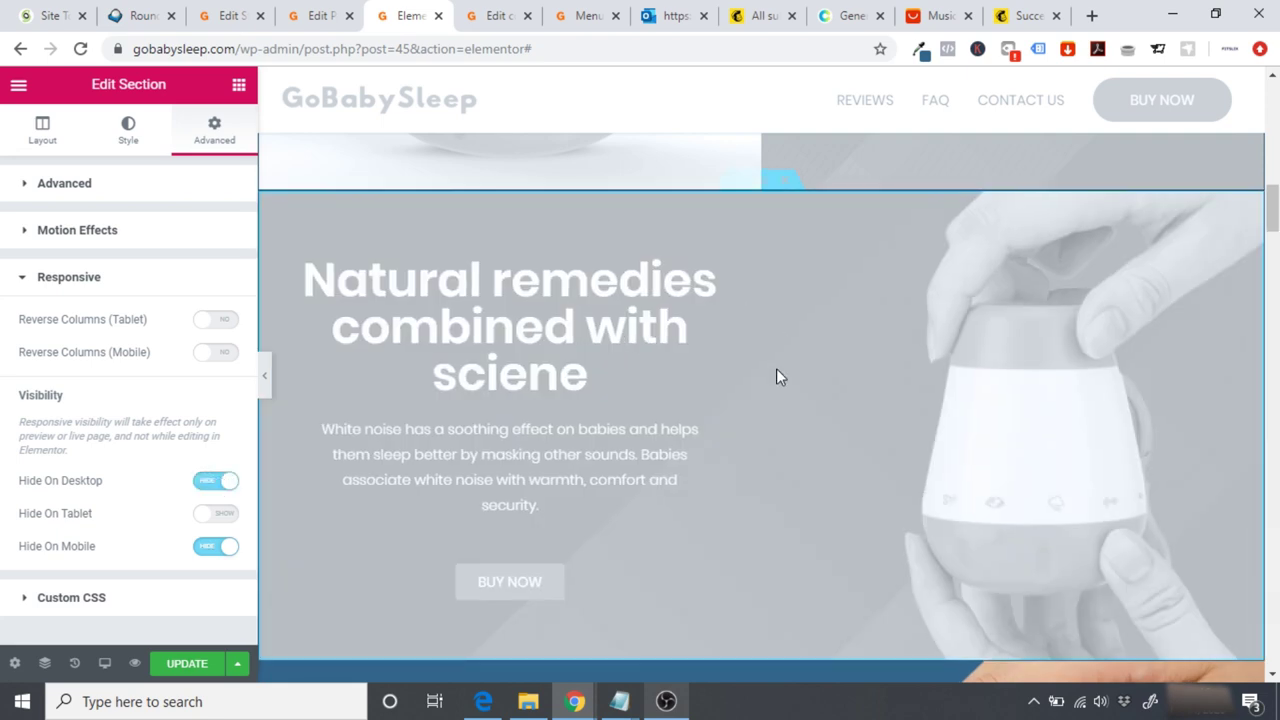
{"action": "scroll", "coordinate": [843, 257], "scroll_direction": "down", "scroll_amount": 5}
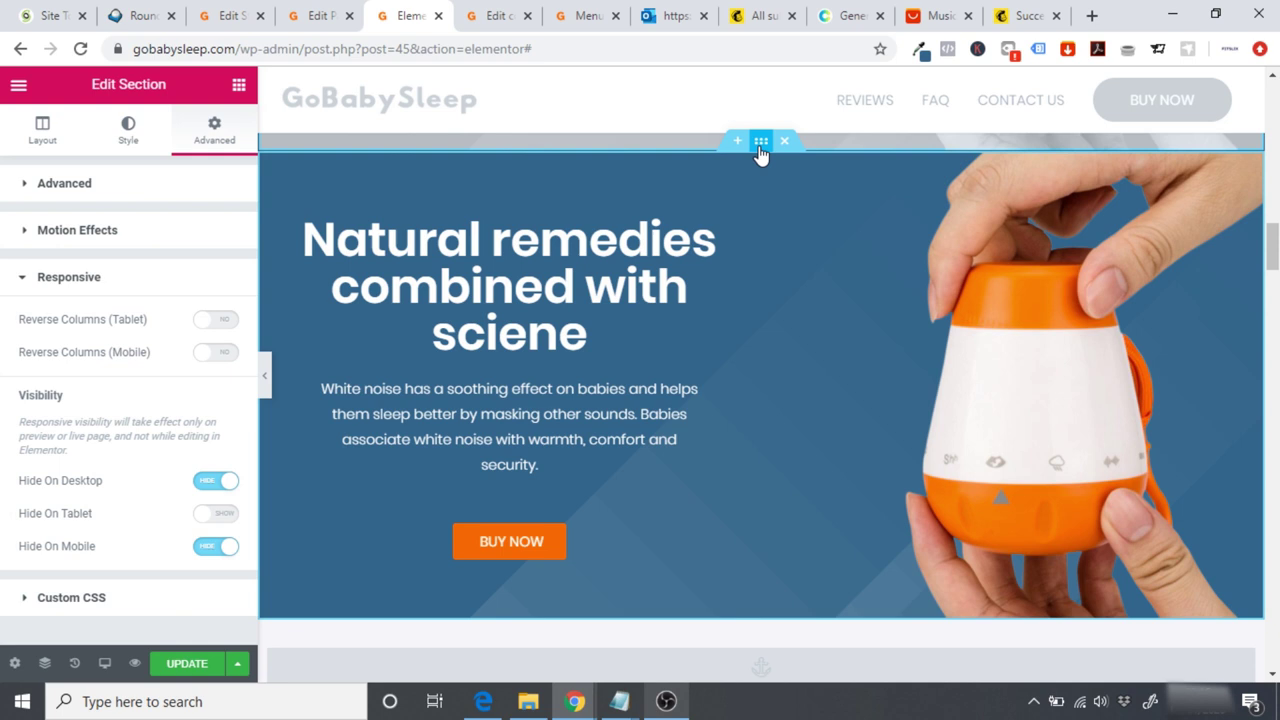
Step: Open the duplicate hero section's Advanced > Responsive visibility settings
{"action": "left_click", "coordinate": [318, 194]}
{"action": "left_click", "coordinate": [214, 130]}
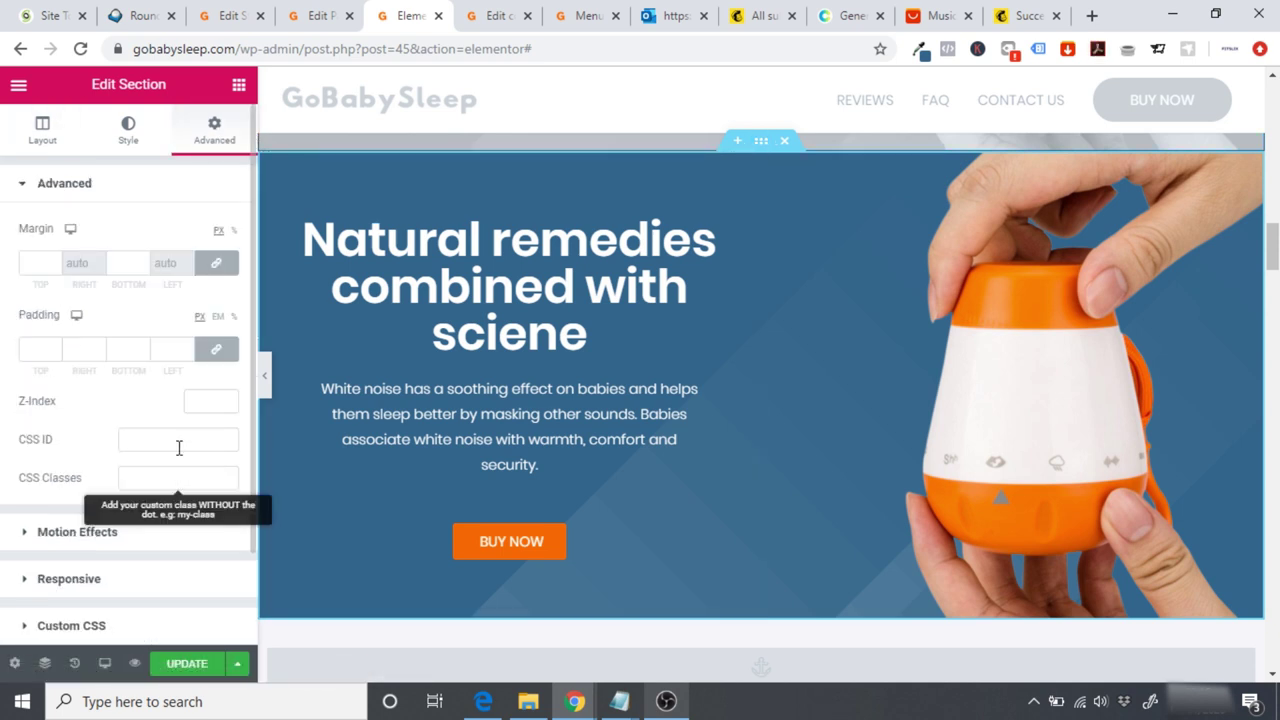
{"action": "left_click", "coordinate": [64, 580]}
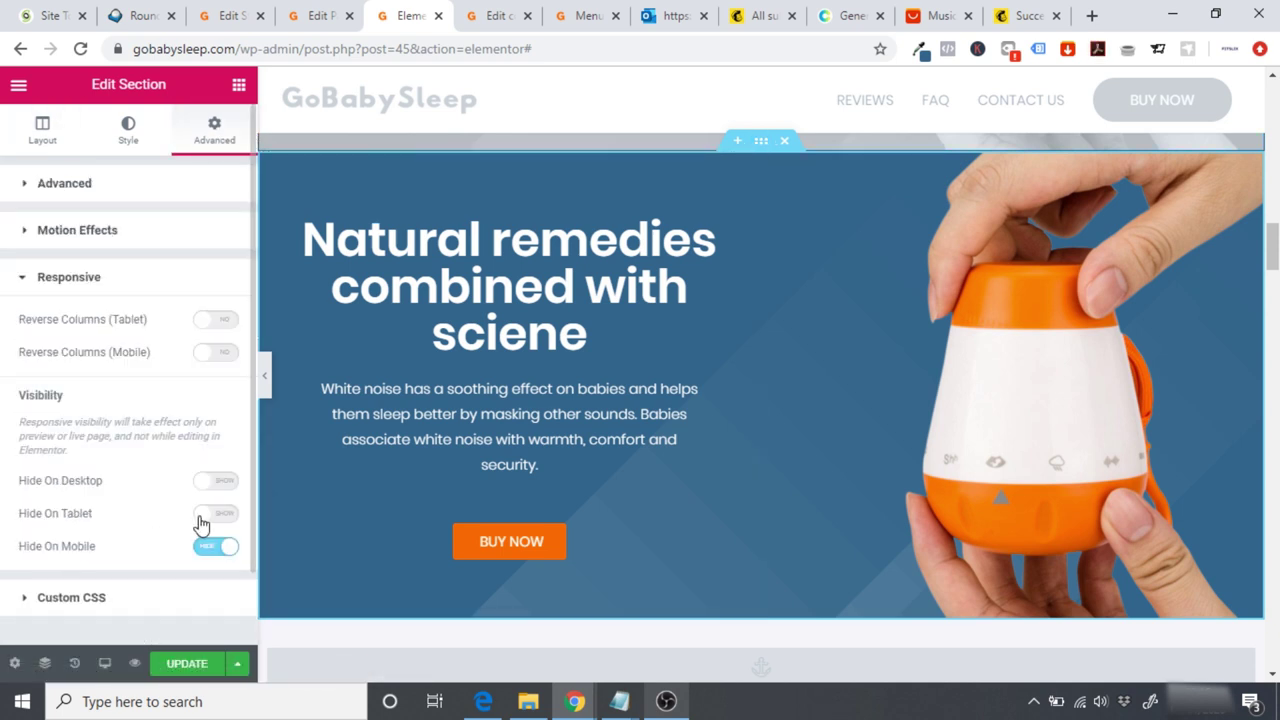
Step: Set the hero's BUY NOW button size to Medium
{"action": "left_click", "coordinate": [576, 546]}
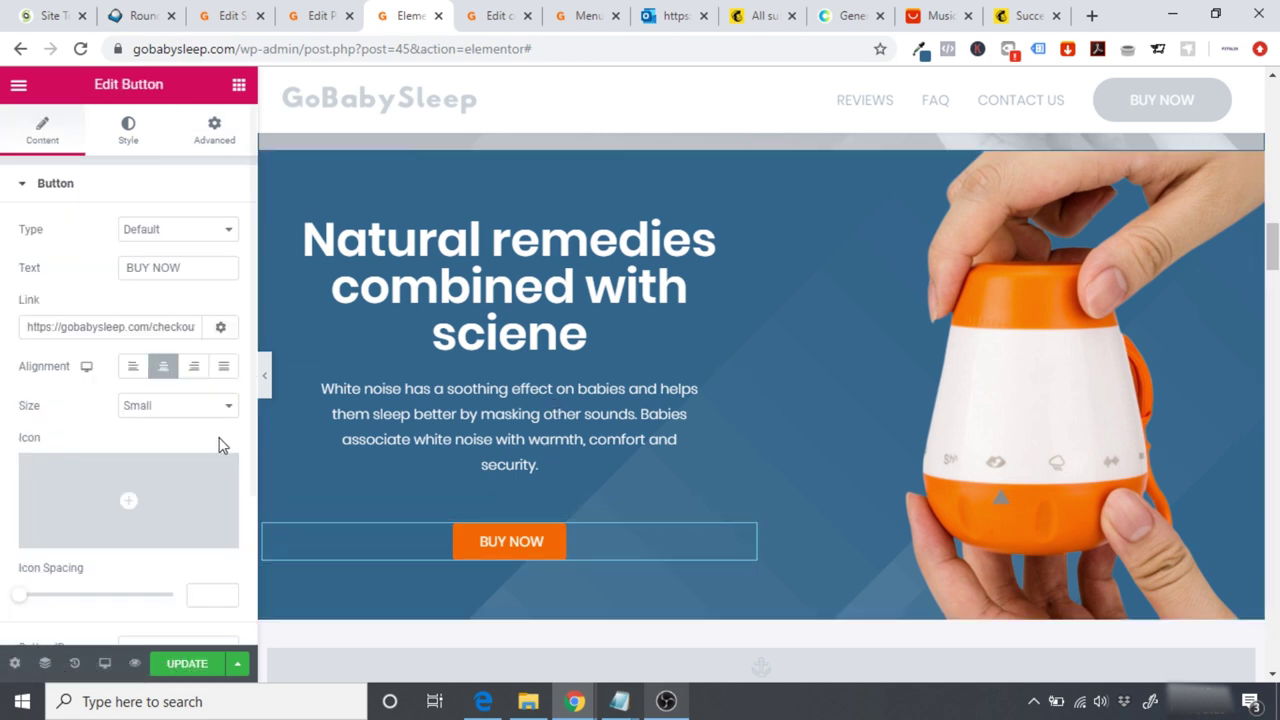
{"action": "left_click", "coordinate": [168, 408]}
{"action": "left_click", "coordinate": [170, 455]}
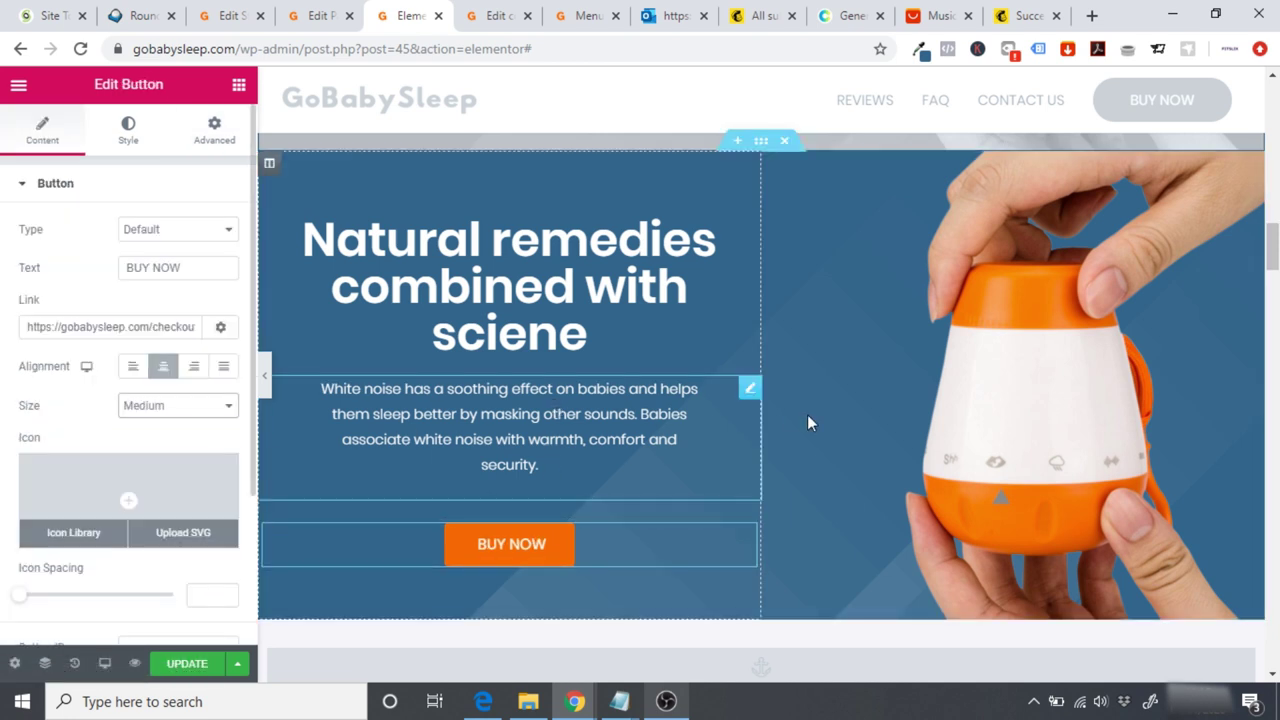
{"action": "left_click_drag", "start_coordinate": [1272, 242], "coordinate": [1272, 236]}
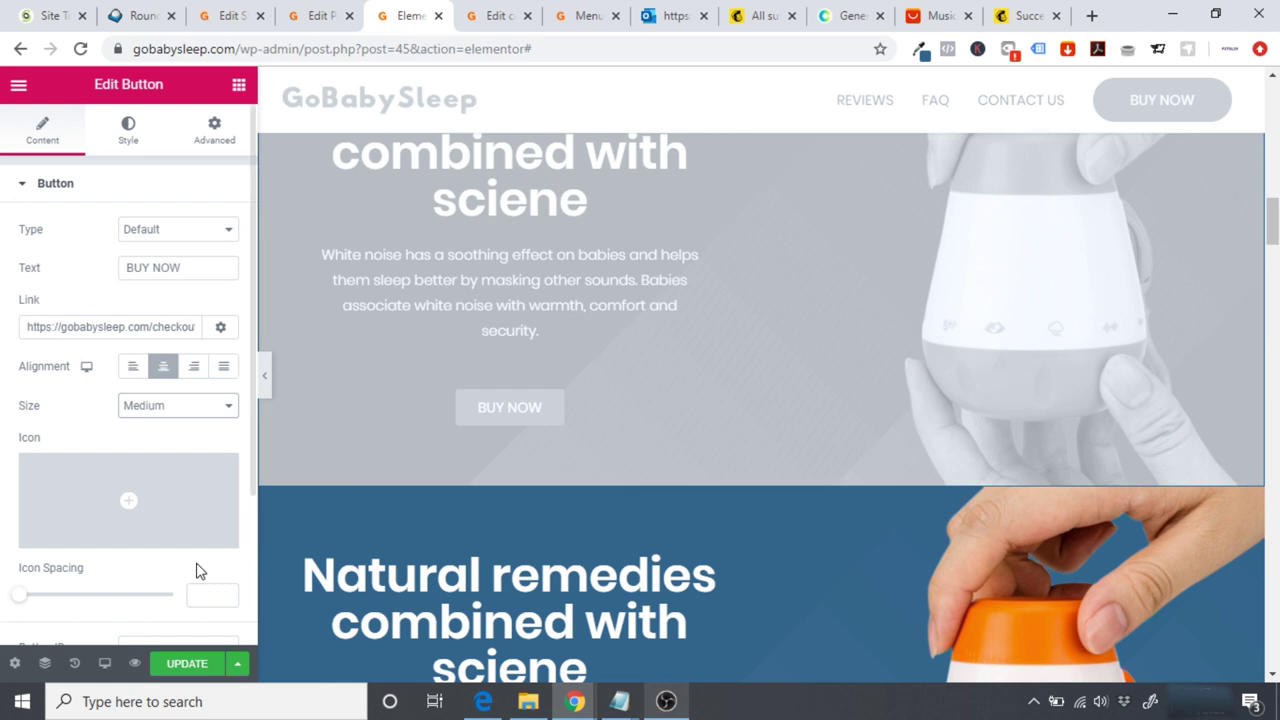
Step: Preview the page at Tablet width with the panel hidden, scrolling down to the sleeping-baby banner
{"action": "left_click", "coordinate": [104, 663]}
{"action": "left_click", "coordinate": [90, 597]}
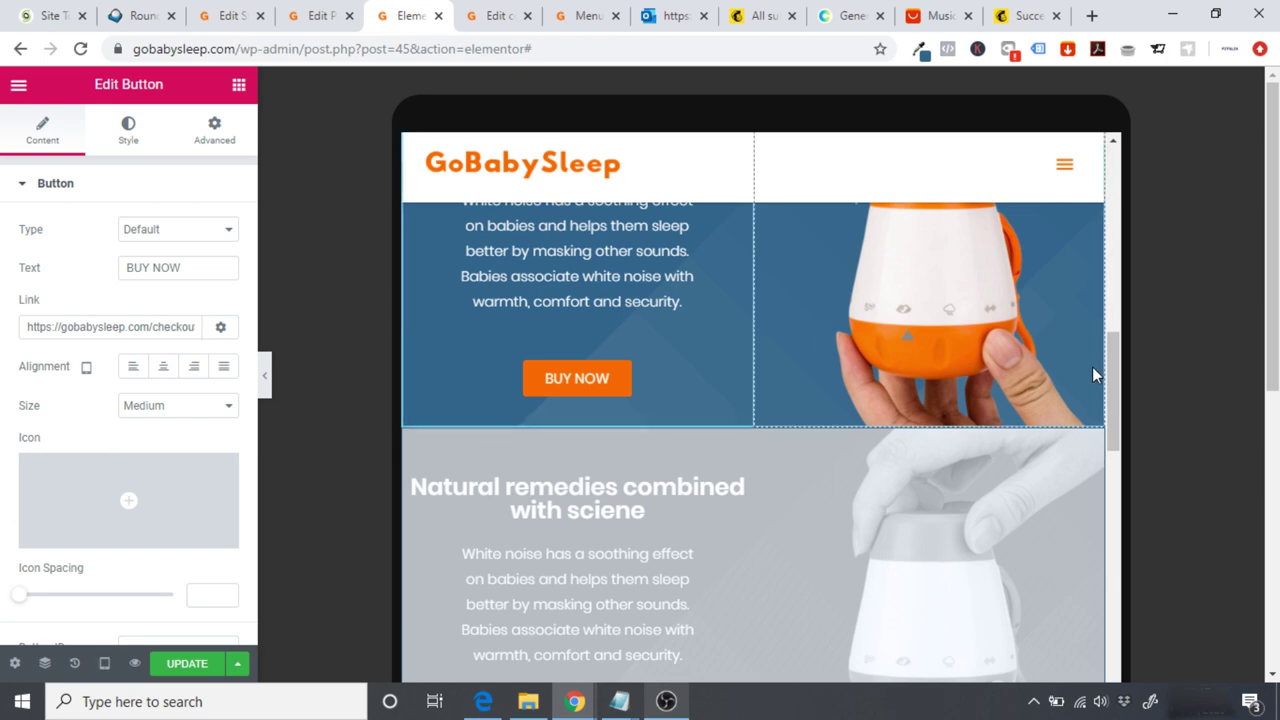
{"action": "left_click", "coordinate": [266, 390]}
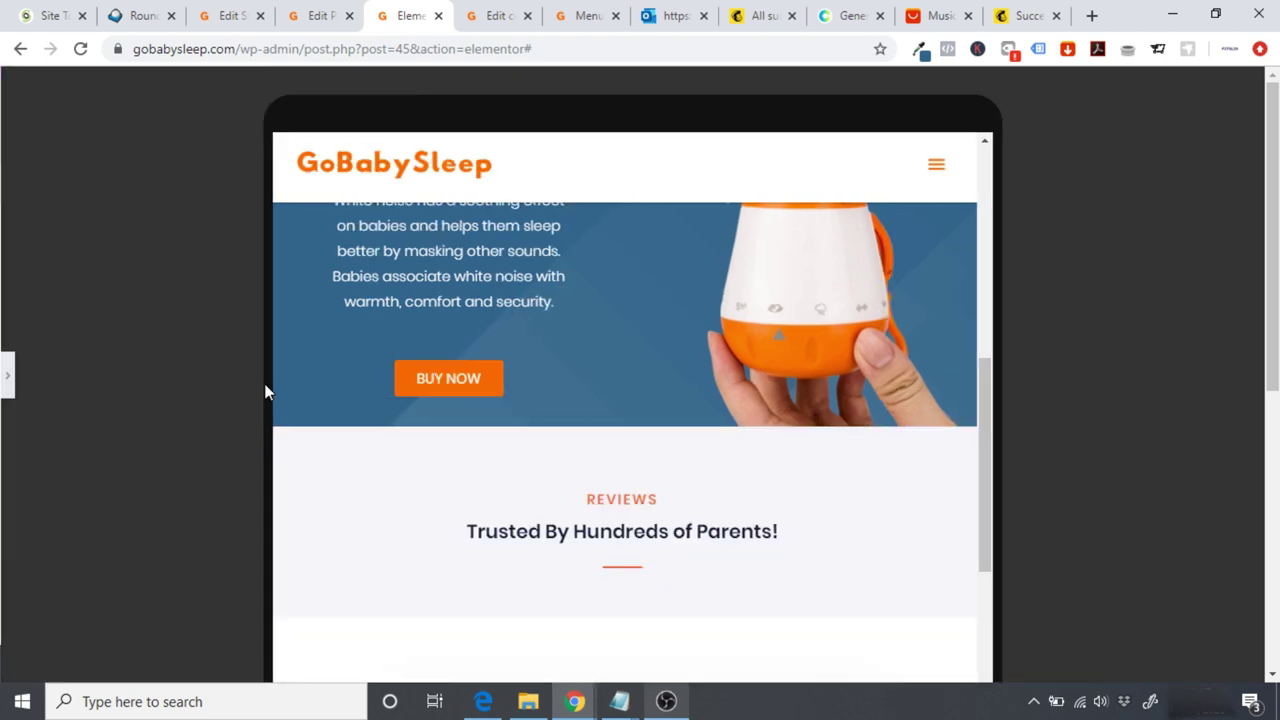
{"action": "left_click_drag", "start_coordinate": [985, 408], "coordinate": [994, 450]}
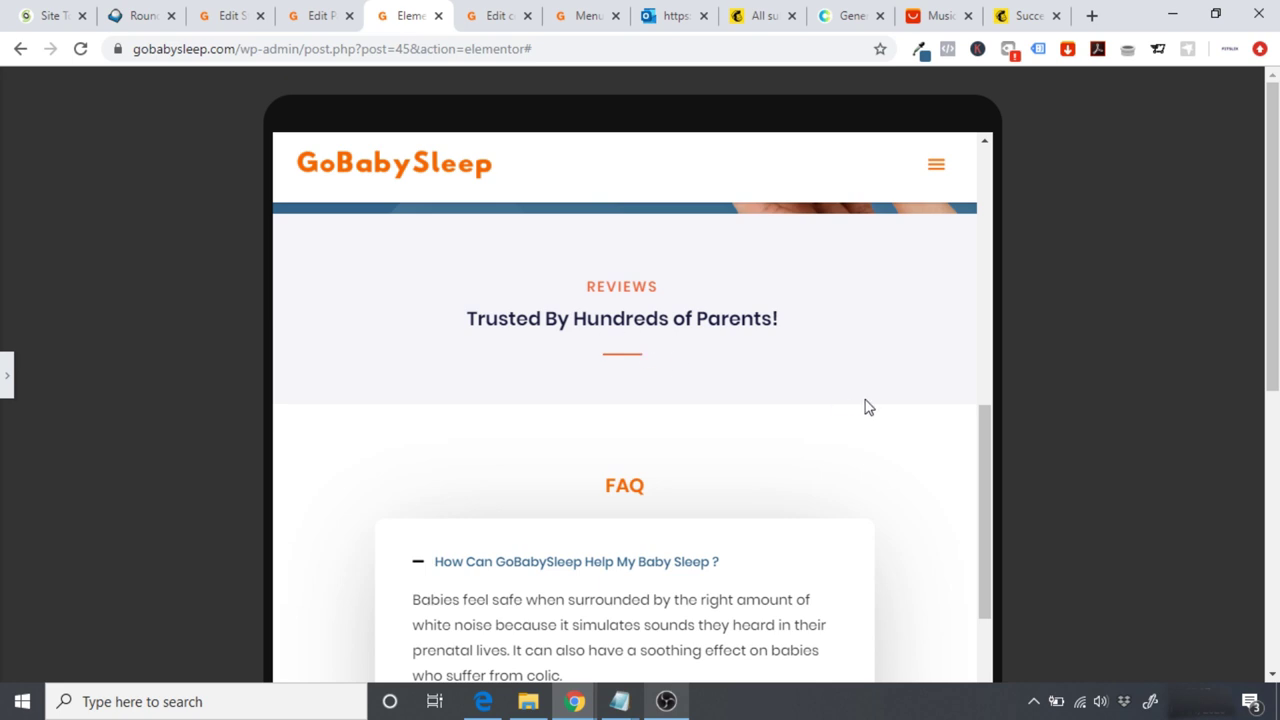
{"action": "left_click_drag", "start_coordinate": [981, 435], "coordinate": [995, 648]}
{"action": "scroll", "coordinate": [1215, 512], "scroll_direction": "down", "scroll_amount": 2}
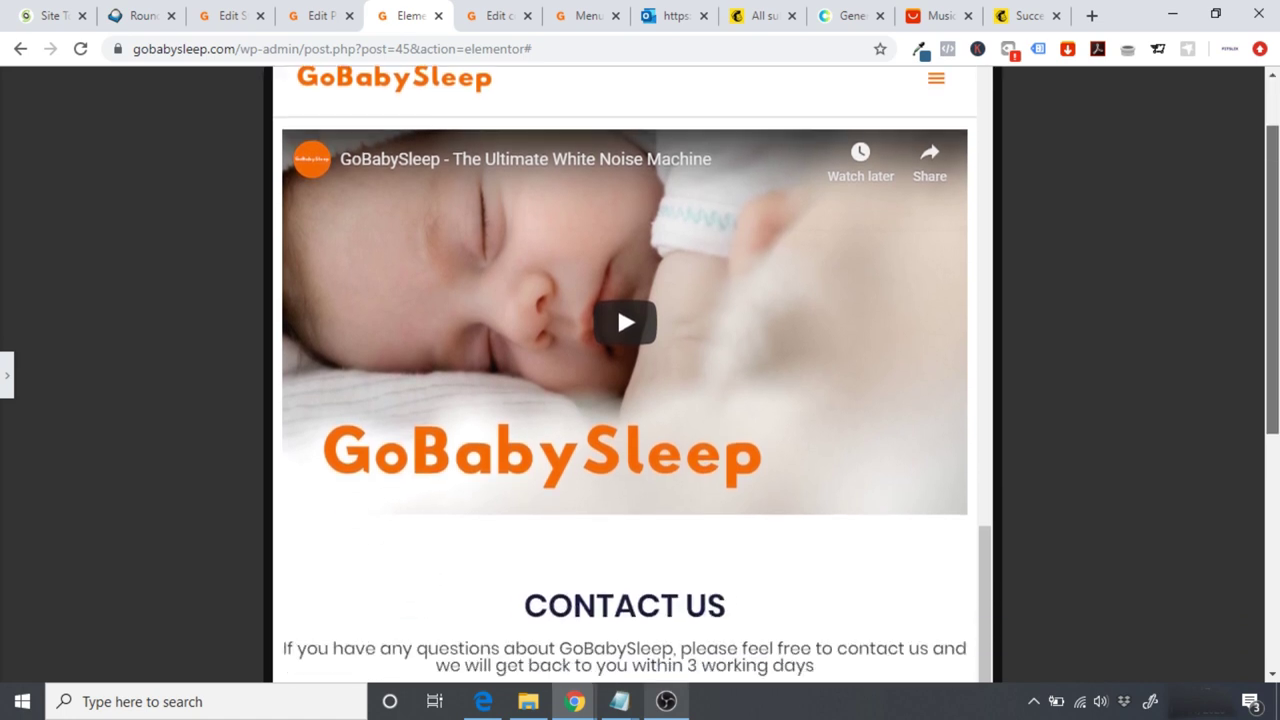
{"action": "left_click_drag", "start_coordinate": [991, 563], "coordinate": [995, 683]}
{"action": "scroll", "coordinate": [1006, 468], "scroll_direction": "down", "scroll_amount": 2}
{"action": "left_click_drag", "start_coordinate": [992, 510], "coordinate": [985, 635]}
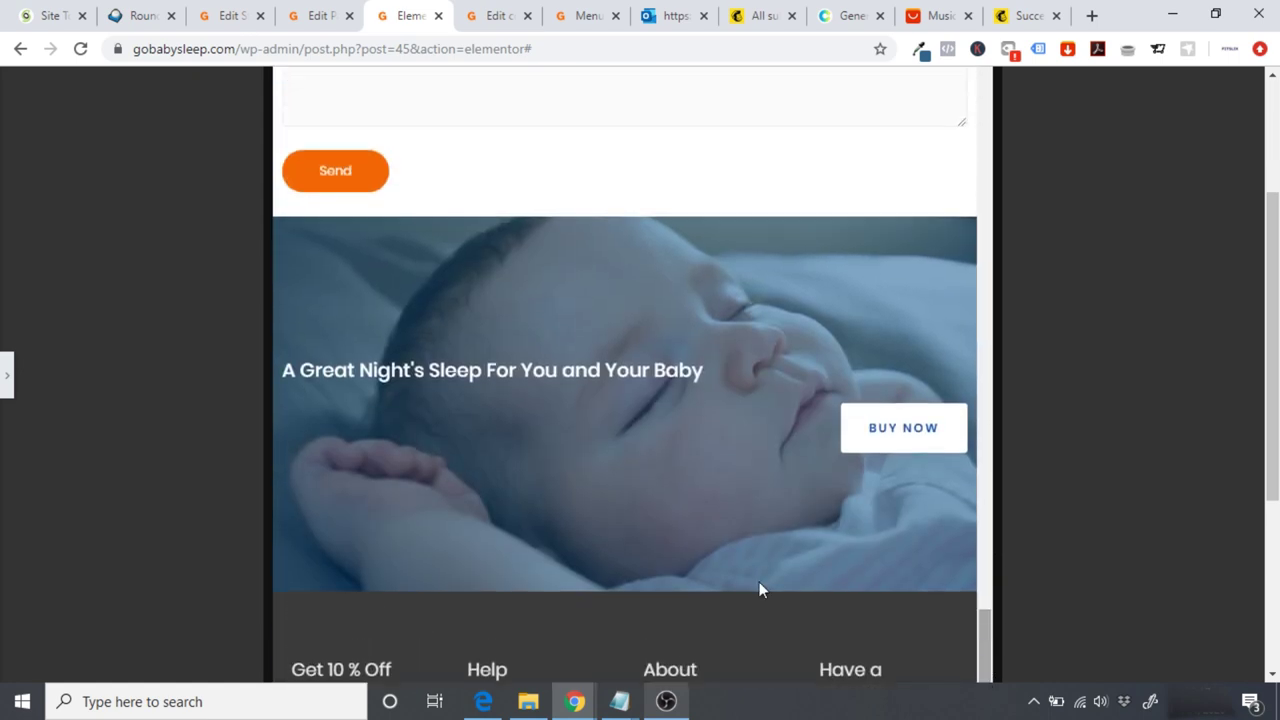
{"action": "left_click", "coordinate": [5, 377]}
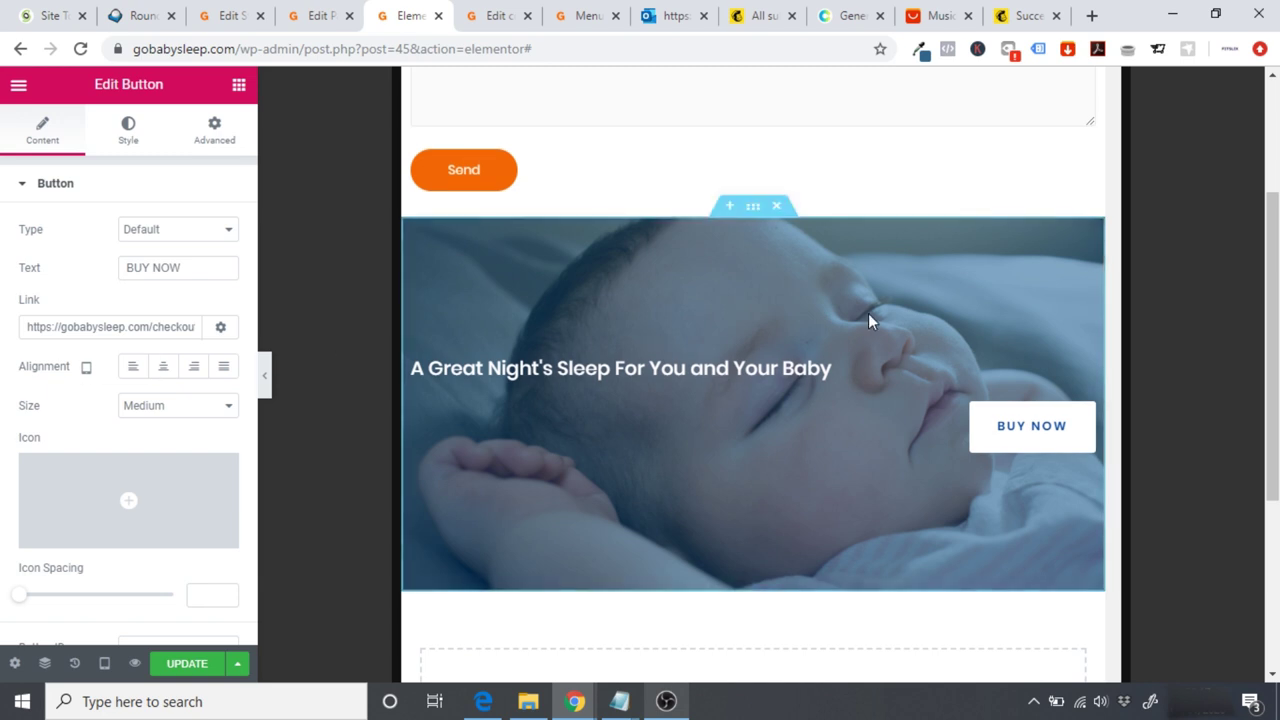
Step: Duplicate the 'A Great Night's Sleep' banner and set Hide On Tablet on the original
{"action": "right_click", "coordinate": [754, 214]}
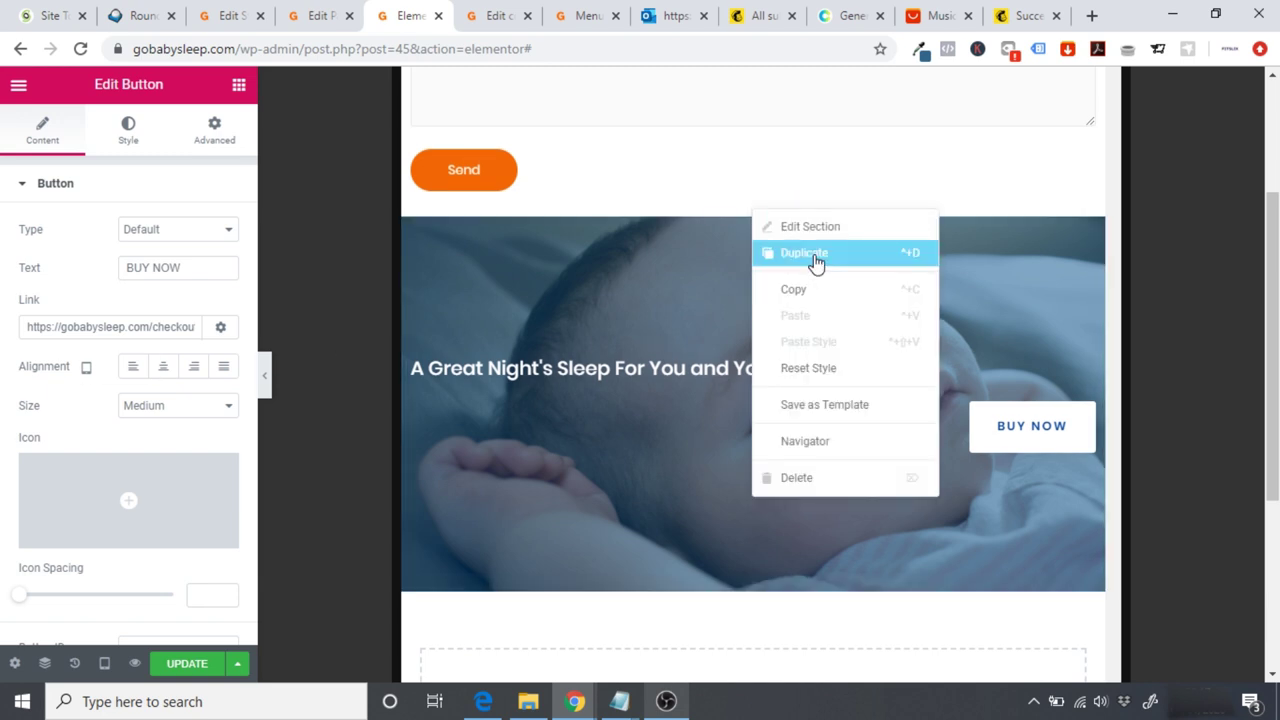
{"action": "left_click", "coordinate": [814, 256]}
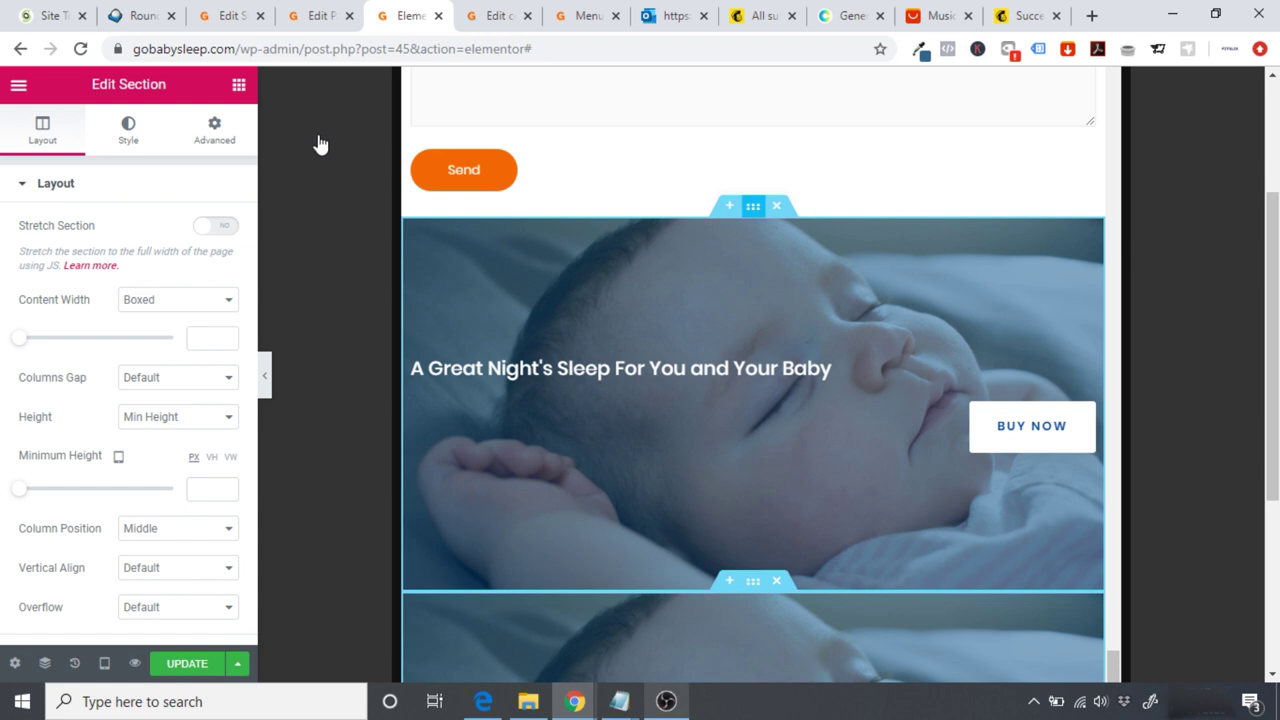
{"action": "left_click", "coordinate": [222, 145]}
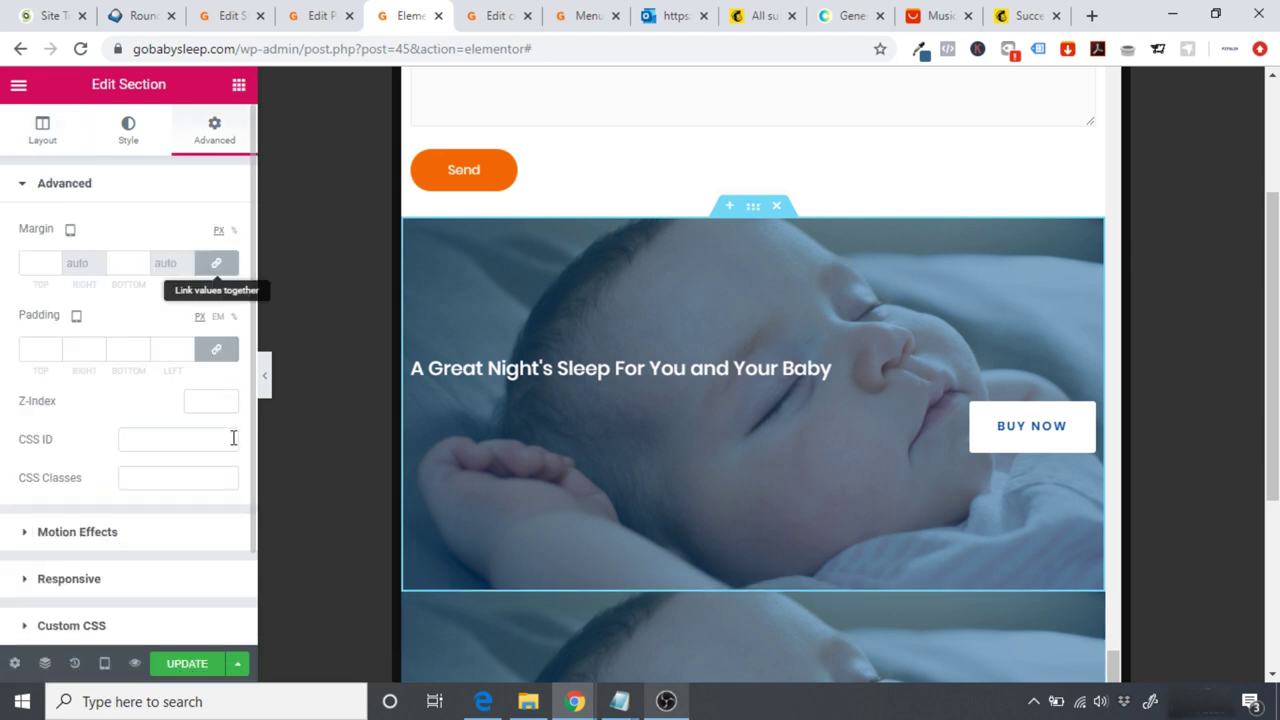
{"action": "left_click", "coordinate": [97, 582]}
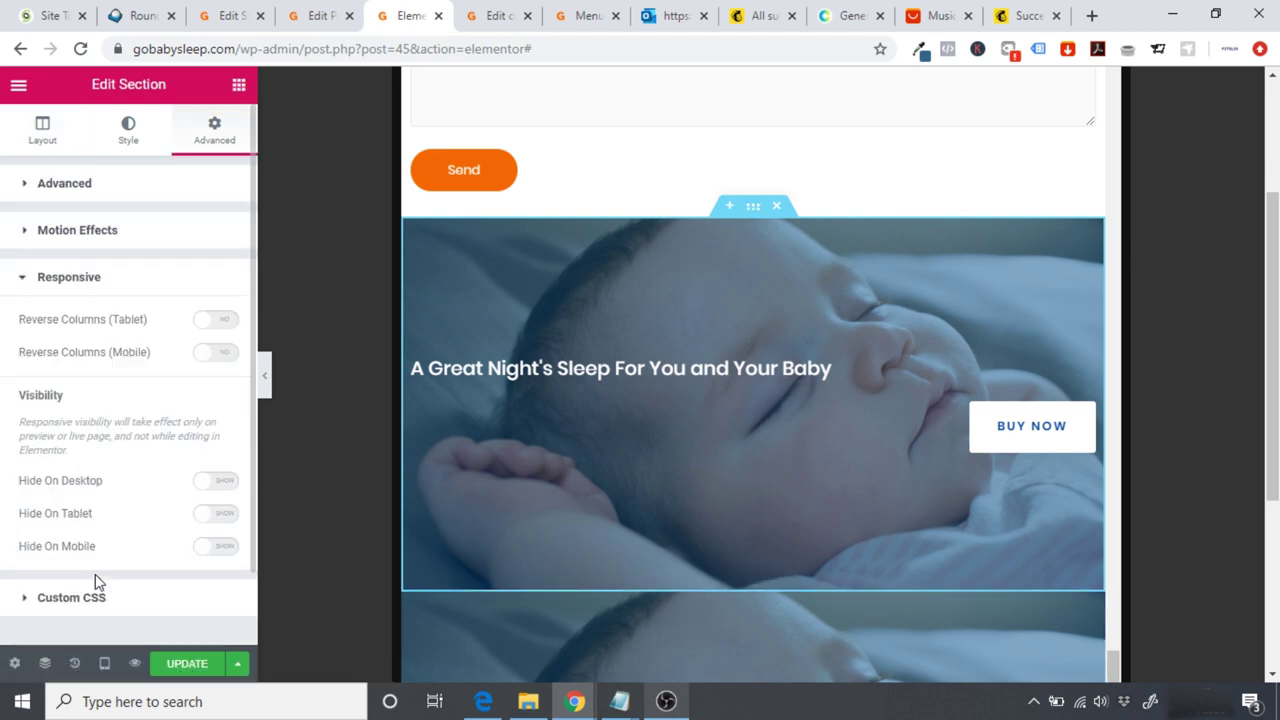
{"action": "left_click", "coordinate": [210, 515]}
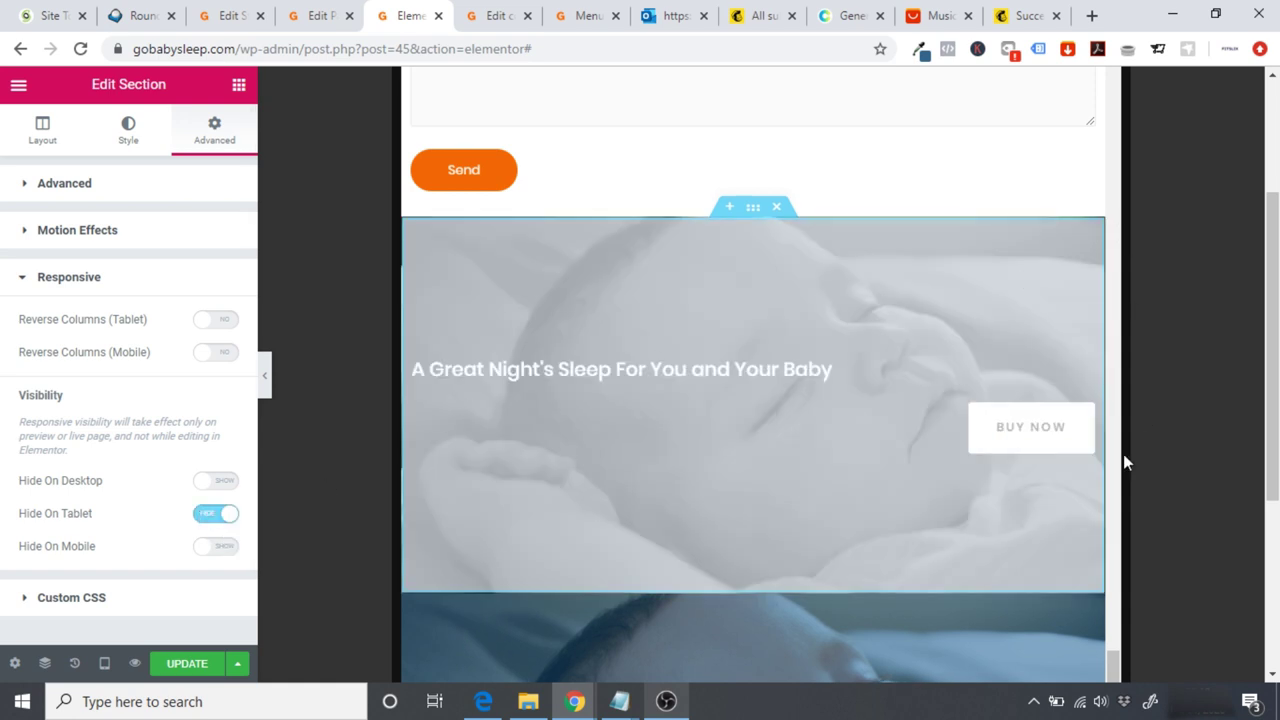
{"action": "scroll", "coordinate": [750, 450], "scroll_direction": "down", "scroll_amount": 2}
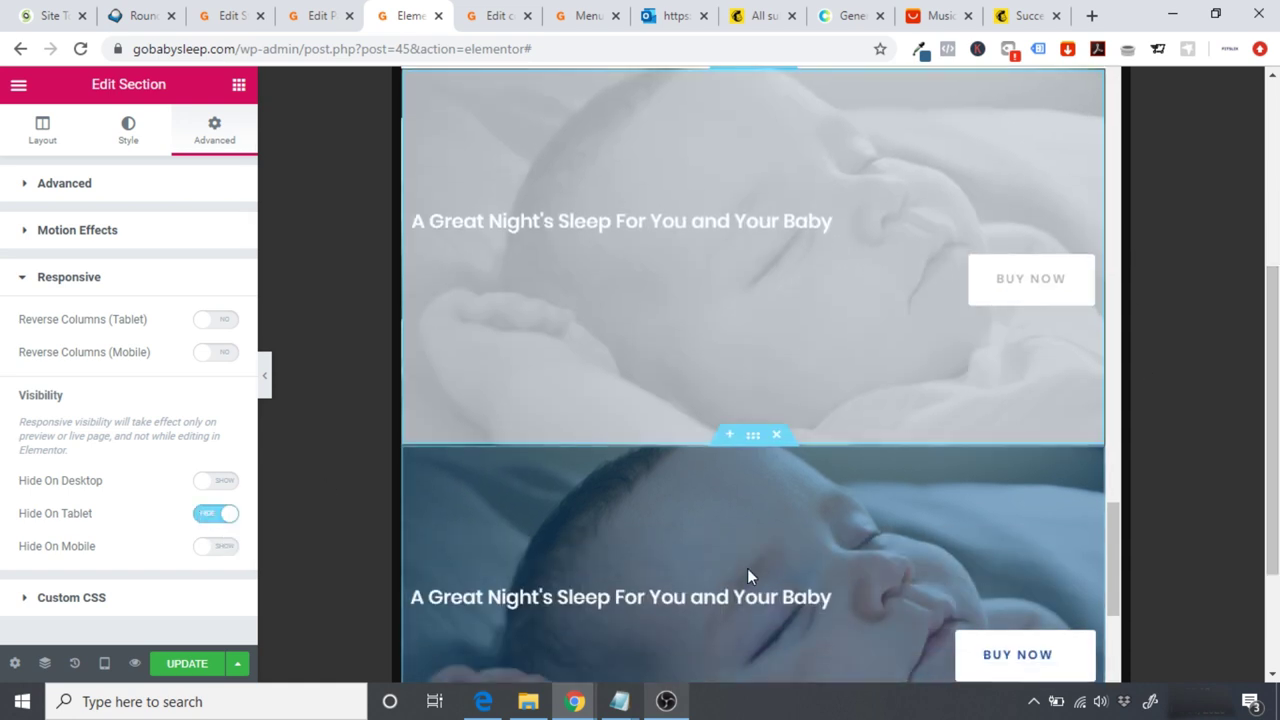
Step: Set Hide On Desktop and Hide On Mobile on the banner copy
{"action": "left_click", "coordinate": [750, 445]}
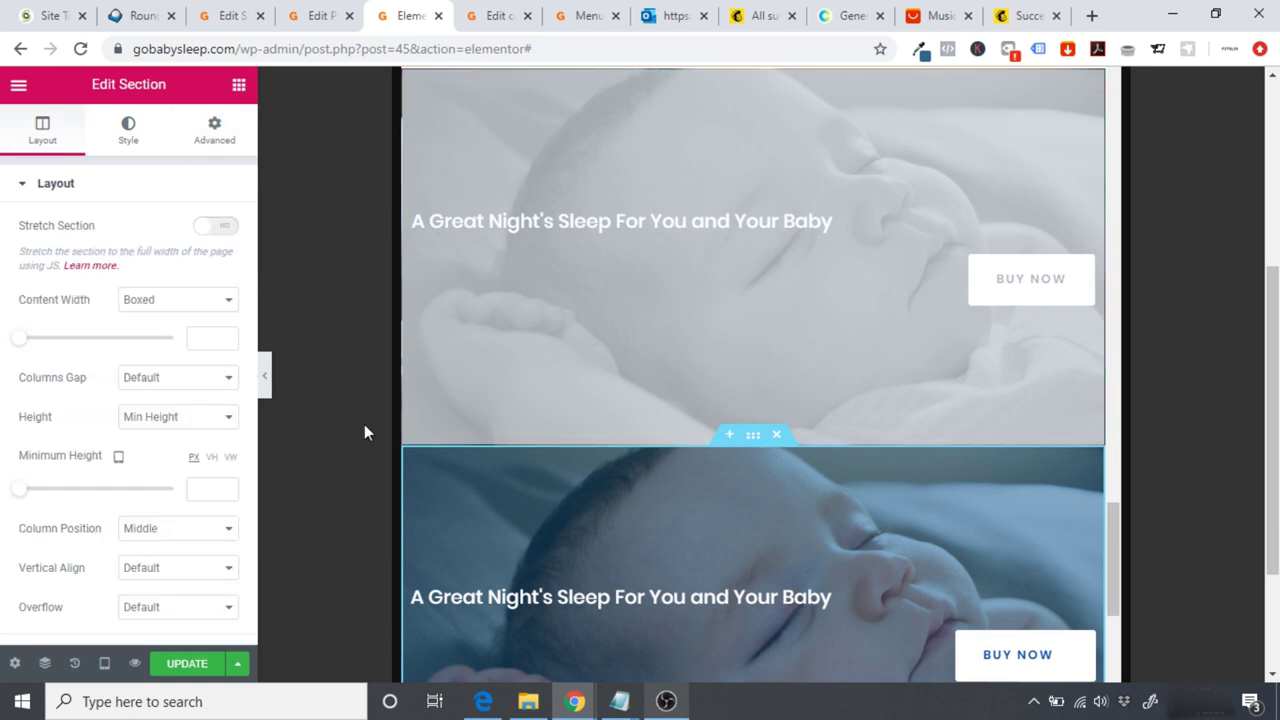
{"action": "left_click", "coordinate": [214, 127]}
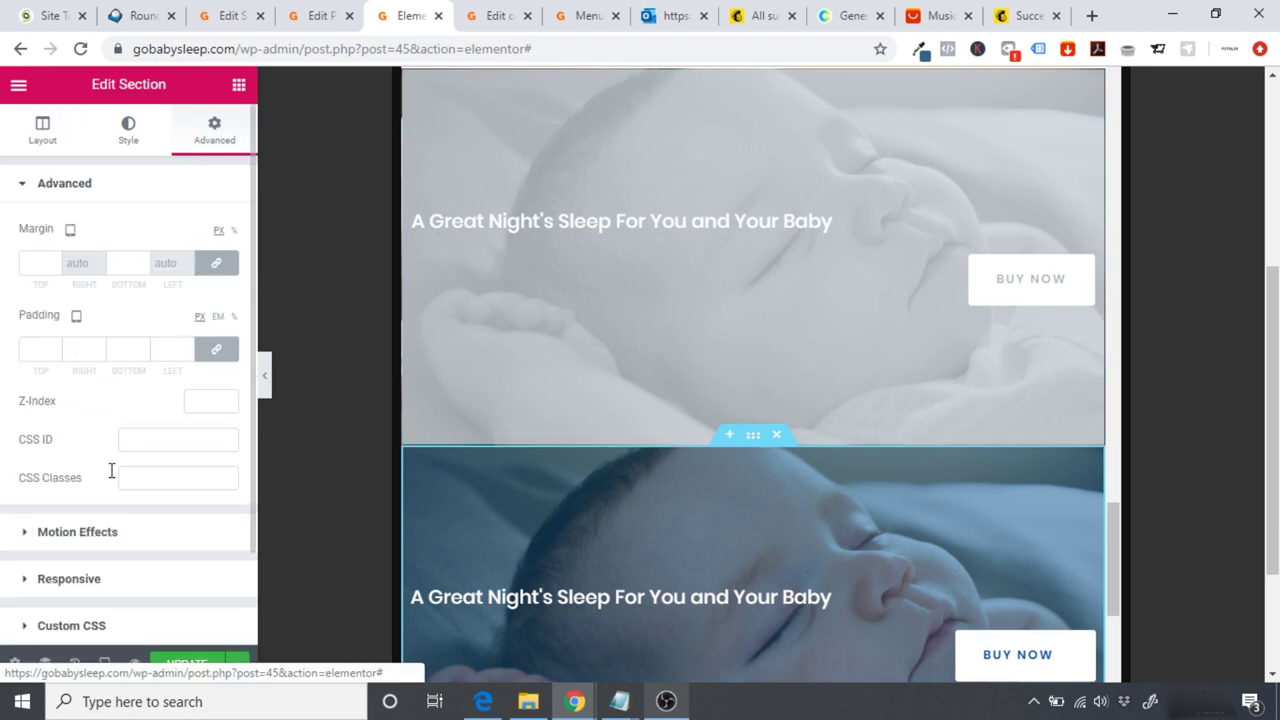
{"action": "left_click", "coordinate": [66, 580]}
{"action": "left_click", "coordinate": [222, 485]}
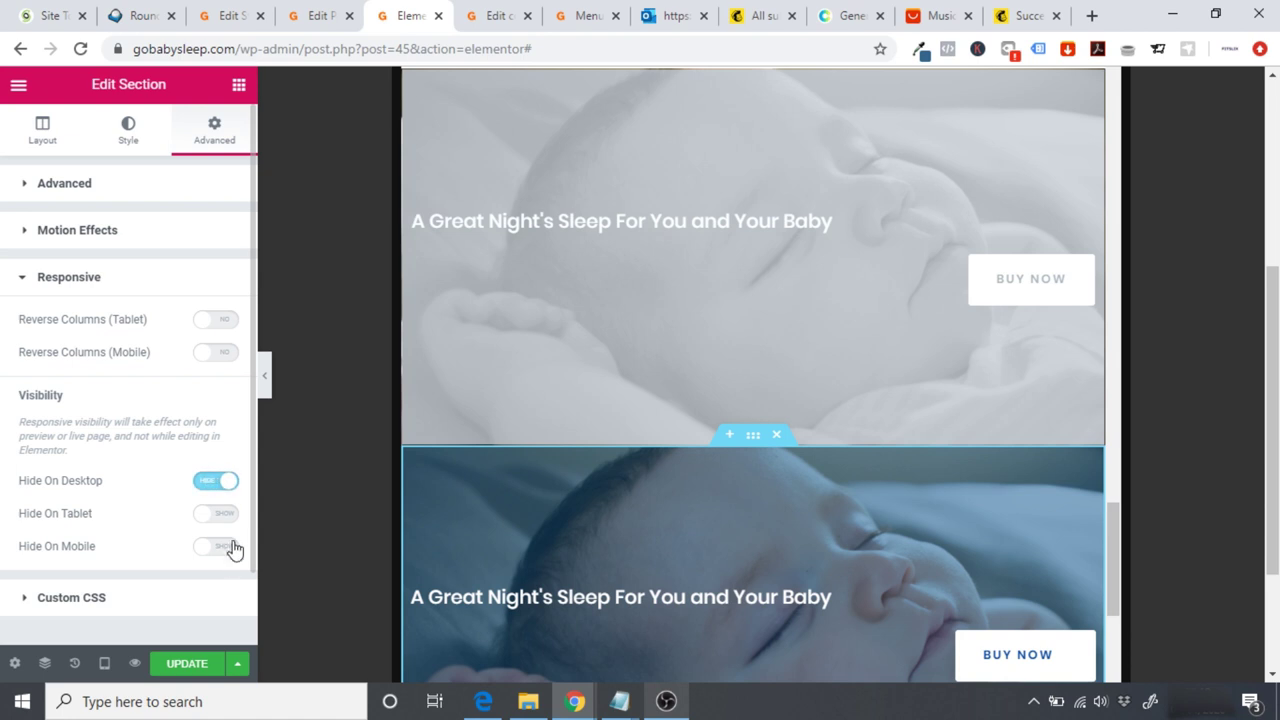
{"action": "left_click", "coordinate": [218, 548]}
{"action": "left_click_drag", "start_coordinate": [1122, 555], "coordinate": [1114, 622]}
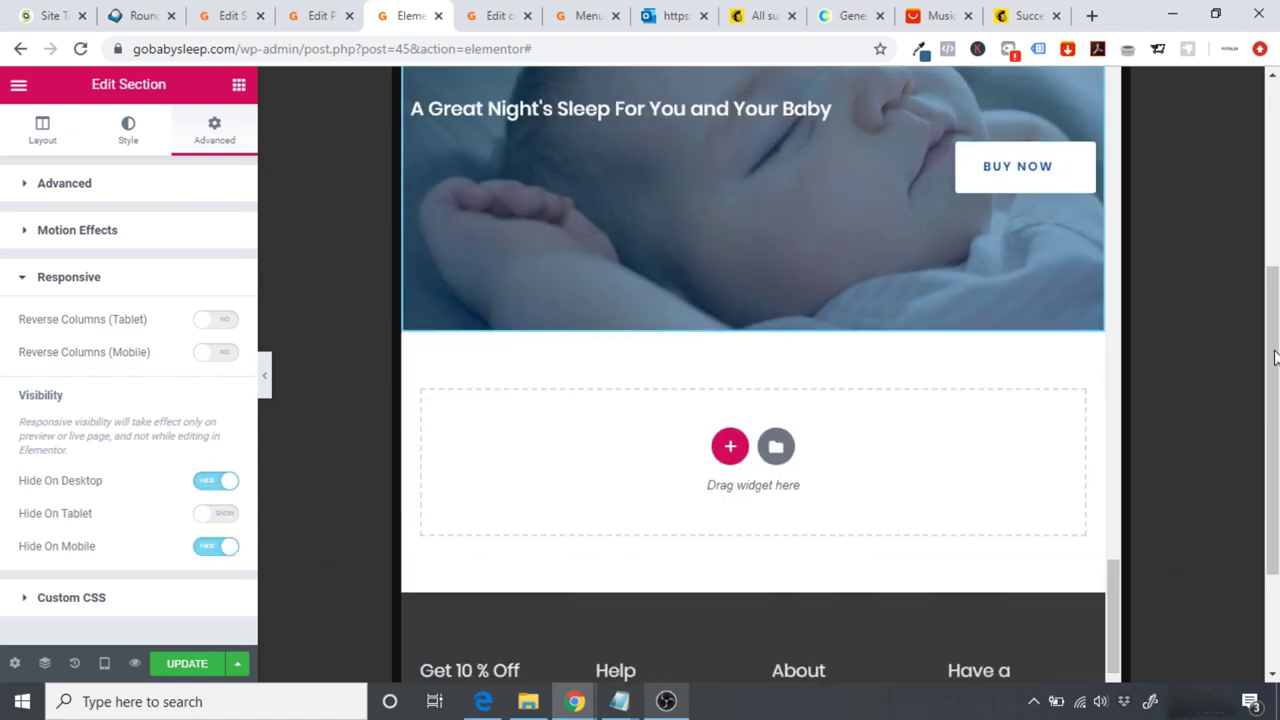
{"action": "scroll", "coordinate": [1258, 337], "scroll_direction": "up", "scroll_amount": 1}
Step: Center-align the tablet banner copy's heading and BUY NOW button
{"action": "left_click", "coordinate": [674, 183]}
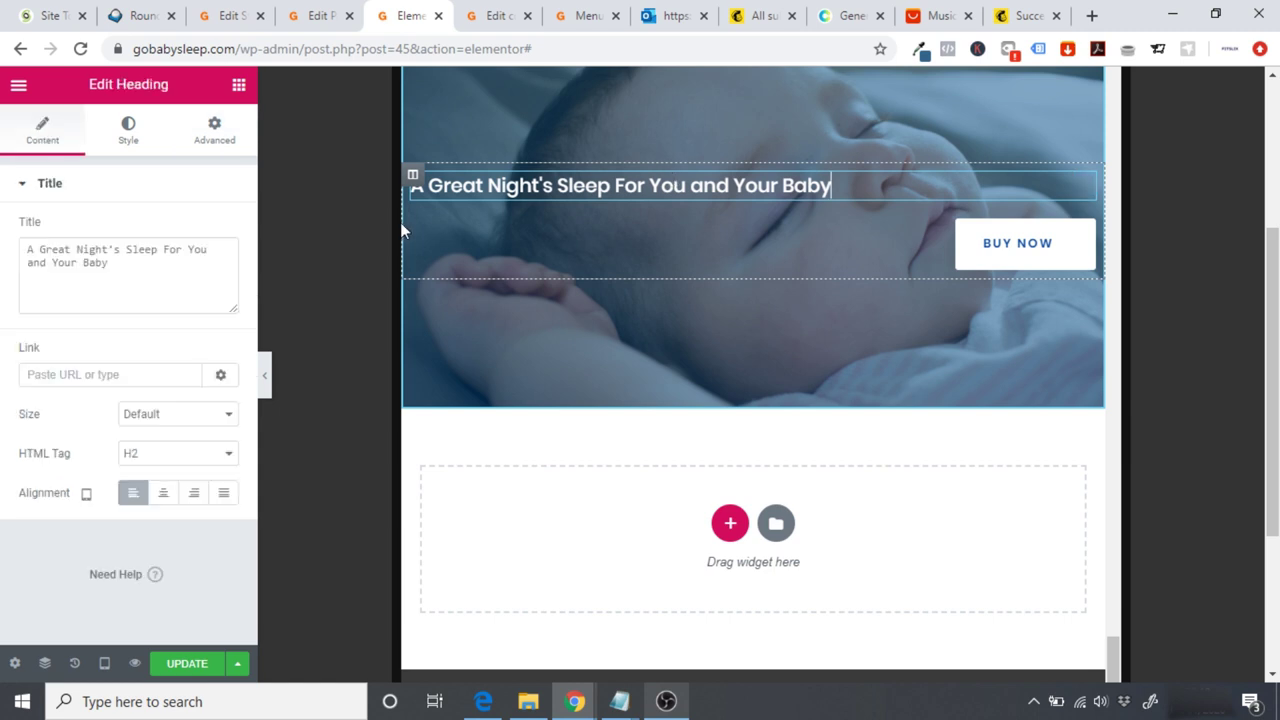
{"action": "left_click", "coordinate": [163, 492]}
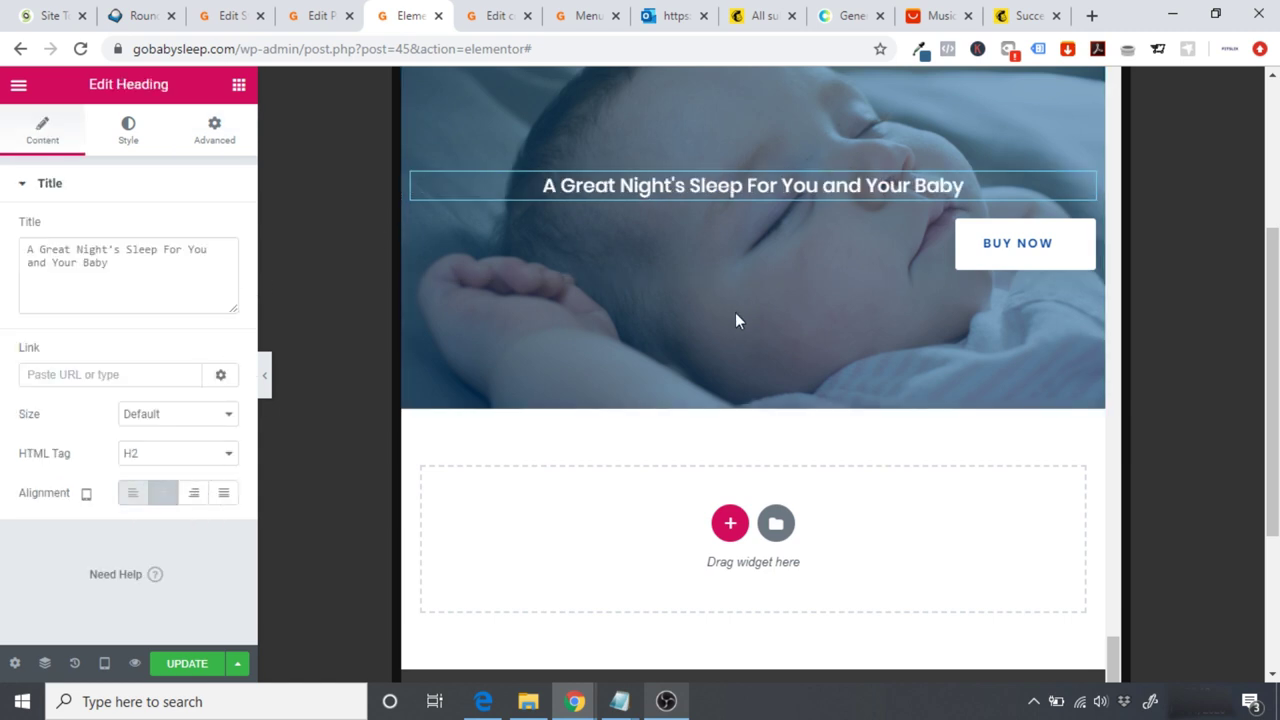
{"action": "left_click", "coordinate": [1043, 266]}
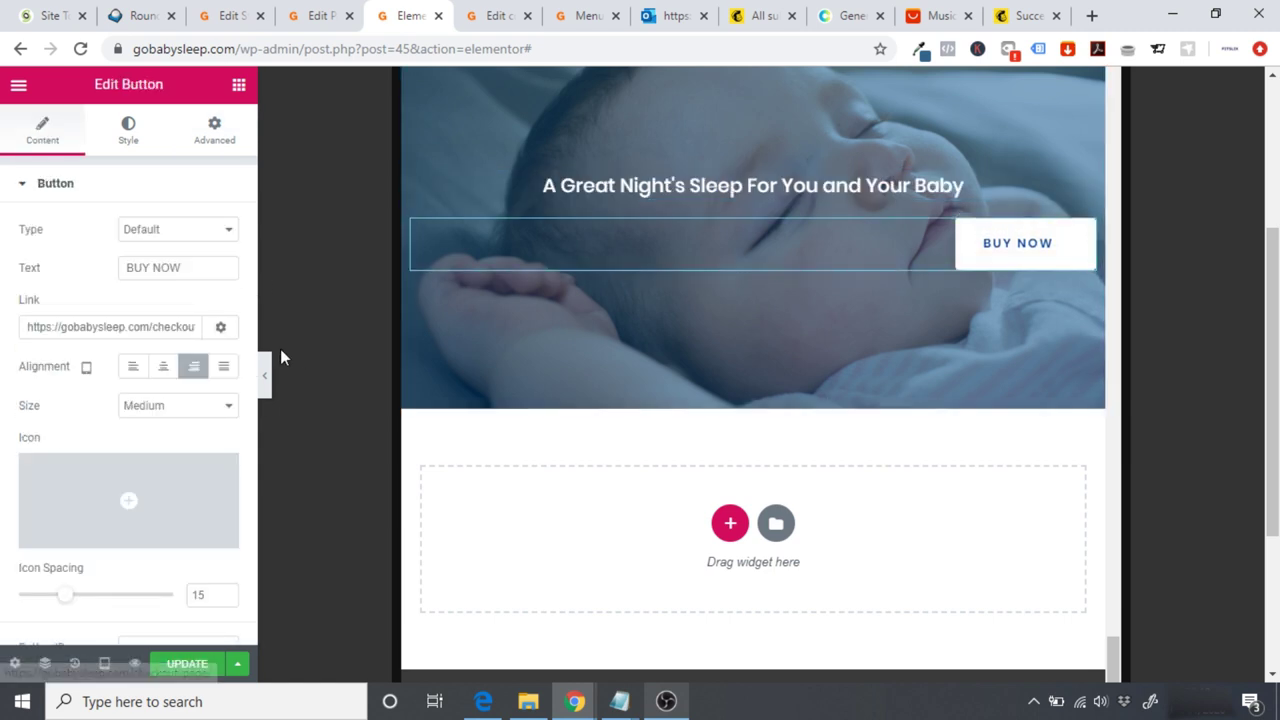
{"action": "left_click", "coordinate": [163, 367]}
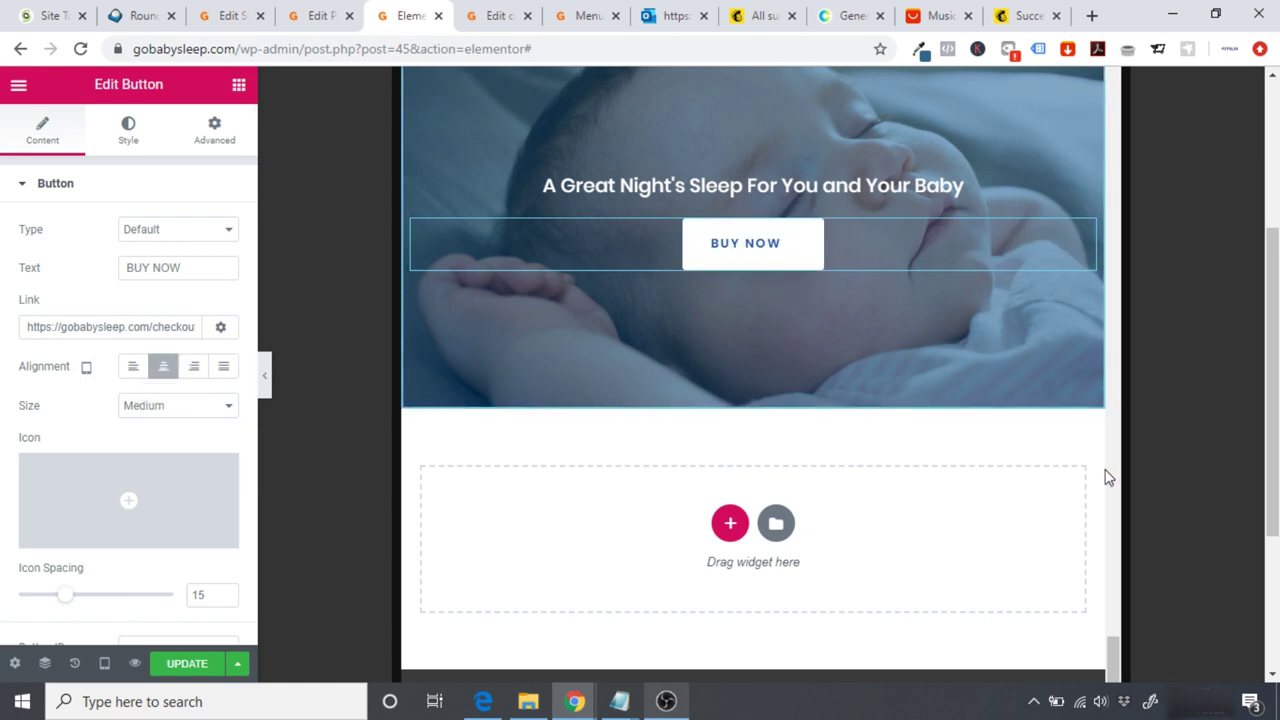
{"action": "scroll", "coordinate": [1272, 400], "scroll_direction": "up", "scroll_amount": 1}
{"action": "scroll", "coordinate": [1251, 380], "scroll_direction": "up", "scroll_amount": 1}
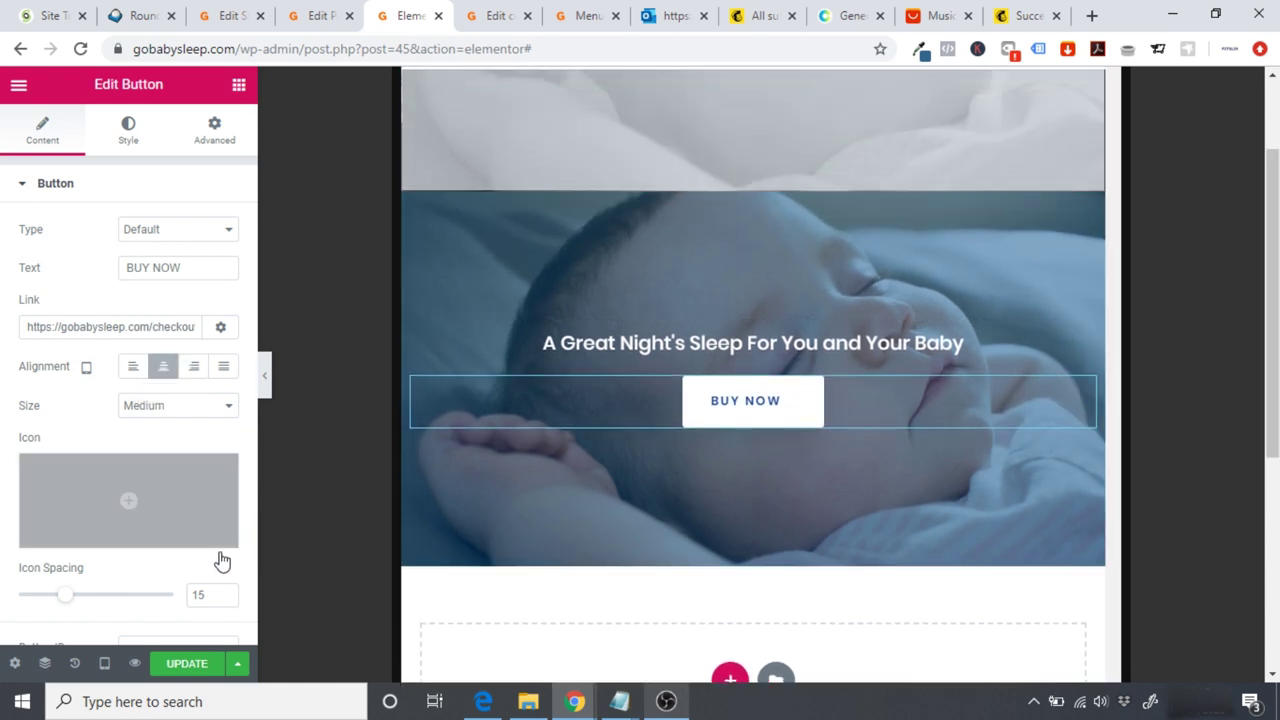
{"action": "left_click", "coordinate": [104, 663]}
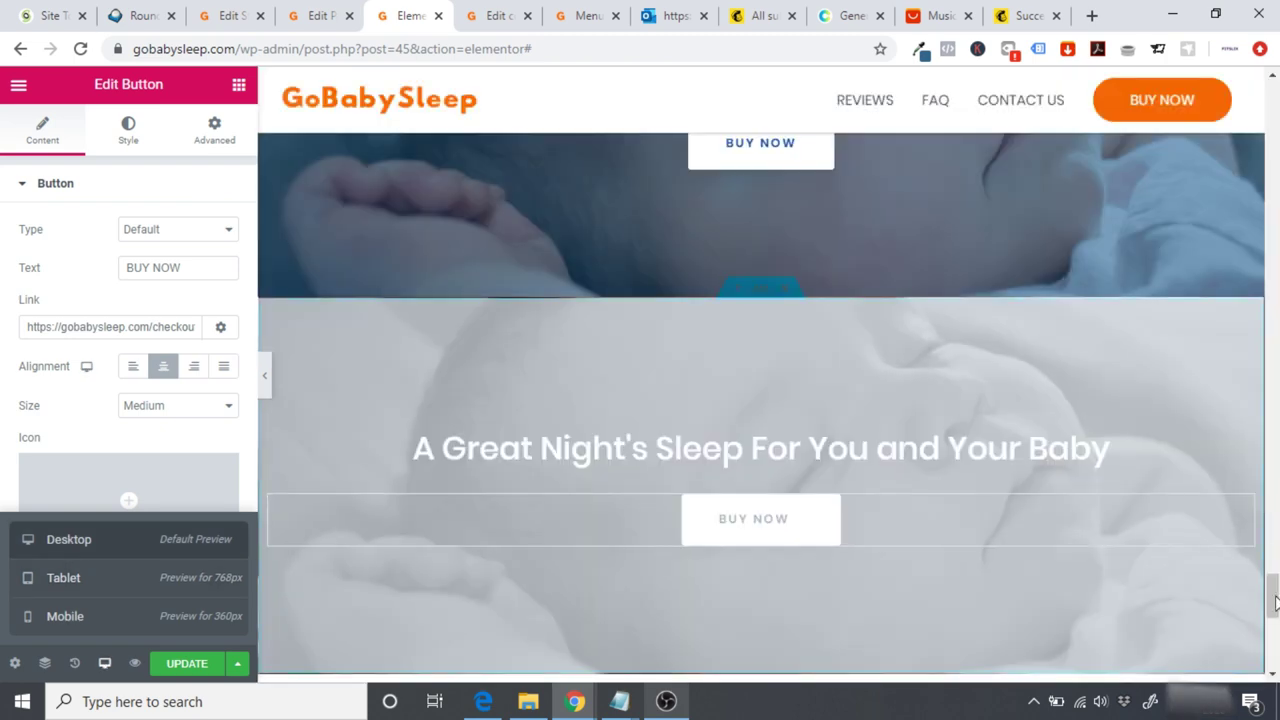
Step: Check the page in the Mobile preview with the editing panel hidden
{"action": "left_click_drag", "start_coordinate": [1274, 600], "coordinate": [1274, 568]}
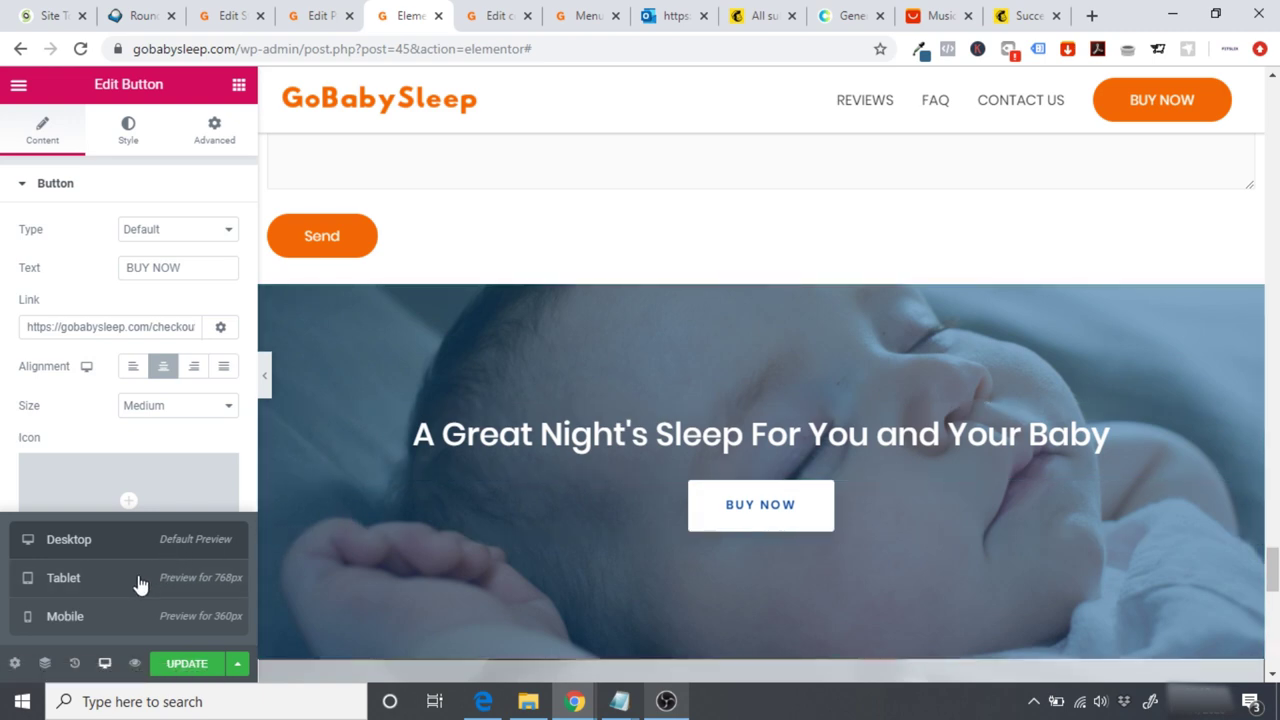
{"action": "left_click", "coordinate": [85, 624]}
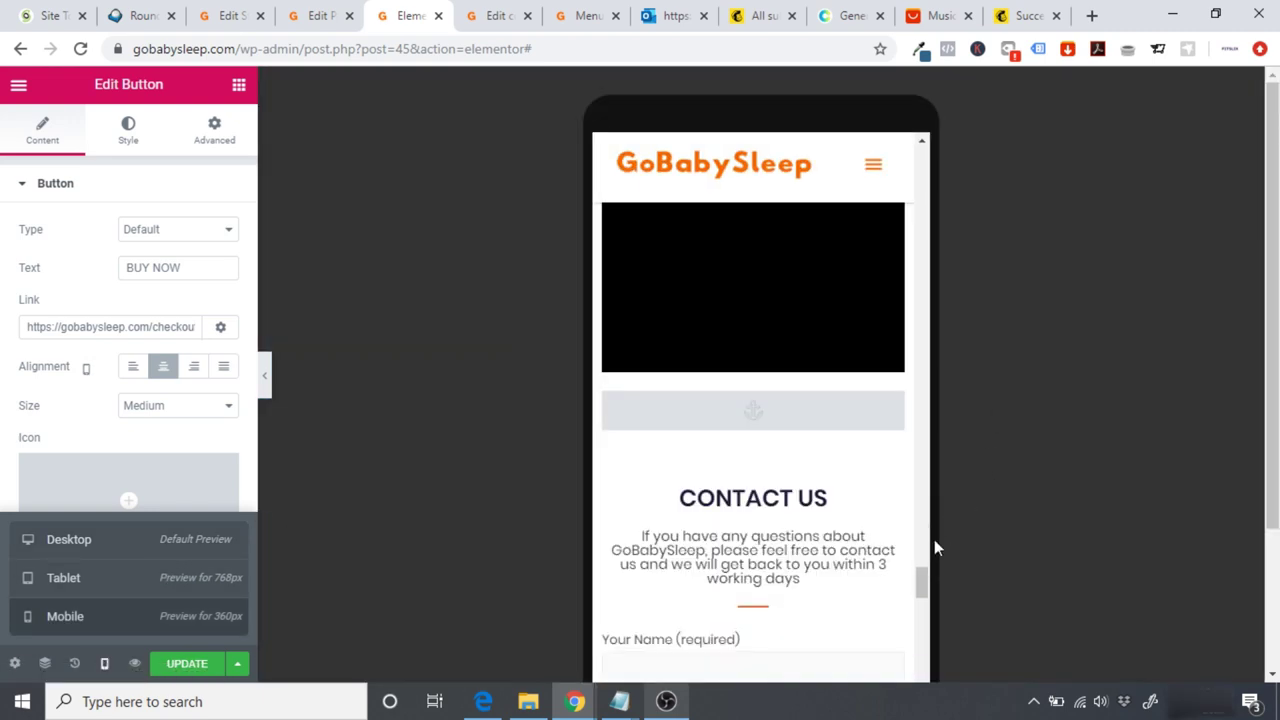
{"action": "left_click_drag", "start_coordinate": [926, 643], "coordinate": [905, 425]}
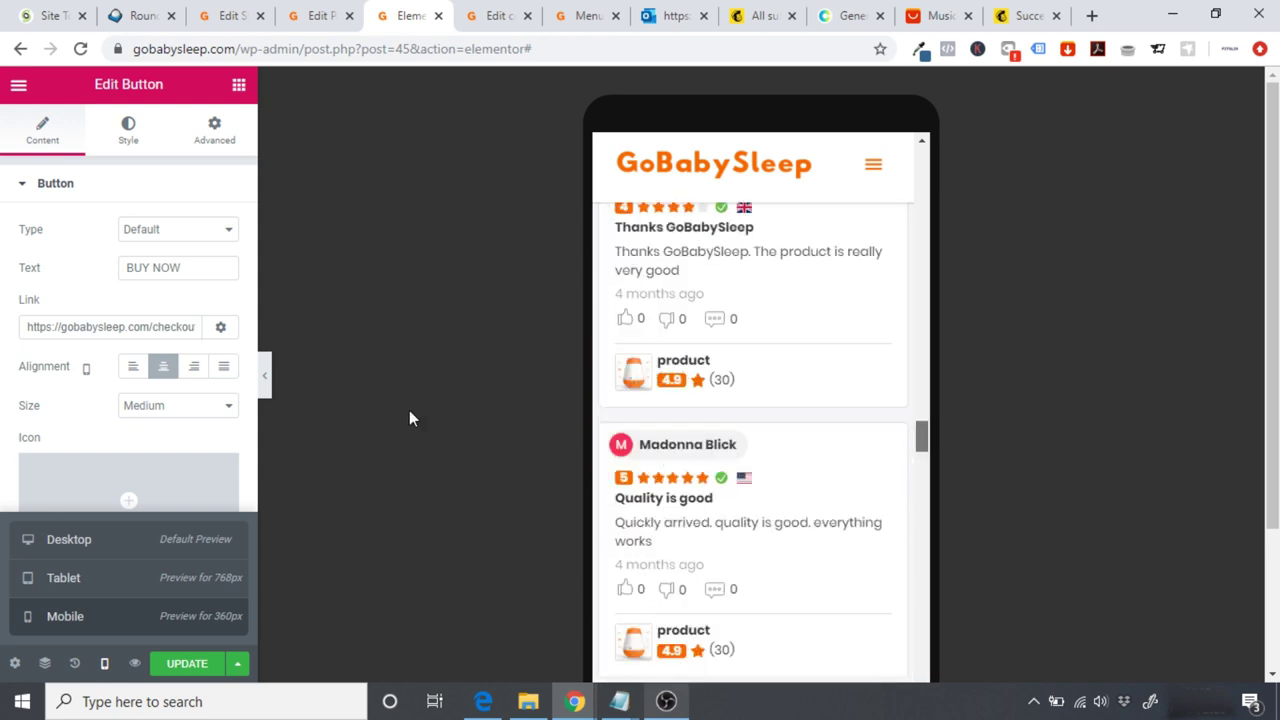
{"action": "left_click", "coordinate": [267, 379]}
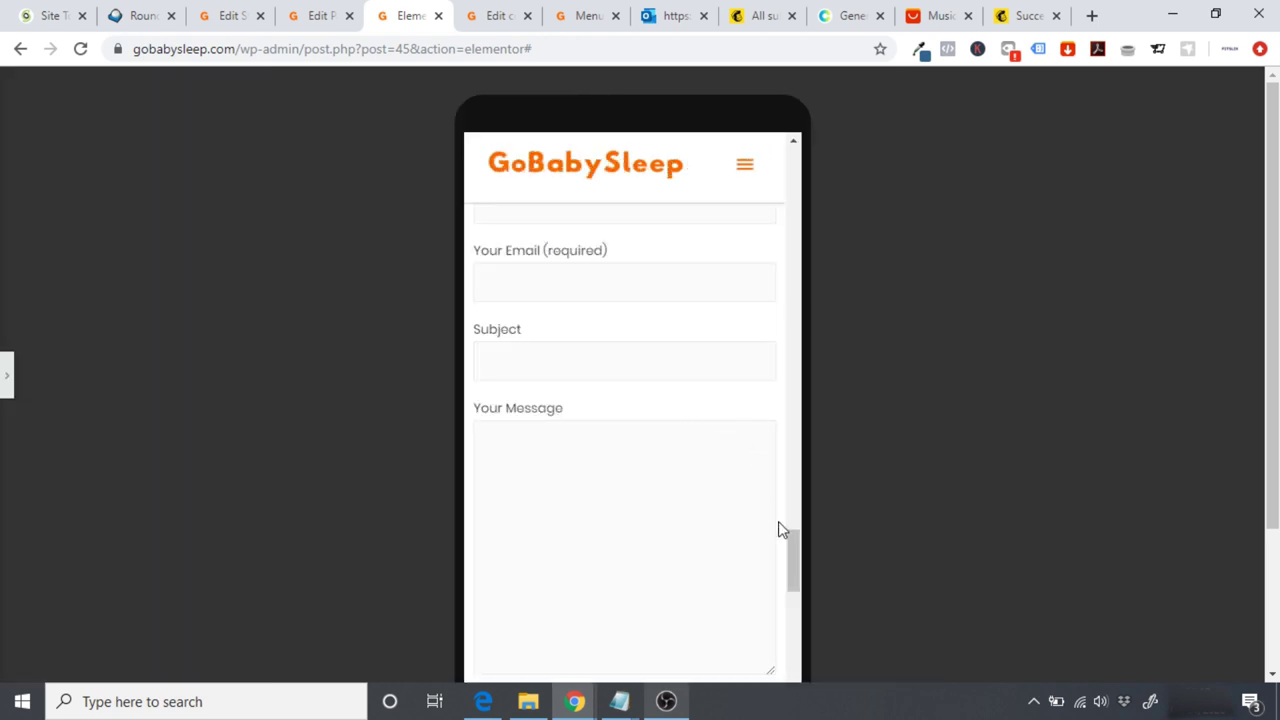
{"action": "left_click_drag", "start_coordinate": [795, 560], "coordinate": [809, 648]}
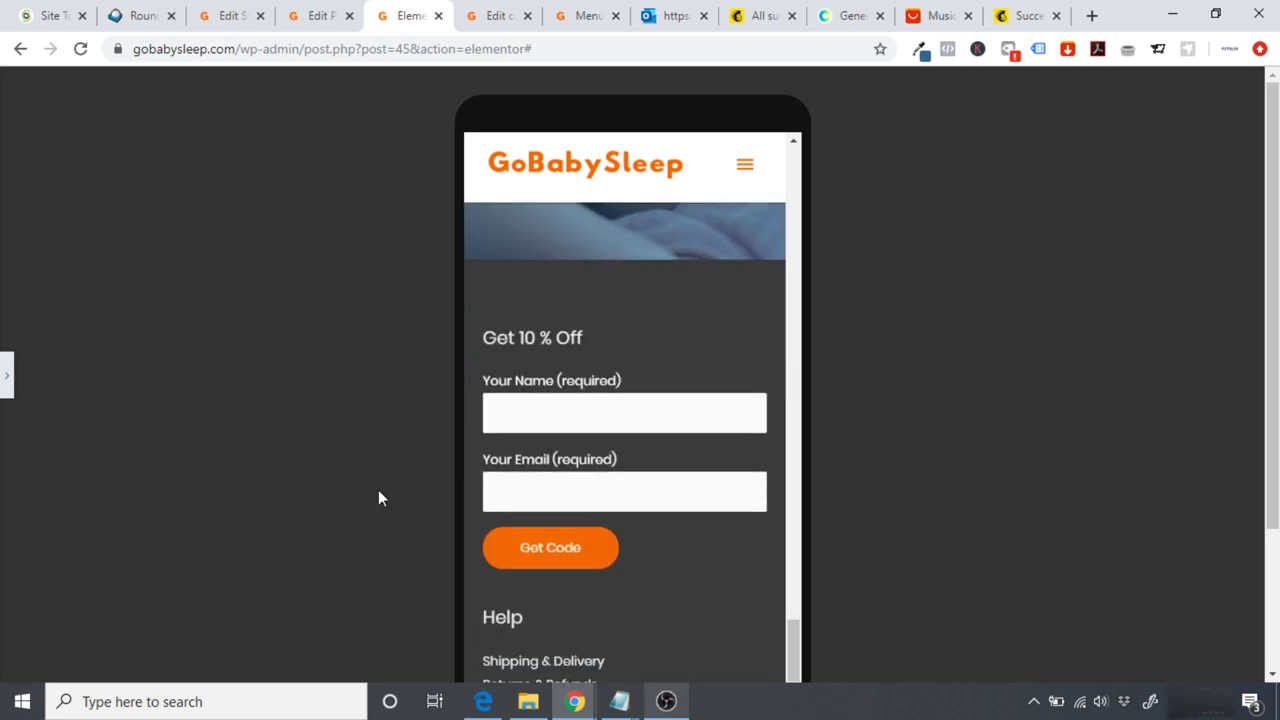
Step: Switch to the Tablet preview and scroll through the page down to the footer
{"action": "left_click", "coordinate": [5, 380]}
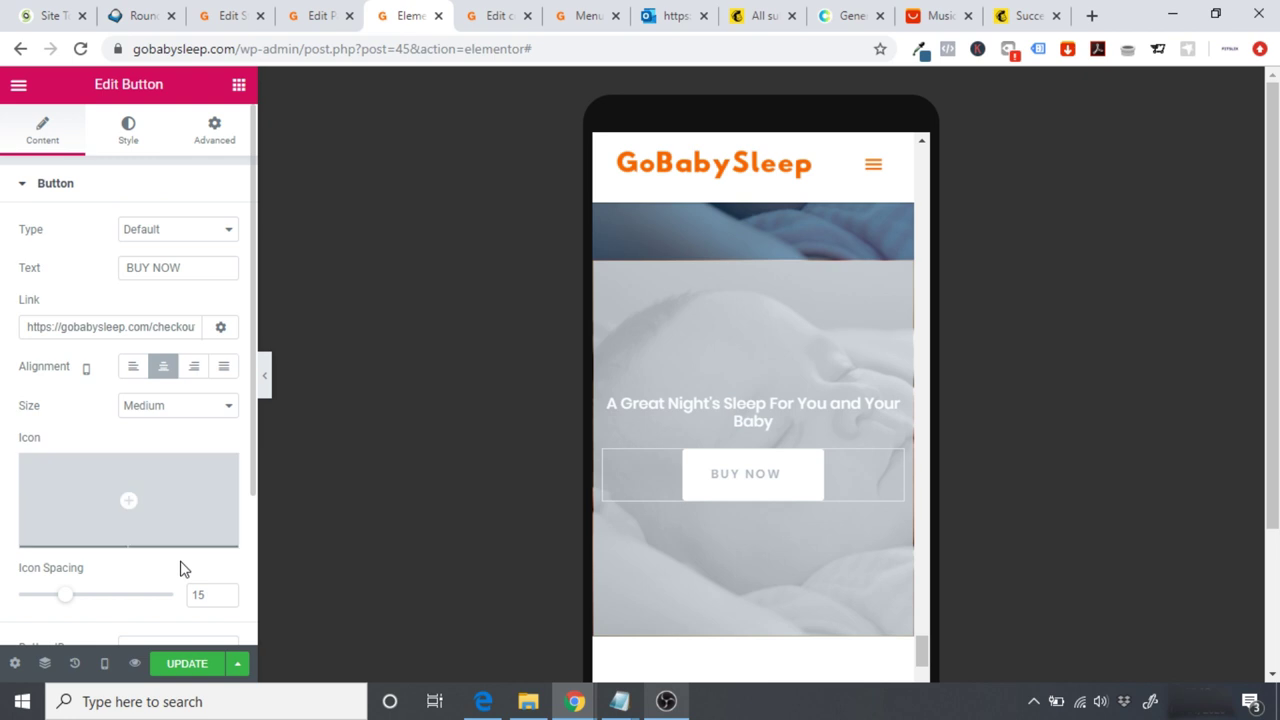
{"action": "left_click", "coordinate": [103, 667]}
{"action": "left_click", "coordinate": [90, 580]}
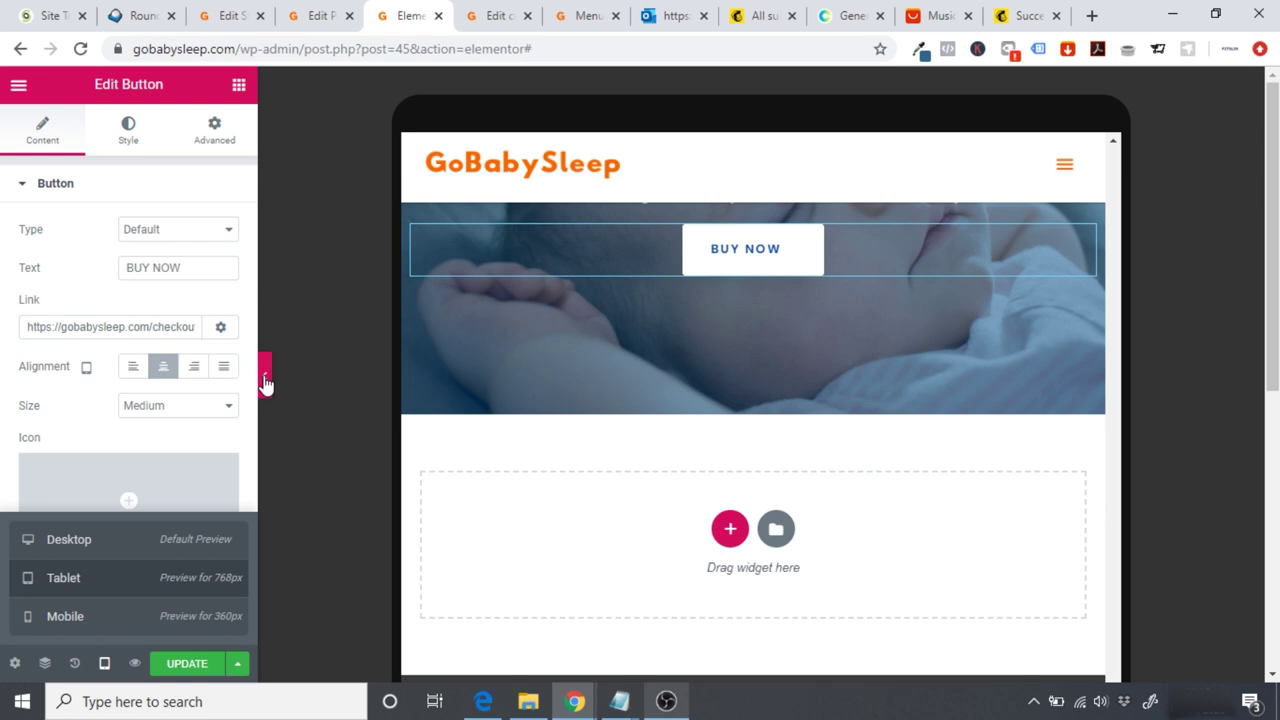
{"action": "left_click", "coordinate": [265, 378]}
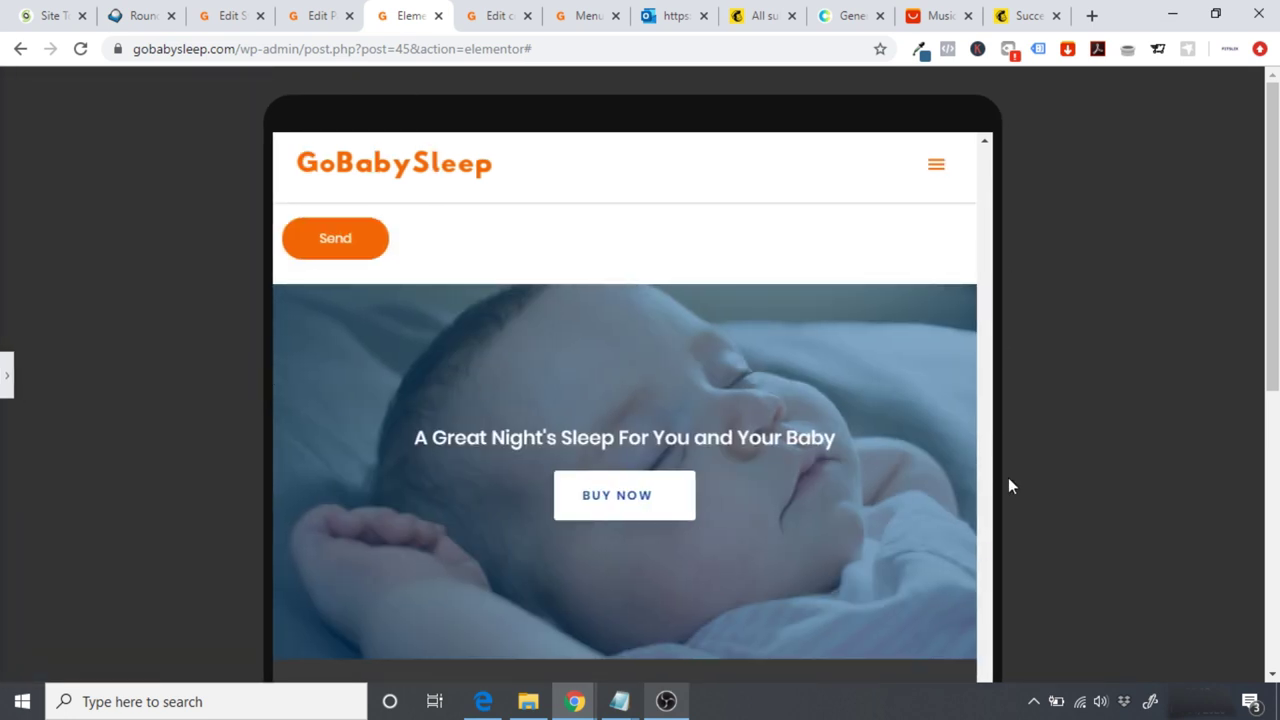
{"action": "scroll", "coordinate": [1008, 486], "scroll_direction": "down", "scroll_amount": 5}
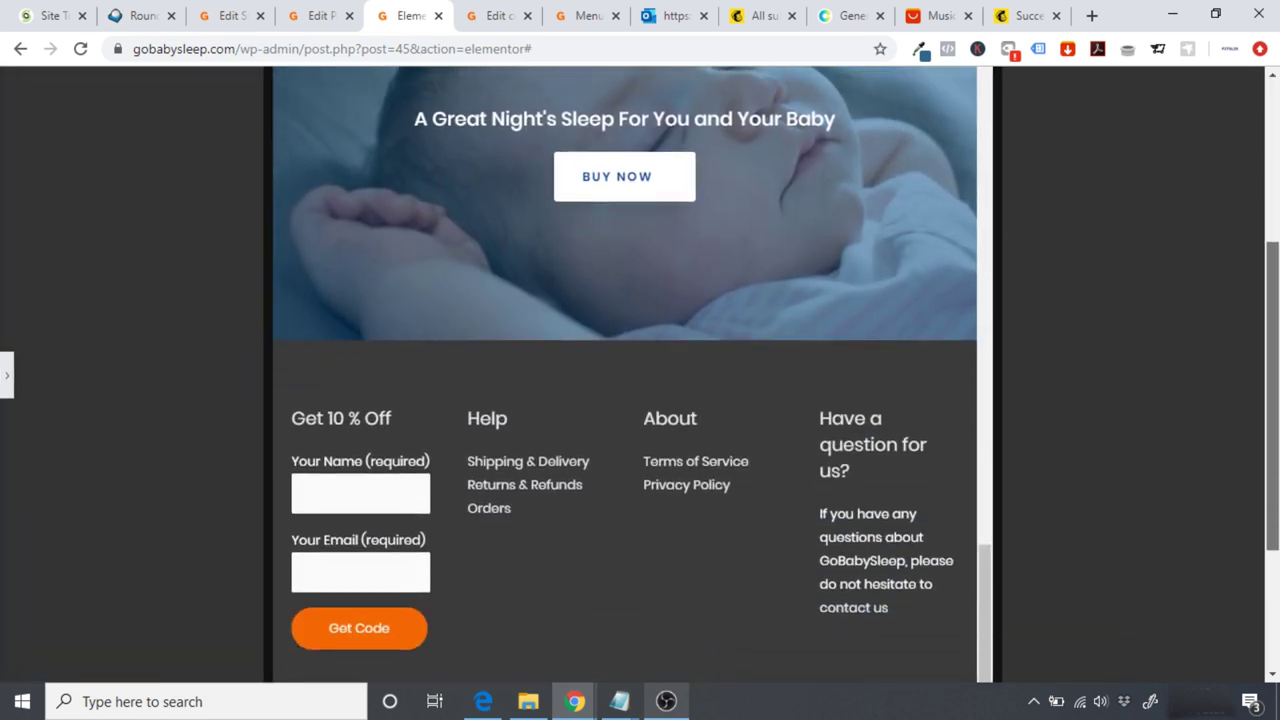
{"action": "left_click_drag", "start_coordinate": [990, 640], "coordinate": [976, 150]}
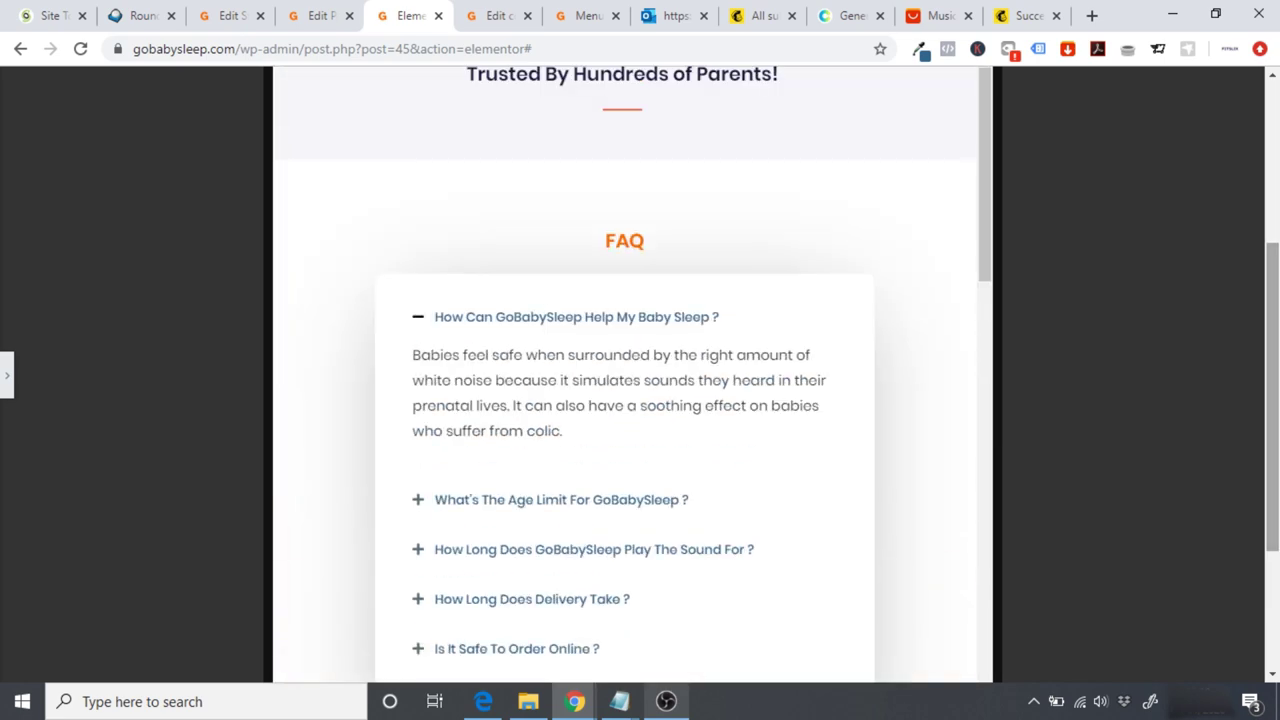
{"action": "scroll", "coordinate": [1006, 311], "scroll_direction": "up", "scroll_amount": 2}
{"action": "scroll", "coordinate": [1006, 311], "scroll_direction": "up", "scroll_amount": 5}
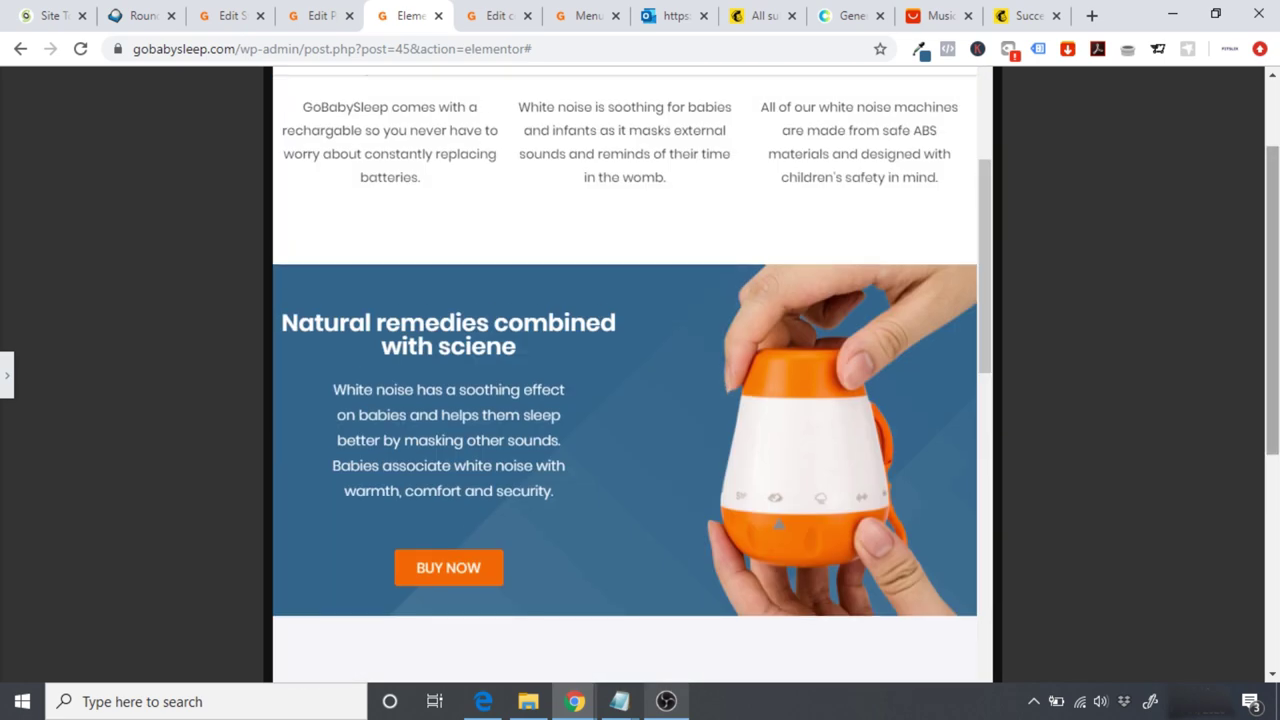
{"action": "scroll", "coordinate": [991, 349], "scroll_direction": "up", "scroll_amount": 5}
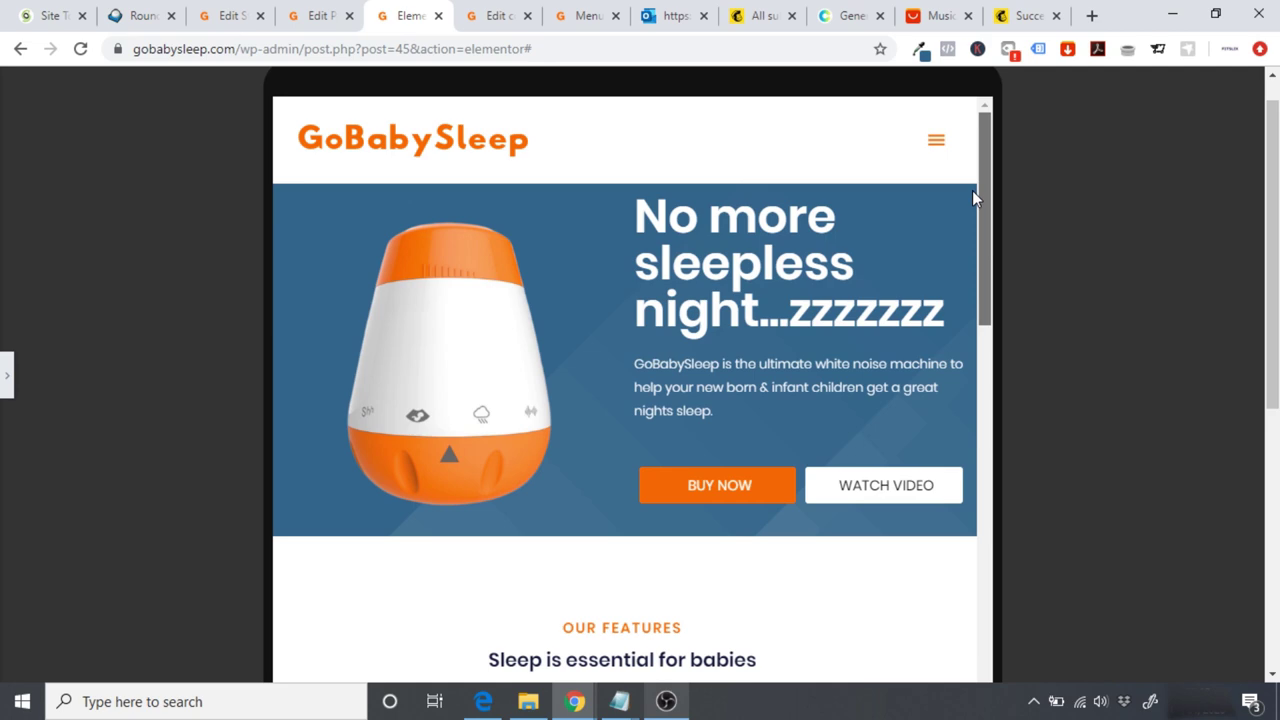
{"action": "left_click_drag", "start_coordinate": [983, 182], "coordinate": [997, 569]}
{"action": "scroll", "coordinate": [617, 578], "scroll_direction": "down", "scroll_amount": 3}
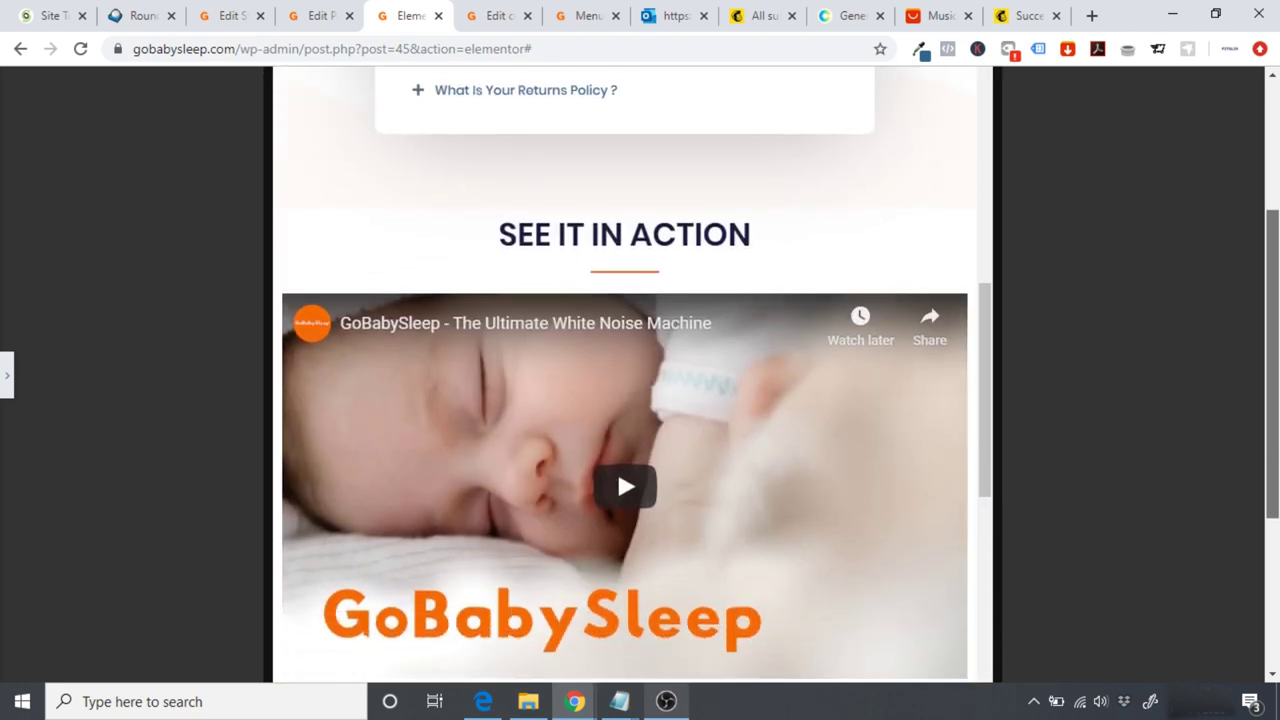
{"action": "left_click_drag", "start_coordinate": [980, 356], "coordinate": [1003, 614]}
{"action": "scroll", "coordinate": [1107, 479], "scroll_direction": "down", "scroll_amount": 1}
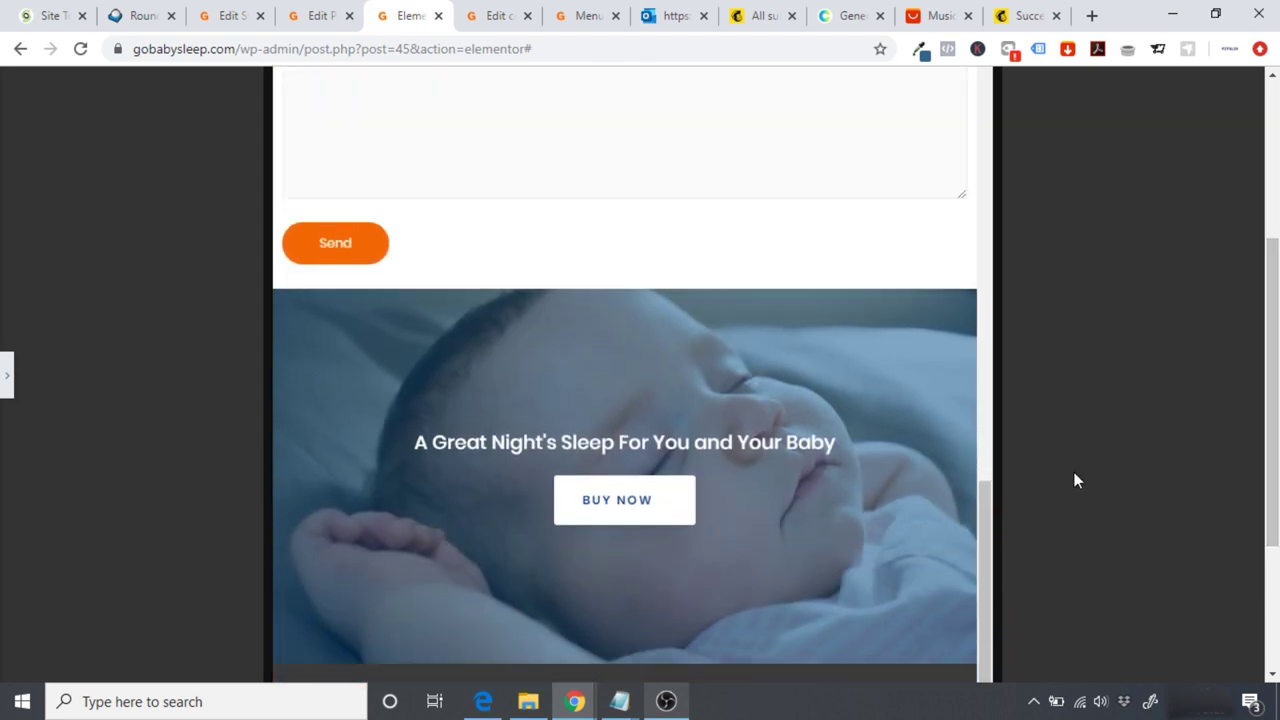
{"action": "left_click_drag", "start_coordinate": [991, 514], "coordinate": [988, 586]}
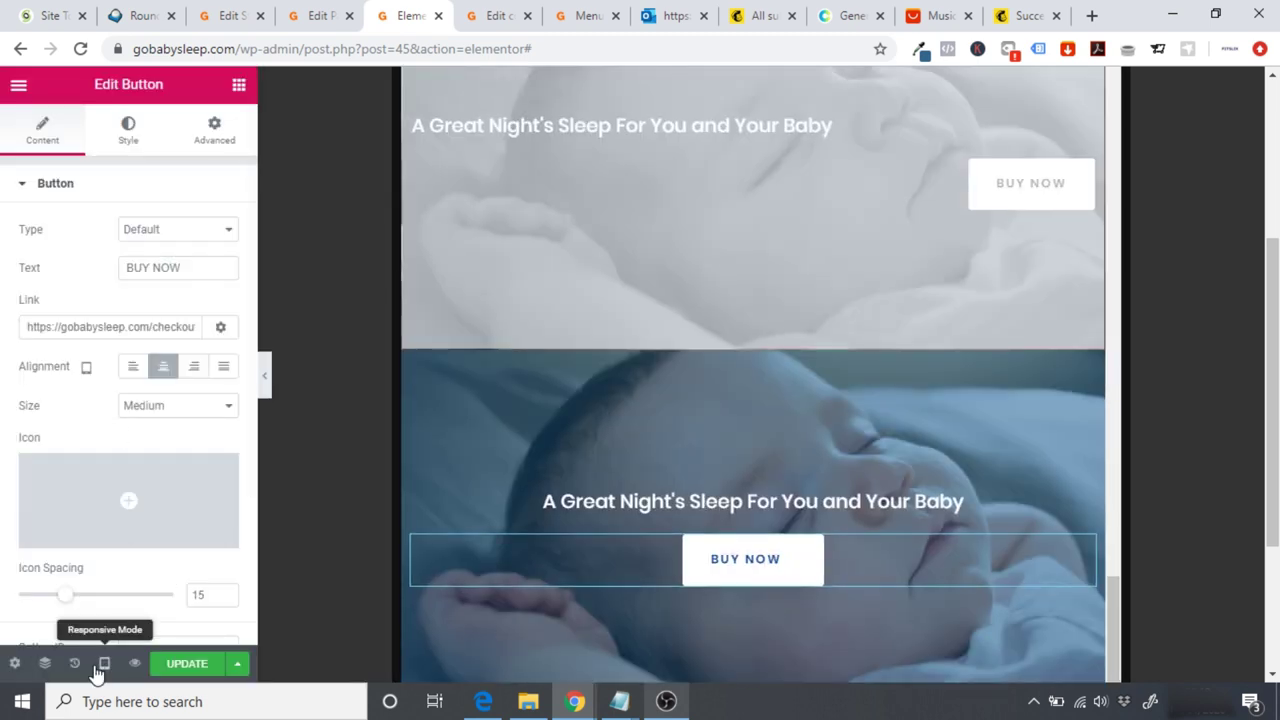
Step: Preview GoBabySleep at Desktop width, panel hidden, scrolling from the hero to the video section
{"action": "mouse_move", "coordinate": [104, 663]}
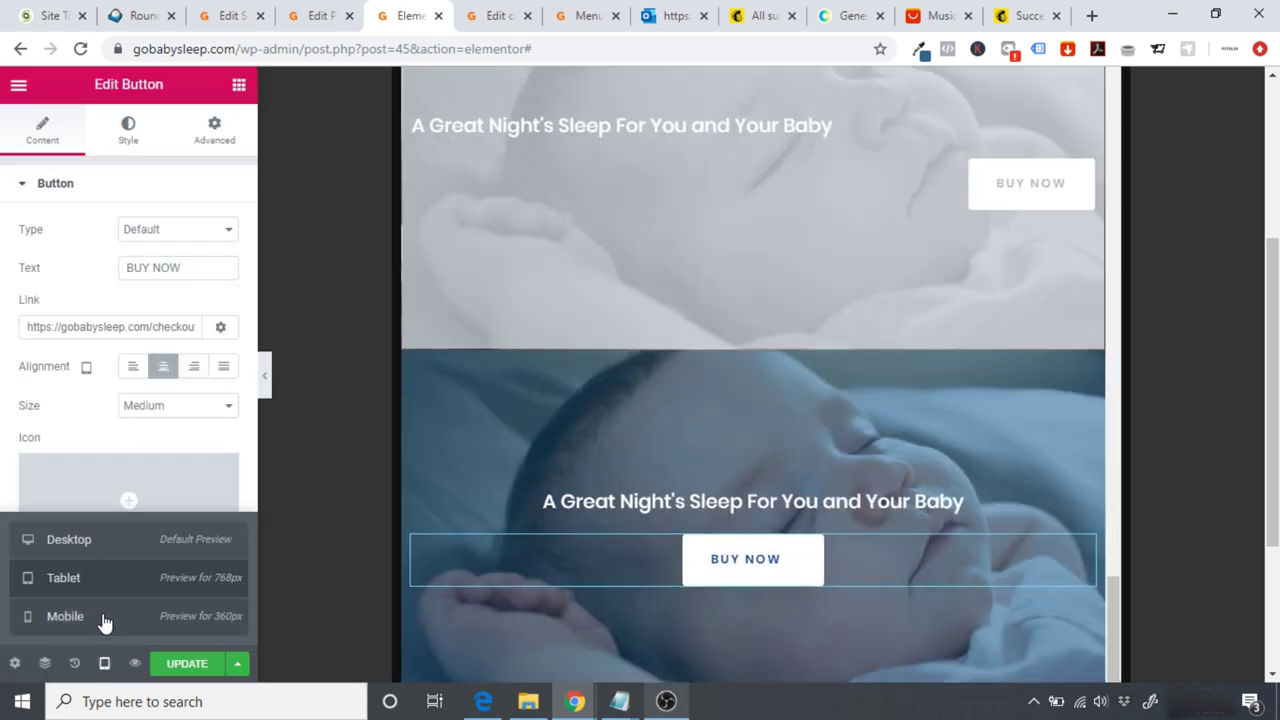
{"action": "left_click", "coordinate": [88, 558]}
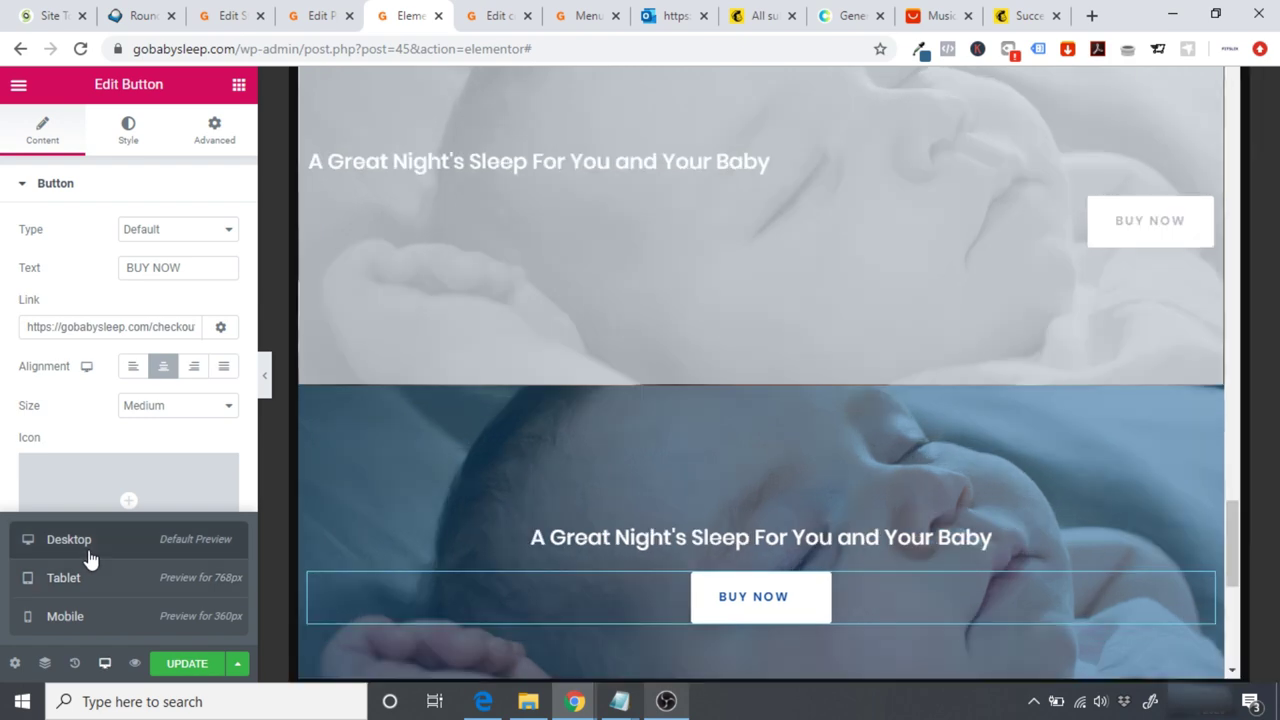
{"action": "scroll", "coordinate": [266, 383], "scroll_direction": "down", "scroll_amount": 4}
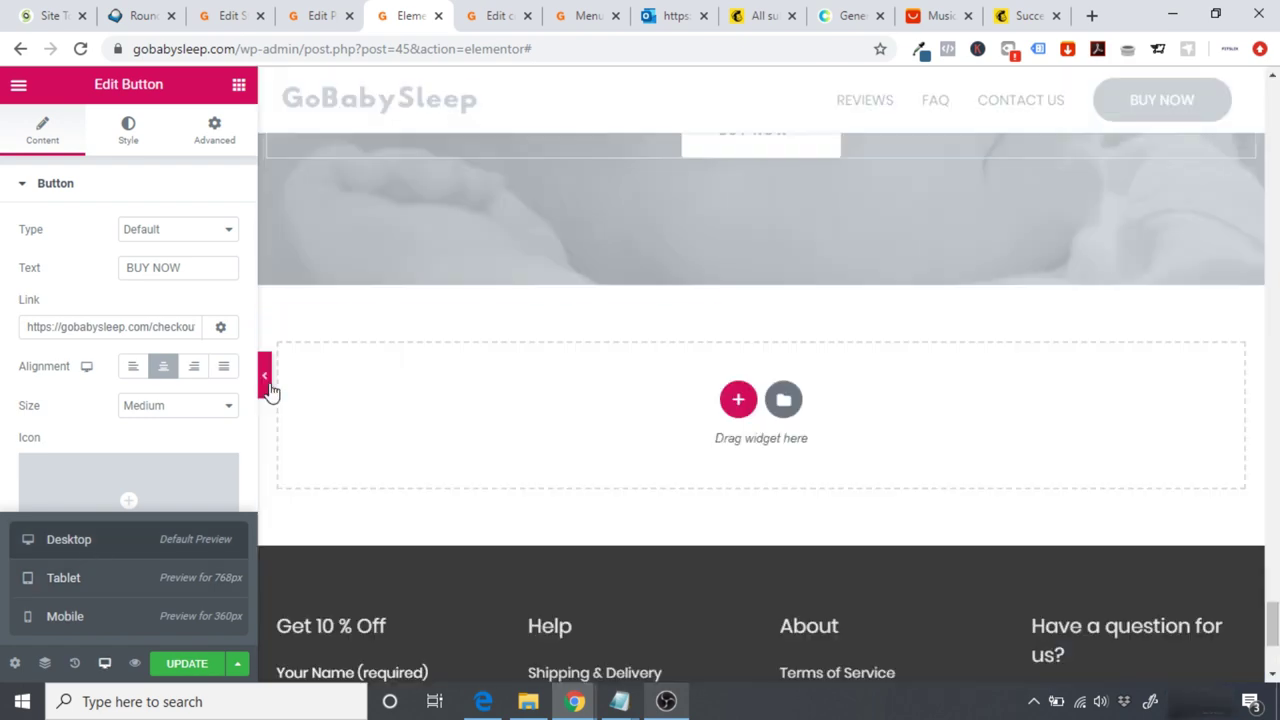
{"action": "left_click", "coordinate": [268, 388]}
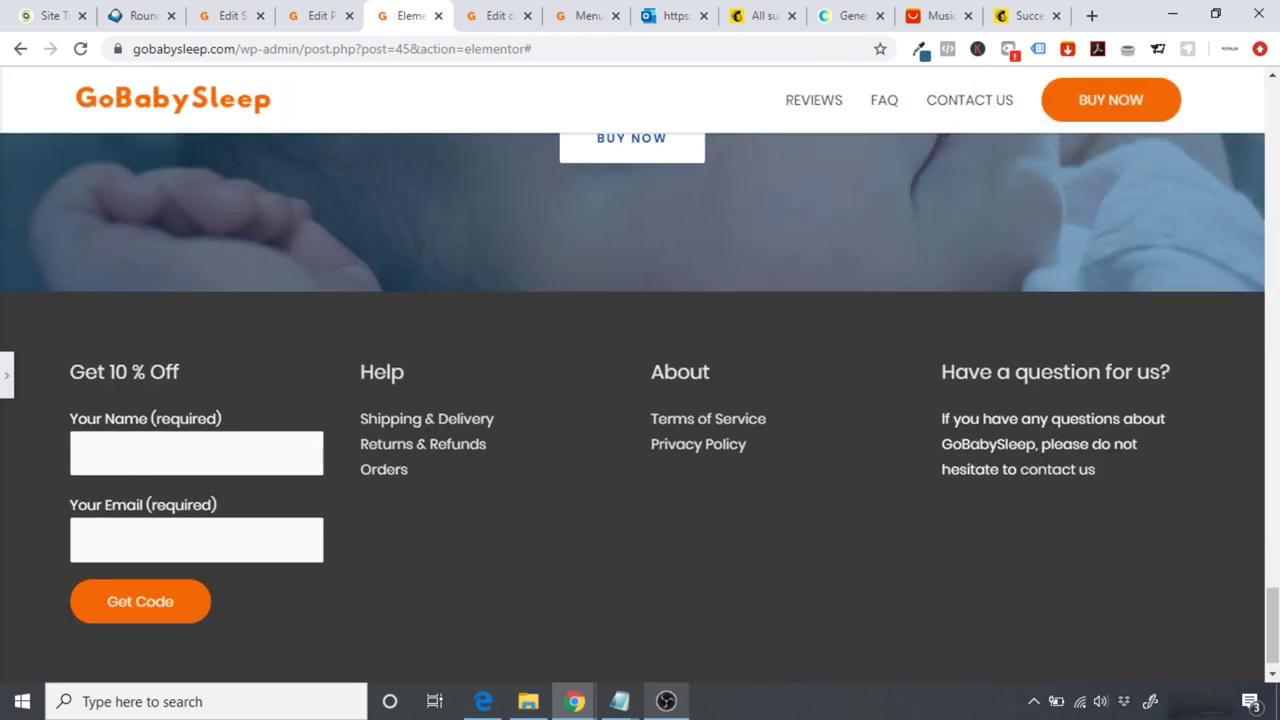
{"action": "left_click_drag", "start_coordinate": [1272, 612], "coordinate": [1272, 78]}
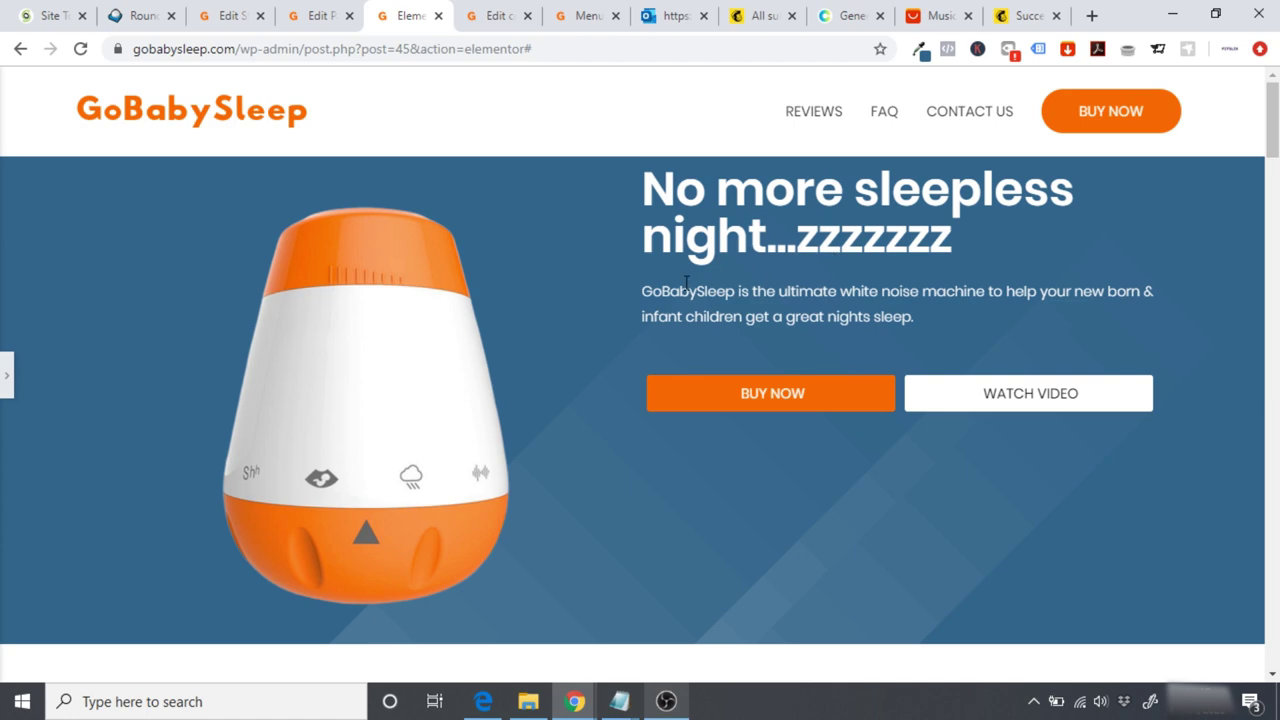
{"action": "scroll", "coordinate": [245, 372], "scroll_direction": "down", "scroll_amount": 5}
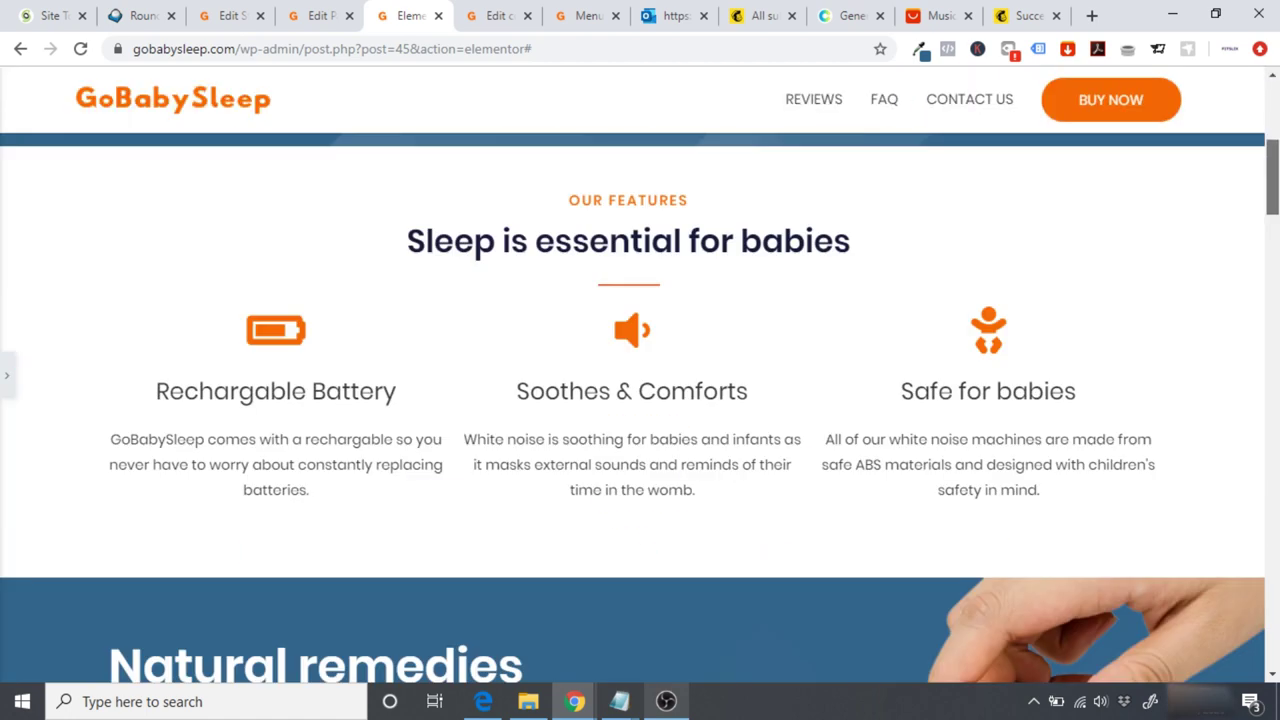
{"action": "scroll", "coordinate": [632, 407], "scroll_direction": "down", "scroll_amount": 7}
{"action": "scroll", "coordinate": [640, 400], "scroll_direction": "down", "scroll_amount": 15}
{"action": "scroll", "coordinate": [640, 400], "scroll_direction": "up", "scroll_amount": 6}
{"action": "scroll", "coordinate": [866, 250], "scroll_direction": "up", "scroll_amount": 20}
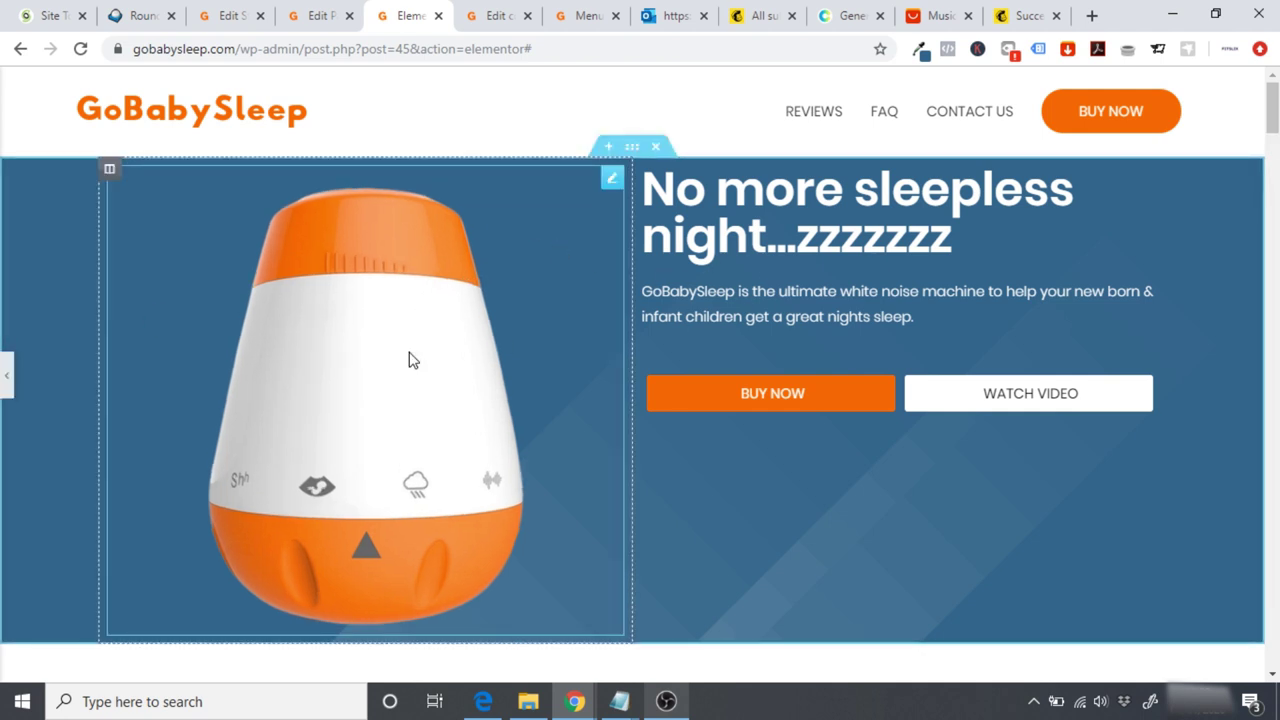
Step: Bring back the panel and preview the page at Mobile width
{"action": "left_click", "coordinate": [7, 375]}
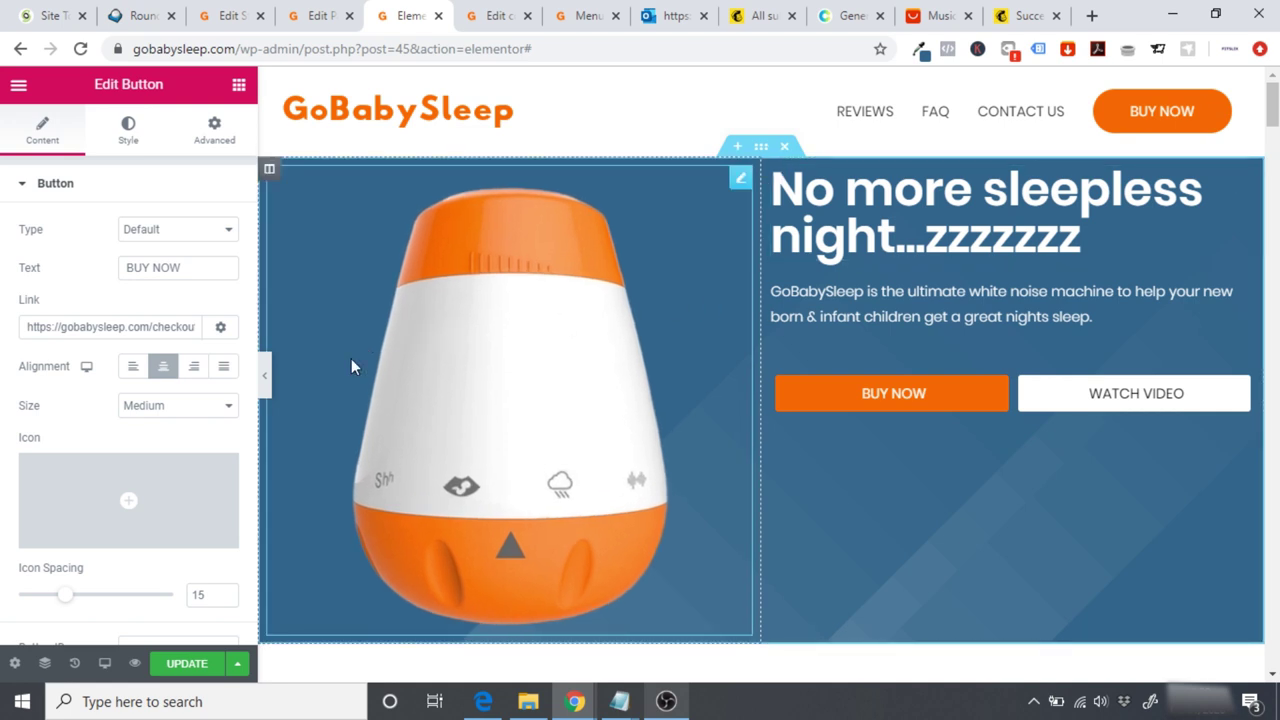
{"action": "mouse_move", "coordinate": [104, 663]}
{"action": "left_click", "coordinate": [63, 620]}
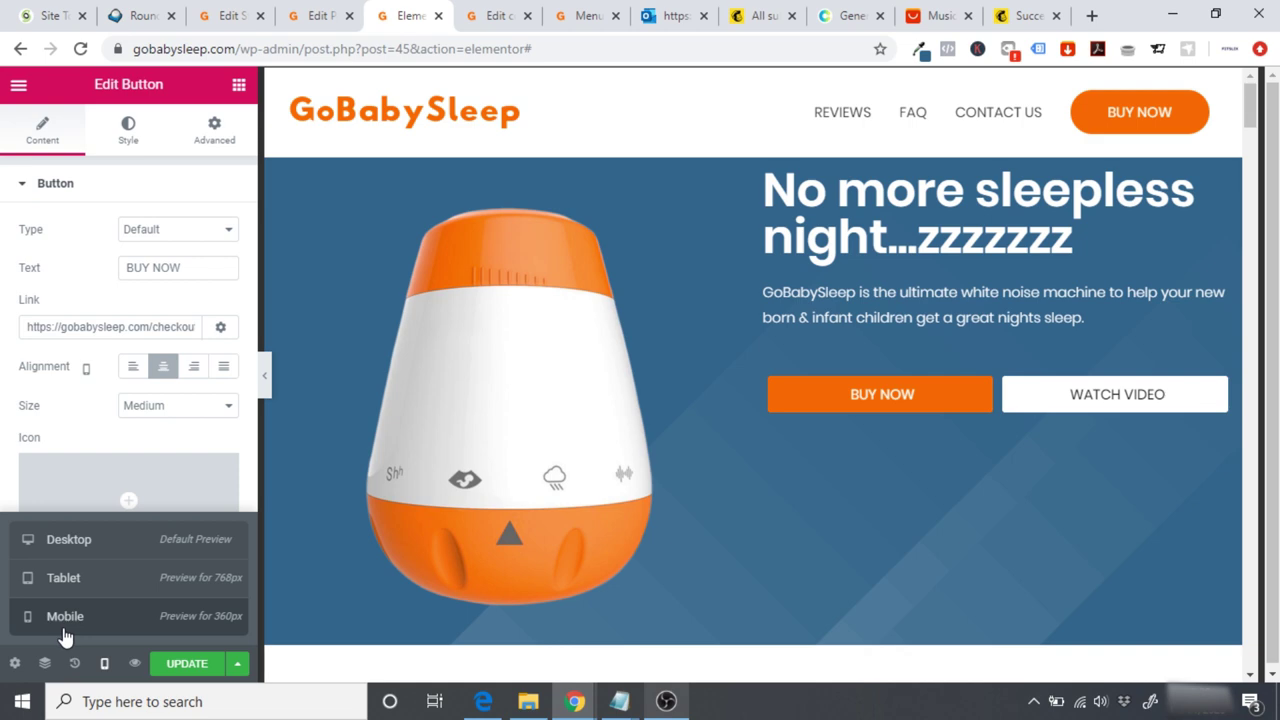
{"action": "scroll", "coordinate": [923, 251], "scroll_direction": "down", "scroll_amount": 10}
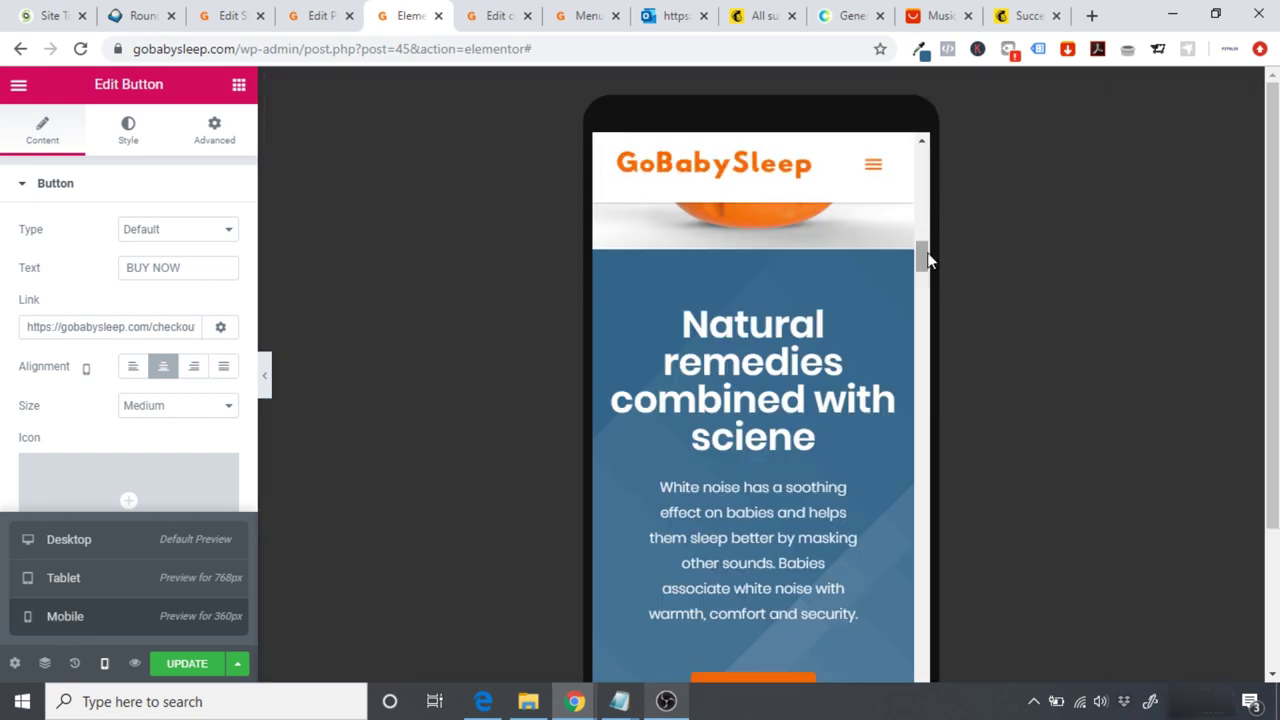
{"action": "left_click_drag", "start_coordinate": [923, 580], "coordinate": [920, 163]}
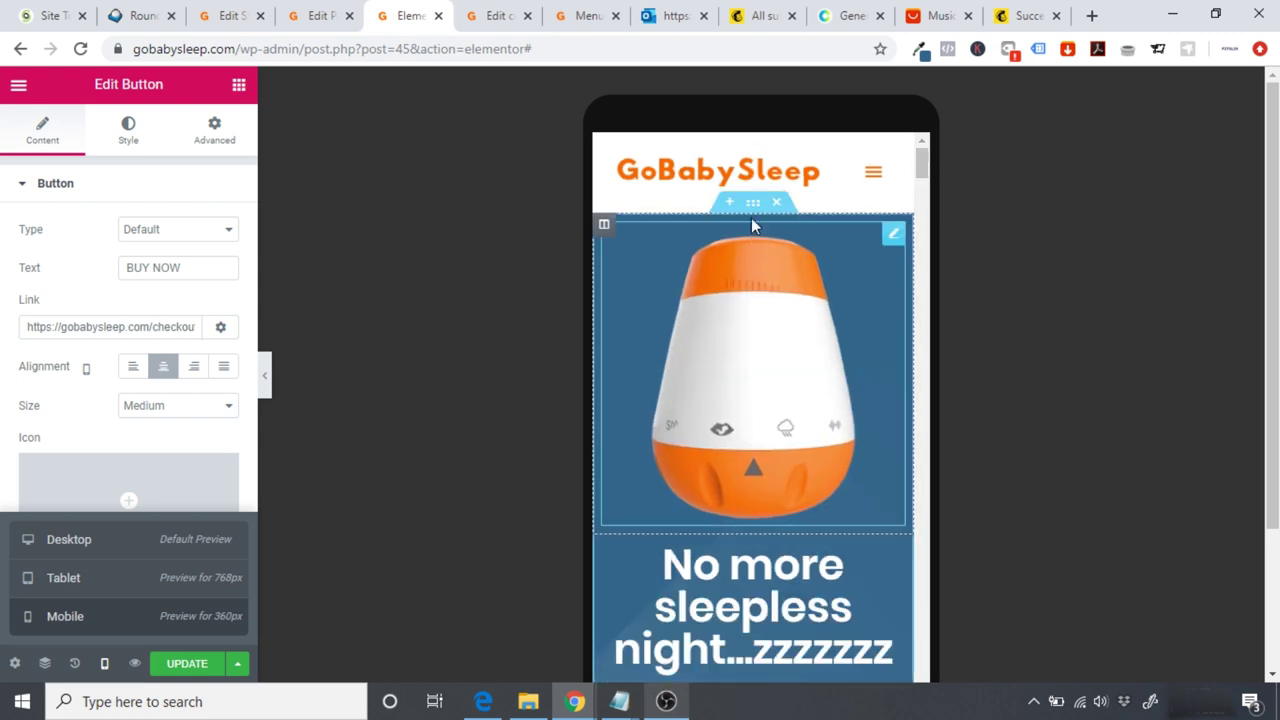
Step: Set Hide On Desktop and Hide On Tablet on the mobile hero section
{"action": "left_click", "coordinate": [754, 206]}
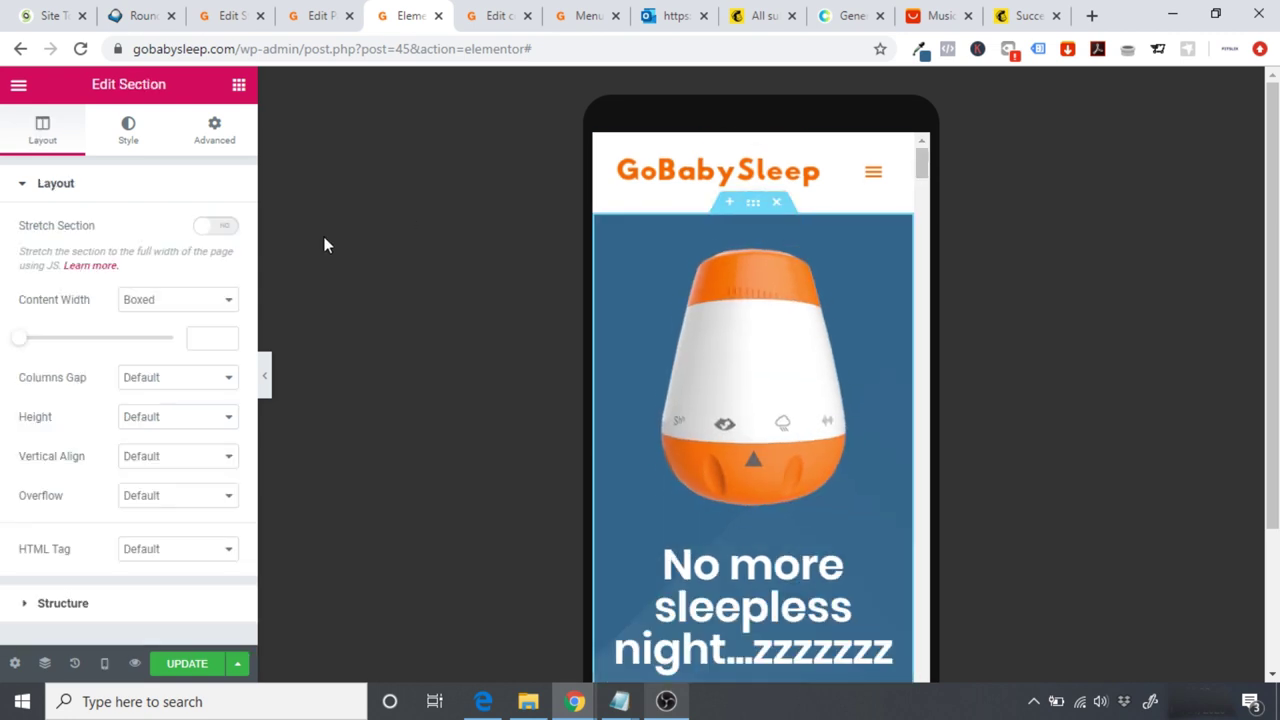
{"action": "left_click", "coordinate": [218, 140]}
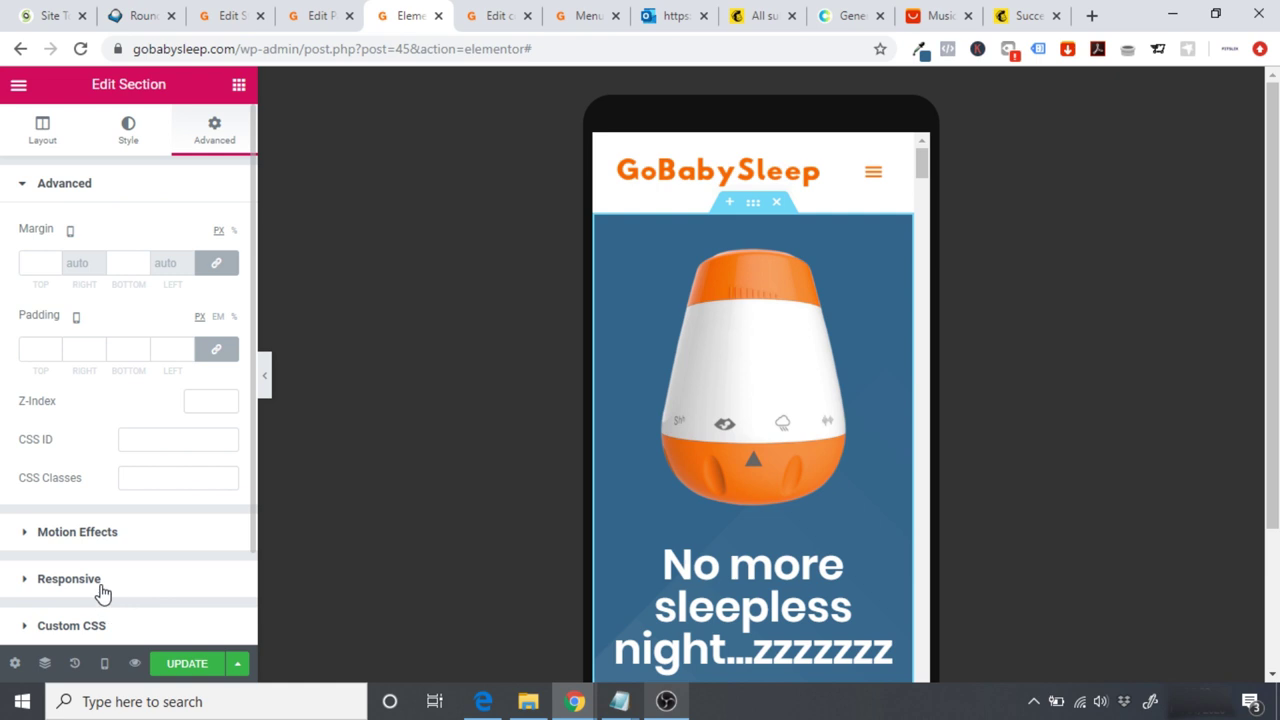
{"action": "left_click", "coordinate": [102, 588]}
{"action": "left_click", "coordinate": [207, 488]}
{"action": "left_click", "coordinate": [214, 515]}
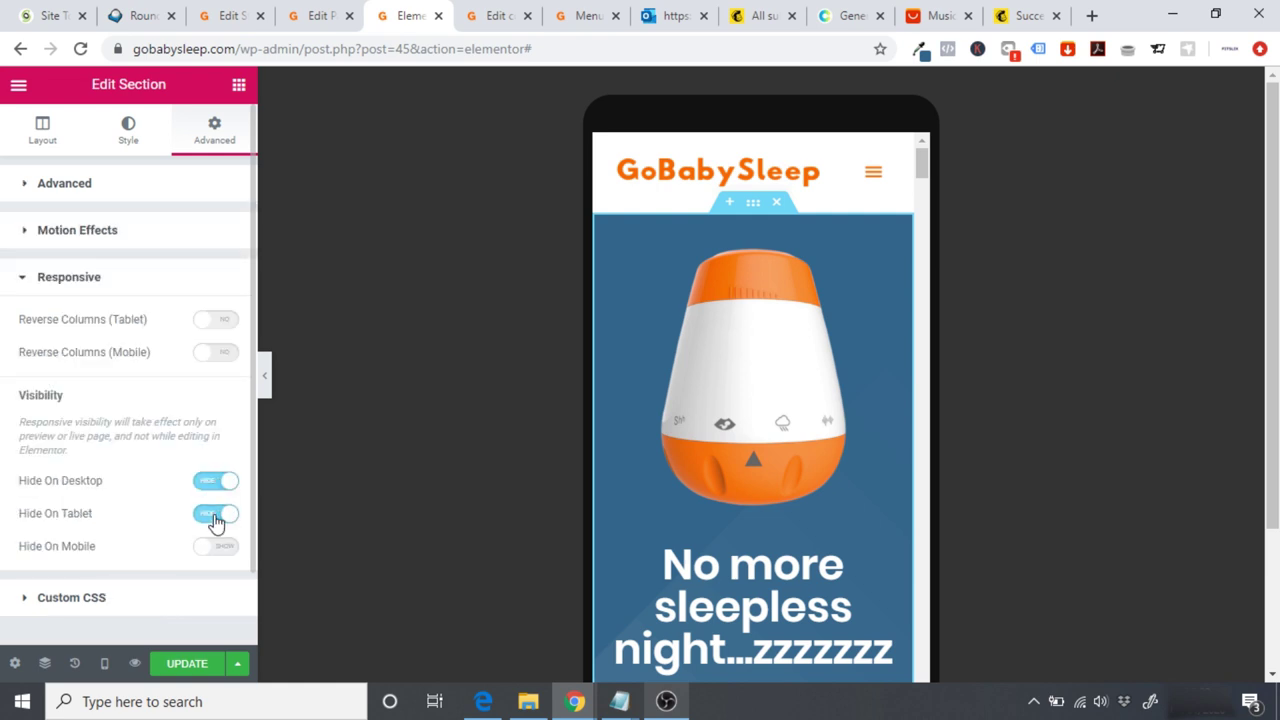
Step: Duplicate that hero and set the copy to hide only on Mobile, then return to Desktop
{"action": "right_click", "coordinate": [753, 204]}
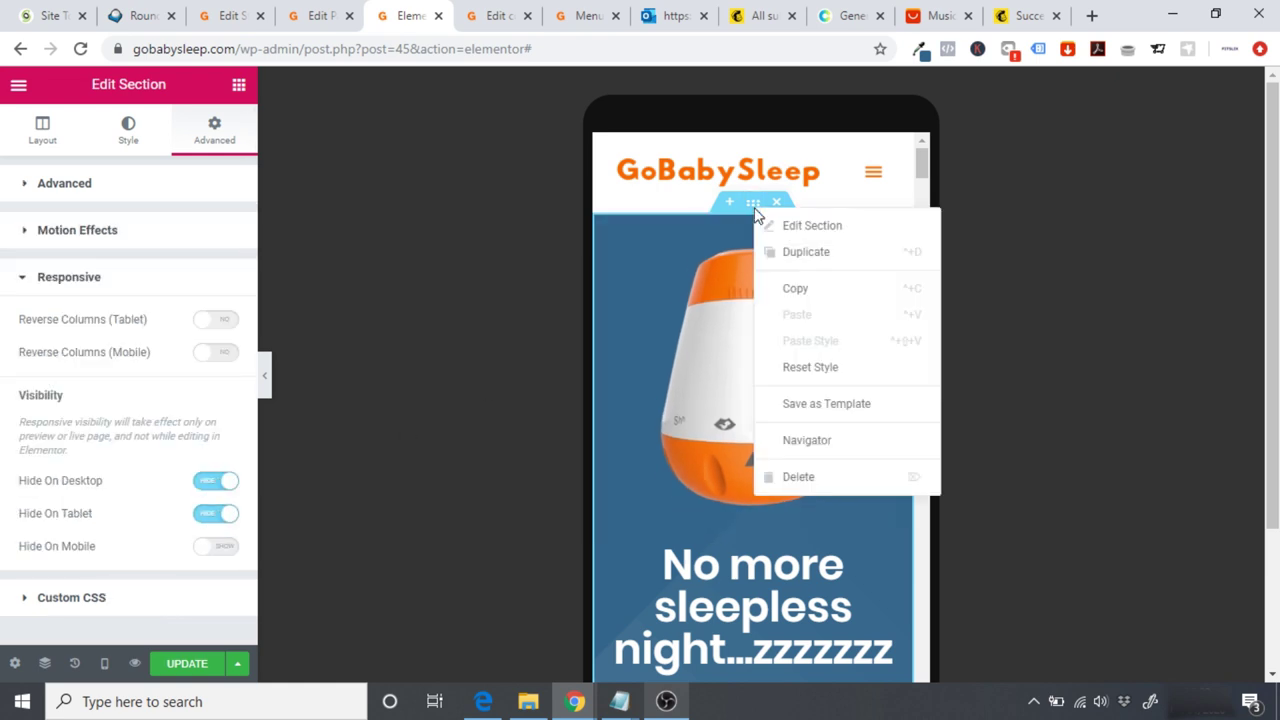
{"action": "left_click", "coordinate": [821, 251]}
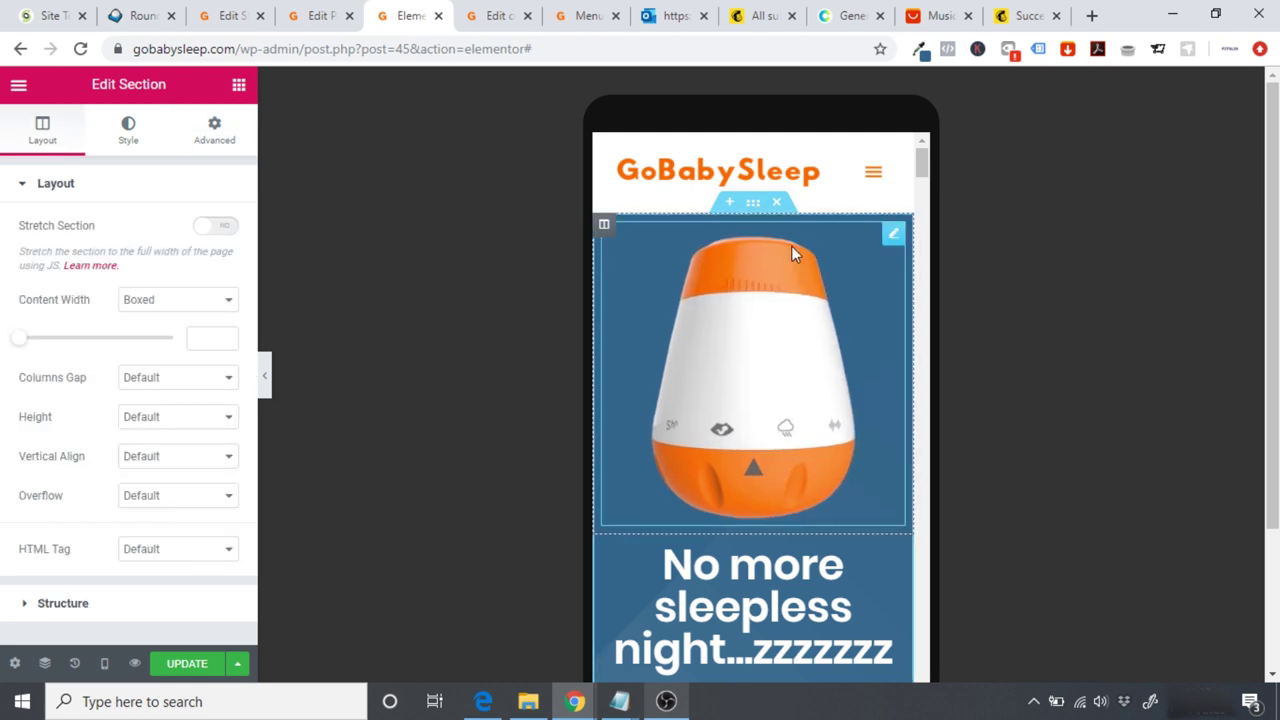
{"action": "left_click", "coordinate": [753, 202]}
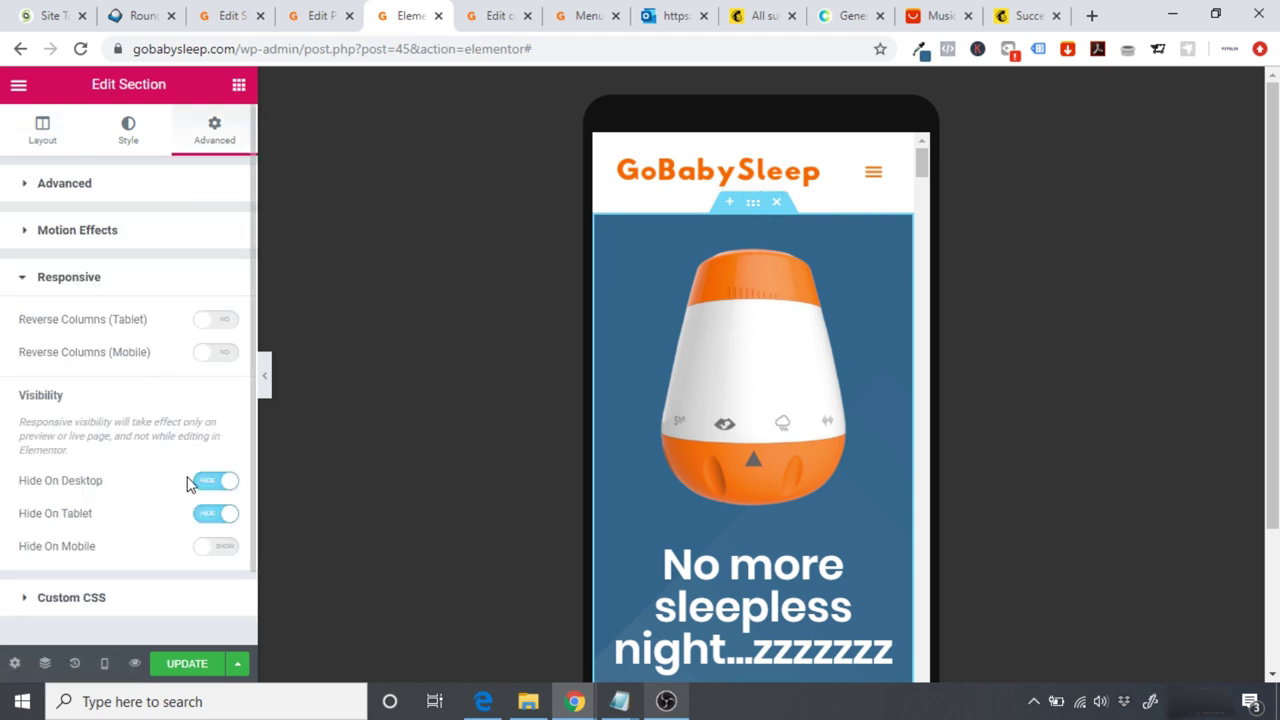
{"action": "left_click", "coordinate": [222, 547]}
{"action": "left_click", "coordinate": [219, 516]}
{"action": "left_click", "coordinate": [219, 488]}
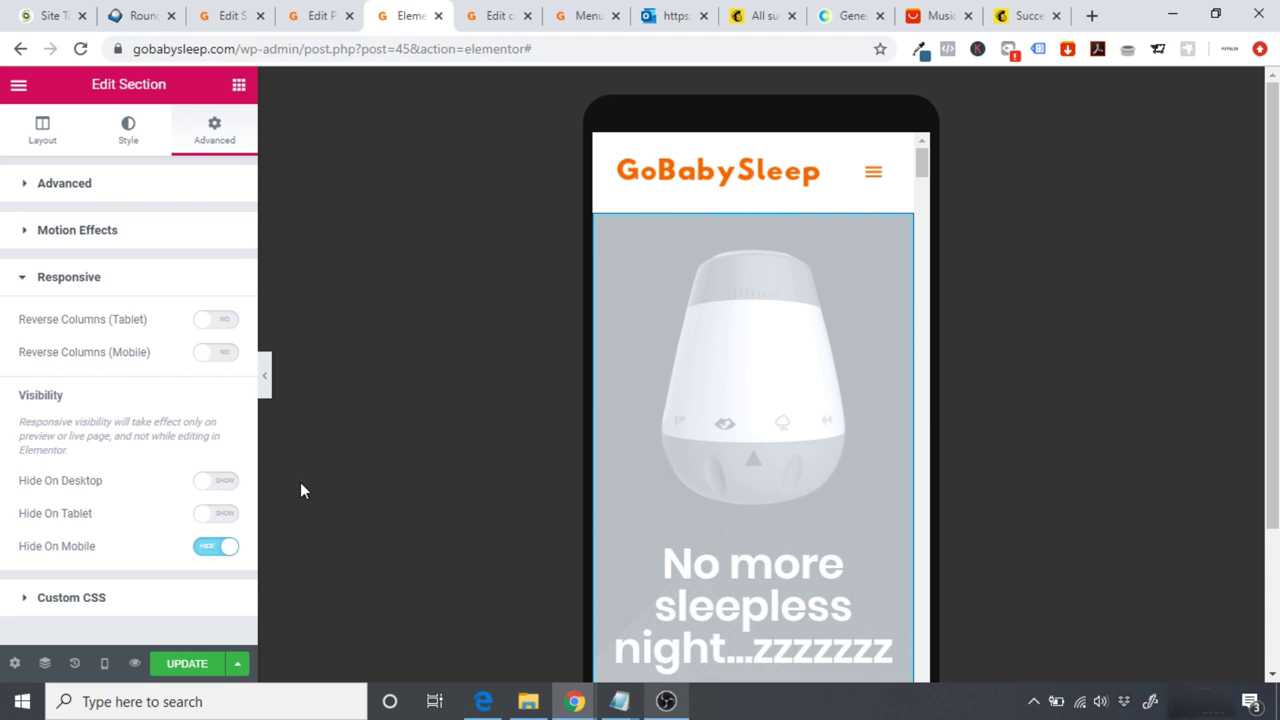
{"action": "left_click", "coordinate": [104, 663]}
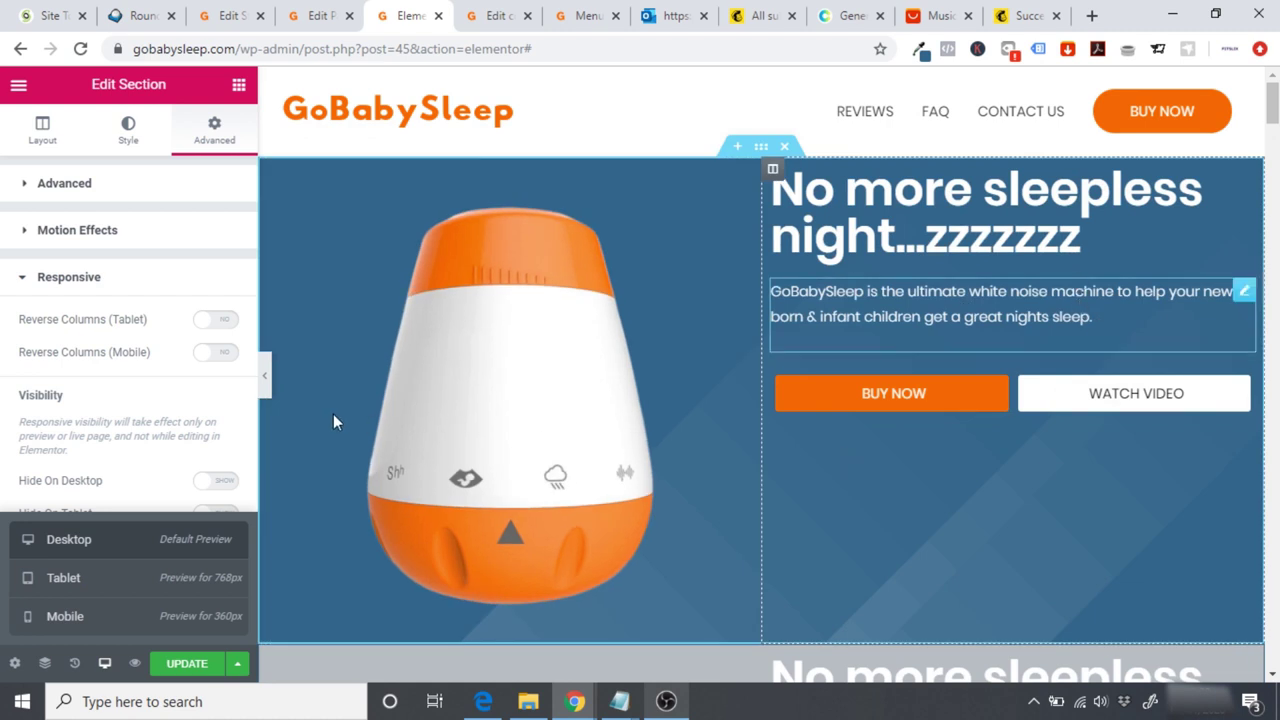
Step: Add a Spacer above the hero heading with a height of 80 and preview the page
{"action": "left_click", "coordinate": [265, 378]}
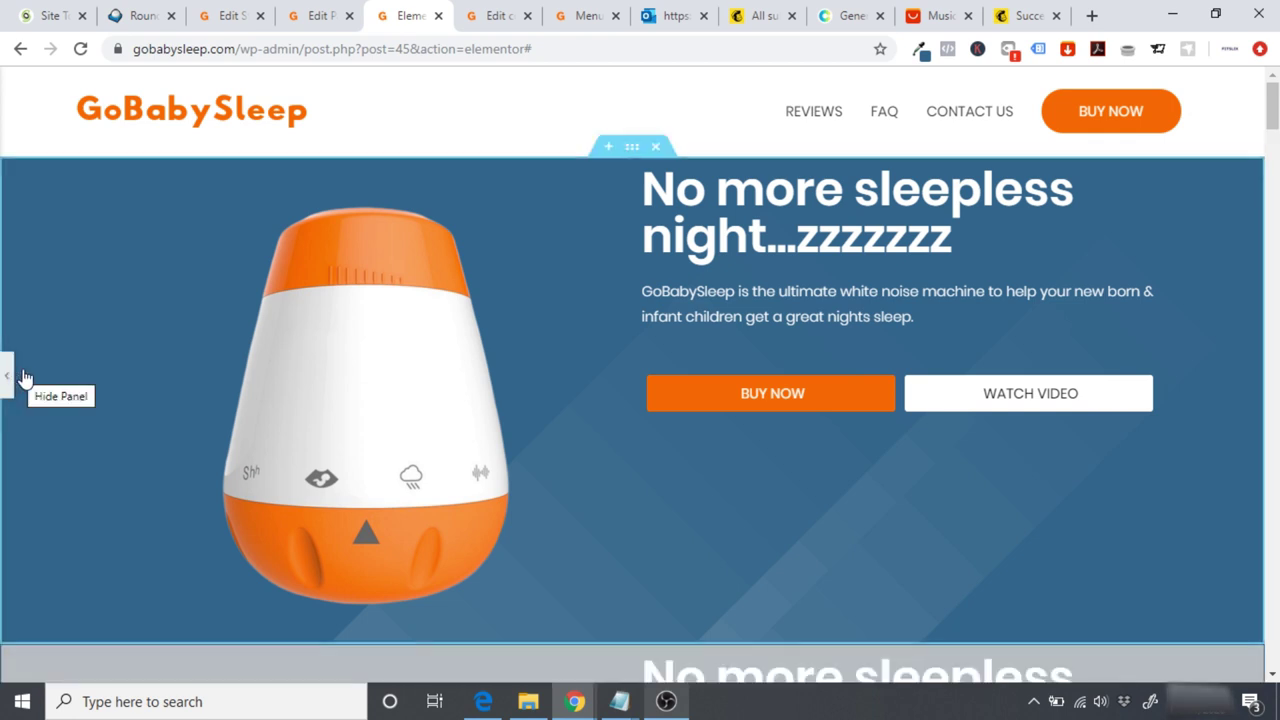
{"action": "left_click", "coordinate": [8, 381]}
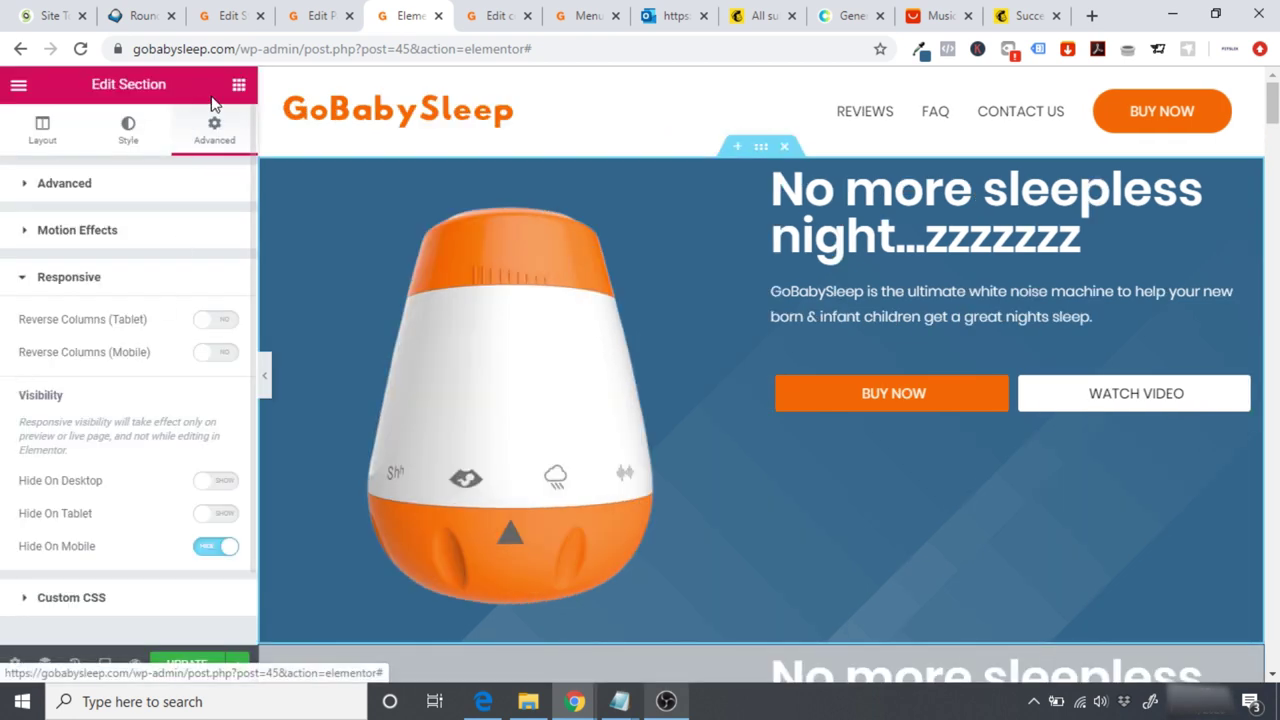
{"action": "left_click", "coordinate": [239, 84]}
{"action": "left_click_drag", "start_coordinate": [190, 525], "coordinate": [1006, 166]}
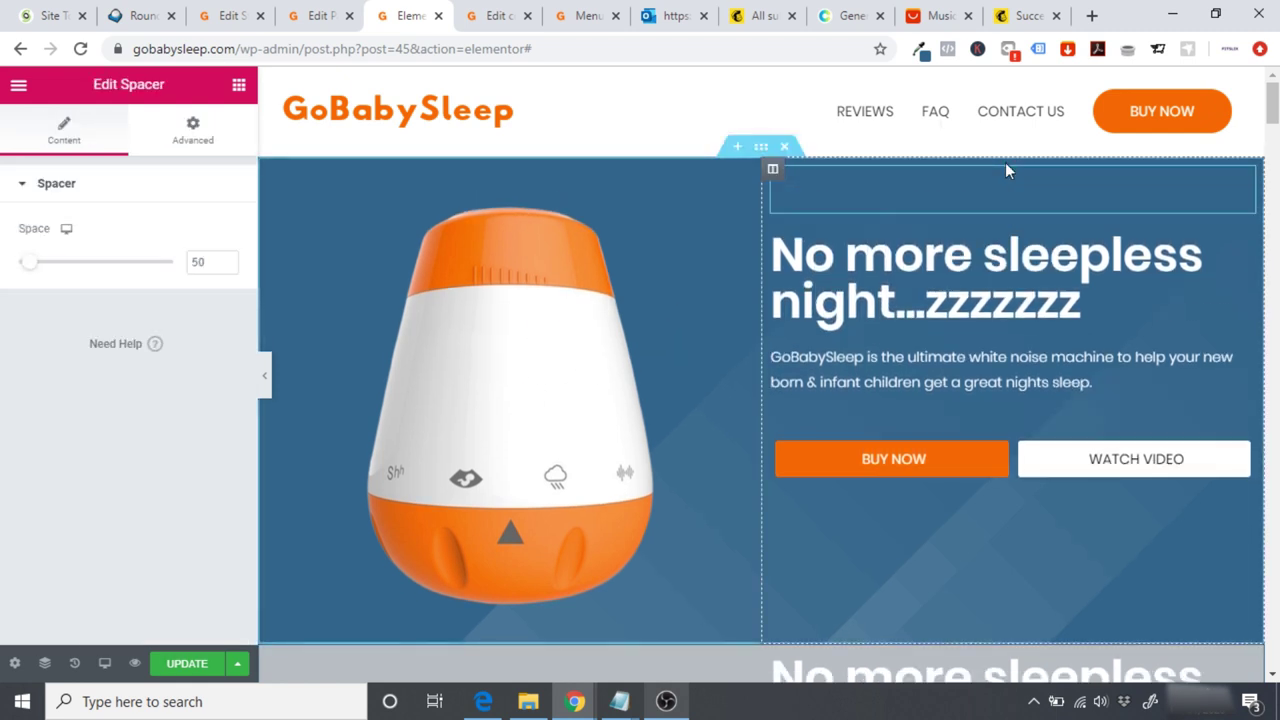
{"action": "left_click", "coordinate": [200, 262]}
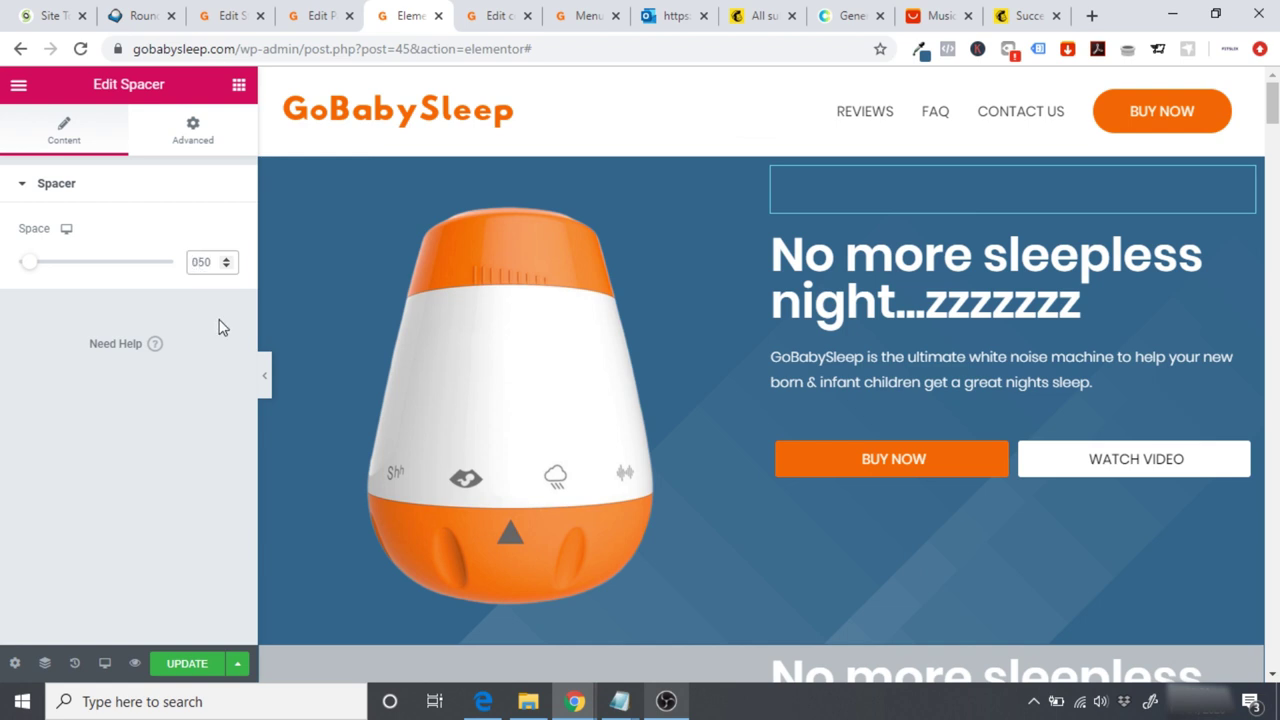
{"action": "key", "text": "BackSpace"}
{"action": "key", "text": "BackSpace"}
{"action": "type", "text": "70"}
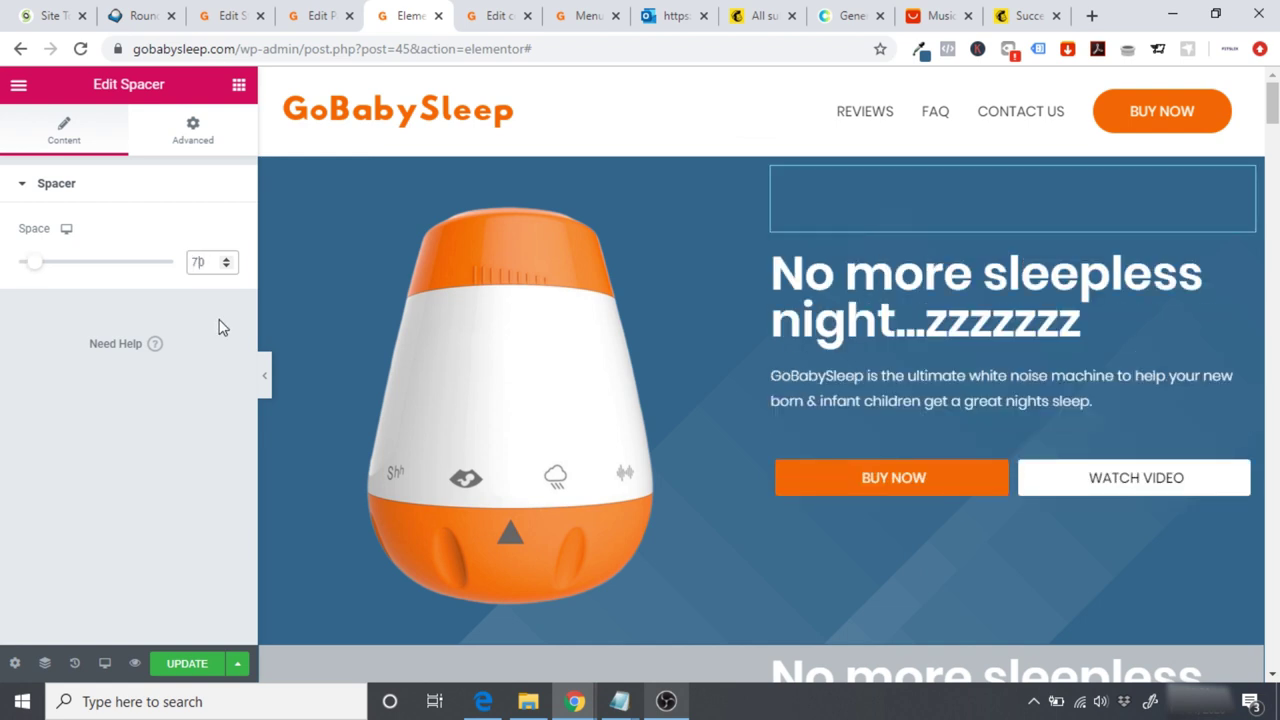
{"action": "key", "text": "BackSpace"}
{"action": "type", "text": "8"}
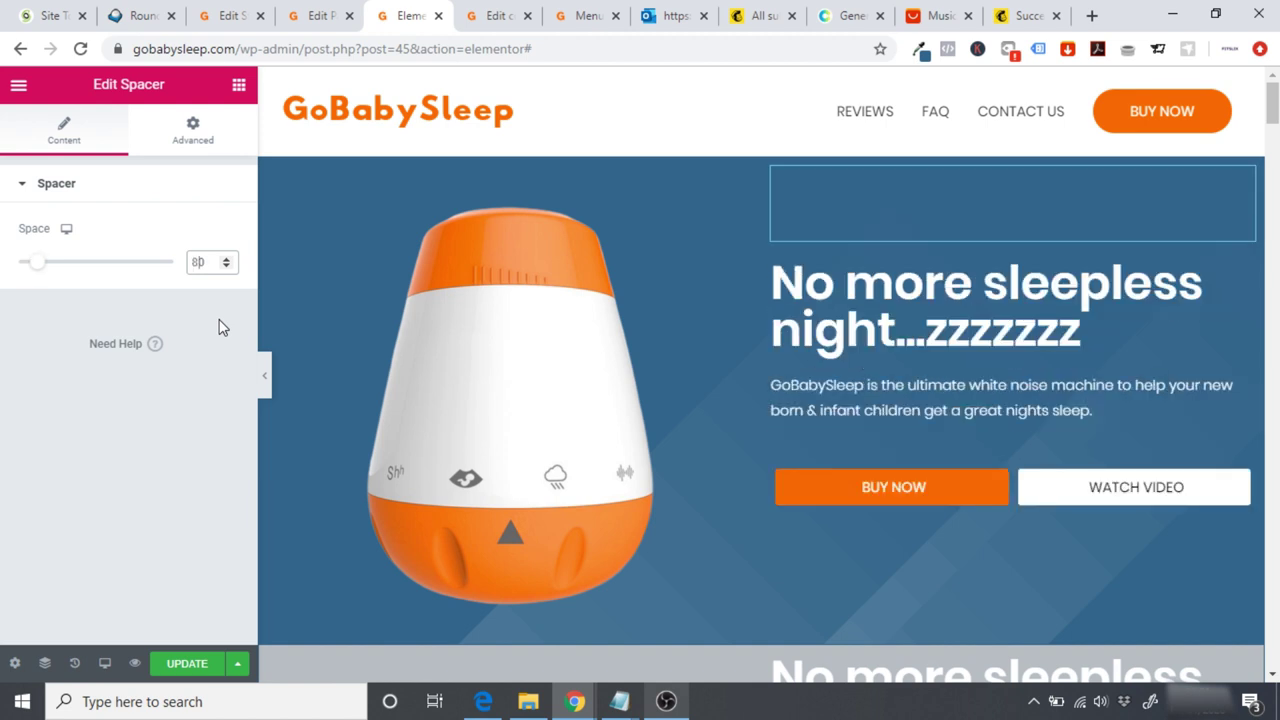
{"action": "left_click", "coordinate": [266, 381]}
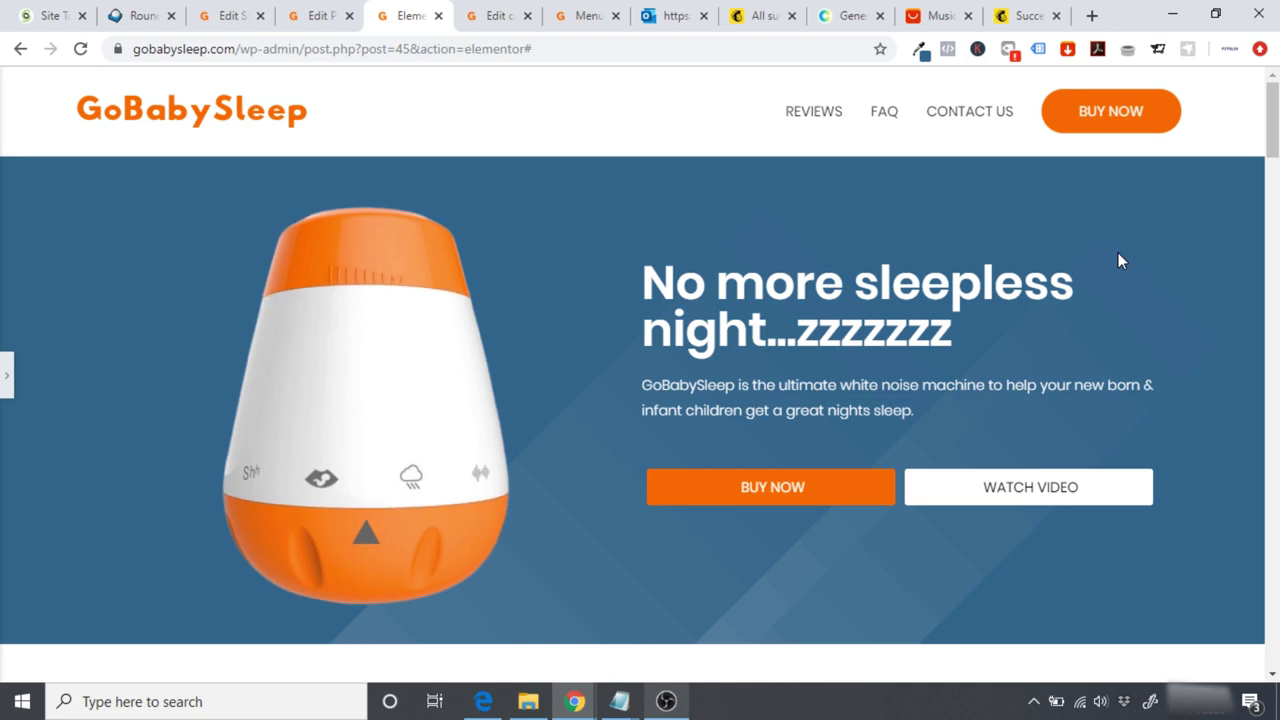
{"action": "scroll", "coordinate": [1273, 170], "scroll_direction": "down", "scroll_amount": 3}
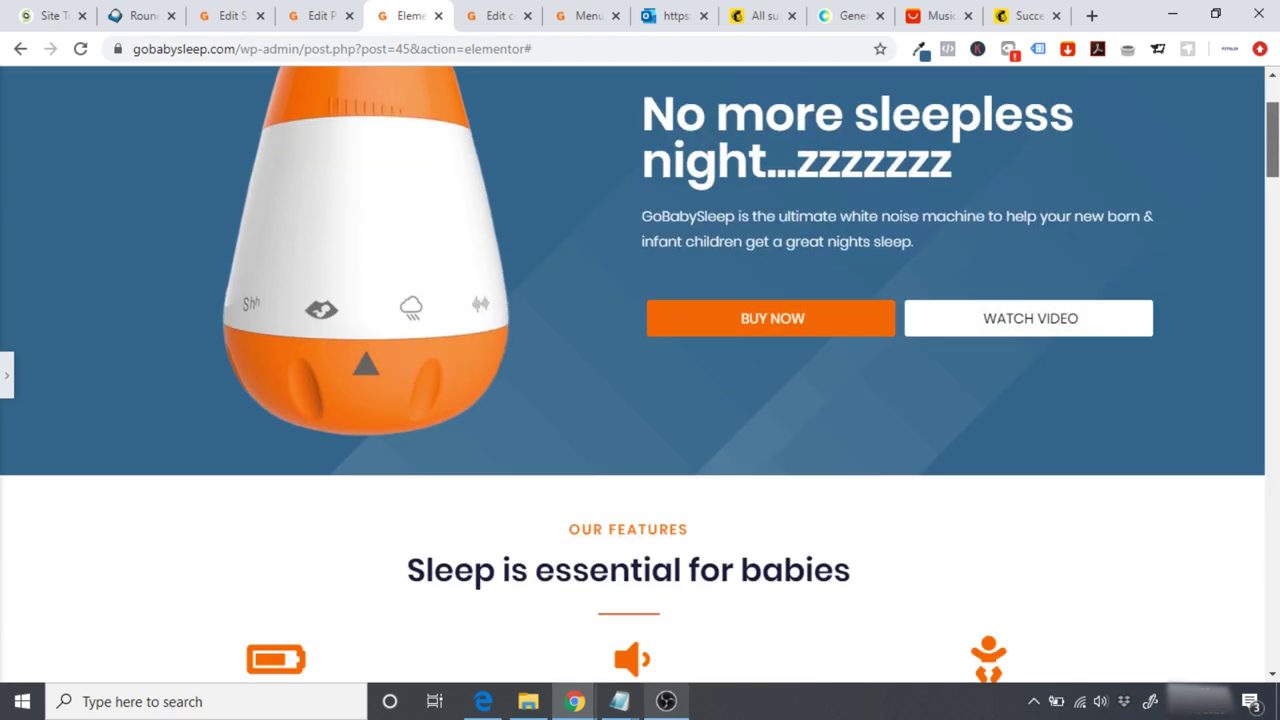
{"action": "scroll", "coordinate": [640, 360], "scroll_direction": "up", "scroll_amount": 3}
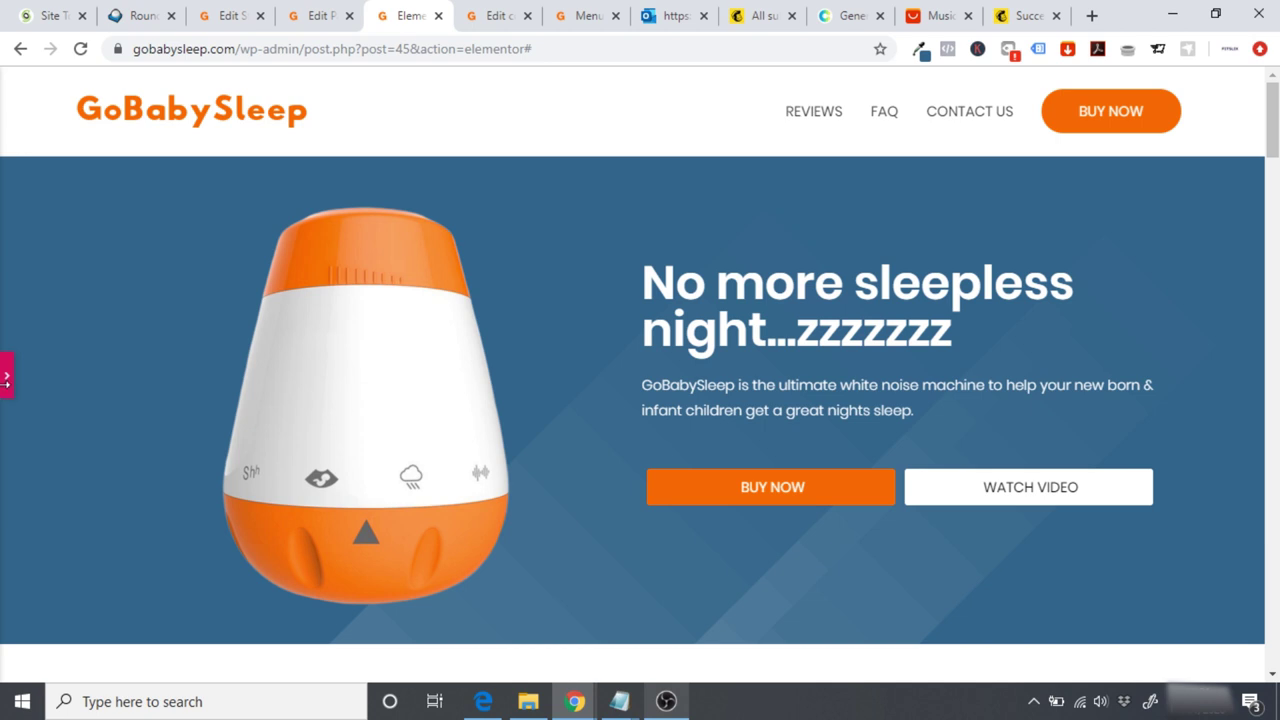
Step: Left-align the hero product image in its column and check the layout
{"action": "left_click", "coordinate": [5, 378]}
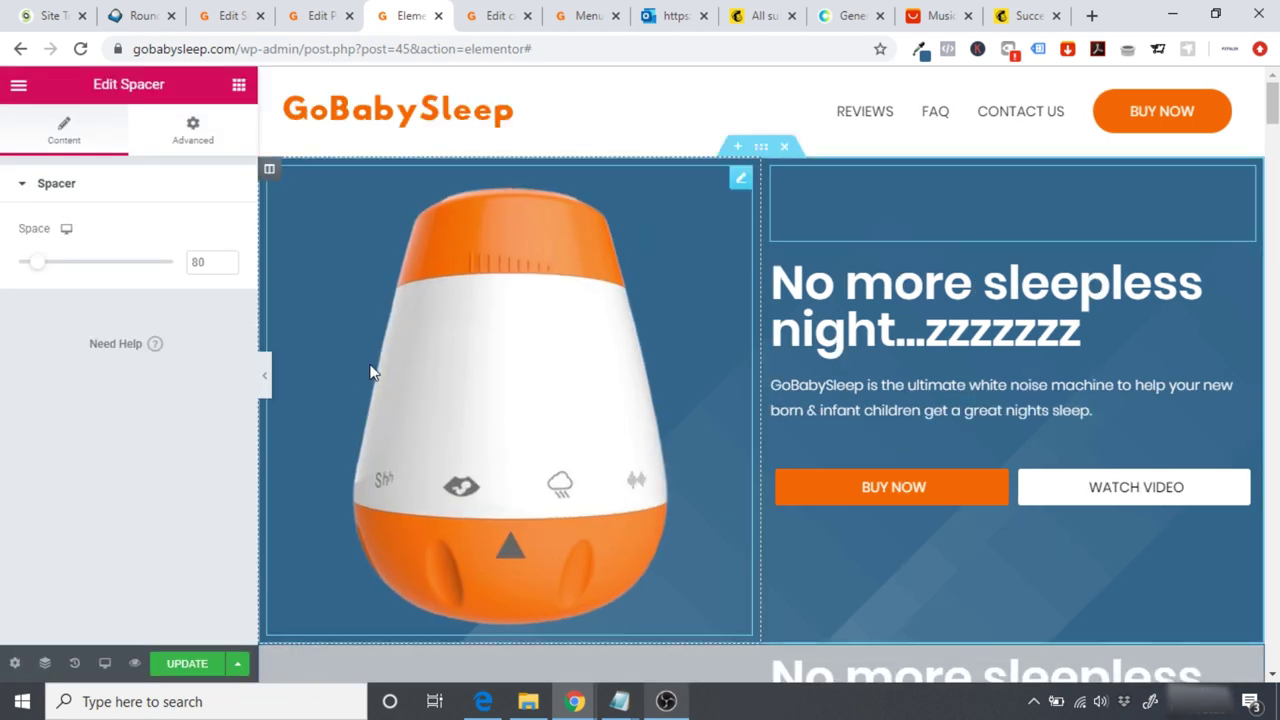
{"action": "left_click", "coordinate": [370, 372]}
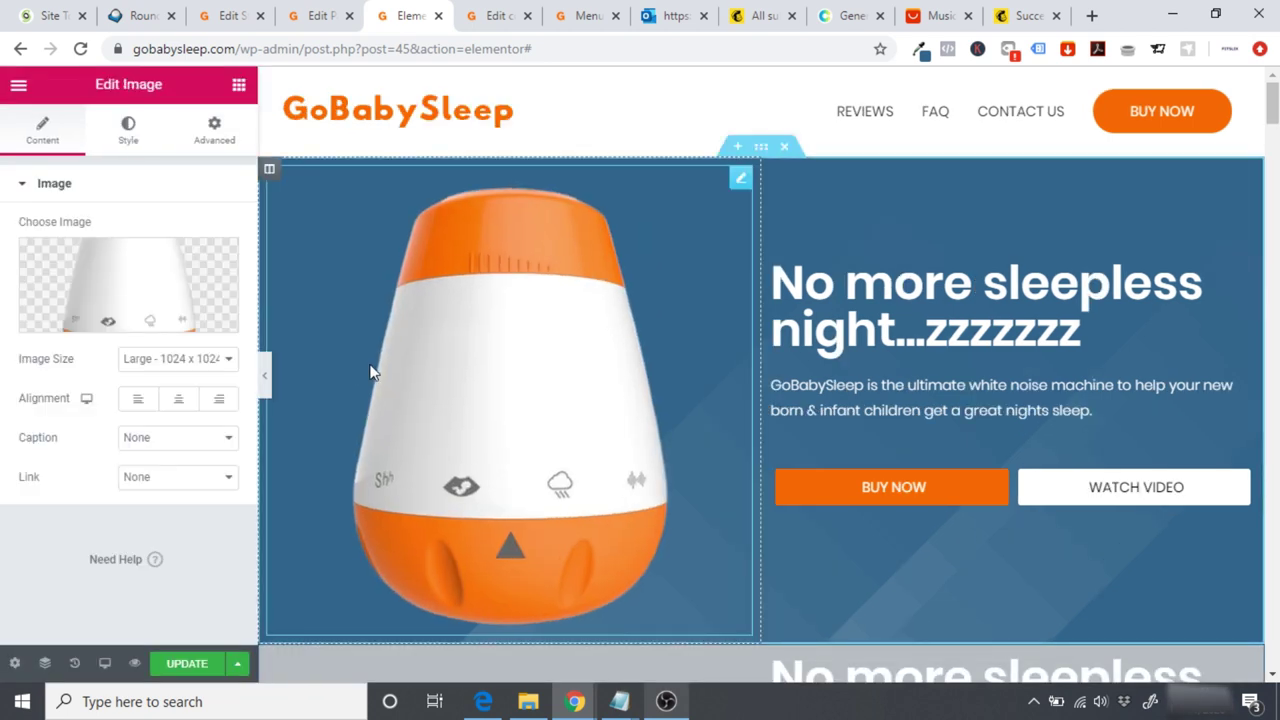
{"action": "left_click", "coordinate": [138, 401]}
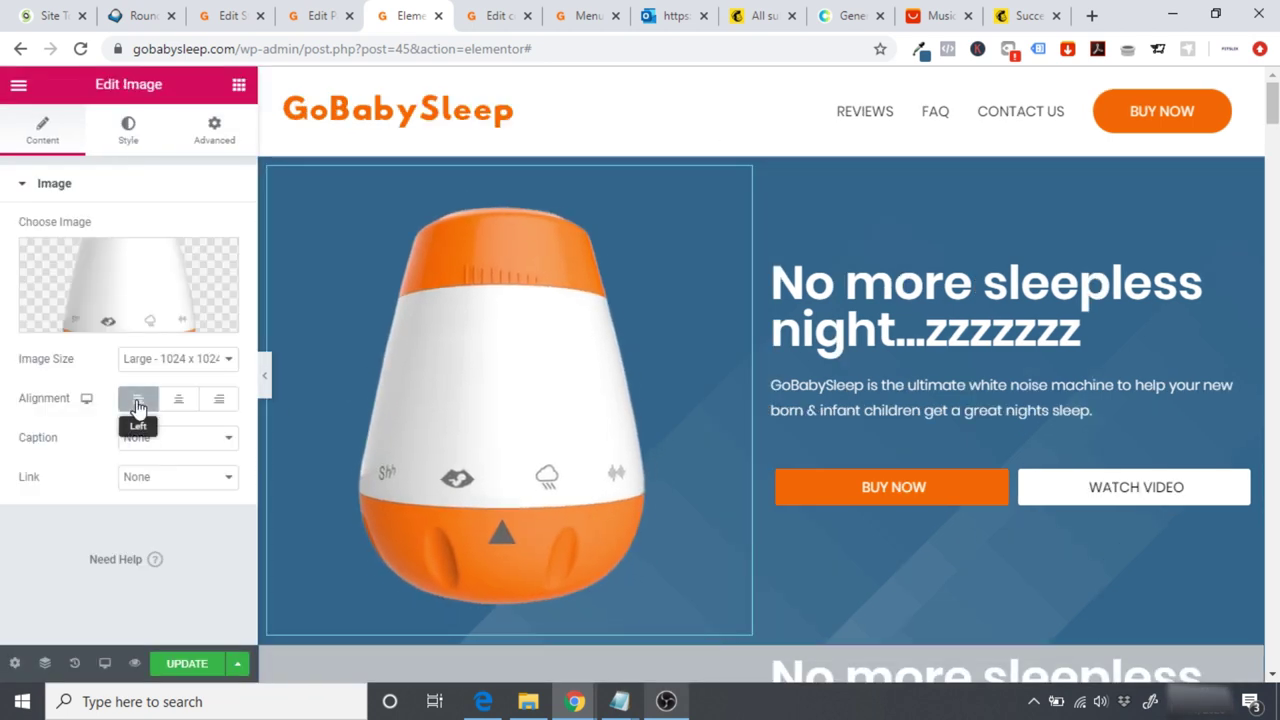
{"action": "left_click", "coordinate": [265, 380]}
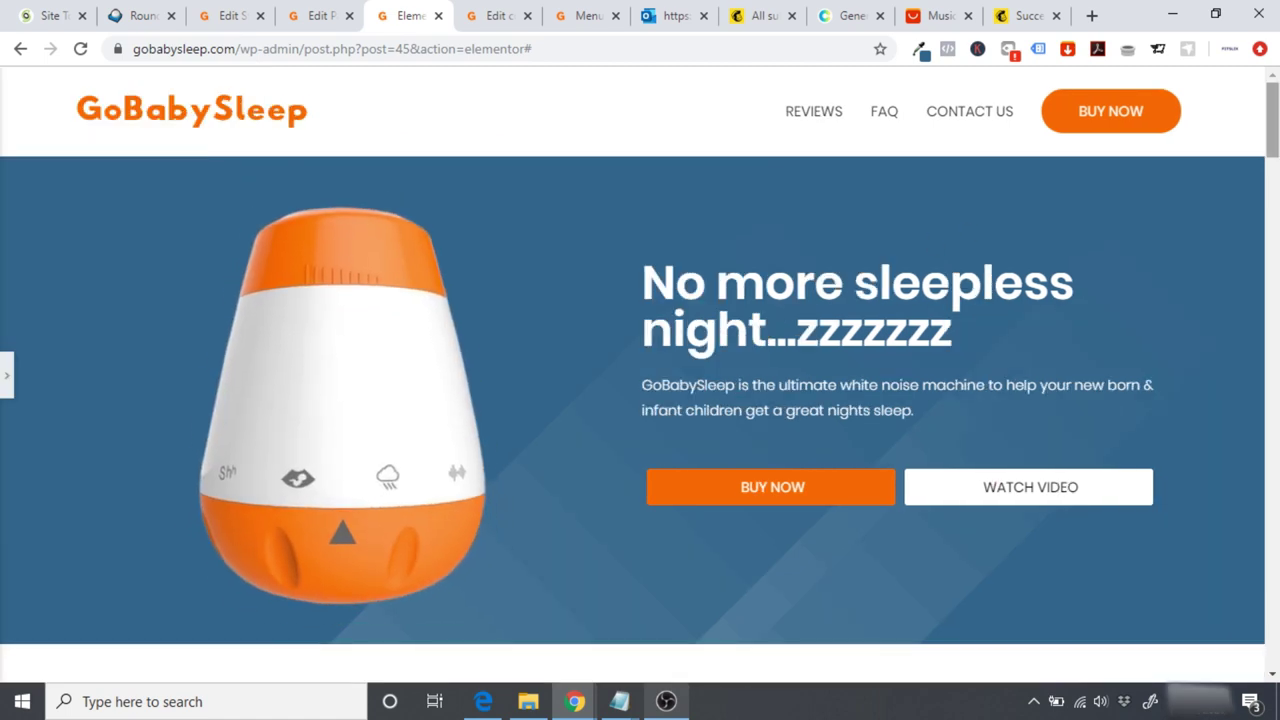
{"action": "scroll", "coordinate": [449, 337], "scroll_direction": "down", "scroll_amount": 1}
{"action": "scroll", "coordinate": [640, 360], "scroll_direction": "down", "scroll_amount": 3}
{"action": "scroll", "coordinate": [640, 360], "scroll_direction": "up", "scroll_amount": 4}
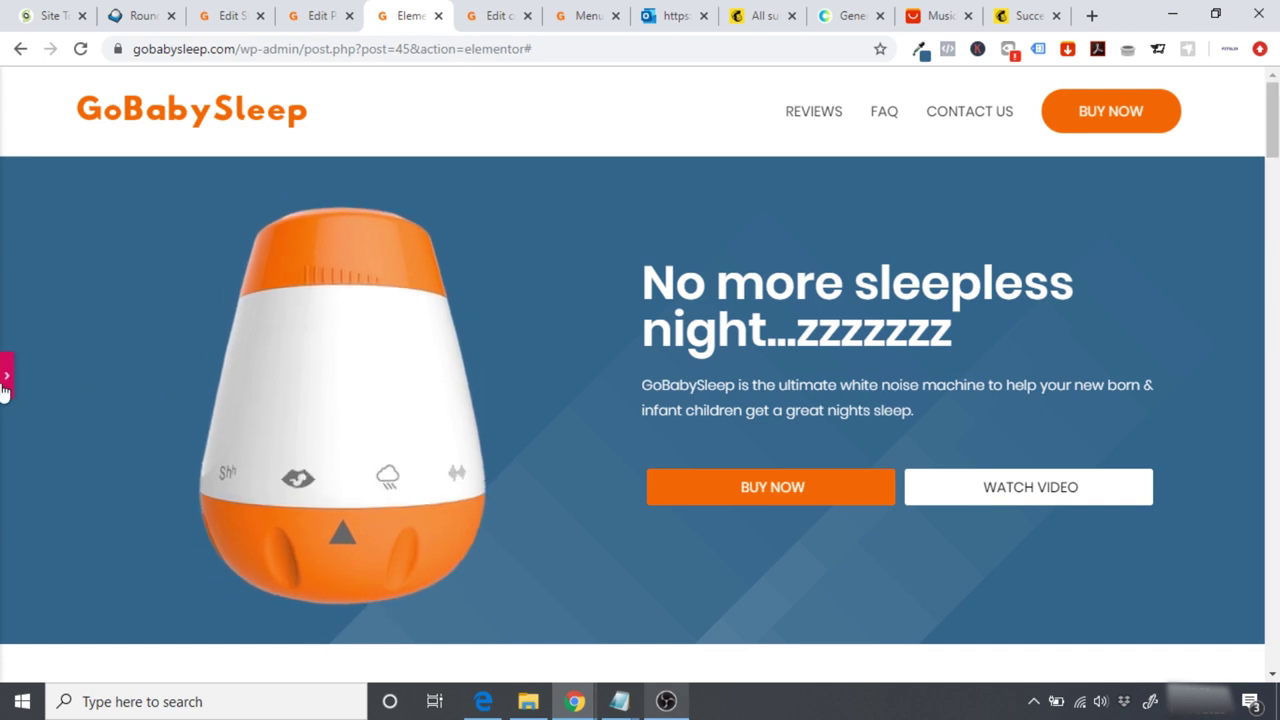
{"action": "key", "text": "ctrl+p"}
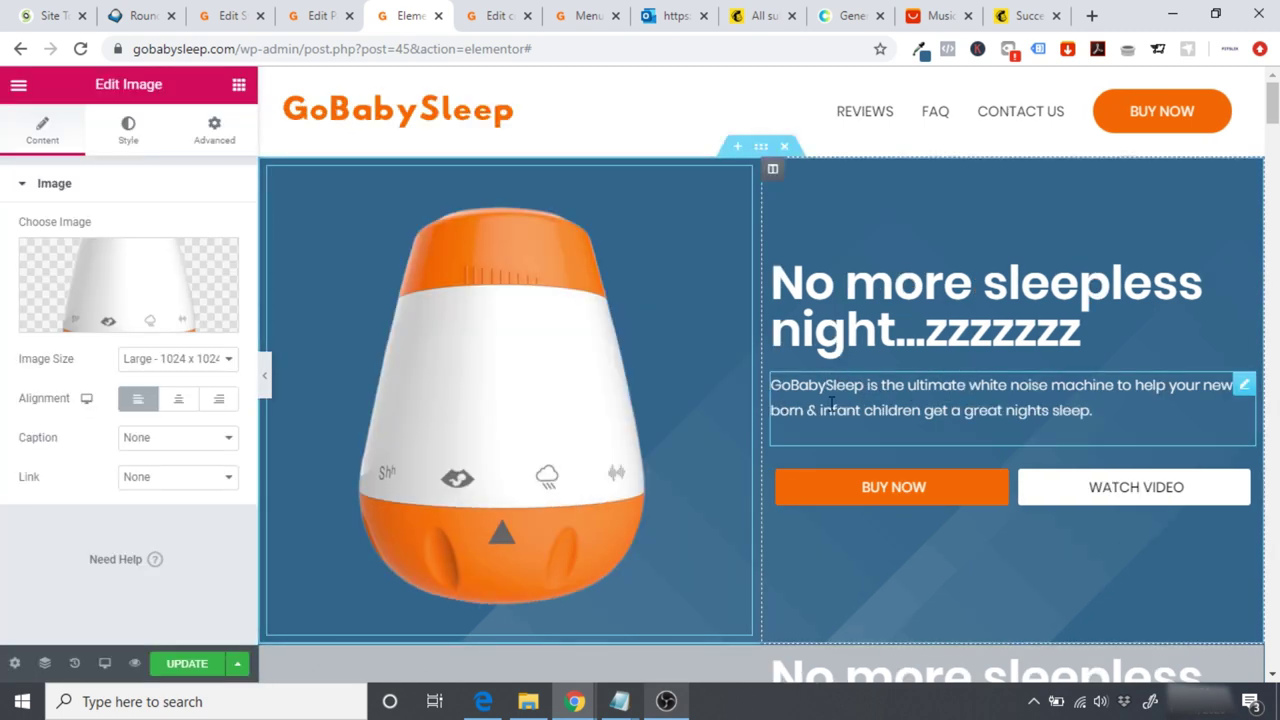
Step: Set the hero paragraph's typography size to 18, after trying 30, 25, 15 and 20
{"action": "left_click", "coordinate": [844, 398]}
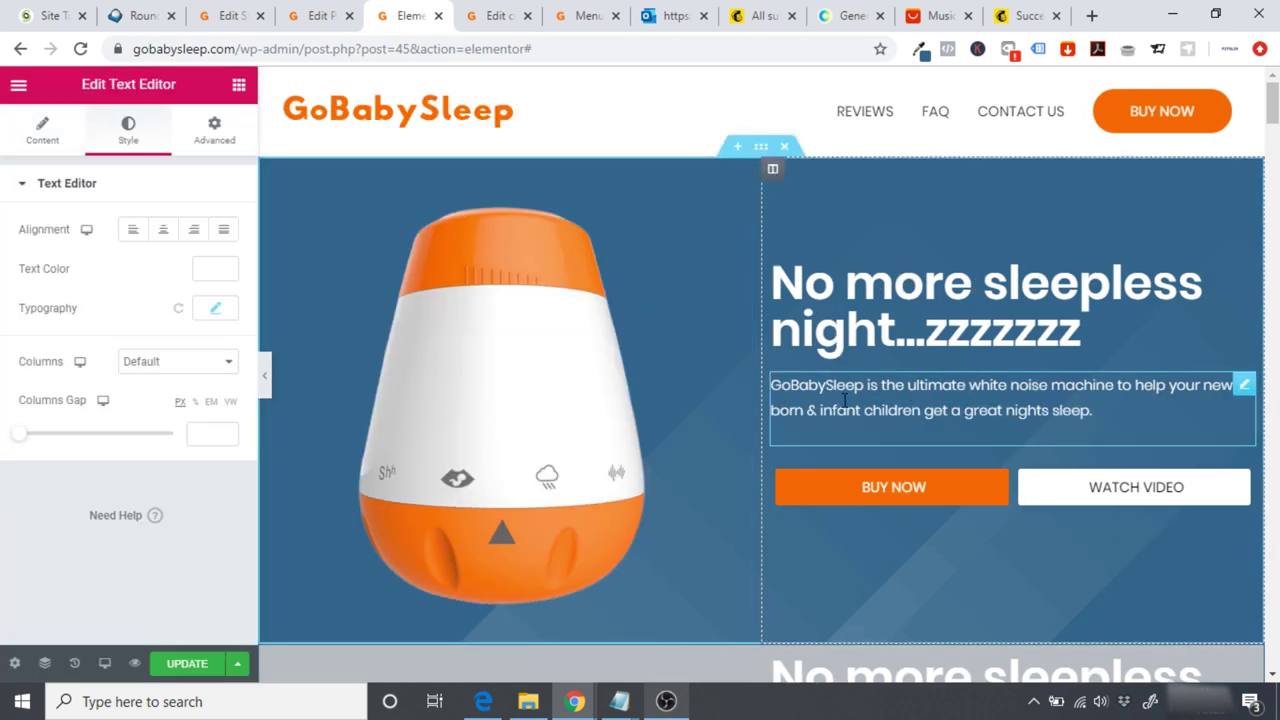
{"action": "left_click", "coordinate": [211, 310]}
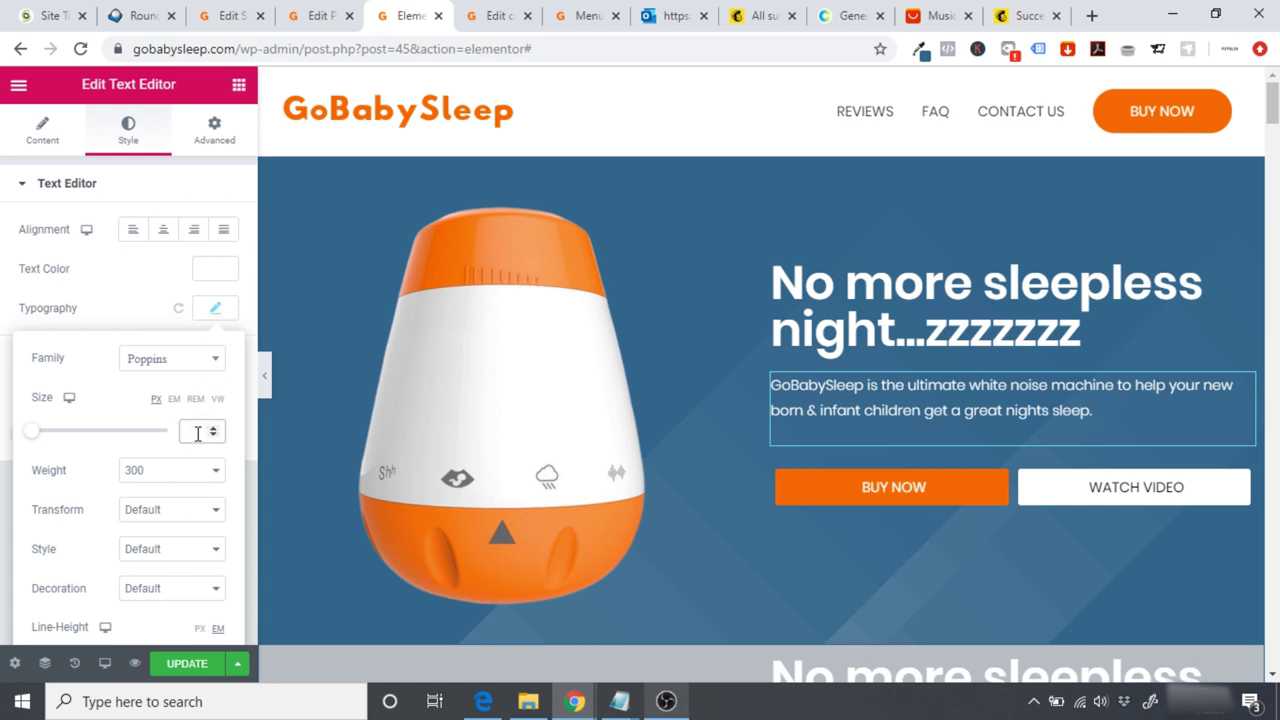
{"action": "left_click", "coordinate": [197, 432]}
{"action": "type", "text": "30"}
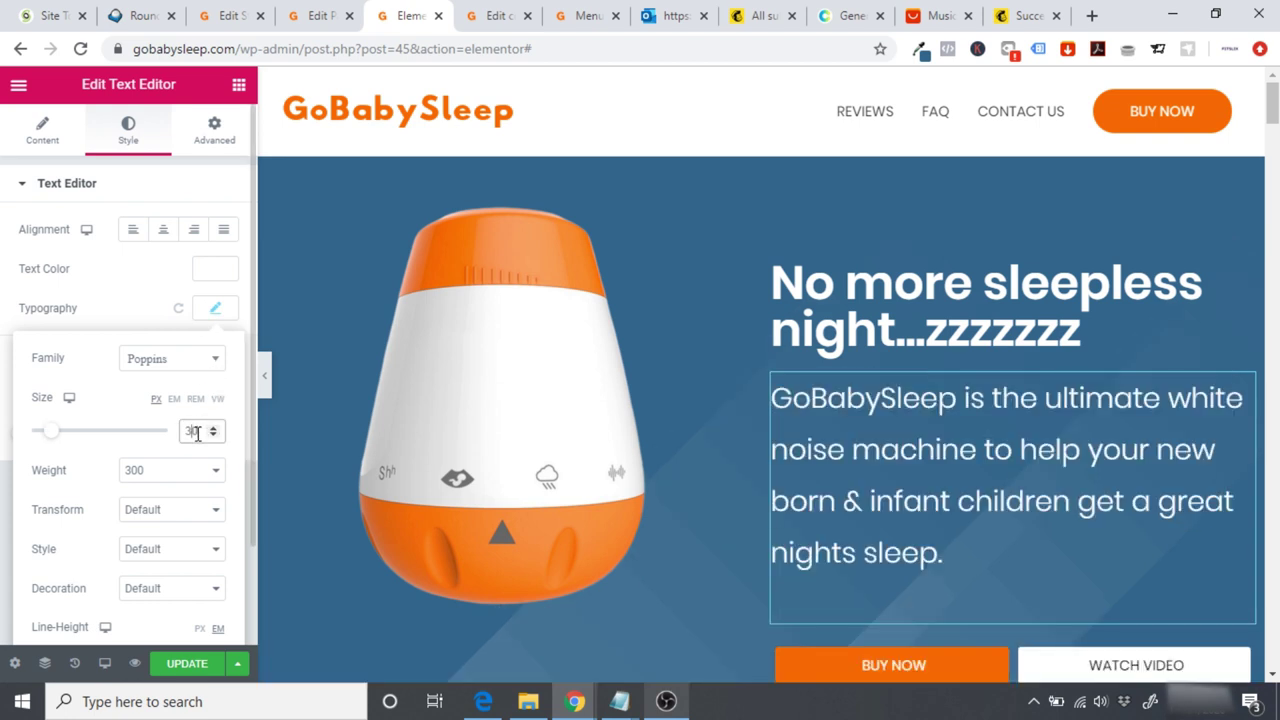
{"action": "key", "text": "BackSpace"}
{"action": "key", "text": "BackSpace"}
{"action": "type", "text": "25"}
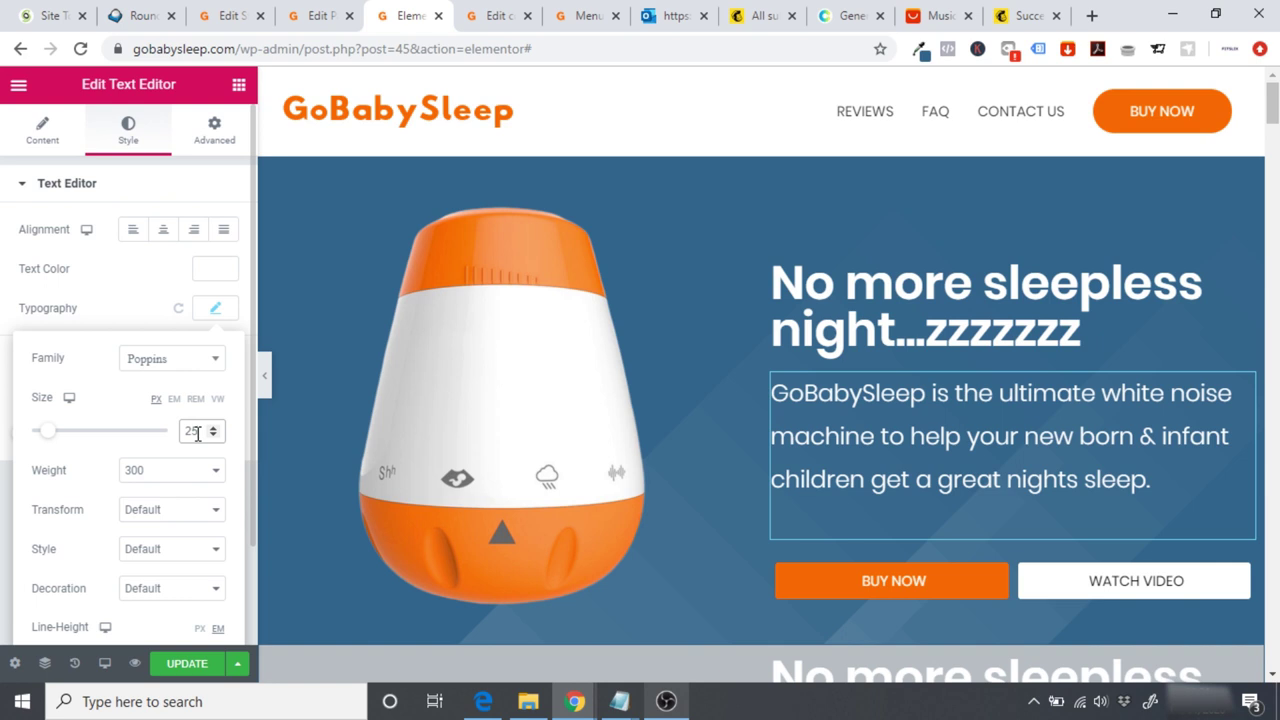
{"action": "key", "text": "BackSpace"}
{"action": "key", "text": "BackSpace"}
{"action": "type", "text": "15"}
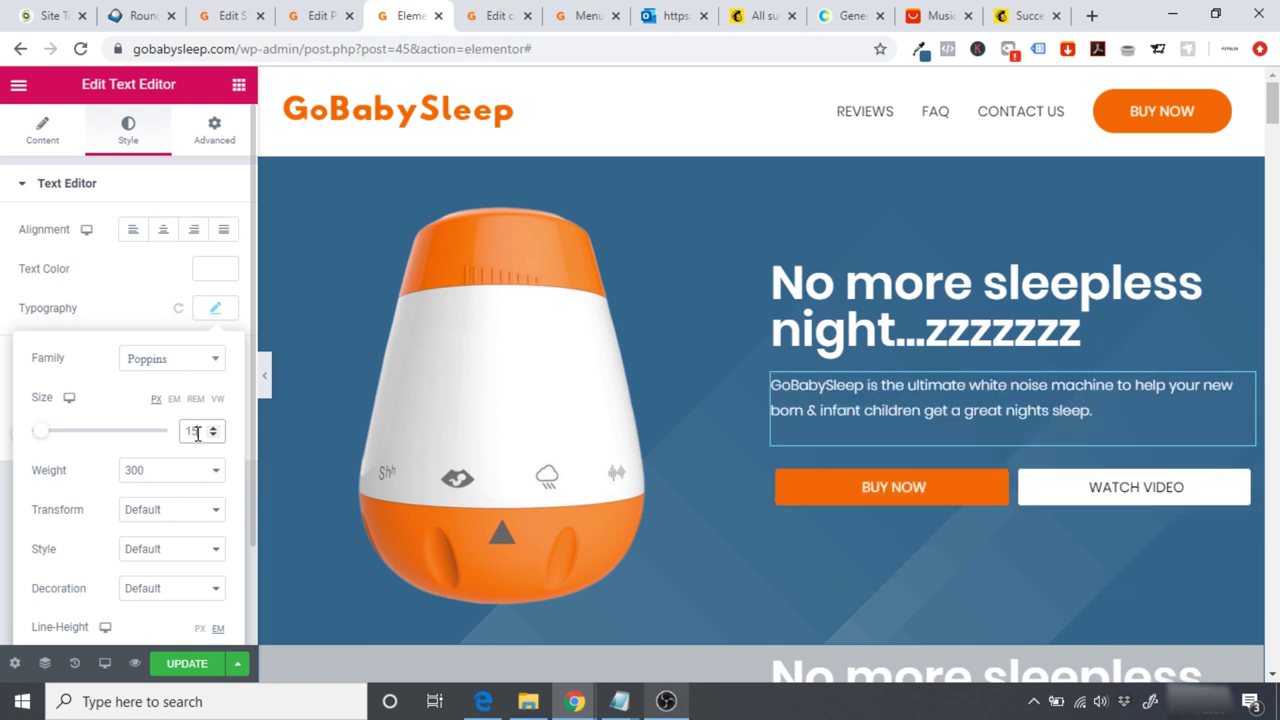
{"action": "key", "text": "BackSpace"}
{"action": "key", "text": "BackSpace"}
{"action": "type", "text": "20"}
{"action": "key", "text": "BackSpace"}
{"action": "key", "text": "BackSpace"}
{"action": "type", "text": "18"}
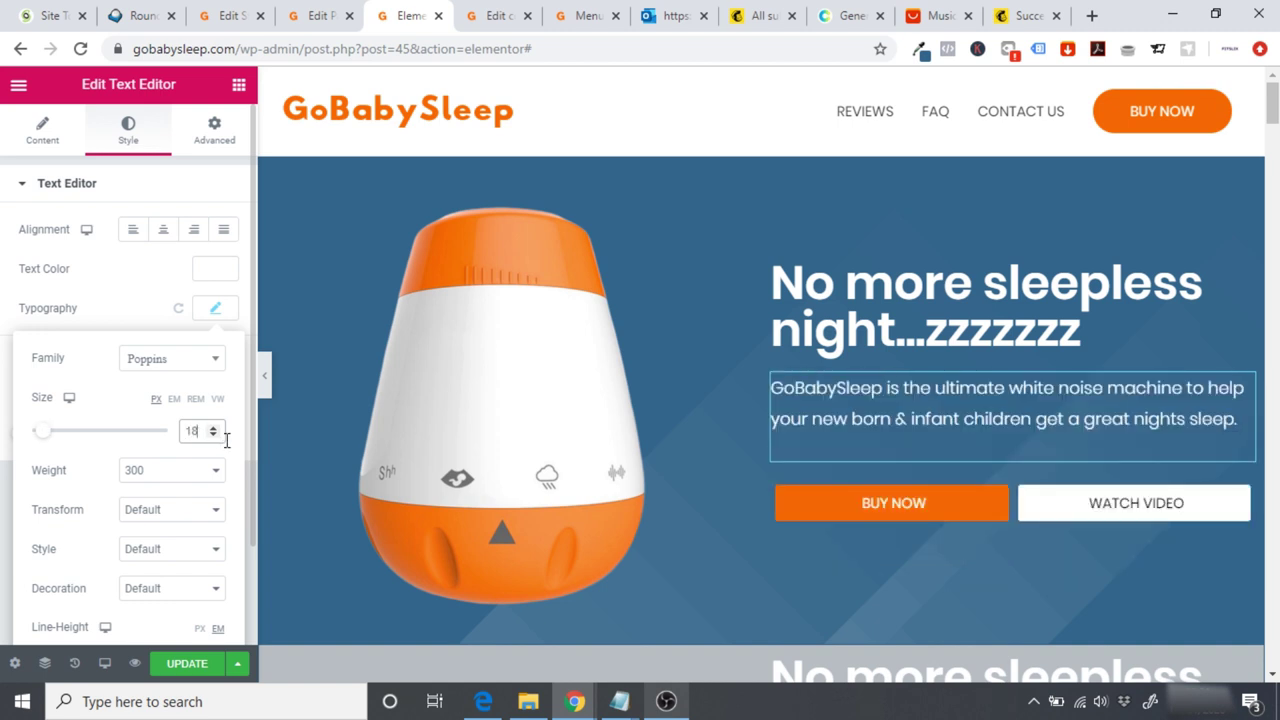
{"action": "left_click", "coordinate": [266, 379]}
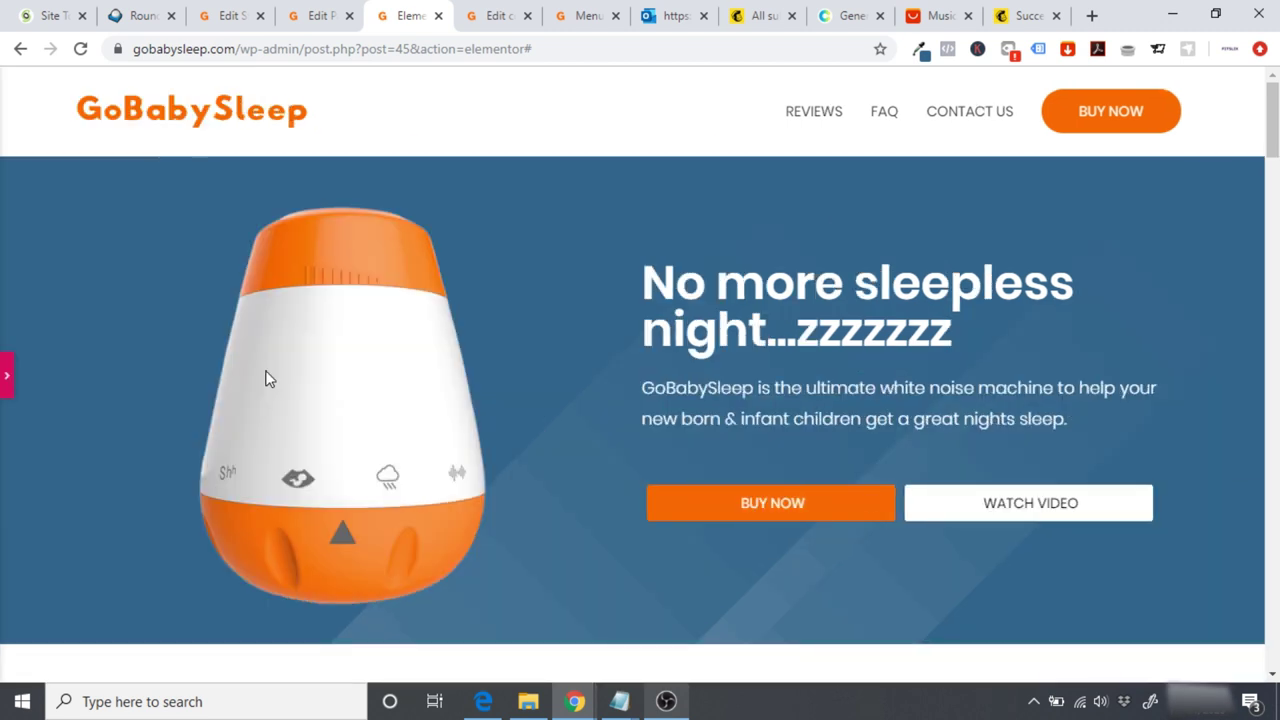
{"action": "scroll", "coordinate": [640, 400], "scroll_direction": "down", "scroll_amount": 10}
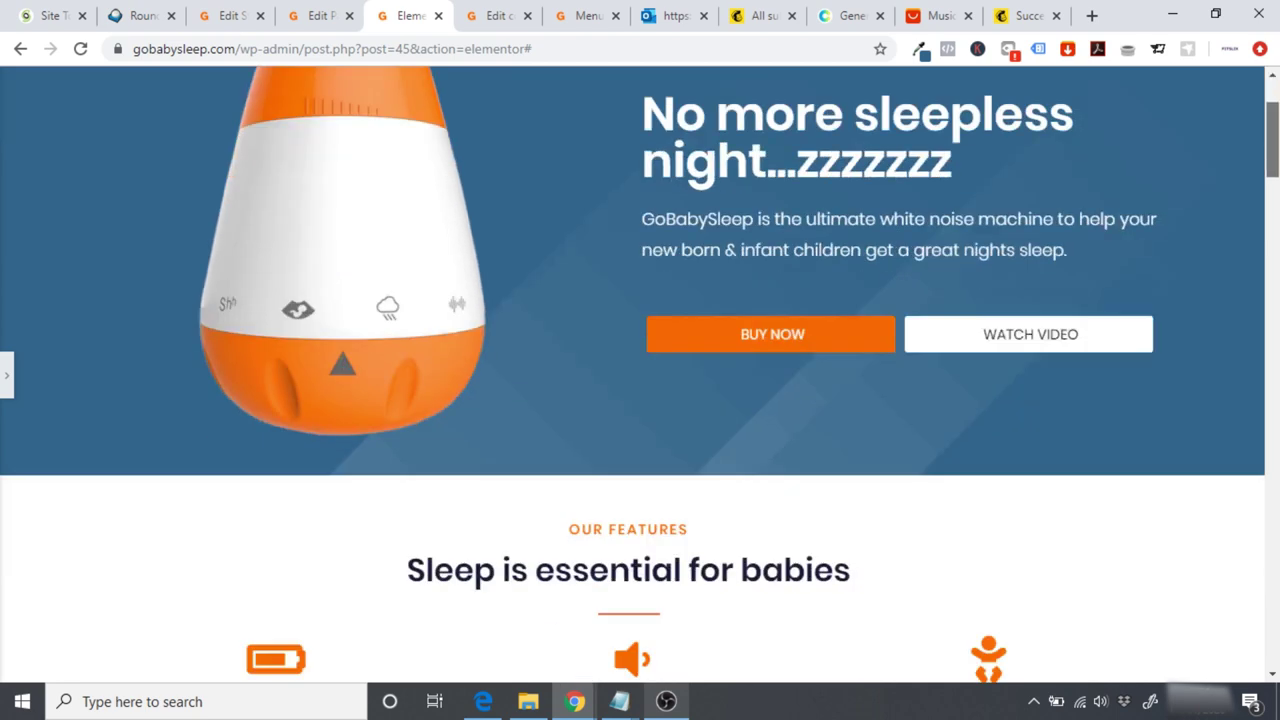
{"action": "scroll", "coordinate": [640, 400], "scroll_direction": "up", "scroll_amount": 2}
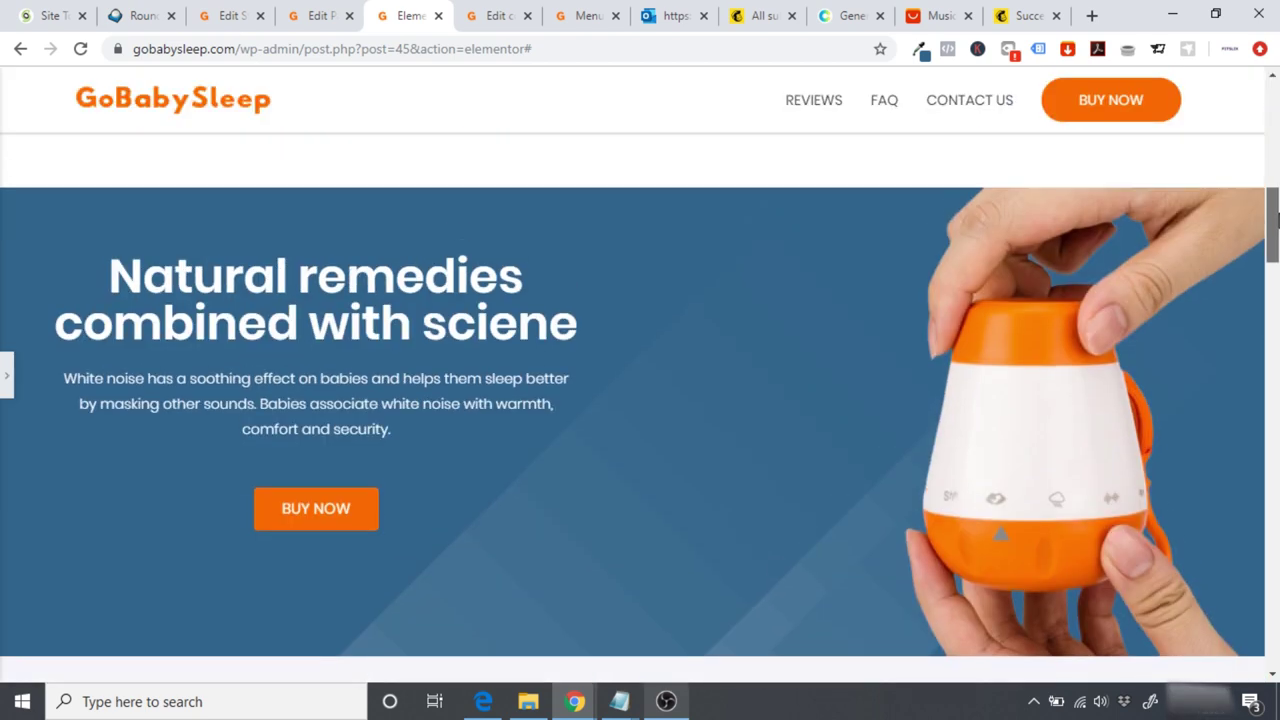
{"action": "scroll", "coordinate": [640, 400], "scroll_direction": "down", "scroll_amount": 10}
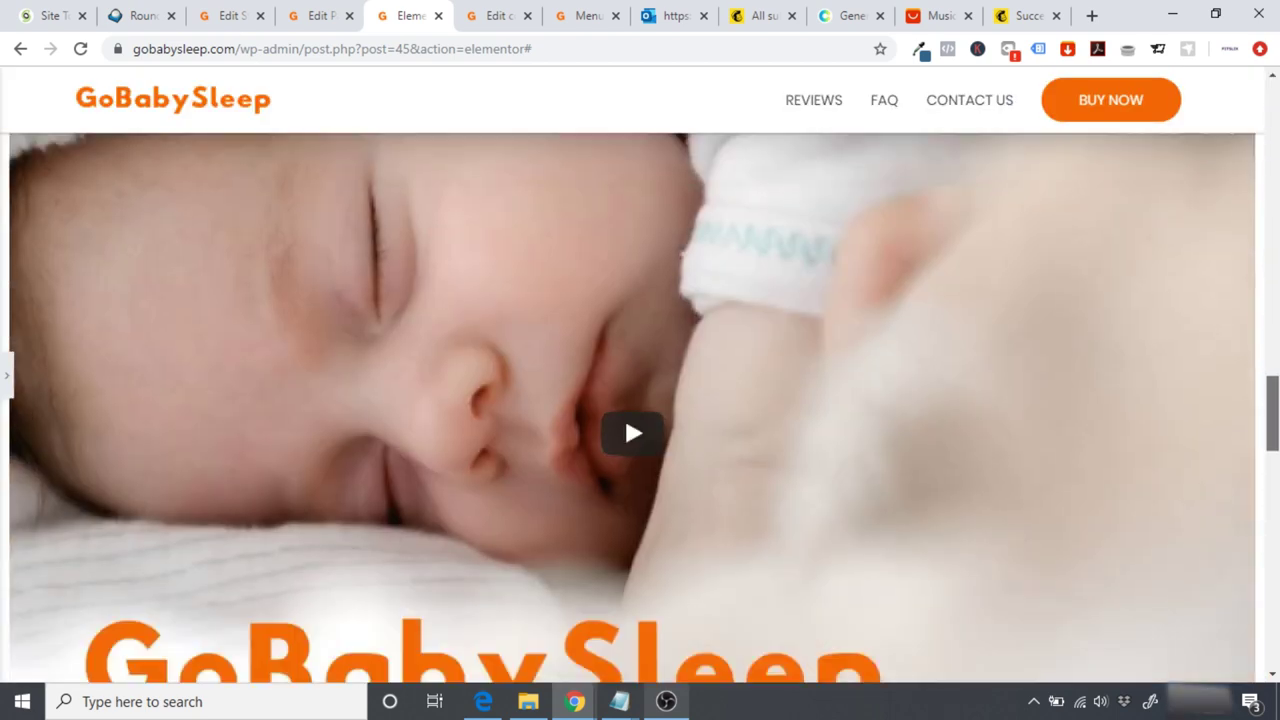
{"action": "left_click_drag", "start_coordinate": [1272, 415], "coordinate": [1272, 105]}
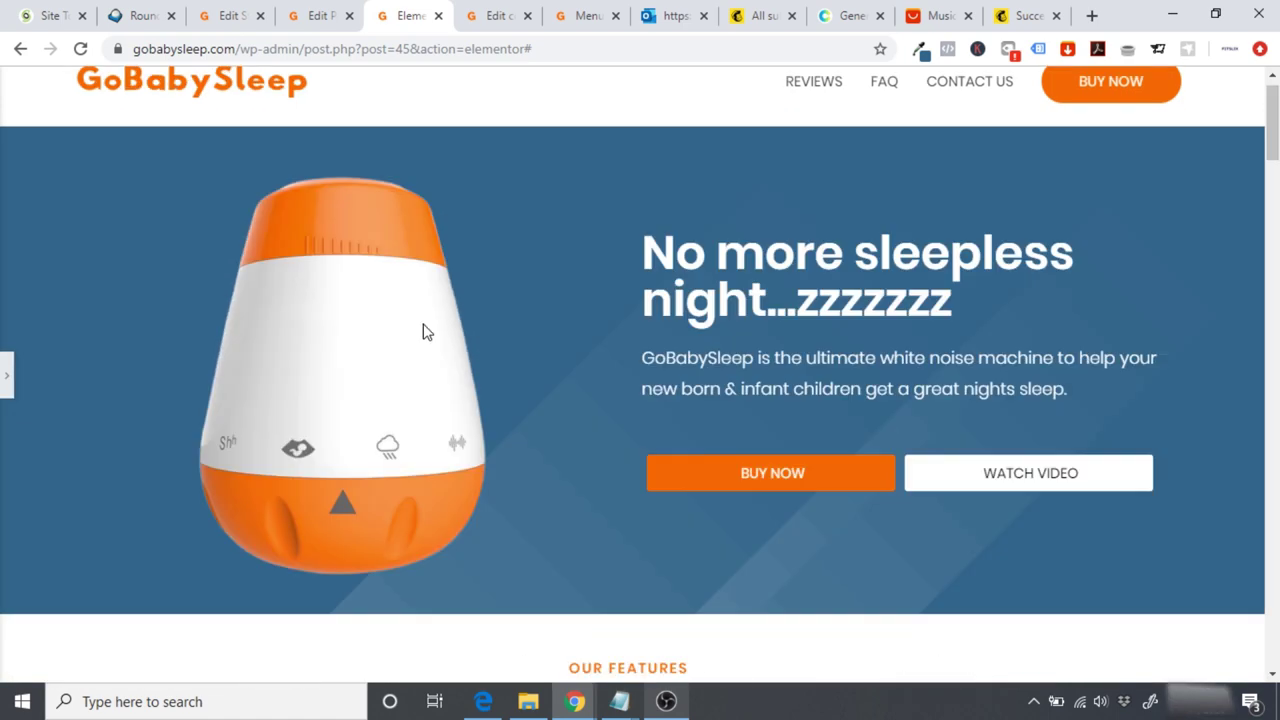
Step: Preview the GoBabySleep page at tablet width and review the hero layout
{"action": "left_click", "coordinate": [6, 380]}
{"action": "left_click", "coordinate": [6, 376]}
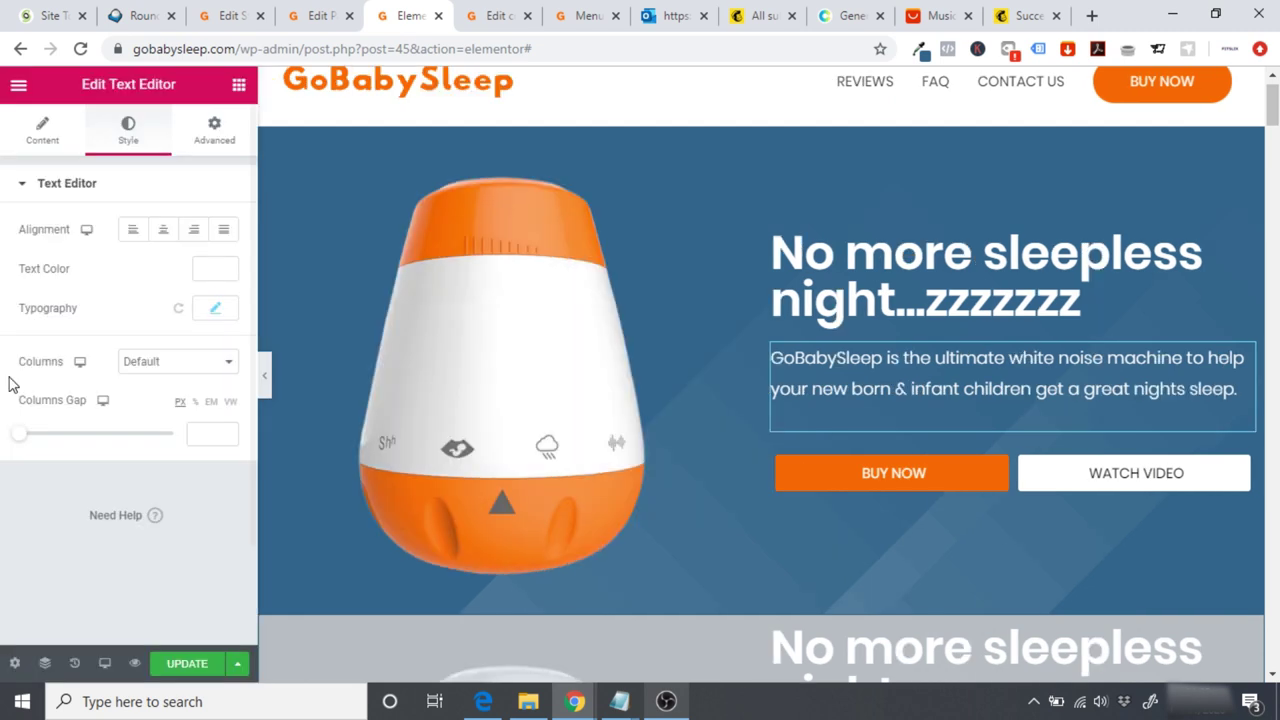
{"action": "left_click", "coordinate": [104, 663]}
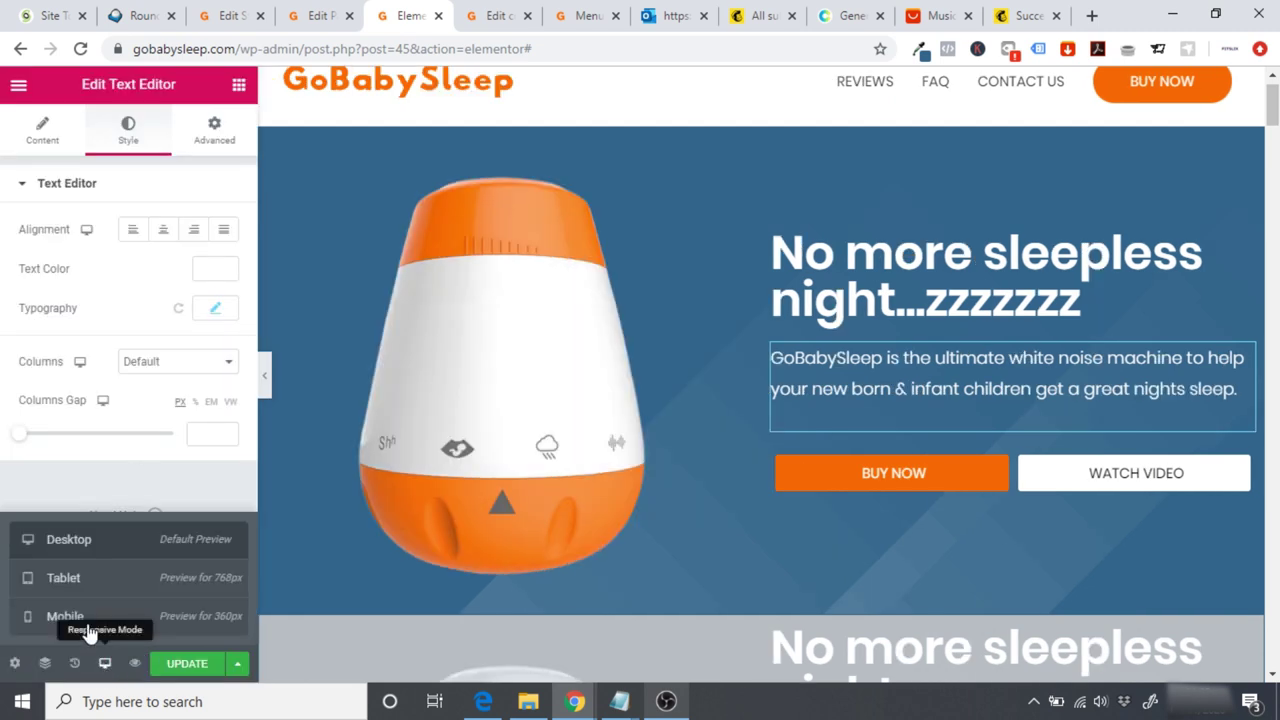
{"action": "left_click", "coordinate": [72, 590]}
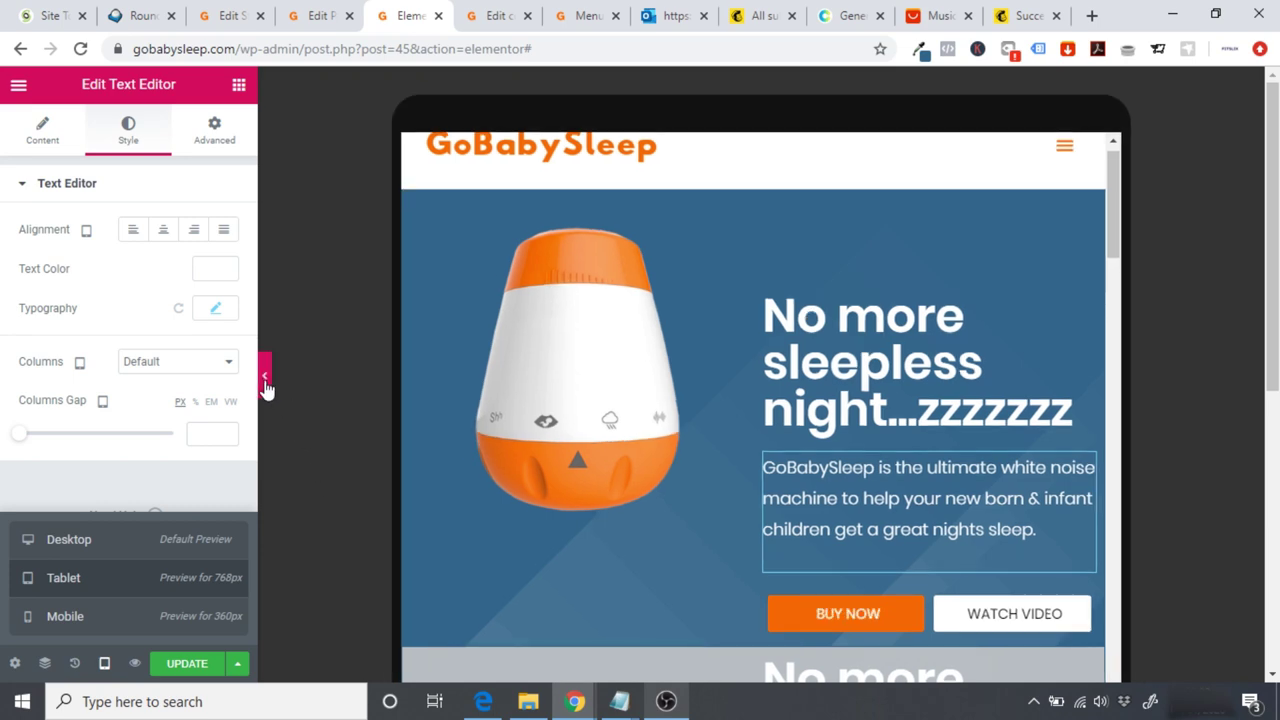
{"action": "left_click", "coordinate": [265, 377]}
{"action": "left_click_drag", "start_coordinate": [979, 261], "coordinate": [975, 224]}
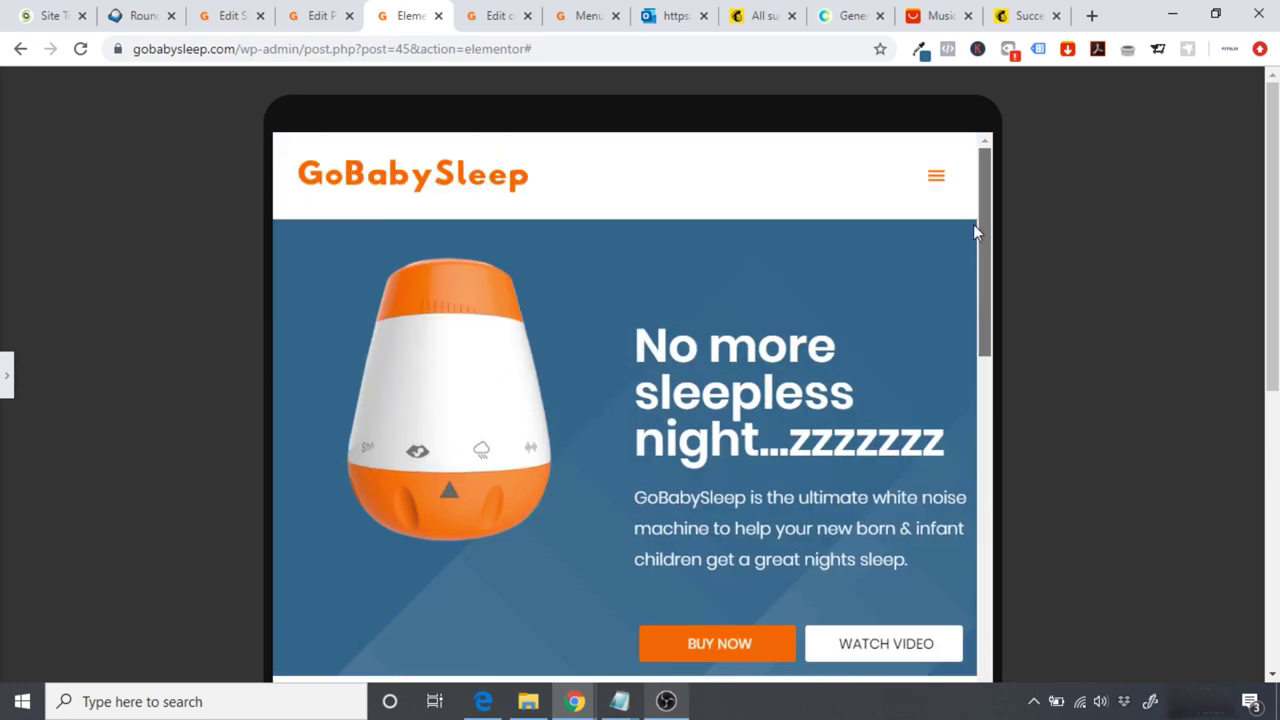
{"action": "left_click", "coordinate": [5, 378]}
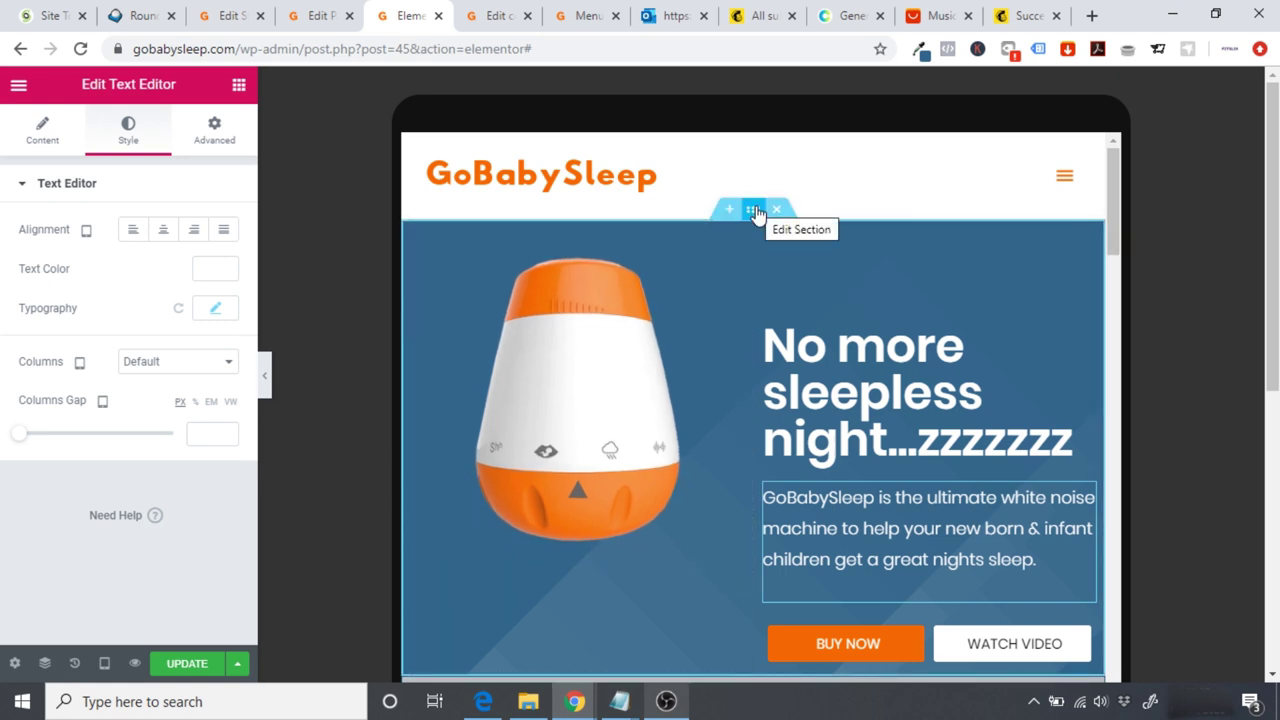
Step: Turn on Hide On Tablet for the original hero section
{"action": "left_click", "coordinate": [755, 212]}
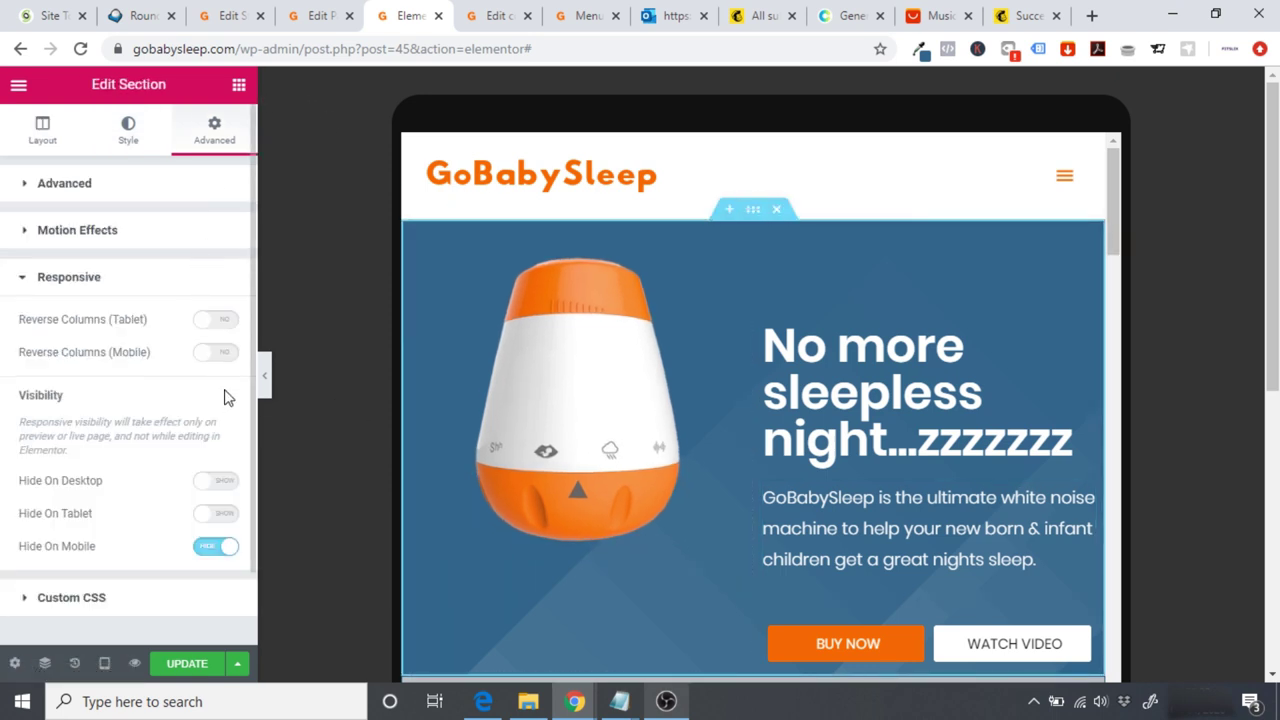
{"action": "left_click", "coordinate": [216, 514]}
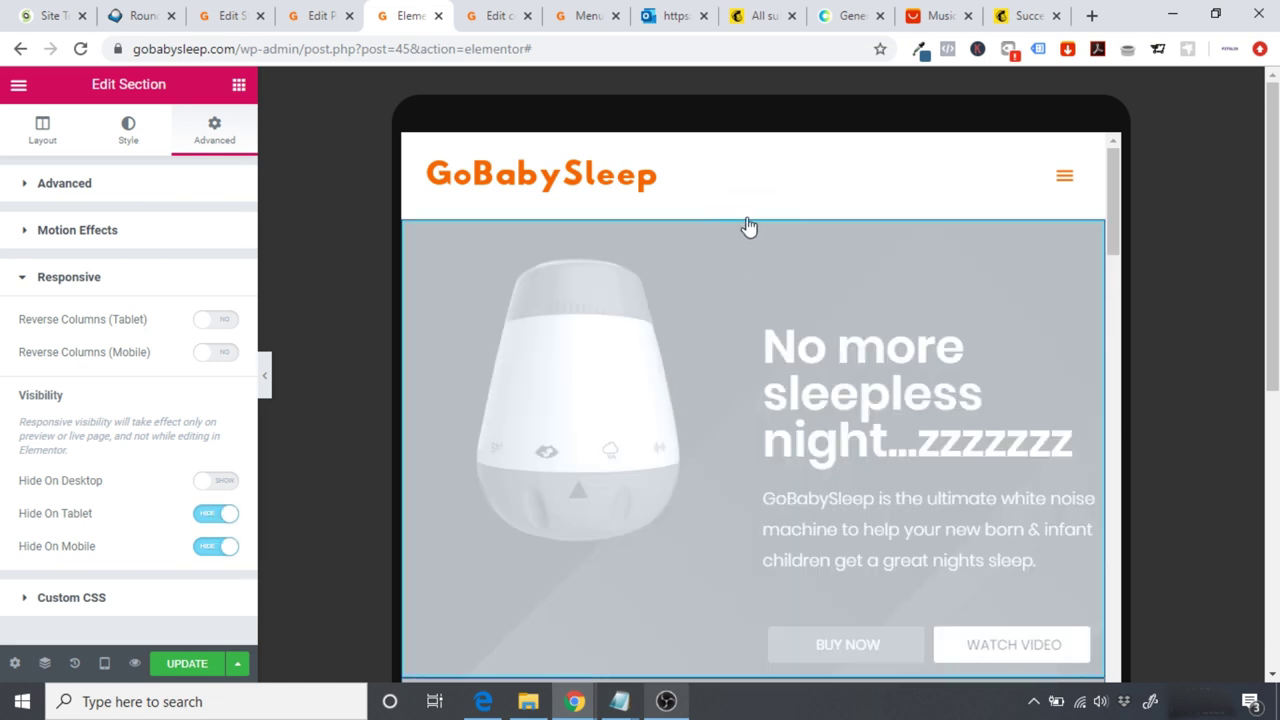
{"action": "left_click", "coordinate": [105, 661]}
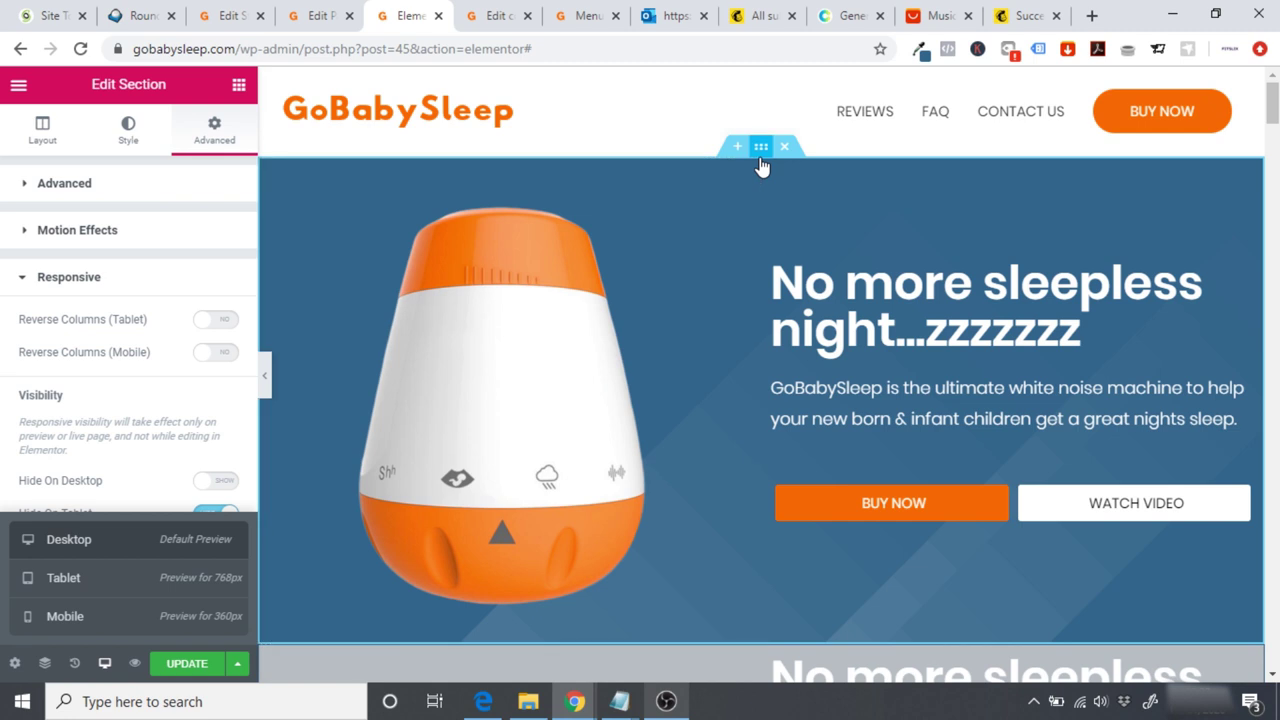
Step: Duplicate the hero section, make the copy tablet-only, and preview at tablet width
{"action": "right_click", "coordinate": [761, 167]}
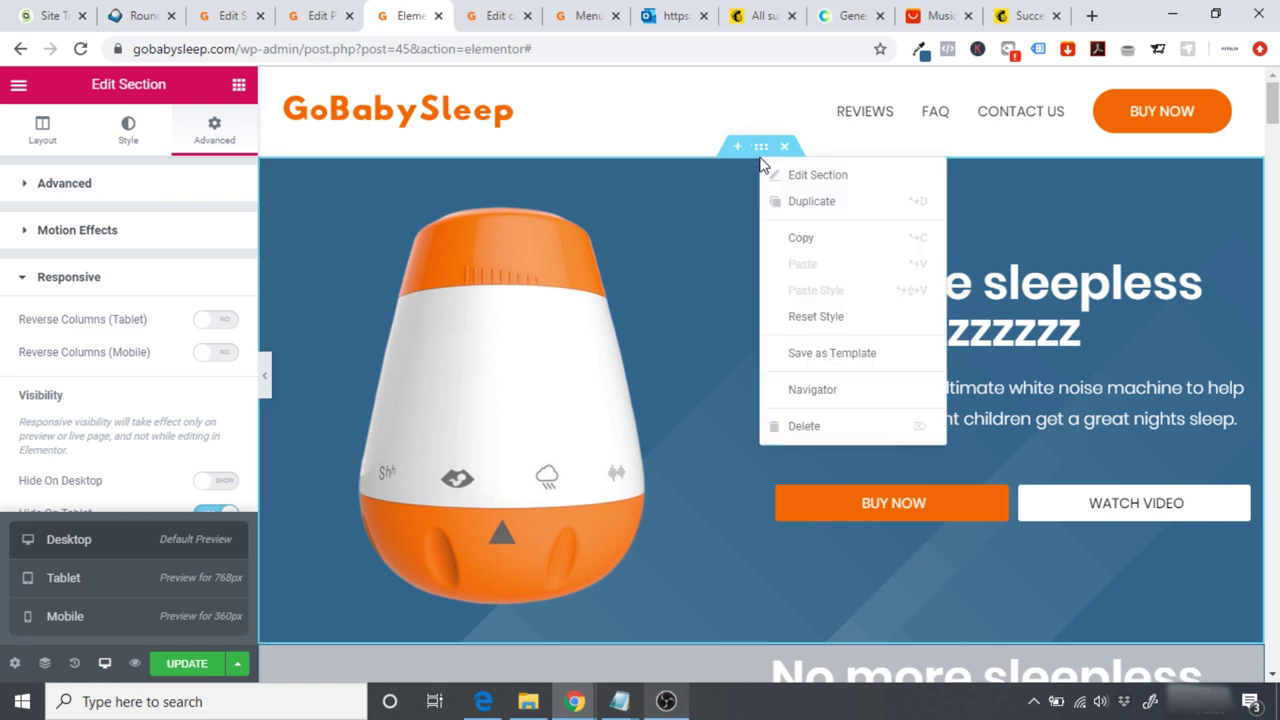
{"action": "left_click", "coordinate": [811, 201]}
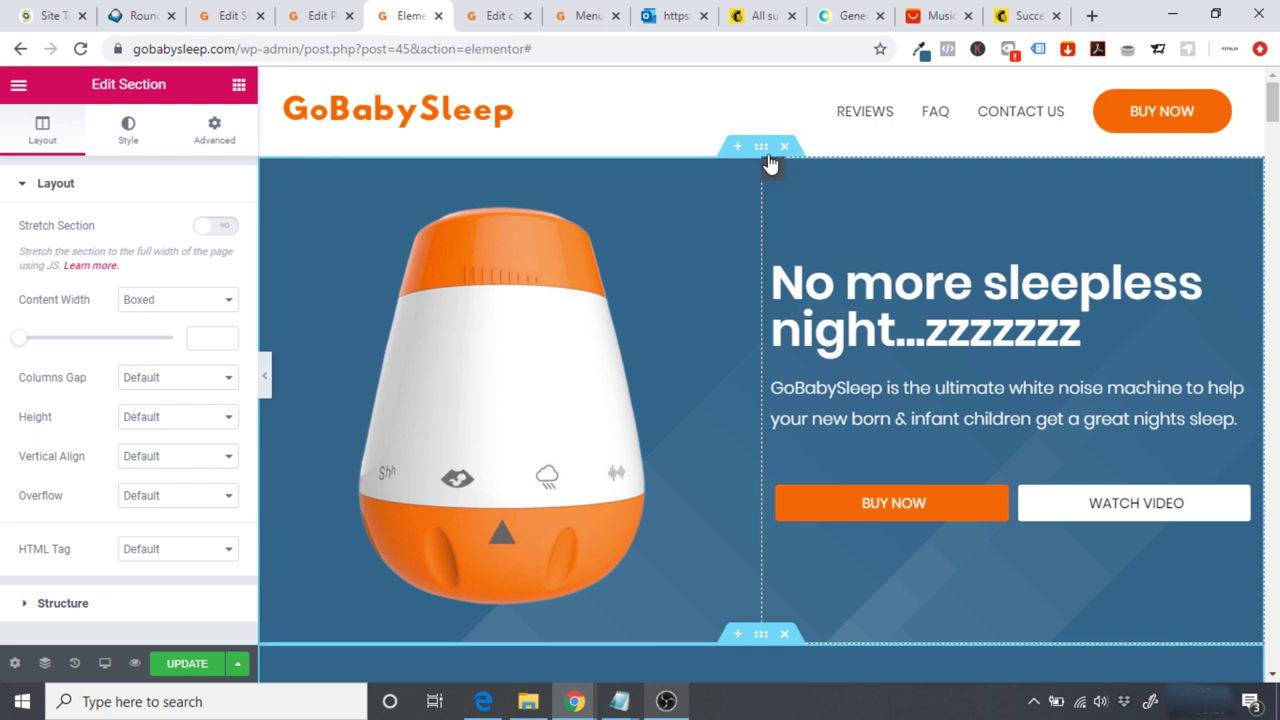
{"action": "left_click", "coordinate": [214, 130]}
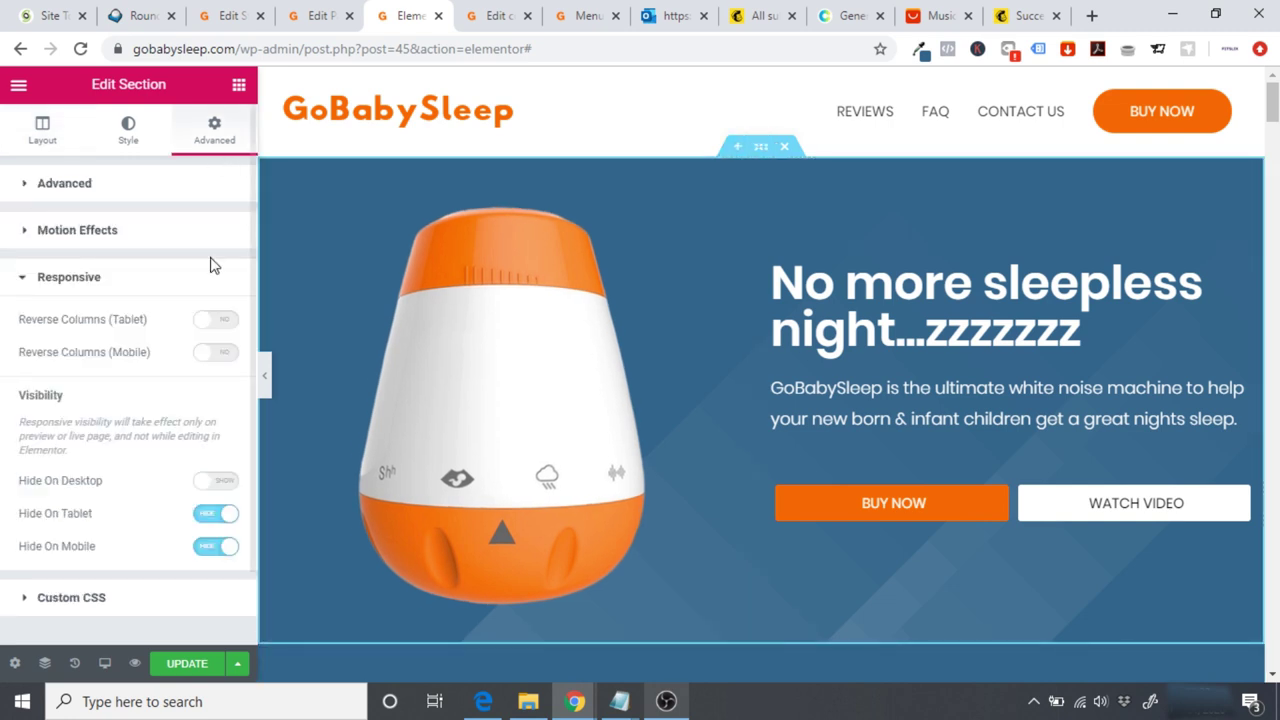
{"action": "left_click", "coordinate": [216, 515]}
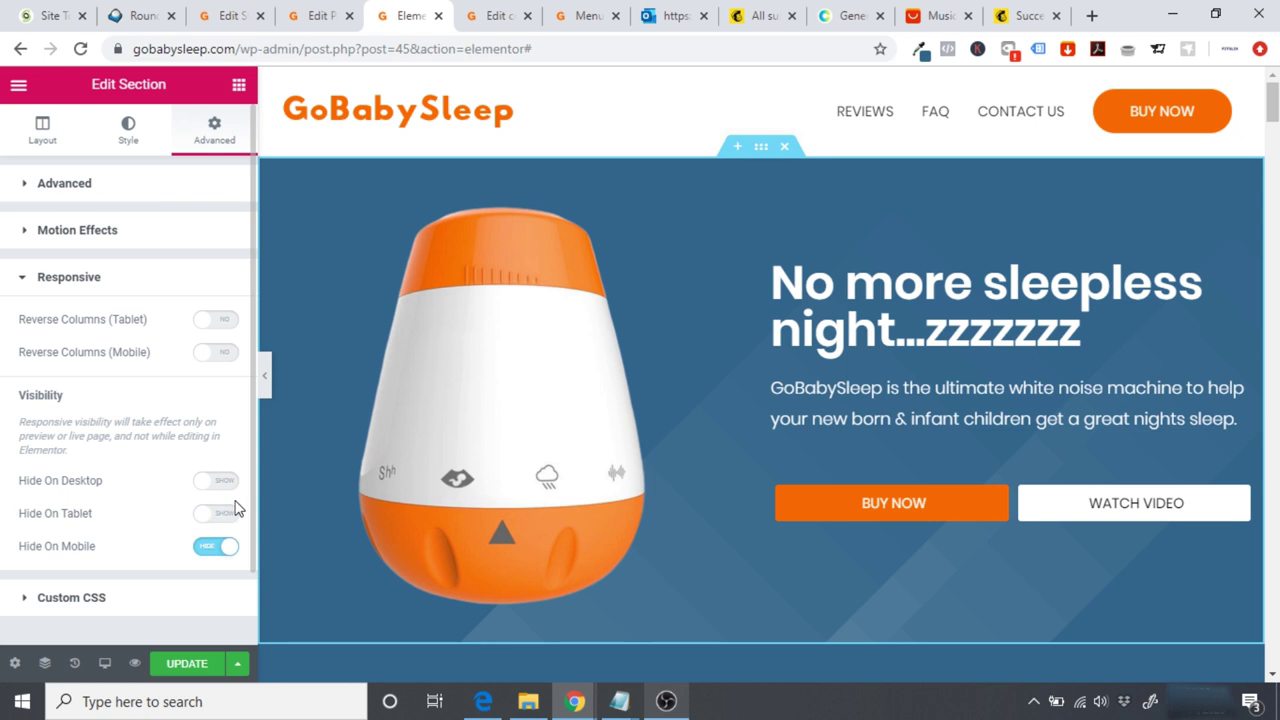
{"action": "left_click", "coordinate": [216, 482]}
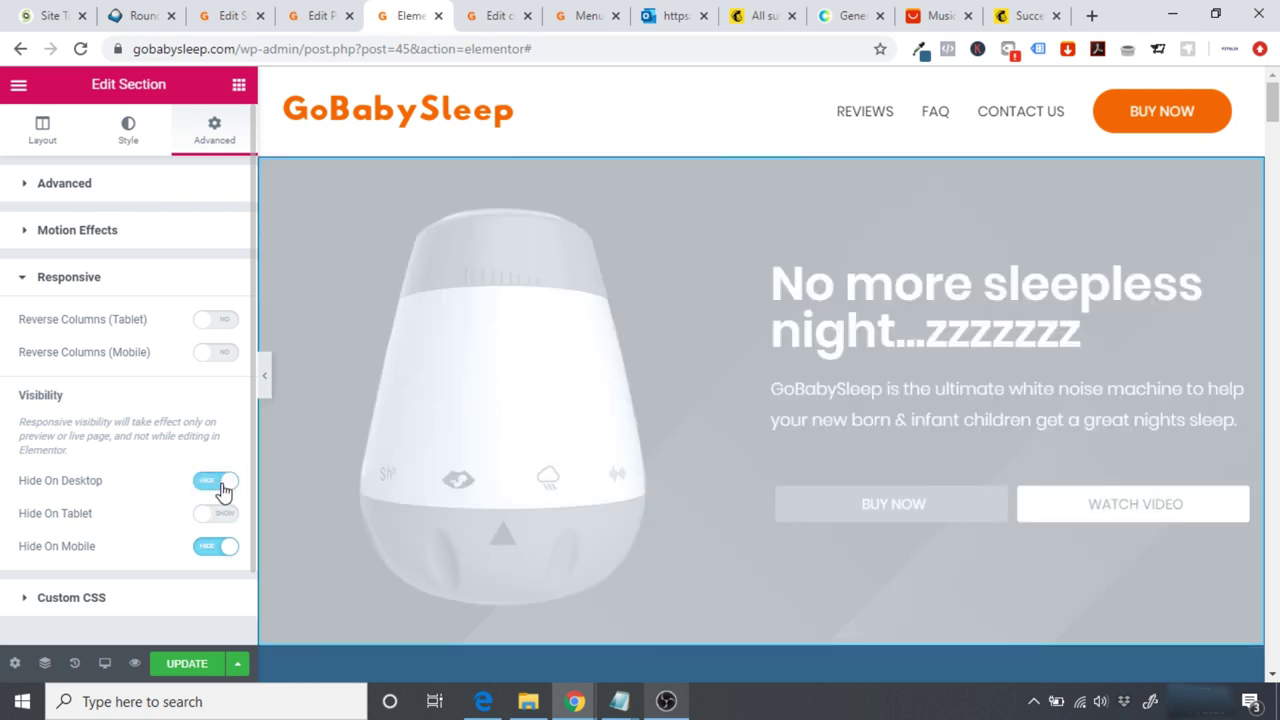
{"action": "left_click", "coordinate": [104, 663]}
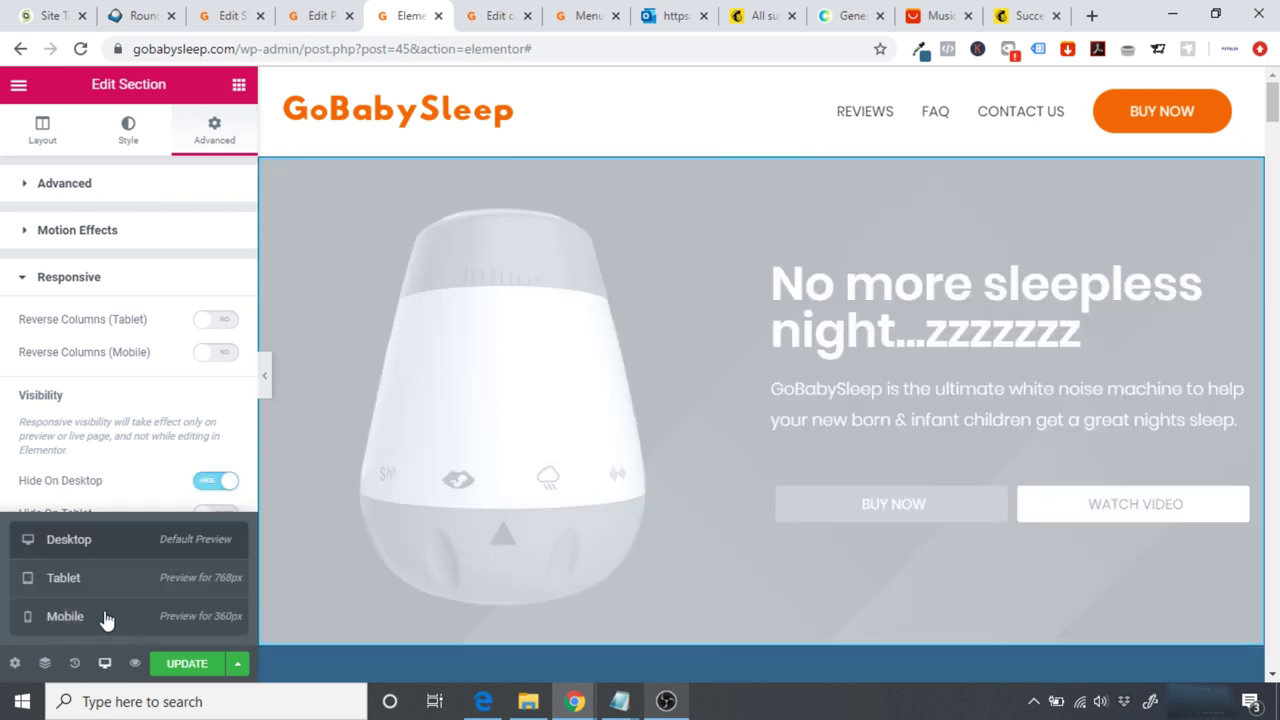
{"action": "left_click", "coordinate": [91, 594]}
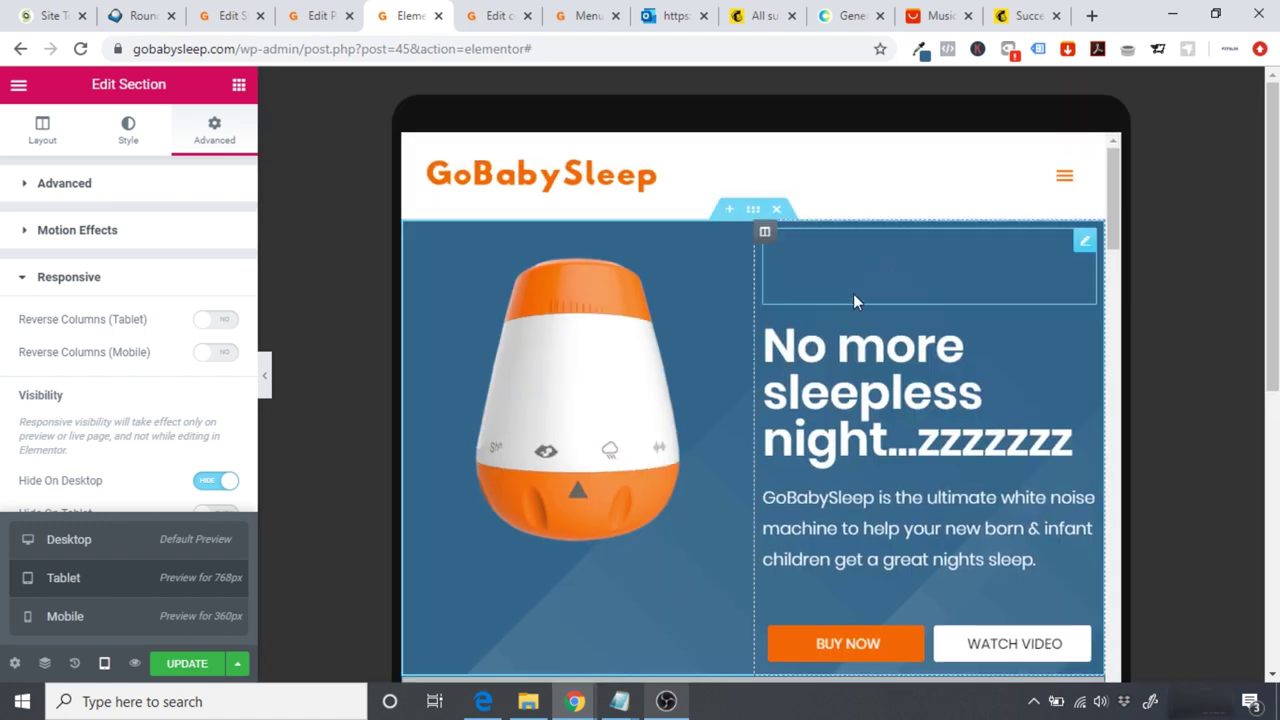
Step: Delete the empty spacer from the tablet hero and check the page
{"action": "left_click", "coordinate": [861, 275]}
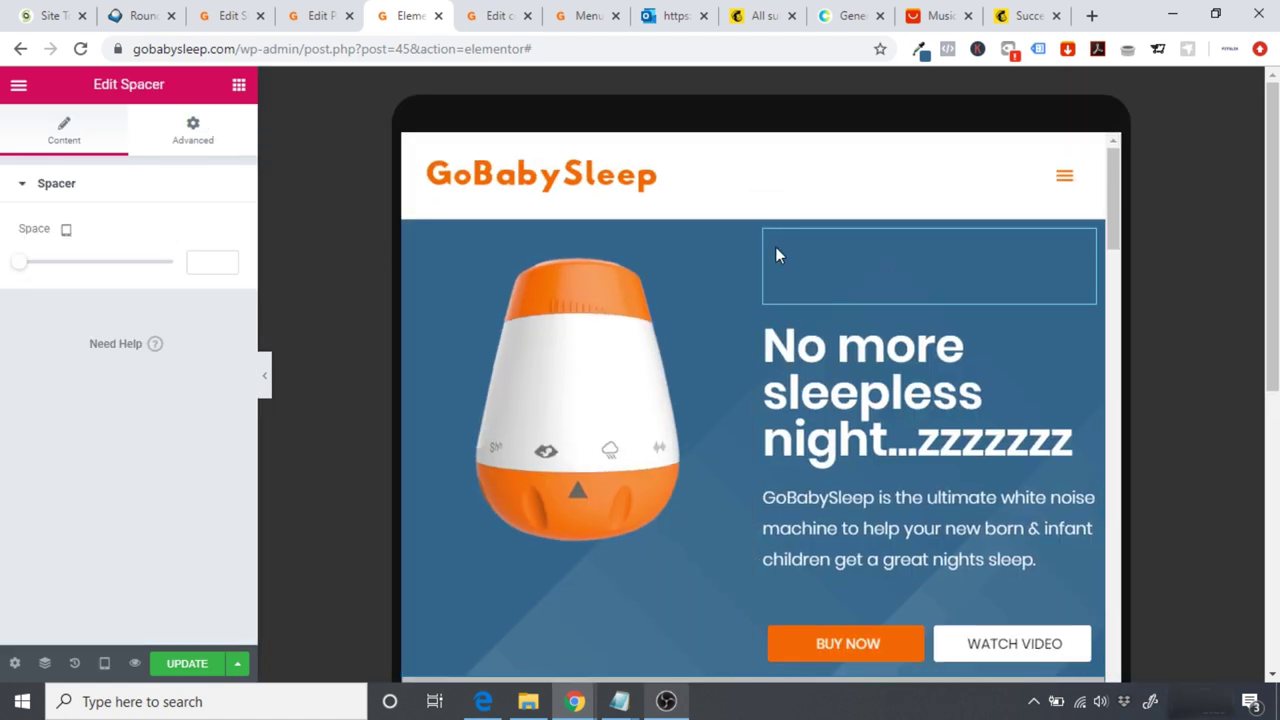
{"action": "right_click", "coordinate": [1080, 249]}
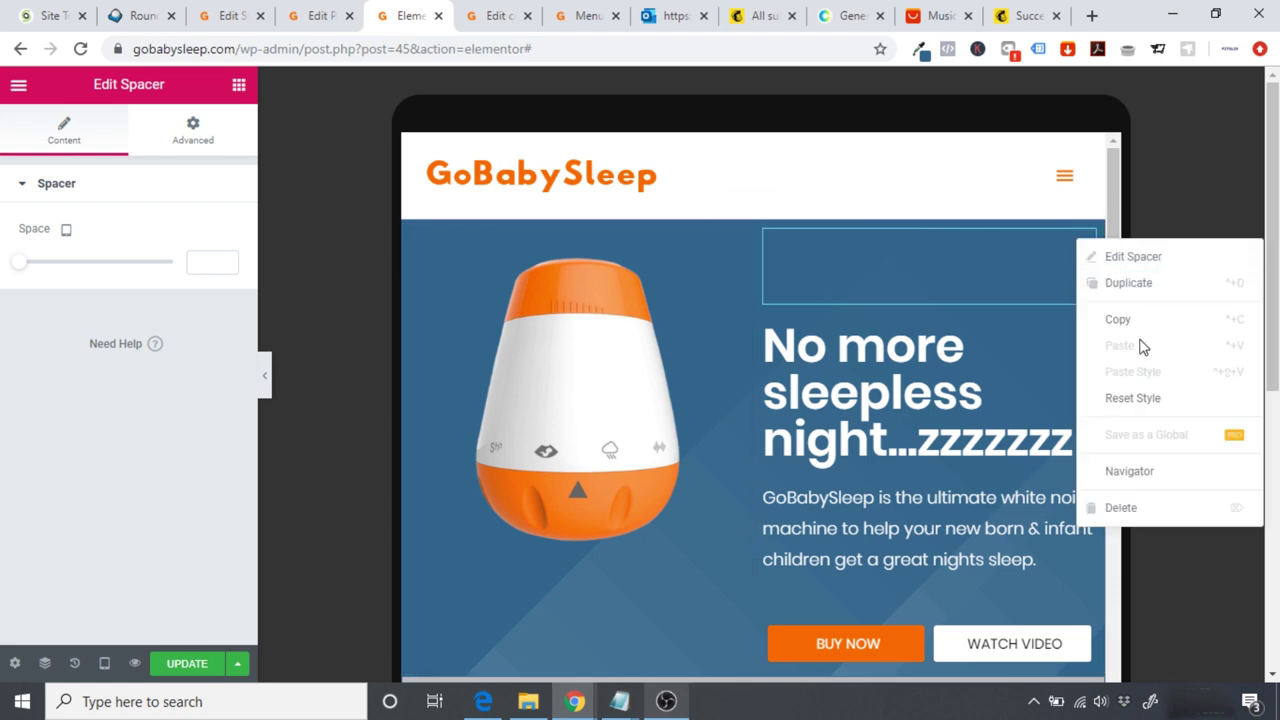
{"action": "left_click", "coordinate": [1140, 512]}
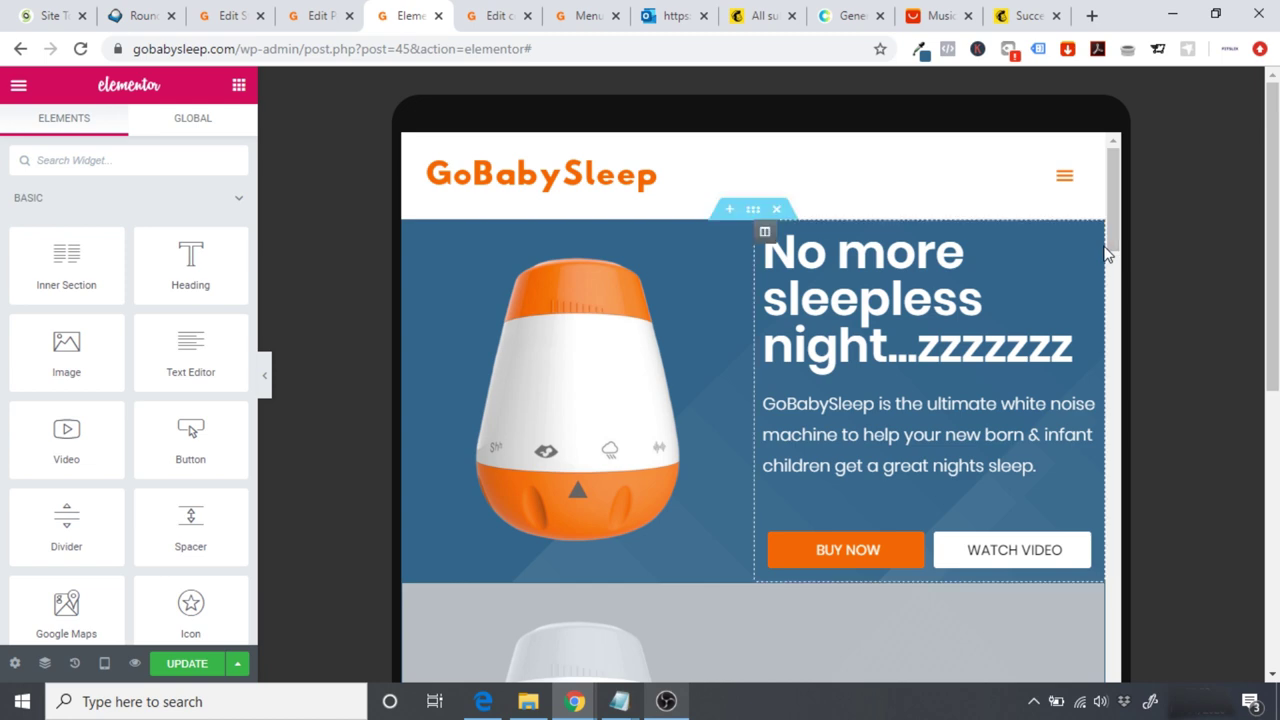
{"action": "left_click", "coordinate": [266, 376]}
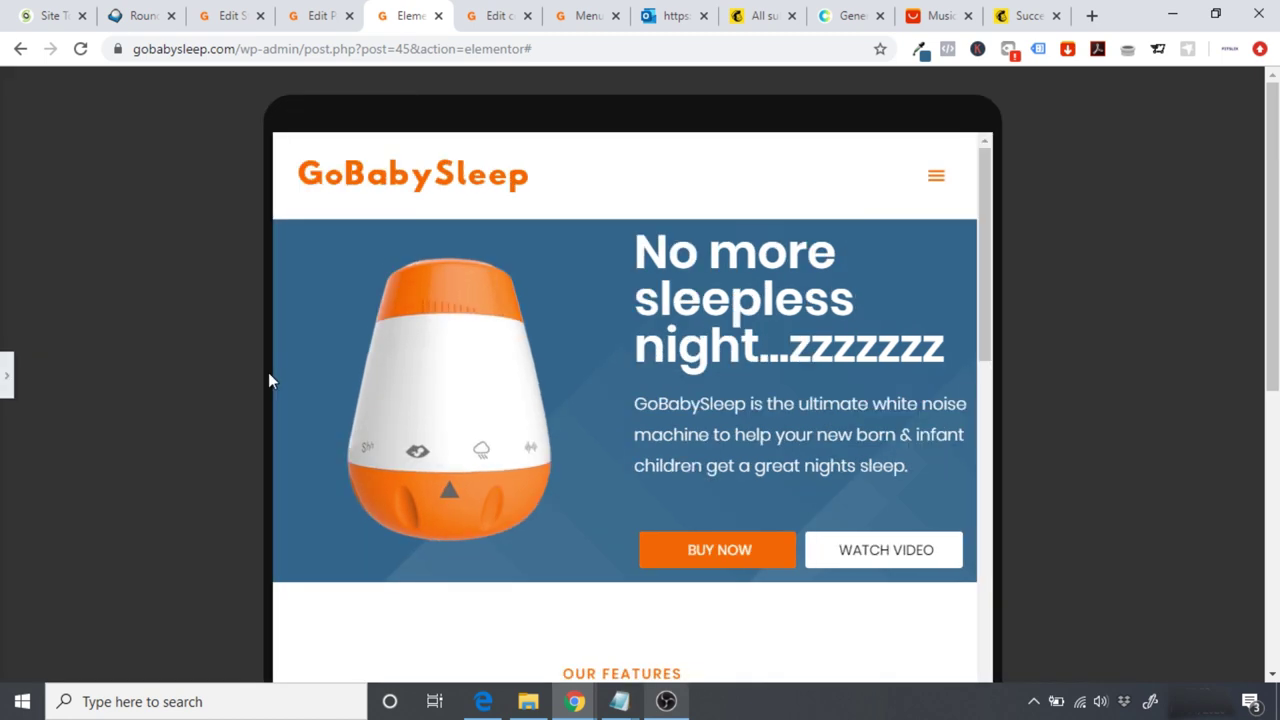
{"action": "scroll", "coordinate": [993, 218], "scroll_direction": "down", "scroll_amount": 3}
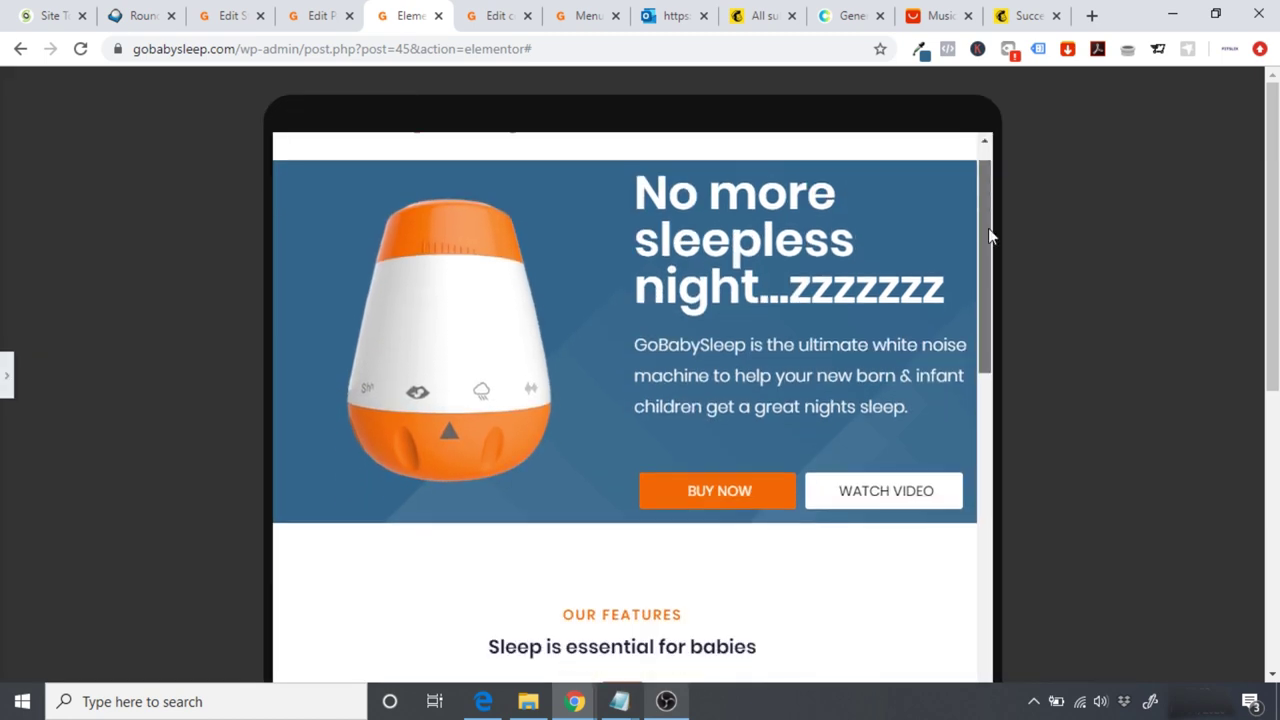
{"action": "scroll", "coordinate": [996, 258], "scroll_direction": "up", "scroll_amount": 3}
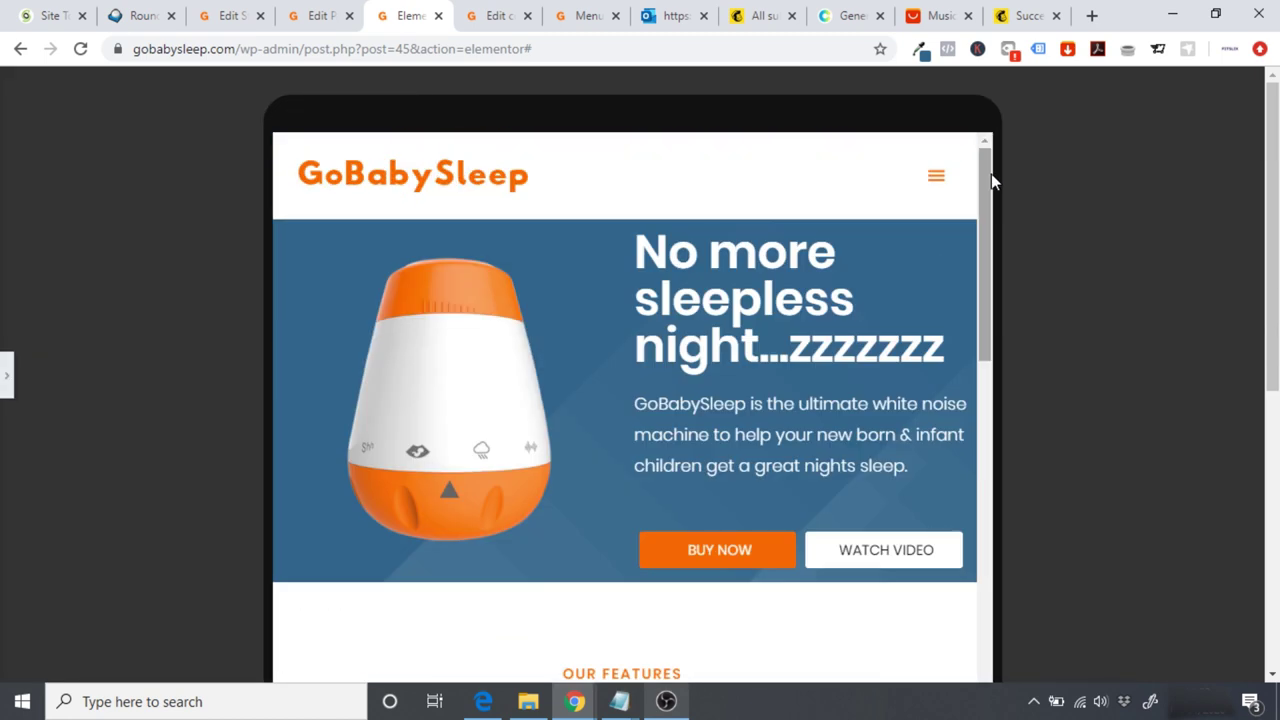
Step: Place a new Spacer above the 'No more sleepless night...zzzzzzz' heading
{"action": "left_click", "coordinate": [7, 376]}
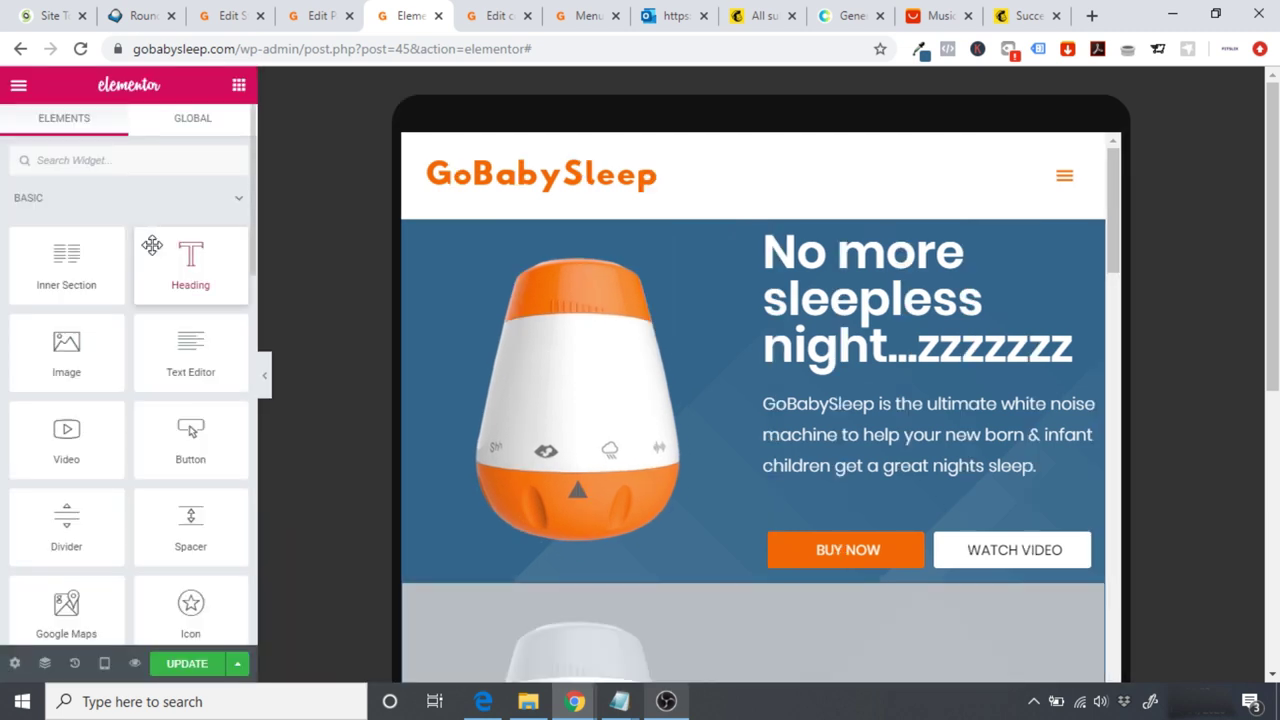
{"action": "left_click_drag", "start_coordinate": [190, 520], "coordinate": [869, 220]}
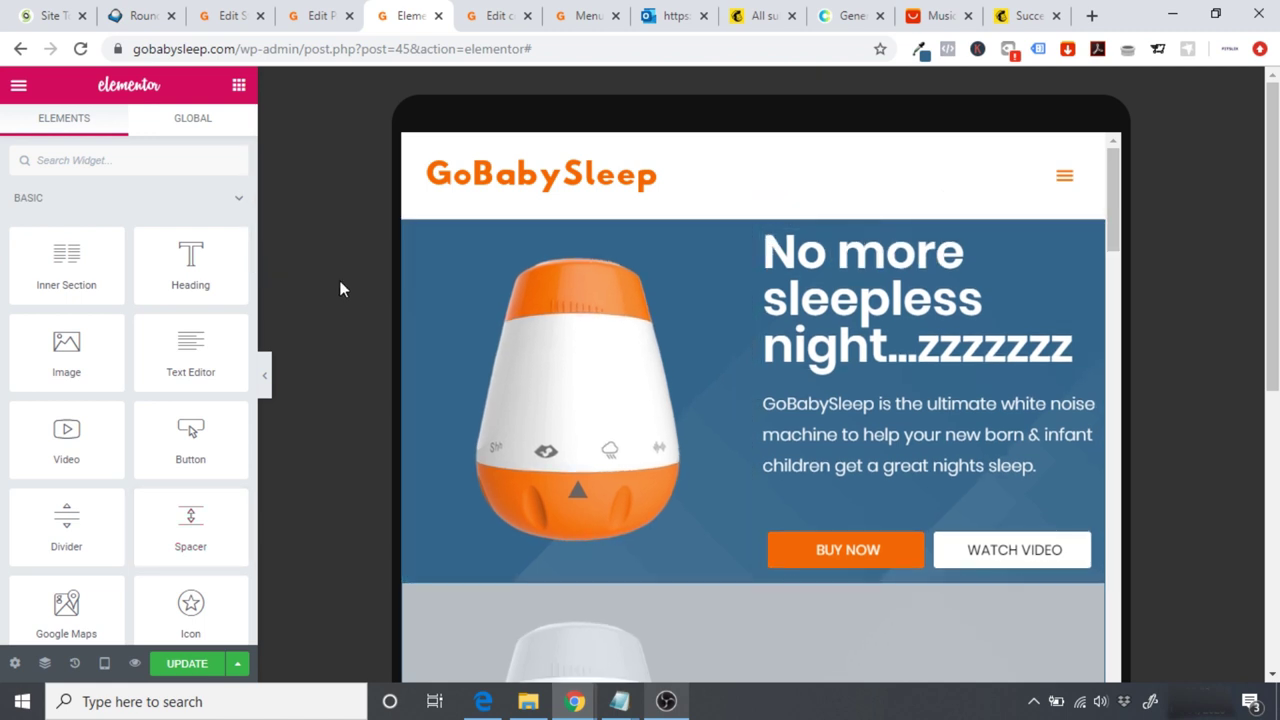
{"action": "left_click_drag", "start_coordinate": [190, 518], "coordinate": [776, 258]}
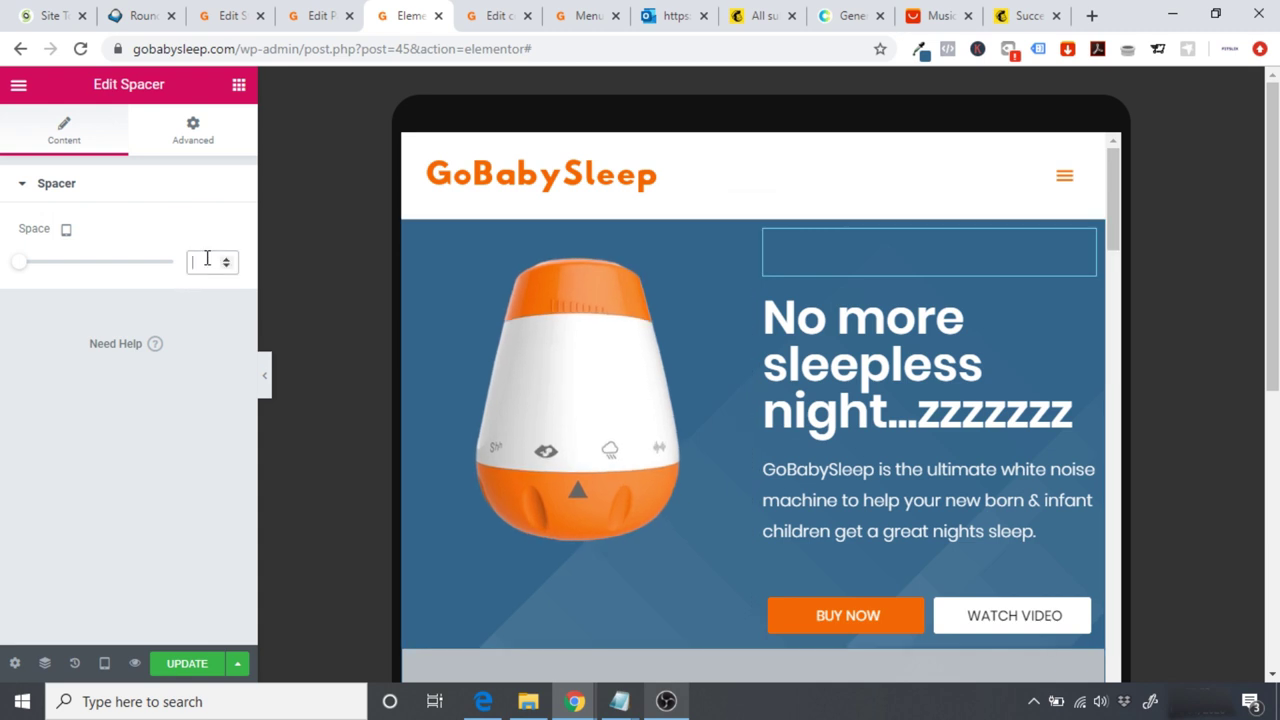
Step: Try tablet hero spacer heights of 30, 25, 20 and 15
{"action": "type", "text": "30"}
{"action": "key", "text": "BackSpace"}
{"action": "key", "text": "BackSpace"}
{"action": "type", "text": "25"}
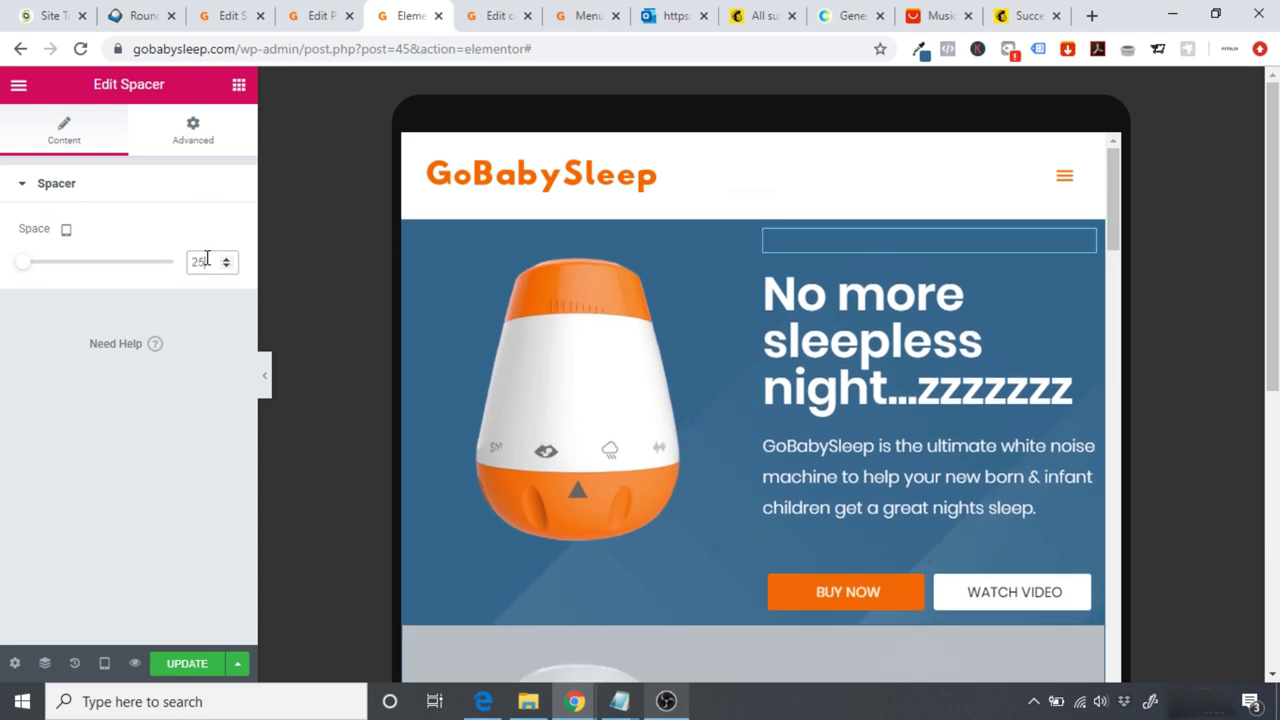
{"action": "key", "text": "BackSpace"}
{"action": "type", "text": "0"}
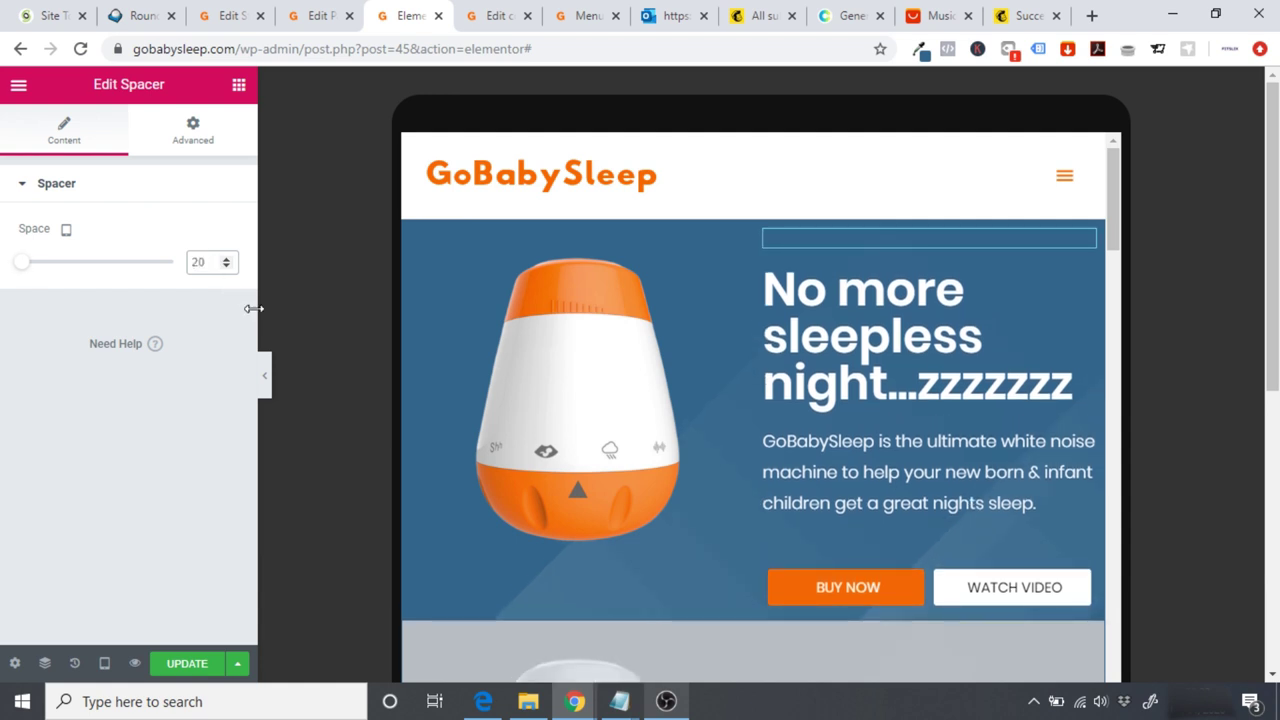
{"action": "key", "text": "BackSpace"}
{"action": "key", "text": "BackSpace"}
{"action": "type", "text": "15"}
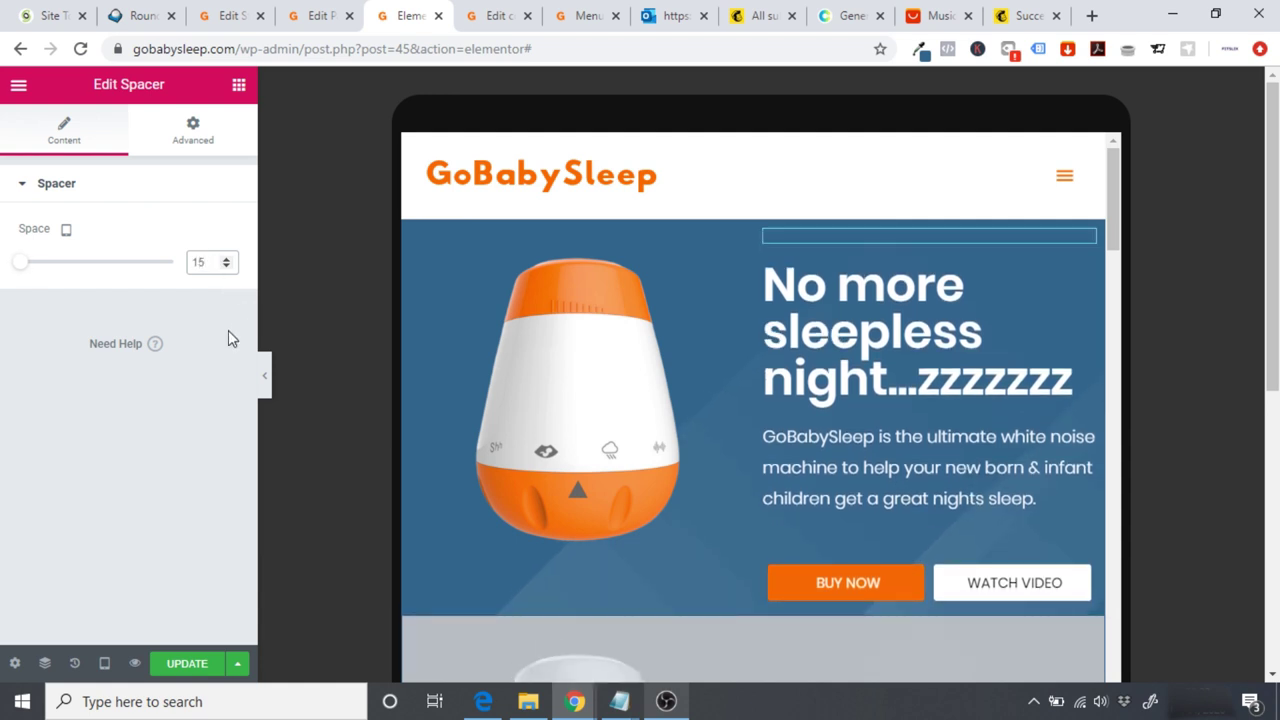
Step: Settle the spacer height at 10 after checking the layout, then bring up device previews
{"action": "left_click", "coordinate": [264, 377]}
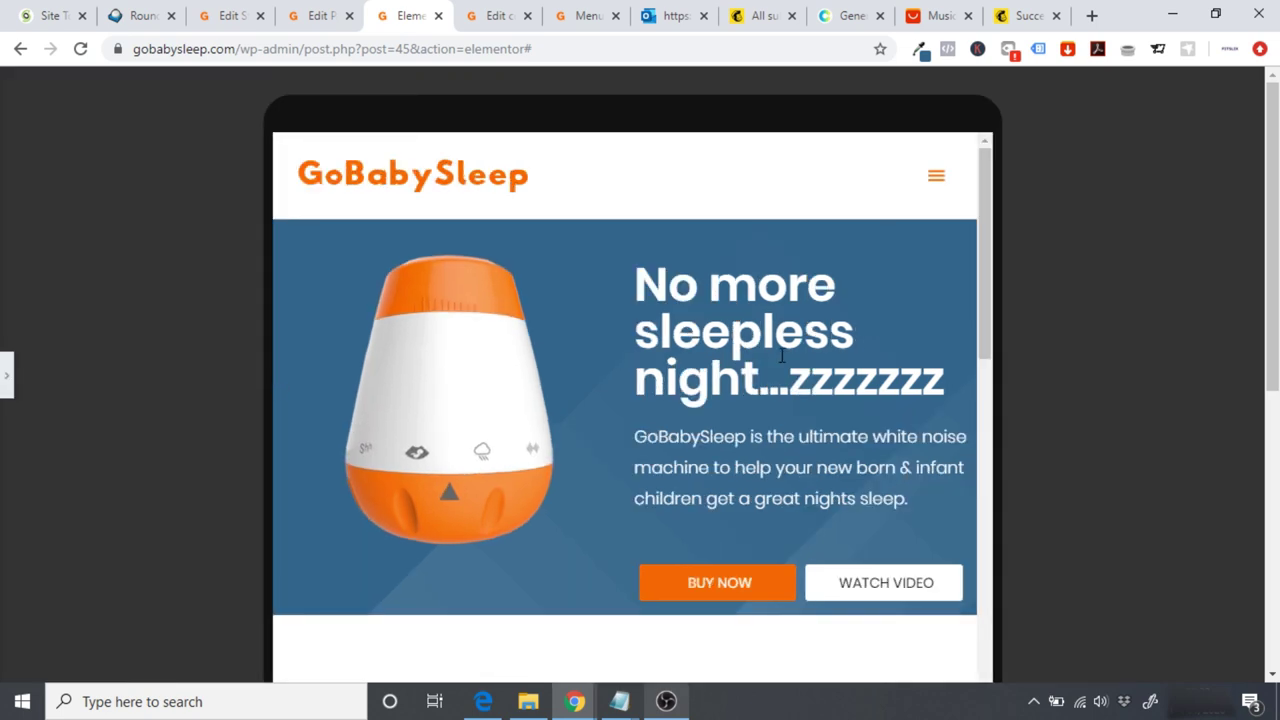
{"action": "left_click_drag", "start_coordinate": [978, 278], "coordinate": [988, 236]}
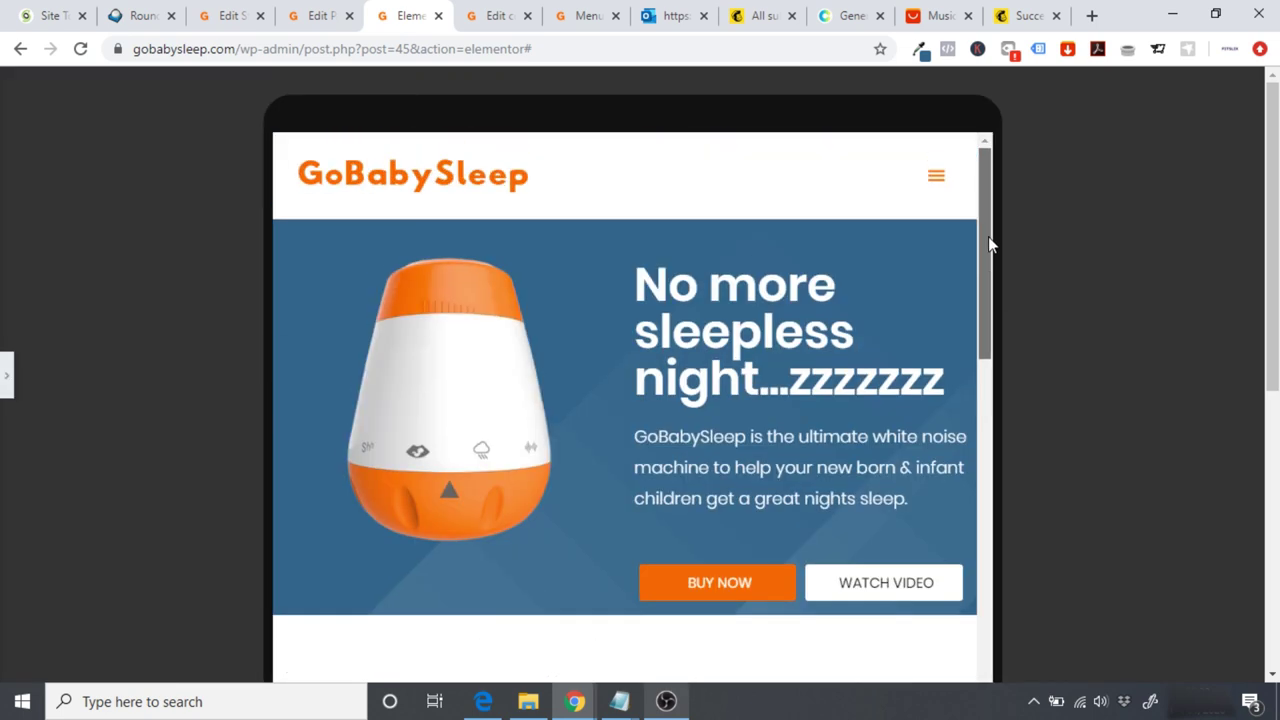
{"action": "left_click", "coordinate": [10, 372]}
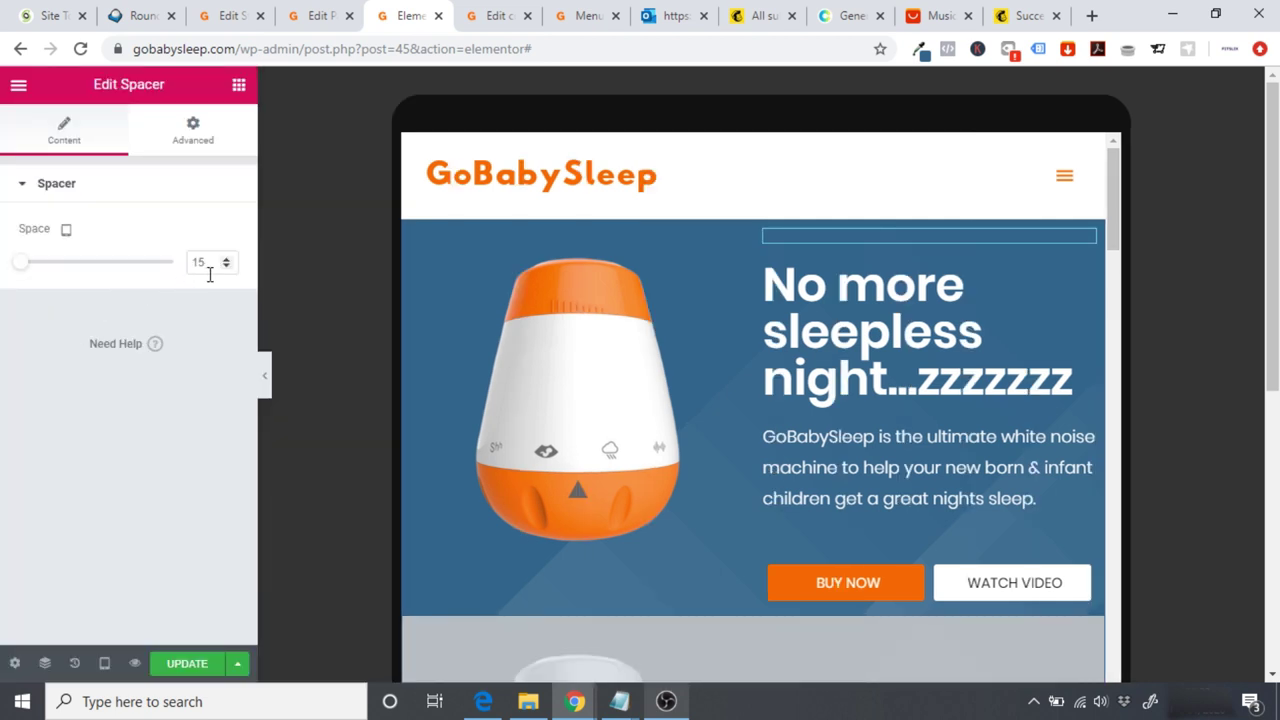
{"action": "key", "text": "BackSpace"}
{"action": "type", "text": "0"}
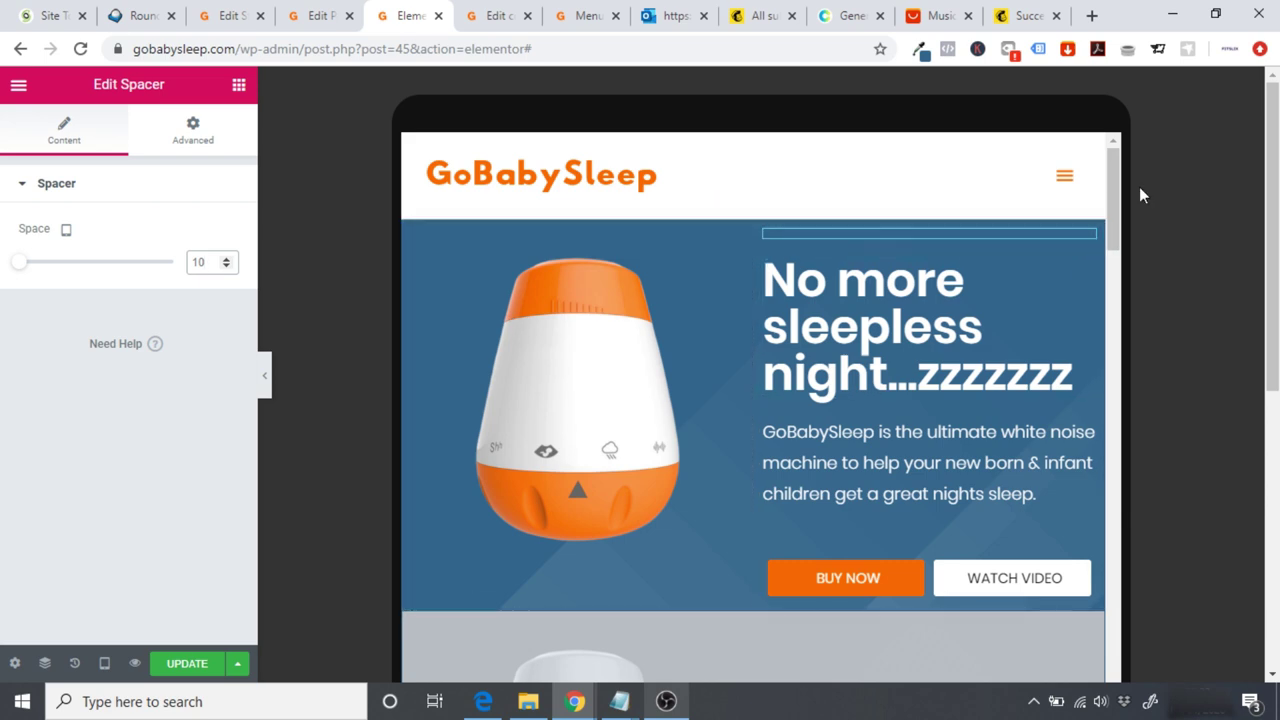
{"action": "scroll", "coordinate": [1118, 200], "scroll_direction": "down", "scroll_amount": 1}
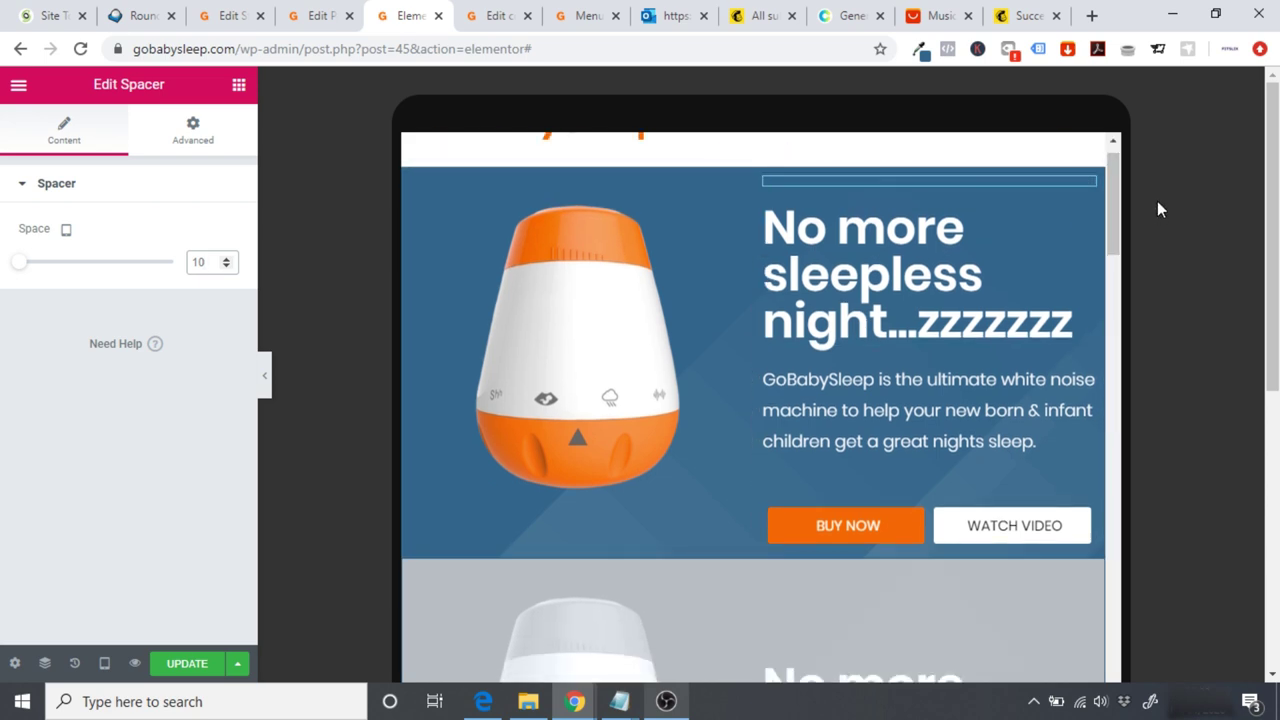
{"action": "left_click_drag", "start_coordinate": [1111, 191], "coordinate": [1128, 167]}
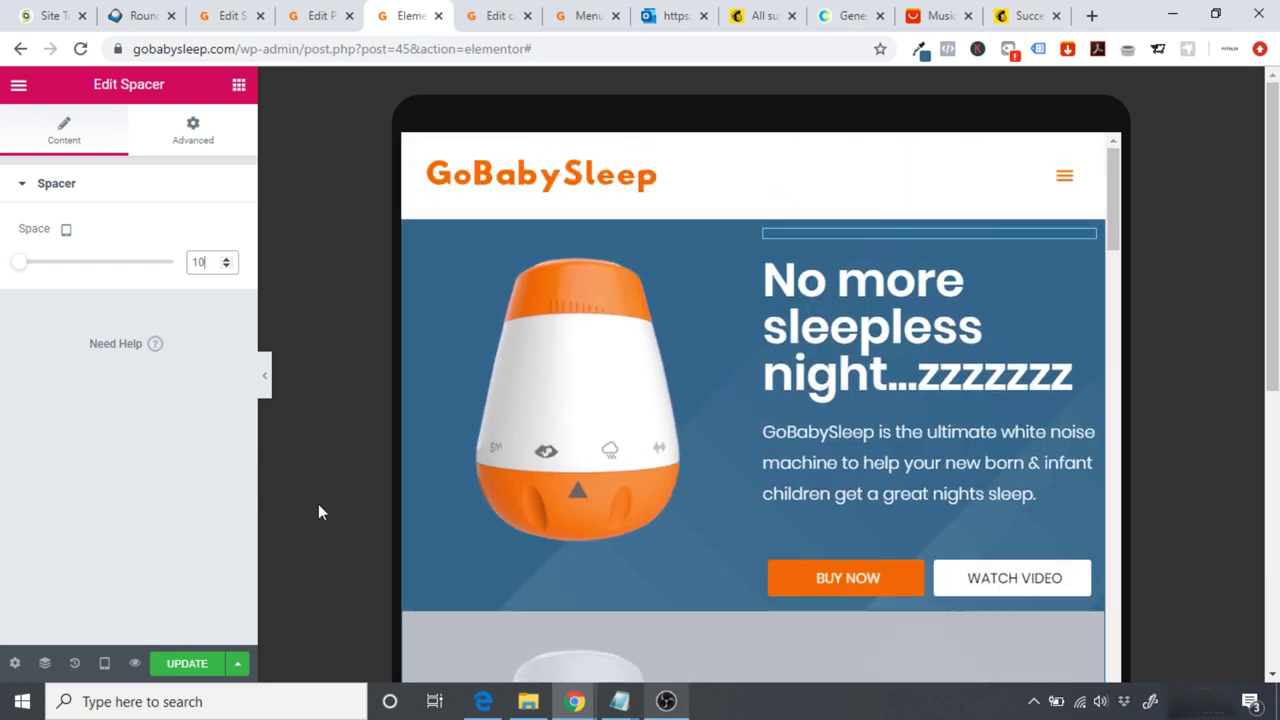
{"action": "left_click", "coordinate": [104, 663]}
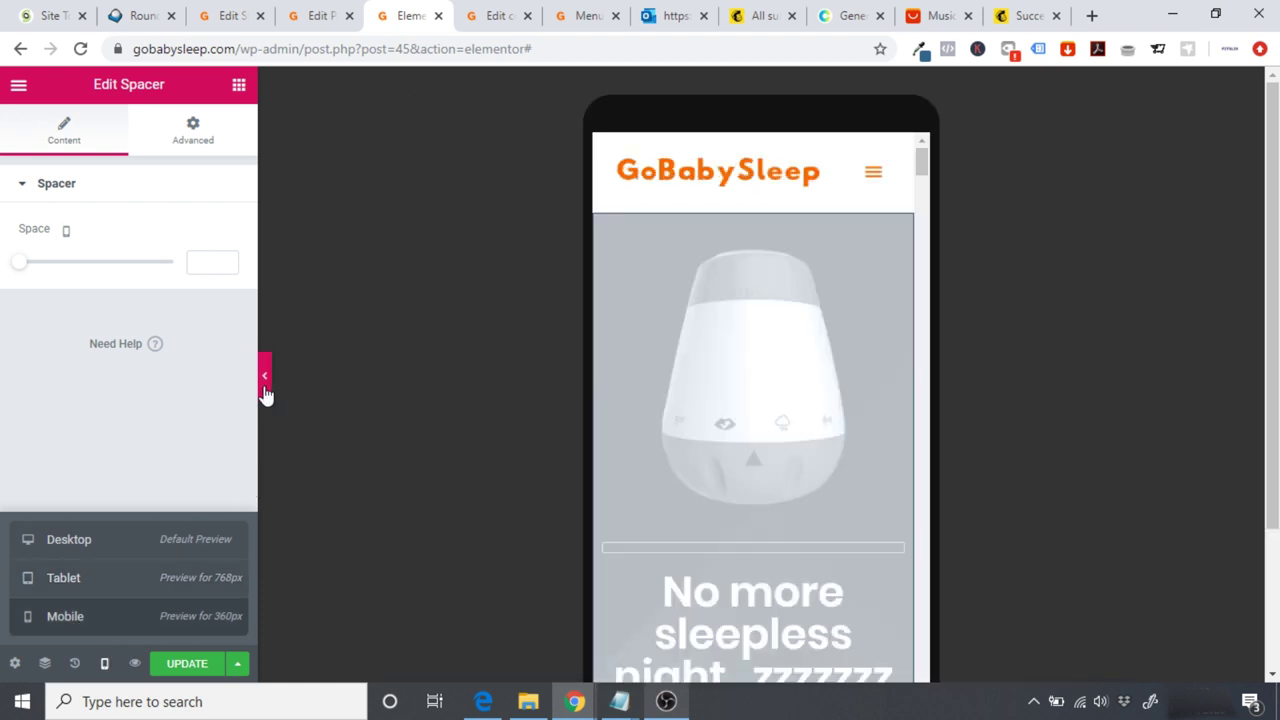
Step: Review the mobile preview, save the homepage with Update, and show Elementor's main menu
{"action": "left_click", "coordinate": [300, 383]}
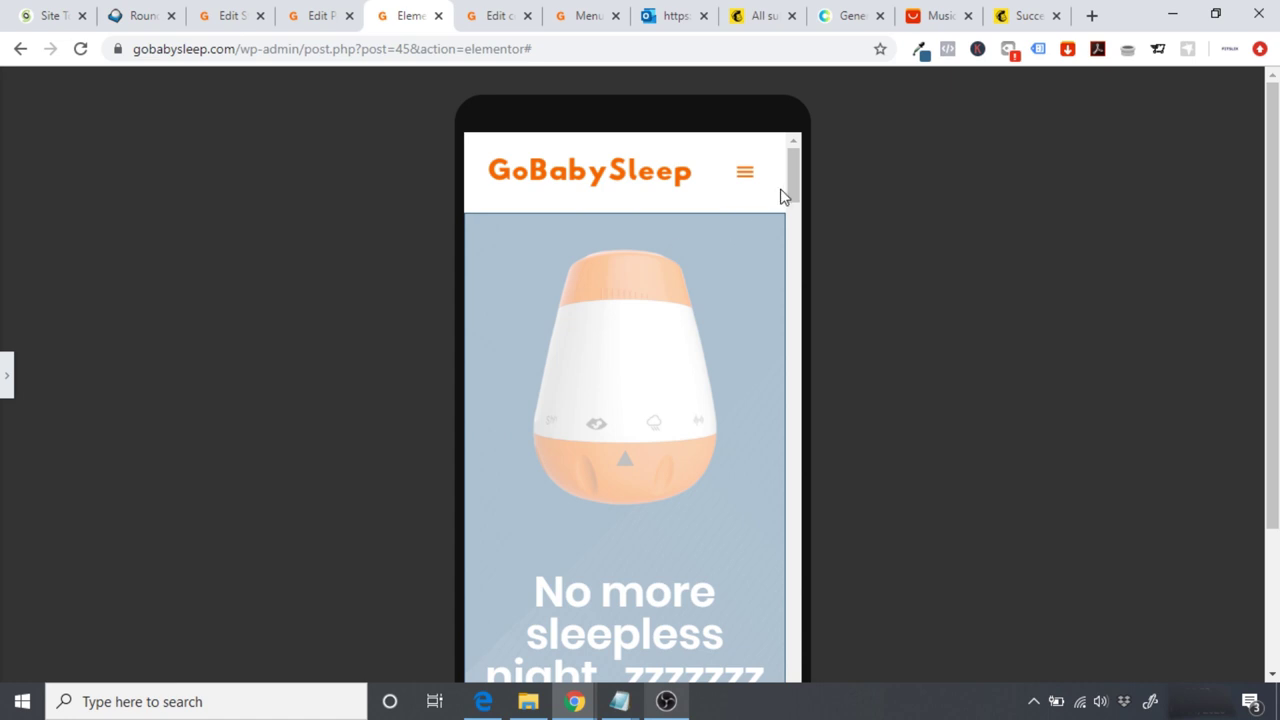
{"action": "left_click_drag", "start_coordinate": [797, 187], "coordinate": [833, 176]}
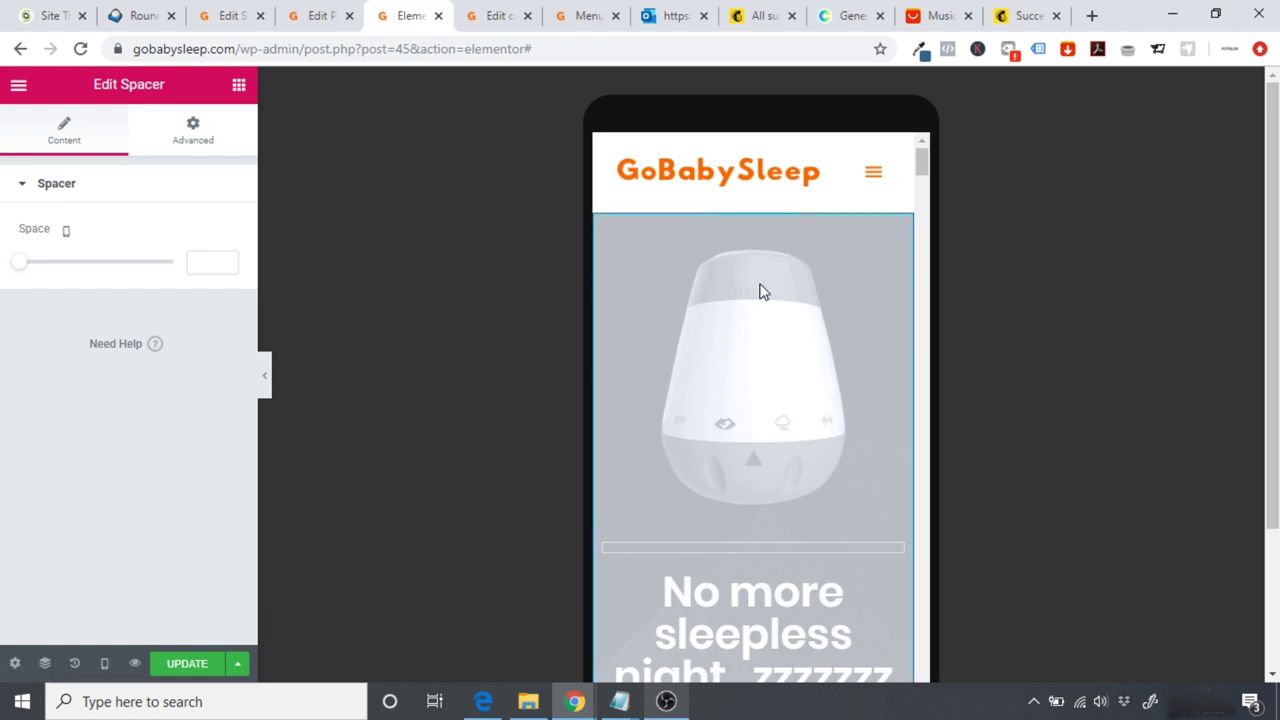
{"action": "left_click_drag", "start_coordinate": [921, 170], "coordinate": [921, 158]}
{"action": "left_click", "coordinate": [186, 665]}
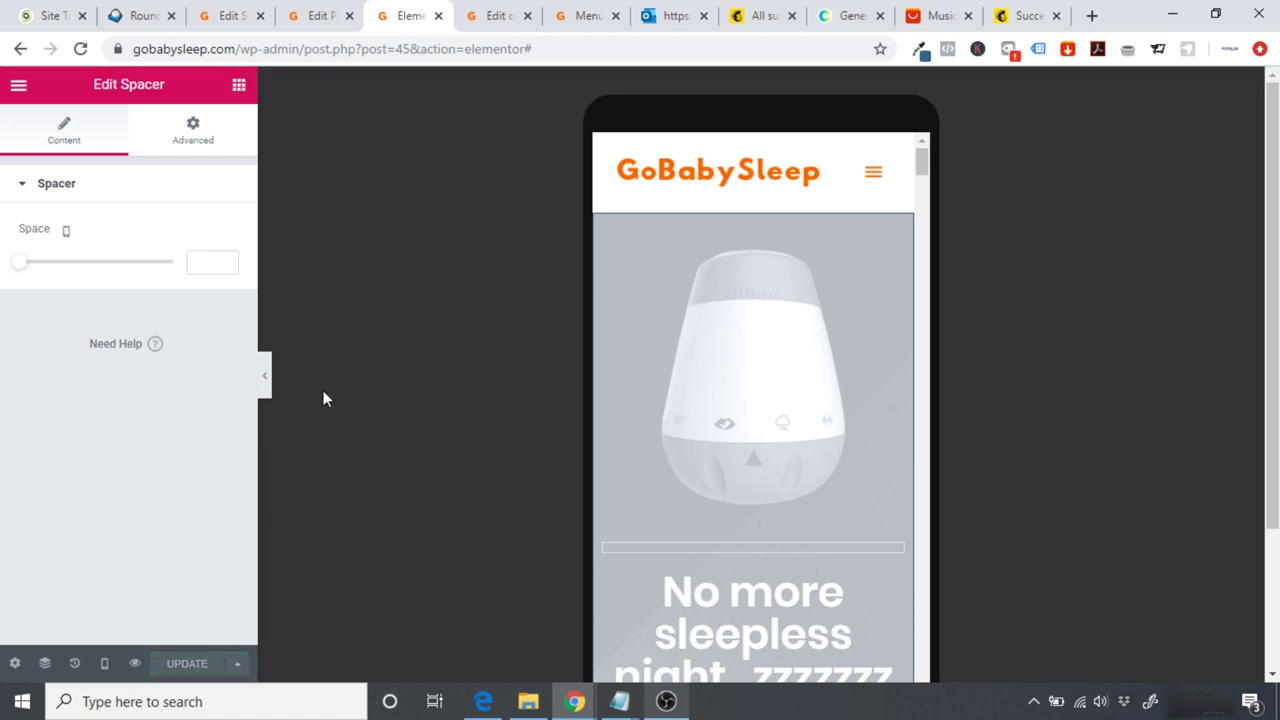
{"action": "left_click", "coordinate": [18, 86]}
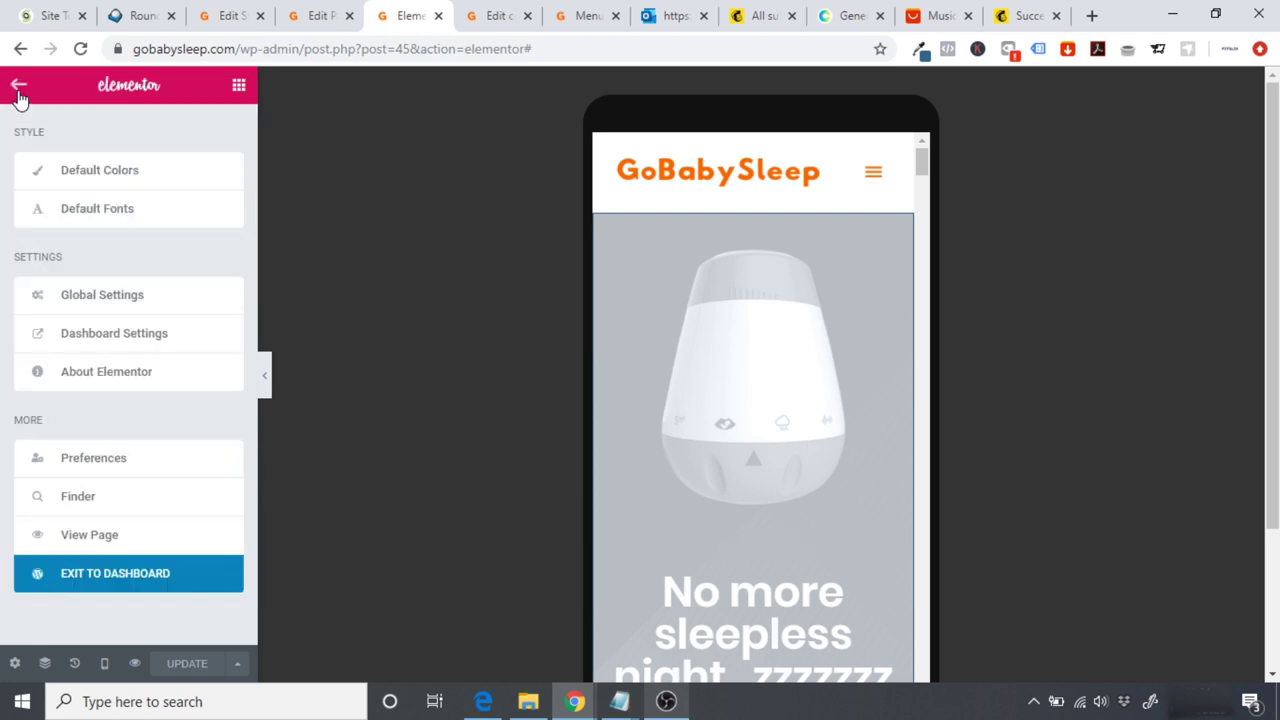
Step: Go from the live homepage footer to Shipping & Delivery and open it in Elementor
{"action": "left_click", "coordinate": [107, 537]}
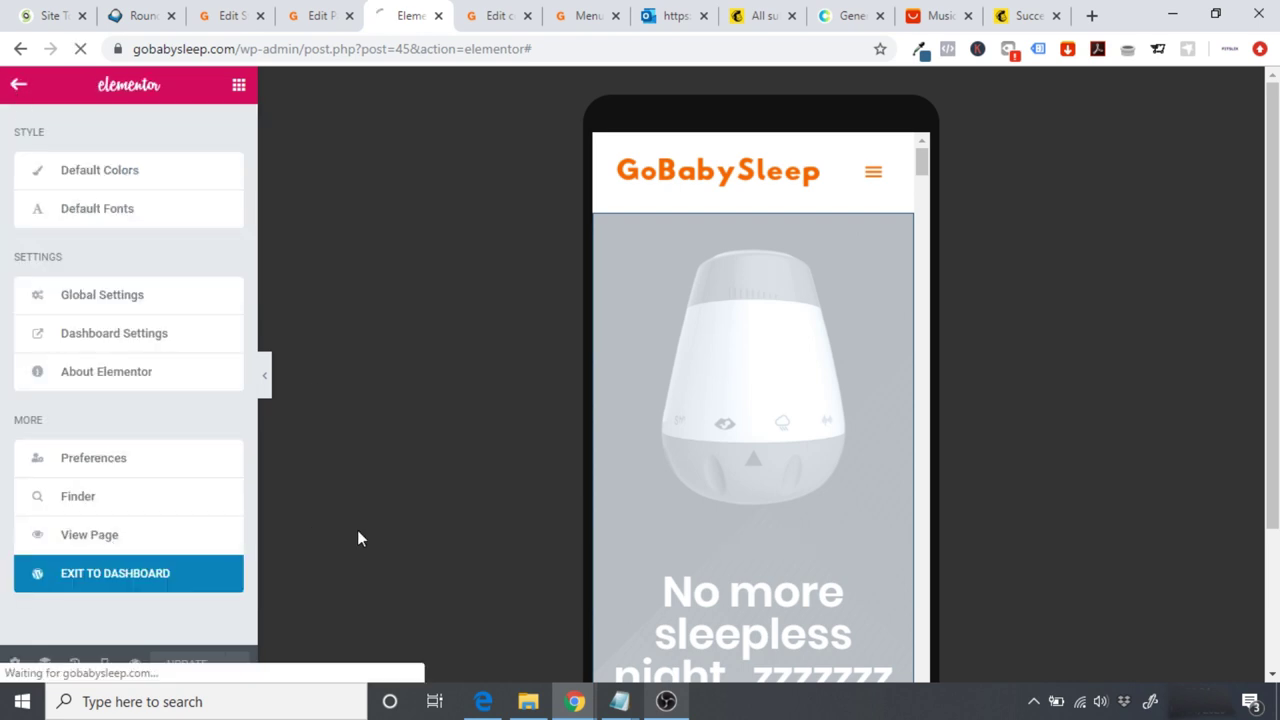
{"action": "scroll", "coordinate": [357, 530], "scroll_direction": "down", "scroll_amount": 7}
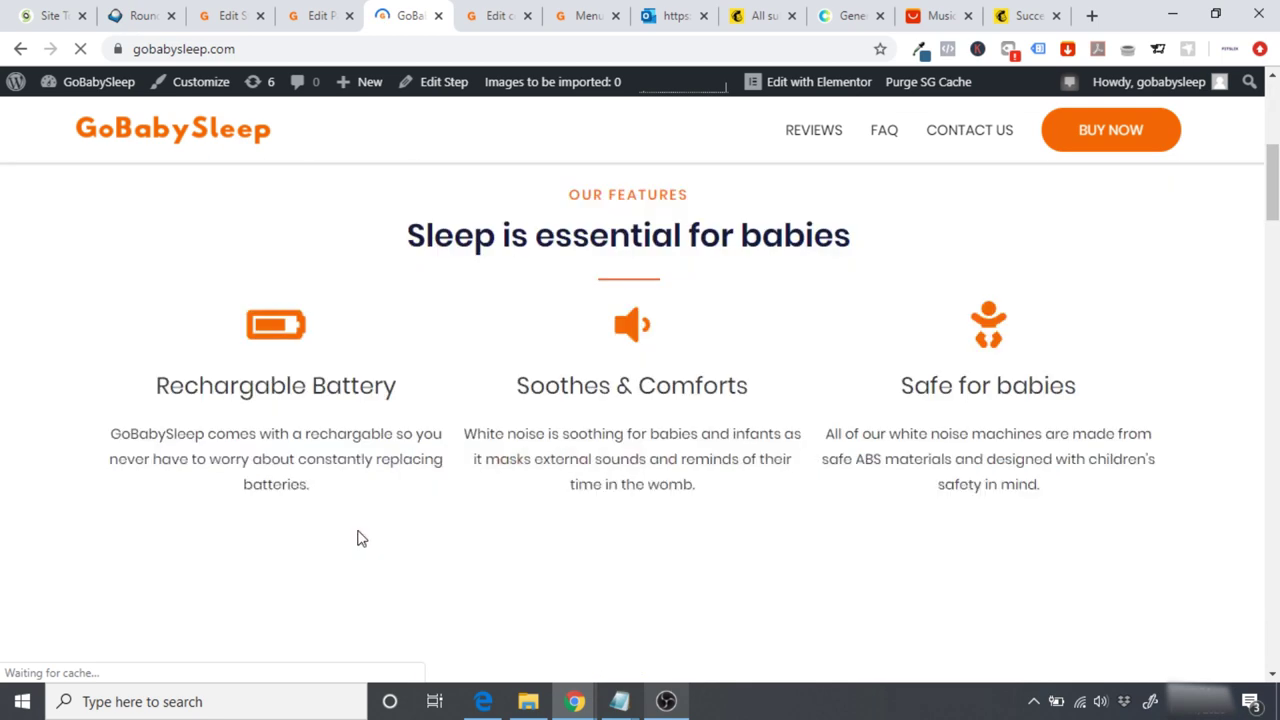
{"action": "scroll", "coordinate": [640, 420], "scroll_direction": "down", "scroll_amount": 7}
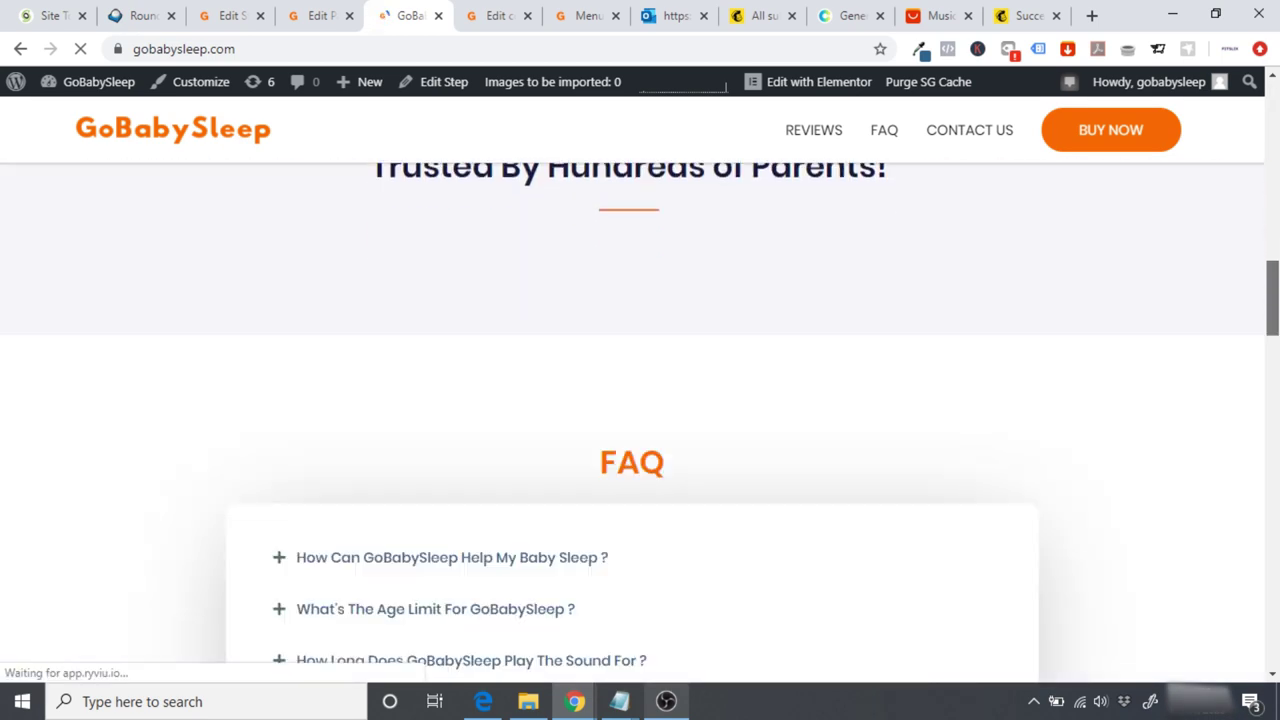
{"action": "scroll", "coordinate": [640, 420], "scroll_direction": "down", "scroll_amount": 4}
{"action": "scroll", "coordinate": [640, 420], "scroll_direction": "down", "scroll_amount": 15}
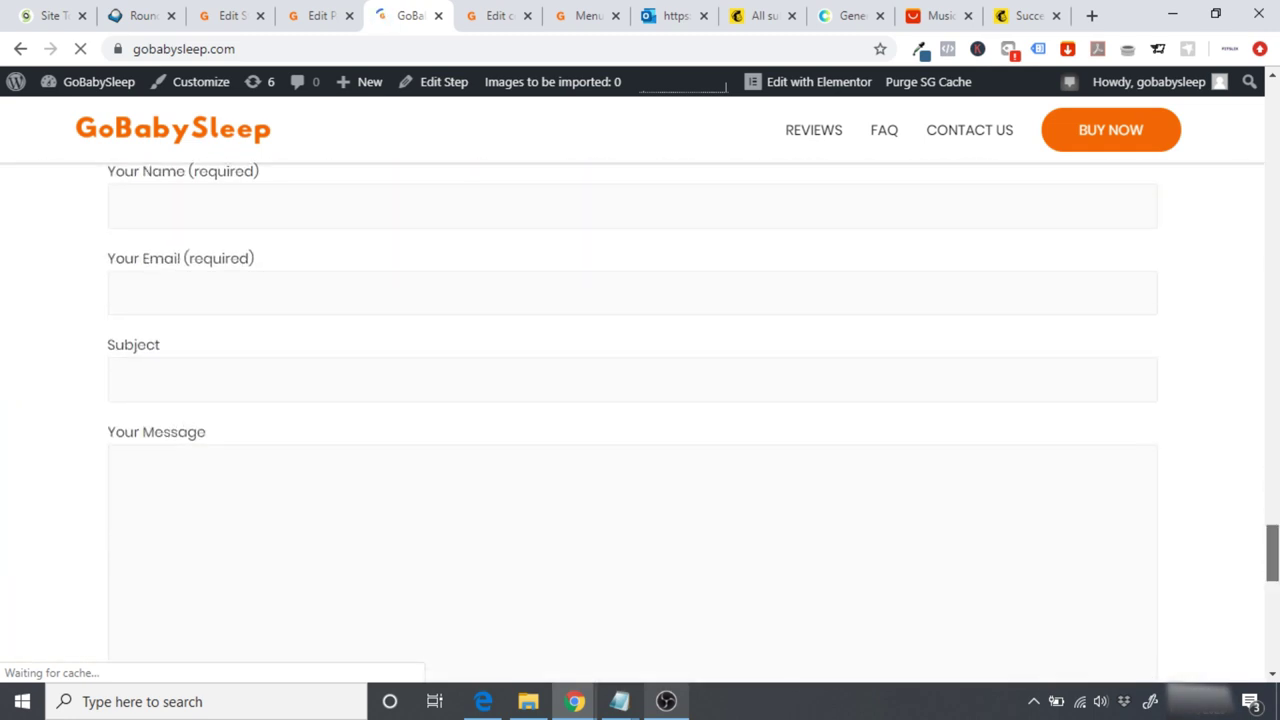
{"action": "left_click_drag", "start_coordinate": [1272, 552], "coordinate": [1272, 636]}
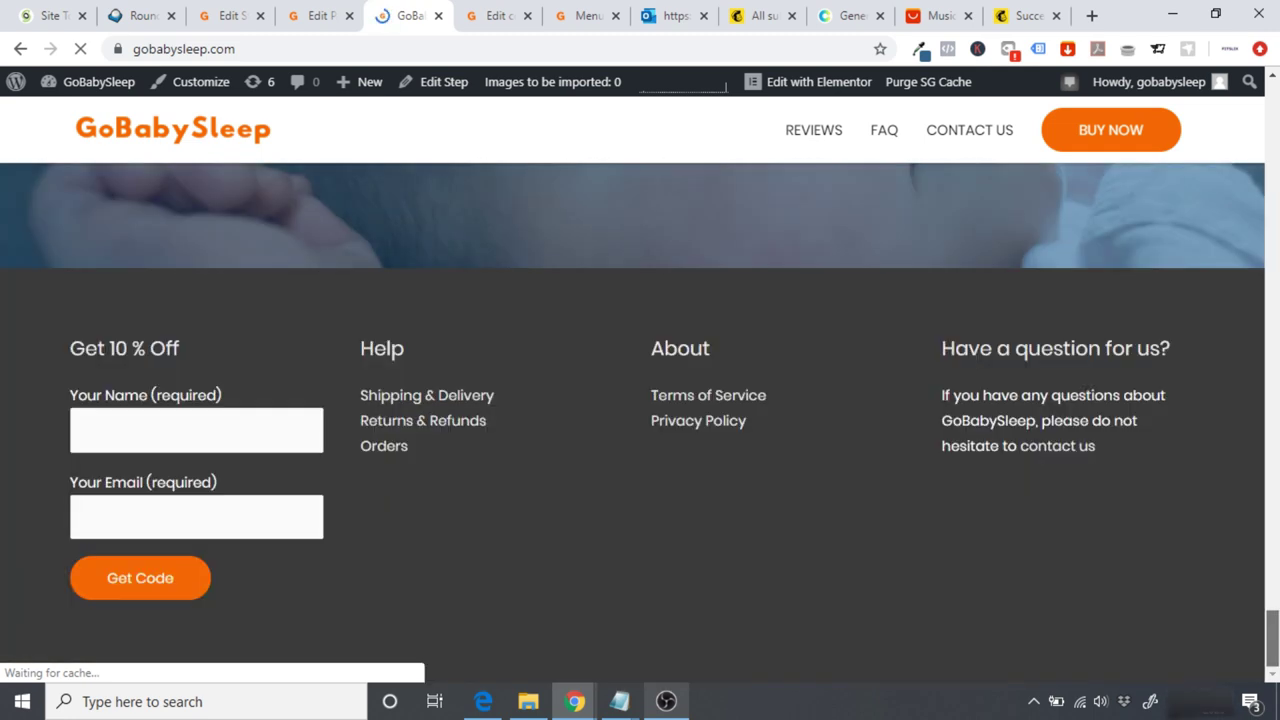
{"action": "left_click", "coordinate": [400, 398]}
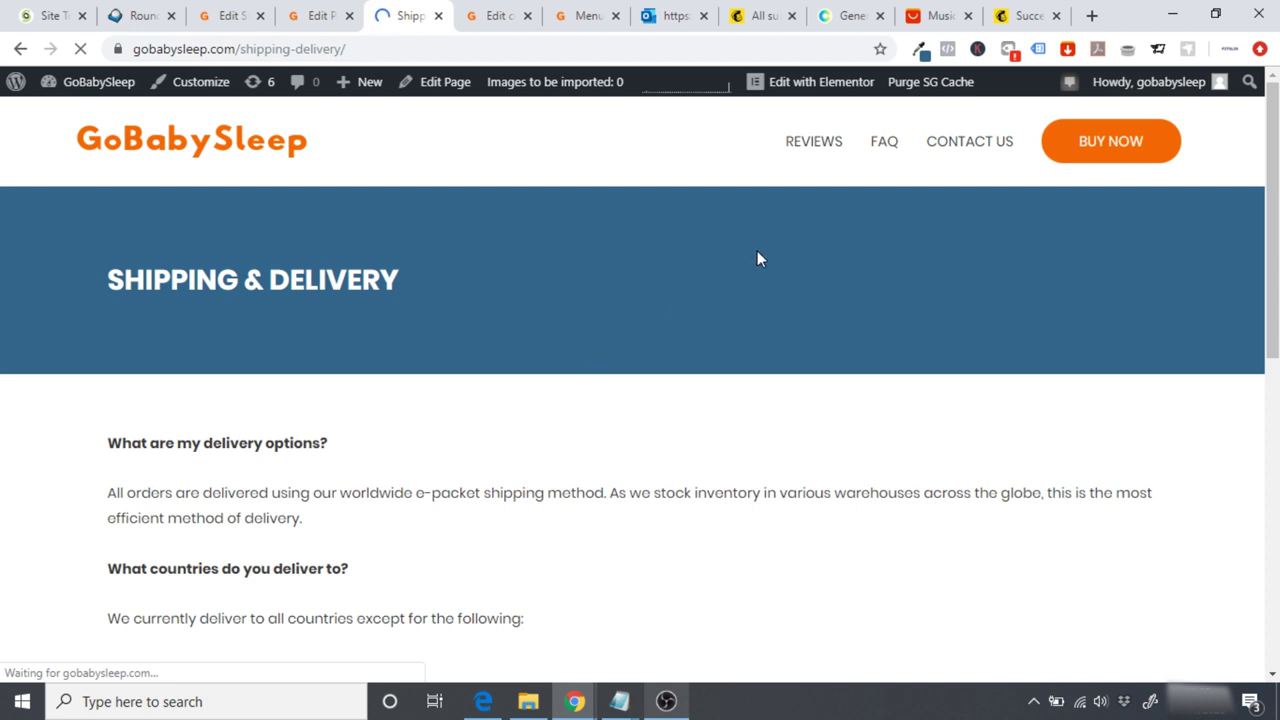
{"action": "left_click", "coordinate": [800, 88]}
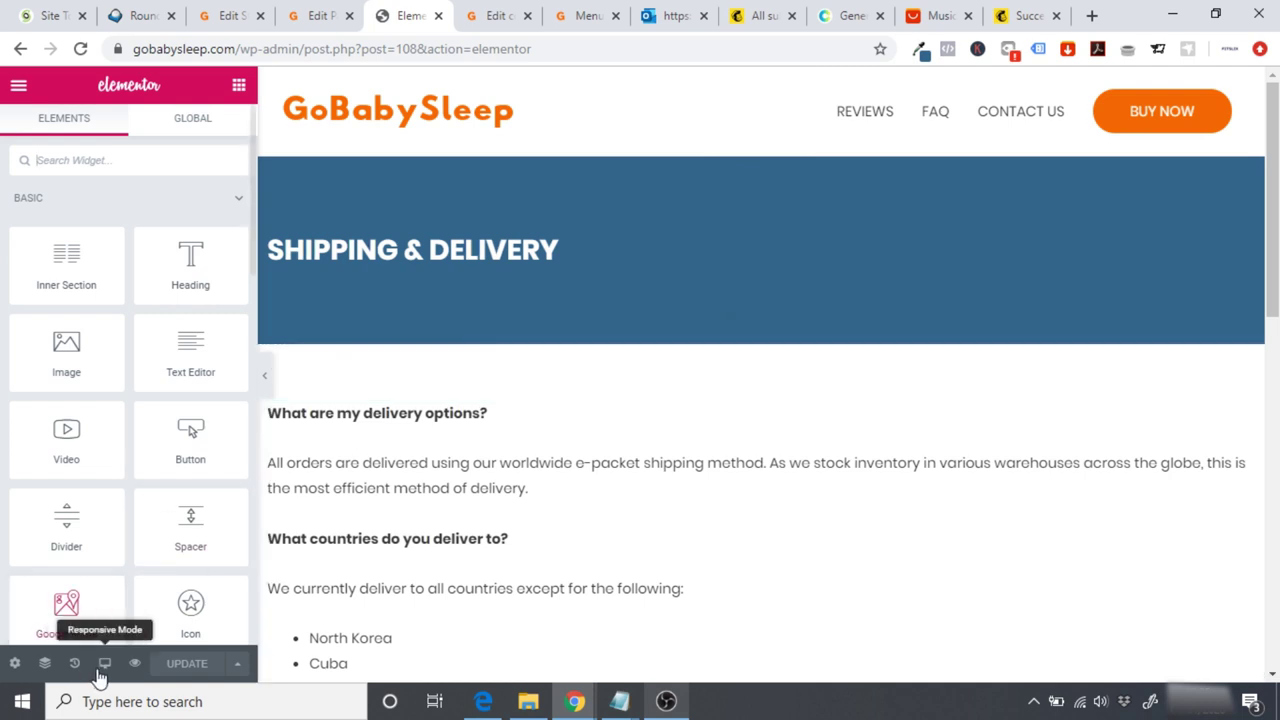
Step: Check the Shipping & Delivery page at mobile and tablet widths, then view it live
{"action": "left_click", "coordinate": [104, 663]}
{"action": "left_click", "coordinate": [63, 628]}
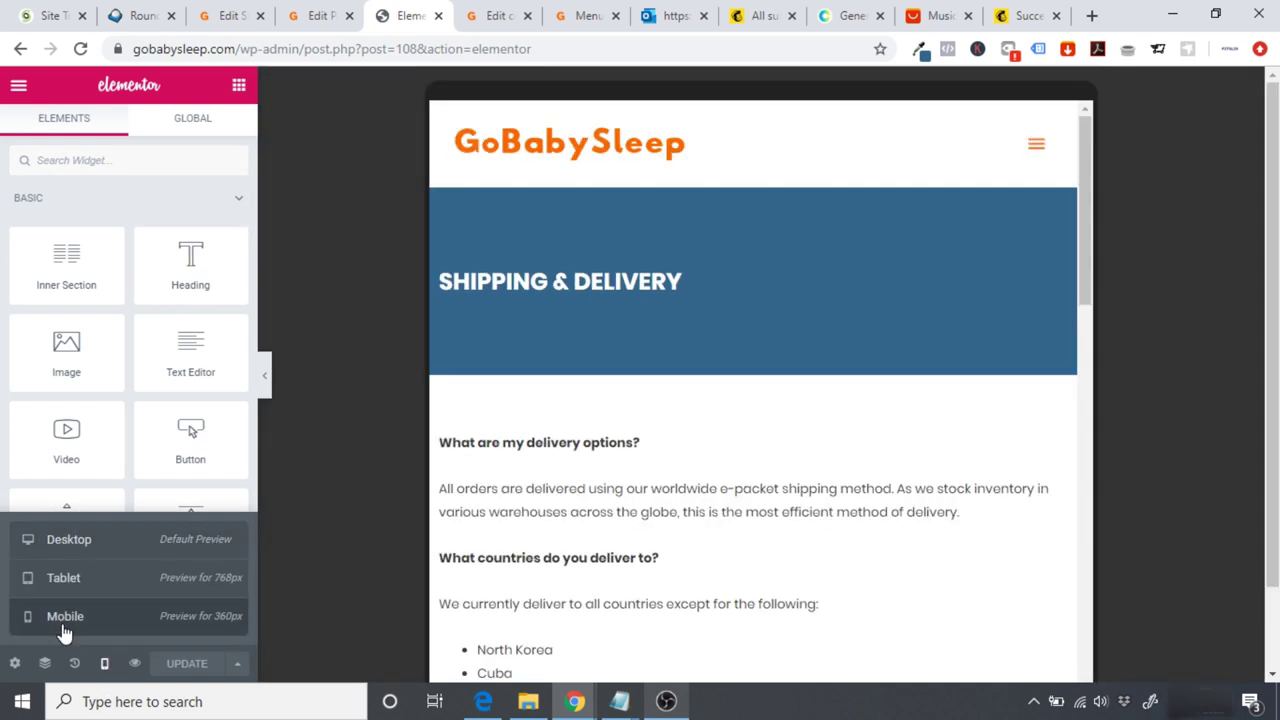
{"action": "left_click_drag", "start_coordinate": [923, 263], "coordinate": [946, 245]}
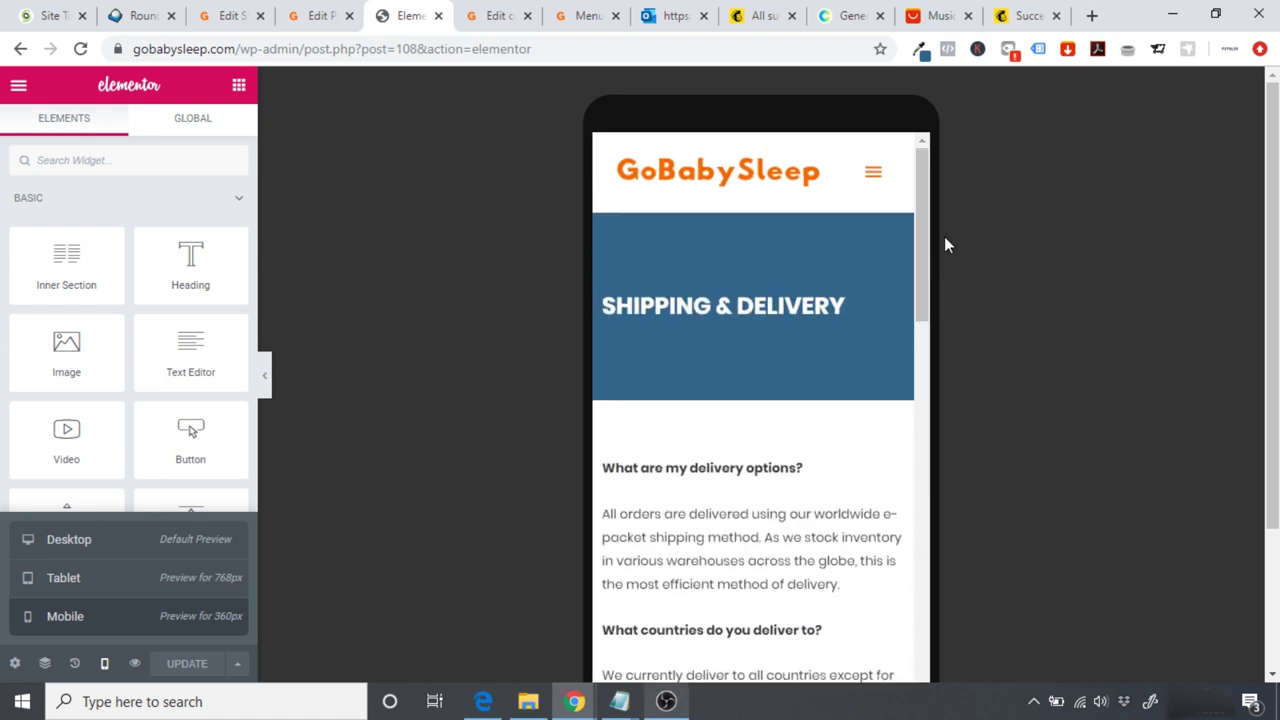
{"action": "left_click", "coordinate": [118, 596]}
{"action": "left_click_drag", "start_coordinate": [1116, 244], "coordinate": [1133, 512]}
{"action": "left_click_drag", "start_coordinate": [1114, 630], "coordinate": [1103, 143]}
{"action": "scroll", "coordinate": [1103, 143], "scroll_direction": "down", "scroll_amount": 5}
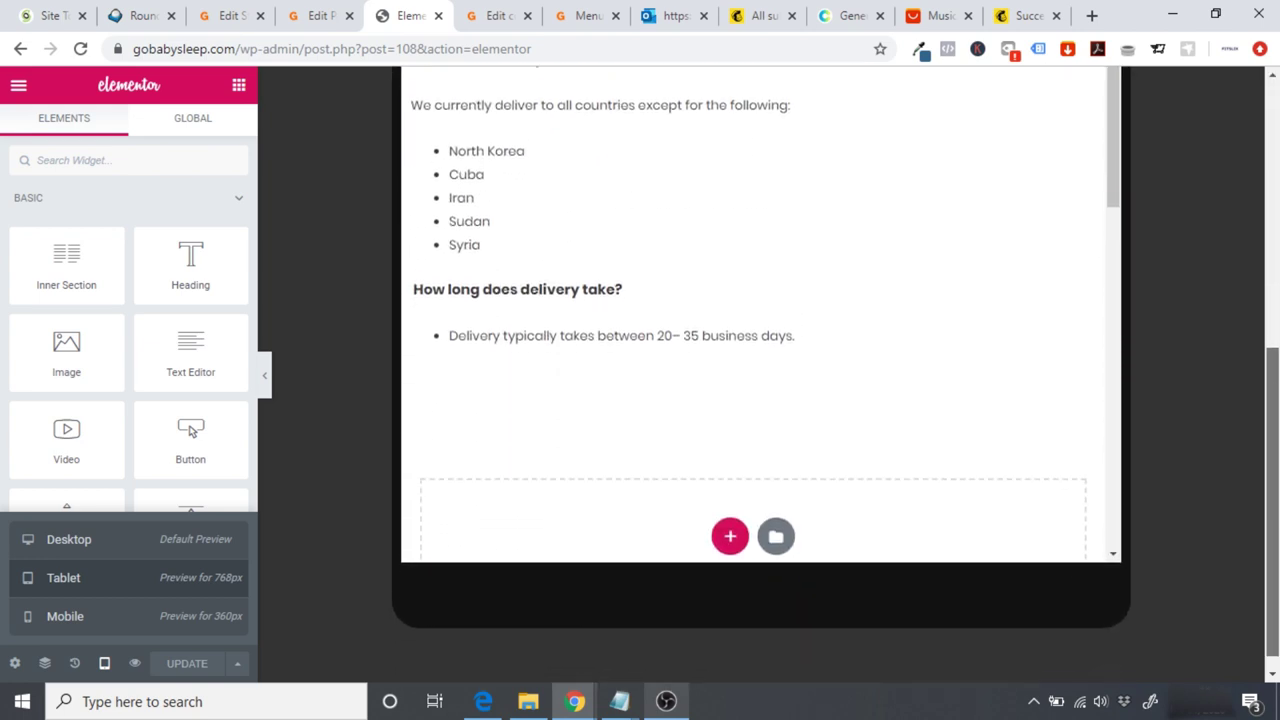
{"action": "scroll", "coordinate": [593, 276], "scroll_direction": "up", "scroll_amount": 5}
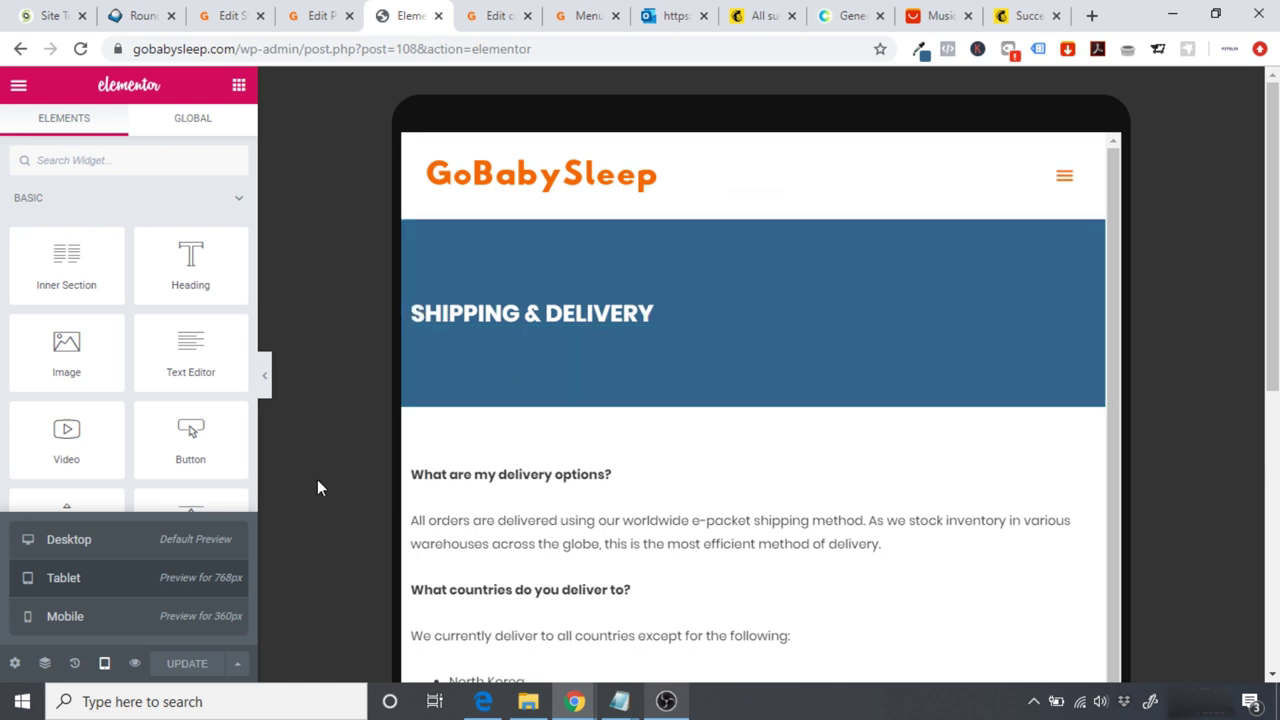
{"action": "left_click", "coordinate": [18, 86]}
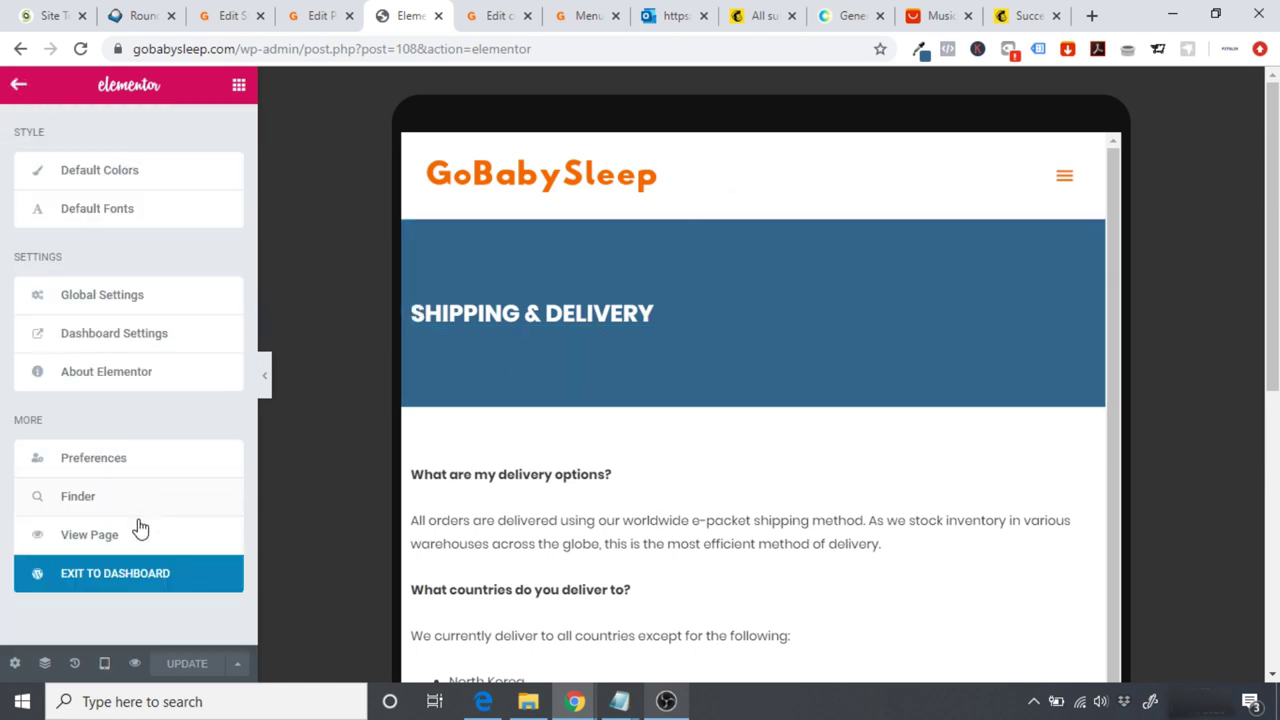
{"action": "left_click", "coordinate": [108, 534]}
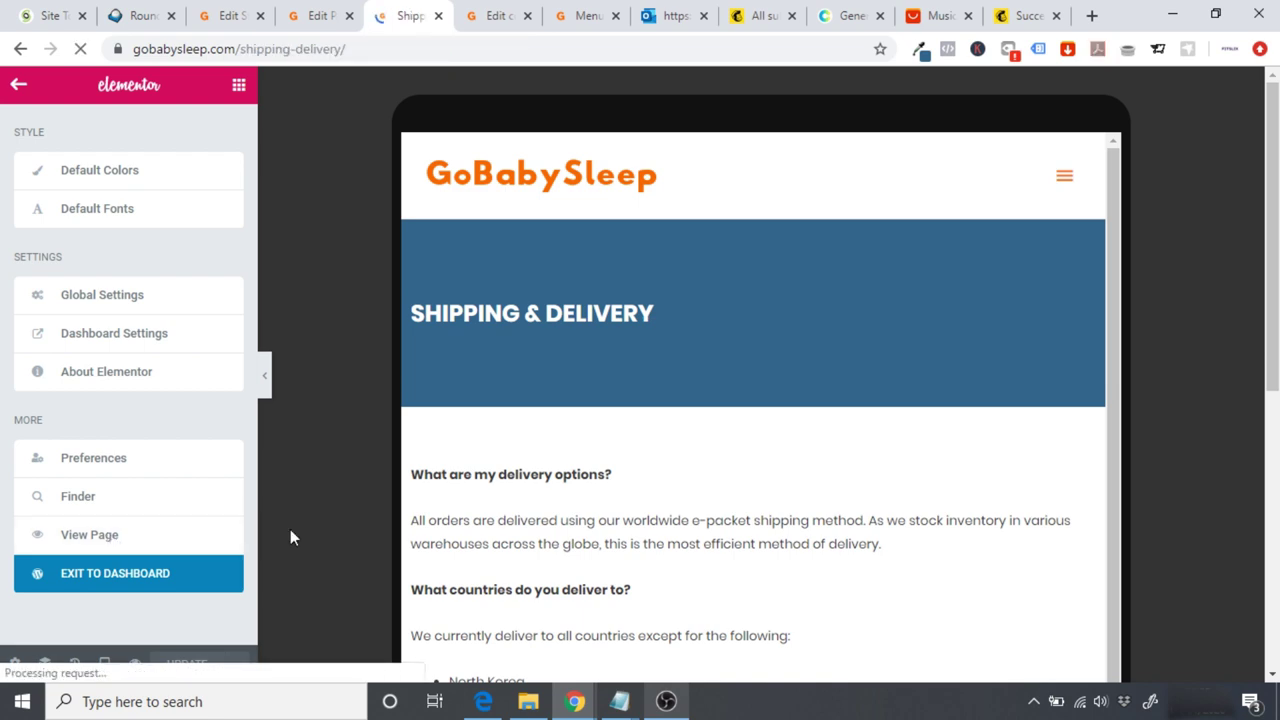
Step: Open the Terms of Service page from the live footer in Elementor
{"action": "scroll", "coordinate": [290, 534], "scroll_direction": "down", "scroll_amount": 7}
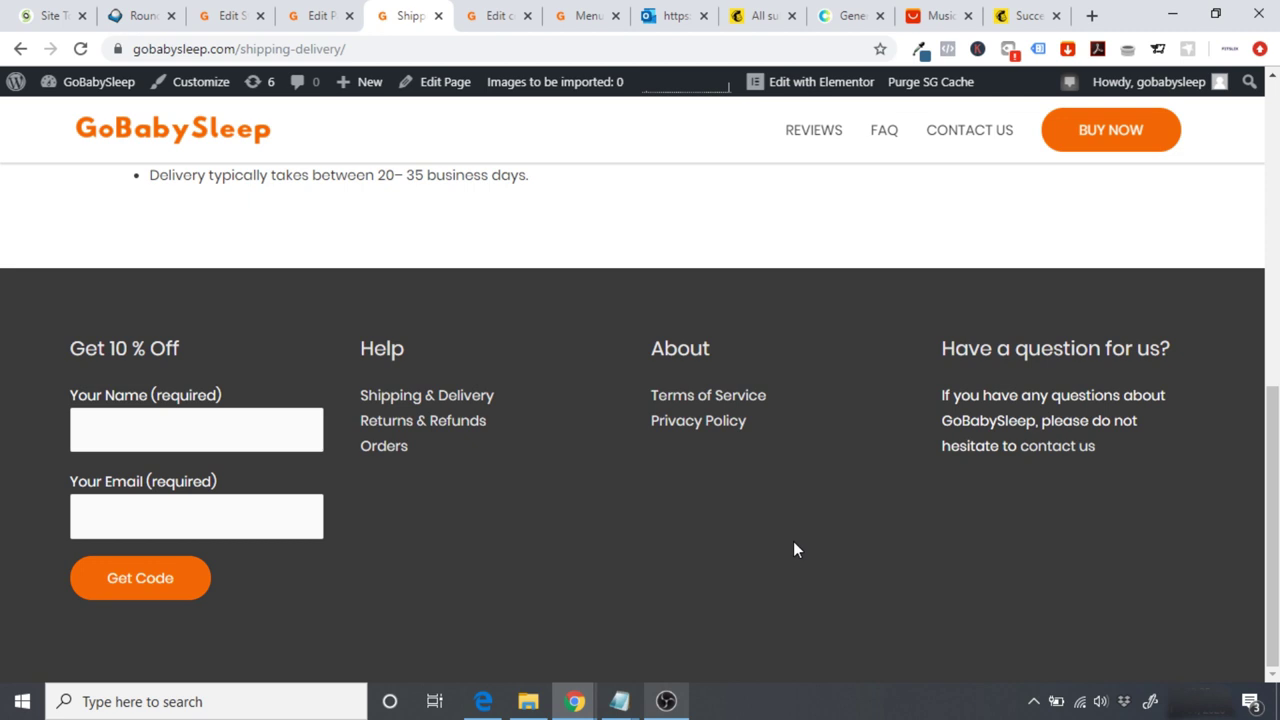
{"action": "left_click", "coordinate": [697, 400]}
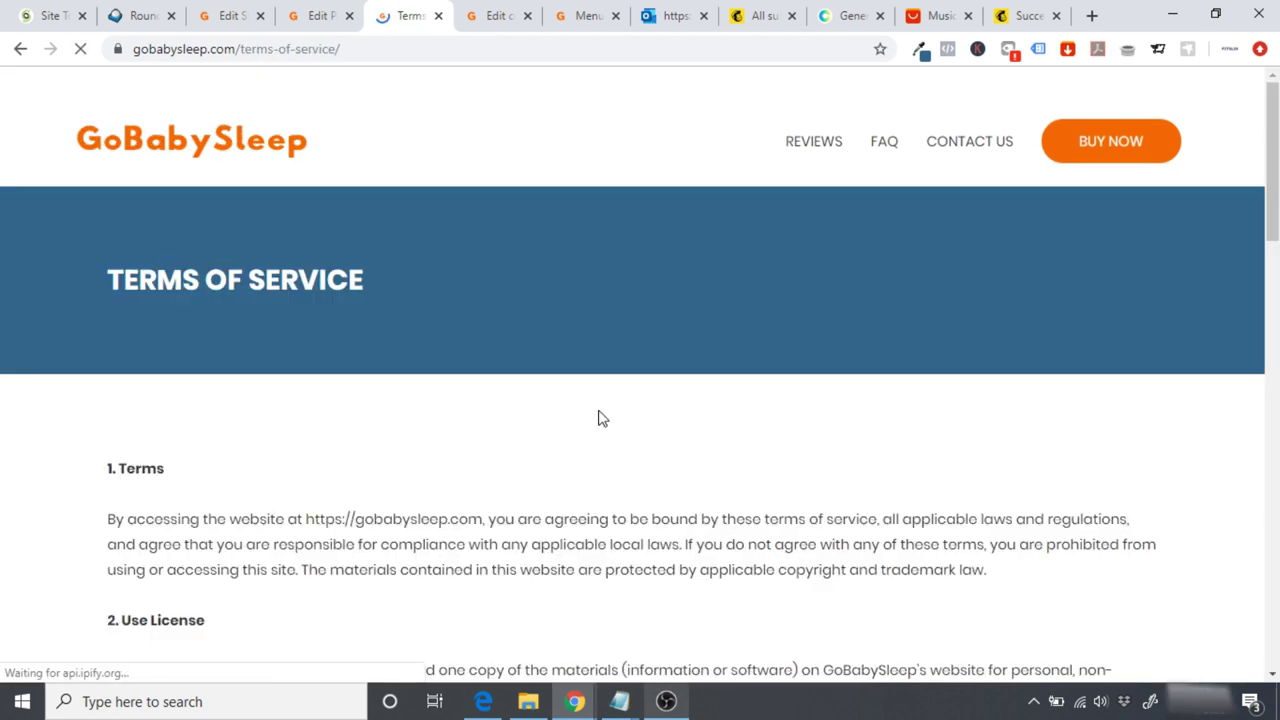
{"action": "left_click", "coordinate": [817, 86]}
Step: Preview the Terms of Service page at mobile, then tablet width, and show the main menu
{"action": "left_click", "coordinate": [105, 664]}
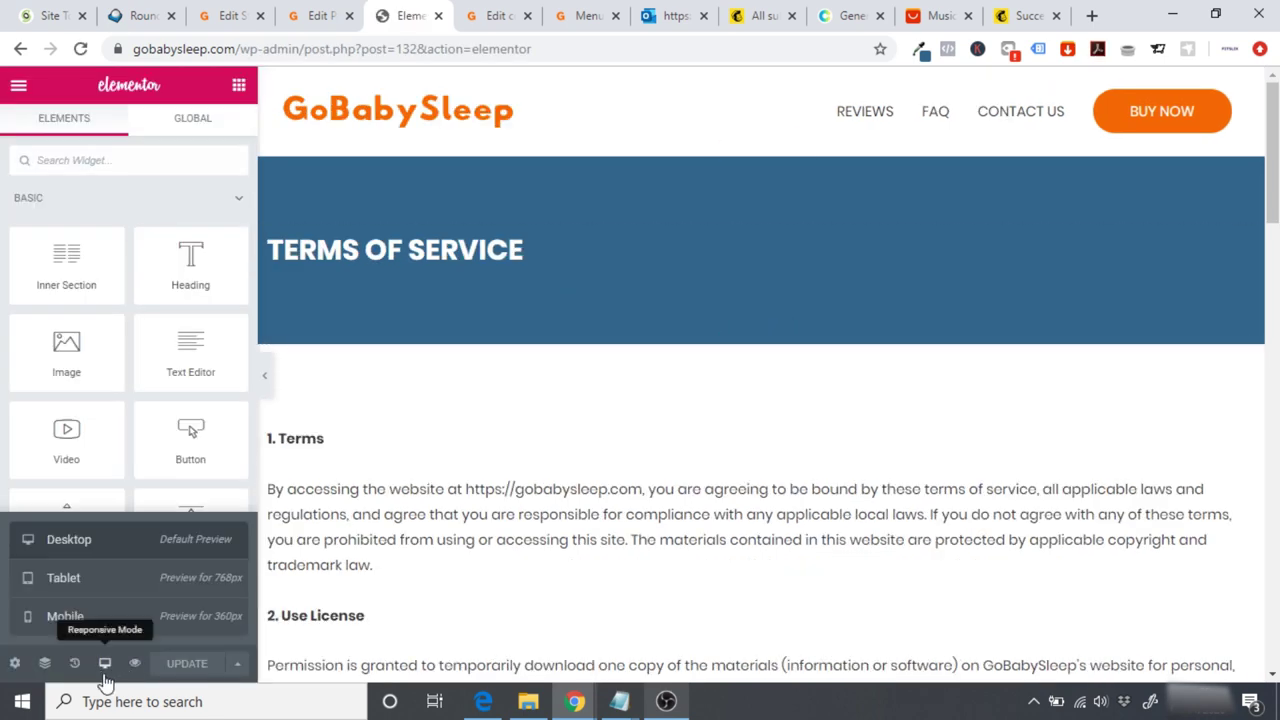
{"action": "left_click", "coordinate": [70, 617]}
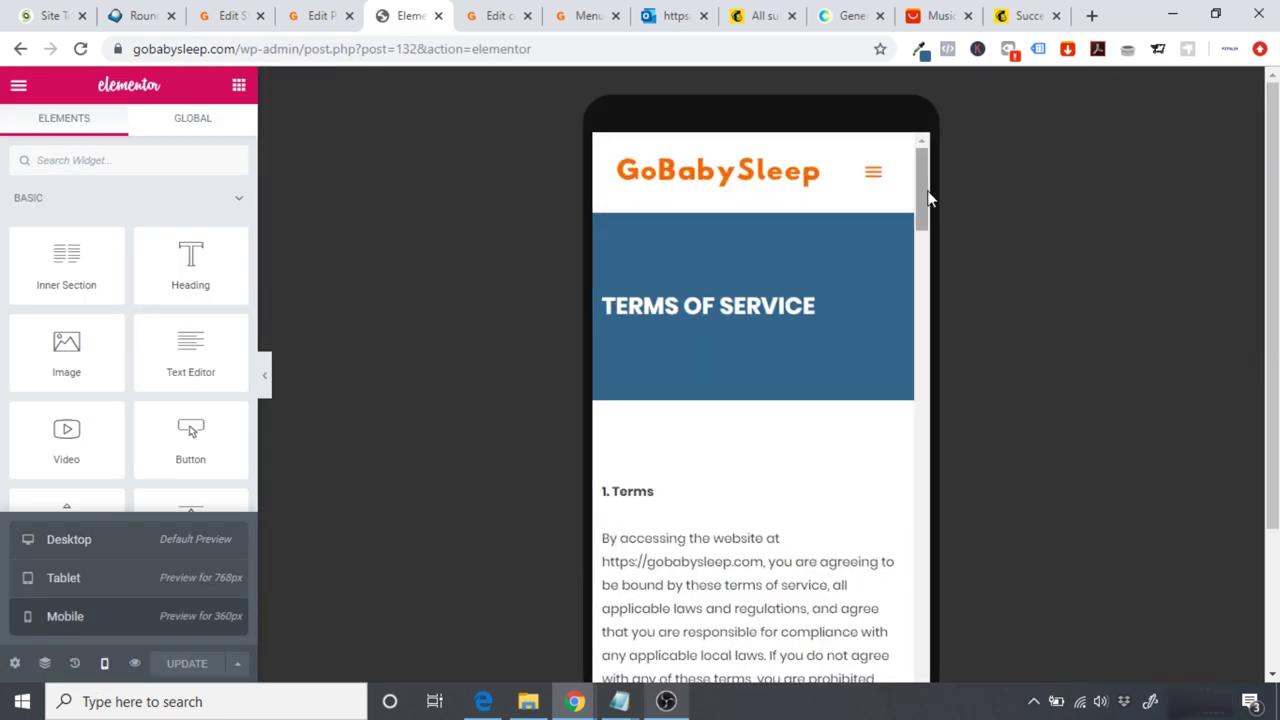
{"action": "left_click_drag", "start_coordinate": [927, 190], "coordinate": [933, 171]}
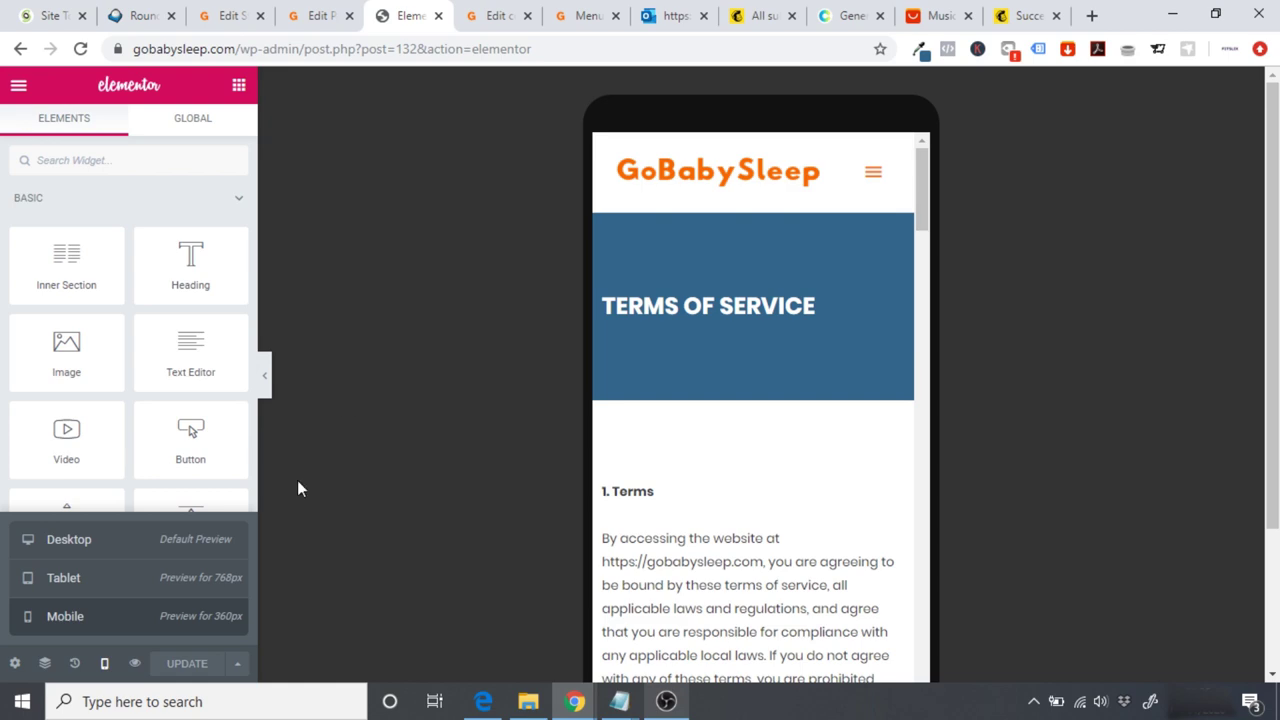
{"action": "left_click", "coordinate": [72, 578]}
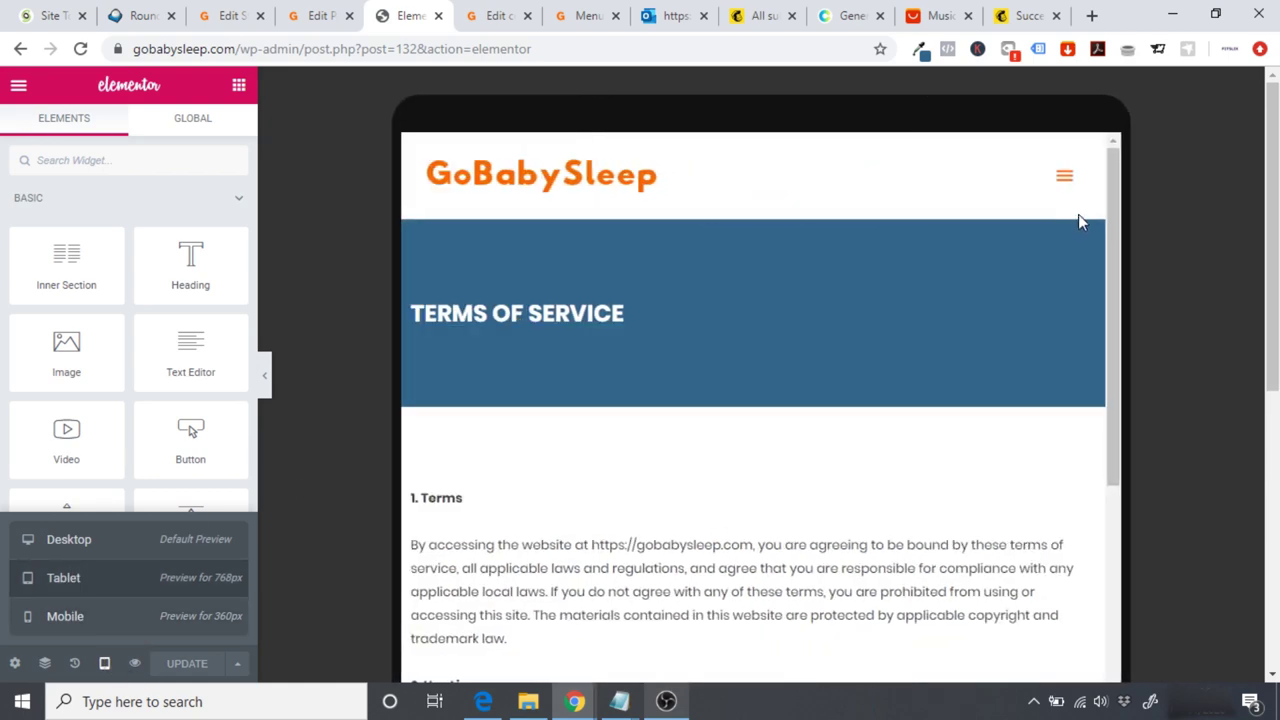
{"action": "left_click_drag", "start_coordinate": [1118, 240], "coordinate": [1140, 655]}
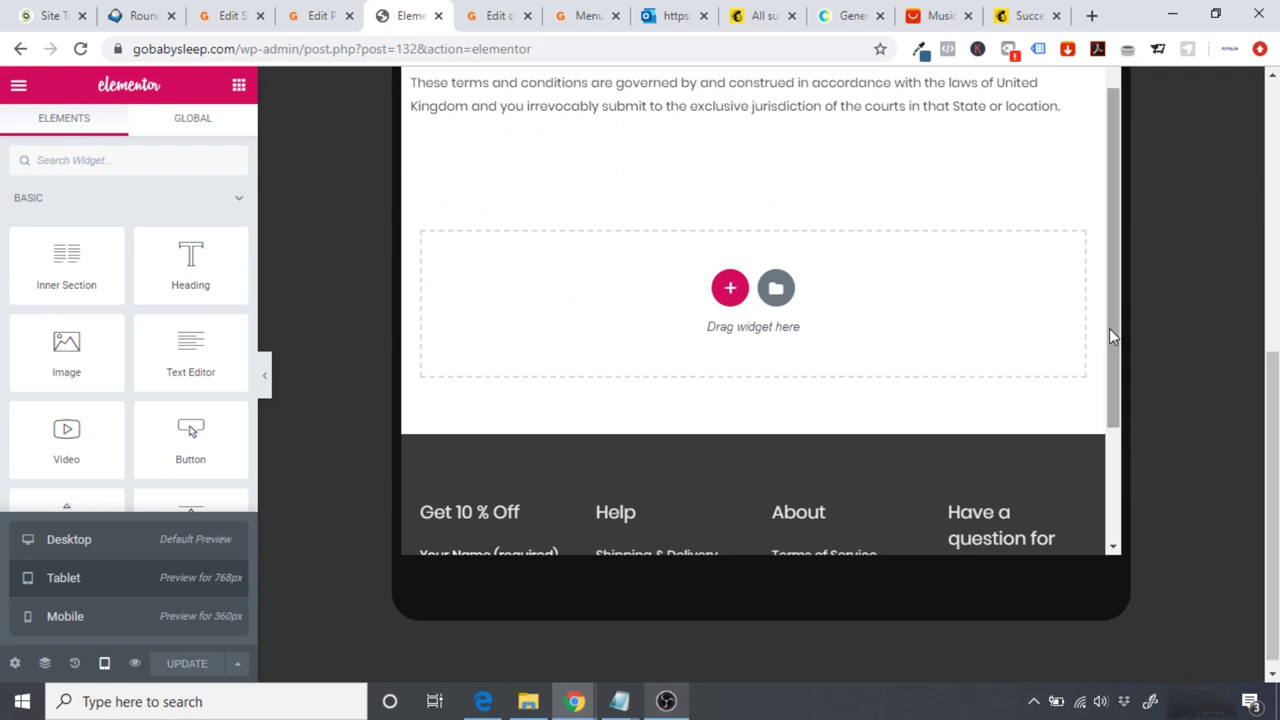
{"action": "left_click_drag", "start_coordinate": [1111, 334], "coordinate": [1131, 448]}
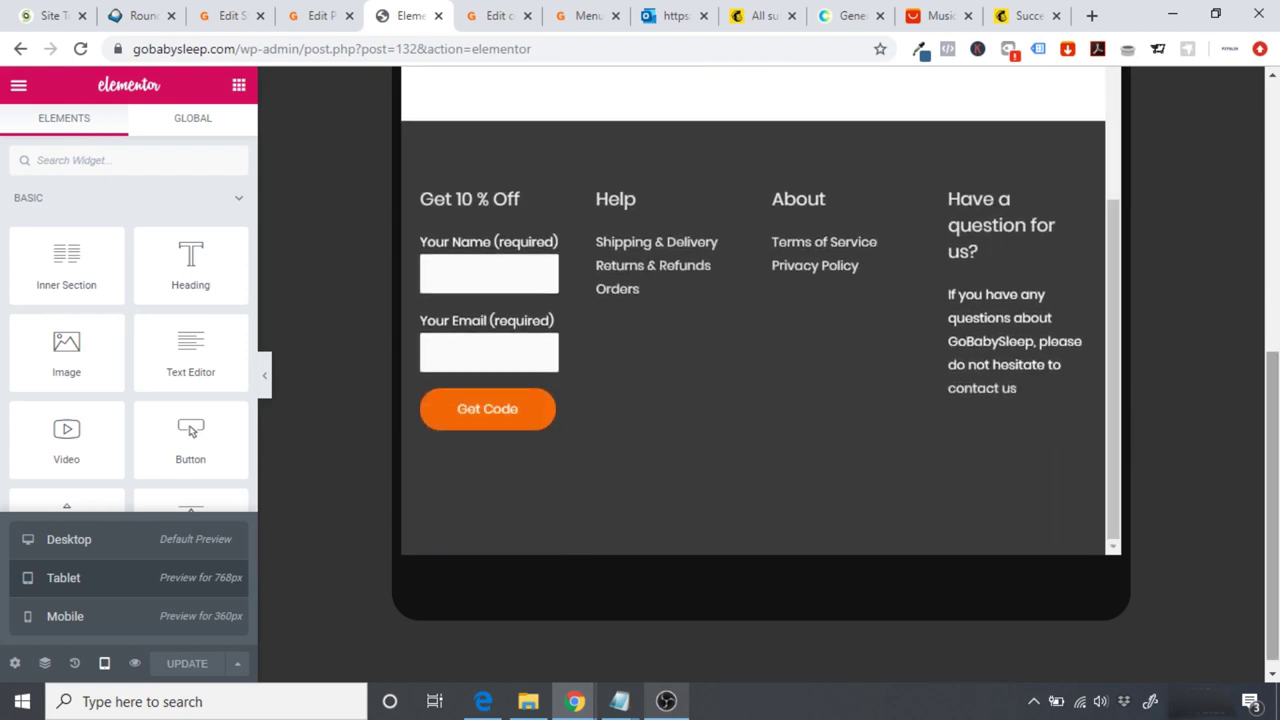
{"action": "right_click", "coordinate": [1273, 380]}
{"action": "left_click", "coordinate": [1273, 378]}
{"action": "left_click_drag", "start_coordinate": [1273, 378], "coordinate": [1263, 104]}
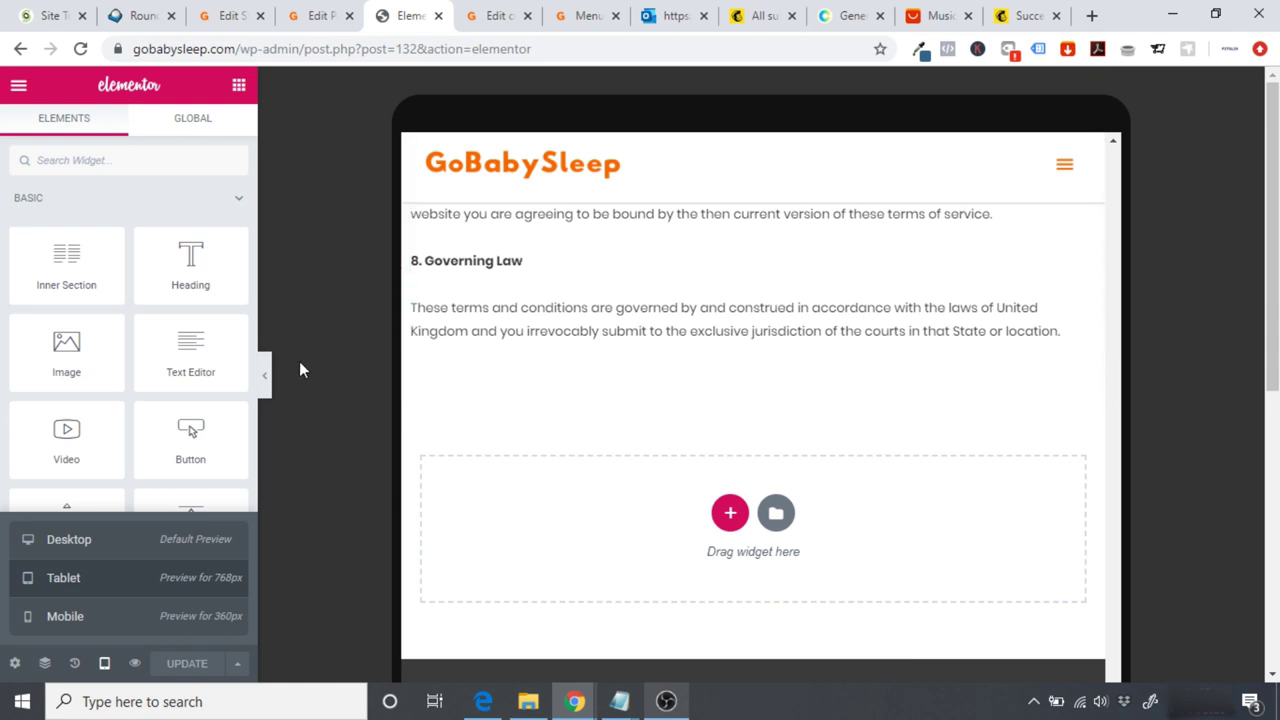
{"action": "left_click", "coordinate": [18, 86]}
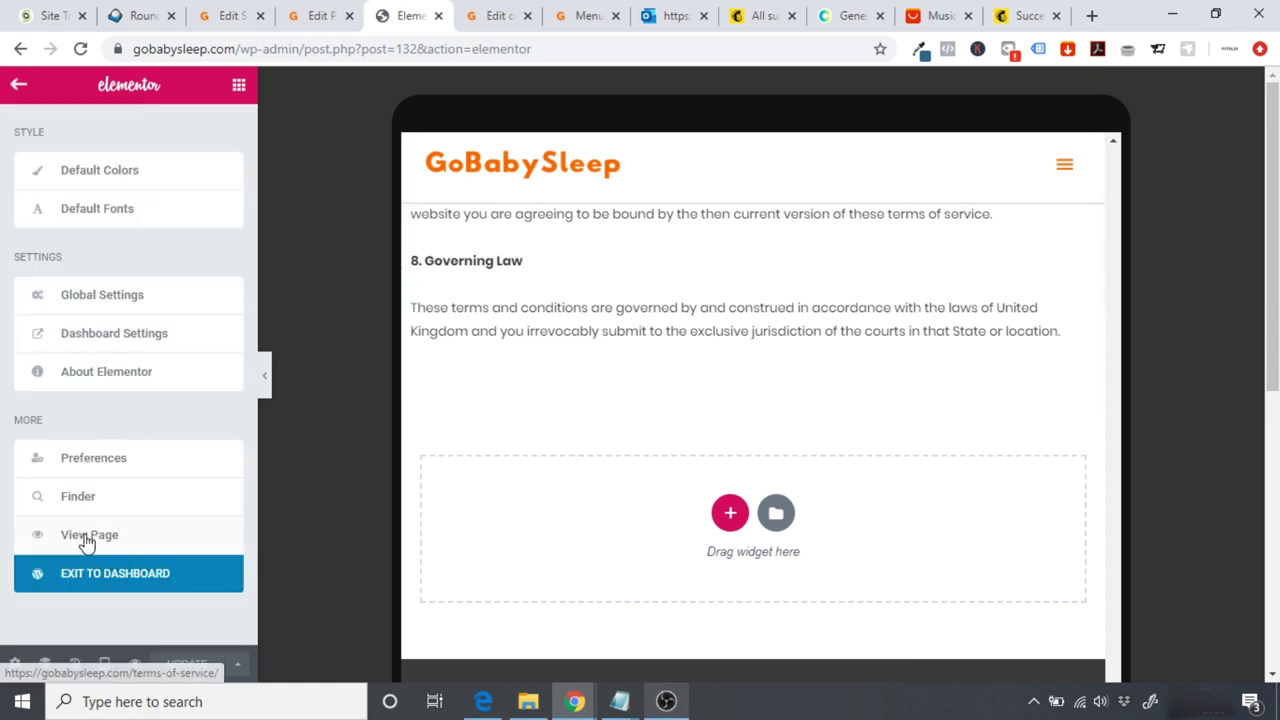
Step: View the live Terms of Service page, then open the checkout page in Elementor
{"action": "left_click", "coordinate": [88, 538]}
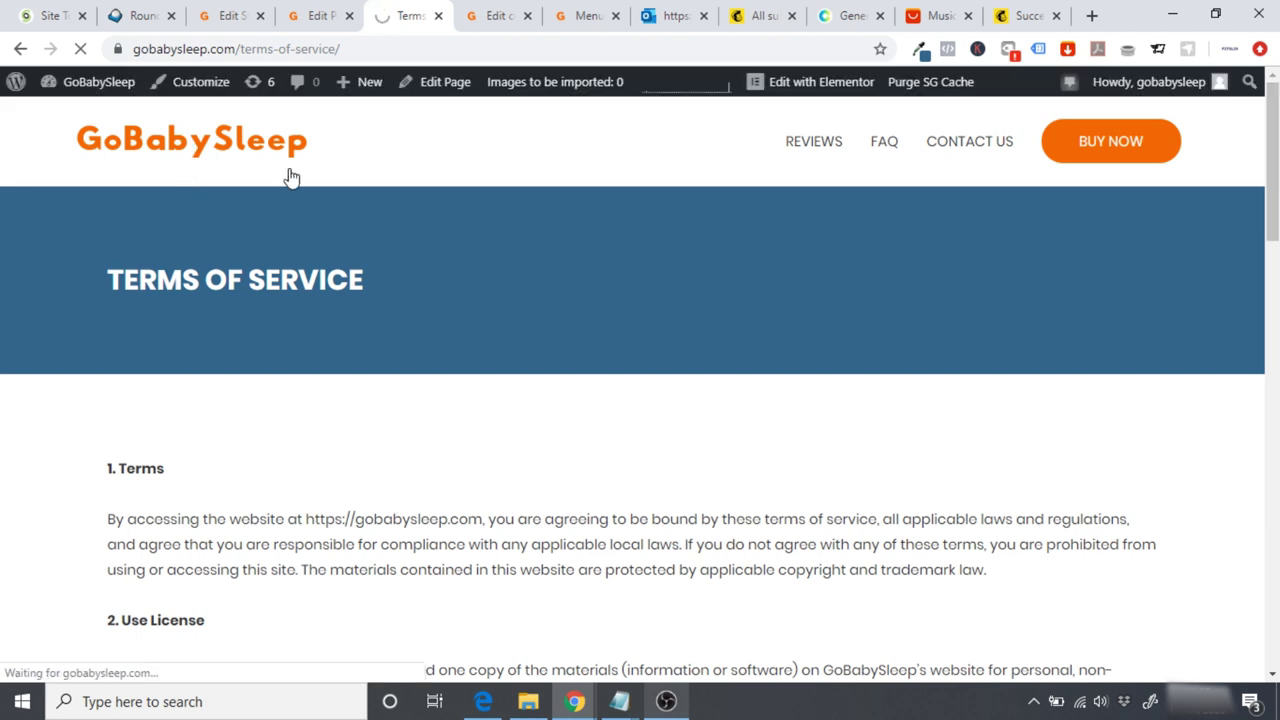
{"action": "left_click", "coordinate": [190, 142]}
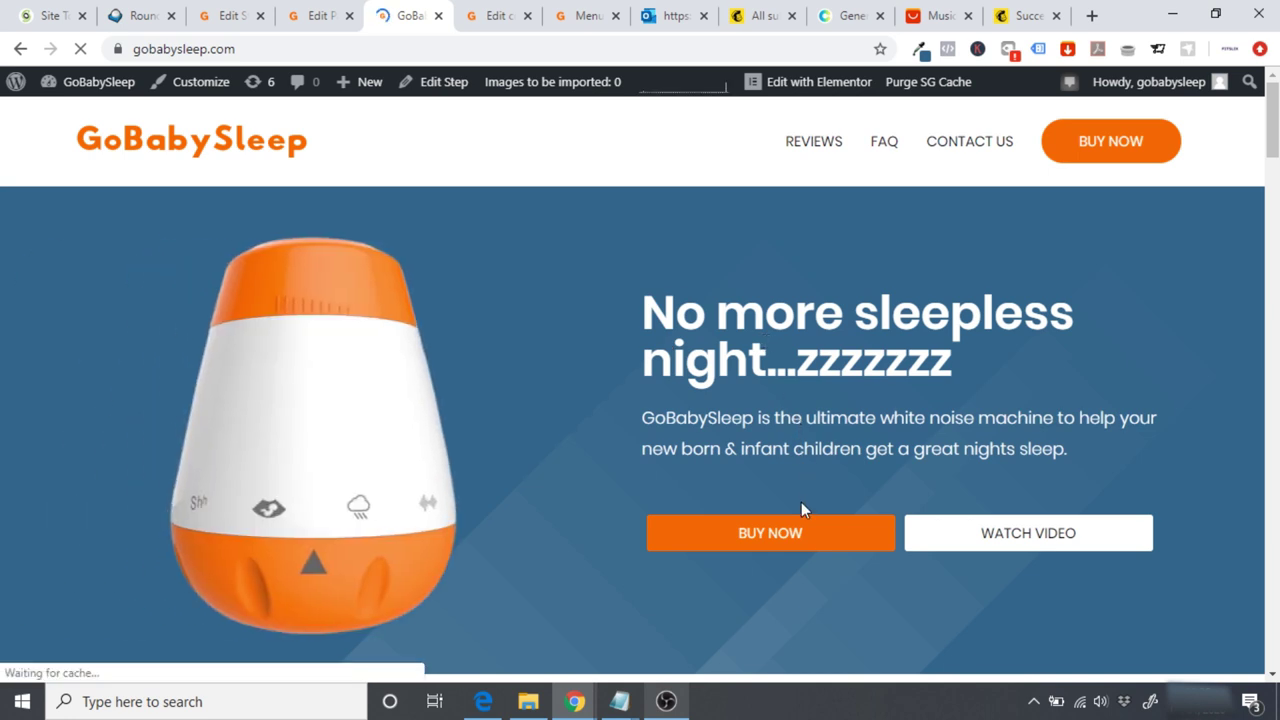
{"action": "left_click", "coordinate": [778, 538]}
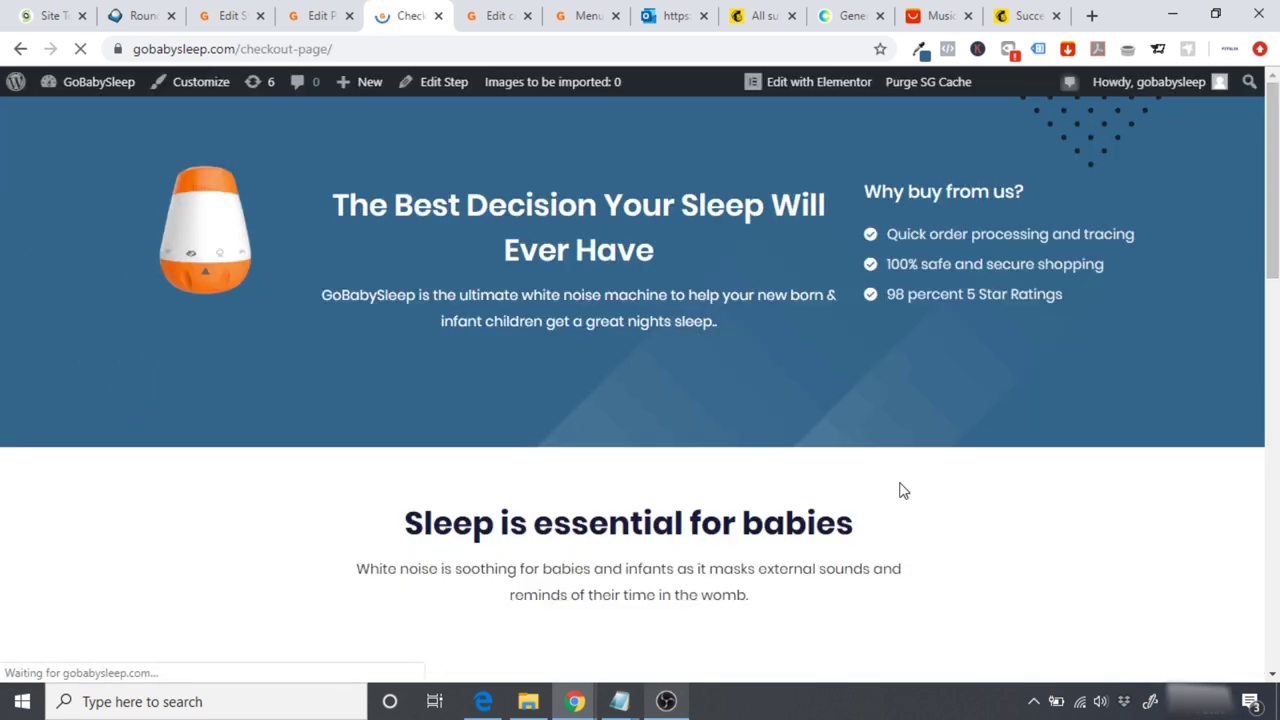
{"action": "left_click", "coordinate": [794, 88]}
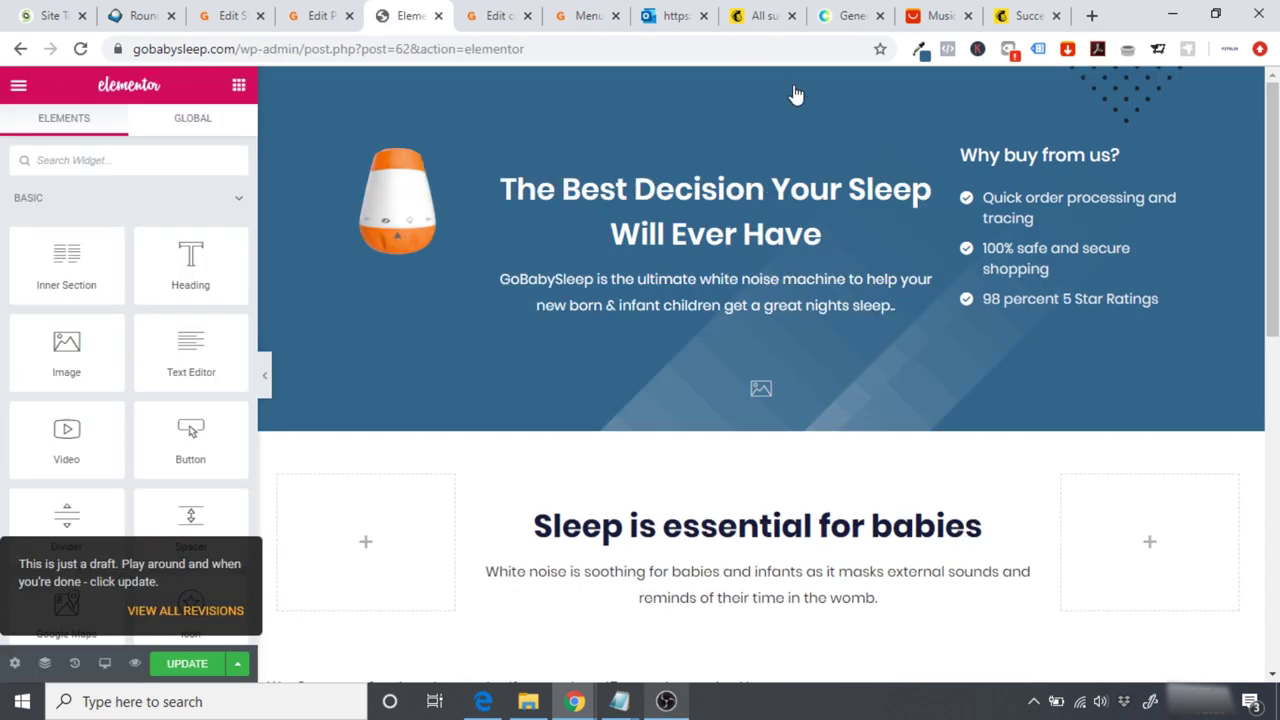
Step: Preview the checkout page at mobile width
{"action": "left_click", "coordinate": [108, 668]}
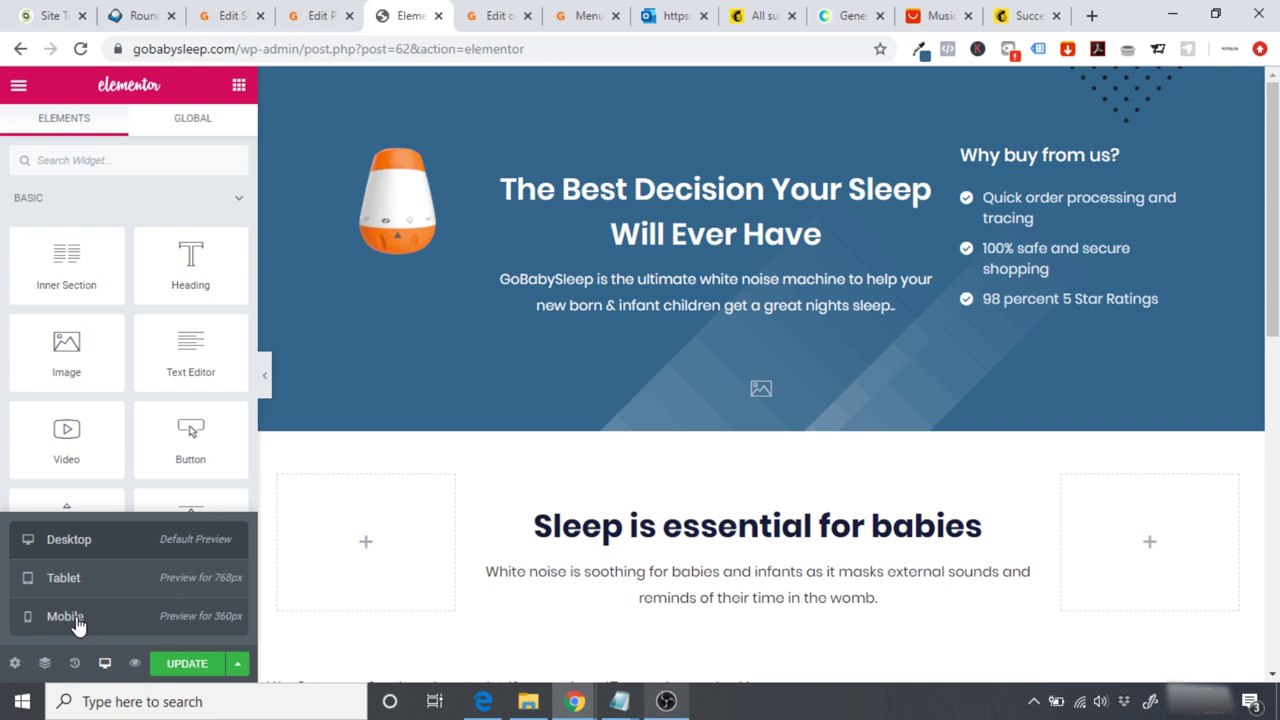
{"action": "left_click", "coordinate": [78, 618]}
{"action": "left_click_drag", "start_coordinate": [919, 240], "coordinate": [937, 197]}
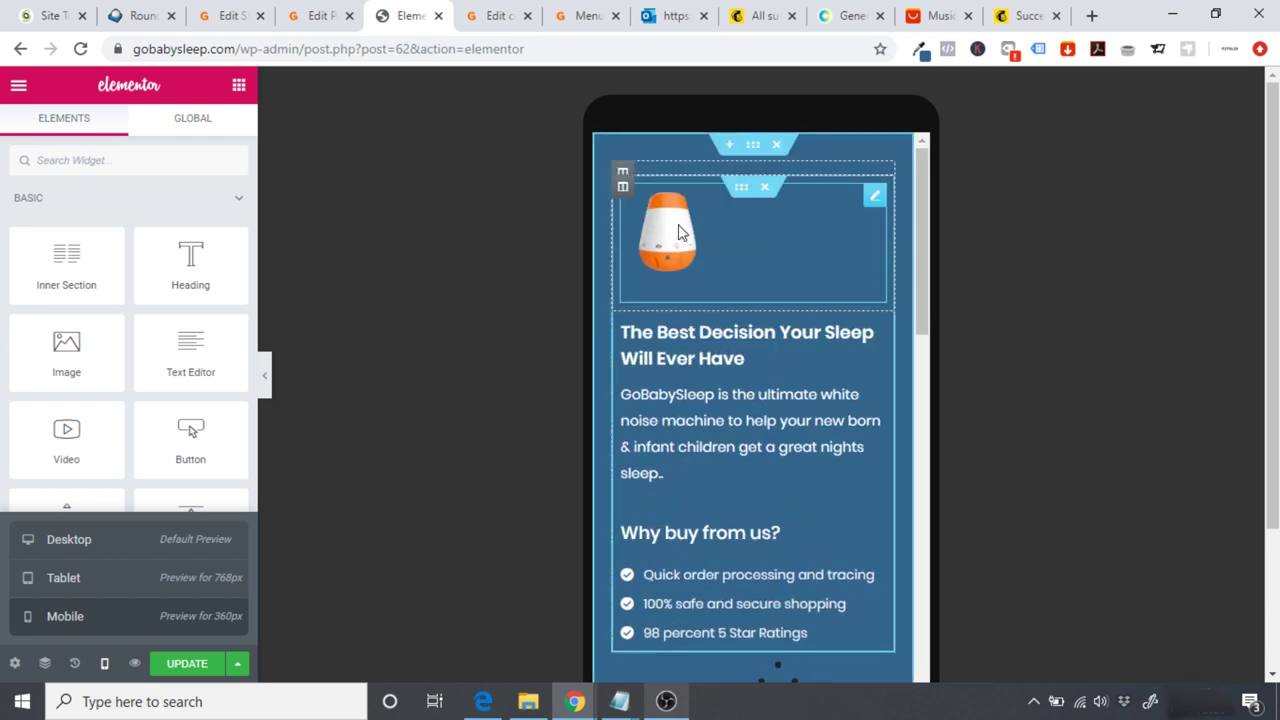
Step: Duplicate the checkout page's hero section and bring up its responsive visibility settings
{"action": "left_click", "coordinate": [752, 156]}
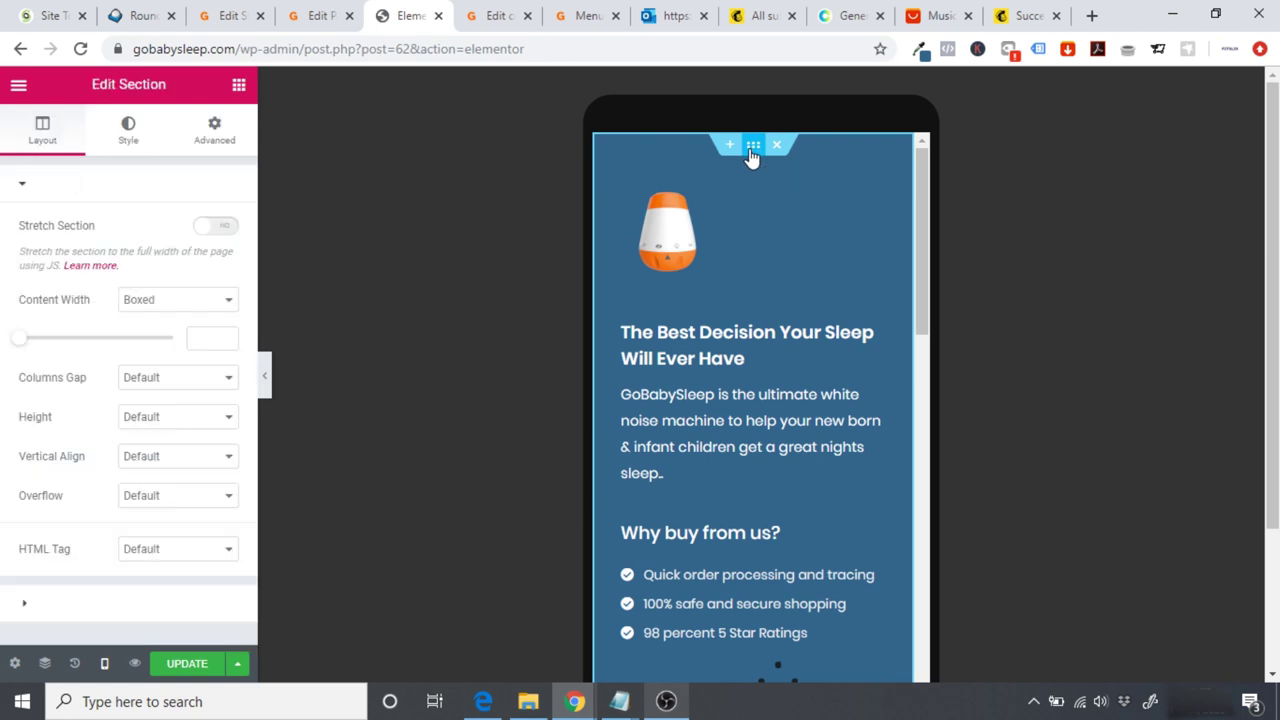
{"action": "right_click", "coordinate": [752, 157]}
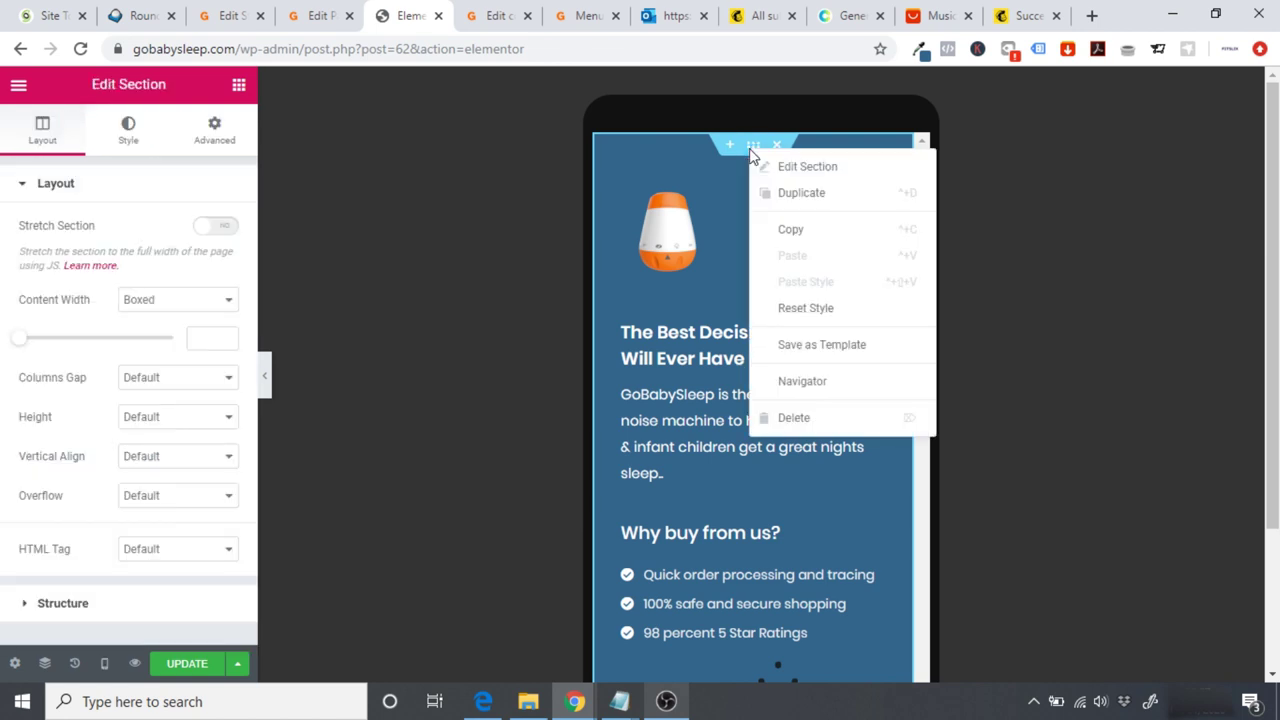
{"action": "left_click", "coordinate": [803, 194]}
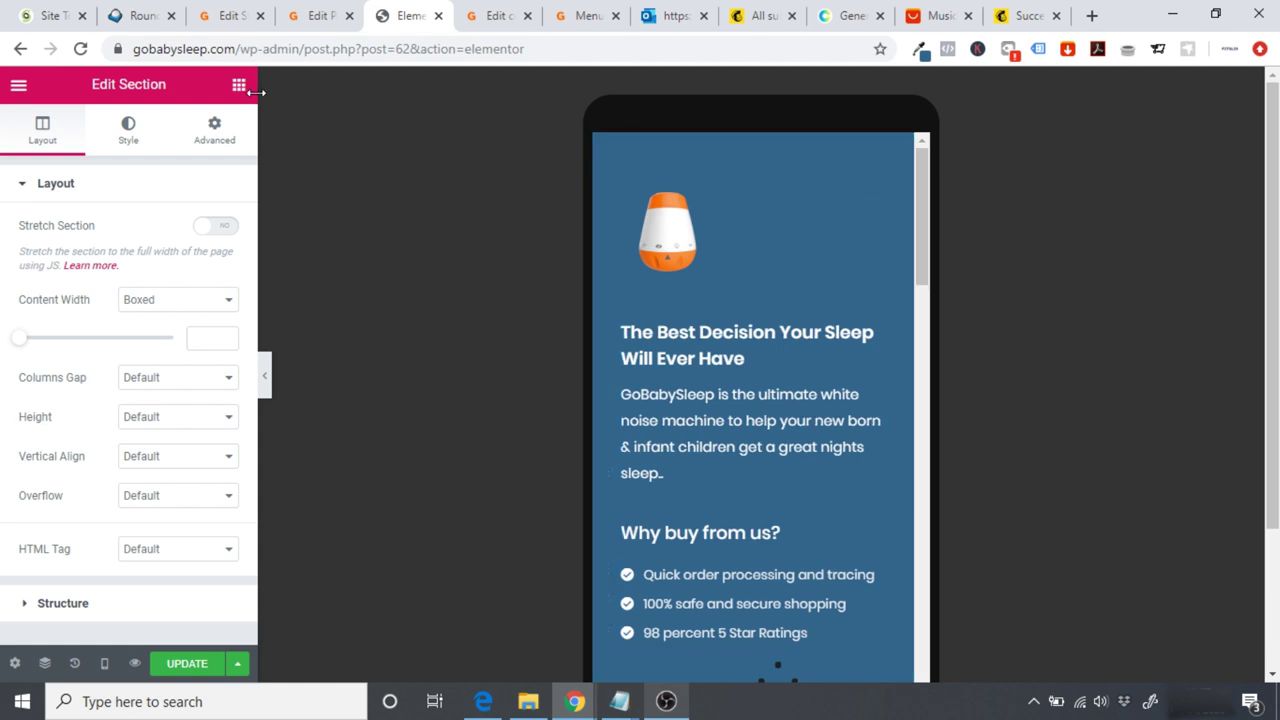
{"action": "left_click", "coordinate": [231, 143]}
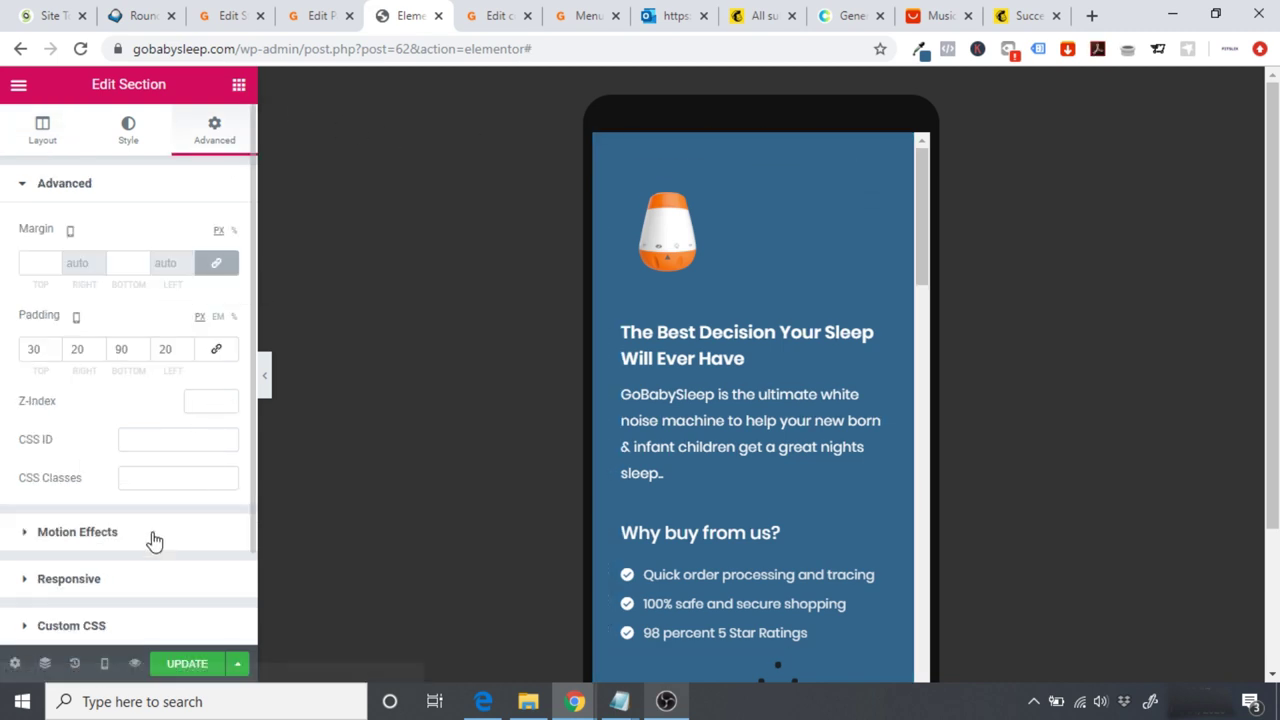
{"action": "left_click", "coordinate": [94, 578]}
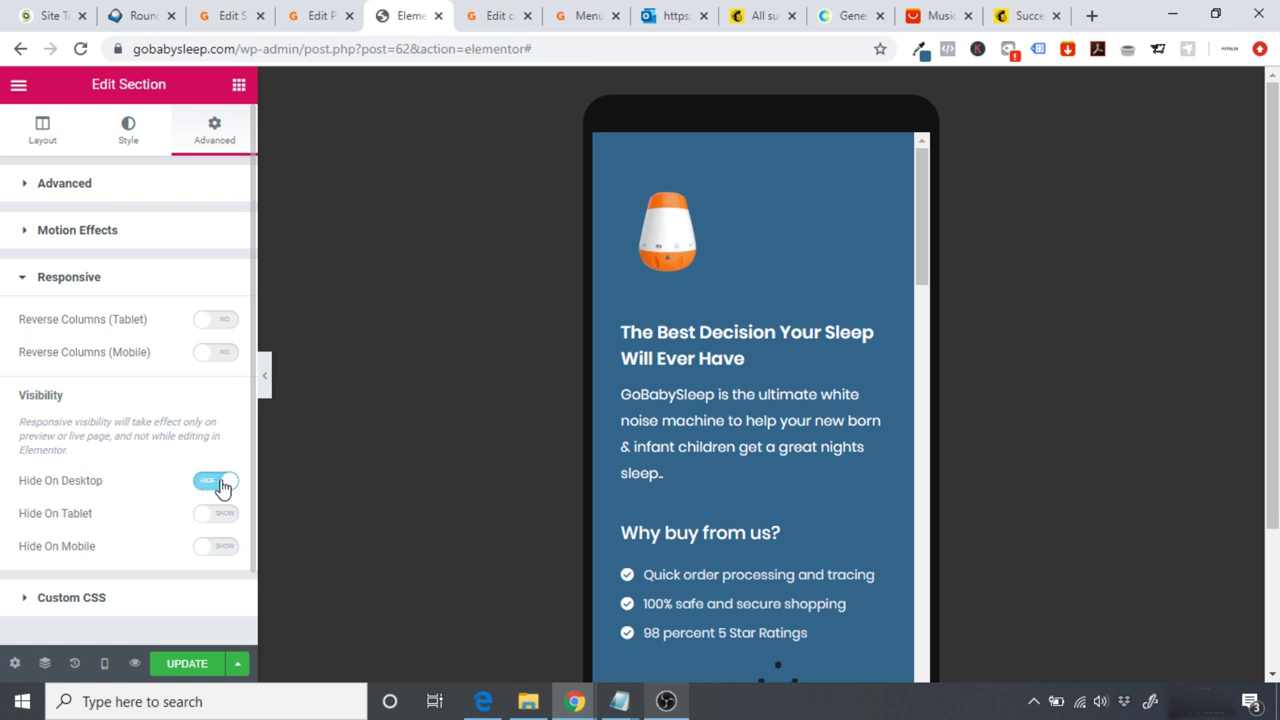
Step: Centre the product image in the top hero copy for the mobile preview
{"action": "left_click", "coordinate": [653, 242]}
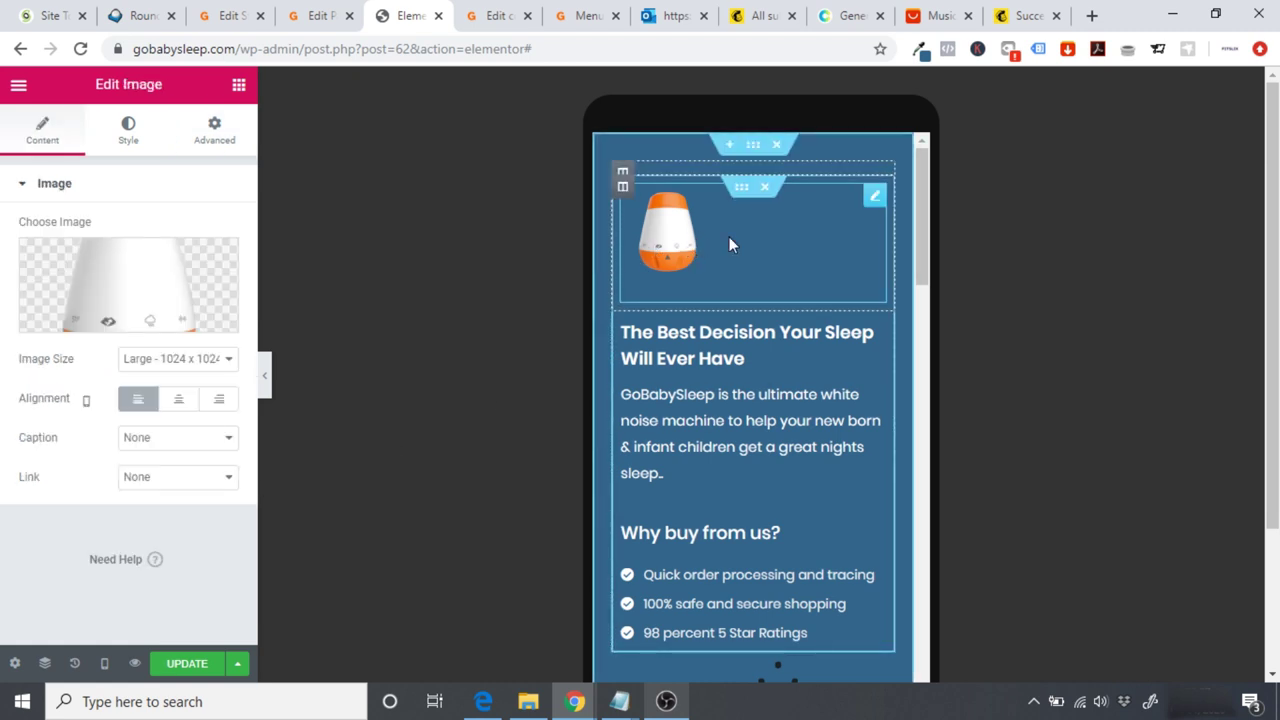
{"action": "left_click", "coordinate": [178, 398]}
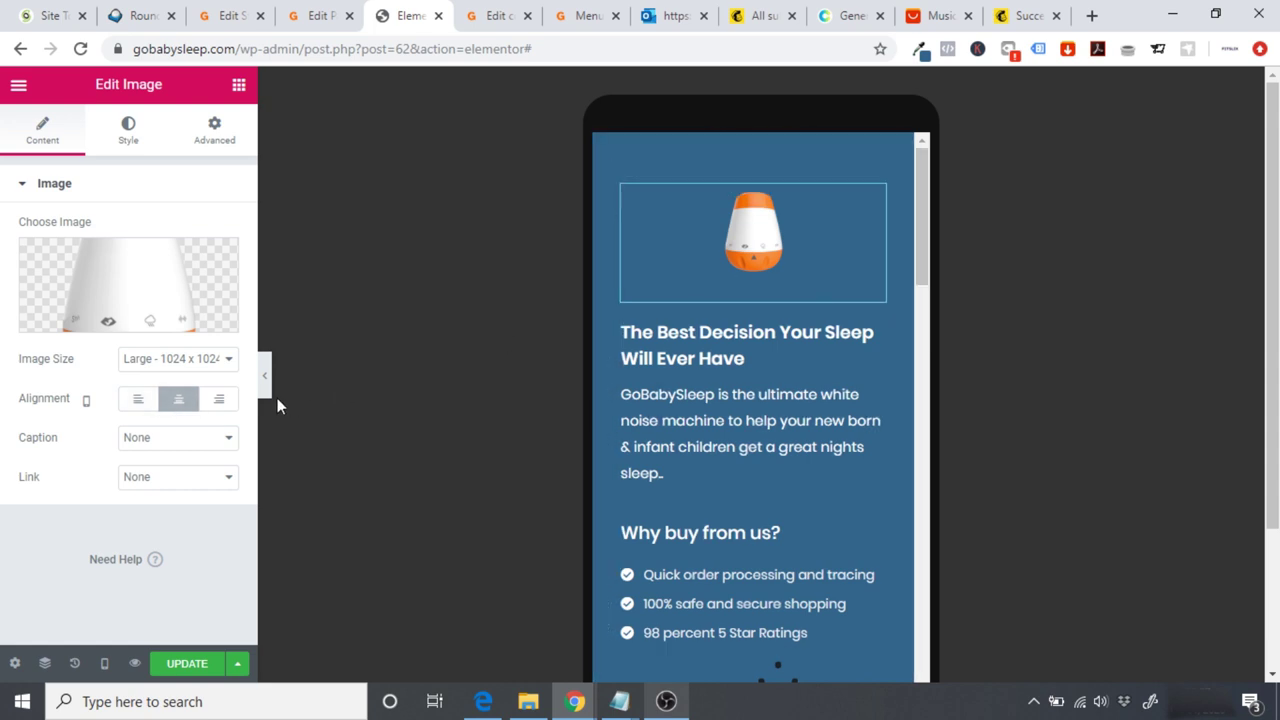
{"action": "left_click_drag", "start_coordinate": [921, 250], "coordinate": [938, 371]}
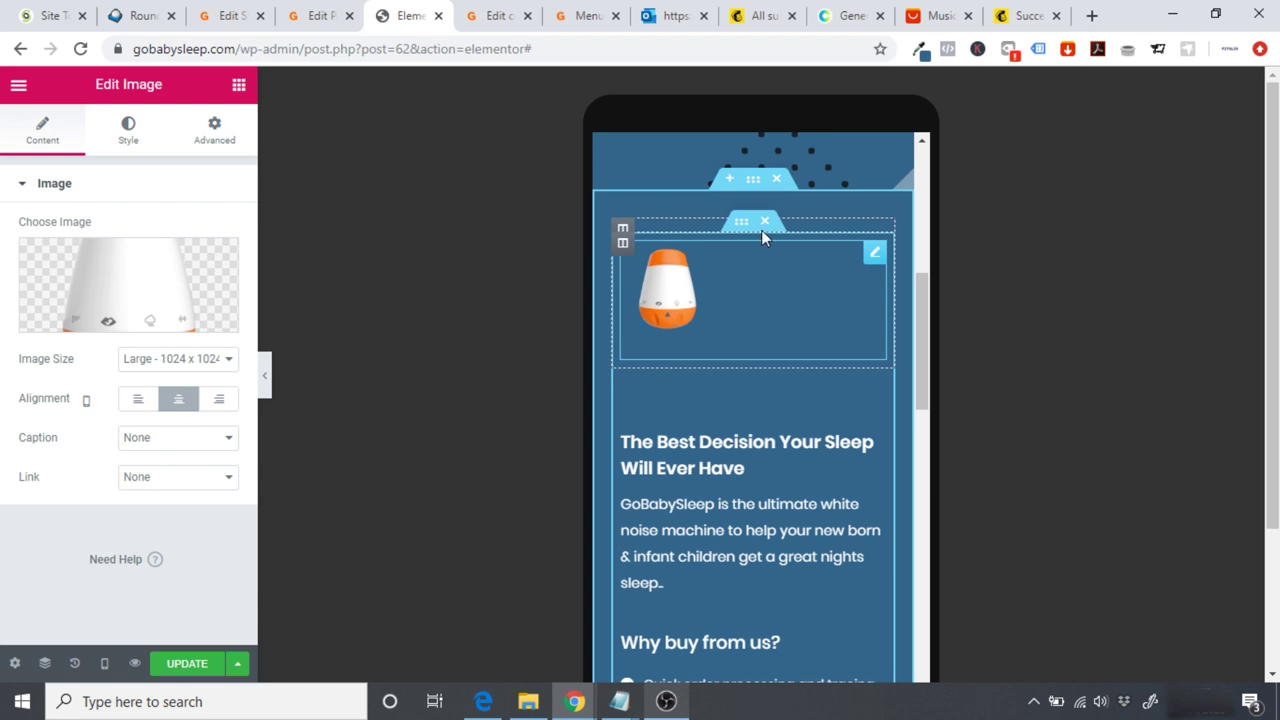
{"action": "left_click", "coordinate": [752, 183]}
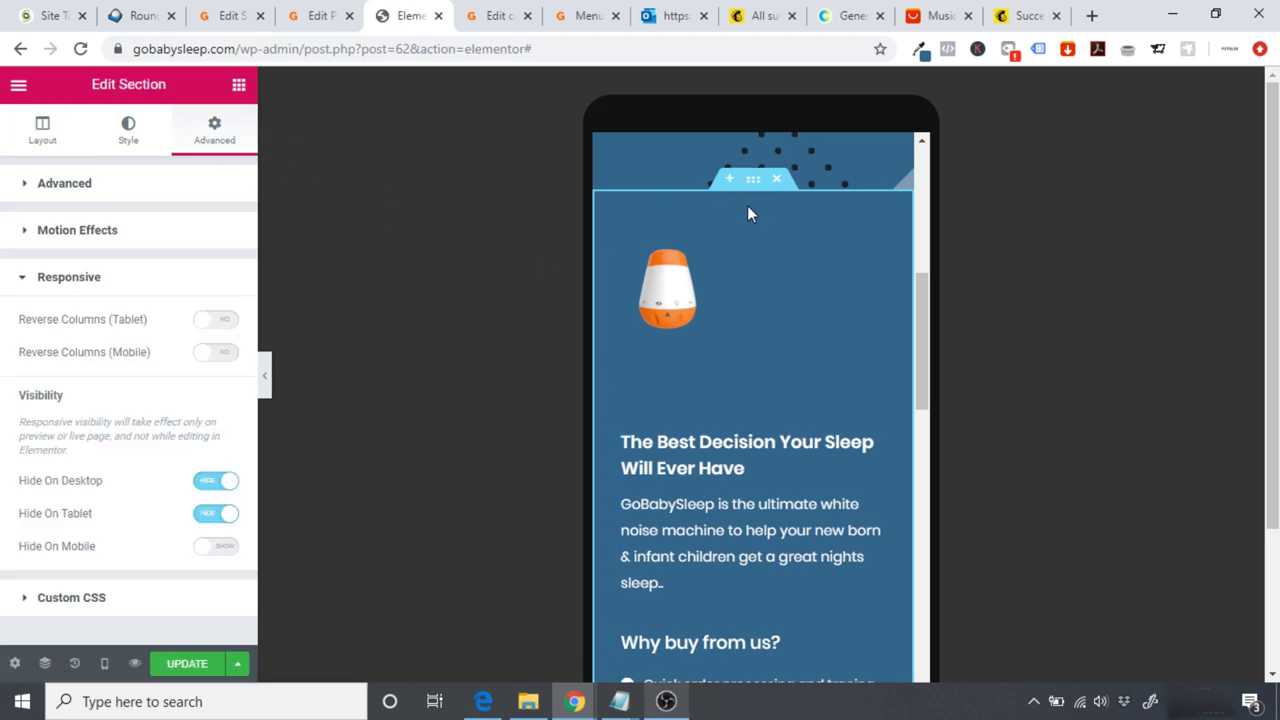
{"action": "left_click_drag", "start_coordinate": [925, 329], "coordinate": [905, 188]}
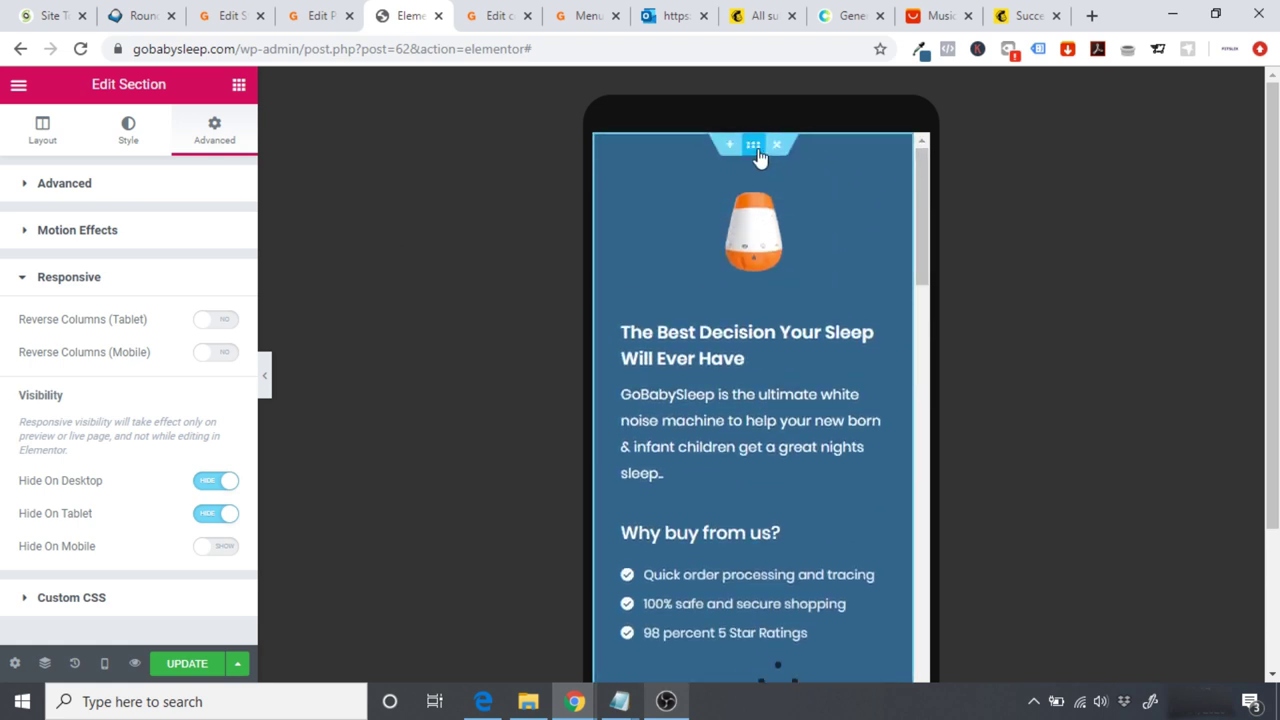
{"action": "left_click", "coordinate": [890, 190]}
{"action": "left_click", "coordinate": [849, 250]}
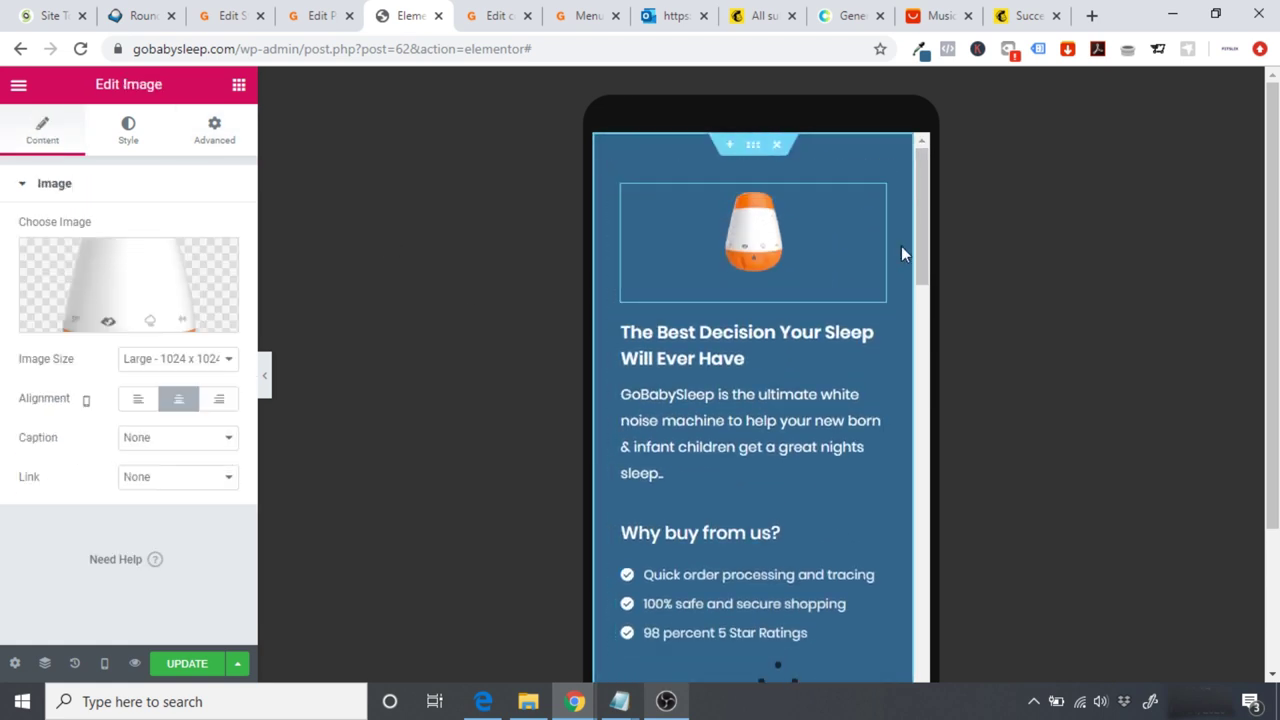
{"action": "left_click_drag", "start_coordinate": [927, 215], "coordinate": [925, 318]}
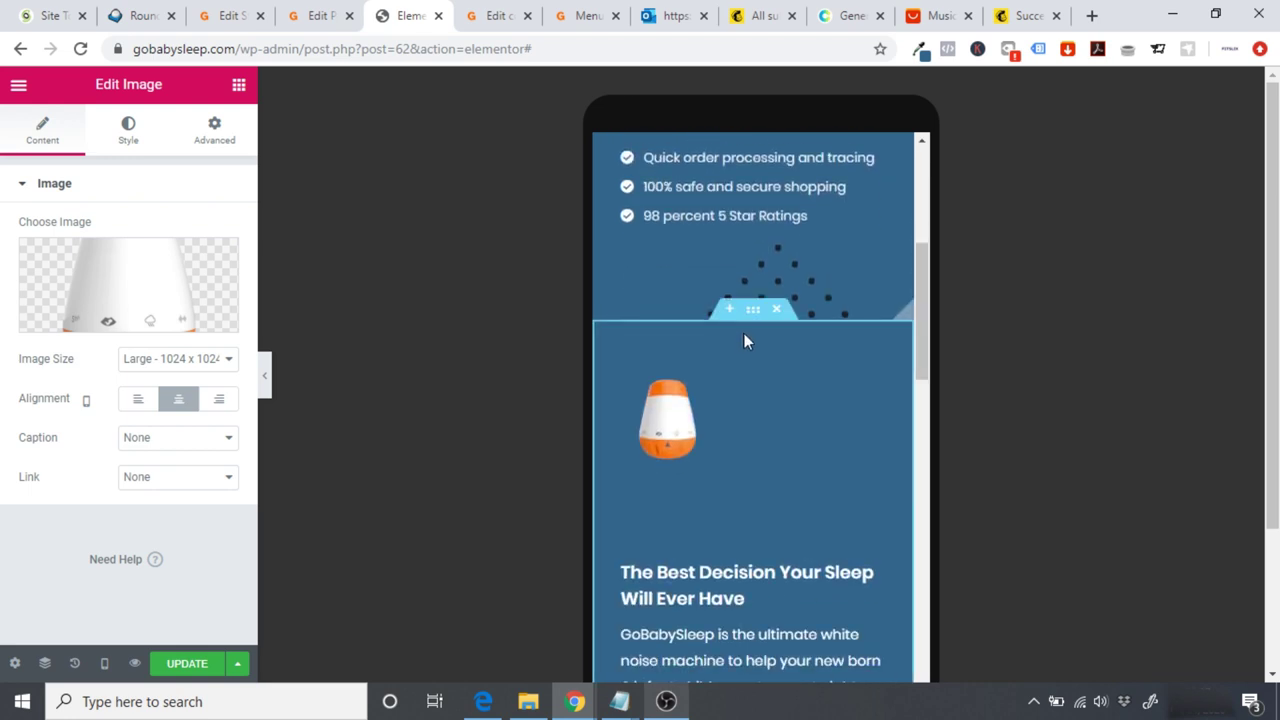
Step: Set the original lower hero section to Hide On Mobile
{"action": "left_click", "coordinate": [753, 313]}
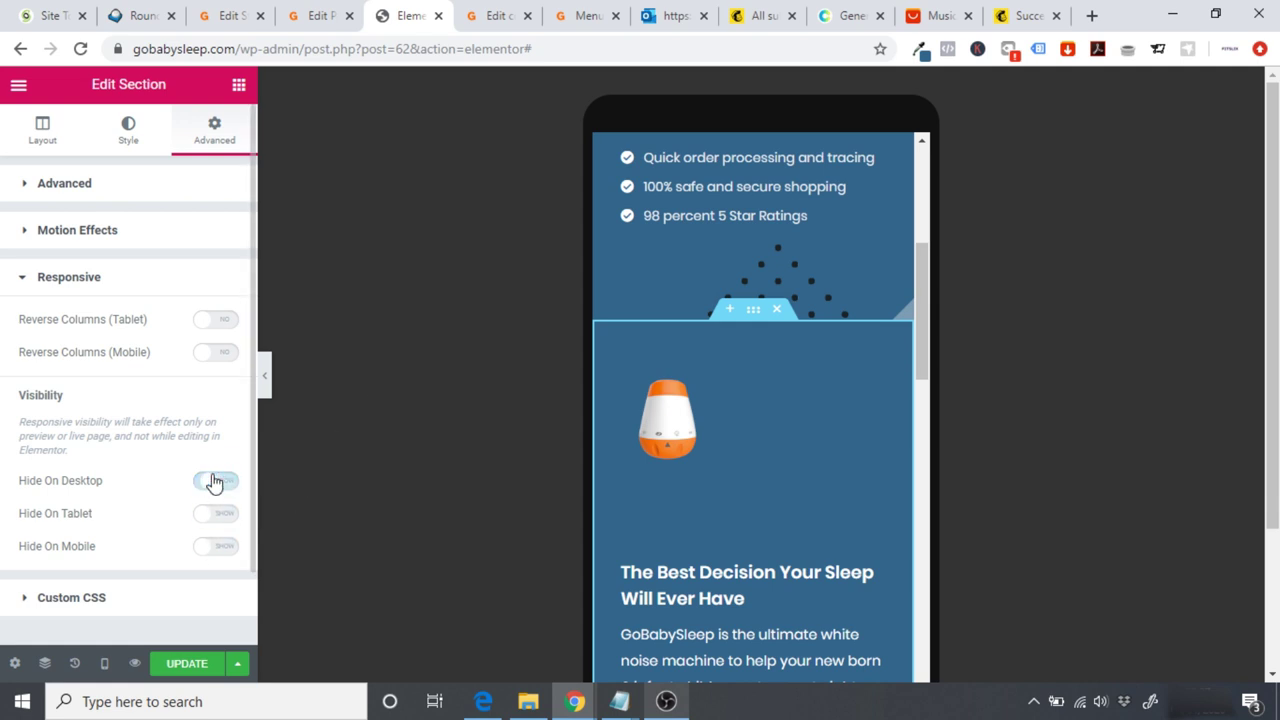
{"action": "left_click", "coordinate": [218, 546]}
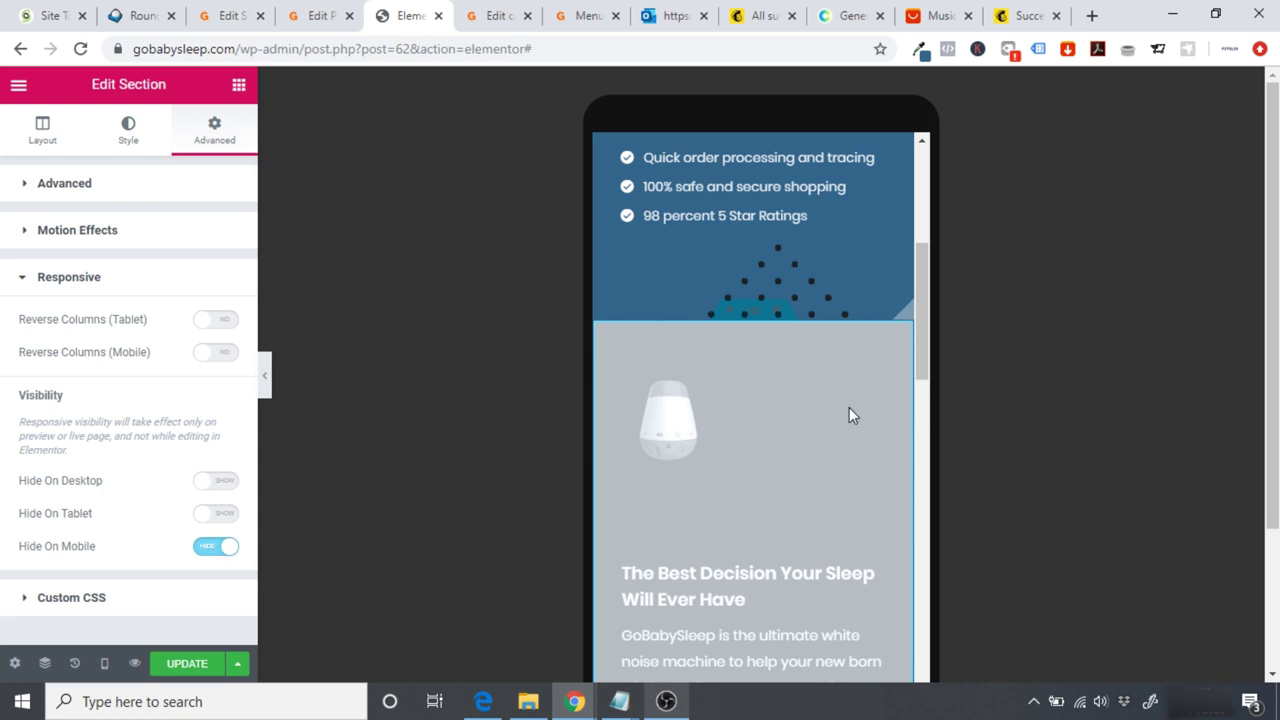
{"action": "left_click_drag", "start_coordinate": [929, 326], "coordinate": [913, 198]}
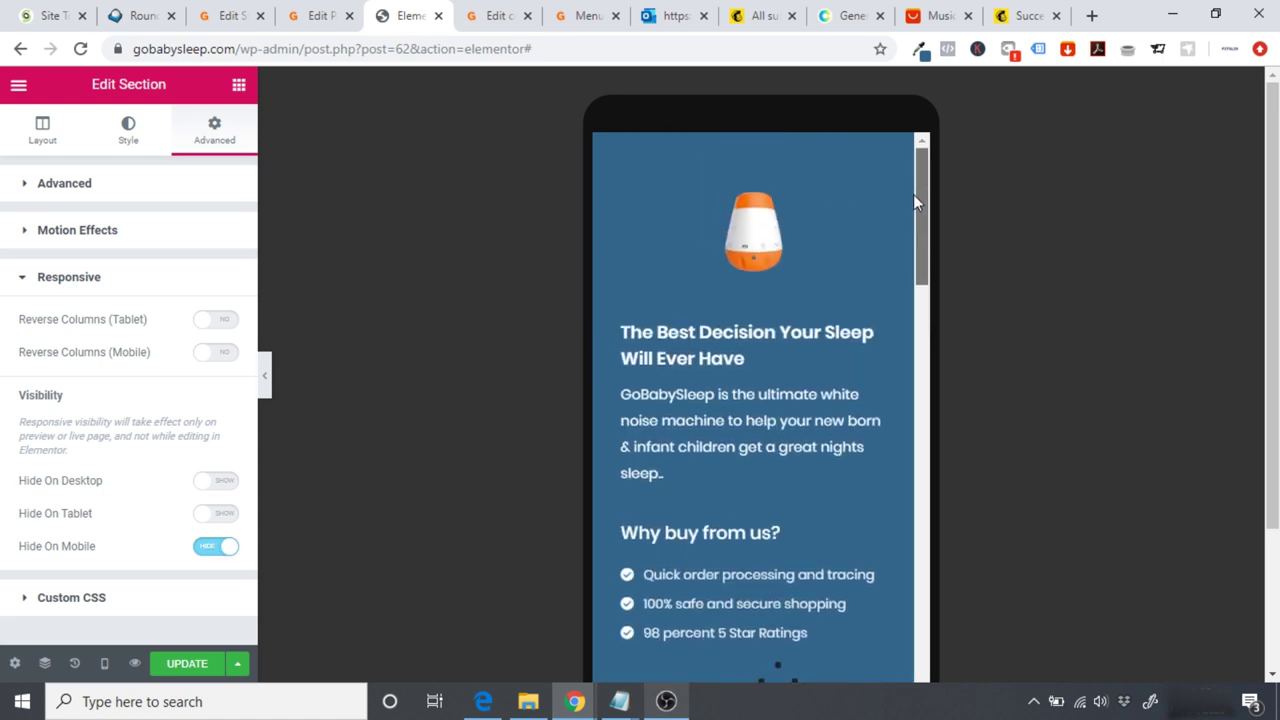
Step: Set the top centred hero copy to Hide On Desktop and Hide On Tablet
{"action": "left_click", "coordinate": [753, 150]}
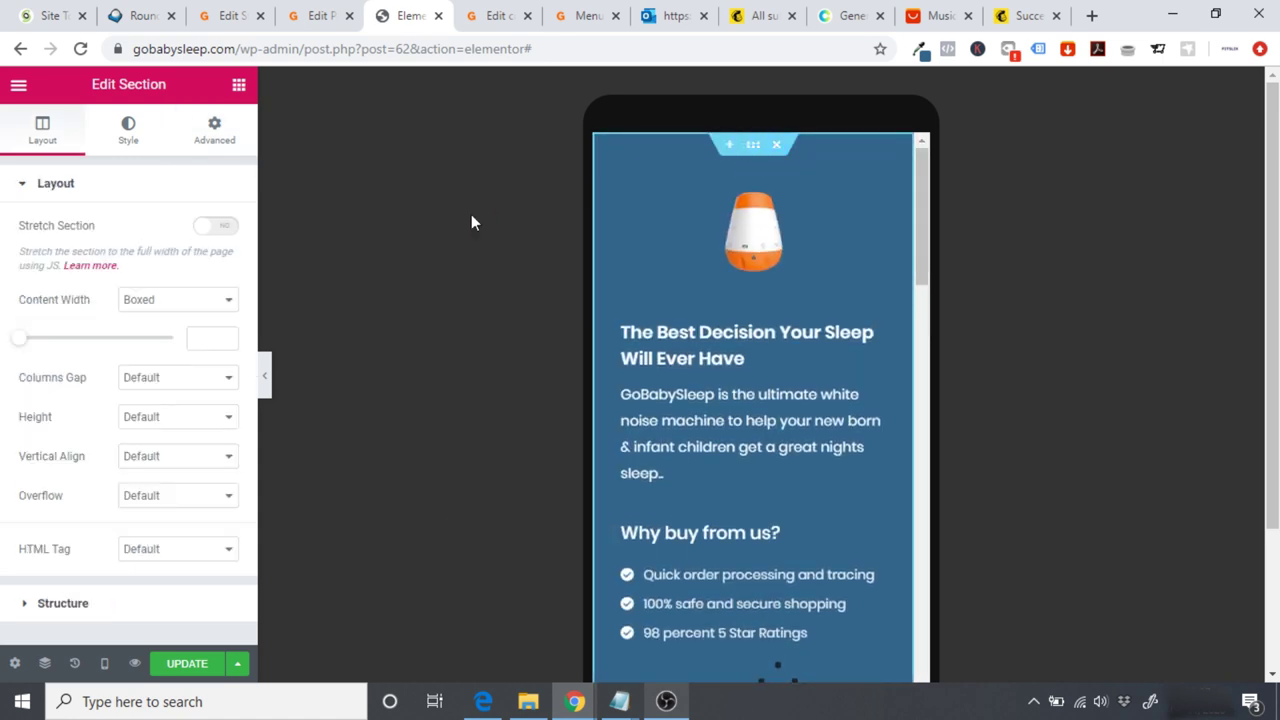
{"action": "left_click", "coordinate": [221, 124]}
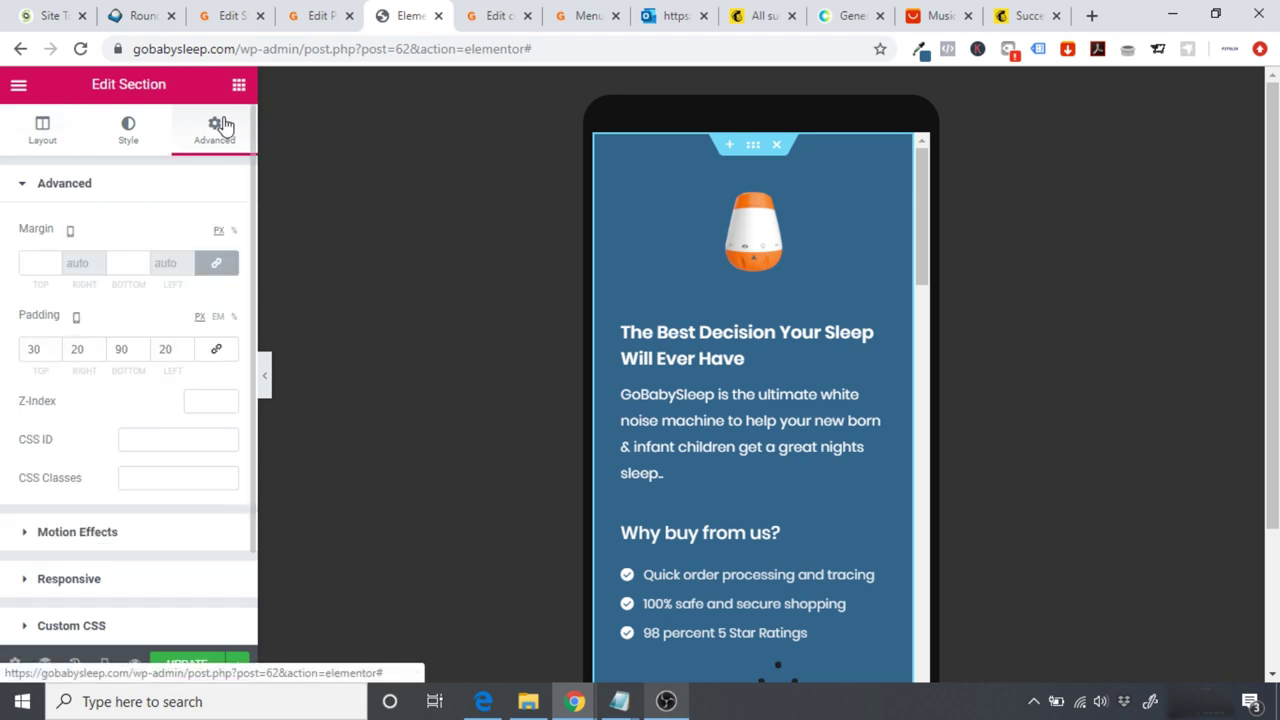
{"action": "left_click", "coordinate": [108, 578]}
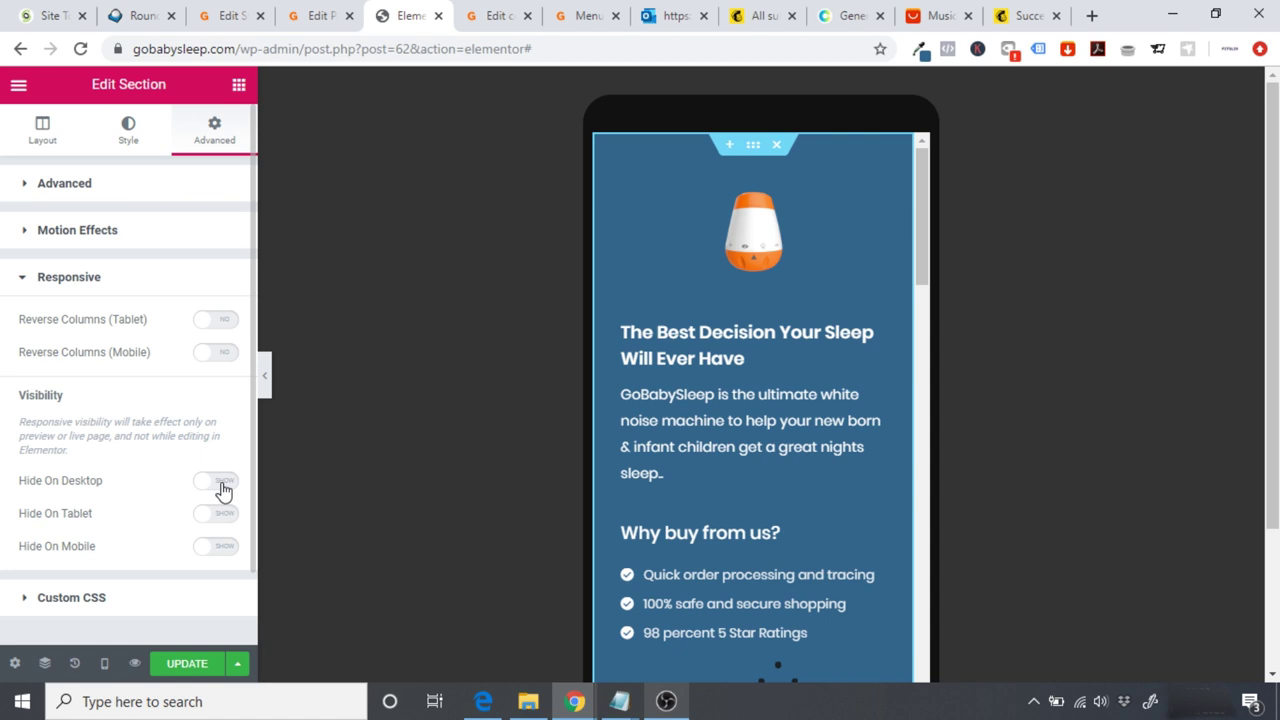
{"action": "left_click", "coordinate": [224, 522]}
Step: Check both hero sections in the Tablet preview, then save the checkout page with Update
{"action": "left_click_drag", "start_coordinate": [913, 235], "coordinate": [917, 364]}
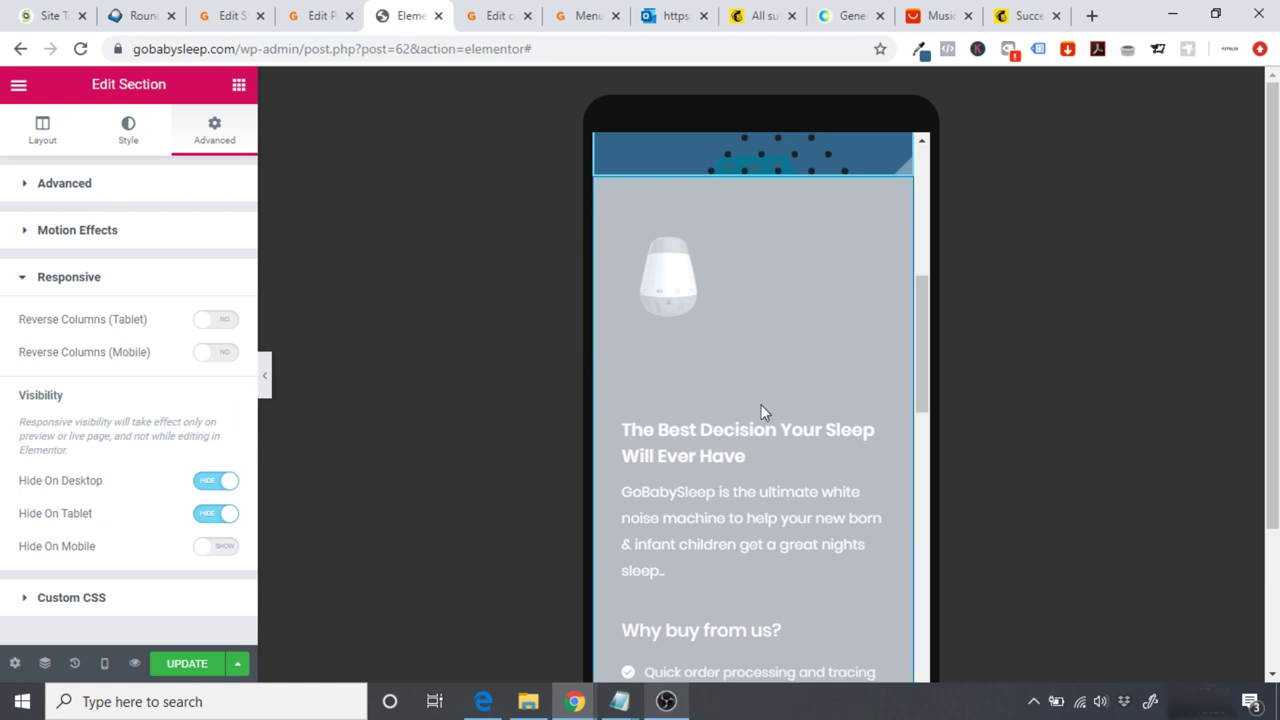
{"action": "left_click", "coordinate": [104, 663]}
{"action": "left_click", "coordinate": [89, 580]}
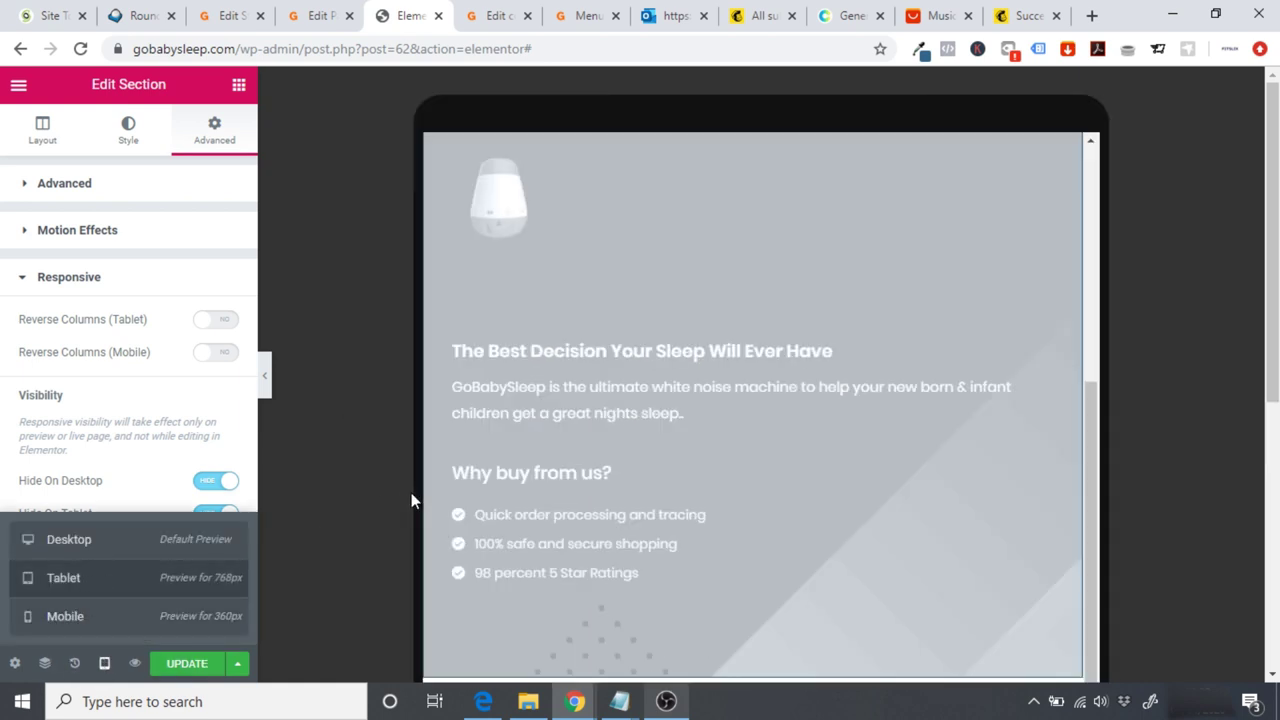
{"action": "left_click_drag", "start_coordinate": [1111, 383], "coordinate": [1118, 497]}
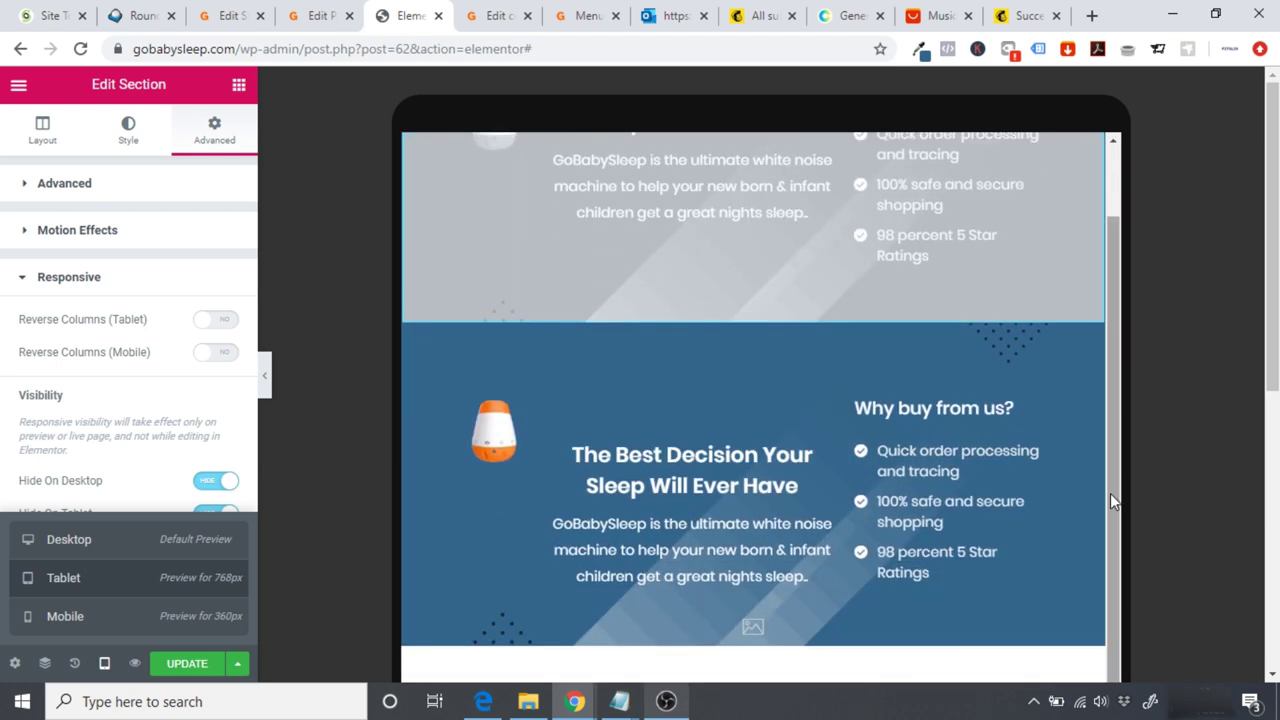
{"action": "left_click_drag", "start_coordinate": [1119, 429], "coordinate": [1108, 600]}
{"action": "scroll", "coordinate": [1108, 600], "scroll_direction": "down", "scroll_amount": 2}
{"action": "left_click_drag", "start_coordinate": [1118, 544], "coordinate": [1103, 160]}
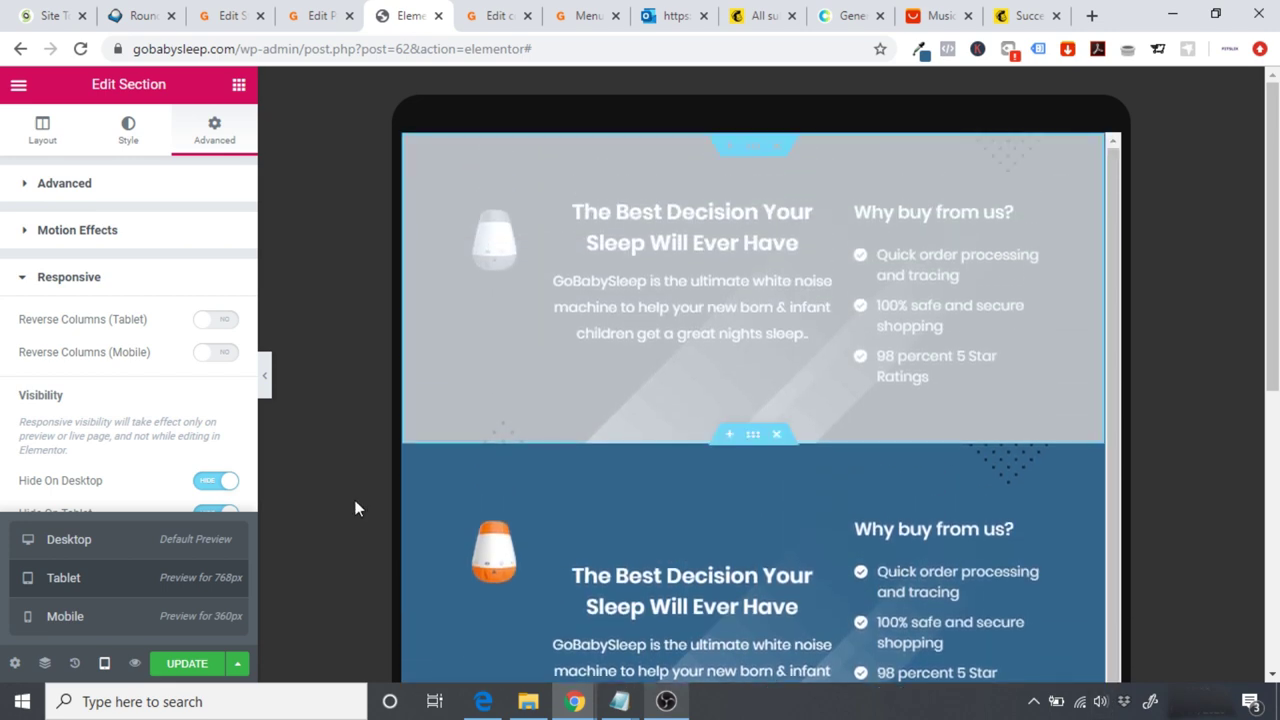
{"action": "left_click", "coordinate": [188, 665]}
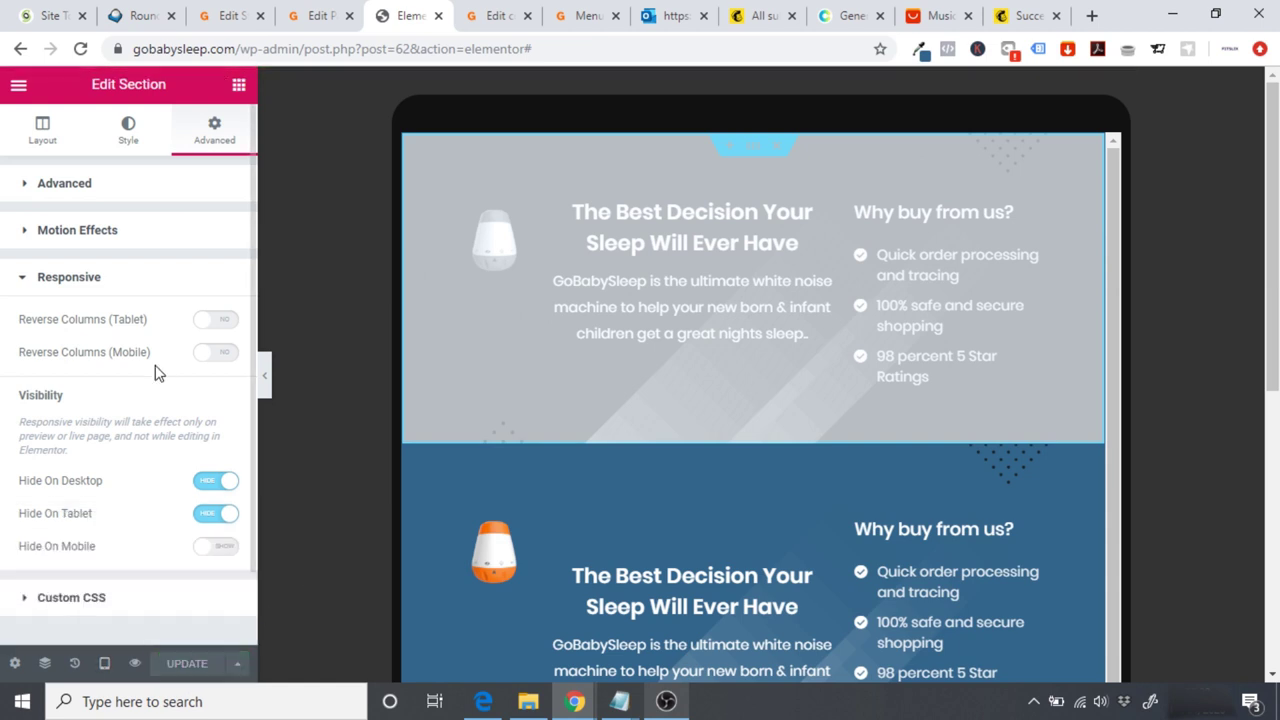
{"action": "left_click", "coordinate": [18, 86]}
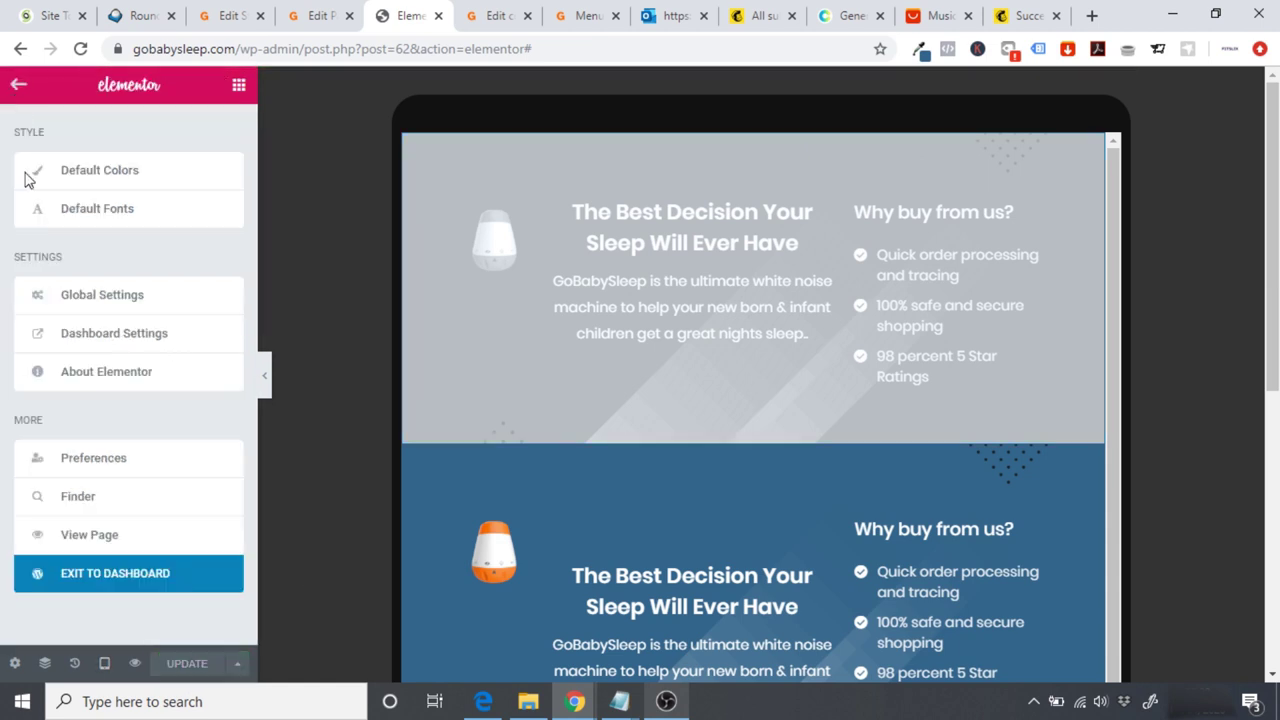
Step: Load the live thank-you page by editing the URL, then open it in Elementor
{"action": "left_click", "coordinate": [88, 534]}
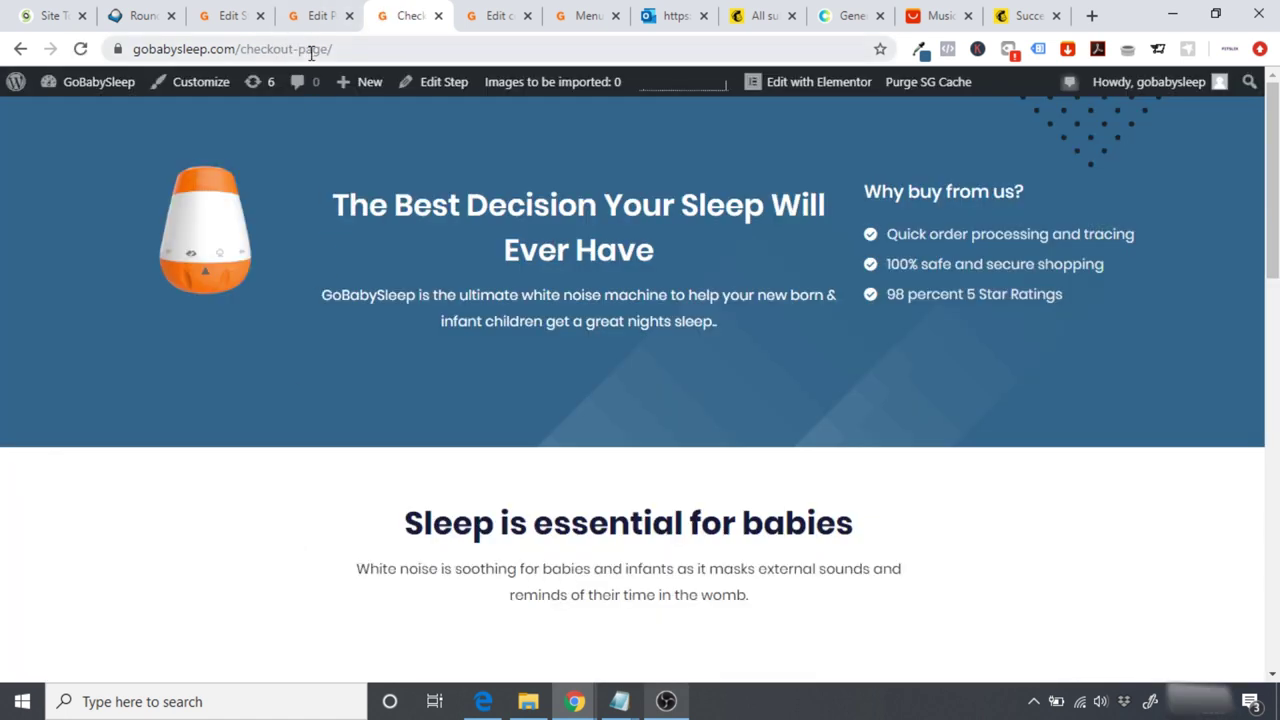
{"action": "double_click", "coordinate": [277, 50]}
{"action": "type", "text": "tahnk"}
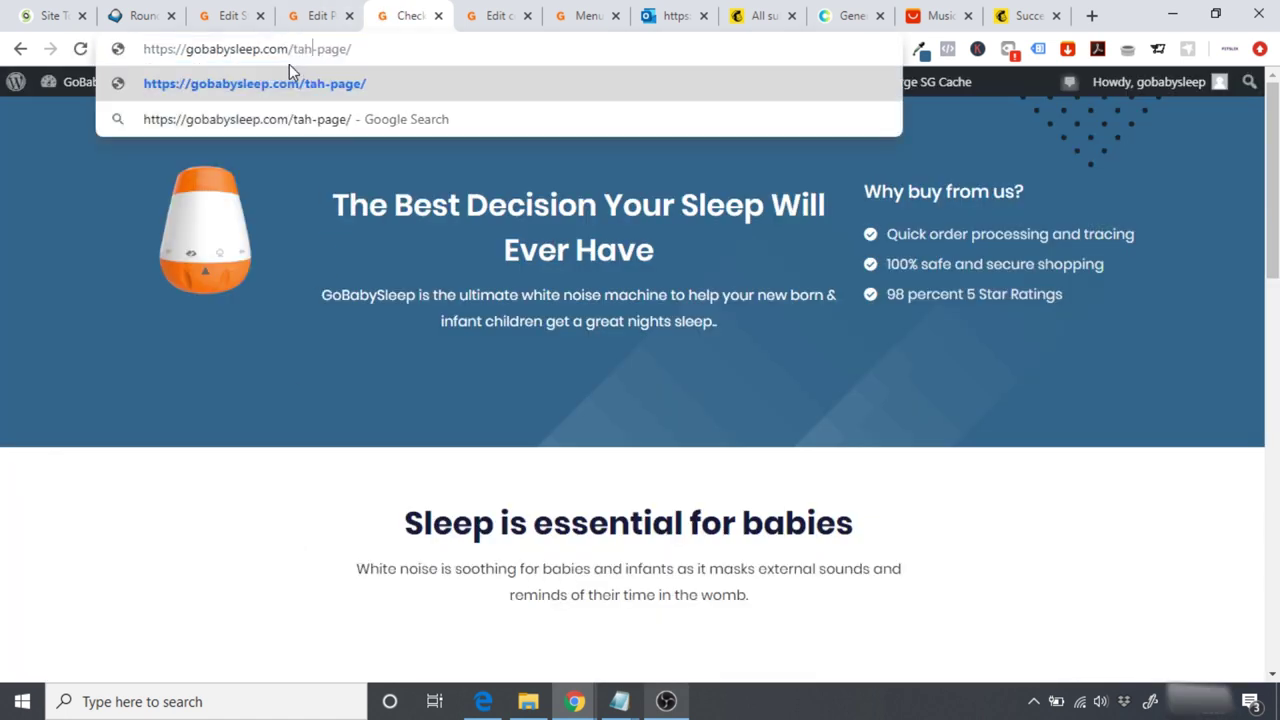
{"action": "key", "text": "BackSpace"}
{"action": "key", "text": "BackSpace"}
{"action": "key", "text": "BackSpace"}
{"action": "key", "text": "BackSpace"}
{"action": "type", "text": "hank-"}
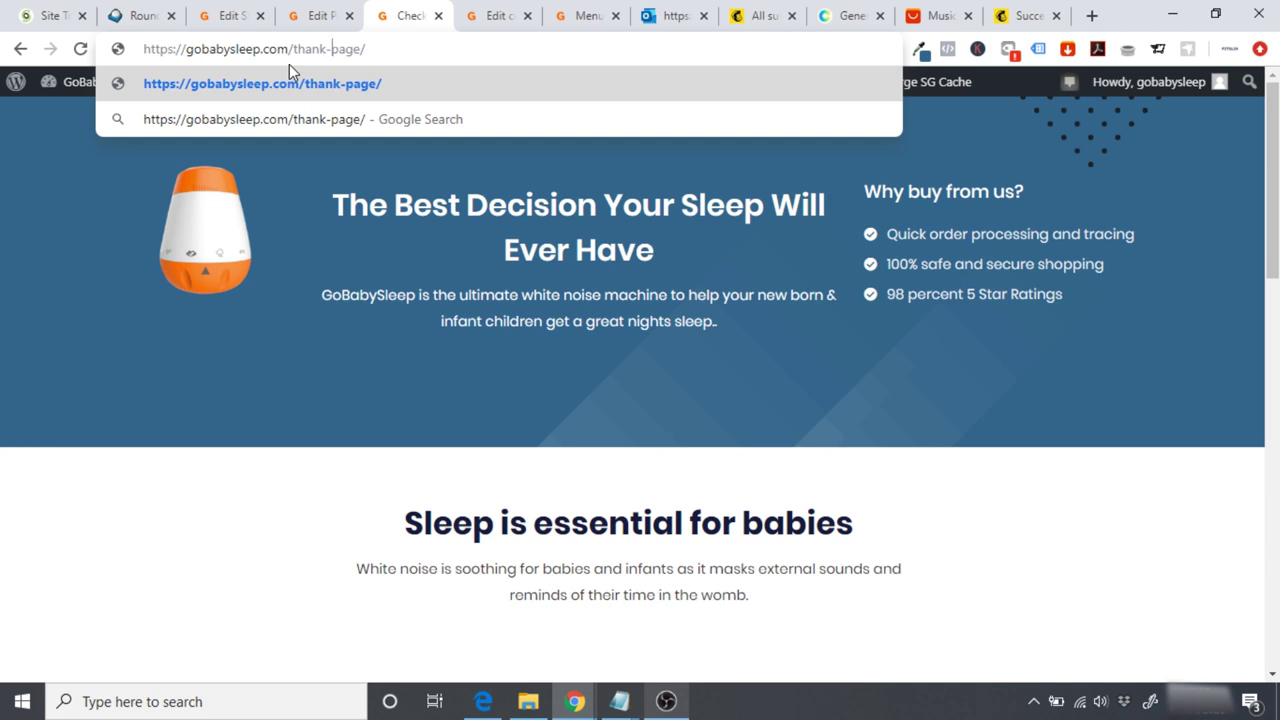
{"action": "type", "text": "you-"}
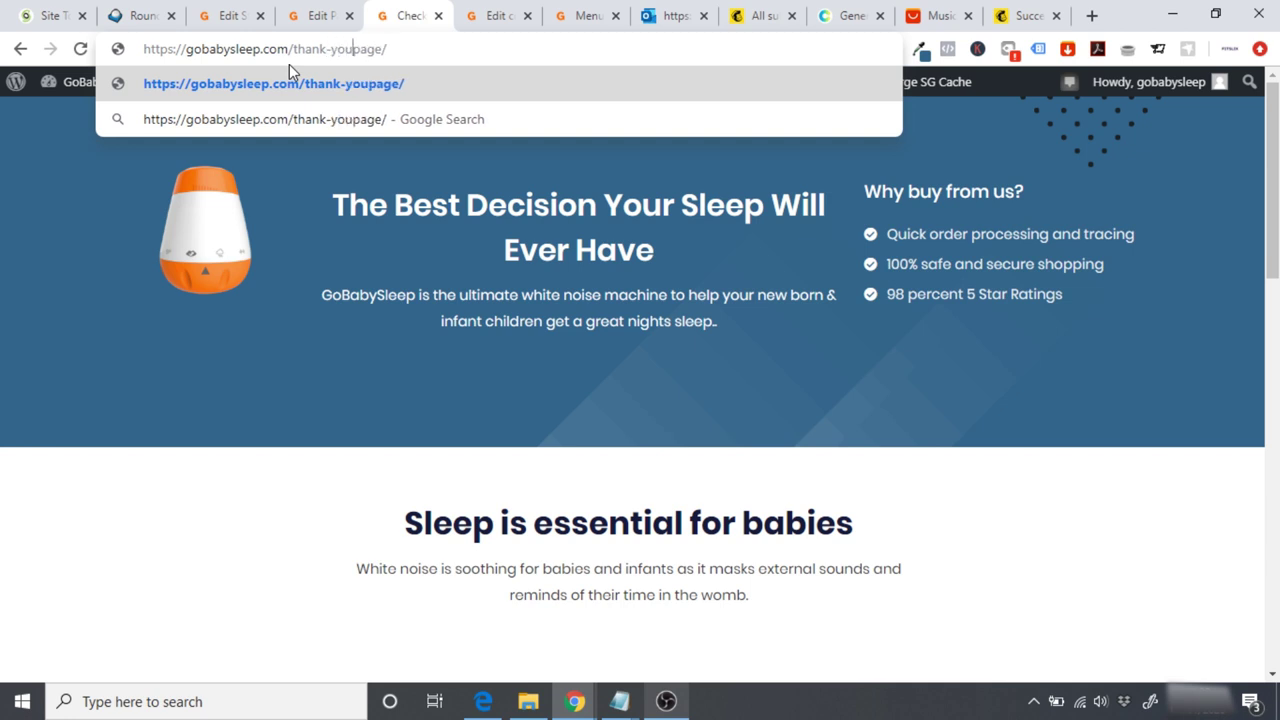
{"action": "key", "text": "Return"}
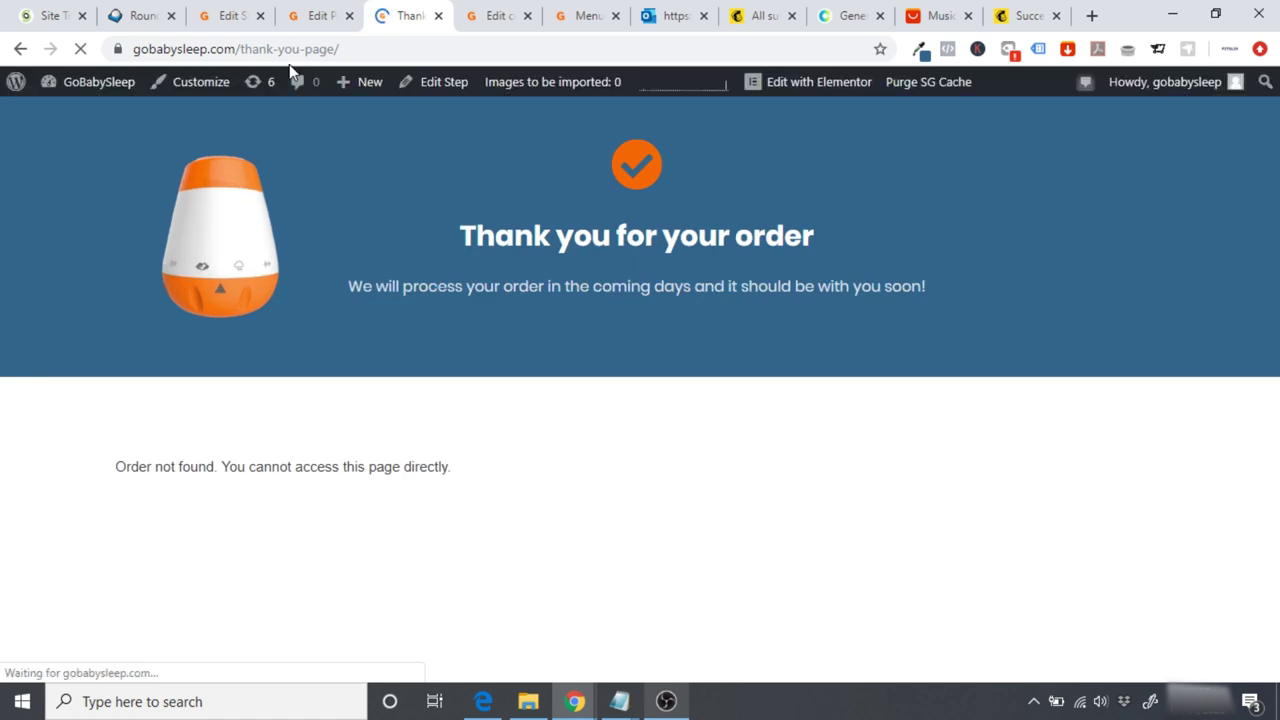
{"action": "left_click", "coordinate": [797, 86]}
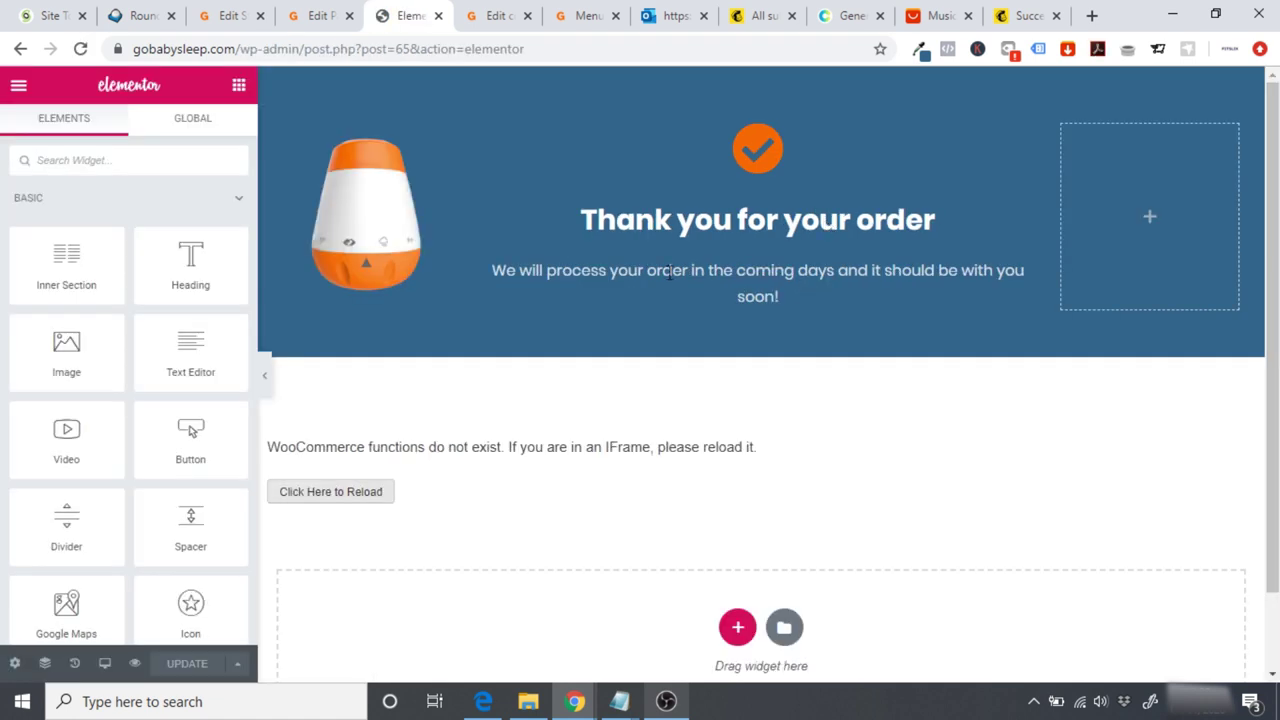
Step: Preview the thank-you page at Mobile width, then at Tablet width
{"action": "left_click", "coordinate": [105, 663]}
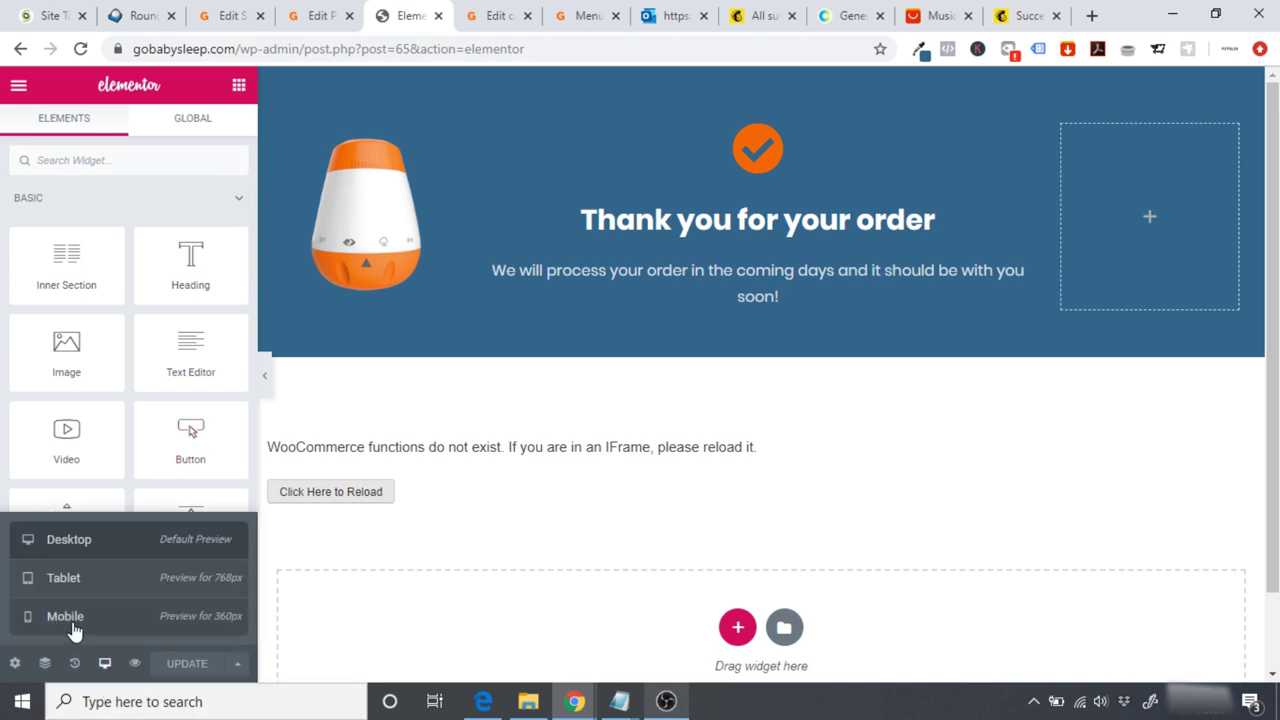
{"action": "left_click", "coordinate": [35, 618]}
{"action": "left_click_drag", "start_coordinate": [926, 229], "coordinate": [930, 199]}
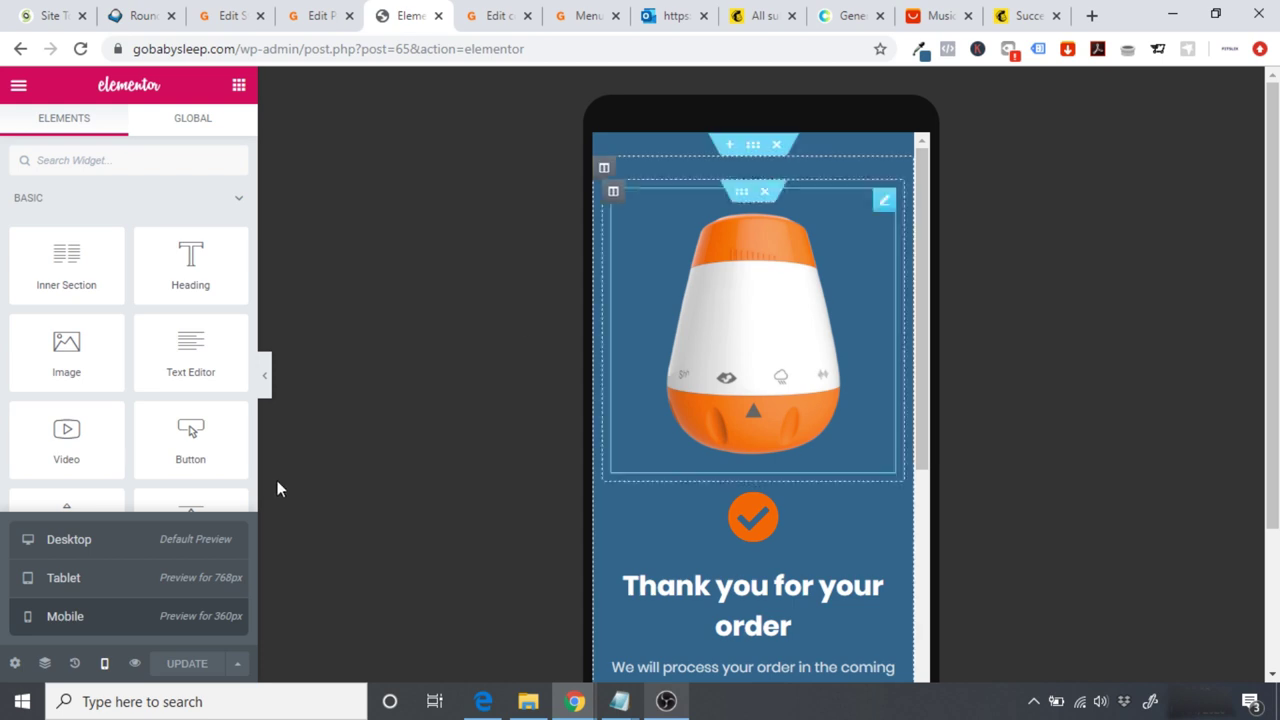
{"action": "left_click", "coordinate": [94, 578]}
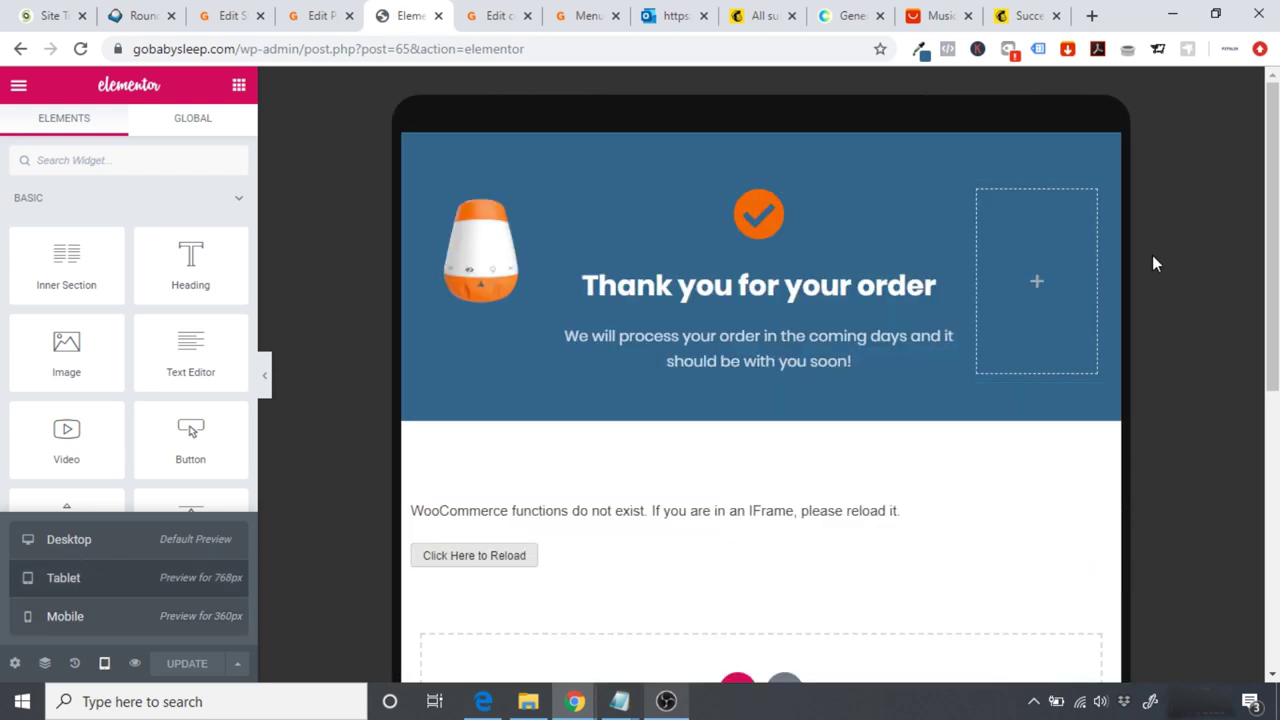
{"action": "scroll", "coordinate": [1026, 508], "scroll_direction": "down", "scroll_amount": 2}
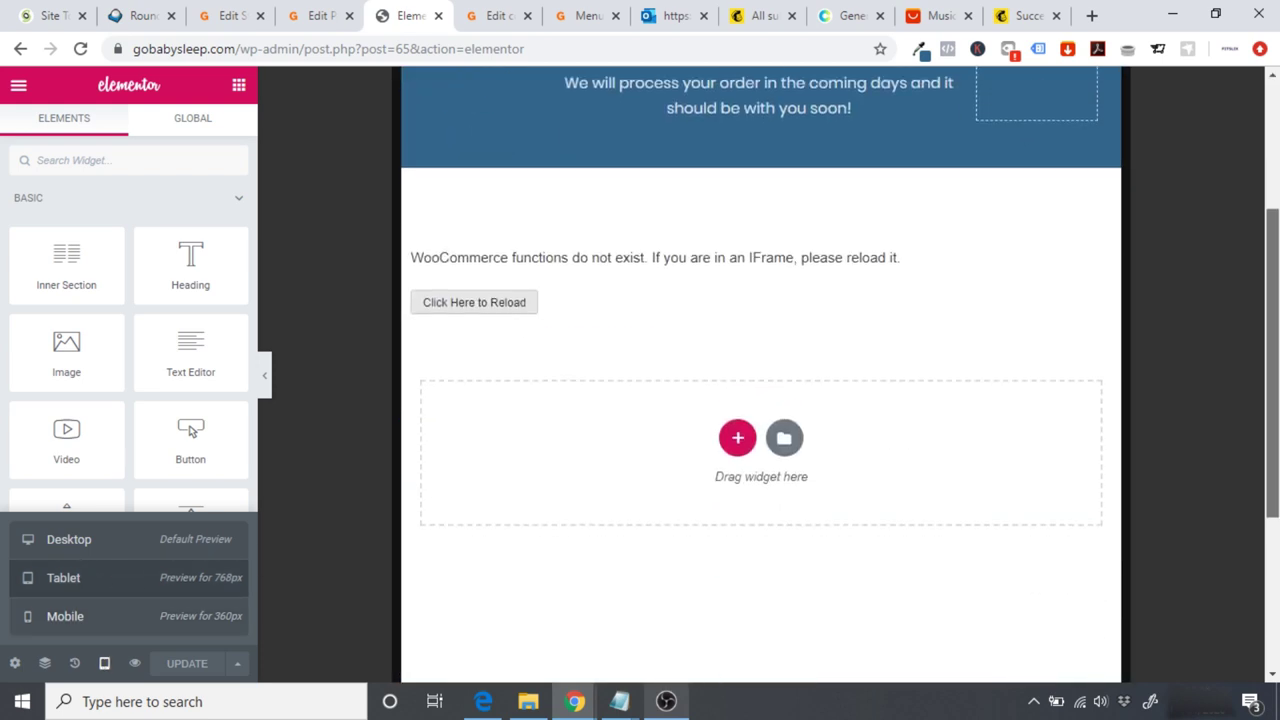
{"action": "left_click", "coordinate": [19, 88]}
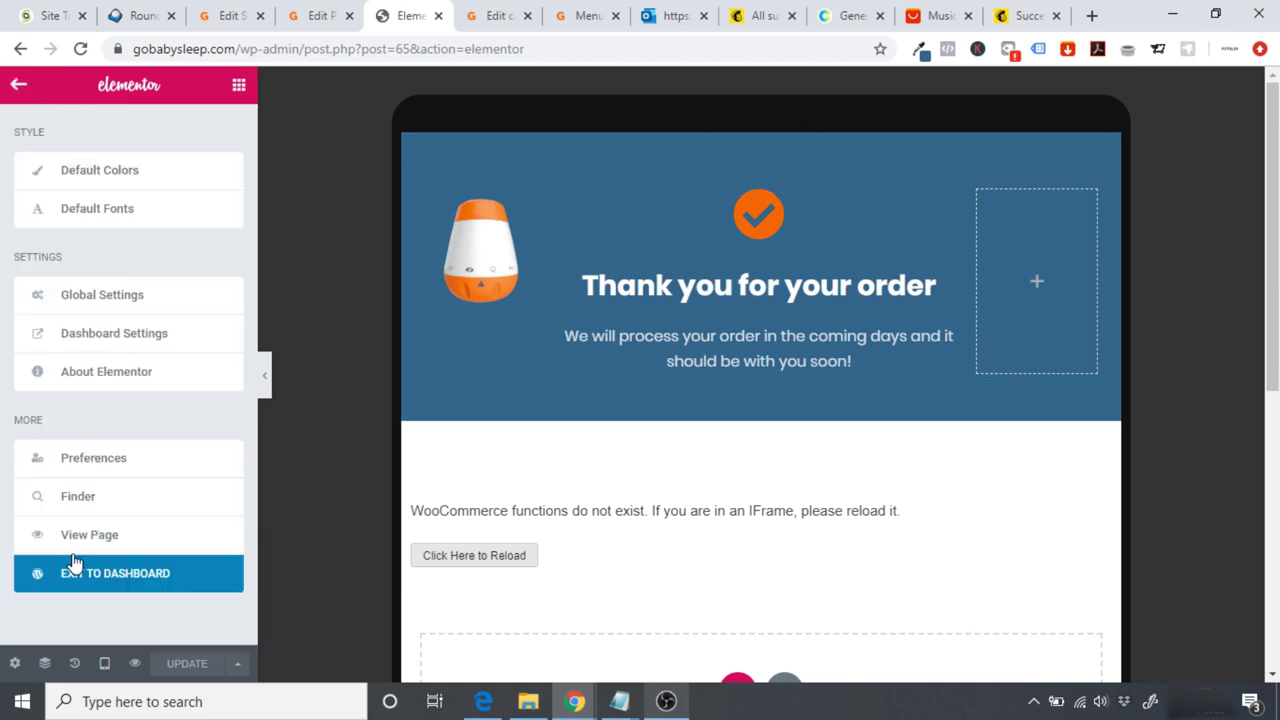
Step: Exit Elementor to the WordPress dashboard and go to Plugins > Add New
{"action": "left_click", "coordinate": [106, 577]}
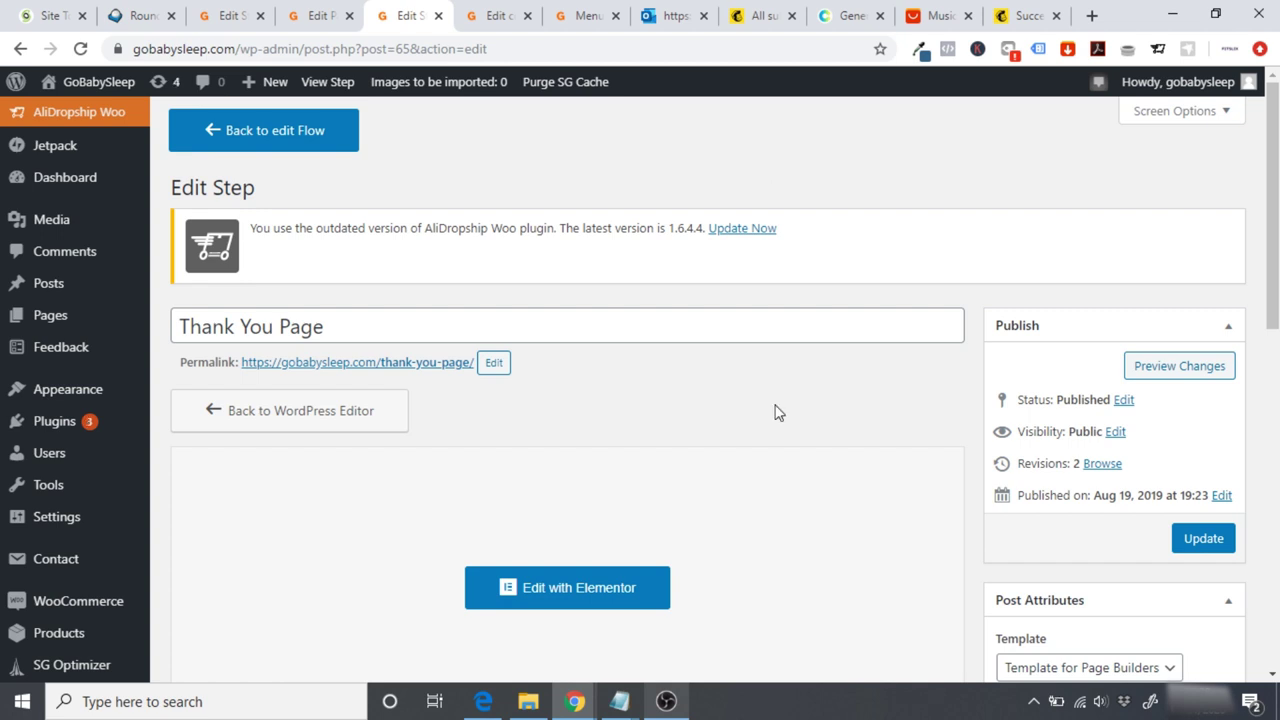
{"action": "mouse_move", "coordinate": [72, 428]}
{"action": "left_click", "coordinate": [192, 450]}
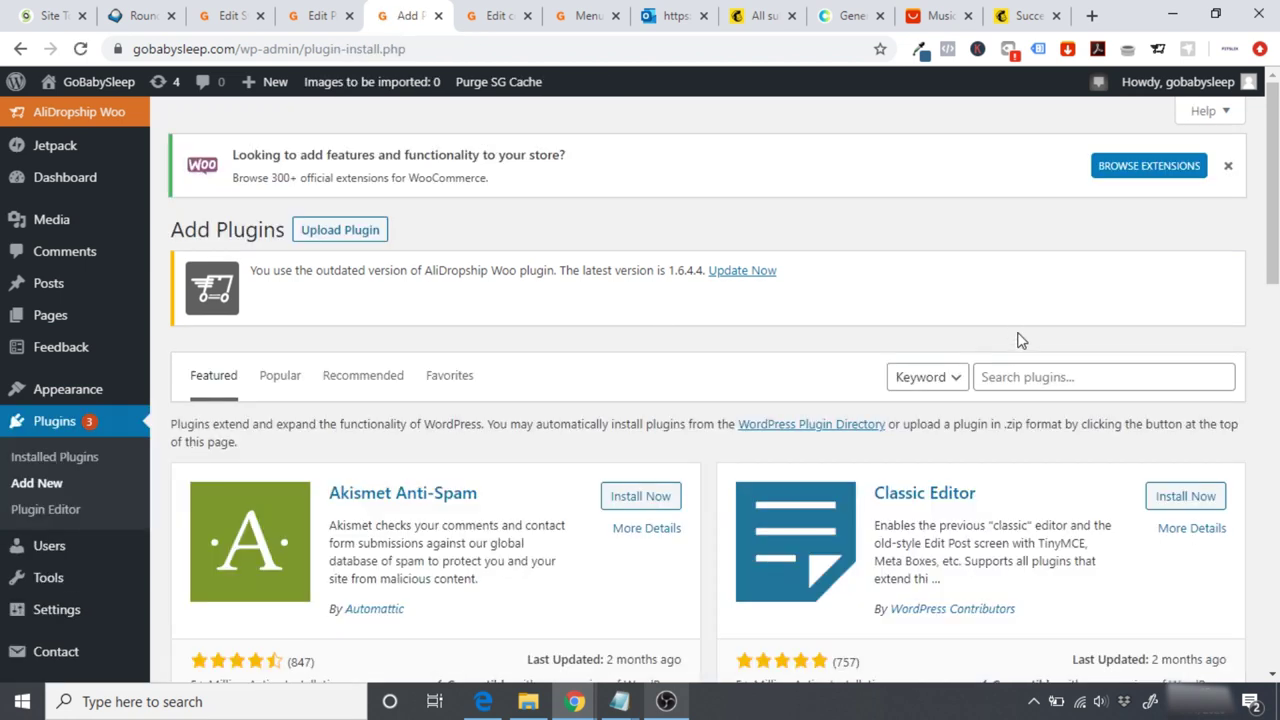
Step: Search 'google site kit', then install and activate Site Kit by Google
{"action": "left_click", "coordinate": [1016, 380]}
{"action": "type", "text": "g"}
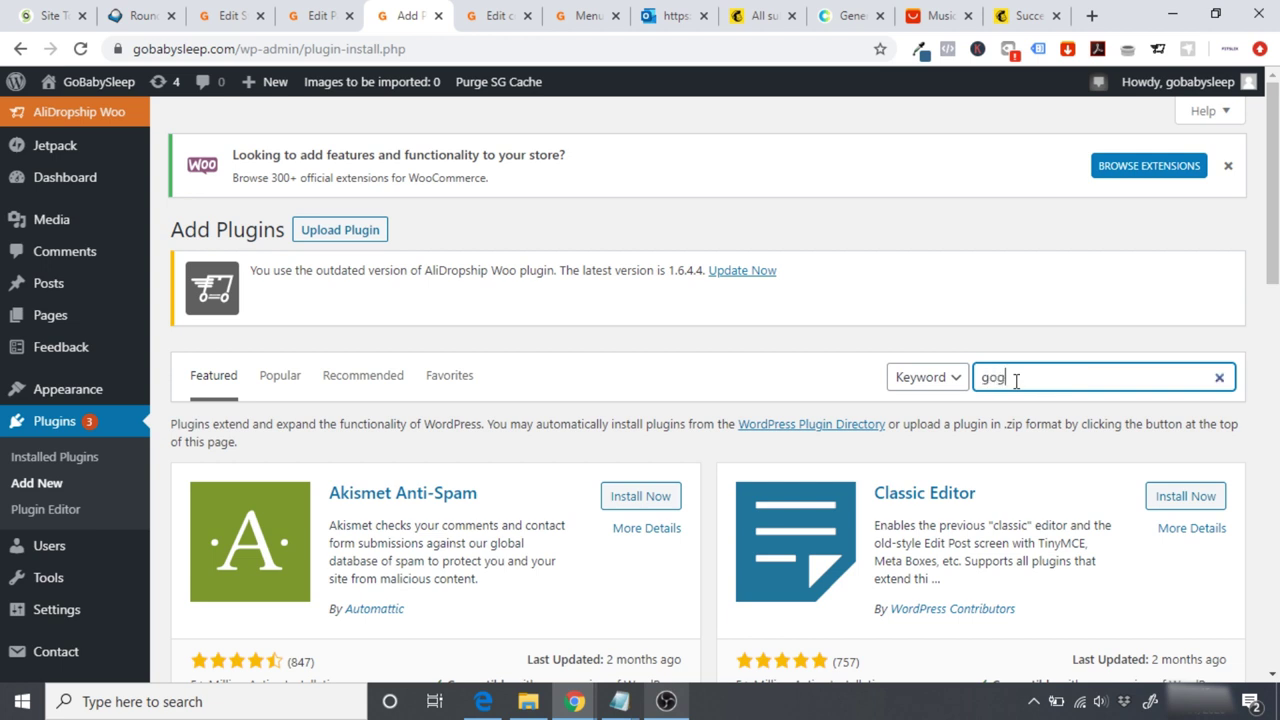
{"action": "type", "text": "oogle site kit"}
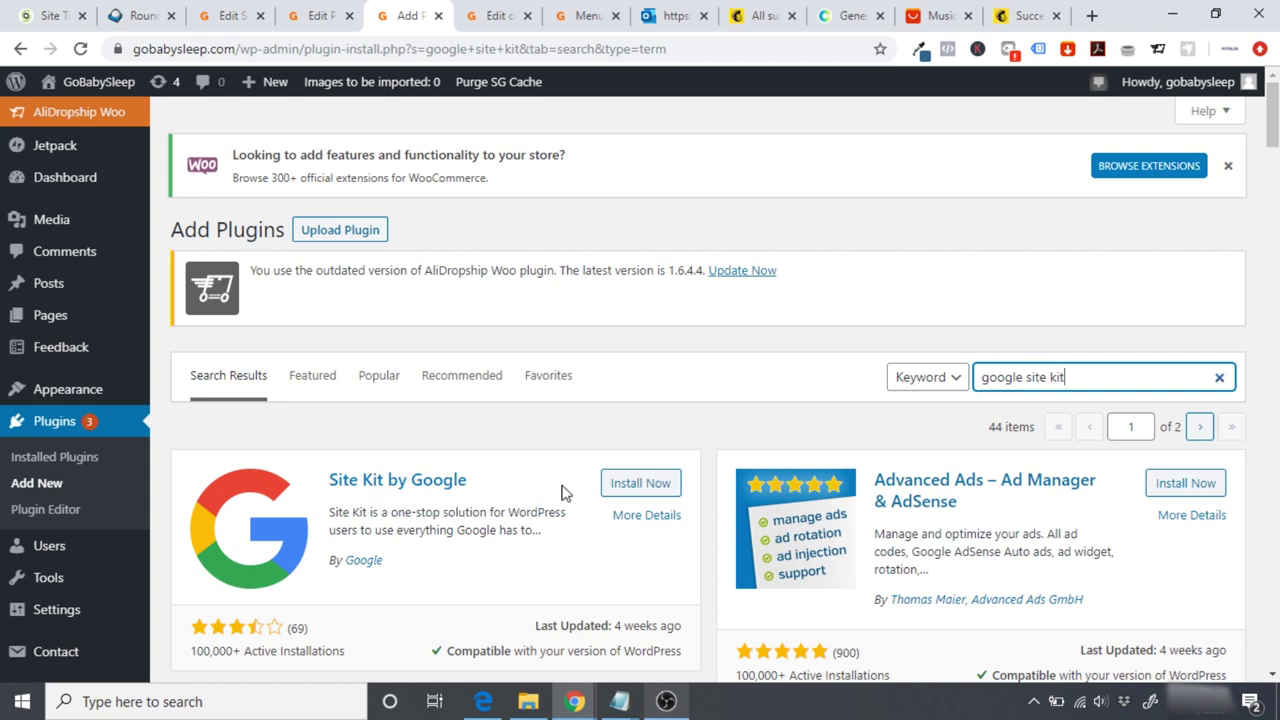
{"action": "left_click", "coordinate": [642, 483]}
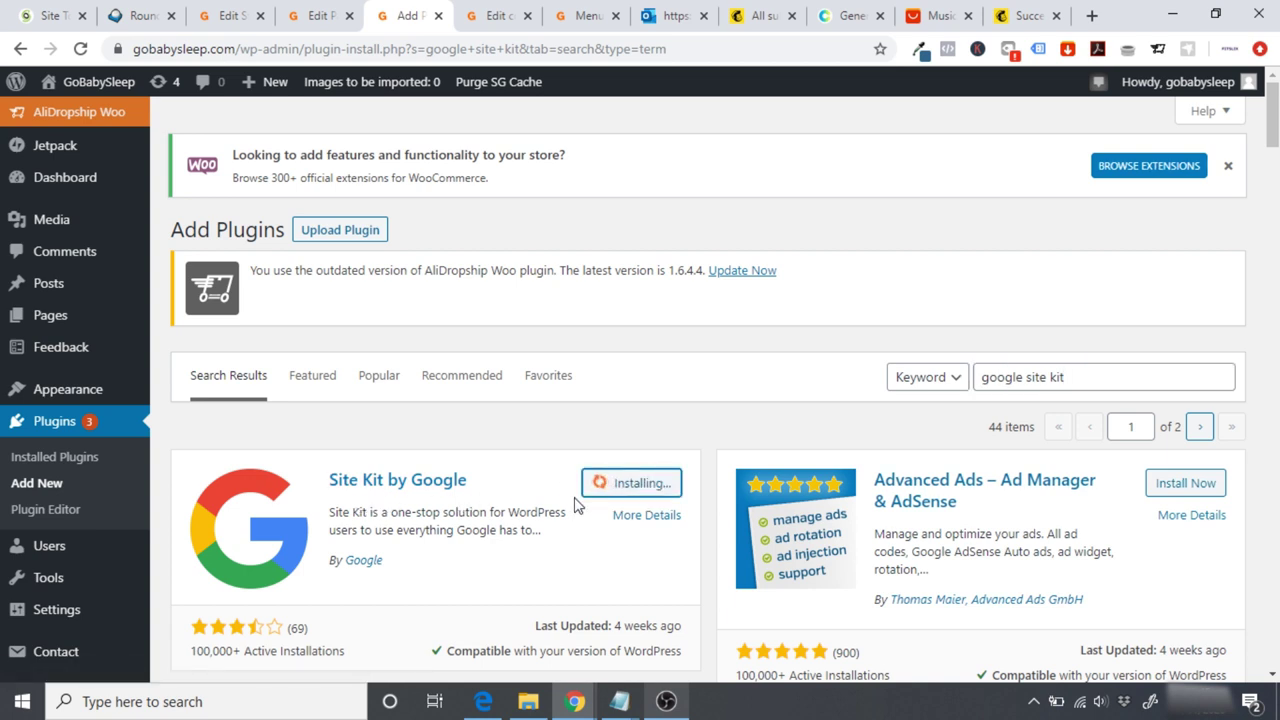
{"action": "left_click", "coordinate": [658, 488]}
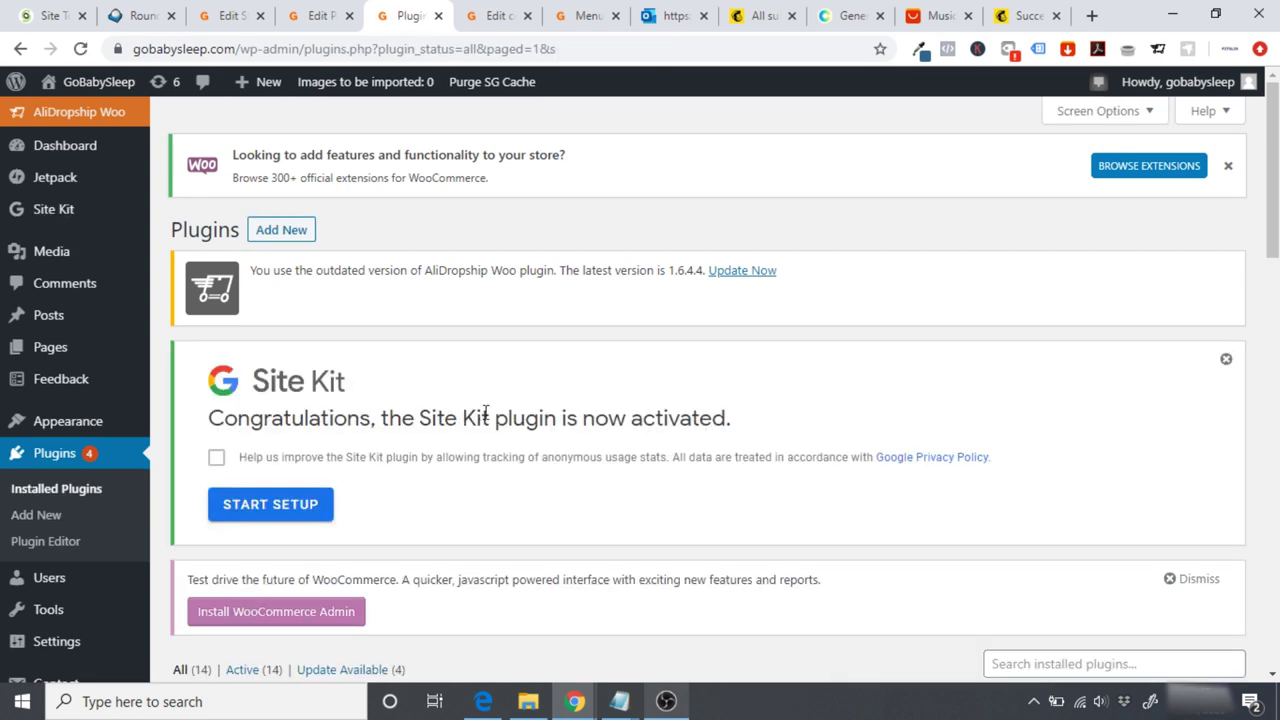
Step: Start Site Kit setup and sign in with a different Google account's e-mail and password
{"action": "left_click", "coordinate": [293, 512]}
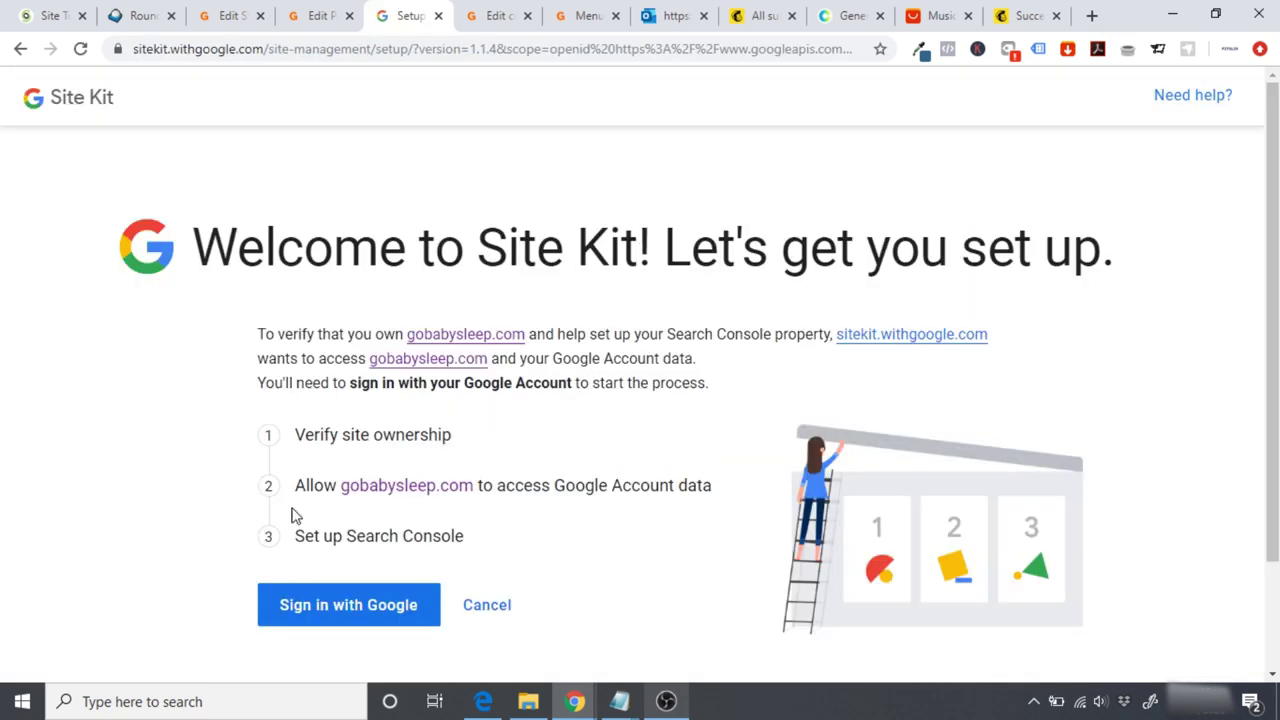
{"action": "left_click", "coordinate": [328, 609]}
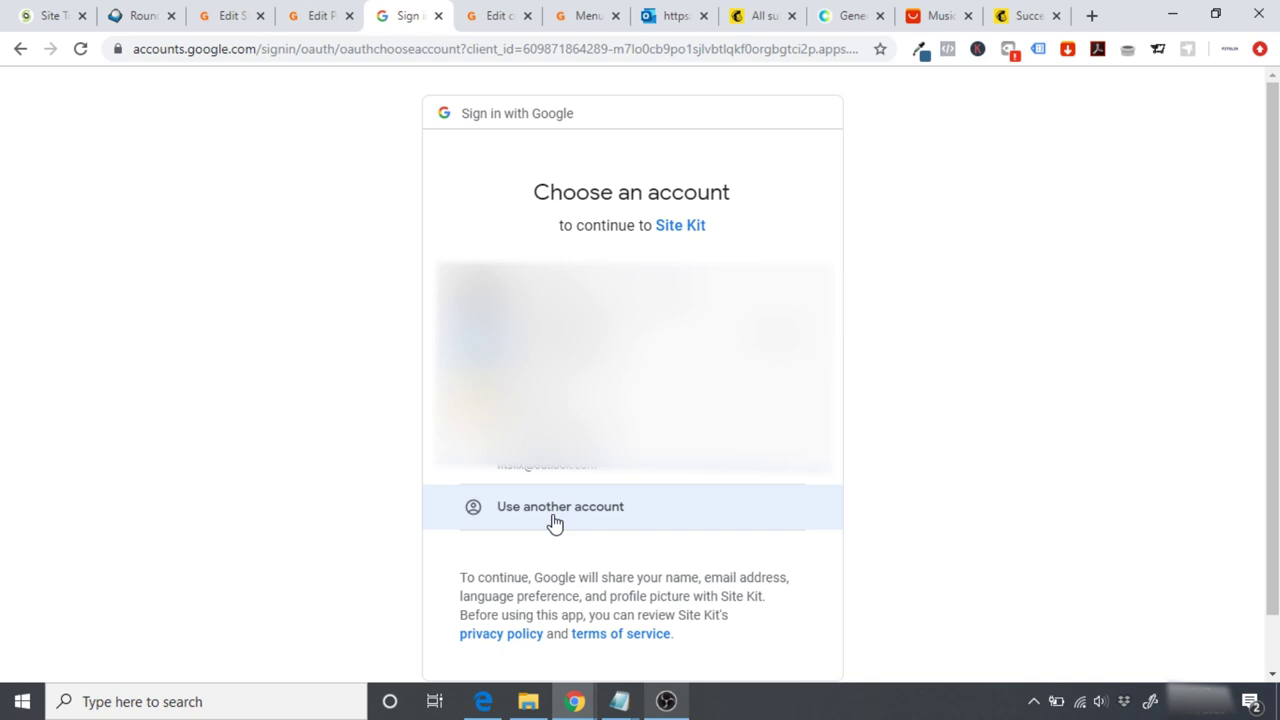
{"action": "left_click", "coordinate": [555, 523]}
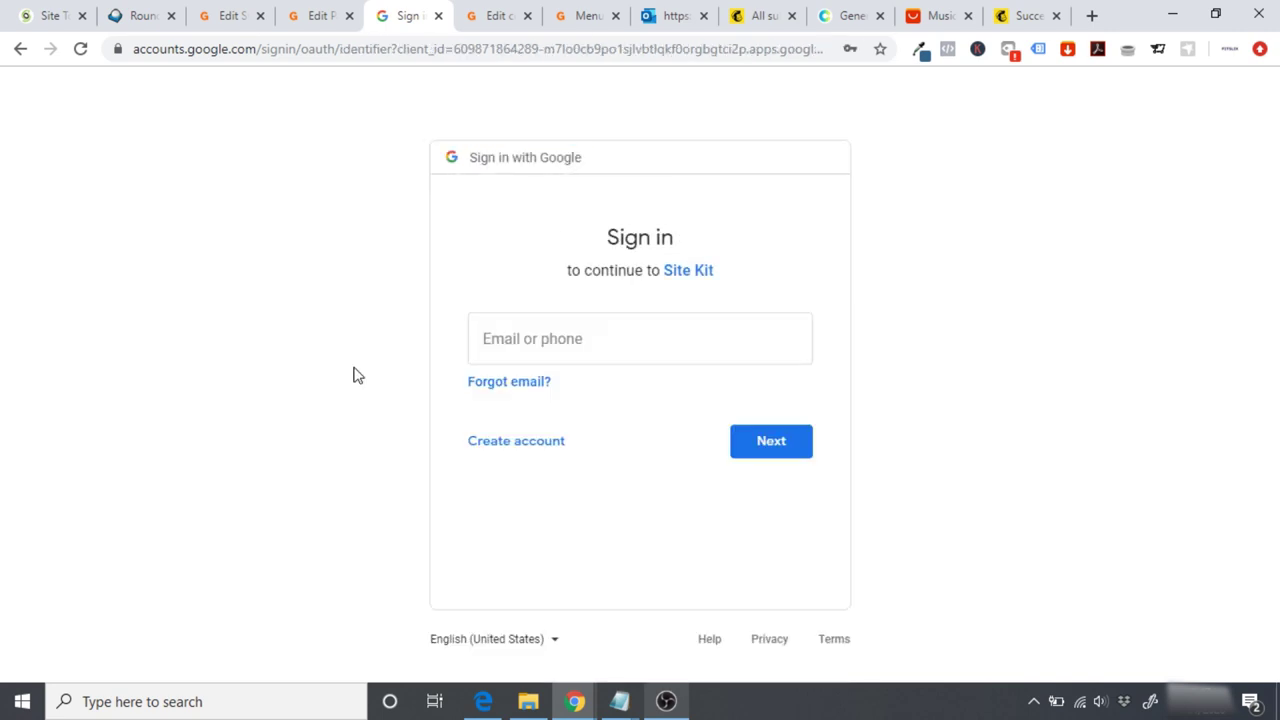
{"action": "key", "text": "ctrl+v"}
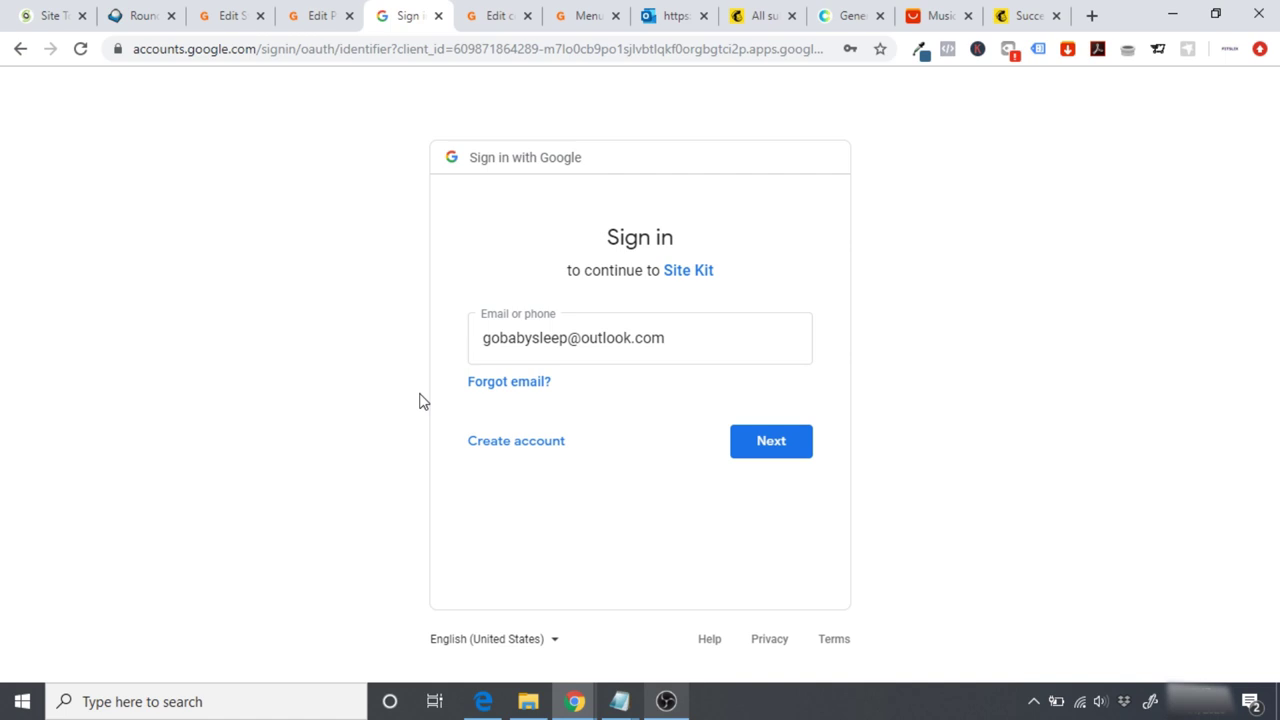
{"action": "left_click", "coordinate": [788, 446]}
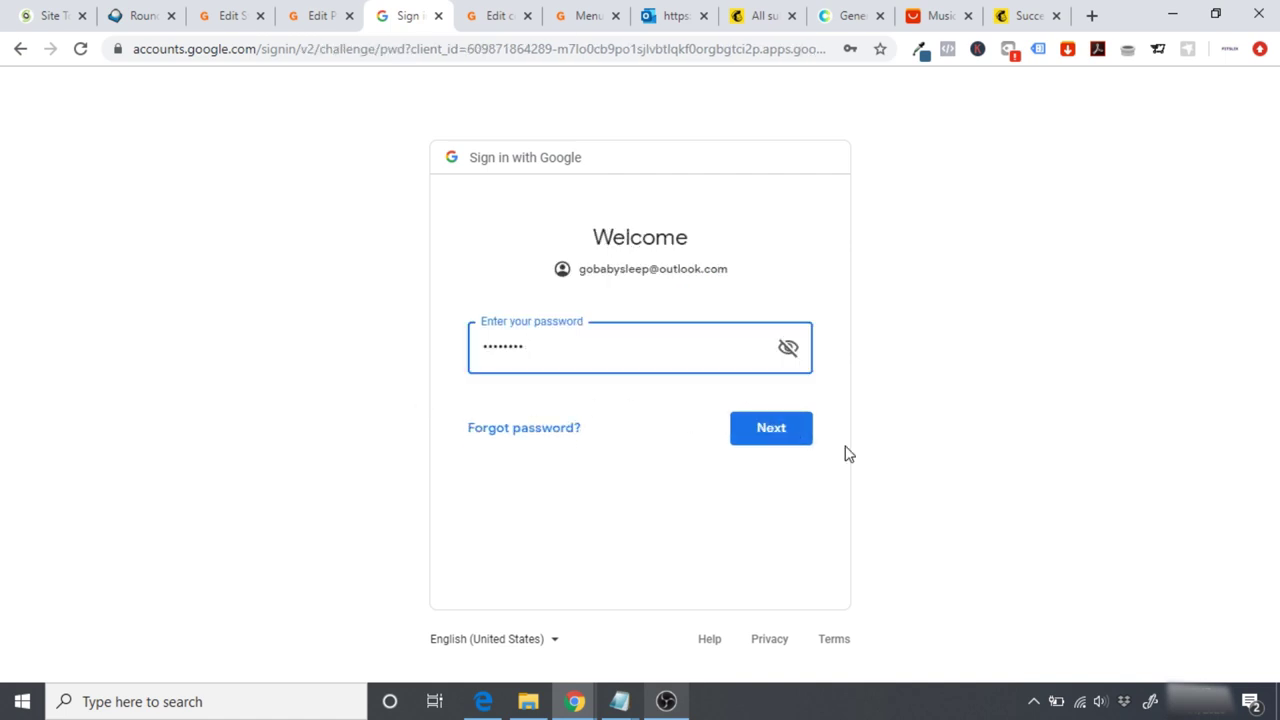
{"action": "left_click", "coordinate": [857, 463]}
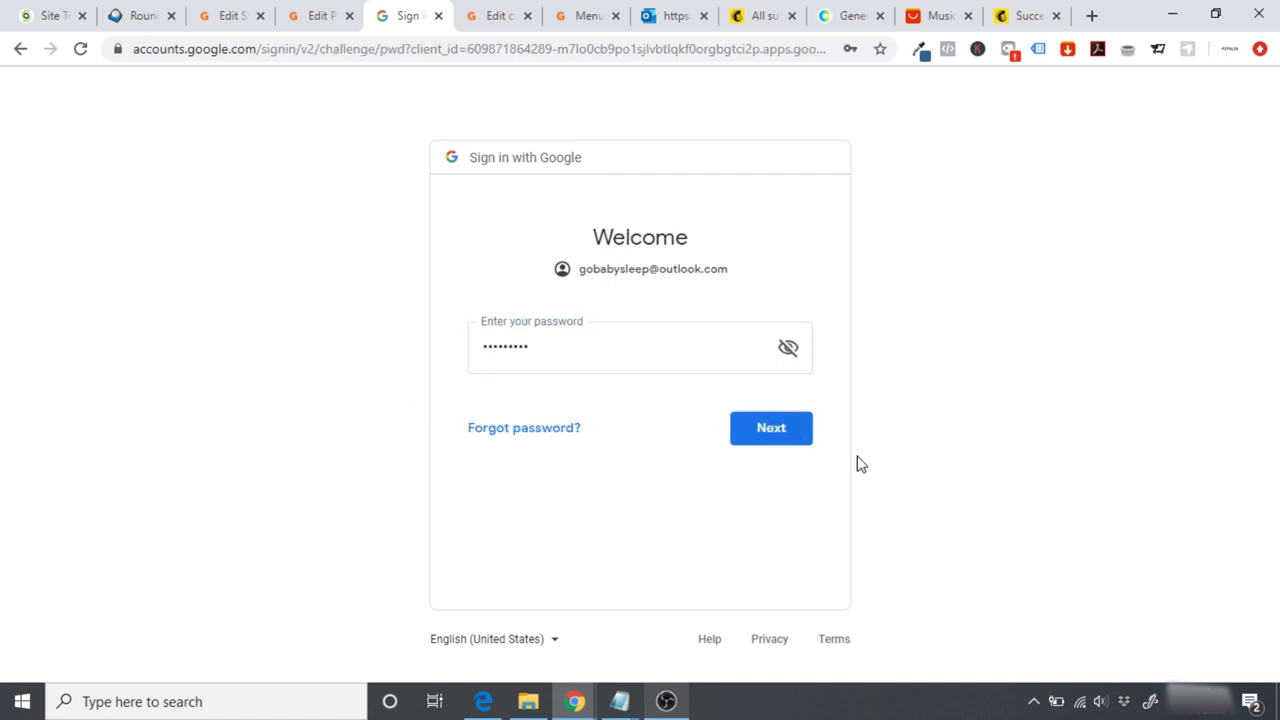
{"action": "left_click", "coordinate": [786, 435]}
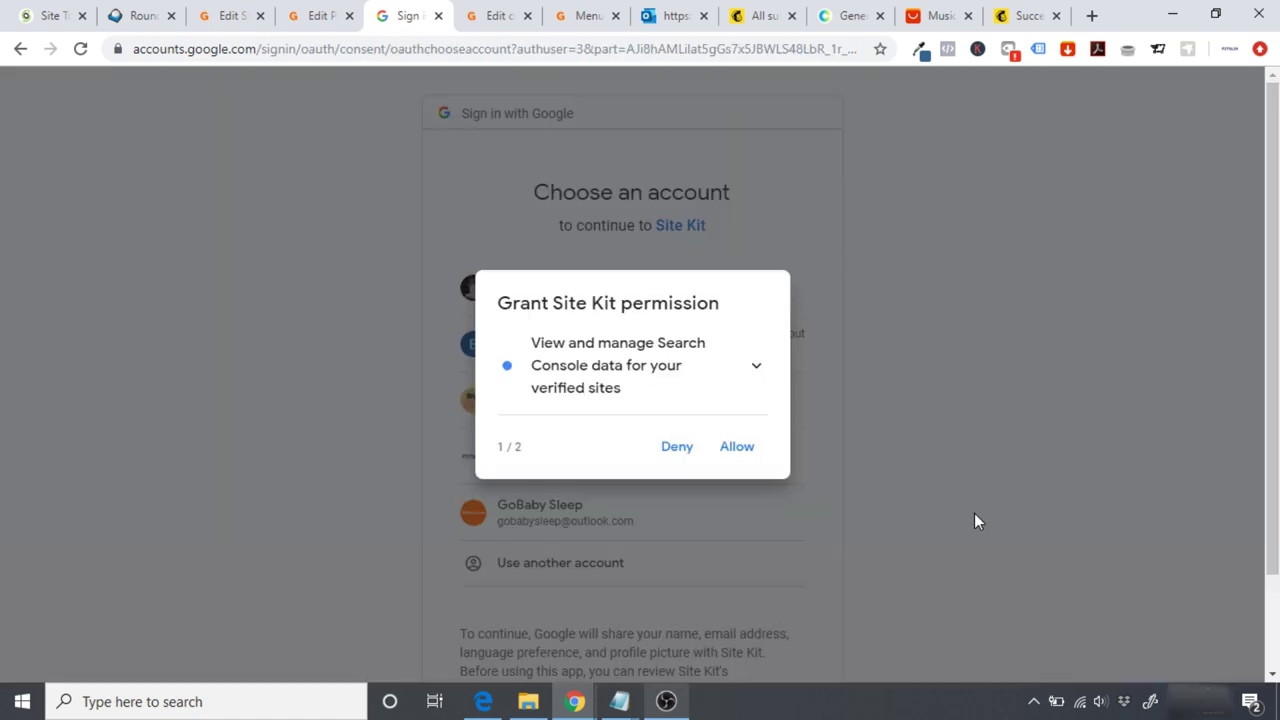
Step: Allow Site Kit Search Console access and site management, then confirm the granted permissions
{"action": "left_click", "coordinate": [744, 452]}
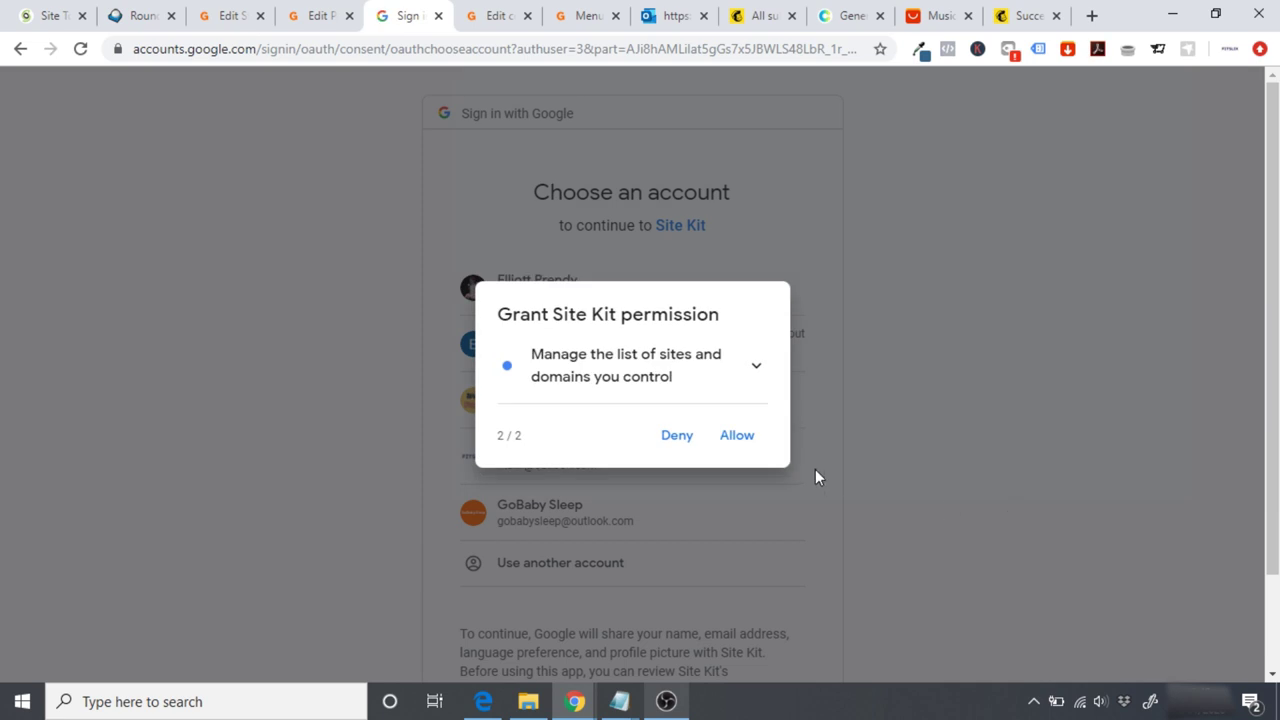
{"action": "left_click", "coordinate": [748, 446]}
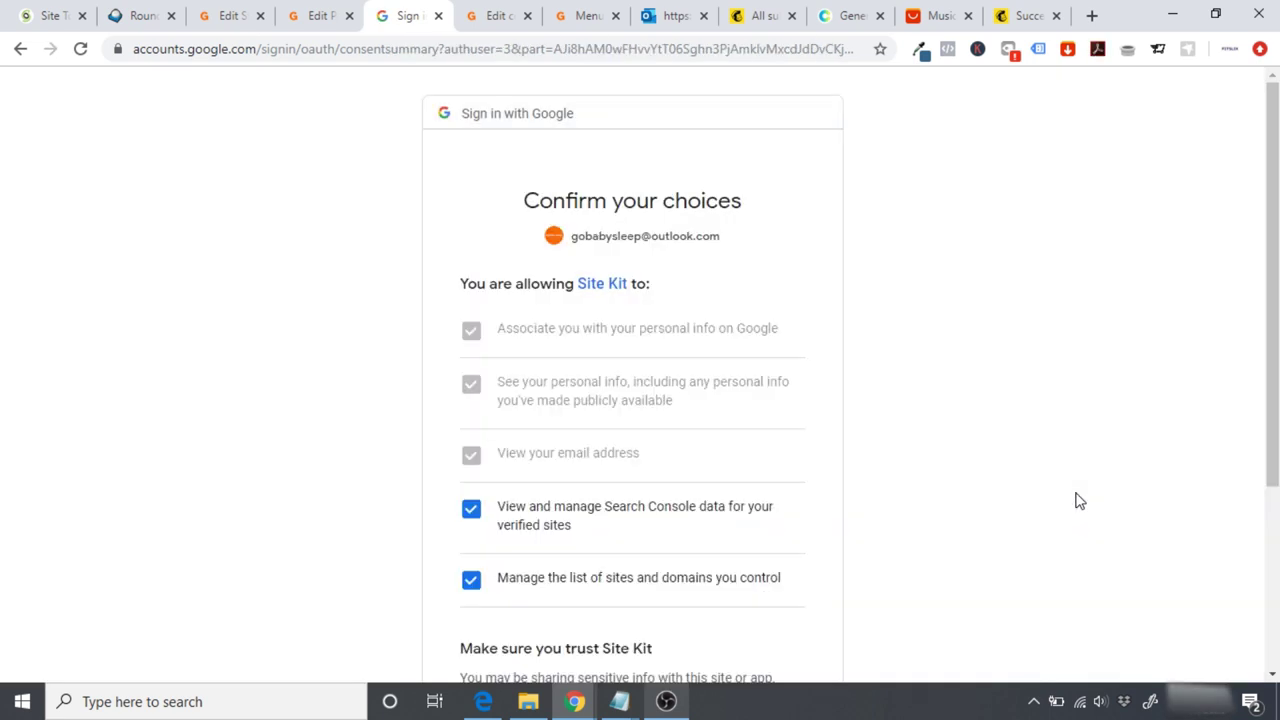
{"action": "scroll", "coordinate": [1079, 438], "scroll_direction": "down", "scroll_amount": 2}
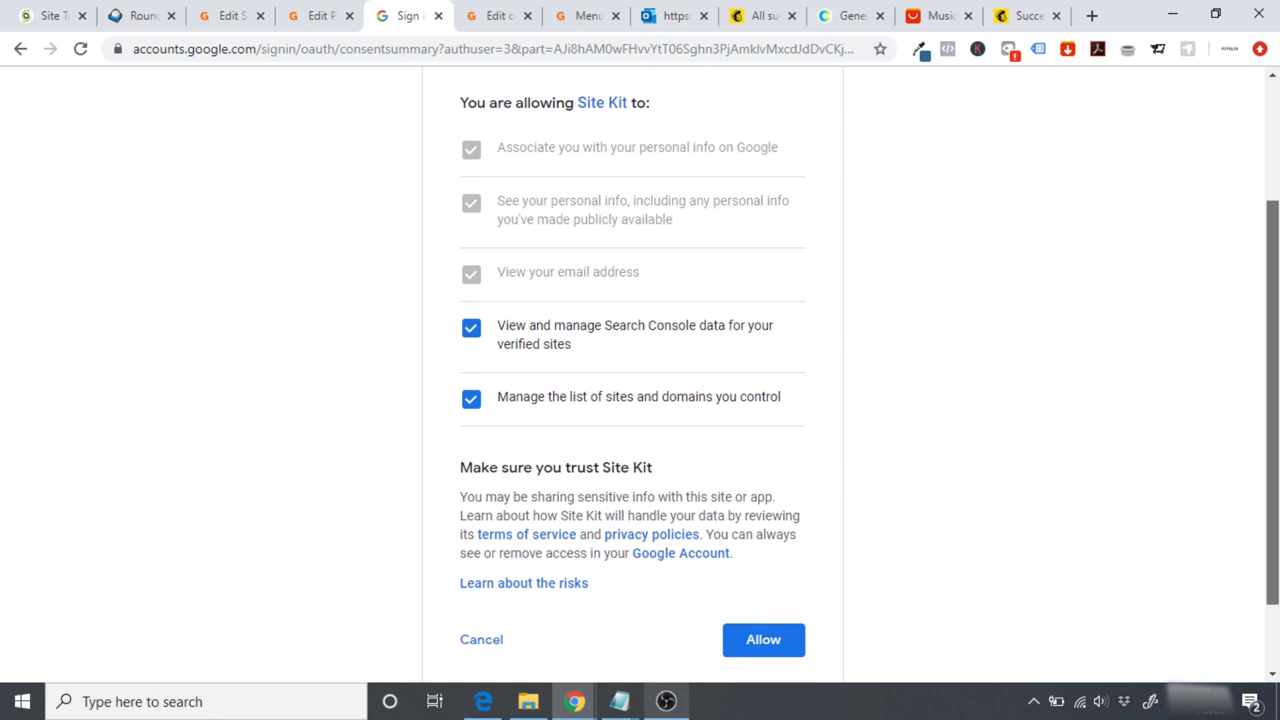
{"action": "scroll", "coordinate": [640, 400], "scroll_direction": "down", "scroll_amount": 1}
{"action": "left_click", "coordinate": [767, 560]}
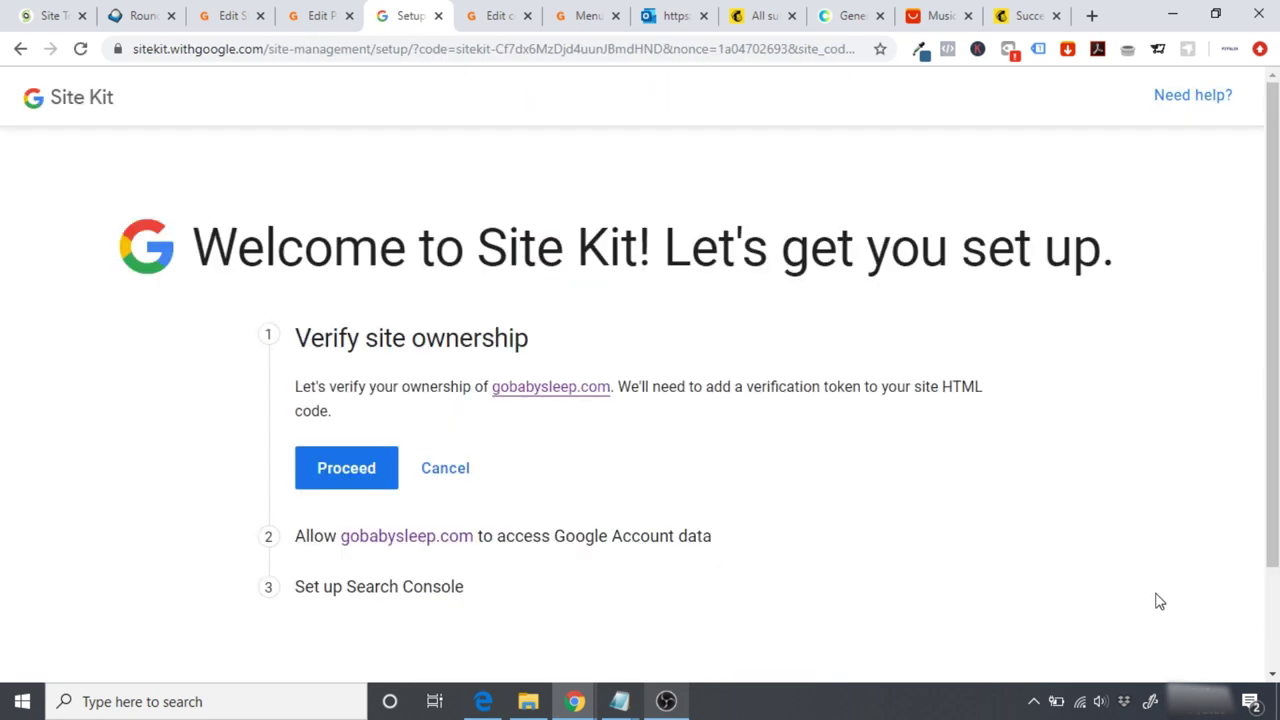
Step: Verify gobabysleep.com ownership, allow account access, add it to Search Console, and open the dashboard
{"action": "left_click", "coordinate": [346, 468]}
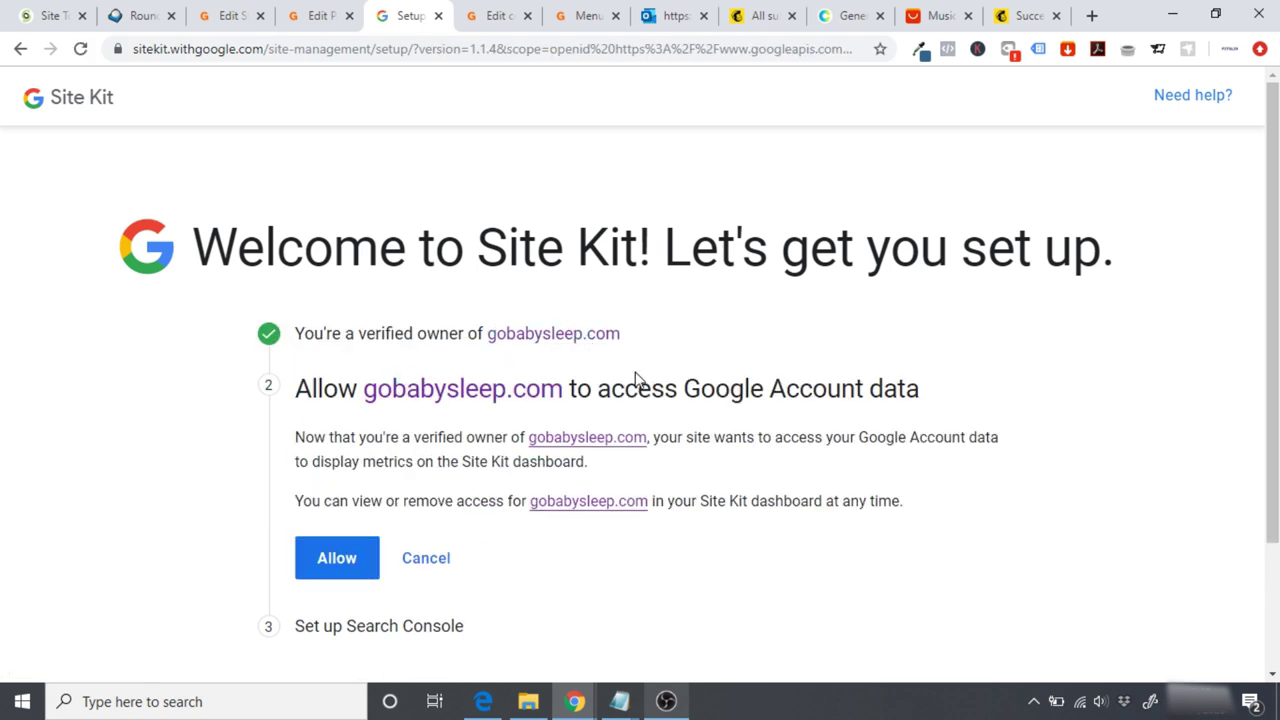
{"action": "left_click", "coordinate": [337, 556]}
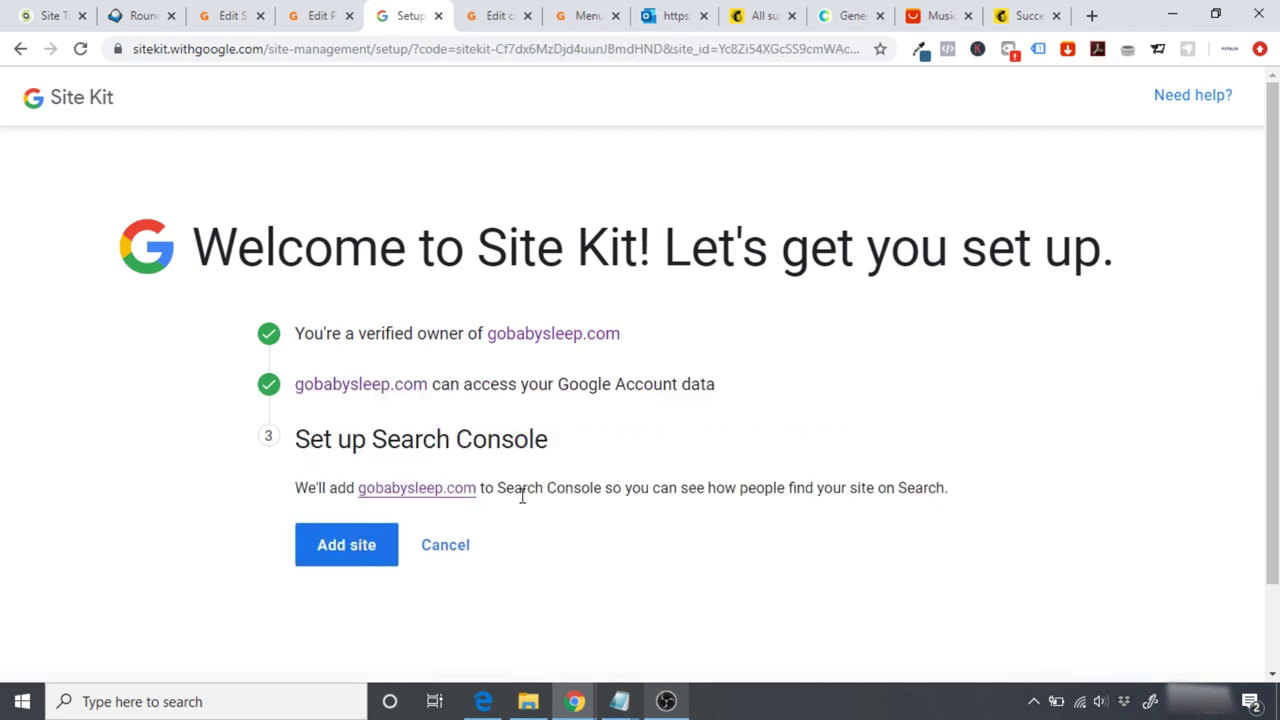
{"action": "left_click", "coordinate": [341, 556]}
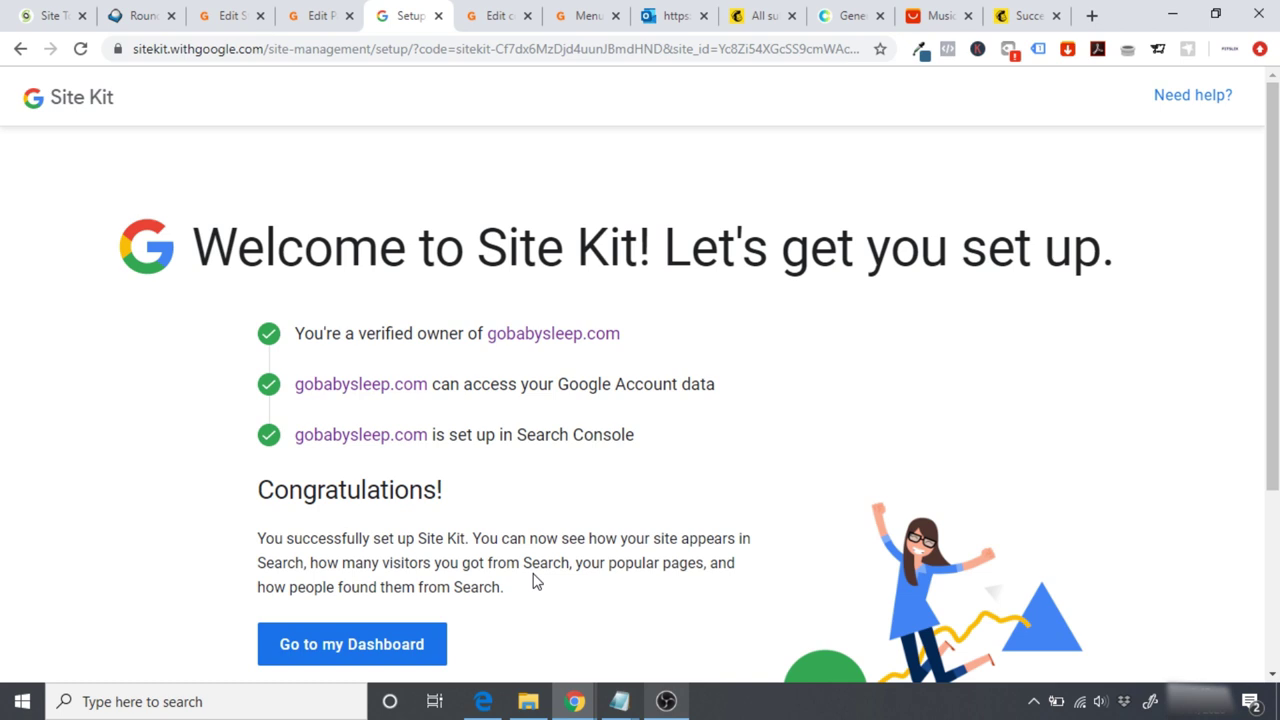
{"action": "left_click", "coordinate": [389, 652]}
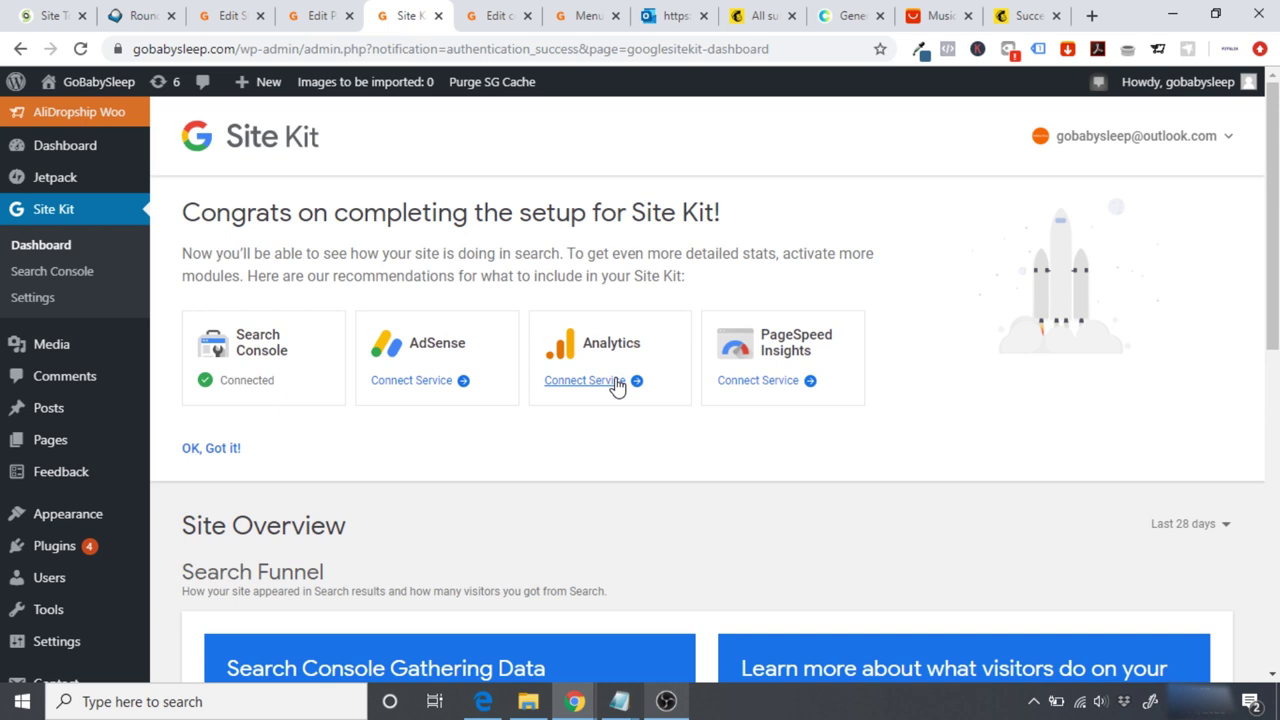
Step: Connect Analytics in Site Kit with the store's Google account and allow all four permissions
{"action": "left_click", "coordinate": [603, 388]}
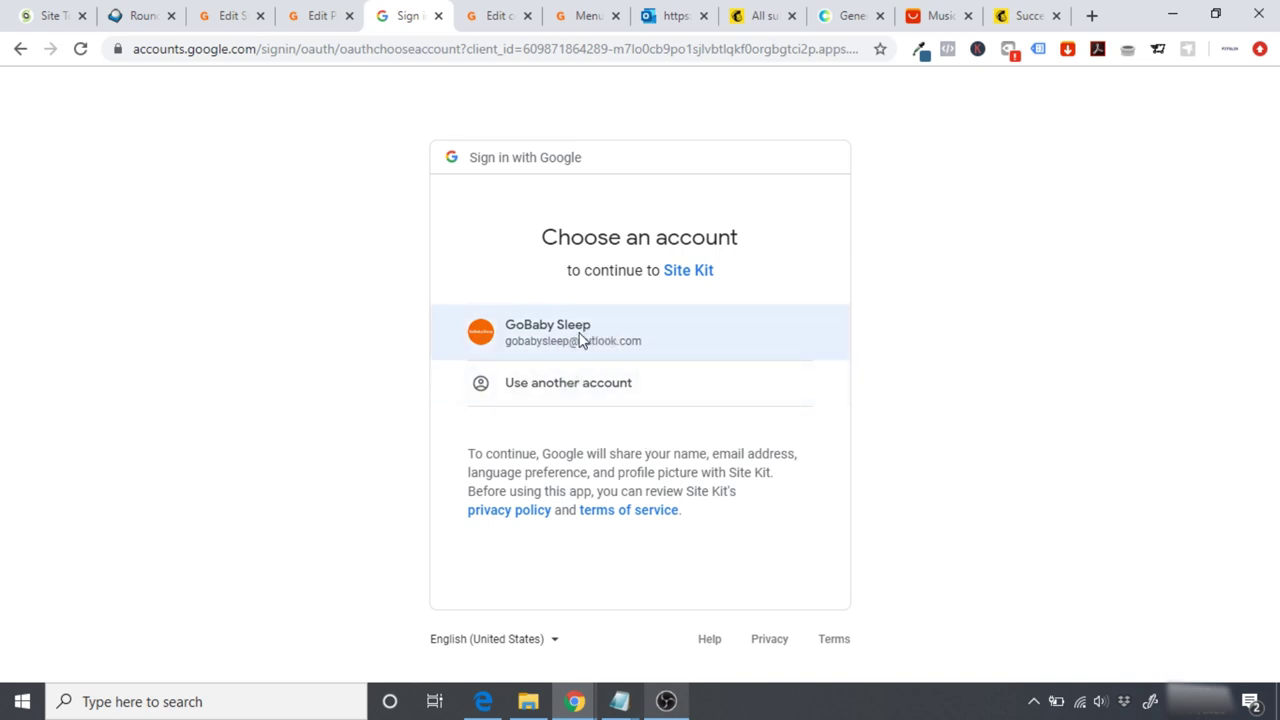
{"action": "left_click", "coordinate": [580, 341]}
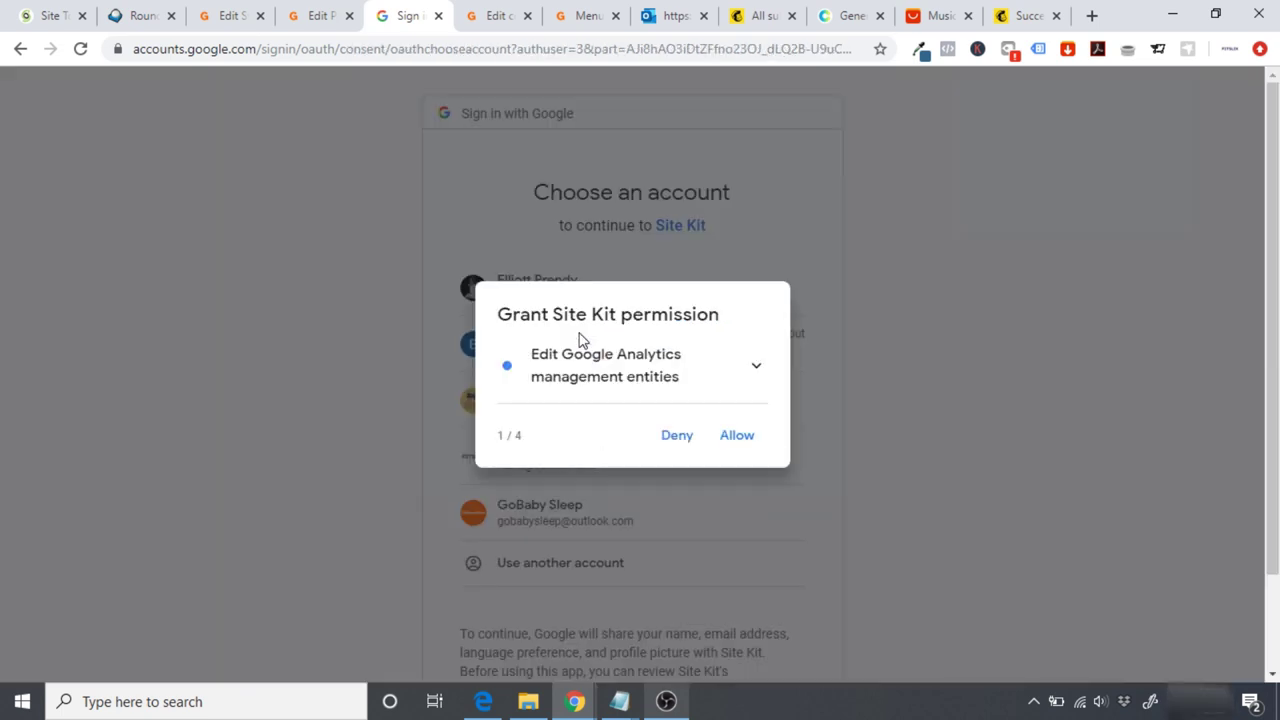
{"action": "left_click", "coordinate": [739, 446]}
{"action": "left_click", "coordinate": [734, 446]}
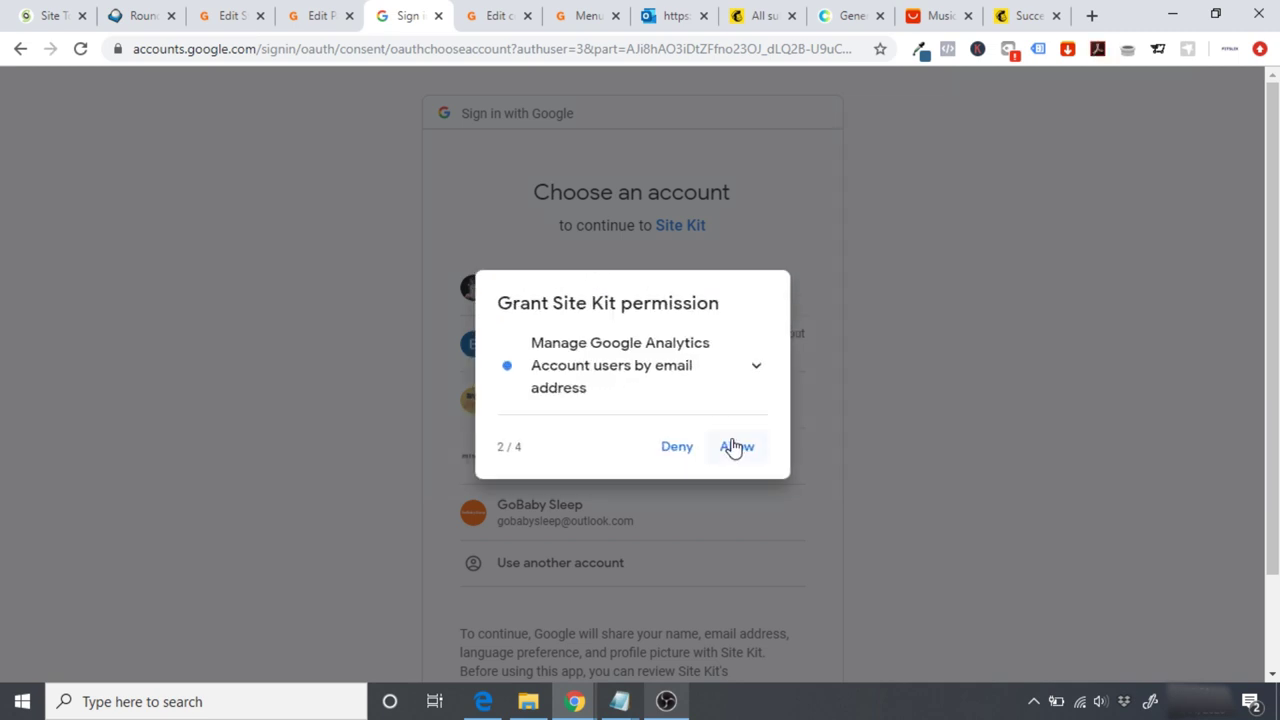
{"action": "left_click", "coordinate": [734, 446]}
{"action": "left_click", "coordinate": [732, 444]}
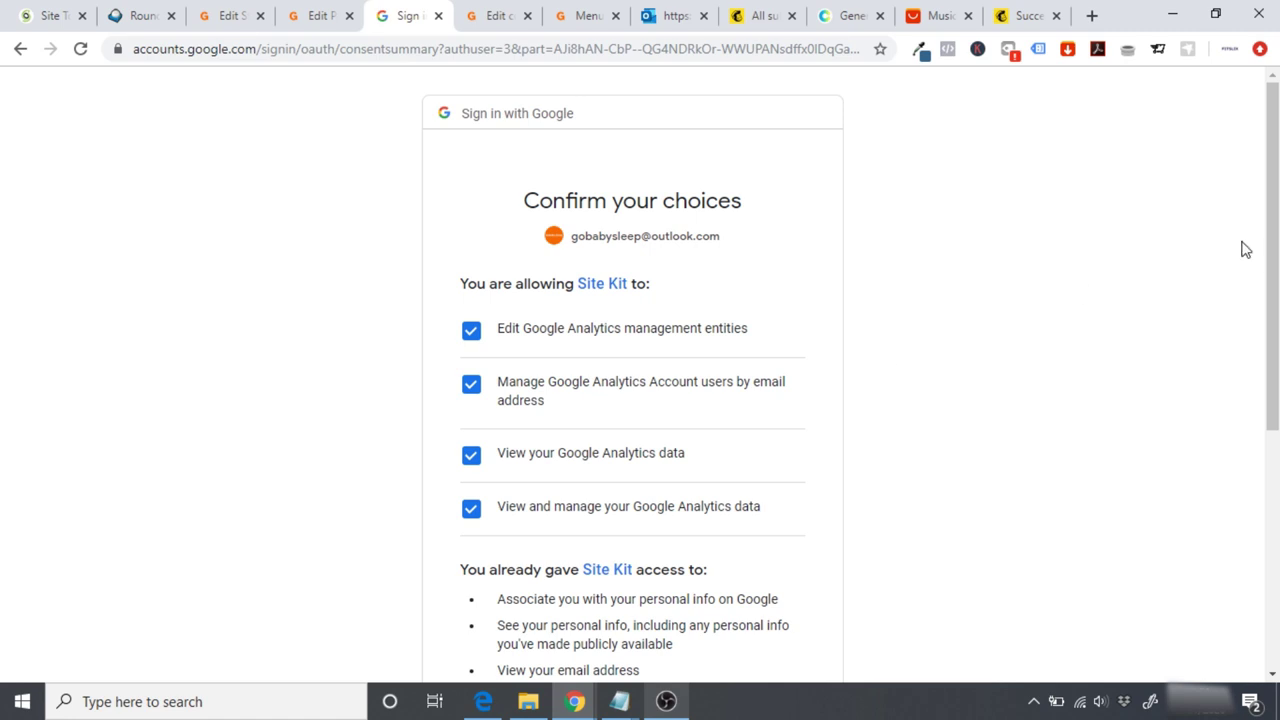
{"action": "scroll", "coordinate": [640, 400], "scroll_direction": "down", "scroll_amount": 4}
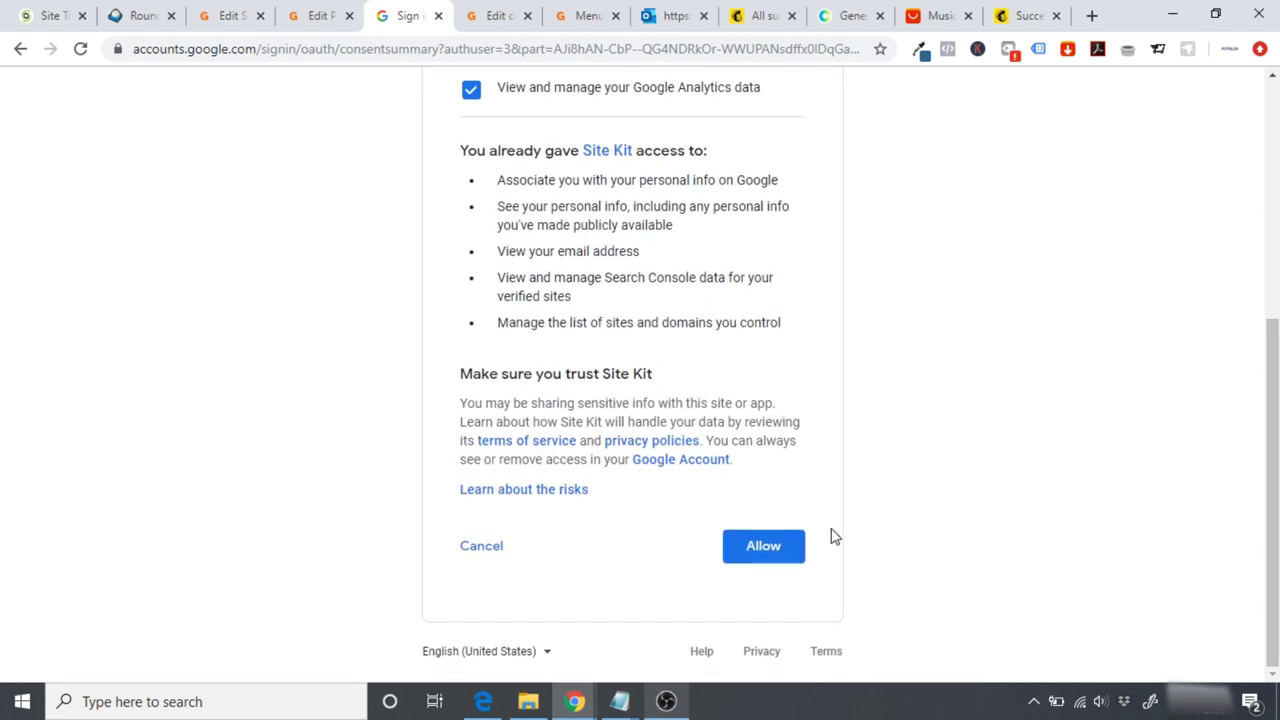
{"action": "left_click", "coordinate": [780, 557]}
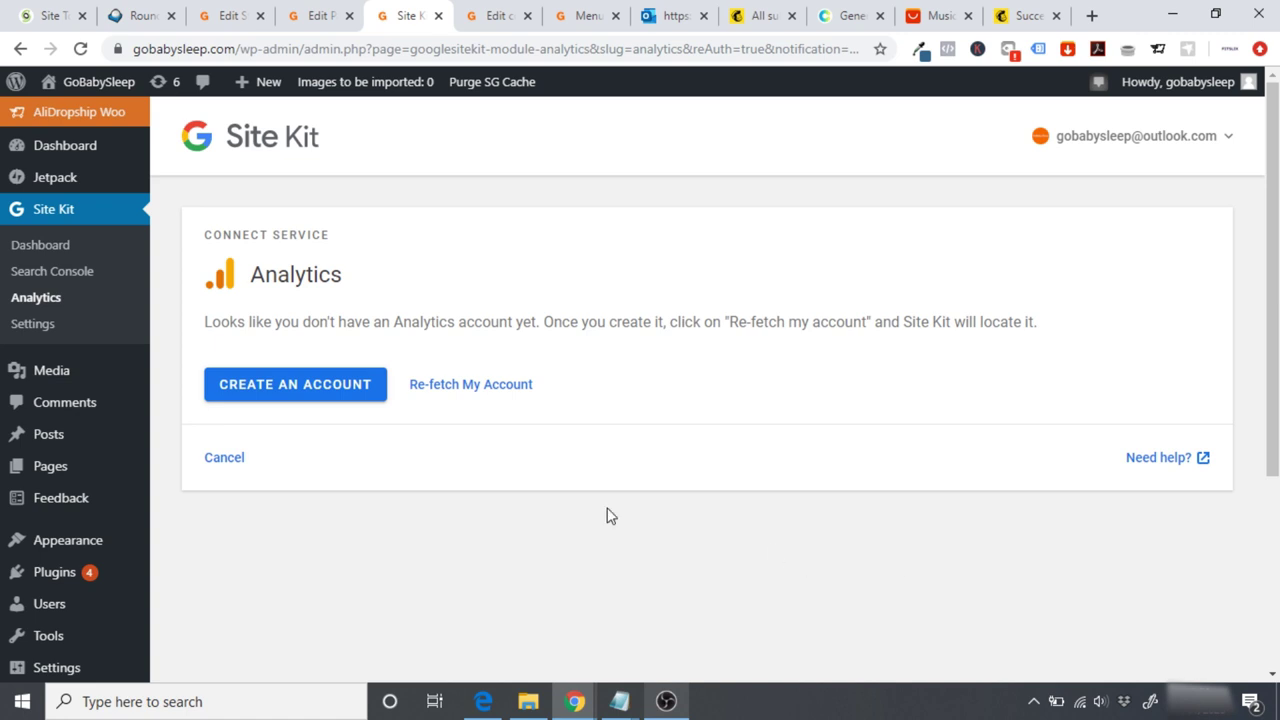
Step: Create a Google Analytics account named GoBabySleep measuring Web, and begin the website name
{"action": "left_click", "coordinate": [312, 398]}
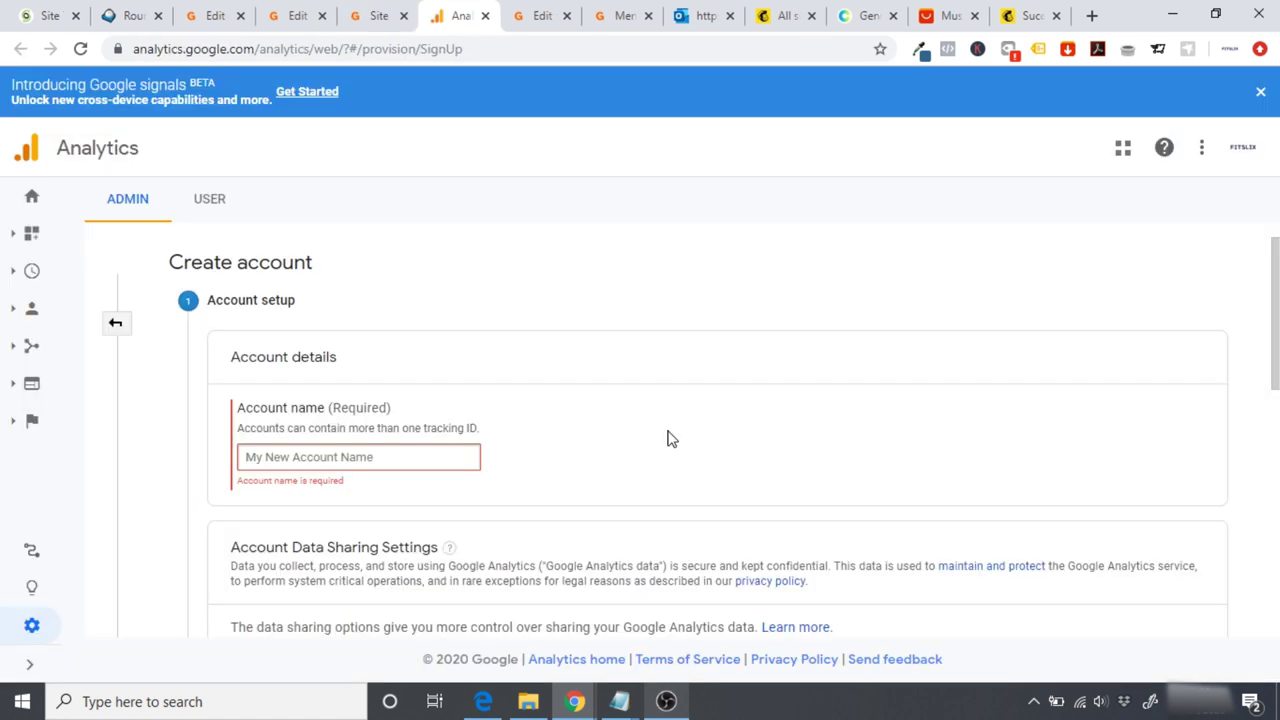
{"action": "type", "text": "GoBa"}
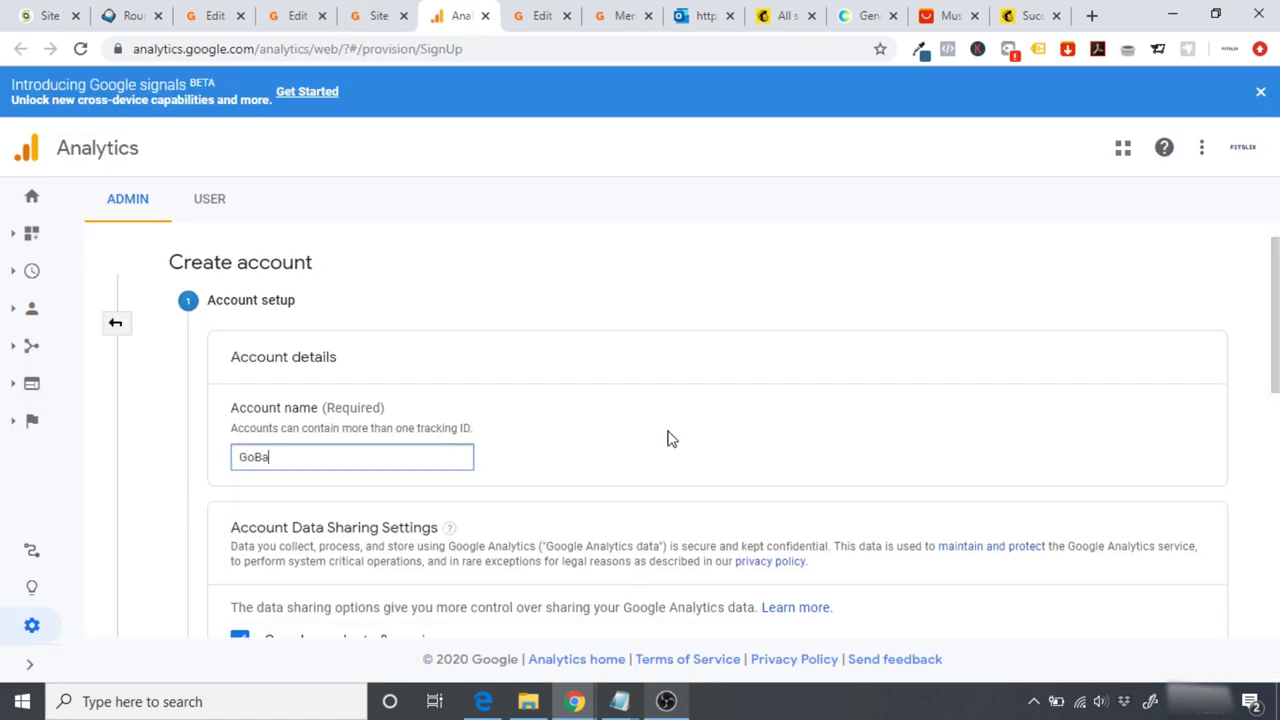
{"action": "type", "text": "bySleep"}
{"action": "scroll", "coordinate": [1211, 357], "scroll_direction": "down", "scroll_amount": 3}
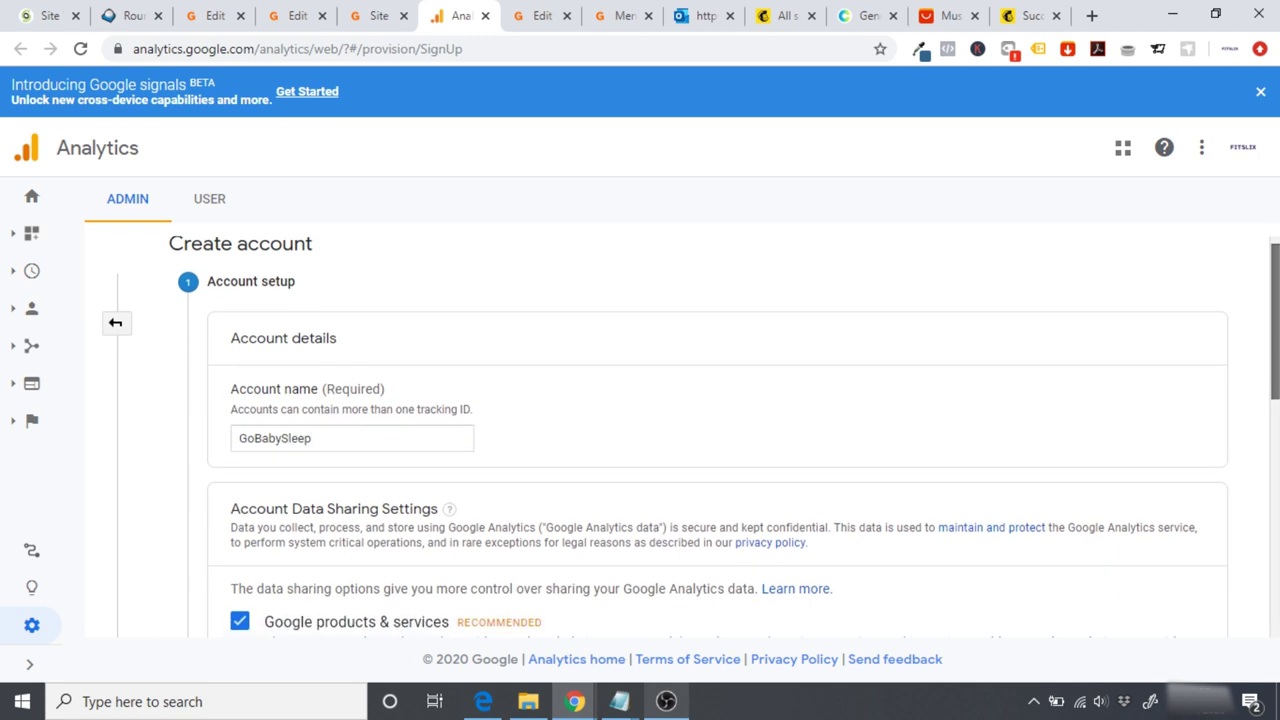
{"action": "scroll", "coordinate": [724, 437], "scroll_direction": "down", "scroll_amount": 3}
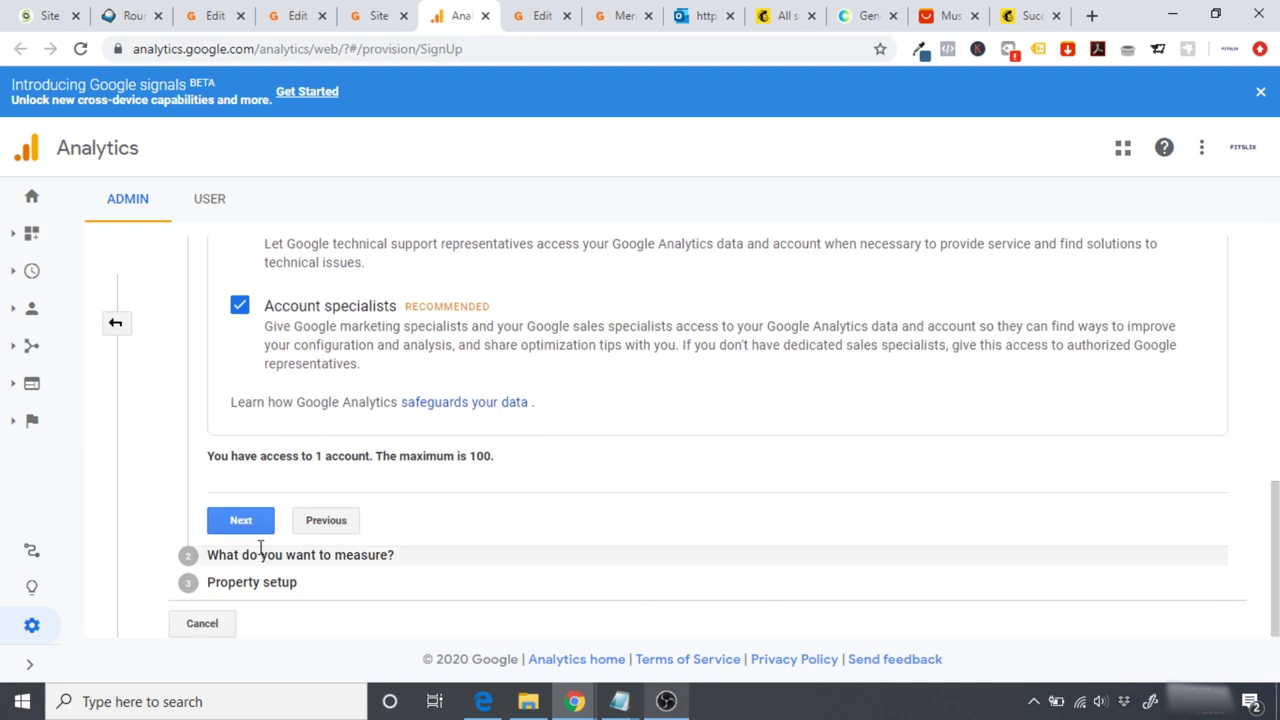
{"action": "left_click", "coordinate": [240, 518]}
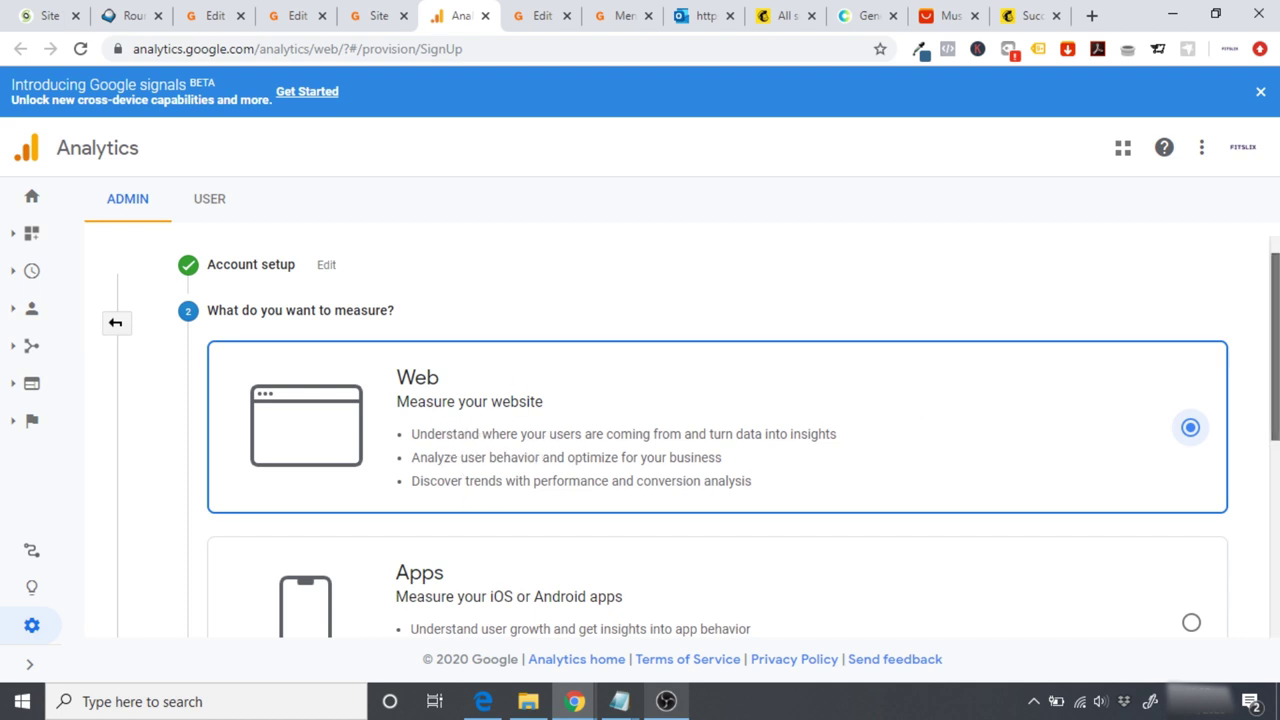
{"action": "scroll", "coordinate": [717, 437], "scroll_direction": "down", "scroll_amount": 4}
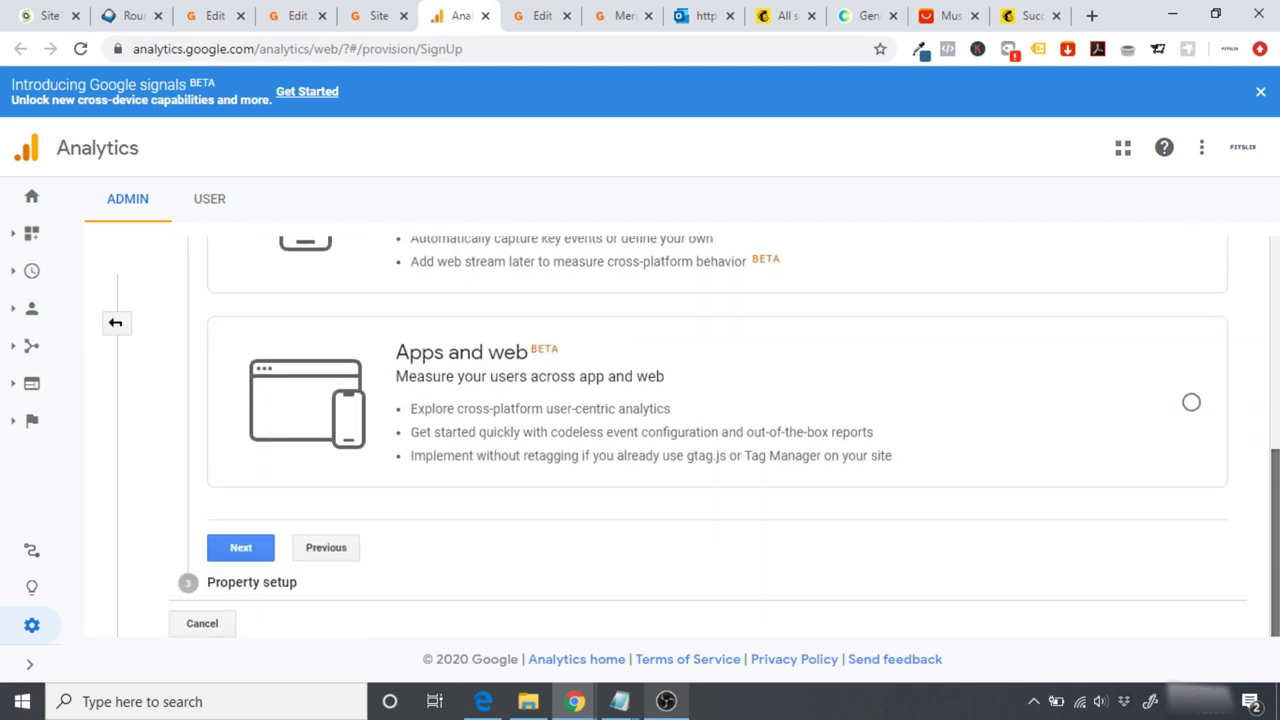
{"action": "left_click", "coordinate": [255, 556]}
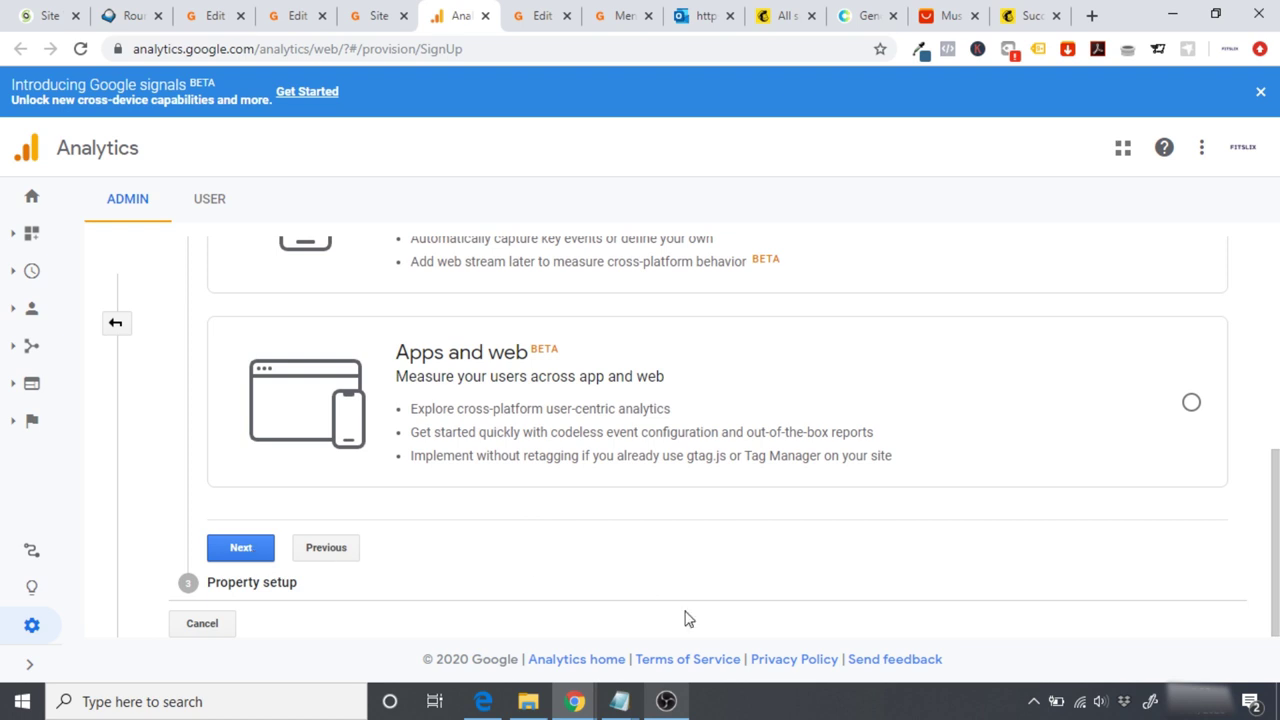
{"action": "type", "text": "GoBabySleep"}
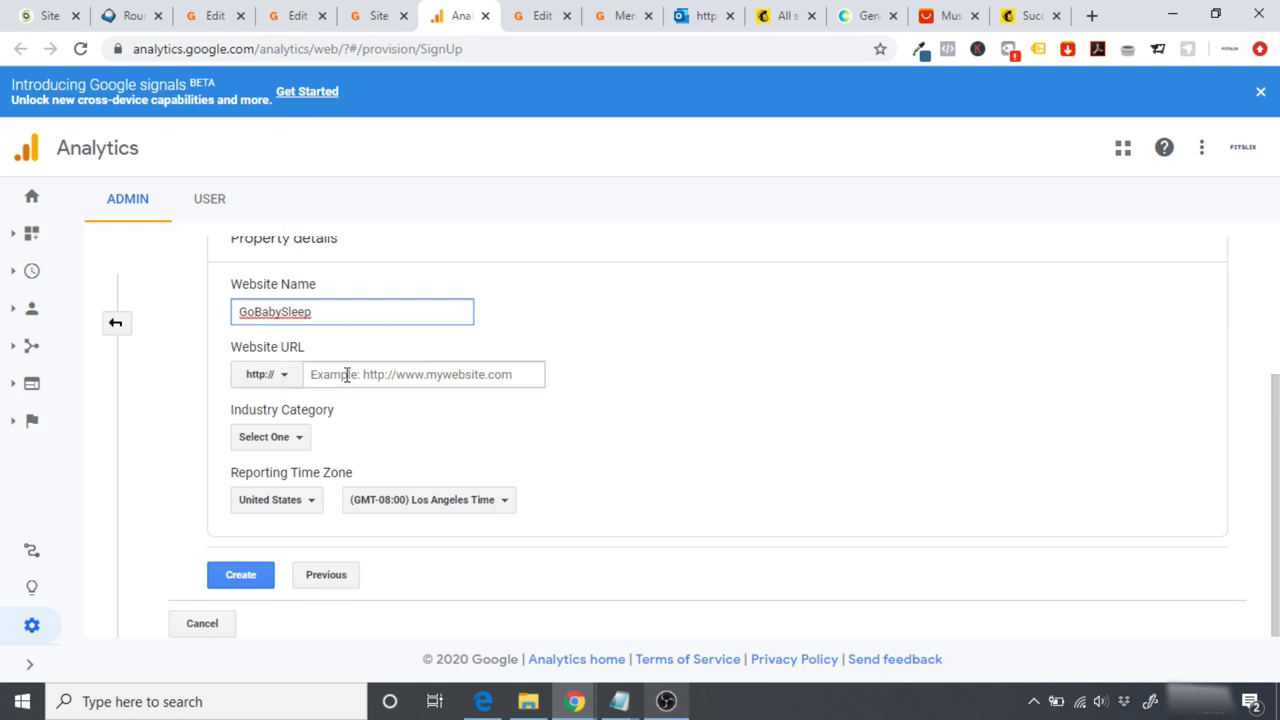
{"action": "left_click", "coordinate": [371, 15]}
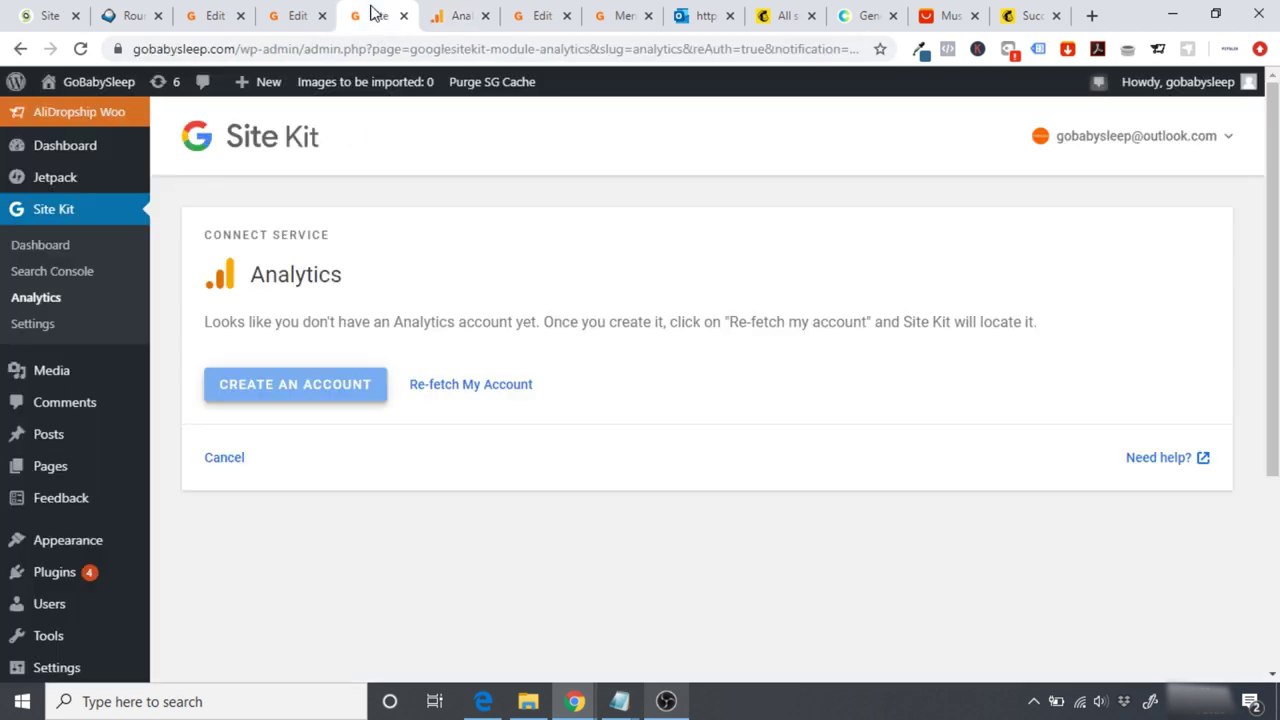
{"action": "left_click", "coordinate": [195, 50]}
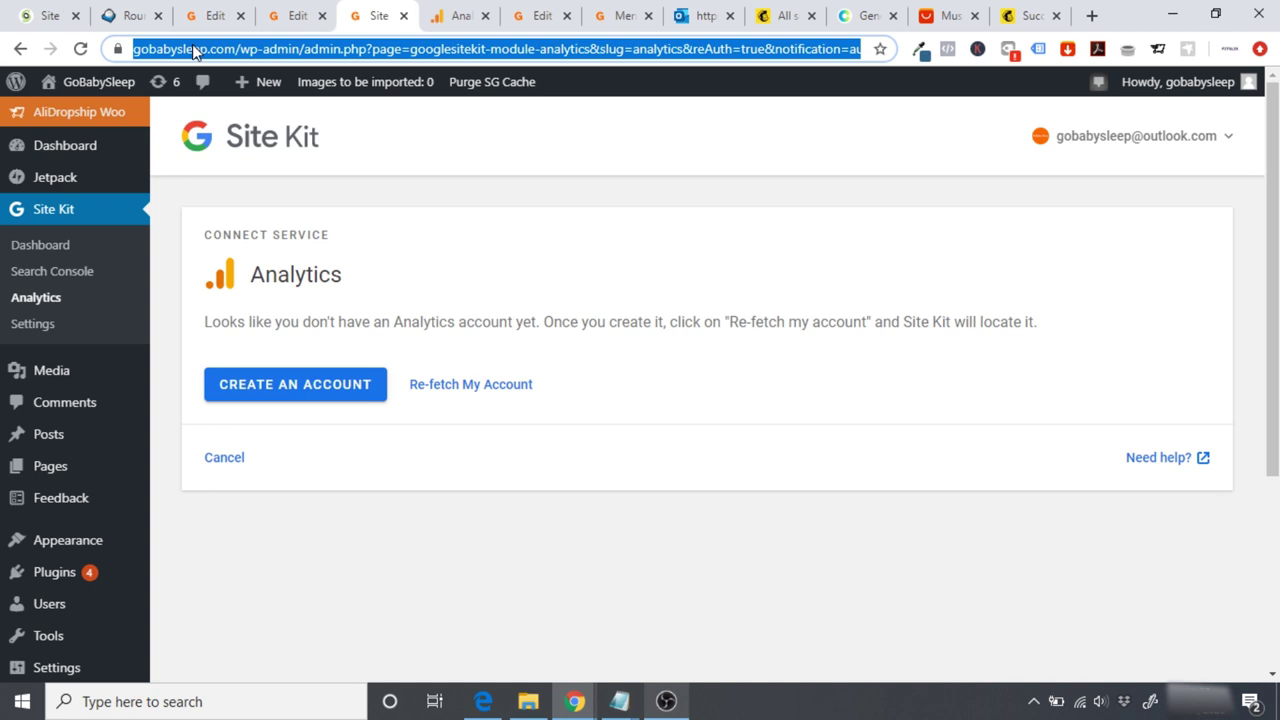
{"action": "left_click", "coordinate": [452, 12]}
{"action": "left_click", "coordinate": [356, 372]}
{"action": "key", "text": "ctrl+v"}
{"action": "key", "text": "Left"}
{"action": "key", "text": "Left"}
{"action": "key", "text": "Left"}
{"action": "key", "text": "Left"}
{"action": "key", "text": "Left"}
{"action": "key", "text": "Left"}
{"action": "key", "text": "Left"}
{"action": "key", "text": "Left"}
{"action": "key", "text": "Left"}
{"action": "key", "text": "Left"}
{"action": "key", "text": "Left"}
{"action": "key", "text": "Left"}
{"action": "key", "text": "Left"}
{"action": "key", "text": "Left"}
{"action": "key", "text": "Left"}
{"action": "key", "text": "Left"}
{"action": "key", "text": "Left"}
{"action": "key", "text": "Left"}
{"action": "key", "text": "Left"}
{"action": "key", "text": "Left"}
{"action": "key", "text": "Left"}
{"action": "key", "text": "Left"}
{"action": "key", "text": "Left"}
{"action": "key", "text": "Left"}
{"action": "key", "text": "Left"}
{"action": "key", "text": "Left"}
{"action": "key", "text": "Left"}
{"action": "key", "text": "Left"}
{"action": "key", "text": "Left"}
{"action": "key", "text": "Left"}
{"action": "key", "text": "Left"}
{"action": "key", "text": "Left"}
{"action": "key", "text": "Left"}
{"action": "key", "text": "Left"}
{"action": "key", "text": "Left"}
{"action": "key", "text": "Left"}
{"action": "key", "text": "Left"}
{"action": "key", "text": "Left"}
{"action": "key", "text": "Left"}
{"action": "key", "text": "Left"}
{"action": "key", "text": "Left"}
{"action": "key", "text": "Left"}
{"action": "key", "text": "Left"}
{"action": "key", "text": "Left"}
{"action": "key", "text": "Left"}
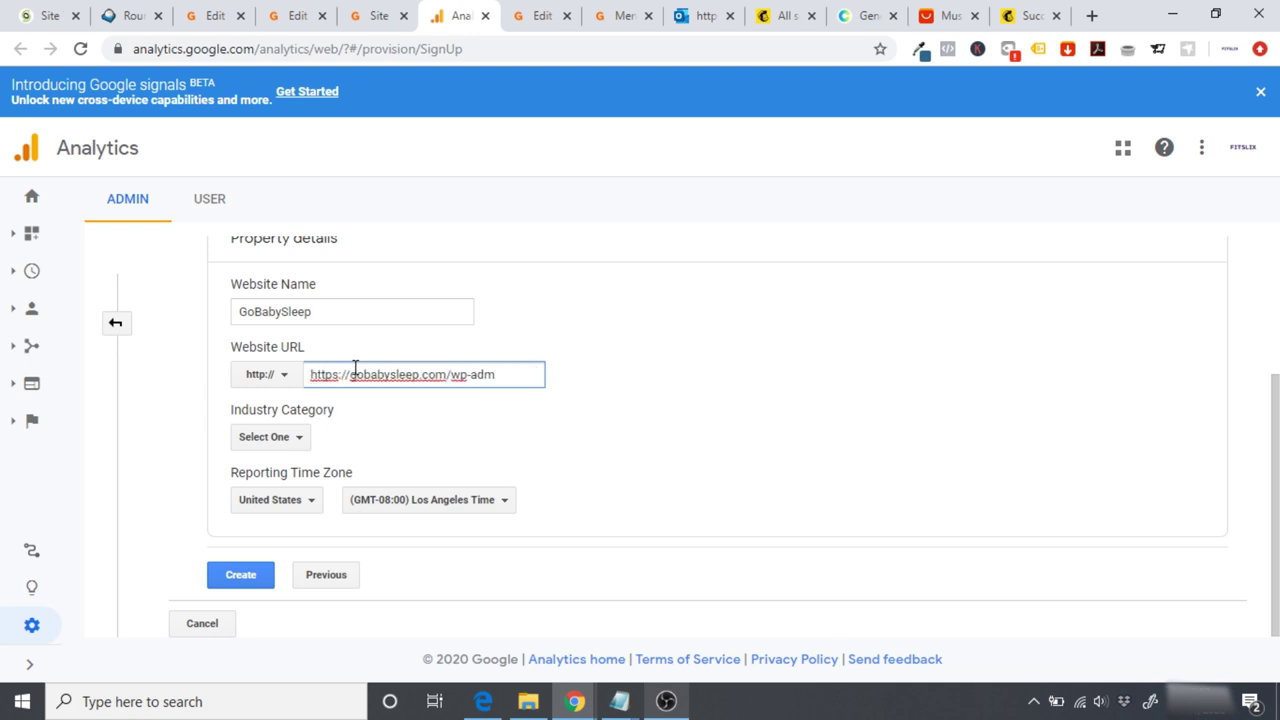
{"action": "key", "text": "BackSpace"}
{"action": "key", "text": "BackSpace"}
{"action": "key", "text": "BackSpace"}
{"action": "left_click", "coordinate": [260, 378]}
{"action": "left_click", "coordinate": [290, 442]}
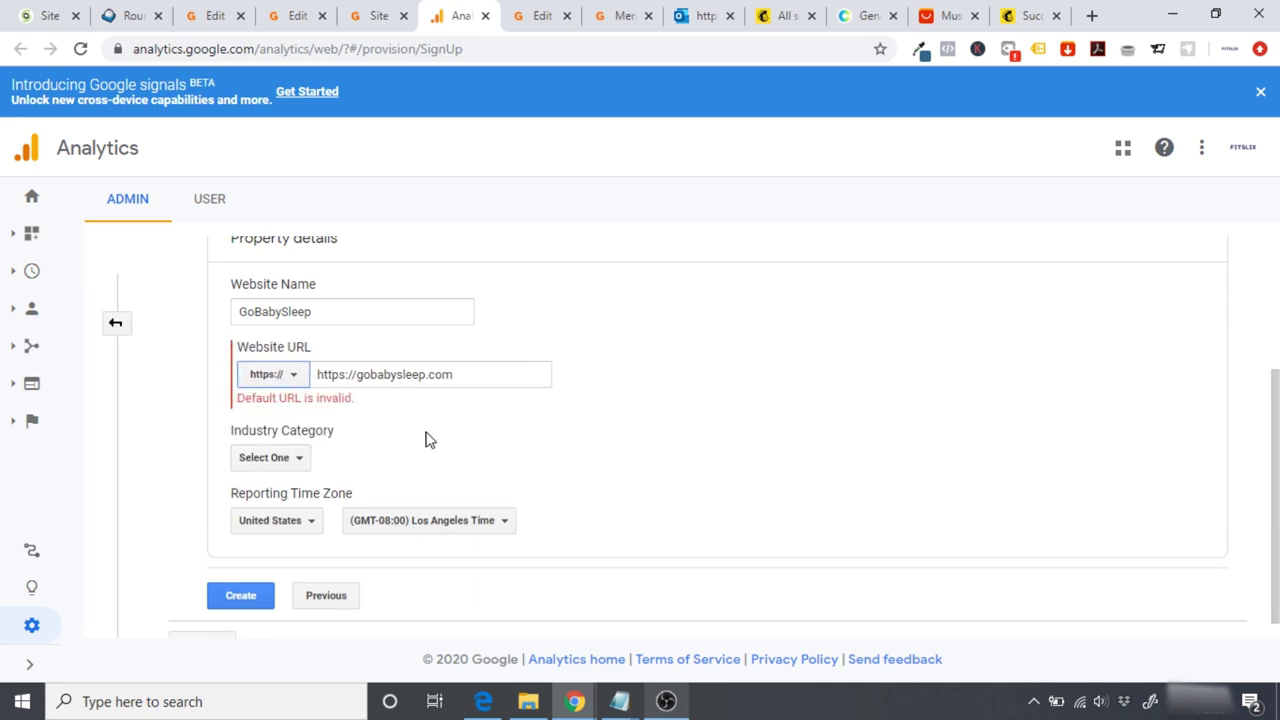
{"action": "left_click_drag", "start_coordinate": [357, 375], "coordinate": [275, 390]}
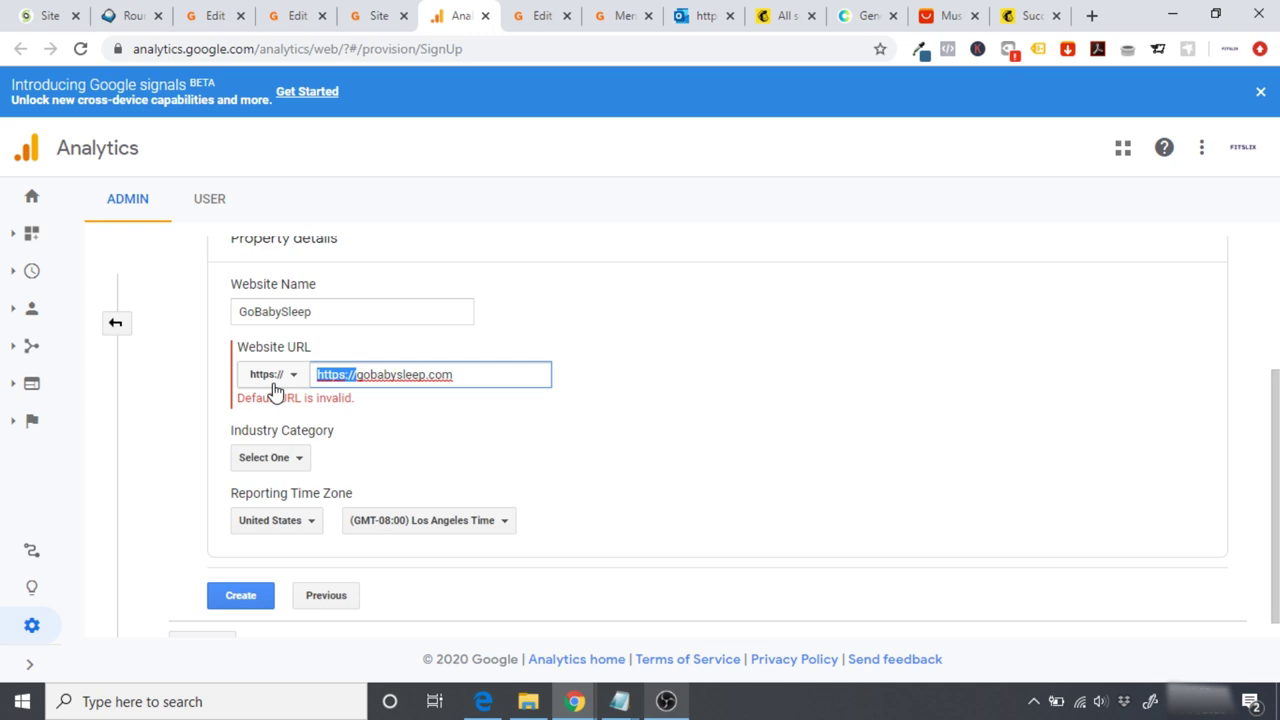
{"action": "key", "text": "BackSpace"}
{"action": "left_click", "coordinate": [655, 400]}
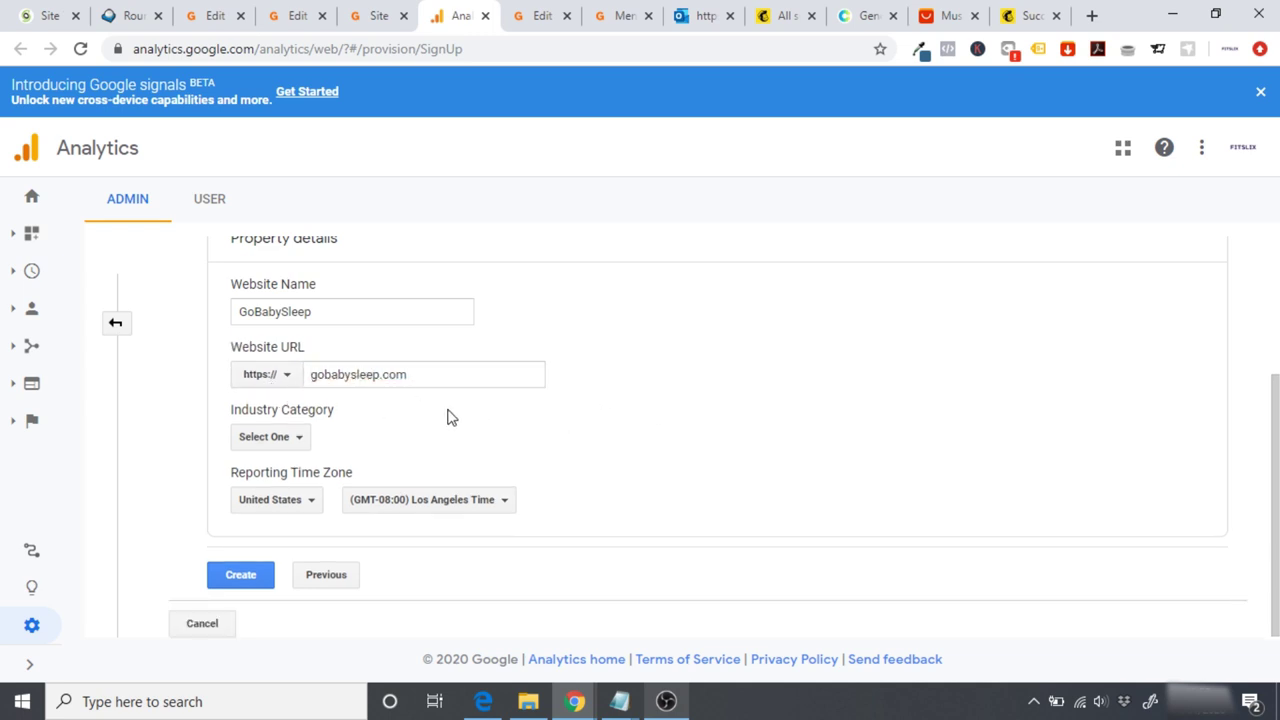
Step: Set the industry category to Shopping and the country to United Kingdom, then create the property
{"action": "left_click", "coordinate": [290, 440]}
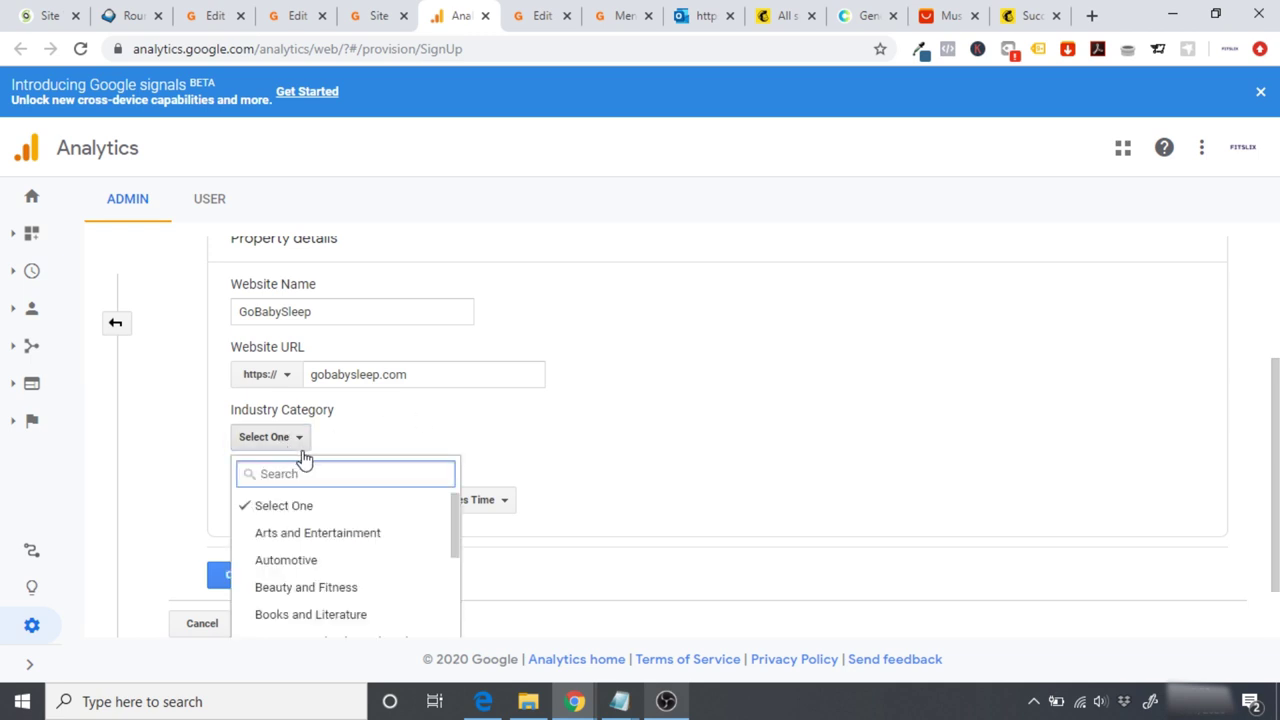
{"action": "left_click_drag", "start_coordinate": [451, 510], "coordinate": [449, 664]}
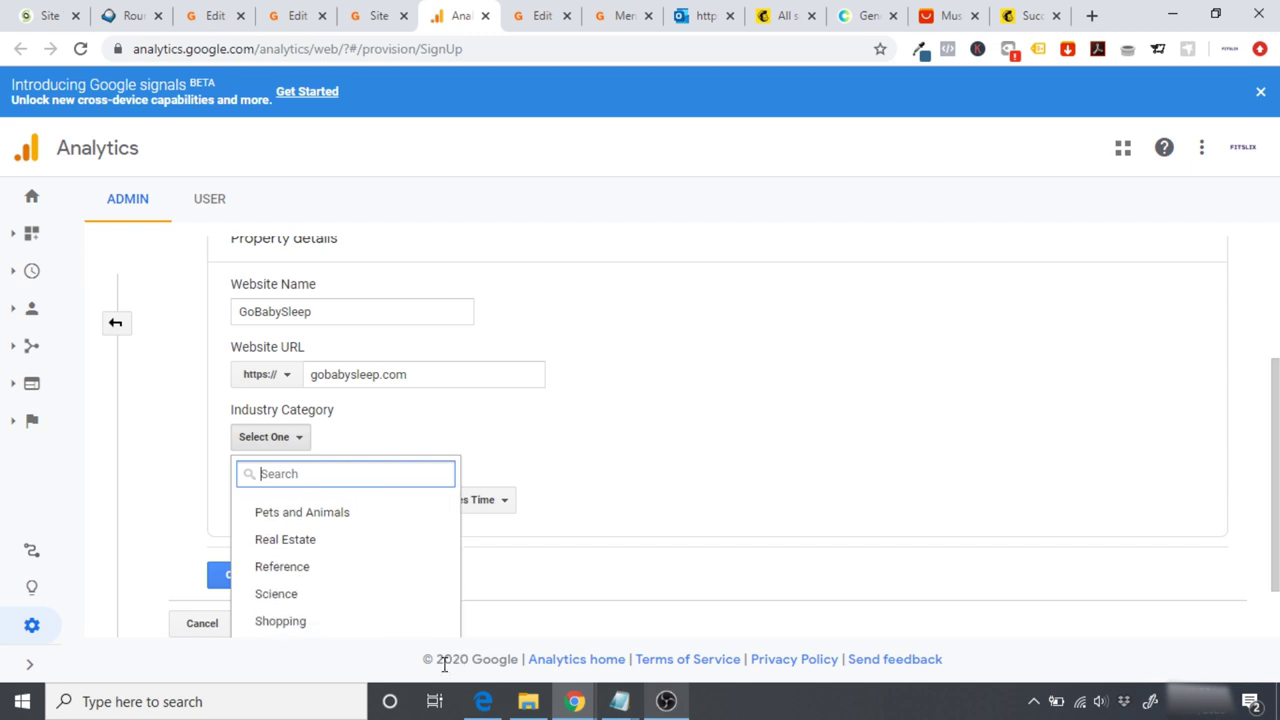
{"action": "left_click", "coordinate": [289, 631]}
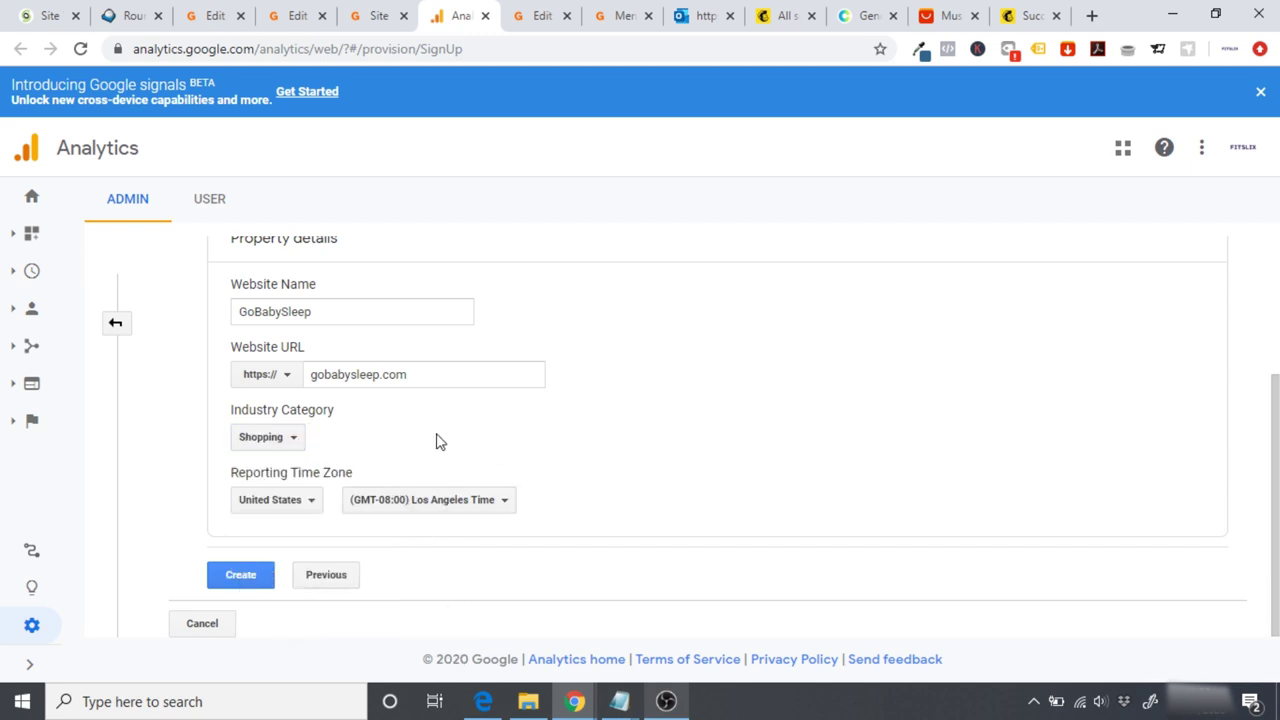
{"action": "left_click", "coordinate": [301, 513]}
{"action": "type", "text": "unit"}
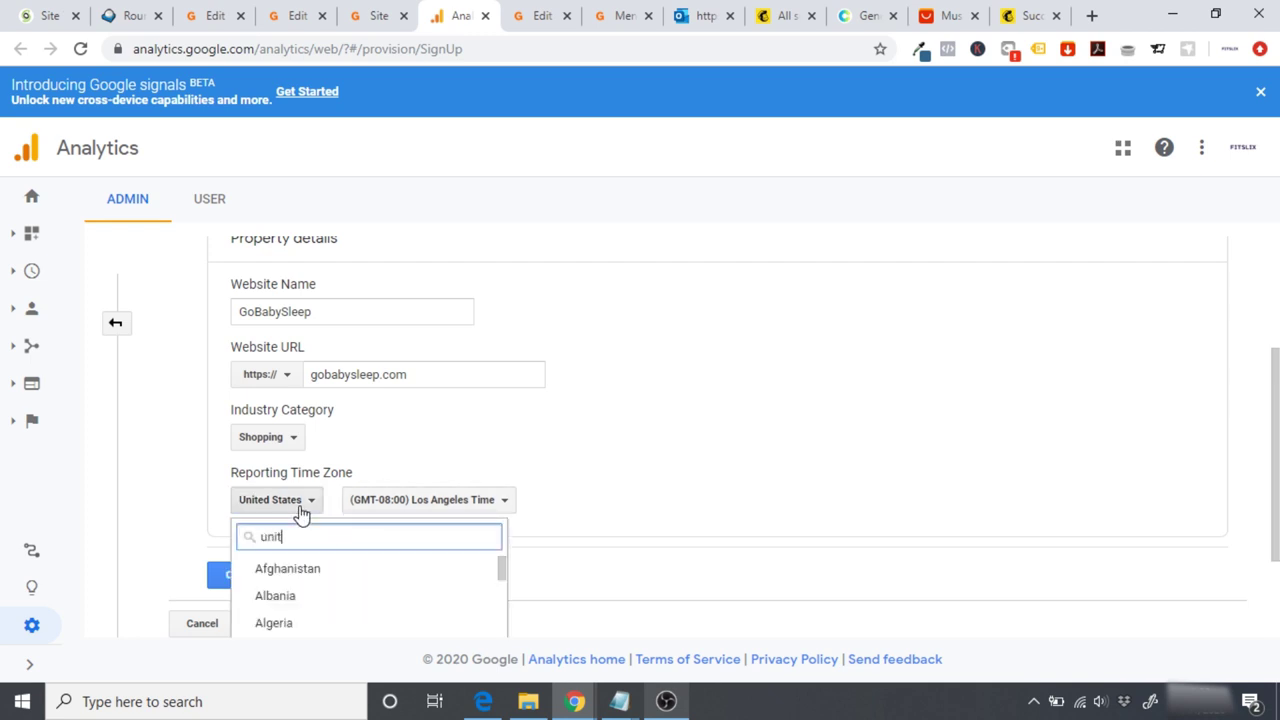
{"action": "left_click", "coordinate": [322, 598]}
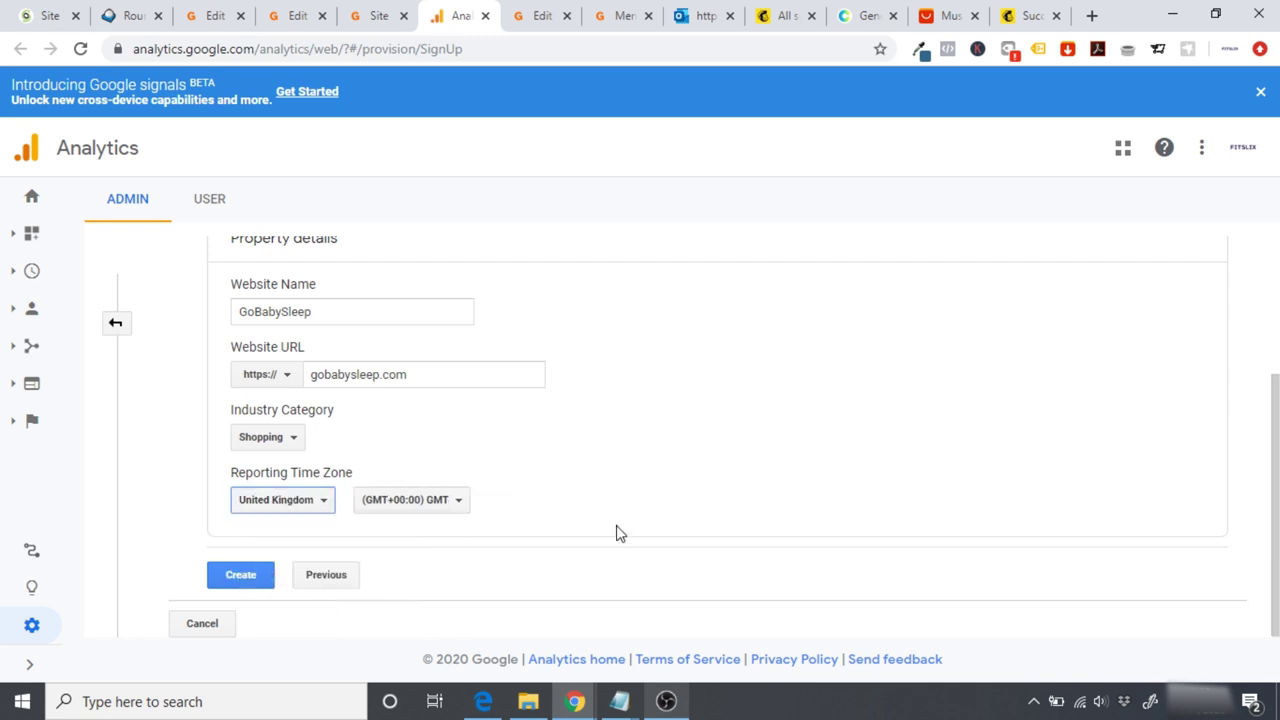
{"action": "left_click", "coordinate": [236, 574]}
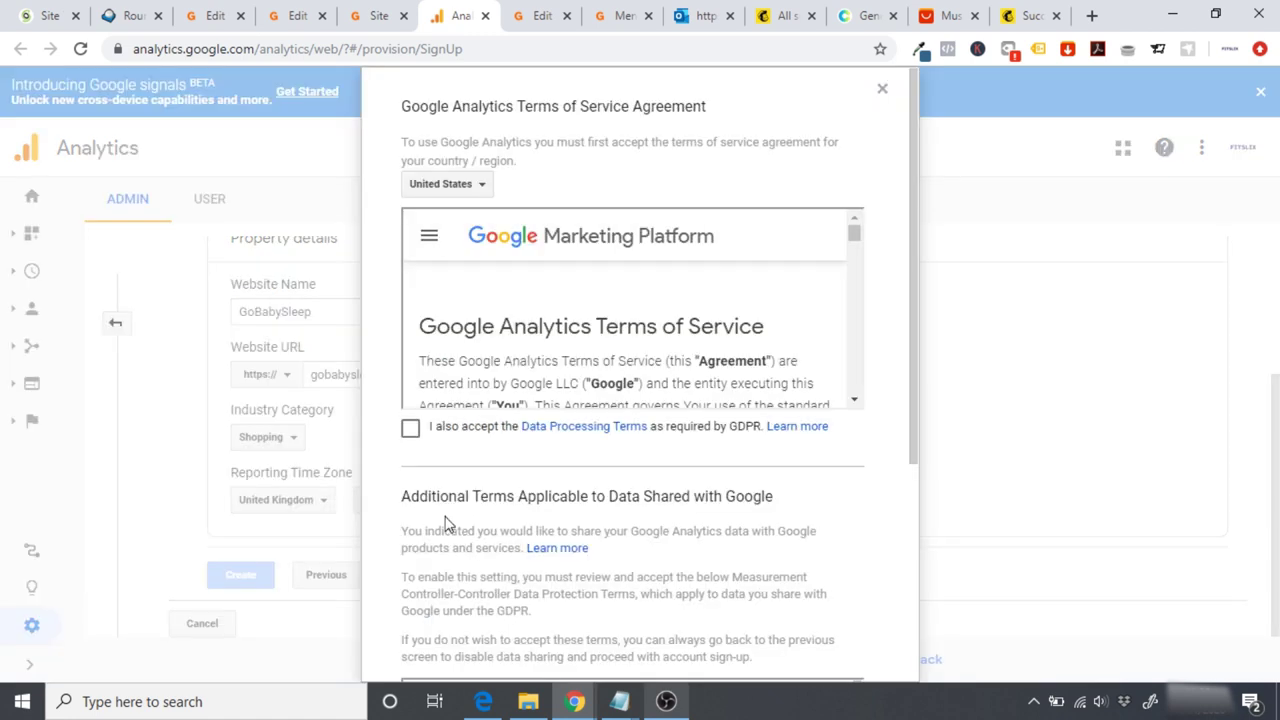
Step: Accept the Data Processing and Measurement Controller terms to finish creating the account
{"action": "left_click", "coordinate": [410, 428]}
{"action": "left_click_drag", "start_coordinate": [916, 403], "coordinate": [914, 666]}
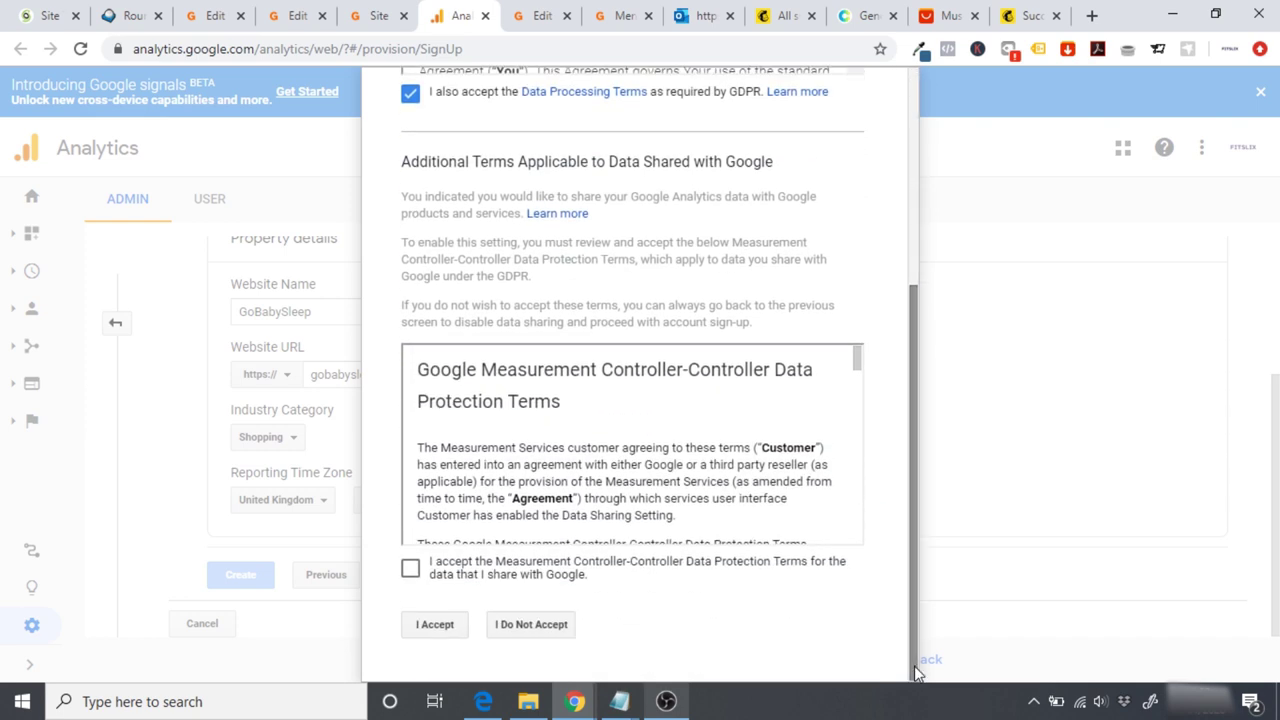
{"action": "left_click", "coordinate": [410, 568]}
{"action": "left_click", "coordinate": [433, 625]}
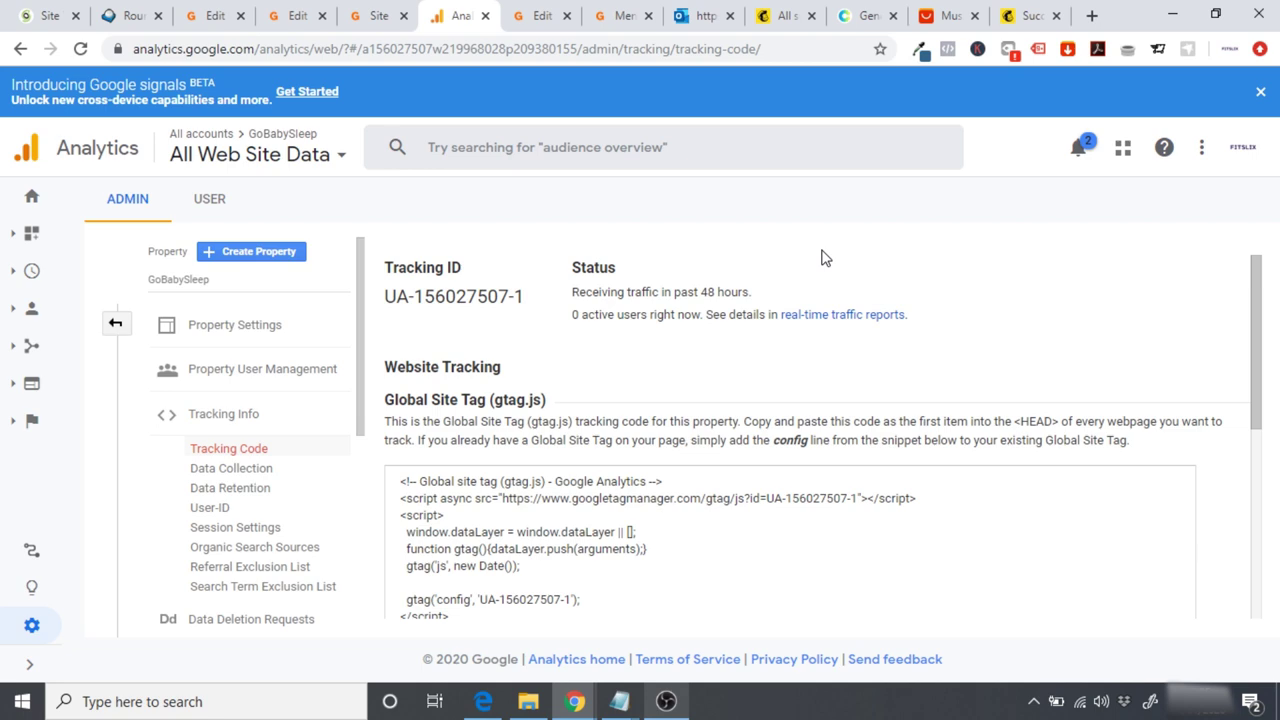
Step: Select the whole Global Site Tag (gtag.js) tracking code snippet
{"action": "left_click_drag", "start_coordinate": [397, 483], "coordinate": [714, 629]}
{"action": "key", "text": "ctrl+c"}
{"action": "scroll", "coordinate": [709, 361], "scroll_direction": "down", "scroll_amount": 5}
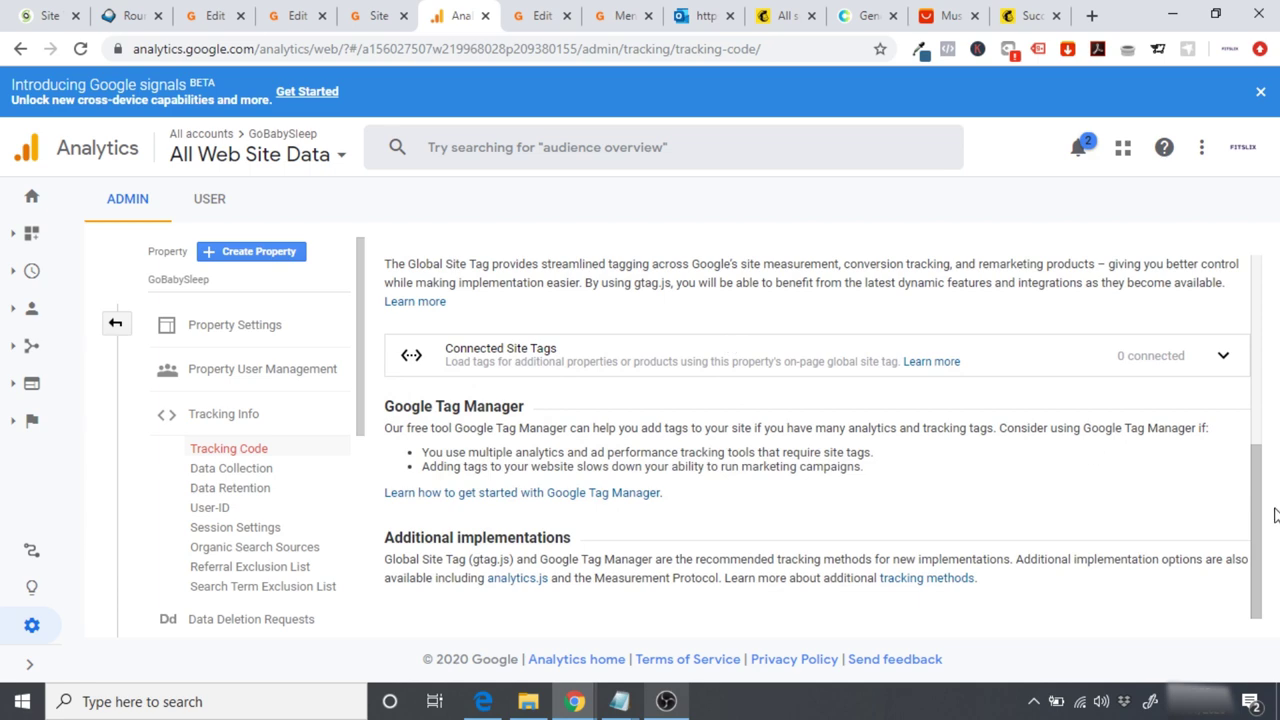
{"action": "left_click_drag", "start_coordinate": [1259, 514], "coordinate": [1259, 382]}
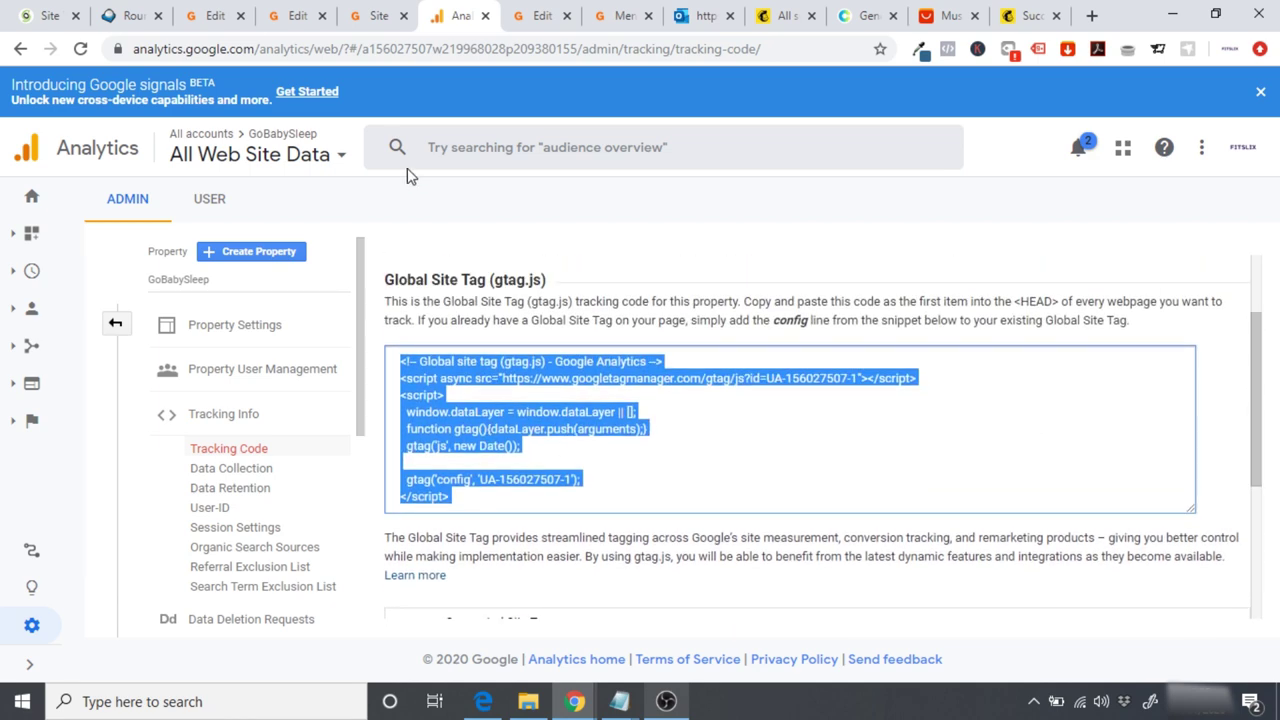
Step: Open the Astra theme's header.php in the WordPress Theme Editor
{"action": "left_click", "coordinate": [367, 17]}
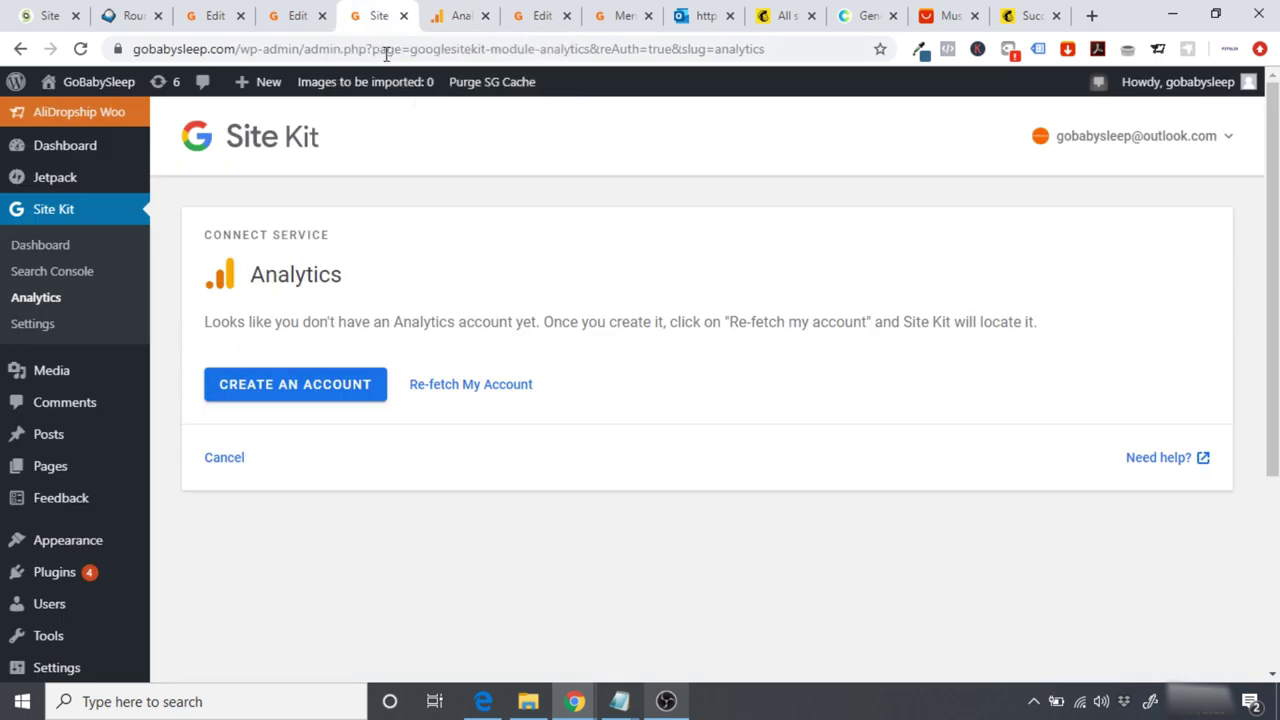
{"action": "mouse_move", "coordinate": [95, 540]}
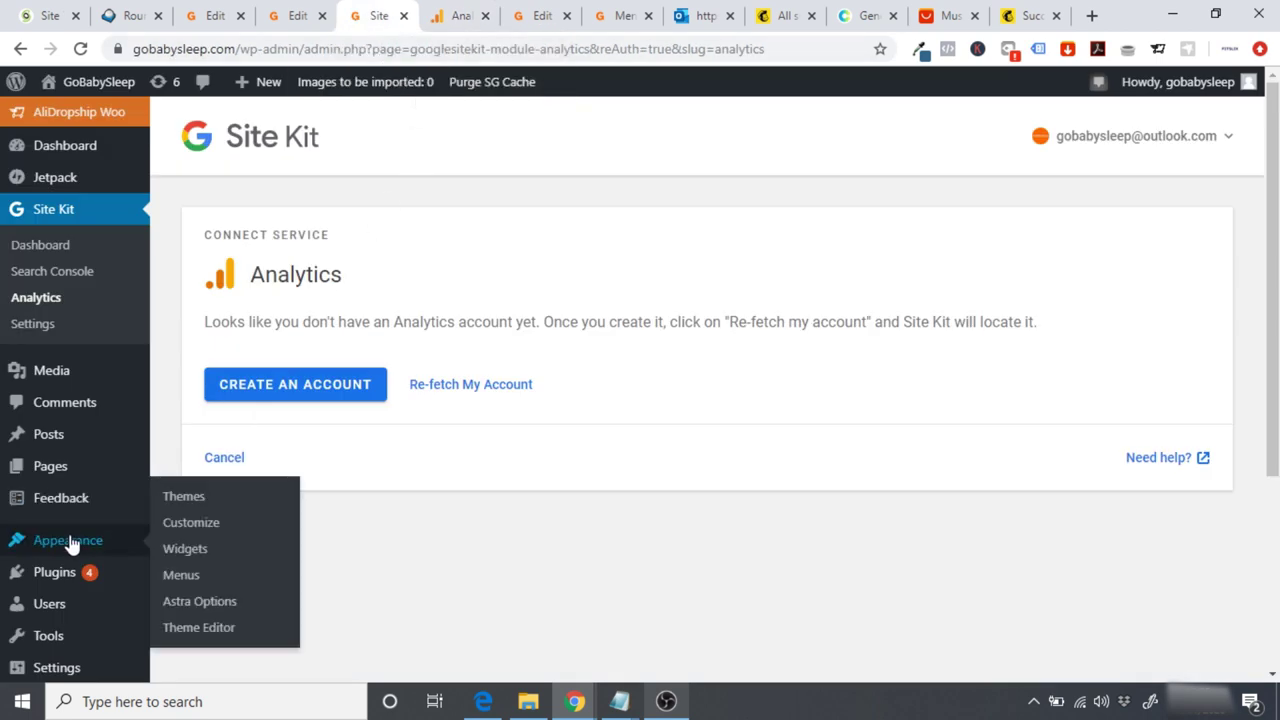
{"action": "left_click", "coordinate": [200, 627]}
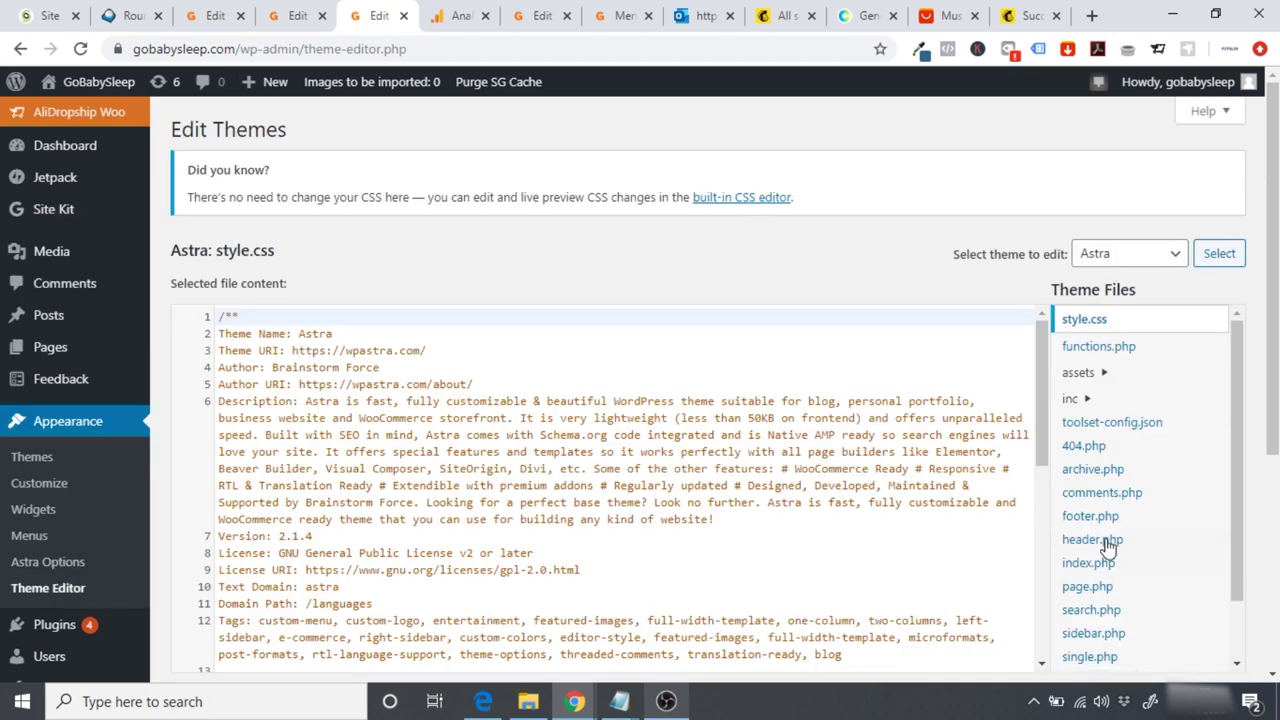
{"action": "left_click", "coordinate": [1091, 541]}
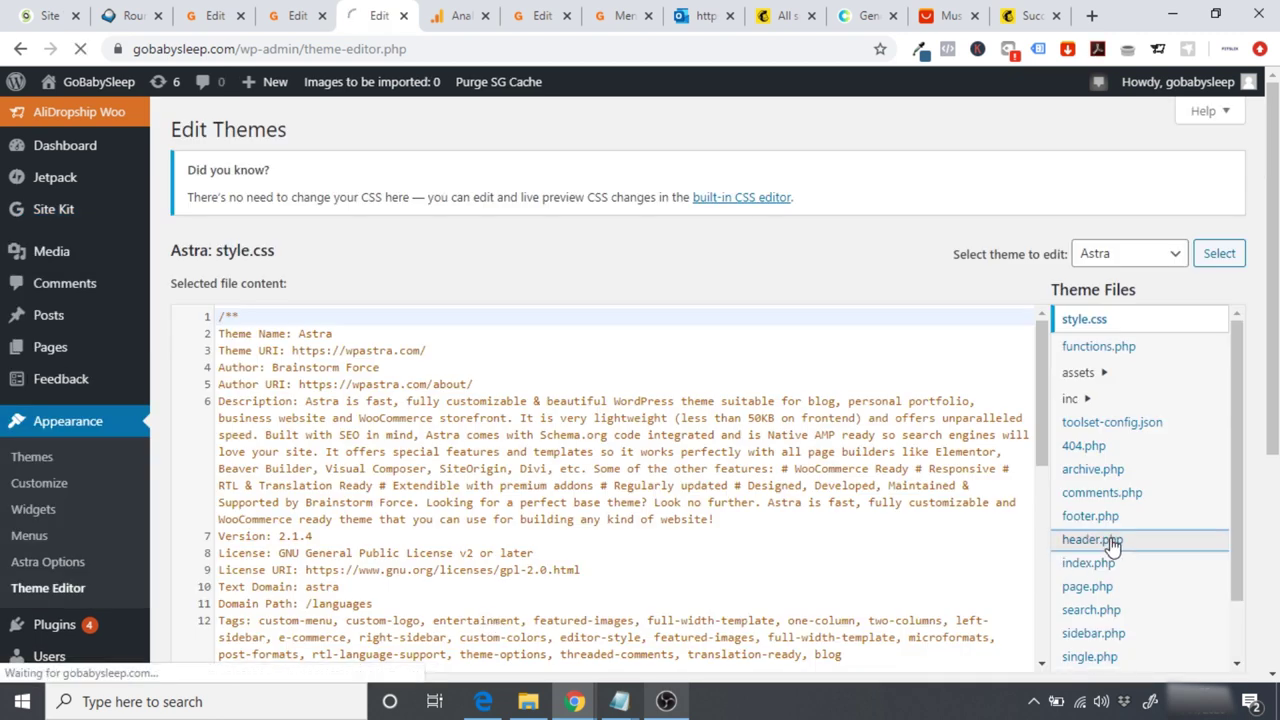
{"action": "left_click_drag", "start_coordinate": [1040, 259], "coordinate": [1048, 352]}
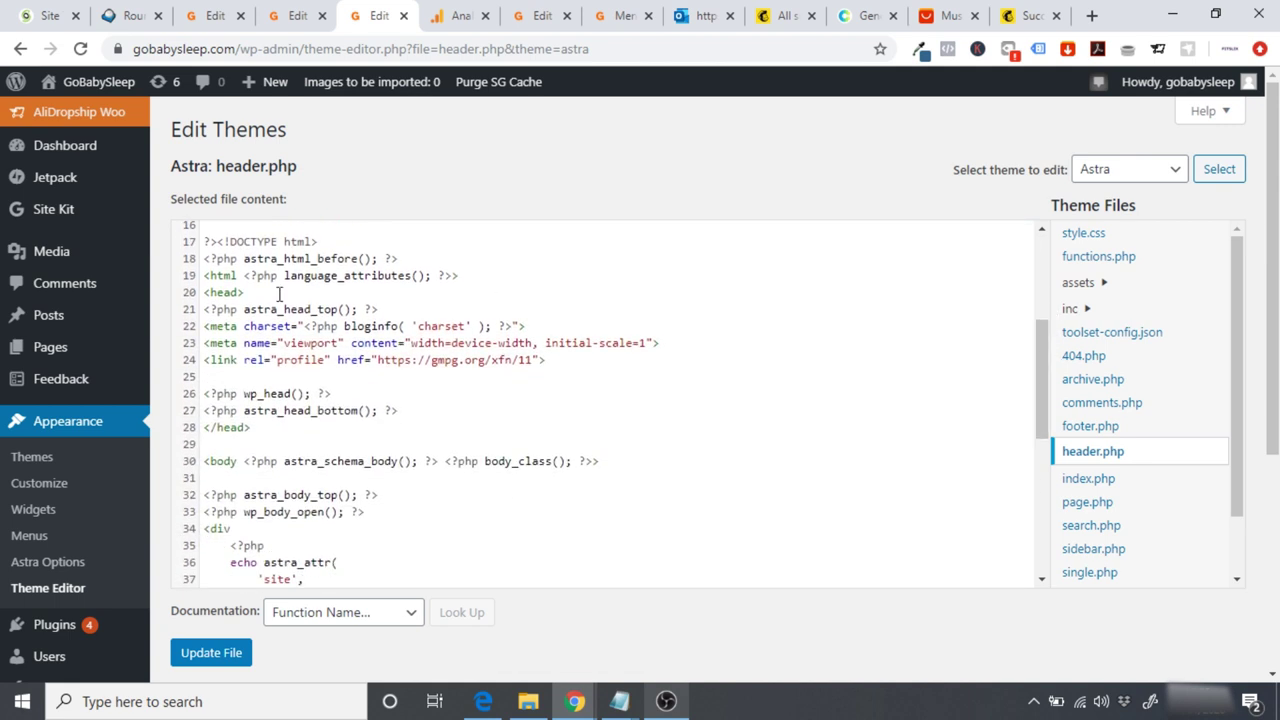
Step: Paste the gtag code after the profile link on line 24 and save header.php
{"action": "left_click_drag", "start_coordinate": [253, 293], "coordinate": [205, 292]}
{"action": "left_click_drag", "start_coordinate": [265, 428], "coordinate": [205, 428]}
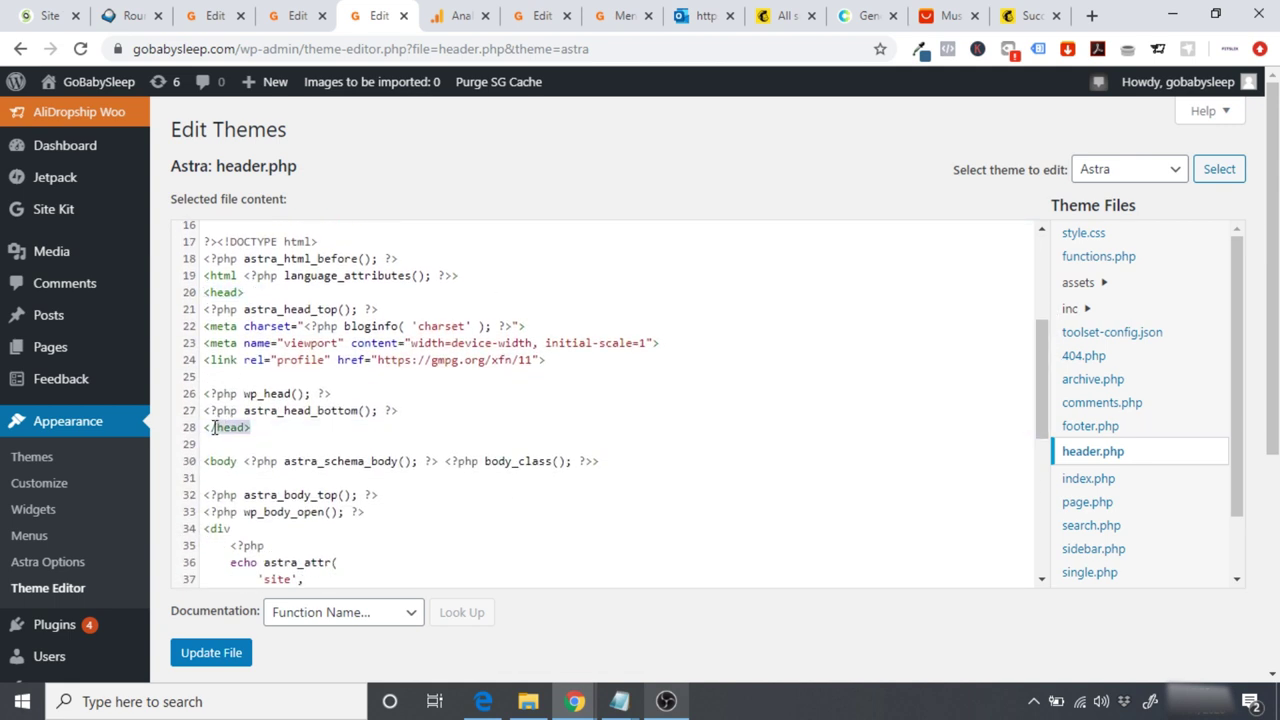
{"action": "left_click", "coordinate": [324, 427]}
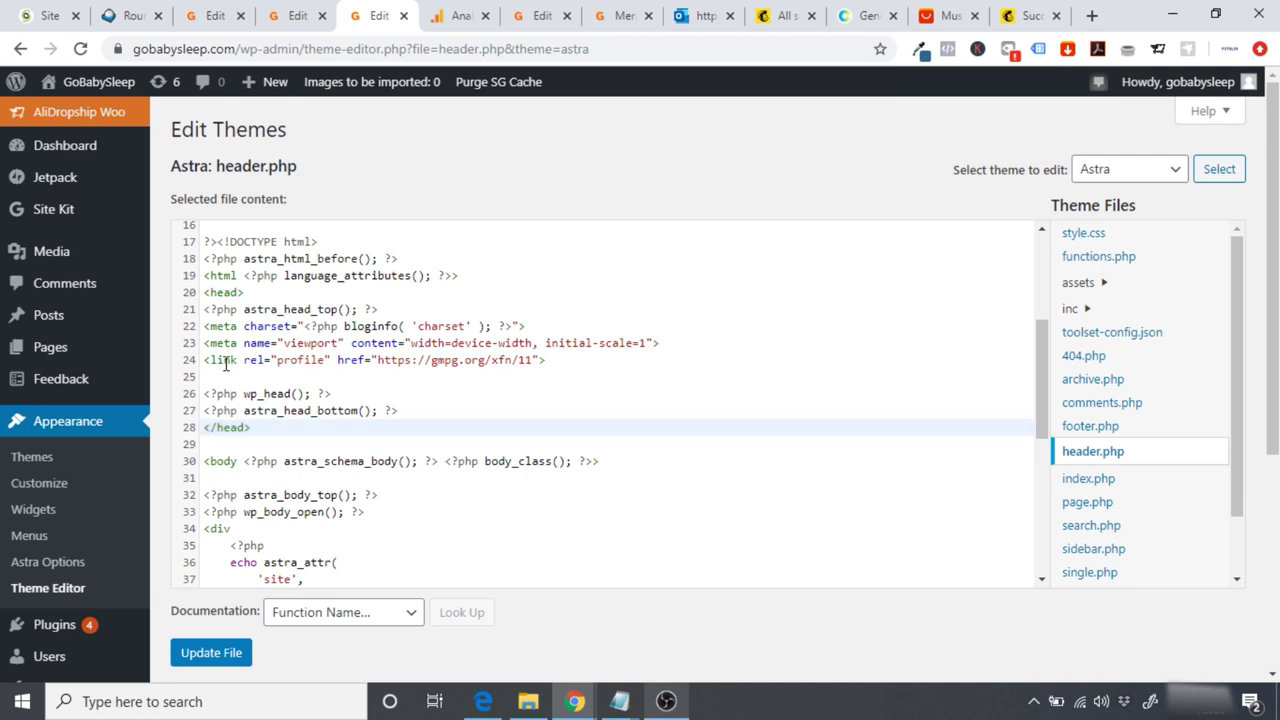
{"action": "left_click_drag", "start_coordinate": [204, 360], "coordinate": [561, 362]}
{"action": "left_click", "coordinate": [561, 362]}
{"action": "key", "text": "Return"}
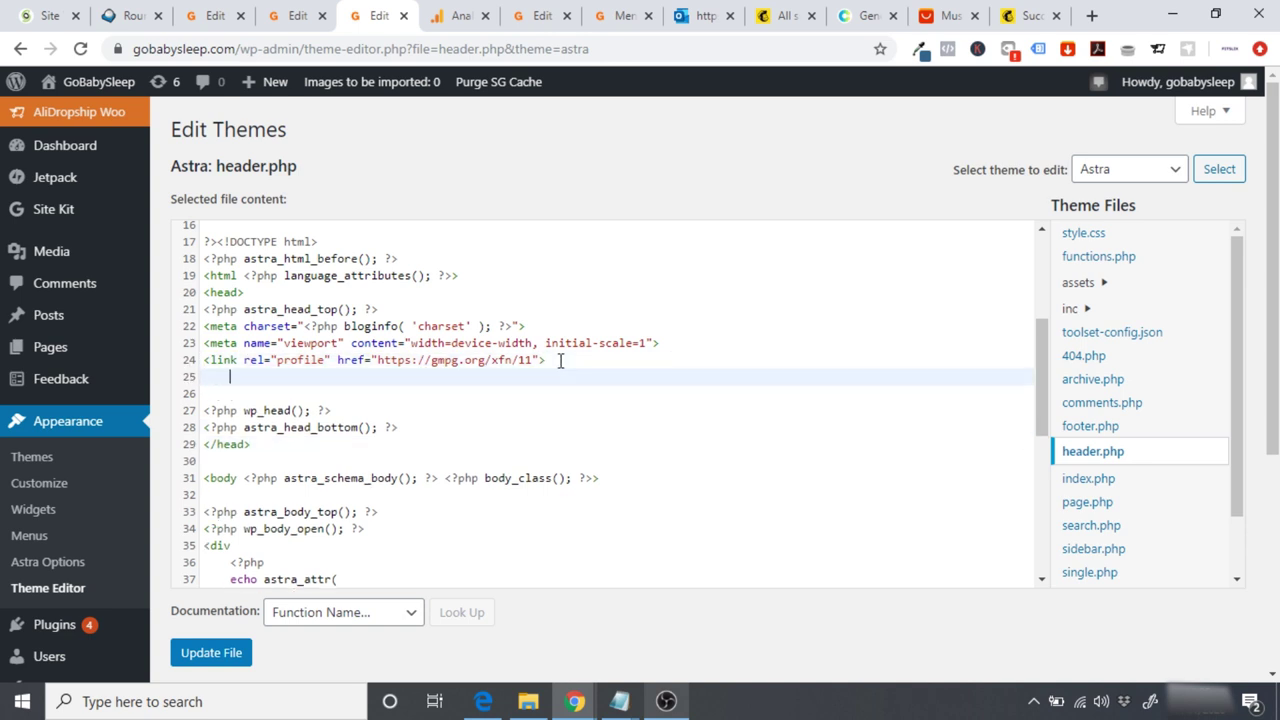
{"action": "key", "text": "ctrl+v"}
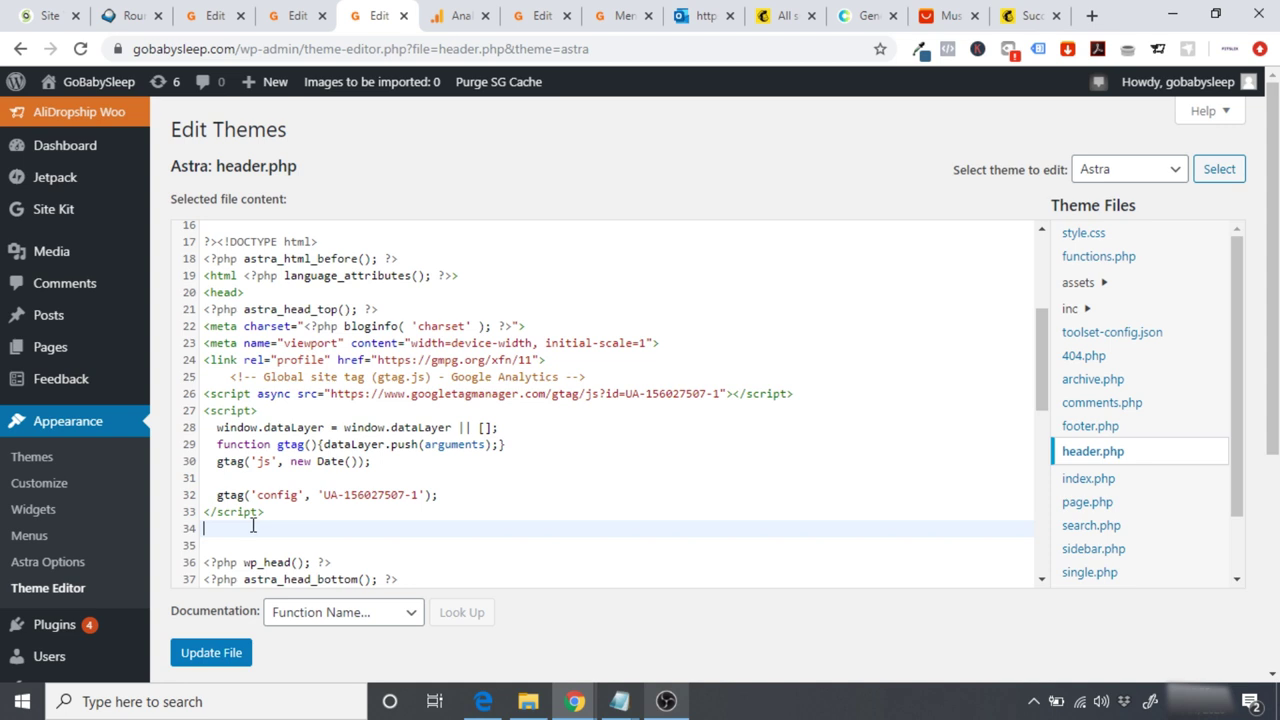
{"action": "left_click_drag", "start_coordinate": [220, 377], "coordinate": [605, 507]}
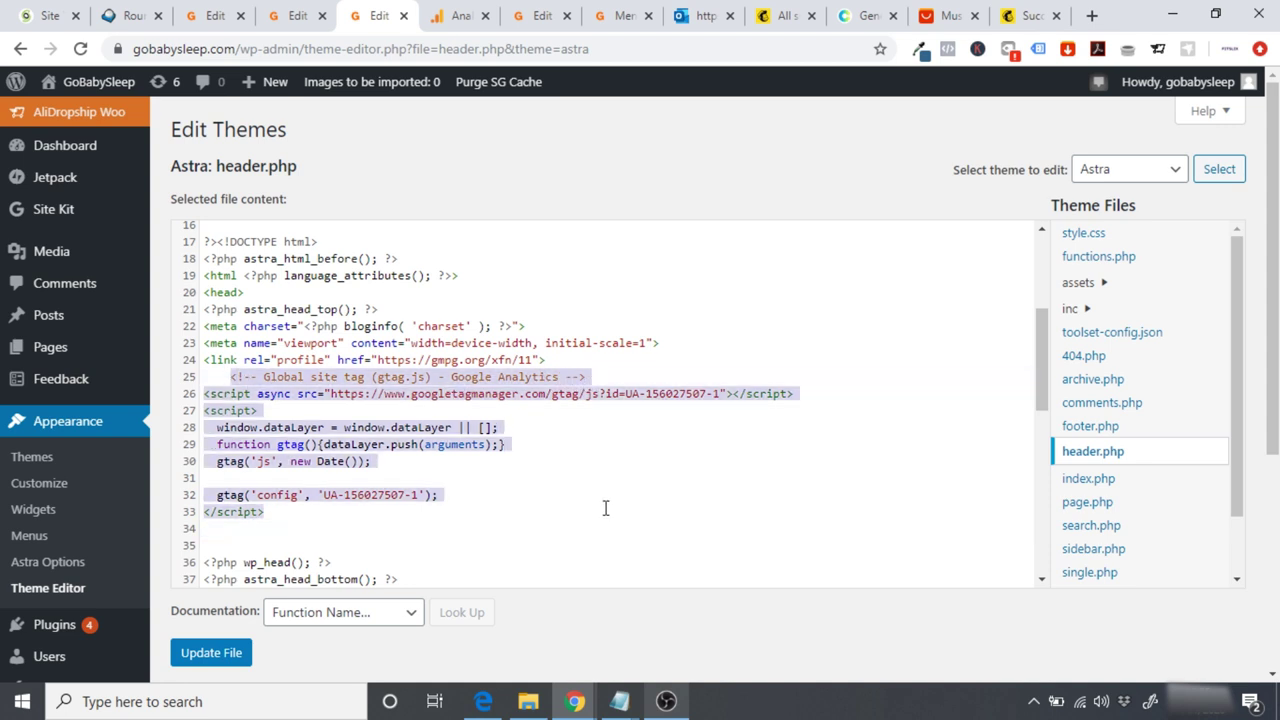
{"action": "left_click", "coordinate": [595, 634]}
{"action": "left_click", "coordinate": [222, 660]}
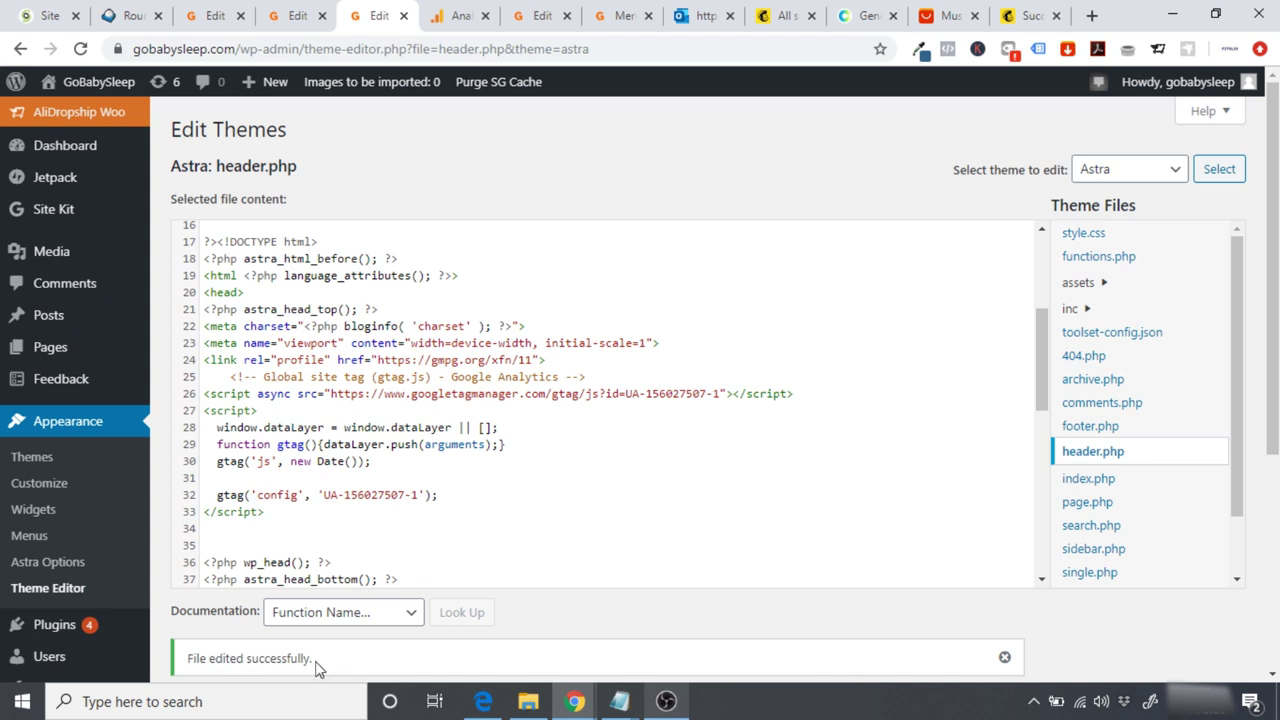
Step: Visit the live GoBabySleep homepage
{"action": "mouse_move", "coordinate": [97, 85]}
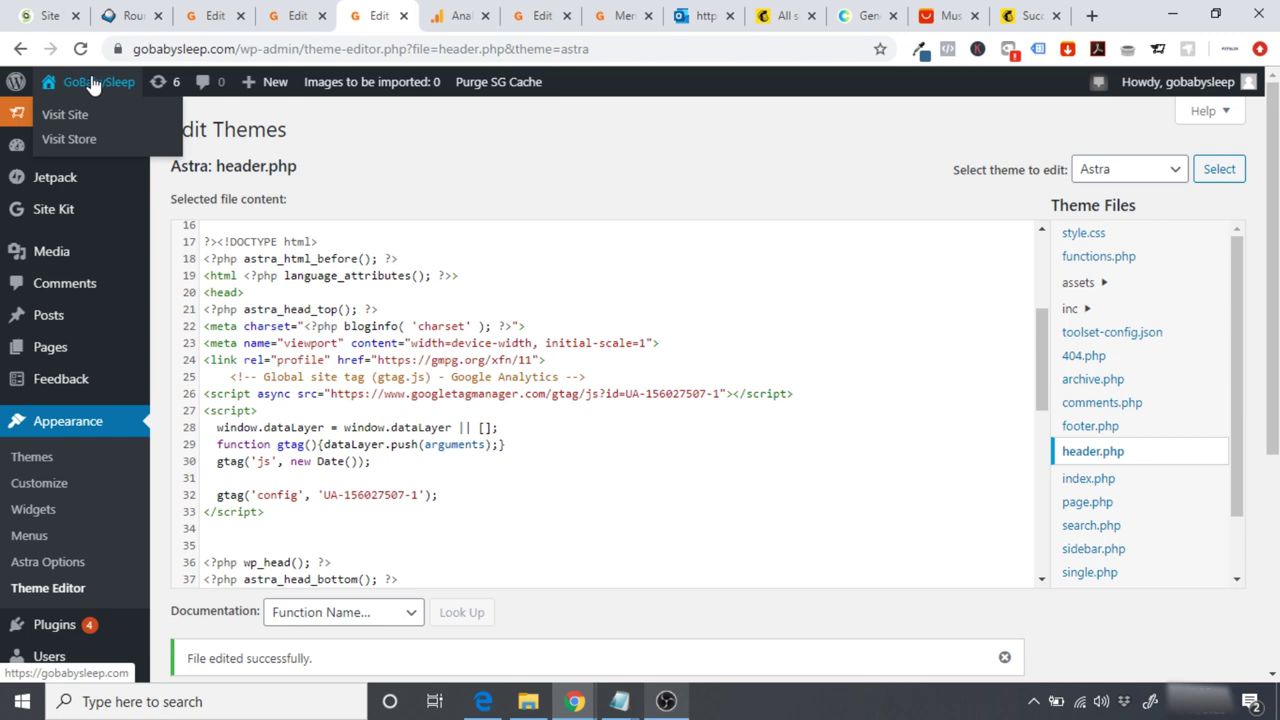
{"action": "left_click", "coordinate": [91, 85]}
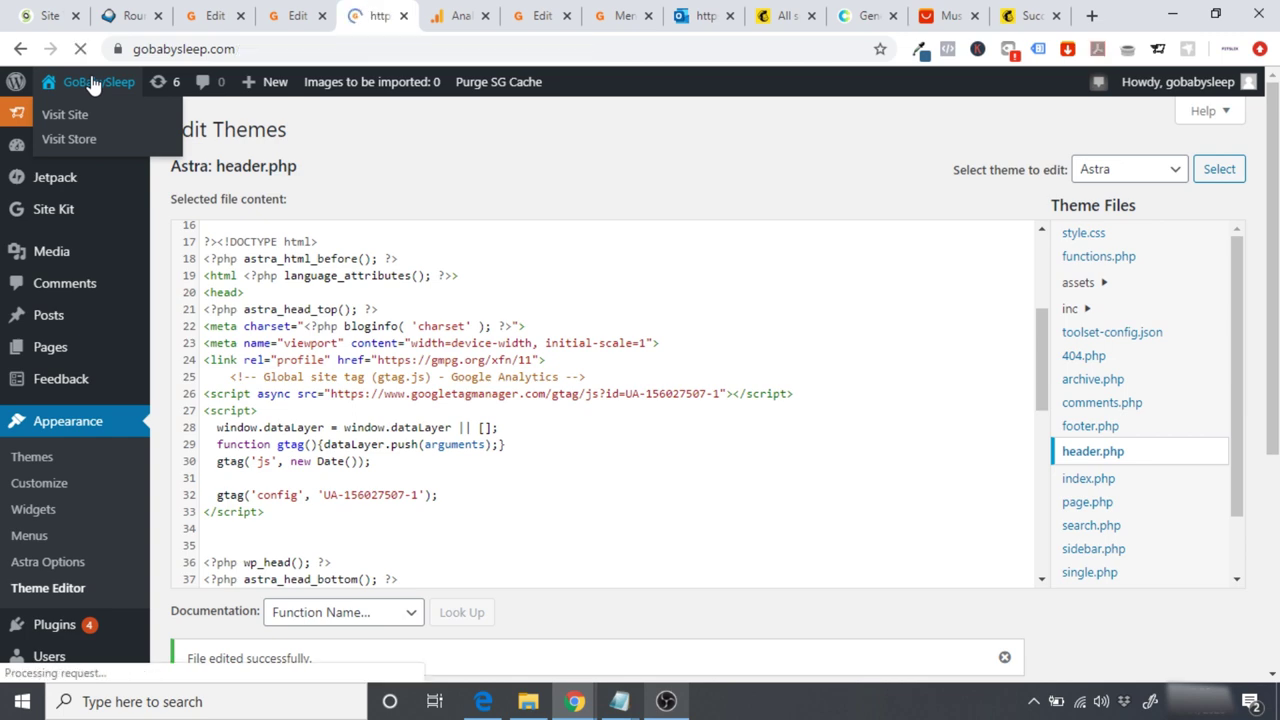
{"action": "scroll", "coordinate": [640, 400], "scroll_direction": "down", "scroll_amount": 15}
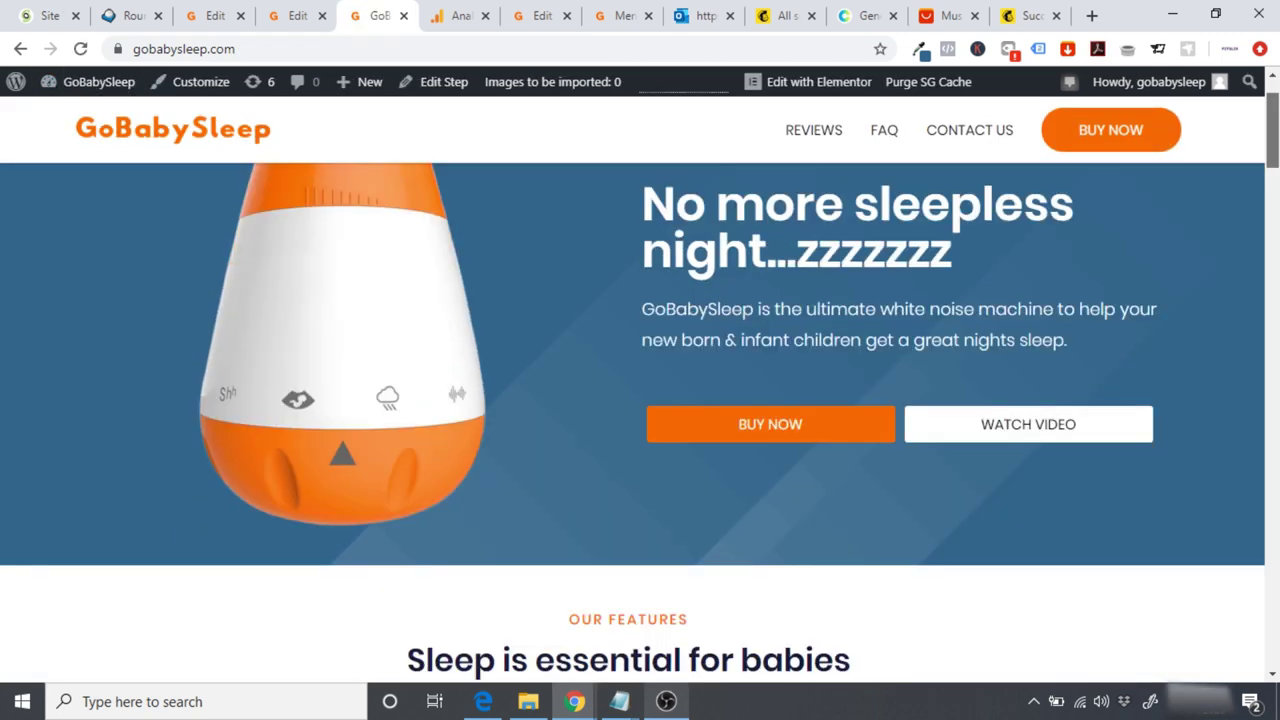
{"action": "scroll", "coordinate": [640, 400], "scroll_direction": "up", "scroll_amount": 15}
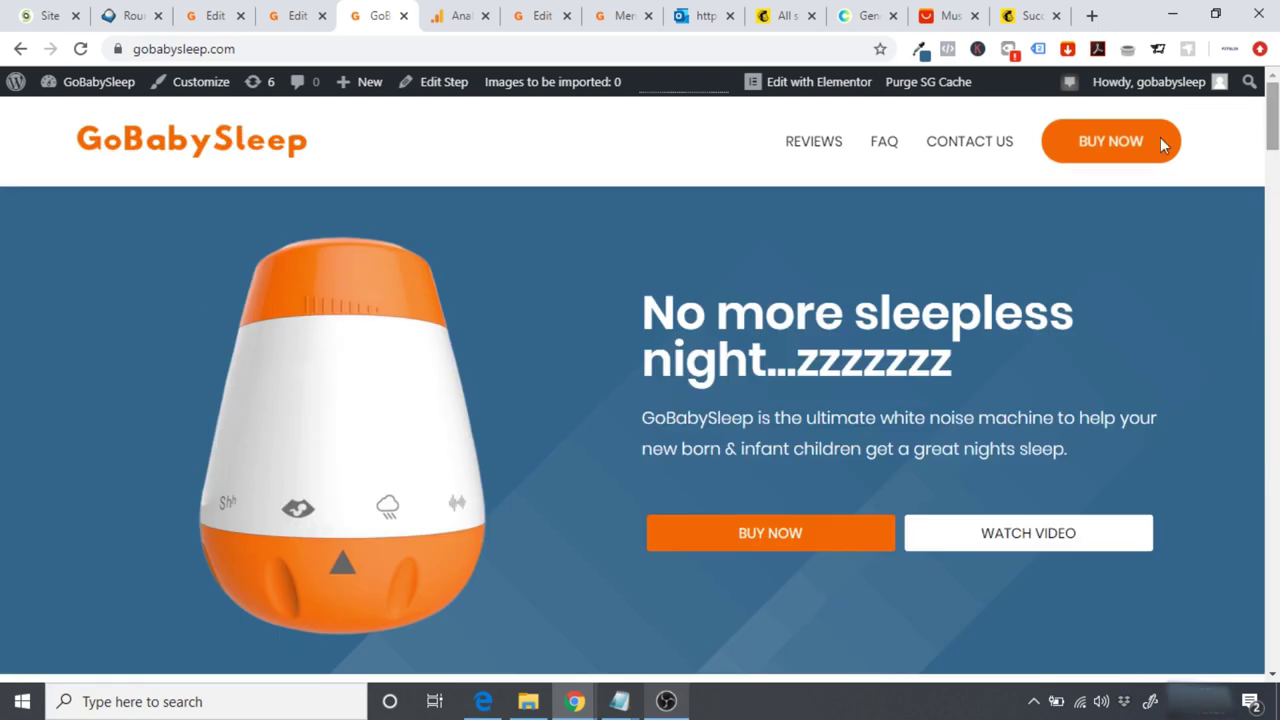
{"action": "left_click", "coordinate": [455, 12]}
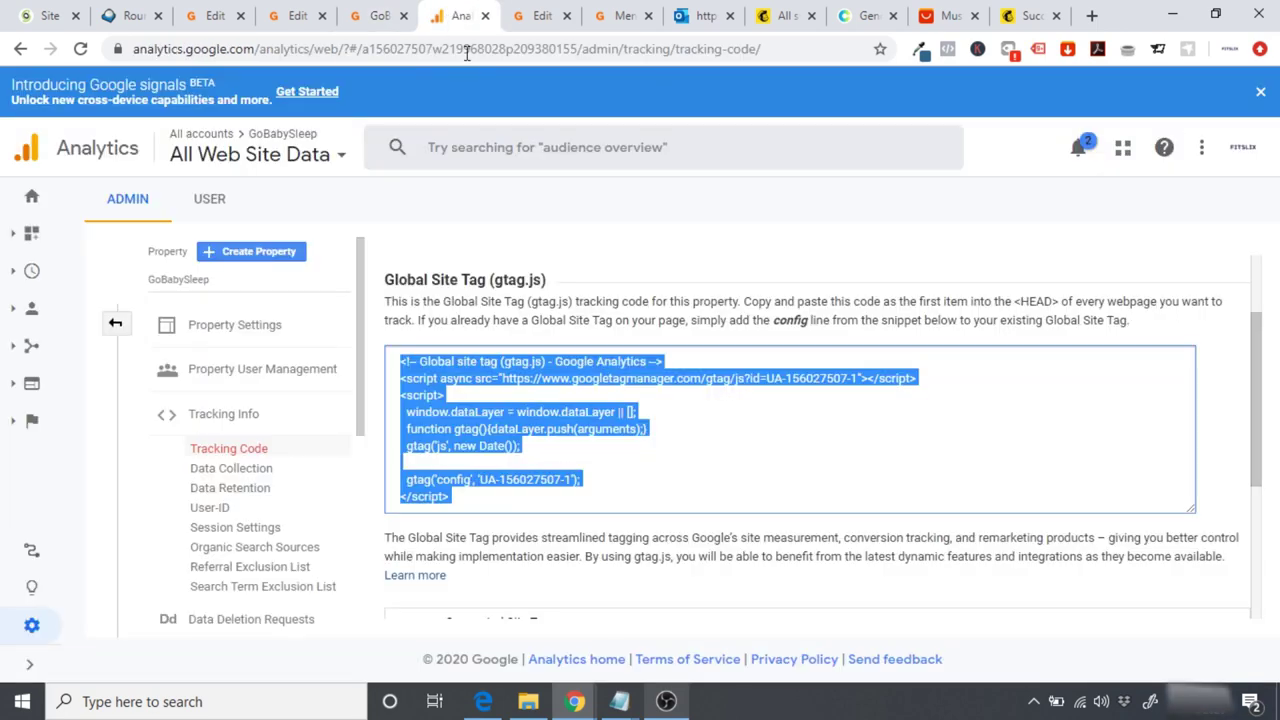
{"action": "left_click", "coordinate": [704, 250]}
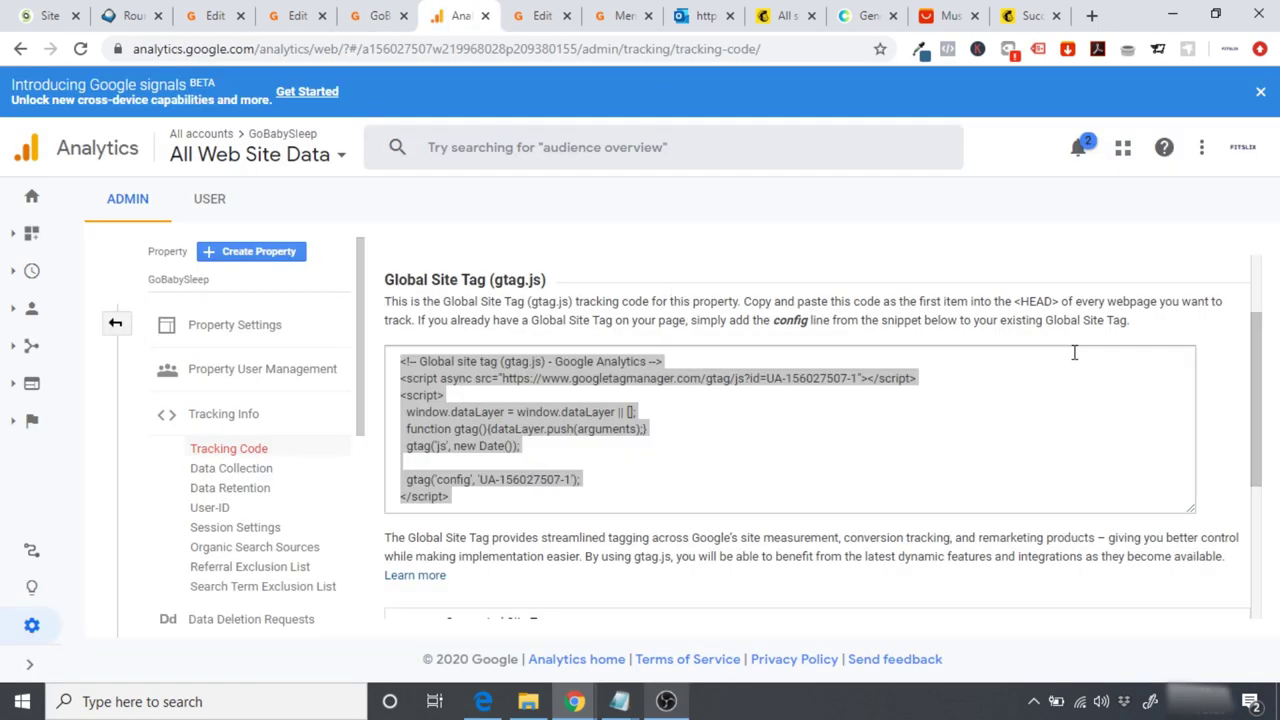
{"action": "left_click", "coordinate": [1220, 372]}
{"action": "left_click_drag", "start_coordinate": [1258, 366], "coordinate": [1266, 350]}
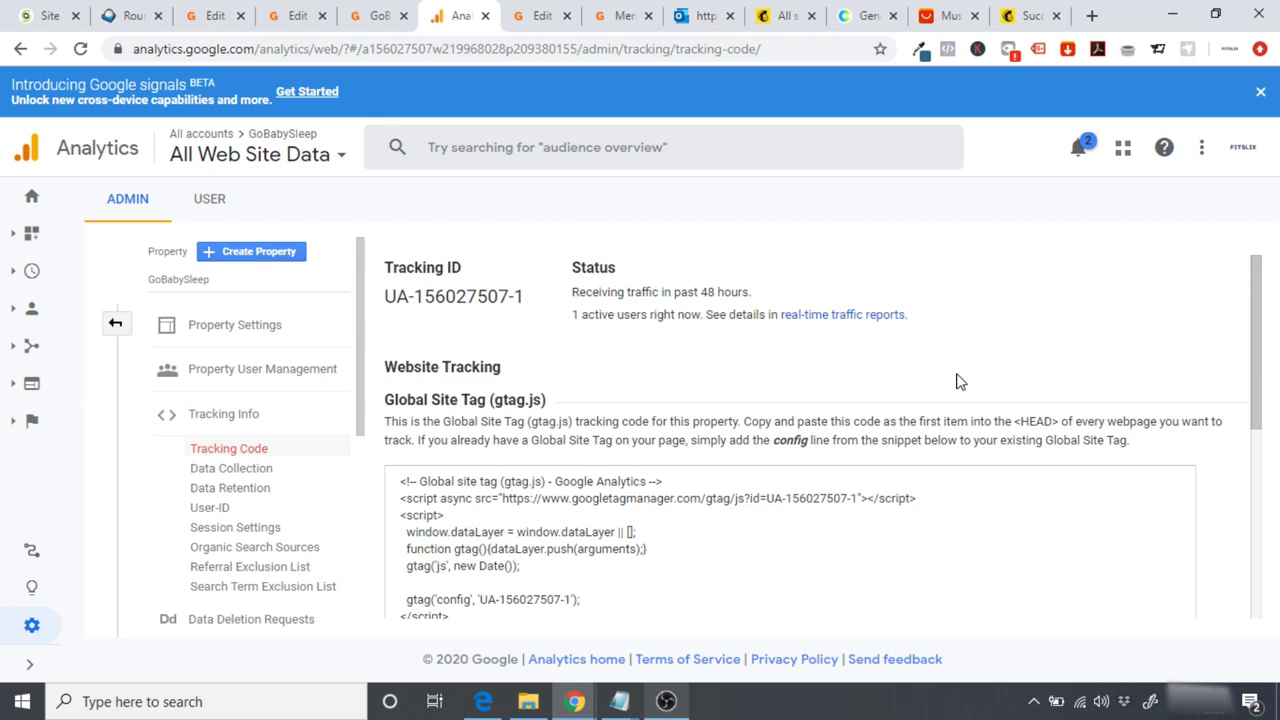
{"action": "left_click", "coordinate": [372, 22]}
{"action": "left_click", "coordinate": [94, 80]}
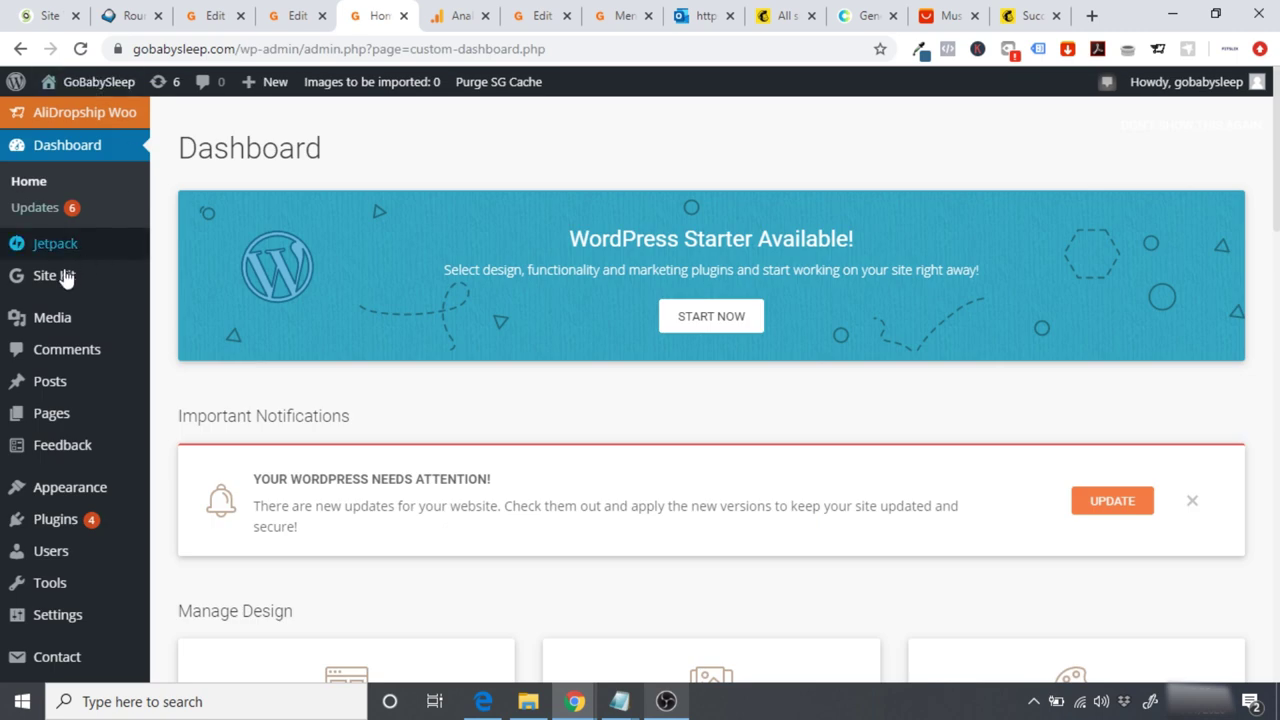
Step: Re-fetch the Analytics account on Site Kit's Analytics page
{"action": "mouse_move", "coordinate": [78, 283]}
{"action": "left_click", "coordinate": [188, 333]}
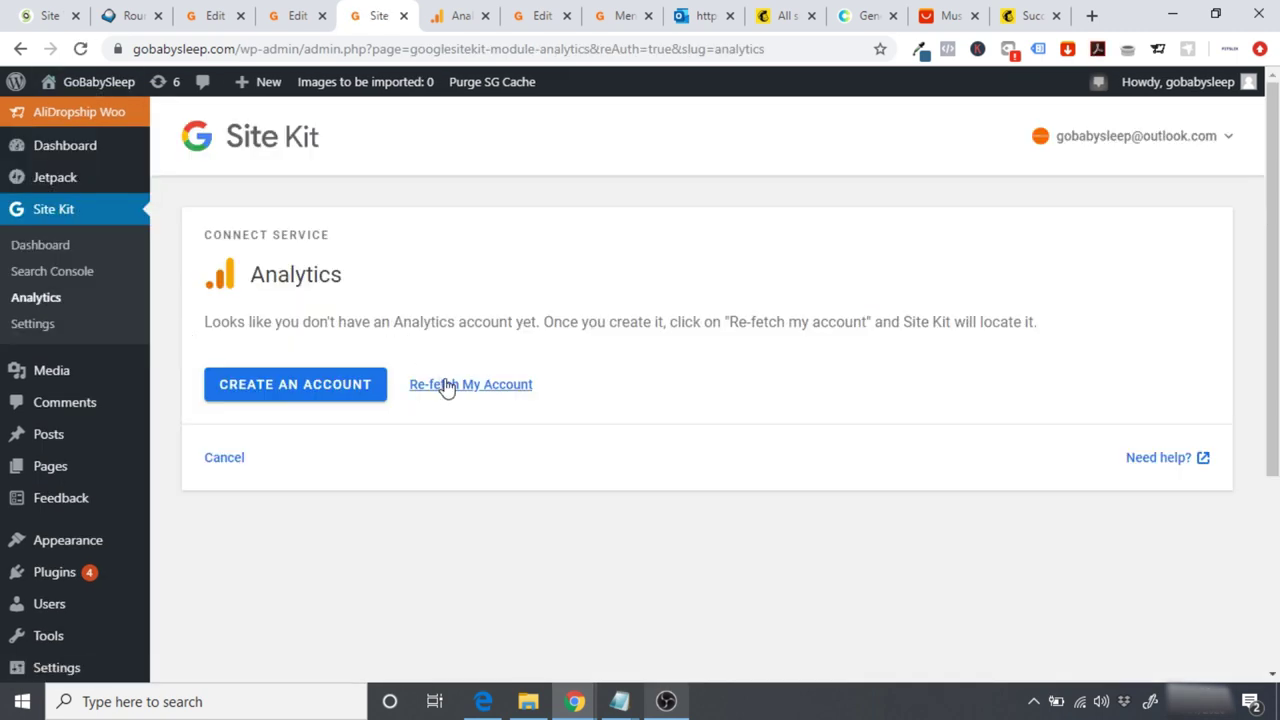
{"action": "left_click", "coordinate": [476, 388]}
{"action": "left_click", "coordinate": [487, 390]}
Step: Check Site Kit's Search Console status, then open WooCommerce general settings
{"action": "left_click", "coordinate": [94, 268]}
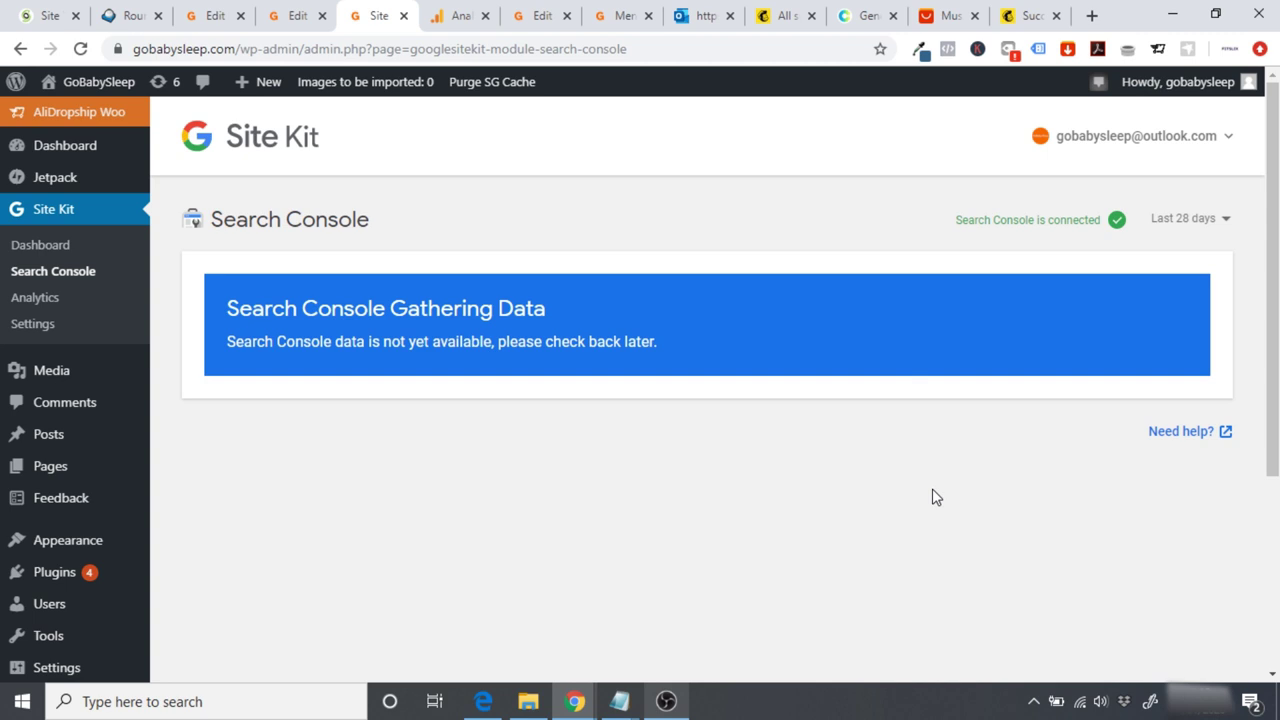
{"action": "scroll", "coordinate": [1150, 460], "scroll_direction": "down", "scroll_amount": 3}
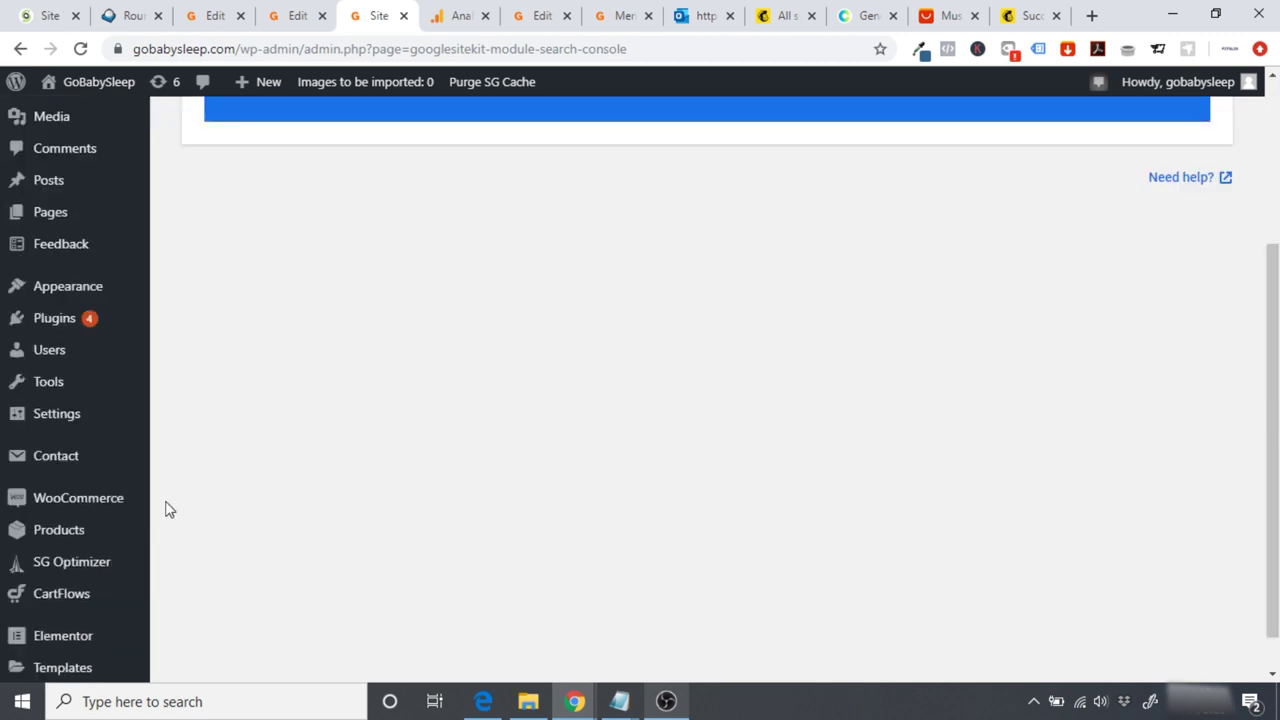
{"action": "mouse_move", "coordinate": [91, 517]}
{"action": "left_click", "coordinate": [200, 576]}
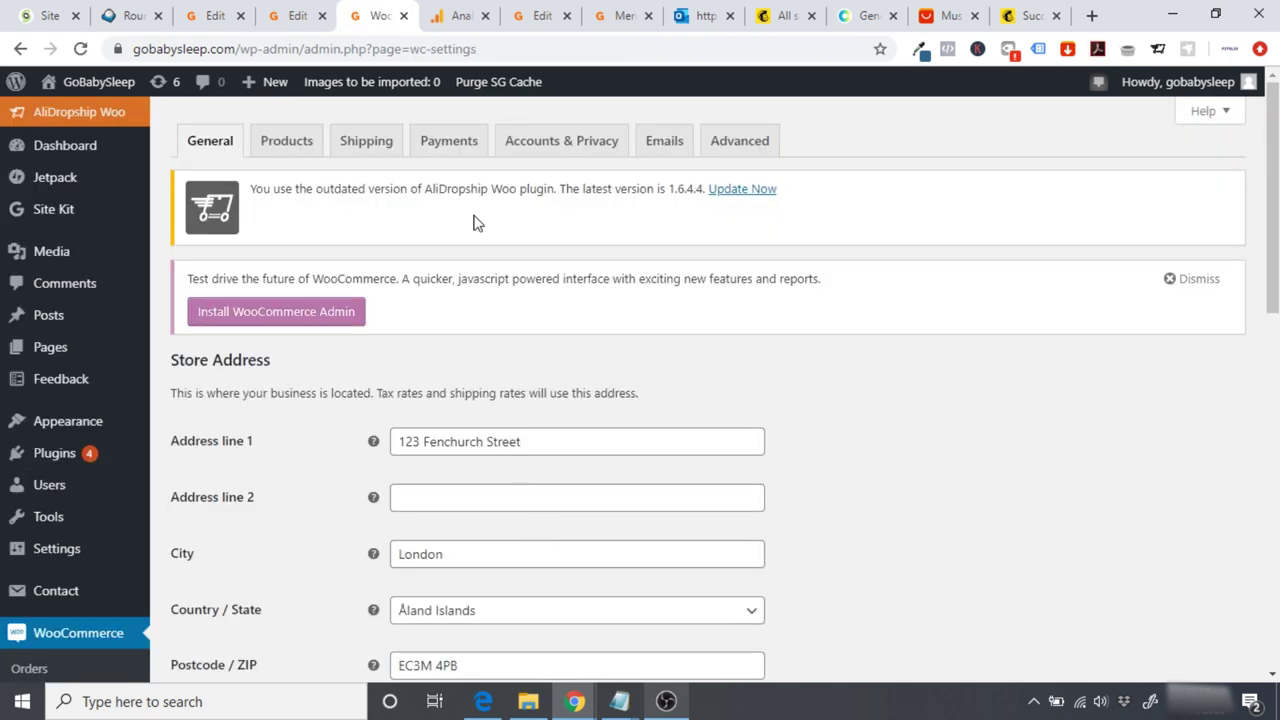
Step: Open PayPal Checkout under WooCommerce Payments and begin linking an existing PayPal account
{"action": "left_click", "coordinate": [449, 142]}
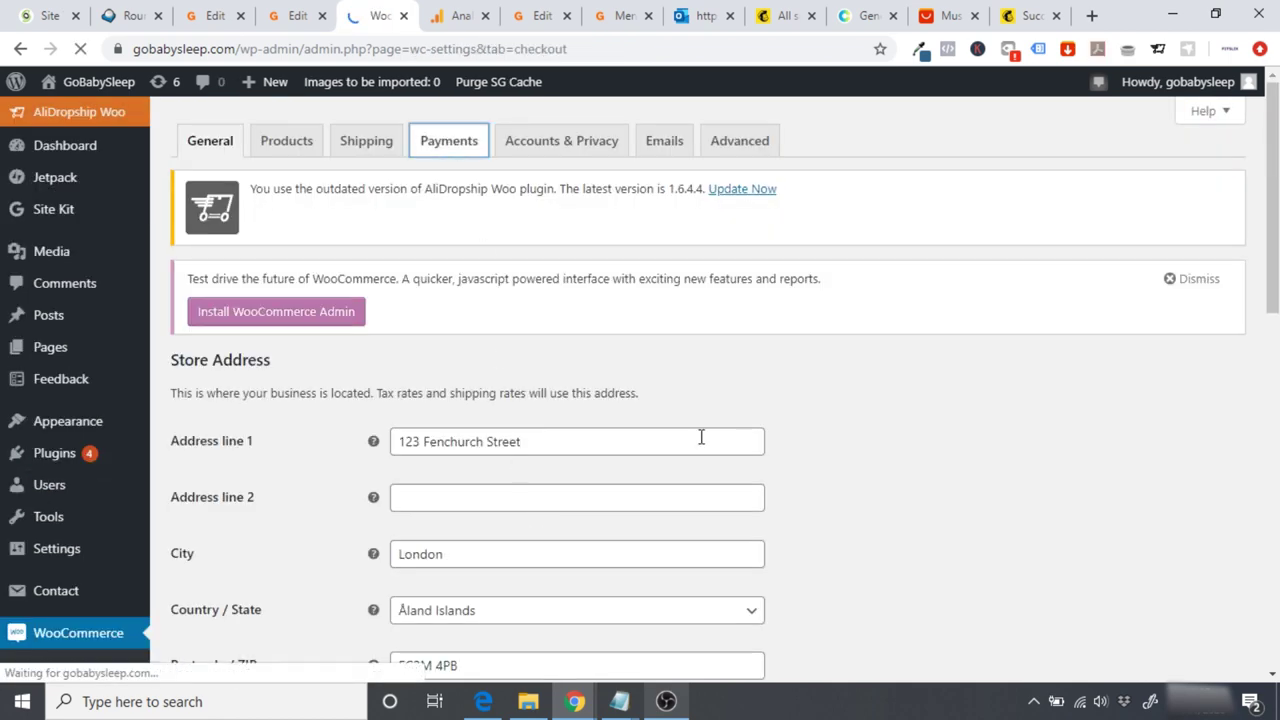
{"action": "scroll", "coordinate": [917, 351], "scroll_direction": "down", "scroll_amount": 4}
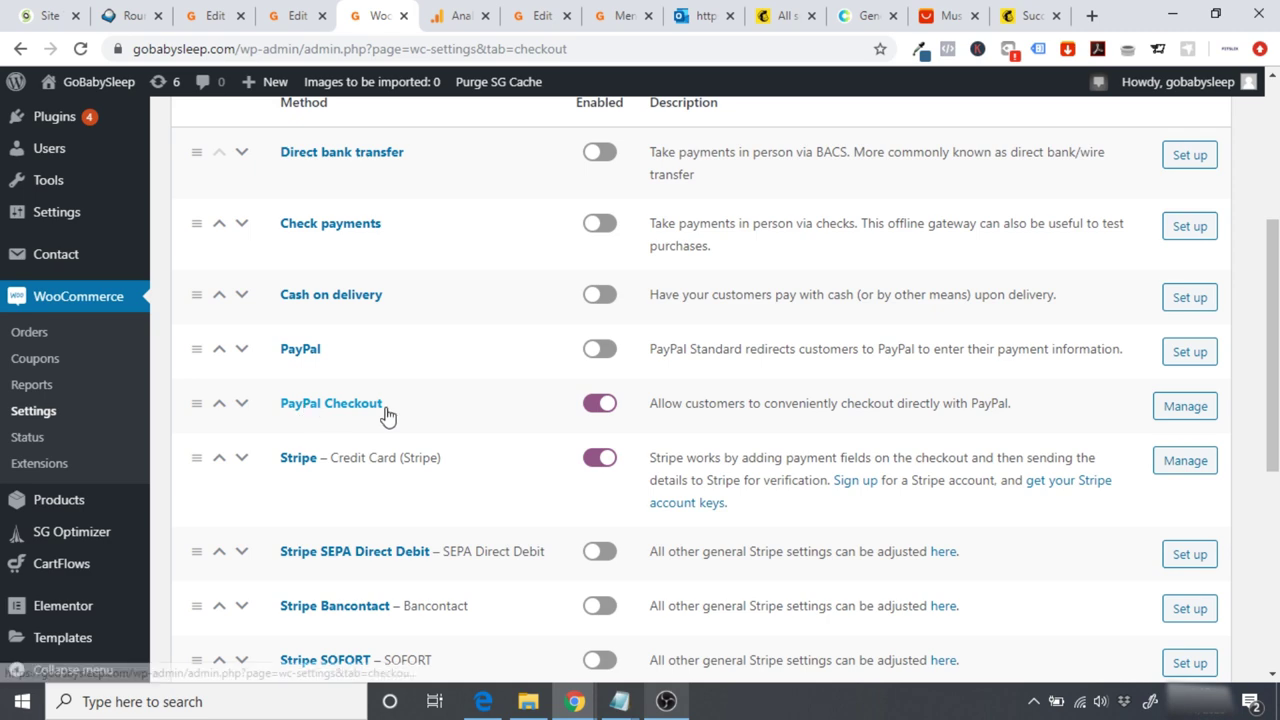
{"action": "left_click", "coordinate": [1190, 410]}
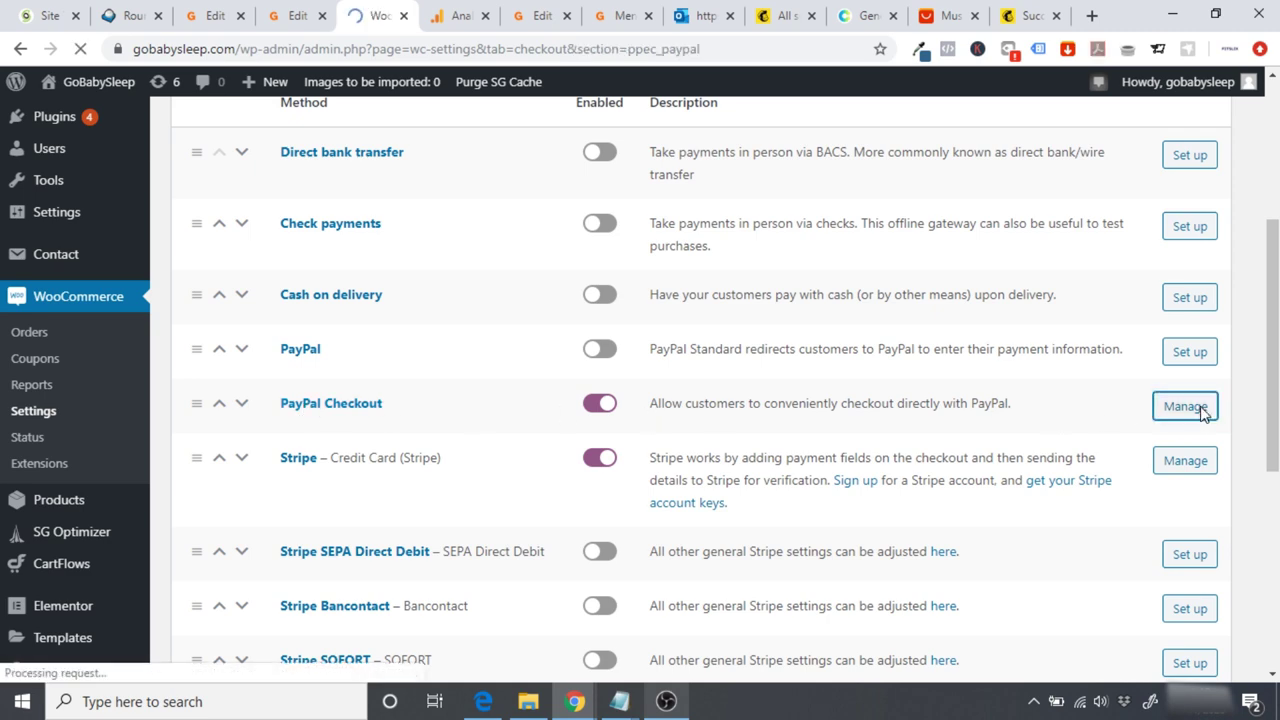
{"action": "scroll", "coordinate": [700, 400], "scroll_direction": "down", "scroll_amount": 5}
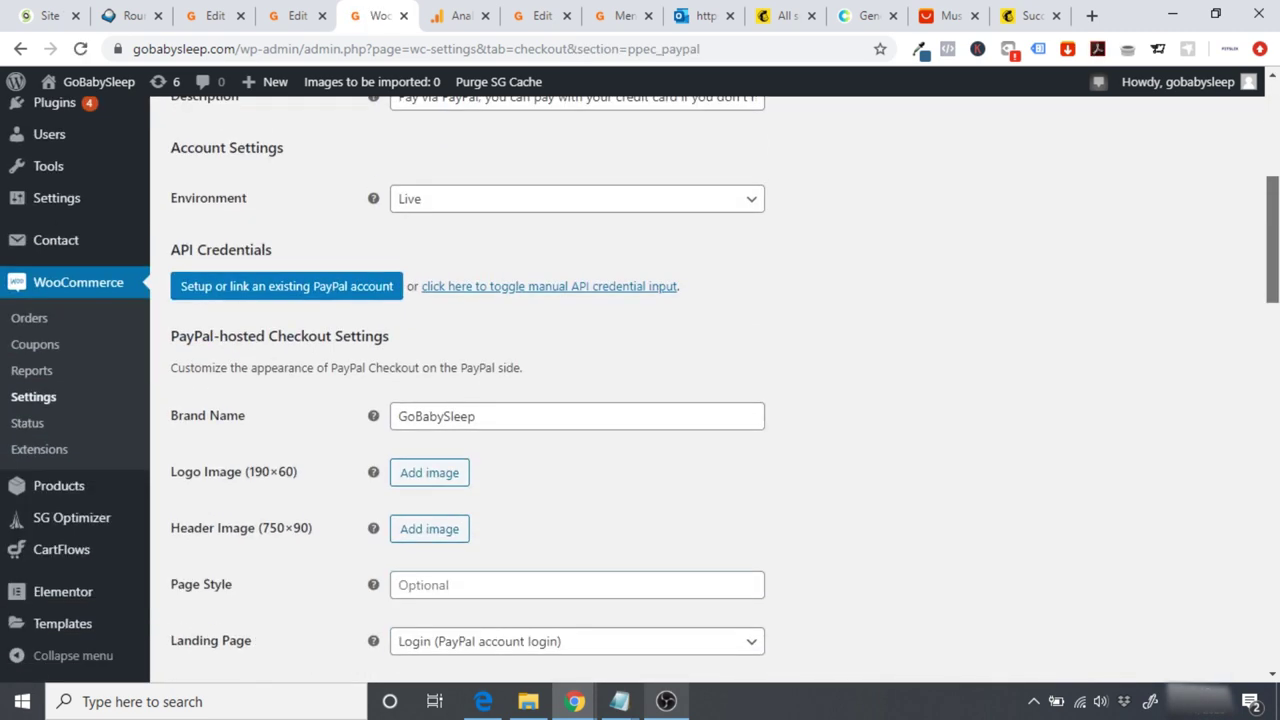
{"action": "scroll", "coordinate": [725, 390], "scroll_direction": "down", "scroll_amount": 1}
{"action": "scroll", "coordinate": [1069, 291], "scroll_direction": "down", "scroll_amount": 1}
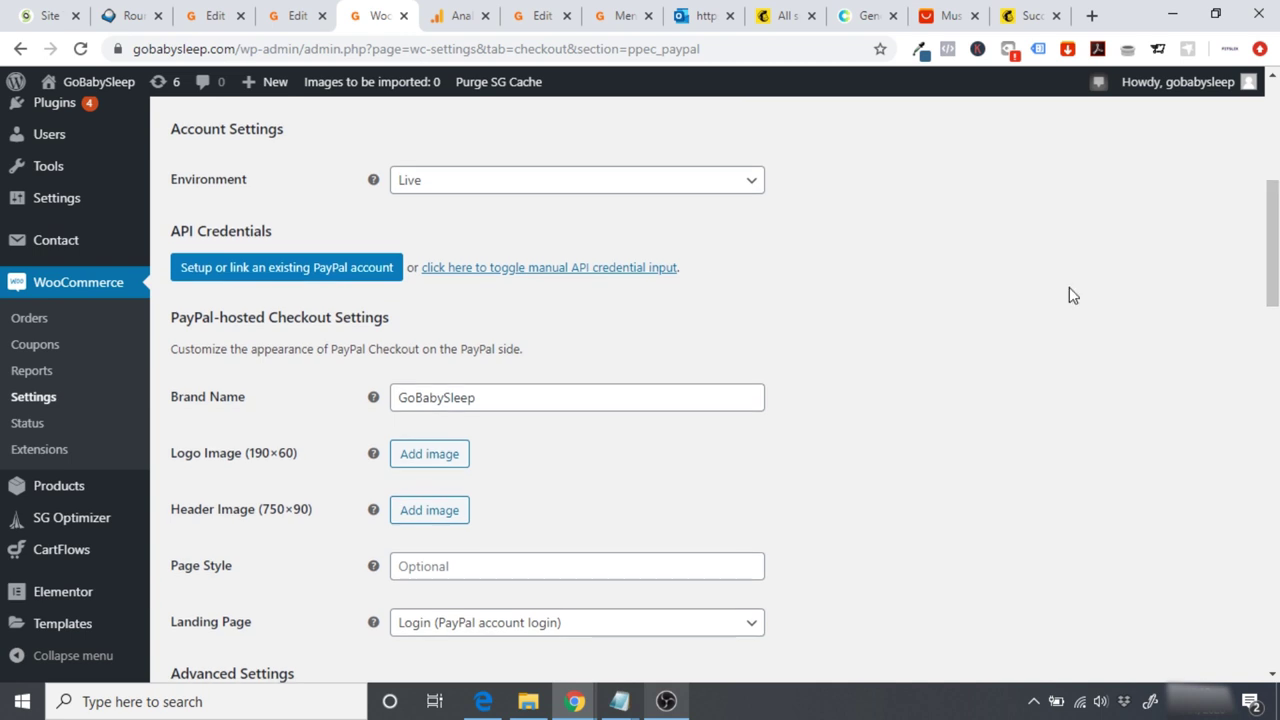
{"action": "left_click", "coordinate": [340, 280]}
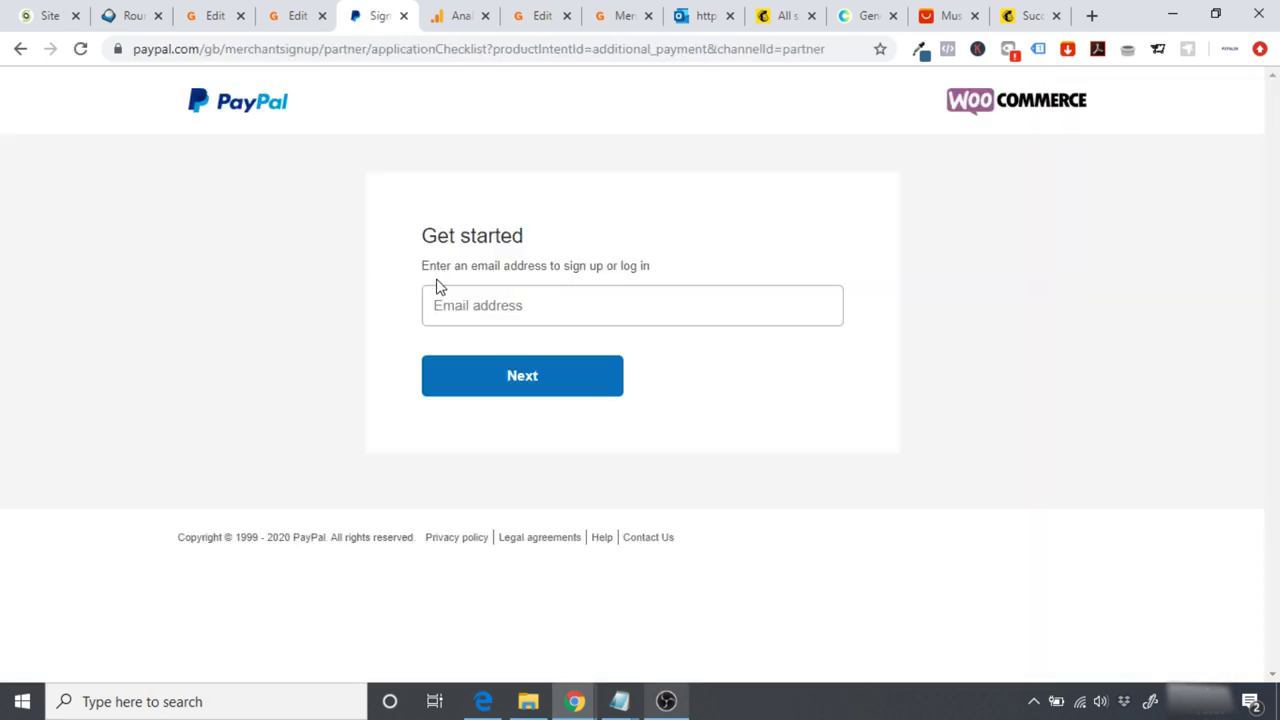
Step: Enter the store's sign-up e-mail address to start the PayPal business account
{"action": "left_click", "coordinate": [487, 300]}
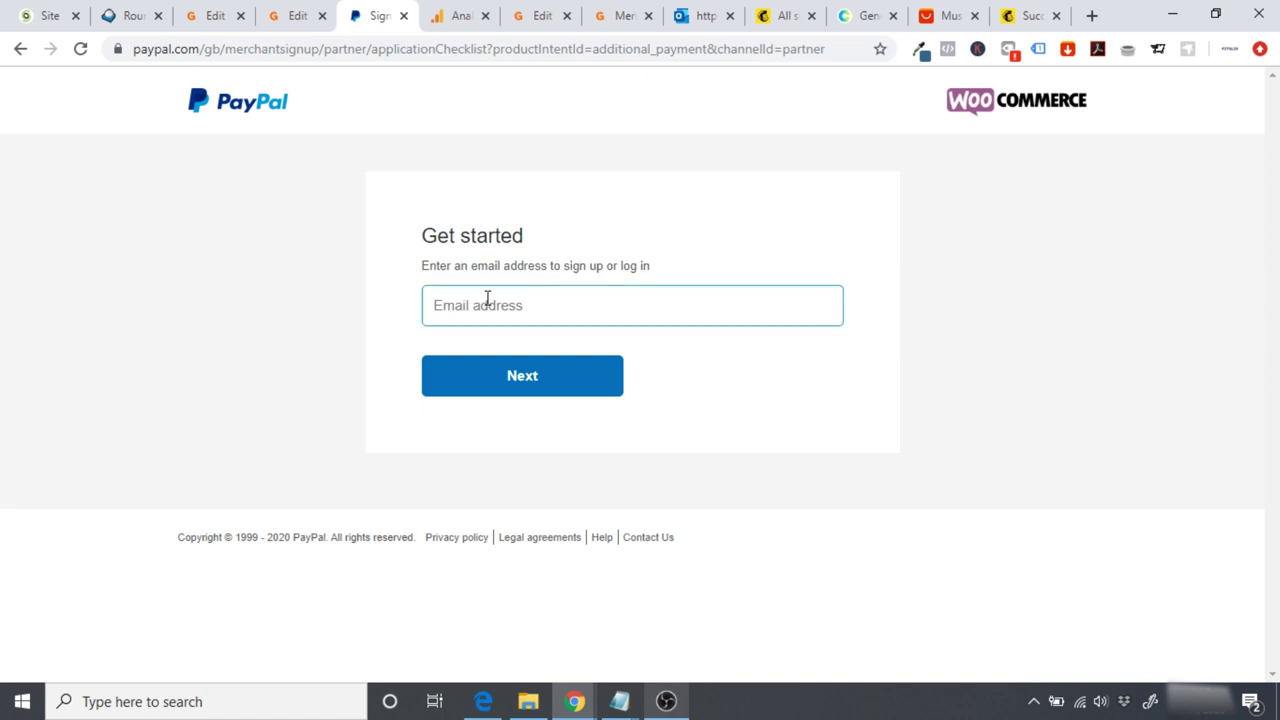
{"action": "left_click", "coordinate": [586, 386]}
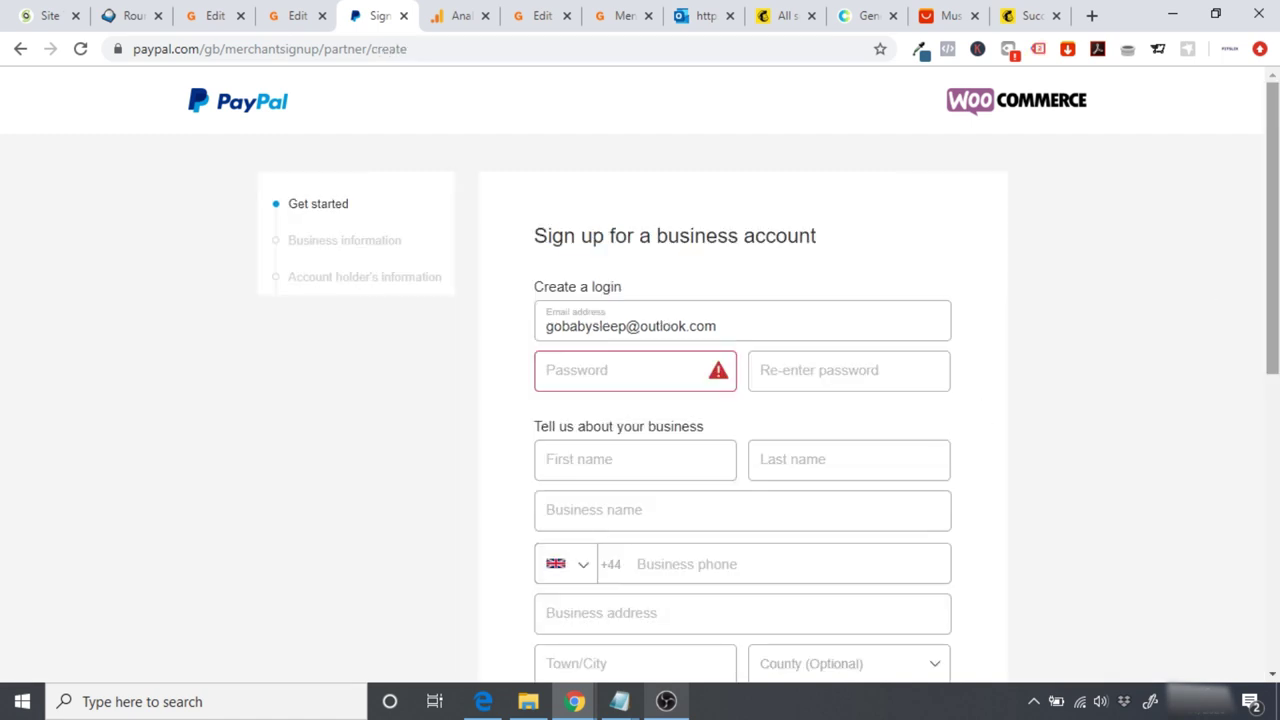
Step: Agree to and submit the login and business details form
{"action": "scroll", "coordinate": [640, 400], "scroll_direction": "down", "scroll_amount": 4}
{"action": "scroll", "coordinate": [640, 400], "scroll_direction": "down", "scroll_amount": 2}
{"action": "scroll", "coordinate": [640, 400], "scroll_direction": "up", "scroll_amount": 5}
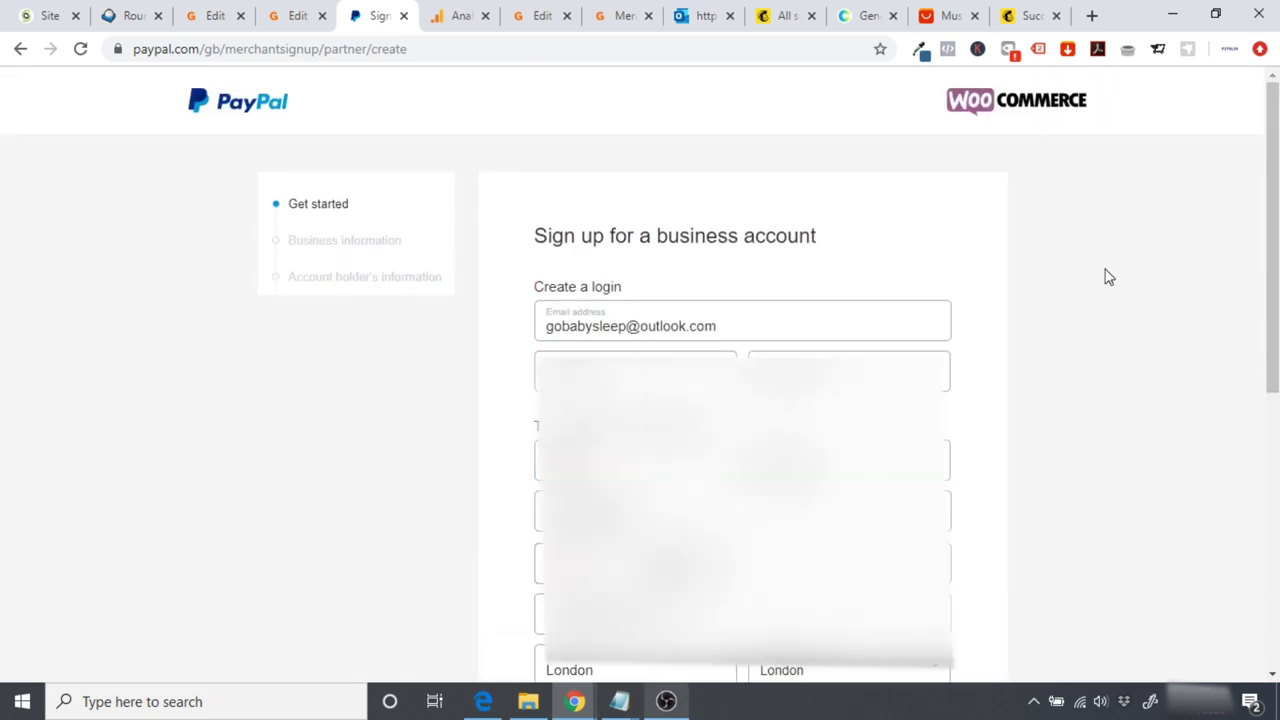
{"action": "left_click_drag", "start_coordinate": [1272, 275], "coordinate": [1272, 549]}
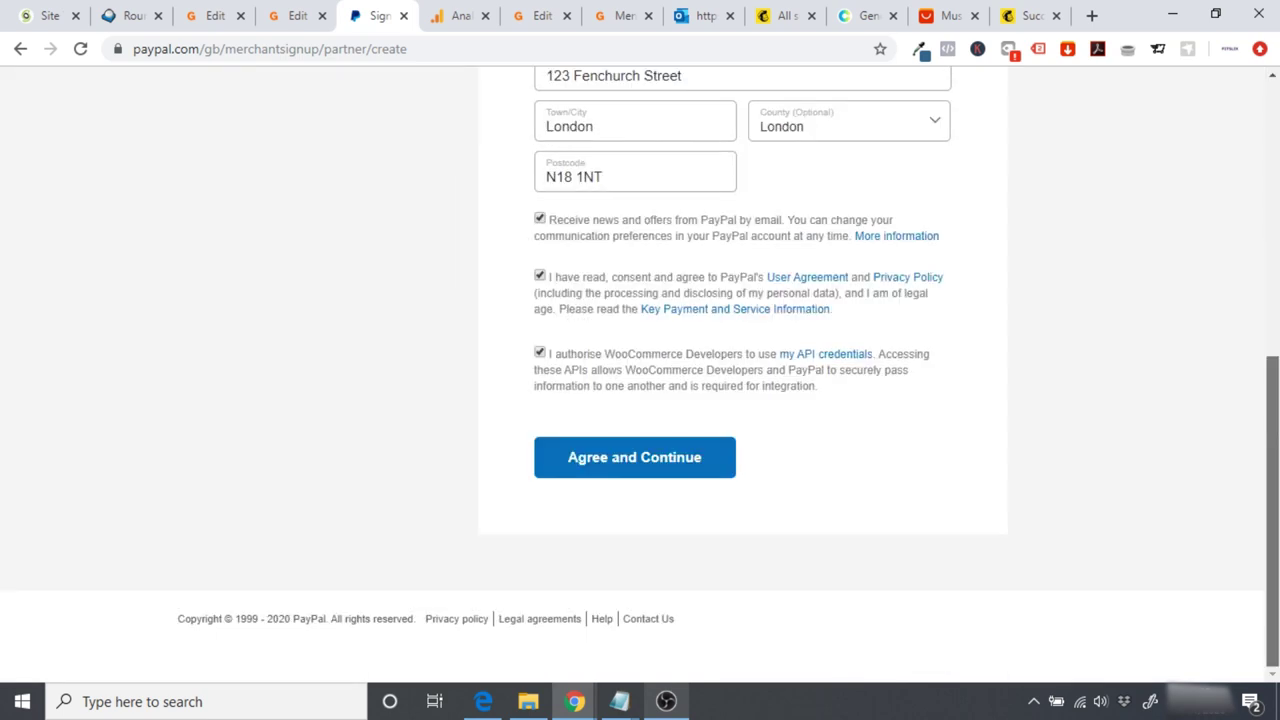
{"action": "left_click", "coordinate": [624, 460]}
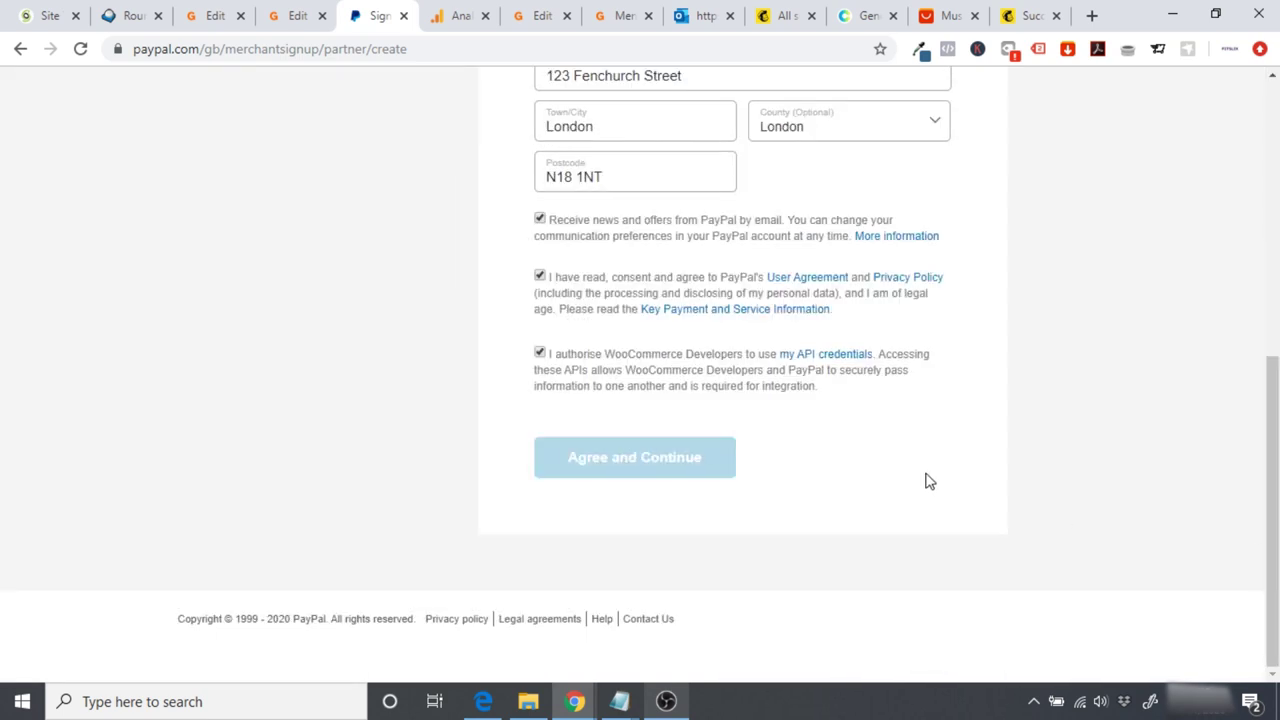
{"action": "left_click_drag", "start_coordinate": [1272, 275], "coordinate": [1272, 549]}
{"action": "left_click", "coordinate": [630, 460]}
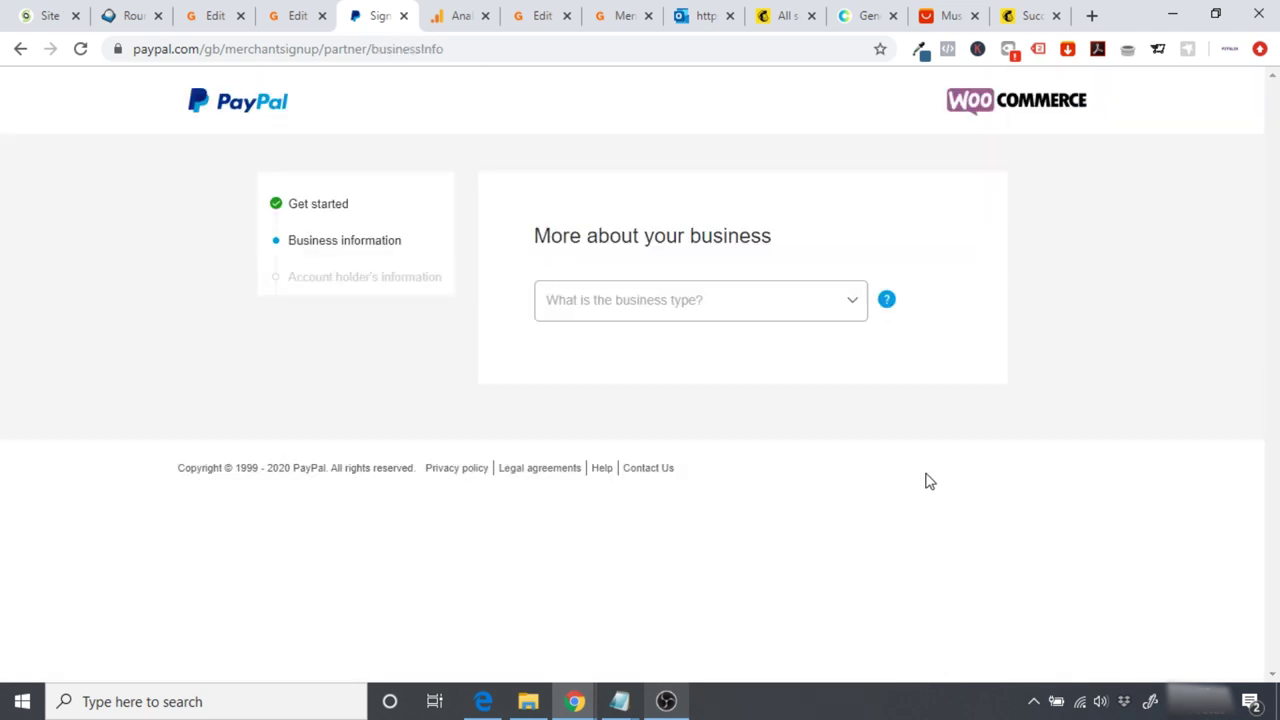
Step: Set the business type to Individual and the category to Household Appliance Stores
{"action": "left_click", "coordinate": [811, 315]}
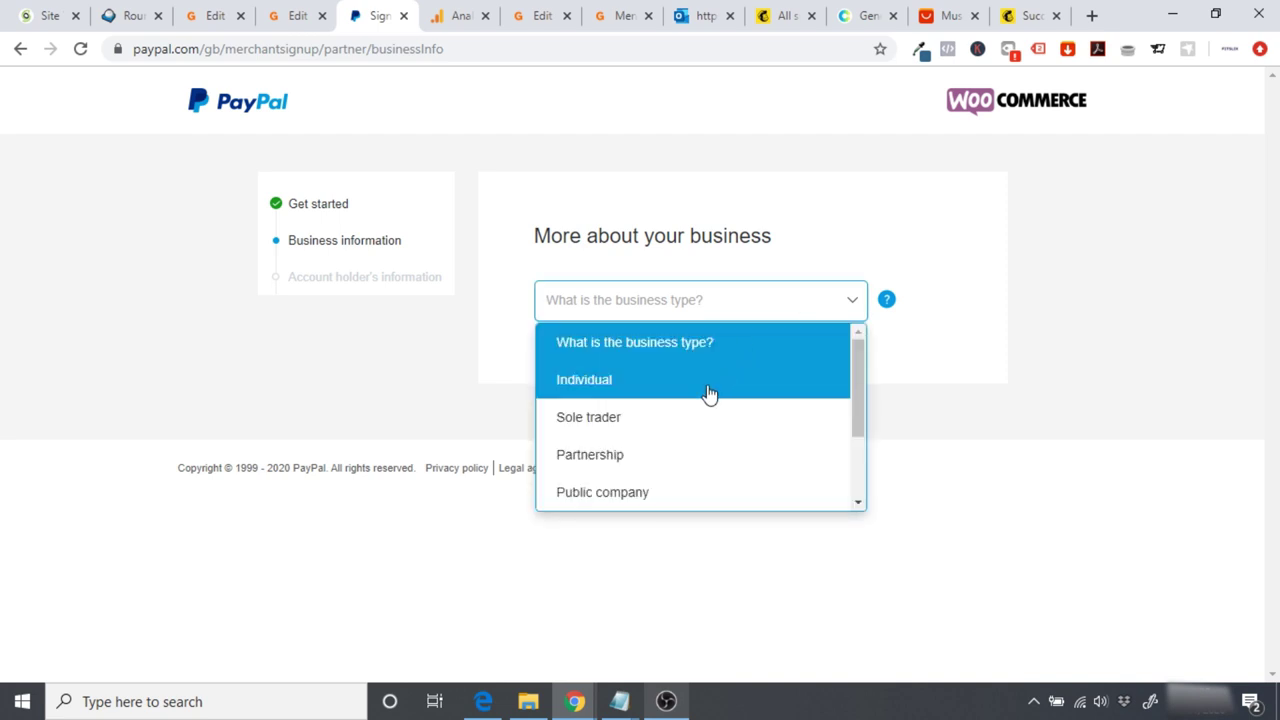
{"action": "left_click_drag", "start_coordinate": [853, 371], "coordinate": [869, 354]}
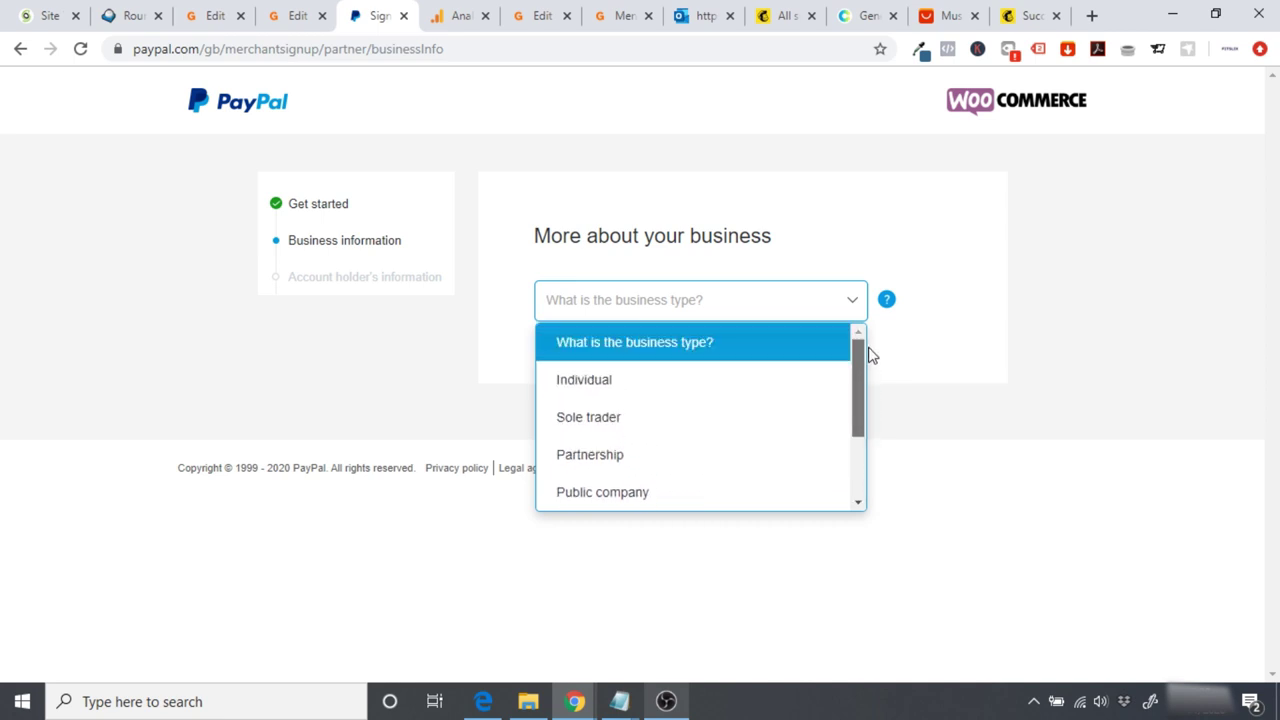
{"action": "left_click", "coordinate": [610, 388]}
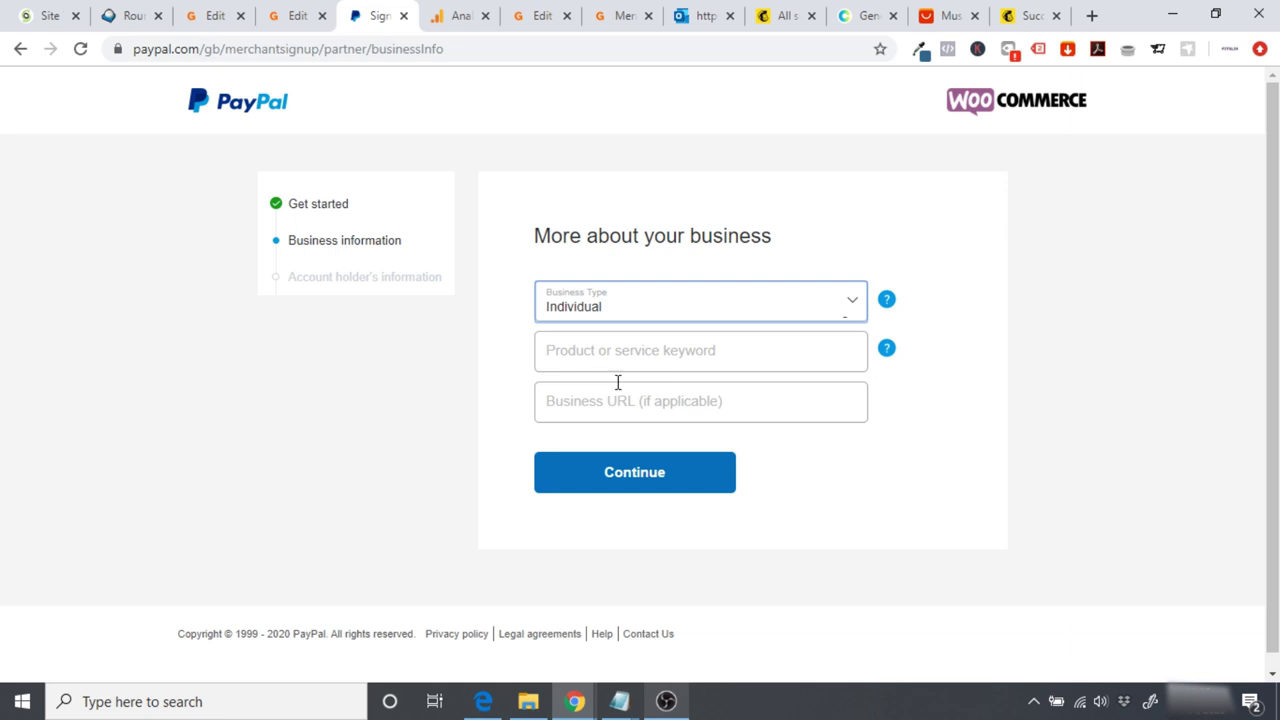
{"action": "left_click", "coordinate": [622, 360]}
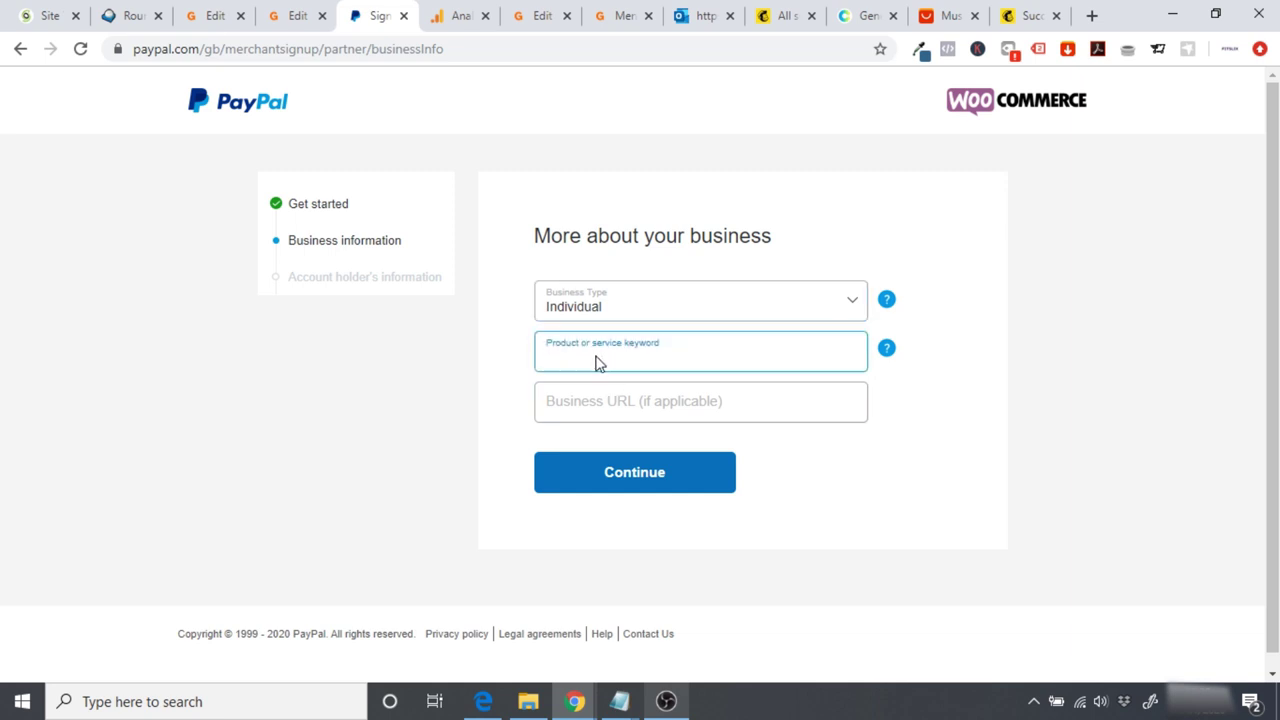
{"action": "type", "text": "Whi"}
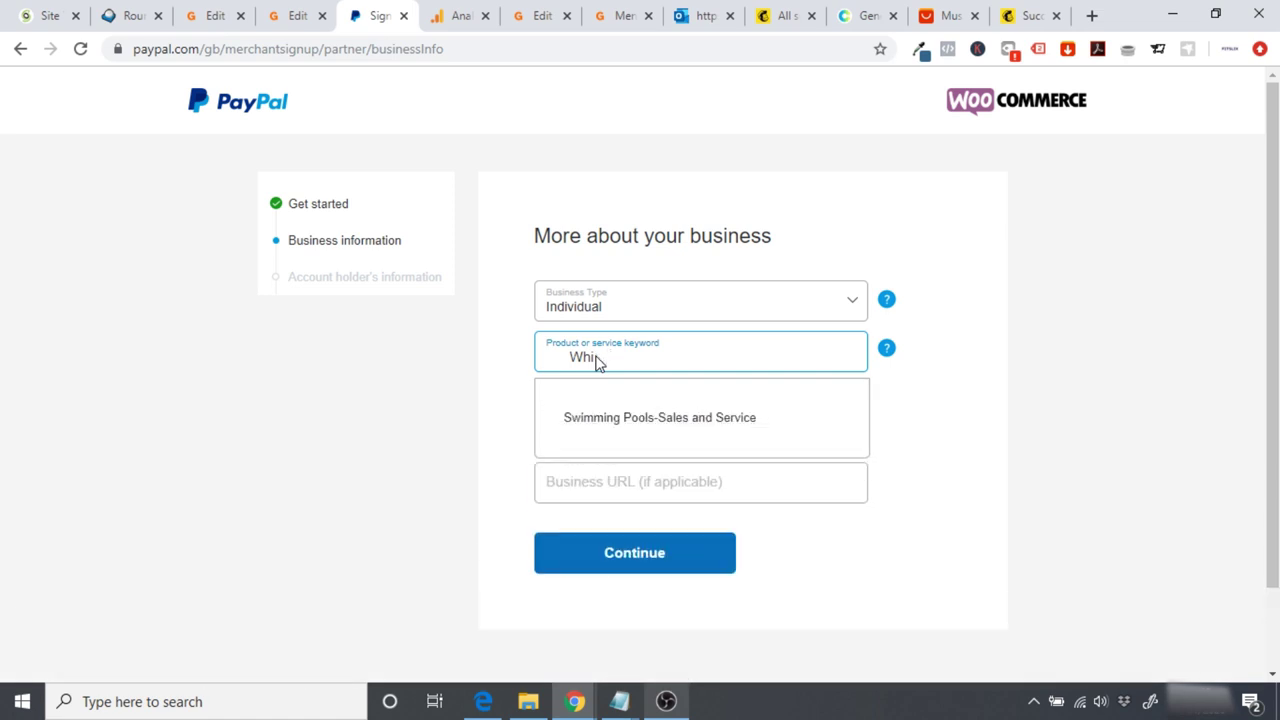
{"action": "type", "text": "te npise"}
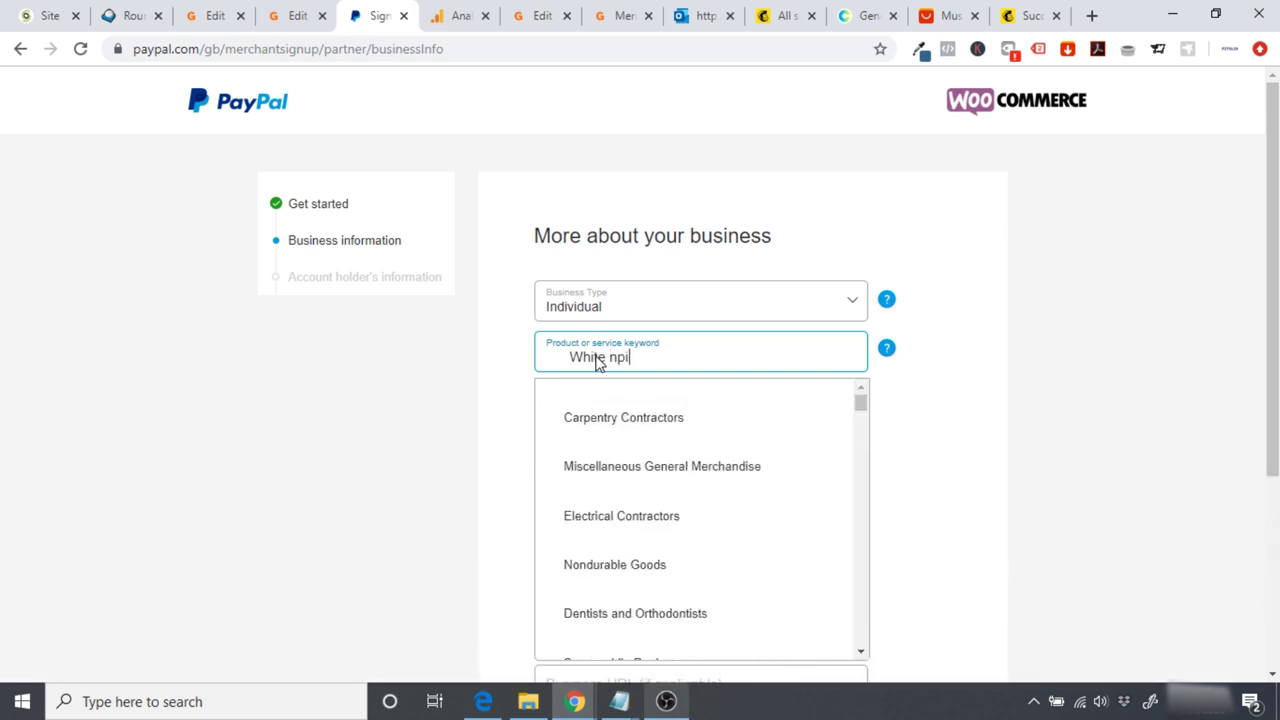
{"action": "key", "text": "BackSpace"}
{"action": "type", "text": "oise "}
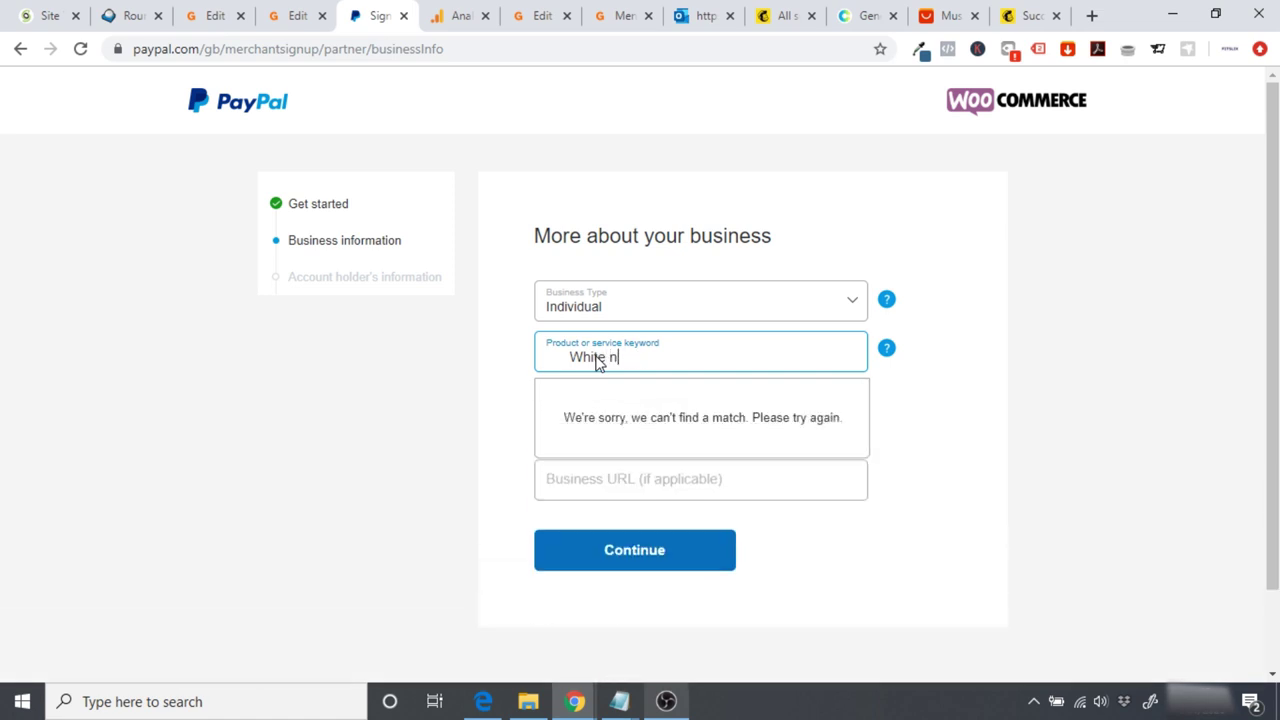
{"action": "type", "text": "macjom"}
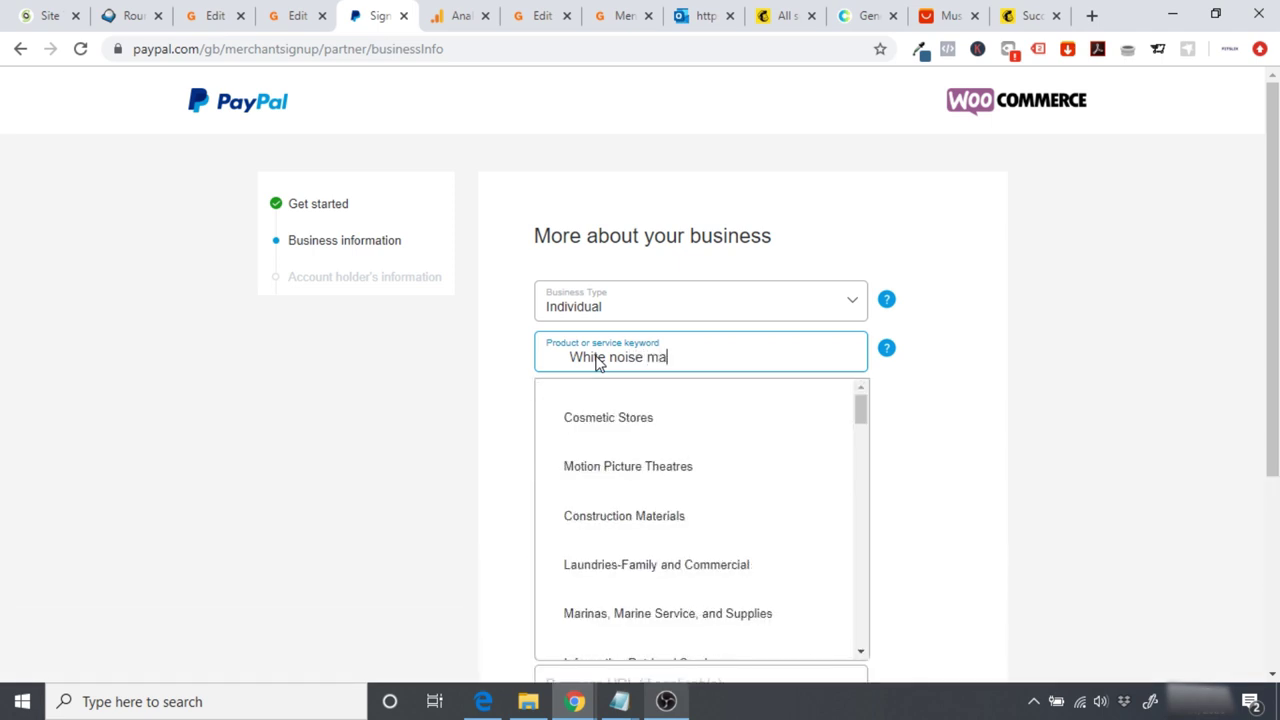
{"action": "key", "text": "BackSpace"}
{"action": "key", "text": "BackSpace"}
{"action": "type", "text": "hine"}
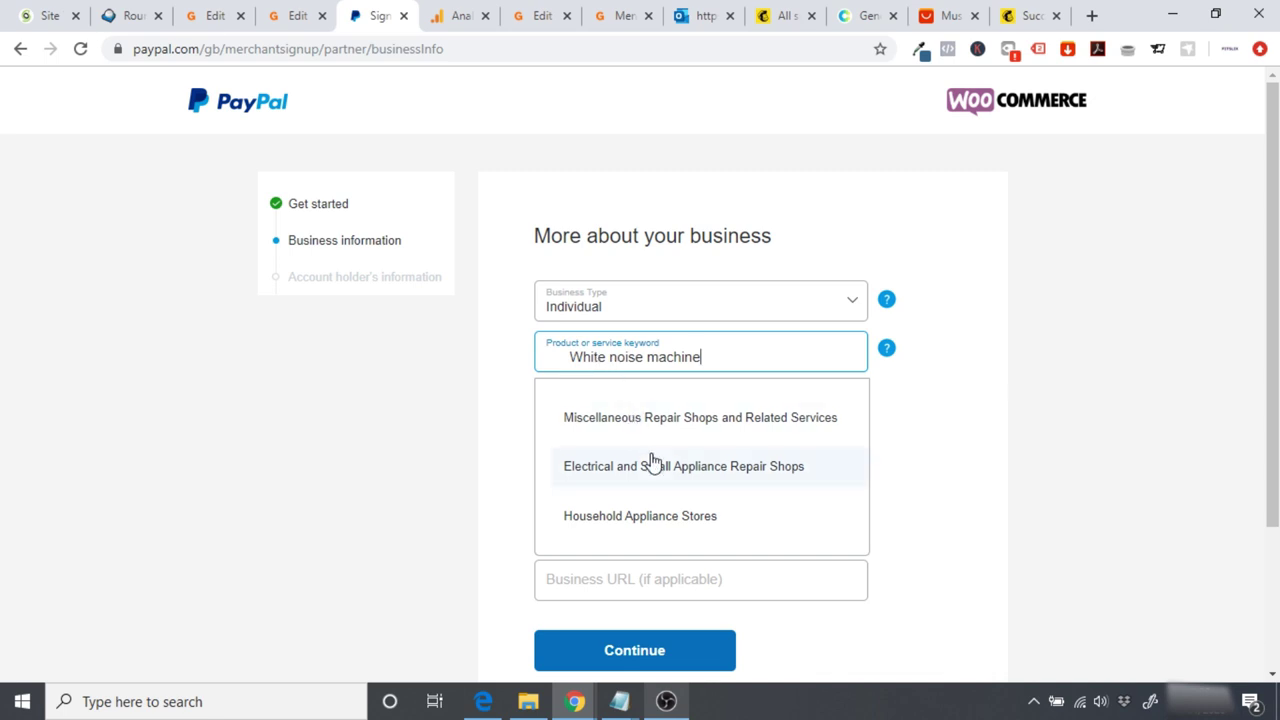
{"action": "left_click", "coordinate": [677, 517]}
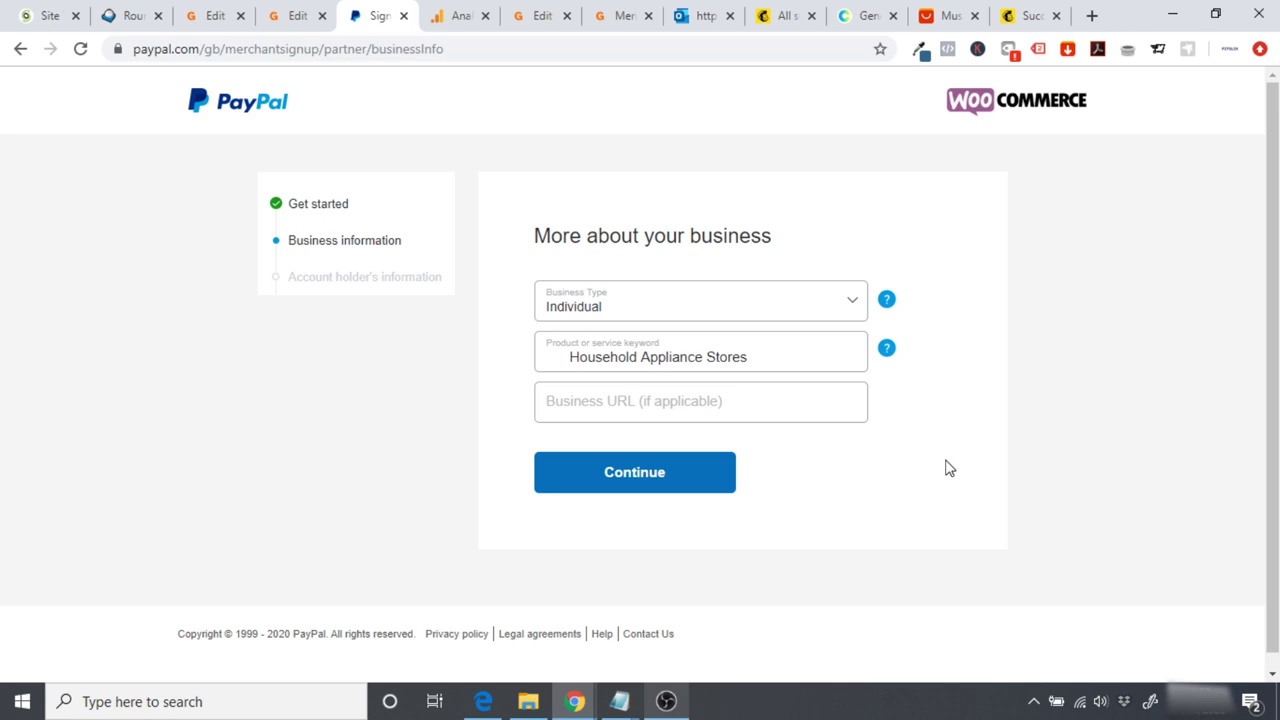
{"action": "left_click", "coordinate": [289, 12]}
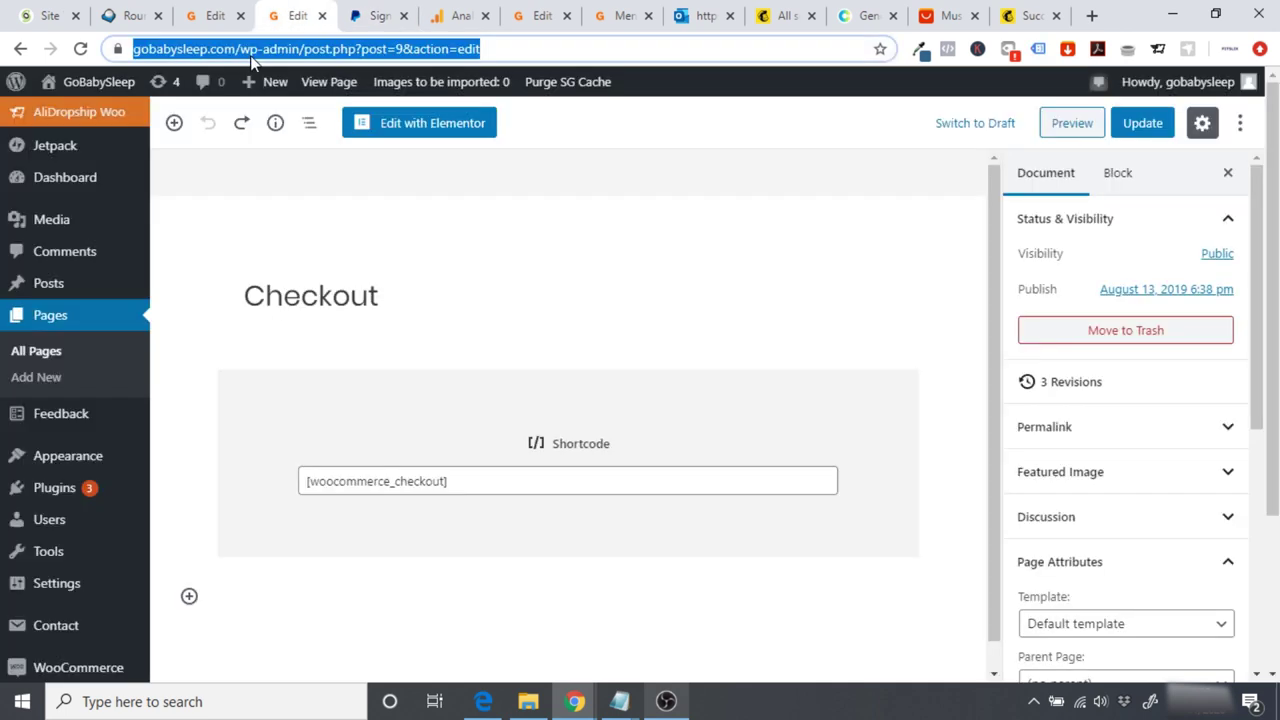
{"action": "left_click", "coordinate": [372, 15]}
{"action": "left_click", "coordinate": [588, 405]}
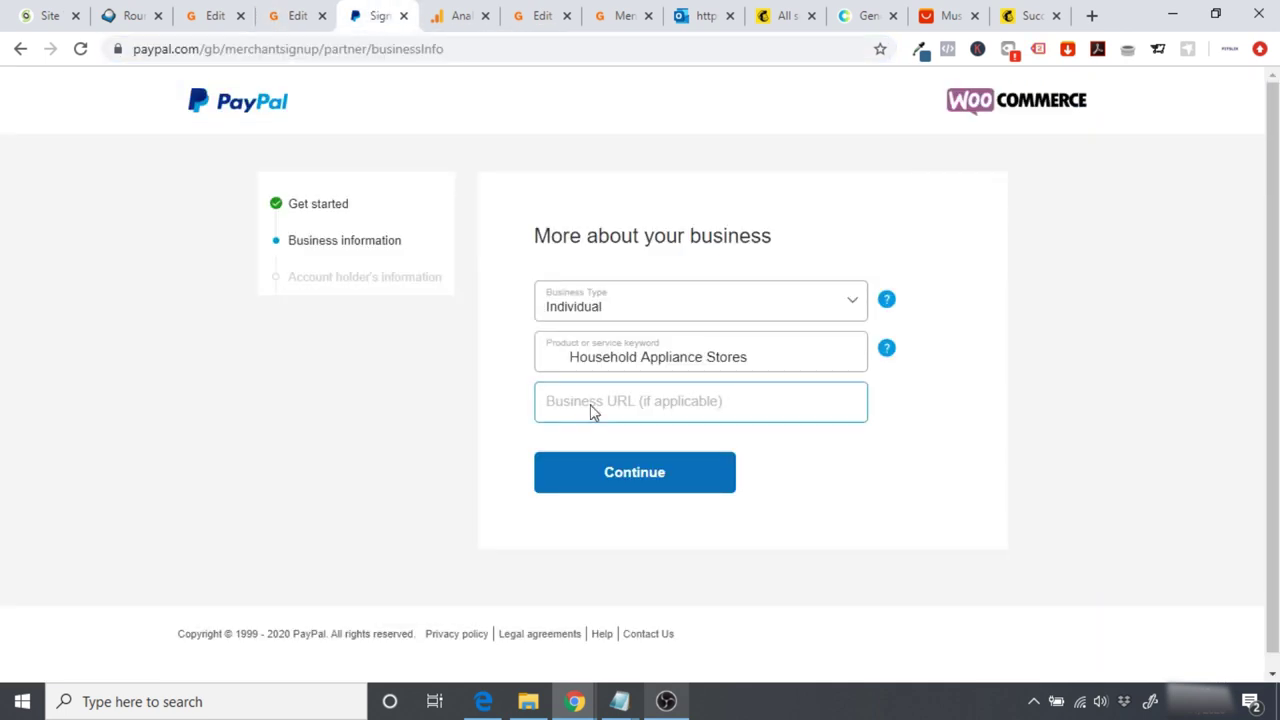
{"action": "key", "text": "ctrl+v"}
{"action": "key", "text": "BackSpace"}
{"action": "key", "text": "BackSpace"}
{"action": "key", "text": "BackSpace"}
{"action": "key", "text": "BackSpace"}
{"action": "key", "text": "BackSpace"}
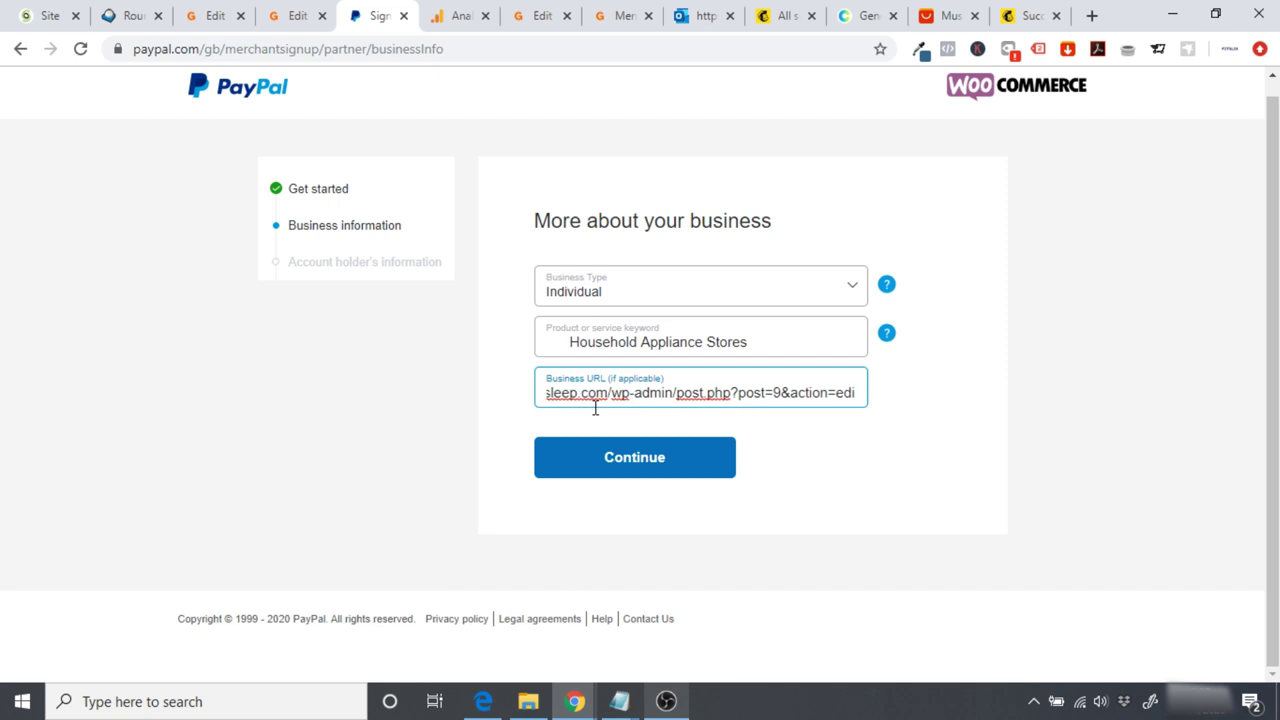
{"action": "key", "text": "BackSpace"}
{"action": "key", "text": "BackSpace"}
{"action": "key", "text": "BackSpace"}
{"action": "key", "text": "BackSpace"}
{"action": "key", "text": "BackSpace"}
{"action": "key", "text": "BackSpace"}
{"action": "key", "text": "BackSpace"}
{"action": "key", "text": "BackSpace"}
{"action": "key", "text": "BackSpace"}
{"action": "key", "text": "BackSpace"}
{"action": "key", "text": "BackSpace"}
{"action": "key", "text": "BackSpace"}
{"action": "key", "text": "BackSpace"}
{"action": "key", "text": "BackSpace"}
{"action": "key", "text": "BackSpace"}
{"action": "key", "text": "BackSpace"}
{"action": "key", "text": "BackSpace"}
{"action": "key", "text": "BackSpace"}
{"action": "key", "text": "BackSpace"}
{"action": "key", "text": "BackSpace"}
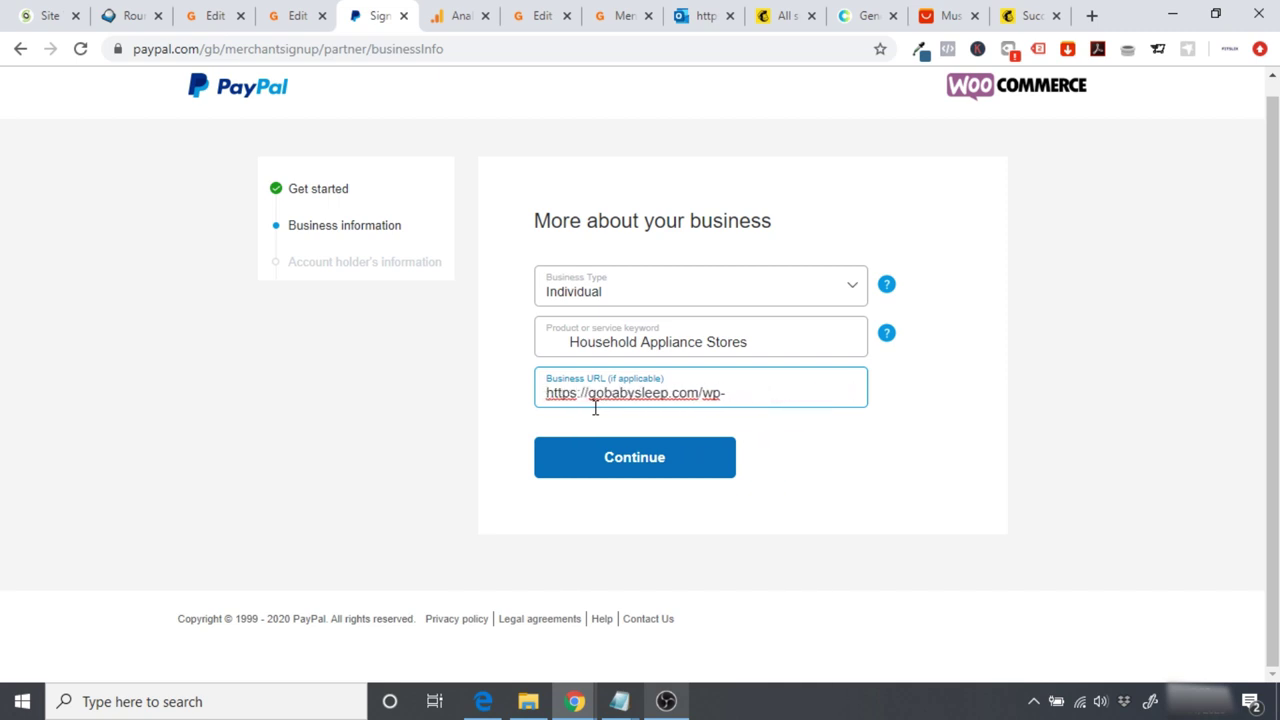
{"action": "key", "text": "BackSpace"}
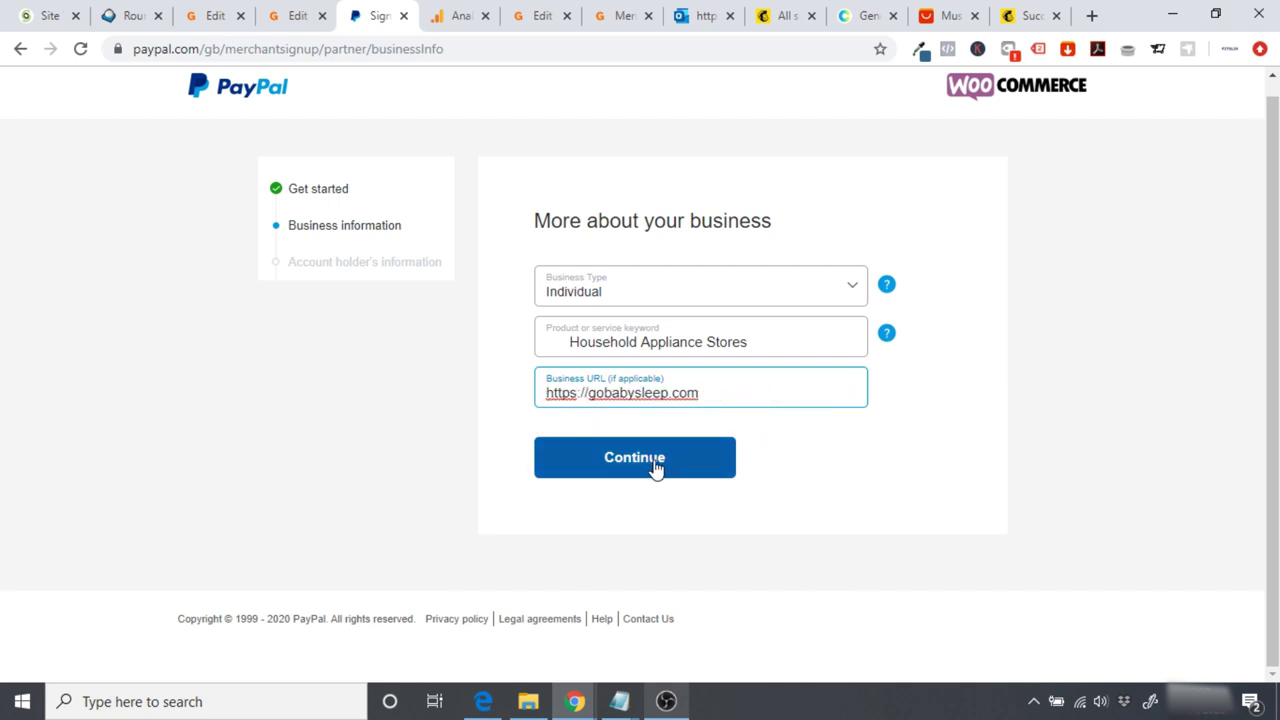
{"action": "left_click", "coordinate": [640, 462]}
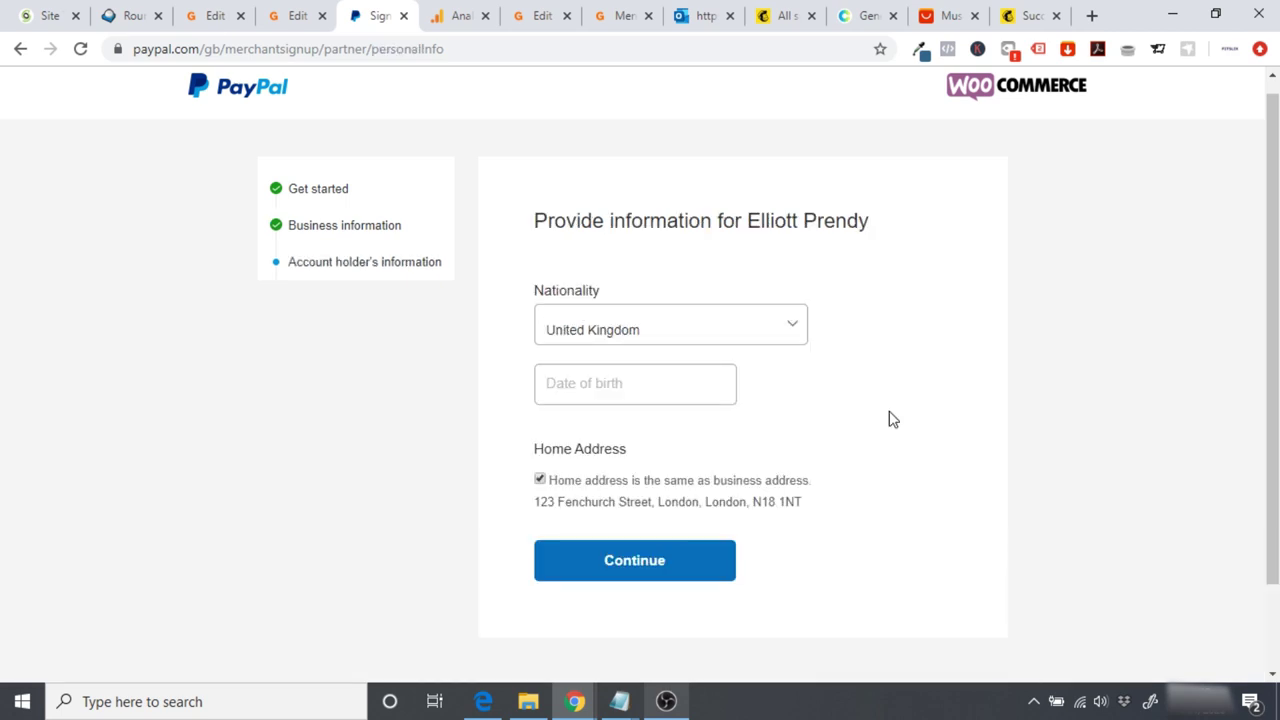
Step: Submit the account holder's information to finish signing up
{"action": "left_click", "coordinate": [666, 391]}
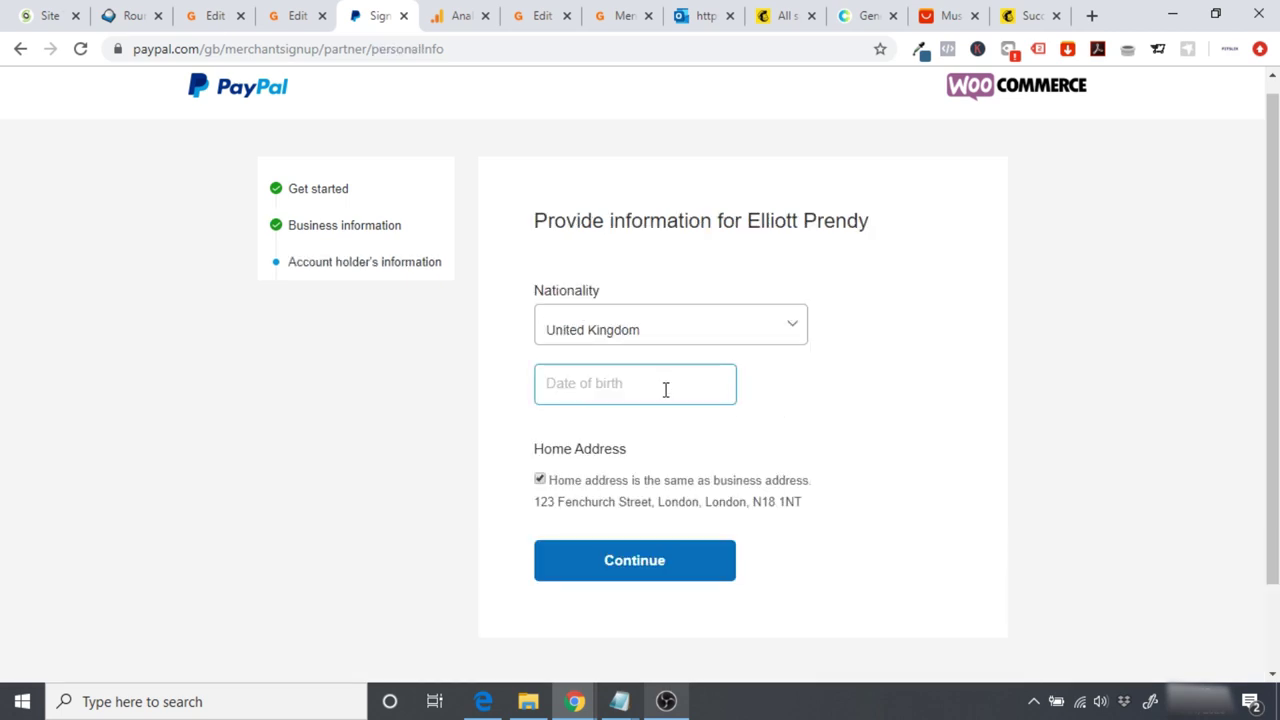
{"action": "scroll", "coordinate": [840, 323], "scroll_direction": "down", "scroll_amount": 2}
{"action": "left_click", "coordinate": [658, 456]}
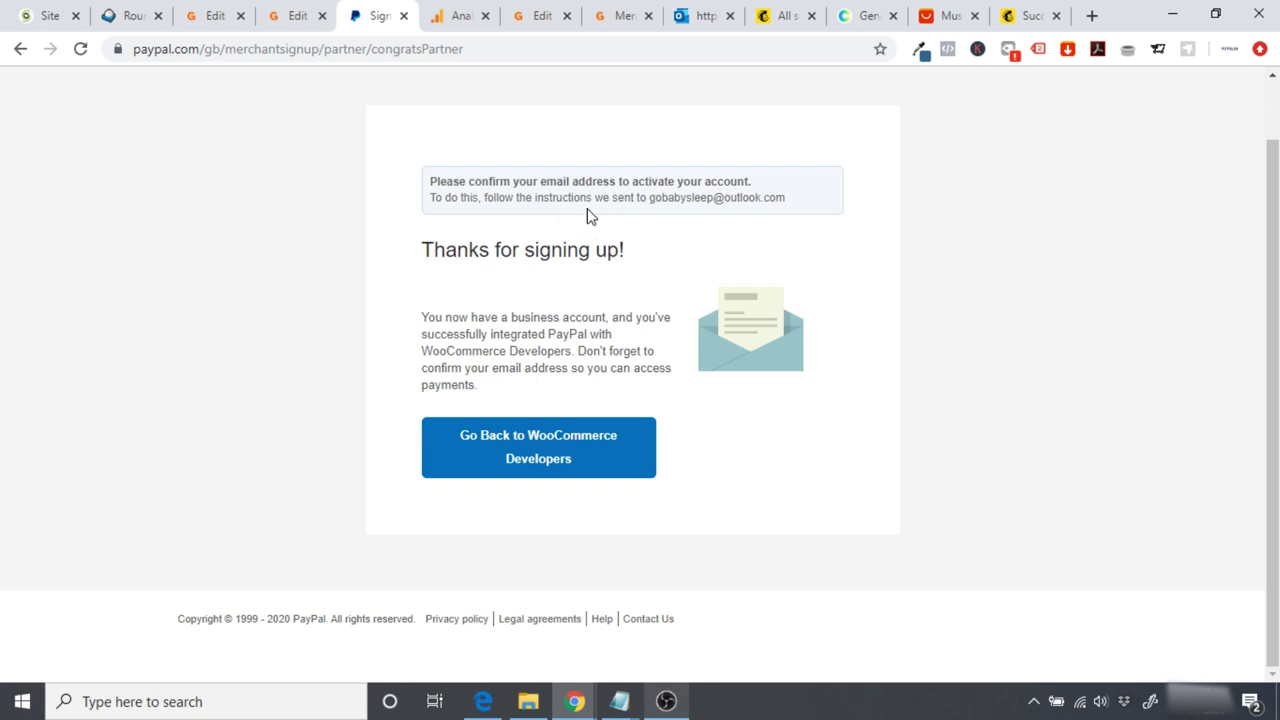
Step: In Outlook, open PayPal's 'Confirm your email' message and follow its confirmation link
{"action": "left_click", "coordinate": [688, 22]}
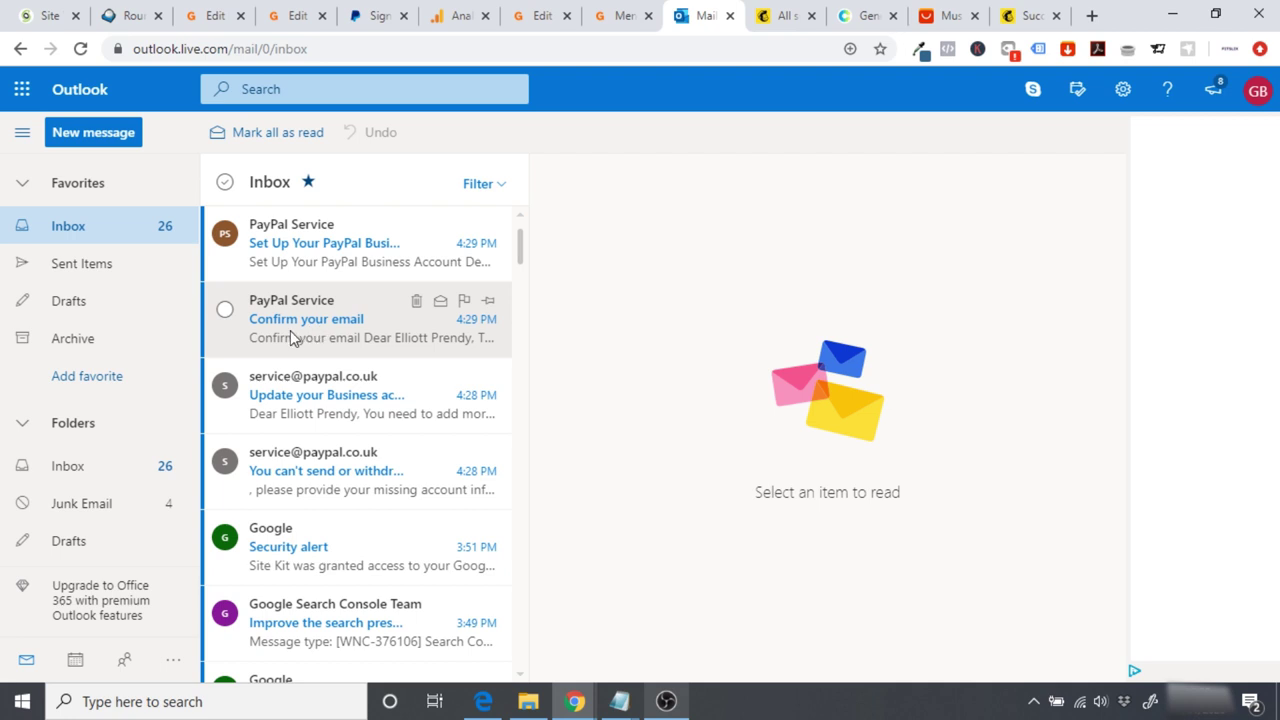
{"action": "left_click", "coordinate": [292, 339]}
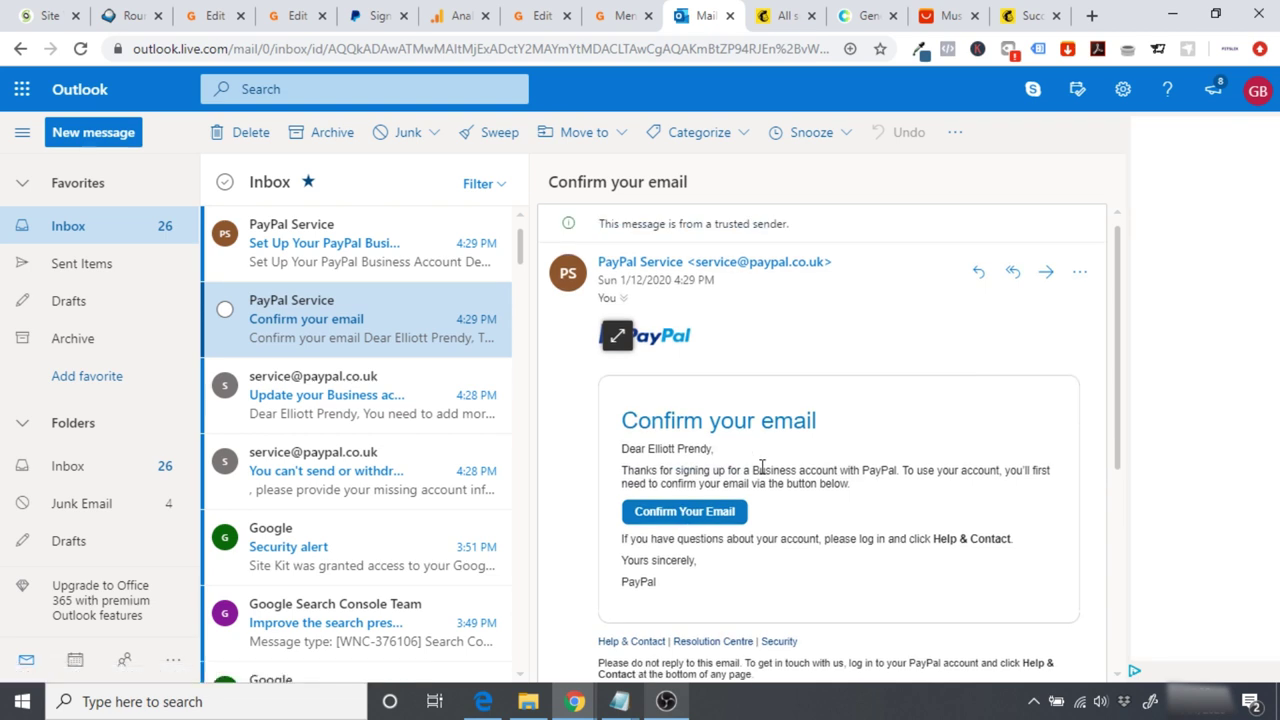
{"action": "left_click", "coordinate": [690, 512]}
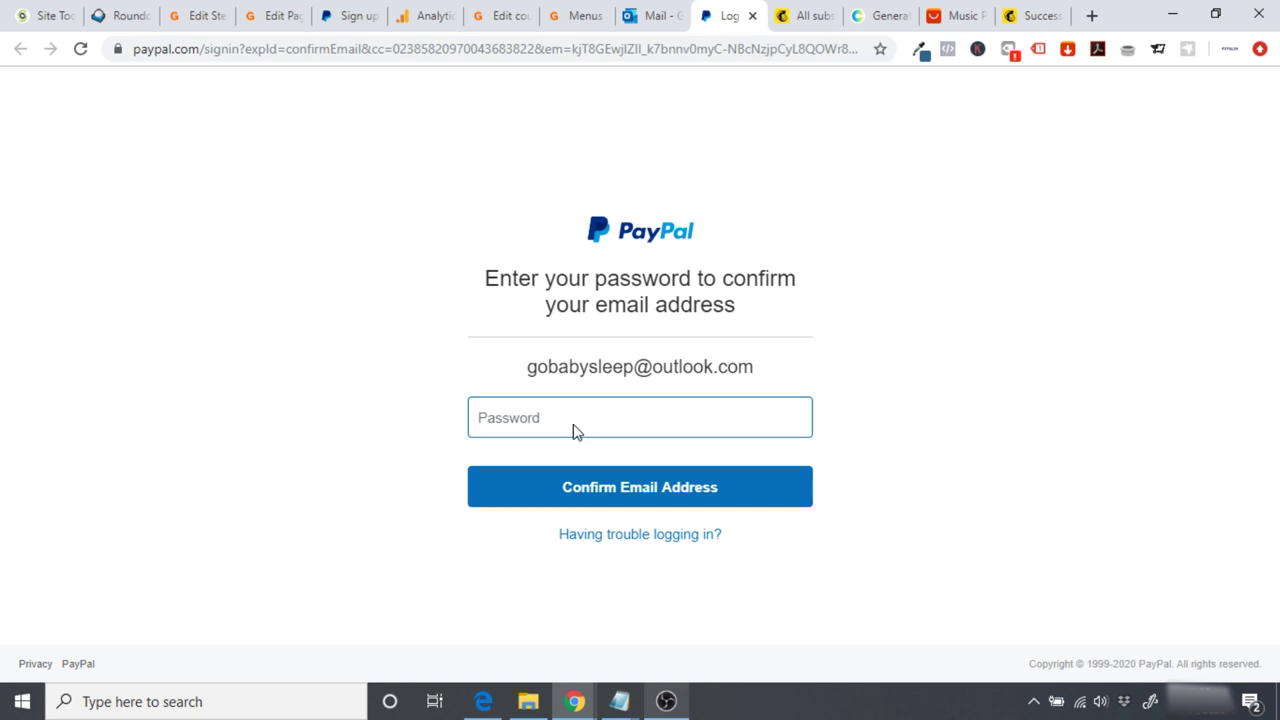
Step: Enter the PayPal account password to confirm the email address
{"action": "key", "text": "ctrl+v"}
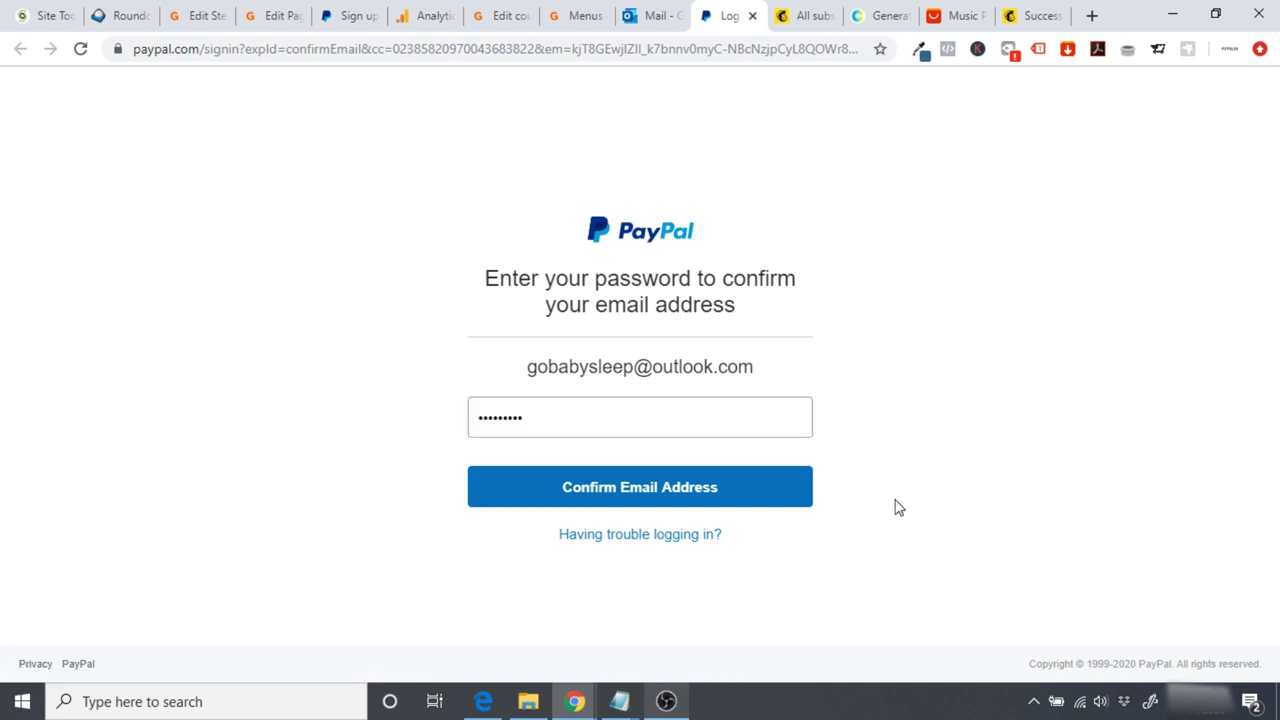
{"action": "left_click", "coordinate": [709, 486]}
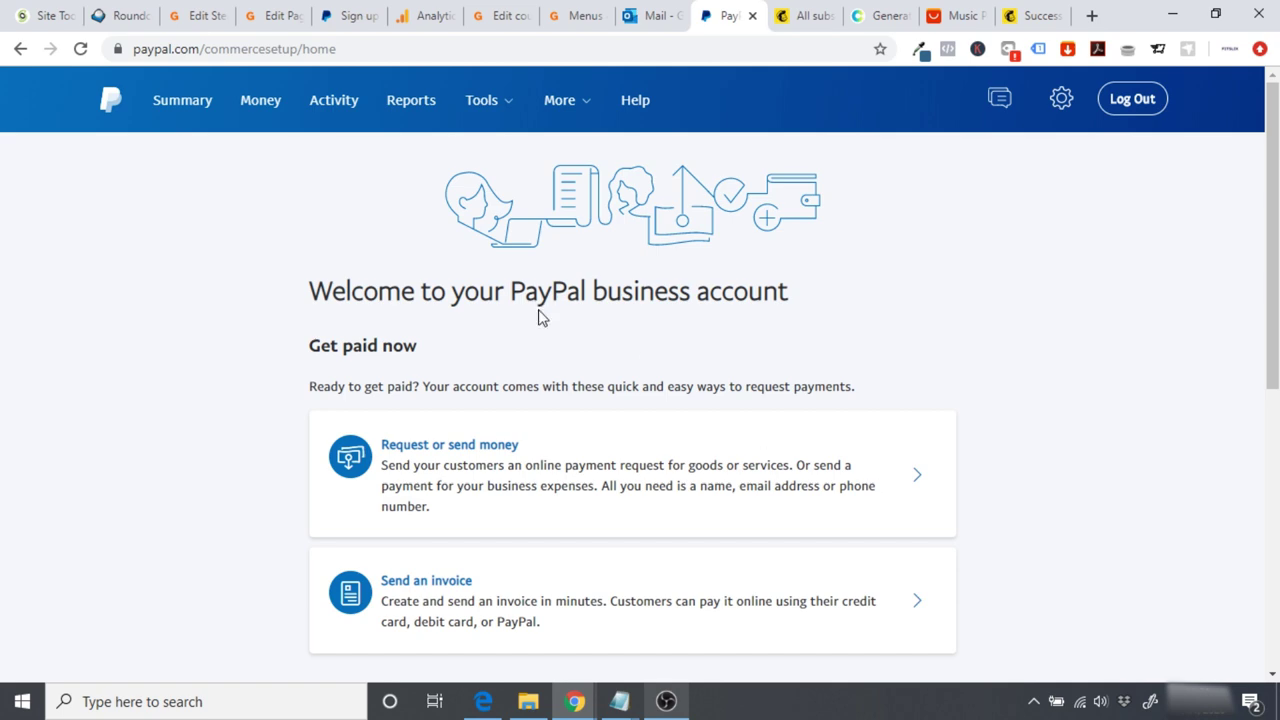
{"action": "left_click_drag", "start_coordinate": [1273, 330], "coordinate": [1273, 330]}
Step: Go back from PayPal's signup page to WooCommerce and redirect to the gobabysleep.com admin
{"action": "left_click", "coordinate": [338, 16]}
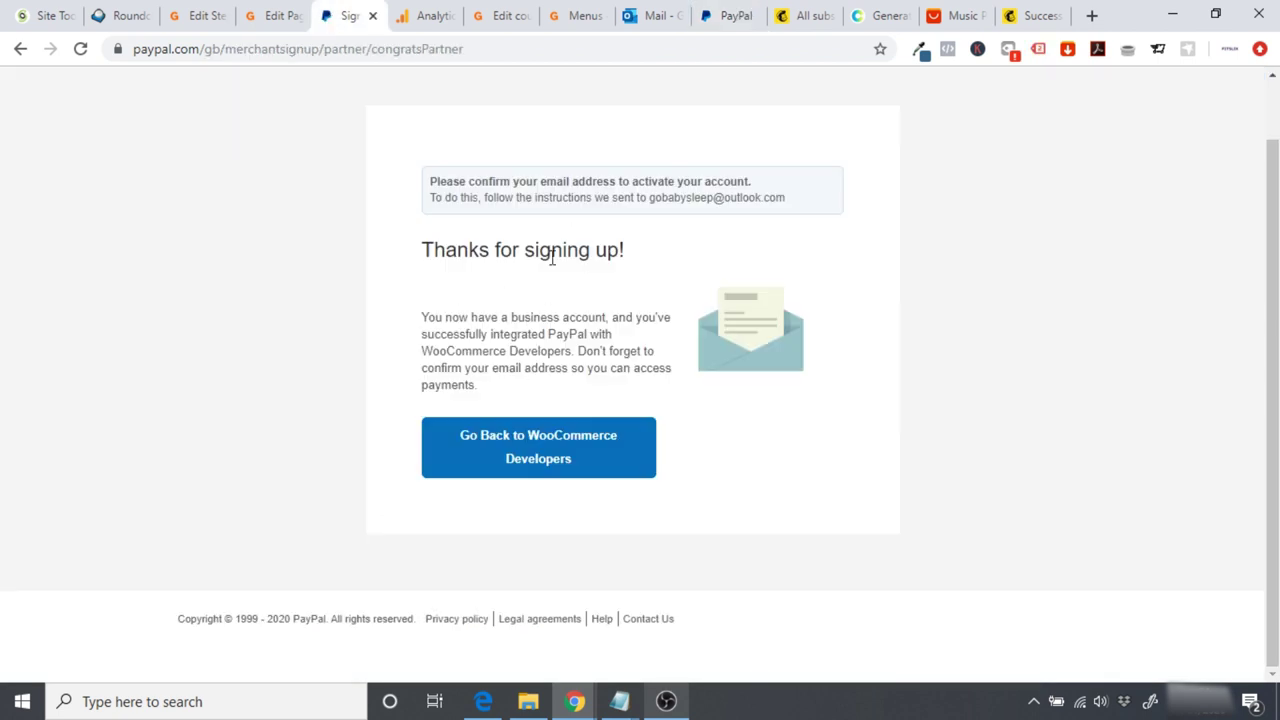
{"action": "left_click", "coordinate": [549, 456]}
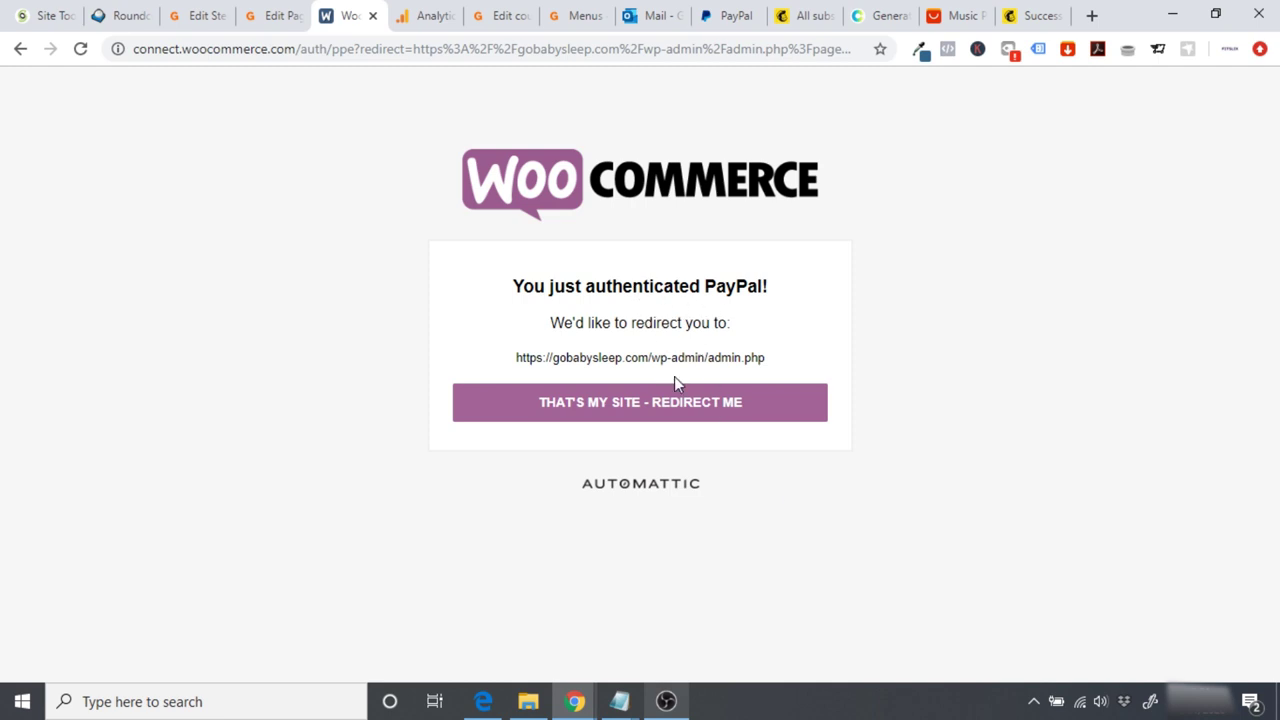
{"action": "left_click", "coordinate": [649, 403]}
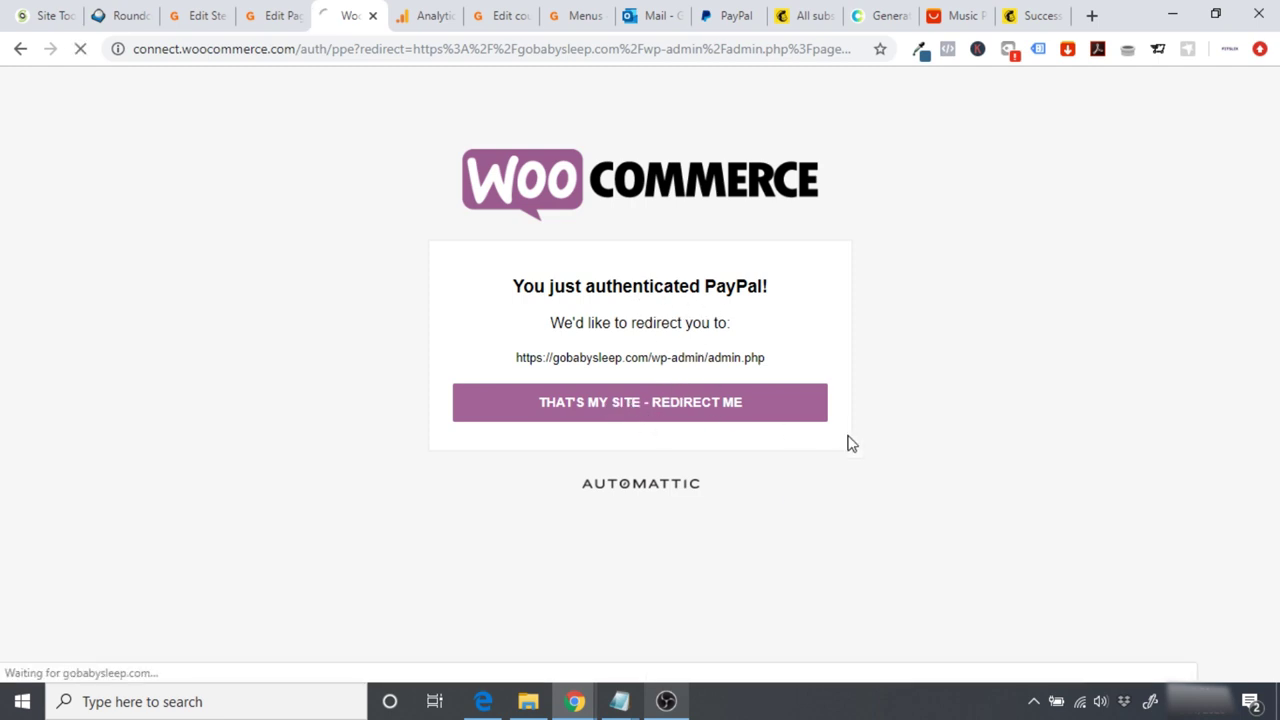
Step: From the WooCommerce payment methods list, open Stripe's settings and follow its Sign up link
{"action": "scroll", "coordinate": [849, 477], "scroll_direction": "down", "scroll_amount": 6}
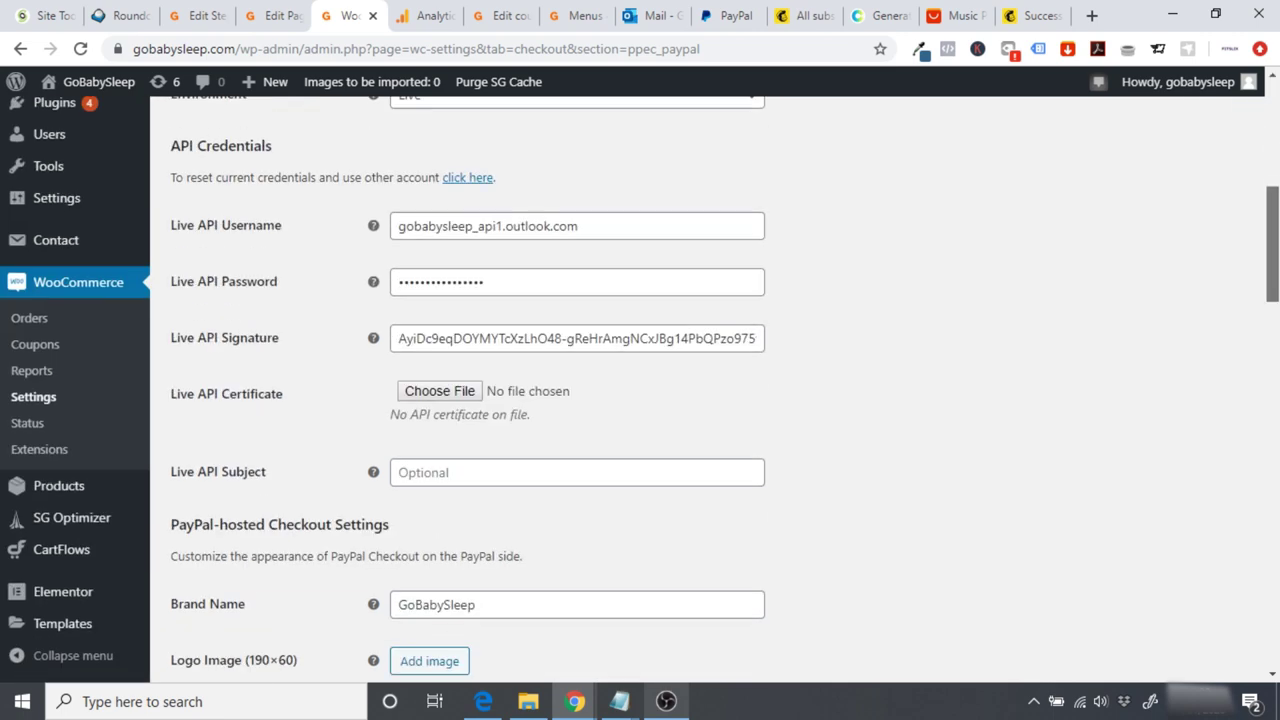
{"action": "scroll", "coordinate": [981, 476], "scroll_direction": "up", "scroll_amount": 6}
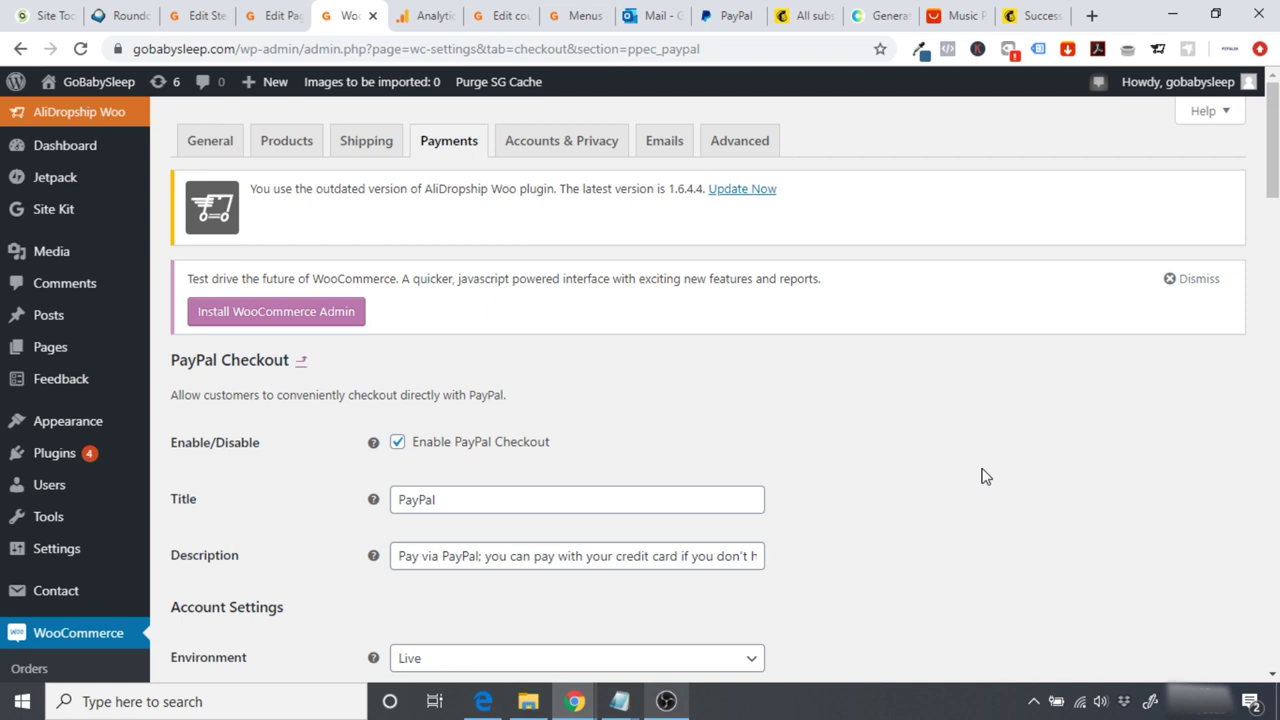
{"action": "left_click", "coordinate": [443, 150]}
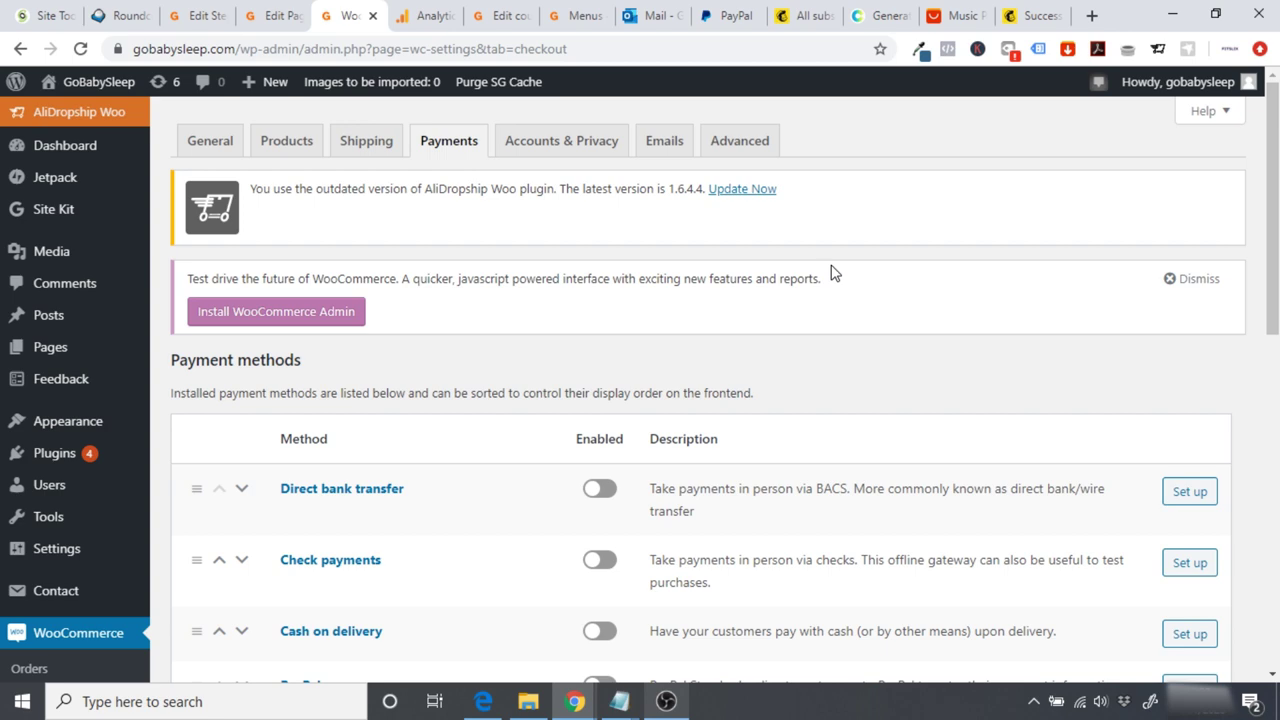
{"action": "left_click_drag", "start_coordinate": [1272, 200], "coordinate": [1272, 345]}
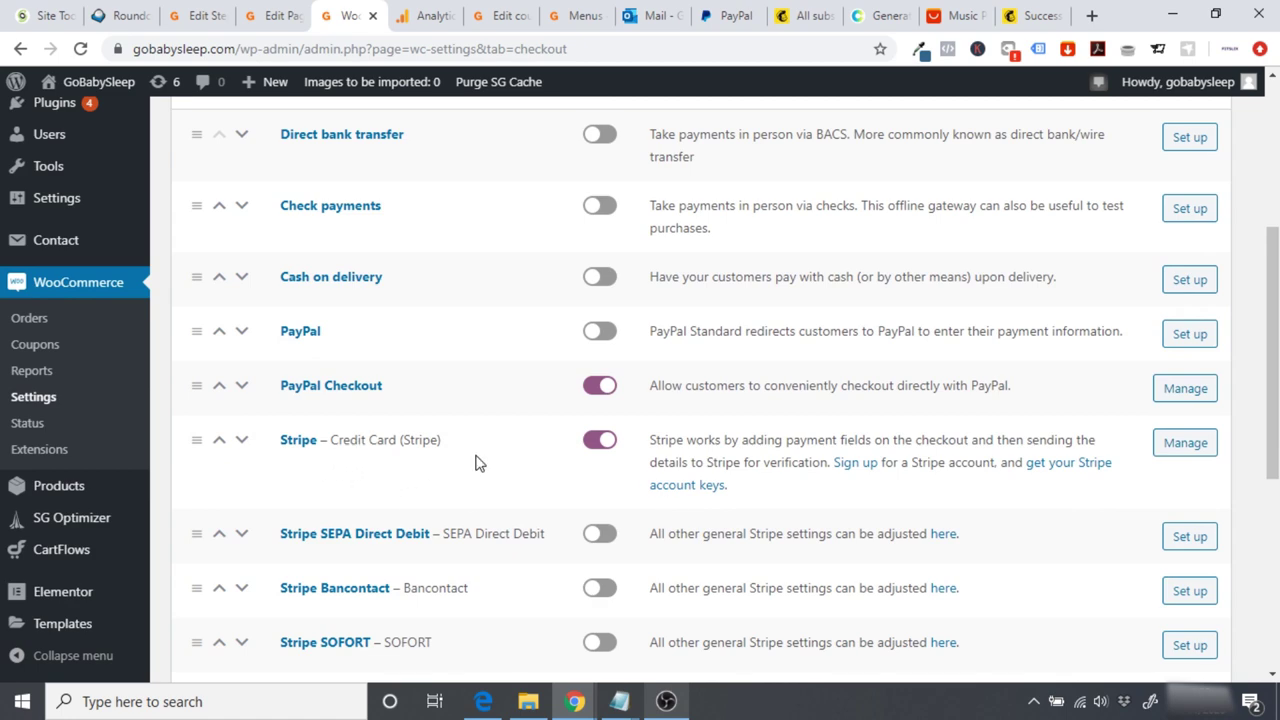
{"action": "left_click", "coordinate": [1202, 455]}
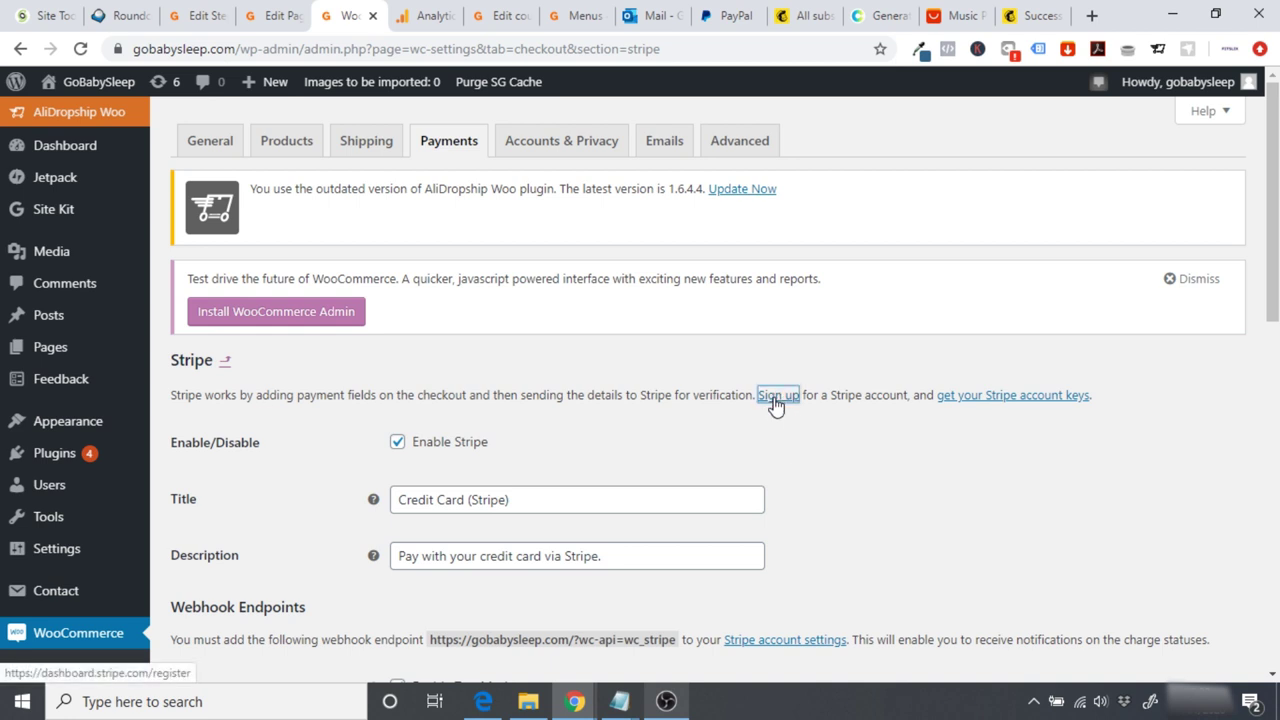
{"action": "left_click", "coordinate": [775, 400]}
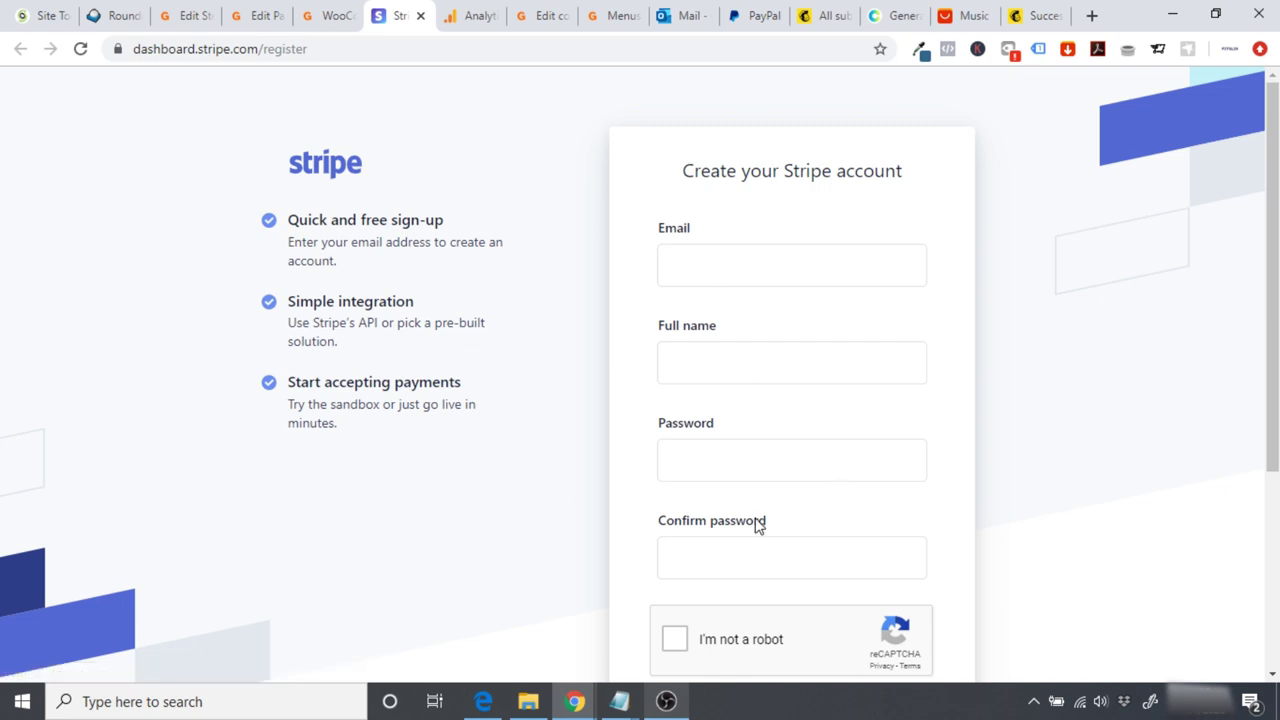
Step: Autofill the Stripe sign-up form, pass the reCAPTCHA check, and create the account
{"action": "left_click", "coordinate": [726, 268]}
{"action": "scroll", "coordinate": [1008, 348], "scroll_direction": "down", "scroll_amount": 2}
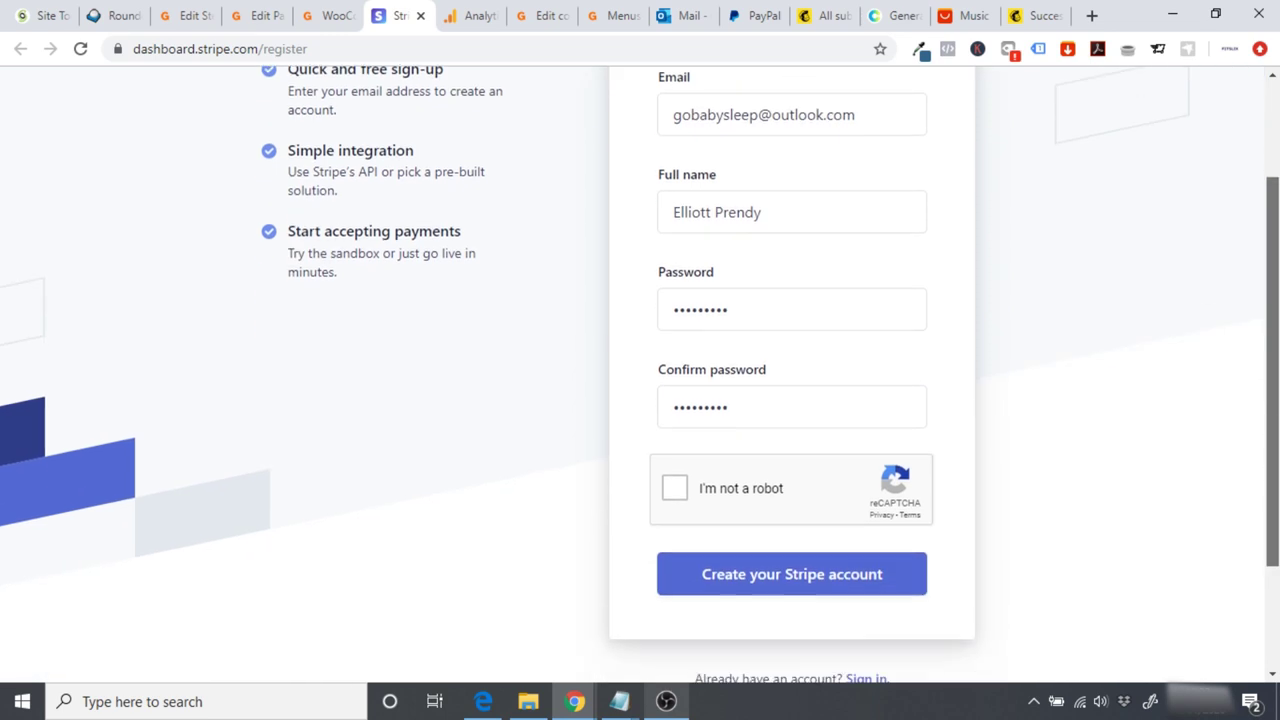
{"action": "left_click", "coordinate": [673, 449]}
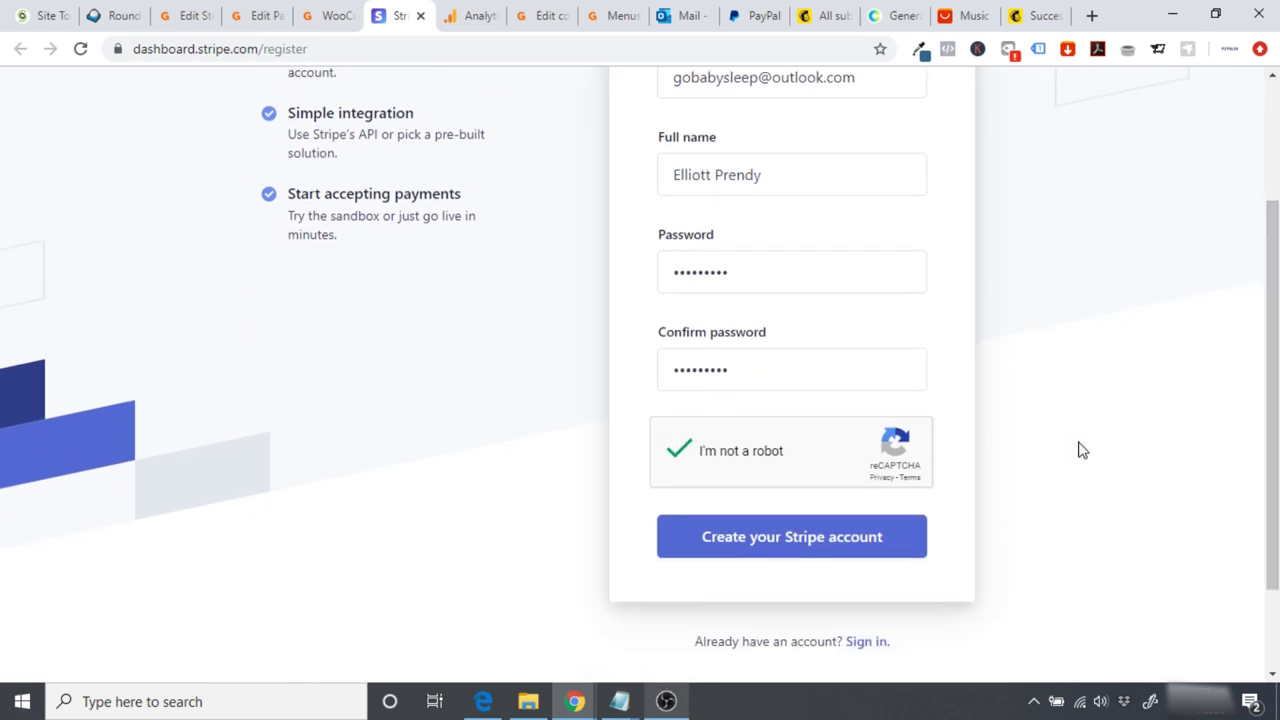
{"action": "left_click", "coordinate": [795, 540]}
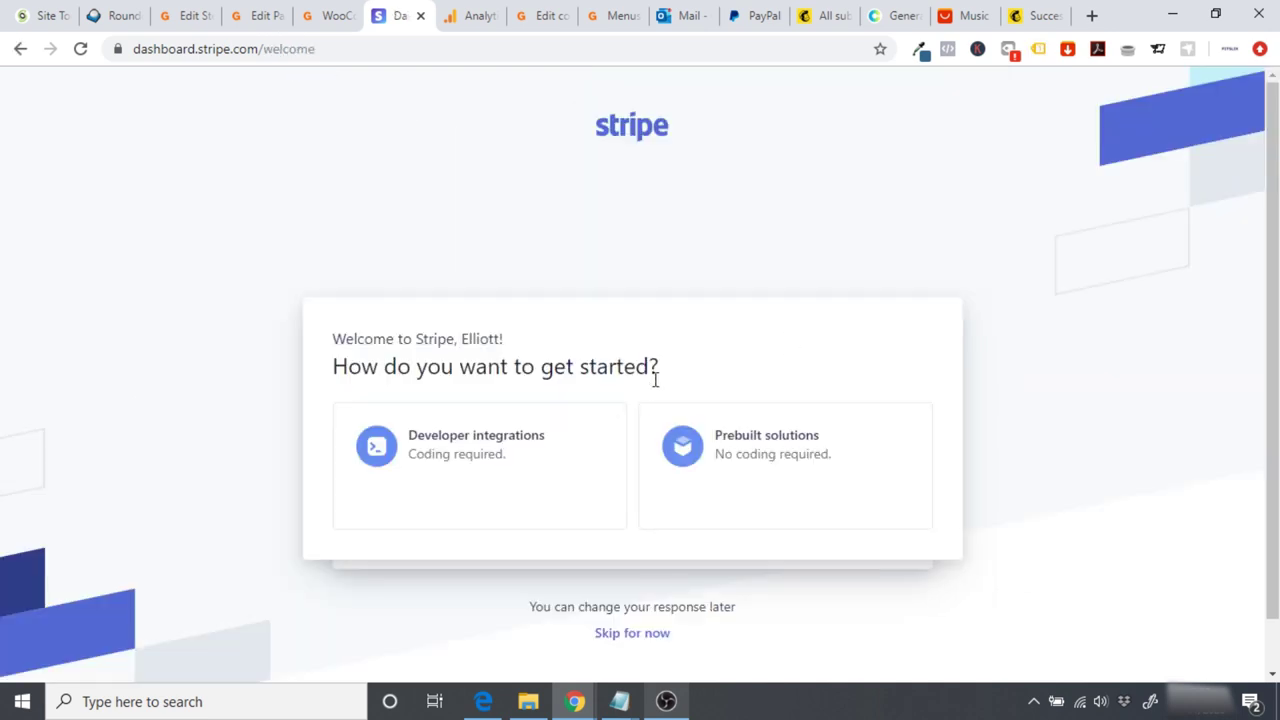
Step: Skip the getting-started question and start account activation, which requires email verification
{"action": "left_click", "coordinate": [622, 636]}
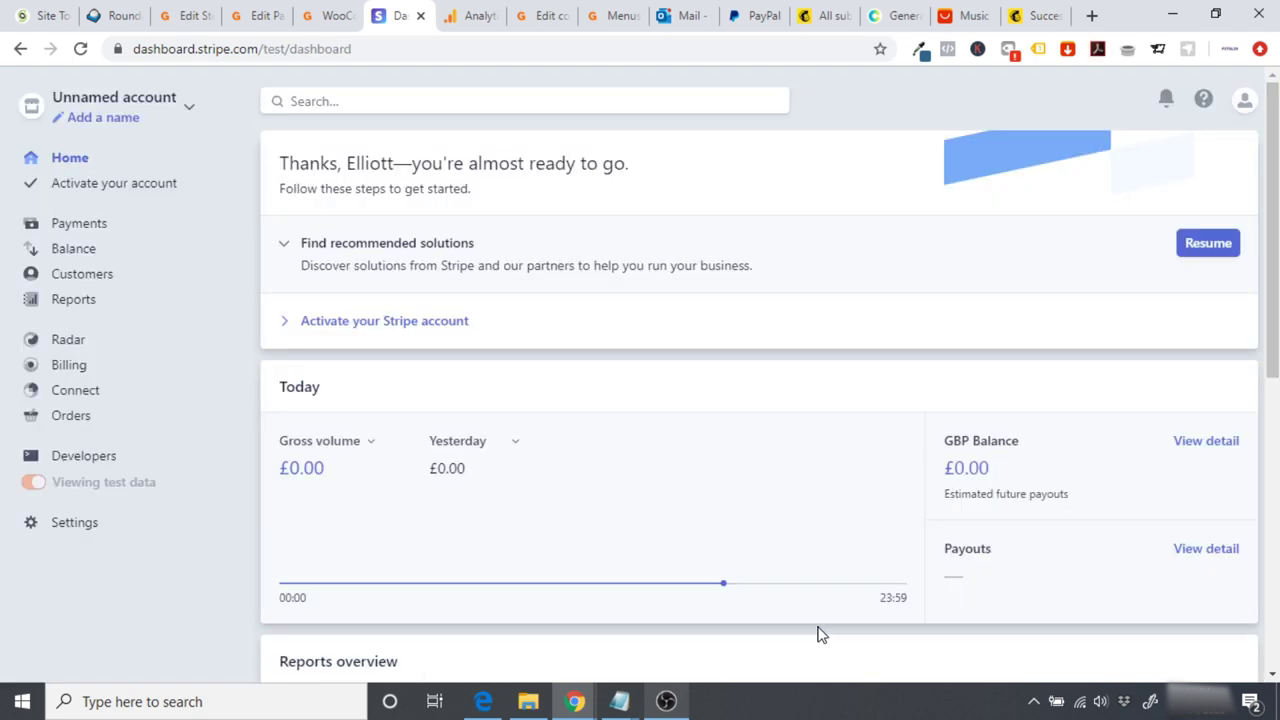
{"action": "left_click", "coordinate": [378, 323]}
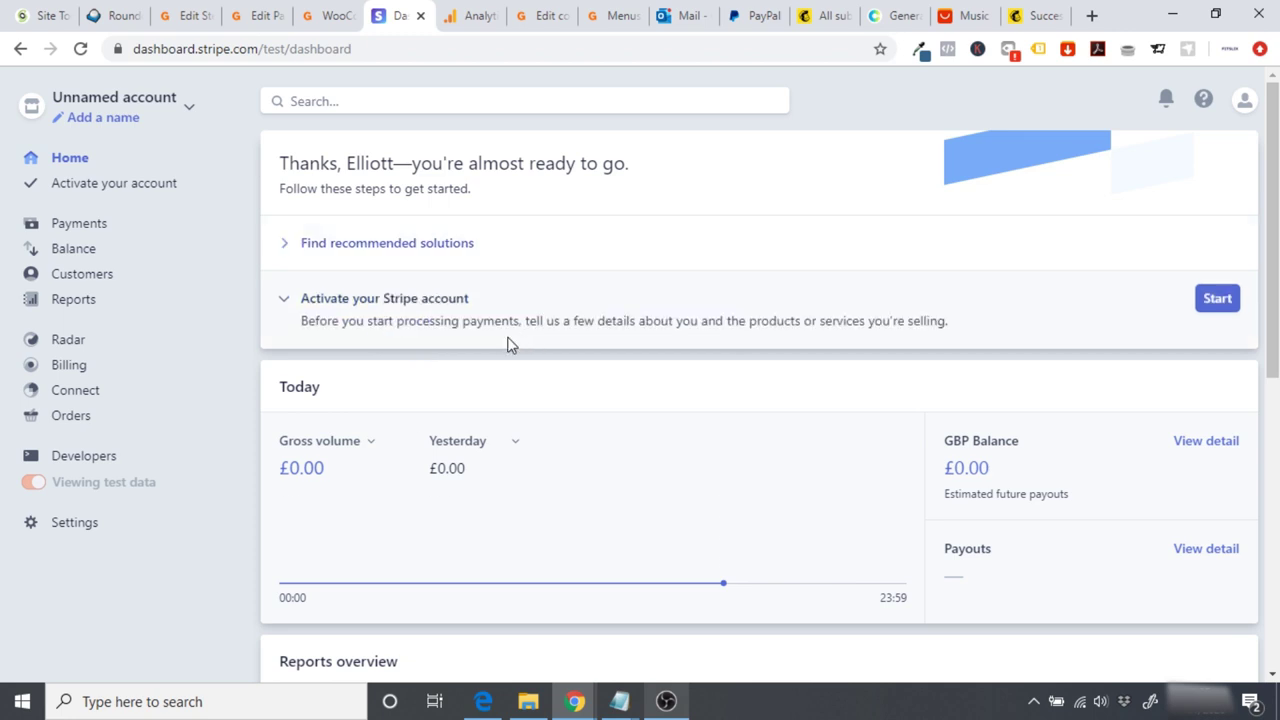
{"action": "left_click", "coordinate": [1212, 310]}
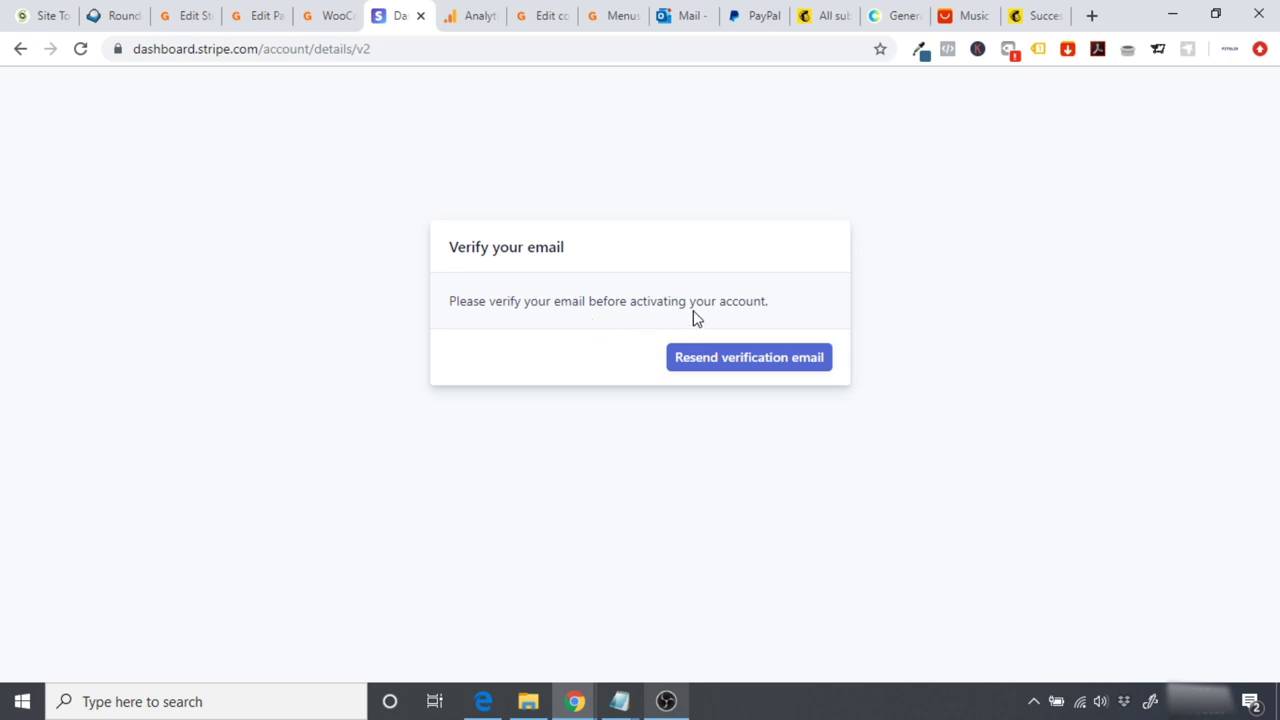
{"action": "left_click", "coordinate": [664, 14]}
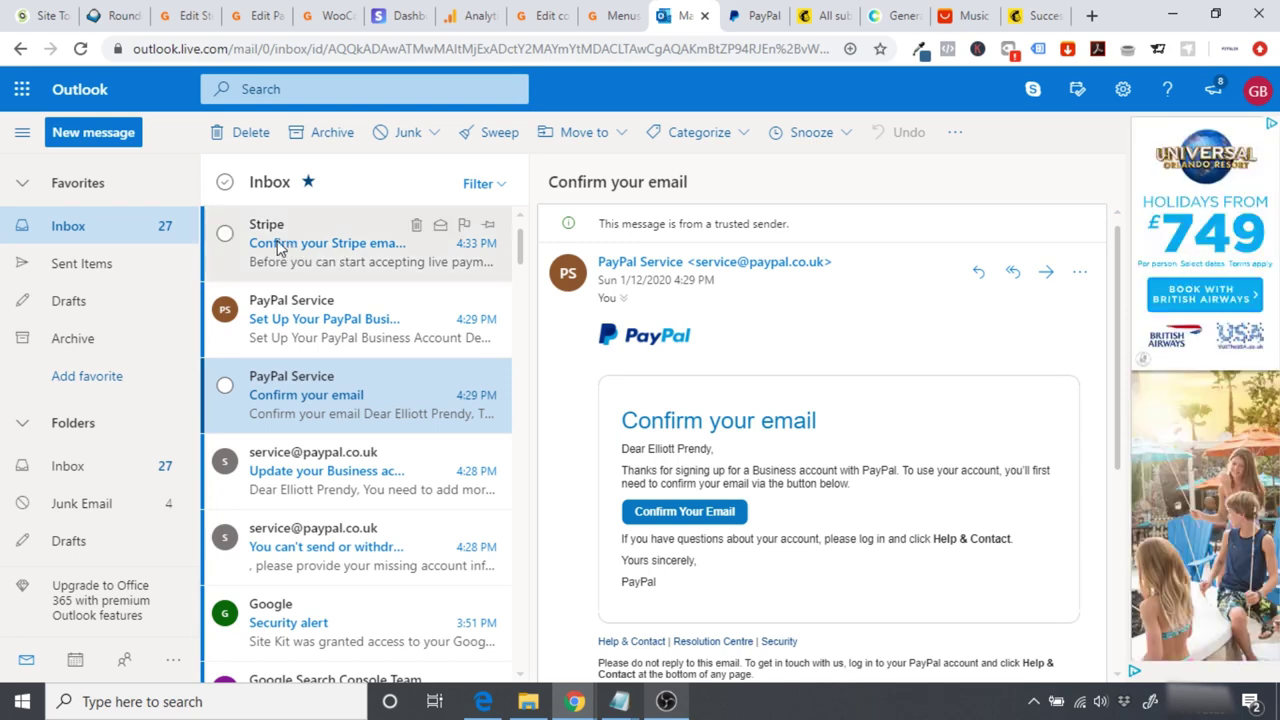
Step: Open Stripe's confirmation email in Outlook and follow its Confirm email address link
{"action": "left_click", "coordinate": [318, 250]}
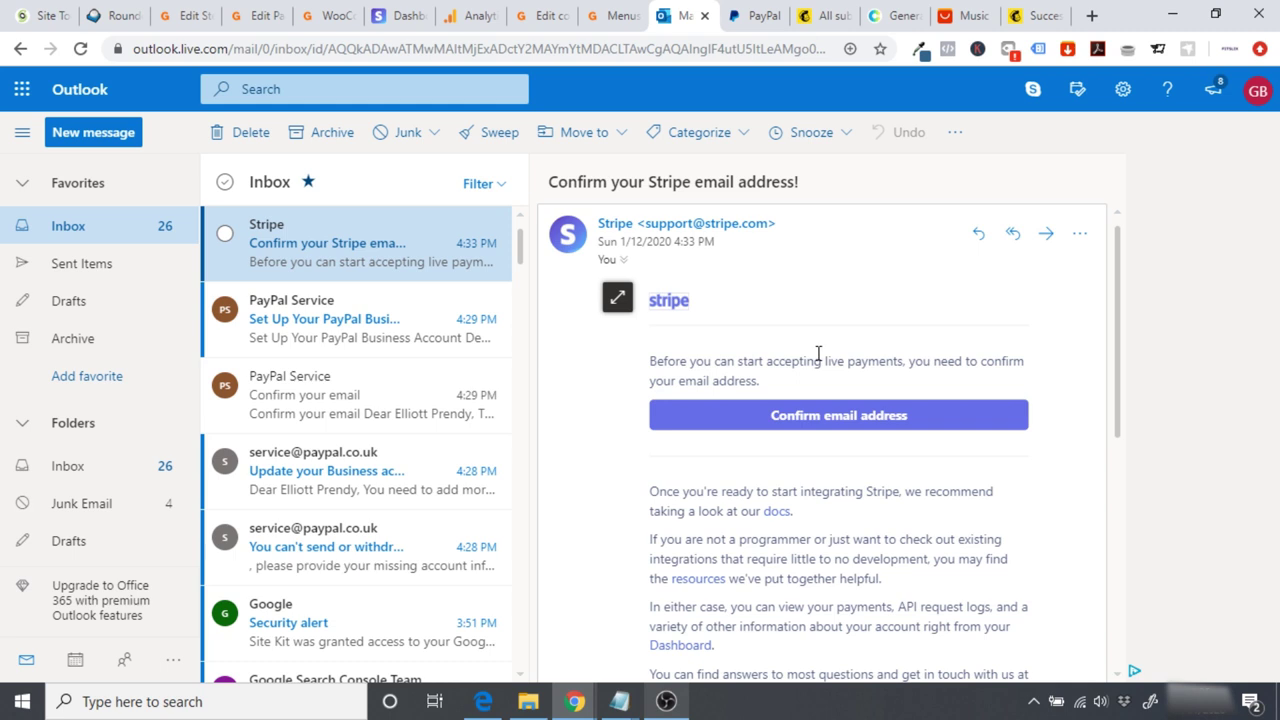
{"action": "left_click", "coordinate": [812, 420]}
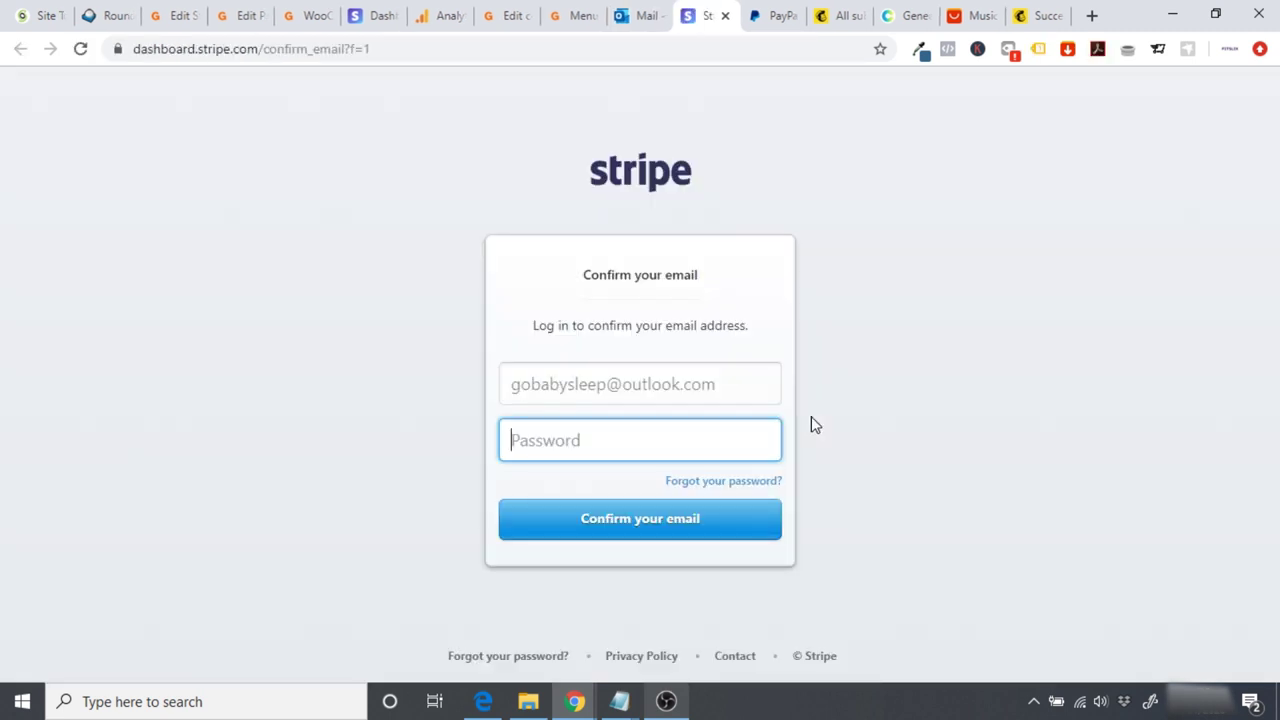
Step: Log in with the account password to confirm the Stripe email, then start account activation
{"action": "key", "text": "ctrl+v"}
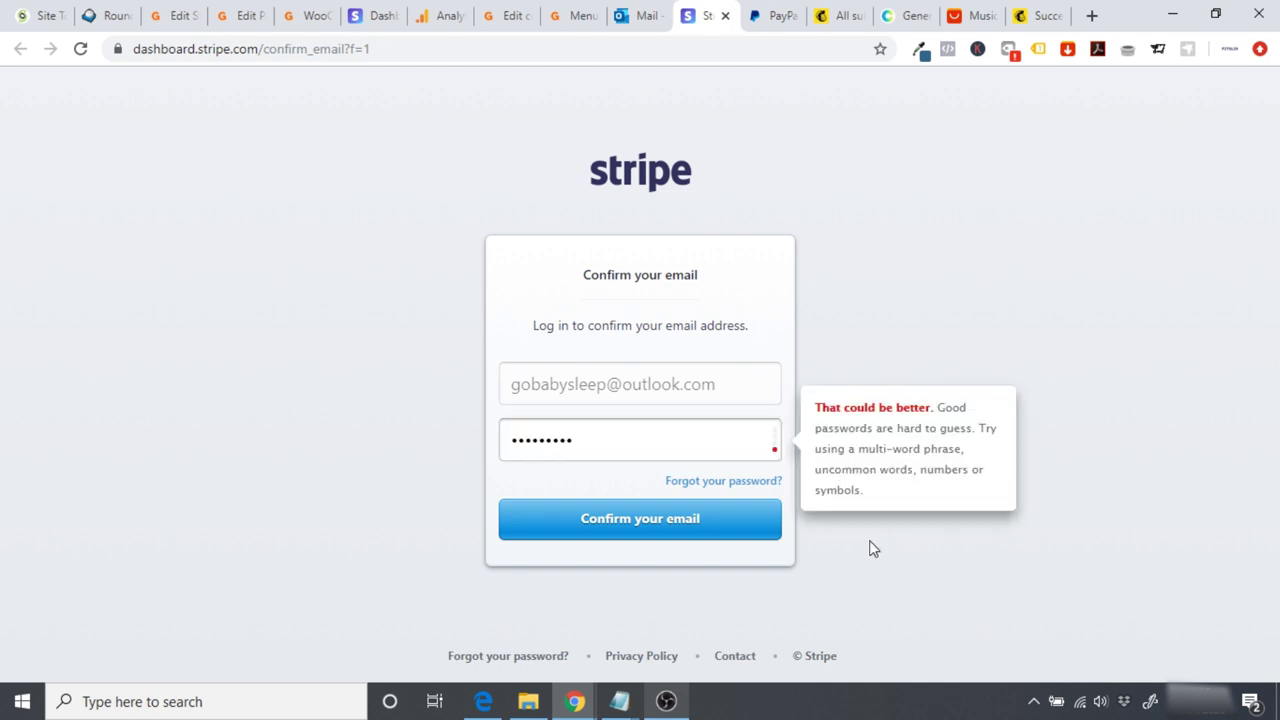
{"action": "left_click", "coordinate": [686, 527]}
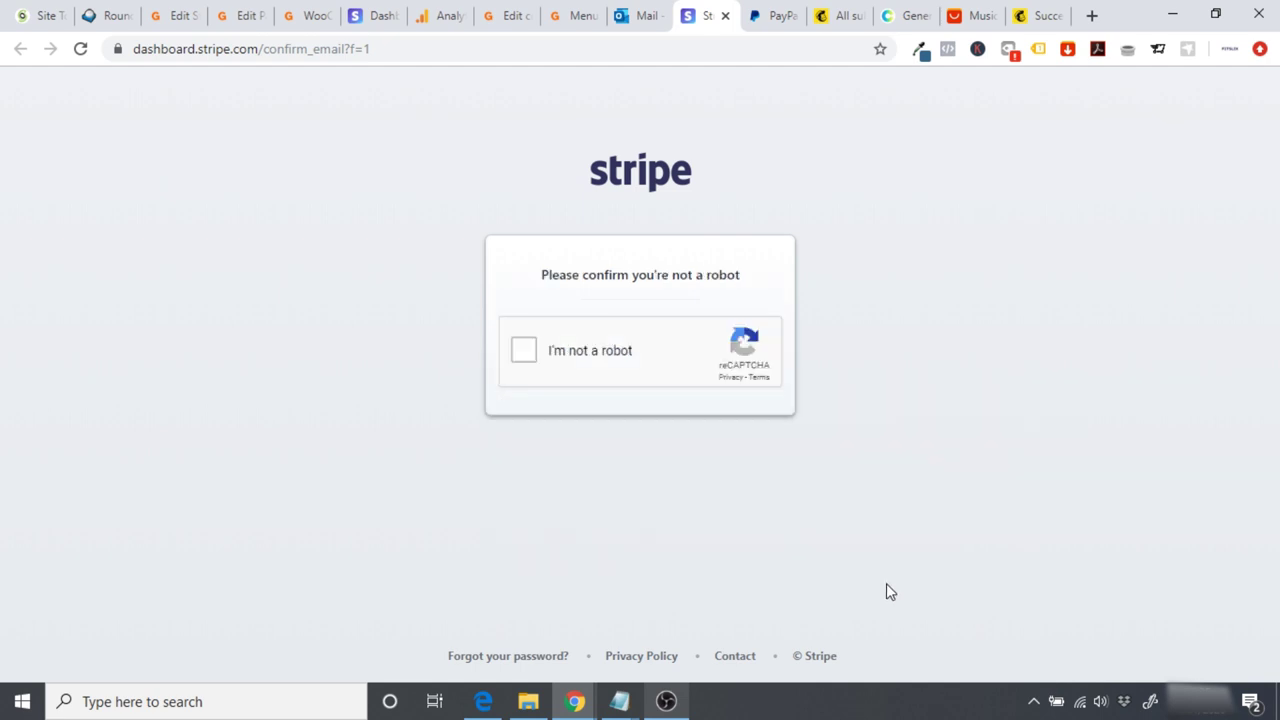
{"action": "left_click", "coordinate": [523, 350]}
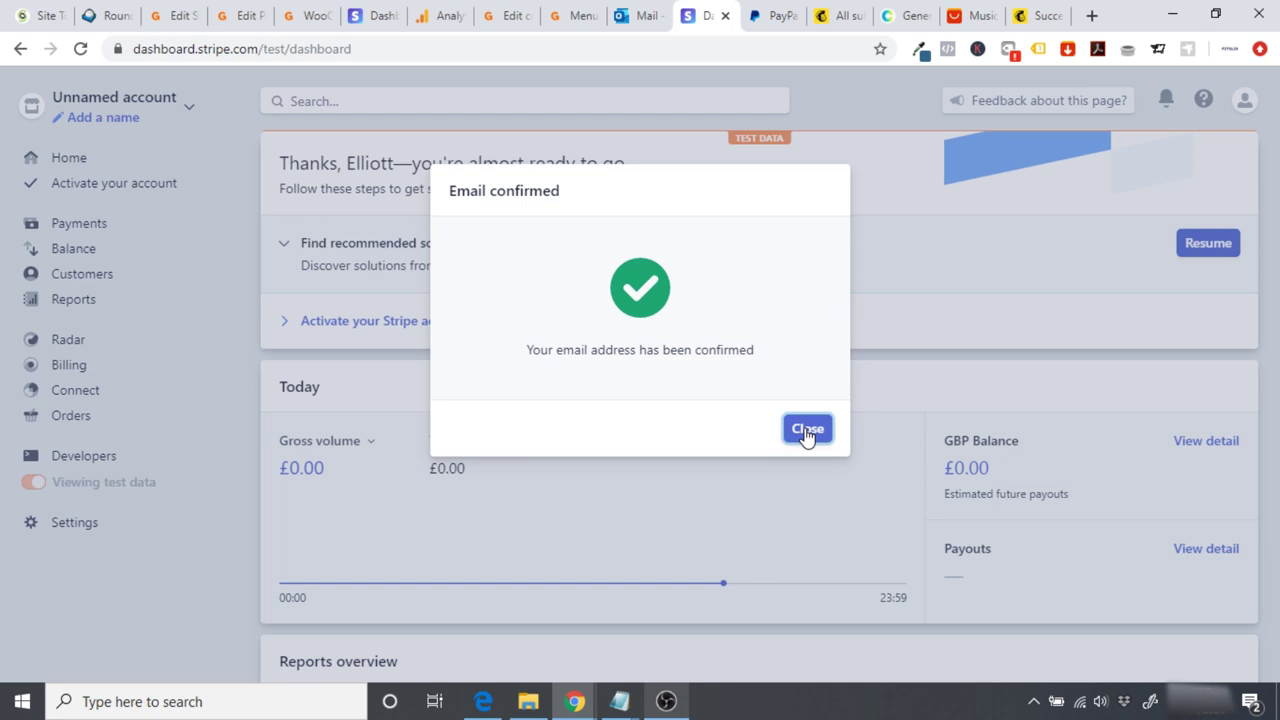
{"action": "left_click", "coordinate": [807, 430]}
{"action": "left_click", "coordinate": [397, 325]}
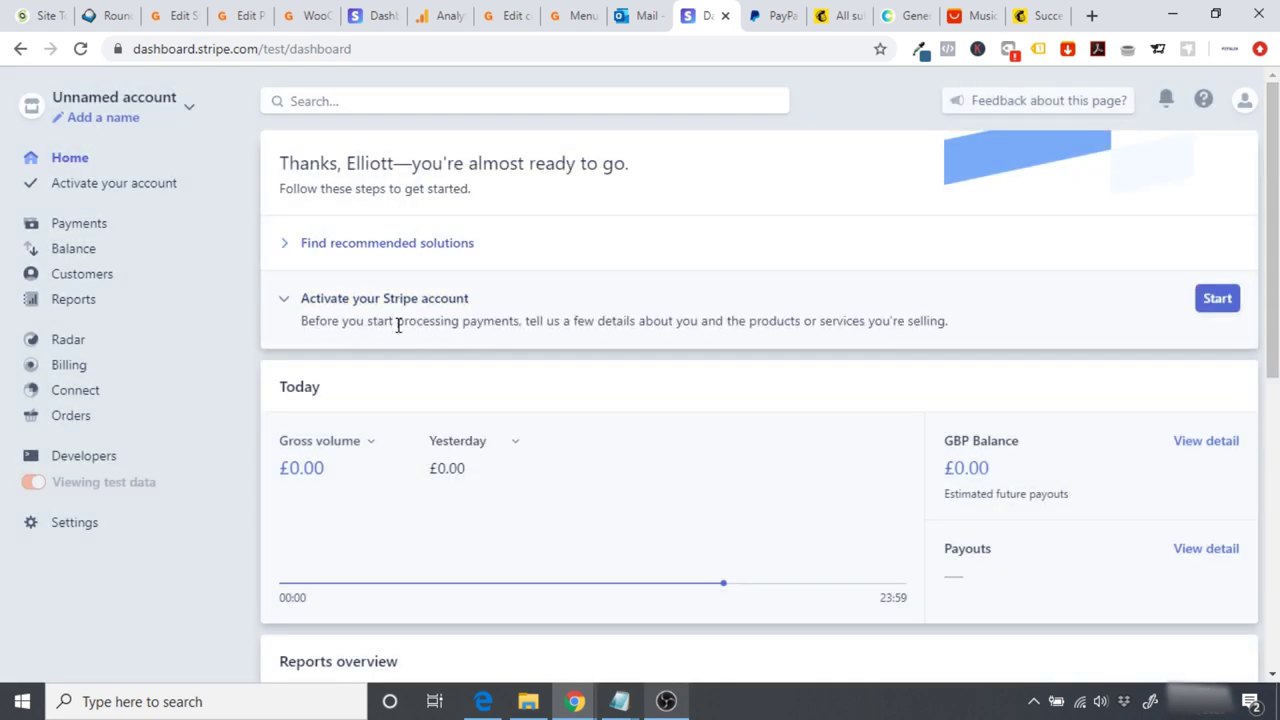
{"action": "left_click", "coordinate": [1212, 304]}
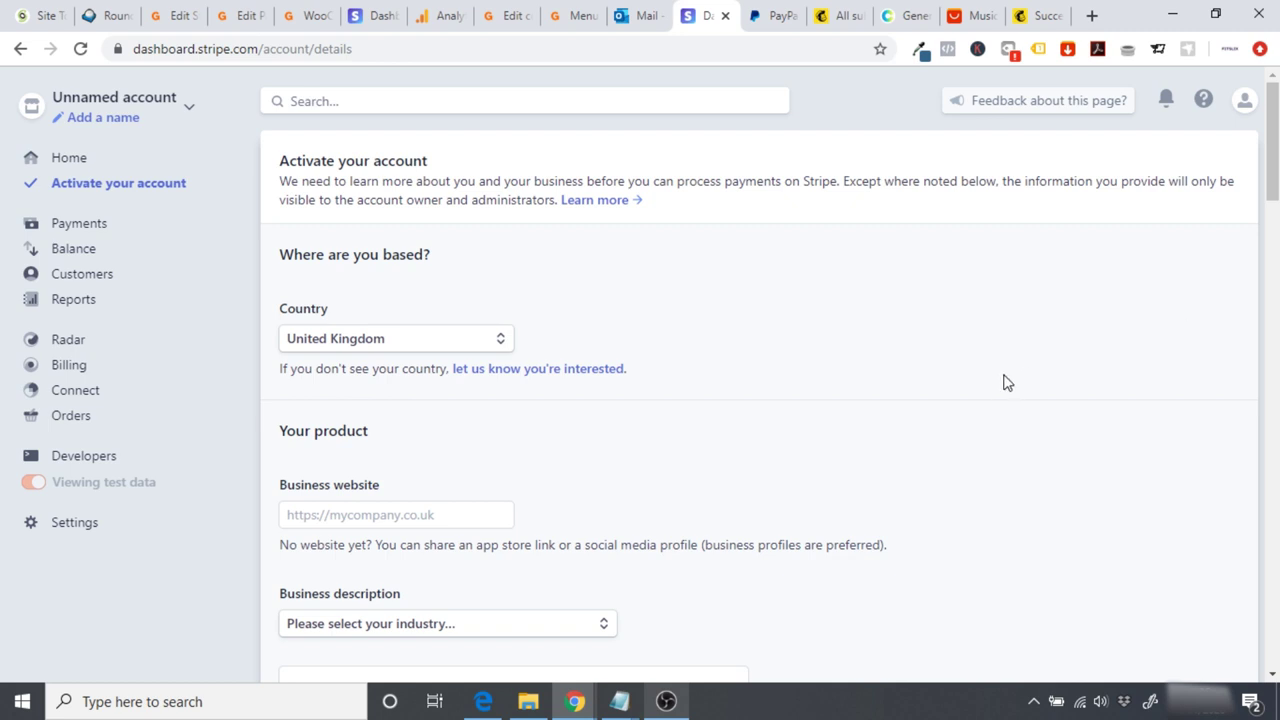
{"action": "scroll", "coordinate": [1007, 383], "scroll_direction": "down", "scroll_amount": 3}
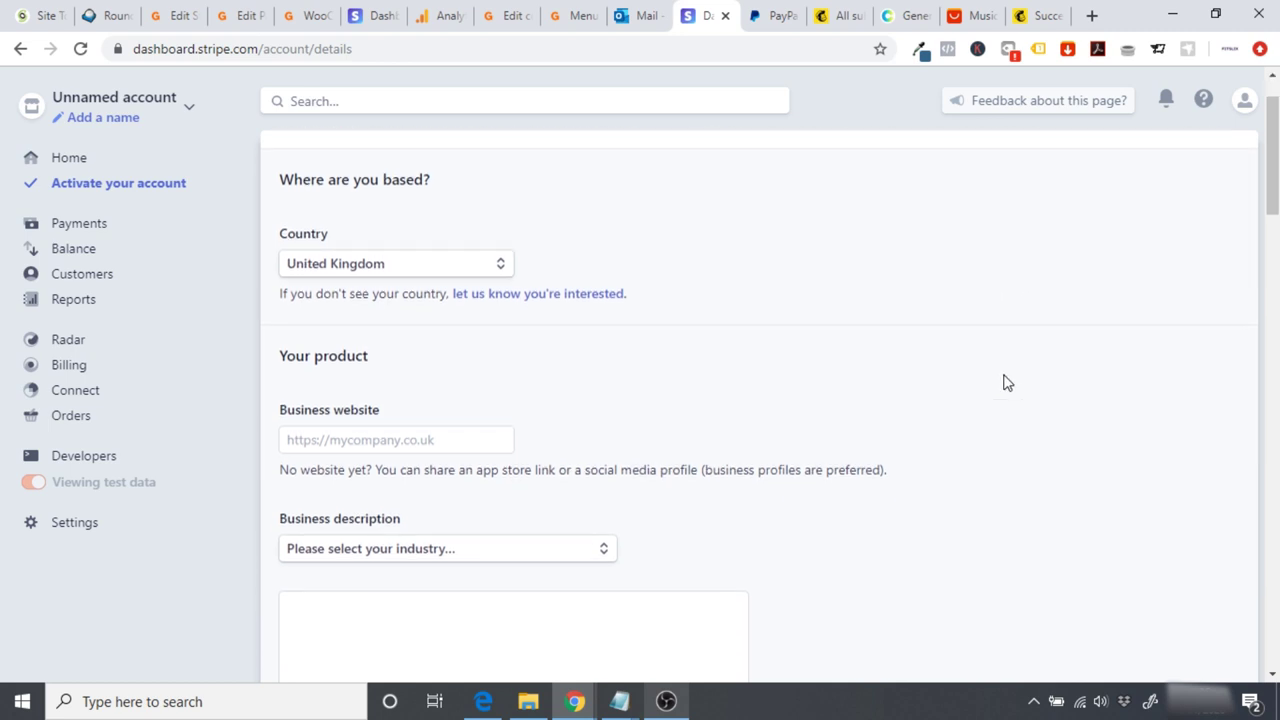
{"action": "scroll", "coordinate": [1007, 383], "scroll_direction": "down", "scroll_amount": 4}
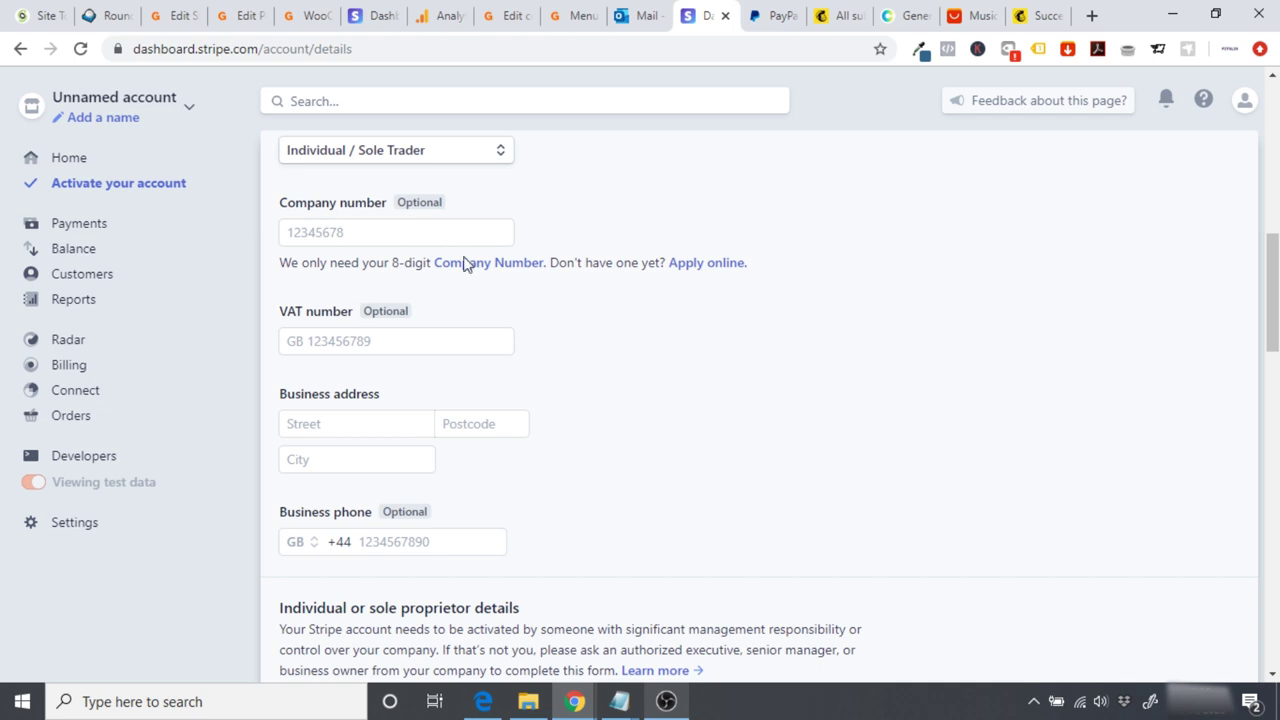
{"action": "scroll", "coordinate": [593, 373], "scroll_direction": "down", "scroll_amount": 5}
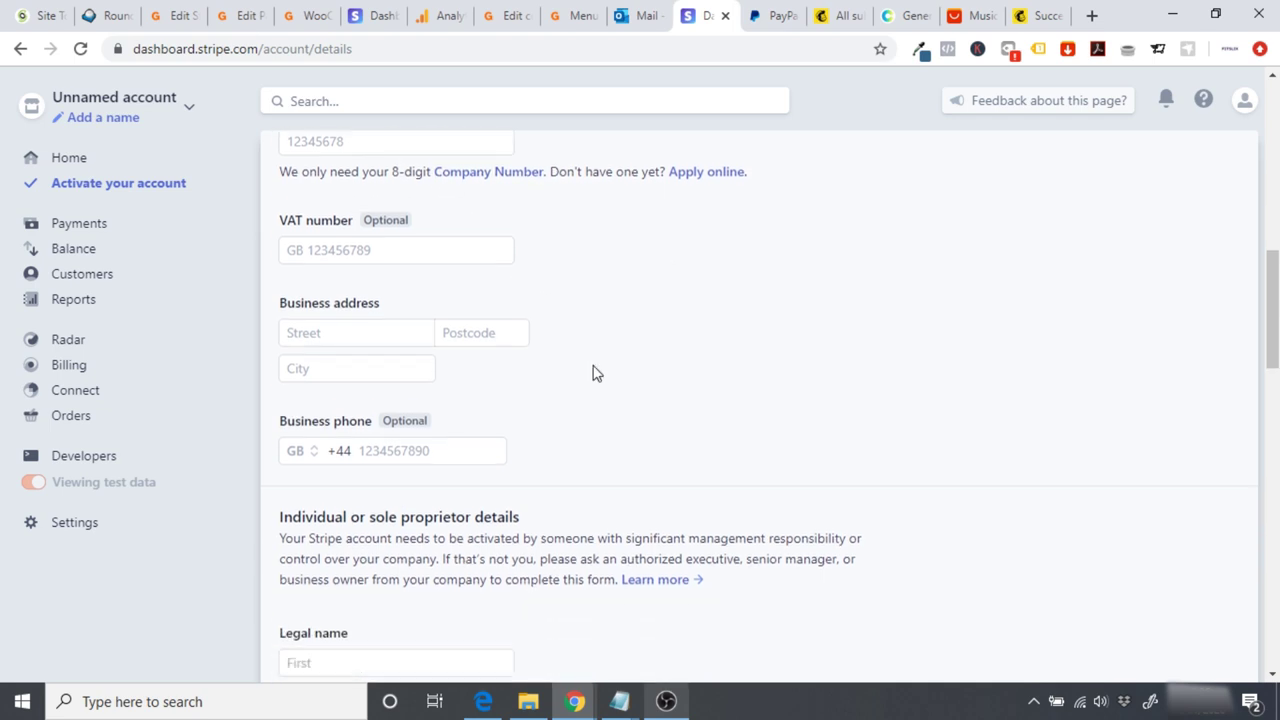
{"action": "scroll", "coordinate": [593, 373], "scroll_direction": "down", "scroll_amount": 10}
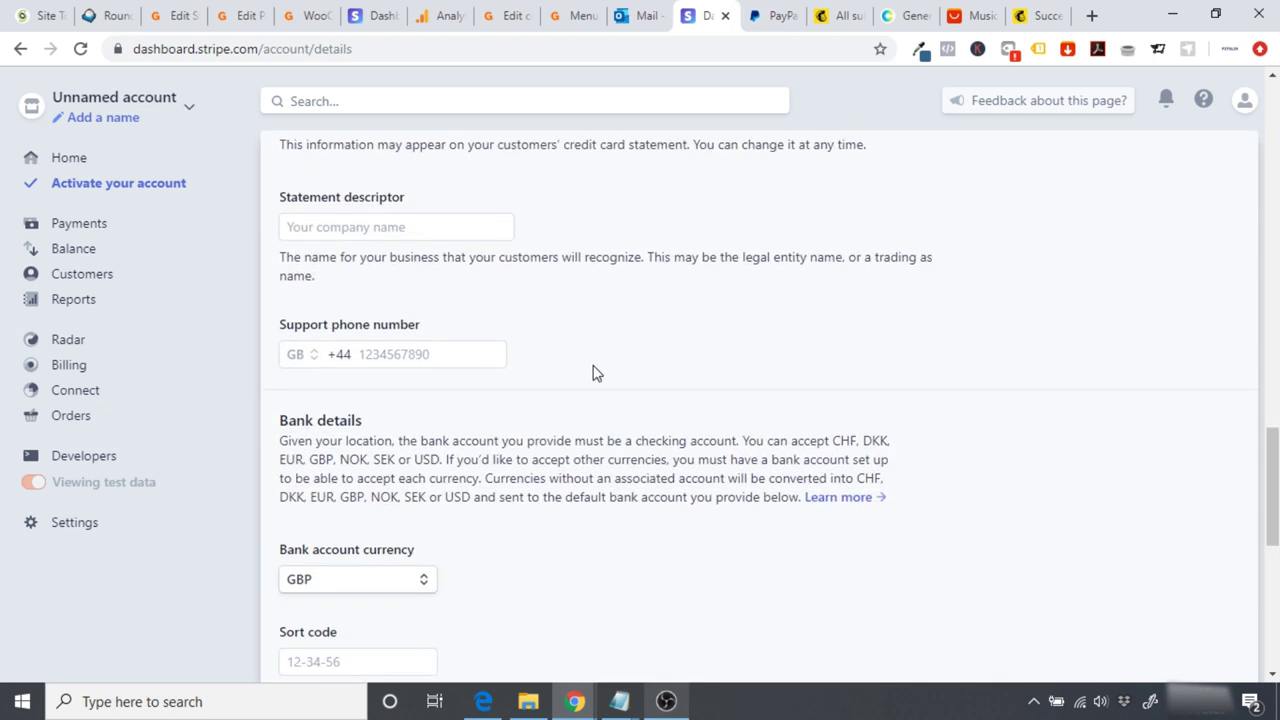
{"action": "left_click_drag", "start_coordinate": [1273, 610], "coordinate": [1273, 140]}
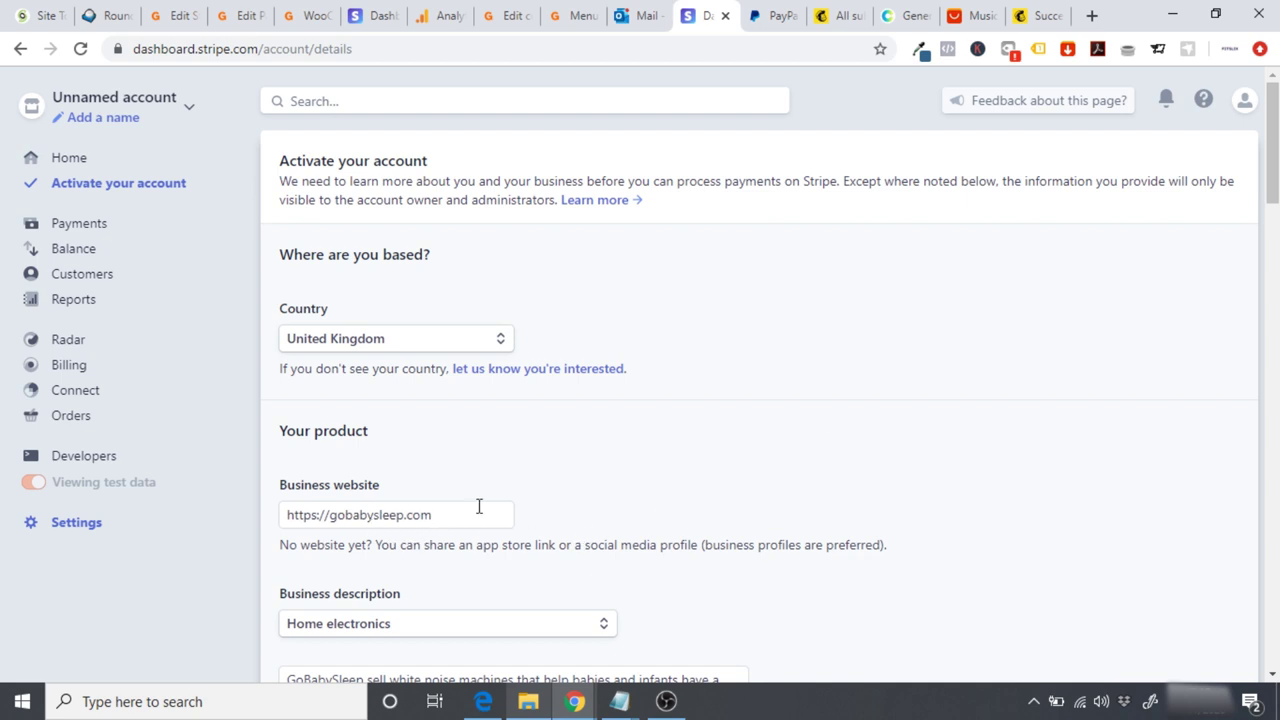
{"action": "left_click_drag", "start_coordinate": [474, 509], "coordinate": [288, 512]}
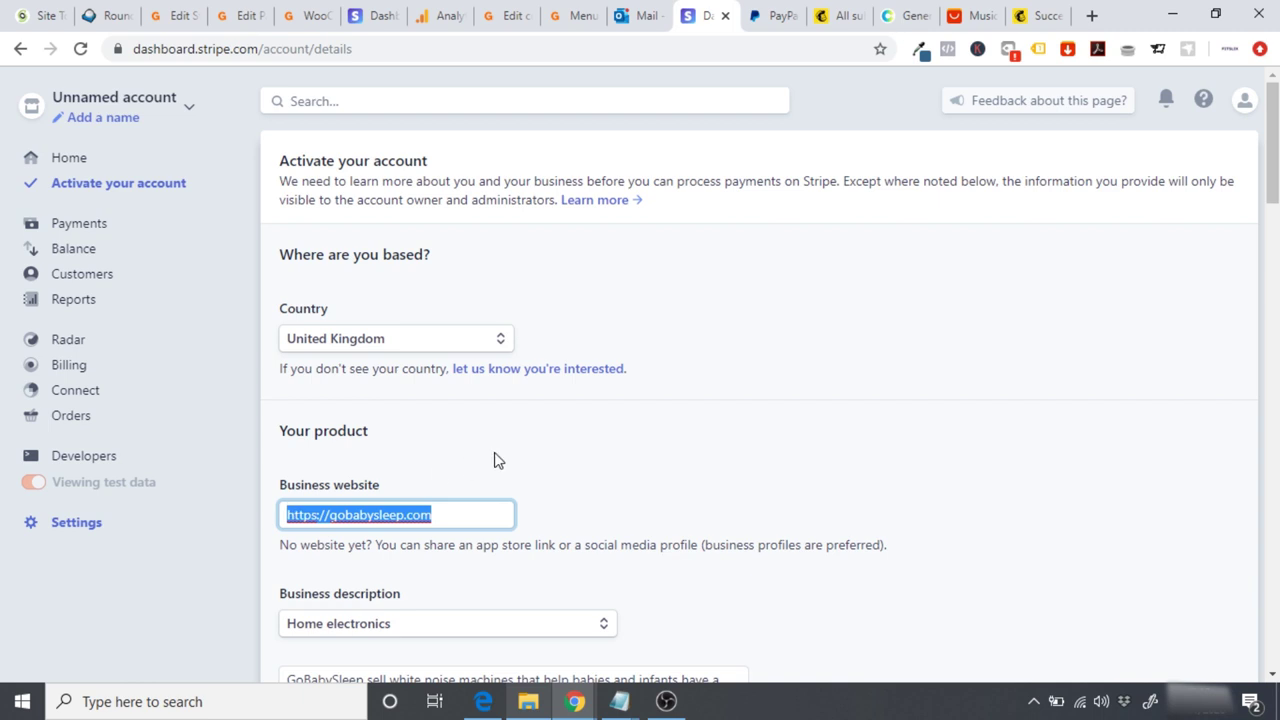
{"action": "left_click", "coordinate": [493, 460]}
{"action": "scroll", "coordinate": [493, 460], "scroll_direction": "down", "scroll_amount": 2}
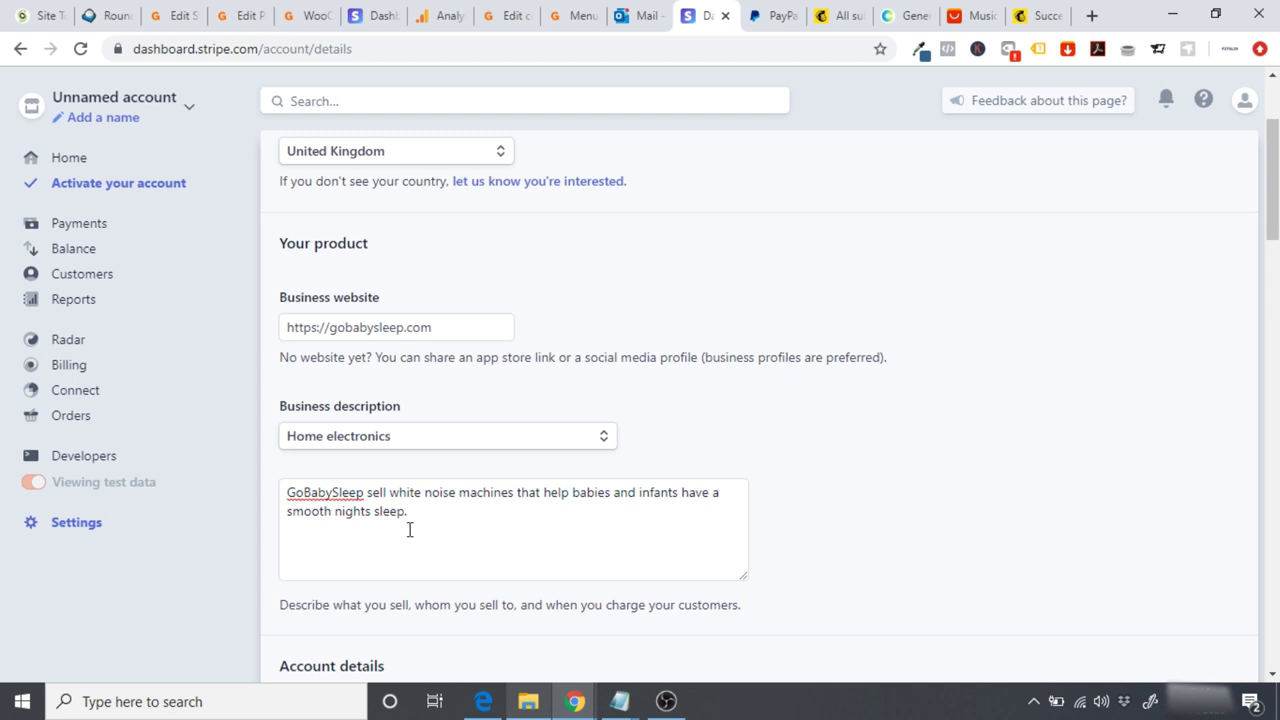
{"action": "scroll", "coordinate": [1063, 326], "scroll_direction": "down", "scroll_amount": 3}
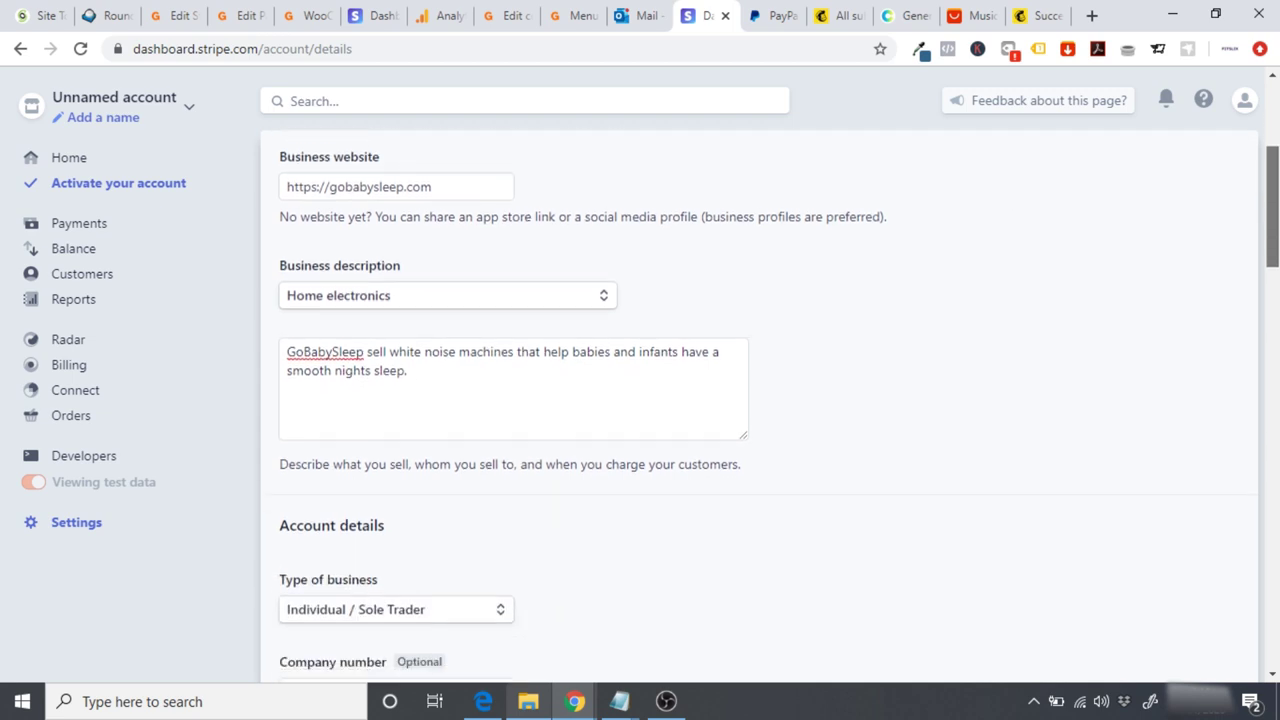
{"action": "scroll", "coordinate": [769, 409], "scroll_direction": "down", "scroll_amount": 2}
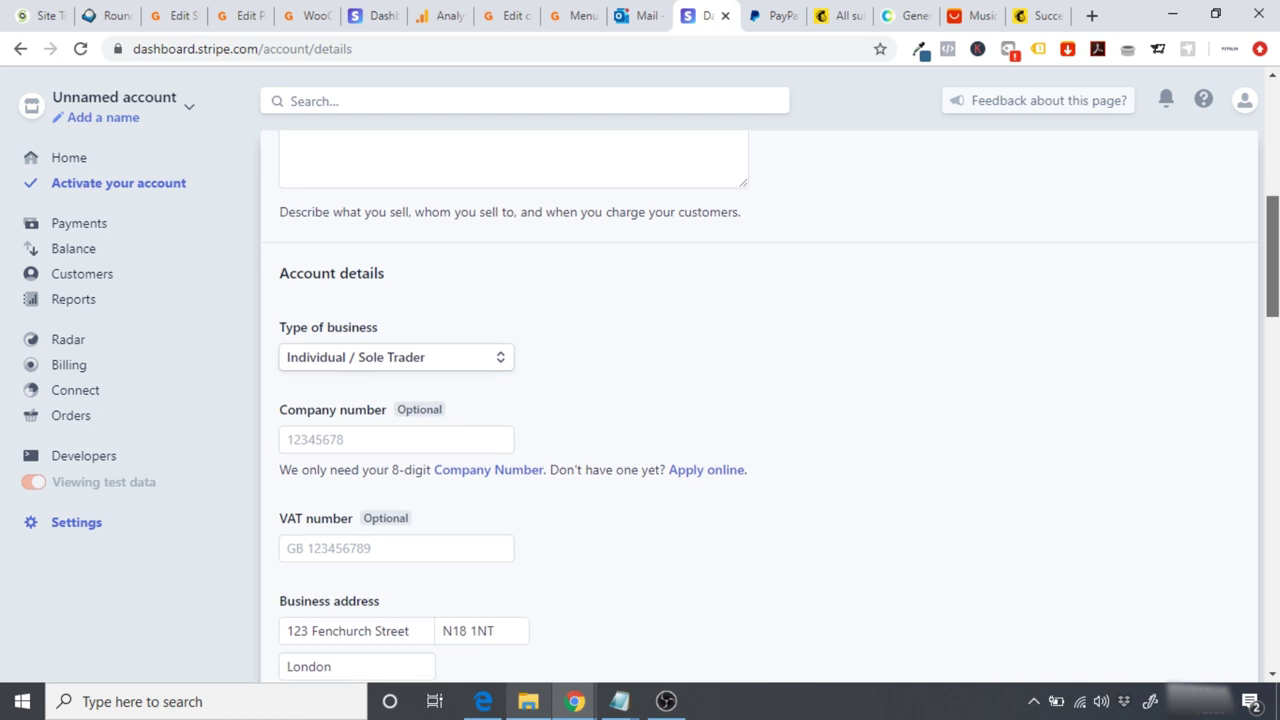
{"action": "scroll", "coordinate": [769, 409], "scroll_direction": "down", "scroll_amount": 1}
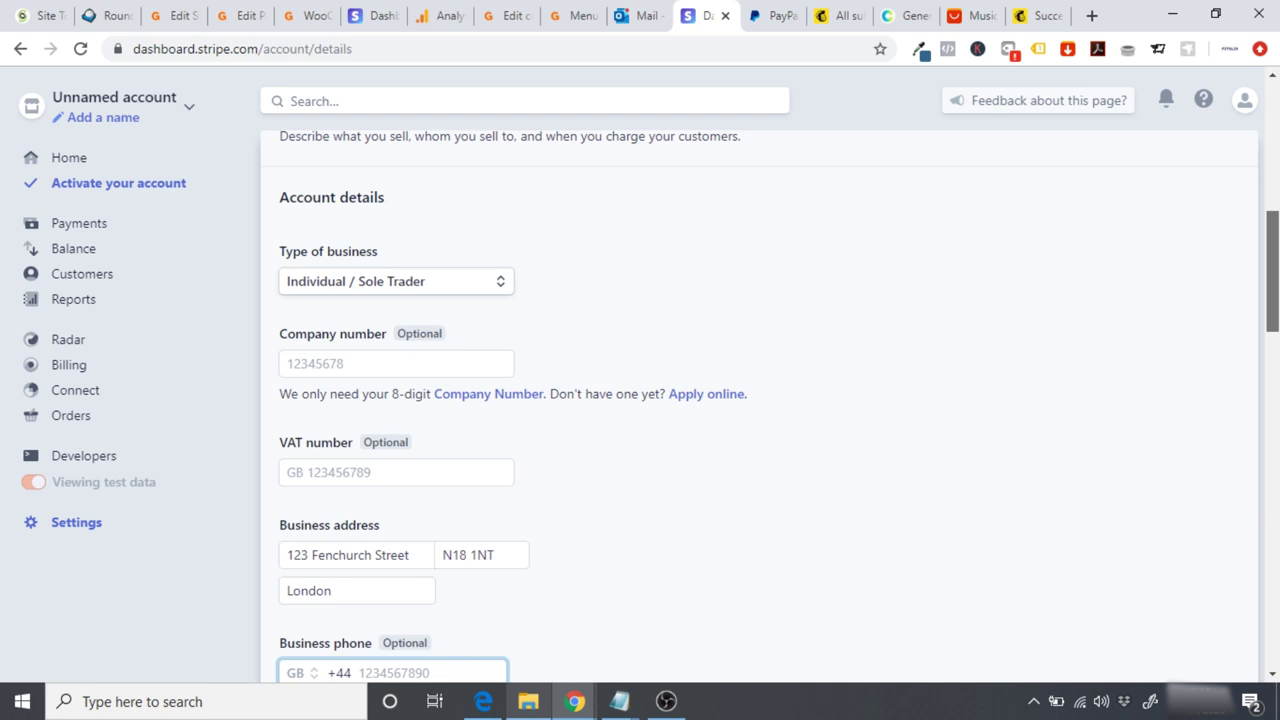
{"action": "scroll", "coordinate": [769, 409], "scroll_direction": "down", "scroll_amount": 5}
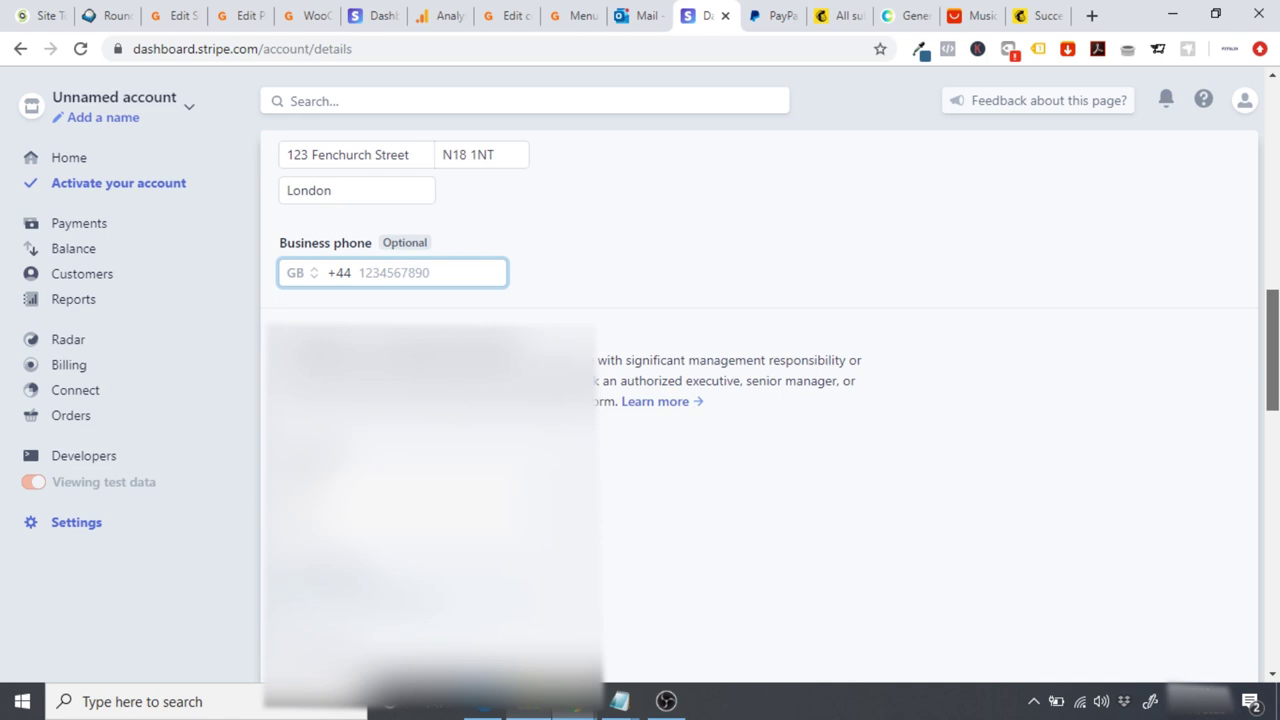
{"action": "scroll", "coordinate": [769, 409], "scroll_direction": "down", "scroll_amount": 1}
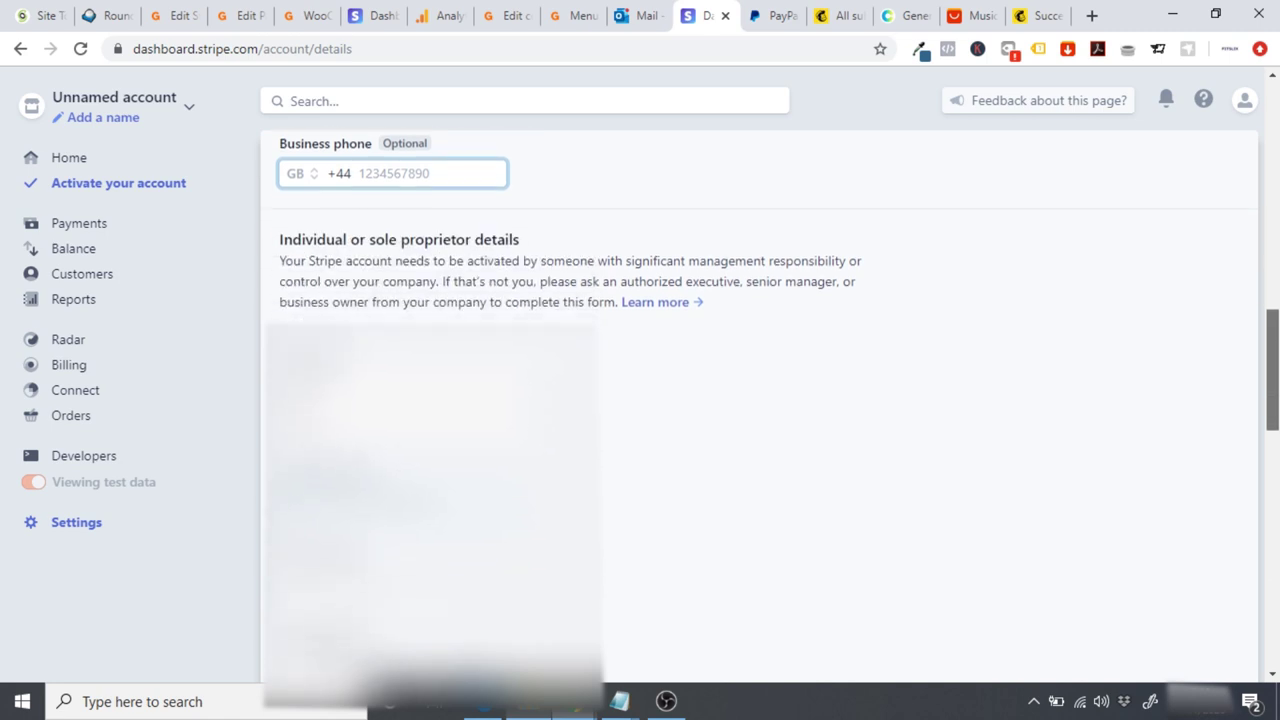
{"action": "scroll", "coordinate": [769, 409], "scroll_direction": "down", "scroll_amount": 2}
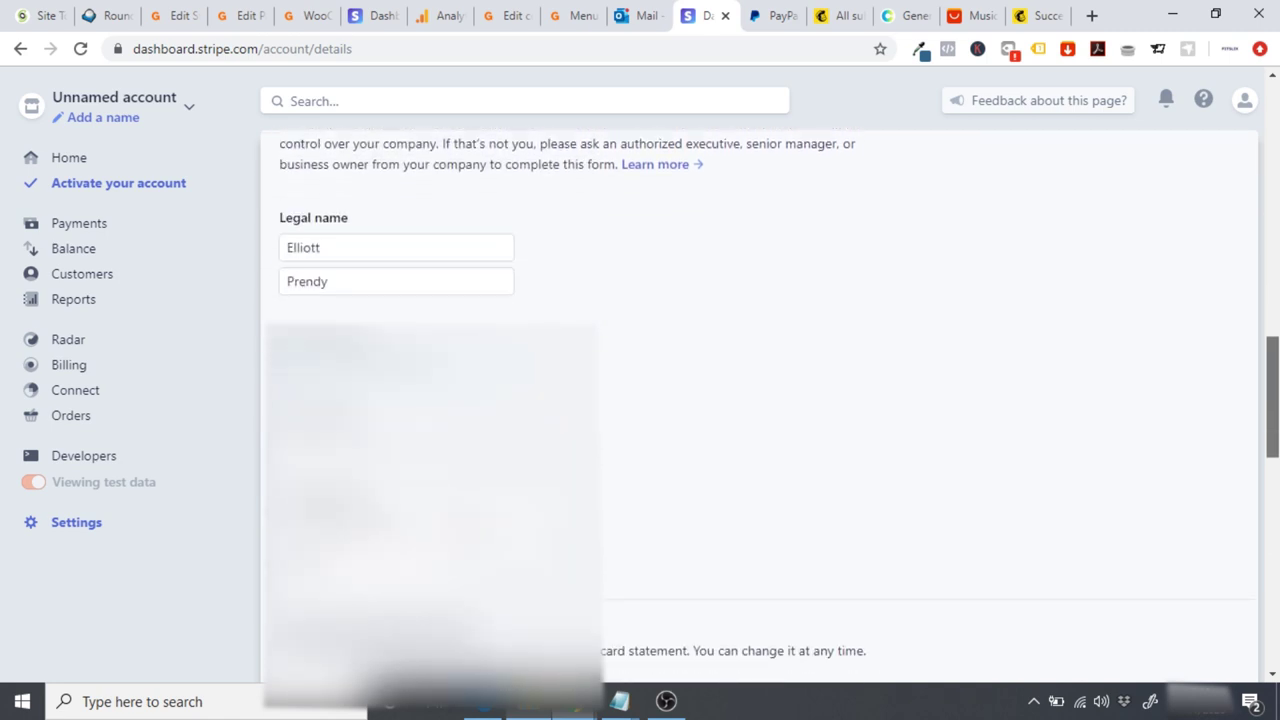
{"action": "scroll", "coordinate": [1079, 500], "scroll_direction": "down", "scroll_amount": 3}
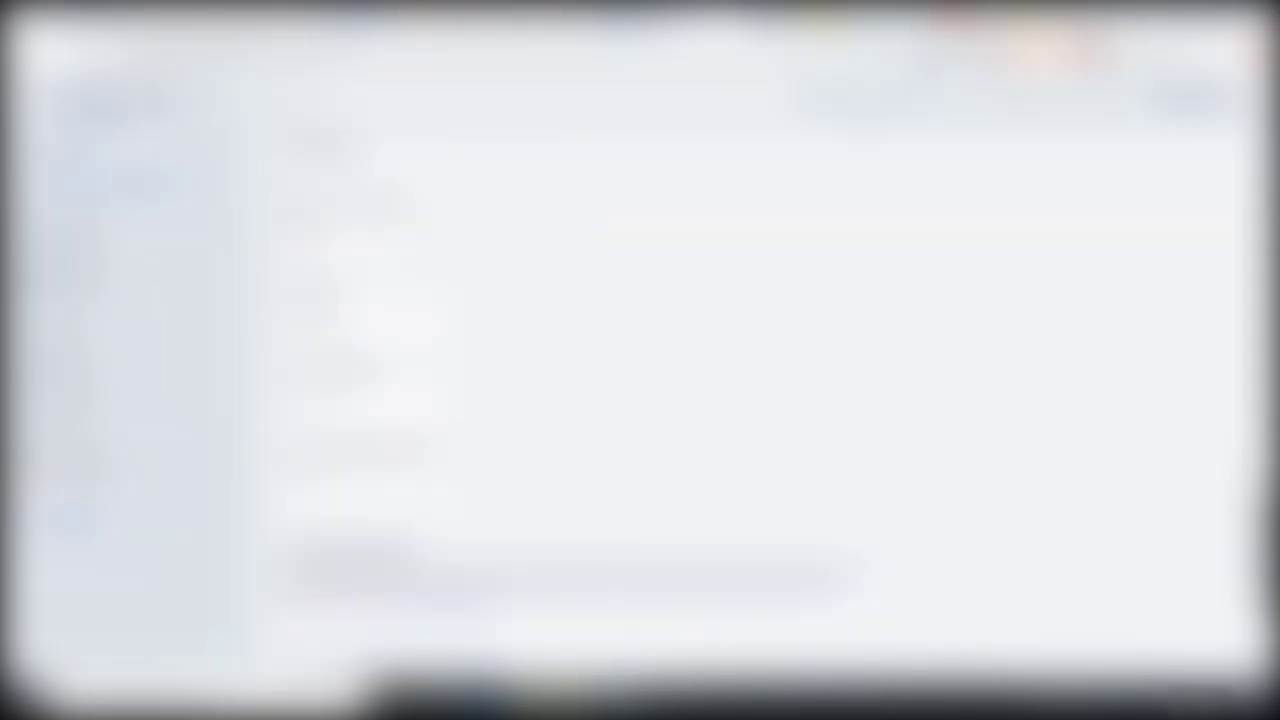
{"action": "scroll", "coordinate": [690, 477], "scroll_direction": "down", "scroll_amount": 5}
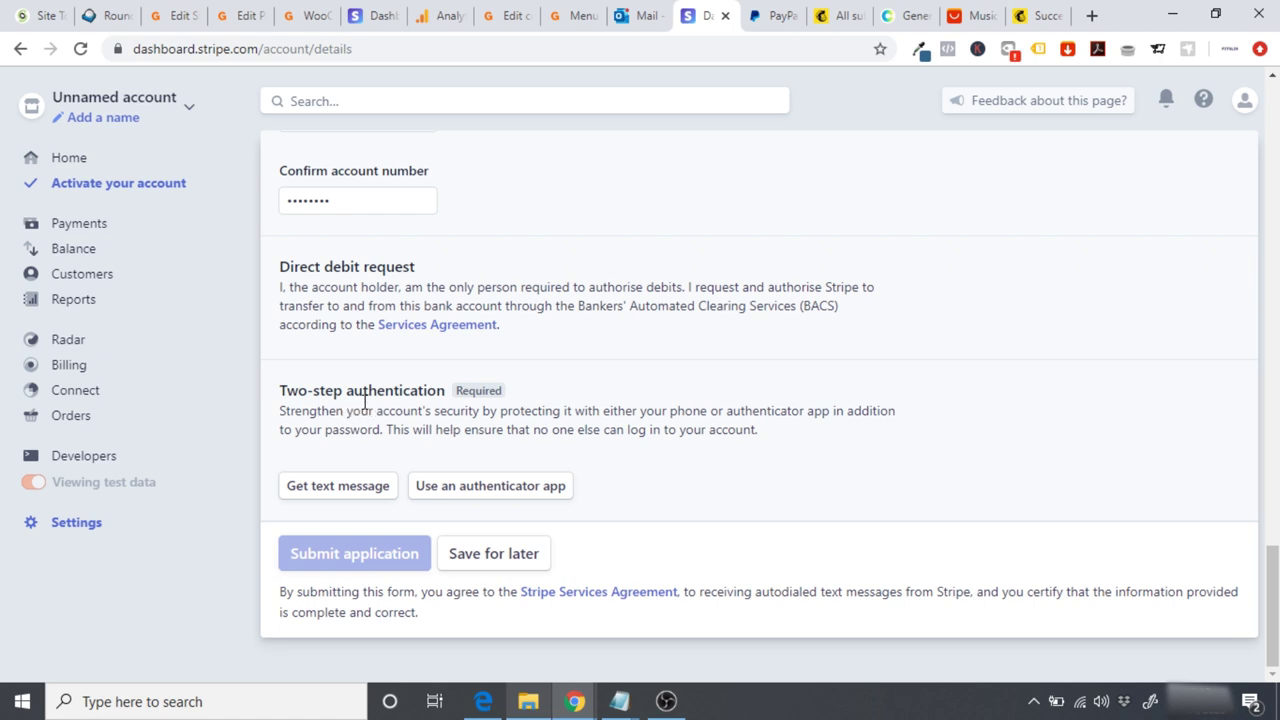
Step: Enable text-message two-step authentication with the mobile number and submit the activation application
{"action": "left_click", "coordinate": [323, 492]}
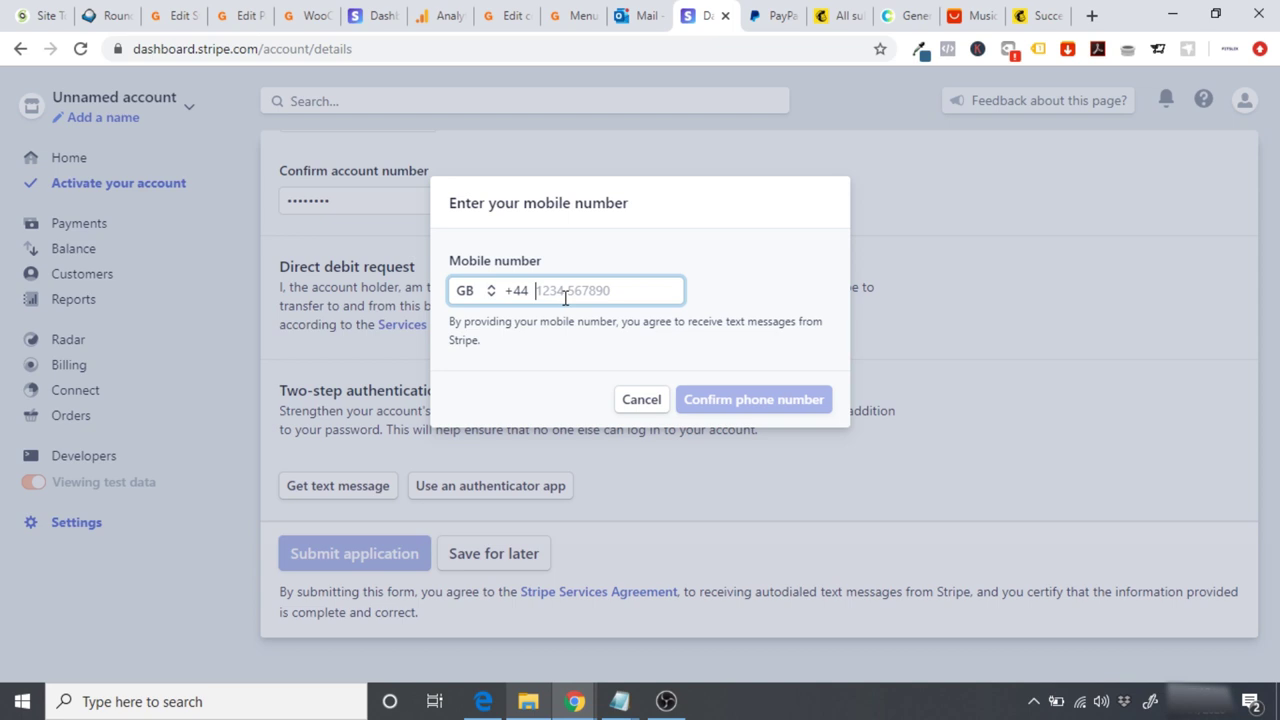
{"action": "key", "text": "ctrl+v"}
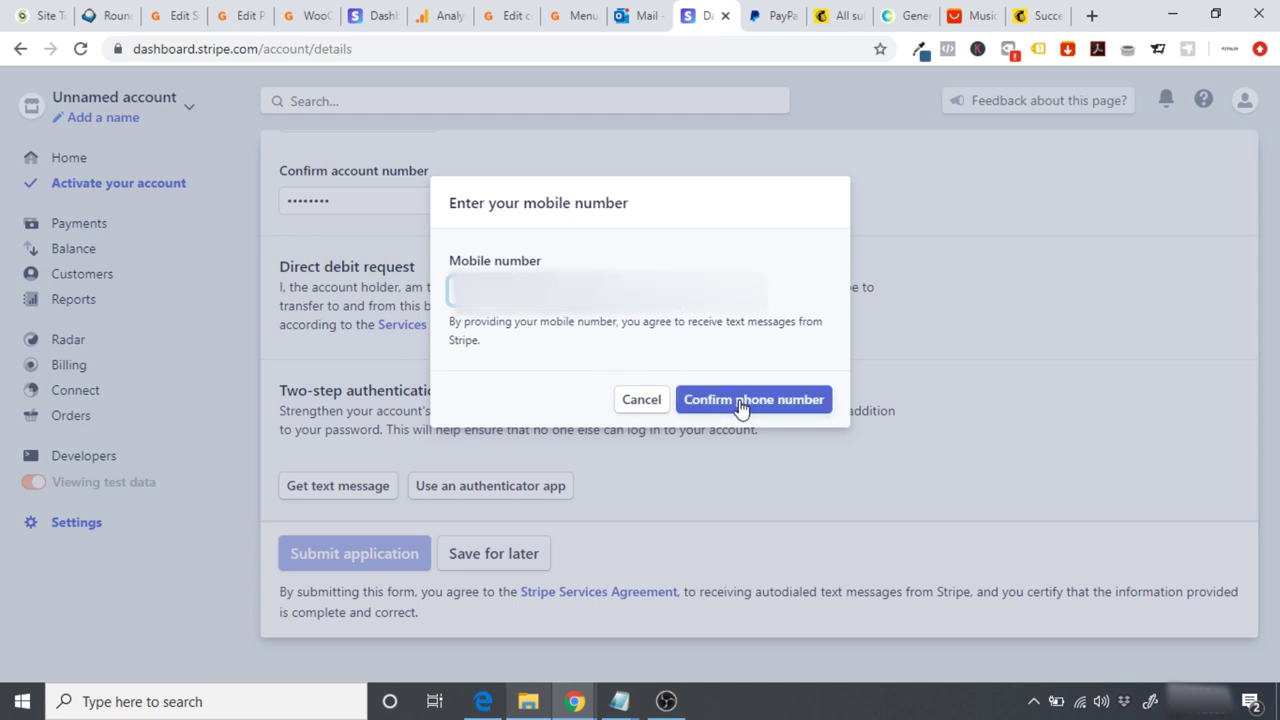
{"action": "left_click", "coordinate": [743, 404]}
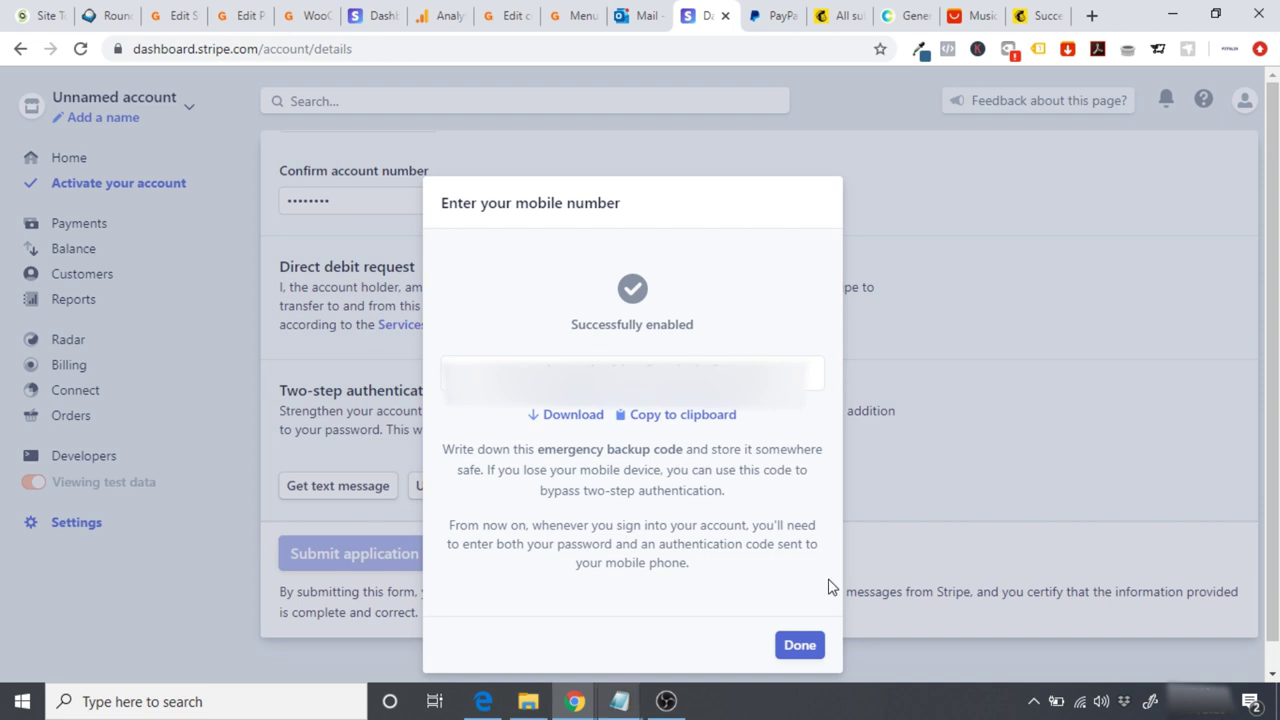
{"action": "left_click", "coordinate": [800, 645]}
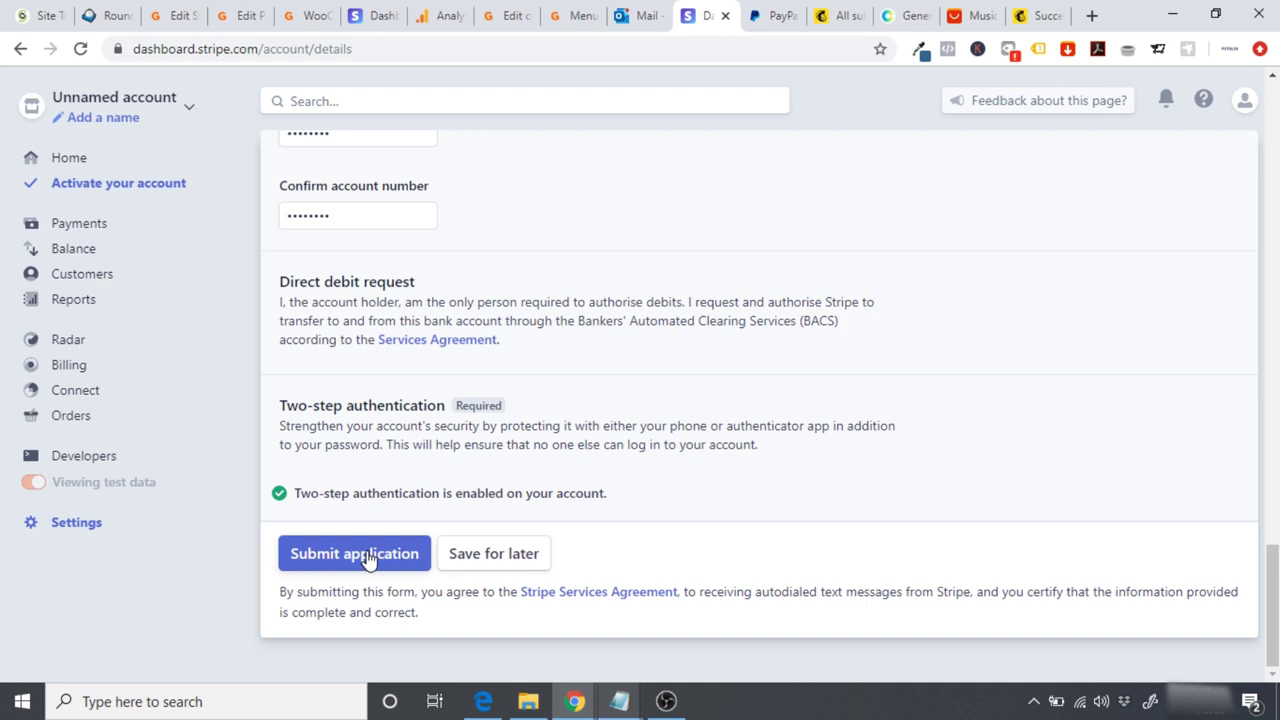
{"action": "left_click", "coordinate": [330, 565]}
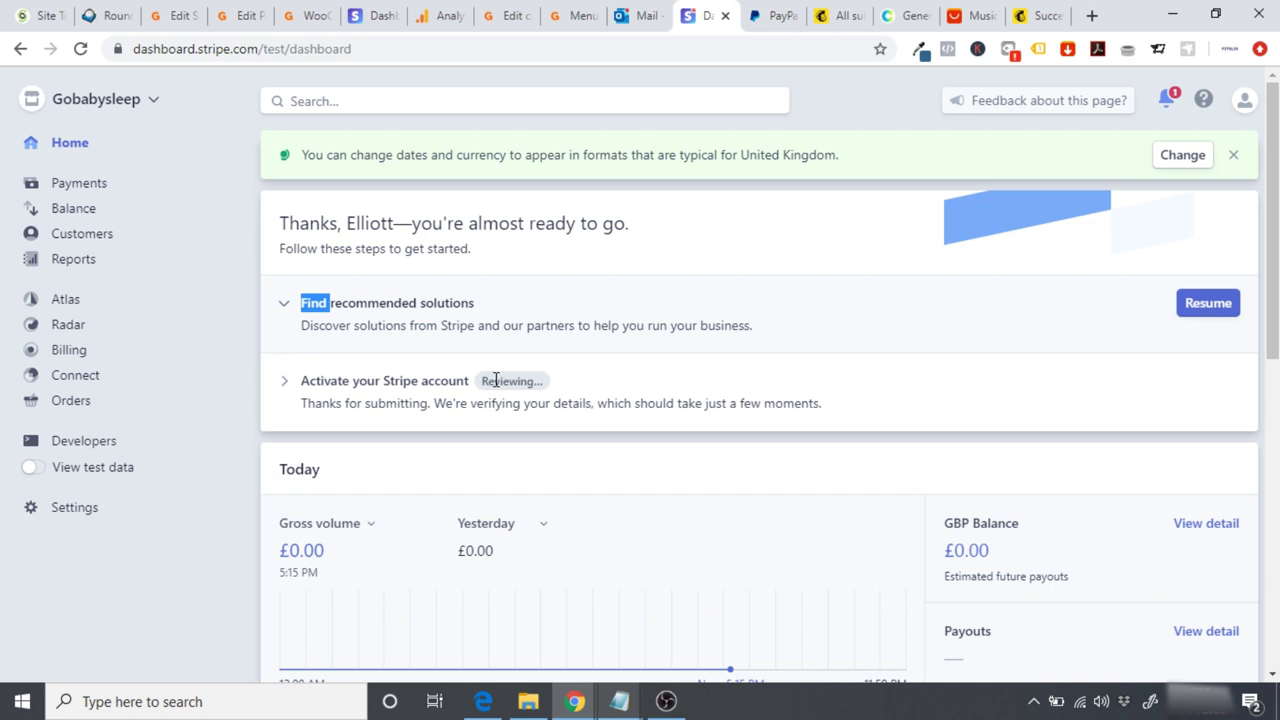
Step: Open Stripe's Developers section in a new tab and switch to it
{"action": "left_click", "coordinate": [500, 381]}
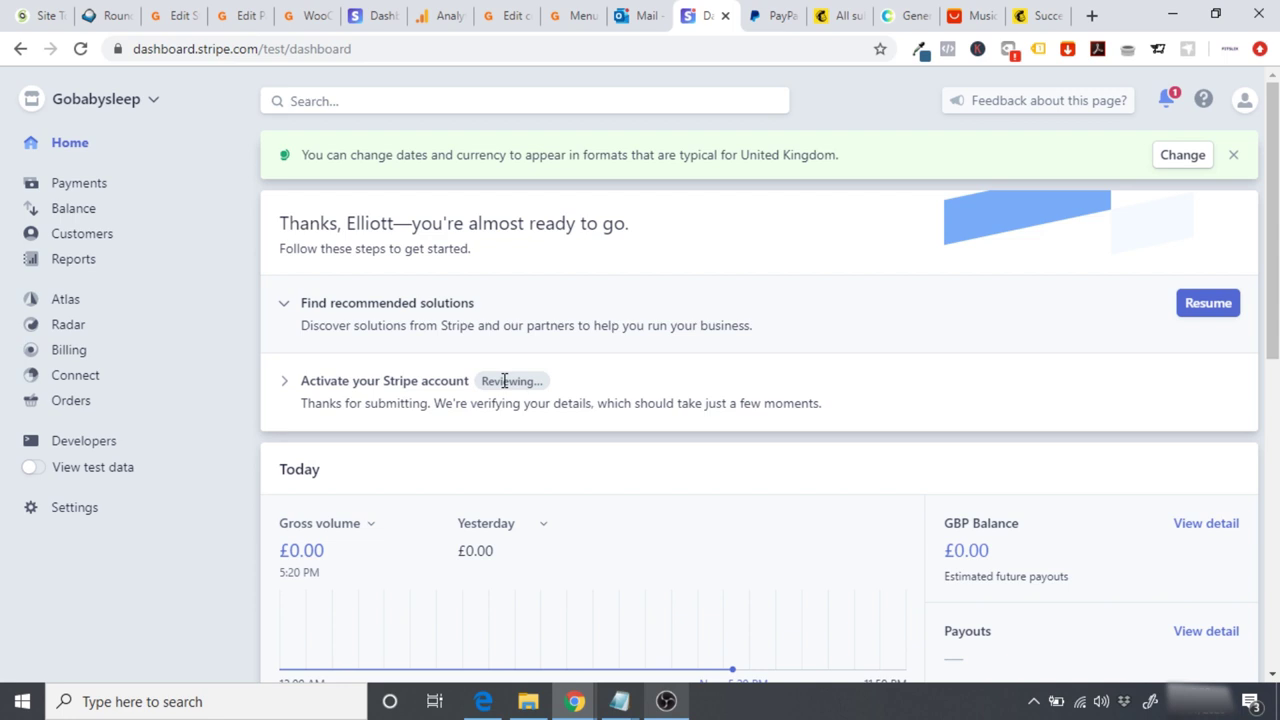
{"action": "right_click", "coordinate": [118, 443]}
{"action": "left_click", "coordinate": [170, 456]}
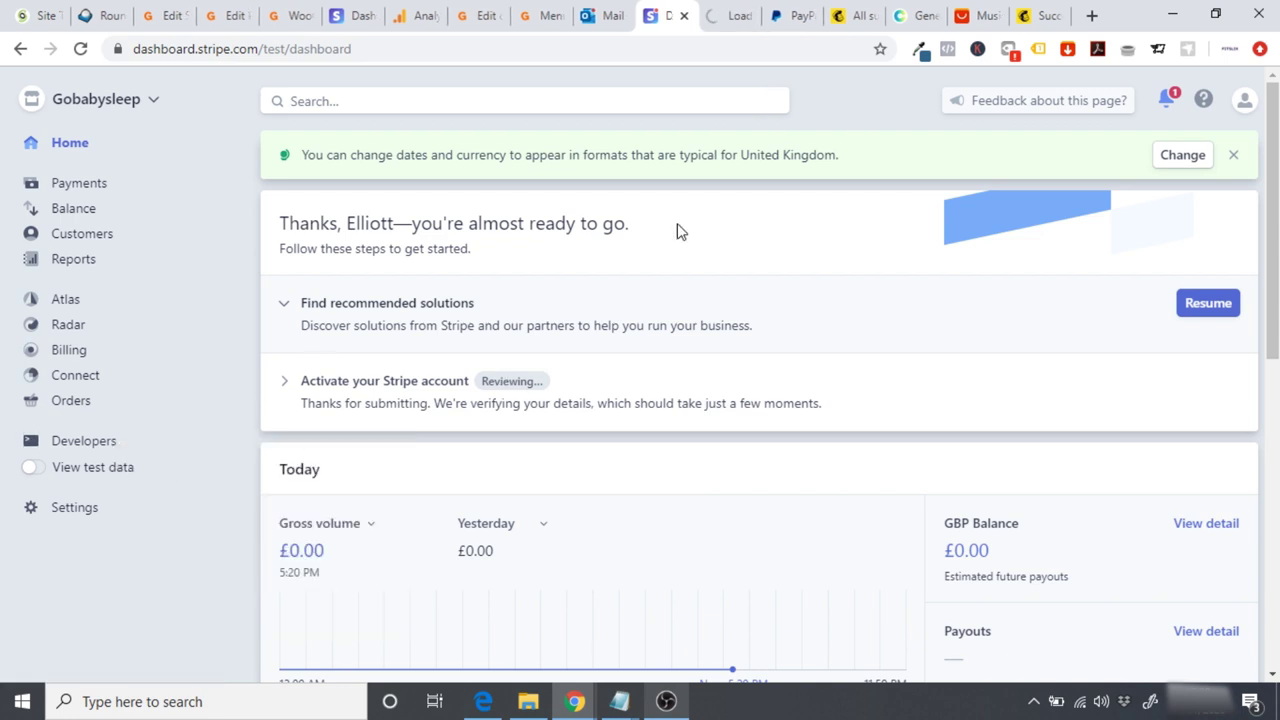
{"action": "left_click", "coordinate": [728, 10]}
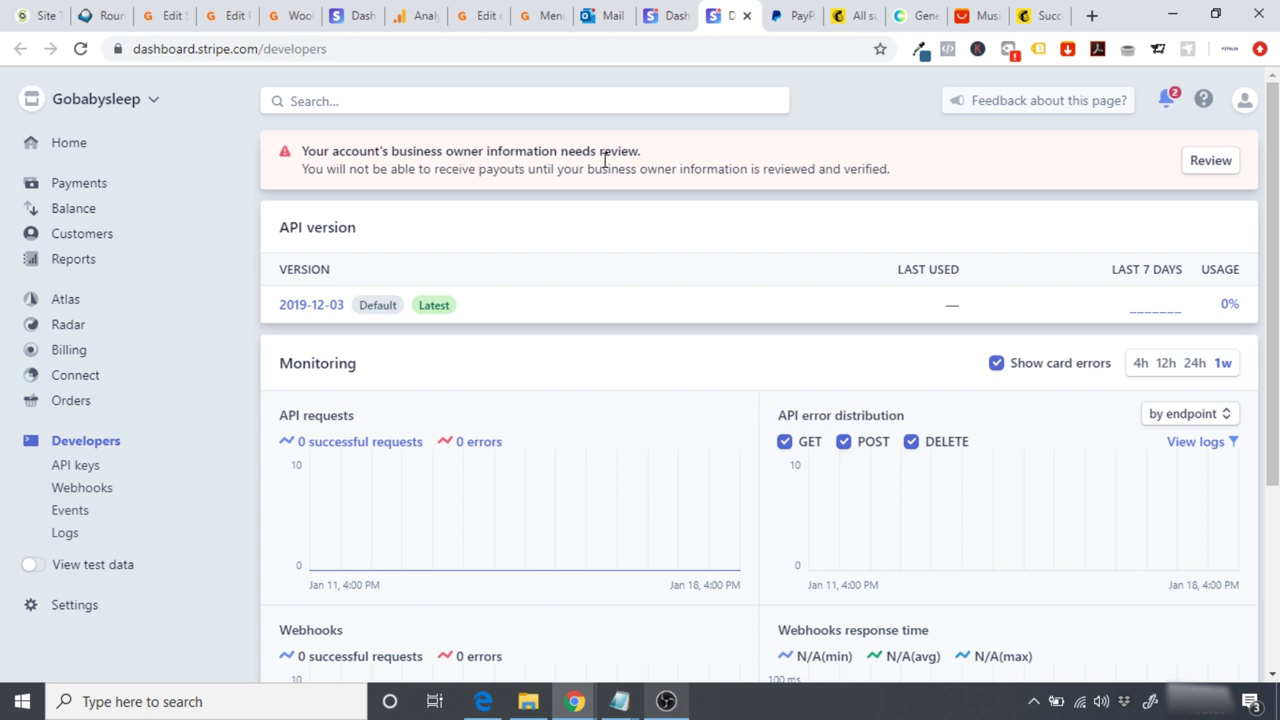
Step: Review the business owner verification details, then return to the dashboard home
{"action": "left_click", "coordinate": [1202, 170]}
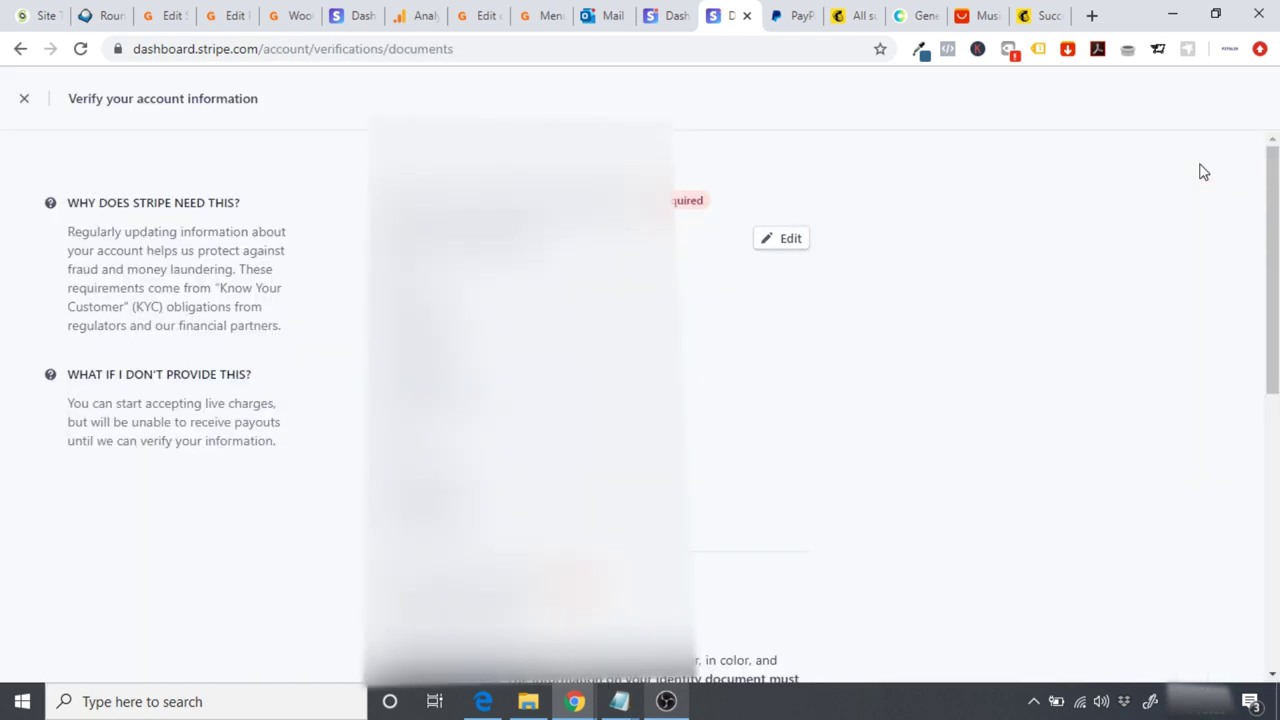
{"action": "left_click_drag", "start_coordinate": [1274, 260], "coordinate": [1274, 442]}
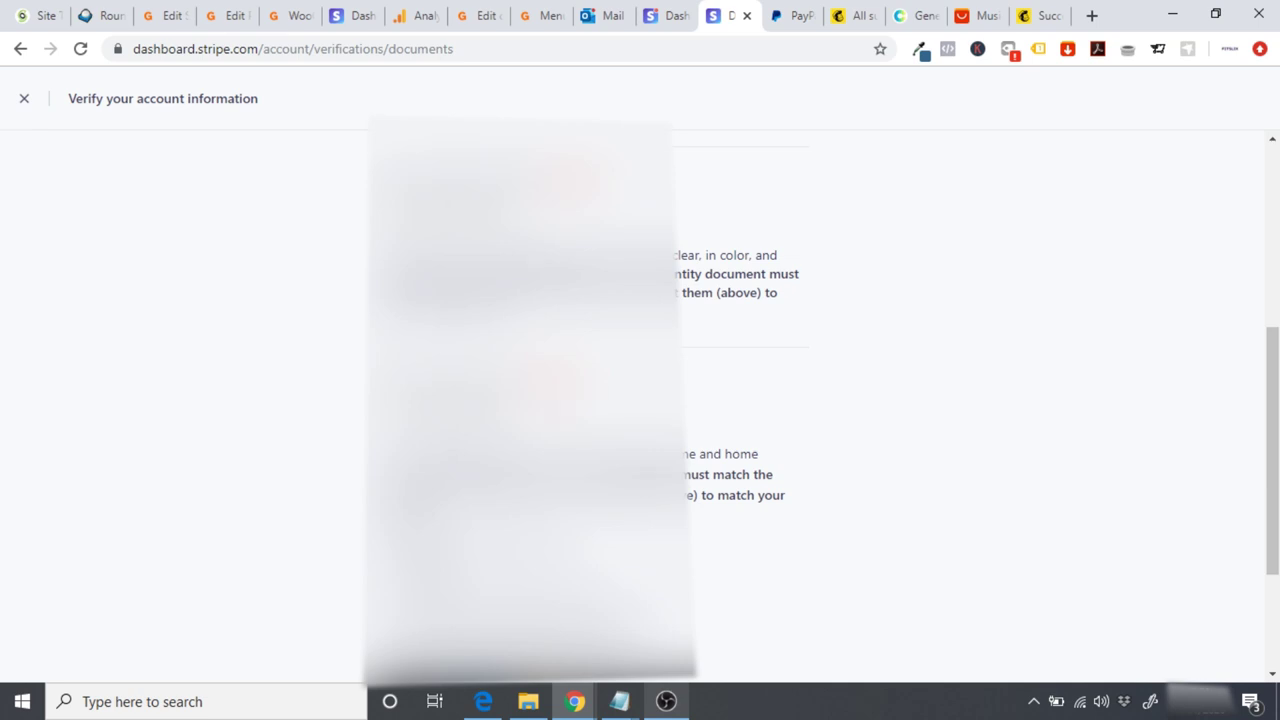
{"action": "scroll", "coordinate": [1211, 460], "scroll_direction": "down", "scroll_amount": 2}
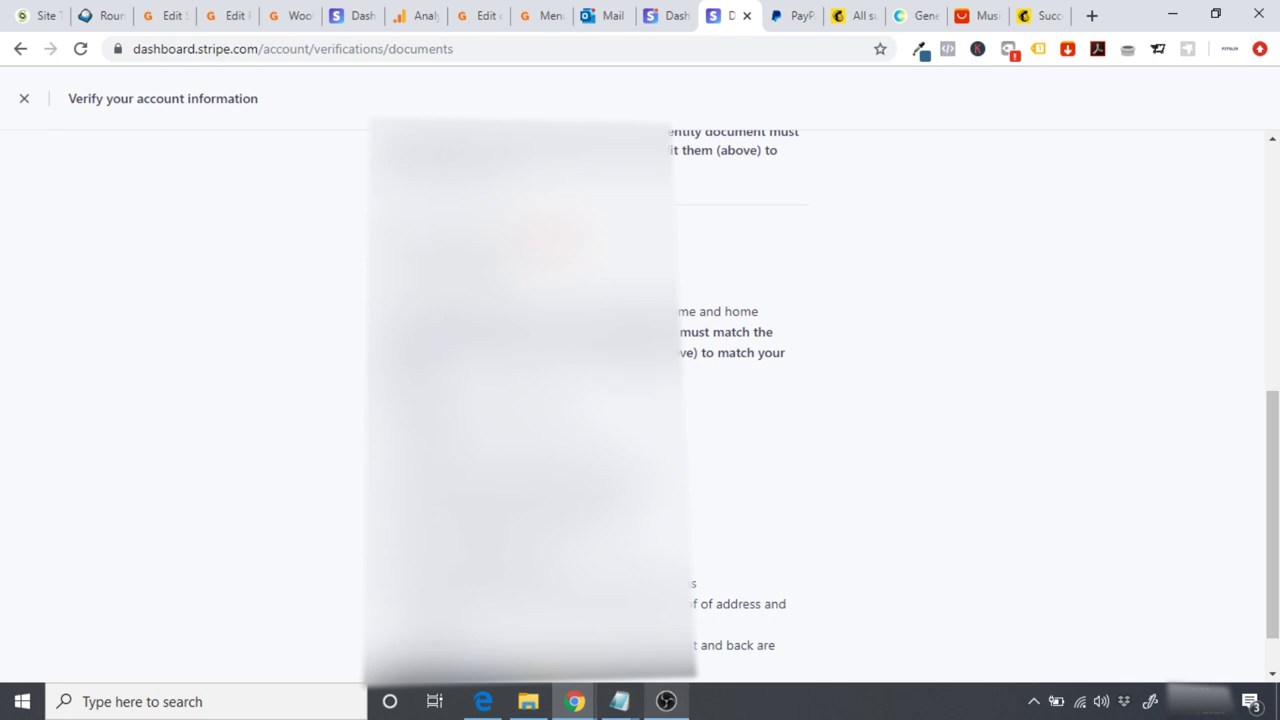
{"action": "left_click_drag", "start_coordinate": [1273, 429], "coordinate": [1274, 185]}
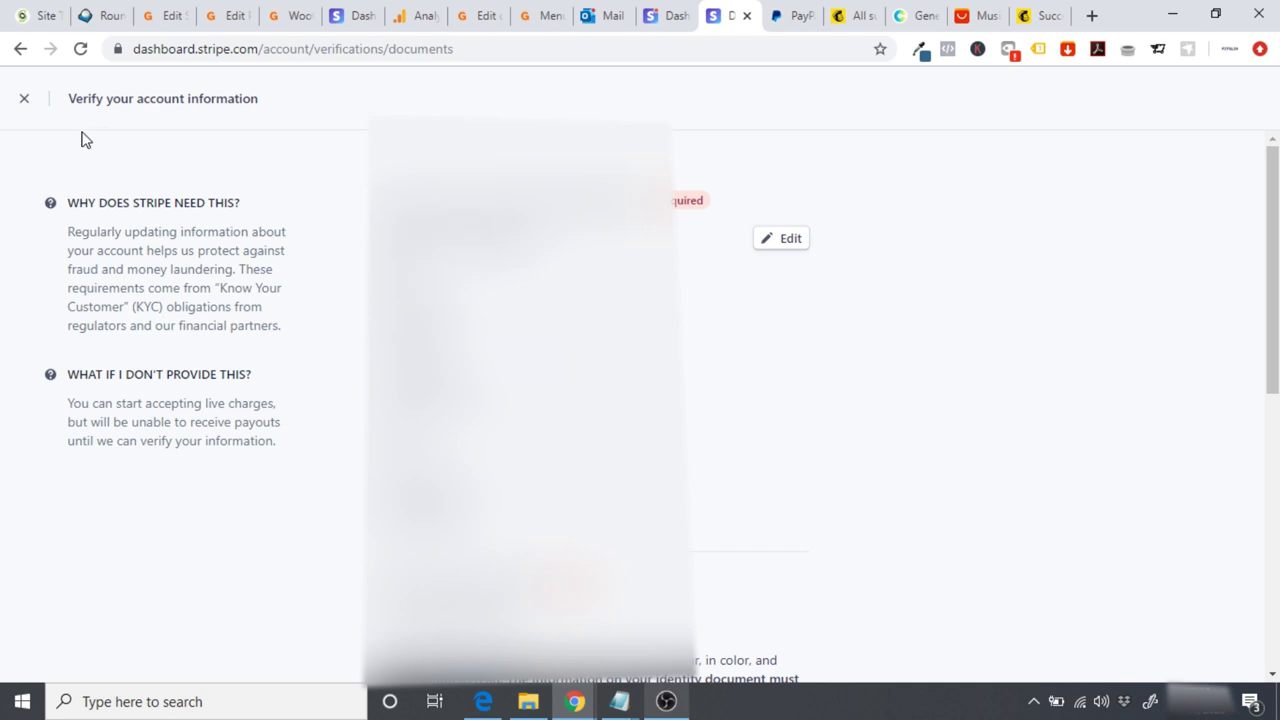
{"action": "left_click", "coordinate": [25, 102]}
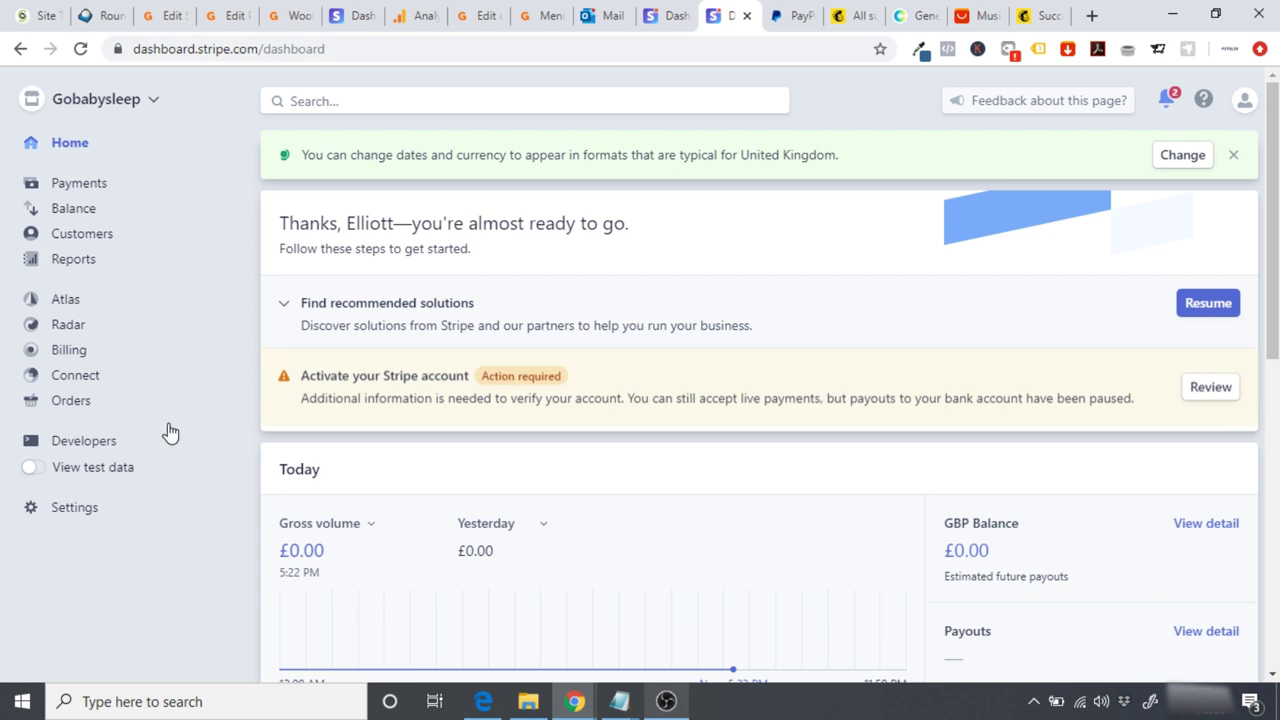
Step: Open Stripe's API keys page under Developers, then return to the WooCommerce Stripe settings
{"action": "left_click", "coordinate": [70, 443]}
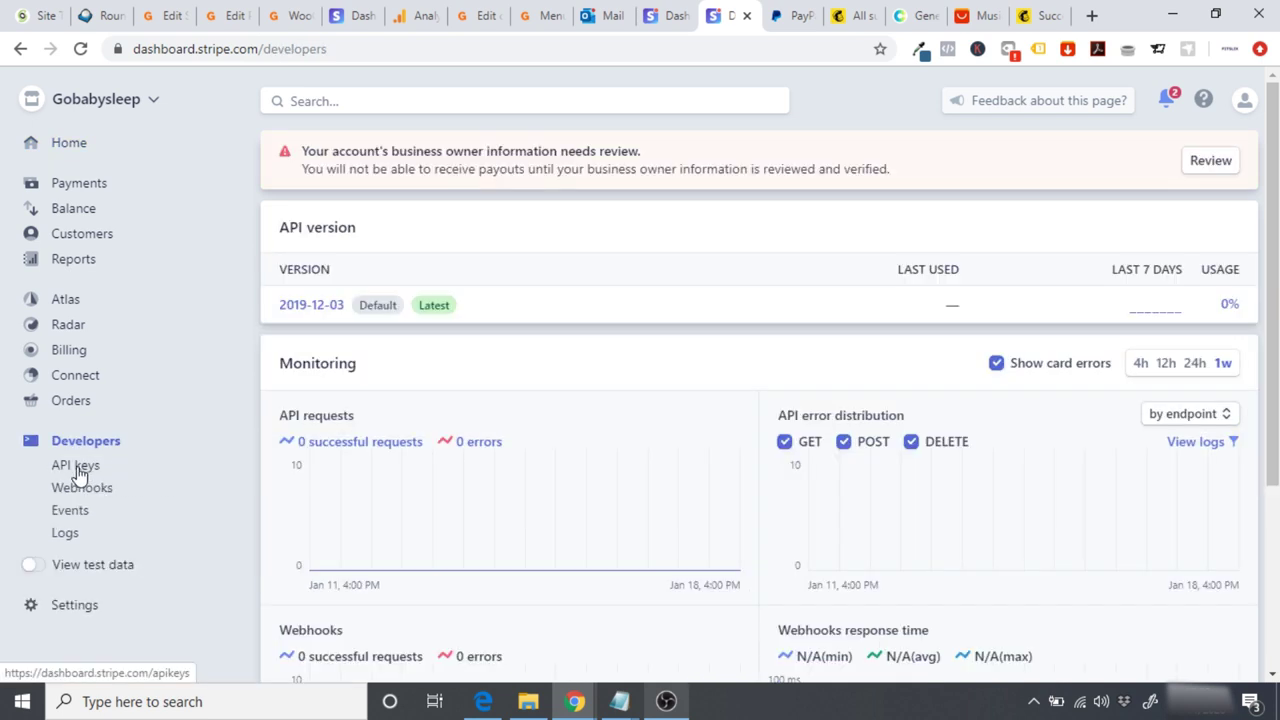
{"action": "left_click", "coordinate": [71, 475]}
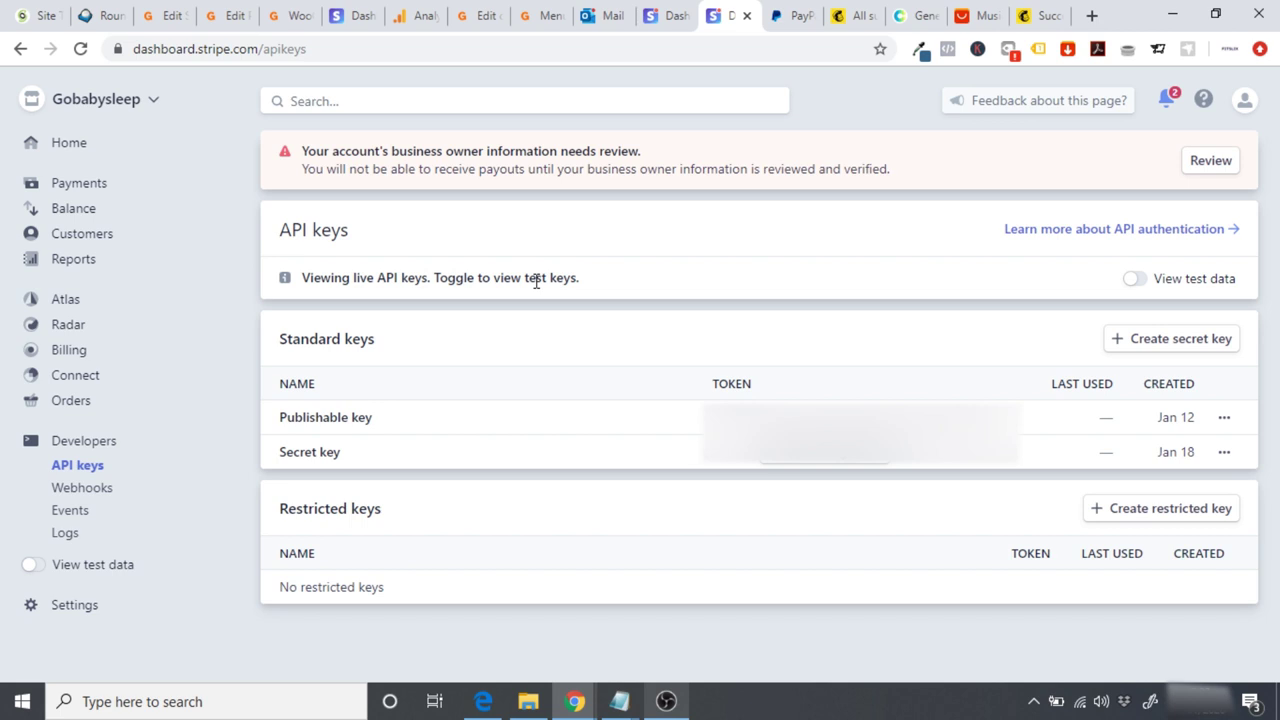
{"action": "left_click", "coordinate": [282, 17]}
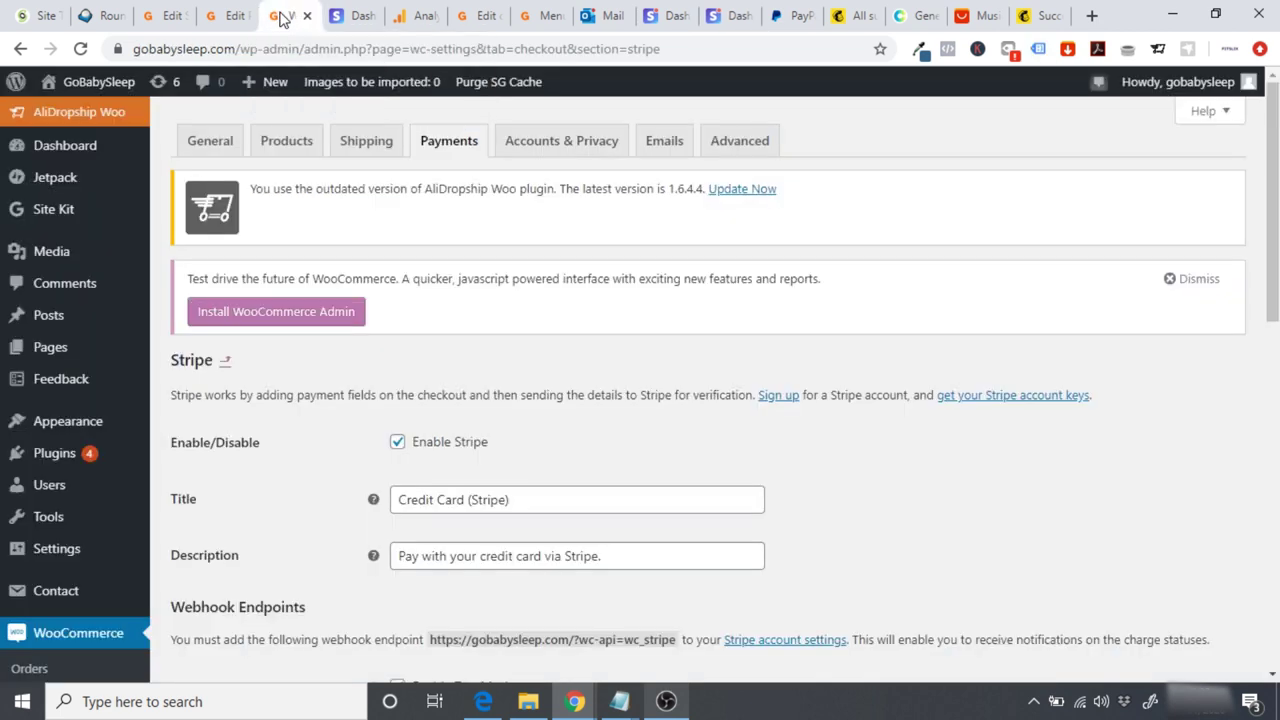
Step: Turn off test mode in the WooCommerce Stripe settings so the live keys are used
{"action": "scroll", "coordinate": [1041, 389], "scroll_direction": "down", "scroll_amount": 3}
{"action": "left_click_drag", "start_coordinate": [1276, 400], "coordinate": [951, 400]}
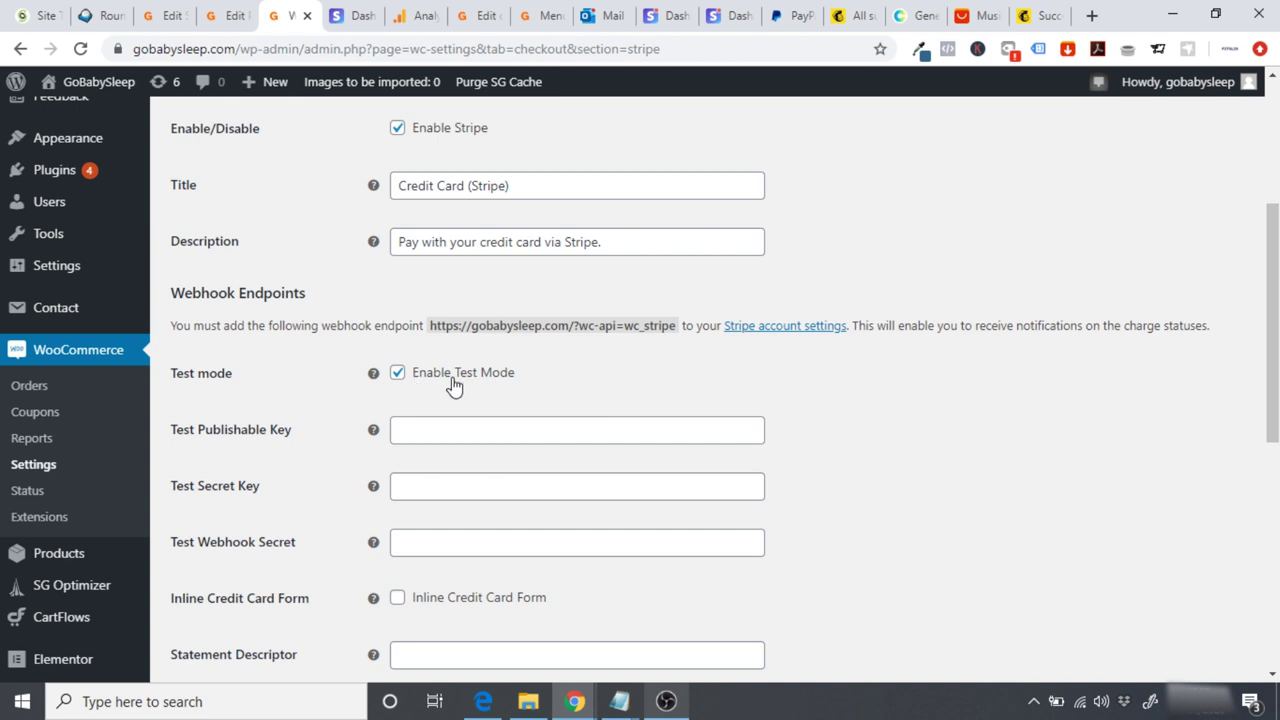
{"action": "scroll", "coordinate": [1273, 350], "scroll_direction": "up", "scroll_amount": 3}
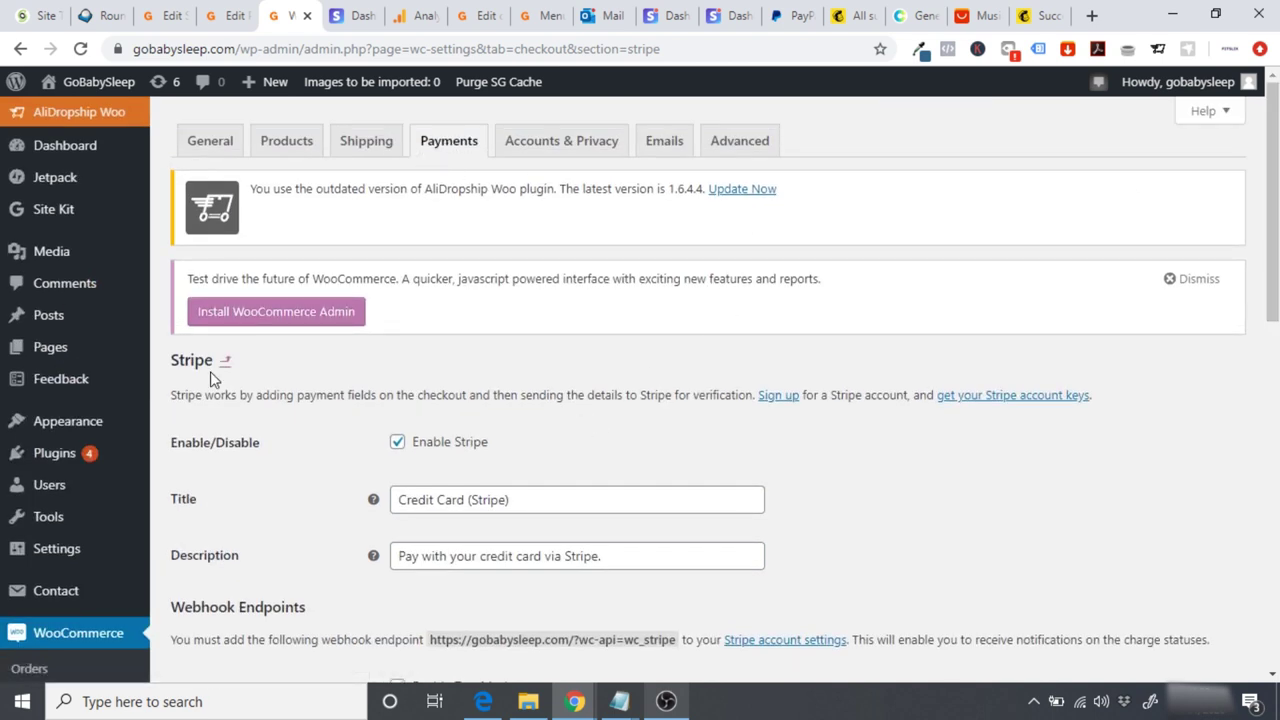
{"action": "scroll", "coordinate": [635, 389], "scroll_direction": "down", "scroll_amount": 4}
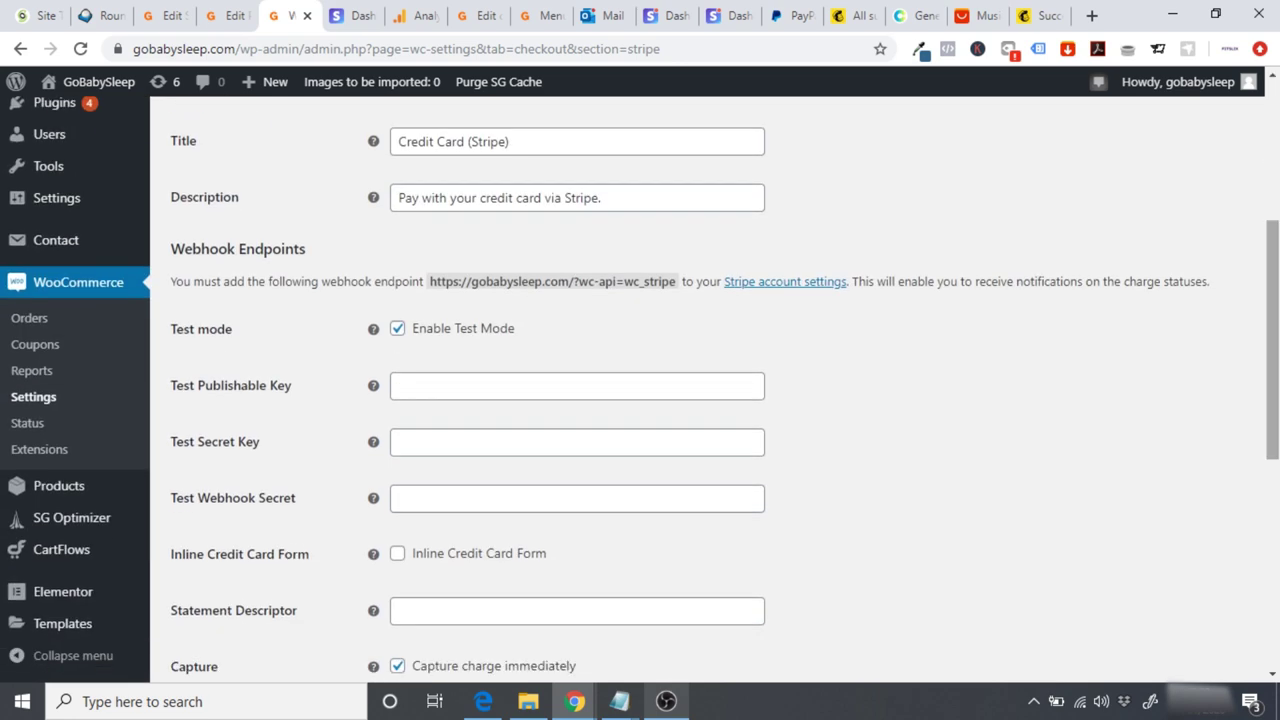
{"action": "left_click", "coordinate": [398, 330]}
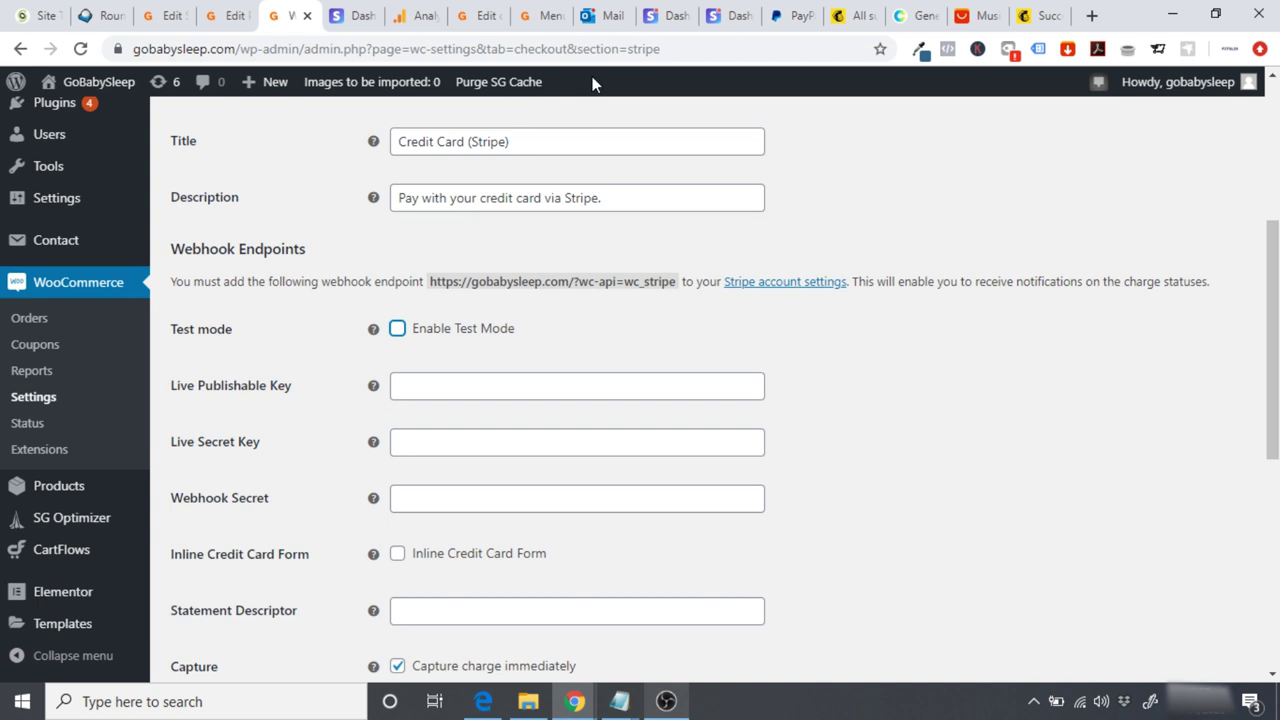
Step: Copy Stripe's live publishable key into WooCommerce's Live Publishable Key field
{"action": "left_click", "coordinate": [720, 16]}
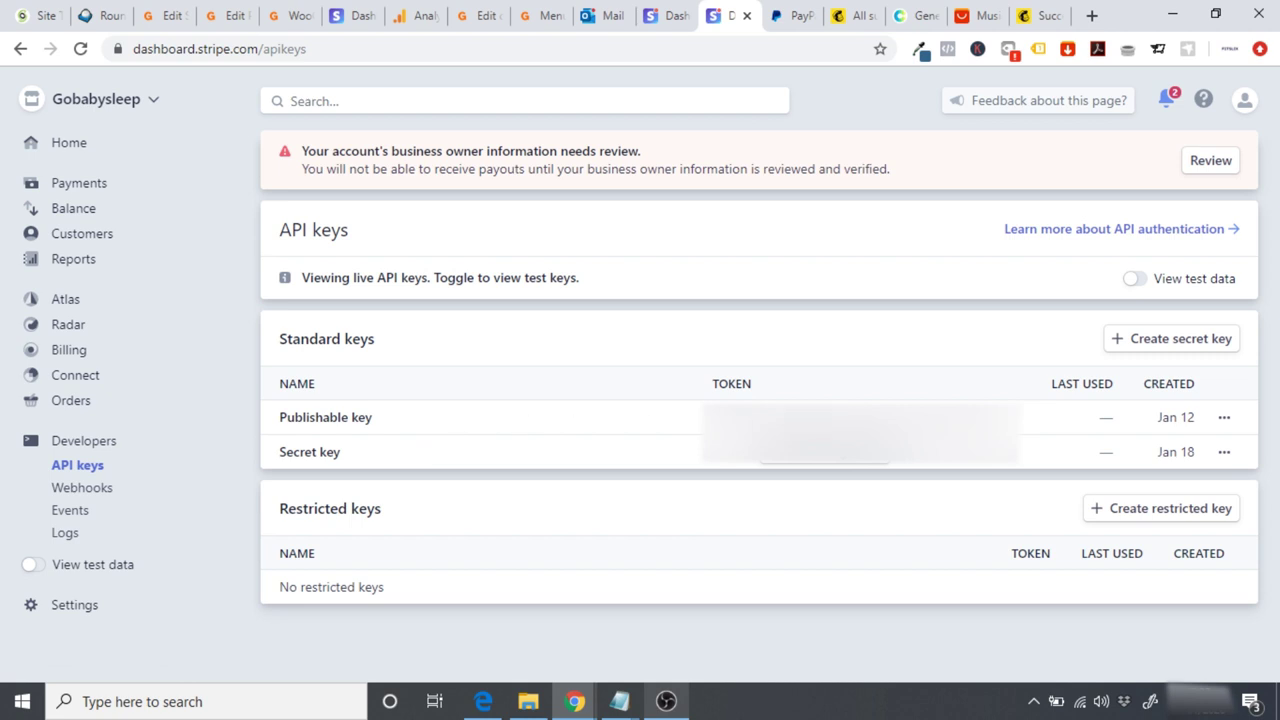
{"action": "left_click", "coordinate": [860, 417]}
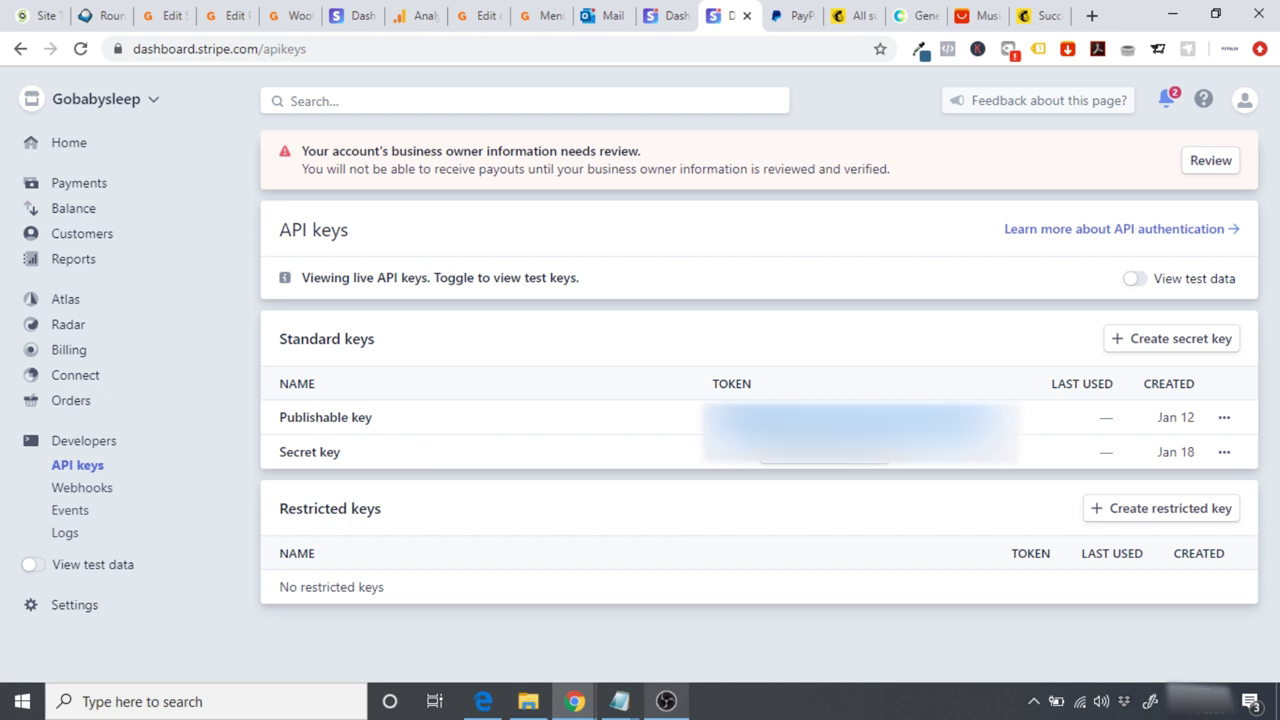
{"action": "right_click", "coordinate": [726, 420]}
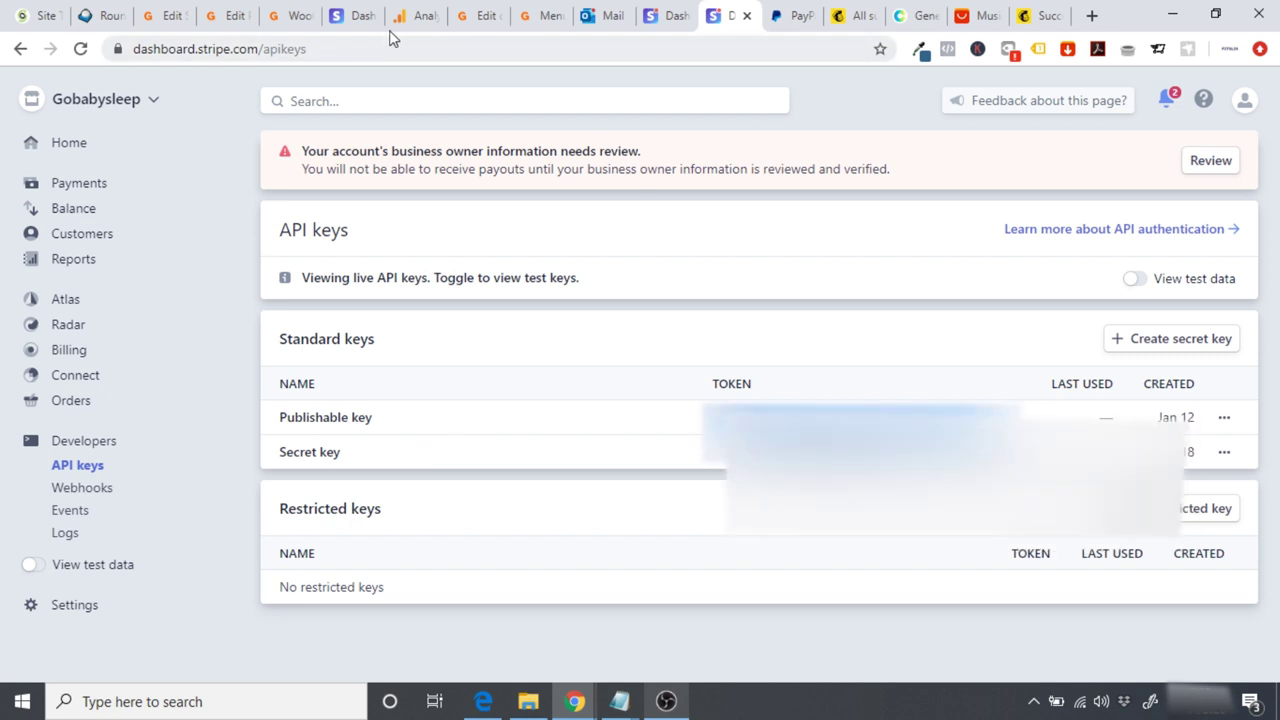
{"action": "left_click", "coordinate": [295, 15]}
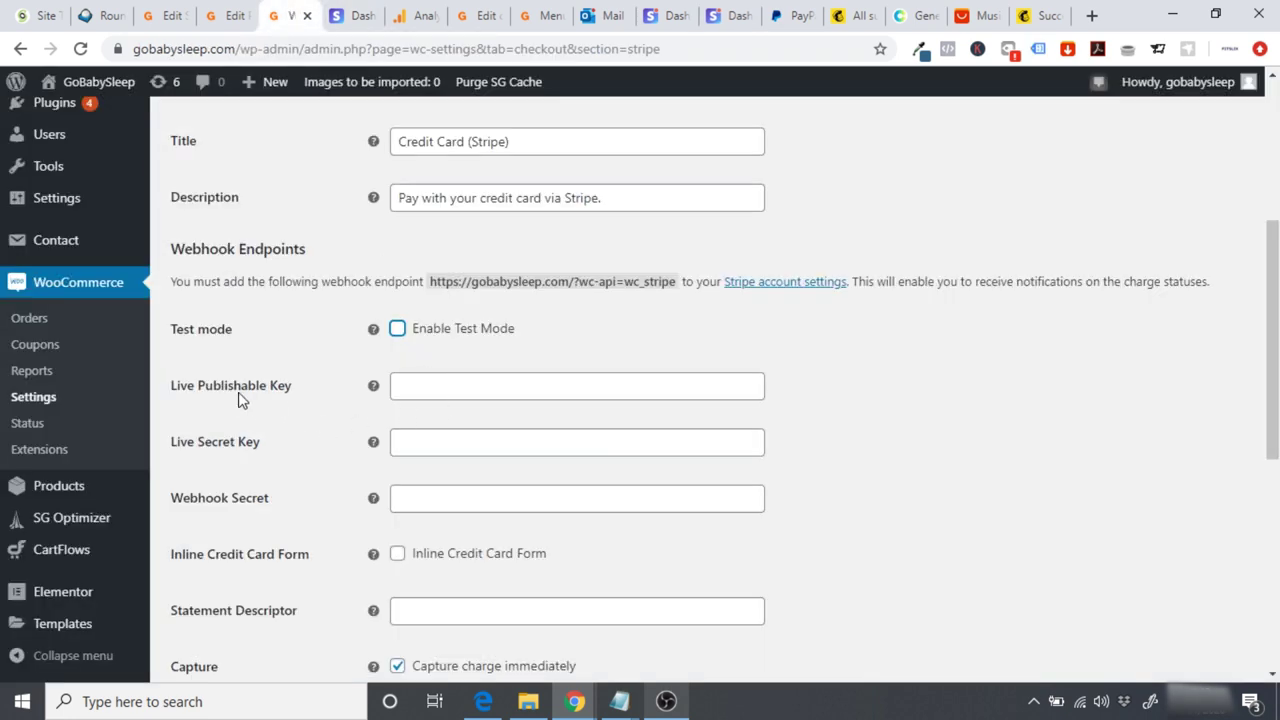
{"action": "left_click", "coordinate": [420, 381]}
{"action": "key", "text": "ctrl+v"}
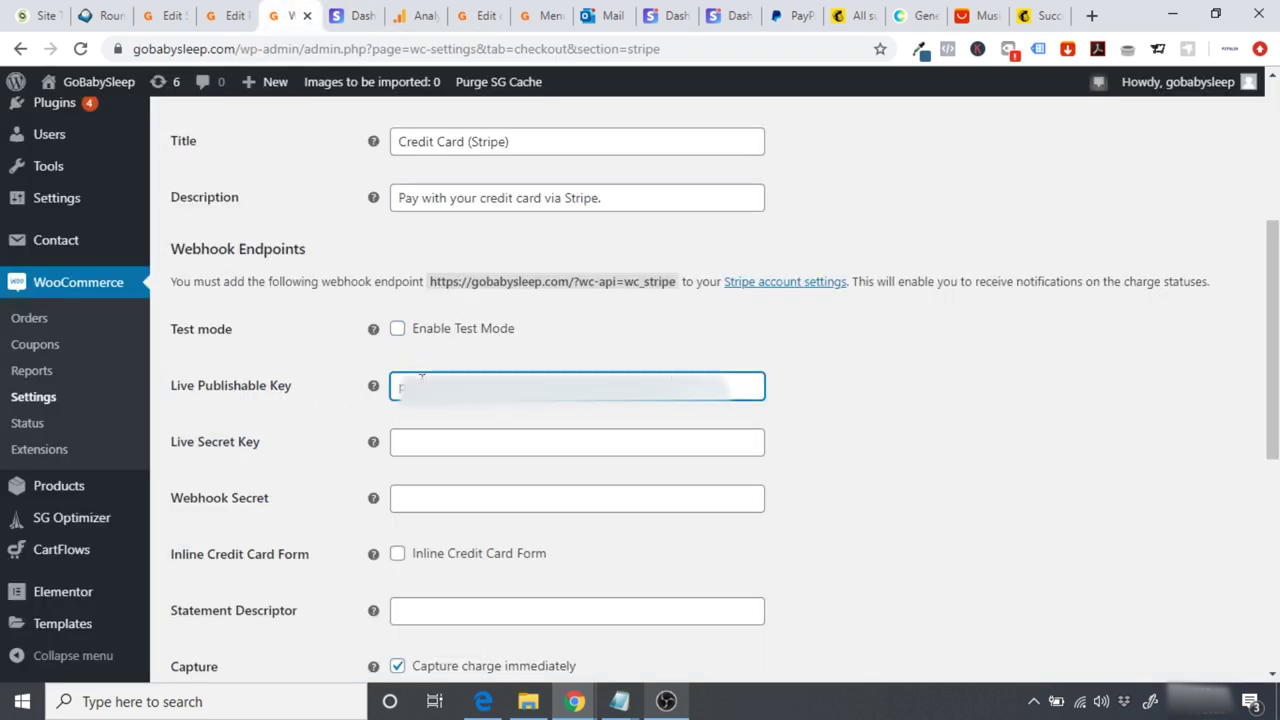
{"action": "left_click", "coordinate": [829, 406]}
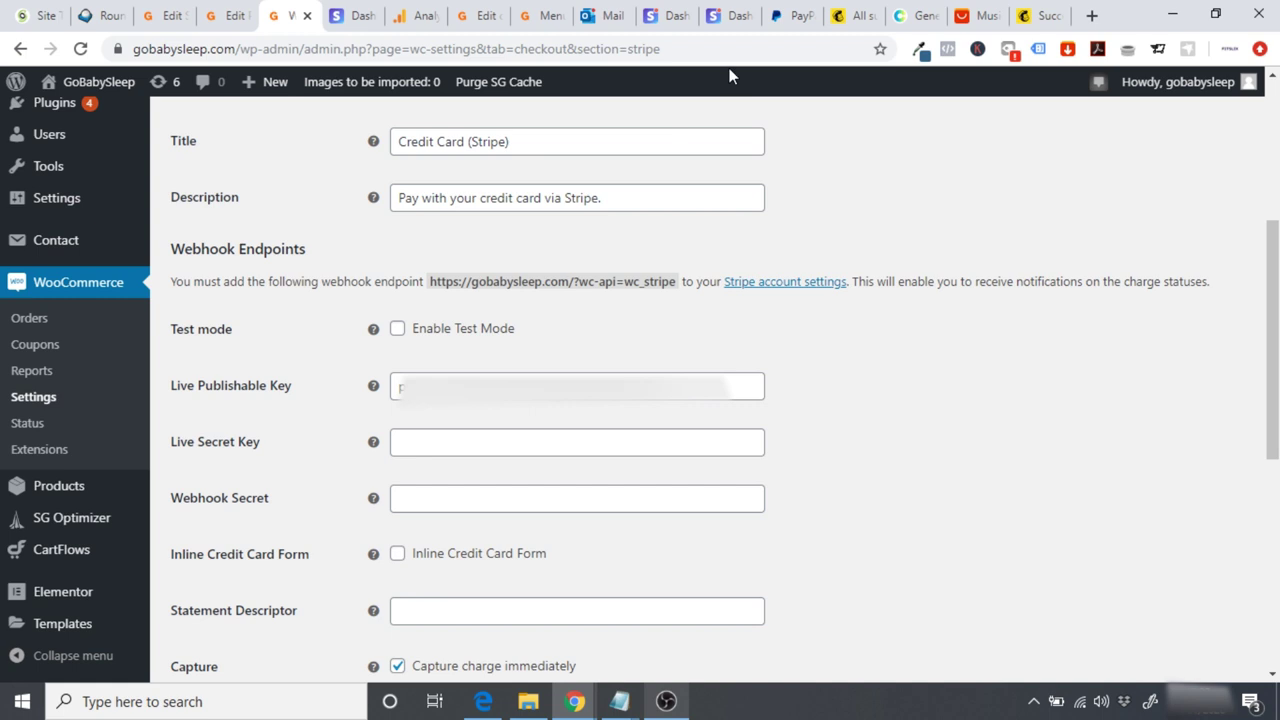
{"action": "left_click", "coordinate": [715, 20]}
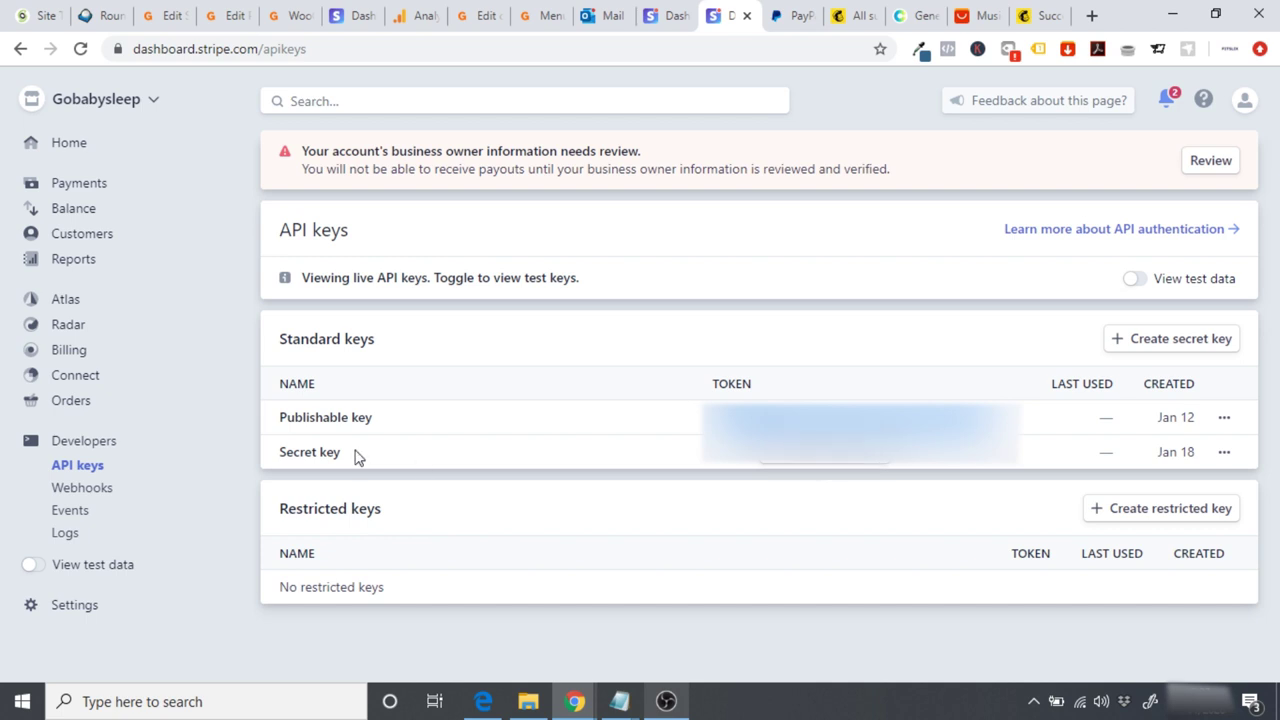
Step: Reveal and copy the live secret key in the Stripe Dashboard
{"action": "left_click", "coordinate": [786, 468]}
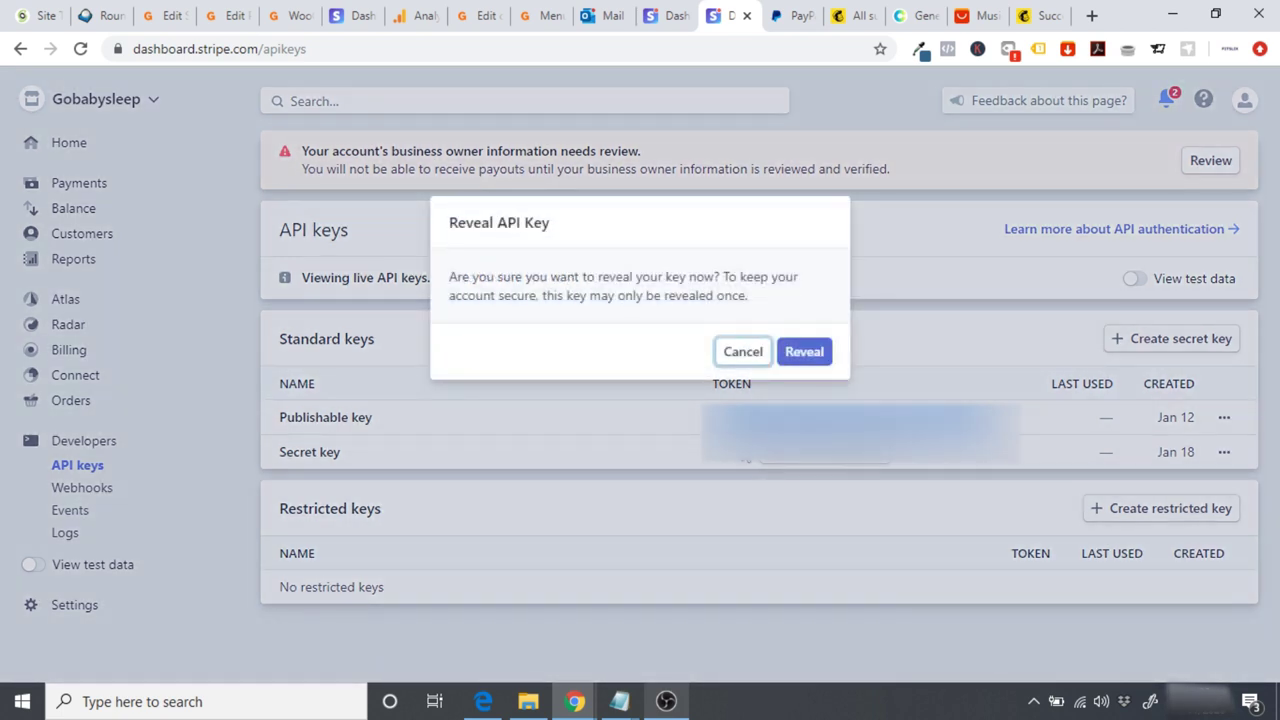
{"action": "left_click", "coordinate": [803, 358]}
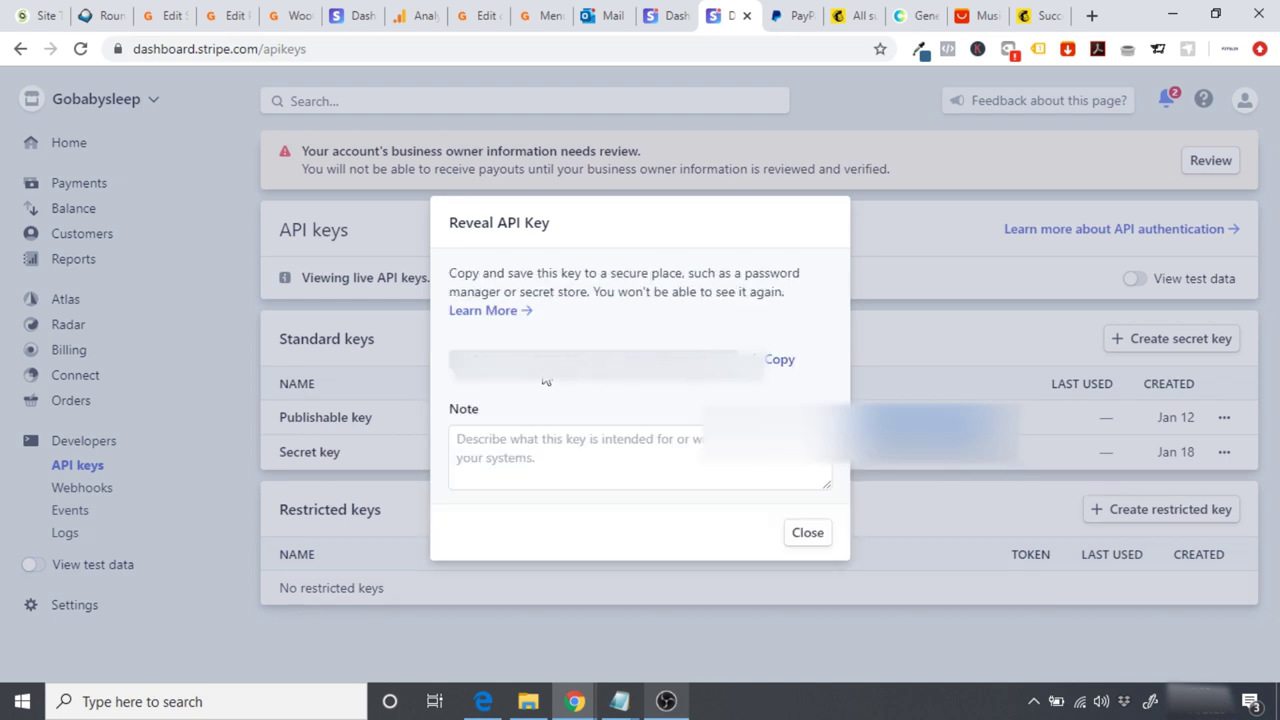
{"action": "left_click", "coordinate": [770, 366]}
Step: Paste it into WooCommerce's Live Secret Key, save the settings, and close Stripe's reveal dialog
{"action": "left_click", "coordinate": [287, 22]}
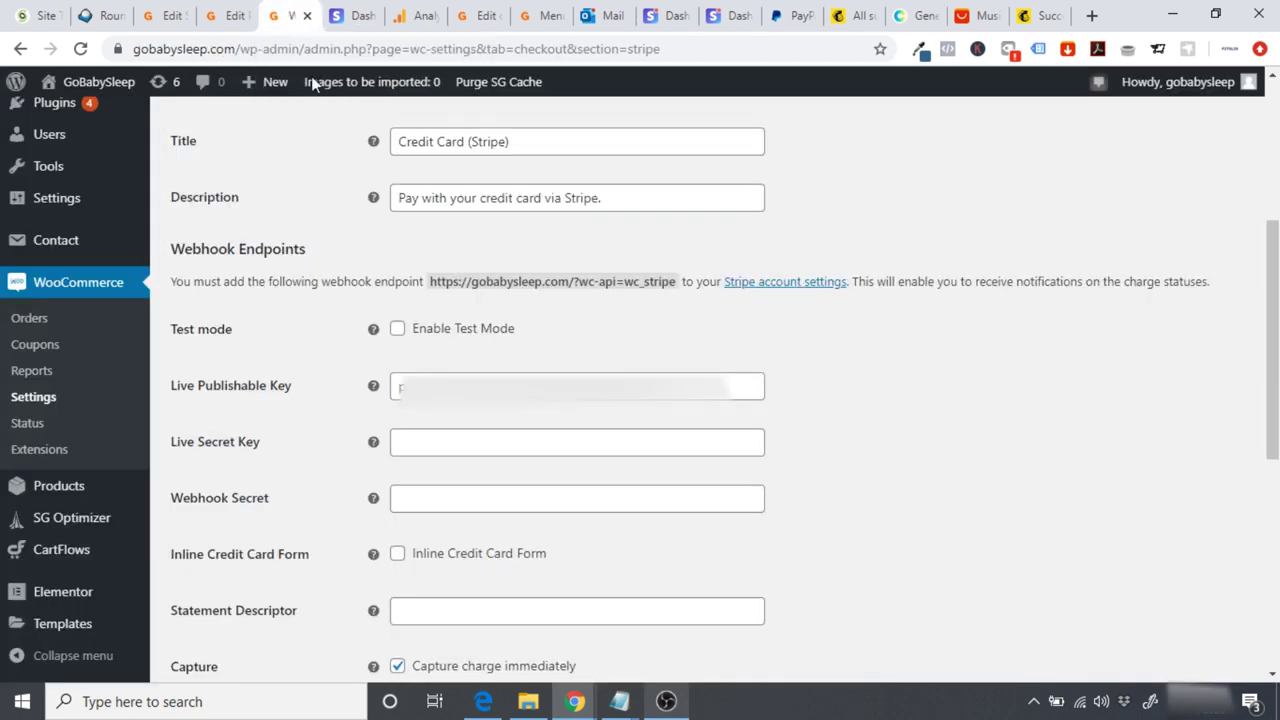
{"action": "left_click", "coordinate": [441, 434]}
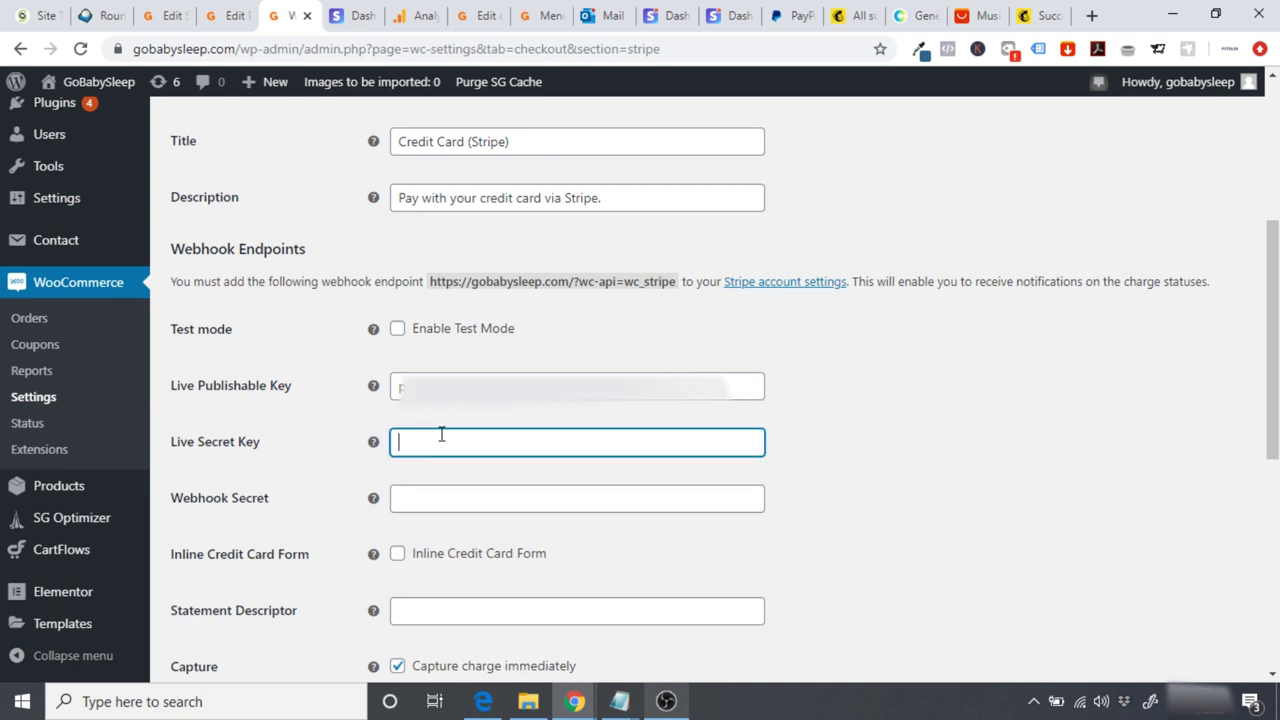
{"action": "key", "text": "ctrl+v"}
{"action": "left_click", "coordinate": [829, 481]}
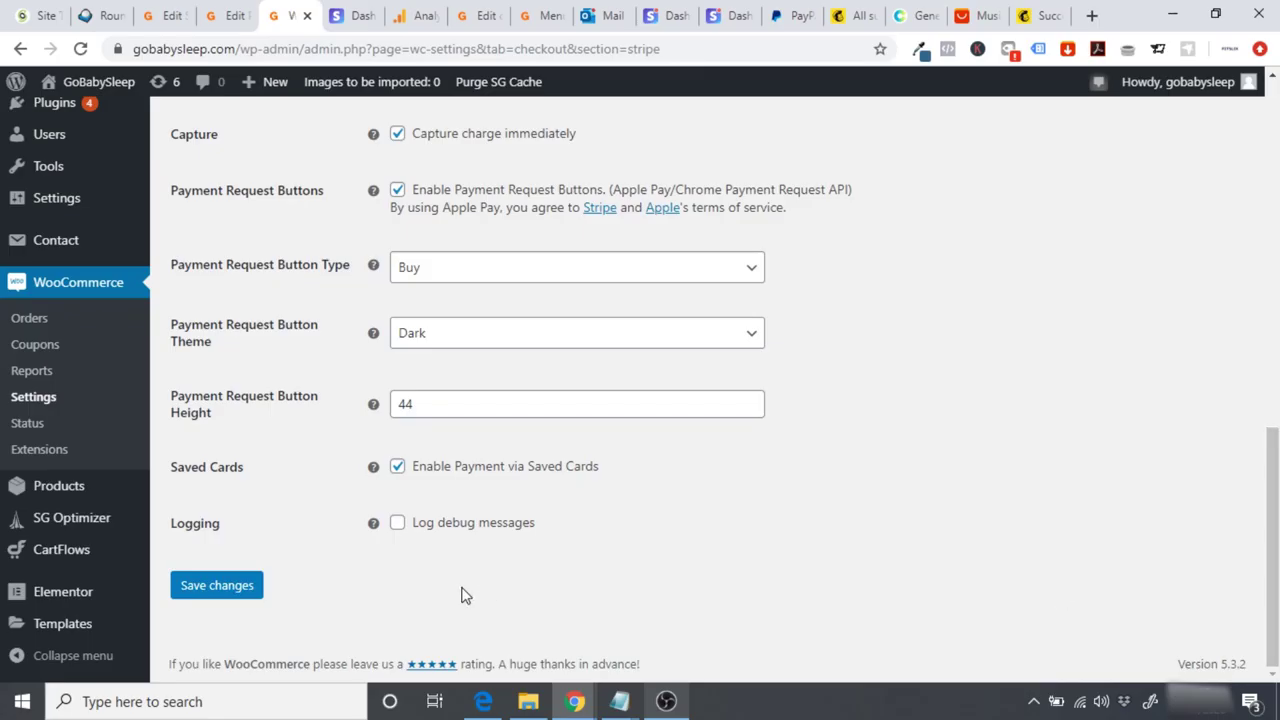
{"action": "left_click", "coordinate": [241, 594]}
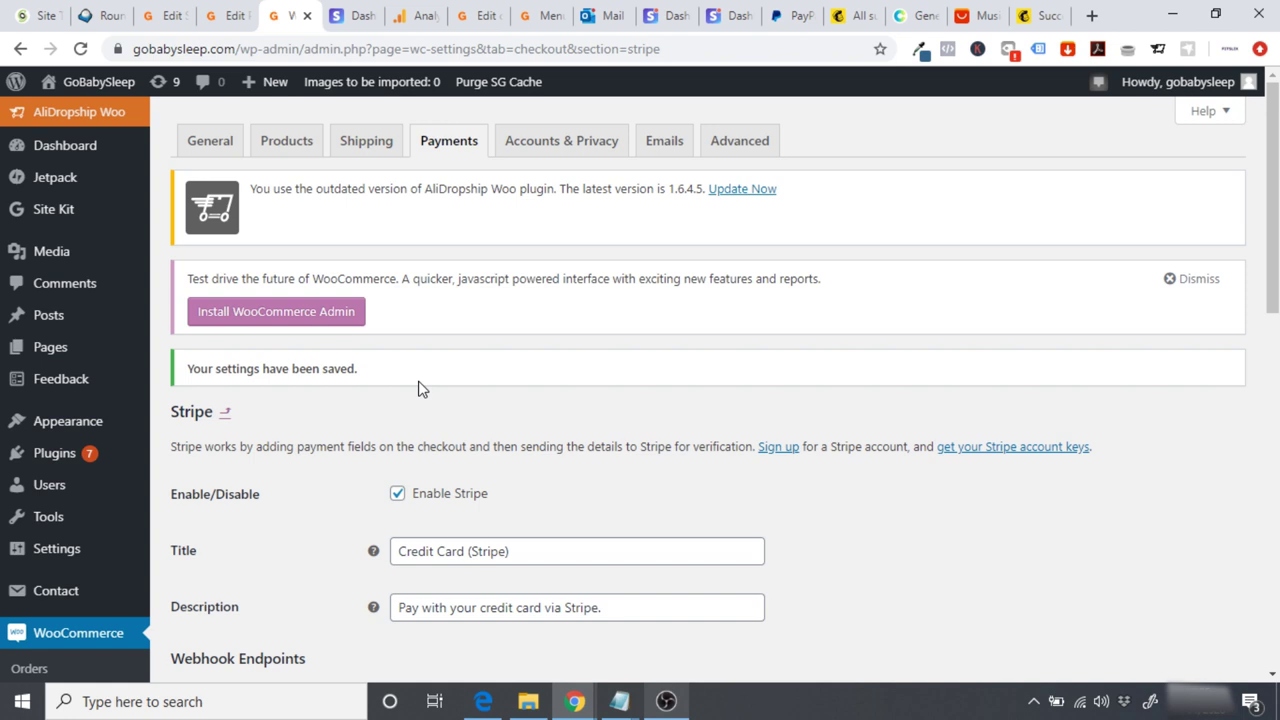
{"action": "left_click", "coordinate": [714, 17]}
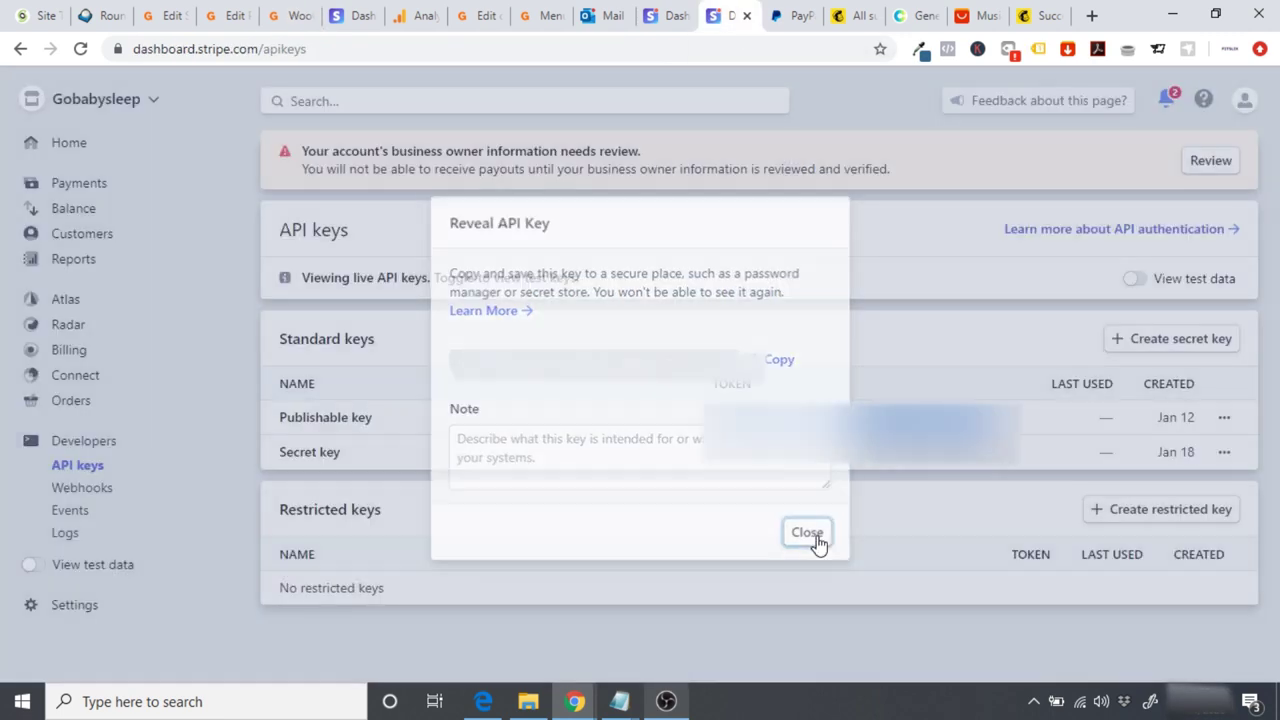
{"action": "left_click", "coordinate": [812, 534]}
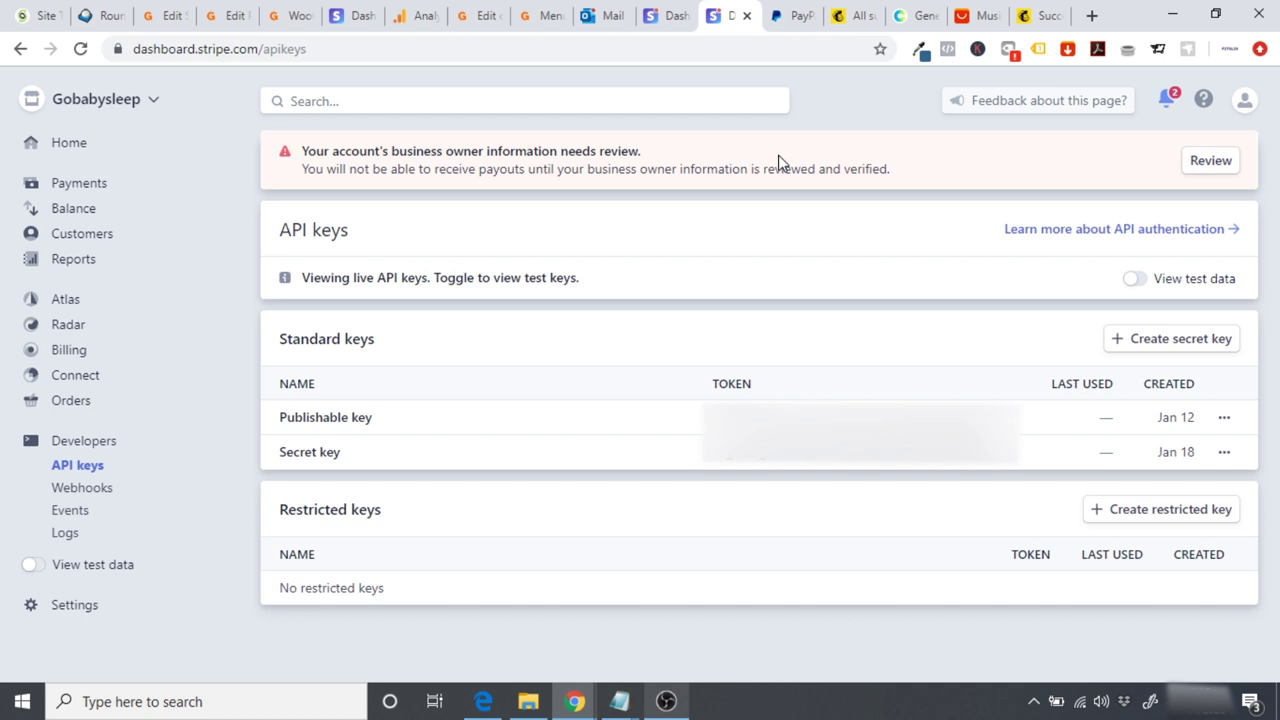
Step: Return to the WordPress tab with WooCommerce's Stripe payment settings
{"action": "left_click", "coordinate": [293, 18]}
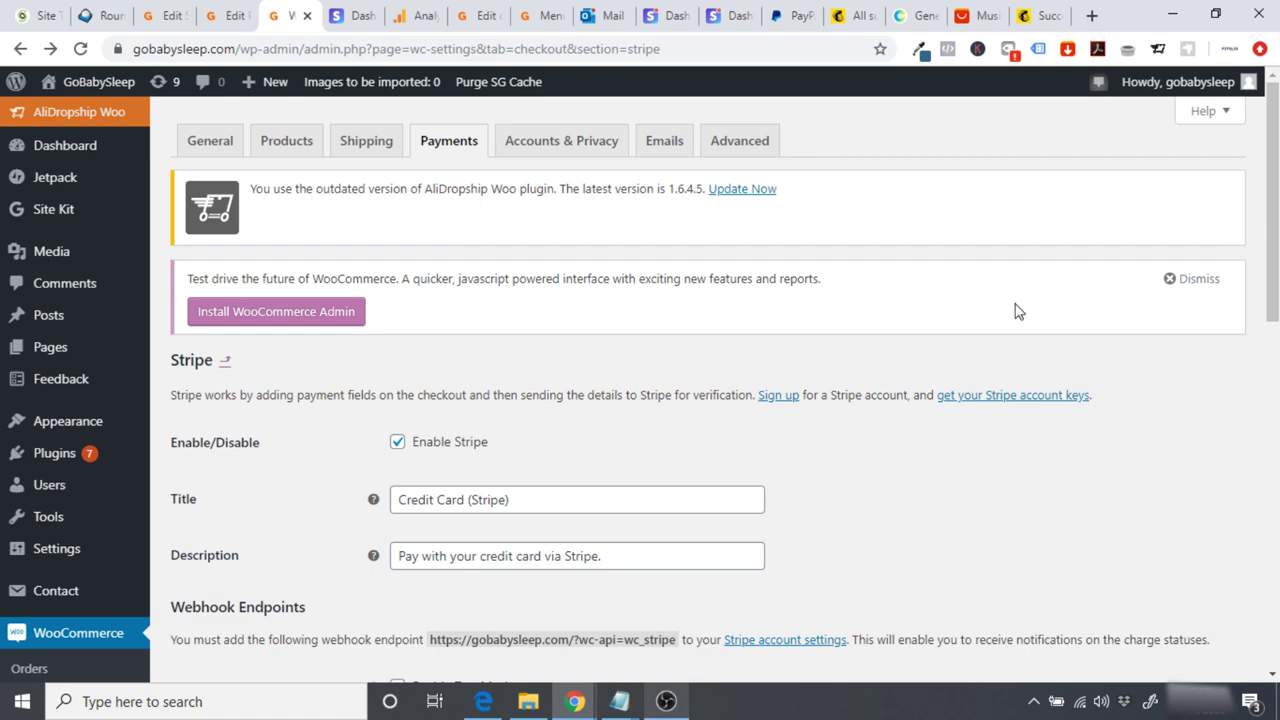
Step: Create a new coupon with code 100OFF as a 100 percentage discount
{"action": "left_click_drag", "start_coordinate": [1273, 200], "coordinate": [1273, 212]}
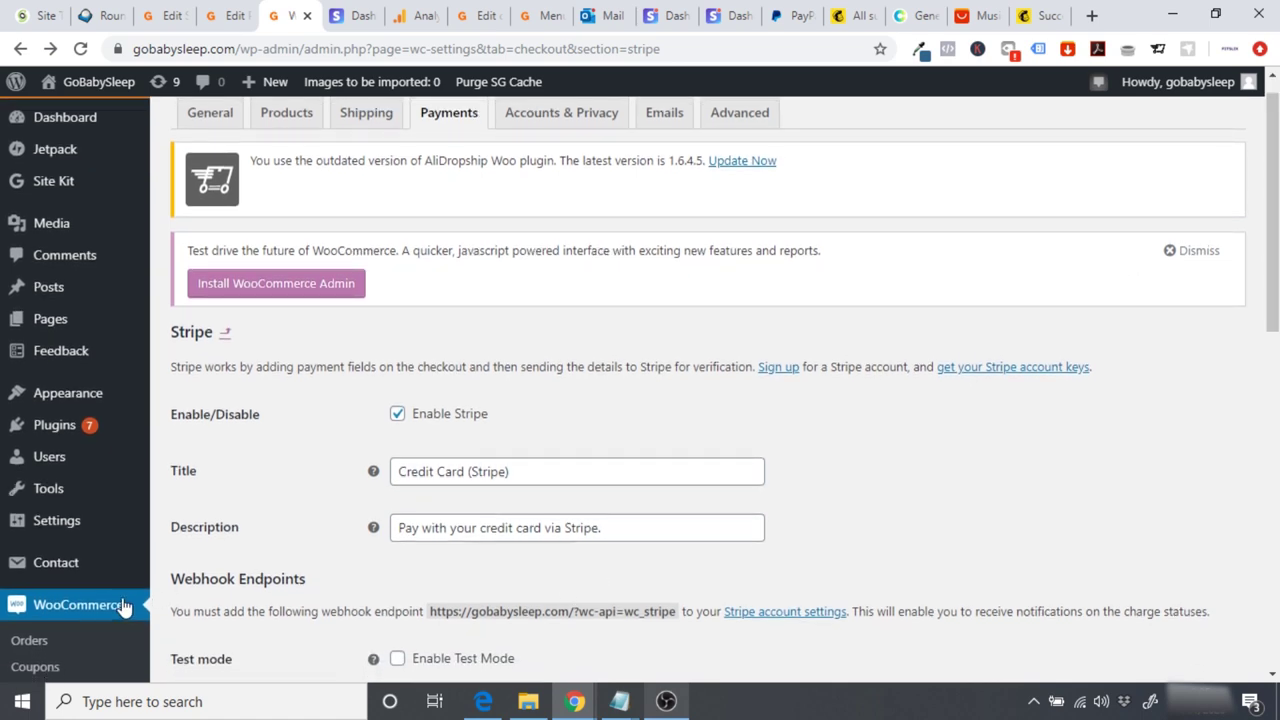
{"action": "left_click", "coordinate": [44, 668]}
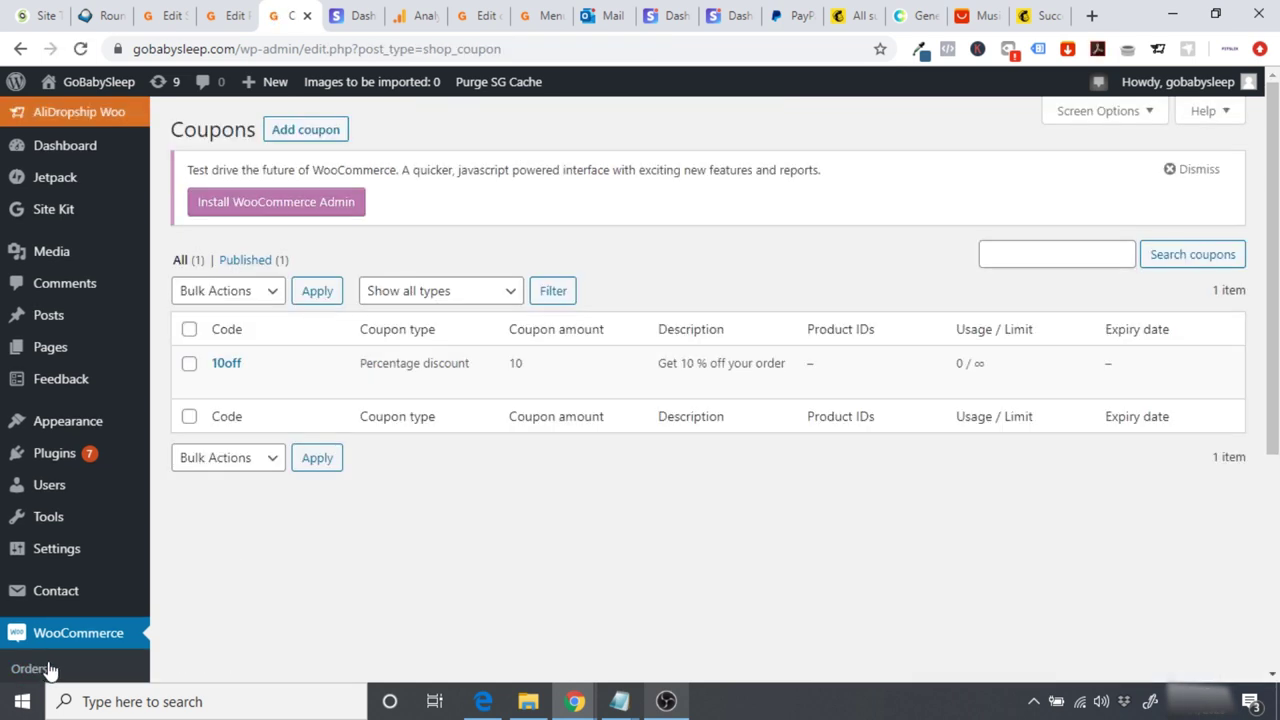
{"action": "left_click", "coordinate": [290, 132]}
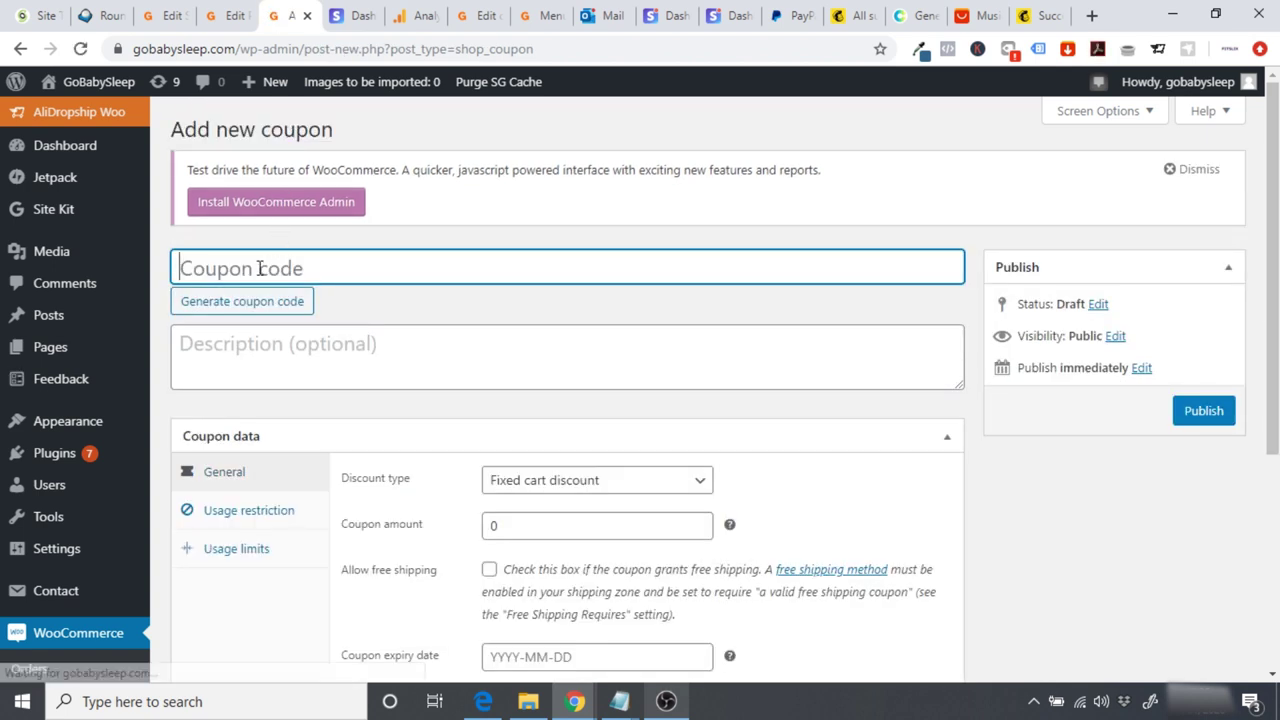
{"action": "type", "text": "100OFF"}
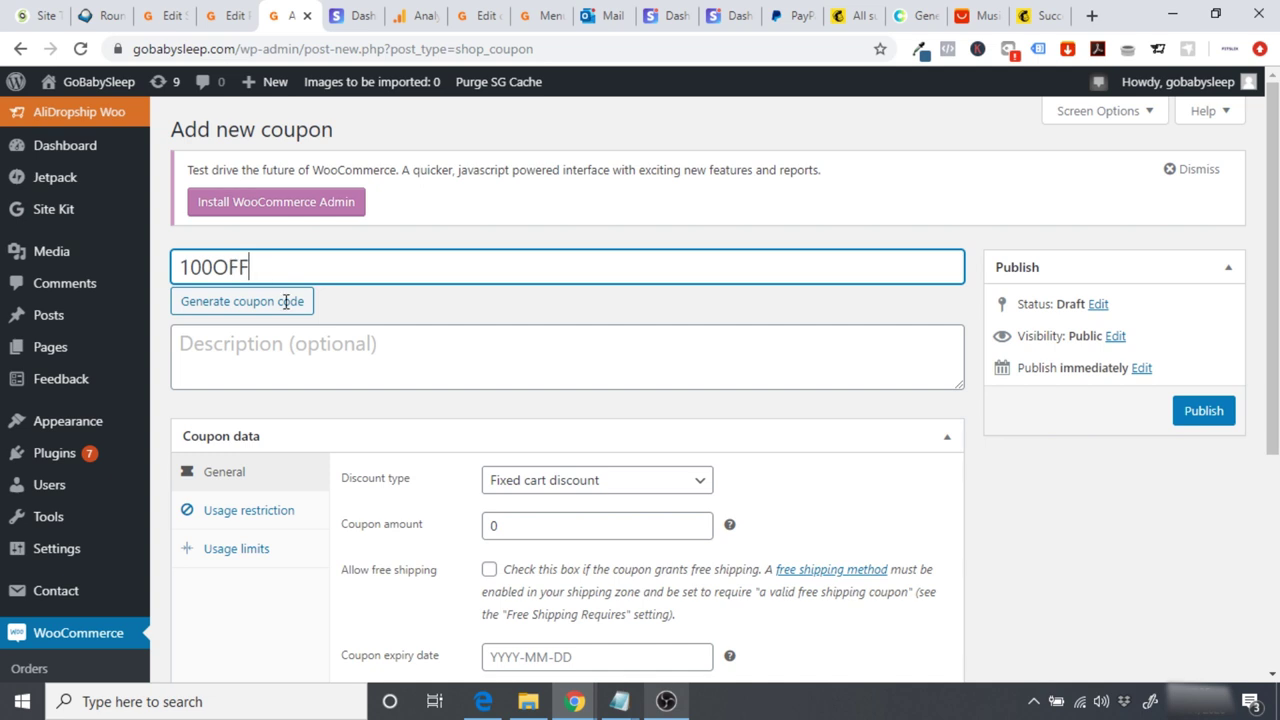
{"action": "scroll", "coordinate": [338, 395], "scroll_direction": "down", "scroll_amount": 1}
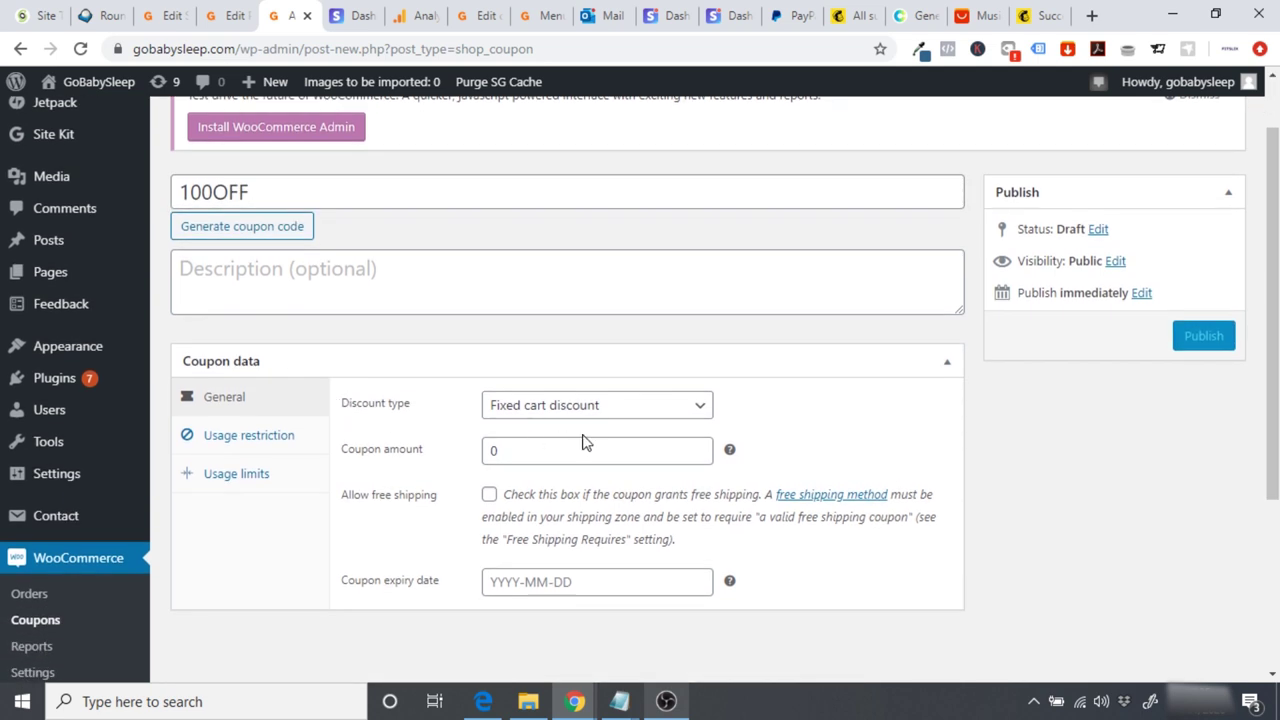
{"action": "left_click", "coordinate": [597, 405]}
{"action": "left_click", "coordinate": [548, 430]}
{"action": "left_click", "coordinate": [516, 449]}
{"action": "key", "text": "BackSpace"}
{"action": "type", "text": "1000"}
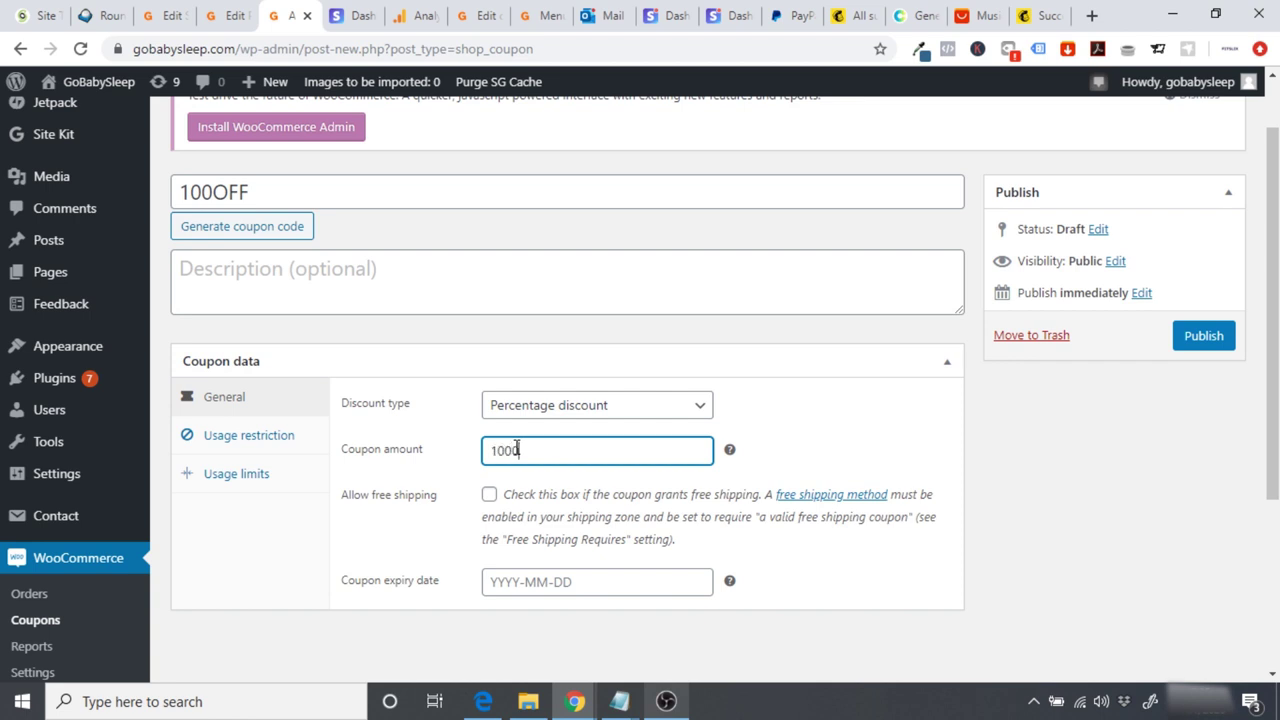
{"action": "key", "text": "BackSpace"}
{"action": "left_click", "coordinate": [319, 554]}
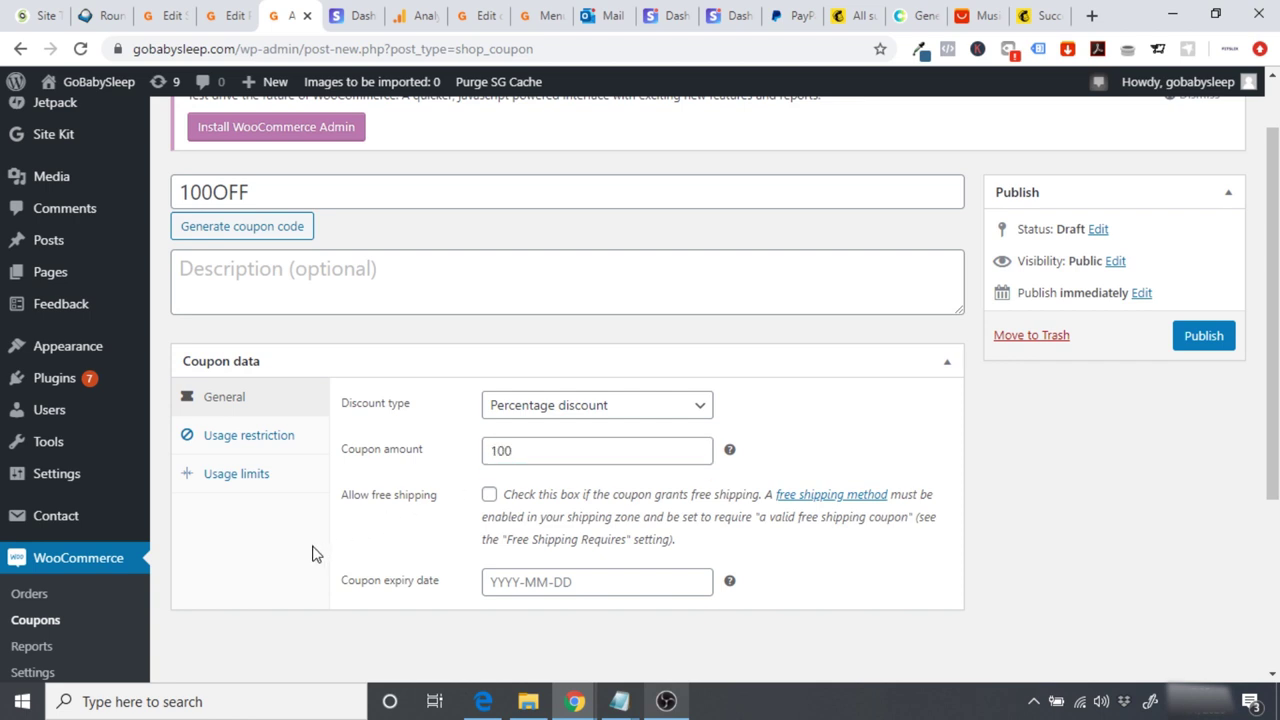
Step: Limit it to 1 use per coupon and 1 per user, publish it, and view the store homepage
{"action": "left_click", "coordinate": [228, 485]}
{"action": "left_click", "coordinate": [512, 405]}
{"action": "type", "text": "1"}
{"action": "left_click", "coordinate": [421, 545]}
{"action": "left_click", "coordinate": [530, 497]}
{"action": "type", "text": "1"}
{"action": "left_click", "coordinate": [540, 552]}
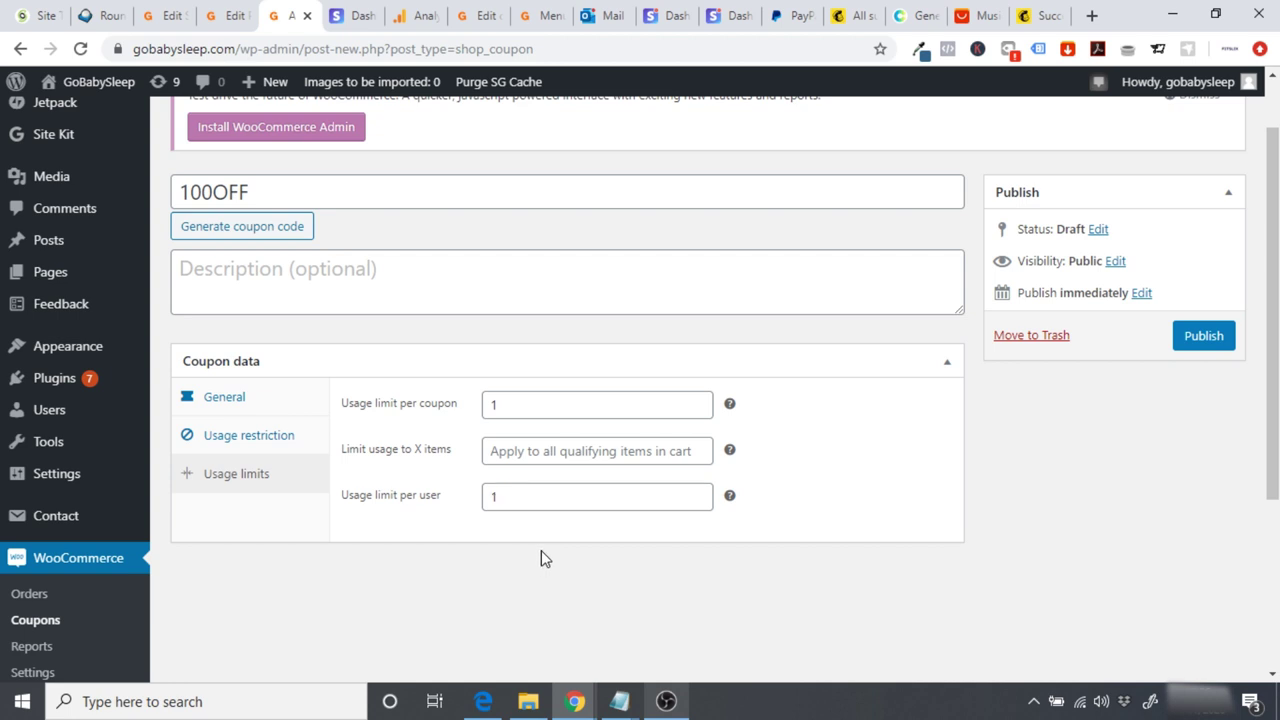
{"action": "scroll", "coordinate": [1260, 277], "scroll_direction": "up", "scroll_amount": 1}
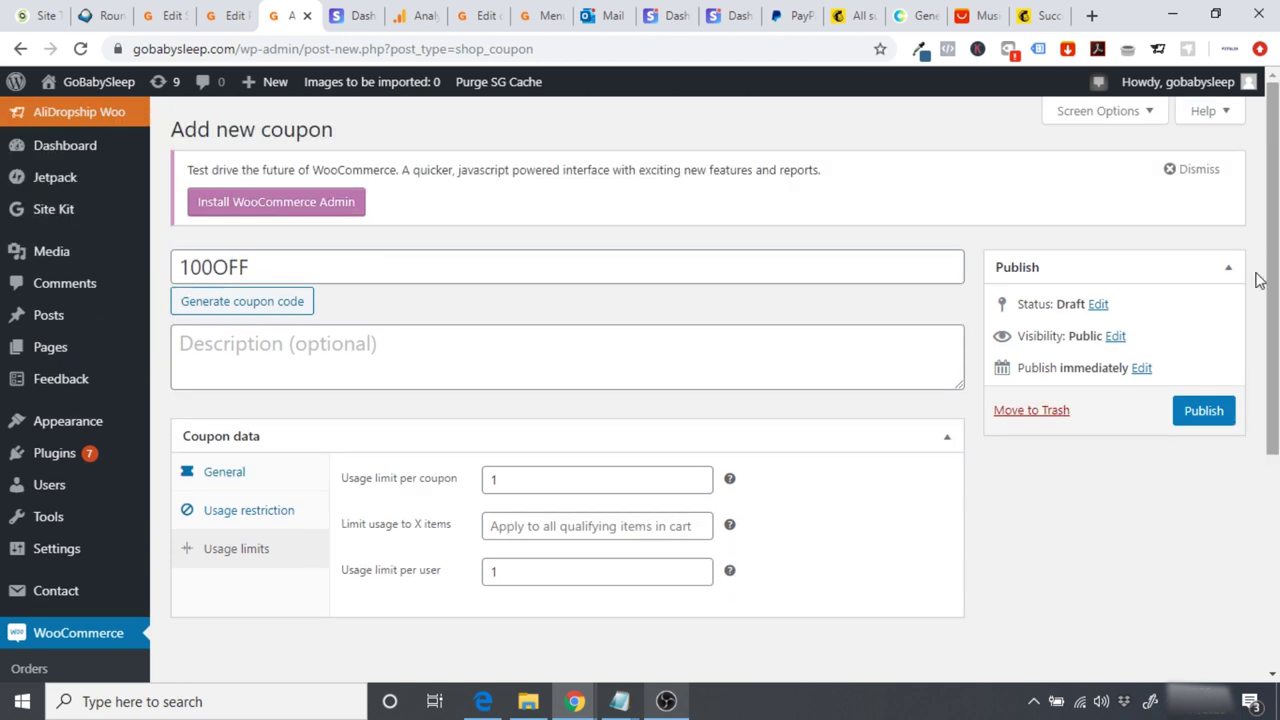
{"action": "left_click", "coordinate": [1196, 409]}
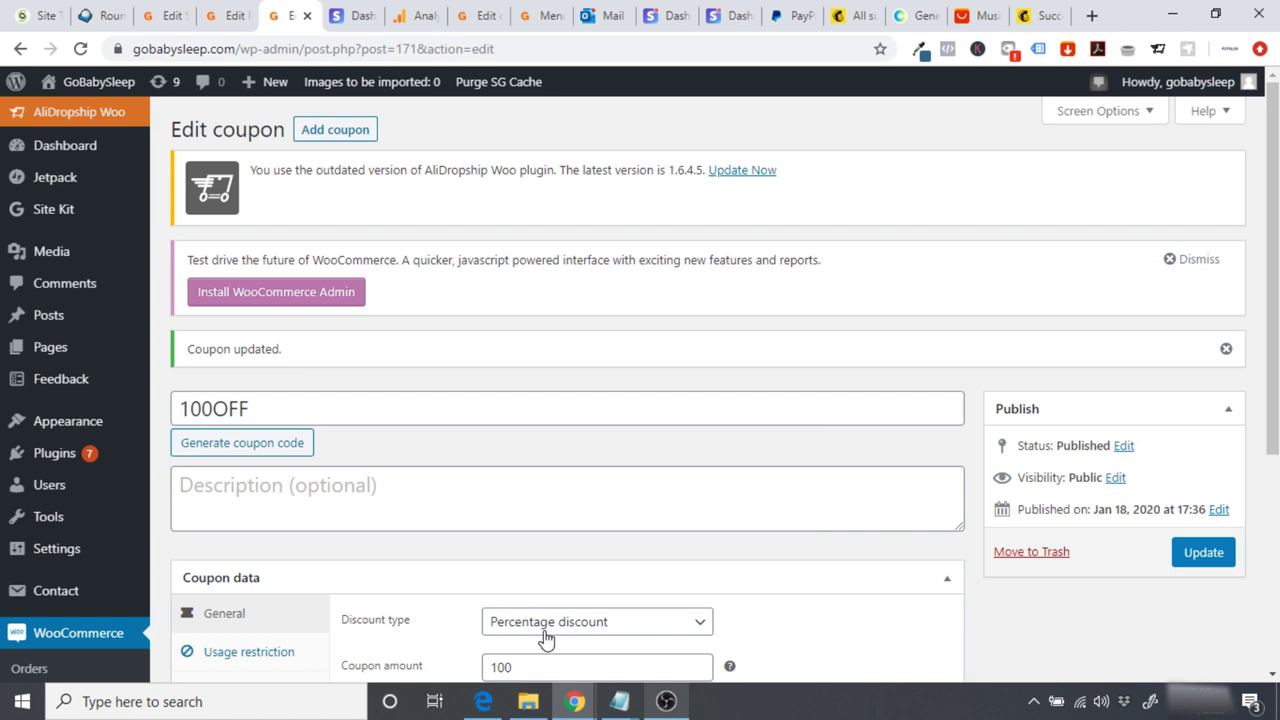
{"action": "left_click", "coordinate": [483, 701]}
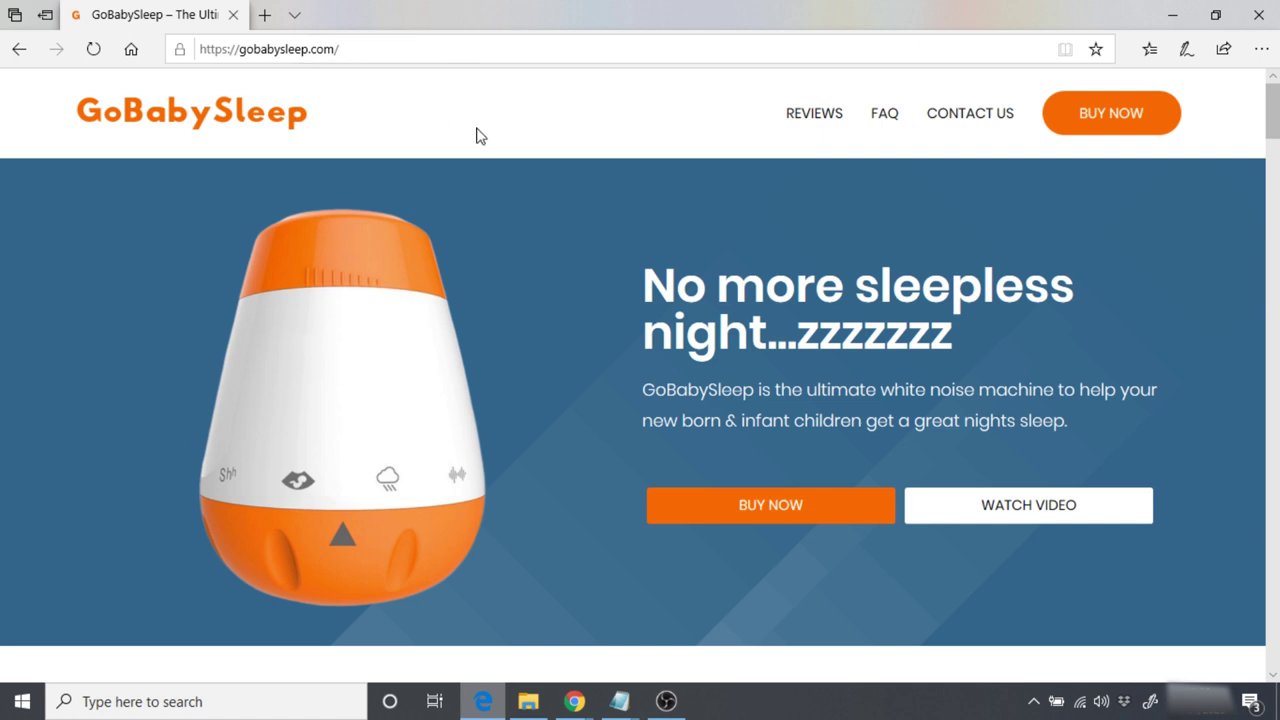
Step: Buy the white noise machine with coupon 100OFF, placing a $0.00 test order
{"action": "left_click", "coordinate": [765, 505]}
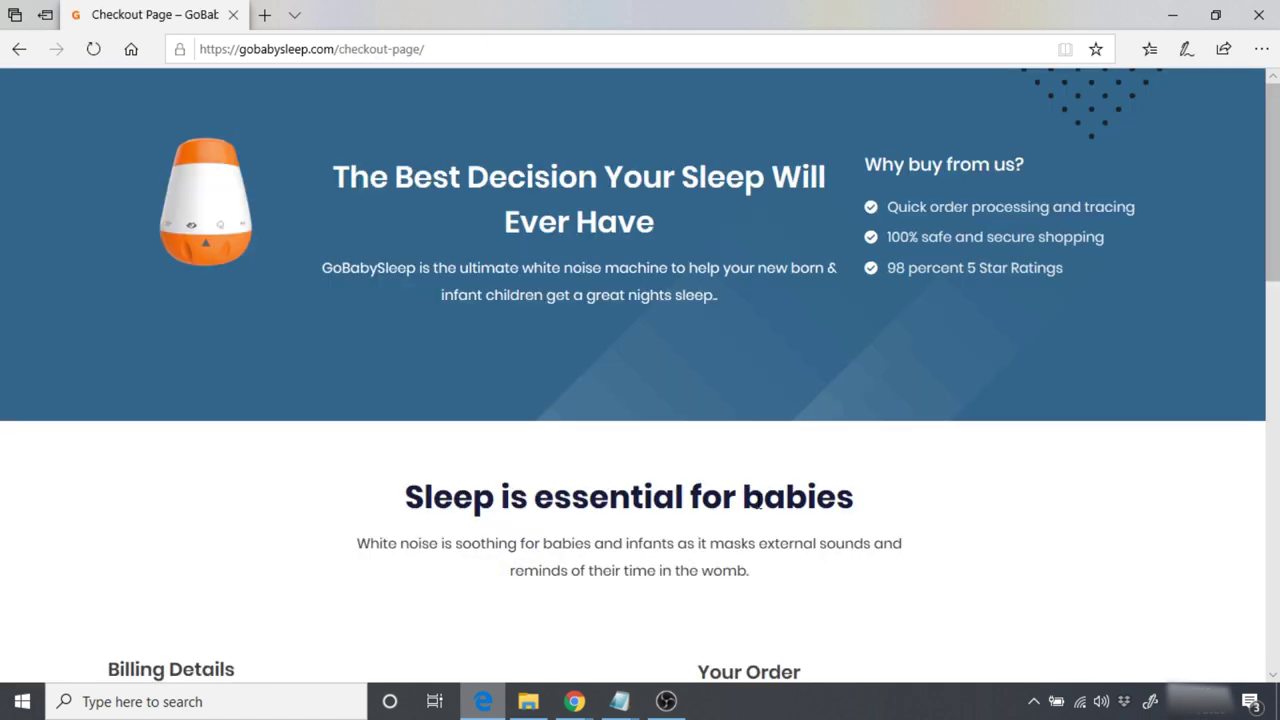
{"action": "scroll", "coordinate": [758, 503], "scroll_direction": "down", "scroll_amount": 5}
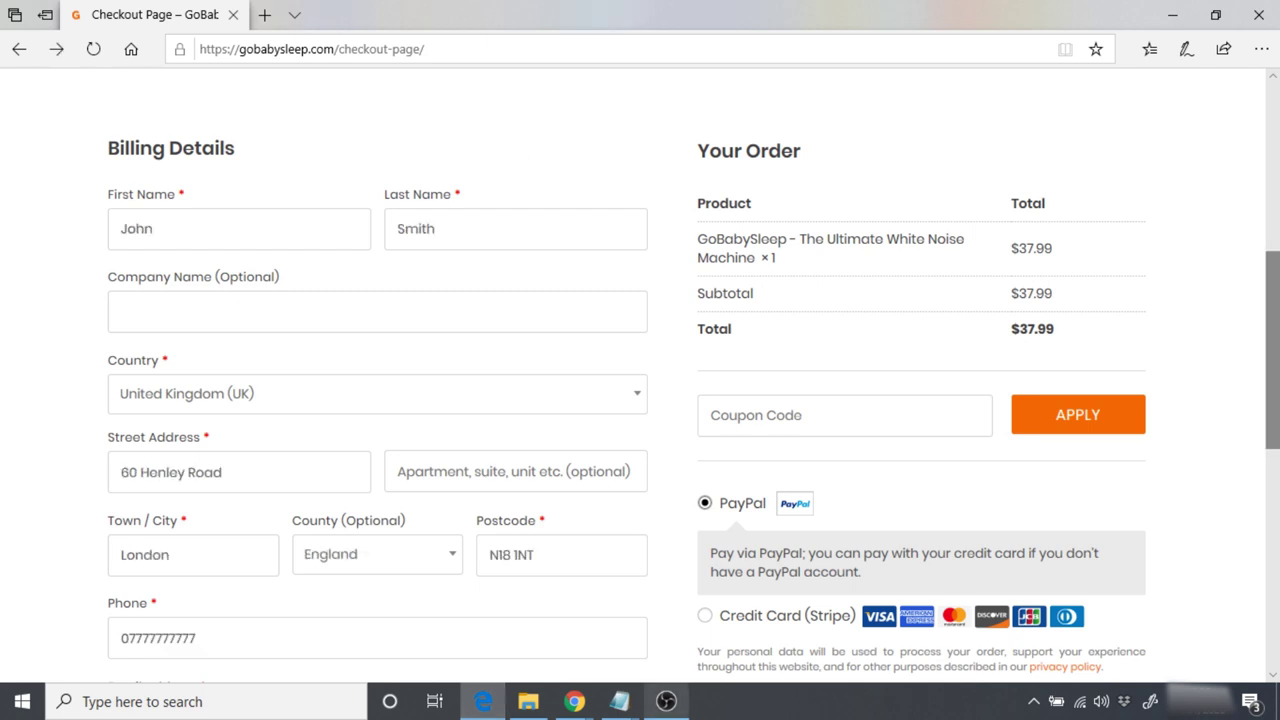
{"action": "scroll", "coordinate": [1258, 313], "scroll_direction": "down", "scroll_amount": 1}
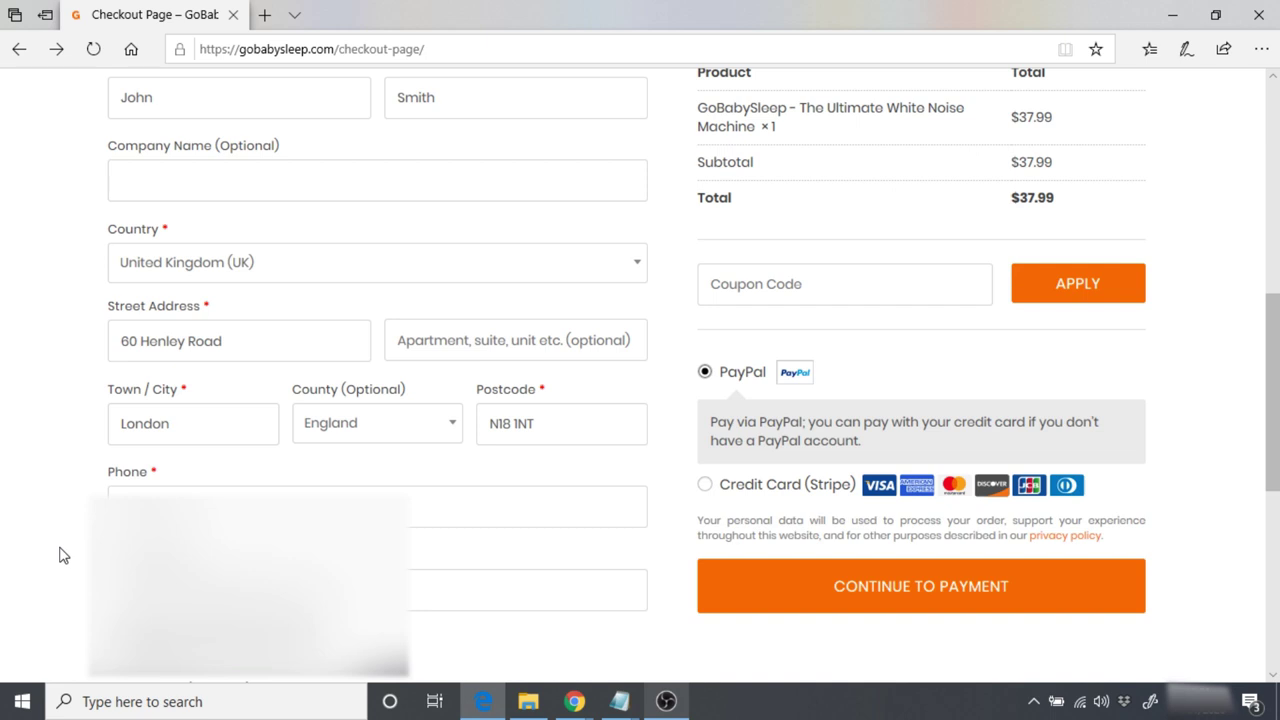
{"action": "scroll", "coordinate": [1244, 436], "scroll_direction": "up", "scroll_amount": 1}
{"action": "left_click", "coordinate": [831, 384]}
{"action": "type", "text": "100"}
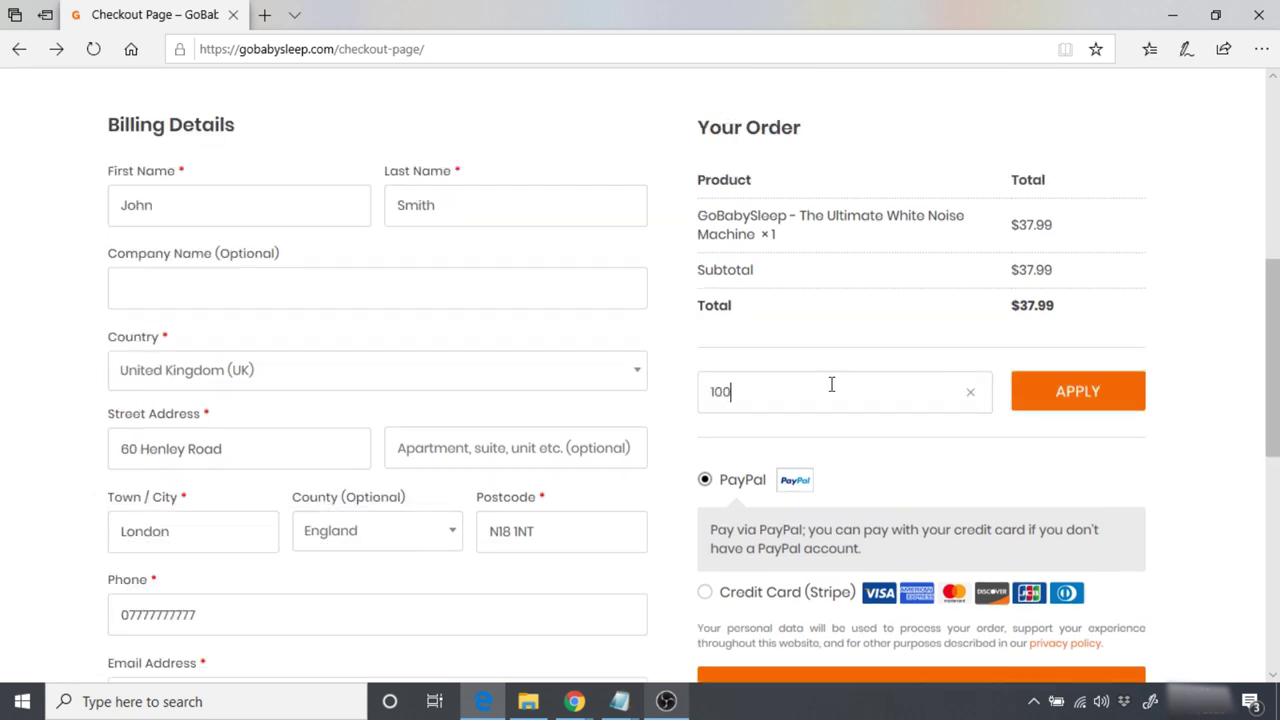
{"action": "type", "text": "OFF"}
{"action": "left_click", "coordinate": [1068, 400]}
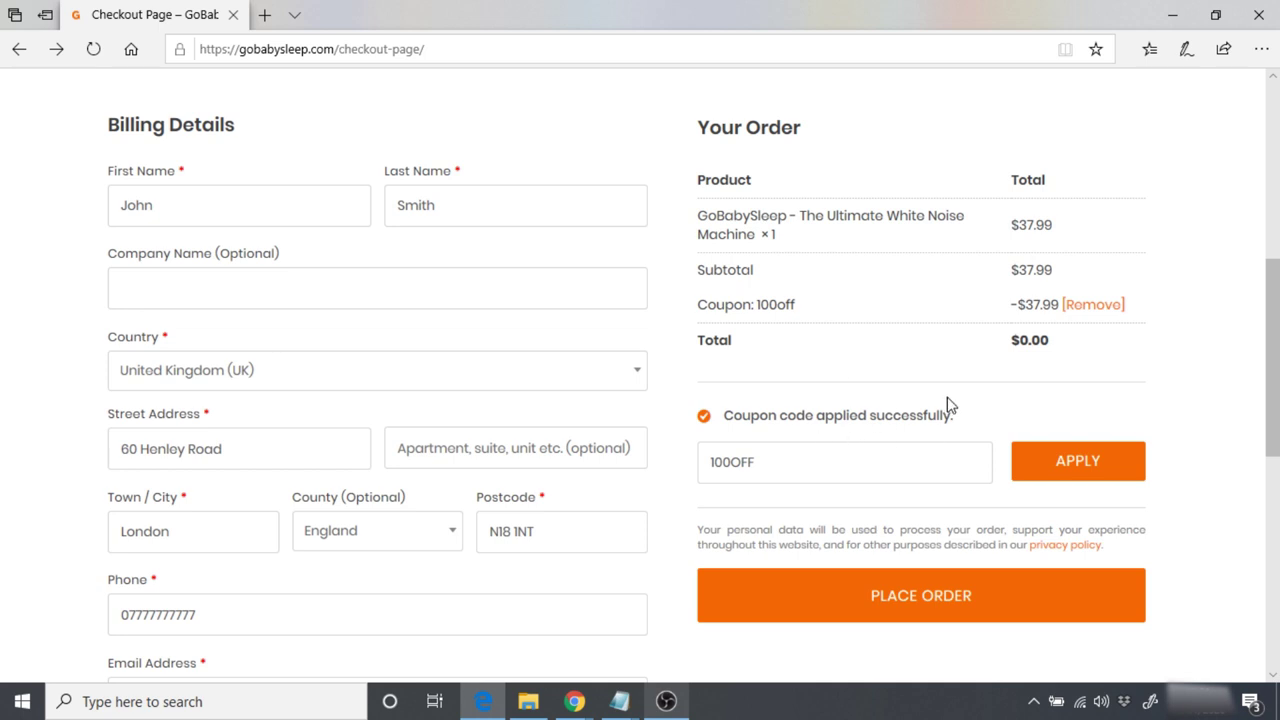
{"action": "left_click", "coordinate": [899, 595]}
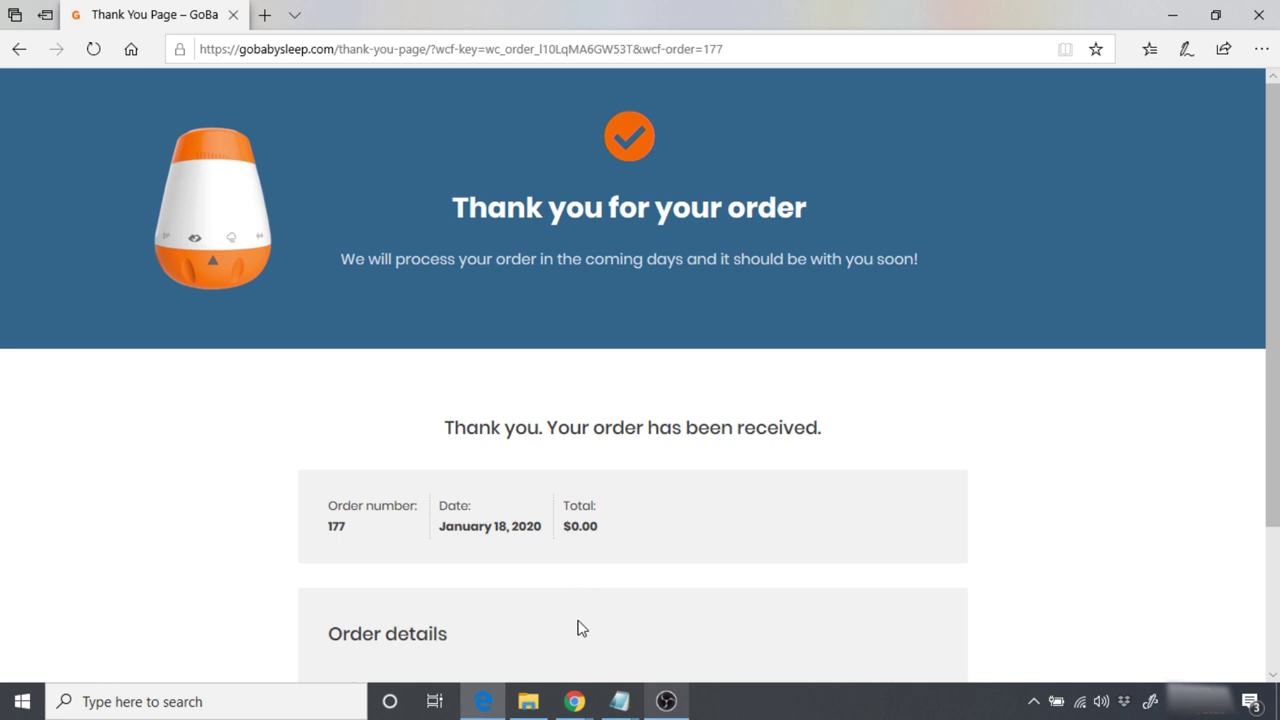
{"action": "left_click", "coordinate": [575, 701]}
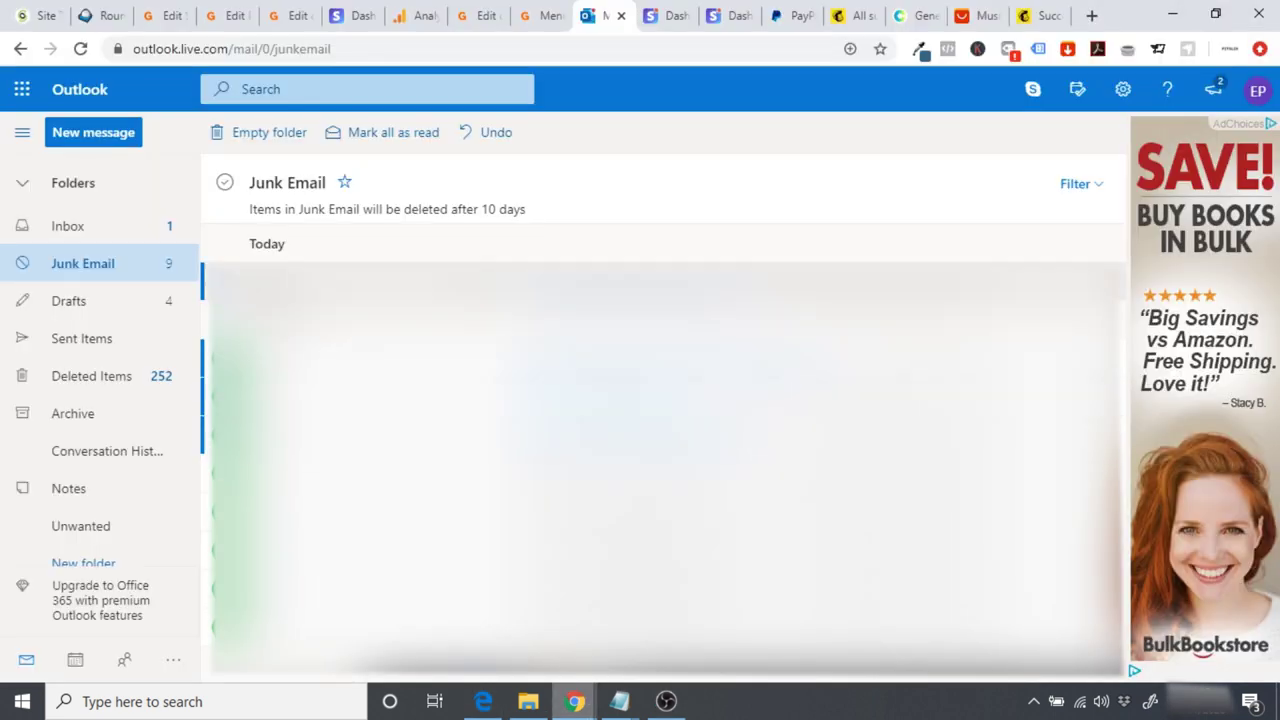
Step: Look in Junk Email and then the Inbox for the GoBabySleep order confirmation
{"action": "left_click", "coordinate": [122, 268]}
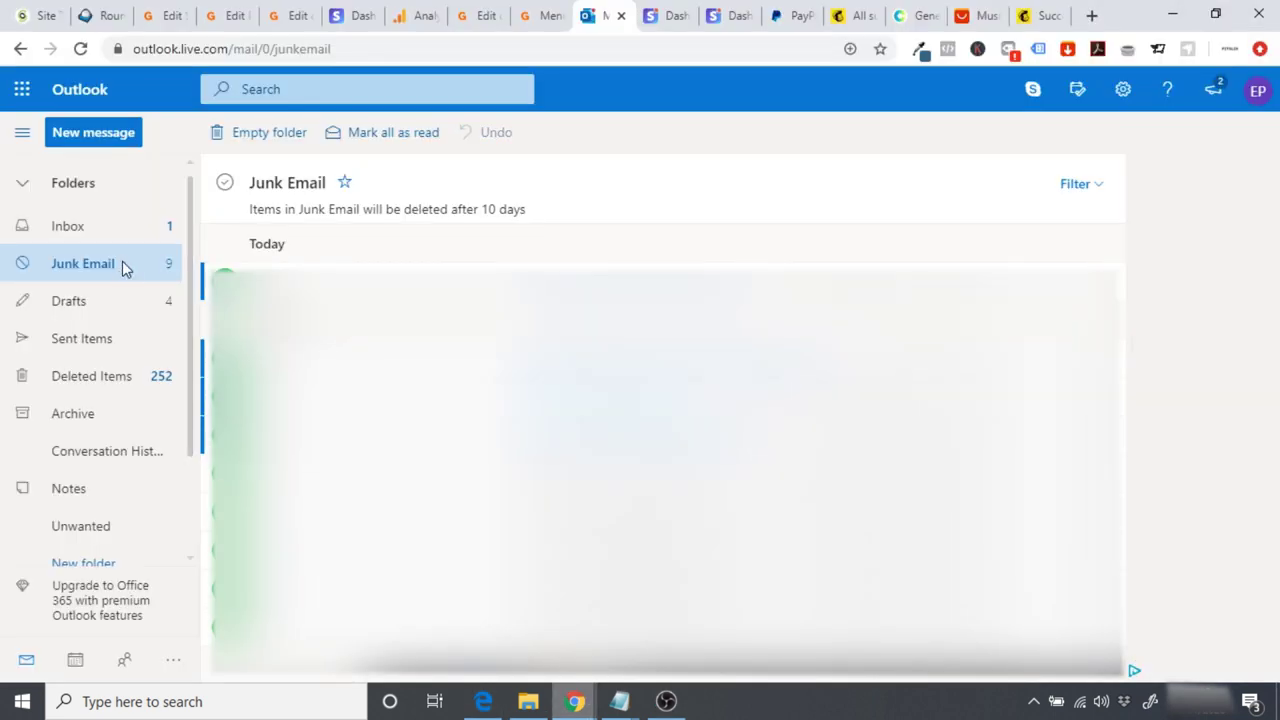
{"action": "left_click", "coordinate": [93, 237]}
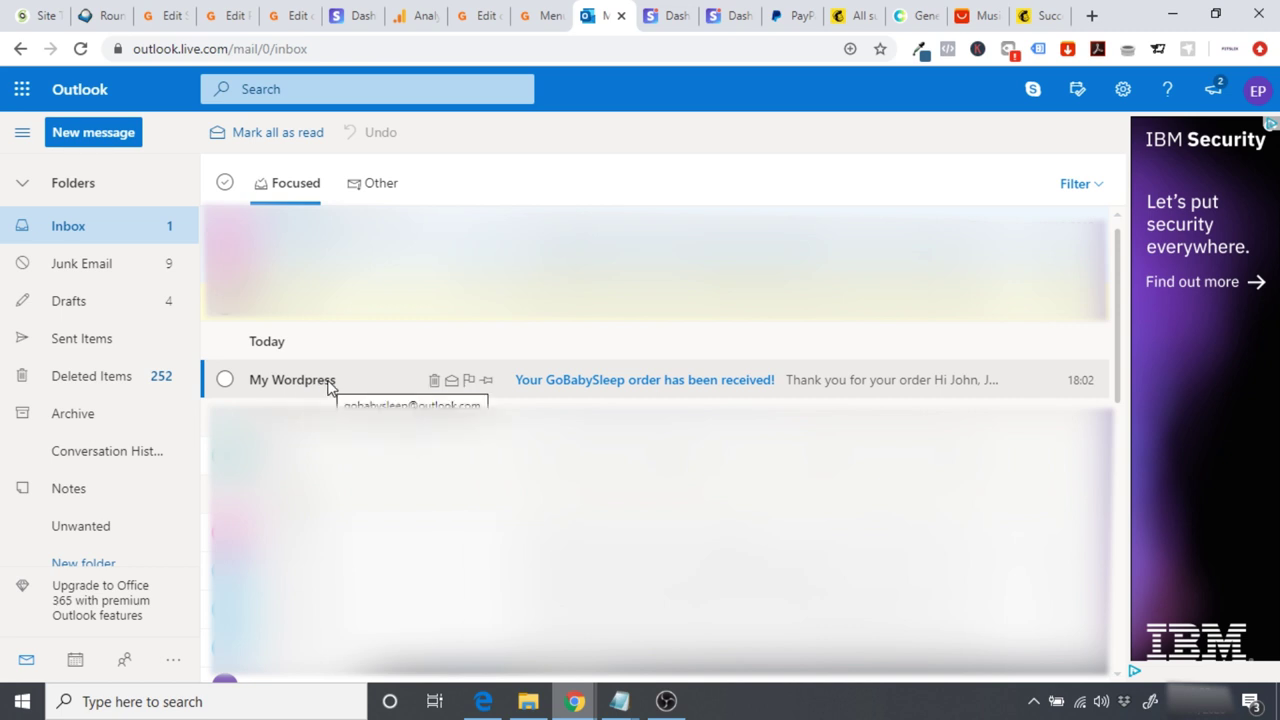
Step: Open the 'Your GoBabySleep order has been received!' email and review its $0.00 order and billing details
{"action": "left_click", "coordinate": [324, 384]}
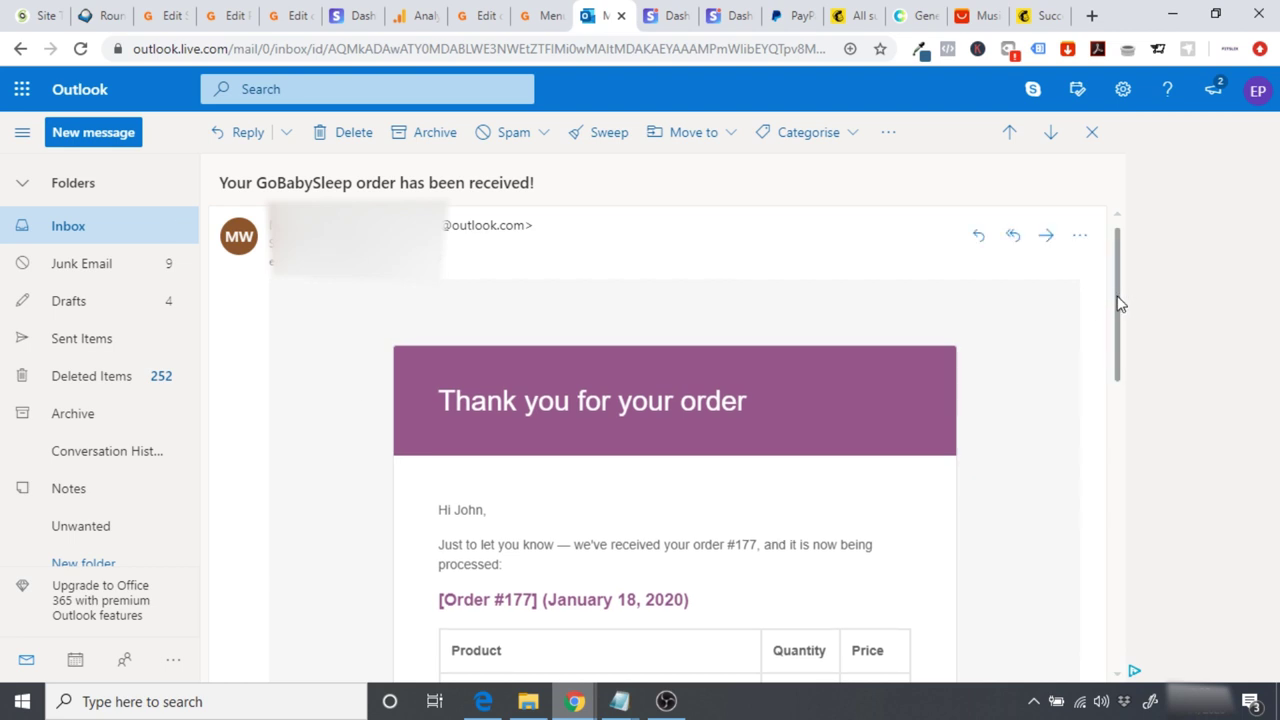
{"action": "scroll", "coordinate": [1119, 304], "scroll_direction": "down", "scroll_amount": 1}
{"action": "scroll", "coordinate": [1131, 383], "scroll_direction": "down", "scroll_amount": 2}
{"action": "scroll", "coordinate": [1135, 432], "scroll_direction": "down", "scroll_amount": 3}
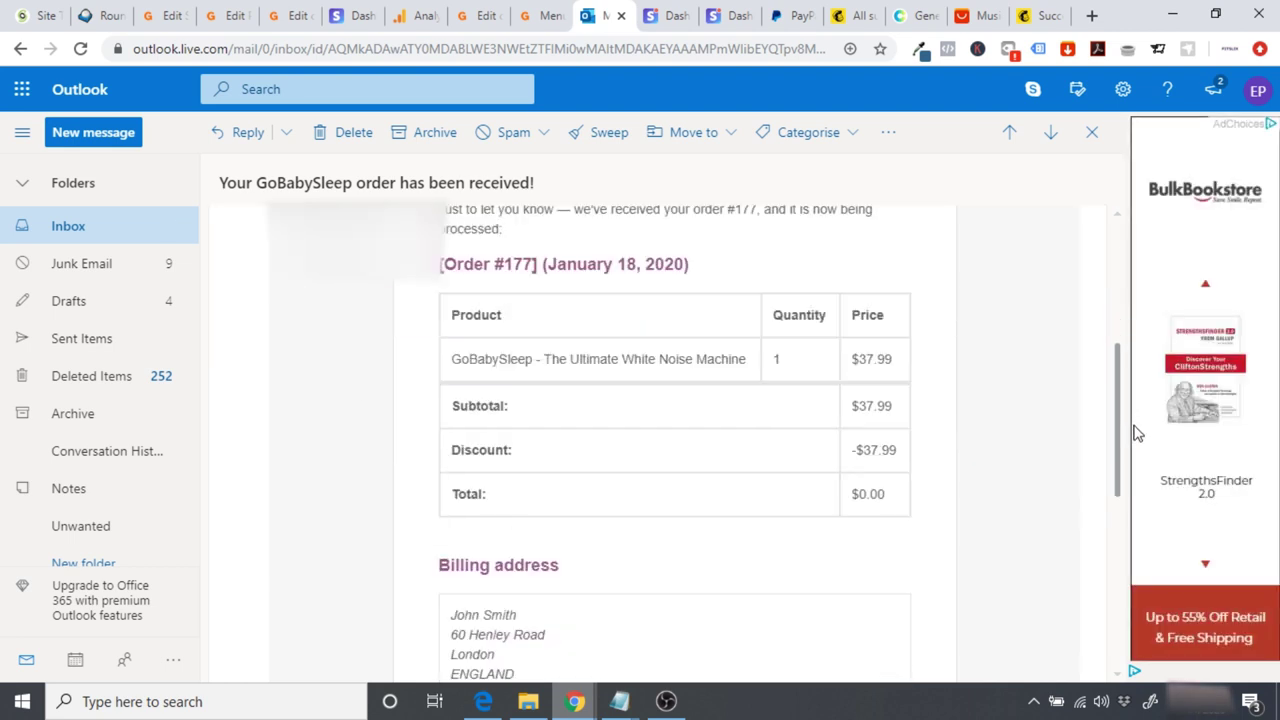
{"action": "scroll", "coordinate": [1135, 513], "scroll_direction": "up", "scroll_amount": 6}
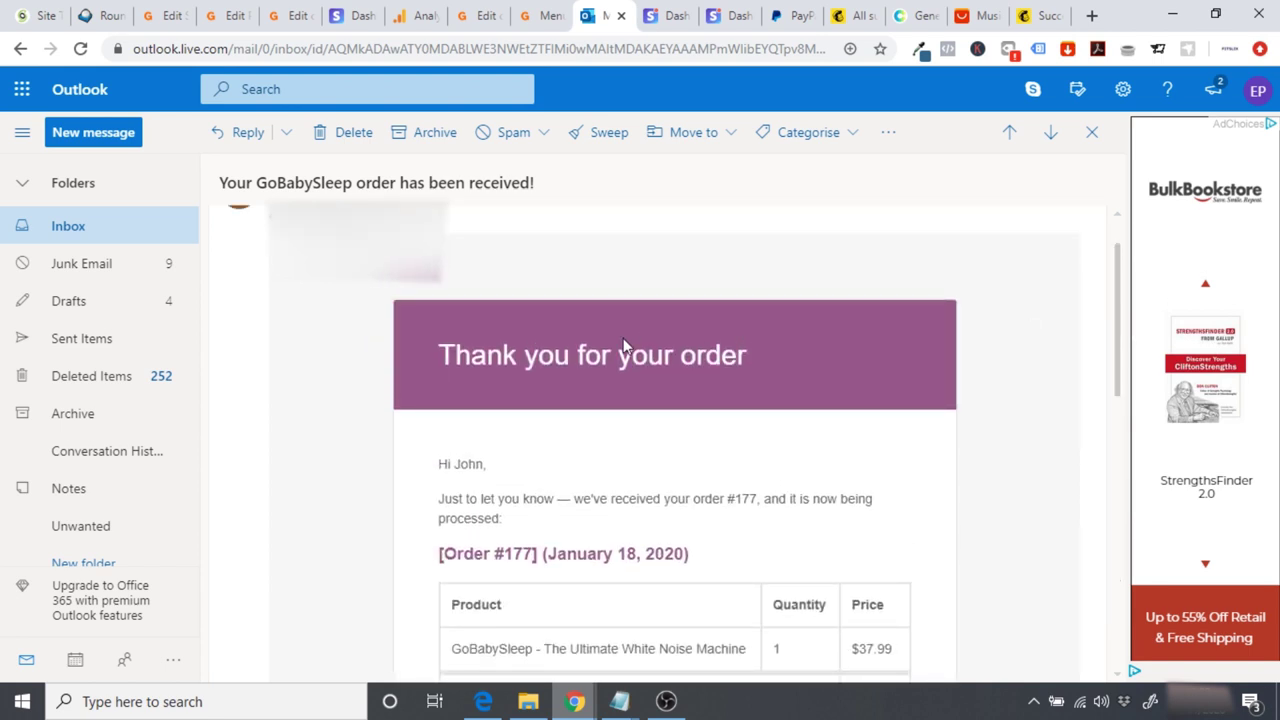
{"action": "scroll", "coordinate": [1114, 336], "scroll_direction": "up", "scroll_amount": 1}
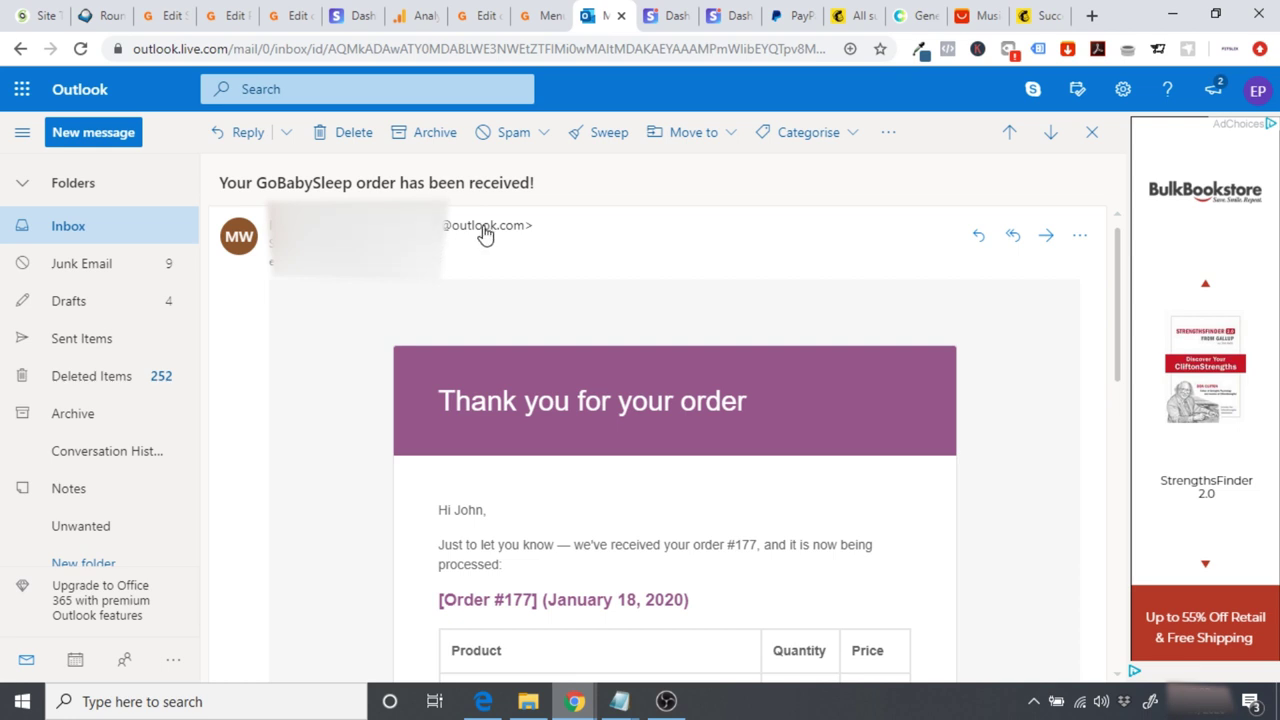
{"action": "mouse_move", "coordinate": [484, 233]}
Step: Open the New order email settings under WooCommerce Settings > Emails
{"action": "left_click", "coordinate": [281, 18]}
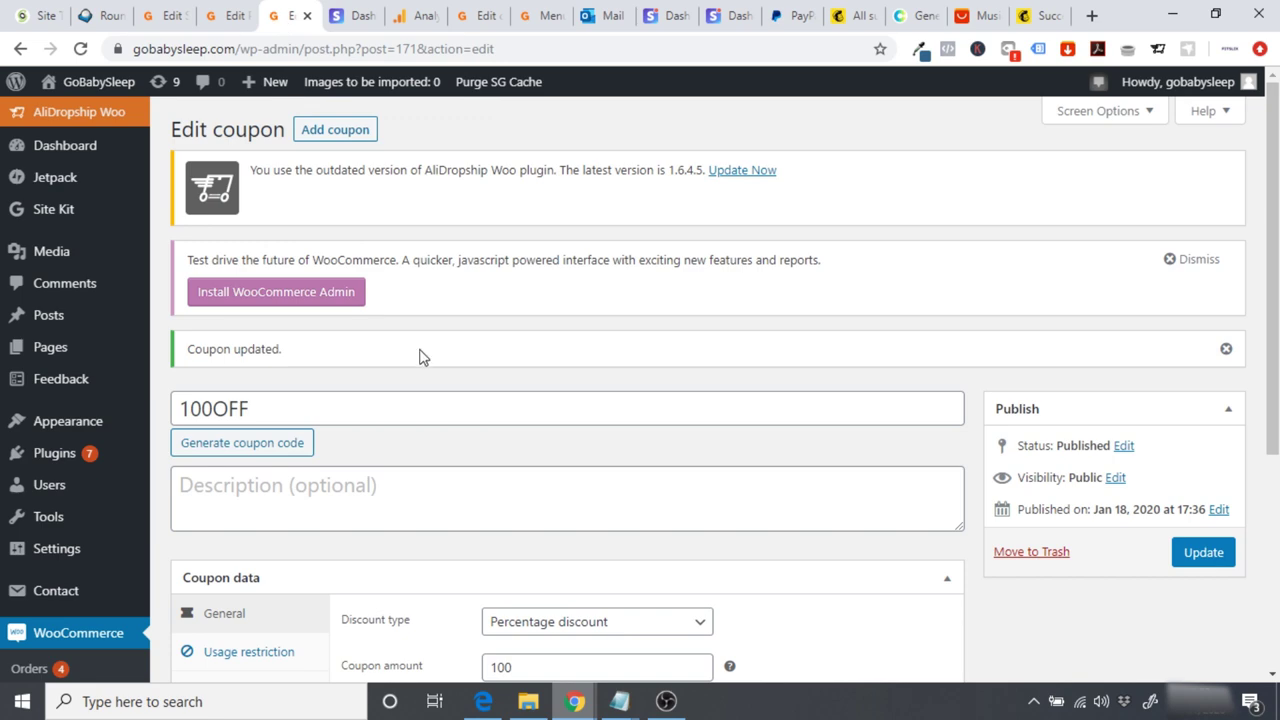
{"action": "scroll", "coordinate": [437, 378], "scroll_direction": "down", "scroll_amount": 2}
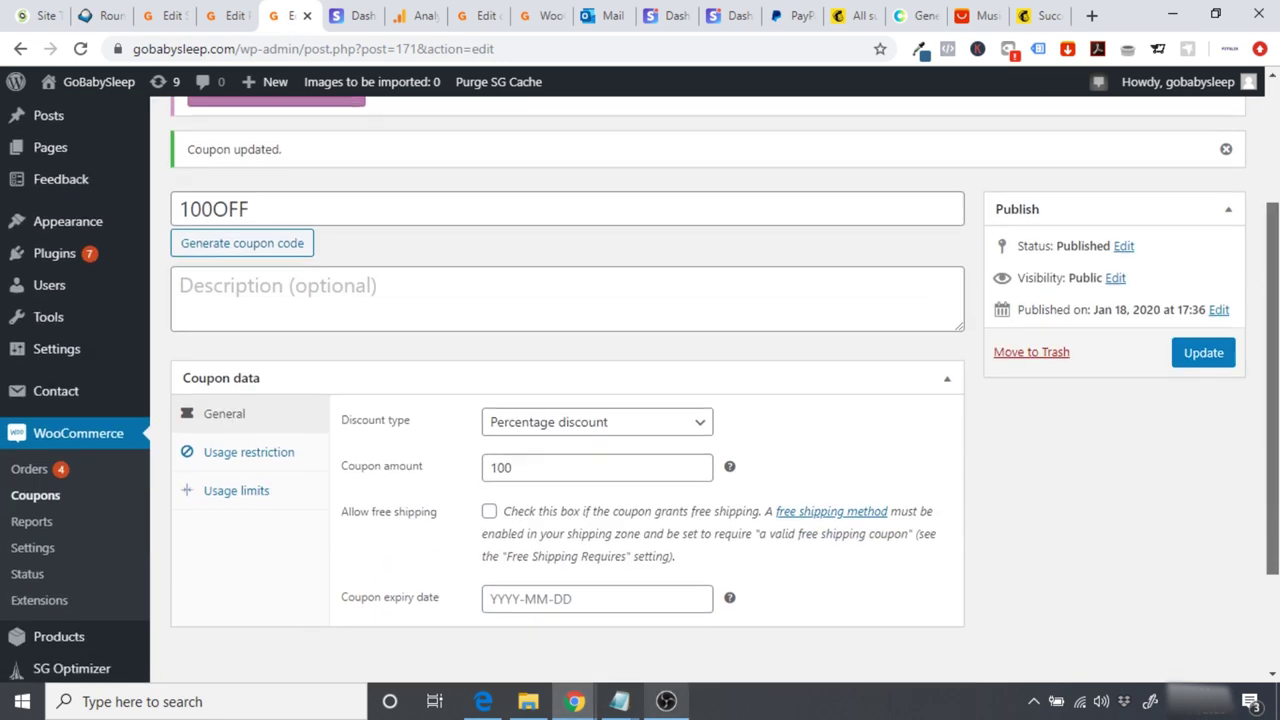
{"action": "left_click", "coordinate": [43, 550]}
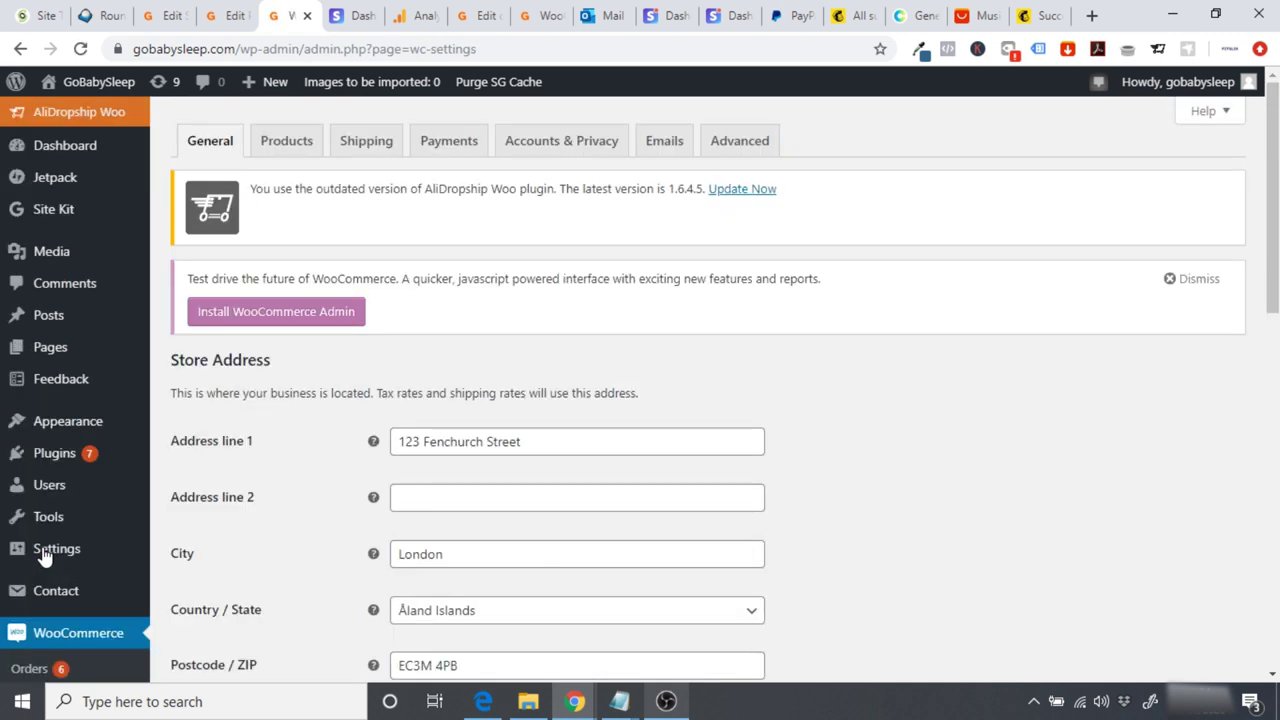
{"action": "left_click", "coordinate": [654, 149]}
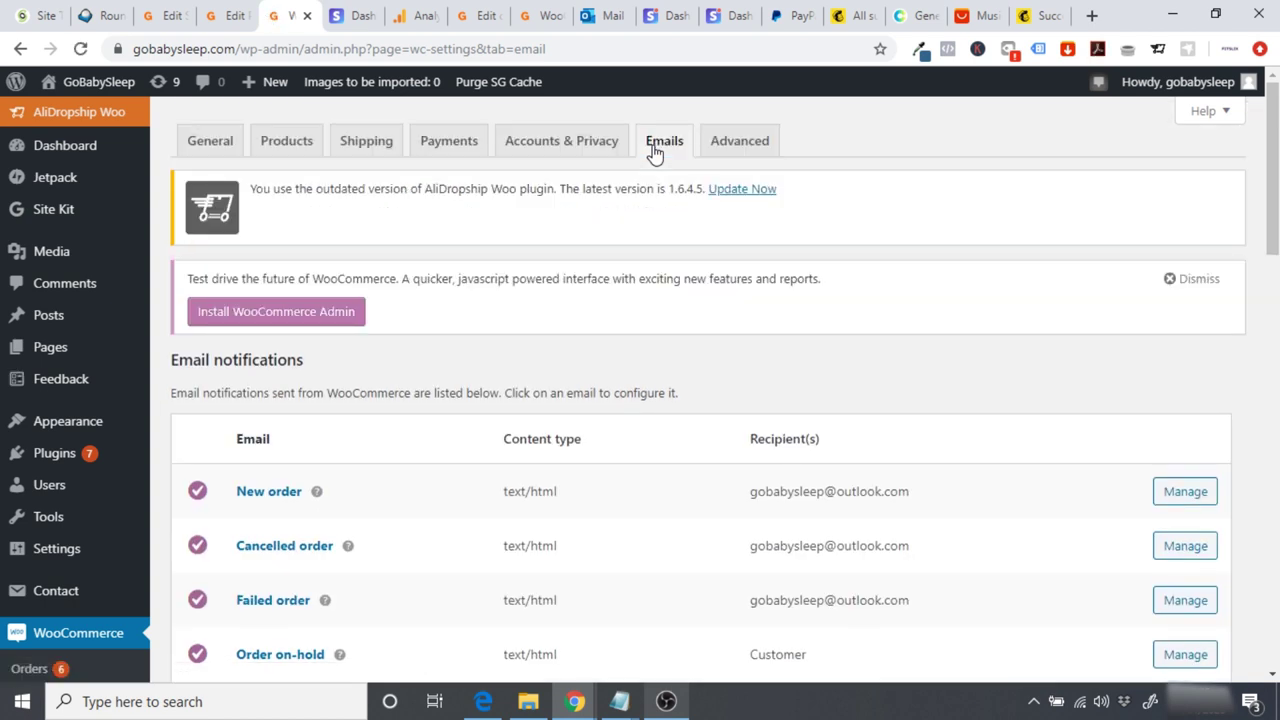
{"action": "scroll", "coordinate": [806, 366], "scroll_direction": "down", "scroll_amount": 2}
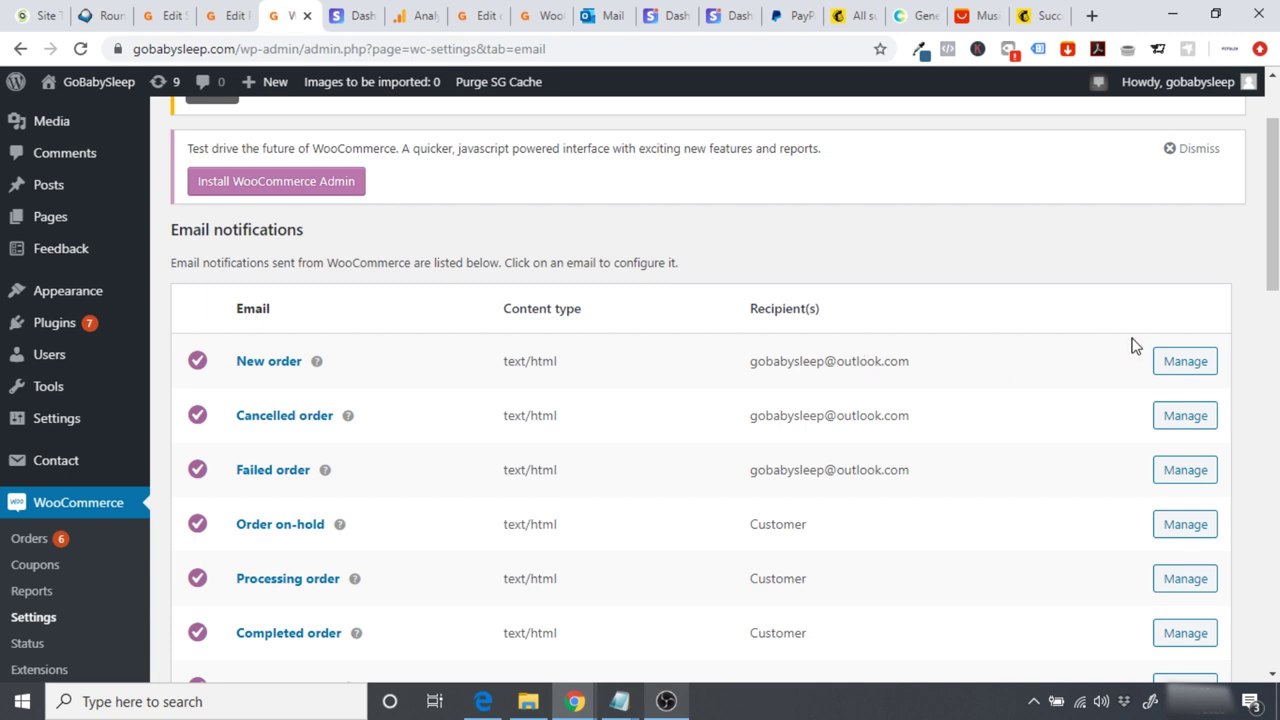
{"action": "left_click", "coordinate": [1197, 358]}
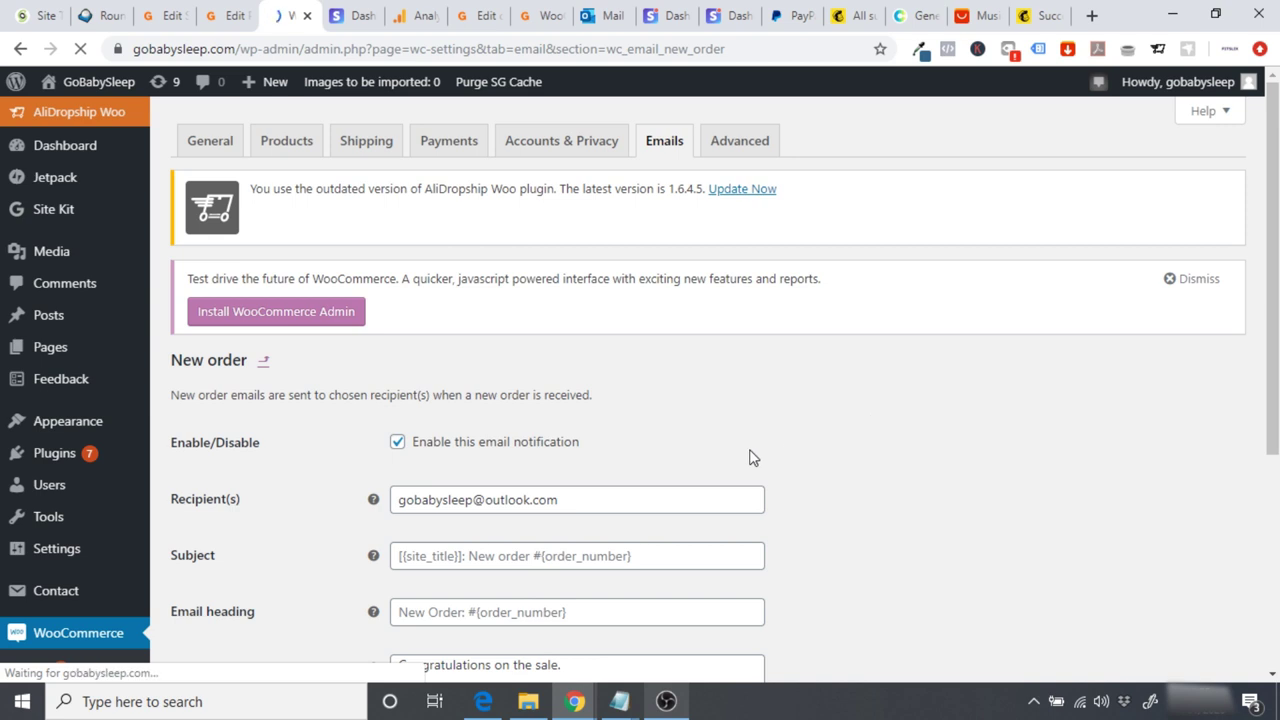
Step: Replace the New order recipient with the store's contact address and save
{"action": "scroll", "coordinate": [1273, 300], "scroll_direction": "down", "scroll_amount": 2}
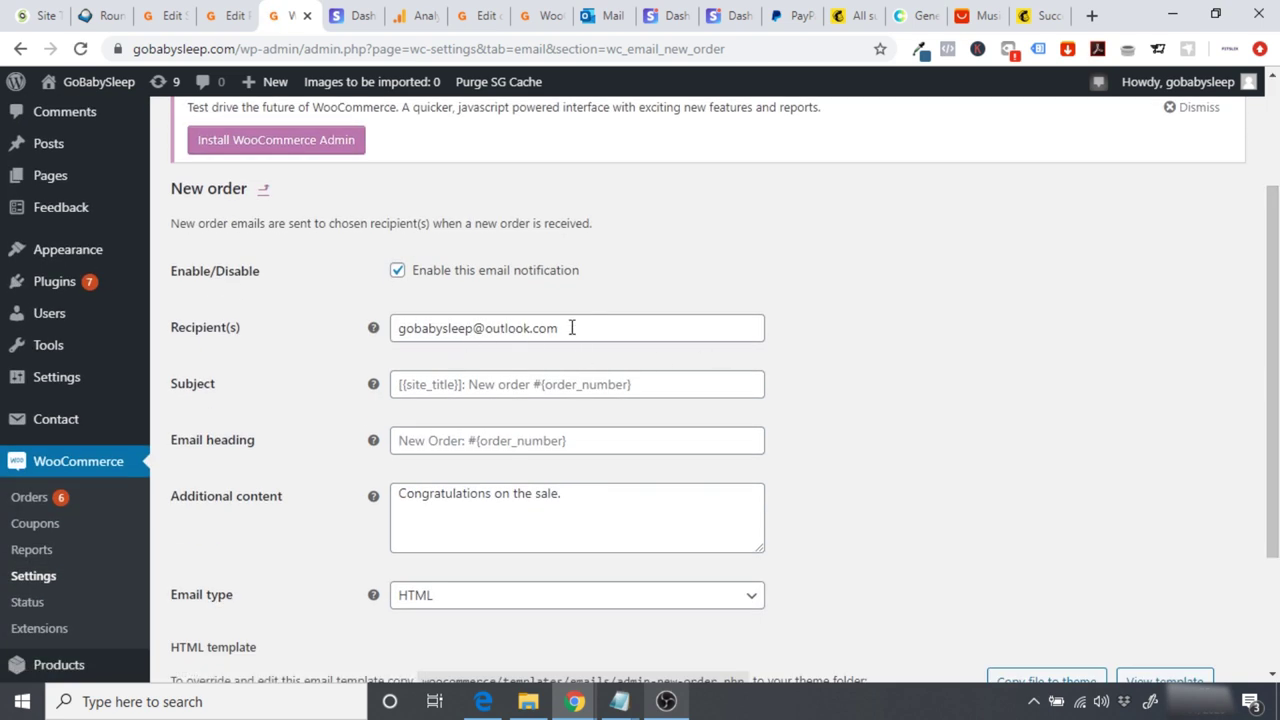
{"action": "left_click_drag", "start_coordinate": [562, 327], "coordinate": [245, 346]}
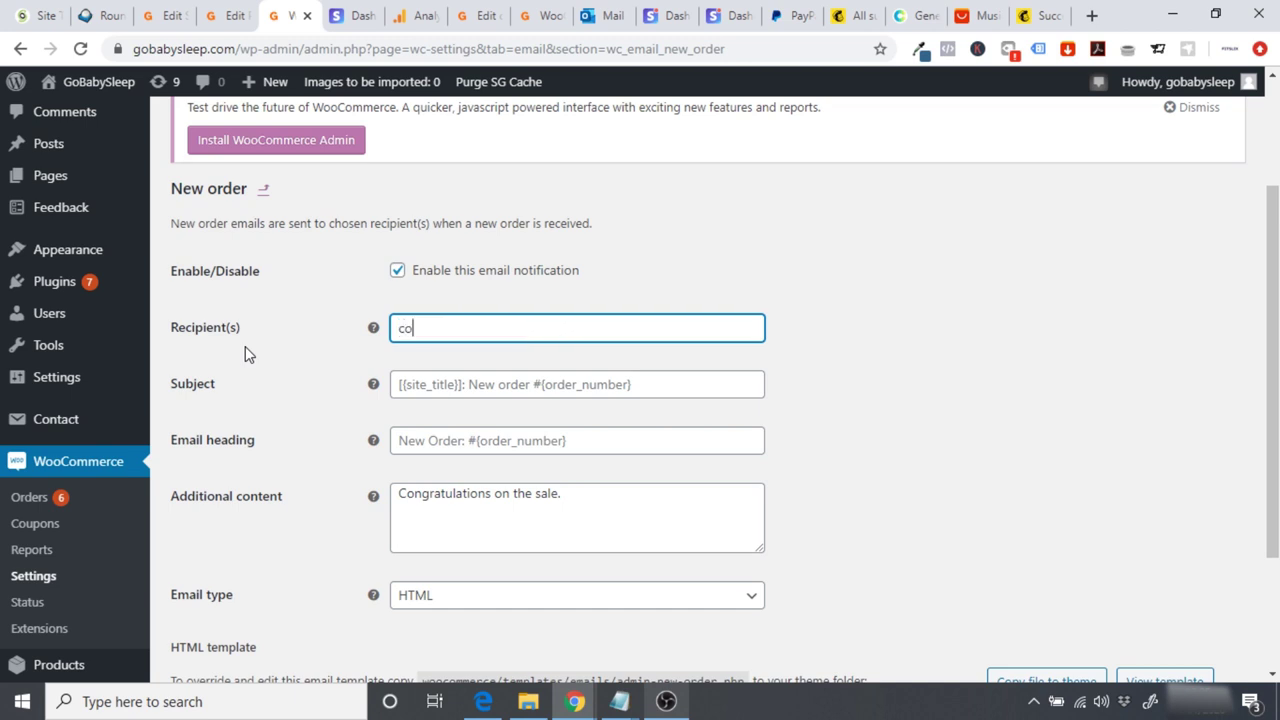
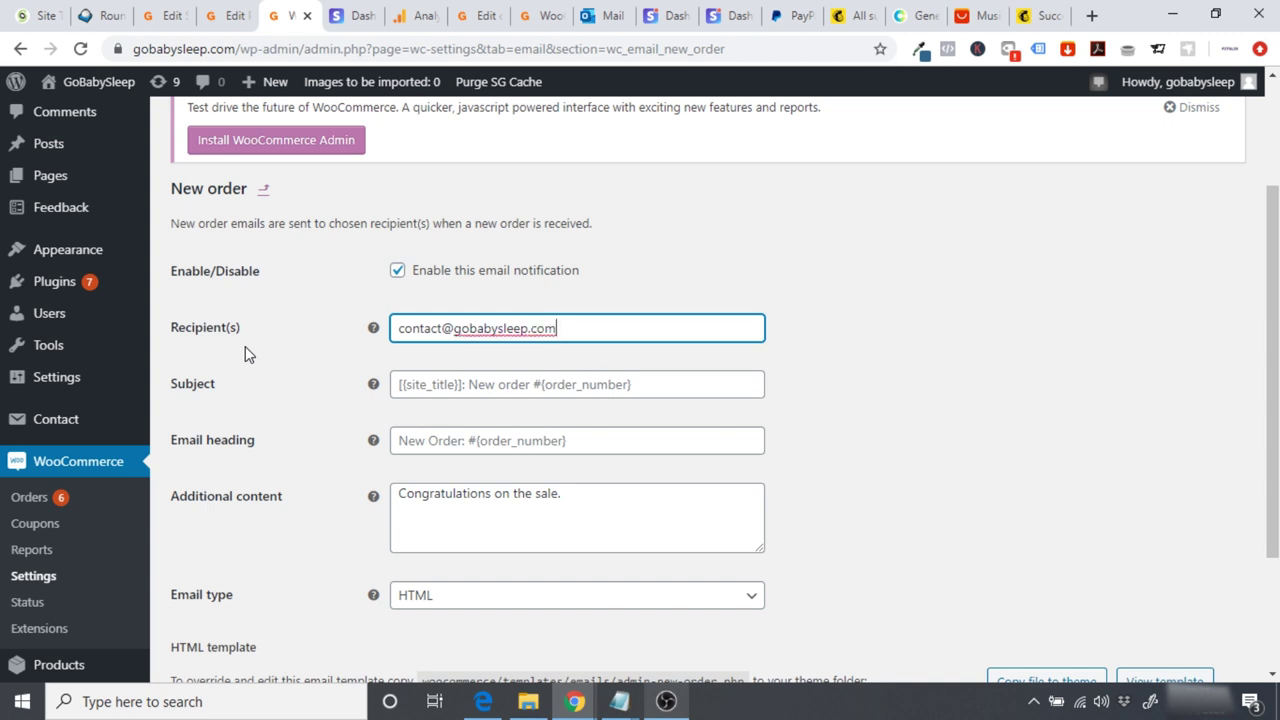
{"action": "key", "text": "ctrl+a"}
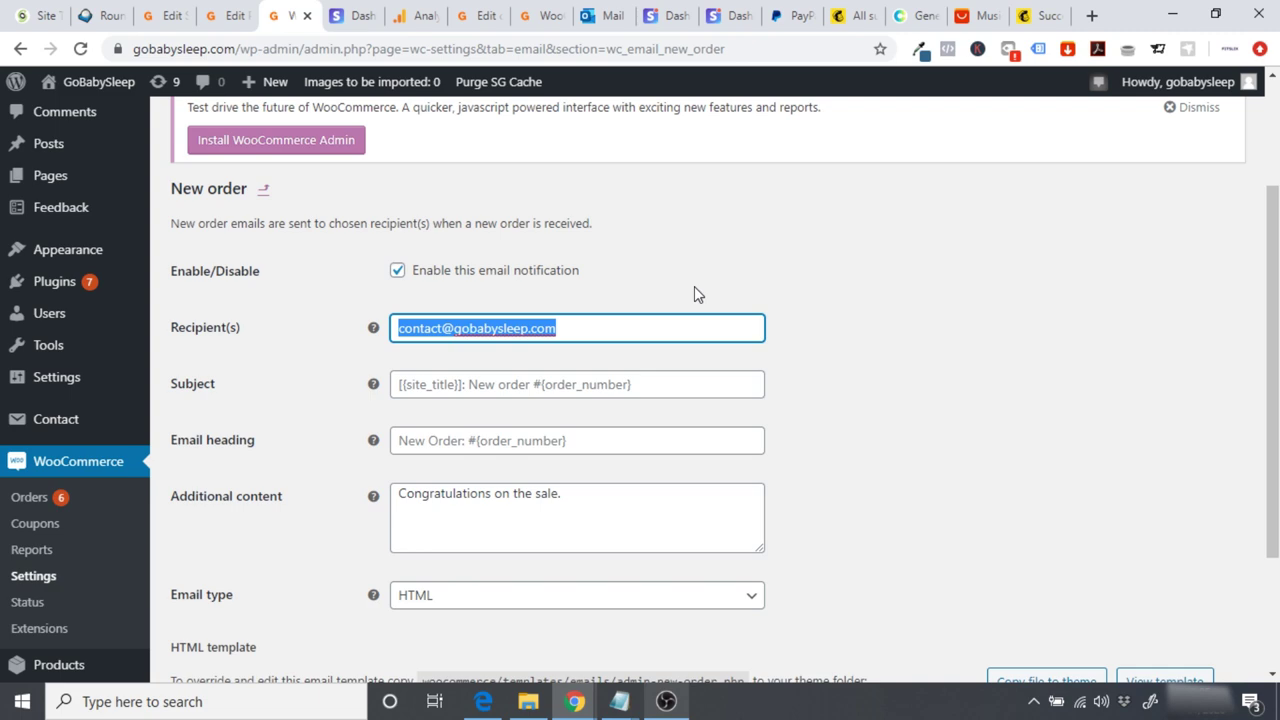
{"action": "scroll", "coordinate": [1211, 317], "scroll_direction": "down", "scroll_amount": 2}
{"action": "left_click", "coordinate": [212, 578]}
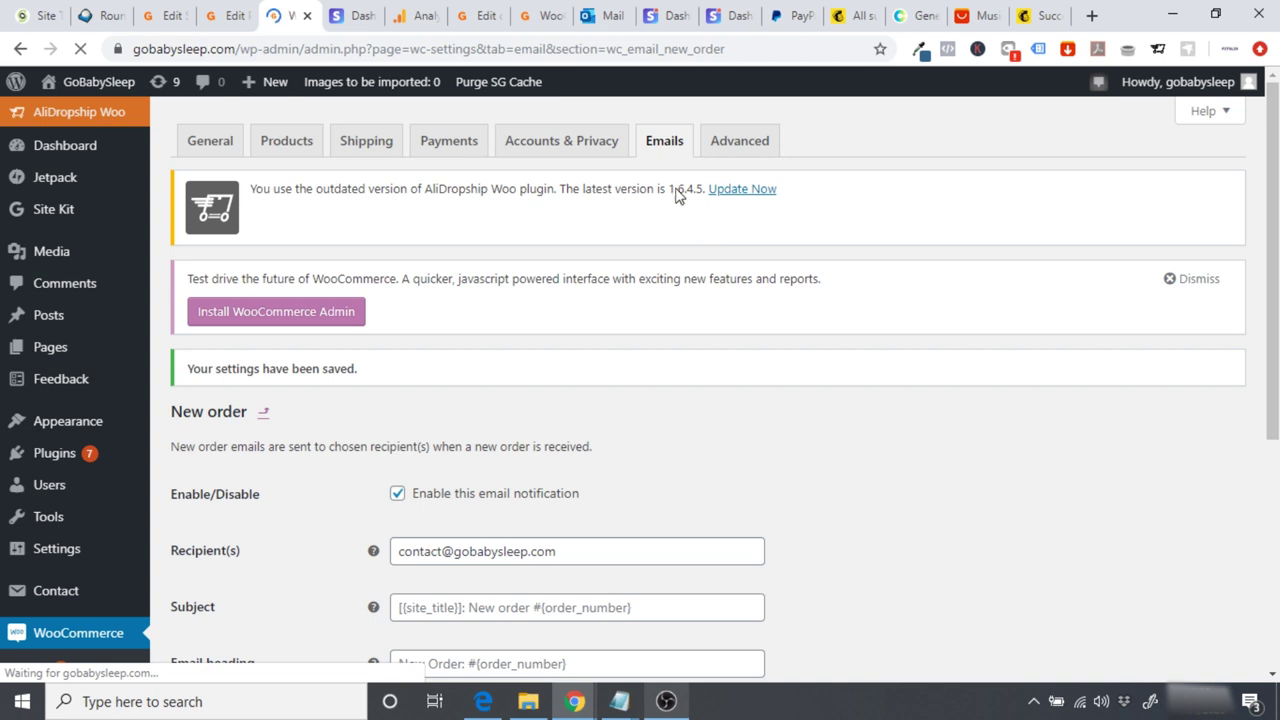
{"action": "left_click", "coordinate": [660, 150]}
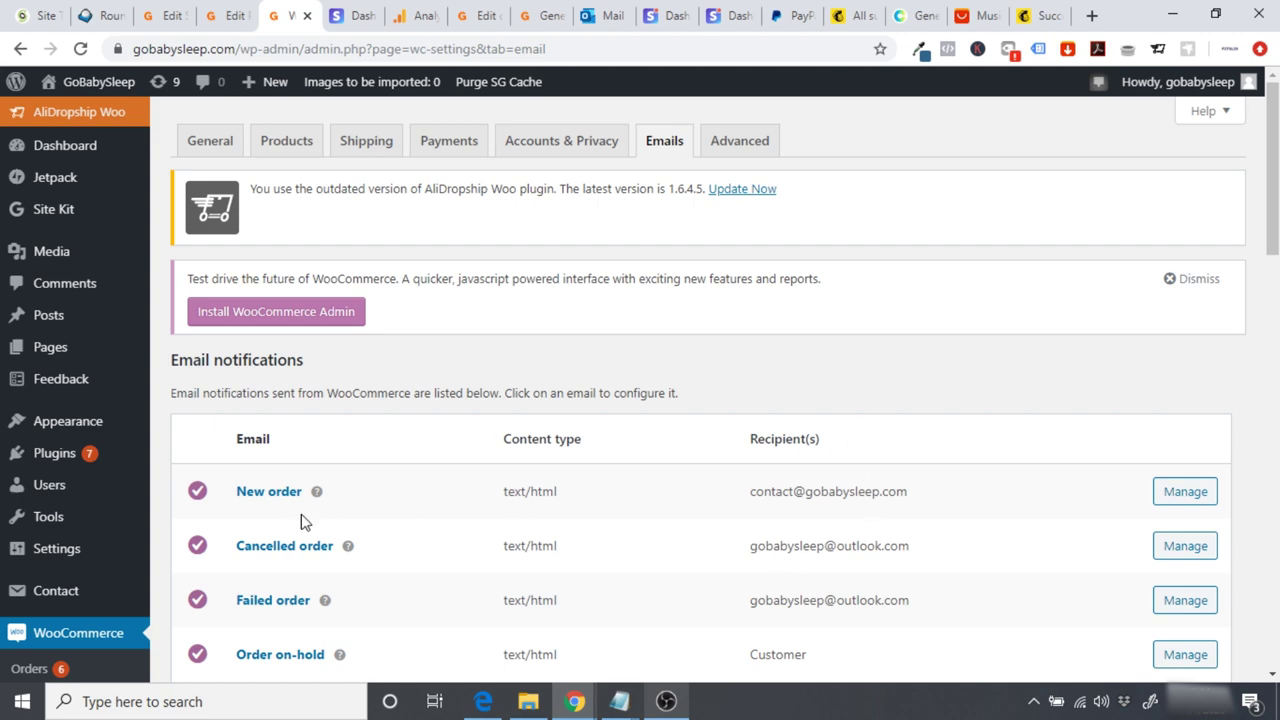
Step: Open WordPress General Settings in a new browser tab
{"action": "scroll", "coordinate": [1273, 170], "scroll_direction": "down", "scroll_amount": 5}
{"action": "scroll", "coordinate": [650, 428], "scroll_direction": "down", "scroll_amount": 3}
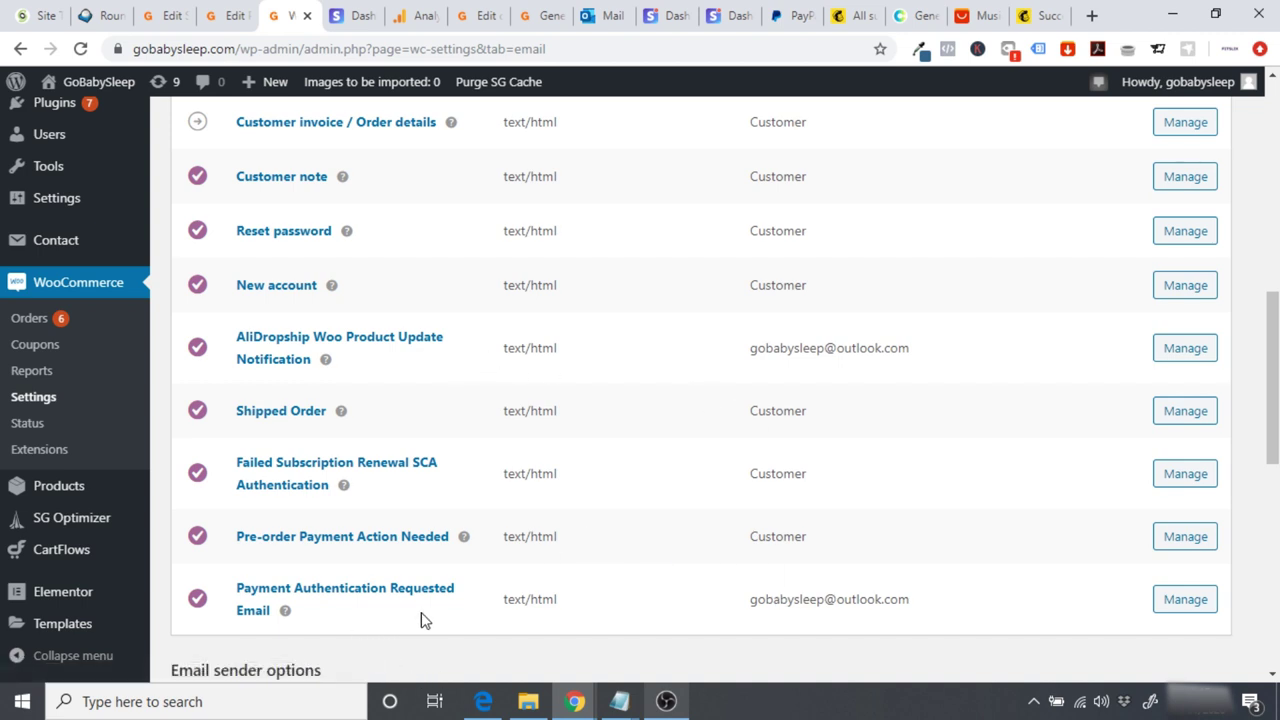
{"action": "left_click_drag", "start_coordinate": [755, 347], "coordinate": [965, 358]}
{"action": "left_click", "coordinate": [963, 358]}
{"action": "mouse_move", "coordinate": [327, 362]}
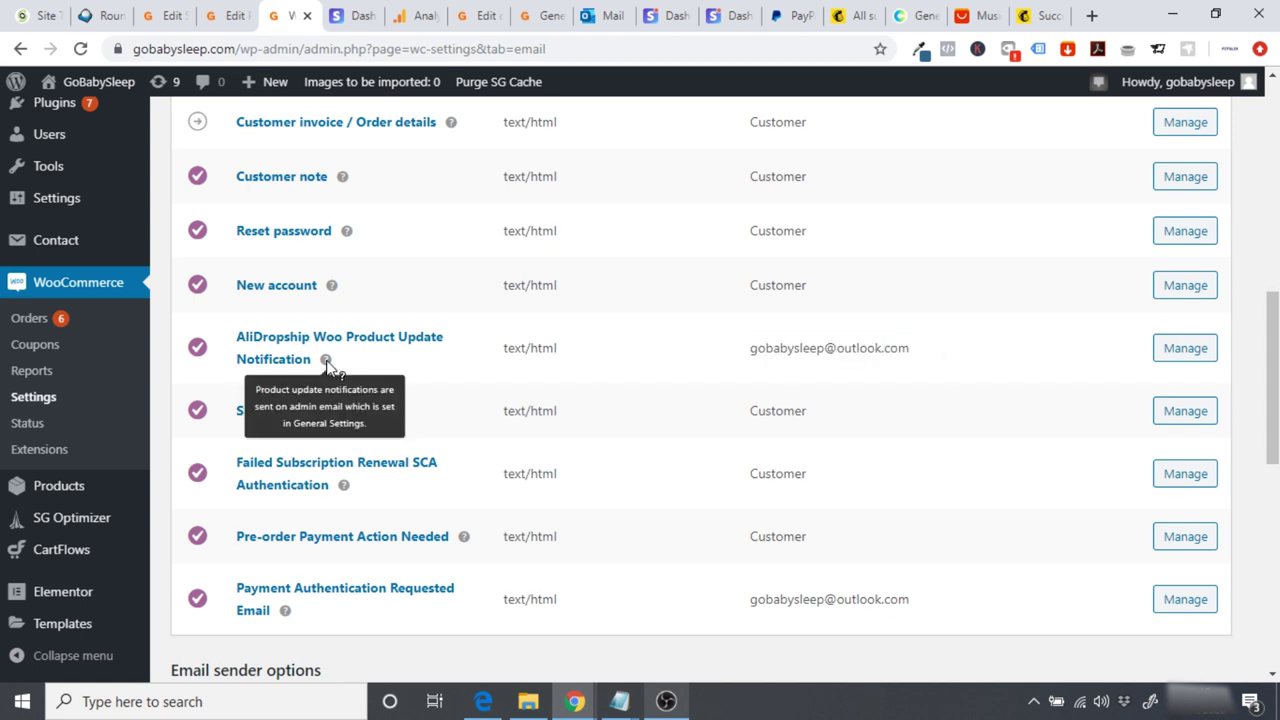
{"action": "mouse_move", "coordinate": [94, 204]}
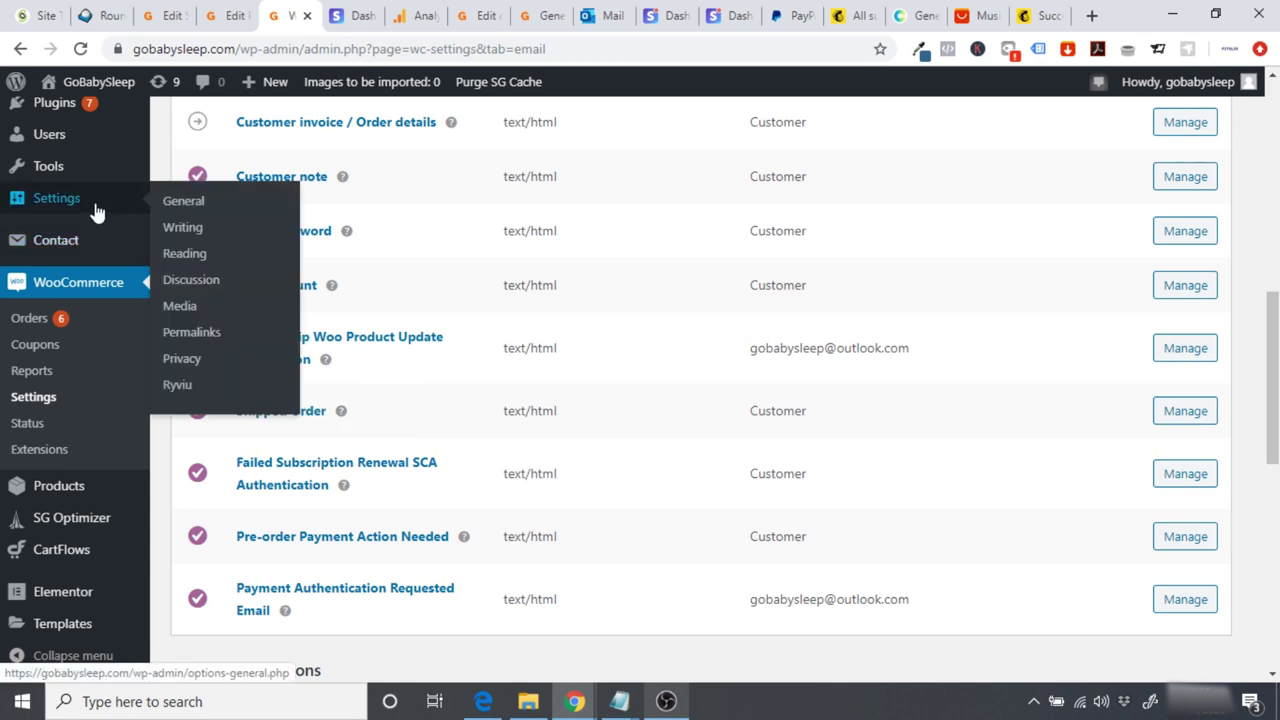
{"action": "right_click", "coordinate": [182, 205]}
{"action": "left_click", "coordinate": [223, 217]}
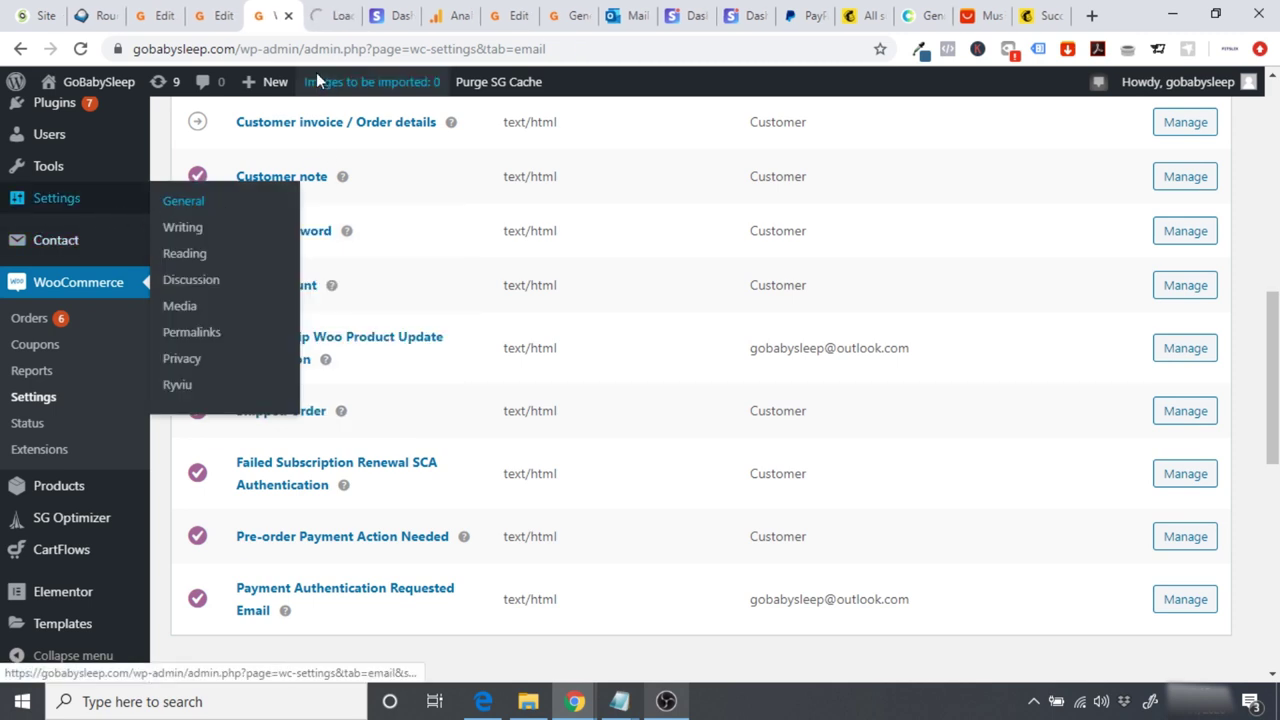
{"action": "left_click", "coordinate": [322, 14]}
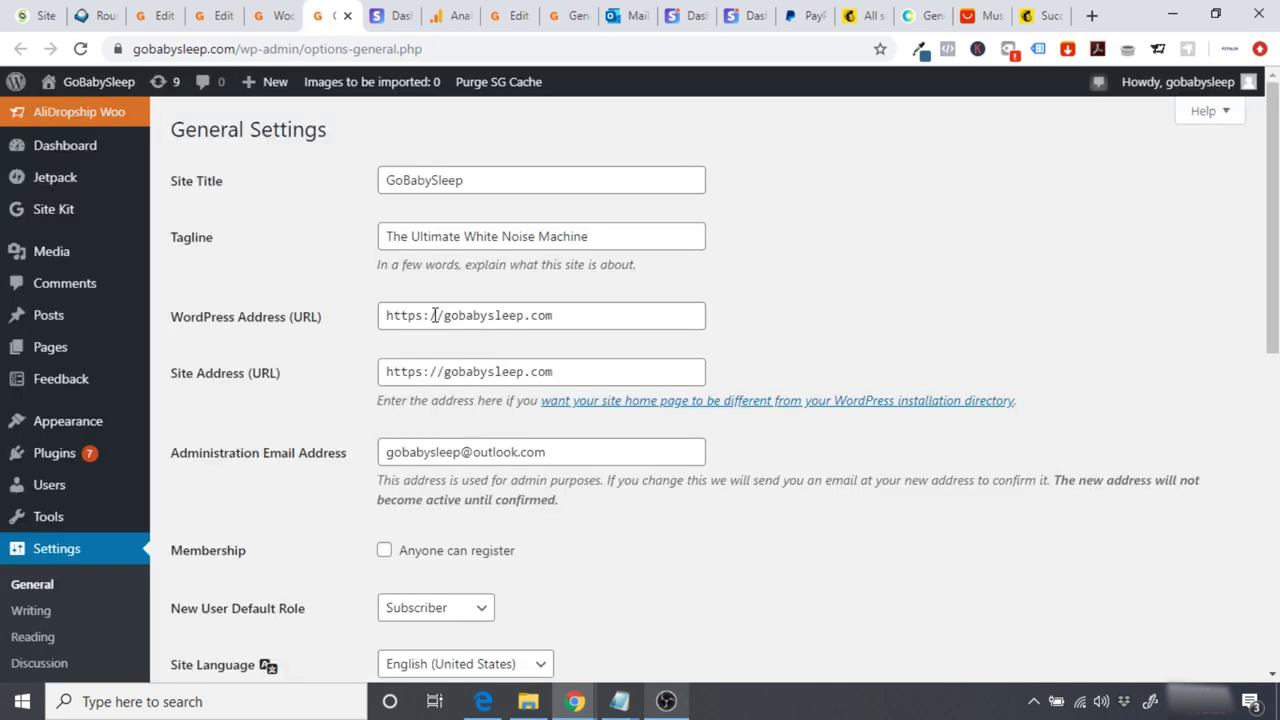
Step: Try the store's contact address as Administration Email, then undo it back to the original
{"action": "triple_click", "coordinate": [573, 452]}
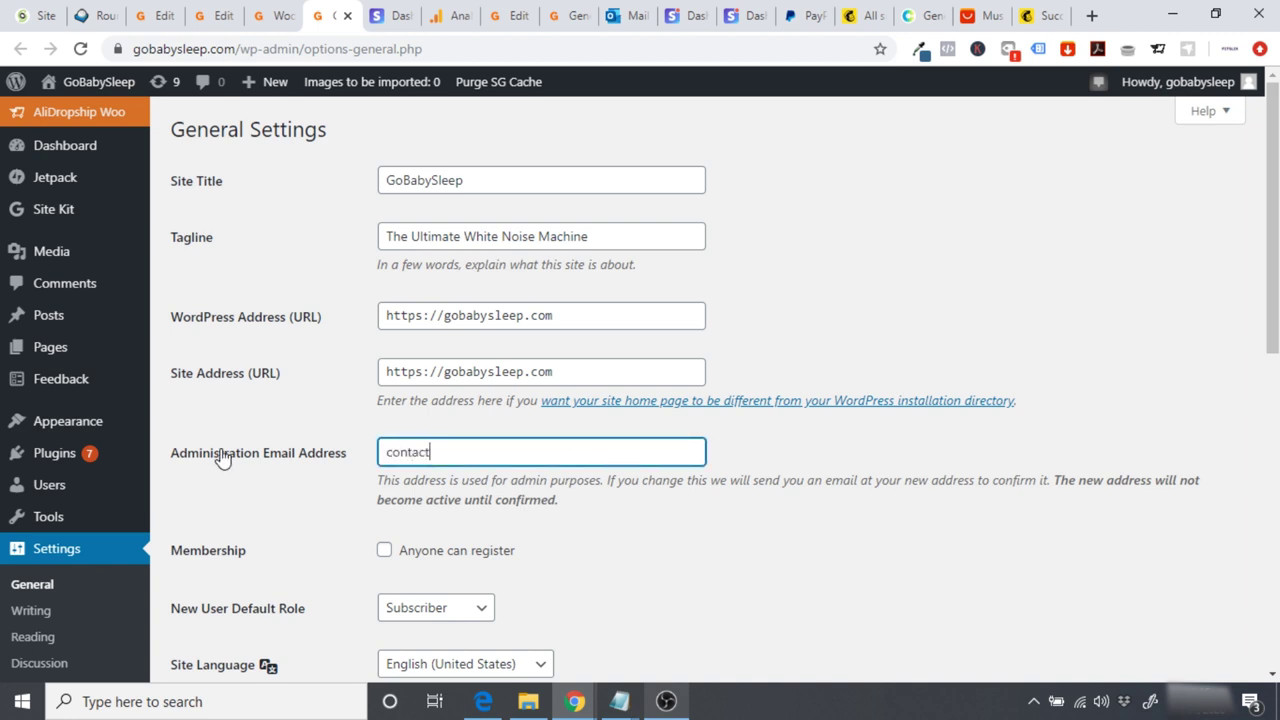
{"action": "left_click", "coordinate": [303, 500]}
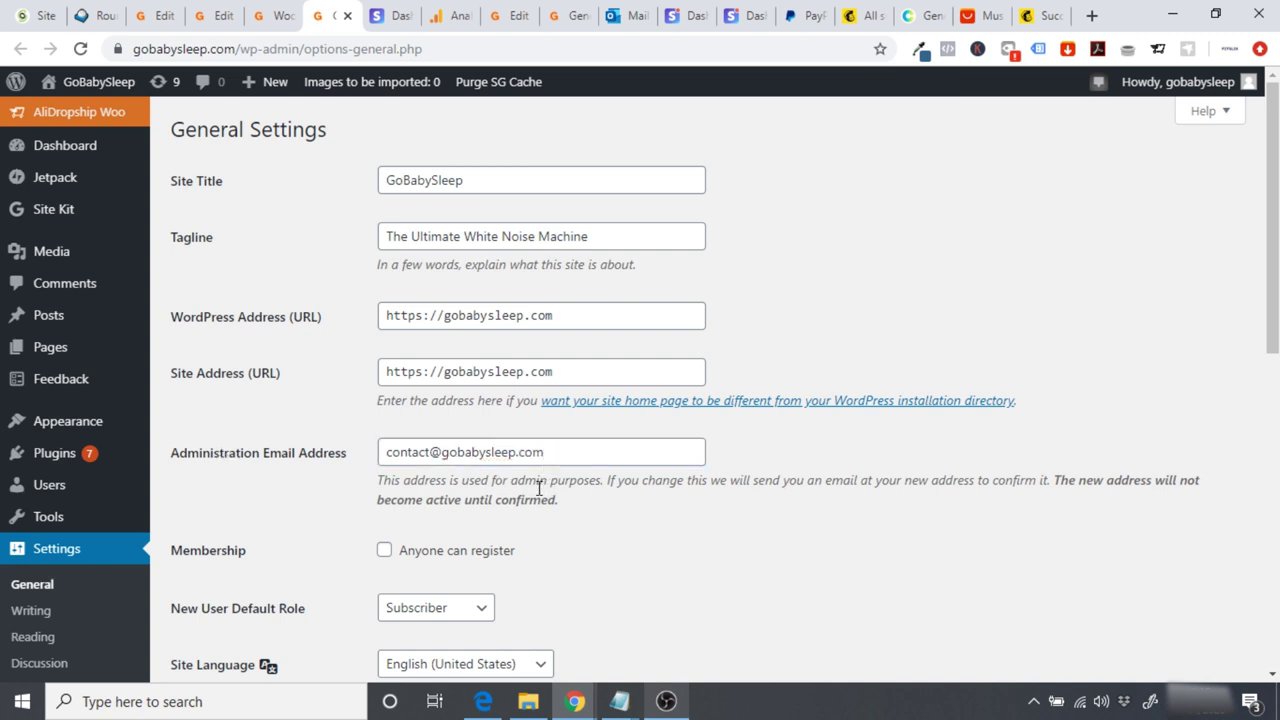
{"action": "left_click_drag", "start_coordinate": [548, 453], "coordinate": [384, 455]}
{"action": "left_click", "coordinate": [461, 504]}
{"action": "left_click_drag", "start_coordinate": [558, 454], "coordinate": [349, 466]}
{"action": "left_click", "coordinate": [486, 493]}
{"action": "triple_click", "coordinate": [558, 452]}
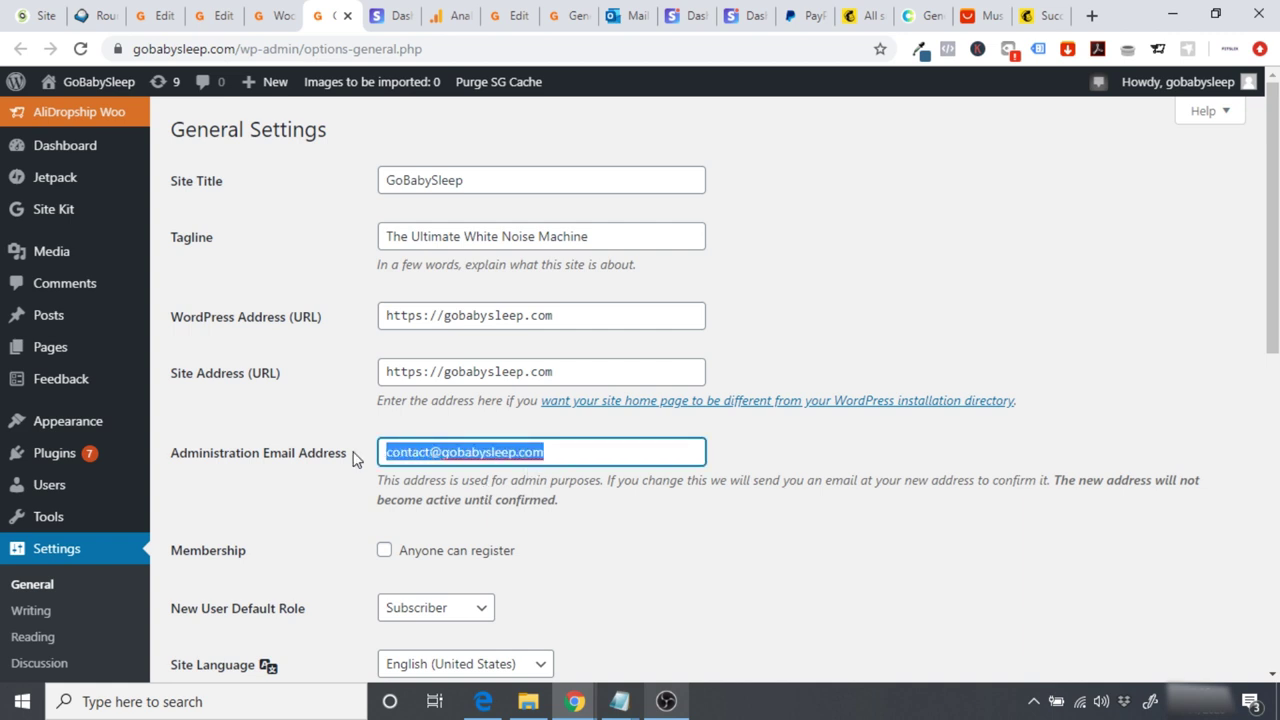
{"action": "left_click", "coordinate": [440, 497]}
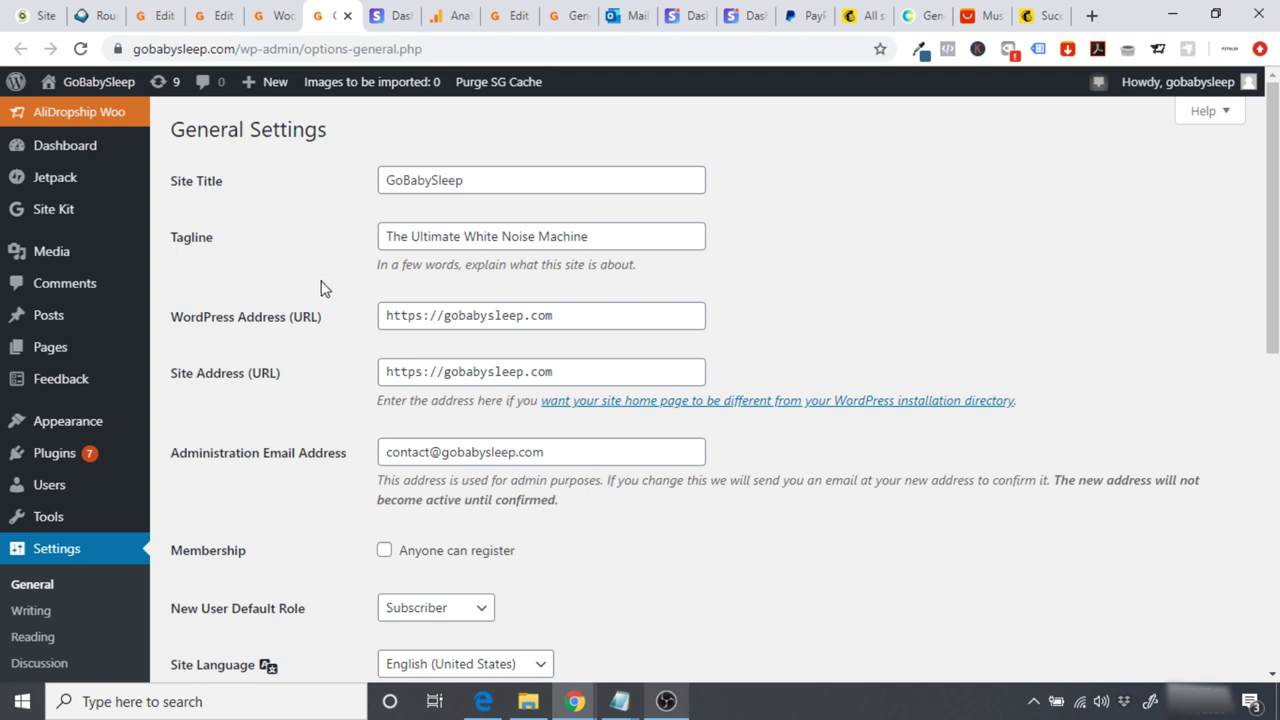
{"action": "left_click", "coordinate": [547, 455]}
{"action": "key", "text": "ctrl+z"}
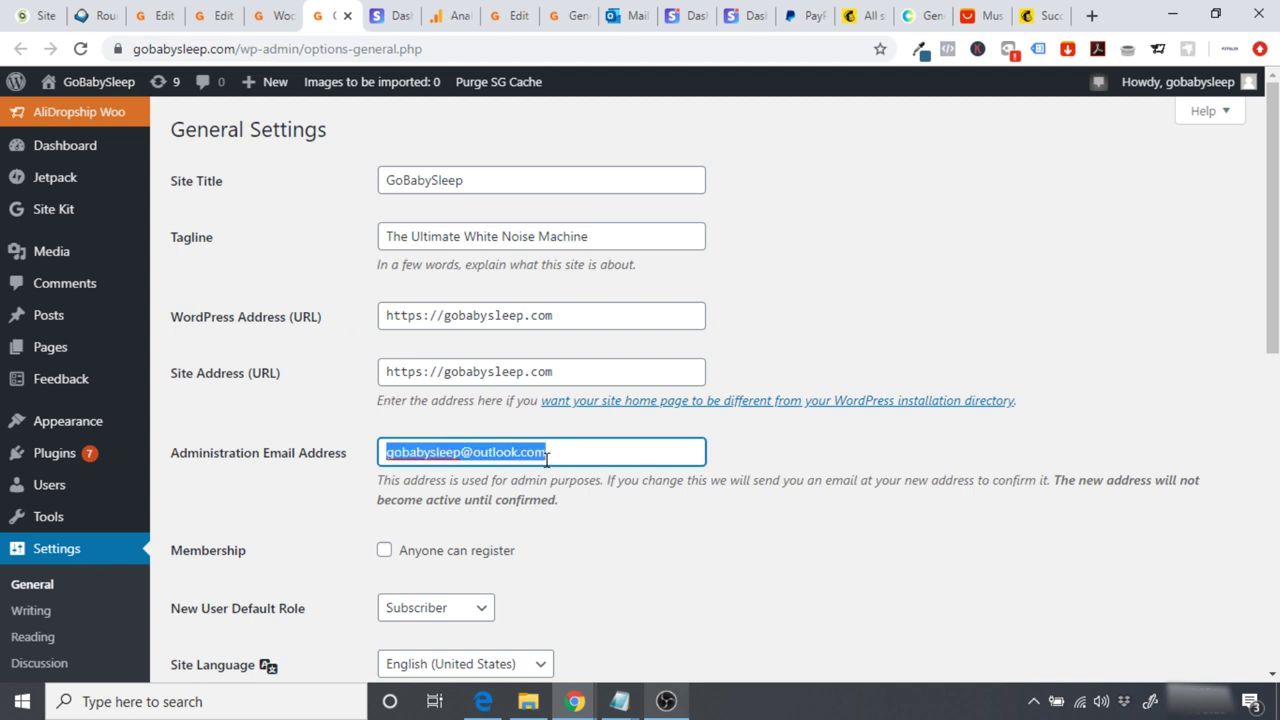
{"action": "left_click", "coordinate": [565, 508]}
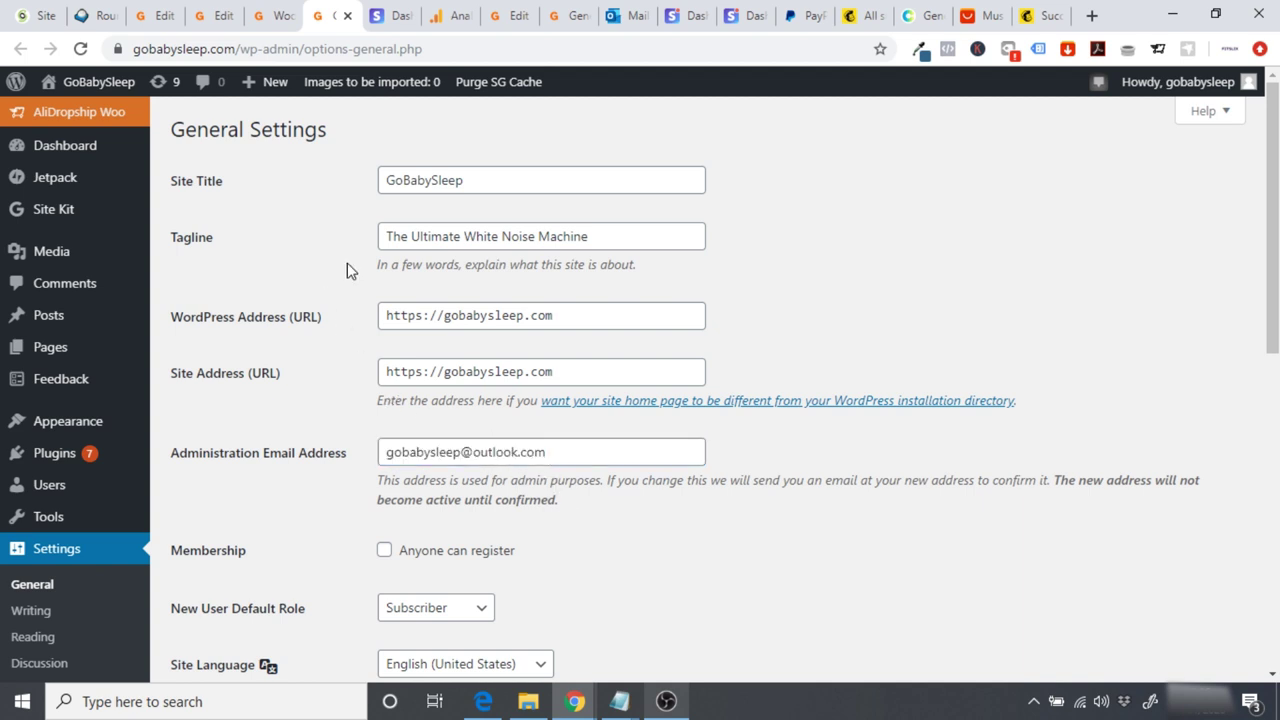
{"action": "left_click", "coordinate": [272, 18]}
Step: Set the email From name to GoBabySleep and the From address to the store's contact address
{"action": "left_click_drag", "start_coordinate": [1275, 372], "coordinate": [1209, 251]}
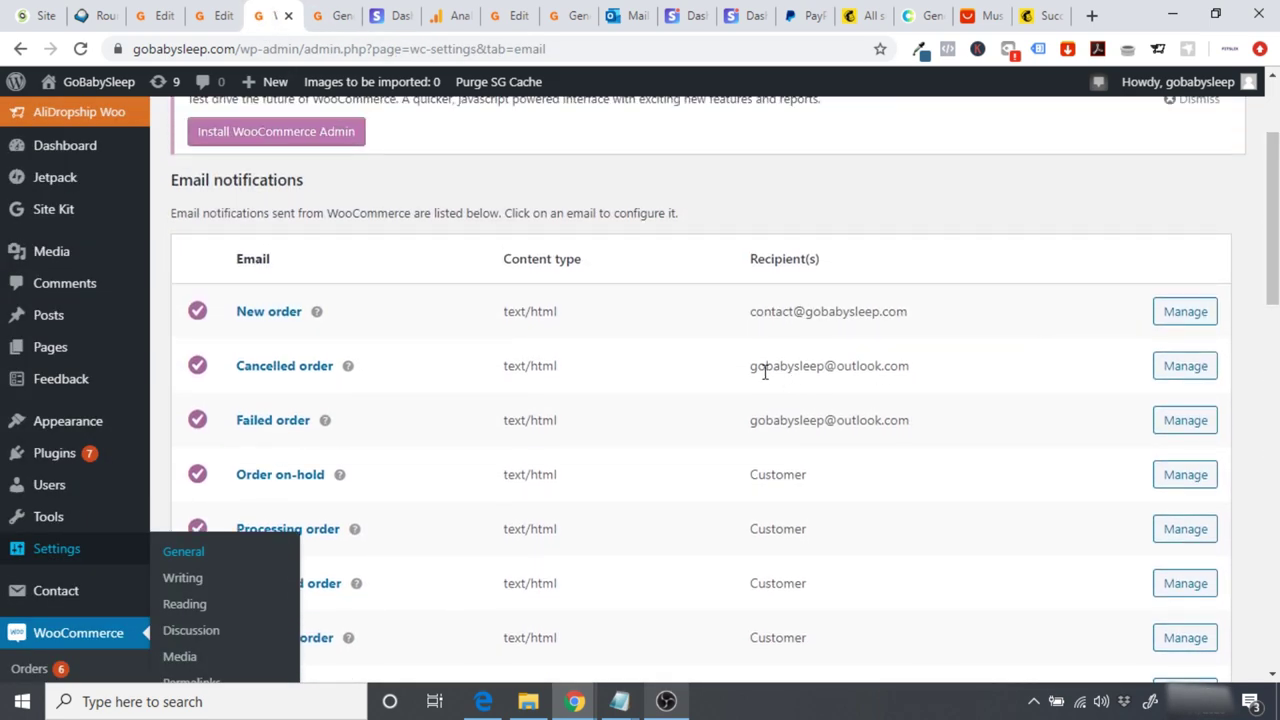
{"action": "left_click_drag", "start_coordinate": [914, 316], "coordinate": [752, 319]}
{"action": "key", "text": "ctrl+c"}
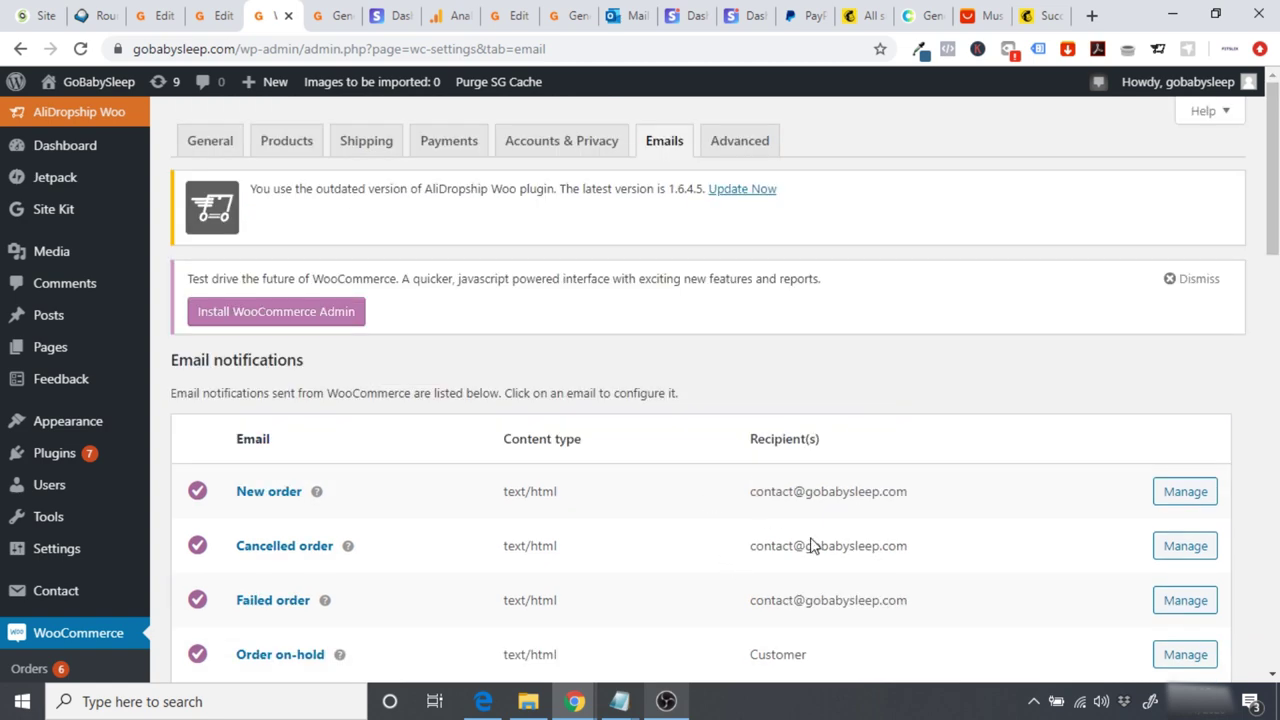
{"action": "left_click_drag", "start_coordinate": [1273, 170], "coordinate": [1273, 533]}
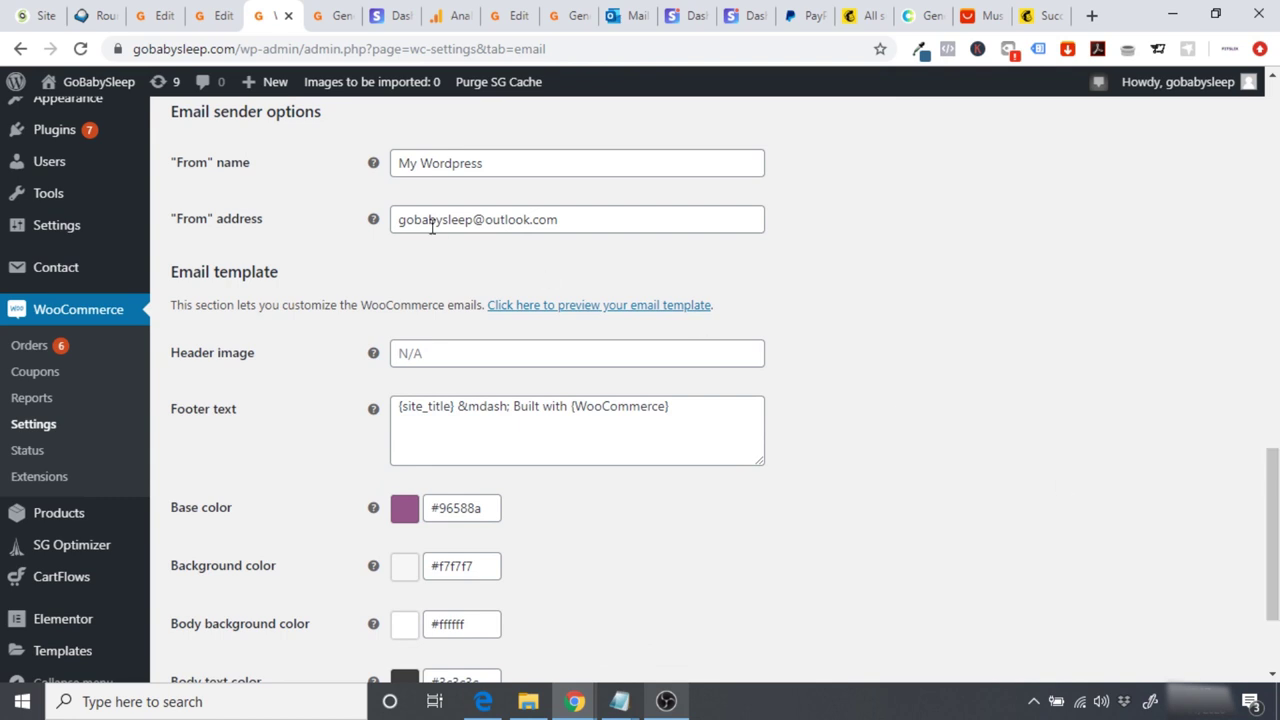
{"action": "triple_click", "coordinate": [517, 169]}
{"action": "type", "text": "Go"}
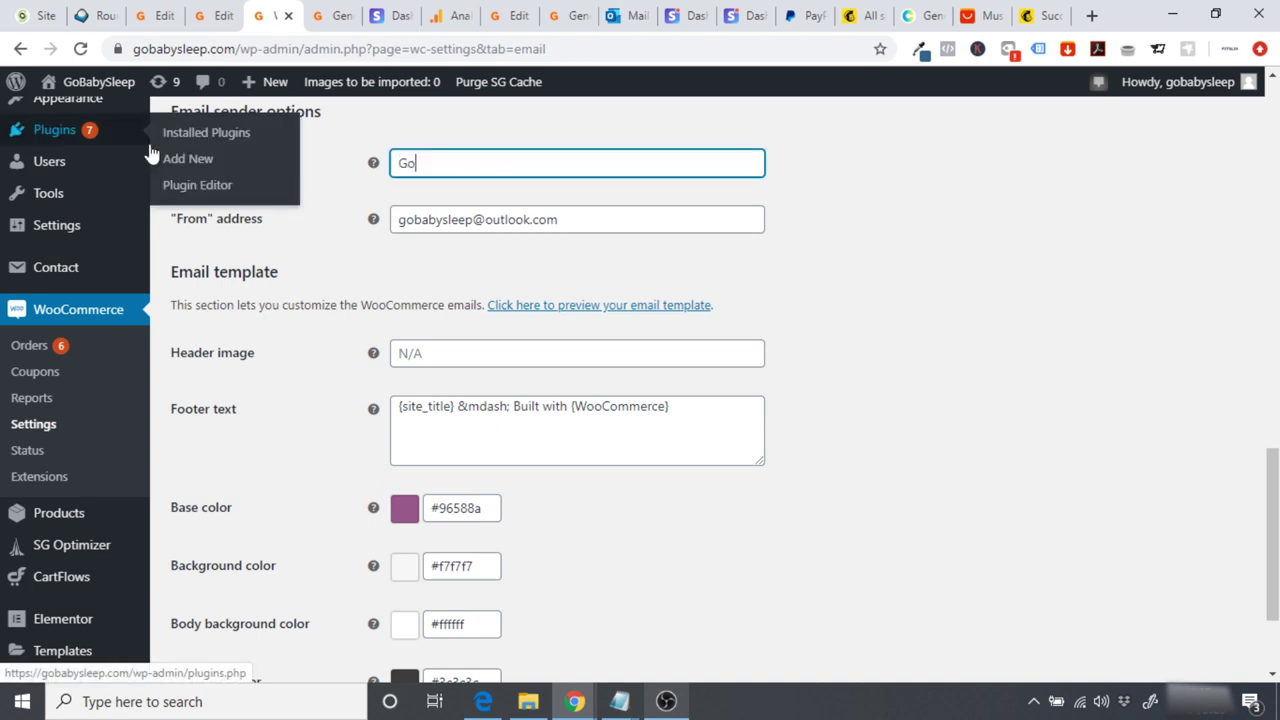
{"action": "type", "text": "BabySleep"}
{"action": "left_click", "coordinate": [329, 266]}
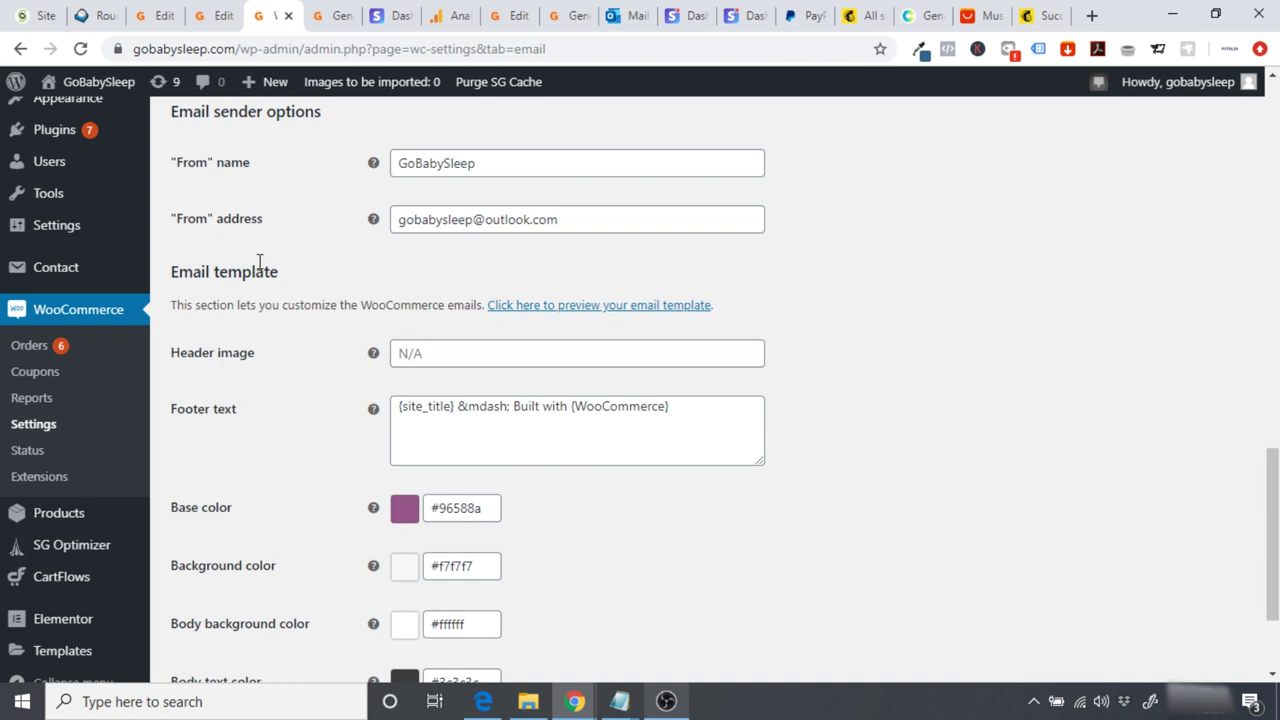
{"action": "triple_click", "coordinate": [603, 221]}
{"action": "key", "text": "ctrl+v"}
{"action": "left_click", "coordinate": [488, 256]}
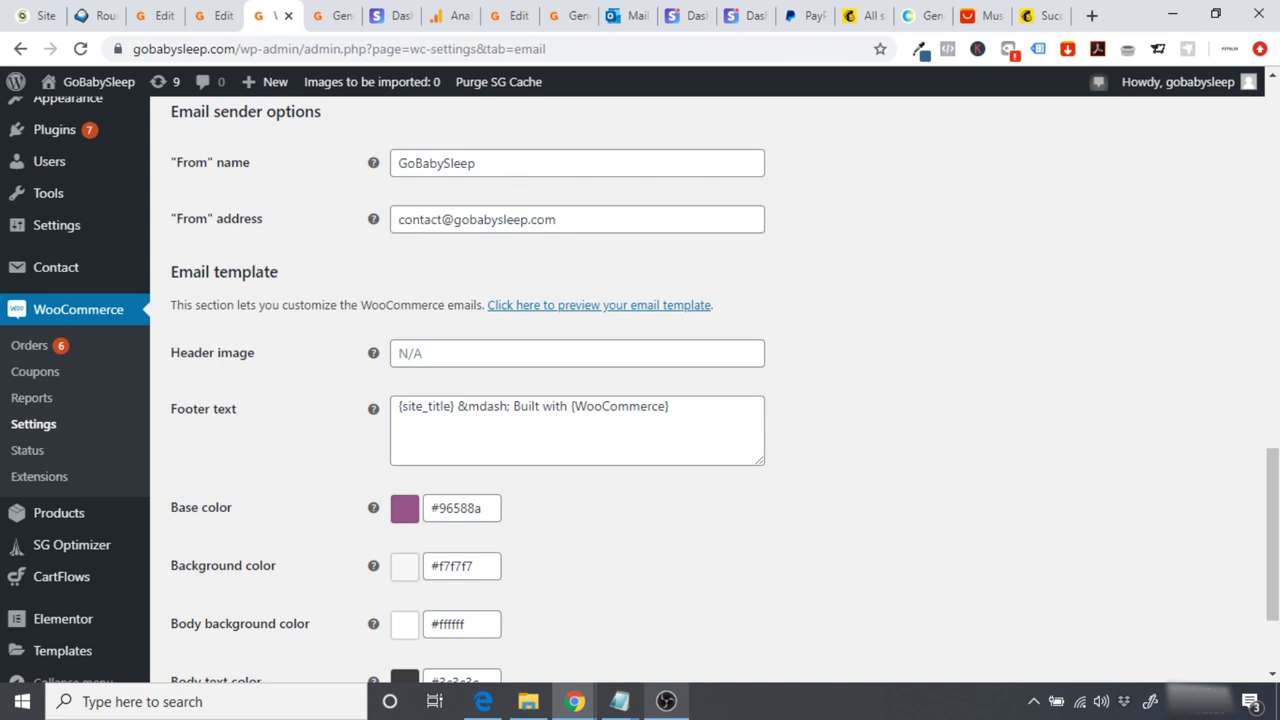
Step: Set the email base colour to #ff6700 and save the email settings
{"action": "scroll", "coordinate": [1238, 486], "scroll_direction": "down", "scroll_amount": 1}
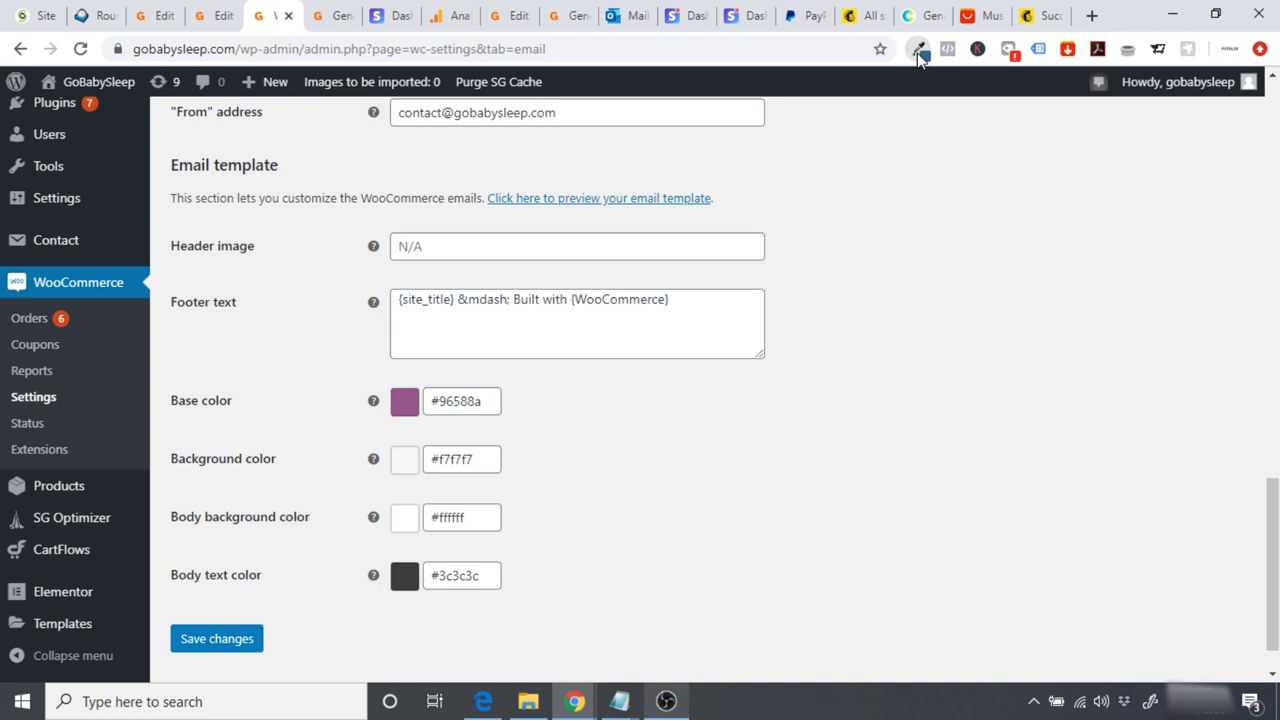
{"action": "left_click", "coordinate": [919, 56]}
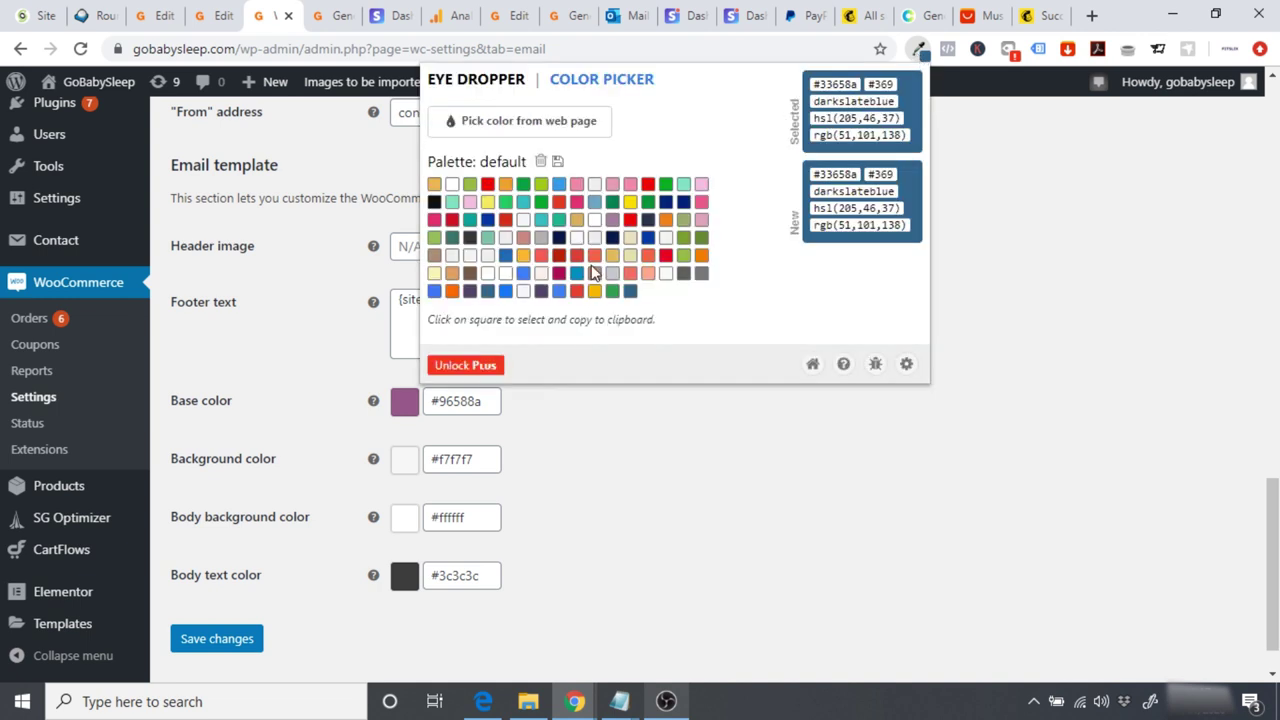
{"action": "left_click", "coordinate": [452, 290]}
{"action": "double_click", "coordinate": [838, 84]}
{"action": "left_click", "coordinate": [812, 458]}
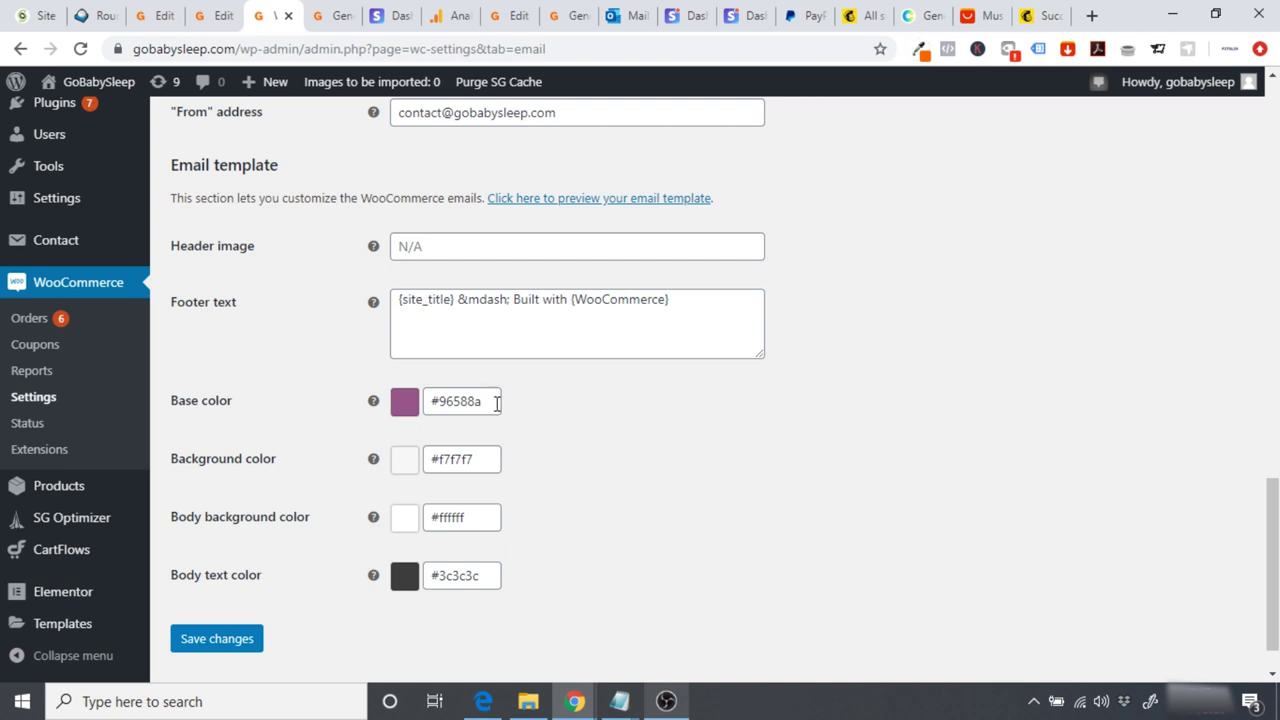
{"action": "key", "text": "Tab"}
{"action": "type", "text": "ff6700"}
{"action": "left_click", "coordinate": [587, 452]}
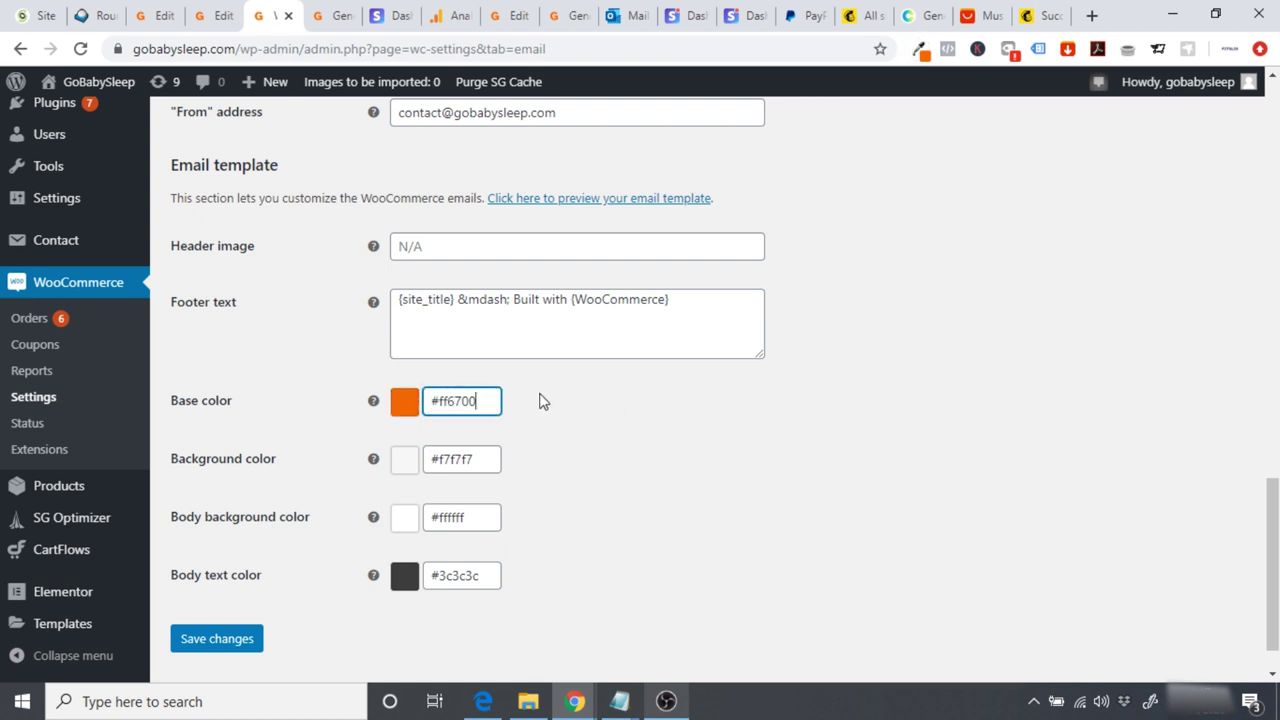
{"action": "left_click", "coordinate": [217, 638]}
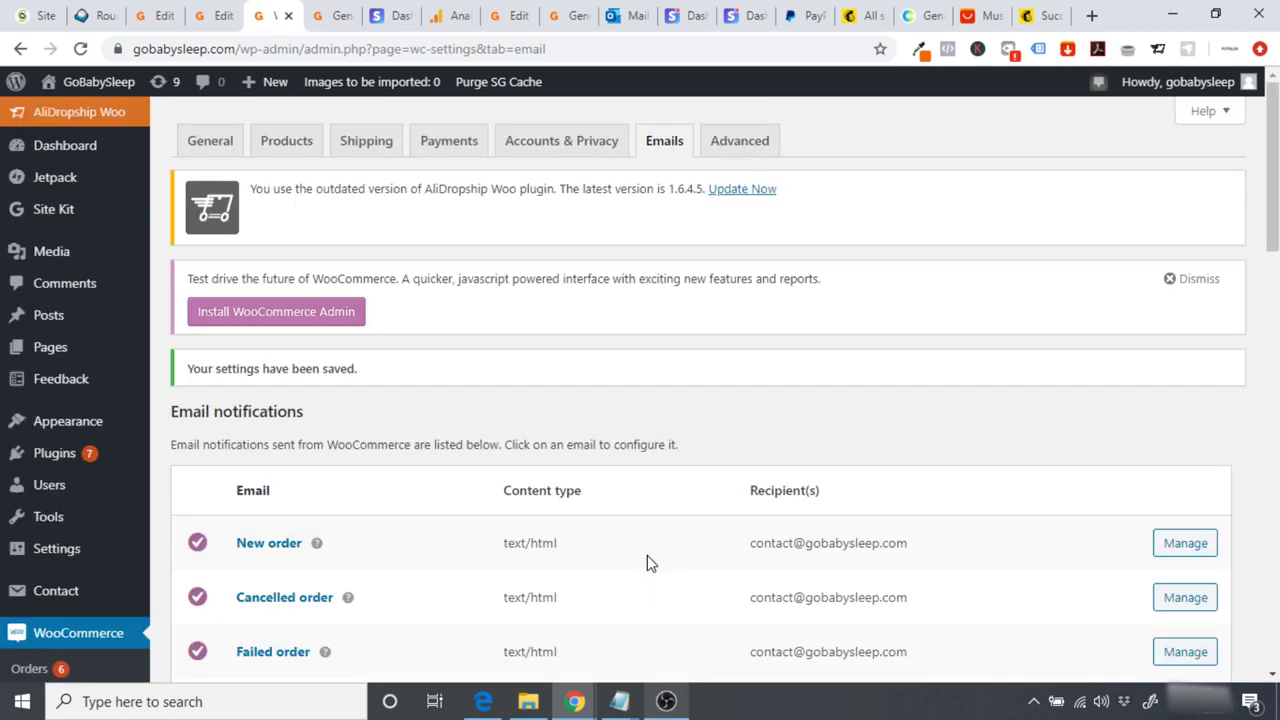
{"action": "left_click", "coordinate": [483, 701]}
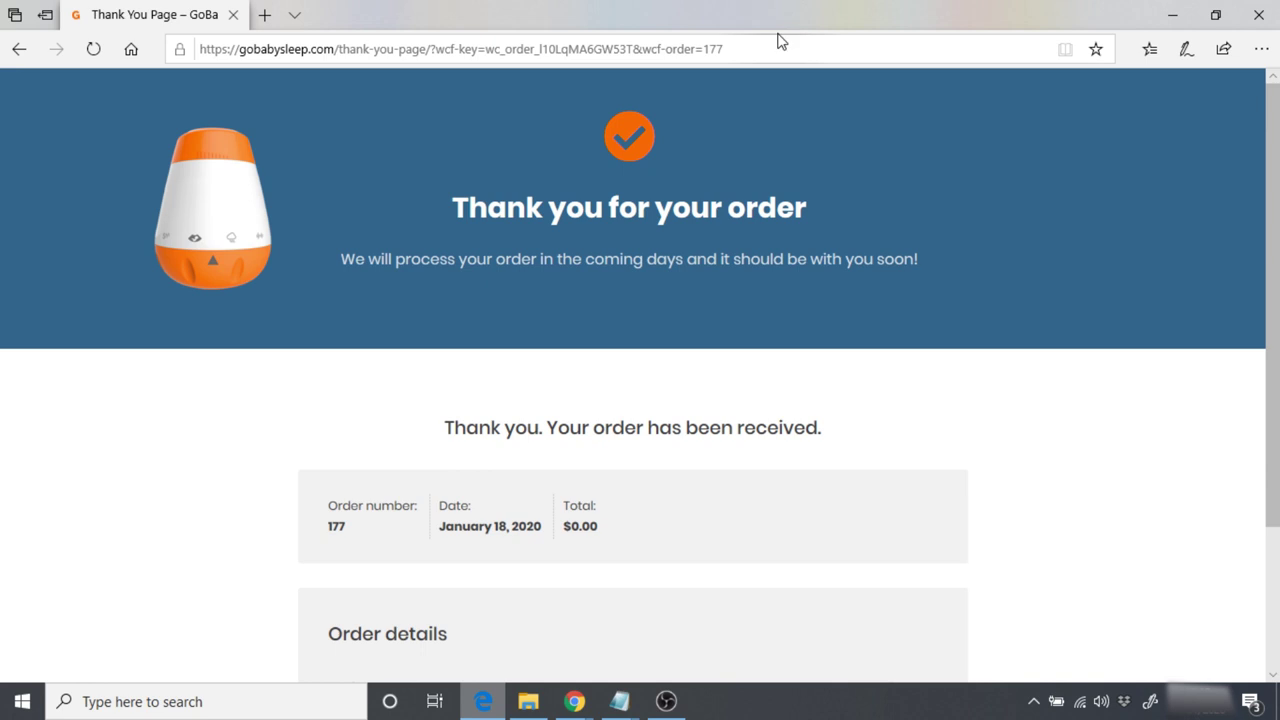
Step: Trim the page address back to the site root to load the GoBabySleep home page
{"action": "left_click", "coordinate": [771, 49]}
{"action": "left_click", "coordinate": [780, 50]}
{"action": "left_click_drag", "start_coordinate": [780, 50], "coordinate": [345, 41]}
{"action": "key", "text": "BackSpace"}
{"action": "key", "text": "Return"}
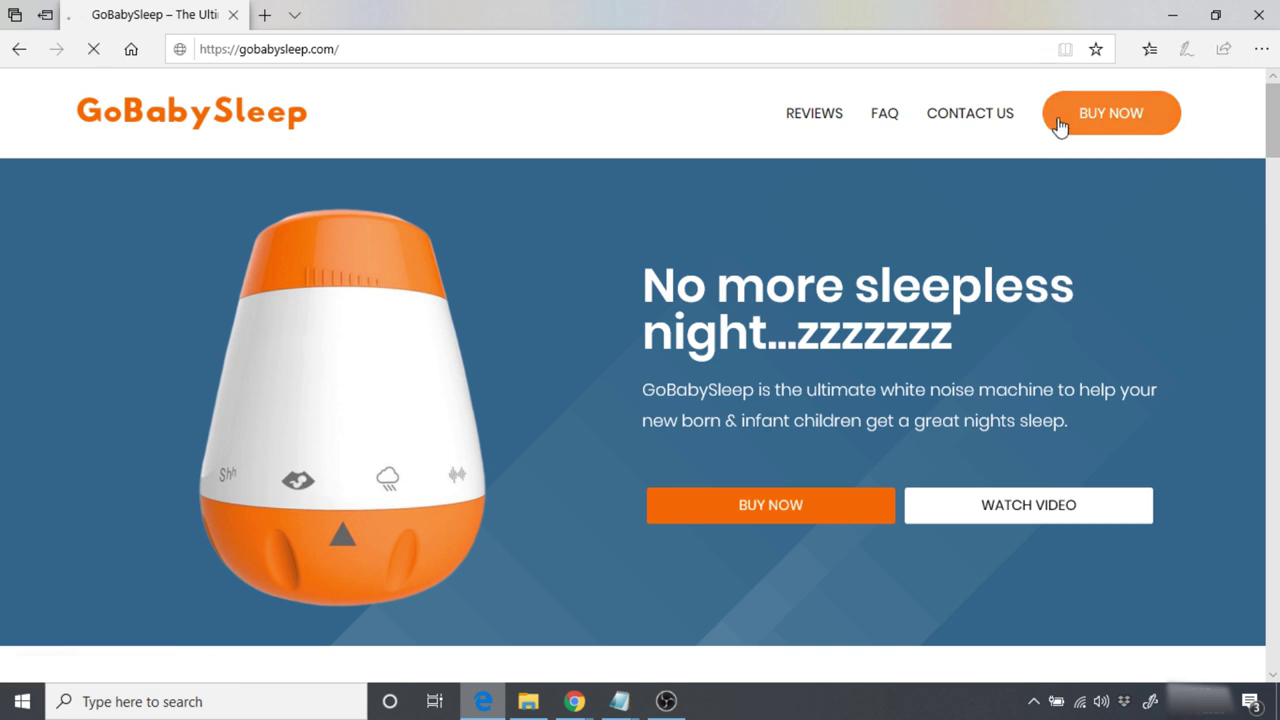
Step: Buy the product with coupon 100OFF and place the $0.00 test order
{"action": "left_click", "coordinate": [1060, 125]}
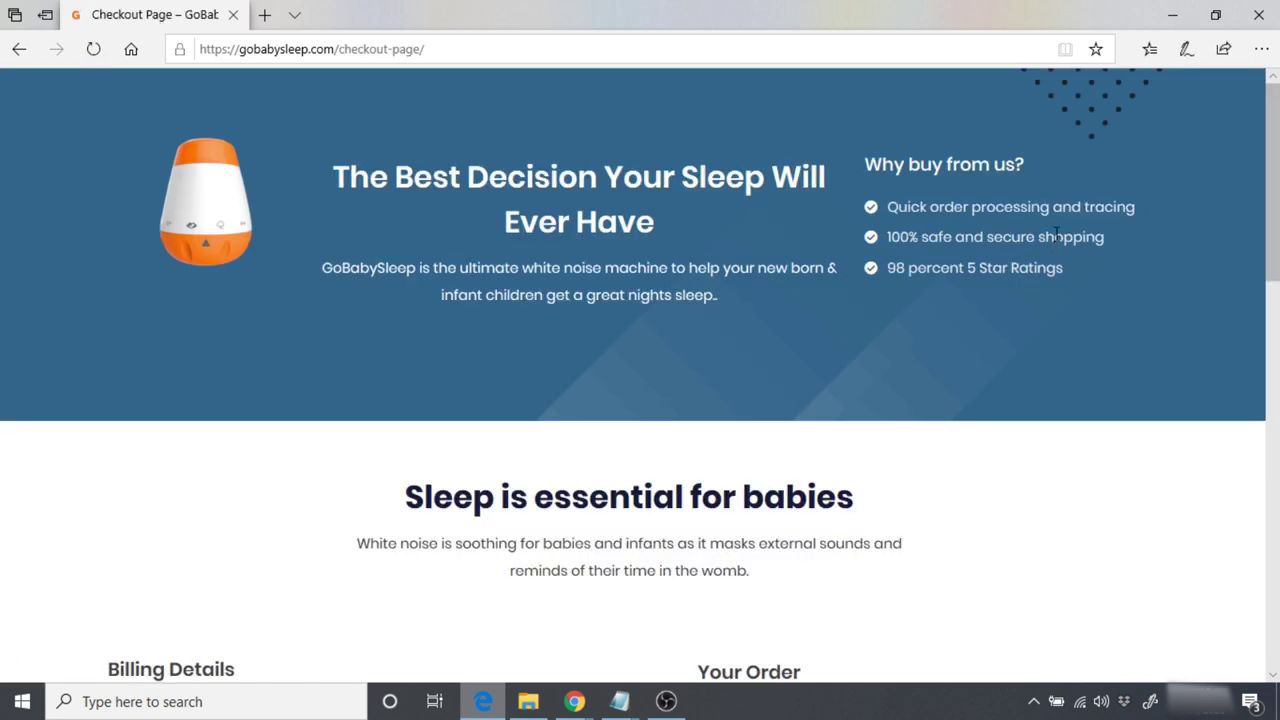
{"action": "scroll", "coordinate": [920, 317], "scroll_direction": "down", "scroll_amount": 5}
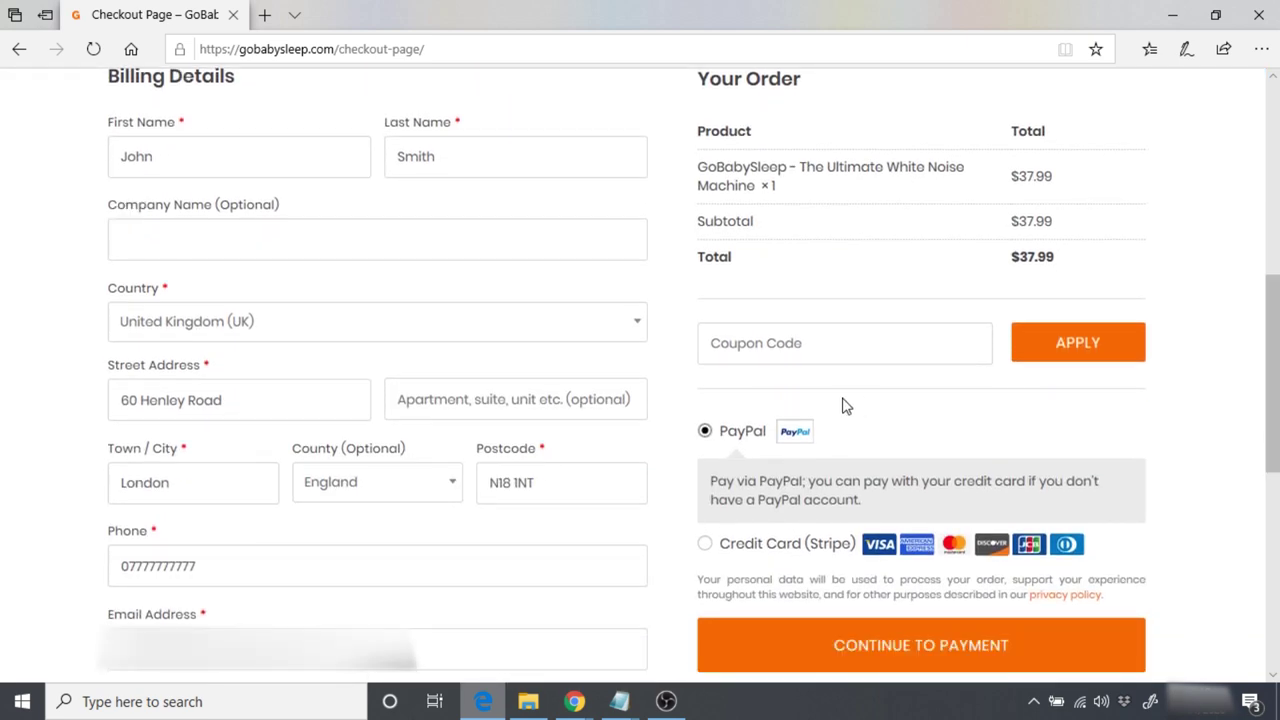
{"action": "type", "text": "100OFF"}
{"action": "left_click", "coordinate": [1100, 355]}
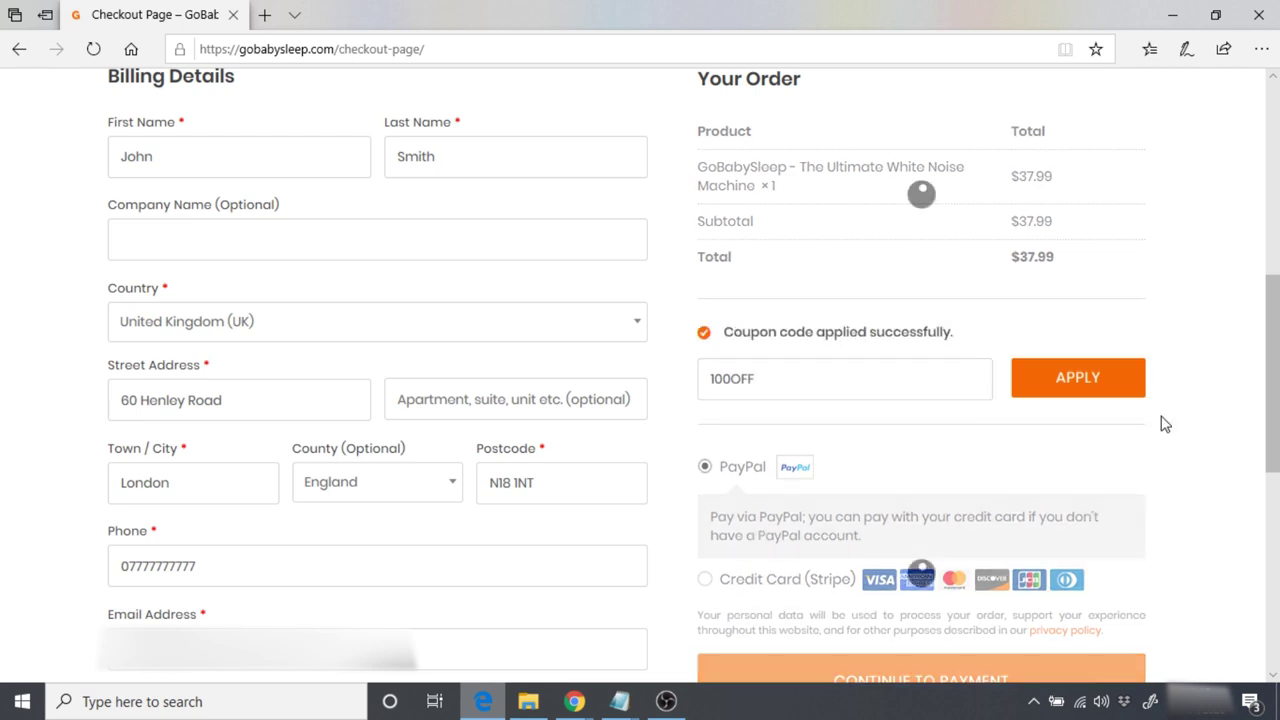
{"action": "left_click", "coordinate": [886, 555]}
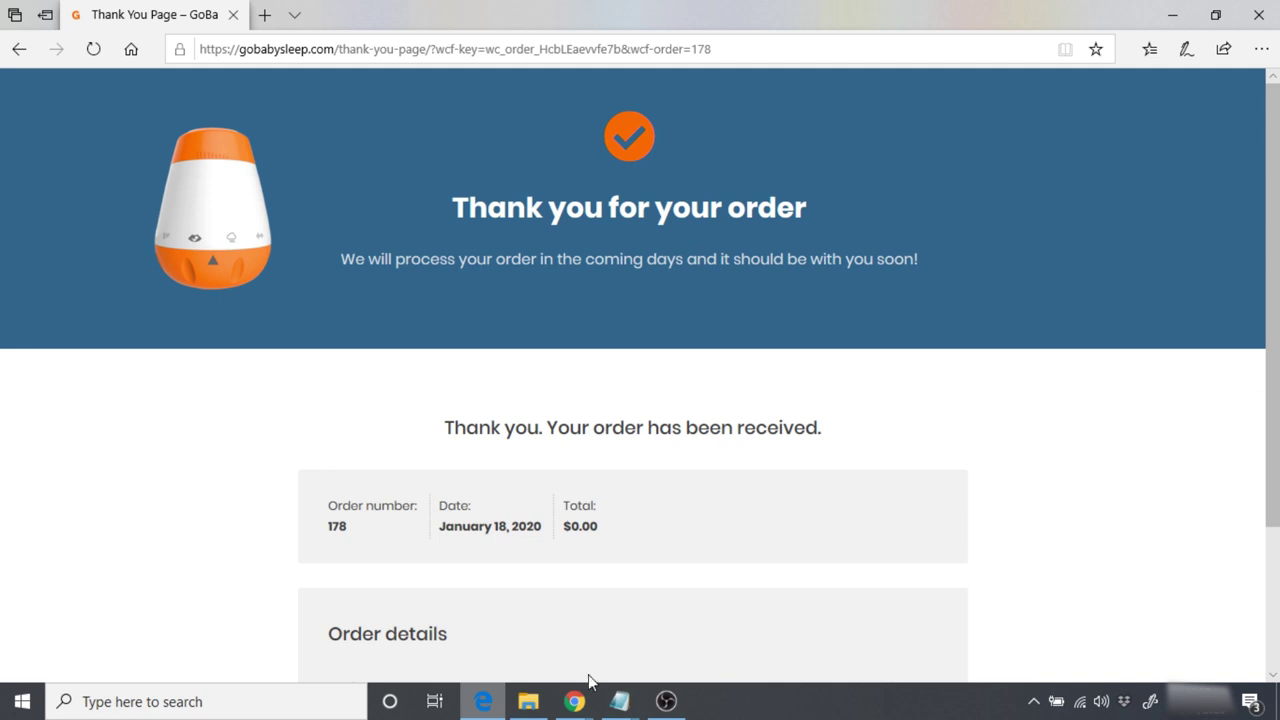
{"action": "left_click", "coordinate": [480, 600]}
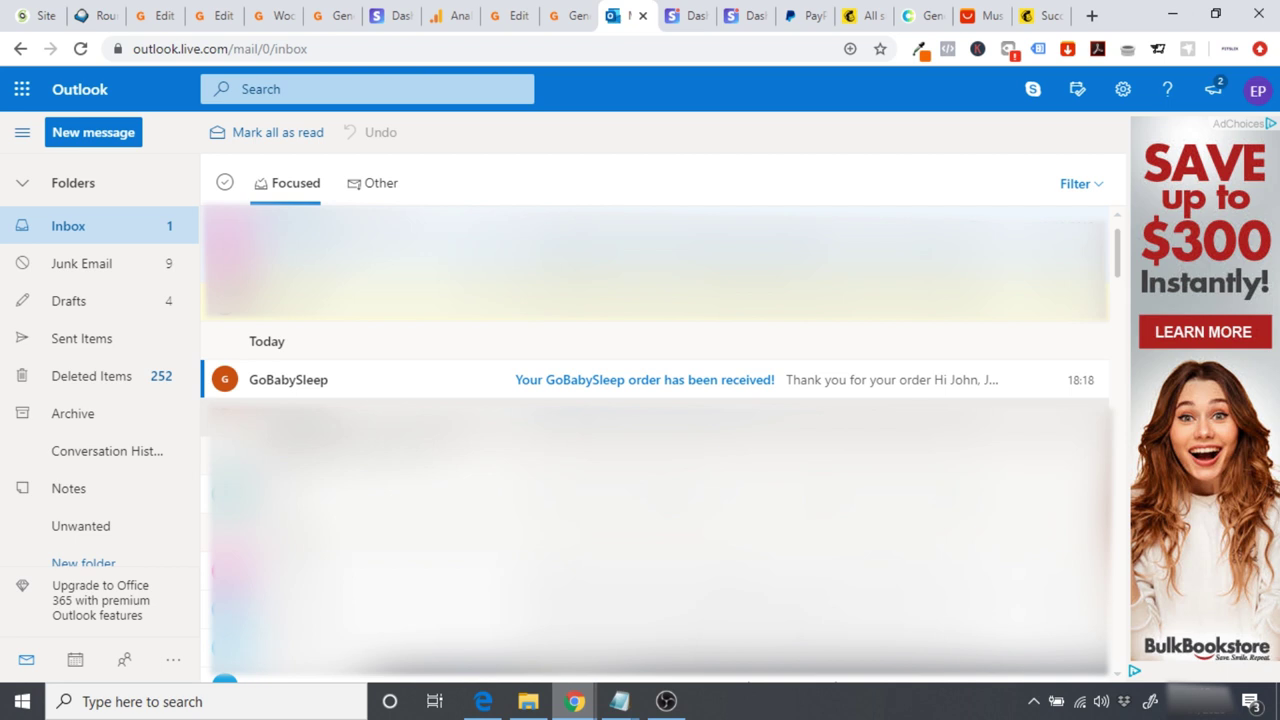
Step: Read through the GoBabySleep order-received email in Outlook, then return to WordPress General Settings
{"action": "left_click", "coordinate": [277, 390]}
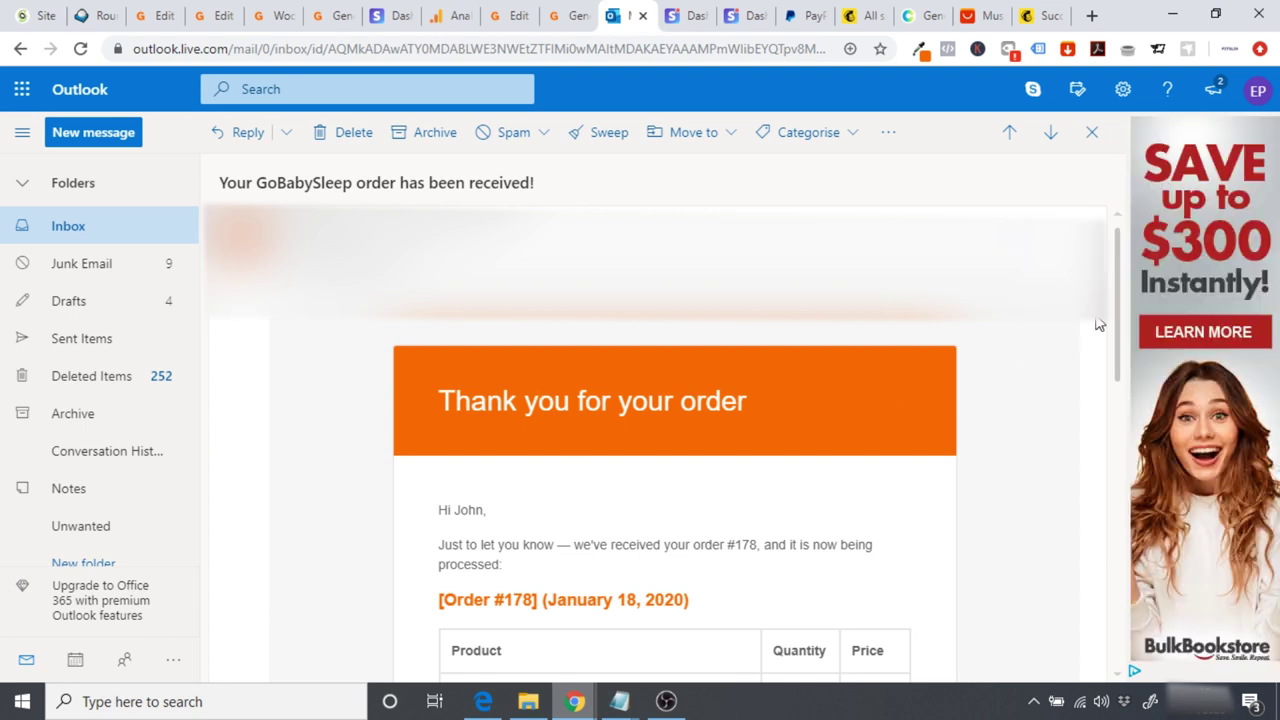
{"action": "left_click_drag", "start_coordinate": [1113, 303], "coordinate": [1115, 321]}
{"action": "left_click_drag", "start_coordinate": [776, 352], "coordinate": [396, 355]}
{"action": "left_click", "coordinate": [314, 360]}
{"action": "scroll", "coordinate": [313, 360], "scroll_direction": "down", "scroll_amount": 3}
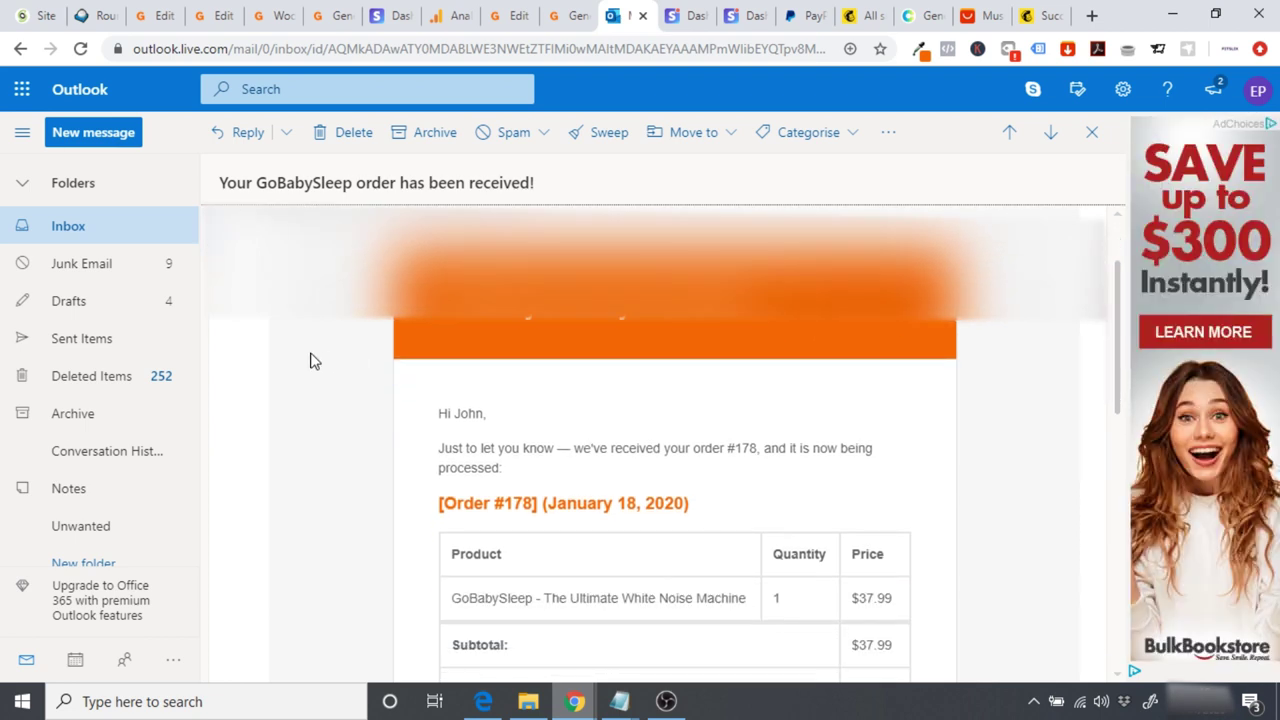
{"action": "scroll", "coordinate": [313, 360], "scroll_direction": "down", "scroll_amount": 1}
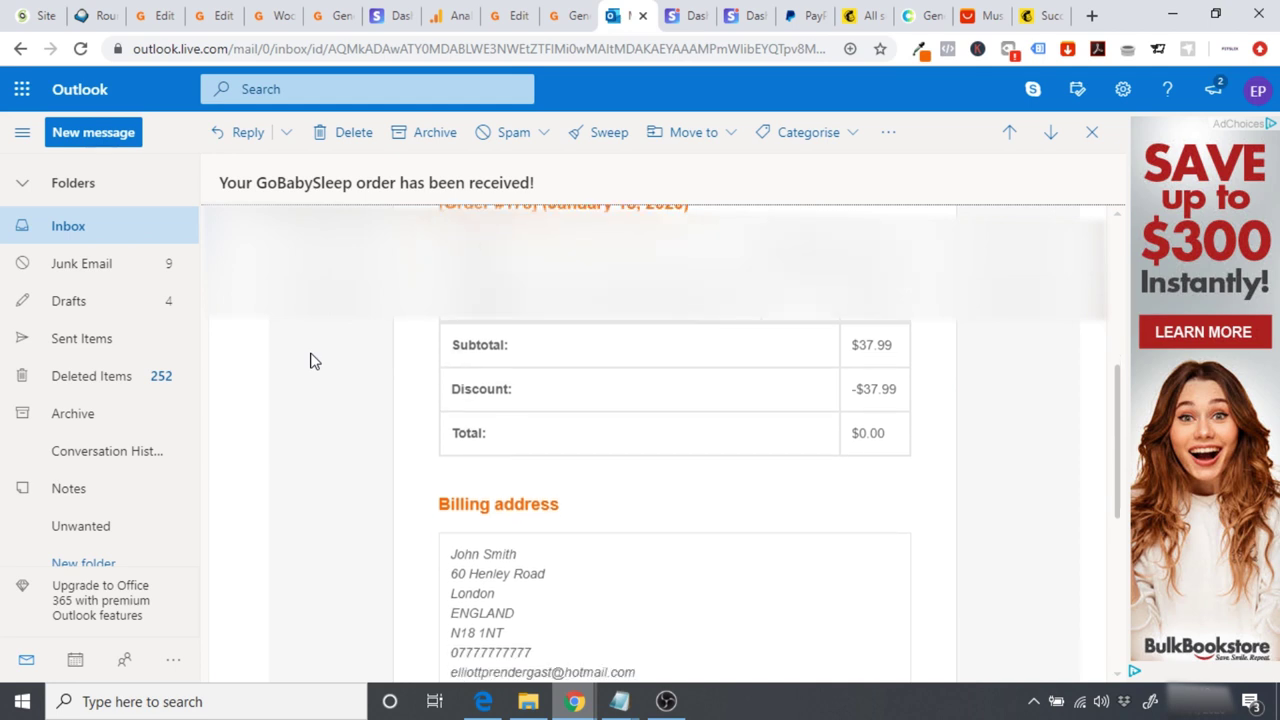
{"action": "scroll", "coordinate": [310, 360], "scroll_direction": "down", "scroll_amount": 1}
{"action": "scroll", "coordinate": [310, 360], "scroll_direction": "up", "scroll_amount": 4}
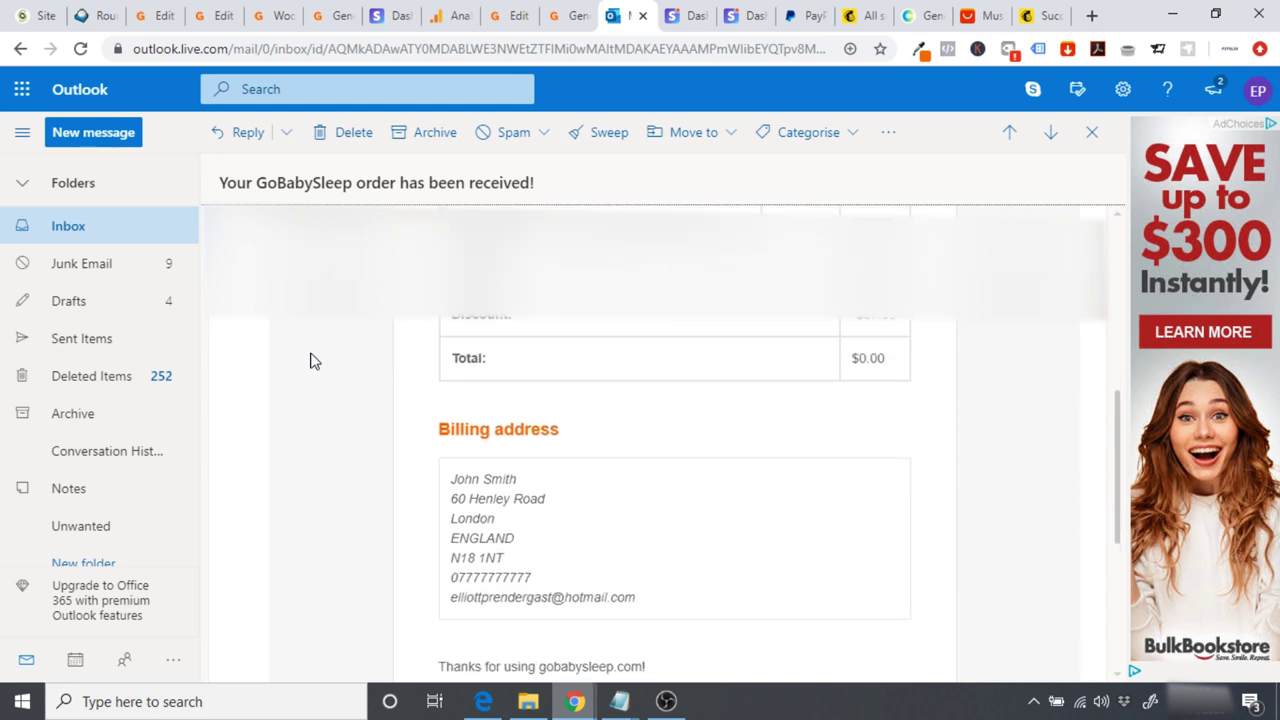
{"action": "scroll", "coordinate": [310, 360], "scroll_direction": "up", "scroll_amount": 1}
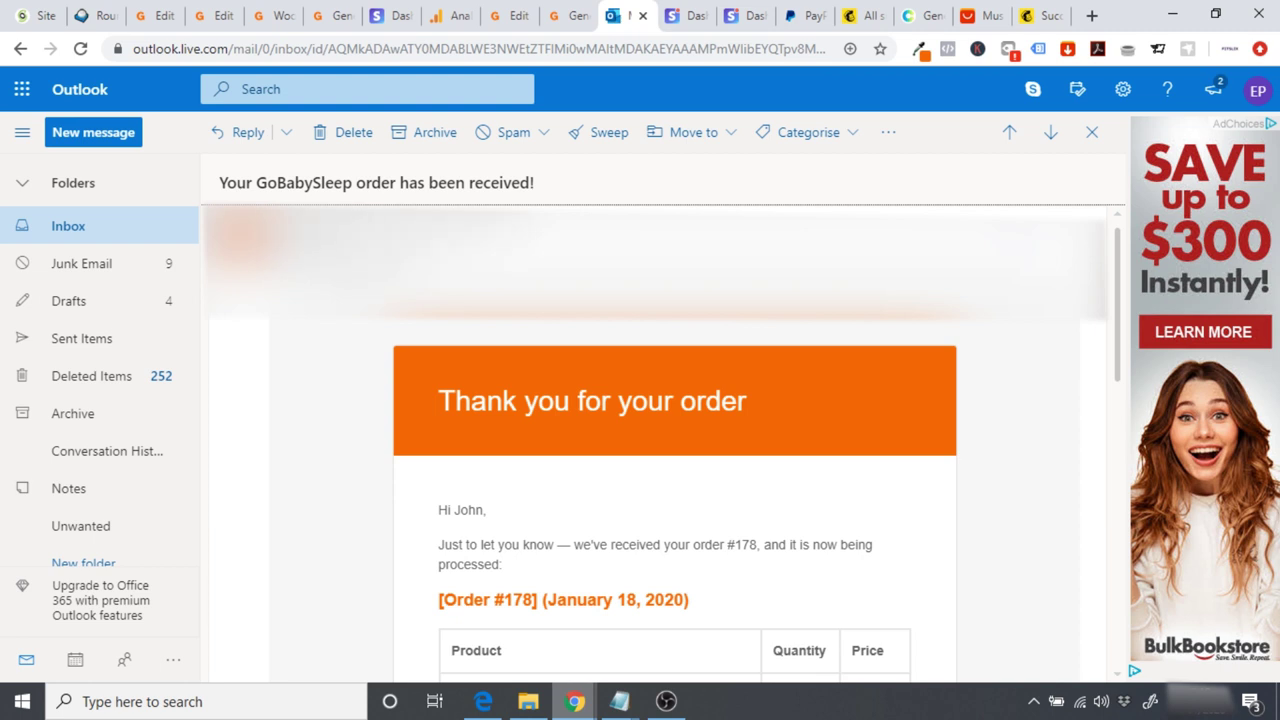
{"action": "mouse_move", "coordinate": [325, 280]}
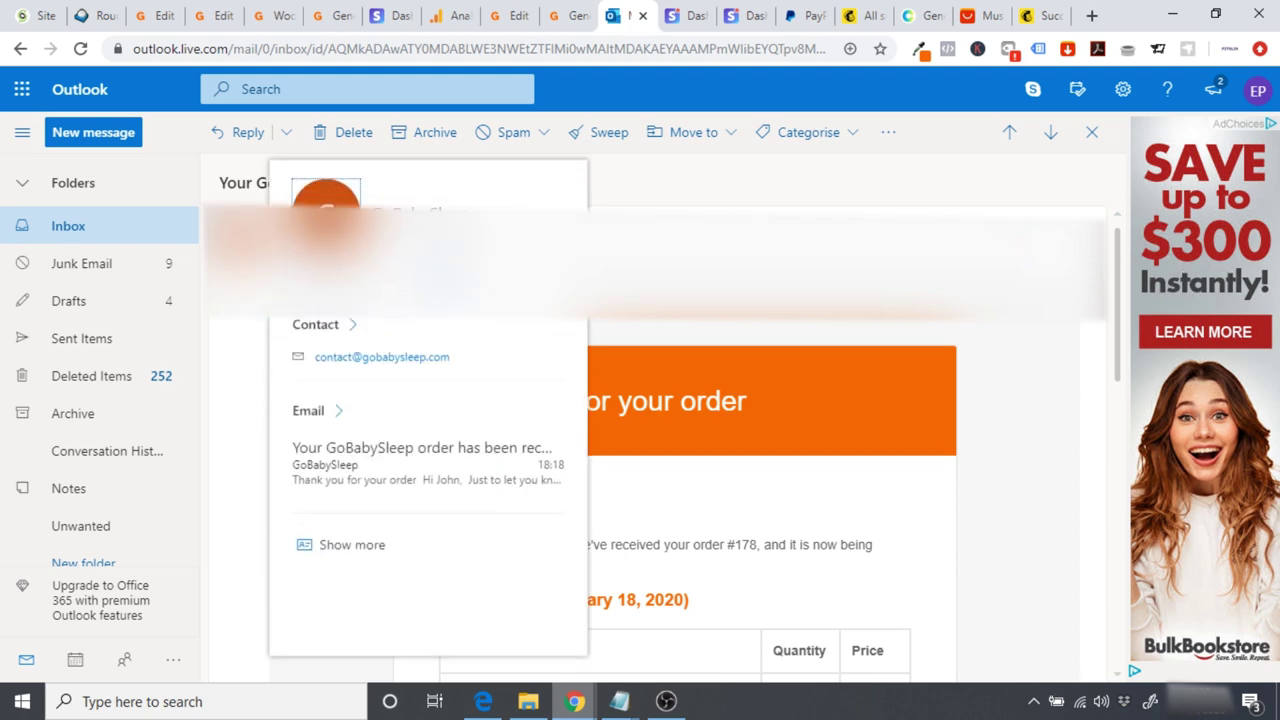
{"action": "left_click", "coordinate": [325, 16]}
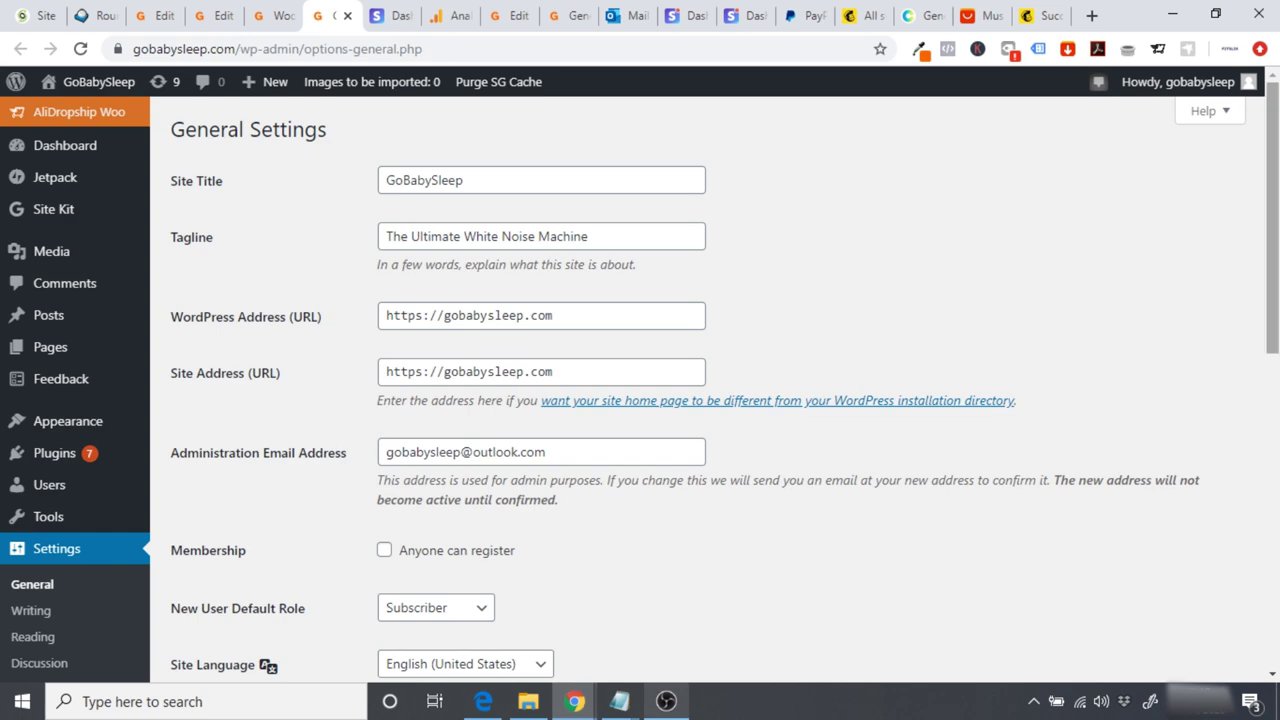
Step: Open the most recent $0.00 order from WooCommerce Orders and choose Place order automatically
{"action": "left_click_drag", "start_coordinate": [1272, 237], "coordinate": [1257, 392]}
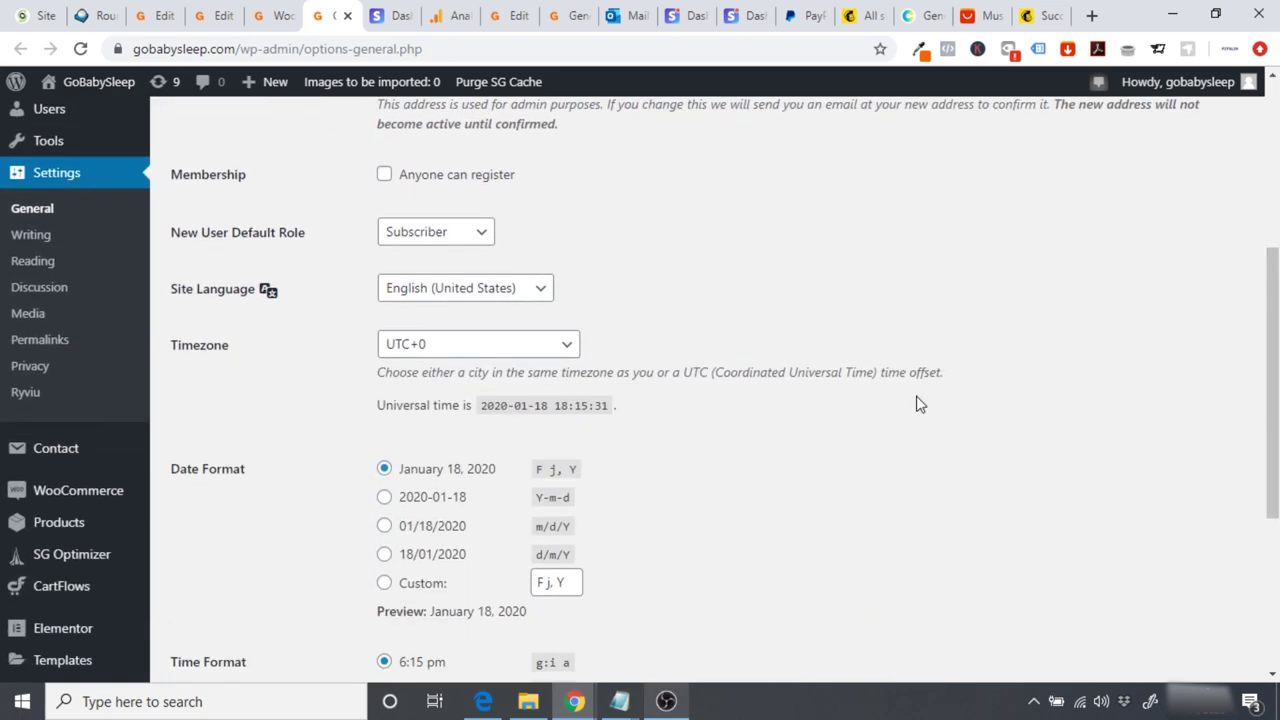
{"action": "mouse_move", "coordinate": [110, 500]}
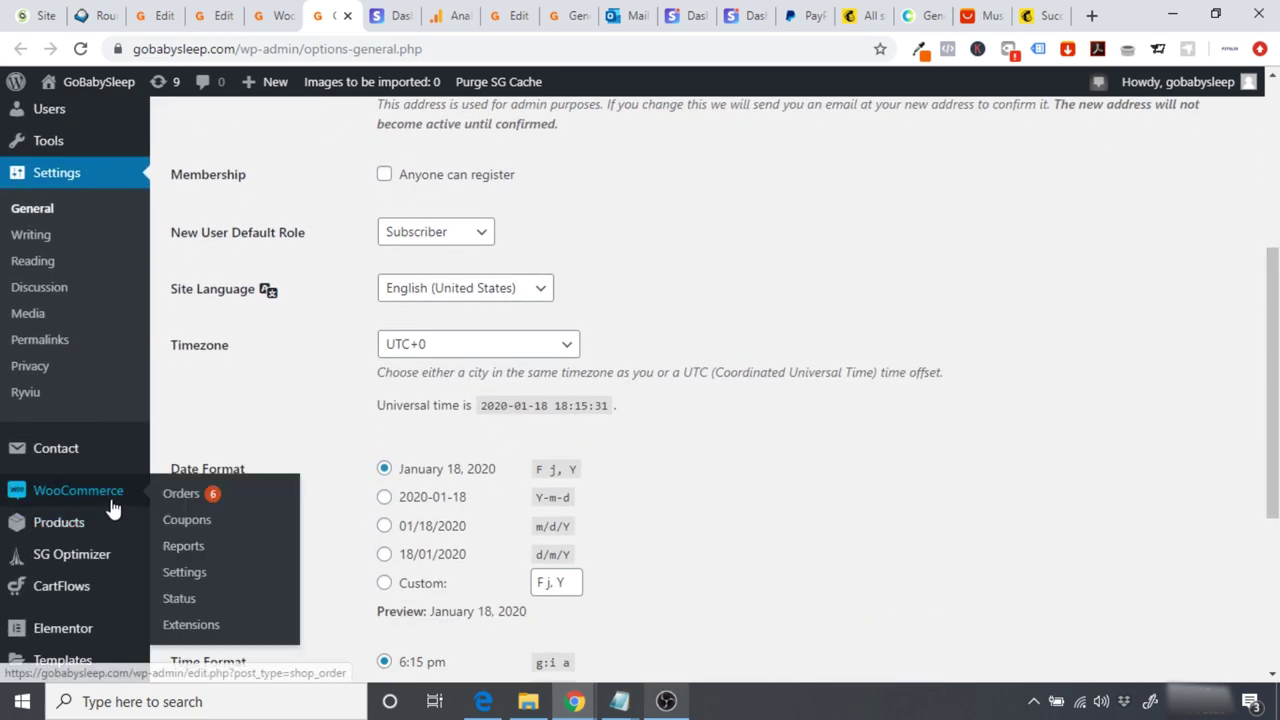
{"action": "left_click", "coordinate": [181, 495]}
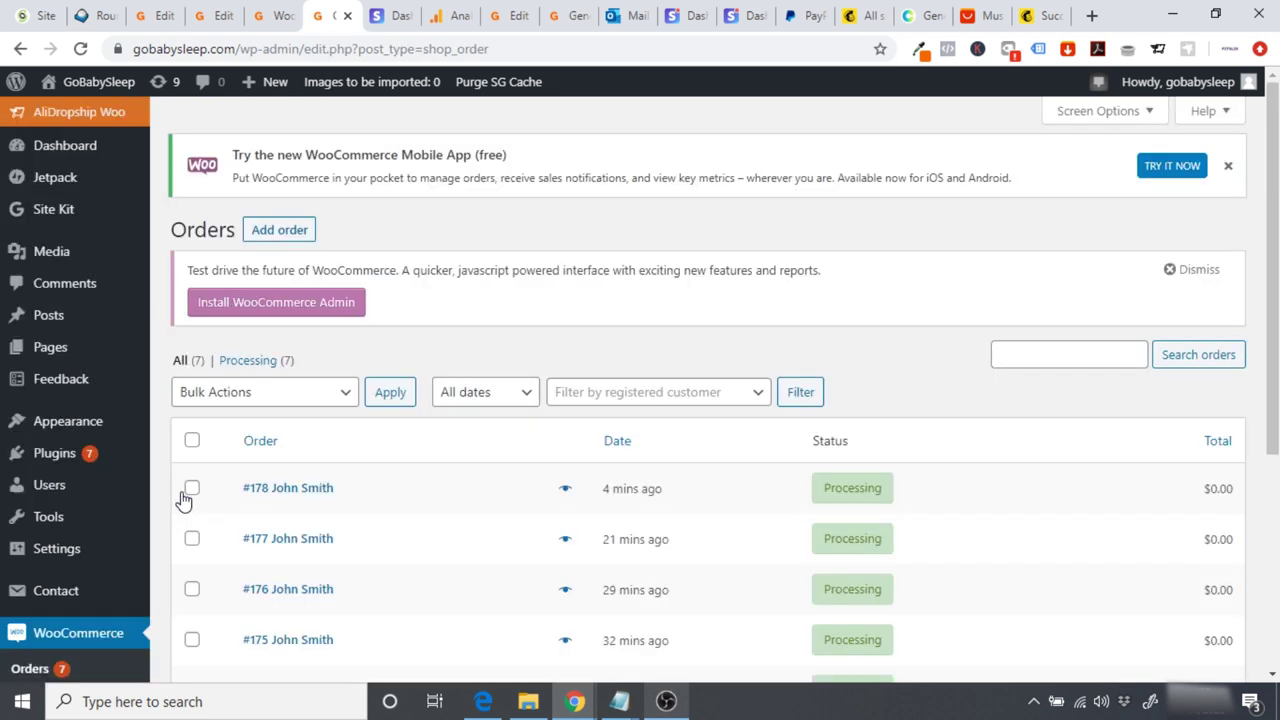
{"action": "left_click", "coordinate": [314, 492]}
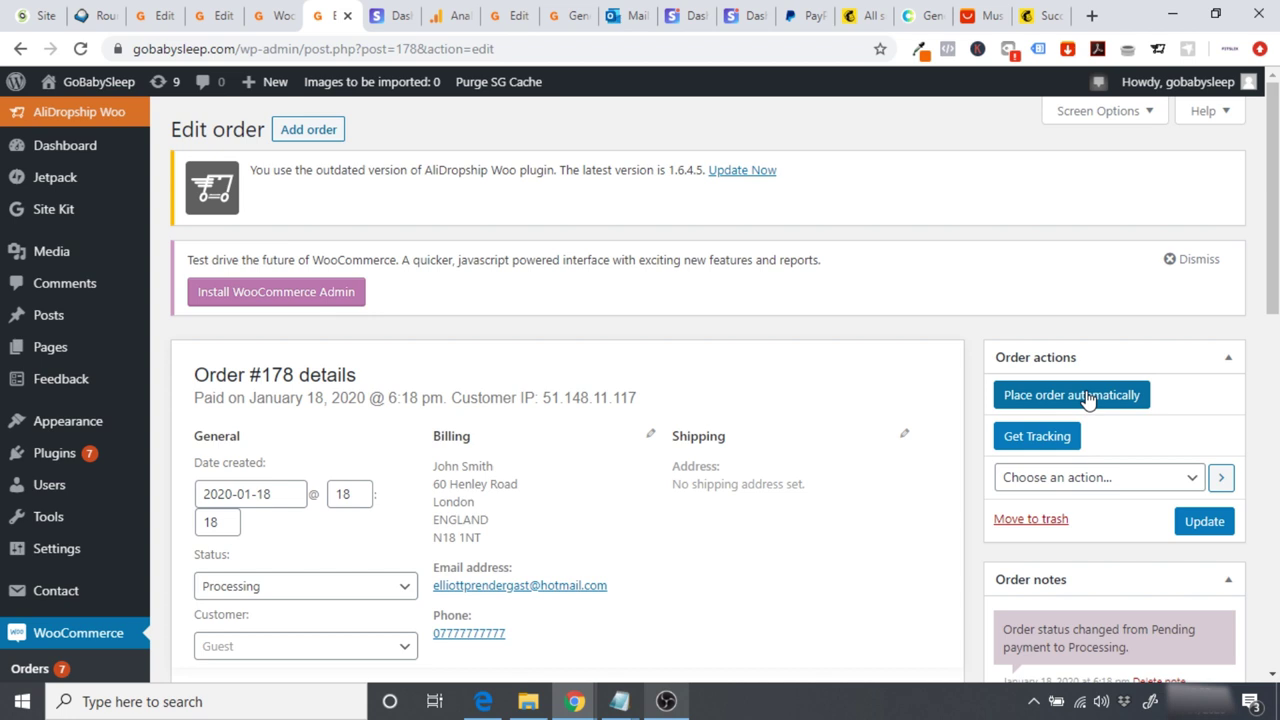
{"action": "left_click", "coordinate": [1050, 404]}
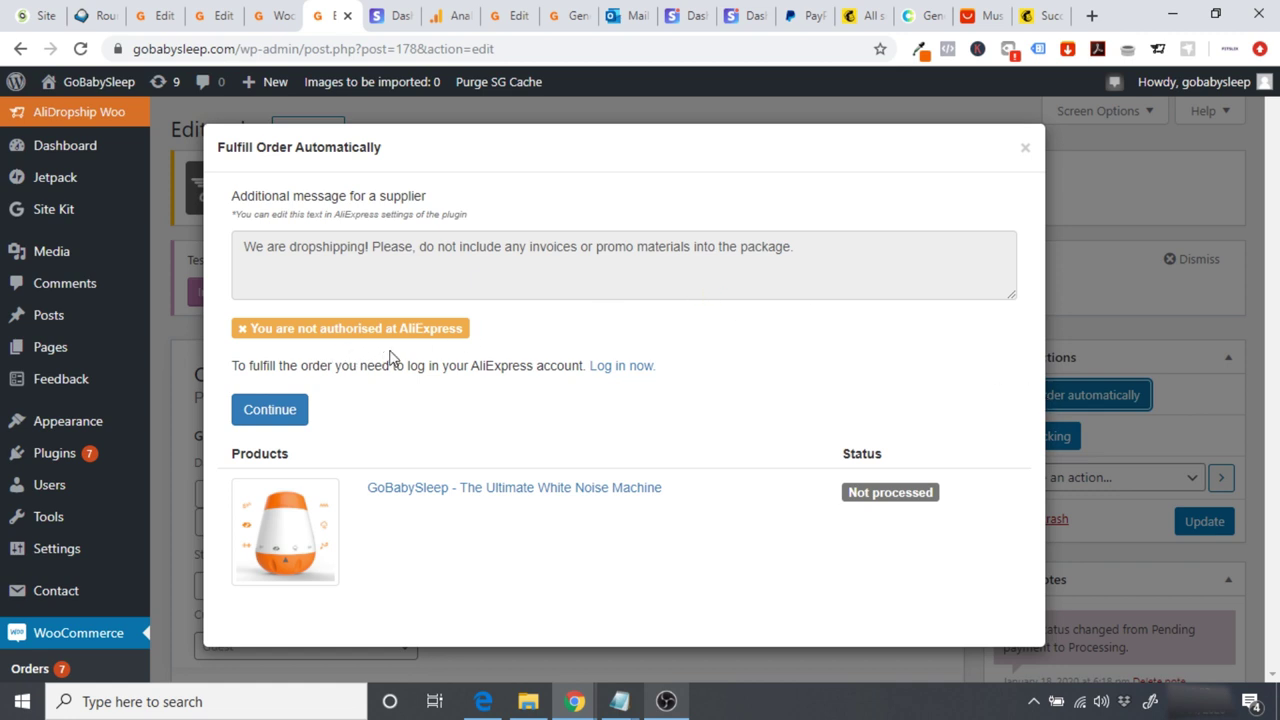
Step: Sign in to AliExpress using the verification code copied from the Outlook email
{"action": "left_click", "coordinate": [620, 366]}
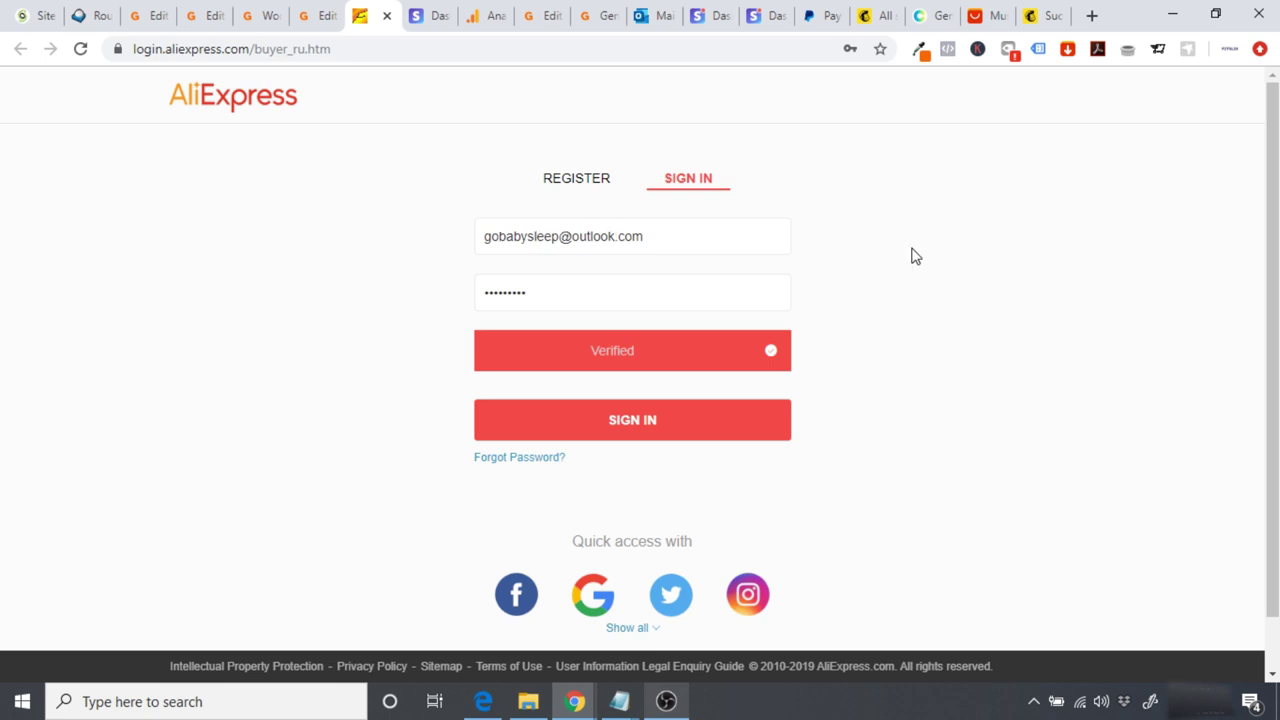
{"action": "left_click", "coordinate": [688, 420]}
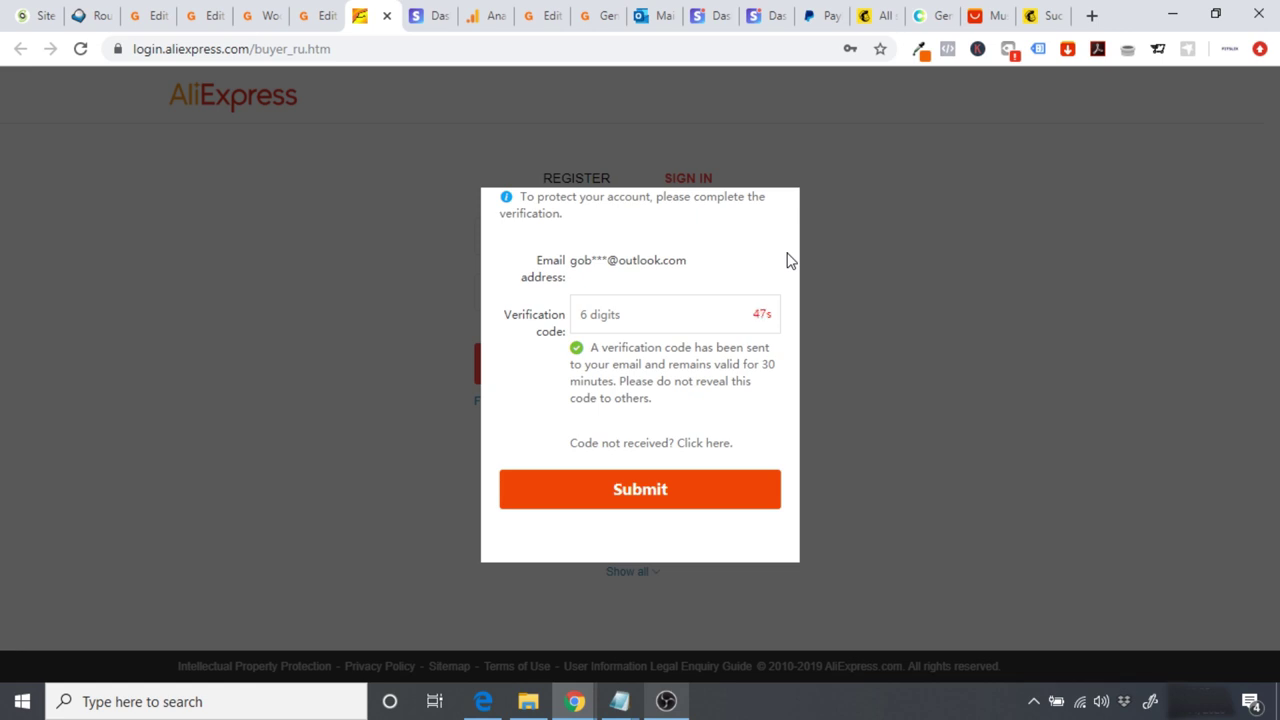
{"action": "left_click", "coordinate": [652, 16]}
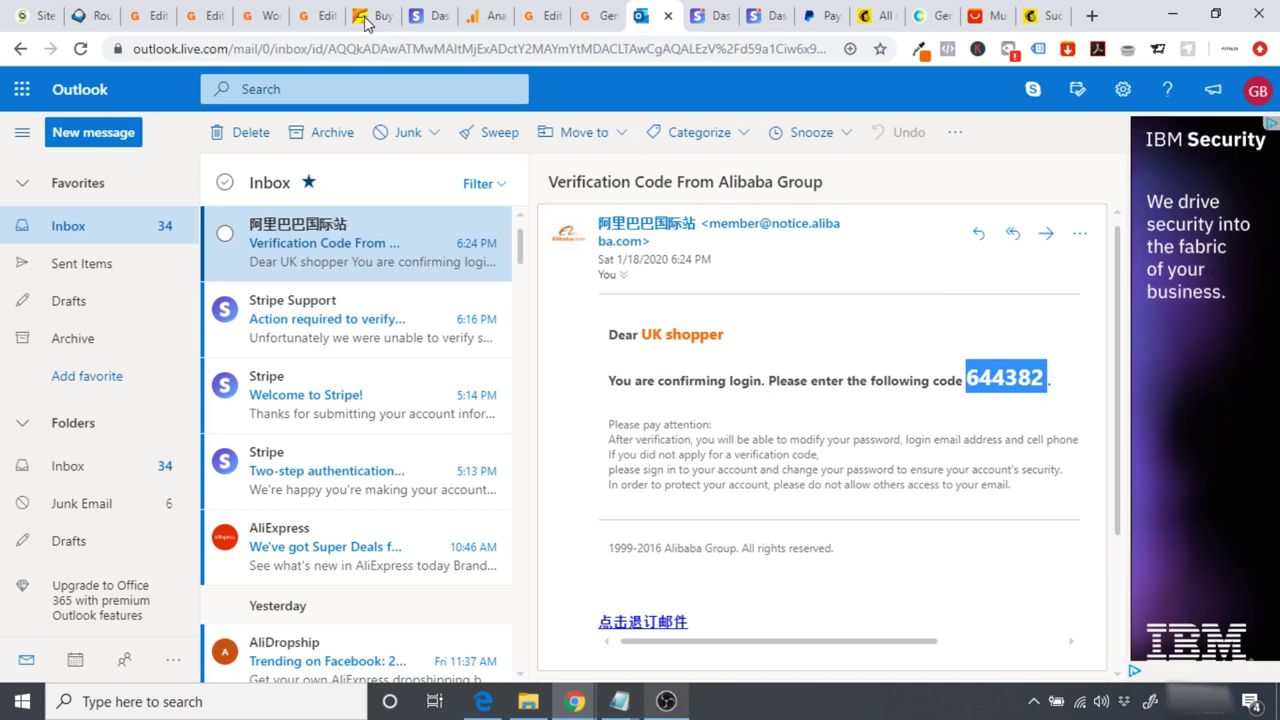
{"action": "left_click", "coordinate": [366, 16]}
{"action": "left_click", "coordinate": [603, 314]}
{"action": "key", "text": "ctrl+v"}
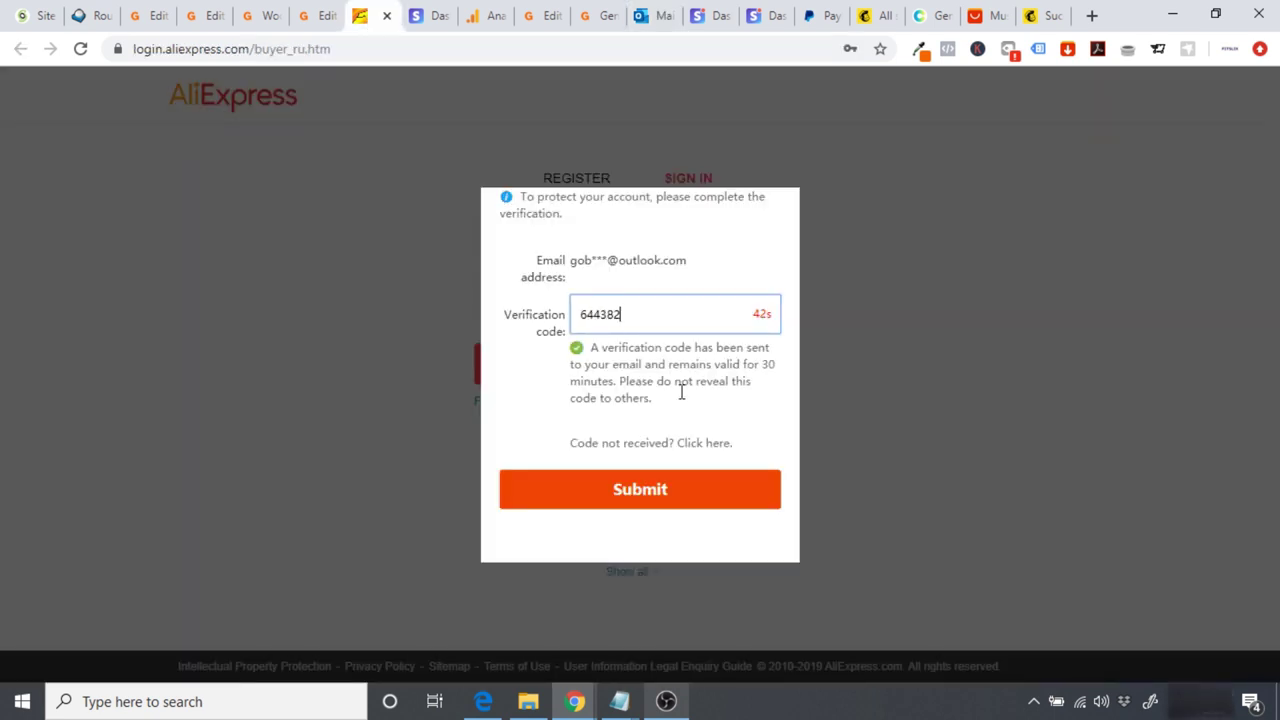
{"action": "left_click", "coordinate": [676, 489]}
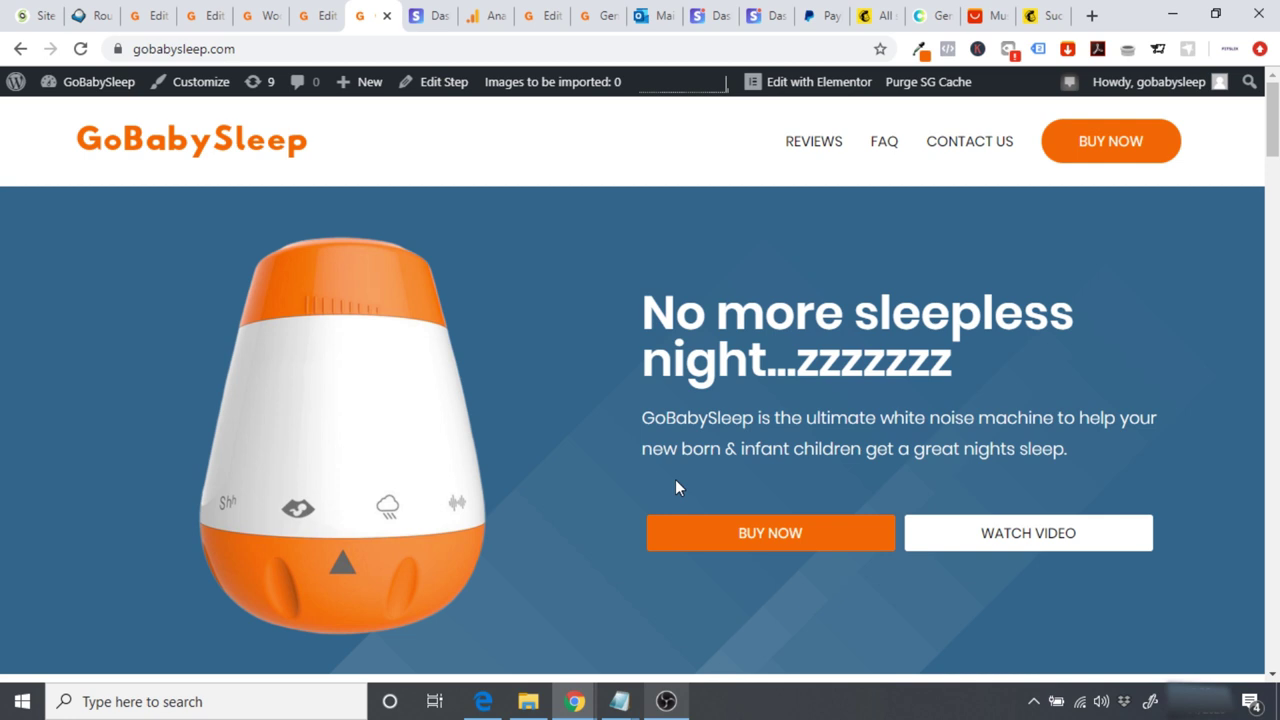
Step: From the Dashboard, open the newest order in WooCommerce Orders
{"action": "left_click", "coordinate": [110, 92]}
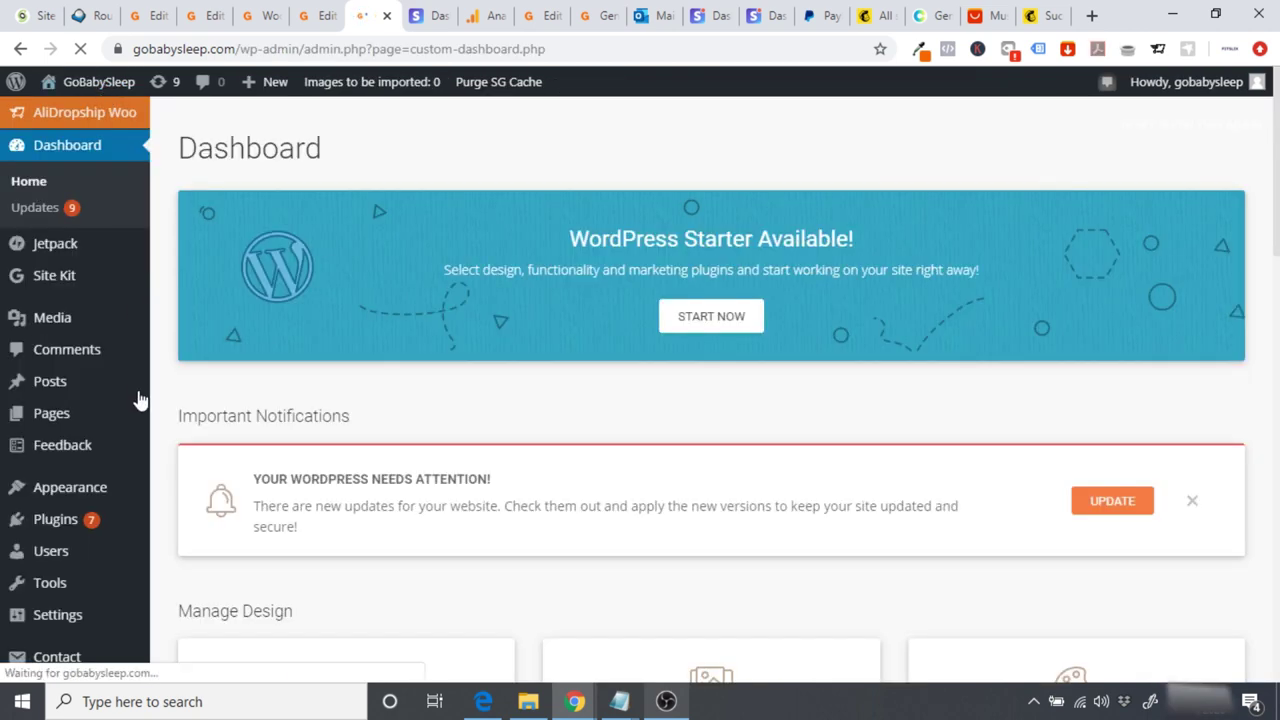
{"action": "mouse_move", "coordinate": [140, 400]}
{"action": "scroll", "coordinate": [137, 400], "scroll_direction": "down", "scroll_amount": 3}
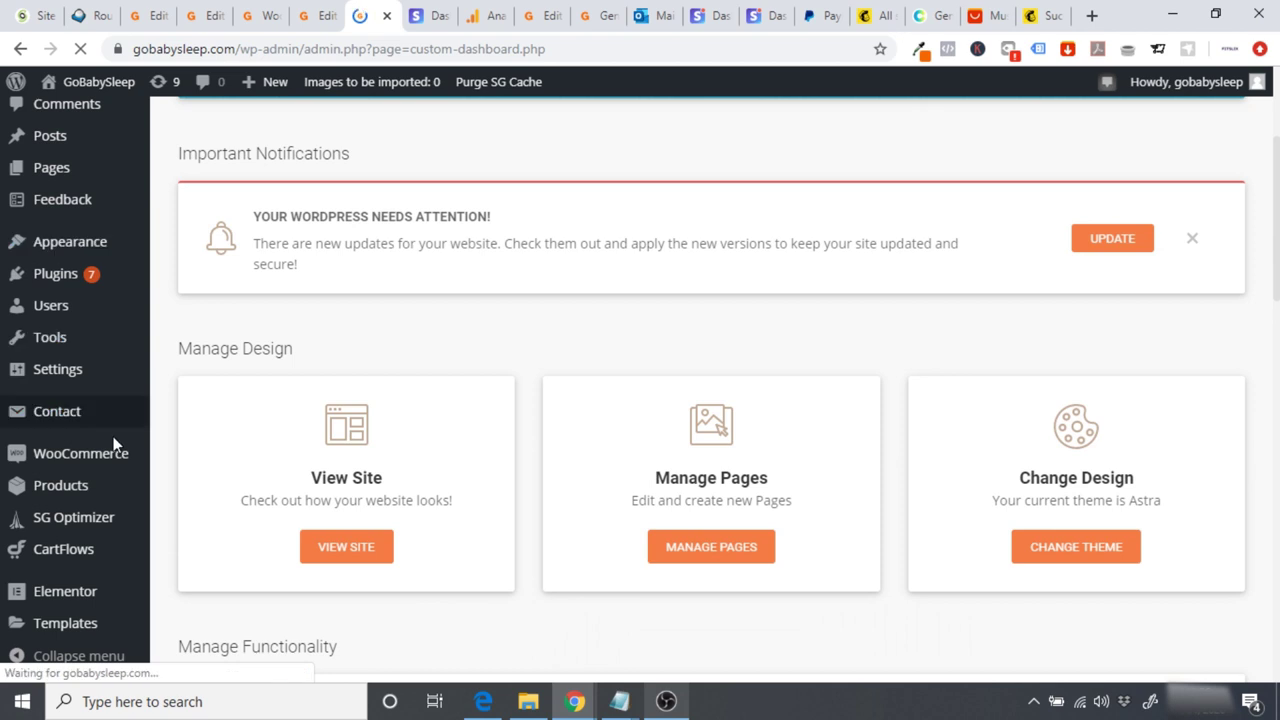
{"action": "mouse_move", "coordinate": [90, 457]}
{"action": "left_click", "coordinate": [175, 458]}
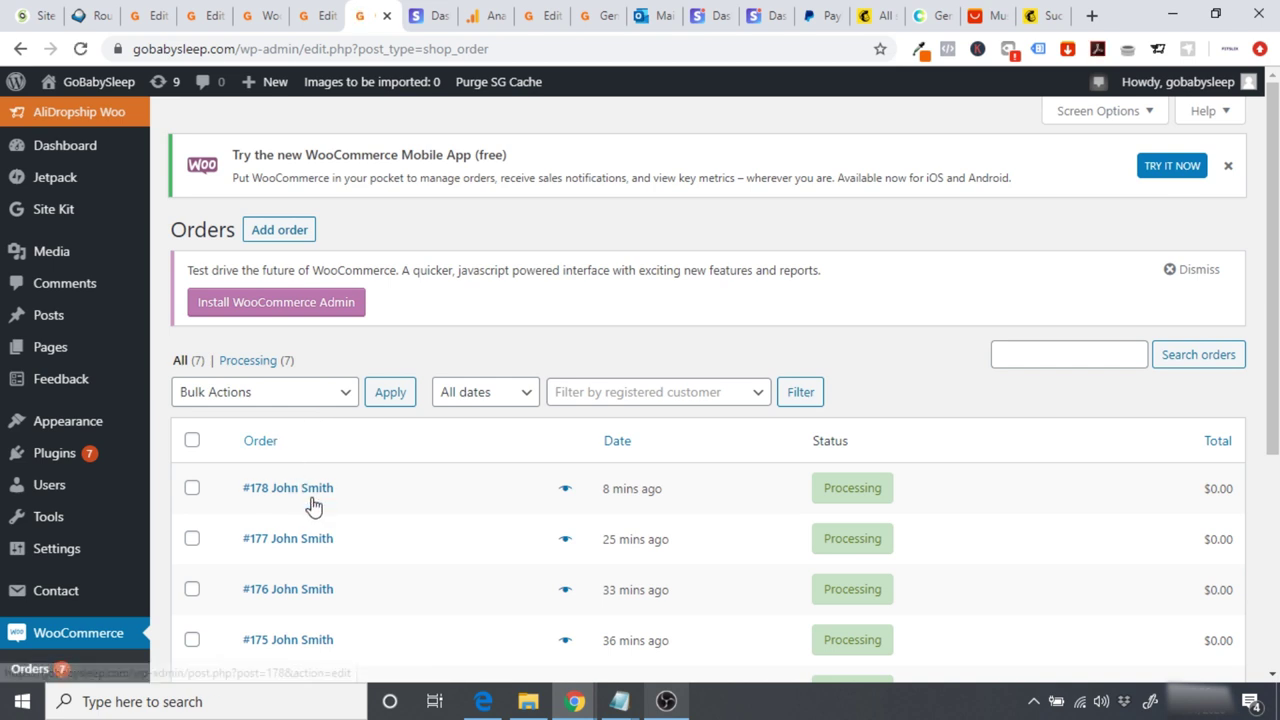
{"action": "left_click", "coordinate": [302, 494]}
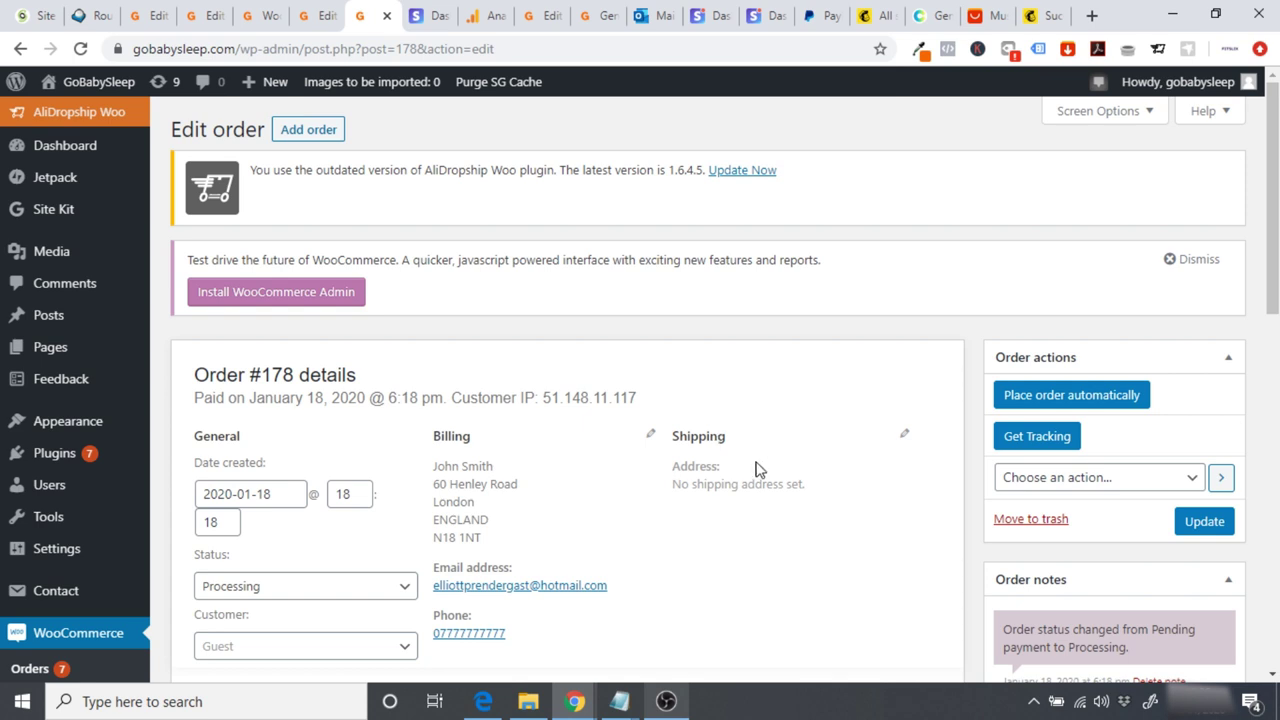
Step: Fulfil the order automatically, shipping from United States, and proceed with that variation
{"action": "left_click", "coordinate": [1060, 400]}
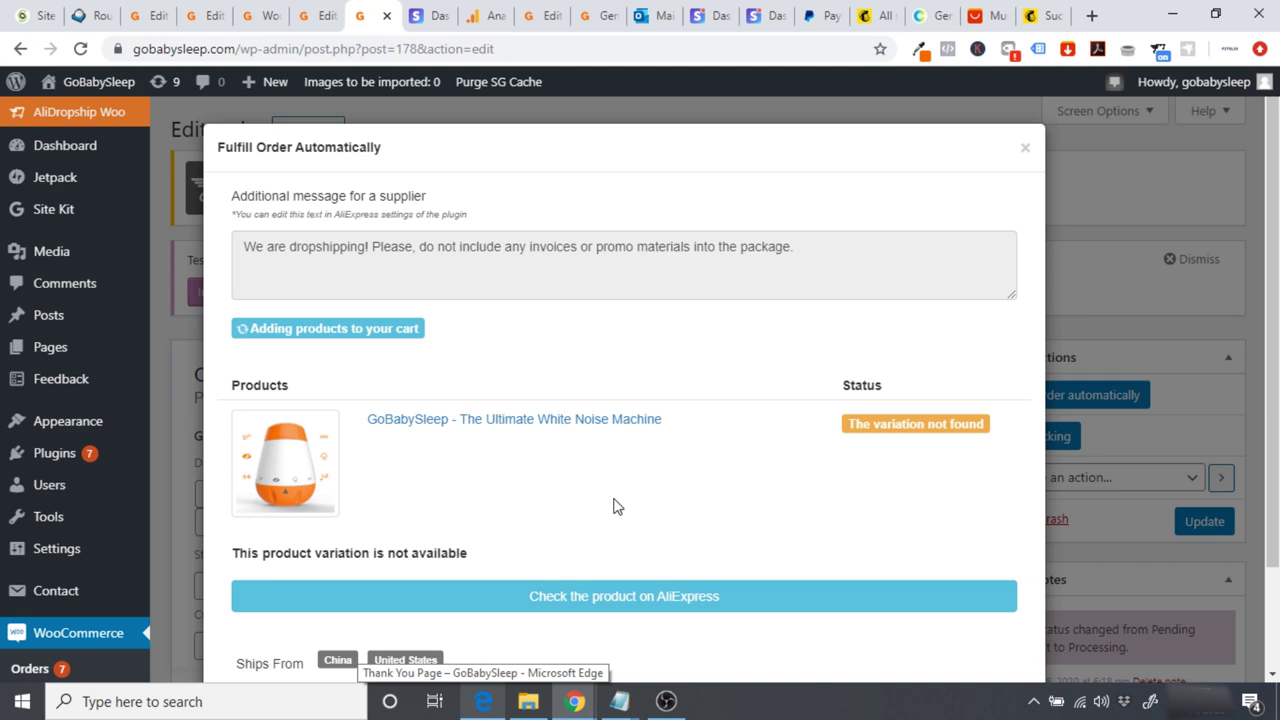
{"action": "scroll", "coordinate": [689, 497], "scroll_direction": "down", "scroll_amount": 2}
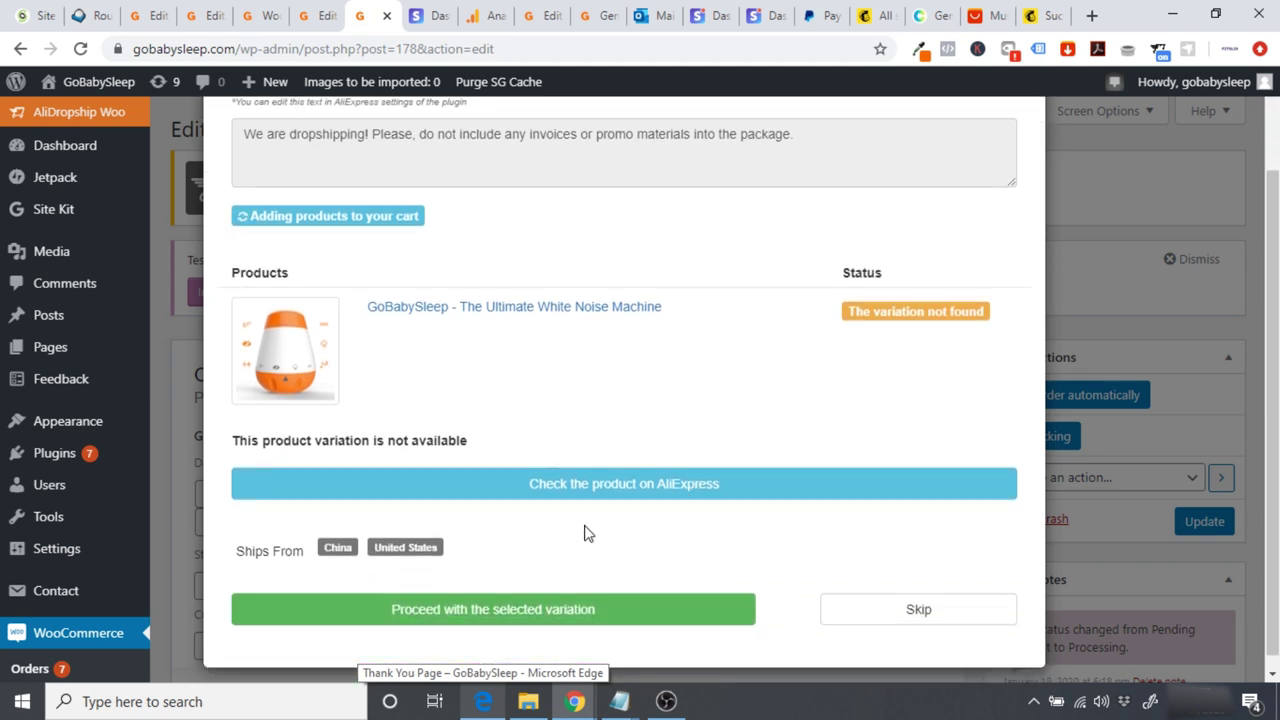
{"action": "left_click", "coordinate": [414, 551]}
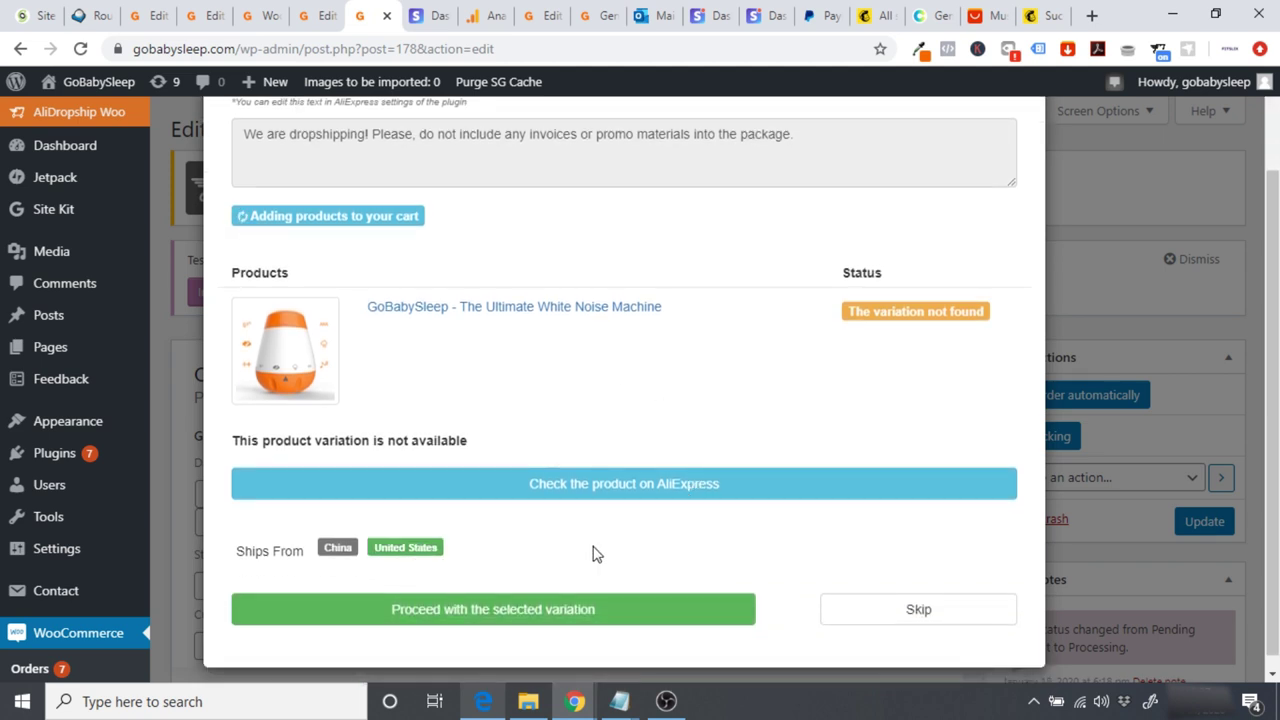
{"action": "left_click", "coordinate": [550, 619]}
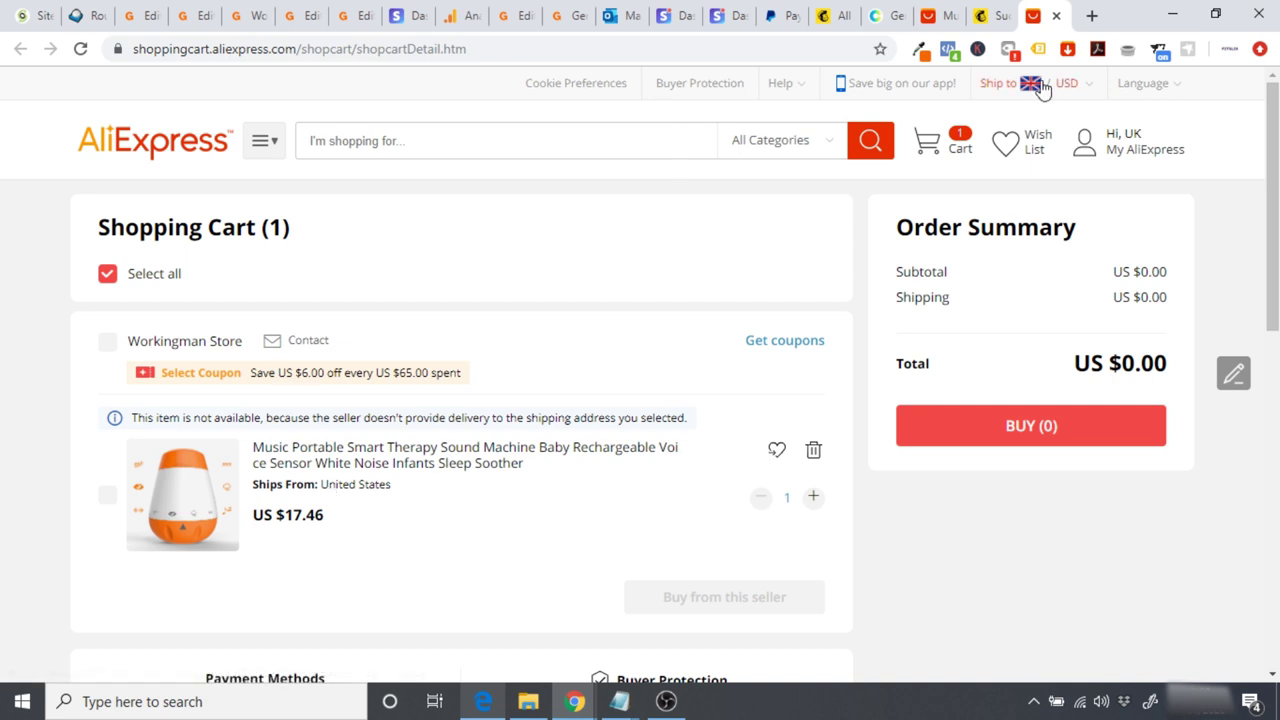
Step: Close the undeliverable AliExpress cart tab and the Fulfill Order dialog
{"action": "key", "text": "ctrl+w"}
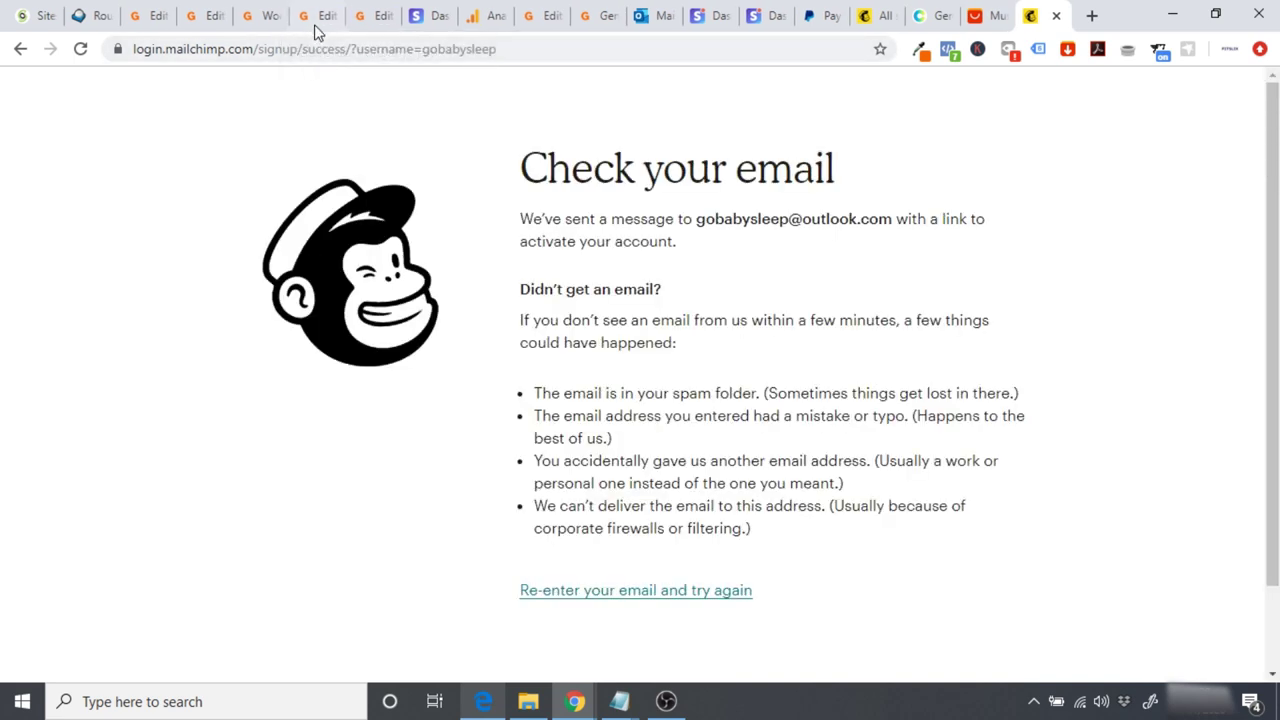
{"action": "left_click", "coordinate": [316, 28]}
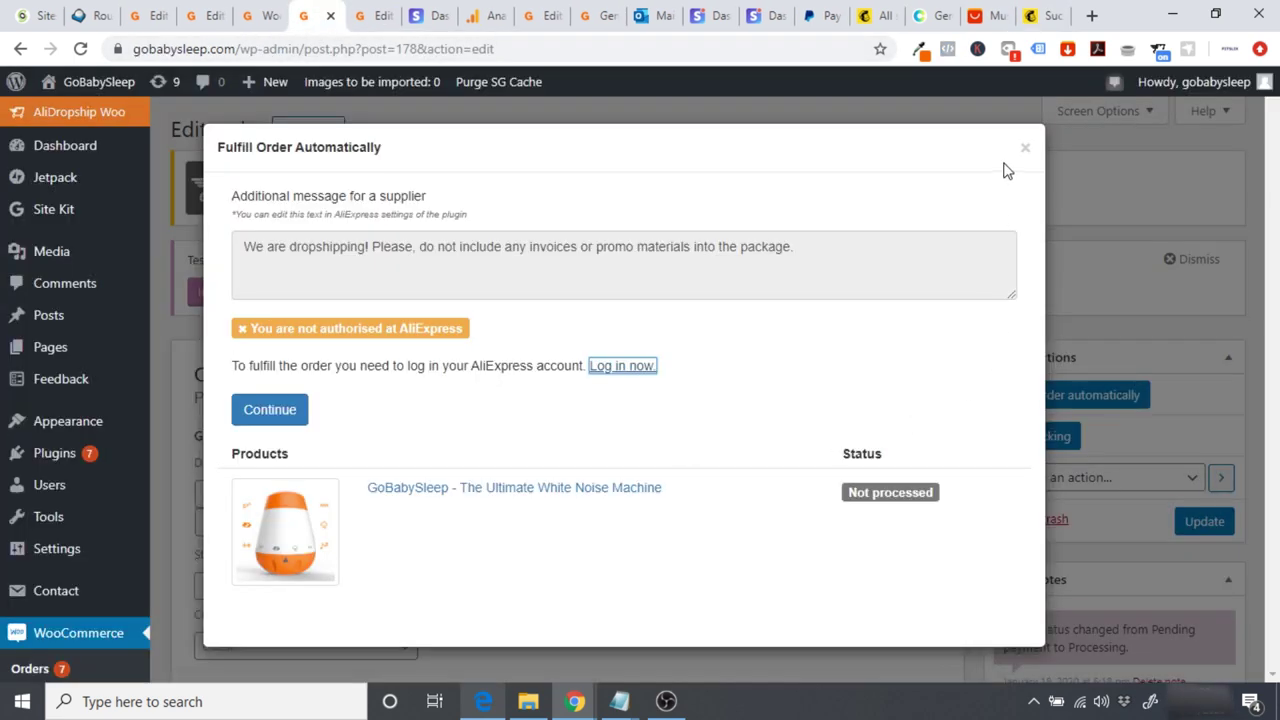
{"action": "left_click", "coordinate": [1025, 148]}
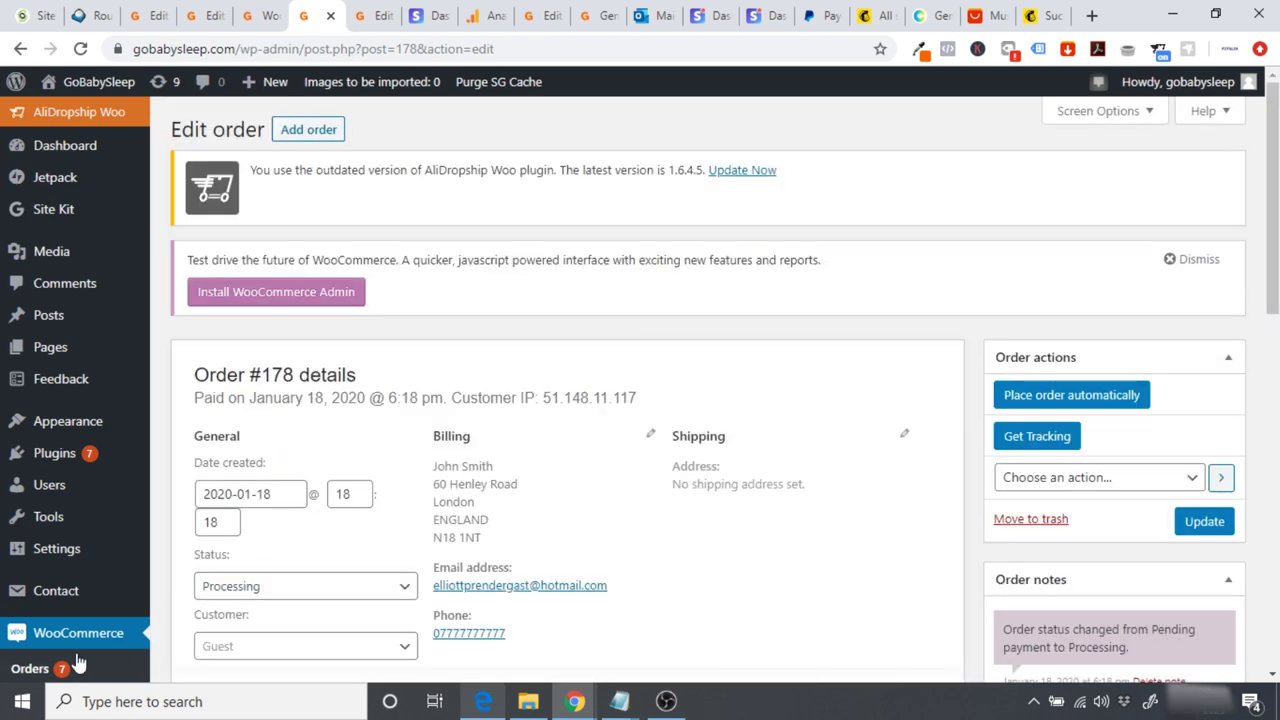
Step: Reopen the newest order and proceed with fulfilment shipping from China
{"action": "left_click", "coordinate": [34, 675]}
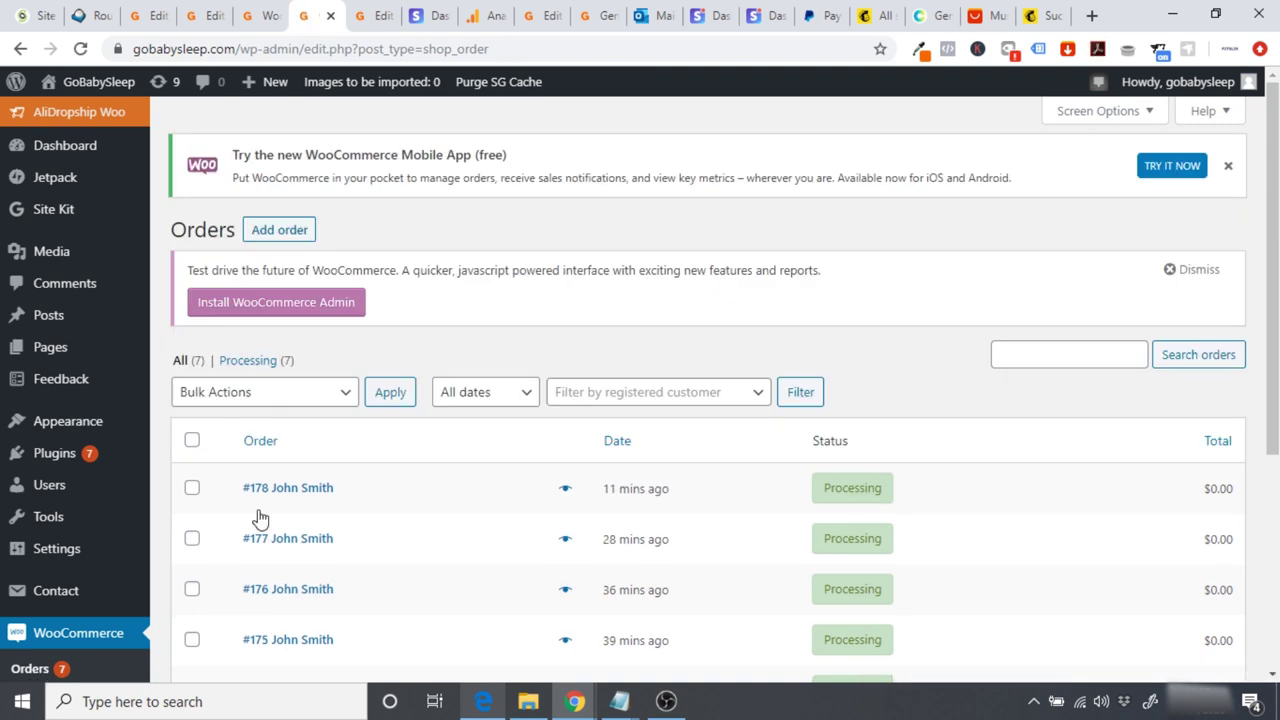
{"action": "left_click", "coordinate": [301, 489]}
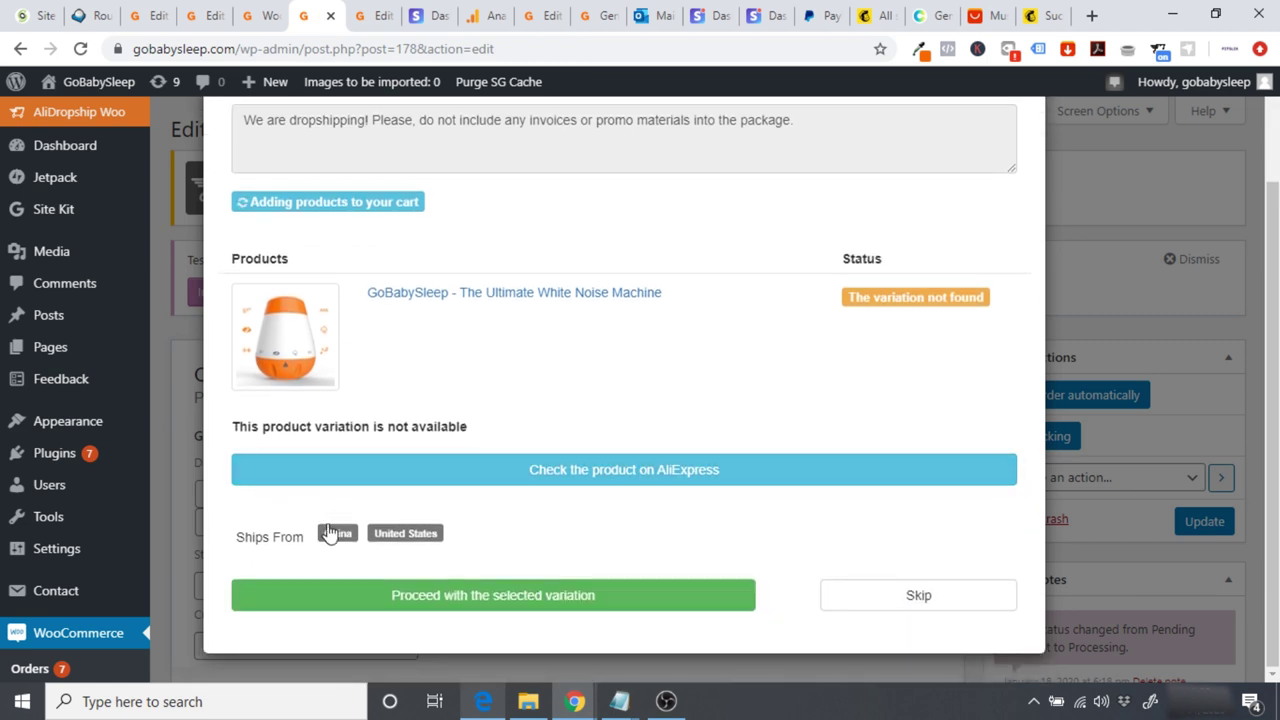
{"action": "left_click", "coordinate": [340, 535]}
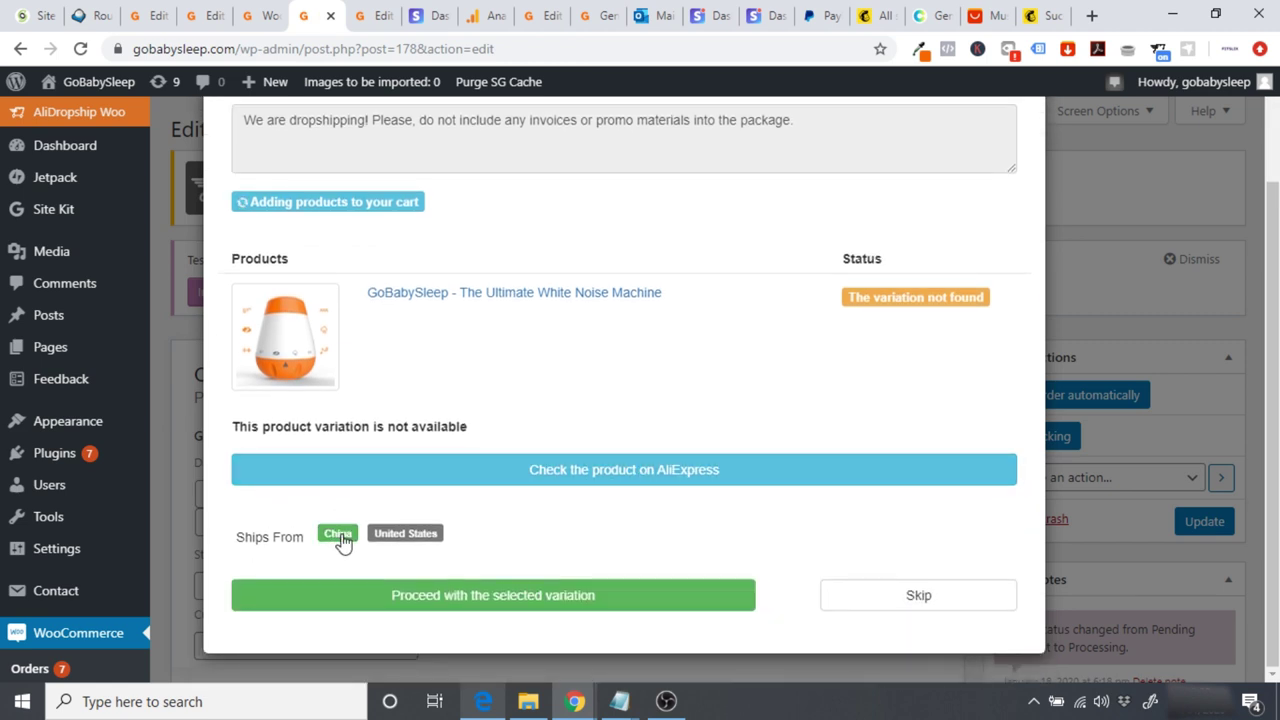
{"action": "left_click", "coordinate": [481, 600]}
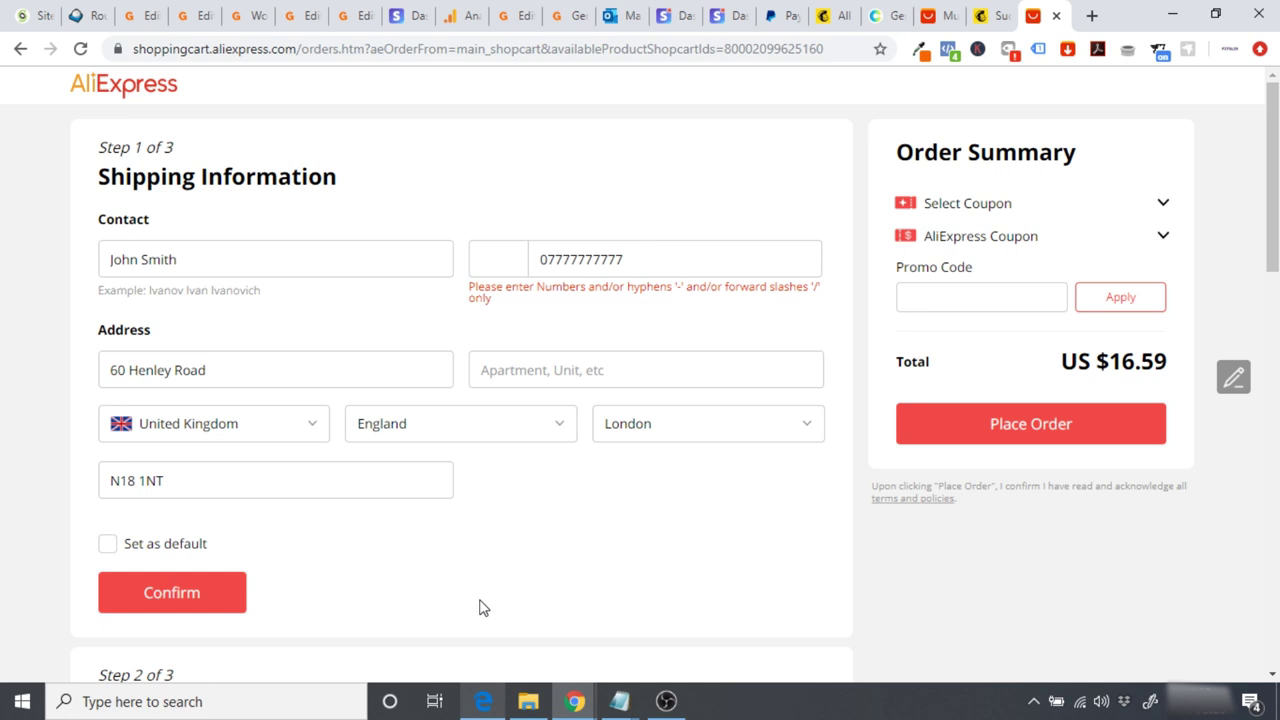
Step: Replace the invalid contact phone with the customer's mobile number prefixed +44
{"action": "left_click_drag", "start_coordinate": [656, 264], "coordinate": [508, 263]}
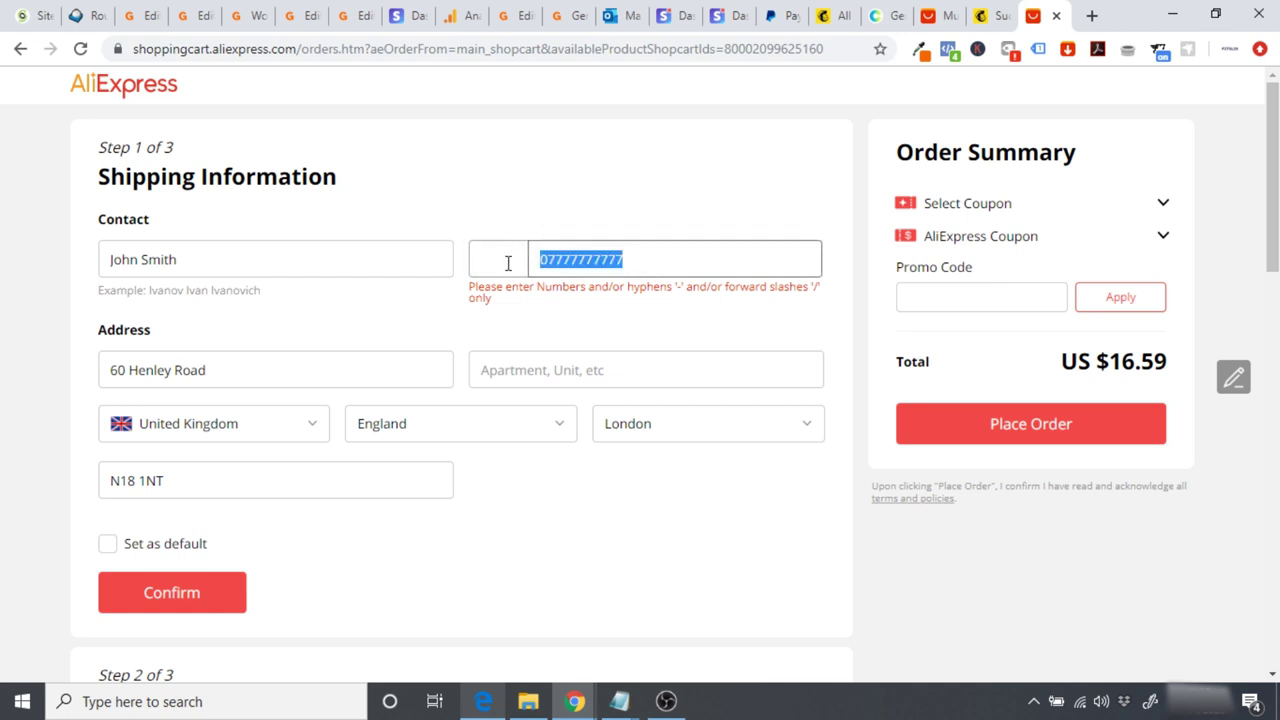
{"action": "key", "text": "BackSpace"}
{"action": "left_click", "coordinate": [600, 154]}
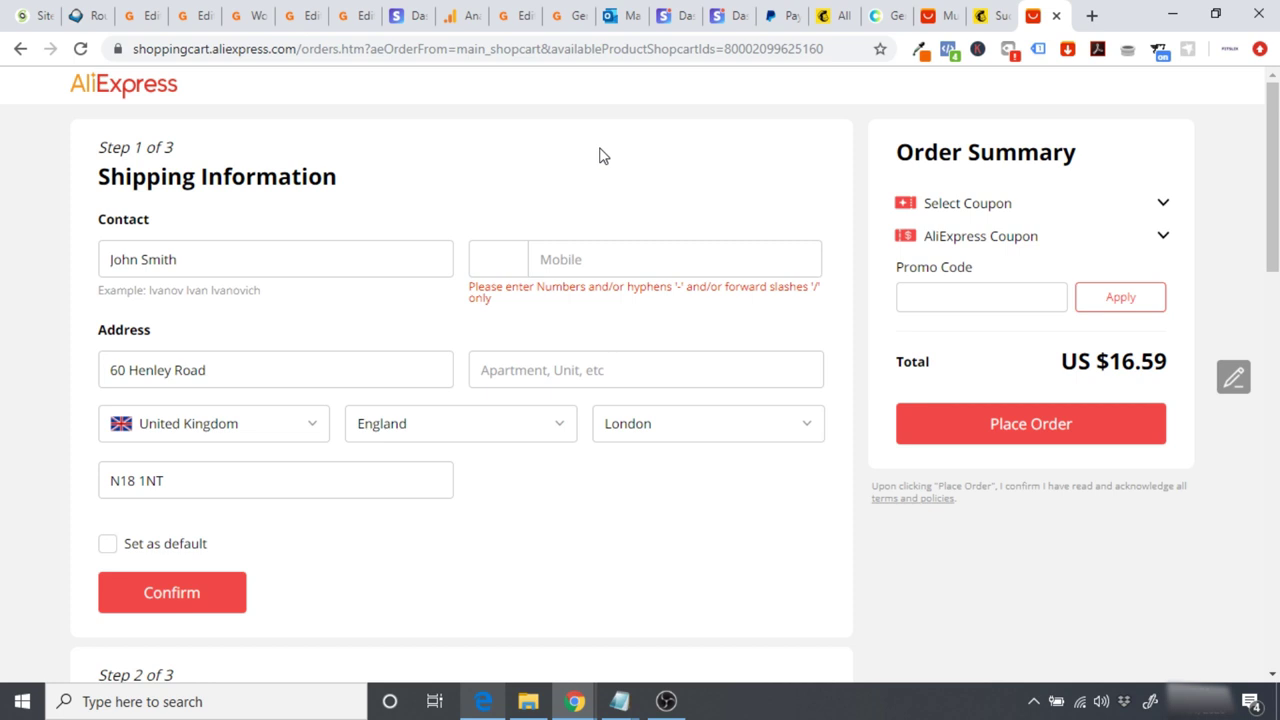
{"action": "left_click", "coordinate": [500, 257]}
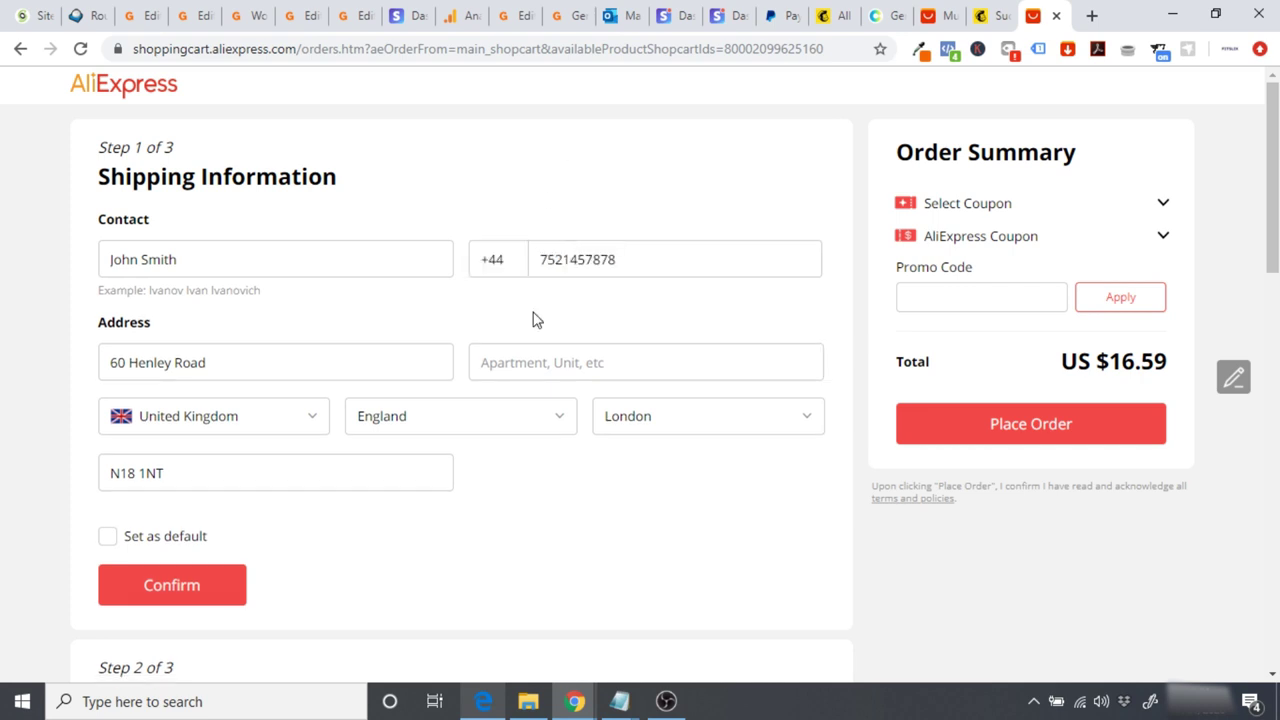
Step: Review the Payment Methods, Order Review and supplier message sections of the checkout
{"action": "left_click_drag", "start_coordinate": [1269, 263], "coordinate": [1269, 407]}
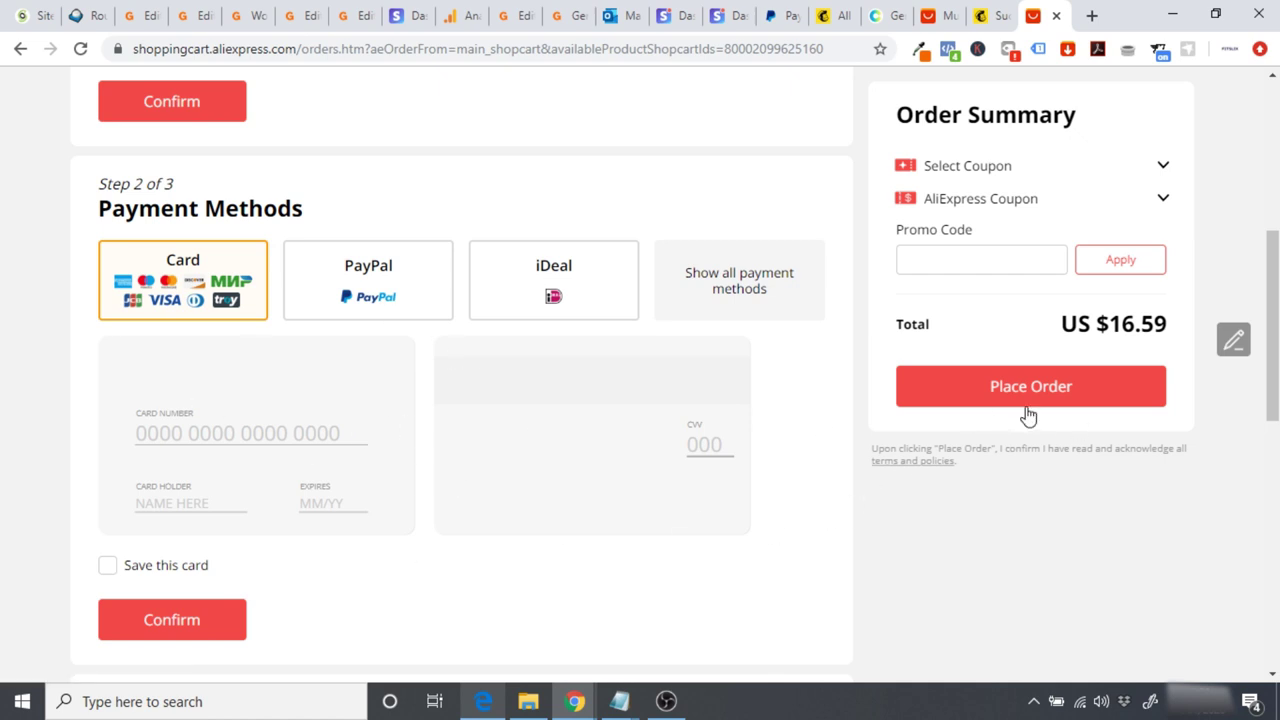
{"action": "scroll", "coordinate": [1272, 330], "scroll_direction": "down", "scroll_amount": 3}
{"action": "scroll", "coordinate": [1272, 440], "scroll_direction": "down", "scroll_amount": 1}
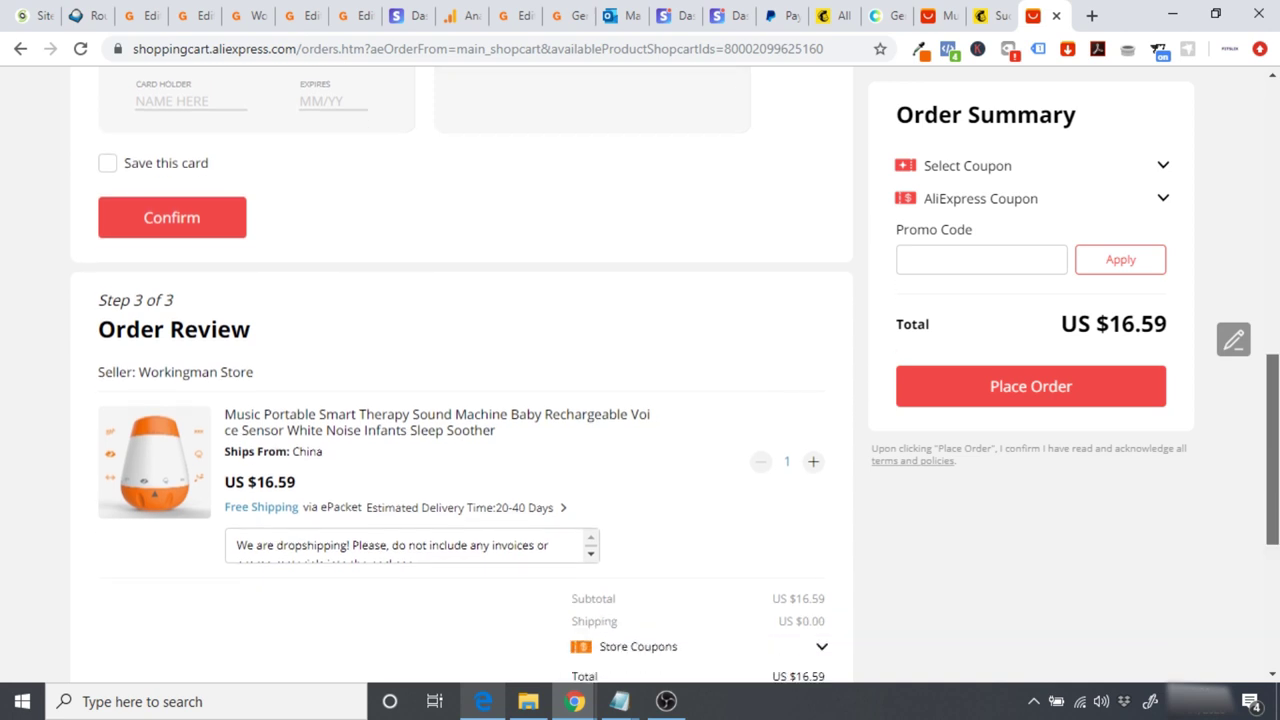
{"action": "scroll", "coordinate": [1272, 440], "scroll_direction": "down", "scroll_amount": 1}
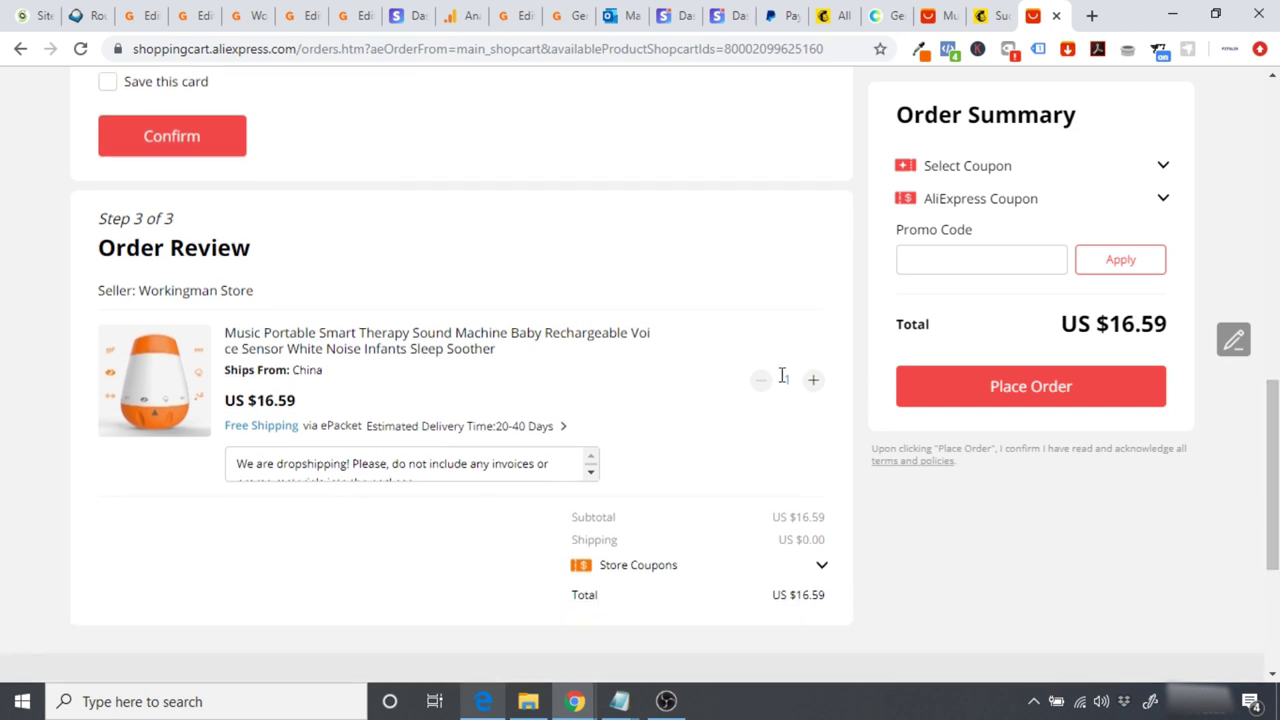
{"action": "left_click_drag", "start_coordinate": [233, 464], "coordinate": [566, 472]}
{"action": "left_click", "coordinate": [408, 562]}
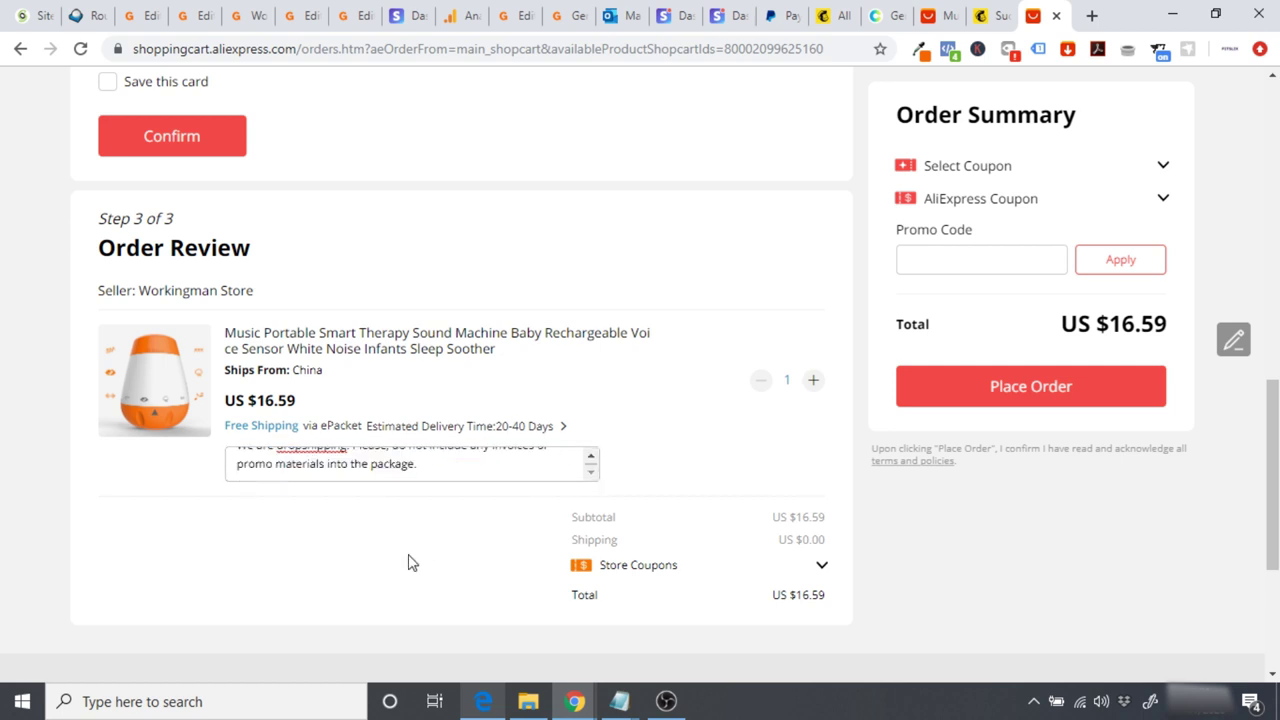
{"action": "scroll", "coordinate": [408, 562], "scroll_direction": "up", "scroll_amount": 10}
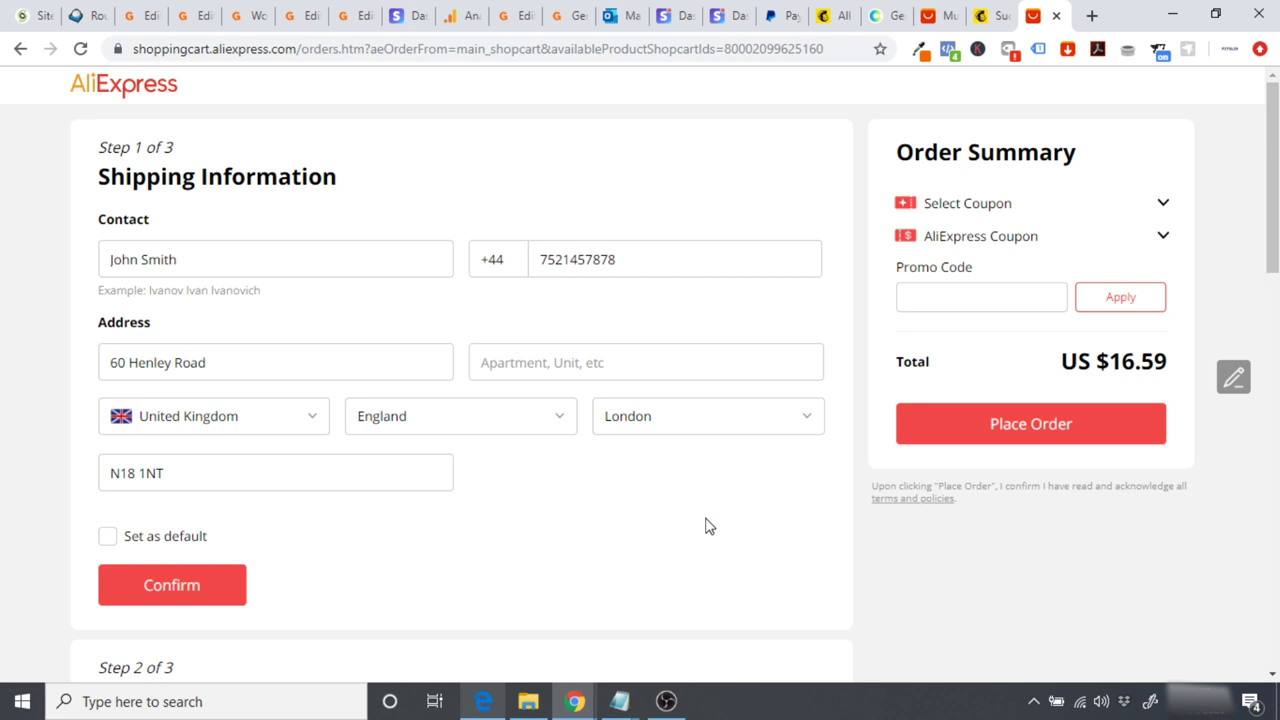
Step: Close the Fulfill Order dialog on the order page and open AliDropship Woo's Tracking page
{"action": "left_click", "coordinate": [300, 18]}
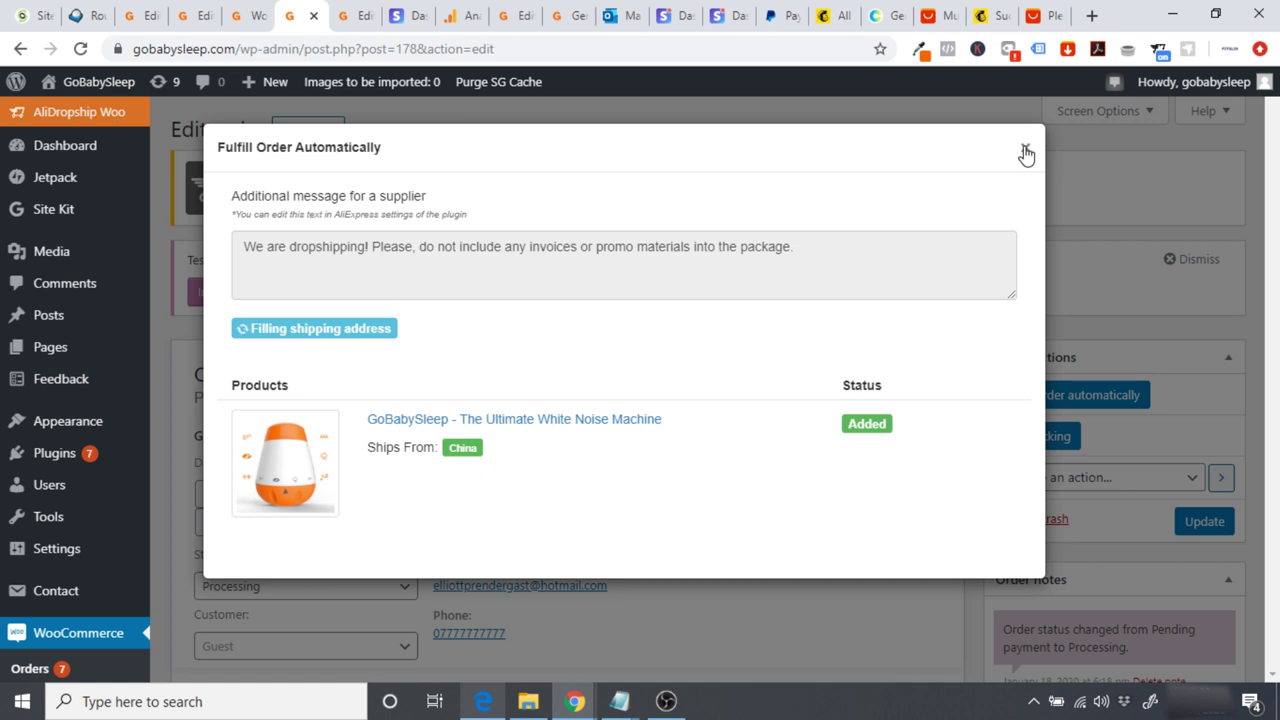
{"action": "left_click", "coordinate": [1025, 148]}
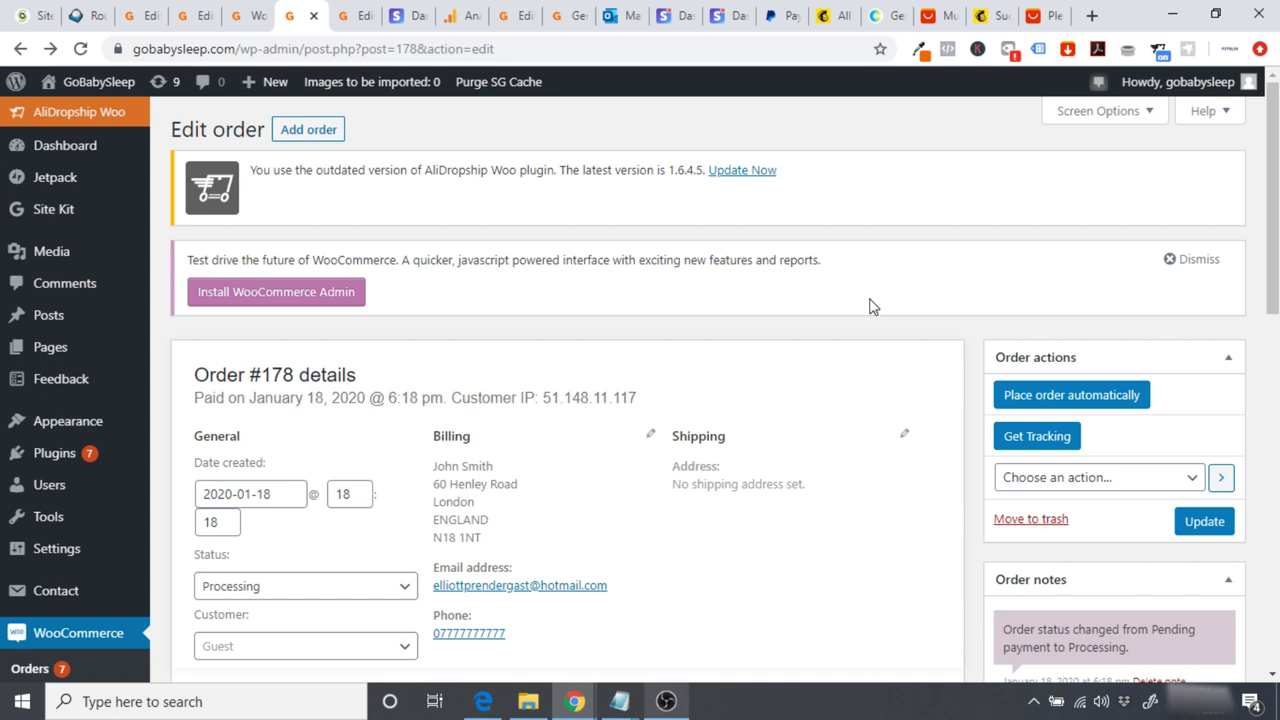
{"action": "left_click", "coordinate": [100, 112]}
{"action": "left_click", "coordinate": [58, 243]}
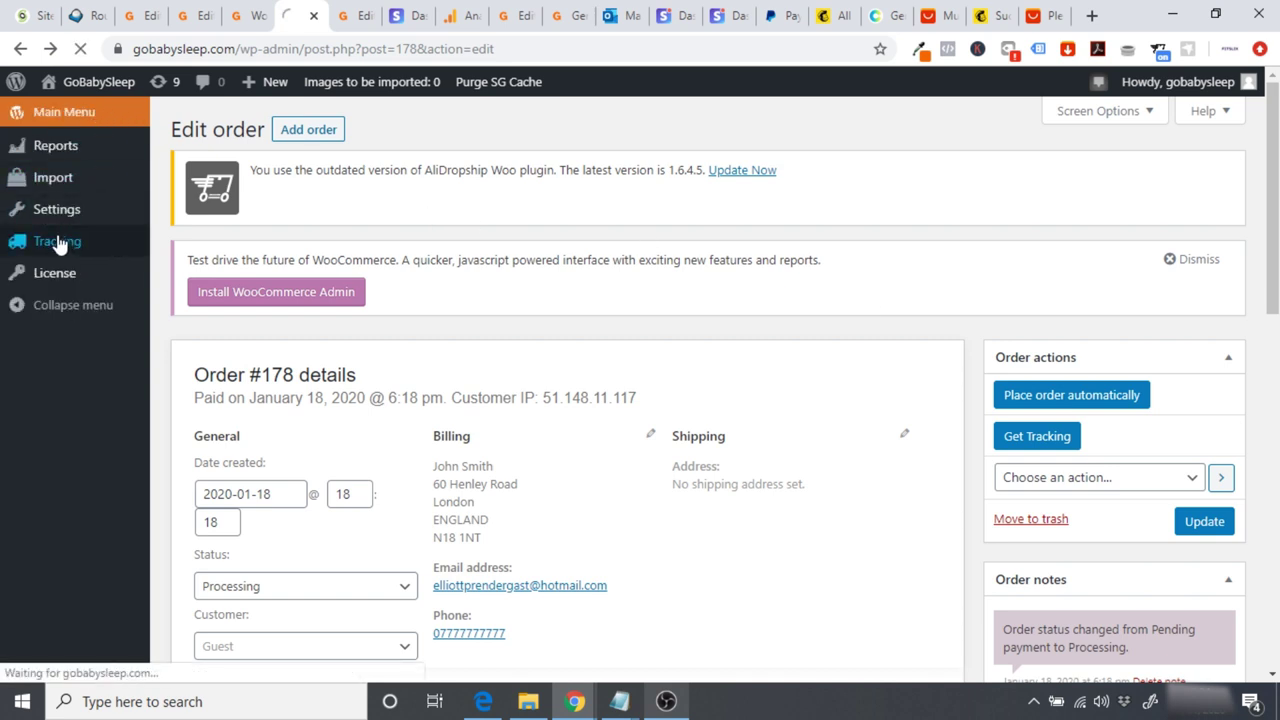